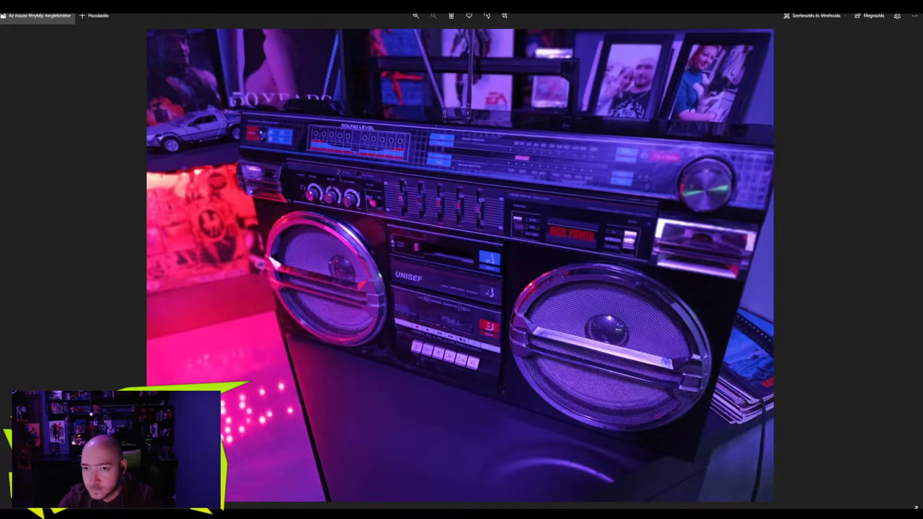
Compare the blocked-out body with the boombox reference photo, examining its front, end and lower edges
left_click_drag(283, 7, 341, 34)
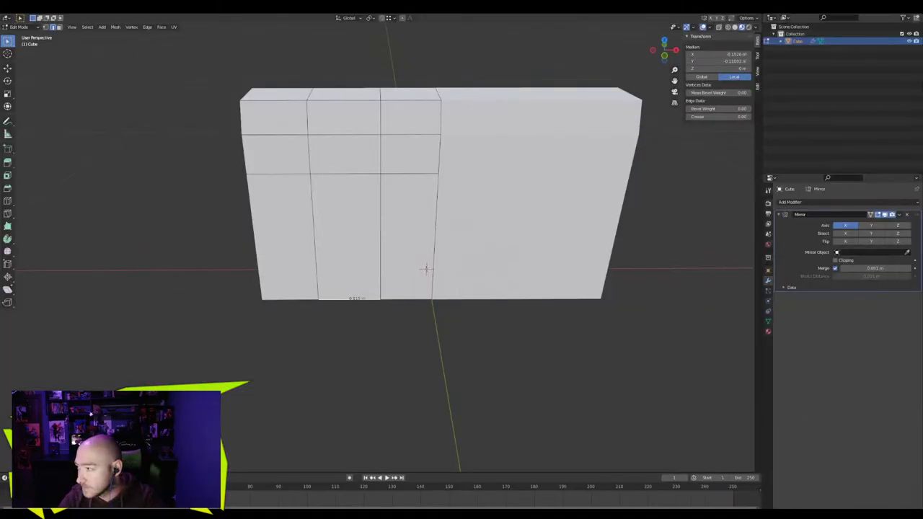
middle_click_drag(641, 146, 425, 207)
scroll(421, 216, "down", 2)
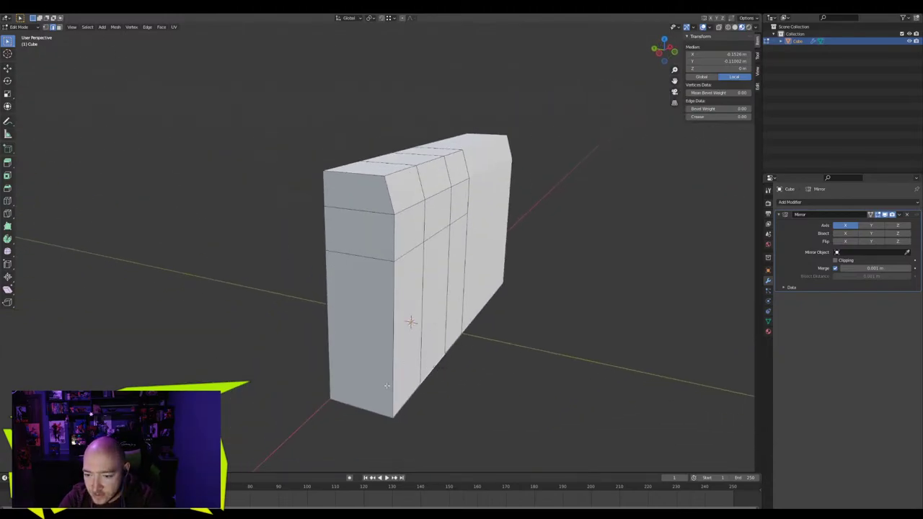
middle_click_drag(385, 387, 402, 326, "shift")
left_click(390, 339)
middle_click_drag(436, 363, 421, 360)
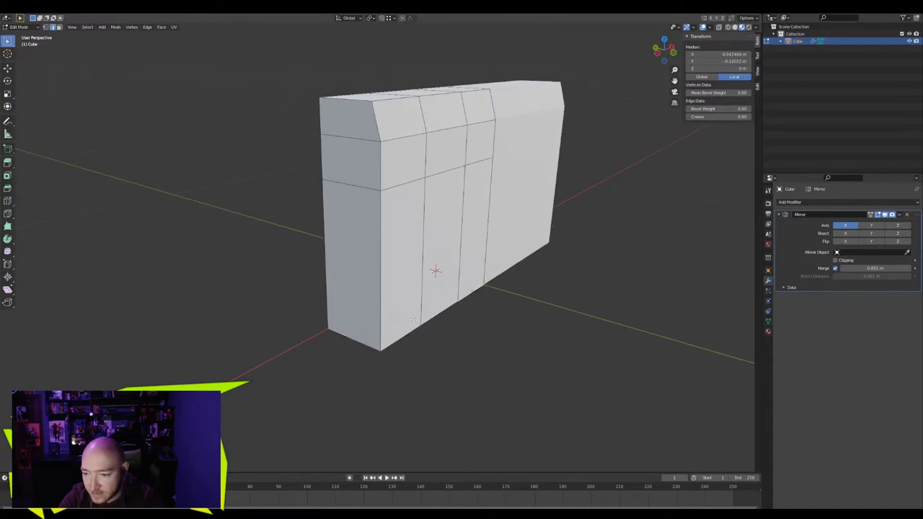
middle_click_drag(413, 319, 344, 248)
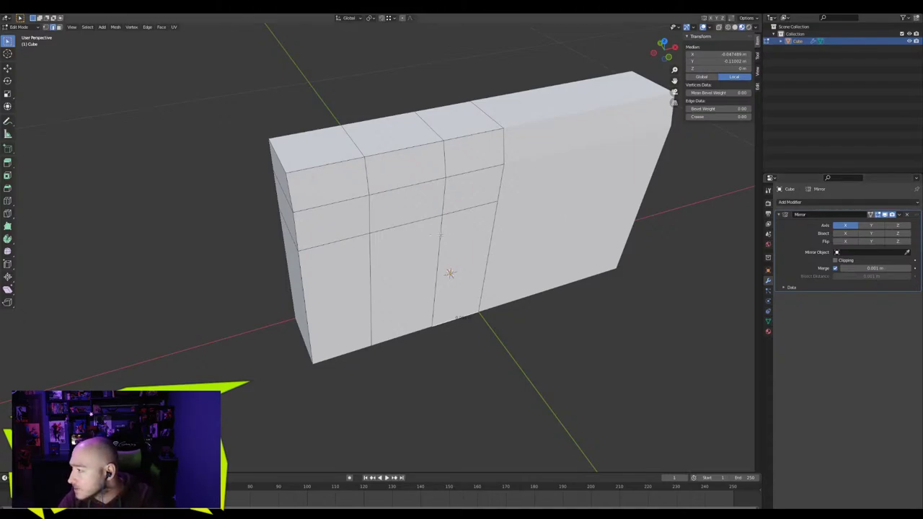
Extrude the outermost front face of the middle row inward about 0.003 m to form a shallow recess
middle_click_drag(453, 236, 390, 237)
scroll(383, 177, "up", 4)
key("3")
left_click(384, 178)
scroll(384, 177, "up", 1)
key("e")
left_click(438, 292)
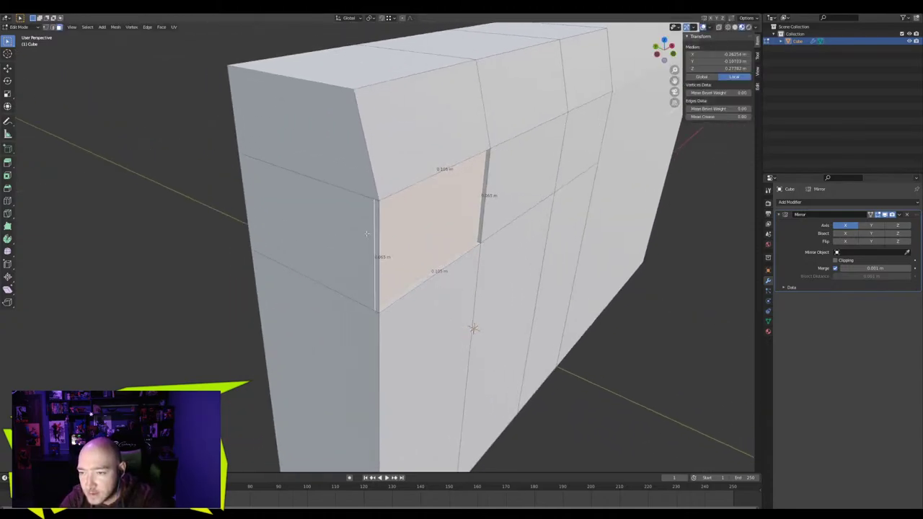
Delete the thin outer wall face of the recess and the adjoining middle face on the body's end
left_click(372, 239)
left_click(381, 236)
left_click(376, 235)
key("x")
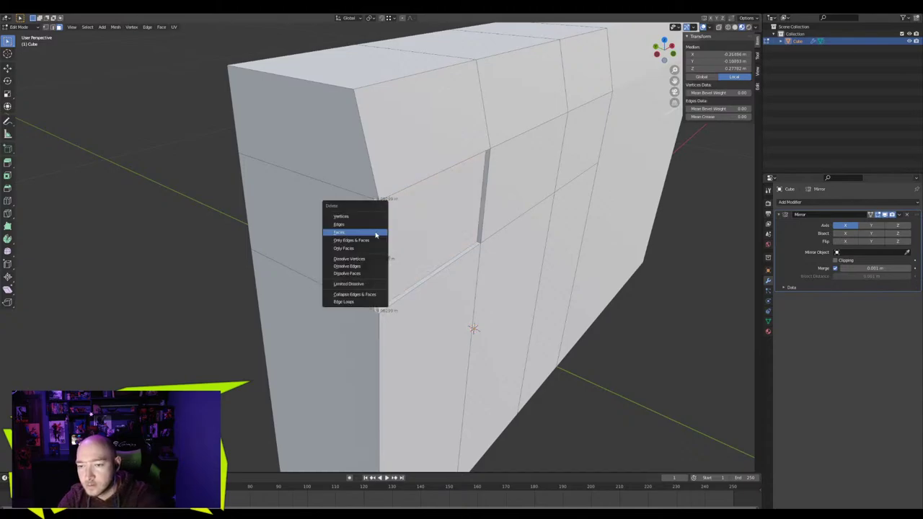
left_click(375, 232)
left_click(372, 238)
key("x")
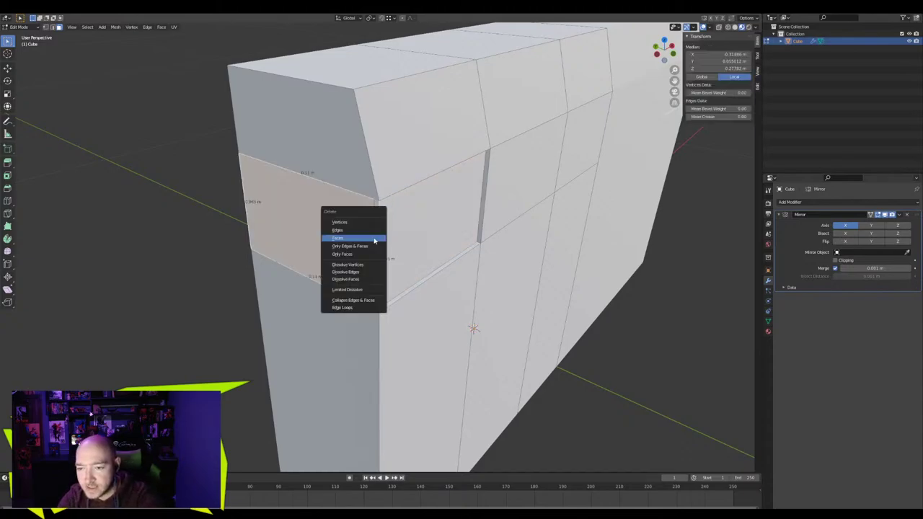
left_click(373, 238)
Add an edge loop near the front of the upper end face and merge its lower vertex at last onto the recess corner
middle_click_drag(373, 238, 412, 216)
key("1")
key("ctrl+r")
left_click(416, 216)
left_click(469, 392)
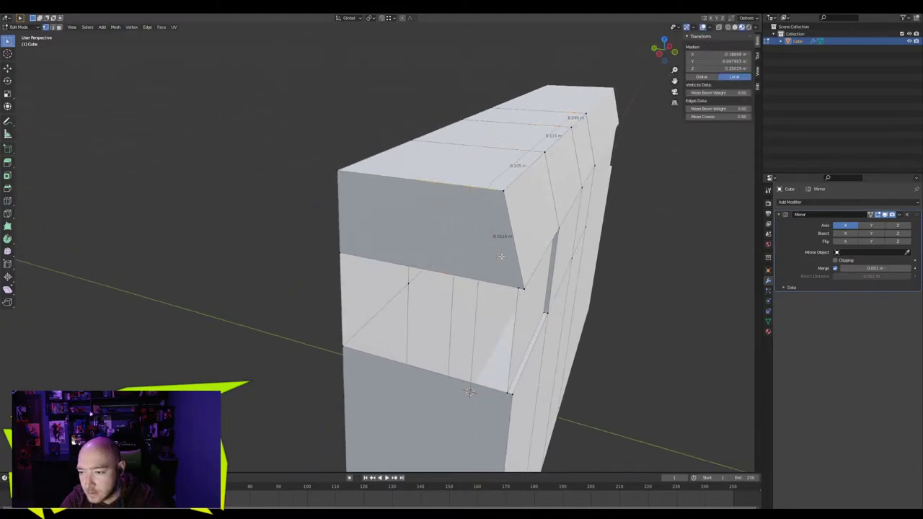
middle_click_drag(468, 392, 472, 398)
key("m")
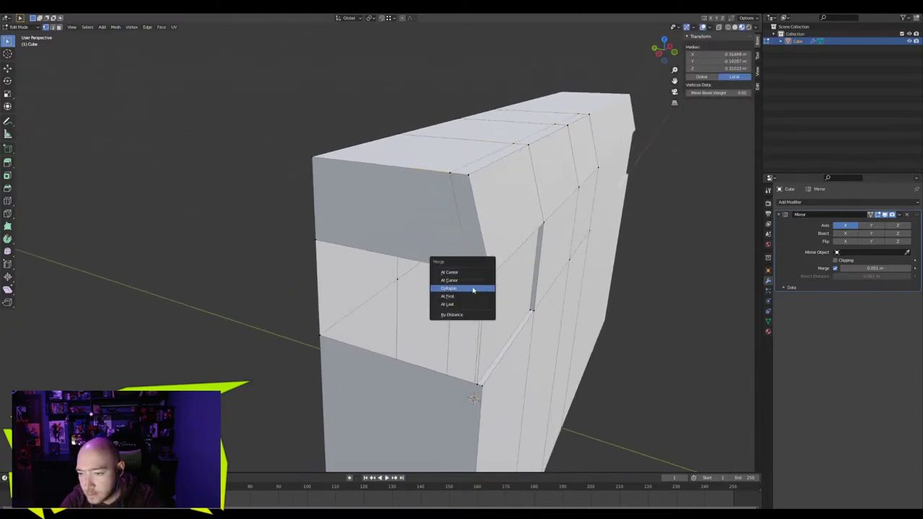
left_click(465, 306)
Add an edge loop near the front of the lower end face and merge its upper vertex onto the recess's lower corner
middle_click_drag(465, 306, 408, 345)
left_click(413, 358)
right_click(409, 337)
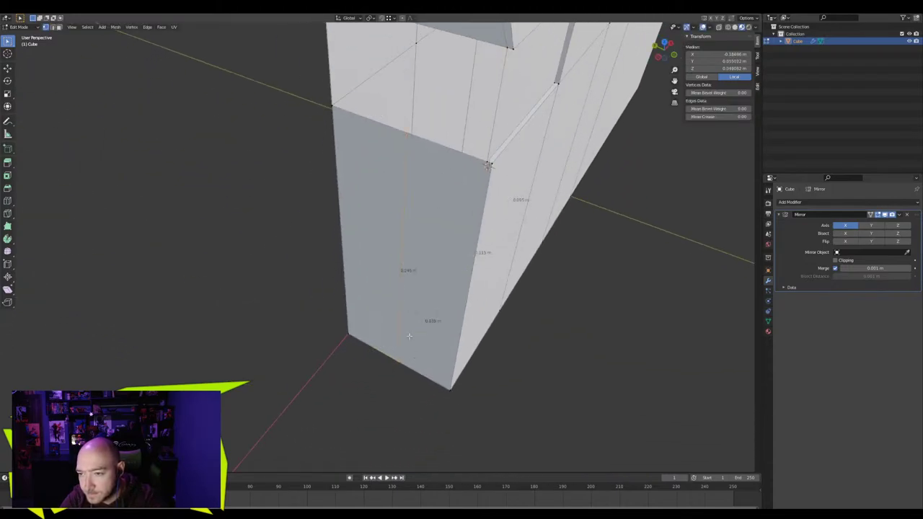
key("2")
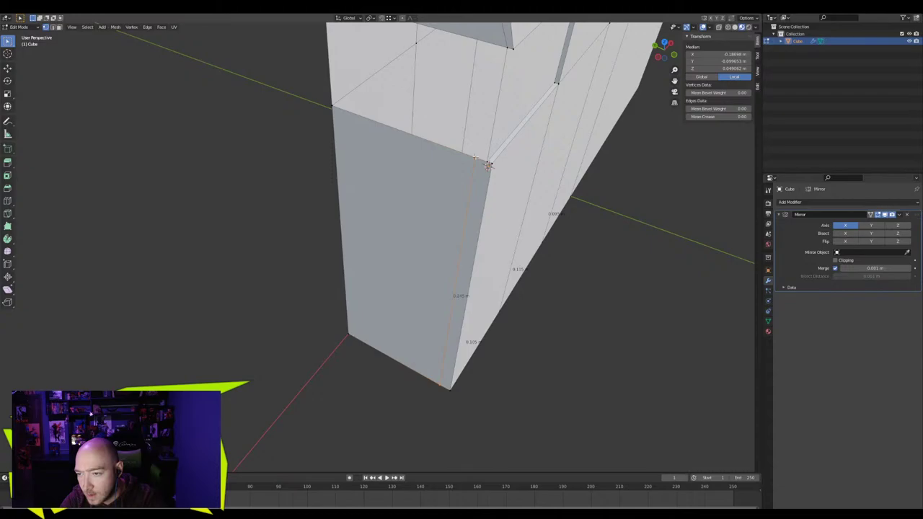
left_click(470, 169)
key("m")
left_click(470, 169)
Fill the open gap in the body's end between the upper and lower end faces with a new face
middle_click_drag(468, 187, 431, 265)
middle_click_drag(448, 177, 446, 209)
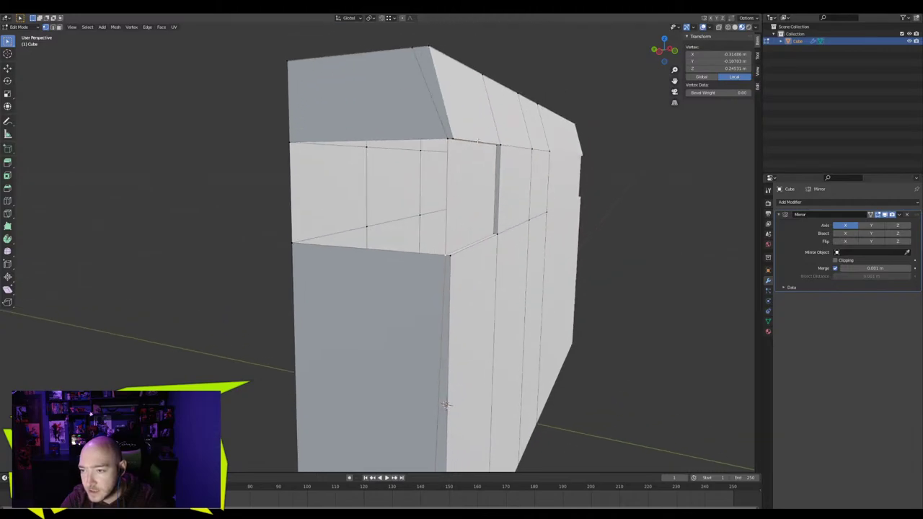
key("3")
left_click(468, 245)
key("KP_Decimal")
middle_click_drag(469, 245, 454, 155)
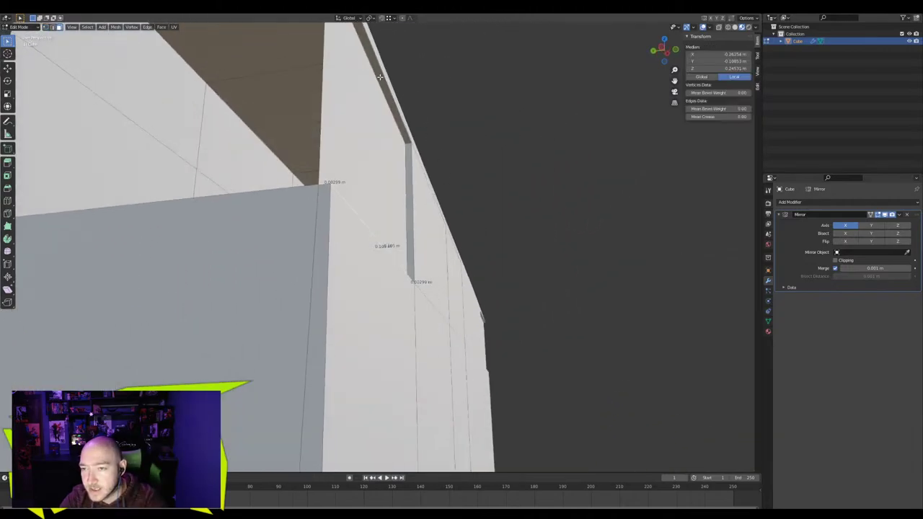
left_click(379, 77)
middle_click_drag(377, 75, 454, 201)
key("2")
left_click(104, 182)
key("f")
scroll(316, 212, "down", 3)
Delete all the faces on the back of the body's unmirrored half
key("3")
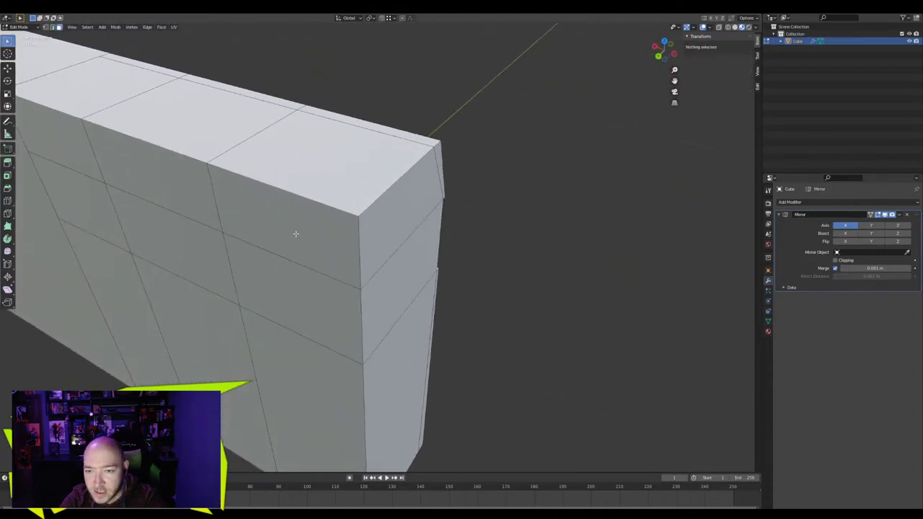
left_click(294, 234)
left_click(291, 281, "shift")
left_click(294, 360, "shift")
left_click(199, 328, "shift")
left_click(185, 247, "shift")
left_click(177, 184, "shift")
left_click(76, 145, "shift")
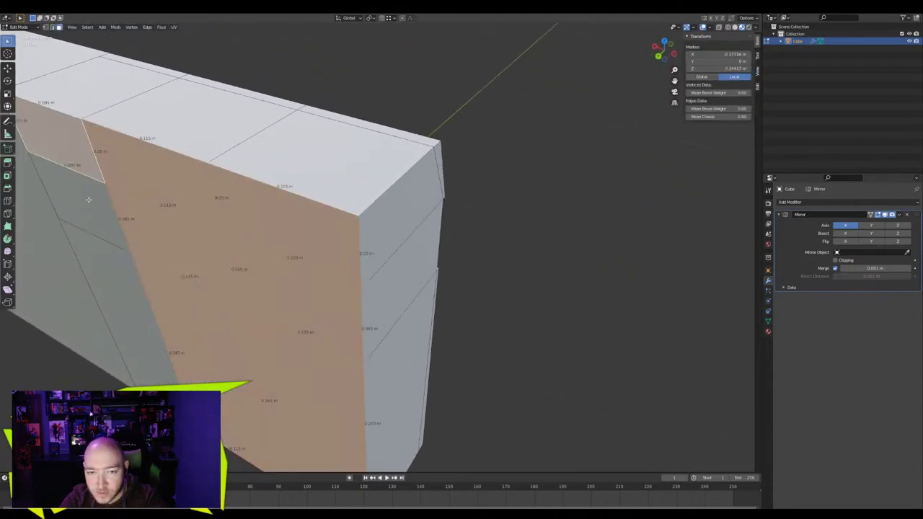
left_click(89, 200, "shift")
middle_click_drag(91, 243, 263, 190, "shift")
left_click(238, 258, "shift")
scroll(238, 258, "down", 4)
middle_click_drag(239, 252, 348, 157)
key("e")
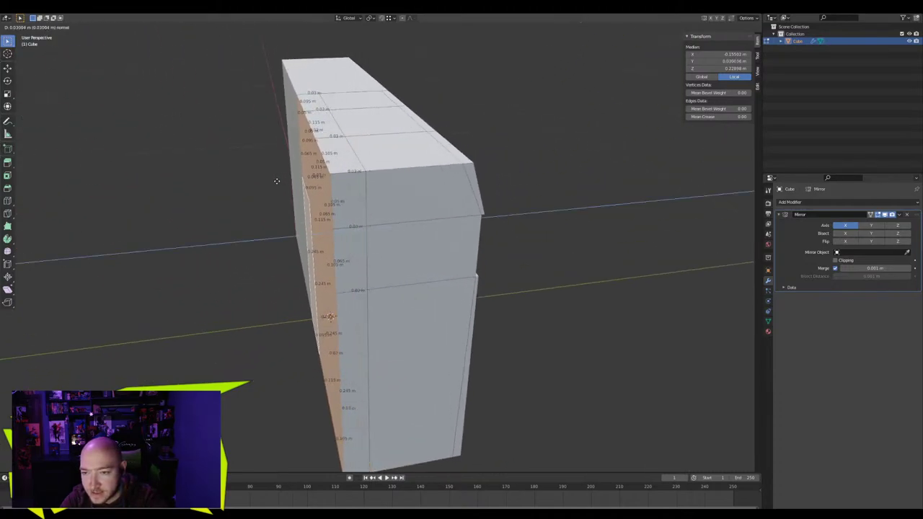
right_click(278, 181)
middle_click_drag(316, 188, 303, 189)
key("x")
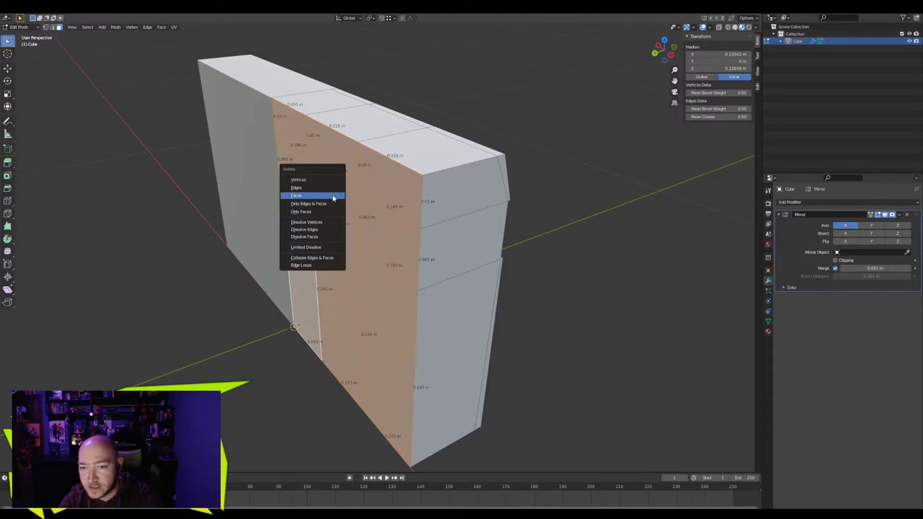
left_click(303, 194)
Inspect the recessed corner and opened body, and check the boombox reference in the photo viewer before returning to Blender
middle_click_drag(466, 219, 486, 216)
middle_click_drag(341, 161, 279, 169)
scroll(318, 211, "up", 3)
middle_click_drag(317, 211, 346, 216)
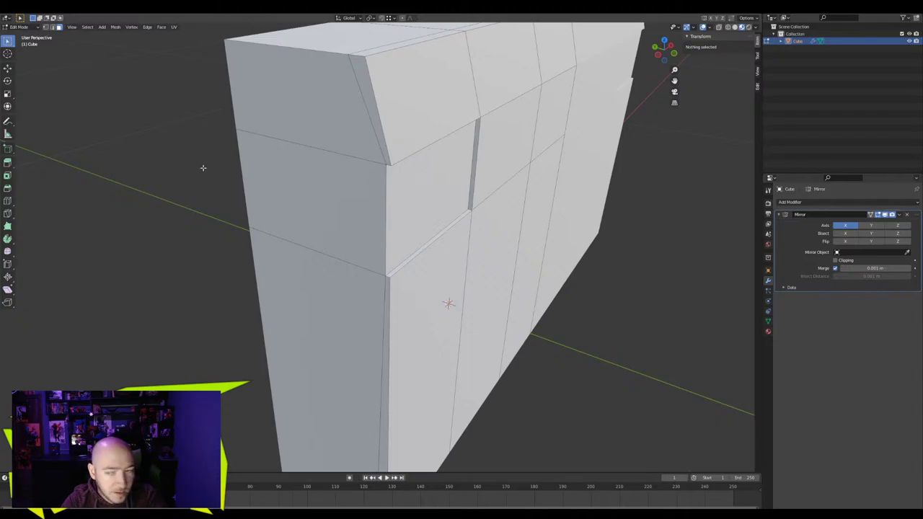
scroll(202, 165, "down", 3)
left_click_drag(921, 15, 404, 13)
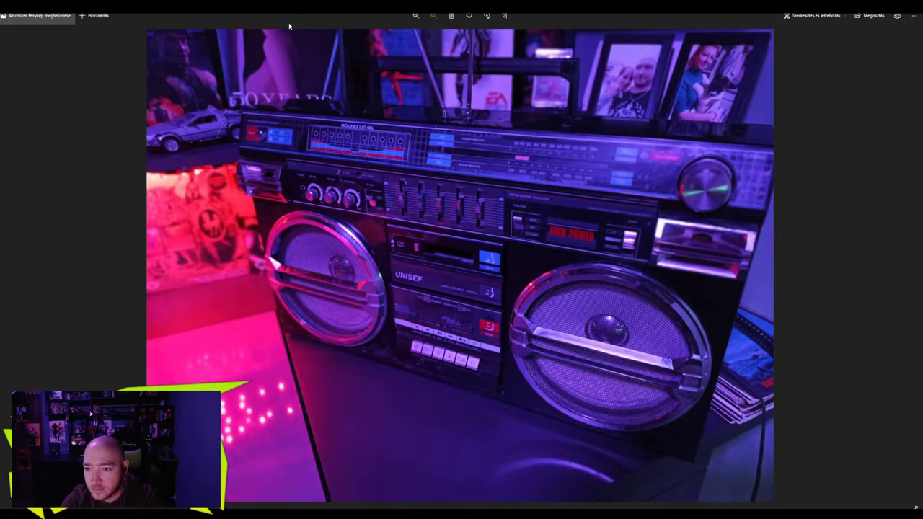
key("alt+Tab")
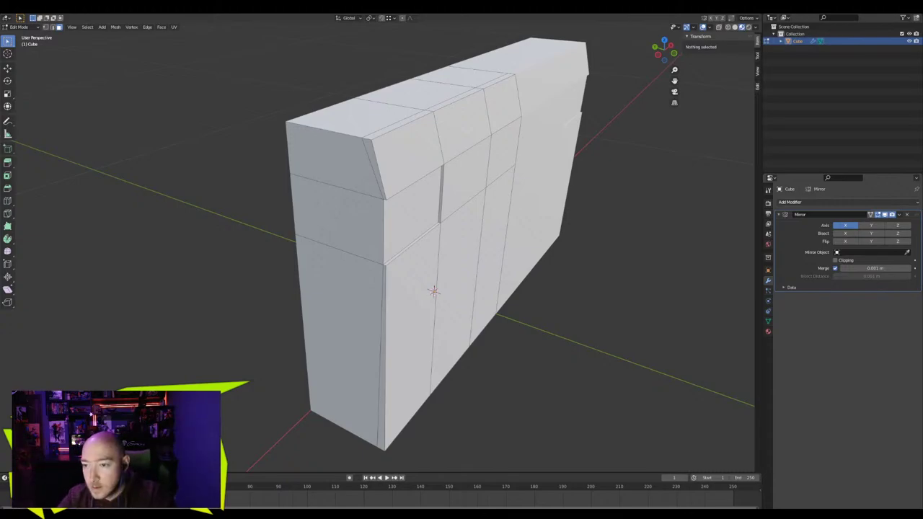
Examine the vertices and edges where the end face meets the recess's upper corner
middle_click_drag(410, 180, 453, 210)
scroll(420, 134, "up", 2)
key("1")
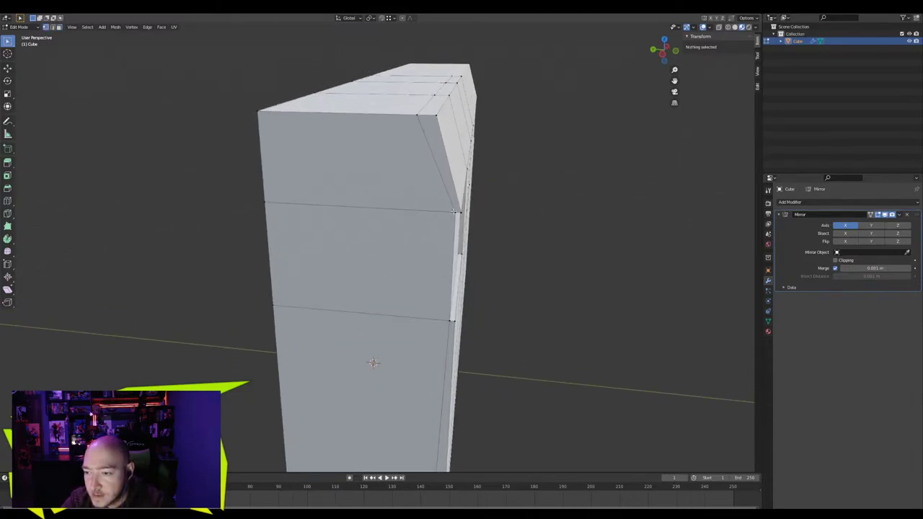
left_click(457, 210)
left_click(450, 211, "shift")
mouse_move(417, 255)
middle_mouse_down()
mouse_move(380, 193)
mouse_move(383, 216)
mouse_move(390, 197)
mouse_move(433, 242)
mouse_move(414, 238)
mouse_move(418, 249)
middle_mouse_up()
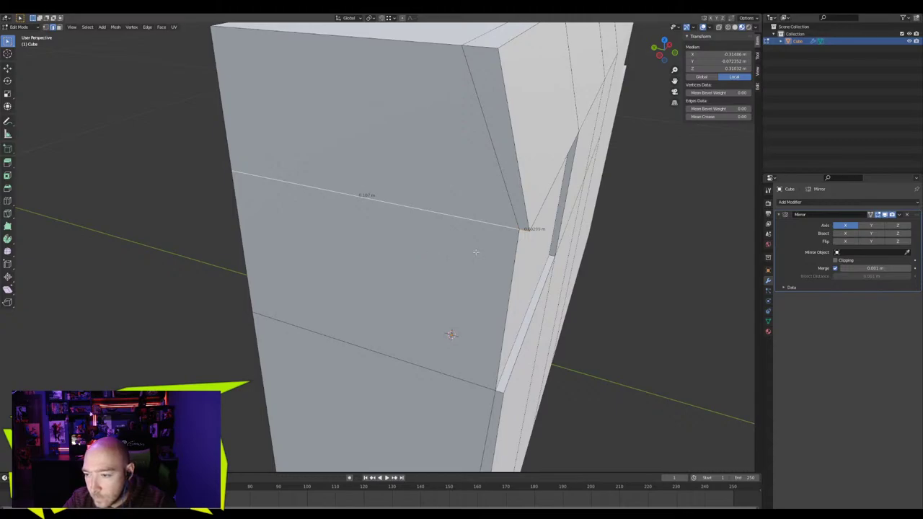
left_click(524, 232)
middle_click_drag(529, 233, 504, 197)
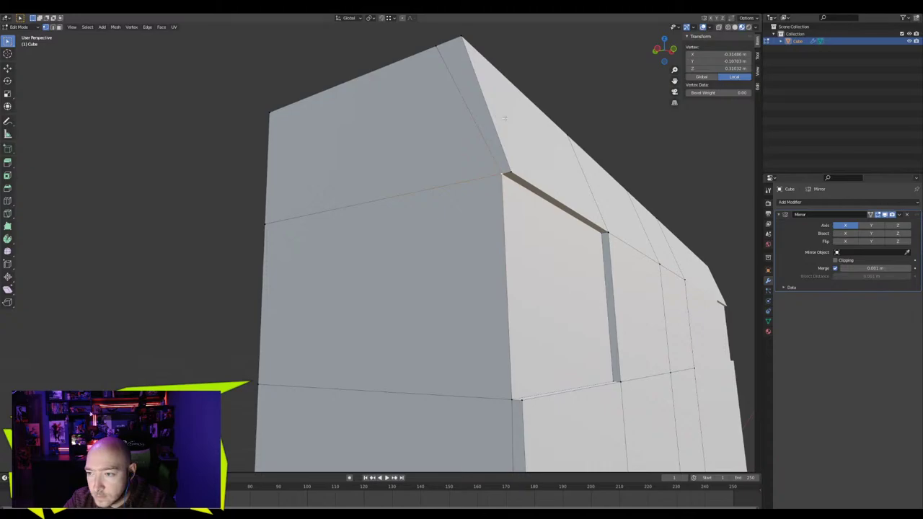
middle_click_drag(409, 85, 478, 186)
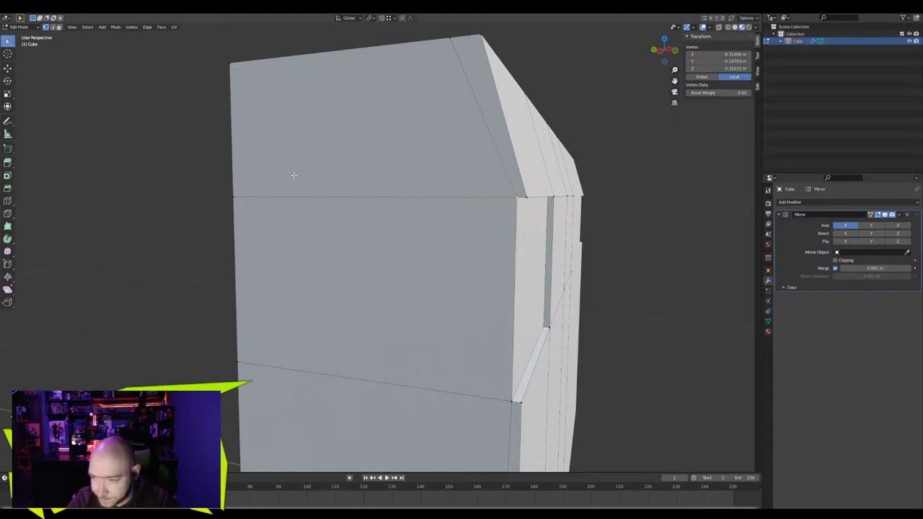
scroll(447, 217, "up", 5)
scroll(525, 204, "up", 3)
middle_click_drag(570, 186, 424, 241, "shift")
Connect the top and bottom rim vertices of the open back at the column nearest the mirror centre, and subdivide that edge at its midpoint
left_click(476, 86)
scroll(396, 191, "down", 4)
middle_click_drag(394, 196, 295, 220)
scroll(325, 267, "down", 6)
left_click(307, 356, "shift")
middle_click_drag(325, 350, 301, 319)
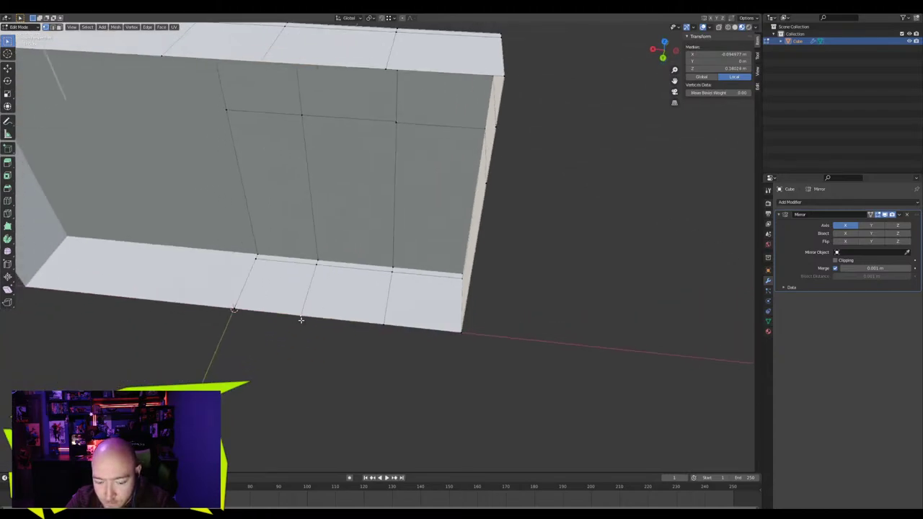
left_click(300, 319, "ctrl")
left_click(304, 261)
middle_click_drag(304, 262, 274, 202)
key("1")
right_click(274, 203)
key("Escape")
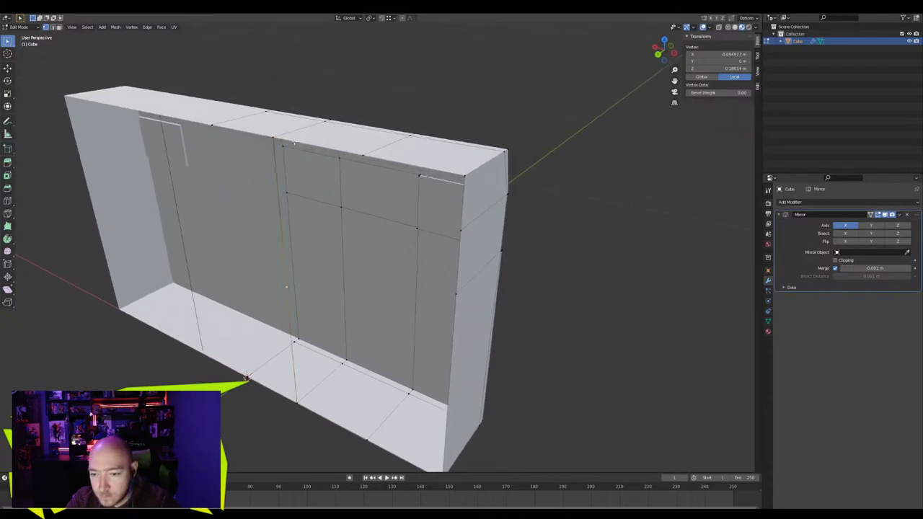
With snapping on, move the back edge's midpoint vertex along Z to the upper row's height and join it to the matching front vertex
left_click(382, 18)
left_click(391, 19)
key("g")
key("z")
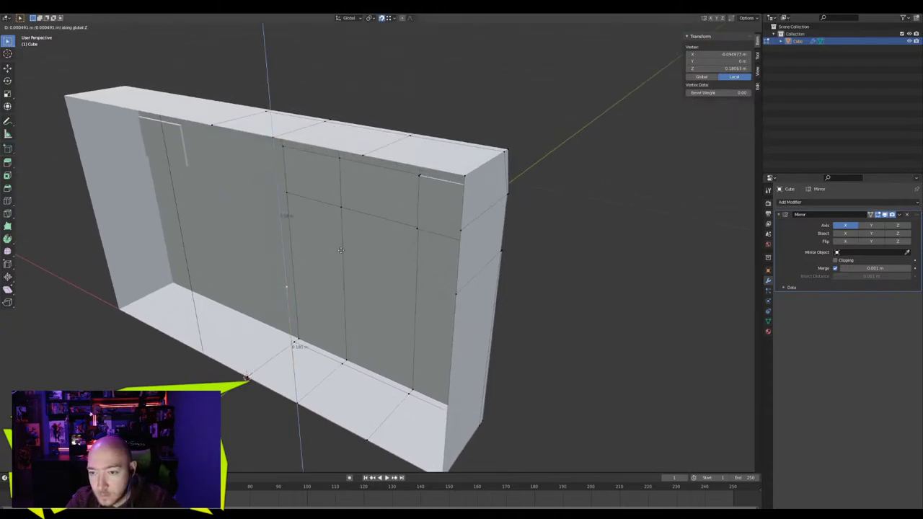
left_click(341, 208)
middle_click_drag(341, 208, 335, 188)
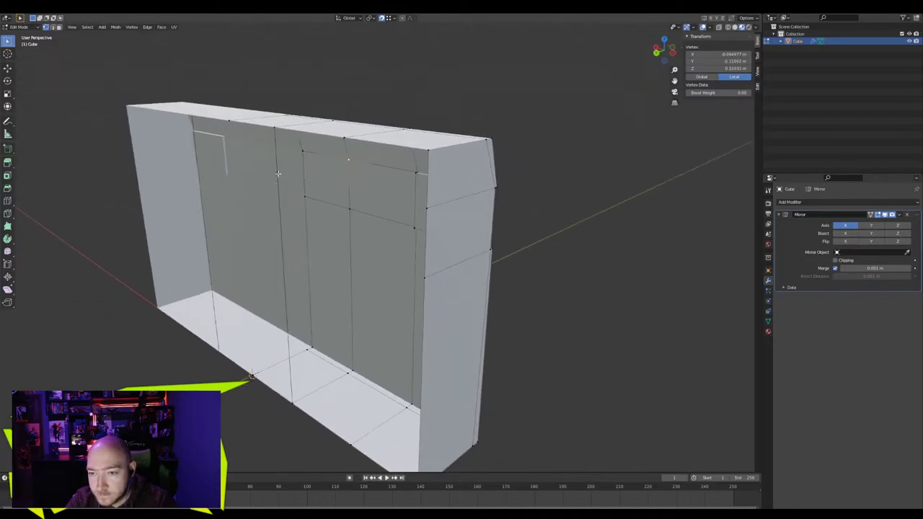
key("j")
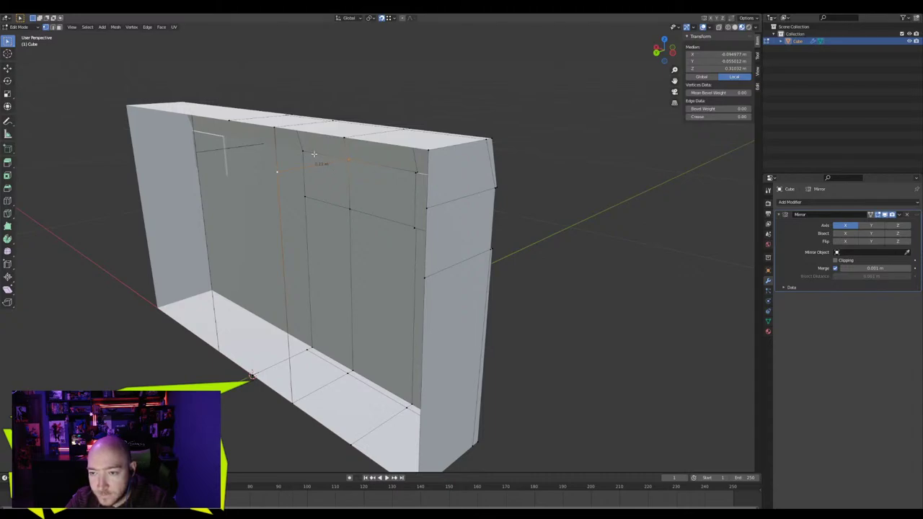
Select the front vertices along the upper edge of the recess row
left_click(306, 152)
left_click(348, 159, "shift")
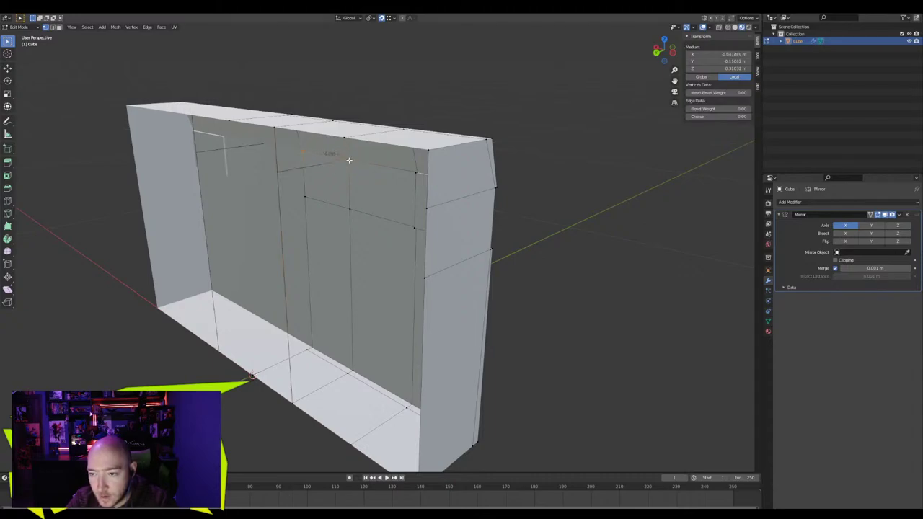
left_click(416, 168, "shift")
middle_click_drag(417, 168, 287, 189)
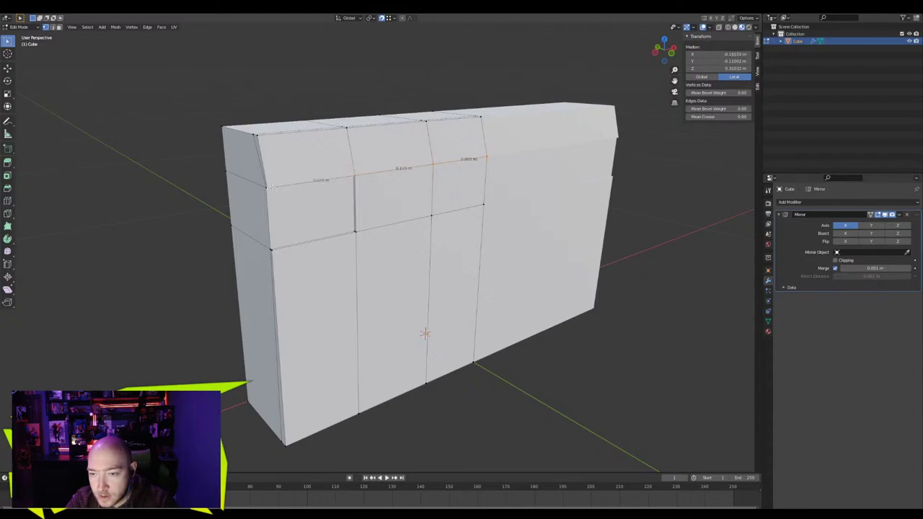
scroll(310, 234, "up", 2)
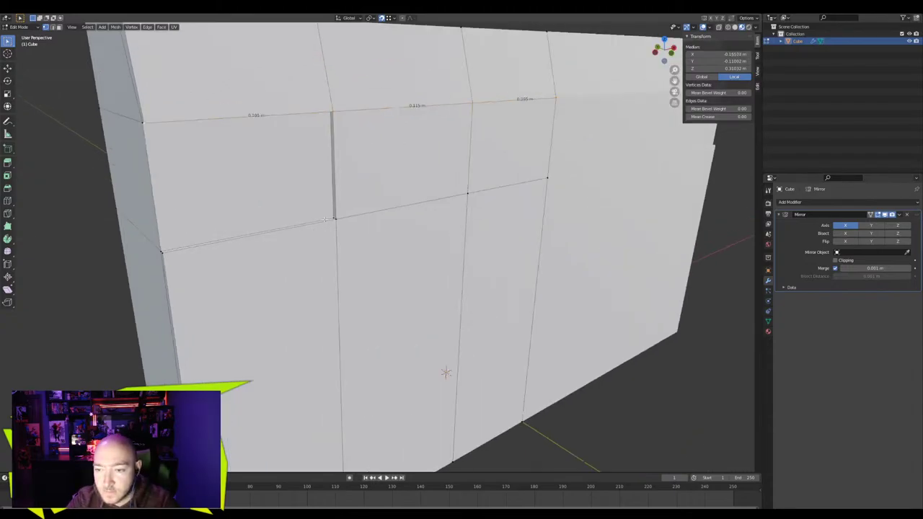
Extrude the two front panel faces beside the recess toward the mirror centre outward by about 0.0009 m
key("3")
left_click(383, 175)
left_click(509, 147, "shift")
middle_click_drag(509, 147, 391, 243)
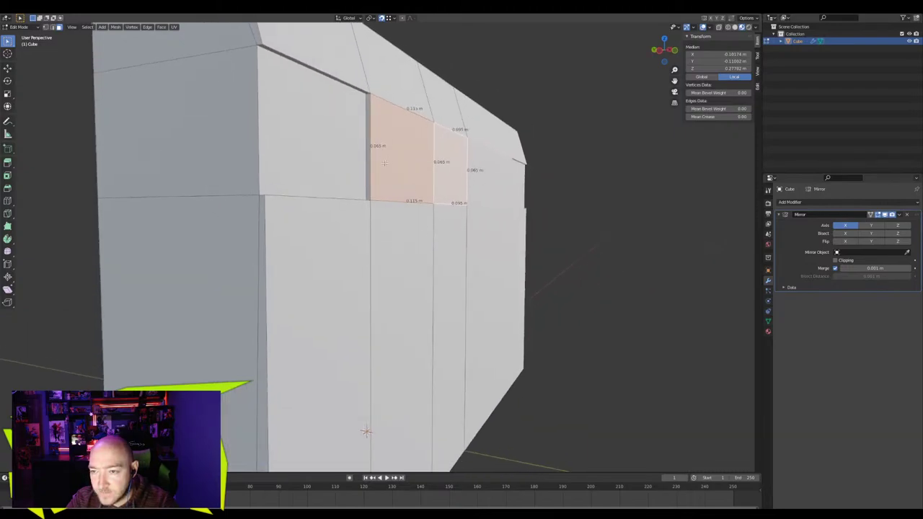
middle_click_drag(384, 164, 343, 128)
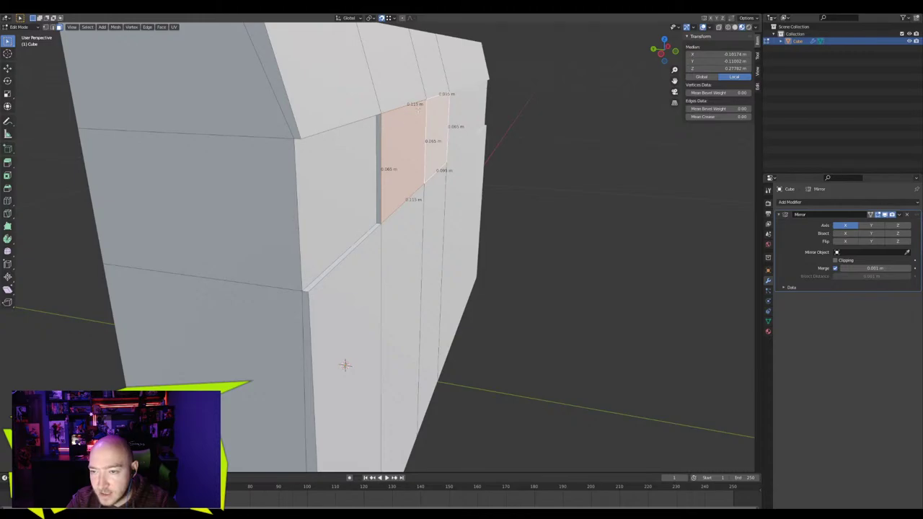
middle_click_drag(344, 366, 354, 365)
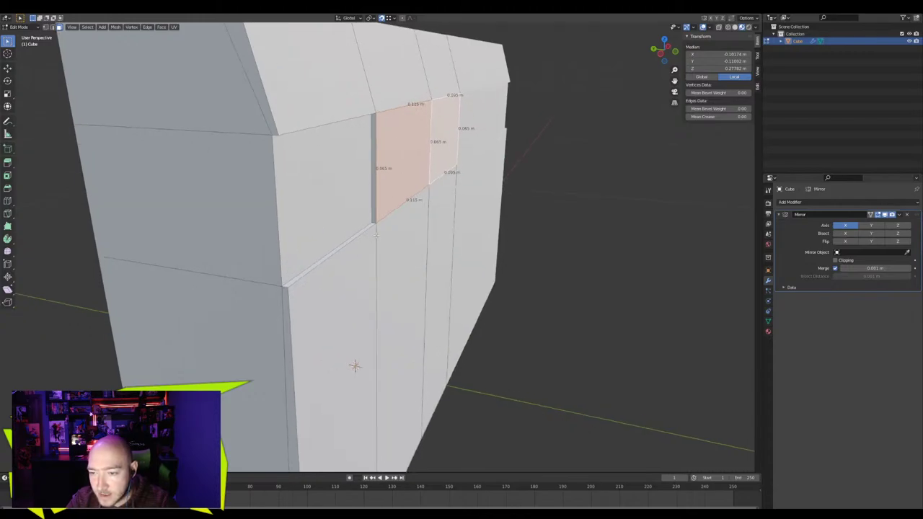
key("e")
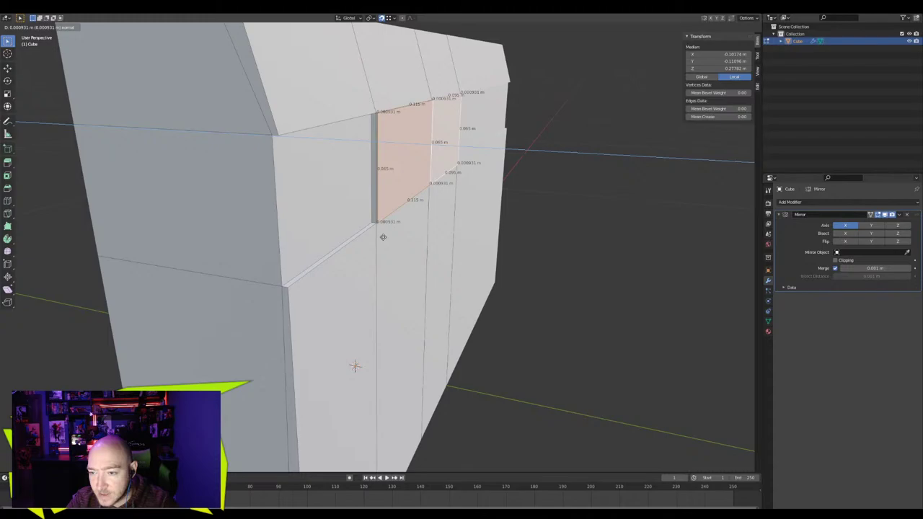
left_click(383, 237)
Examine the upper and side edges of the shallow extruded panels where they meet the slanted top section
middle_click_drag(378, 264, 383, 235)
middle_click_drag(383, 236, 367, 270)
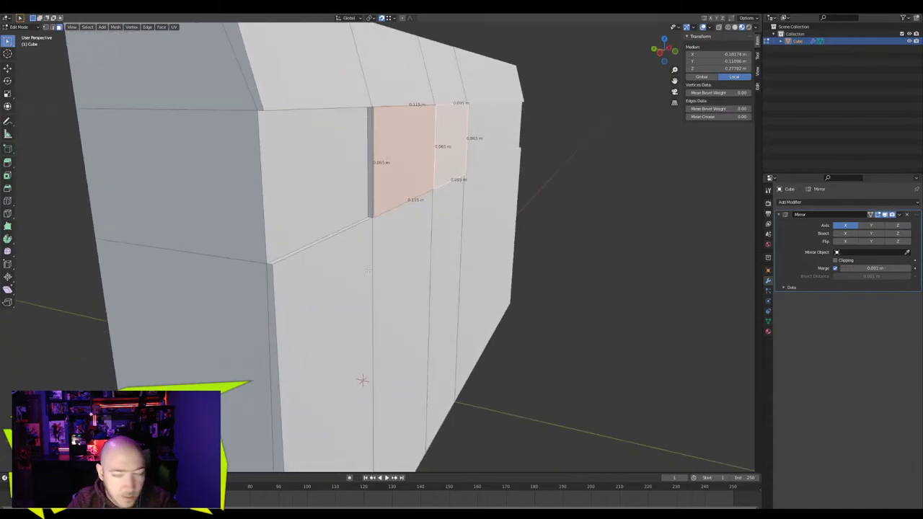
middle_click_drag(395, 227, 387, 234)
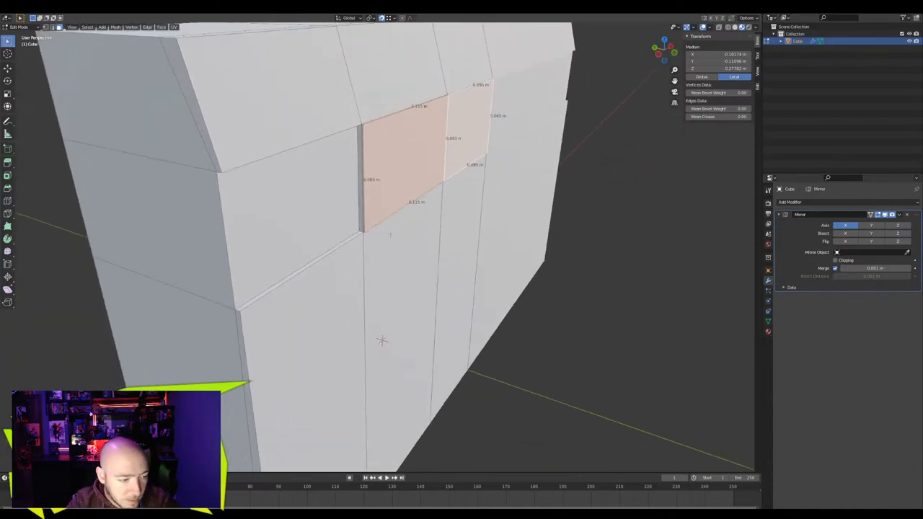
scroll(390, 234, "down", 2)
left_click(709, 27)
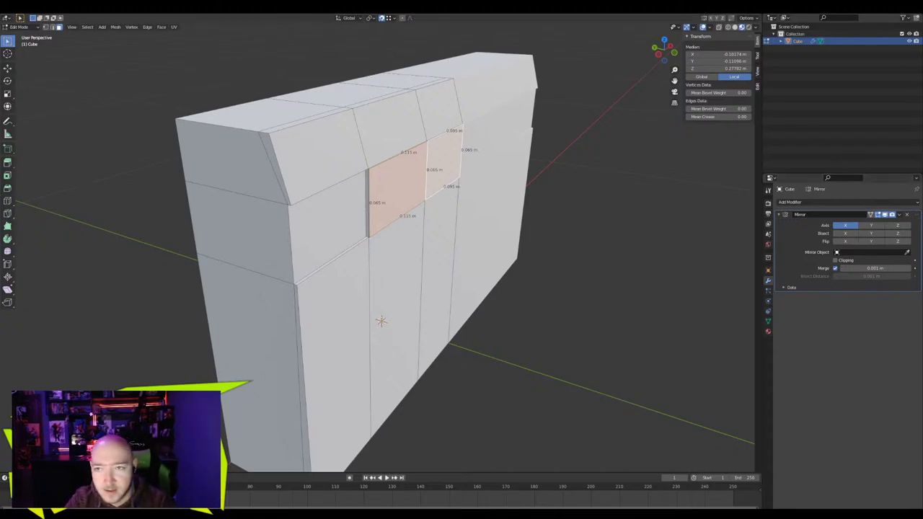
middle_click_drag(323, 173, 347, 215)
scroll(335, 160, "up", 4)
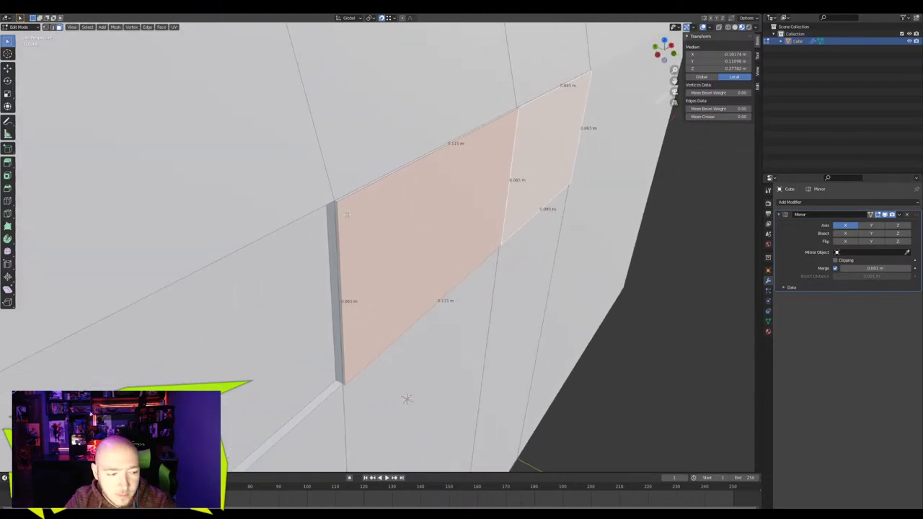
scroll(350, 214, "down", 3)
middle_click_drag(352, 214, 530, 113)
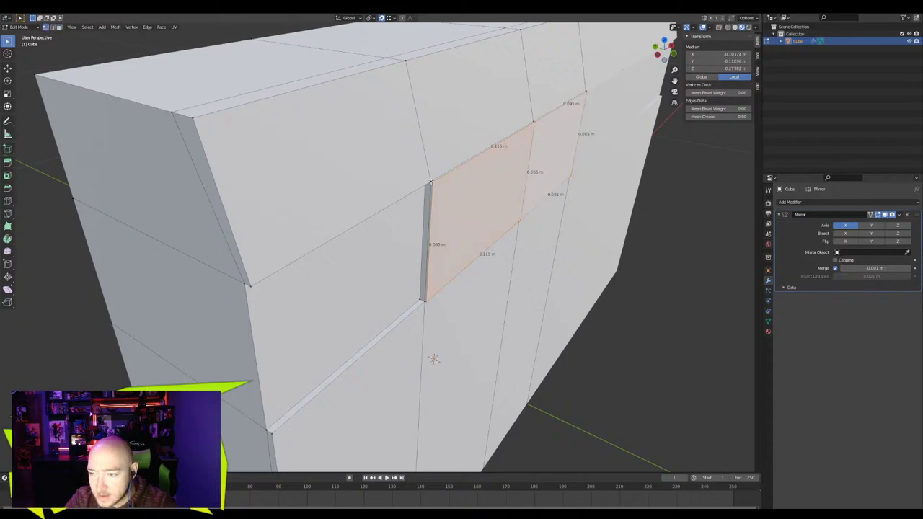
Delete the two thin faces along the upper edge of the extruded panels
left_click(542, 110)
left_click(545, 115)
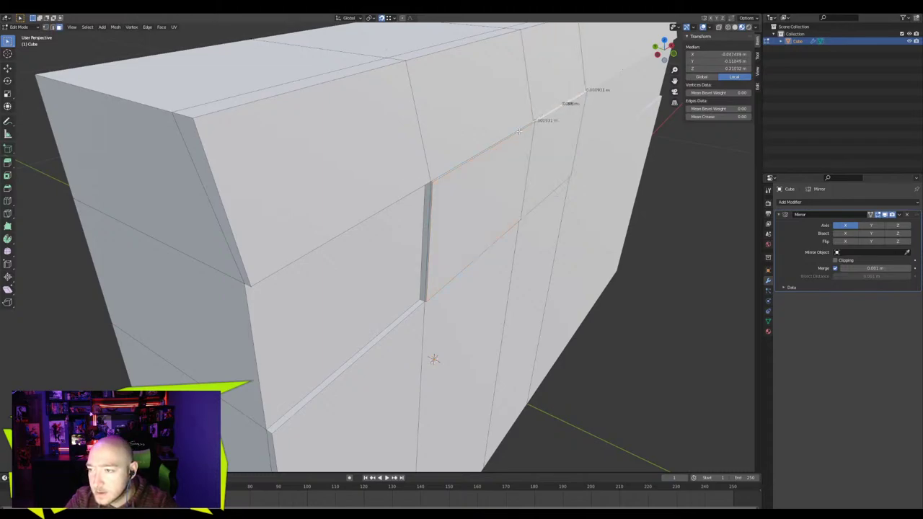
left_click(519, 131, "shift")
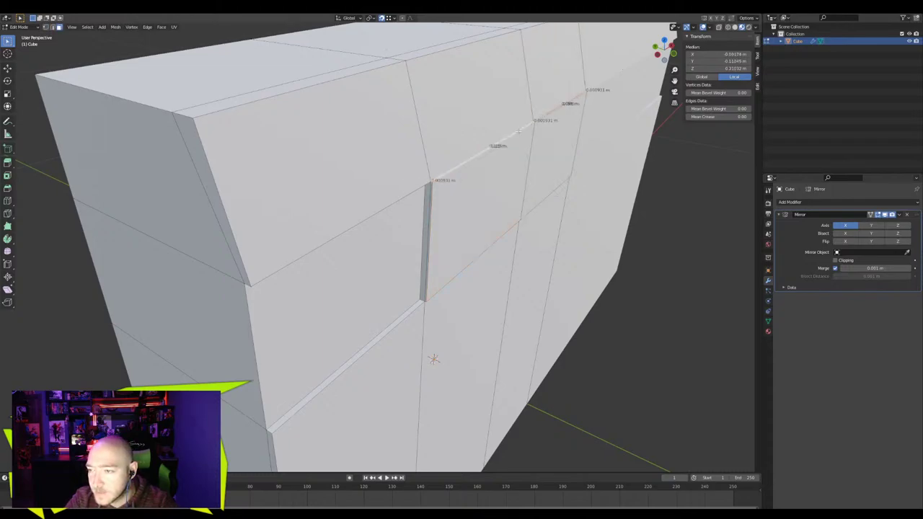
key("x")
left_click(375, 201)
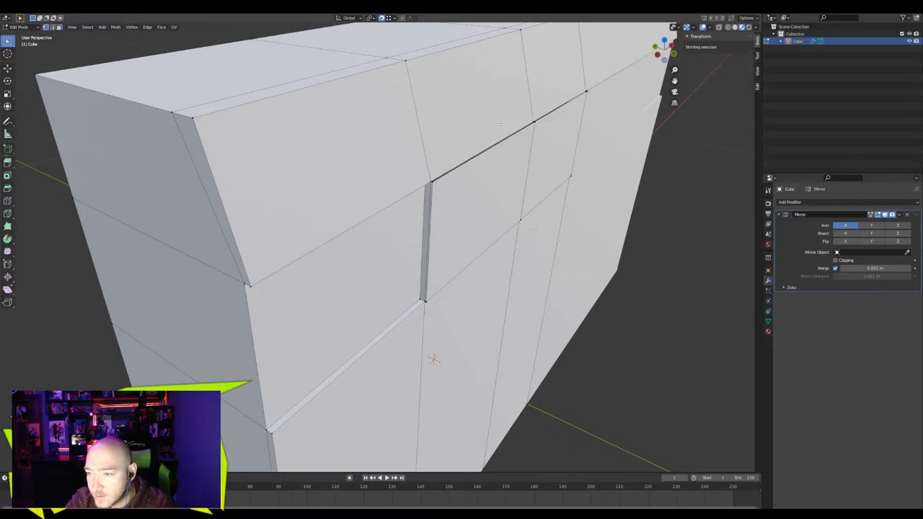
Merge the doubled vertices along the gap above the extruded panels with At Last, one column at a time
left_click(593, 90, "shift")
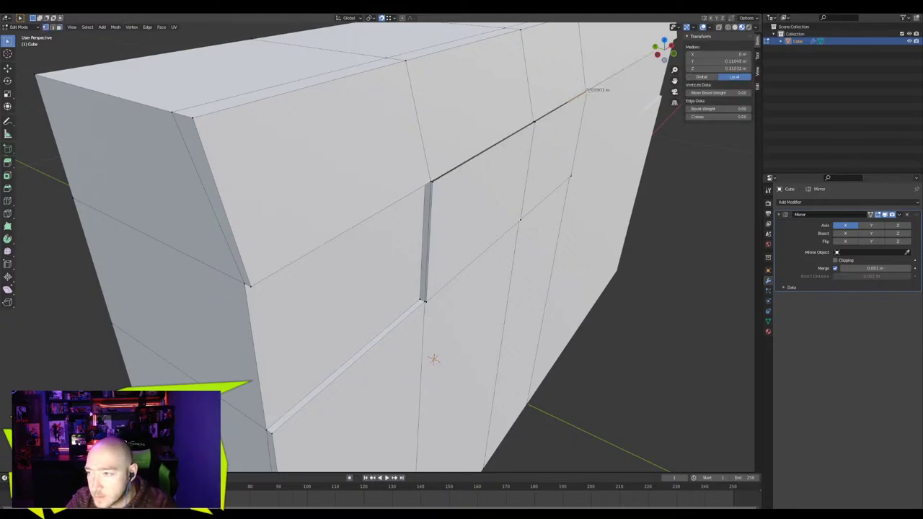
key("m")
left_click(590, 93)
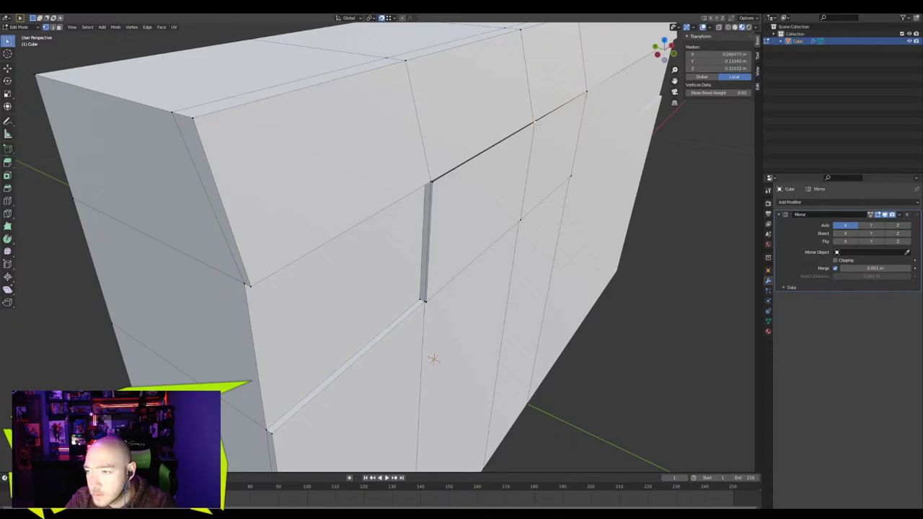
left_click(432, 180, "shift")
key("m")
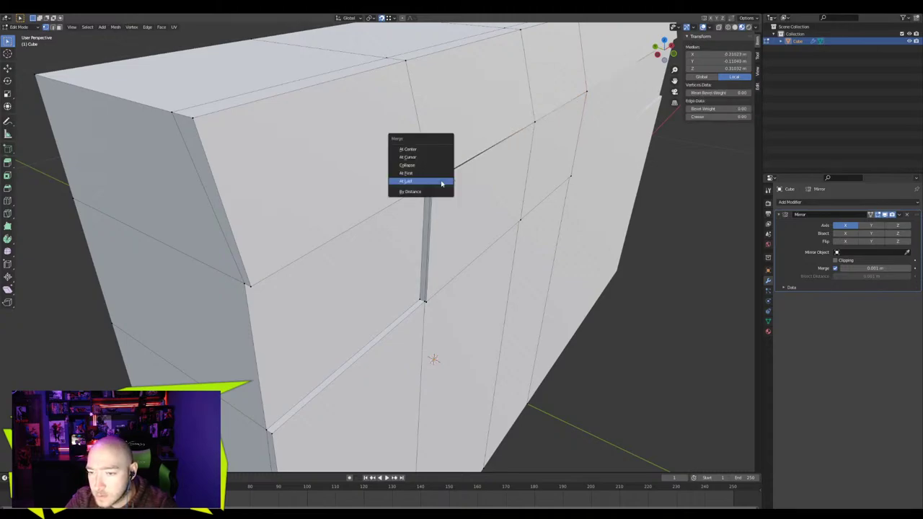
left_click(439, 183)
Move the outer upper corner vertex of the front along Y, snapping it to the neighbouring merged vertex
middle_click_drag(439, 183, 386, 218)
key("g")
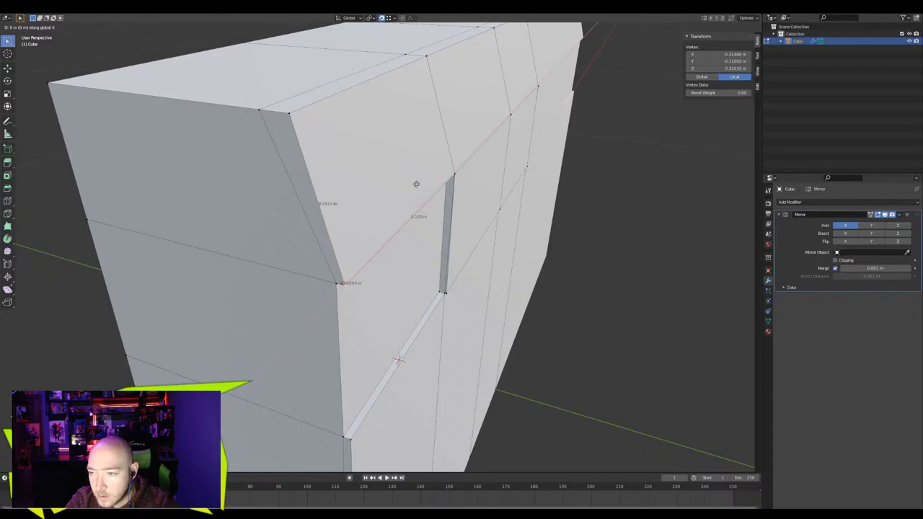
key("y")
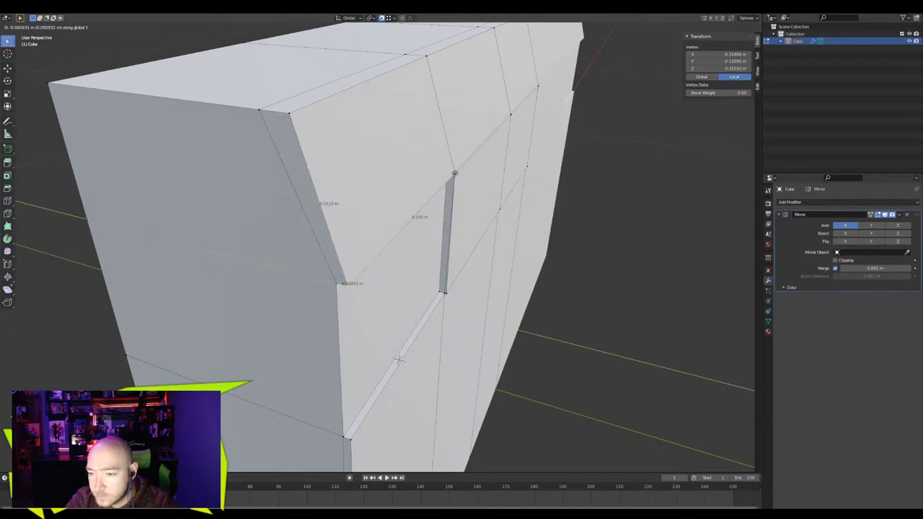
left_click(454, 173)
middle_click_drag(444, 235, 489, 140)
Select the two extruded panels with the row's upper edge and move them about 0.0037 m outward along Y
left_click(474, 159)
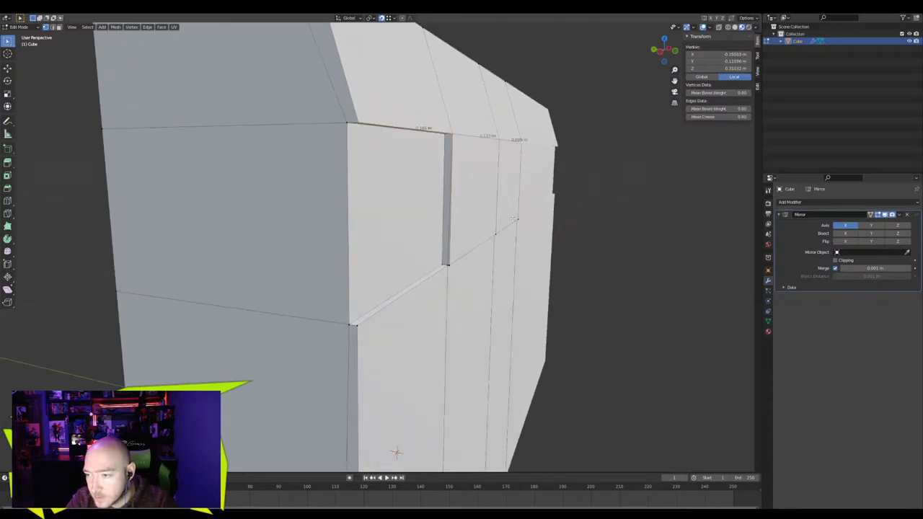
middle_click_drag(359, 232, 407, 228)
scroll(397, 227, "up", 5)
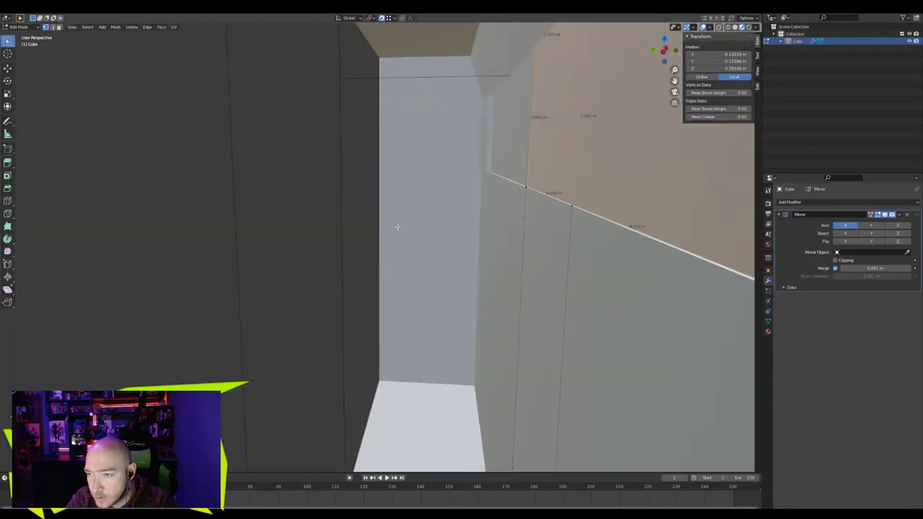
middle_click_drag(413, 173, 400, 255)
key("g")
key("y")
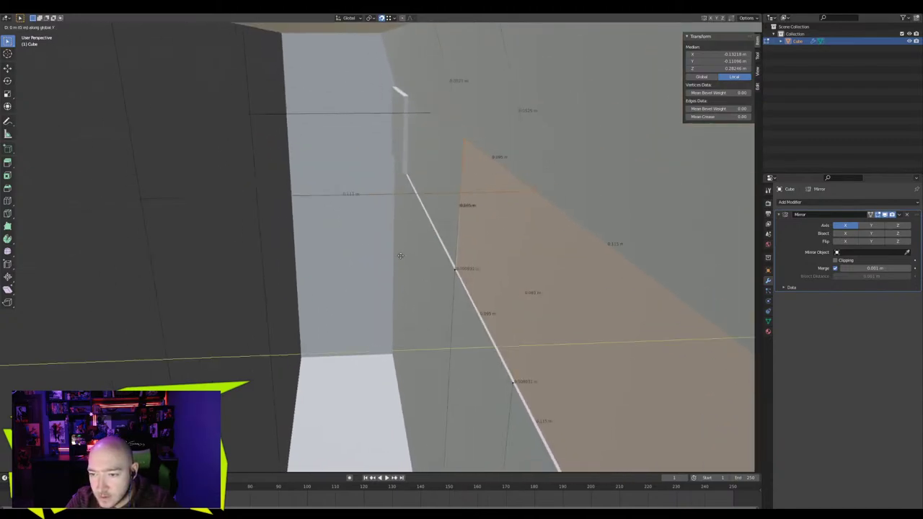
left_click(441, 264)
key("g")
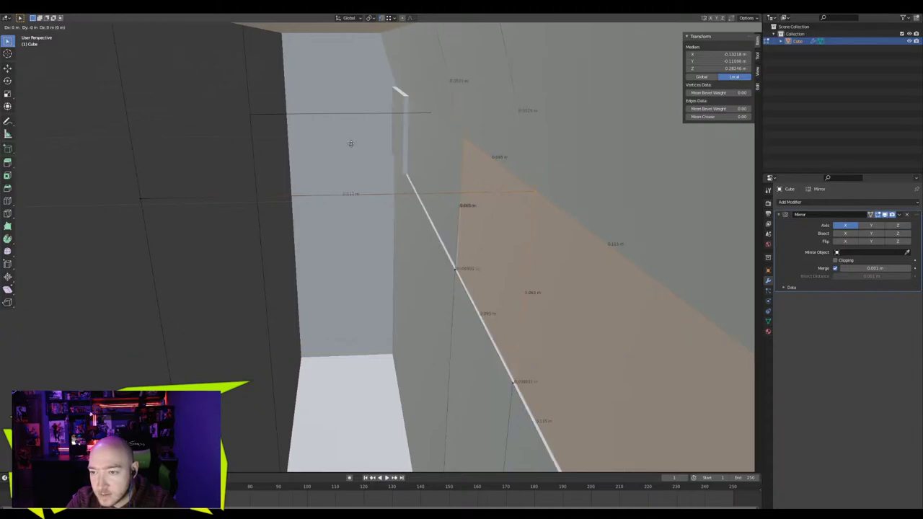
key("y")
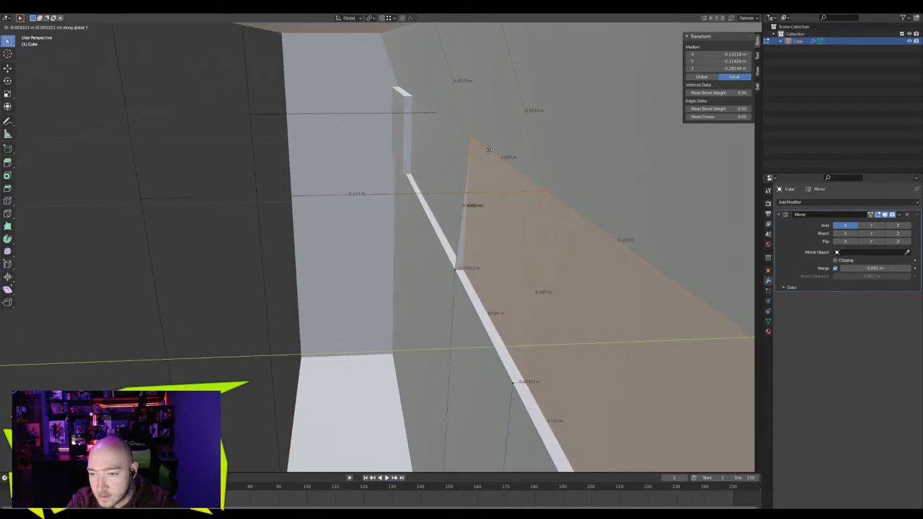
left_click(501, 150)
Inspect the deeper front recess and the overhanging top section in Object Mode
middle_click_drag(500, 150, 387, 193)
scroll(437, 185, "down", 4)
key("Tab")
scroll(443, 184, "down", 2)
scroll(461, 243, "up", 3)
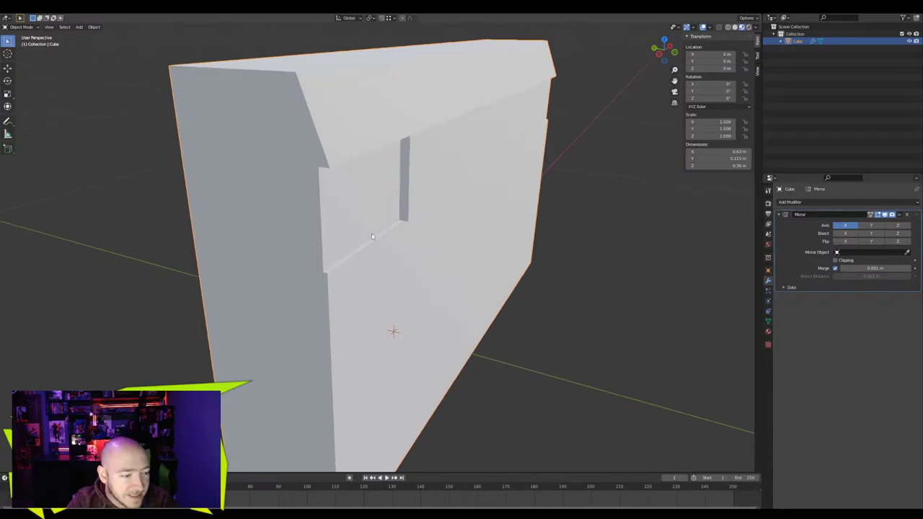
middle_click_drag(374, 233, 296, 225)
key("Tab")
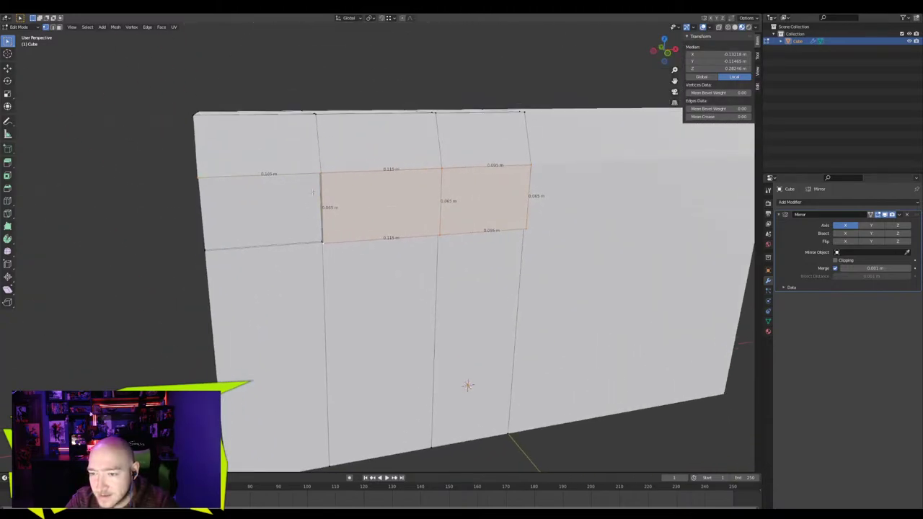
Delete the helper edges across the open back that connect the rear column to the front wall
left_click(152, 212)
middle_click_drag(151, 212, 284, 187)
left_click(284, 206)
left_click(279, 162, "shift")
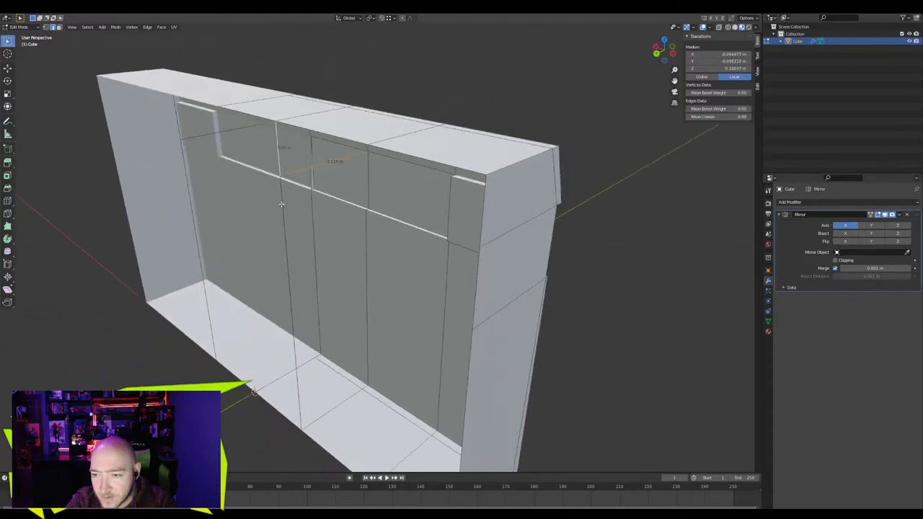
right_click(262, 251)
left_click(253, 250)
Delete the thin inner faces of the extruded strip at the mirror centre
middle_click_drag(253, 249, 288, 237)
left_click(274, 200)
key("x")
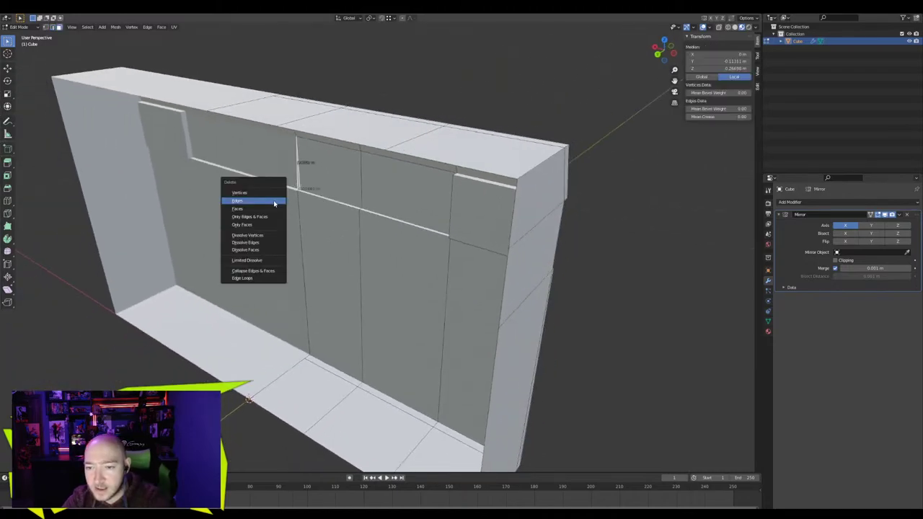
left_click(273, 204)
Switch the viewport to solid shading with MatCap lighting and choose a light grey MatCap
mouse_move(310, 221)
middle_mouse_down()
mouse_move(267, 211)
mouse_move(233, 217)
mouse_move(239, 235)
middle_mouse_up()
left_click(754, 27)
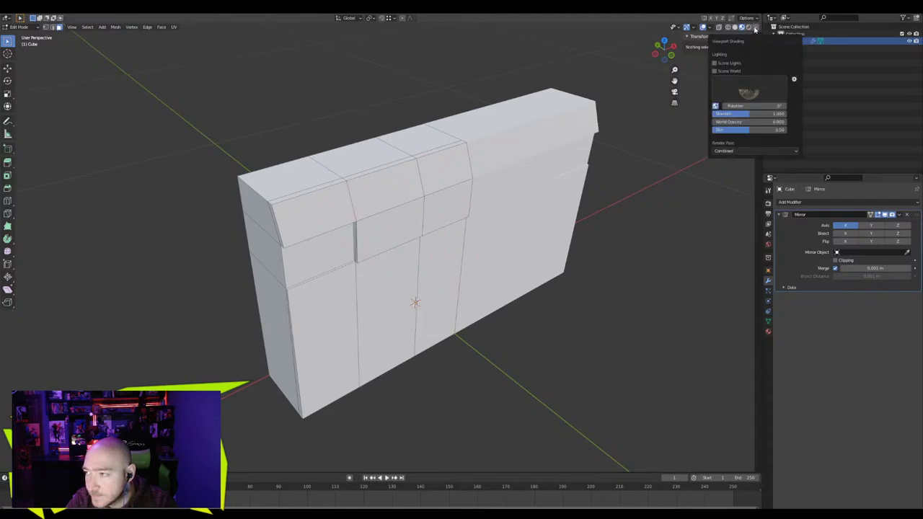
left_click(743, 28)
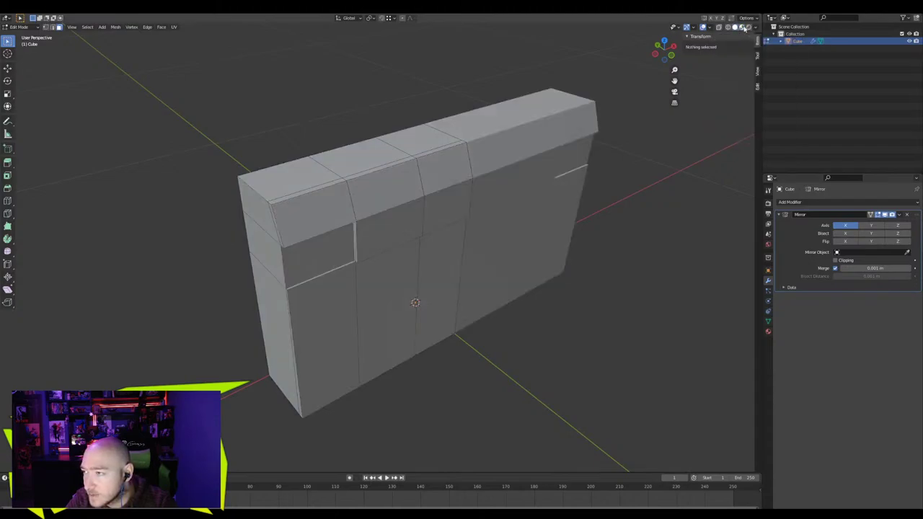
mouse_move(364, 160)
middle_mouse_down()
mouse_move(394, 144)
mouse_move(365, 172)
middle_mouse_up()
scroll(377, 161, "up", 3)
middle_click_drag(364, 172, 456, 116, "shift")
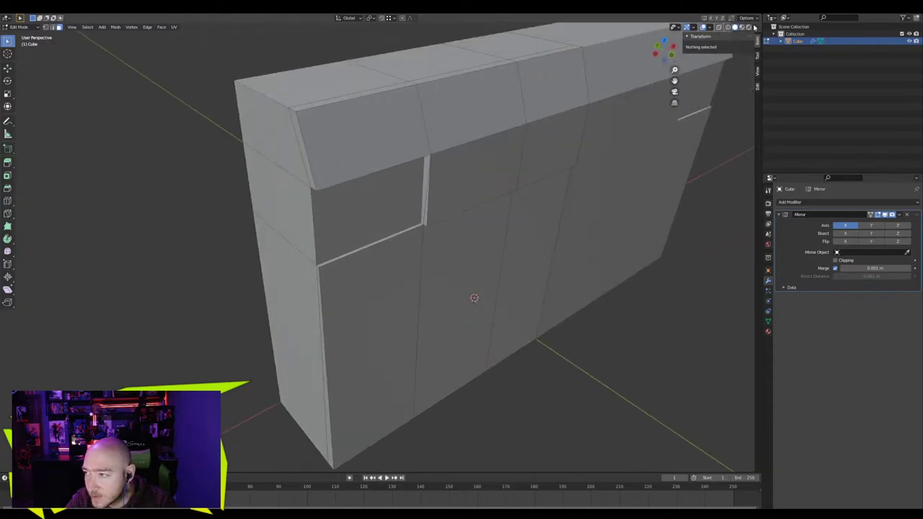
left_click(755, 27)
left_click(746, 64)
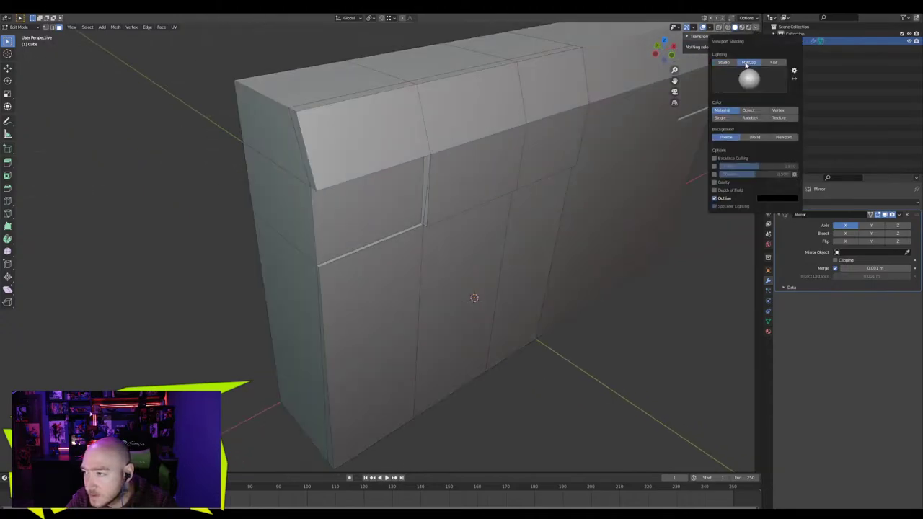
left_click(749, 79)
left_click(638, 120)
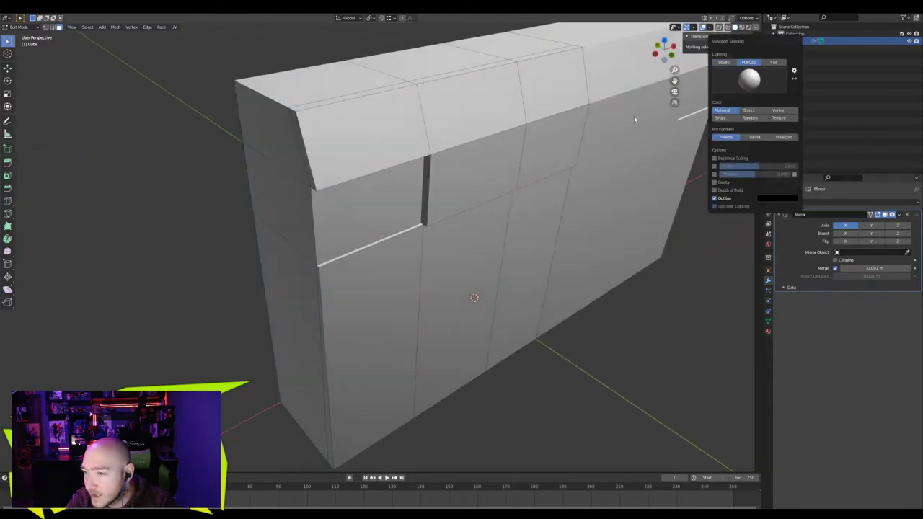
Check the body under the current shading and change the MatCap to one with blue and pinkish tones
scroll(562, 134, "down", 1)
mouse_move(513, 142)
middle_mouse_down()
mouse_move(536, 117)
mouse_move(496, 129)
mouse_move(529, 147)
middle_mouse_up()
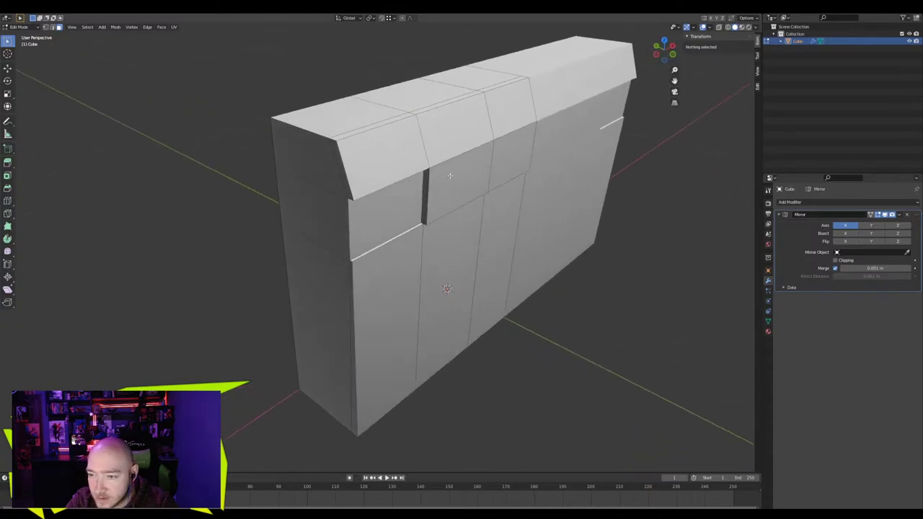
middle_click_drag(449, 176, 470, 137)
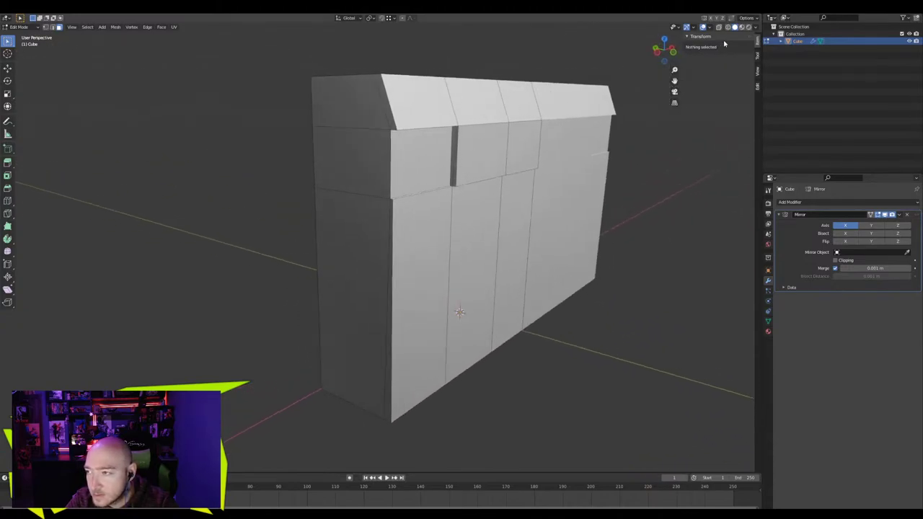
left_click(747, 29)
left_click(749, 79)
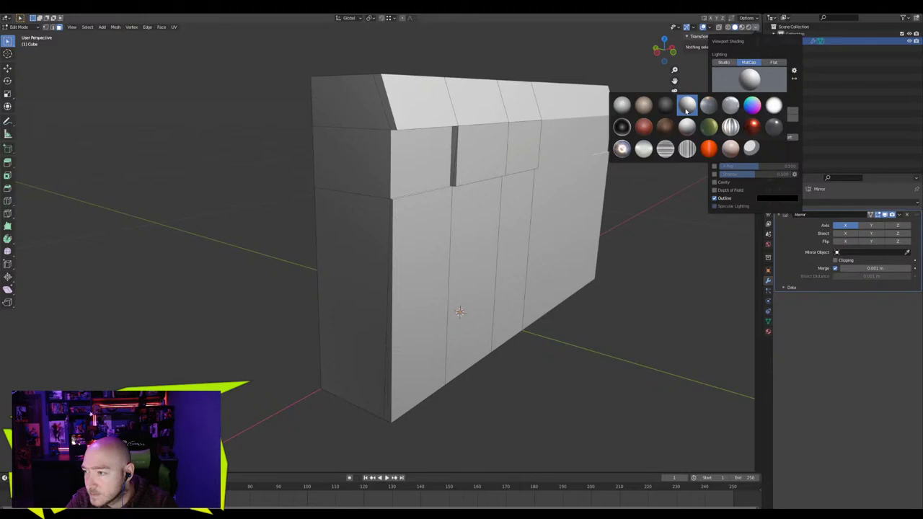
left_click(686, 115)
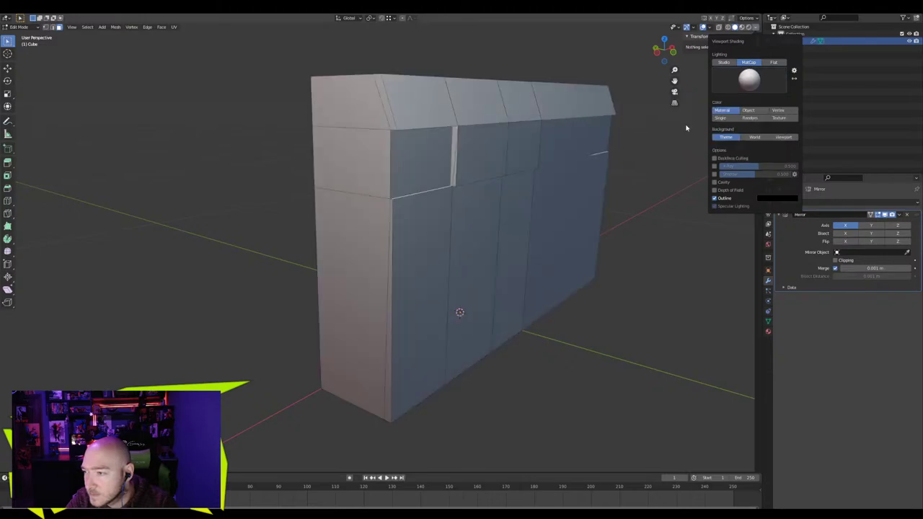
Change the viewport MatCap to a neutral grey one and check the body's front and underside with it
left_click(749, 79)
left_click(621, 106)
middle_click_drag(548, 144, 406, 170)
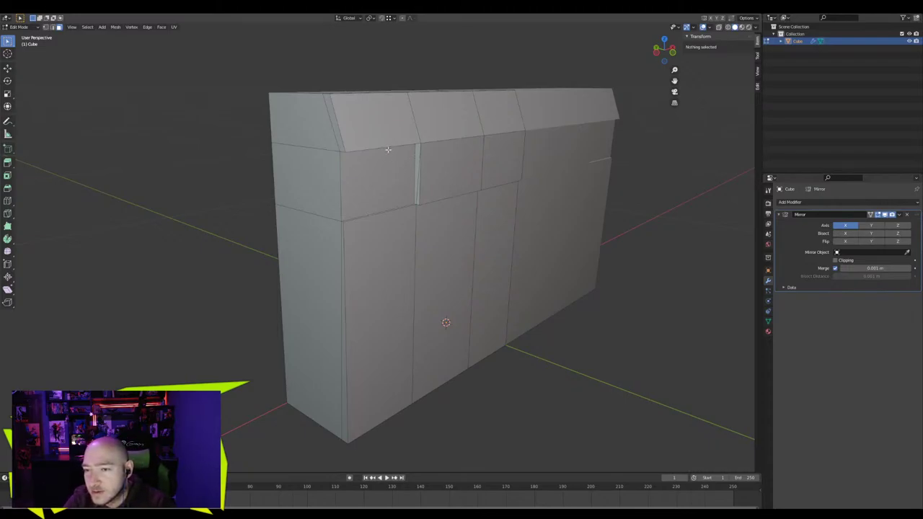
mouse_move(387, 150)
middle_mouse_down()
mouse_move(433, 152)
mouse_move(384, 136)
mouse_move(395, 132)
middle_mouse_up()
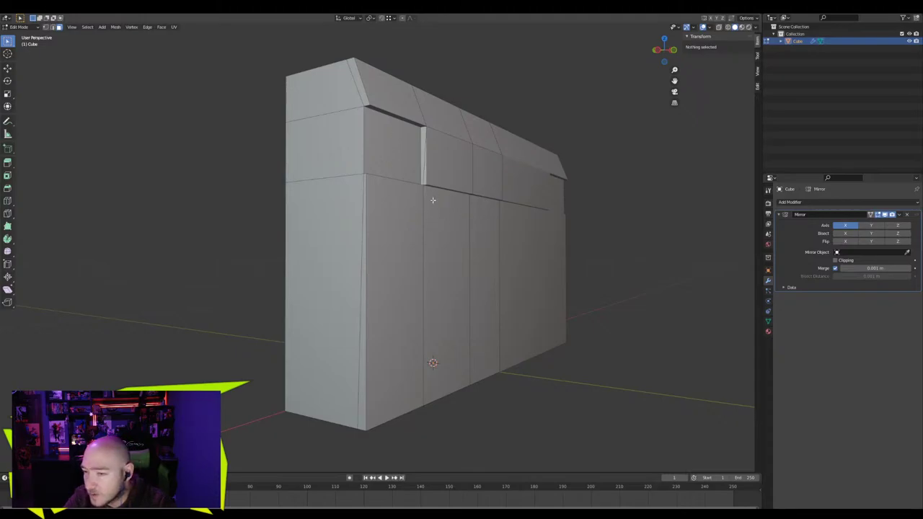
Examine the boombox reference photo and compare it with the front of the modelled body
left_click_drag(922, 29, 519, 13)
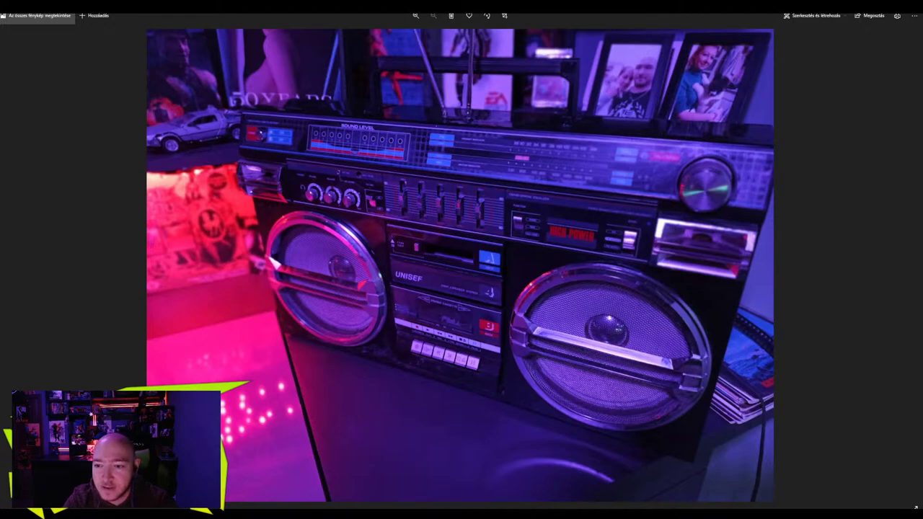
left_click_drag(204, 6, 922, 216)
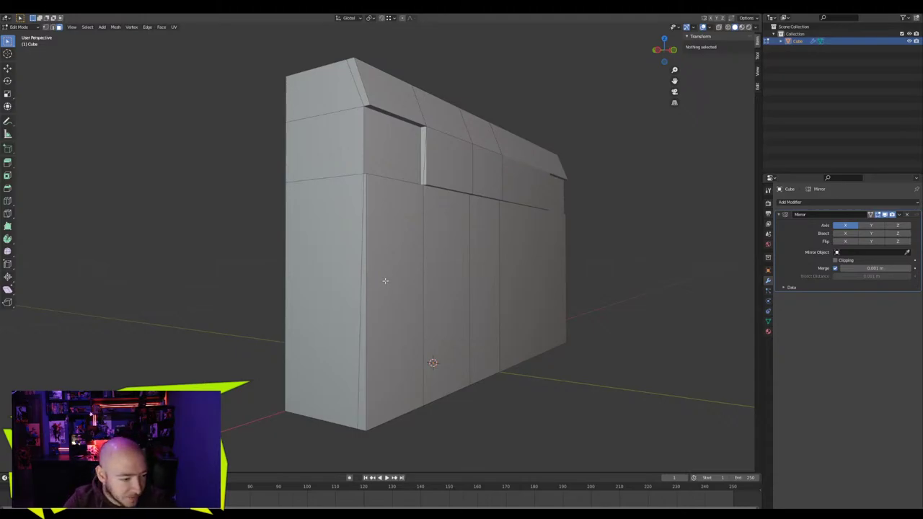
middle_click_drag(390, 276, 371, 250)
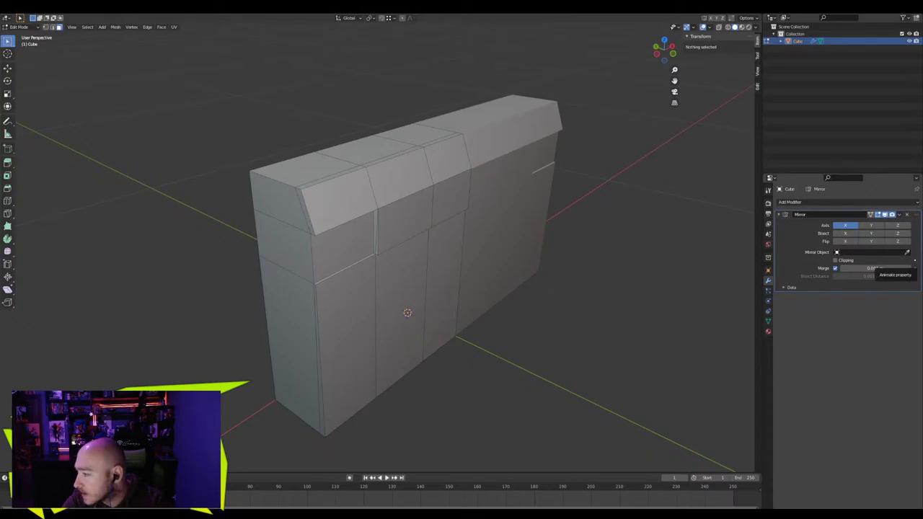
Finish editing the body's mesh and return to Object Mode
left_click(444, 248)
middle_click_drag(444, 249, 406, 237)
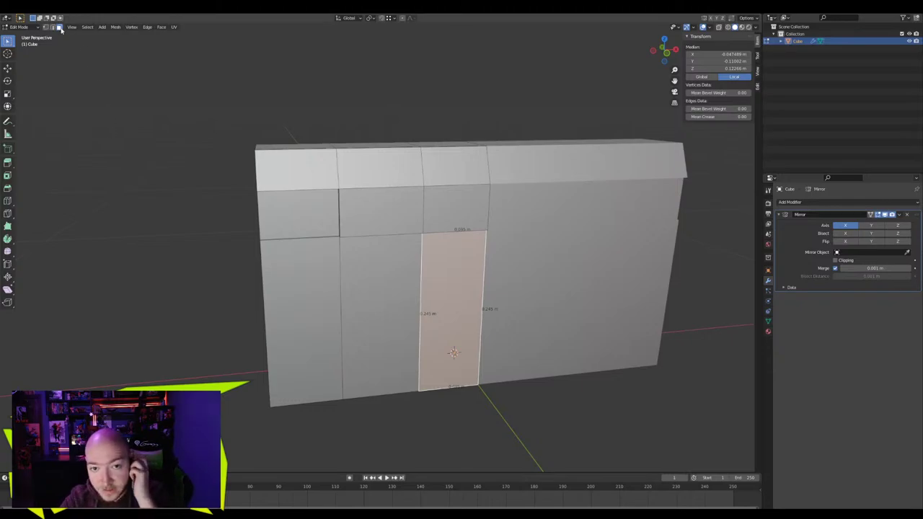
left_click(18, 27)
left_click(22, 35)
left_click(79, 27)
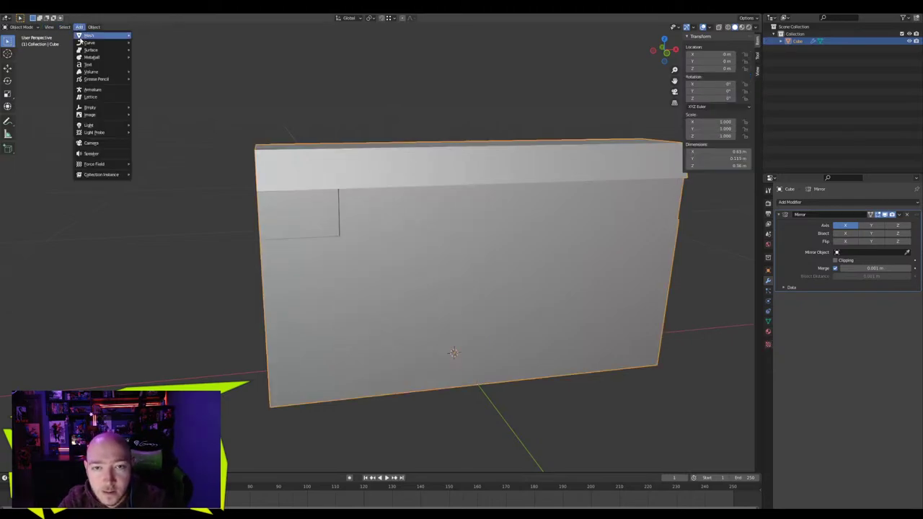
mouse_move(90, 35)
left_click(155, 71)
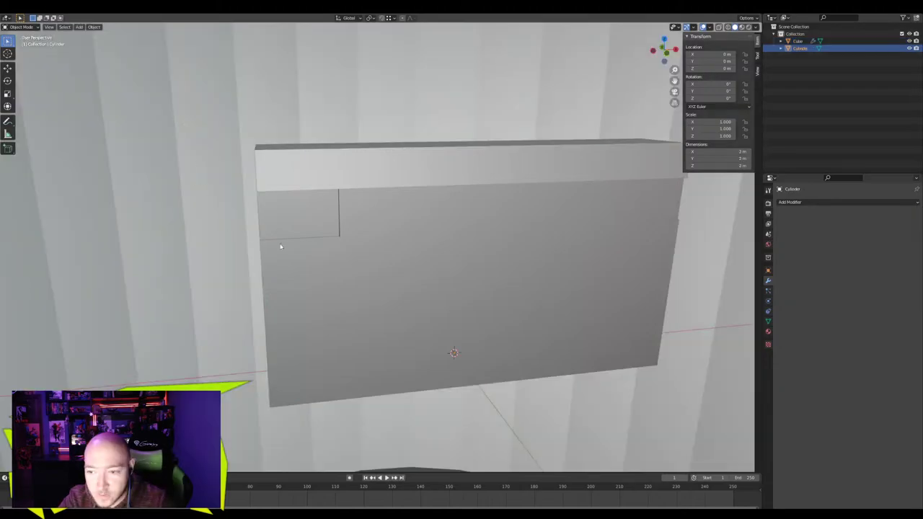
scroll(317, 242, "down", 5)
key("Tab")
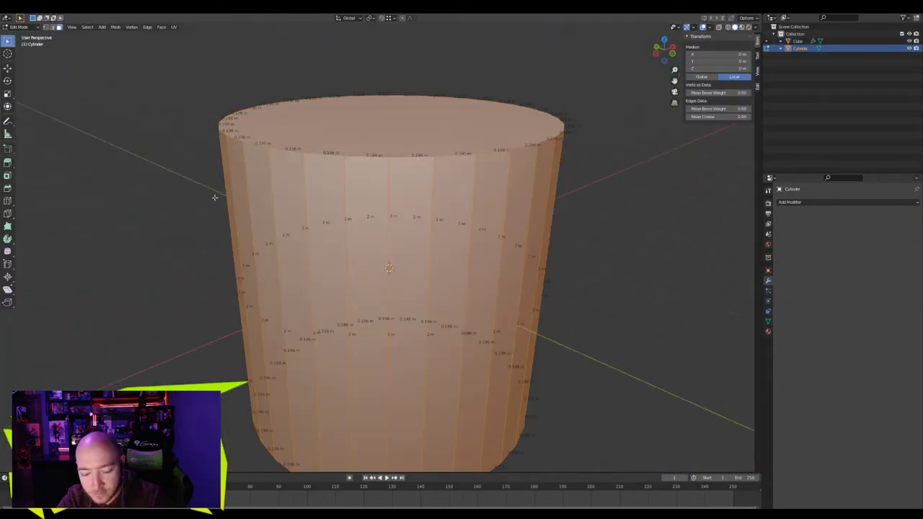
key("Tab")
key("Delete")
Add a mesh cylinder at the origin and raise its vertex count to 60
left_click(79, 27)
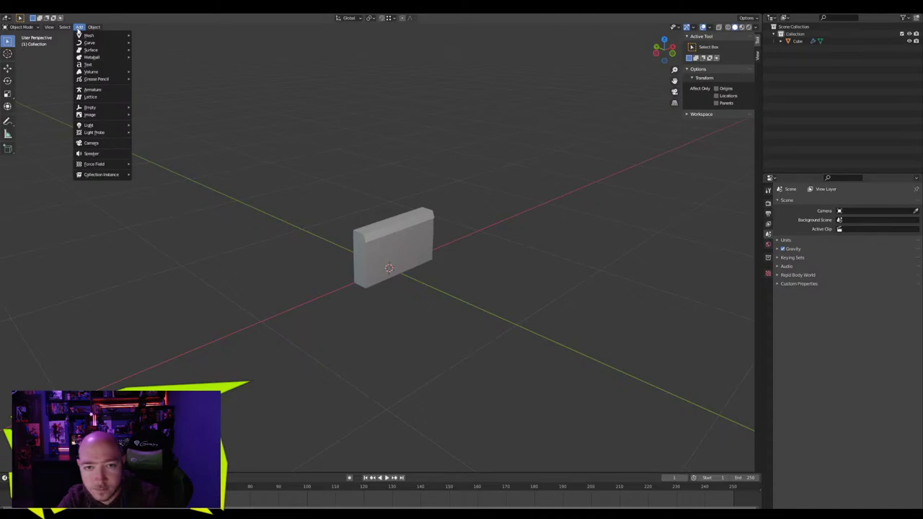
mouse_move(83, 35)
left_click(155, 71)
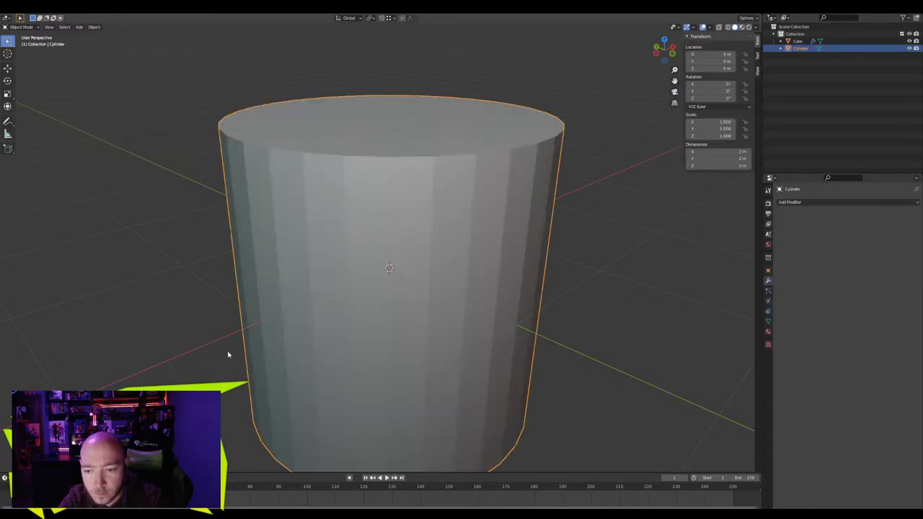
left_click(42, 465)
left_click(117, 379)
left_click(117, 379)
left_click(116, 379)
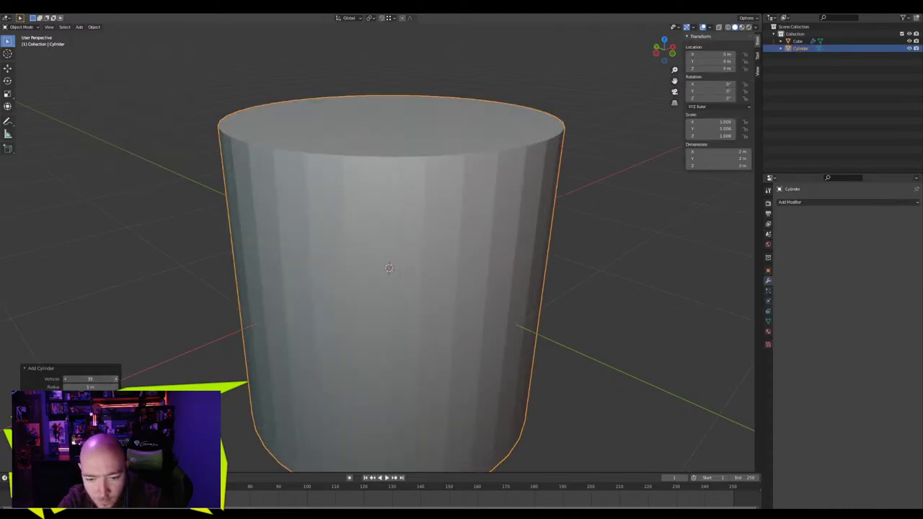
left_click(116, 379)
left_click(117, 379)
left_click(117, 379)
left_click(119, 380)
left_click(119, 379)
left_click(119, 380)
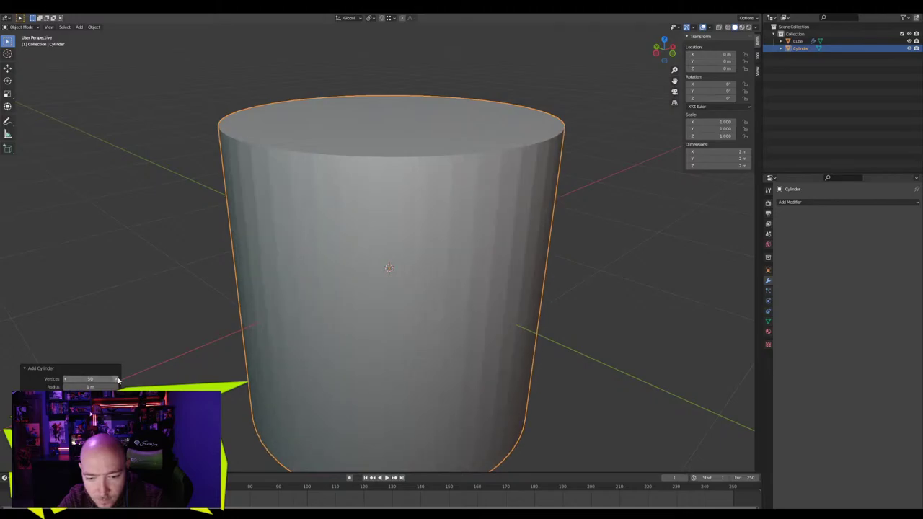
left_click(118, 380)
left_click(118, 380)
left_click(118, 380)
left_click(118, 380)
left_click(118, 380)
left_click(119, 380)
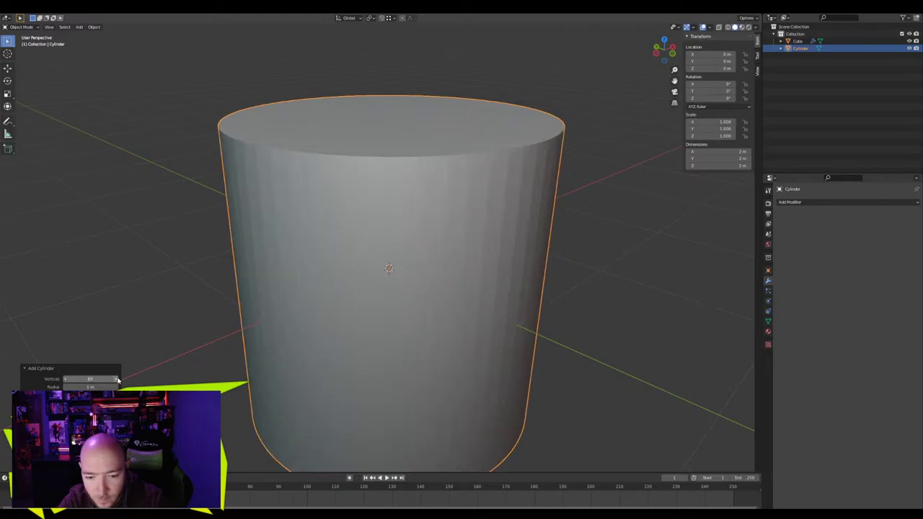
left_click(119, 380)
Rotate the cylinder 90° about the X axis and scale it down to about 0.105 m across
middle_click_drag(273, 278, 275, 286)
key("KP_7")
scroll(291, 329, "down", 2)
key("ctrl+KP_3")
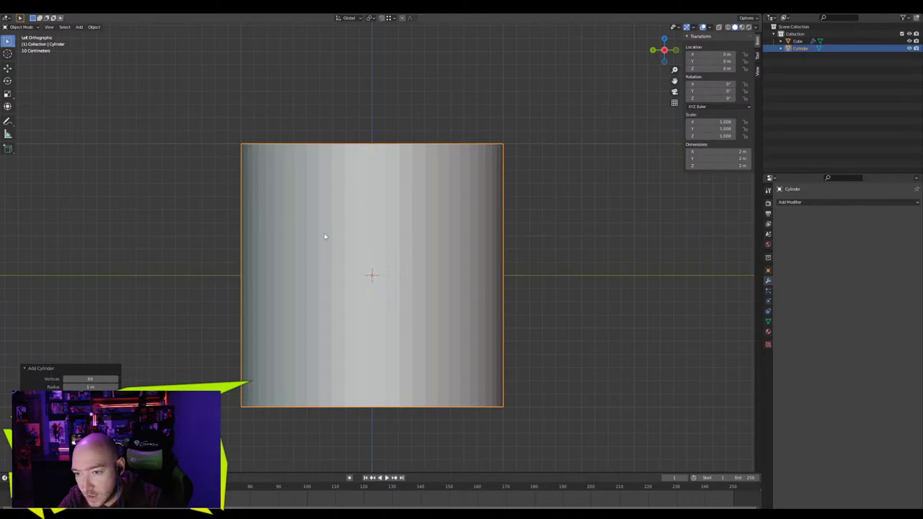
type("r")
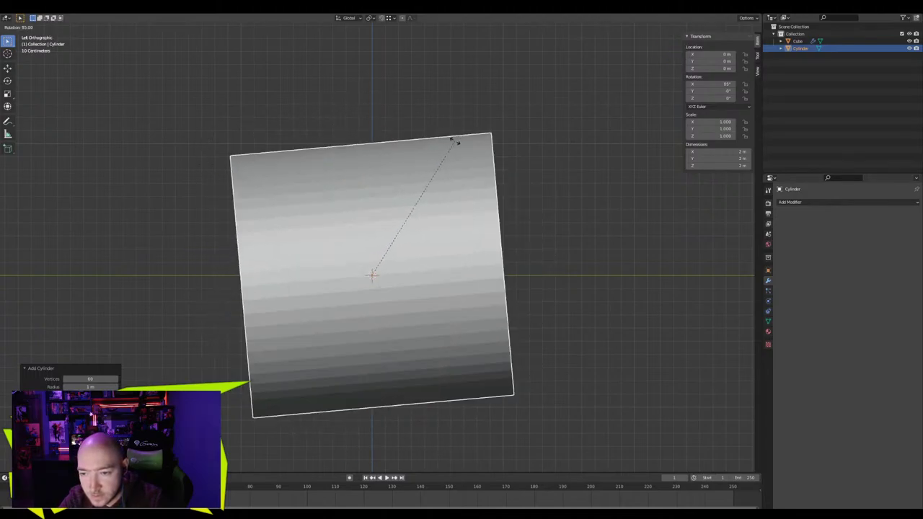
type("90")
key("Return")
key("s")
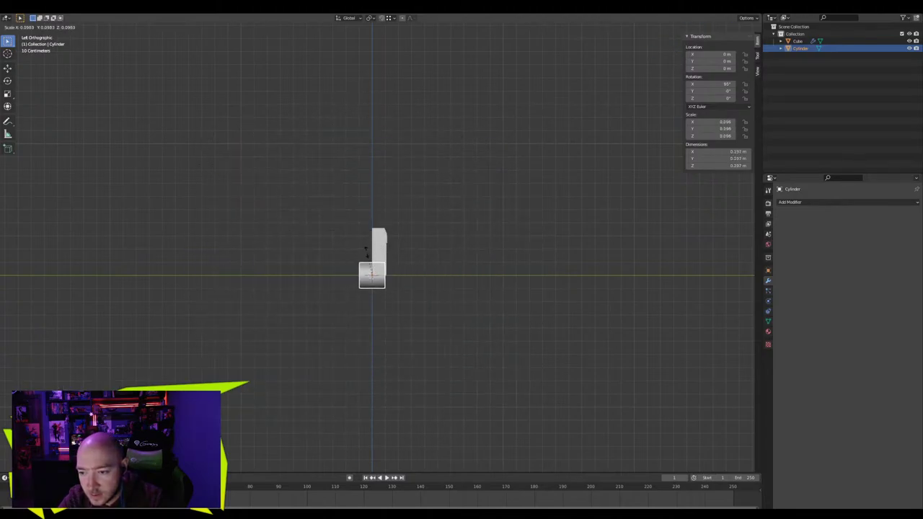
left_click(361, 263)
key("KP_Decimal")
key("KP_1")
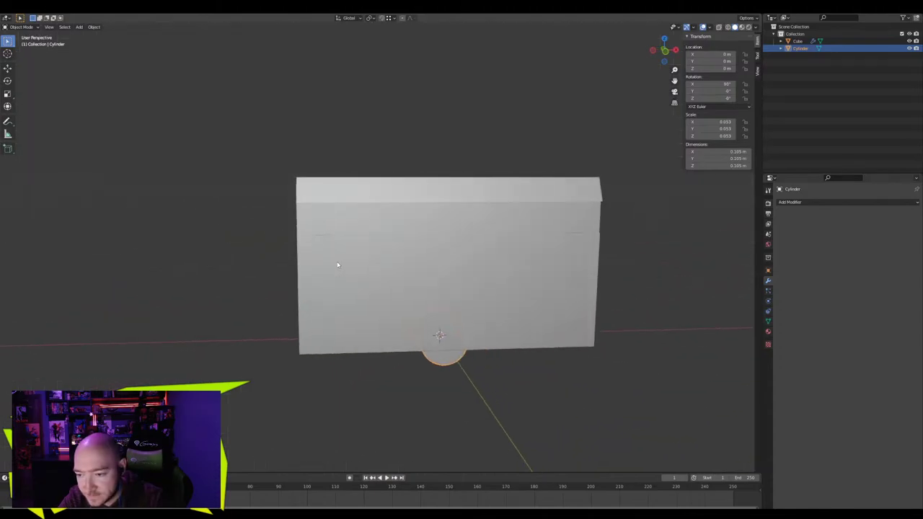
Move the cylinder to the lower left speaker area of the body so it protrudes from the front wall
key("g")
left_click(235, 199)
middle_click_drag(235, 199, 321, 233)
key("g")
key("x")
key("y")
left_click(399, 236)
Examine the cylinder's position against the body and the density of its side segments
middle_click_drag(398, 237, 322, 233)
scroll(322, 234, "up", 5)
middle_click_drag(357, 278, 333, 257)
key("alt+z")
key("alt+z")
middle_click_drag(375, 288, 351, 187, "shift")
scroll(365, 166, "up", 4)
key("Tab")
scroll(365, 193, "down", 3)
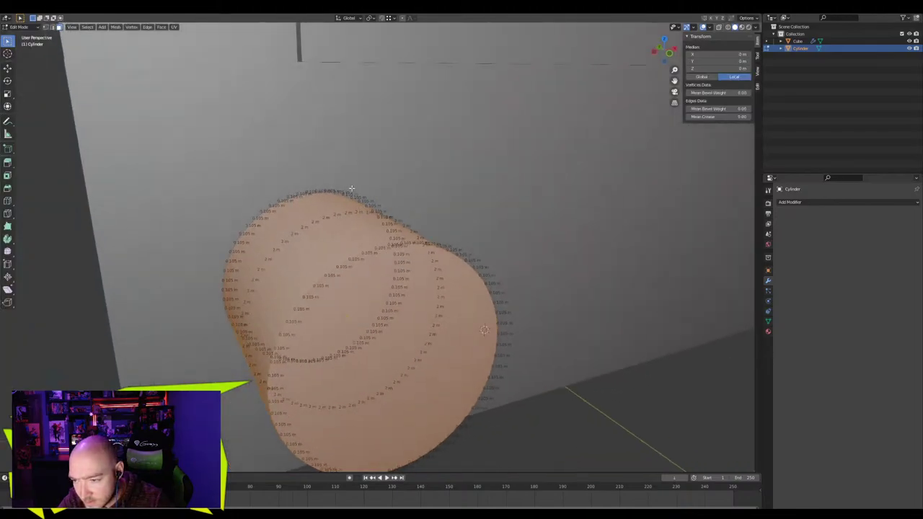
scroll(351, 187, "down", 3)
middle_click_drag(375, 236, 360, 228)
key("Tab")
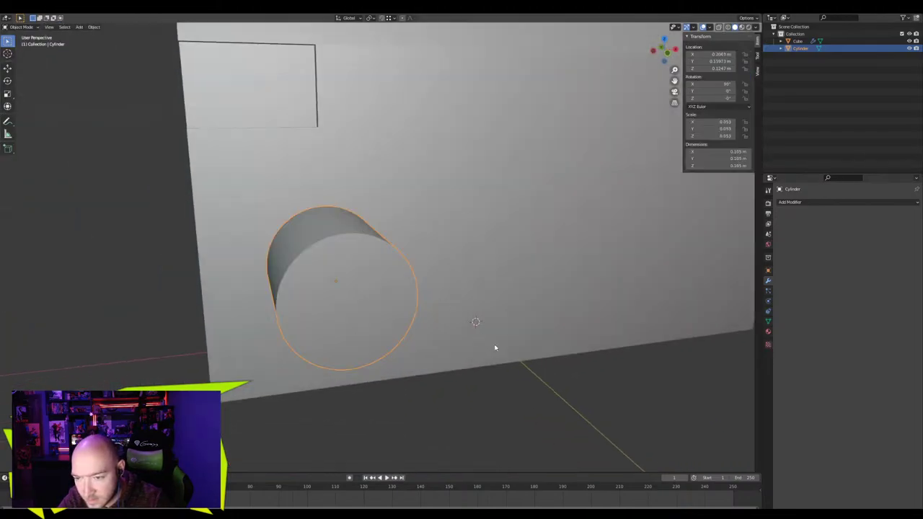
key("Tab")
key("Tab")
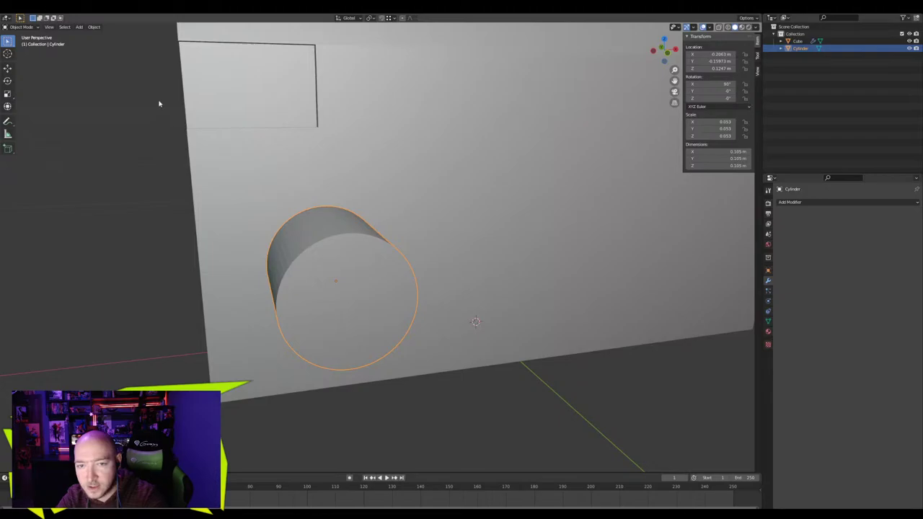
Delete the cylinder and add a new one with 80 vertices
key("Delete")
left_click(80, 27)
mouse_move(84, 38)
left_click(161, 72)
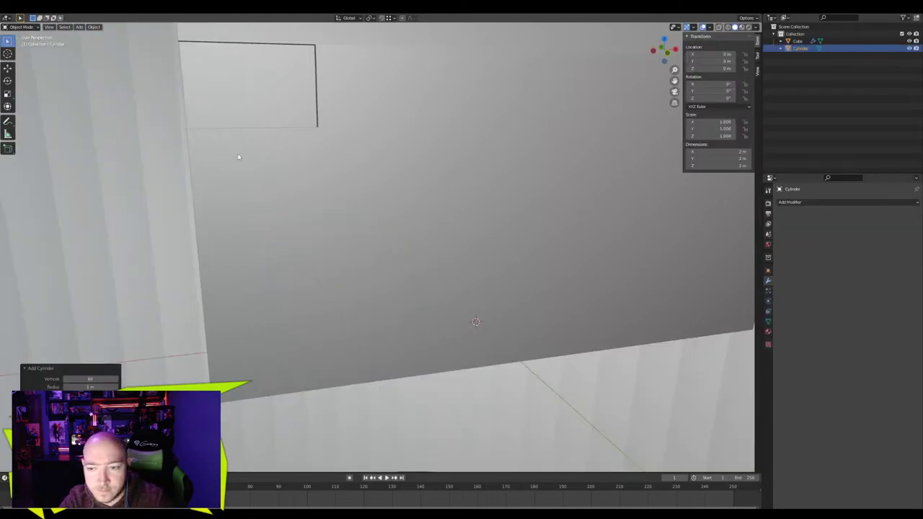
scroll(239, 156, "down", 4)
left_click(116, 380)
left_click(116, 380)
left_click(116, 380)
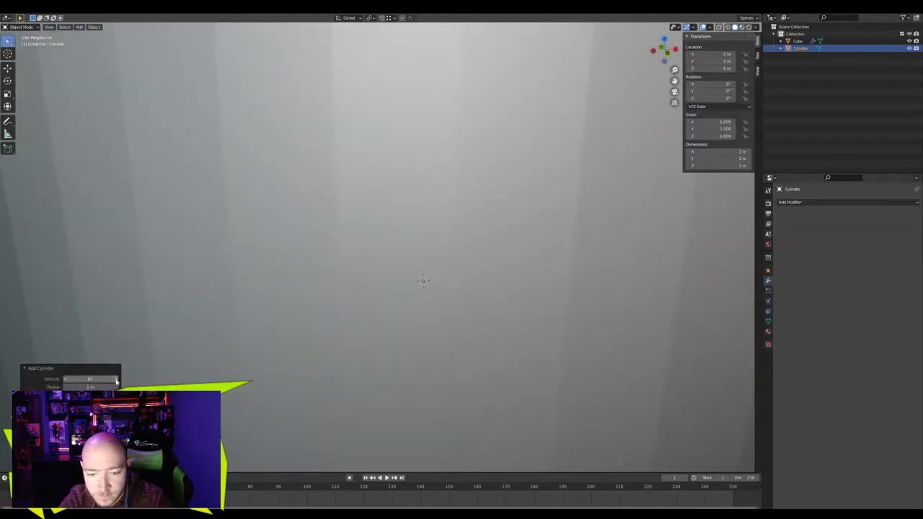
left_click(116, 380)
left_click(117, 380)
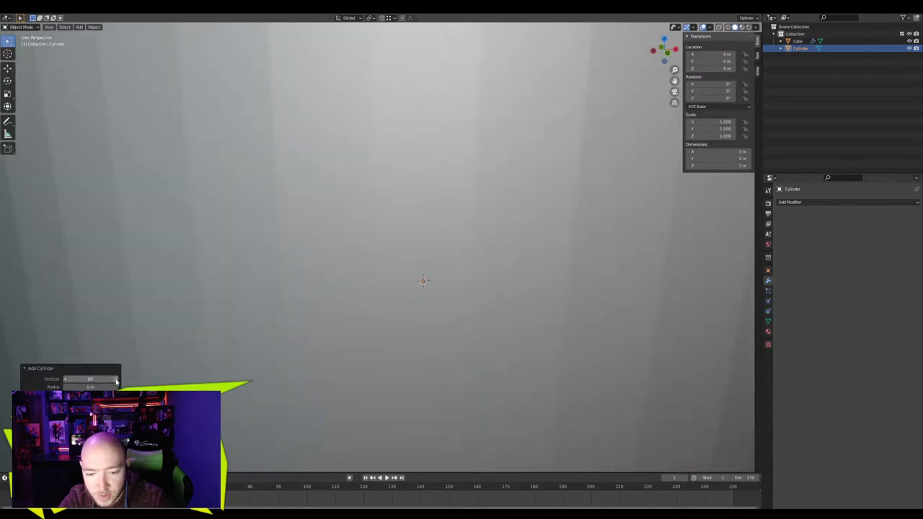
Rotate the new cylinder 90° about the X axis and scale it uniformly to about 0.25
key("KP_Divide")
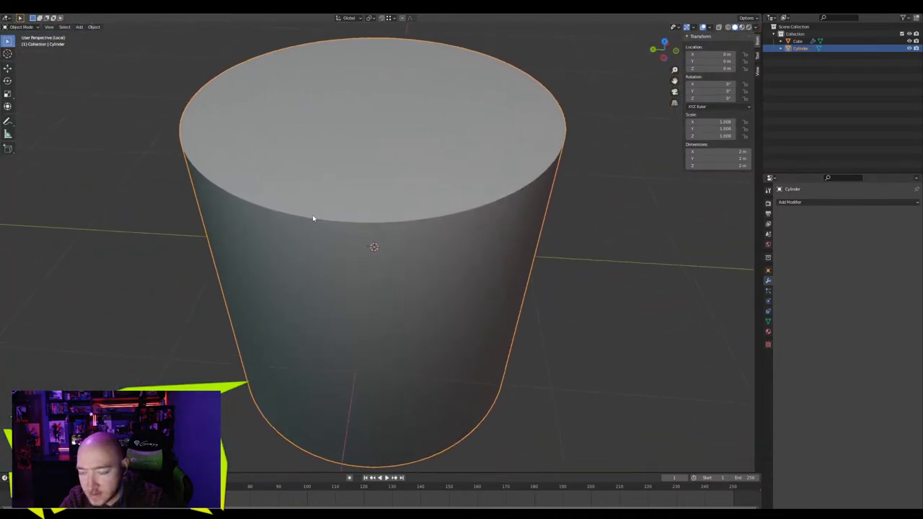
scroll(313, 218, "down", 4)
key("ctrl+KP_3")
key("r")
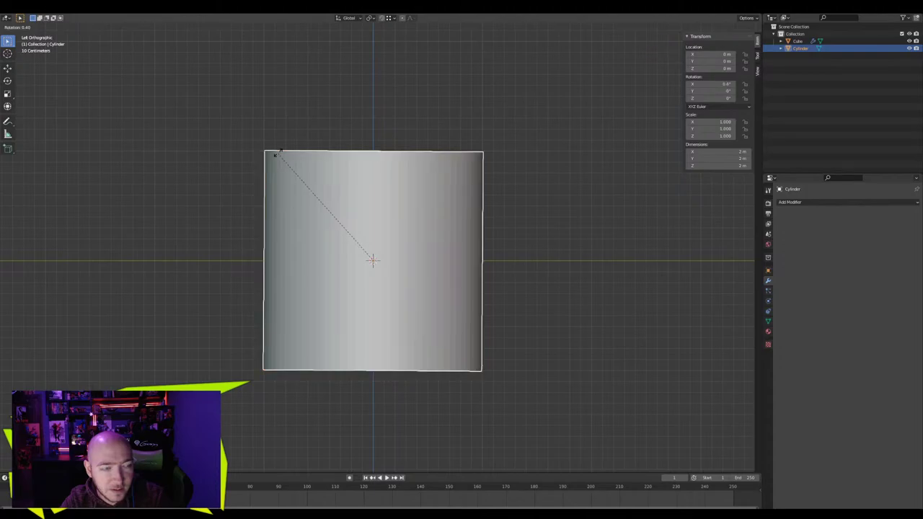
left_click(469, 173)
key("s")
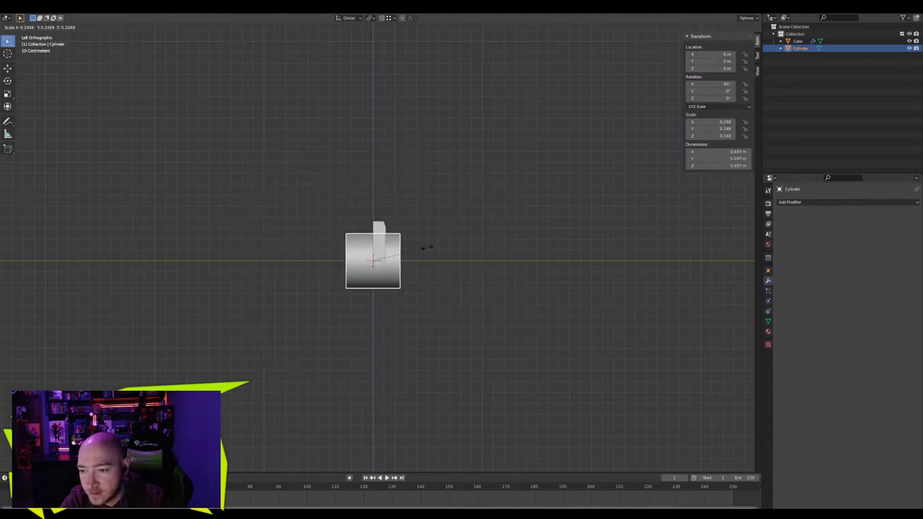
left_click(429, 248)
key("KP_Divide")
Delete the cylinder's front and rear cap faces to leave an open tube
key("Tab")
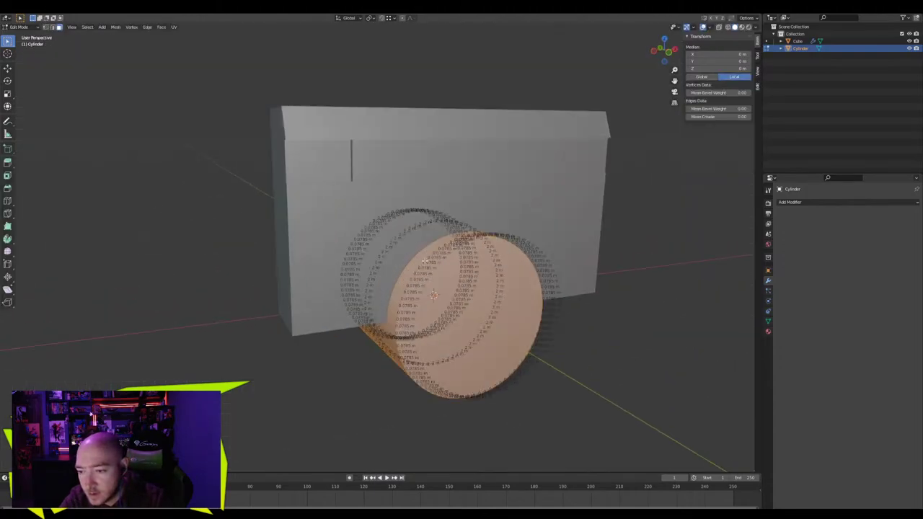
key("1")
left_click(485, 234)
middle_click_drag(486, 236, 378, 277)
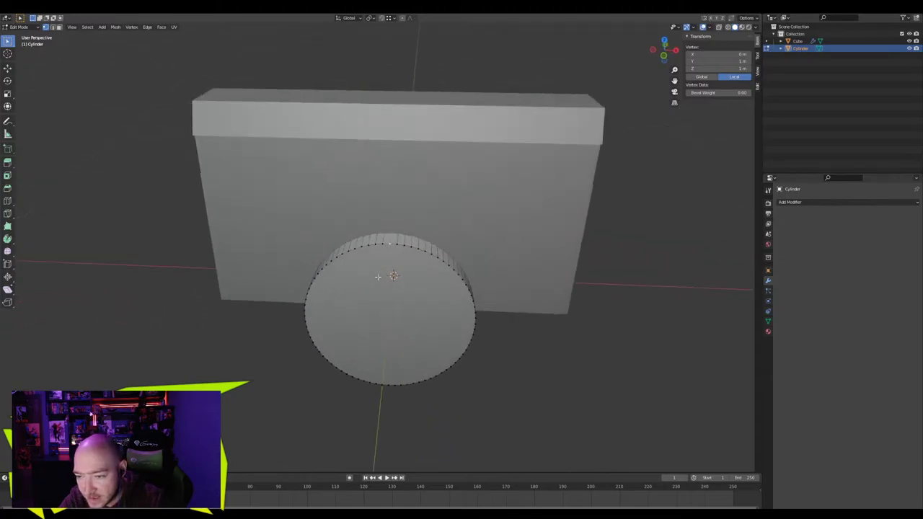
key("3")
left_click(395, 333)
key("x")
left_click(396, 330)
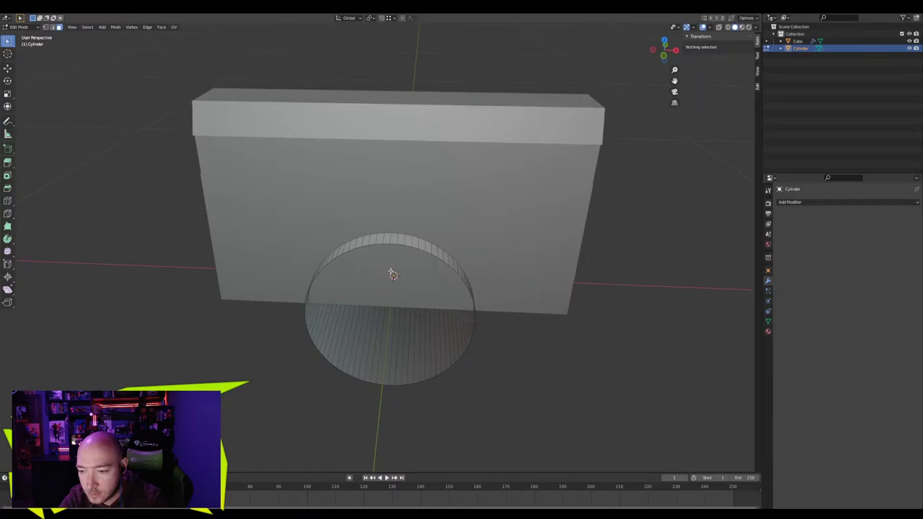
left_click(392, 273)
mouse_move(391, 274)
middle_mouse_down()
mouse_move(393, 253)
mouse_move(395, 292)
middle_mouse_up()
key("x")
left_click(393, 268)
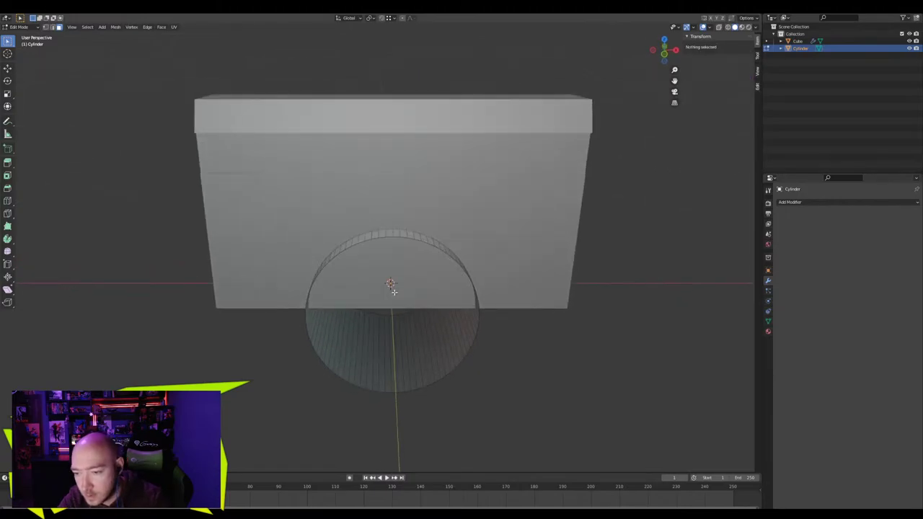
Extrude the tube's front edge loop and scale it inward to about 0.17, leaving a small central hole
left_click(388, 238, "alt")
key("e")
key("s")
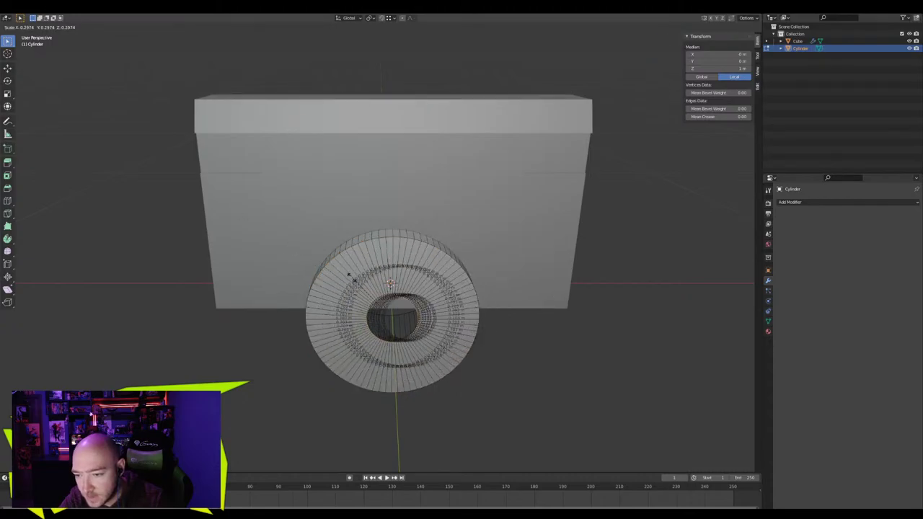
left_click(370, 294)
Extrude the edge loop of the cylinder's small front hole and merge it at its center to close the cap
key("KP_Decimal")
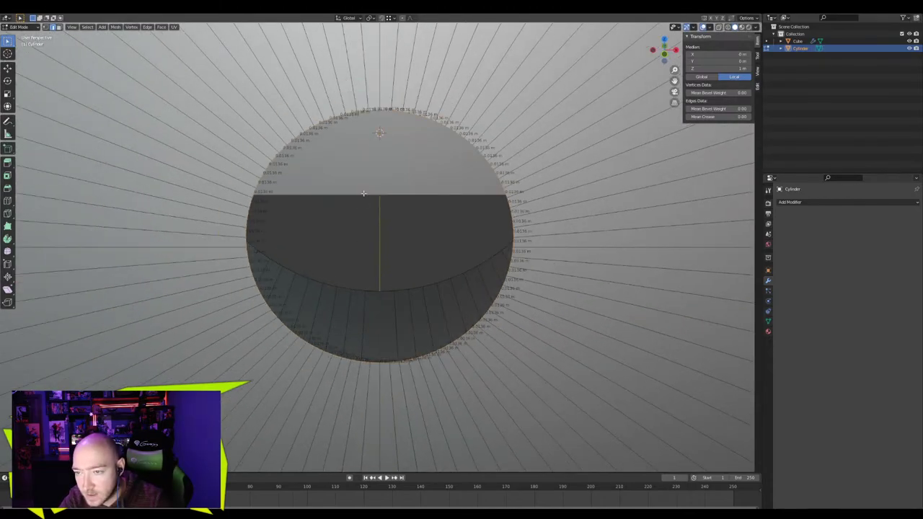
scroll(364, 189, "down", 5)
left_click(378, 194)
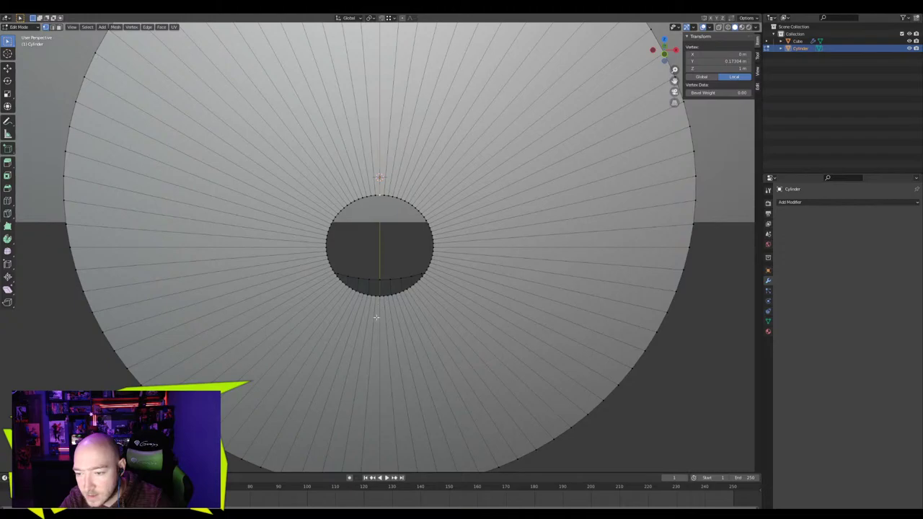
middle_click_drag(376, 318, 360, 249)
scroll(363, 254, "down", 2)
key("2")
left_click(355, 233, "alt")
left_click(358, 233, "alt")
key("e")
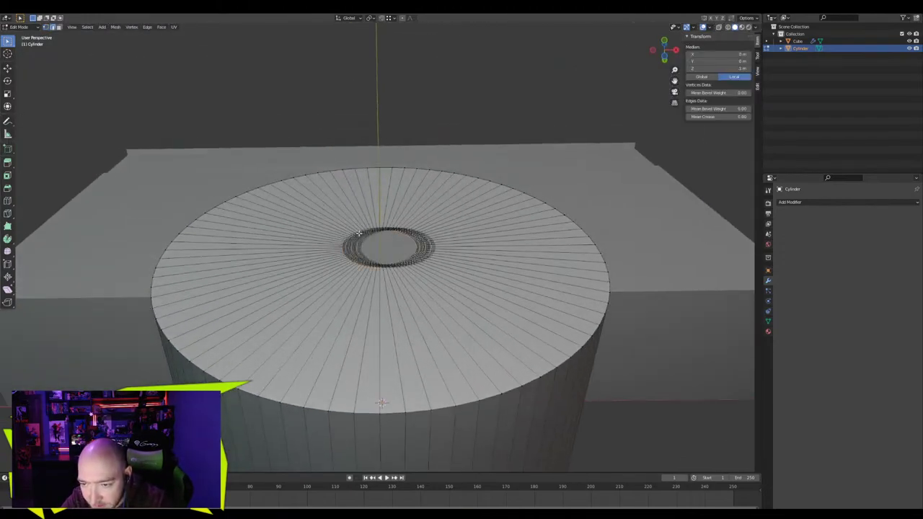
key("m")
left_click(348, 278)
middle_click_drag(373, 243, 371, 249)
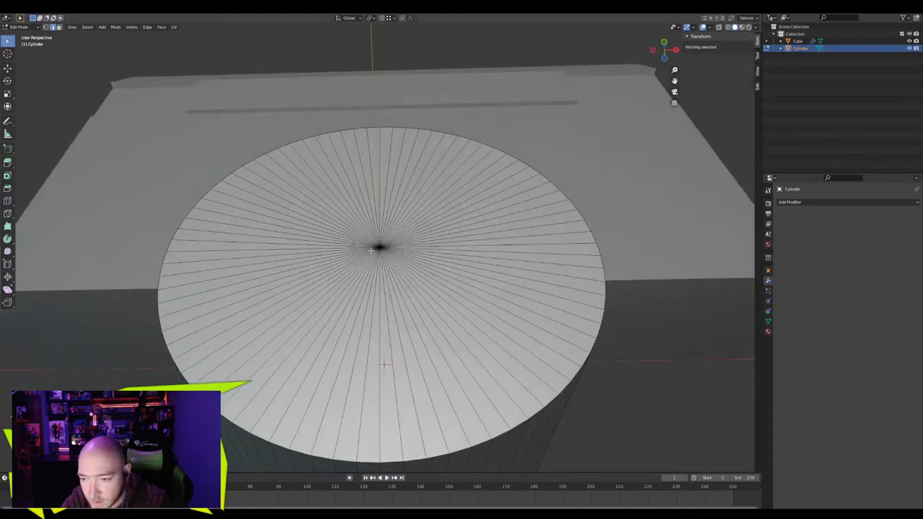
Merge the front cap's center vertex into the lowest rim vertex using At Last
left_click(377, 160)
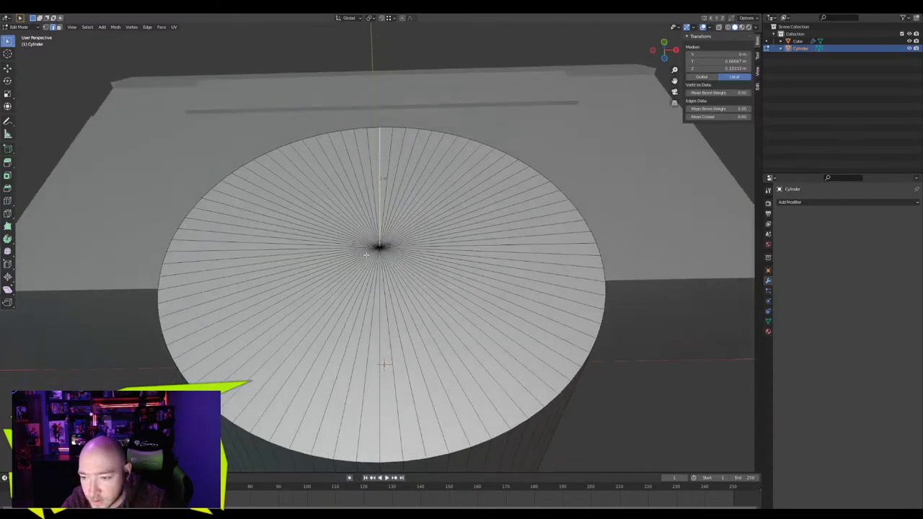
left_click(377, 343, "shift")
middle_click_drag(377, 342, 355, 304)
scroll(336, 301, "down", 5)
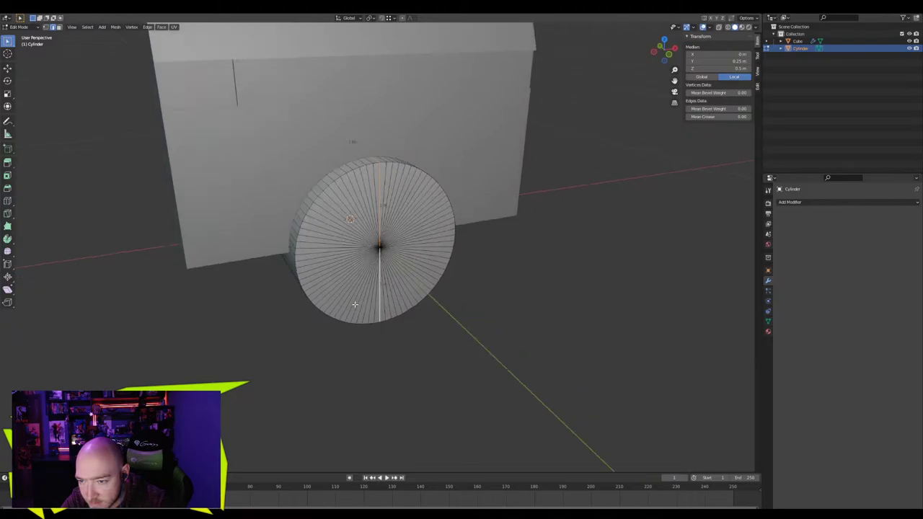
scroll(354, 304, "up", 5)
left_click(378, 246)
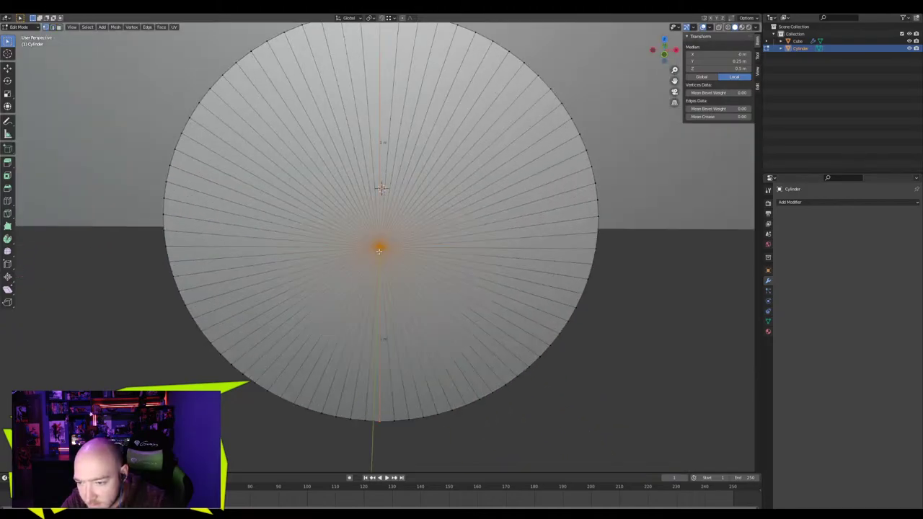
left_click(382, 417, "shift")
key("m")
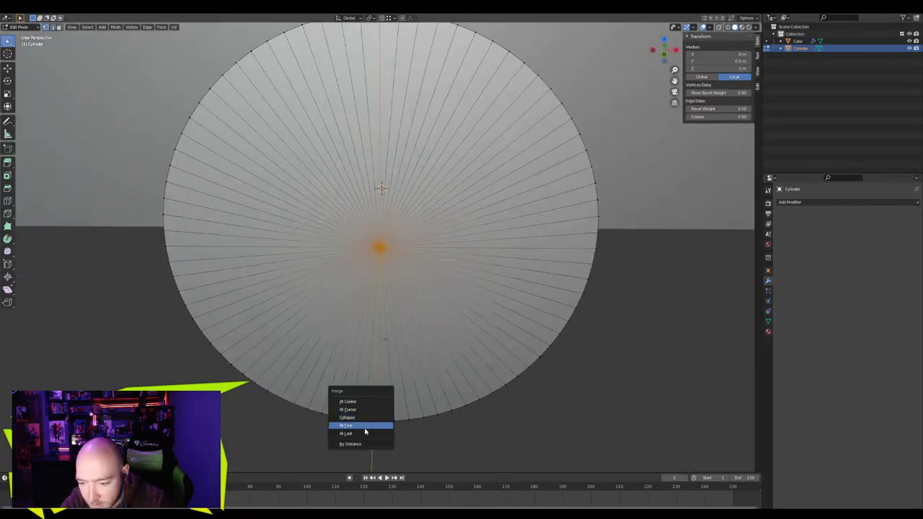
left_click(365, 433)
left_click(377, 263)
scroll(377, 262, "down", 3)
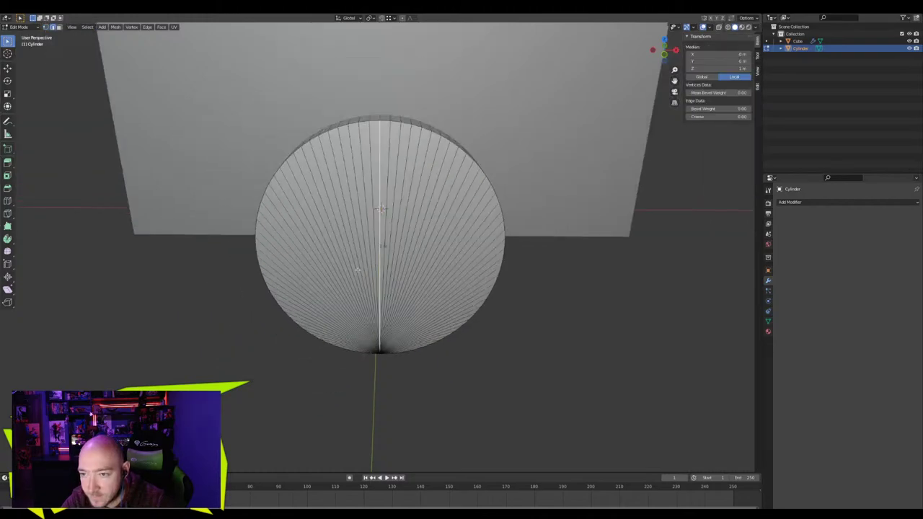
Move the cylinder in front view over the left half of the boombox, to about X -0.157 m and Z 0.157 m
middle_click_drag(483, 303, 480, 287)
scroll(476, 298, "down", 2)
key("KP_1")
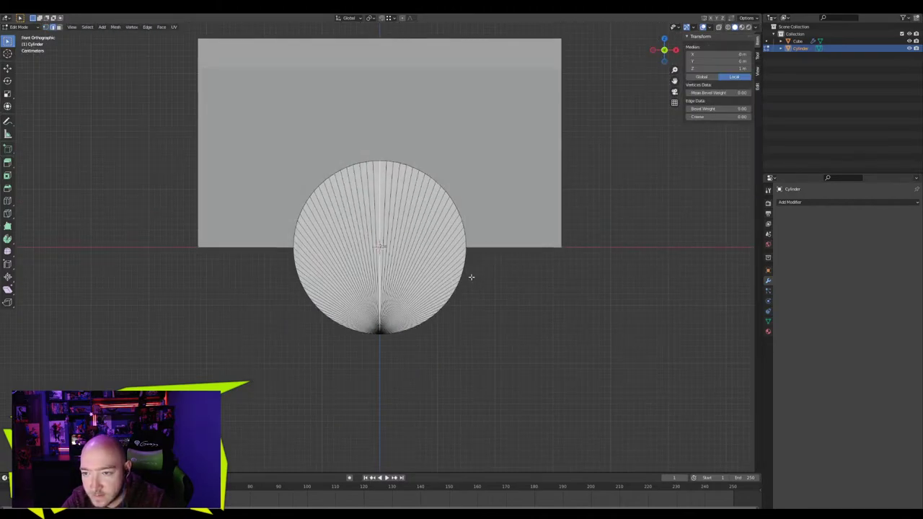
middle_click_drag(437, 260, 465, 311, "shift")
key("Tab")
key("g")
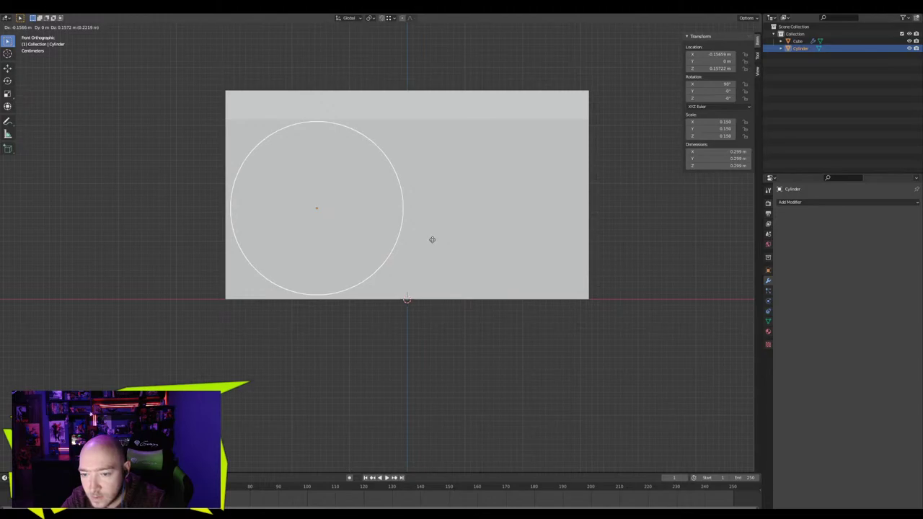
left_click(431, 239)
key("Tab")
key("a")
scroll(386, 211, "up", 1)
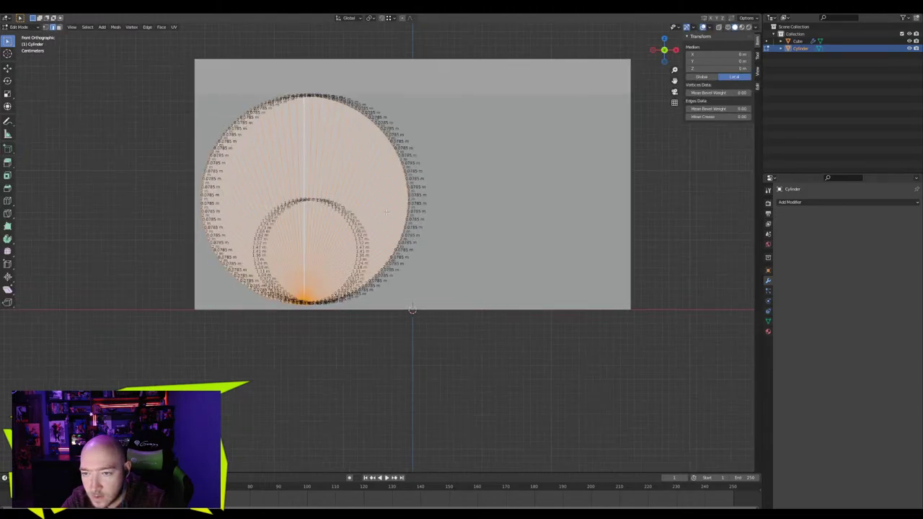
scroll(507, 241, "up", 3)
middle_click_drag(330, 221, 456, 290, "shift")
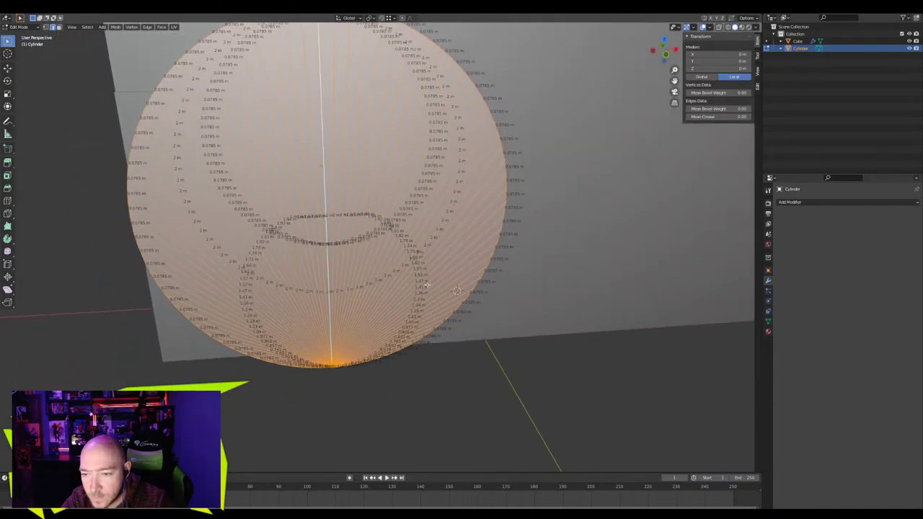
left_click(318, 216)
left_click(245, 332, "shift")
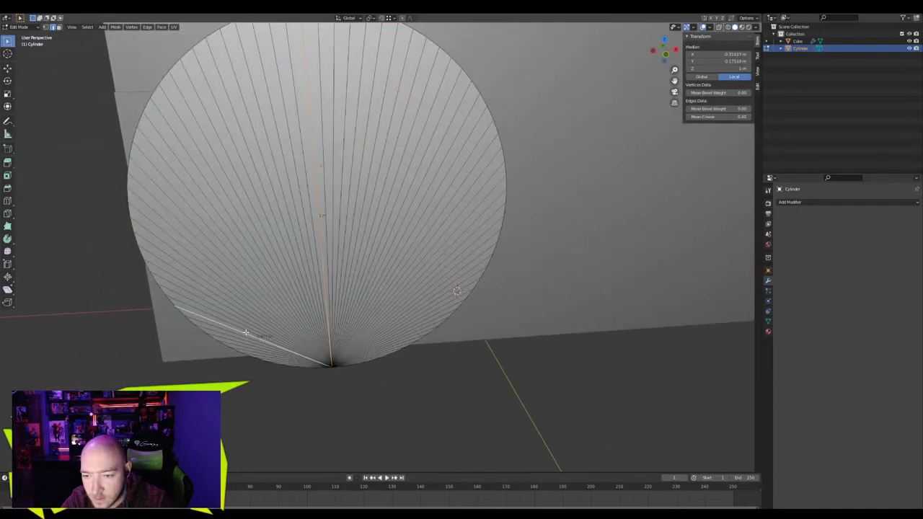
scroll(279, 249, "up", 3)
left_click(270, 251)
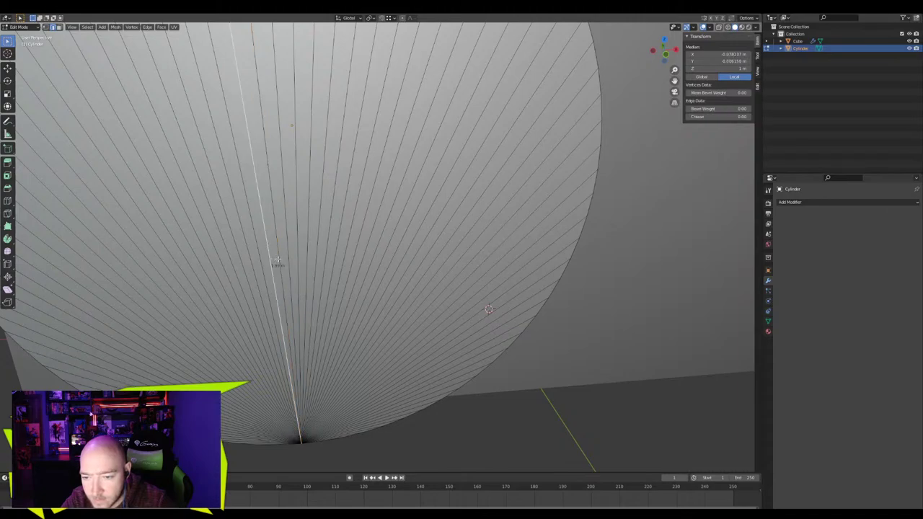
left_click(280, 259)
scroll(276, 260, "down", 3)
middle_click_drag(276, 260, 322, 240)
Select all fan edges on both sides of the front cap's central vertical edge and dissolve them
key("KP_1")
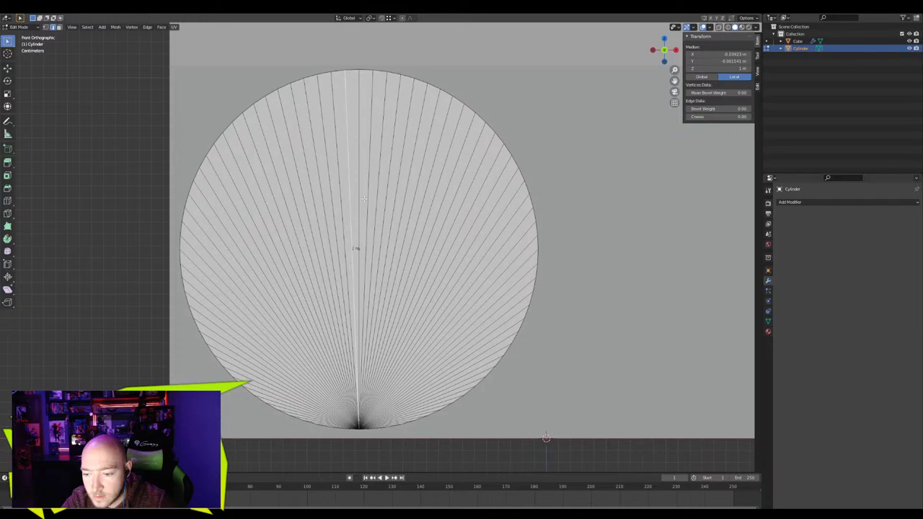
left_click(364, 198)
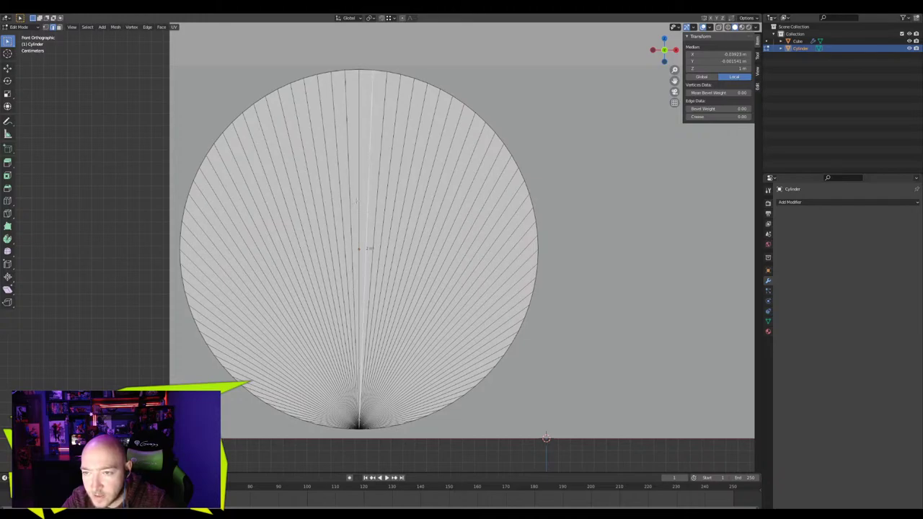
left_click(357, 200)
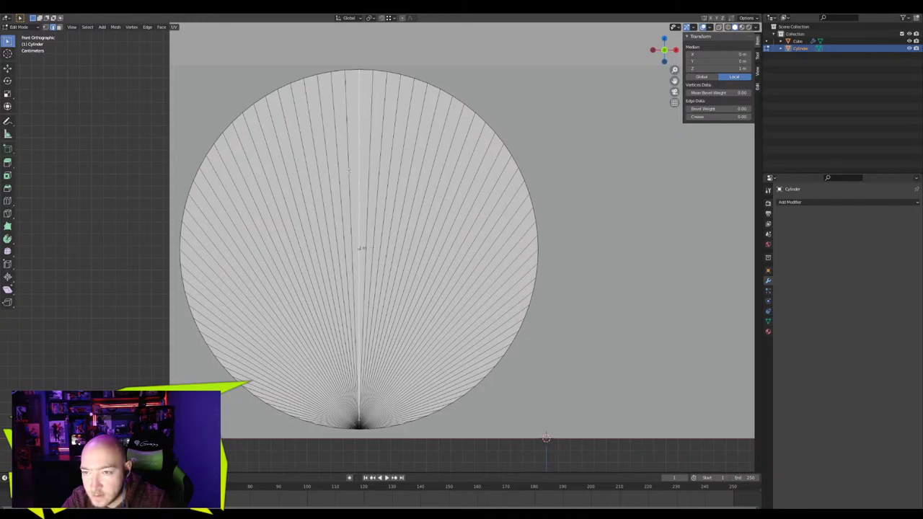
left_click(340, 191)
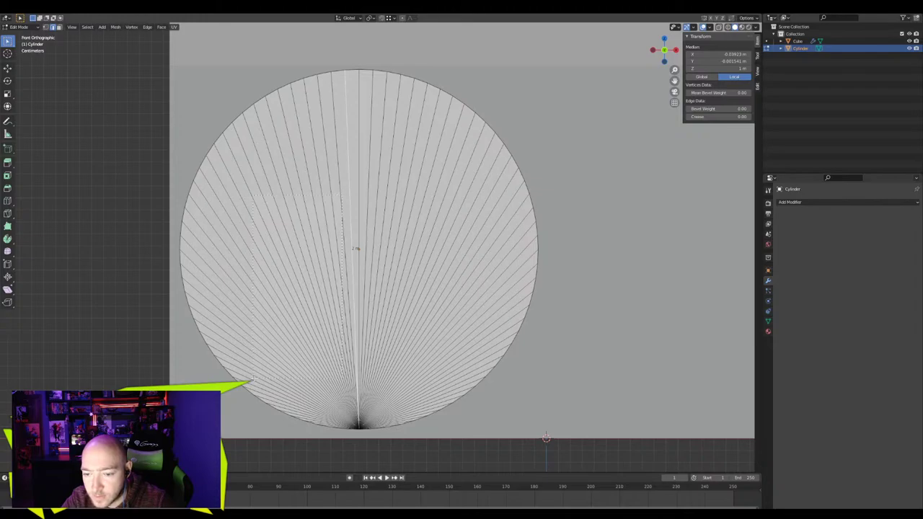
left_click_drag(253, 378, 254, 379, "shift")
left_click_drag(316, 418, 316, 421, "shift")
scroll(316, 418, "up", 5)
middle_click_drag(315, 418, 381, 67, "shift")
middle_click_drag(346, 311, 382, 345)
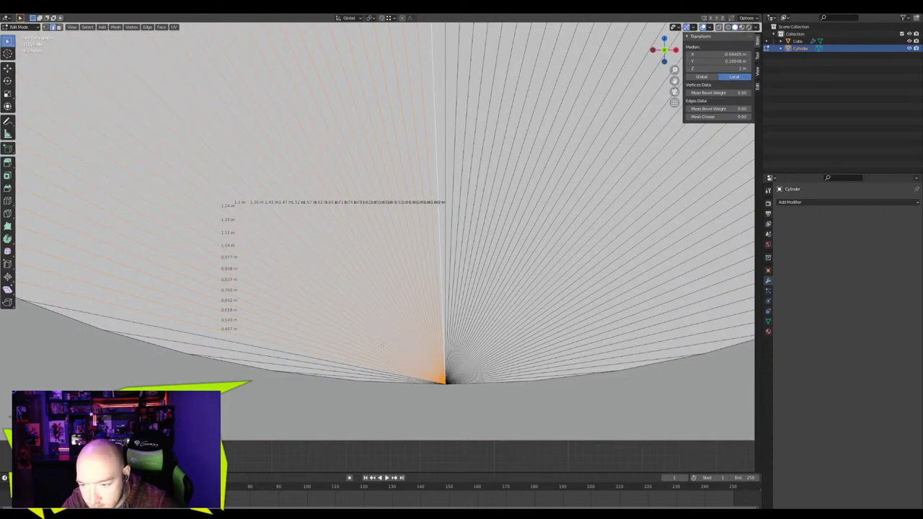
left_click_drag(387, 379, 392, 382, "shift")
middle_click_drag(420, 175, 312, 181, "shift")
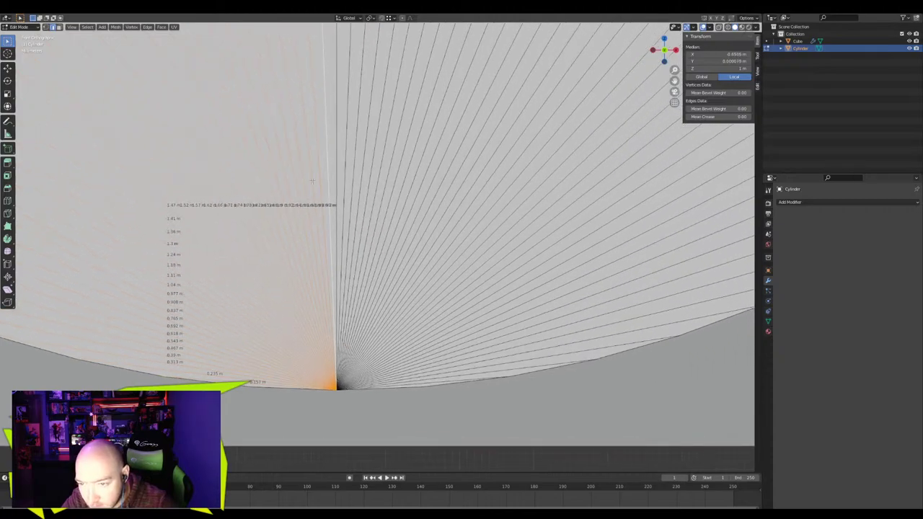
left_click_drag(510, 348, 510, 348, "shift")
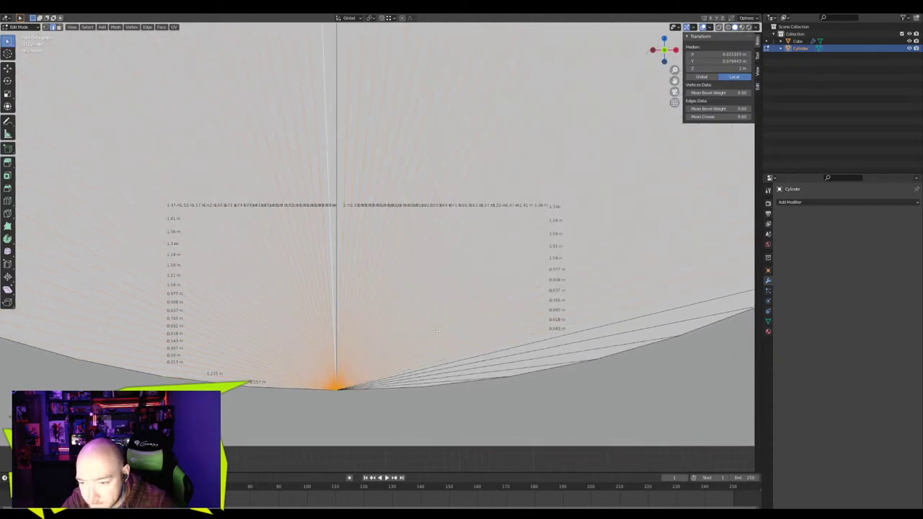
left_click_drag(459, 378, 431, 379, "shift")
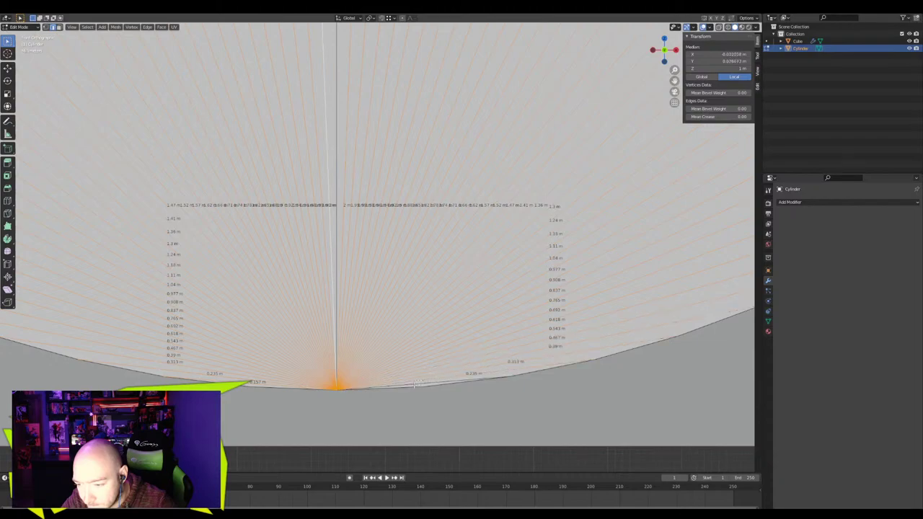
key("x")
left_click(405, 418)
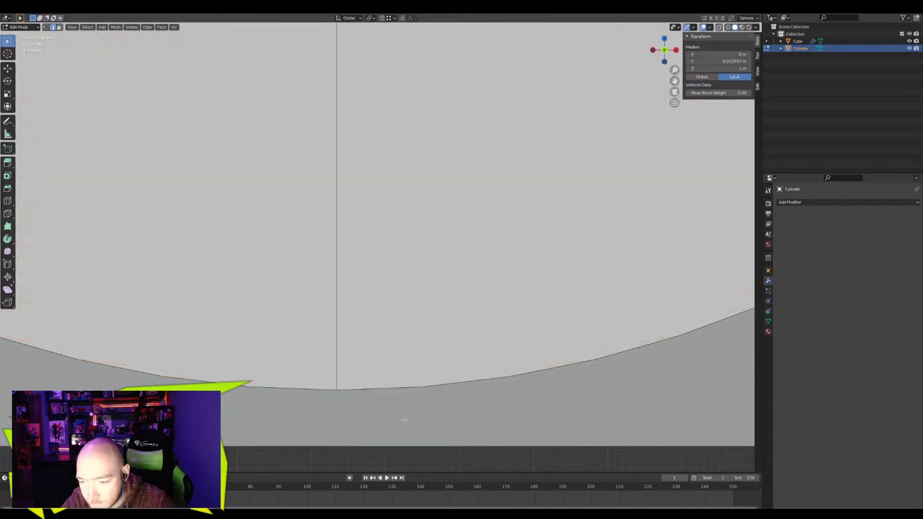
Move the cylinder's rear edge loop along the Y axis towards the front, leaving a disc about 0.023 m thick
scroll(404, 419, "down", 6)
middle_click_drag(404, 420, 354, 315)
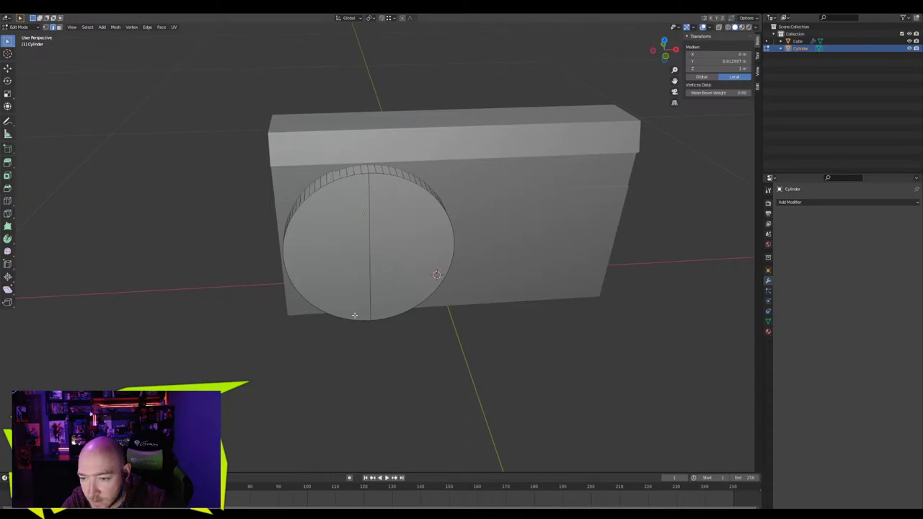
left_click(363, 277)
middle_click_drag(363, 278, 351, 309)
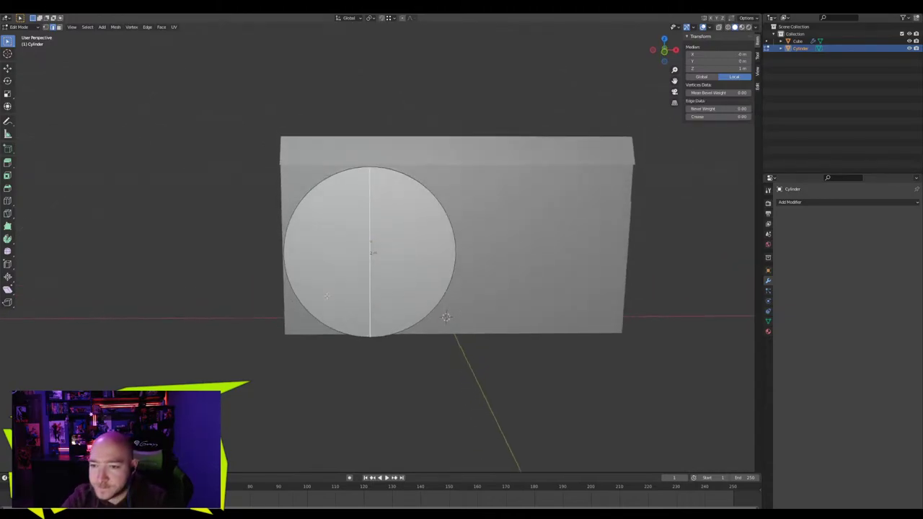
middle_click_drag(327, 296, 397, 300)
middle_click_drag(167, 268, 234, 279)
left_click(204, 280)
left_click(204, 280, "ctrl+alt")
key("g")
key("x")
key("y")
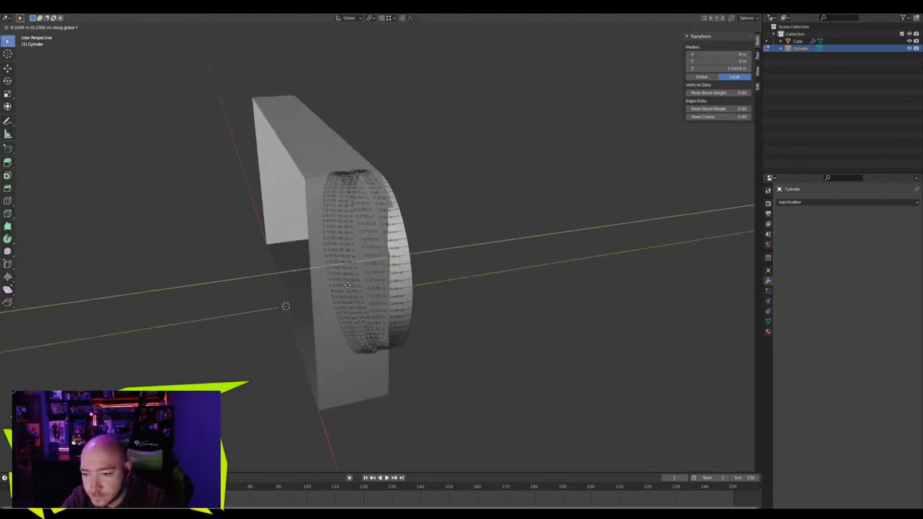
left_click(371, 284)
Set the cylinder's object scale to 1 on X, Y and Z
middle_click_drag(371, 285, 209, 236)
scroll(330, 282, "up", 3)
key("KP_1")
key("Tab")
scroll(208, 235, "down", 1)
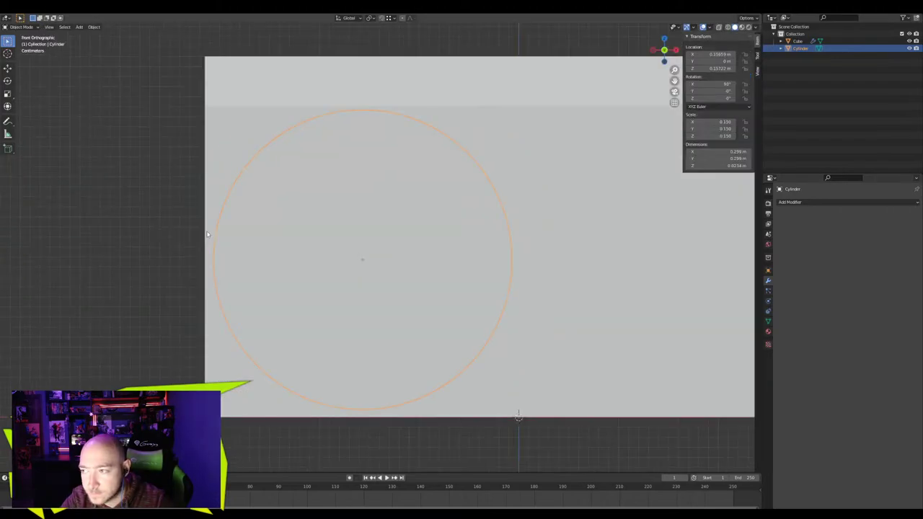
left_click(724, 121)
type("1")
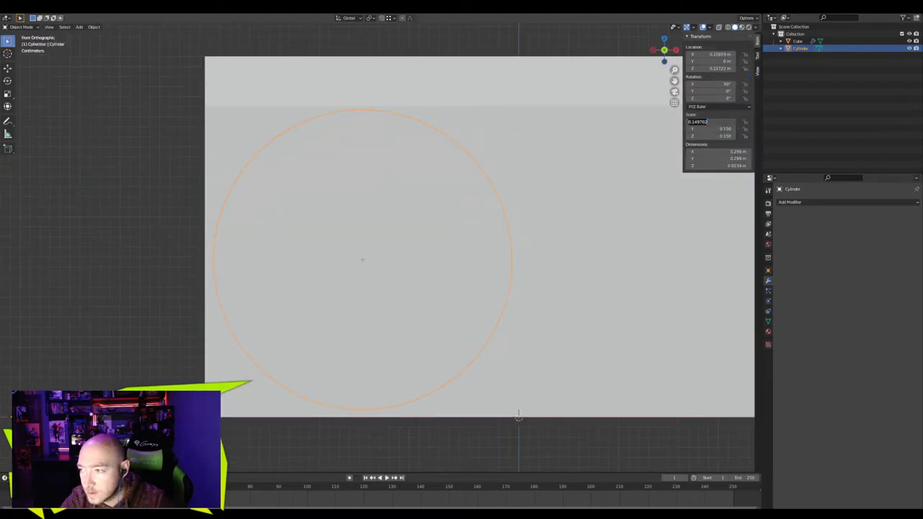
key("Return")
left_click(724, 129)
type("1")
key("Tab")
type("1")
key("Return")
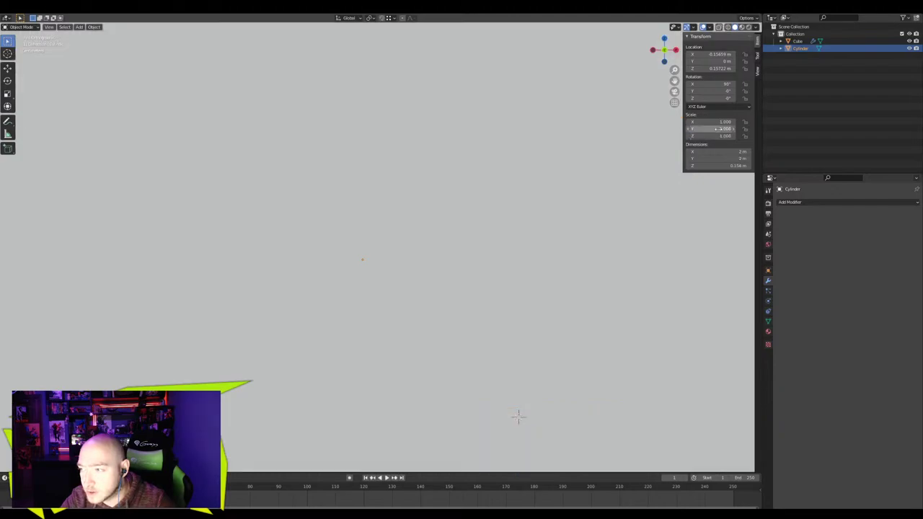
Scale the cylinder's mesh down to about 0.22 m in diameter and move it to the lower left of the boombox front
scroll(392, 189, "down", 12)
key("Tab")
key("s")
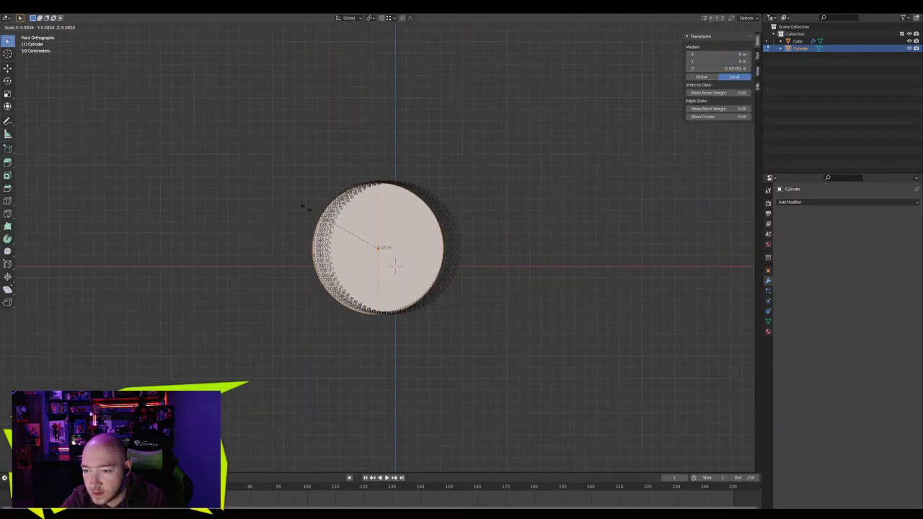
scroll(360, 229, "up", 10)
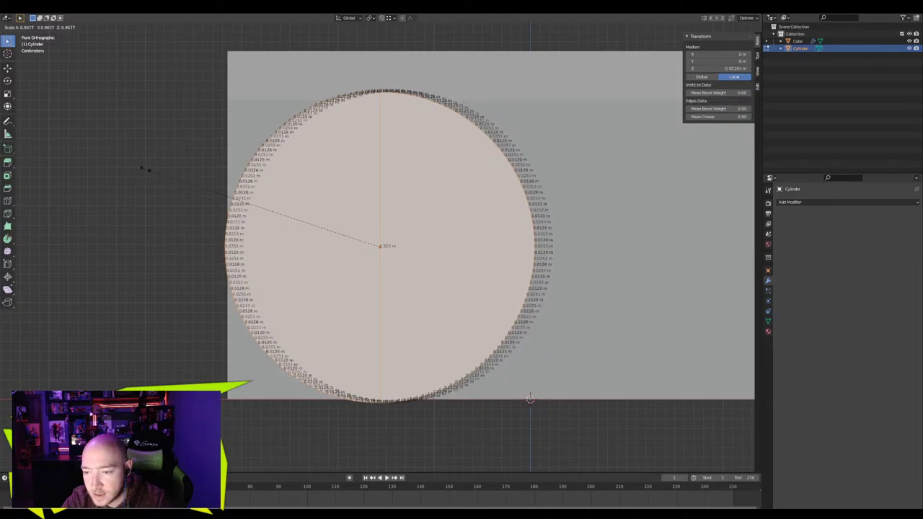
left_click(250, 195)
key("g")
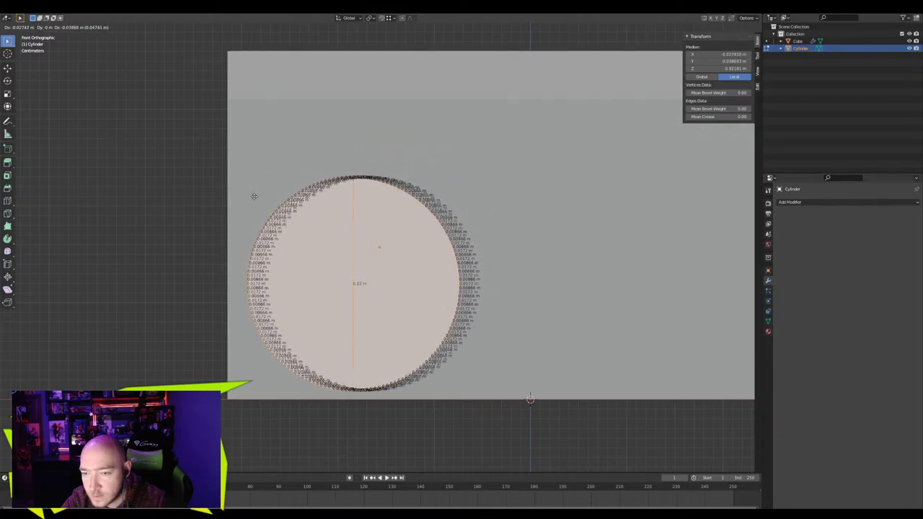
left_click(253, 196)
Move the disc object along the Y axis back against the boombox's front face
middle_click_drag(293, 156, 360, 271)
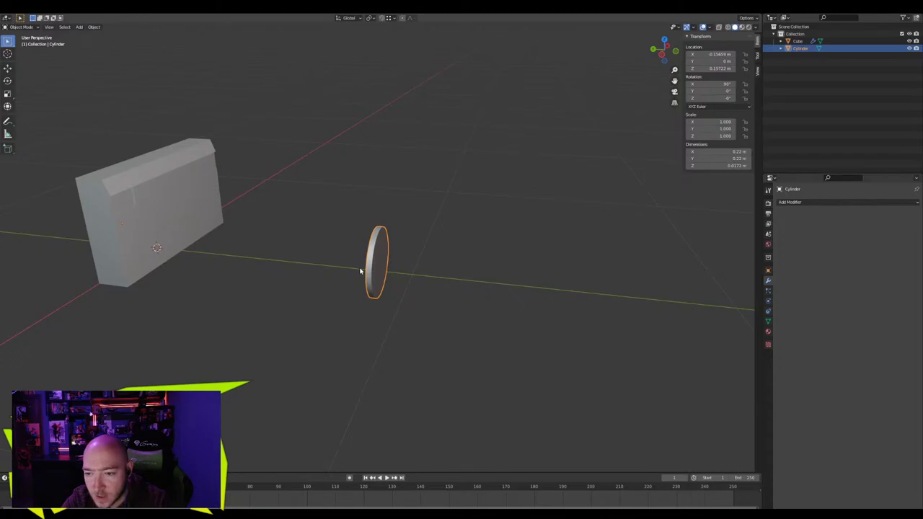
key("g")
left_click(265, 292)
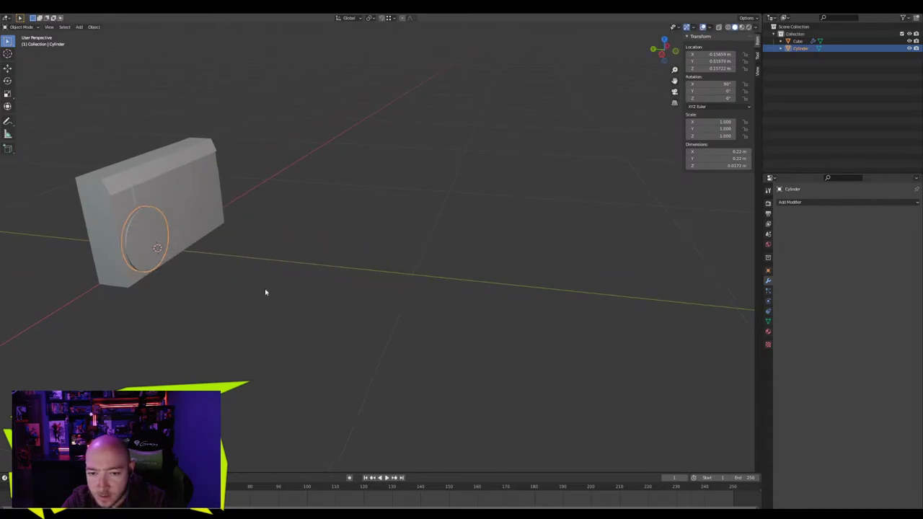
Move the disc about 0.018 m forward along the Y axis so it stands out from the boombox's front face
key("KP_Decimal")
key("KP_1")
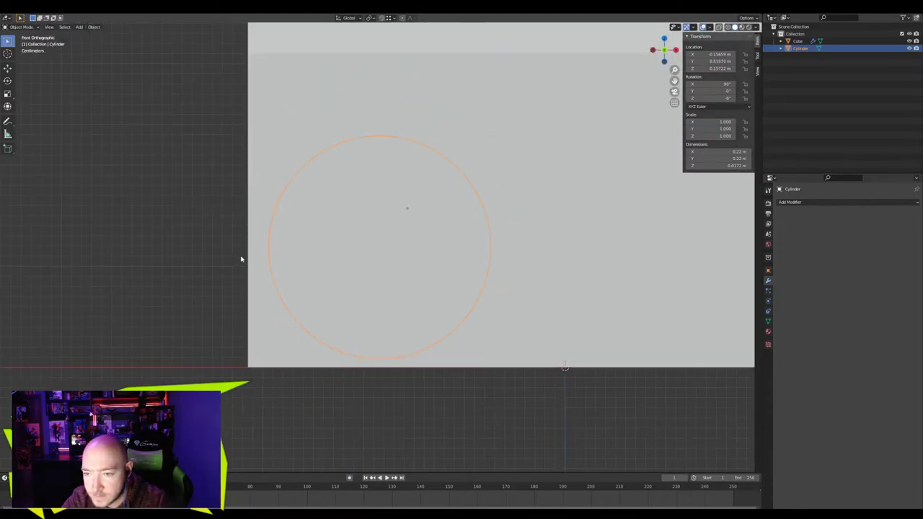
middle_click_drag(241, 259, 303, 284)
key("g")
key("y")
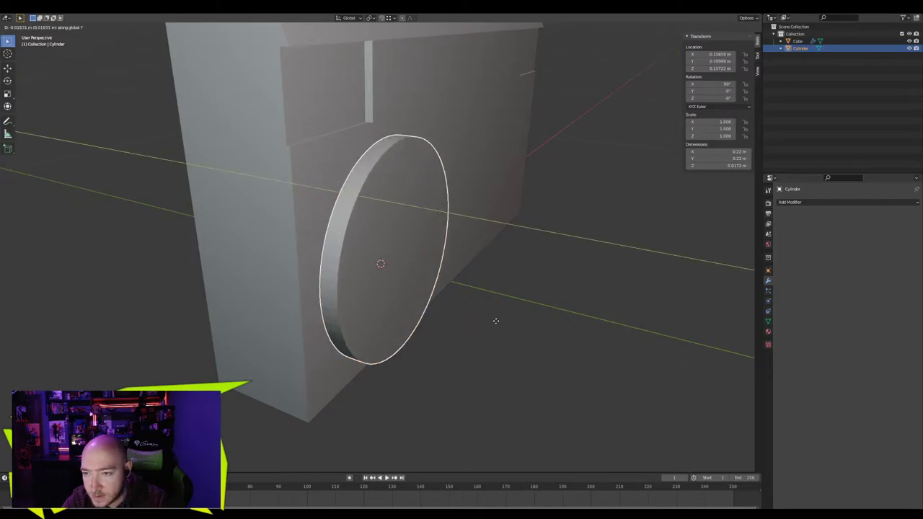
left_click(496, 323)
Scale the disc's whole mesh up slightly to about 0.225 m in diameter
key("Tab")
middle_click_drag(406, 255, 318, 242)
scroll(282, 240, "up", 2)
key("KP_1")
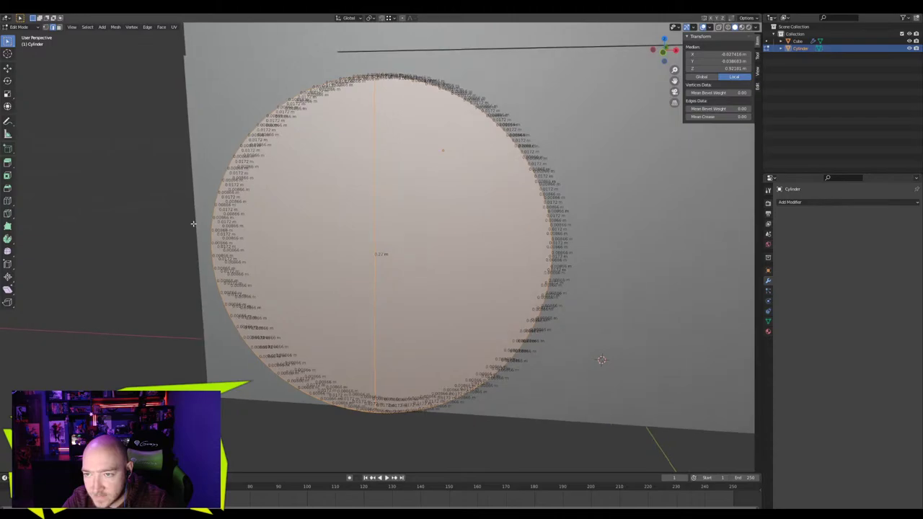
key("s")
left_click(112, 191)
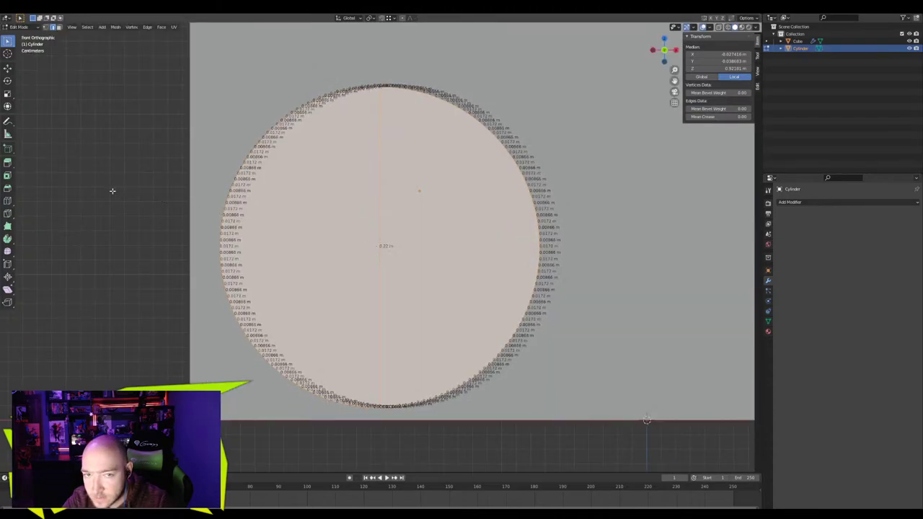
key("s")
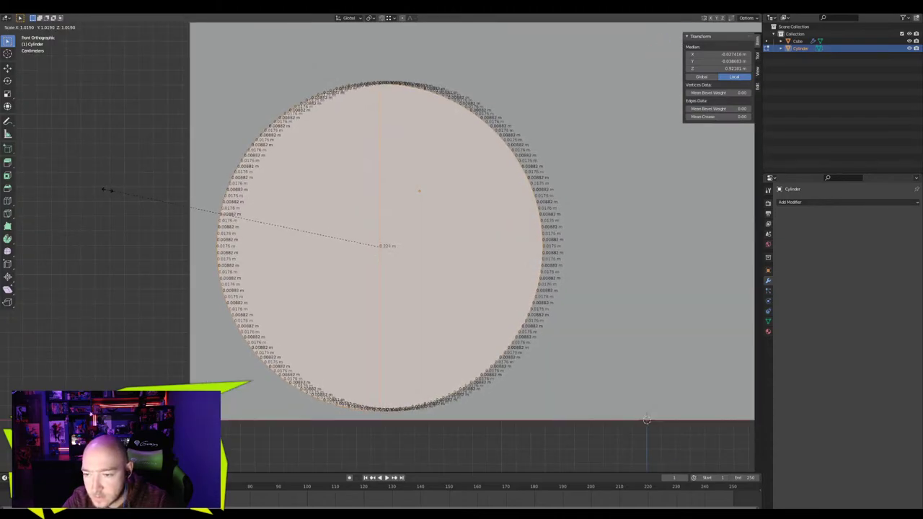
left_click(107, 190)
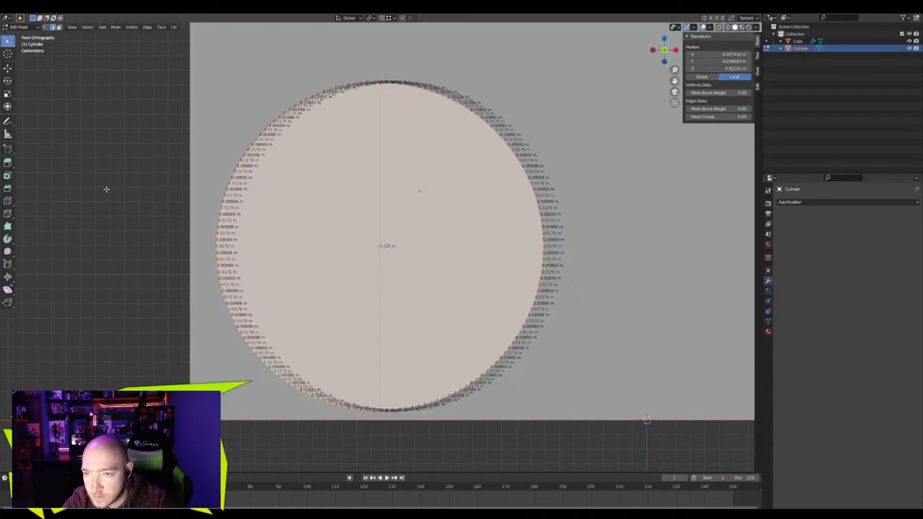
mouse_move(107, 190)
middle_mouse_down()
mouse_move(169, 206)
mouse_move(107, 191)
middle_mouse_up()
Shift the disc's mesh closer to the boombox's side edge, fine-tune its diameter to about 0.227 m and clear the selection
key("g")
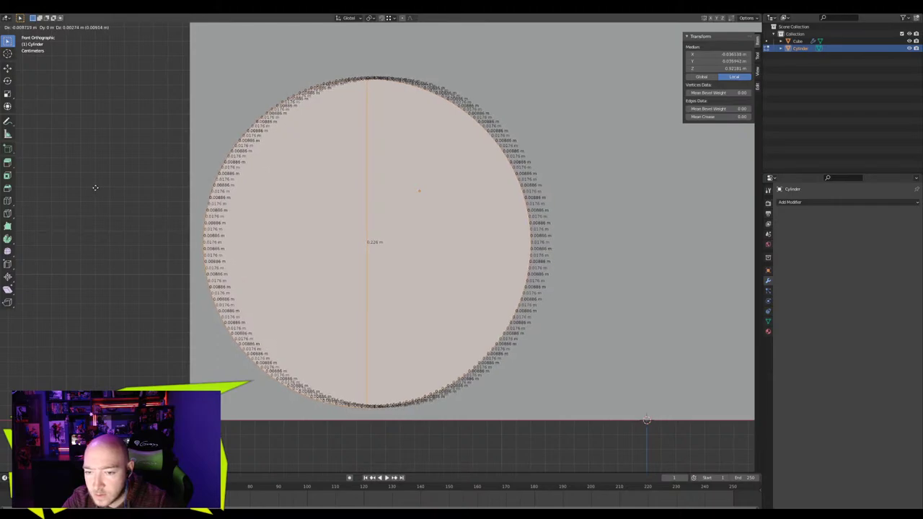
left_click(94, 188)
mouse_move(94, 188)
middle_mouse_down()
mouse_move(127, 199)
mouse_move(109, 196)
middle_mouse_up()
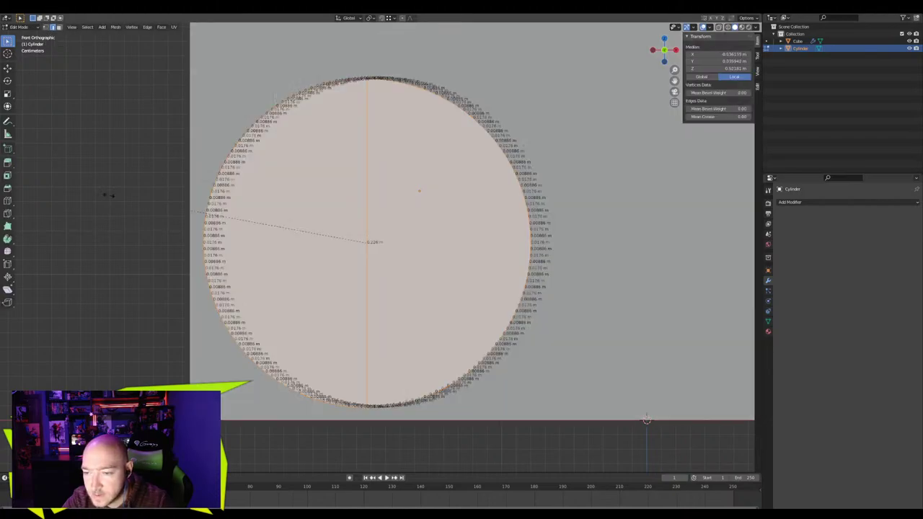
key("s")
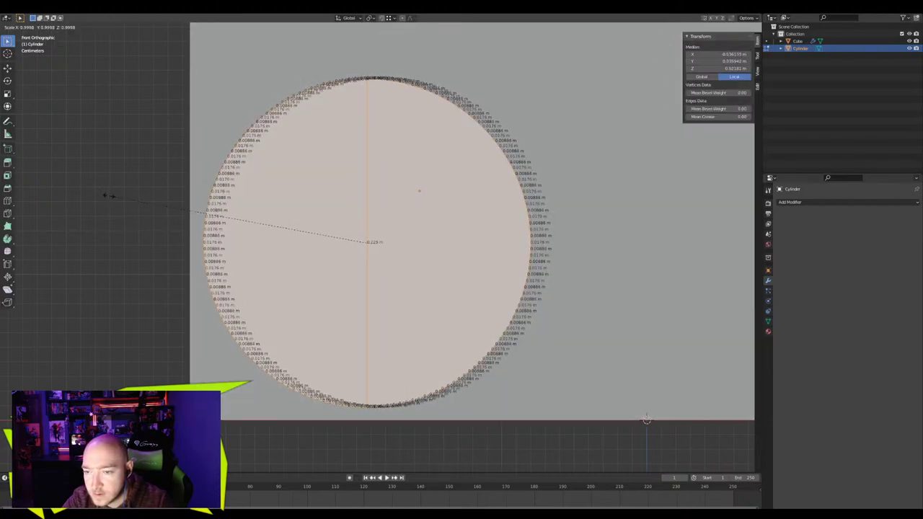
left_click(111, 196)
scroll(228, 209, "down", 3)
middle_click_drag(141, 173, 434, 245)
key("alt+a")
Select both halves of the disc's front face and move them back along Y to thin the disc to about 0.016 m
middle_click_drag(491, 283, 451, 284)
scroll(389, 261, "up", 1)
middle_click_drag(389, 261, 379, 230)
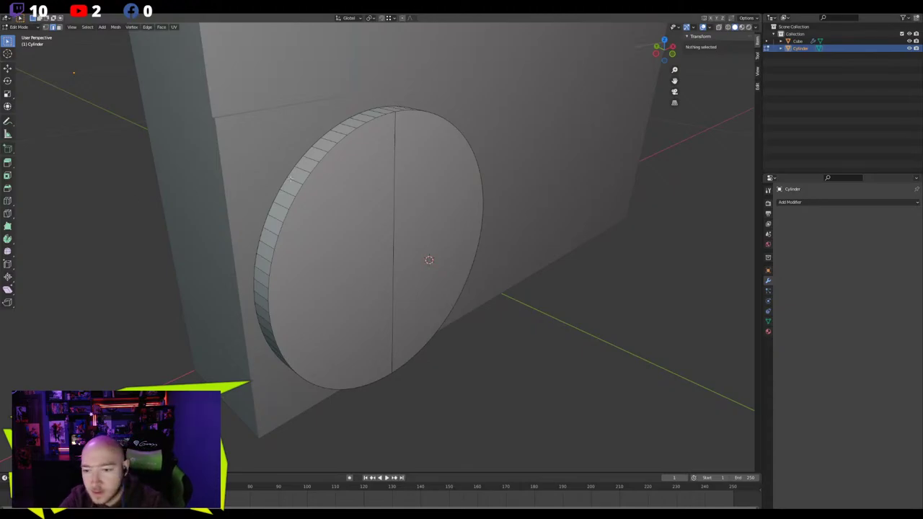
middle_click_drag(290, 179, 344, 245)
left_click(392, 273)
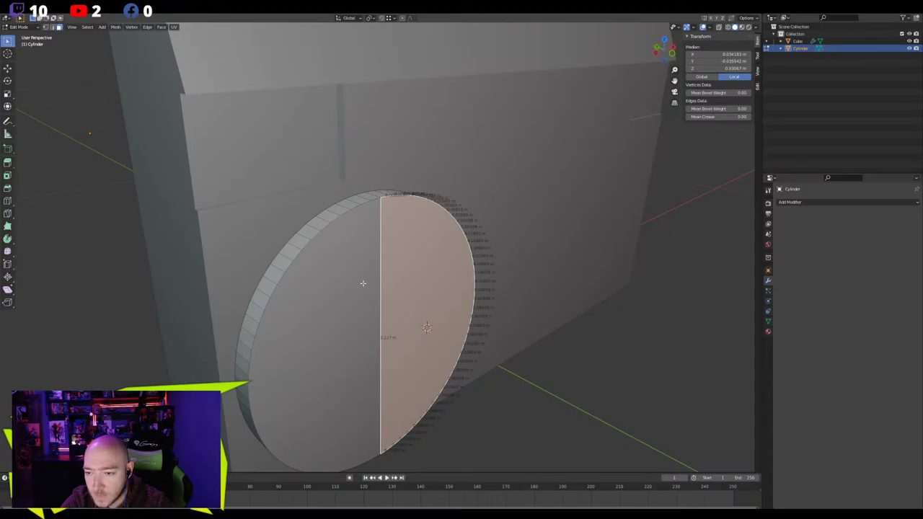
left_click(363, 284, "shift")
middle_click_drag(339, 286, 359, 289)
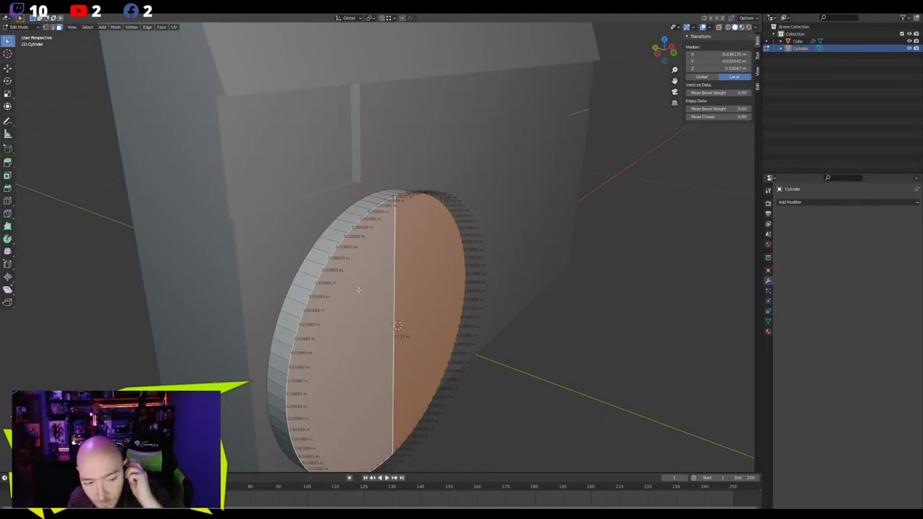
middle_click_drag(358, 290, 295, 240)
key("KP_1")
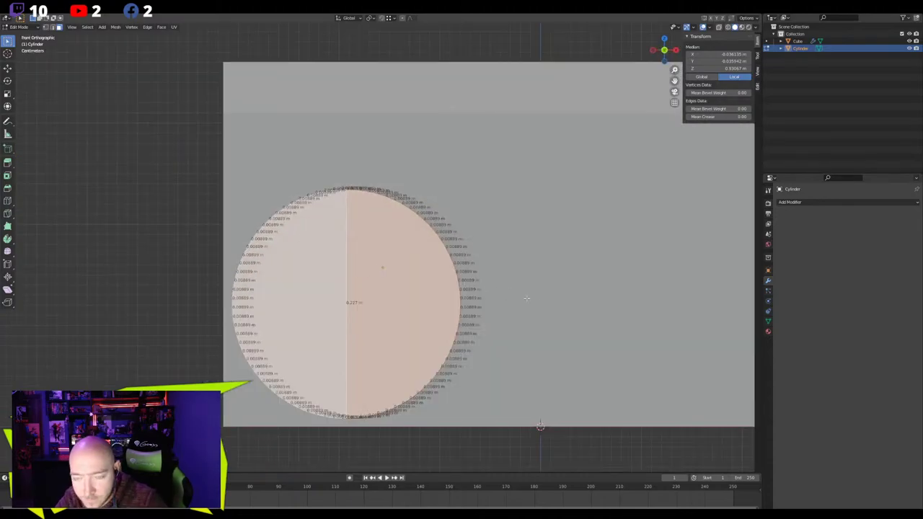
middle_click_drag(408, 285, 512, 274)
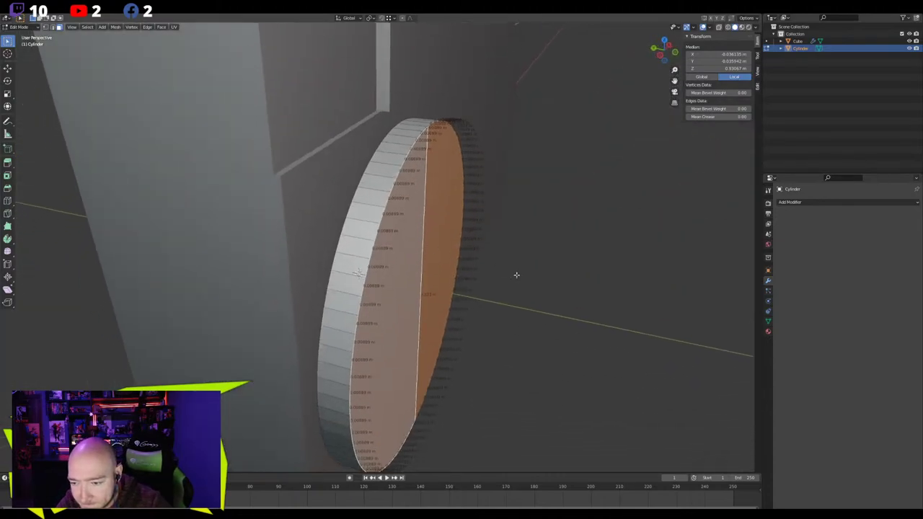
key("g")
key("x")
key("y")
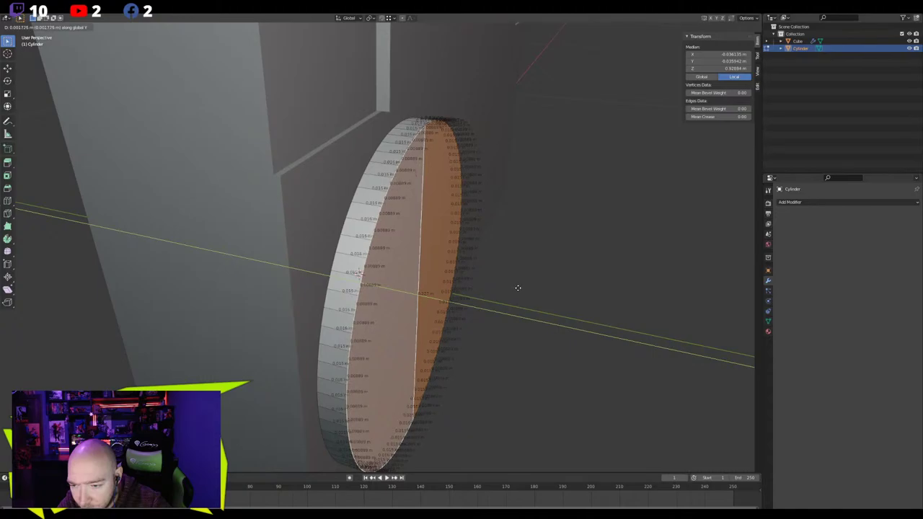
left_click(517, 288)
Select the whole linked disc mesh and move it about 0.0027 m along Y towards the boombox's front face
middle_click_drag(478, 286, 478, 264)
left_click(412, 256)
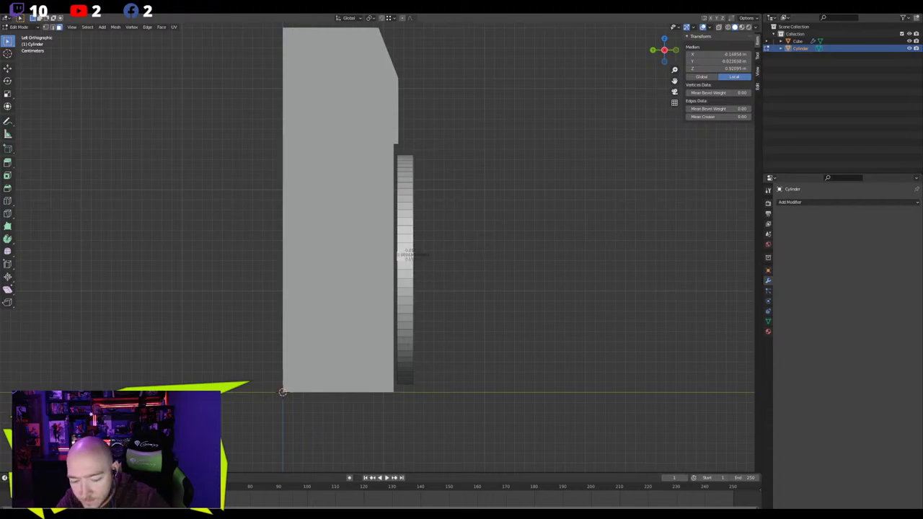
key("l")
scroll(549, 277, "up", 2)
key("g")
key("y")
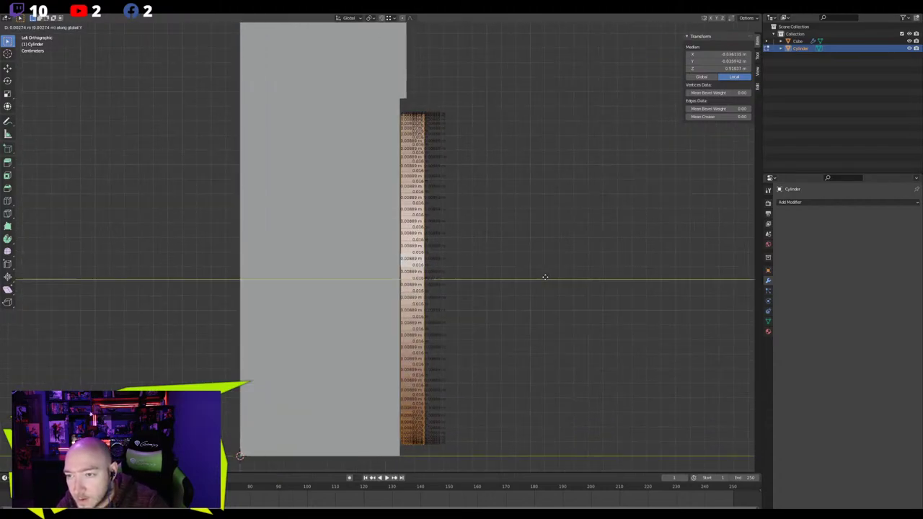
left_click(544, 277)
Close the remaining gap by moving the disc about 0.0007 m along Y, flush with the boombox's front face
scroll(496, 286, "up", 1)
scroll(496, 286, "up", 9)
key("g")
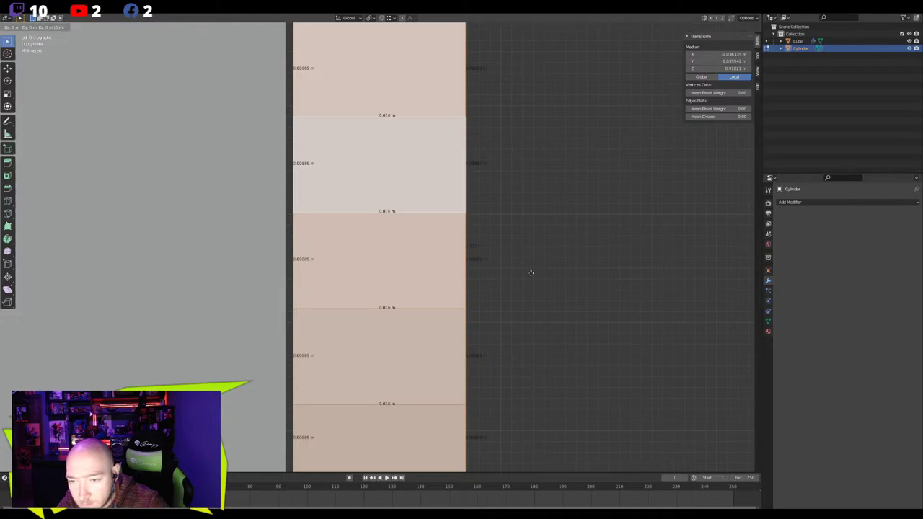
key("y")
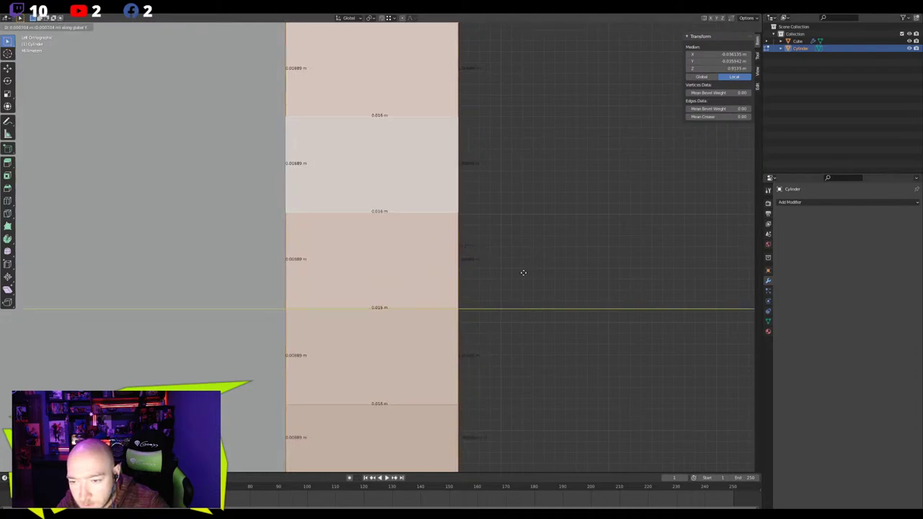
left_click(522, 271)
middle_click_drag(331, 368, 271, 391)
scroll(410, 292, "down", 12)
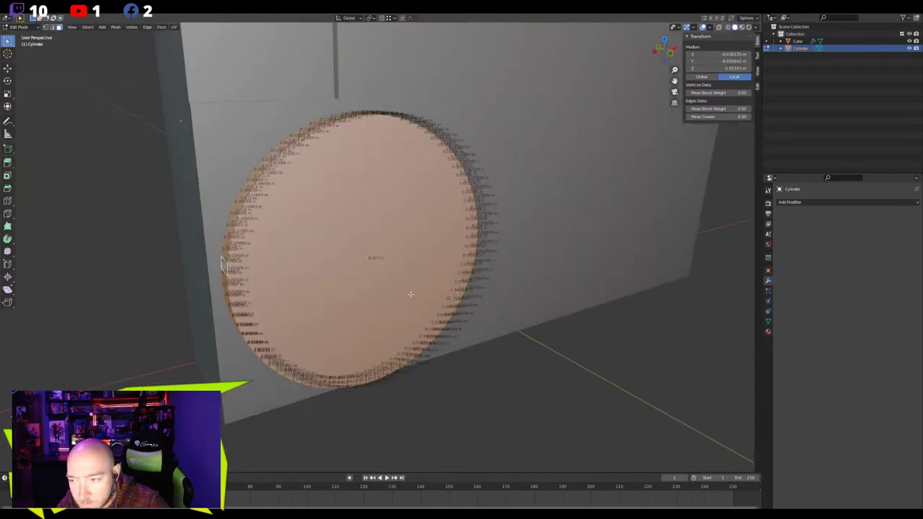
Inset both halves of the disc's front face together by about 0.018 m to form an outer ring
left_click(398, 298)
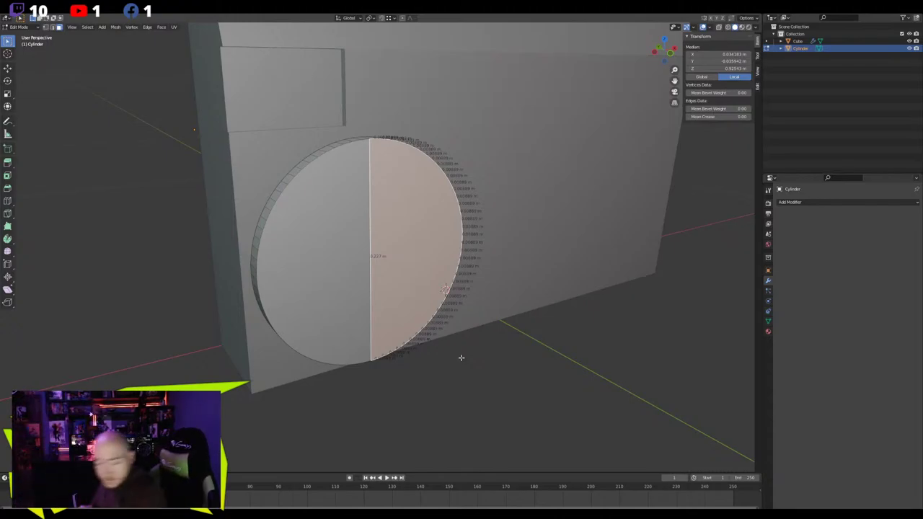
left_click(350, 305)
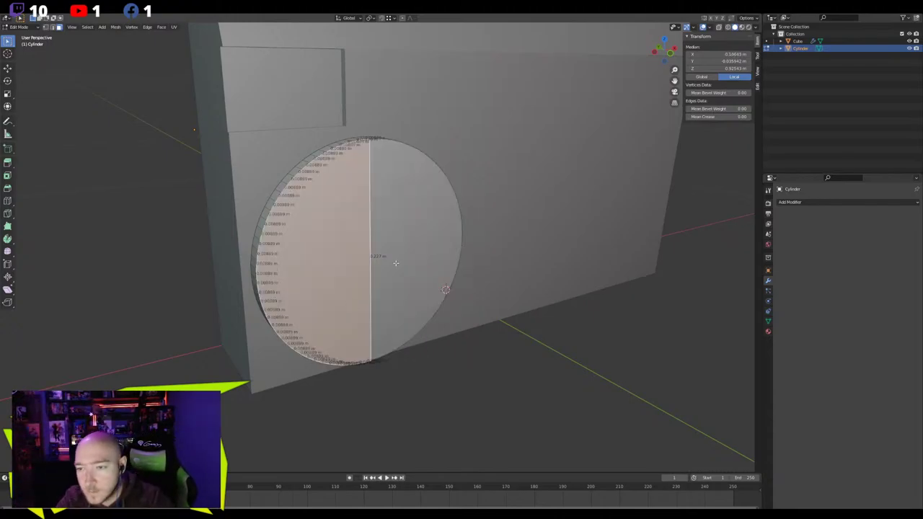
key("KP_1")
scroll(395, 262, "up", 5)
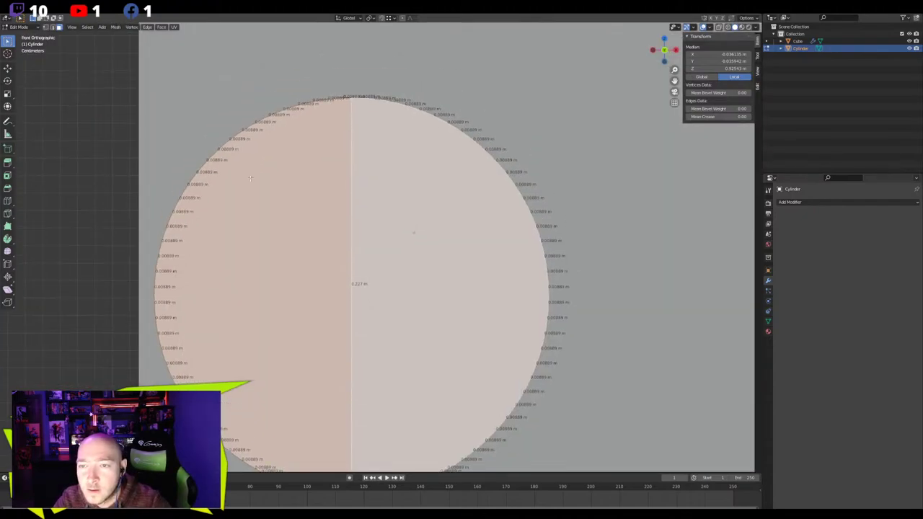
key("i")
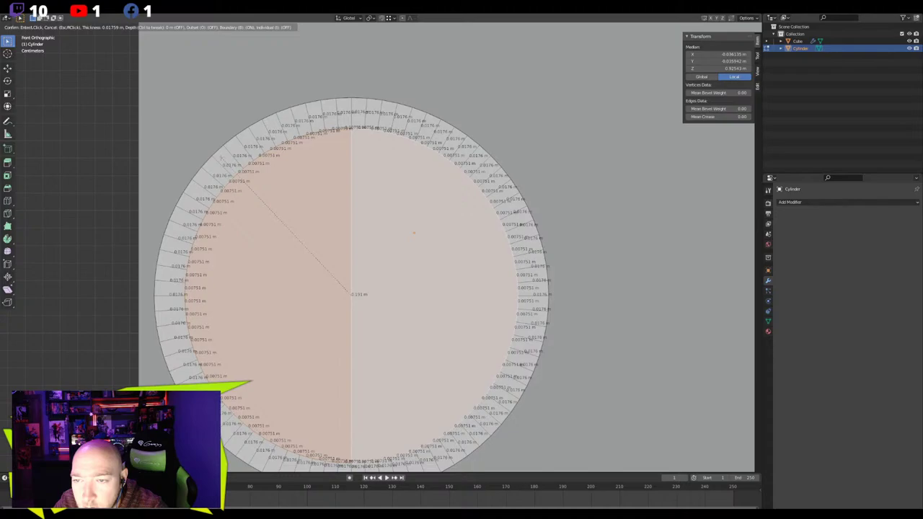
left_click(251, 190)
scroll(254, 216, "down", 4)
middle_click_drag(256, 242, 263, 267)
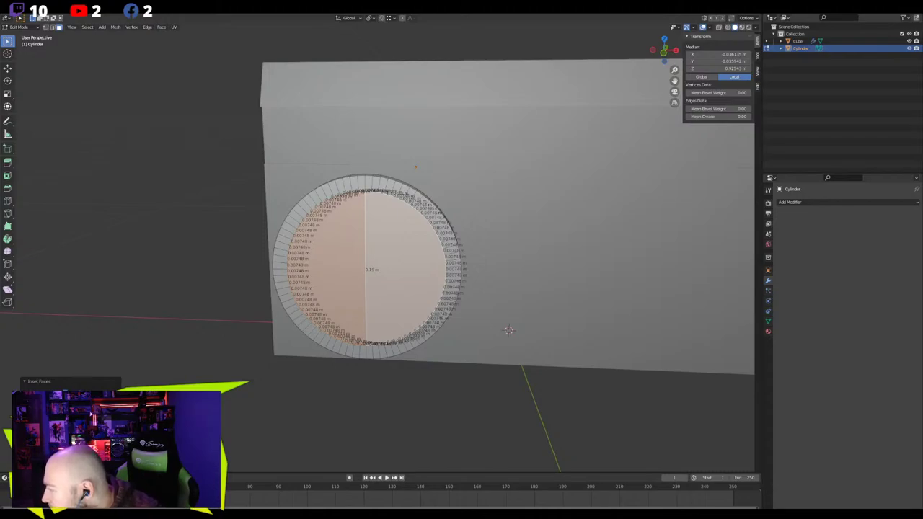
Check the speaker ring in the reference photo and cut an edge loop around the disc's outer rim
key("alt+Tab")
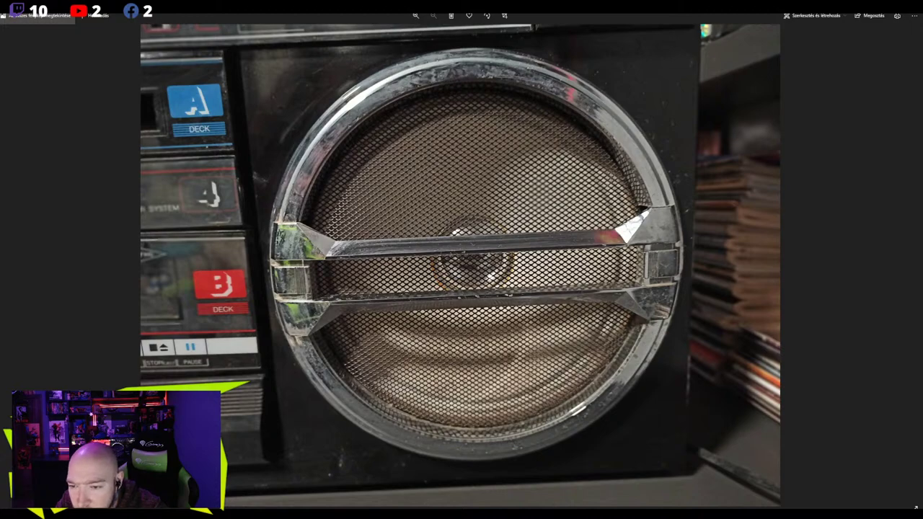
key("alt+Tab")
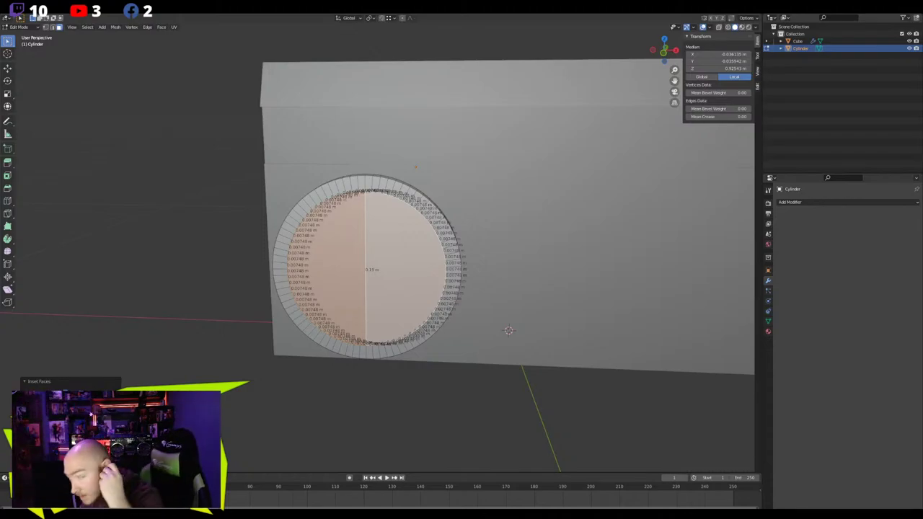
middle_click_drag(508, 330, 370, 213)
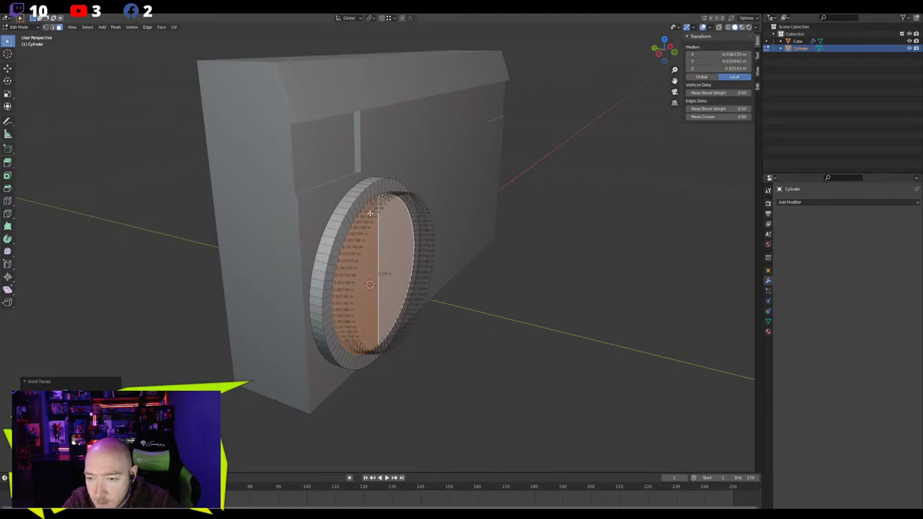
scroll(370, 213, "up", 3)
key("2")
key("ctrl+r")
left_click(298, 180)
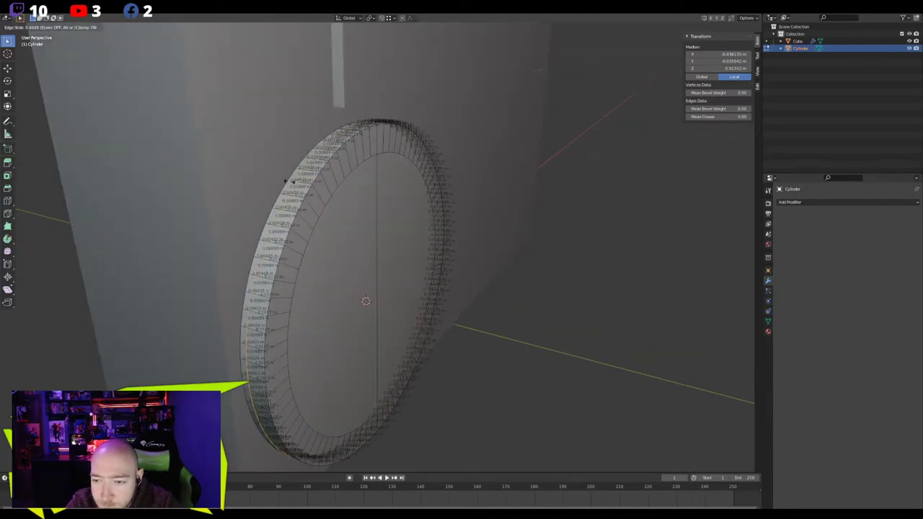
left_click(287, 182)
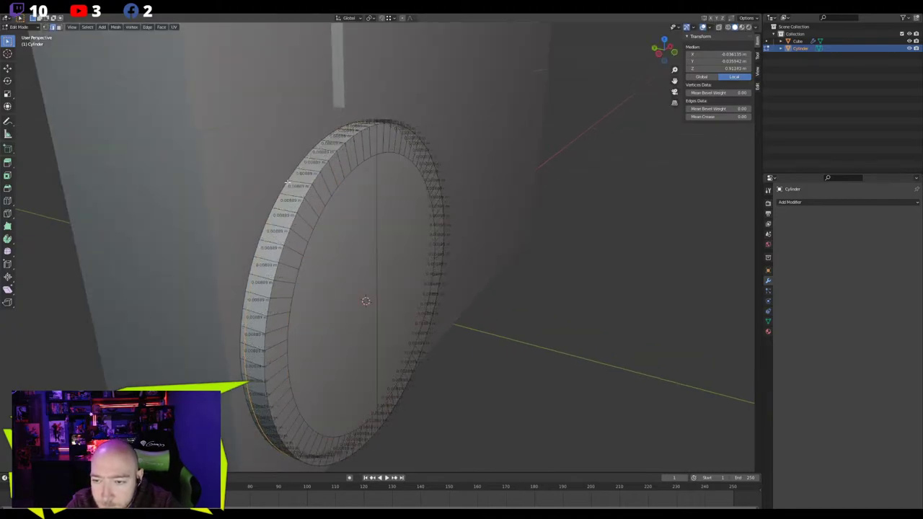
Slide the rim's new edge loop to about 0.004 m from the disc's rear edge and clear the selection
scroll(228, 196, "up", 4)
middle_click_drag(226, 196, 270, 220)
key("g")
key("g")
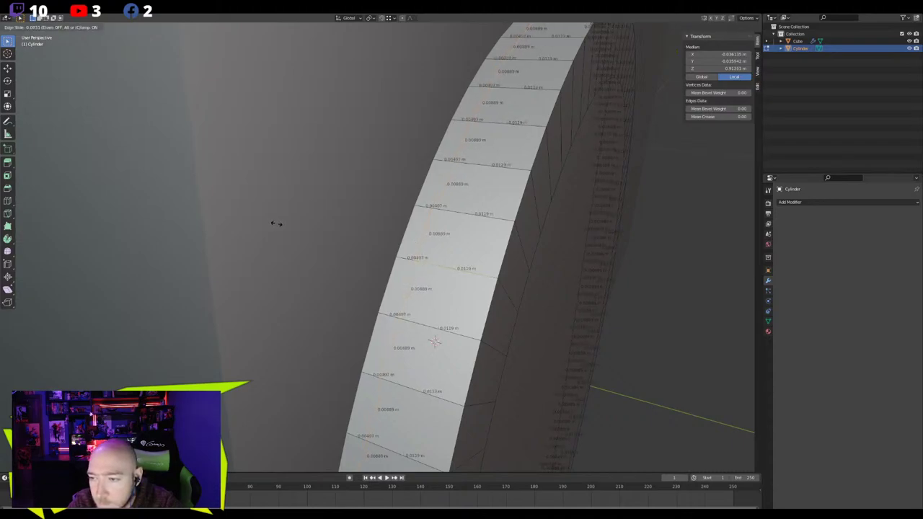
left_click(276, 223)
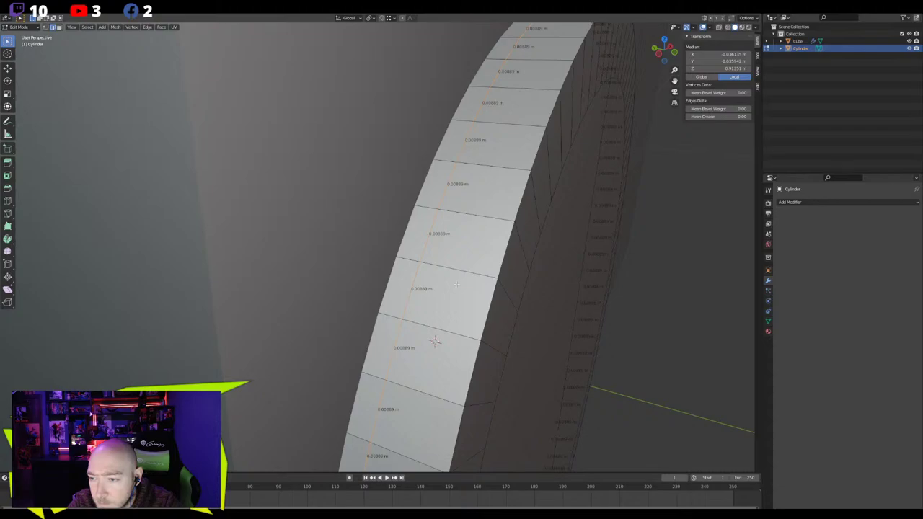
middle_click_drag(276, 223, 564, 309)
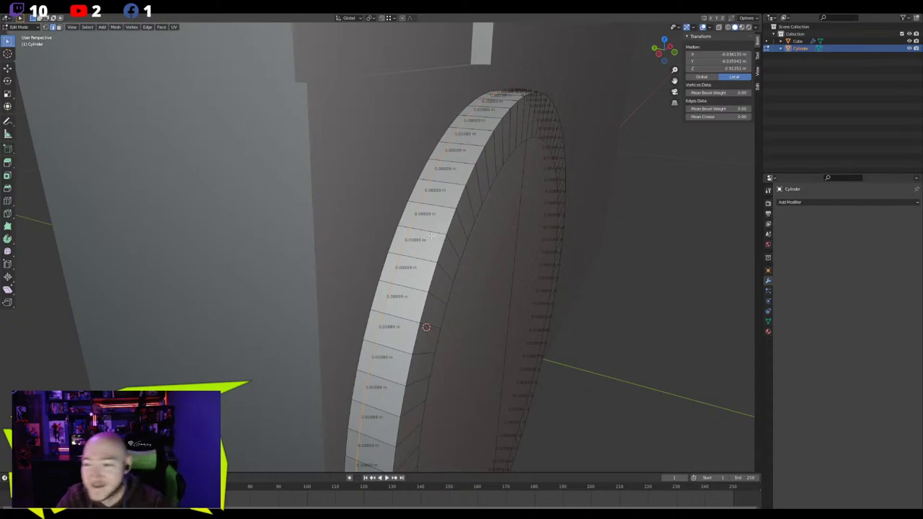
middle_click_drag(430, 236, 420, 235)
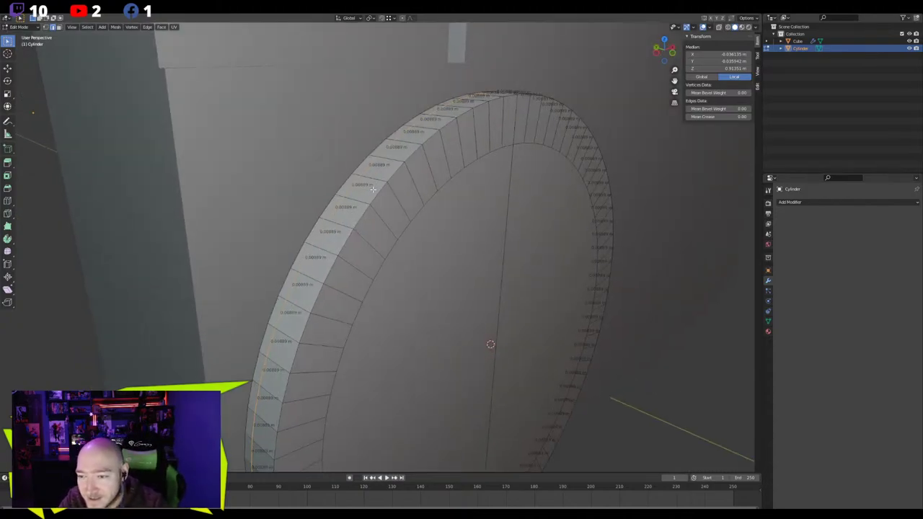
key("alt+a")
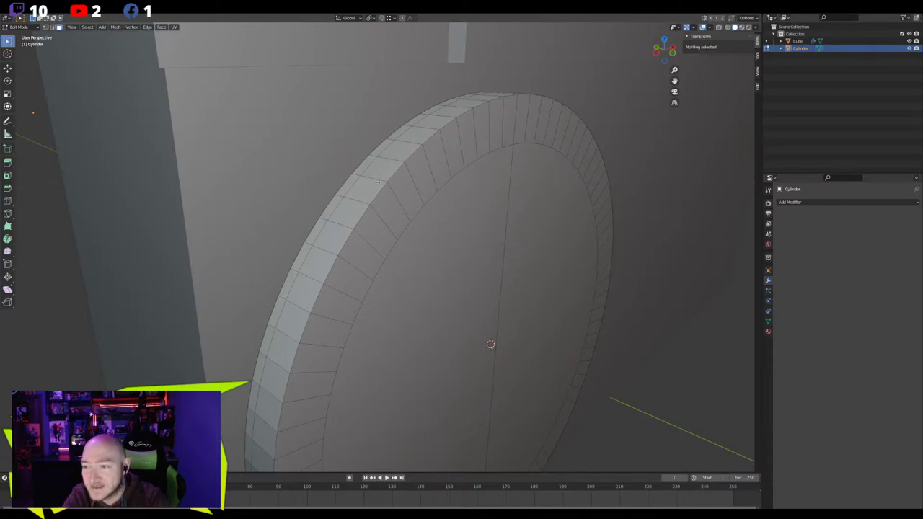
Delete the disc's front ring of faces and both inner half faces, leaving only the outer rim band
left_click(388, 188, "alt")
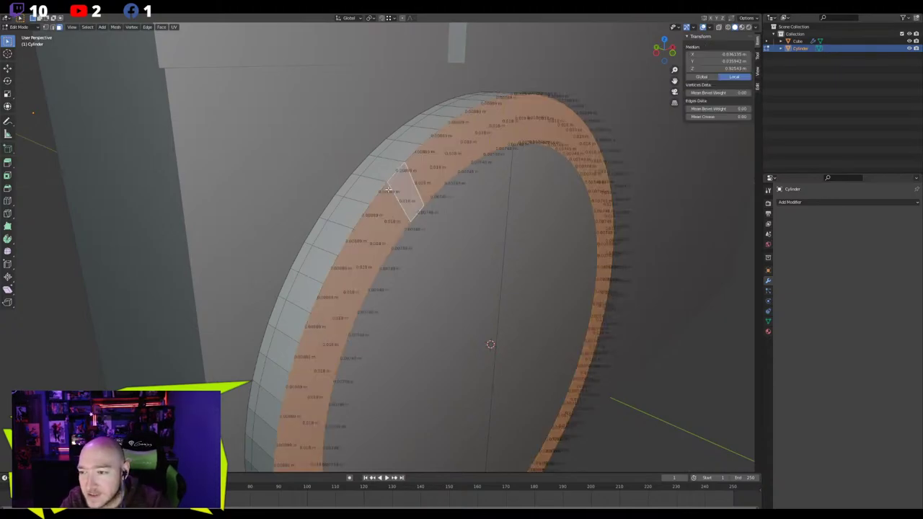
left_click(461, 242, "shift")
left_click(518, 234, "shift")
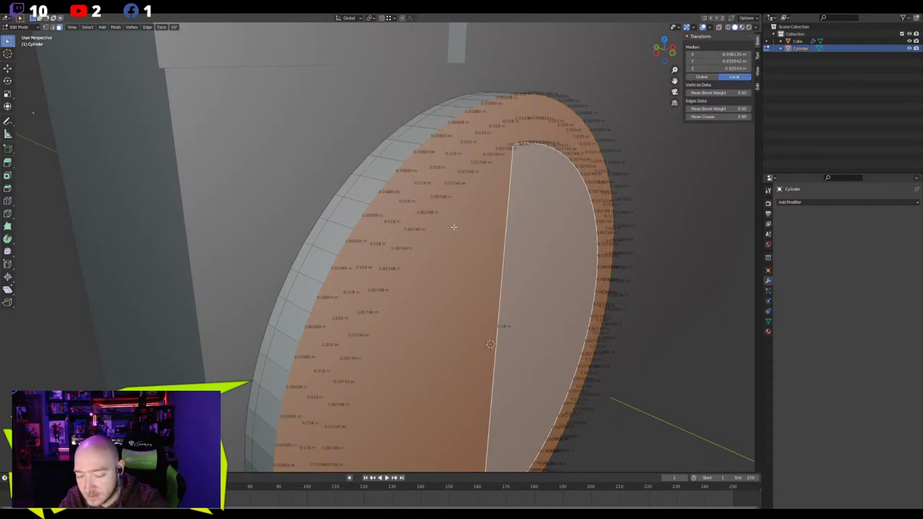
key("x")
left_click(433, 193)
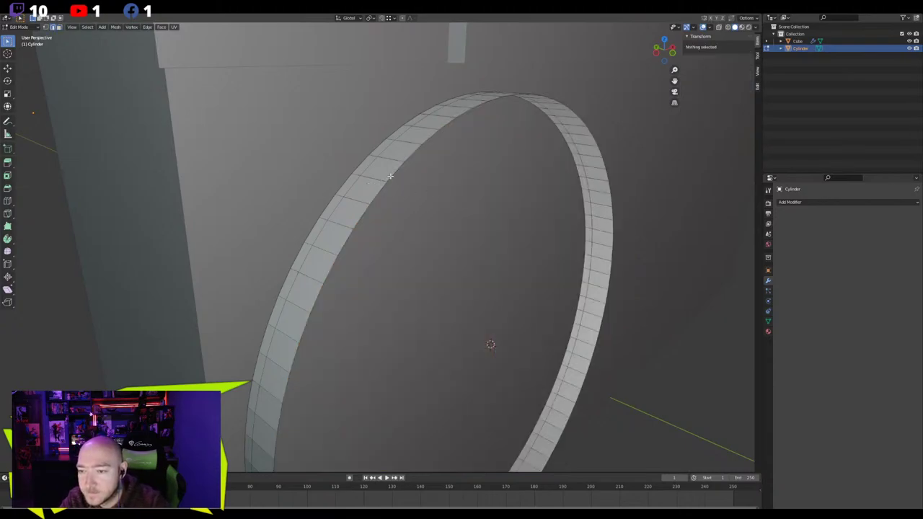
Slide the rim's open front edge loop back toward the loop behind it to make the band thinner
left_click(390, 178, "alt")
middle_click_drag(390, 178, 498, 257)
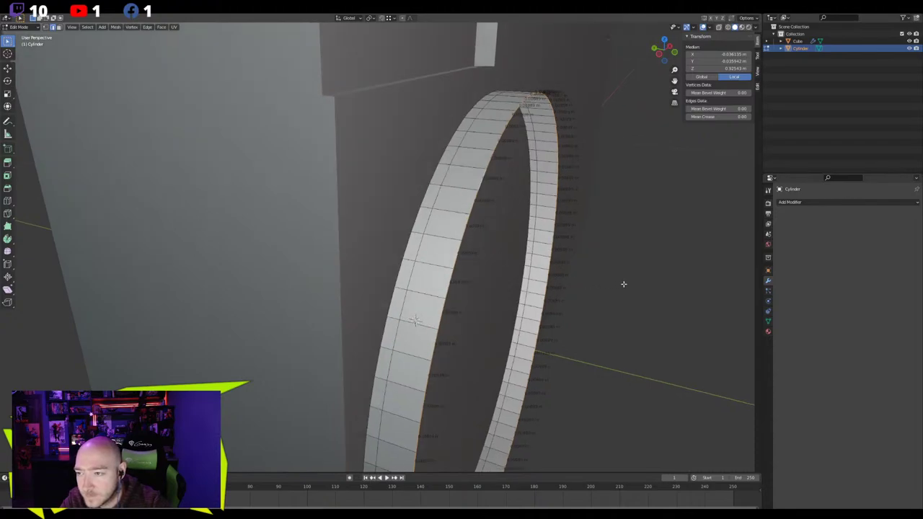
key("g")
key("g")
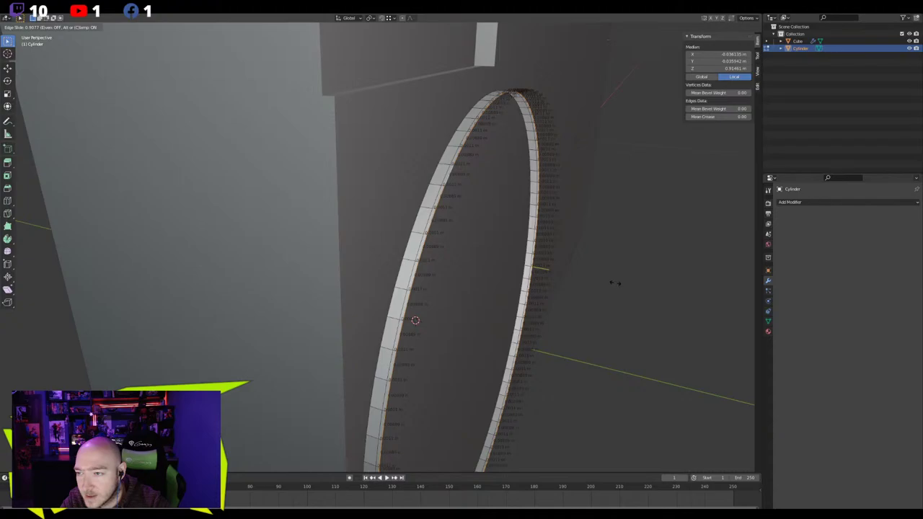
left_click(569, 274)
Extrude the rim's front loop inward at about 0.98 scale, and extrude it forward about 0.0019 m along Y
middle_click_drag(569, 274, 239, 195)
key("s")
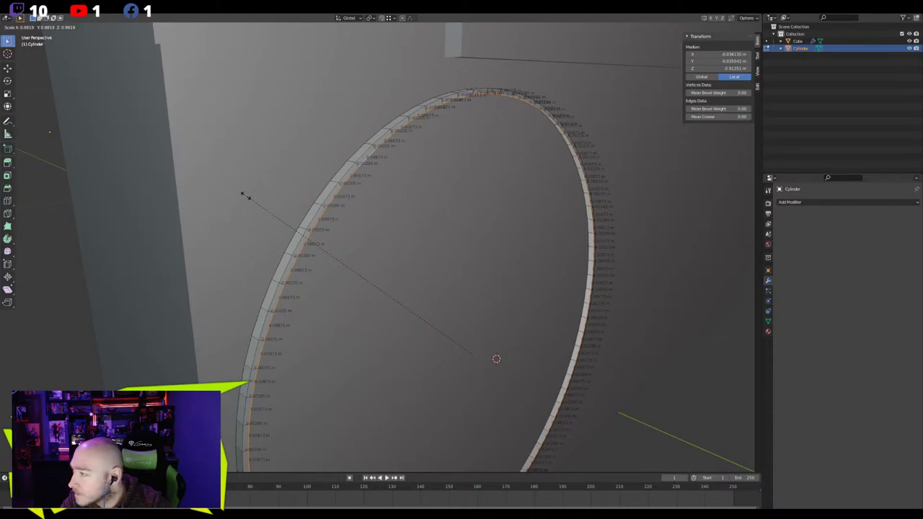
left_click(246, 195)
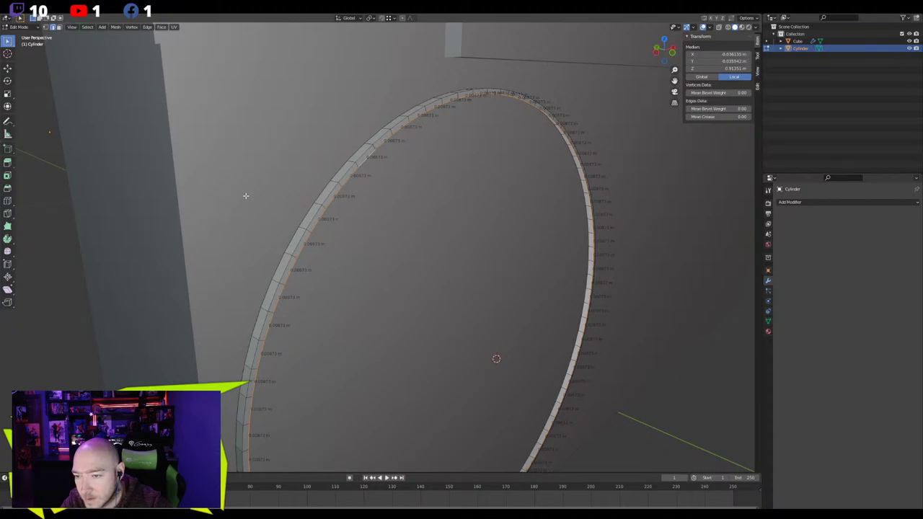
middle_click_drag(245, 195, 254, 196)
key("g")
key("y")
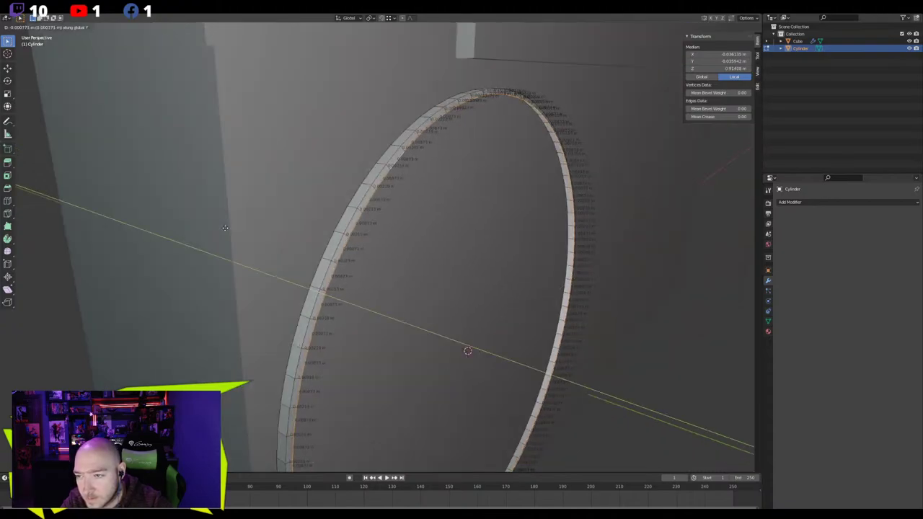
left_click(226, 228)
Extrude the front loop inward again, scaling it to about 0.97, to form a second narrow ledge
middle_click_drag(227, 228, 192, 223)
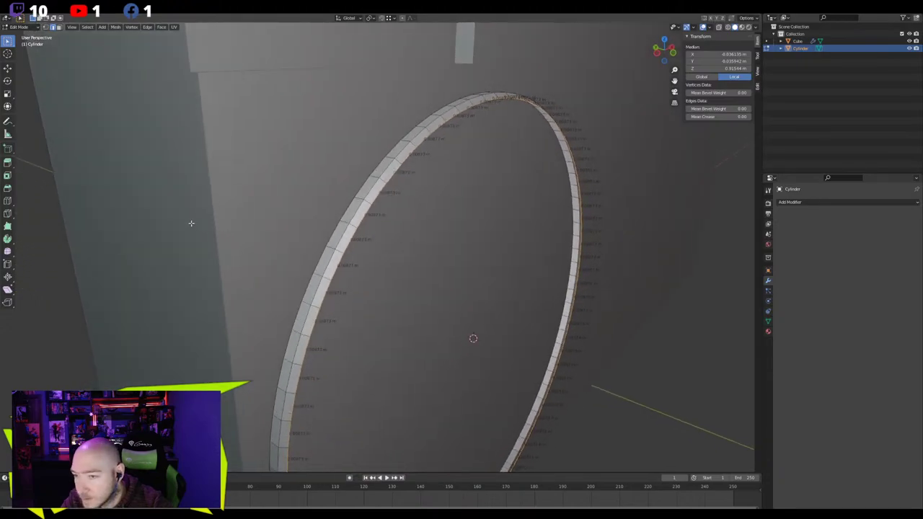
key("s")
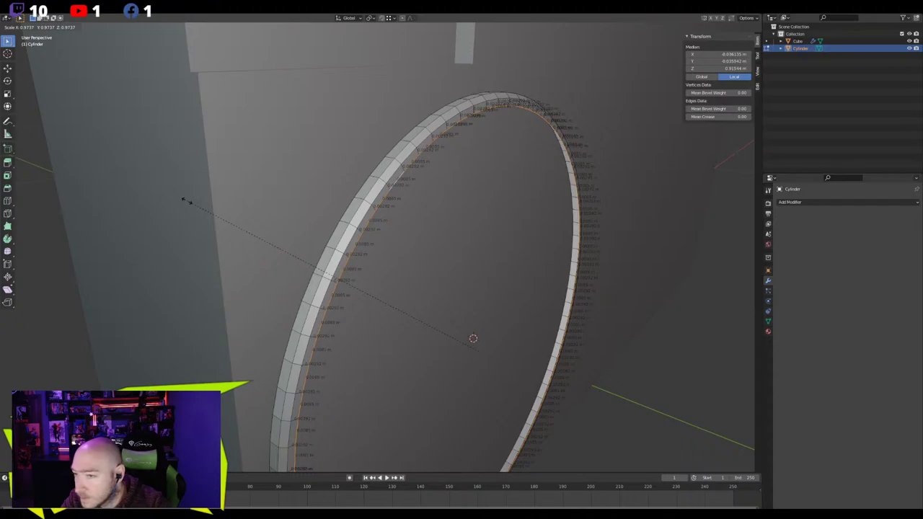
left_click(184, 200)
middle_click_drag(185, 200, 173, 221)
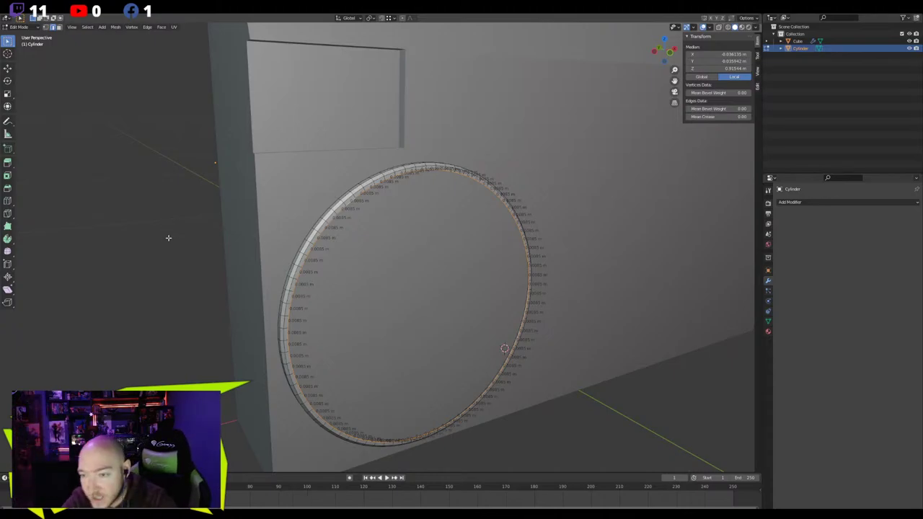
Extrude the ledge's inner loop about 0.0091 m forward along Y and scale its front edge slightly inward for a taper
middle_click_drag(169, 238, 203, 266)
key("shift+d")
key("y")
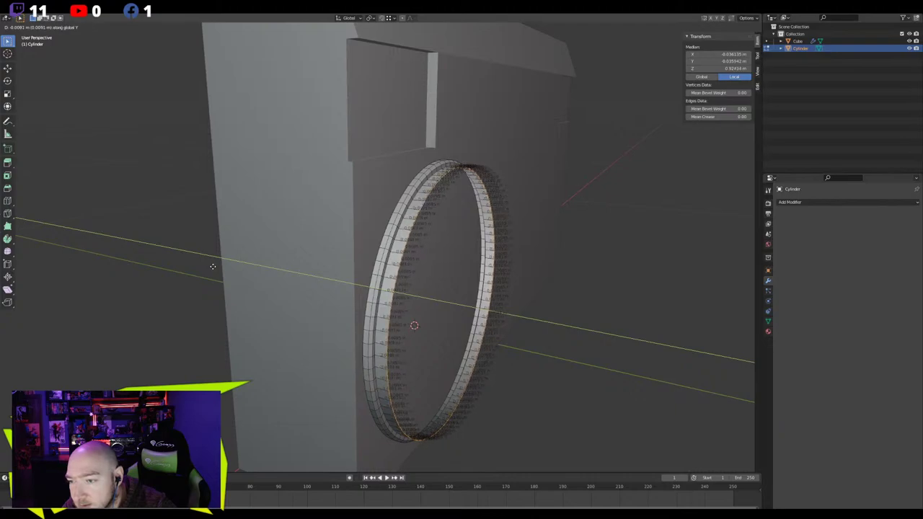
left_click(212, 266)
middle_click_drag(212, 266, 177, 242)
key("s")
left_click(183, 197)
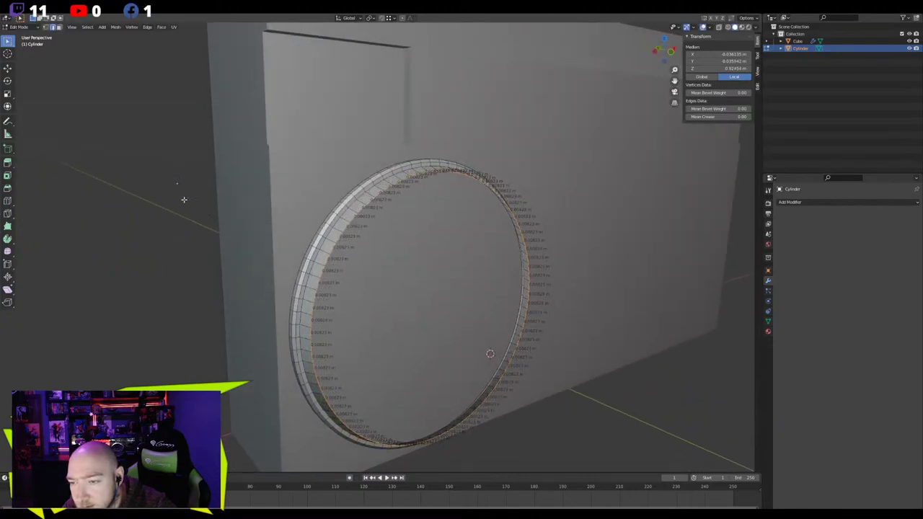
middle_click_drag(183, 198, 156, 199)
key("KP_1")
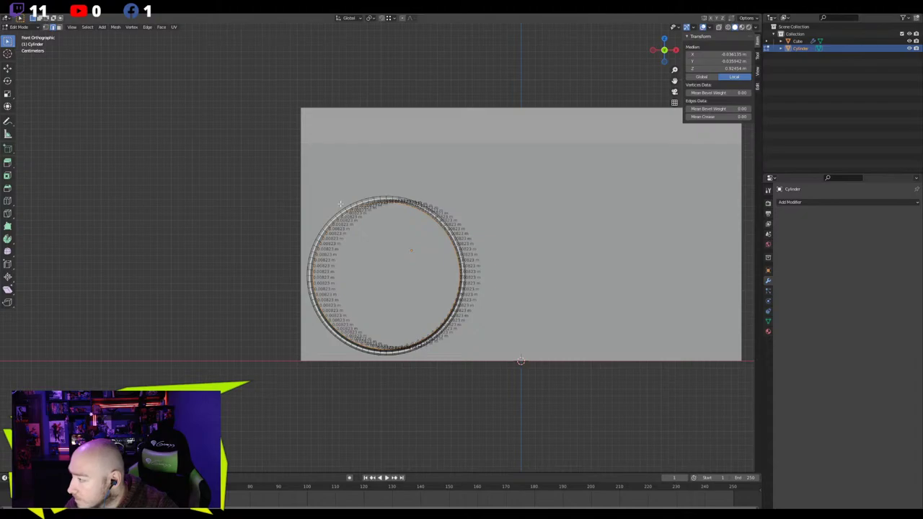
middle_click_drag(341, 204, 375, 210)
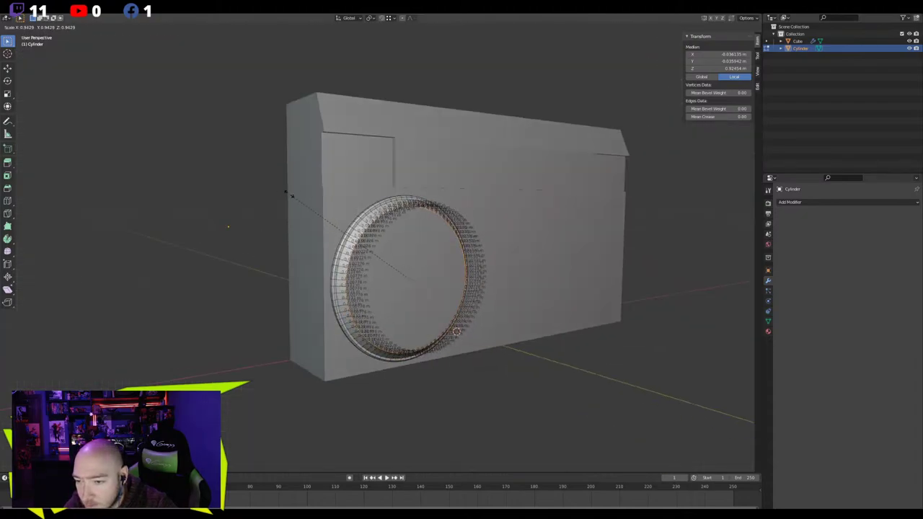
mouse_move(285, 193)
middle_mouse_down()
mouse_move(350, 204)
mouse_move(285, 208)
middle_mouse_up()
scroll(350, 204, "up", 4)
key("KP_1")
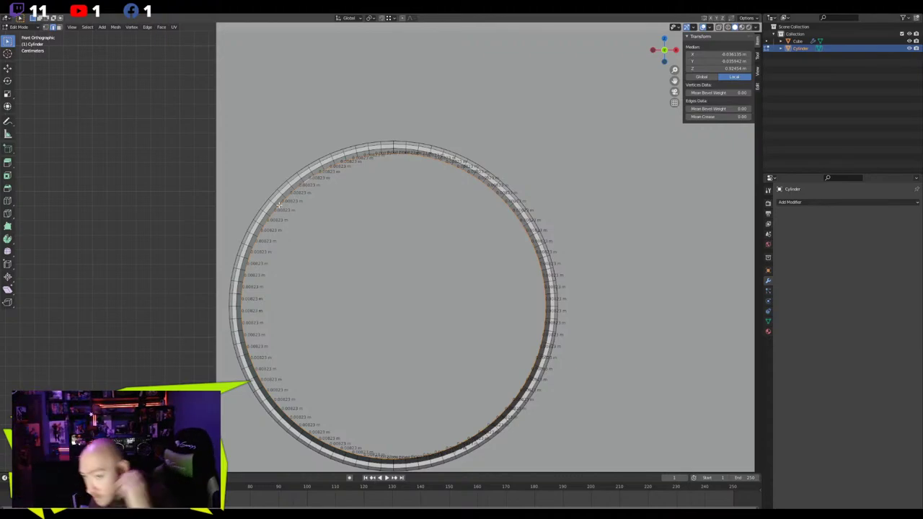
key("space")
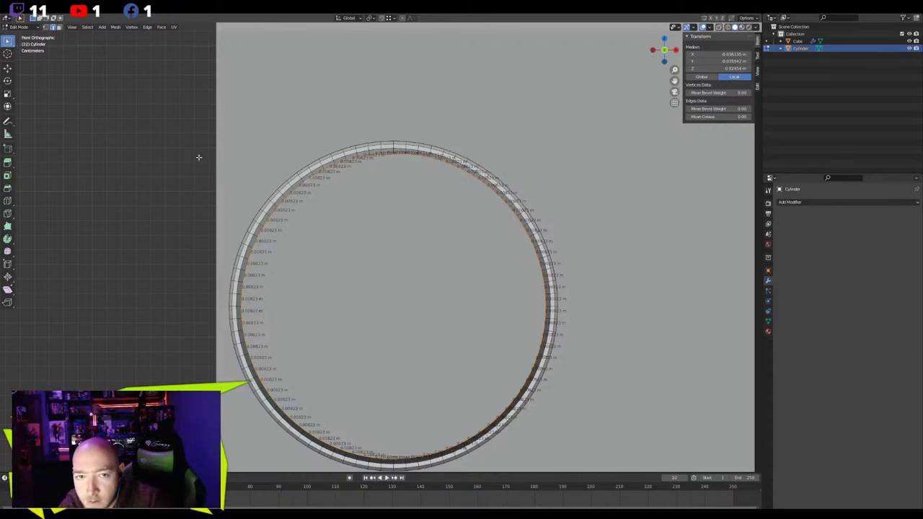
Extrude the tapered band's front loop inward, scaling it to about 0.91, to form the speaker ring's front face
middle_click_drag(198, 157, 202, 159)
key("s")
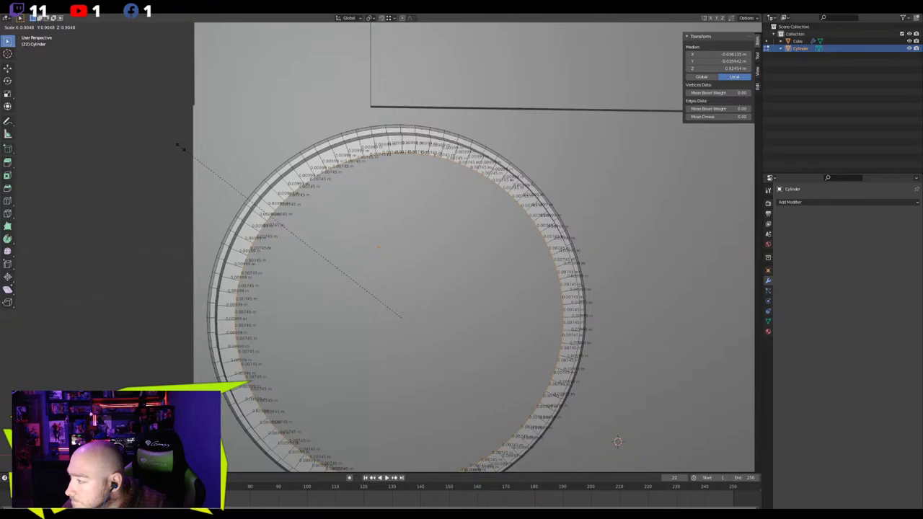
left_click(182, 148)
middle_click_drag(180, 173, 243, 182)
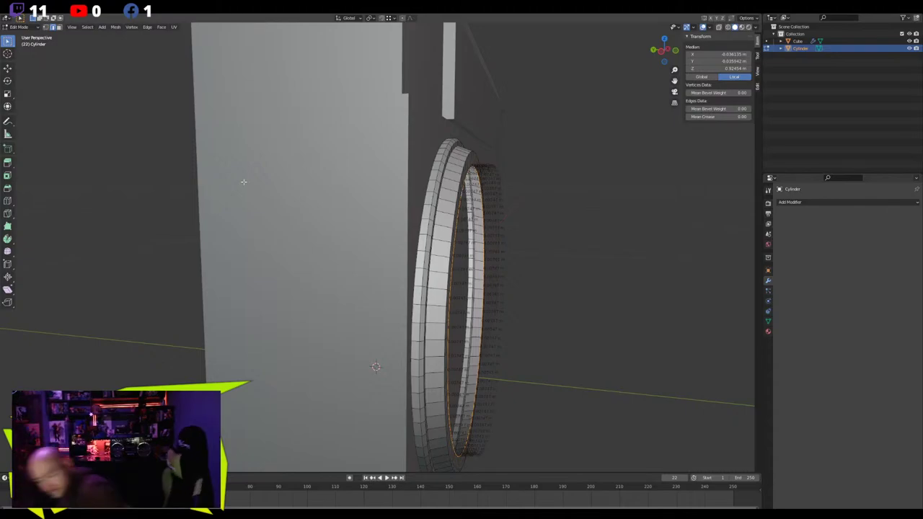
Extrude the front face's inner loop back about 0.0025 m along Y, and extrude it inward at about 0.99 scale
middle_click_drag(353, 234, 340, 236)
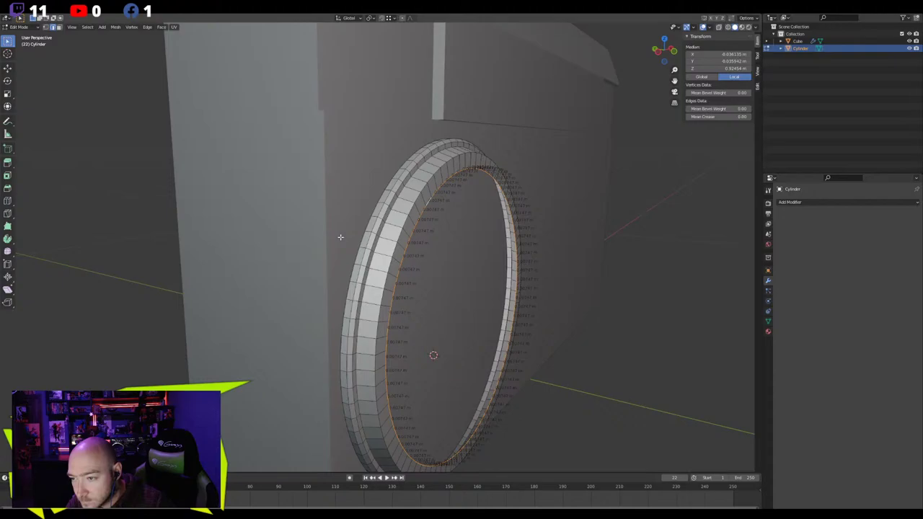
key("g")
key("y")
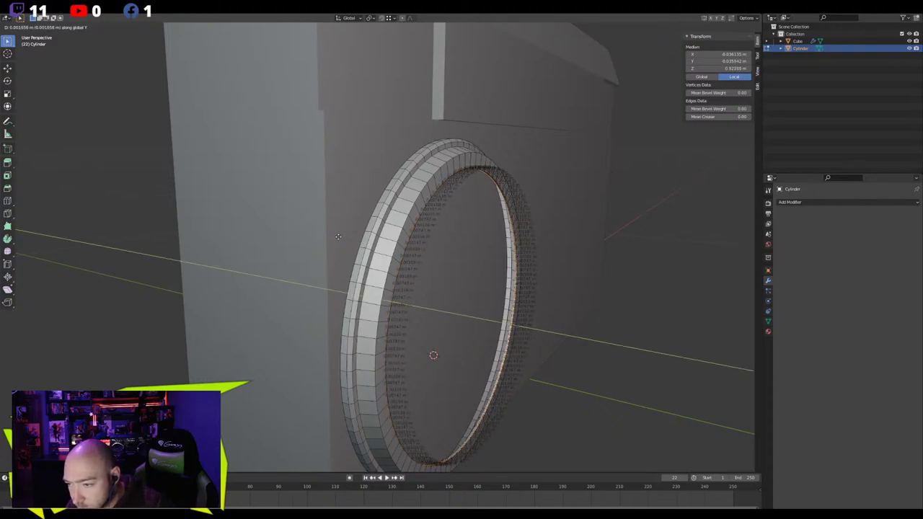
left_click(337, 236)
middle_click_drag(337, 236, 231, 232)
scroll(229, 238, "up", 4)
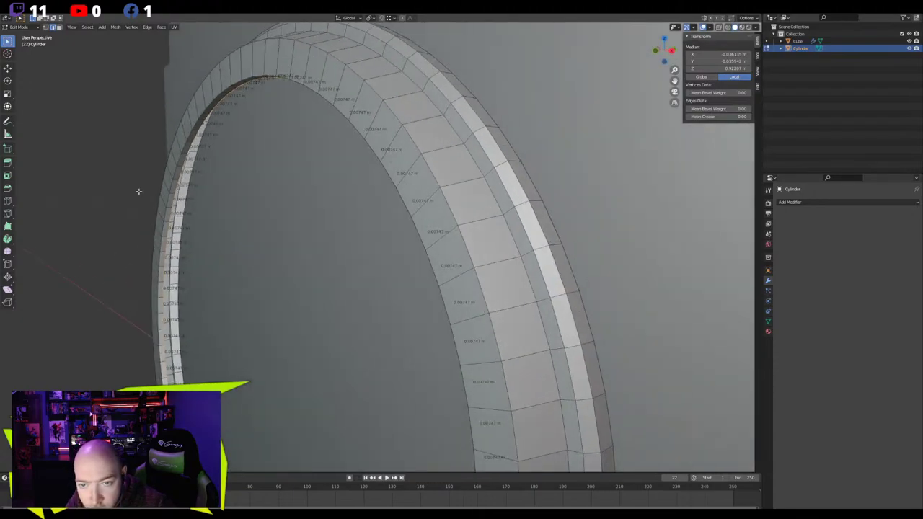
key("s")
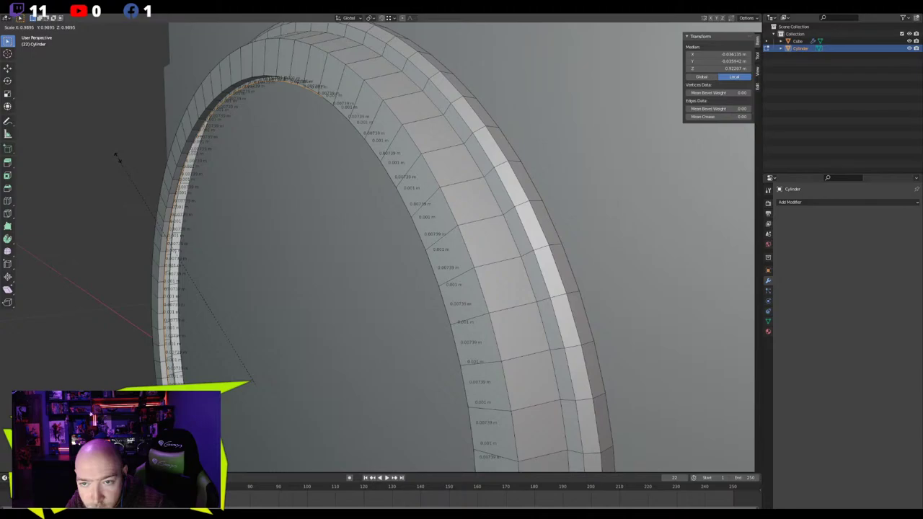
Extrude the ring's innermost loop about 0.0134 m back along Y toward the body, and return to Object Mode with nothing selected
key("g")
key("y")
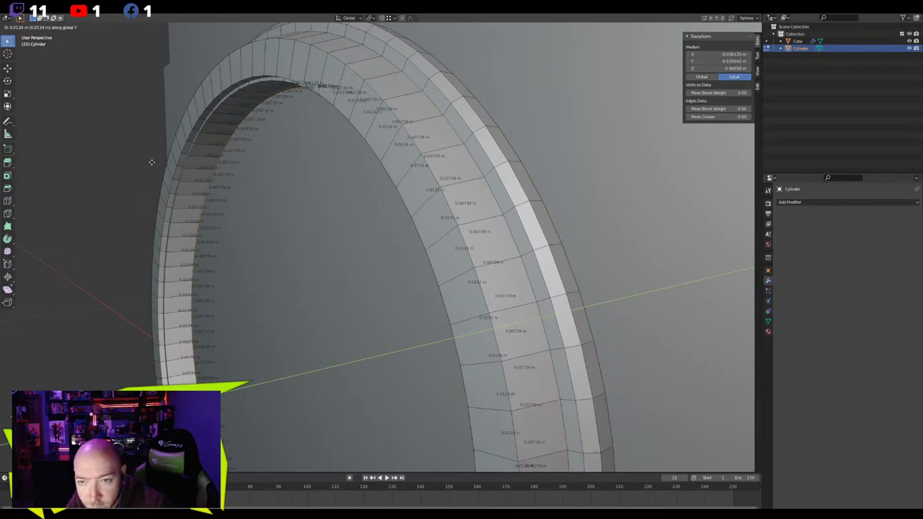
left_click(149, 163)
scroll(193, 220, "down", 4)
middle_click_drag(194, 220, 363, 279)
key("Tab")
left_click(521, 372)
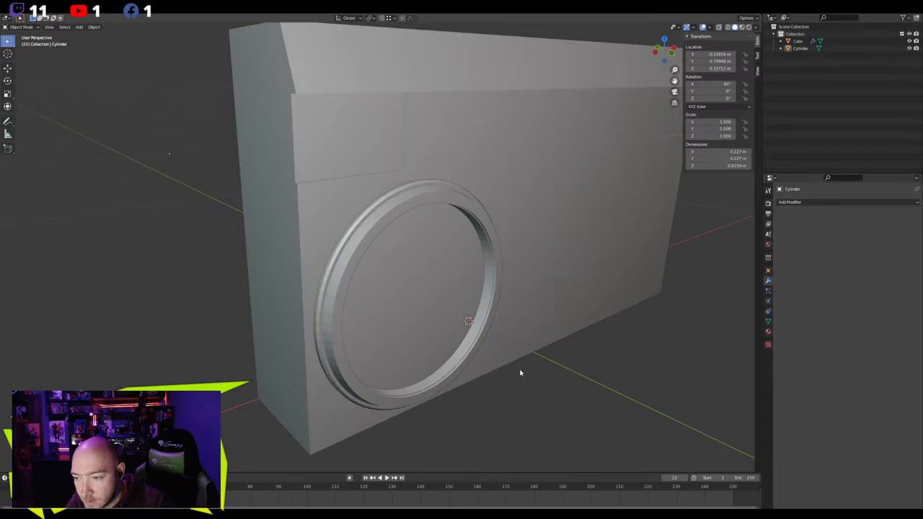
Apply smooth shading to all faces of the speaker ring and return to Object Mode
scroll(443, 347, "down", 3)
middle_click_drag(443, 347, 459, 345)
scroll(424, 336, "up", 4)
left_click(368, 258)
key("Tab")
key("a")
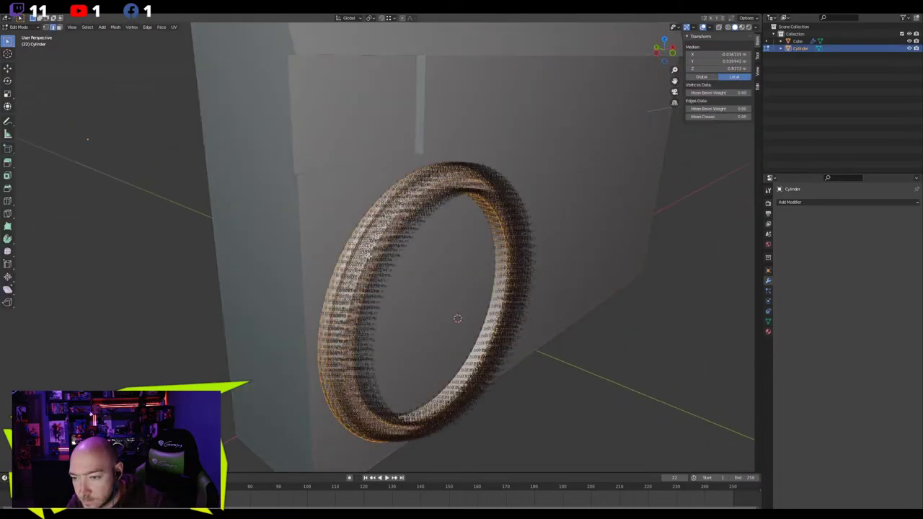
key("3")
right_click(368, 250)
left_click(354, 352)
key("Tab")
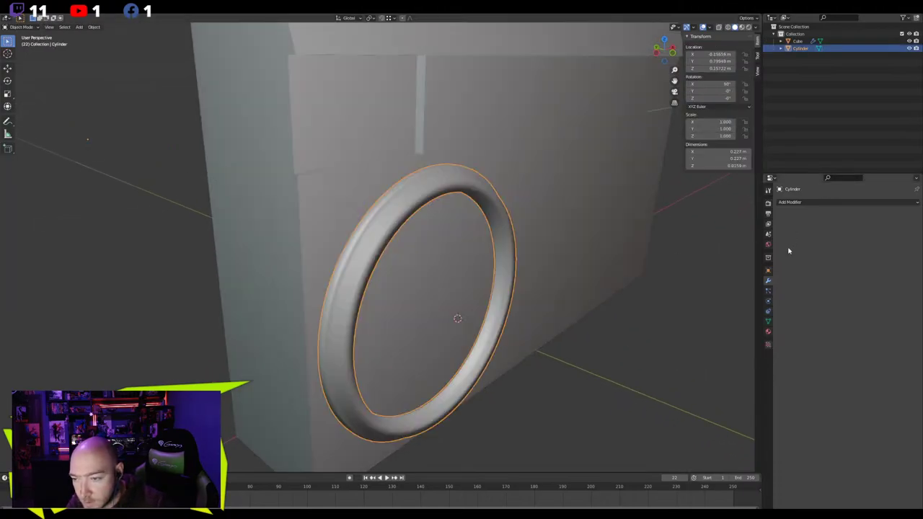
Enable Auto Smooth in the speaker ring's normals settings and clear the selection
left_click(767, 321)
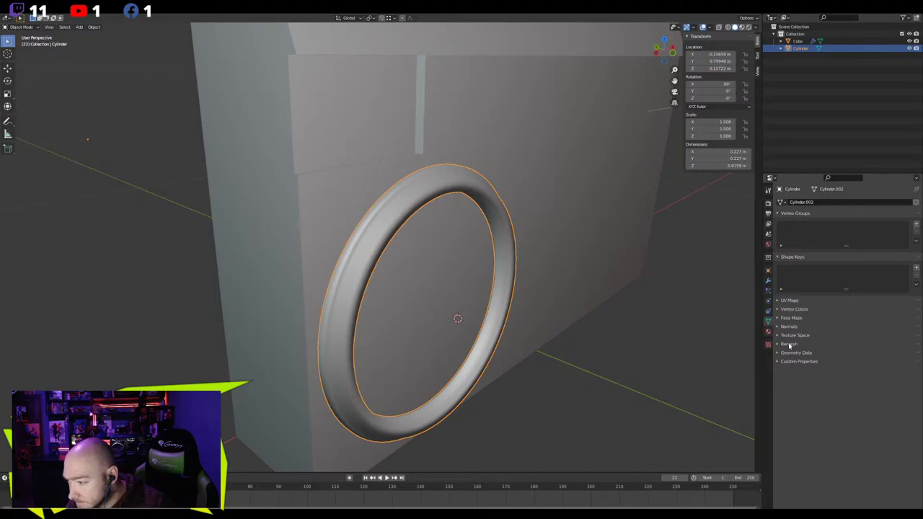
left_click(788, 327)
left_click(834, 336)
key("alt+a")
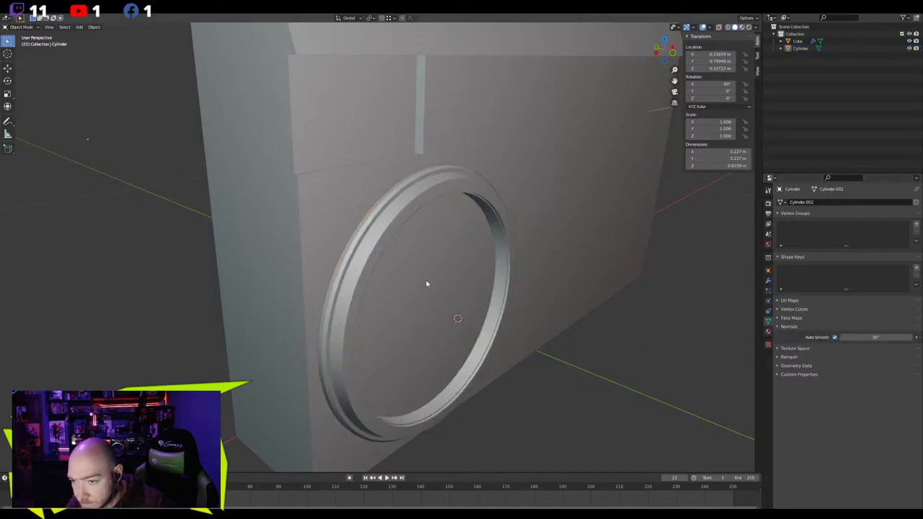
Examine the smoothed speaker ring up close and compare its mesh with the face layout of the boombox body behind it
middle_click_drag(425, 283, 342, 235)
scroll(372, 213, "up", 3)
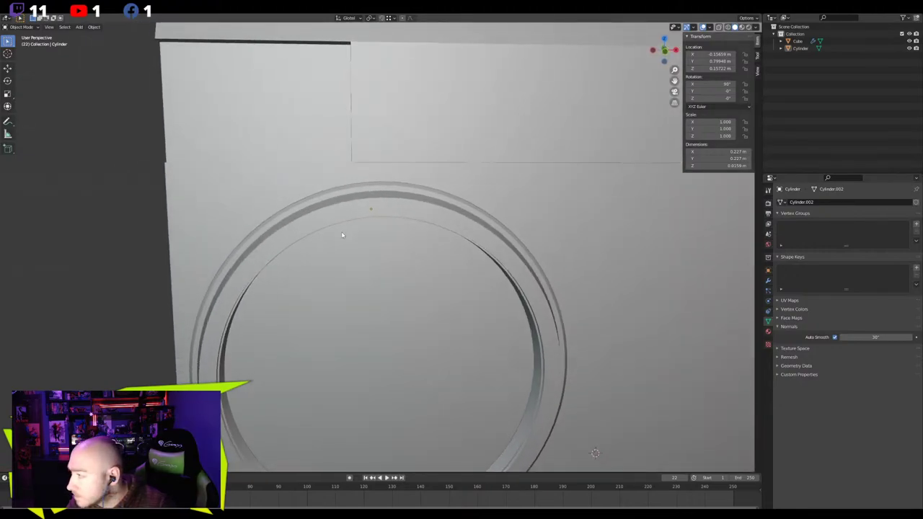
scroll(342, 235, "down", 3)
left_click(516, 251)
middle_click_drag(465, 259, 473, 241)
key("Tab")
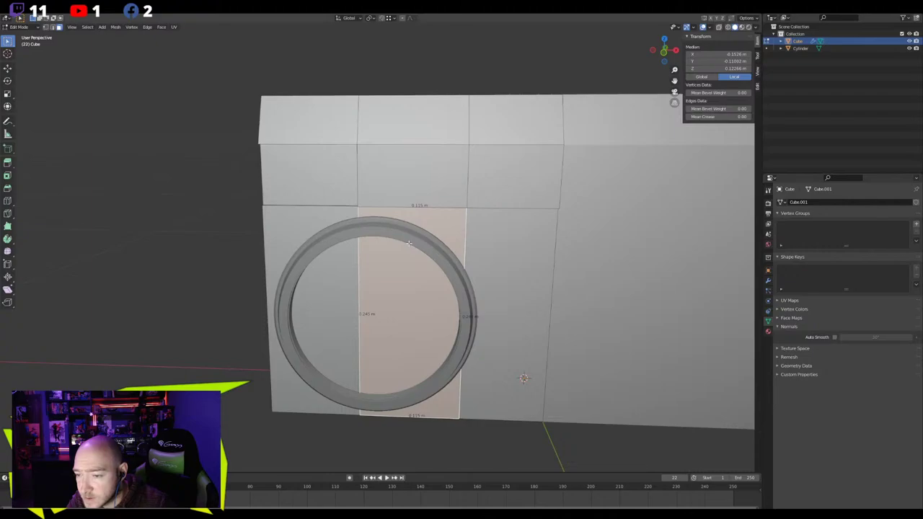
key("Tab")
left_click(407, 241)
key("Tab")
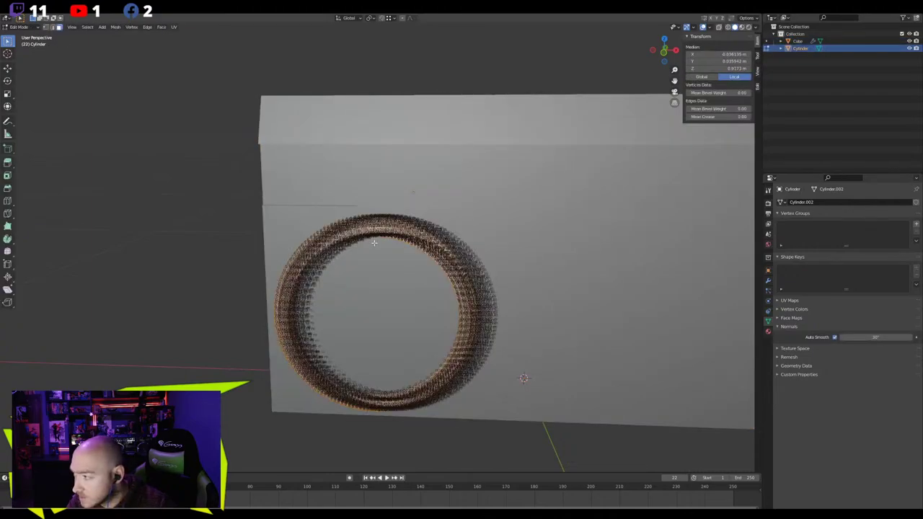
scroll(499, 253, "down", 3)
key("Tab")
Switch from the speaker ring to the boombox body and open the body's mesh for editing around the ring
left_click(463, 213)
middle_click_drag(464, 213, 323, 230)
key("Tab")
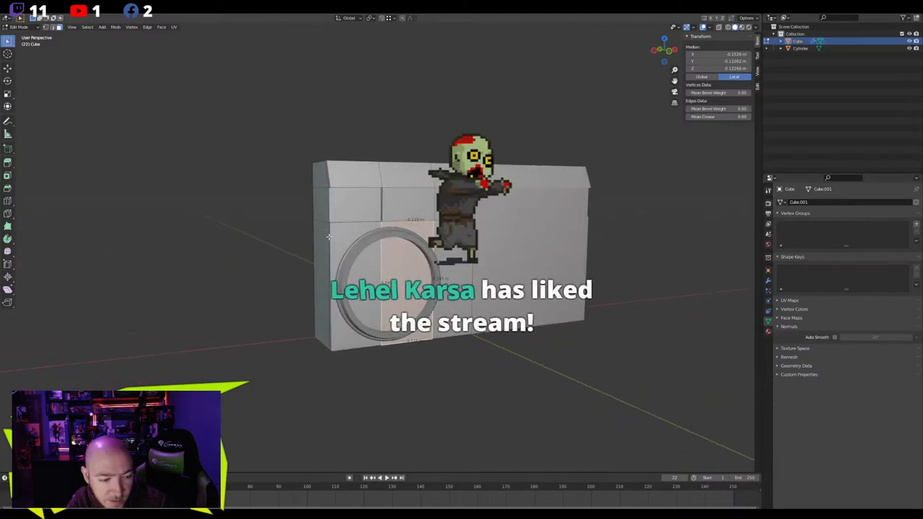
middle_click_drag(321, 238, 329, 251)
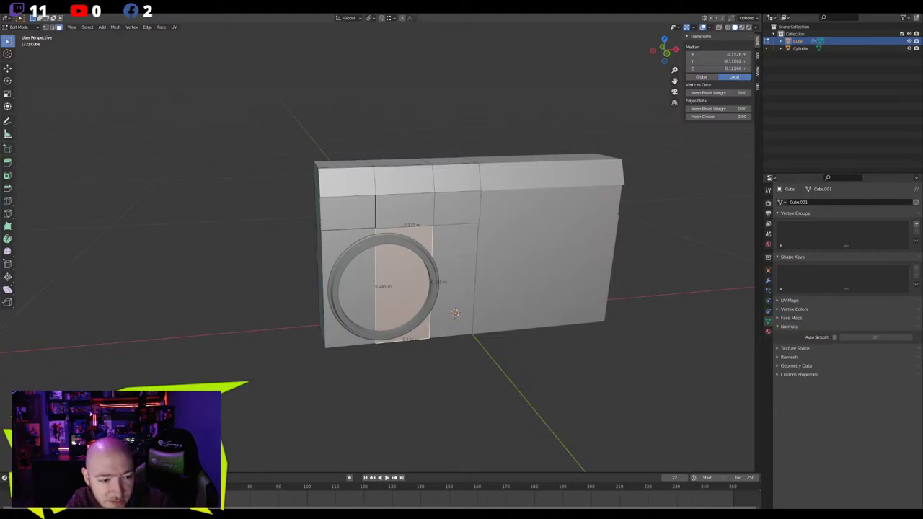
scroll(408, 201, "up", 4)
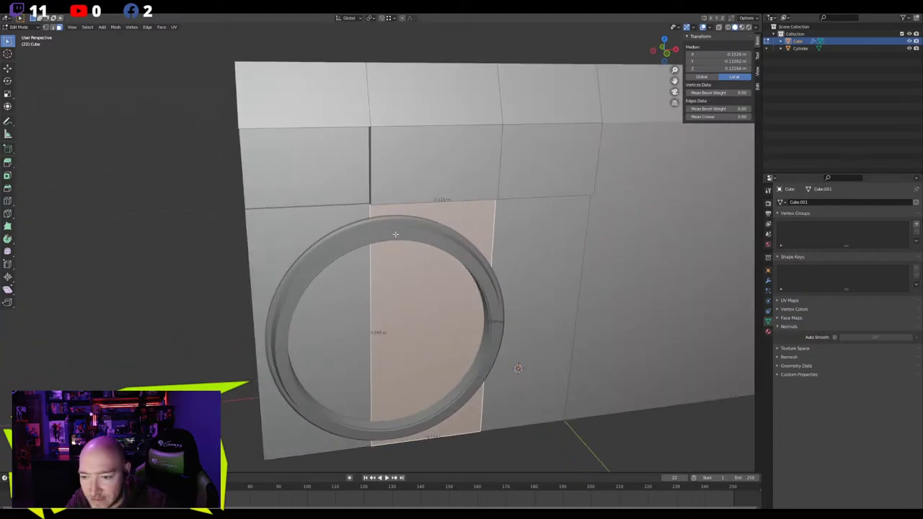
mouse_move(403, 216)
middle_mouse_down()
mouse_move(421, 236)
mouse_move(346, 213)
mouse_move(411, 227)
middle_mouse_up()
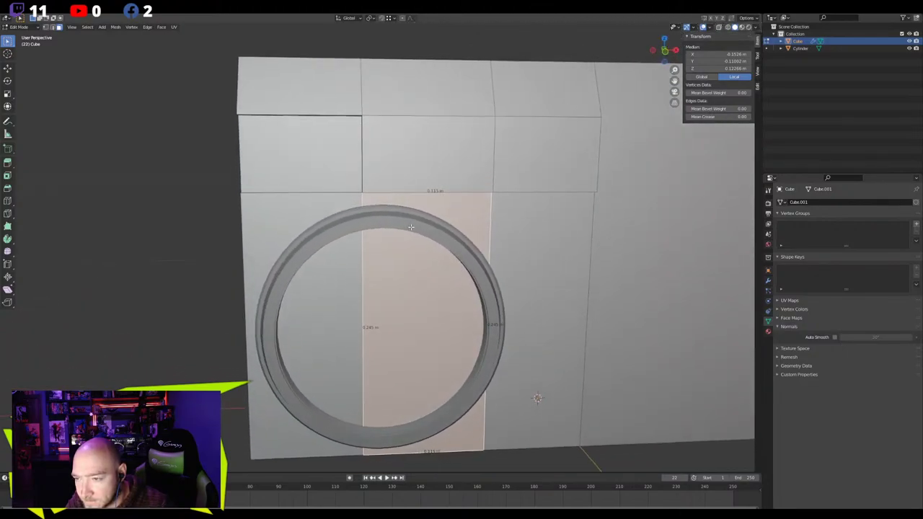
Slide the body's vertical edge loop beside the speaker ring until it sits just outside the ring's rim, and return to Object Mode
left_click(493, 222)
key("2")
left_click(492, 232)
middle_click_drag(492, 242, 473, 276)
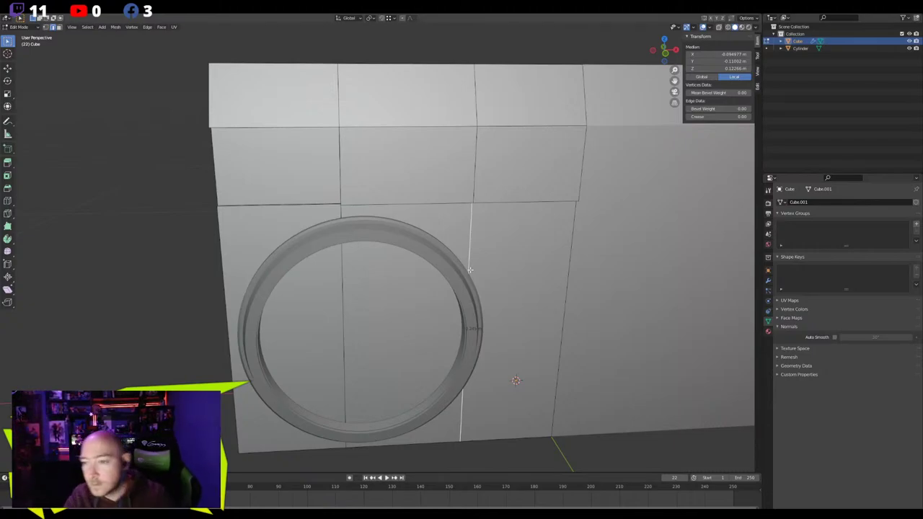
left_click(470, 270, "alt")
middle_click_drag(362, 203, 349, 191)
key("g")
key("g")
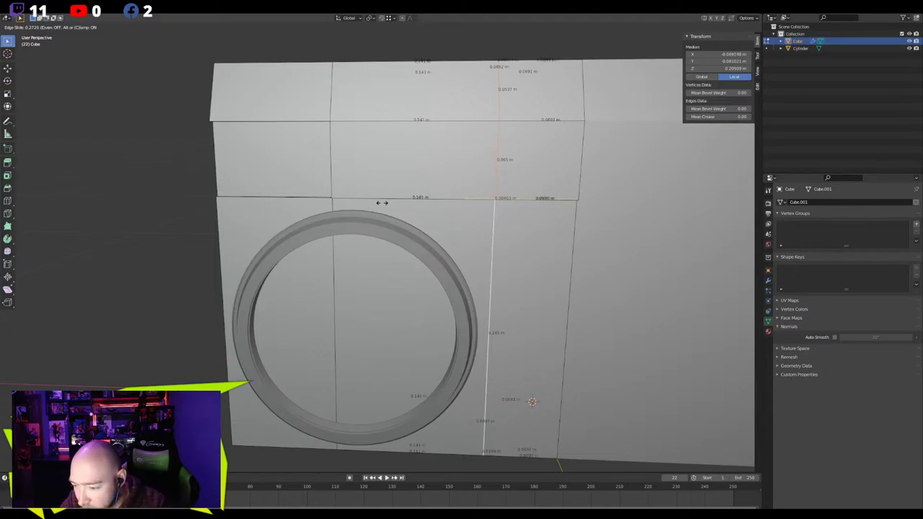
left_click_drag(382, 202, 383, 203)
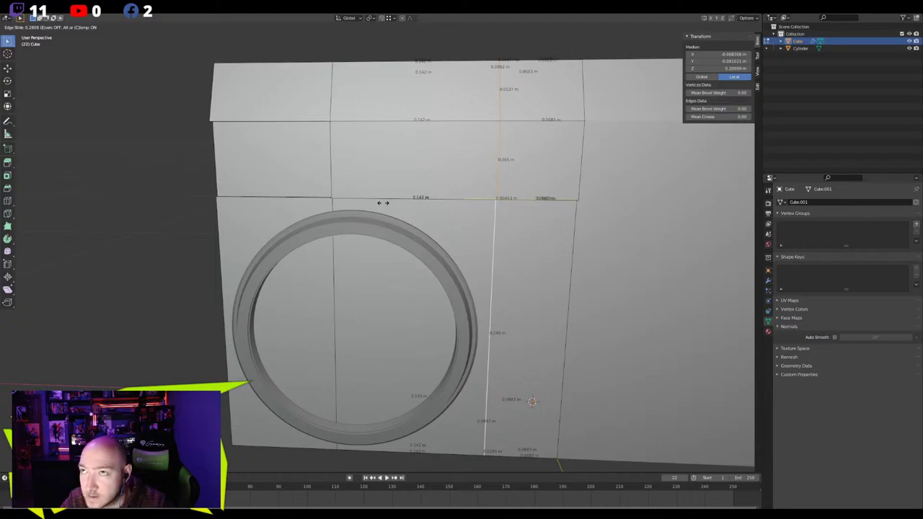
left_click_drag(383, 202, 371, 206)
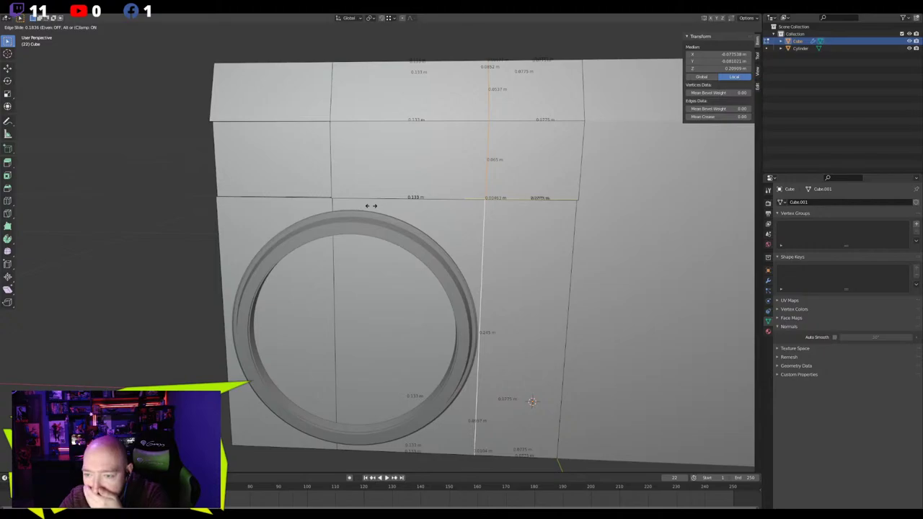
left_click_drag(371, 205, 358, 207)
key("Tab")
Move the speaker ring about 0.005 m along X toward the body's nearest side edge in the front view
left_click(337, 228)
key("KP_1")
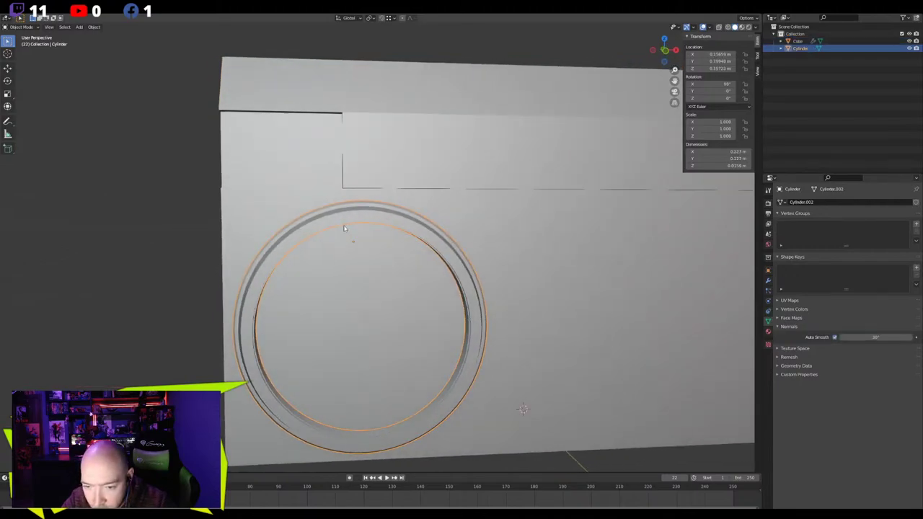
key("g")
key("x")
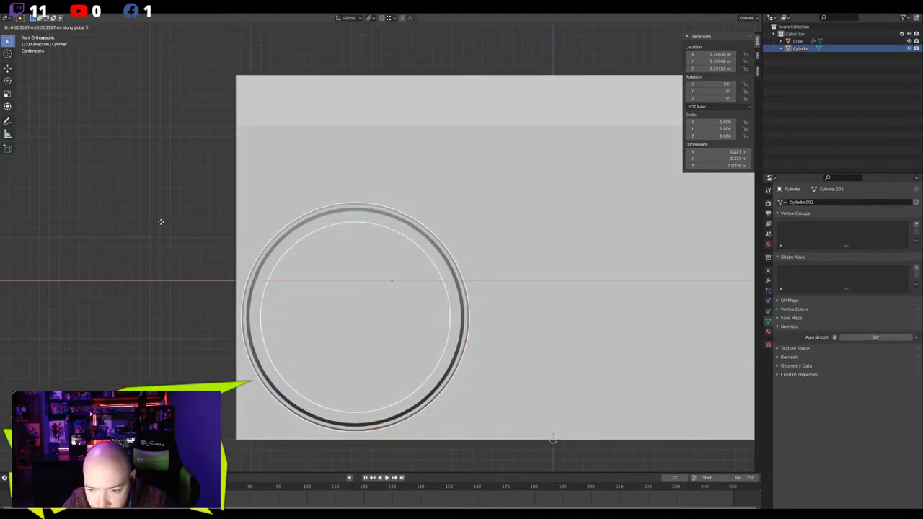
left_click(159, 221)
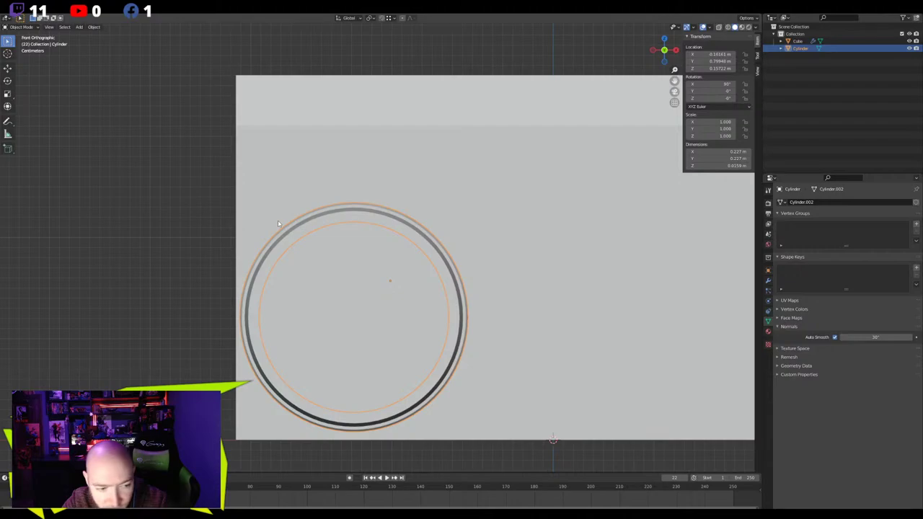
Compare the moved ring's position with the body's edge layout in front and perspective views
middle_click_drag(277, 220, 375, 190)
left_click(372, 202)
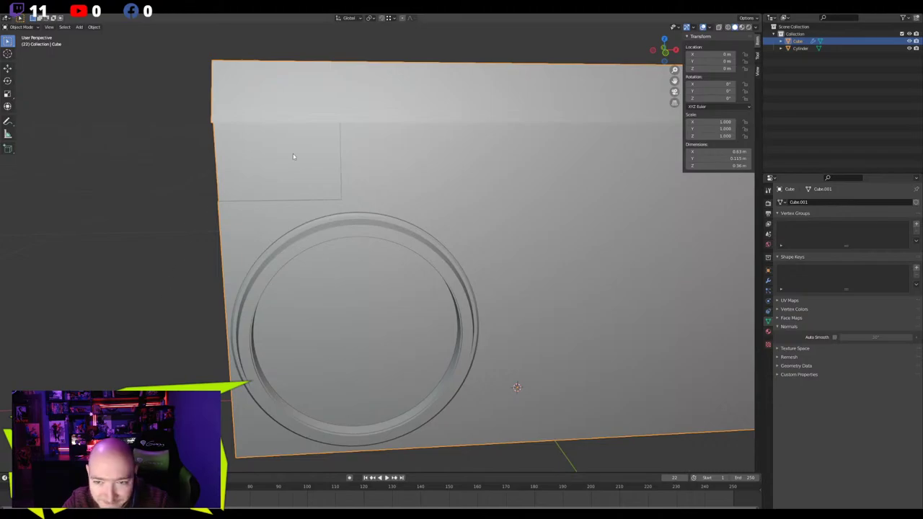
key("Tab")
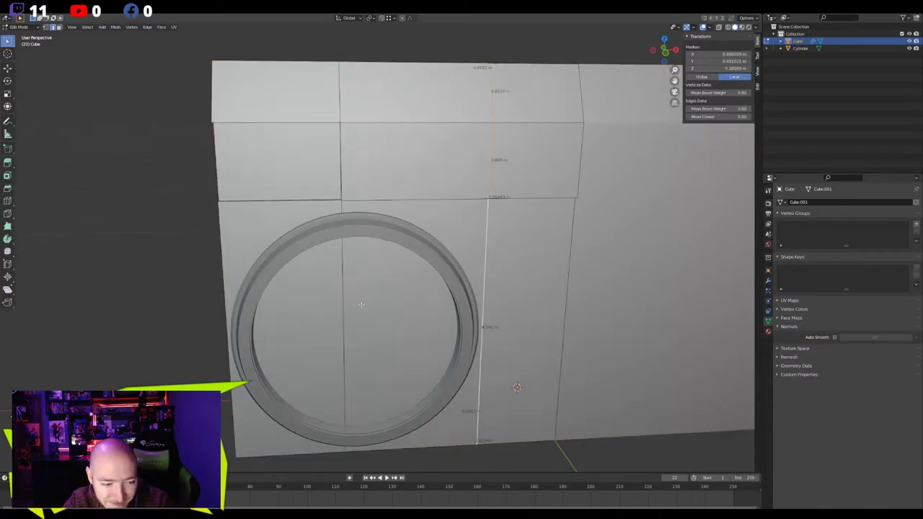
mouse_move(362, 305)
middle_mouse_down()
mouse_move(346, 307)
mouse_move(361, 302)
middle_mouse_up()
left_click(192, 255)
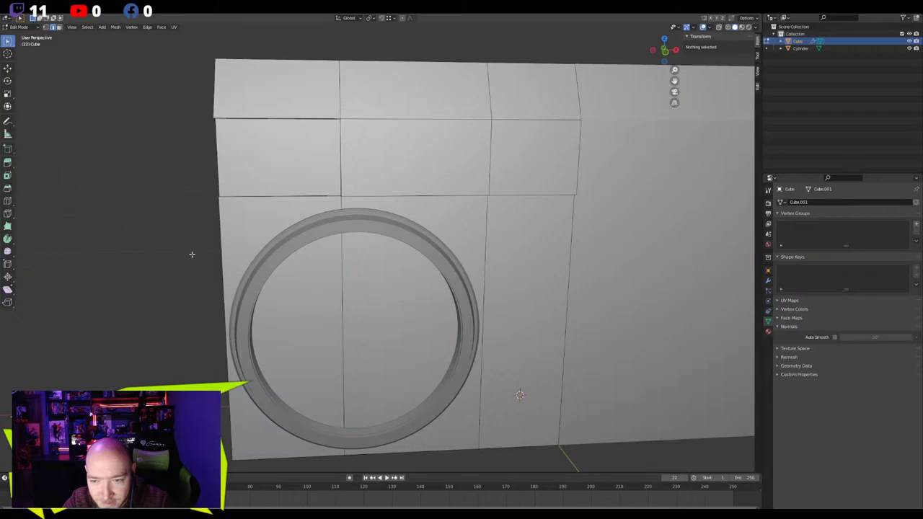
middle_click_drag(191, 254, 264, 227)
key("KP_1")
key("Tab")
left_click(316, 227)
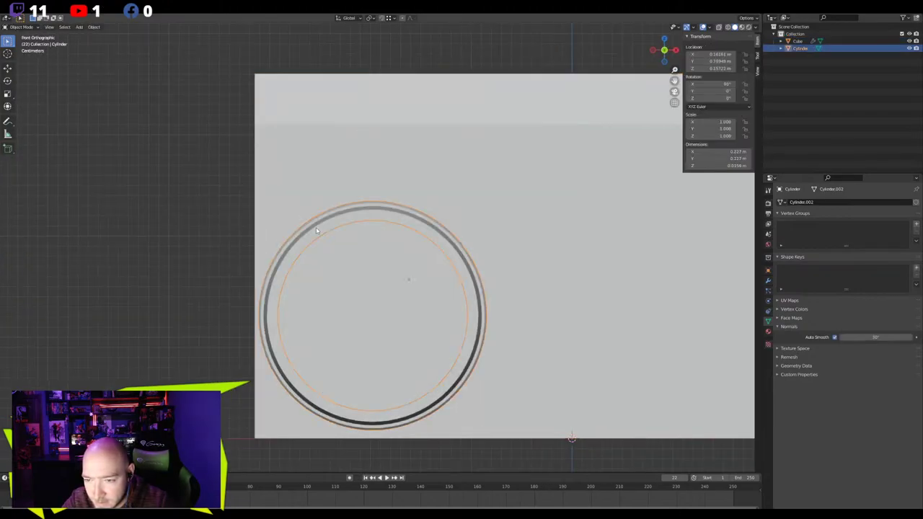
middle_click_drag(218, 263, 255, 277)
left_click(303, 269)
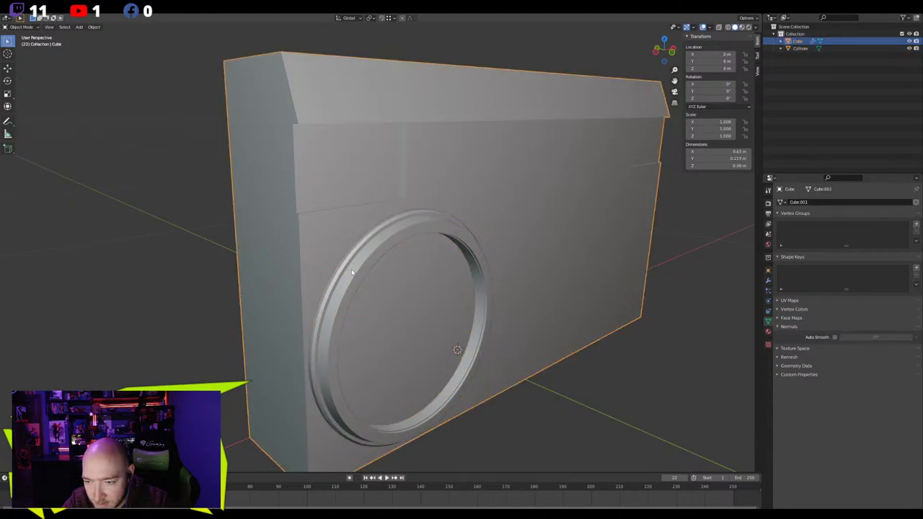
left_click(353, 272)
middle_click_drag(350, 270, 242, 283)
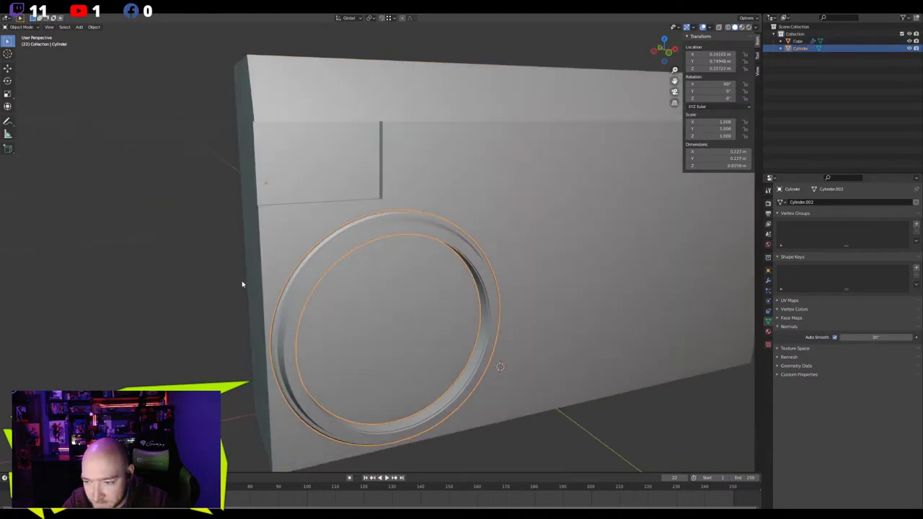
Examine the ring's stepped profile up close and the whole boombox body from several angles
left_click(412, 284)
scroll(422, 282, "up", 3)
scroll(423, 282, "down", 6)
middle_click_drag(411, 284, 335, 263)
scroll(387, 295, "down", 3)
scroll(387, 295, "up", 4)
scroll(385, 293, "down", 1)
scroll(332, 238, "up", 7)
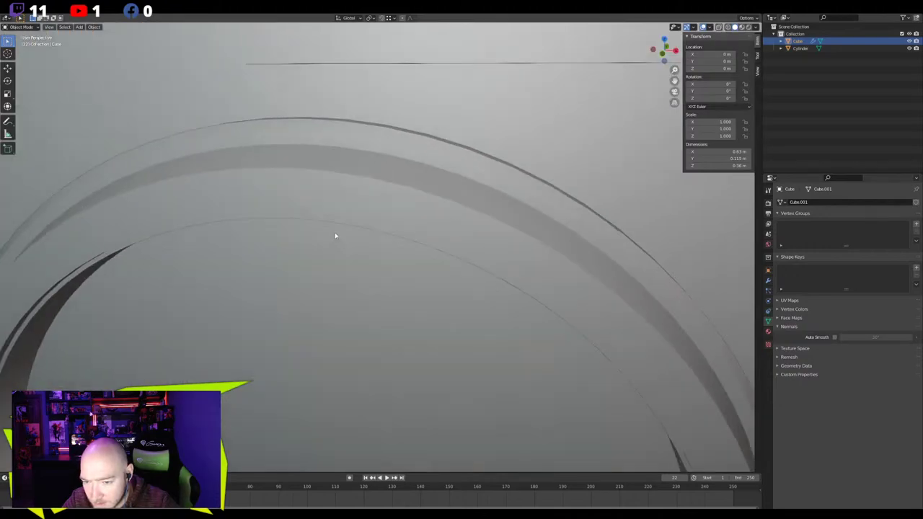
scroll(356, 149, "down", 8)
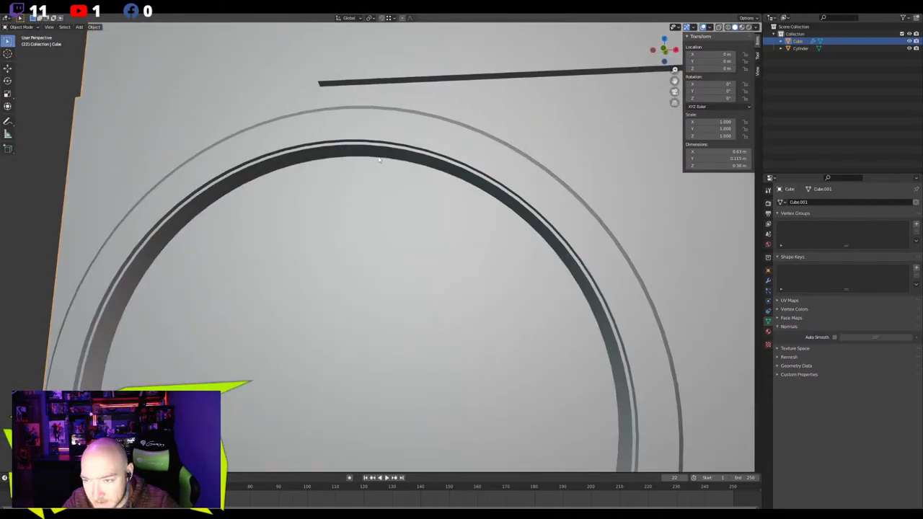
middle_click_drag(382, 274, 338, 291)
scroll(328, 267, "down", 5)
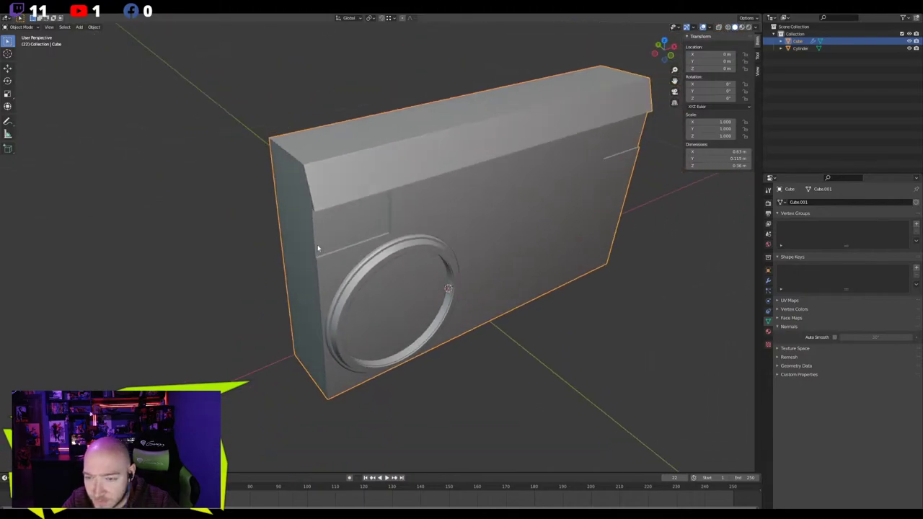
mouse_move(318, 244)
middle_mouse_down()
mouse_move(343, 235)
mouse_move(317, 241)
middle_mouse_up()
scroll(324, 240, "up", 4)
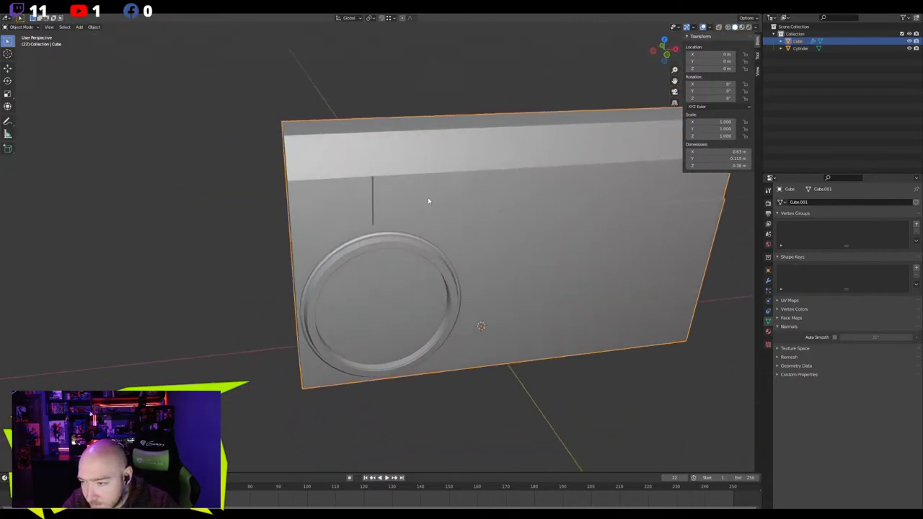
key("Tab")
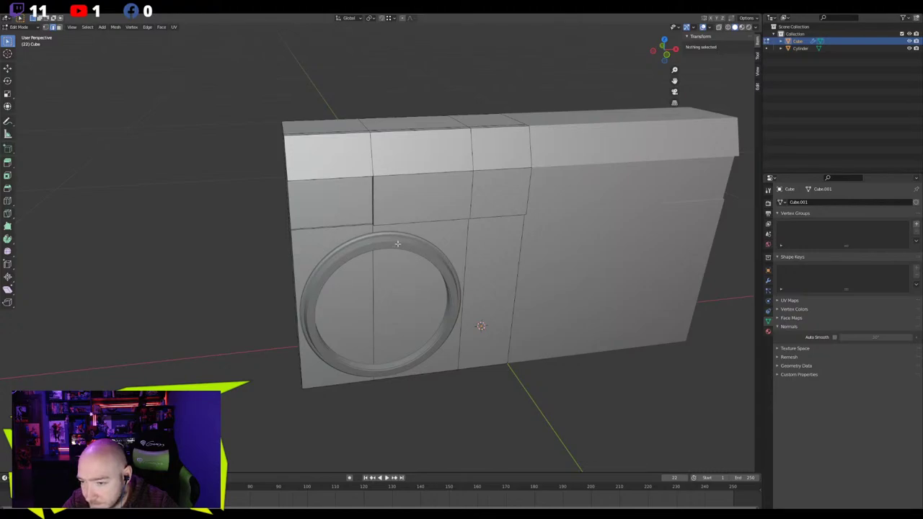
key("Tab")
Separate a few outer rim and inner wall faces at the top of the speaker ring into their own object
left_click(397, 243)
mouse_move(397, 242)
middle_mouse_down()
mouse_move(412, 243)
mouse_move(401, 242)
middle_mouse_up()
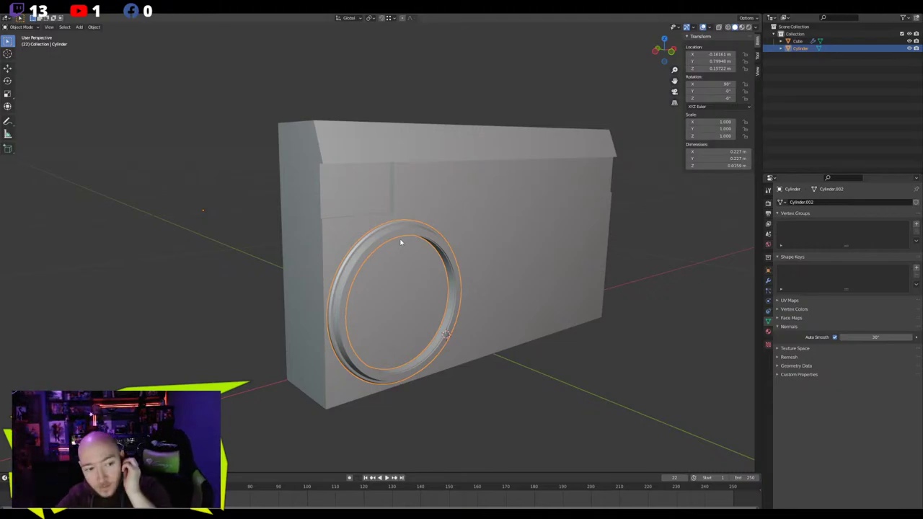
scroll(368, 249, "up", 1)
middle_click_drag(368, 249, 344, 246)
scroll(344, 247, "up", 7)
key("Tab")
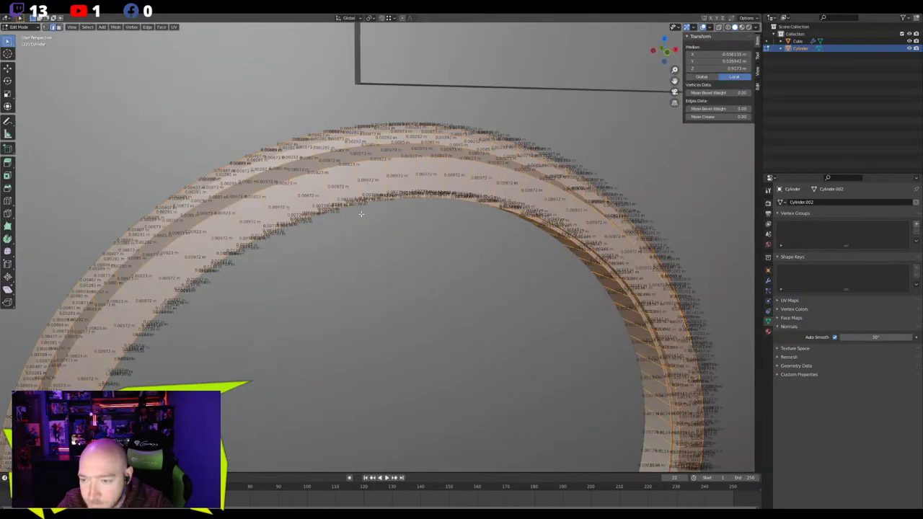
key("3")
left_click(363, 137)
middle_click_drag(362, 137, 360, 291)
left_click(387, 208, "shift")
left_click(343, 94, "shift")
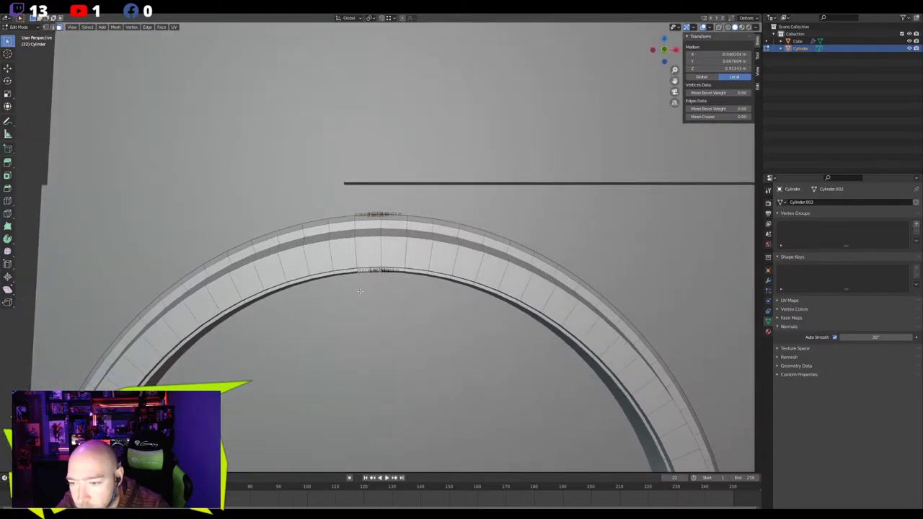
key("p")
left_click(360, 294)
key("Tab")
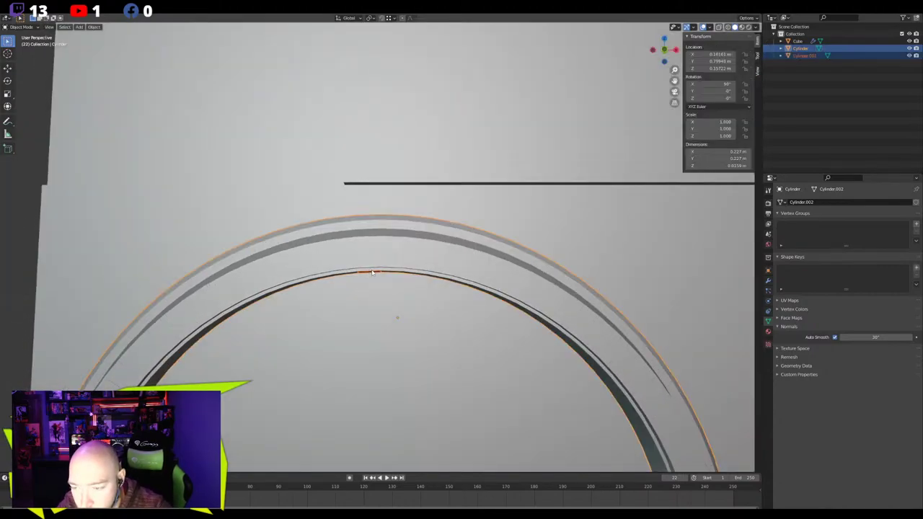
Isolate the separated faces in local view, open their mesh for editing in top view, and enable snapping
left_click(373, 273)
key("KP_Divide")
key("Tab")
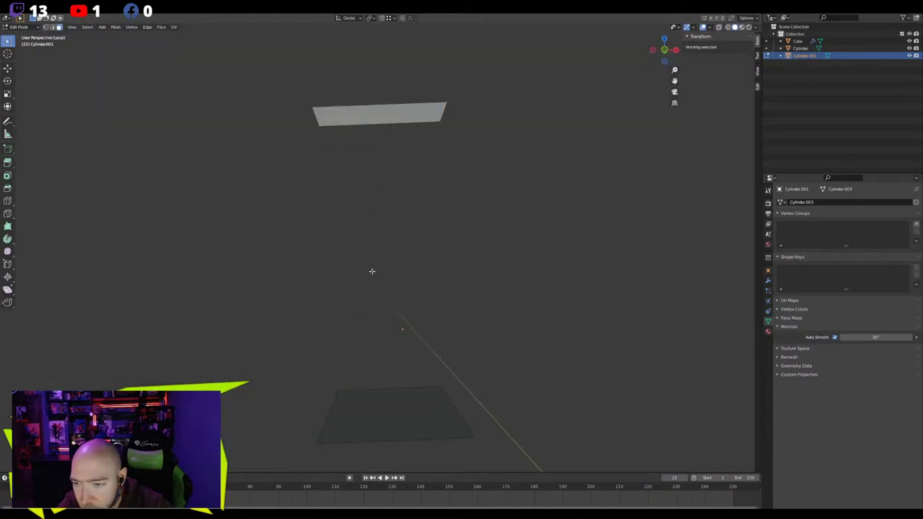
key("a")
key("KP_7")
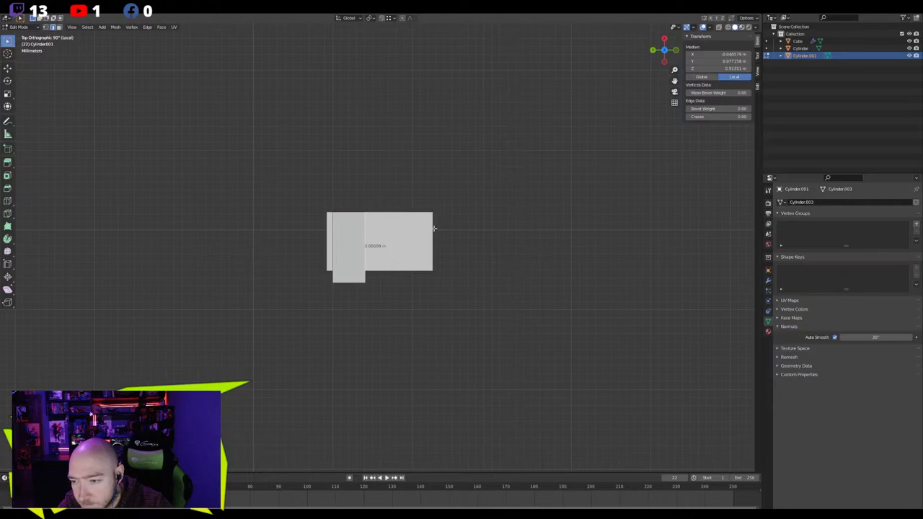
left_click(382, 19)
left_click(389, 19)
Move the upper face's end edge along Y, snapping it in line with the lower face's end edge
middle_click_drag(441, 229, 447, 139)
key("g")
key("g")
right_click(424, 193)
key("g")
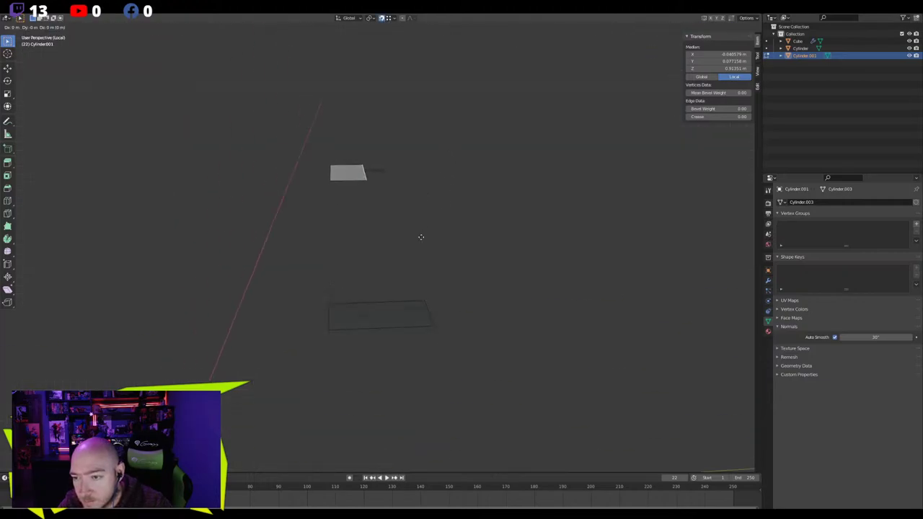
key("x")
key("y")
left_click(424, 300)
Fill a vertical face between the aligned end edges of the upper and lower faces
middle_click_drag(424, 300, 479, 277)
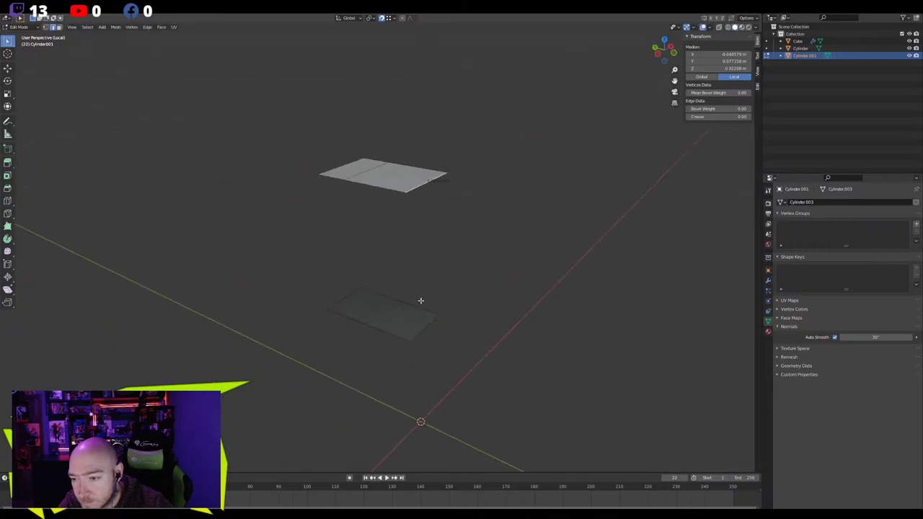
left_click(423, 323, "shift")
key("f")
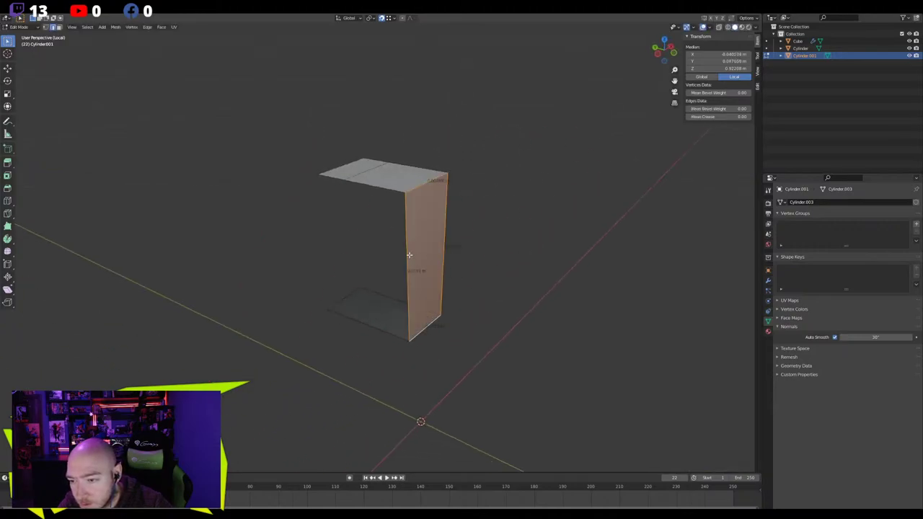
middle_click_drag(408, 255, 375, 237)
Leave local view and delete the separated helper object from the scene
key("KP_Divide")
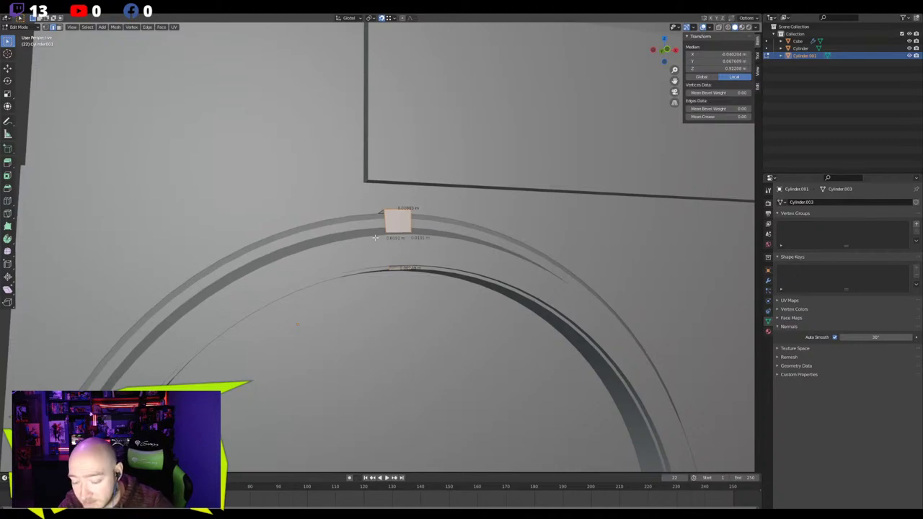
key("Tab")
key("Delete")
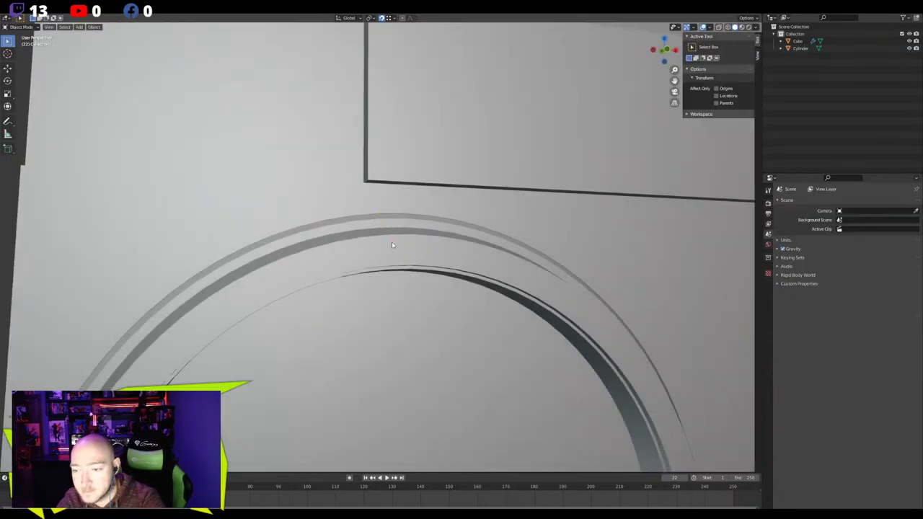
Open the speaker ring's mesh for editing, select its inner wall face loop, and enable proportional editing
left_click(390, 254)
key("Tab")
mouse_move(390, 258)
middle_mouse_down()
mouse_move(385, 272)
mouse_move(380, 243)
middle_mouse_up()
key("3")
left_click(377, 242, "alt")
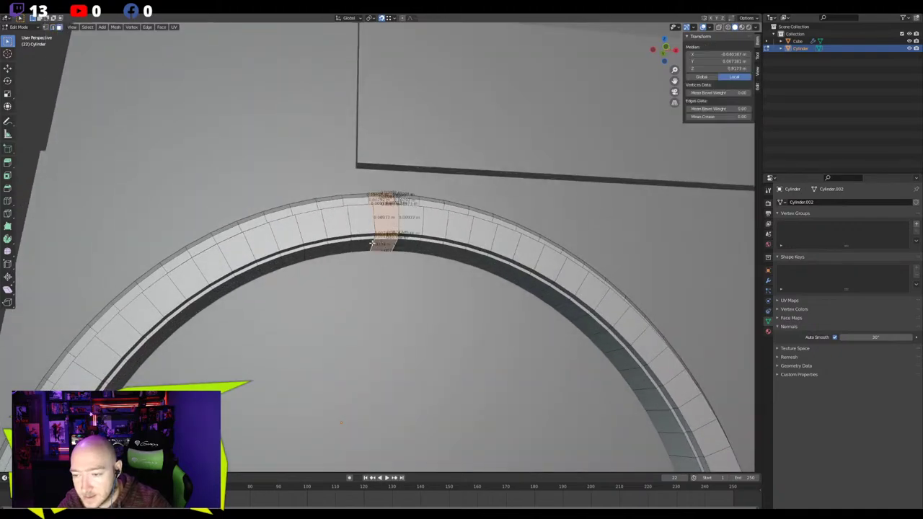
left_click(373, 243, "alt")
left_click(403, 19)
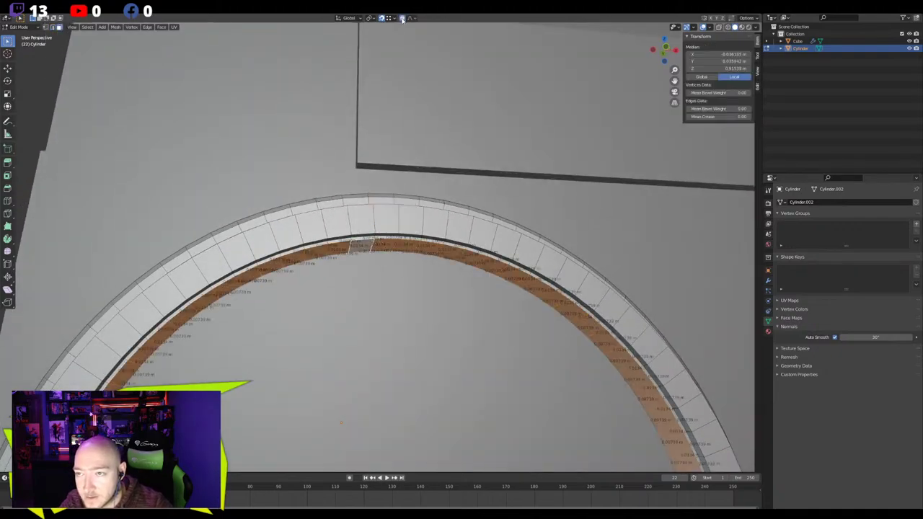
key("s")
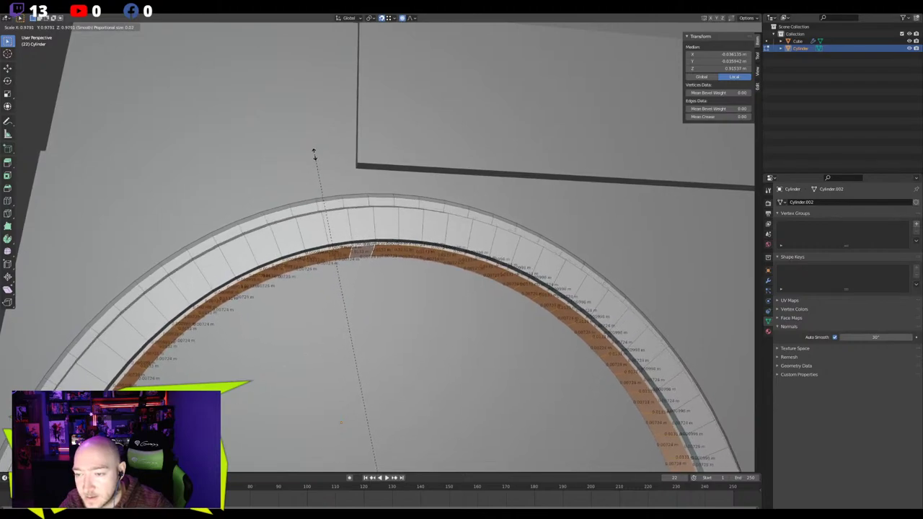
left_click(313, 152)
key("s")
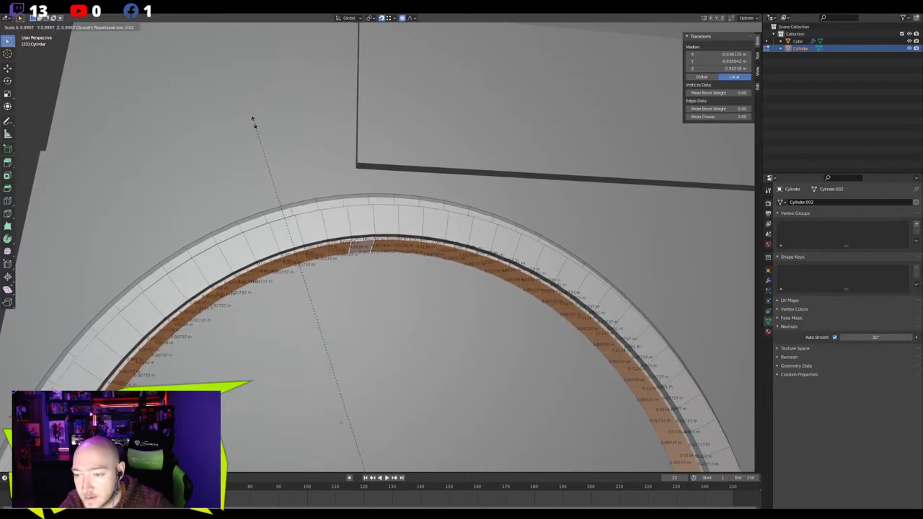
left_click(258, 124)
key("KP_1")
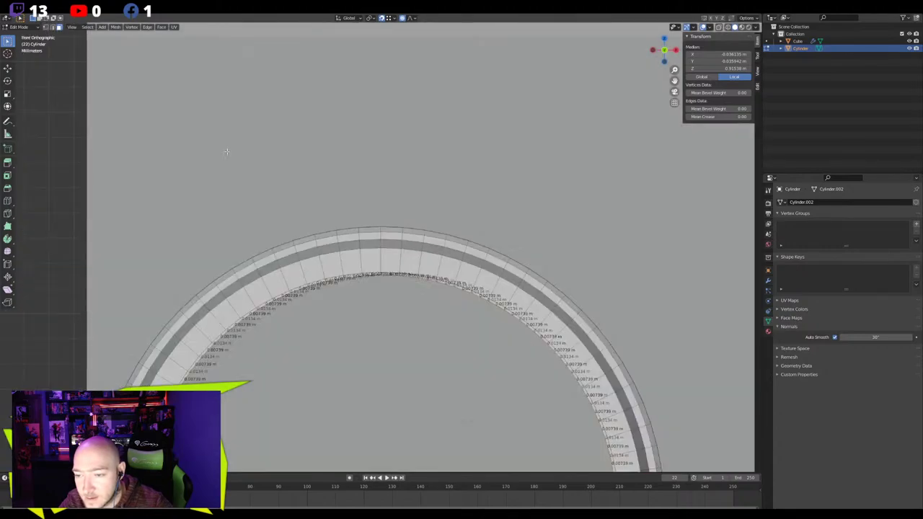
key("s")
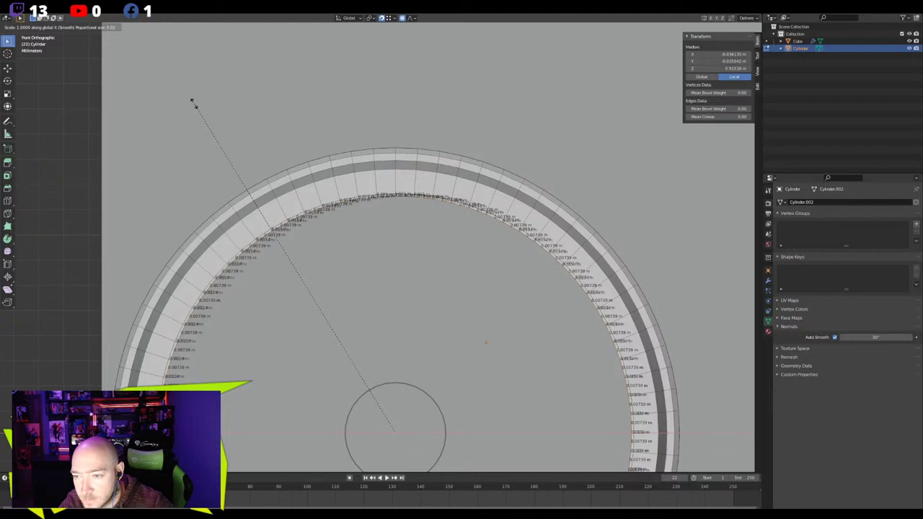
key("shift+y")
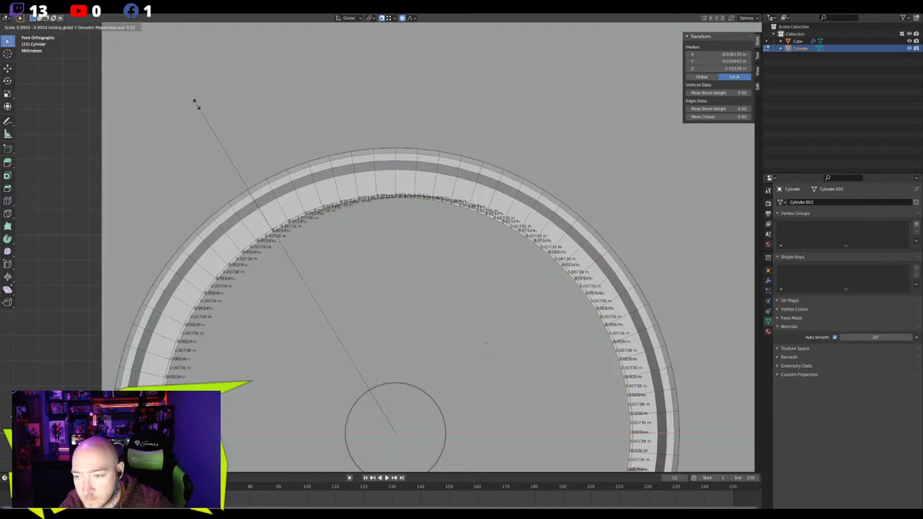
mouse_move(329, 196)
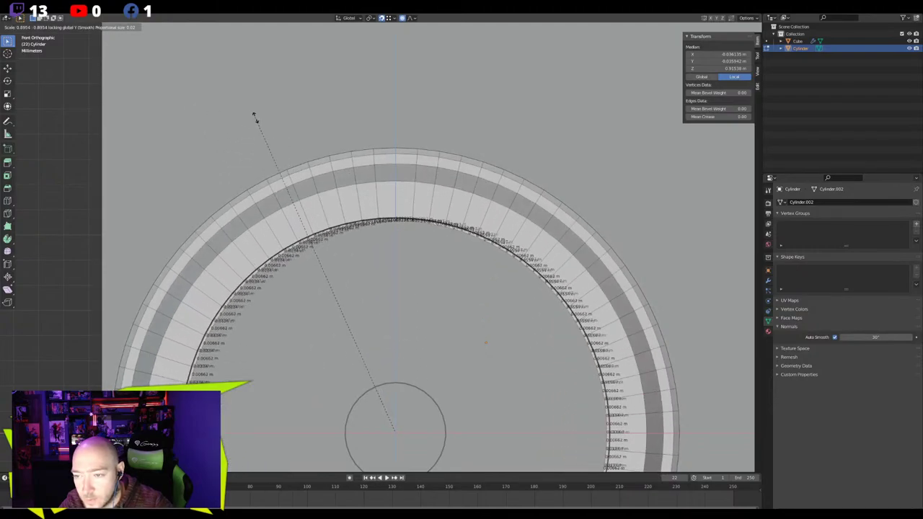
right_click(380, 195)
middle_click_drag(317, 173, 369, 180)
key("s")
key("y")
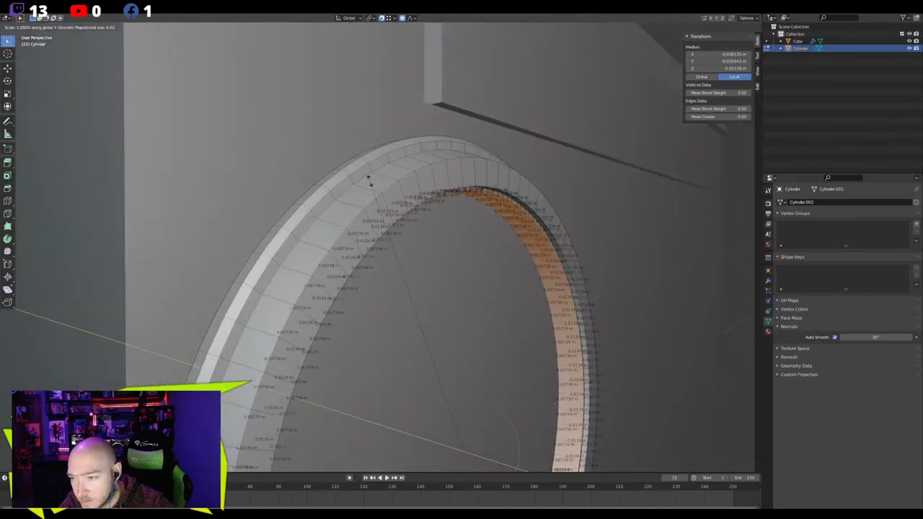
key("shift+x")
mouse_move(462, 315)
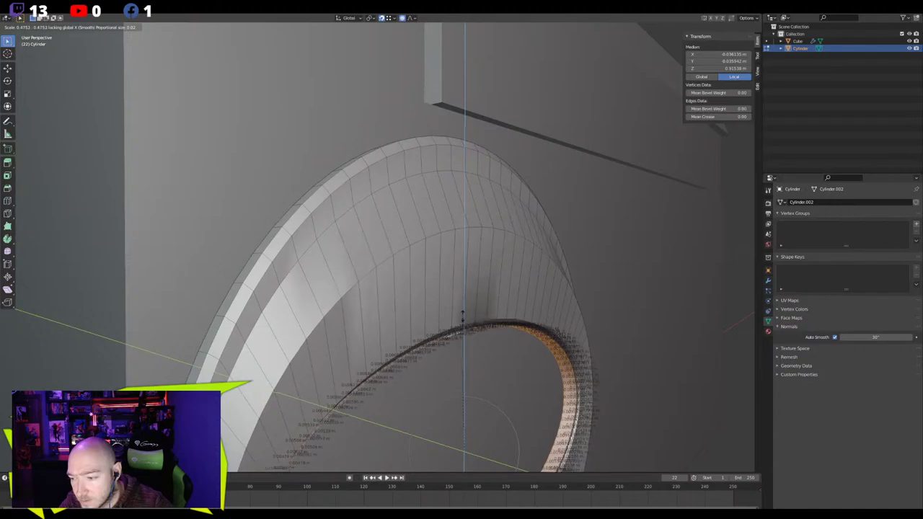
right_click(459, 337)
key("s")
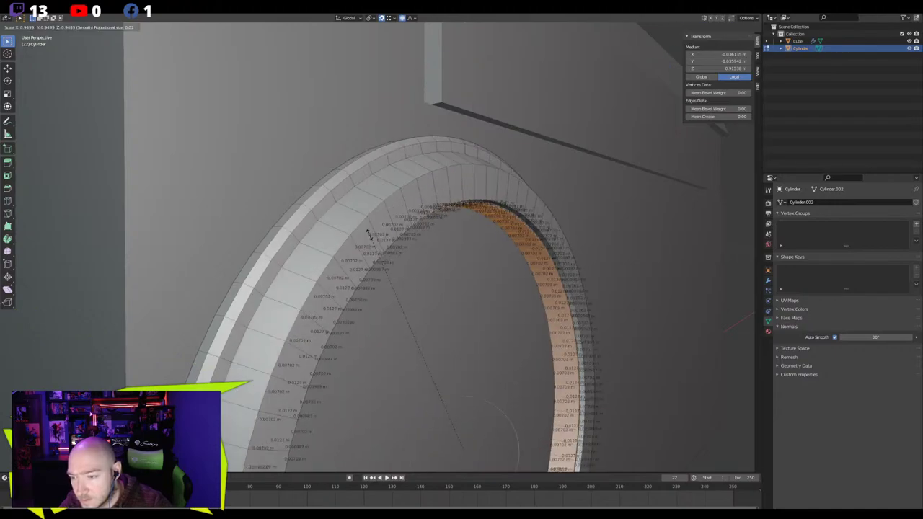
key("shift+z")
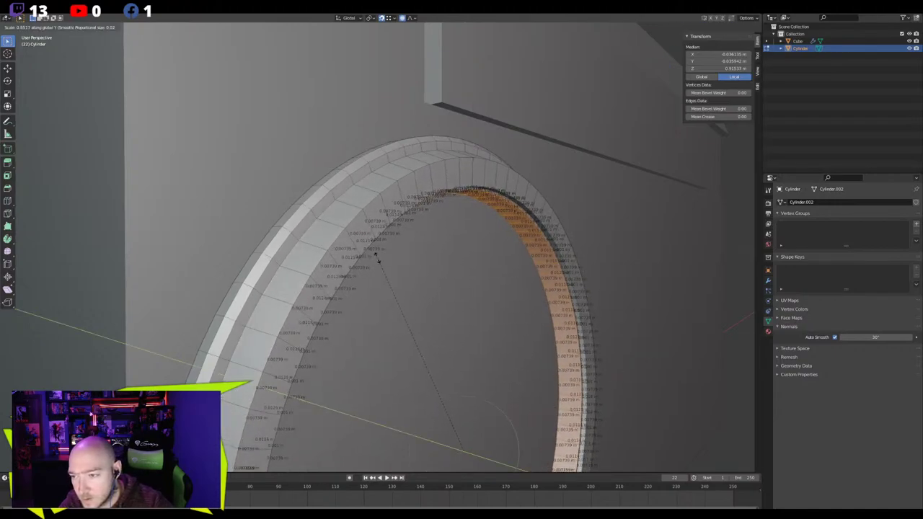
key("shift+y")
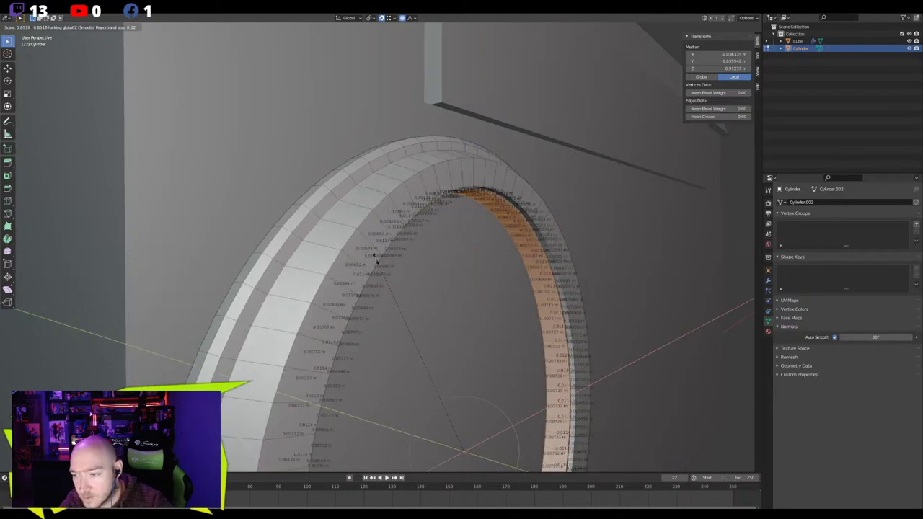
left_click(288, 163)
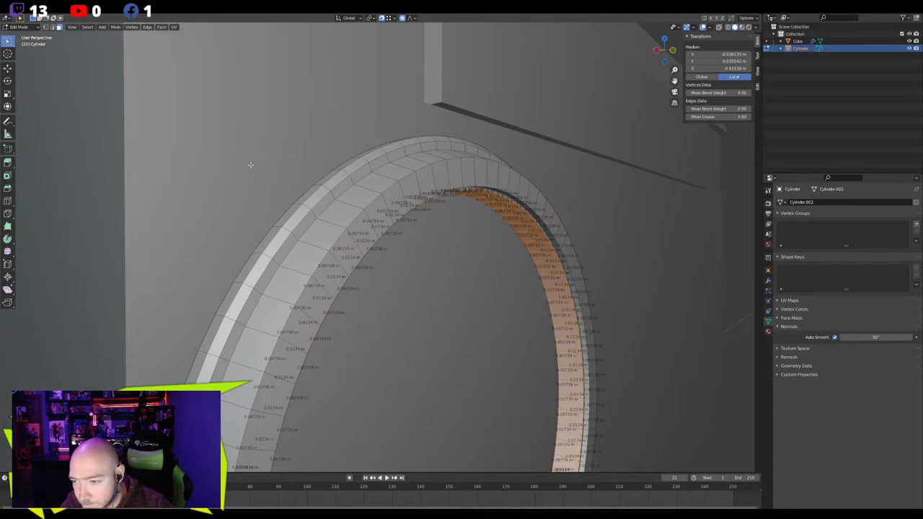
key("s")
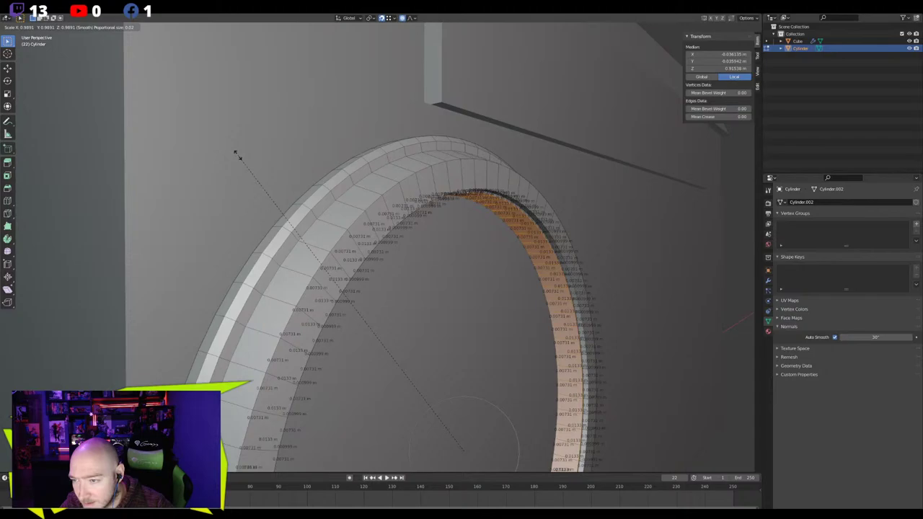
right_click(237, 155)
Scale the selected inner wall loop to about 0.993, clear the selection and leave the ring's mesh
key("s")
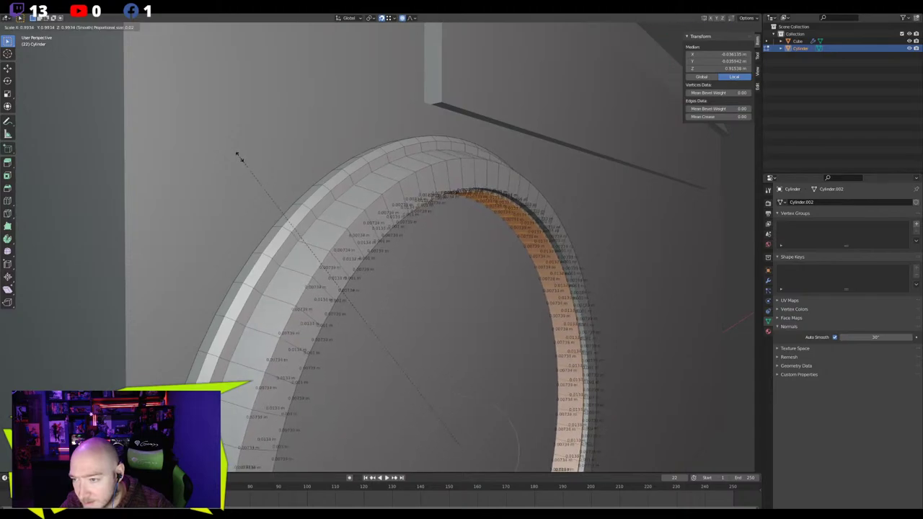
left_click(240, 157)
middle_click_drag(264, 173, 298, 208)
mouse_move(198, 175)
middle_mouse_down()
mouse_move(240, 169)
mouse_move(197, 176)
middle_mouse_up()
left_click(142, 197)
scroll(180, 293, "down", 2)
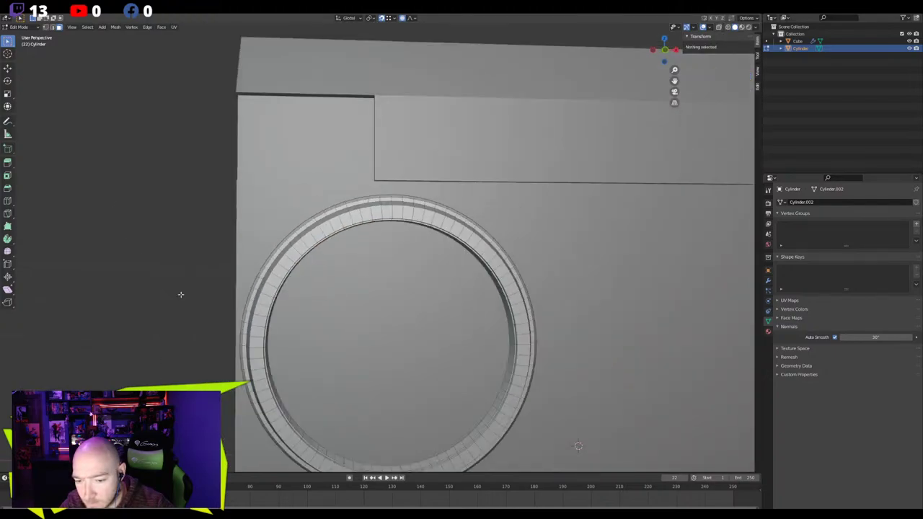
middle_click_drag(181, 294, 367, 290, "shift")
key("Tab")
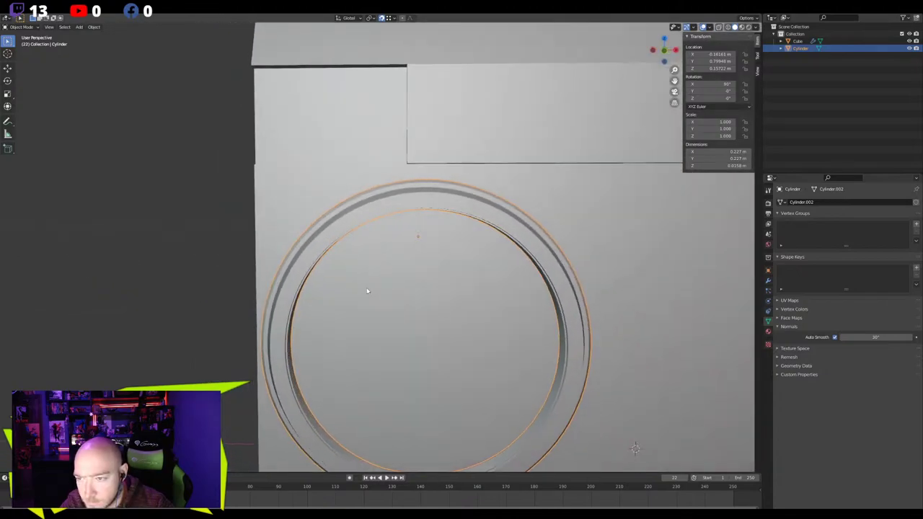
Move the whole ring slightly upward along Z in front view, checking its position against the body's edge layout
scroll(358, 252, "down", 2)
left_click(335, 209)
key("Tab")
middle_click_drag(336, 211, 361, 222)
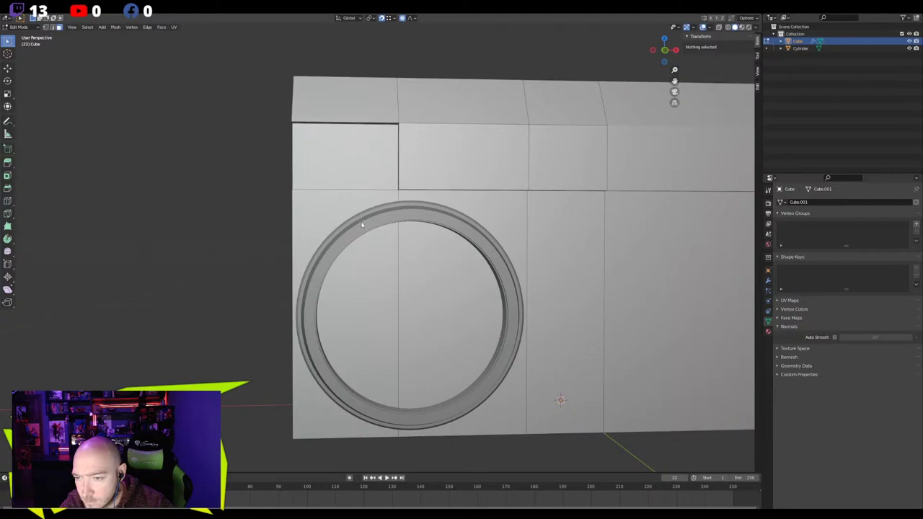
key("Tab")
left_click(360, 222)
key("KP_1")
key("g")
key("z")
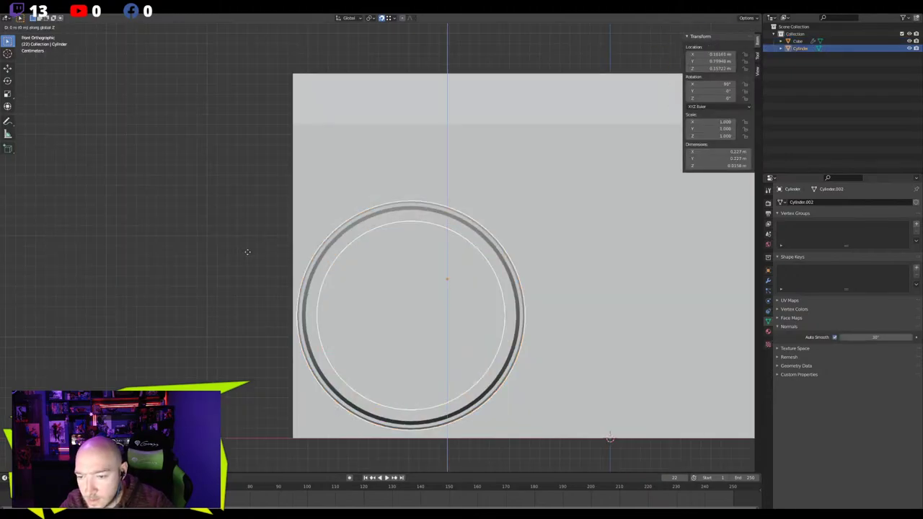
left_click(243, 249)
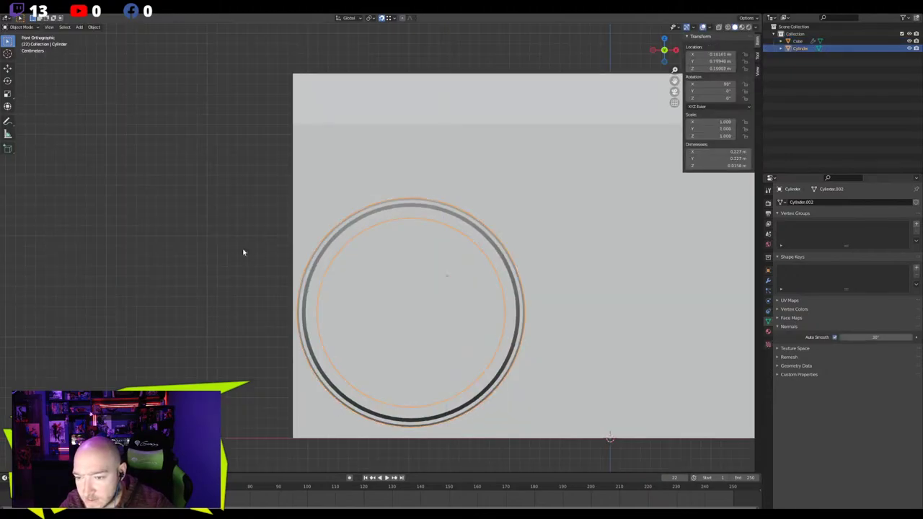
left_click(317, 198)
key("Tab")
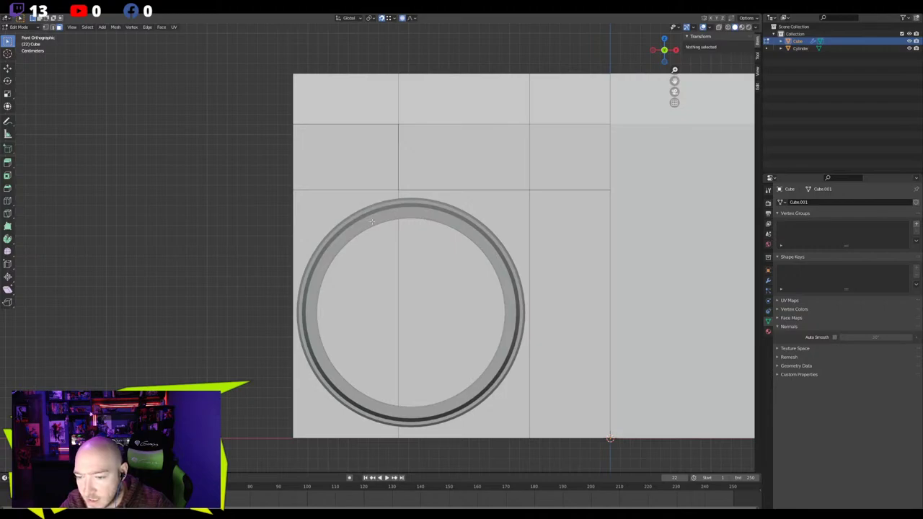
key("Tab")
Set the ring's origin to its geometry
left_click(373, 222)
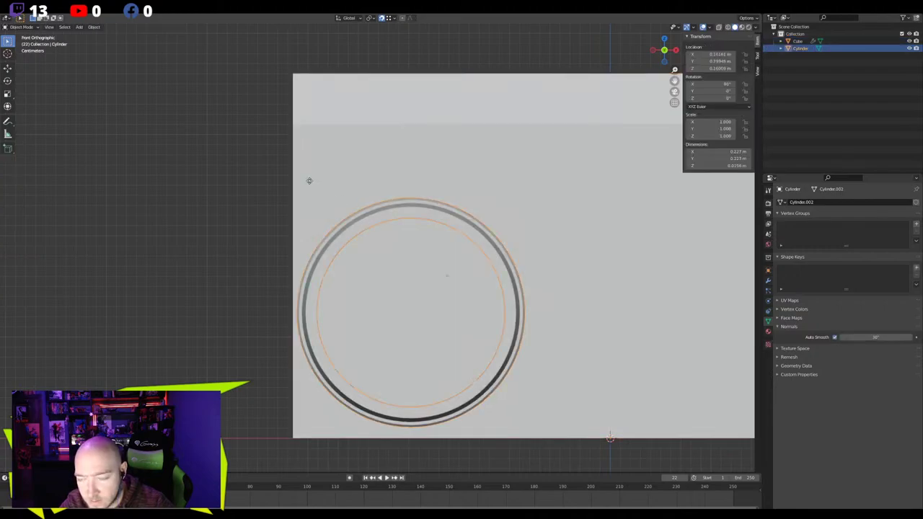
right_click(345, 250)
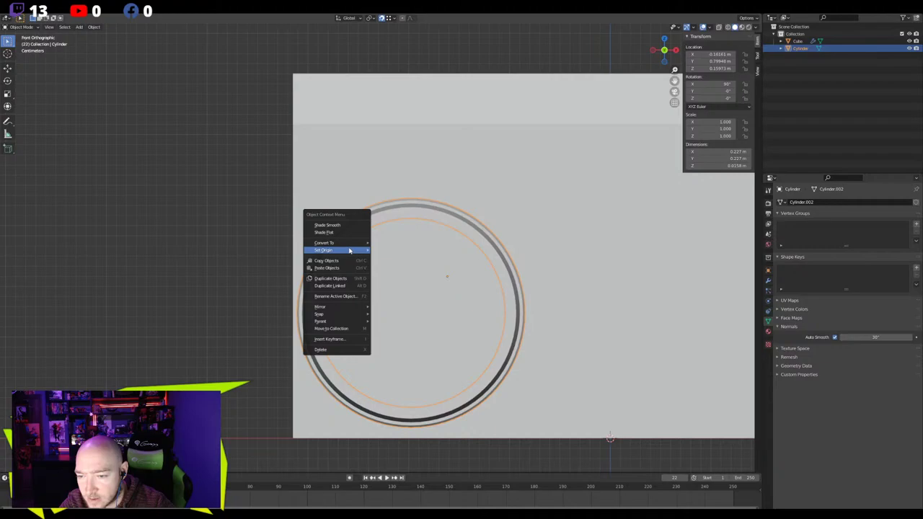
mouse_move(350, 250)
left_click(390, 257)
Open the ring's mesh for editing from behind and select the inner wall's rear edge loop
middle_click_drag(264, 252, 385, 315)
scroll(405, 307, "up", 8)
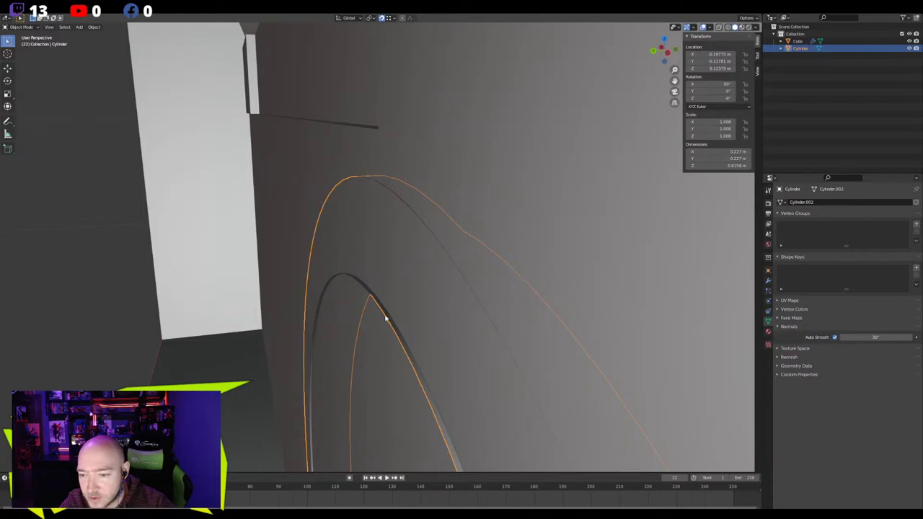
key("Tab")
left_click(351, 276, "alt")
key("s")
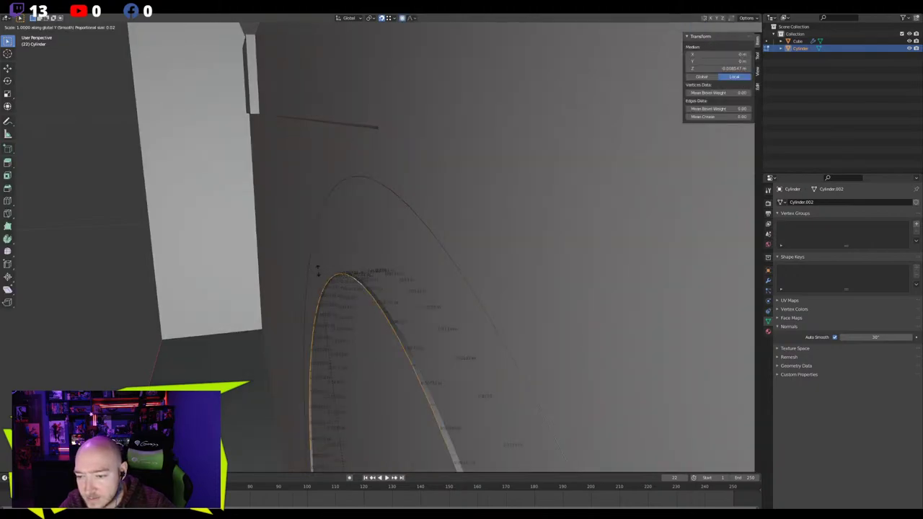
right_click(318, 270)
key("s")
key("x")
right_click(283, 261)
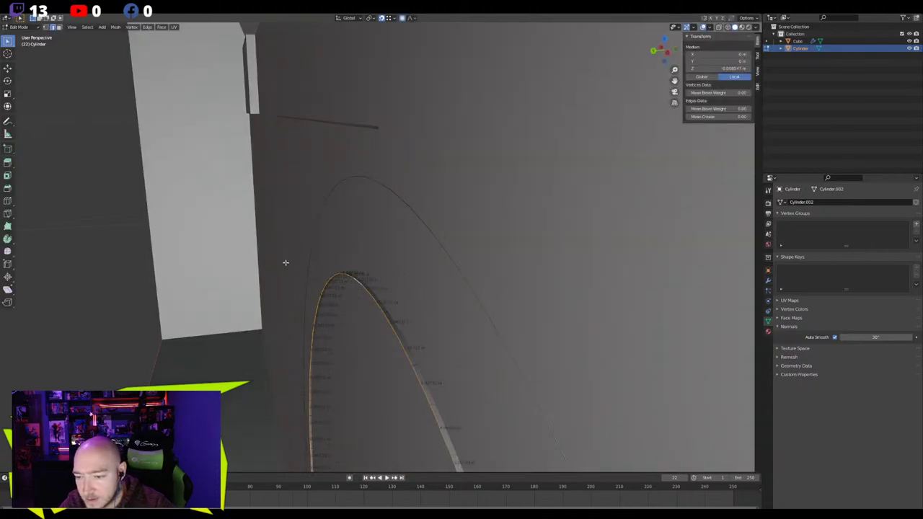
middle_click_drag(284, 262, 311, 249)
left_click(385, 186, "alt")
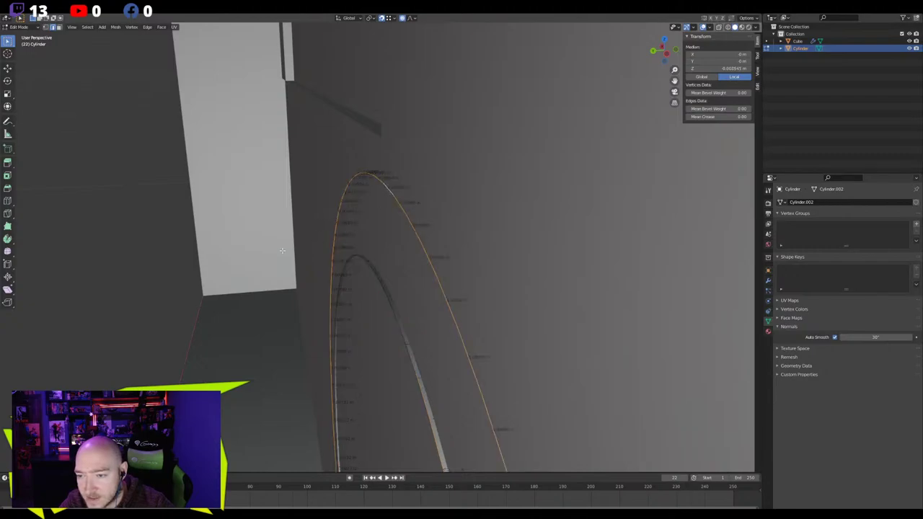
left_click(366, 264, "alt")
middle_click_drag(229, 249, 213, 250)
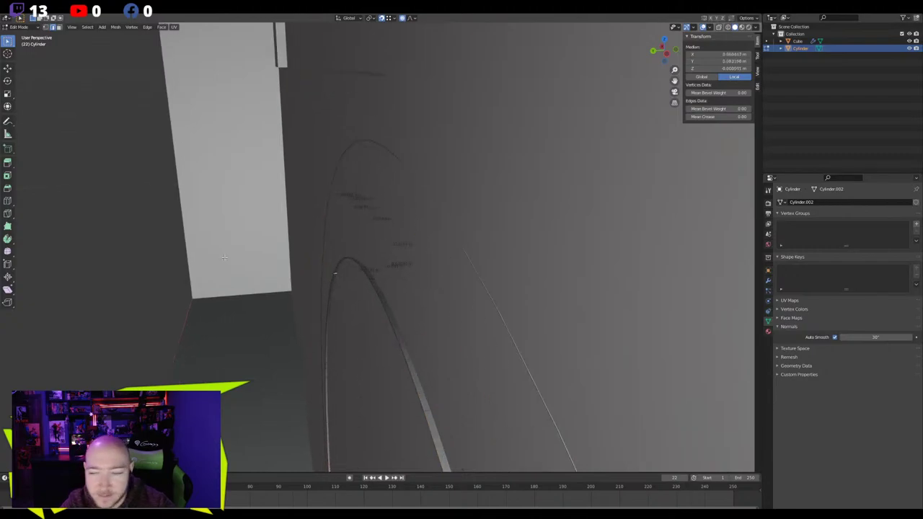
key("g")
key("x")
key("y")
right_click(216, 249)
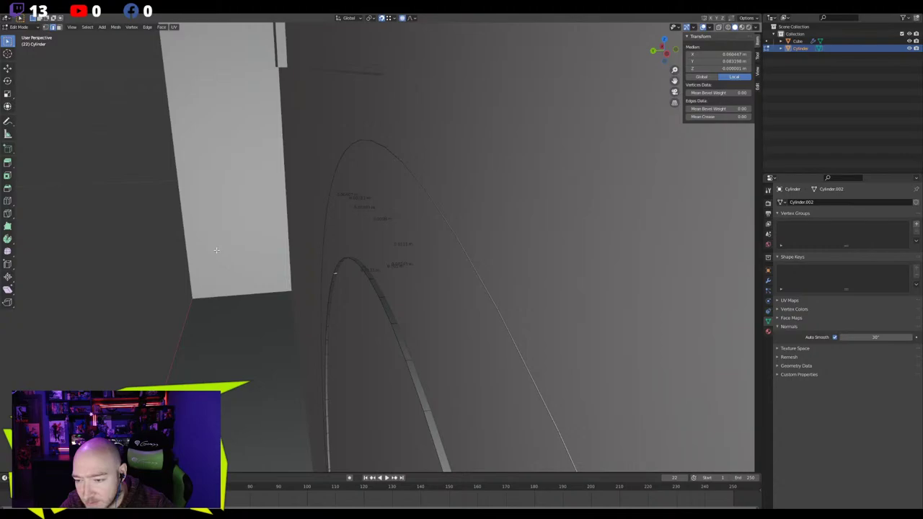
Move the inner wall's rear edge loop slightly along Y with proportional editing and snapping turned off, and leave the mesh
left_click(371, 283, "alt")
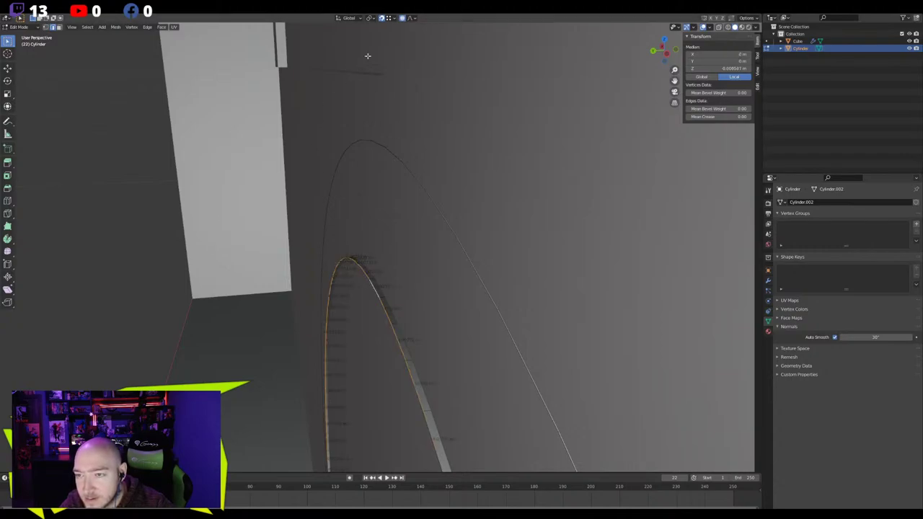
left_click(401, 20)
left_click(382, 19)
key("g")
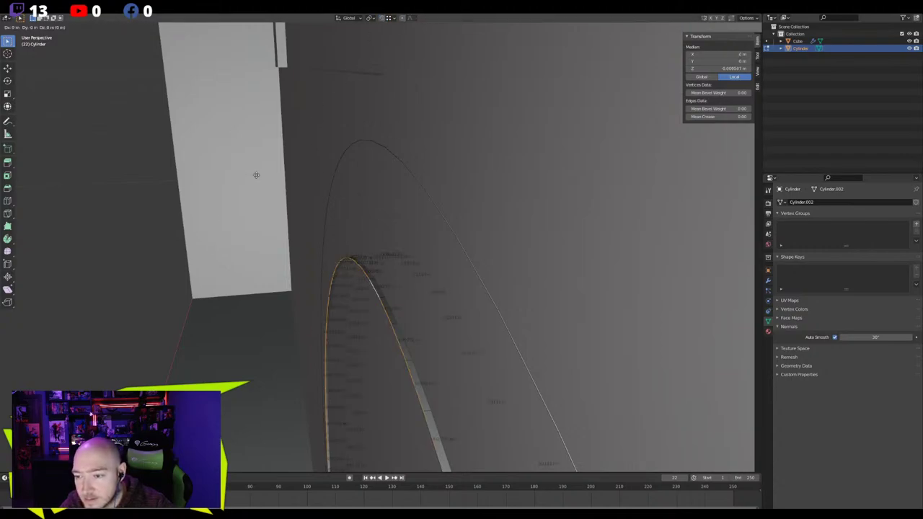
key("y")
left_click(258, 175)
scroll(258, 176, "down", 3)
key("Tab")
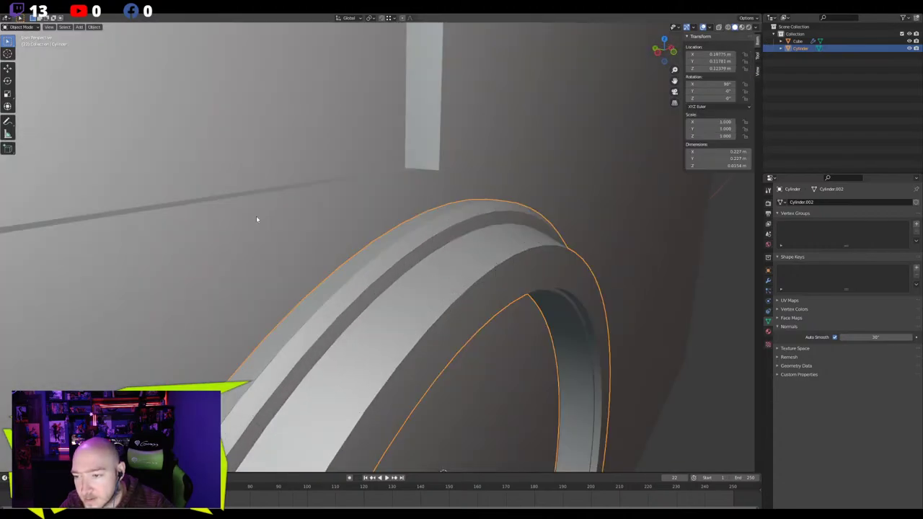
Select the boombox body and open its mesh for editing
scroll(316, 229, "down", 5)
left_click(332, 258)
middle_click_drag(333, 257, 358, 306)
key("Tab")
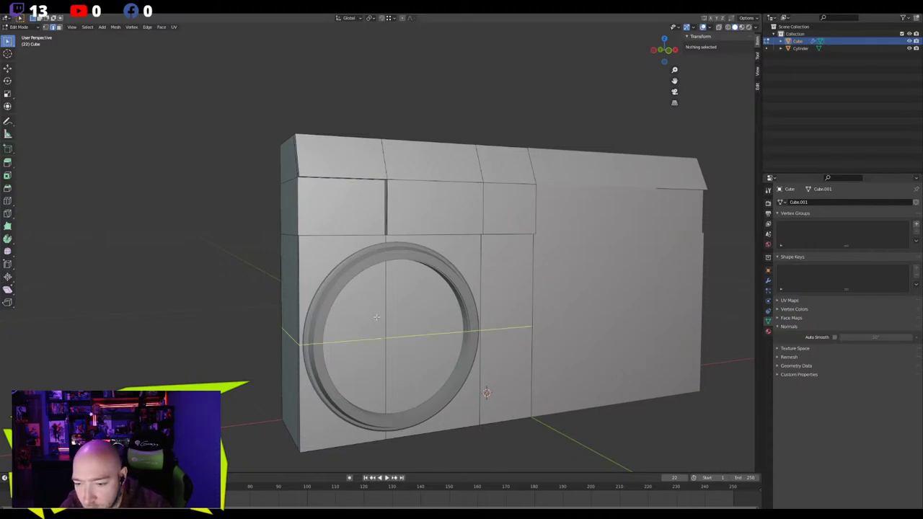
middle_click_drag(377, 317, 414, 325)
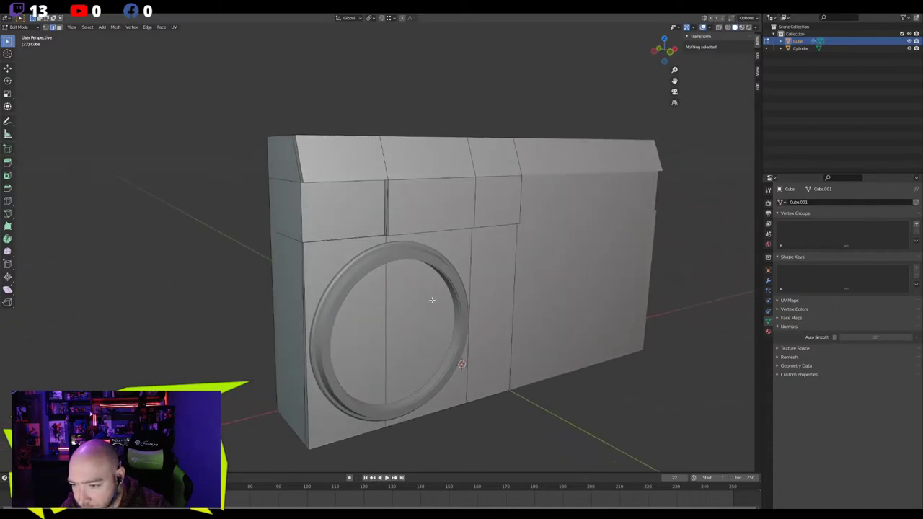
Leave the boombox body and open the speaker ring's mesh for editing in face selection mode
key("Tab")
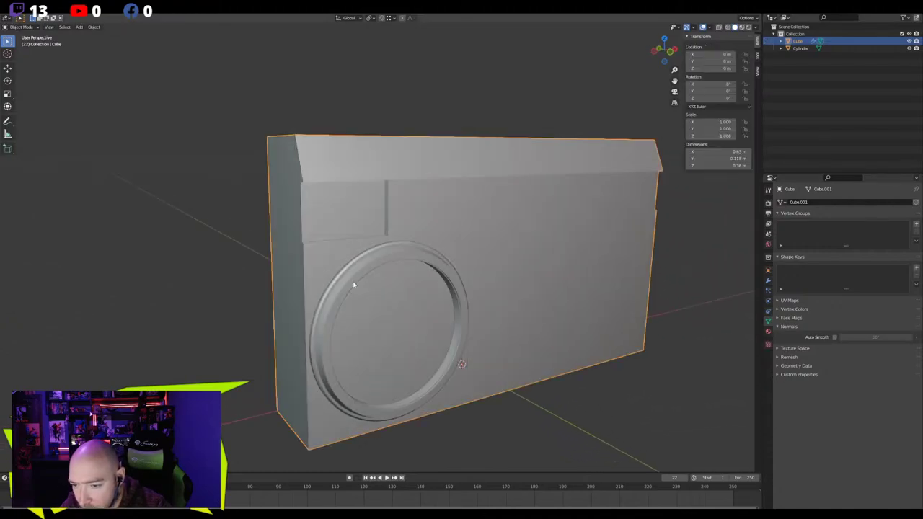
left_click(341, 286)
key("Tab")
key("KP_1")
scroll(328, 297, "up", 3)
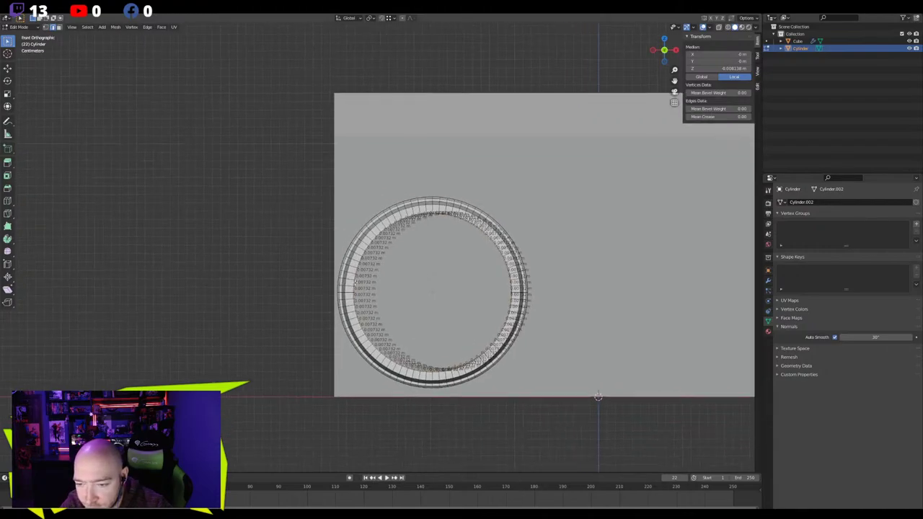
middle_click_drag(416, 300, 384, 238, "shift")
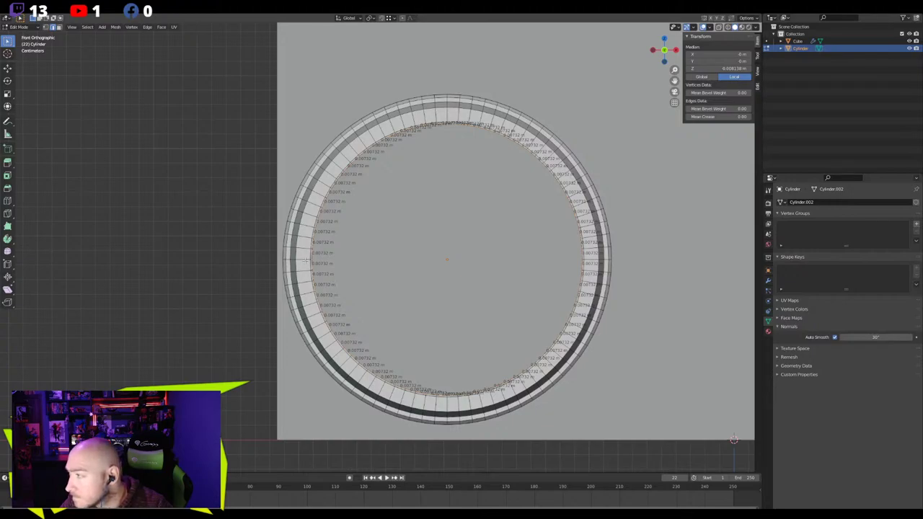
middle_click_drag(372, 239, 443, 179)
scroll(447, 175, "up", 3)
key("3")
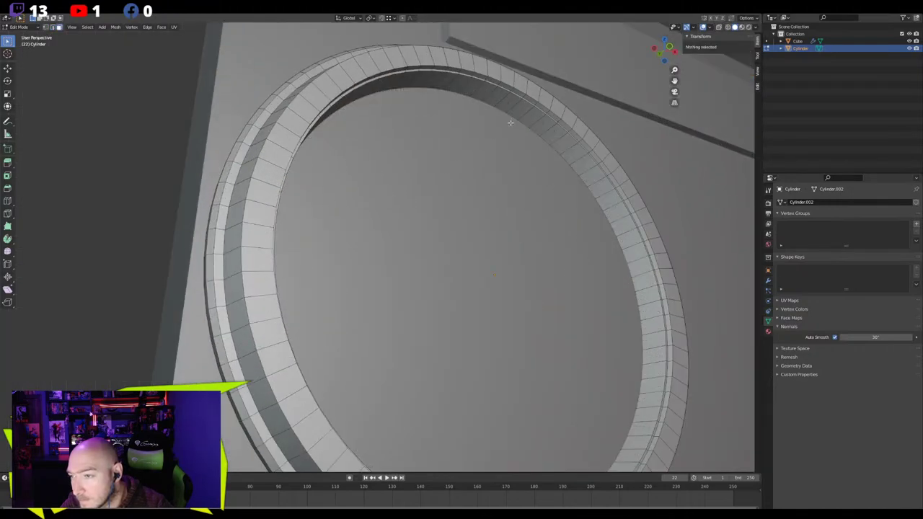
Select the face loop of the ring's inner wall, scale it very slightly, and leave the mesh
left_click(528, 110, "alt")
middle_click_drag(496, 134, 450, 164)
middle_click_drag(398, 116, 381, 208, "shift")
key("s")
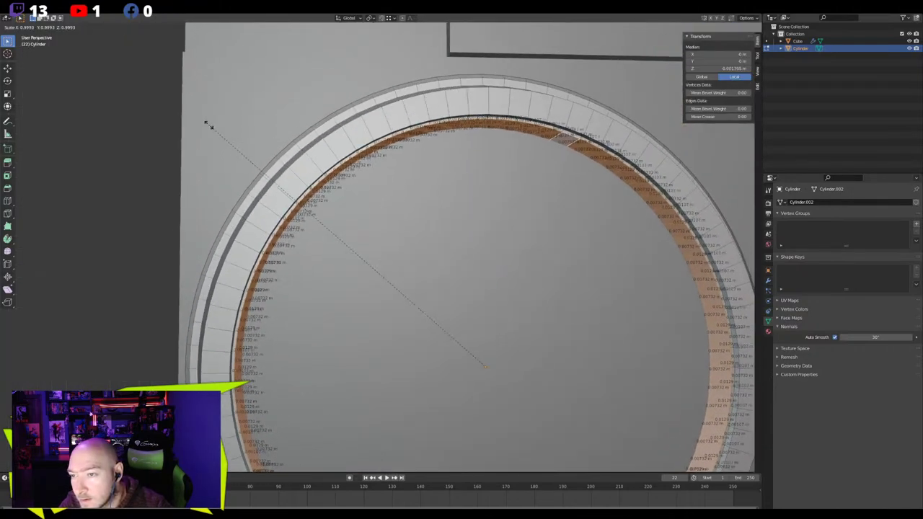
left_click(210, 126)
scroll(279, 168, "down", 2)
key("Tab")
Examine the speaker ring's shape and its fit against the boombox front from several angles
middle_click_drag(281, 167, 301, 210)
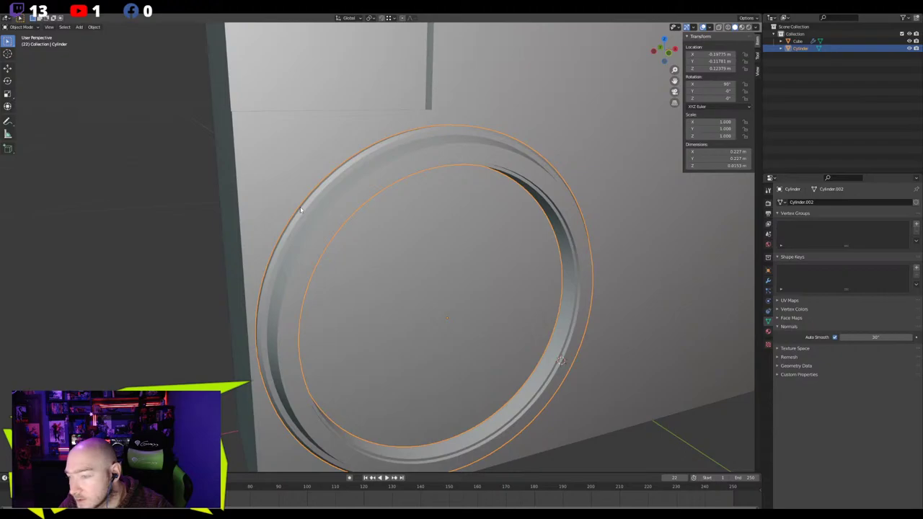
scroll(302, 216, "down", 5)
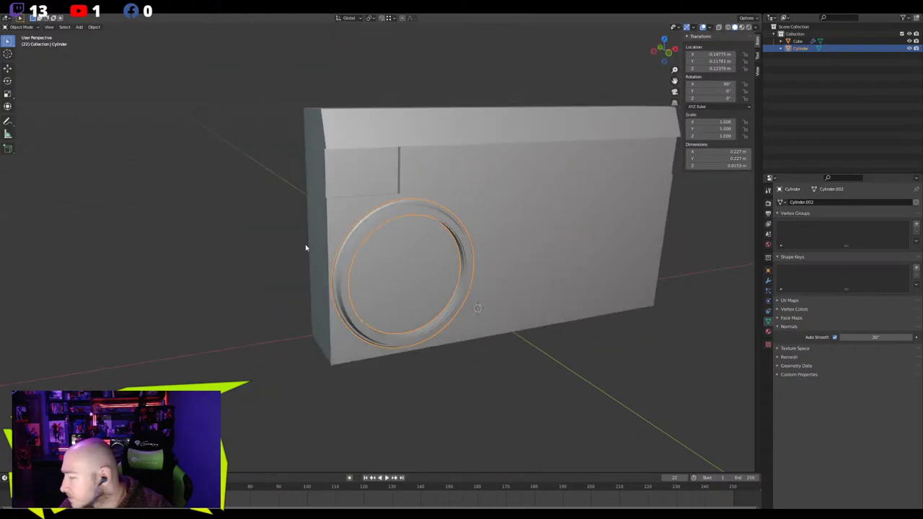
middle_click_drag(307, 250, 332, 268)
key("Tab")
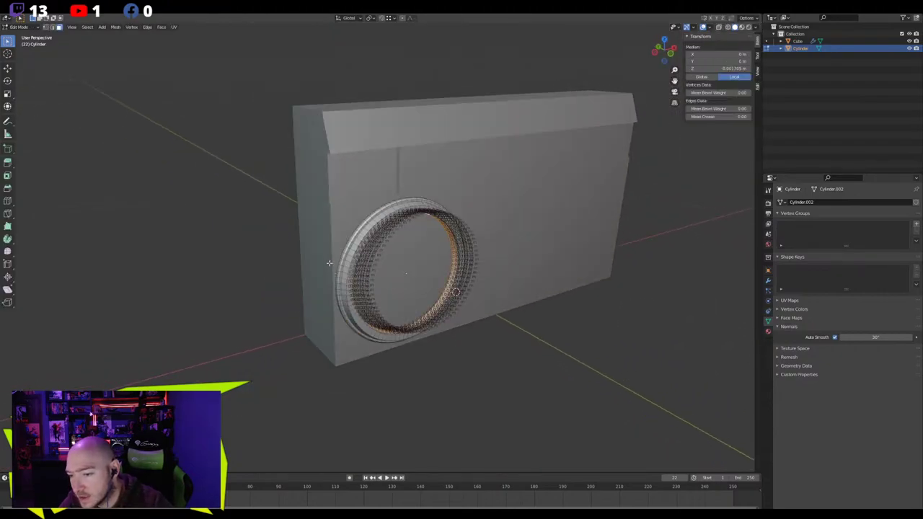
key("Tab")
scroll(268, 227, "up", 4)
middle_click_drag(269, 227, 284, 212)
scroll(291, 233, "down", 3)
scroll(264, 199, "up", 3)
scroll(284, 211, "down", 1)
Select the boombox body again and reopen its mesh for editing
left_click(298, 196)
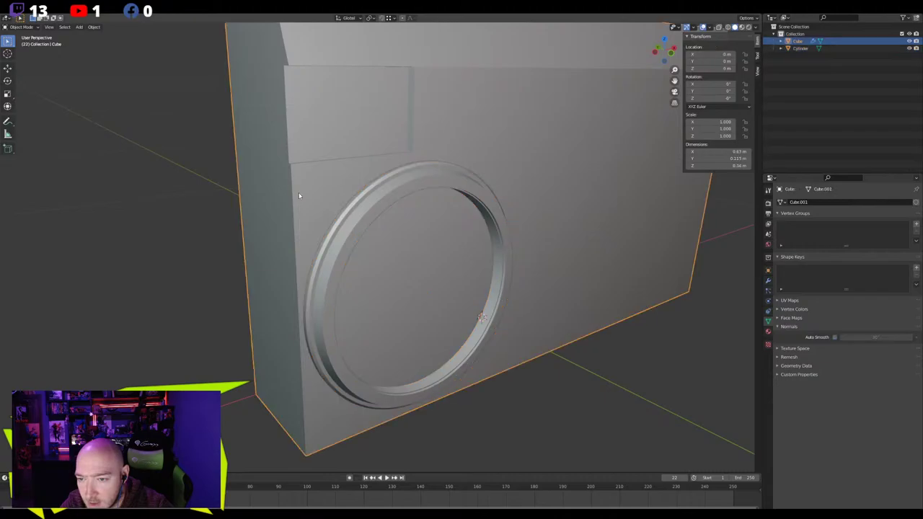
key("Tab")
middle_click_drag(356, 196, 328, 206)
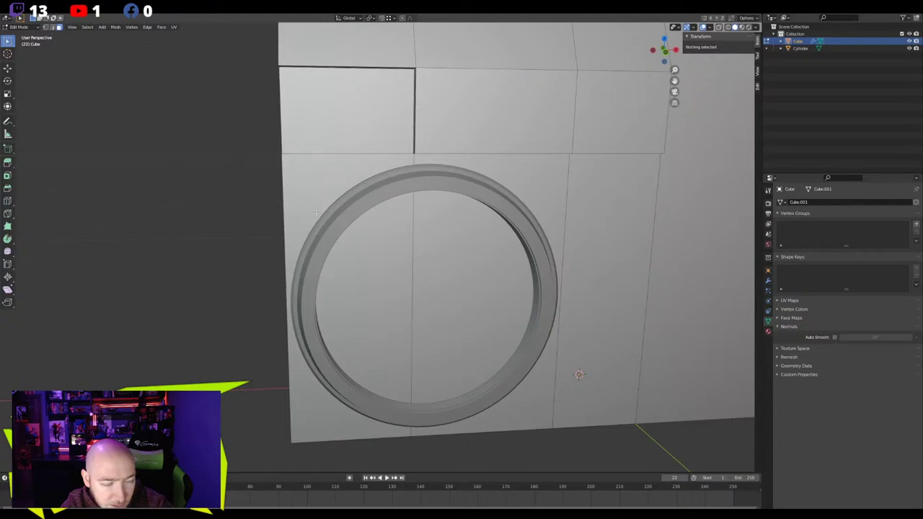
Examine the body's front and side edge layout around the speaker ring, including straight from the front
mouse_move(377, 223)
middle_mouse_down()
mouse_move(350, 216)
mouse_move(376, 222)
middle_mouse_up()
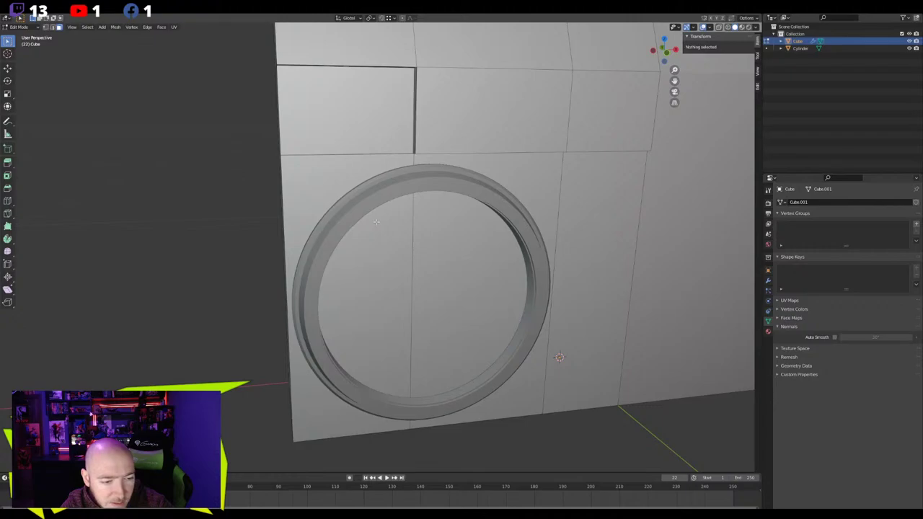
scroll(377, 223, "down", 2)
middle_click_drag(376, 222, 357, 272)
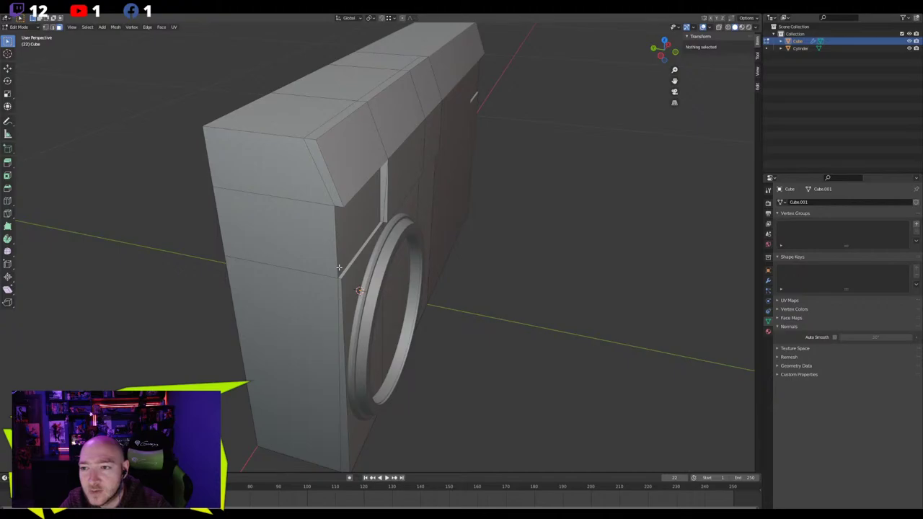
middle_click_drag(343, 270, 306, 255)
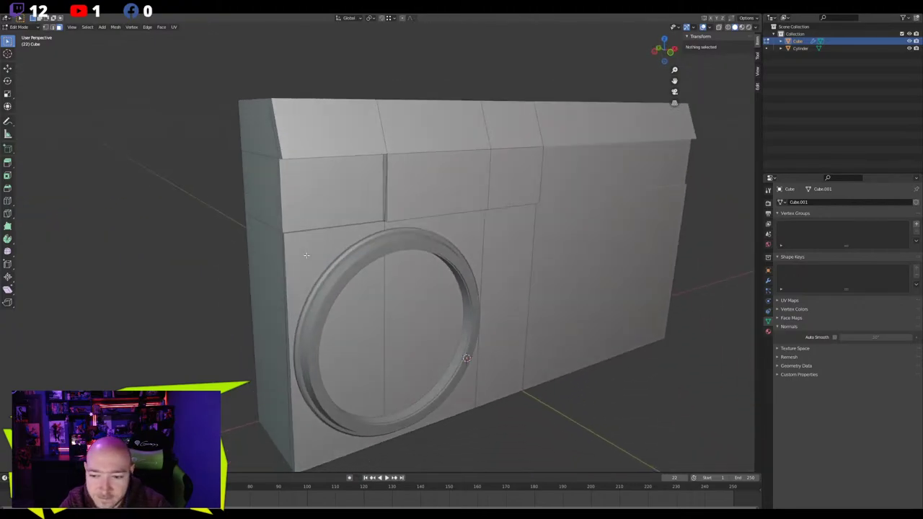
middle_click_drag(328, 324, 341, 308)
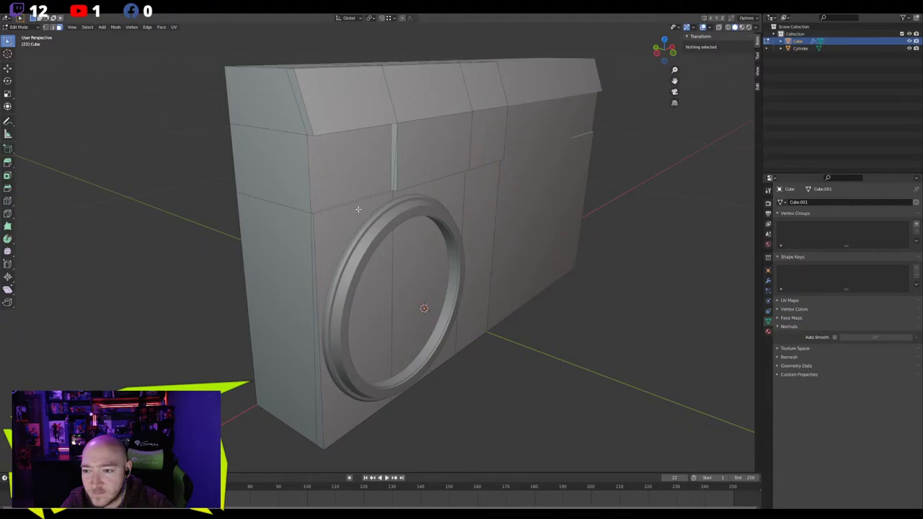
middle_click_drag(358, 209, 279, 274)
middle_click_drag(281, 275, 286, 301)
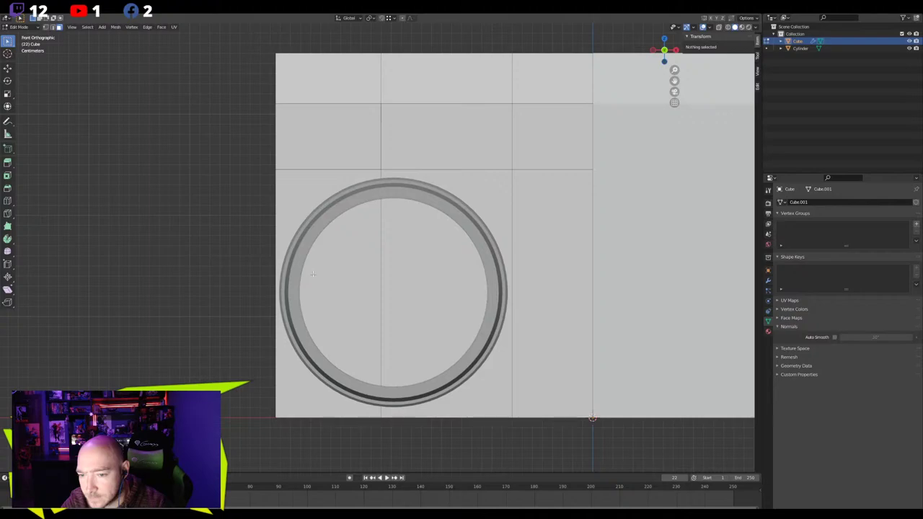
middle_click_drag(312, 273, 354, 295)
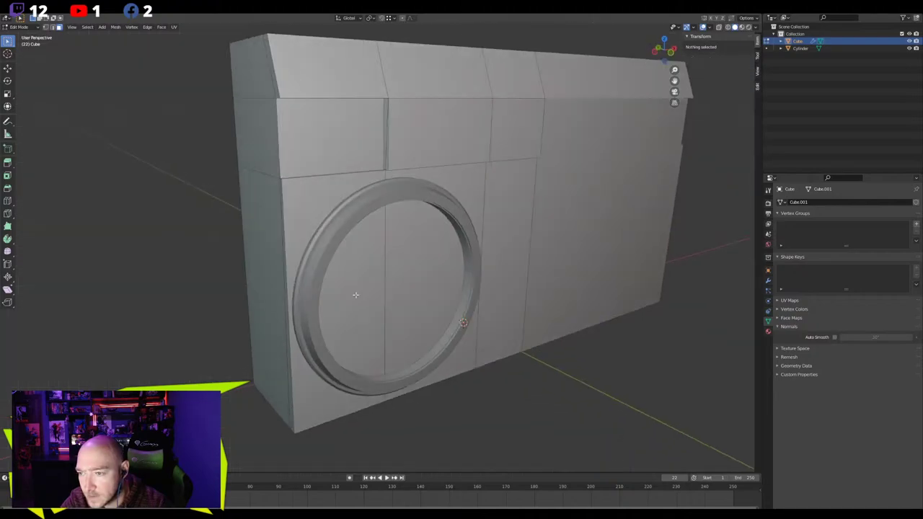
key("Tab")
key("Tab")
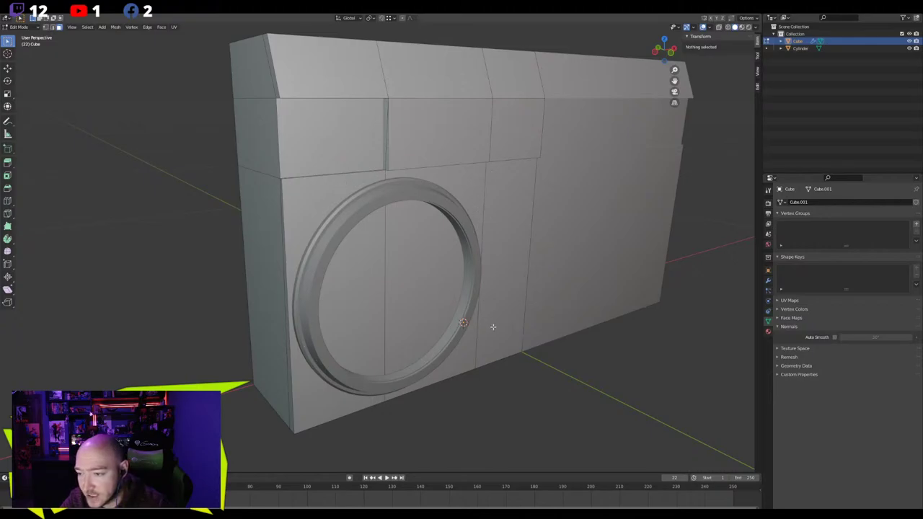
middle_click_drag(466, 275, 444, 270)
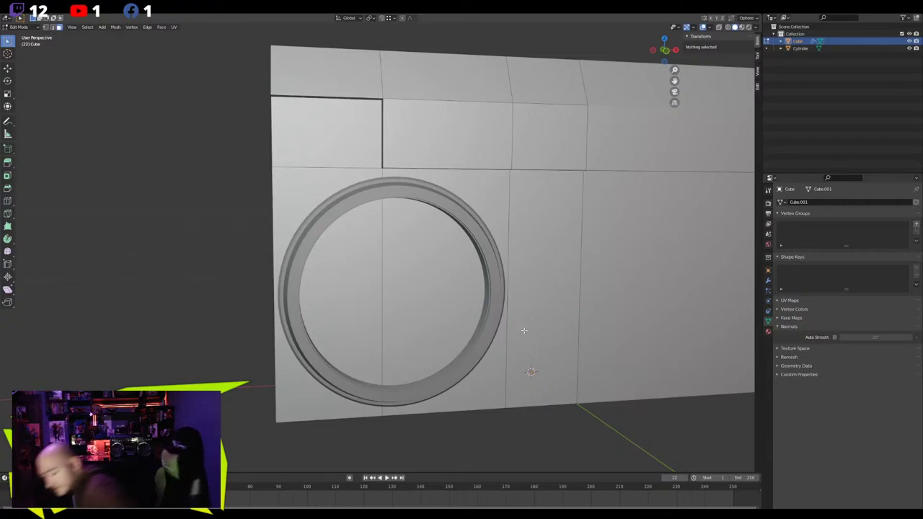
Add two horizontal edge loops low on the body's front, about 0.02 m and 0.025 m above its base
middle_click_drag(505, 370, 509, 370)
key("ctrl+r")
left_click(509, 370)
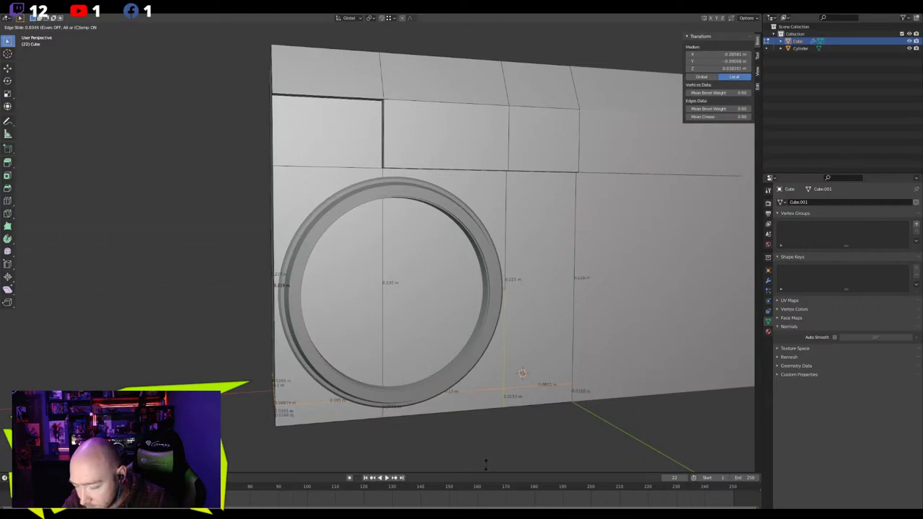
left_click(485, 462)
scroll(517, 240, "up", 5)
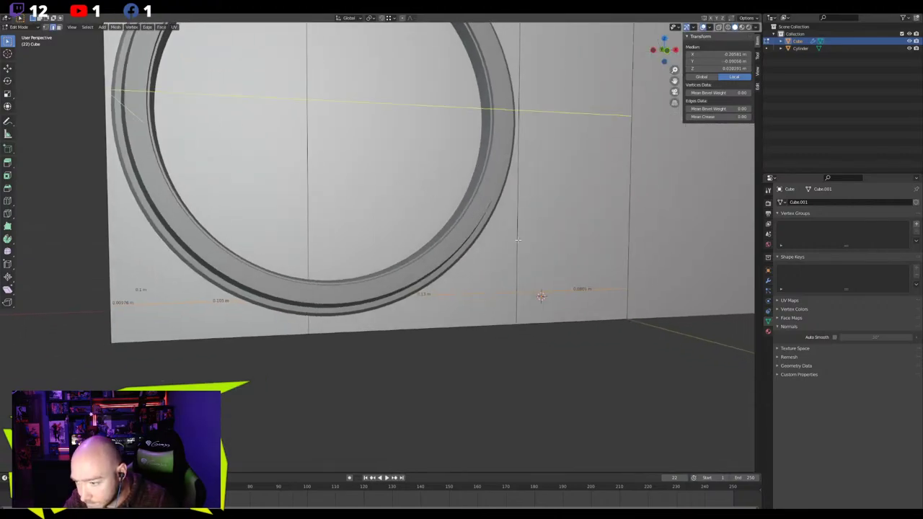
left_click(517, 240)
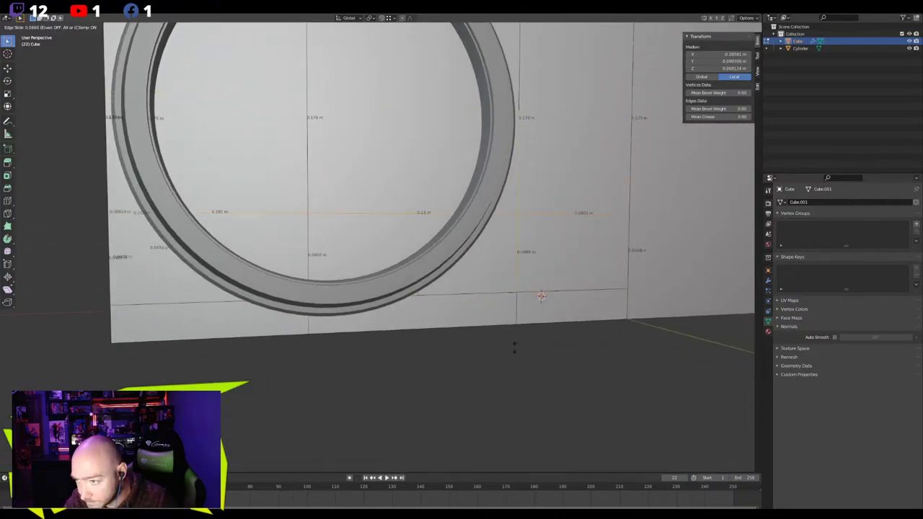
left_click(517, 420)
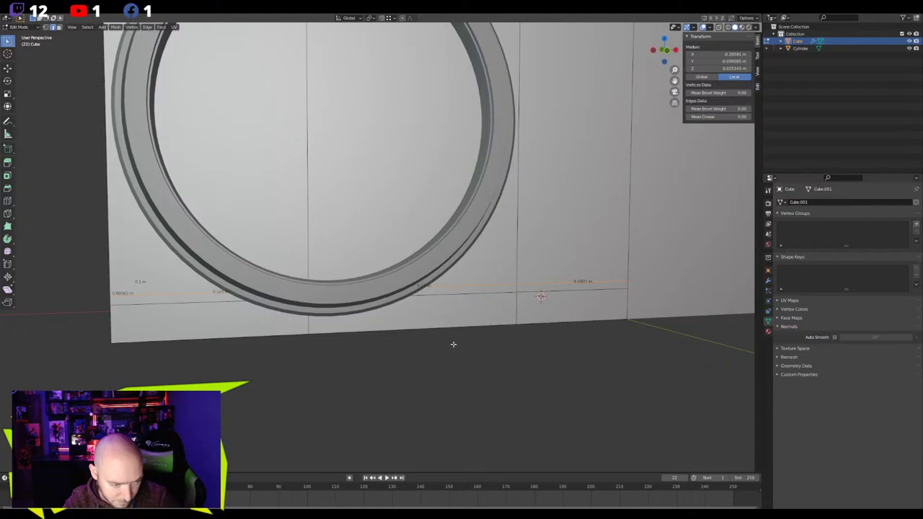
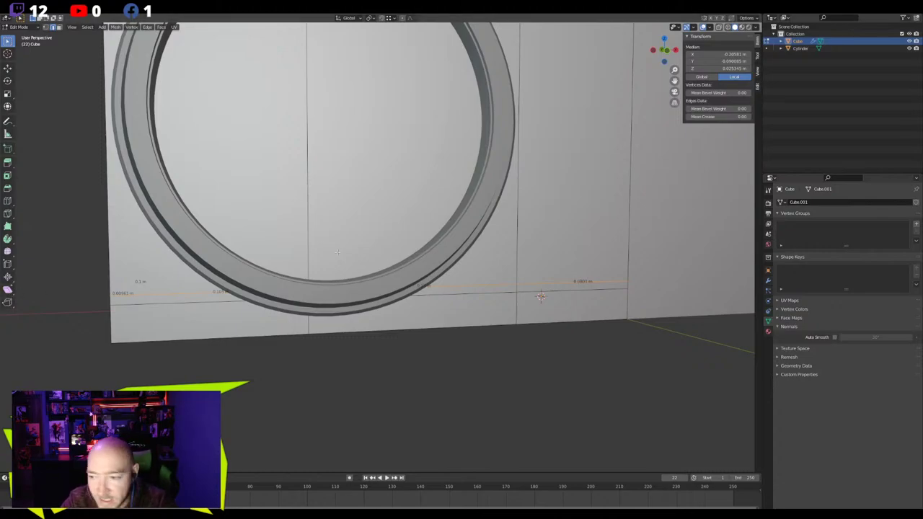
Examine the new lower edge loops and the panel layout beside the speaker ring, leaving nothing selected
middle_click_drag(528, 268, 444, 317)
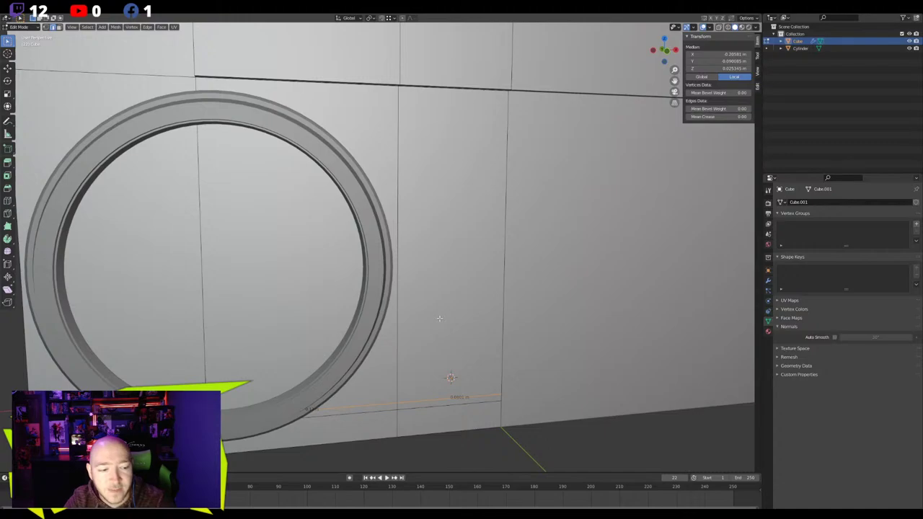
scroll(397, 377, "down", 2)
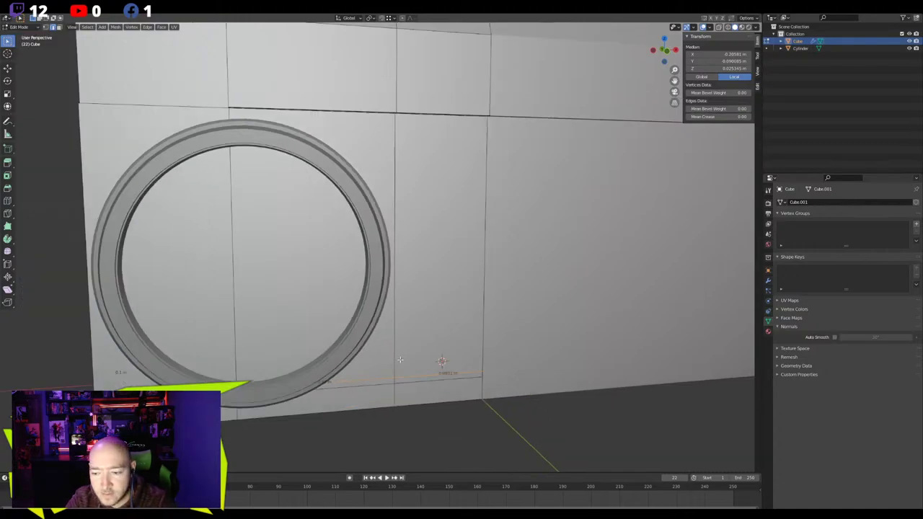
scroll(397, 378, "up", 2)
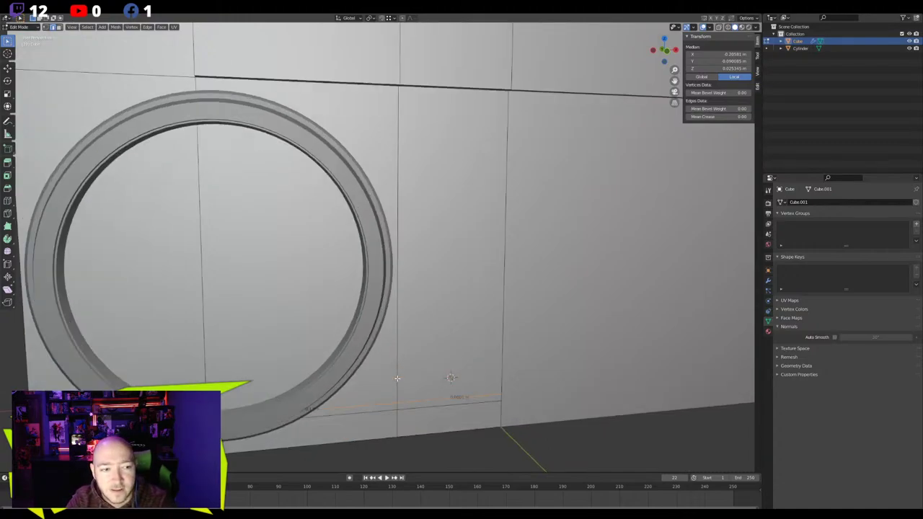
scroll(395, 361, "down", 2)
scroll(395, 361, "down", 1)
middle_click_drag(350, 244, 361, 315, "shift")
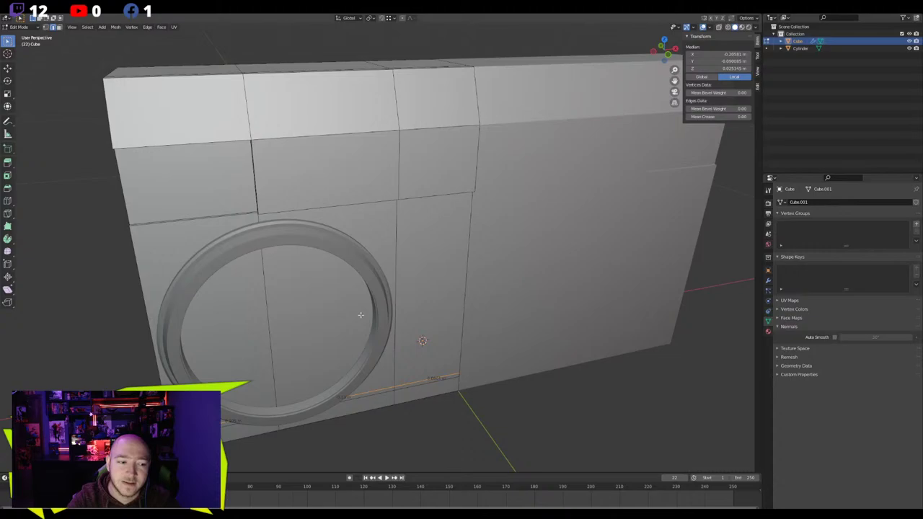
middle_click_drag(396, 327, 390, 379)
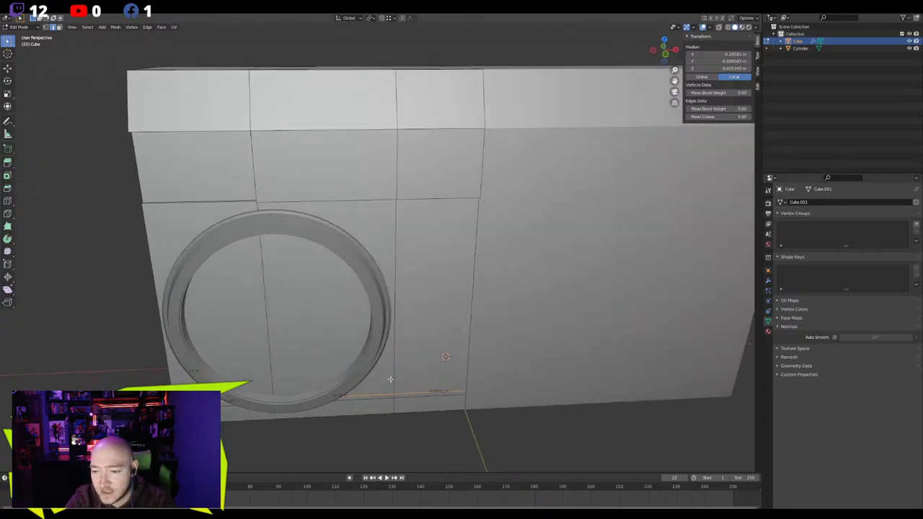
left_click(399, 417)
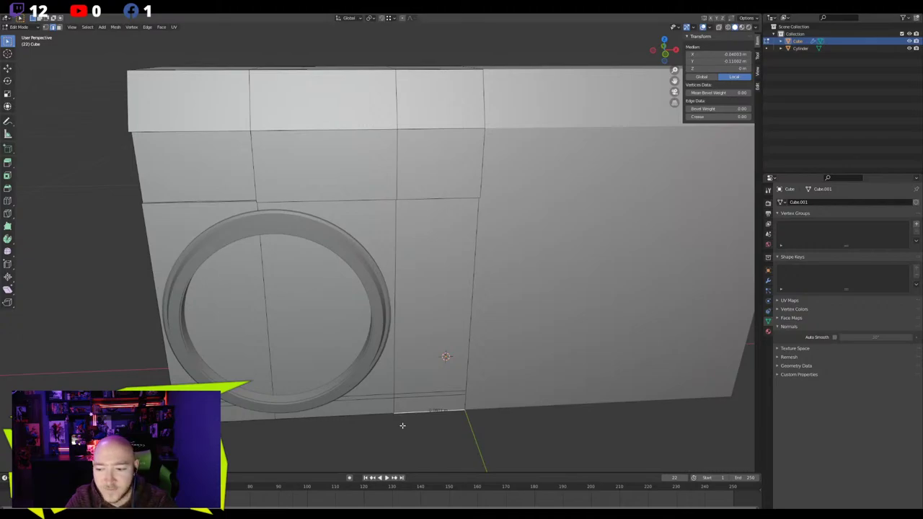
left_click(382, 426)
left_click(501, 425)
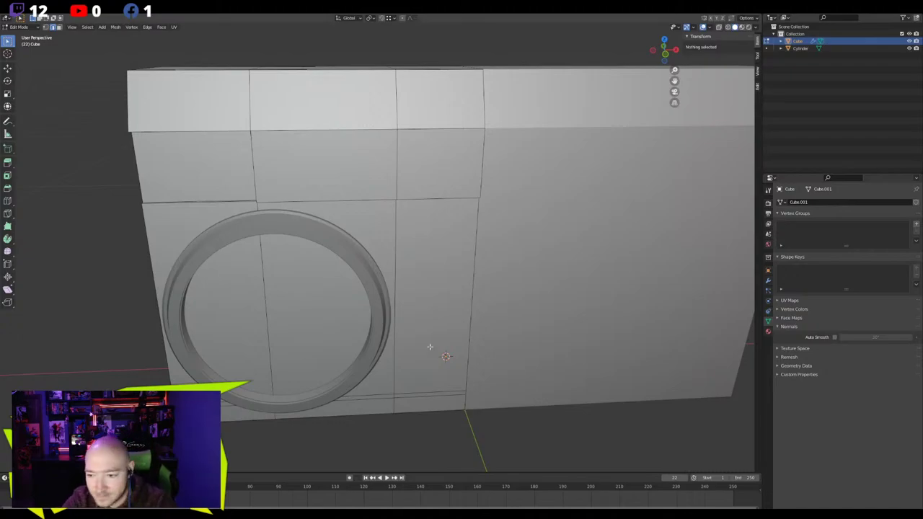
scroll(425, 339, "up", 1)
mouse_move(422, 334)
middle_mouse_down()
mouse_move(410, 304)
mouse_move(447, 312)
mouse_move(432, 338)
middle_mouse_up()
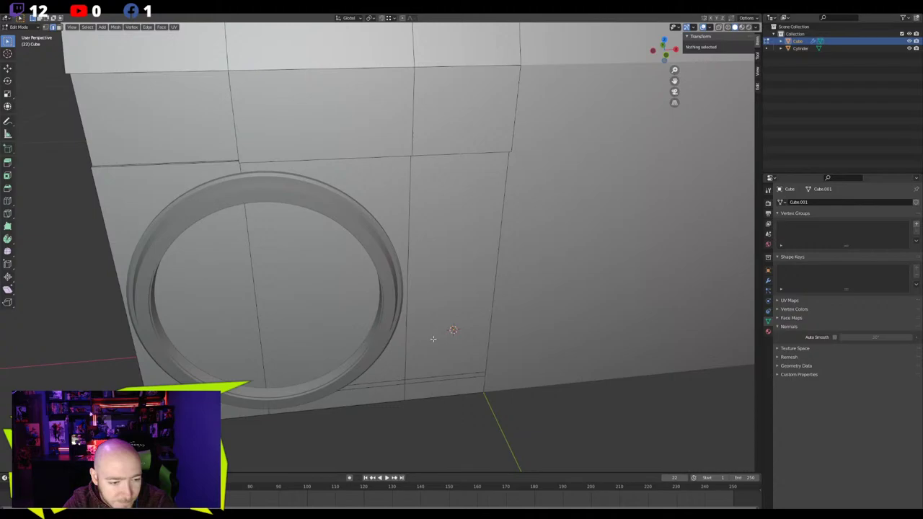
middle_click_drag(433, 338, 412, 322)
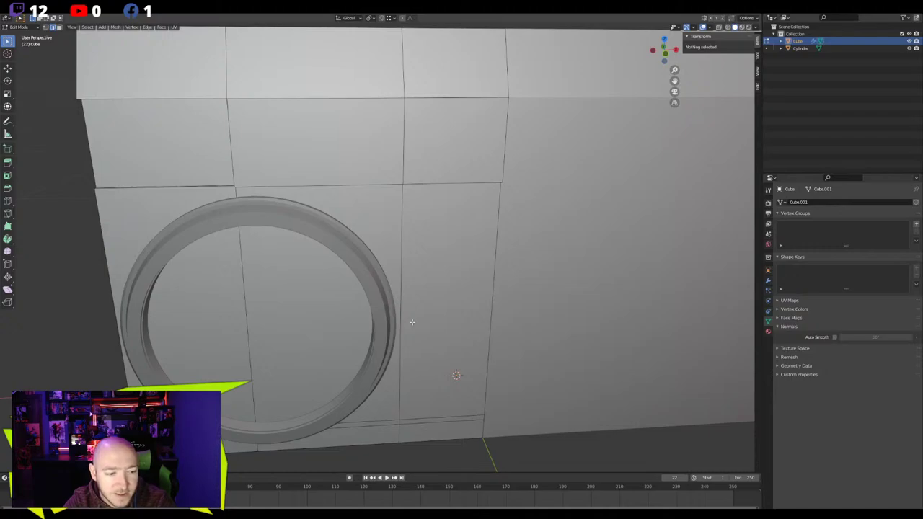
scroll(411, 320, "down", 1)
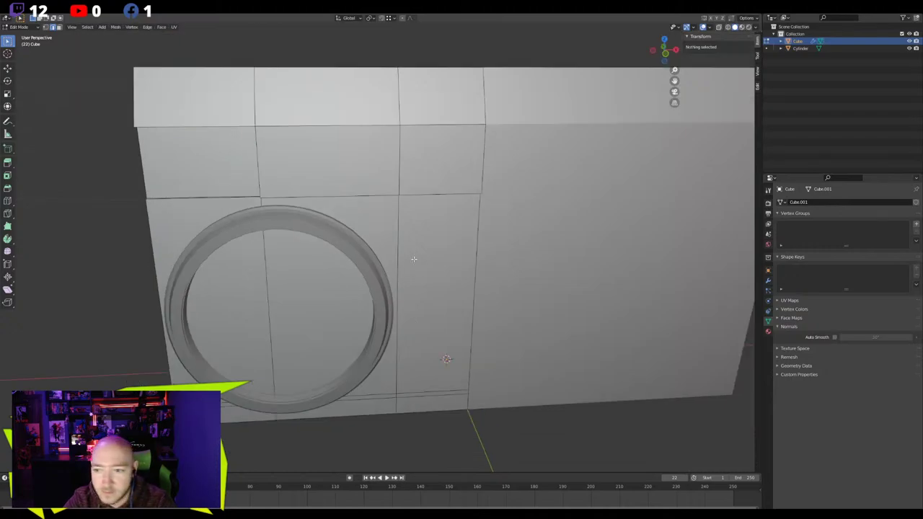
mouse_move(411, 260)
middle_mouse_down()
mouse_move(418, 199)
mouse_move(396, 189)
mouse_move(393, 173)
mouse_move(393, 155)
mouse_move(405, 152)
mouse_move(398, 261)
middle_mouse_up()
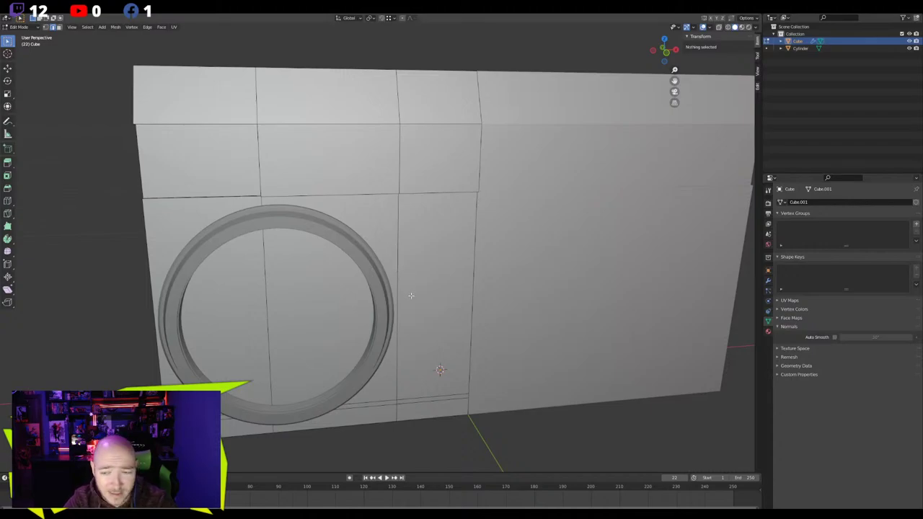
middle_click_drag(409, 292, 407, 285)
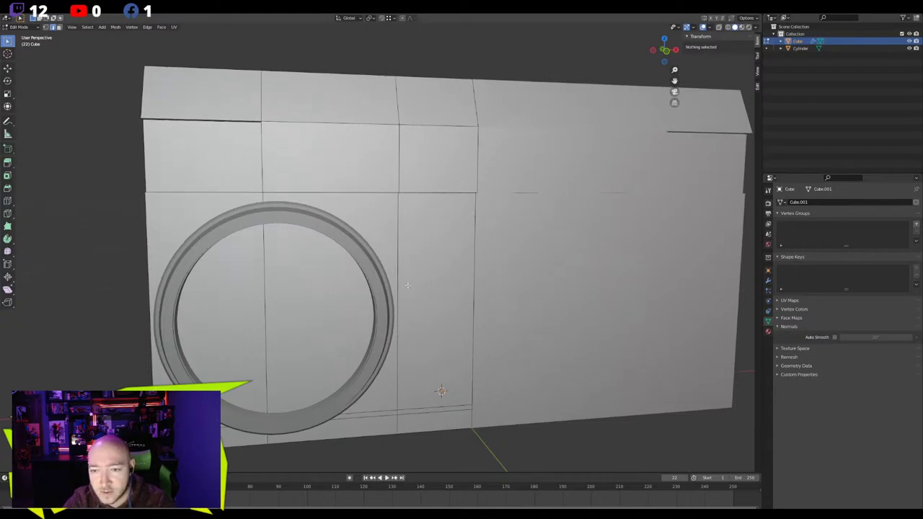
Add a vertical edge loop to the body's front beside the speaker ring, about 0.002 m from the existing vertical edge
middle_click_drag(411, 289, 404, 284)
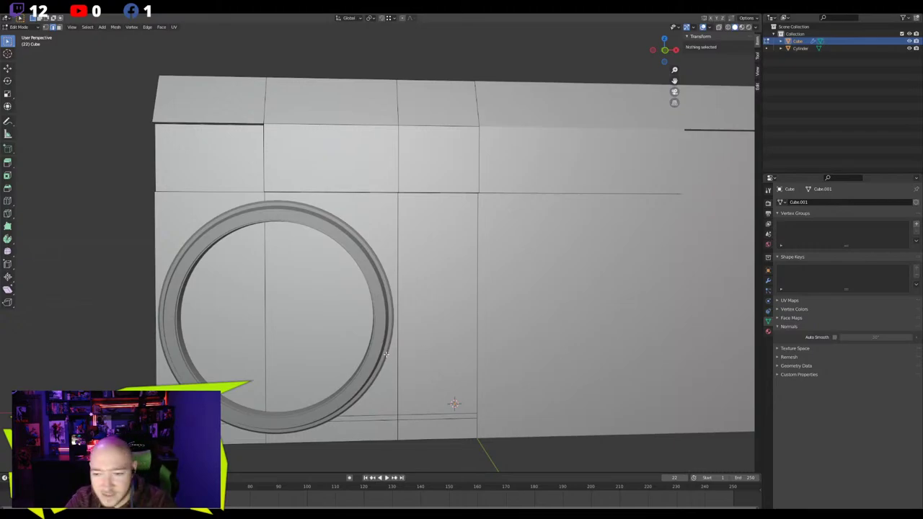
middle_click_drag(411, 412, 393, 313)
scroll(380, 336, "up", 2)
key("ctrl+r")
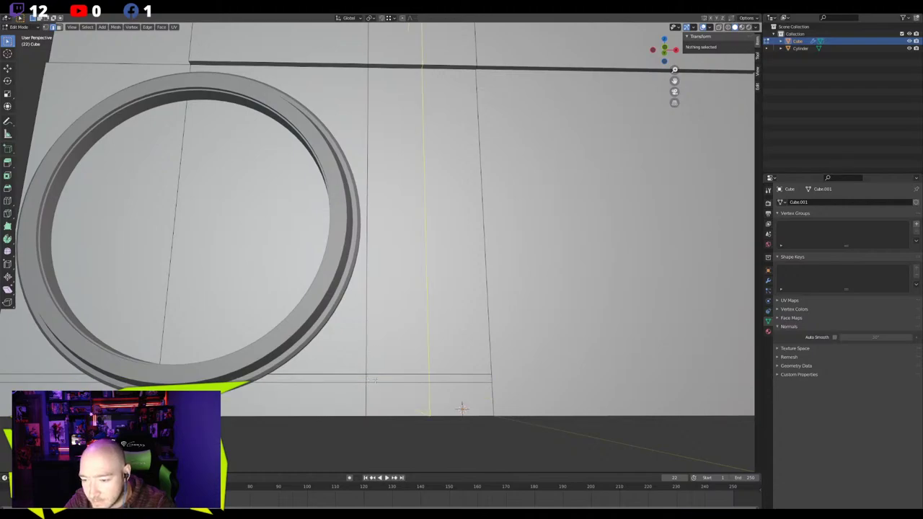
left_click(365, 405)
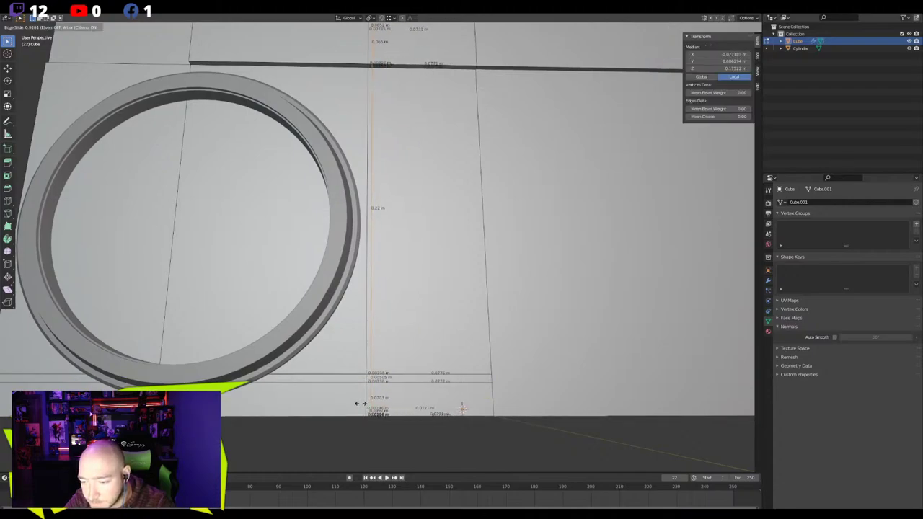
left_click(359, 404)
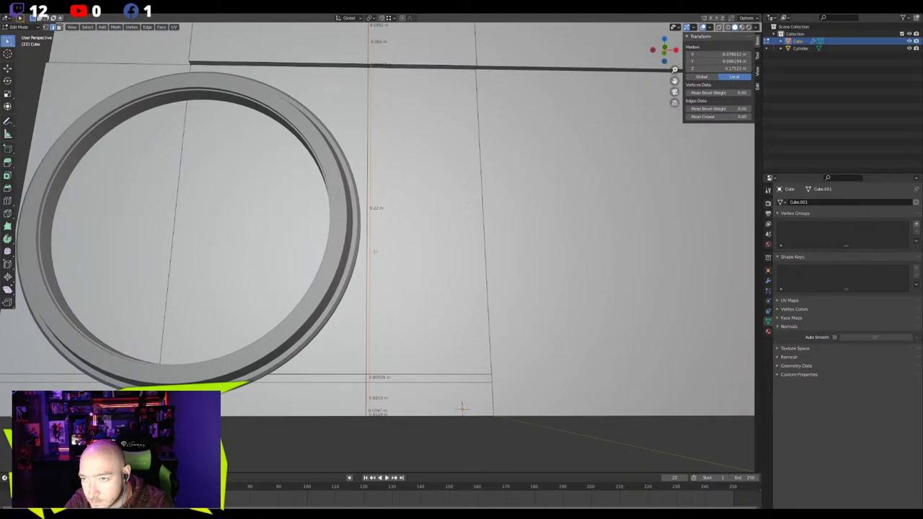
Extrude the tall front panel face beside the speaker ring inward, and delete the extra wall face created at the body's centre line
middle_click_drag(373, 102, 389, 217, "shift")
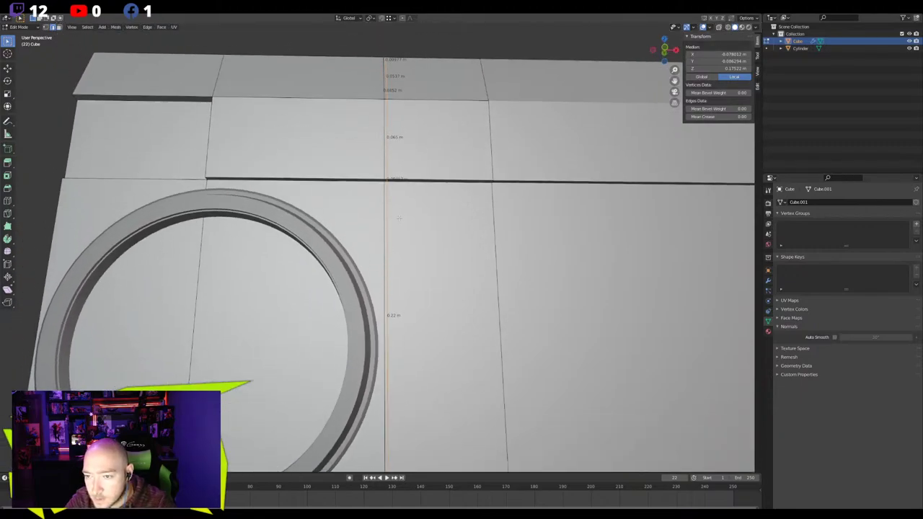
key("3")
left_click(421, 337)
middle_click_drag(420, 338, 416, 284, "shift")
middle_click_drag(399, 182, 250, 305)
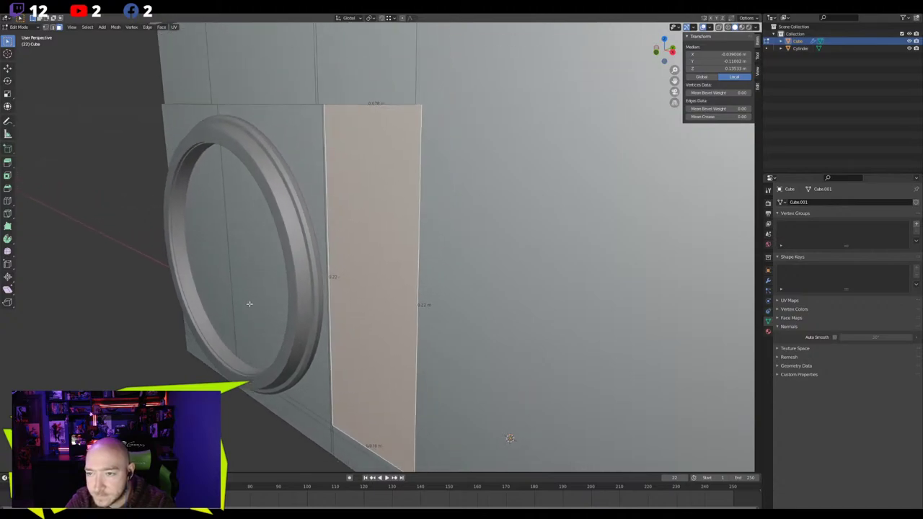
key("e")
left_click(276, 304)
left_click(420, 289)
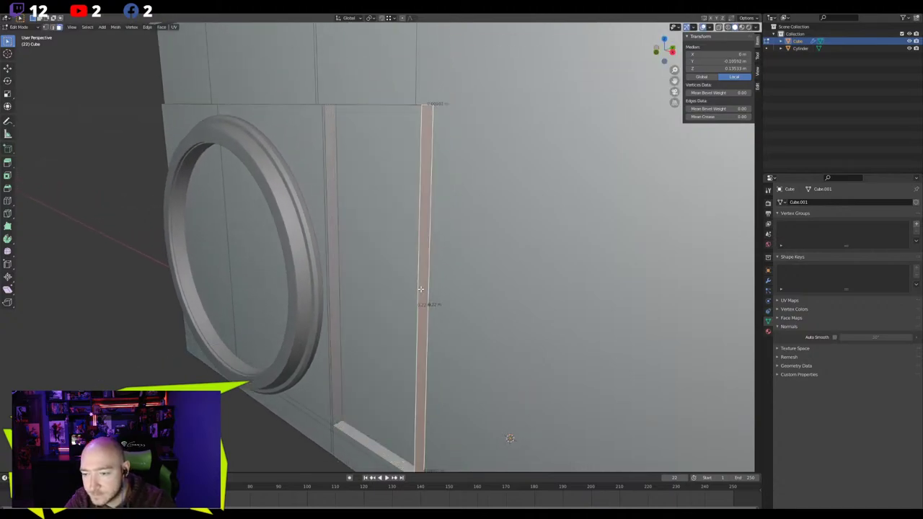
key("x")
left_click(422, 290)
middle_click_drag(397, 278, 365, 289)
Move the recessed panel's vertical and lower rim edges about 0.002 m along global Y into the body
key("2")
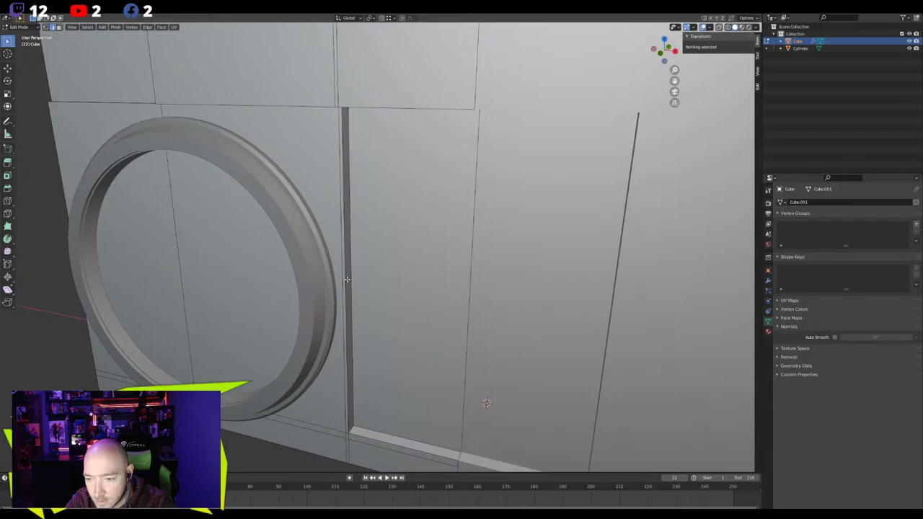
left_click(347, 280)
middle_click_drag(373, 376, 377, 278, "shift")
left_click(361, 328, "shift")
middle_click_drag(305, 334, 295, 336)
key("g")
key("y")
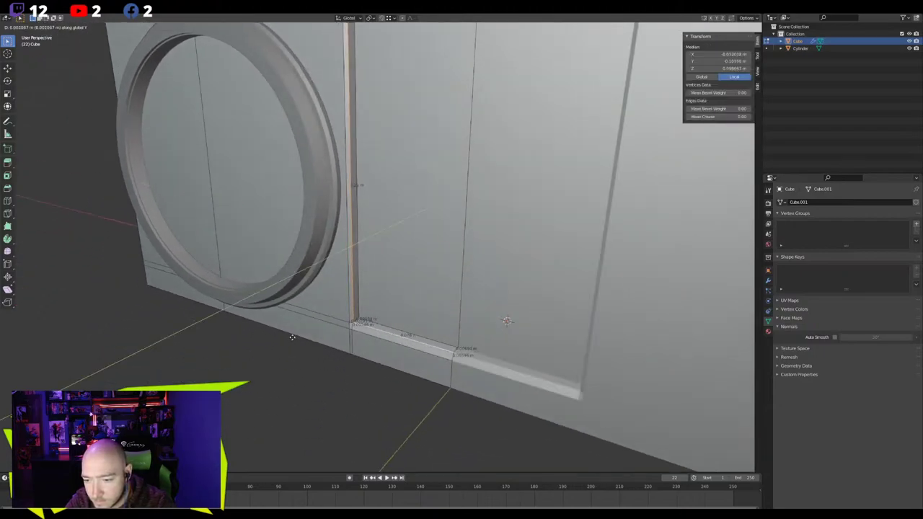
left_click(292, 337)
Connect the recess rim's lower corner near the speaker ring diagonally to the neighbouring edge loop intersection
middle_click_drag(291, 337, 351, 327)
scroll(351, 327, "up", 4)
key("1")
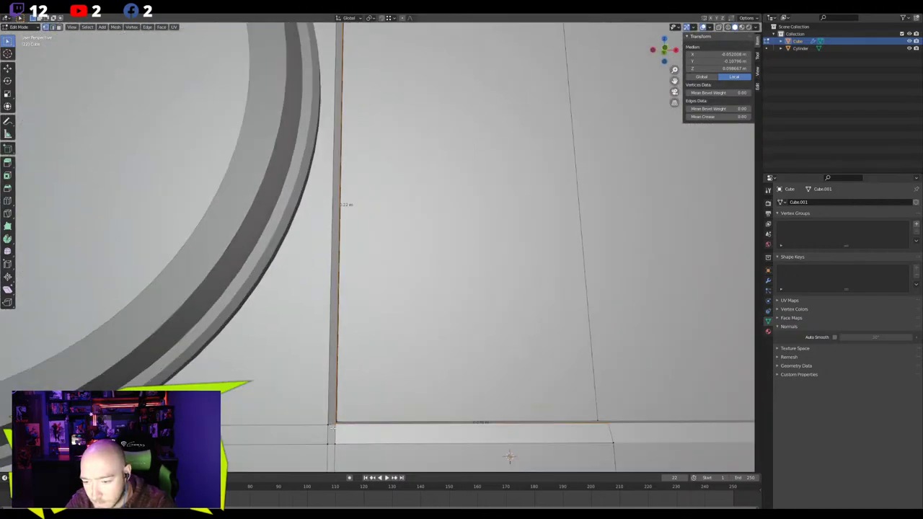
left_click(330, 436)
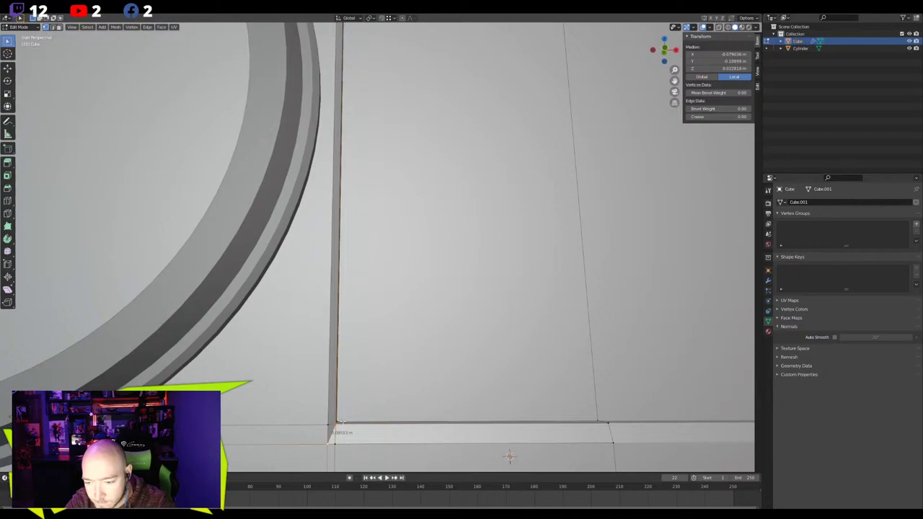
Examine the recessed panel and its angled rim in Object Mode from several angles
scroll(342, 422, "down", 3)
key("Tab")
middle_click_drag(375, 383, 360, 441)
scroll(314, 288, "down", 2)
middle_click_drag(311, 272, 304, 314)
scroll(334, 274, "down", 2)
scroll(304, 314, "up", 2)
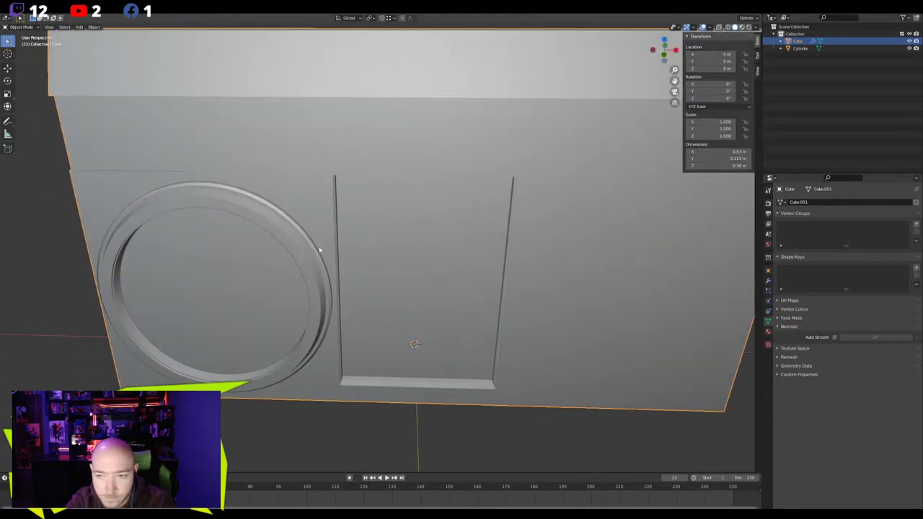
middle_click_drag(319, 249, 321, 297, "shift")
middle_click_drag(322, 297, 281, 361)
Reopen the body for mesh editing and dissolve the surplus edges running past the recess's lower corner near the speaker ring
key("Tab")
scroll(288, 351, "down", 1)
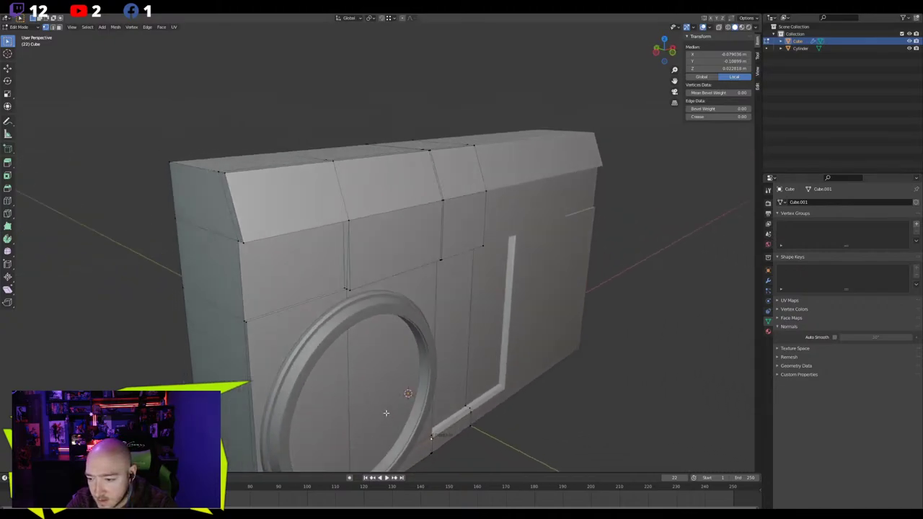
scroll(385, 414, "up", 3)
middle_click_drag(403, 412, 405, 277, "shift")
key("2")
left_click(421, 246, "alt")
left_click(396, 239, "alt+shift")
key("x")
left_click(411, 355)
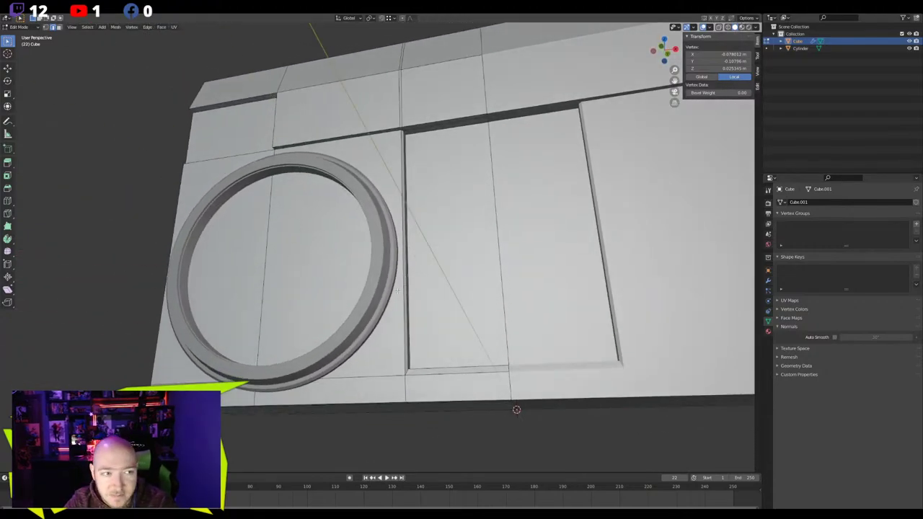
Slide the centre-line vertex on the underside of the ledge above the recess along its edge
middle_click_drag(405, 277, 374, 203, "ctrl")
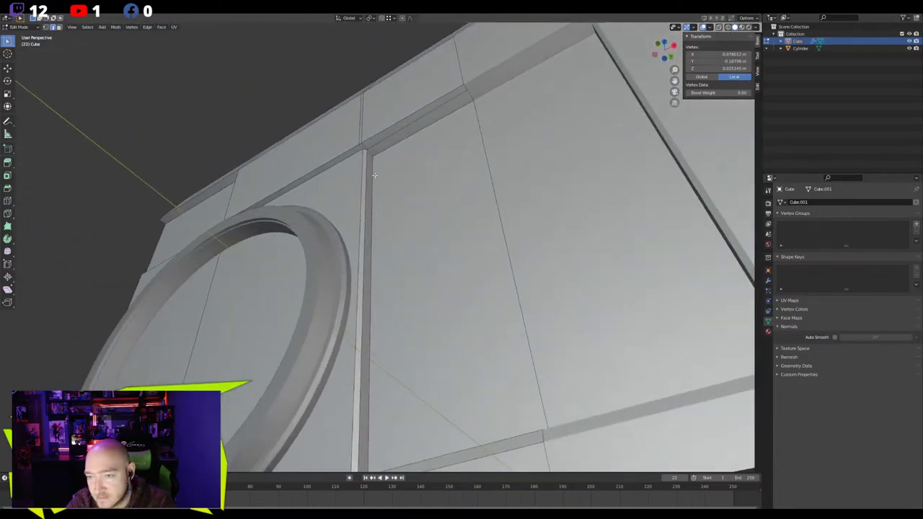
middle_click_drag(373, 168, 412, 245)
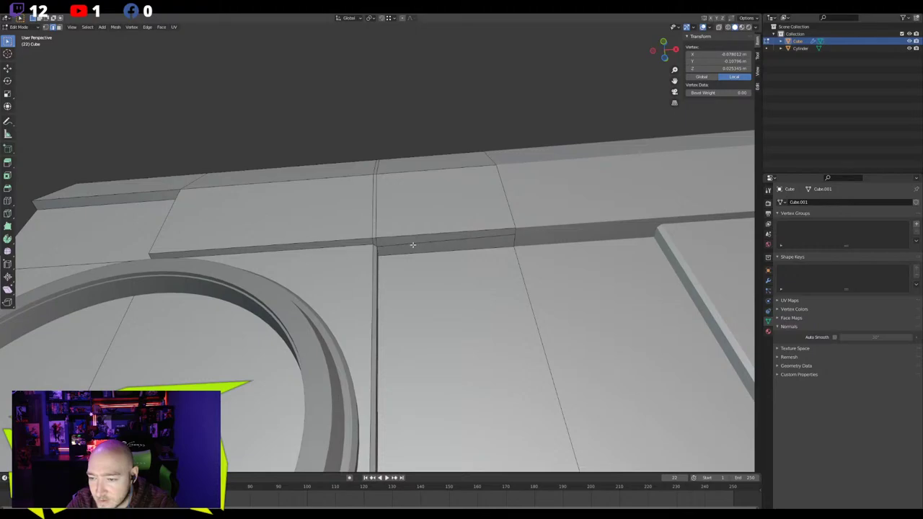
left_click(516, 237)
key("shift+v")
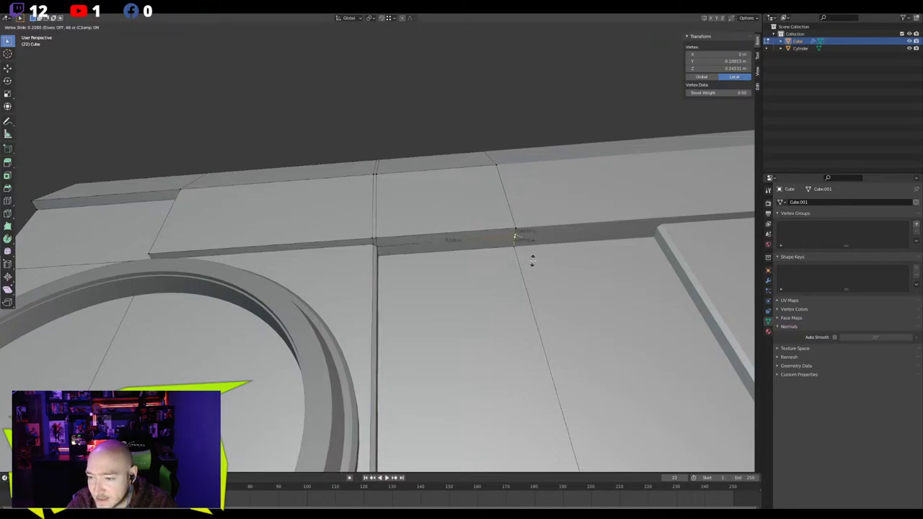
left_click(532, 260)
key("2")
left_click(374, 223, "alt")
left_click(368, 225, "alt+shift")
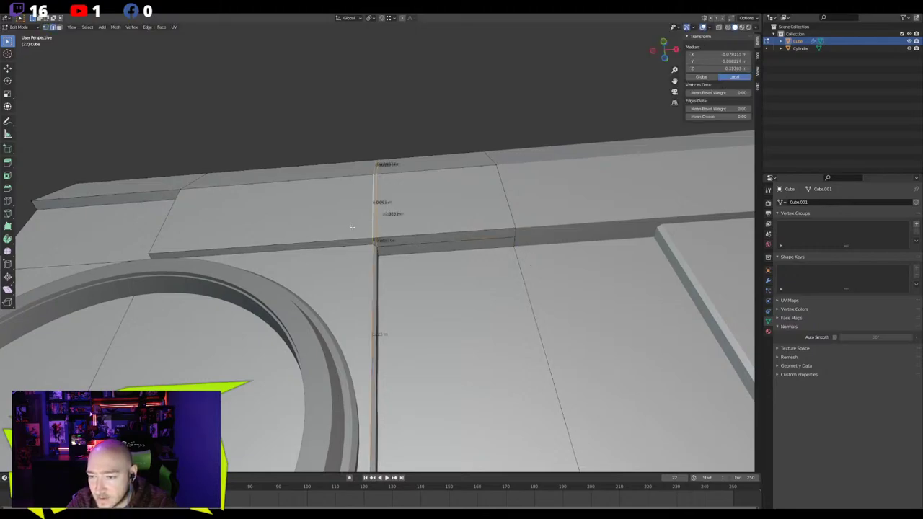
key("ctrl+z")
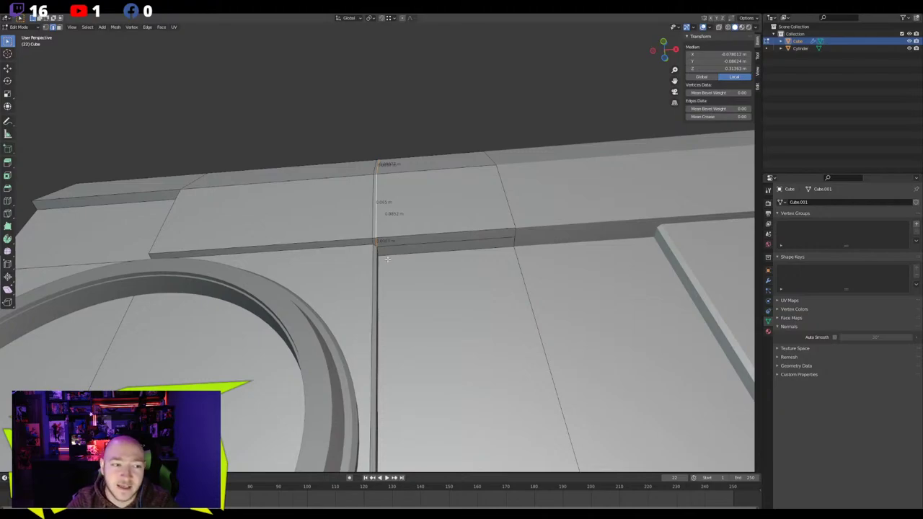
Knife-cut a new edge along the ledge's underside from the recess's upper corner to the body's centre line
scroll(369, 225, "up", 2)
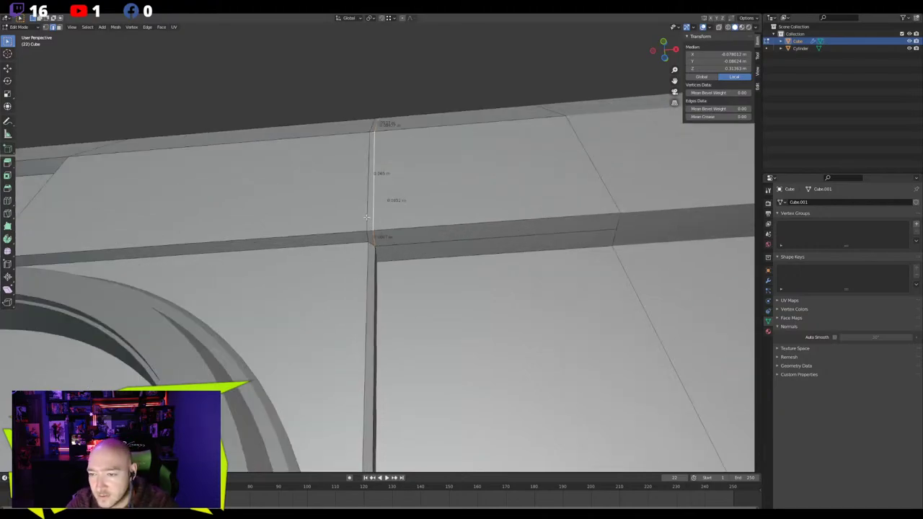
left_click(370, 177)
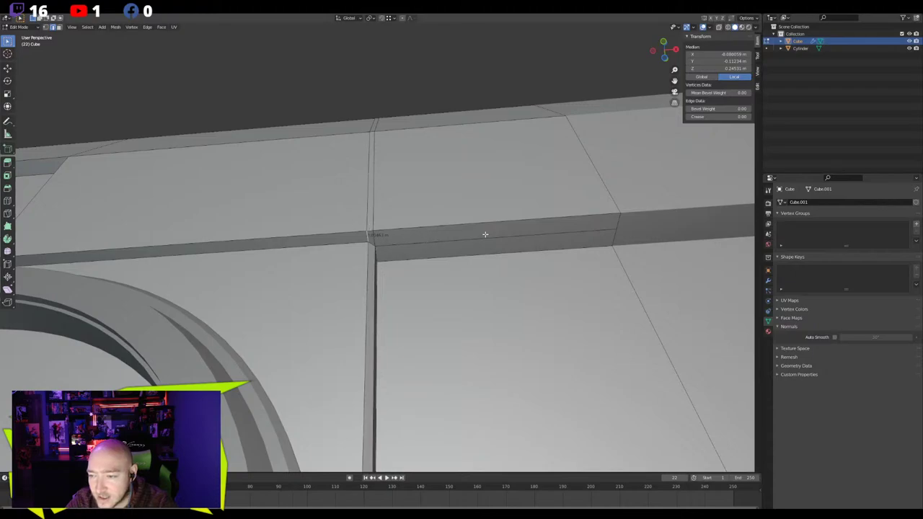
key("1")
left_click(371, 238)
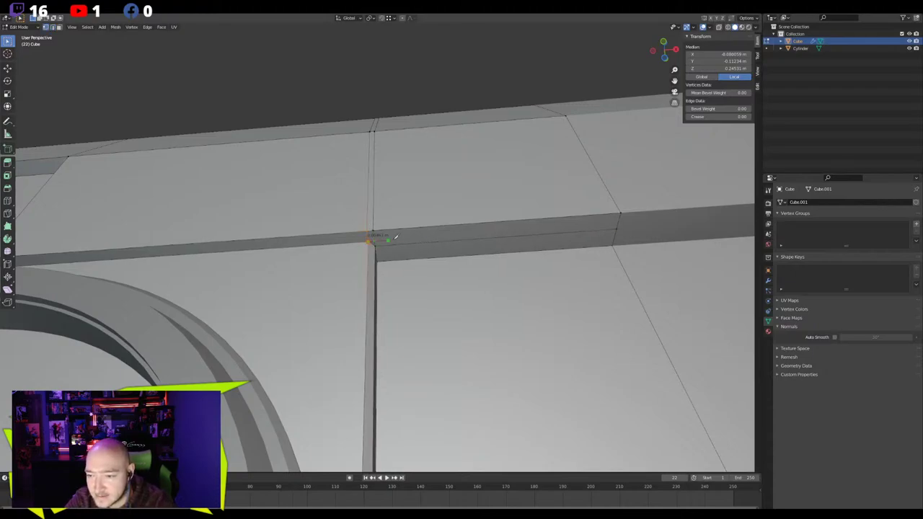
left_click(650, 220)
key("Return")
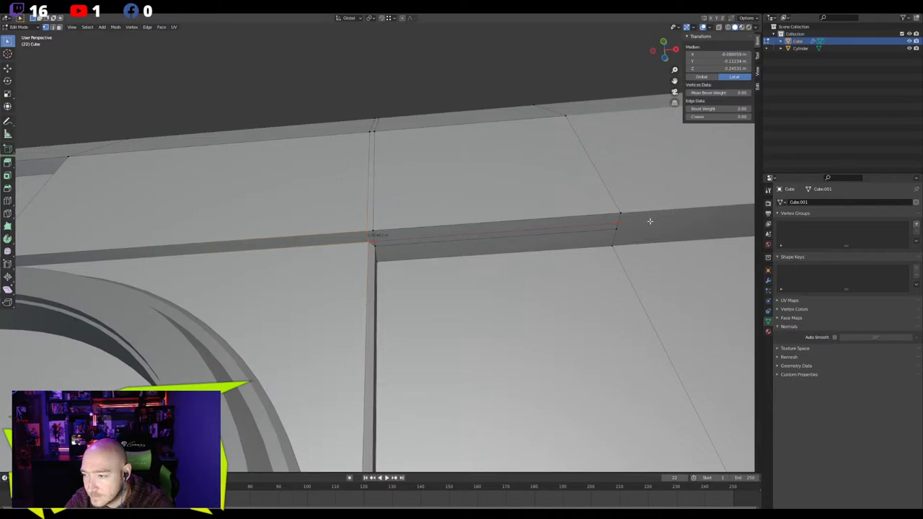
Dissolve the paired vertical edges above the recess's upper corner, running up the front, over the slope and across the top
key("2")
left_click(372, 230, "alt")
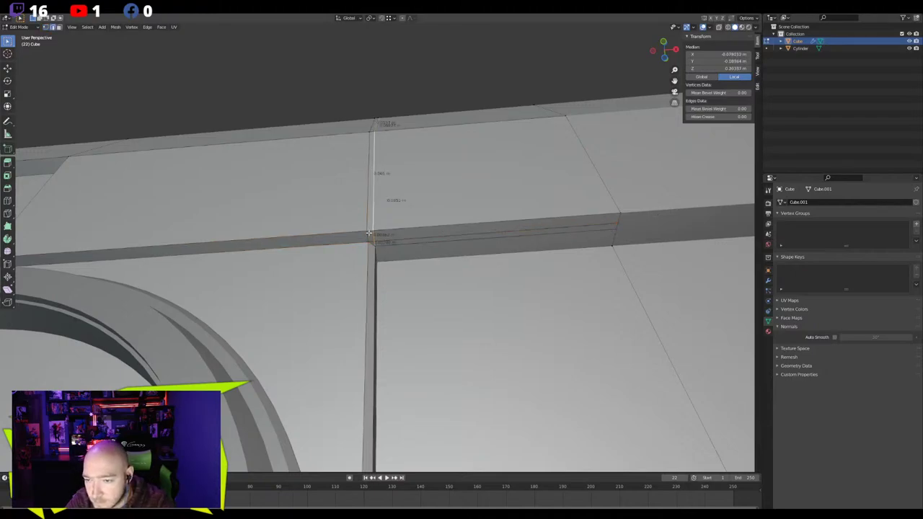
left_click(369, 234, "shift")
left_click(369, 209, "shift")
middle_click_drag(369, 202, 420, 322, "shift")
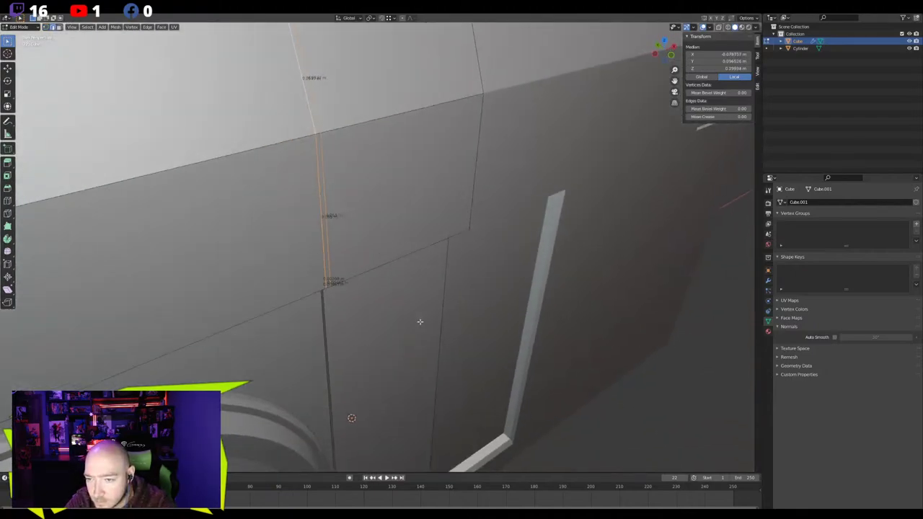
scroll(420, 322, "down", 2)
left_click(310, 85, "shift")
left_click(298, 77, "shift")
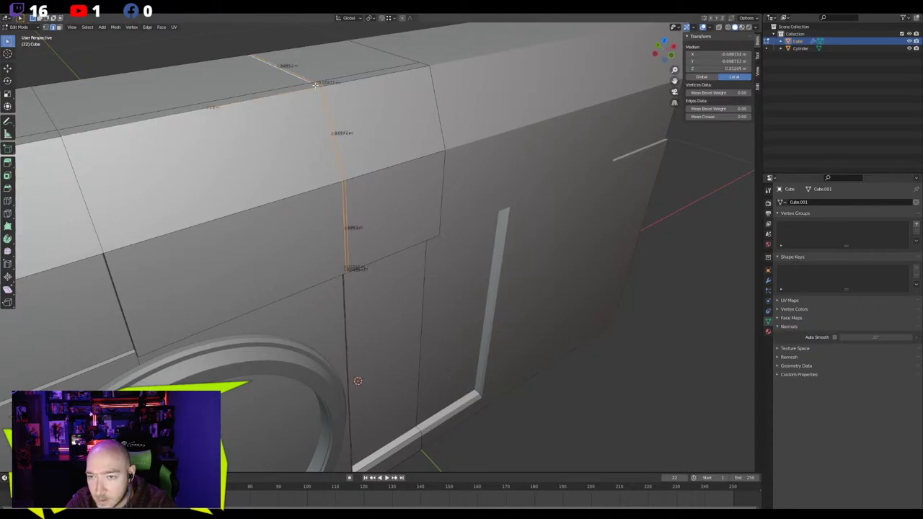
left_click(317, 85, "shift")
left_click(292, 93, "shift")
scroll(315, 186, "down", 2)
middle_click_drag(291, 93, 241, 183)
key("x")
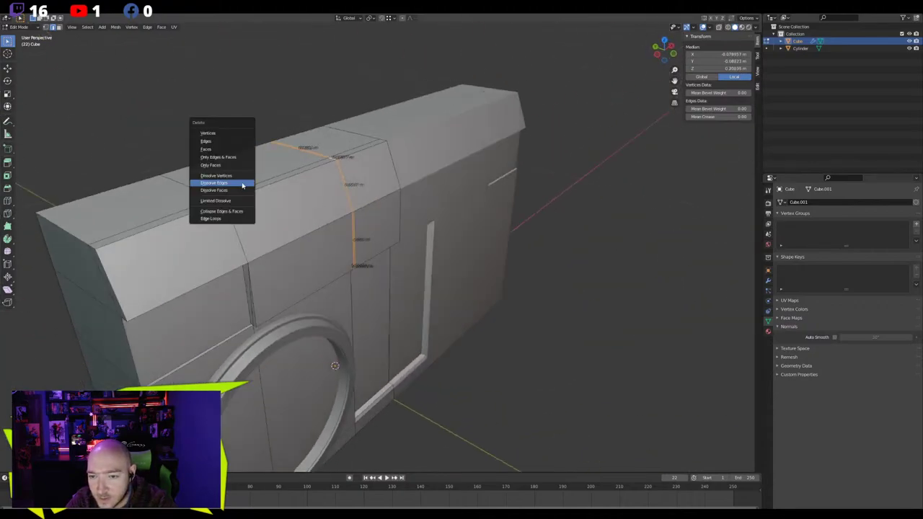
left_click(241, 183)
Add one vertical edge loop through the upper front panel and line it up with the recess's upper corner
middle_click_drag(313, 241, 303, 189)
scroll(303, 188, "up", 2)
middle_click_drag(299, 267, 294, 231)
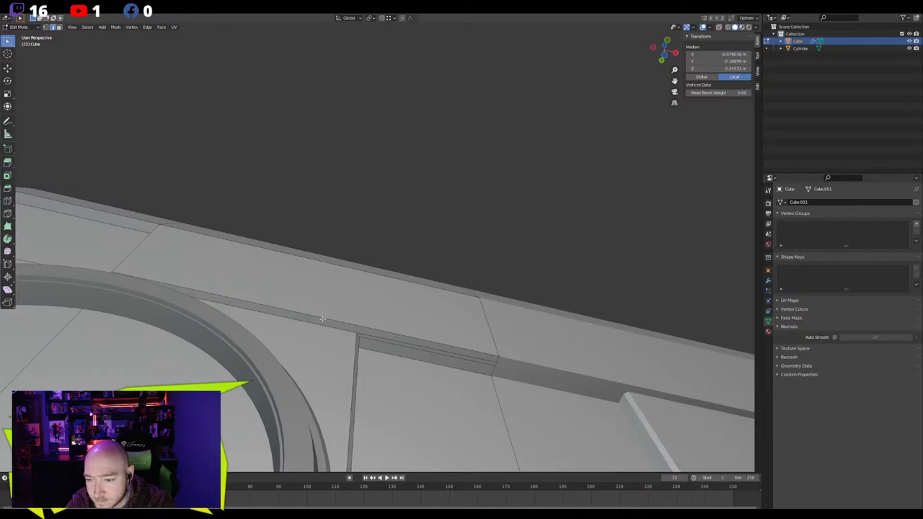
scroll(321, 310, "up", 2)
key("ctrl+r")
left_click(330, 358)
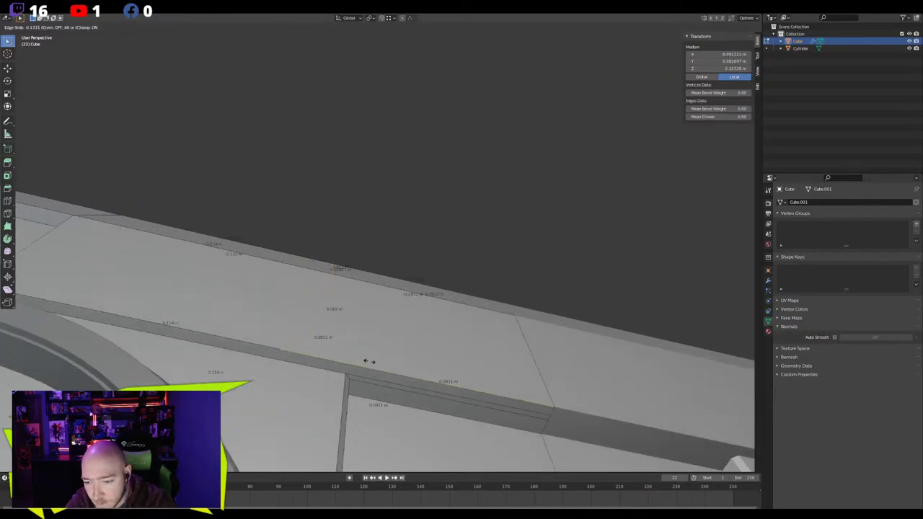
left_click(394, 365)
key("1")
left_click(344, 368)
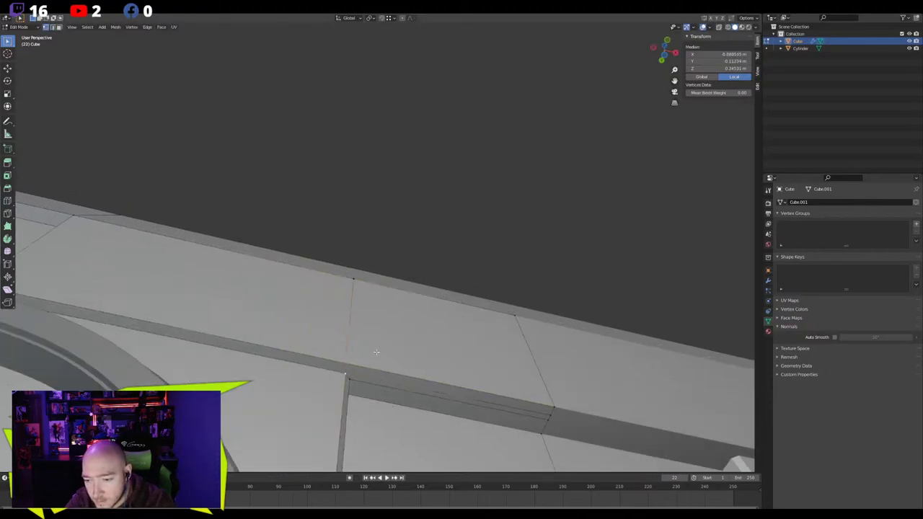
Dissolve the diagonal edge on the narrow side face of the raised upper panel above the speaker ring
middle_click_drag(377, 346, 281, 208)
key("alt+a")
middle_click_drag(263, 272, 416, 340)
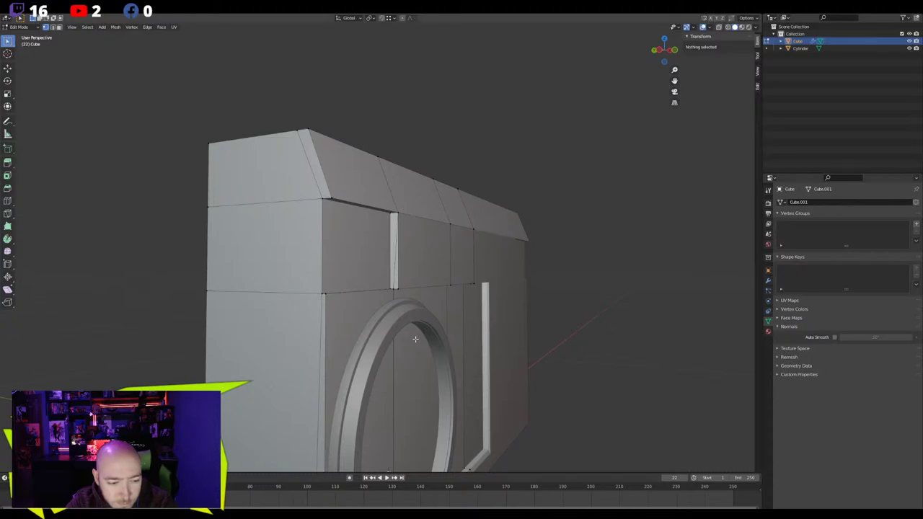
scroll(415, 339, "up", 2)
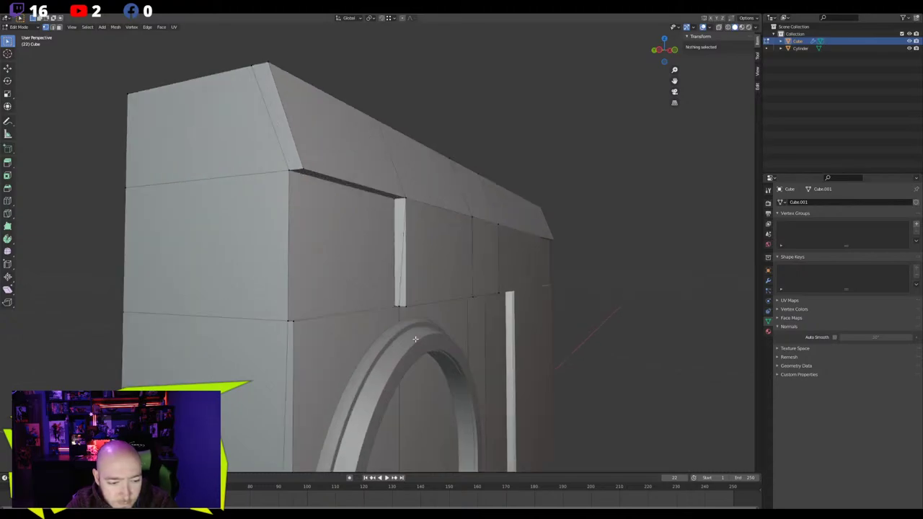
left_click(401, 254)
key("x")
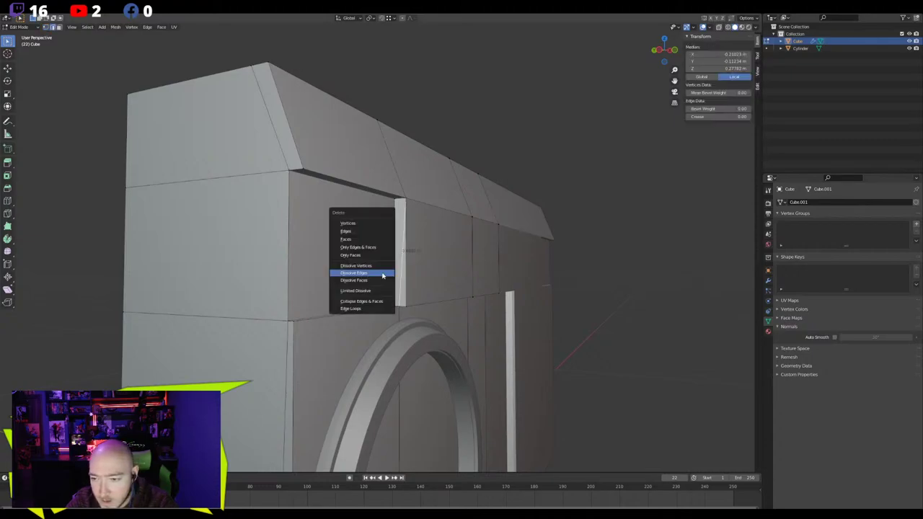
left_click(382, 273)
Add a centred edge loop running through the raised upper panel's narrow side face and along the ledge's underside
middle_click_drag(382, 270, 413, 242)
key("ctrl+r")
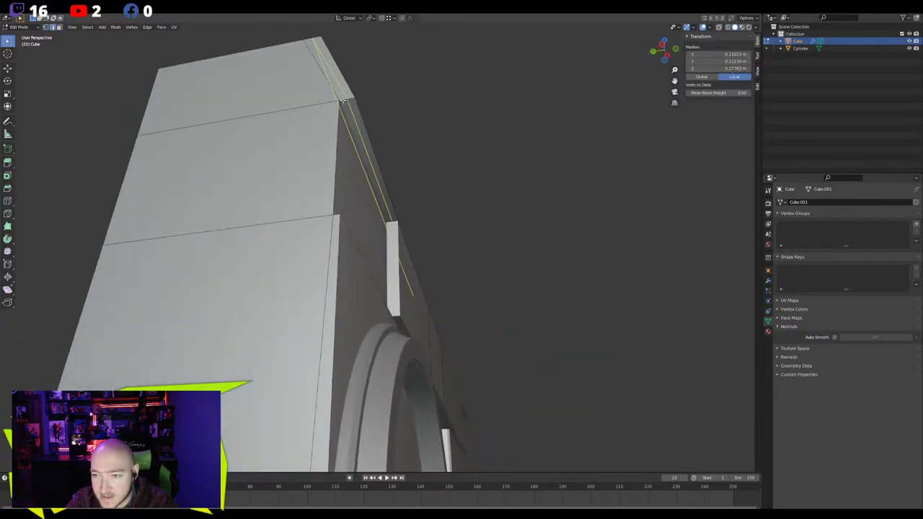
left_click(342, 101)
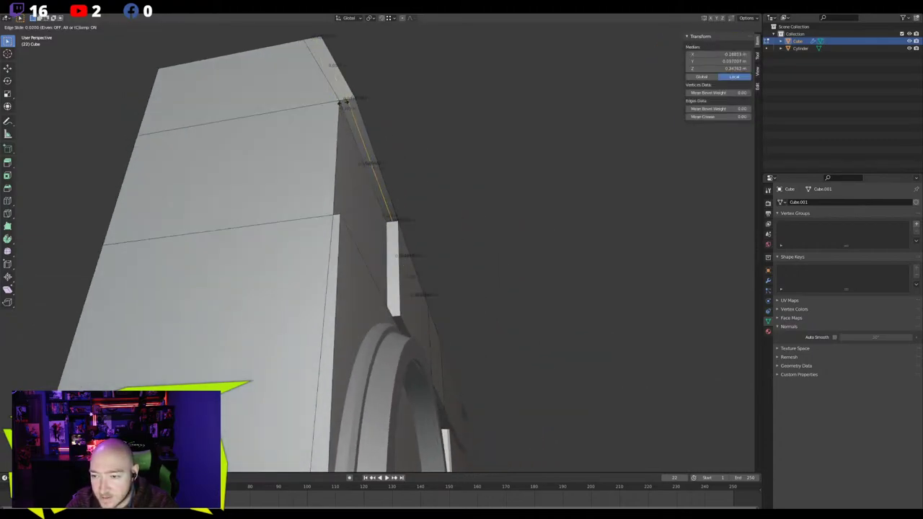
right_click(369, 198)
key("1")
left_click(390, 302)
middle_click_drag(391, 280, 389, 308)
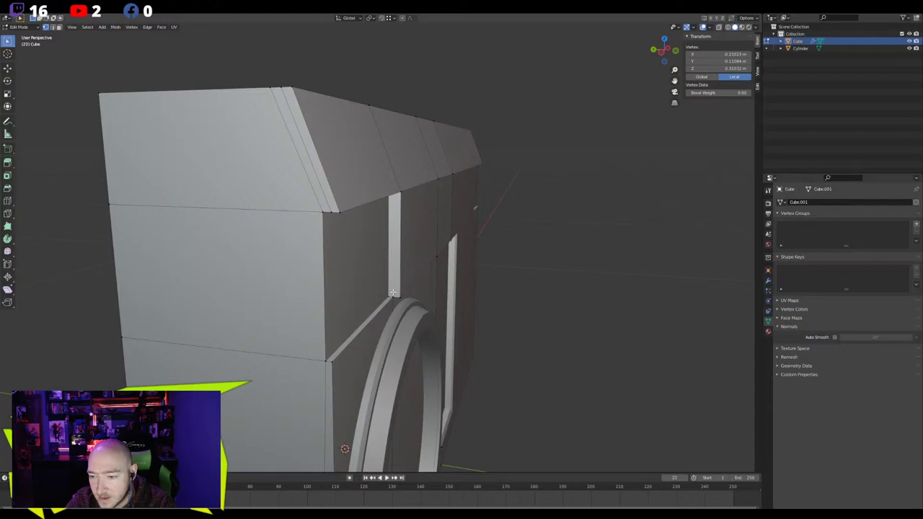
left_click(544, 319)
Examine the body's front, side and sloped top from several angles, checking the panel and recess edge layout
middle_click_drag(544, 320, 354, 269)
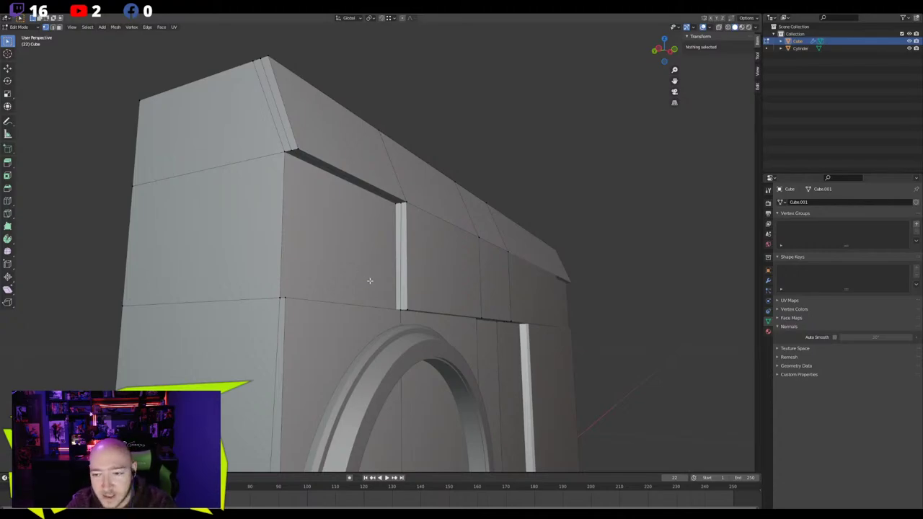
middle_click_drag(369, 282, 339, 284)
scroll(371, 315, "down", 3)
middle_click_drag(371, 315, 343, 242, "shift")
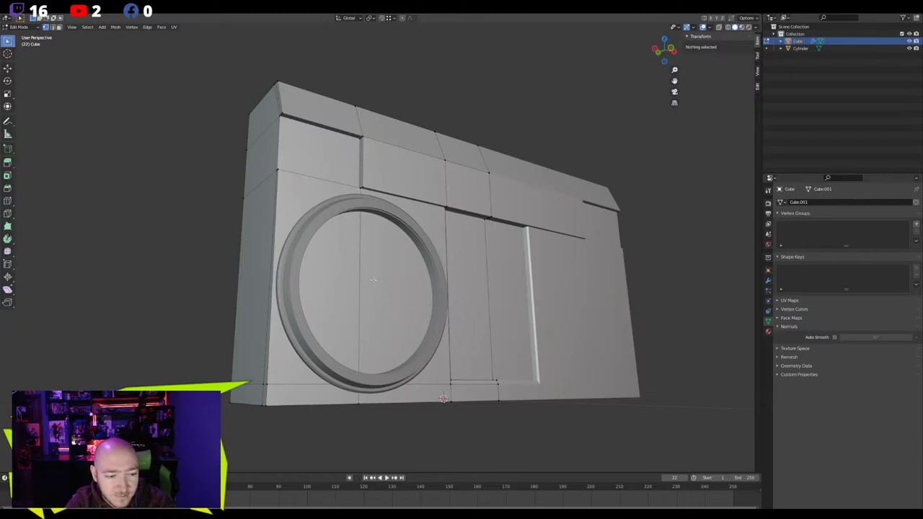
middle_click_drag(342, 250, 372, 304)
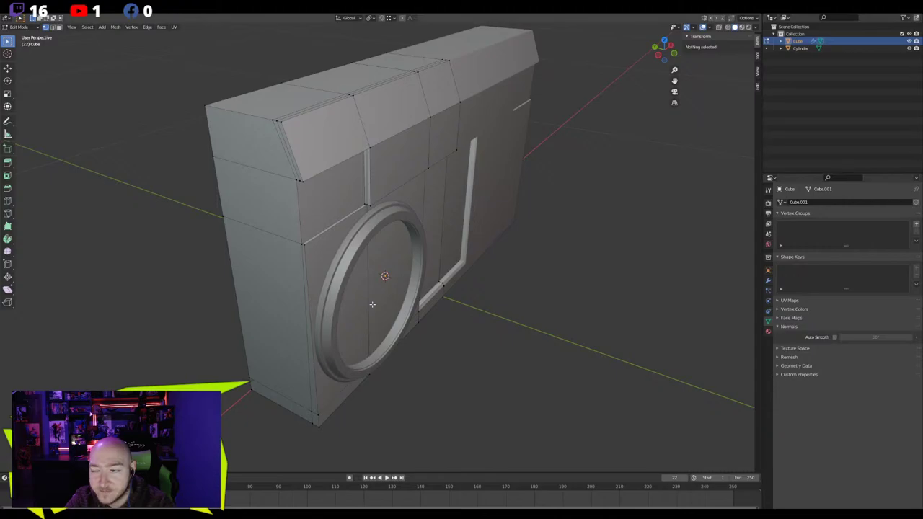
middle_click_drag(371, 303, 327, 277)
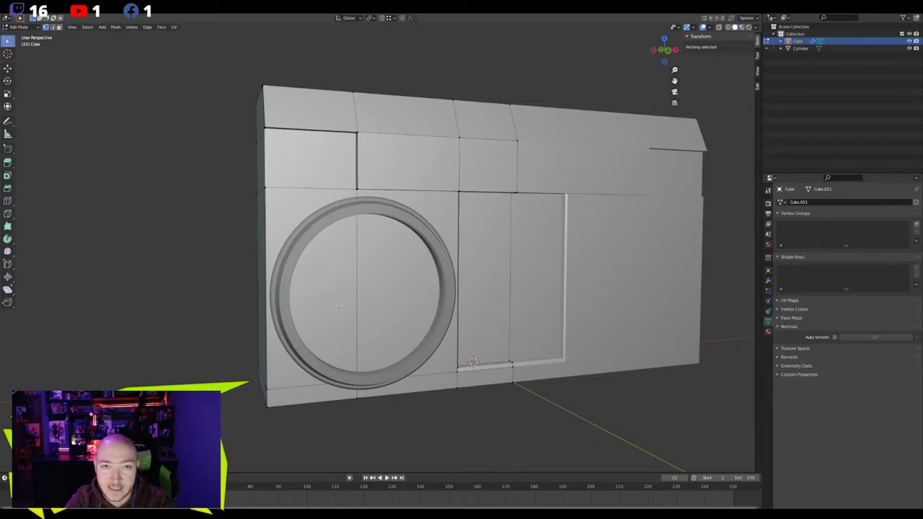
mouse_move(348, 307)
middle_mouse_down()
mouse_move(336, 307)
mouse_move(348, 320)
middle_mouse_up()
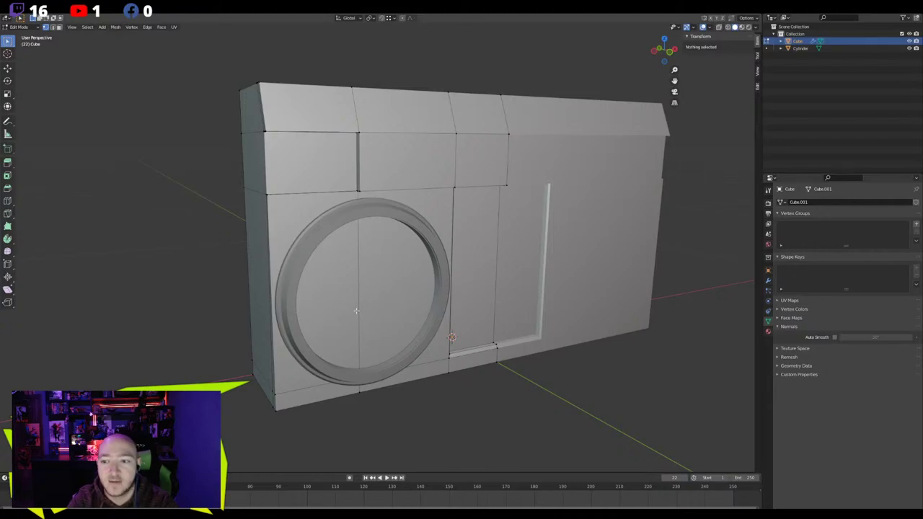
middle_click_drag(356, 310, 358, 290)
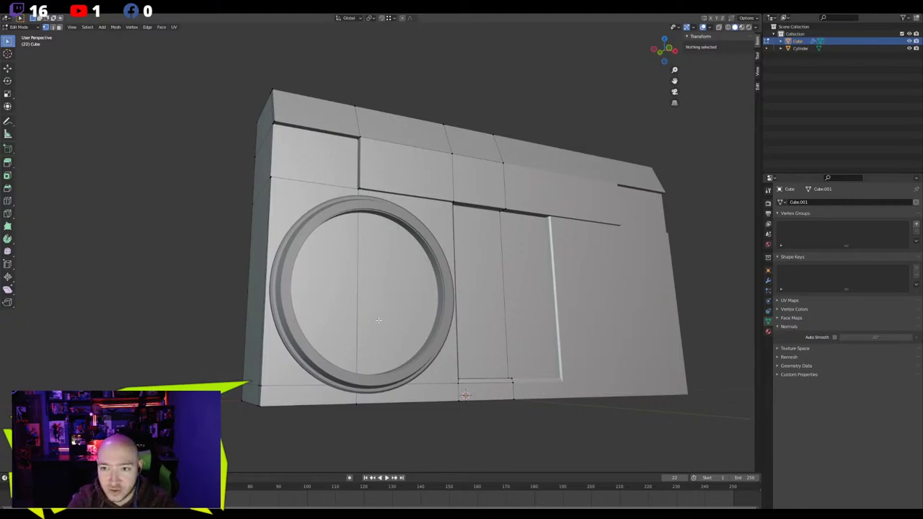
middle_click_drag(378, 319, 346, 281)
middle_click_drag(368, 299, 425, 325)
middle_click_drag(367, 325, 389, 341)
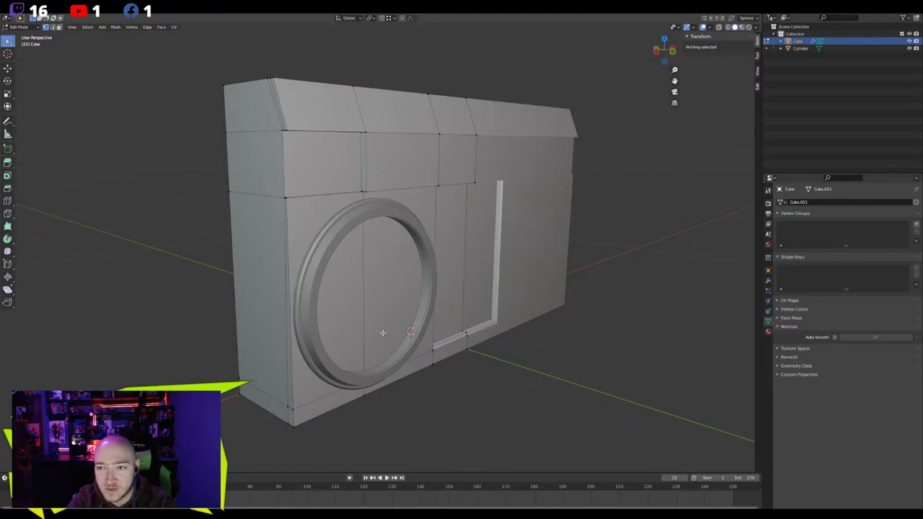
mouse_move(381, 331)
middle_mouse_down()
mouse_move(369, 334)
mouse_move(373, 316)
middle_mouse_up()
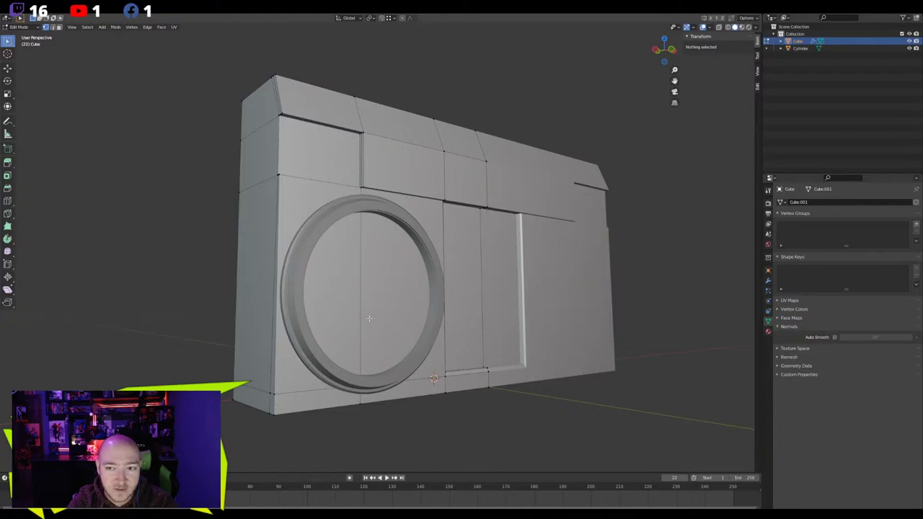
middle_click_drag(369, 318, 324, 347)
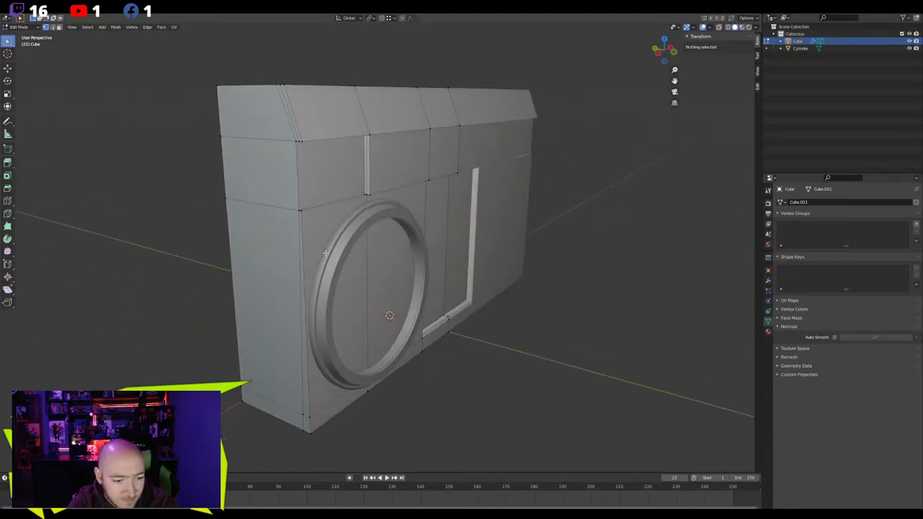
middle_click_drag(395, 267, 343, 248)
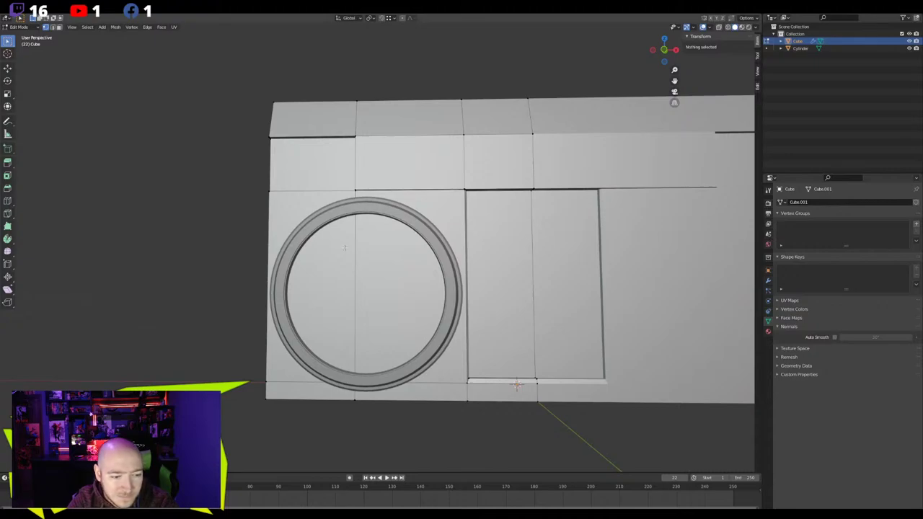
mouse_move(345, 248)
middle_mouse_down()
mouse_move(297, 249)
mouse_move(329, 257)
middle_mouse_up()
middle_click_drag(385, 276, 379, 268)
Shift the narrow vertical side wall of the central recess, next to the speaker ring, slightly along X
key("3")
left_click(415, 294)
scroll(371, 315, "up", 3)
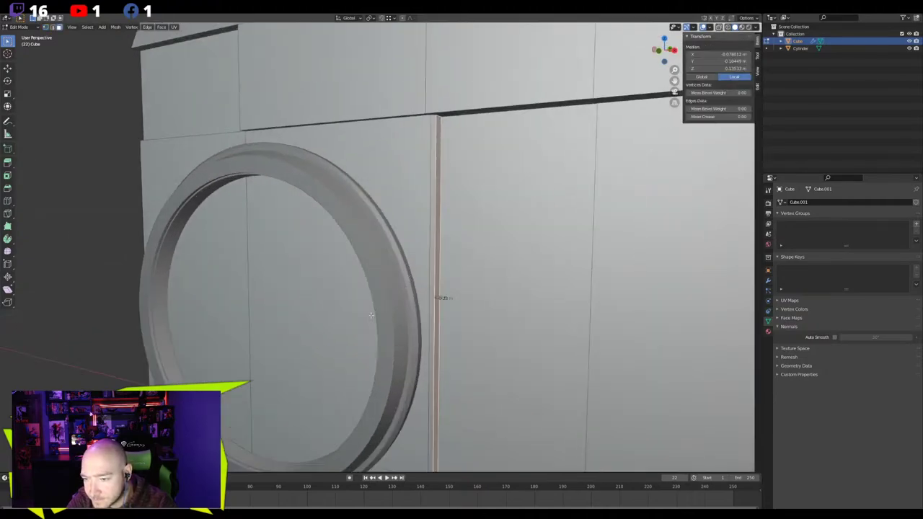
middle_click_drag(363, 209, 337, 137)
key("g")
key("y")
key("x")
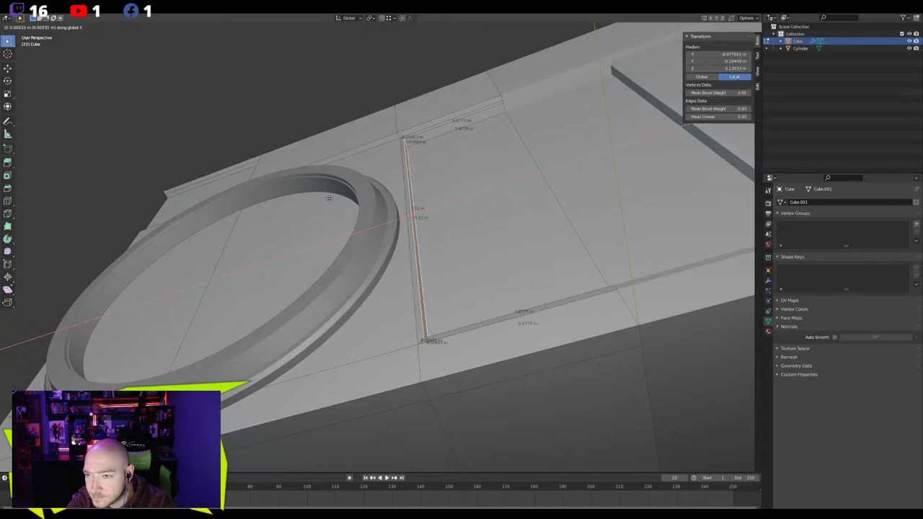
left_click(330, 199)
middle_click_drag(329, 200, 373, 262)
key("Tab")
scroll(318, 297, "down", 5)
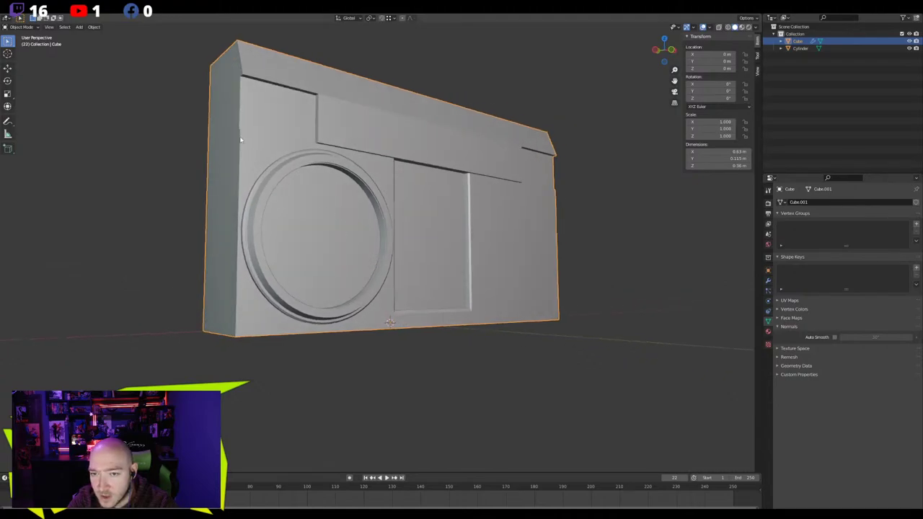
Try raising the front-to-back edge across the body's top face along Z, and undo the move
middle_click_drag(241, 139, 284, 237)
scroll(286, 239, "up", 2)
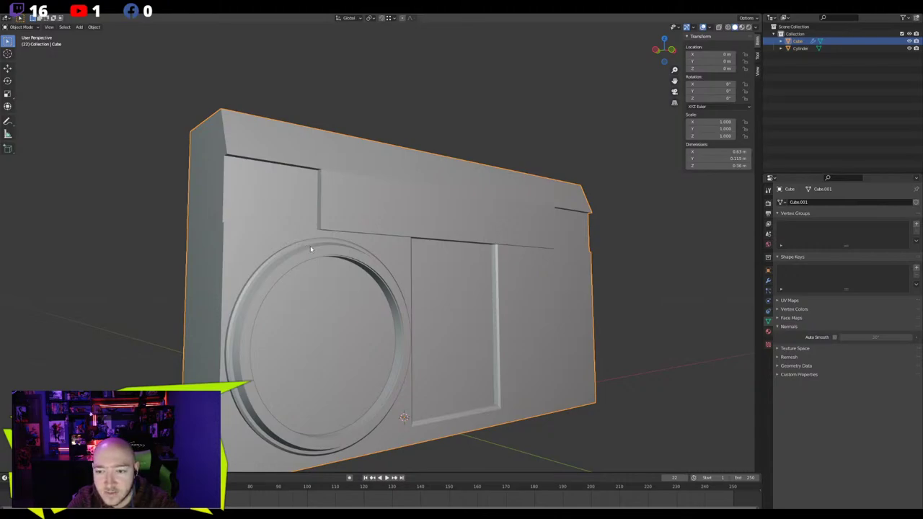
middle_click_drag(312, 249, 336, 274)
middle_click_drag(290, 188, 282, 170)
key("Tab")
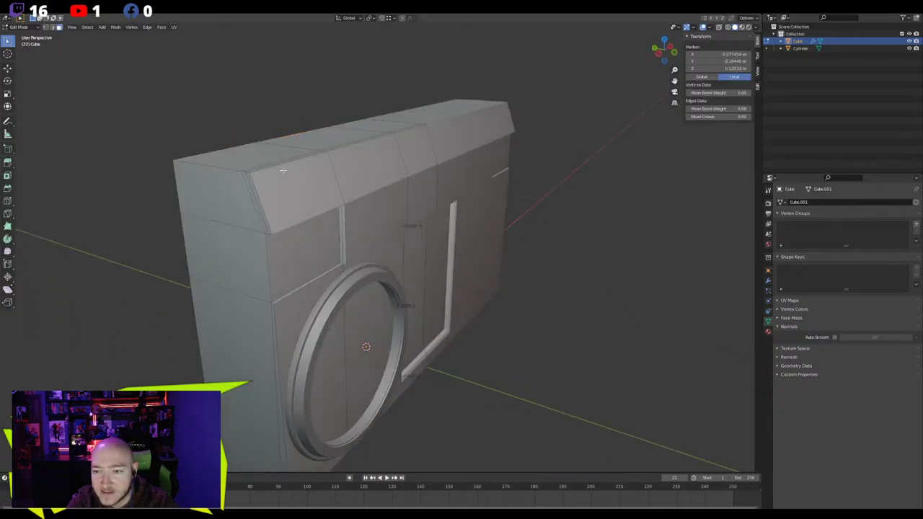
key("2")
left_click(287, 148)
key("g")
key("z")
left_click(268, 128)
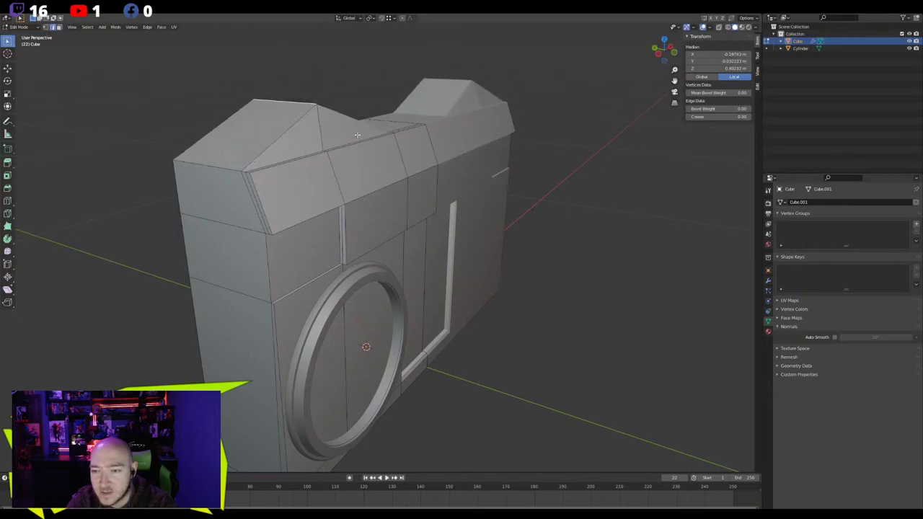
middle_click_drag(324, 158, 312, 160)
key("ctrl+z")
Examine the body's top, side and front again, focusing on the speaker area and central recess
middle_click_drag(304, 233, 282, 235)
left_click(225, 147)
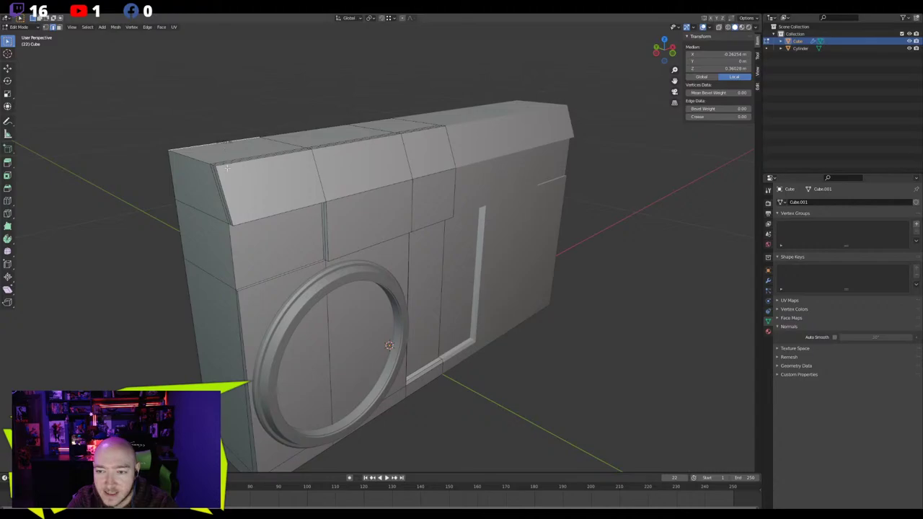
middle_click_drag(227, 168, 189, 158)
left_click(159, 198)
mouse_move(329, 281)
middle_mouse_down()
mouse_move(280, 265)
mouse_move(326, 277)
middle_mouse_up()
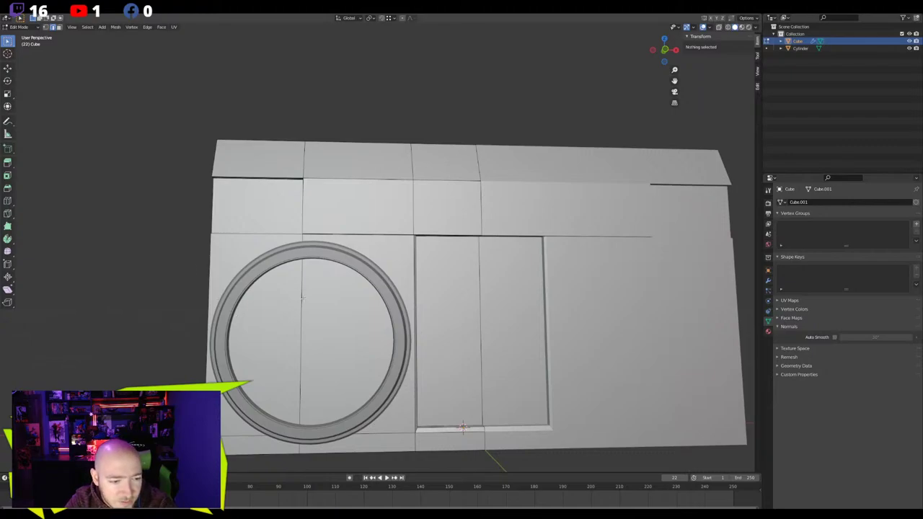
middle_click_drag(284, 290, 312, 299)
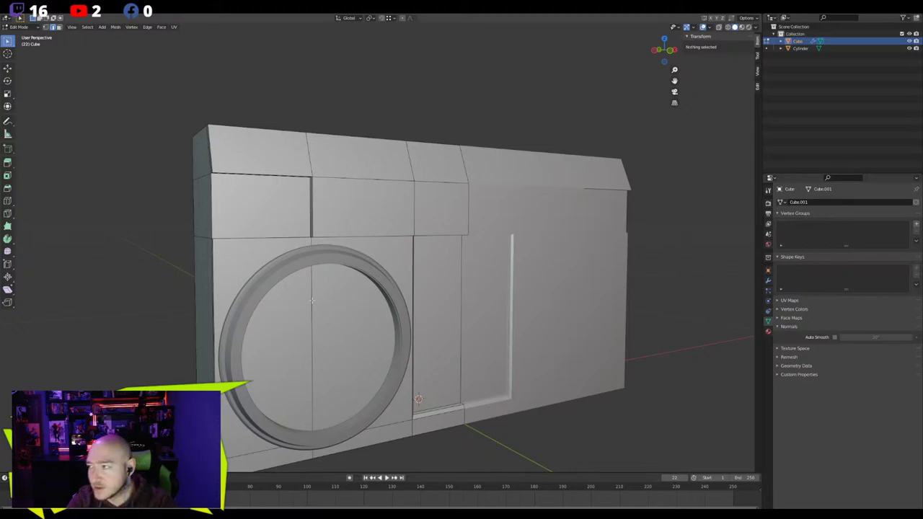
middle_click_drag(335, 332, 394, 298)
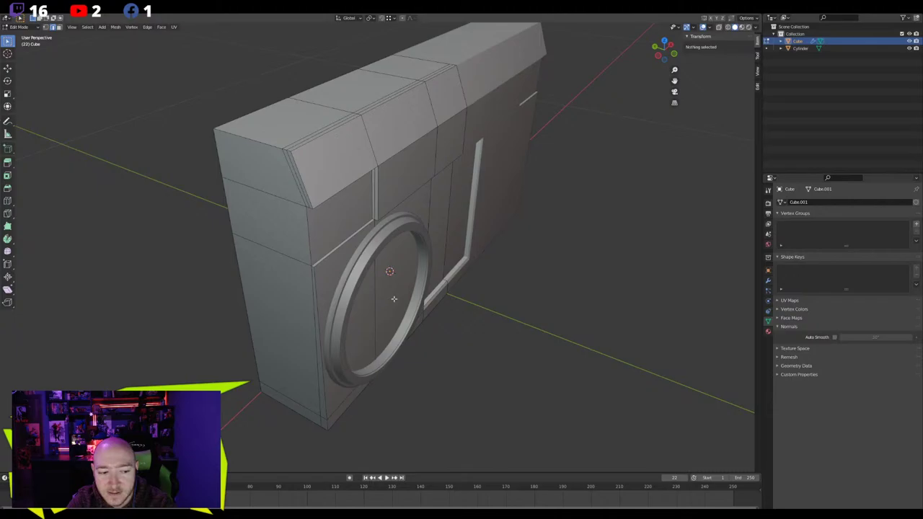
middle_click_drag(393, 298, 92, 277)
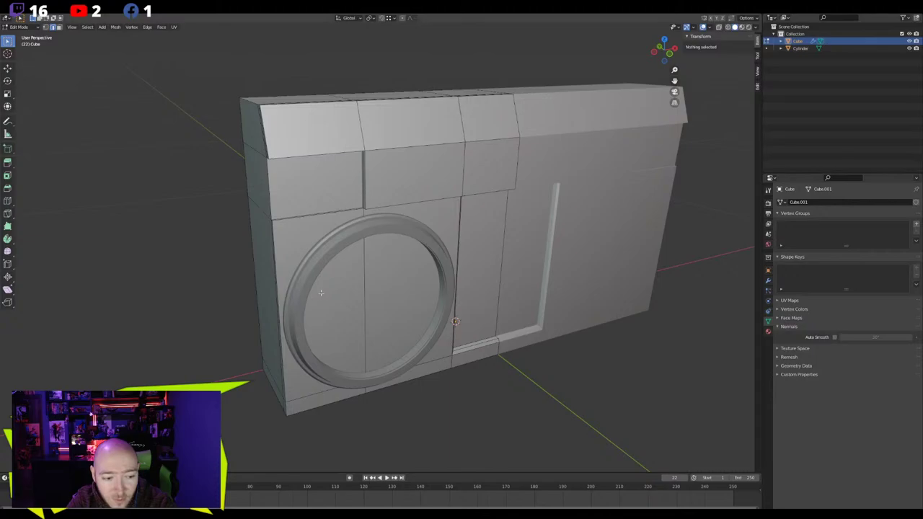
middle_click_drag(375, 291, 278, 267)
scroll(396, 265, "up", 4)
key("Tab")
key("n")
key("Tab")
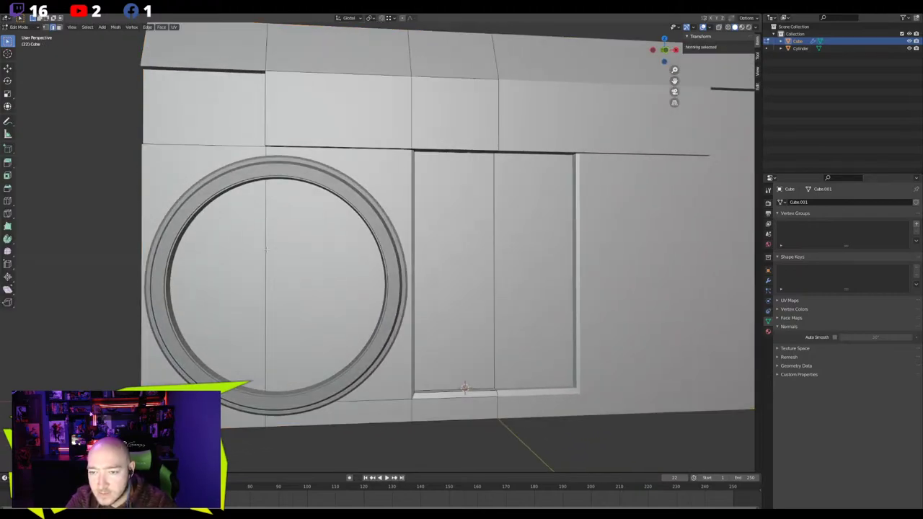
Add a horizontal edge loop through the front at the speaker's mid-height and slide its vertex inside the ring to the ring's centre
key("ctrl+r")
left_click(278, 271)
left_click(267, 273)
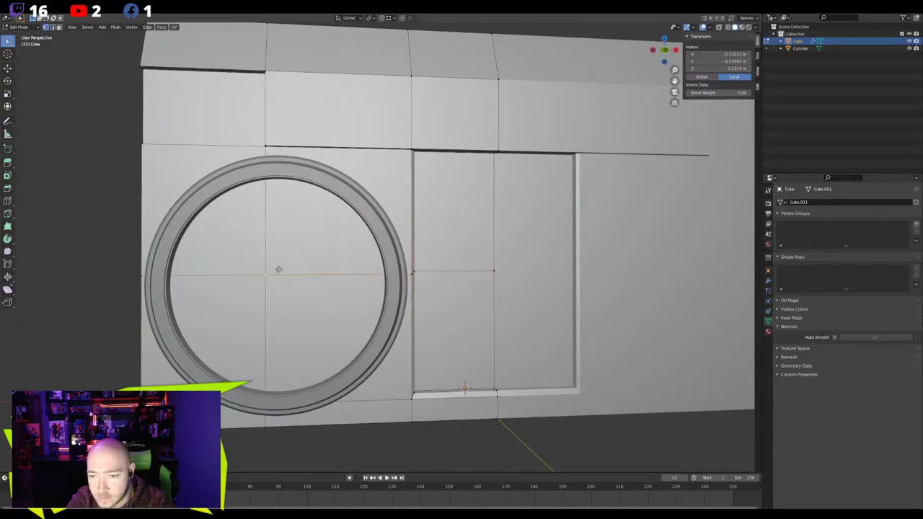
key("shift+v")
left_click(294, 271)
middle_click_drag(294, 271, 302, 271)
key("KP_1")
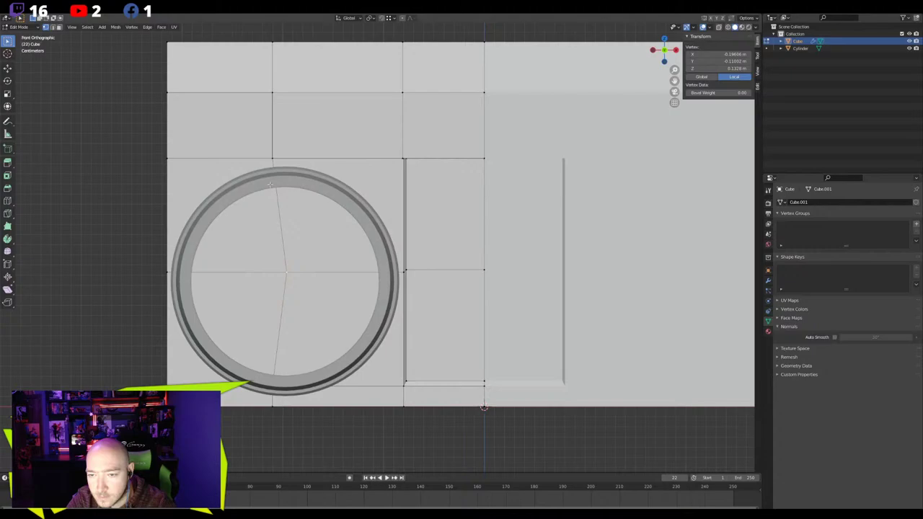
middle_click_drag(270, 184, 304, 206)
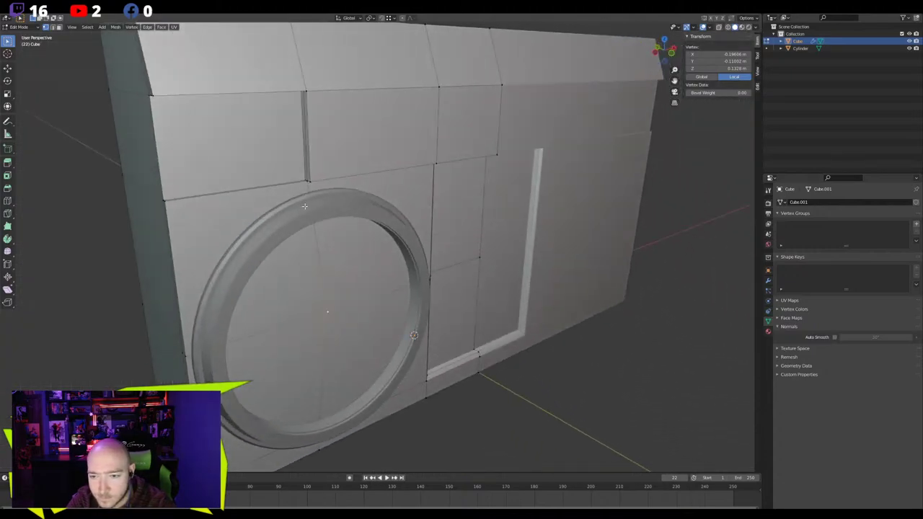
Duplicate the boombox body and the speaker ring in place as a backup copy
left_click(295, 228, "alt")
key("Tab")
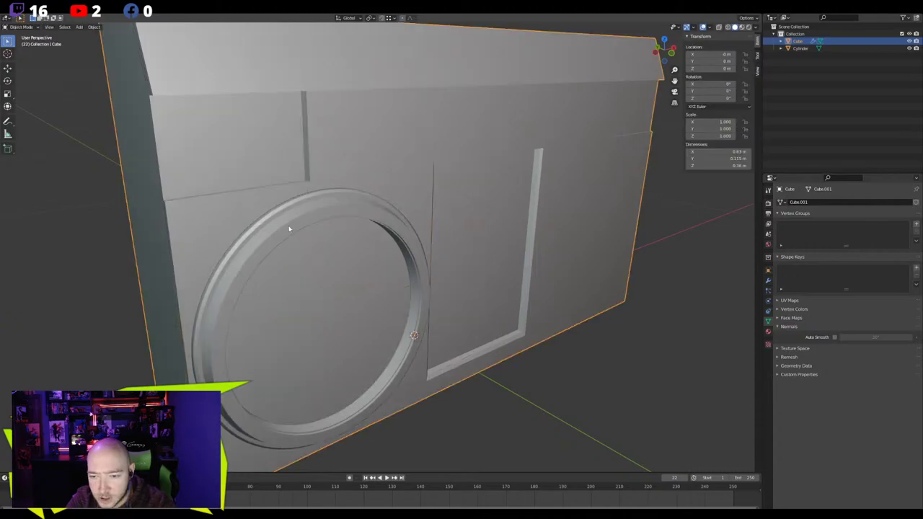
left_click(289, 227)
left_click(243, 202, "shift")
key("shift+d")
right_click(241, 271)
scroll(242, 274, "down", 6)
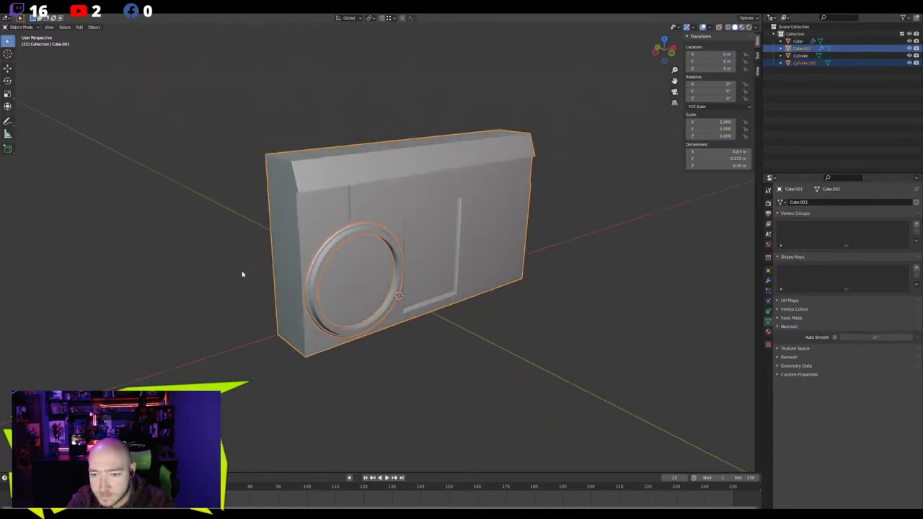
Move the duplicated body and ring aside along X and clear their location
middle_click_drag(411, 272, 397, 265)
key("g")
key("x")
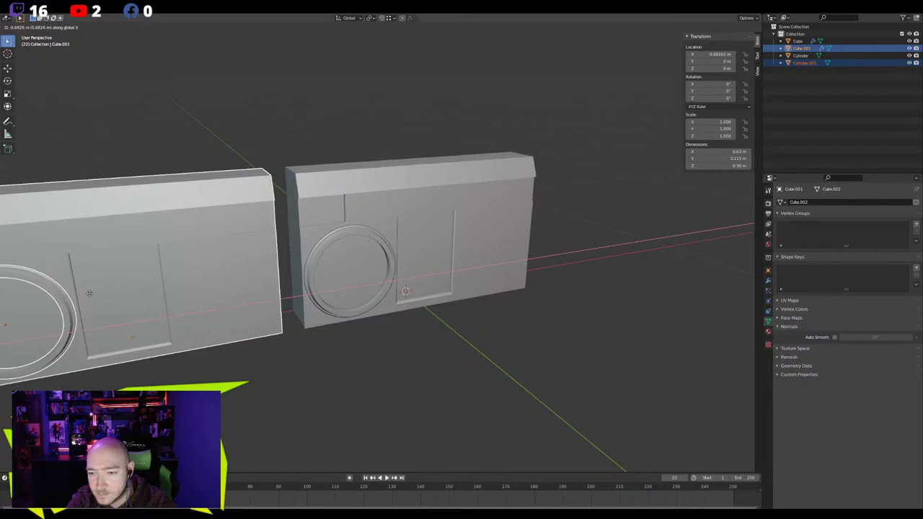
left_click(89, 293)
middle_click_drag(284, 268, 443, 255, "shift")
key("alt+g")
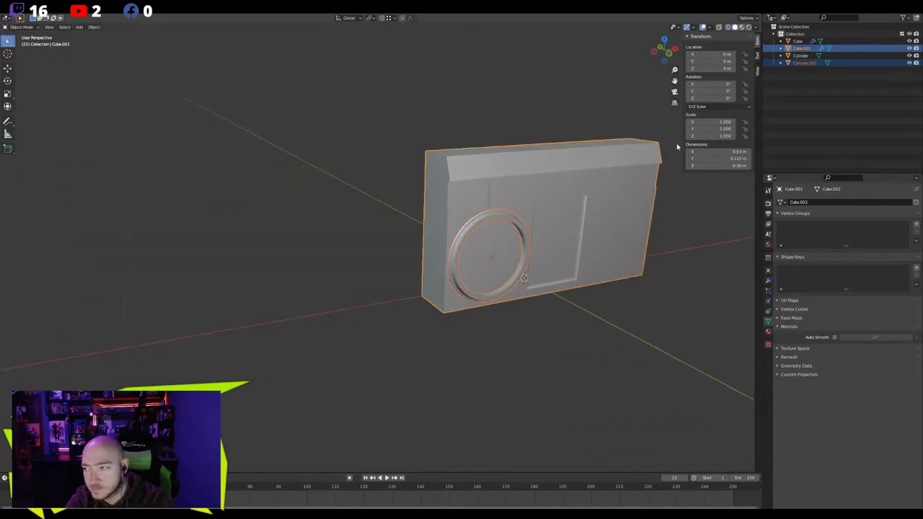
Hide the duplicated body and speaker ring, leaving only the originals in view
left_click(804, 62)
left_click(484, 219)
middle_click_drag(485, 206, 390, 231, "shift")
scroll(390, 231, "up", 4)
Remove the Mirror modifier from the original boombox body
left_click(419, 226)
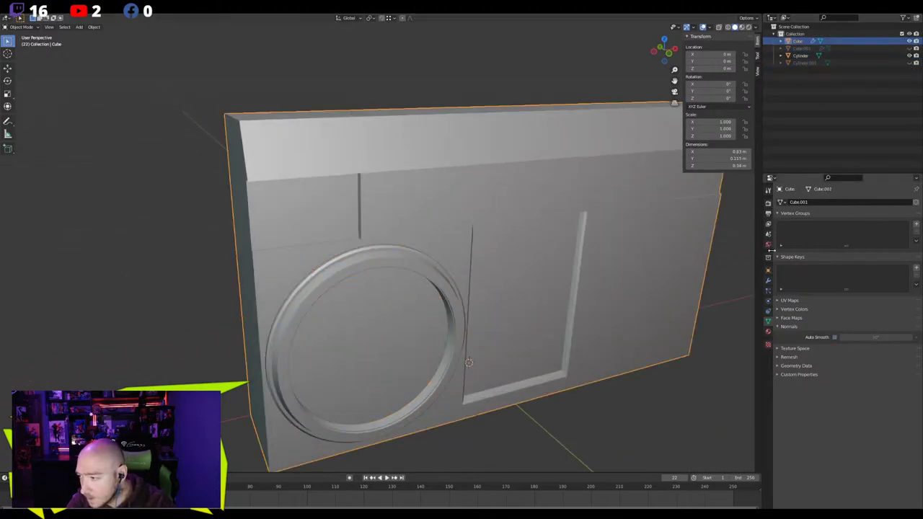
left_click(768, 281)
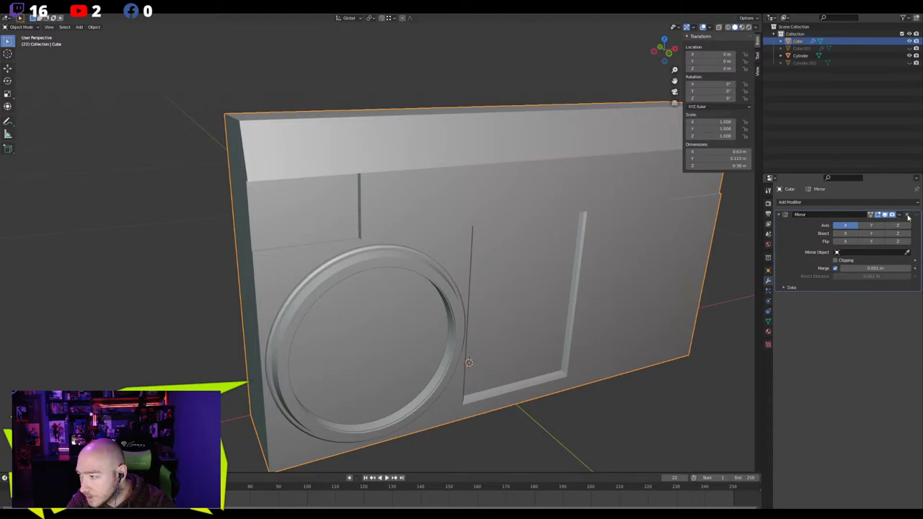
left_click(907, 215)
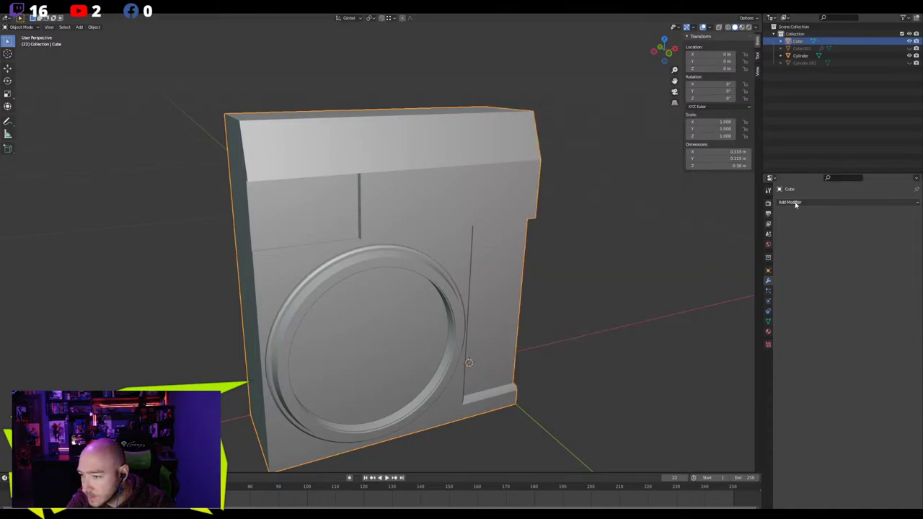
Cut the speaker ring's shape out of the boombox body using a Boolean Difference modifier with Cylinder as its object, and apply it
left_click(796, 203)
left_click(793, 238)
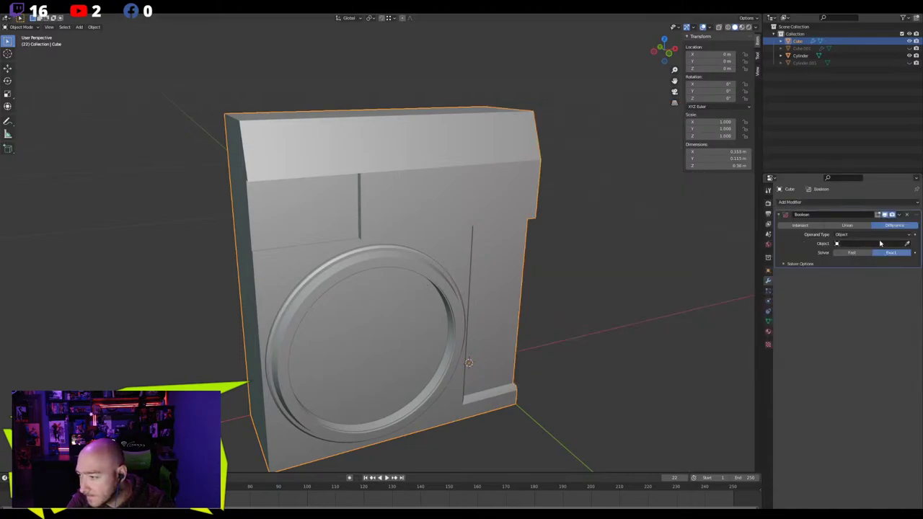
left_click(411, 266)
middle_click_drag(393, 301, 429, 271)
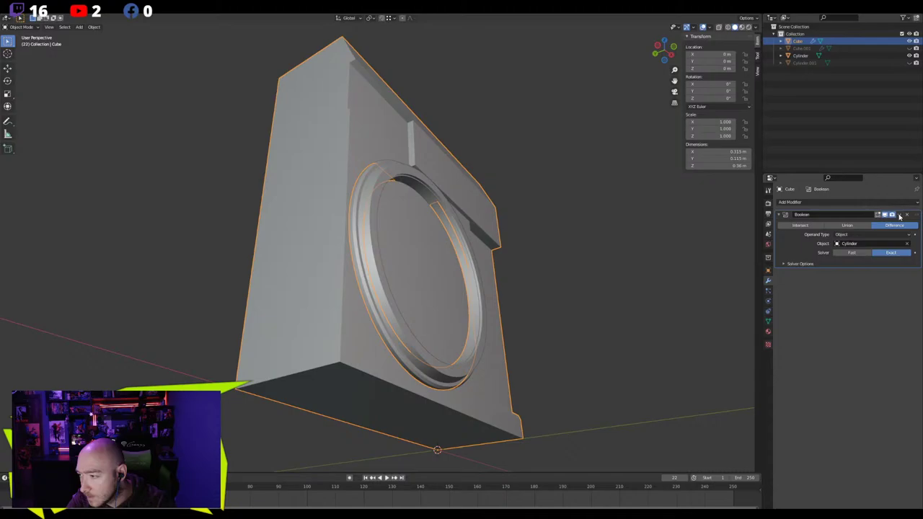
left_click(900, 215)
left_click(884, 225)
Isolate the boombox body in local view, without the speaker ring
middle_click_drag(487, 242, 422, 269)
left_click(416, 247)
left_click(455, 225)
key("slash")
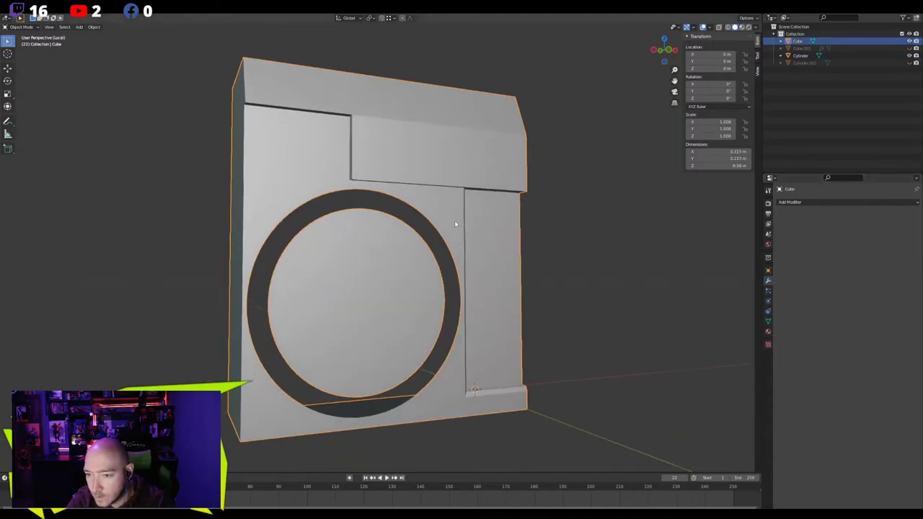
middle_click_drag(387, 273, 373, 280)
Delete the linked disc of geometry left inside the ring cutout in the body's mesh
key("Tab")
key("alt+a")
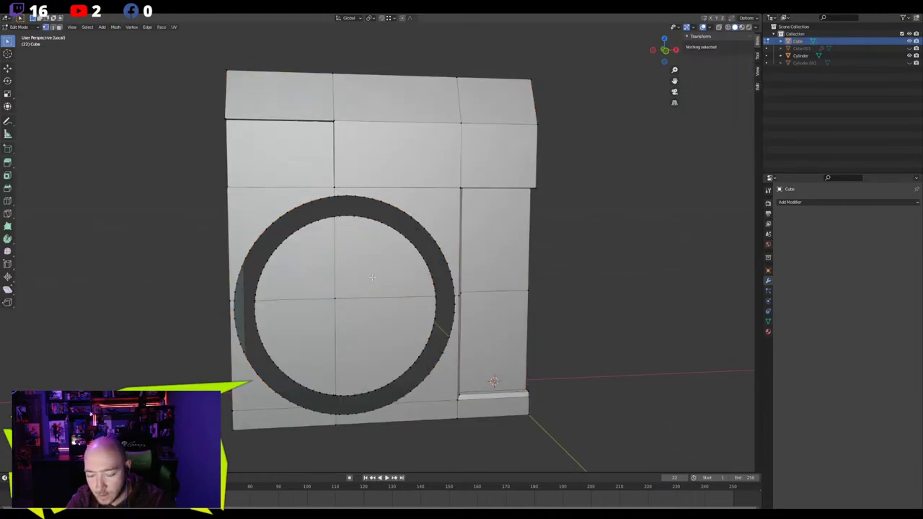
left_click(362, 274)
key("ctrl+l")
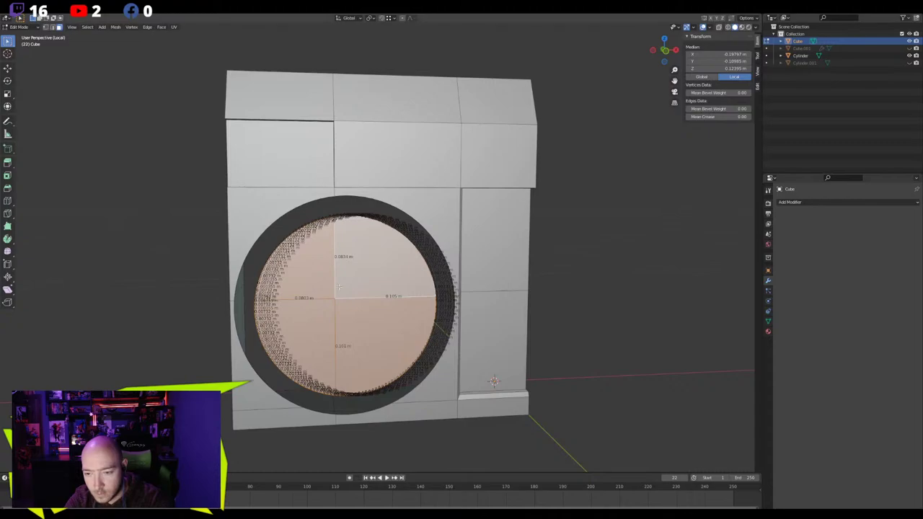
key("x")
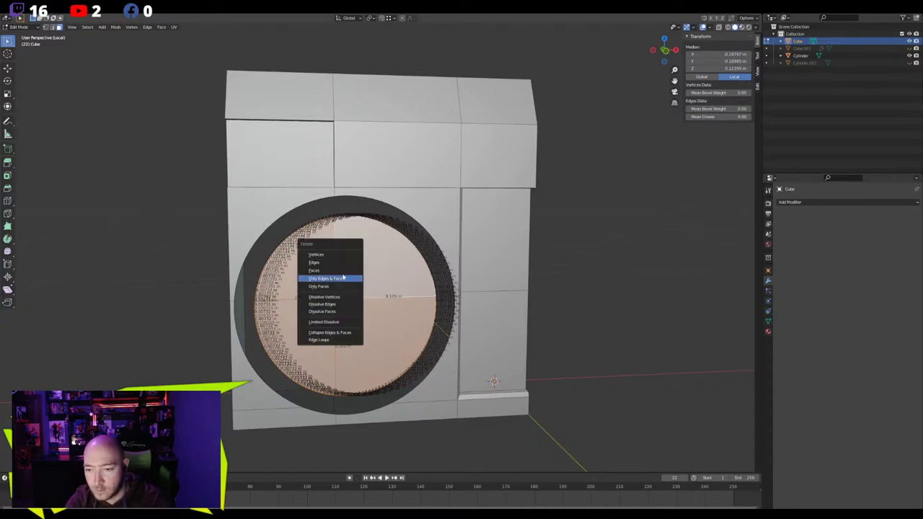
left_click(343, 277)
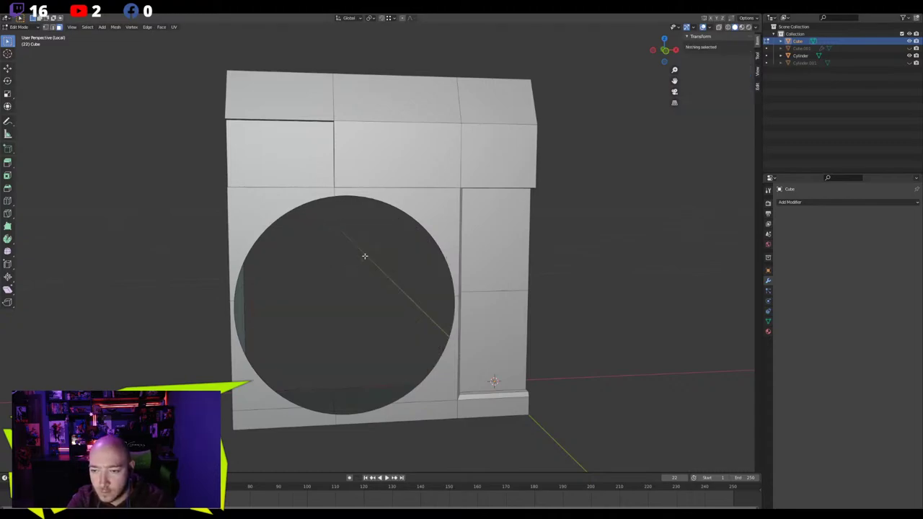
Triangulate the two large front faces bordering the upper half of the circular speaker opening
scroll(344, 206, "up", 4)
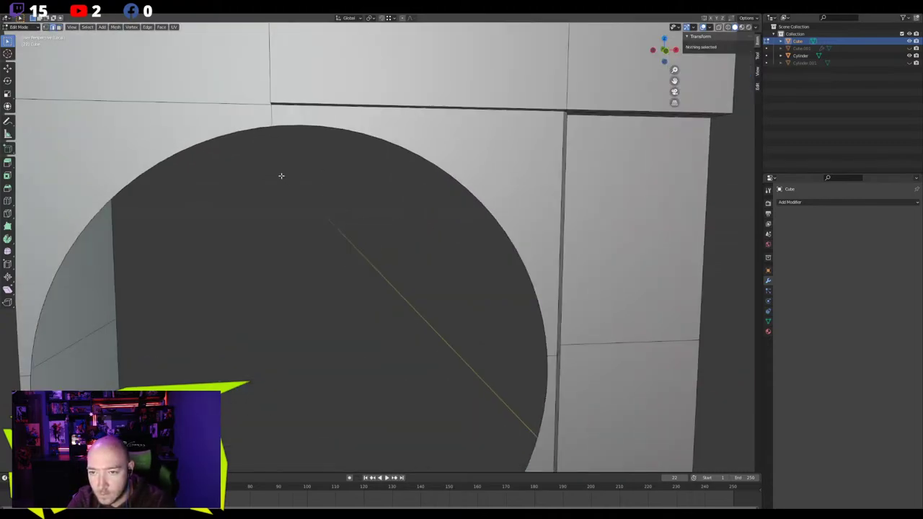
scroll(329, 152, "down", 1)
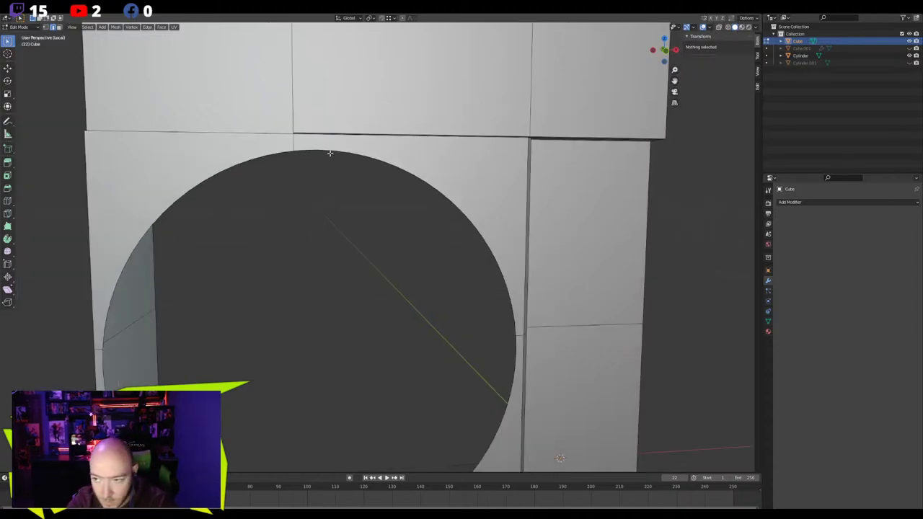
left_click(426, 144)
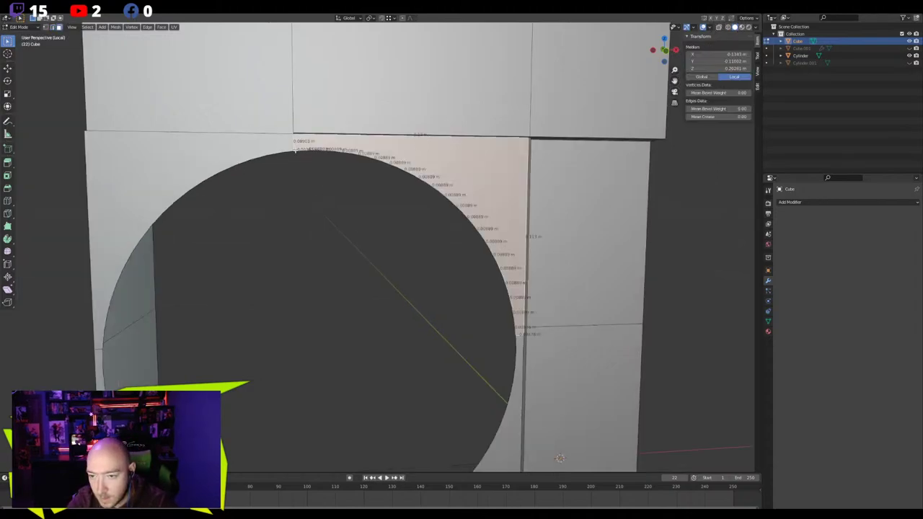
key("ctrl+t")
left_click(253, 144)
key("ctrl+t")
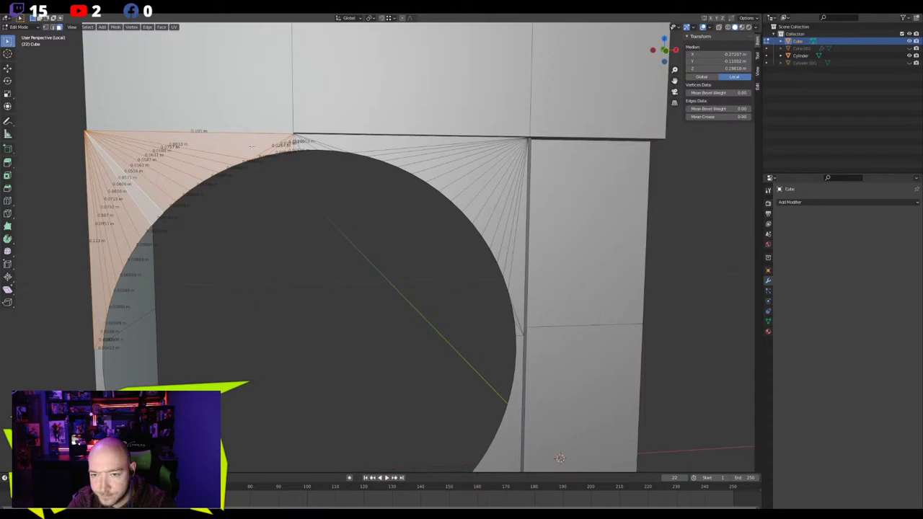
Triangulate the remaining faces around the lower half of the circular opening, including both lower corners and the base strip
middle_click_drag(194, 292, 245, 144, "shift")
left_click(224, 317)
key("ctrl+t")
left_click(556, 314)
key("ctrl+t")
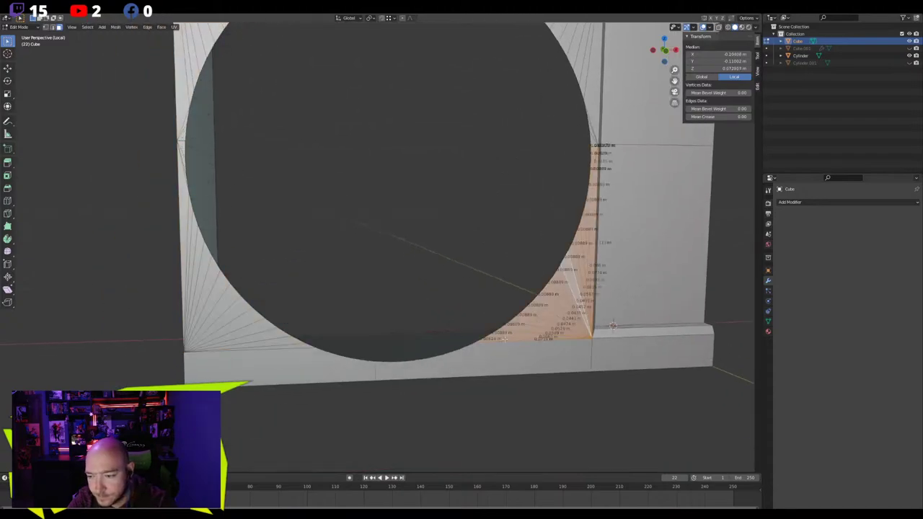
left_click(513, 357)
key("ctrl+t")
left_click(325, 366)
key("ctrl+t")
left_click(378, 329)
Examine the upper rim of the circular opening, selecting its edges and test-moving a rim vertex to check for doubled geometry
middle_click_drag(378, 329, 371, 169)
left_click(356, 85)
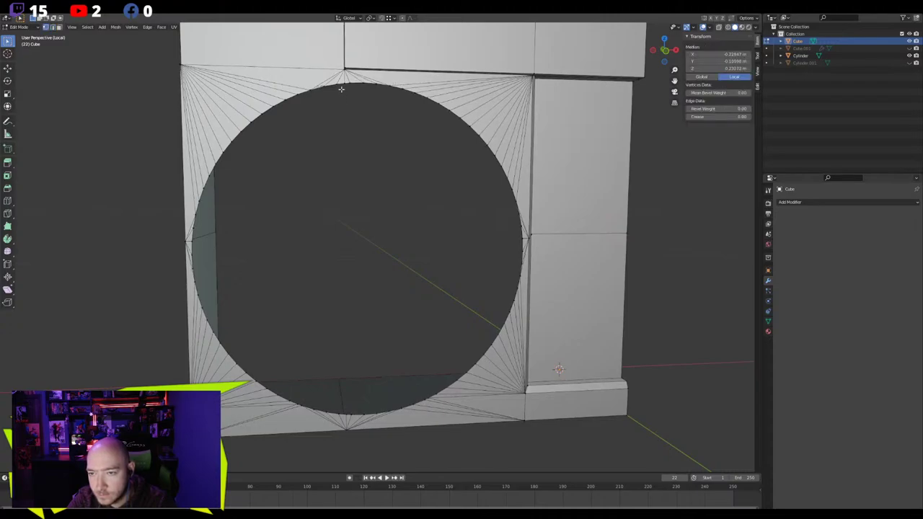
left_click(301, 94)
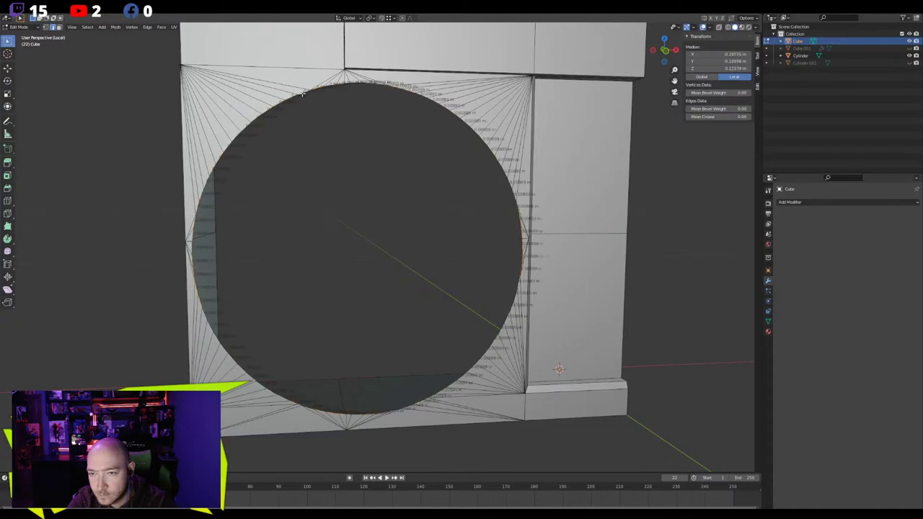
key("KP_Decimal")
key("g")
right_click(331, 218)
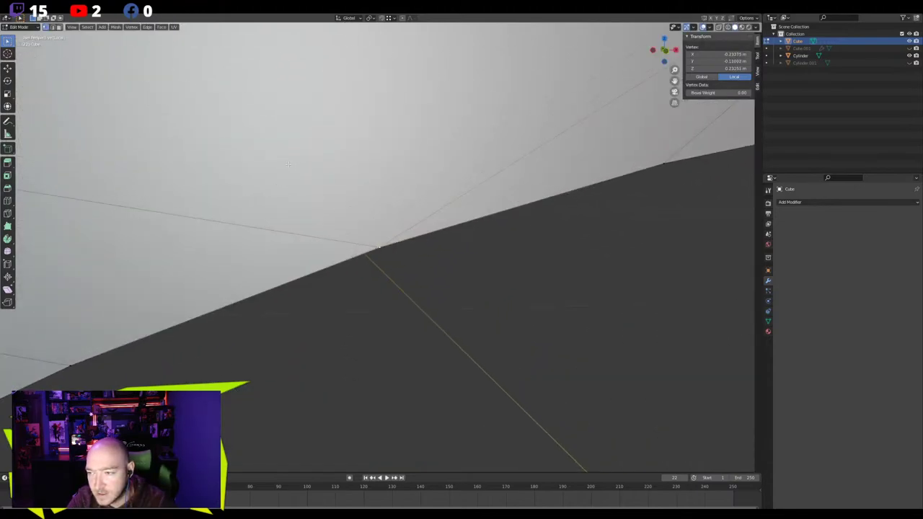
key("g")
right_click(330, 200)
Select the strip of thin faces along the upper-left rim of the circular opening and delete it
middle_click_drag(332, 207, 305, 180)
key("3")
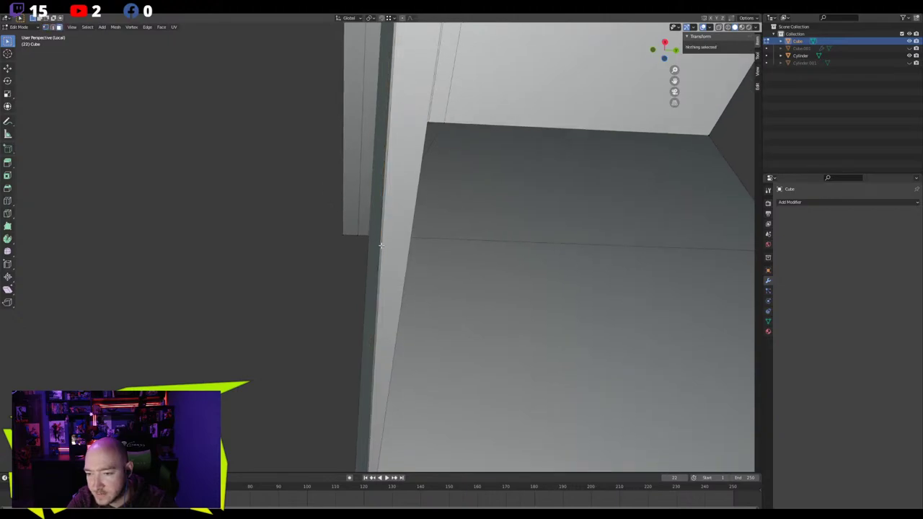
left_click(380, 247, "alt")
middle_click_drag(311, 244, 379, 290)
scroll(379, 291, "down", 12)
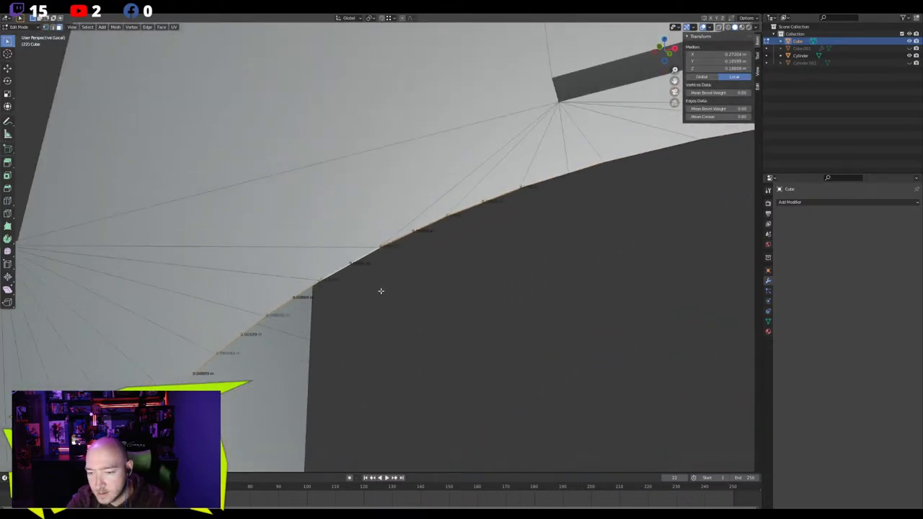
key("x")
left_click(369, 283)
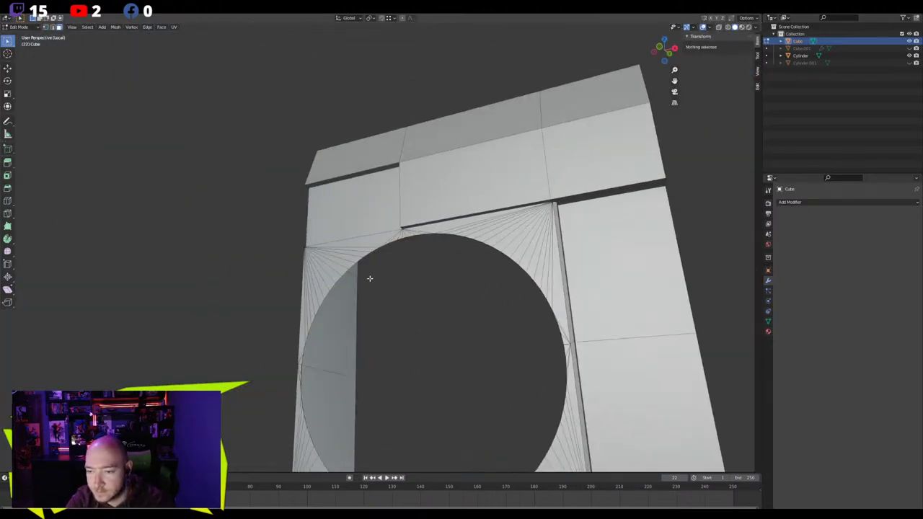
Examine the rim in see-through shading at the opening's top and left side, test-moving a vertex on the left side
left_click(403, 235)
key("KP_Decimal")
key("KP_1")
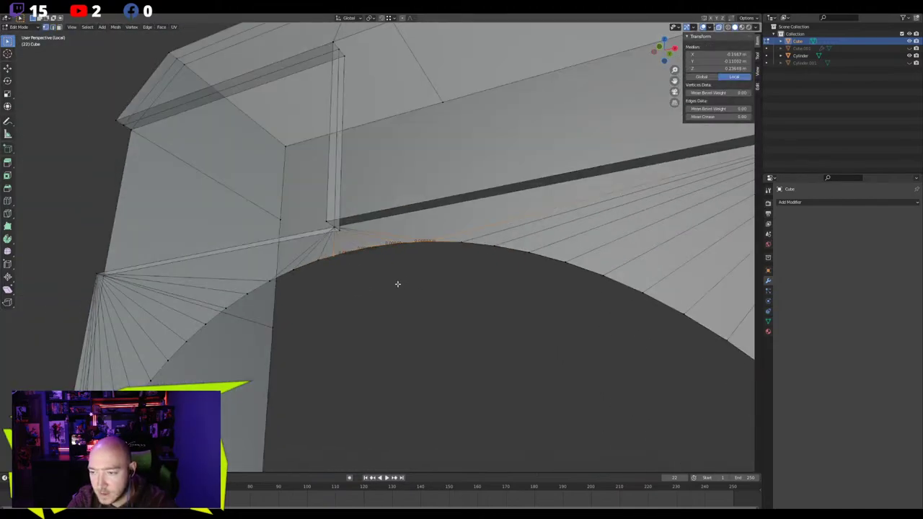
middle_click_drag(305, 287, 312, 219, "shift")
scroll(315, 187, "up", 4)
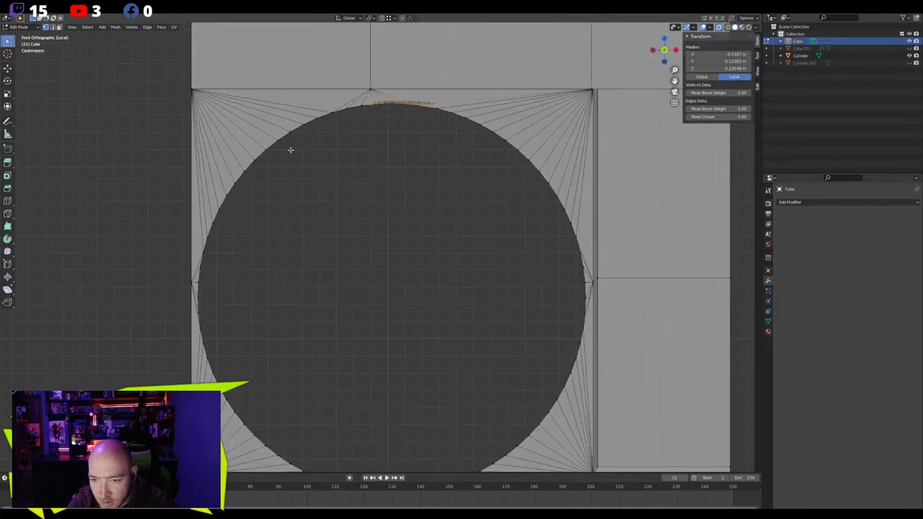
middle_click_drag(262, 172, 212, 185)
scroll(206, 267, "up", 4)
left_click(173, 244)
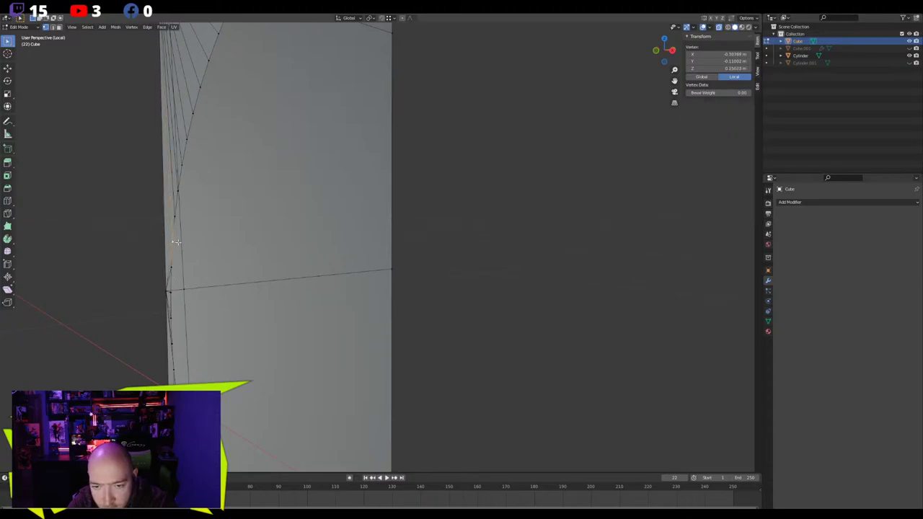
key("g")
right_click(194, 245)
Check the left and top rim edges of the circular opening by selecting an edge loop and a single edge
key("2")
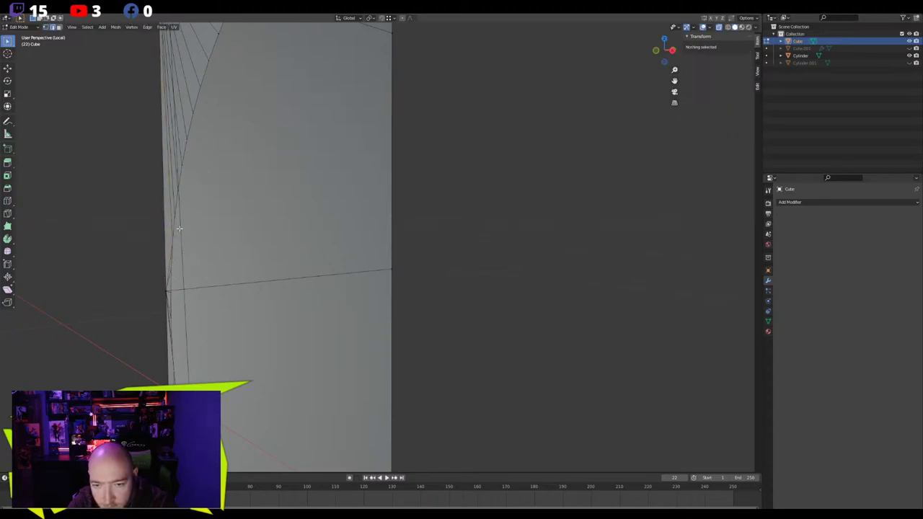
left_click(178, 227, "alt")
scroll(194, 228, "down", 3)
middle_click_drag(251, 206, 270, 204)
scroll(270, 203, "up", 4)
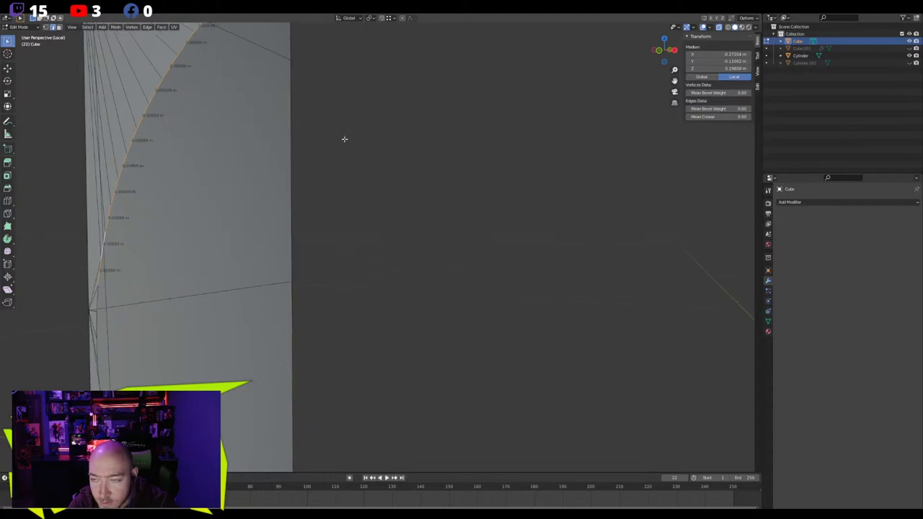
middle_click_drag(344, 138, 320, 181, "shift")
left_click(323, 146)
scroll(318, 144, "up", 5)
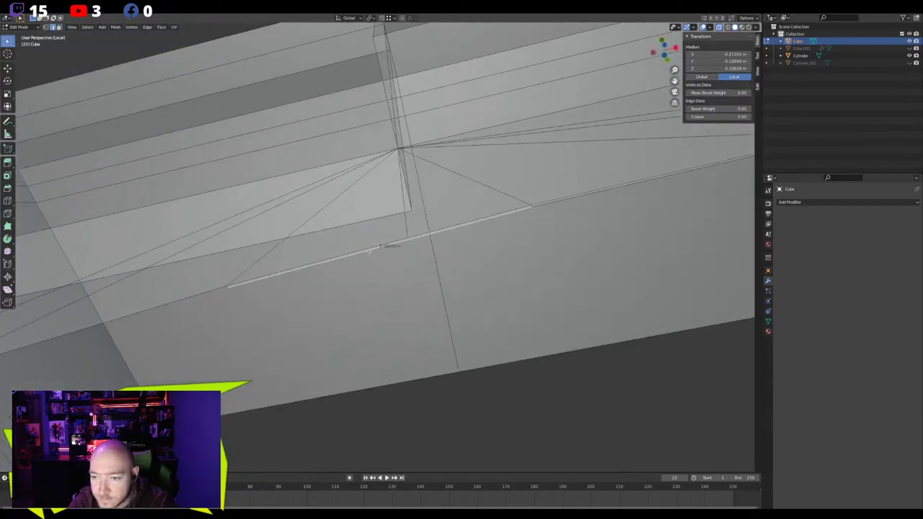
Select the thin sliver faces along the top of the circular opening's rim in face selection mode
key("3")
left_click(532, 206)
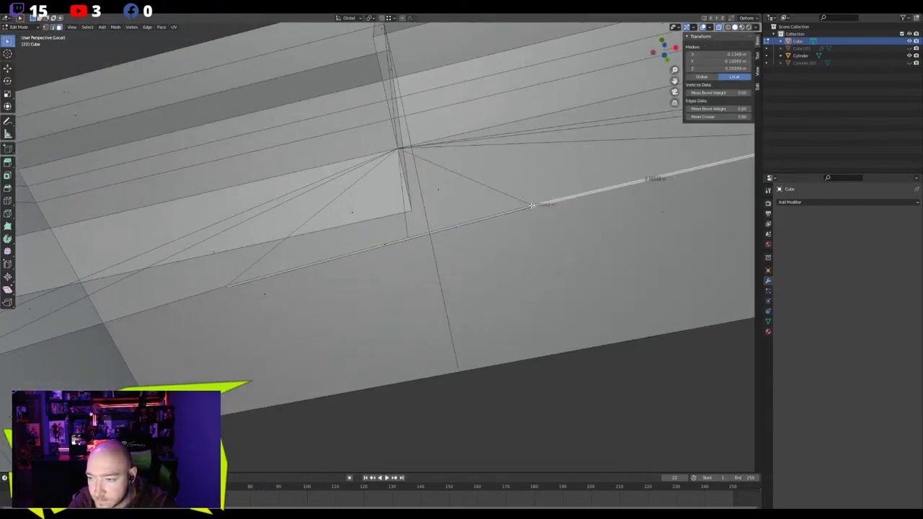
left_click(531, 206)
left_click(531, 206)
left_click(531, 205, "shift")
left_click(531, 205, "shift")
left_click(531, 206, "shift")
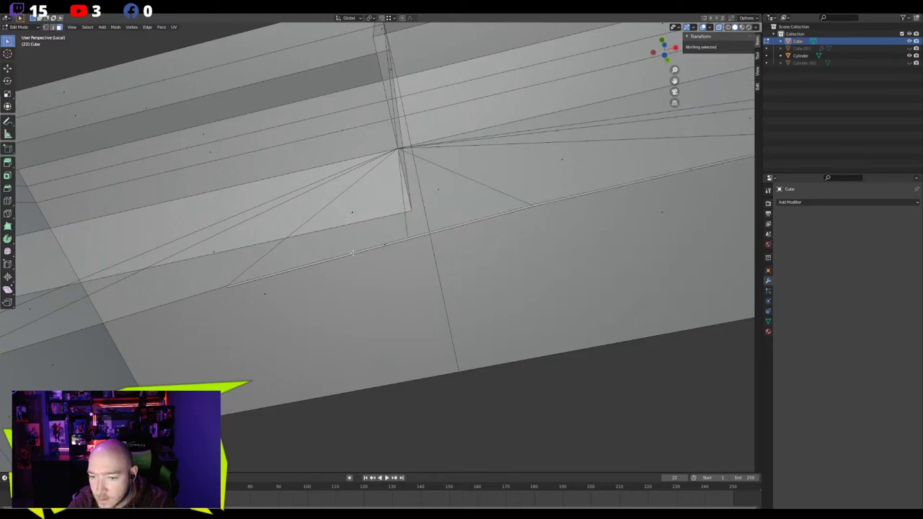
left_click(382, 245)
left_click(655, 178, "shift")
middle_click_drag(655, 178, 420, 231, "shift")
scroll(420, 231, "down", 4)
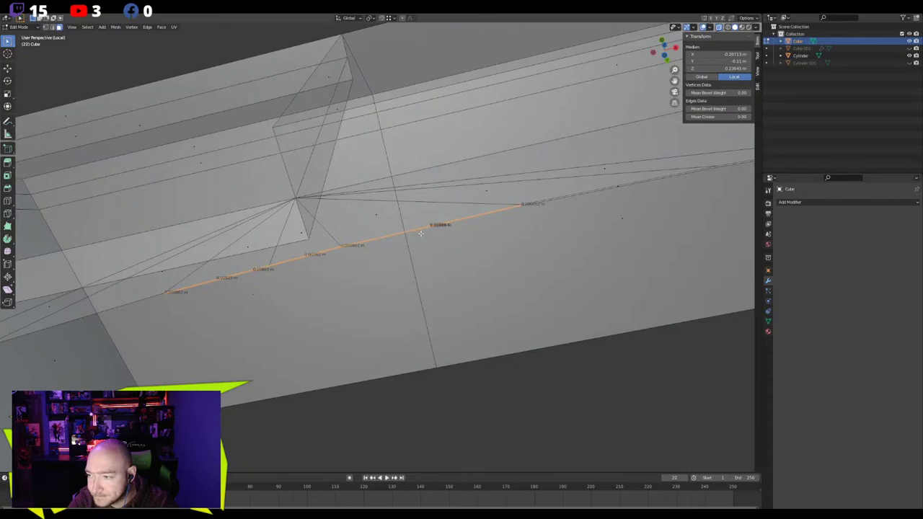
Add the sliver faces along the upper-right curve of the opening's rim to the selection
middle_click_drag(591, 193, 480, 142)
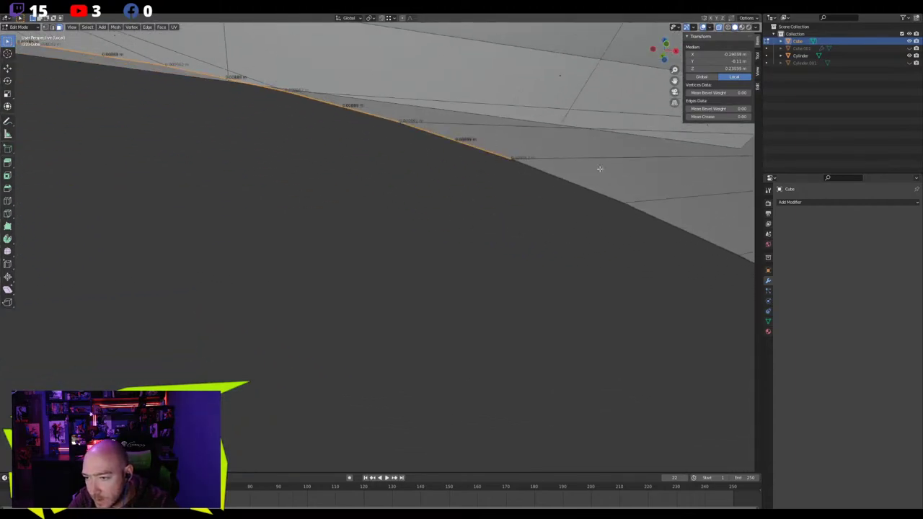
middle_click_drag(610, 247, 568, 212)
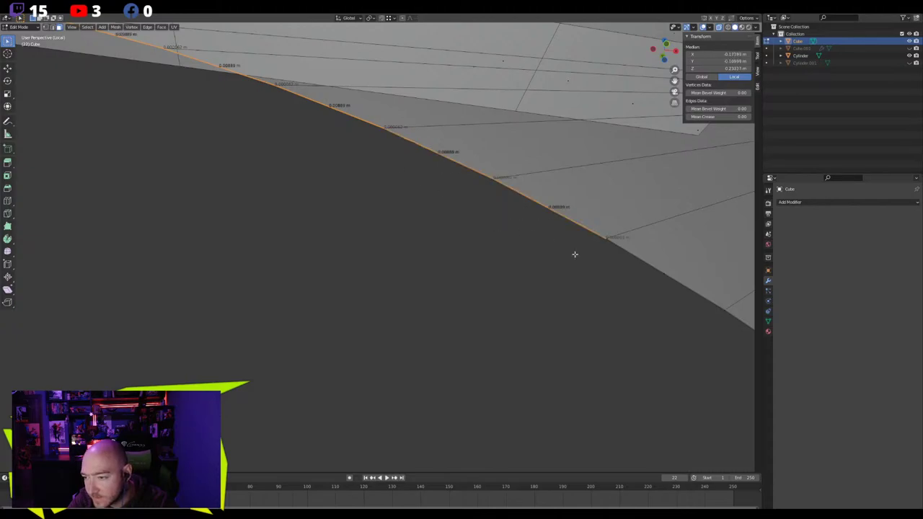
middle_click_drag(575, 254, 504, 163)
middle_click_drag(640, 229, 479, 196)
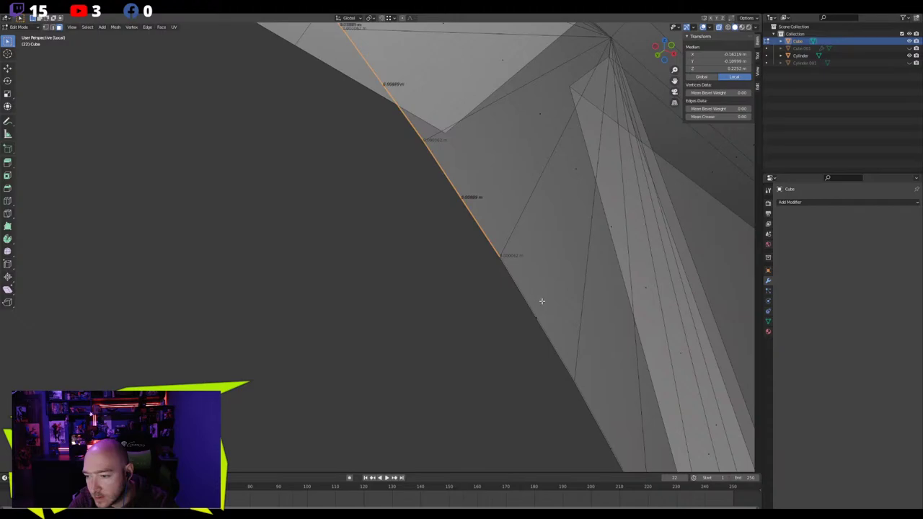
middle_click_drag(541, 300, 282, 191)
middle_click_drag(426, 239, 326, 183)
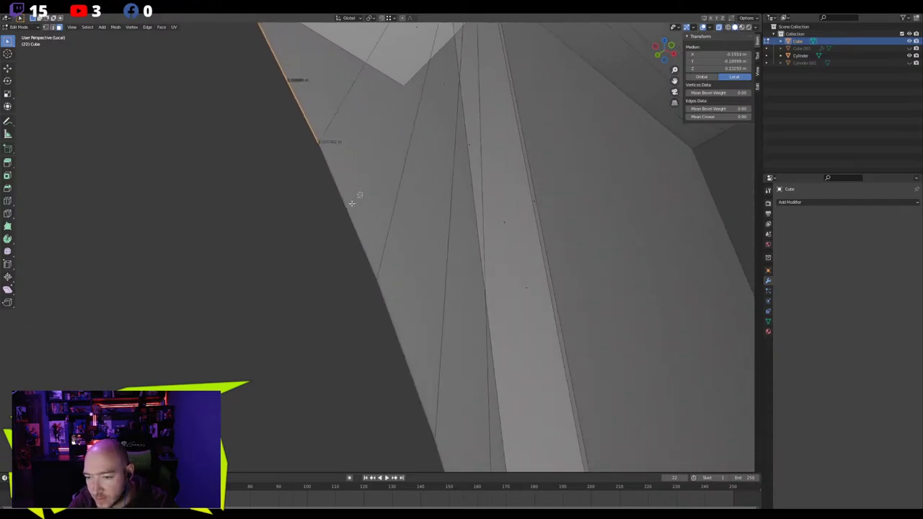
left_click(351, 203, "shift")
left_click(410, 334, "shift")
middle_click_drag(402, 339, 364, 219)
left_click(373, 207, "shift")
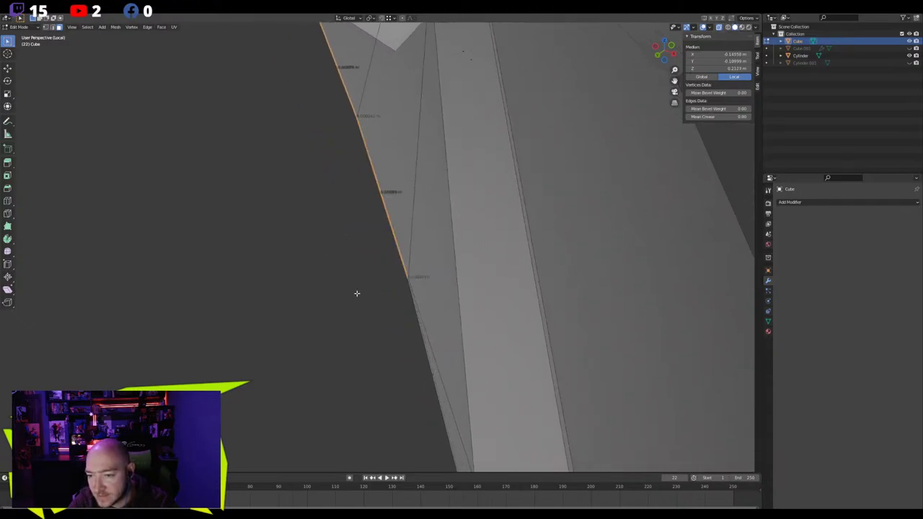
Extend the sliver face selection down the right side of the rim to the opening's mid-height
middle_click_drag(356, 294, 292, 181)
left_click(319, 137, "shift")
middle_click_drag(292, 280, 290, 114, "shift")
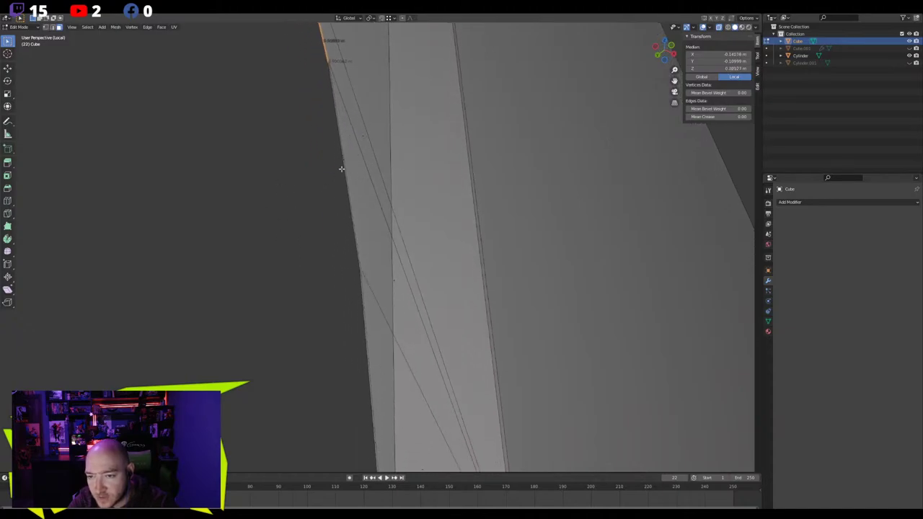
left_click(345, 148, "shift")
middle_click_drag(331, 354, 314, 168, "shift")
left_click(315, 232, "shift")
middle_click_drag(315, 232, 350, 249)
left_click(329, 227, "shift")
middle_click_drag(311, 226, 338, 267)
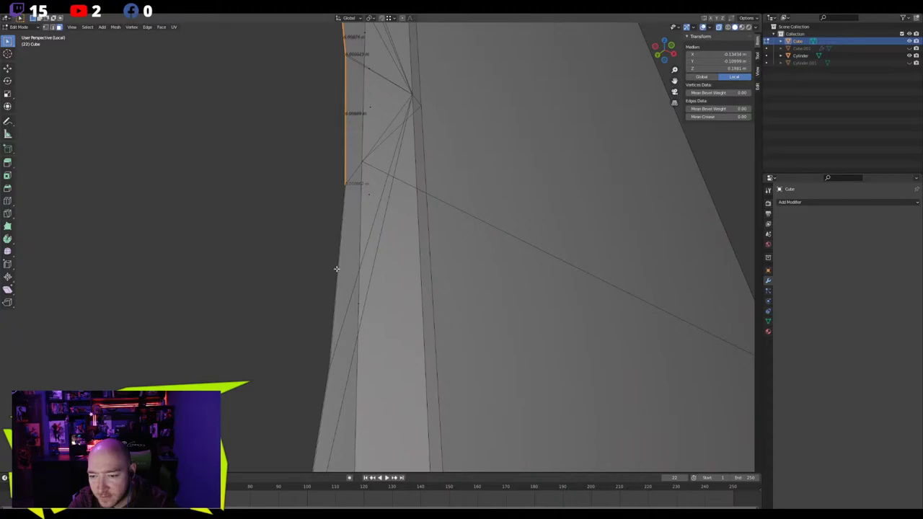
Add the sliver faces just below mid-height on the right side of the rim to the selection
left_click(337, 265, "shift")
middle_click_drag(305, 303, 308, 189)
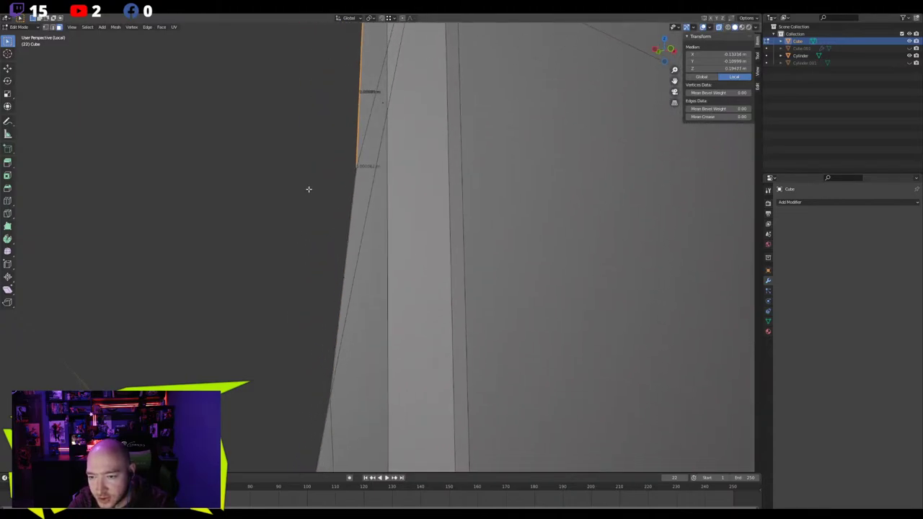
middle_click_drag(352, 261, 346, 231)
middle_click_drag(364, 270, 341, 227)
left_click_drag(346, 191, 349, 208, "shift")
scroll(295, 287, "down", 3)
left_click_drag(277, 335, 297, 439, "shift")
left_click_drag(291, 358, 316, 401, "shift")
middle_click_drag(315, 396, 314, 275)
left_click_drag(312, 256, 347, 303, "shift")
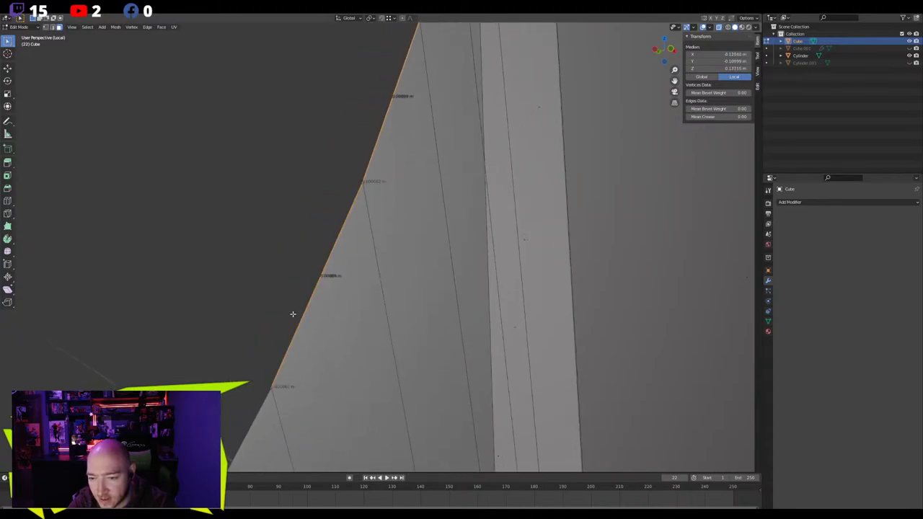
Continue adding the rim's sliver faces around the lower-right curve of the opening to the selection
middle_click_drag(292, 313, 242, 262)
left_click_drag(353, 275, 353, 277, "shift")
left_click_drag(239, 321, 266, 359, "shift")
middle_click_drag(212, 337, 269, 280)
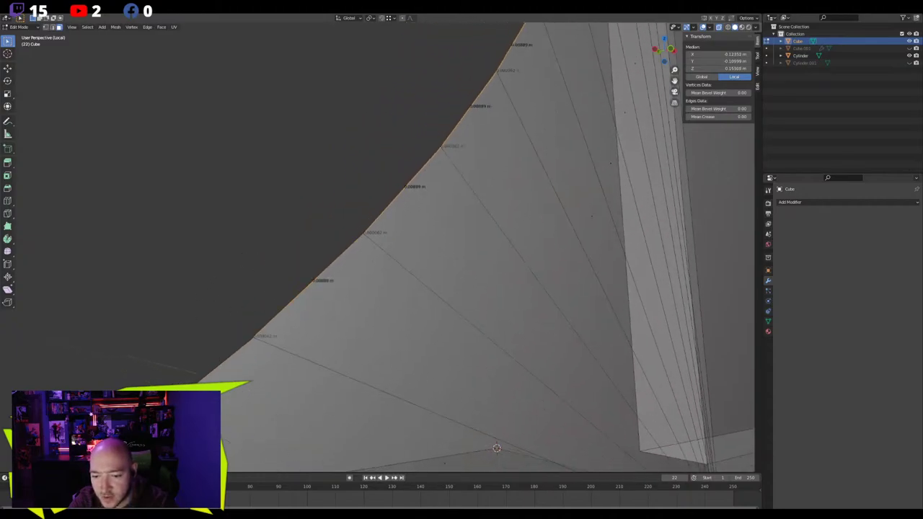
left_click_drag(206, 397, 208, 400, "shift")
middle_click_drag(209, 401, 298, 274, "shift")
scroll(258, 380, "down", 1)
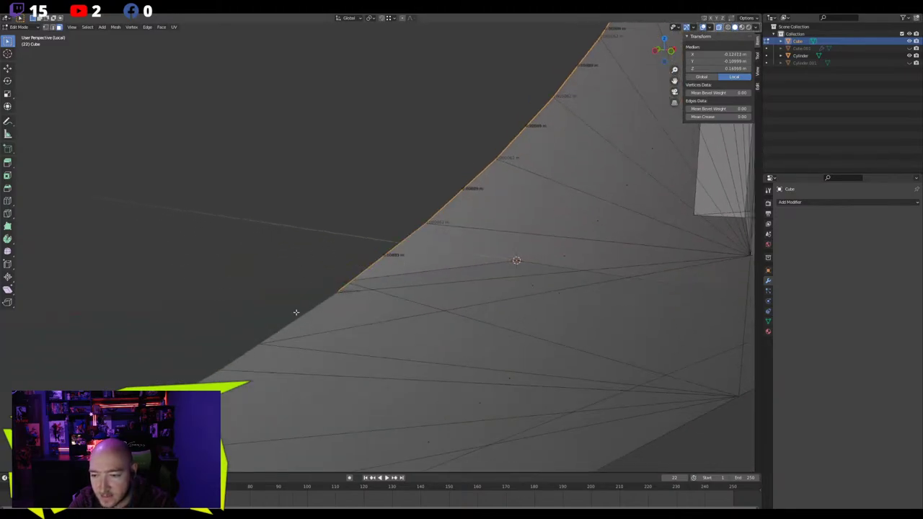
middle_click_drag(288, 407, 301, 305)
left_click_drag(269, 341, 270, 342, "shift")
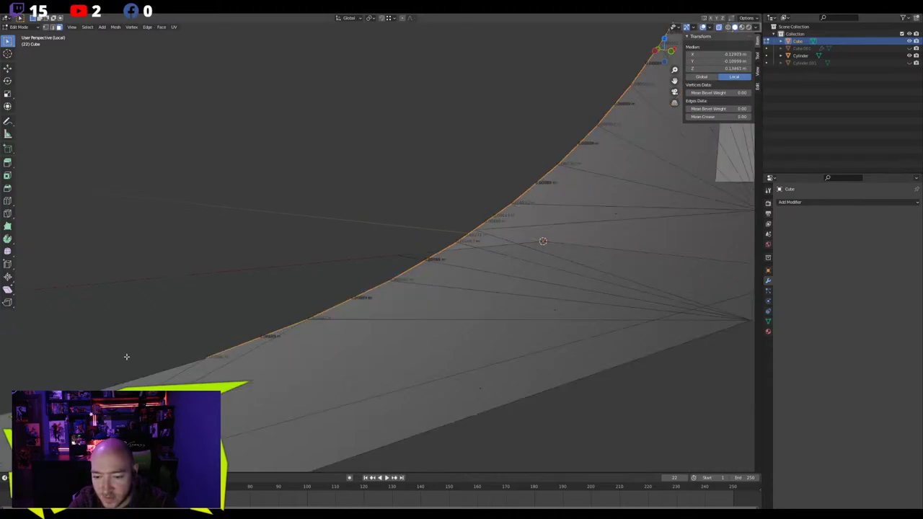
Add the sliver faces along the bottom of the circular opening's rim to the selection
left_click_drag(125, 356, 153, 379, "shift")
middle_click_drag(154, 378, 278, 354, "shift")
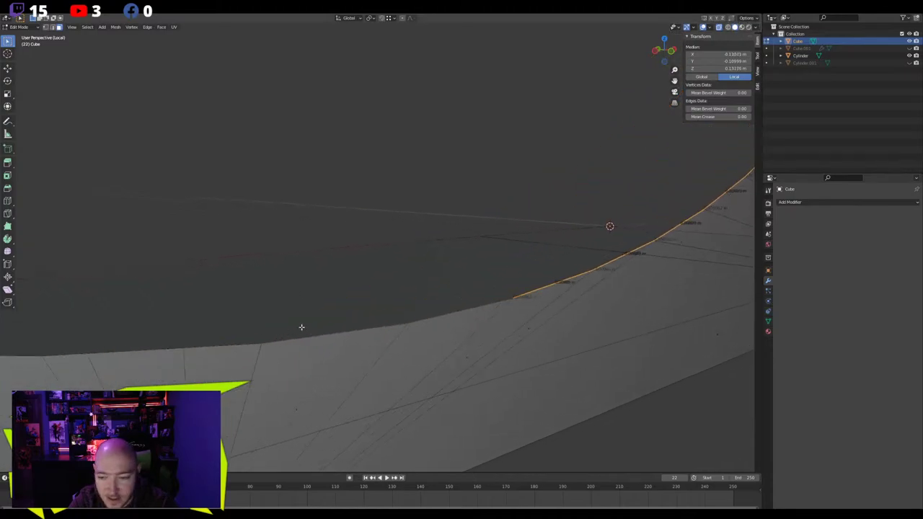
left_click_drag(439, 295, 403, 324, "shift")
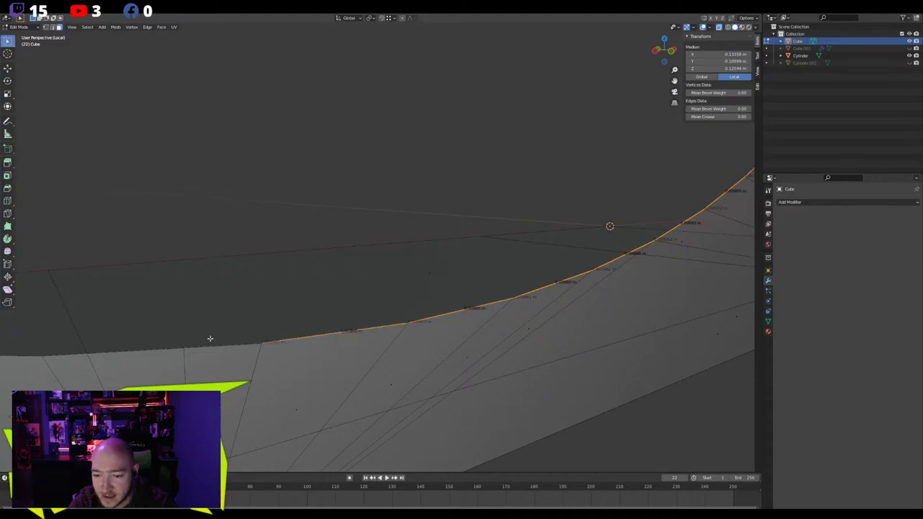
middle_click_drag(170, 350, 320, 290)
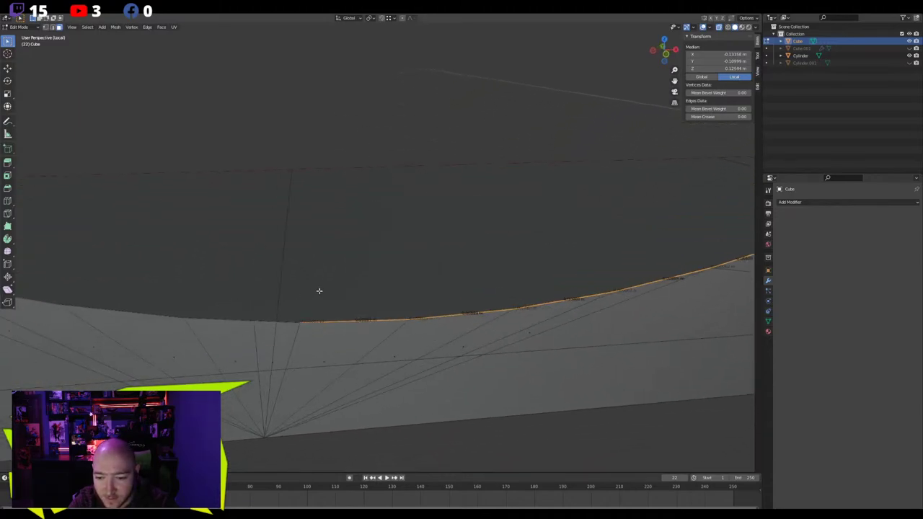
left_click_drag(176, 295, 90, 323, "shift")
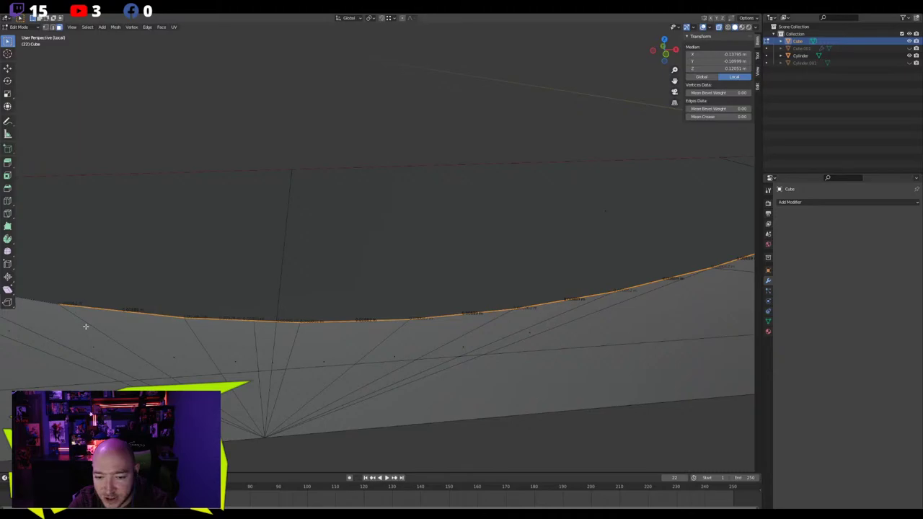
middle_click_drag(85, 325, 210, 315, "shift")
left_click_drag(256, 291, 194, 315, "shift")
Add the sliver faces along the lower-left curve of the opening's rim to the selection, undoing the stray large-face pick
middle_click_drag(75, 287, 148, 294, "shift")
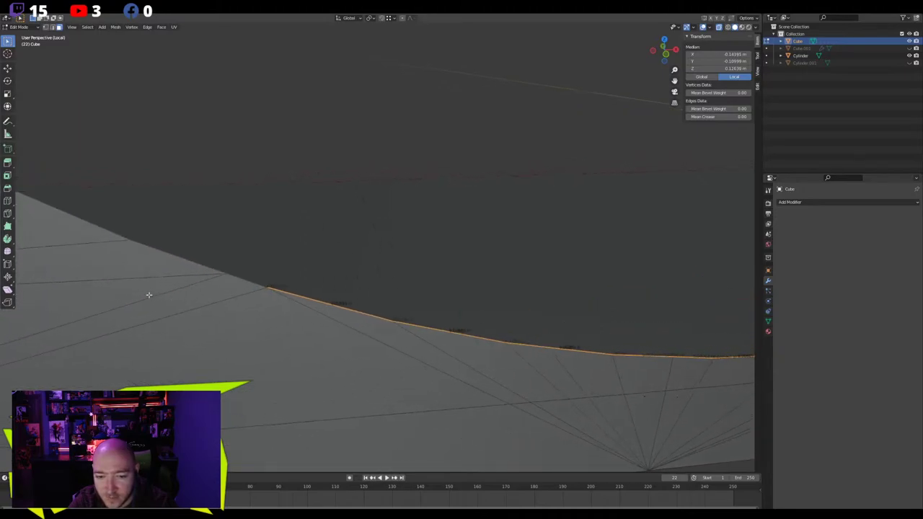
left_click_drag(268, 262, 234, 292, "shift")
left_click_drag(206, 251, 163, 272, "shift")
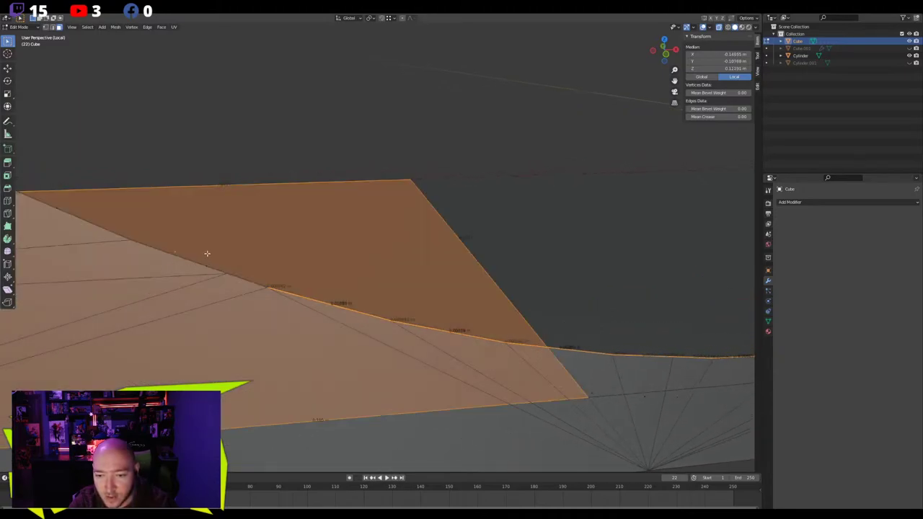
key("ctrl+z")
middle_click_drag(207, 253, 296, 262)
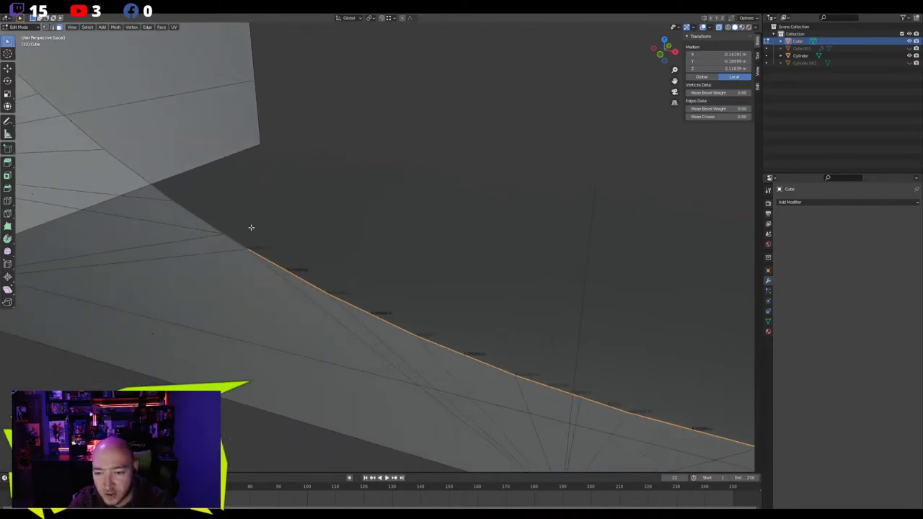
middle_click_drag(179, 232, 240, 243)
middle_click_drag(240, 276, 377, 301)
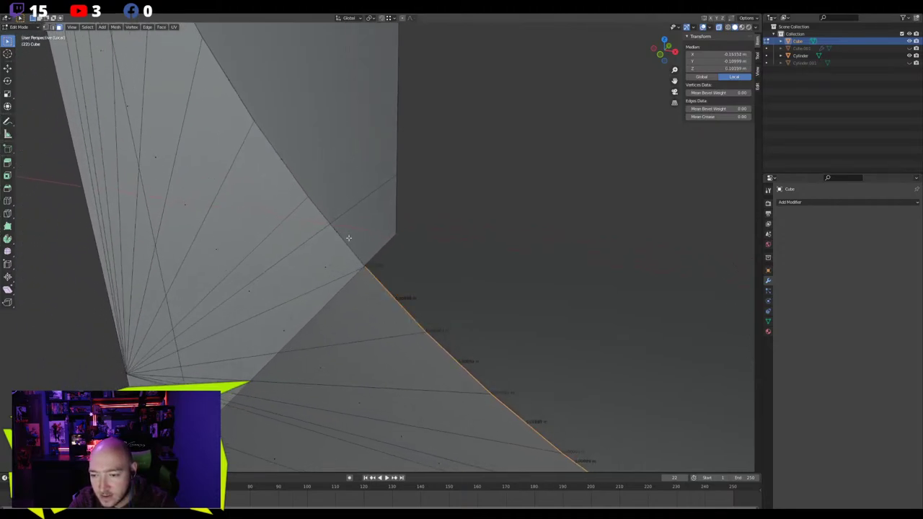
Extend the sliver face selection up the left side of the rim past the opening's mid-height
middle_click_drag(264, 173, 212, 187)
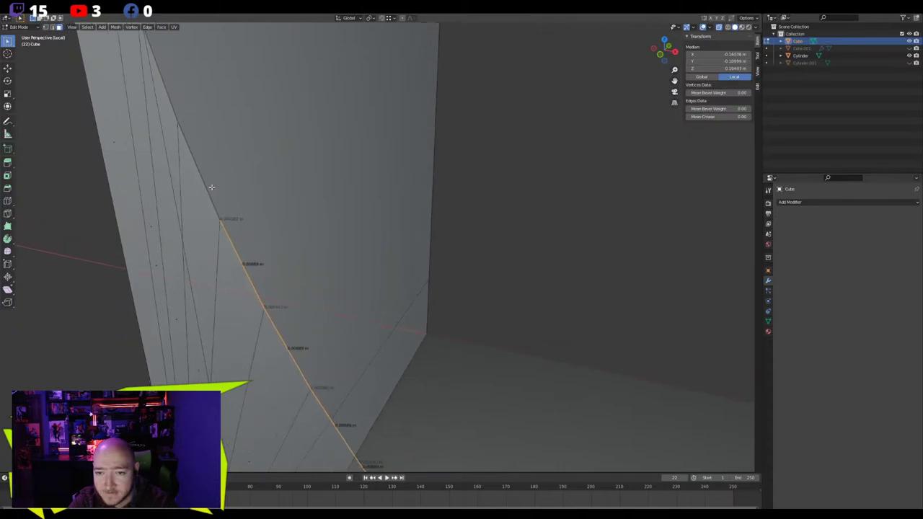
middle_click_drag(181, 156, 195, 164)
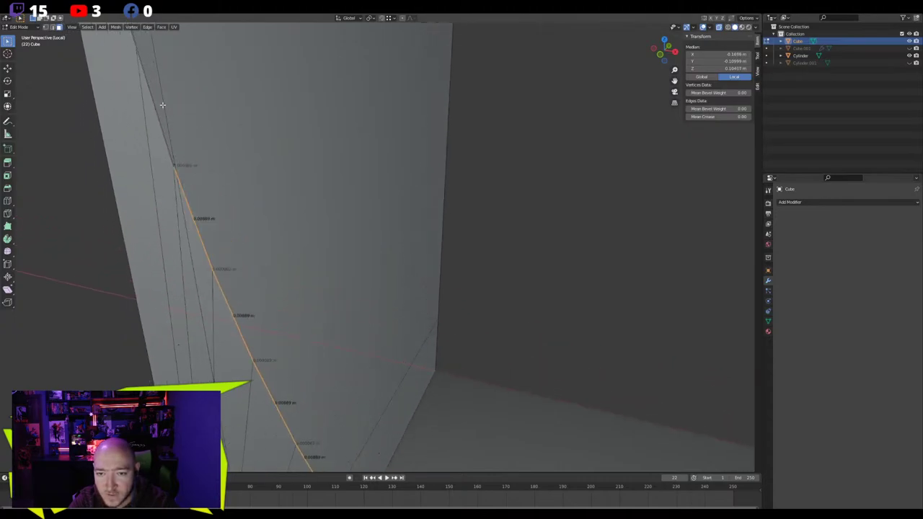
middle_click_drag(162, 106, 211, 193)
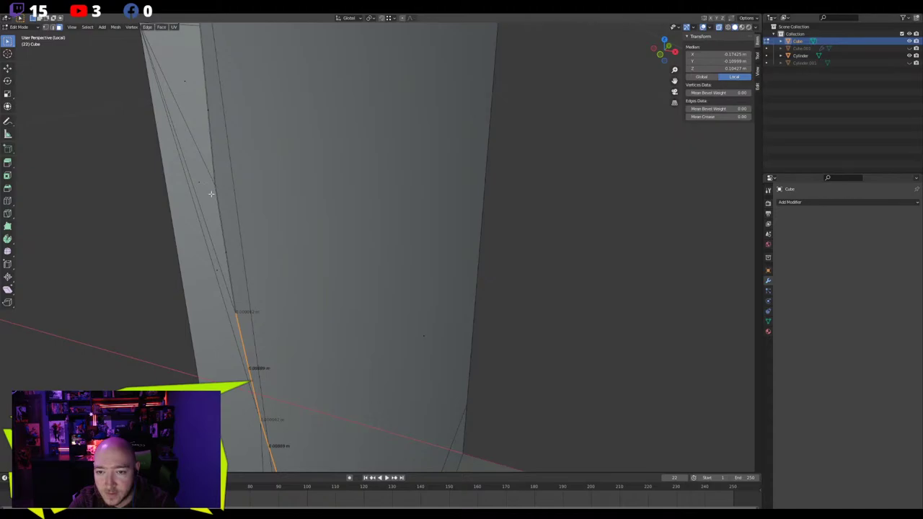
middle_click_drag(212, 127, 214, 185)
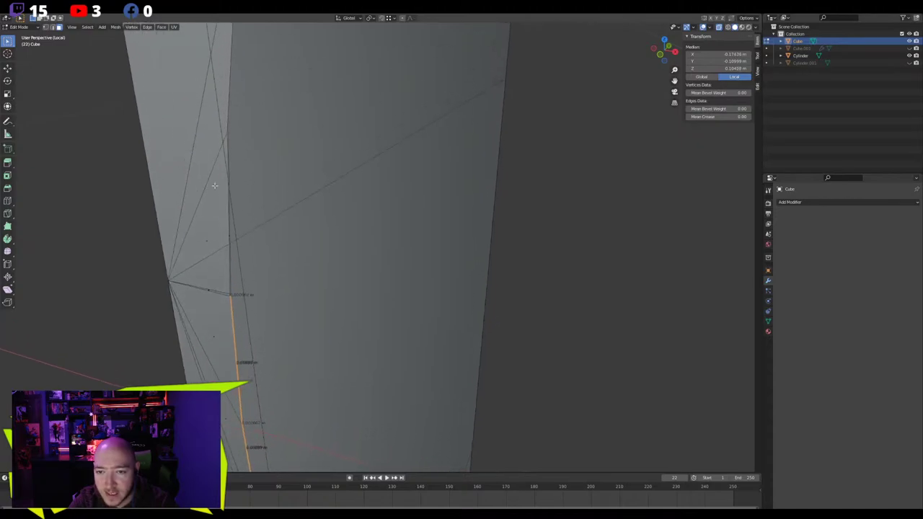
middle_click_drag(243, 219, 262, 247)
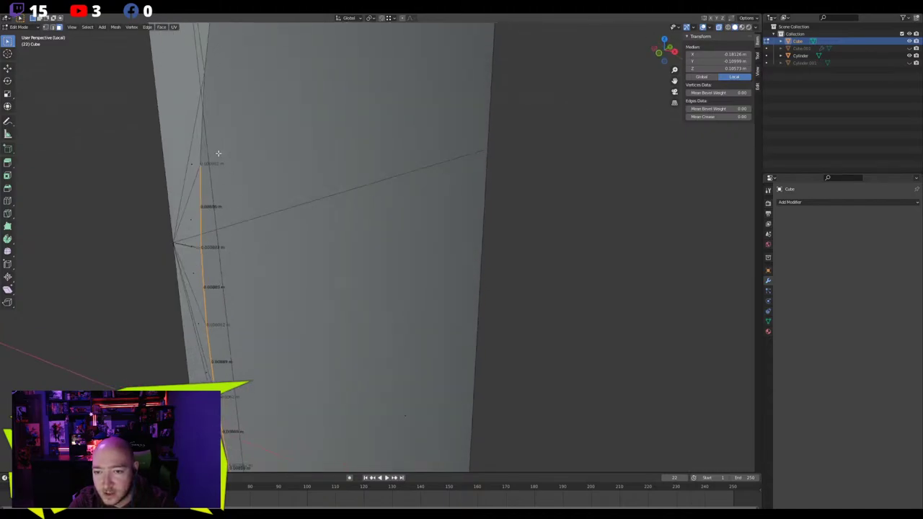
middle_click_drag(217, 153, 267, 147)
left_click_drag(266, 191, 266, 191, "shift")
Delete the selected sliver faces around the circular opening
middle_click_drag(279, 124, 276, 291, "shift")
key("x")
left_click(238, 176)
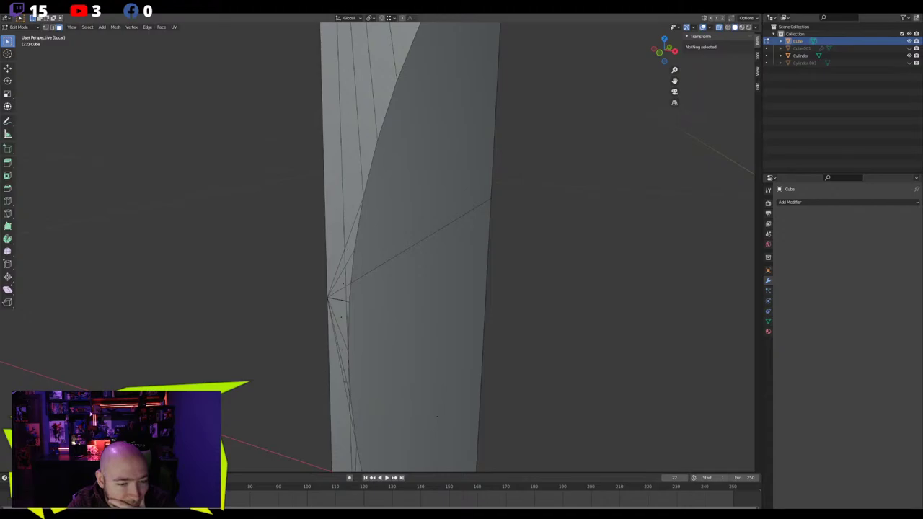
Select the opening's boundary edge loop and extrude it about 0.008 m into the body along the global Y axis
left_click(368, 168, "alt")
scroll(369, 168, "down", 7)
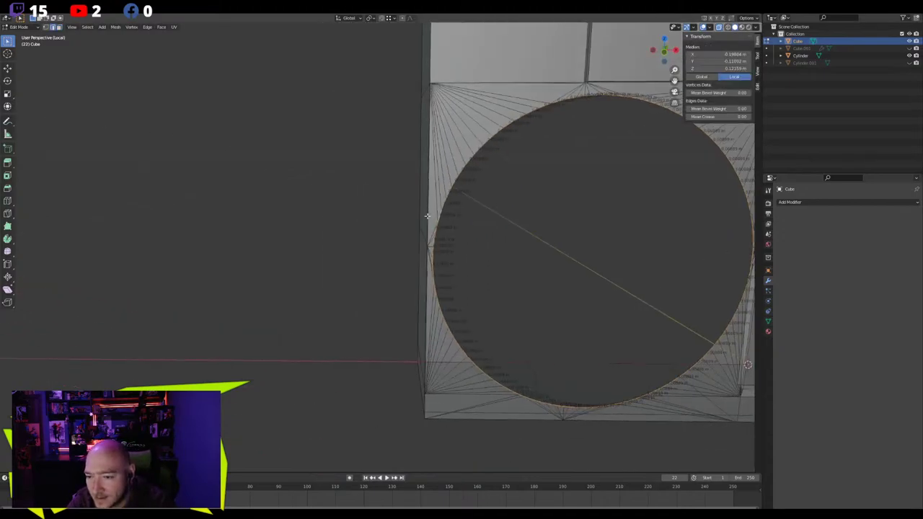
middle_click_drag(427, 217, 233, 270)
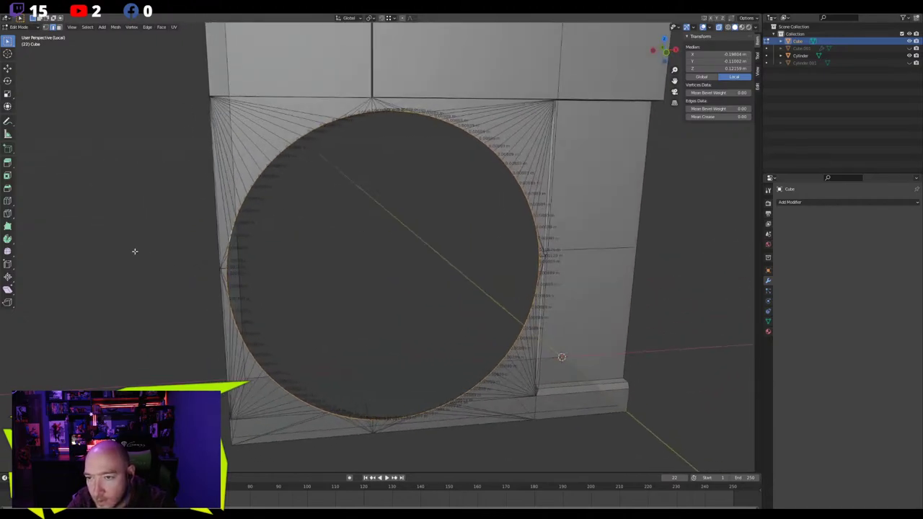
key("s")
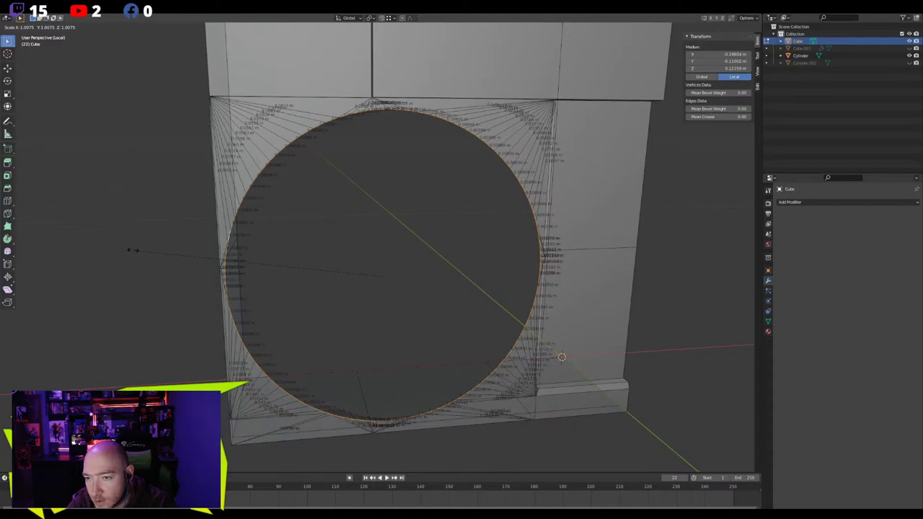
key("Escape")
middle_click_drag(134, 250, 163, 258)
key("g")
key("y")
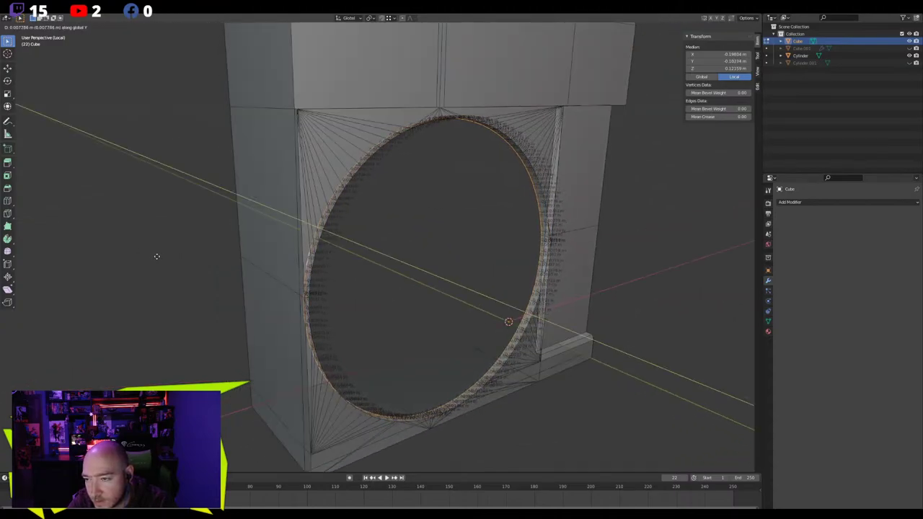
left_click(157, 256)
Scale the extruded edge loop slightly inward to form a narrow lip around the opening
middle_click_drag(184, 217, 203, 199)
key("s")
left_click(193, 219)
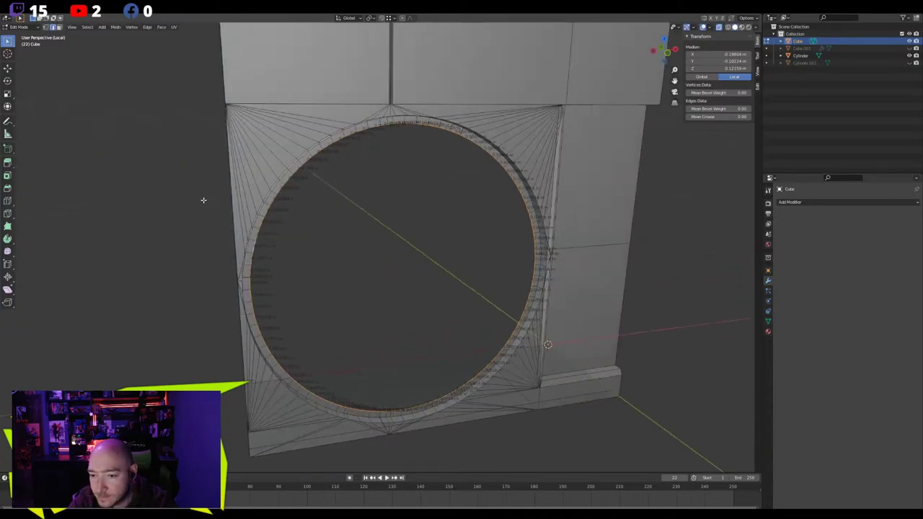
Reduce the inner lip loop to alternating edges with Checker Deselect and merge them with Collapse
left_click(87, 27)
left_click(101, 86)
middle_click_drag(137, 175, 122, 170)
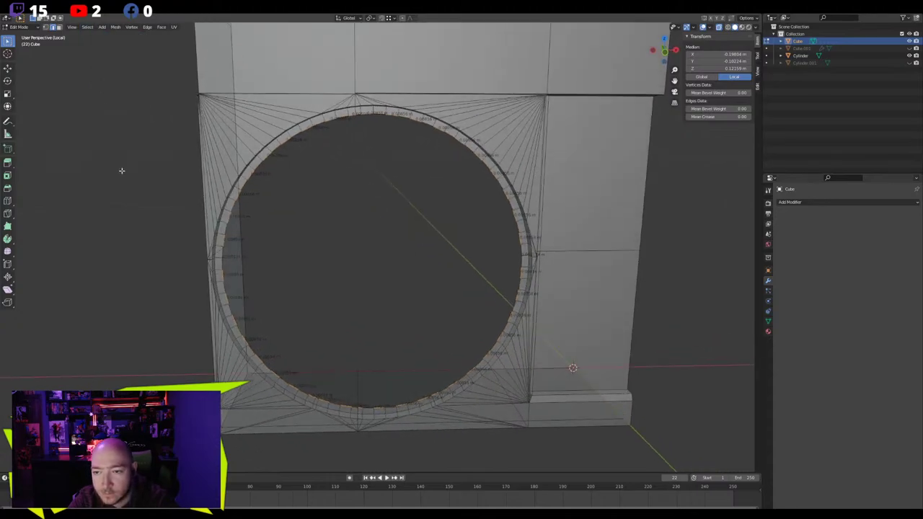
key("m")
left_click(118, 187)
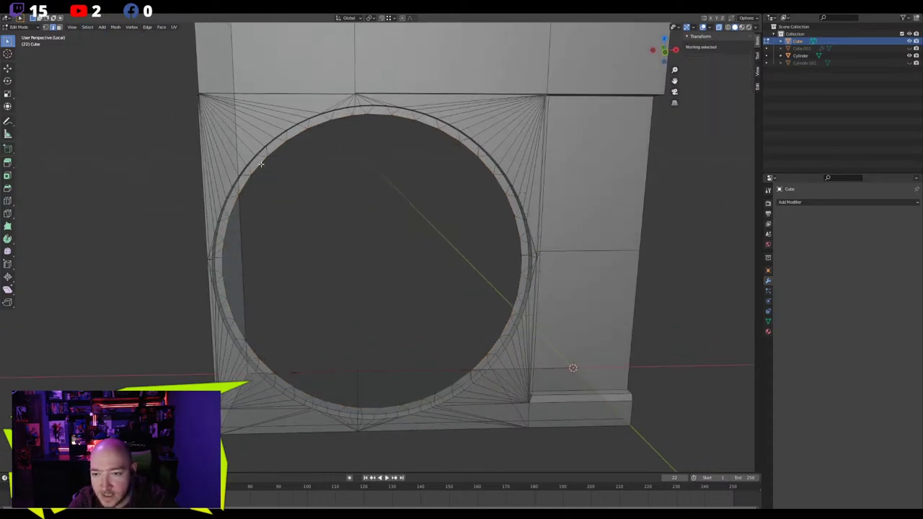
Reselect the simplified inner loop, apply Checker Deselect again, and collapse the remaining selected edges
middle_click_drag(320, 133, 333, 113)
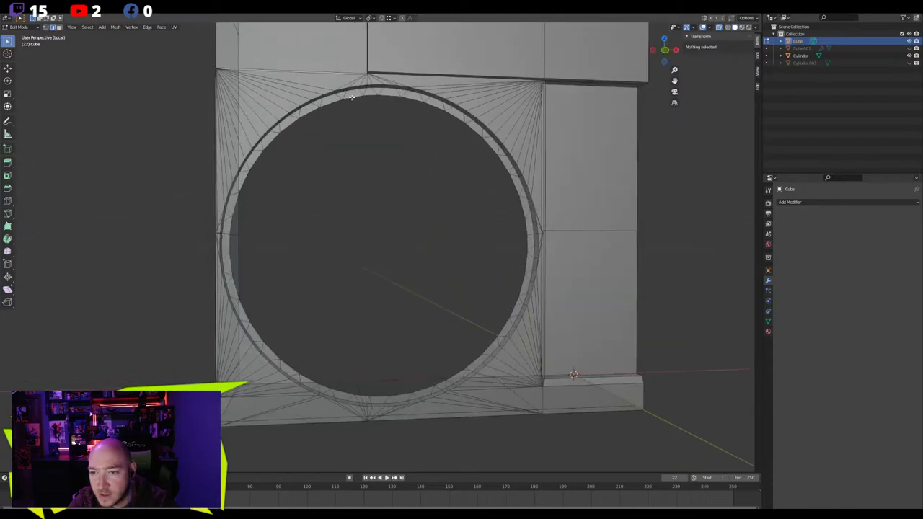
left_click(351, 96, "alt")
left_click(87, 27)
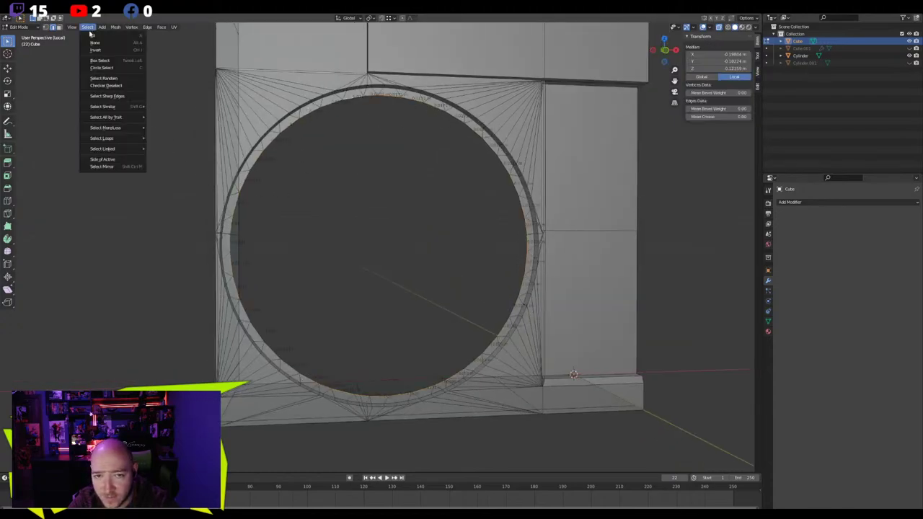
left_click(108, 86)
key("m")
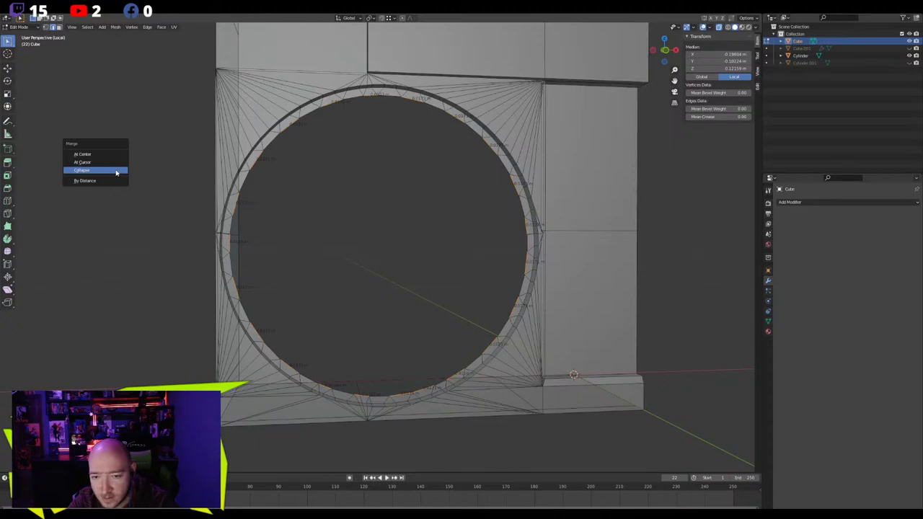
left_click(117, 172)
Exit local view and Edit Mode, clear the selection, and examine how the ring sits in the cube's opening
middle_click_drag(274, 146, 263, 145)
key("KP_Divide")
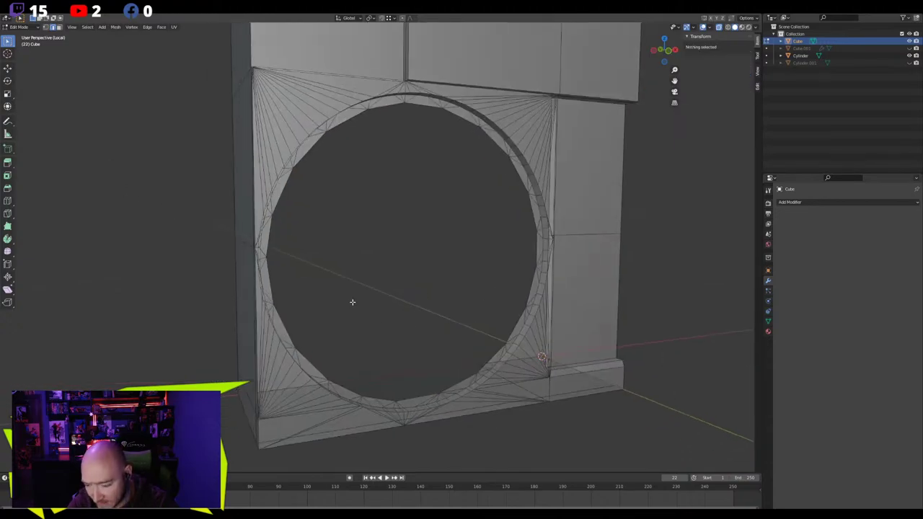
key("Tab")
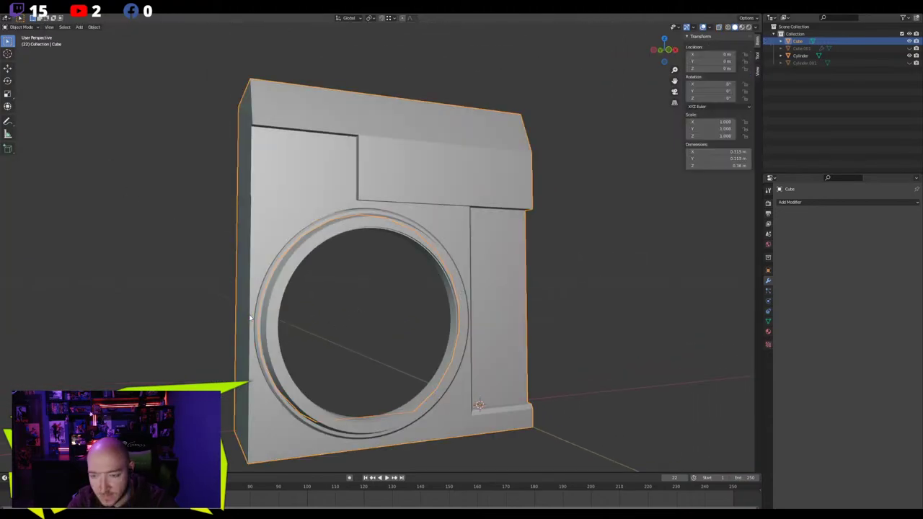
left_click(216, 309)
middle_click_drag(216, 310, 192, 315)
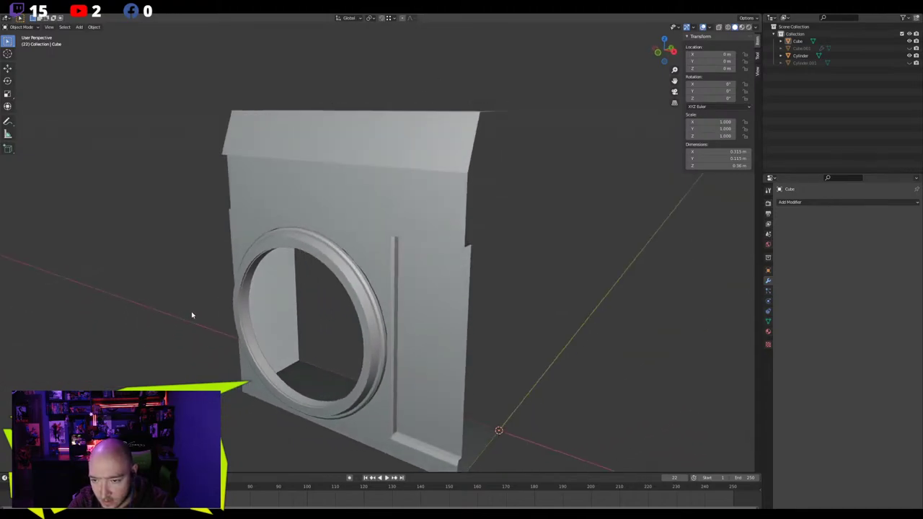
scroll(325, 246, "up", 5)
middle_click_drag(275, 275, 228, 288)
scroll(339, 264, "up", 3)
scroll(324, 274, "down", 5)
scroll(253, 254, "up", 2)
scroll(229, 271, "down", 3)
left_click(308, 281)
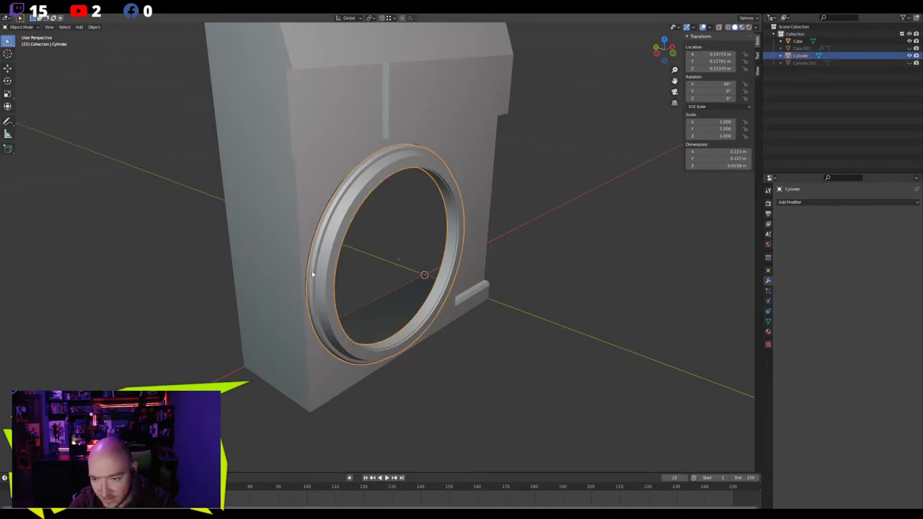
key("Tab")
key("Tab")
key("g")
right_click(363, 301)
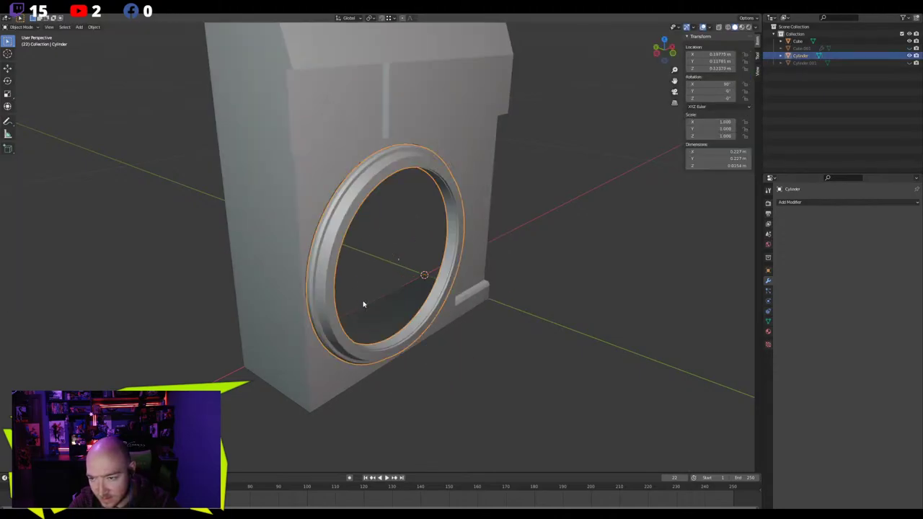
Edit the cube in X-ray view and scale the lip's inner edge loop slightly inward behind the ring
left_click(305, 218)
middle_click_drag(306, 217, 288, 207)
key("Tab")
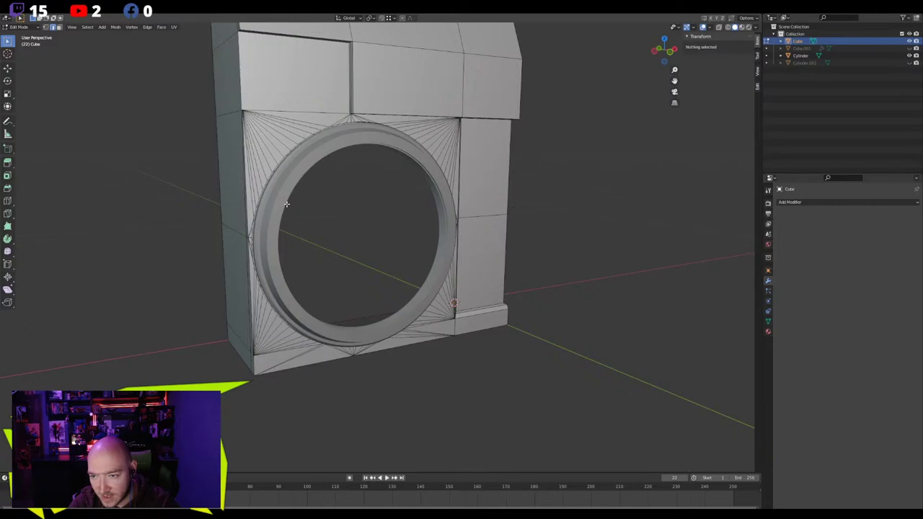
left_click(335, 145, "alt")
key("alt+z")
middle_click_drag(336, 144, 301, 173)
key("s")
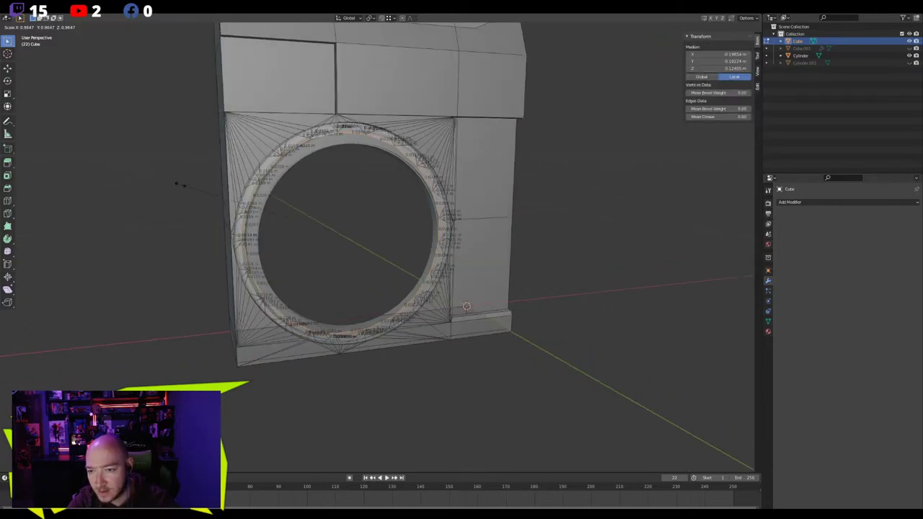
left_click(189, 194)
Return to Object Mode with X-ray off, deselect everything, and inspect the ring and opening
key("Tab")
middle_click_drag(229, 220, 314, 242)
key("alt+z")
left_click(366, 254)
scroll(372, 265, "down", 3)
scroll(321, 244, "up", 2)
scroll(318, 245, "up", 2)
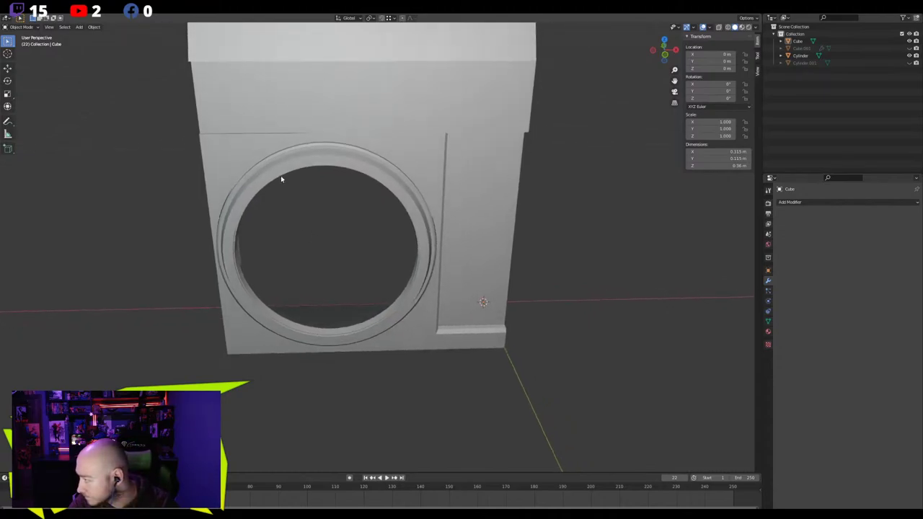
middle_click_drag(259, 238, 299, 228)
Start saving the Blender file and browse to the D:\_WORK\Practice folder
key("ctrl+s")
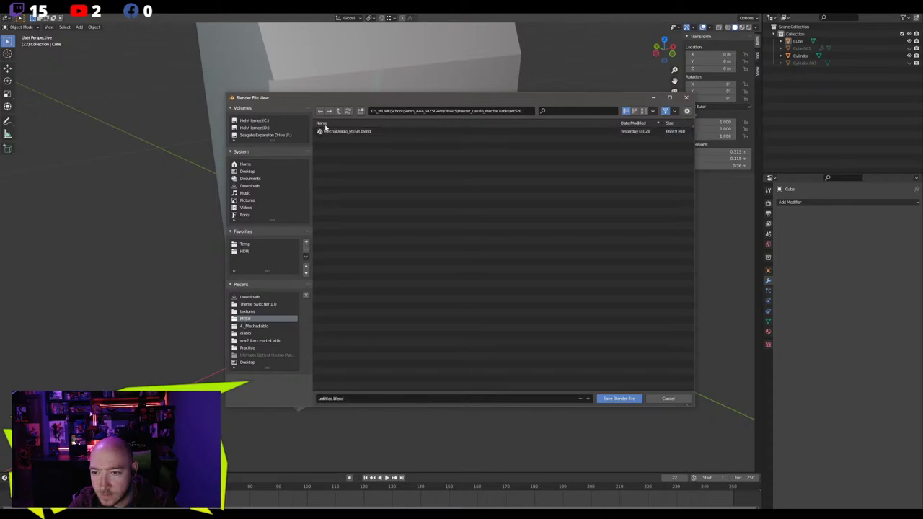
left_click(338, 111)
left_click(338, 111)
left_click(338, 111)
left_click(338, 111)
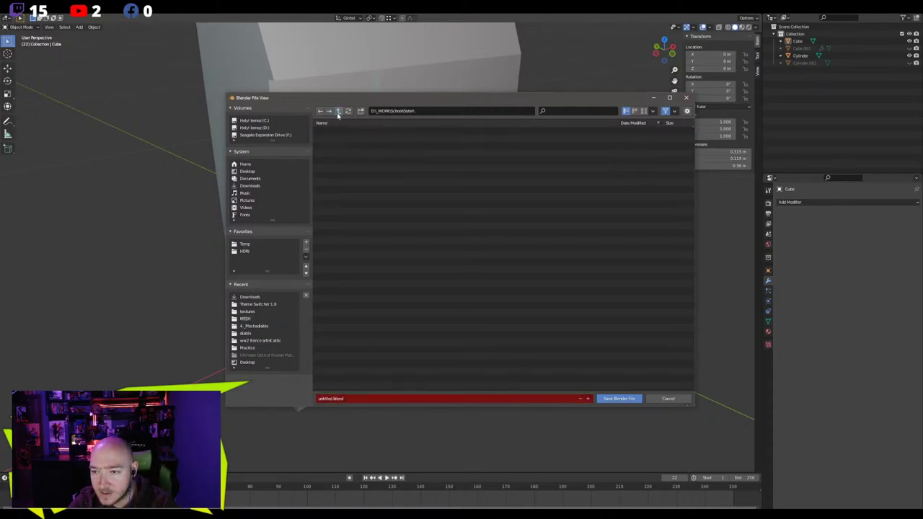
left_click(338, 111)
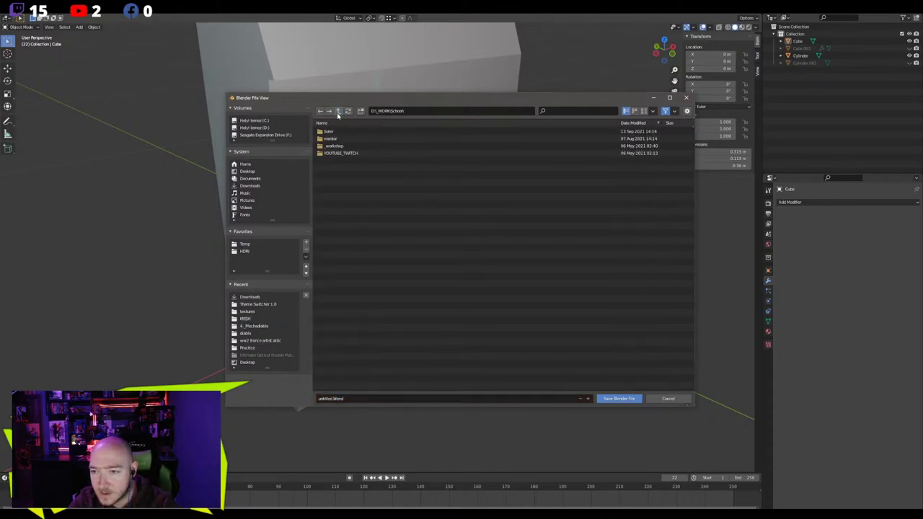
left_click(338, 111)
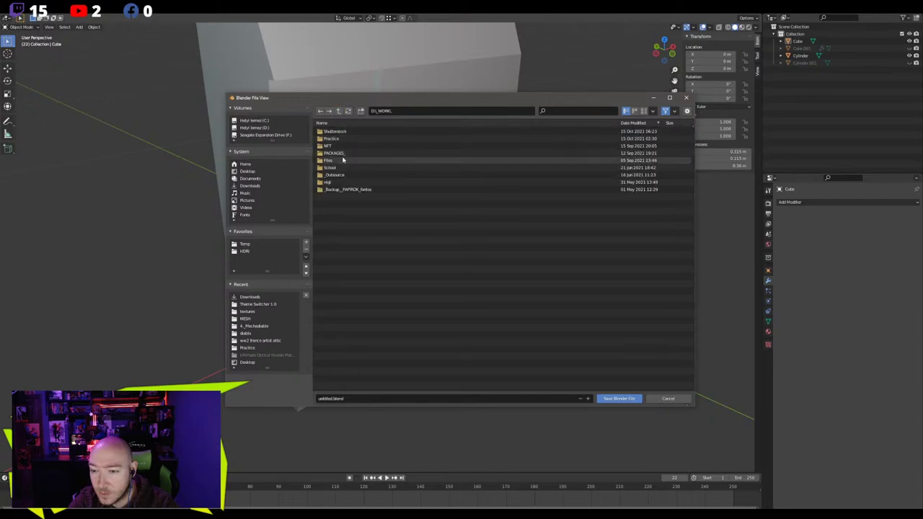
left_click(342, 139)
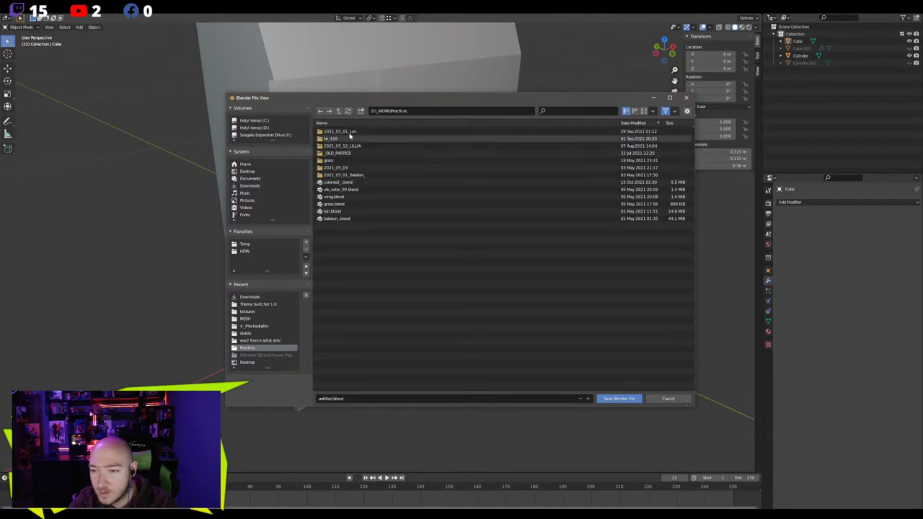
Create a folder named 2021_10_19_BOOMBOX inside the Practice folder and open it
left_click(360, 111)
type("20")
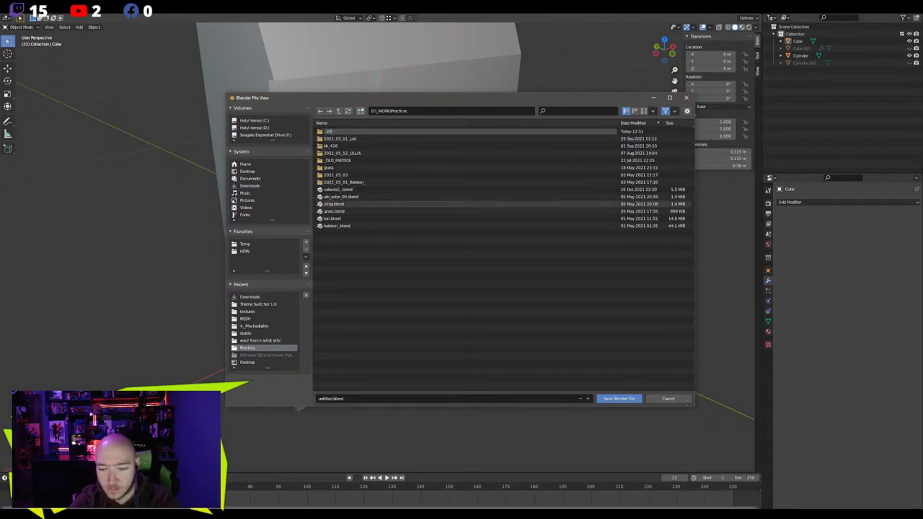
type("21_10")
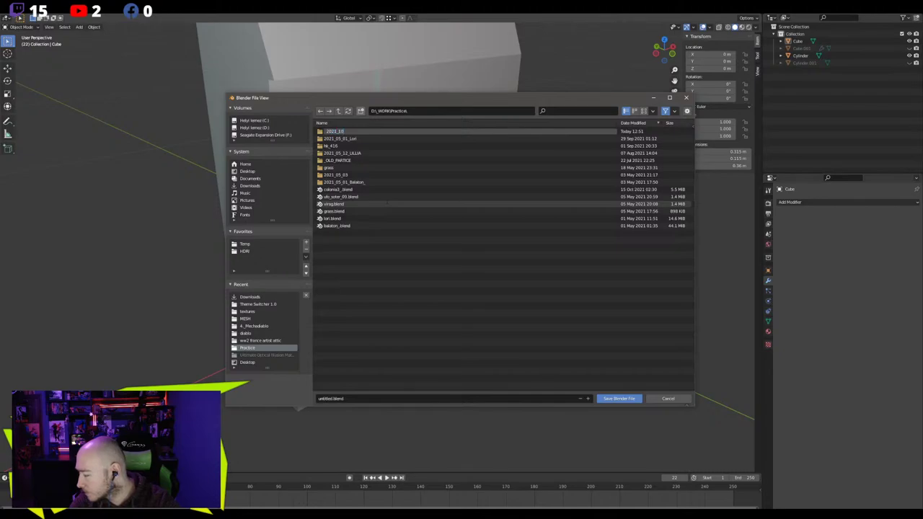
type("_19_")
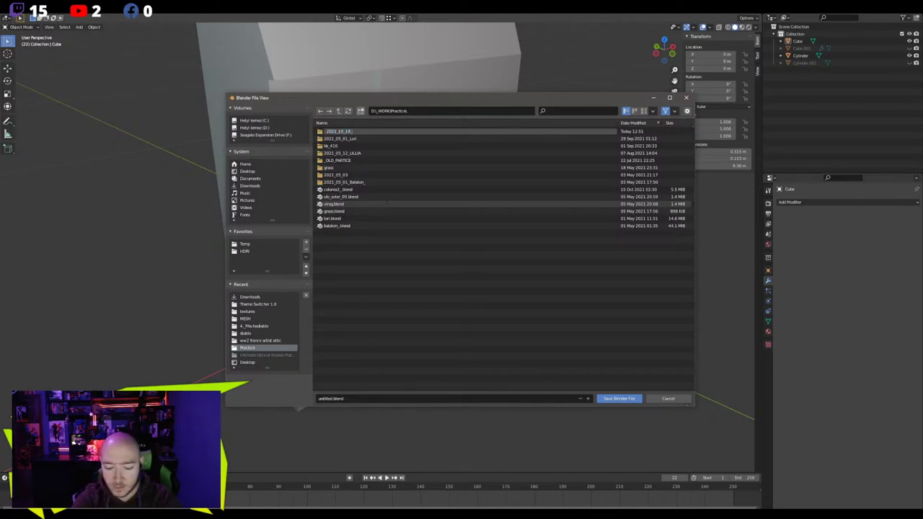
type("BOXMBOX")
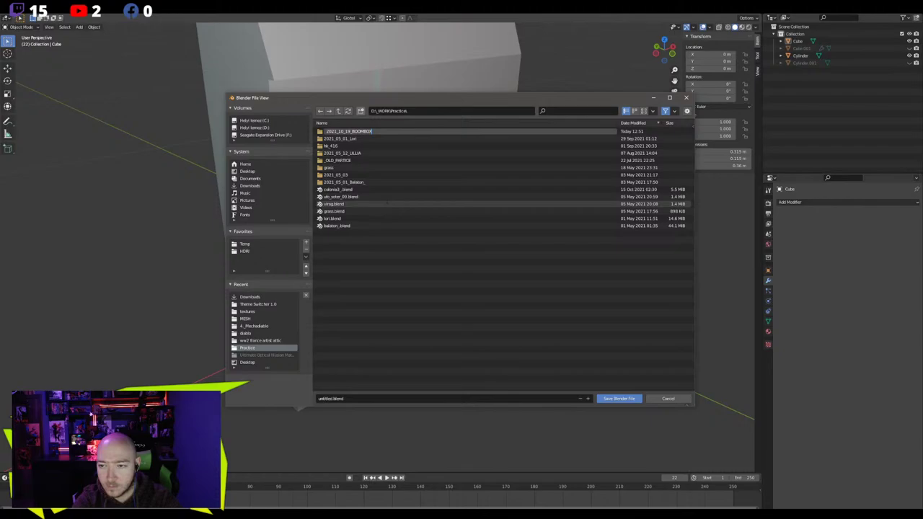
key("Return")
double_click(346, 133)
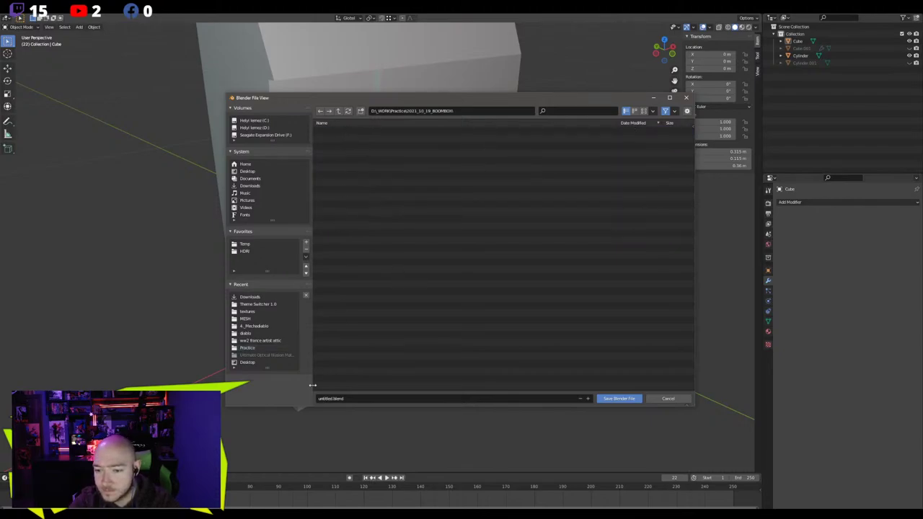
Name the file boombox_1.blend and save it in the new folder
left_click(331, 398)
type("ombox")
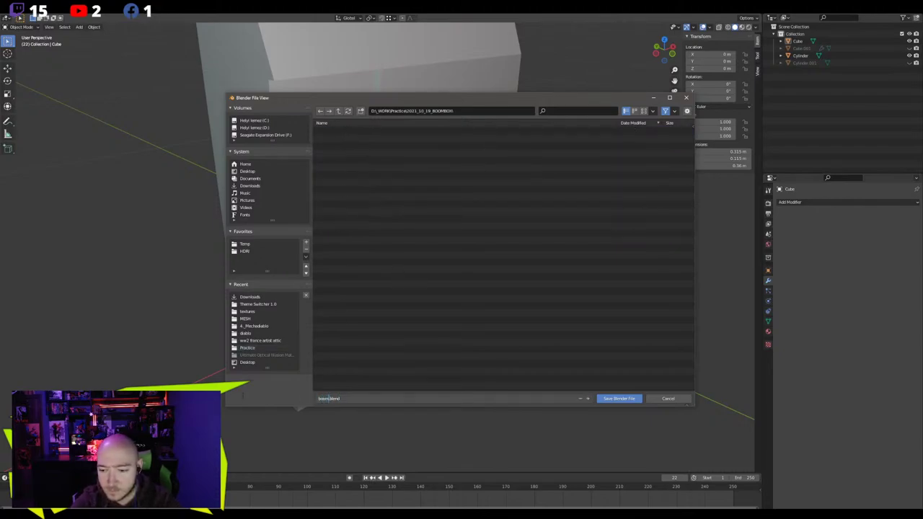
type("_1")
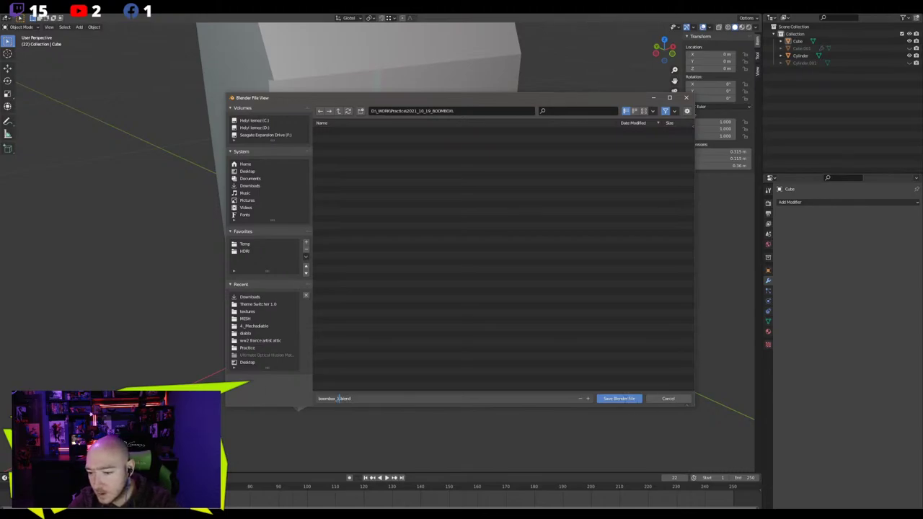
double_click(621, 398)
Select the two hidden backup objects, Cube.001 and Cylinder.001, and make them visible in the viewport
middle_click_drag(377, 276, 338, 272)
left_click(335, 148)
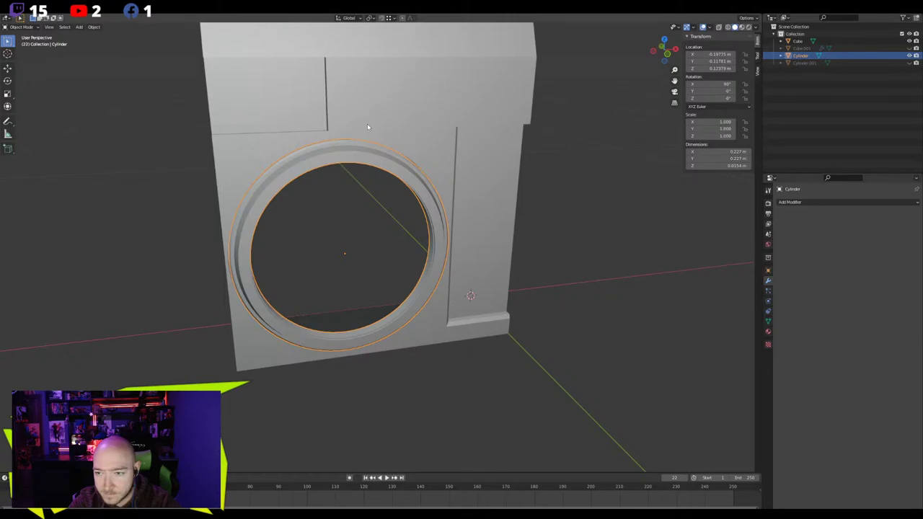
left_click(367, 124)
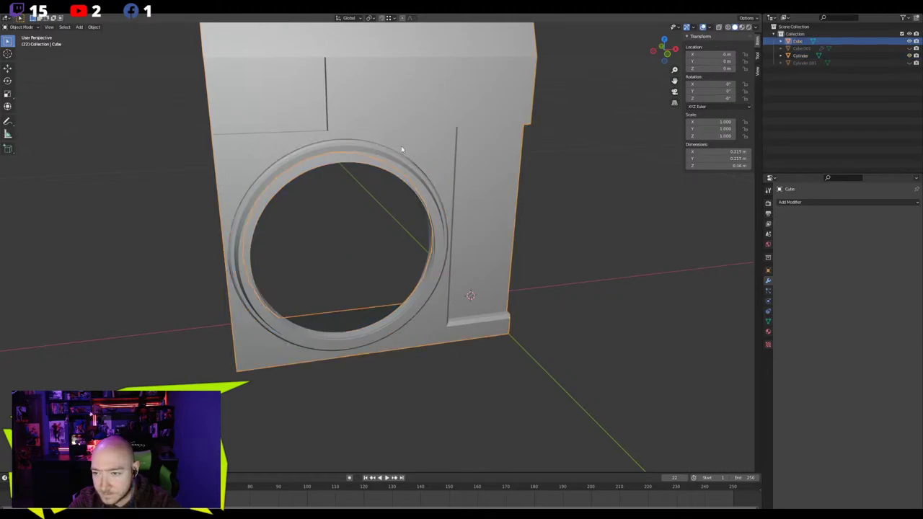
left_click(800, 49)
left_click(801, 63, "ctrl")
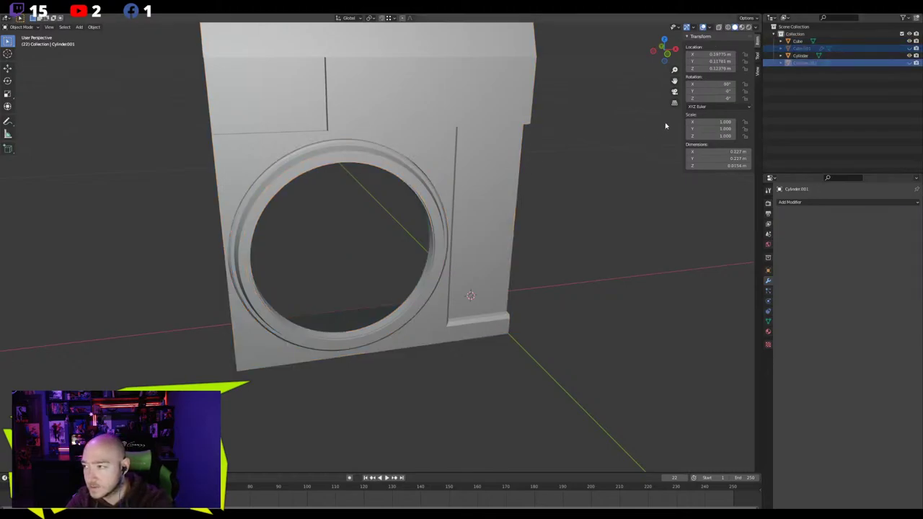
middle_click_drag(614, 150, 607, 169)
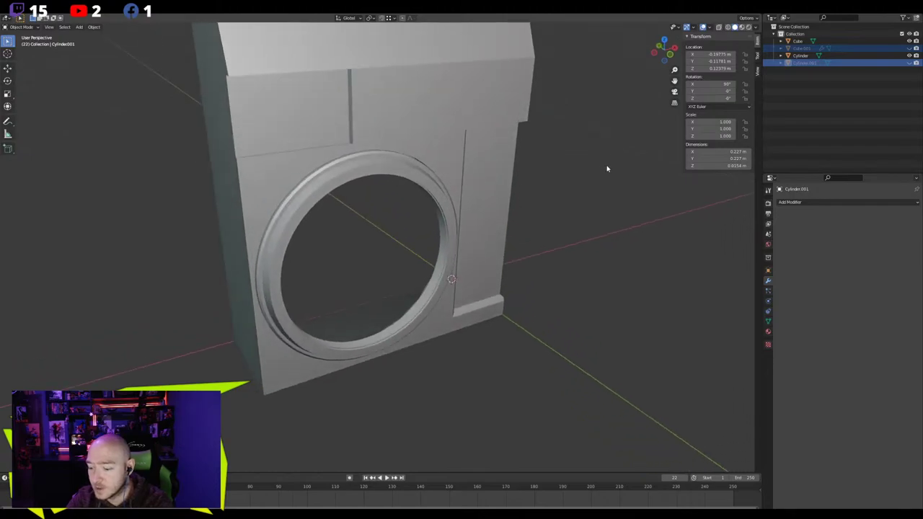
left_click(909, 48)
left_click(909, 63)
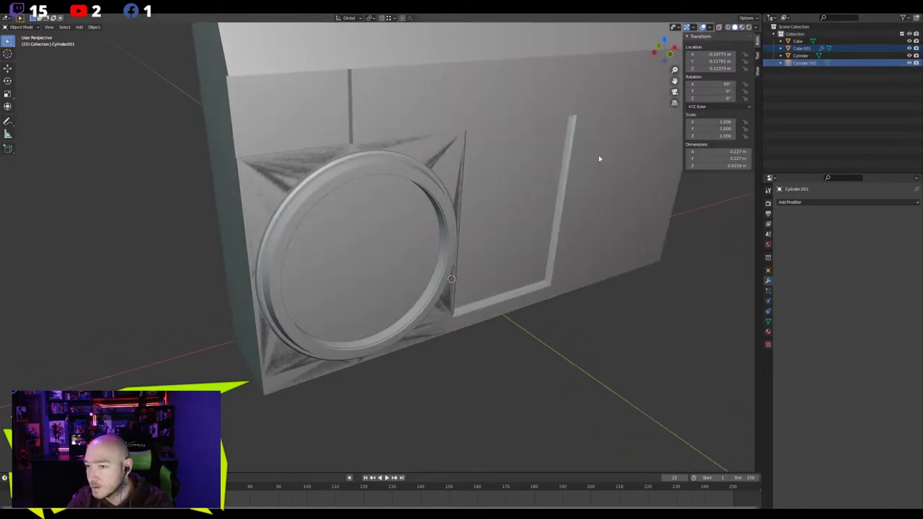
Delete the backup objects Cylinder.001 and Cube.001 from the scene
left_click(798, 64)
key("Delete")
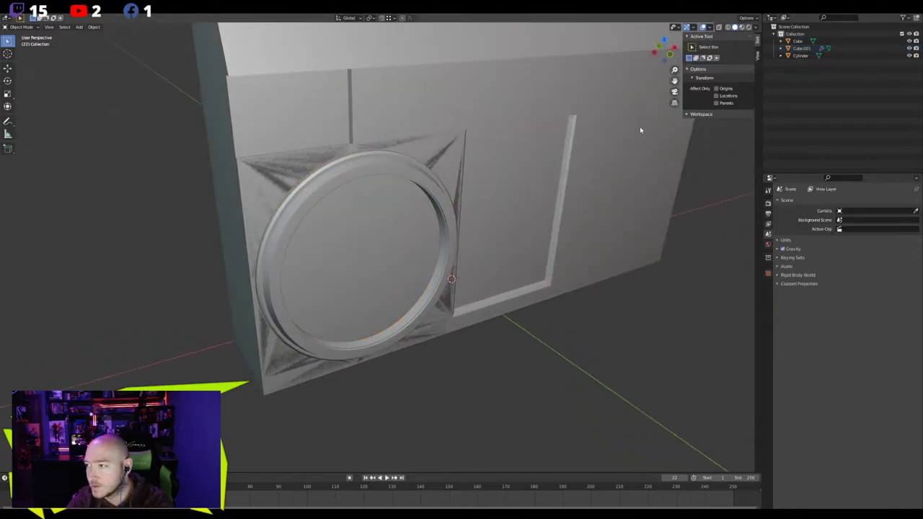
left_click(803, 49)
key("Delete")
Add a Mirror modifier on the X axis to the Cube to complete the boombox body
left_click(454, 183)
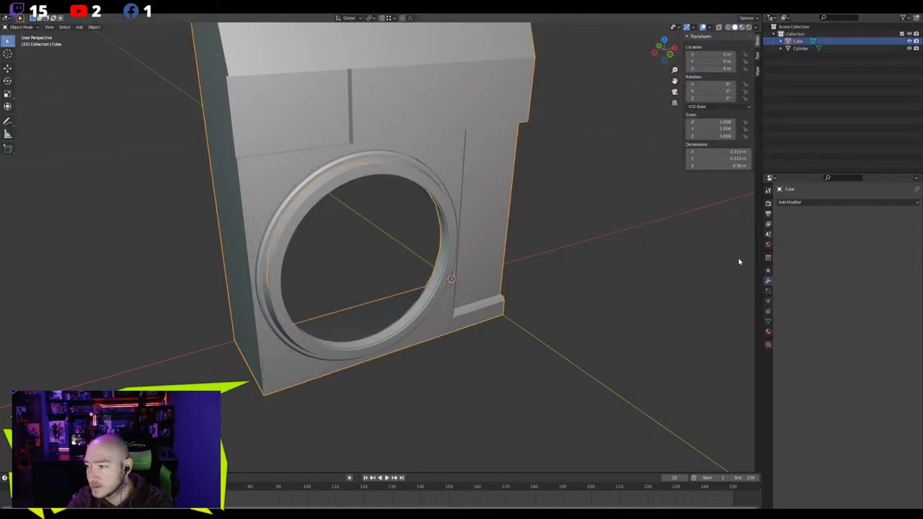
left_click(793, 202)
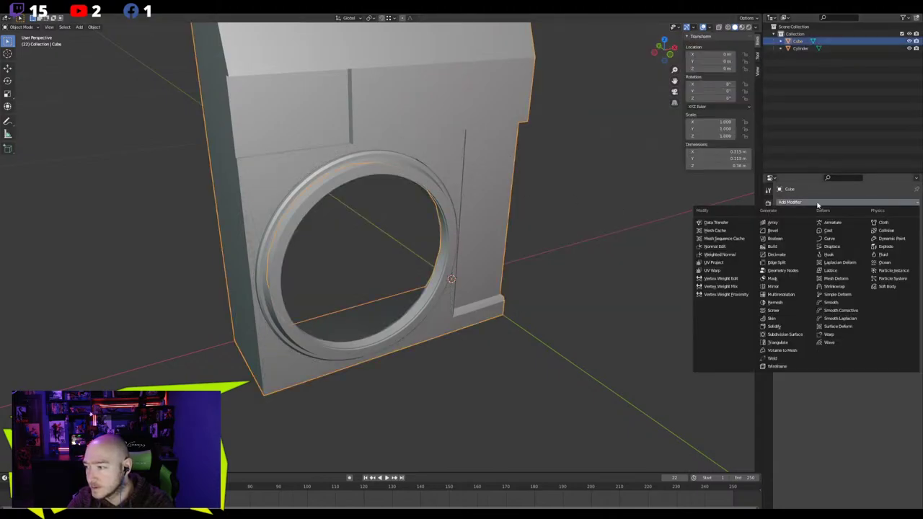
left_click(781, 287)
middle_click_drag(617, 278, 470, 270)
Shade the Cube's faces smooth in Edit Mode, enable Auto Smooth for its normals, and return to Object Mode
left_click(396, 117)
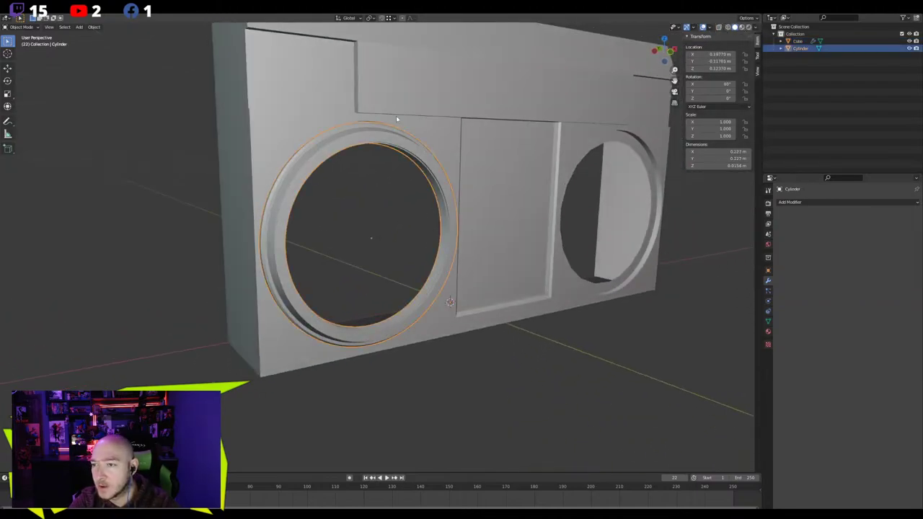
left_click(396, 118)
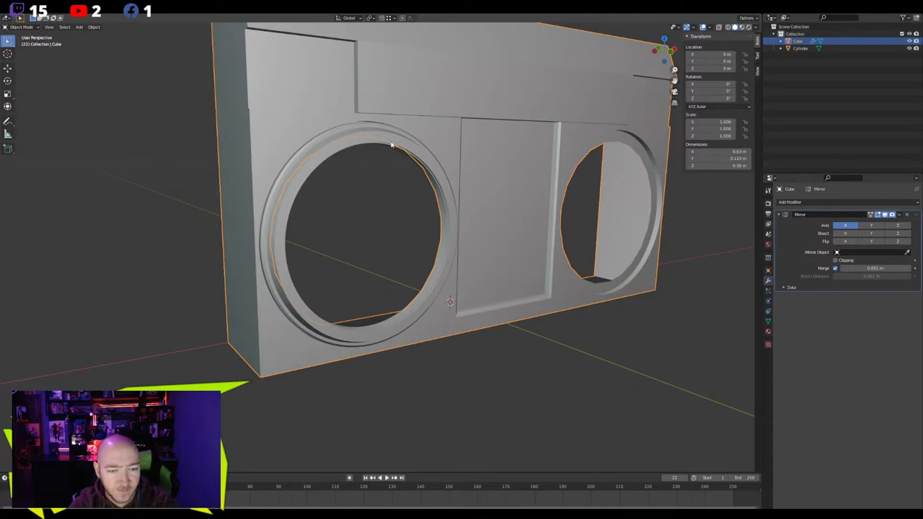
left_click(391, 145)
left_click(405, 131)
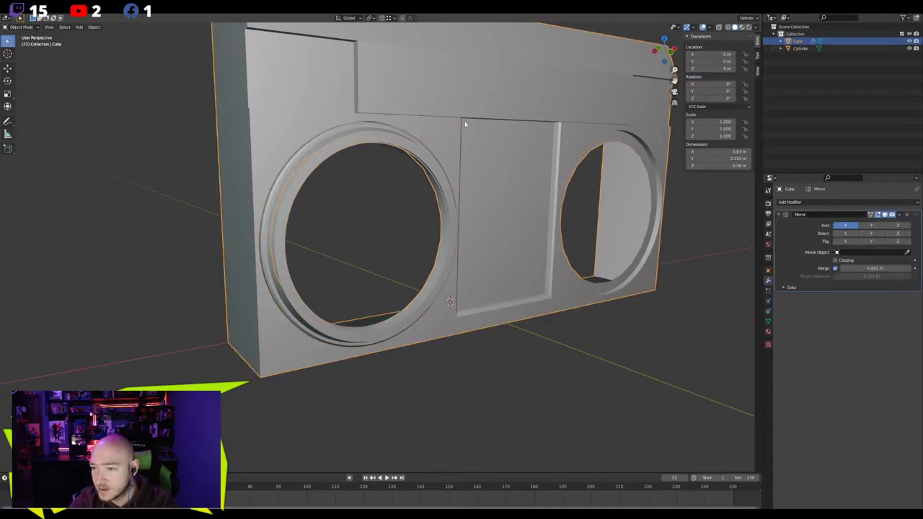
key("Tab")
right_click(433, 124)
left_click(432, 124)
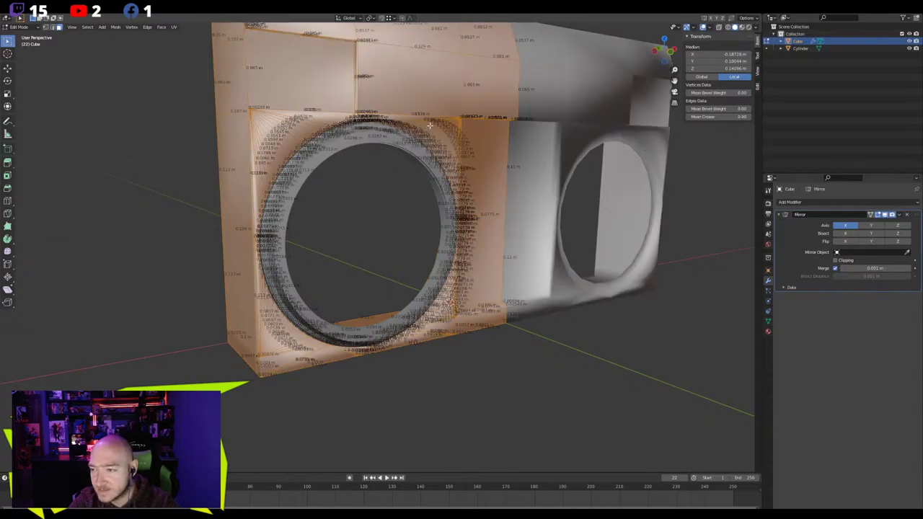
left_click(767, 320)
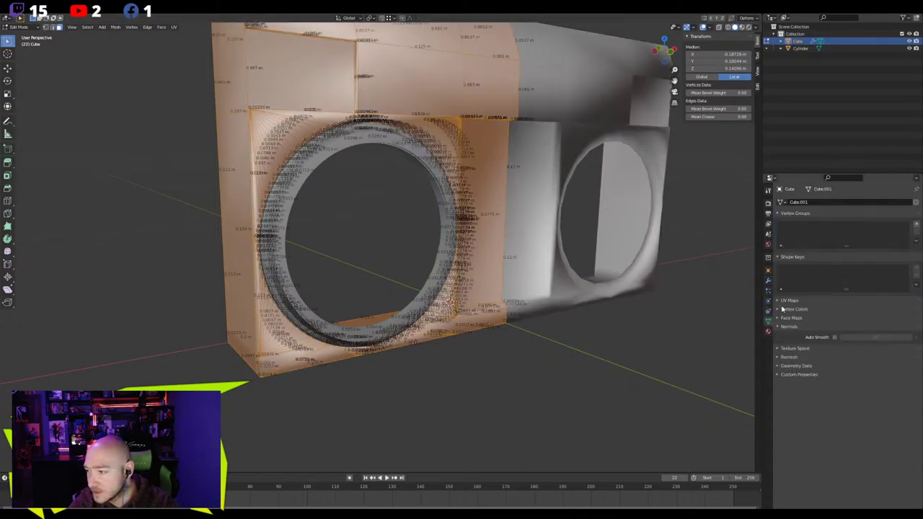
left_click(834, 337)
left_click(566, 383)
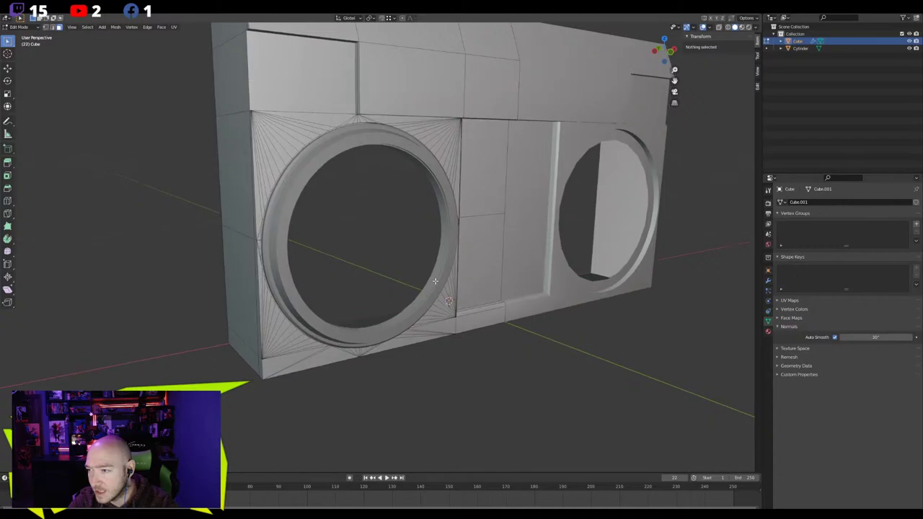
middle_click_drag(434, 281, 452, 282)
key("Tab")
Compare the ring with the body, and lower the Cube's Auto Smooth angle to about 18.1°
left_click(361, 157)
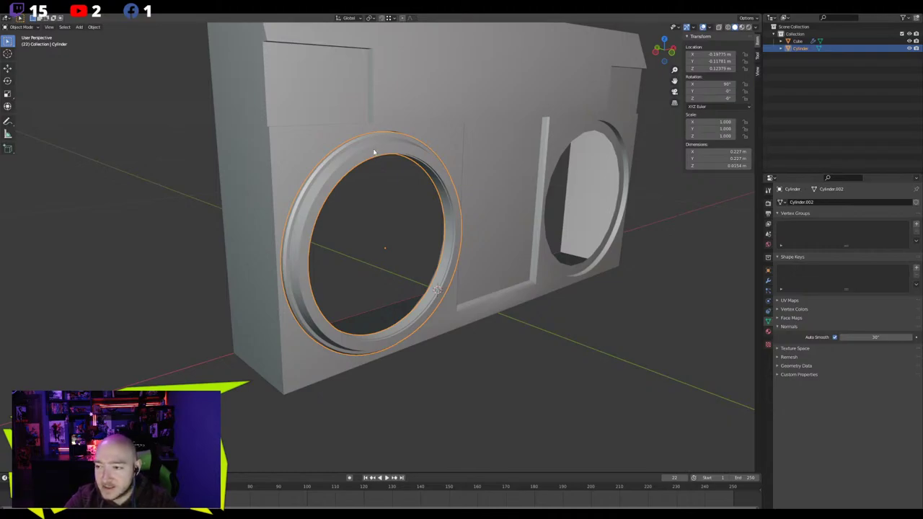
middle_click_drag(389, 160, 398, 213)
left_click(445, 291)
middle_click_drag(444, 291, 434, 294)
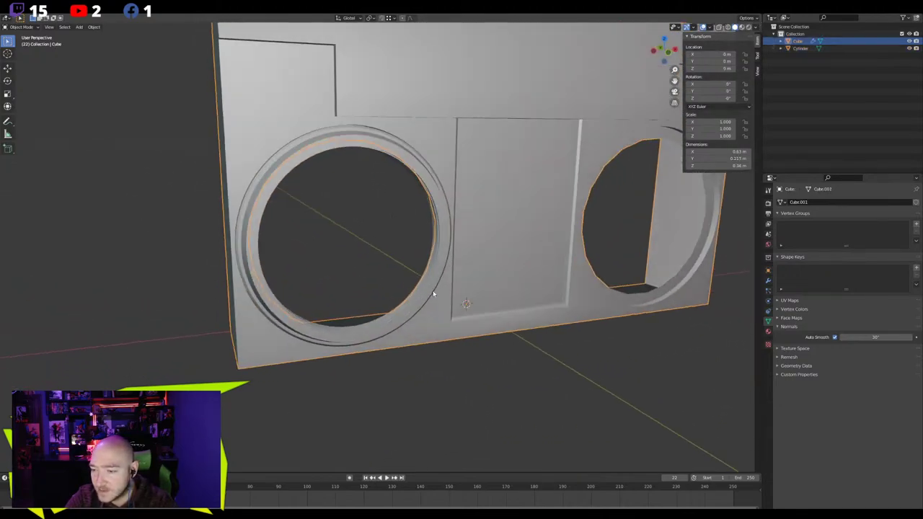
key("Tab")
key("2")
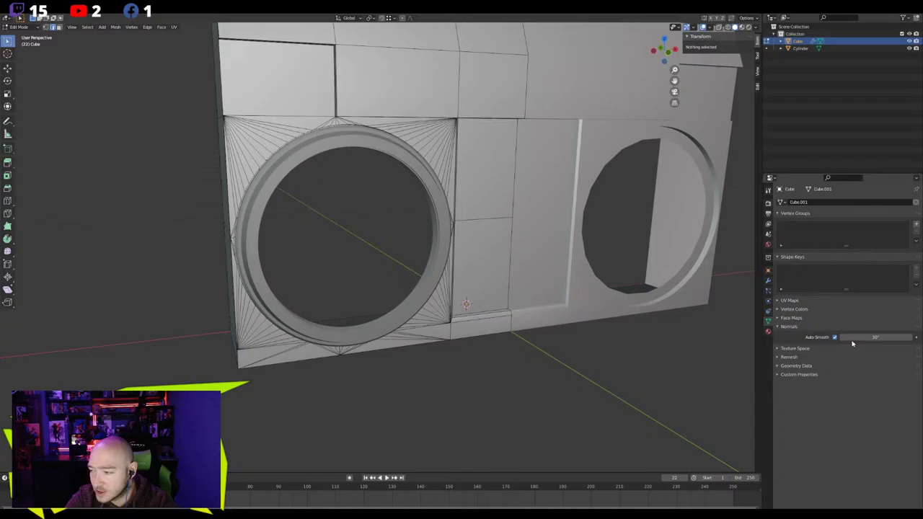
left_click_drag(875, 337, 850, 337)
key("Tab")
left_click(552, 351)
middle_click_drag(552, 351, 412, 246)
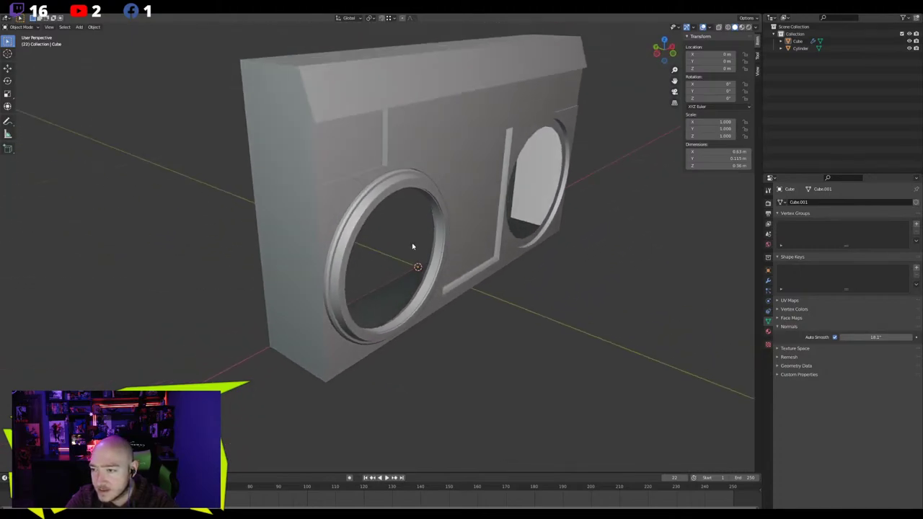
Add a Mirror modifier on the X axis to the ring, using the Cube as the mirror object
left_click(385, 191)
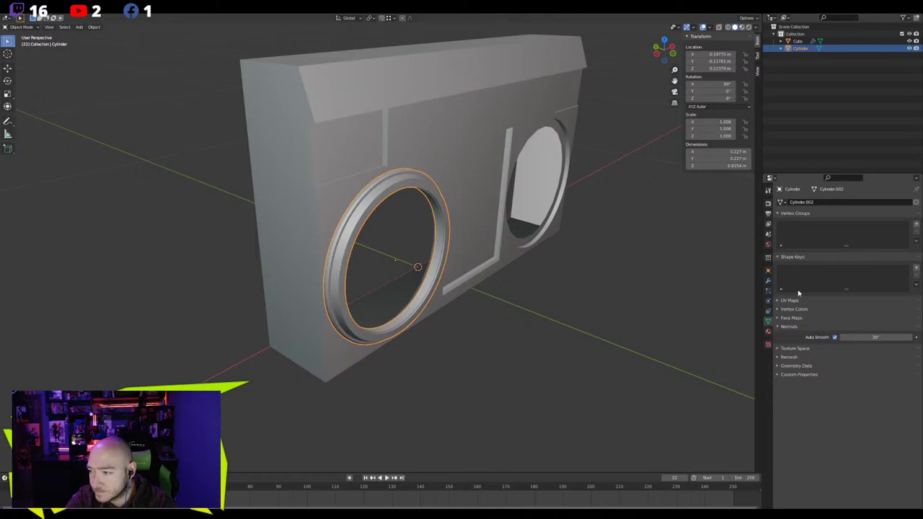
left_click(767, 281)
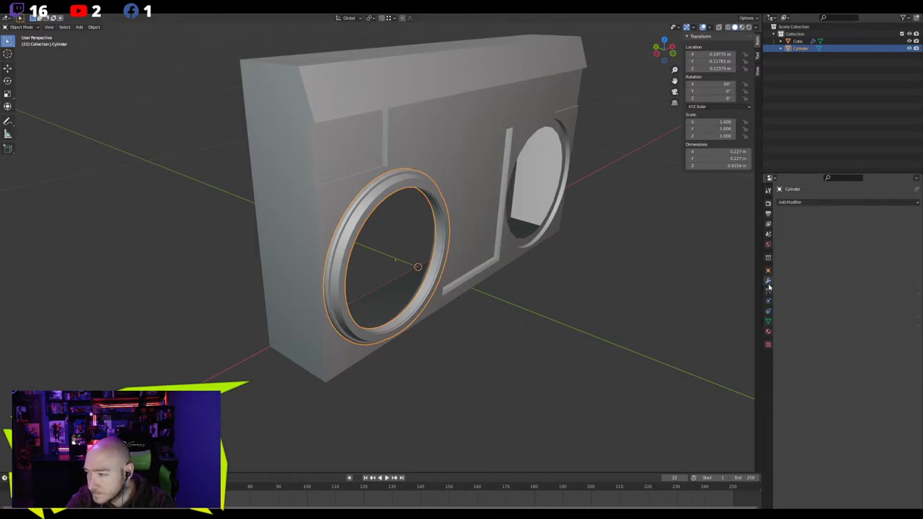
left_click(789, 202)
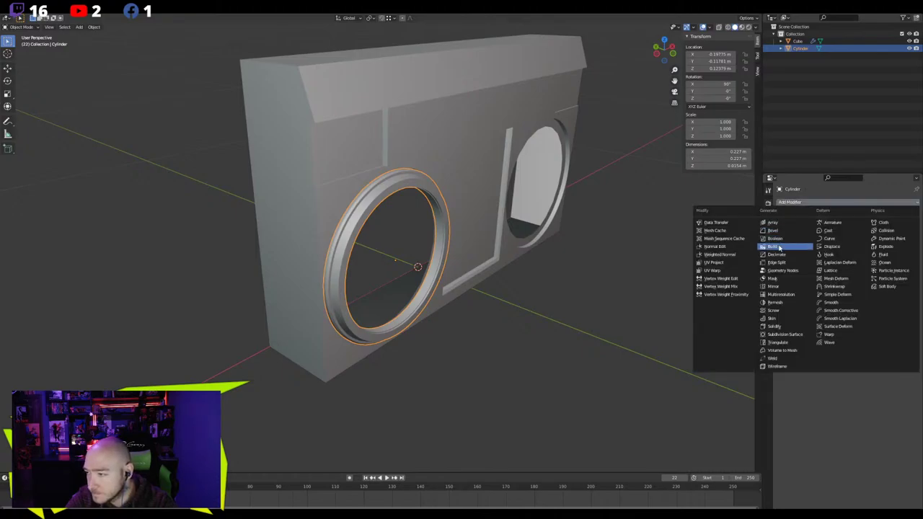
left_click(774, 286)
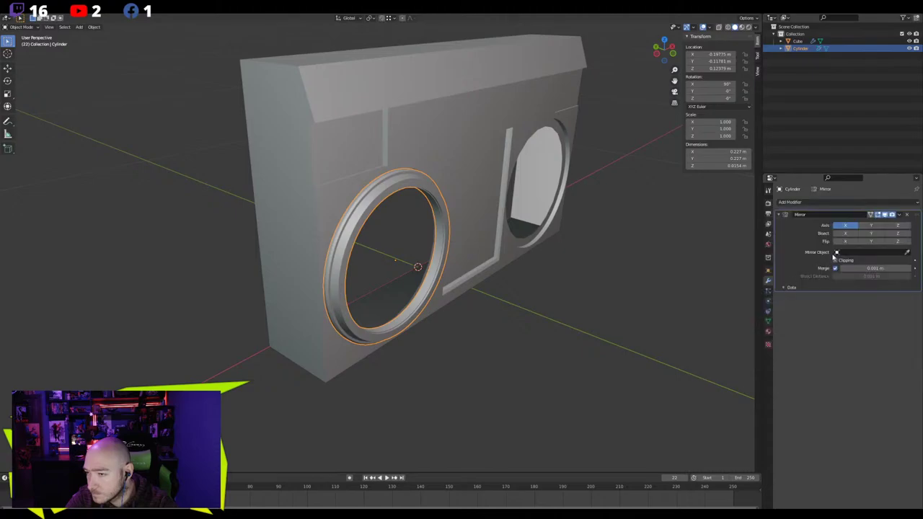
left_click(466, 149)
left_click(495, 308)
Inspect the mirrored body and both rings for shading and fit from several angles
middle_click_drag(513, 303, 375, 229)
scroll(384, 262, "down", 4)
scroll(431, 284, "up", 2)
scroll(305, 226, "up", 4)
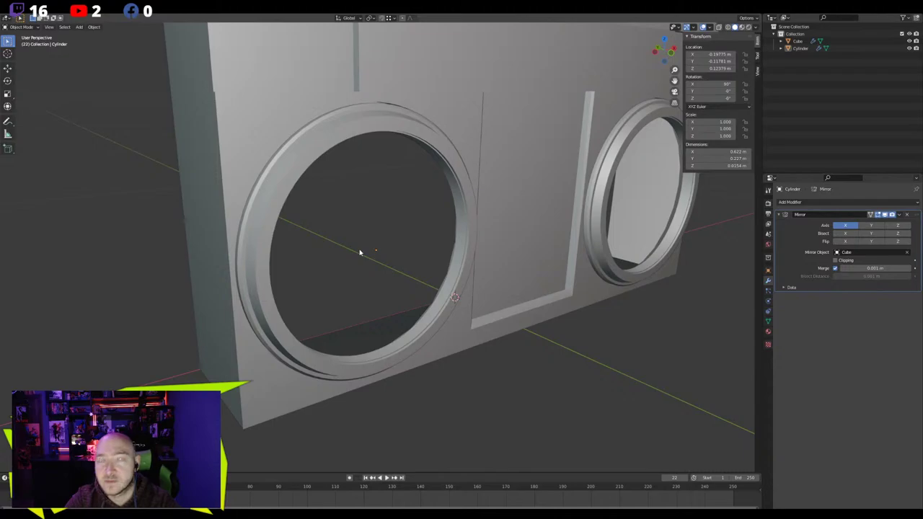
scroll(393, 246, "down", 4)
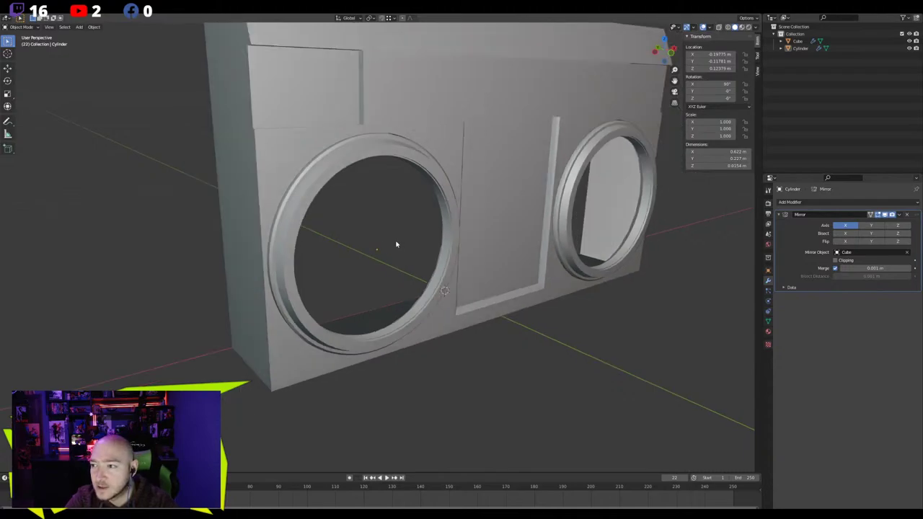
middle_click_drag(397, 245, 411, 255)
scroll(408, 258, "up", 4)
left_click(471, 195)
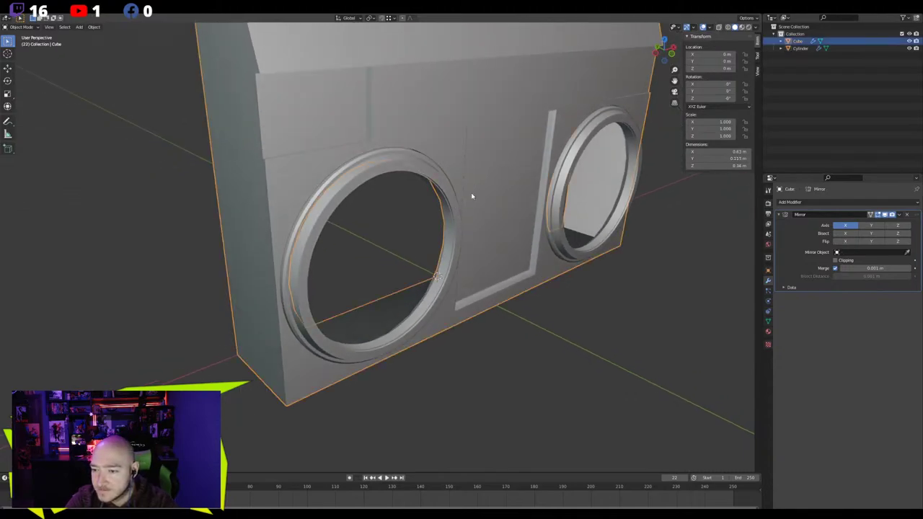
middle_click_drag(477, 334, 423, 387)
left_click(422, 371)
scroll(423, 387, "down", 4)
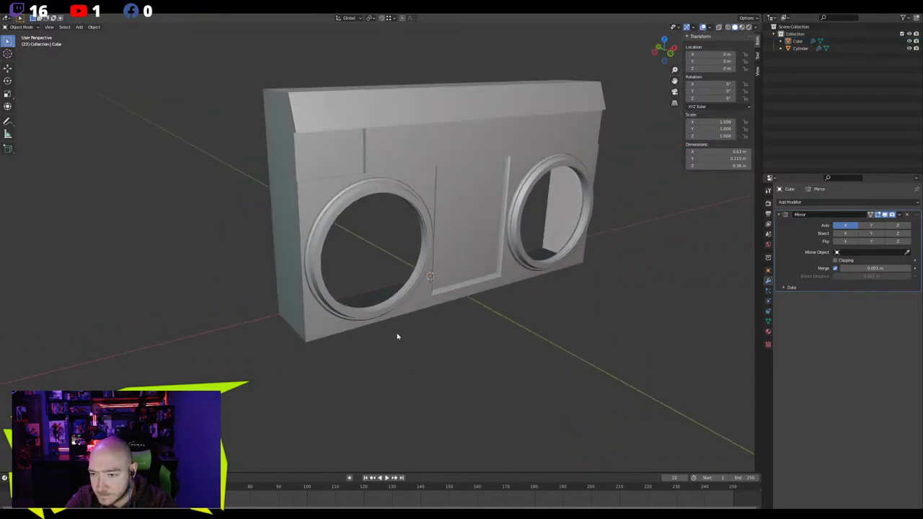
mouse_move(397, 336)
middle_mouse_down()
mouse_move(408, 340)
mouse_move(341, 342)
mouse_move(382, 336)
middle_mouse_up()
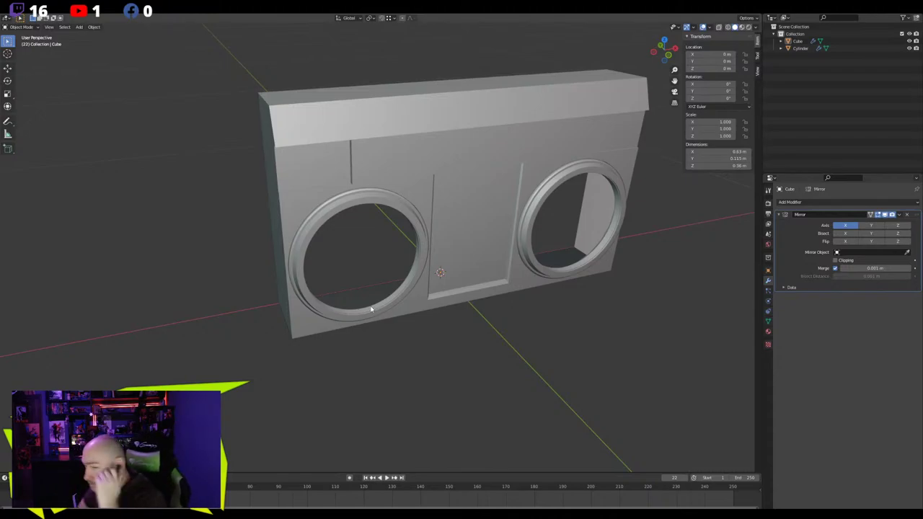
Set the speaker ring's origin to its geometry
left_click(305, 275)
scroll(307, 276, "up", 3)
middle_click_drag(307, 276, 295, 265)
right_click(292, 199)
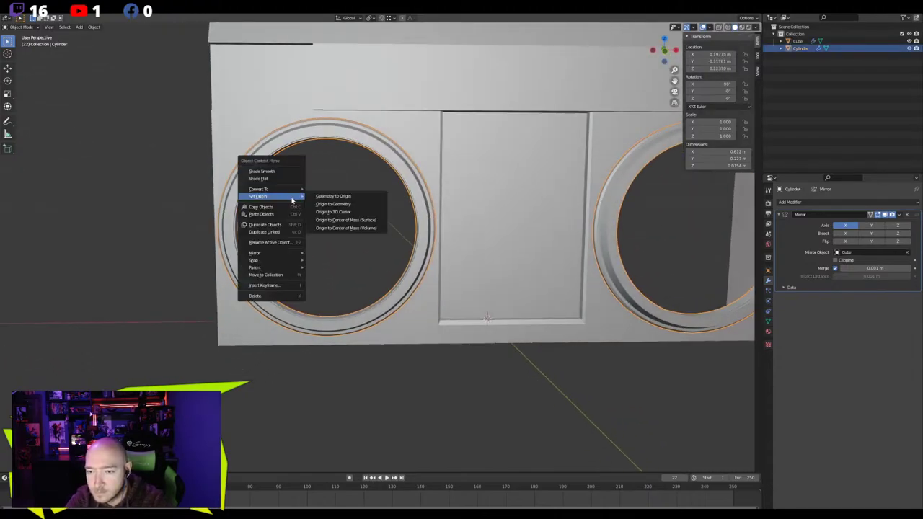
left_click(331, 205)
mouse_move(301, 248)
middle_mouse_down()
mouse_move(311, 250)
mouse_move(297, 265)
middle_mouse_up()
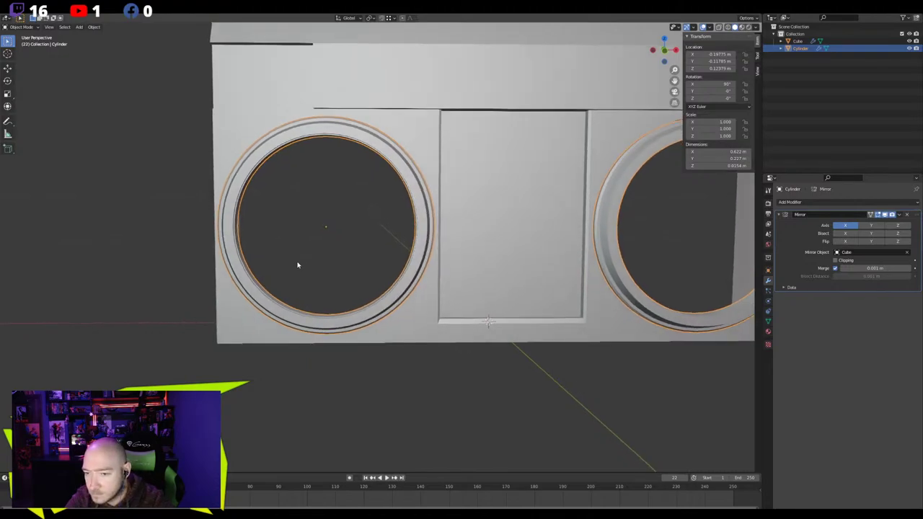
Duplicate a front face of the ring into the speaker opening and separate it into its own object
key("KP_1")
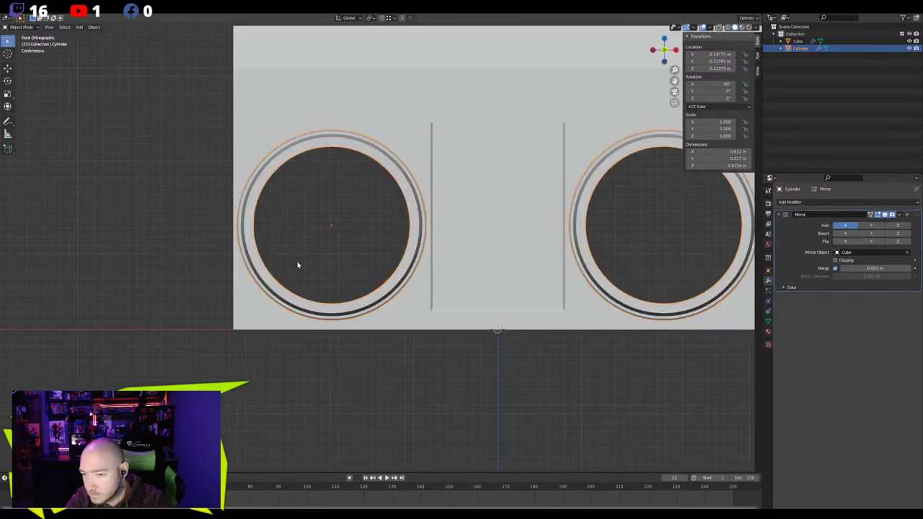
key("Tab")
scroll(294, 78, "up", 3)
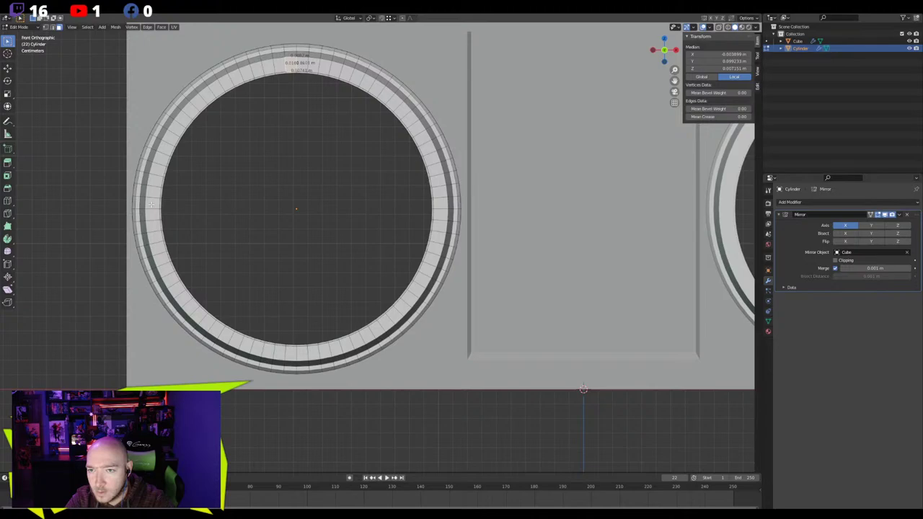
key("shift+d")
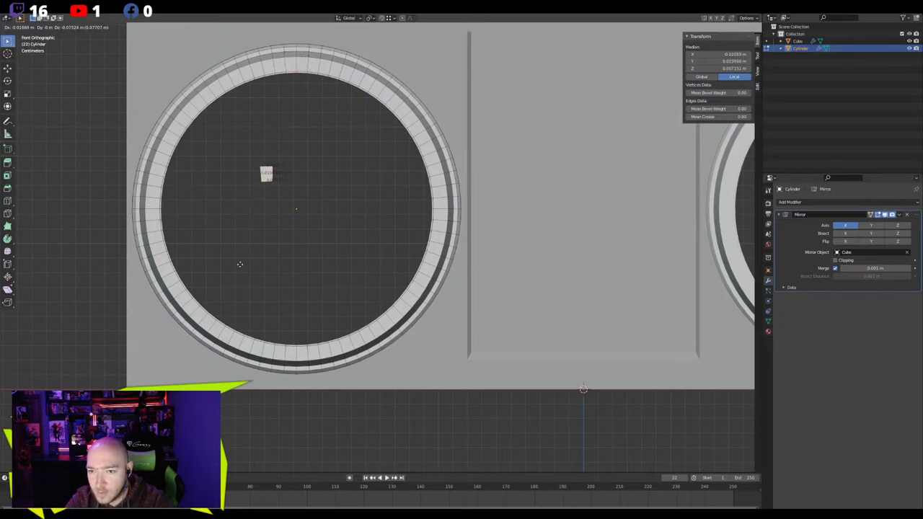
left_click(239, 265)
key("p")
left_click(252, 226)
key("Tab")
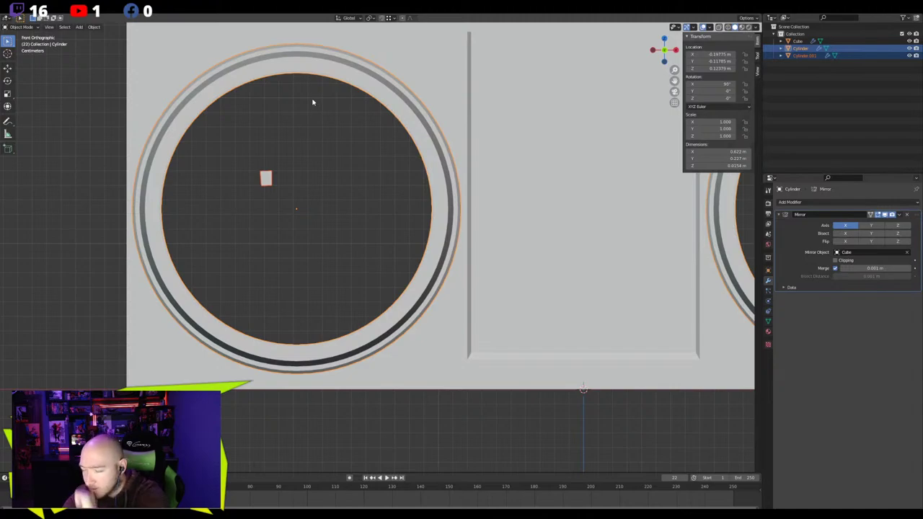
Clear the Mirror Object of the separated face's Mirror modifier and mirror it on both the X and Y axes
left_click(282, 181)
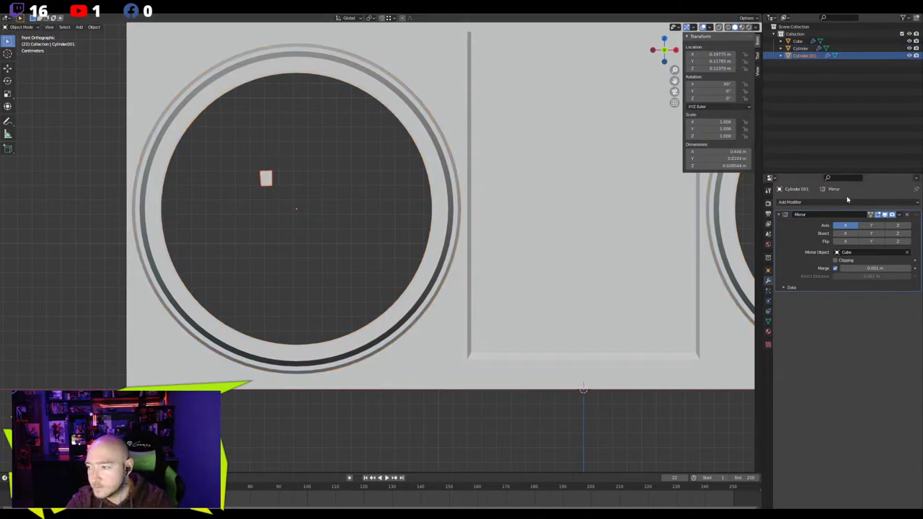
left_click(907, 253)
left_click(907, 253)
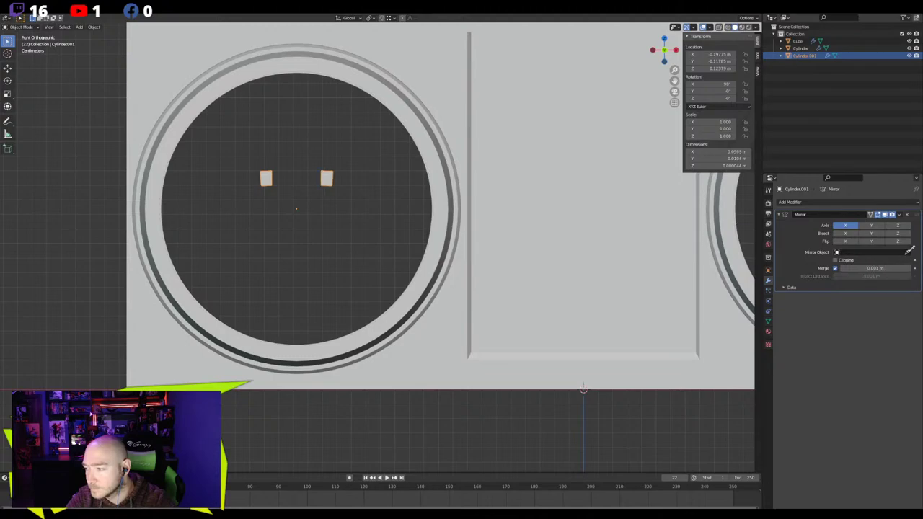
left_click(428, 191)
left_click(906, 252)
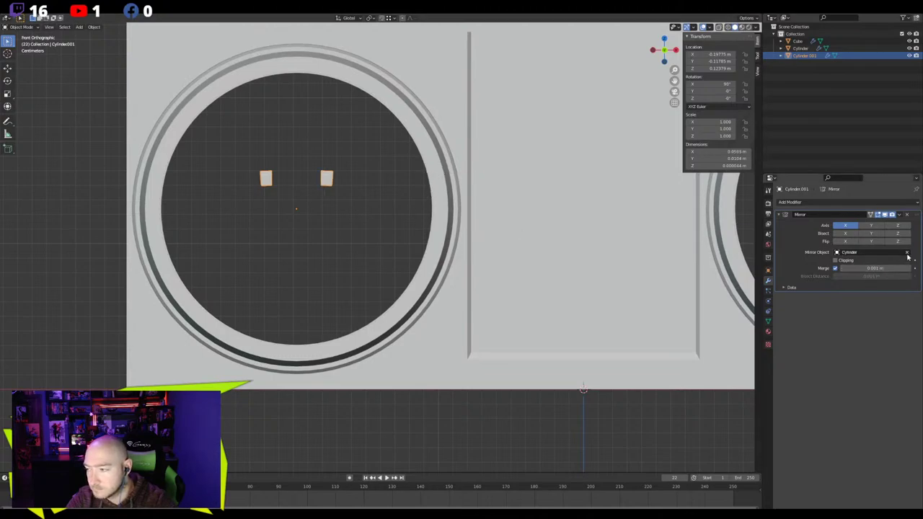
left_click(870, 227)
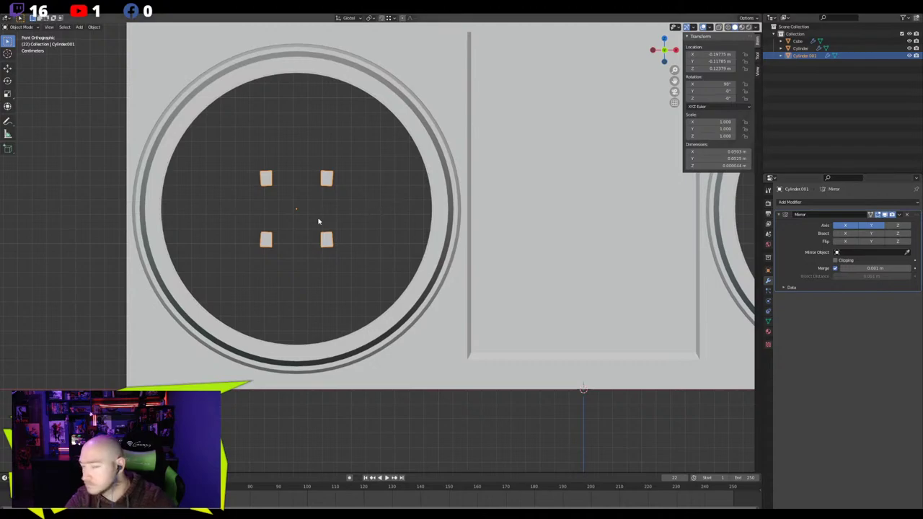
Enable Clipping on the Mirror modifier and extend the face's inner edge along X to the mirror centre
key("Tab")
key("g")
key("y")
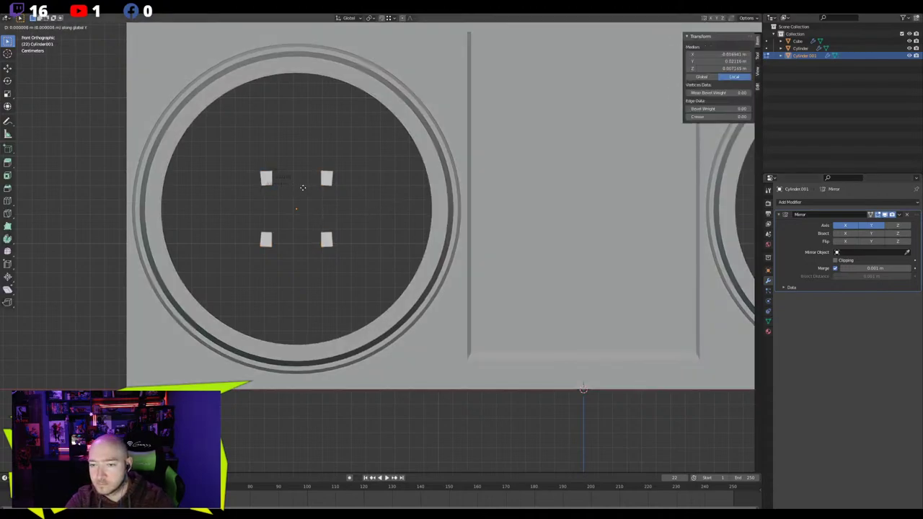
left_click(311, 189)
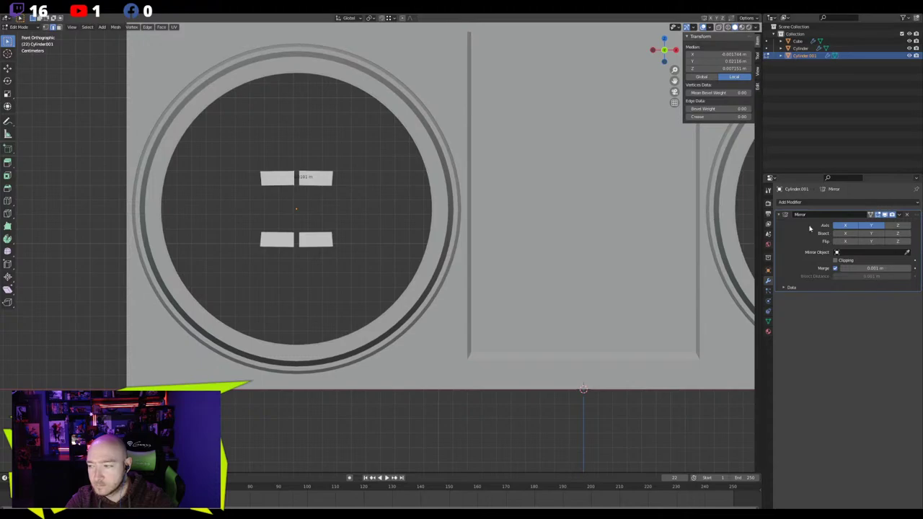
left_click(835, 260)
key("g")
key("x")
left_click(428, 220)
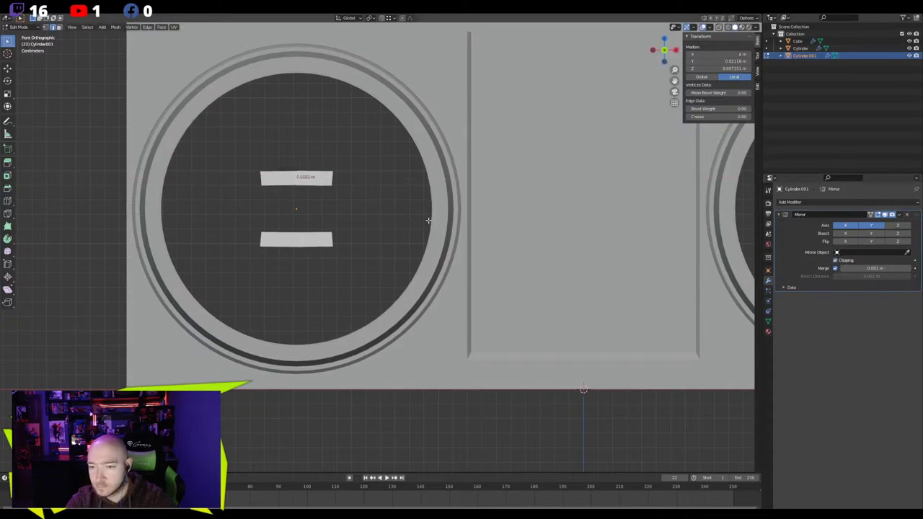
Flatten the upper and lower edges of the face by scaling each to 0 along Z
key("alt+a")
left_click(277, 180)
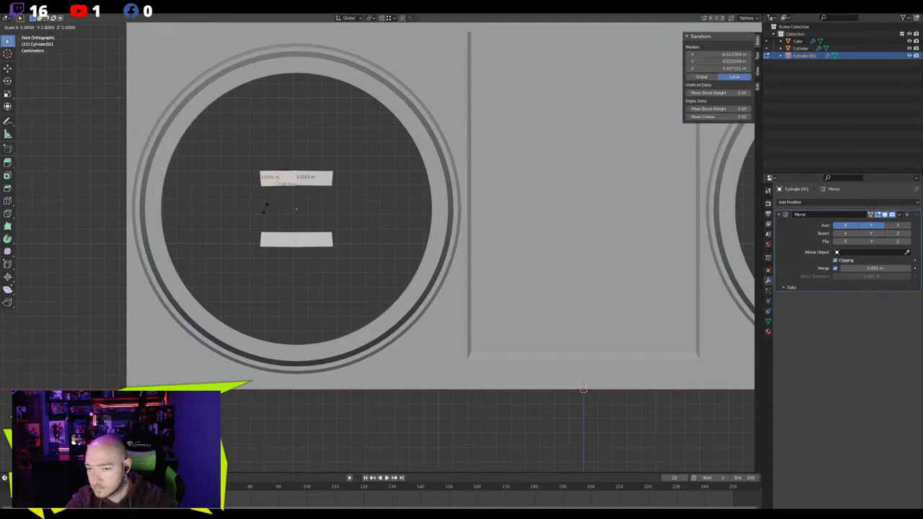
key("s")
key("z")
key("0")
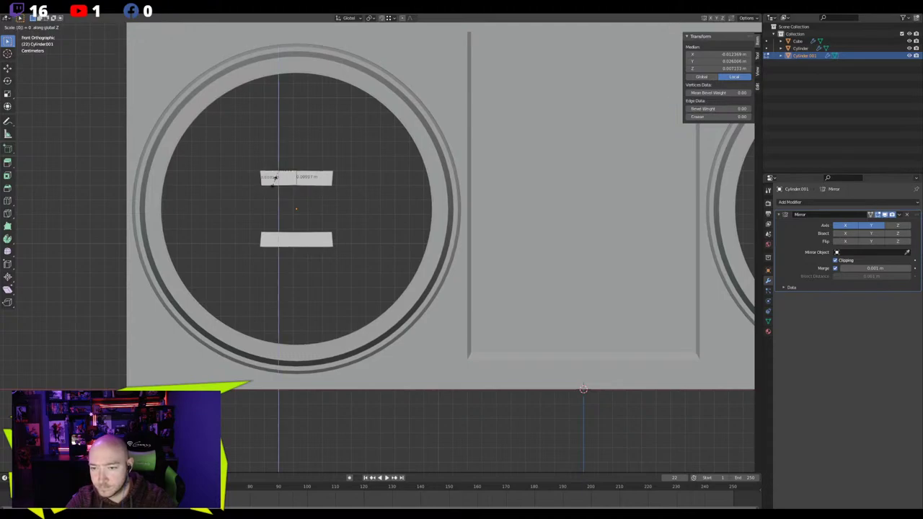
key("Return")
left_click(281, 186)
key("s")
key("z")
key("0")
key("Return")
Straighten the face's outer side edge by scaling it to 0 along X
left_click(263, 177)
key("s")
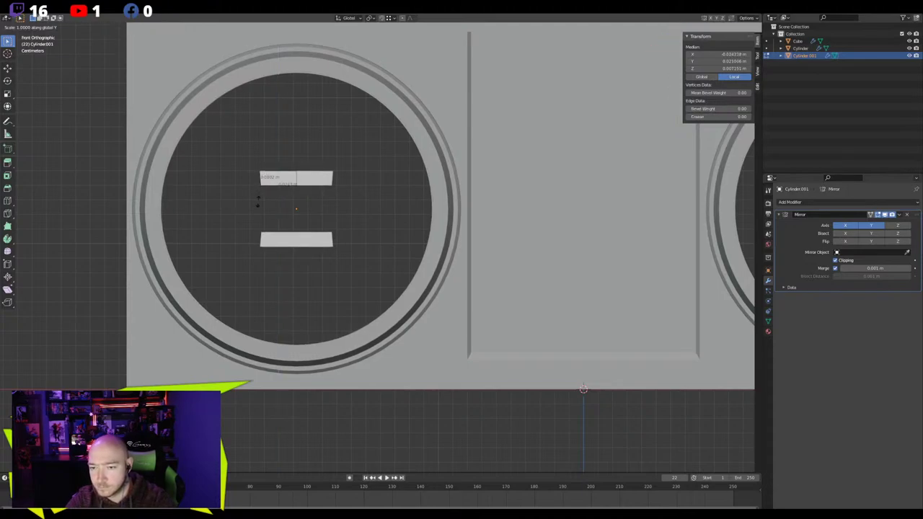
key("x")
key("0")
key("Return")
left_click(295, 177)
key("s")
key("x")
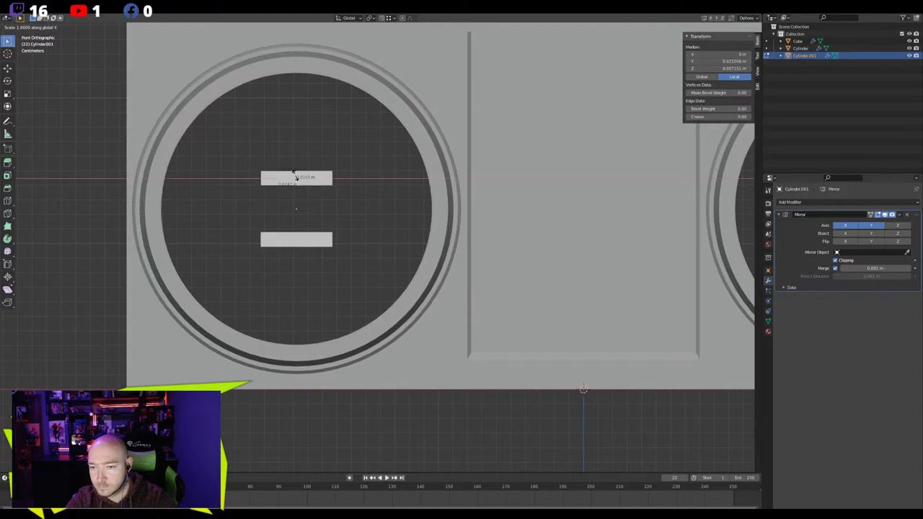
key("Escape")
Move the strip's face down along Z by about 0.0065 m, toward the speaker centre
middle_click_drag(296, 179, 273, 234)
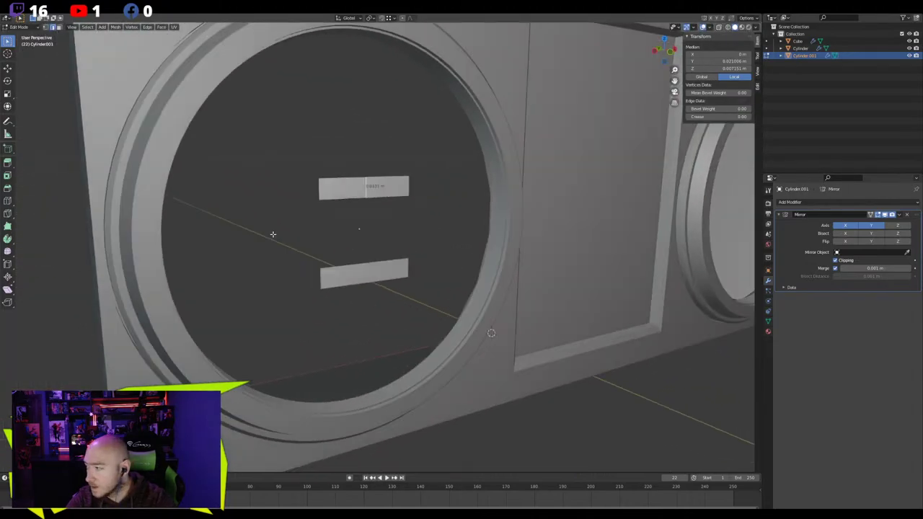
key("3")
left_click(341, 188)
middle_click_drag(369, 227, 343, 225)
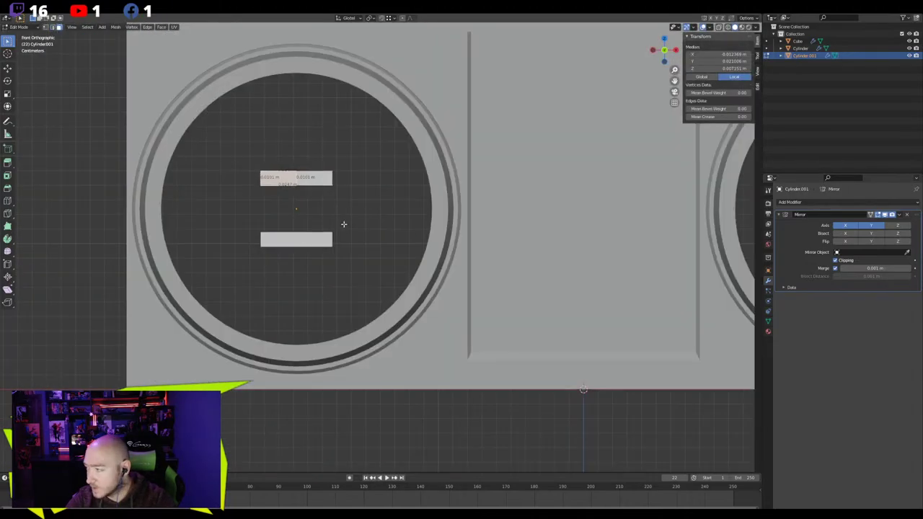
key("g")
key("z")
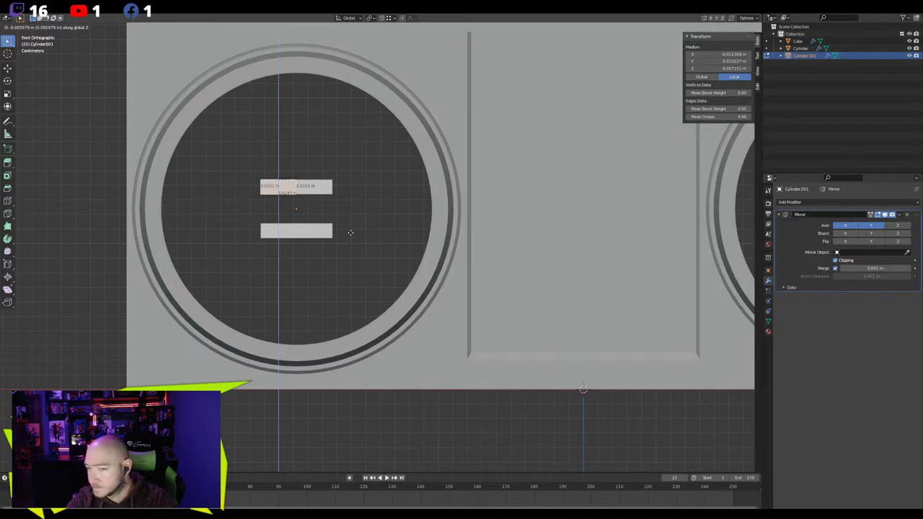
left_click(351, 233)
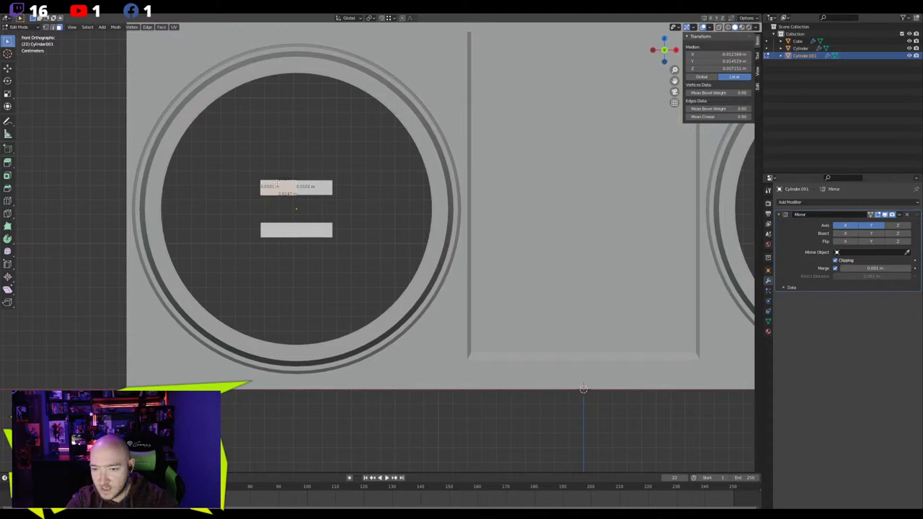
Lower the strip's upper edge along Z by about 0.0011 m
scroll(273, 202, "up", 1)
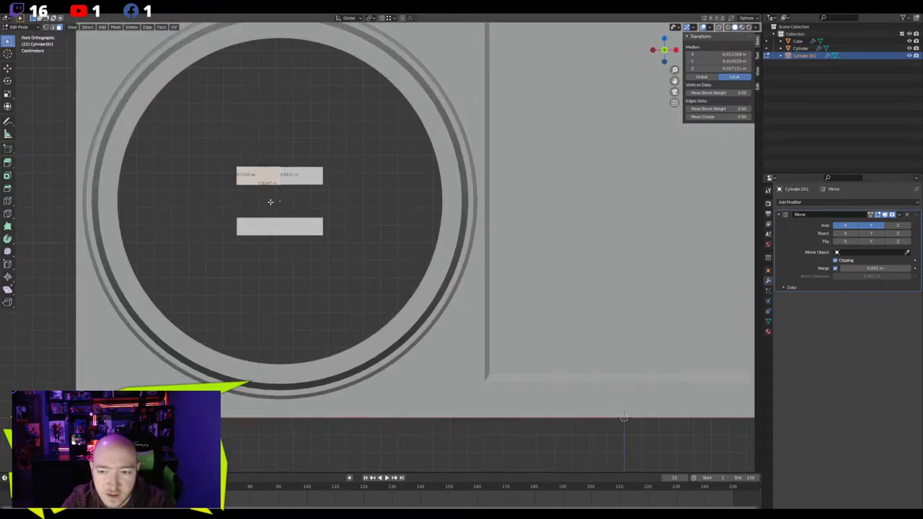
left_click(266, 188)
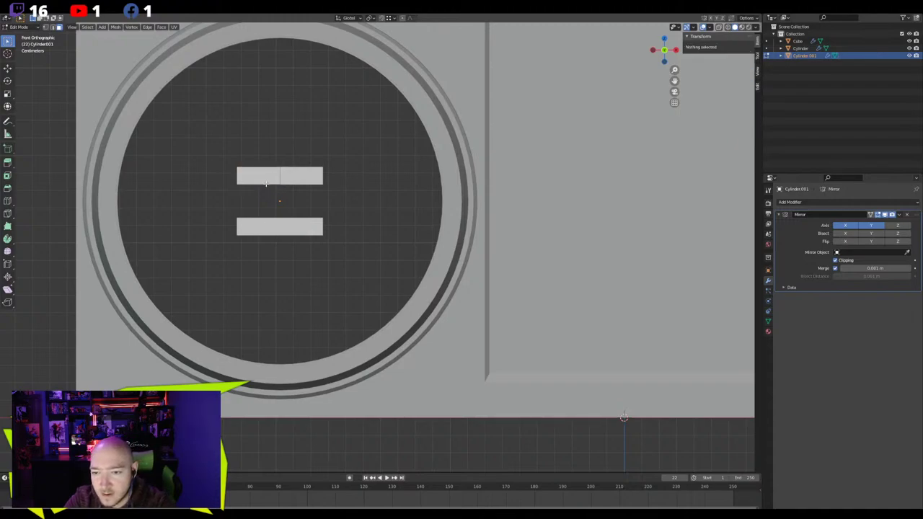
left_click(264, 175)
key("g")
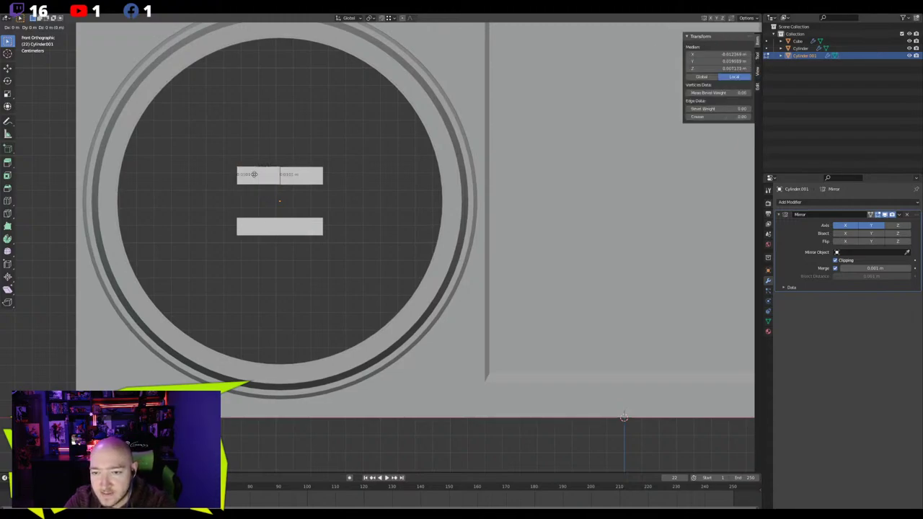
key("z")
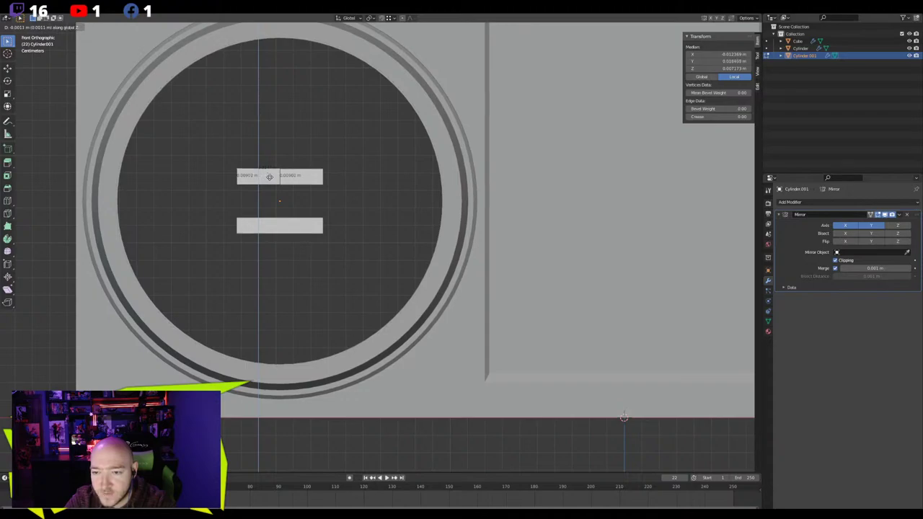
left_click(273, 178)
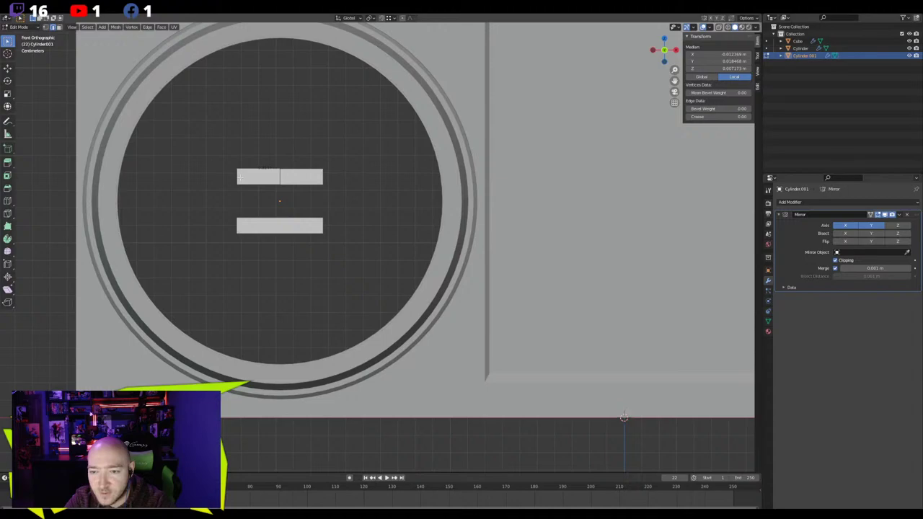
Check the lengths of the strip's upper, lower and side edges one by one
left_click(254, 182)
left_click(275, 178)
left_click(264, 172)
left_click(244, 176)
left_click(263, 171)
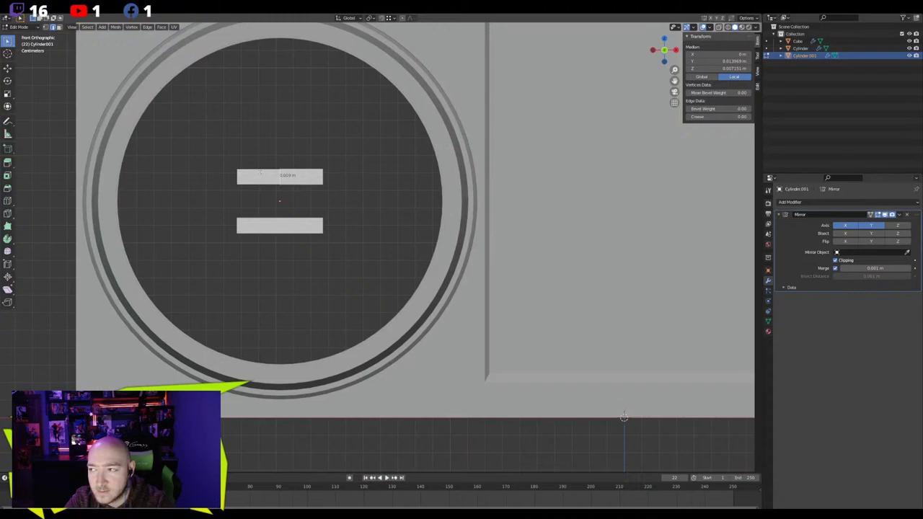
left_click(244, 172)
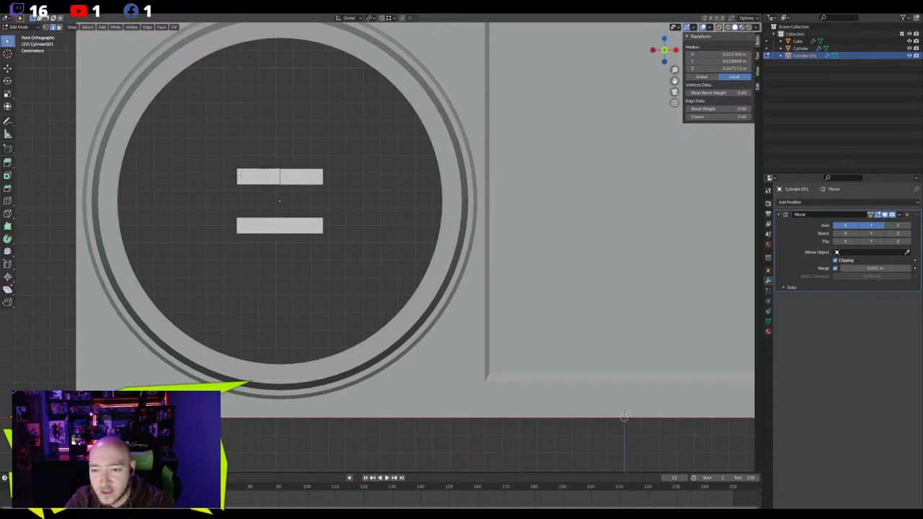
left_click(240, 175)
left_click(254, 182)
left_click(260, 171)
left_click(276, 176)
left_click(261, 182)
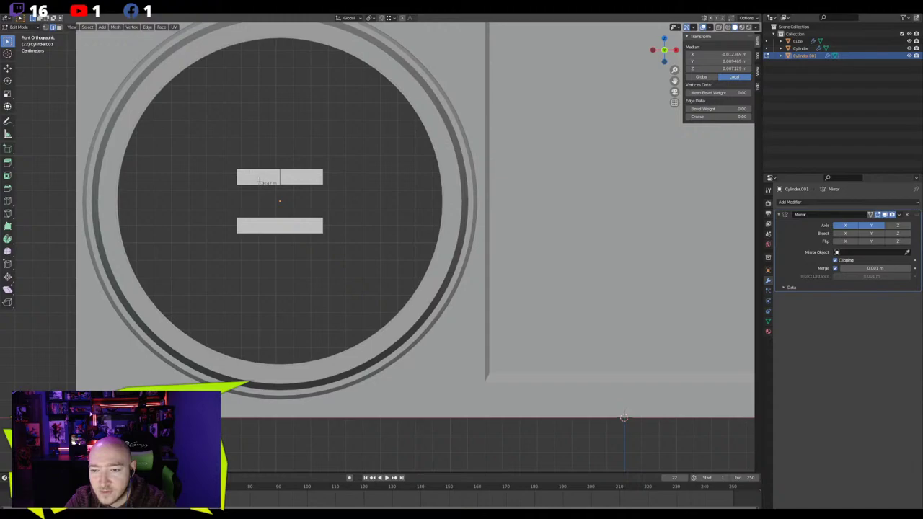
Move the strip's edges down along Z by about 0.0002 m and select its lower edge in front view
left_click(228, 164)
left_click(276, 173)
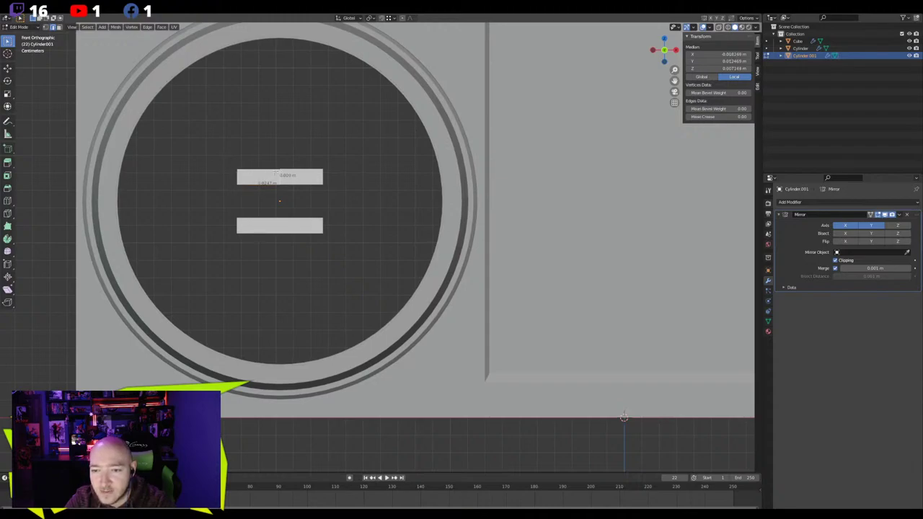
key("g")
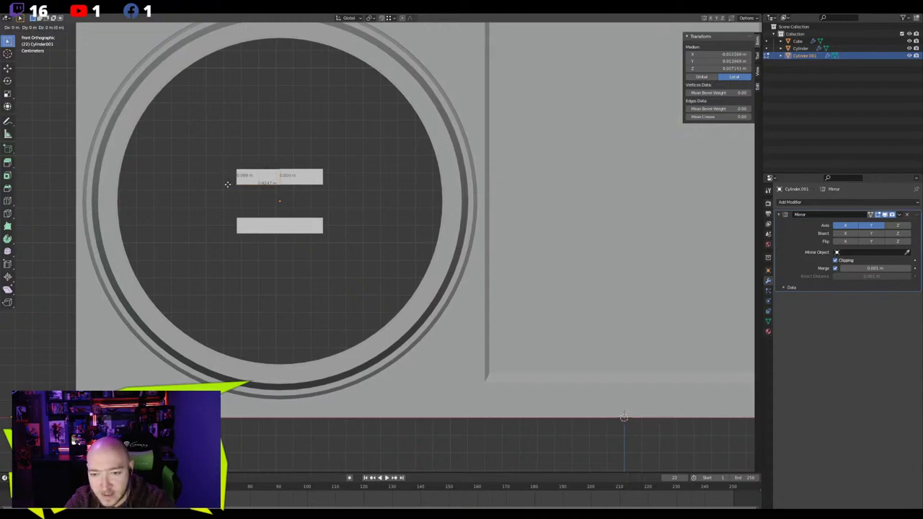
key("z")
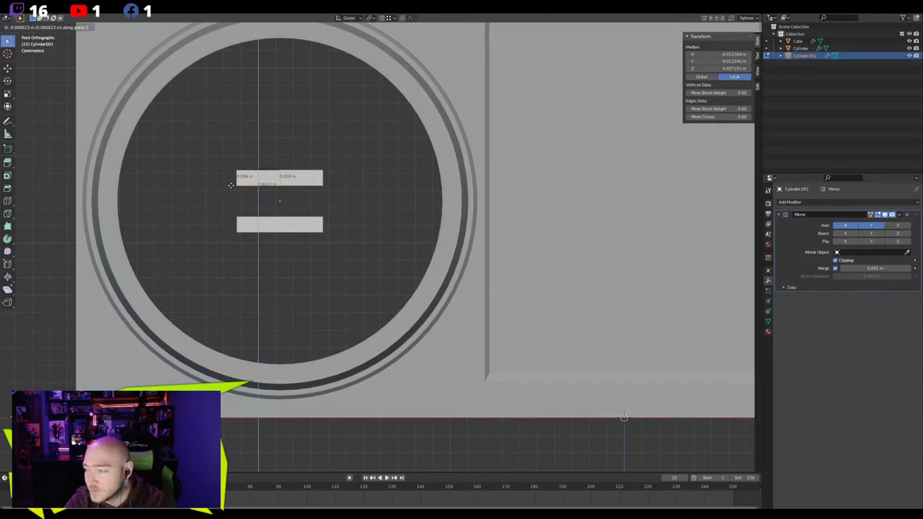
left_click(237, 185)
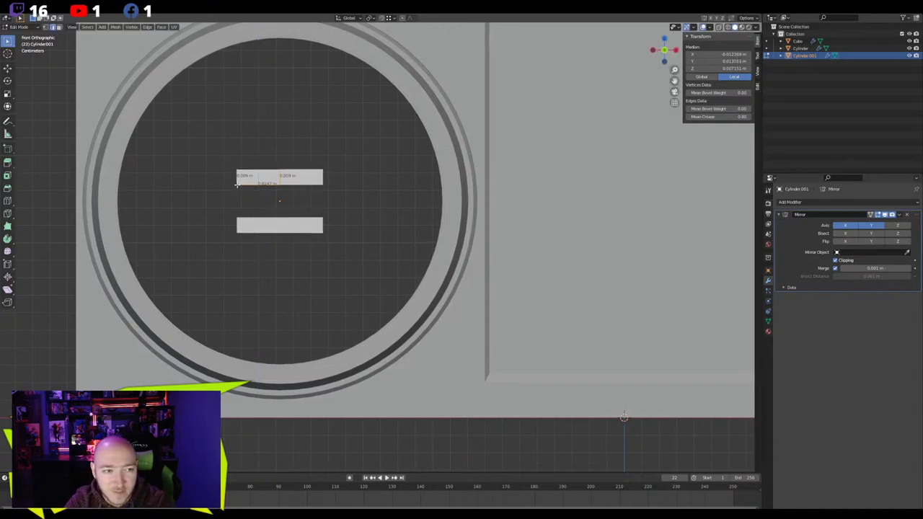
left_click(257, 181)
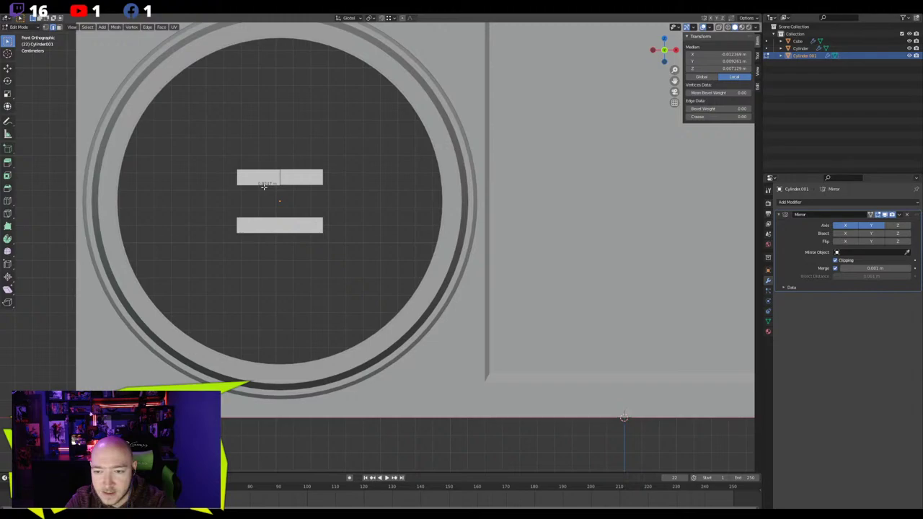
middle_click_drag(326, 233, 356, 252)
key("KP_1")
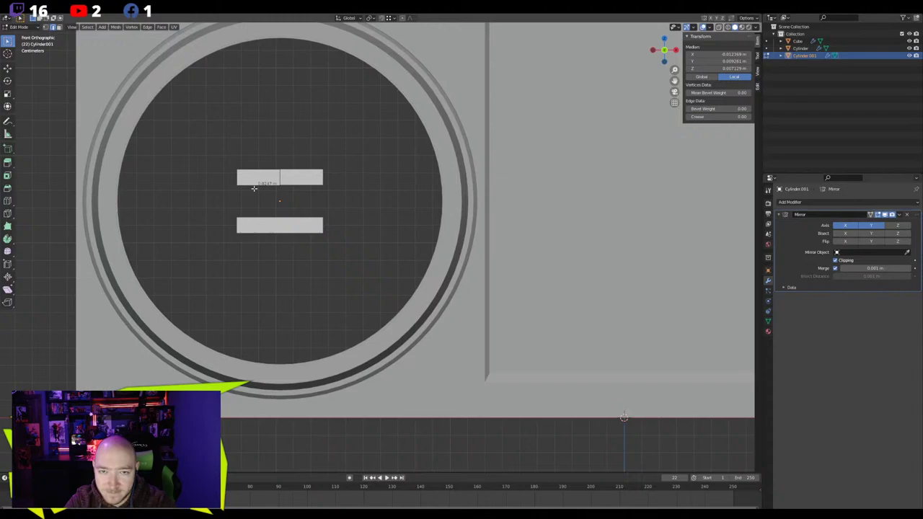
Move the strip's outer end edge along X by about 0.055 m, lengthening the strip towards the speaker ring
left_click(244, 188)
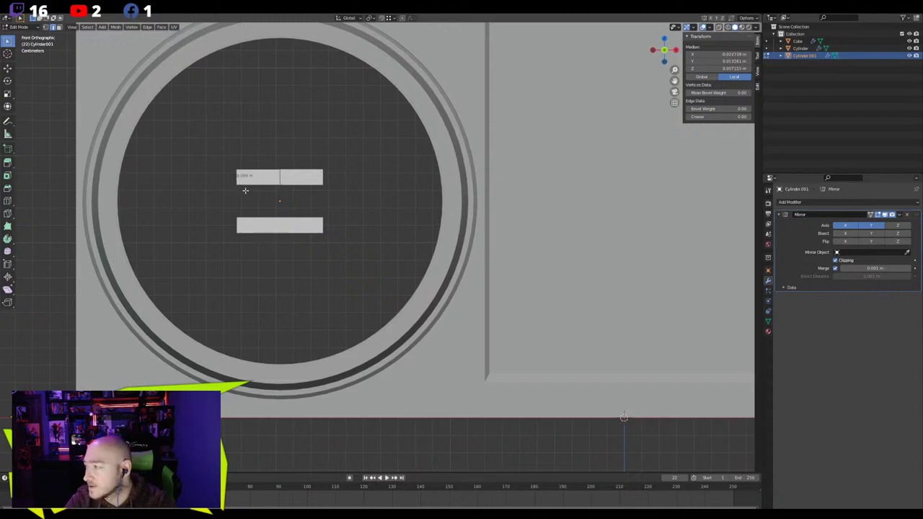
key("g")
key("x")
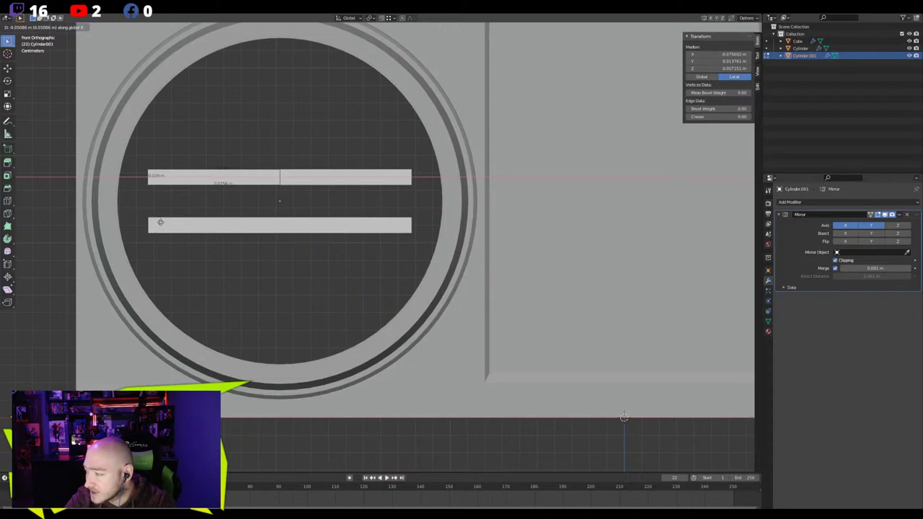
left_click(154, 223)
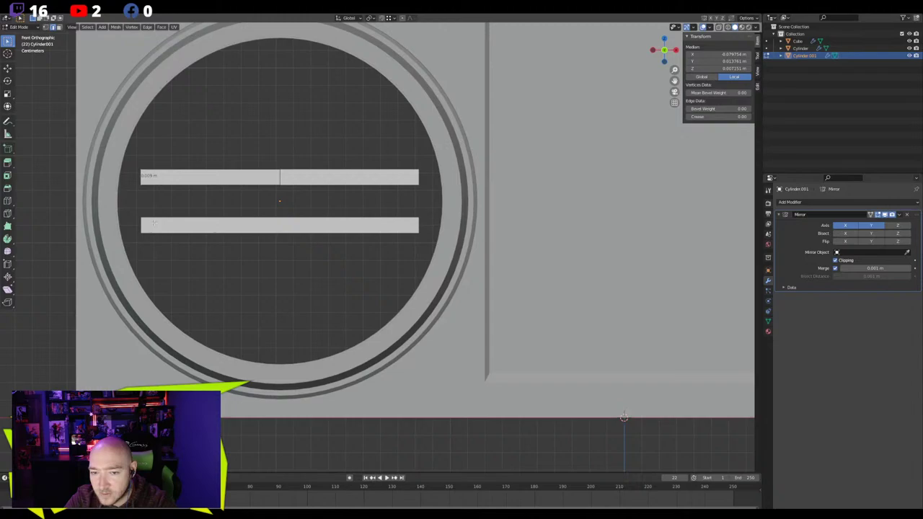
Move the strip's upper outer corner vertex inward along X by about 0.0062 m to slant the strip's end
key("1")
left_click(143, 171)
key("g")
key("x")
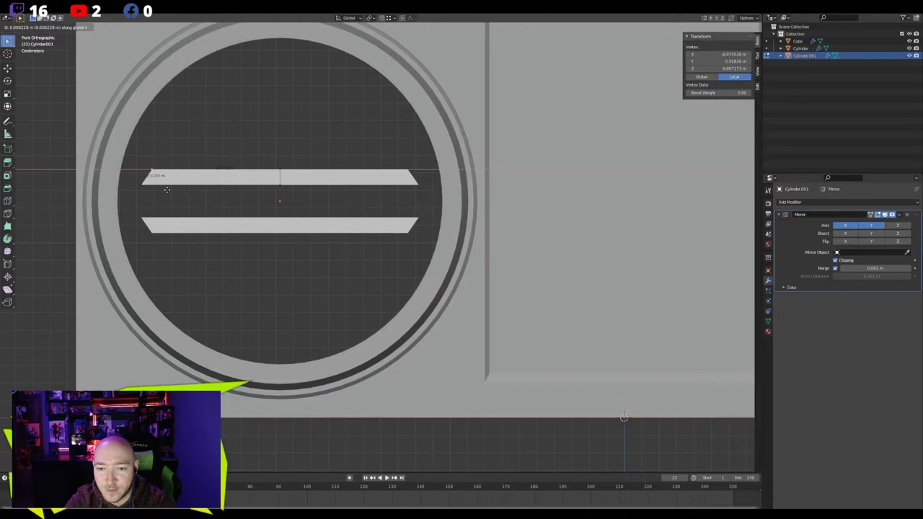
left_click(166, 189)
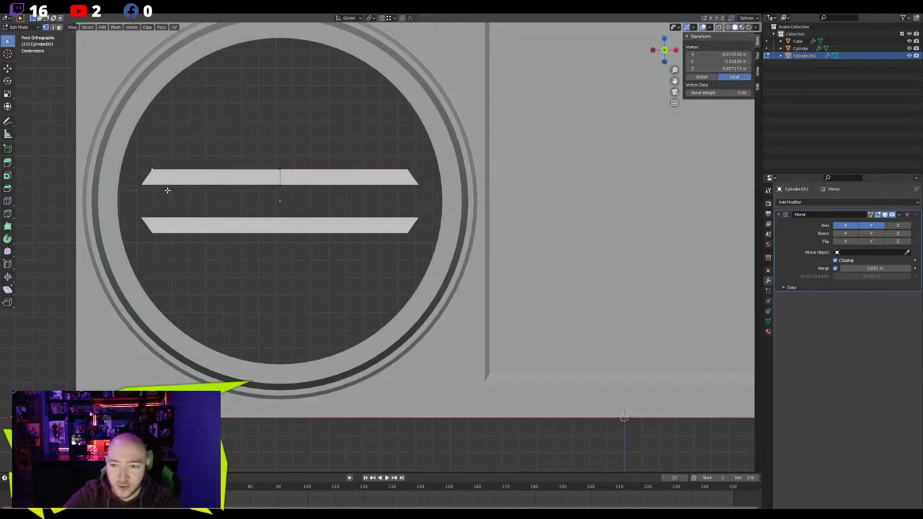
Select all of the strip's vertices and move them down along Z by about 0.0022 m
scroll(152, 206, "up", 1)
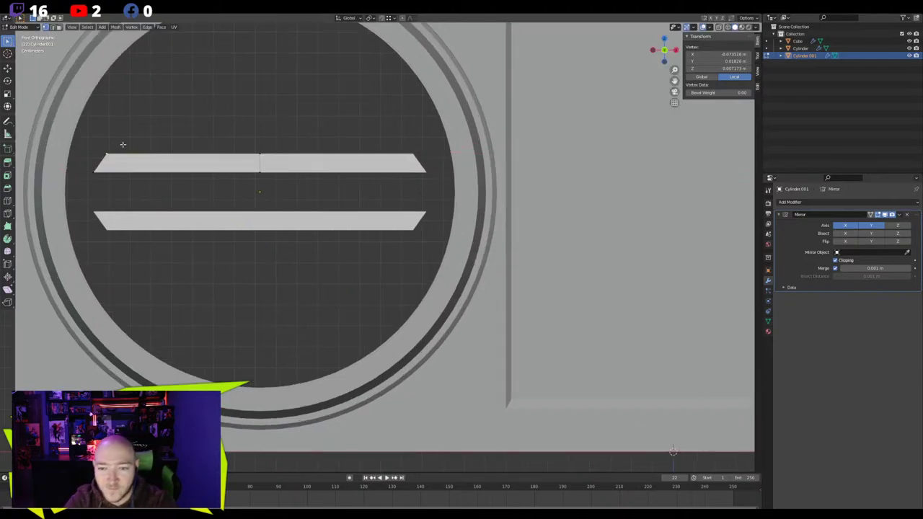
middle_click_drag(123, 144, 169, 192, "shift")
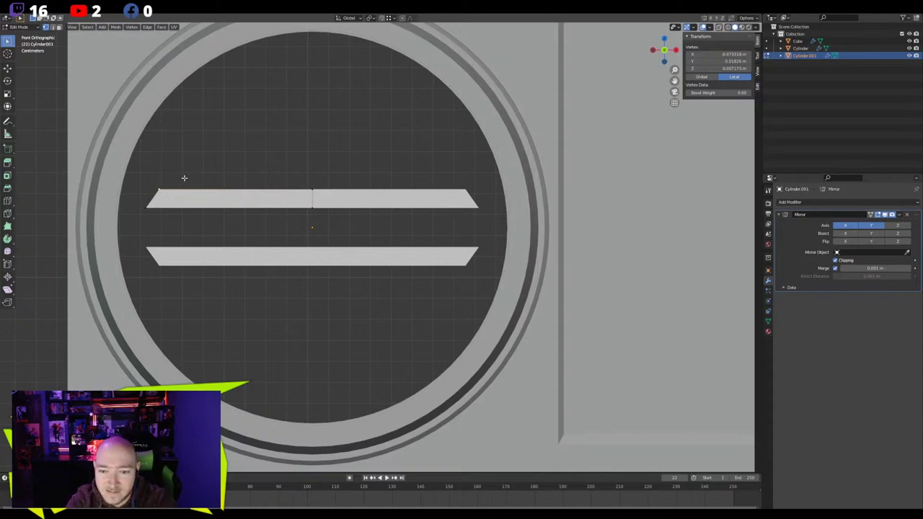
left_click_drag(332, 180, 284, 219)
left_click(244, 165)
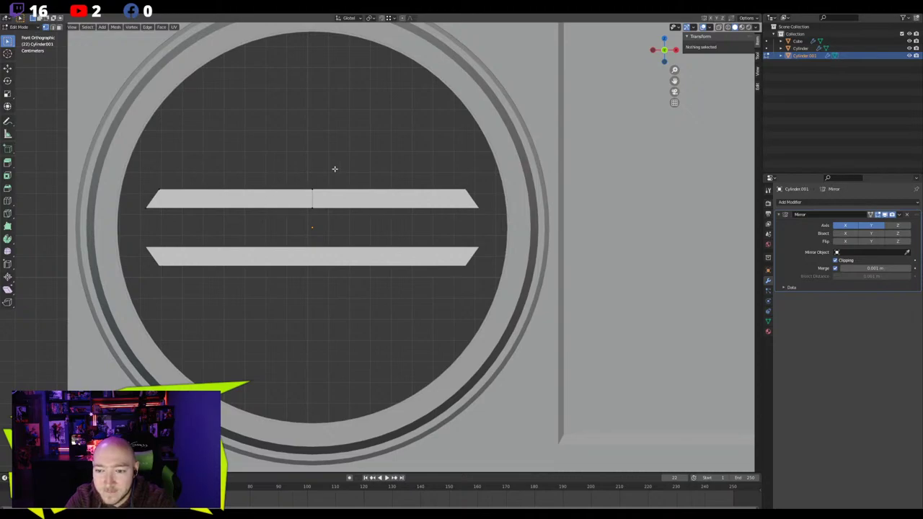
left_click_drag(368, 160, 131, 235)
key("g")
key("z")
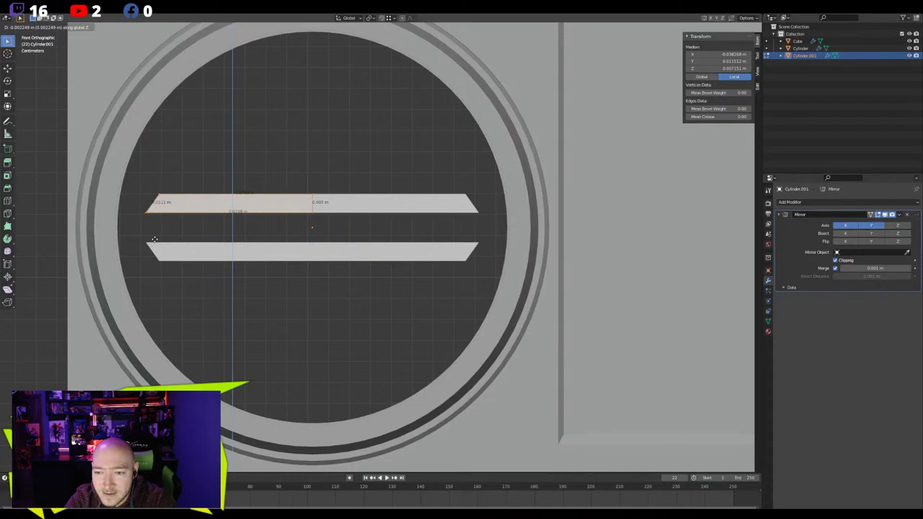
left_click(153, 242)
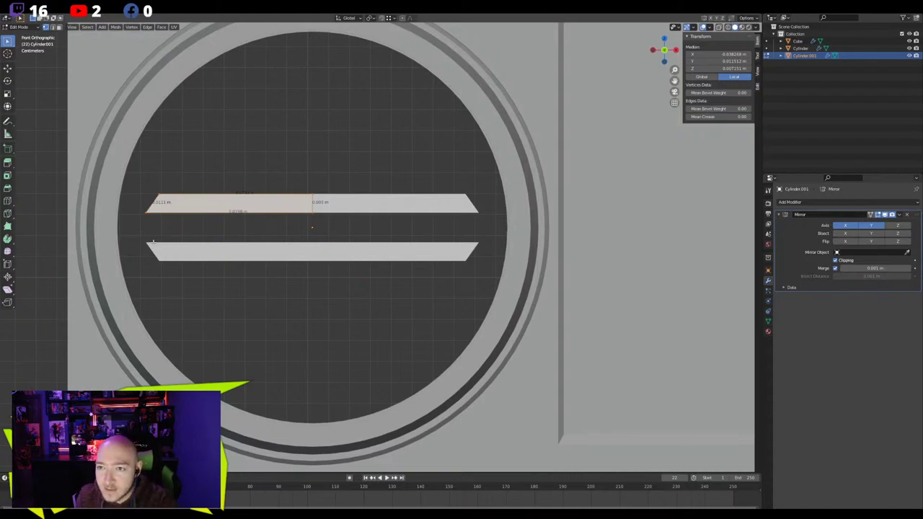
Raise the whole strip along Z in two small moves totalling about 0.0021 m
key("g")
key("z")
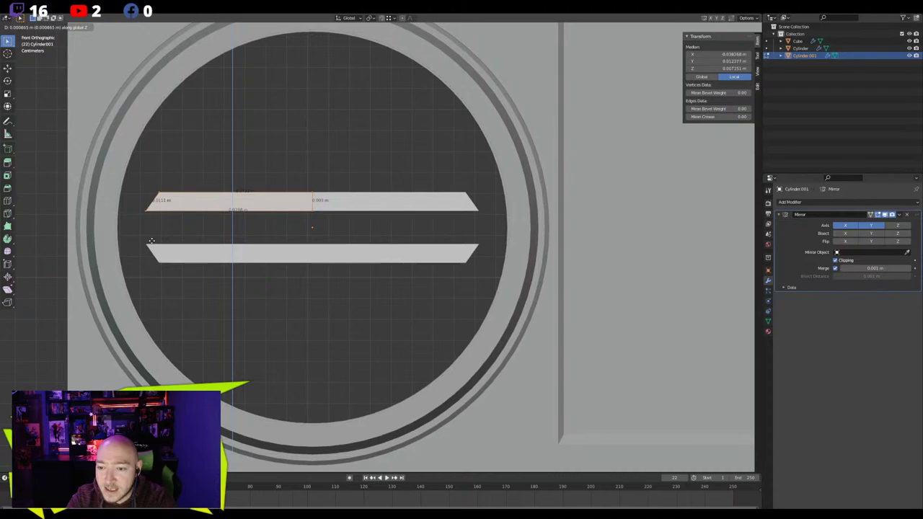
left_click(150, 242)
key("g")
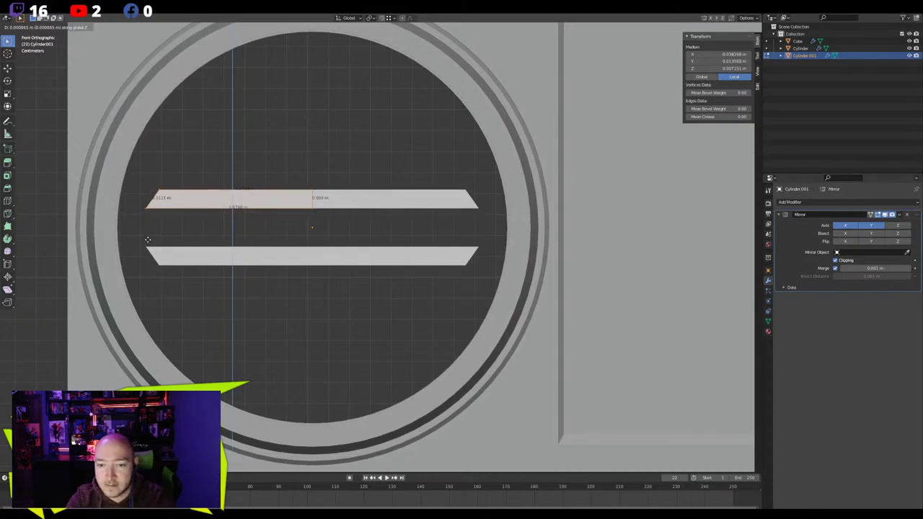
left_click(168, 203)
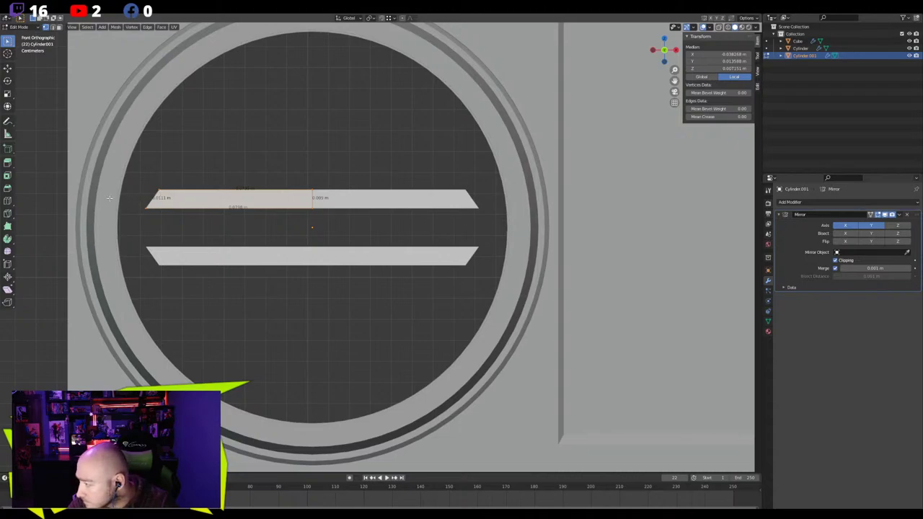
Finish editing the strip and open the speaker ring's mesh for editing
key("Tab")
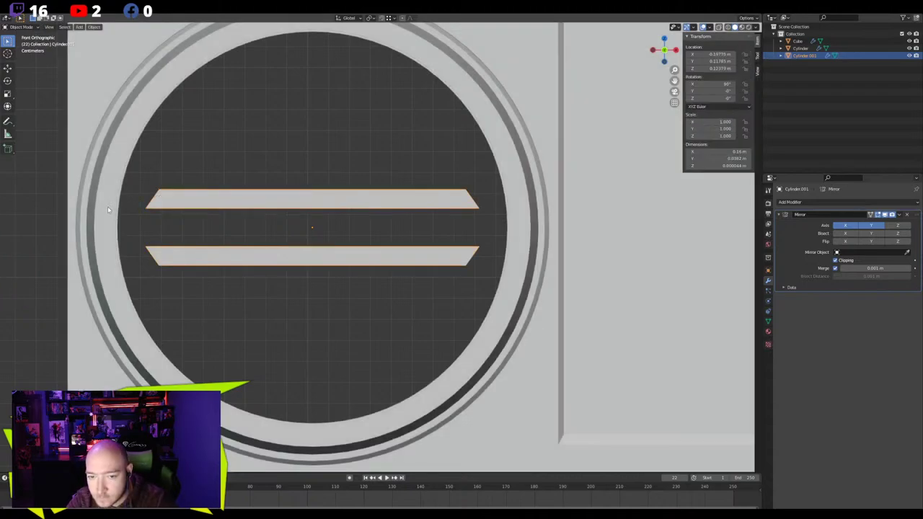
key("Tab")
key("Tab")
left_click(109, 210)
key("Tab")
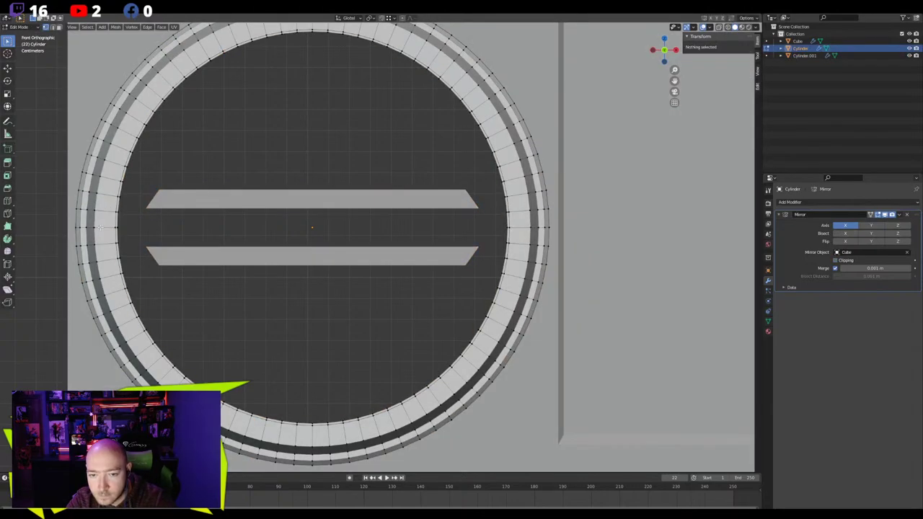
middle_click_drag(109, 209, 167, 237, "shift")
Separate the ring's faces beside the strips' outer ends, from just above to just below them, into a new object
left_click(173, 228)
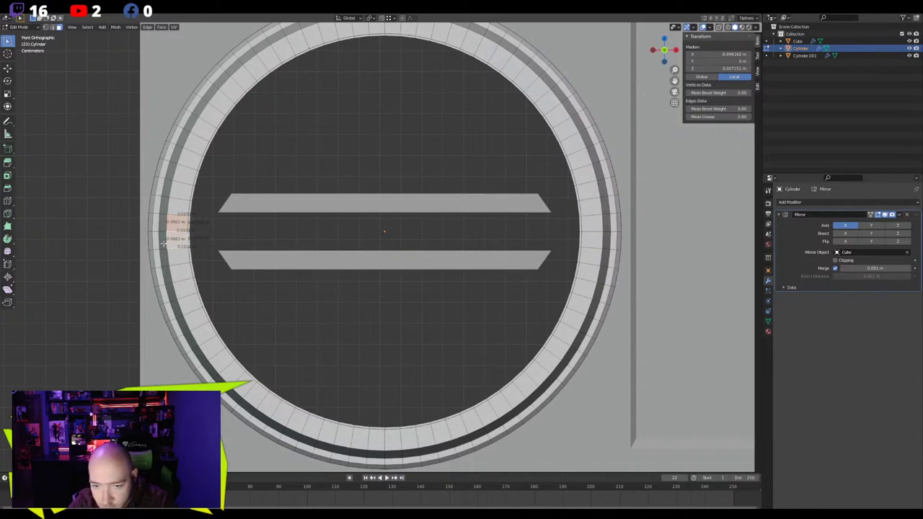
left_click(163, 243, "shift")
left_click(160, 228, "shift")
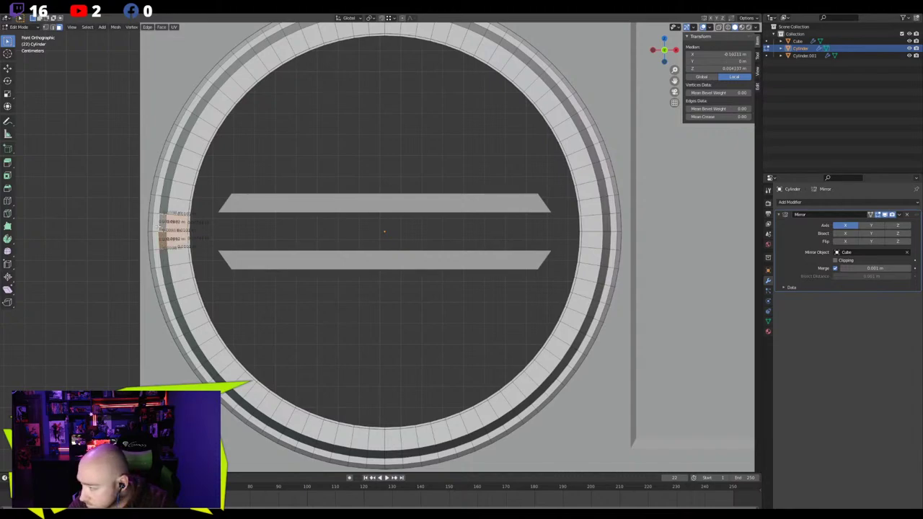
left_click(156, 224, "shift")
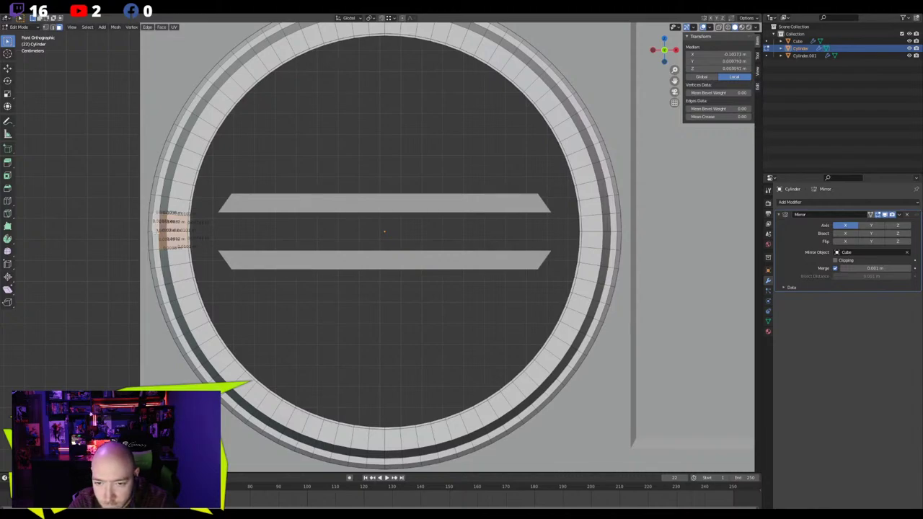
left_click(156, 240, "shift")
left_click(157, 258, "shift")
left_click(164, 259, "shift")
left_click(175, 259, "shift")
left_click(180, 274, "shift")
left_click(169, 275, "shift")
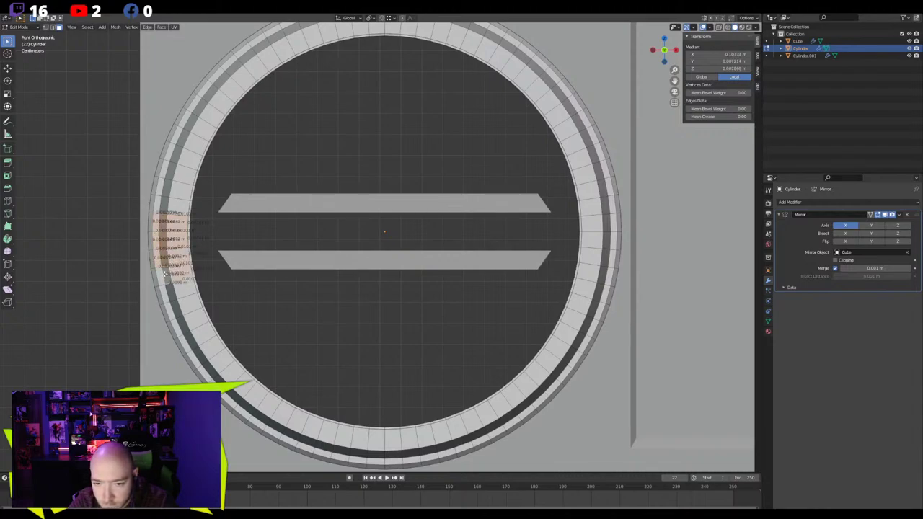
left_click(160, 275, "shift")
left_click(159, 204, "shift")
left_click(159, 196, "shift")
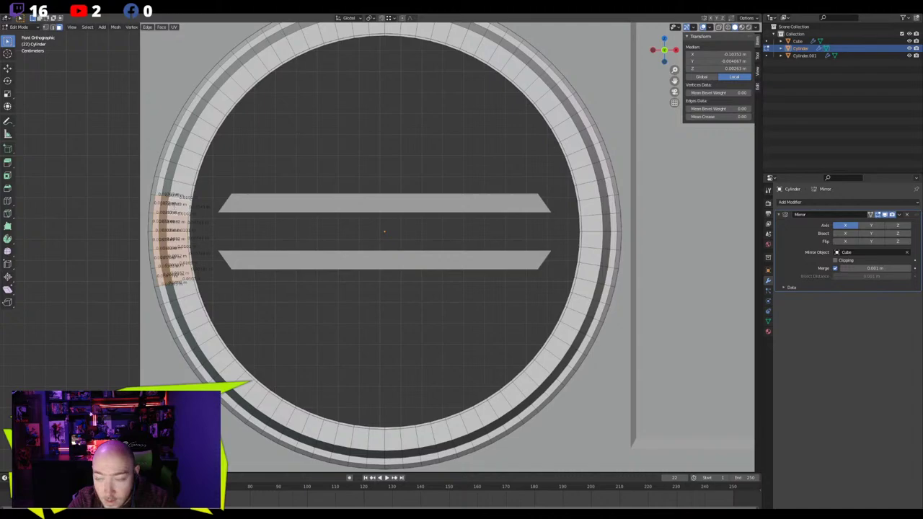
left_click(161, 189, "shift")
left_click(162, 182, "shift")
left_click(163, 176, "shift")
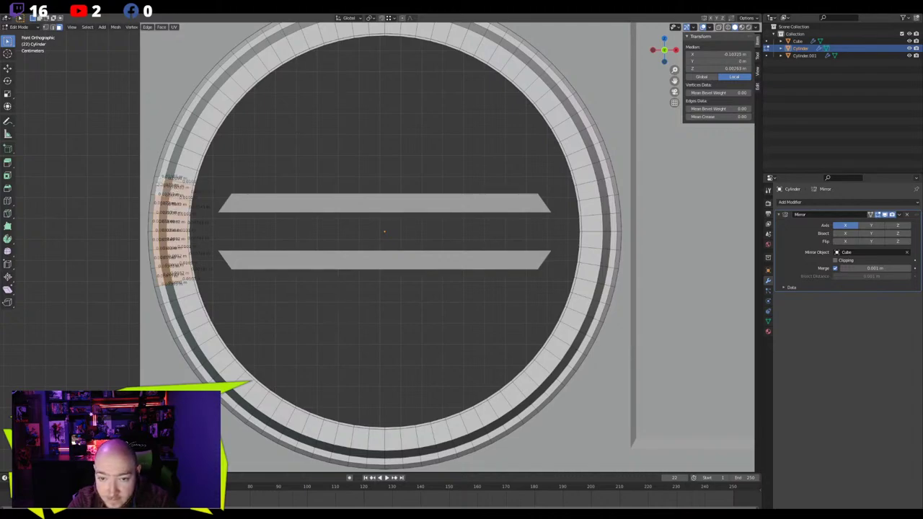
left_click(166, 169, "shift")
left_click(167, 170, "shift")
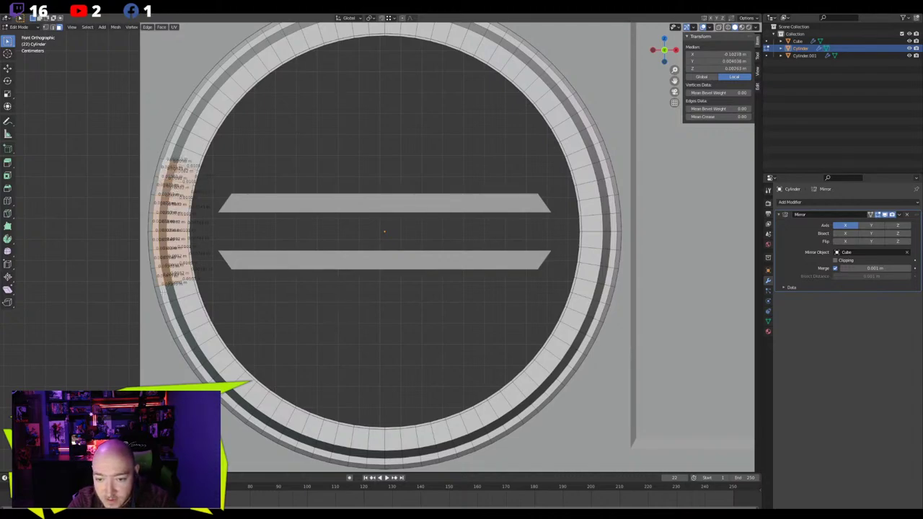
left_click(164, 292, "shift")
left_click(171, 292, "shift")
left_click(184, 287, "shift")
left_click(190, 303, "shift")
left_click(177, 307, "shift")
left_click(171, 310, "shift")
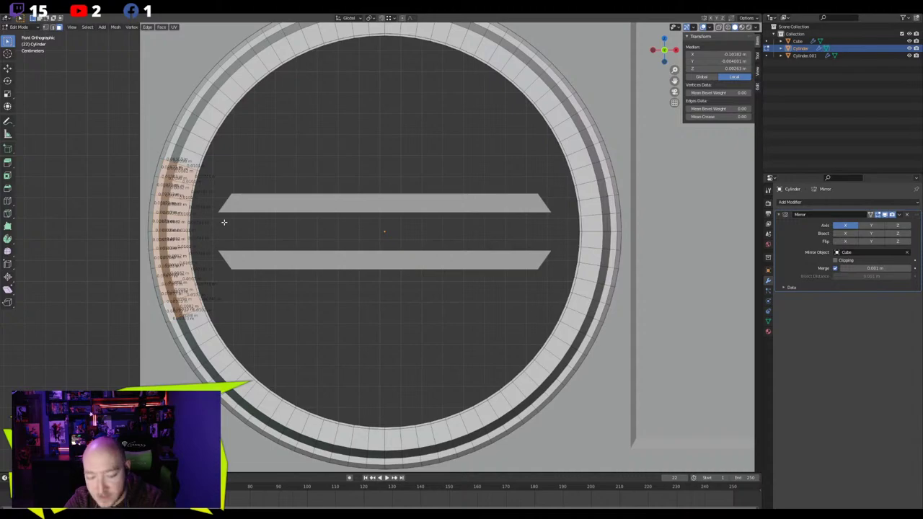
key("p")
left_click(213, 212)
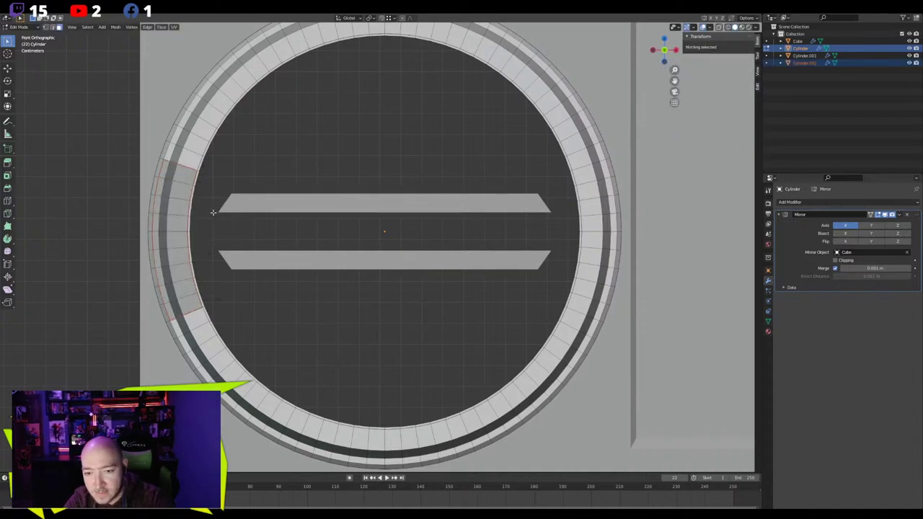
key("Tab")
Try mirroring the separated ring section along Z in addition to X
left_click(185, 183)
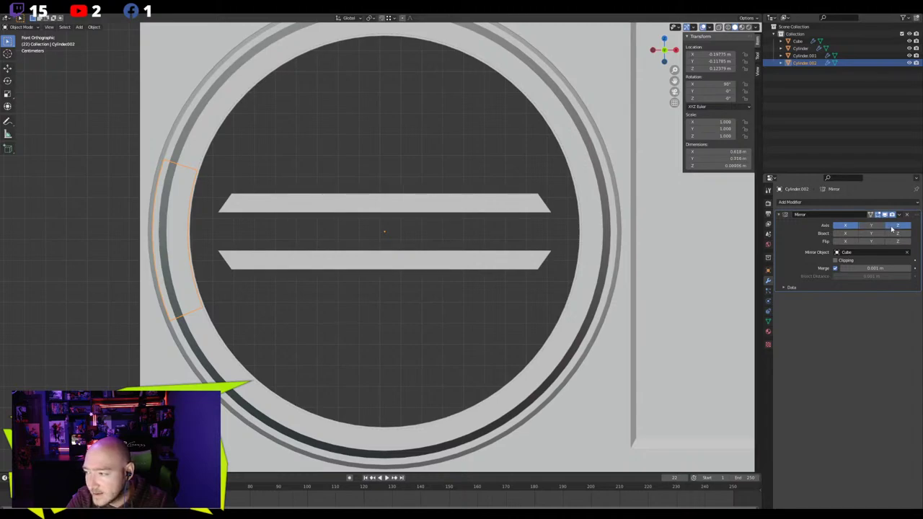
left_click(191, 197)
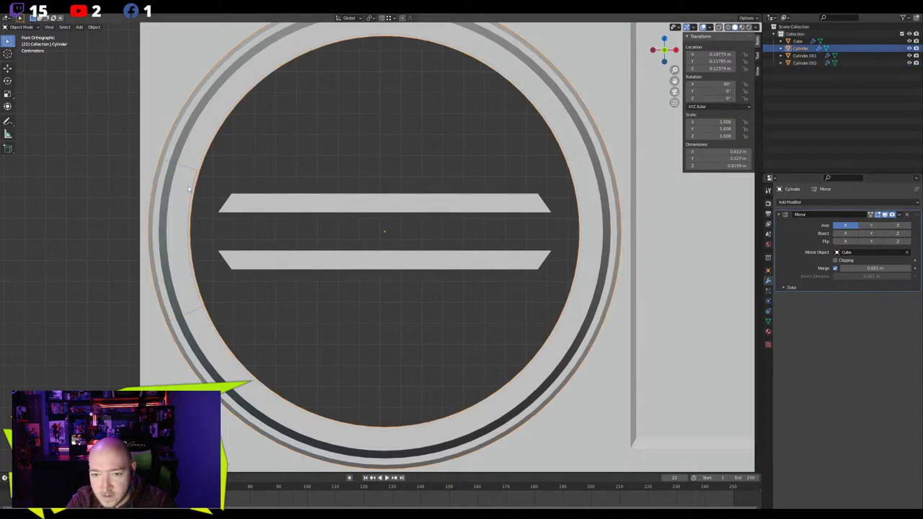
left_click(191, 196)
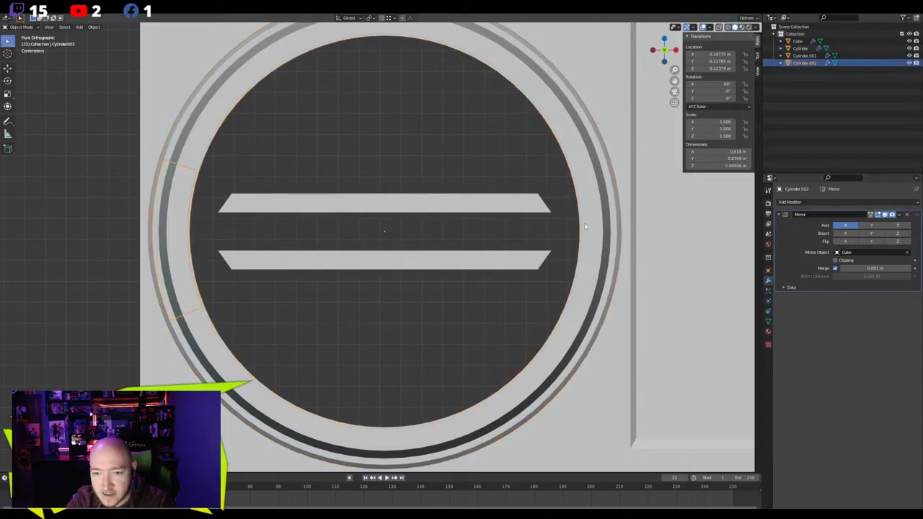
left_click(900, 217)
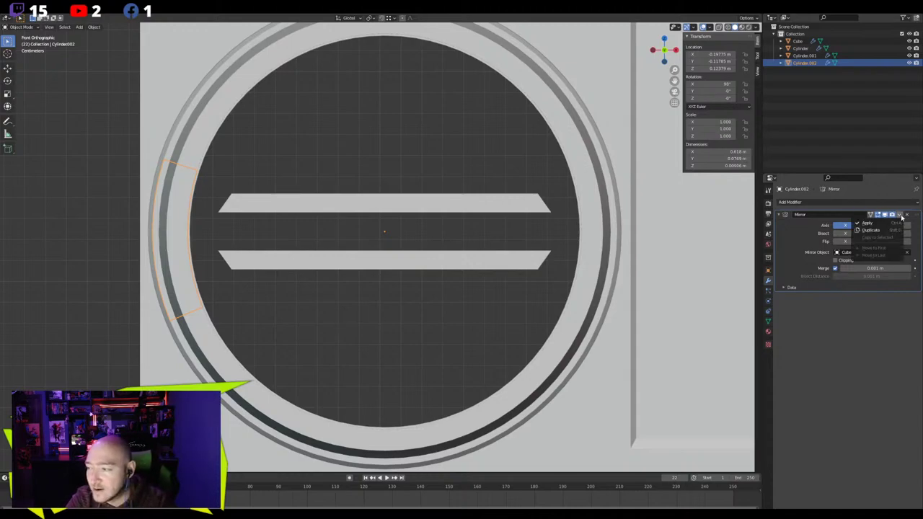
left_click(900, 216)
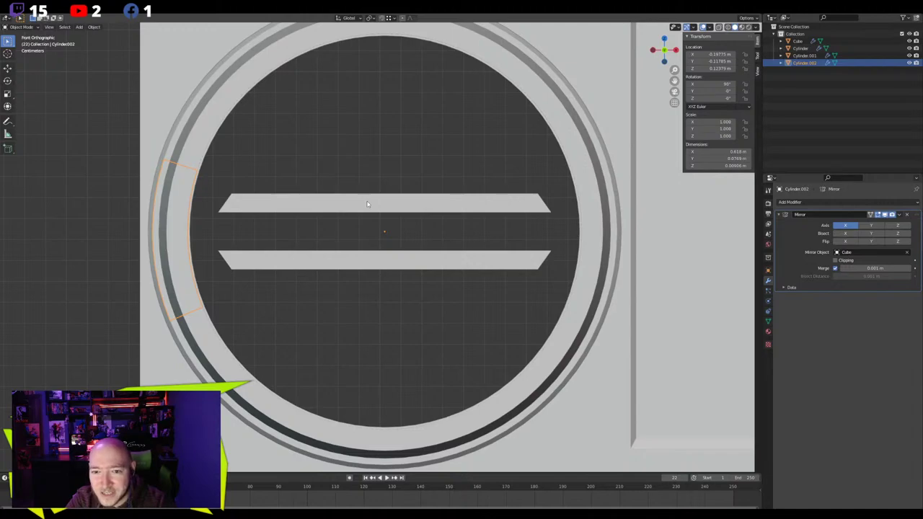
Clear Cube as the mirror object in the separated ring section's Mirror modifier
left_click(342, 213)
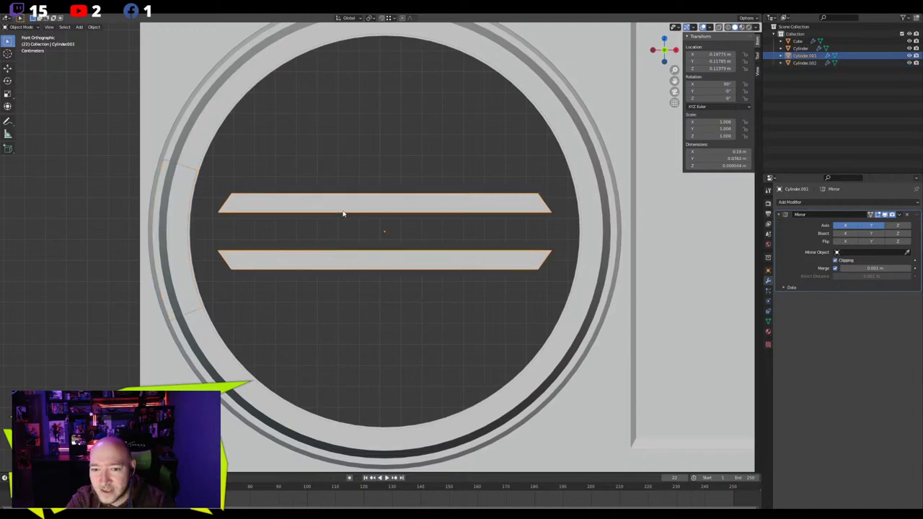
left_click(165, 194)
left_click(175, 196)
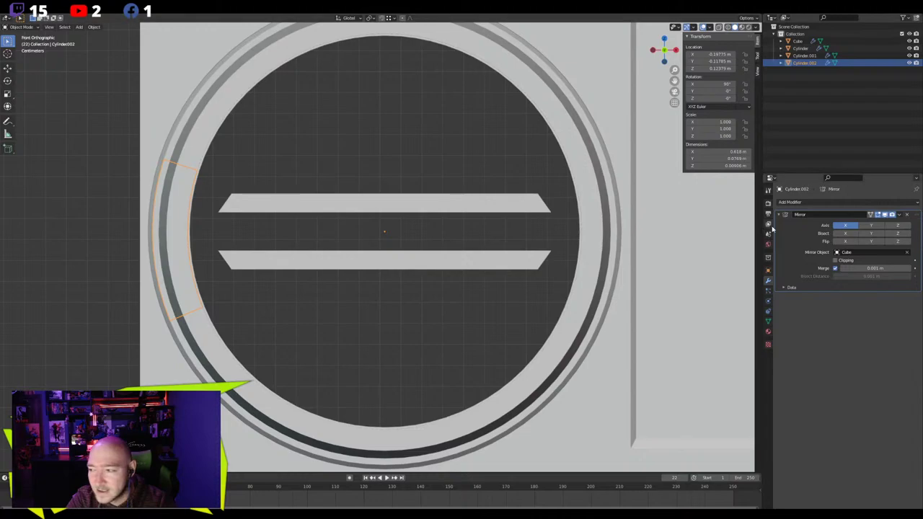
left_click(897, 214)
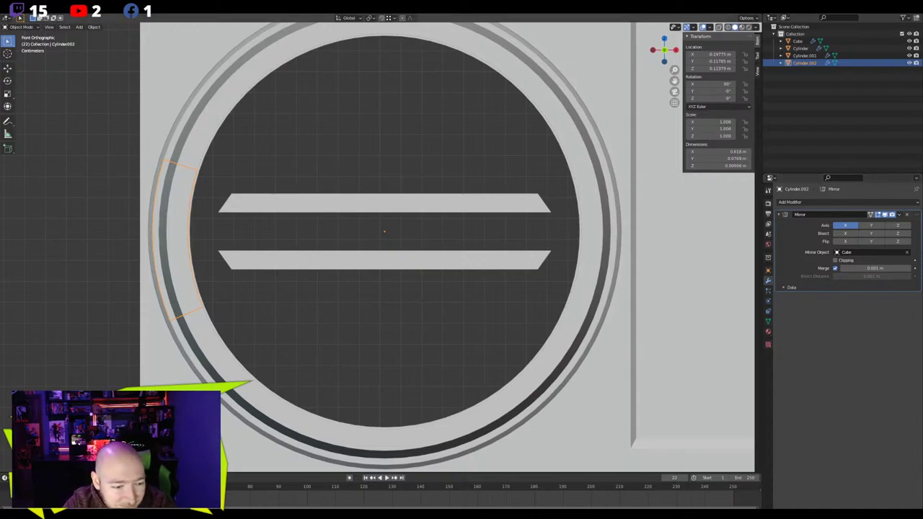
left_click(906, 252)
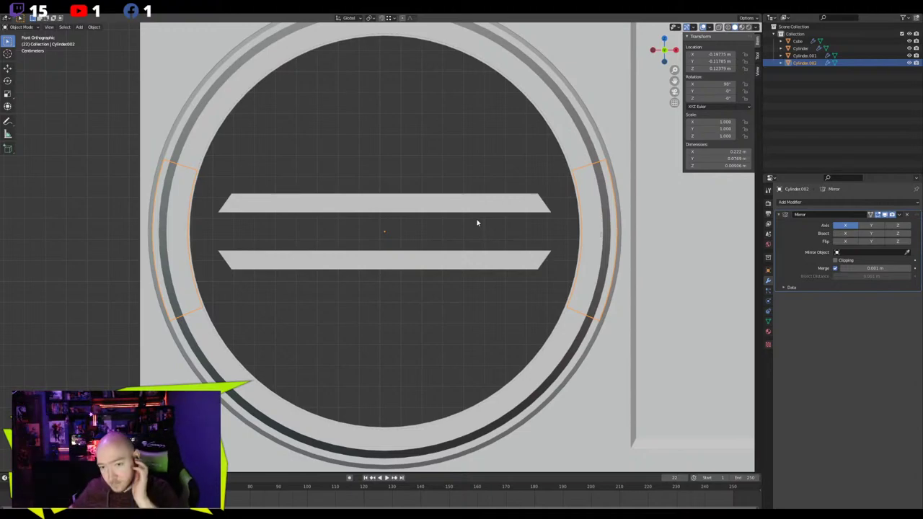
Try bridging the separated ring section's inner side with straight edges between its matching upper and lower vertices
key("Tab")
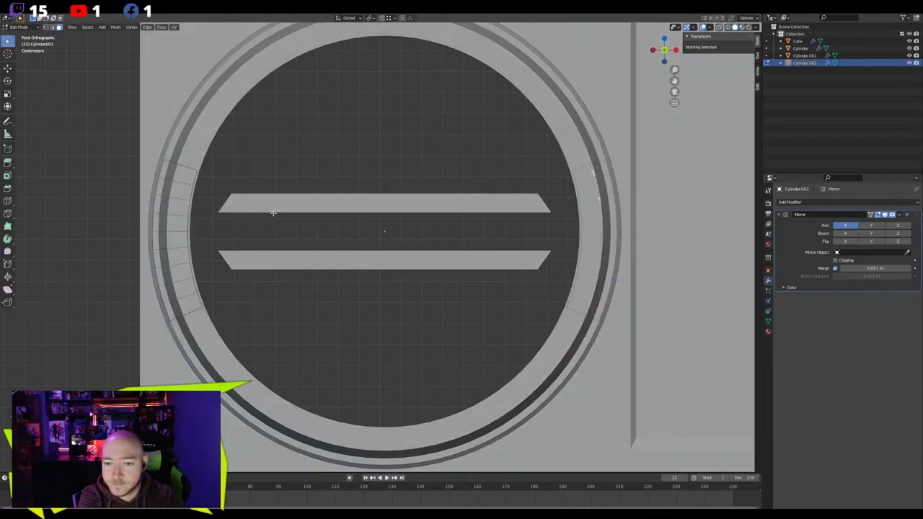
left_click_drag(194, 176, 204, 284)
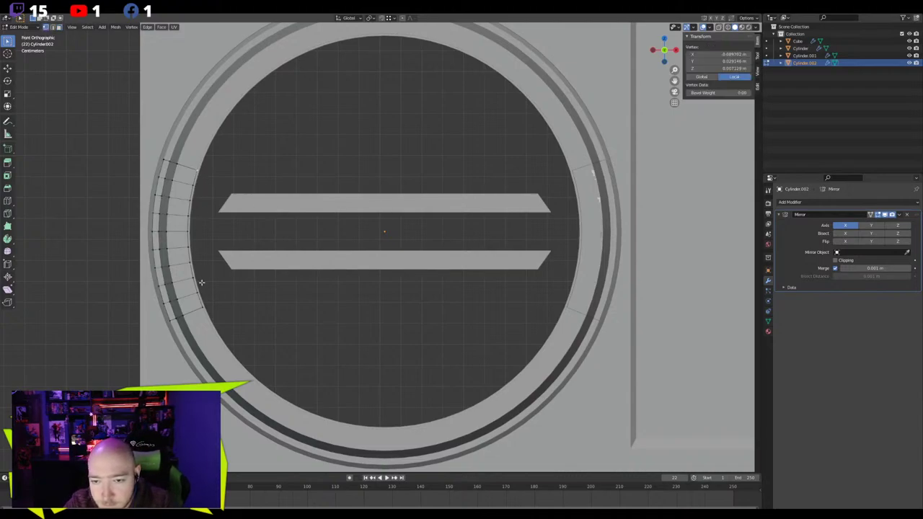
key("f")
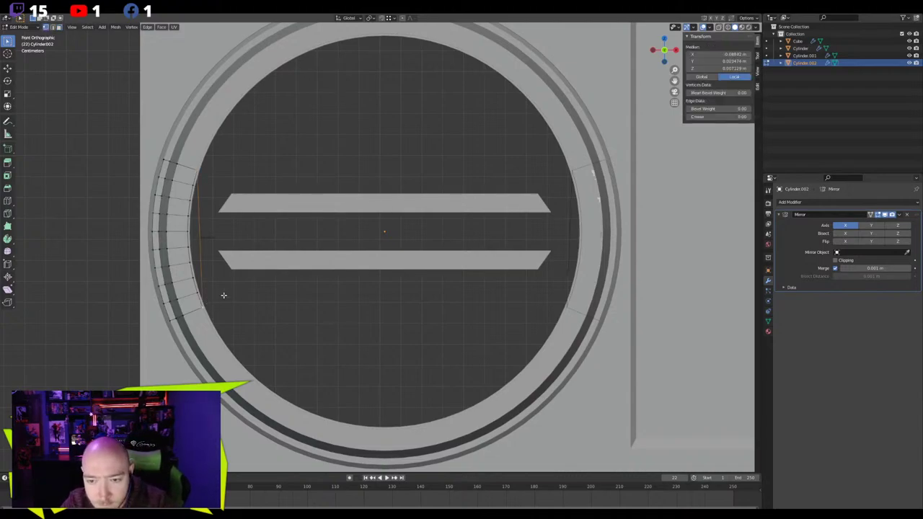
key("2")
left_click(187, 290)
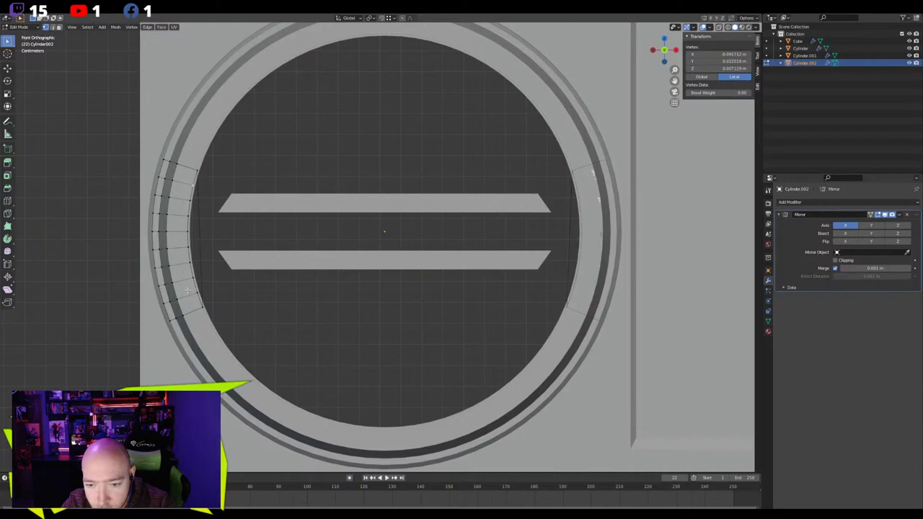
key("alt+a")
key("ctrl+z")
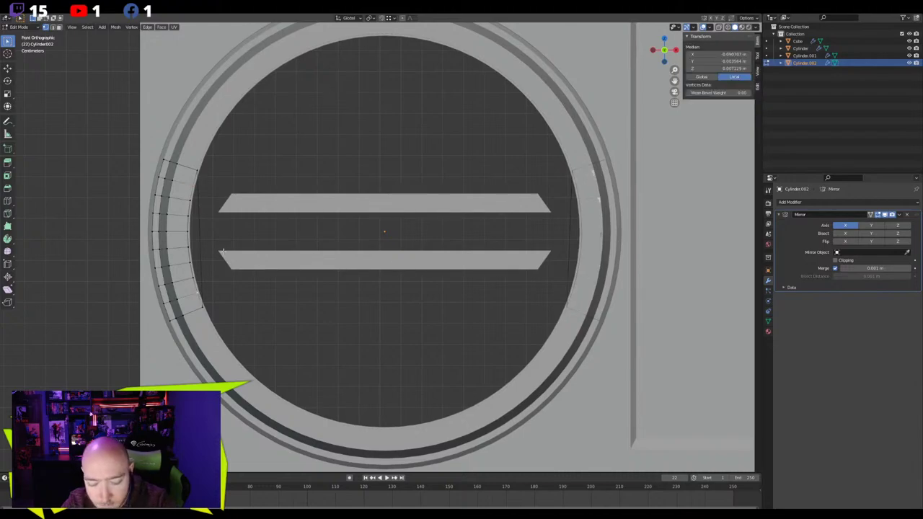
key("j")
key("j")
key("f")
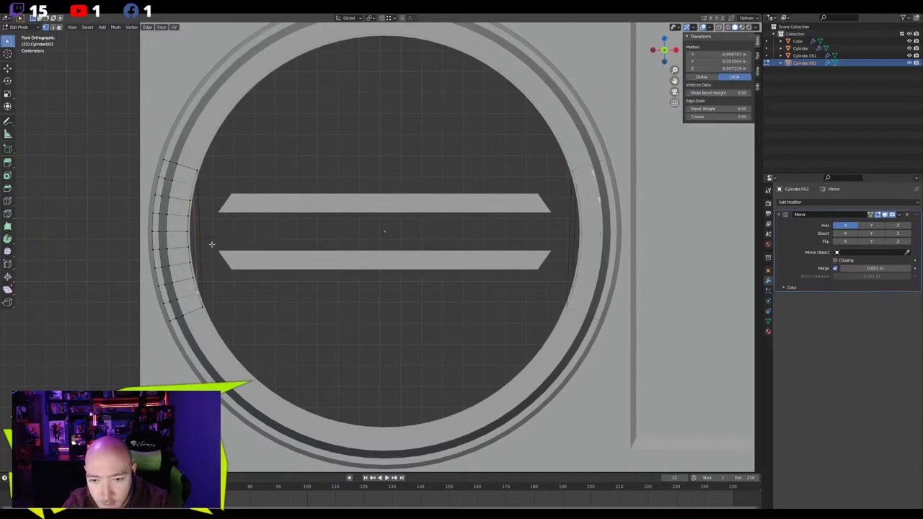
Add an edge loop near each end of the separated ring section and join the new inner vertices with an edge
scroll(184, 254, "up", 1)
middle_click_drag(173, 257, 203, 259, "shift")
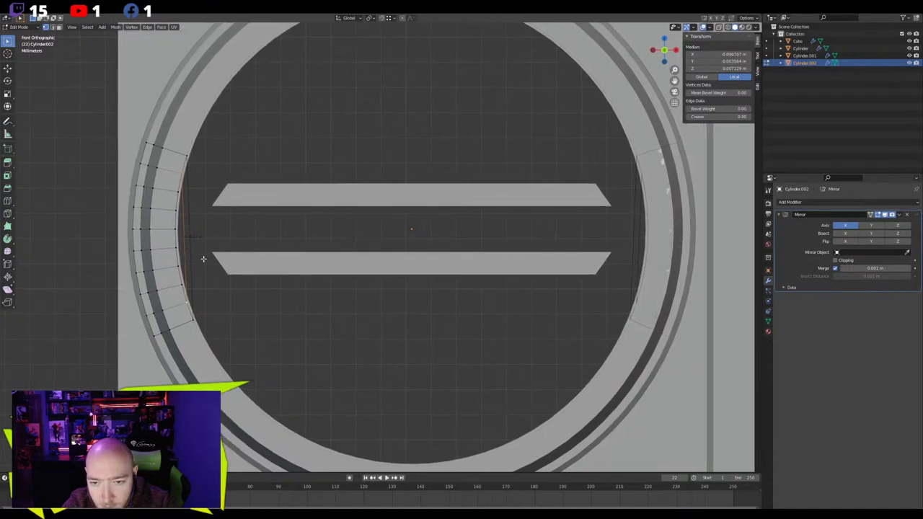
left_click(157, 156)
left_click(160, 151)
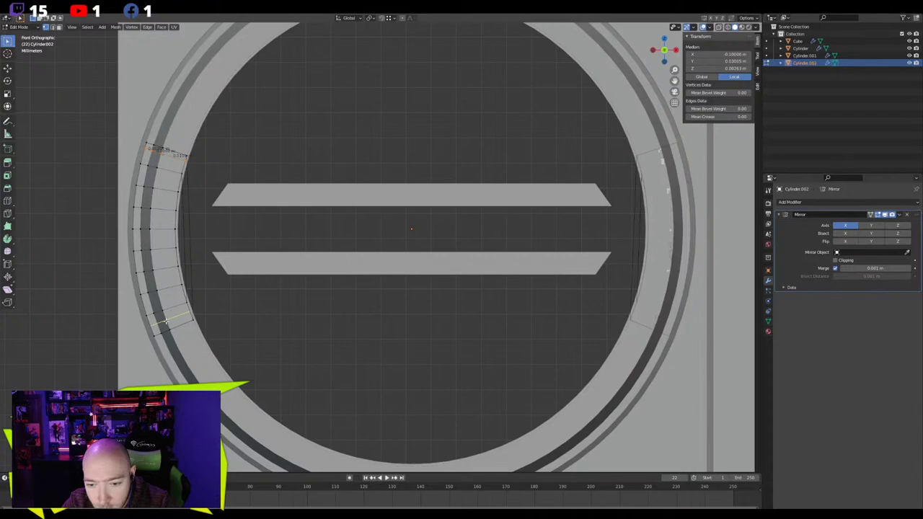
key("g")
key("g")
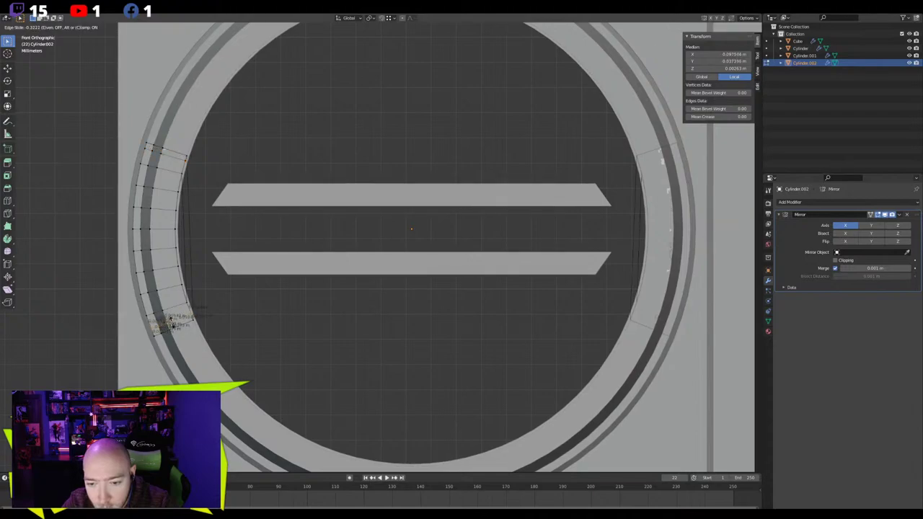
left_click(172, 315)
left_click(182, 290)
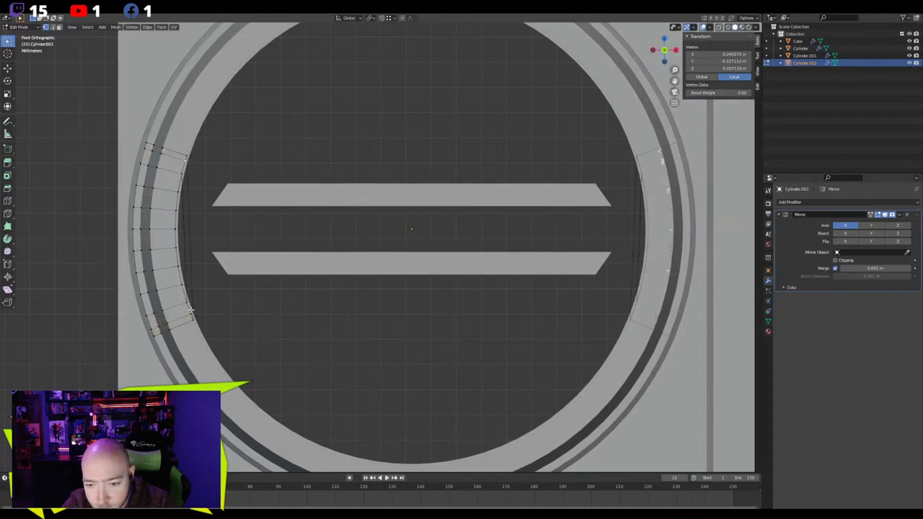
key("f")
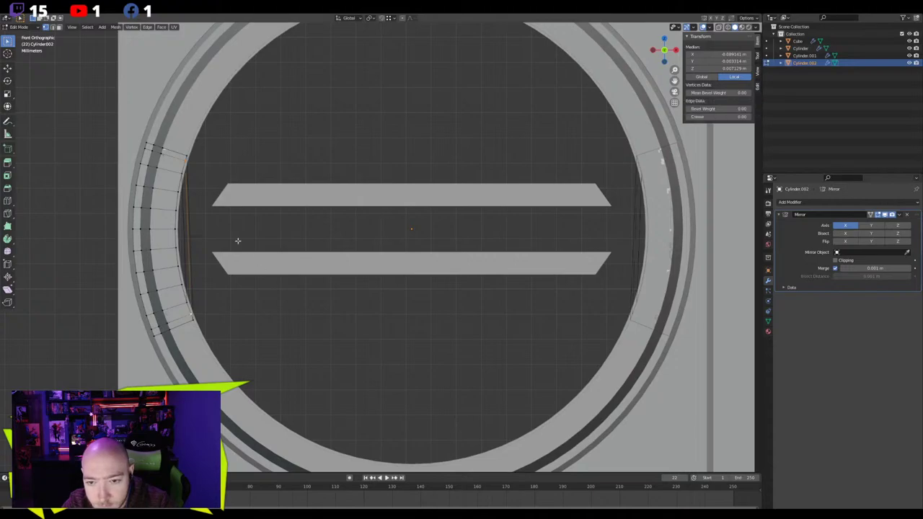
Add a second edge loop just inside the previous one at both ends of the ring section and connect their inner vertices
key("ctrl+r")
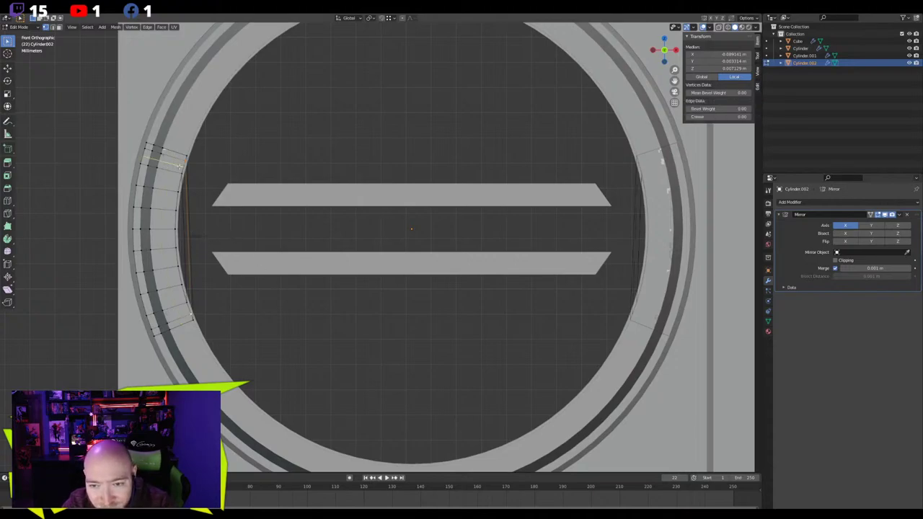
left_click(180, 167)
right_click(180, 167)
left_click(188, 309)
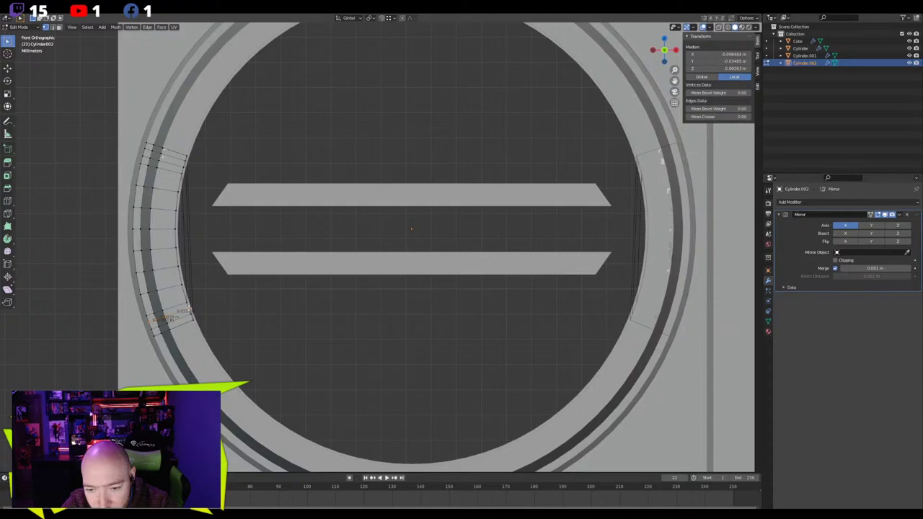
right_click(187, 309)
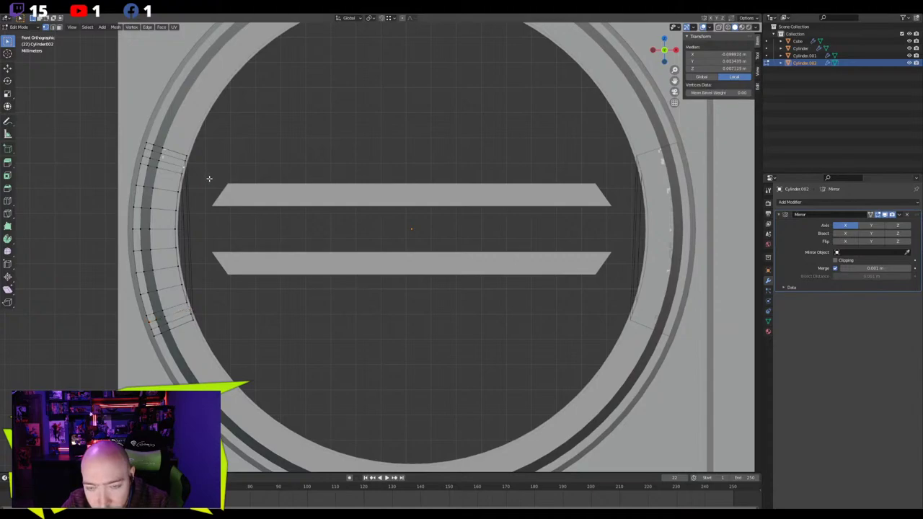
left_click(185, 195)
Delete the faces at the ring section's upper end and all faces of its lower half
key("3")
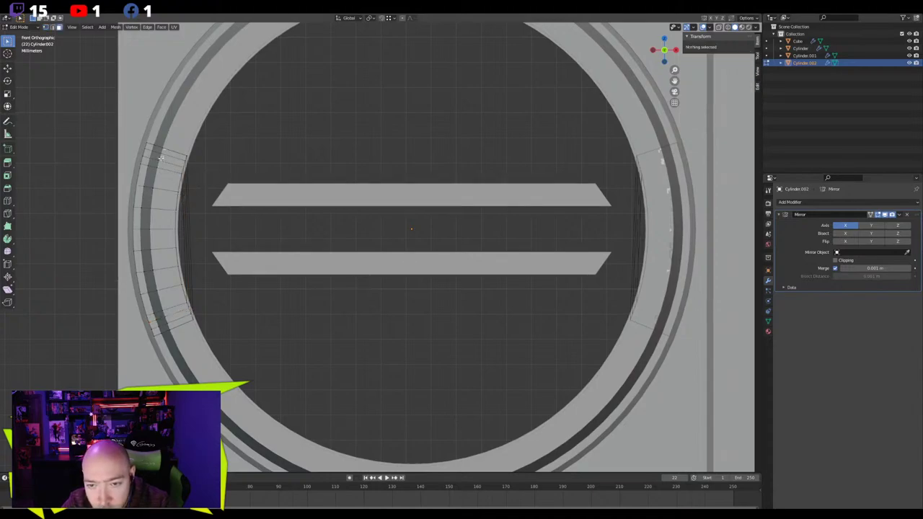
left_click(176, 158)
left_click(163, 155, "shift")
left_click(150, 152, "shift")
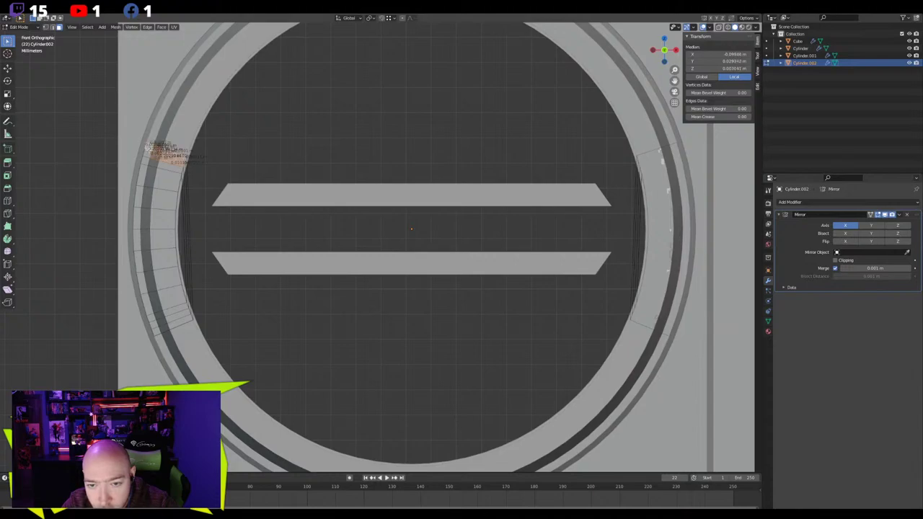
left_click_drag(213, 197, 186, 236)
left_click_drag(198, 344, 110, 243)
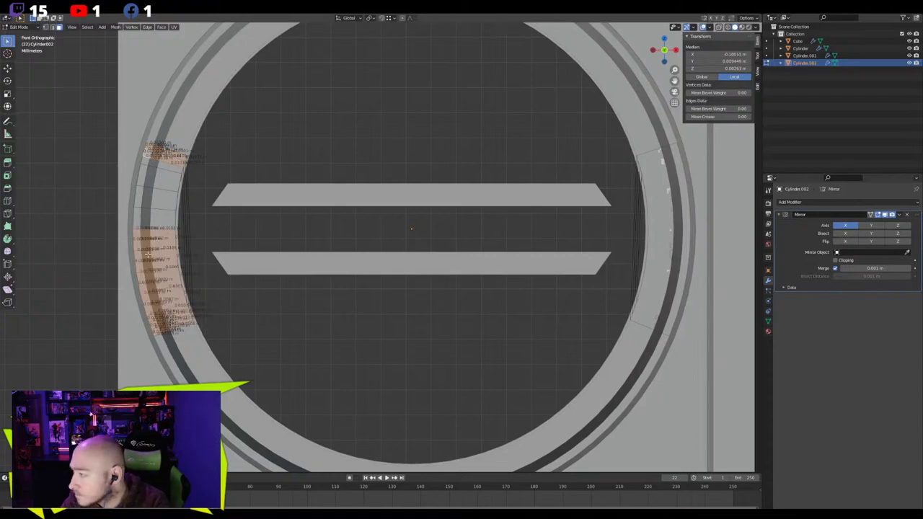
key("x")
left_click(148, 251)
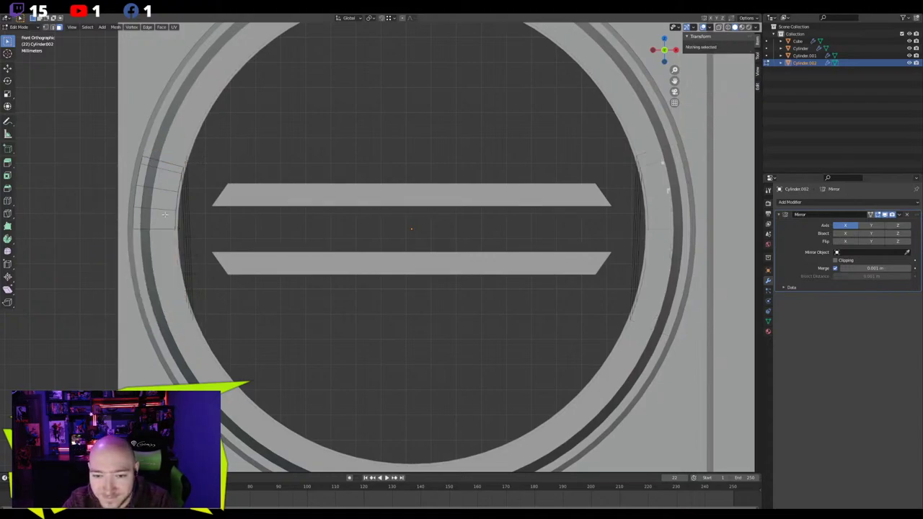
Delete the leftover straight edges along the ring section's inner side and leave its mesh editing
left_click_drag(219, 240, 177, 257)
key("x")
left_click(165, 249)
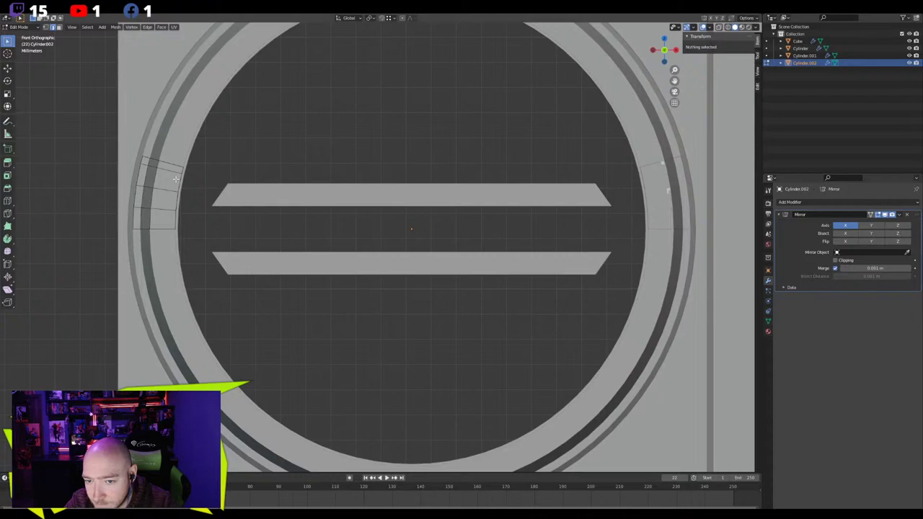
key("Tab")
Turn on snapping and extrude the upper strip's top outer vertex straight down along Z to the opening's horizontal centre line
left_click(373, 199)
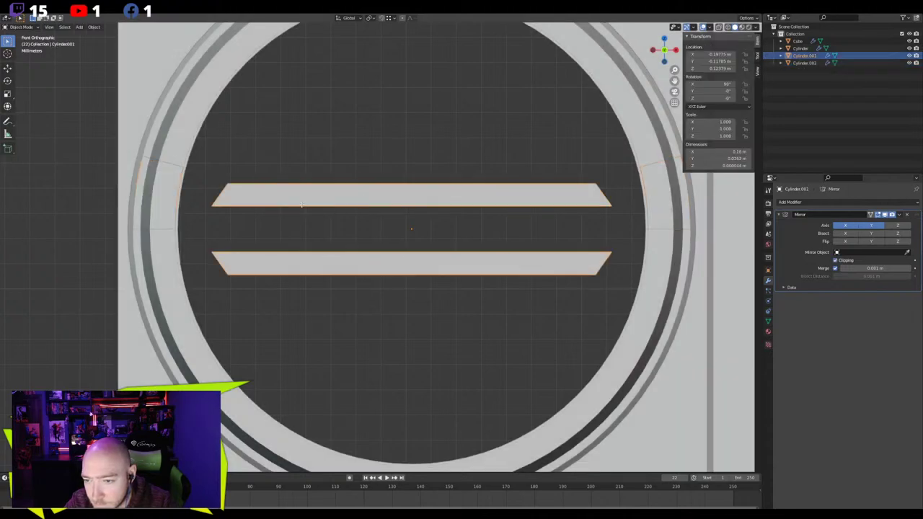
key("Tab")
key("1")
left_click(228, 188)
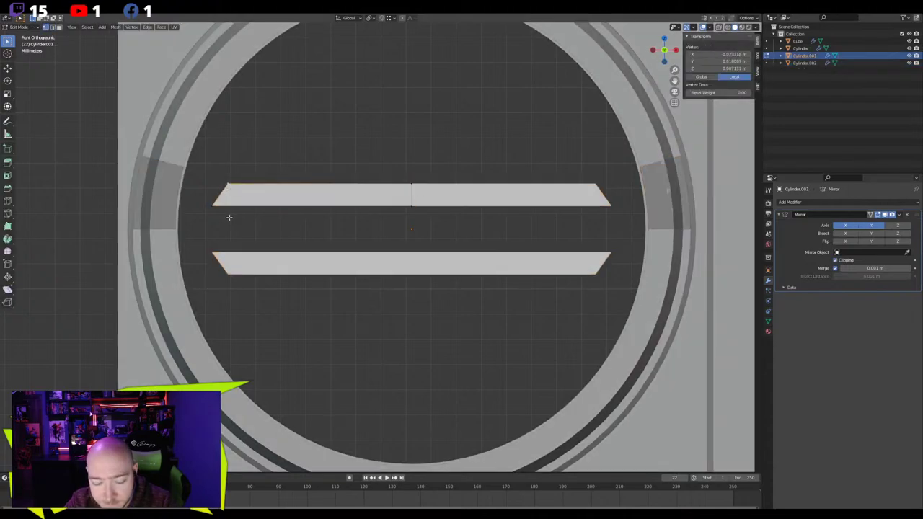
key("g")
key("z")
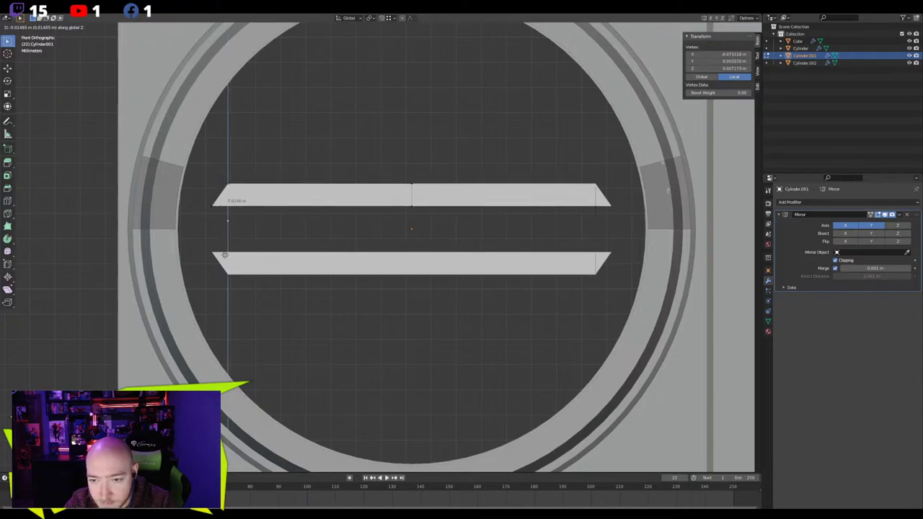
right_click(173, 233)
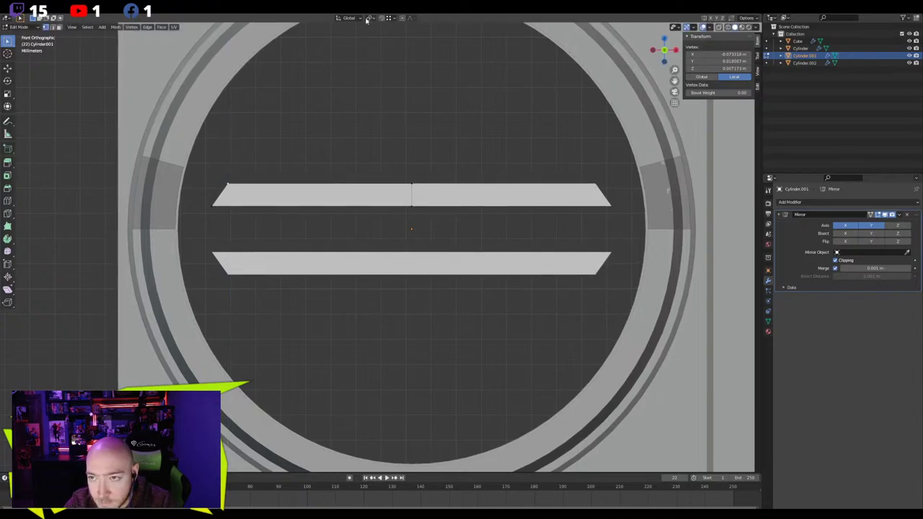
left_click(382, 19)
key("g")
key("z")
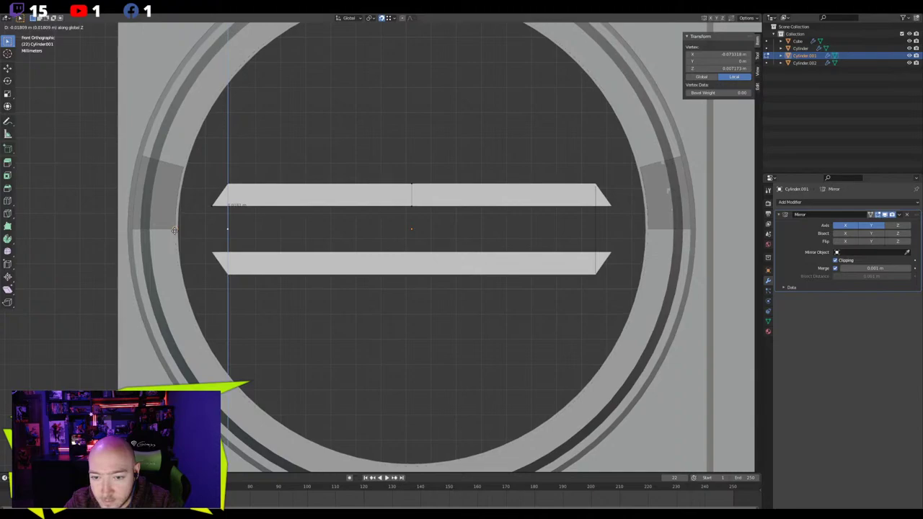
left_click(175, 231)
key("2")
left_click(228, 215)
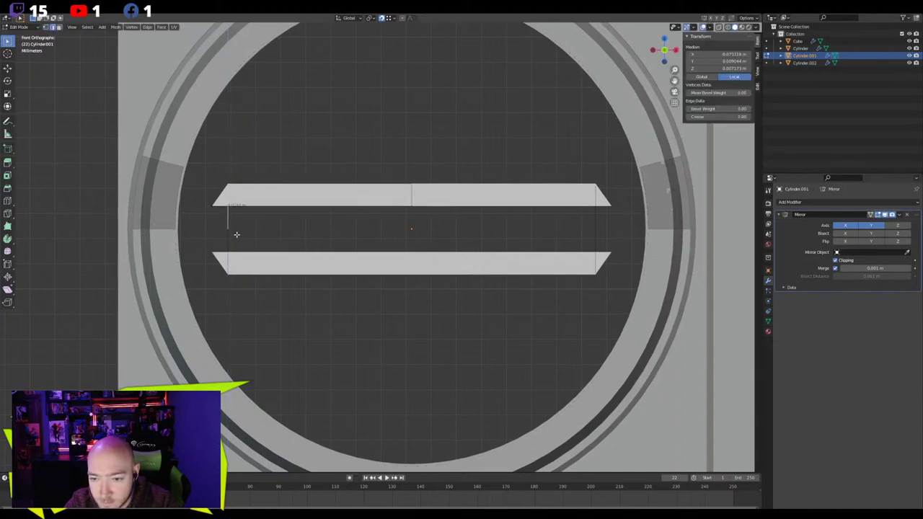
Raise the upper strip's top edge along Z by about 0.0019 m, making the vertical guide edge 0.02 m long
left_click(223, 185)
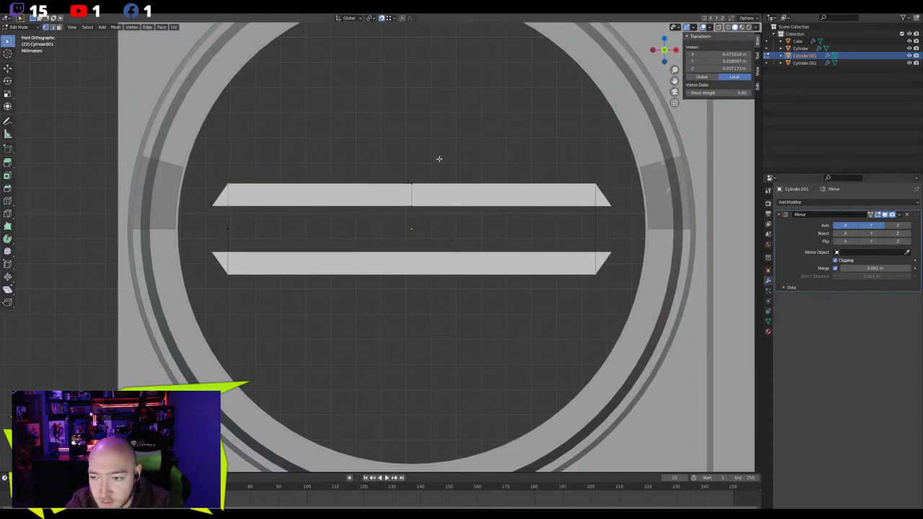
left_click_drag(439, 159, 369, 189, "shift")
key("g")
key("z")
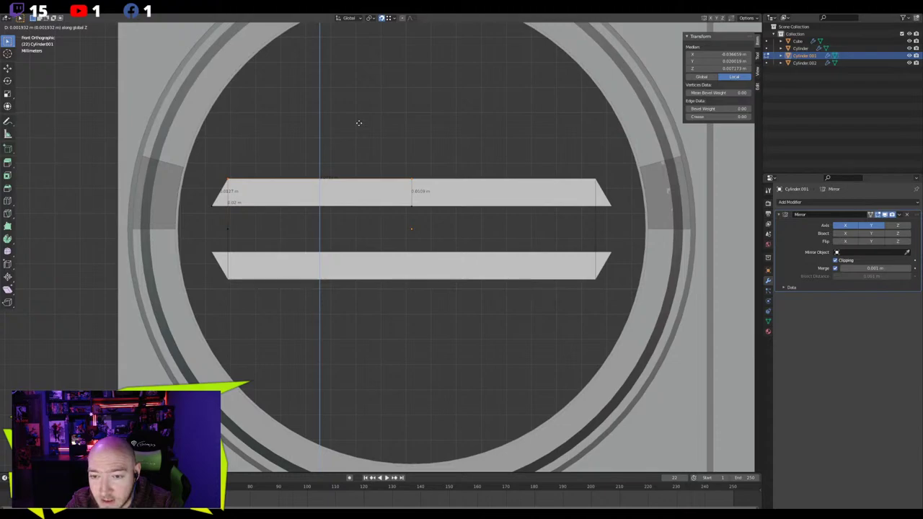
left_click(358, 122)
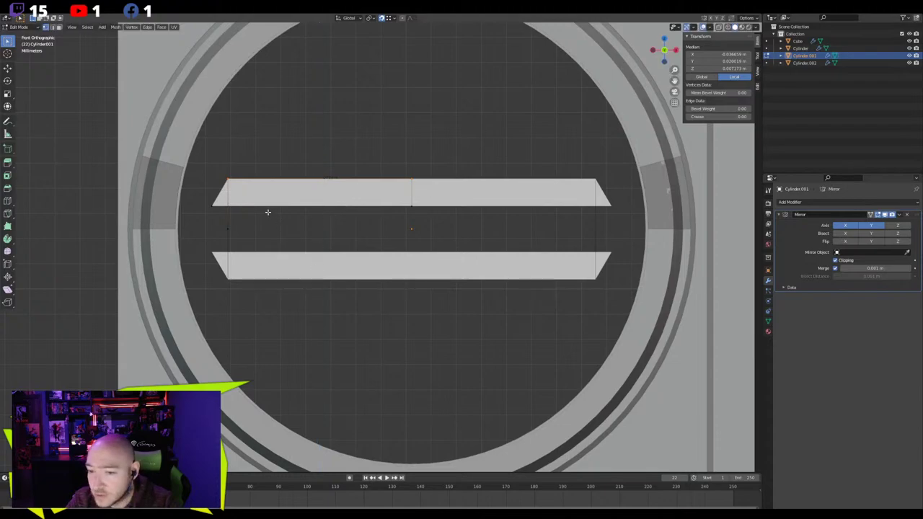
Raise the upper strip's bottom edge along Z by about 0.0013 m
key("alt+a")
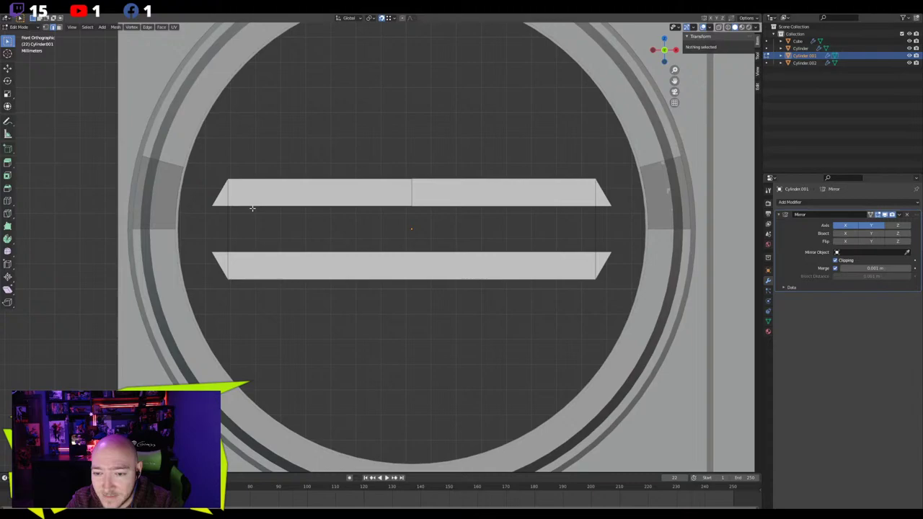
left_click(252, 207)
left_click(416, 194)
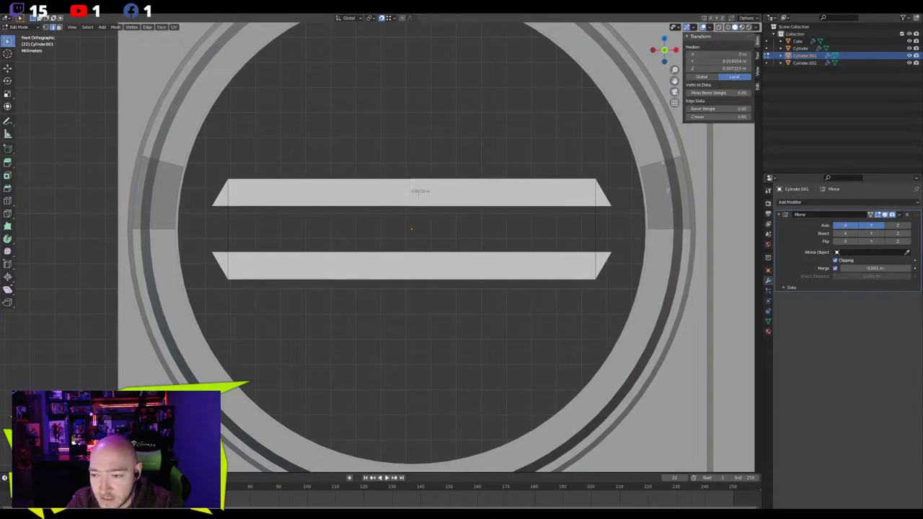
left_click(344, 206)
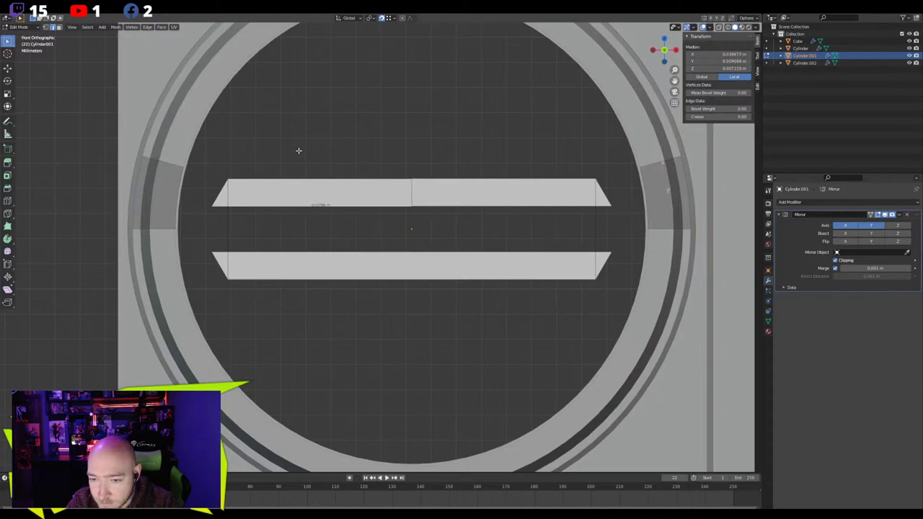
key("g")
key("z")
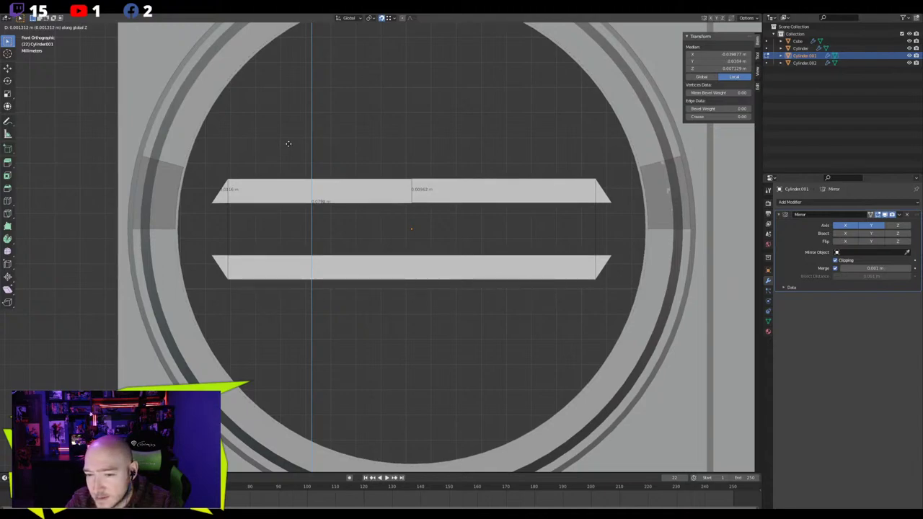
left_click(289, 143)
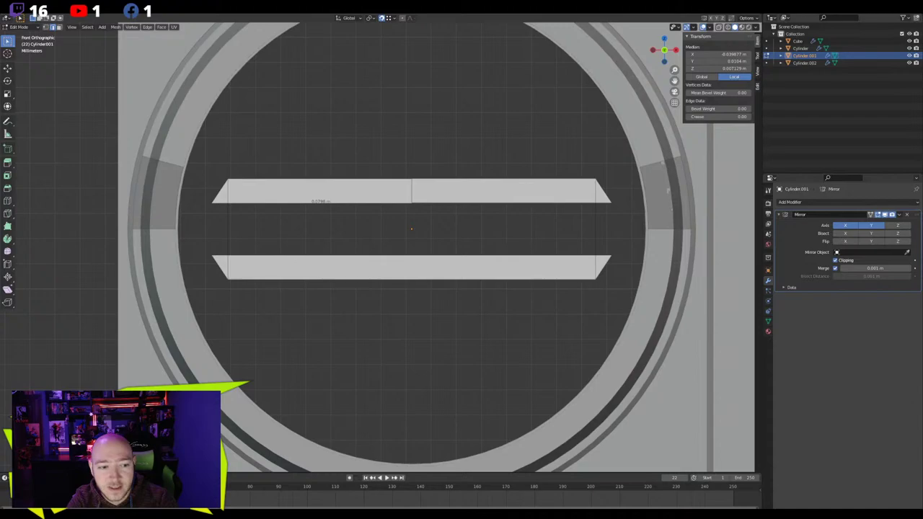
Check the lengths of the vertical guide edge and the strip's neighbouring edges
left_click(228, 203)
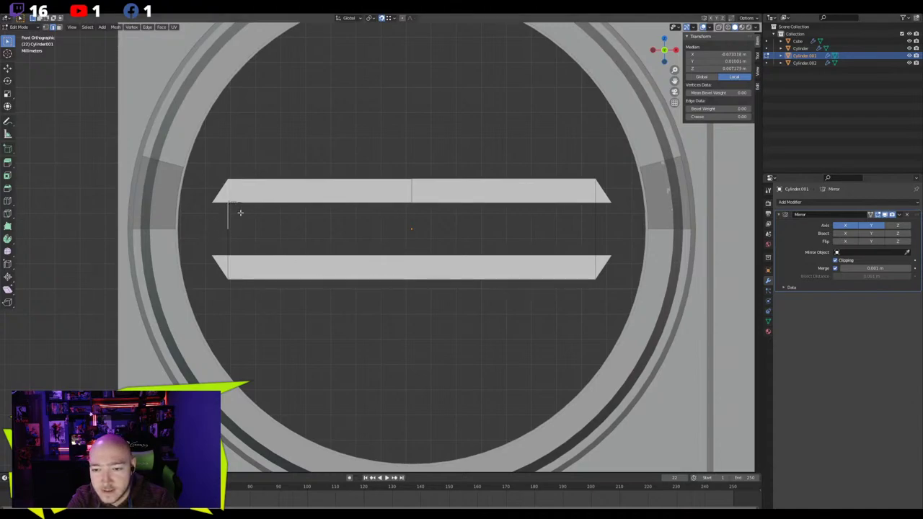
left_click(414, 207)
left_click(318, 211)
left_click(228, 212)
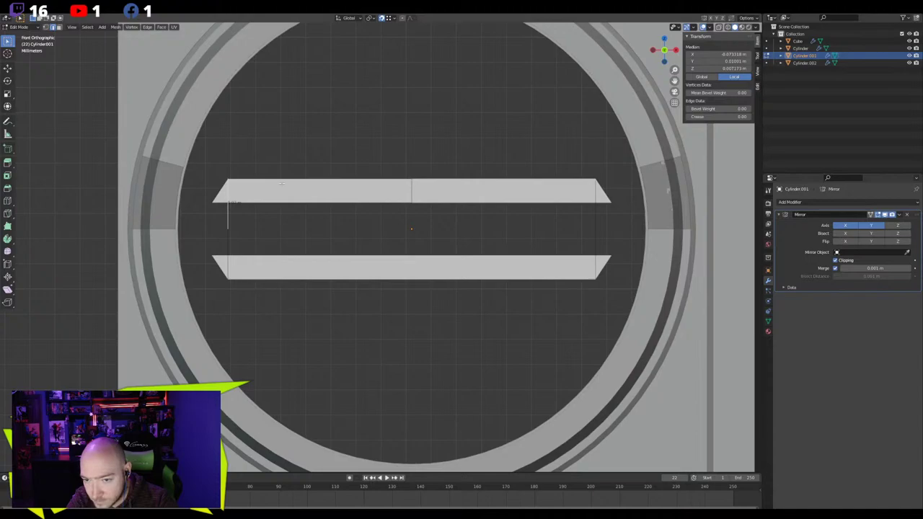
Lower the upper strip's top edge along Z by about 0.003 m
left_click(300, 189)
left_click(393, 199)
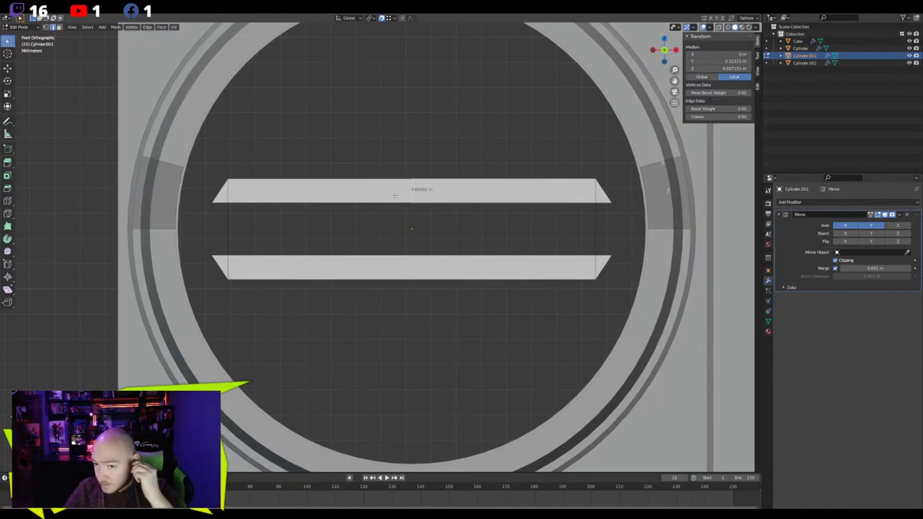
left_click(372, 185)
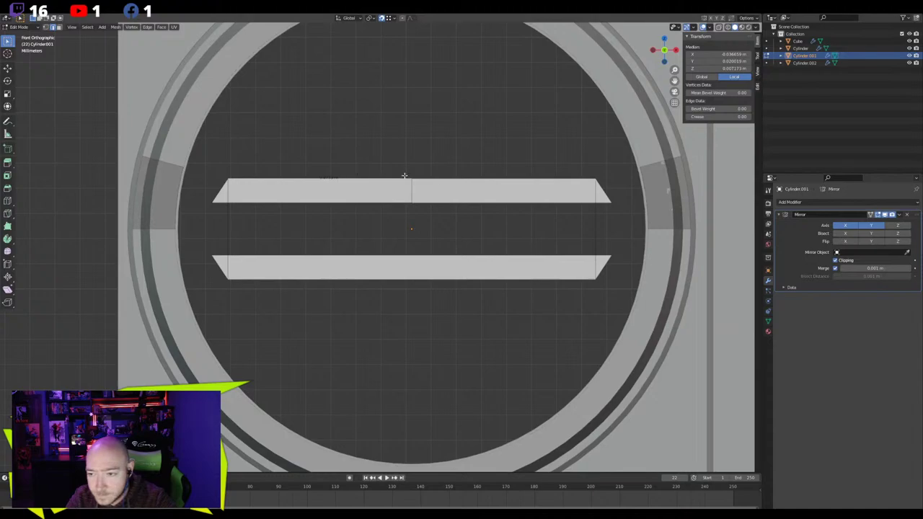
key("g")
key("z")
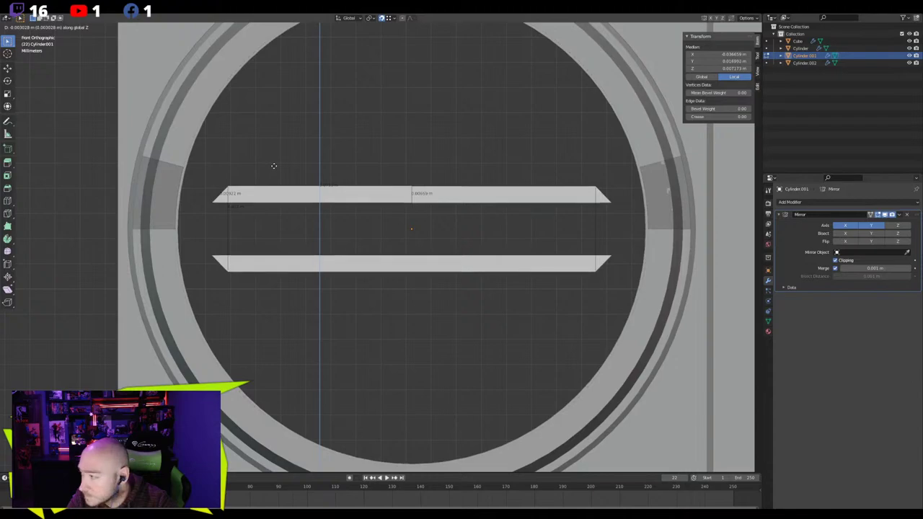
left_click(274, 168)
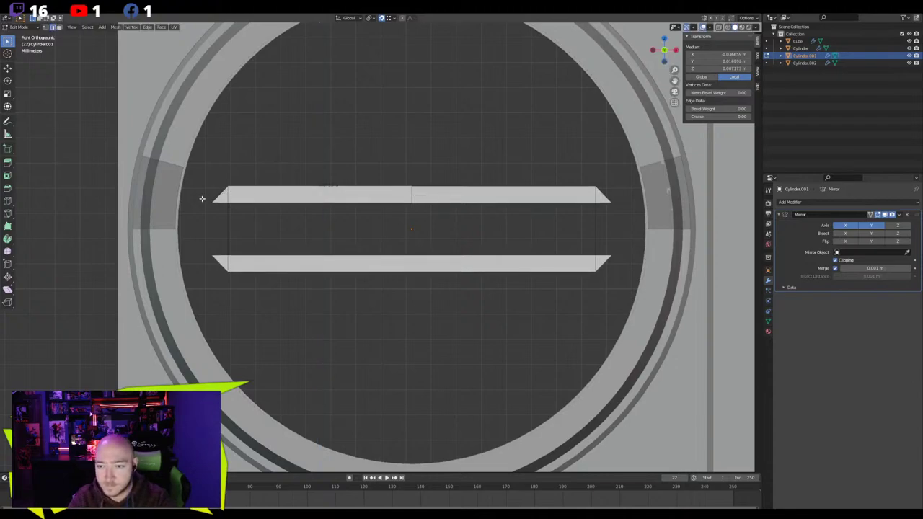
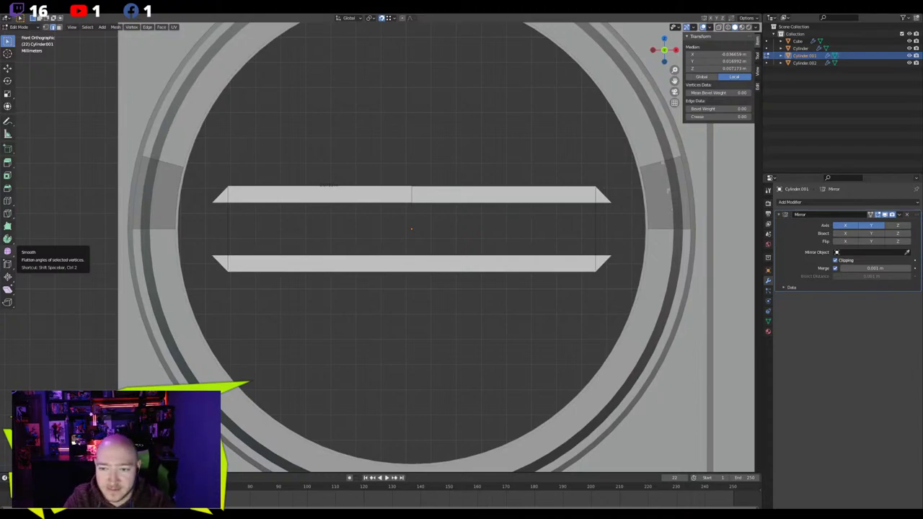
Delete the vertical guide edge below the upper strip's outer end
left_click(226, 209)
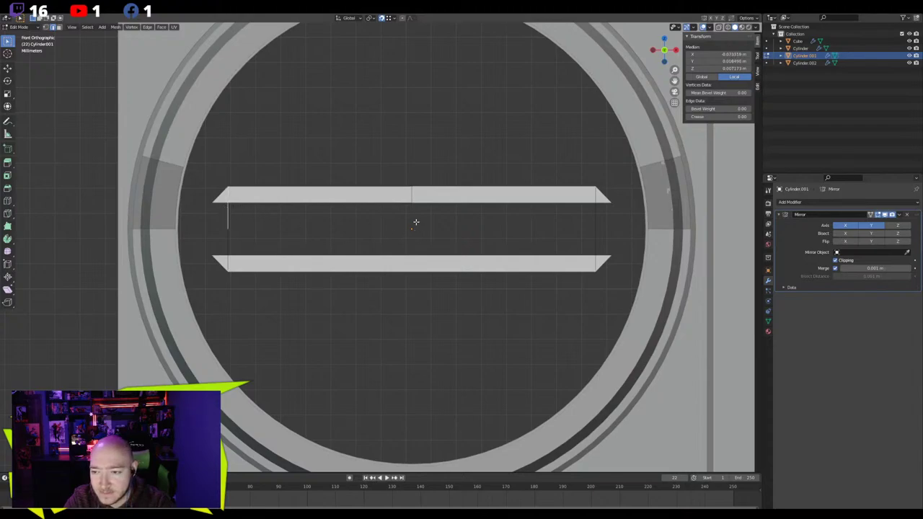
right_click(277, 209)
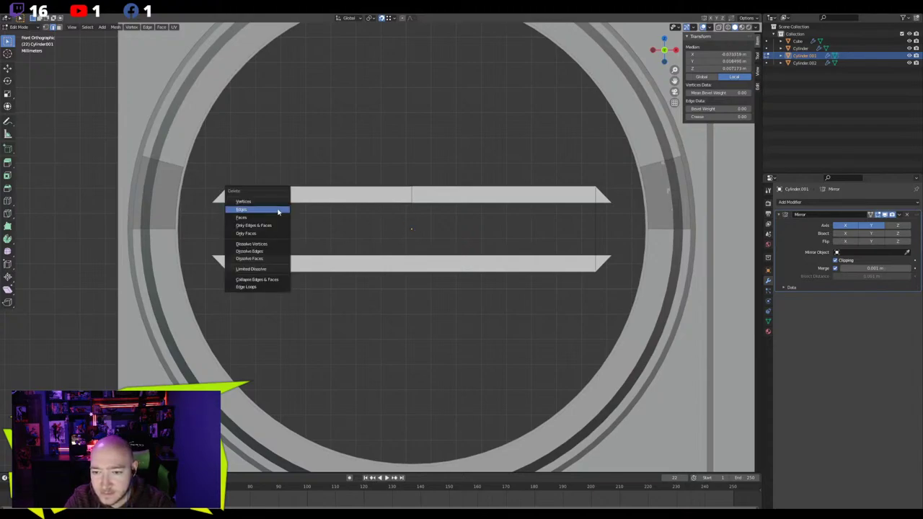
left_click(259, 214)
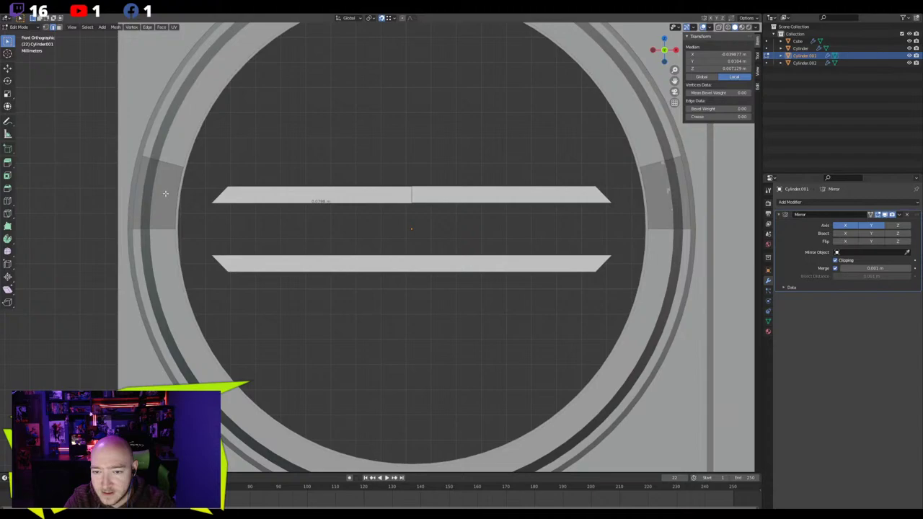
Select both the side-piece object and the strip object and edit their meshes together
left_click(165, 193)
key("Tab")
left_click(173, 191, "shift")
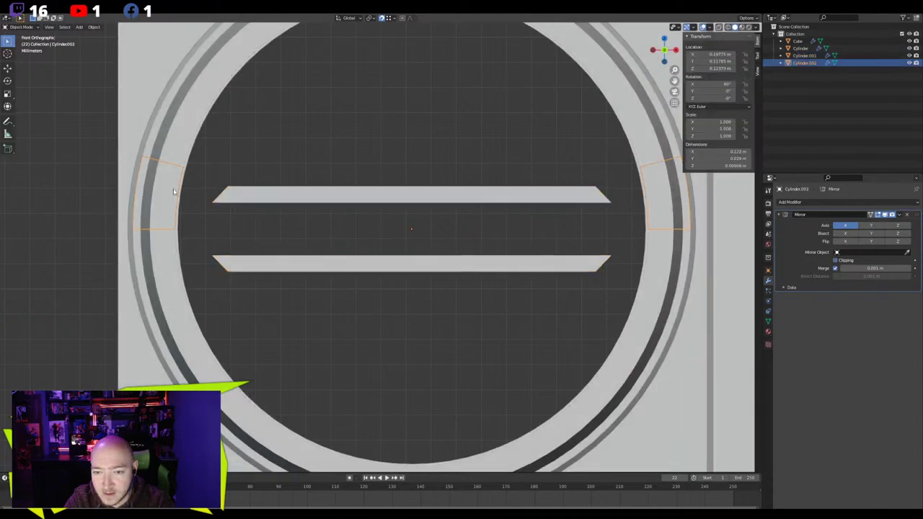
left_click(196, 199, "shift")
left_click(212, 199, "shift")
left_click(225, 198, "shift")
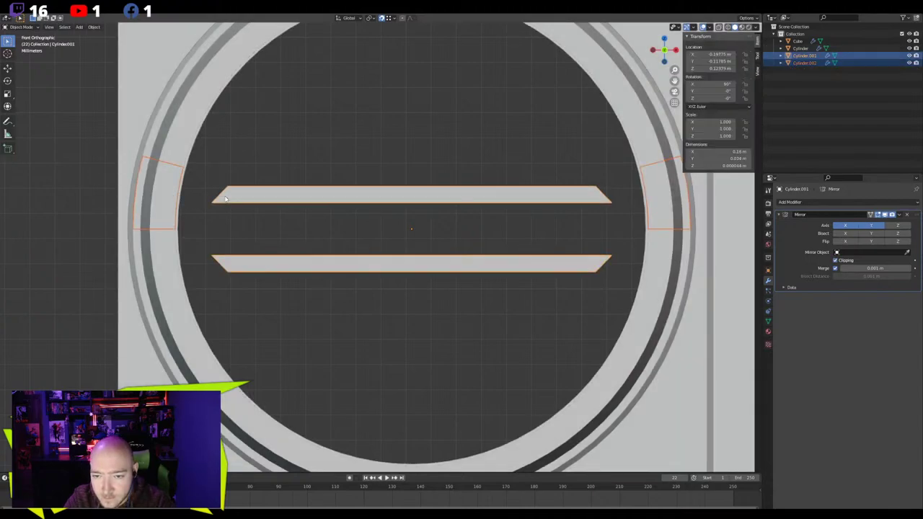
key("Tab")
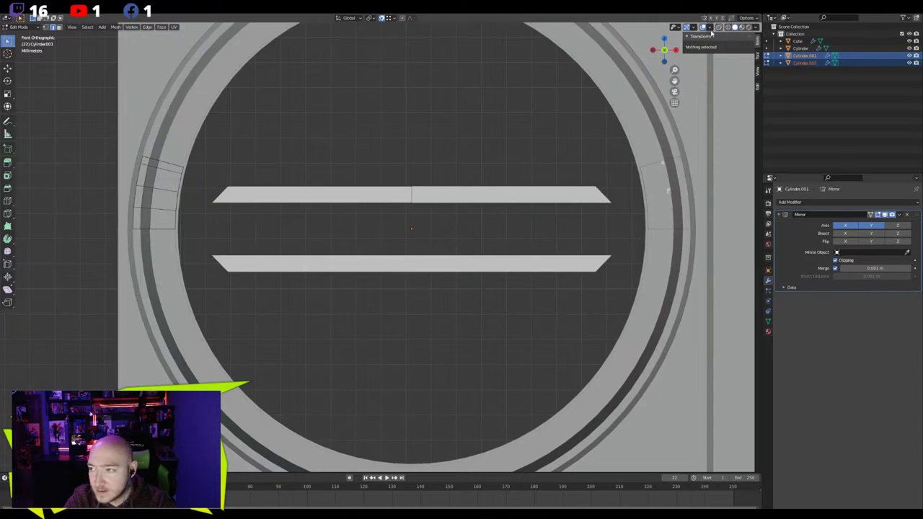
Check the face orientation of the strips, side pieces and speaker ring with the overlay, switching it off again
left_click(710, 27)
left_click(666, 165)
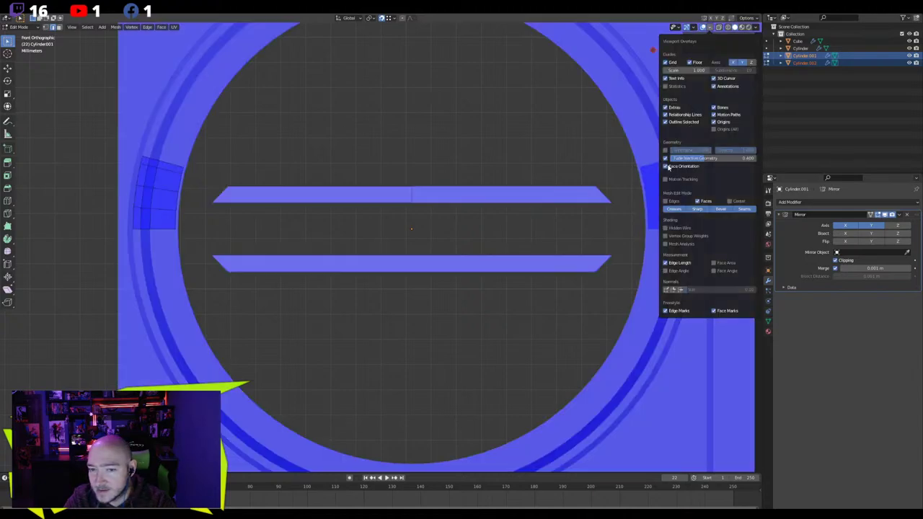
left_click(665, 166)
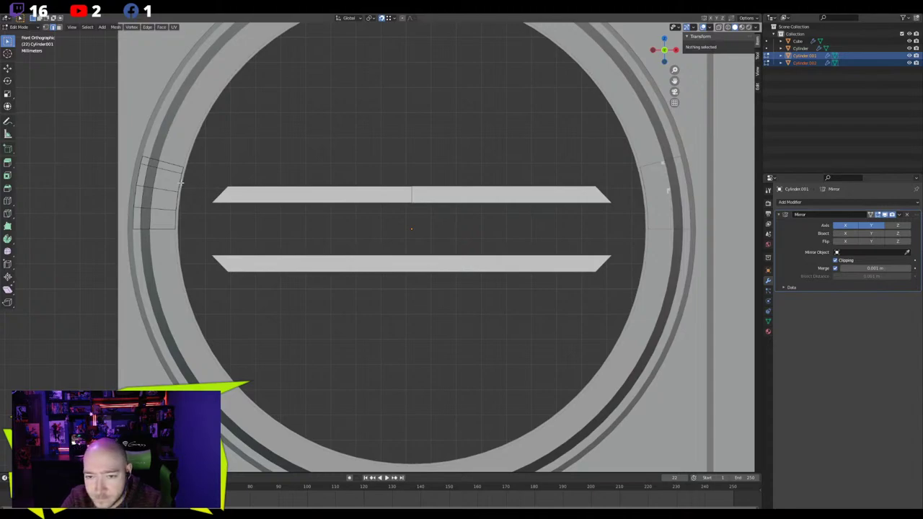
Add a crosswise loop cut through the middle segment of the side piece and clear the selection
left_click(181, 184)
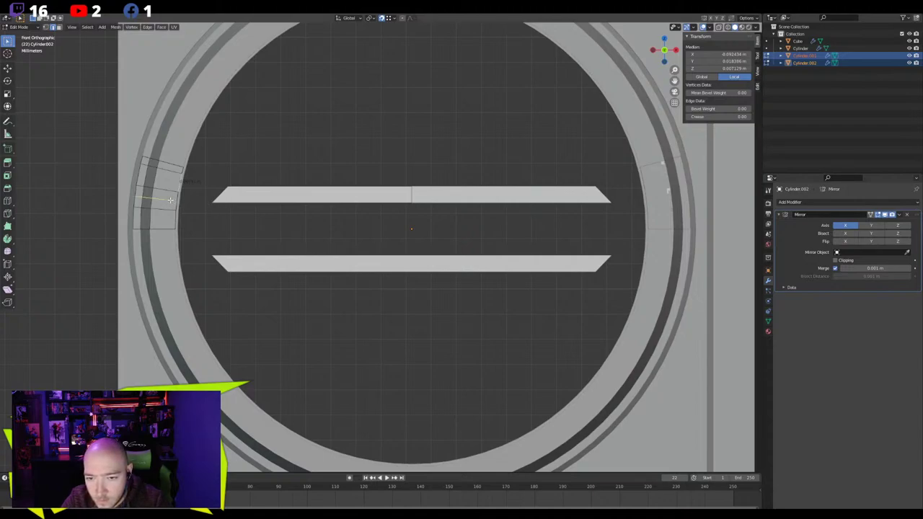
left_click(170, 199)
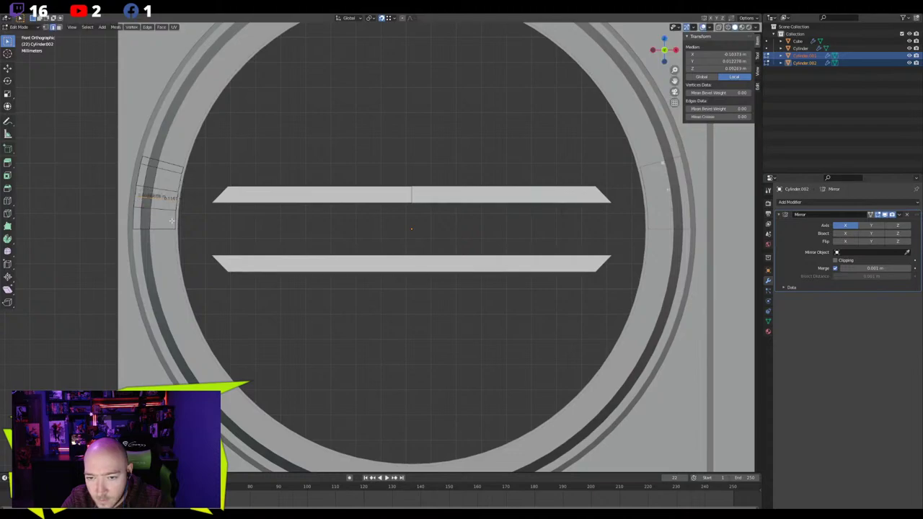
scroll(170, 199, "up", 3)
middle_click_drag(340, 242, 413, 251, "shift")
scroll(408, 258, "up", 2)
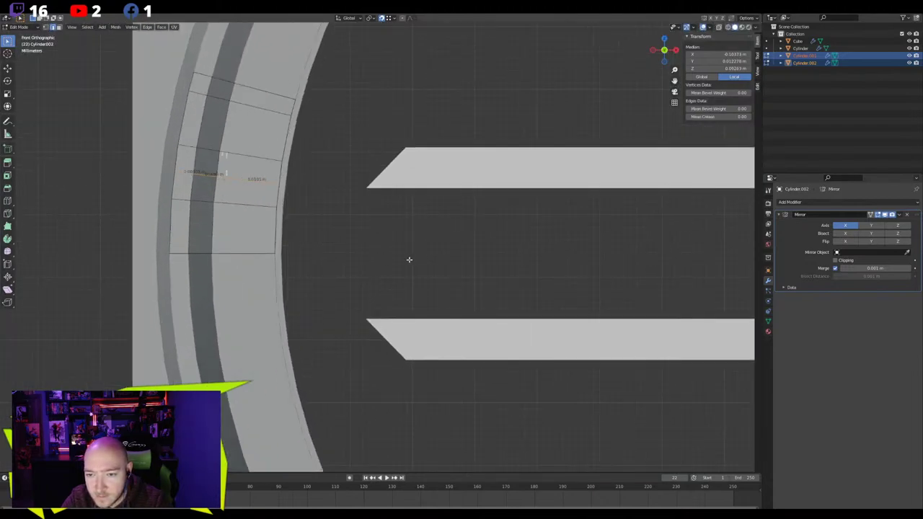
scroll(408, 257, "up", 1)
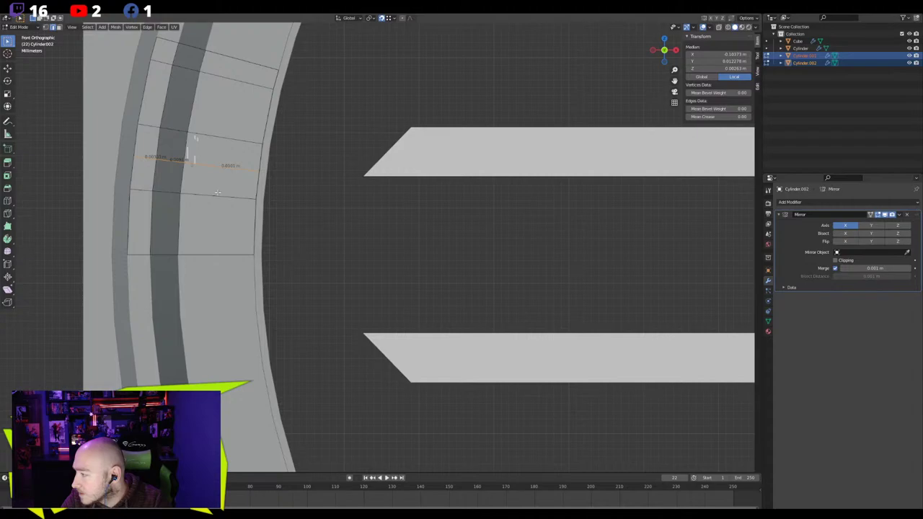
key("alt+a")
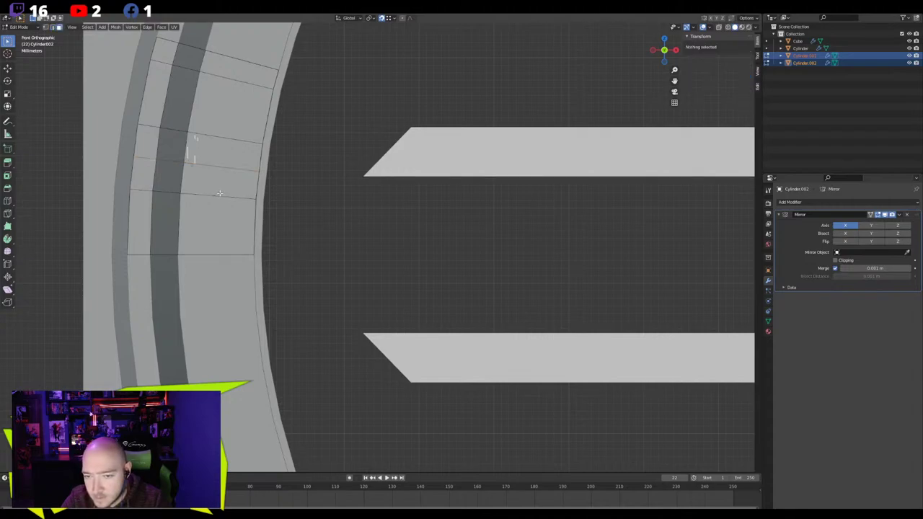
Try to flatten the crosswise edge loop below the new cut by scaling it to 0 along Z
left_click(220, 195, "alt")
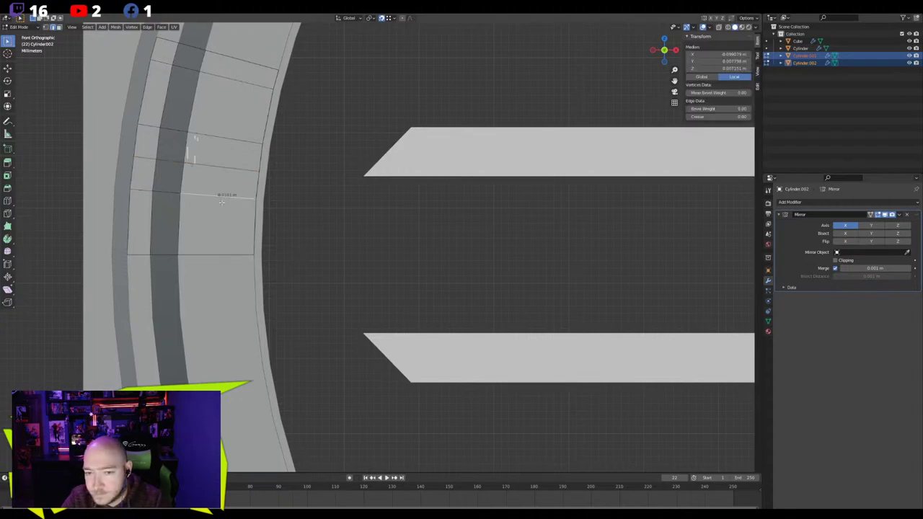
key("s")
key("z")
key("0")
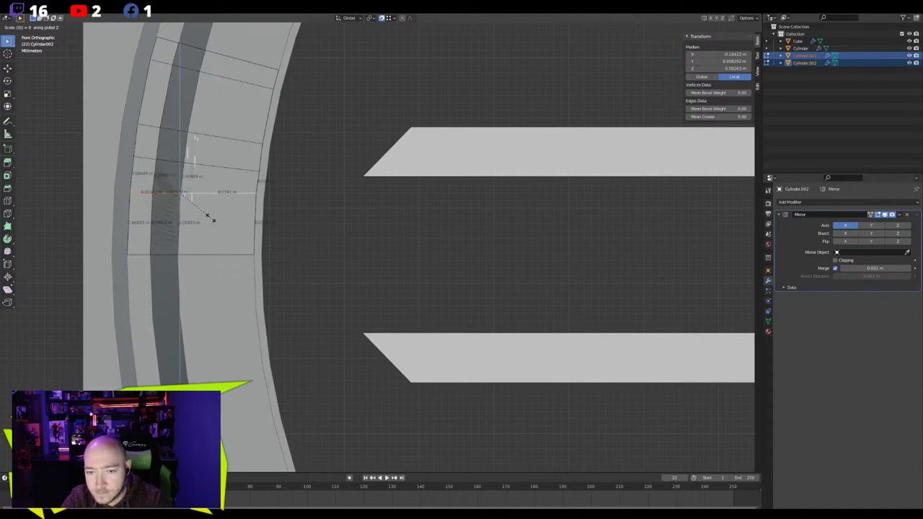
key("Return")
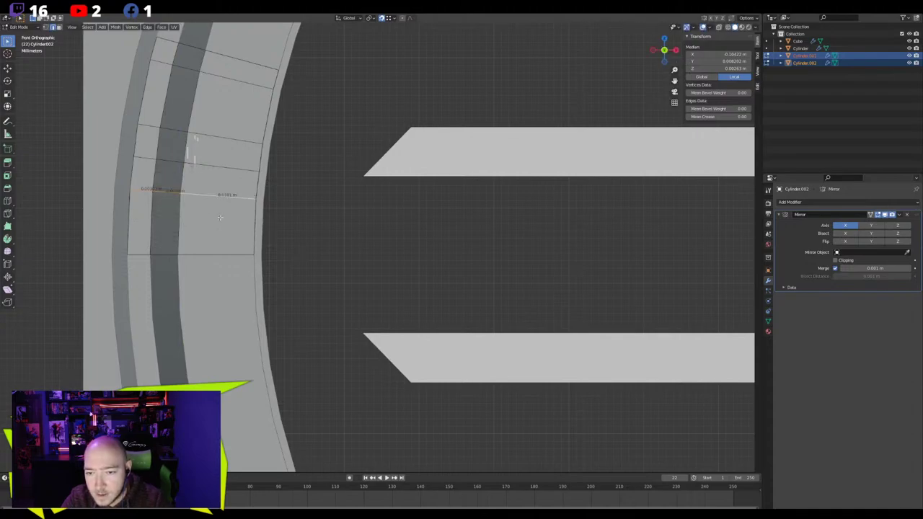
Slide the vertices of the crosswise loop below the new cut along their edges to bring them closer to one height
left_click(255, 200)
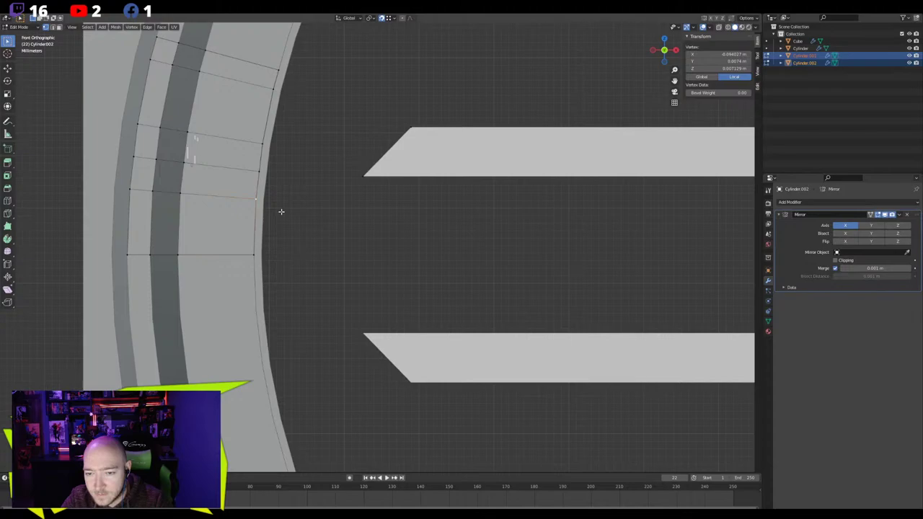
key("shift+v")
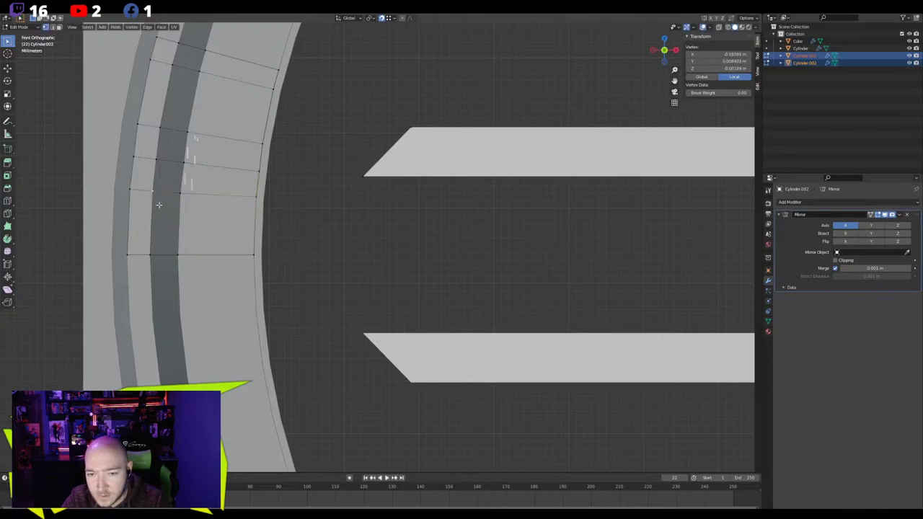
left_click(152, 220)
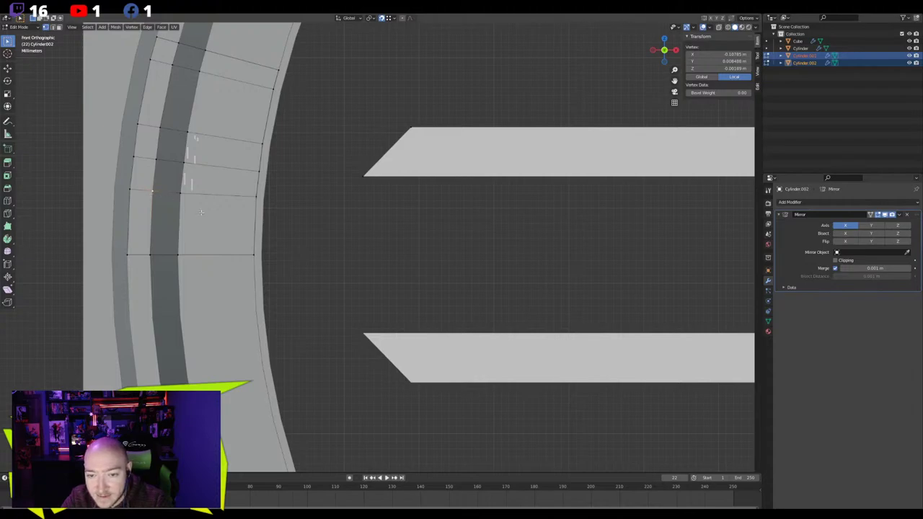
key("shift+v")
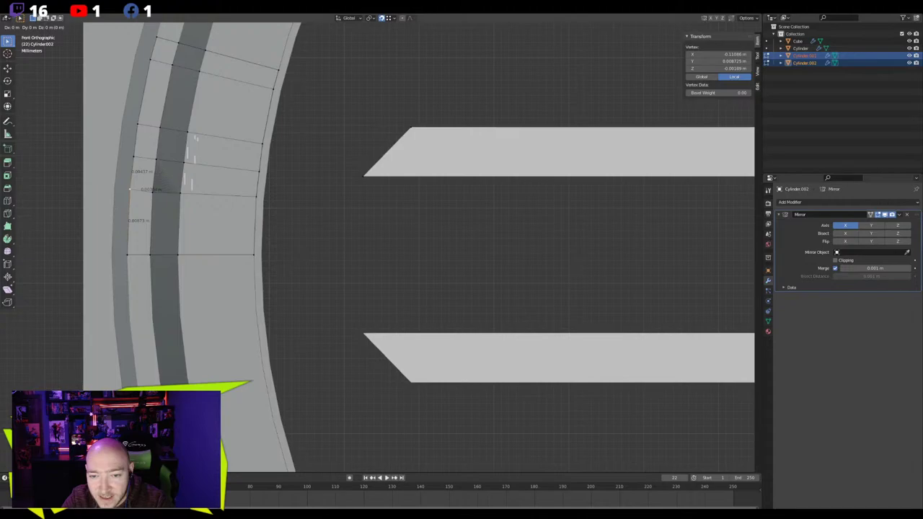
left_click(111, 214)
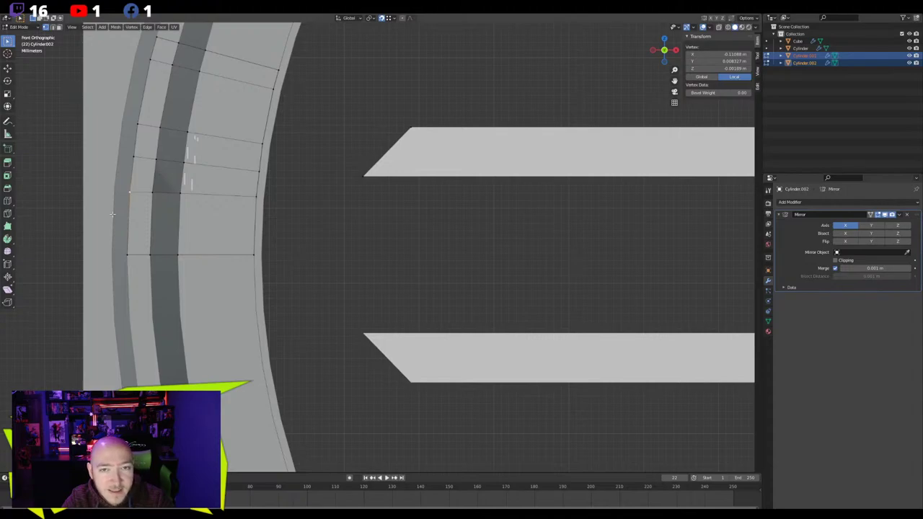
Flatten the crosswise edge loop below the new cut by scaling it to 0 along Z
left_click(168, 196, "alt")
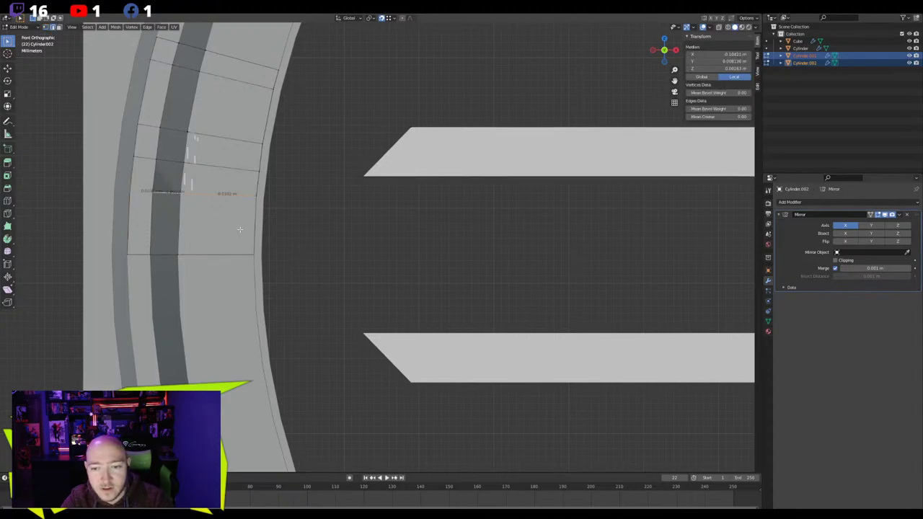
key("s")
key("z")
key("Return")
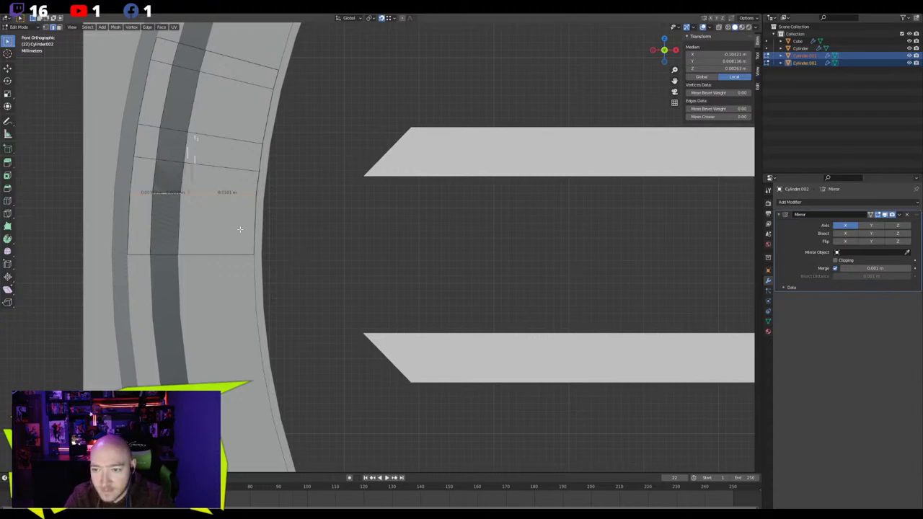
Rotate the loop cut's edges by about -5.87° to nearly horizontal and edge-slide them down by a factor of about 0.23
left_click(243, 170)
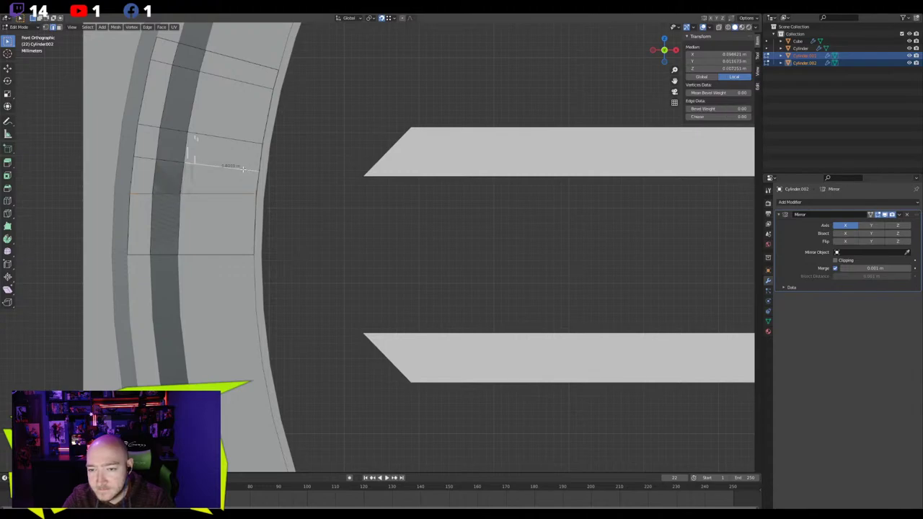
left_click(165, 158, "shift")
key("r")
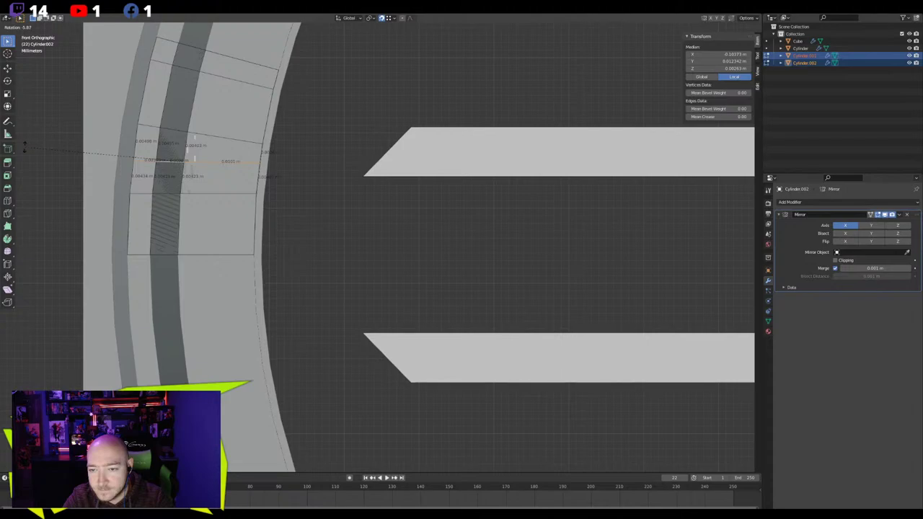
key("Escape")
key("g")
key("g")
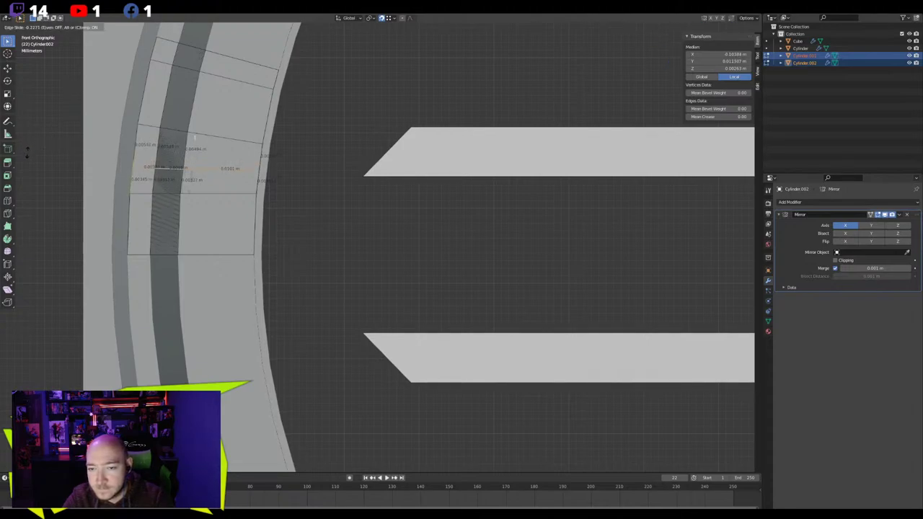
left_click(28, 152)
Delete the faces between the two levelled crosswise loops to leave a gap in the side piece
key("3")
left_click(206, 178)
left_click(169, 178, "shift")
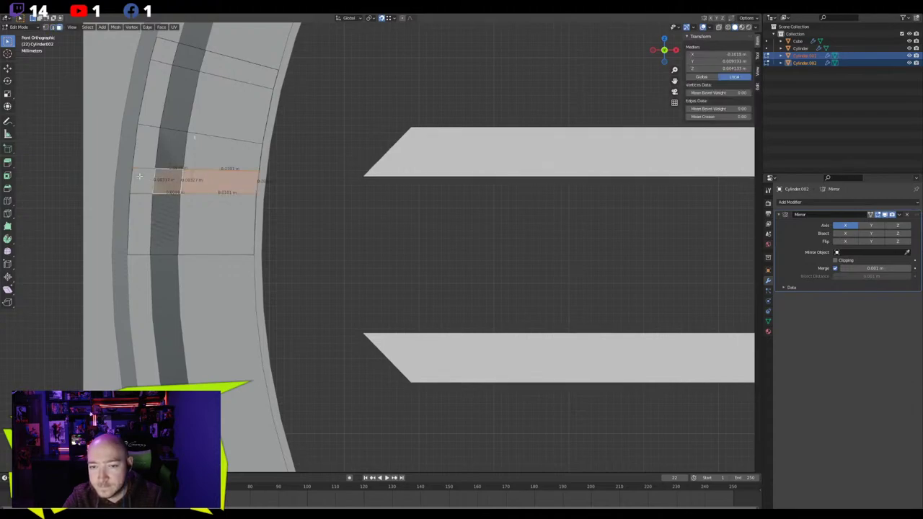
left_click(140, 176, "shift")
key("x")
left_click(141, 185)
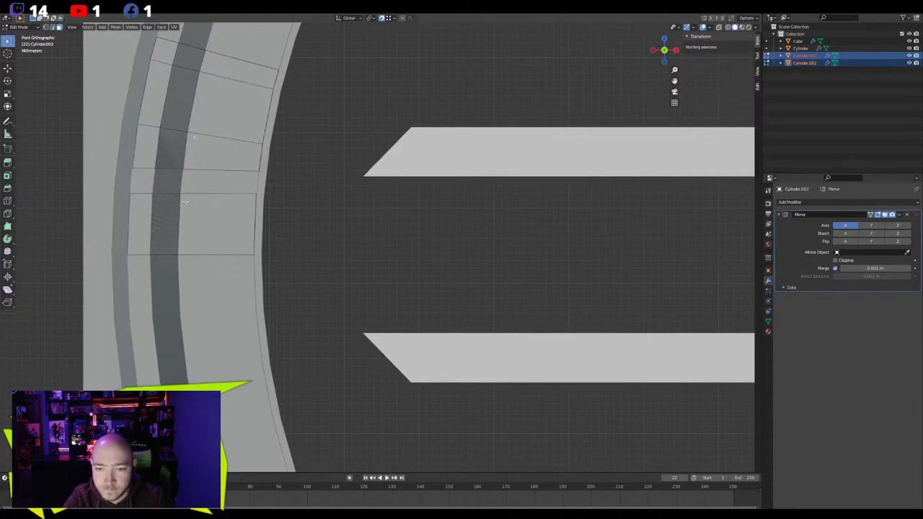
Try to delete the short row of faces at the upper end of the curved side piece
scroll(198, 177, "down", 2)
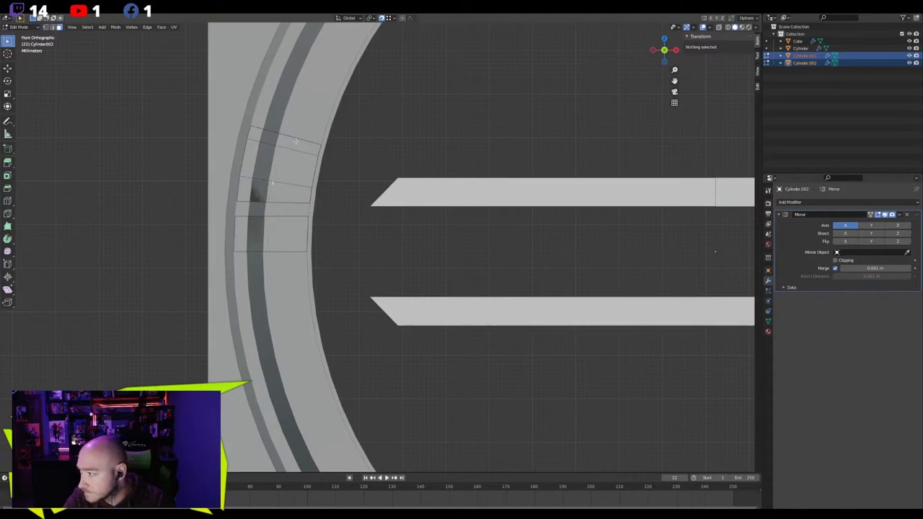
left_click(273, 137)
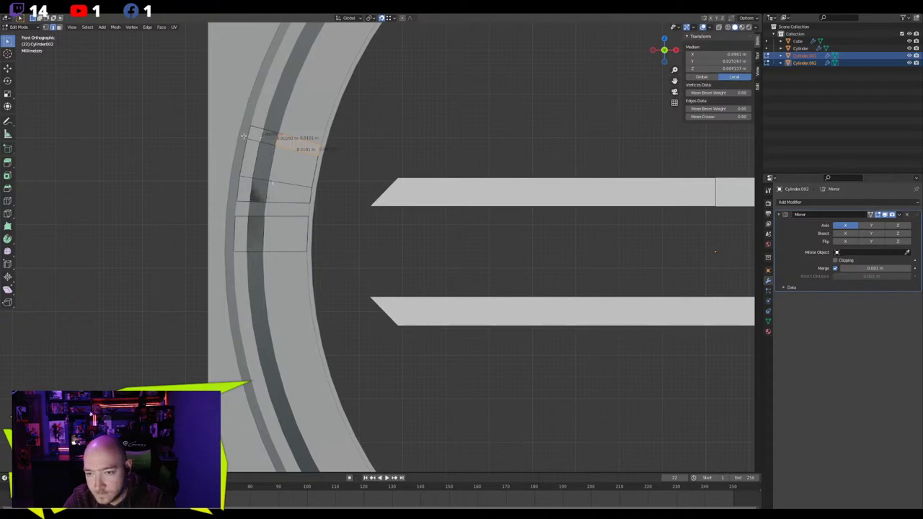
left_click(263, 137, "shift")
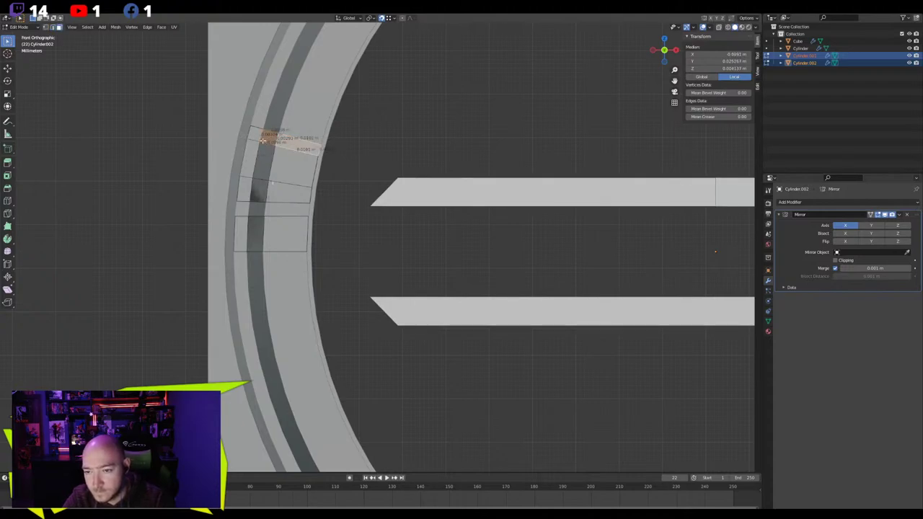
key("x")
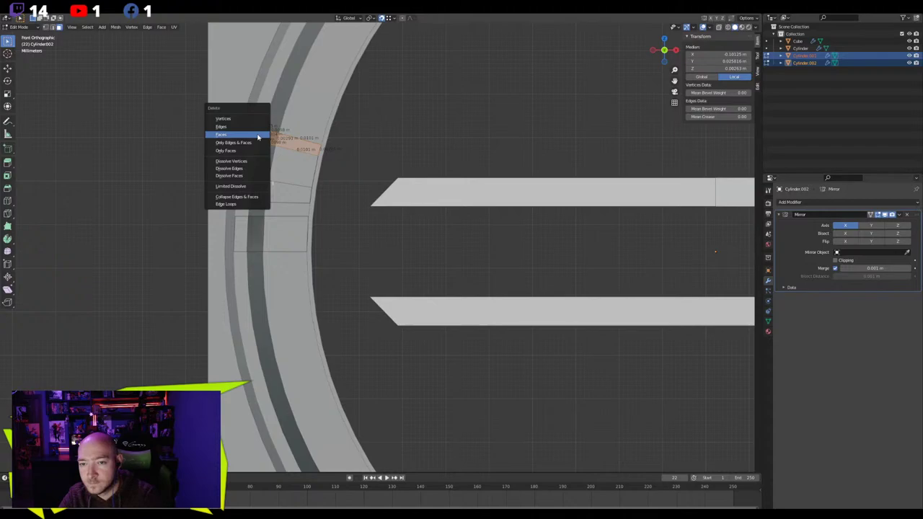
left_click(257, 136)
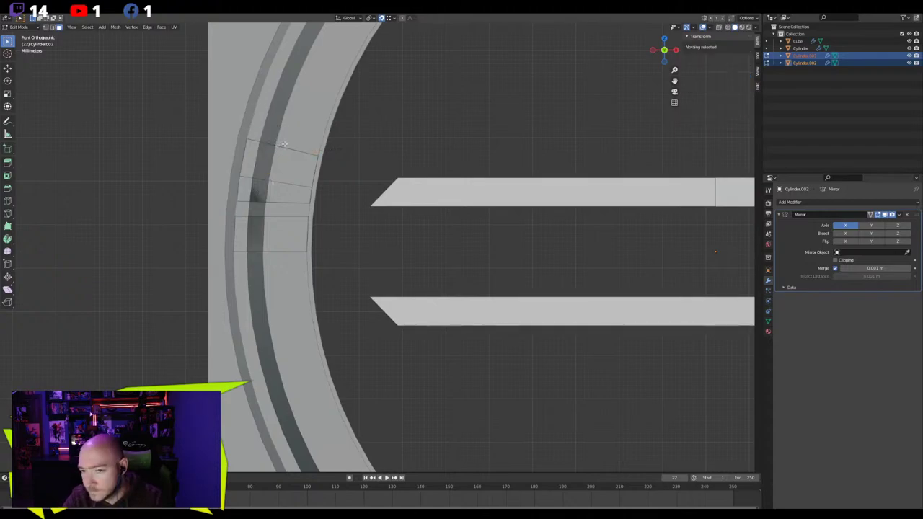
left_click(273, 137)
left_click(208, 117)
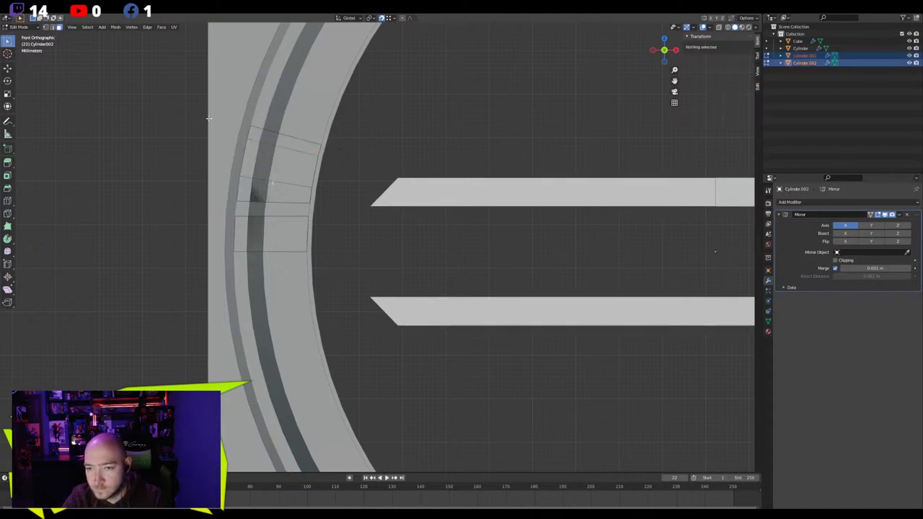
left_click(264, 130)
key("ctrl+z")
Try to rotate the side piece's topmost edge loop and slide its inner corner vertex
key("2")
left_click(267, 130, "alt")
key("r")
key("r")
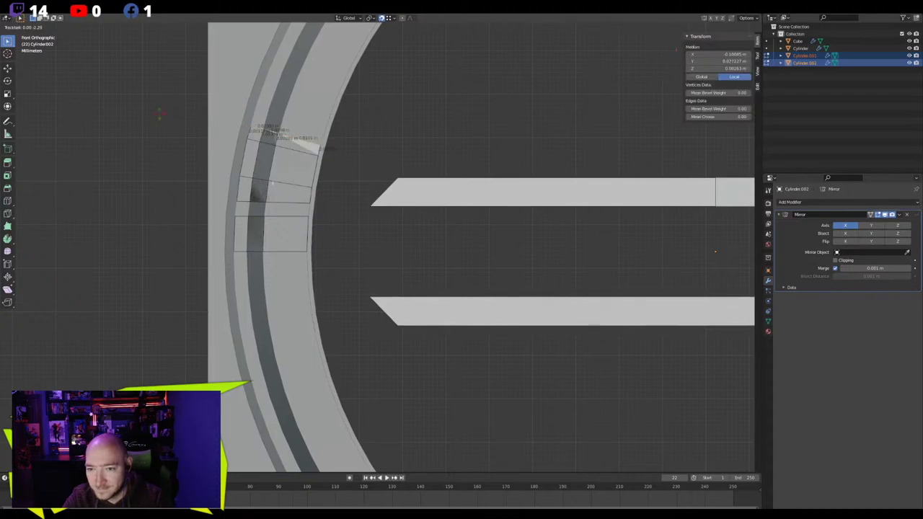
key("r")
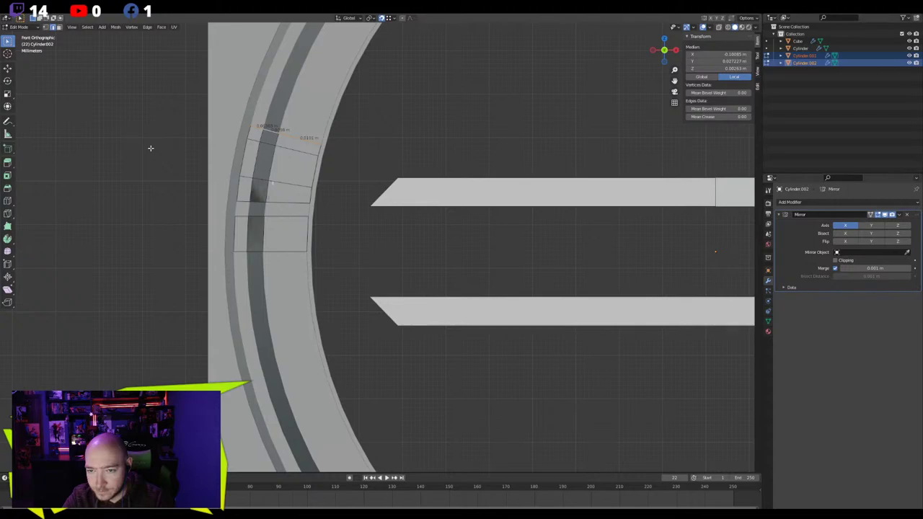
left_click(150, 144)
scroll(256, 130, "up", 3)
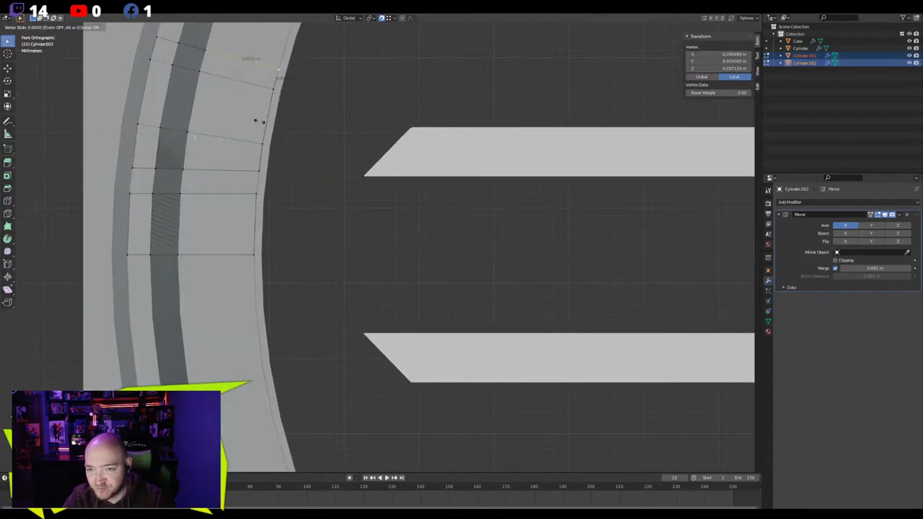
middle_click_drag(204, 74, 229, 130, "shift")
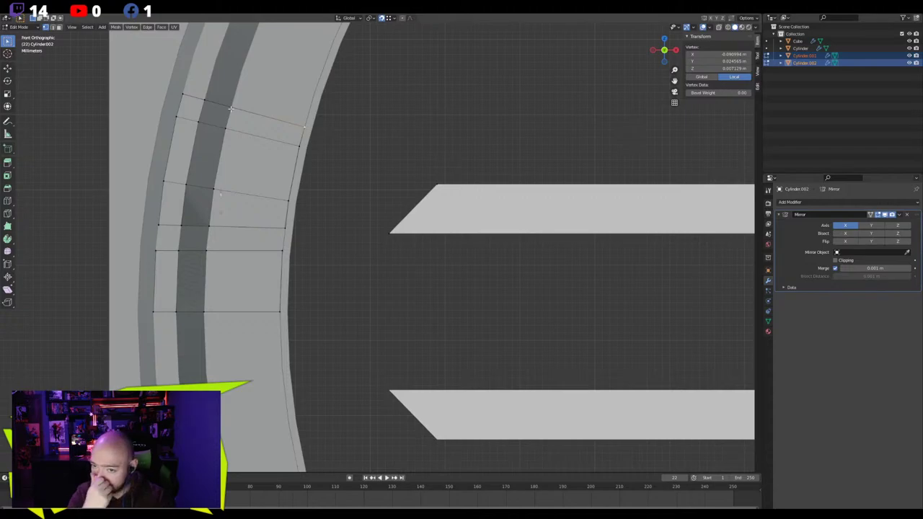
Separate the four crosswise face loops of the speaker ring that surround the side-piece segments into their own object
scroll(231, 108, "down", 4)
key("Tab")
scroll(312, 201, "up", 1)
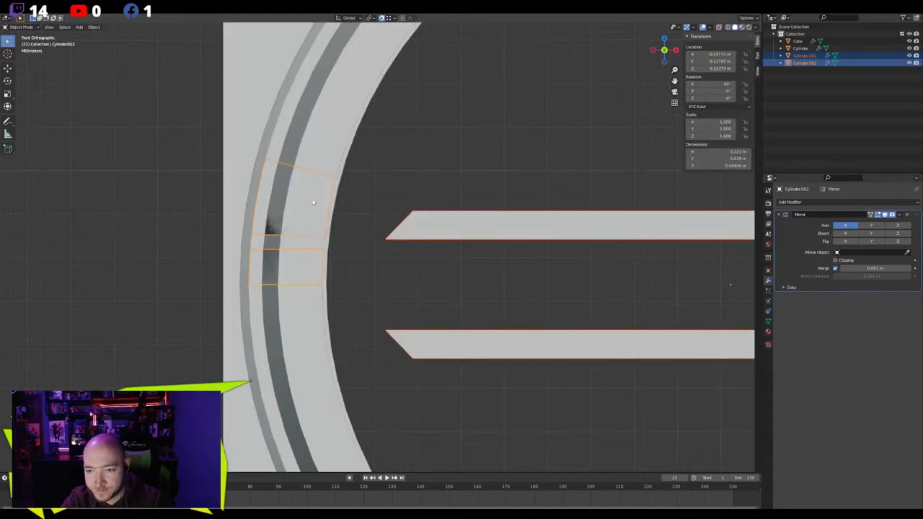
left_click(320, 147)
key("Tab")
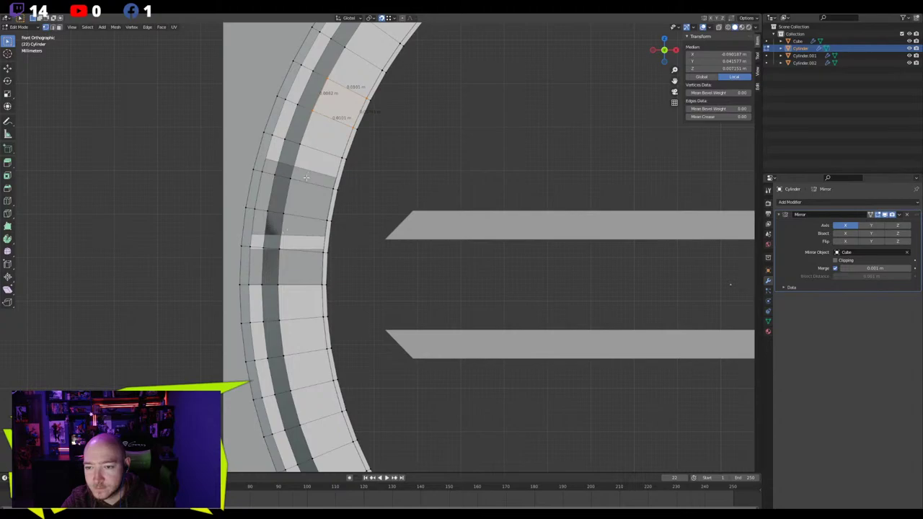
key("Tab")
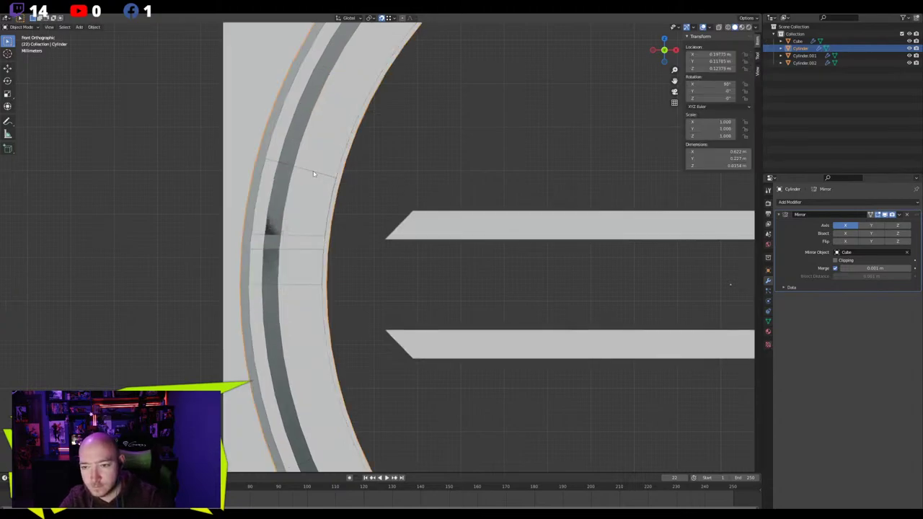
key("Tab")
left_click(295, 155, "alt")
left_click(286, 191, "alt+shift")
left_click(280, 235, "alt+shift")
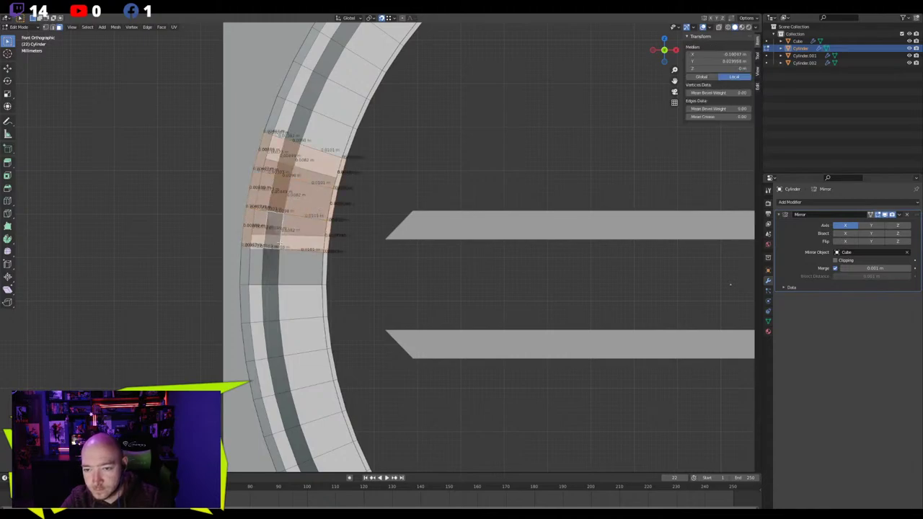
left_click(279, 266, "alt+shift")
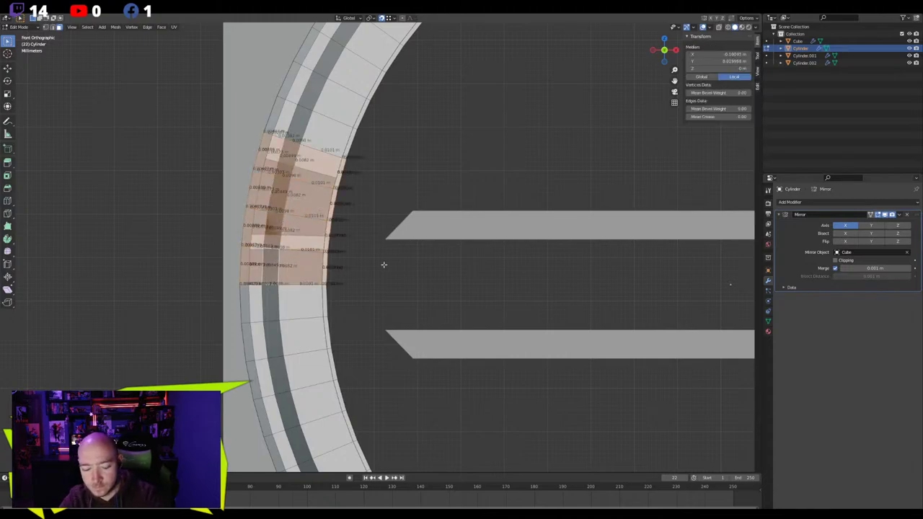
key("p")
left_click(383, 263)
key("Tab")
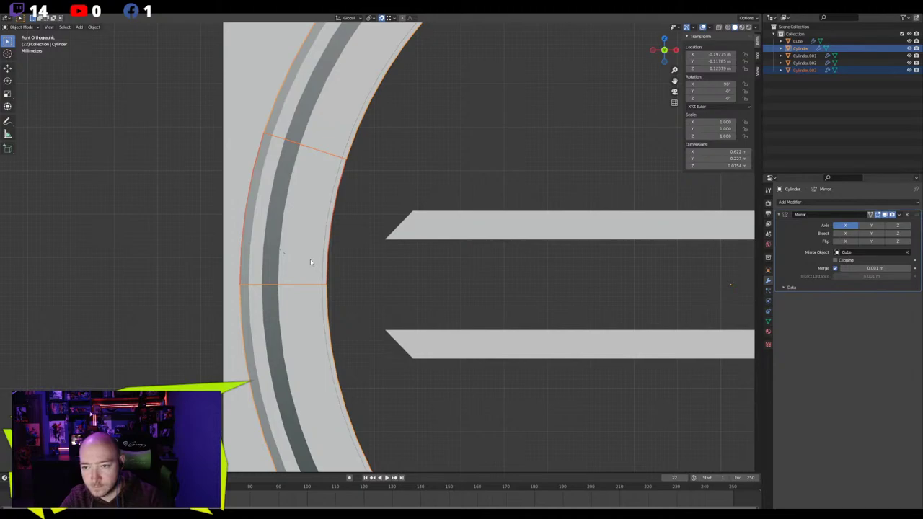
Open the separated ring segment for mesh editing
left_click(310, 274)
key("Tab")
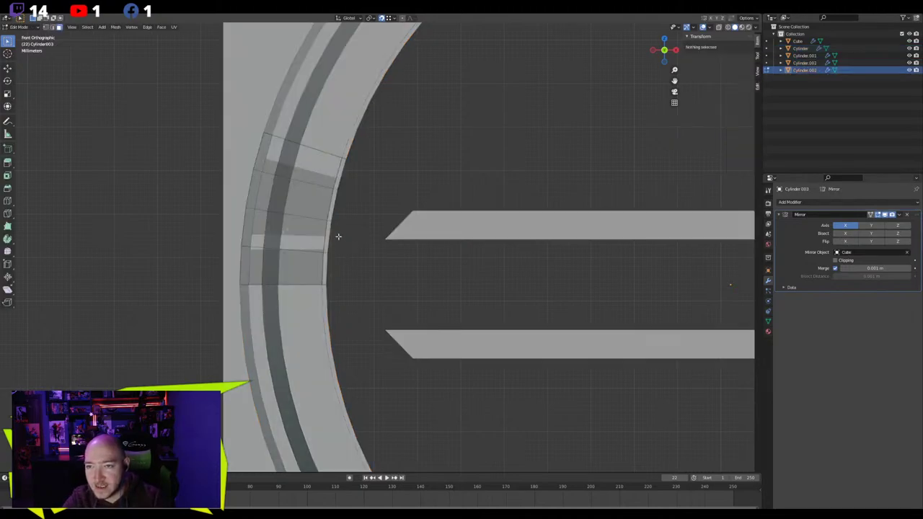
scroll(338, 237, "up", 1)
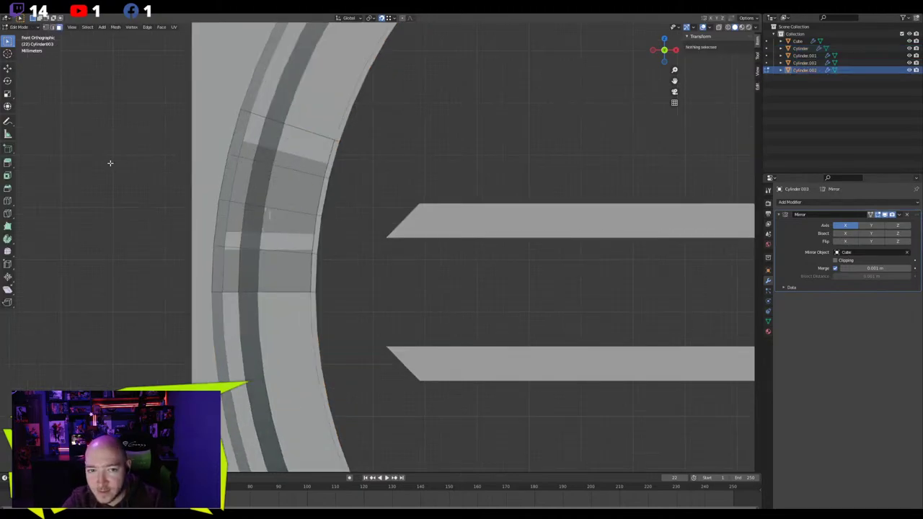
Try to knife-cut across the ring segment level with the lower edge of the upper strip
left_click(8, 213)
left_click(214, 243)
left_click(319, 237)
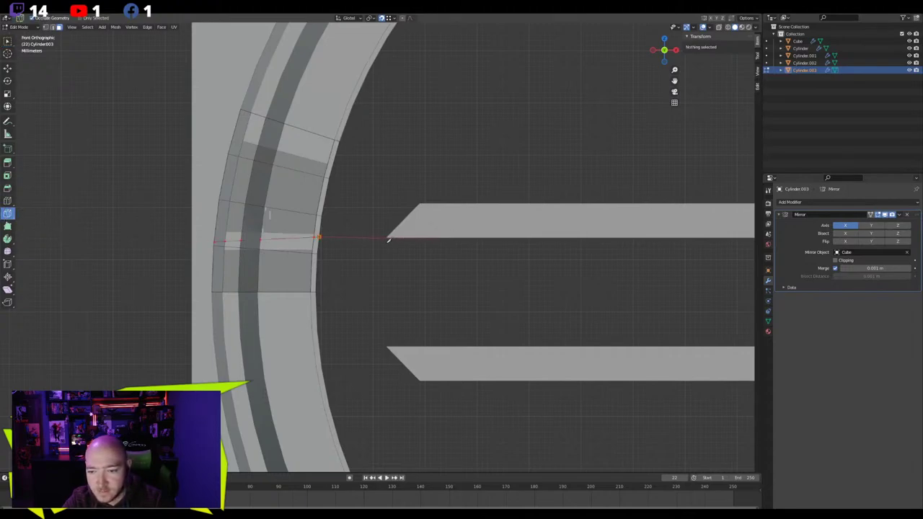
key("Escape")
Bisect the whole ring segment with a horizontal cut level with the lower edge of the upper strip
left_click_drag(3, 219, 34, 228)
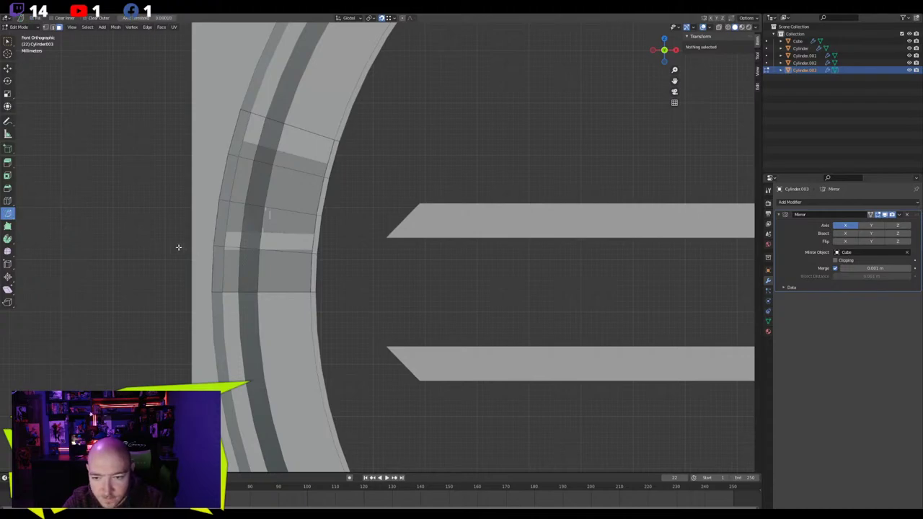
key("2")
left_click(247, 249)
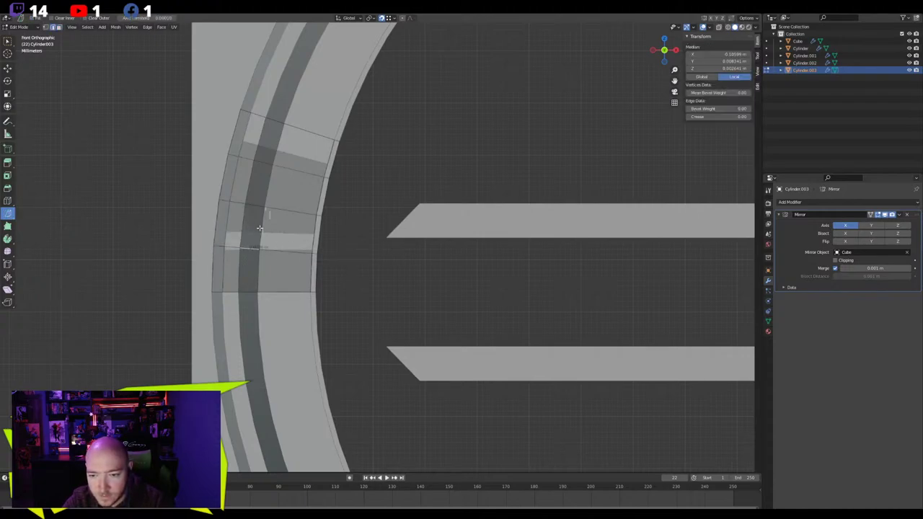
key("a")
left_click_drag(158, 242, 541, 243)
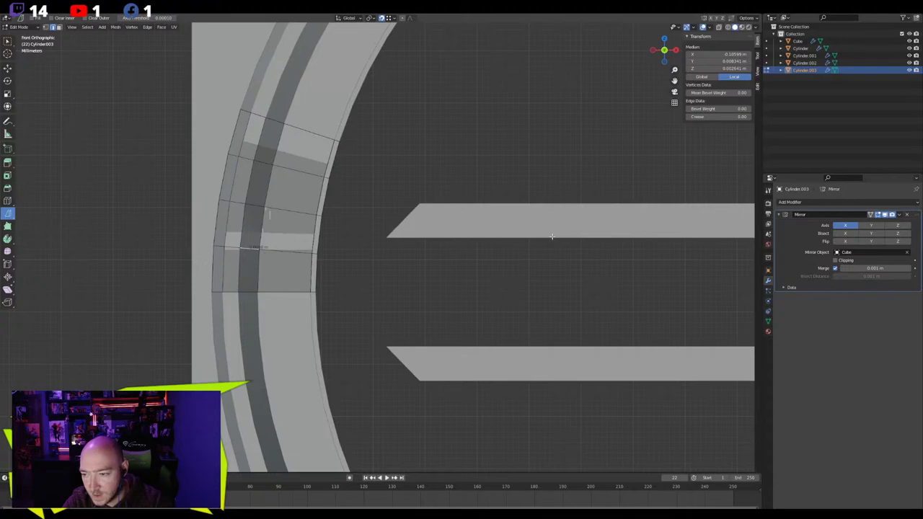
left_click_drag(718, 237, 74, 238)
right_click(142, 287)
left_click(142, 288)
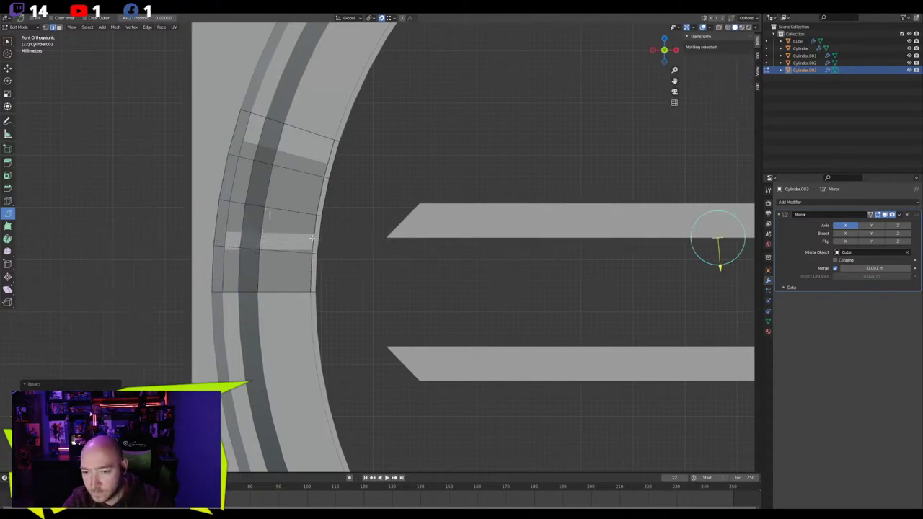
key("a")
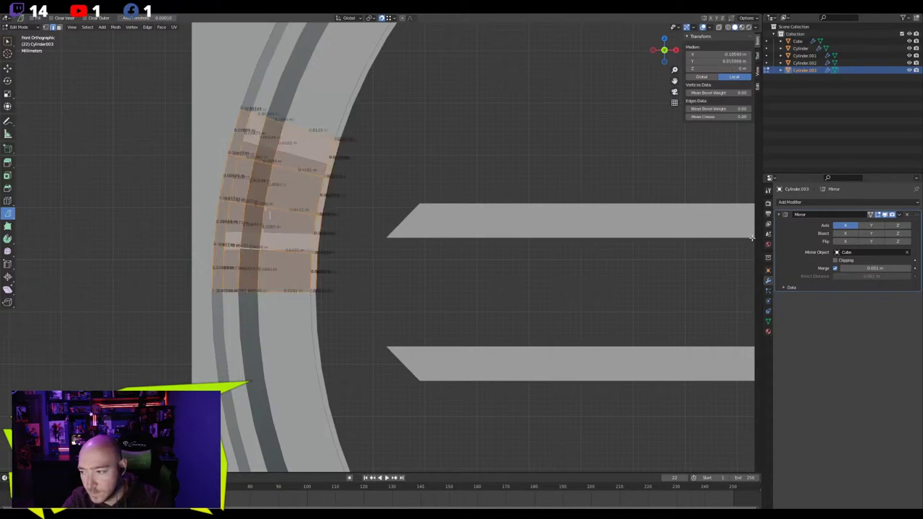
left_click_drag(749, 237, 71, 237)
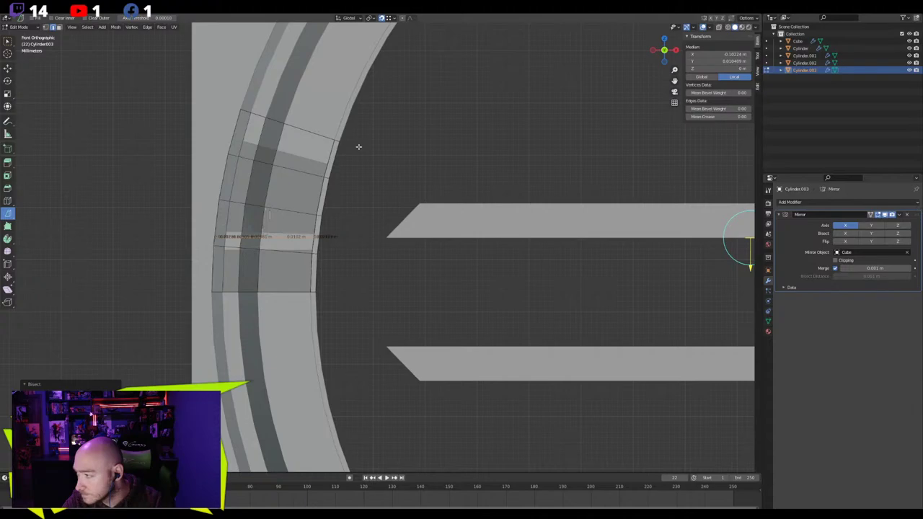
Bisect the whole ring segment again with a nearly horizontal cut through the inner corner of its upper end
left_click(355, 145)
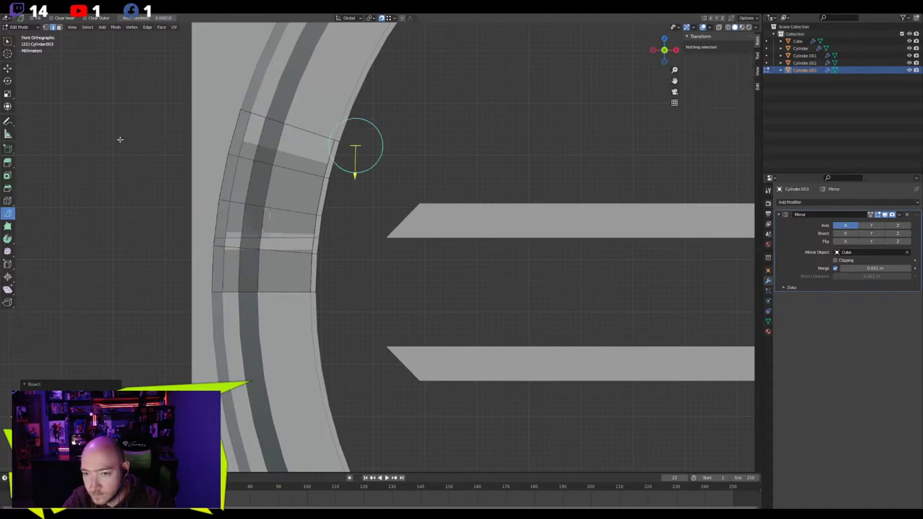
key("a")
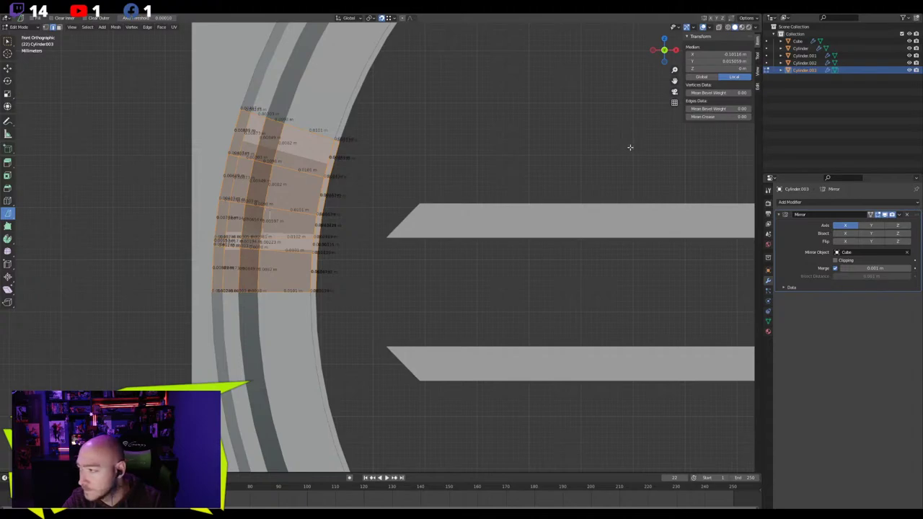
left_click_drag(627, 147, 95, 139)
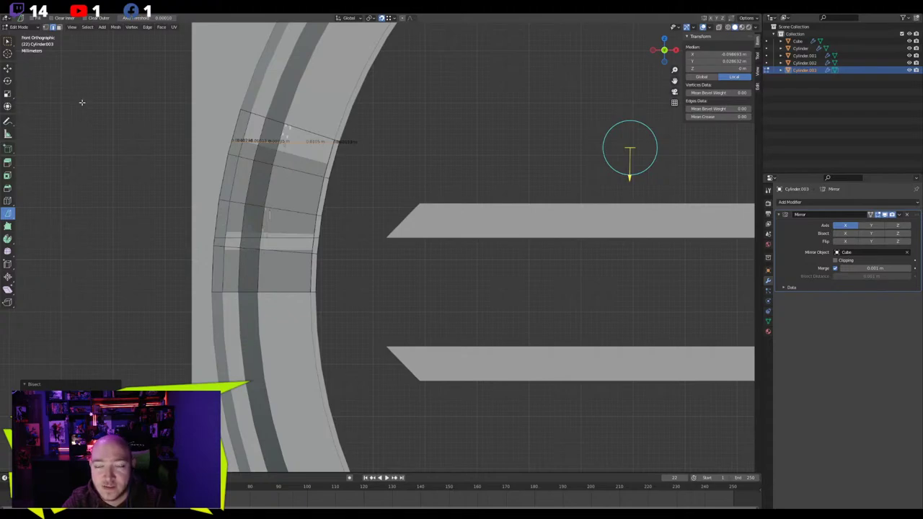
Delete the faces above the slanted cut at the ring segment's upper end and the narrow band of faces just below the horizontal cut
left_click(8, 68)
left_click(163, 135)
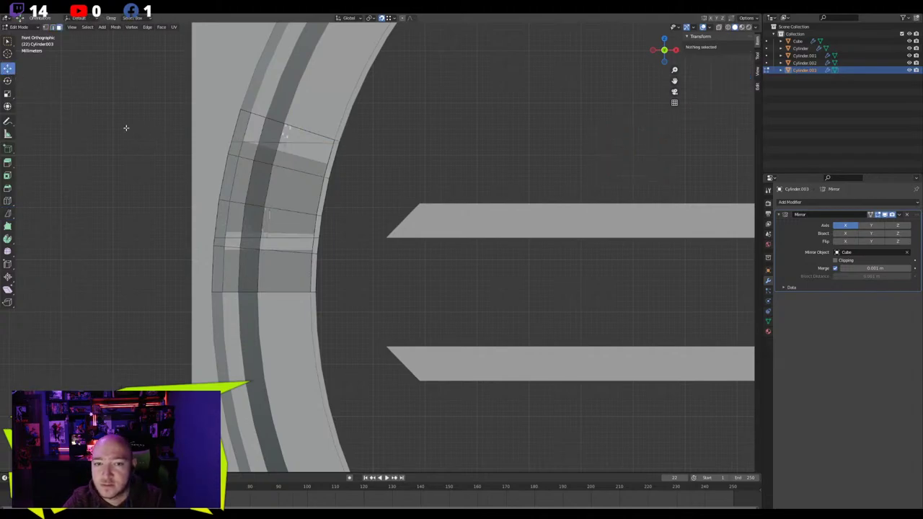
left_click(8, 41)
left_click(318, 138)
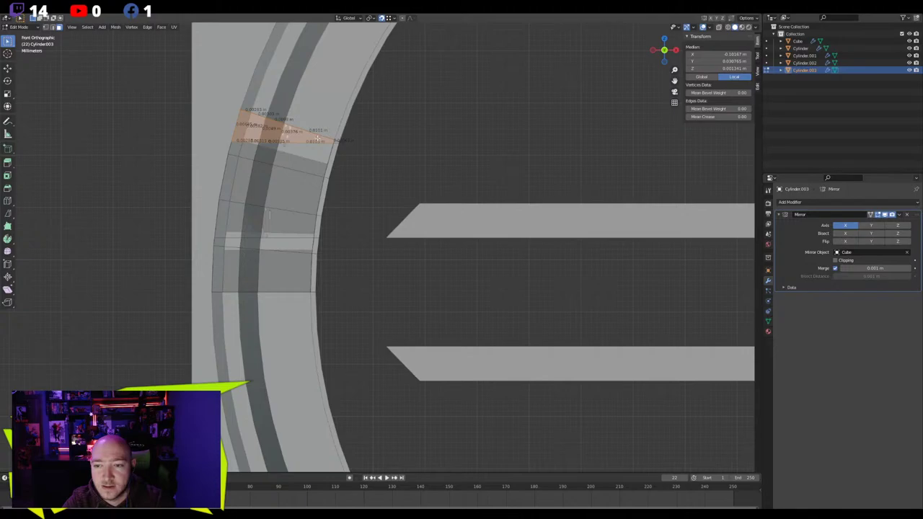
left_click_drag(364, 125, 332, 142, "shift")
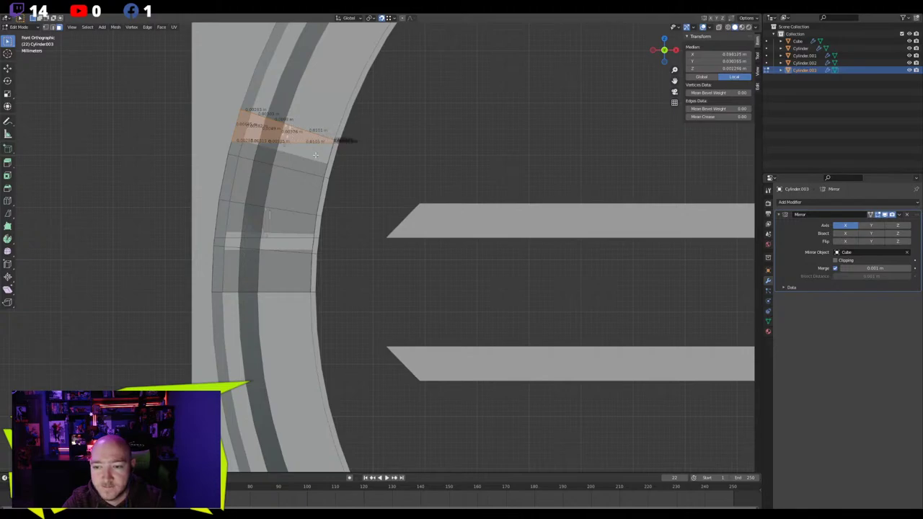
middle_click_drag(315, 155, 303, 160)
scroll(303, 161, "down", 6)
middle_click_drag(278, 193, 318, 203)
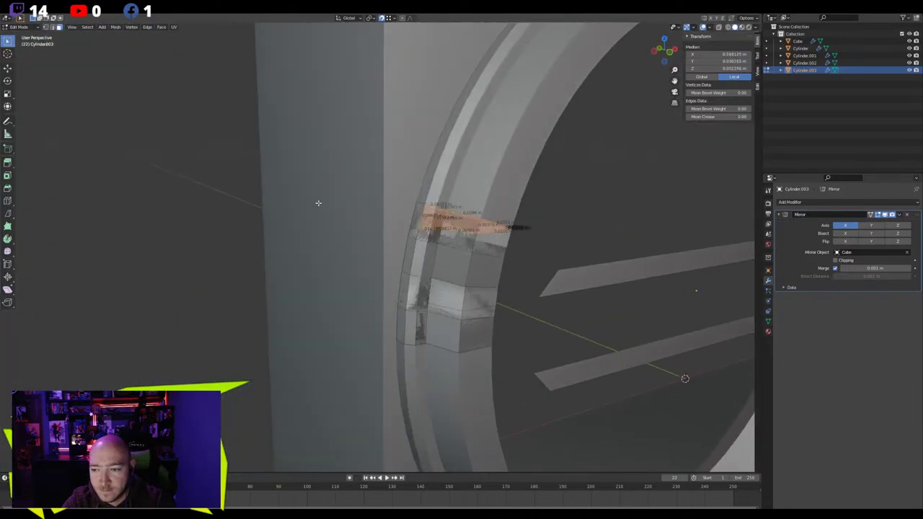
key("KP_1")
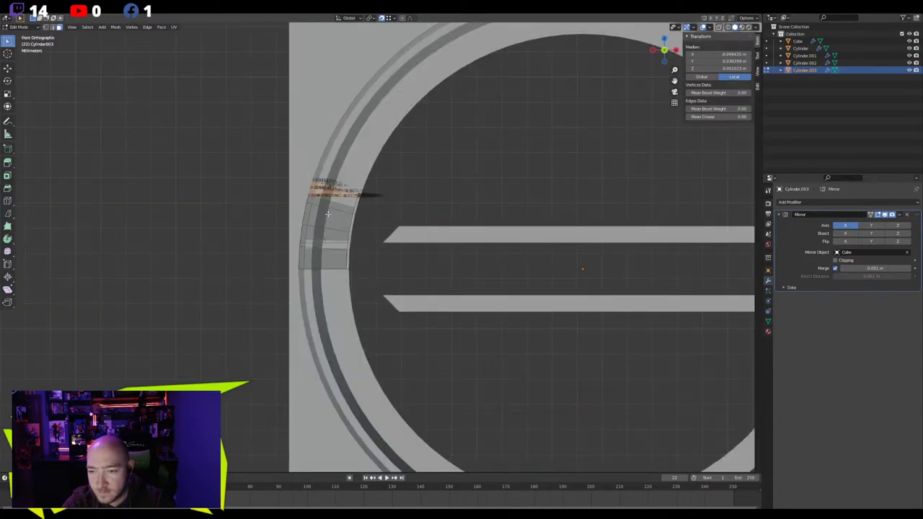
scroll(327, 213, "up", 2)
scroll(327, 214, "up", 3)
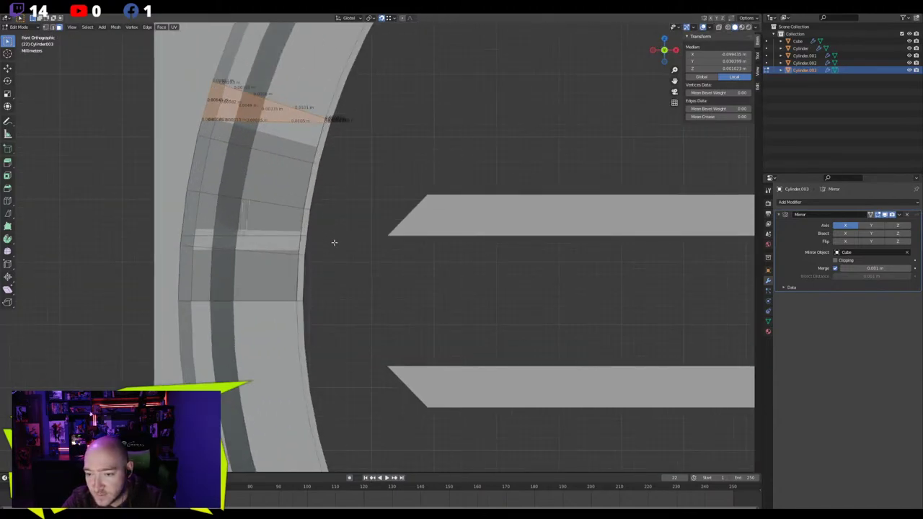
left_click_drag(334, 243, 162, 241)
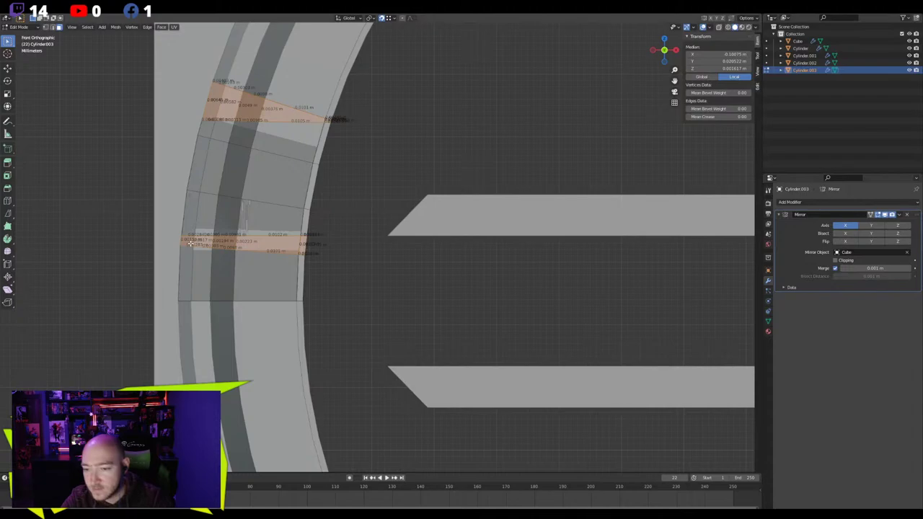
key("x")
left_click(191, 244)
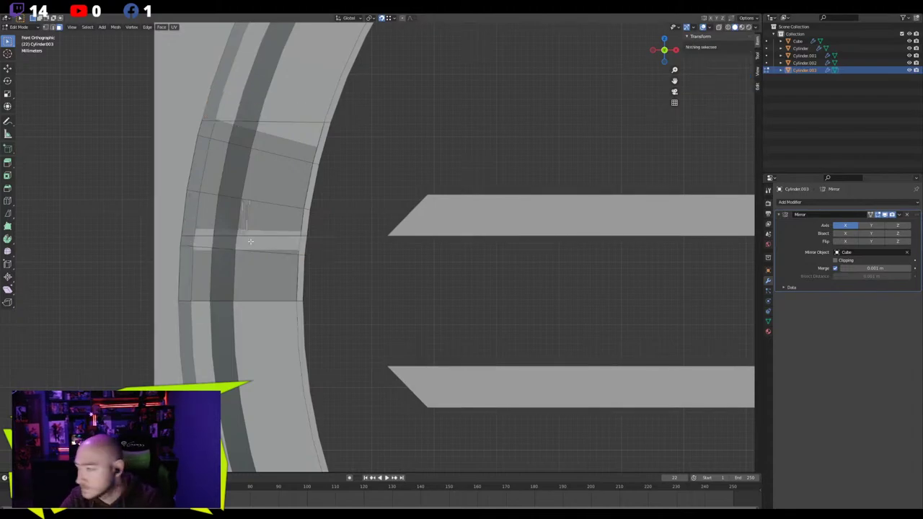
Delete the leftover faces on the outer and inner sides of the gap and the sliver face at the segment's upper end
middle_click_drag(196, 239, 286, 257)
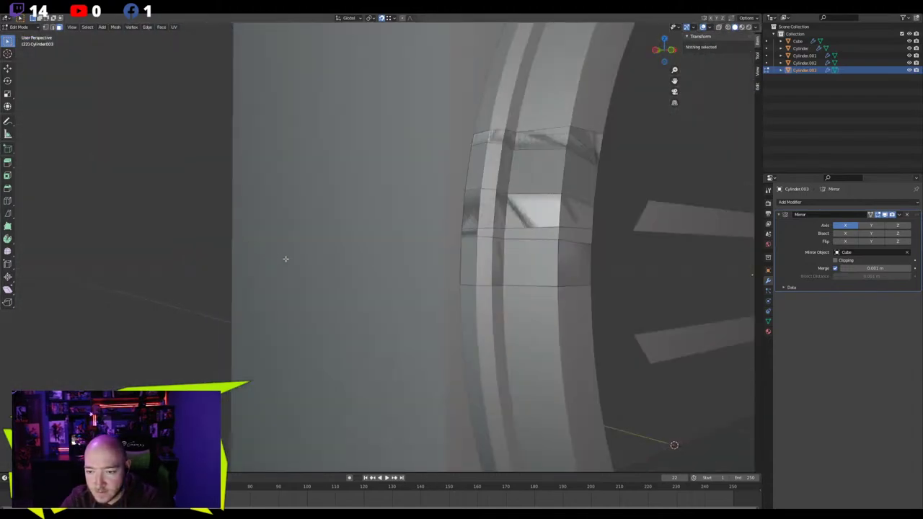
left_click(467, 231)
key("x")
left_click(467, 232)
middle_click_drag(490, 247, 246, 246)
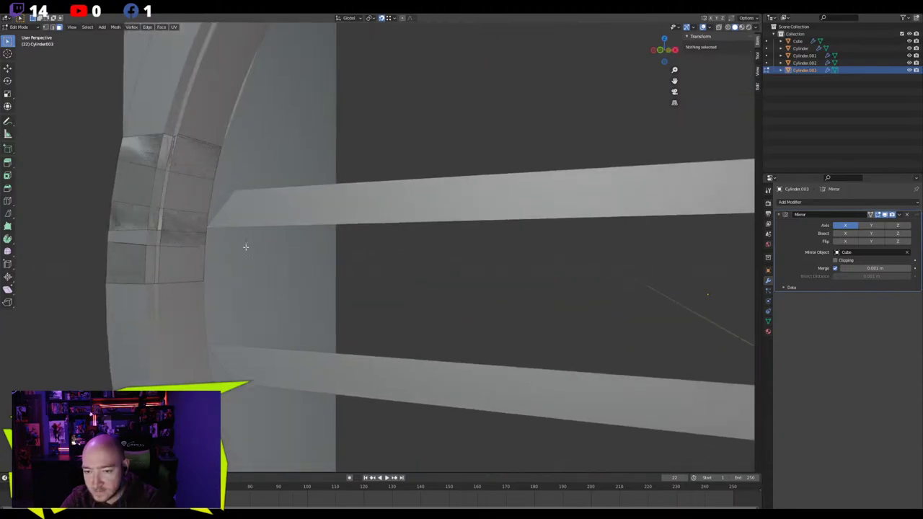
left_click(165, 238)
key("x")
left_click(144, 239)
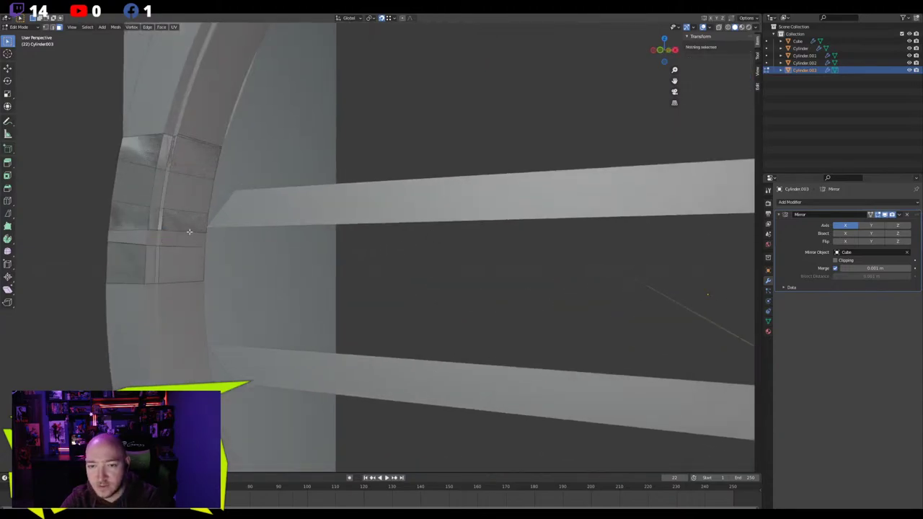
left_click(189, 136)
key("x")
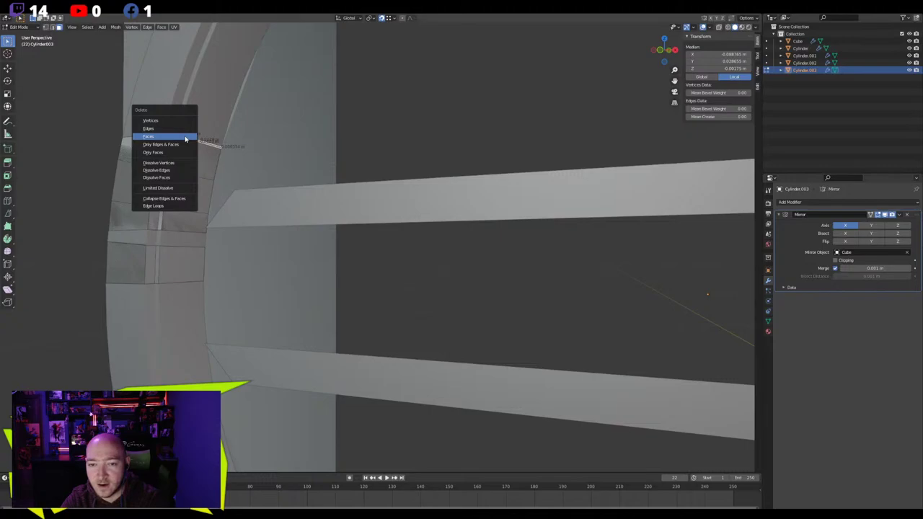
left_click(190, 138)
Delete the face loops along the inner rim of the upper ring piece
middle_click_drag(278, 202, 309, 212)
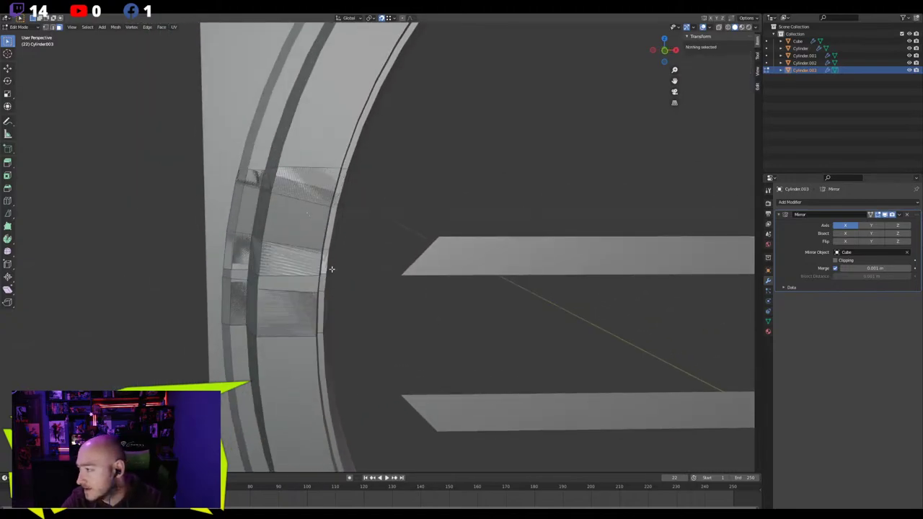
middle_click_drag(327, 267, 300, 264)
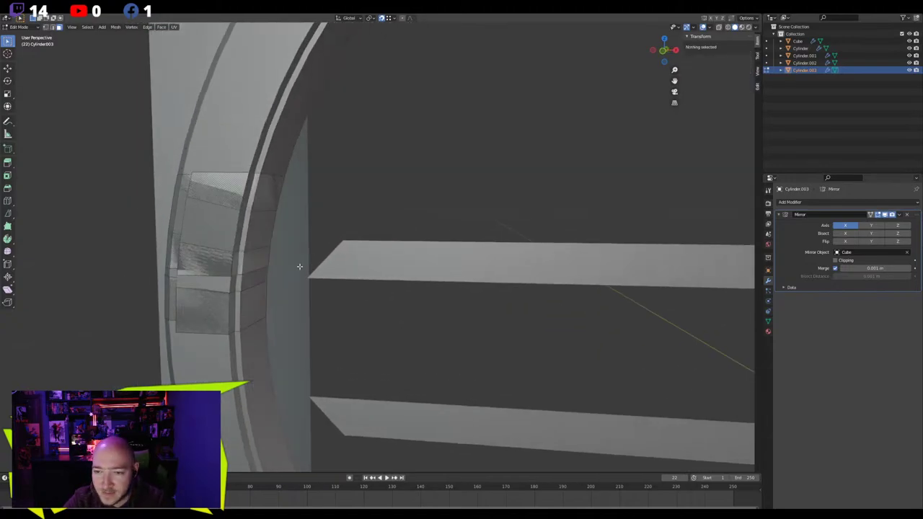
left_click(245, 210, "alt")
left_click(249, 211, "alt+shift")
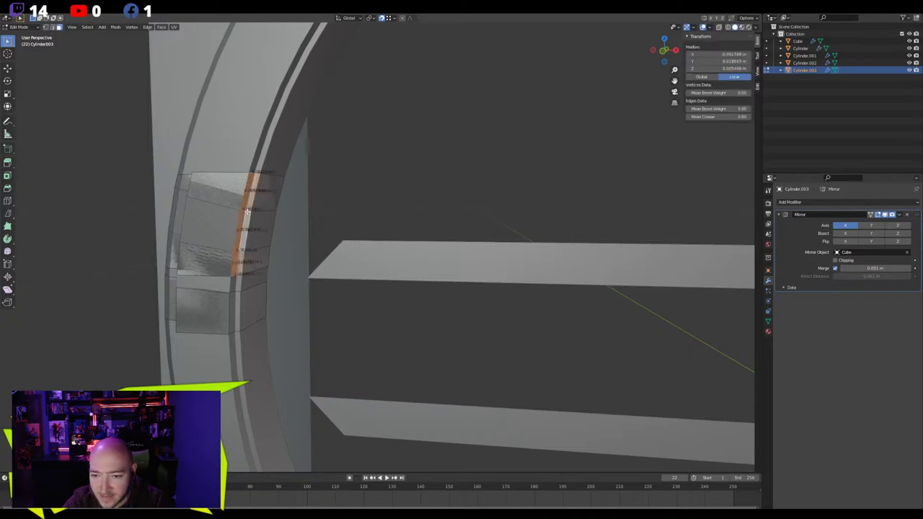
left_click(258, 211, "alt+shift")
key("x")
left_click(258, 211)
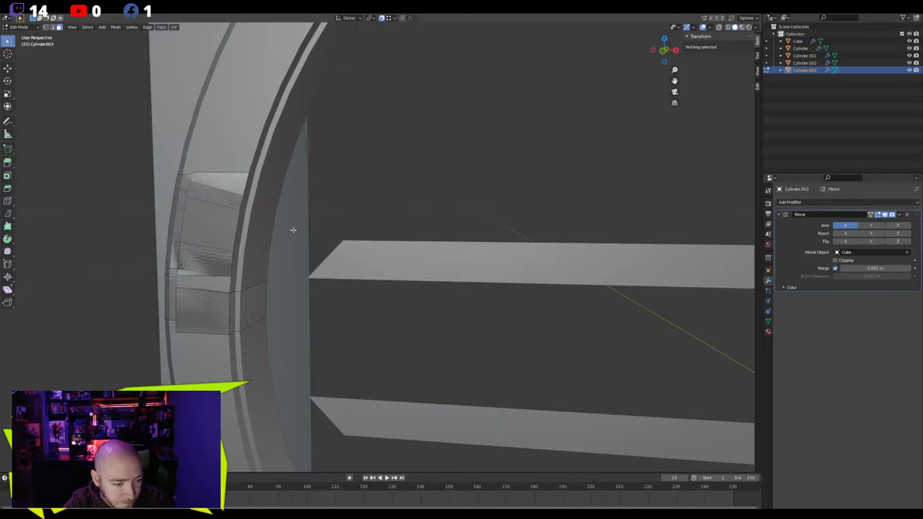
middle_click_drag(291, 234, 303, 240)
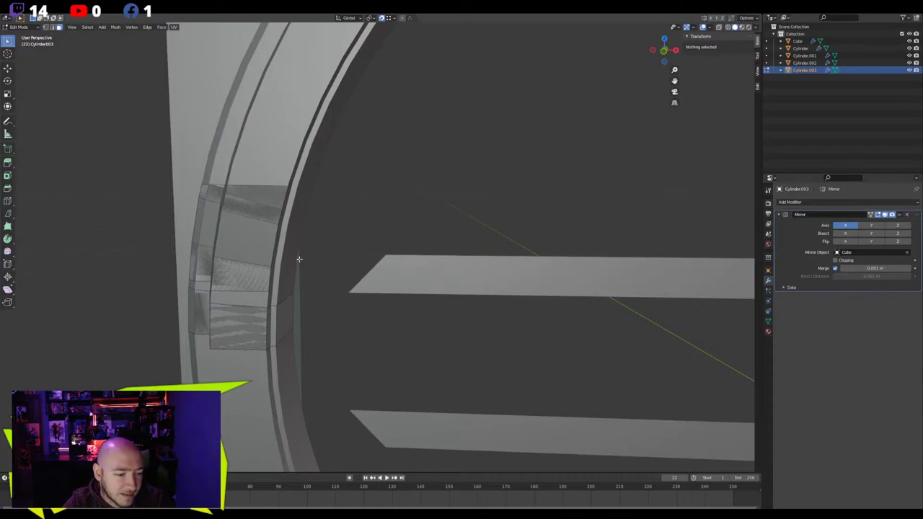
middle_click_drag(304, 250, 333, 247)
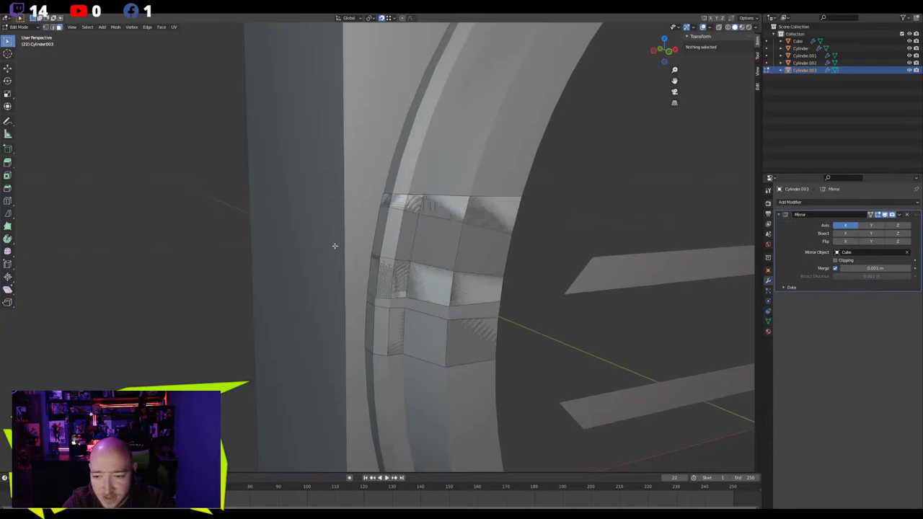
left_click(460, 213)
middle_click_drag(461, 213, 354, 204)
left_click(343, 202)
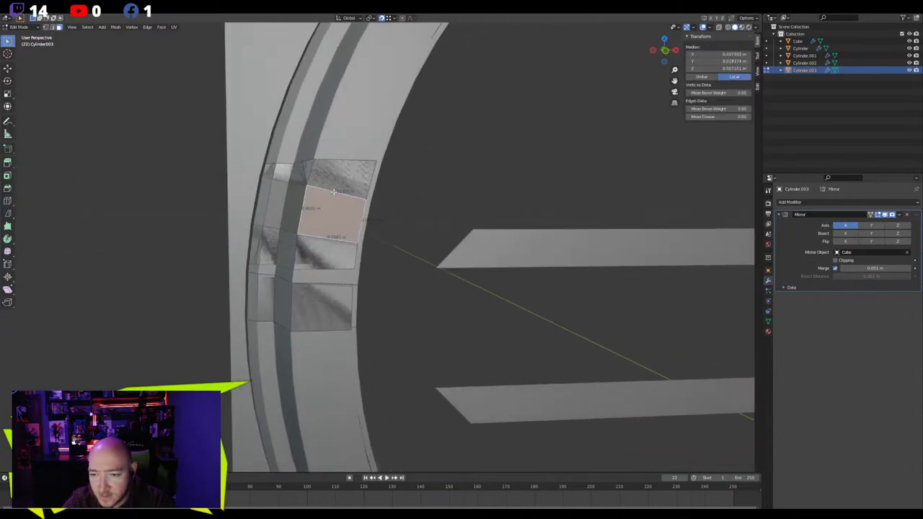
key("g")
right_click(345, 212)
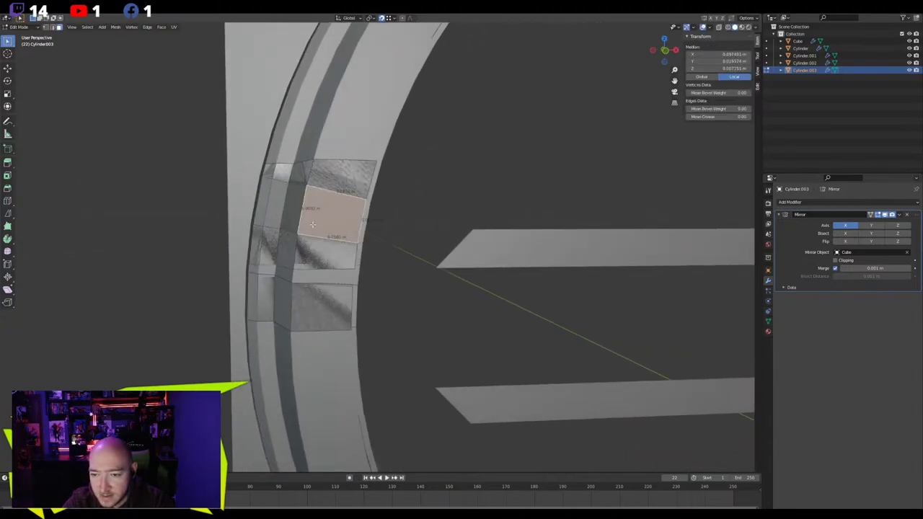
middle_click_drag(312, 224, 257, 204)
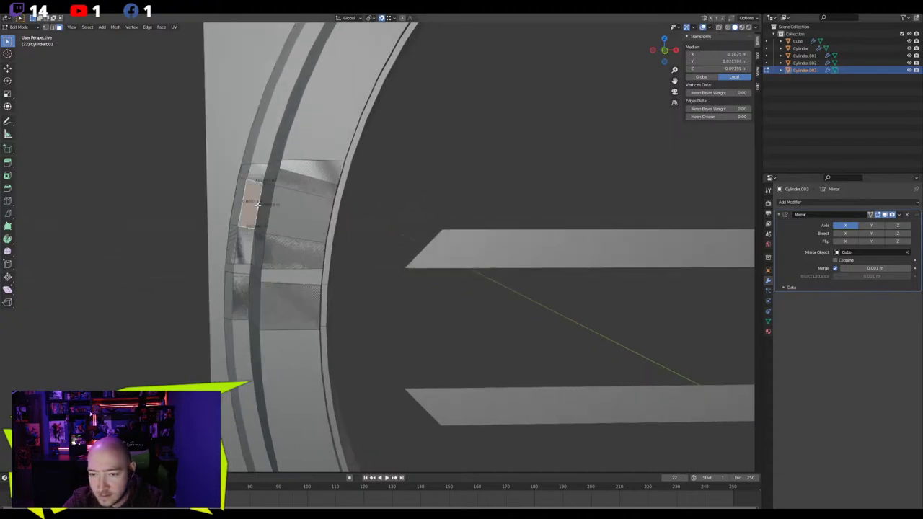
left_click(247, 202)
left_click(312, 177)
middle_click_drag(312, 177, 202, 220)
left_click(235, 207)
key("g")
right_click(95, 220)
key("g")
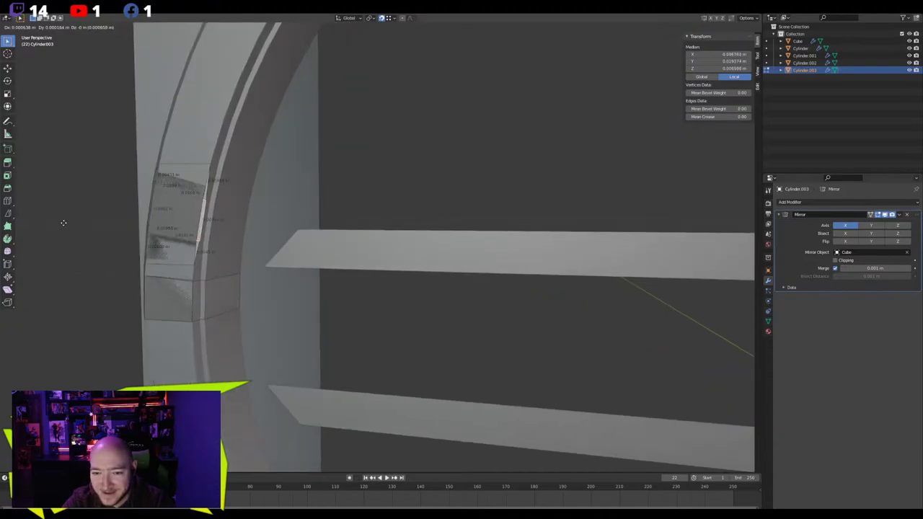
right_click(65, 223)
middle_click_drag(64, 223, 136, 227)
key("g")
middle_click_drag(318, 246, 335, 267)
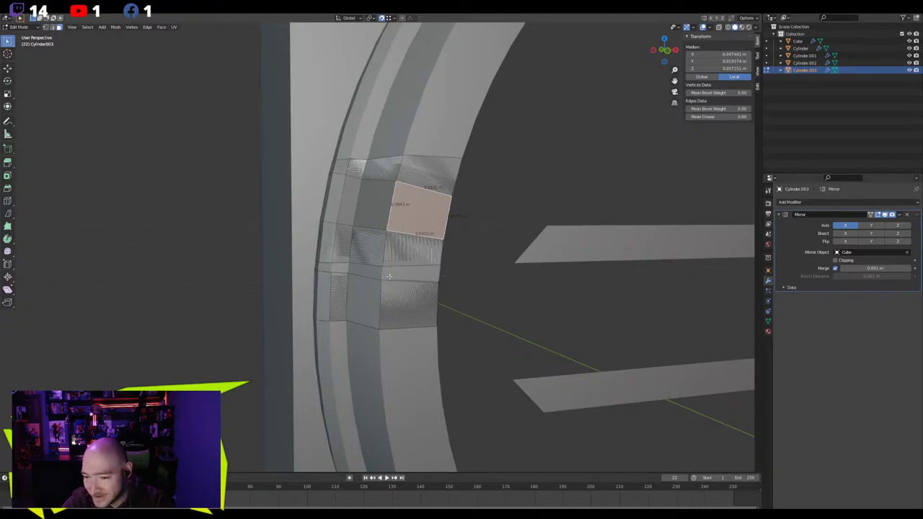
Bisect all linked geometry of the ring segment with a nearly horizontal cut just below the gap, across the lower piece's top
key("KP_1")
scroll(336, 272, "up", 4)
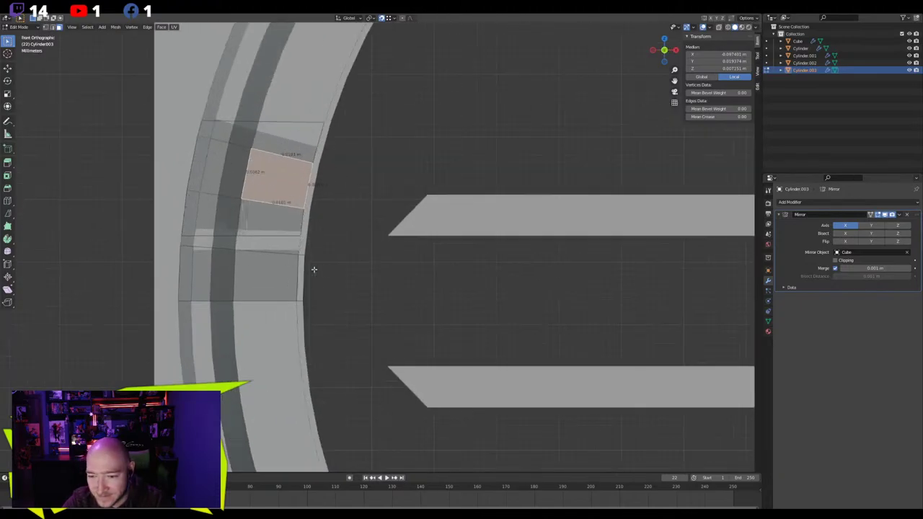
middle_click_drag(312, 268, 367, 265, "shift")
key("ctrl+l")
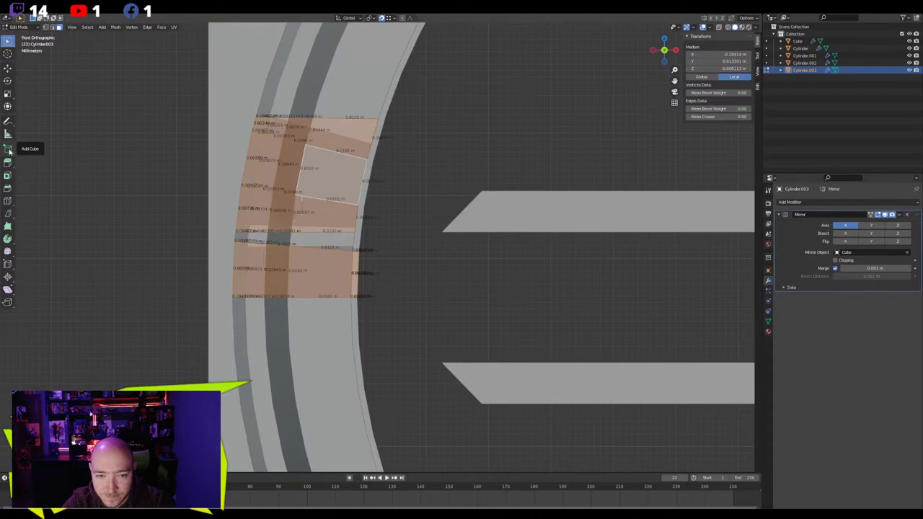
left_click(7, 213)
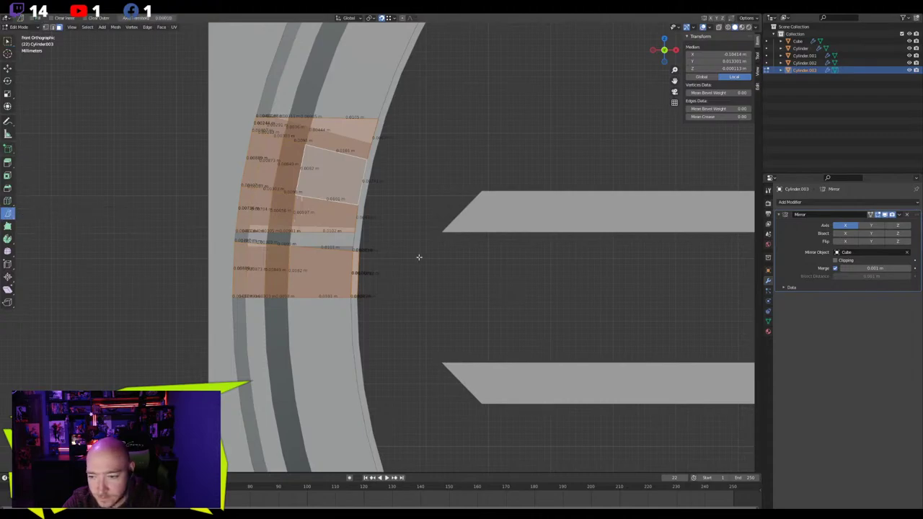
left_click_drag(592, 255, 79, 247)
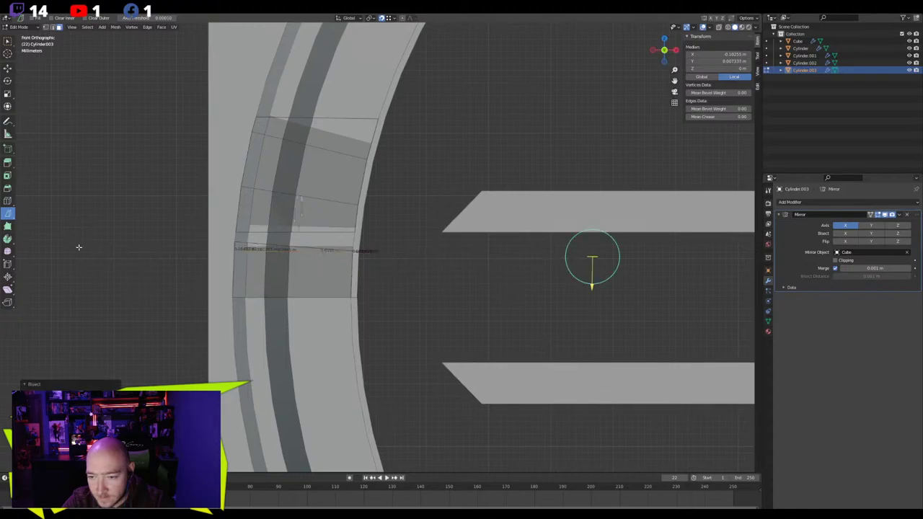
key("alt+a")
key("w")
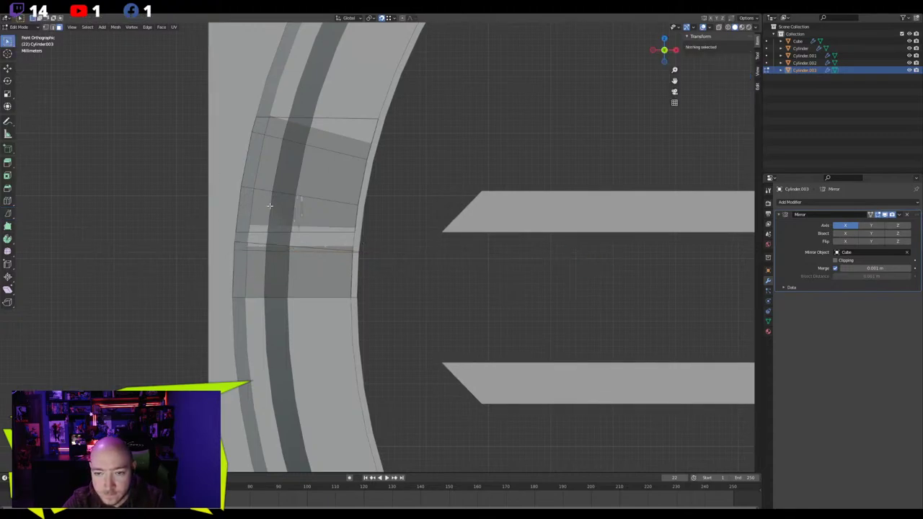
Delete the sliver faces above the new cut on the front of the lower ring piece
left_click_drag(204, 245, 204, 245)
key("x")
left_click(207, 246)
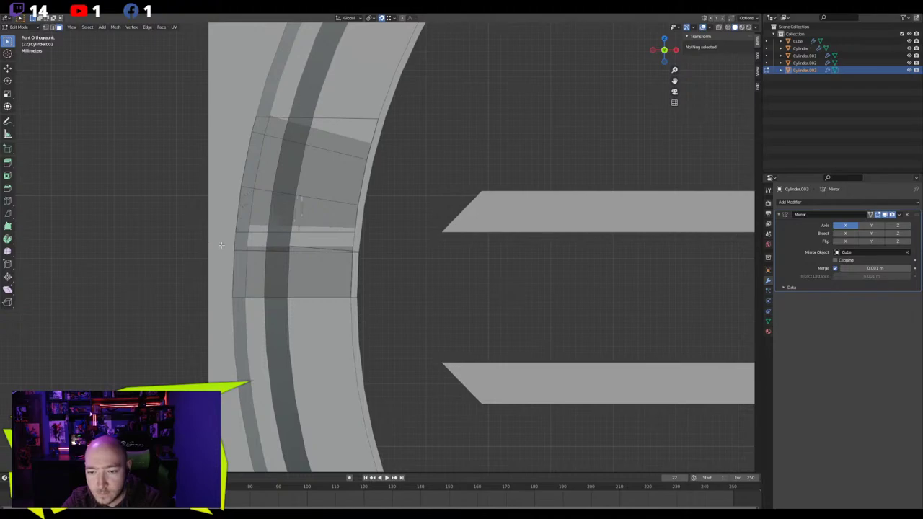
left_click_drag(268, 240, 310, 245)
middle_click_drag(310, 245, 241, 258)
key("a")
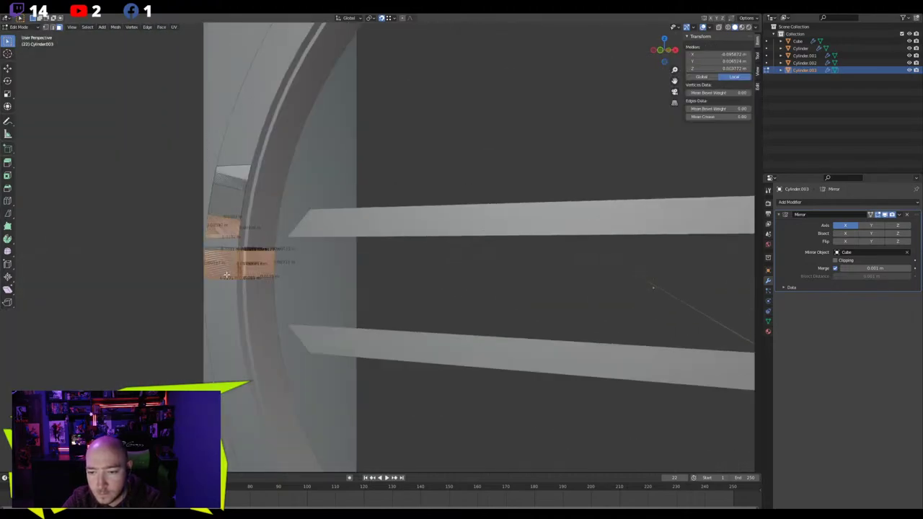
key("KP_Decimal")
left_click(438, 269)
key("x")
left_click(453, 272)
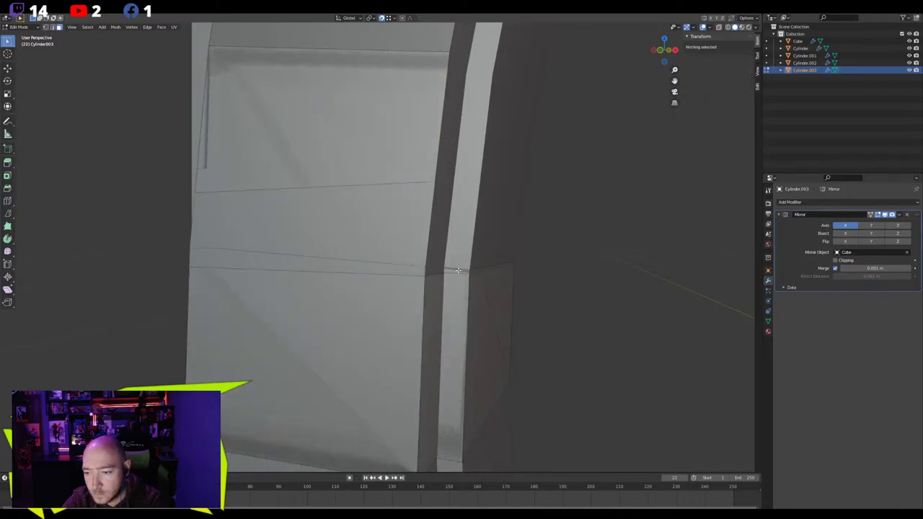
Delete the remaining sliver faces above the new cut on the inner and outer sides of the lower ring piece
left_click(474, 271)
left_click_drag(537, 257, 439, 375)
key("x")
left_click(438, 377)
middle_click_drag(439, 377, 485, 346)
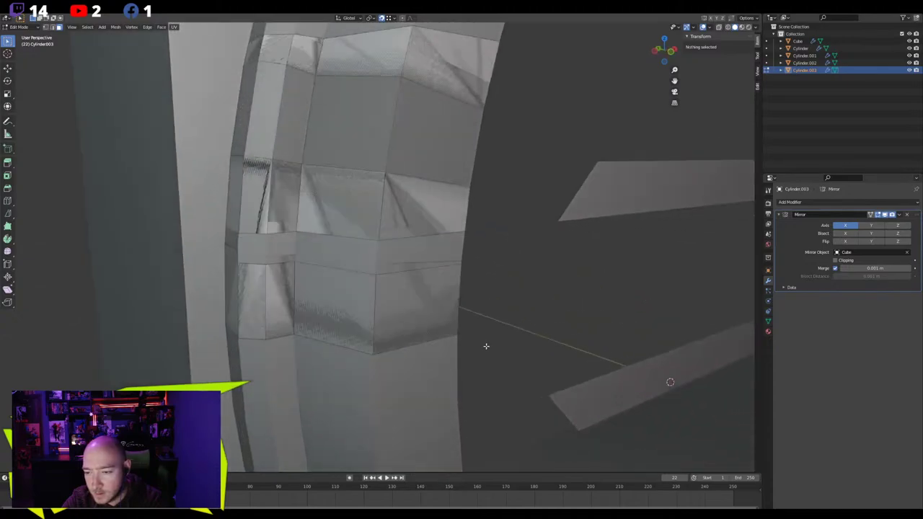
left_click(227, 251)
key("x")
left_click(228, 252)
scroll(229, 251, "down", 3)
middle_click_drag(229, 251, 288, 289)
key("Tab")
key("Tab")
key("alt+a")
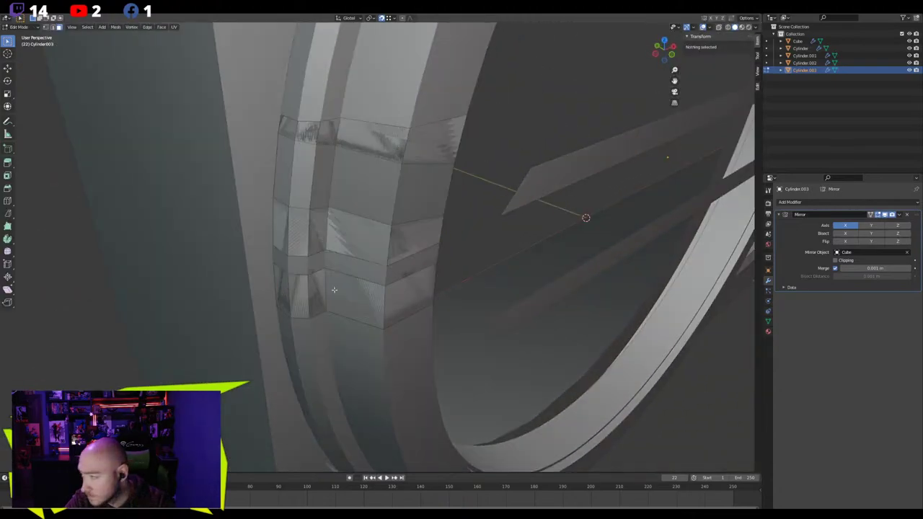
Delete the outermost side faces along the outer rim of the upper and lower ring pieces
left_click(295, 288)
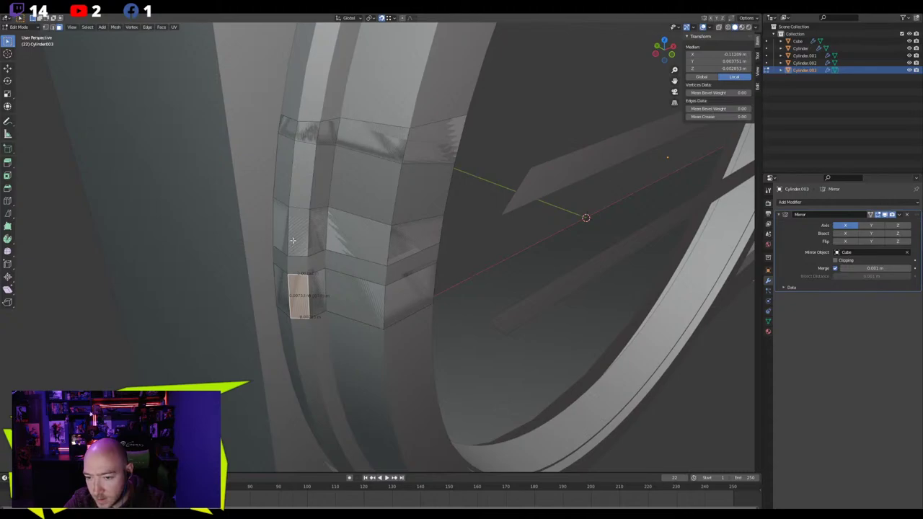
left_click(296, 234, "shift")
left_click(305, 133, "shift")
left_click(286, 130, "shift")
left_click(279, 230, "shift")
key("KP_1")
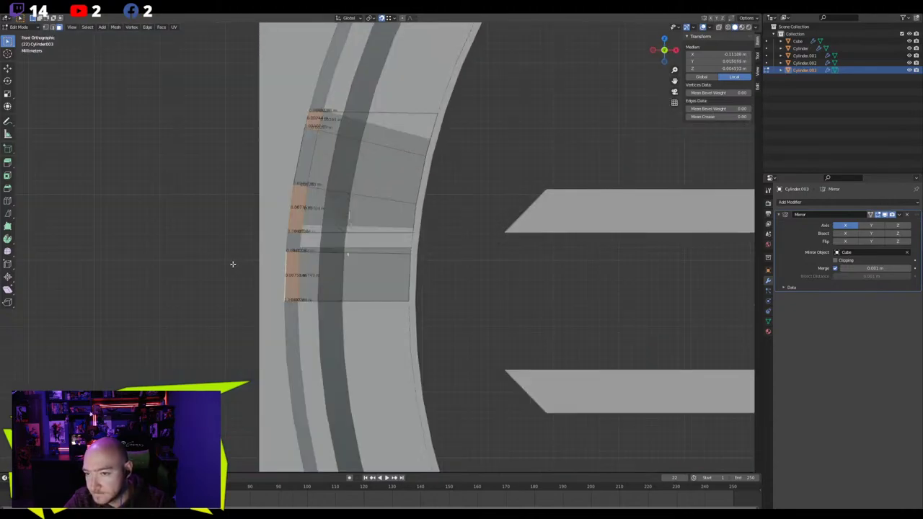
left_click(315, 146)
middle_click_drag(315, 147, 292, 218)
left_click(324, 120, "shift")
left_click(303, 117, "shift")
left_click(298, 152, "shift")
left_click_drag(291, 222, 275, 300, "shift")
middle_click_drag(268, 293, 293, 255)
key("x")
left_click(253, 288)
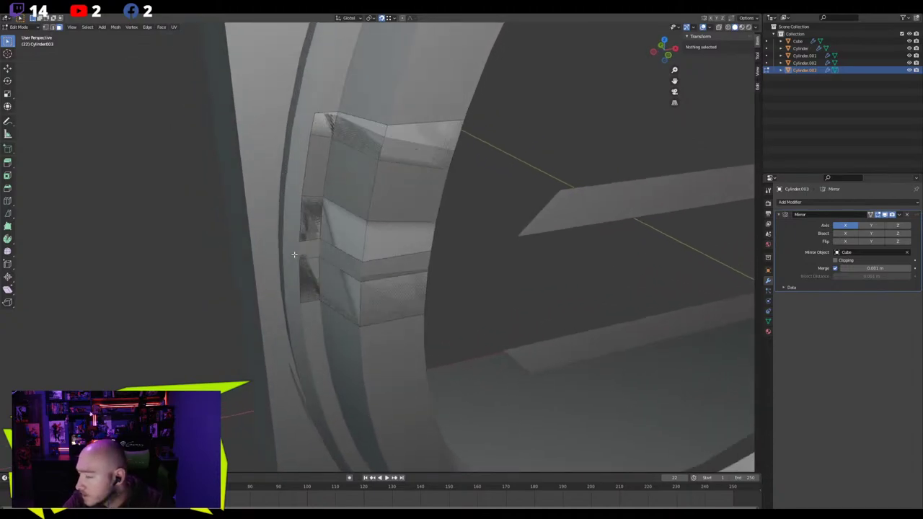
Edge-slide the vertical edge line near the outer rim outward on both the upper and lower ring pieces
left_click(319, 114, "alt")
key("g")
key("g")
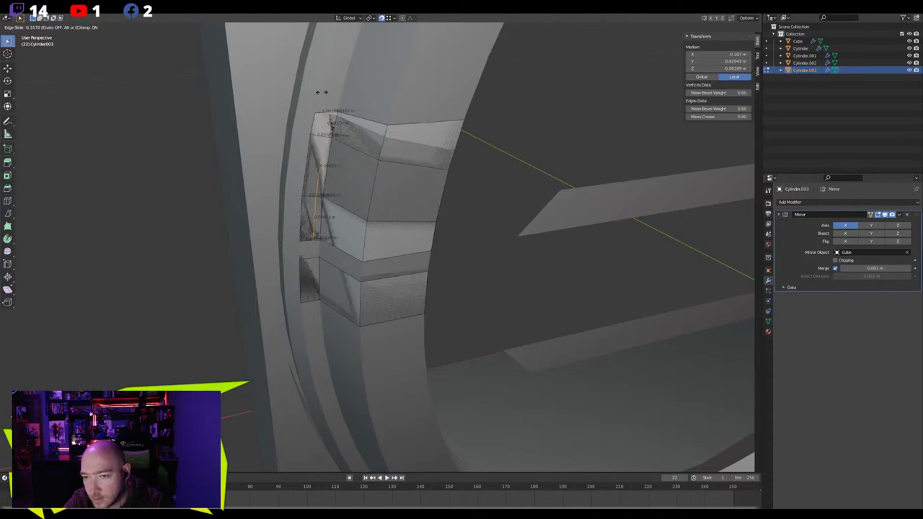
left_click(313, 74)
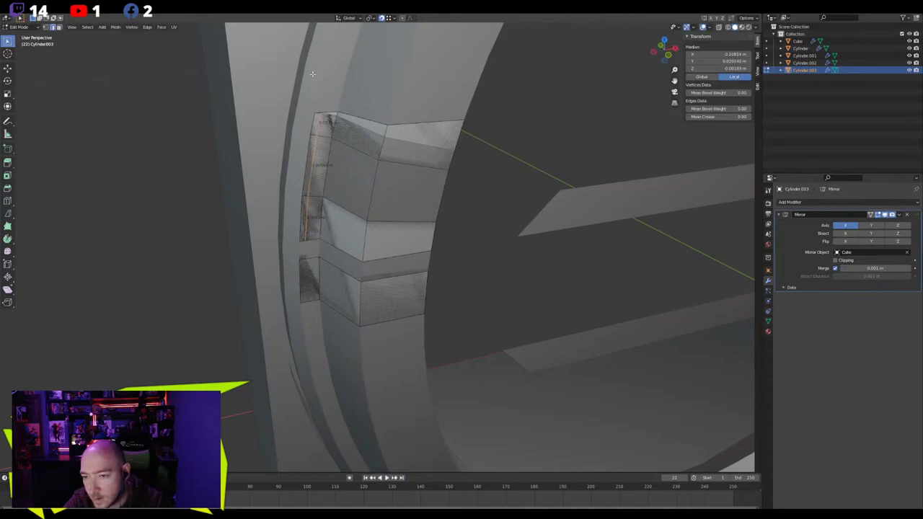
left_click(297, 258, "alt")
key("g")
key("g")
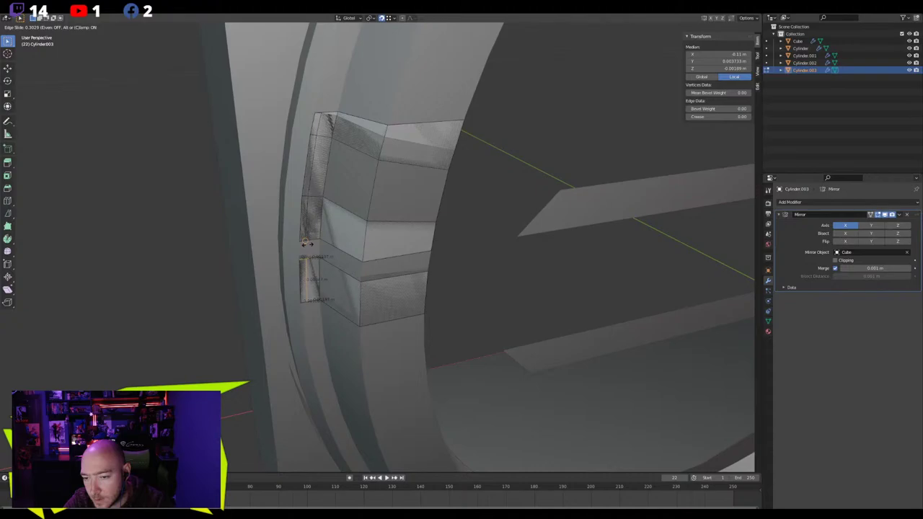
left_click(307, 244)
Delete the narrow faces outside the slid edges on the upper and lower ring pieces
key("3")
left_click(304, 278)
left_click(304, 220, "shift")
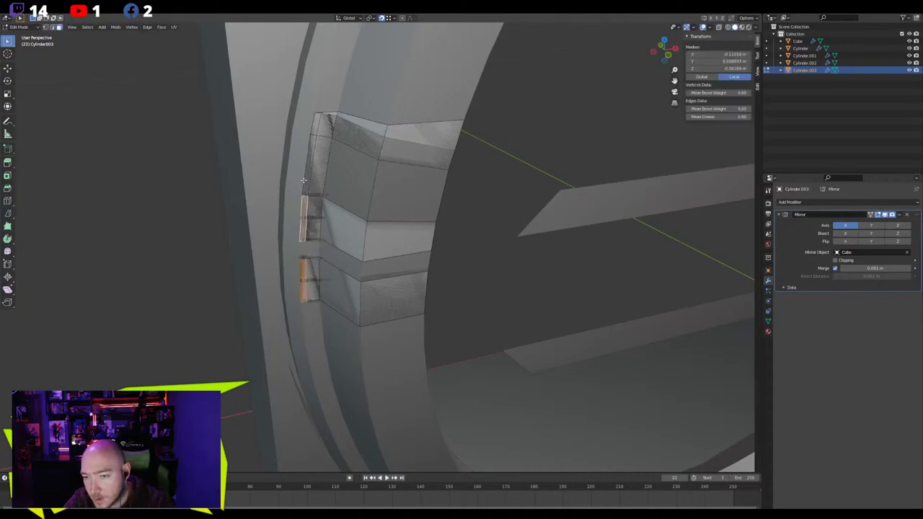
left_click(311, 146, "shift")
left_click(316, 124, "shift")
key("x")
left_click(248, 132)
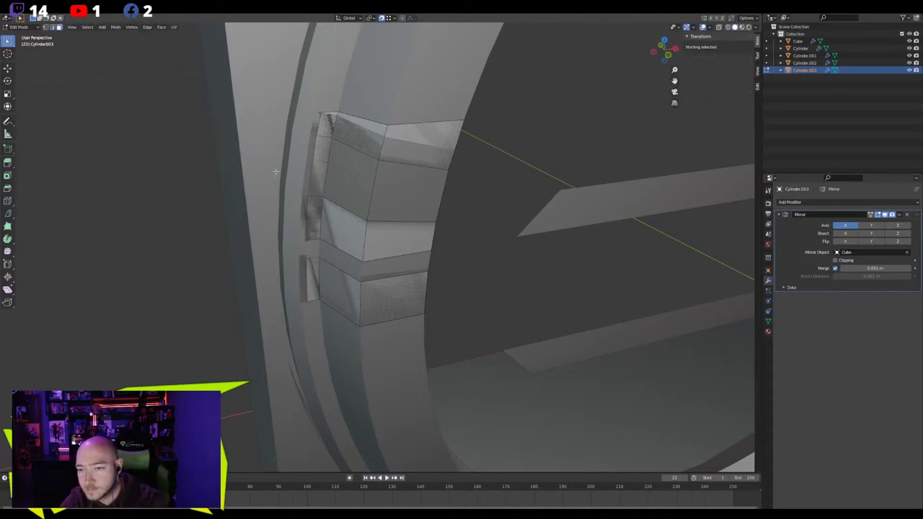
Leave mesh editing and examine the trimmed ring pieces against the speaker ring and the two horizontal strips
middle_click_drag(282, 180, 270, 183)
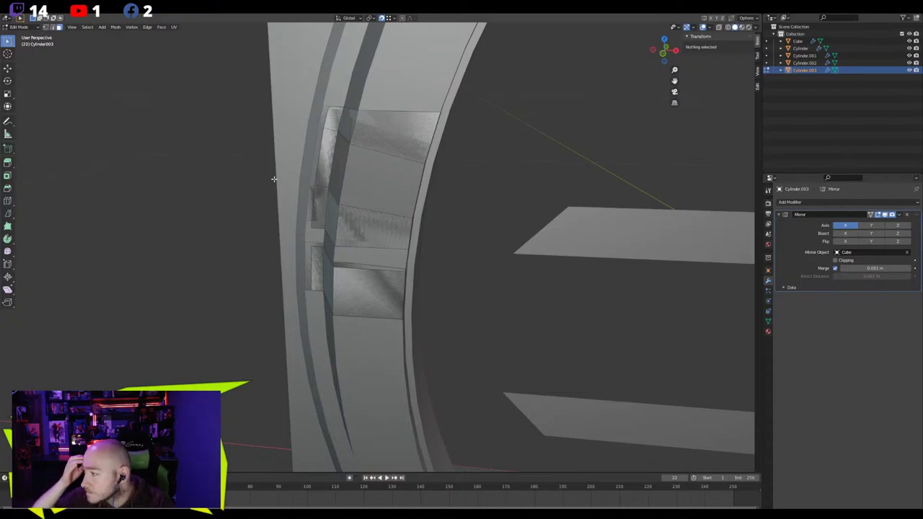
middle_click_drag(274, 179, 529, 266)
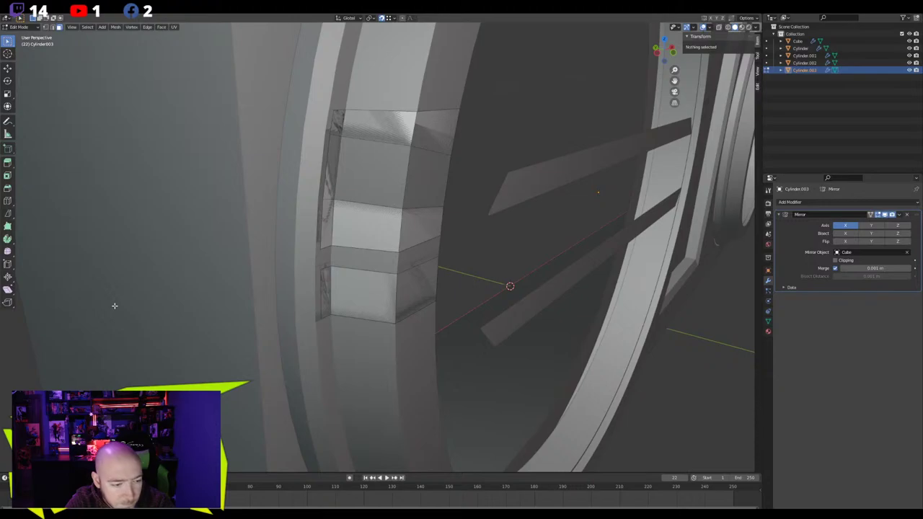
scroll(419, 273, "down", 2)
scroll(416, 252, "down", 3)
middle_click_drag(410, 222, 333, 238)
scroll(333, 238, "up", 2)
key("Tab")
scroll(319, 274, "up", 1)
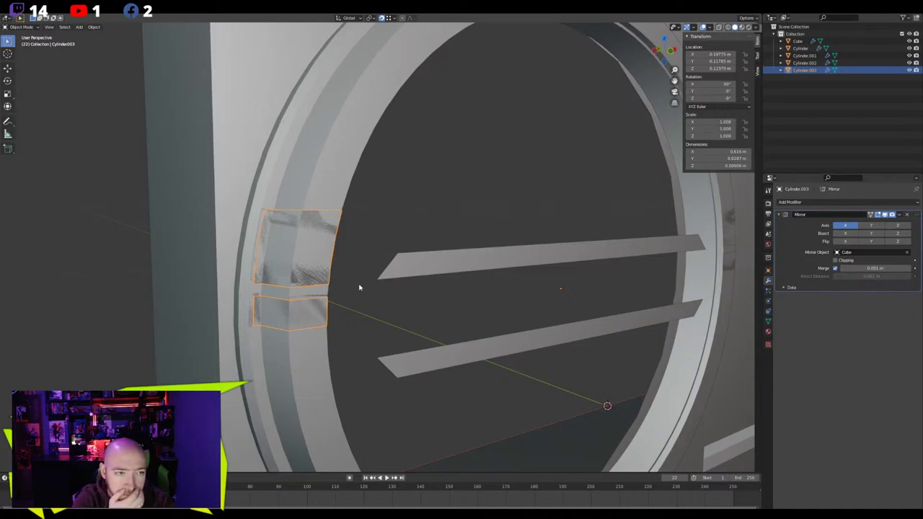
middle_click_drag(370, 289, 336, 262)
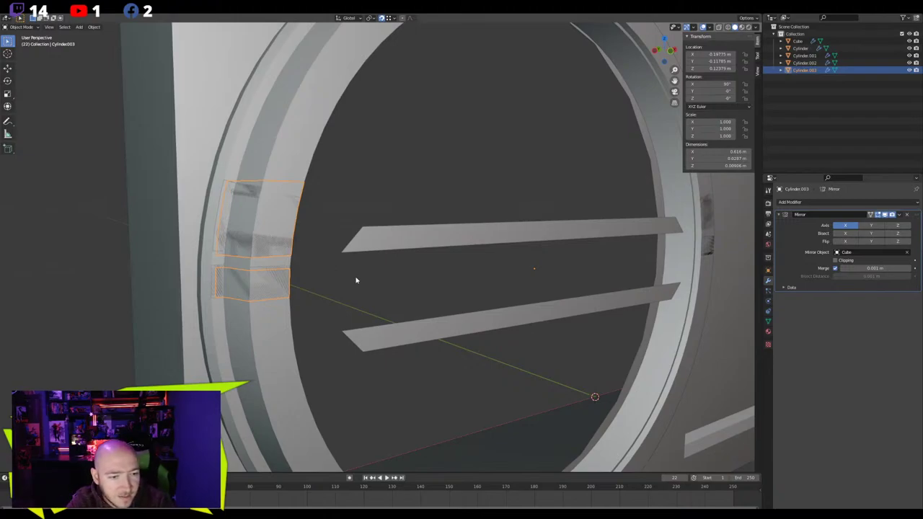
middle_click_drag(335, 272, 391, 239)
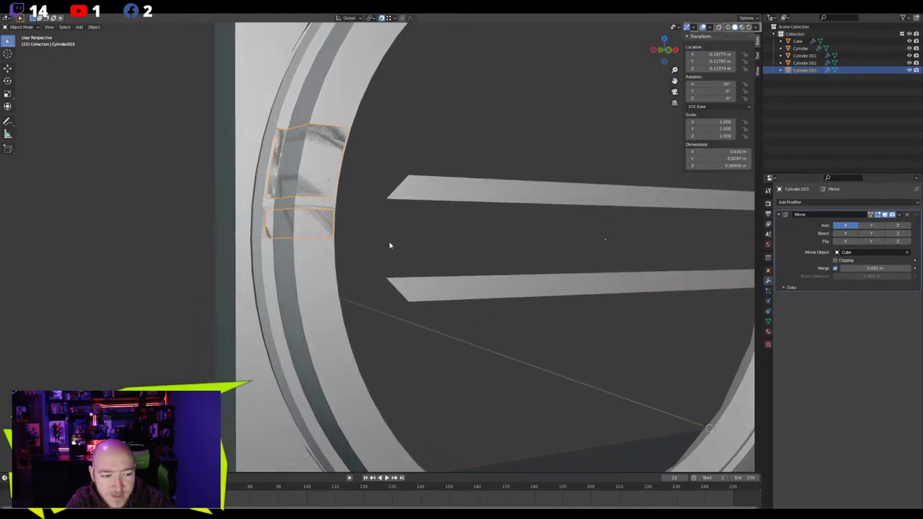
middle_click_drag(453, 256, 376, 294)
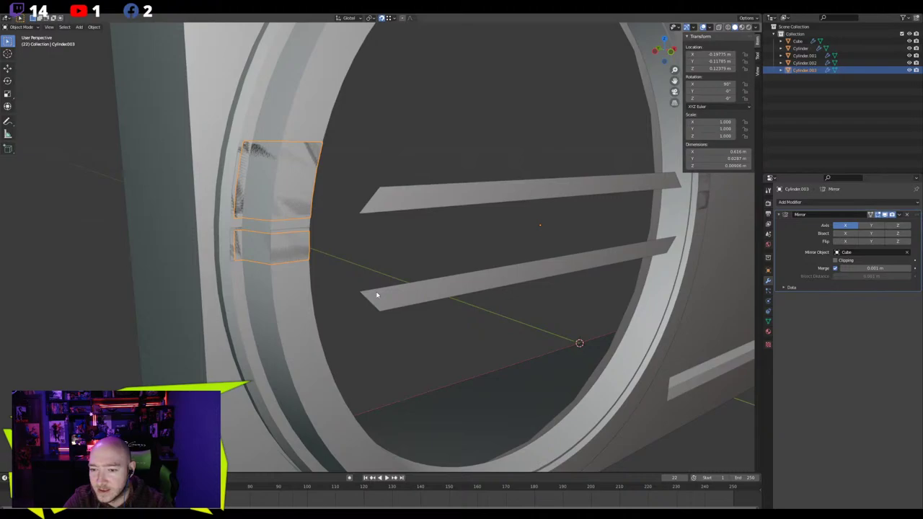
middle_click_drag(375, 292, 342, 276)
scroll(343, 276, "down", 3)
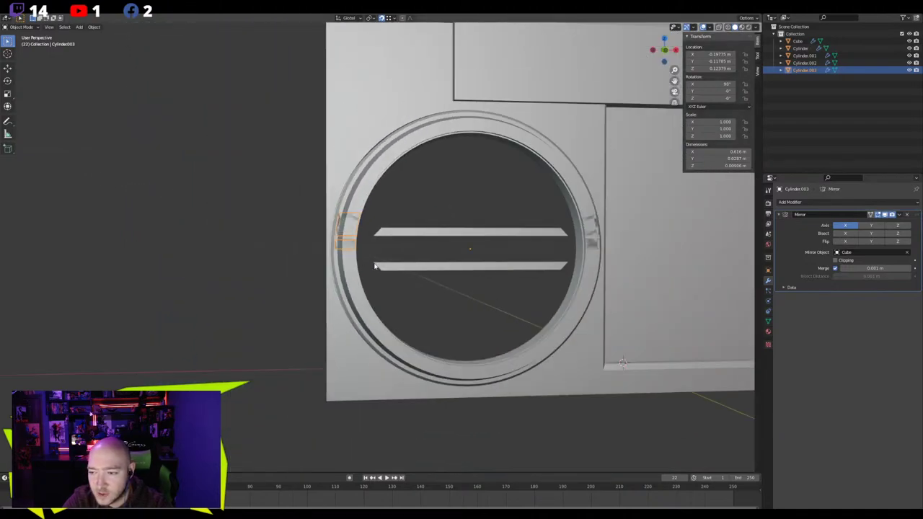
scroll(411, 266, "up", 3)
middle_click_drag(412, 266, 436, 274)
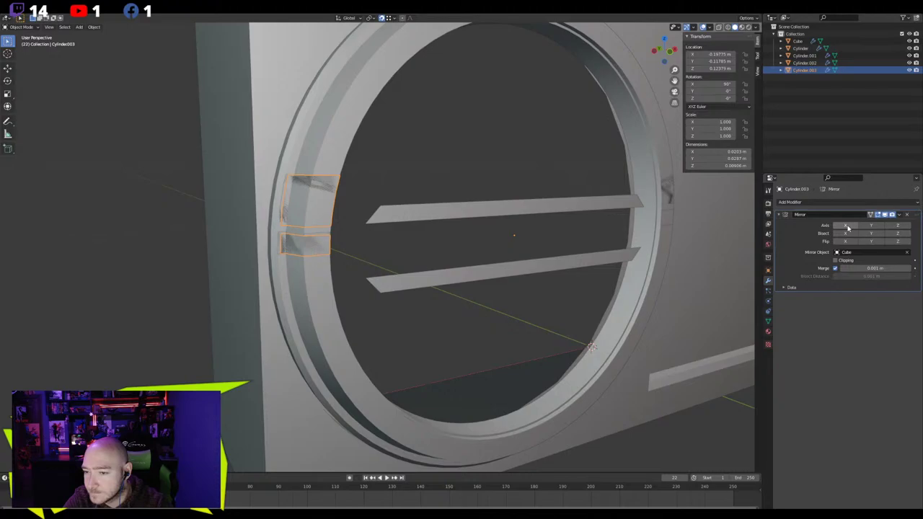
Try mirroring the ring pieces about the Cube on the Y axis and on the Z axis, with the pieces isolated
middle_click_drag(439, 250, 470, 248)
key("Tab")
key("Tab")
key("Tab")
key("Tab")
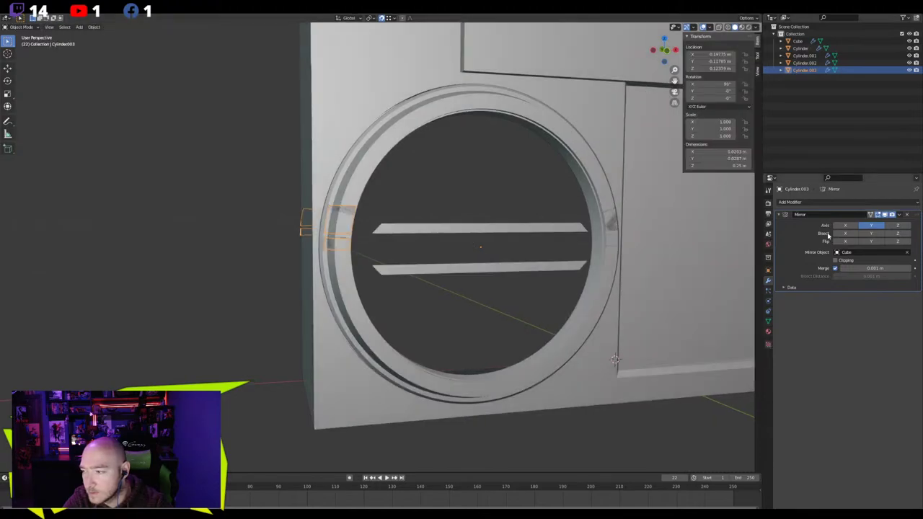
middle_click_drag(550, 257, 459, 264)
key("KP_Divide")
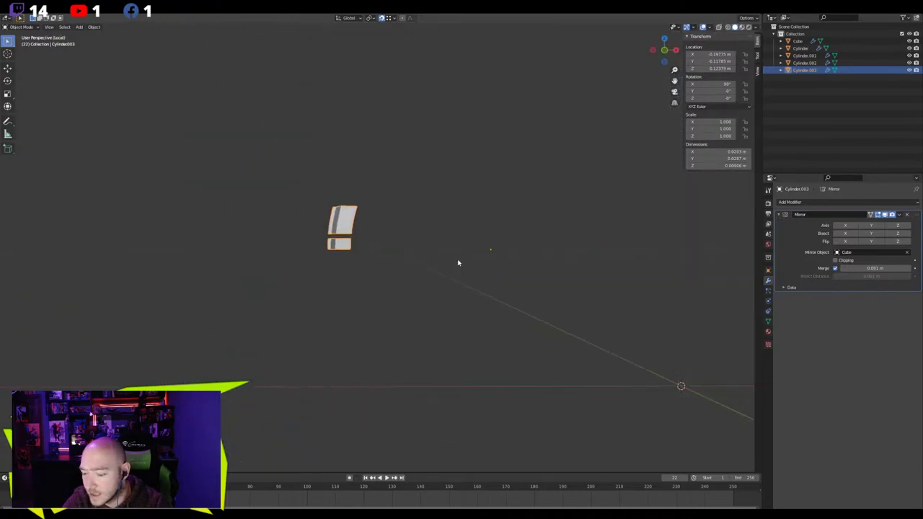
scroll(482, 241, "down", 6)
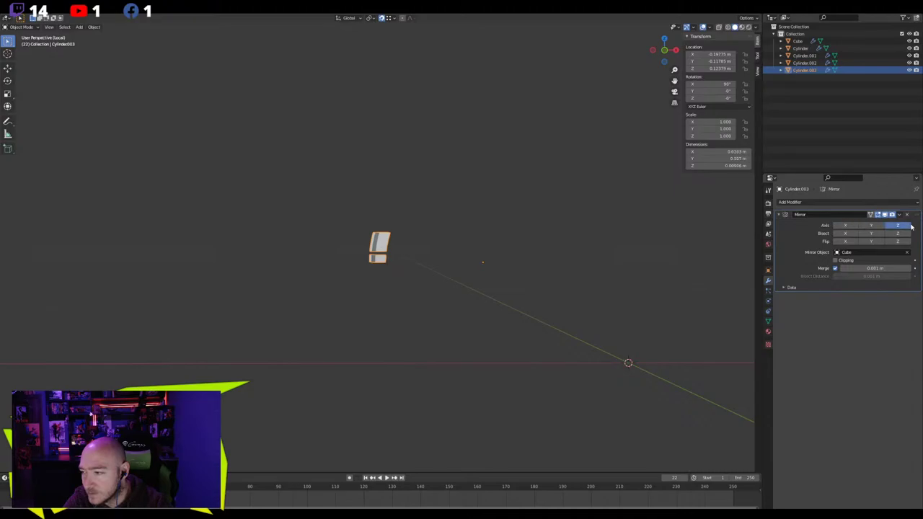
scroll(571, 246, "down", 3)
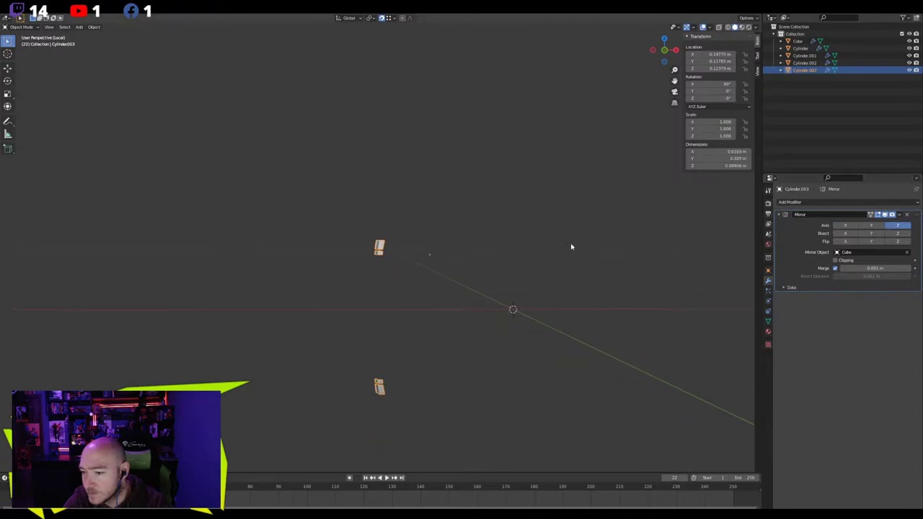
Clear the Mirror modifier's mirror object, exit the isolated view, and mirror the ring pieces on the X and Y axes
left_click(906, 254)
key("KP_Divide")
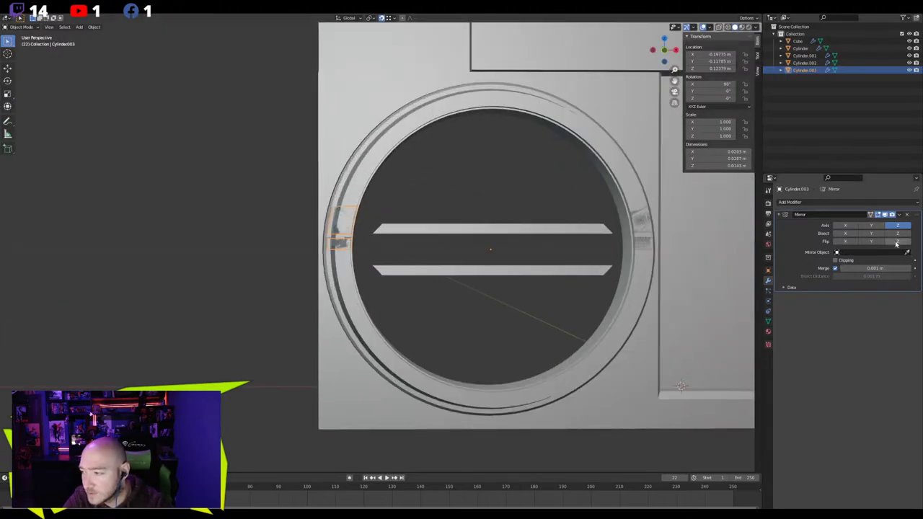
middle_click_drag(516, 252, 538, 255)
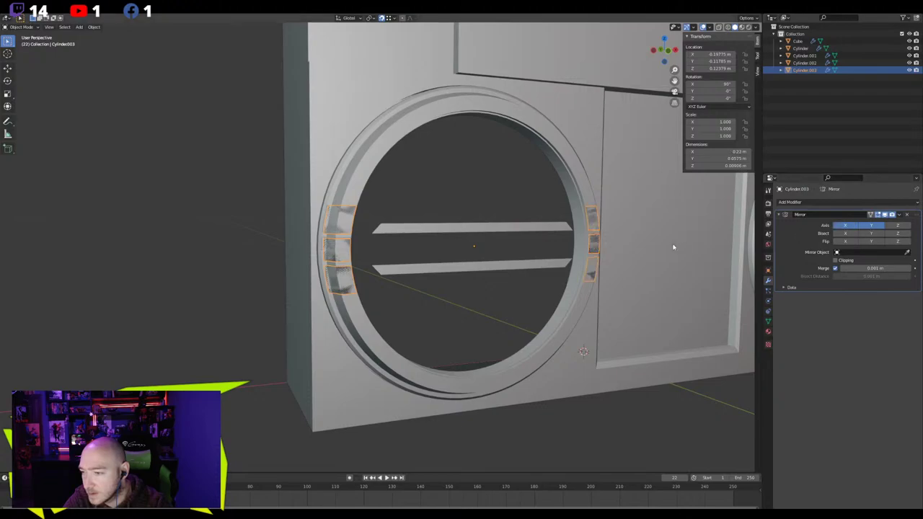
middle_click_drag(671, 247, 634, 249)
Hide the mirrored ring pieces, delete the duplicate segment object Cylinder.002 beneath them, and unhide the mirrored pieces
key("h")
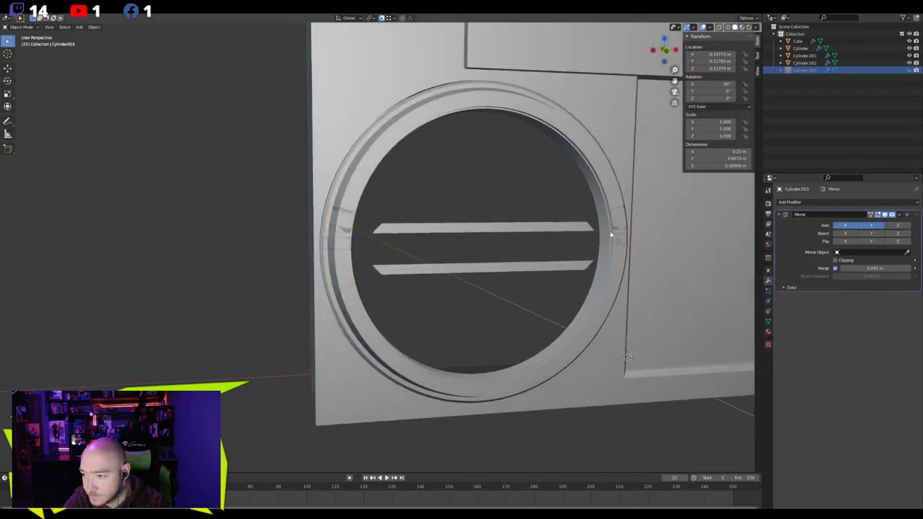
left_click(616, 227)
left_click(617, 227)
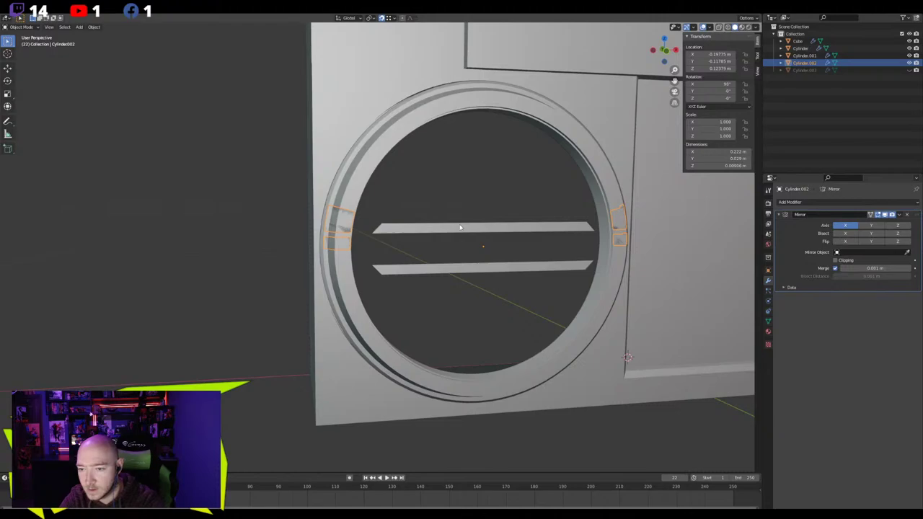
middle_click_drag(495, 215, 449, 221)
key("Delete")
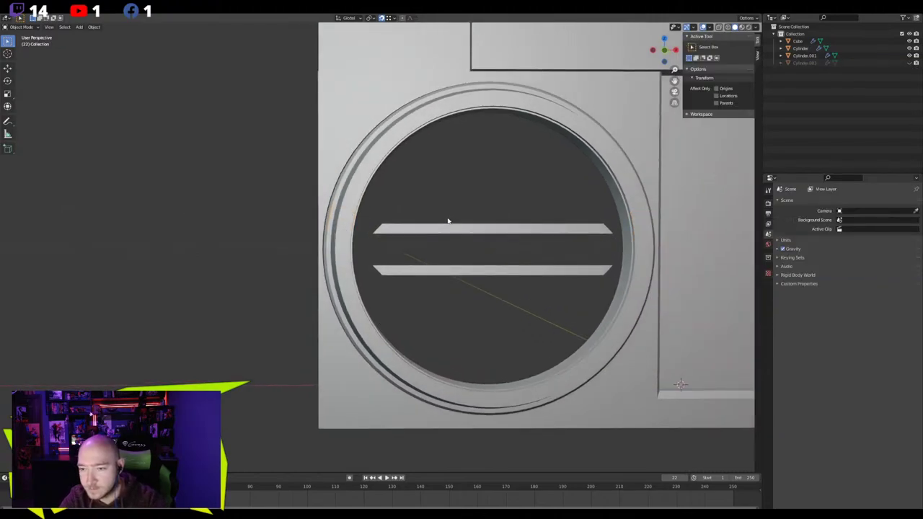
left_click(436, 225)
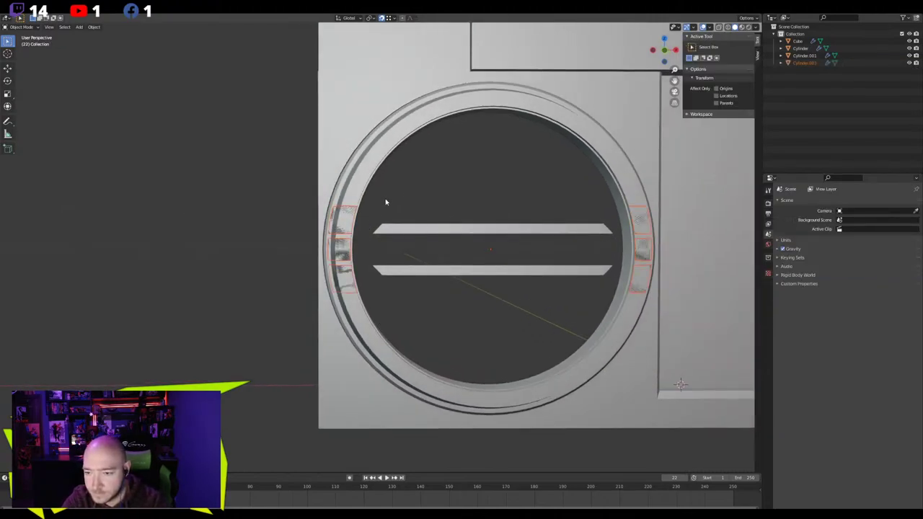
scroll(337, 238, "up", 2)
left_click(337, 238)
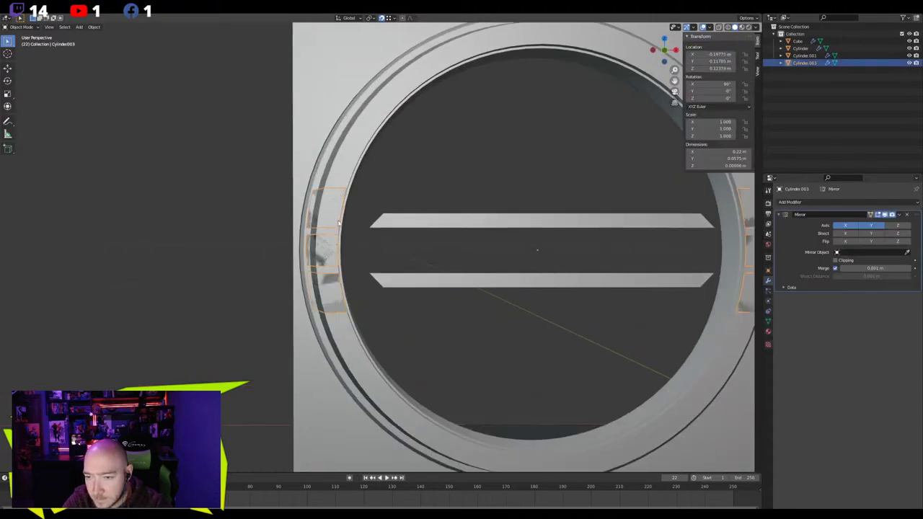
Examine the mirrored ring pieces, the speaker ring and the two horizontal strips, selecting each object in turn
mouse_move(337, 238)
middle_mouse_down()
mouse_move(284, 228)
mouse_move(335, 233)
middle_mouse_up()
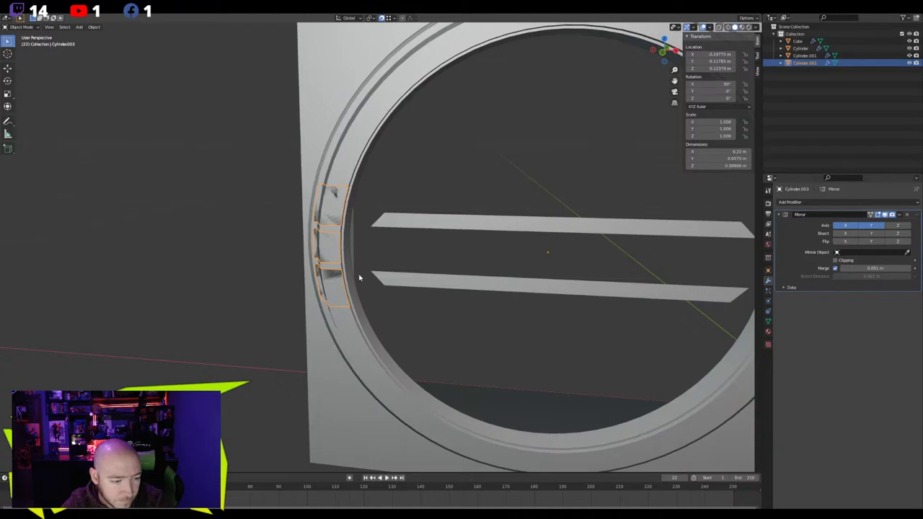
scroll(435, 295, "down", 2)
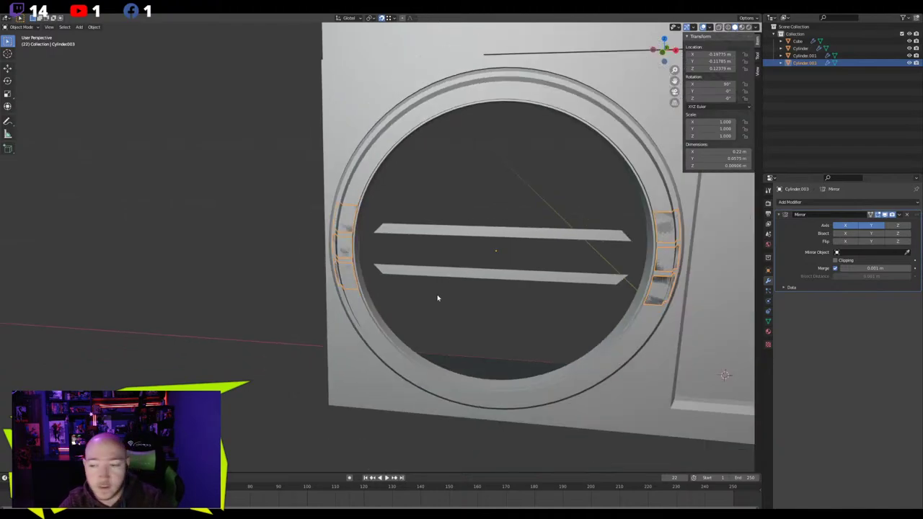
middle_click_drag(437, 298, 388, 243)
scroll(386, 238, "up", 3)
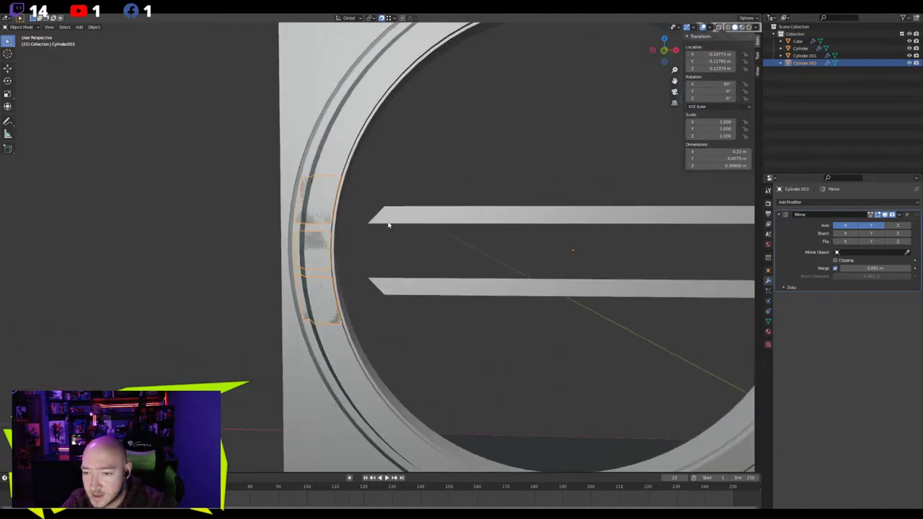
left_click(391, 223)
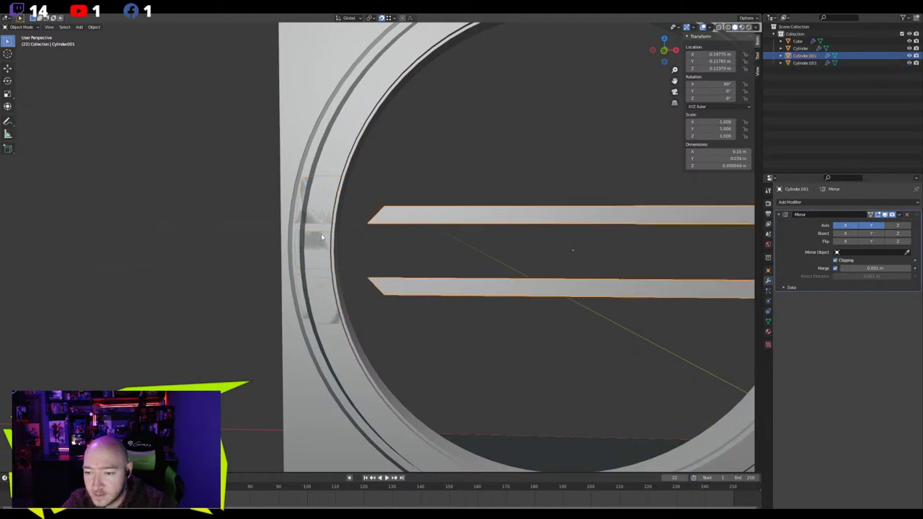
left_click(322, 237)
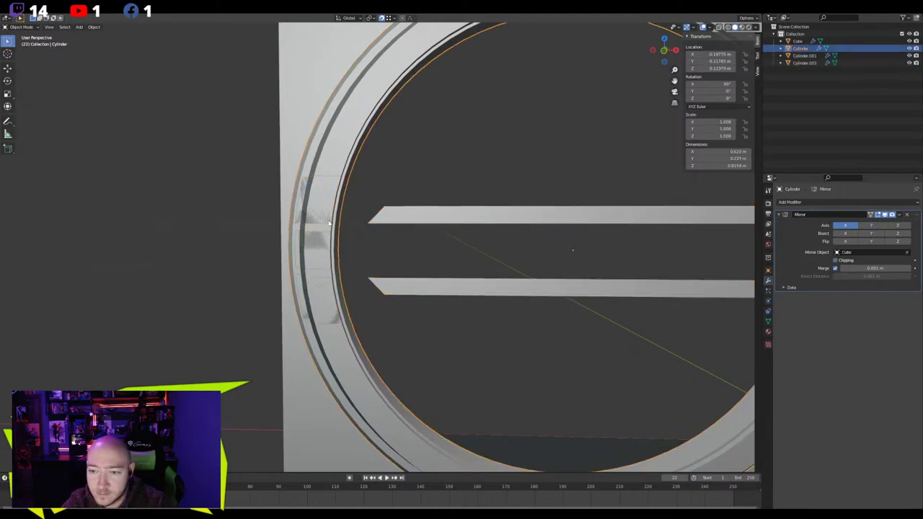
left_click(393, 217)
scroll(544, 277, "down", 3)
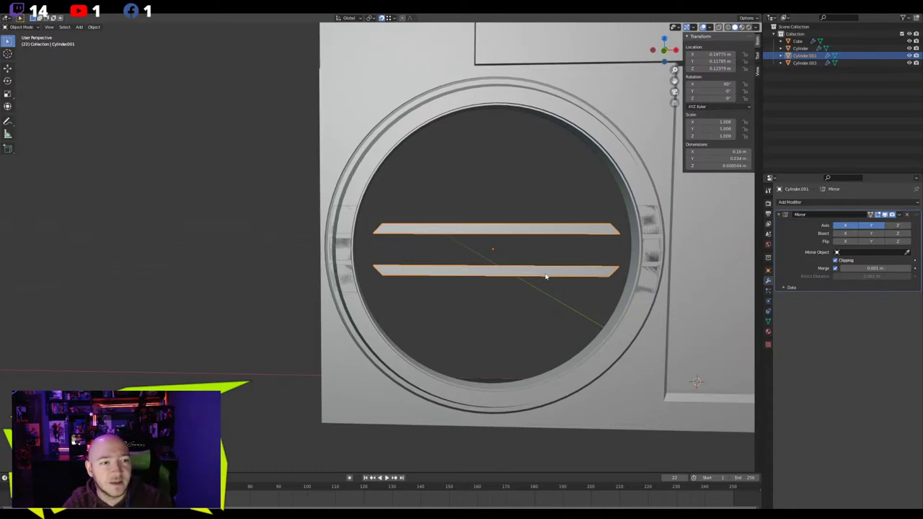
scroll(355, 264, "up", 2)
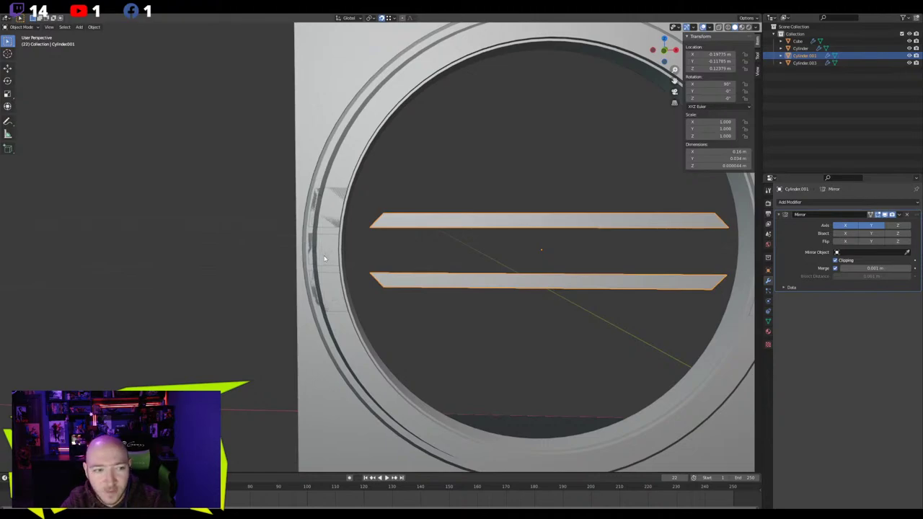
left_click(325, 258)
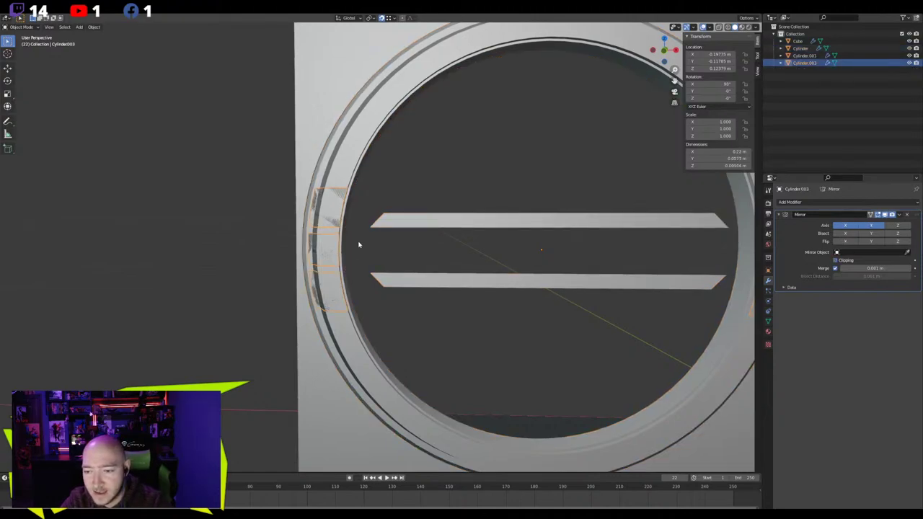
Offset all faces of the ring pieces with Shrink/Fatten so they separate from the overlapping speaker ring surface
key("Tab")
scroll(300, 181, "up", 3)
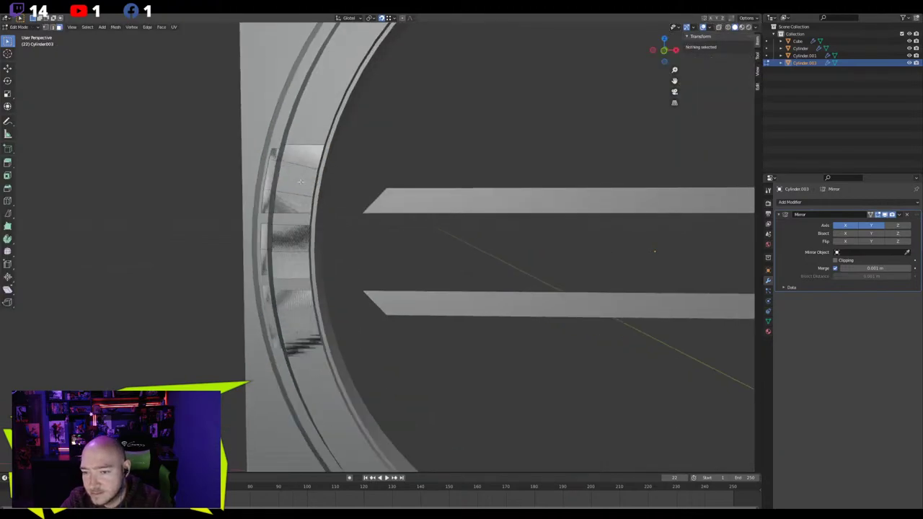
middle_click_drag(300, 171, 315, 233)
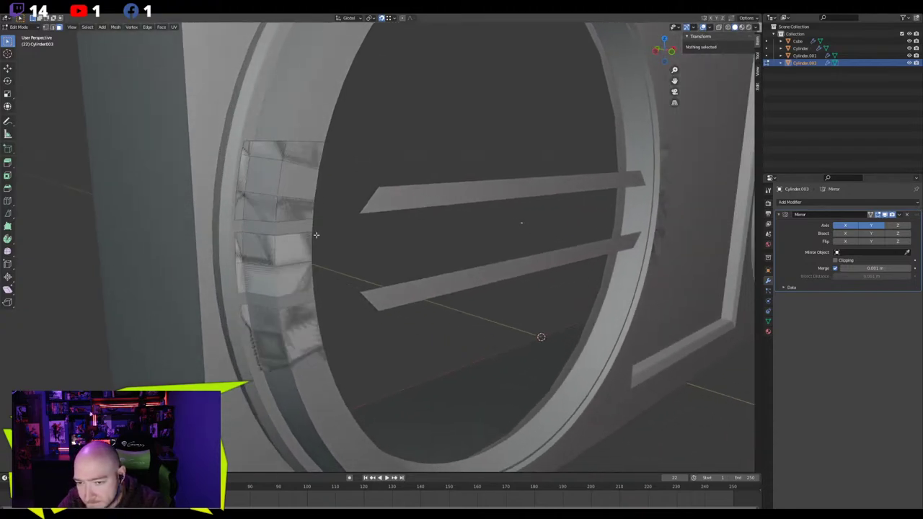
key("a")
middle_click_drag(382, 264, 251, 219)
key("alt+s")
left_click(380, 265)
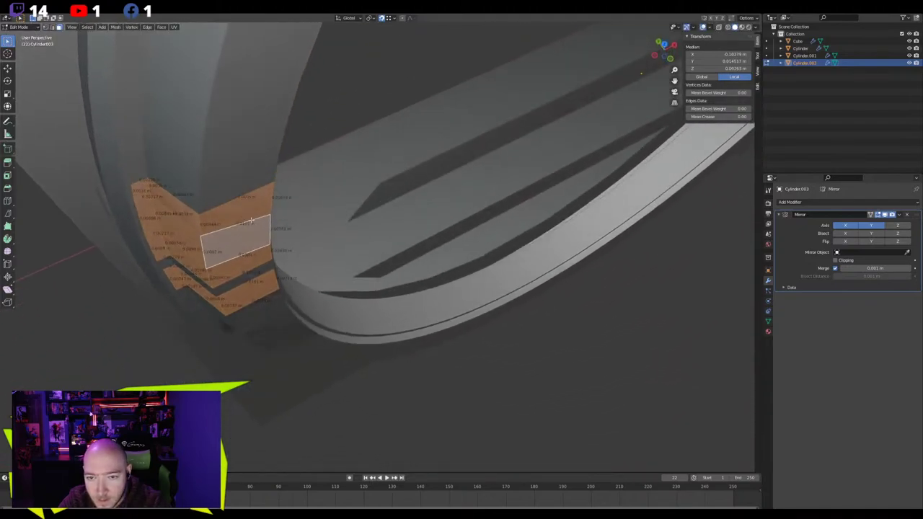
Remove the rear edge loop running along the outer side of the ring pieces
left_click(146, 189)
key("2")
left_click(149, 190, "alt")
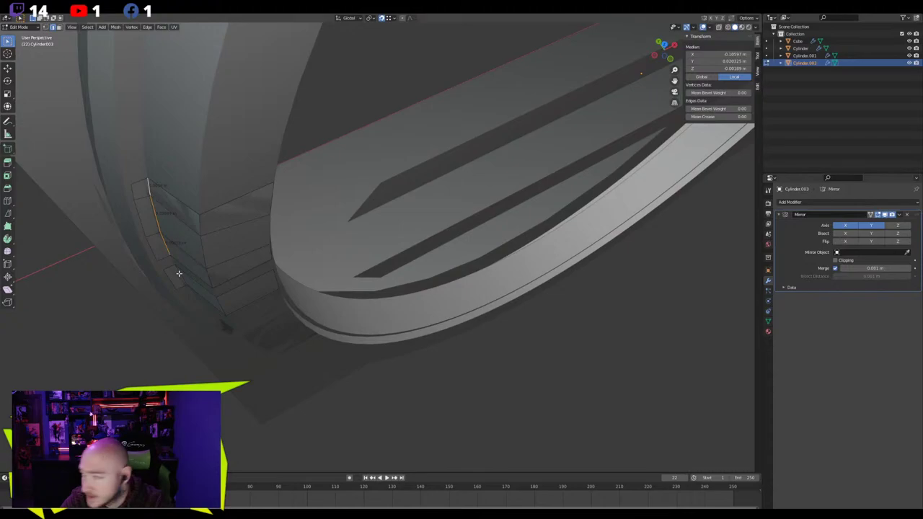
middle_click_drag(180, 273, 291, 208, "shift")
right_click(290, 209)
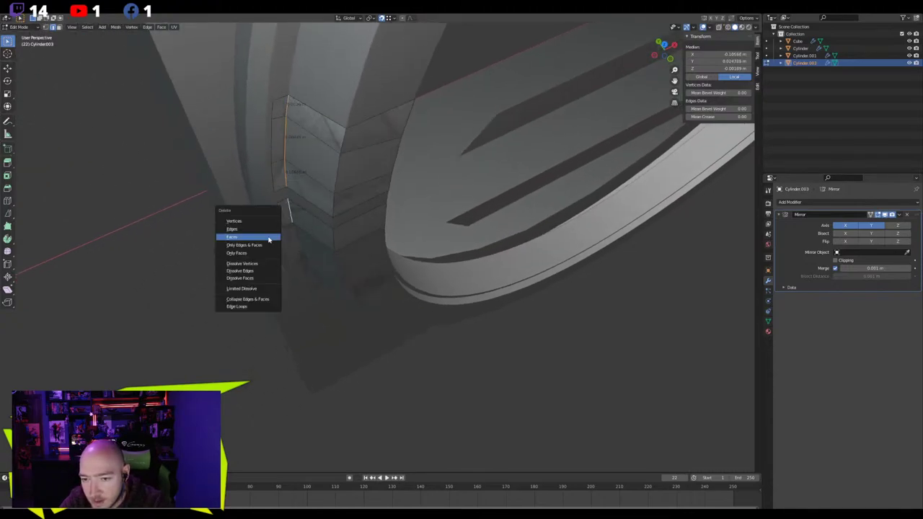
left_click(288, 270)
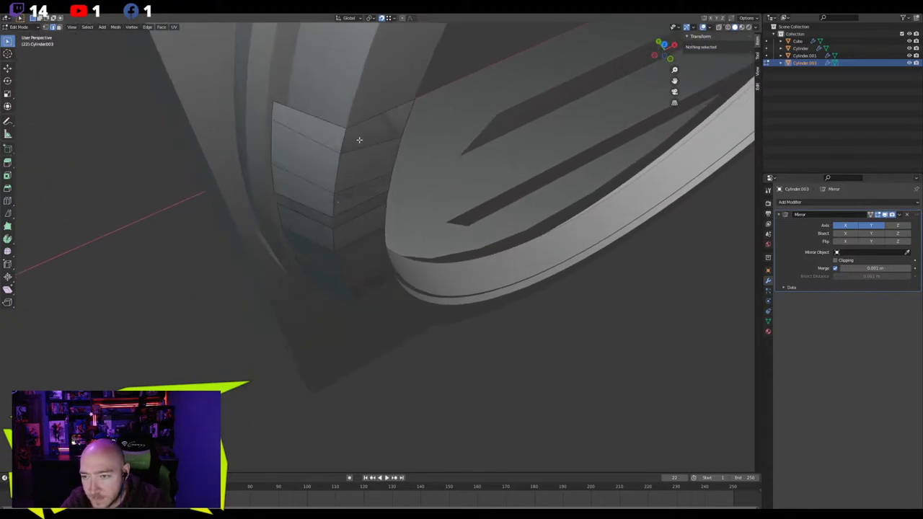
Offset the front faces of the upper and middle ring pieces with Shrink/Fatten
key("3")
left_click(365, 136, "alt")
middle_click_drag(353, 251, 437, 226)
left_click(353, 214, "shift")
key("alt+s")
left_click(452, 222)
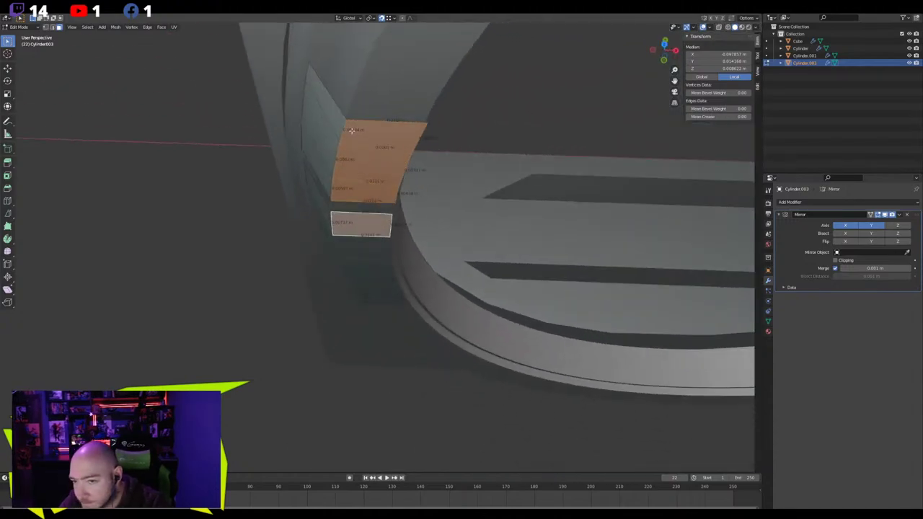
Move the outer vertical edges of the ring pieces' front faces outward along X by about 0.001 m
middle_click_drag(353, 131, 350, 79)
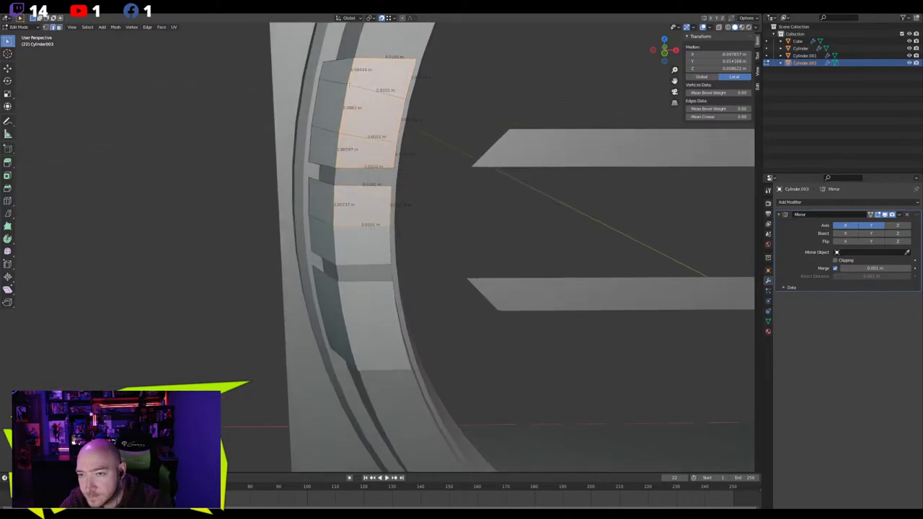
left_click(350, 78)
left_click(331, 205, "shift")
middle_click_drag(331, 205, 294, 199)
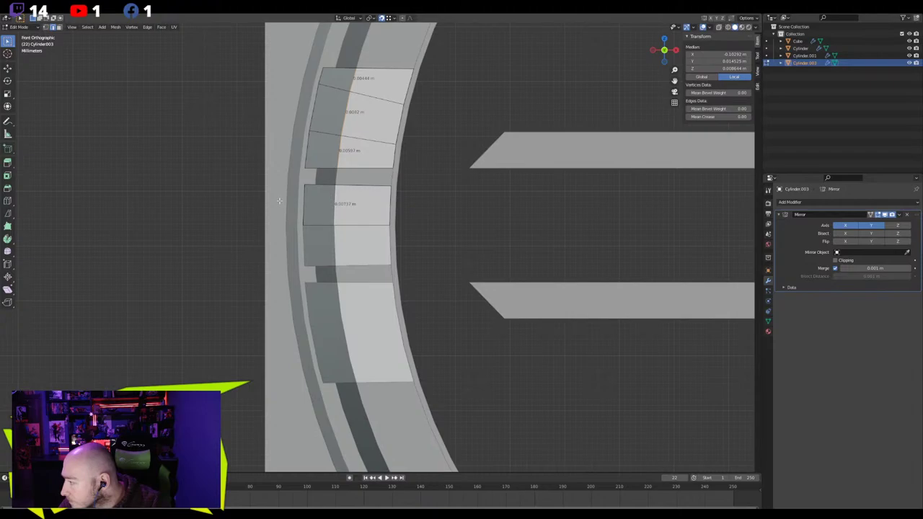
key("g")
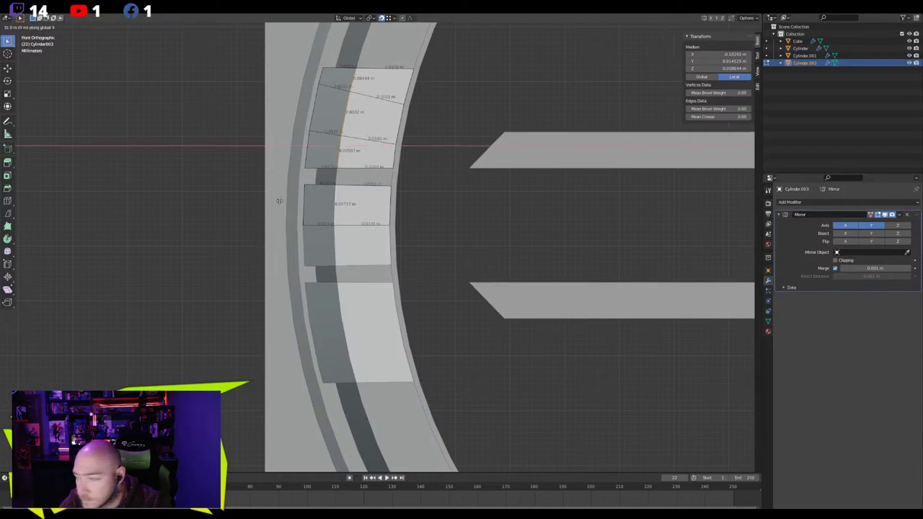
key("x")
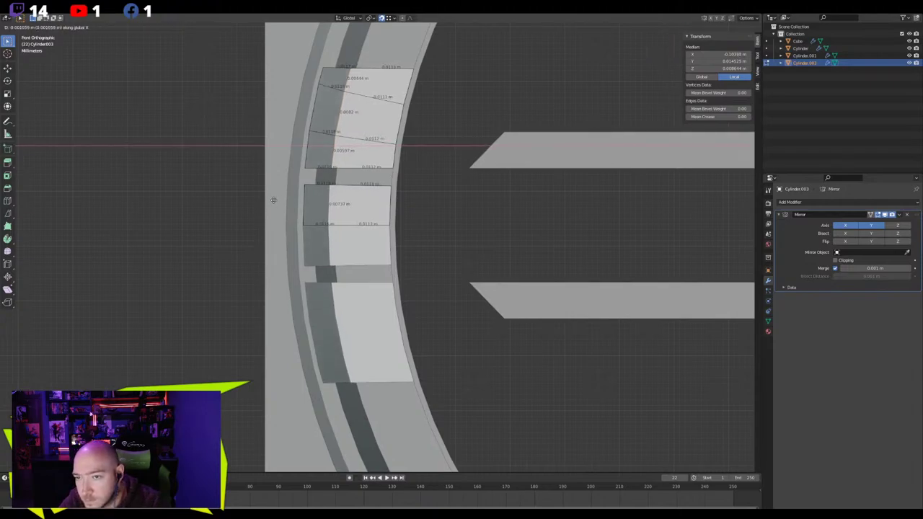
left_click(273, 199)
middle_click_drag(273, 200, 228, 76)
scroll(268, 175, "down", 4)
scroll(229, 77, "up", 5)
middle_click_drag(332, 173, 316, 178)
middle_click_drag(350, 116, 355, 118)
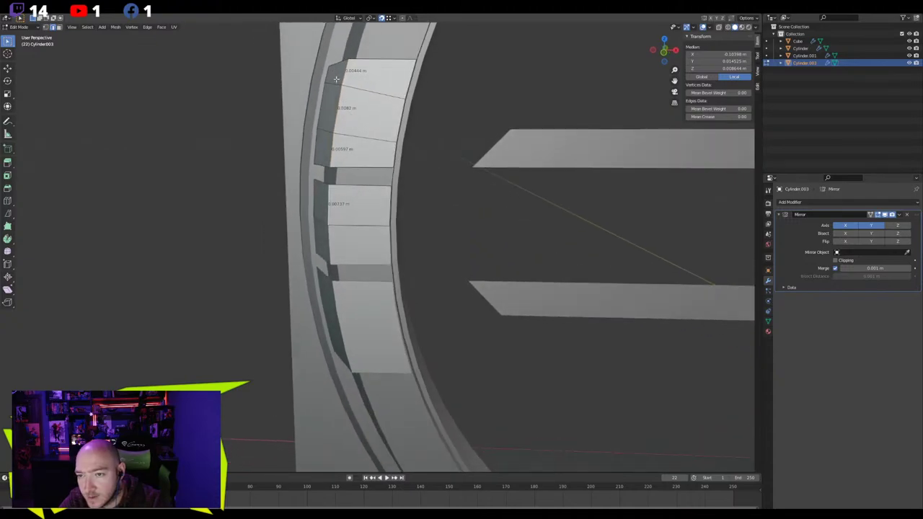
Return to Object Mode and move the two horizontal strips along the Y axis to about -0.12 m
scroll(255, 165, "down", 5)
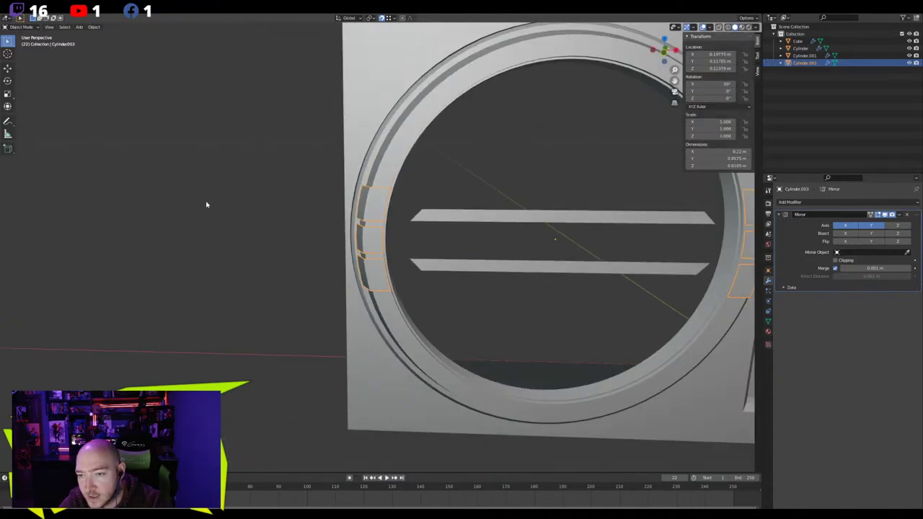
middle_click_drag(206, 202, 461, 287)
key("Tab")
scroll(323, 257, "up", 5)
left_click(420, 213)
key("g")
key("y")
left_click(540, 292)
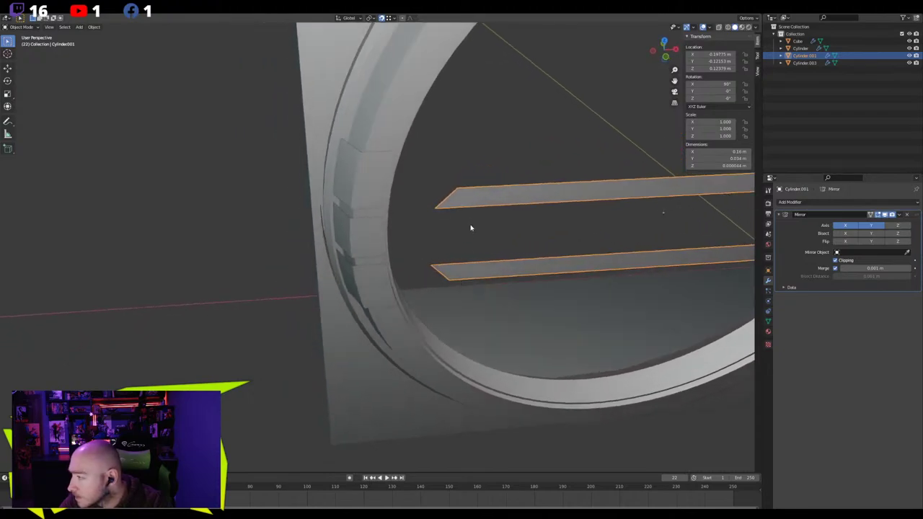
Merge the intermediate vertices on the upper ring piece's inner edge into its lower inner corner vertex
left_click(375, 214)
middle_click_drag(375, 214, 386, 226)
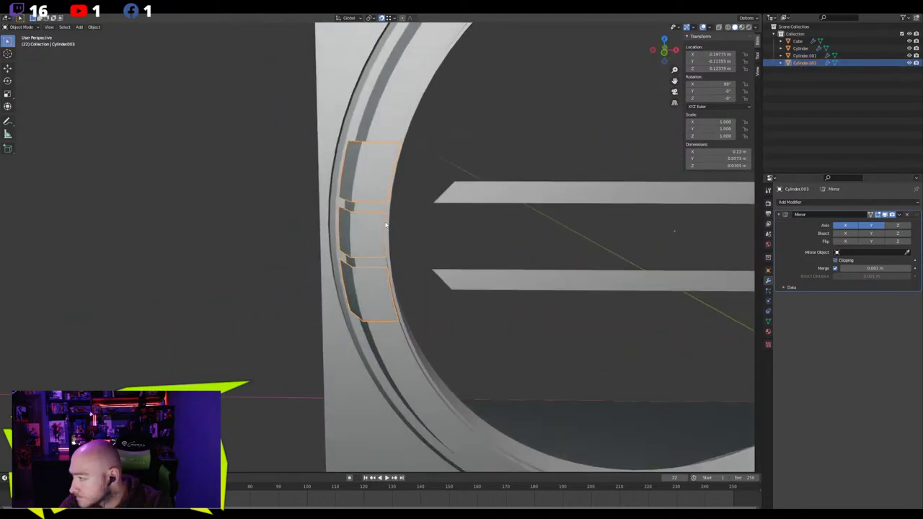
key("Tab")
scroll(374, 216, "up", 3)
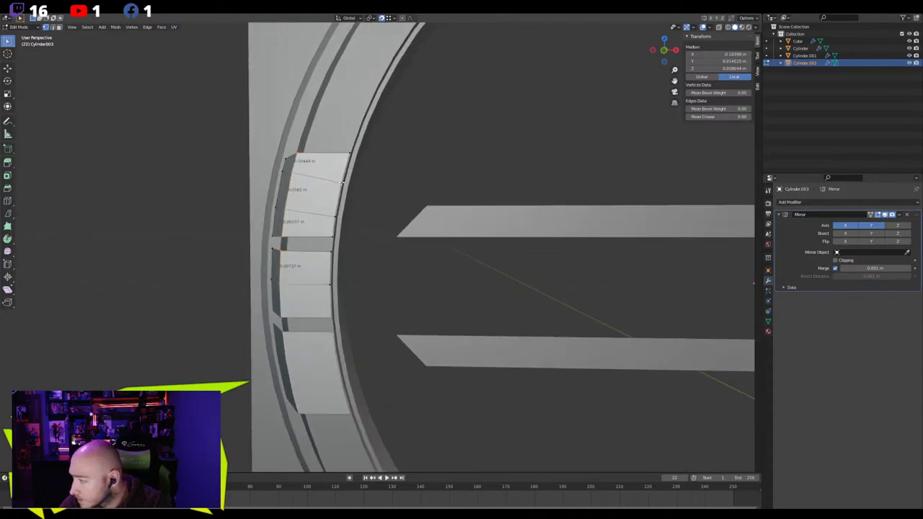
left_click(341, 183)
left_click(335, 216, "shift")
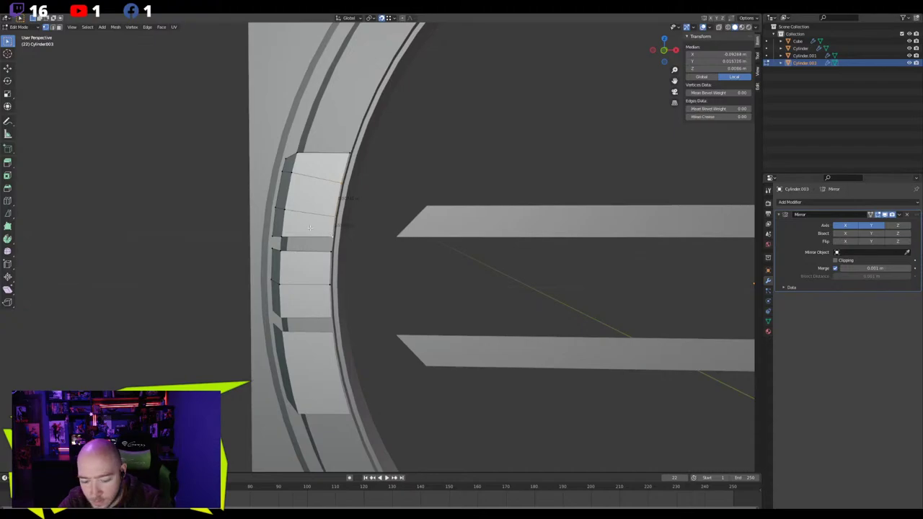
key("m")
left_click(300, 246)
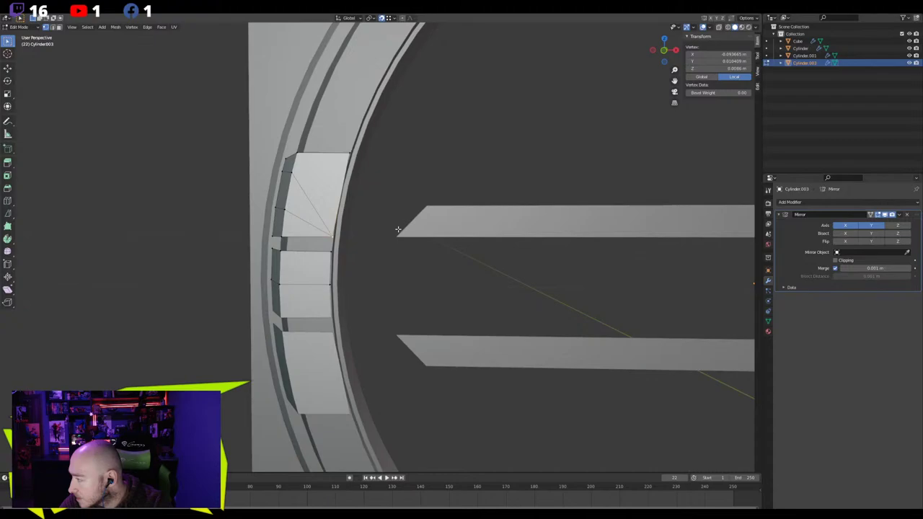
Remove the Mirror modifier from the horizontal strips and join the remaining strip to the ring pieces object
middle_click_drag(407, 218, 360, 257)
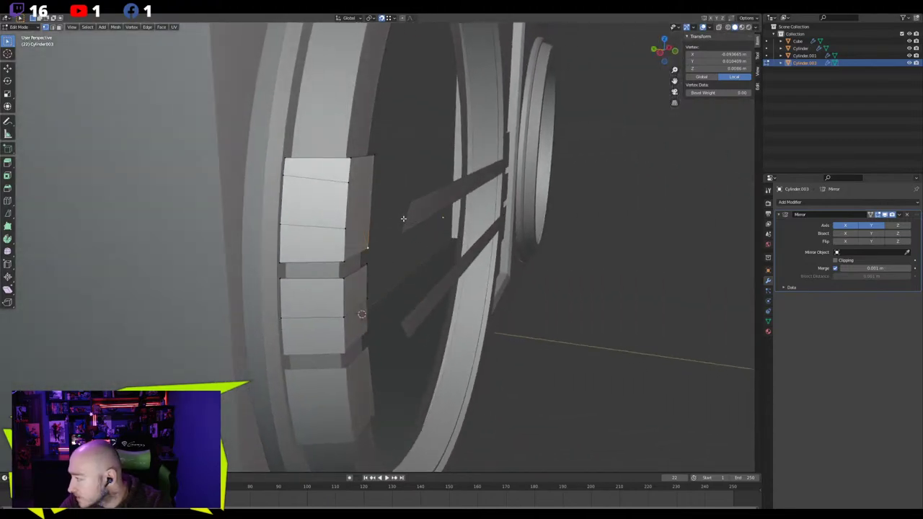
key("Tab")
left_click(417, 209)
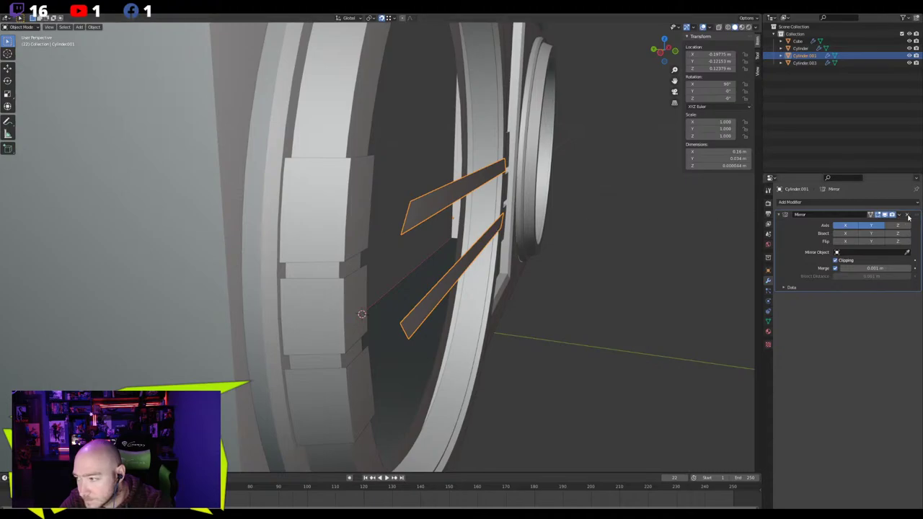
left_click(908, 215)
middle_click_drag(440, 214, 389, 211)
left_click(340, 209)
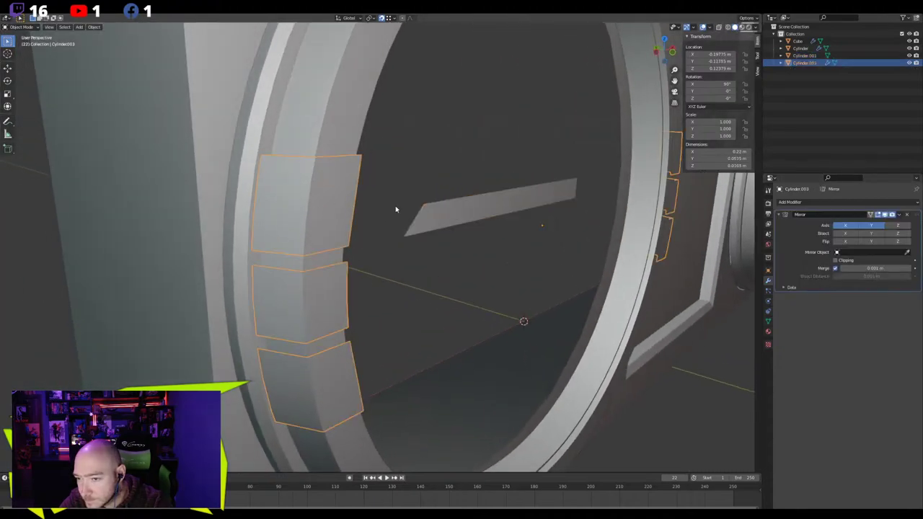
left_click(431, 214)
left_click(323, 217, "shift")
key("ctrl+j")
Add a lengthwise loop cut near the strip's lower edge and fill a face from its end to the upper ring piece's inner edge
key("Tab")
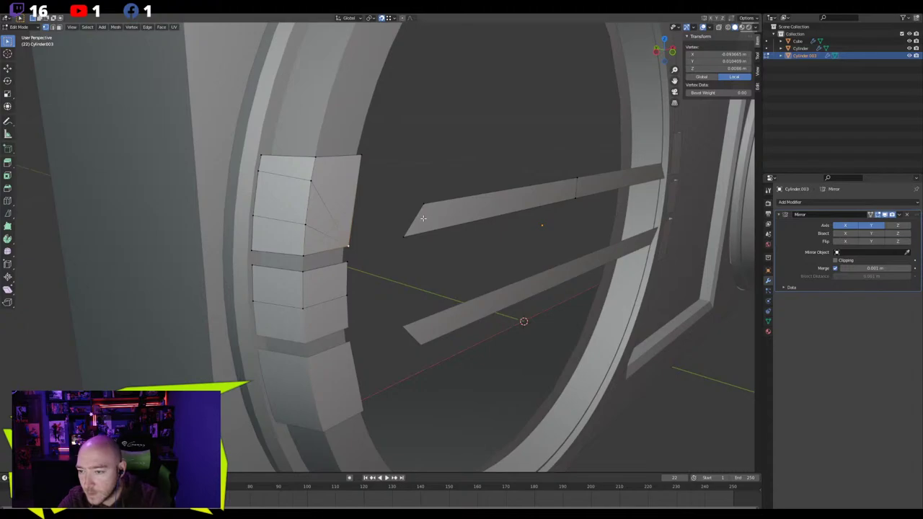
key("ctrl+r")
left_click(426, 220)
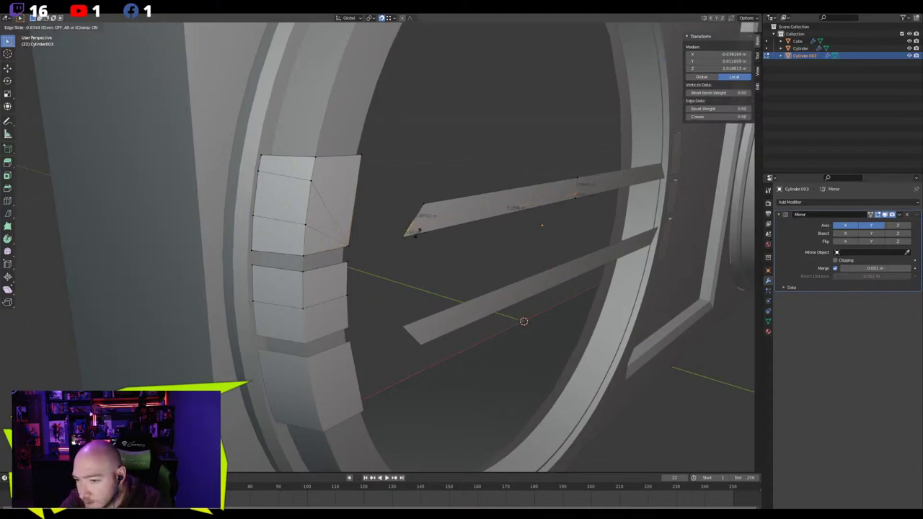
left_click(414, 232)
middle_click_drag(413, 231, 346, 224)
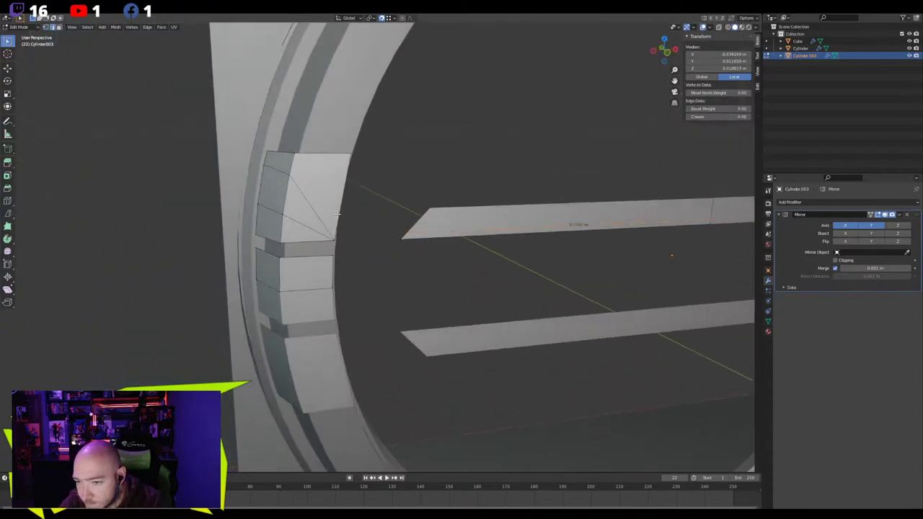
key("f")
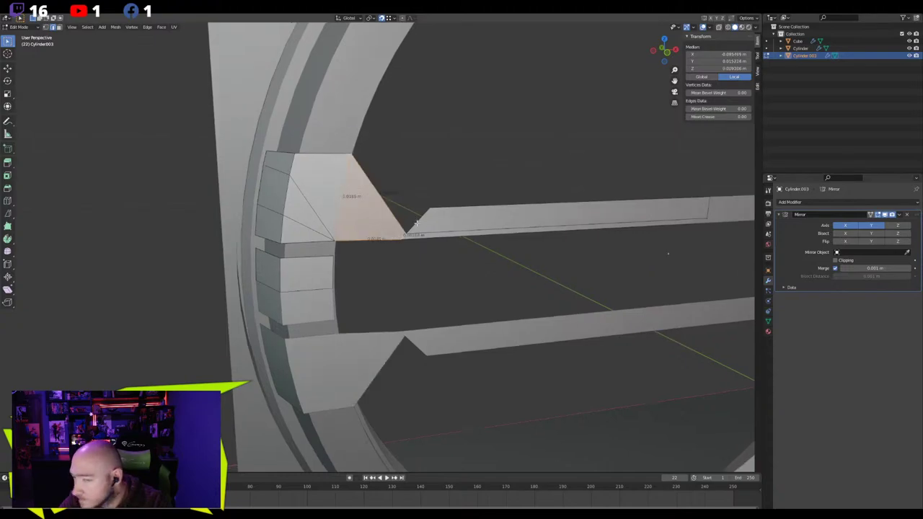
Extrude the upper edge of the horizontal strip backward along the Y axis
middle_click_drag(403, 234, 405, 252)
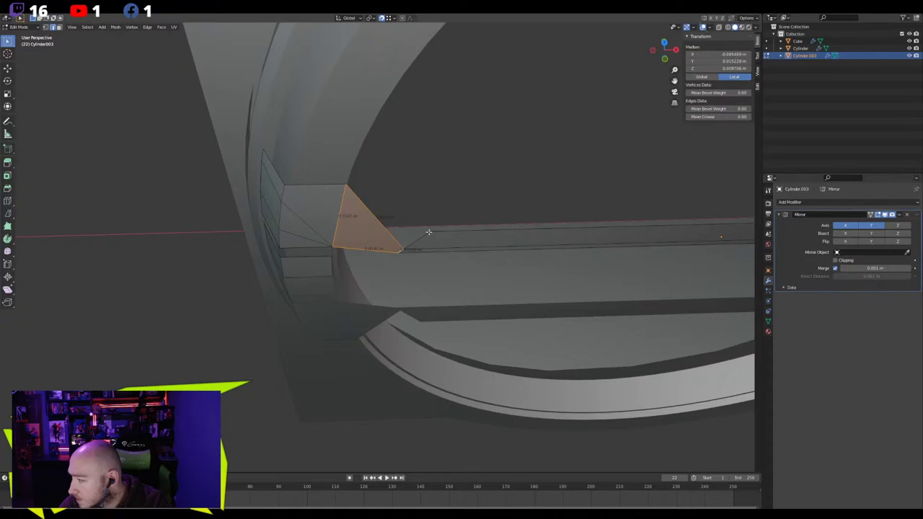
key("1")
key("KP_1")
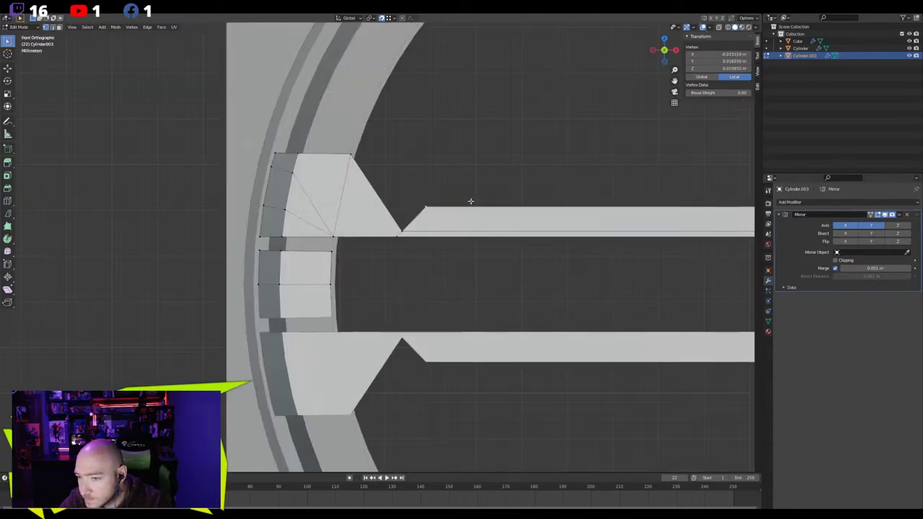
scroll(470, 201, "down", 2)
middle_click_drag(591, 208, 465, 322, "shift")
left_click(516, 233)
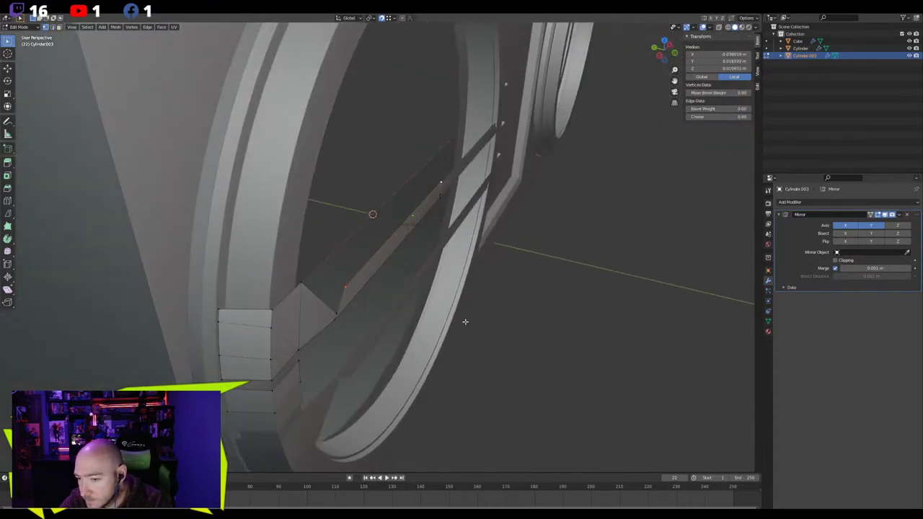
key("e")
key("y")
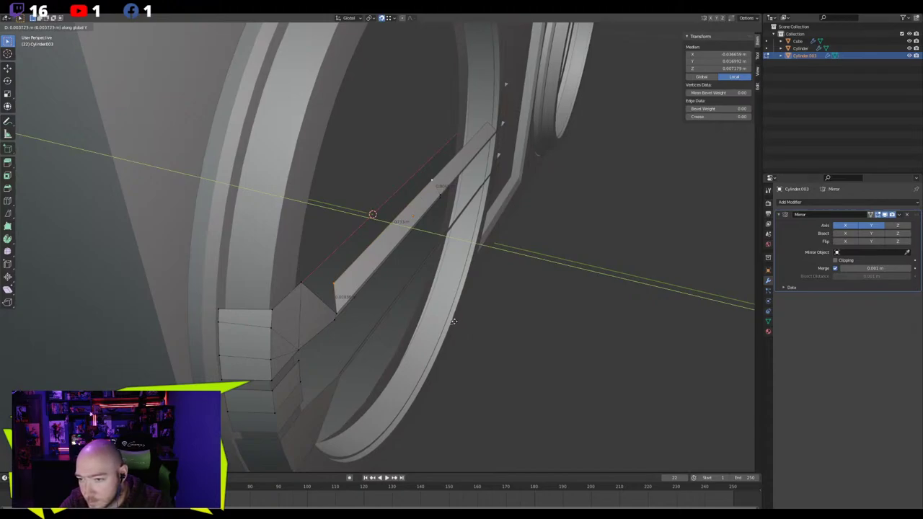
right_click(454, 322)
key("e")
key("y")
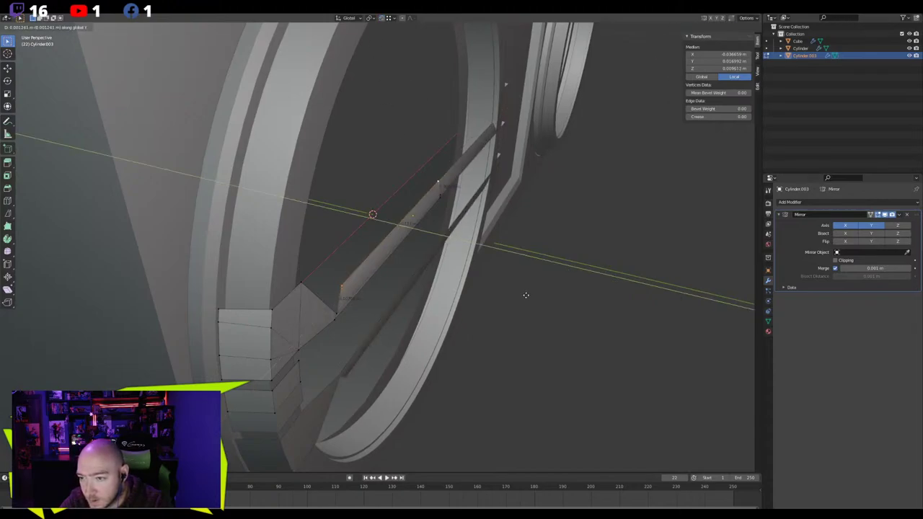
left_click(521, 294)
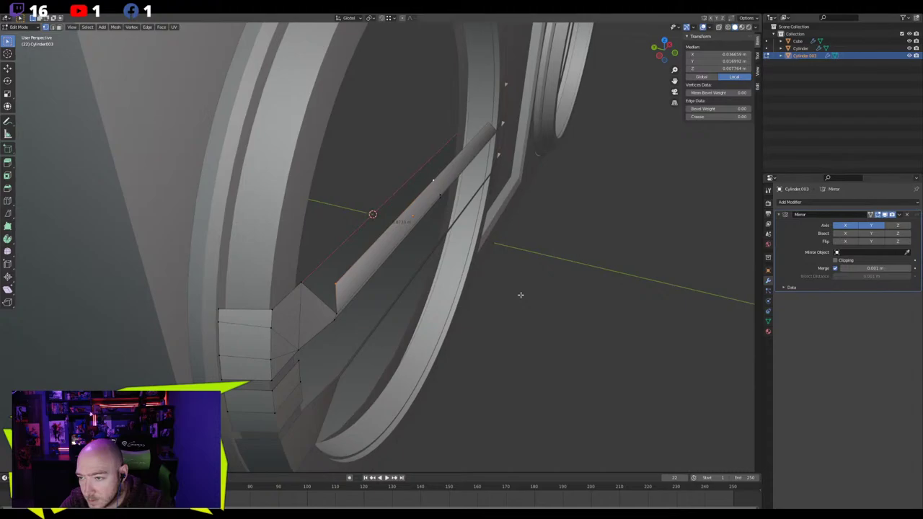
Extend the strip's extruded edge further along Y and fill a face between its back corner and the upper ring piece
middle_click_drag(519, 292, 331, 250)
key("e")
key("y")
left_click(557, 285)
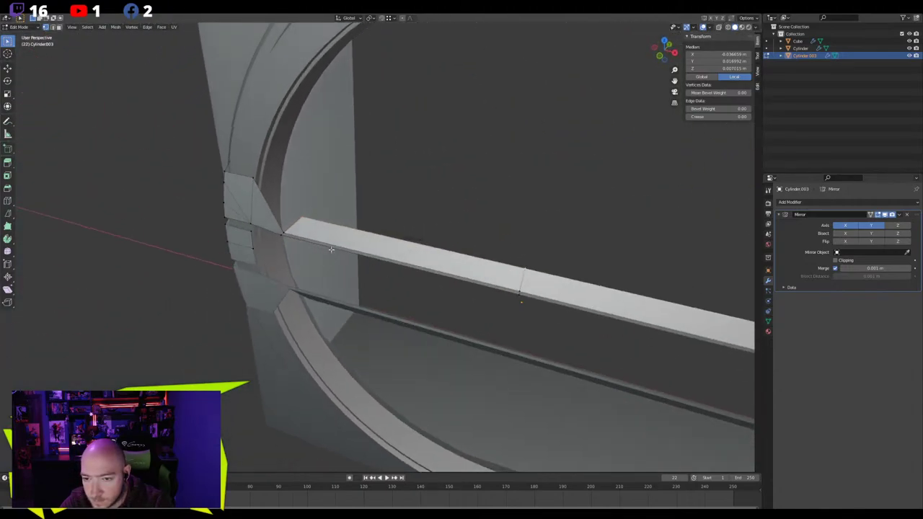
left_click(266, 206, "shift")
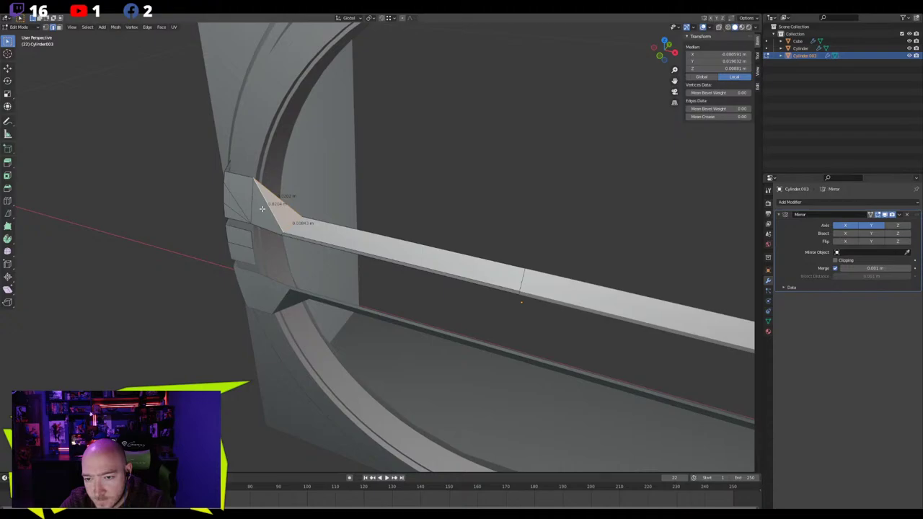
middle_click_drag(262, 209, 232, 226)
Try to extrude the upper ring piece's top front edge along the Y axis
left_click(225, 216)
scroll(222, 215, "up", 1)
left_click(173, 206)
middle_click_drag(184, 207, 406, 290, "shift")
middle_click_drag(261, 257, 240, 275)
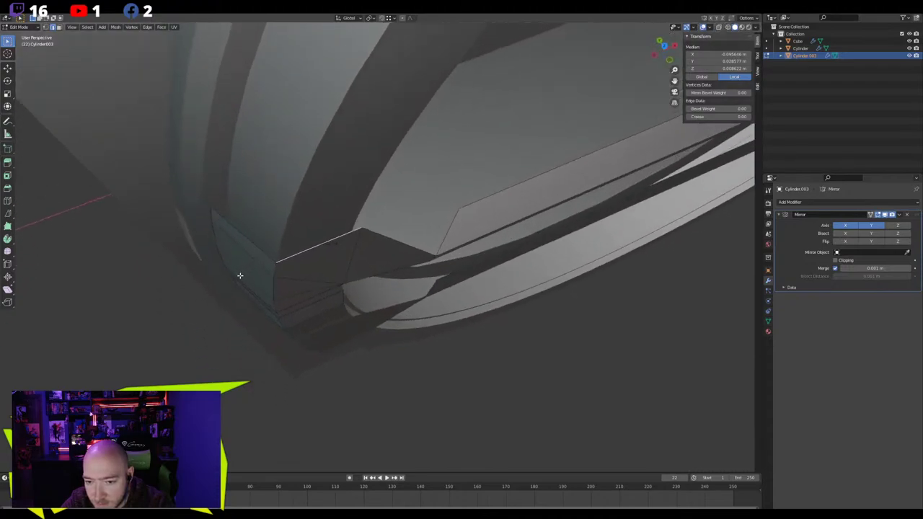
key("g")
key("y")
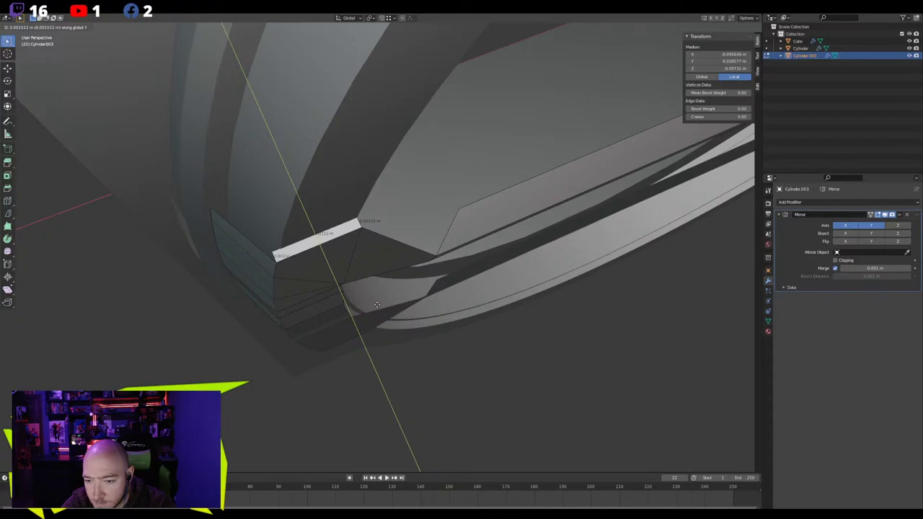
left_click(376, 304)
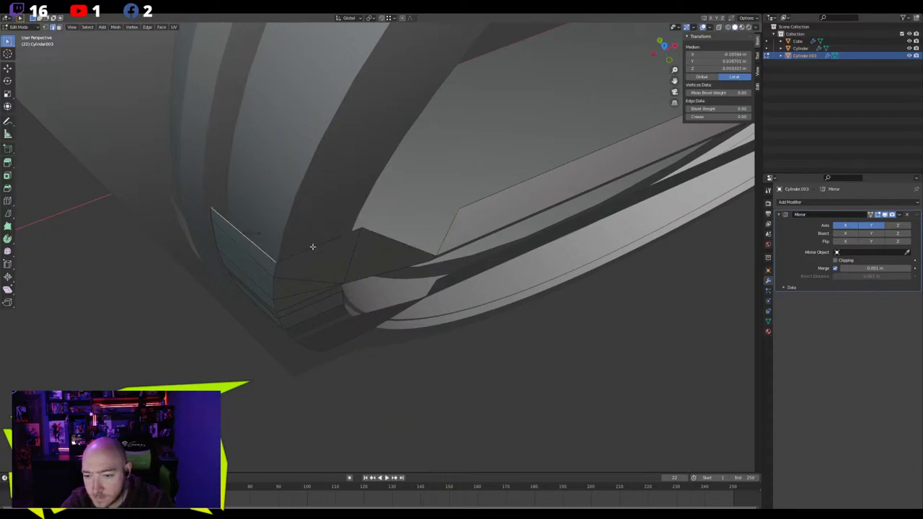
Extrude the upper ring piece's front and side top edges, scale them inward to about 0.83, and shift them in top view to form a rim
key("s")
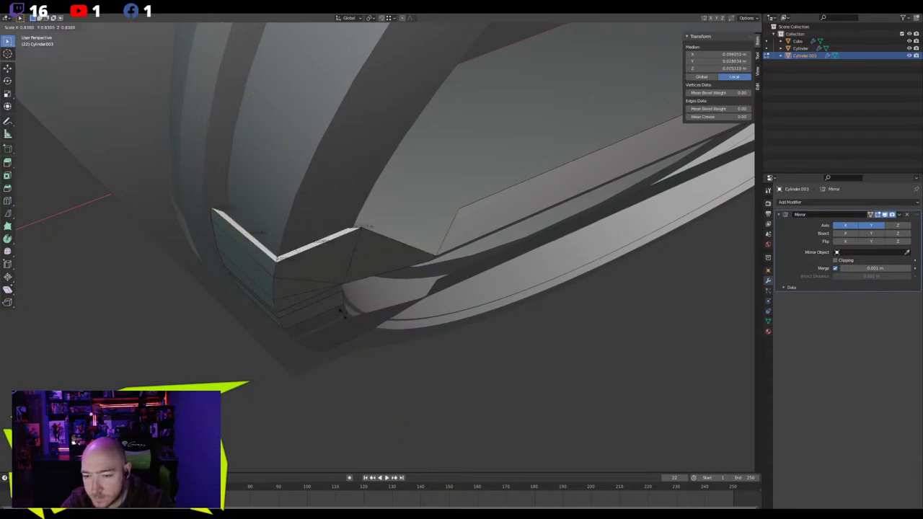
left_click(342, 312)
middle_click_drag(342, 313, 303, 328)
key("KP_7")
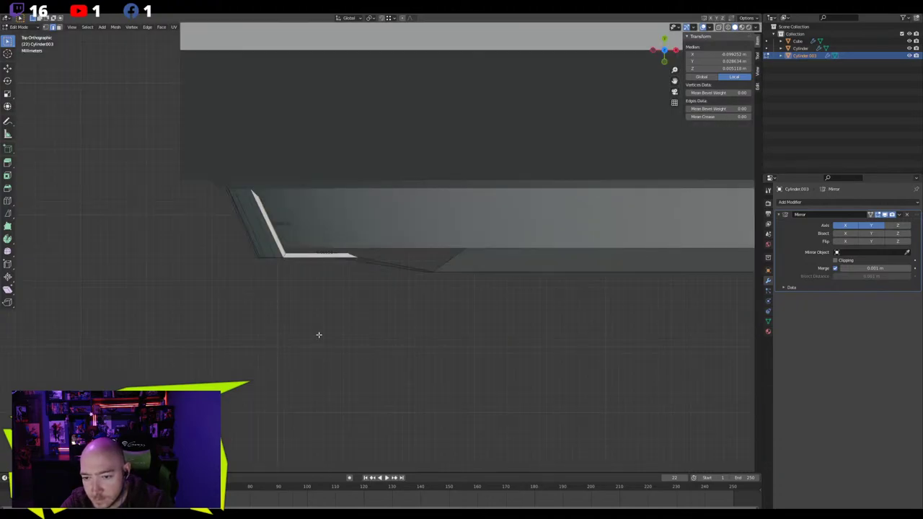
key("g")
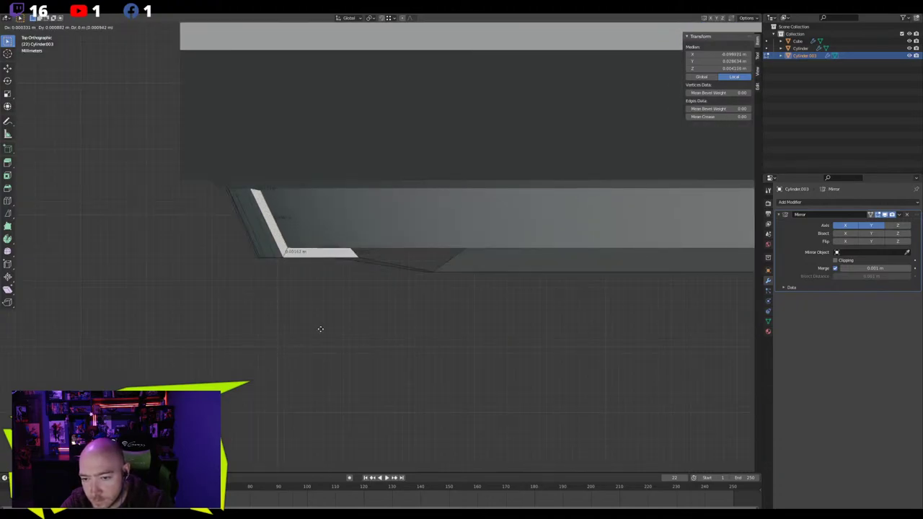
left_click(324, 329)
Move the inner vertex at the far end of the ring piece's side rim along the X and Y axes
middle_click_drag(323, 329, 314, 253)
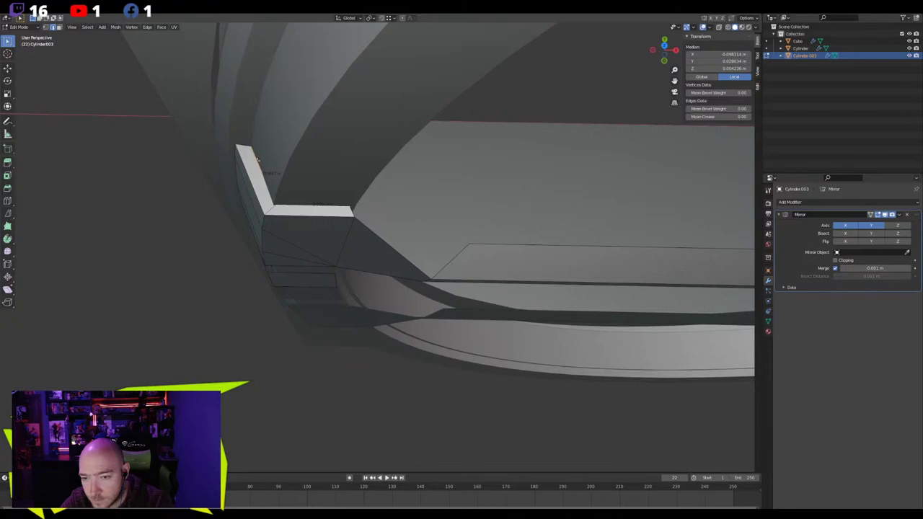
key("1")
left_click(262, 219)
middle_click_drag(262, 219, 225, 262)
key("g")
key("y")
key("x")
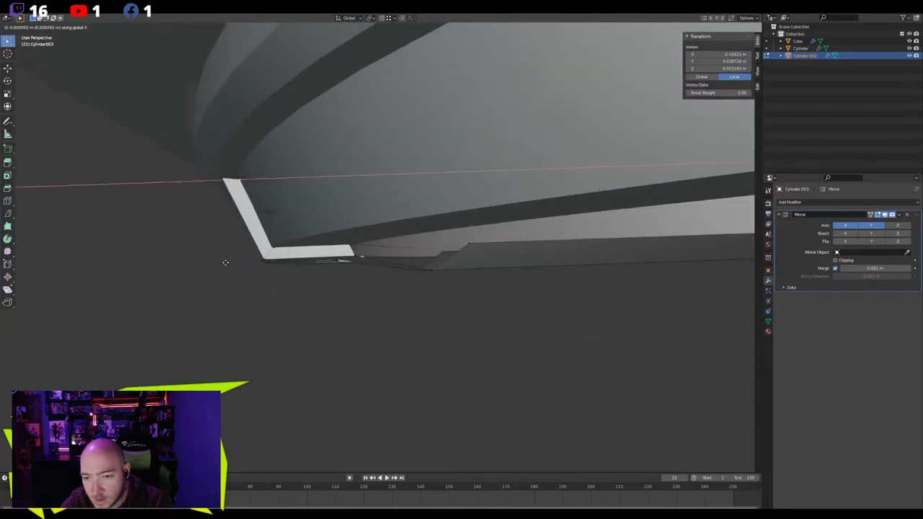
key("y")
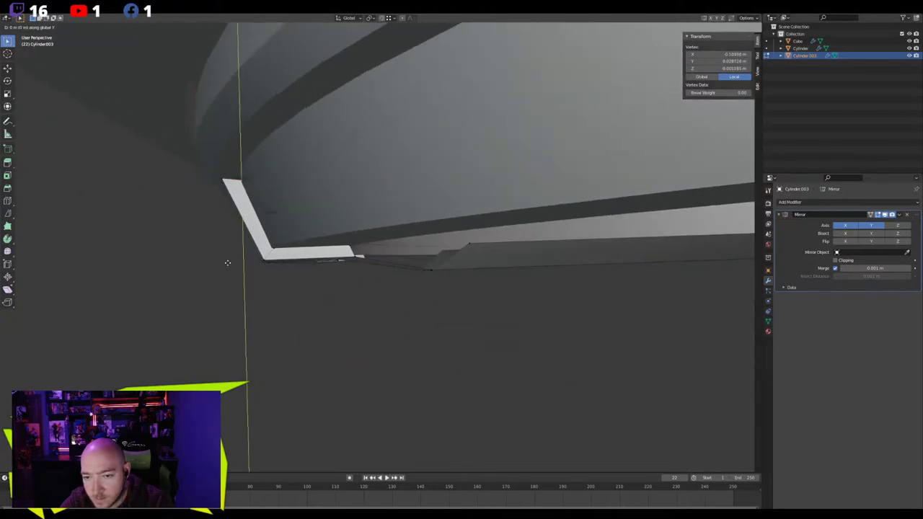
left_click(222, 259)
middle_click_drag(222, 258, 189, 216)
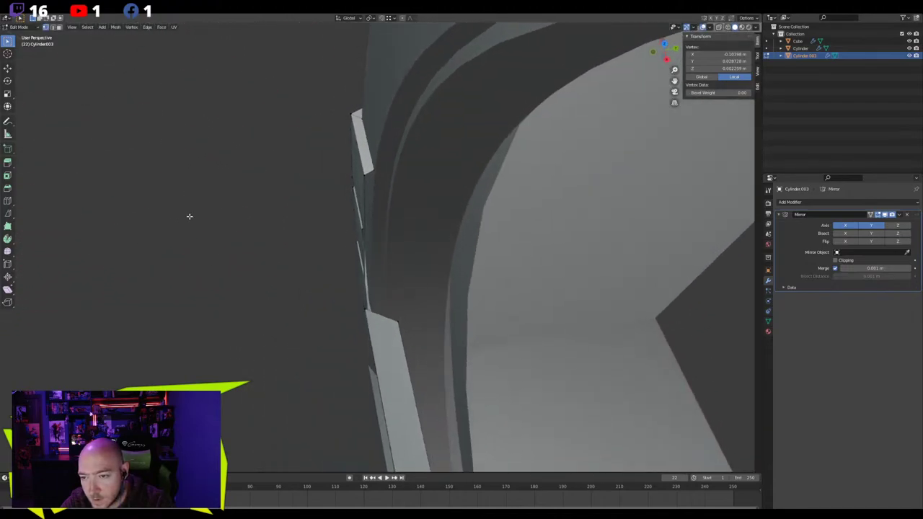
Fill a sloped face between the inner end of the ring piece's rim and the end edge of the horizontal strip
key("2")
left_click(369, 175)
middle_click_drag(369, 174, 411, 257)
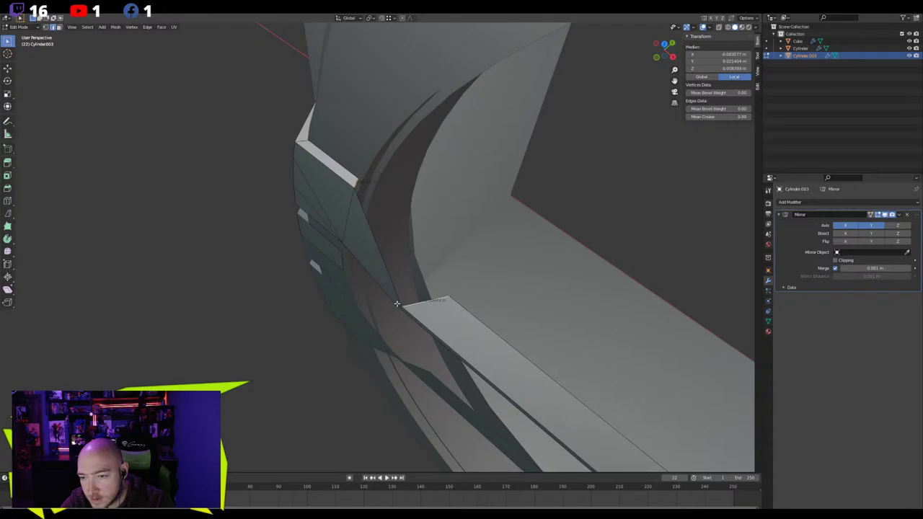
middle_click_drag(396, 303, 451, 267)
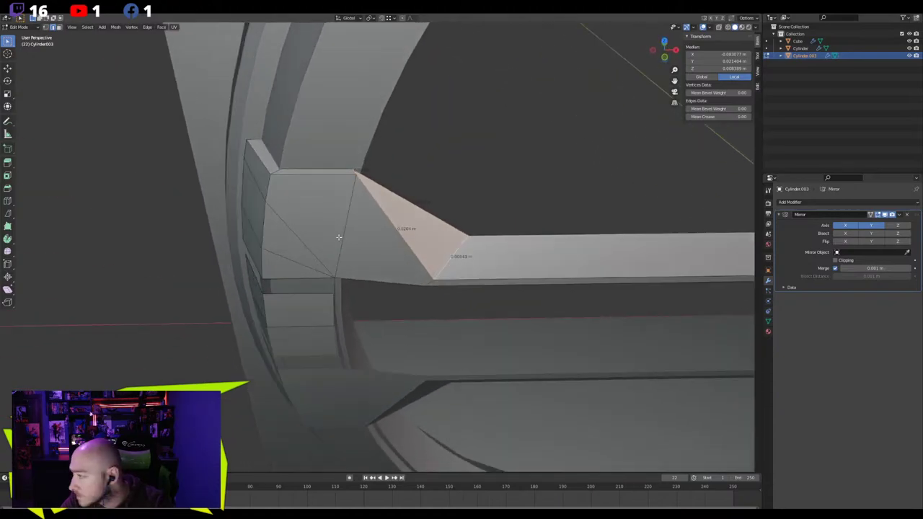
Reposition the back corner vertex where the ring piece's rim meets the sloped face, adjusting it along the X and Y axes
scroll(339, 238, "up", 3)
key("1")
left_click(330, 106)
middle_click_drag(330, 105, 315, 148)
key("g")
key("x")
left_click(322, 166)
key("g")
key("y")
key("x")
left_click(301, 175)
key("g")
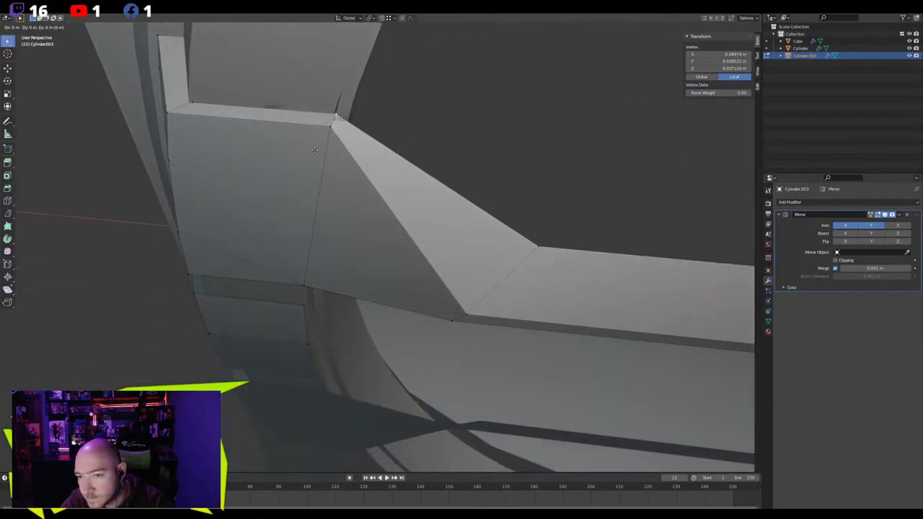
left_click(316, 149)
Return to Object Mode and set the grille's Auto Smooth angle to 11.3°
middle_click_drag(315, 187, 797, 268)
scroll(406, 243, "down", 9)
key("Tab")
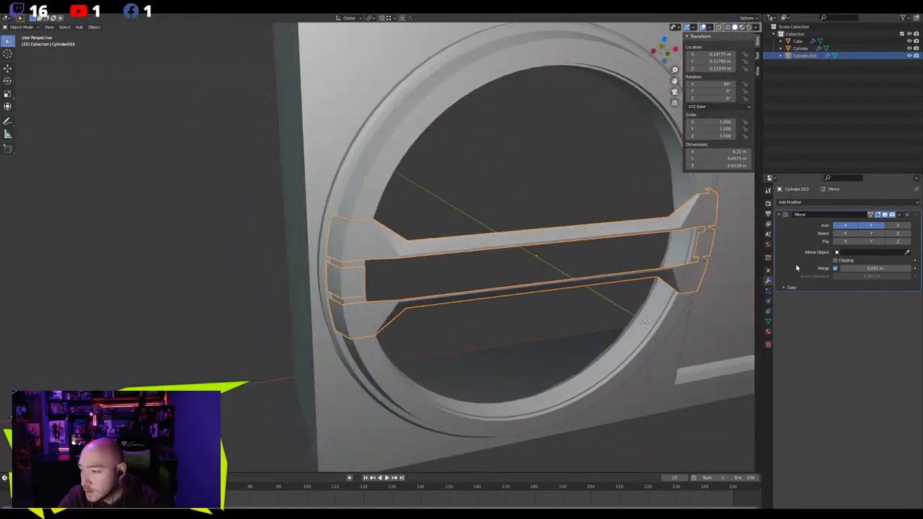
left_click(767, 321)
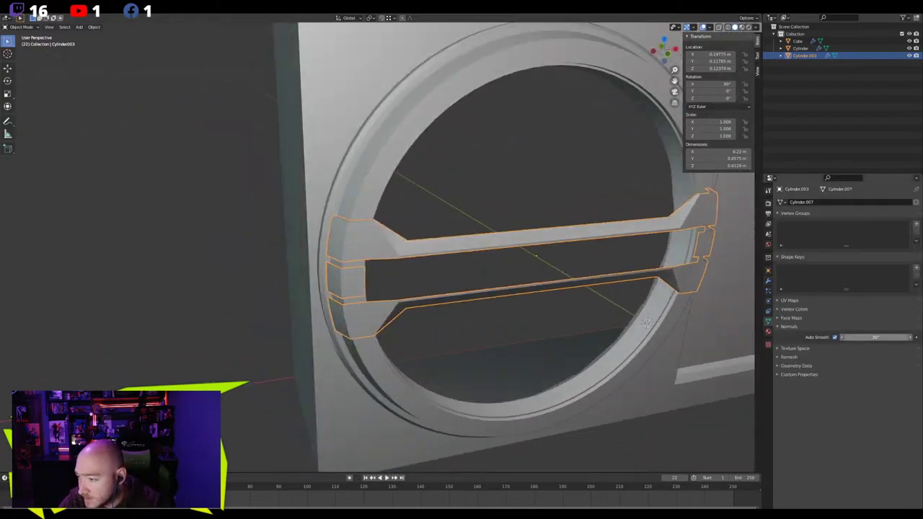
left_click_drag(876, 337, 858, 337)
Examine the grille's shading and fit in the speaker opening from several angles, and reselect the grille object
mouse_move(504, 265)
middle_mouse_down()
mouse_move(461, 257)
mouse_move(468, 248)
mouse_move(476, 283)
middle_mouse_up()
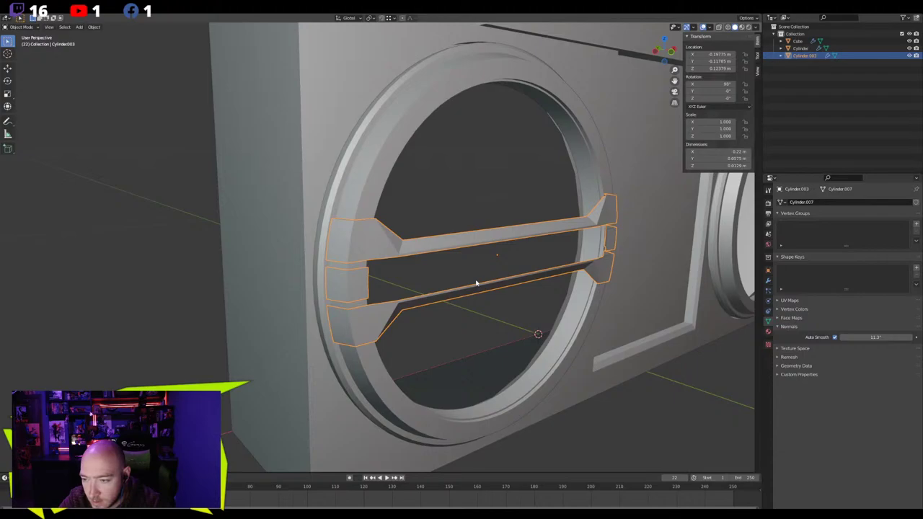
scroll(475, 283, "down", 5)
key("alt+a")
middle_click_drag(527, 301, 322, 295)
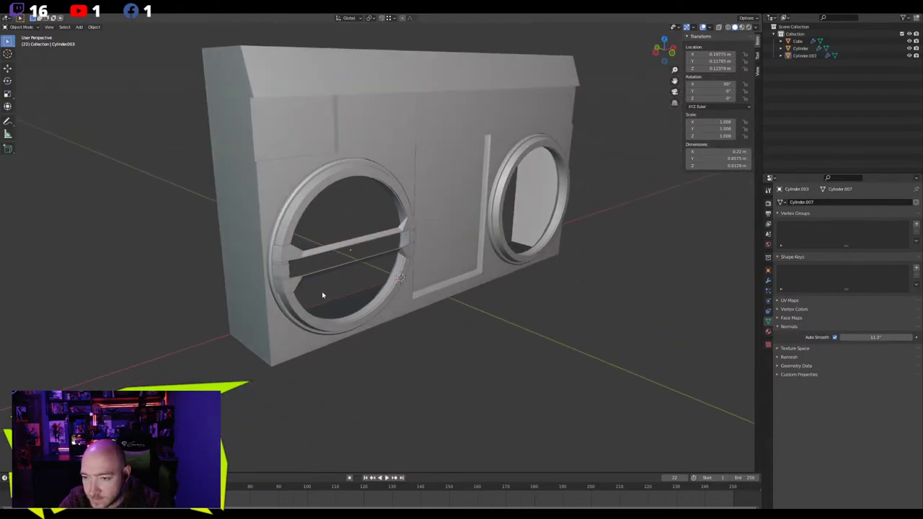
scroll(235, 274, "up", 3)
middle_click_drag(235, 274, 176, 269)
middle_click_drag(371, 254, 337, 252)
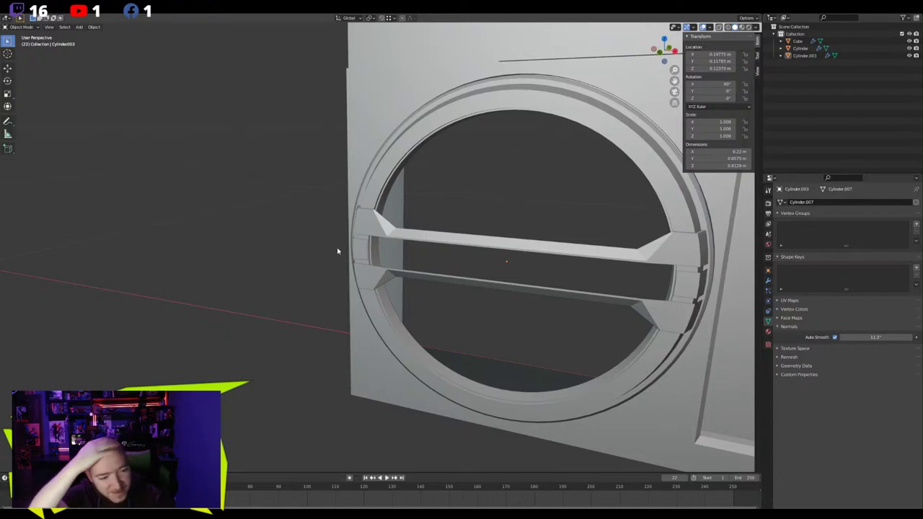
scroll(344, 257, "up", 3)
left_click(347, 253)
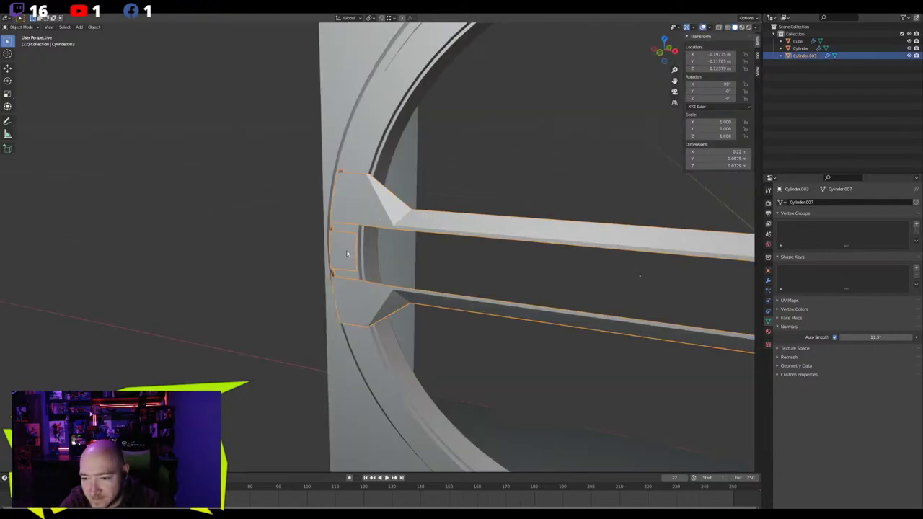
Enter Edit Mode on the crossbar mesh and select the lower edges of the upper bracket block
scroll(346, 253, "down", 3)
middle_click_drag(370, 250, 470, 171)
scroll(361, 170, "up", 2)
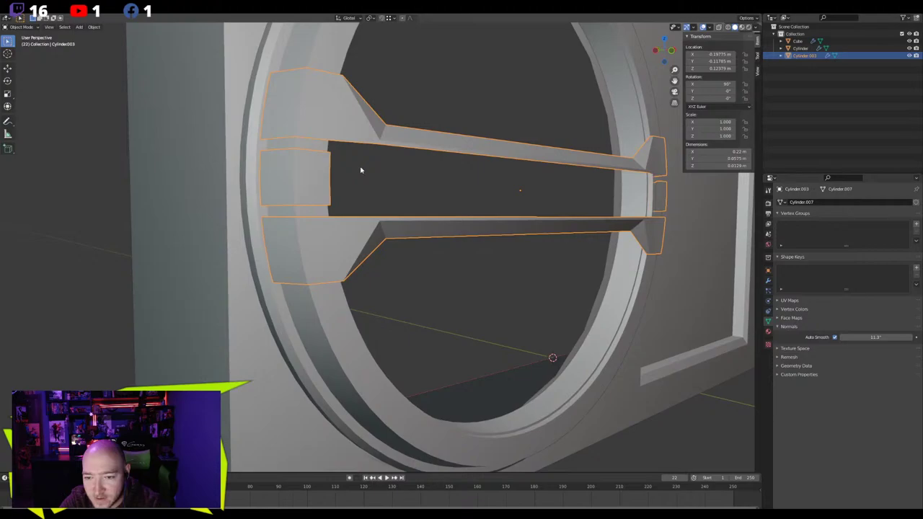
key("Tab")
middle_click_drag(361, 171, 271, 187)
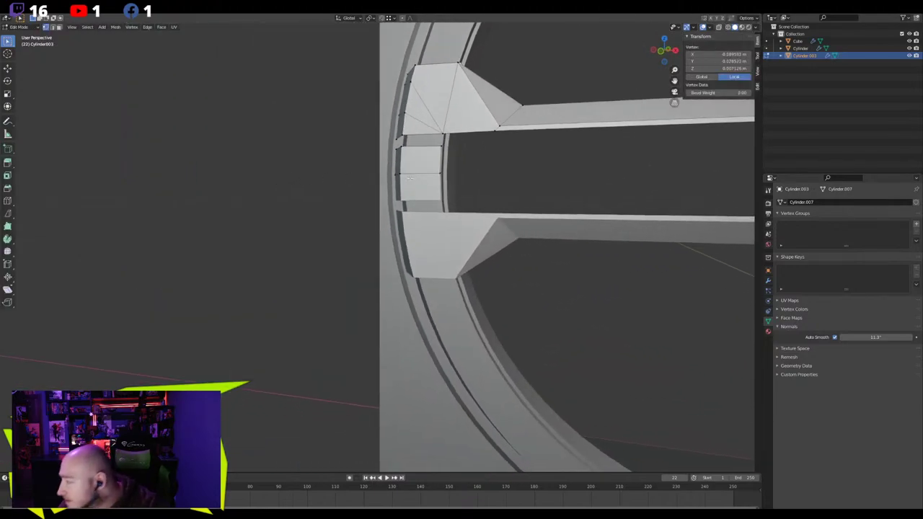
middle_click_drag(410, 178, 451, 178)
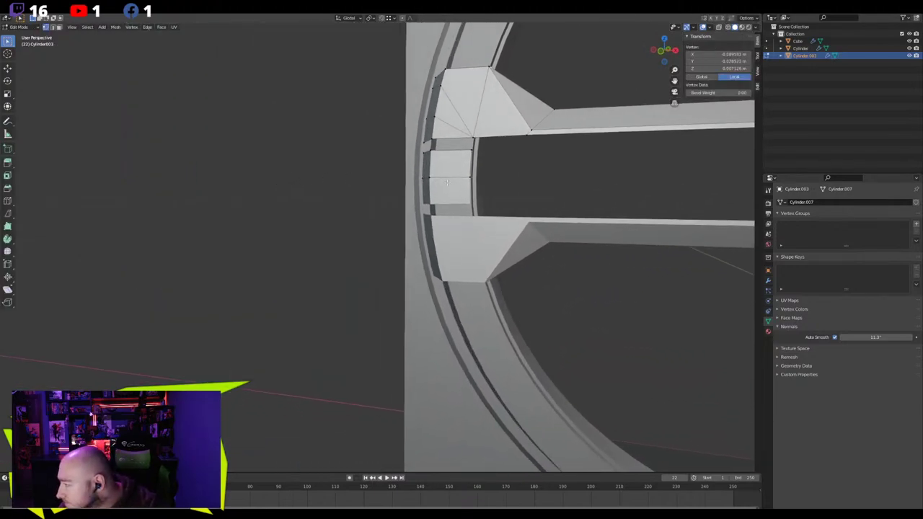
scroll(450, 178, "up", 4)
key("2")
left_click(580, 85)
key("KP_Decimal")
middle_click_drag(578, 95, 330, 160)
scroll(508, 168, "down", 4)
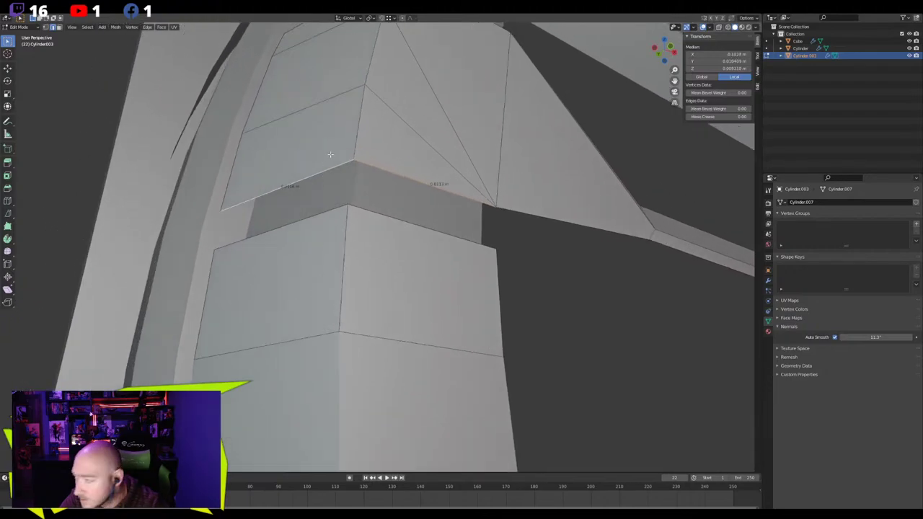
scroll(317, 165, "down", 6)
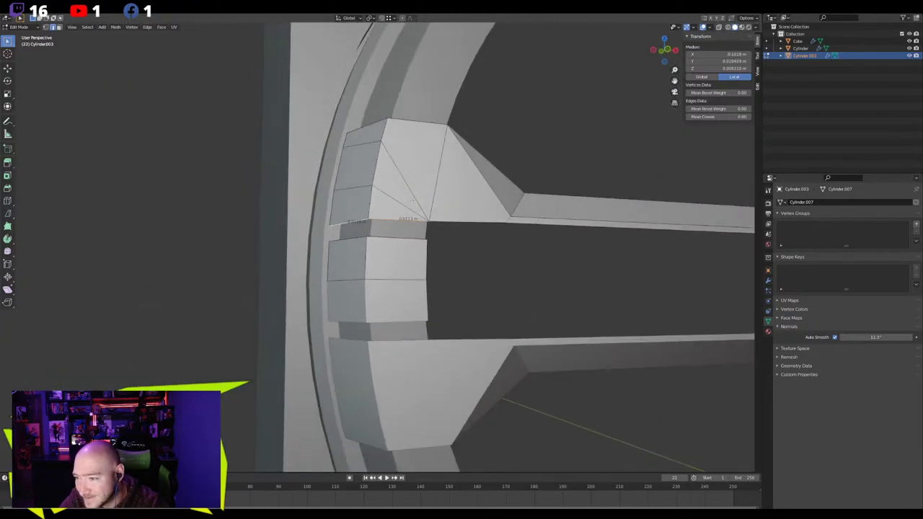
Merge the lower inner vertex of the upper bracket into the crossbar's lower front corner vertex
middle_click_drag(317, 165, 359, 229)
left_click(356, 228, "shift")
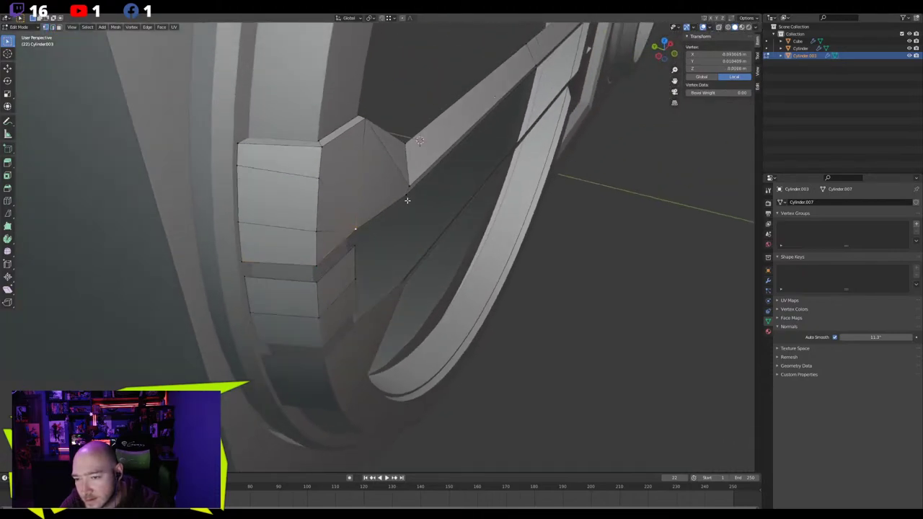
key("m")
left_click(397, 203)
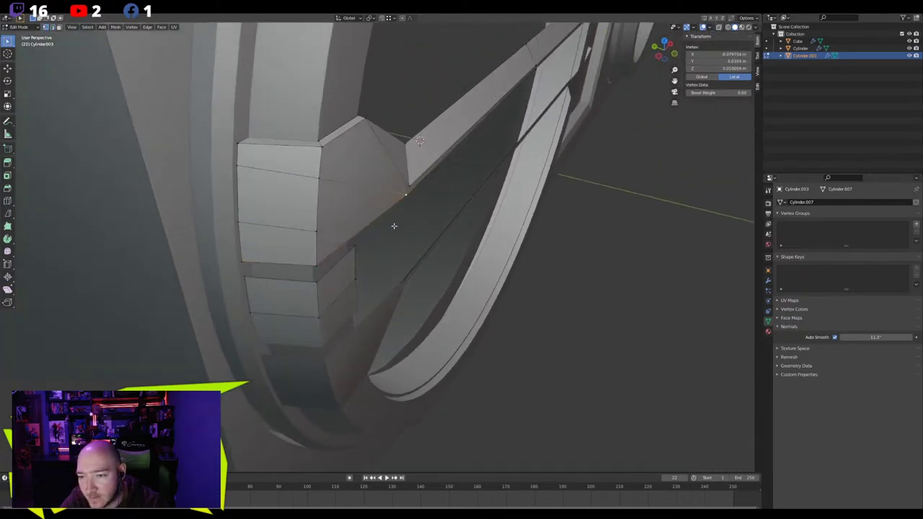
middle_click_drag(391, 222, 344, 194)
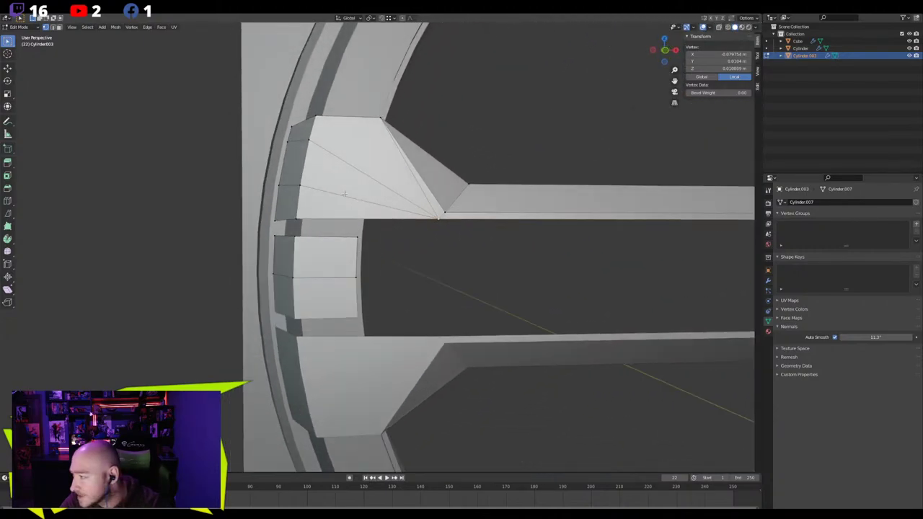
key("g")
key("x")
key("y")
key("x")
right_click(443, 211)
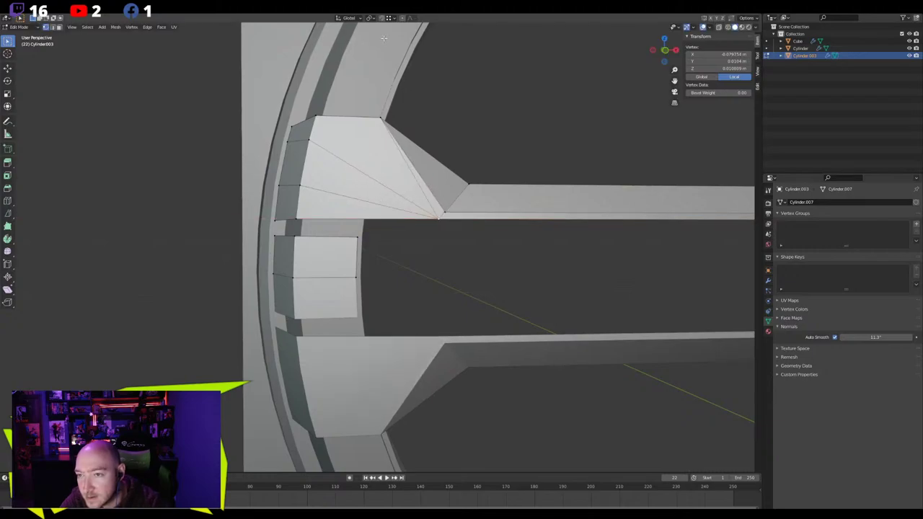
Move the merged vertex along the global X axis with snapping, lining it up with the crossbar's corner vertex above it
key("g")
key("x")
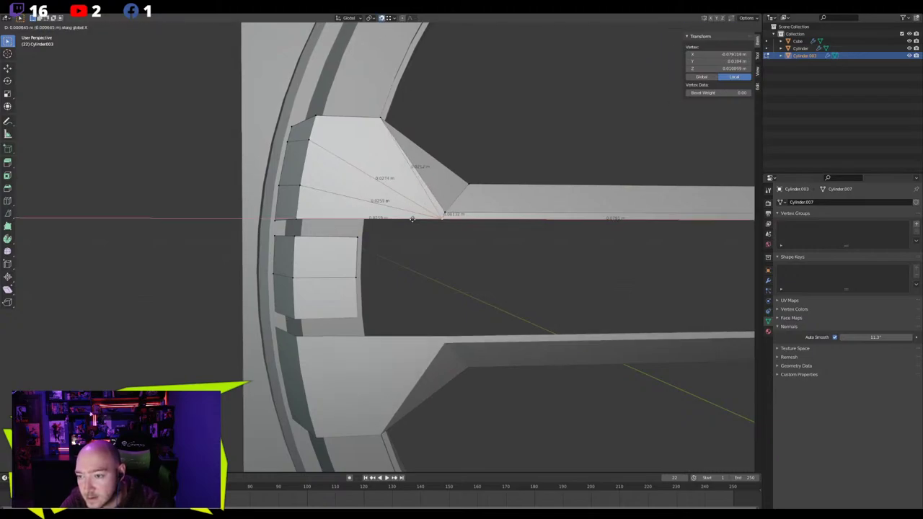
left_click(443, 214)
mouse_move(441, 215)
middle_mouse_down()
mouse_move(339, 232)
mouse_move(377, 239)
mouse_move(429, 210)
middle_mouse_up()
Delete the two uppermost front faces of the upper bracket
key("3")
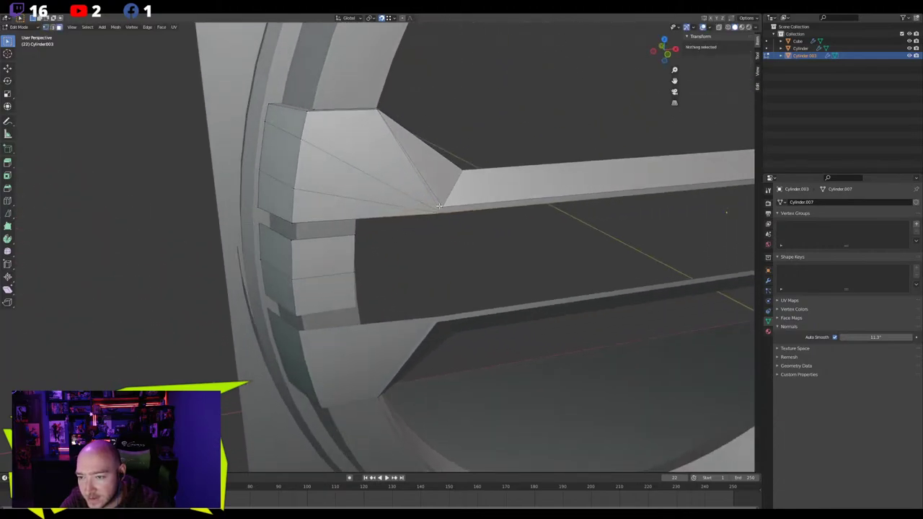
left_click(409, 177)
left_click(371, 163, "shift")
key("x")
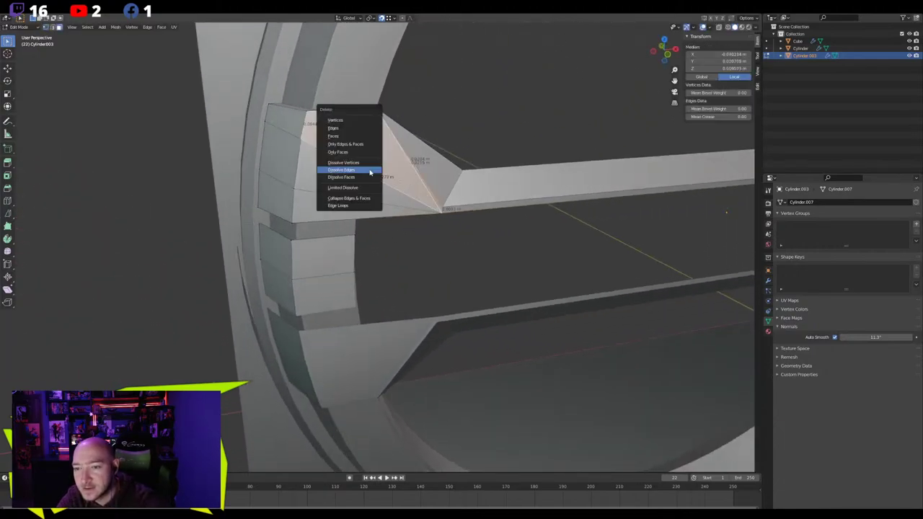
left_click(346, 135)
Fill the gap in the bracket's front with a new face between its open edges
left_click(433, 193)
middle_click_drag(433, 193, 380, 172)
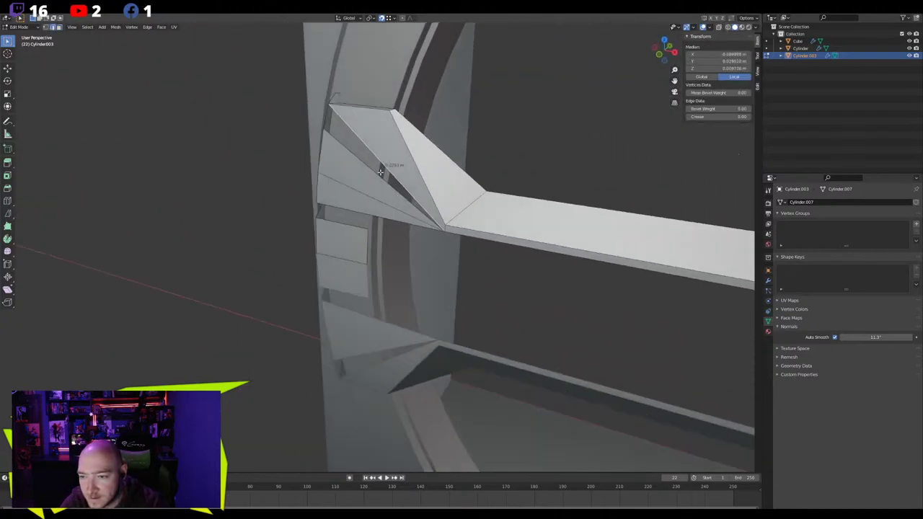
left_click(376, 157, "shift")
key("f")
left_click(478, 148)
mouse_move(479, 148)
middle_mouse_down()
mouse_move(527, 107)
mouse_move(516, 63)
mouse_move(490, 155)
middle_mouse_up()
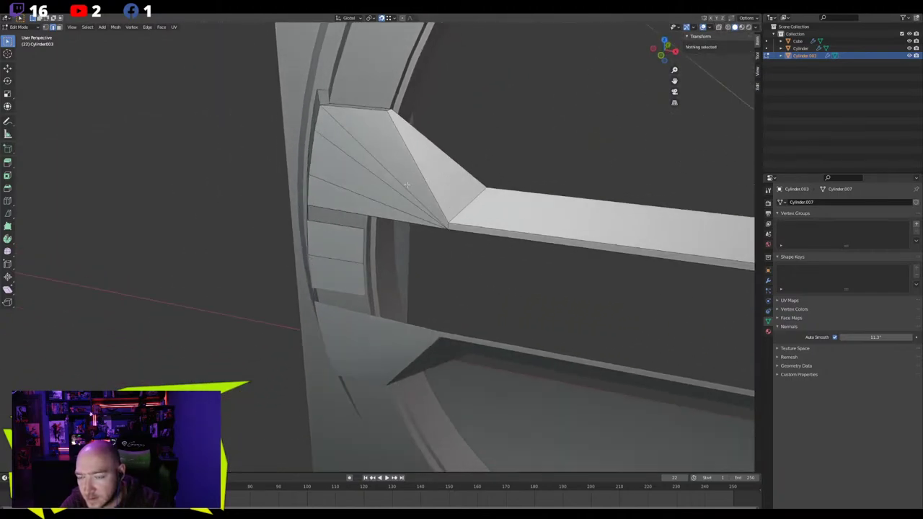
Connect the bracket's upper inner corner vertex to the crossbar's upper corner vertex with an edge and check the shape in Object Mode
middle_click_drag(406, 185, 360, 183)
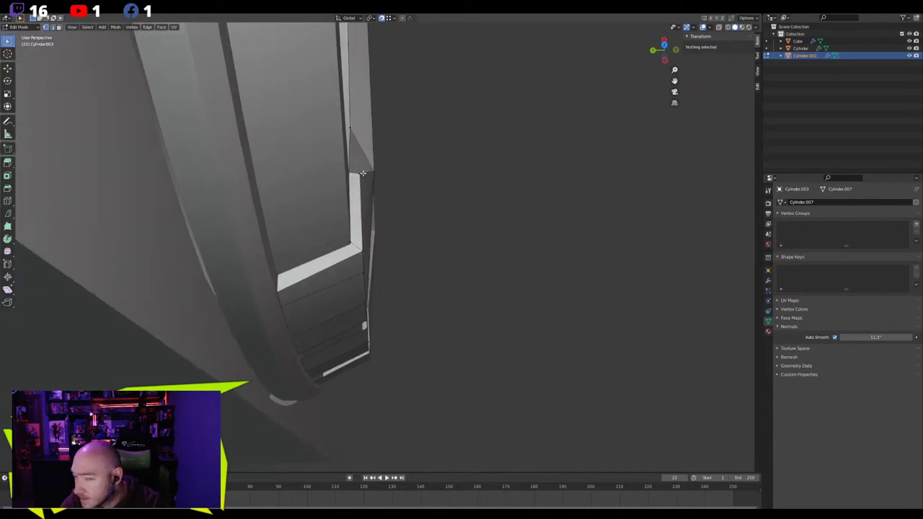
left_click(363, 173)
middle_click_drag(387, 192, 344, 143)
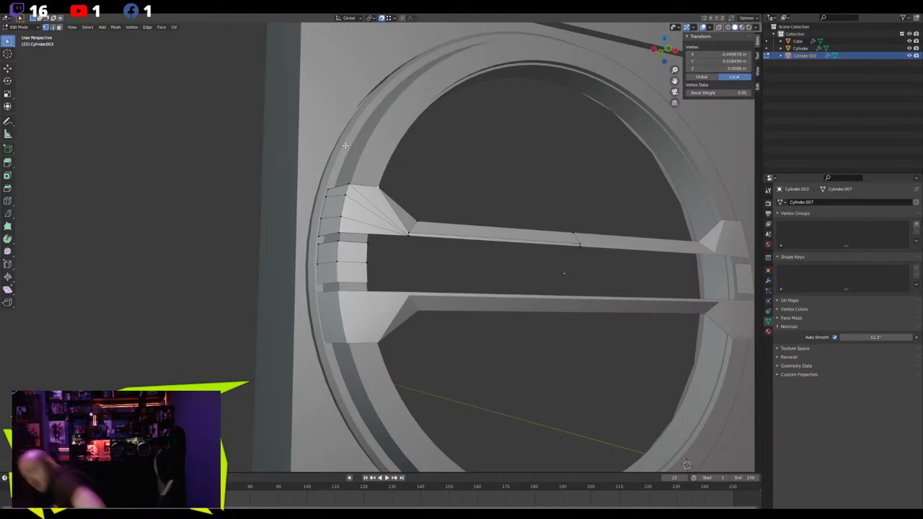
middle_click_drag(453, 149, 386, 209)
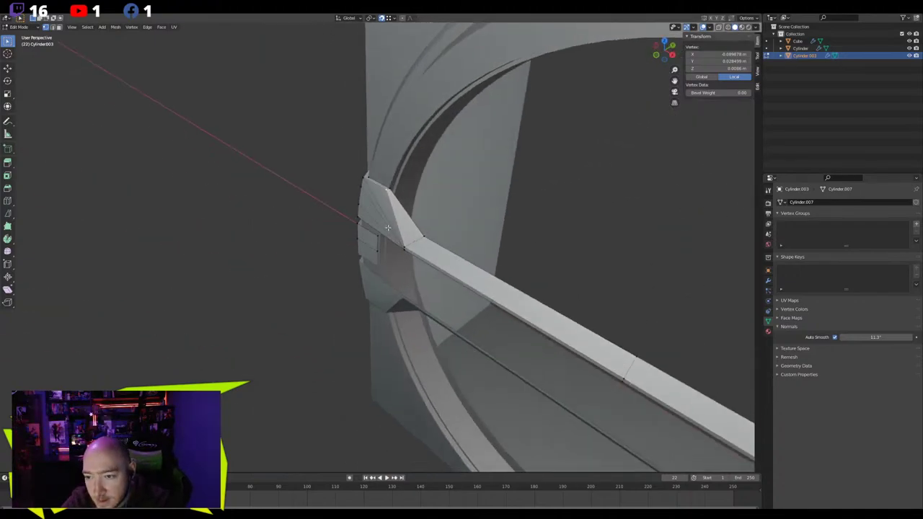
scroll(395, 189, "up", 3)
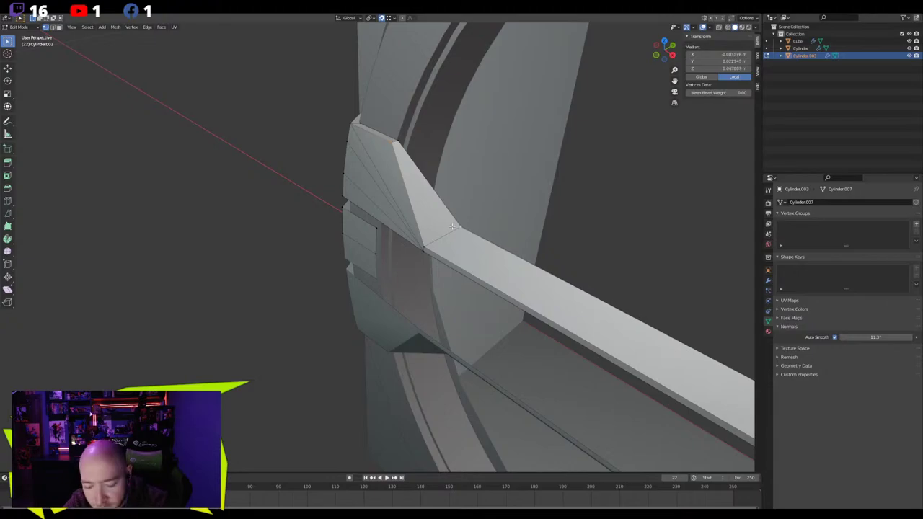
key("j")
mouse_move(367, 171)
middle_mouse_down()
mouse_move(451, 125)
mouse_move(449, 140)
mouse_move(353, 173)
mouse_move(276, 154)
mouse_move(319, 140)
mouse_move(376, 154)
mouse_move(382, 179)
mouse_move(375, 168)
middle_mouse_up()
key("Tab")
key("Tab")
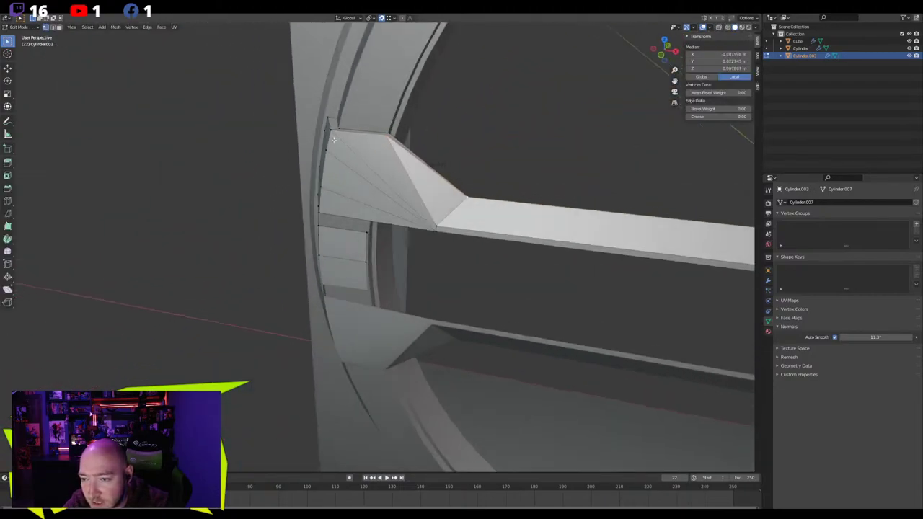
middle_click_drag(334, 140, 302, 143)
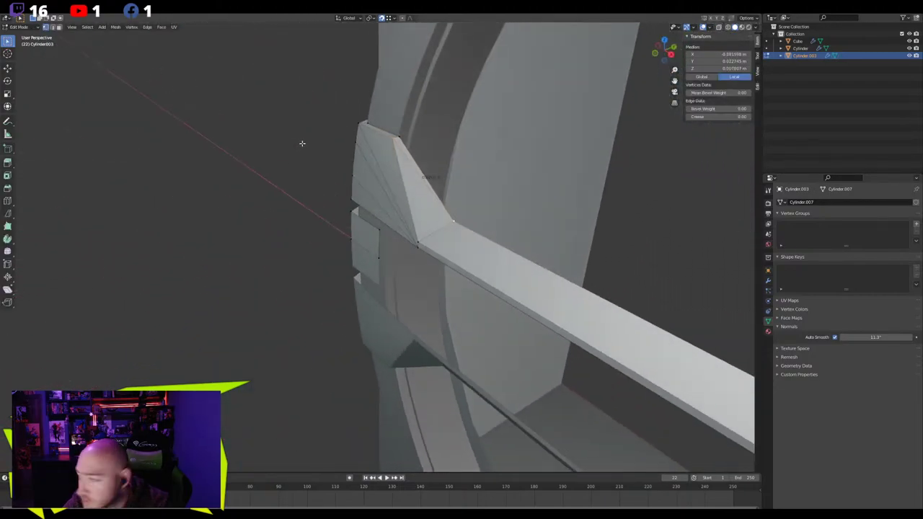
key("Tab")
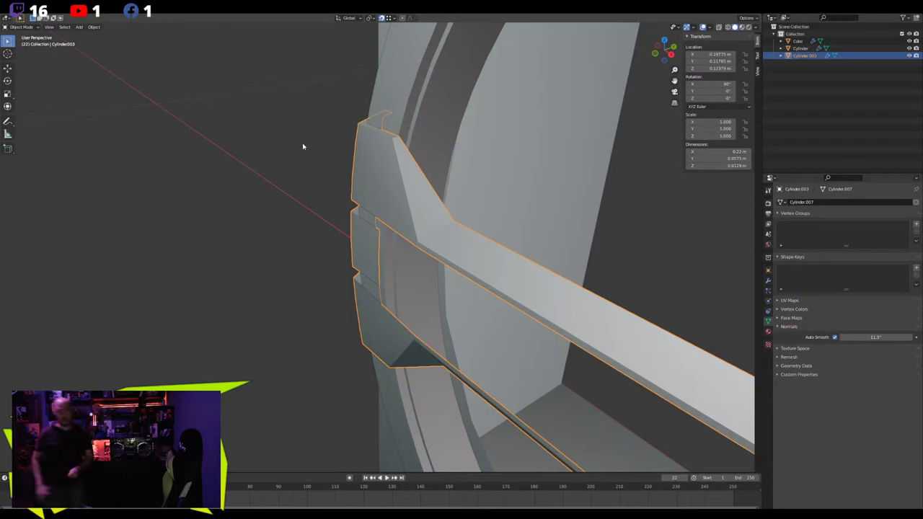
key("Tab")
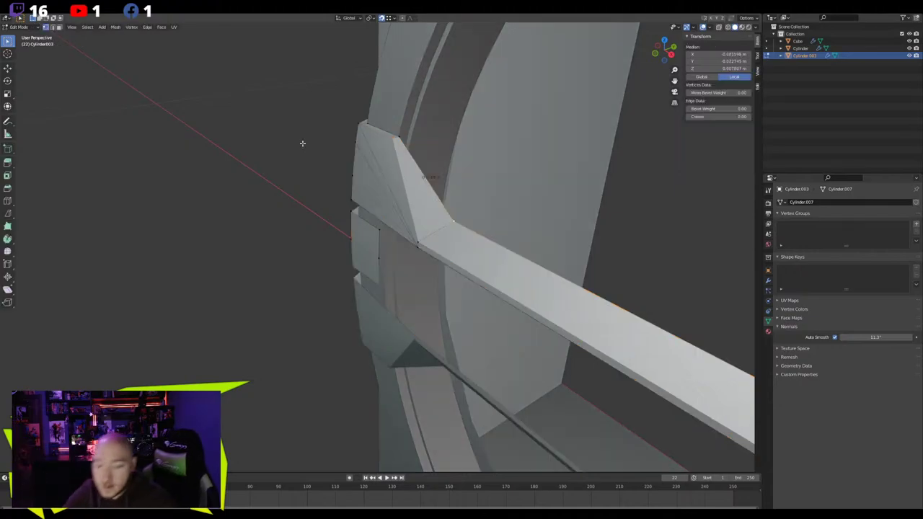
key("3")
left_click(385, 149)
left_click(371, 159, "shift")
left_click(361, 178, "shift")
left_click(359, 195, "shift")
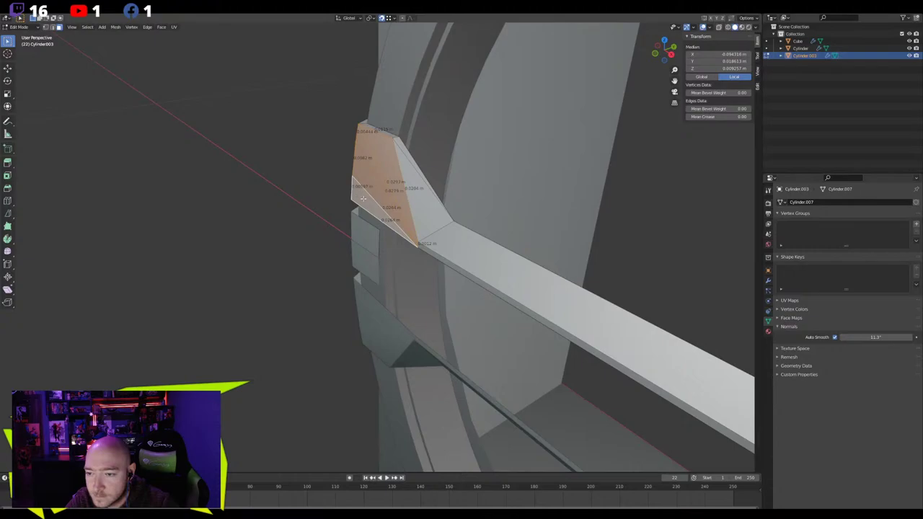
middle_click_drag(360, 195, 492, 212)
key("s")
key("y")
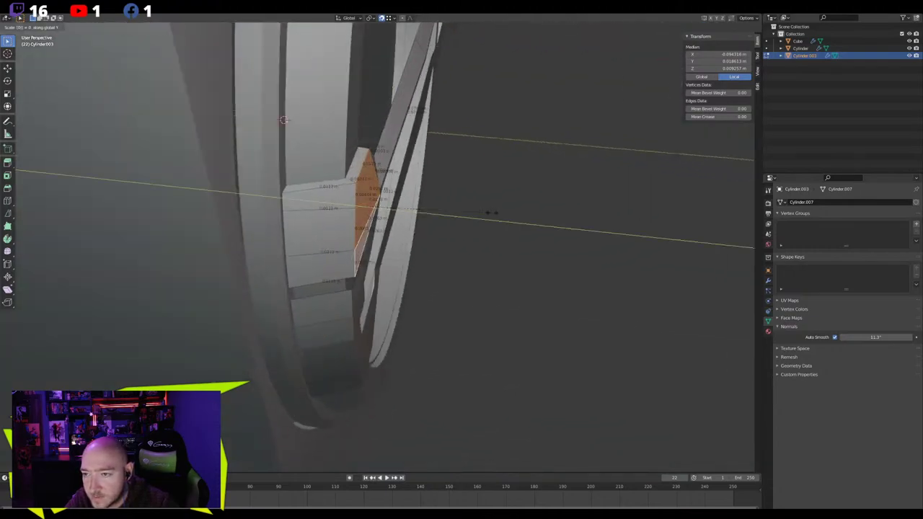
right_click(491, 213)
Move the bracket's upper inner corner vertex slightly along the global Y axis, working from the top view
key("1")
left_click(387, 192)
middle_click_drag(384, 193, 208, 212)
scroll(214, 198, "up", 4)
key("g")
key("x")
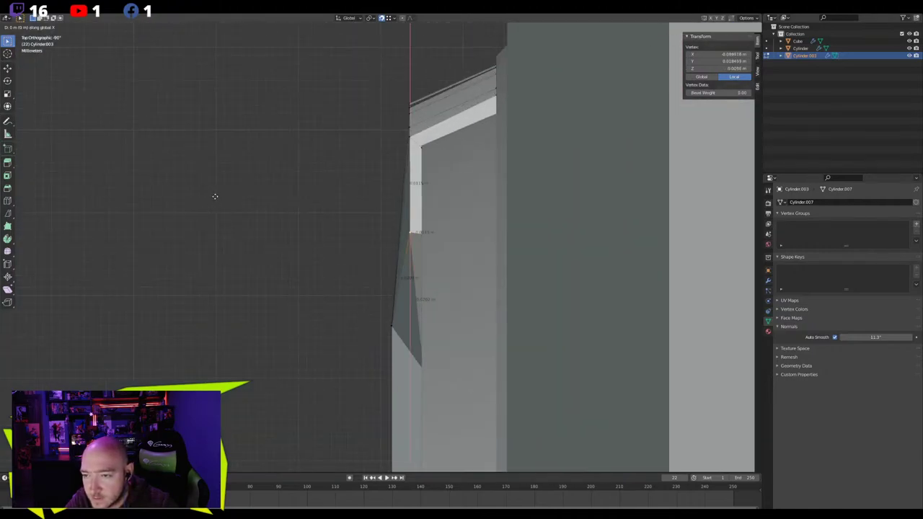
key("y")
left_click(206, 195)
Flatten the bracket's front faces by scaling them to 0 along Z in the Normal transform orientation
middle_click_drag(206, 195, 354, 151)
left_click(330, 144)
left_click(325, 230, "shift")
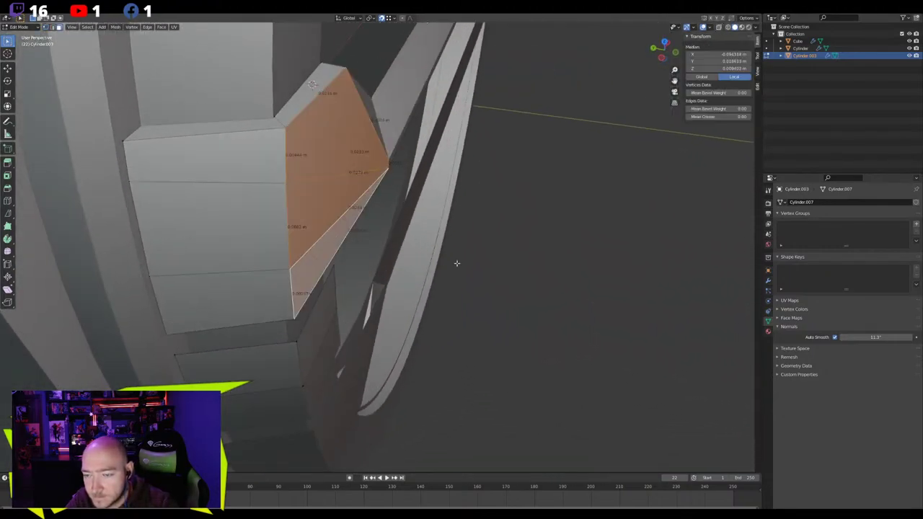
middle_click_drag(530, 276, 536, 276)
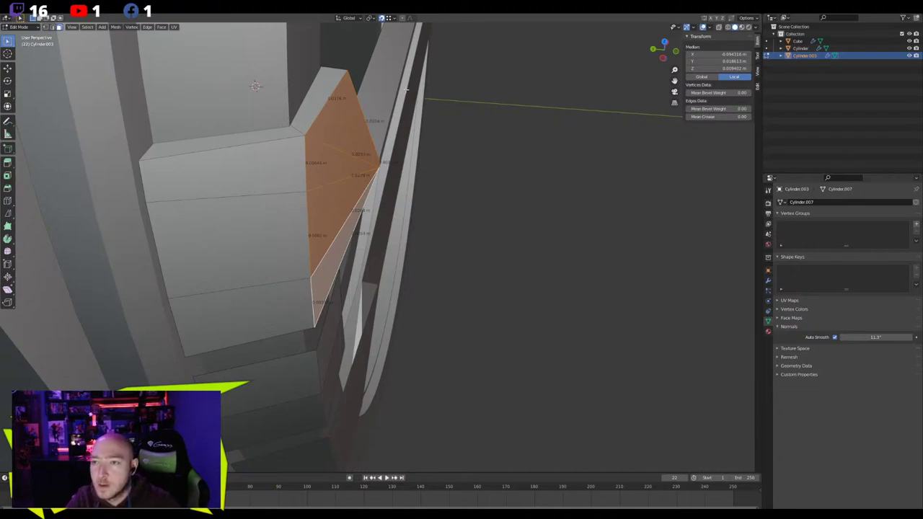
left_click(353, 20)
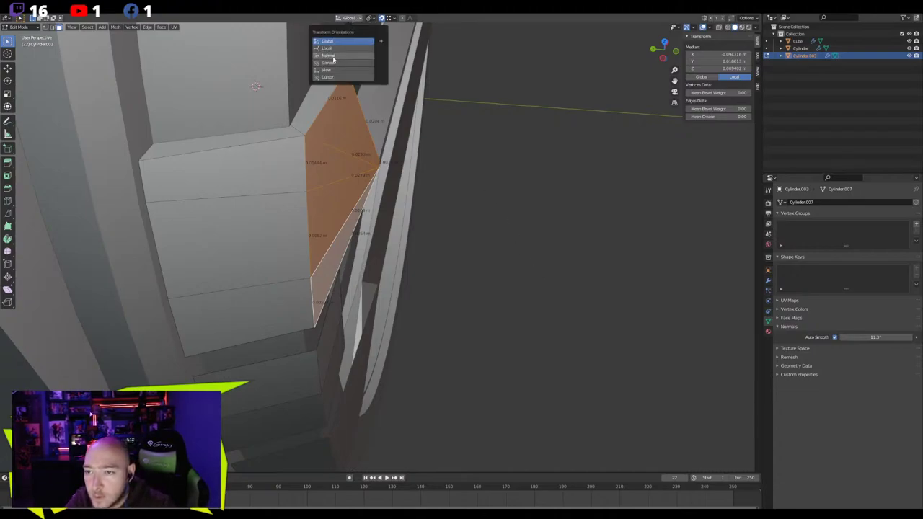
left_click(338, 55)
key("s")
key("y")
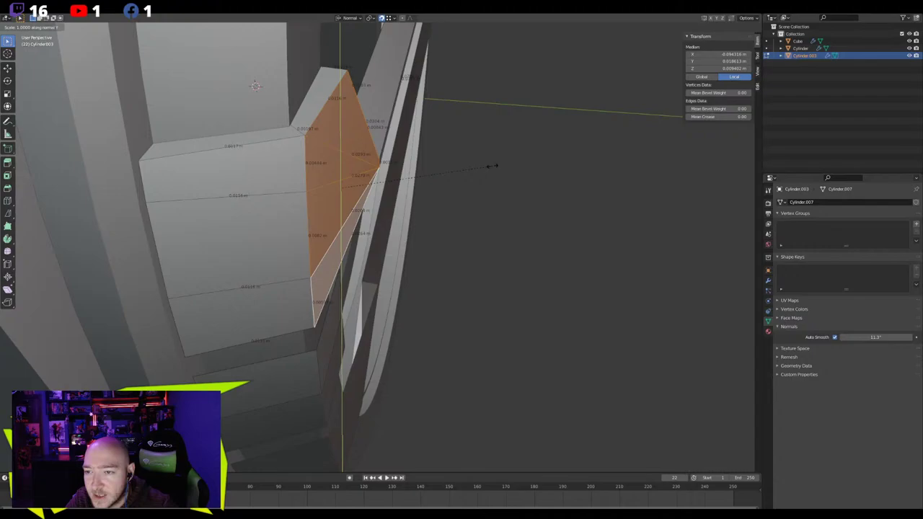
key("z")
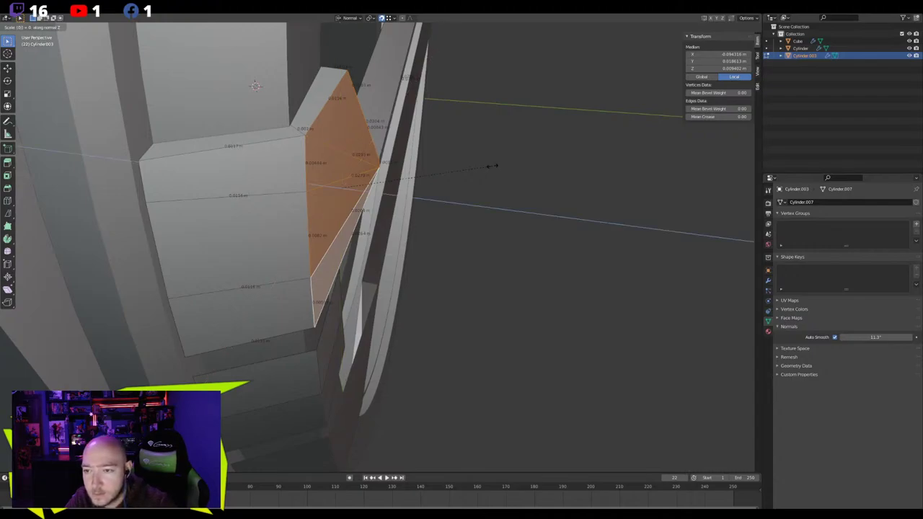
key("Return")
Scale the bracket's front faces to 0 along normal Z once more and set the transform orientation back to Global
middle_click_drag(492, 165, 514, 207)
key("s")
key("z")
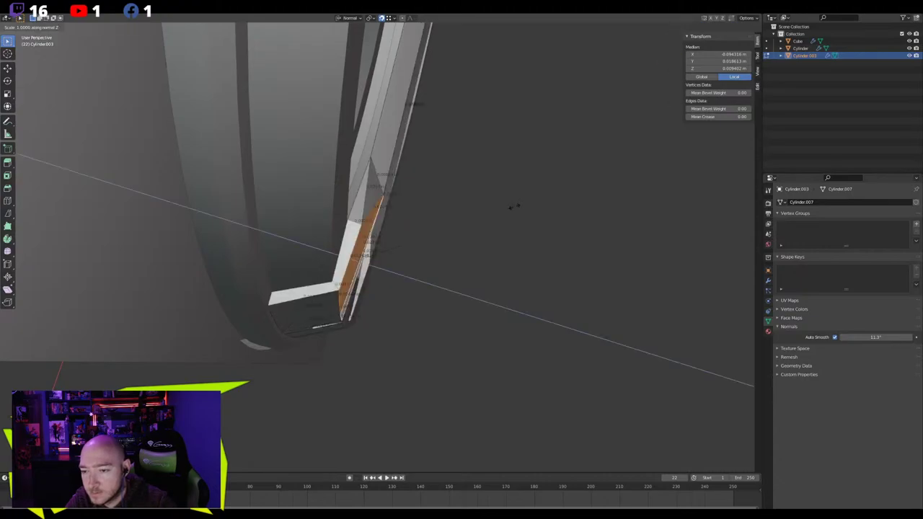
key("0")
key("Return")
middle_click_drag(488, 224, 316, 196)
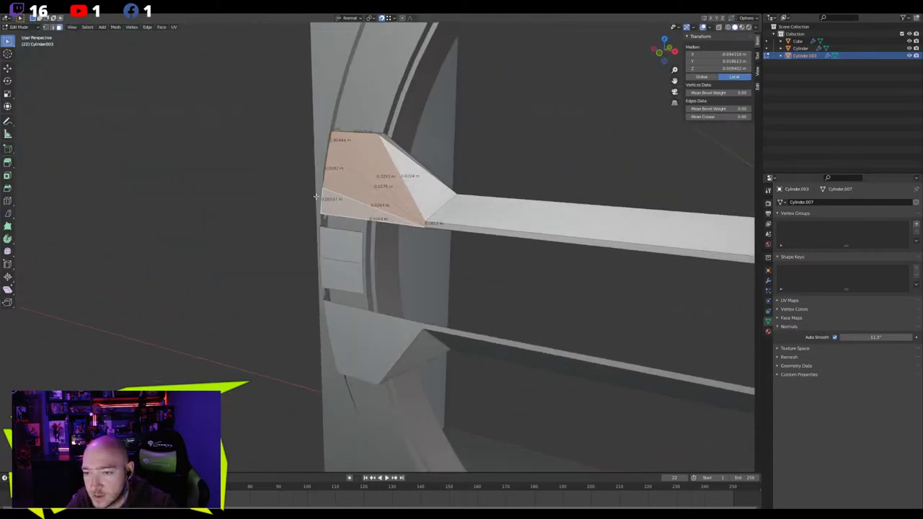
left_click(353, 19)
left_click(338, 42)
middle_click_drag(234, 171, 252, 184)
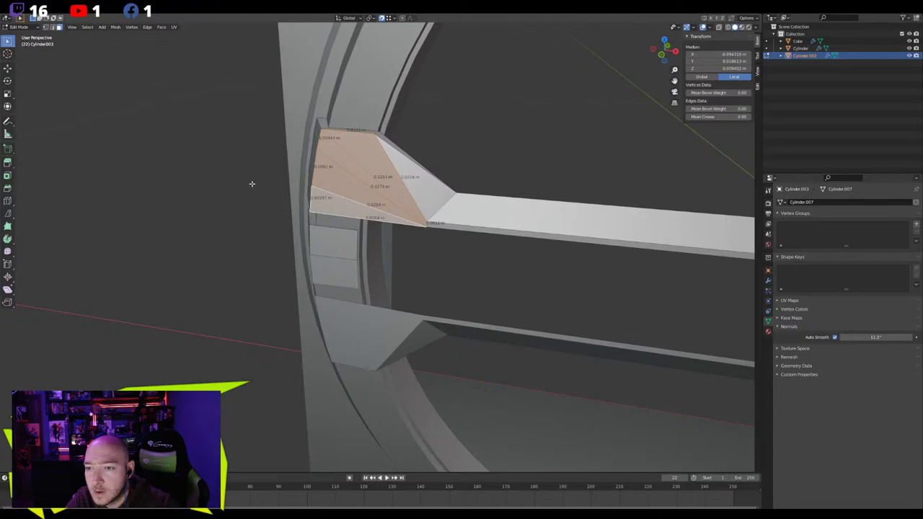
Inspect the flattened bracket in Object Mode and examine the crossbar's front and underside in Edit Mode
key("Tab")
left_click(228, 219)
middle_click_drag(227, 220, 348, 183)
key("Tab")
middle_click_drag(378, 243, 253, 285)
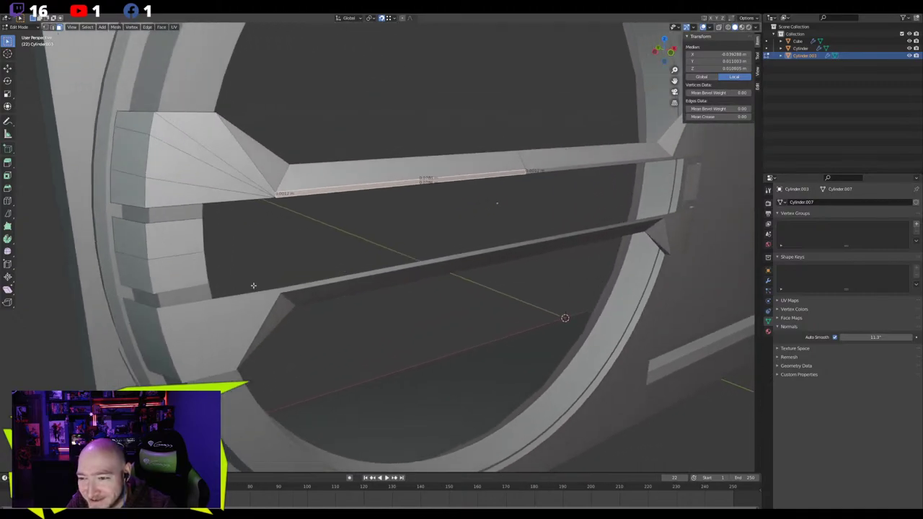
middle_click_drag(370, 230, 331, 286)
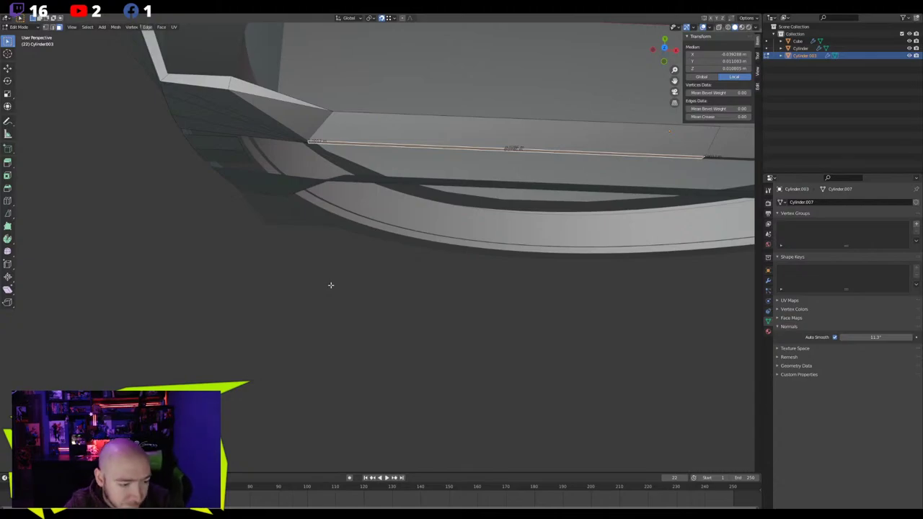
Move the middle block's inner vertical edge about 0.003 m inward along global X, working from the front view
middle_click_drag(347, 221, 152, 178)
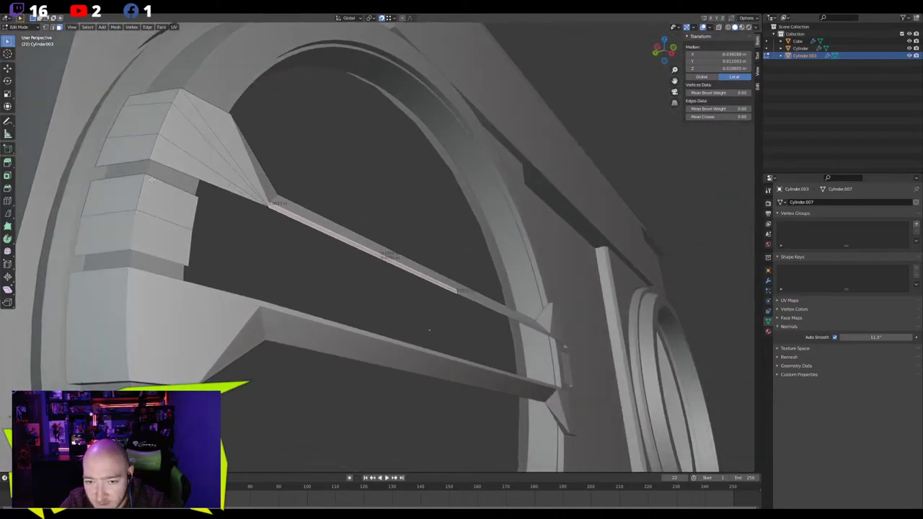
left_click(288, 215)
middle_click_drag(288, 215, 284, 235)
left_click(318, 242)
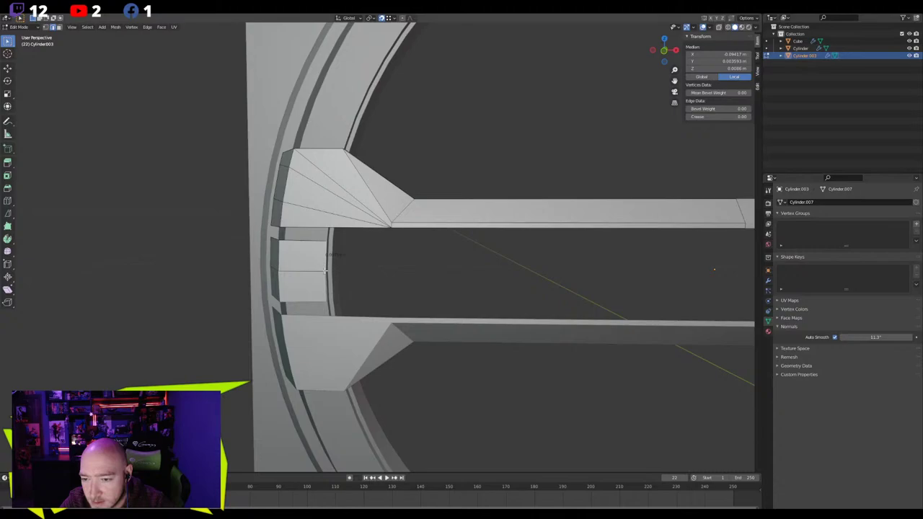
key("KP_1")
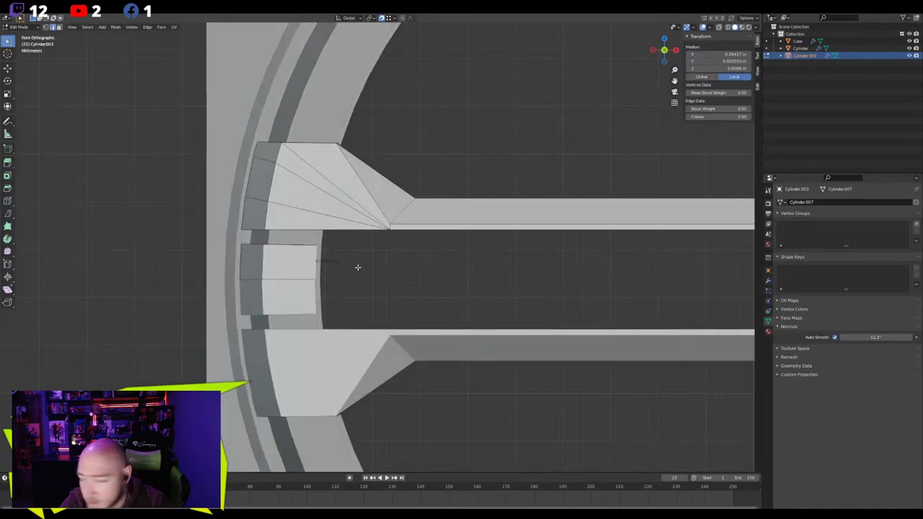
scroll(357, 268, "up", 2)
middle_click_drag(352, 268, 369, 263, "shift")
key("g")
key("x")
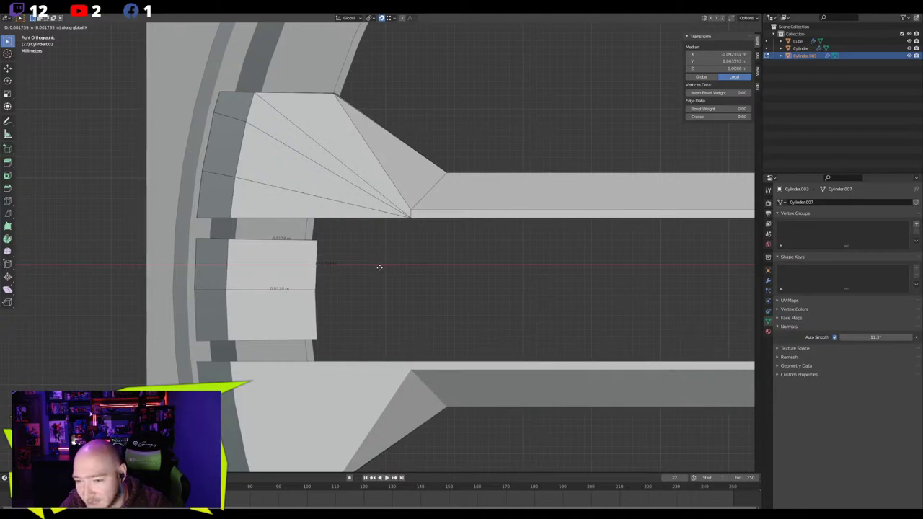
left_click(387, 271)
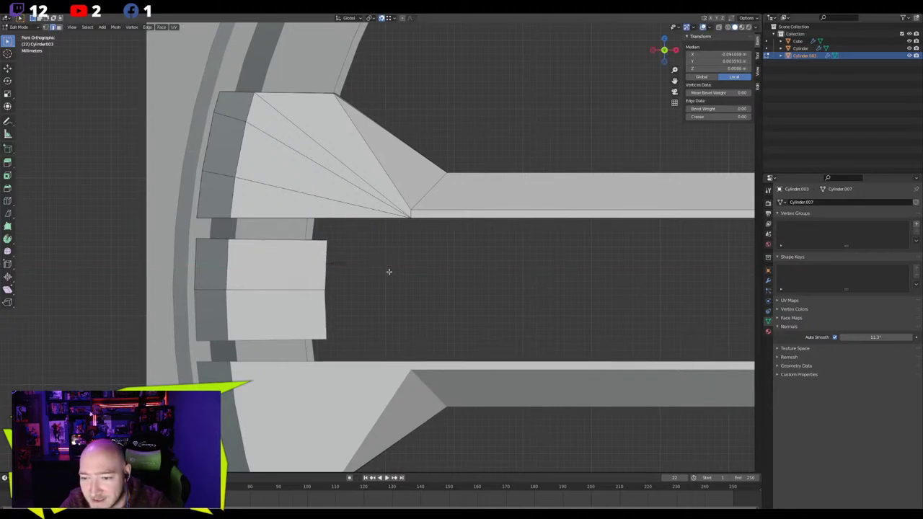
Extend the middle block's inner edge about 0.0016 m further along global X in the front view
middle_click_drag(387, 270, 361, 276)
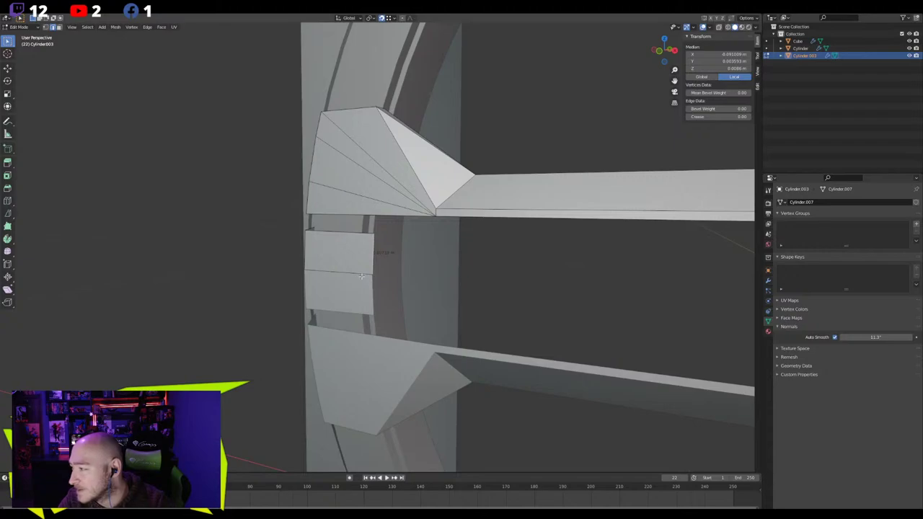
key("KP_1")
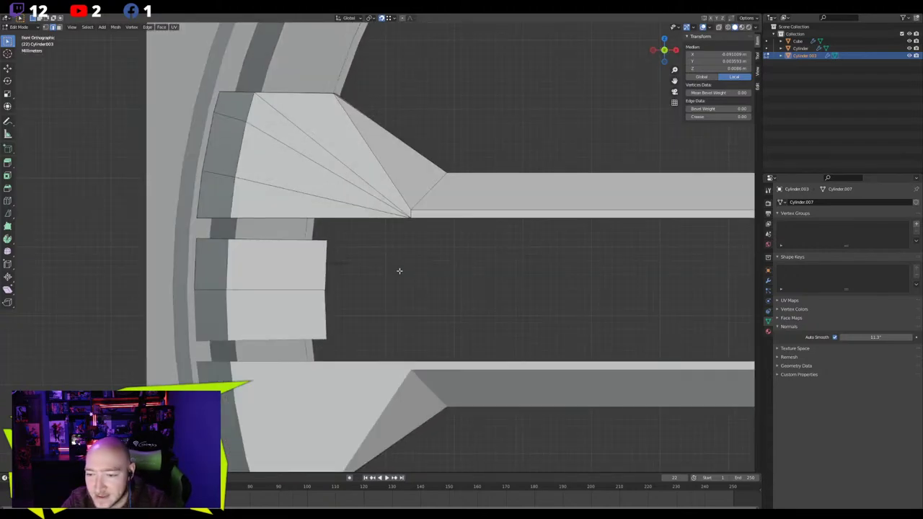
key("g")
key("x")
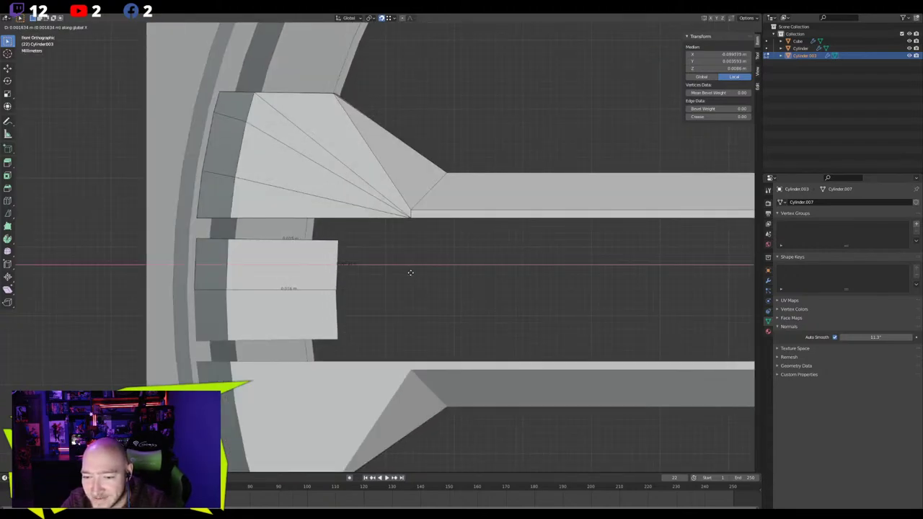
left_click(410, 271)
Add a loop cut near the inner end of the middle block's upper half and cut across the upper bracket's lower fan faces
middle_click_drag(348, 249, 305, 293)
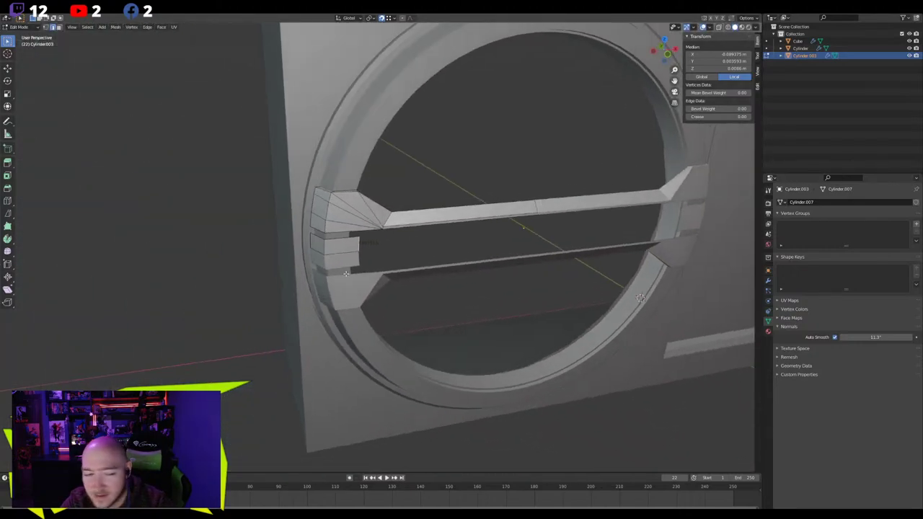
scroll(349, 276, "up", 4)
middle_click_drag(379, 275, 353, 227)
scroll(353, 225, "up", 5)
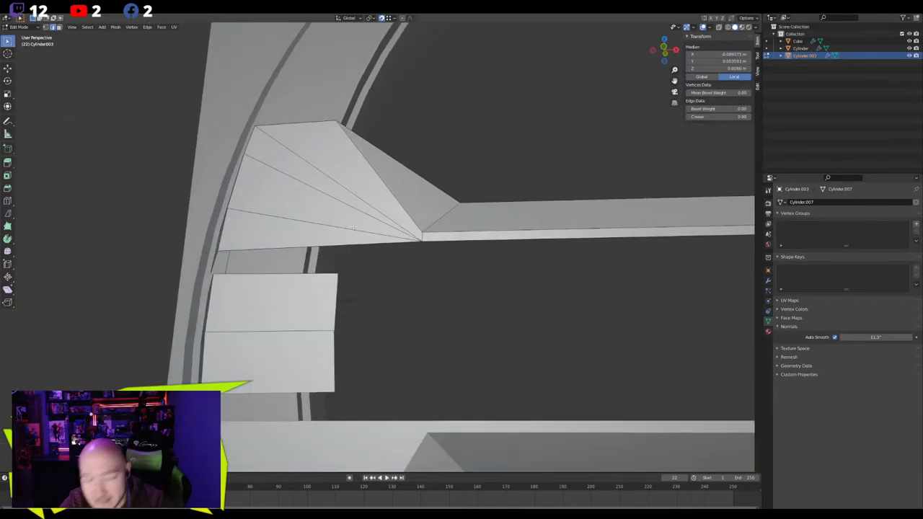
middle_click_drag(331, 247, 380, 238)
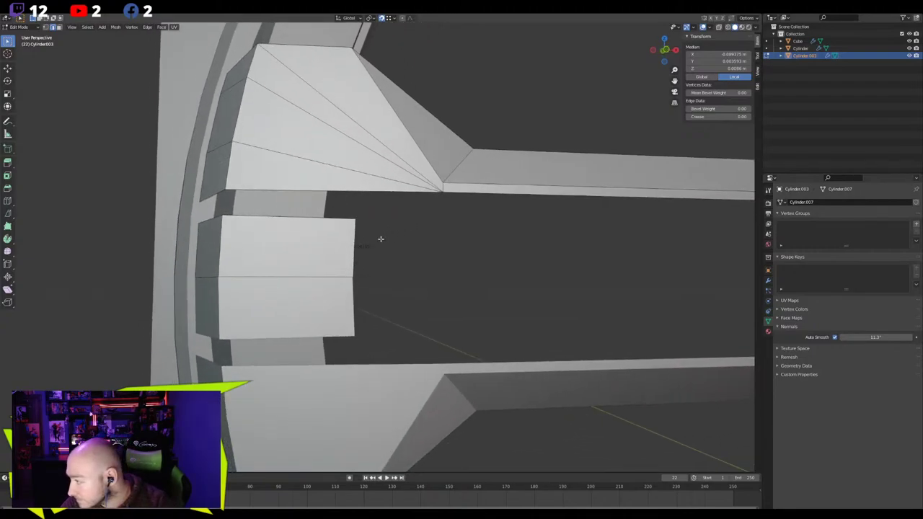
left_click(318, 217)
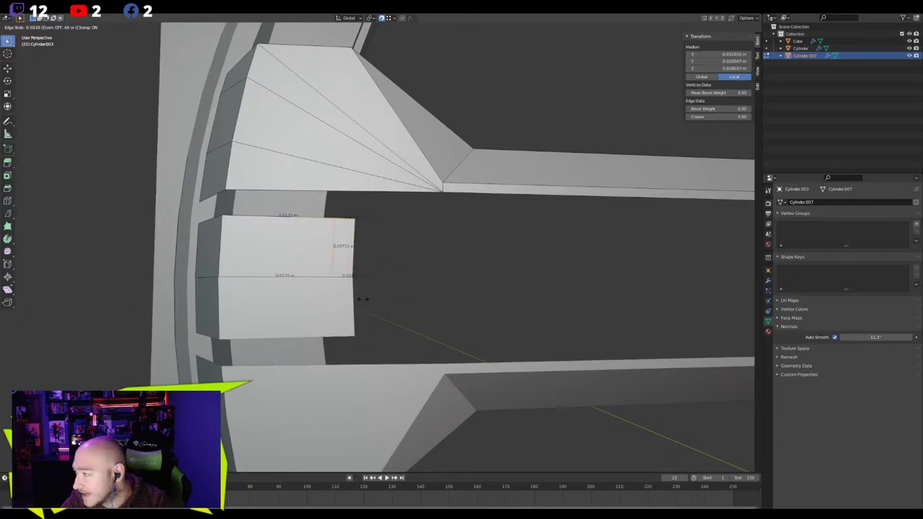
key("alt+a")
right_click(323, 169)
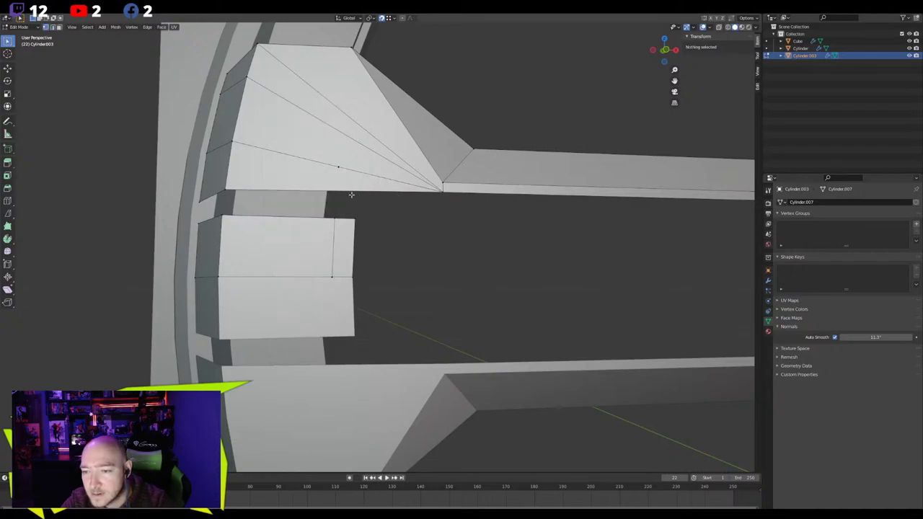
Merge the cut's middle vertex on the upper bracket into the fan vertex on the bracket's outer front edge using At Last
left_click(338, 190)
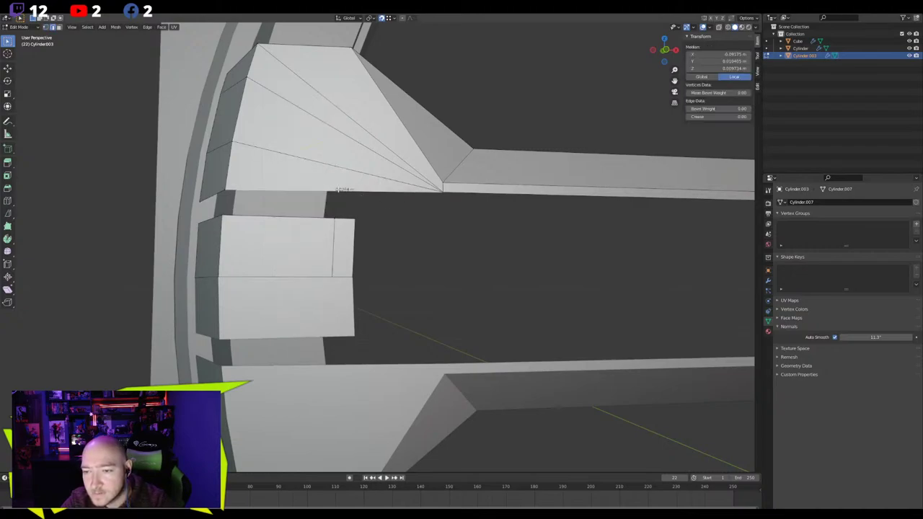
key("1")
key("m")
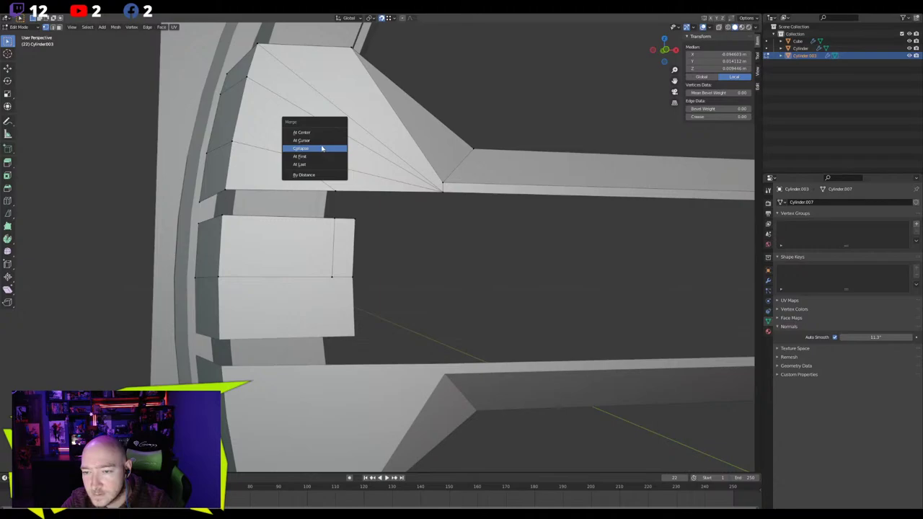
left_click(315, 164)
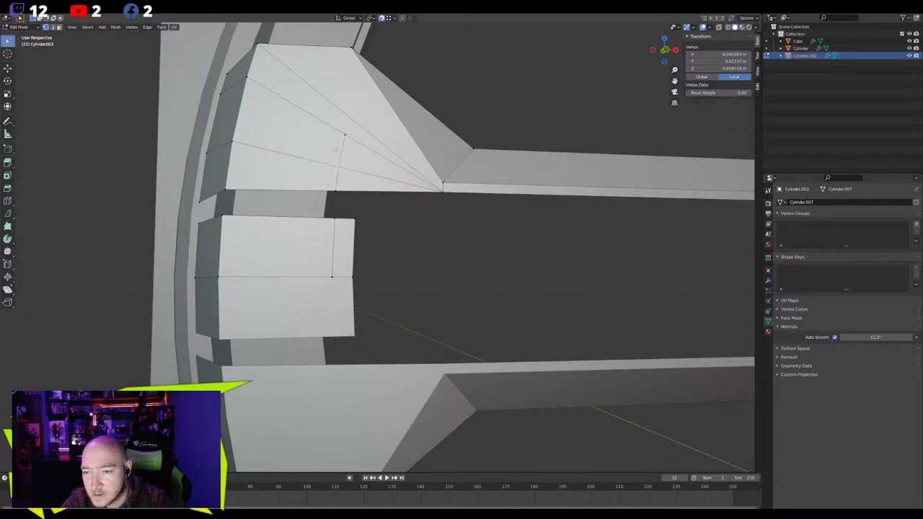
left_click(231, 142, "shift")
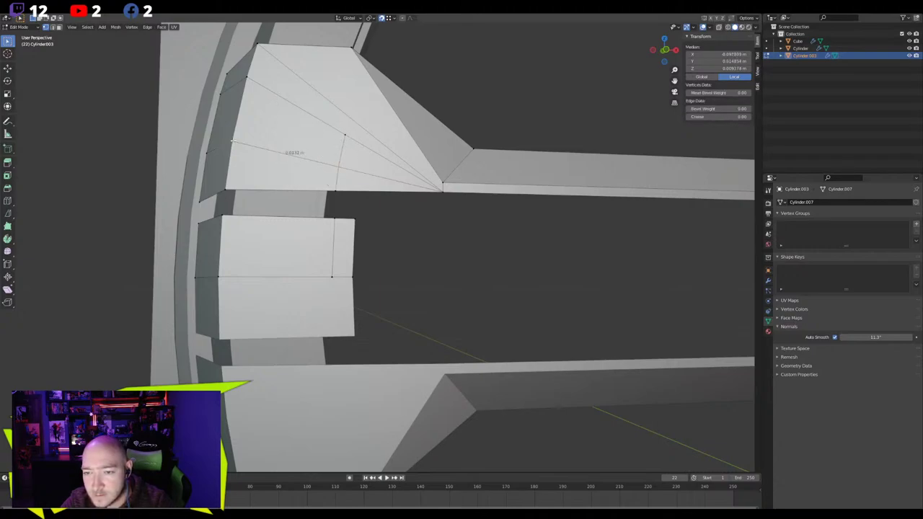
key("m")
left_click(235, 142)
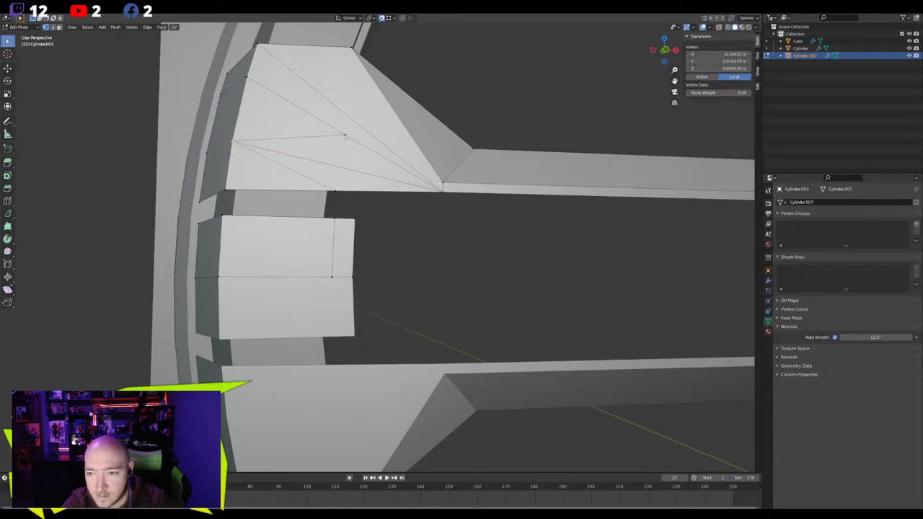
Dissolve the leftover edge running inward from the merged vertex on the bracket's front
key("2")
left_click(302, 156)
key("x")
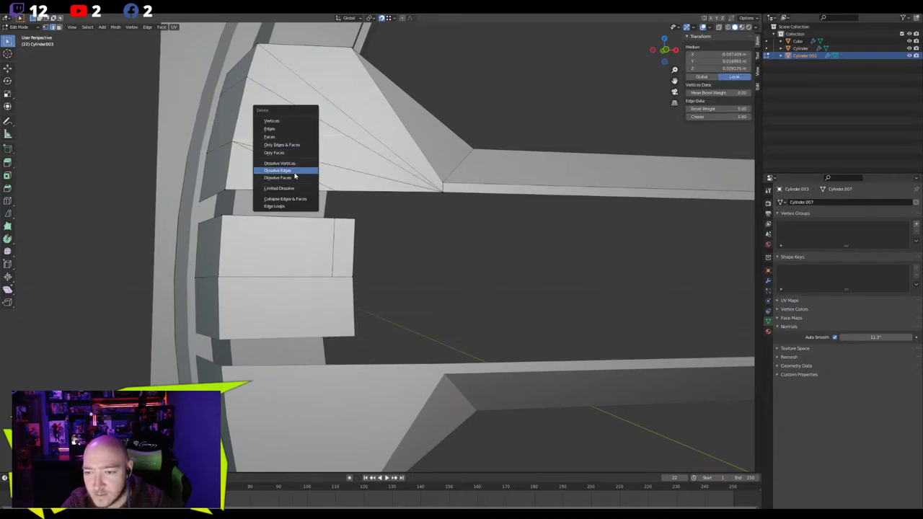
left_click(297, 170)
Select the upper bracket's bottom edges and the middle block's facing top edges along the gap between them
middle_click_drag(302, 197, 331, 175)
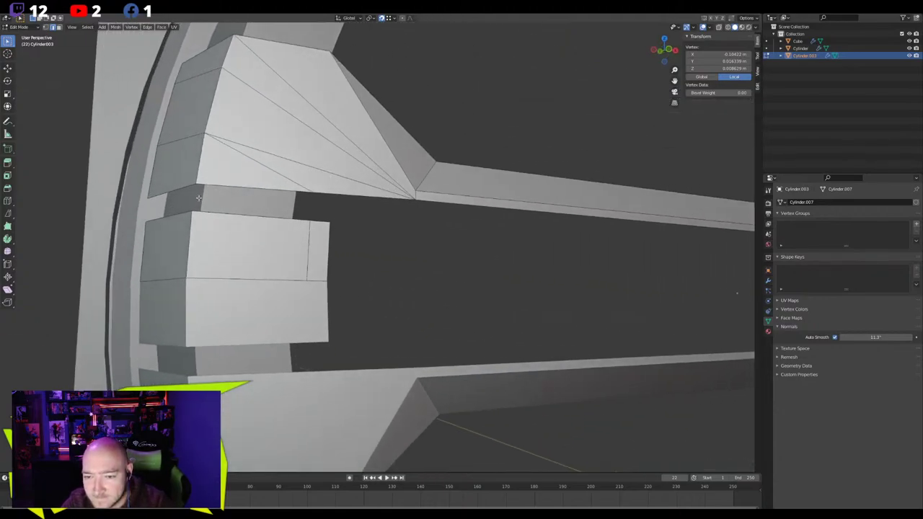
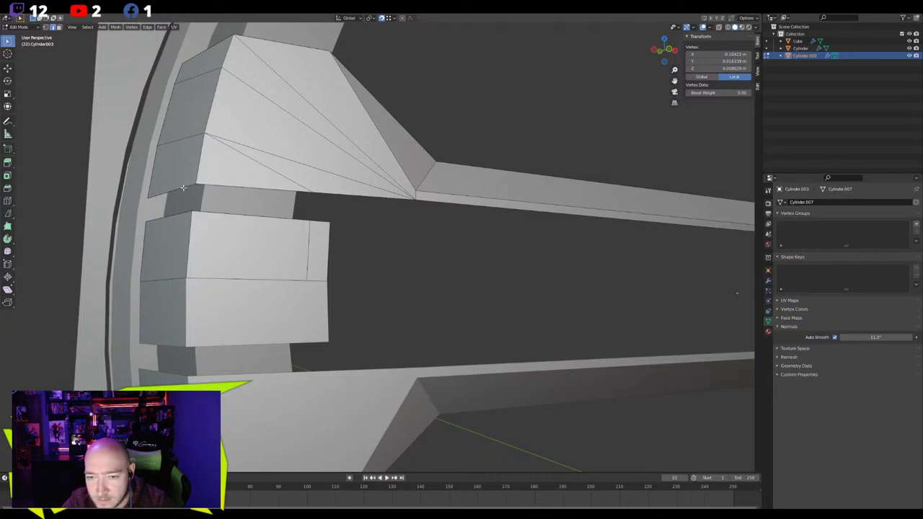
left_click(182, 188)
middle_click_drag(182, 188, 196, 233)
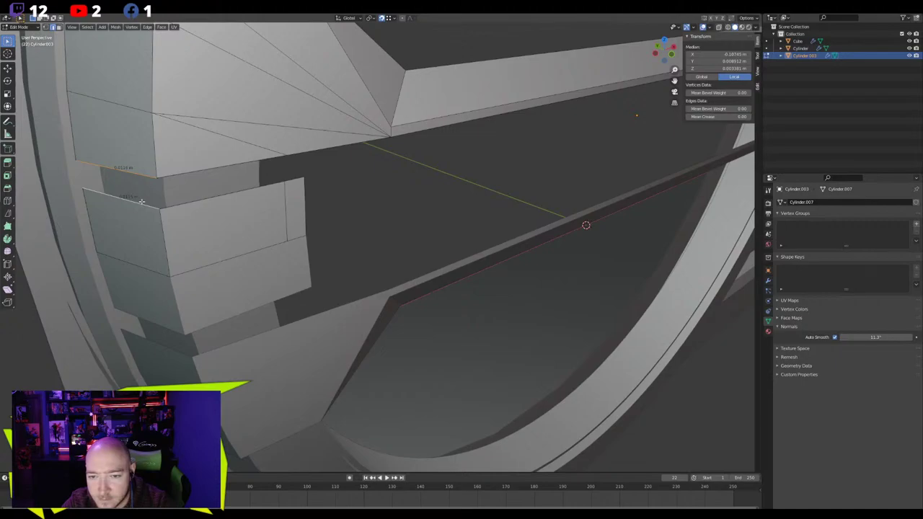
middle_click_drag(141, 202, 225, 244)
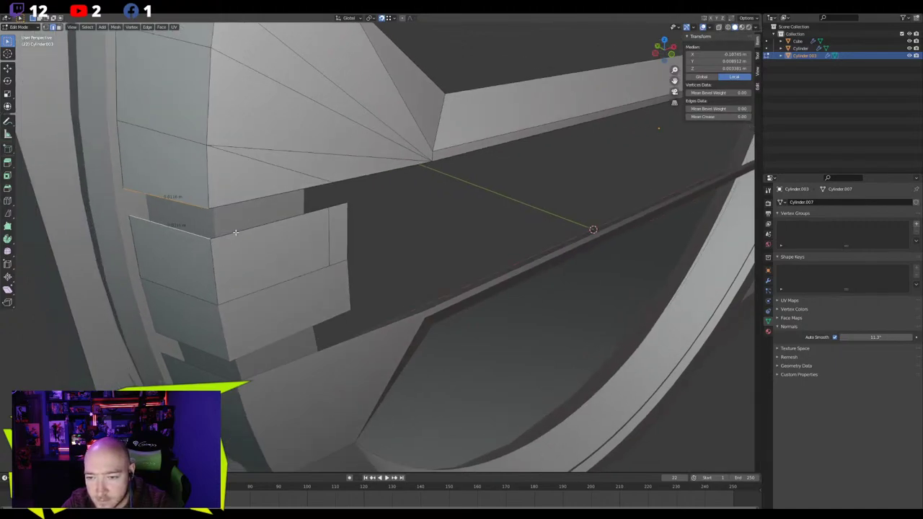
middle_click_drag(239, 221, 258, 213)
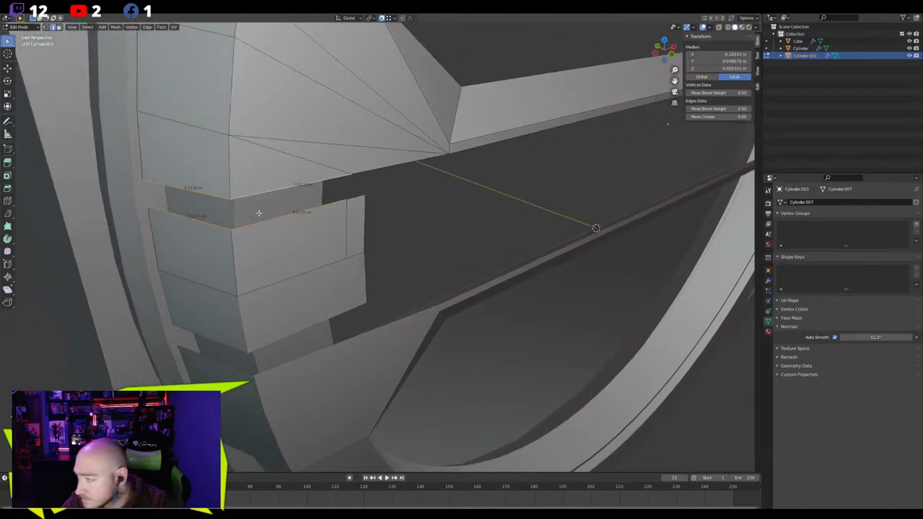
middle_click_drag(354, 251, 336, 232)
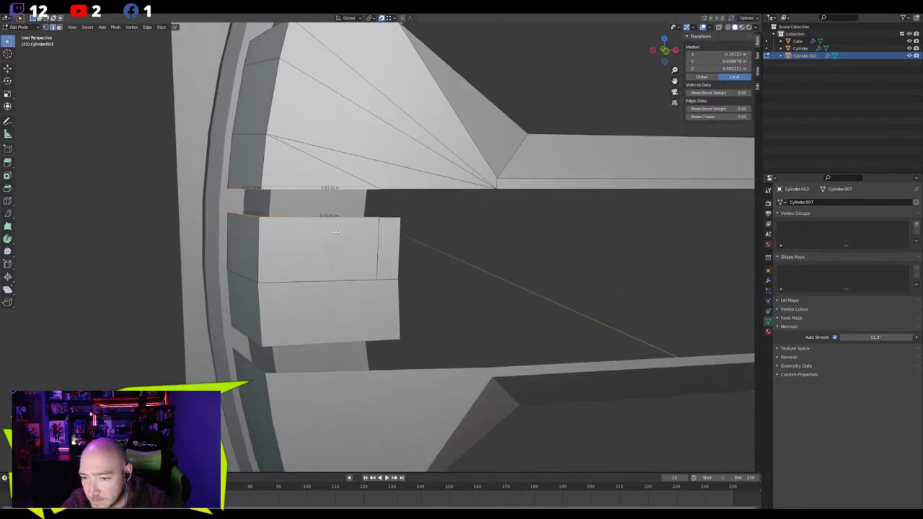
Try to add a horizontal loop cut across the middle block's upper half and shift it along global X
left_click(254, 239)
right_click(254, 239)
middle_click_drag(451, 284, 477, 293)
key("KP_1")
key("g")
key("x")
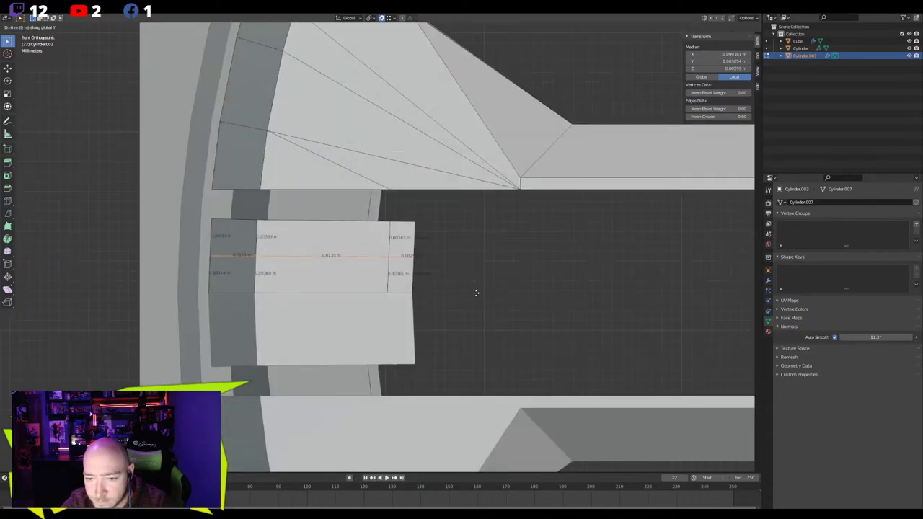
key("x")
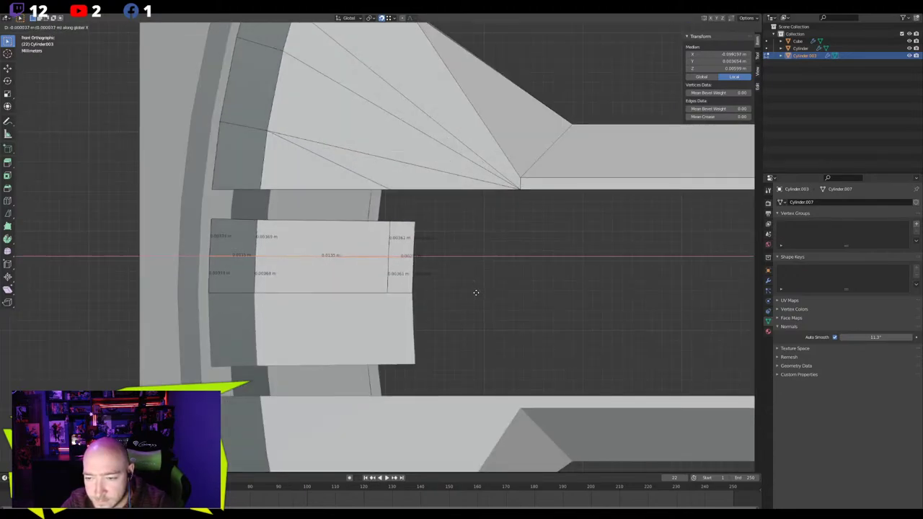
left_click(475, 292)
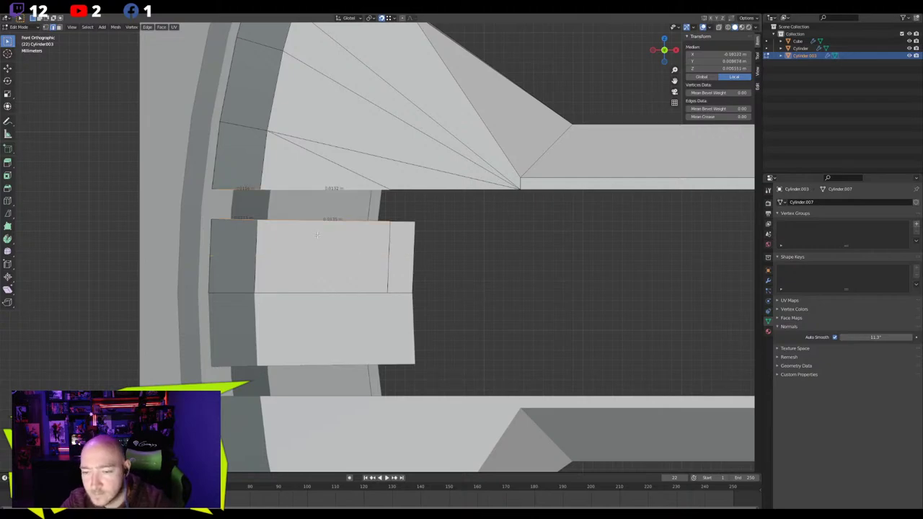
Slide the cut vertex on the upper bracket's bottom edge slightly toward the crossbar, working from the front view
middle_click_drag(247, 201, 328, 194)
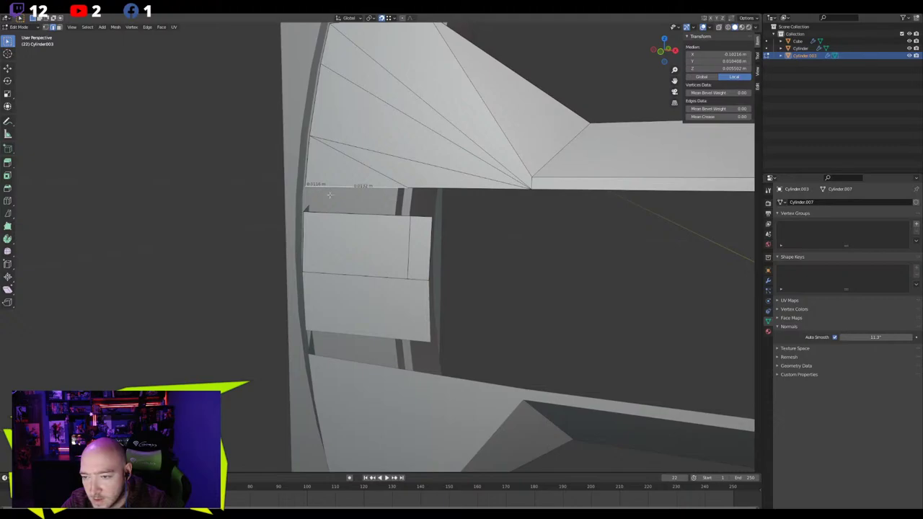
middle_click_drag(409, 209, 396, 196)
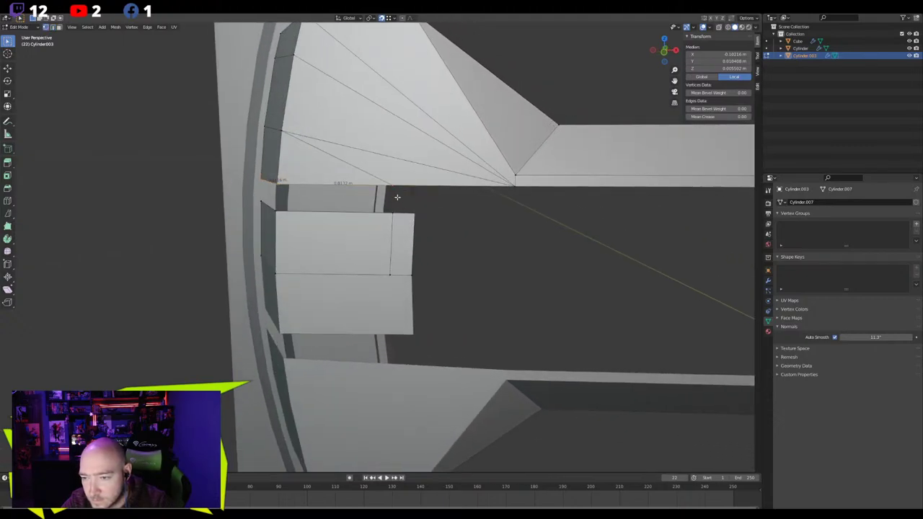
left_click(390, 202)
key("KP_1")
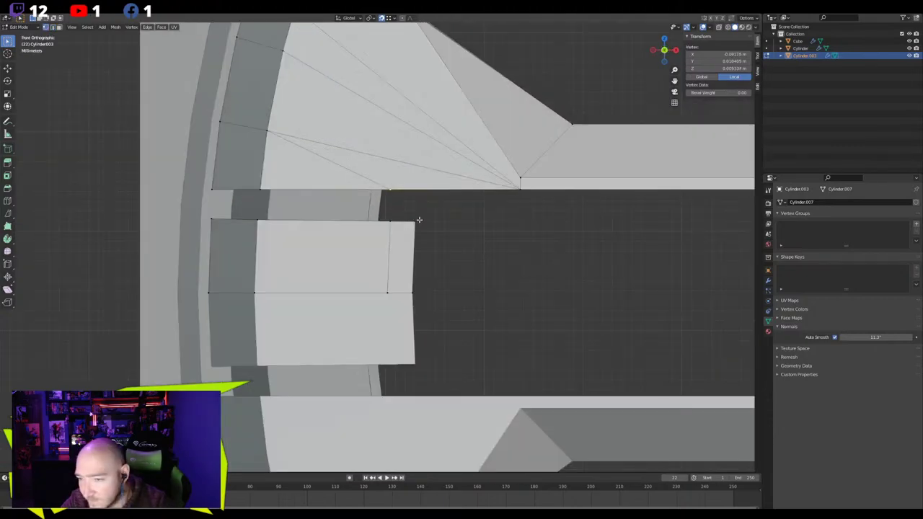
key("shift+v")
right_click(425, 222)
key("g")
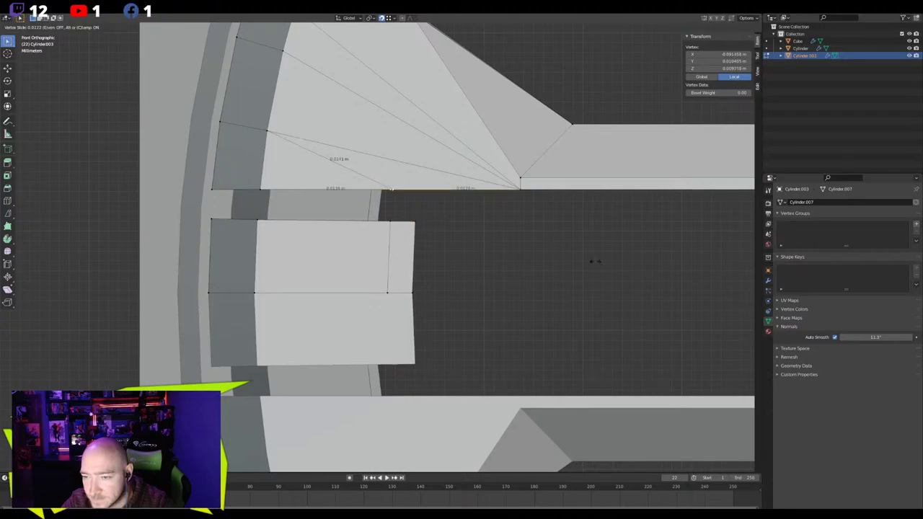
left_click(595, 261)
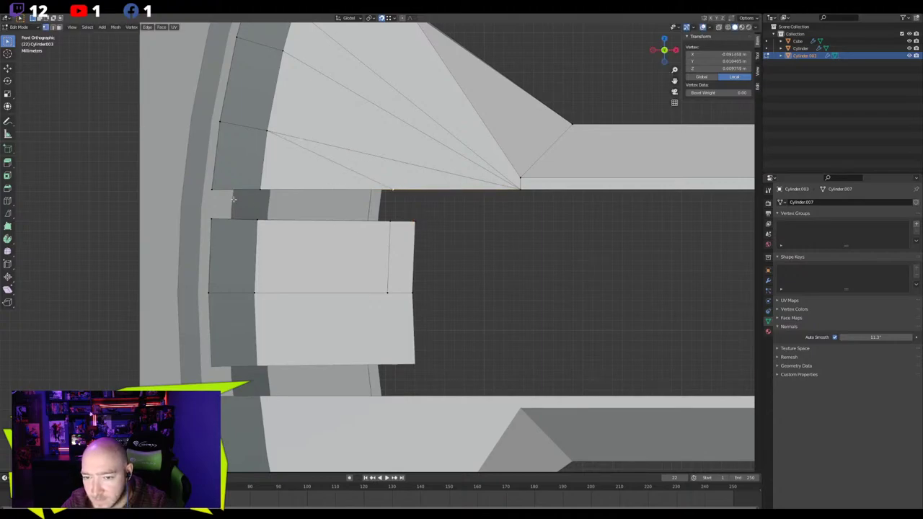
Extrude the bottom edge of the upper bracket's outer side face about 0.0024 m inward along global X
left_click(285, 192)
mouse_move(242, 208)
middle_mouse_down()
mouse_move(238, 217)
mouse_move(256, 215)
middle_mouse_up()
key("g")
key("x")
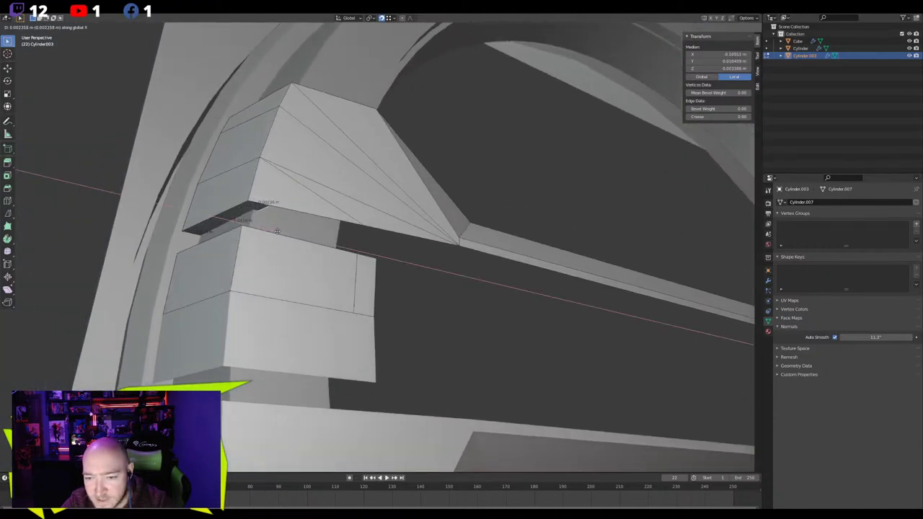
left_click(277, 232)
middle_click_drag(278, 231, 318, 217)
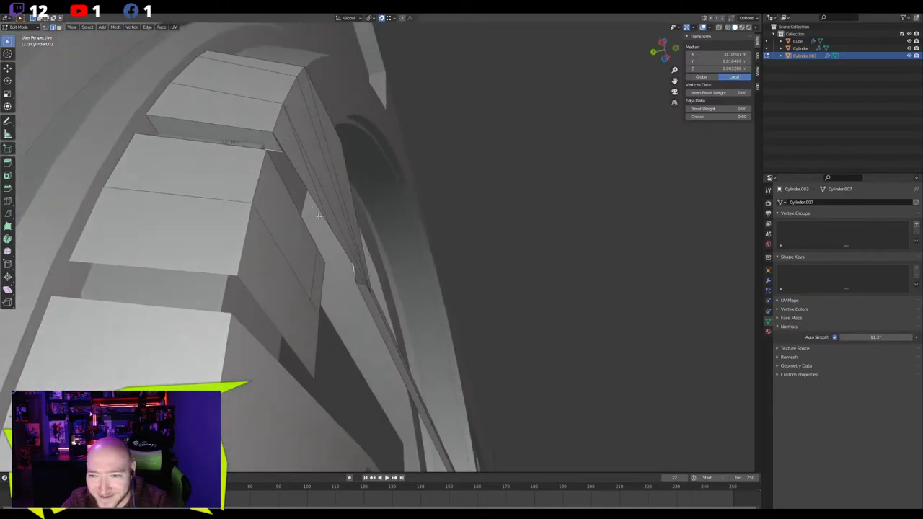
Try to slide the corner vertex of the extruded edge along the upper bracket's underside
left_click(278, 149)
key("g")
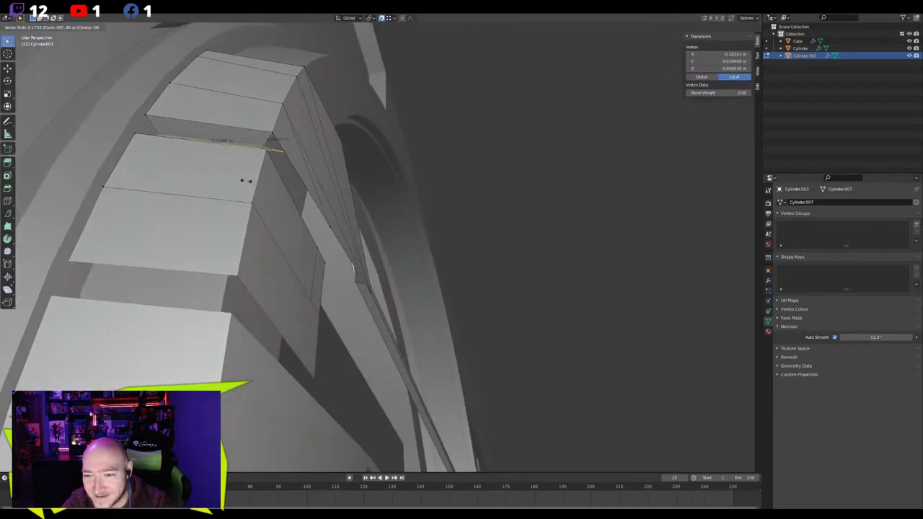
left_click(245, 180)
middle_click_drag(245, 180, 277, 195)
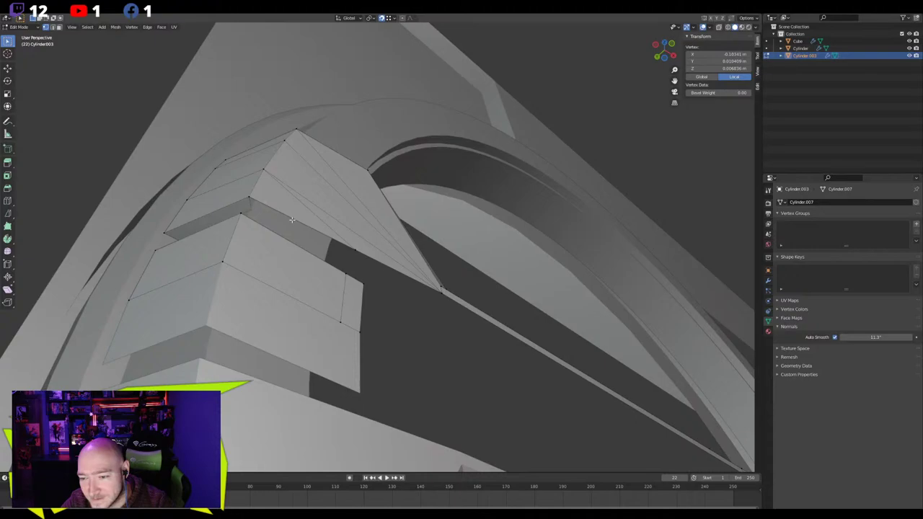
Undo the vertex slide and the inward edge extrusion under the upper bracket
key("alt+a")
middle_click_drag(294, 221, 287, 245)
left_click(287, 245)
key("ctrl+z")
key("ctrl+z")
key("ctrl+z")
key("ctrl+z")
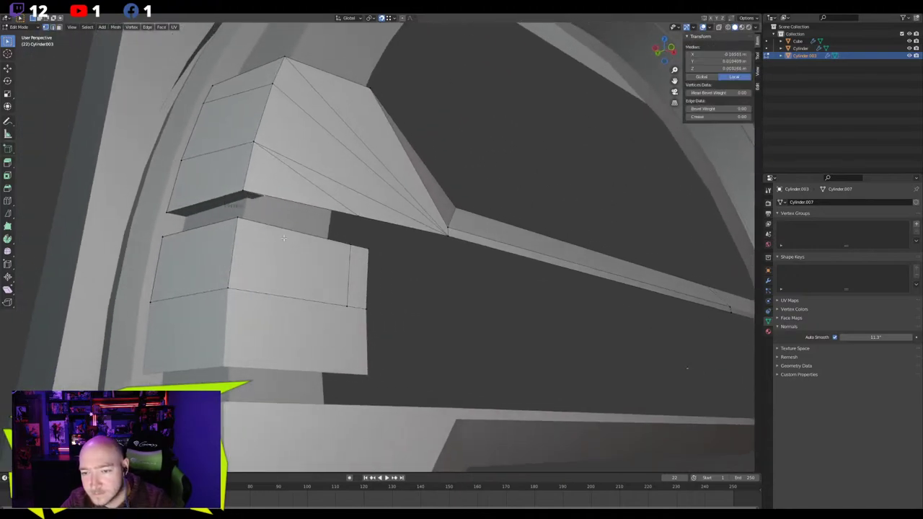
Select the upper bracket's bottom edges, the adjoining lower crossbar edge and the middle block's top edges
key("alt+a")
left_click(263, 200)
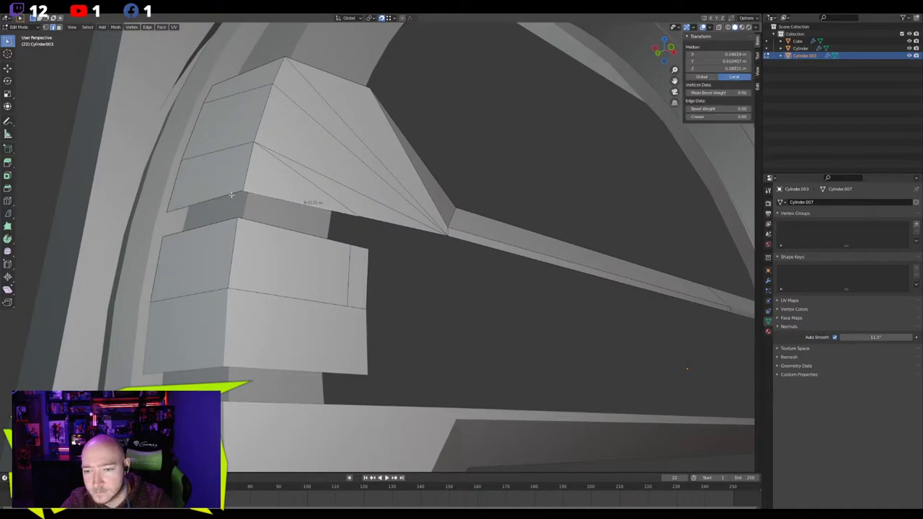
middle_click_drag(357, 243, 304, 280)
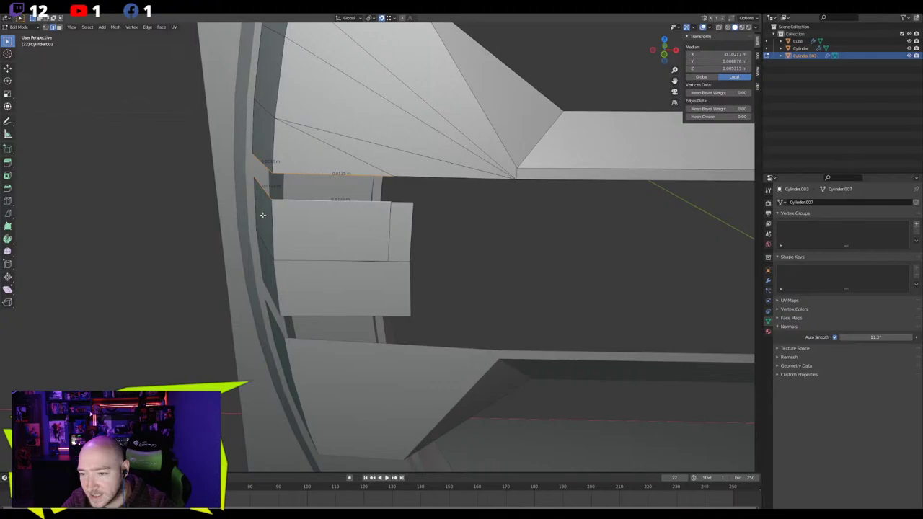
middle_click_drag(290, 210, 342, 166)
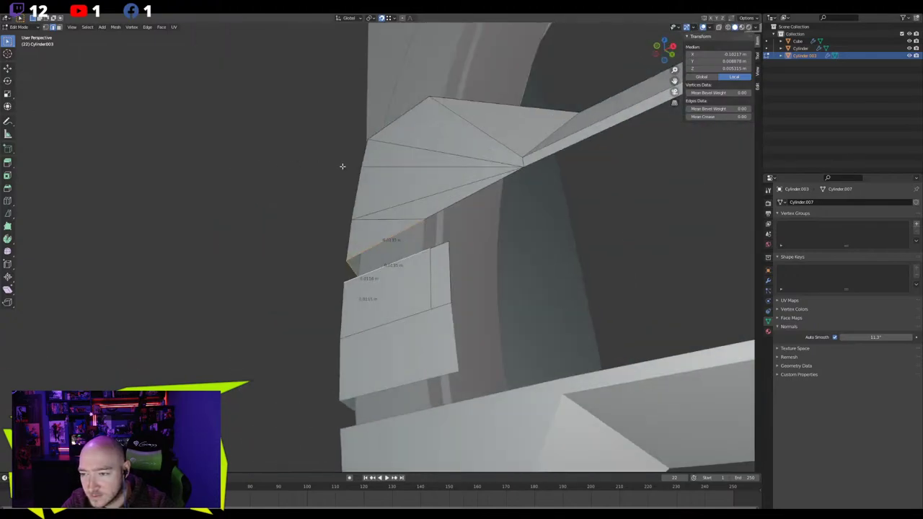
middle_click_drag(487, 199, 498, 233)
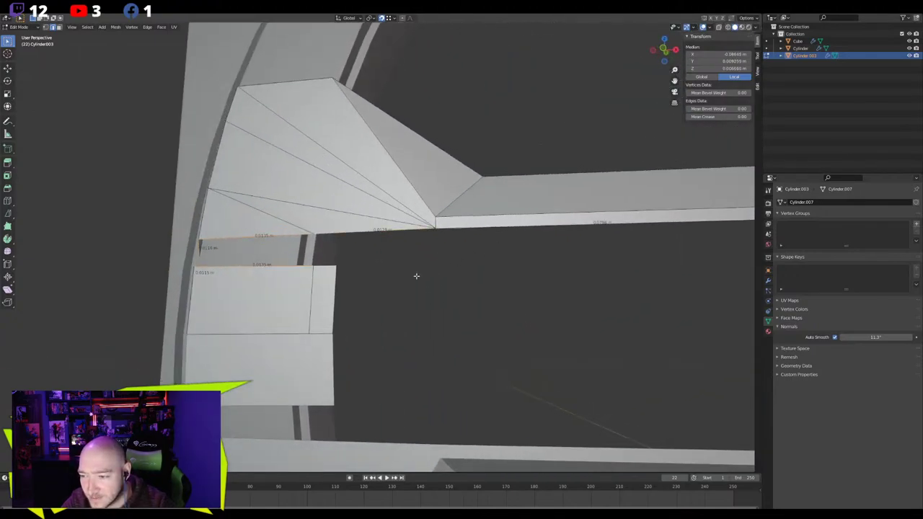
middle_click_drag(416, 274, 232, 198, "shift")
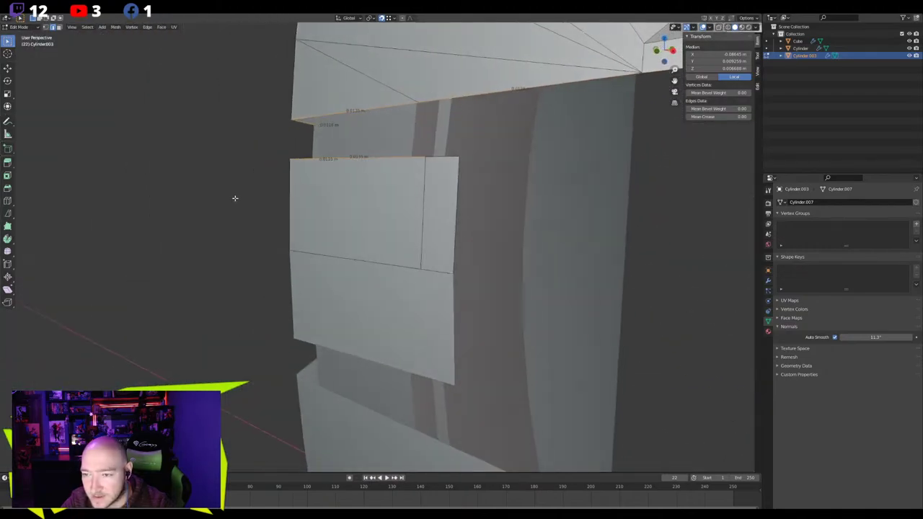
middle_click_drag(432, 152, 374, 233)
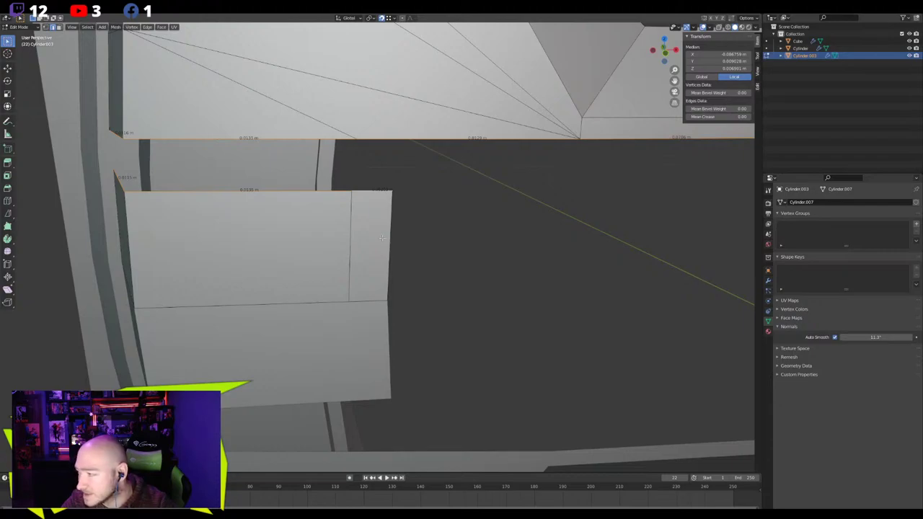
middle_click_drag(382, 238, 294, 217)
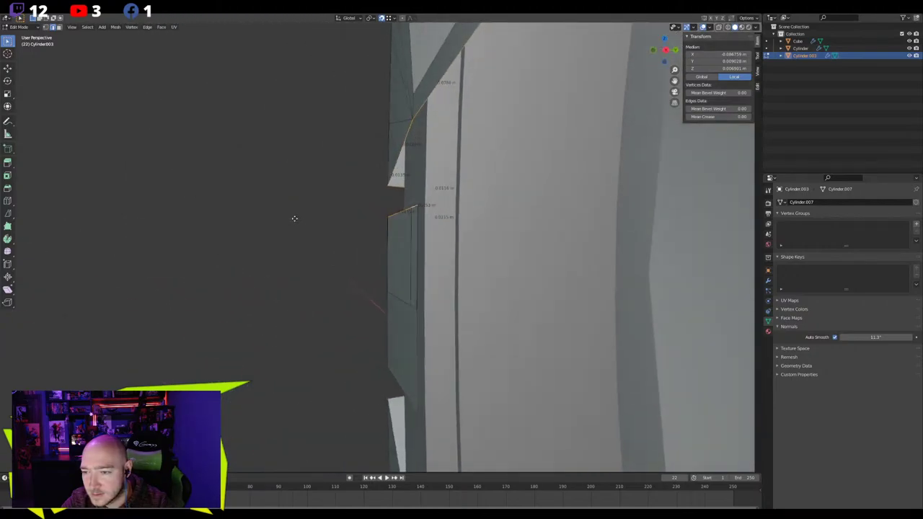
Extrude the selected edges inward about 0.0049 m with Shrink/Fatten, and shift them along global Y
key("alt+s")
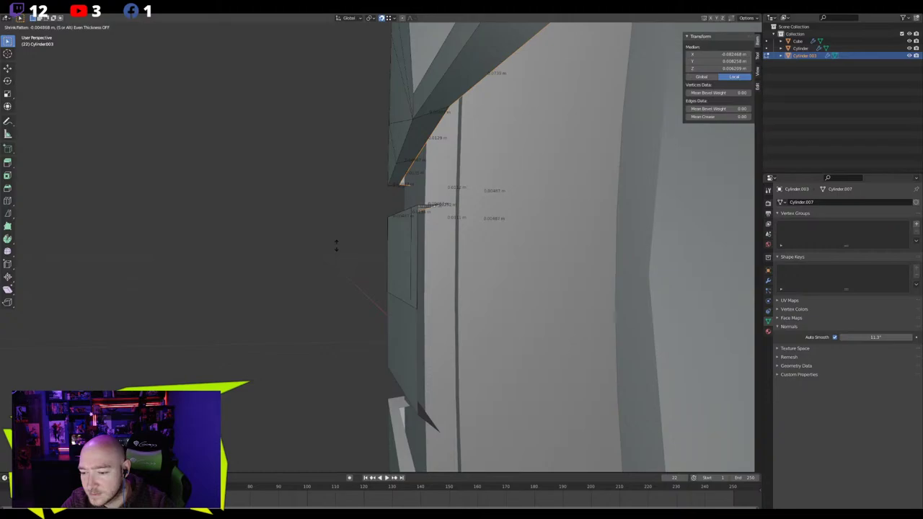
left_click(336, 246)
middle_click_drag(338, 245, 268, 273)
key("g")
key("y")
left_click(366, 271)
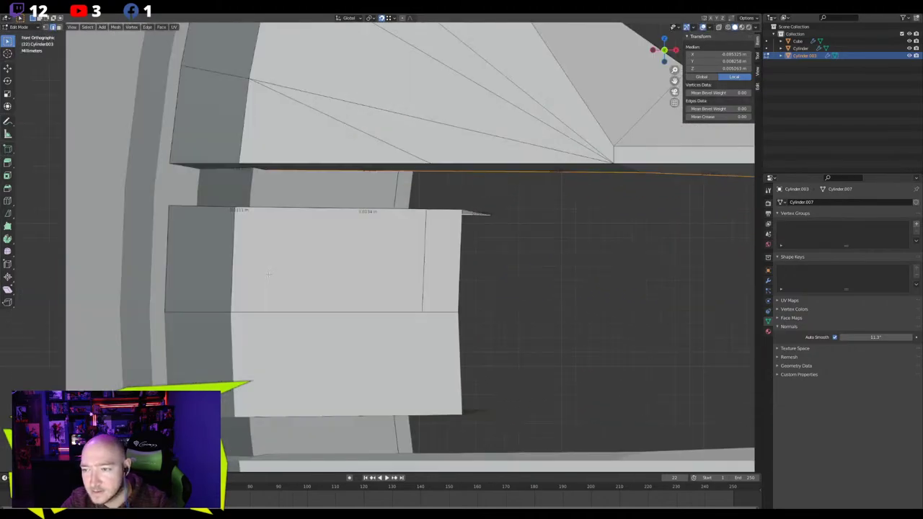
Select the new inner edges under the upper bracket and crossbar, and move them along global Z and Y to level with the underside
scroll(387, 276, "down", 2)
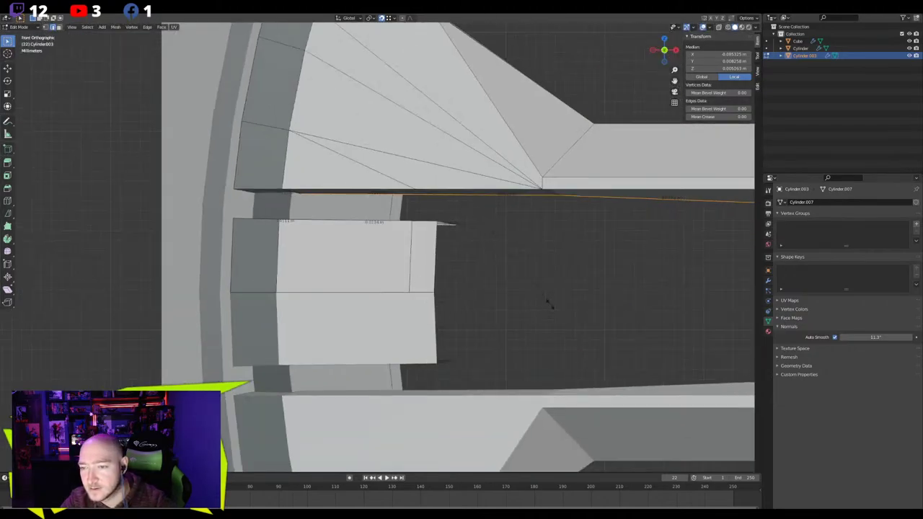
left_click(541, 196, "alt")
left_click(310, 193)
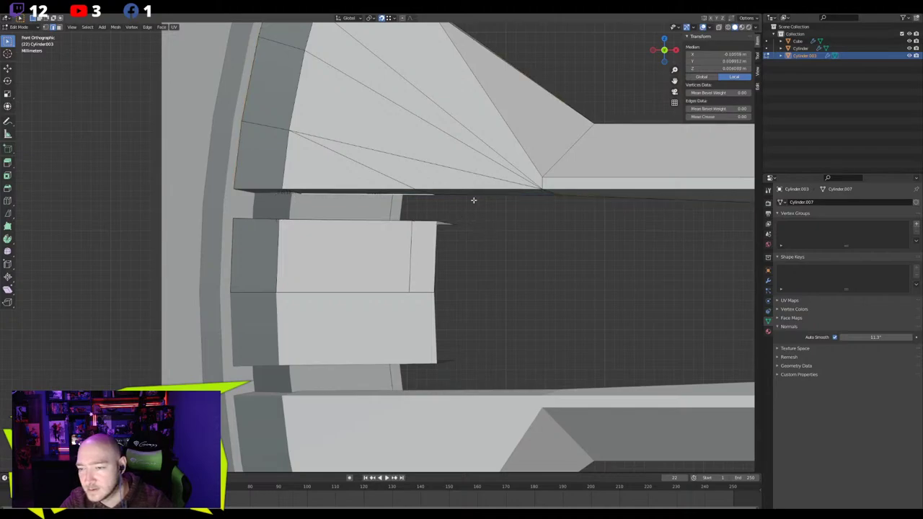
scroll(622, 215, "down", 4)
key("g")
key("z")
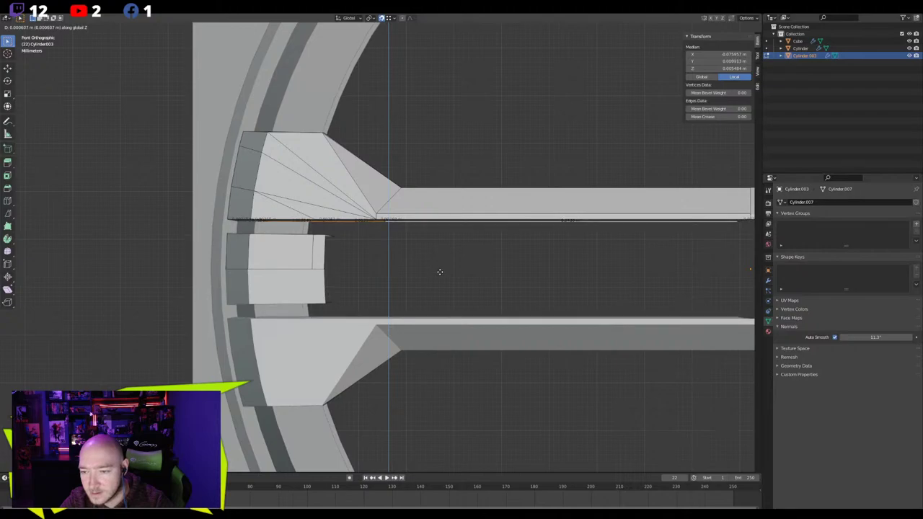
left_click(439, 272)
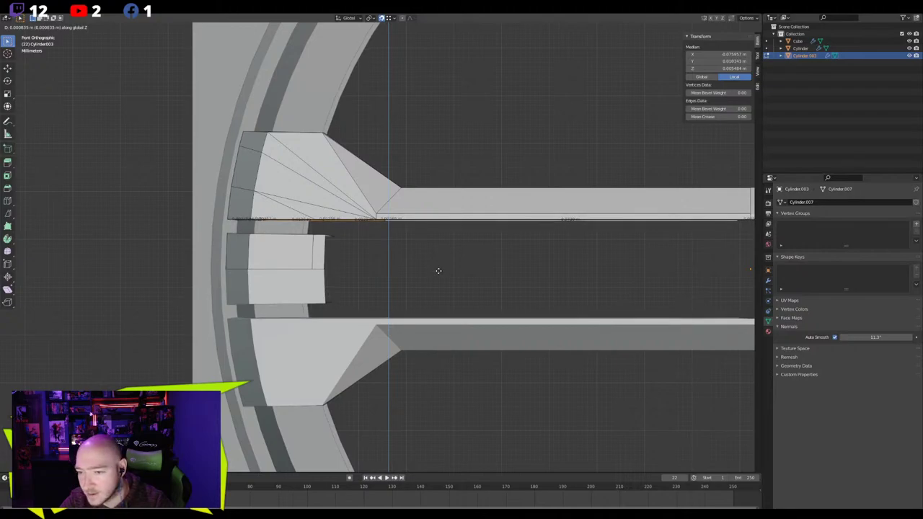
scroll(161, 266, "up", 3)
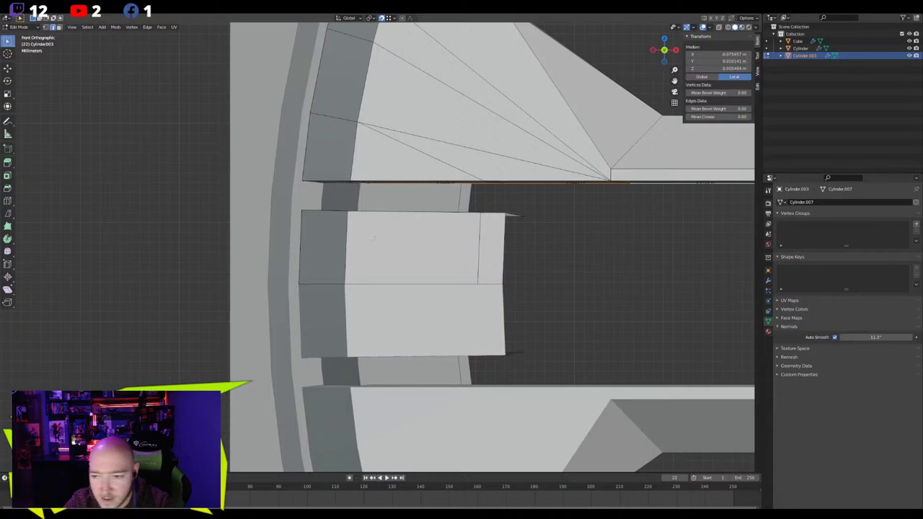
middle_click_drag(161, 266, 420, 220)
key("g")
key("y")
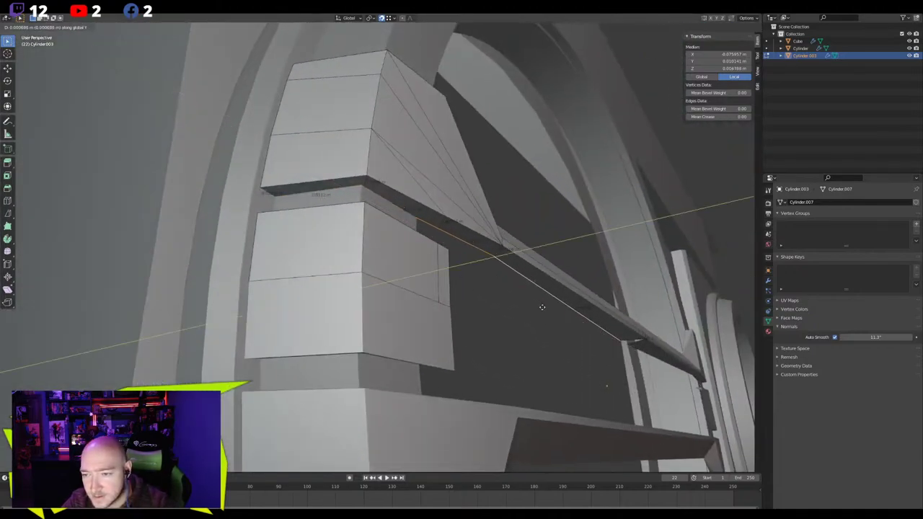
left_click(546, 309)
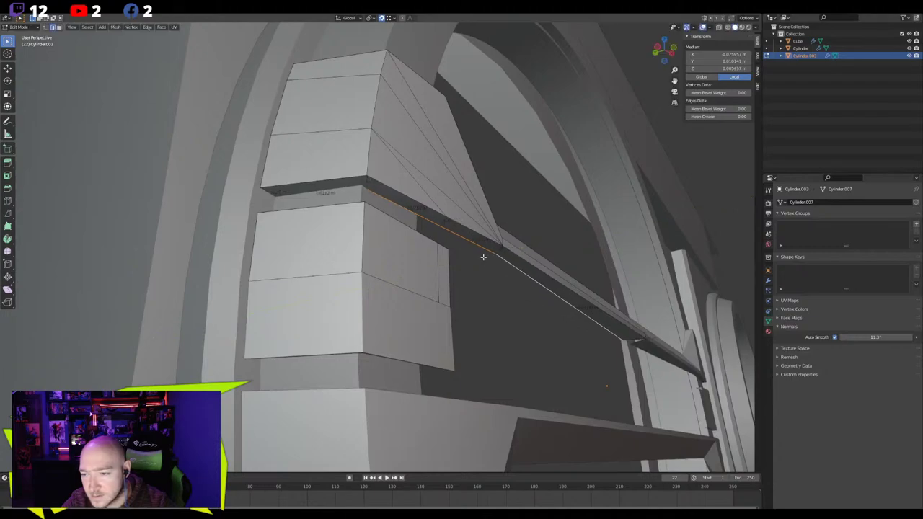
Straighten the inner edge run beneath the upper bracket and crossbar by scaling it to 0 along global Z and Y
mouse_move(480, 257)
middle_mouse_down()
mouse_move(450, 227)
mouse_move(471, 246)
middle_mouse_up()
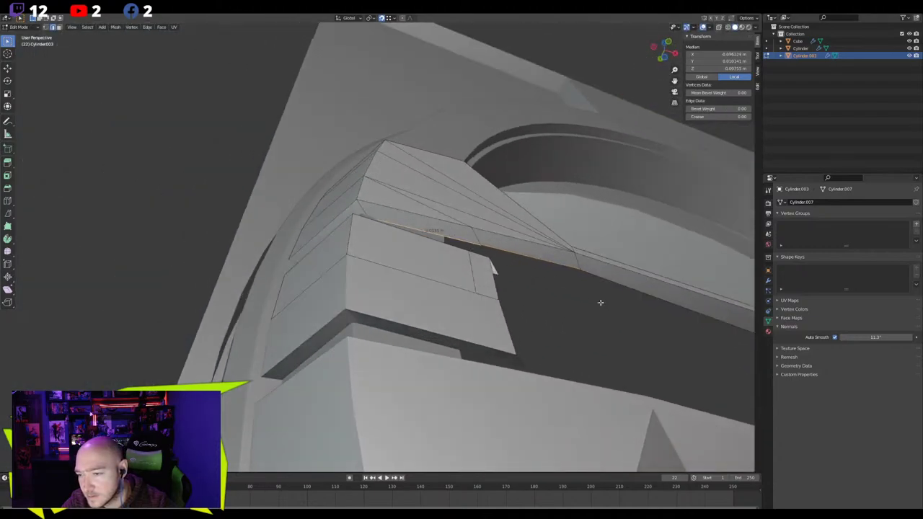
middle_click_drag(599, 303, 484, 264)
middle_click_drag(344, 214, 368, 264)
key("s")
key("z")
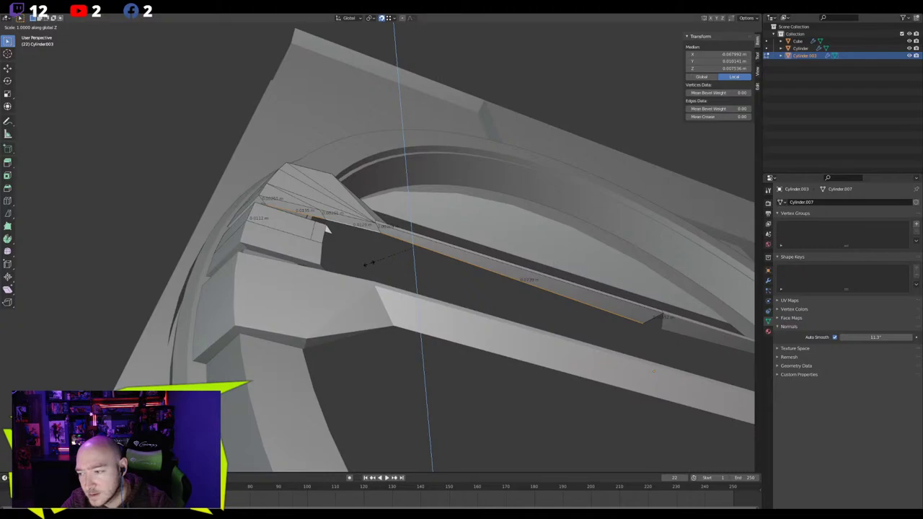
key("0")
key("Return")
key("s")
key("y")
key("0")
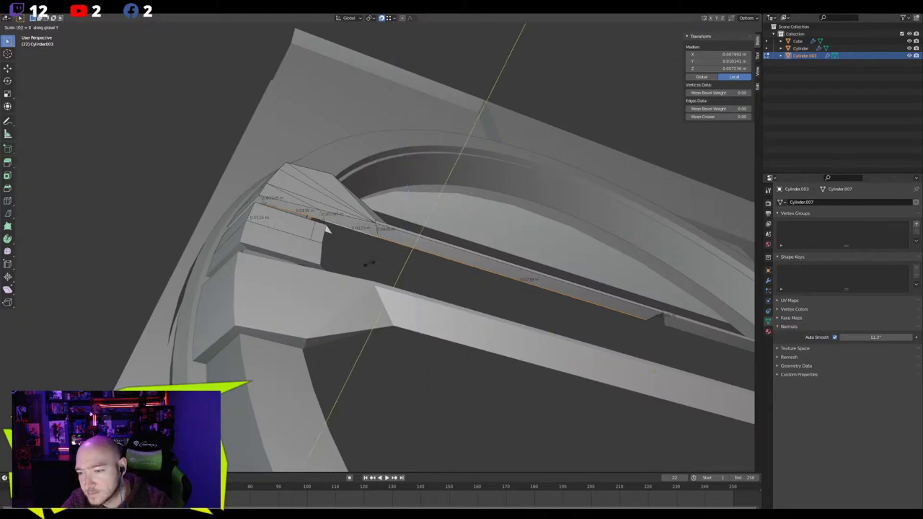
key("Return")
Shift the crossbar's long inner edge slightly along global X
left_click(553, 304)
key("g")
key("x")
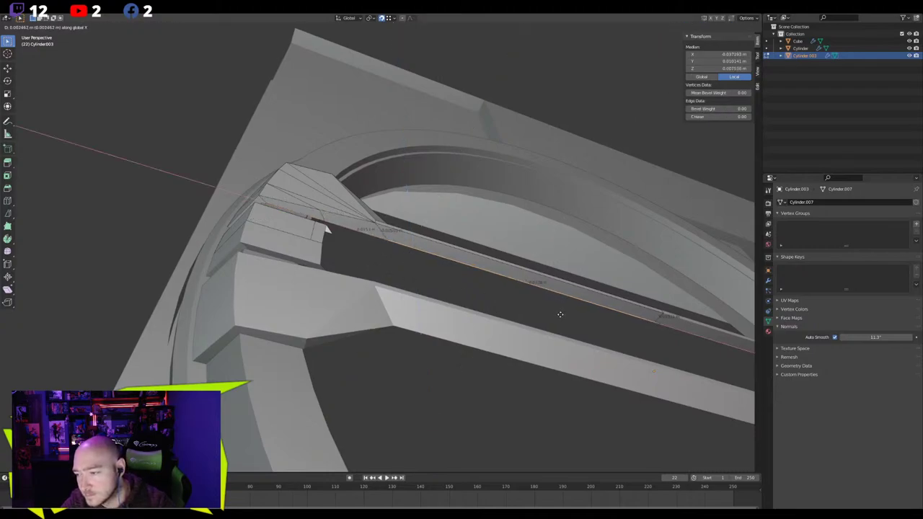
left_click(560, 313)
Slide the front corner vertex of the upper bracket's underside strip until it tucks behind the recessed wall in the gap
middle_click_drag(537, 307, 289, 199)
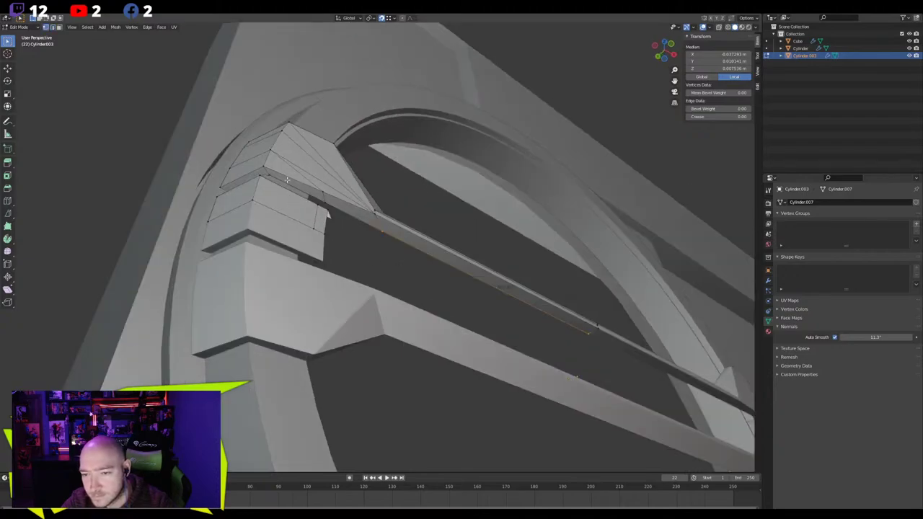
left_click(271, 173)
key("shift+v")
left_click(277, 188)
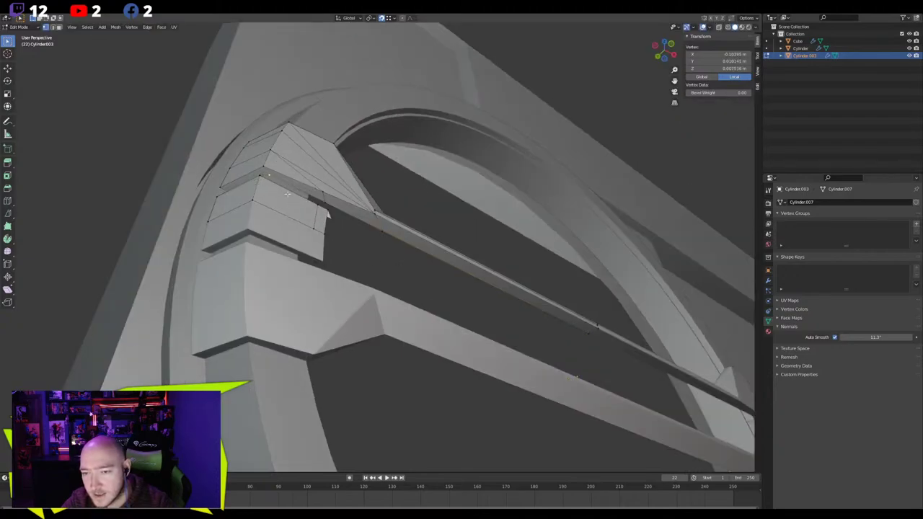
middle_click_drag(276, 188, 375, 280)
key("KP_Decimal")
scroll(379, 285, "down", 1)
key("shift+v")
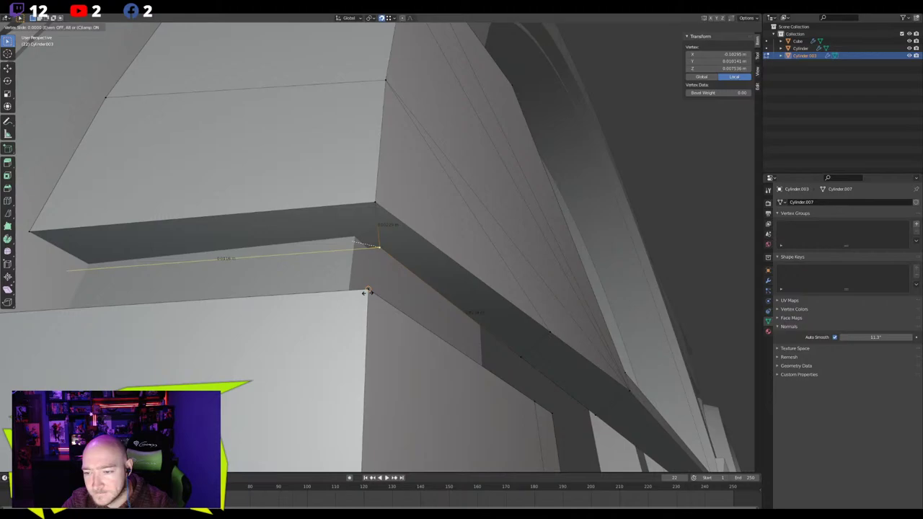
left_click(415, 96)
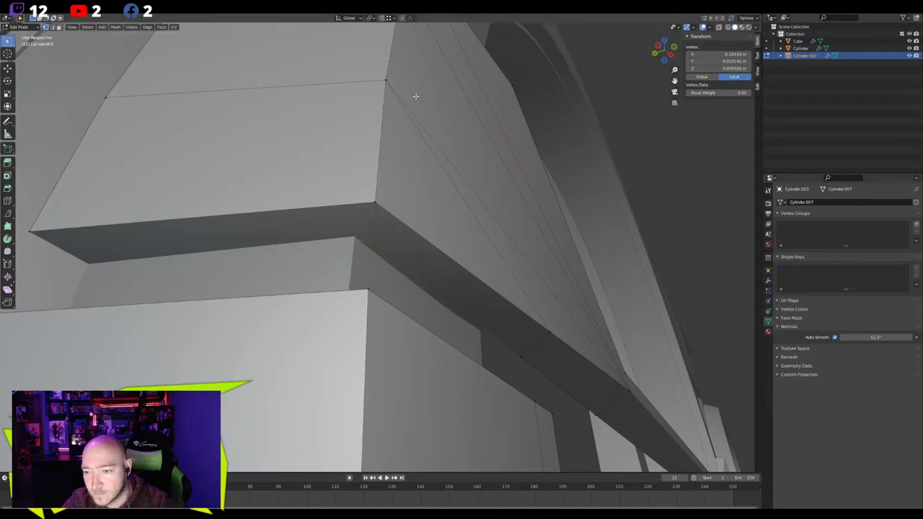
Slide the inner corner vertices of the upper bracket's and middle block's strips closer to their outer corners, viewed from behind
middle_click_drag(416, 96, 226, 179)
key("shift+v")
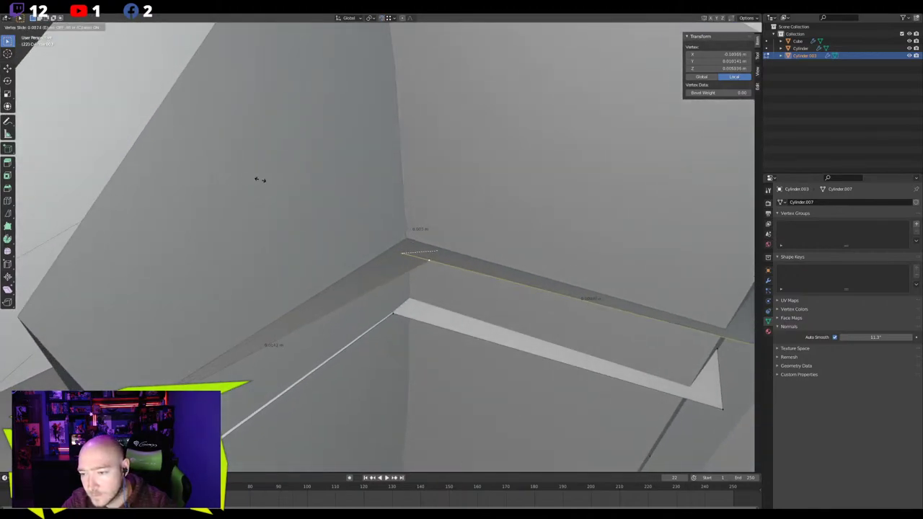
left_click(224, 142)
key("shift+v")
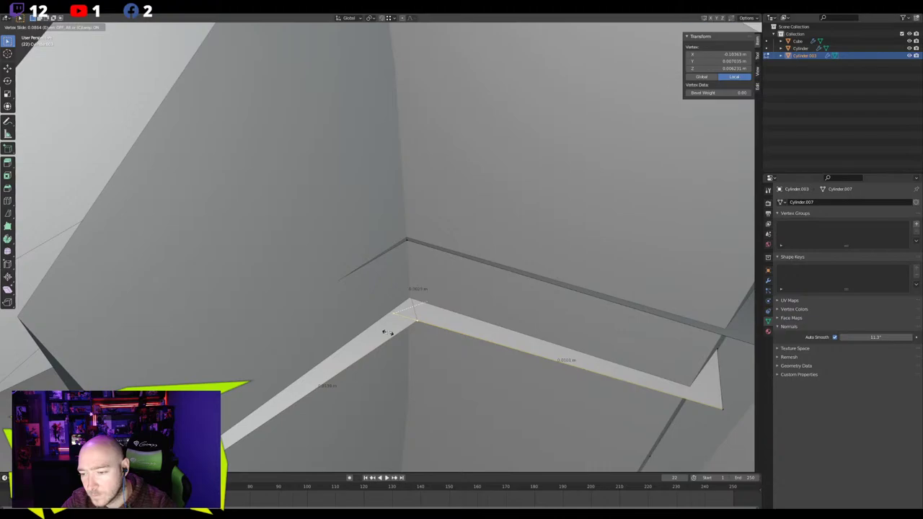
left_click(447, 358)
Slide the ring-side end vertices of both strips back along their edges to remove the overhanging tips
middle_click_drag(445, 359, 647, 360)
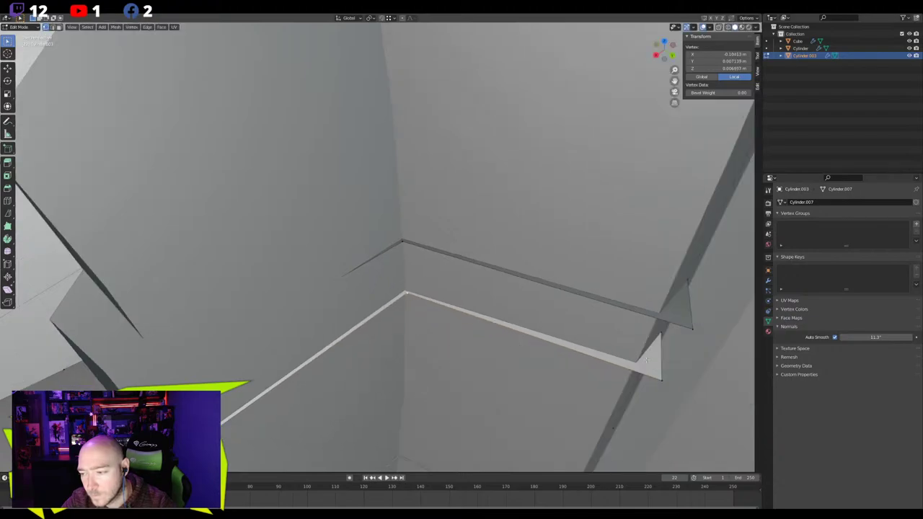
key("shift+v")
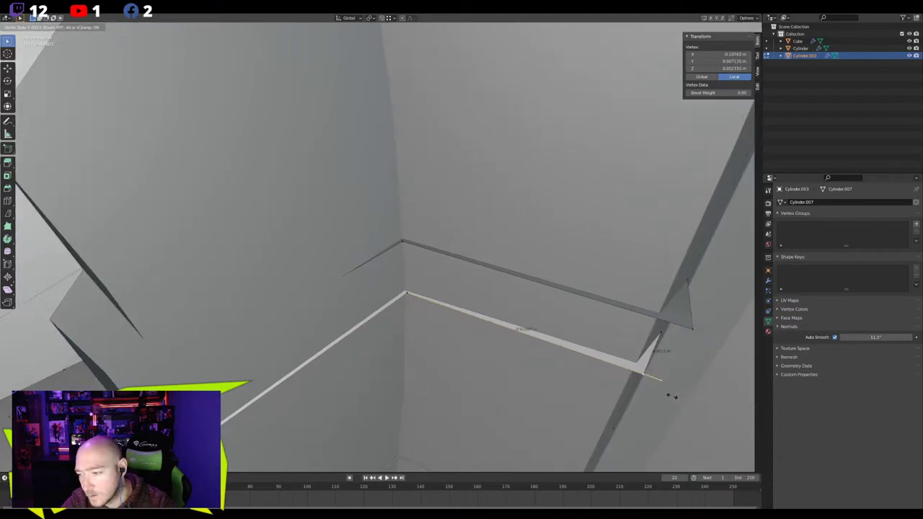
left_click(687, 358)
key("shift+v")
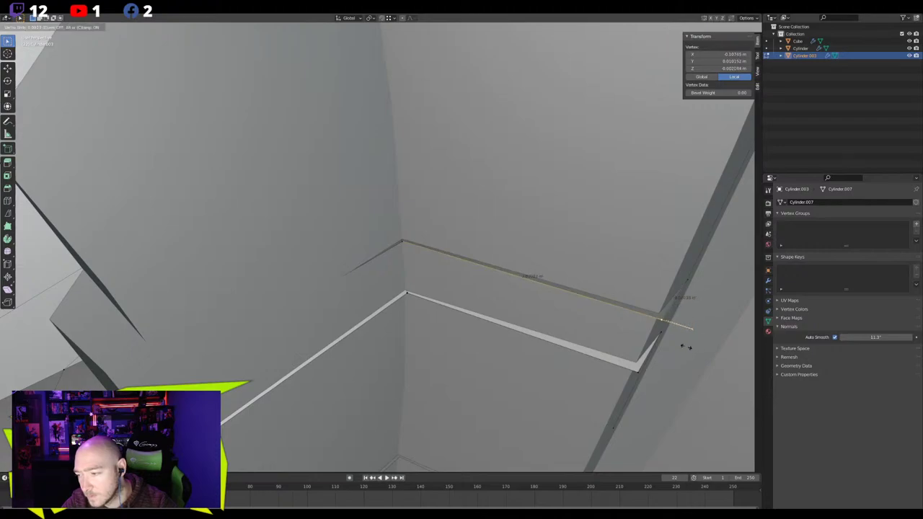
left_click(687, 347)
Move the protruding vertex at the middle block's crossbar-side end along global X to line up with the block's side
middle_click_drag(686, 348, 595, 332)
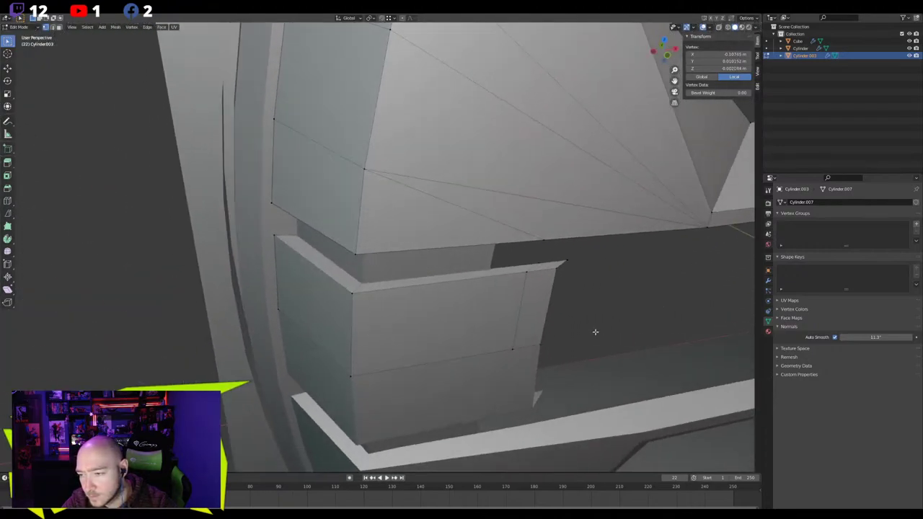
left_click(559, 264, "shift")
key("g")
middle_click_drag(572, 302, 453, 291)
key("x")
left_click(532, 313)
Select the underside faces of the upper bracket and crossbar and flatten them by scaling to 0 along global Z
scroll(453, 253, "up", 2)
key("3")
left_click(347, 251)
left_click(488, 256, "shift")
left_click(462, 293, "shift")
key("s")
key("z")
key("0")
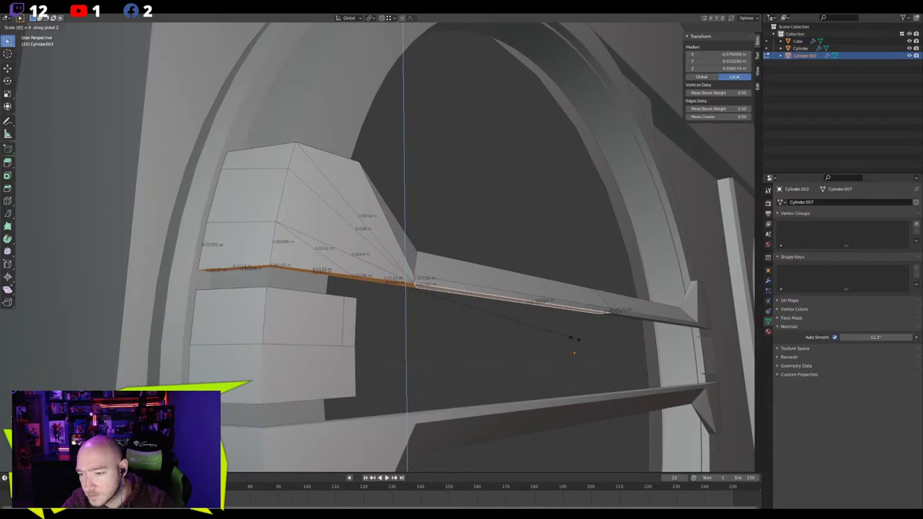
left_click(576, 333)
middle_click_drag(576, 333, 470, 359)
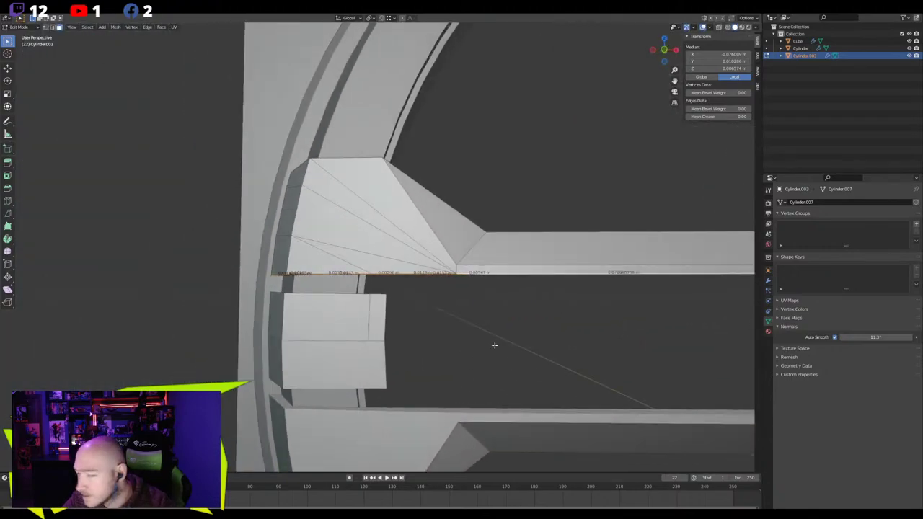
Examine the crossbar's brackets and middle block in Object Mode from the front and around the ring
left_click(495, 345)
scroll(494, 346, "down", 5)
middle_click_drag(435, 317, 462, 344)
key("Tab")
scroll(462, 345, "down", 4)
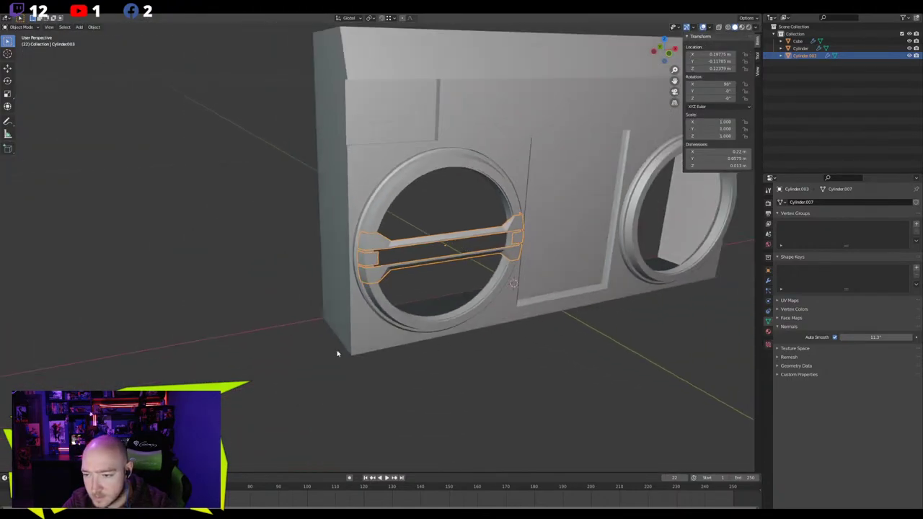
left_click(336, 353)
mouse_move(282, 345)
middle_mouse_down()
mouse_move(309, 362)
mouse_move(179, 367)
mouse_move(267, 349)
middle_mouse_up()
scroll(395, 348, "up", 4)
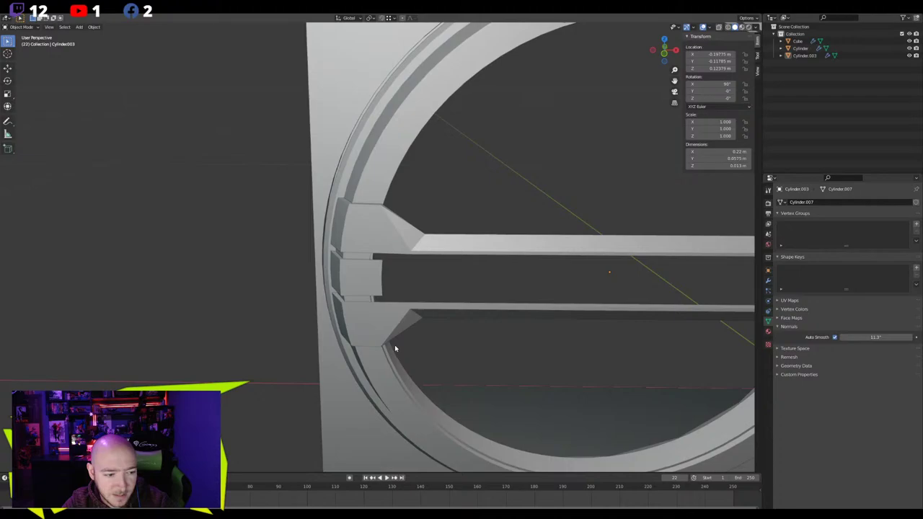
scroll(402, 333, "up", 3)
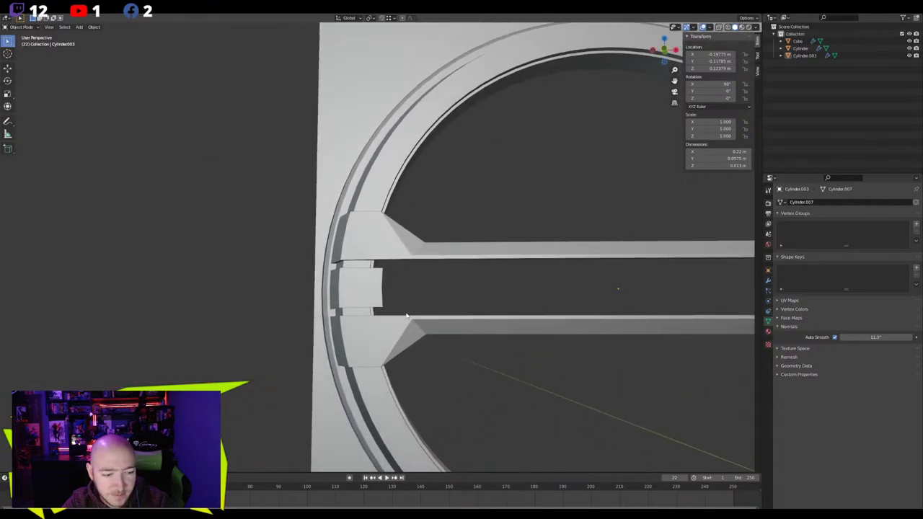
middle_click_drag(405, 316, 337, 297, "shift")
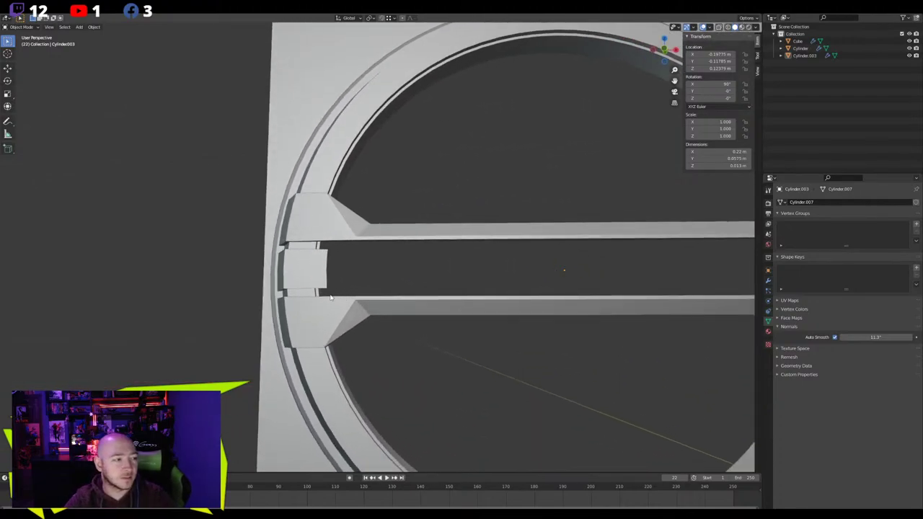
middle_click_drag(363, 305, 385, 305)
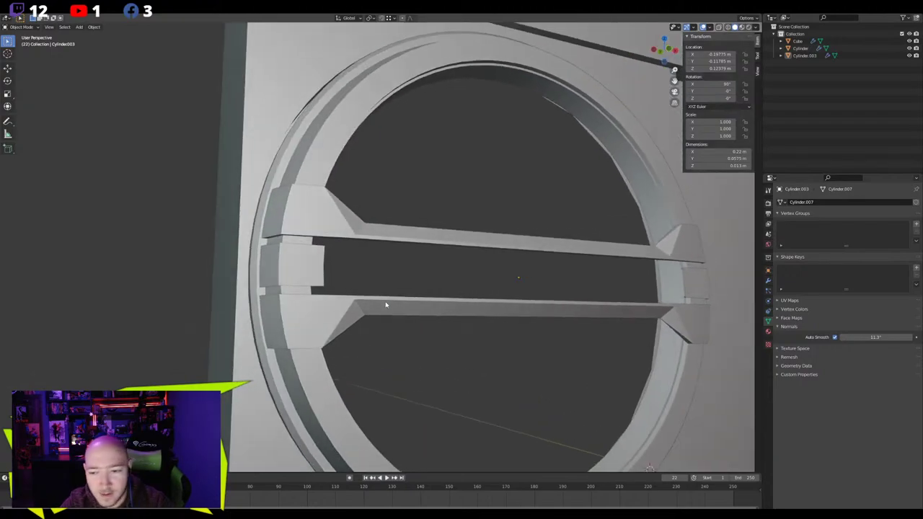
scroll(385, 305, "up", 1)
middle_click_drag(298, 269, 271, 267)
Flatten the inner upper edges of the crossbar's middle block by scaling them to 0 along global Z
left_click(312, 243)
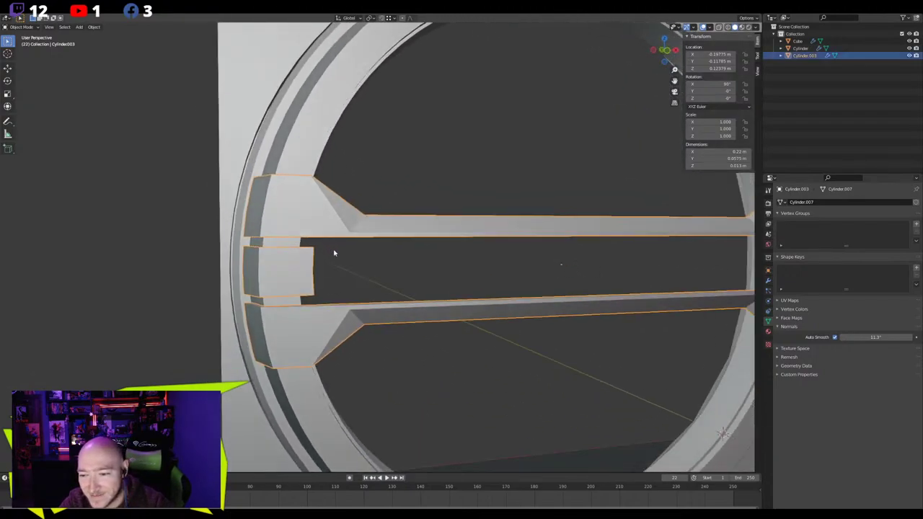
key("Tab")
mouse_move(334, 252)
middle_mouse_down()
mouse_move(405, 258)
mouse_move(322, 253)
middle_mouse_up()
middle_click_drag(288, 343, 360, 279)
left_click(328, 266)
key("KP_Decimal")
key("2")
left_click(396, 160)
left_click(380, 150, "shift")
middle_click_drag(378, 153, 326, 157)
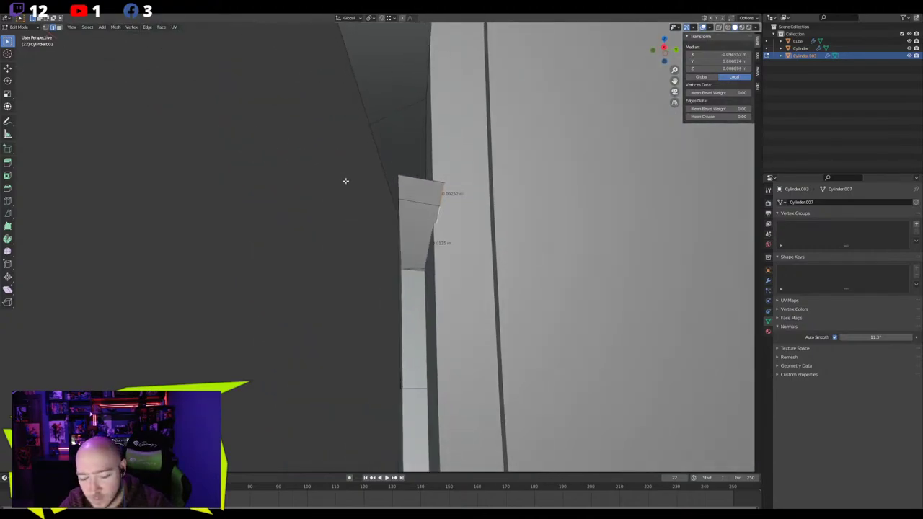
key("alt+z")
key("s")
middle_click_drag(475, 300, 529, 333)
key("z")
key("0")
key("Return")
Move the flattened inner edges along global Z to line up with the middle block's upper side
key("g")
key("z")
left_click(456, 333)
middle_click_drag(310, 259, 342, 276)
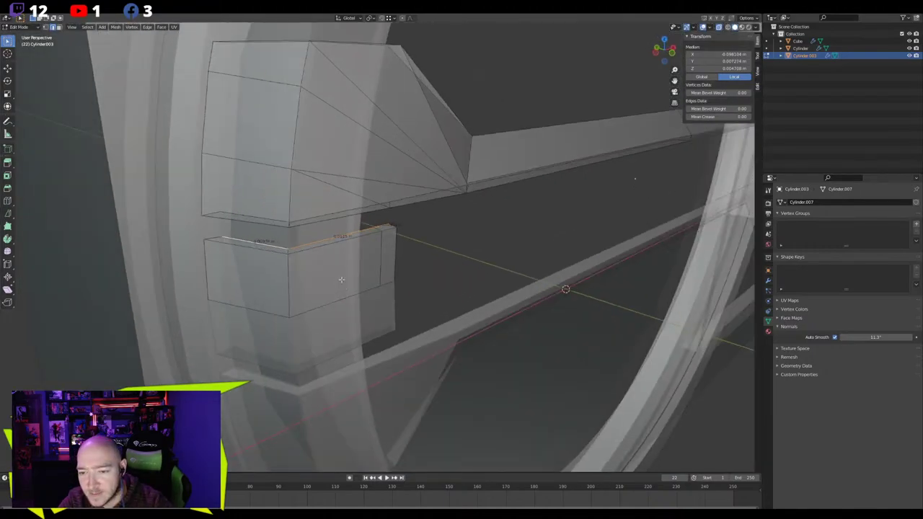
Select the underside faces of the upper bracket and crossbar and scale them flat along global Z
key("3")
left_click(385, 228)
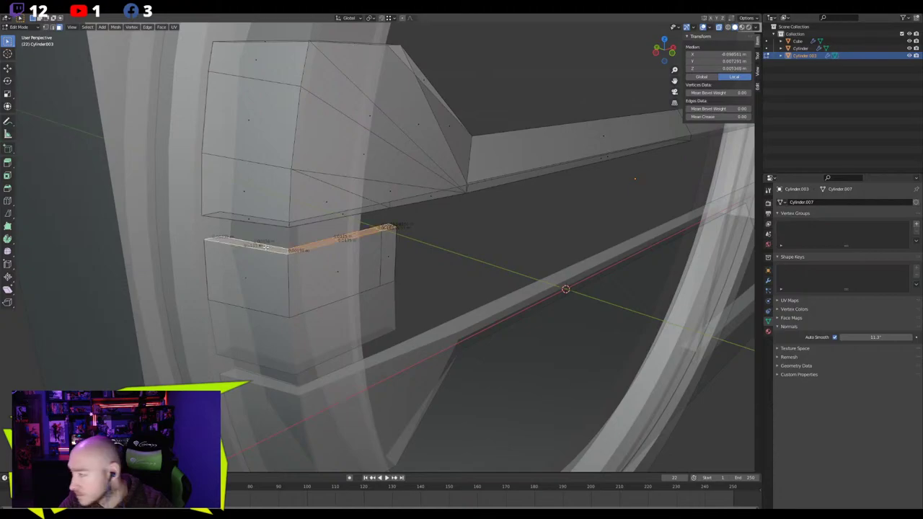
middle_click_drag(280, 231, 369, 282)
key("alt+a")
left_click(278, 206, "alt")
key("s")
key("z")
key("Return")
Turn off X-ray in Object Mode and check the crossbar pieces and the gaps between them
key("Tab")
key("alt+z")
left_click(231, 276)
scroll(243, 281, "down", 3)
middle_click_drag(243, 282, 391, 313)
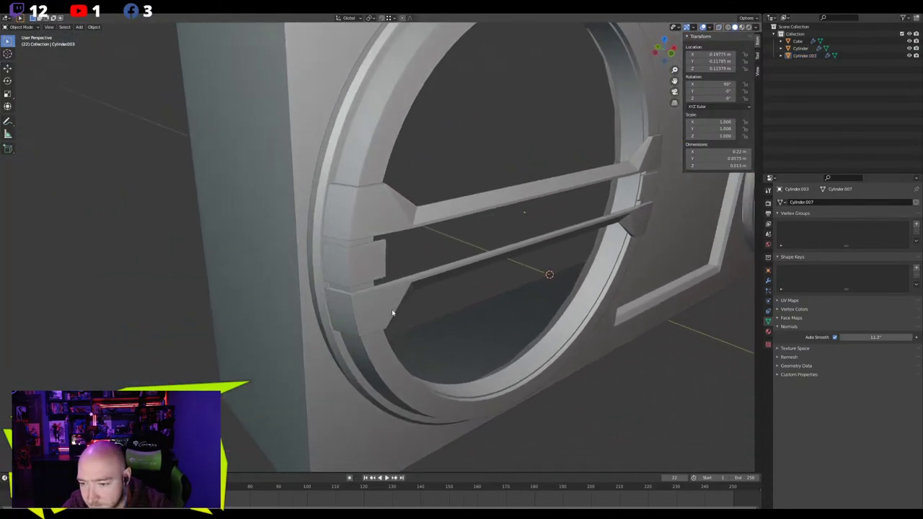
scroll(447, 316, "down", 5)
middle_click_drag(527, 320, 513, 317)
scroll(400, 296, "up", 8)
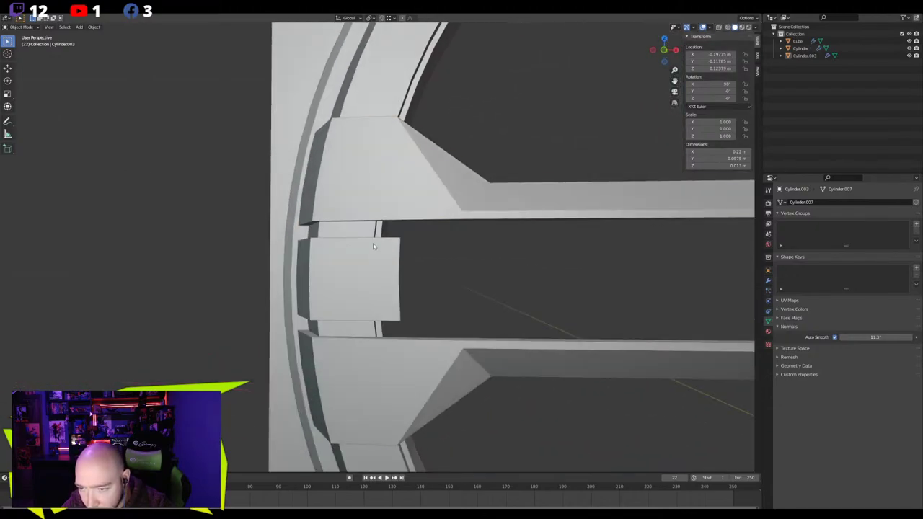
Try to extrude the inner strip faces on top of the middle block upward into the gap
key("Tab")
middle_click_drag(373, 246, 233, 251)
scroll(373, 242, "up", 4)
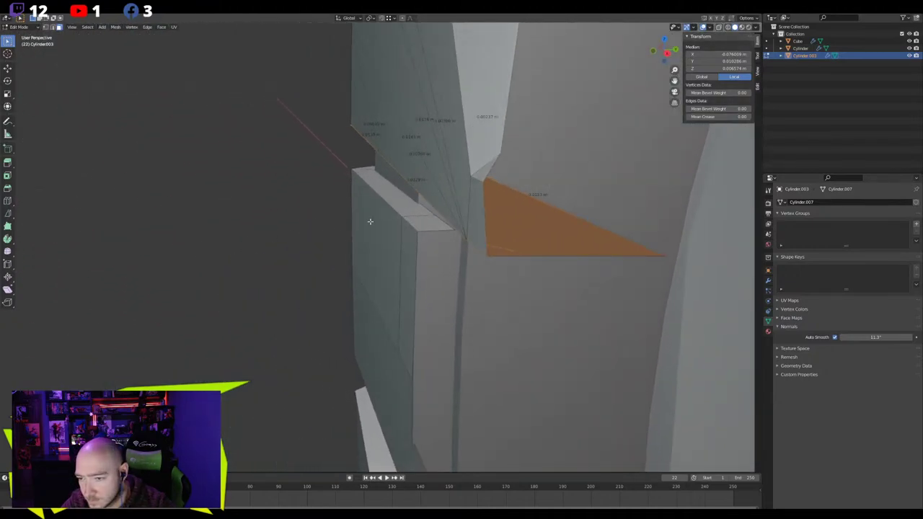
left_click(412, 216)
key("alt+a")
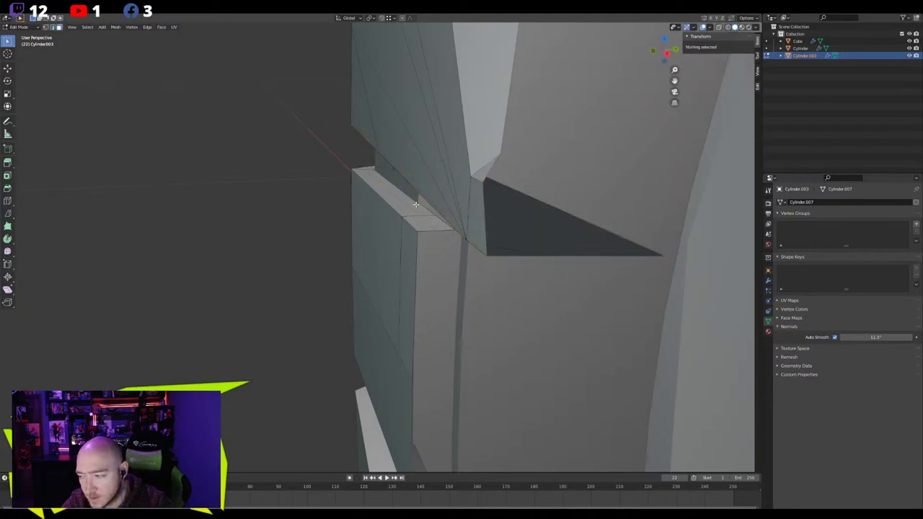
left_click(416, 205)
middle_click_drag(416, 204, 358, 294)
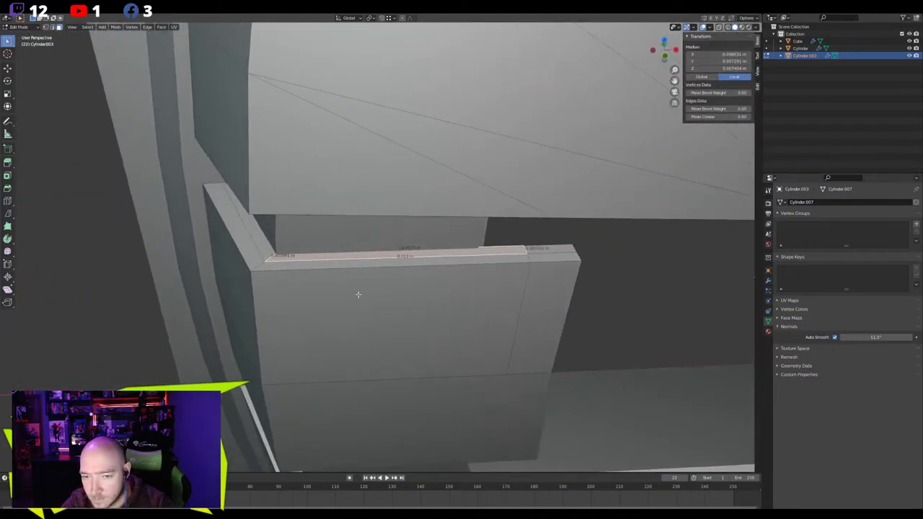
middle_click_drag(260, 236, 268, 299)
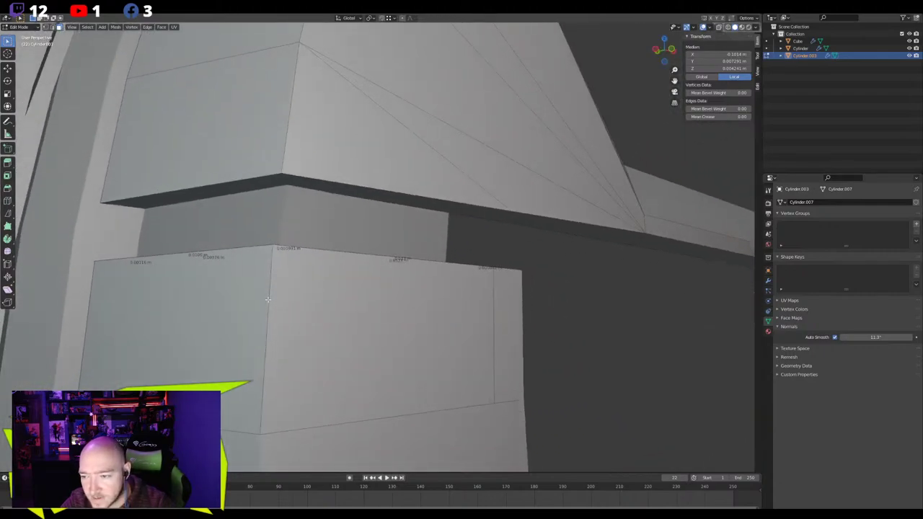
key("e")
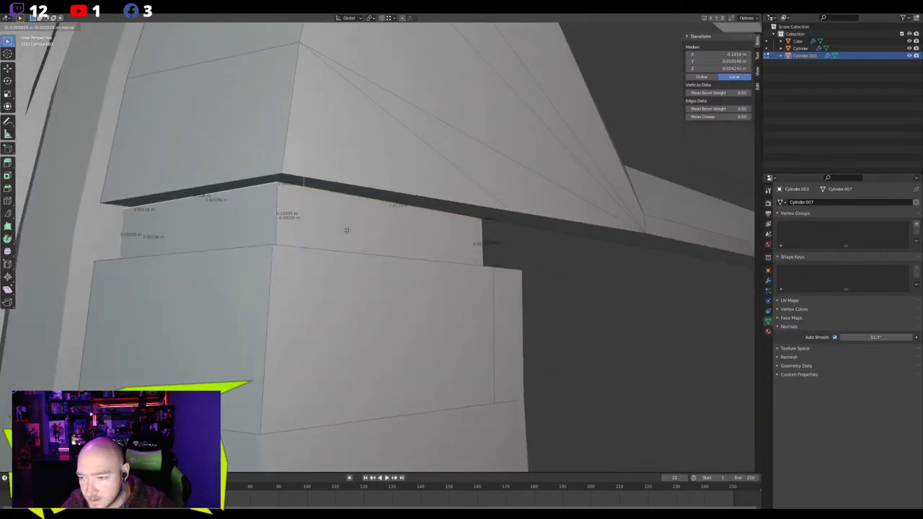
right_click(354, 232)
middle_click_drag(354, 232, 353, 274)
key("e")
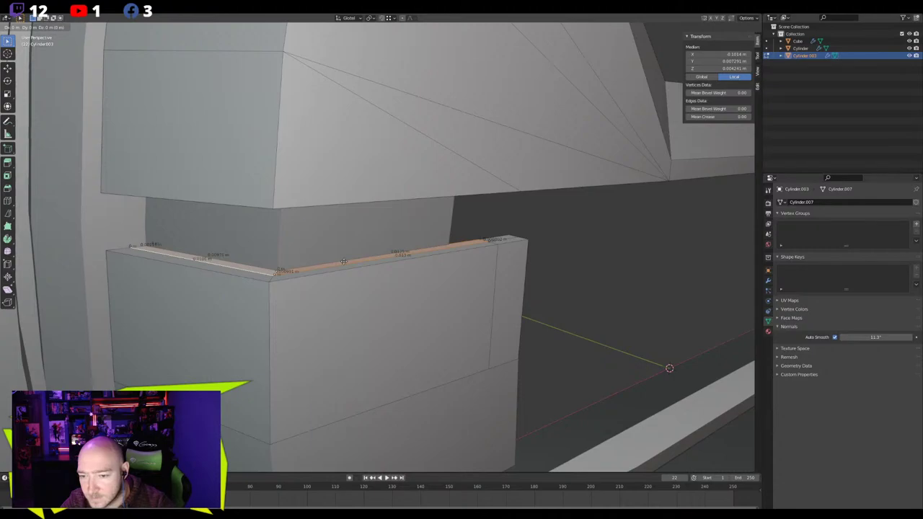
key("z")
key("Escape")
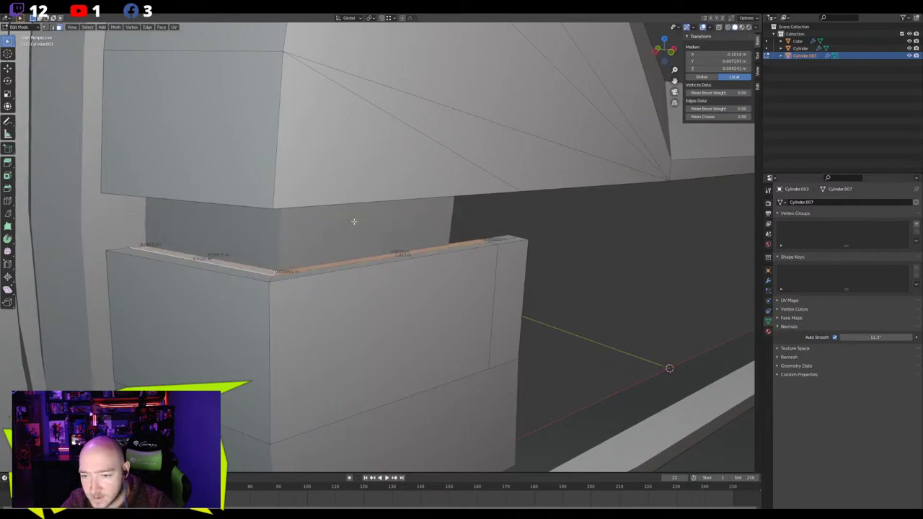
key("alt+a")
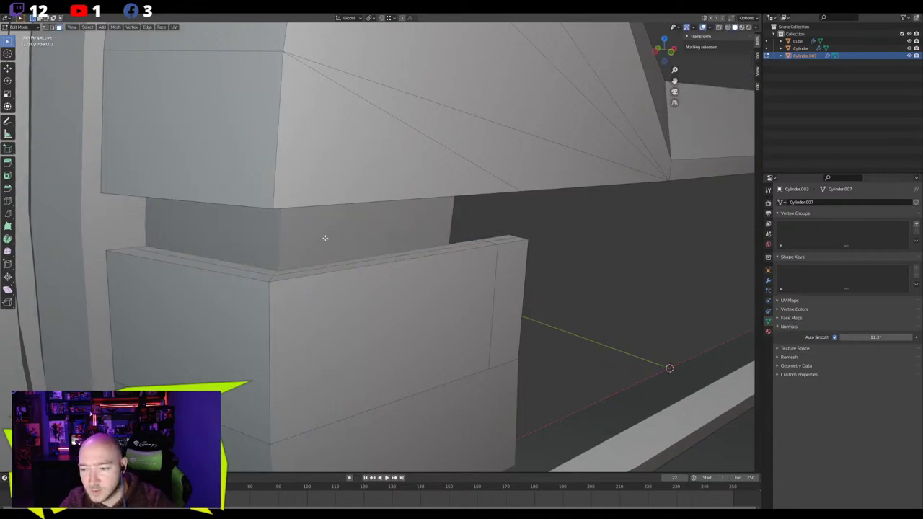
Separate a copy of the ring's faces exposed between the upper bracket and middle block into a new object
key("Tab")
left_click(324, 237)
key("Tab")
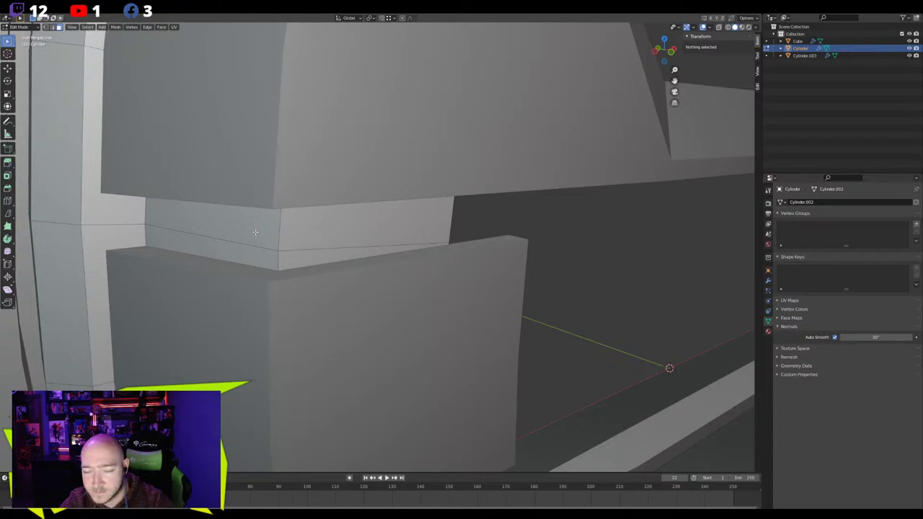
left_click(254, 234)
left_click(247, 249, "shift")
left_click(319, 237, "shift")
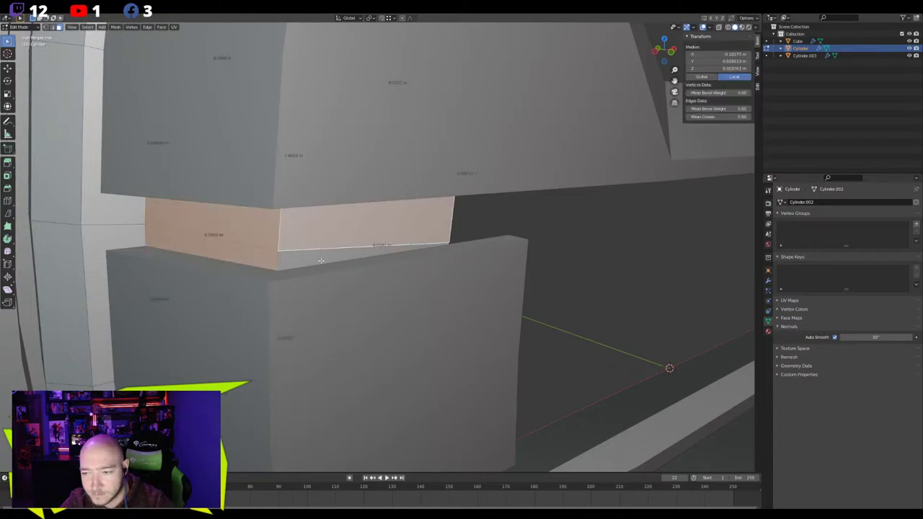
left_click(308, 259, "shift")
middle_click_drag(308, 258, 311, 234)
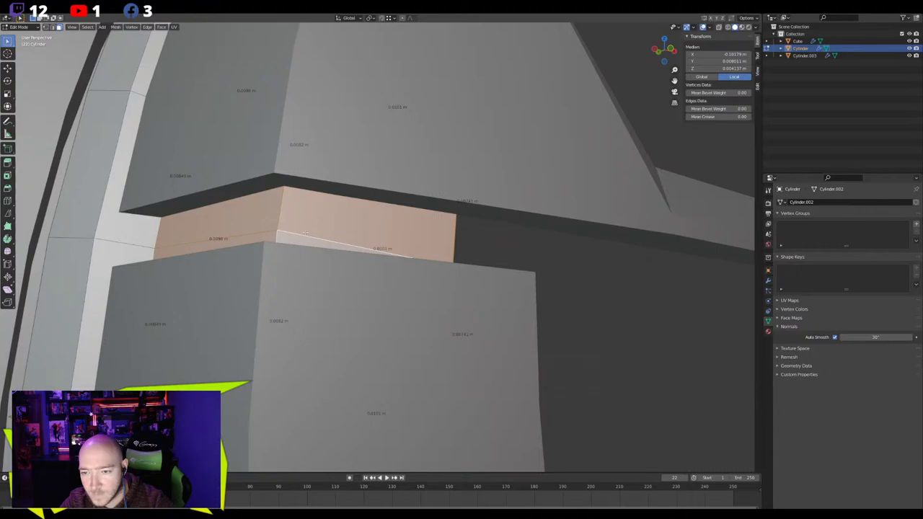
right_click(194, 203)
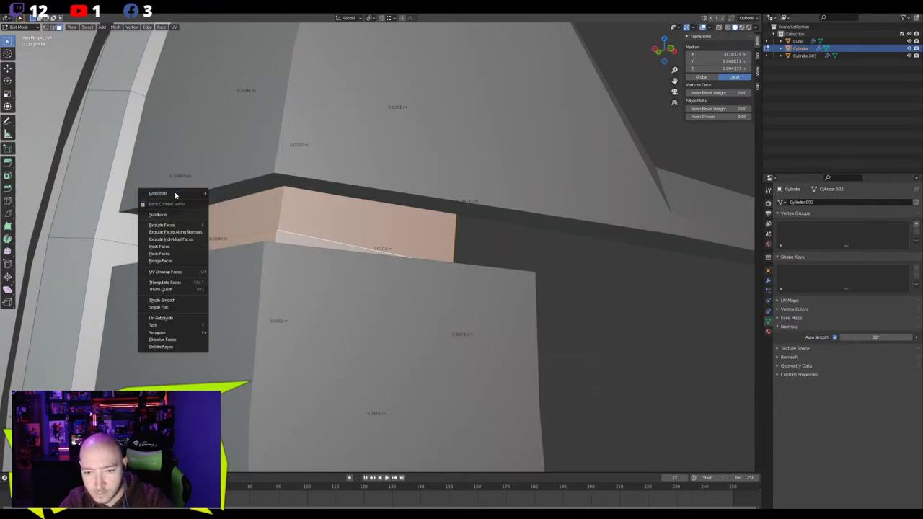
key("Escape")
key("p")
left_click(257, 205)
key("Tab")
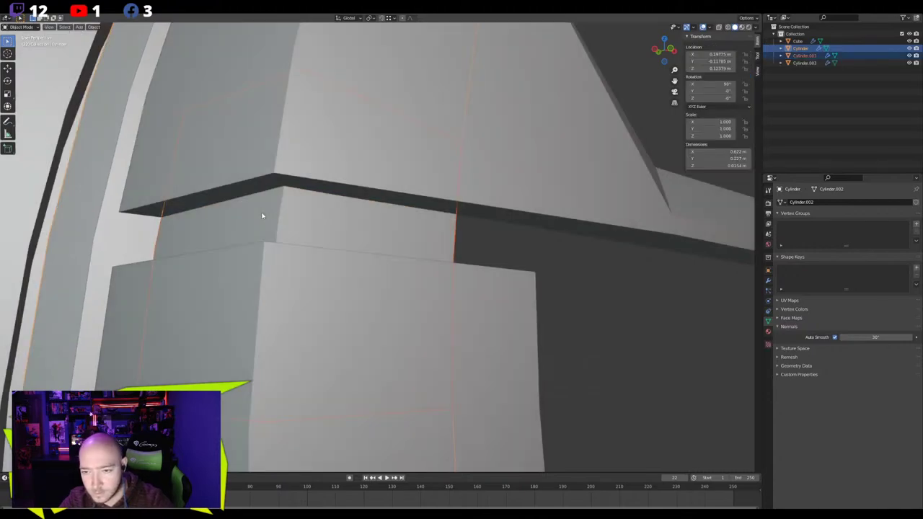
Add a centred loop cut across the lower faces of the separated ring piece, with X-ray on
key("Tab")
key("alt+z")
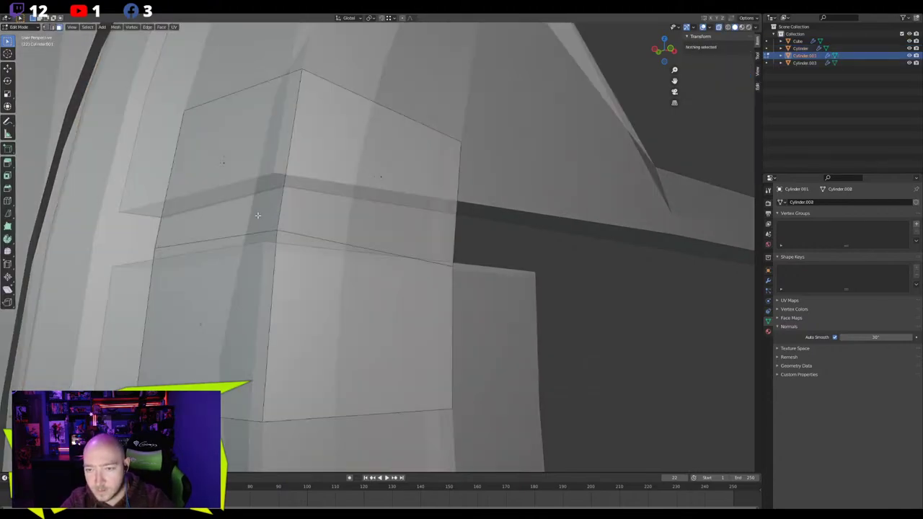
middle_click_drag(257, 216, 253, 225)
left_click(284, 169)
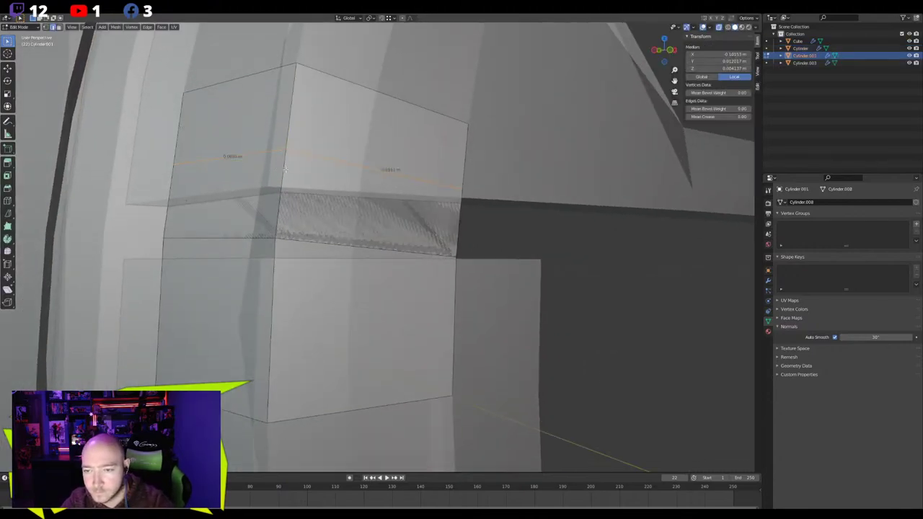
key("ctrl+r")
left_click(273, 295)
right_click(273, 295)
Extrude the middle-band faces of the separated ring piece outward to form a thicker band
key("3")
left_click(235, 206)
left_click(353, 216, "shift")
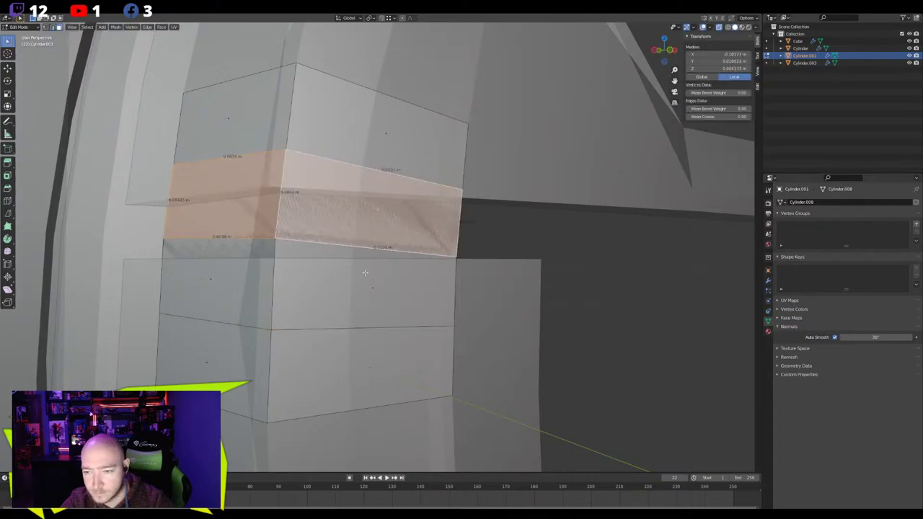
left_click(365, 272, "shift")
middle_click_drag(240, 271, 227, 289)
key("g")
left_click(189, 291)
Move the raised band's crossbar-side end edges along global X to line up with the piece's end, in front view
key("2")
left_click(467, 255)
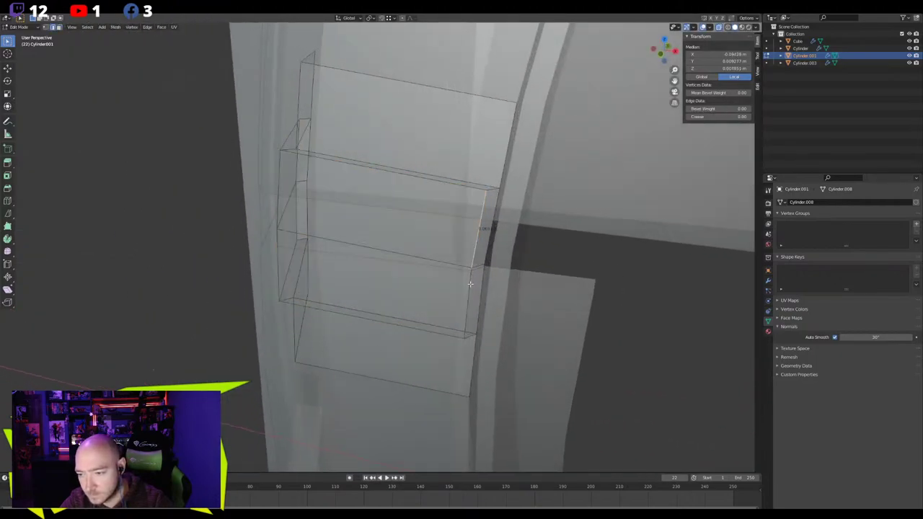
key("KP_1")
key("g")
key("x")
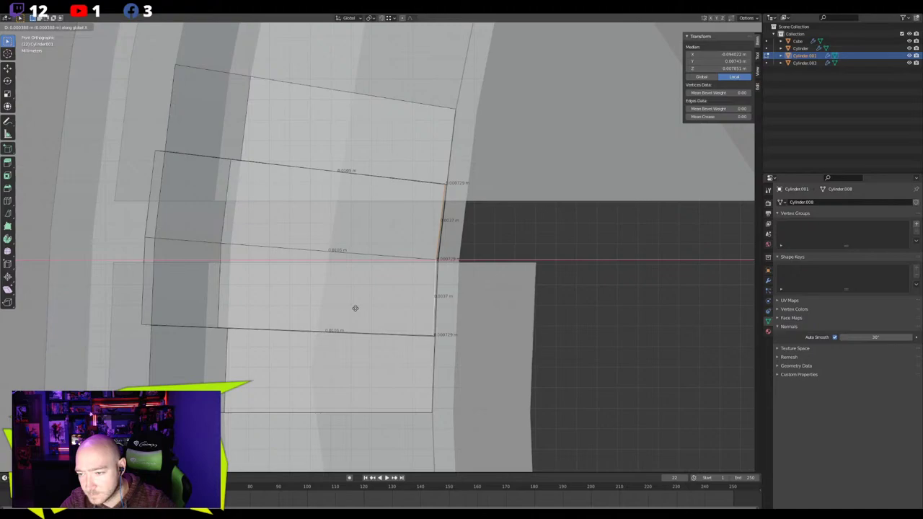
left_click(356, 308)
Select the raised band's end edges on the opposite side and move them into line with the piece's end
middle_click_drag(356, 309, 361, 283)
left_click(147, 287, "shift")
middle_click_drag(147, 287, 477, 280)
key("g")
key("g")
right_click(331, 302)
key("g")
left_click(388, 369)
Select the raised band's narrow end faces and isolate the piece in local view
key("3")
left_click(479, 187)
left_click(483, 263, "shift")
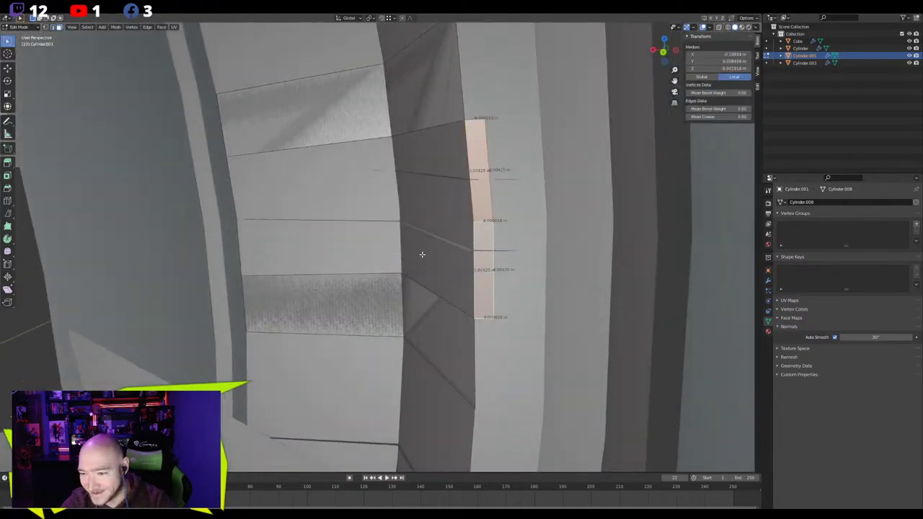
key("KP_Divide")
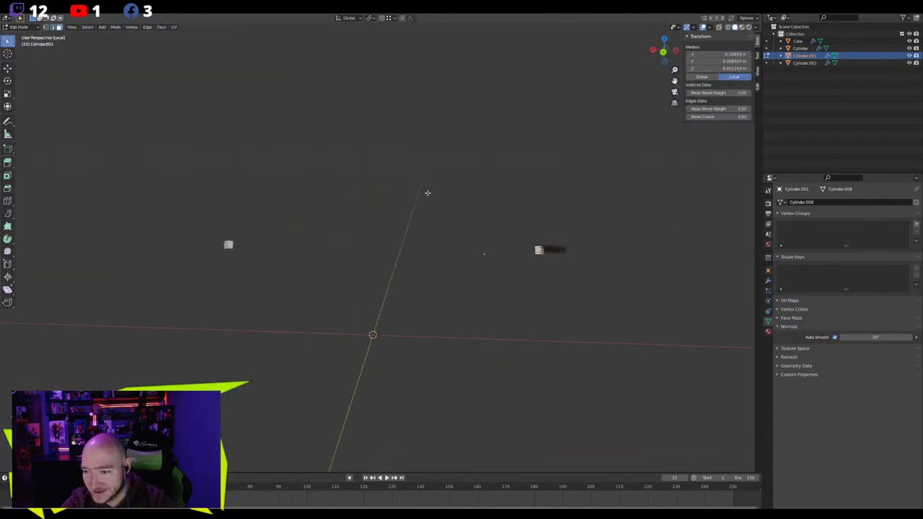
key("KP_Decimal")
middle_click_drag(407, 174, 422, 186)
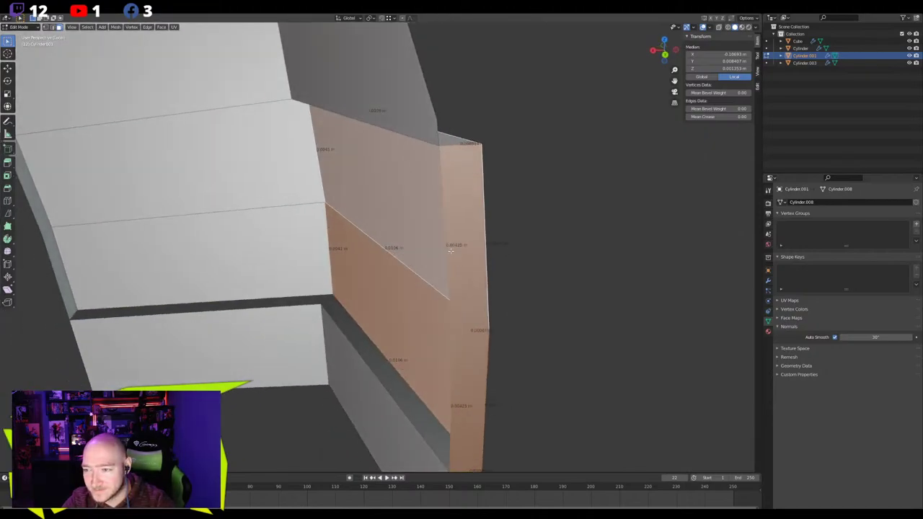
Delete the narrow end faces at both ends of the raised band
left_click(468, 267)
left_click(480, 374, "shift")
scroll(433, 335, "down", 4)
middle_click_drag(336, 276, 413, 261)
left_click(430, 315, "shift")
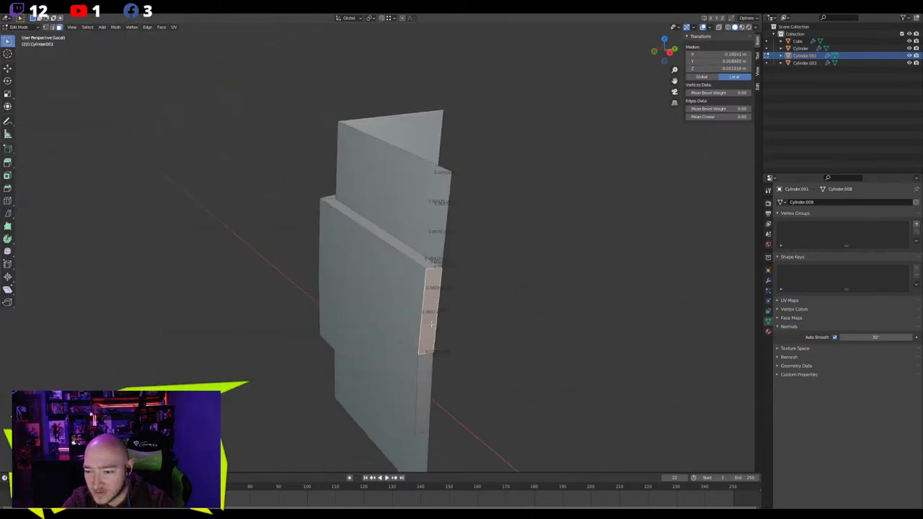
left_click(429, 372, "shift")
middle_click_drag(273, 296, 339, 300)
key("x")
left_click(371, 258)
Delete the filler piece's four outer faces above and below its raised band and return from local view to the full scene
left_click(435, 191)
left_click(473, 193, "shift")
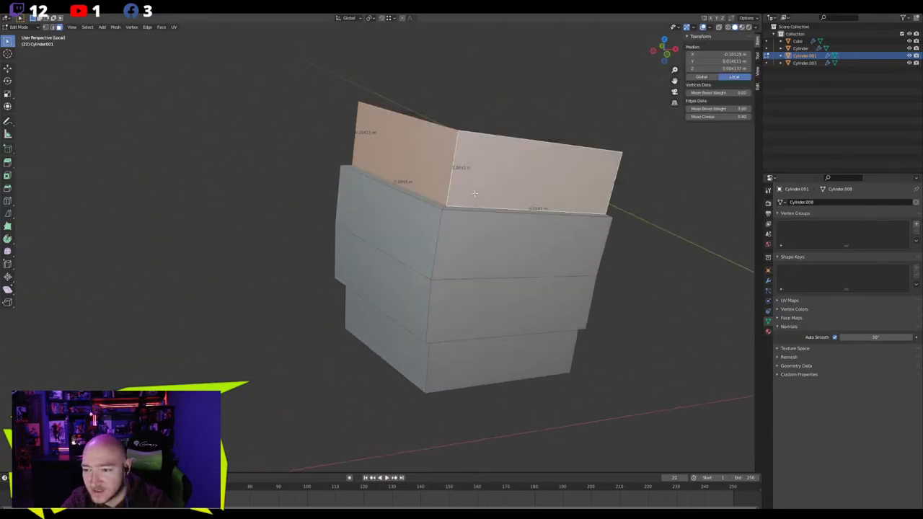
left_click(498, 355, "shift")
left_click(380, 334, "shift")
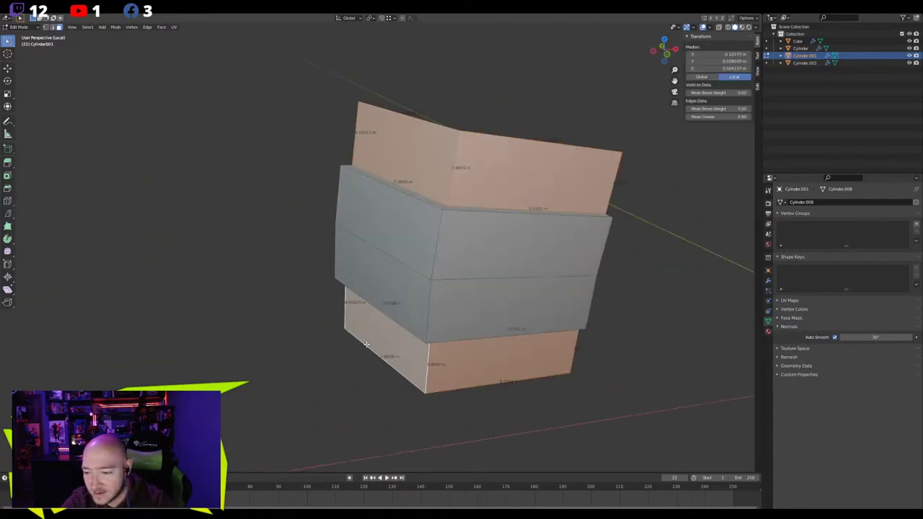
key("KP_Divide")
middle_click_drag(366, 343, 262, 315)
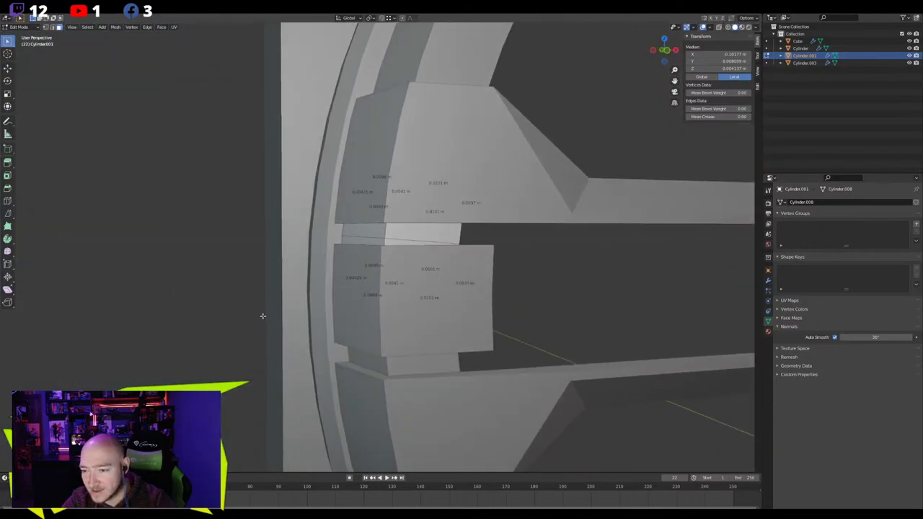
key("x")
left_click(263, 318)
scroll(353, 285, "up", 2)
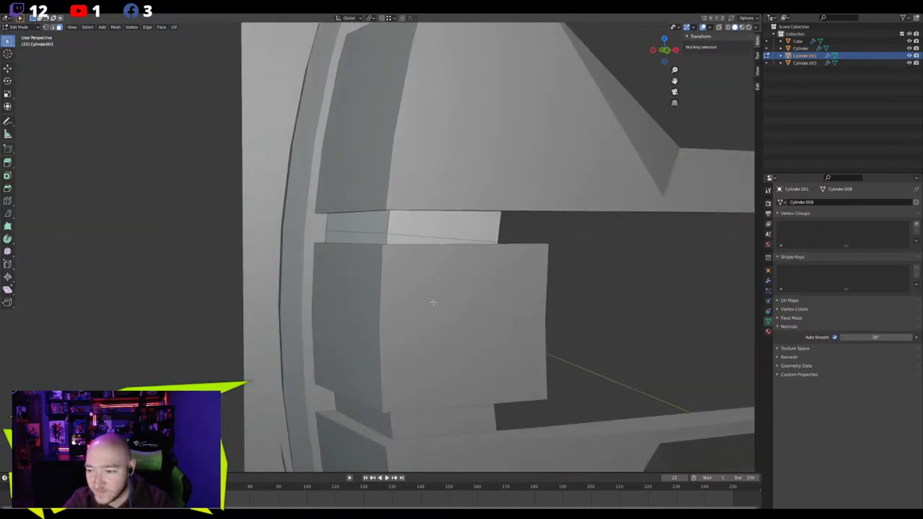
Move the filler's crossbar-side end edge outward along global X by about 0.003 m, in front view
middle_click_drag(434, 302, 402, 310)
key("Tab")
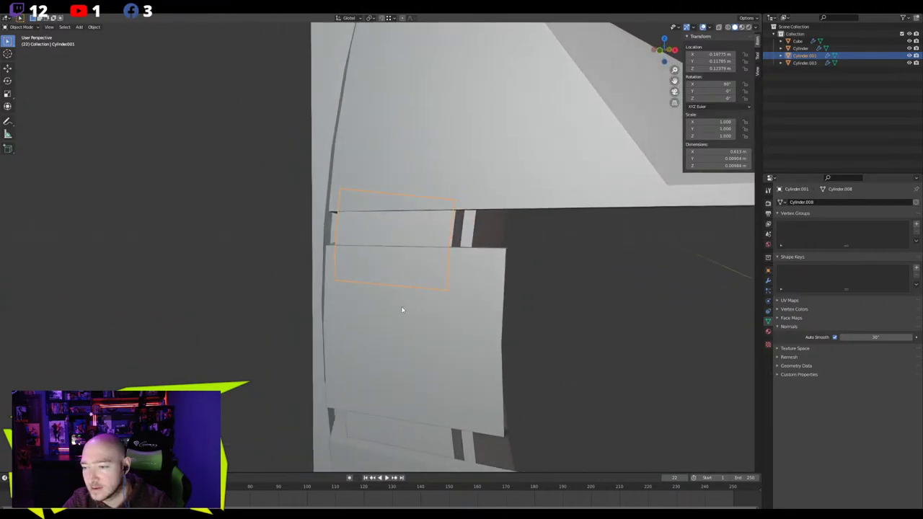
key("Tab")
key("2")
left_click(452, 226)
key("KP_1")
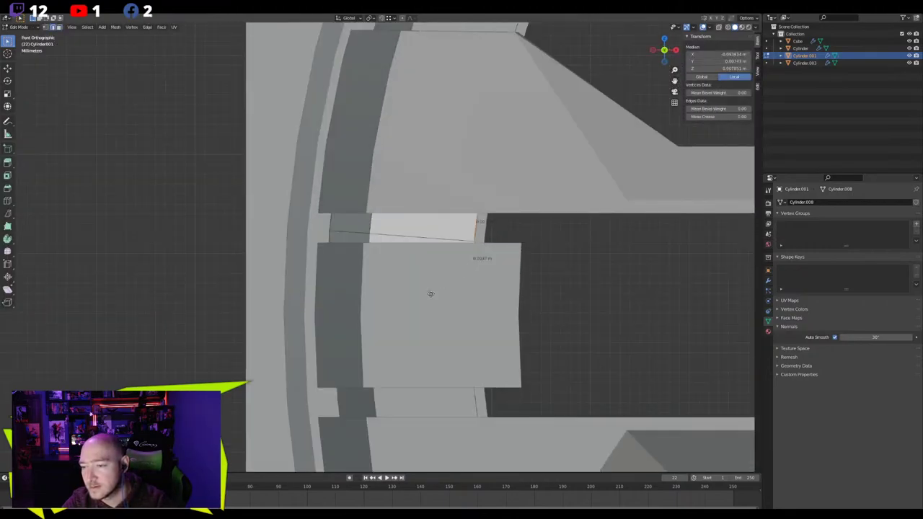
key("g")
key("x")
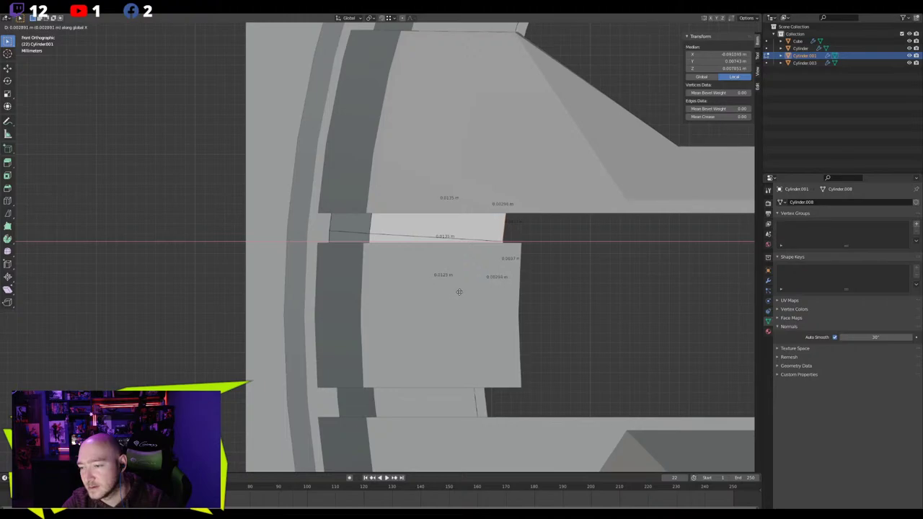
left_click(458, 292)
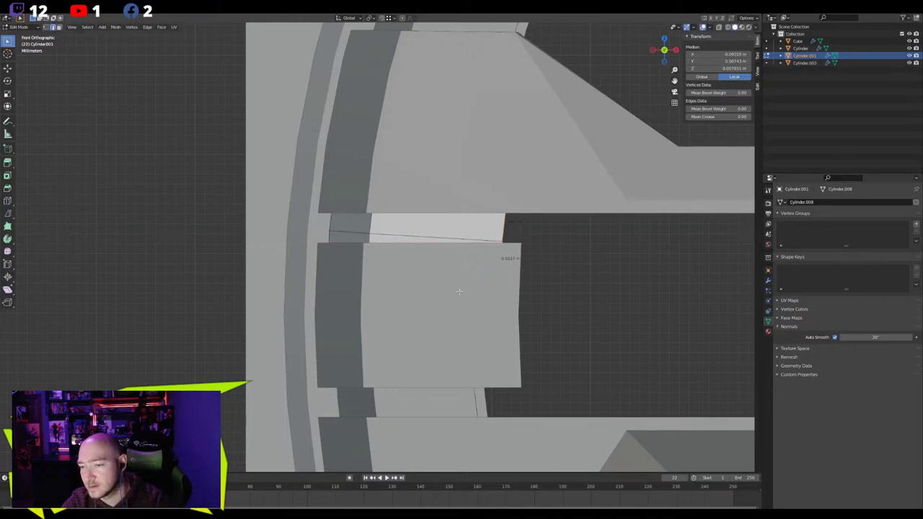
Delete the narrow rim faces along the upper and lower sides of the filler's remaining band
key("alt+z")
middle_click_drag(334, 188, 374, 220)
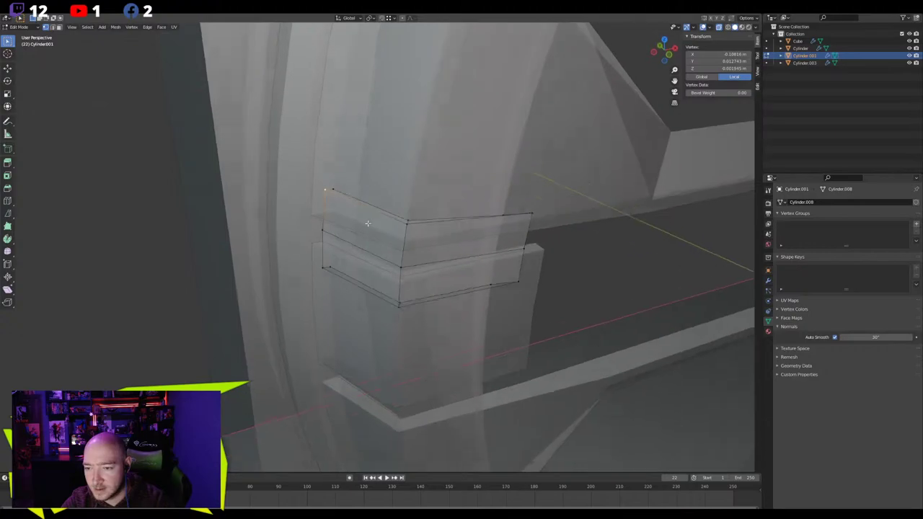
key("alt+a")
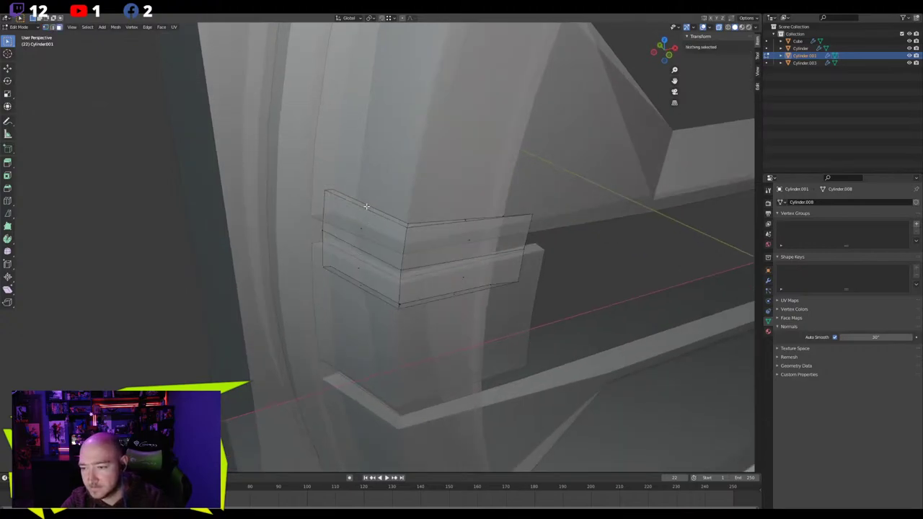
left_click(366, 206)
left_click(364, 206)
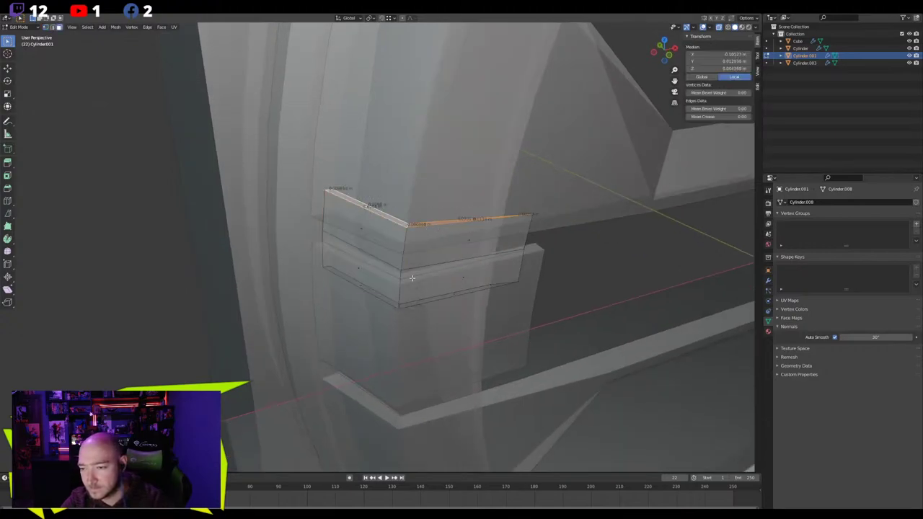
key("x")
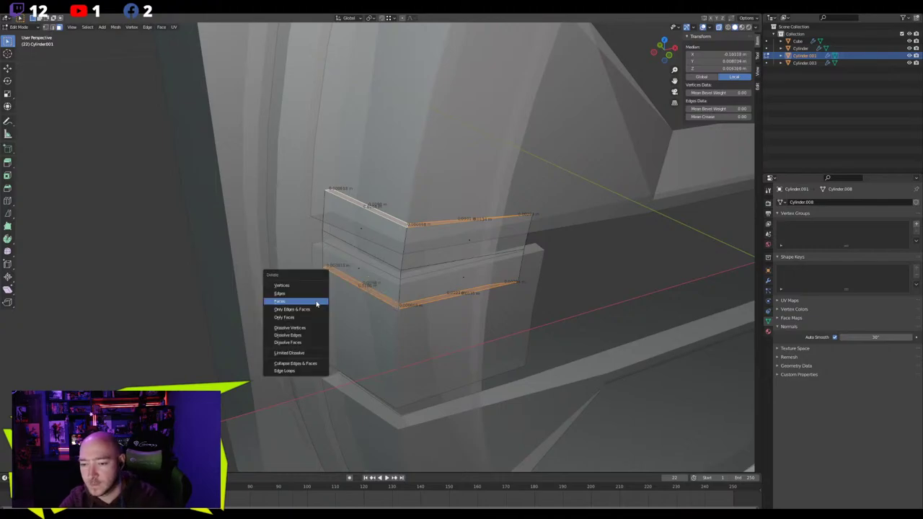
left_click(317, 302)
Slide the filler's upper-edge vertices down along their vertical edges to level the edge just inside the end bracket
key("1")
middle_click_drag(344, 218, 342, 170)
left_click(328, 189)
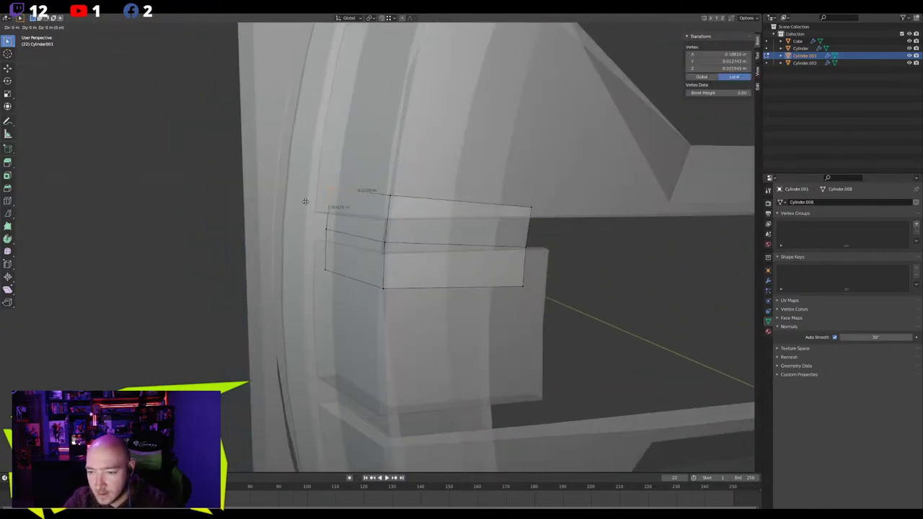
left_click(303, 215)
key("KP_1")
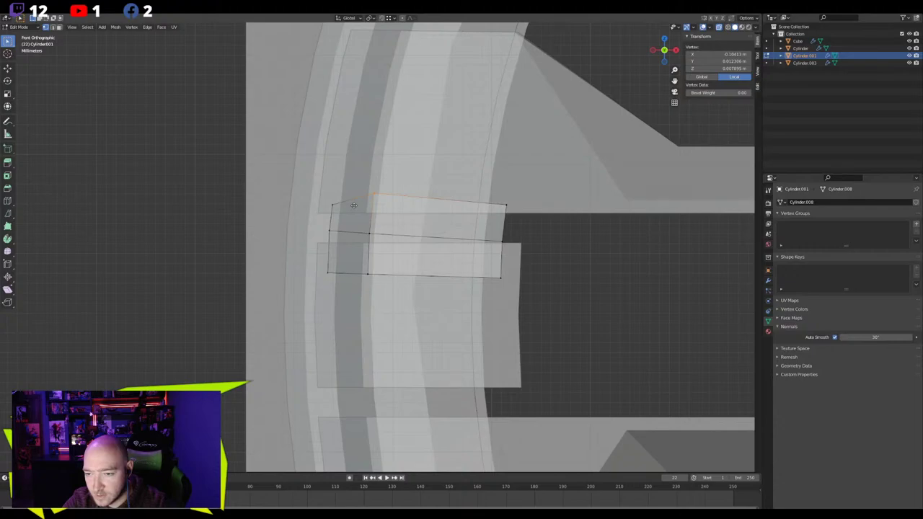
key("g")
left_click(356, 218)
key("g")
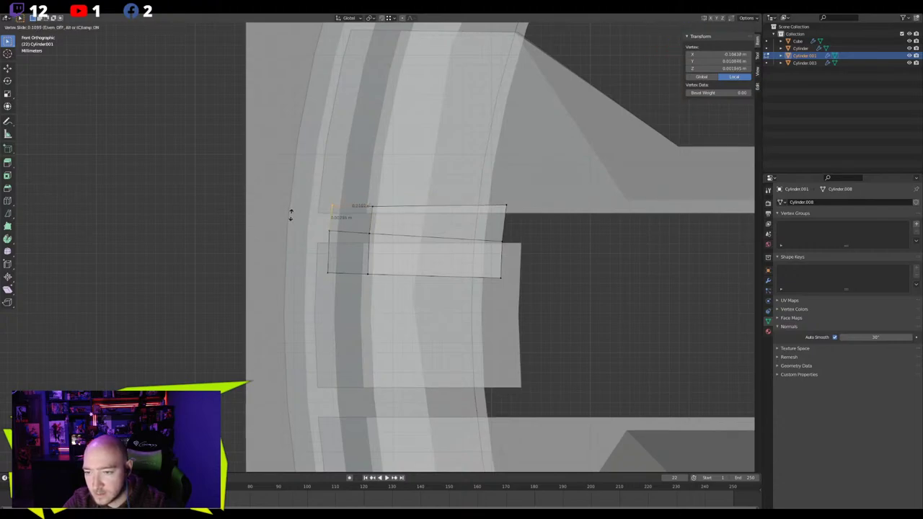
left_click(290, 211)
Slide the filler's three lower-edge vertices up along their vertical edges to just inside the middle block
left_click(327, 275)
key("g")
left_click(282, 294)
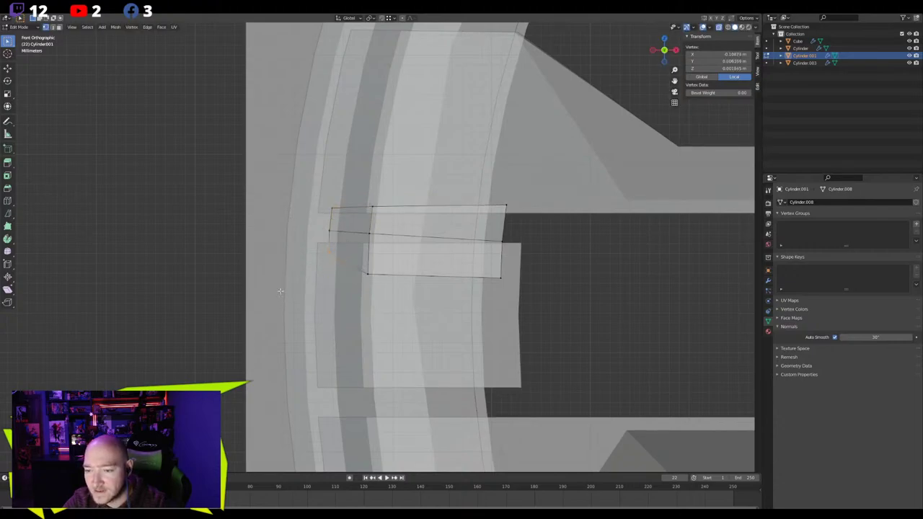
key("g")
key("g")
left_click(344, 283)
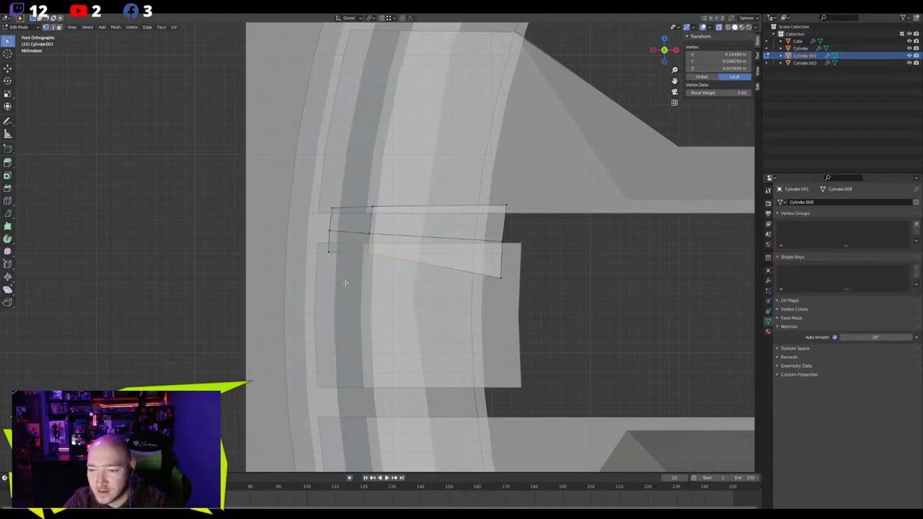
key("g")
key("g")
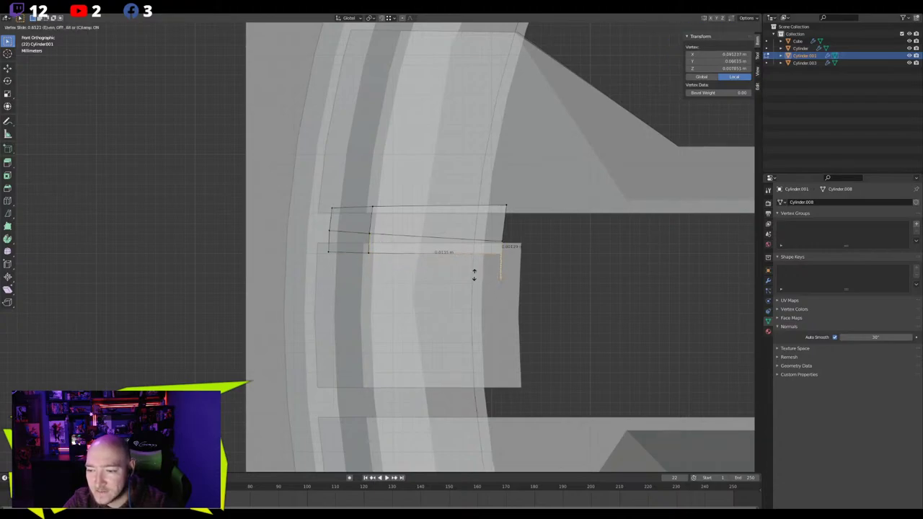
left_click(474, 275)
Slide the crossbar-side vertex of the filler's middle edge line up its end edge to level the line
middle_click_drag(383, 236, 428, 301)
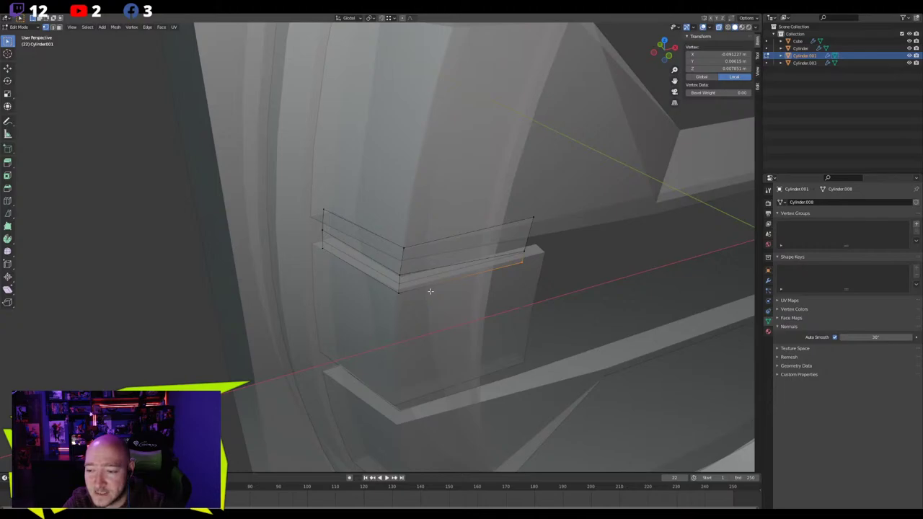
middle_click_drag(430, 291, 501, 266)
key("alt+z")
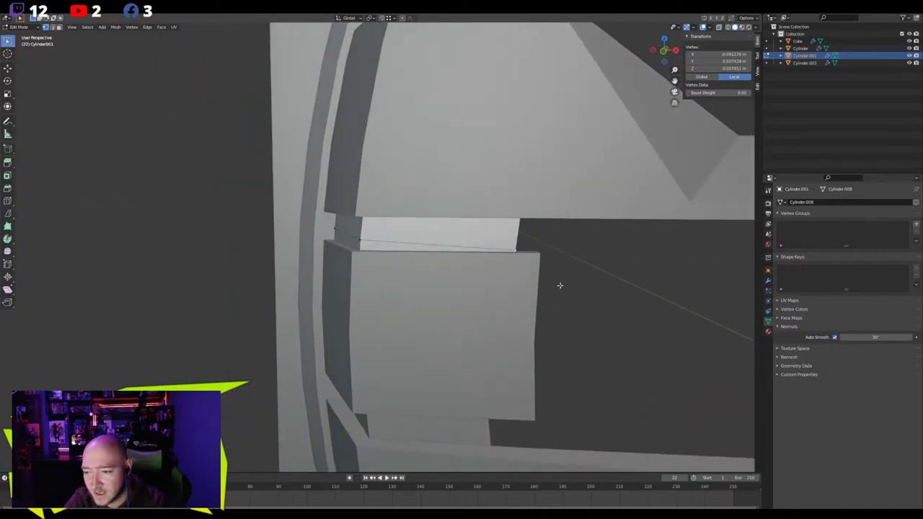
key("shift+v")
left_click(555, 276)
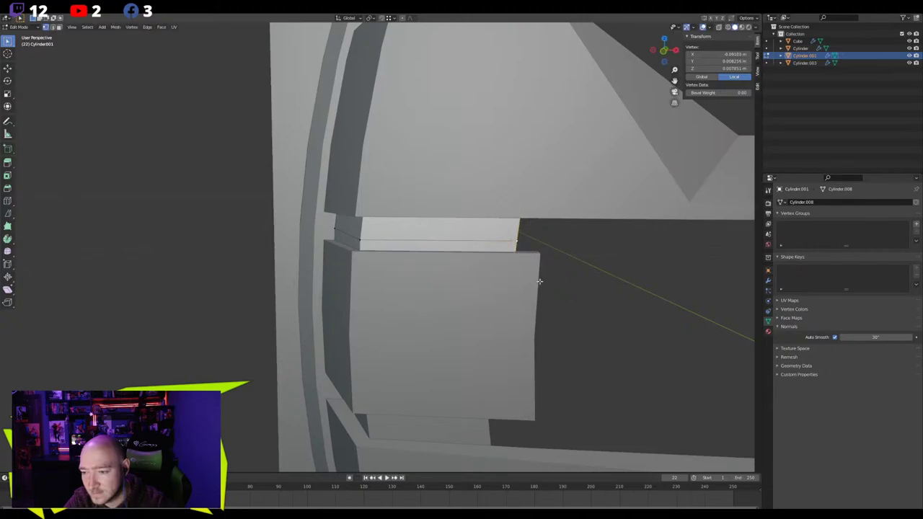
Flatten the filler's lower edge by scaling along global Z and slide its upper edge slightly along the adjoining faces
middle_click_drag(540, 272, 486, 282)
key("alt+z")
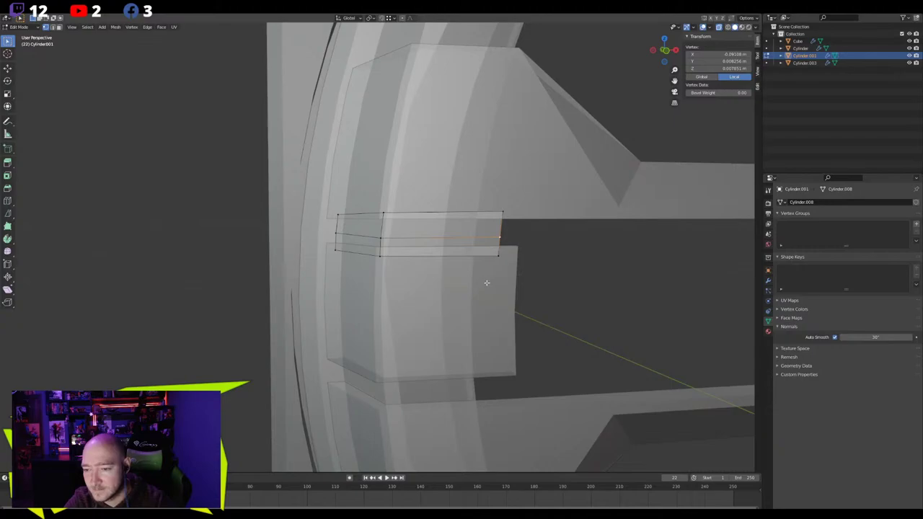
left_click(333, 252, "shift")
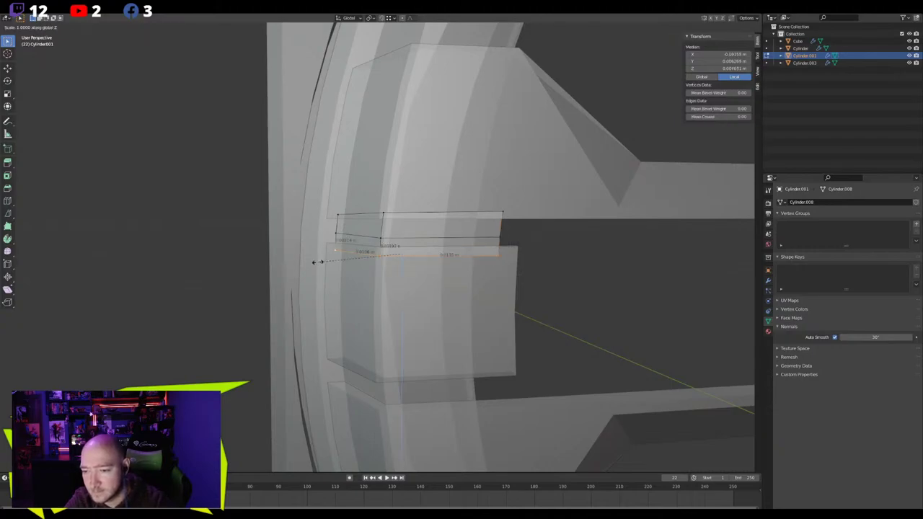
middle_click_drag(314, 261, 313, 258)
left_click(338, 215)
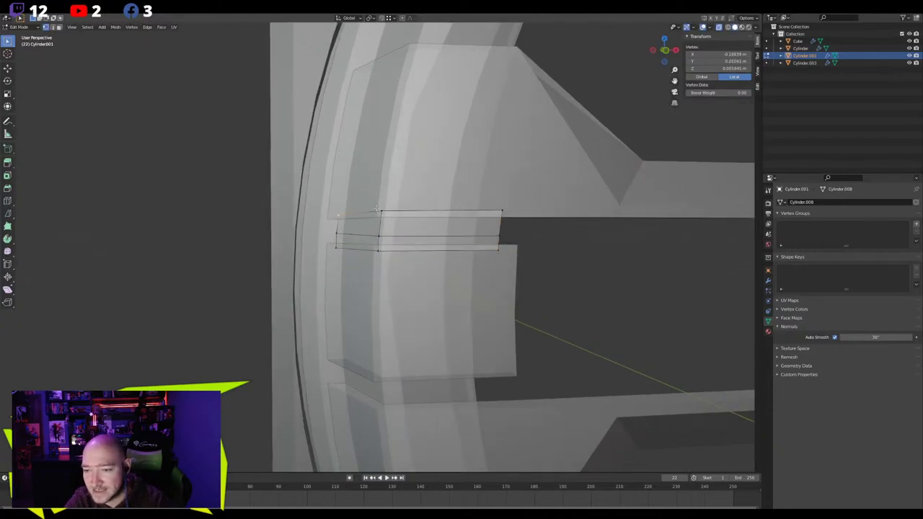
key("g")
key("g")
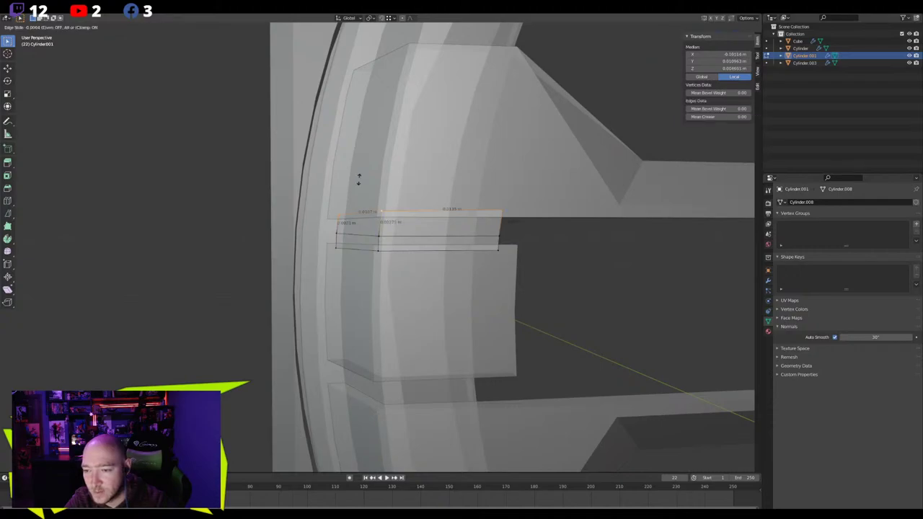
left_click(360, 180)
Select the vertical edges at the filler's crossbar-side end and move them along global Y
middle_click_drag(360, 180, 436, 229)
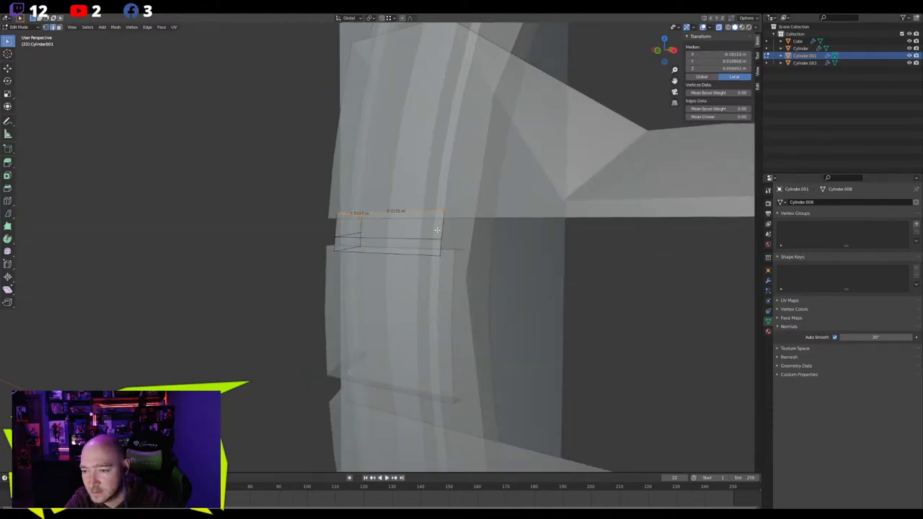
left_click(436, 246, "shift")
middle_click_drag(421, 259, 387, 326)
key("g")
key("y")
left_click(309, 324)
Join the filler piece into the crossbar object in Object Mode
key("Tab")
scroll(387, 327, "down", 1)
left_click(369, 291)
left_click(384, 262)
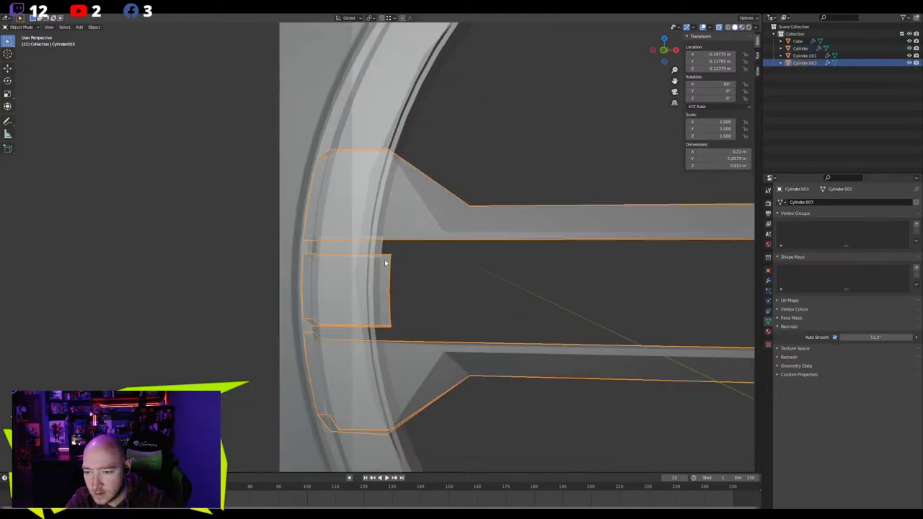
left_click(378, 249)
left_click(382, 267, "shift")
key("ctrl+j")
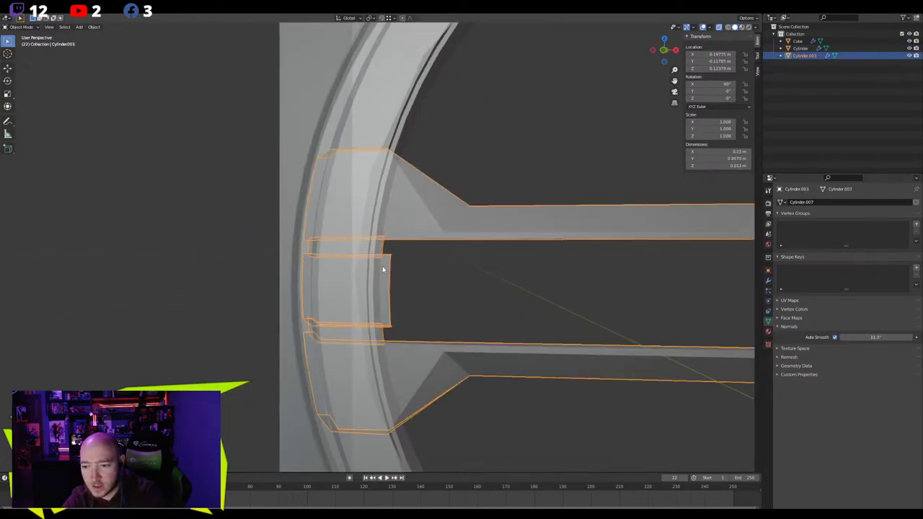
Extrude the middle block's short upper end edge vertically to the block's mid-height to close its open end
middle_click_drag(382, 268, 364, 308)
key("Tab")
scroll(383, 271, "up", 4)
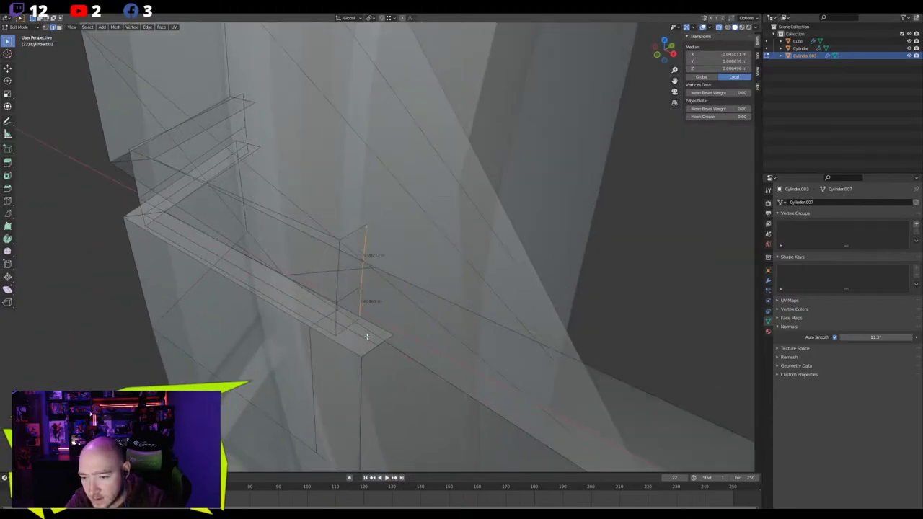
key("x")
left_click(337, 369)
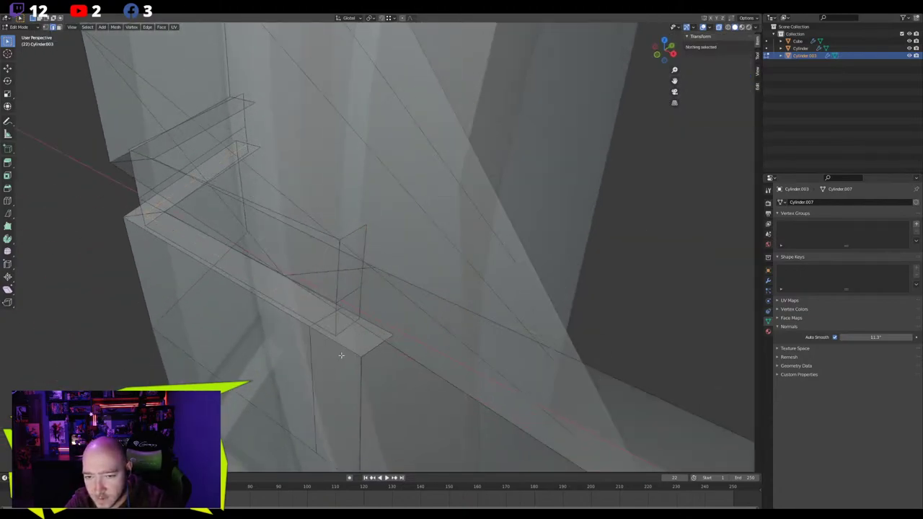
middle_click_drag(341, 354, 326, 225)
left_click(343, 230)
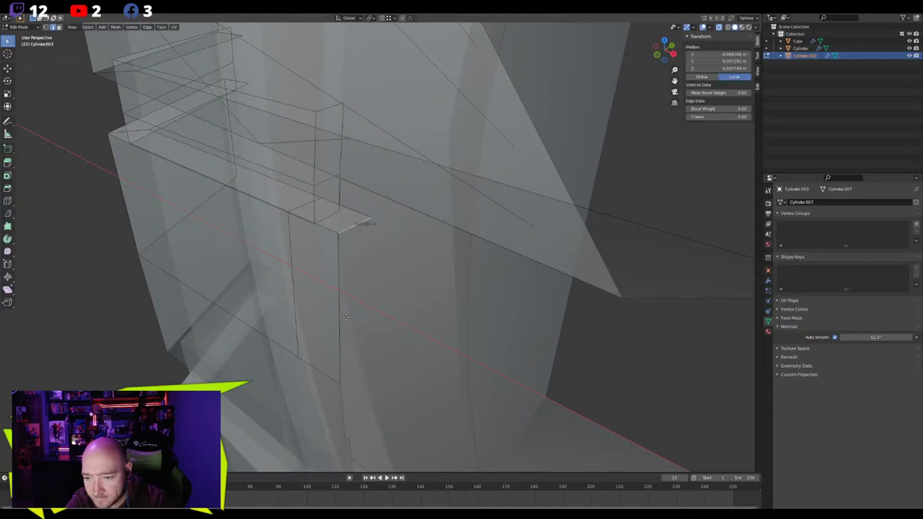
key("e")
left_click(342, 386)
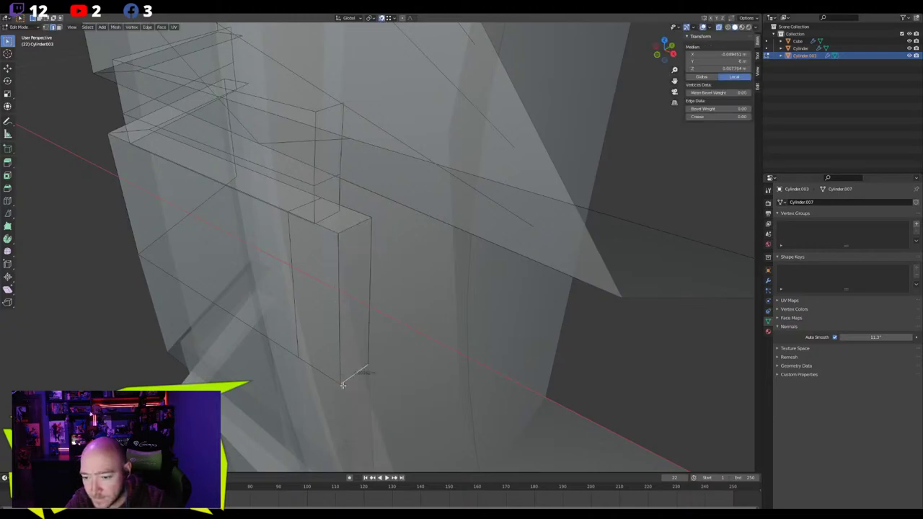
Merge the new end face's outer lower corner vertex with the block's matching mid-height vertex, using At Last
key("1")
left_click(341, 383)
key("g")
left_click(341, 383)
left_click(340, 385, "shift")
key("m")
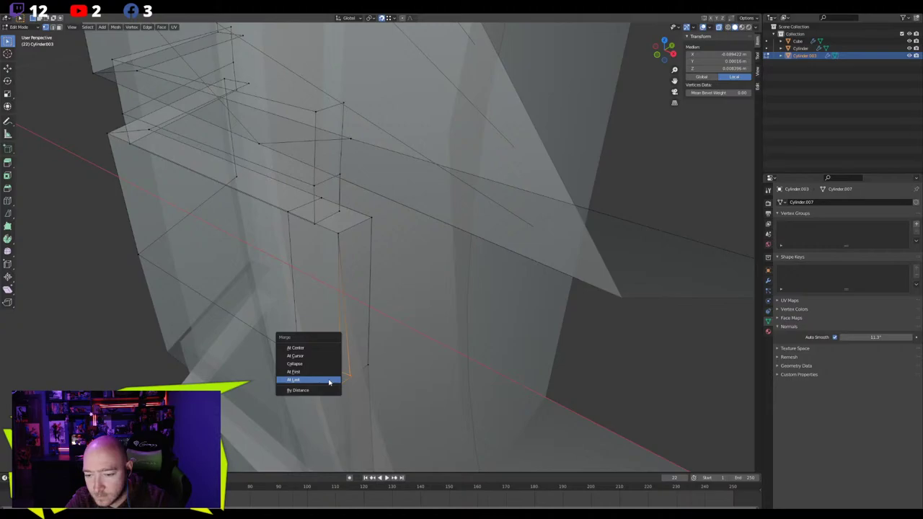
left_click(330, 382)
Examine the joined crossbar inside the ring and its fit on the whole model from several angles in Object Mode
scroll(367, 367, "down", 4)
middle_click_drag(367, 367, 416, 306)
key("Tab")
scroll(426, 307, "down", 10)
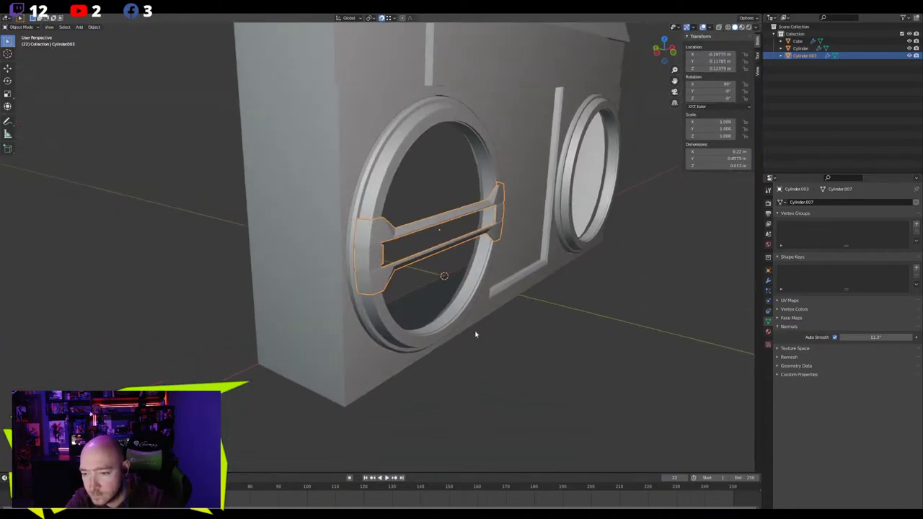
left_click(467, 327)
middle_click_drag(467, 327, 497, 254)
scroll(379, 327, "up", 6)
scroll(466, 313, "down", 3)
scroll(496, 254, "down", 3)
scroll(383, 283, "up", 3)
left_click(383, 283)
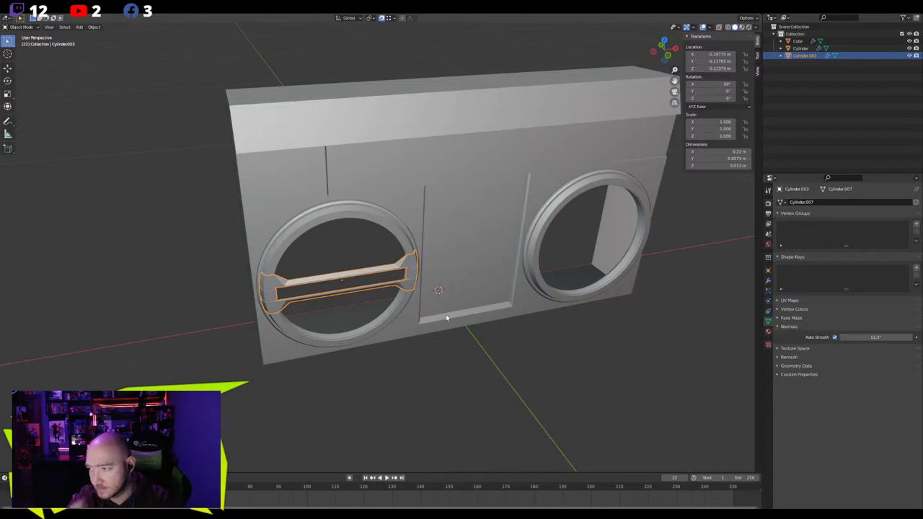
Add a second Mirror modifier to the crossbar, mirroring on X with the Cube body as the mirror object
left_click(768, 280)
left_click(789, 202)
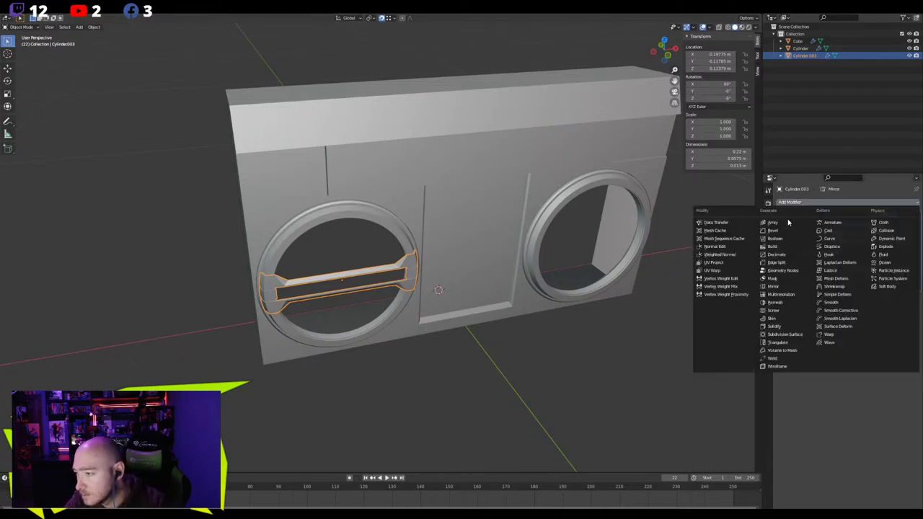
left_click(777, 286)
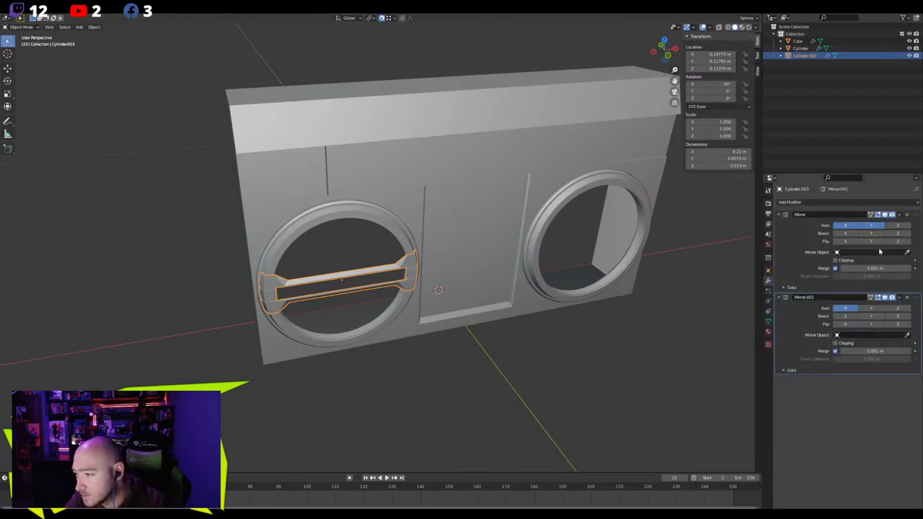
left_click(907, 337)
left_click(506, 243)
left_click(535, 370)
middle_click_drag(535, 369, 492, 289)
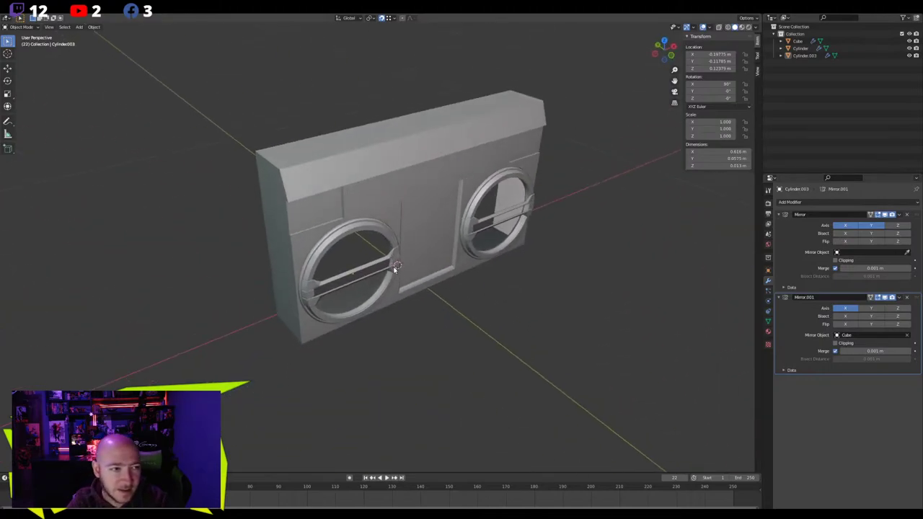
middle_click_drag(432, 216, 440, 296)
middle_click_drag(394, 382, 309, 305)
Move the ring's rear outer edge loop about 0.005 m along global Y into the body
scroll(386, 256, "up", 4)
scroll(385, 256, "up", 3)
middle_click_drag(385, 256, 341, 243)
scroll(366, 222, "up", 3)
scroll(356, 158, "down", 2)
left_click(318, 234)
key("Tab")
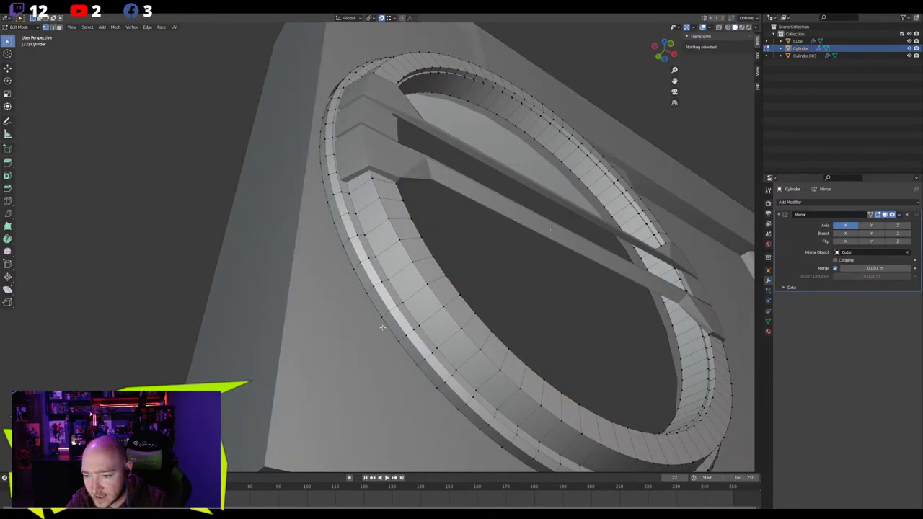
key("2")
left_click(402, 346, "alt")
scroll(402, 346, "down", 2)
middle_click_drag(401, 346, 403, 317)
scroll(389, 310, "up", 2)
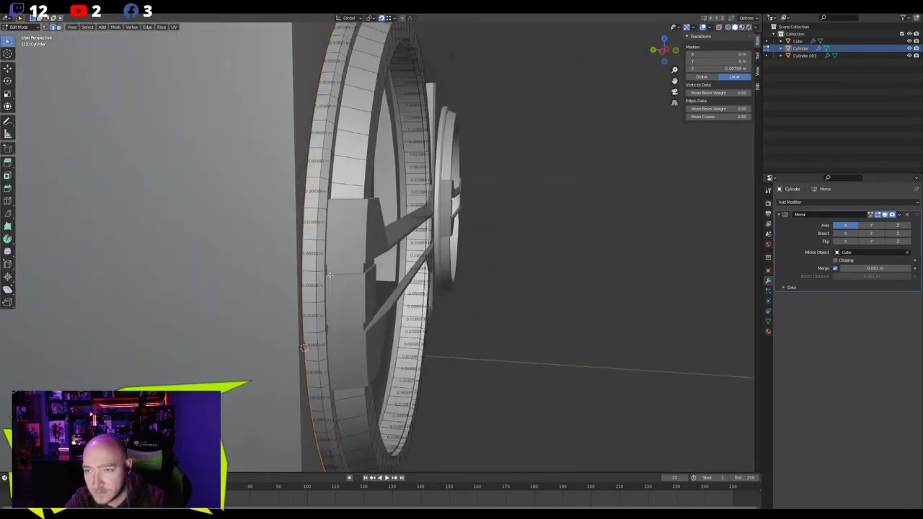
middle_click_drag(310, 278, 329, 276)
key("alt+z")
key("g")
key("Escape")
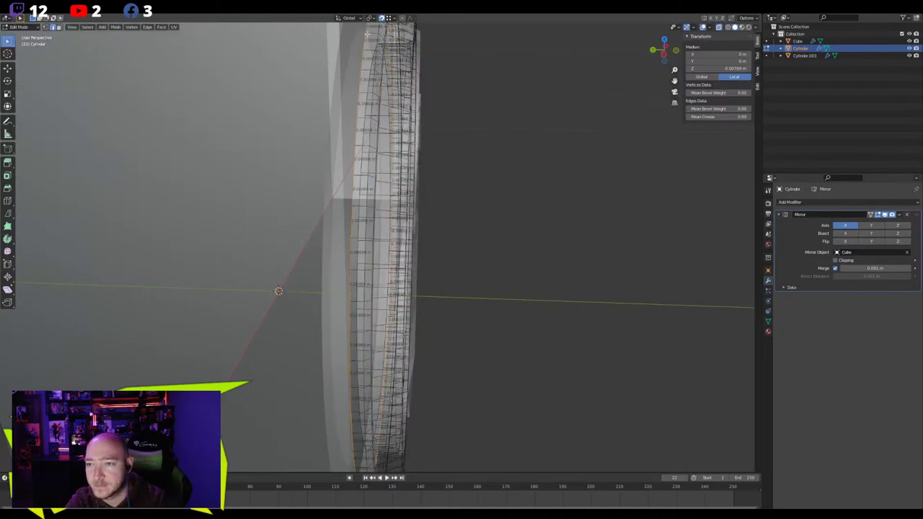
key("g")
key("y")
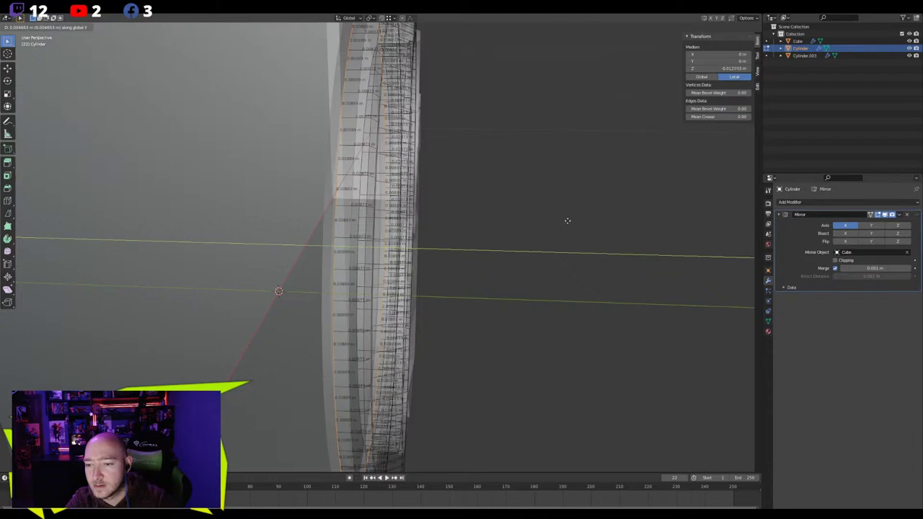
left_click(568, 219)
mouse_move(567, 218)
middle_mouse_down()
mouse_move(494, 188)
mouse_move(423, 185)
middle_mouse_up()
key("alt+z")
scroll(494, 188, "down", 1)
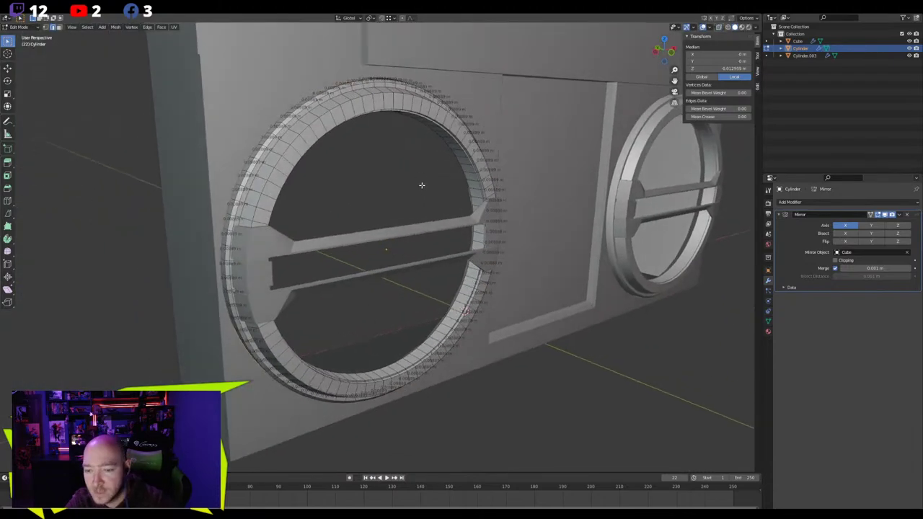
Return to Object Mode and examine how the rings and crossbars sit on the body from several angles
left_click(540, 378)
middle_click_drag(542, 379, 520, 365)
scroll(520, 364, "down", 4)
scroll(521, 364, "up", 3)
key("Tab")
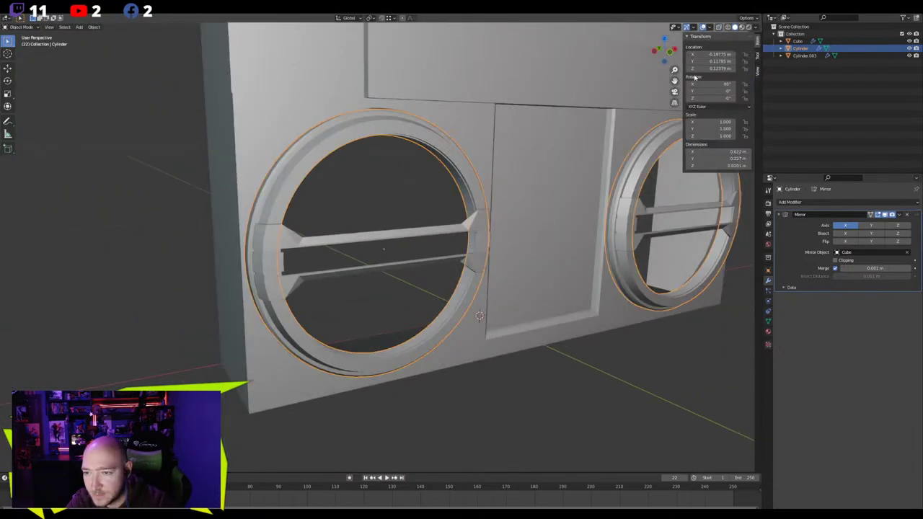
left_click(571, 352)
scroll(570, 352, "down", 3)
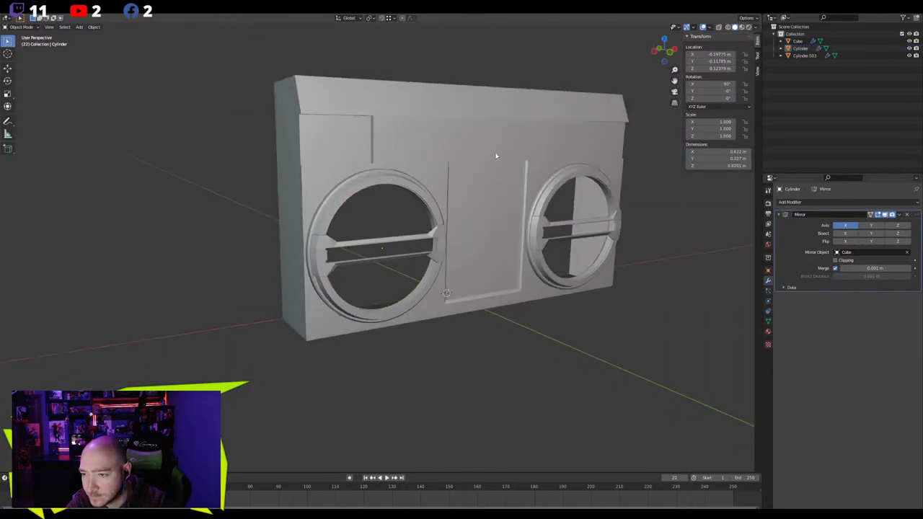
middle_click_drag(494, 155, 531, 248)
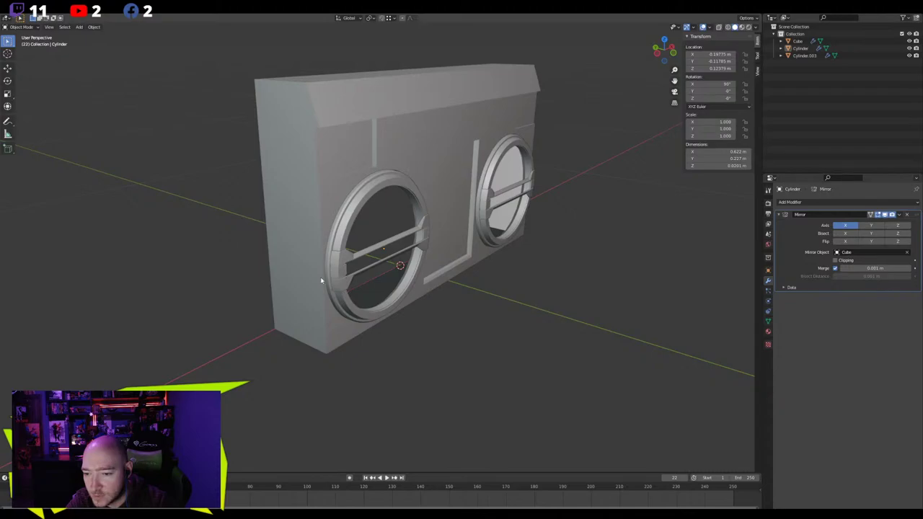
scroll(321, 281, "up", 4)
middle_click_drag(314, 281, 270, 268)
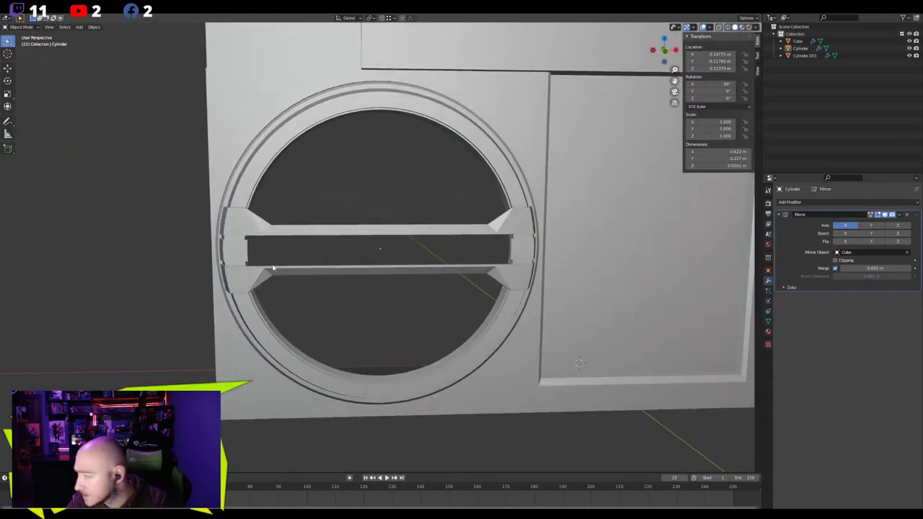
scroll(231, 260, "up", 2)
Flatten the inner end face of the crossbar's middle block by scaling it to 0 along X
middle_click_drag(178, 255, 277, 246, "shift")
left_click(277, 246)
key("Tab")
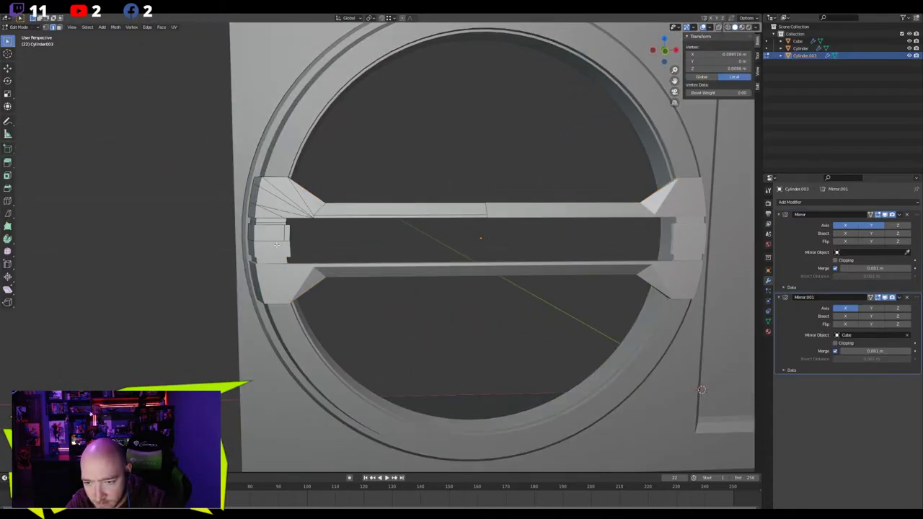
scroll(219, 239, "up", 4)
left_click(176, 217)
key("3")
left_click(175, 217)
key("s")
key("x")
key("0")
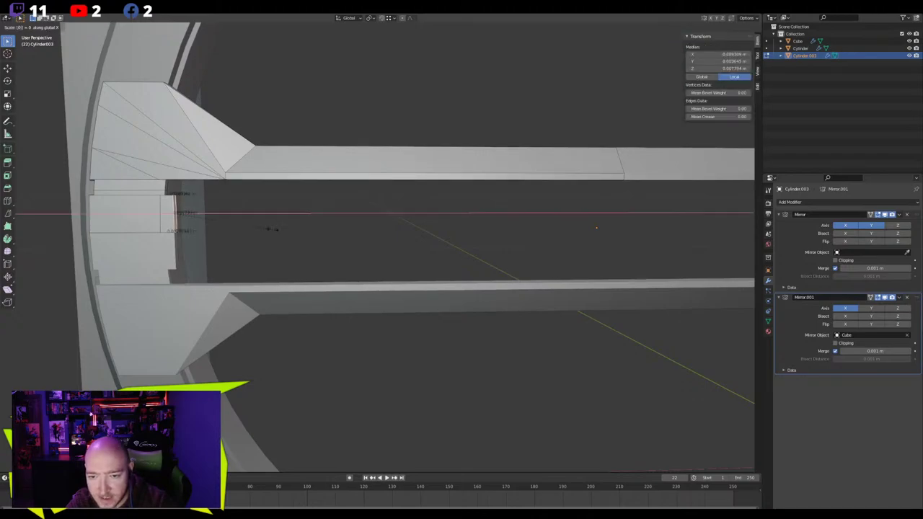
key("Return")
Shift the middle block's inner end face slightly along global X toward the ring's centre and return to Object Mode
middle_click_drag(272, 229, 358, 223, "shift")
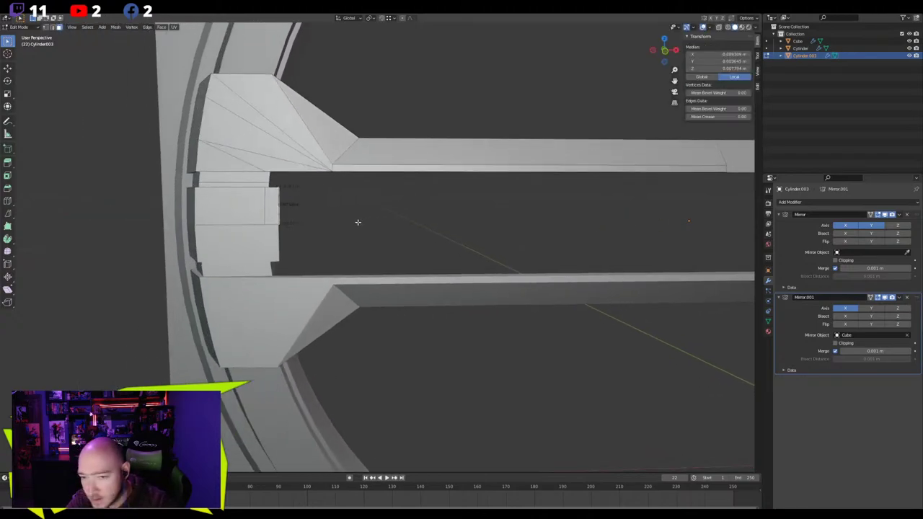
key("g")
key("x")
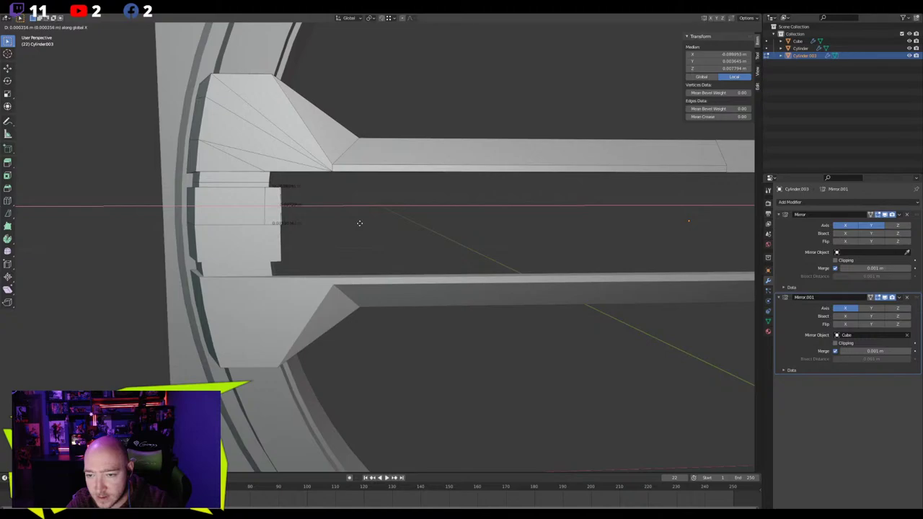
left_click(360, 223)
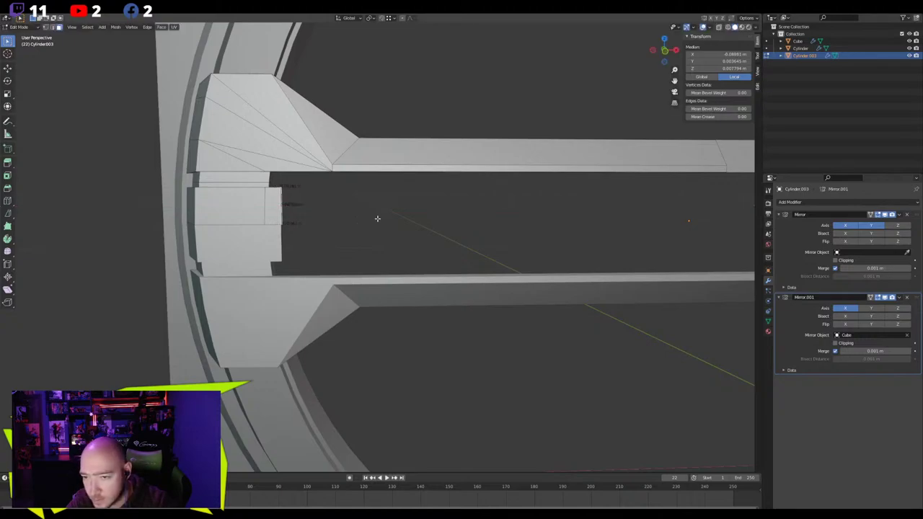
mouse_move(377, 219)
middle_mouse_down()
mouse_move(430, 238)
mouse_move(514, 123)
mouse_move(426, 231)
mouse_move(383, 214)
middle_mouse_up()
scroll(418, 238, "up", 1)
key("Tab")
Set the crossbar's Auto Smooth angle to about 6° in its mesh normals settings
scroll(404, 229, "up", 3)
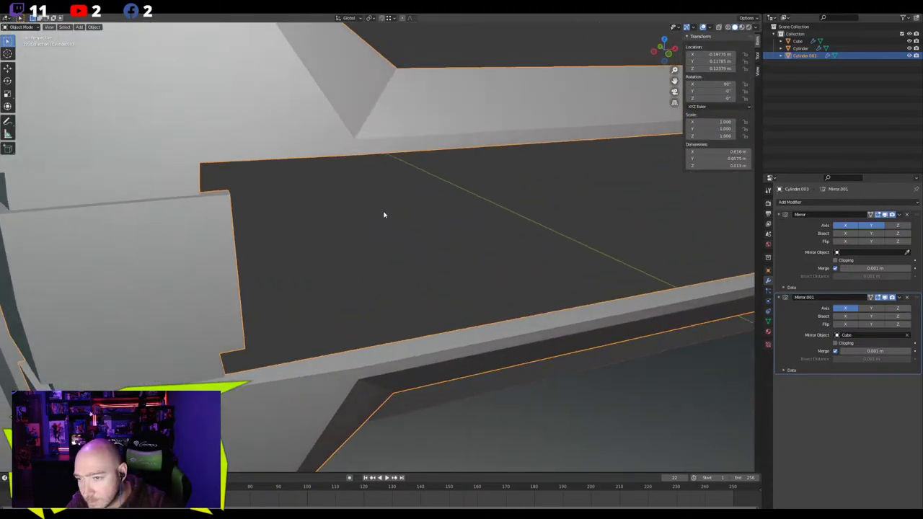
left_click(768, 331)
left_click(768, 322)
left_click(767, 311)
left_click(768, 292)
left_click(767, 281)
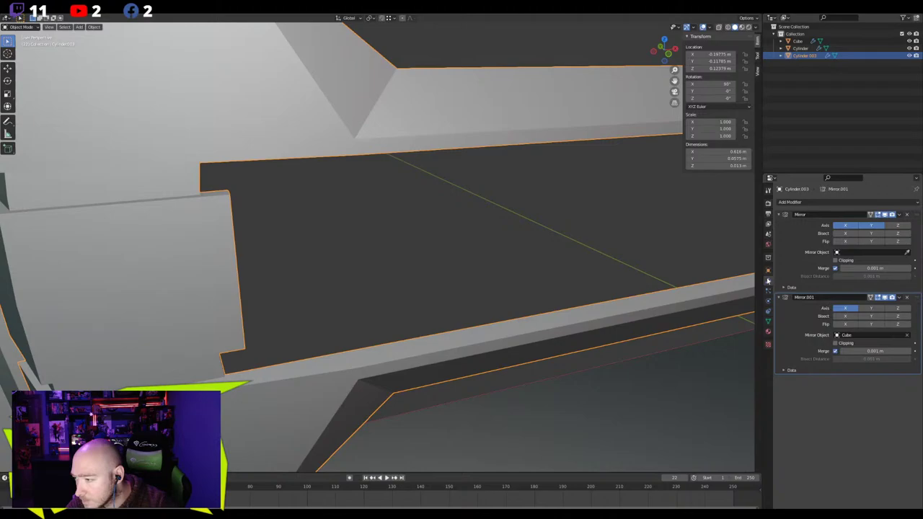
left_click(767, 320)
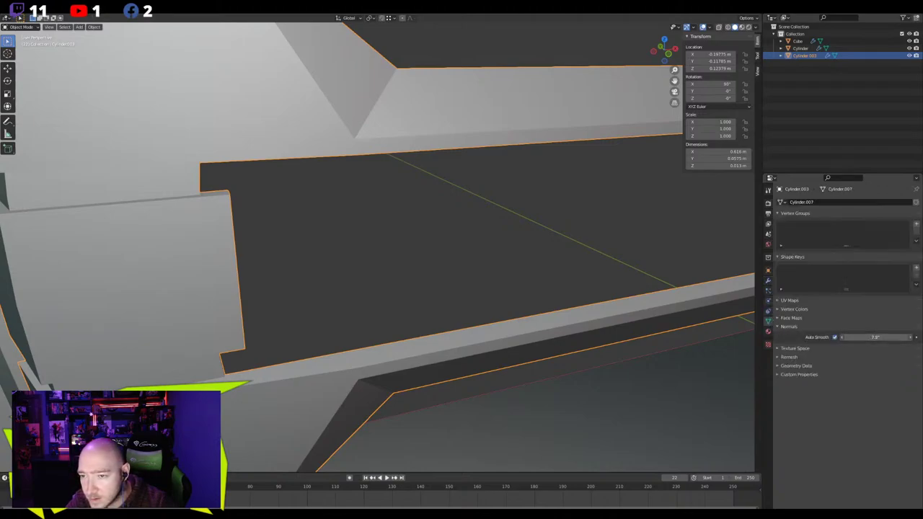
scroll(463, 257, "down", 4)
middle_click_drag(464, 256, 474, 260)
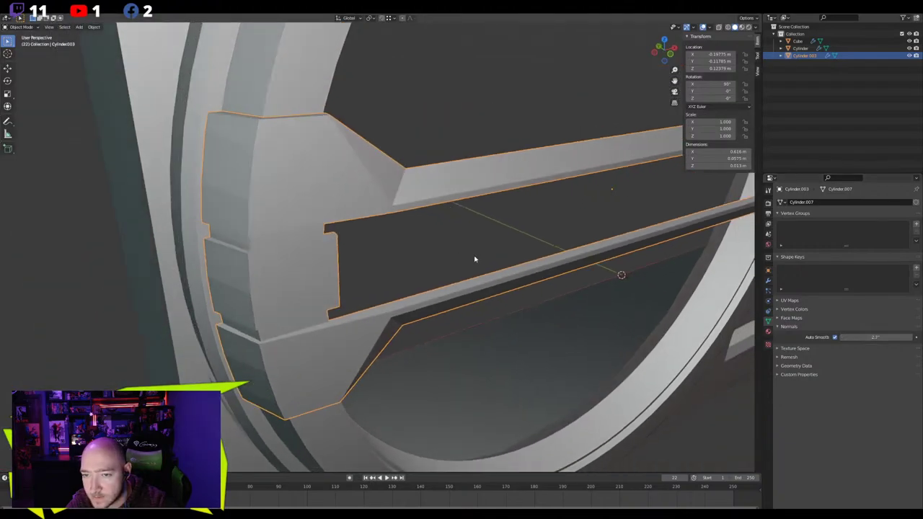
left_click_drag(868, 336, 893, 336)
middle_click_drag(408, 249, 390, 243)
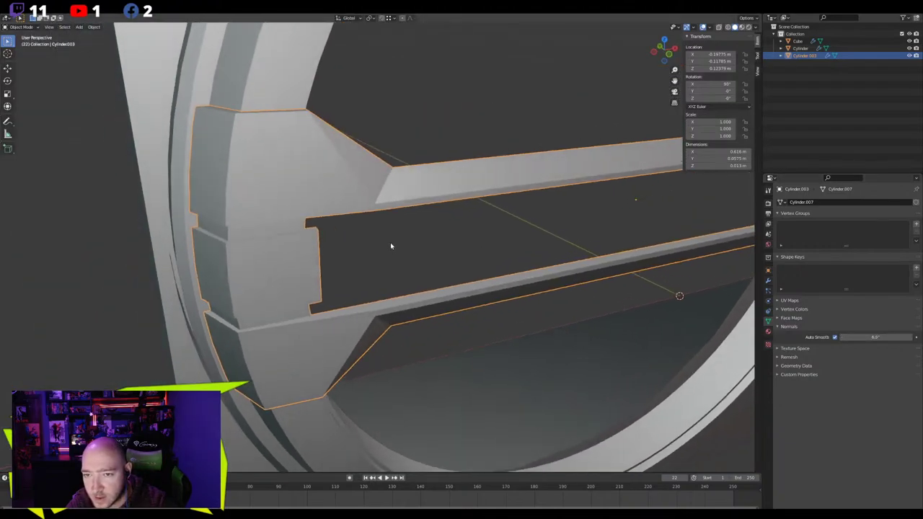
Mark the short edge at the bracket's lower inner corner, where it meets the upper bar, as sharp
key("Tab")
key("2")
left_click(374, 206)
right_click(374, 205)
left_click(363, 274)
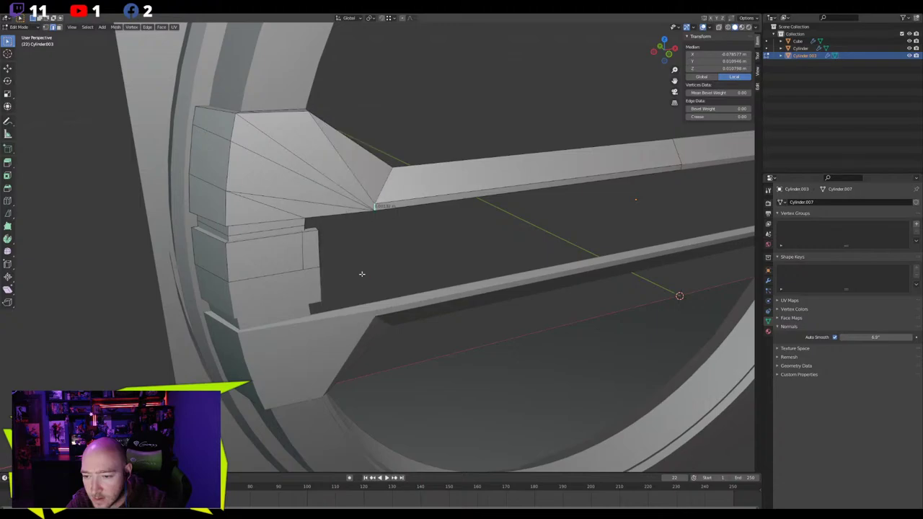
key("Tab")
Examine both rings and their crossbars on the whole model from several angles
left_click(402, 244)
scroll(402, 244, "down", 1)
scroll(402, 245, "down", 3)
middle_click_drag(402, 246, 407, 214)
scroll(407, 214, "down", 5)
middle_click_drag(434, 253, 387, 296)
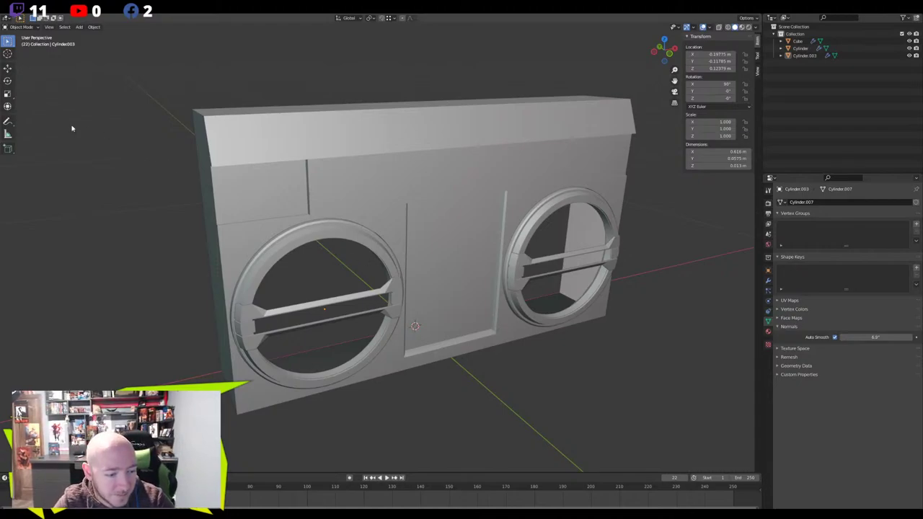
middle_click_drag(72, 127, 214, 157)
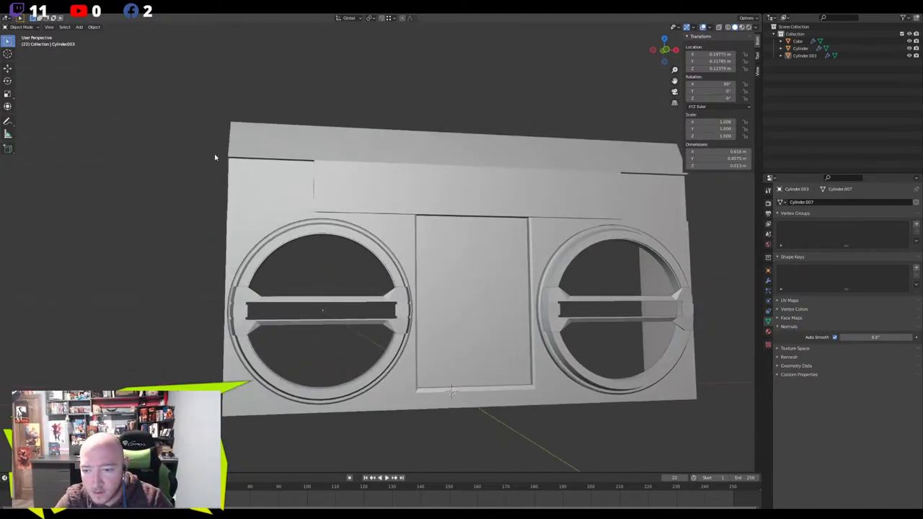
left_click(79, 26)
mouse_move(84, 36)
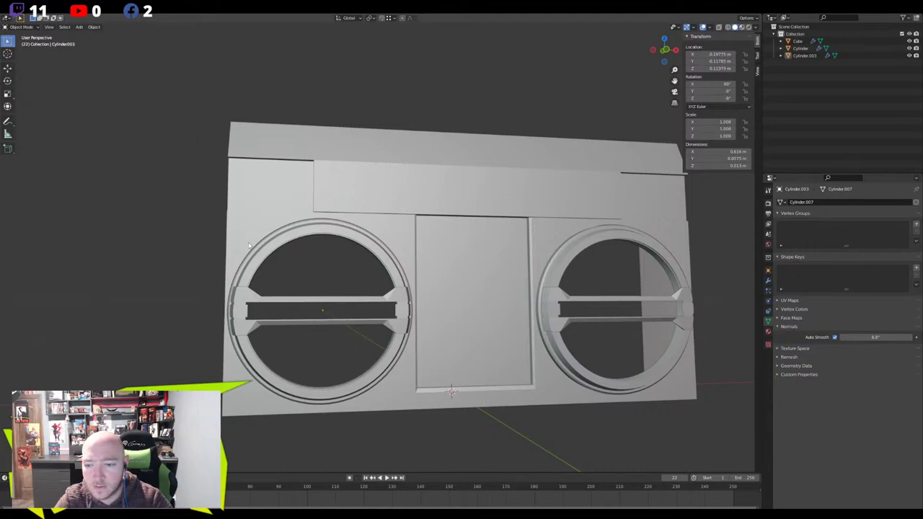
Duplicate the ring's front face loop in place and scale the copy to about half its size
left_click(286, 241)
scroll(285, 240, "up", 4)
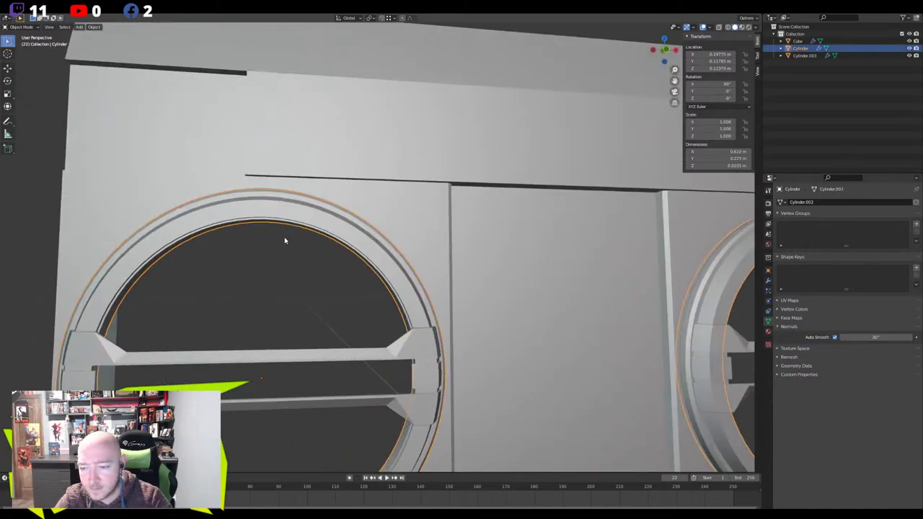
key("Tab")
left_click(251, 211, "alt")
middle_click_drag(283, 326, 327, 258, "shift")
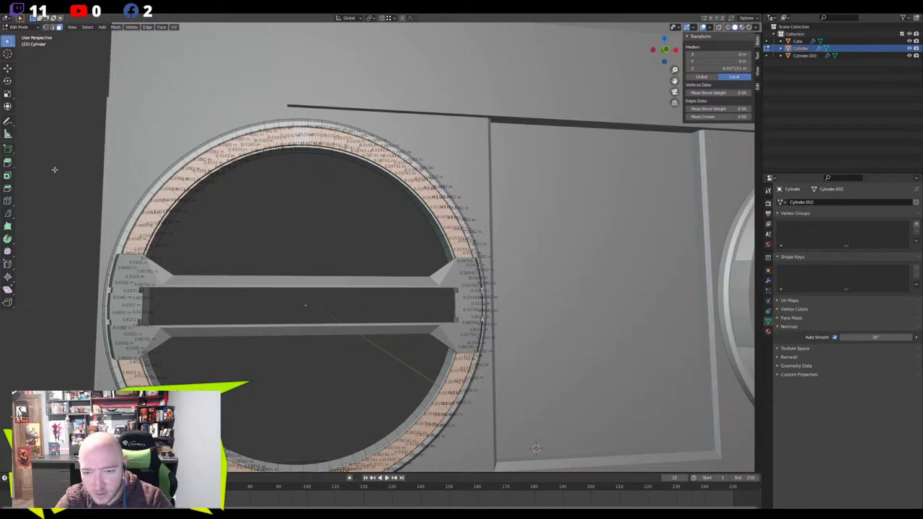
key("shift+d")
right_click(55, 169)
key("s")
left_click(171, 218)
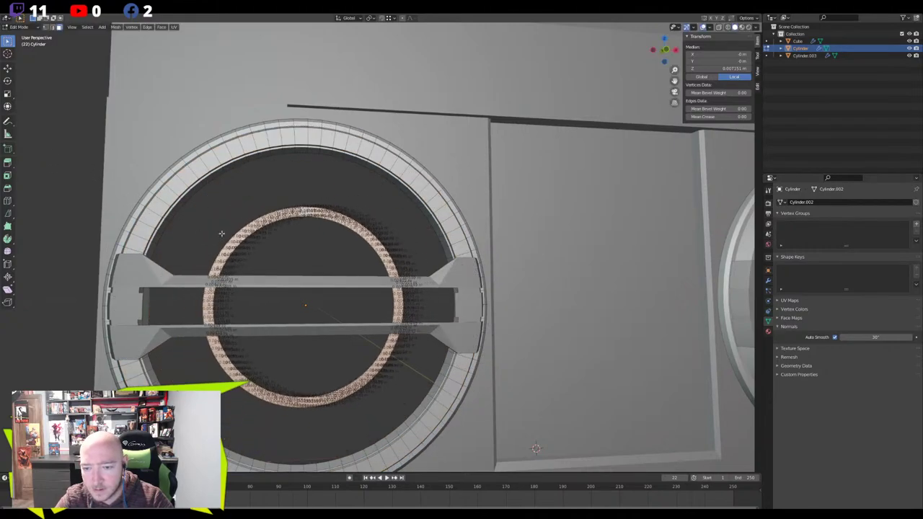
Extrude the small ring inward with scaling to form a flat disc with a small centre hole
key("e")
key("s")
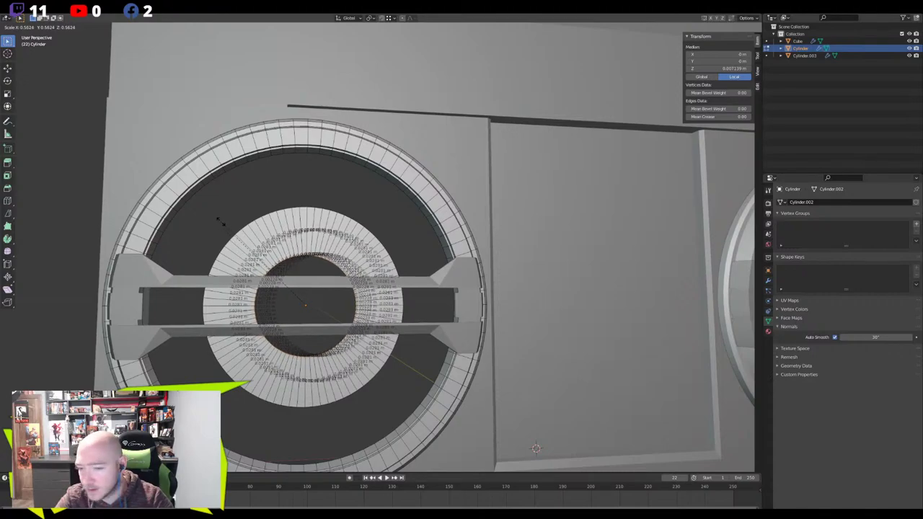
left_click(238, 235)
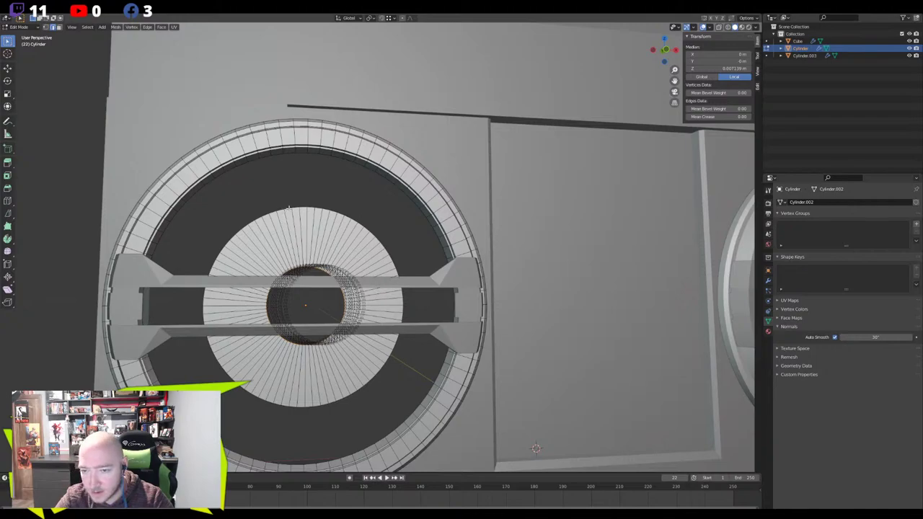
Turn off the edge length overlay and move the whole linked disc about 0.022 m along global Y into the body
middle_click_drag(288, 207, 396, 207)
key("l")
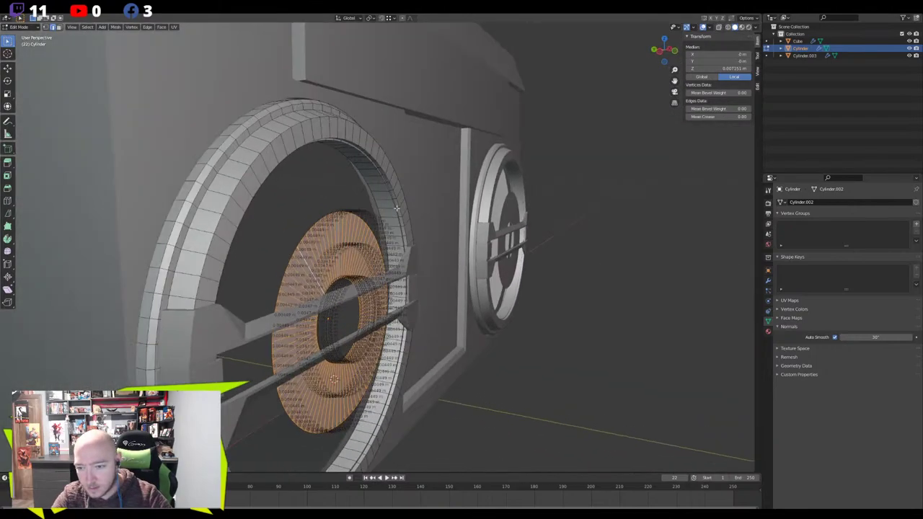
left_click(709, 27)
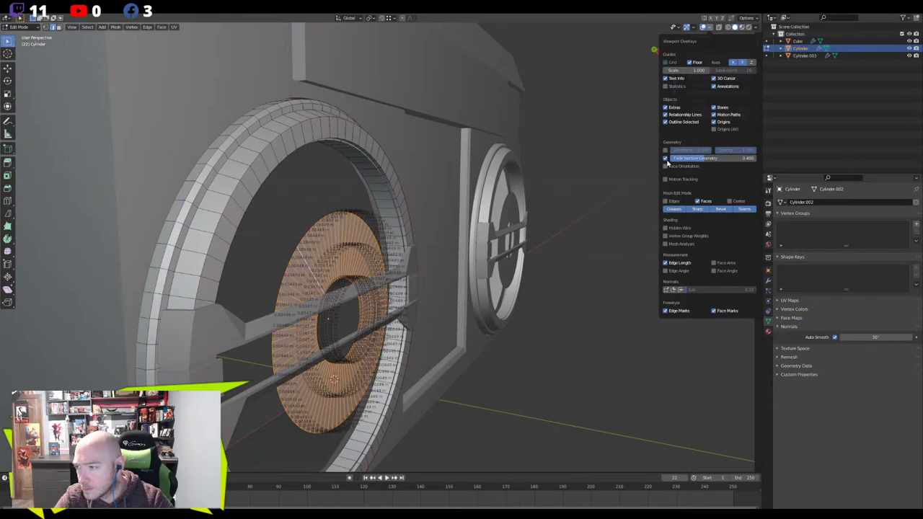
left_click(666, 263)
key("g")
key("y")
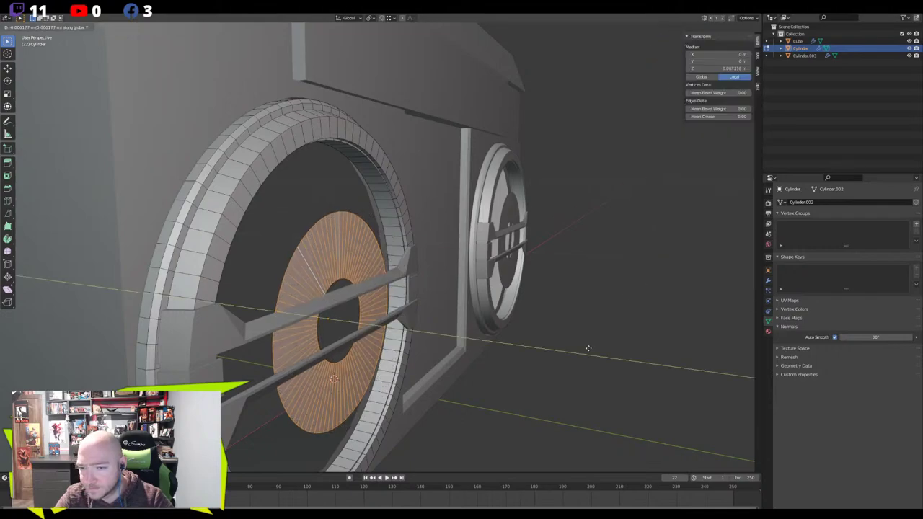
left_click(513, 340)
key("ctrl+KP_3")
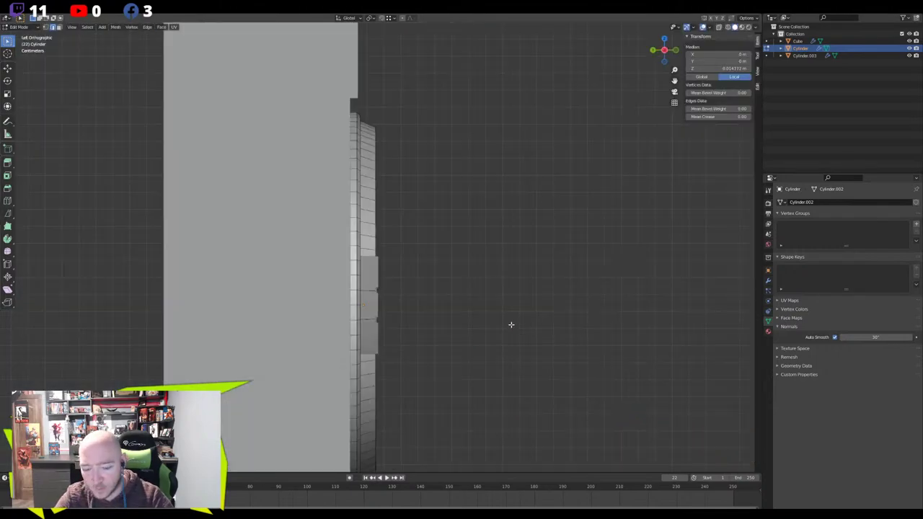
Turn on X-ray display and move the disc farther into the body along global Y
key("alt+z")
middle_click_drag(518, 295, 422, 287, "shift")
key("g")
key("y")
left_click(512, 277)
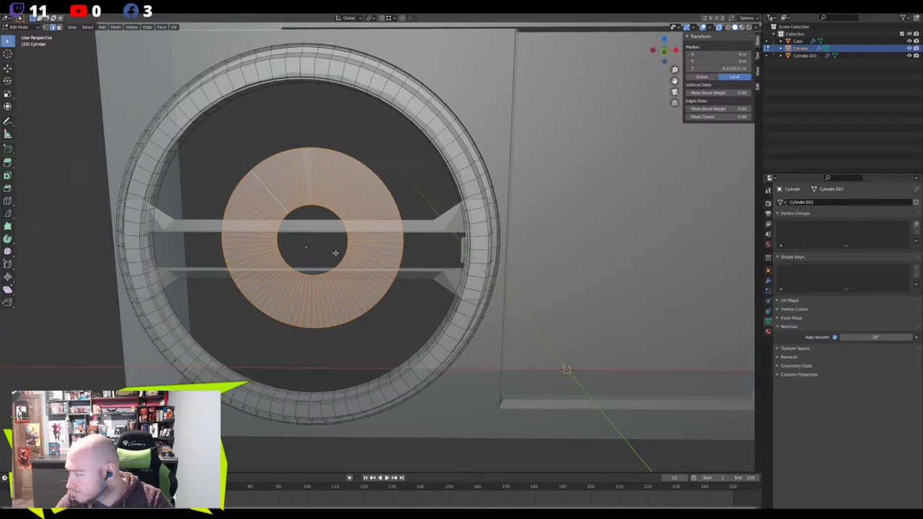
Scale the disc's outer edge loop up to about 1.45 and pull it about 0.008 m forward along global Y
scroll(295, 245, "up", 3)
middle_click_drag(272, 217, 364, 289, "shift")
key("s")
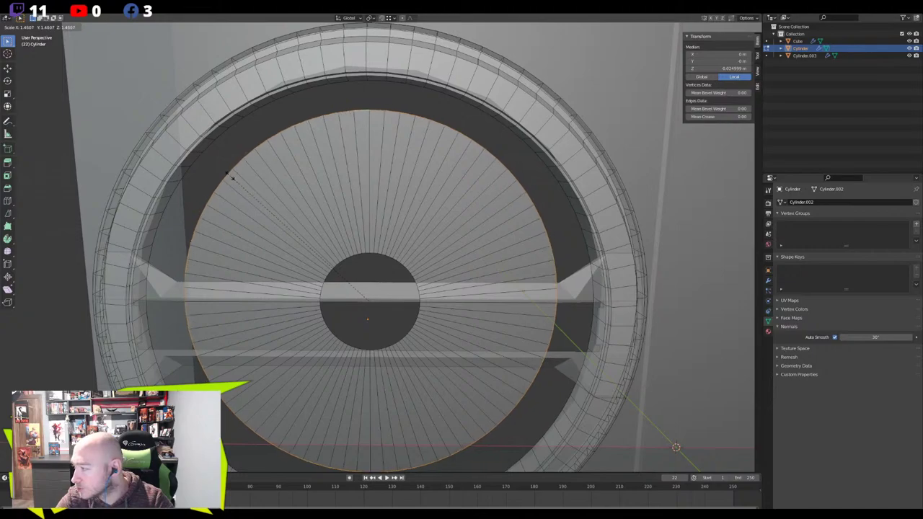
left_click(230, 179)
key("KP_1")
scroll(263, 249, "down", 4)
middle_click_drag(276, 258, 461, 316)
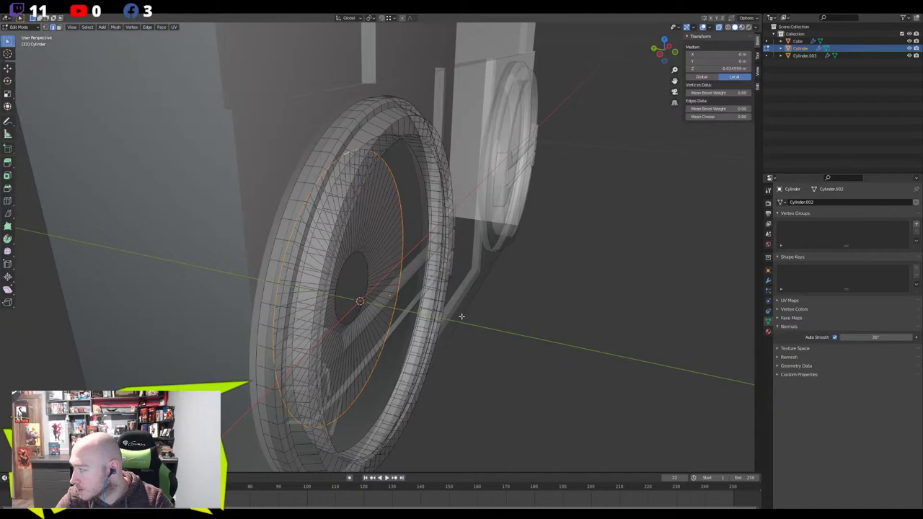
key("g")
key("y")
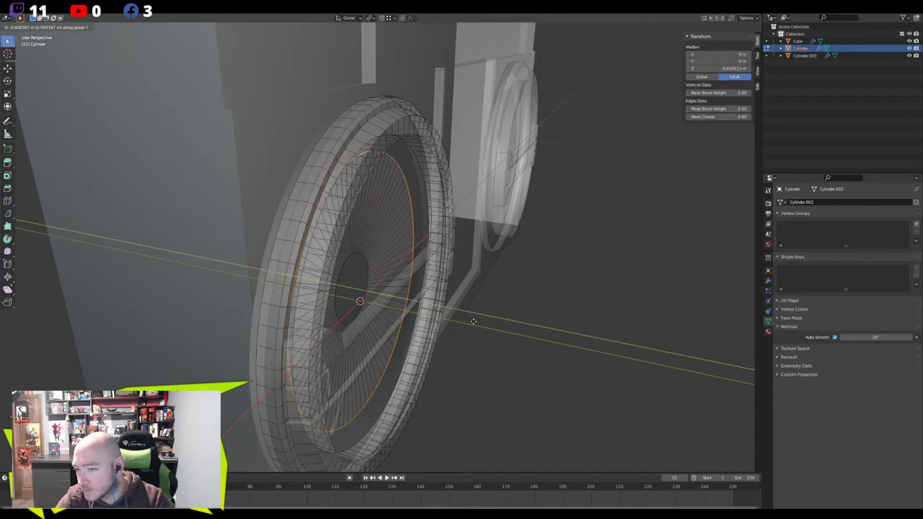
left_click(474, 322)
Extrude the disc's outer loop outward by scaling it to about 1.04 to add a narrow band
middle_click_drag(473, 321, 383, 302)
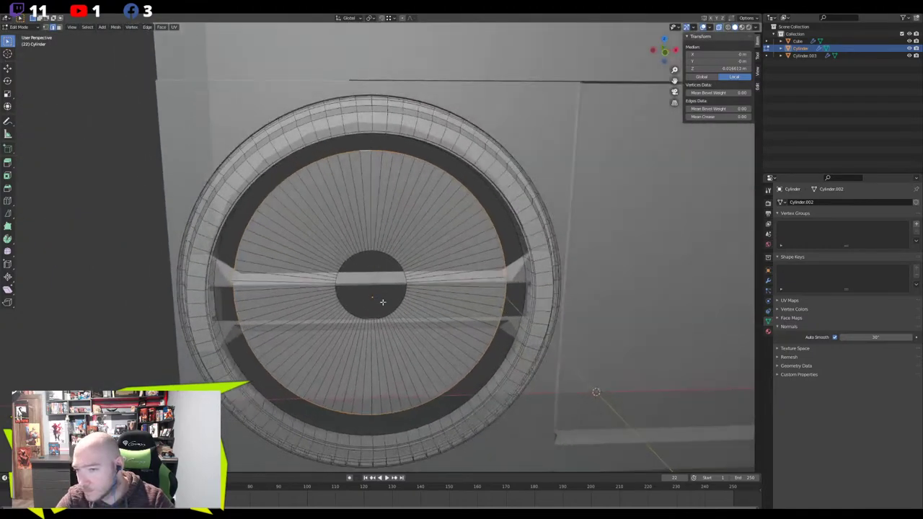
key("s")
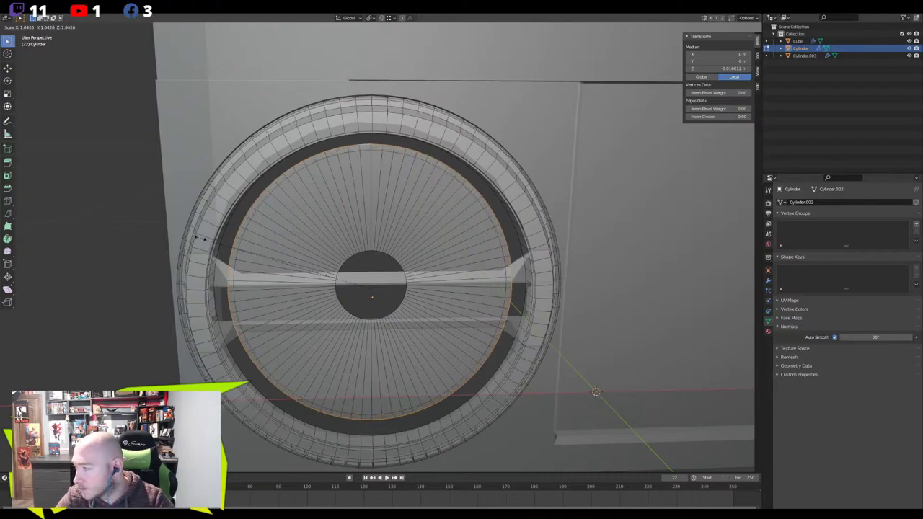
left_click(201, 238)
Select the edge loop of the centre hole and move it slightly deeper along global Y
middle_click_drag(211, 239, 325, 261)
left_click(346, 264, "alt")
key("g")
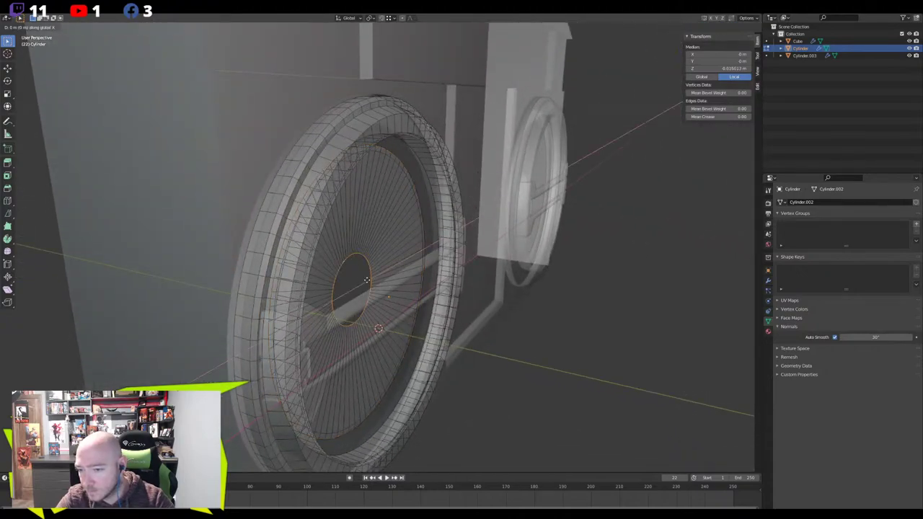
key("y")
left_click(363, 279)
Select the disc's outermost edge loop and move it about 0.0015 m inward along global Y
middle_click_drag(363, 278, 374, 168)
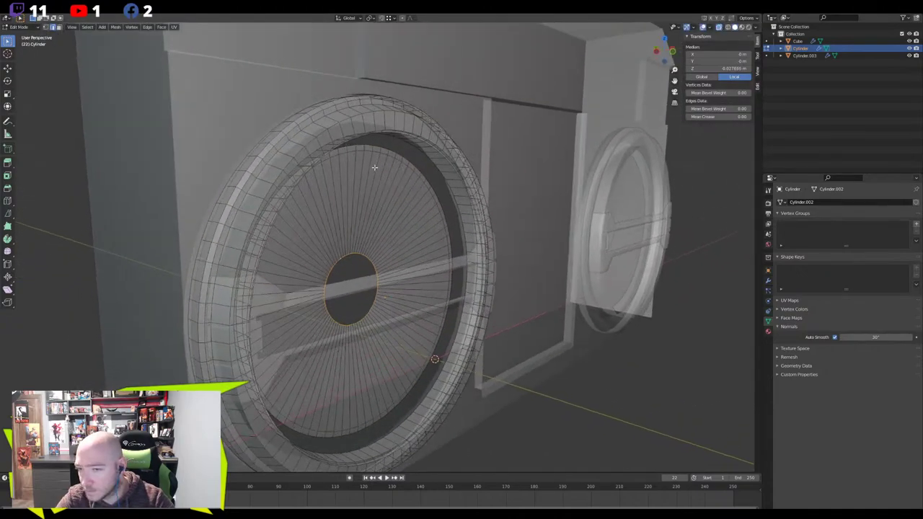
left_click(369, 144, "alt")
key("g")
key("y")
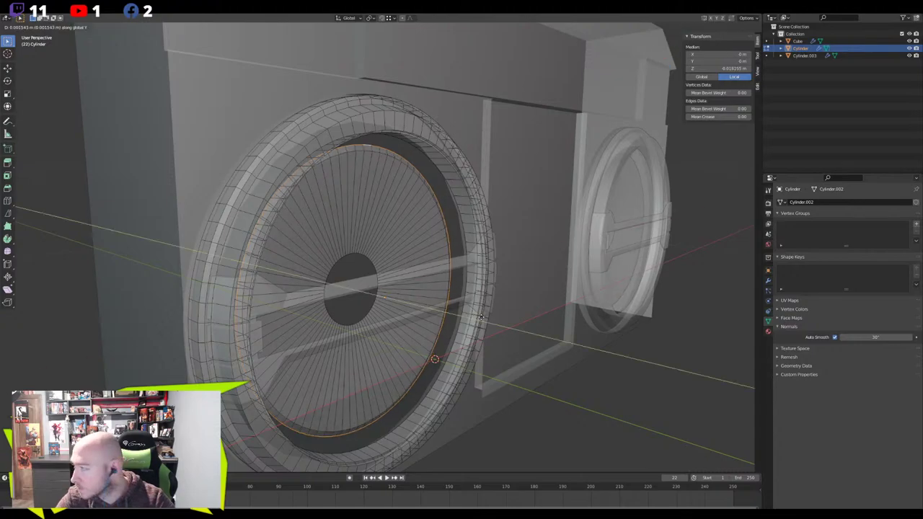
left_click(480, 316)
Extrude another band from the disc's outer loop and pull its edge about 0.003 m forward along global Y
middle_click_drag(480, 315, 444, 314)
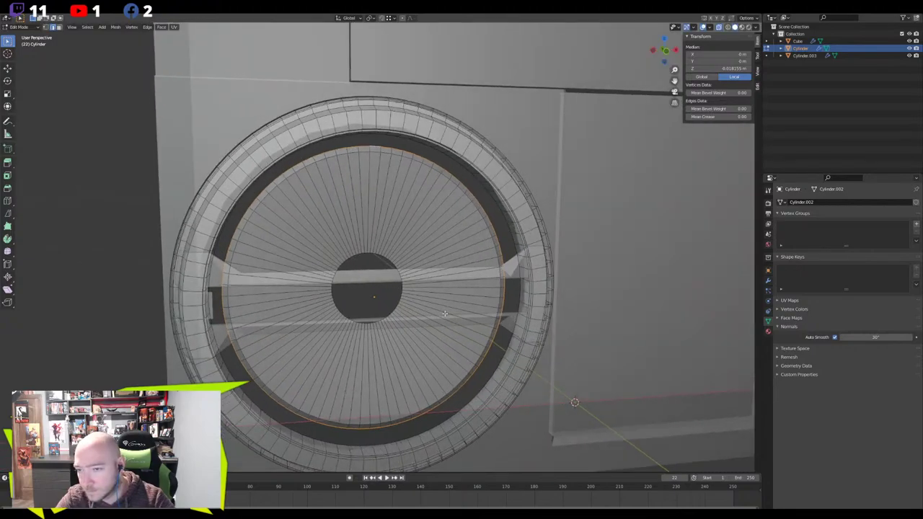
left_click(270, 260)
middle_click_drag(285, 261, 316, 260)
key("g")
key("y")
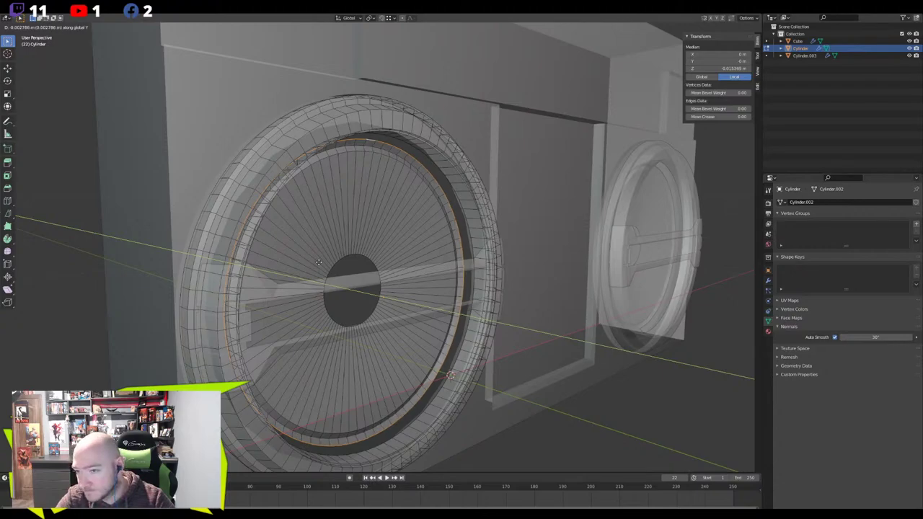
left_click(317, 261)
Scale the raised outer loop of the disc up to about 1.03, toward the surrounding ring
middle_click_drag(318, 262, 295, 262)
key("s")
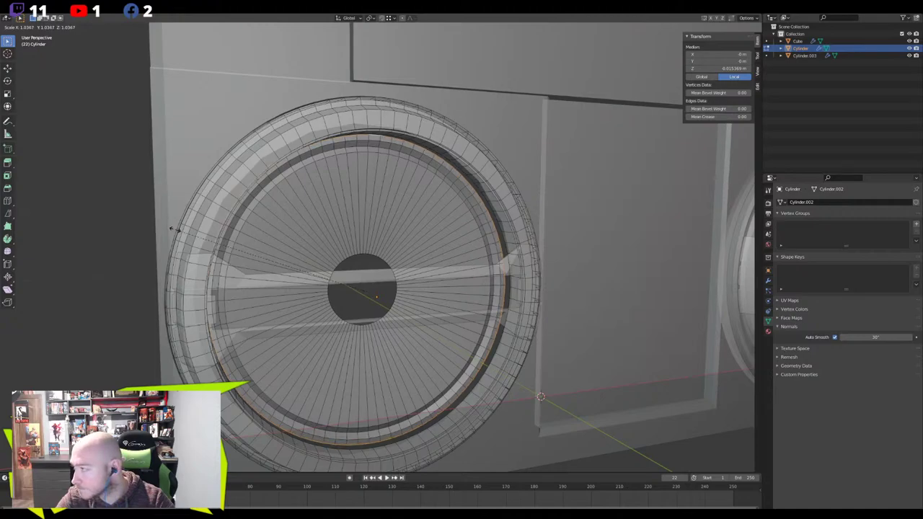
left_click(173, 229)
Select the whole linked disc, scale it down slightly inside the ring and clear the selection
key("l")
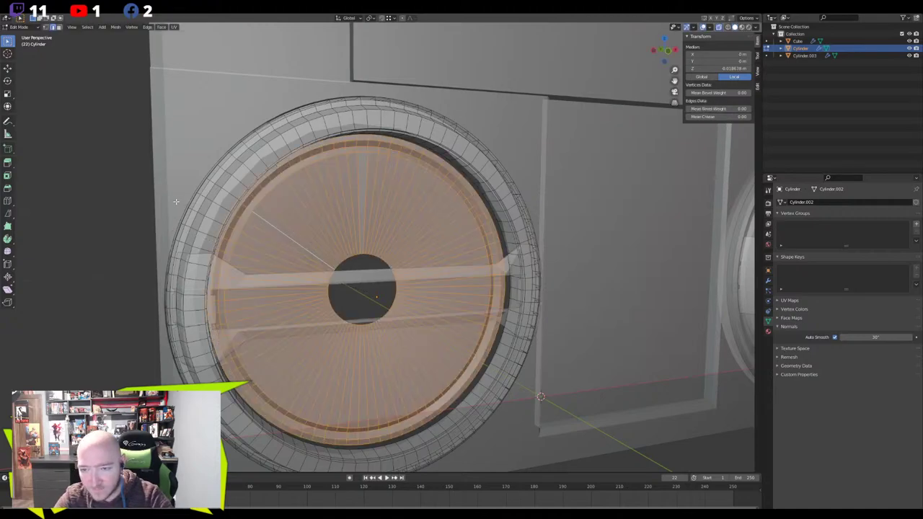
key("s")
left_click(180, 203)
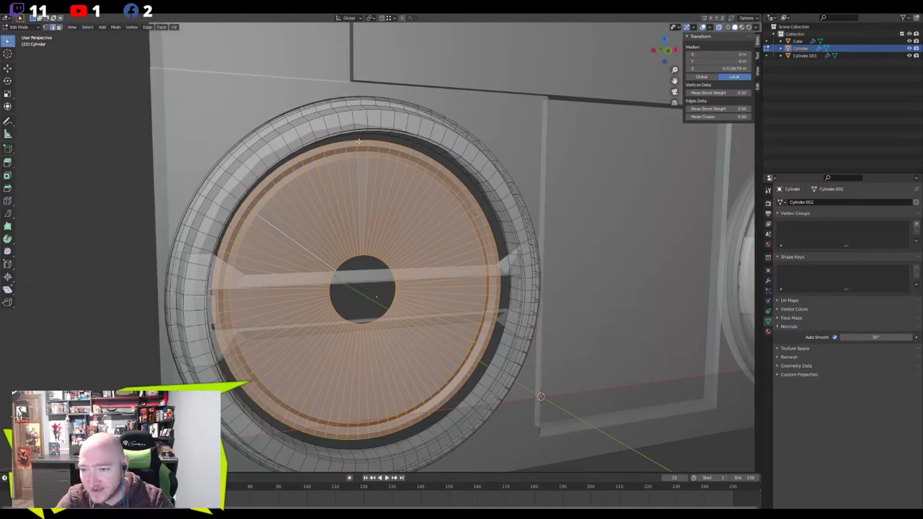
key("alt+a")
Extrude the disc's outer loop in place and scale the new loop to about 1.03
middle_click_drag(358, 141, 152, 252)
key("e")
right_click(146, 251)
key("s")
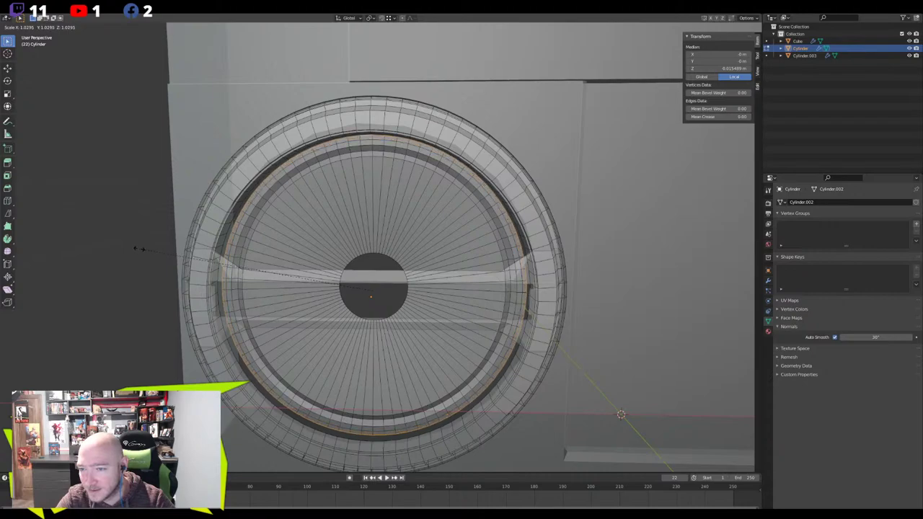
left_click(139, 249)
middle_click_drag(139, 248, 348, 230)
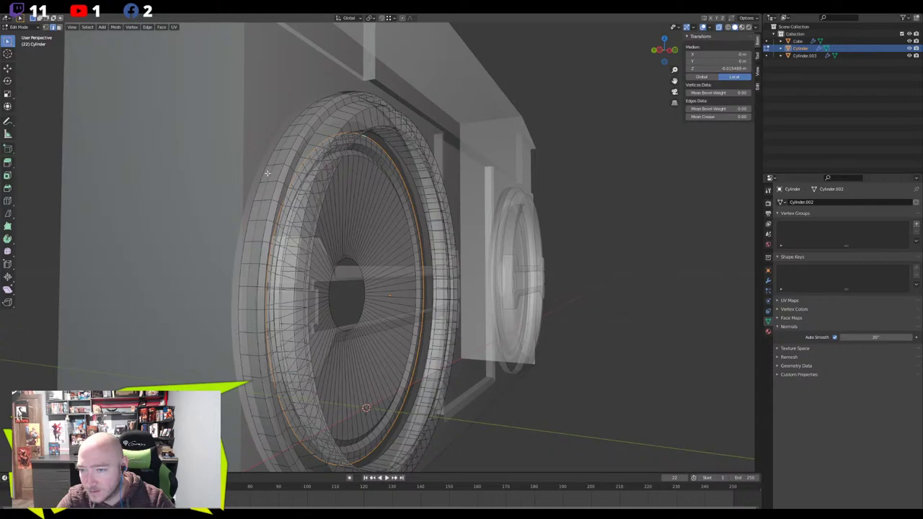
key("g")
key("y")
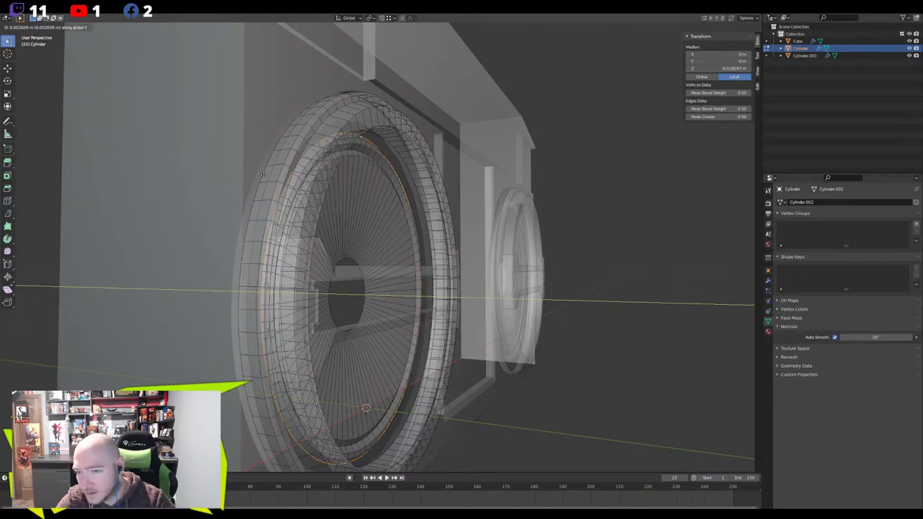
key("Escape")
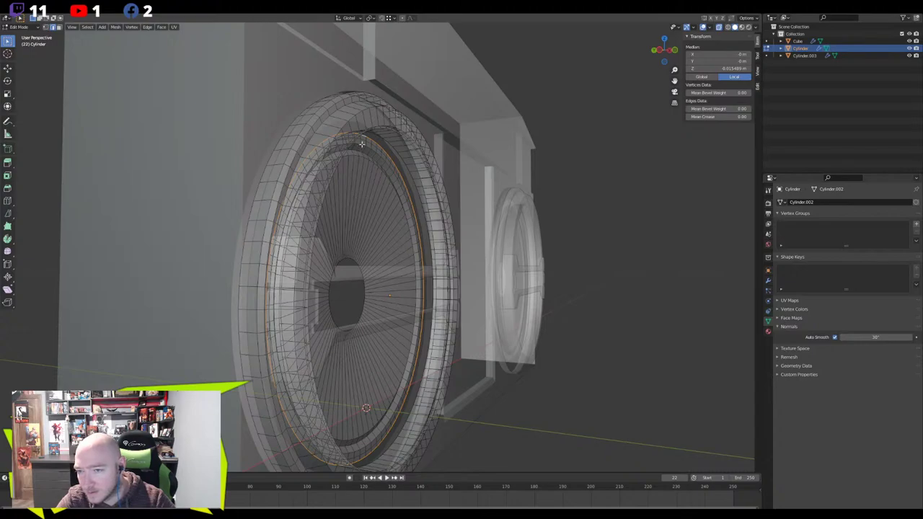
Move the new outer loop about 0.002 m back along global Y and check the rim in Object Mode
key("g")
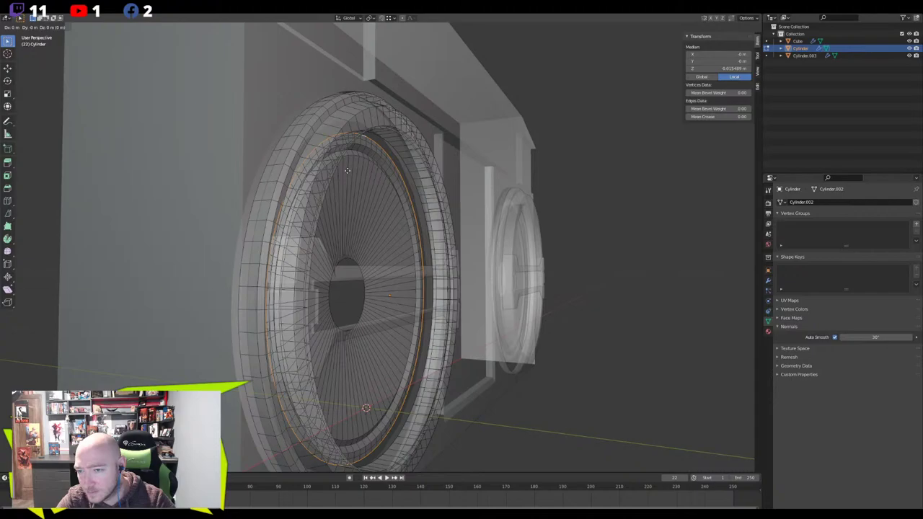
key("y")
left_click(345, 169)
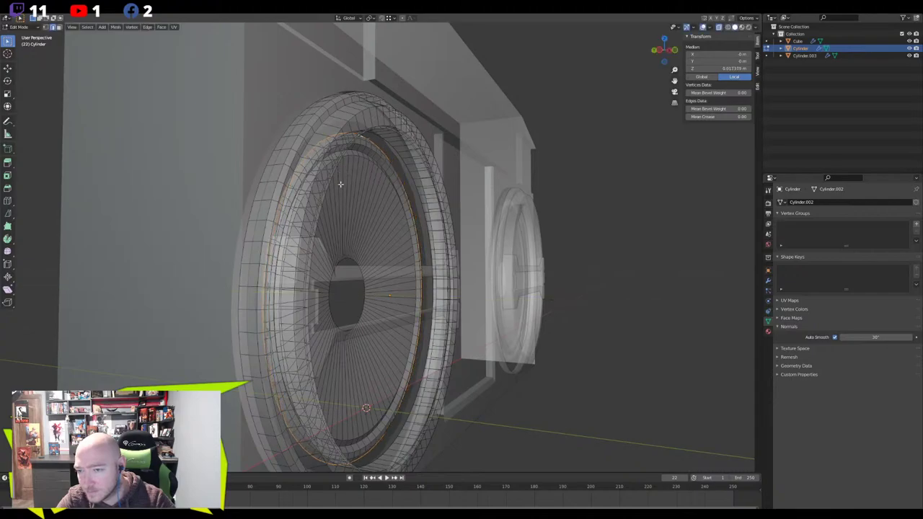
middle_click_drag(326, 196, 310, 250)
key("Tab")
scroll(223, 216, "down", 4)
scroll(333, 241, "up", 3)
key("Tab")
middle_click_drag(354, 201, 325, 187)
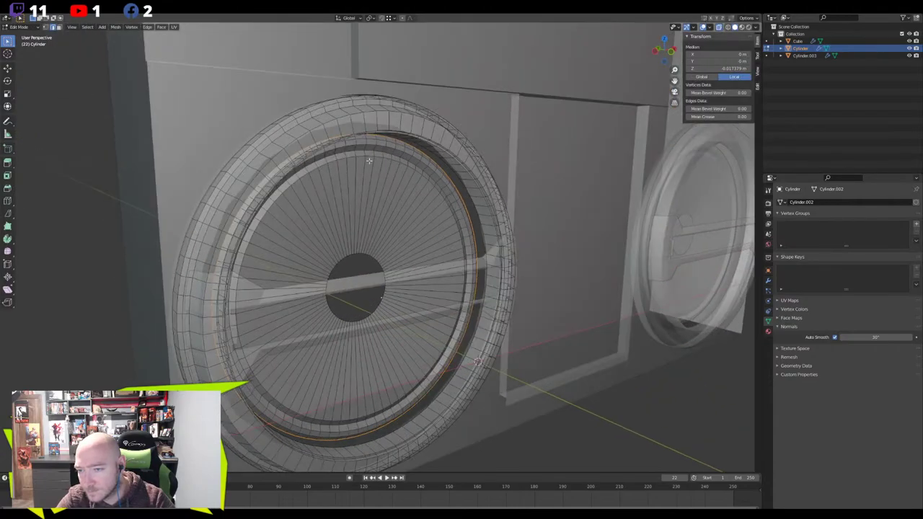
Add a small bevel to the edge loop bordering the disc's large inner face
left_click(370, 158, "alt")
key("ctrl+b")
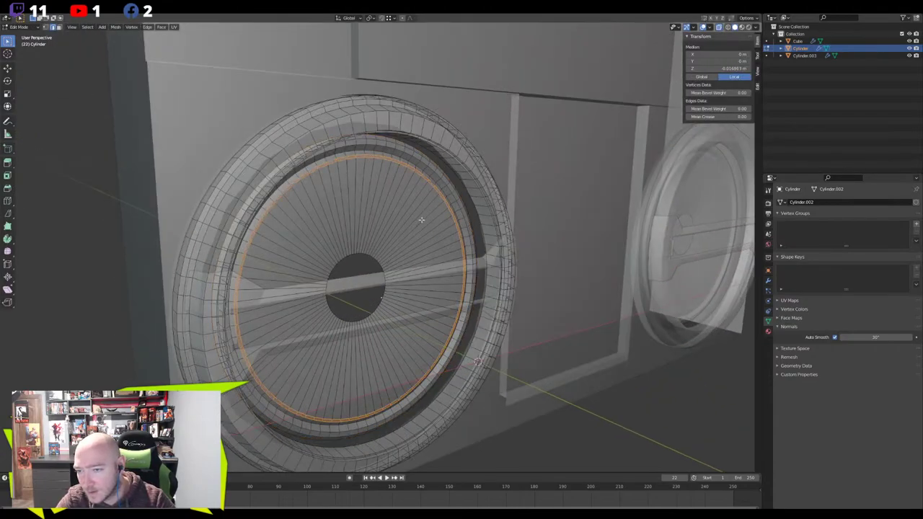
left_click(421, 220)
Bevel the neighbouring edge loops of the disc's rim and check the rounded shape in Object Mode
left_click(369, 147, "alt")
left_click(371, 150, "alt")
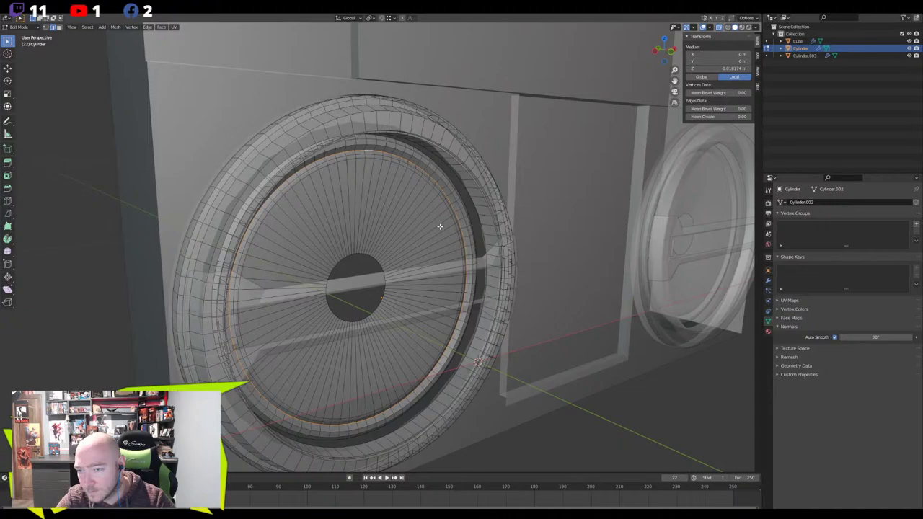
key("ctrl+b")
key("ctrl+b")
left_click(444, 227)
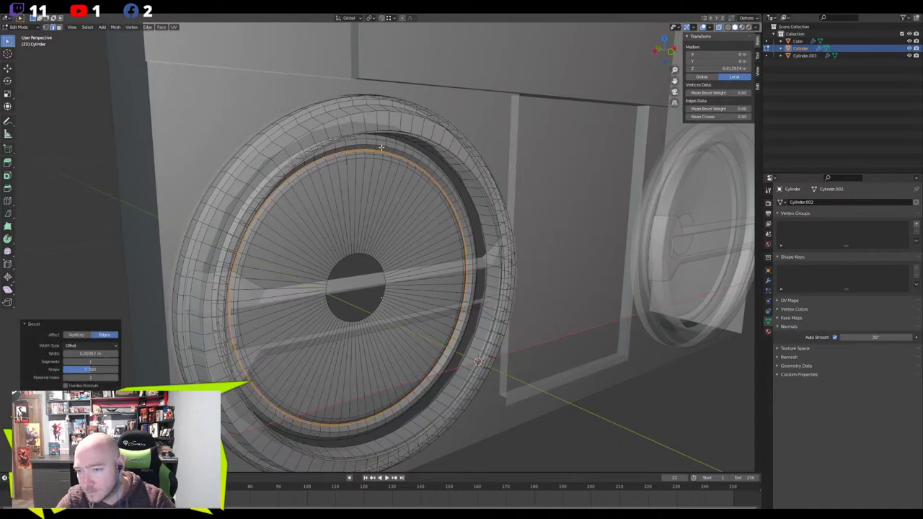
key("ctrl+z")
key("ctrl+shift+z")
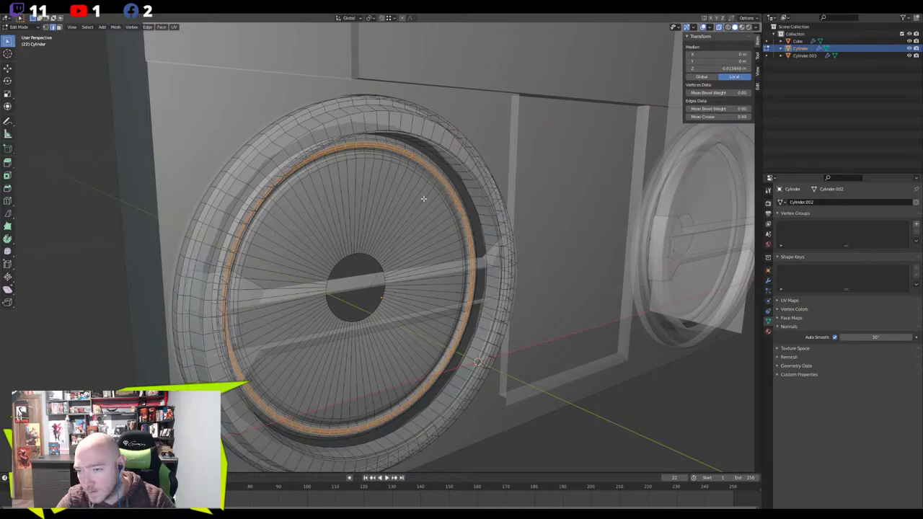
key("Tab")
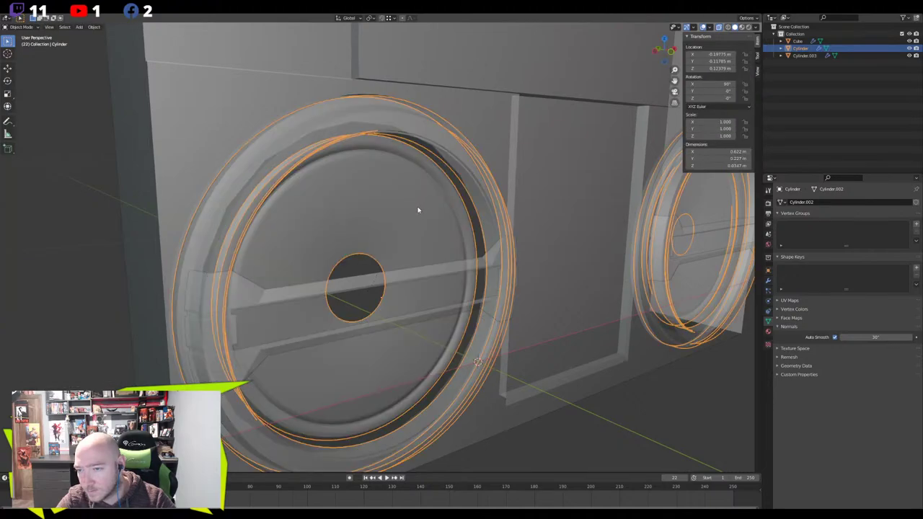
scroll(417, 210, "down", 2)
key("Tab")
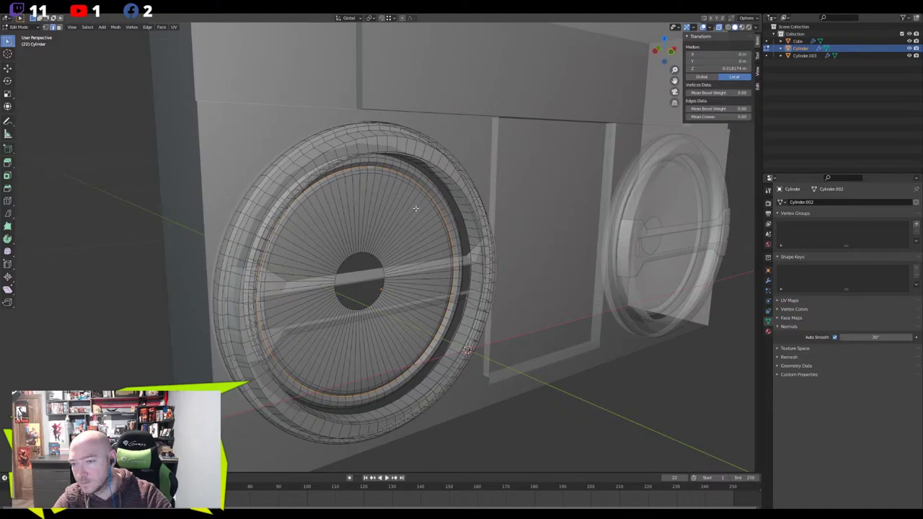
Select all geometry linked to the disc and scale it down to about 0.97
scroll(364, 177, "up", 2)
left_click(358, 194)
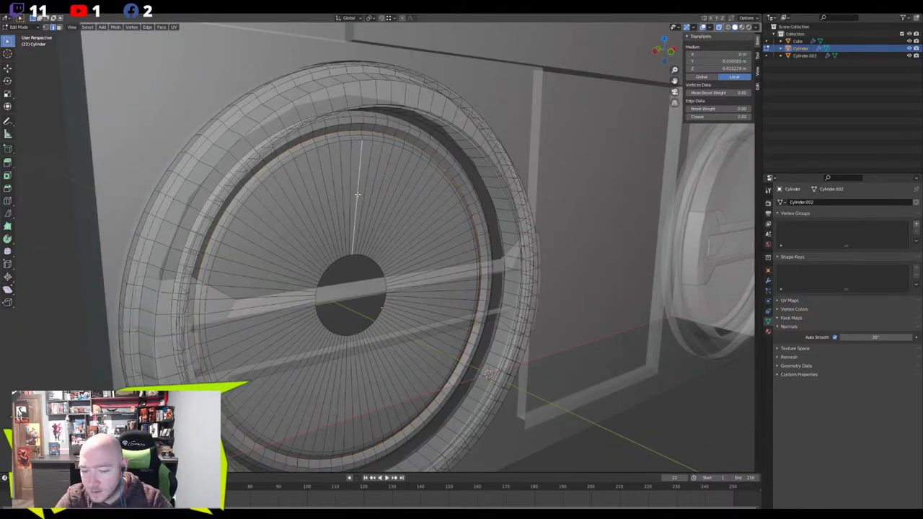
key("ctrl+l")
middle_click_drag(315, 212, 280, 206)
key("s")
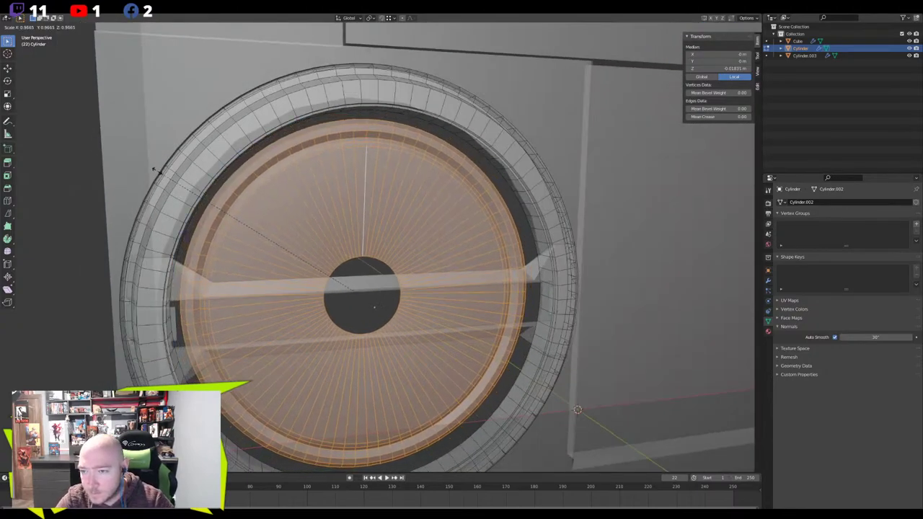
left_click(165, 173)
Undo the latest disc scaling, the rim bevels and the outer loop's move along Y
key("ctrl+z")
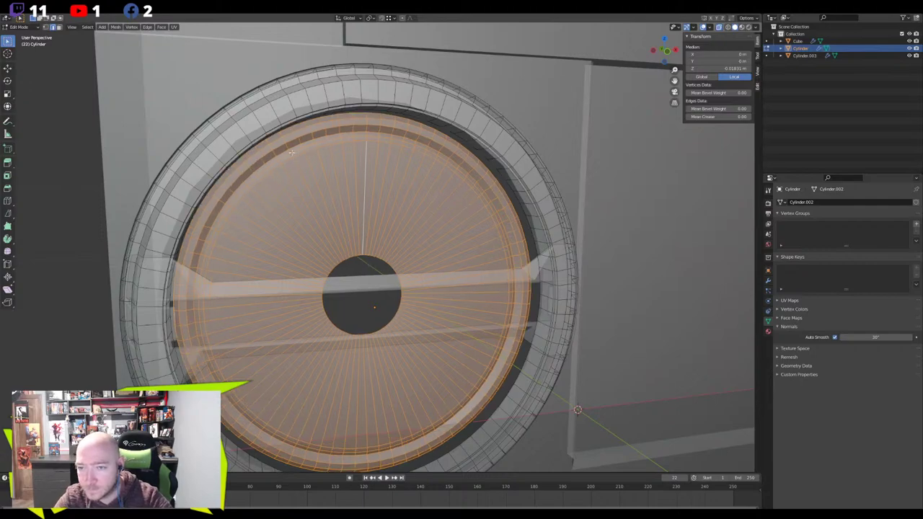
key("ctrl+z")
key("ctrl+z")
key("ctrl+z")
key("ctrl+z")
key("ctrl+z")
key("ctrl+z")
key("ctrl+z")
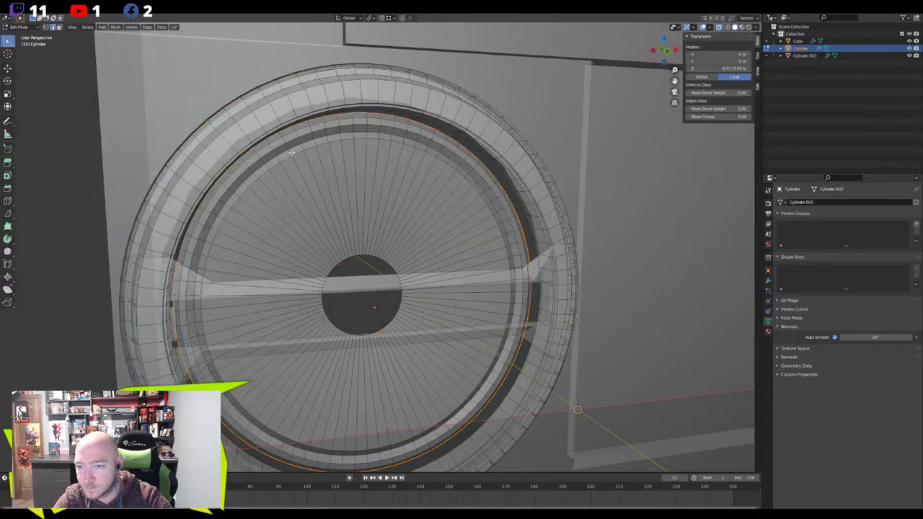
key("ctrl+z")
middle_click_drag(331, 179, 366, 179)
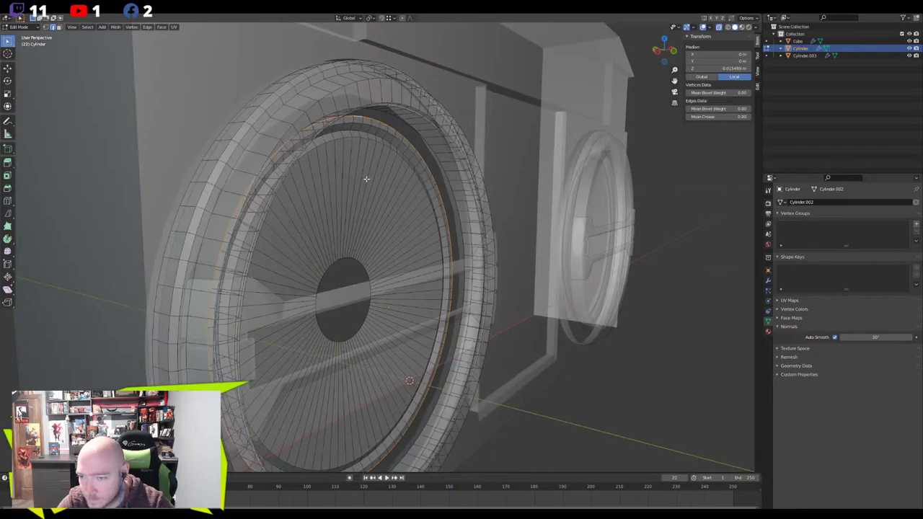
key("g")
key("x")
right_click(400, 222)
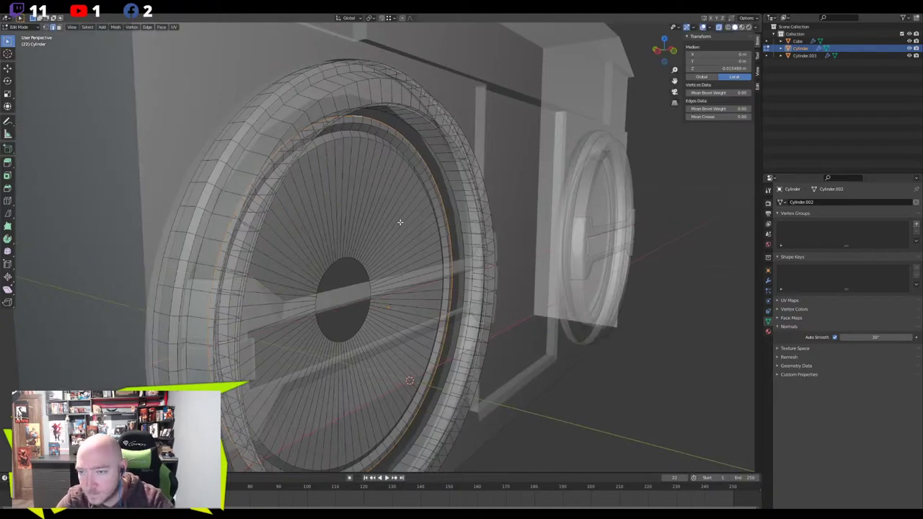
Undo the last rim extrusion and the earlier scaling of the whole disc
key("ctrl+z")
key("ctrl+z")
key("ctrl+z")
key("ctrl+z")
key("ctrl+z")
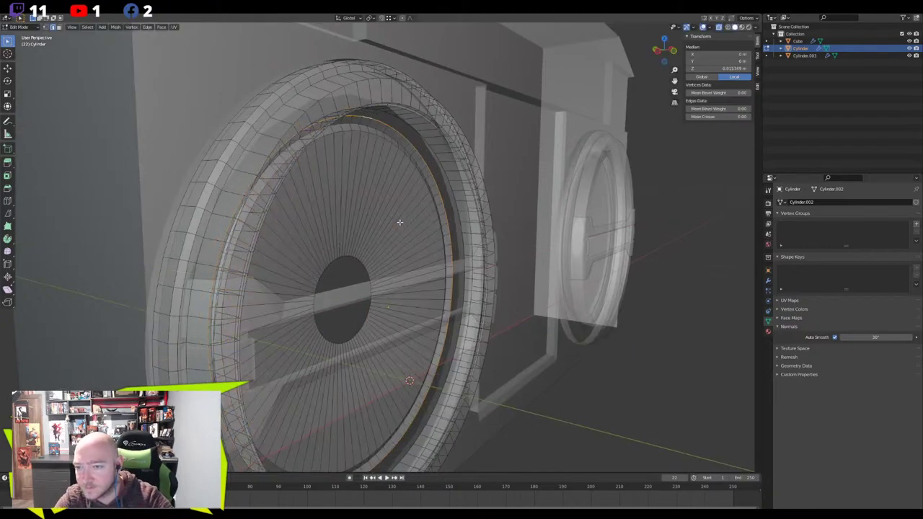
Scale the disc rim's outer edge loop to about 1.02 and move it about 0.0005 m along Y
middle_click_drag(400, 222, 392, 228)
key("s")
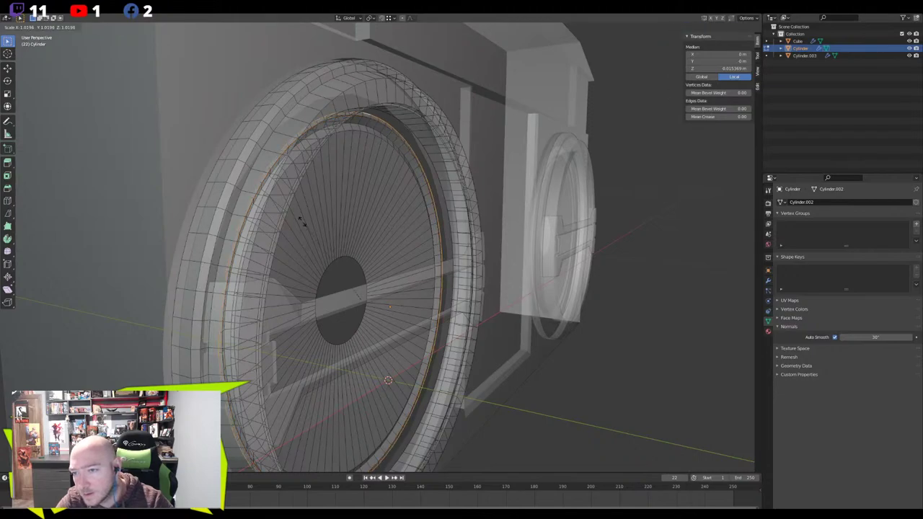
left_click(301, 222)
key("g")
key("y")
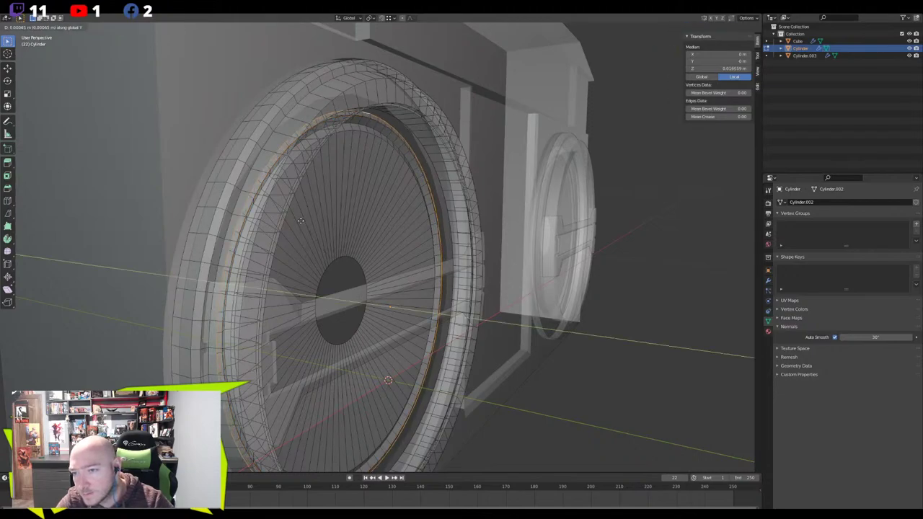
left_click(300, 221)
Enlarge the rim's outer edge loop by a factor of about 1.016 and shift it about 0.002 m along Y
middle_click_drag(300, 221, 232, 219)
key("s")
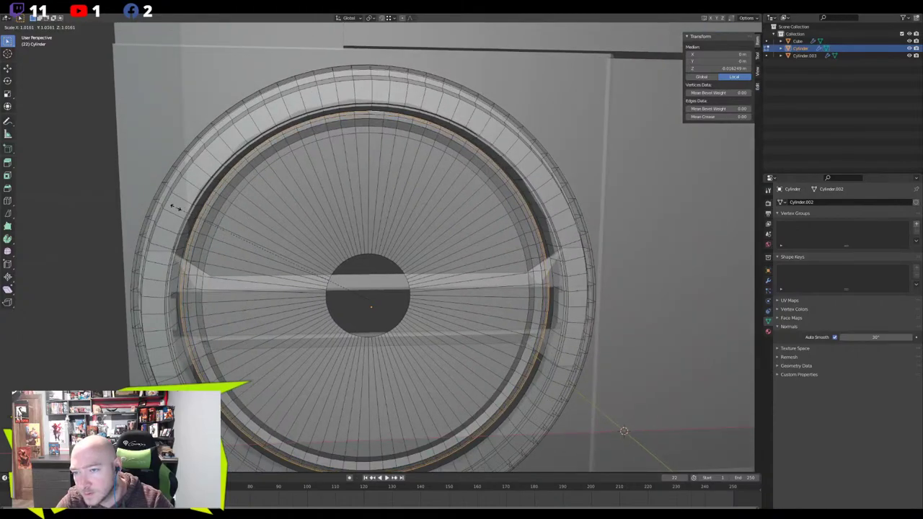
left_click(173, 205)
middle_click_drag(173, 205, 230, 200)
key("g")
key("y")
key("x")
right_click(201, 199)
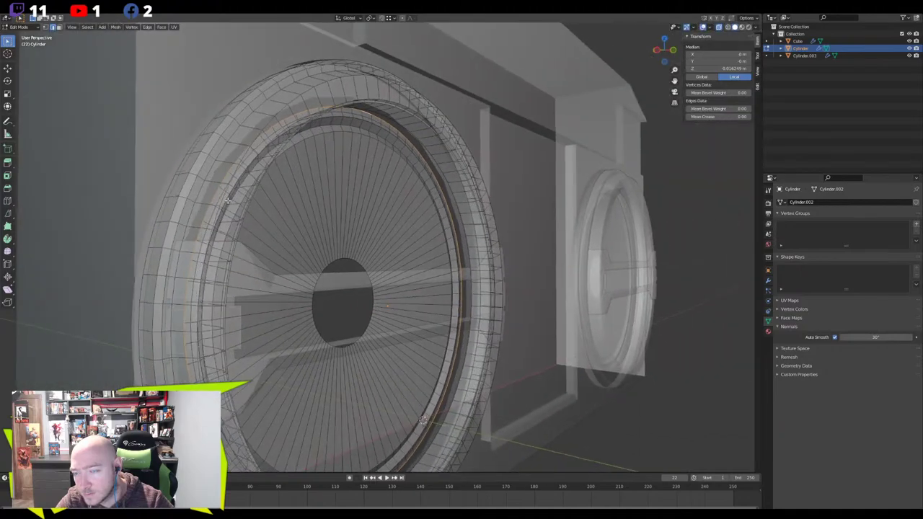
key("g")
key("x")
key("y")
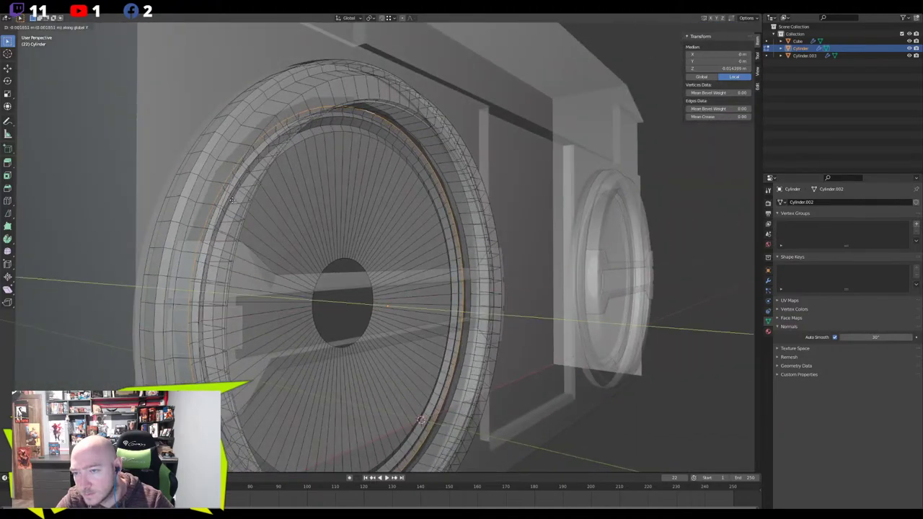
left_click(232, 200)
Scale the rim's outermost edge loop to about 1.03 and move it about 0.0014 m along Y
middle_click_drag(233, 200, 313, 225)
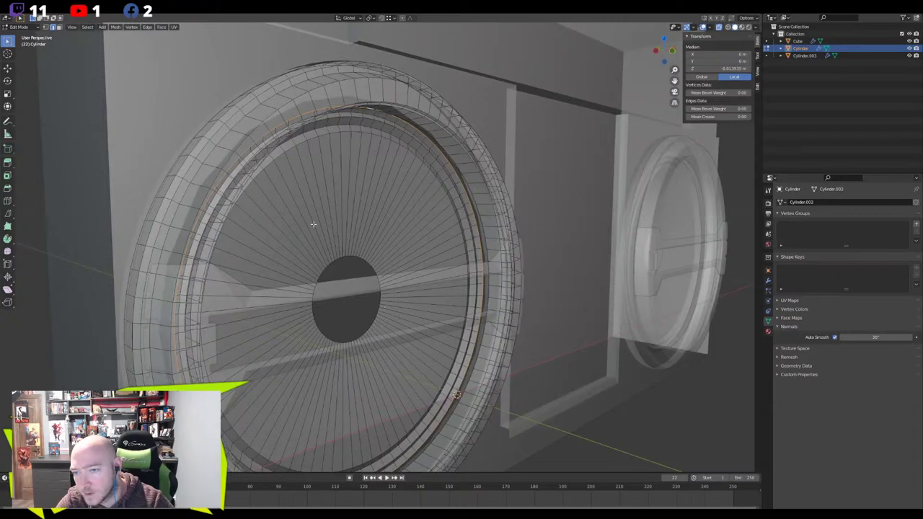
key("s")
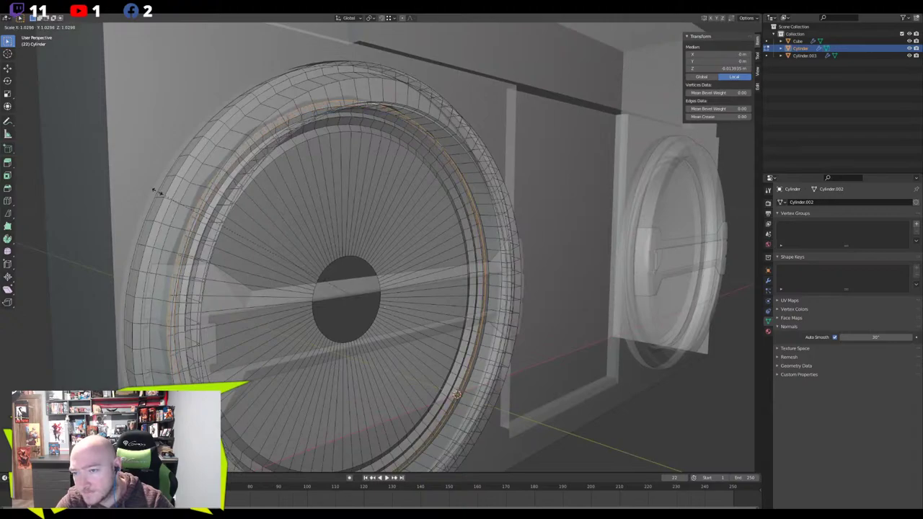
left_click(154, 189)
middle_click_drag(154, 190, 164, 200)
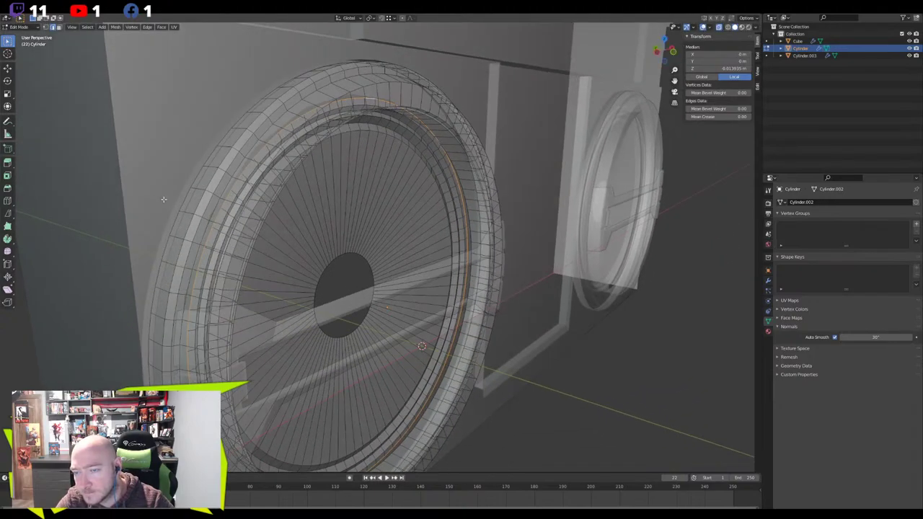
key("g")
key("y")
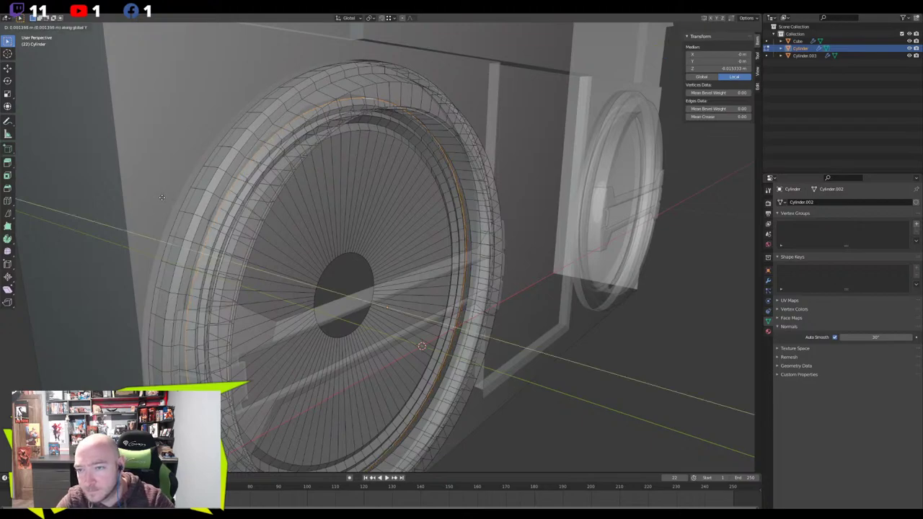
left_click(161, 197)
Select all geometry linked to the disc and scale it down to about 0.96
middle_click_drag(162, 196, 299, 202)
key("l")
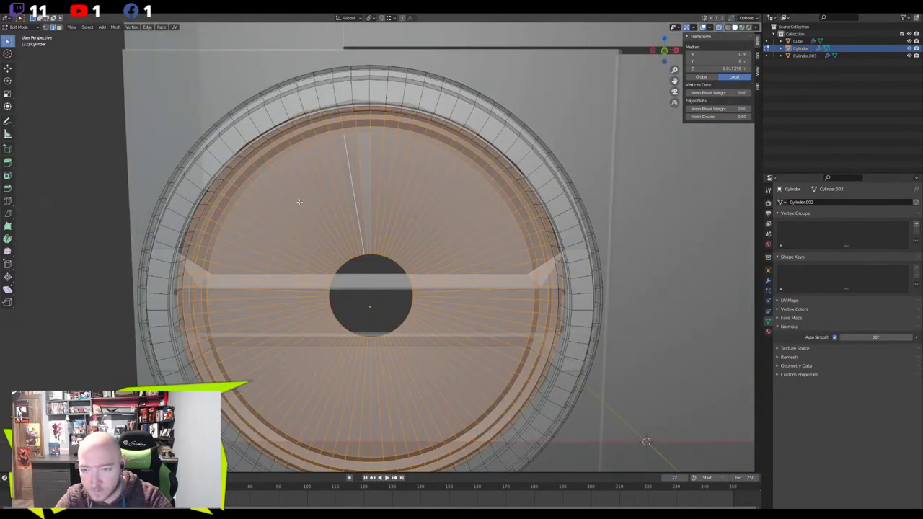
key("s")
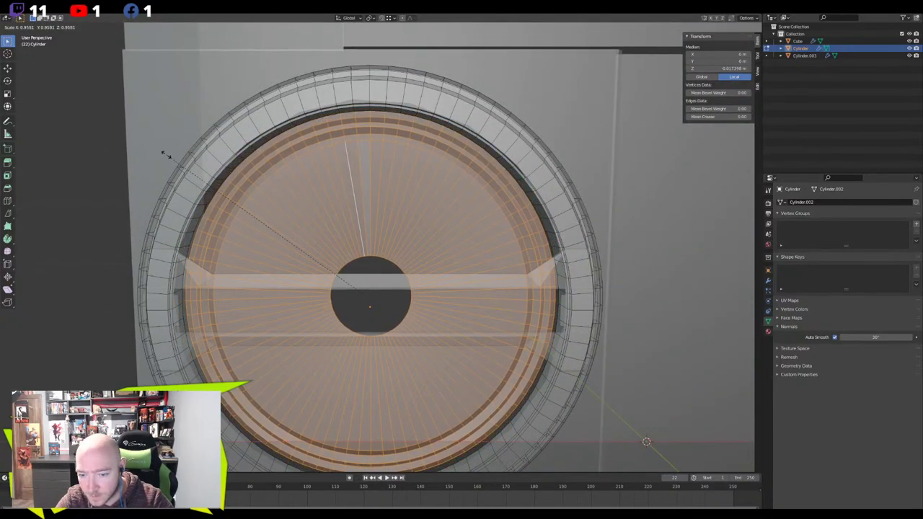
left_click(164, 150)
middle_click_drag(164, 150, 319, 181)
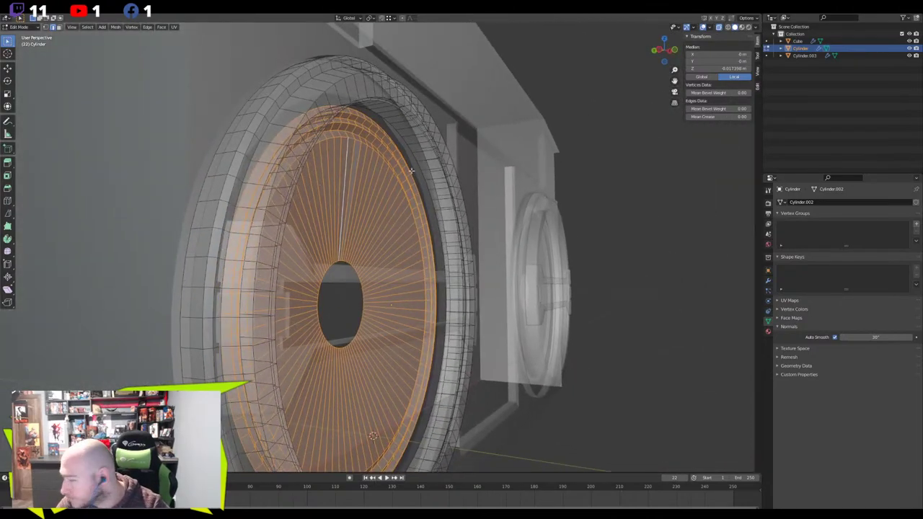
Check the disc inside the speaker ring in Object Mode and try moving it along Y
key("Tab")
left_click(427, 162)
left_click(423, 158)
key("Tab")
middle_click_drag(420, 157, 324, 125)
key("g")
key("y")
left_click(344, 190)
Select the linked disc geometry again, scale it down, and enlarge it by about 1.02 to fit inside the ring
key("Tab")
key("Tab")
key("l")
key("s")
left_click(153, 171)
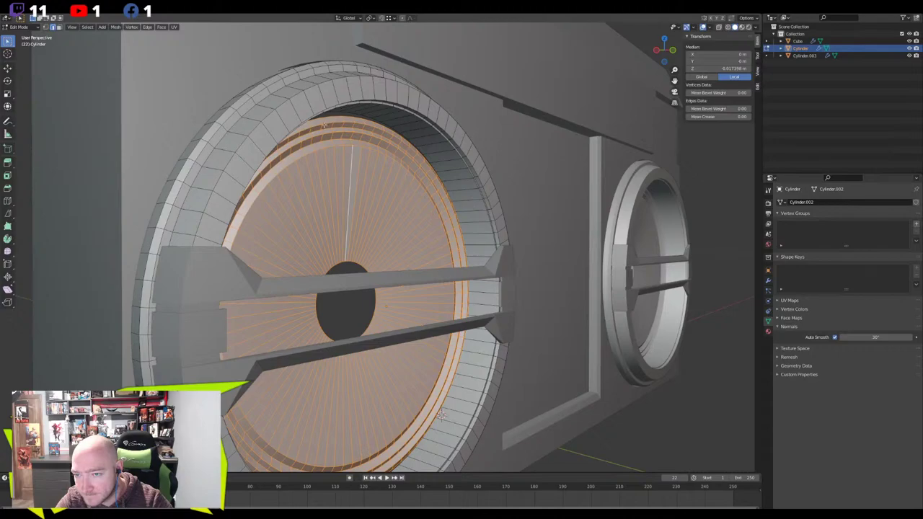
middle_click_drag(204, 189, 144, 172)
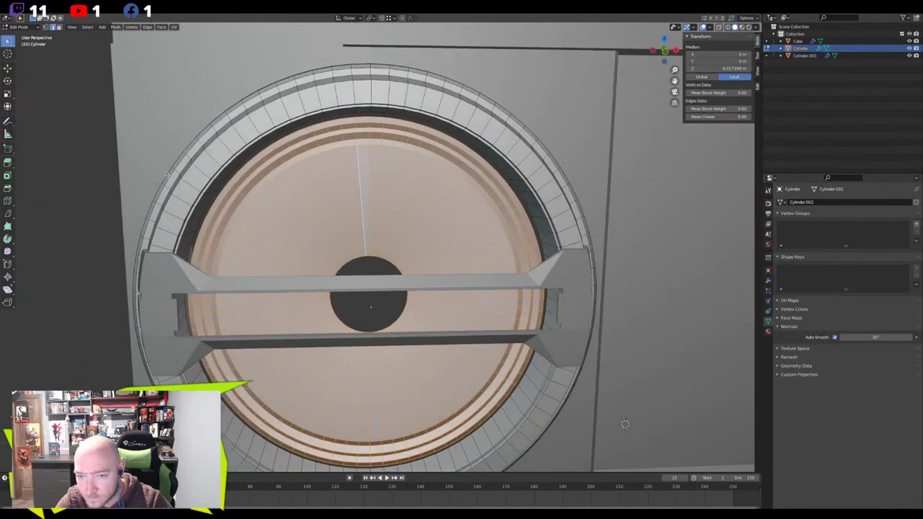
key("s")
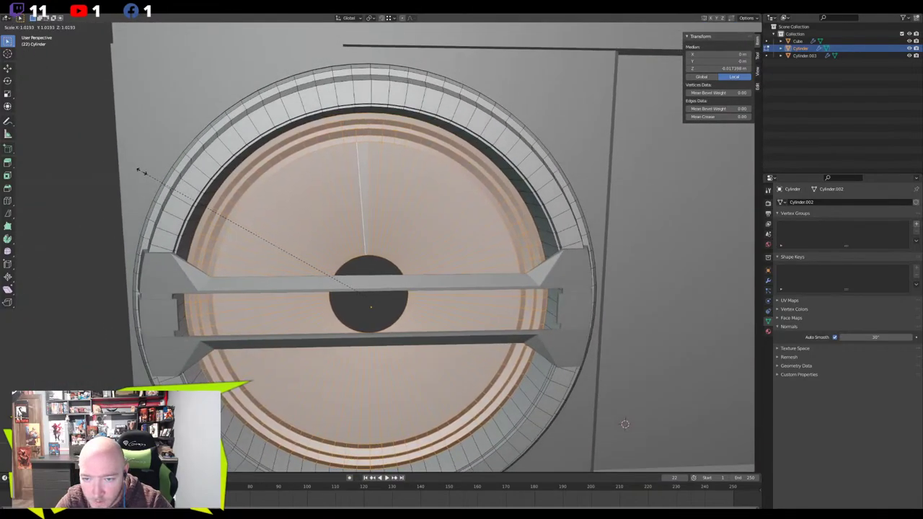
left_click(142, 173)
middle_click_drag(142, 173, 260, 184)
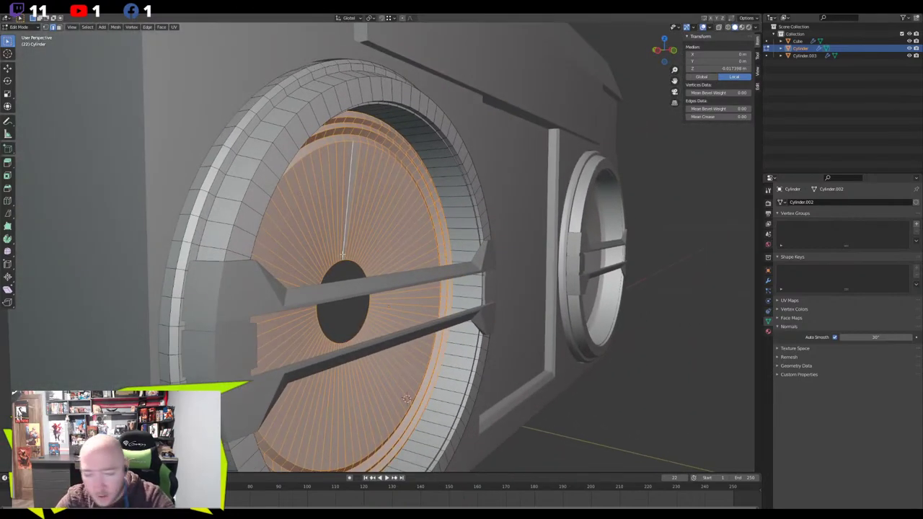
Select the edge loop around the centre hole and examine the cone from several angles
scroll(331, 274, "up", 1)
scroll(360, 279, "up", 1)
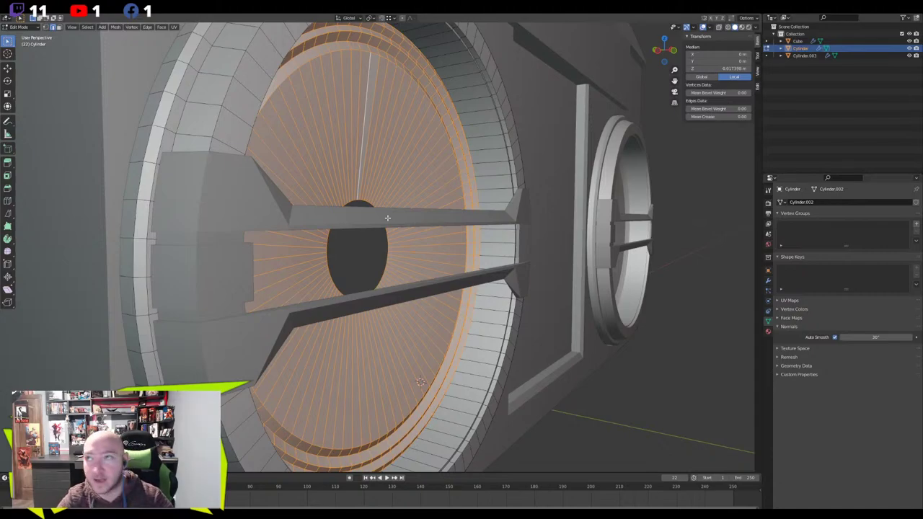
scroll(372, 260, "up", 2)
middle_click_drag(370, 259, 251, 203)
scroll(290, 258, "down", 1)
left_click(341, 242, "alt")
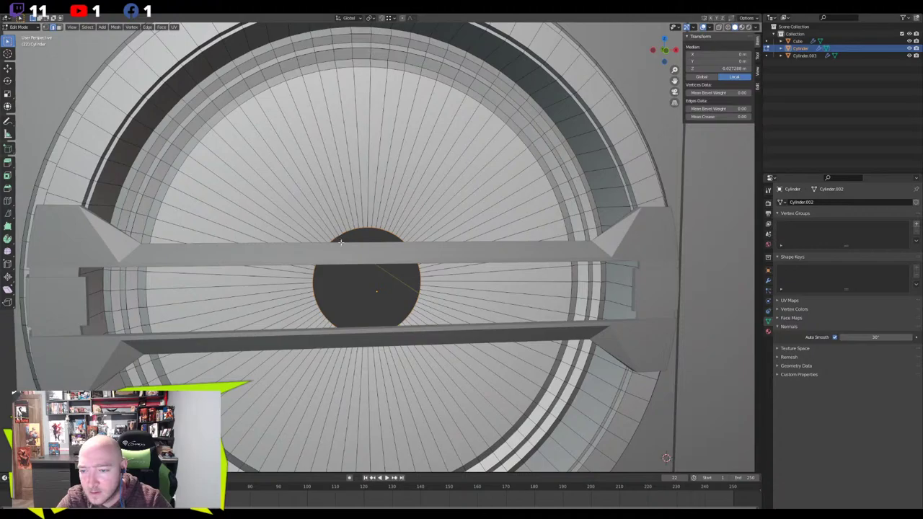
middle_click_drag(303, 270, 331, 286)
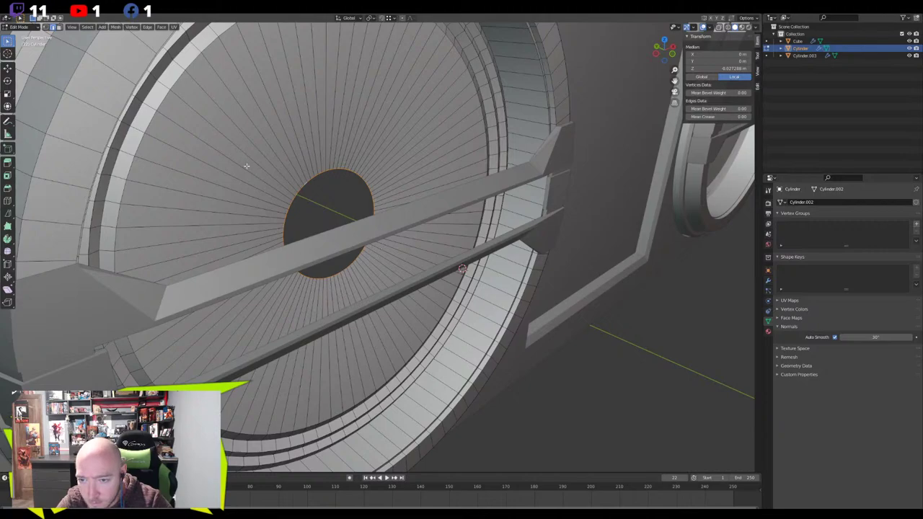
middle_click_drag(245, 165, 249, 208)
Select the whole speaker mesh and merge its overlapping vertices by distance
left_click(193, 181, "alt")
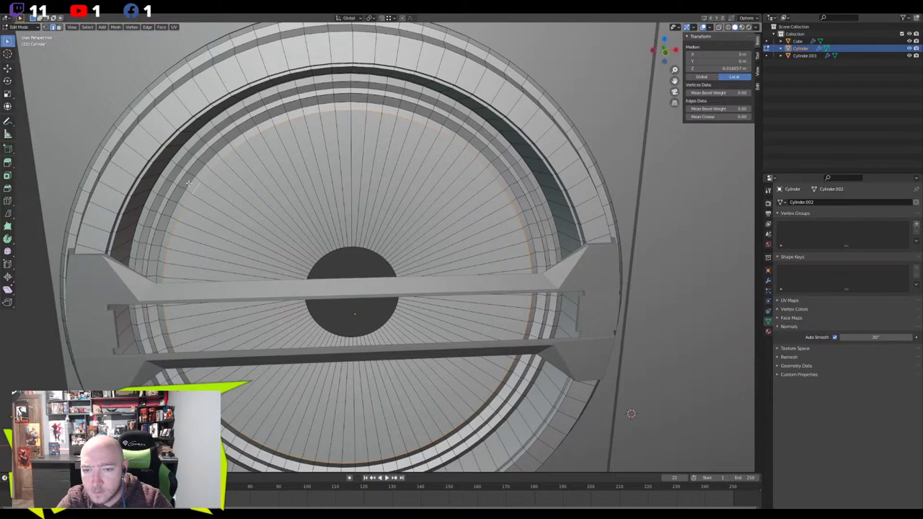
left_click(185, 181)
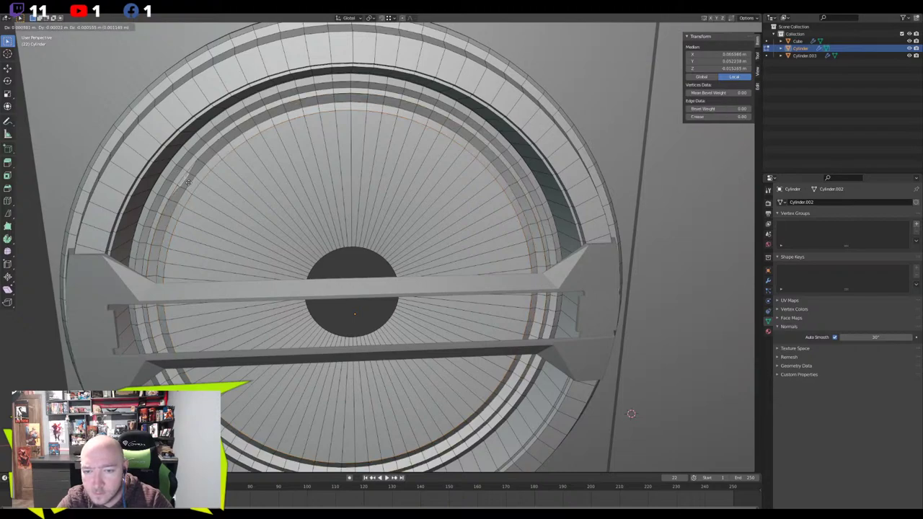
key("a")
key("m")
left_click(188, 209)
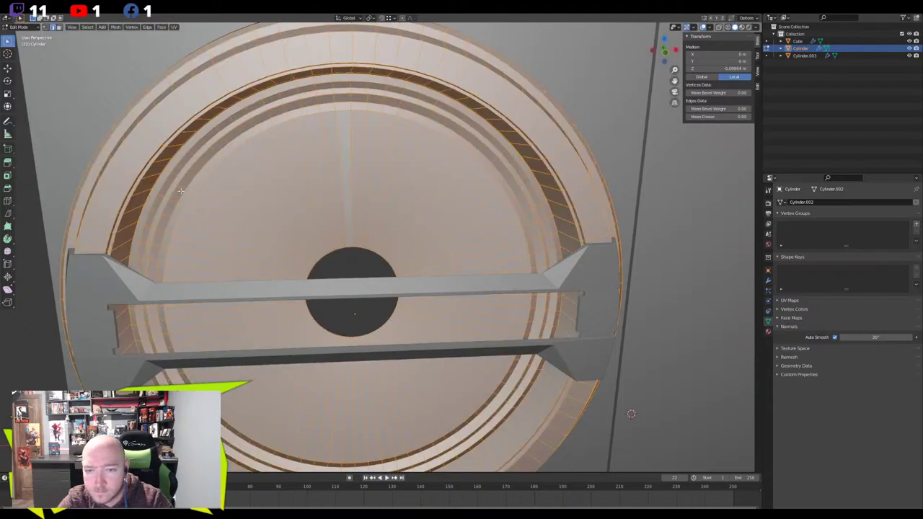
Select the stepped edge loops of the disc's rim and bevel them
left_click(184, 181)
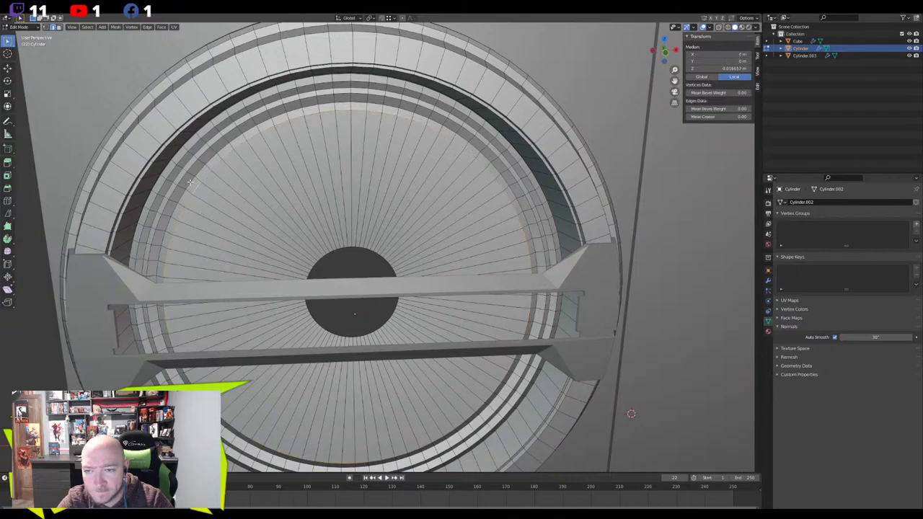
left_click(181, 173, "alt+shift")
middle_click_drag(184, 173, 266, 216)
scroll(267, 216, "up", 3)
key("s")
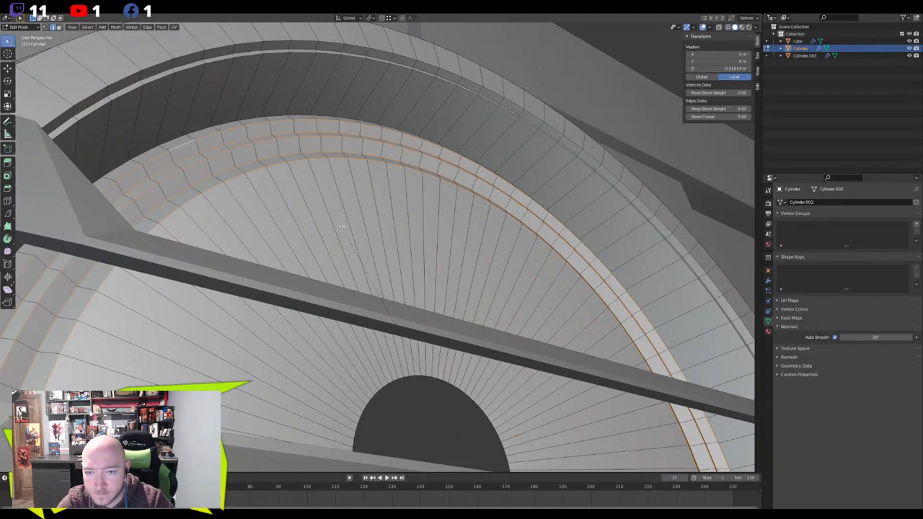
left_click(340, 224)
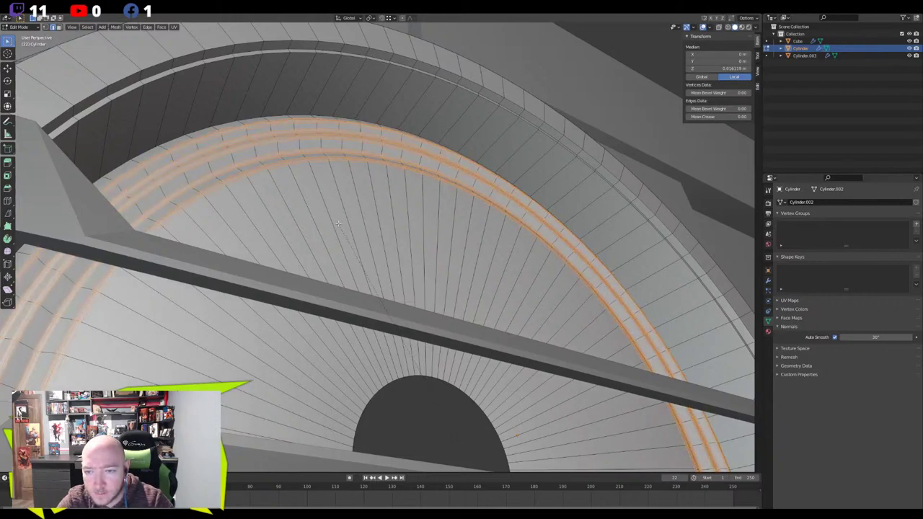
Examine the bevelled speaker rim in Object Mode from near and far
key("Tab")
scroll(336, 223, "down", 8)
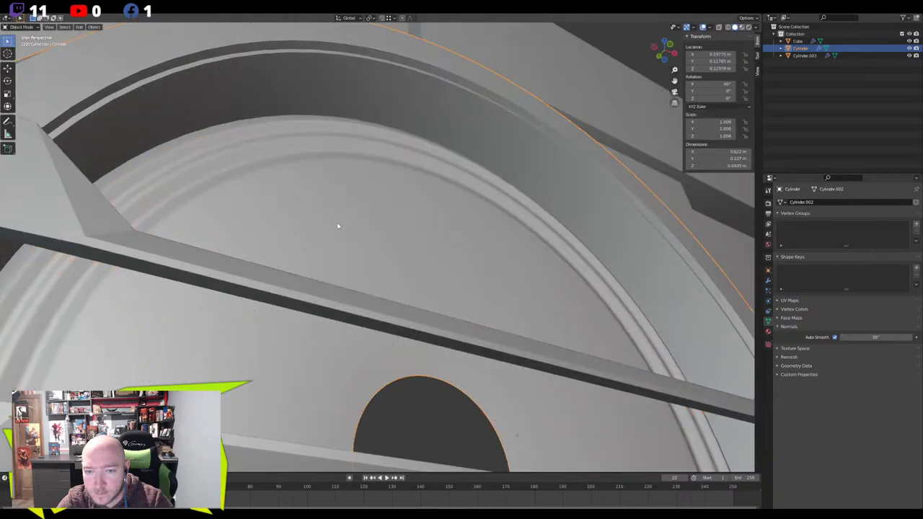
middle_click_drag(327, 230, 434, 355)
scroll(488, 354, "down", 1)
left_click(492, 360)
scroll(382, 240, "up", 5)
left_click(380, 239)
Select the centre hole's edge loop and push it about 0.005 m along Y to deepen the cone
key("Tab")
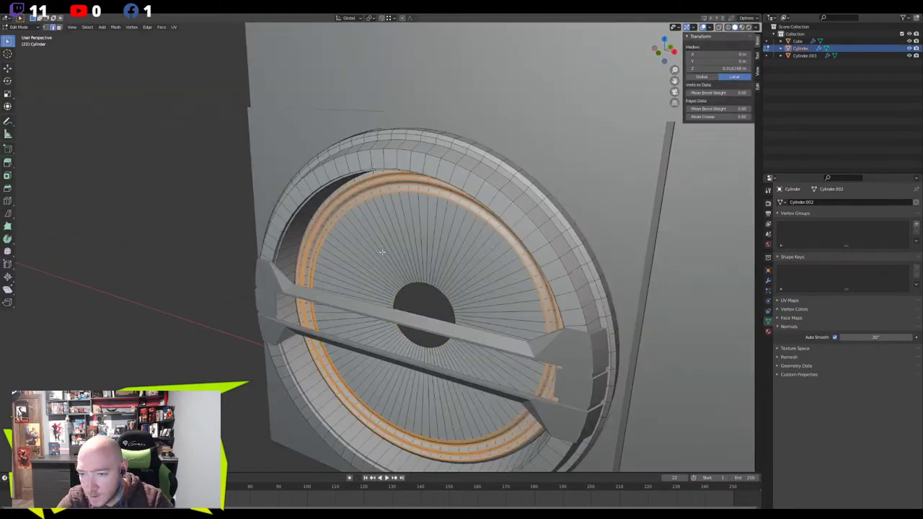
middle_click_drag(380, 251, 433, 353)
scroll(385, 303, "up", 2)
left_click(384, 294, "alt")
key("g")
key("y")
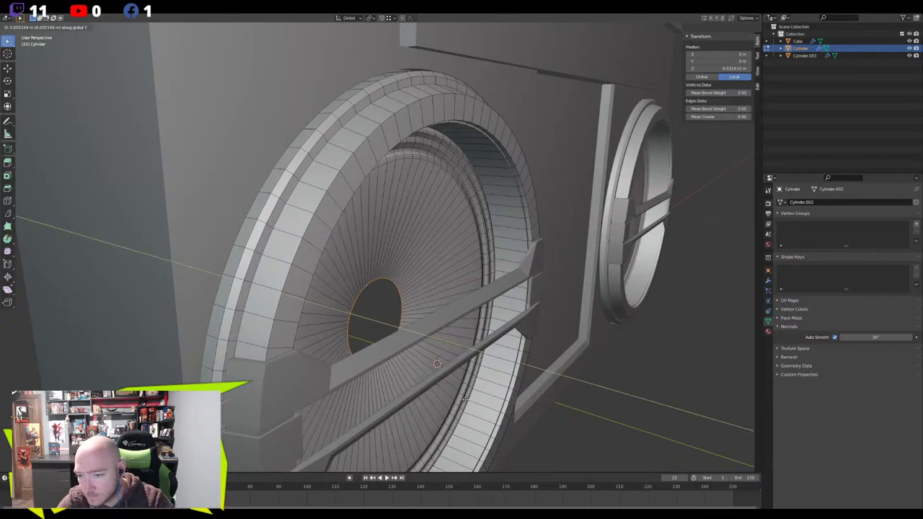
left_click(465, 399)
Add two edge loops across the cone's surface and move them about 0.002 m along Y to curve it
middle_click_drag(464, 399, 458, 379)
key("ctrl+r")
scroll(418, 233, "up", 1)
left_click(416, 235)
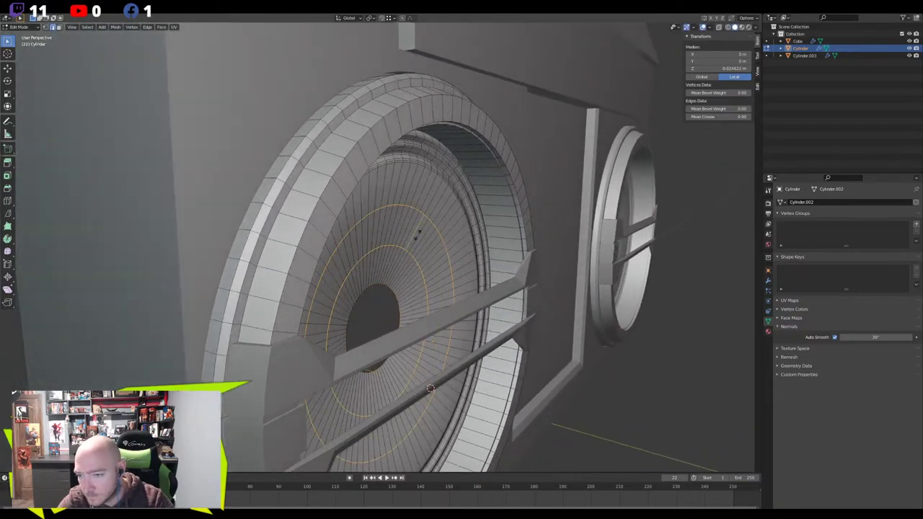
key("g")
key("y")
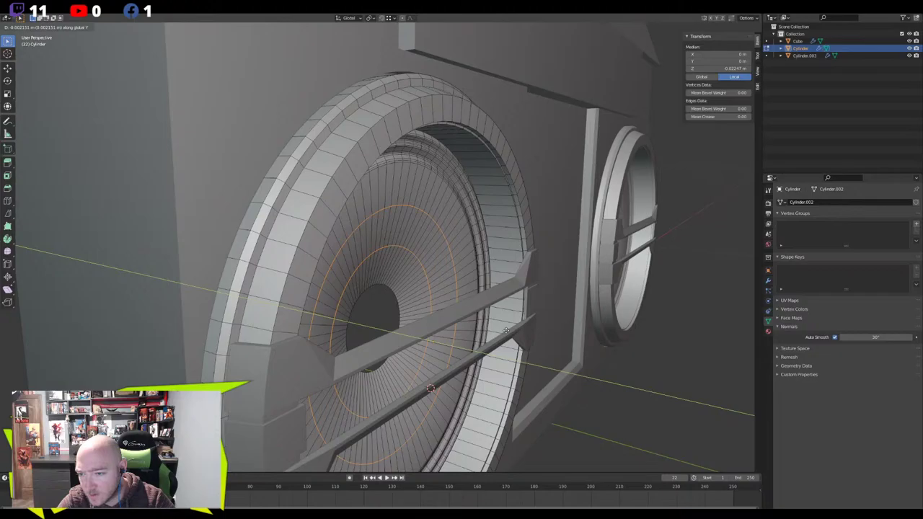
left_click(506, 330)
Deselect the speaker in Object Mode and examine the cone's curved shading
middle_click_drag(506, 330, 362, 346)
key("Tab")
scroll(451, 346, "down", 5)
scroll(451, 345, "down", 3)
left_click(437, 348)
scroll(360, 267, "up", 6)
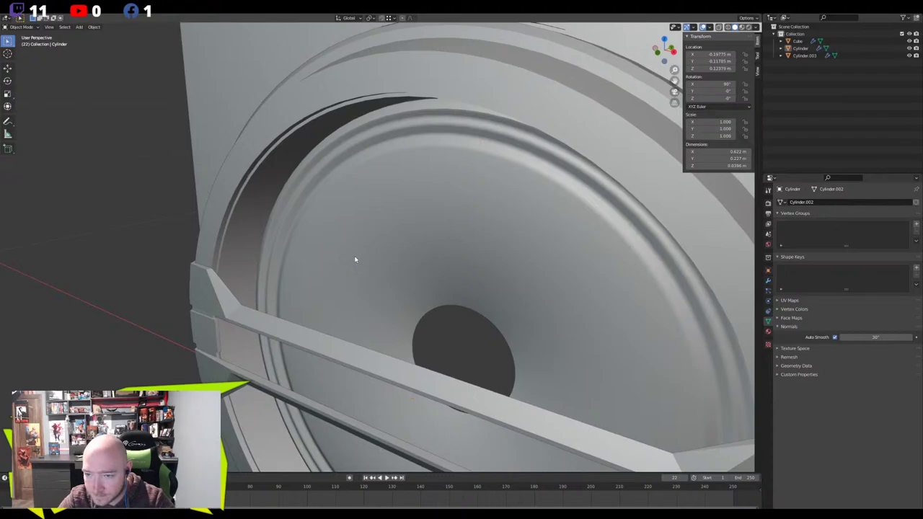
Select an inner edge loop on the speaker's rim in Edit Mode and move it slightly along Y
key("Tab")
scroll(317, 173, "up", 2)
left_click(324, 130, "alt")
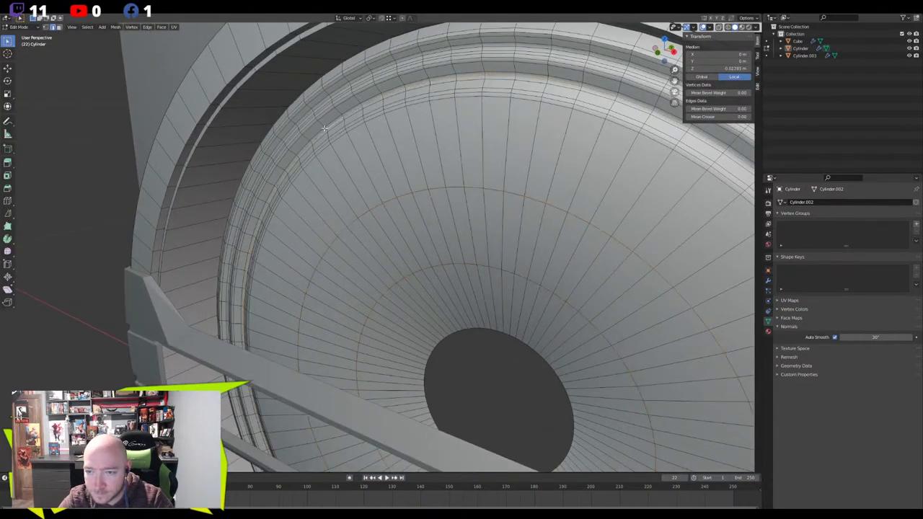
mouse_move(305, 224)
middle_mouse_down()
mouse_move(262, 247)
mouse_move(286, 189)
mouse_move(291, 233)
mouse_move(295, 226)
middle_mouse_up()
key("g")
key("y")
scroll(296, 226, "up", 15)
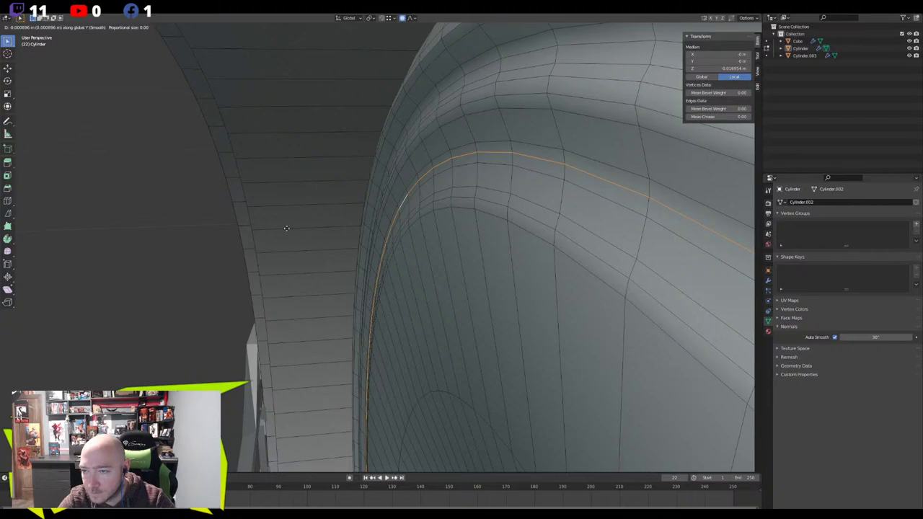
left_click(360, 130)
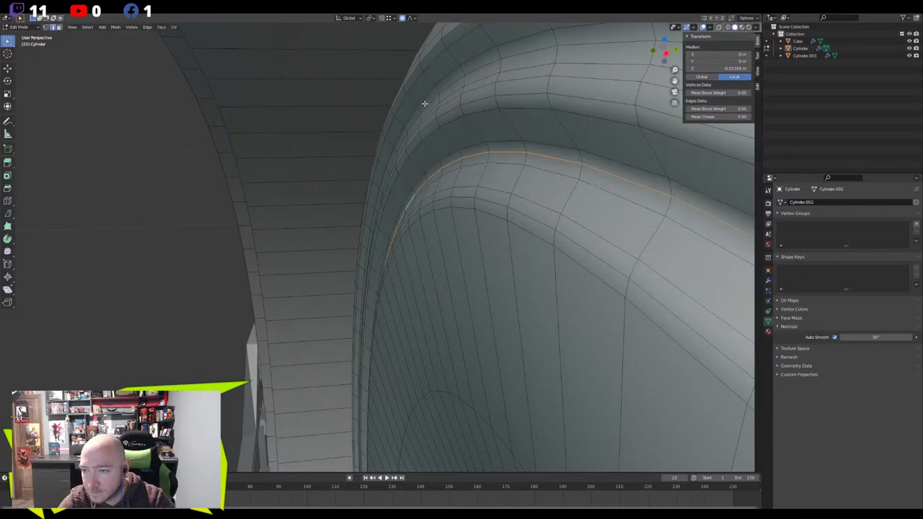
Include the neighbouring outer rim loop in the selection and move both loops about 0.0003 m along Y
key("g")
key("y")
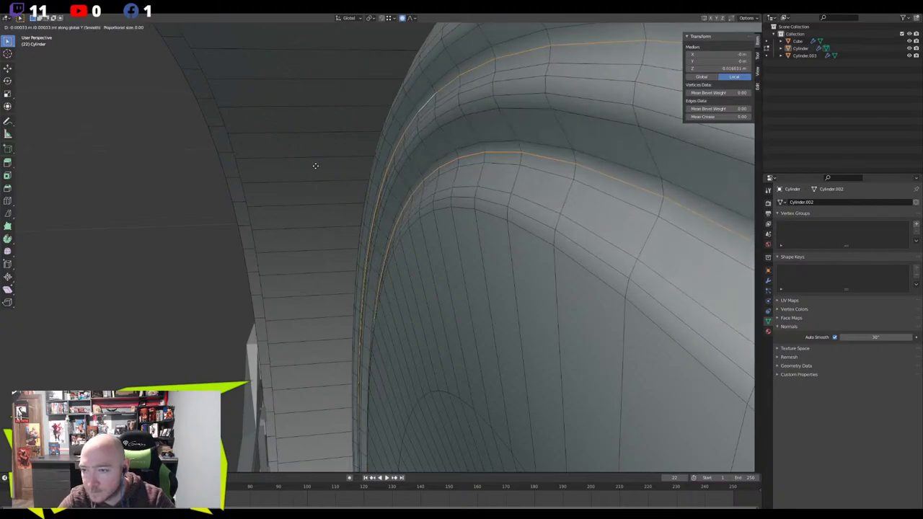
left_click(315, 166)
Examine the reshaped speaker rim in Object Mode from near and far
scroll(319, 174, "down", 8)
key("Tab")
middle_click_drag(374, 257, 419, 319)
scroll(517, 363, "down", 4)
scroll(439, 348, "up", 2)
scroll(414, 342, "down", 5)
scroll(473, 339, "up", 3)
scroll(462, 346, "up", 3)
scroll(375, 339, "down", 4)
scroll(428, 344, "up", 4)
Scale the speaker's selected rim loops outward by about 1.027 and again by about 1.015, using proportional editing
left_click(426, 284)
middle_click_drag(426, 284, 388, 281)
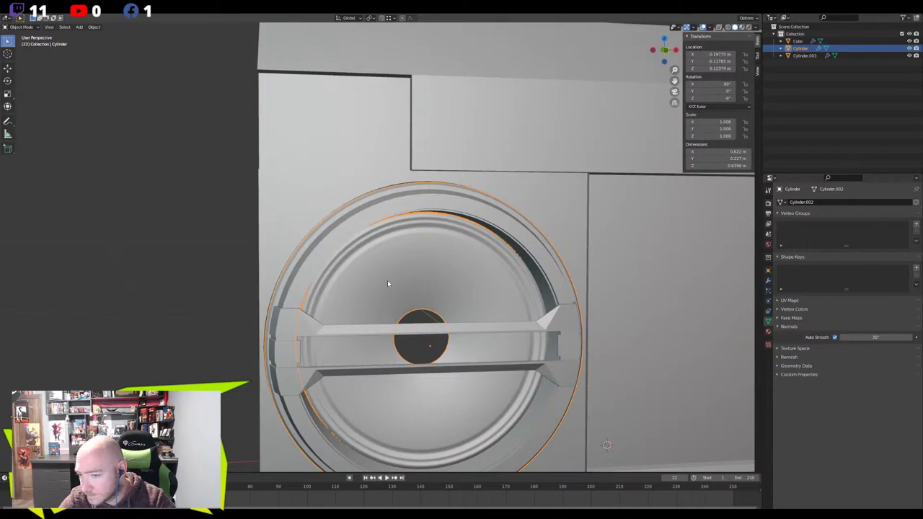
key("Tab")
key("s")
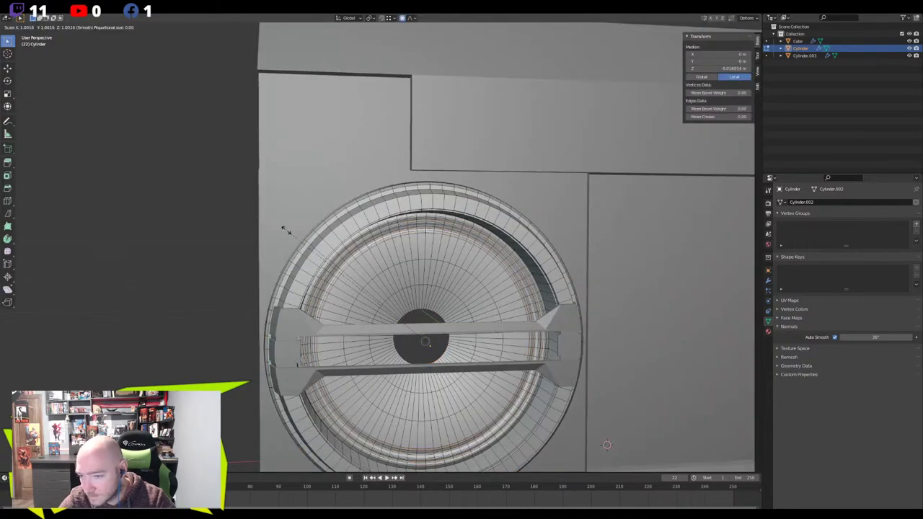
scroll(279, 225, "up", 4)
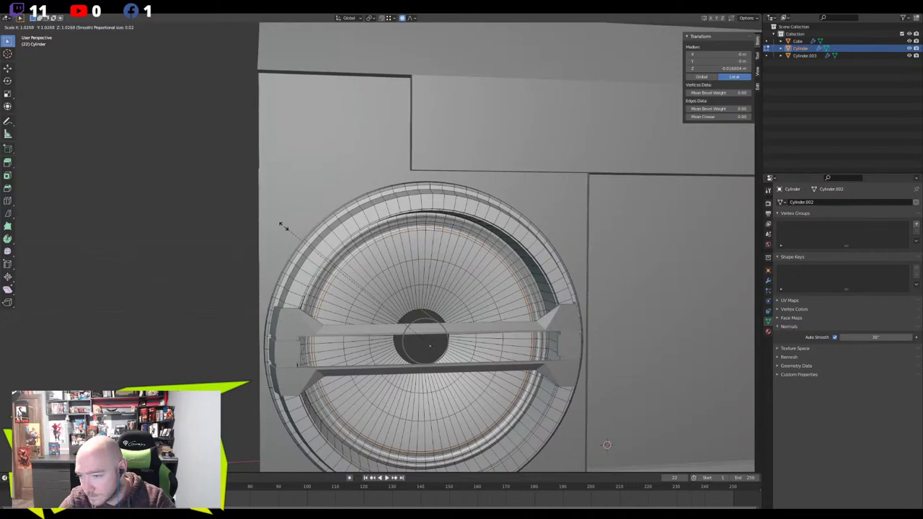
left_click(280, 226)
middle_click_drag(281, 226, 312, 226)
key("s")
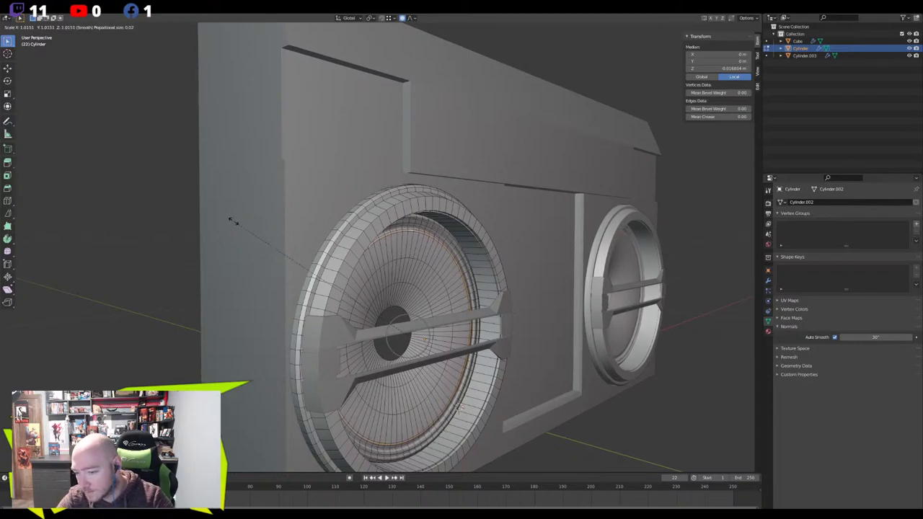
left_click(231, 221)
key("Tab")
middle_click_drag(270, 235, 224, 241)
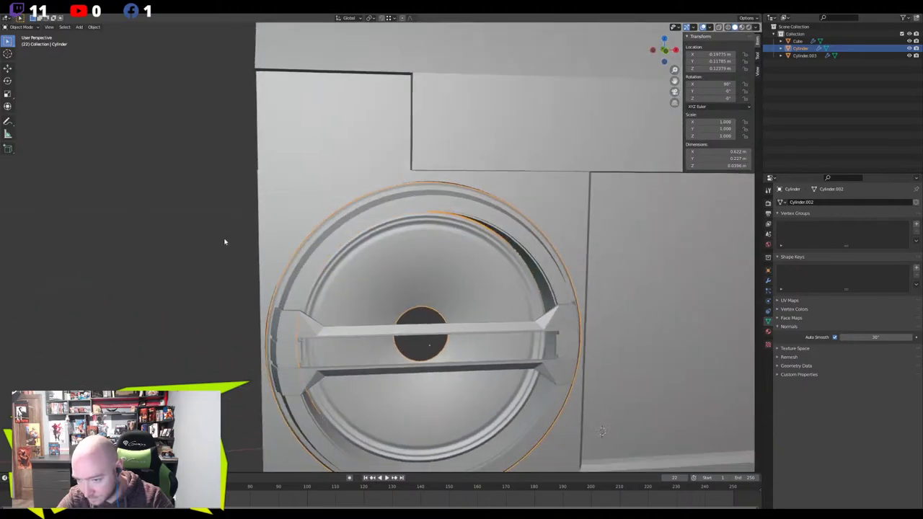
Select the centre hole's edge loop and add a UV sphere with 32 segments to the speaker mesh
scroll(245, 251, "down", 3)
middle_click_drag(293, 276, 328, 284)
key("Tab")
scroll(328, 283, "up", 5)
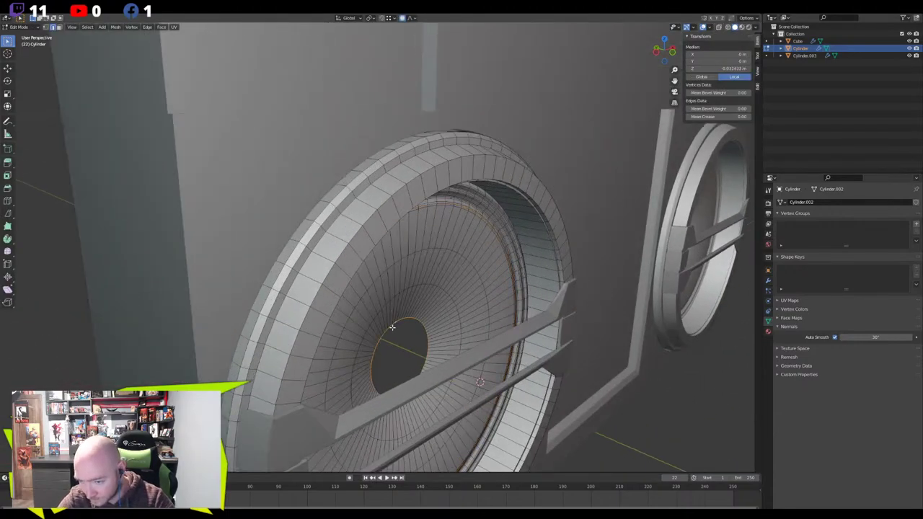
scroll(392, 328, "down", 2)
middle_click_drag(389, 337, 287, 313)
scroll(329, 305, "up", 4)
middle_click_drag(342, 296, 137, 104)
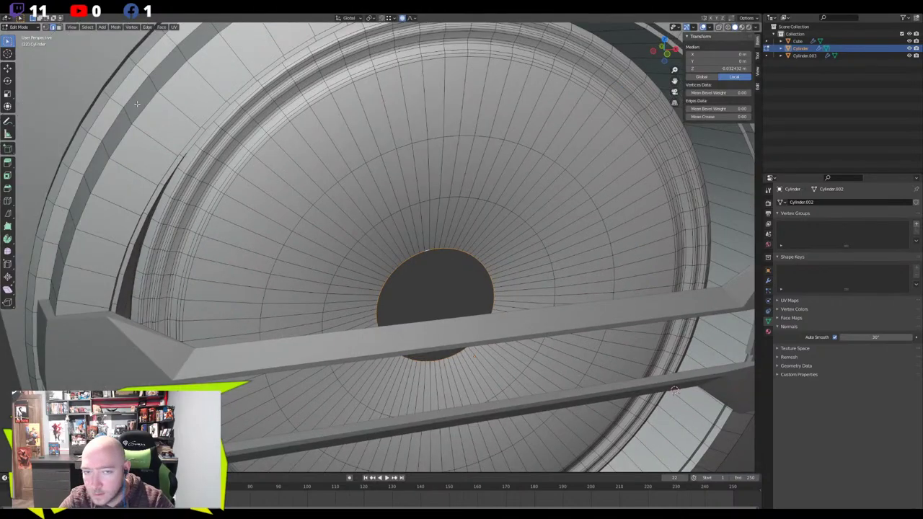
left_click(117, 29)
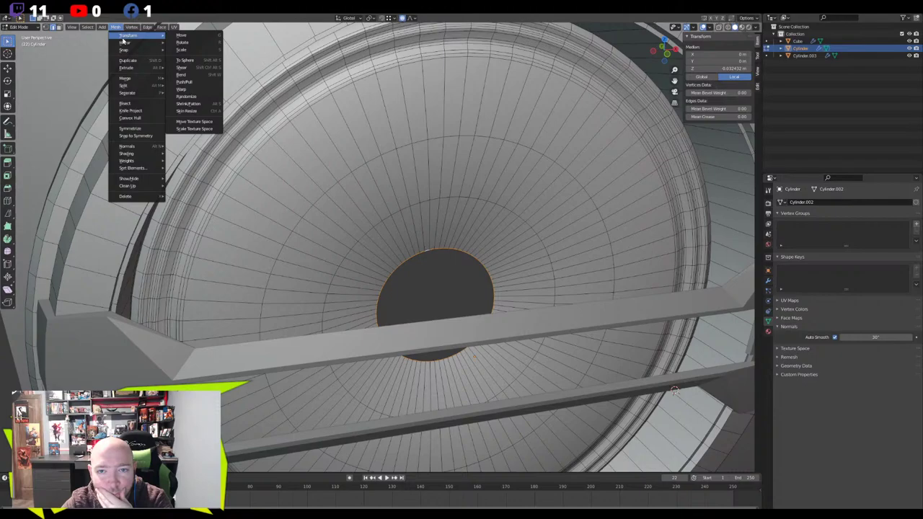
mouse_move(102, 27)
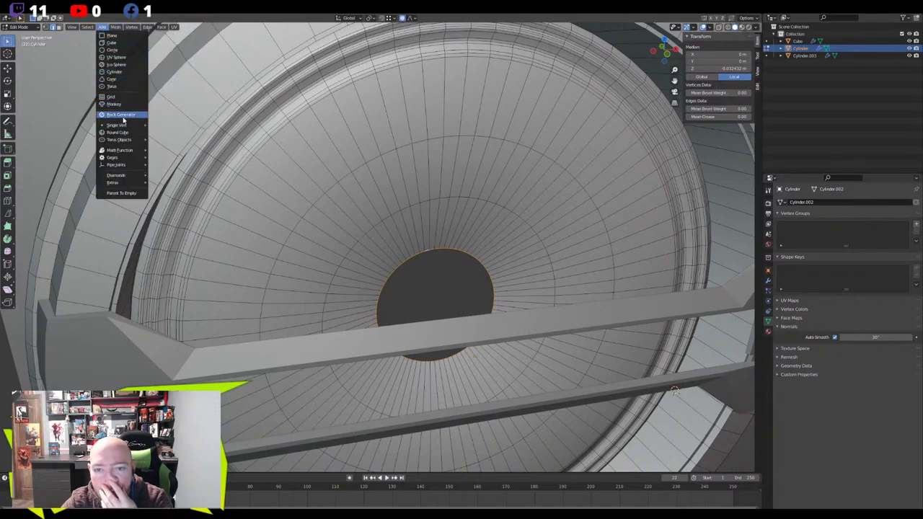
left_click(126, 58)
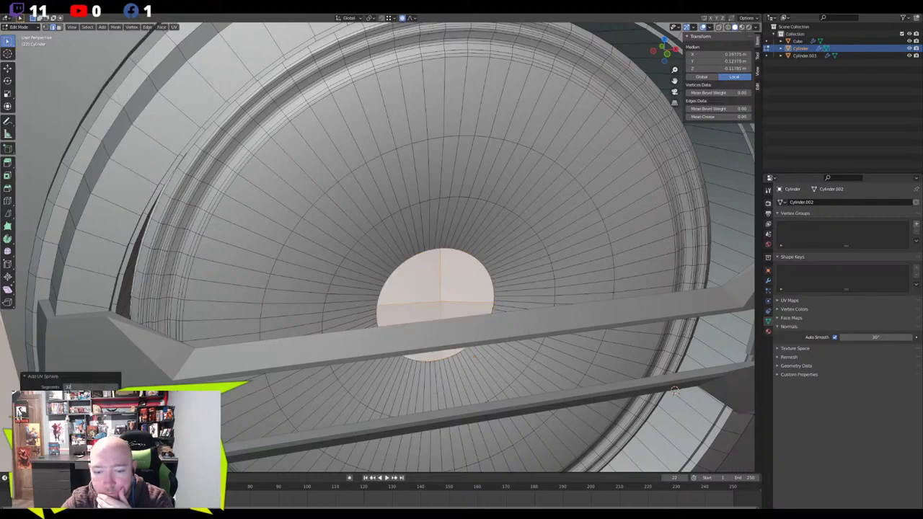
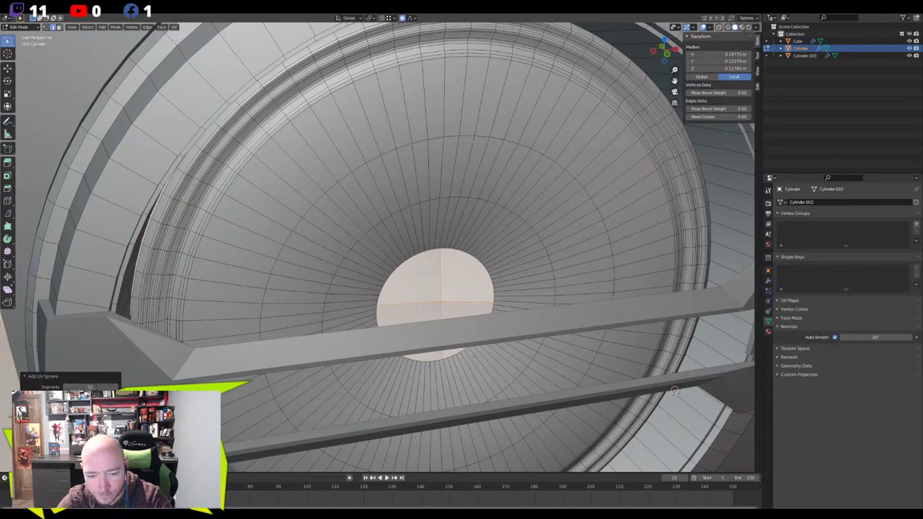
Shade the sphere's faces smooth and set the mesh's Auto Smooth angle to 180°
key("KP_Divide")
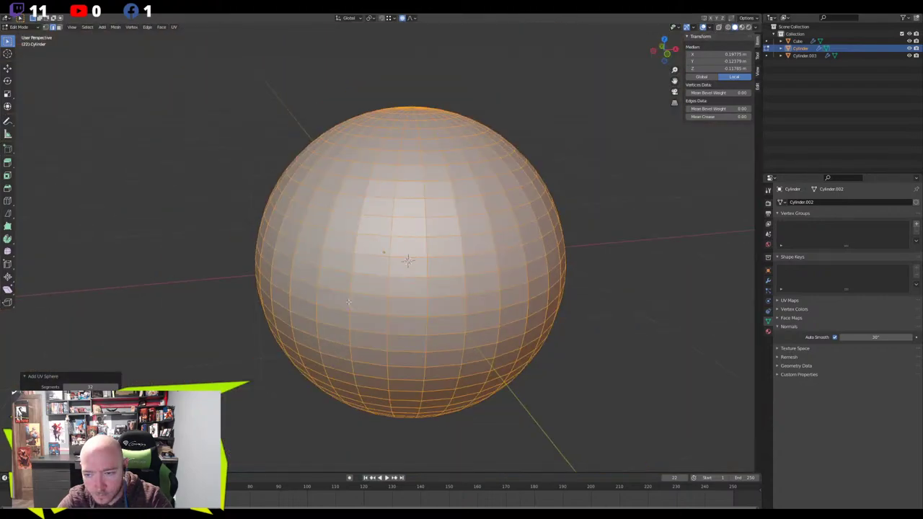
middle_click_drag(380, 315, 421, 298)
key("Tab")
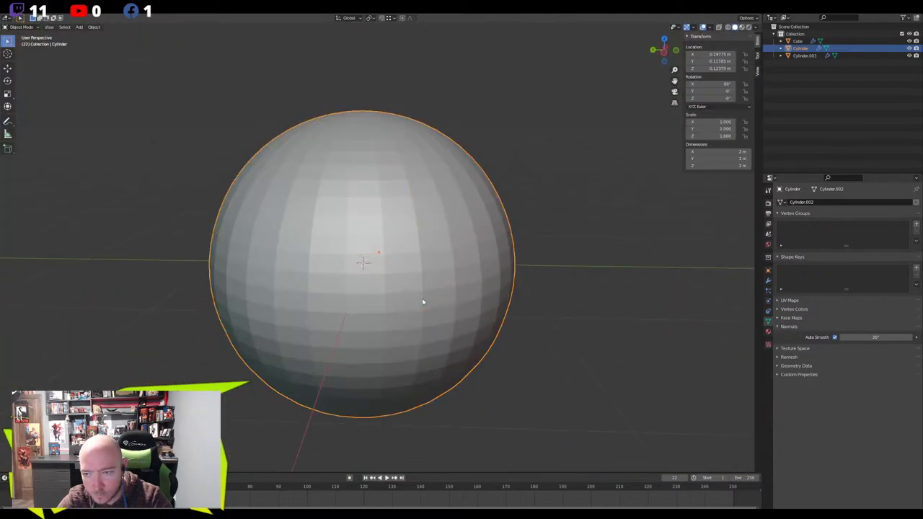
key("Tab")
key("3")
right_click(421, 298)
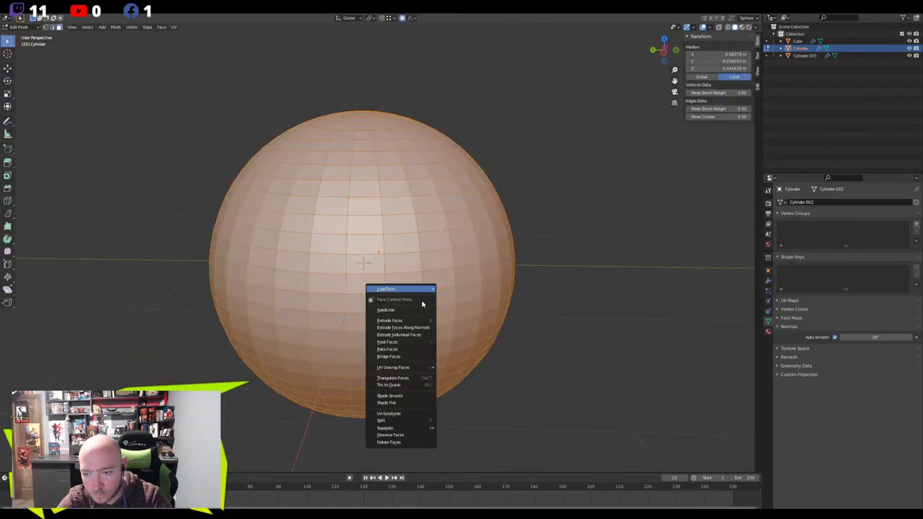
left_click(406, 396)
mouse_move(483, 387)
middle_mouse_down()
mouse_move(488, 424)
mouse_move(432, 408)
middle_mouse_up()
key("Tab")
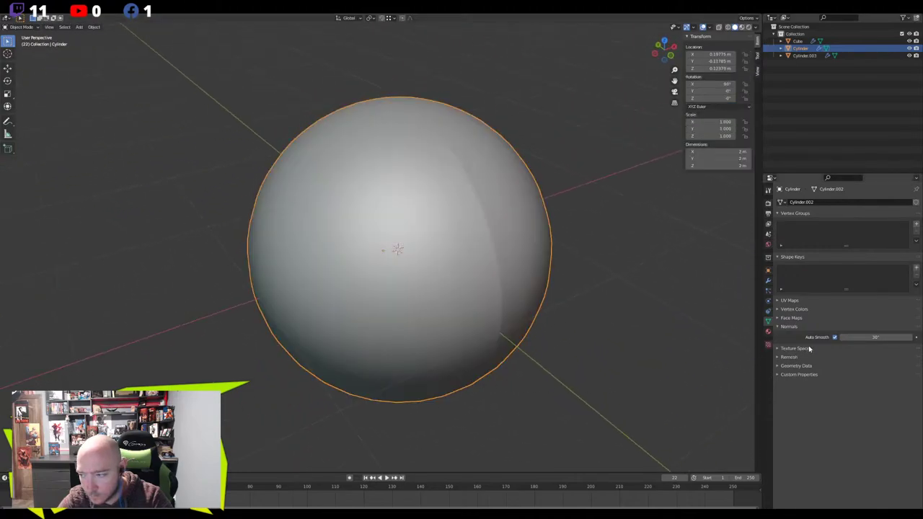
middle_click_drag(496, 306, 456, 303)
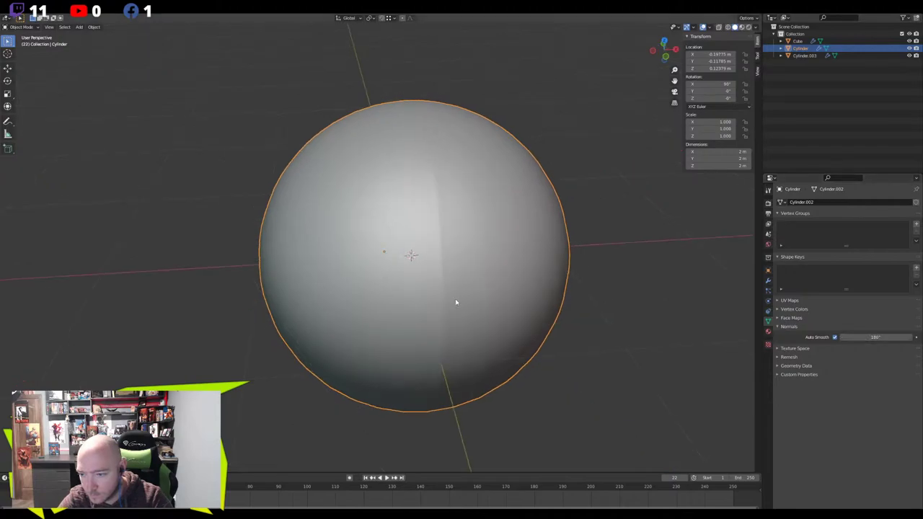
Test-move single faces on the sphere in Edit Mode and remove the mesh's Mirror modifier
key("Tab")
left_click(454, 300)
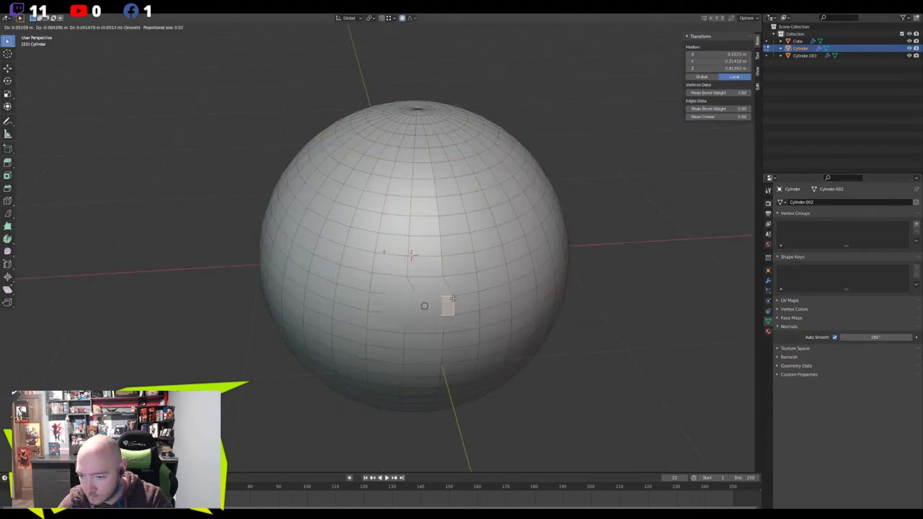
left_click(431, 303)
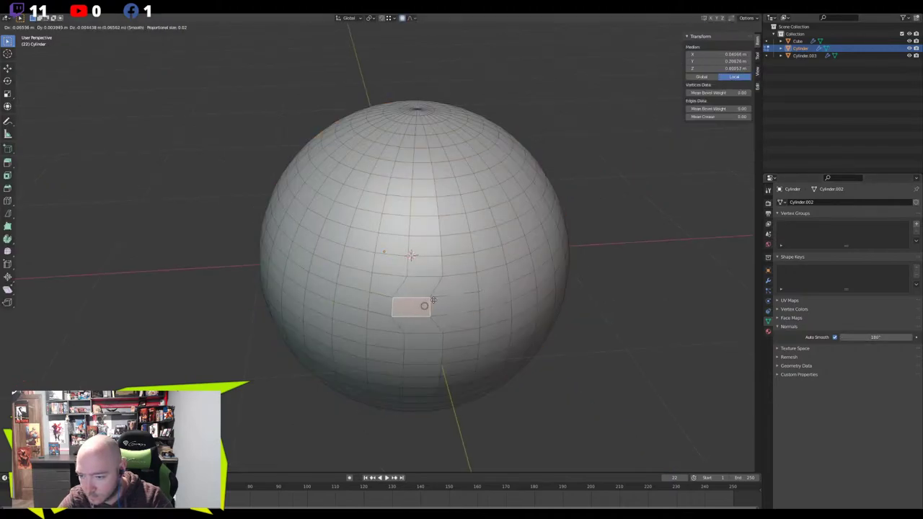
left_click(767, 280)
left_click(906, 214)
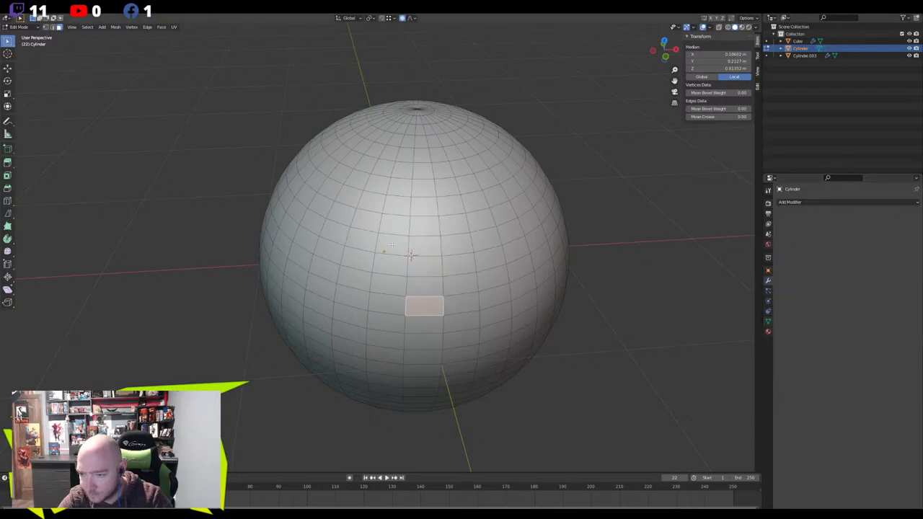
Scale the whole sphere down to about 0.42 m across and separate it from the speaker into its own object
middle_click_drag(447, 281, 414, 261)
key("a")
scroll(414, 261, "down", 5)
key("s")
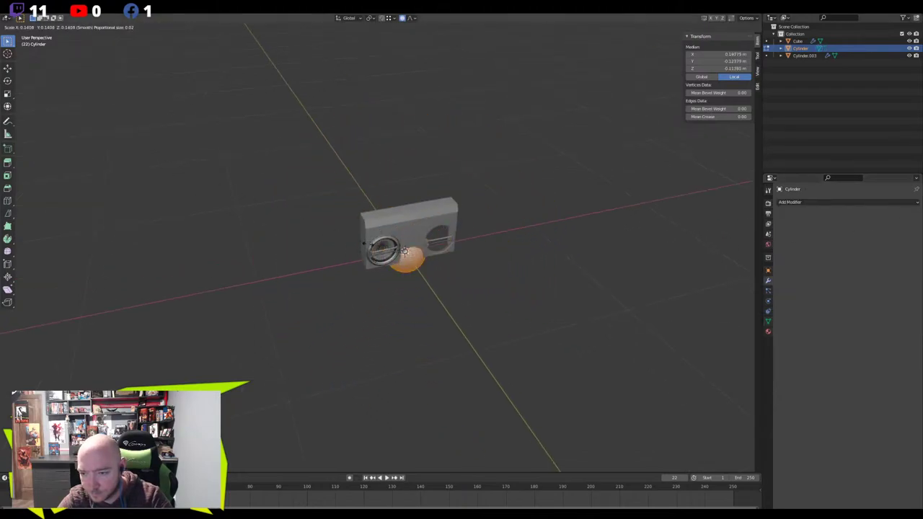
left_click(353, 243)
scroll(369, 247, "up", 5)
key("p")
left_click(368, 234)
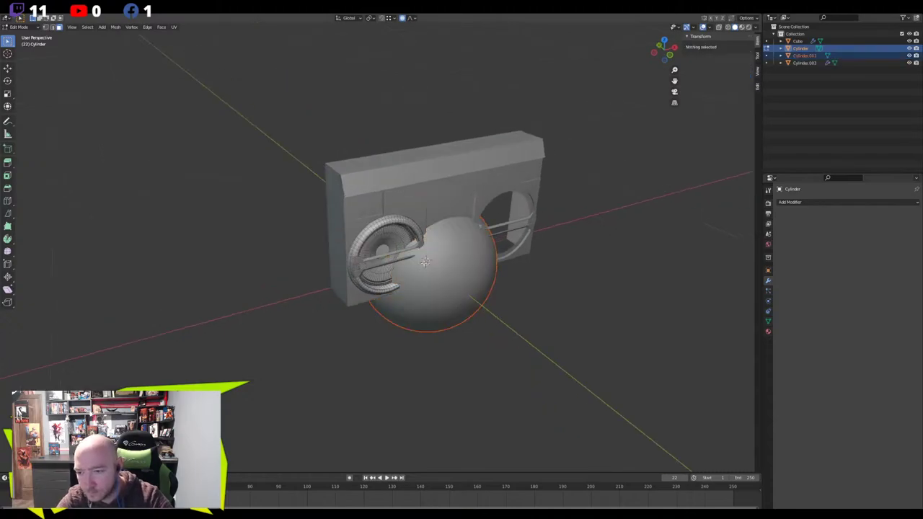
Move the separated sphere in Object Mode to the open space beside the boombox's speaker end
scroll(382, 260, "up", 4)
scroll(507, 320, "up", 2)
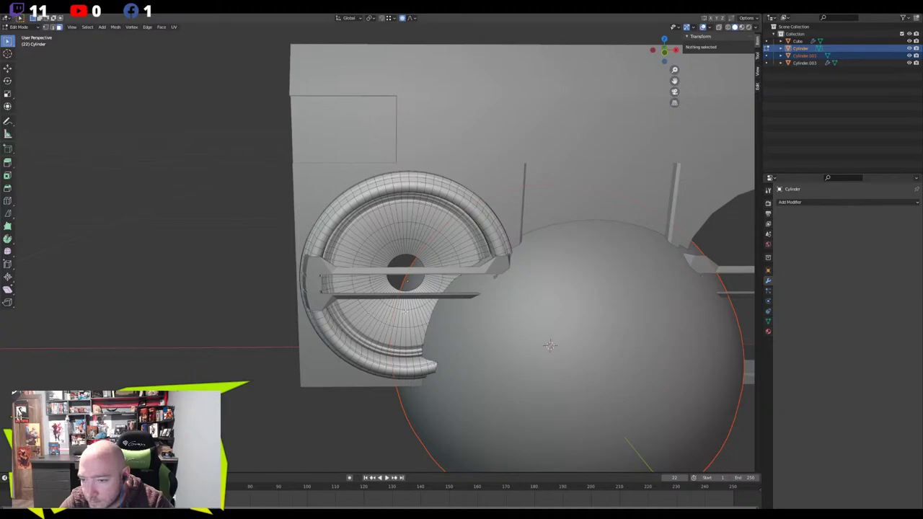
middle_click_drag(405, 311, 377, 334)
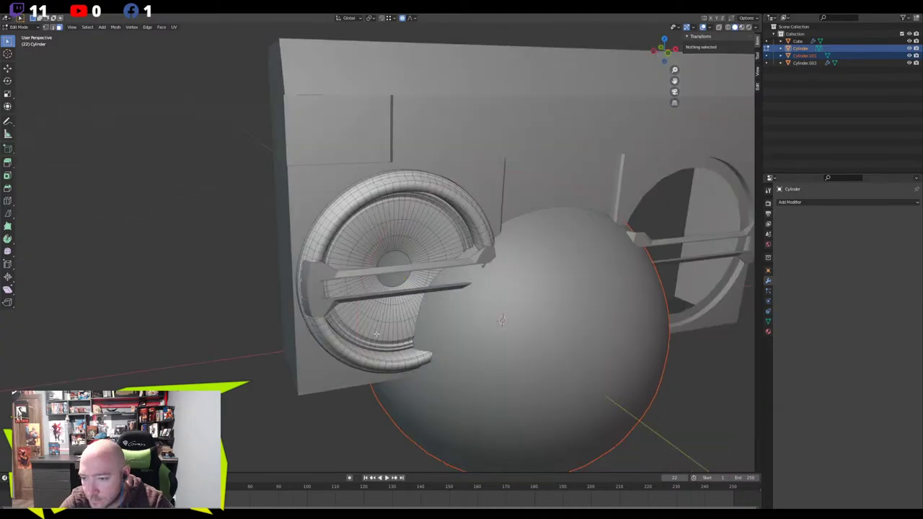
key("Tab")
left_click(400, 422)
key("g")
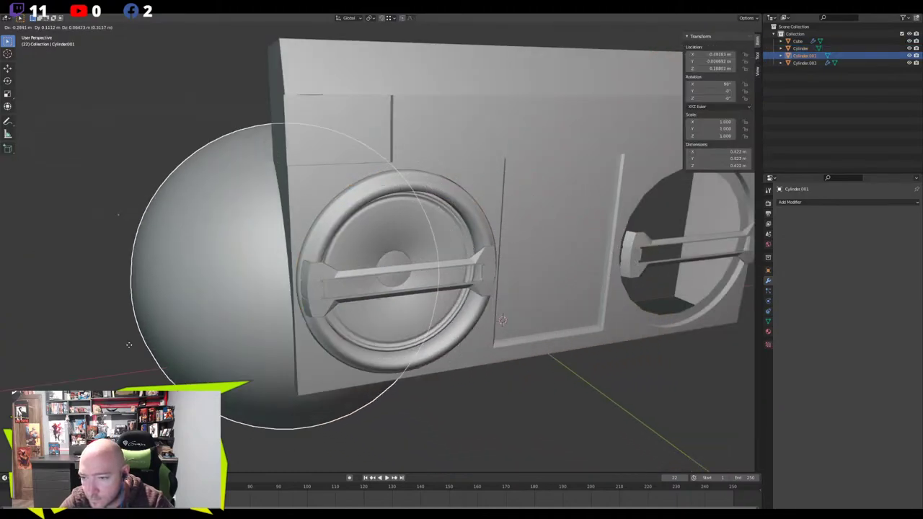
left_click(24, 268)
Add a Mirror modifier on X to the speaker, using Cube as the mirror object
left_click(429, 250)
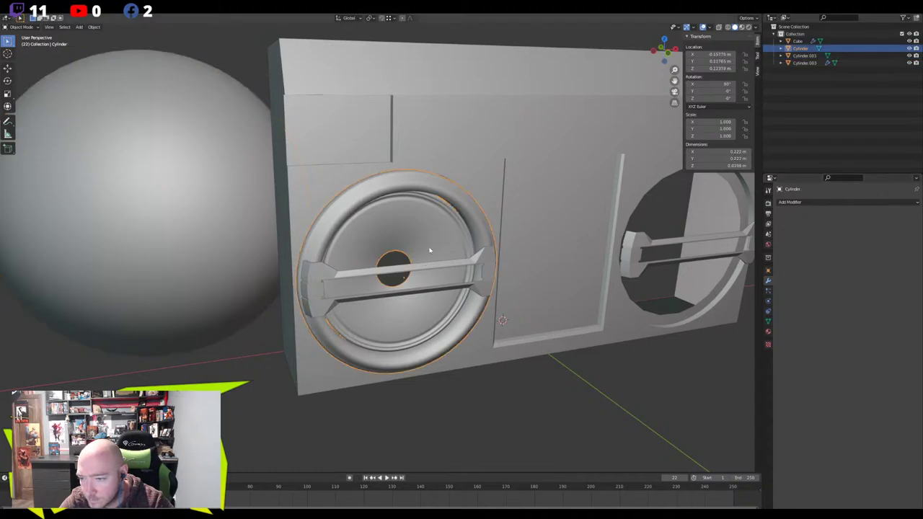
left_click(790, 202)
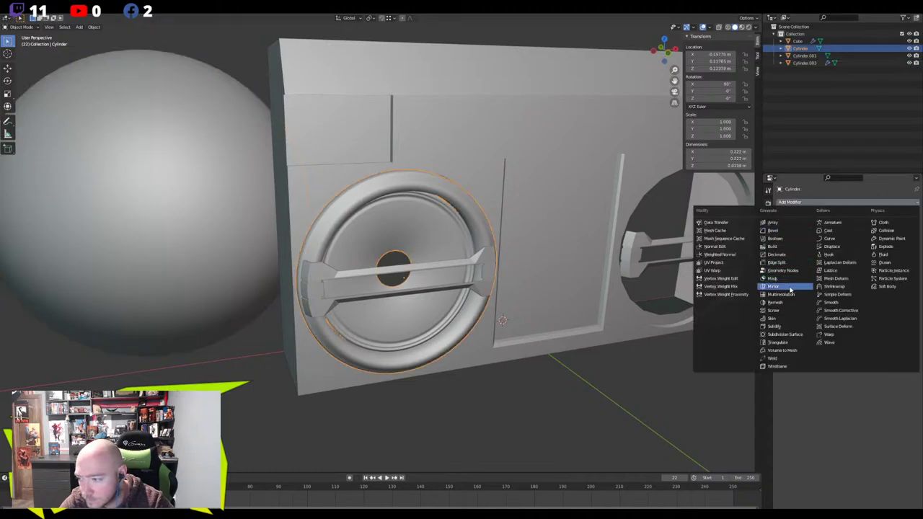
left_click(772, 287)
left_click(907, 253)
left_click(577, 254)
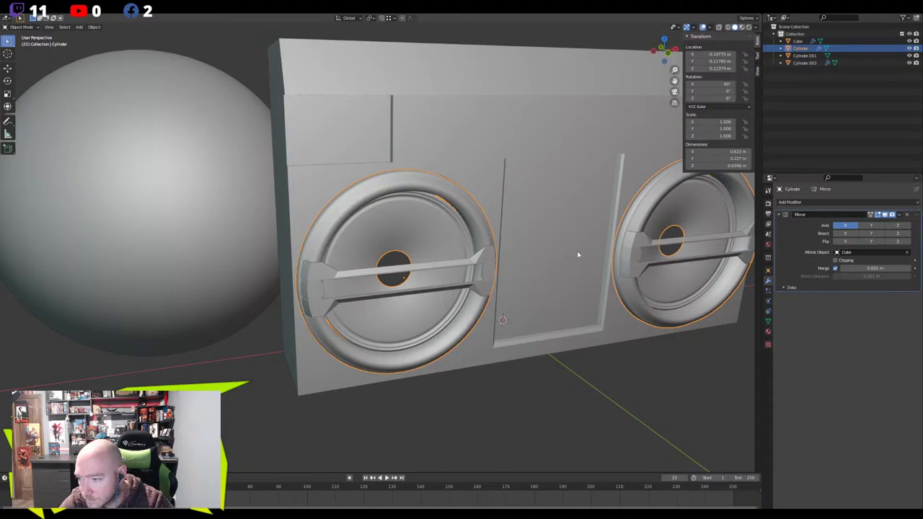
left_click(503, 387)
Delete the newly added Mirror modifier from the speaker
left_click(173, 225)
middle_click_drag(173, 225, 256, 247)
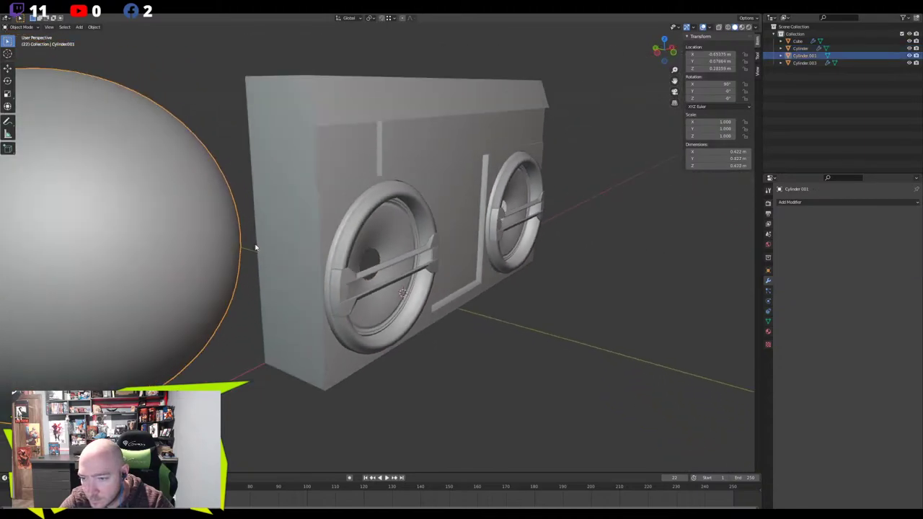
scroll(261, 260, "down", 1)
left_click(357, 240)
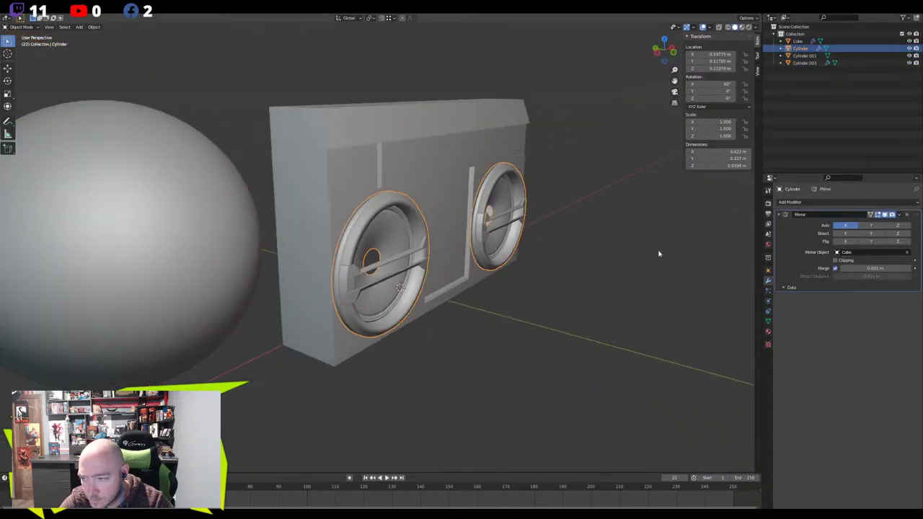
left_click(907, 215)
scroll(387, 262, "up", 3)
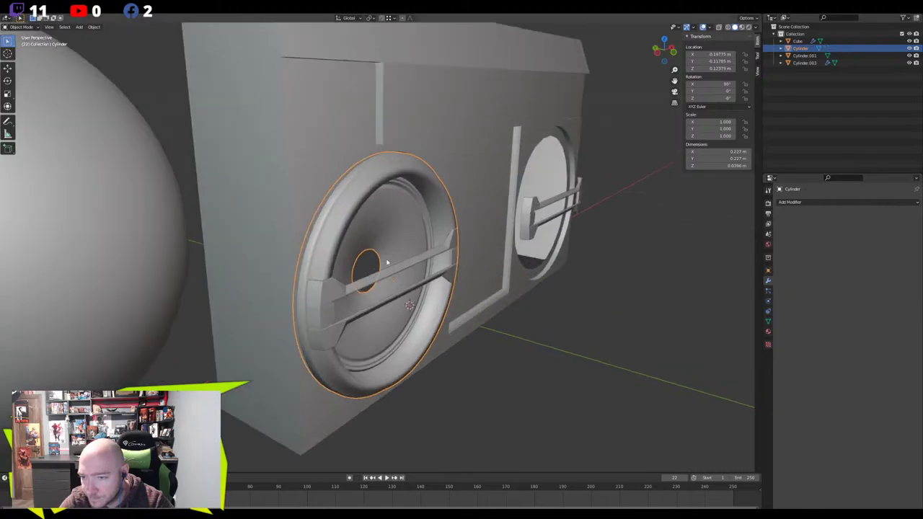
middle_click_drag(384, 261, 362, 264)
left_click(768, 331)
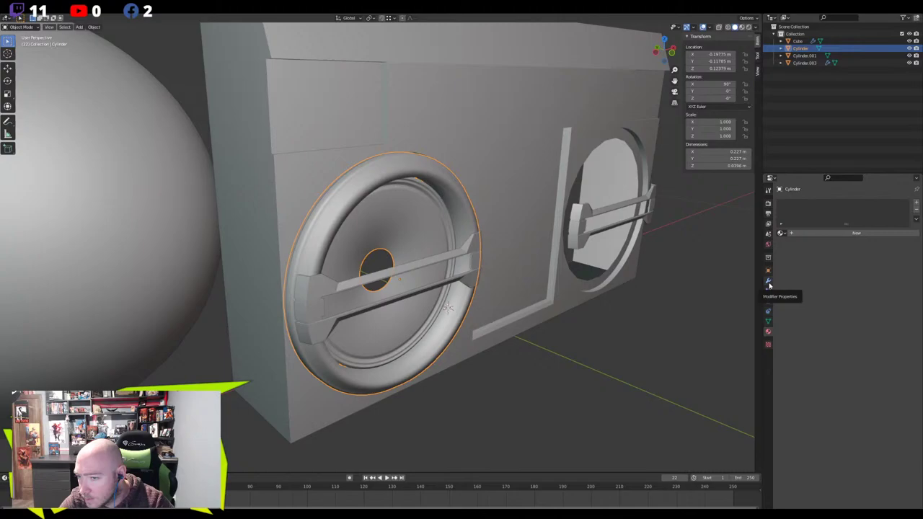
Separate the speaker's inner cone from its outer ring into its own object
key("Tab")
key("l")
key("p")
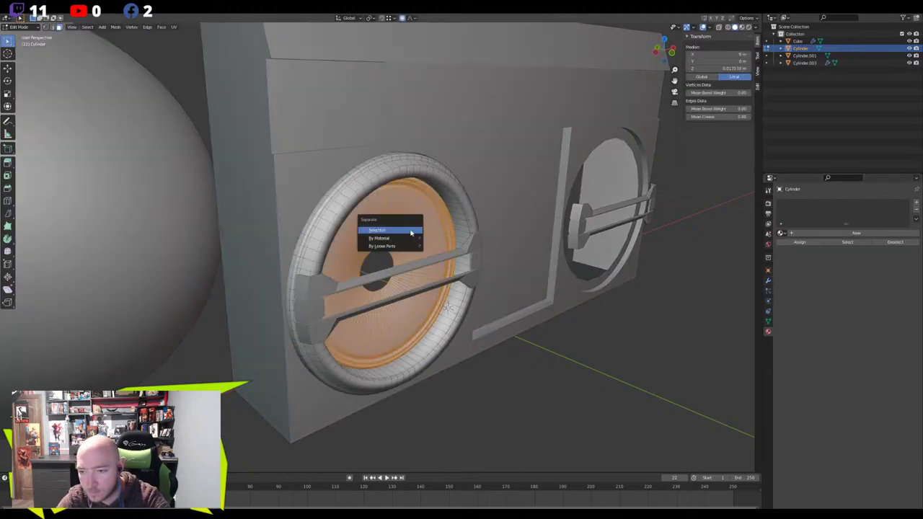
left_click(411, 232)
key("Tab")
Set the outer speaker ring's Auto Smooth angle to 11° so its bevels read as crisp edges
left_click(458, 211)
left_click(425, 173)
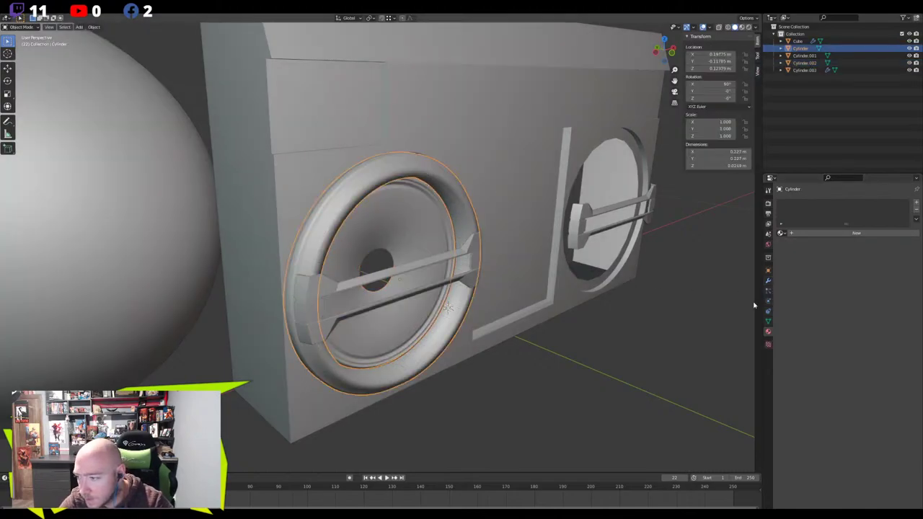
left_click(768, 279)
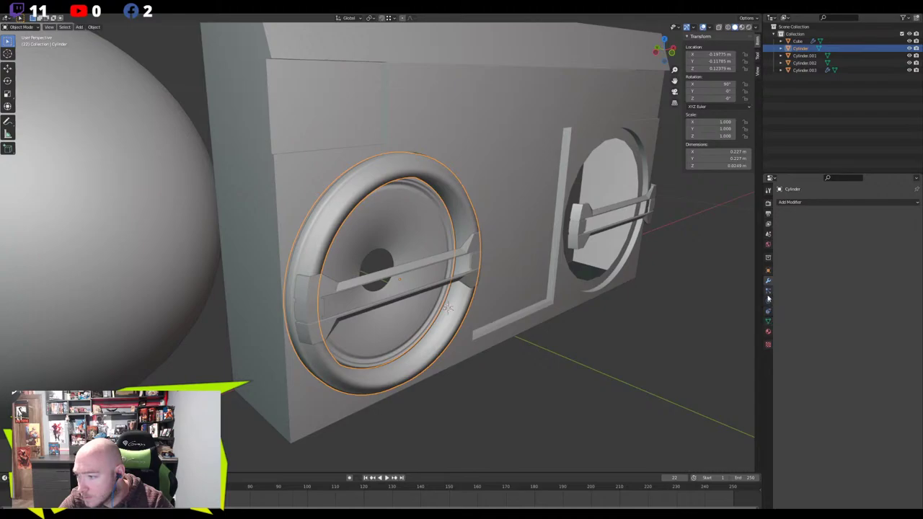
left_click(768, 320)
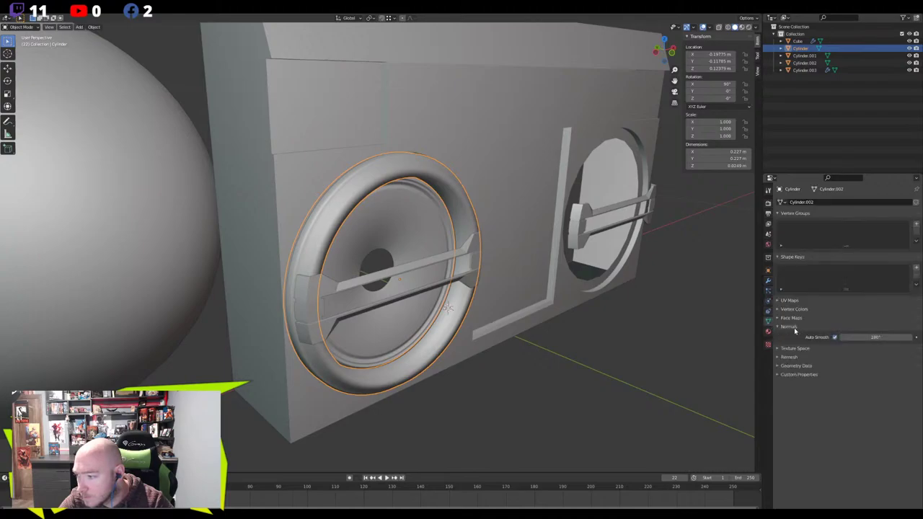
left_click_drag(874, 337, 836, 336)
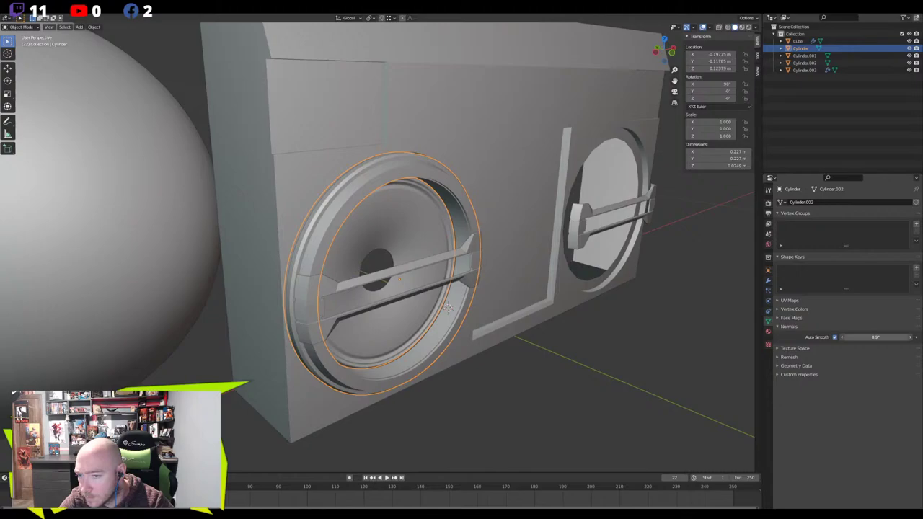
scroll(490, 268, "up", 2)
middle_click_drag(490, 268, 411, 263)
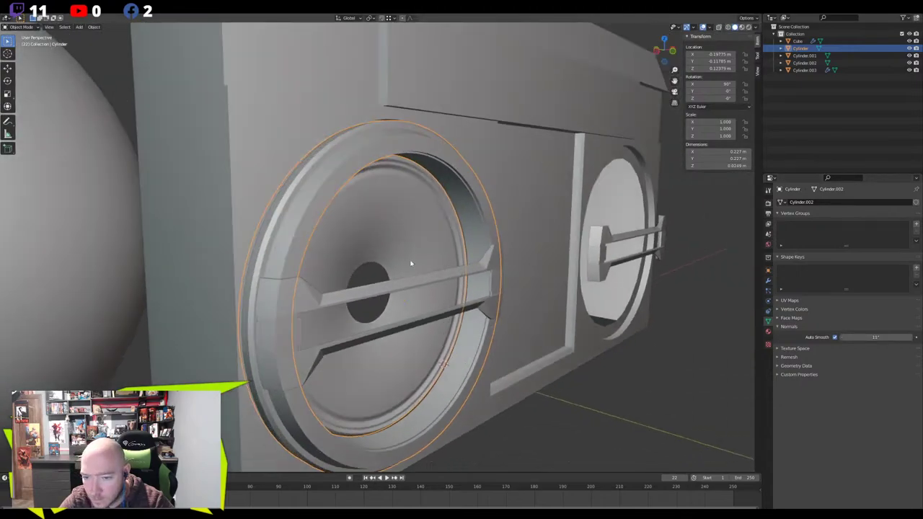
middle_click_drag(317, 280, 414, 205, "shift")
scroll(413, 205, "down", 1)
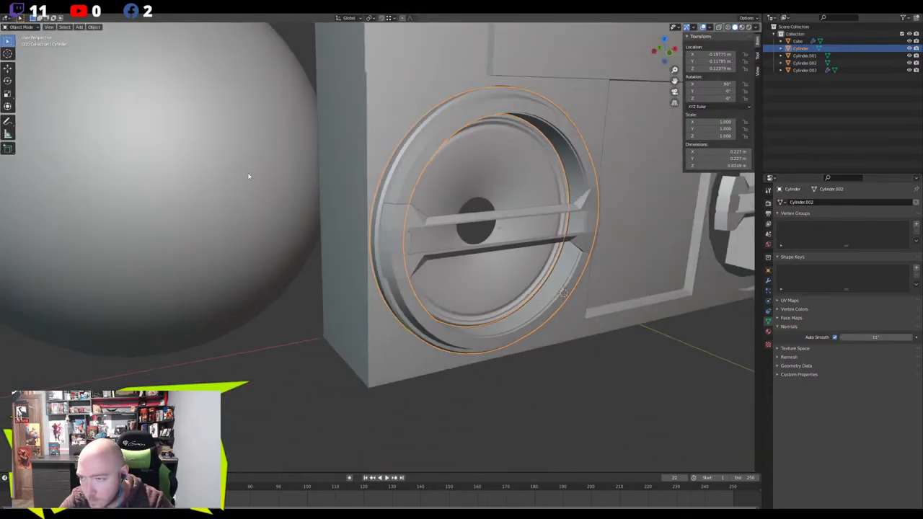
Add a Mirror modifier on X to the separated speaker cone, using Cube as the mirror object
left_click(223, 183)
scroll(224, 183, "down", 3)
left_click(394, 194)
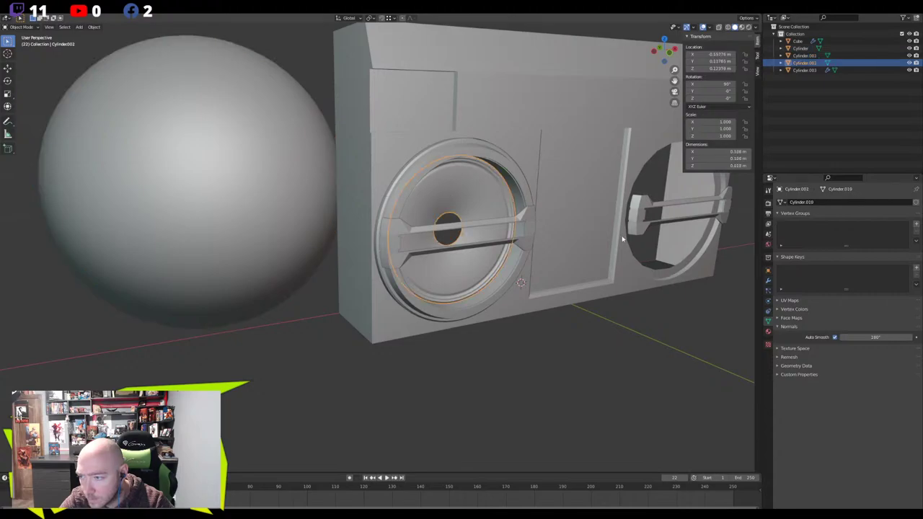
left_click(768, 280)
left_click(811, 203)
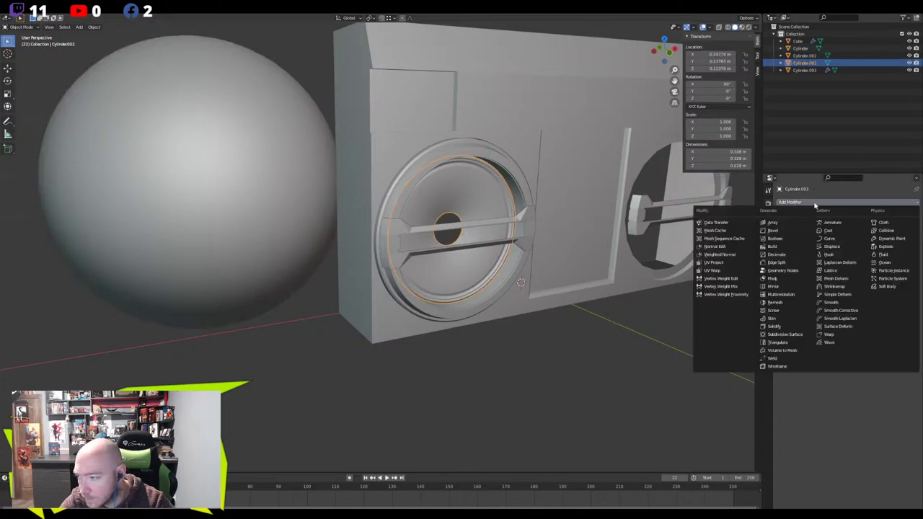
left_click(784, 286)
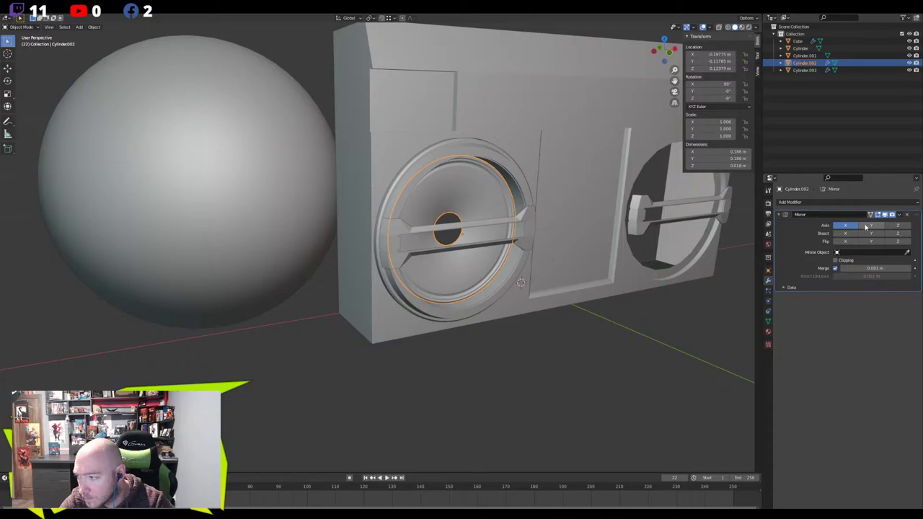
left_click(895, 227)
left_click(894, 228)
left_click(607, 193)
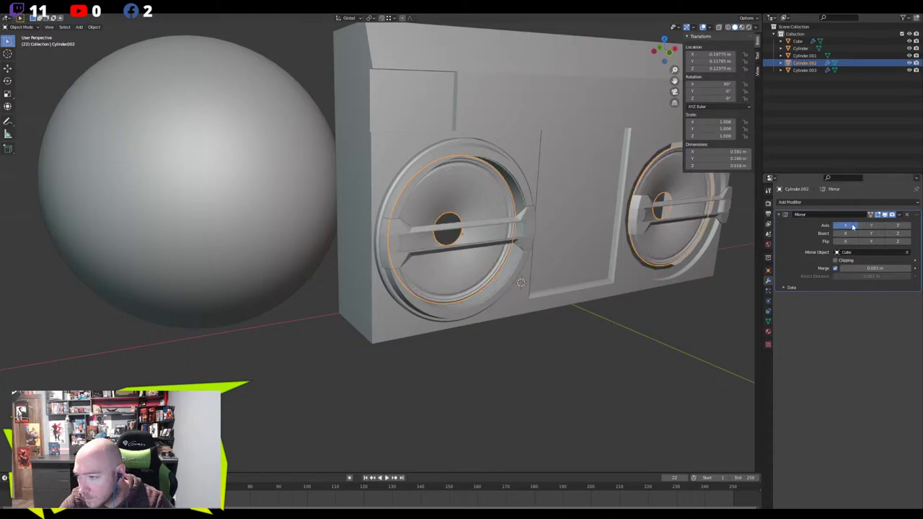
Add a Mirror modifier on X to the outer speaker ring, using Cube as the mirror object
left_click(483, 155)
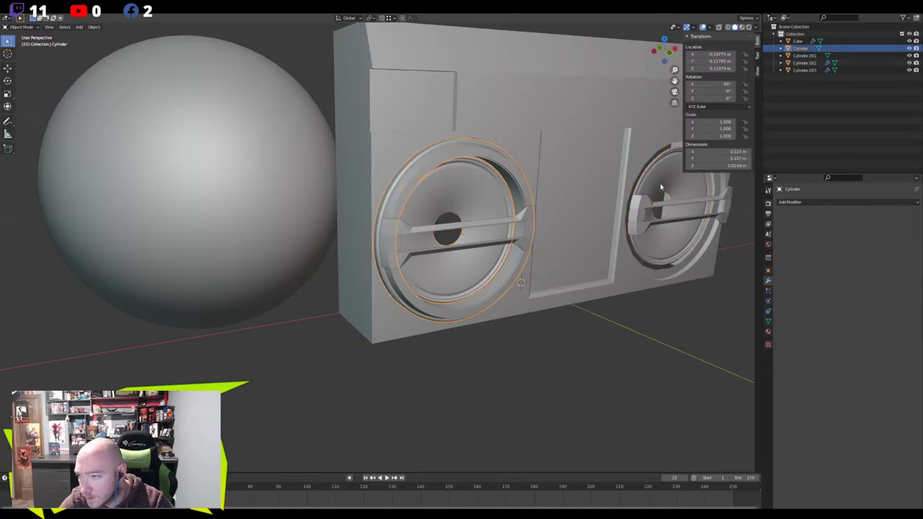
left_click(829, 202)
left_click(794, 288)
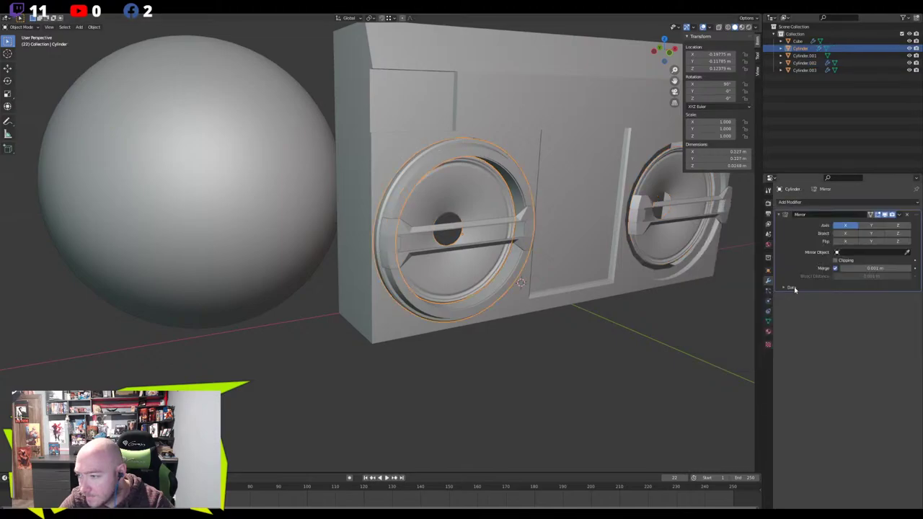
left_click(603, 191)
Scale the sphere down to about 0.049 m across and move it to the speaker's height in the side view
left_click(217, 154)
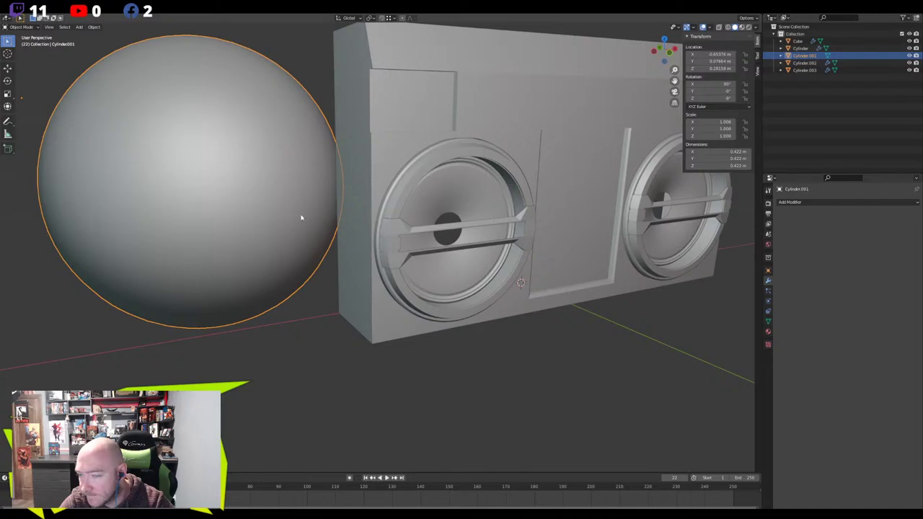
scroll(292, 213, "down", 1)
middle_click_drag(291, 212, 322, 216)
key("Tab")
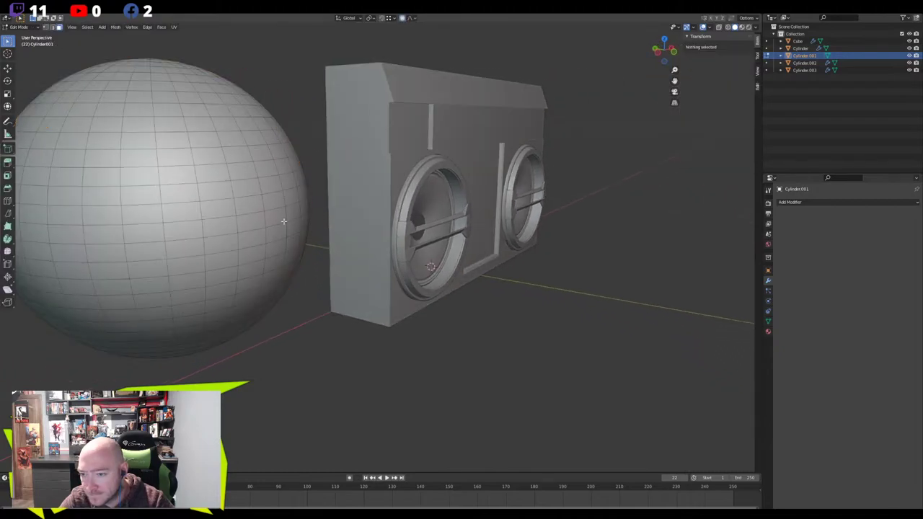
key("Tab")
key("ctrl+KP_3")
scroll(352, 225, "down", 2)
key("s")
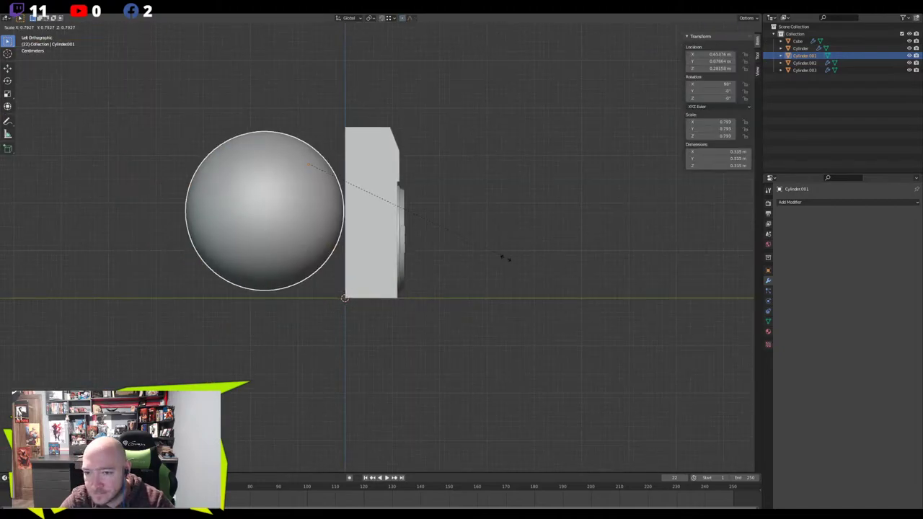
left_click(343, 179)
key("g")
left_click(400, 221)
Apply all transforms to the small sphere and set its origin to its geometry
middle_click_drag(400, 221, 364, 245)
right_click(221, 237)
mouse_move(221, 236)
left_click(268, 245)
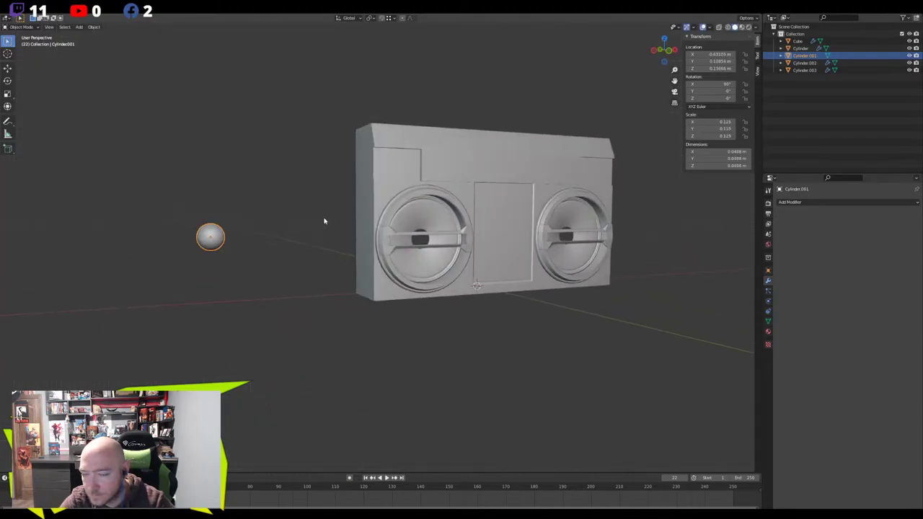
key("ctrl+a")
left_click(307, 248)
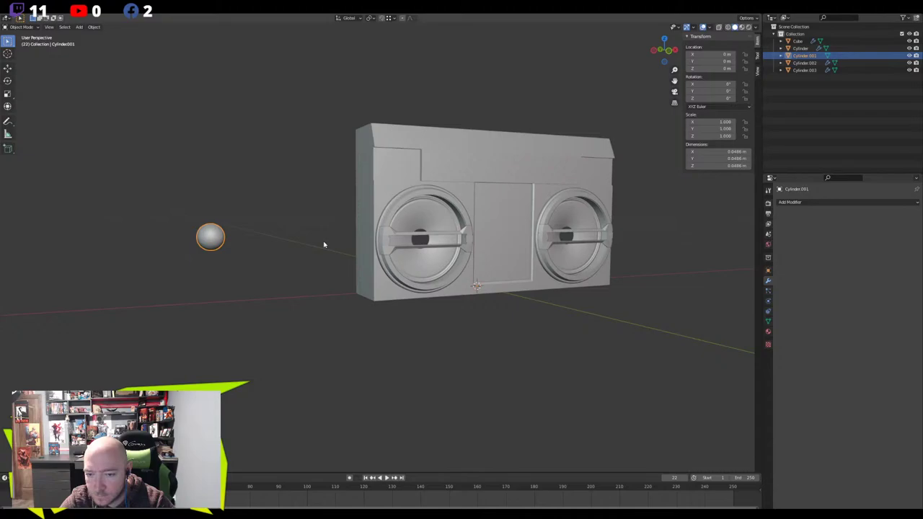
right_click(237, 243)
mouse_move(242, 241)
left_click(326, 251)
middle_click_drag(323, 250, 271, 264, "shift")
Snap the small sphere to the origin of the speaker cone, with the cone as the active object
left_click(366, 240)
key("KP_1")
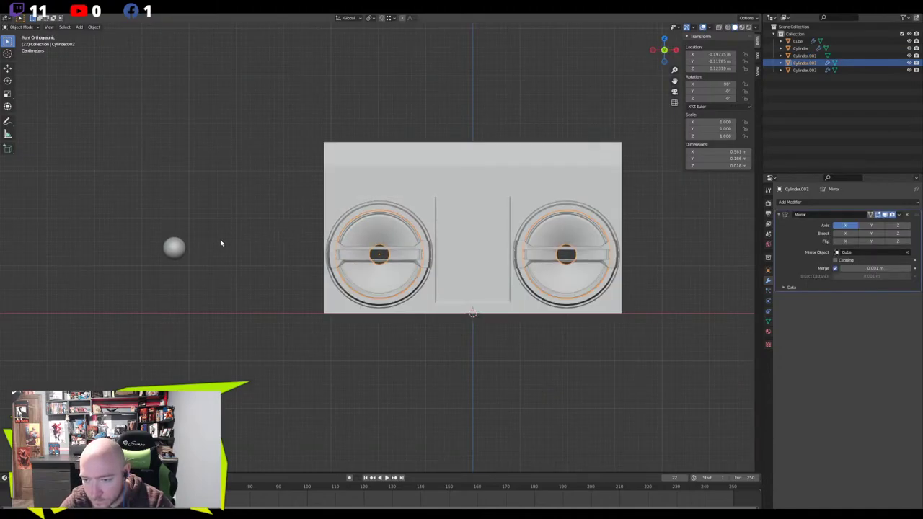
left_click(175, 248)
left_click(371, 230, "shift")
right_click(369, 230)
mouse_move(370, 231)
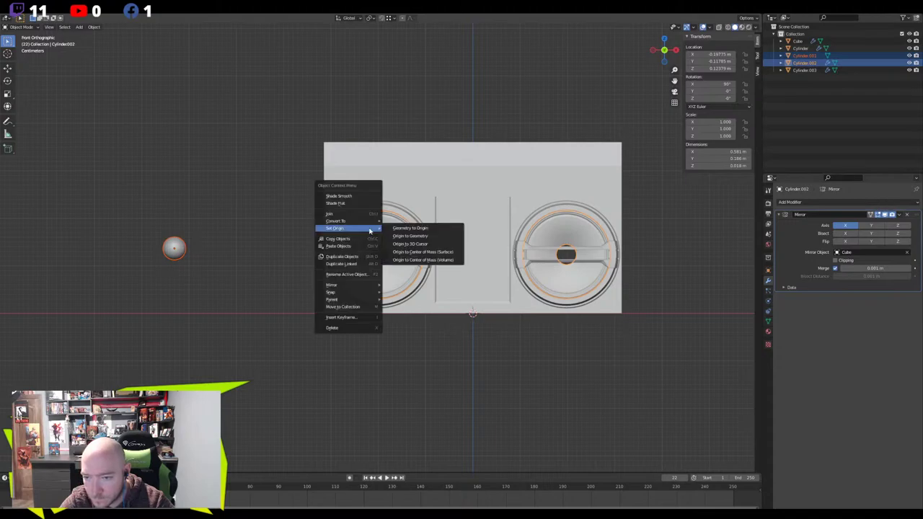
mouse_move(336, 298)
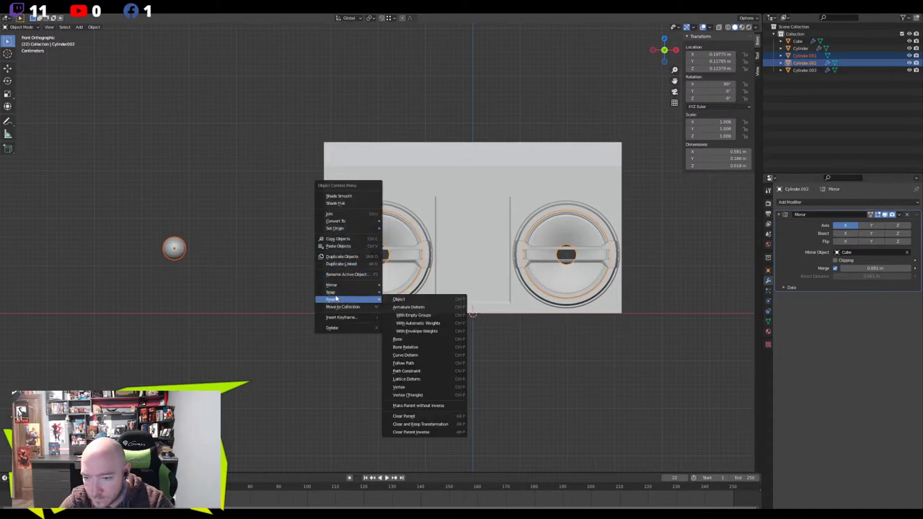
left_click(432, 315)
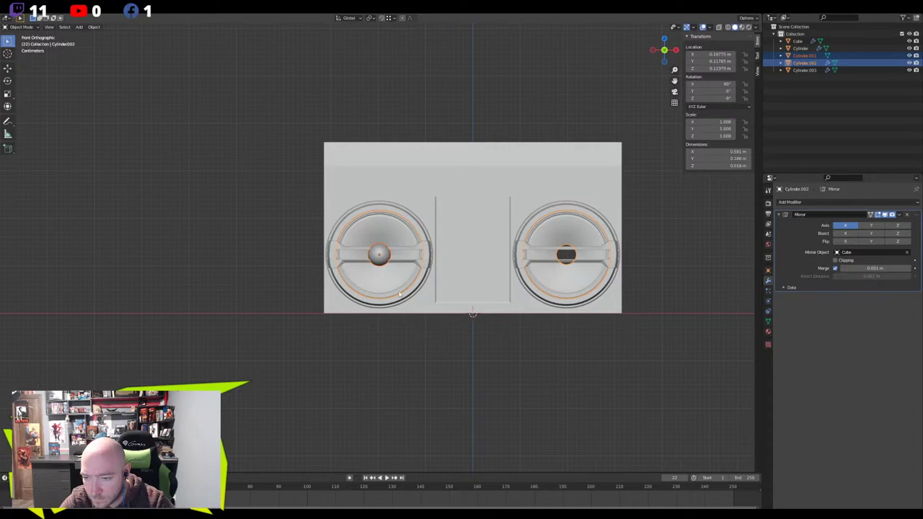
scroll(380, 259, "up", 6)
Move the sphere along Y to about -0.091 m, into the speaker cone's centre hole
left_click(379, 270)
middle_click_drag(380, 271, 393, 303)
key("g")
key("y")
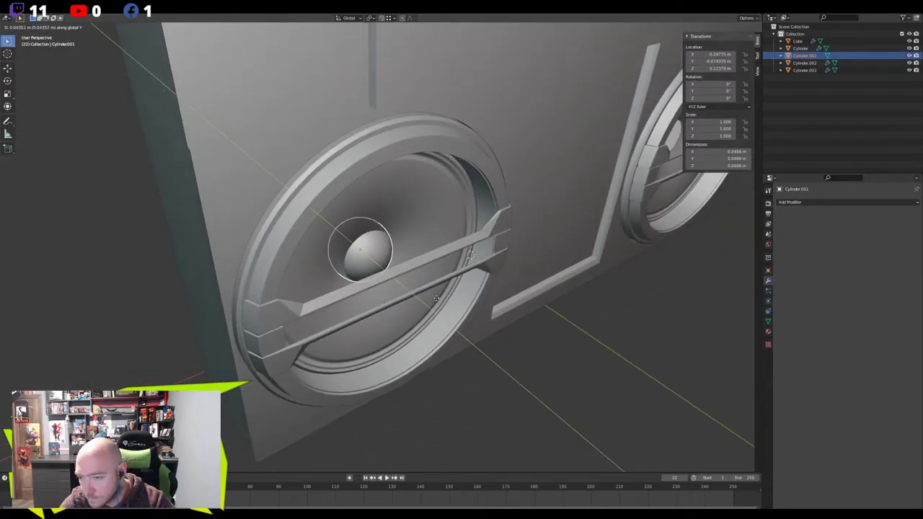
left_click(451, 311)
Flatten the sphere along Y to a scale of about 0.56
scroll(475, 347, "up", 4)
middle_click_drag(475, 347, 579, 373)
key("s")
key("y")
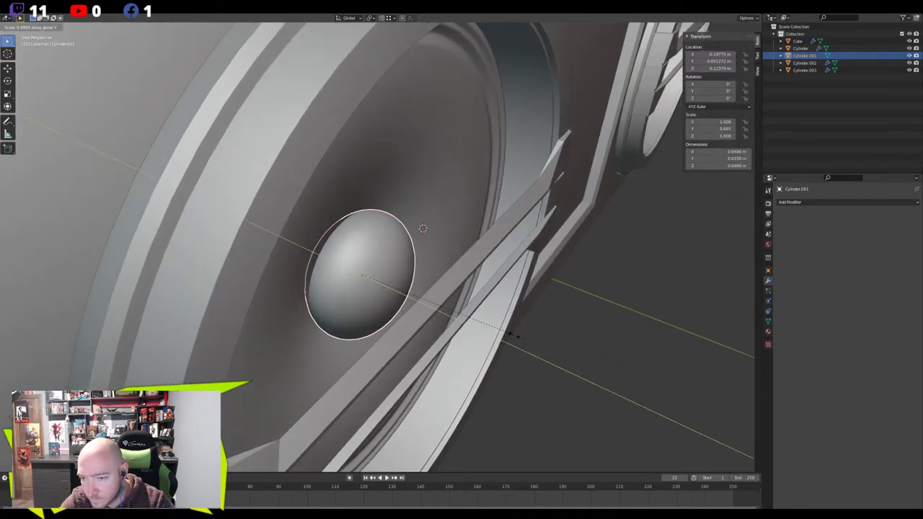
left_click(480, 324)
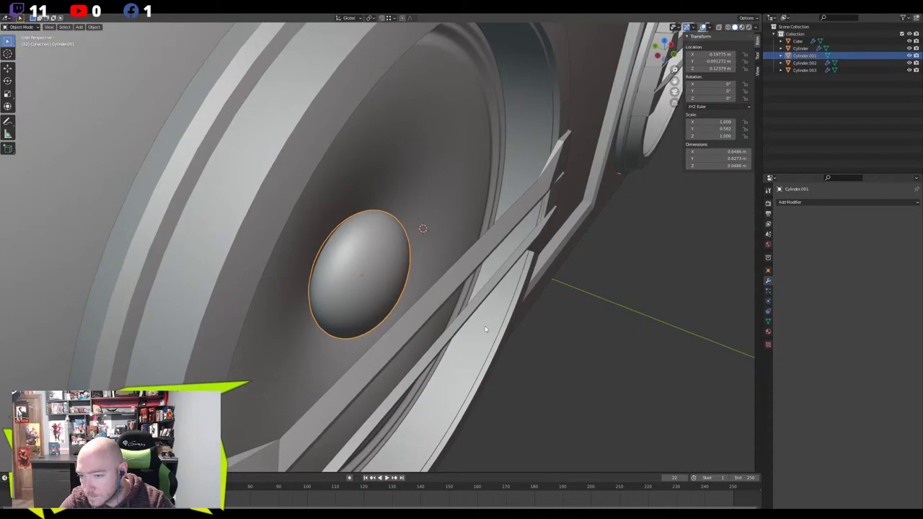
Push the flattened sphere deeper into the cone's hole along Y, to about -0.081 m
middle_click_drag(480, 324, 490, 261)
key("g")
key("y")
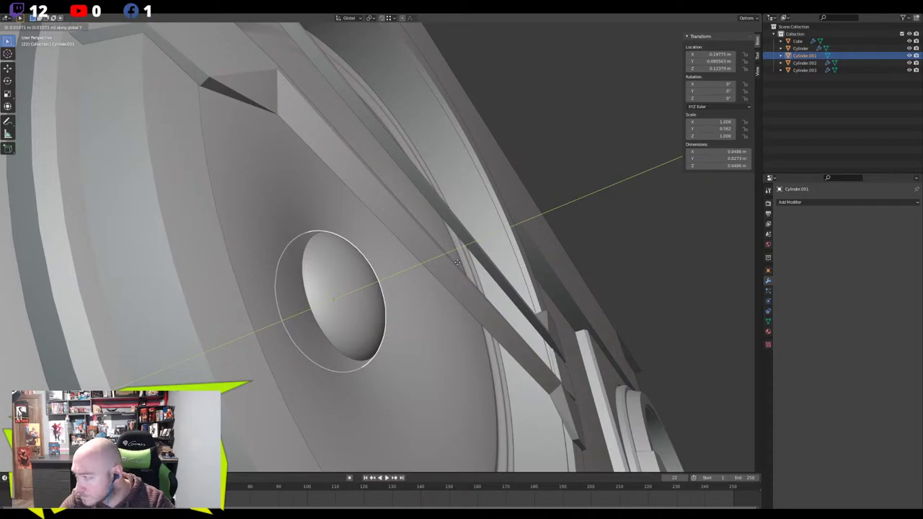
left_click(458, 263)
middle_click_drag(458, 263, 433, 321)
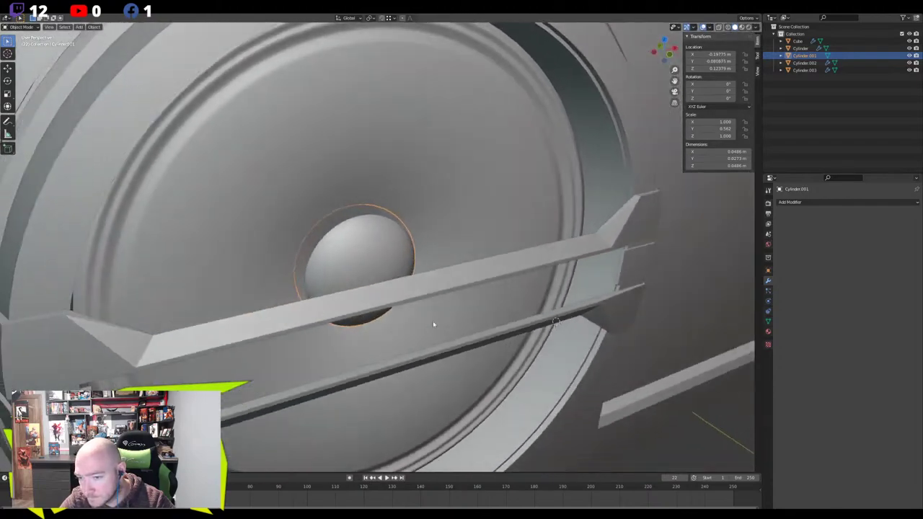
Examine from several angles how the flattened dome fits the cone's centre hole
scroll(438, 319, "down", 5)
left_click(394, 221)
scroll(394, 221, "up", 5)
middle_click_drag(395, 221, 466, 259)
left_click(362, 260)
key("Tab")
key("Tab")
left_click(317, 217)
scroll(316, 217, "down", 2)
scroll(345, 244, "up", 4)
left_click(346, 246)
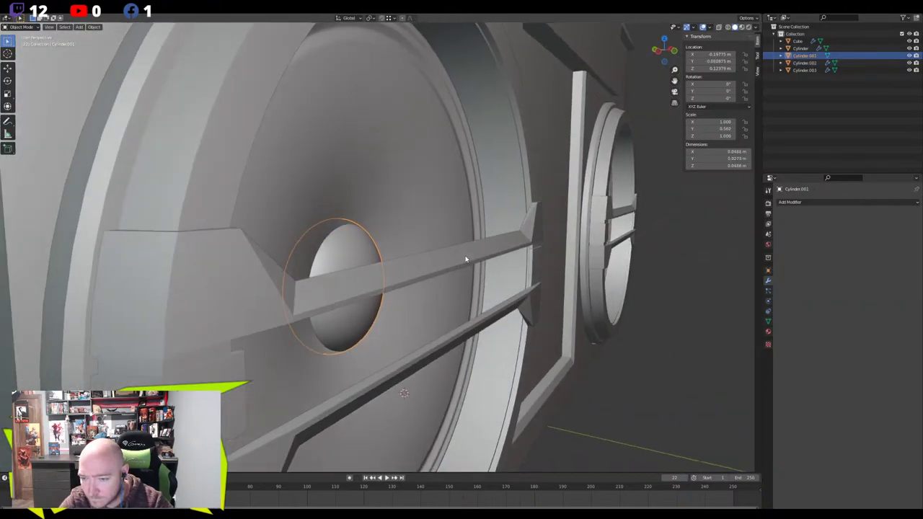
Undo the dome's flattening and Y moves, and try rotating the sphere 90 degrees about X
scroll(465, 260, "down", 6)
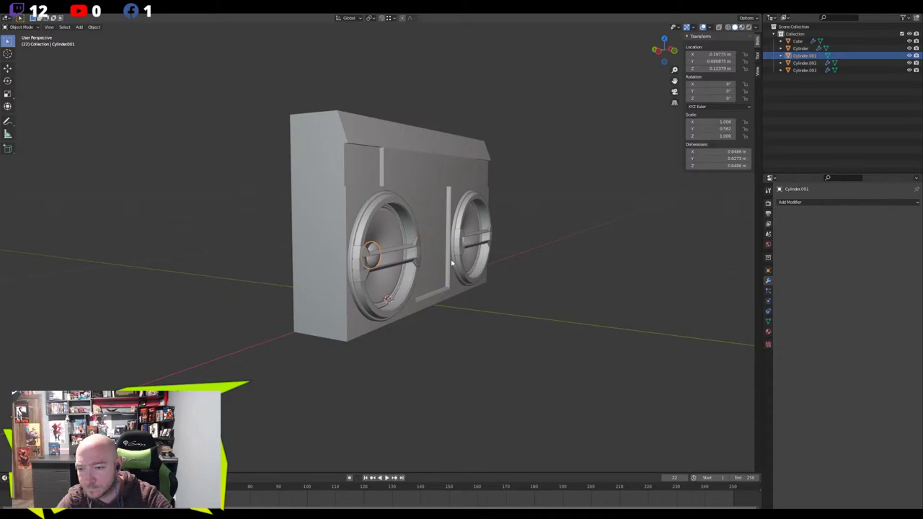
scroll(451, 263, "up", 3)
key("ctrl+KP_3")
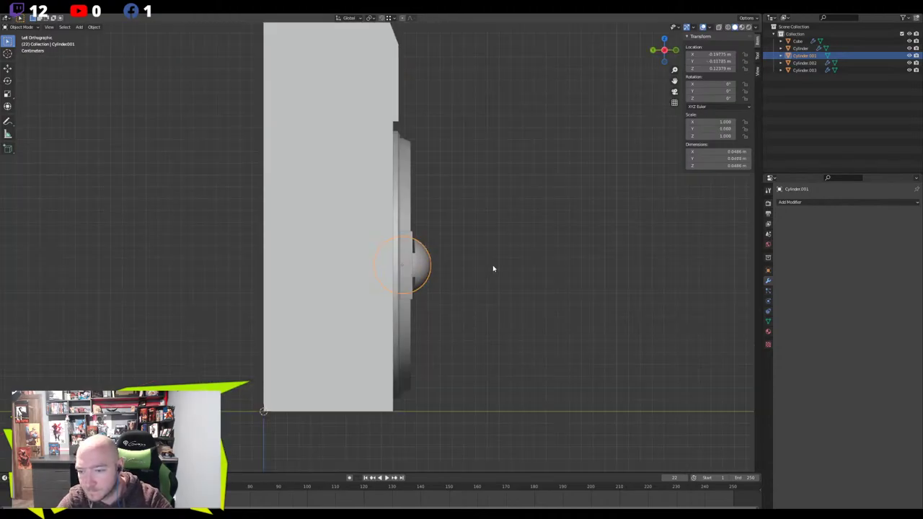
type("rx90")
key("Escape")
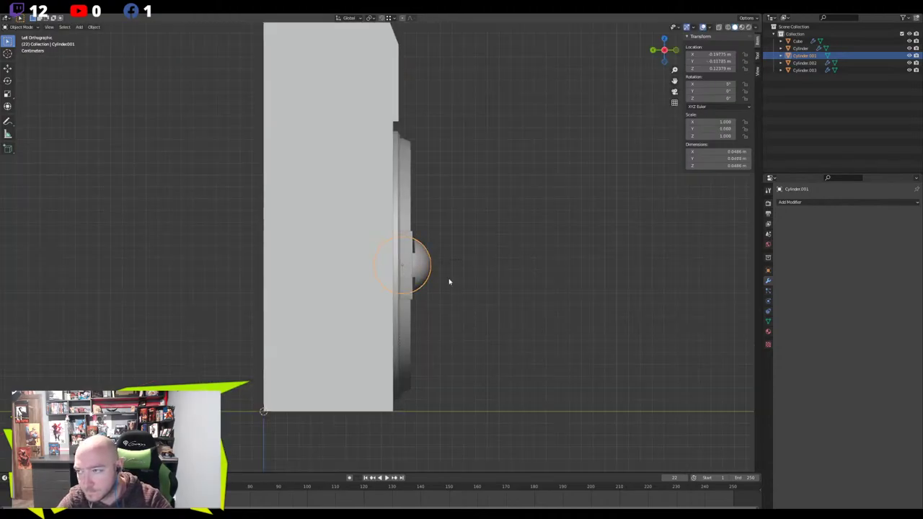
Rotate the sphere's whole mesh about its centre in Edit Mode from the left side view
middle_click_drag(580, 159, 506, 222)
key("Tab")
type("r35")
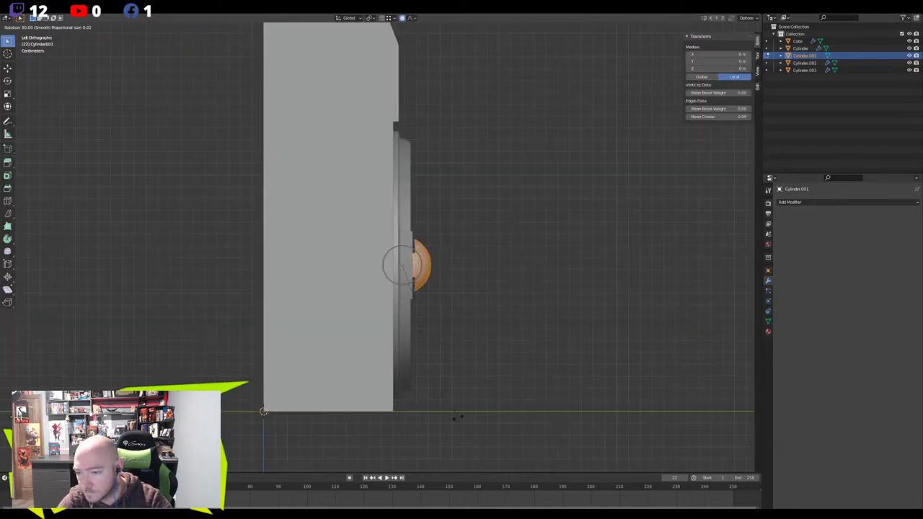
key("Return")
middle_click_drag(497, 350, 453, 339)
key("Tab")
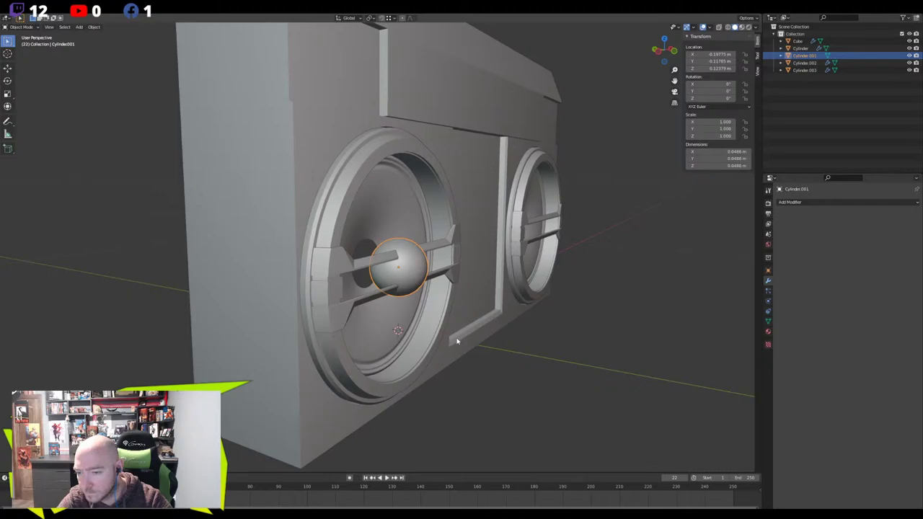
Move the sphere along Y into the cone's hole, to about -0.078 m, and flatten it along Y to a scale of about 0.66
scroll(453, 339, "up", 4)
key("g")
key("y")
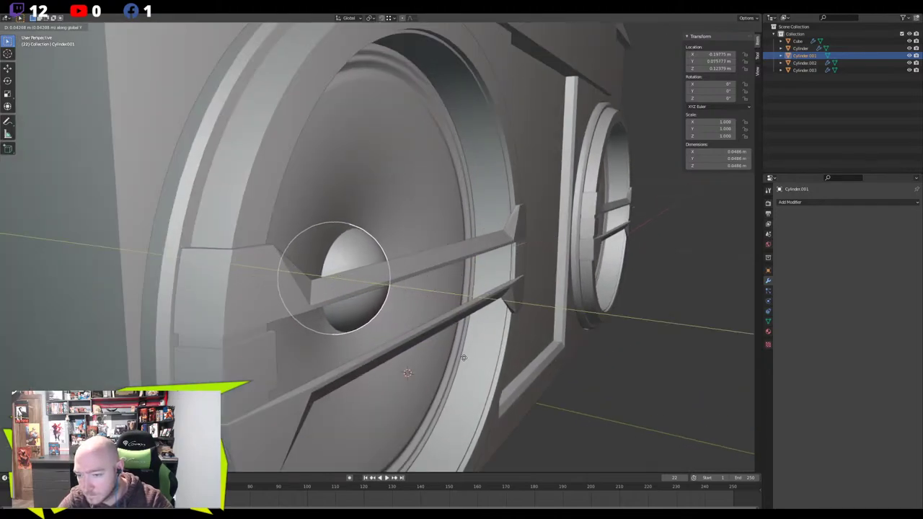
left_click(544, 359)
key("s")
key("y")
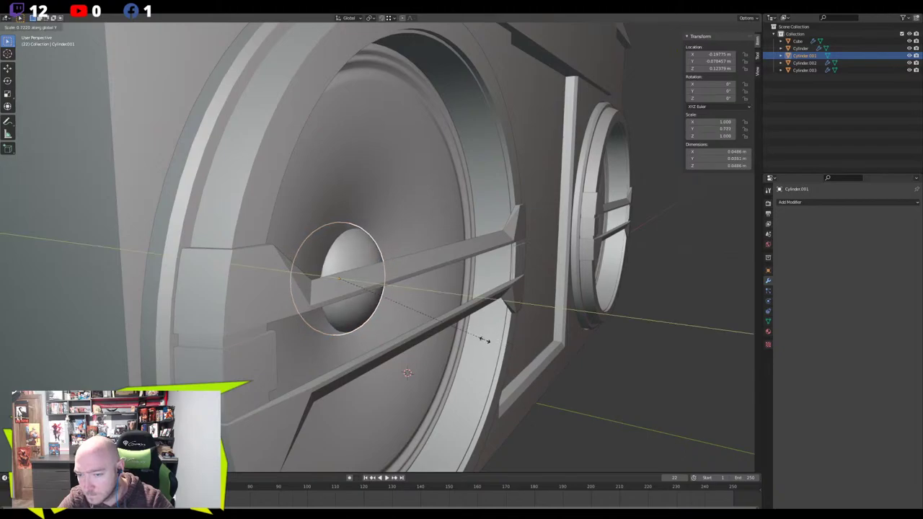
left_click(469, 336)
mouse_move(469, 336)
middle_mouse_down()
mouse_move(432, 334)
mouse_move(457, 342)
middle_mouse_up()
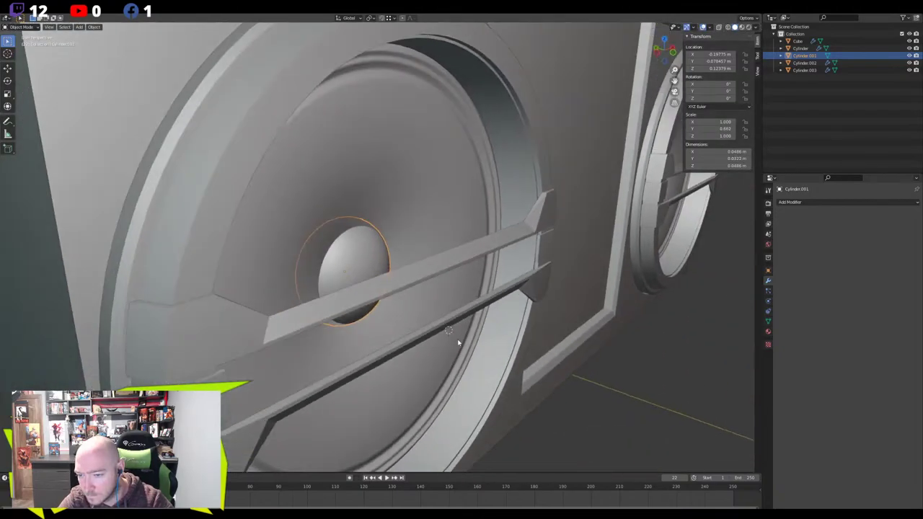
middle_click_drag(373, 313, 333, 293)
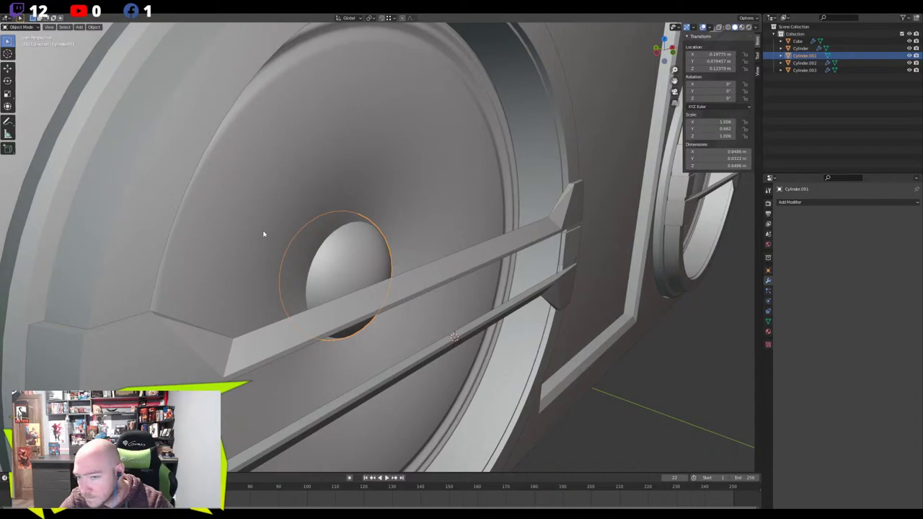
Add an edge loop to the speaker cone and slide it close to the centre hole's rim
left_click(290, 237)
key("Tab")
middle_click_drag(291, 237, 236, 218)
key("ctrl+r")
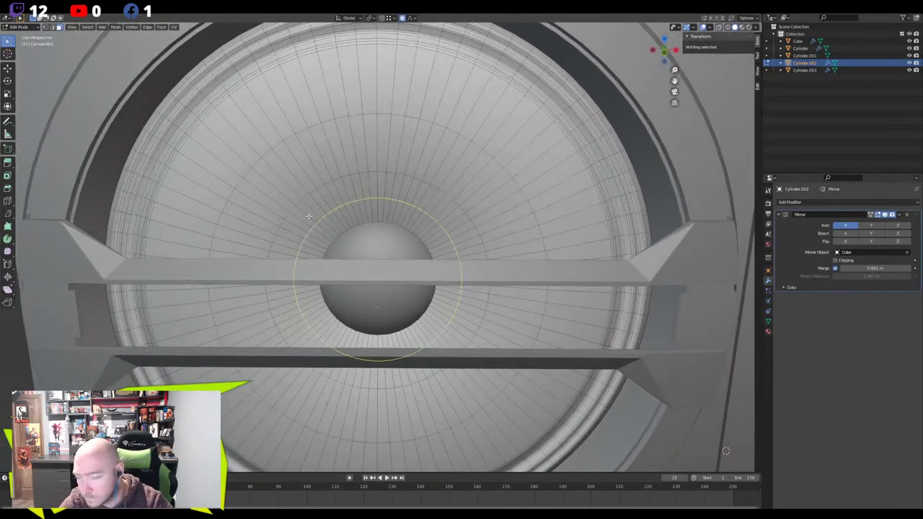
left_click(308, 216)
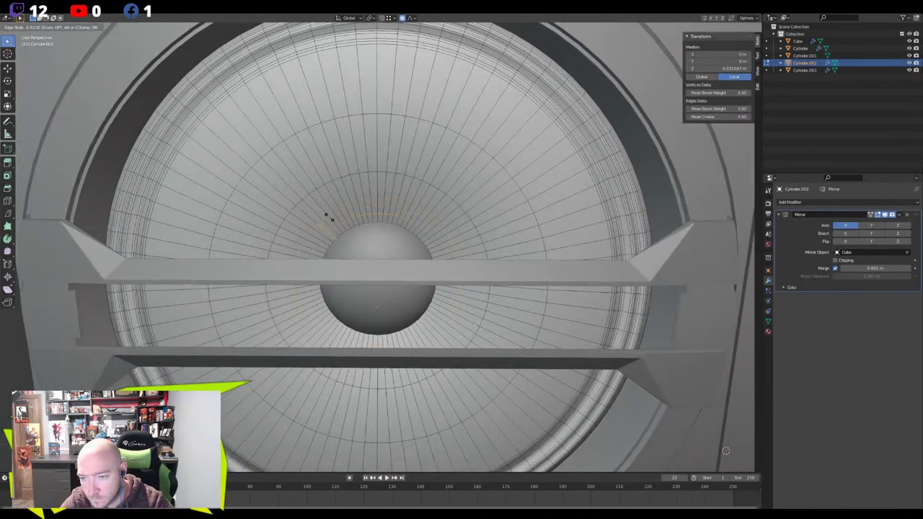
left_click(329, 215)
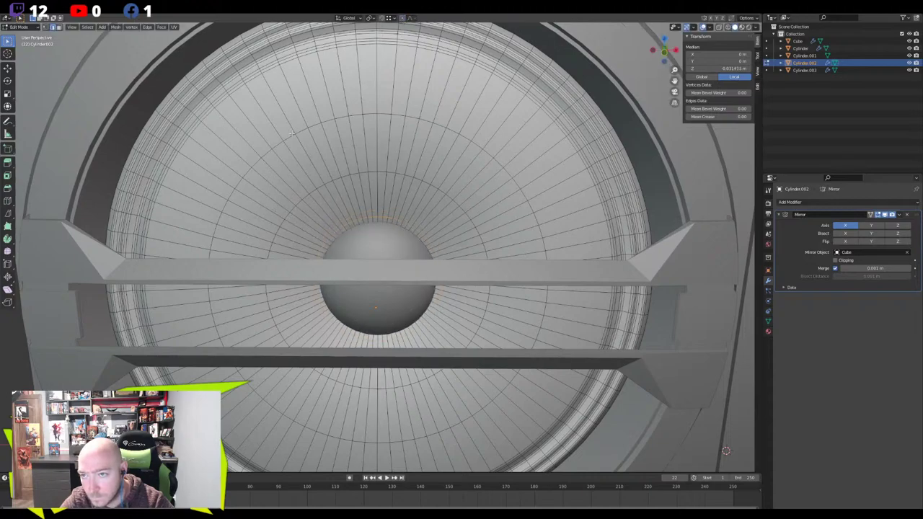
Bevel the new edge loop around the cone's centre hole narrowly with two segments
middle_click_drag(264, 132, 299, 198)
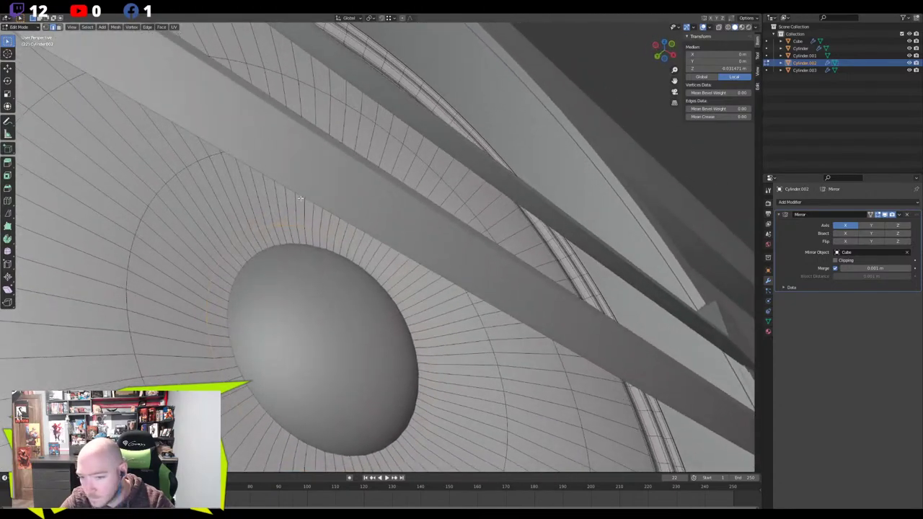
key("ctrl+b")
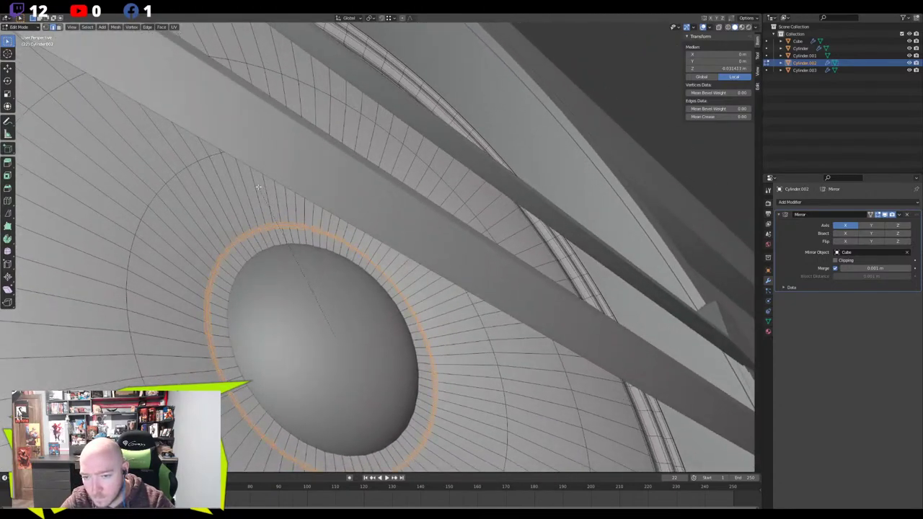
left_click(258, 187)
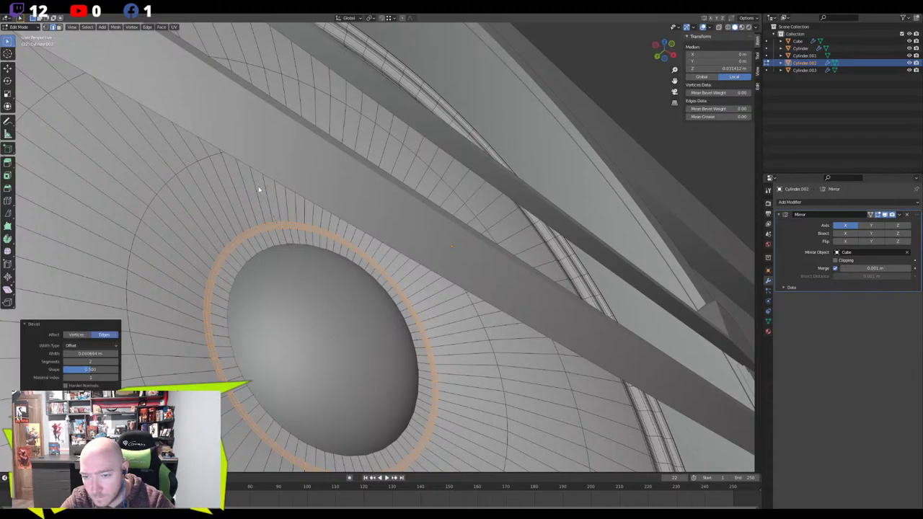
key("Tab")
scroll(258, 187, "down", 6)
middle_click_drag(258, 187, 308, 275)
scroll(309, 275, "down", 5)
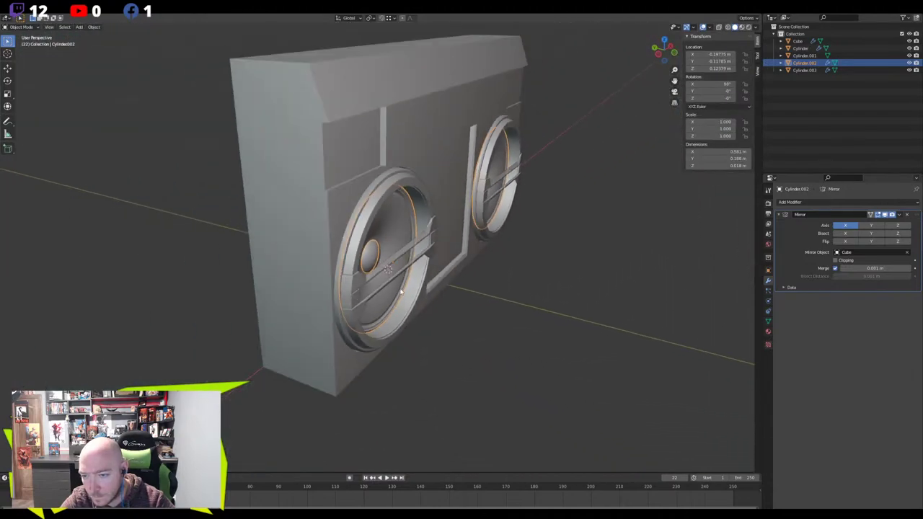
middle_click_drag(404, 281, 338, 283)
scroll(338, 283, "up", 6)
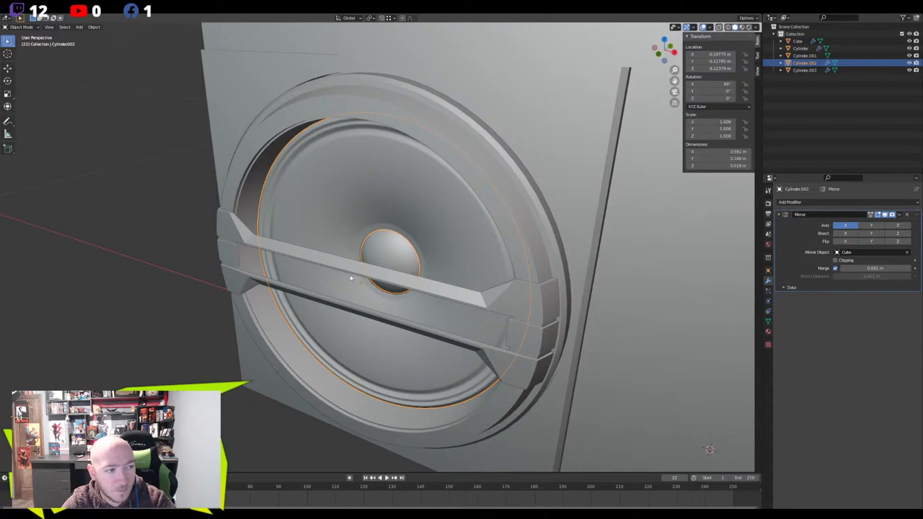
Shift the flattened dome slightly along Y, to about -0.080 m
middle_click_drag(372, 256, 420, 252)
scroll(356, 265, "down", 3)
left_click(372, 248)
scroll(361, 258, "up", 5)
key("g")
key("y")
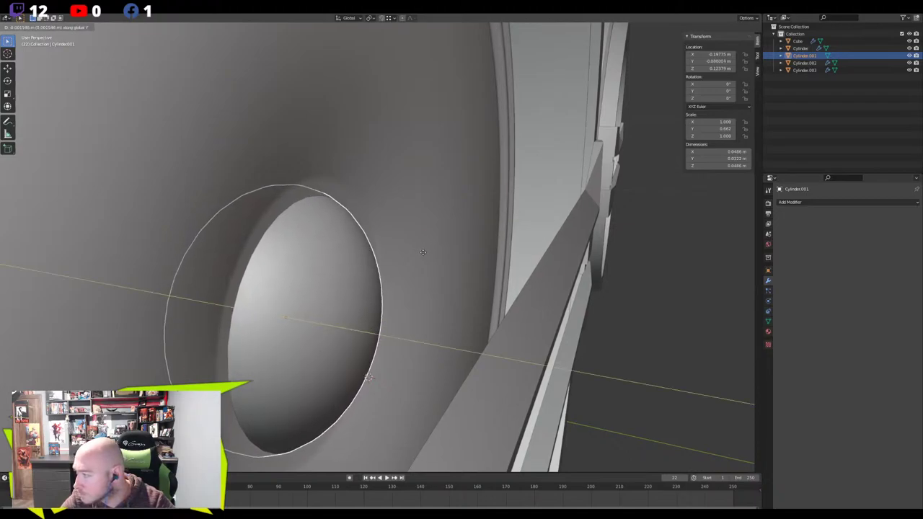
left_click(421, 252)
Scale the dome down uniformly from the front view to about 0.042 m across
key("KP_1")
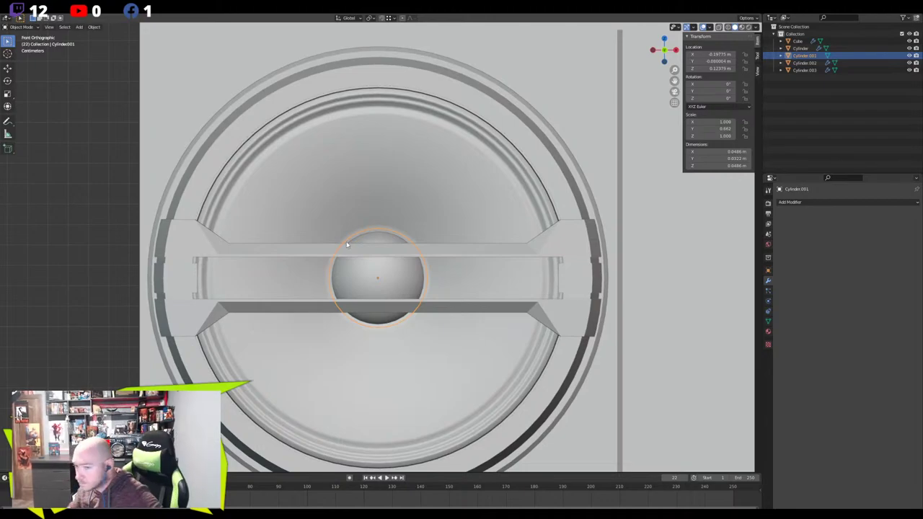
key("s")
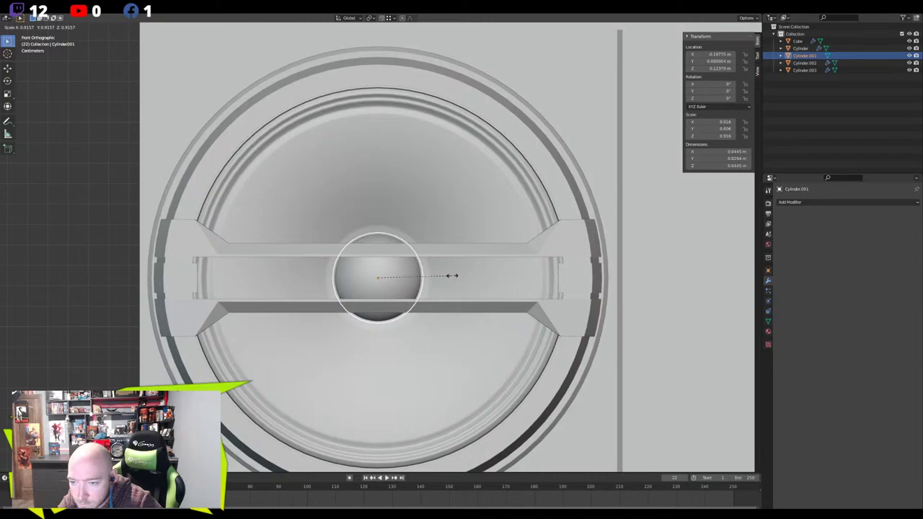
left_click(447, 272)
Select the cone's innermost edge loop at the centre hole and shrink it slightly with proportional editing
left_click(442, 219)
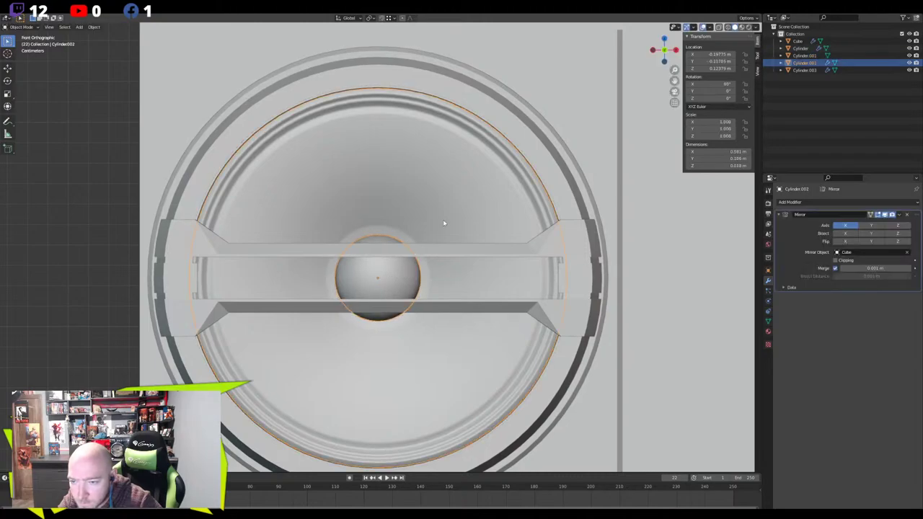
key("Tab")
scroll(411, 232, "up", 3)
key("alt+a")
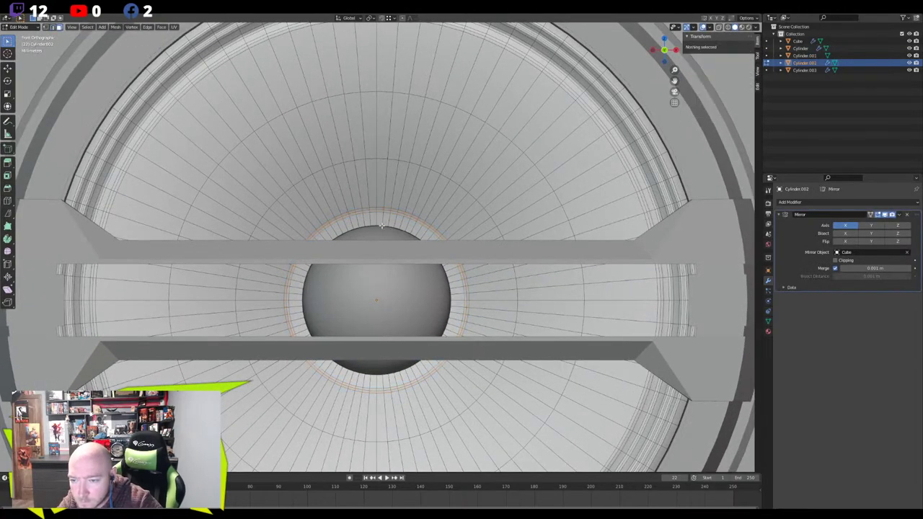
left_click(380, 226, "alt")
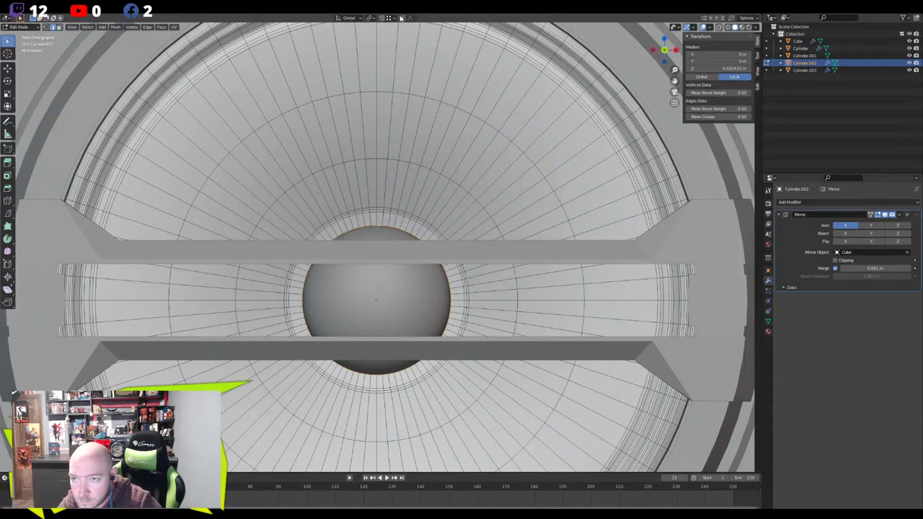
key("s")
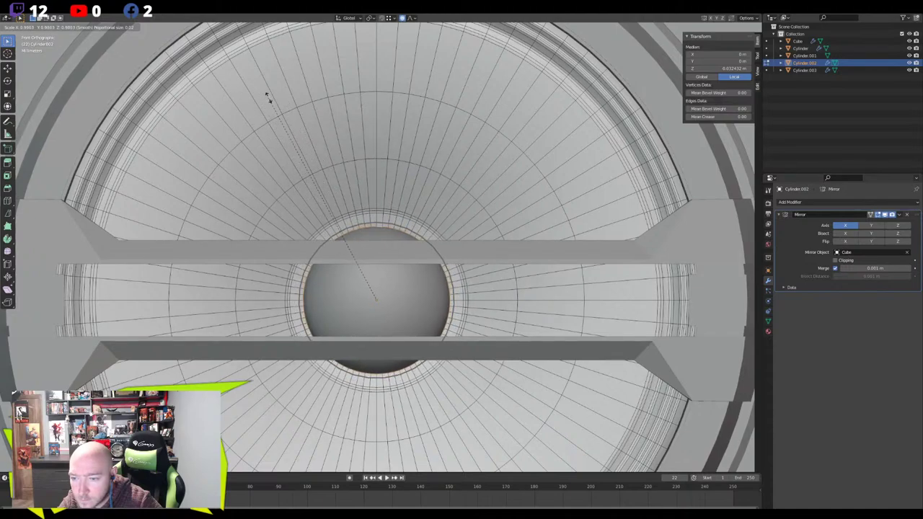
left_click(280, 100)
Scale the centre hole's rim loop down further so the cone closes in around the dome
middle_click_drag(272, 124, 305, 173)
key("s")
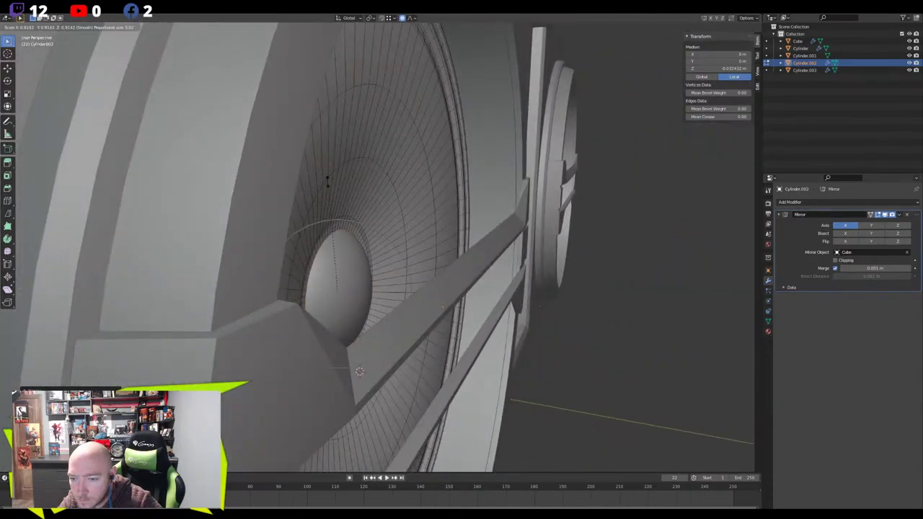
left_click(330, 175)
middle_click_drag(329, 175, 259, 183)
key("Tab")
scroll(327, 228, "down", 5)
middle_click_drag(327, 228, 411, 240)
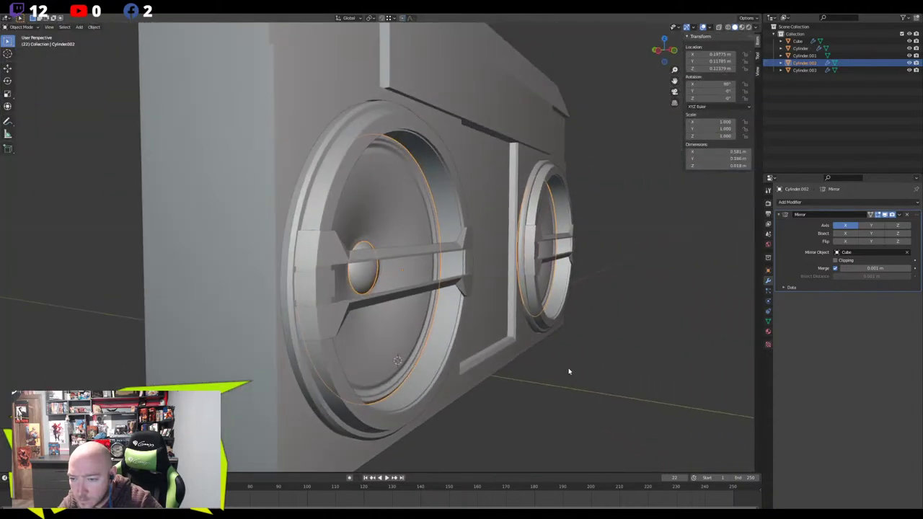
Examine from several angles how the dome, the cone's hole rim and the surrounding speaker parts fit together
left_click(569, 371)
scroll(569, 371, "down", 4)
middle_click_drag(569, 370, 502, 372)
mouse_move(378, 256)
middle_mouse_down()
mouse_move(410, 262)
mouse_move(394, 255)
middle_mouse_up()
scroll(382, 254, "up", 5)
left_click(373, 251)
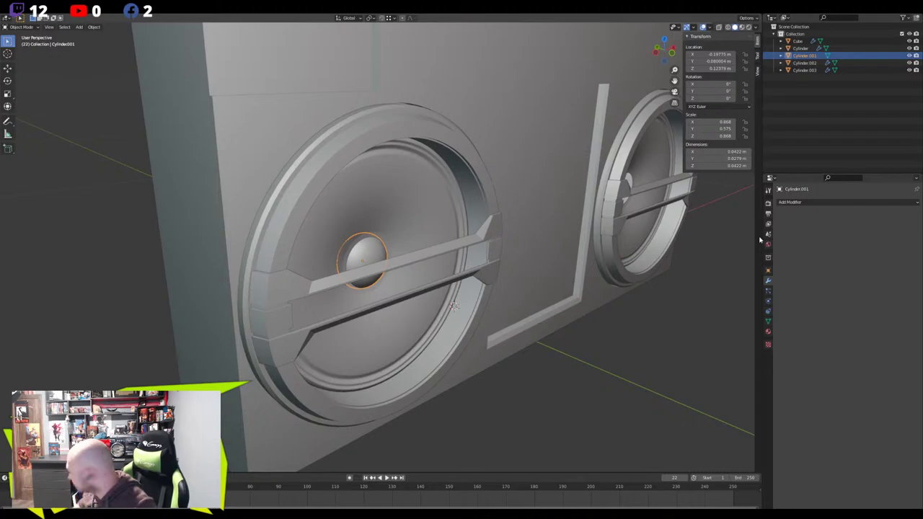
left_click(447, 196)
middle_click_drag(447, 196, 426, 184)
key("Tab")
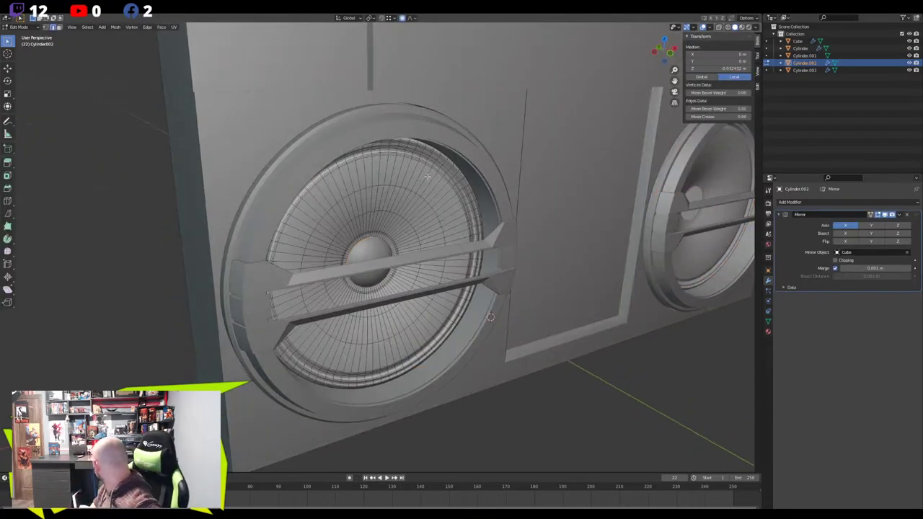
key("Tab")
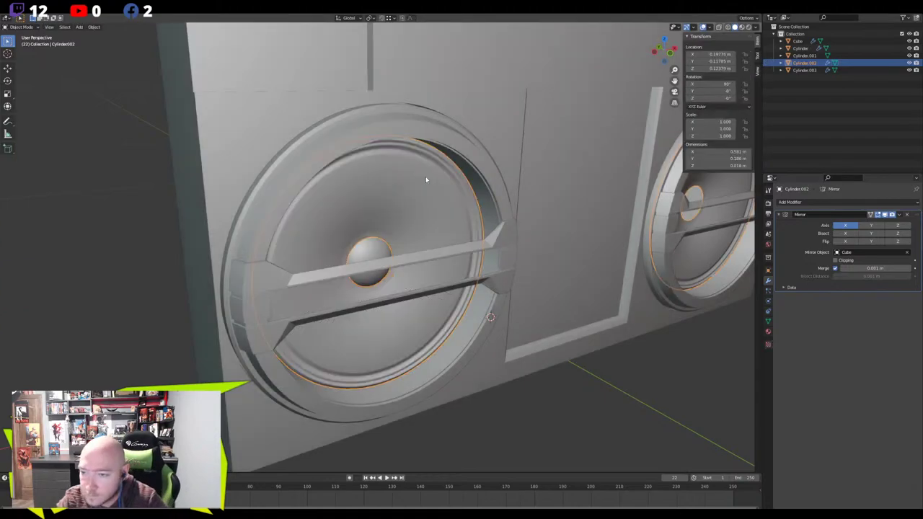
scroll(426, 179, "up", 1)
mouse_move(427, 179)
middle_mouse_down()
mouse_move(459, 178)
mouse_move(445, 180)
middle_mouse_up()
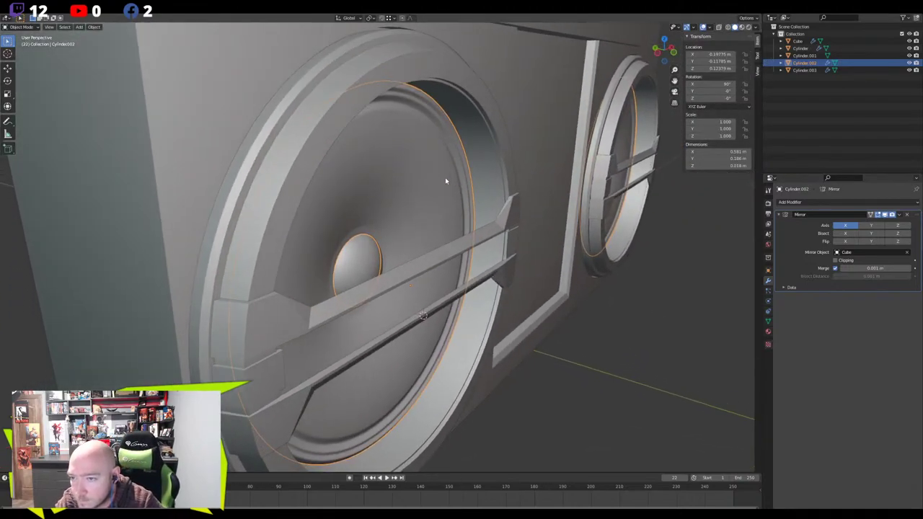
scroll(431, 191, "down", 7)
middle_click_drag(472, 292, 437, 300)
scroll(418, 274, "up", 4)
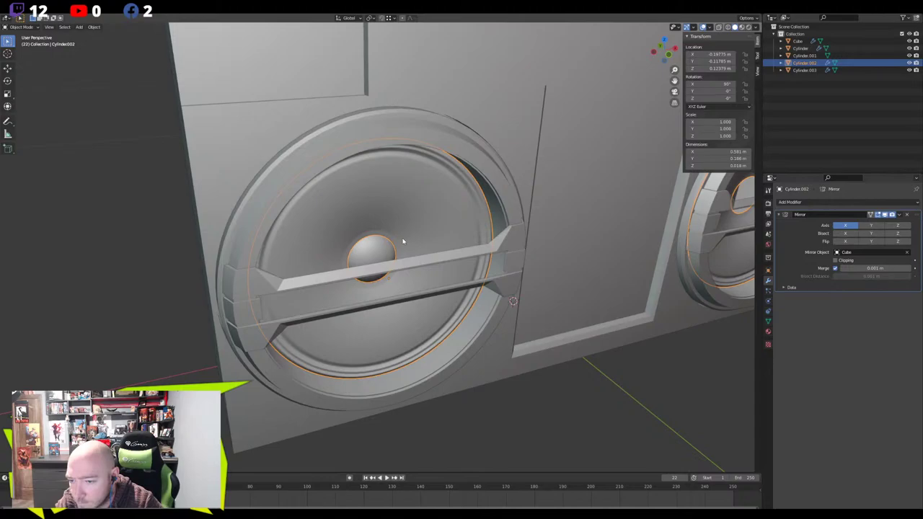
left_click(400, 243)
scroll(394, 240, "up", 5)
left_click(358, 200)
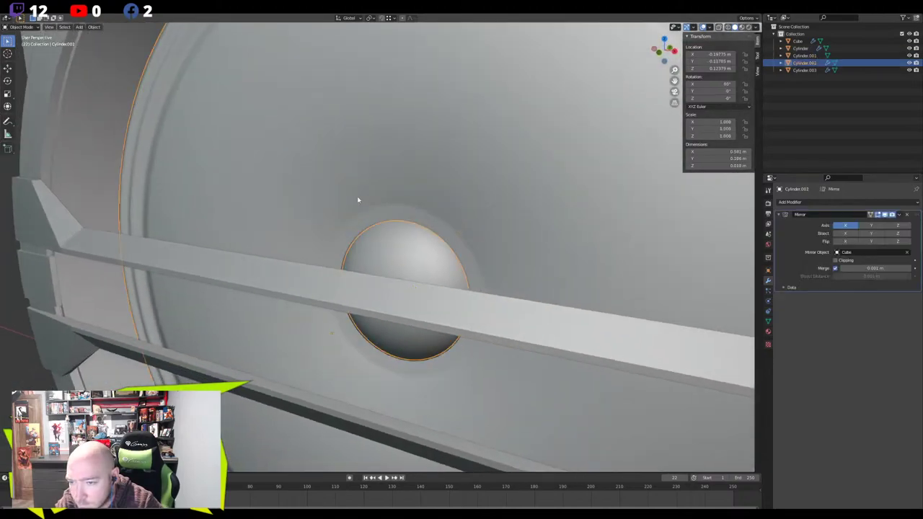
key("Tab")
scroll(356, 196, "down", 6)
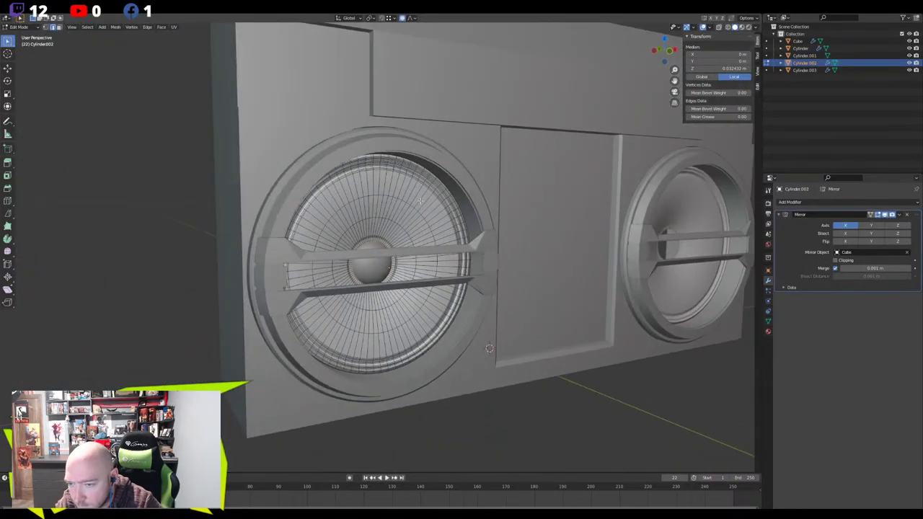
key("Tab")
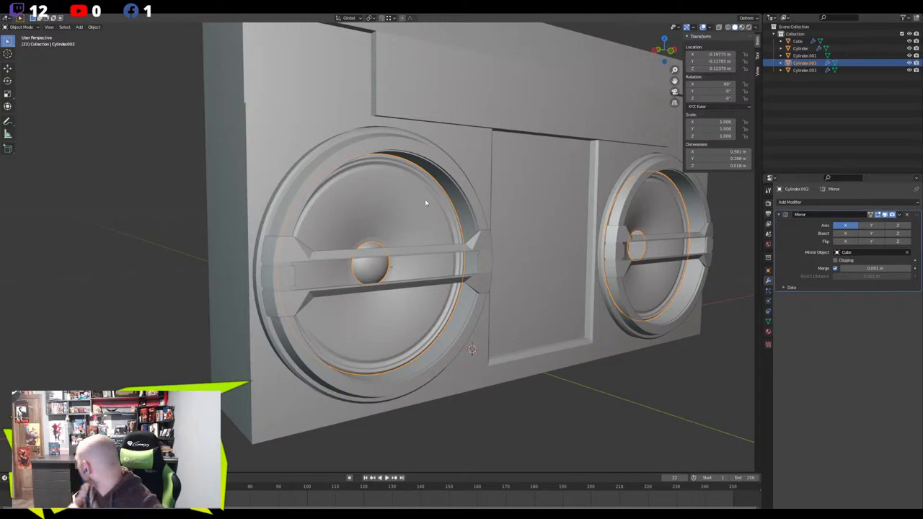
Select the outer bevelled edge loop around the cone's centre hole and enlarge it slightly
key("Tab")
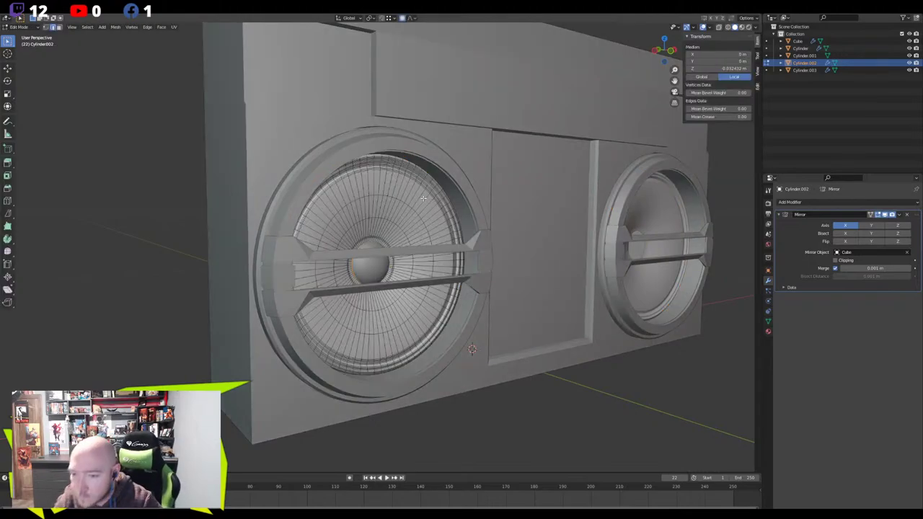
scroll(423, 199, "up", 6)
left_click(299, 199, "alt")
key("s")
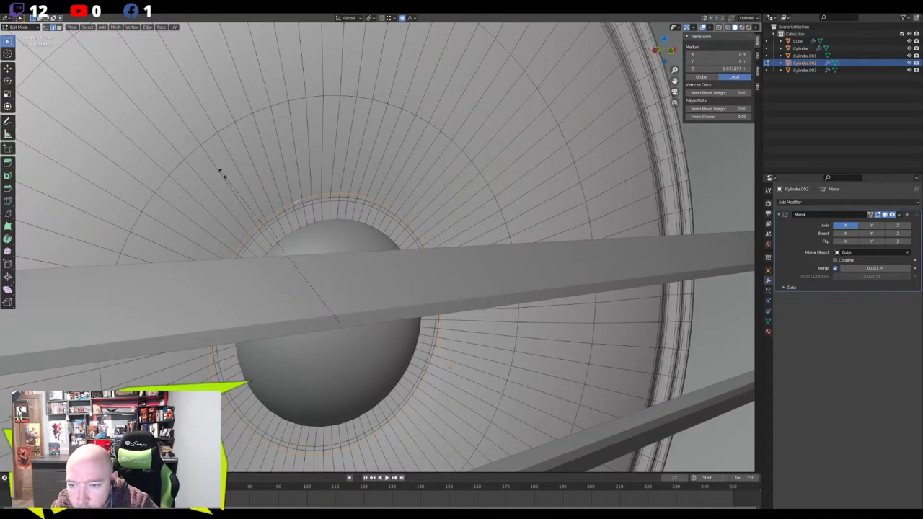
right_click(220, 173)
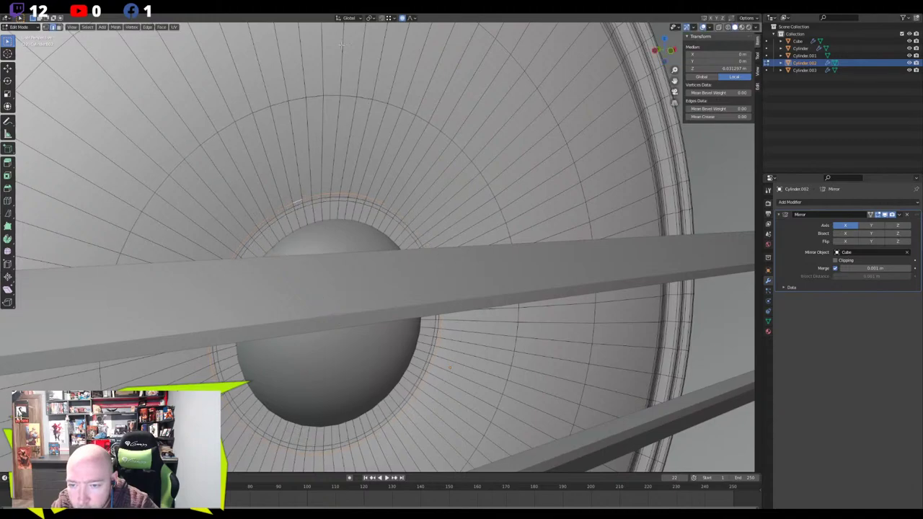
key("s")
left_click(260, 97)
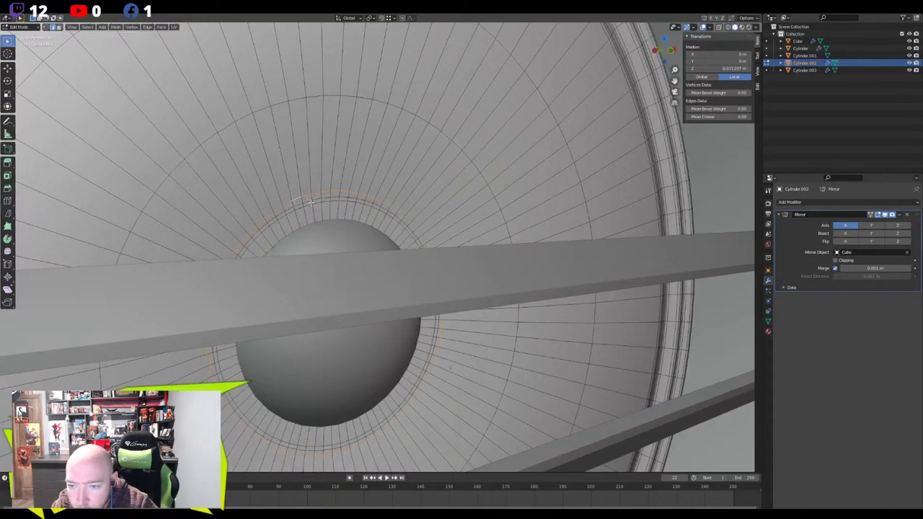
Join the dome sphere with the speaker cone into one mirrored object, keeping the cone as the active object
key("Tab")
middle_click_drag(252, 158, 274, 186)
scroll(287, 163, "down", 4)
scroll(273, 185, "down", 5)
middle_click_drag(373, 224, 379, 227)
scroll(379, 228, "up", 1)
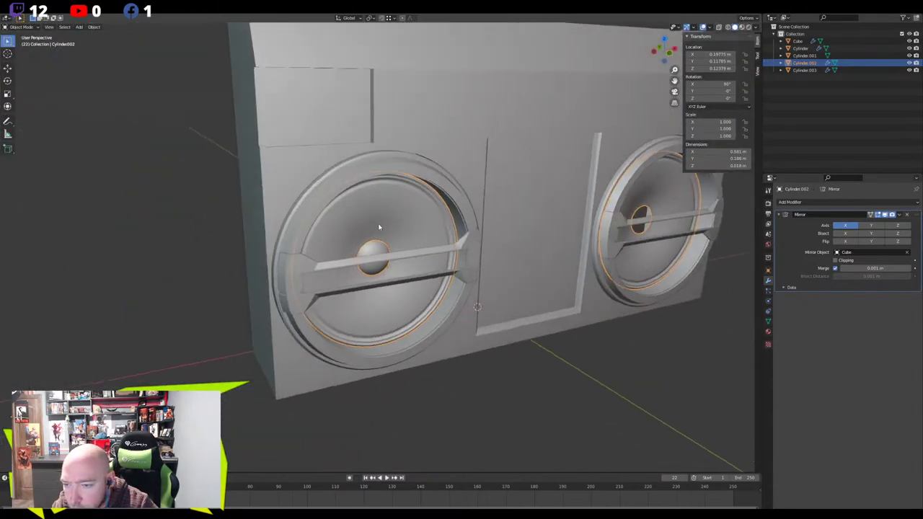
left_click(376, 248)
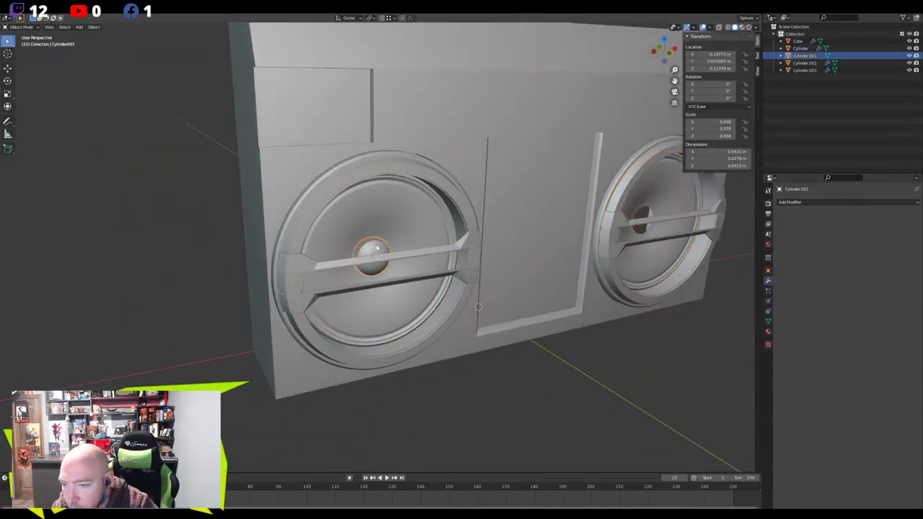
left_click(419, 226)
left_click(394, 231)
left_click(395, 226)
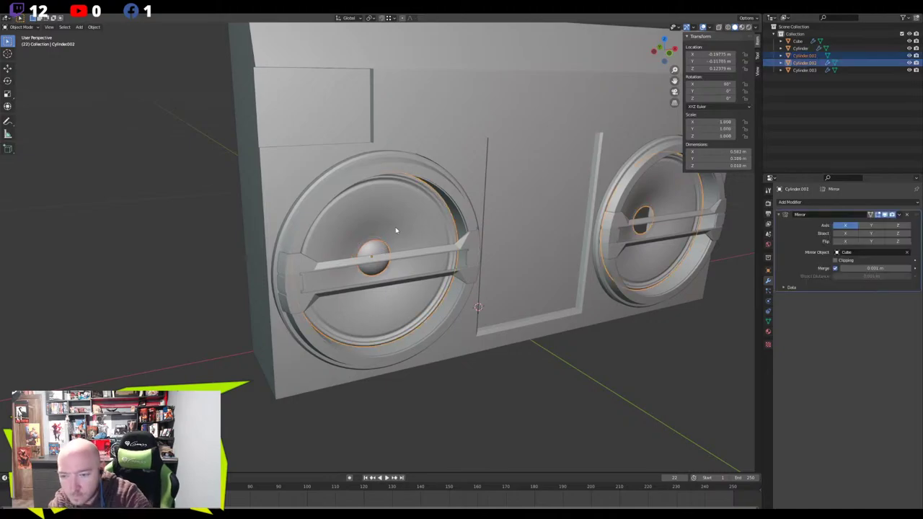
key("ctrl+j")
Delete the ring of dome faces just behind the cone to separate the dome's hidden rear part from its front
key("Tab")
key("3")
left_click(383, 248)
key("KP_Decimal")
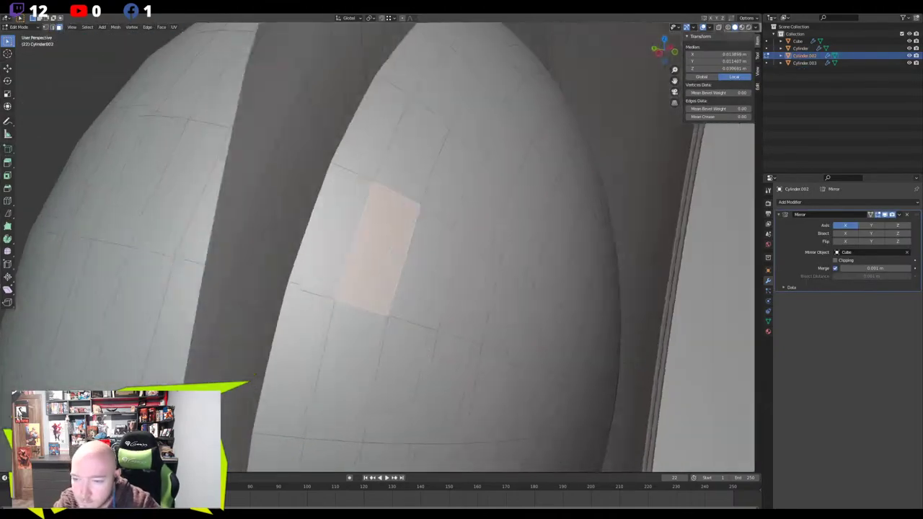
middle_click_drag(383, 248, 447, 242)
key("l")
key("h")
left_click(311, 193, "alt")
key("x")
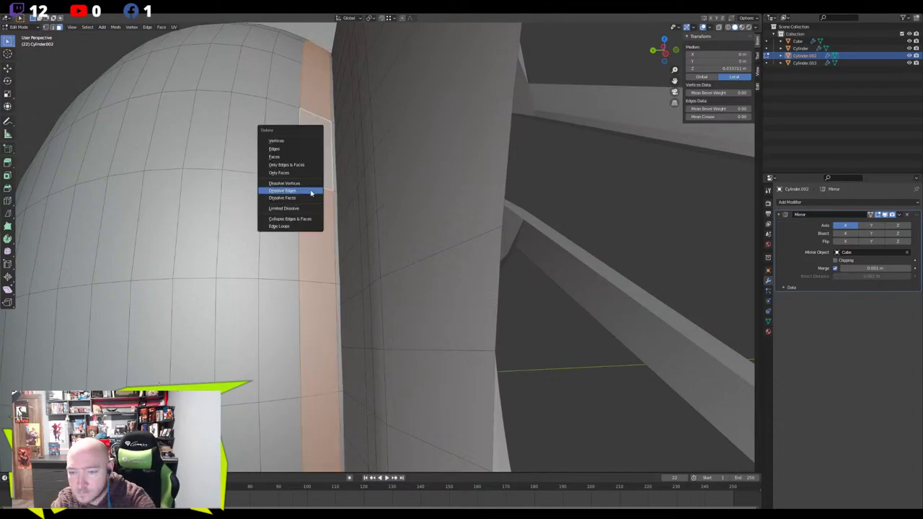
left_click(278, 156)
Delete all linked faces of the dome's detached rear part and return to Object Mode
left_click(256, 171)
key("ctrl+l")
key("x")
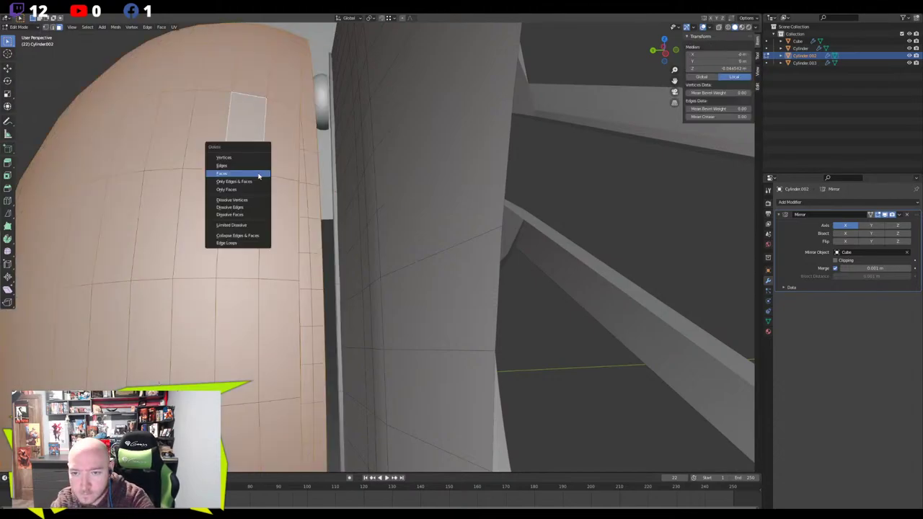
left_click(260, 175)
middle_click_drag(259, 174, 387, 249)
scroll(387, 249, "down", 5)
scroll(387, 249, "down", 5)
key("Tab")
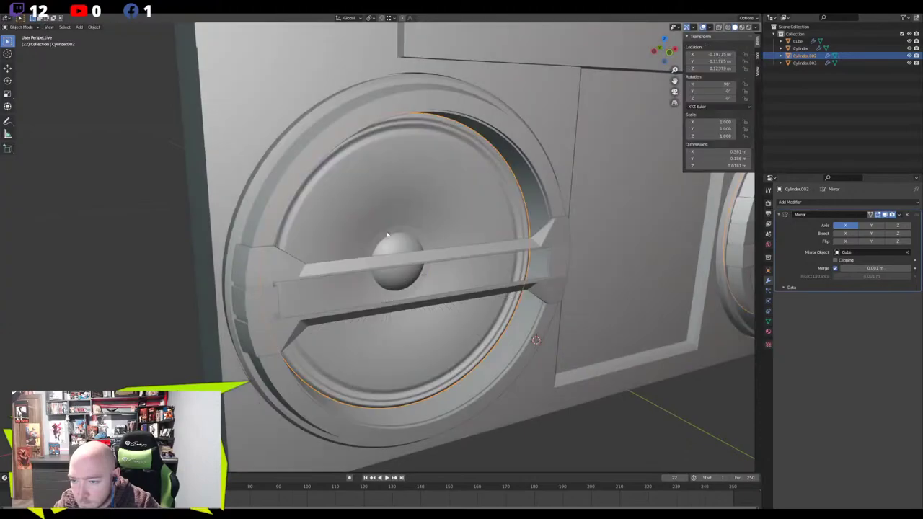
Set up edge selection on the joined speaker mesh around the dome and the cone's hole rim
scroll(437, 210, "down", 4)
key("Tab")
middle_click_drag(437, 210, 408, 236, "shift")
scroll(326, 271, "up", 6)
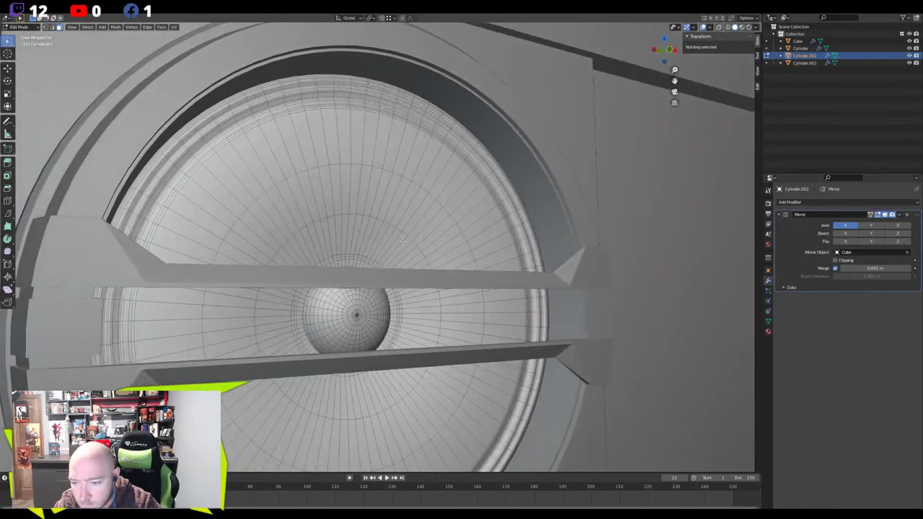
scroll(346, 288, "up", 2)
middle_click_drag(228, 328, 295, 246, "shift")
scroll(295, 246, "up", 4)
key("2")
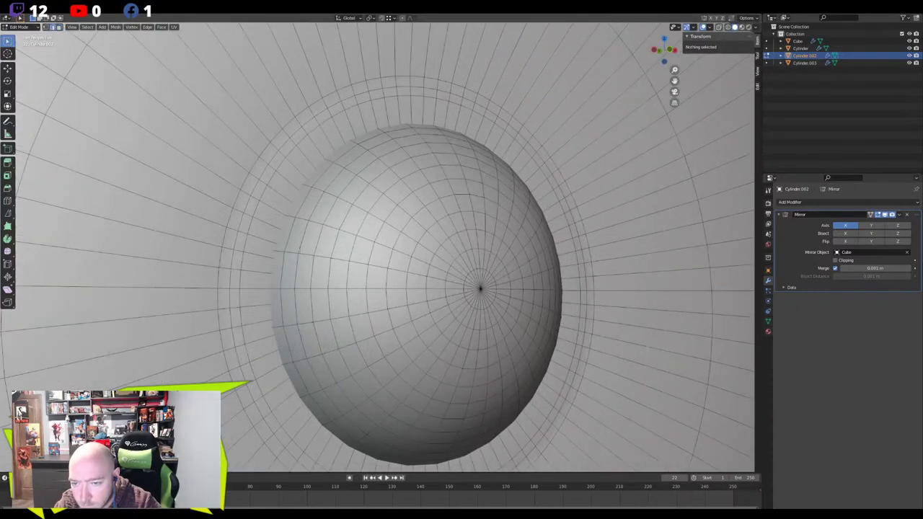
Select alternate rings of radial edges across the speaker dome and collapse them to thin out its concentric loops
left_click(292, 252, "alt")
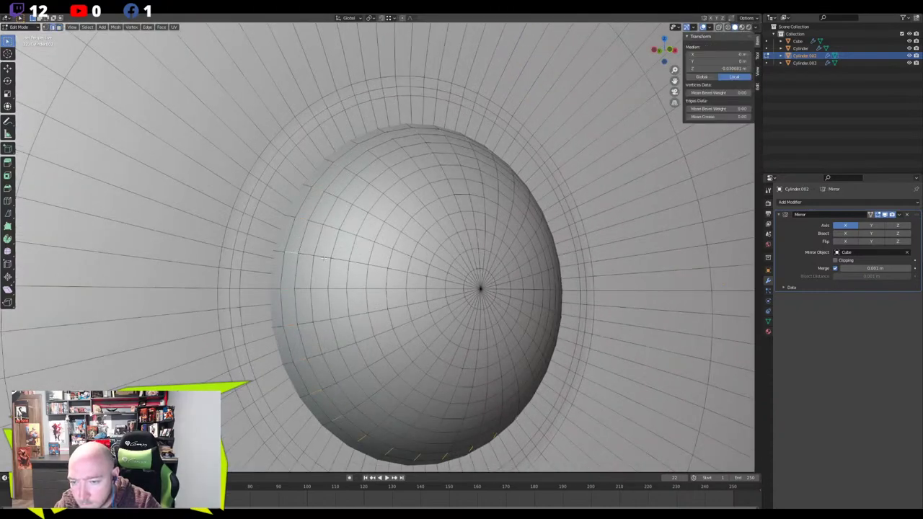
left_click(390, 267, "alt+shift")
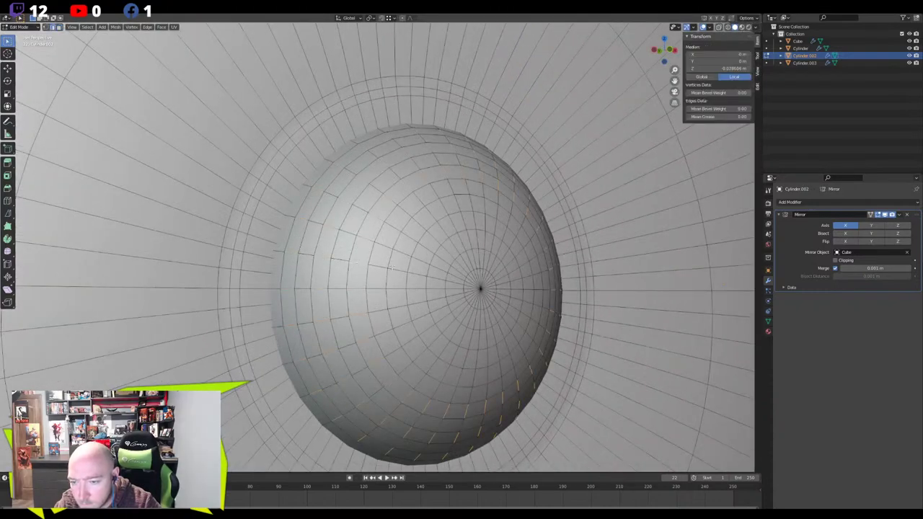
left_click(437, 277, "alt+shift")
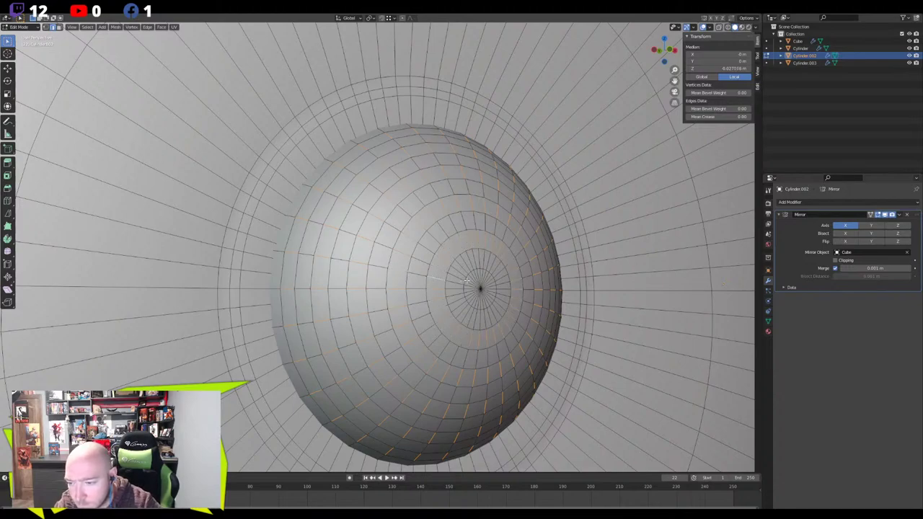
key("m")
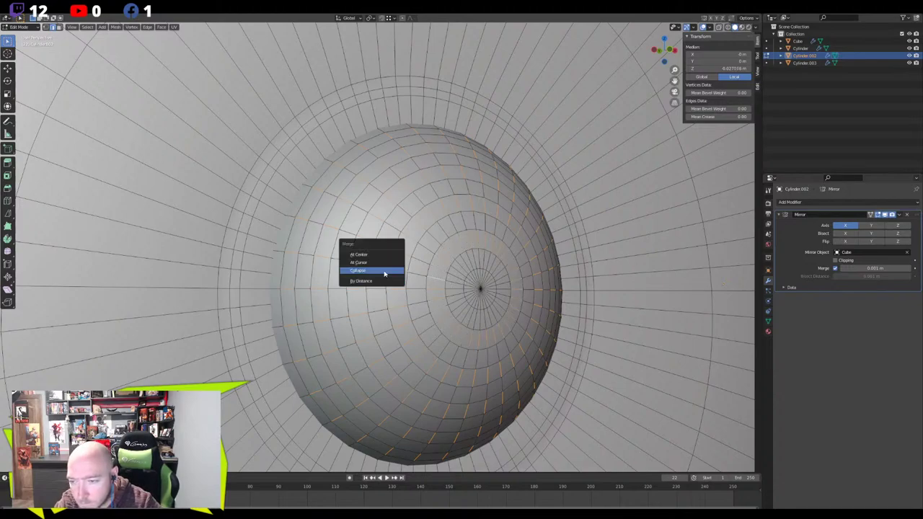
left_click(374, 280)
Select the innermost edge loop around the dome's pole, apply Checker Deselect, and collapse the remaining edges
scroll(385, 274, "down", 4)
middle_click_drag(384, 274, 394, 257)
scroll(397, 248, "up", 4)
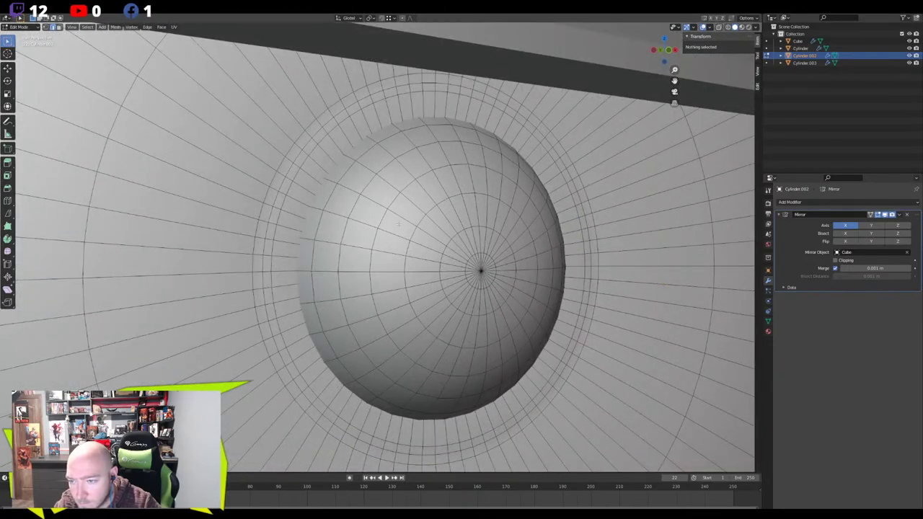
scroll(464, 261, "up", 3)
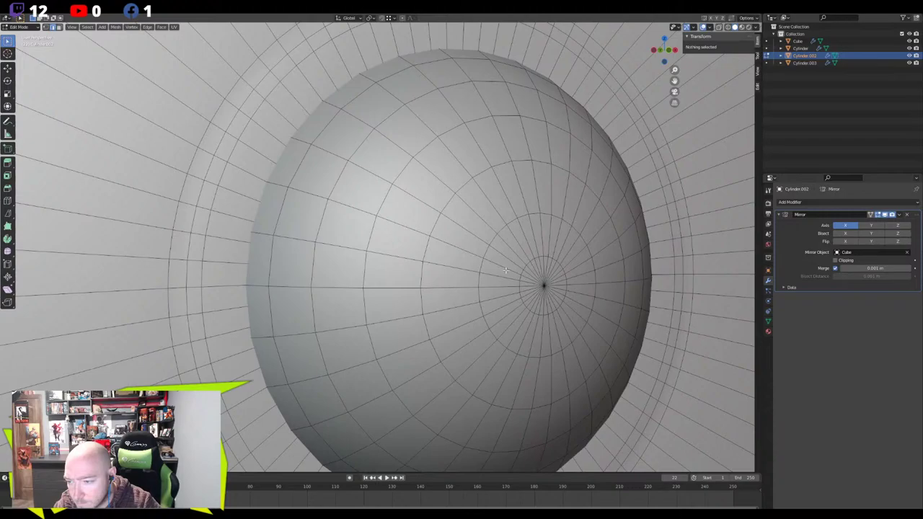
left_click(522, 269)
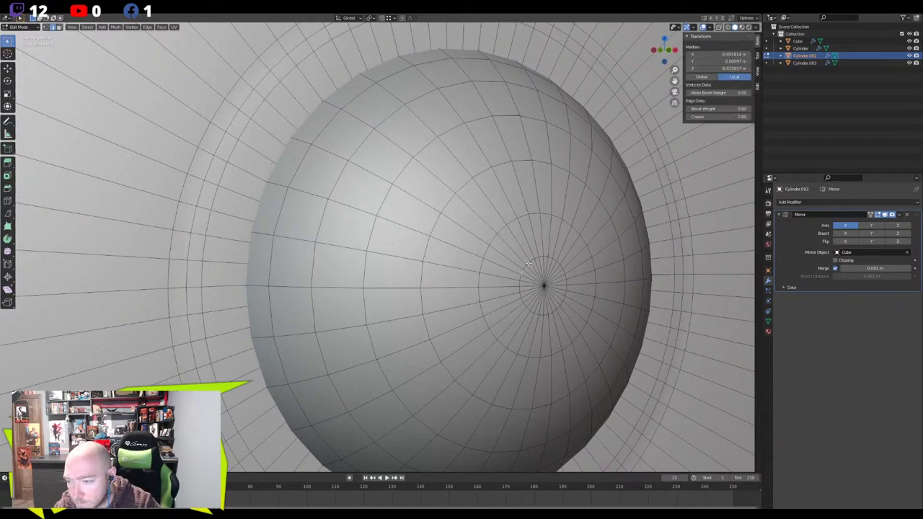
left_click(526, 264, "alt")
left_click(87, 27)
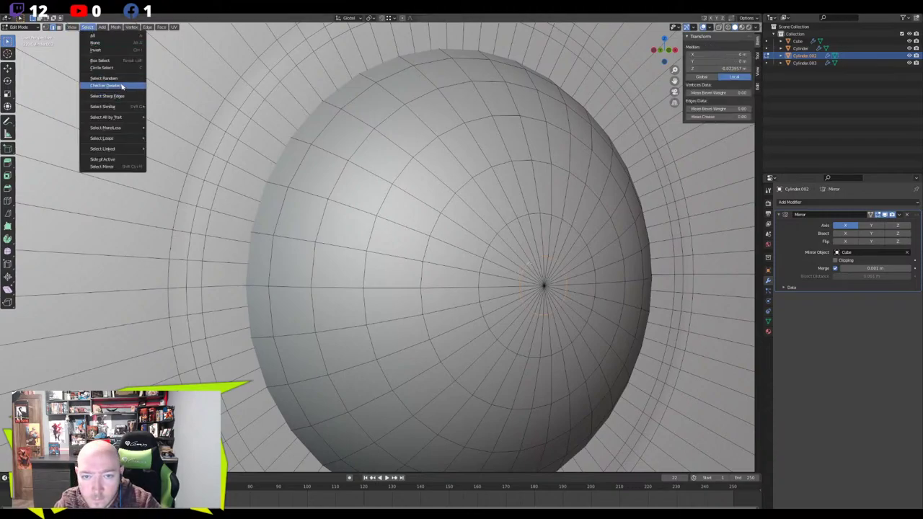
left_click(122, 86)
key("m")
left_click(243, 176)
Try to collapse alternate edges of the second loop from the dome's pole using Checker Deselect
middle_click_drag(498, 255, 523, 234)
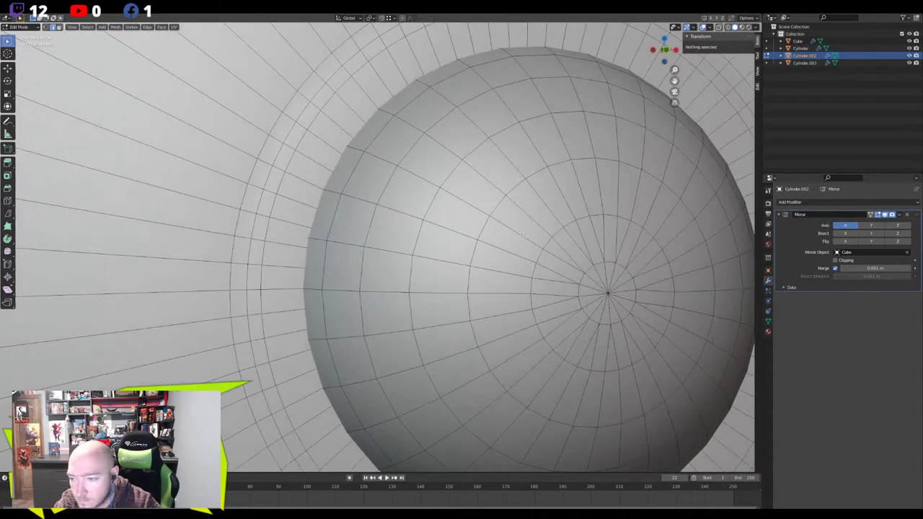
left_click(547, 238, "alt")
left_click(87, 27)
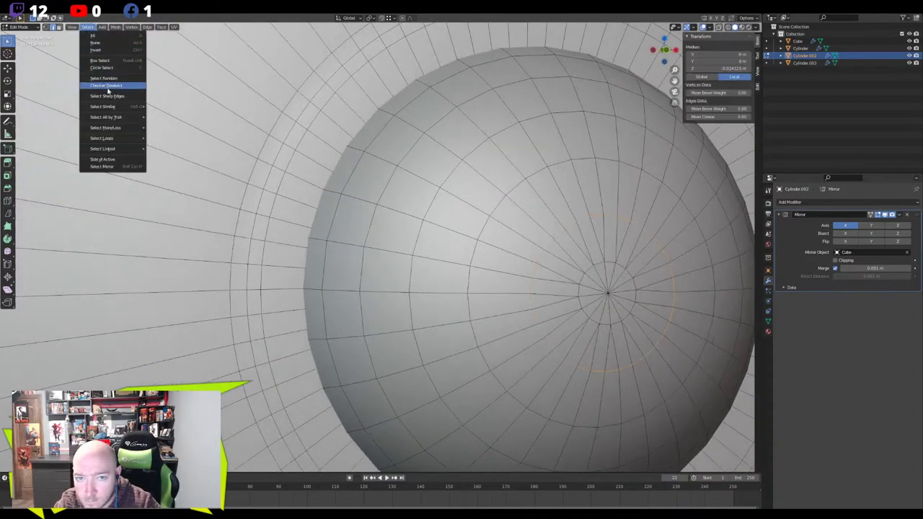
key("m")
left_click(292, 209)
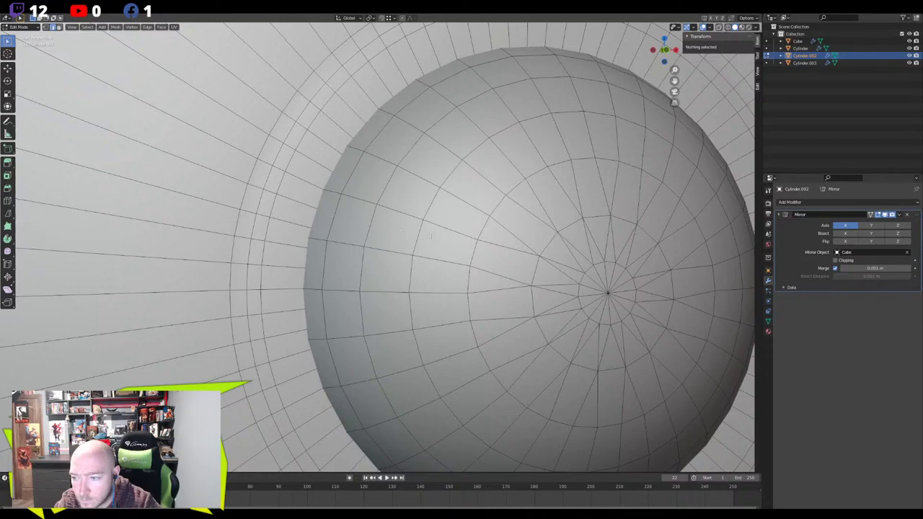
Reselect the second loop from the pole, shift its Checker Deselect pattern to the other edges, and collapse them
left_click(545, 245, "alt")
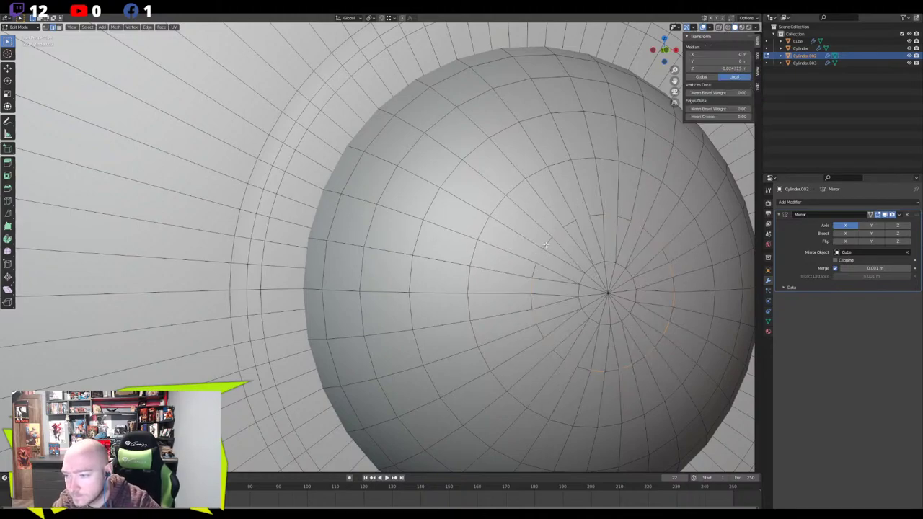
left_click(87, 27)
left_click(107, 86)
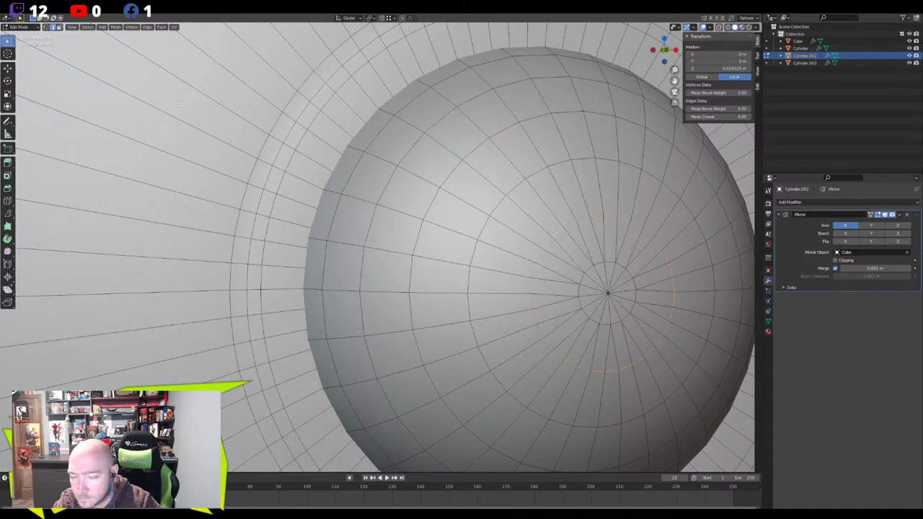
left_click(87, 27)
left_click(114, 86)
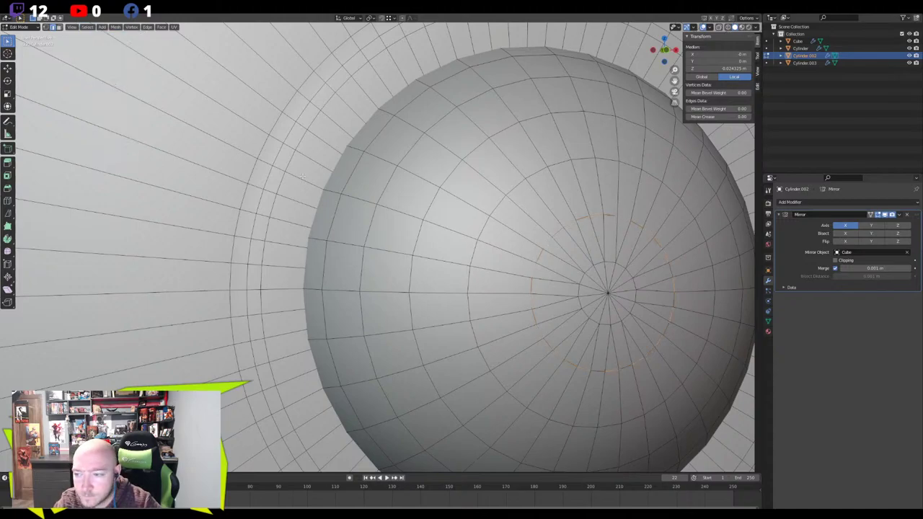
key("m")
left_click(353, 203)
Collapse every other edge of the innermost loop around the dome's pole again and check the dome in Object Mode
scroll(354, 203, "down", 4)
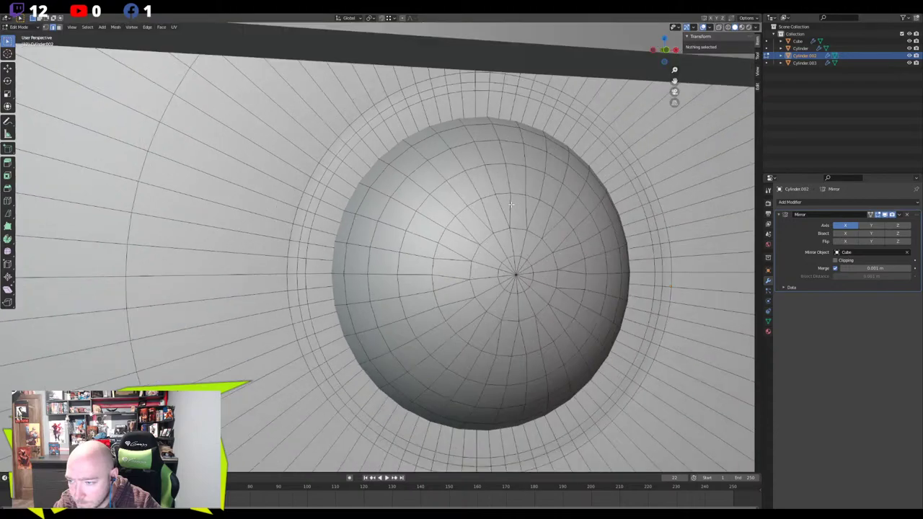
middle_click_drag(354, 204, 443, 251)
scroll(443, 251, "up", 3)
left_click(470, 263)
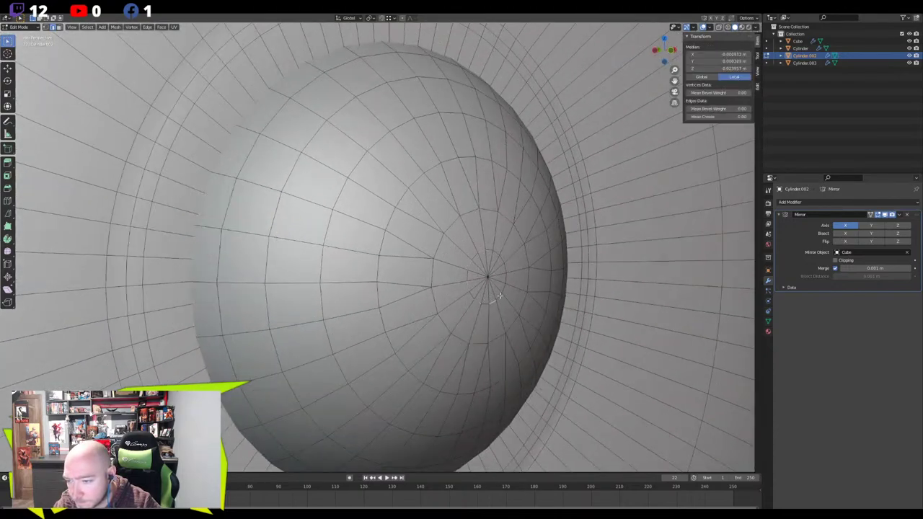
key("alt+a")
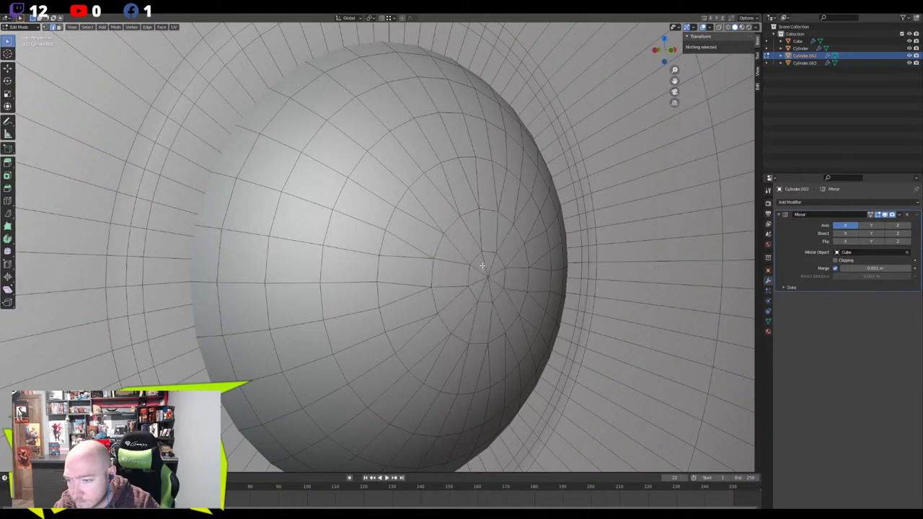
scroll(443, 238, "down", 4)
key("Tab")
middle_click_drag(424, 247, 429, 268)
scroll(395, 247, "down", 5)
In Edit Mode, select the third loop from the dome's pole, apply Checker Deselect, and collapse the remaining edges
key("Tab")
scroll(428, 264, "up", 8)
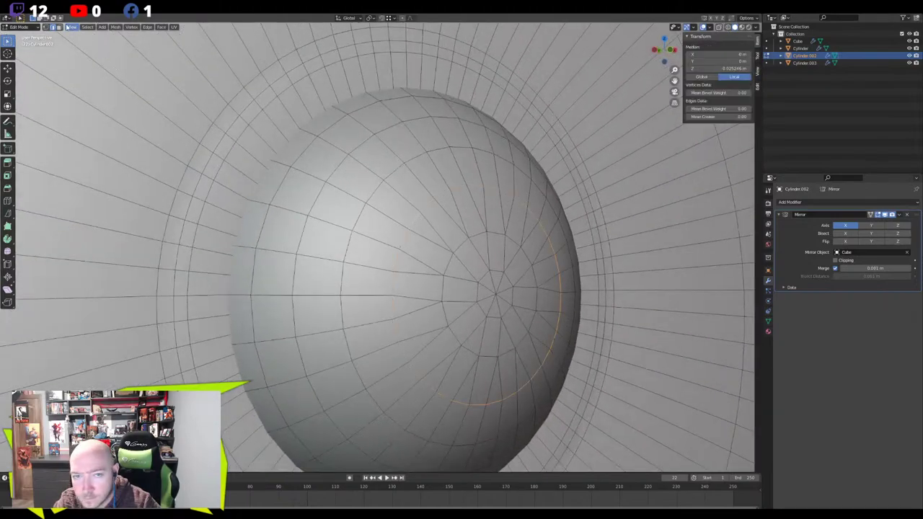
left_click(87, 27)
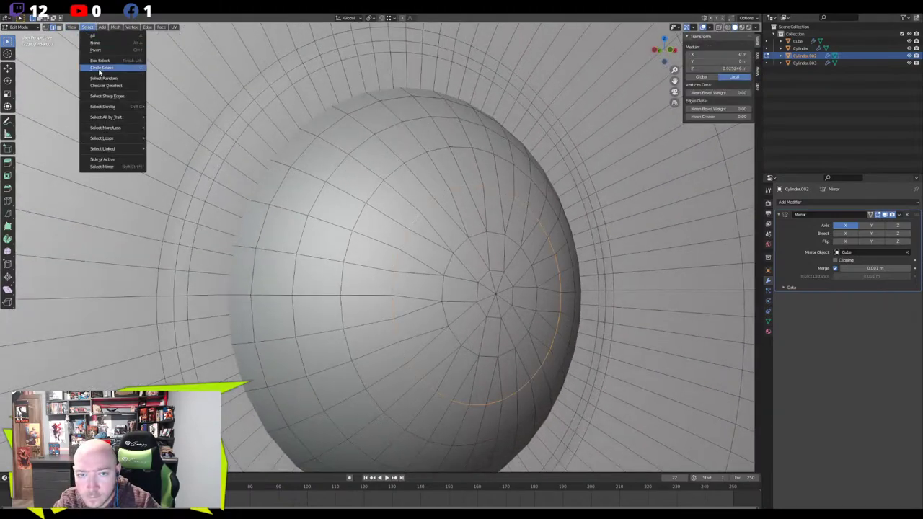
left_click(103, 87)
left_click(418, 217, "alt")
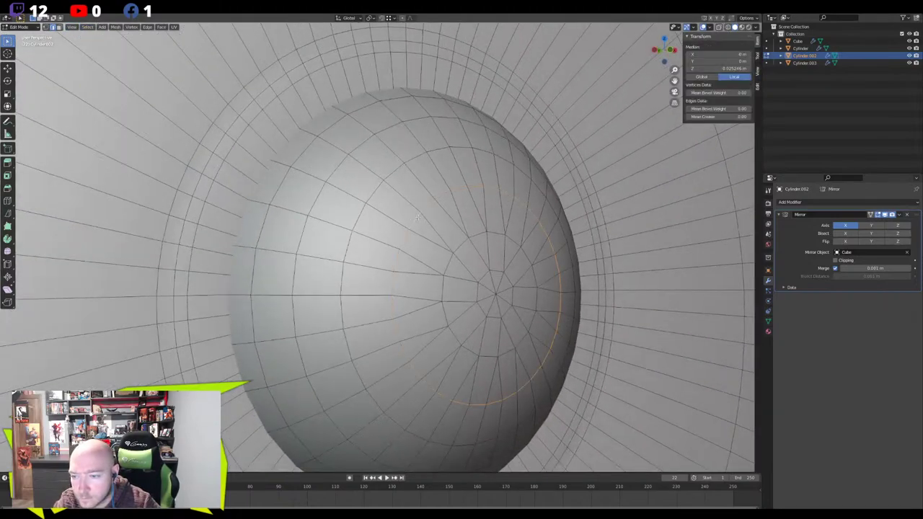
left_click(88, 27)
left_click(108, 83)
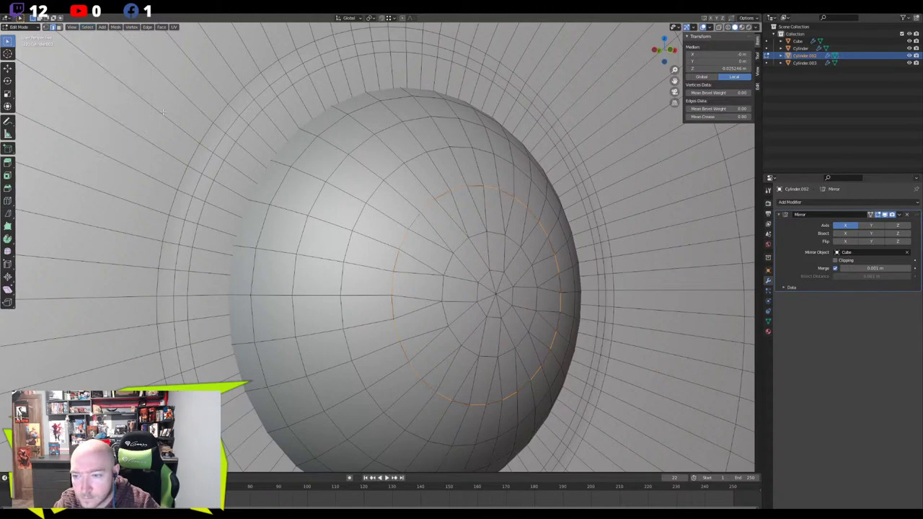
left_click(87, 27)
left_click(105, 88)
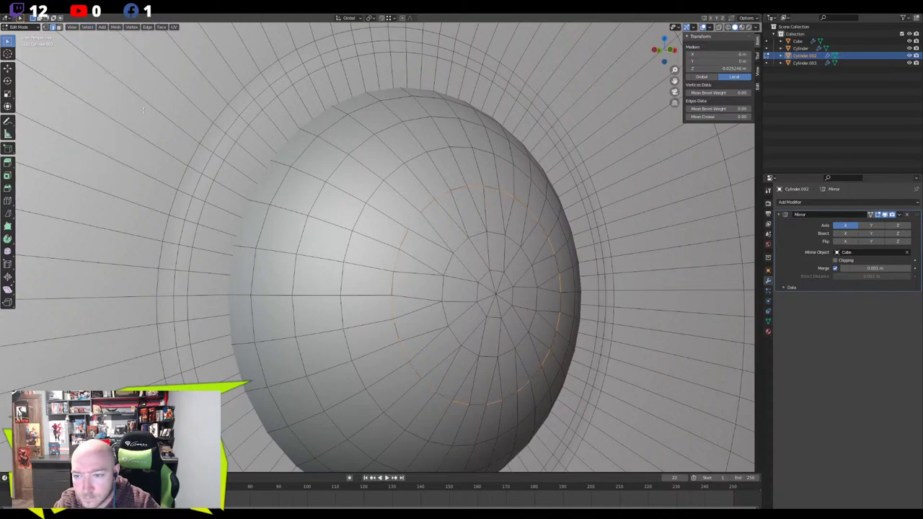
key("m")
left_click(269, 175)
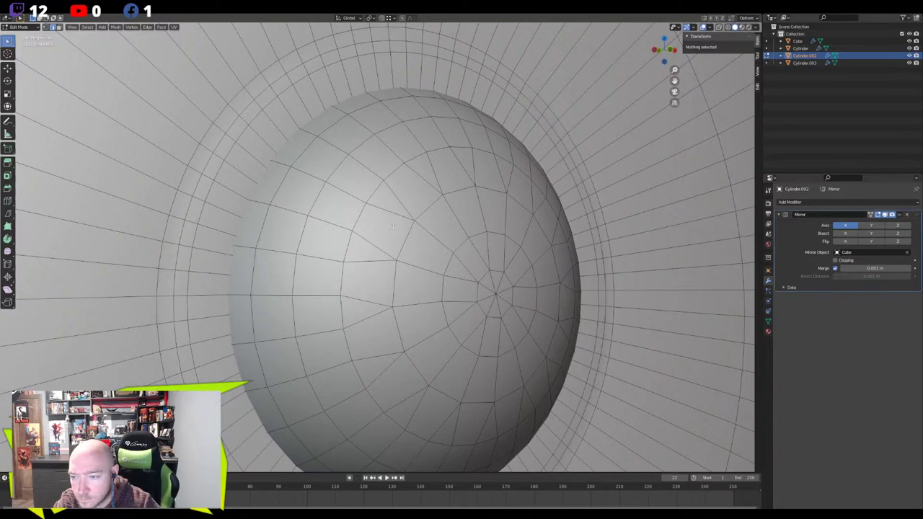
Select the fourth loop from the dome's pole, apply Checker Deselect, hide the sidebar, and collapse the remaining edges
scroll(392, 227, "down", 8)
middle_click_drag(401, 233, 422, 234)
scroll(403, 234, "up", 6)
left_click(359, 213, "alt")
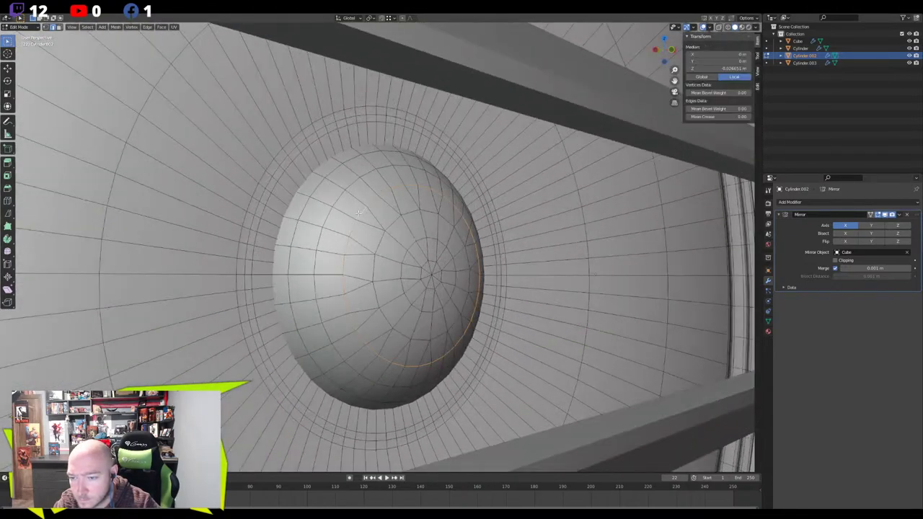
left_click(88, 30)
left_click(109, 82)
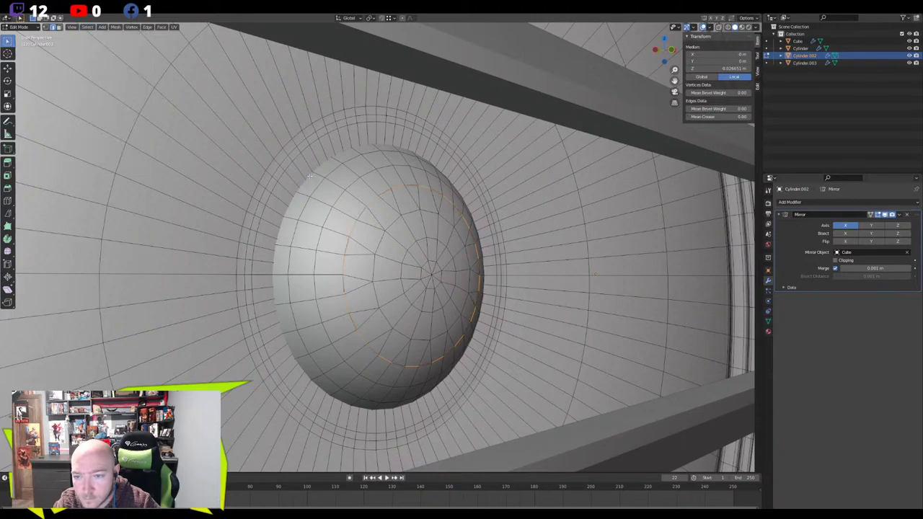
left_click(366, 205, "alt")
left_click(85, 29)
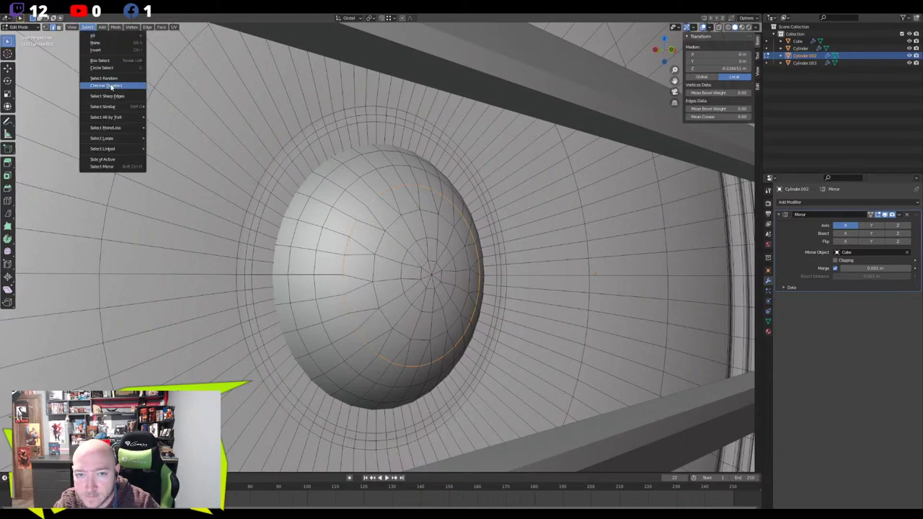
left_click(111, 86)
key("n")
key("m")
left_click(252, 202)
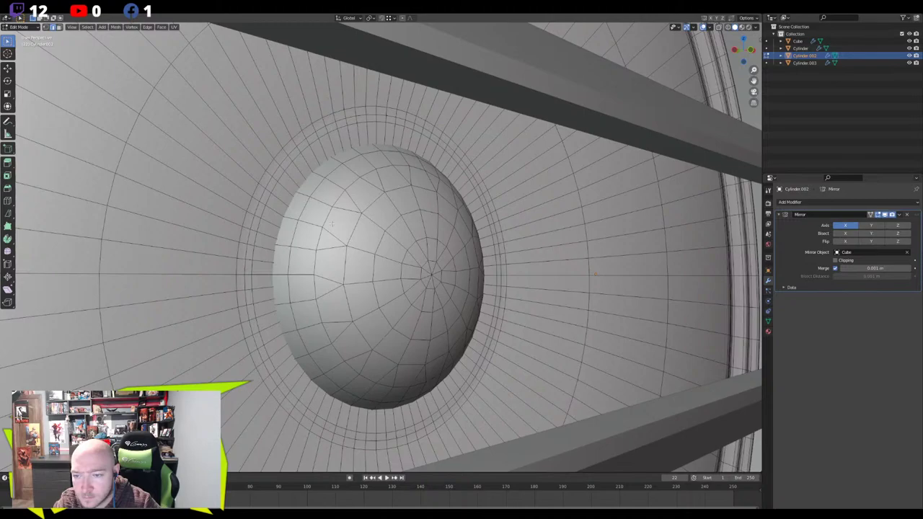
Select the fifth loop from the dome's pole, apply Checker Deselect, and collapse the remaining edges
scroll(339, 205, "down", 4)
left_click(374, 214, "alt")
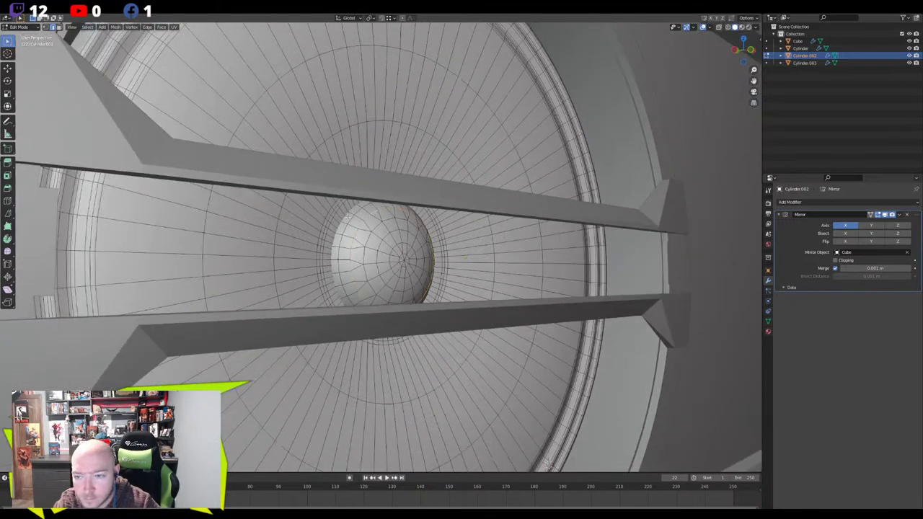
left_click(87, 26)
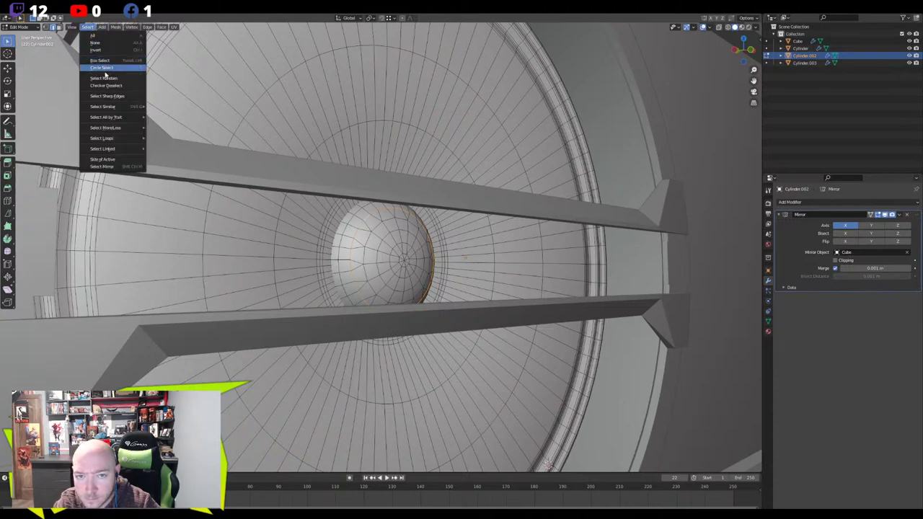
key("m")
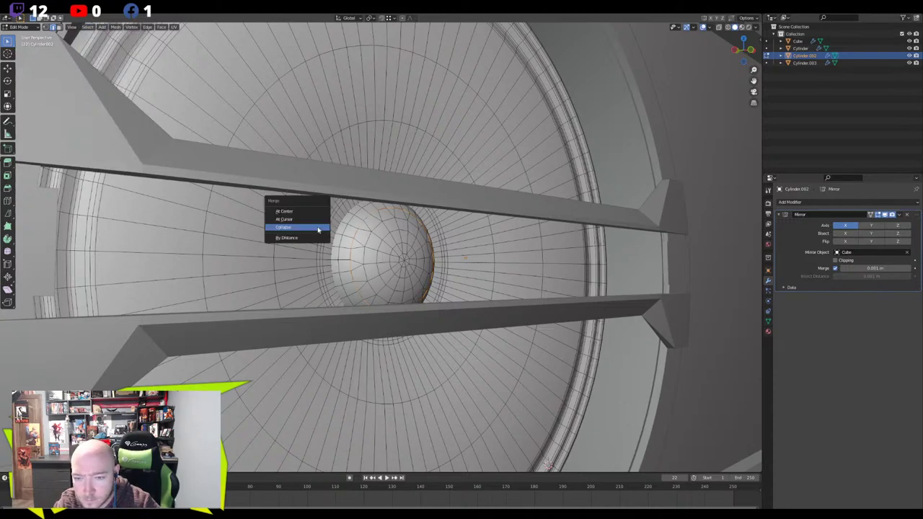
left_click(318, 227)
Examine the dome's simplified topology and shading within the speaker, comparing Object Mode and Edit Mode from several angles
scroll(318, 227, "down", 4)
middle_click_drag(317, 227, 342, 247)
scroll(339, 266, "down", 4)
key("Tab")
scroll(315, 250, "down", 4)
key("Tab")
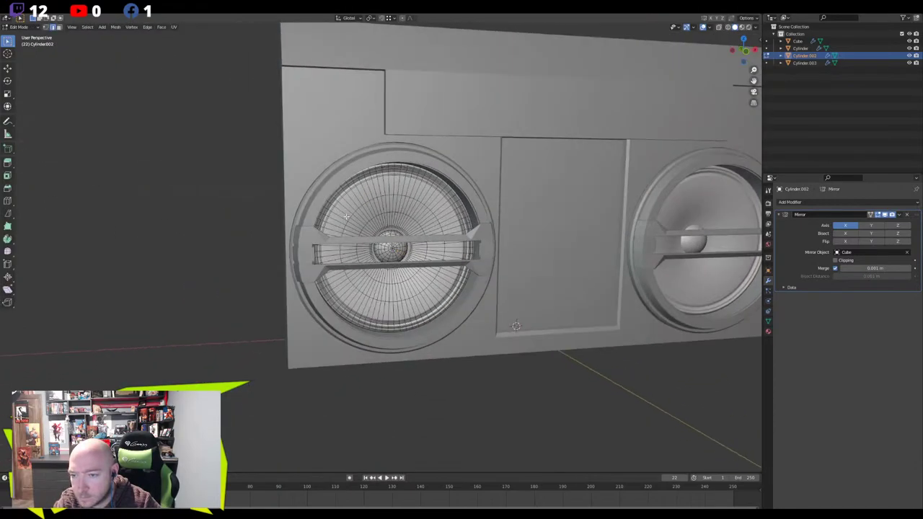
scroll(346, 216, "up", 5)
scroll(343, 151, "up", 5)
middle_click_drag(349, 211, 375, 238)
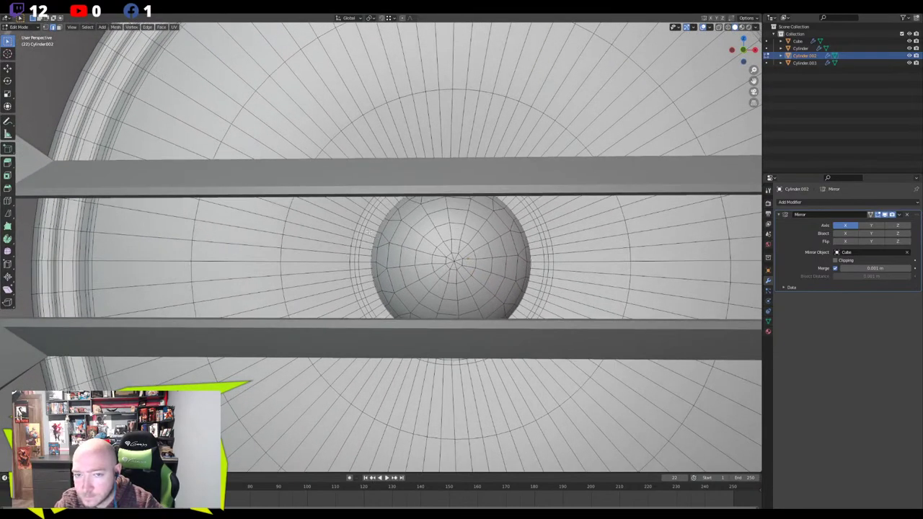
scroll(368, 232, "down", 5)
middle_click_drag(368, 232, 498, 328)
scroll(431, 275, "down", 4)
Return to Object Mode, deselect the speaker cone, and use Solid viewport shading for the whole boombox
key("Tab")
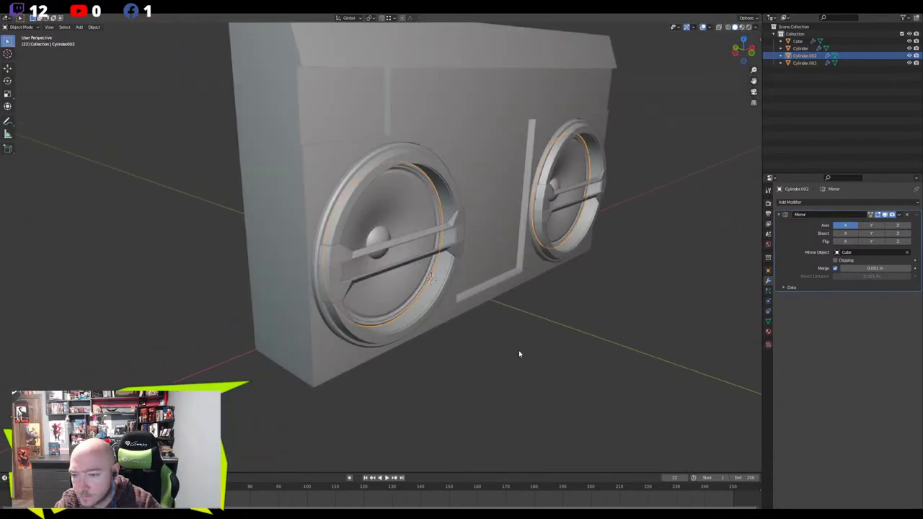
left_click(518, 352)
scroll(518, 351, "down", 1)
scroll(449, 237, "down", 2)
mouse_move(448, 237)
middle_mouse_down()
mouse_move(293, 286)
mouse_move(425, 288)
middle_mouse_up()
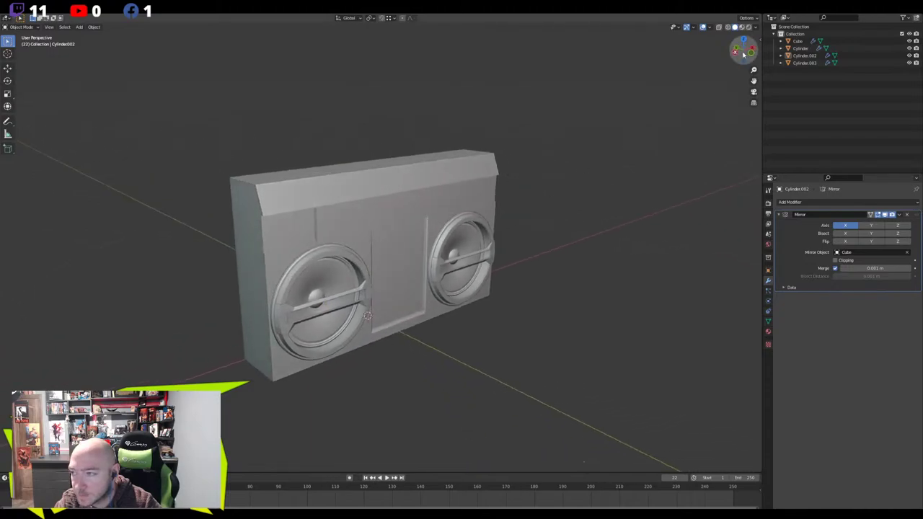
left_click(754, 27)
left_click(735, 28)
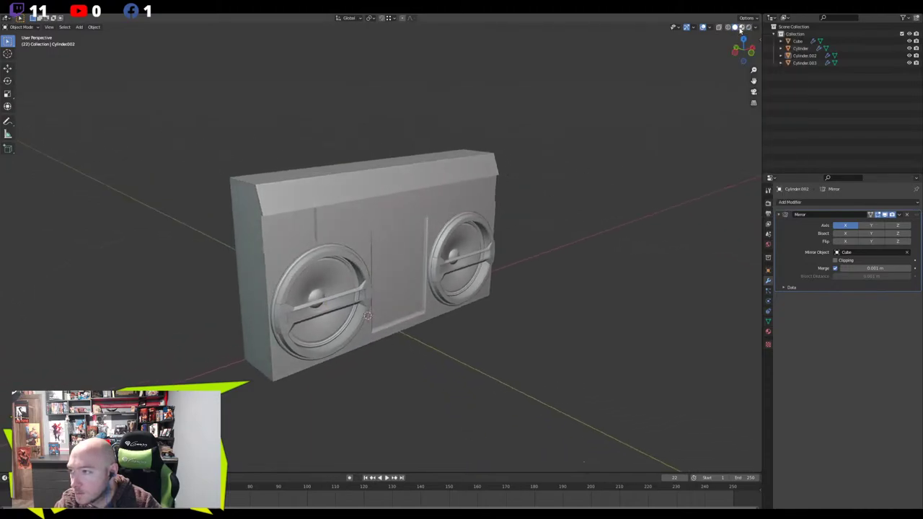
Enable shadows in the viewport shading options and increase the shadow intensity
left_click(755, 27)
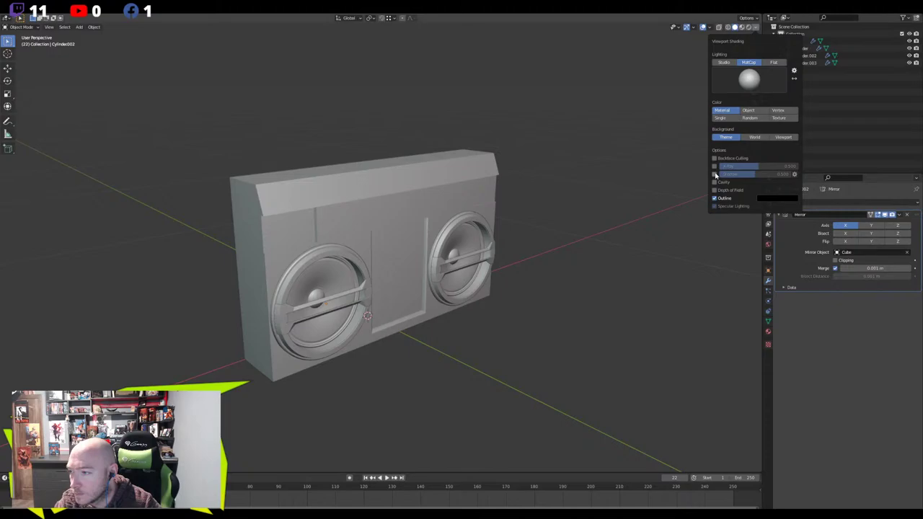
left_click(715, 174)
mouse_move(754, 174)
left_mouse_down()
mouse_move(789, 174)
mouse_move(767, 175)
mouse_move(778, 175)
left_mouse_up()
mouse_move(438, 218)
middle_mouse_down()
mouse_move(372, 202)
mouse_move(431, 208)
mouse_move(485, 177)
mouse_move(471, 199)
mouse_move(433, 212)
mouse_move(442, 214)
middle_mouse_up()
scroll(486, 178, "up", 4)
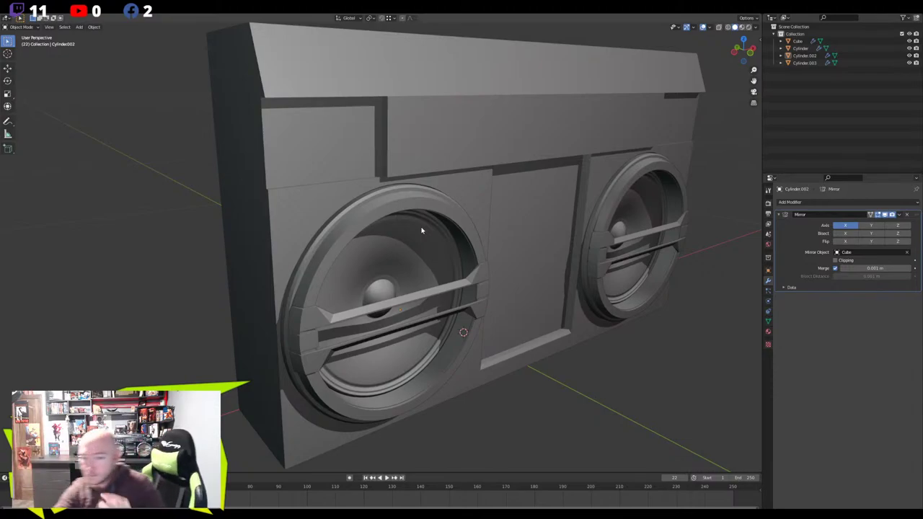
Select the speaker cone's edge loop around the central dome and extrude it about 0.004 m along the global Y axis
scroll(420, 226, "up", 5)
left_click(394, 303)
middle_click_drag(394, 303, 377, 298)
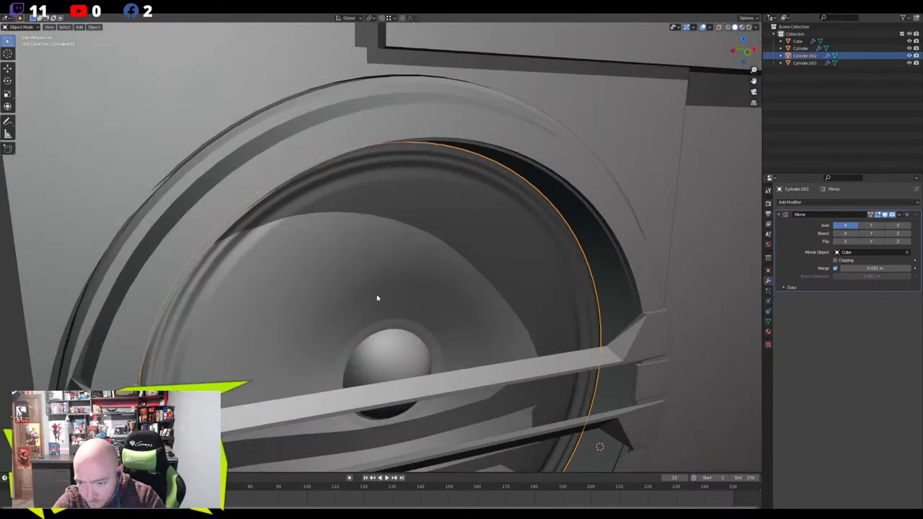
key("Tab")
key("3")
left_click(380, 321, "alt")
scroll(354, 359, "up", 2)
middle_click_drag(353, 359, 384, 196)
key("alt+z")
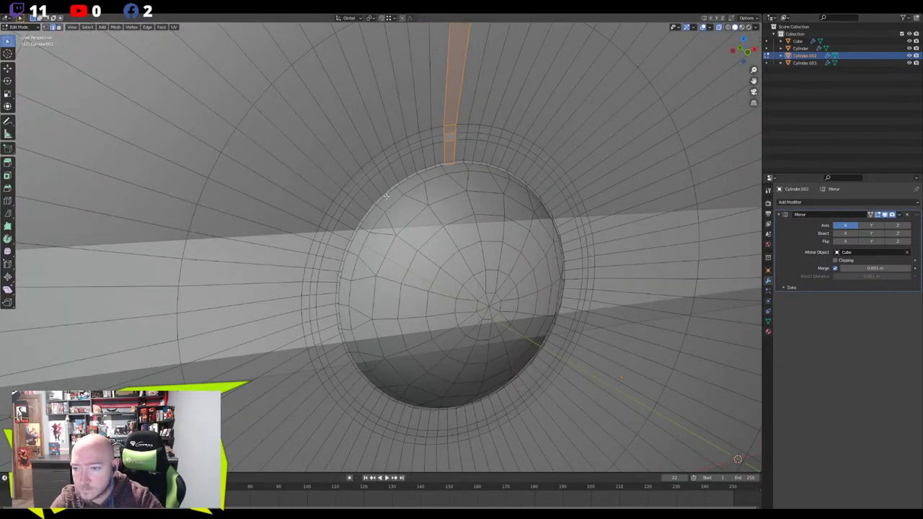
left_click(379, 196, "alt")
key("e")
key("y")
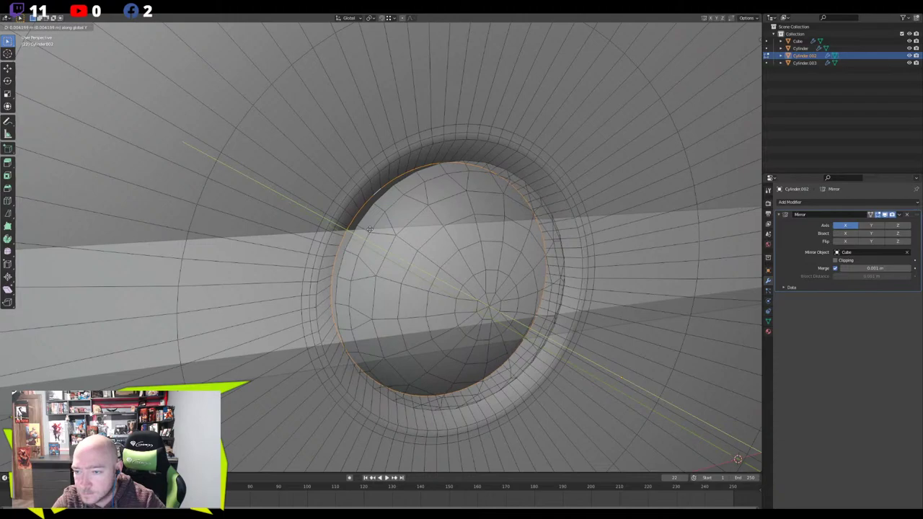
left_click(369, 228)
Select the narrow outer face ring around the dome recess and extrude it along its normals into a raised rim
key("3")
left_click(393, 149, "alt")
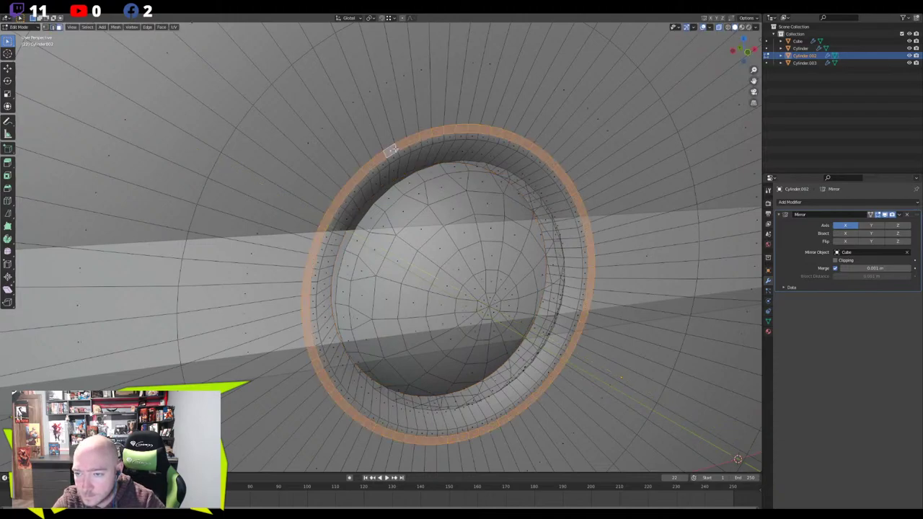
middle_click_drag(398, 154, 333, 166)
key("e")
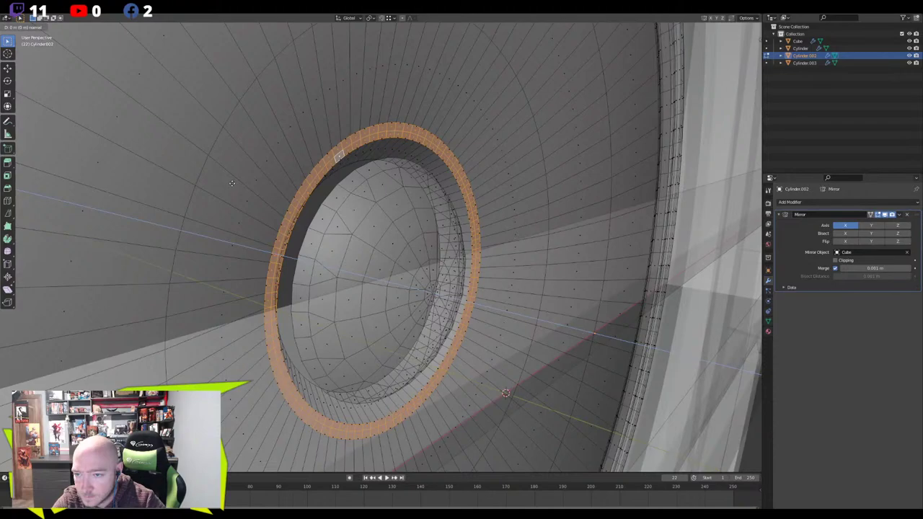
left_click(237, 183)
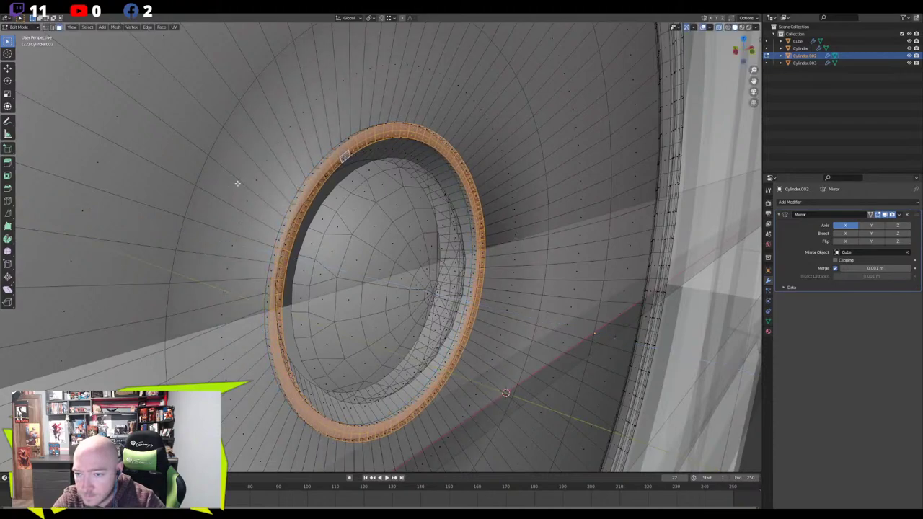
Edge-slide the loop on the raised rim's inner side, and remove the surplus loop beside it
key("2")
left_click(342, 154, "alt")
left_click(342, 158, "alt+shift")
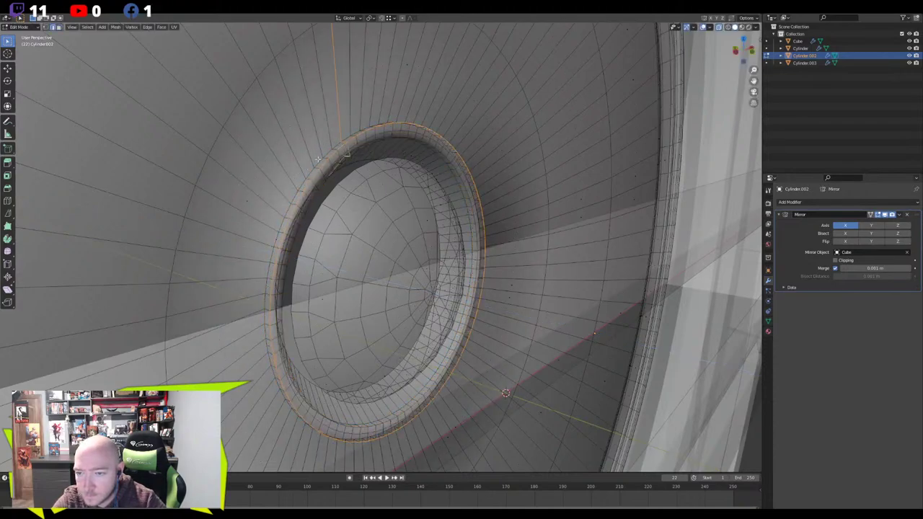
key("ctrl+z")
middle_click_drag(341, 147, 252, 187)
scroll(309, 192, "up", 3)
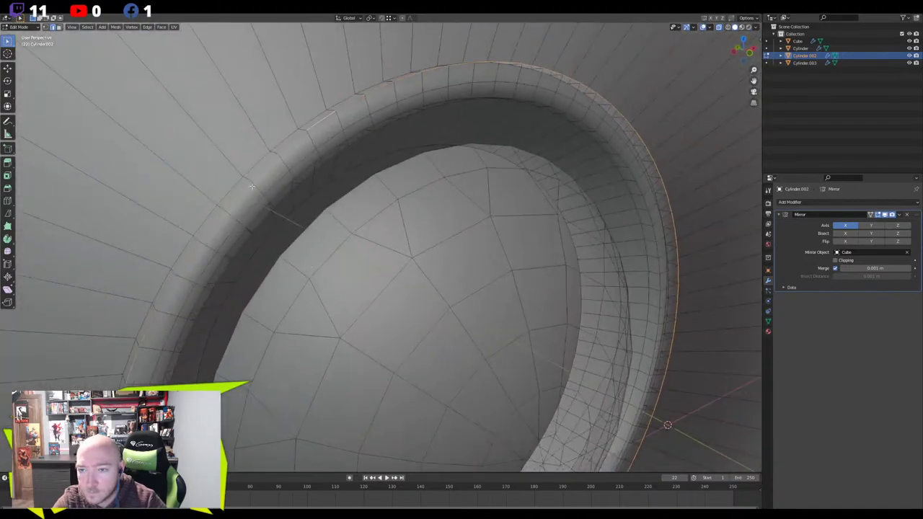
left_click(317, 158, "alt")
left_click(329, 153, "alt")
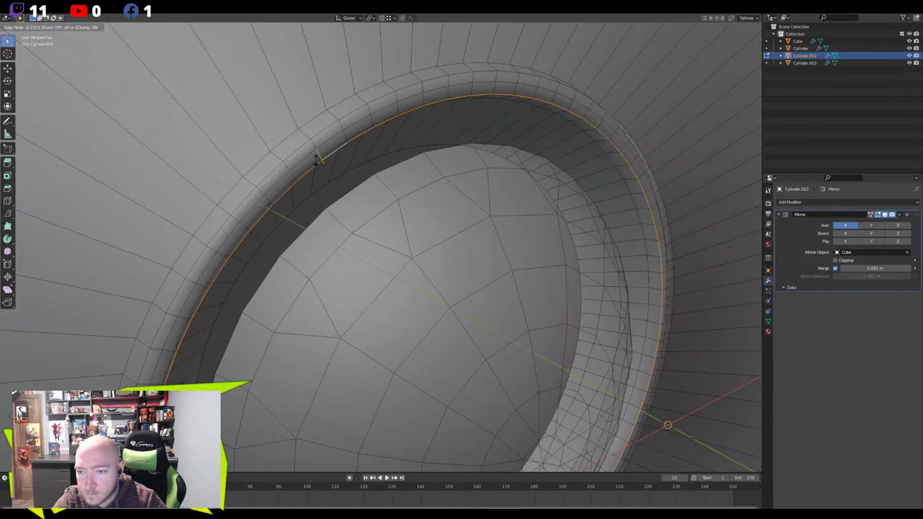
middle_click_drag(315, 155, 323, 159)
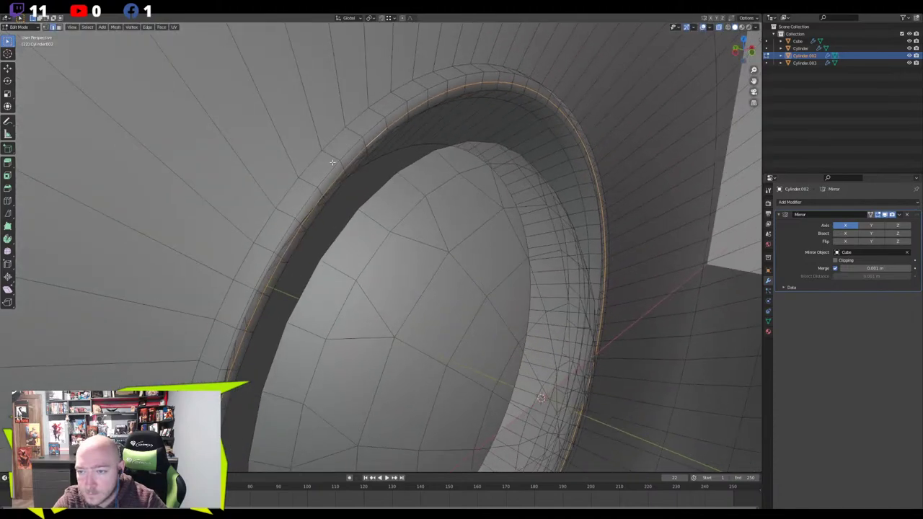
key("x")
left_click(319, 197)
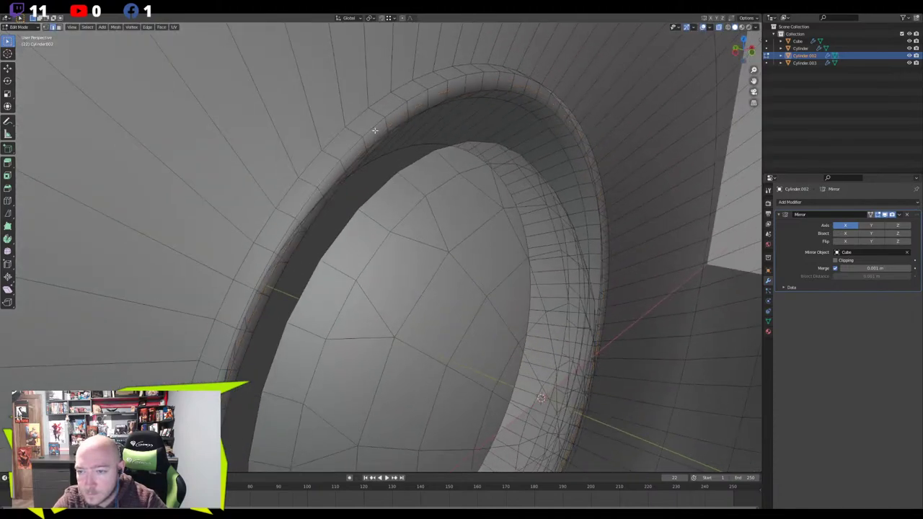
Select the rim's outer and inner boundary edge loops, mark them sharp, and return to Object Mode
middle_click_drag(374, 131, 328, 131)
key("Tab")
scroll(338, 231, "down", 8)
middle_click_drag(338, 231, 384, 247)
key("Tab")
scroll(383, 247, "up", 6)
middle_click_drag(380, 180, 331, 143)
left_click(364, 178, "alt")
scroll(331, 144, "up", 4)
left_click(316, 103, "alt")
right_click(315, 103)
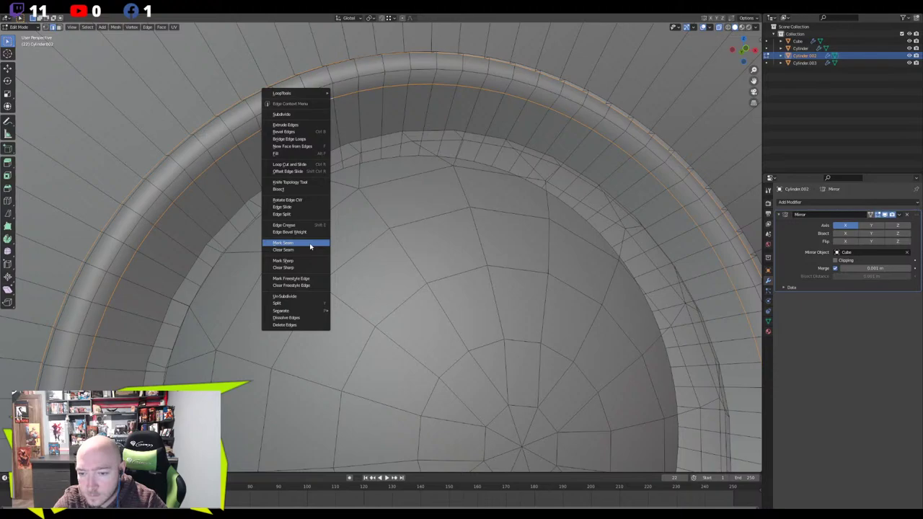
left_click(299, 261)
key("Tab")
scroll(284, 198, "down", 8)
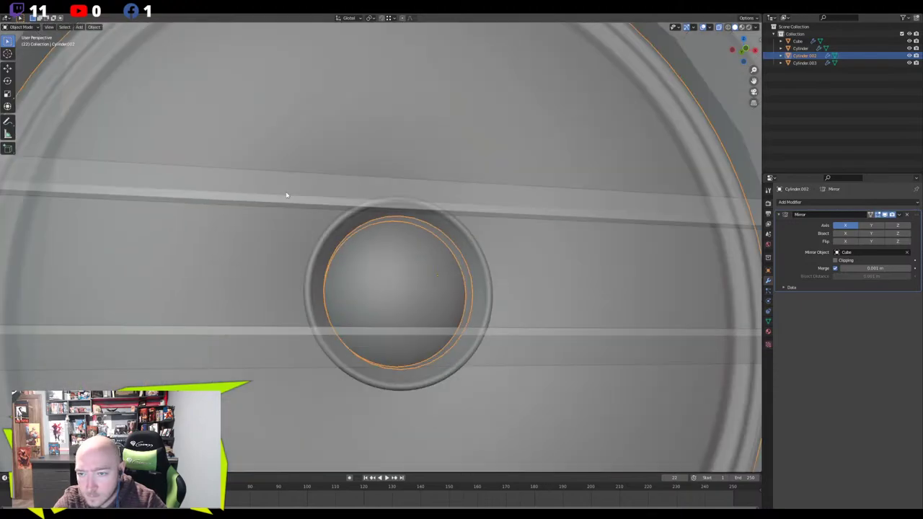
Examine the dome and its sharp-edged rim within the speaker, comparing Object Mode with Edit Mode and toggling X-ray
middle_click_drag(286, 195, 405, 293)
key("alt+z")
scroll(377, 288, "down", 6)
key("alt+z")
scroll(394, 266, "up", 8)
key("Tab")
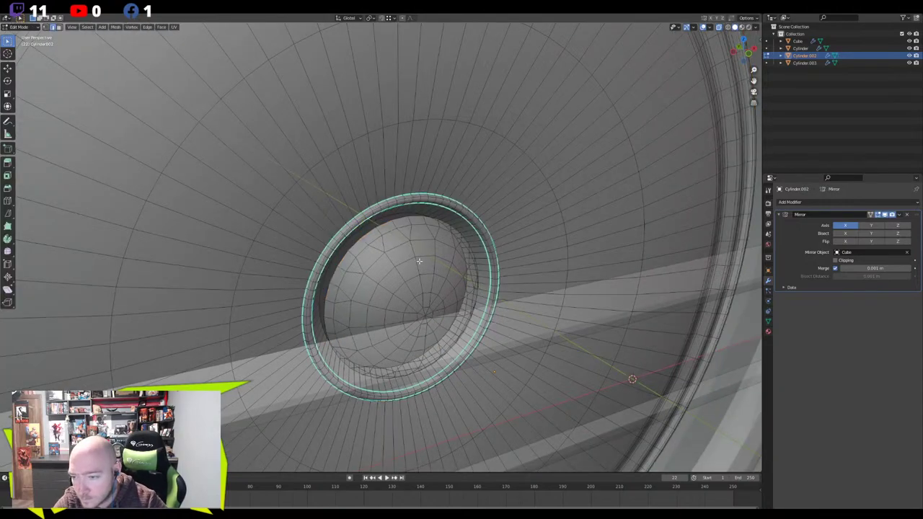
middle_click_drag(401, 257, 381, 199)
key("Tab")
key("Tab")
scroll(405, 257, "up", 2)
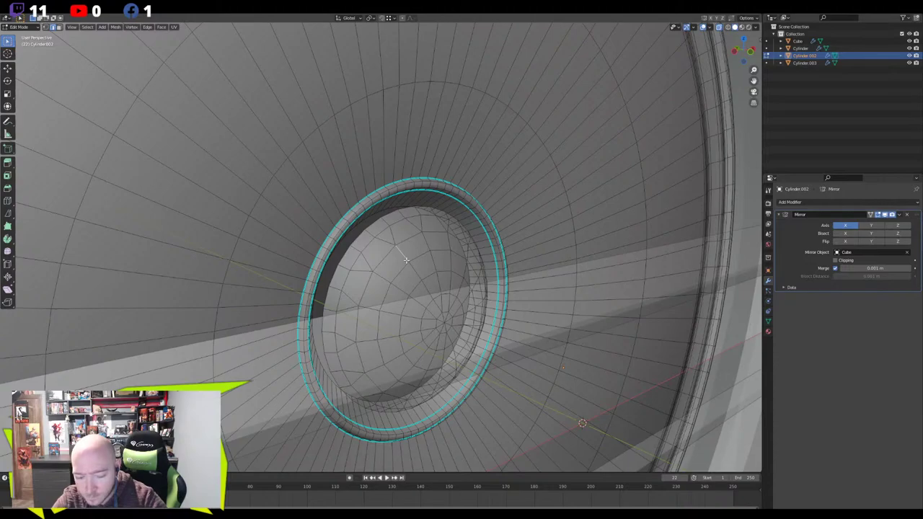
Select the whole linked dome, move it forward along the global Y axis, turn off X-ray, and deselect in Object Mode
key("l")
key("g")
key("y")
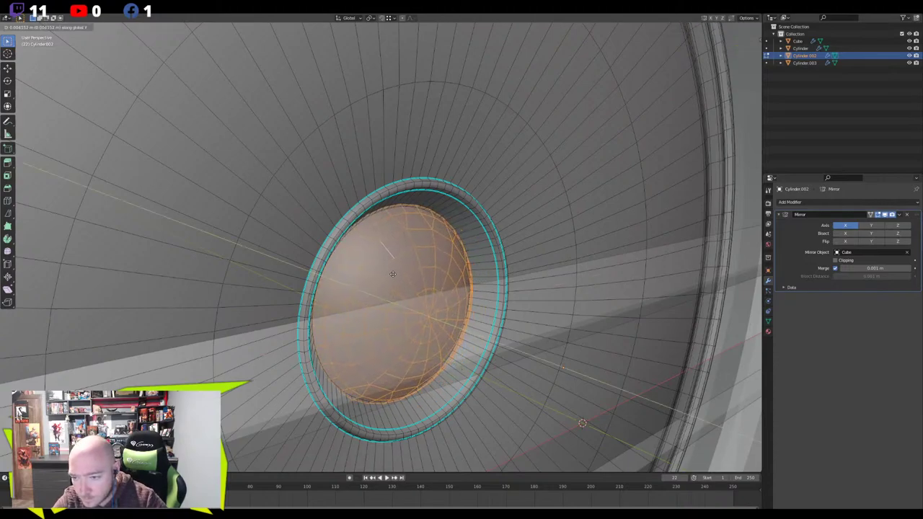
left_click(393, 274)
key("Tab")
key("alt+z")
middle_click_drag(393, 276, 416, 276)
scroll(395, 274, "down", 5)
scroll(365, 279, "down", 5)
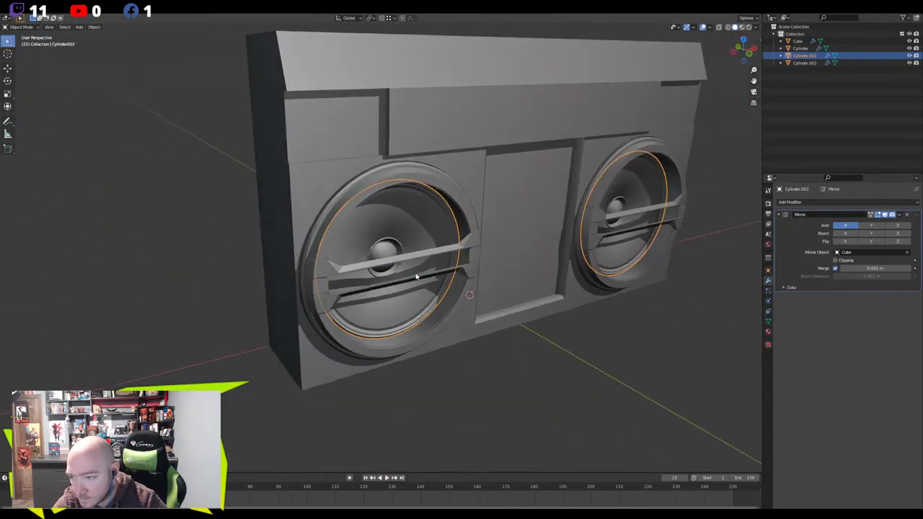
key("alt+a")
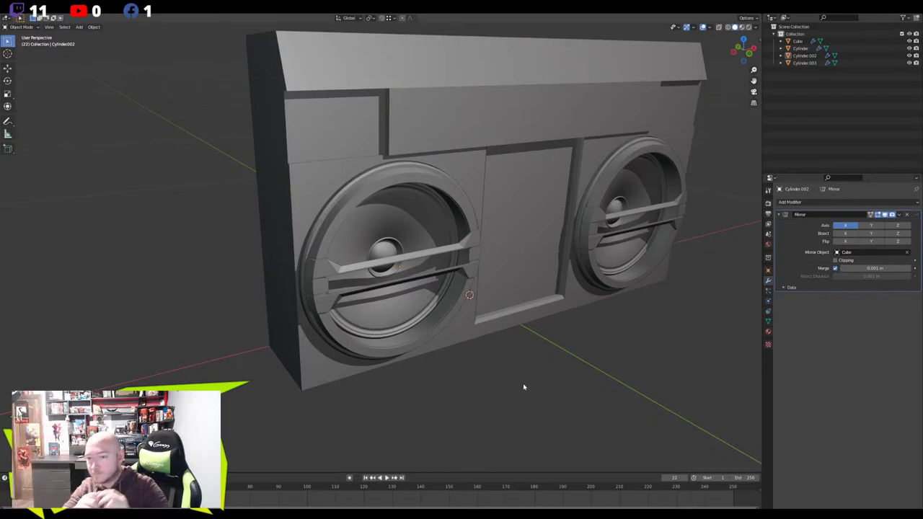
Select the sharp edge loop inside the speaker cone's rim and adjust its position along the recess wall with Edge Slide
scroll(524, 387, "up", 6)
middle_click_drag(355, 212, 434, 185)
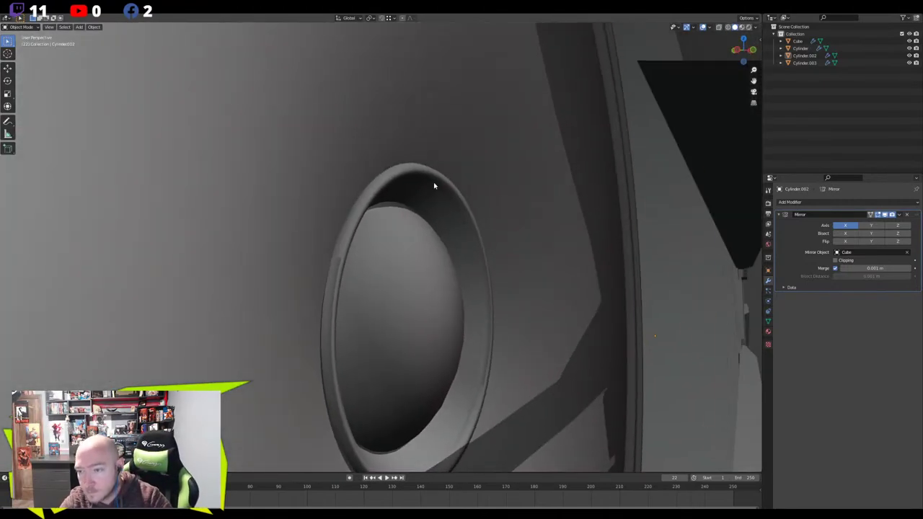
left_click(434, 185)
key("Tab")
scroll(427, 200, "up", 2)
left_click(444, 153, "alt")
middle_click_drag(445, 153, 397, 281)
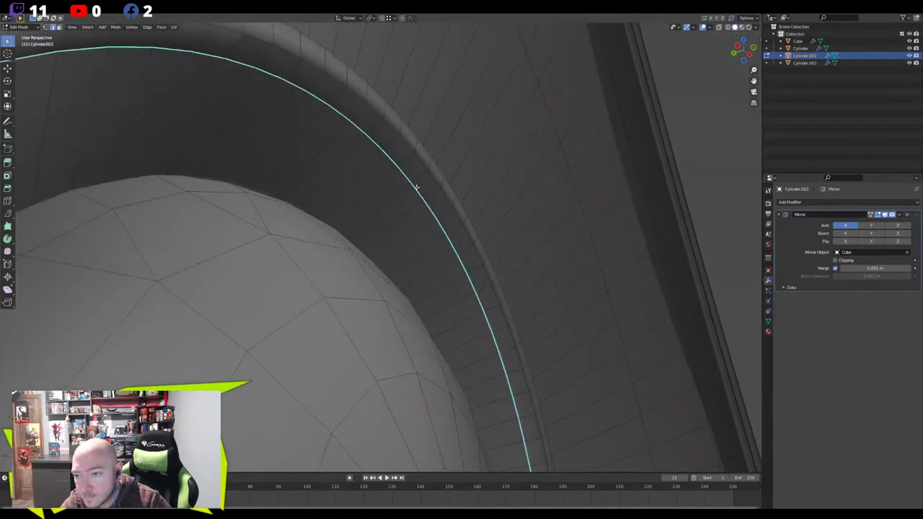
key("g")
key("g")
left_click(401, 206)
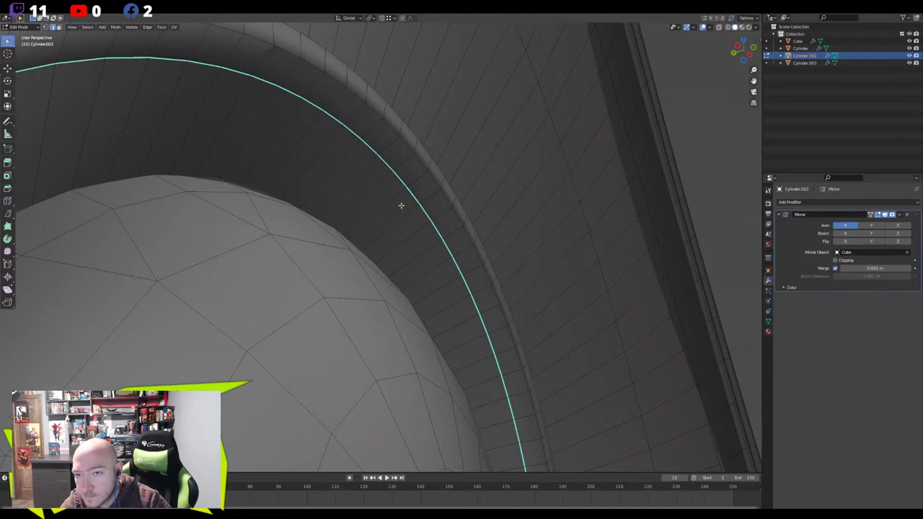
middle_click_drag(400, 205, 412, 243)
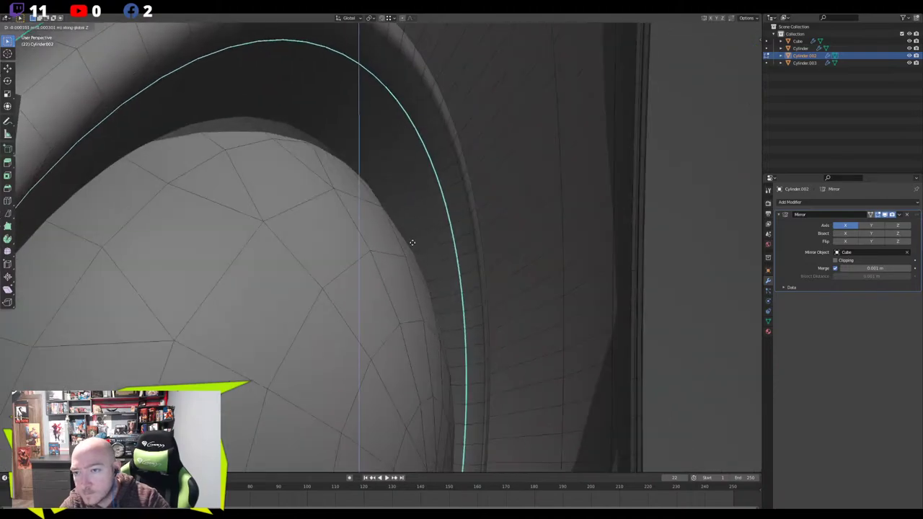
key("g")
key("g")
left_click(325, 154)
Select the edge loop on the rim between the two sharp loops and edge-slide it across the rim
left_click(405, 58, "alt")
key("g")
key("g")
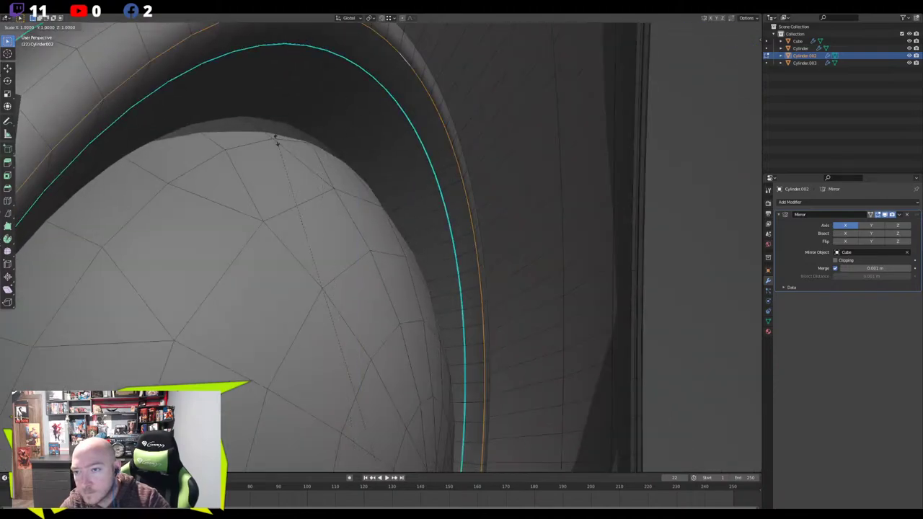
left_click(284, 147)
middle_click_drag(285, 148, 279, 178)
scroll(286, 150, "down", 3)
key("g")
key("g")
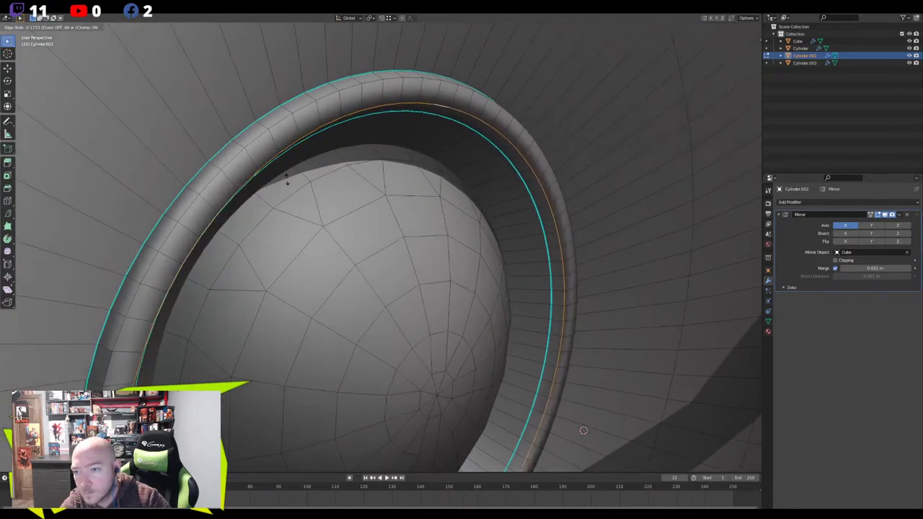
left_click(391, 165)
Refine the spacing of the rim's inner edge loops with further edge slides to even out its rounded profile
middle_click_drag(390, 165, 294, 160)
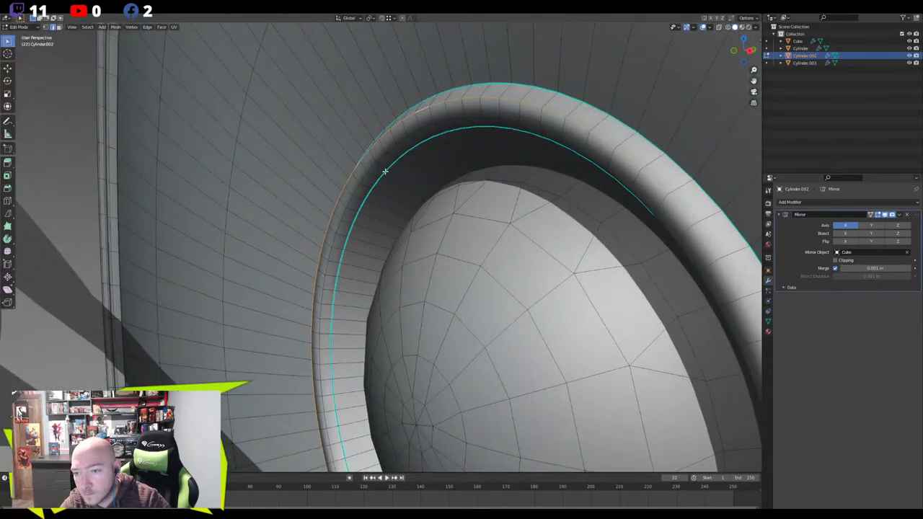
left_click(383, 172, "alt")
key("g")
key("g")
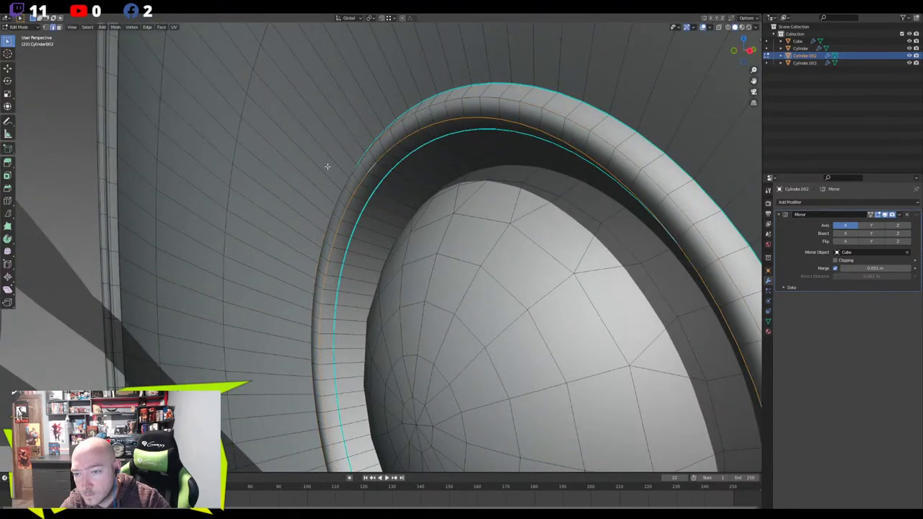
left_click(325, 165)
middle_click_drag(325, 165, 353, 134)
key("g")
key("g")
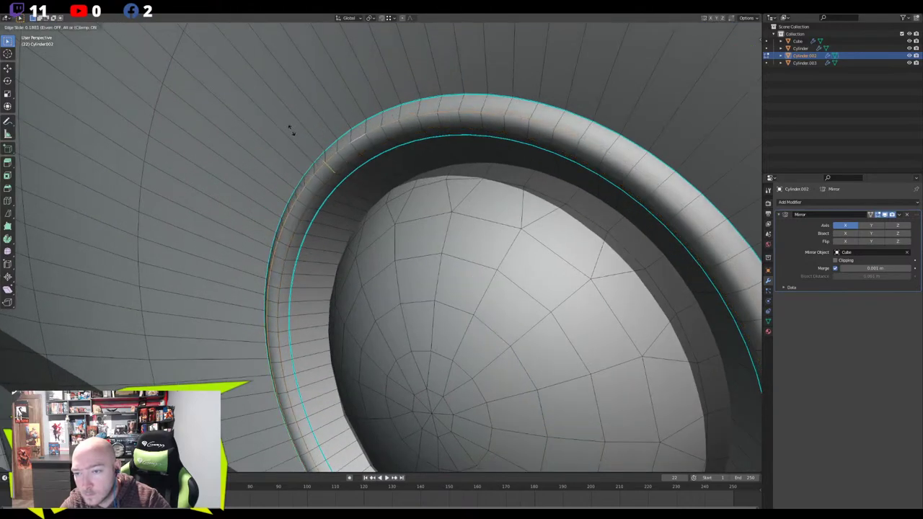
left_click(301, 147)
Add two centred loop cuts to the recess wall around the dome, scale them inward slightly, and return to Object Mode
key("Tab")
middle_click_drag(301, 147, 377, 220)
key("Tab")
scroll(357, 215, "up", 5)
key("ctrl+r")
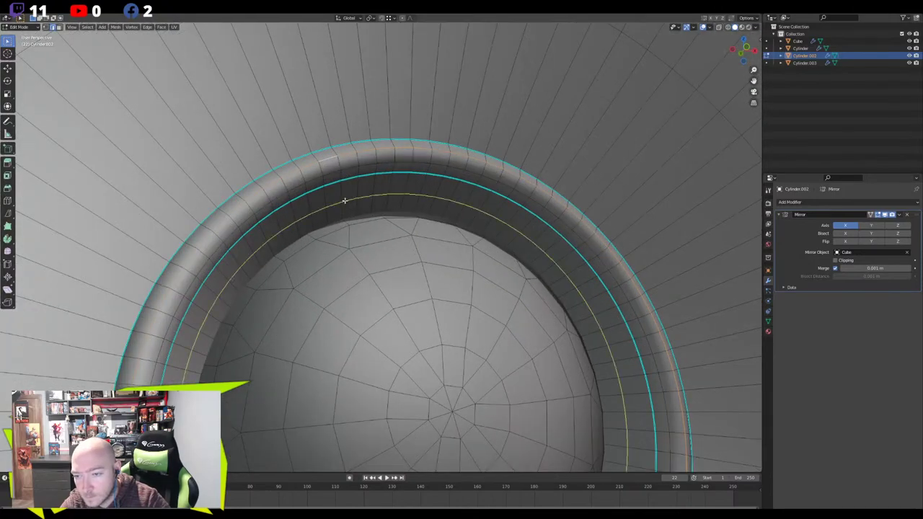
scroll(344, 200, "up", 1)
left_click(344, 195)
right_click(342, 189)
key("s")
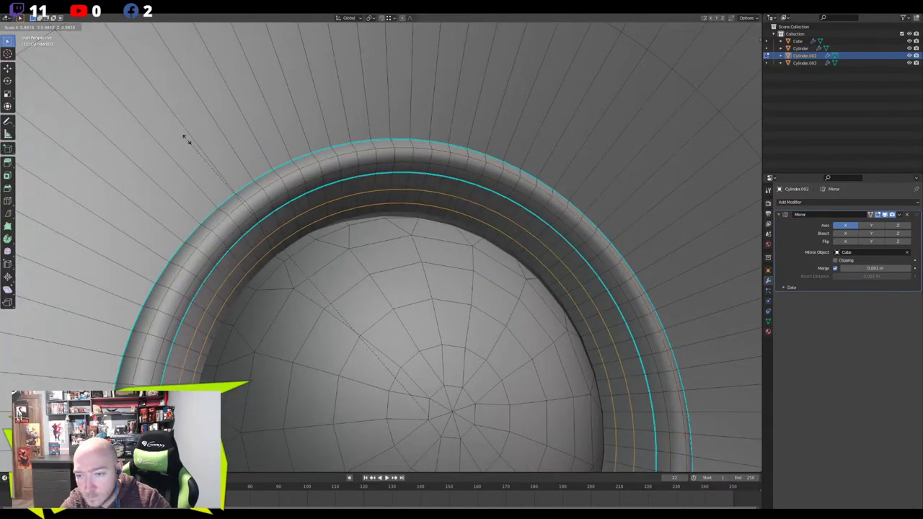
left_click(191, 139)
middle_click_drag(191, 139, 217, 185)
scroll(218, 186, "down", 3)
key("Tab")
Deselect the speaker cone and examine the boombox front, the mirrored speakers, and the crossbar joints on the outer ring
middle_click_drag(276, 227, 444, 354)
scroll(285, 246, "up", 3)
scroll(339, 250, "down", 5)
left_click(445, 353)
scroll(590, 183, "up", 1)
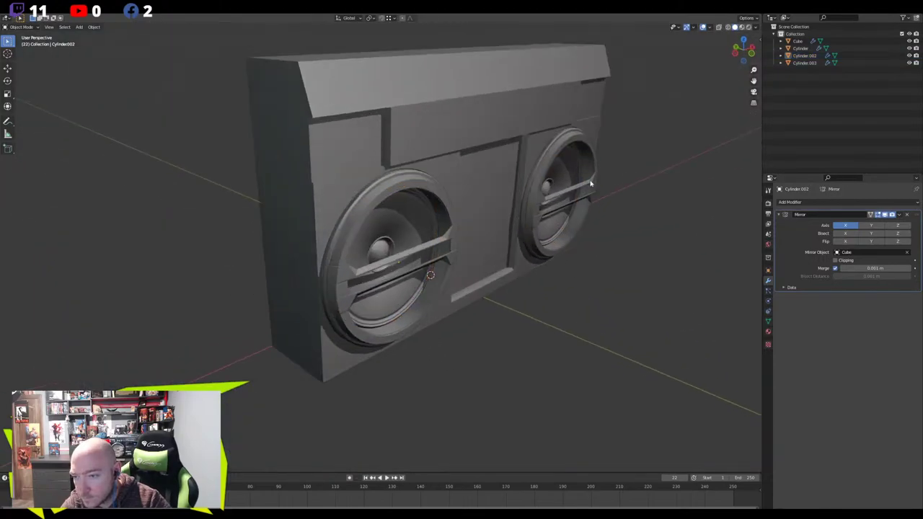
middle_click_drag(569, 212, 455, 316)
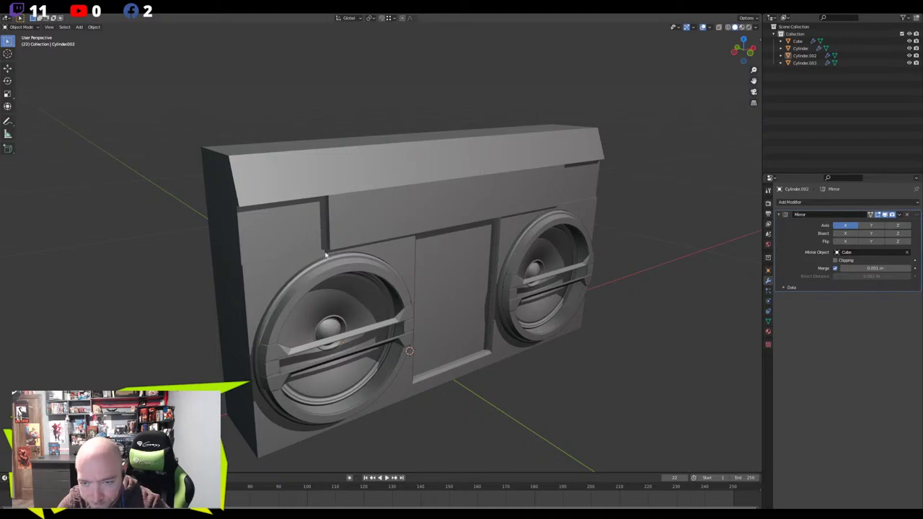
middle_click_drag(318, 234, 335, 276)
scroll(335, 276, "up", 5)
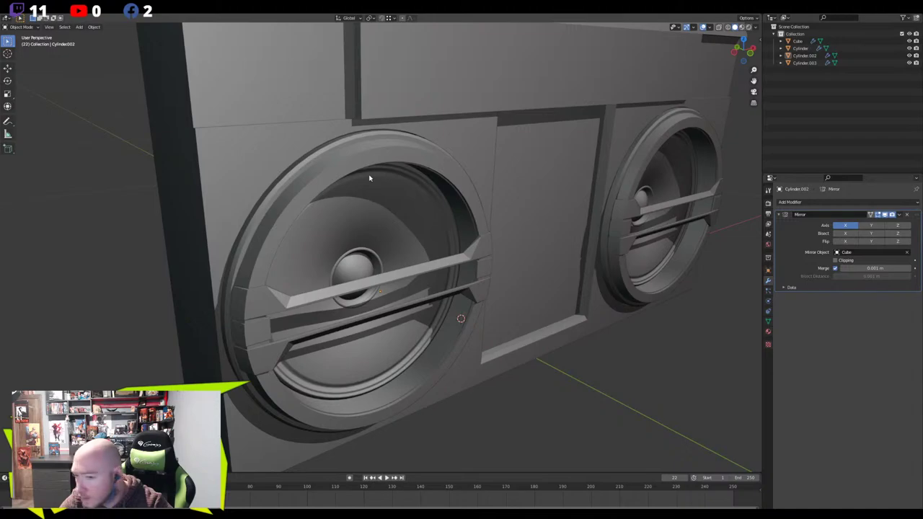
middle_click_drag(243, 327, 324, 267)
scroll(323, 270, "up", 5)
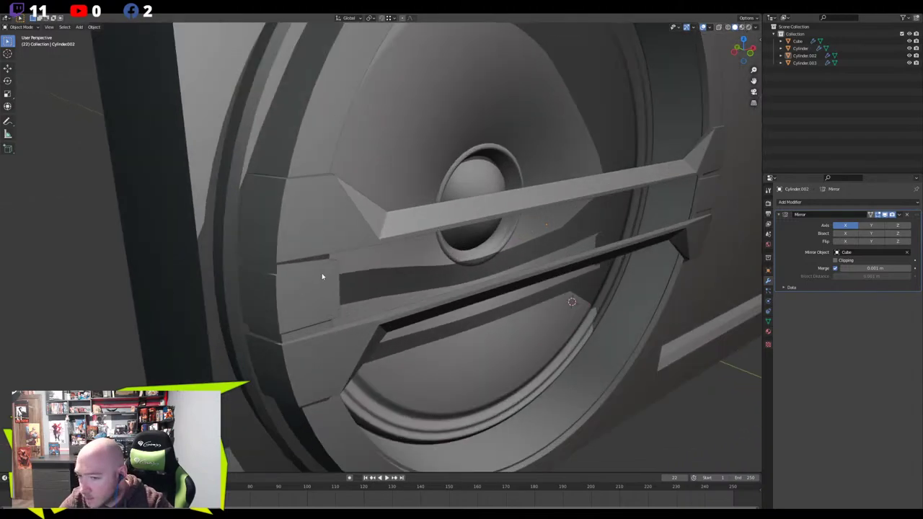
Edit the crossbar bracket's mesh and add a vertical loop cut to its small middle block, slid toward the block's inner end
left_click(315, 284)
key("Tab")
scroll(313, 282, "up", 4)
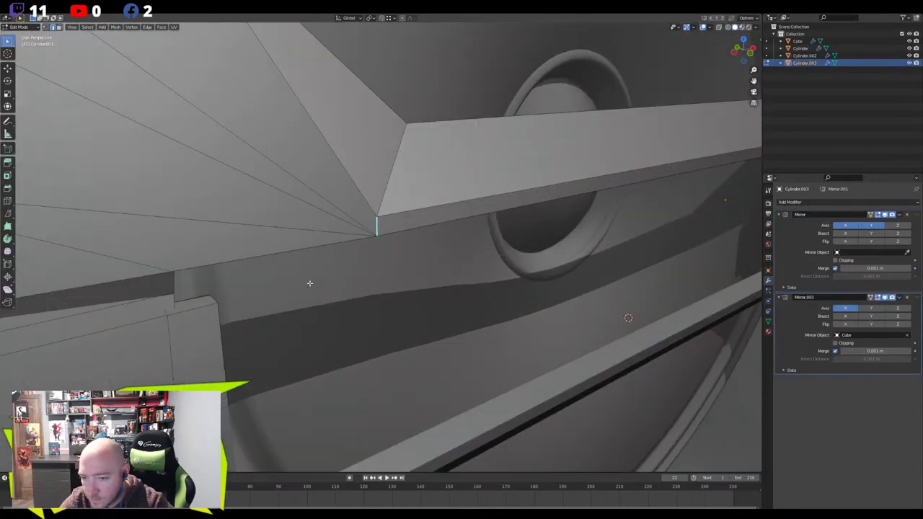
middle_click_drag(213, 313, 269, 281, "shift")
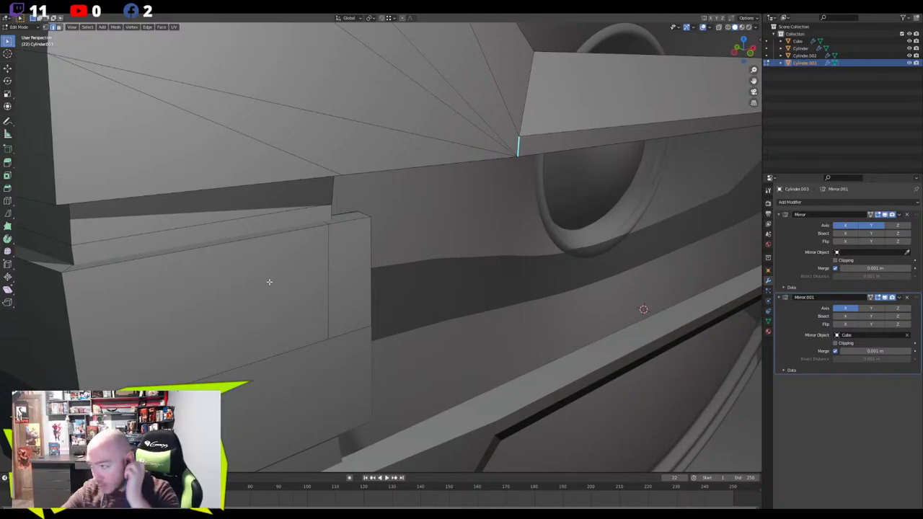
scroll(292, 248, "down", 6)
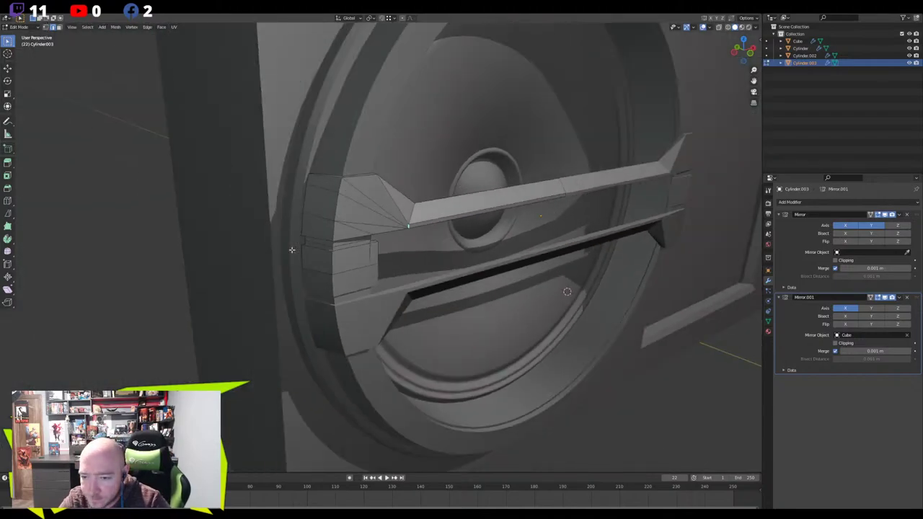
scroll(360, 265, "up", 5)
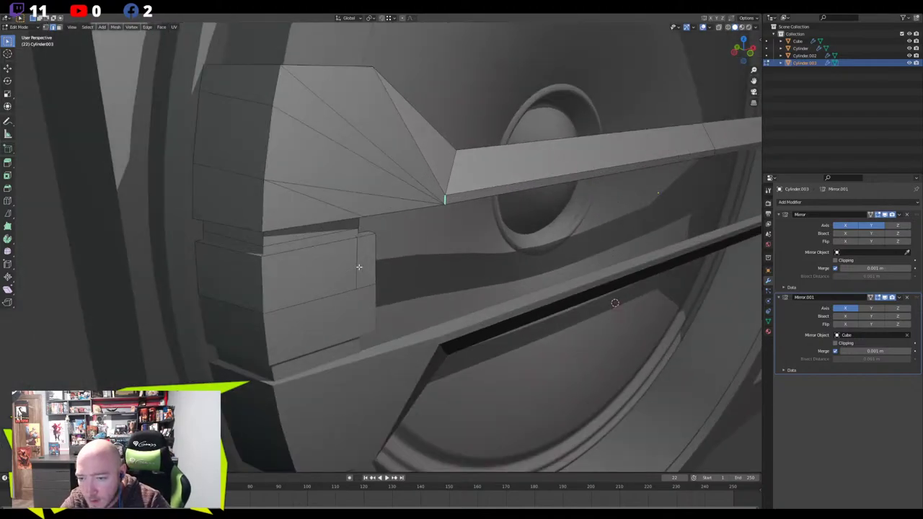
scroll(336, 243, "up", 2)
key("ctrl+r")
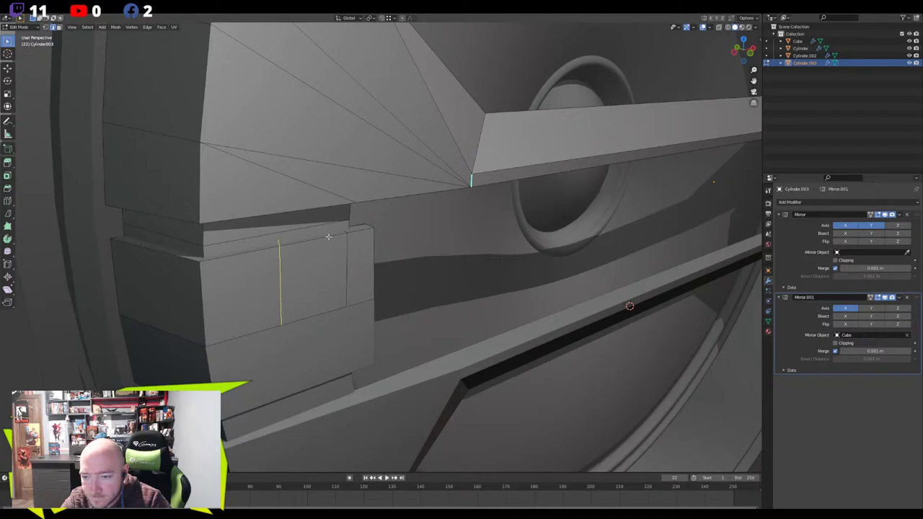
left_click(328, 236)
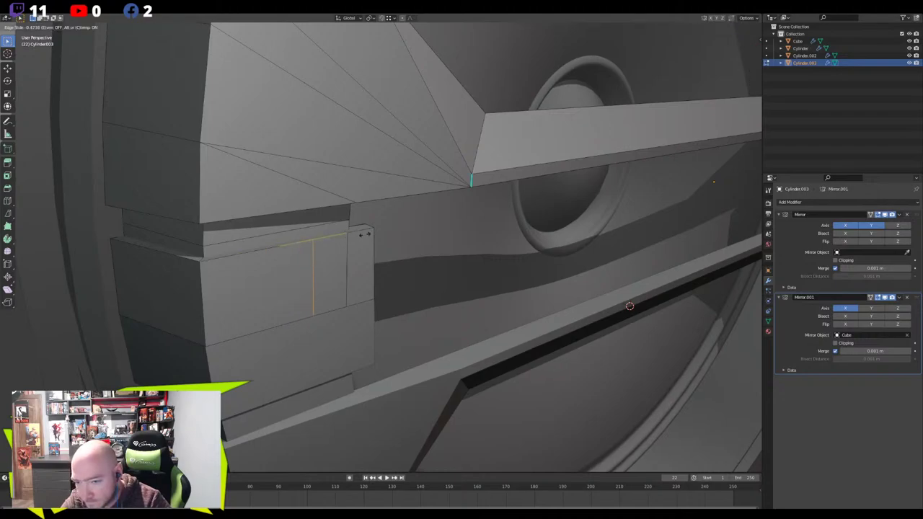
left_click(347, 261)
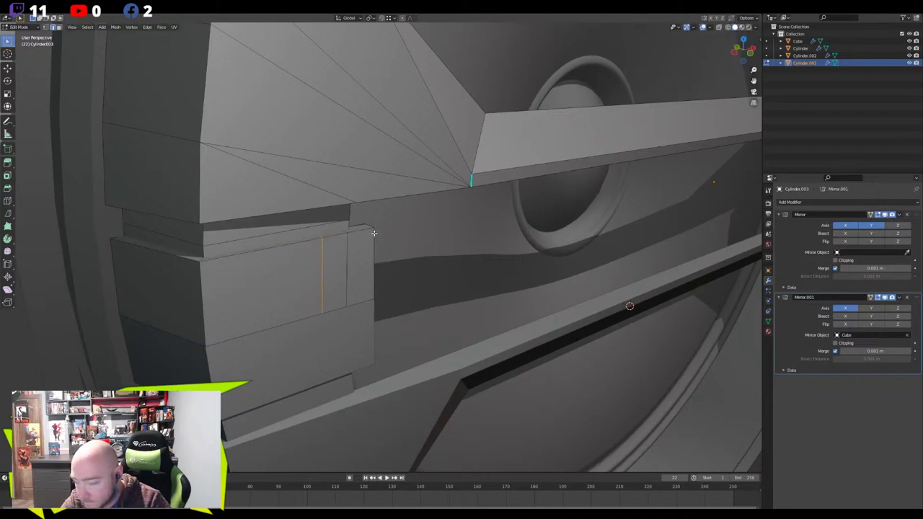
Edge-slide the vertical edge beside the new cut, and straighten the new edge by scaling it to 0 along X
left_click(346, 263)
middle_click_drag(374, 270, 356, 271)
key("g")
key("g")
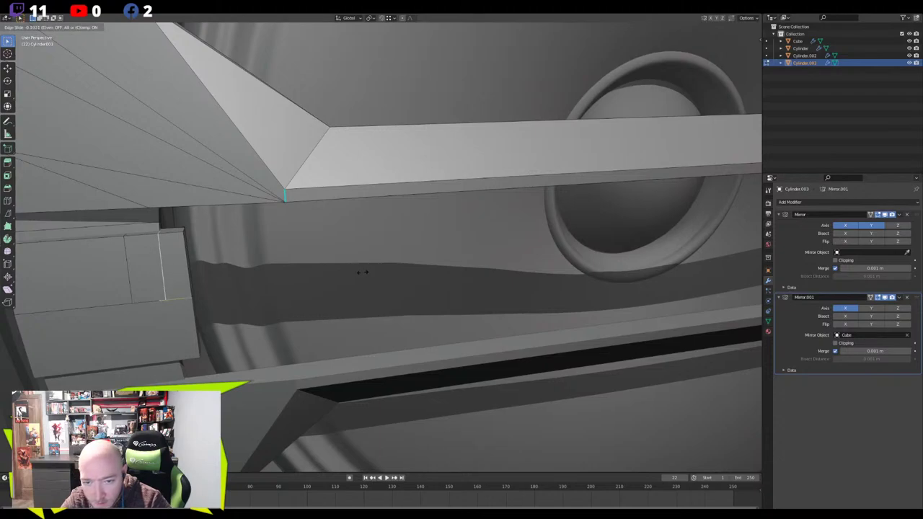
left_click(127, 257)
middle_click_drag(127, 258, 295, 245)
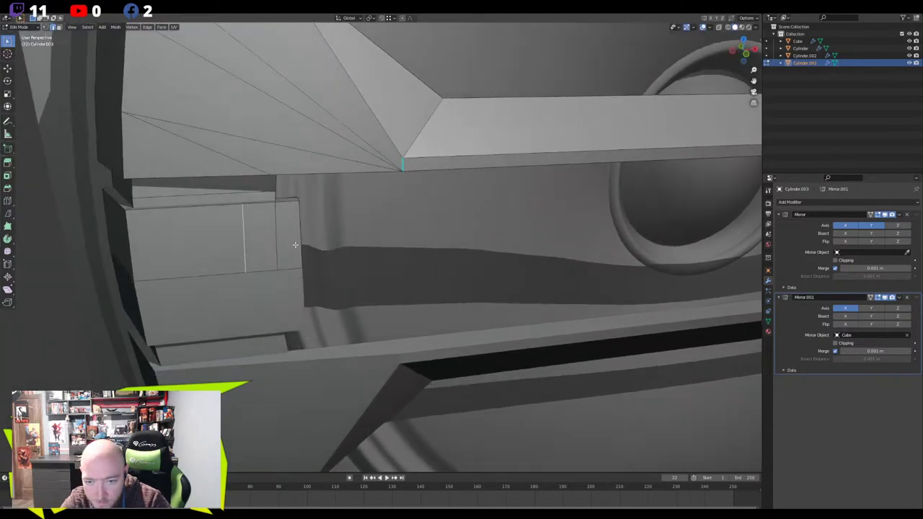
key("KP_1")
scroll(306, 264, "up", 5)
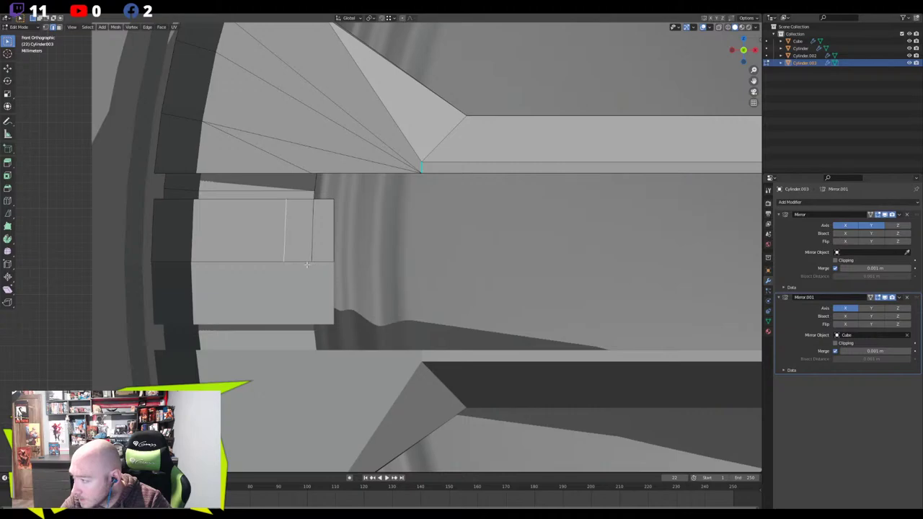
key("s")
key("x")
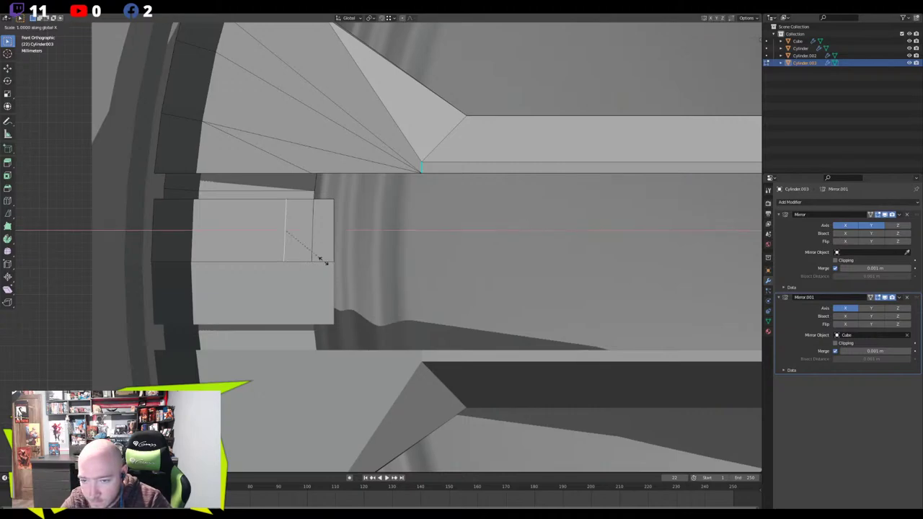
key("0")
key("Return")
Vertex-slide the lower vertex of the neighbouring vertical edge slightly to line that edge up vertically
key("1")
left_click(319, 266)
key("shift+v")
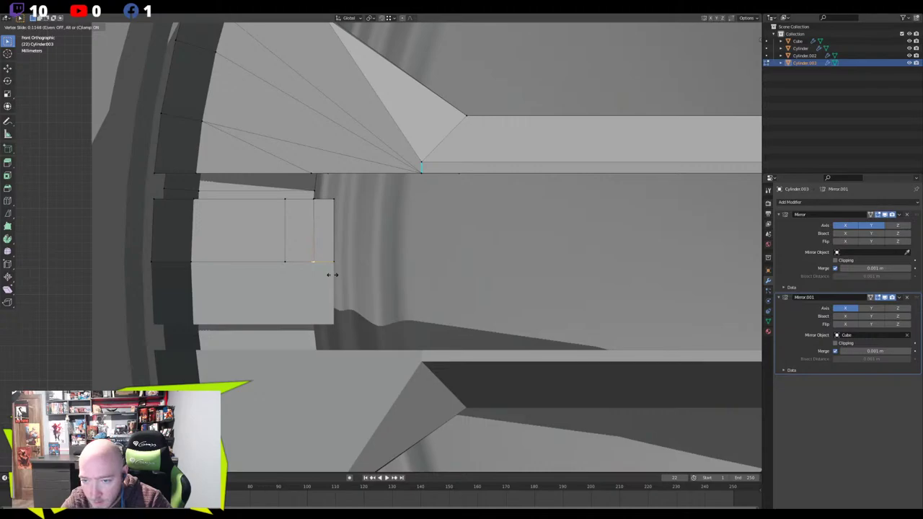
left_click(332, 274)
middle_click_drag(332, 275, 321, 258)
Add eight evenly spaced loop cuts between the two vertical edges near the block's inner end
scroll(323, 262, "down", 7)
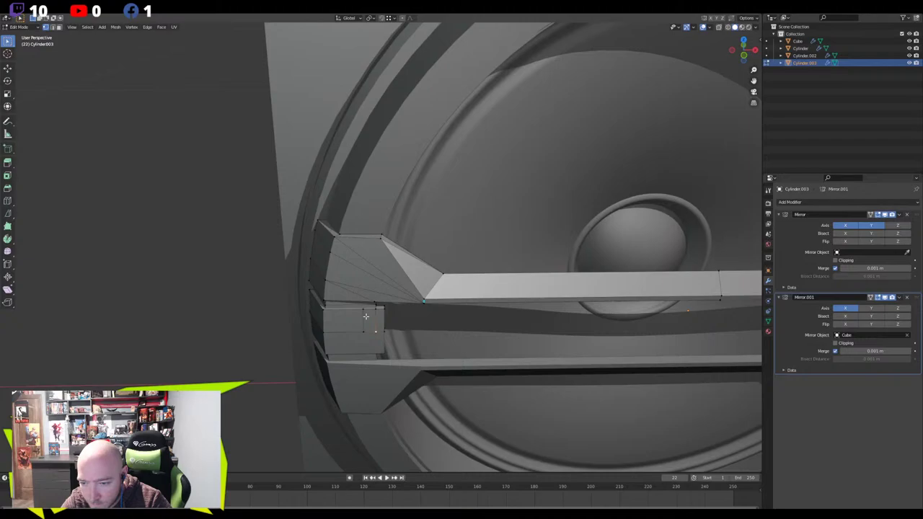
scroll(366, 316, "up", 10)
middle_click_drag(331, 371, 365, 214, "shift")
scroll(374, 260, "down", 2)
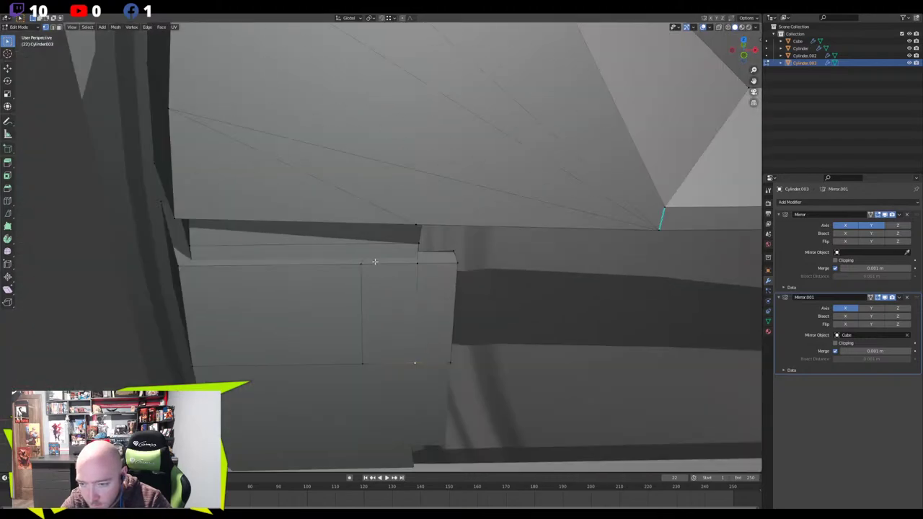
key("ctrl+r")
scroll(375, 261, "up", 1)
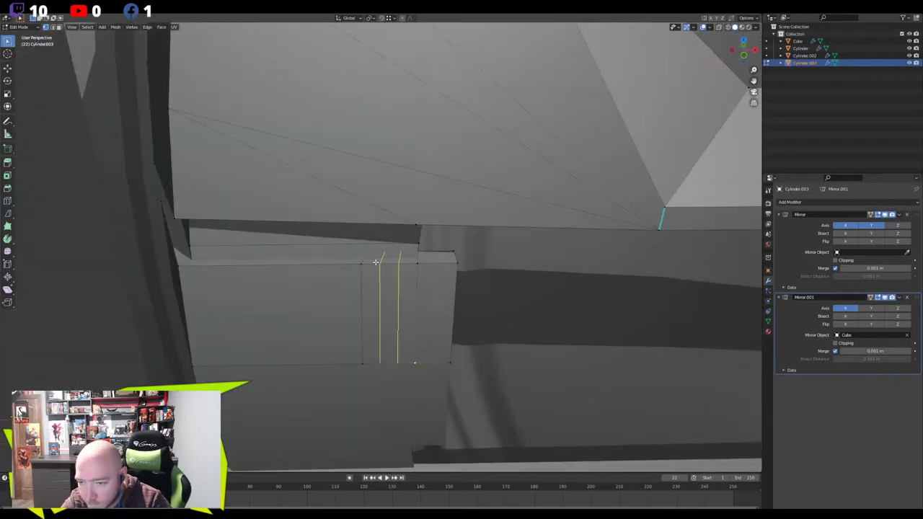
scroll(375, 262, "up", 1)
scroll(375, 262, "up", 1)
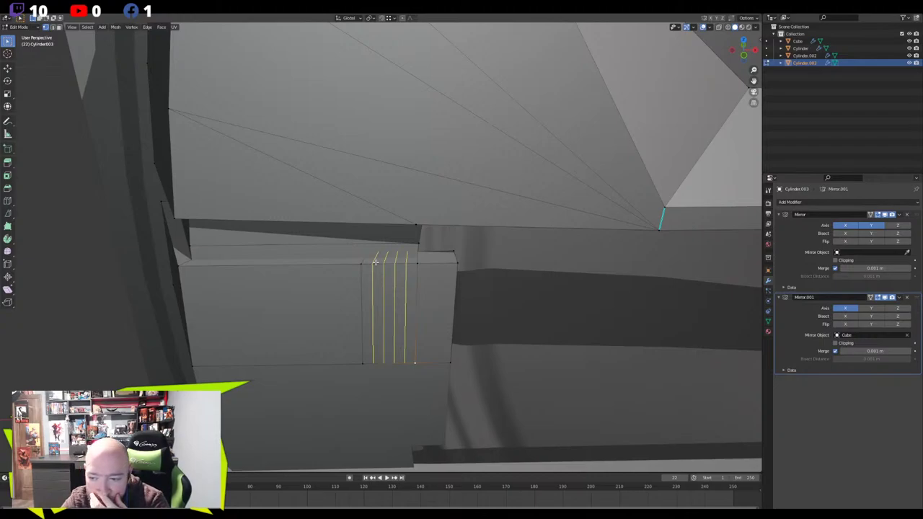
scroll(375, 262, "up", 1)
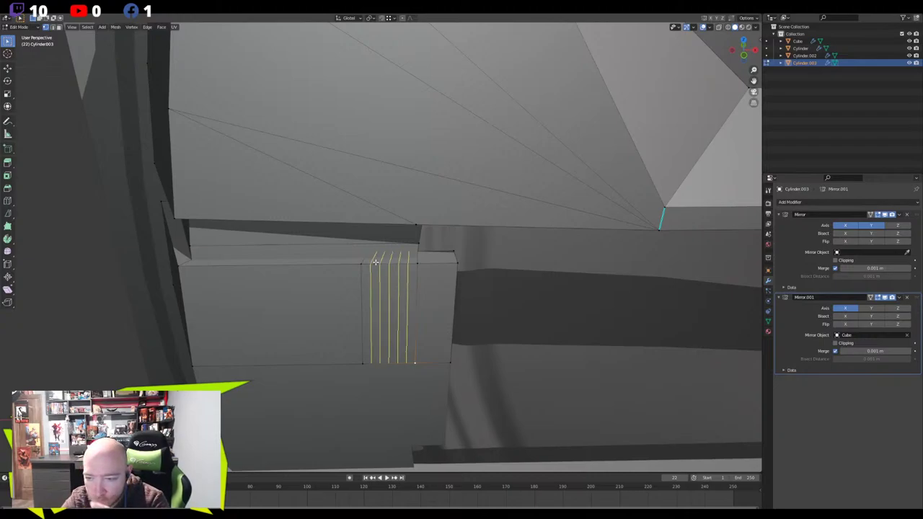
scroll(375, 261, "up", 1)
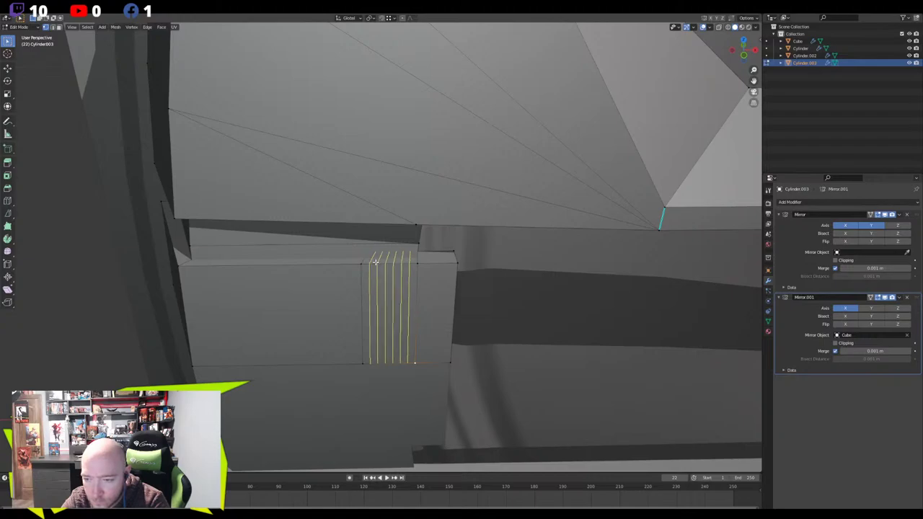
scroll(375, 261, "up", 1)
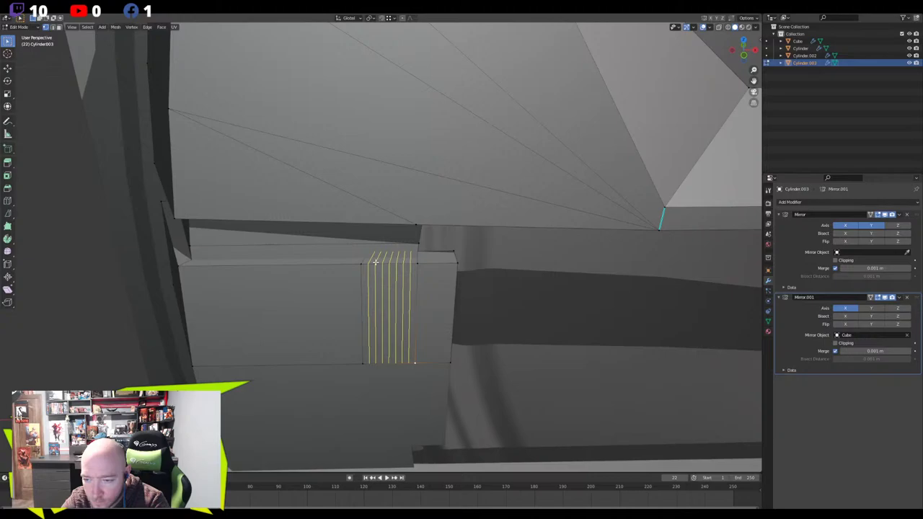
scroll(375, 261, "up", 1)
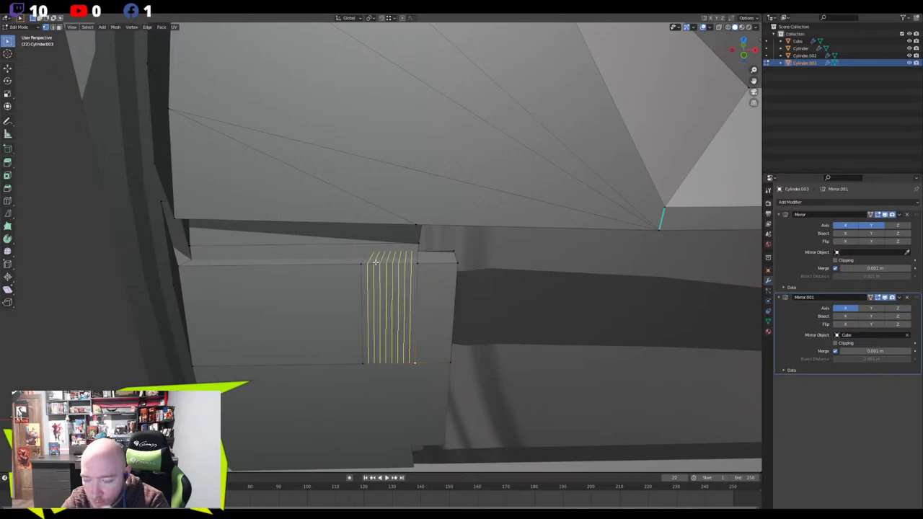
left_click(375, 261)
left_click(362, 271)
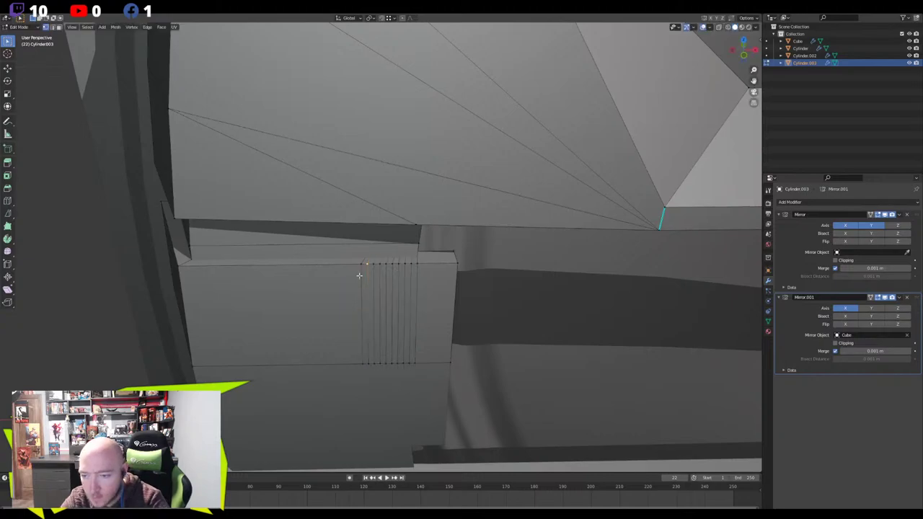
Extrude the block's large front face, alternate narrow strips and inner end face outward slightly to form grooves between them
key("3")
left_click(336, 276)
left_click(371, 272, "shift")
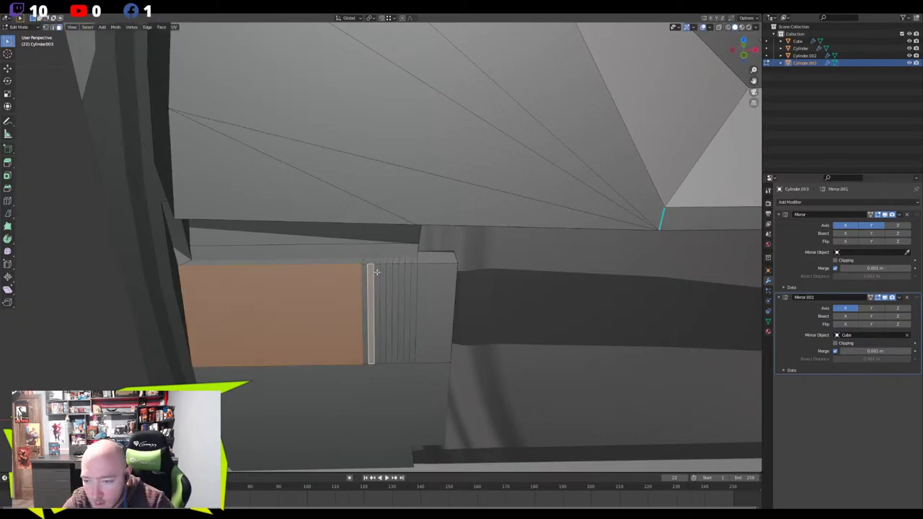
left_click(381, 268, "shift")
left_click(395, 269, "shift")
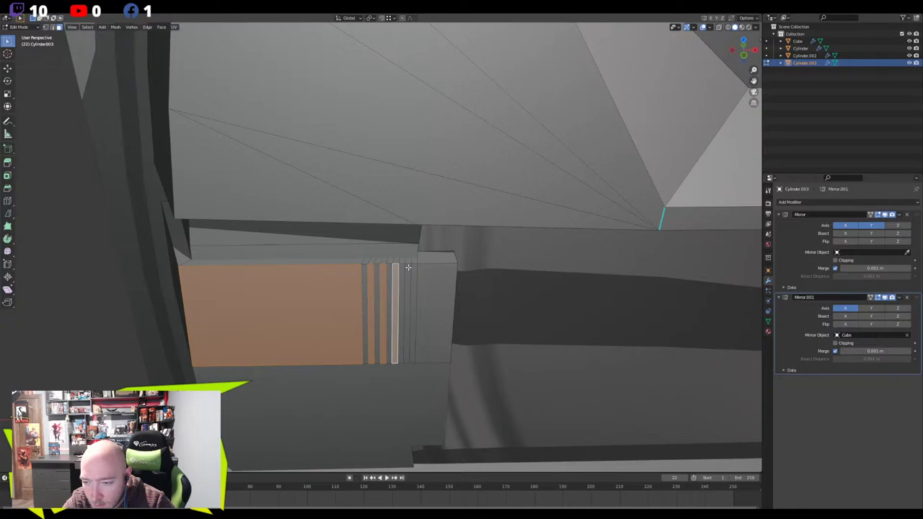
left_click(407, 267, "shift")
left_click(421, 267, "shift")
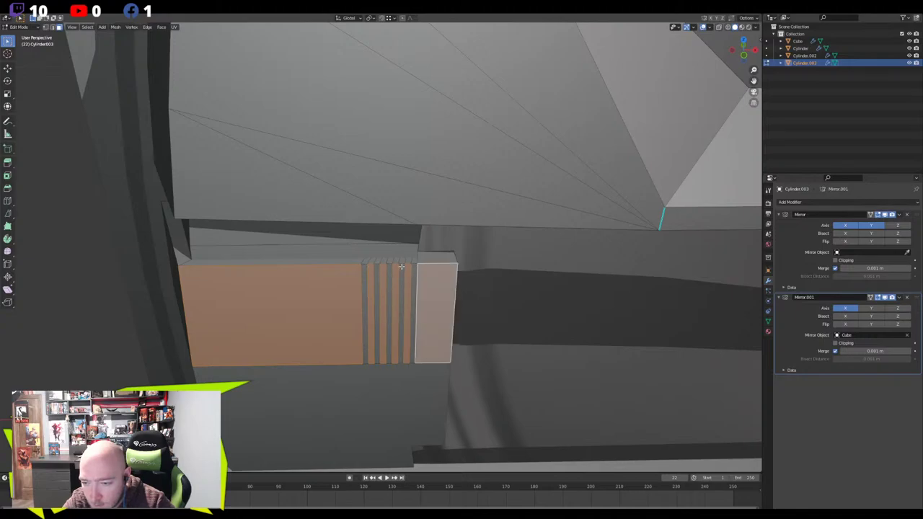
middle_click_drag(336, 270, 181, 289)
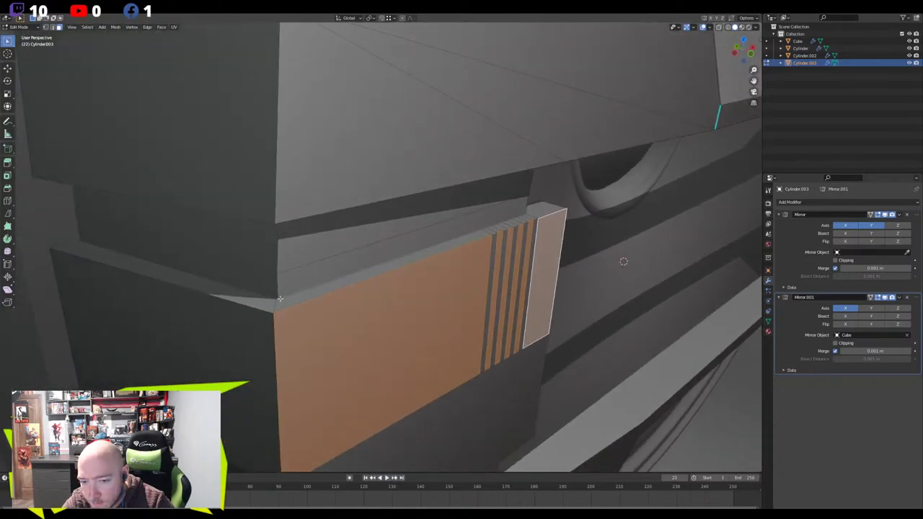
key("e")
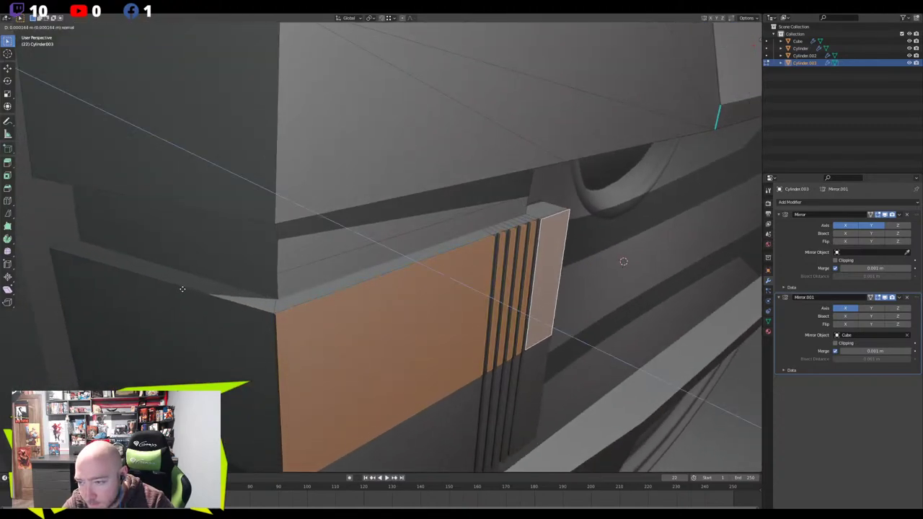
right_click(182, 289)
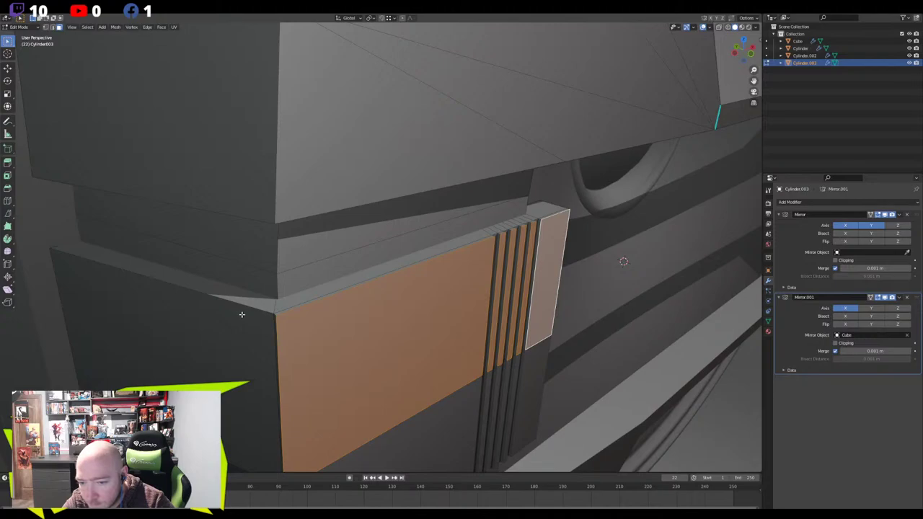
Merge the doubled vertices at the extruded panel's upper outer corner and on its mid-height outer edge using At Last
left_click(276, 315)
left_click(277, 315, "shift")
key("m")
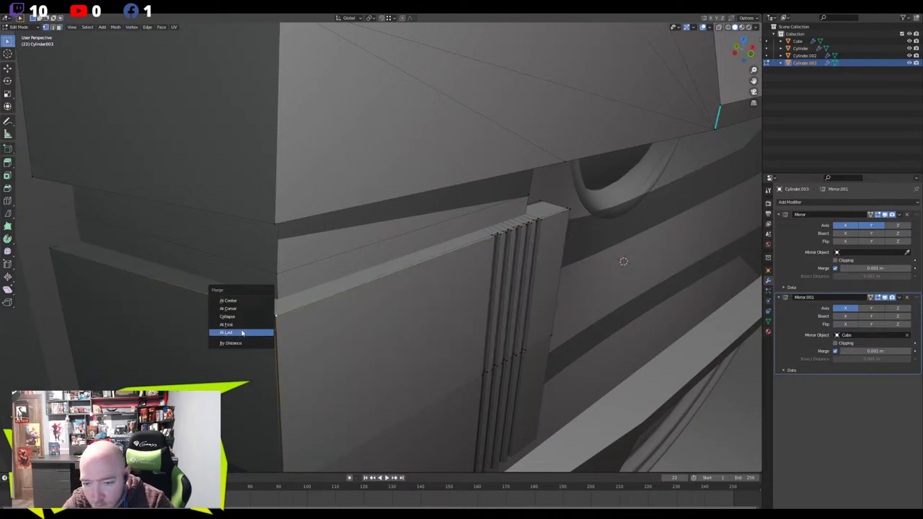
left_click(242, 331)
middle_click_drag(260, 337, 260, 315)
left_click(497, 106)
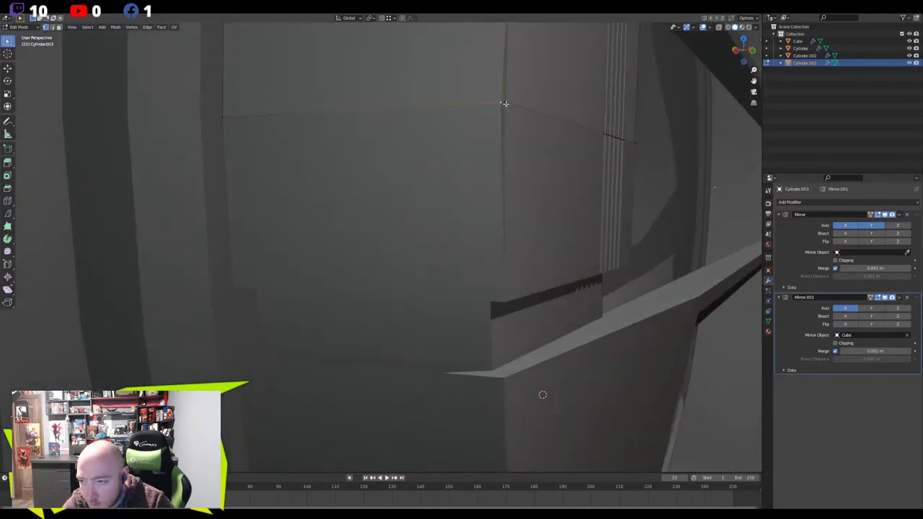
left_click(506, 104, "shift")
key("m")
left_click(450, 136)
Return to Object Mode, deselect the bracket, and examine the grooved blocks on the speaker crossbars and the boombox front
middle_click_drag(448, 166, 416, 187)
scroll(363, 228, "up", 2)
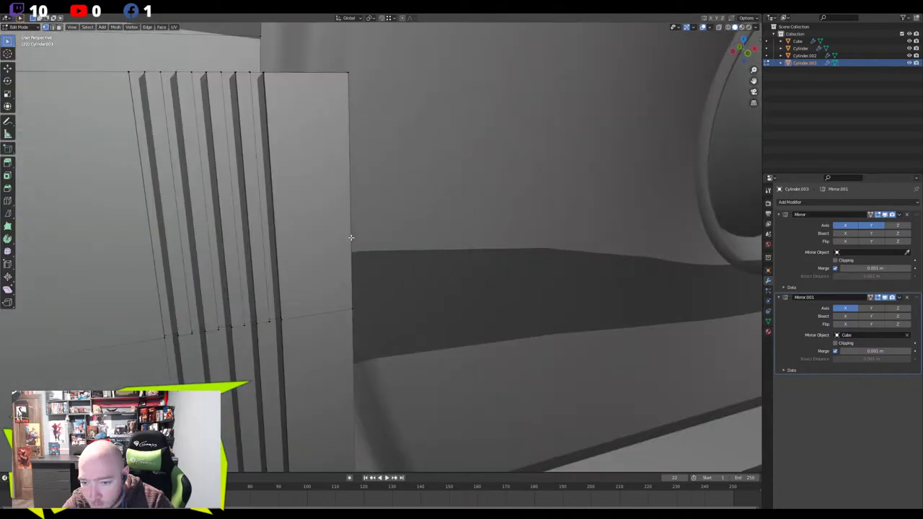
middle_click_drag(351, 237, 361, 246)
key("Tab")
scroll(361, 249, "down", 5)
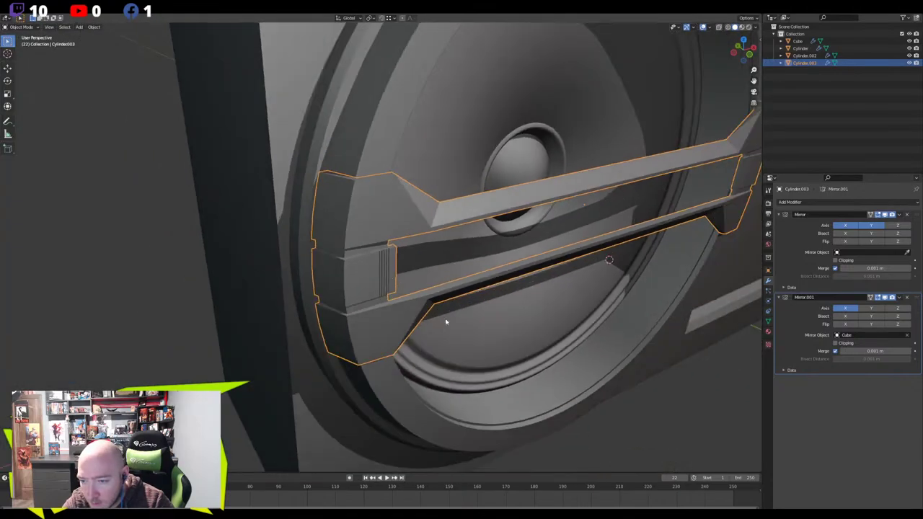
scroll(264, 352, "down", 2)
left_click(178, 280)
middle_click_drag(279, 228, 367, 201)
middle_click_drag(419, 180, 355, 226)
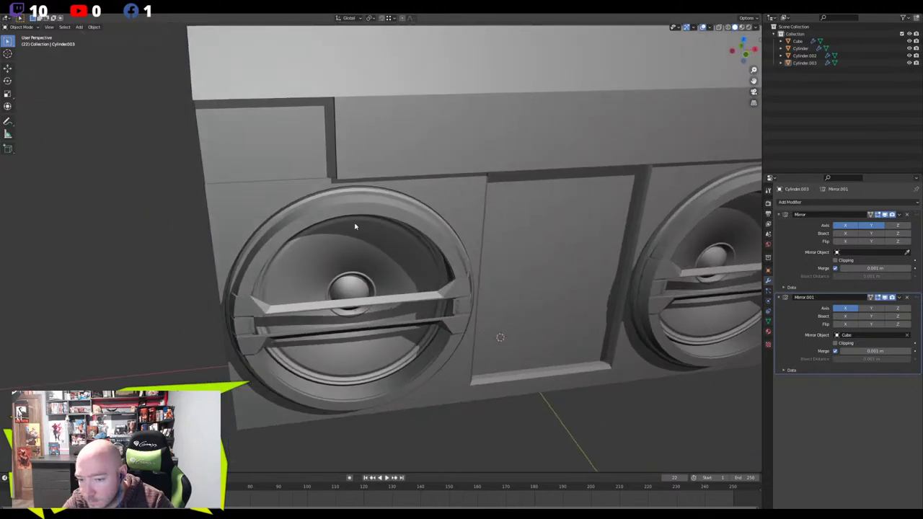
middle_click_drag(279, 261, 397, 194, "shift")
scroll(366, 258, "up", 9)
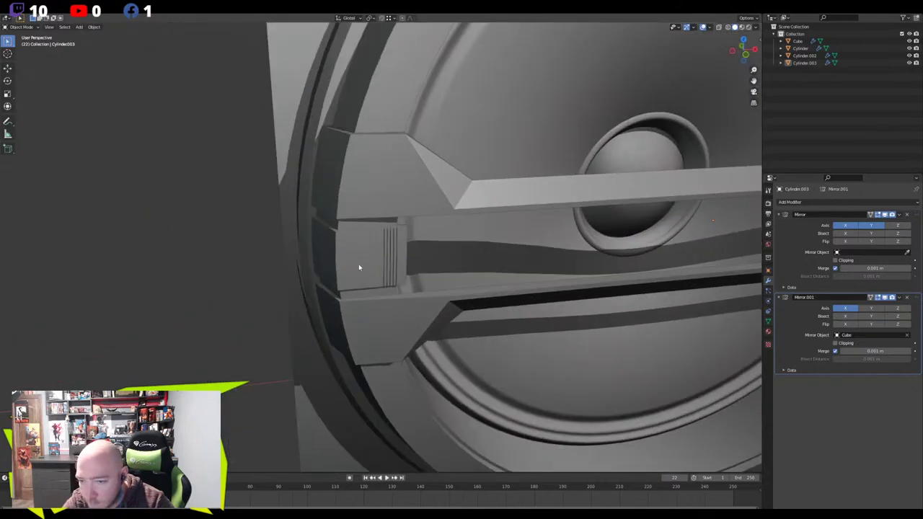
key("Tab")
middle_click_drag(370, 262, 385, 208)
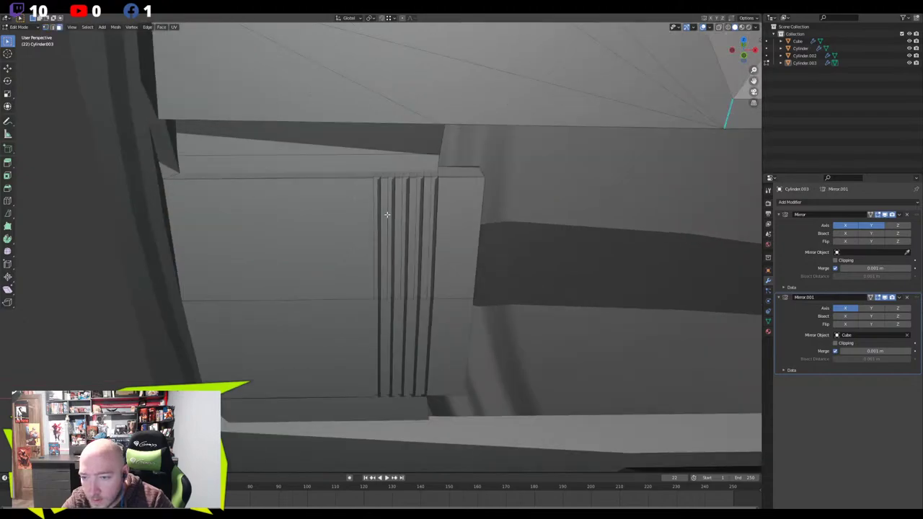
left_click(405, 177, "alt")
middle_click_drag(404, 176, 431, 232)
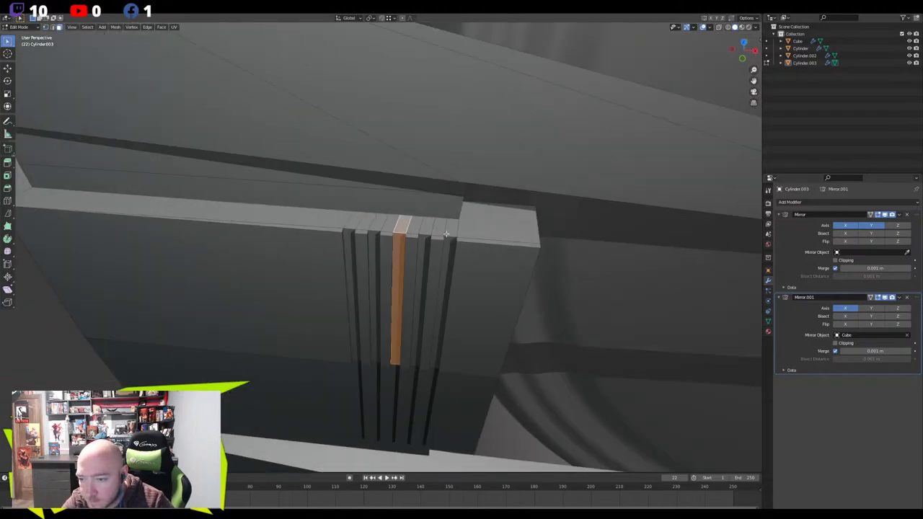
left_click(447, 234, "alt+shift")
left_click(352, 229, "alt+shift")
key("s")
key("y")
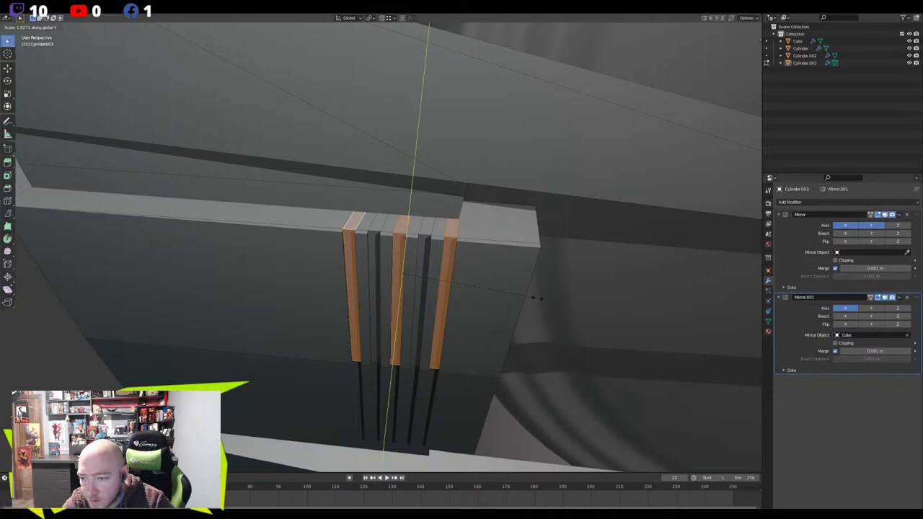
key("x")
right_click(544, 293)
Turn on proportional editing and try to scale the three selected strips along X
left_click(402, 19)
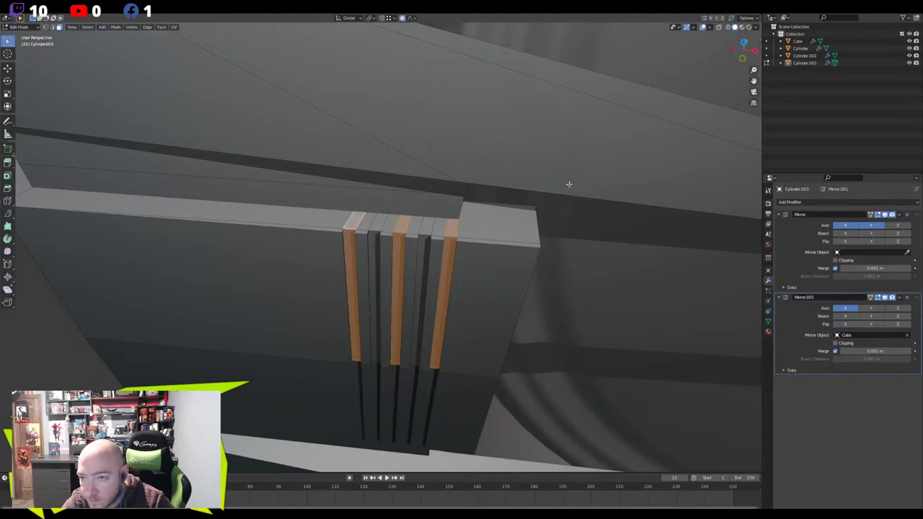
key("f")
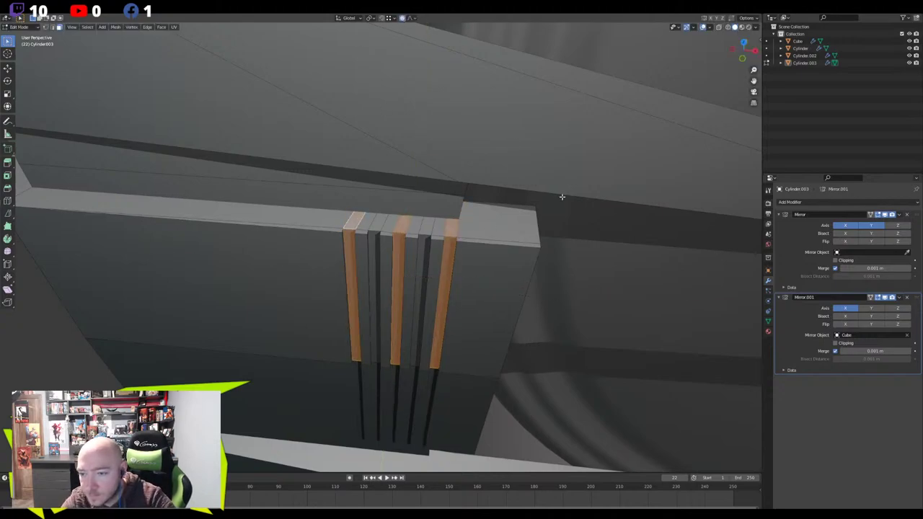
key("s")
key("x")
right_click(556, 203)
scroll(456, 253, "up", 2)
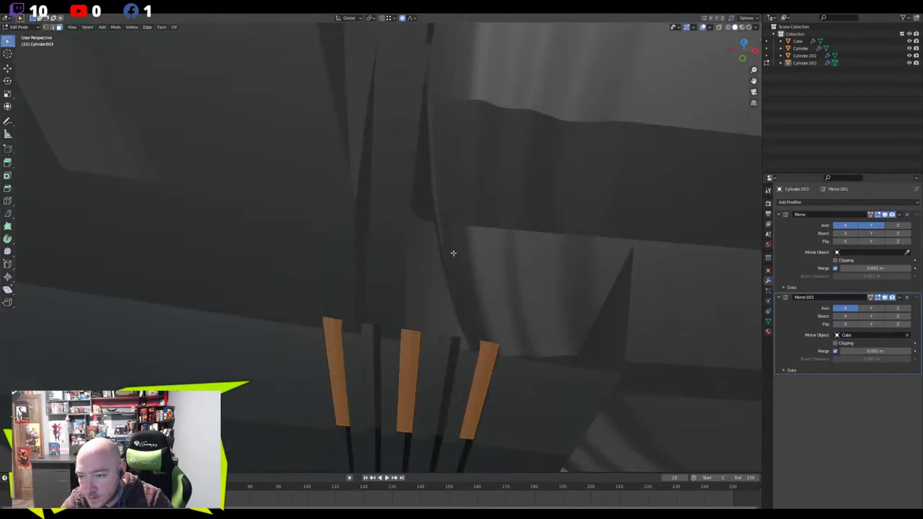
scroll(453, 253, "down", 1)
In X-ray view, try to move the large front panel's groove-side vertical edge along X with Smooth proportional falloff
key("1")
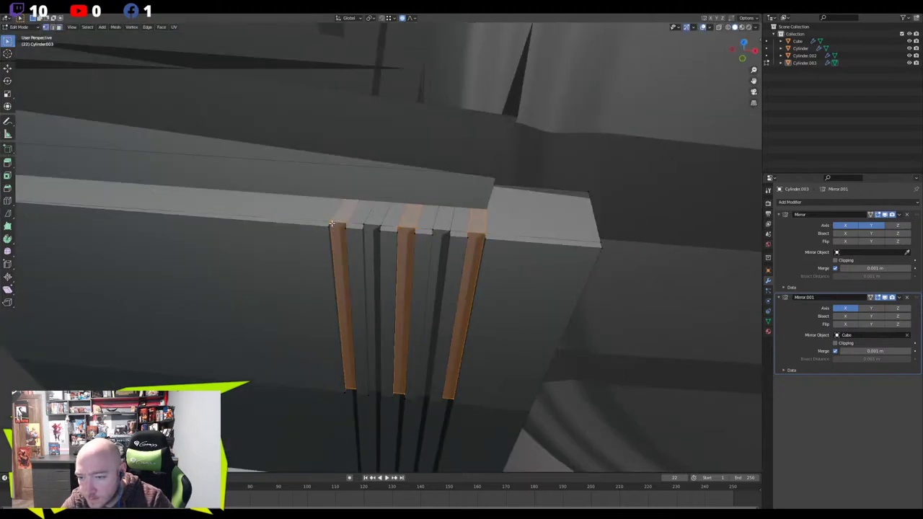
key("alt+z")
left_click(357, 187)
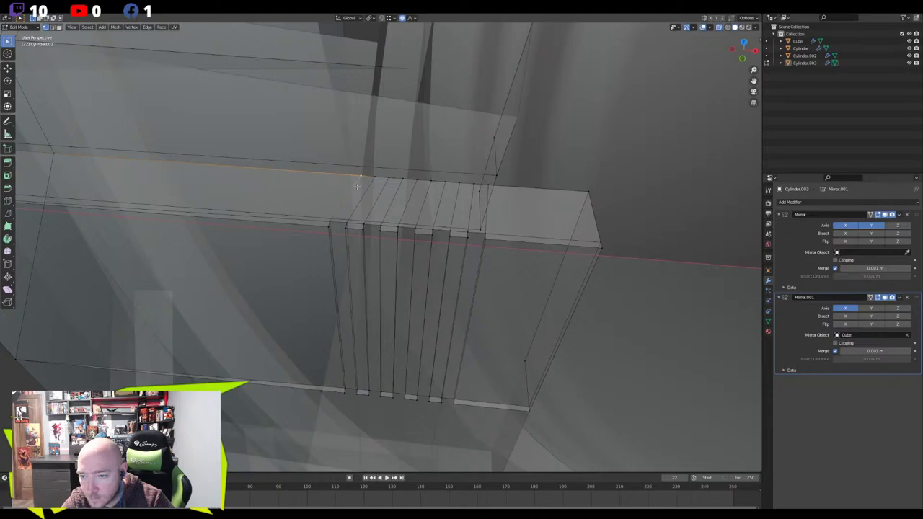
left_click(340, 346, "alt+shift")
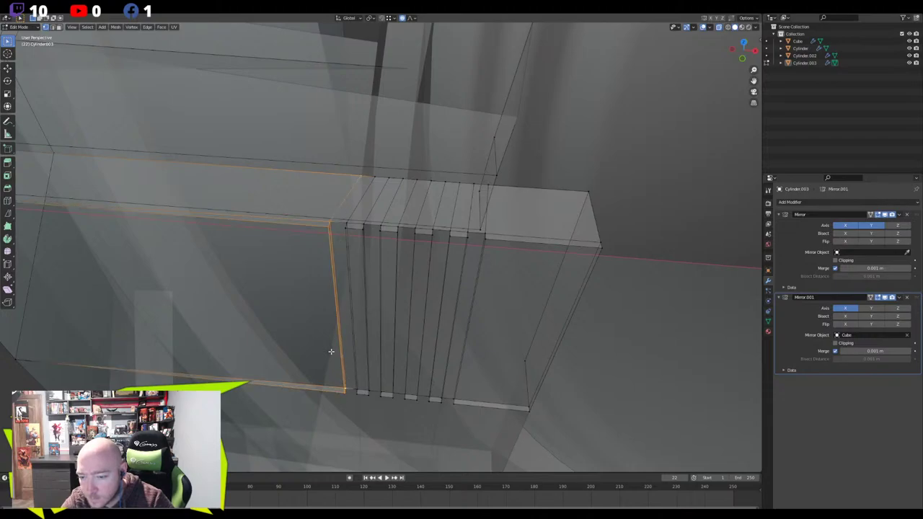
key("g")
key("x")
scroll(266, 315, "up", 13)
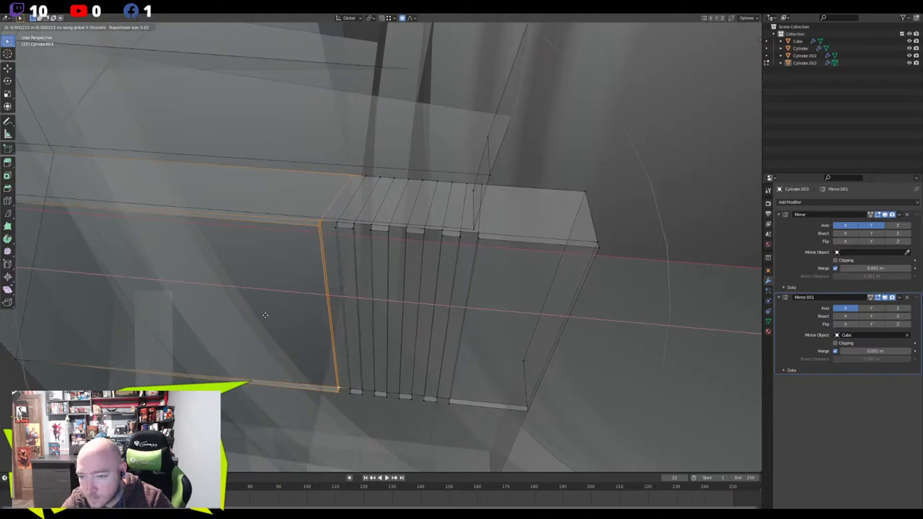
scroll(262, 314, "down", 2)
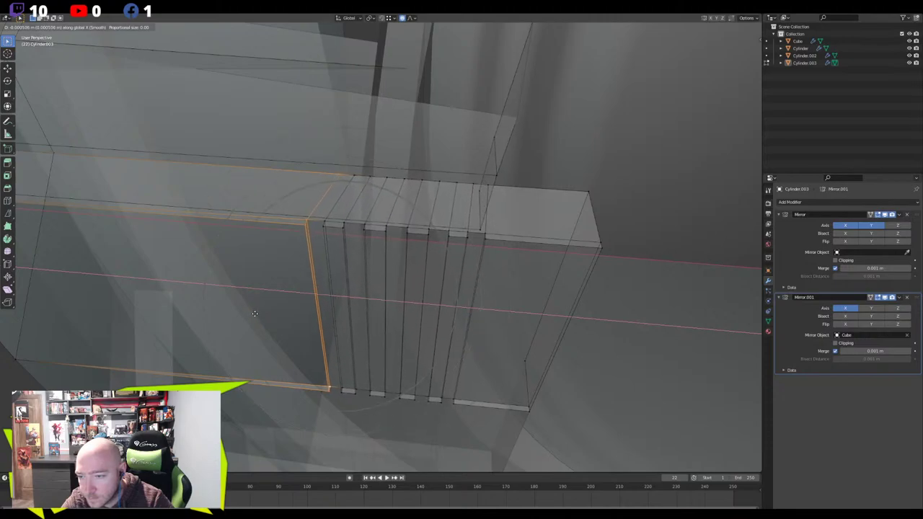
right_click(250, 313)
left_click(409, 18)
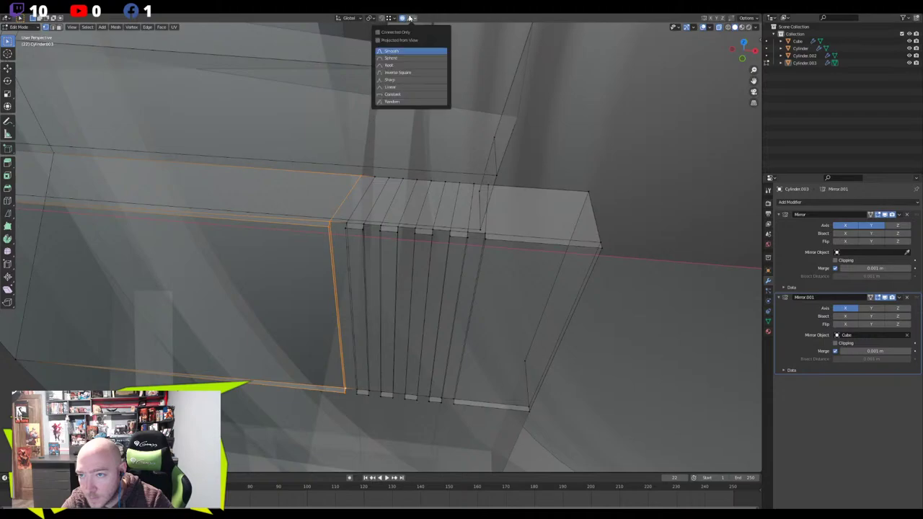
key("g")
key("x")
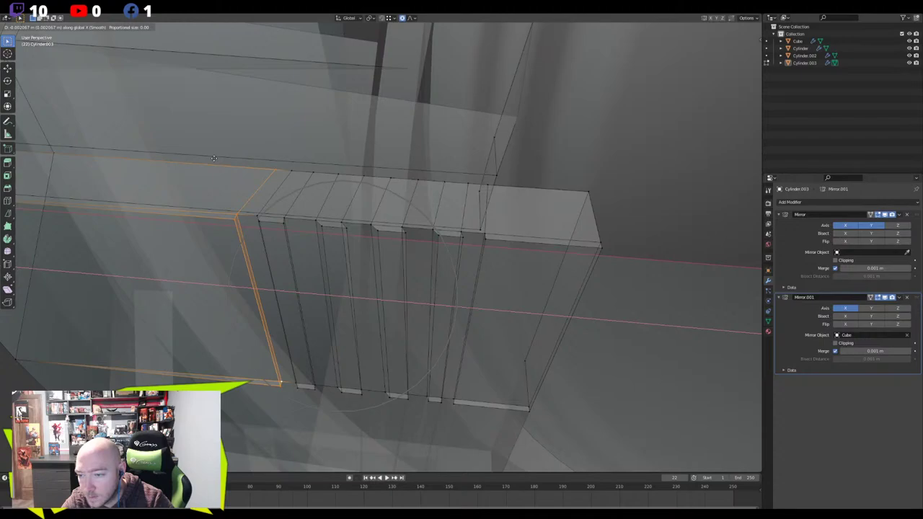
left_click(242, 158)
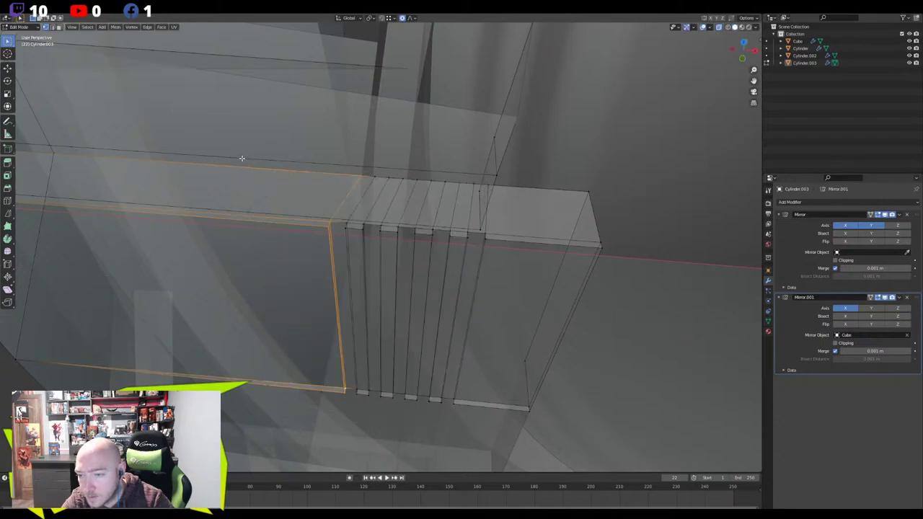
Add the neighbouring strip's edge to the selection and shift it along X with proportional falloff to widen the grooves
left_click(361, 382, "shift")
key("g")
key("x")
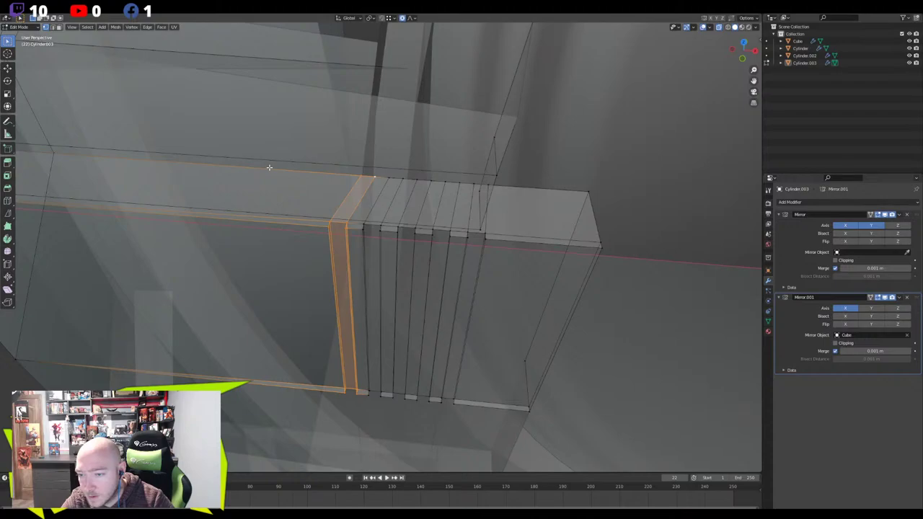
left_click(274, 166)
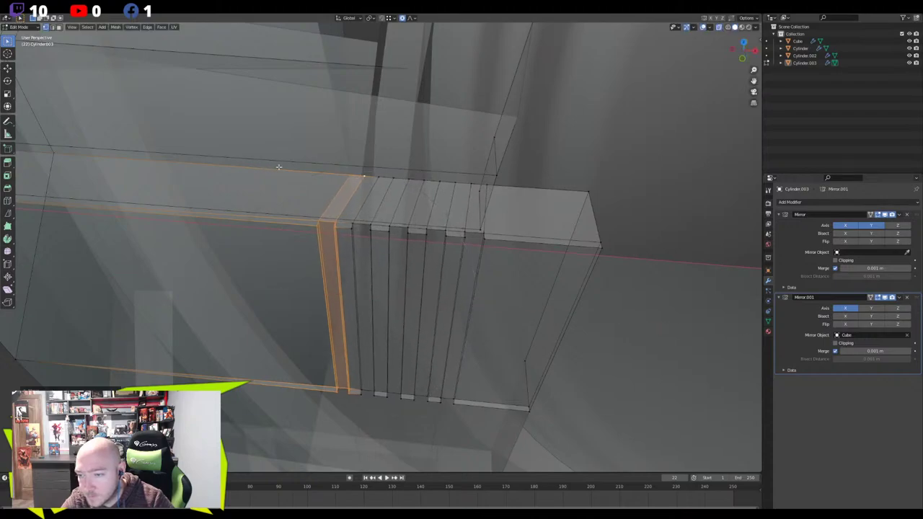
Return to Object Mode with X-ray off and examine the groove spacing on the bracket block and the boombox front
middle_click_drag(278, 167, 377, 199)
key("Tab")
key("alt+z")
scroll(379, 201, "down", 4)
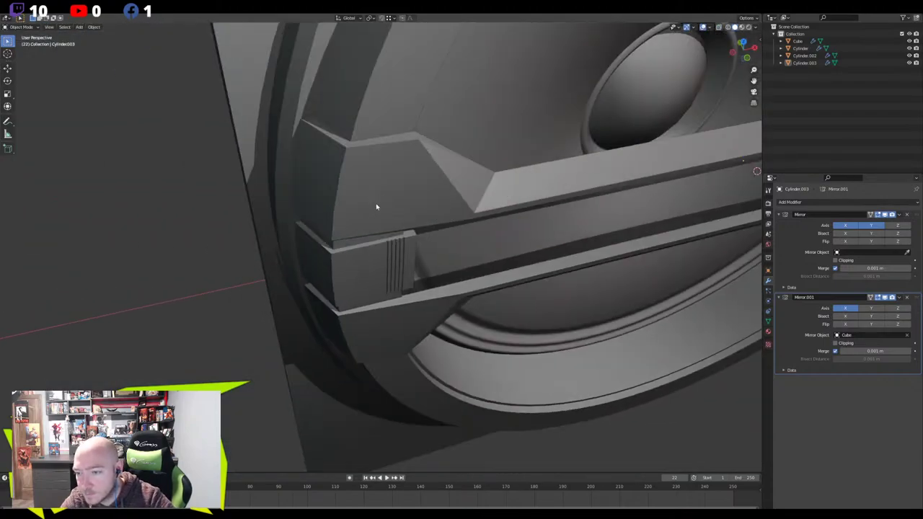
middle_click_drag(395, 159, 409, 137)
scroll(408, 136, "down", 6)
middle_click_drag(497, 199, 526, 300)
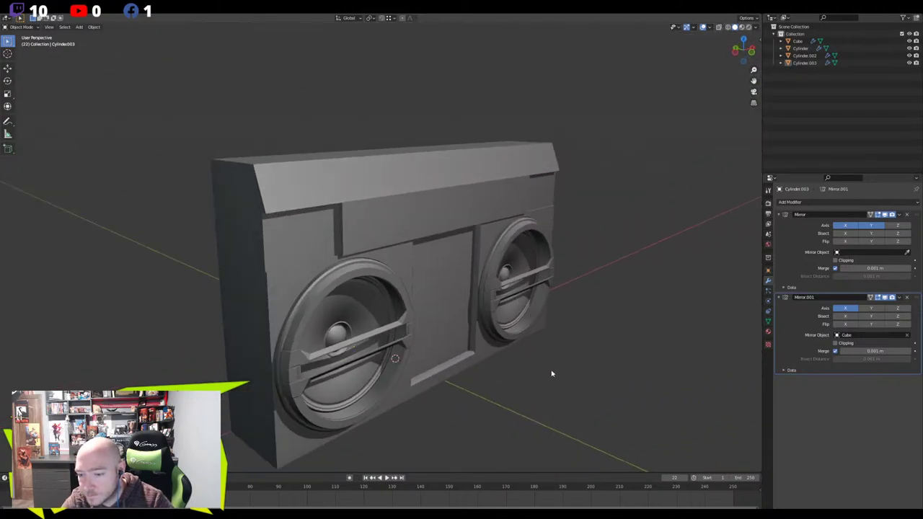
middle_click_drag(552, 374, 407, 297)
scroll(469, 367, "up", 1)
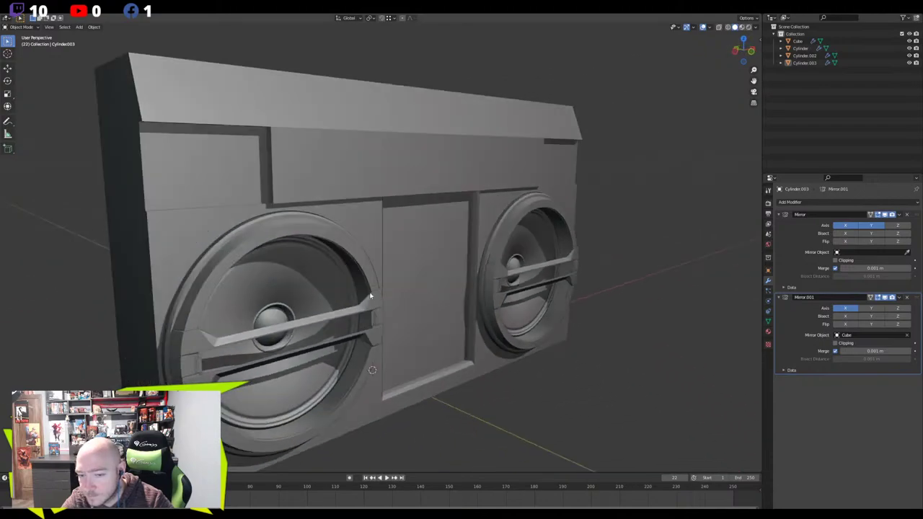
middle_click_drag(237, 342, 340, 232, "shift")
scroll(339, 233, "up", 6)
key("Tab")
middle_click_drag(186, 201, 183, 227)
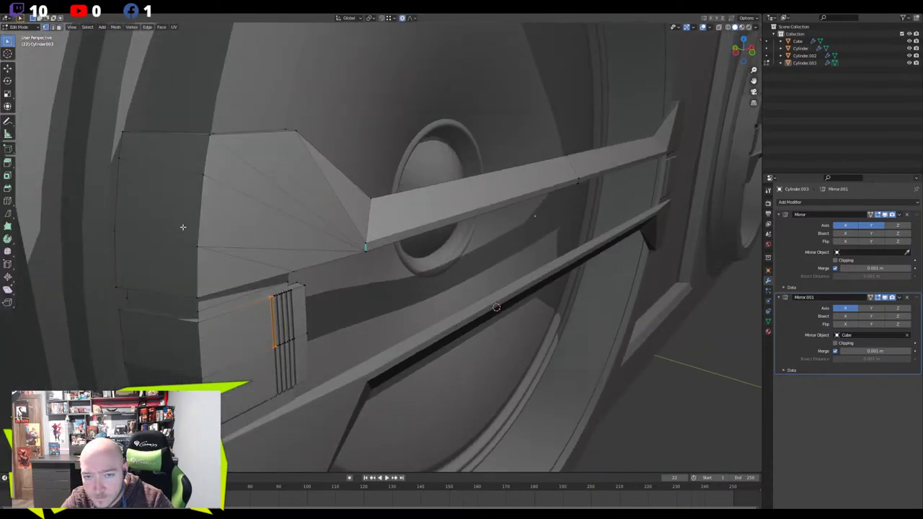
left_click(299, 310)
key("KP_Decimal")
middle_click_drag(309, 225, 270, 286)
left_click(341, 242, "shift")
left_click(327, 255, "shift")
Undo the bracket block's edits back through the extruded grooves and the evenly spaced loop cuts
key("ctrl+z")
key("ctrl+z")
key("ctrl+z")
key("ctrl+z")
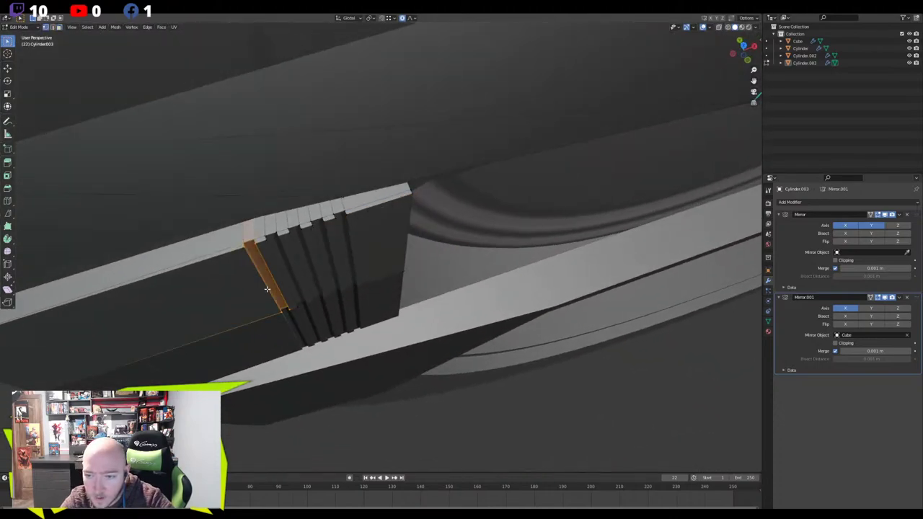
key("ctrl+z")
key("ctrl+z")
key("ctrl+z")
key("ctrl+z")
key("ctrl+z")
key("ctrl+z")
key("ctrl+z")
key("ctrl+z")
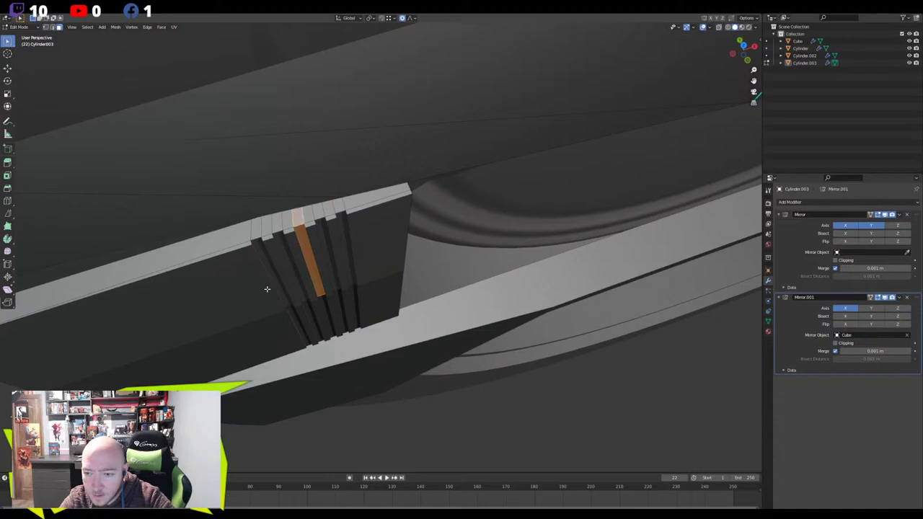
key("alt+a")
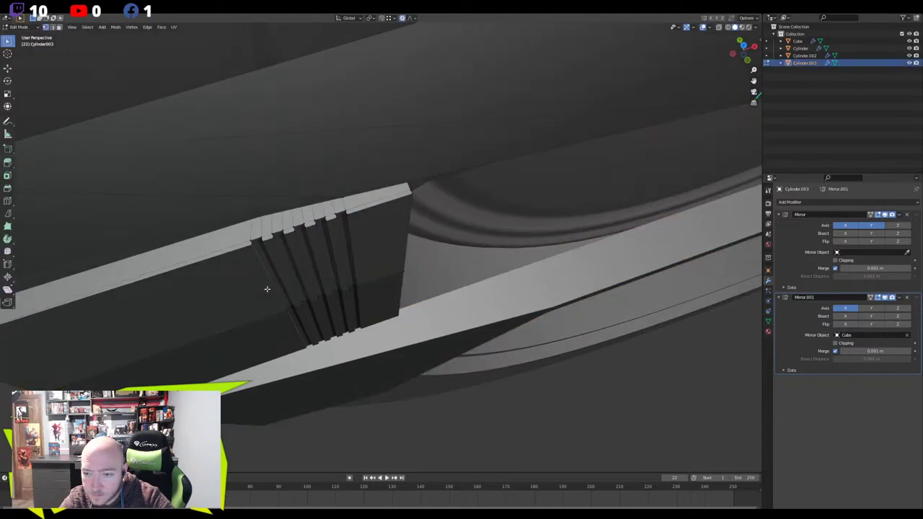
key("ctrl+z")
key("ctrl+z")
key("ctrl+z")
key("ctrl+z")
key("ctrl+z")
key("ctrl+z")
key("ctrl+z")
key("ctrl+z")
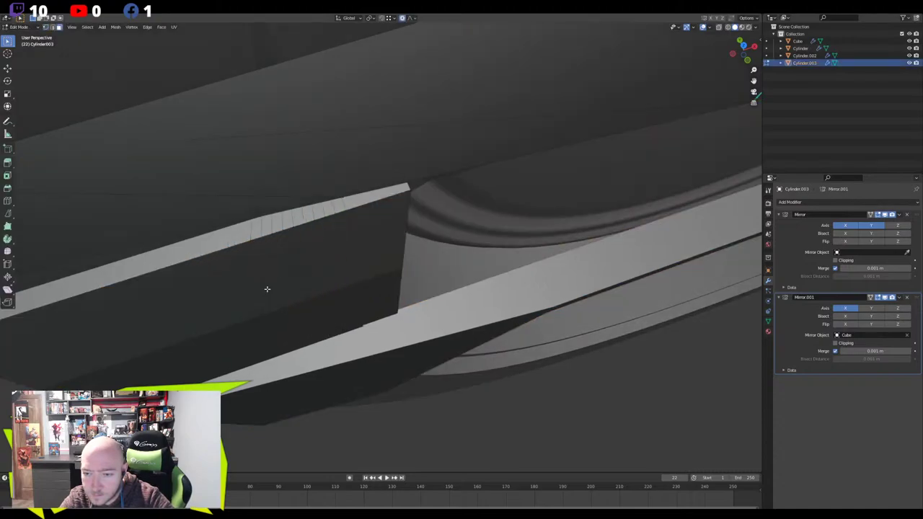
key("ctrl+z")
key("ctrl+z")
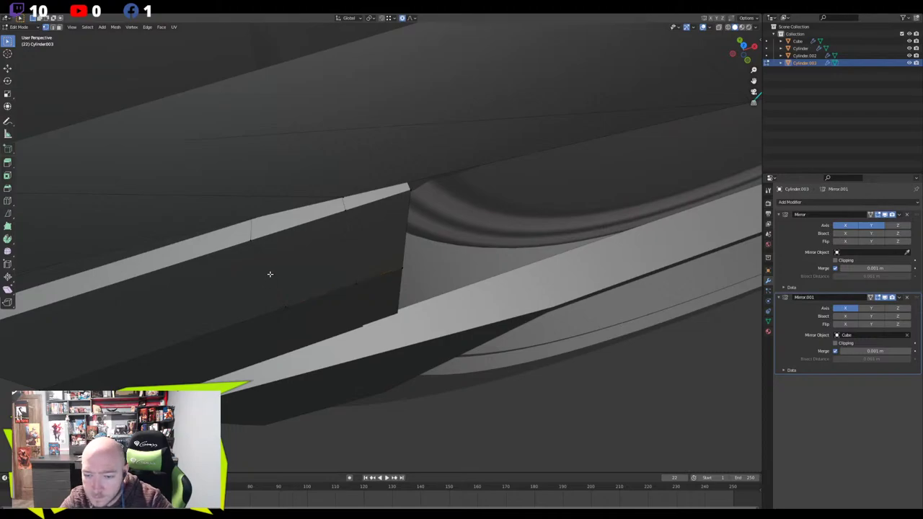
Slide the selected vertical edge away from the block's inner end to widen the section for the grooves
middle_click_drag(268, 274, 330, 235)
key("g")
key("g")
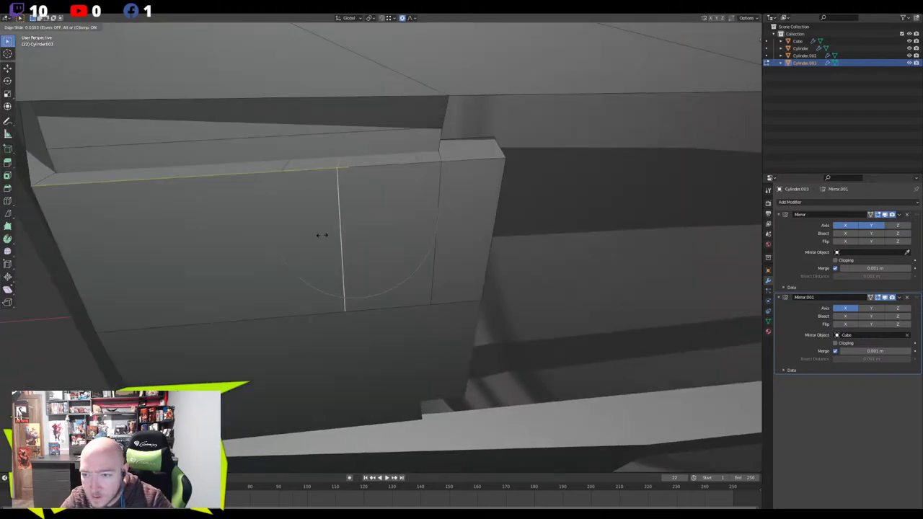
left_click(307, 235)
Add eight evenly spaced, centred loop cuts across the widened section between the block's two vertical edges
key("ctrl+r")
scroll(339, 168, "up", 6)
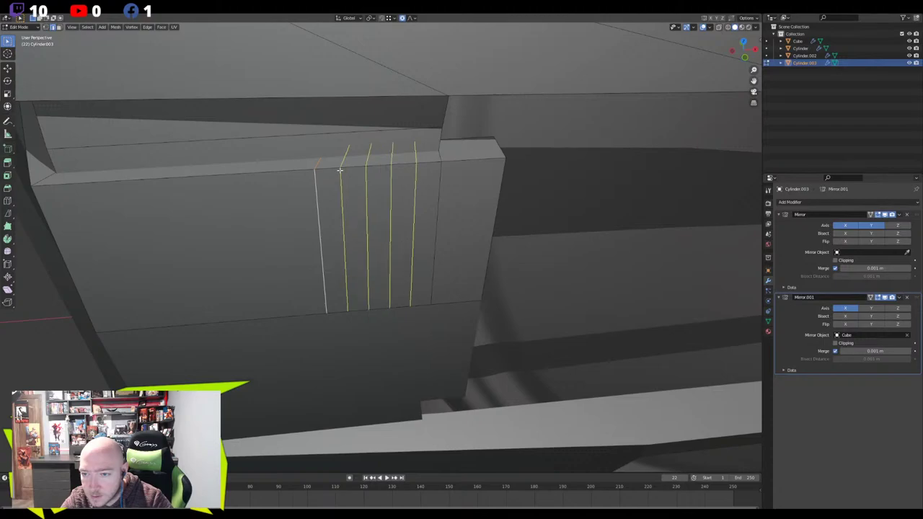
scroll(340, 169, "up", 1)
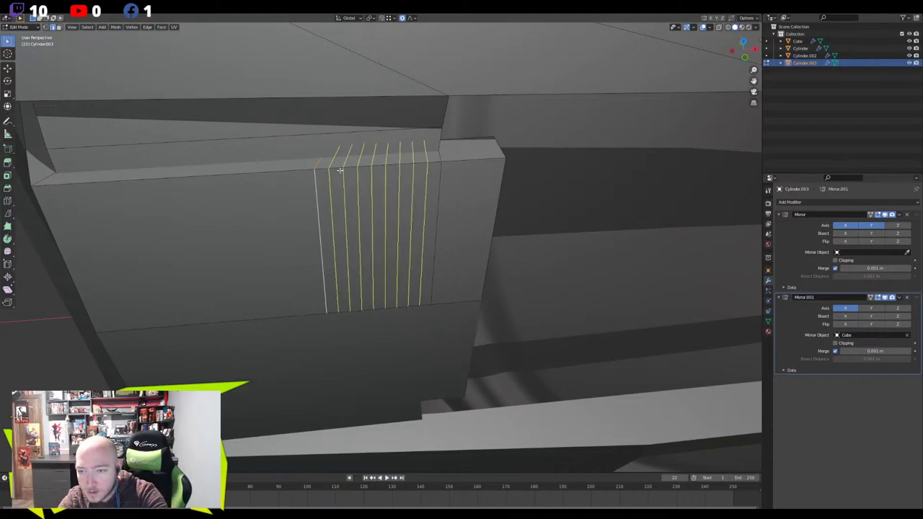
scroll(339, 168, "up", 1)
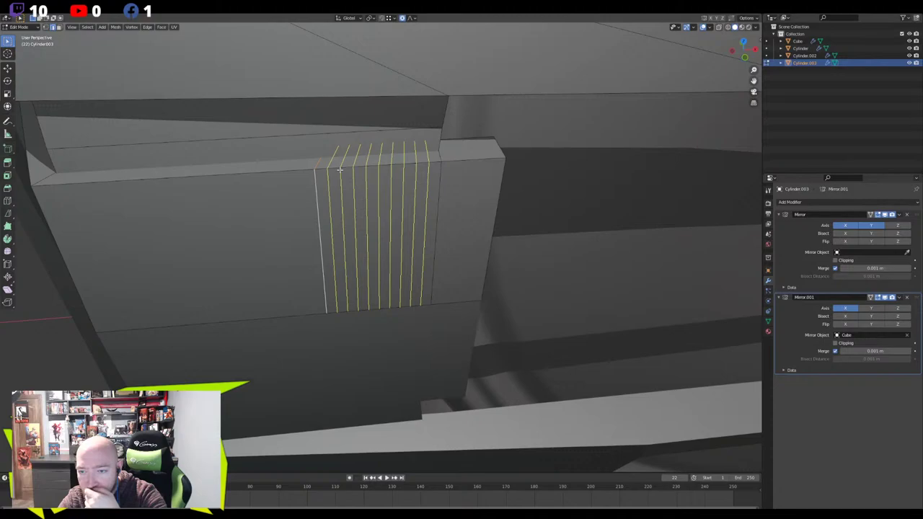
scroll(340, 168, "down", 1)
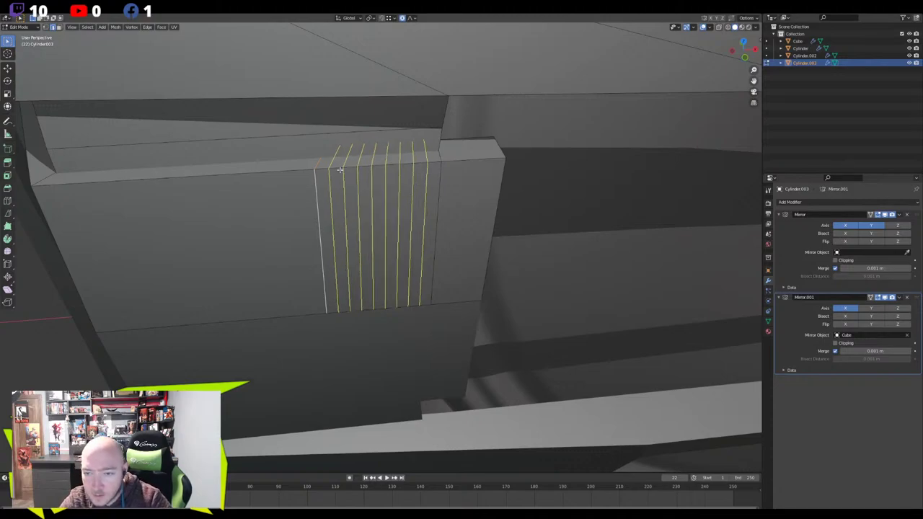
left_click(340, 169)
right_click(339, 170)
Extrude the large front face, four alternate narrow strips and the inner end face slightly outward to form the grooves
key("3")
left_click(285, 194)
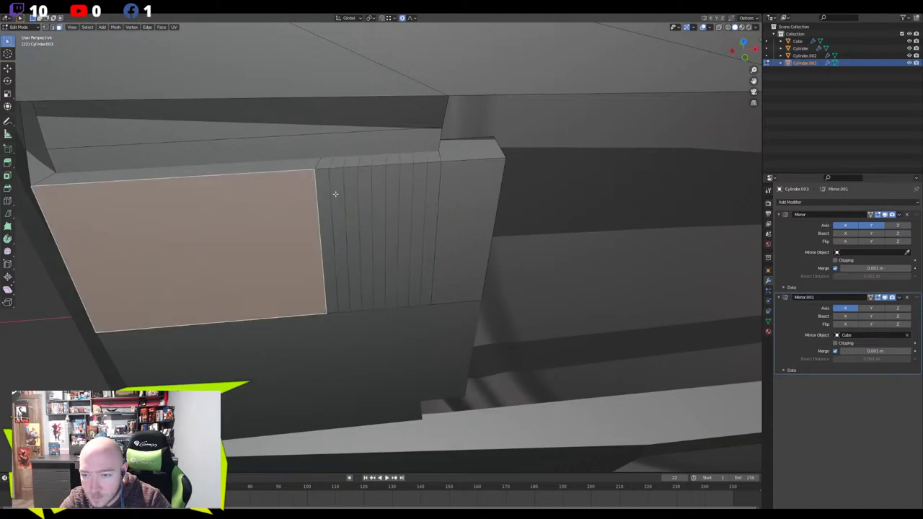
left_click(338, 192, "shift")
left_click(364, 188, "shift")
left_click(391, 173, "shift")
left_click(415, 173, "shift")
left_click(445, 175, "shift")
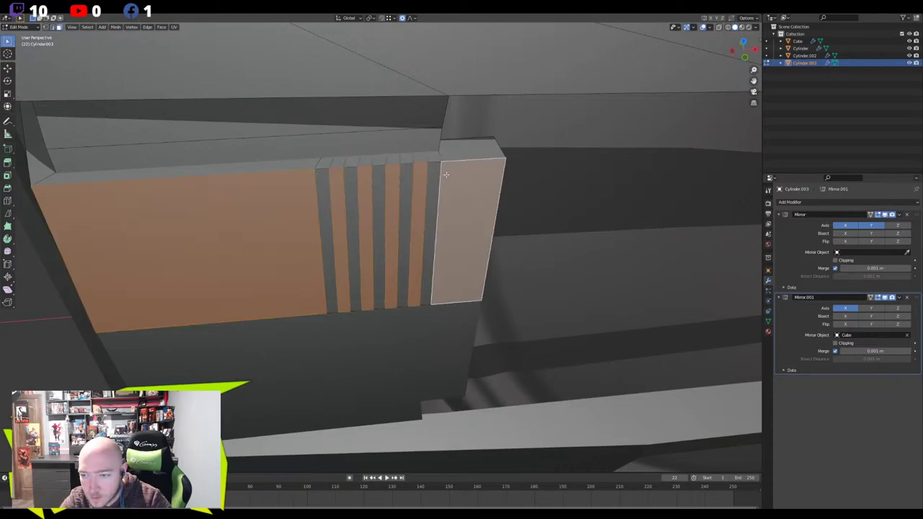
middle_click_drag(412, 181, 497, 294)
key("e")
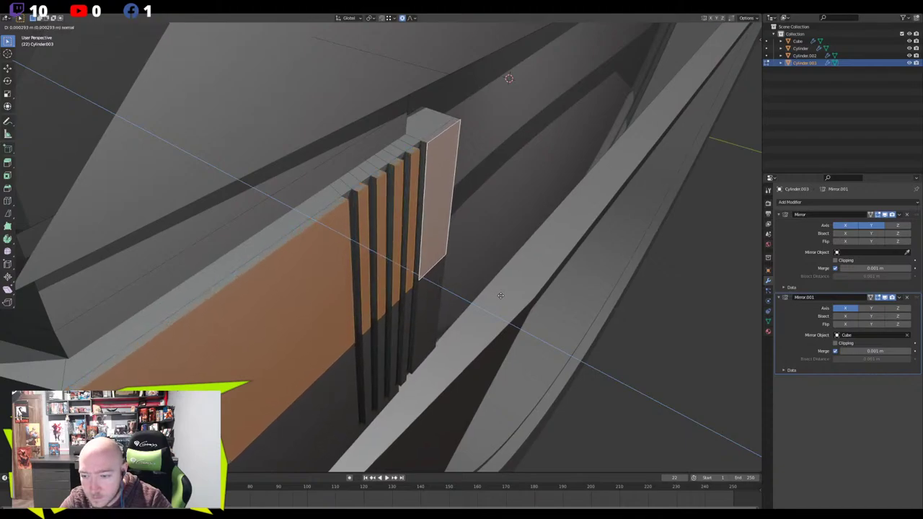
left_click(395, 301)
Turn off proportional editing and move the bracket block's selected front, strip and end faces slightly outward along global Y
scroll(395, 301, "down", 3)
middle_click_drag(395, 301, 480, 240)
key("g")
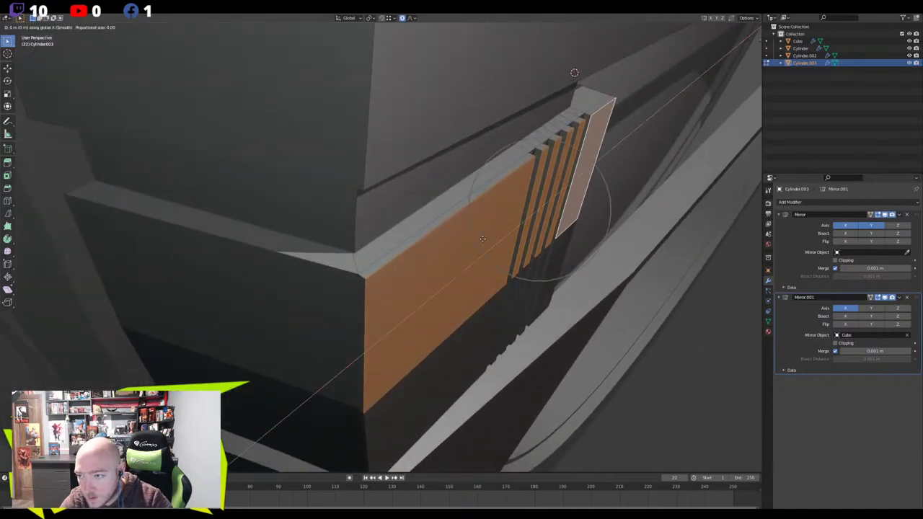
key("y")
key("Escape")
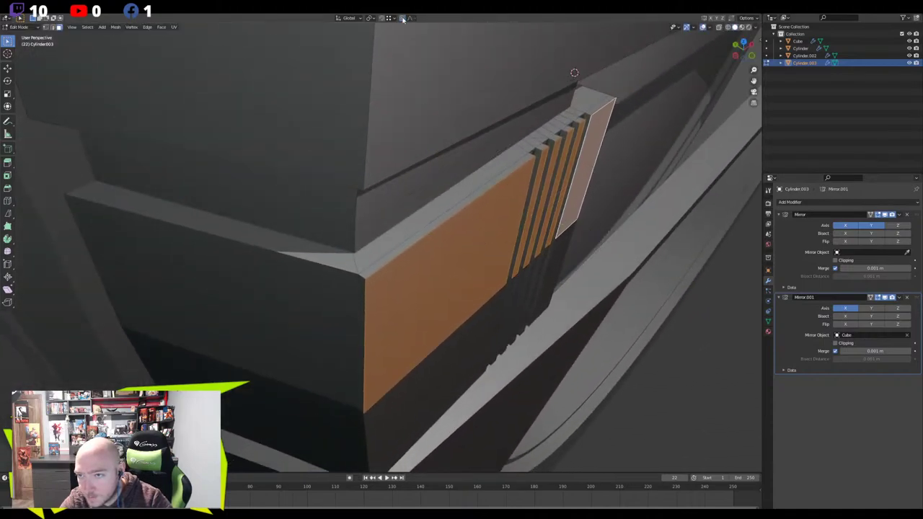
key("g")
key("y")
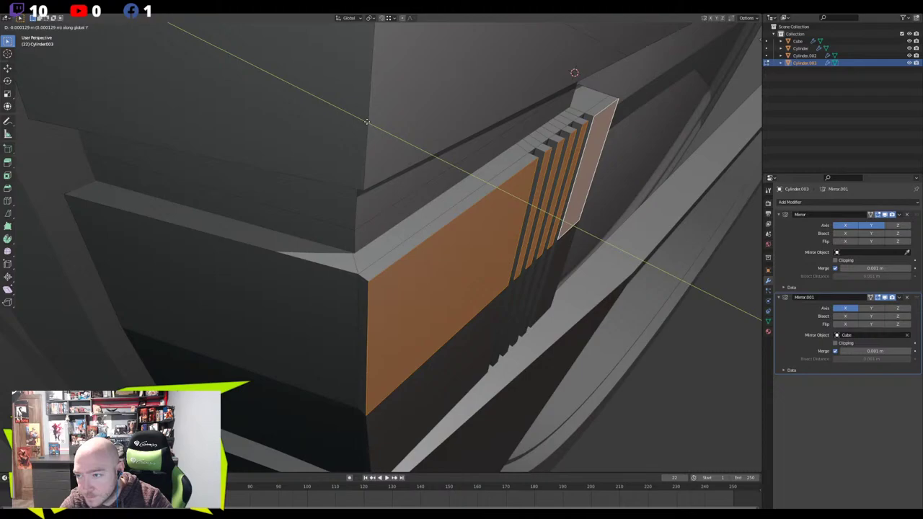
left_click(337, 290)
Merge the doubled vertices at the block's outer front corner at the last selected vertex and finish editing the mesh
key("1")
left_click(359, 274)
left_click(368, 282, "shift")
key("m")
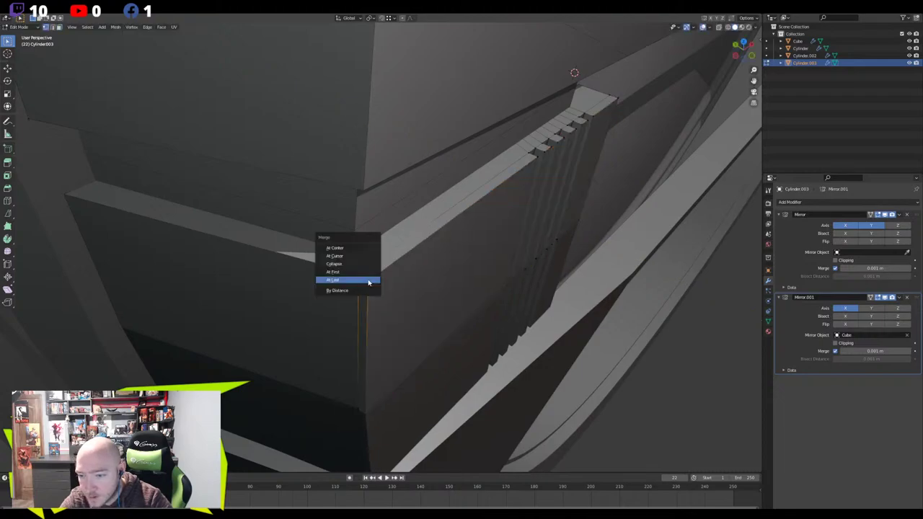
left_click(368, 281)
left_click(360, 413)
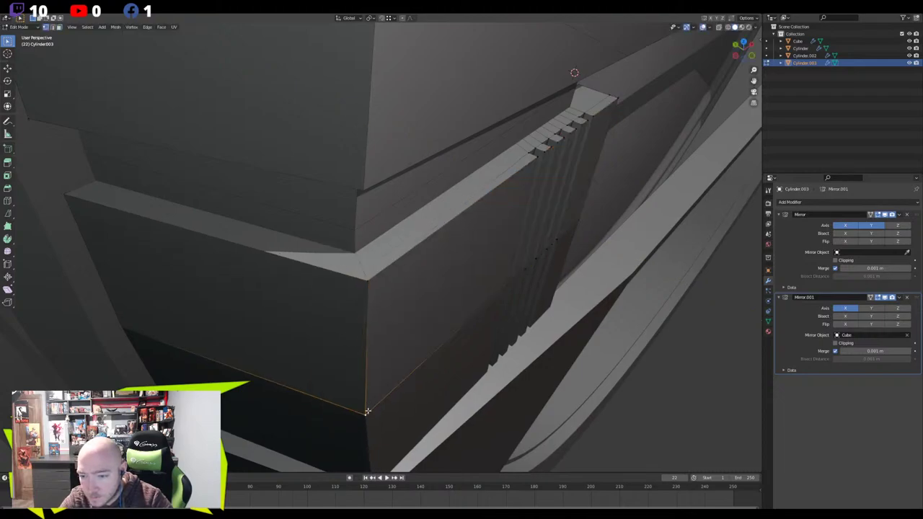
middle_click_drag(364, 410, 324, 264)
key("Tab")
Examine the whole boombox from several angles, checking the speaker crossbars, grooved brackets and recessed front panels
scroll(369, 272, "down", 4)
left_click(266, 264)
scroll(265, 265, "down", 3)
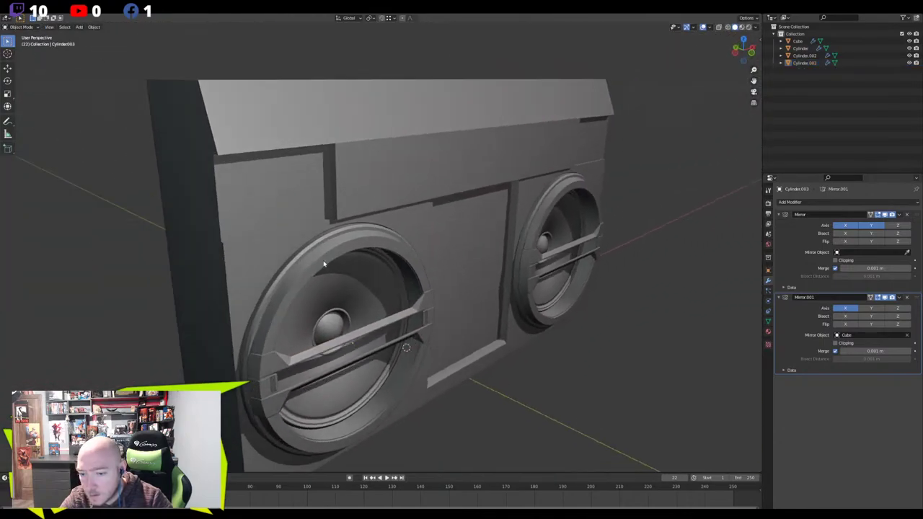
middle_click_drag(462, 269, 306, 240)
scroll(396, 203, "up", 4)
scroll(364, 288, "up", 2)
scroll(408, 192, "down", 5)
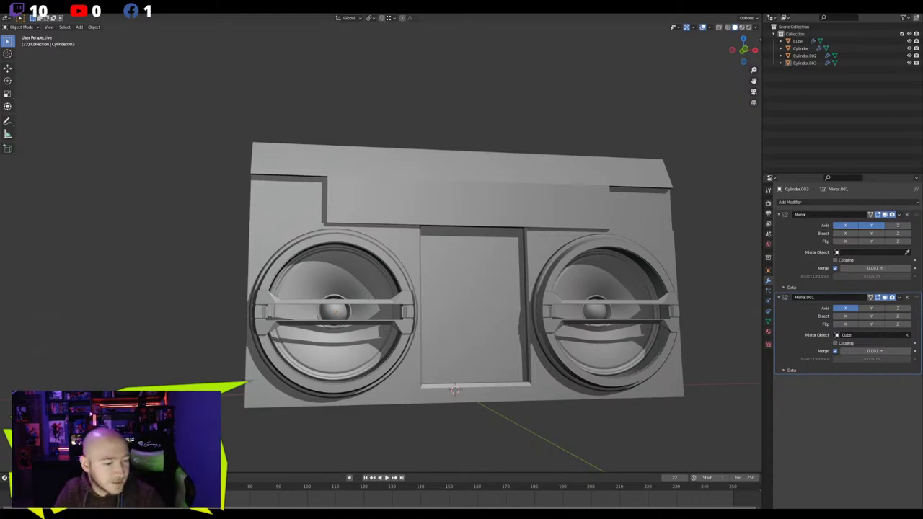
middle_click_drag(438, 153, 446, 214)
scroll(394, 212, "up", 3)
scroll(395, 212, "down", 2)
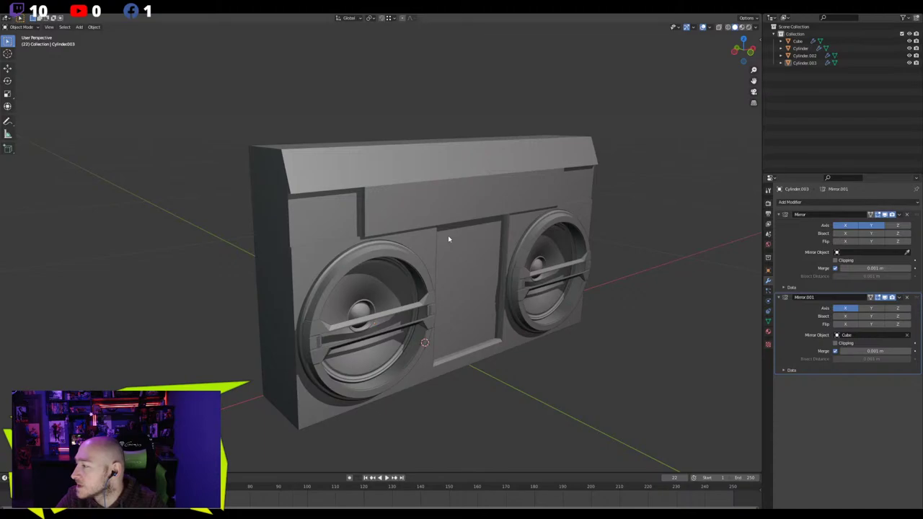
scroll(366, 290, "up", 4)
middle_click_drag(372, 237, 392, 341)
scroll(384, 202, "down", 3)
scroll(418, 223, "up", 4)
scroll(389, 330, "down", 2)
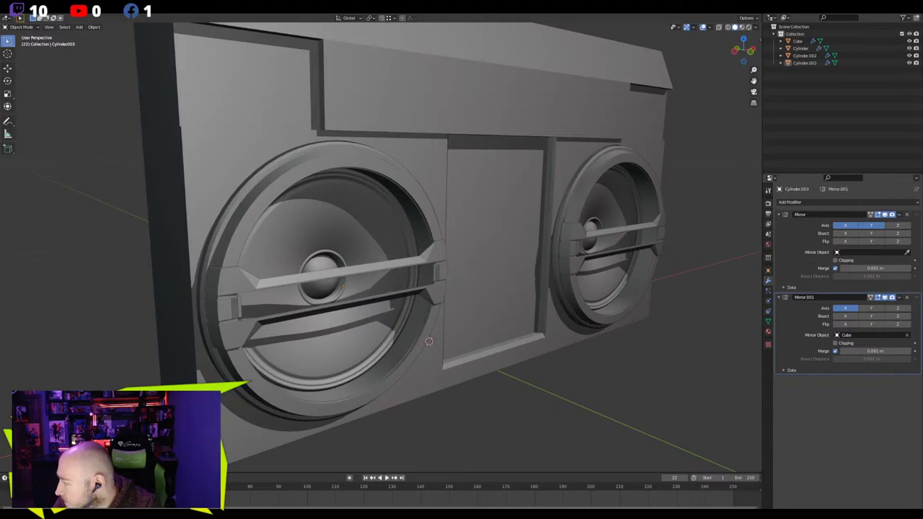
middle_click_drag(651, 181, 392, 252)
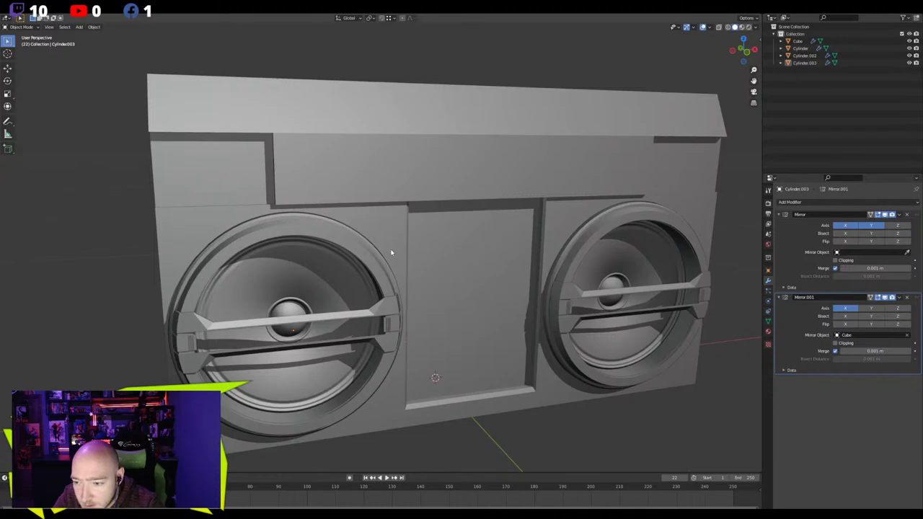
scroll(391, 253, "up", 5)
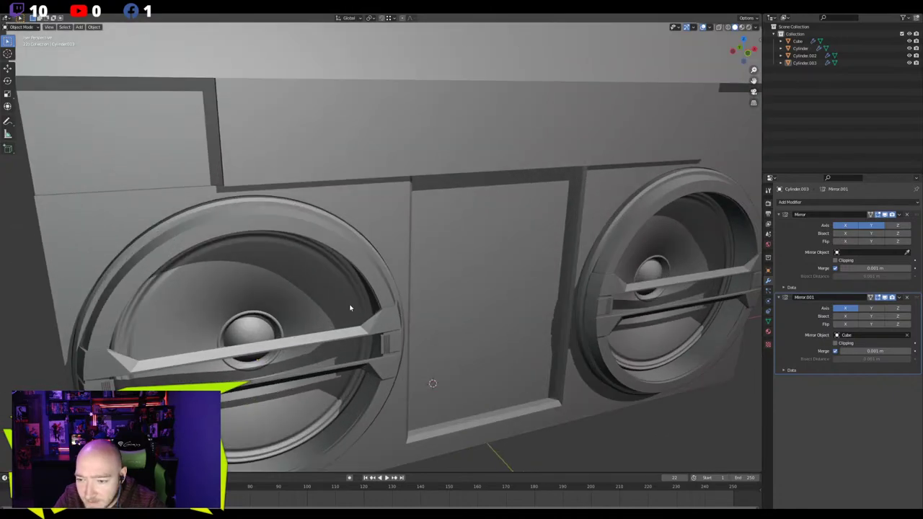
middle_click_drag(350, 308, 352, 285, "shift")
scroll(437, 276, "down", 4)
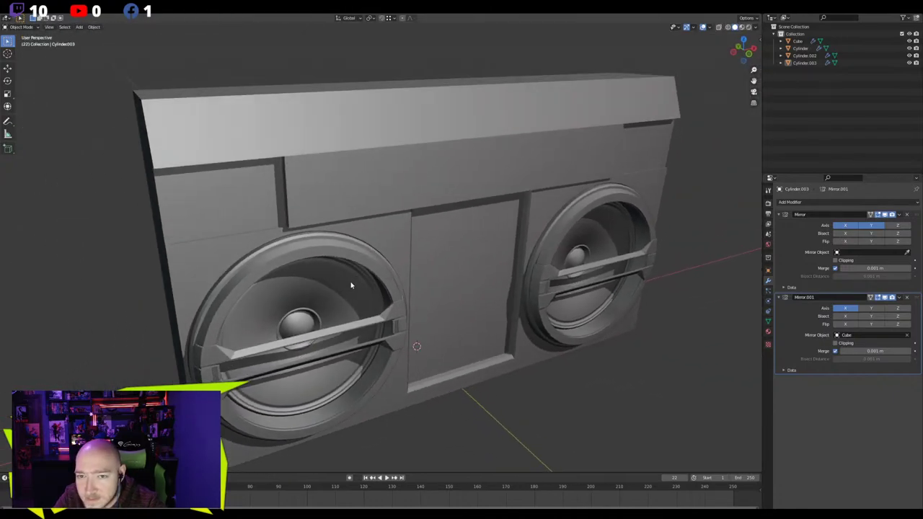
scroll(282, 234, "up", 2)
middle_click_drag(281, 234, 330, 238)
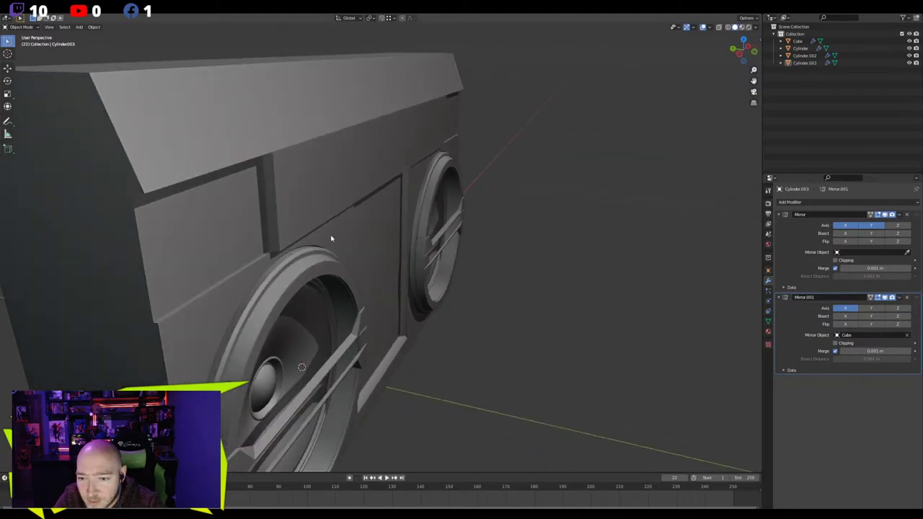
mouse_move(338, 269)
middle_mouse_down()
mouse_move(260, 305)
mouse_move(329, 283)
middle_mouse_up()
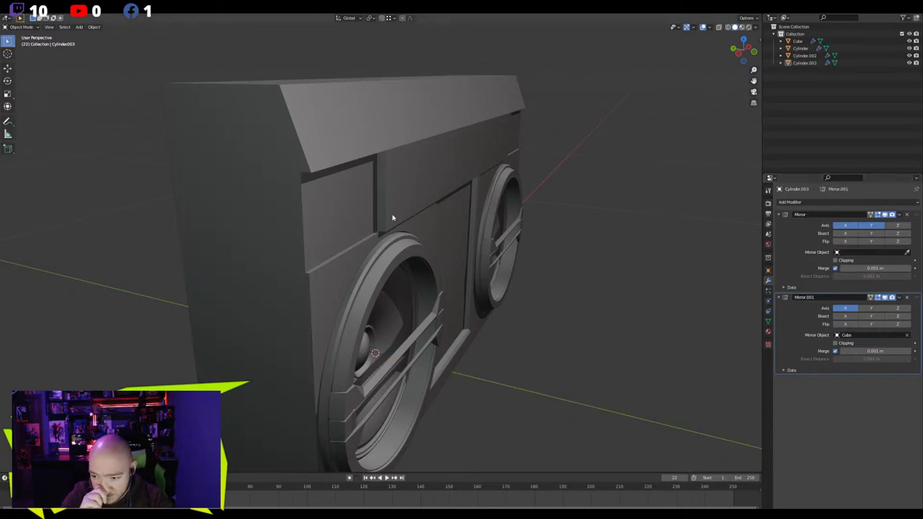
middle_click_drag(392, 217, 359, 209)
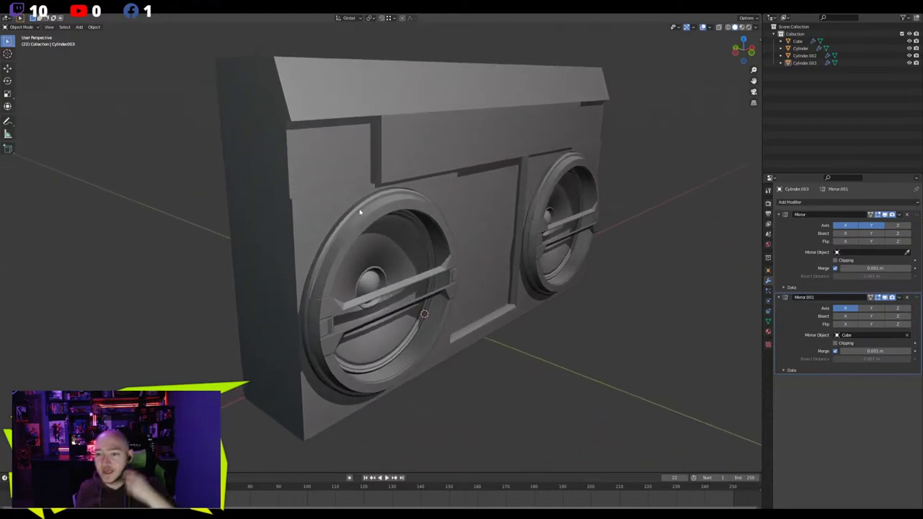
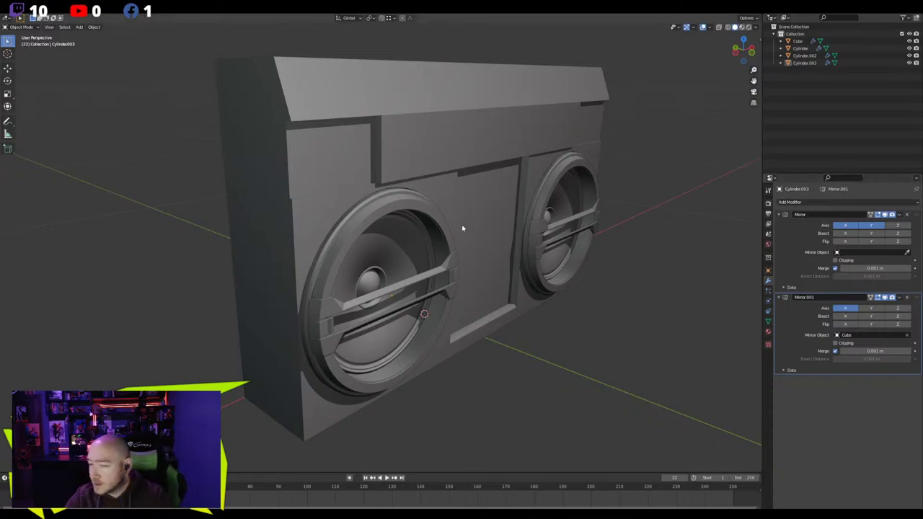
middle_click_drag(194, 159, 178, 156)
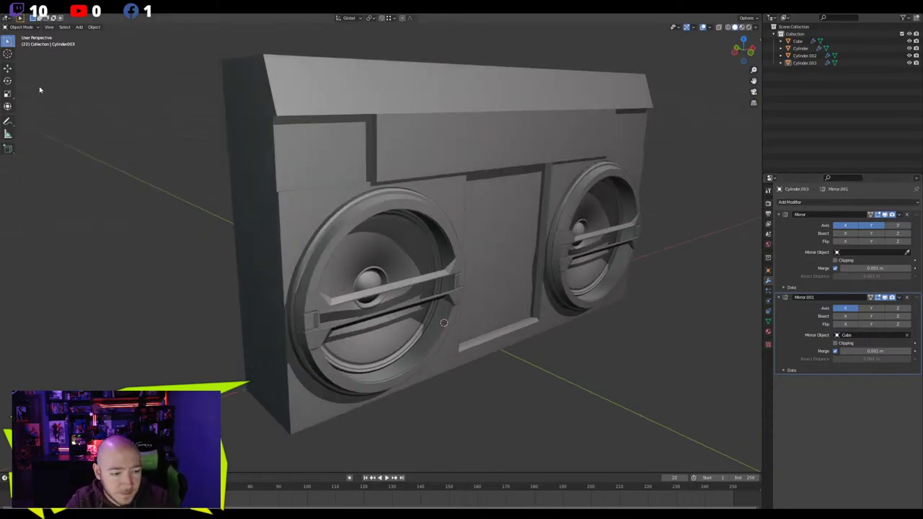
Slightly inset the boombox body's recessed corner face above the speaker and separate the inner face into its own object
left_click(306, 150)
key("Tab")
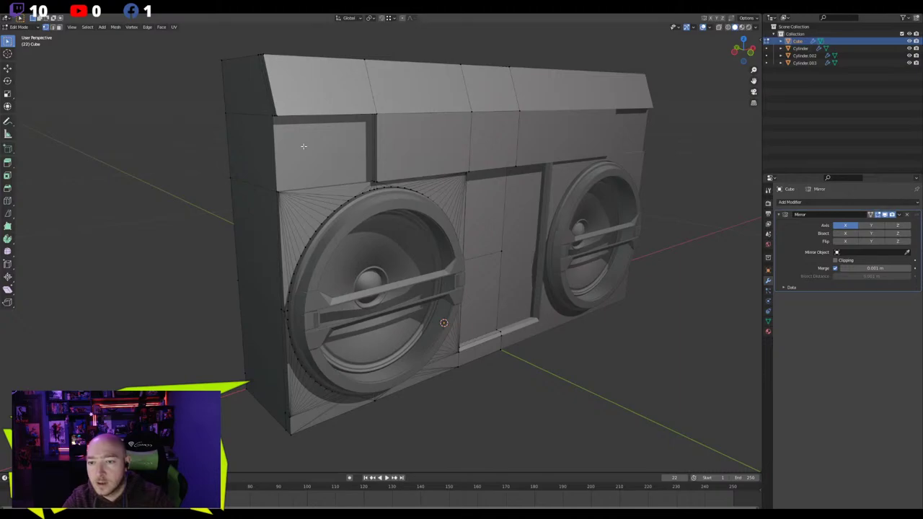
key("3")
left_click(305, 149)
key("KP_Decimal")
middle_click_drag(292, 331, 349, 297)
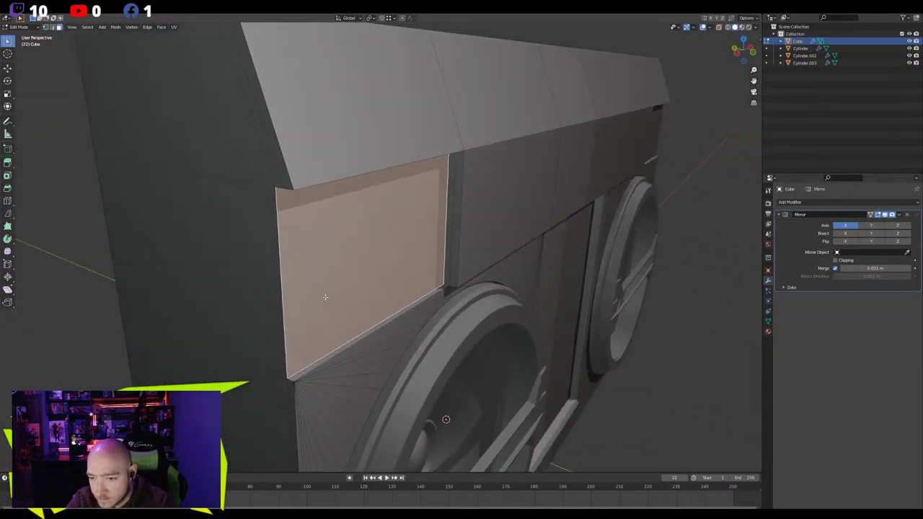
key("i")
left_click(235, 281)
key("p")
left_click(236, 282)
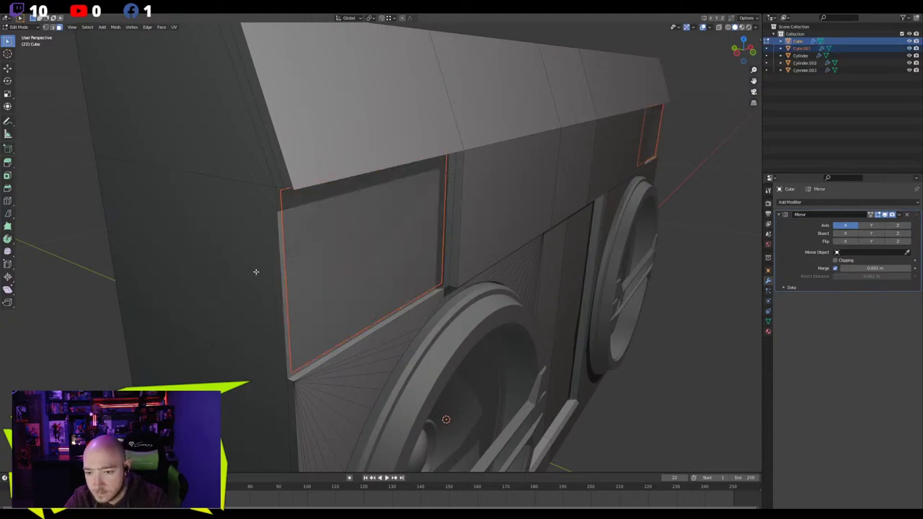
Open the separated corner panel for edge editing and turn on the edge length display
key("Tab")
left_click(319, 269)
middle_click_drag(319, 269, 312, 262)
key("Tab")
key("2")
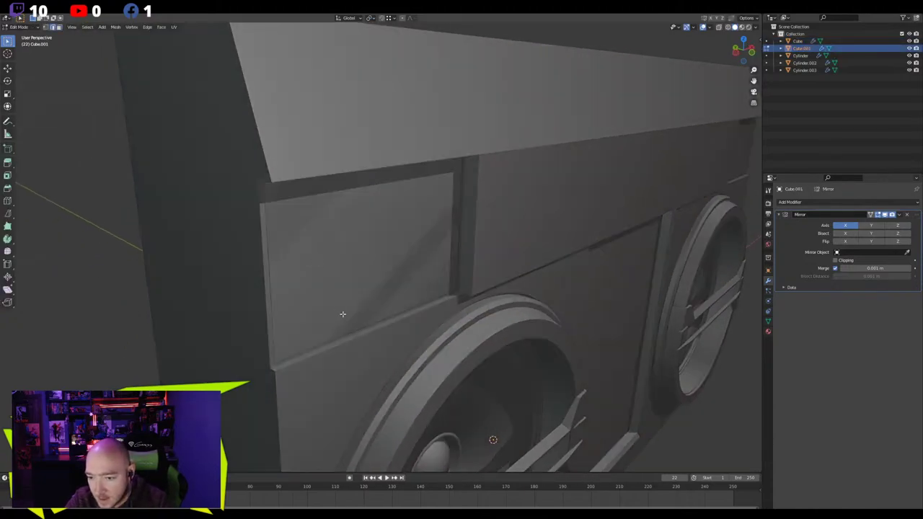
left_click(343, 317)
left_click(709, 27)
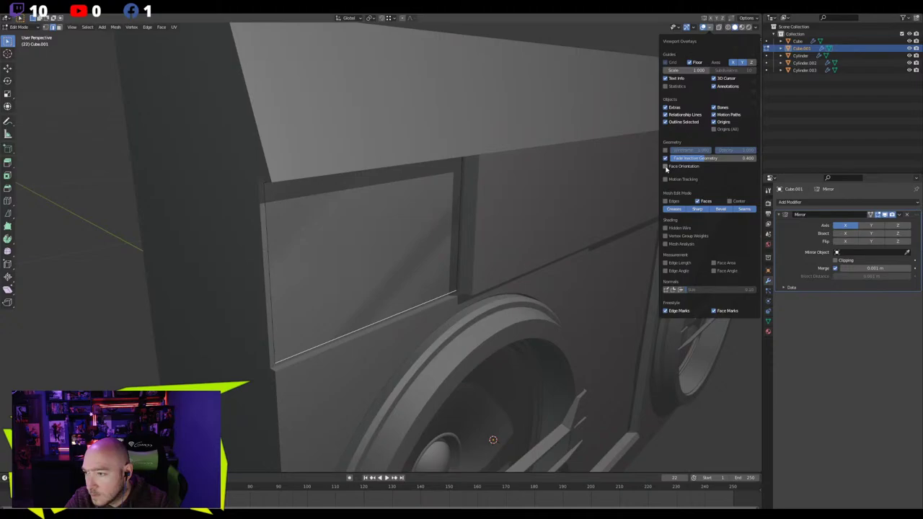
left_click(665, 263)
middle_click_drag(478, 281, 373, 248)
key("a")
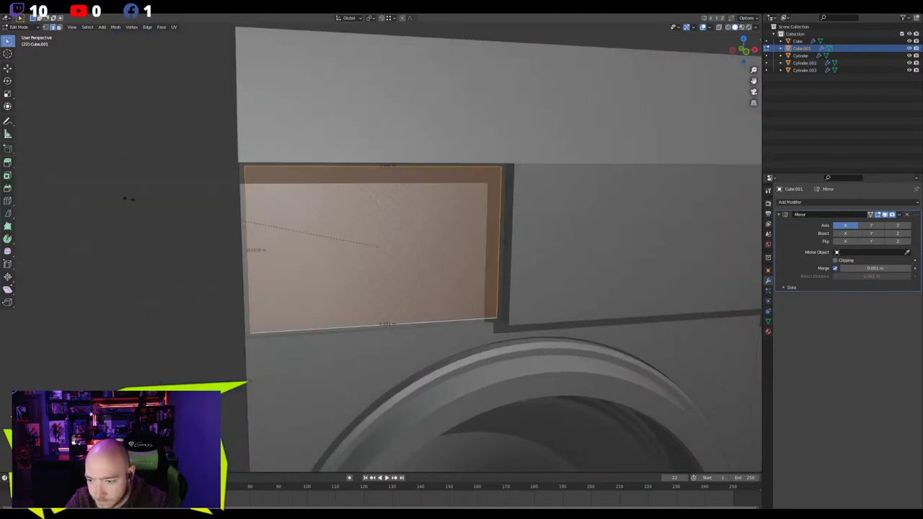
key("s")
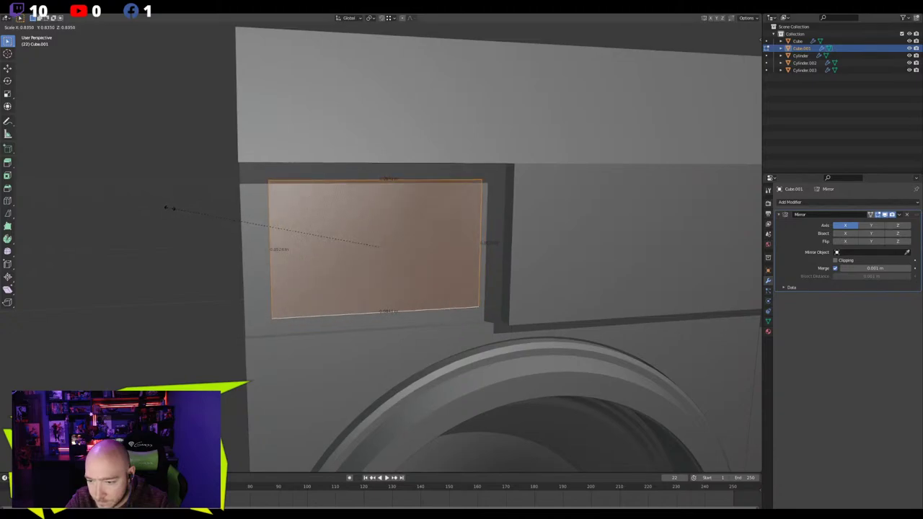
key("Escape")
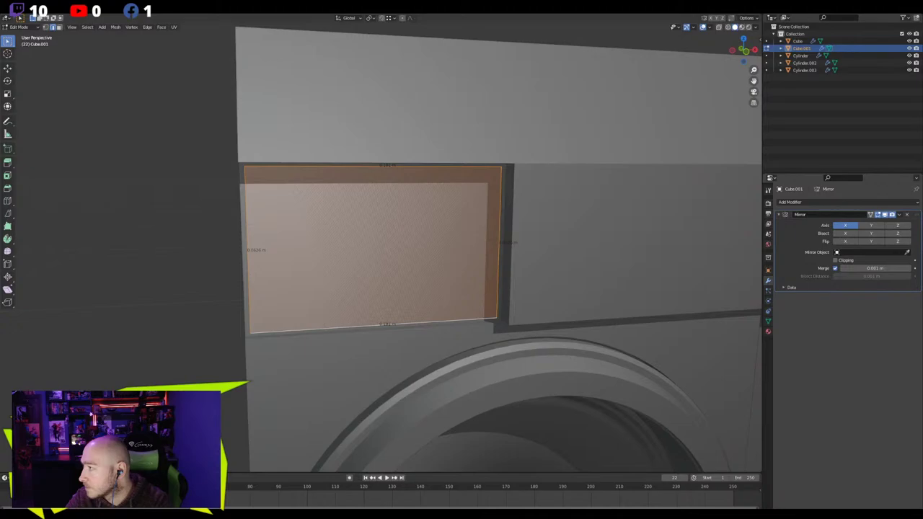
Switch to the boombox reference photo to study the corner housings above the speakers, and return to the Blender model
left_click_drag(1, 14, 346, 13)
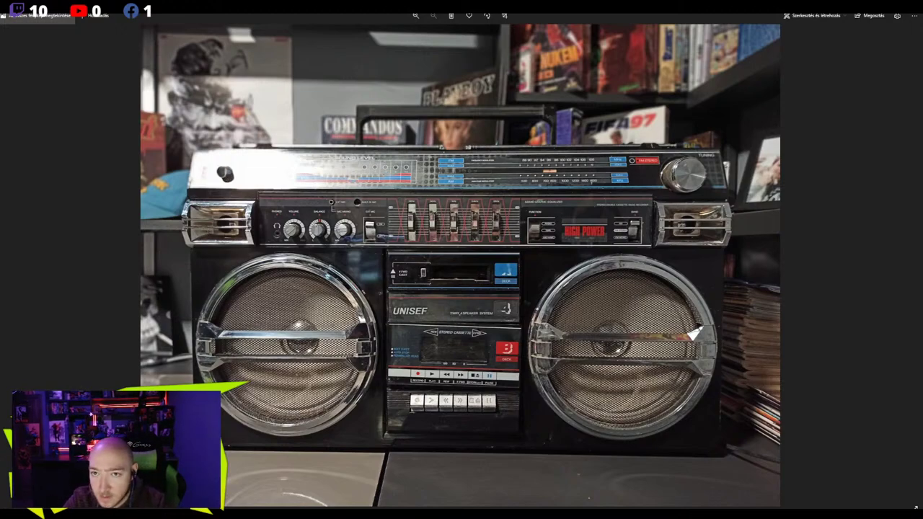
key("alt+Tab")
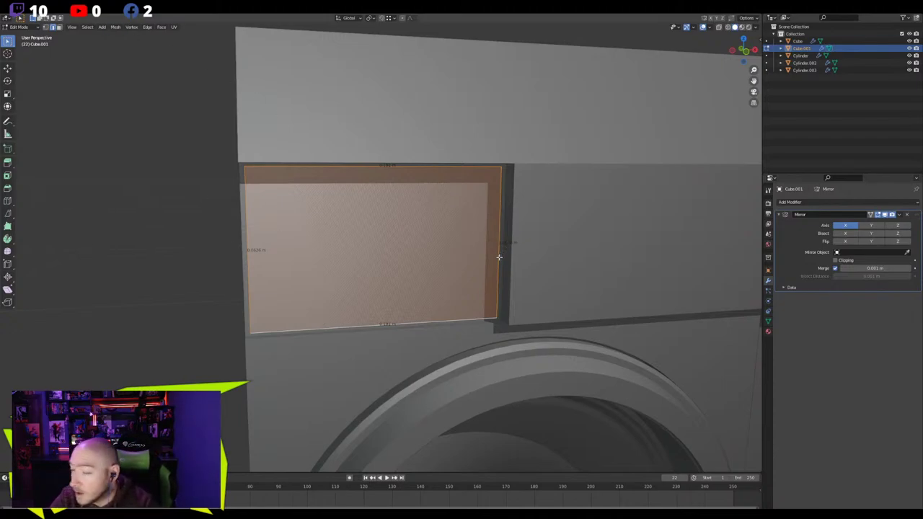
mouse_move(387, 290)
middle_mouse_down()
mouse_move(387, 323)
mouse_move(394, 284)
middle_mouse_up()
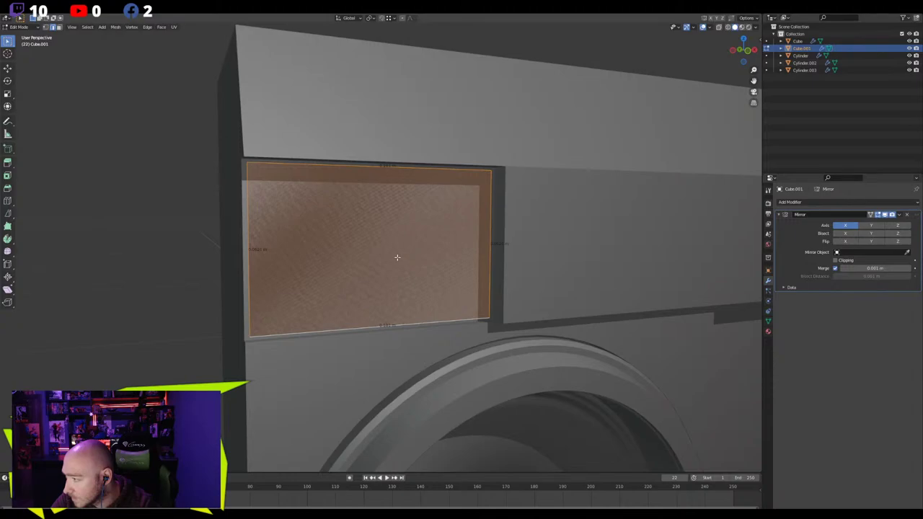
middle_click_drag(397, 257, 430, 274)
scroll(422, 272, "down", 4)
key("Tab")
left_click(365, 274)
left_click(365, 275)
key("g")
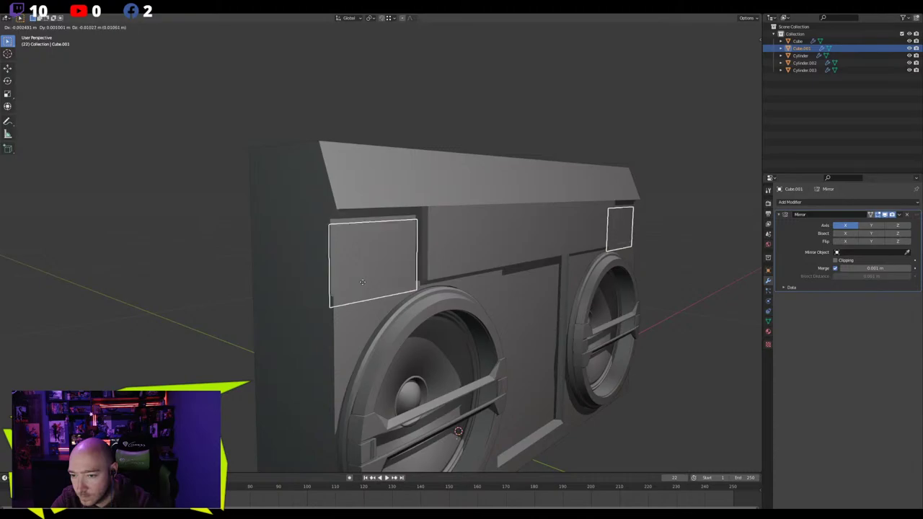
left_click(362, 281)
mouse_move(367, 274)
middle_mouse_down()
mouse_move(354, 284)
mouse_move(392, 284)
mouse_move(369, 285)
middle_mouse_up()
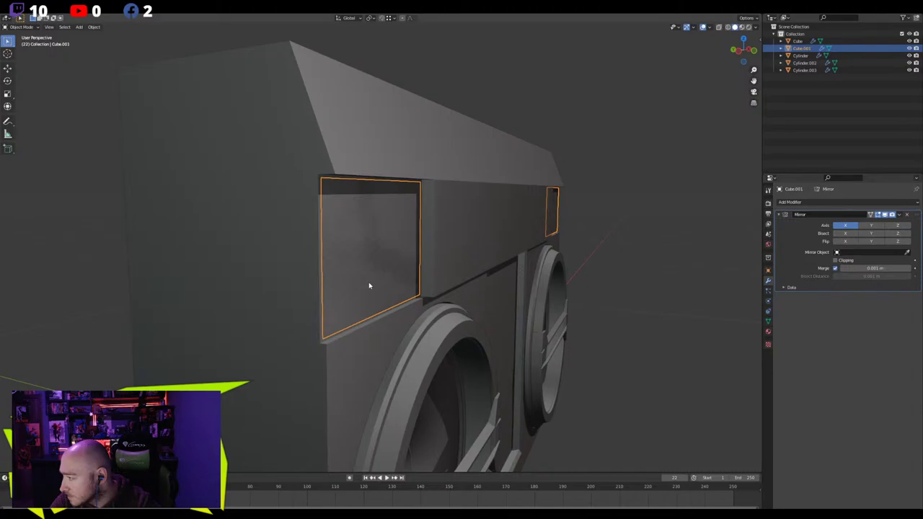
scroll(368, 282, "up", 5)
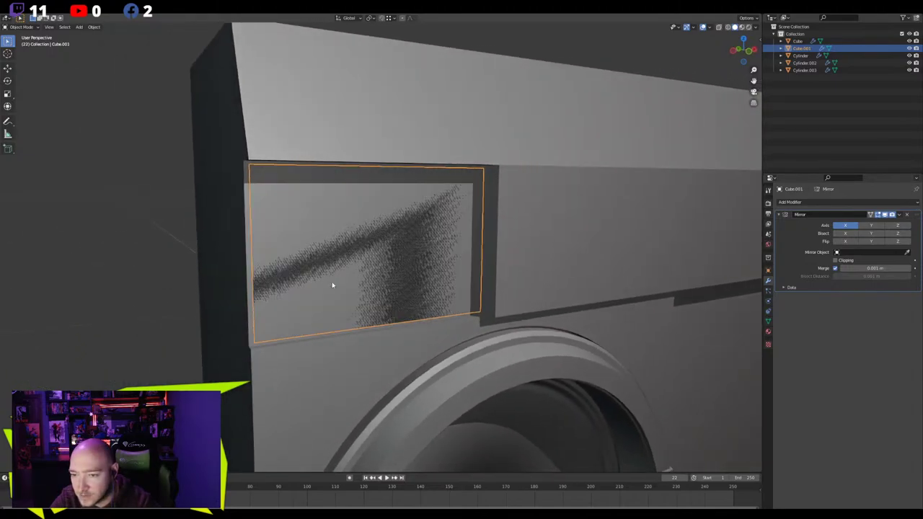
middle_click_drag(333, 286, 339, 285)
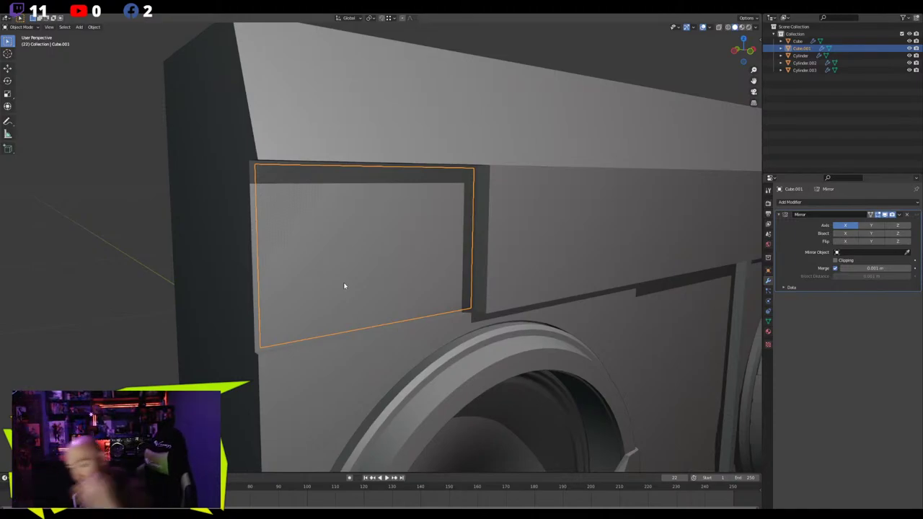
Add two evenly spaced, centred horizontal loop cuts across the separated corner panel
key("Tab")
middle_click_drag(270, 251, 342, 315)
key("ctrl+r")
scroll(274, 251, "up", 1)
left_click(274, 252)
right_click(275, 251)
Pull the corner panel's middle face outward along global Y to form a protruding housing with sloped upper and lower faces
key("3")
left_click(306, 260)
middle_click_drag(267, 324, 292, 284)
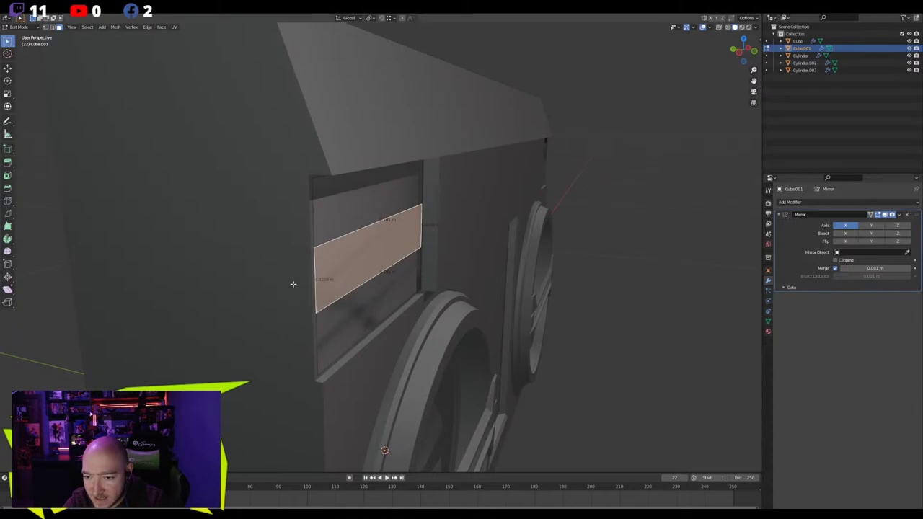
key("e")
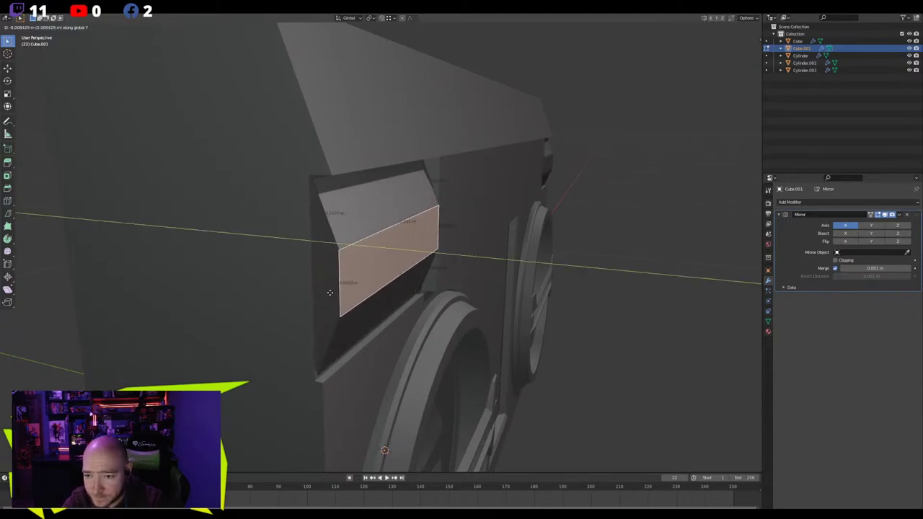
left_click(354, 301)
key("alt+a")
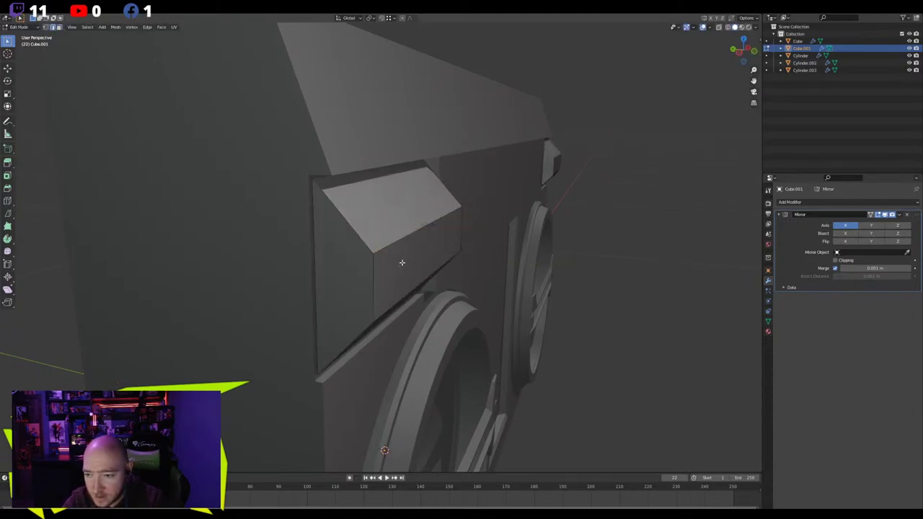
Add a horizontal loop cut through the middle of the corner housing's front and pull both front faces further outward along global Y
left_click(369, 277)
key("ctrl+r")
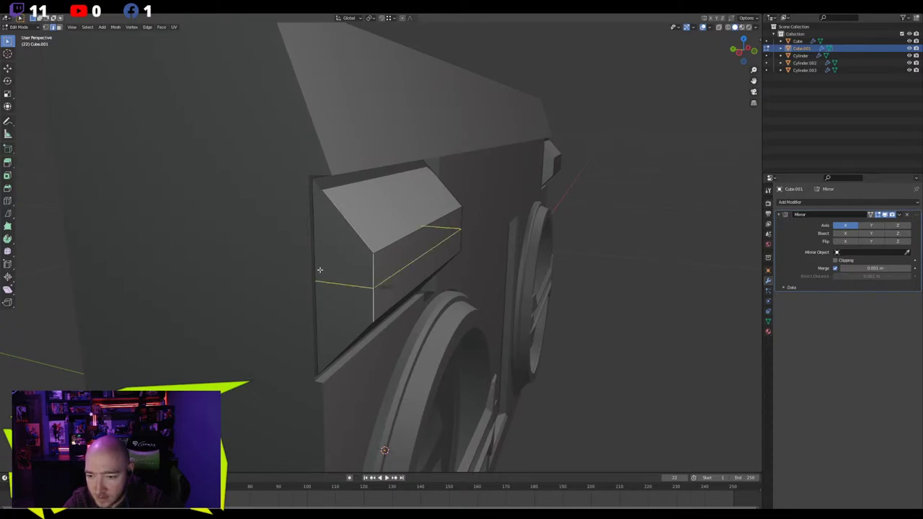
left_click(337, 280)
key("3")
left_click(388, 270)
left_click(399, 286, "shift")
key("g")
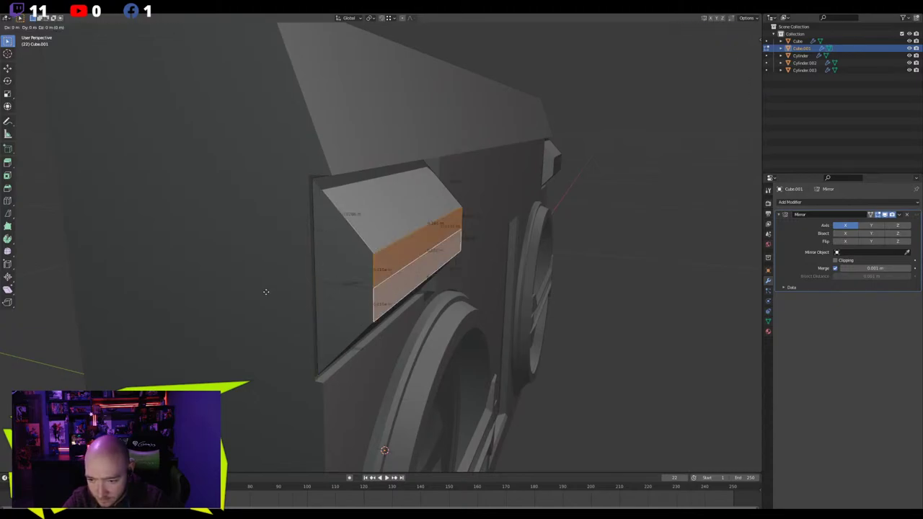
key("y")
key("x")
key("y")
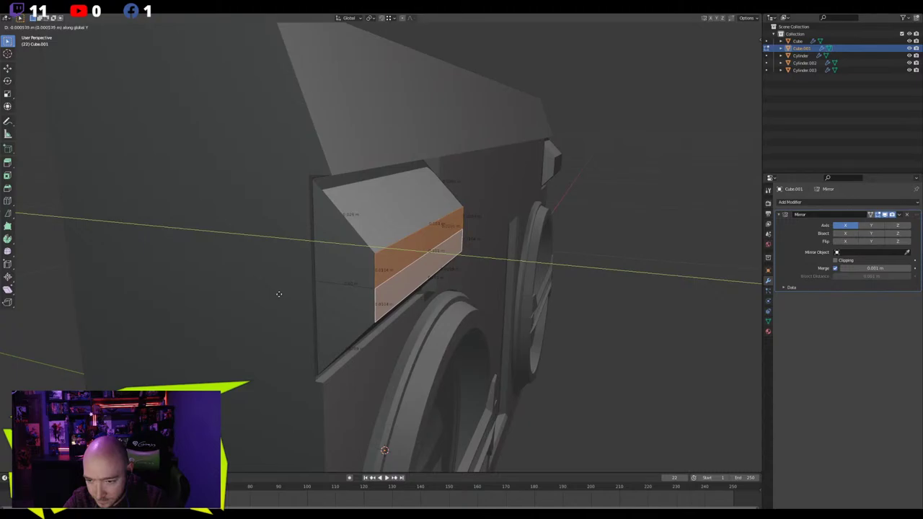
left_click(398, 340)
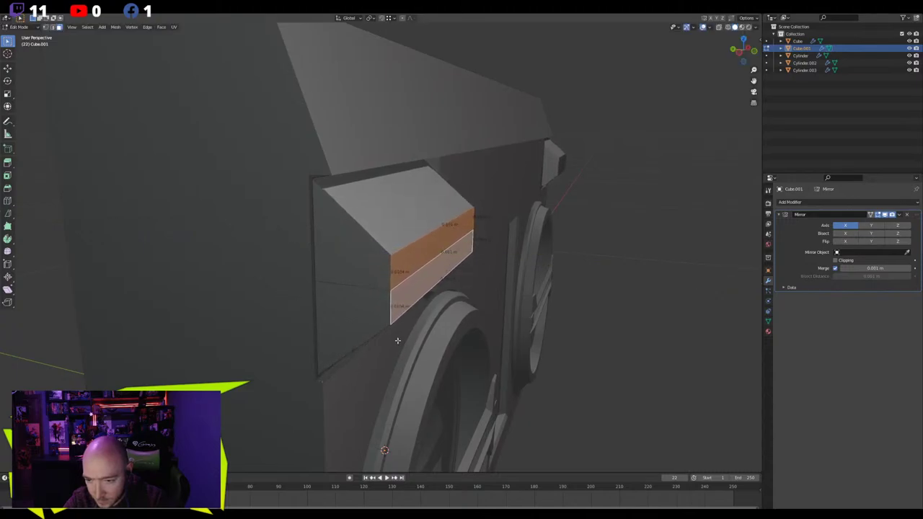
Scale the whole corner housing along global X by about 0.96 to leave a gap at its ends
middle_click_drag(378, 331, 300, 281)
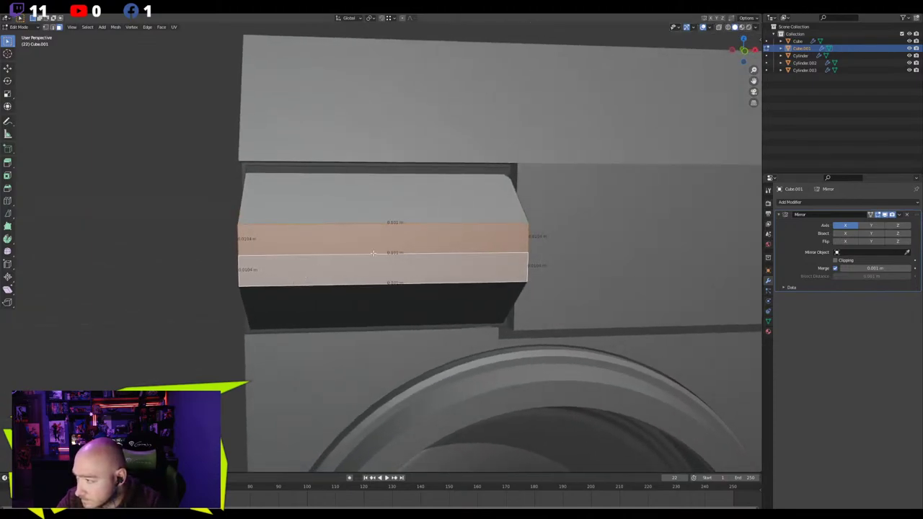
middle_click_drag(401, 245, 347, 244)
key("2")
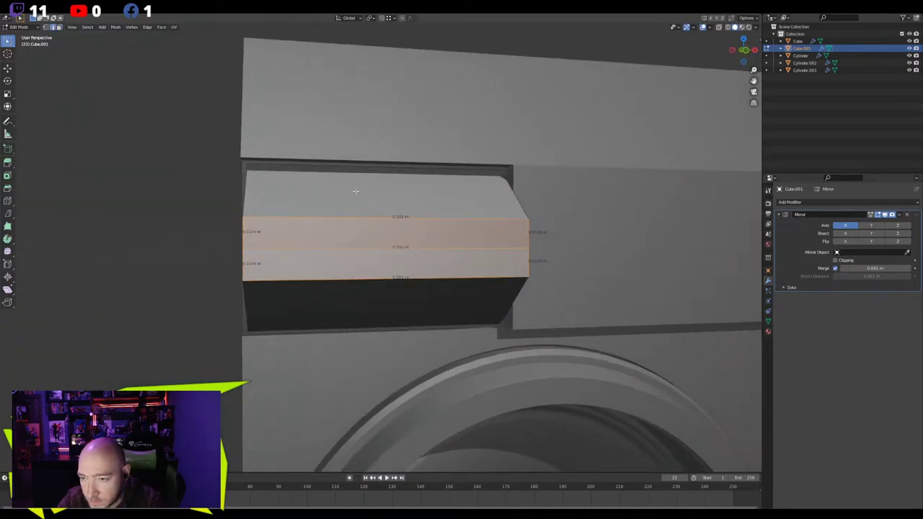
left_click(355, 188)
mouse_move(358, 202)
middle_mouse_down()
mouse_move(335, 210)
mouse_move(344, 210)
middle_mouse_up()
key("a")
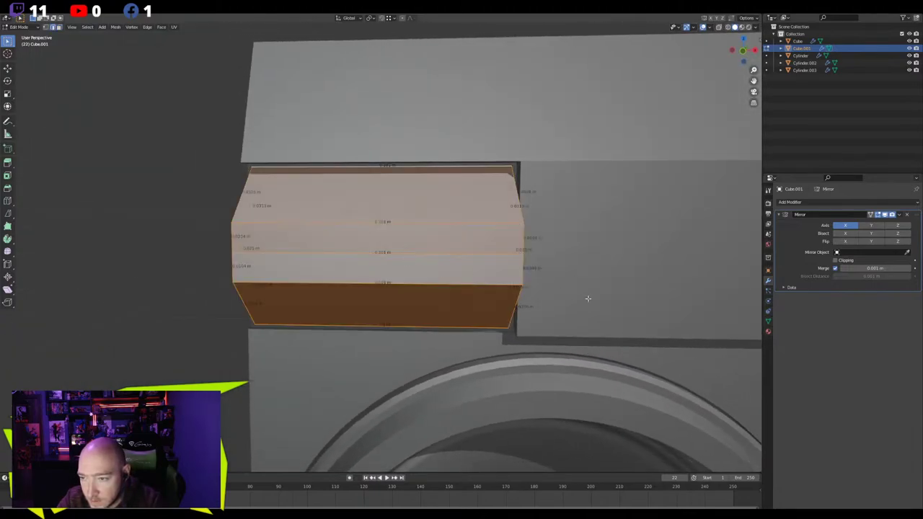
key("s")
key("y")
key("x")
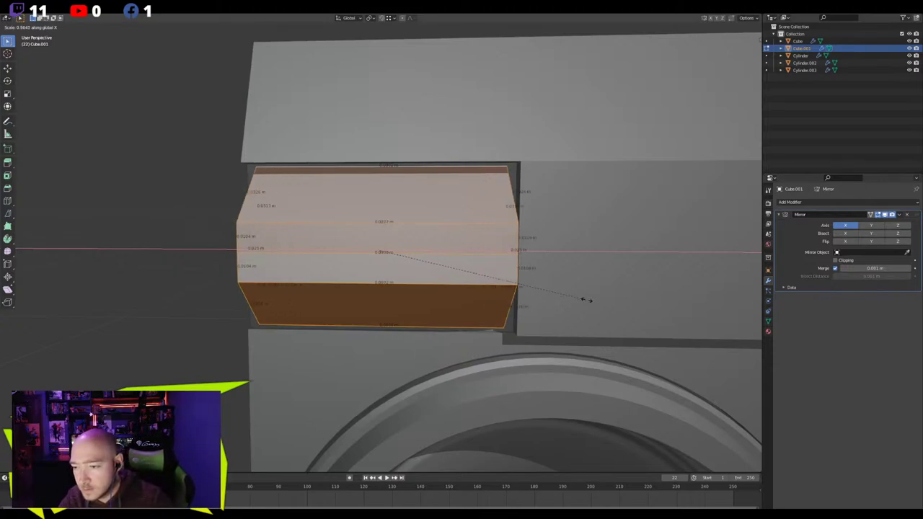
left_click(585, 301)
scroll(586, 303, "down", 3)
middle_click_drag(586, 303, 638, 326)
key("Tab")
Duplicate the body's front face beside the corner housing, above the speaker, and separate it into its own object
left_click(521, 251)
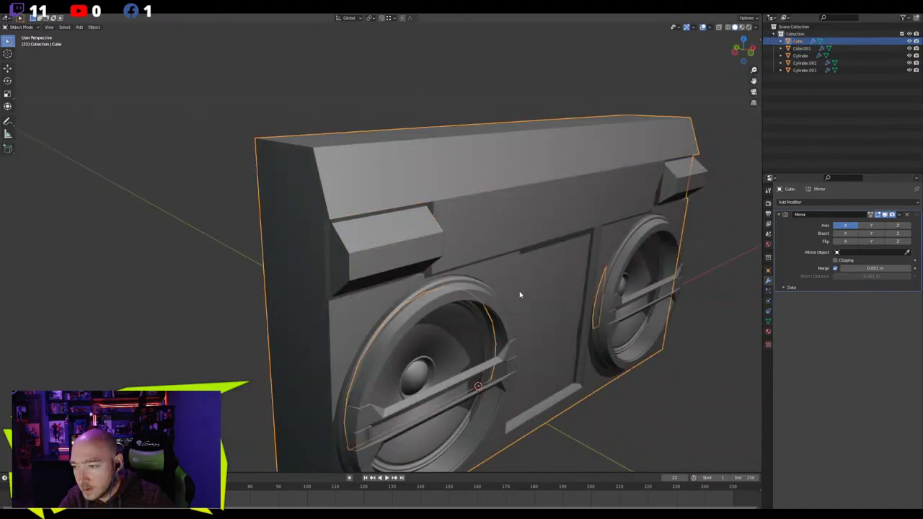
middle_click_drag(521, 295, 300, 327, "shift")
key("Tab")
left_click(261, 262)
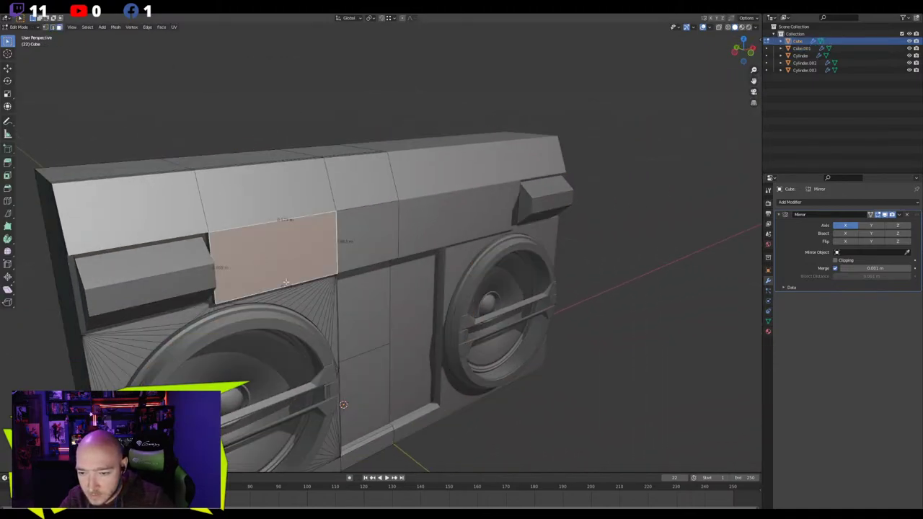
left_click(285, 288)
middle_click_drag(285, 287, 313, 283)
key("3")
left_click(289, 253)
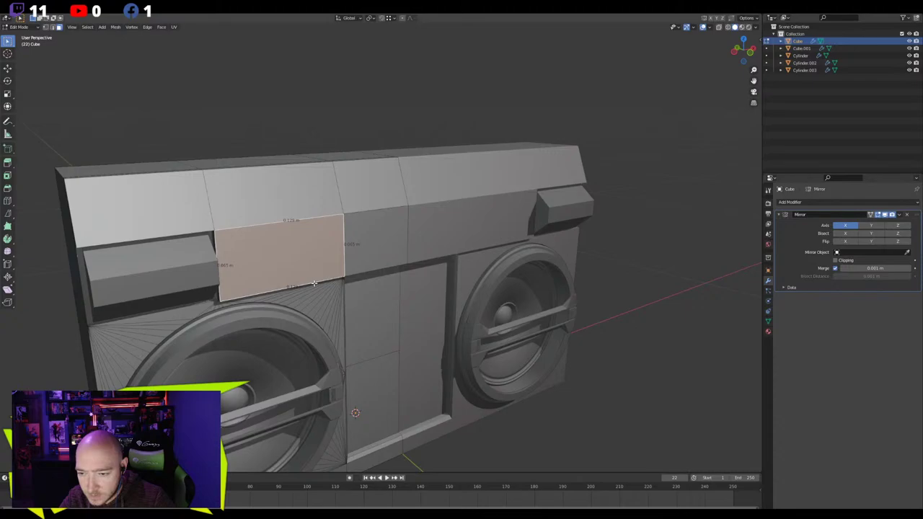
key("p")
left_click(310, 282)
Turn on mirror clipping for the separated front panel and stretch its inner edge along global X to the boombox's centre line
key("Tab")
left_click(324, 264)
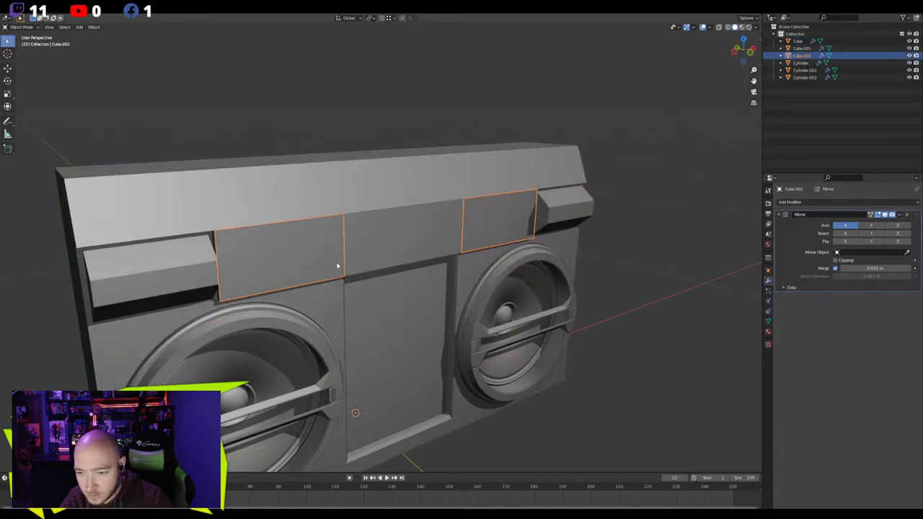
key("Tab")
left_click(343, 247)
key("g")
key("x")
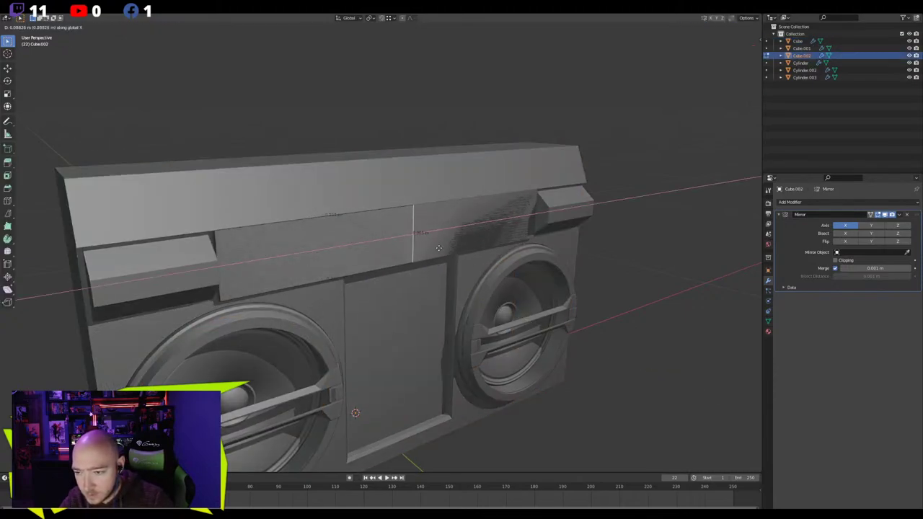
left_click(419, 247)
key("g")
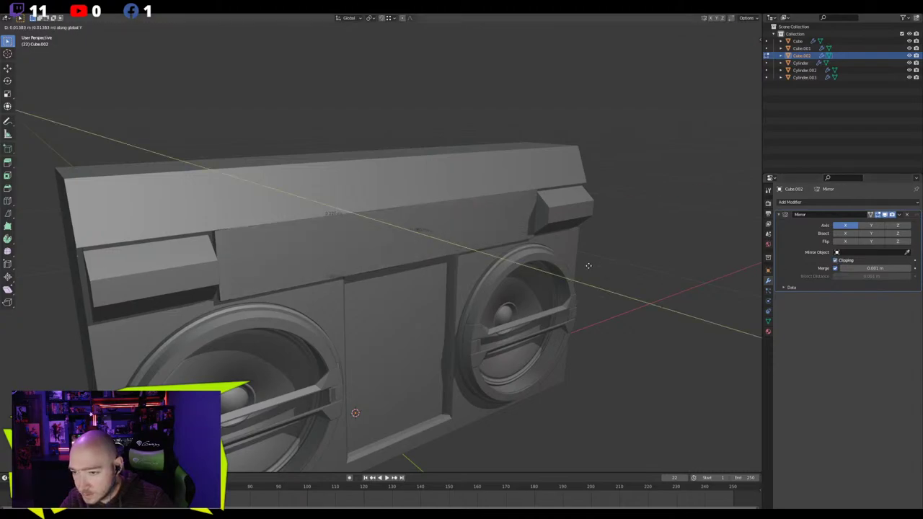
key("x")
left_click(567, 269)
scroll(425, 270, "up", 2)
middle_click_drag(393, 269, 326, 302)
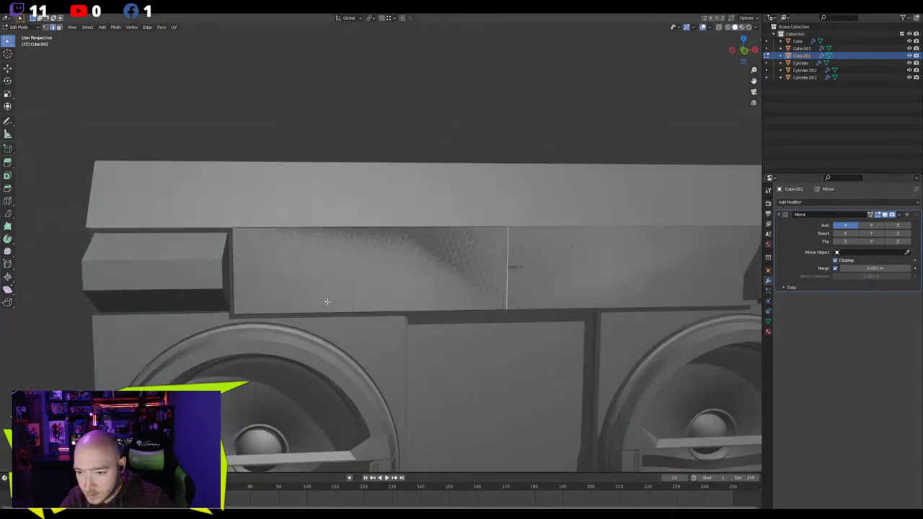
left_click(331, 311)
left_click(536, 314)
left_click(472, 308)
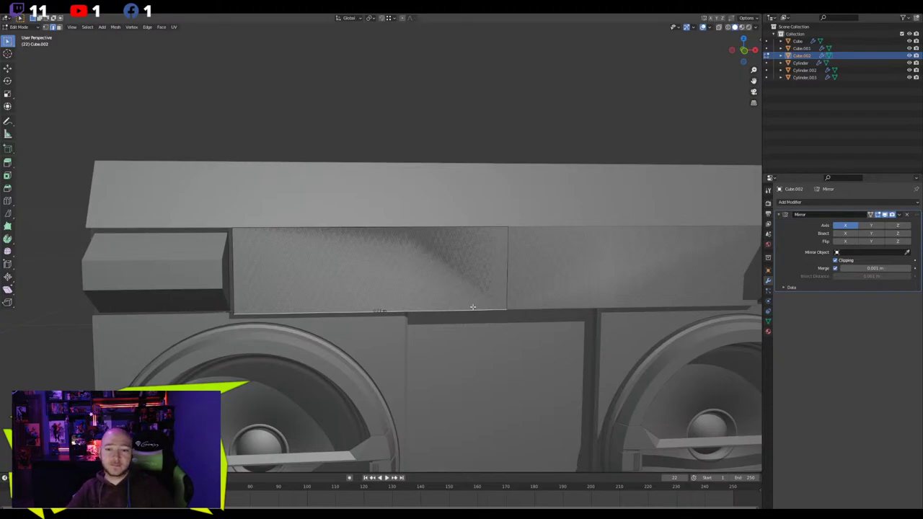
Open the corner housing for editing and scale it along global X to about 0.08 m wide
middle_click_drag(360, 262, 292, 285)
key("Tab")
left_click(263, 301)
key("Tab")
scroll(293, 285, "up", 2)
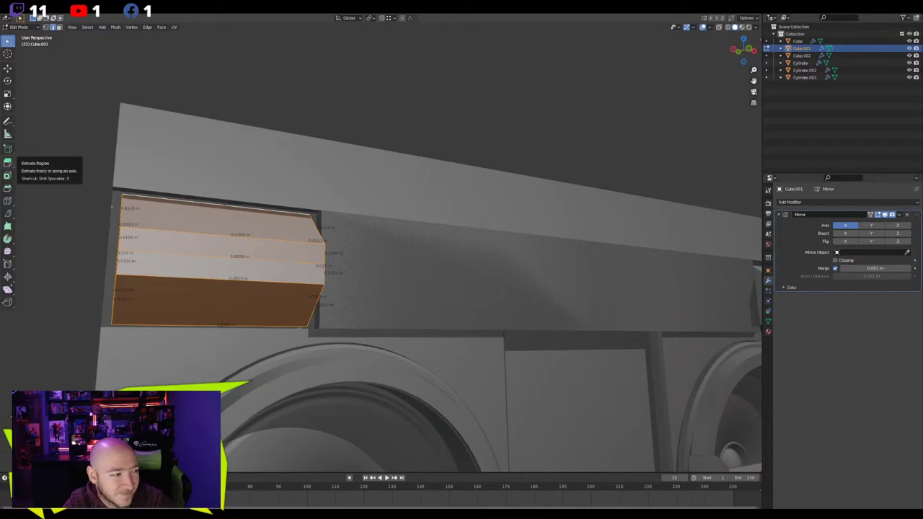
middle_click_drag(196, 207, 298, 231)
middle_click_drag(355, 280, 506, 278)
key("s")
key("x")
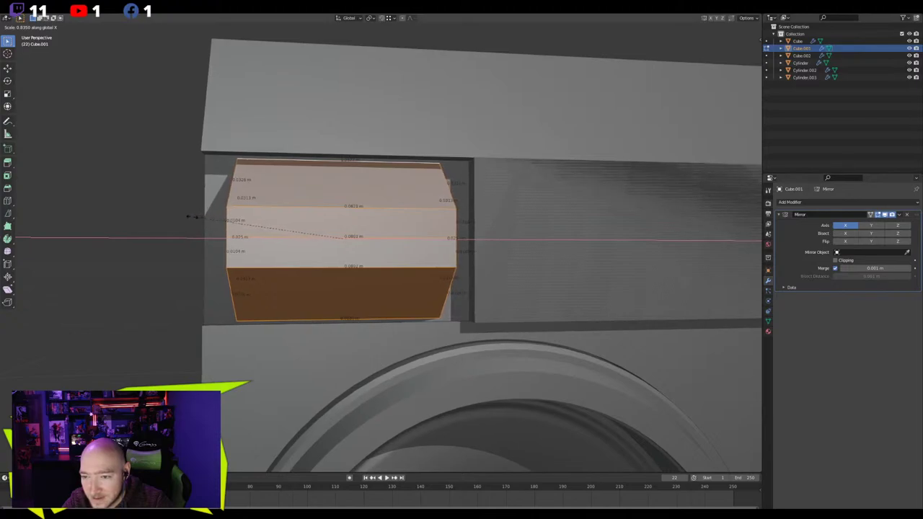
left_click(190, 215)
Move the narrowed corner housing about 0.009 m along global X toward the body's outer side
middle_click_drag(191, 215, 200, 218)
key("g")
key("y")
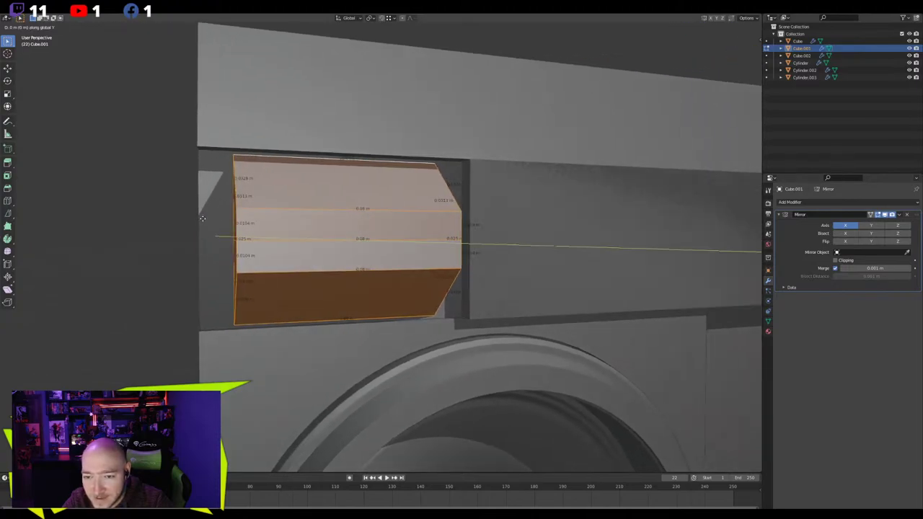
key("x")
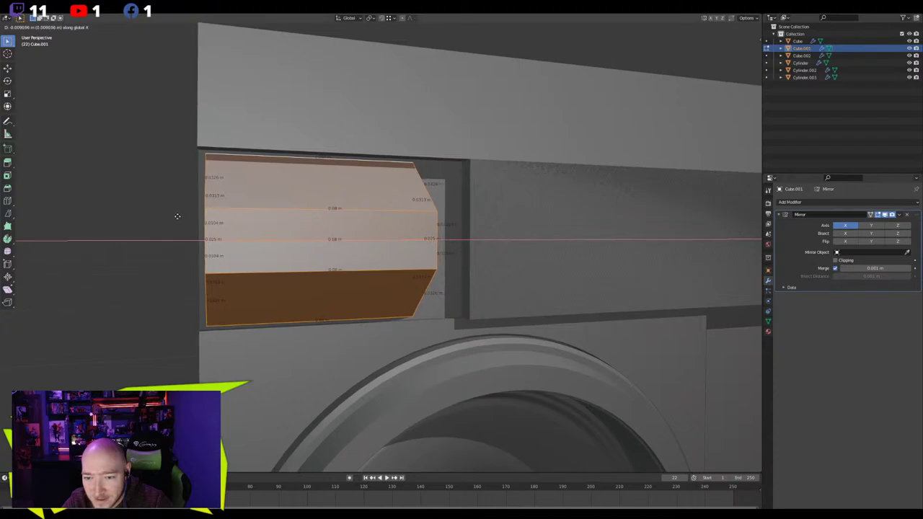
left_click(176, 215)
Delete the separated front panel overlapping the body's upper strip
middle_click_drag(457, 255, 379, 257)
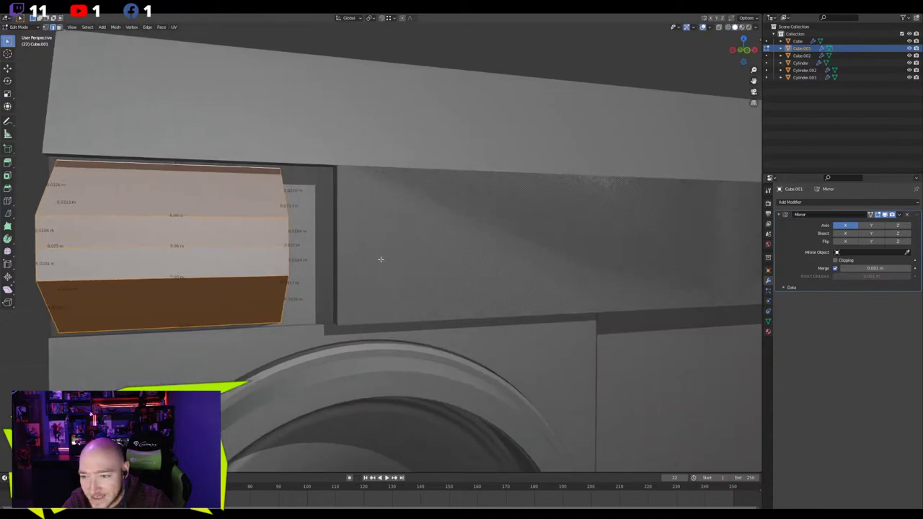
key("Tab")
left_click(390, 267)
scroll(392, 268, "down", 4)
key("Delete")
Move the recess's inner side faces on the body about 0.02 m along global X toward the corner housing
left_click(383, 258)
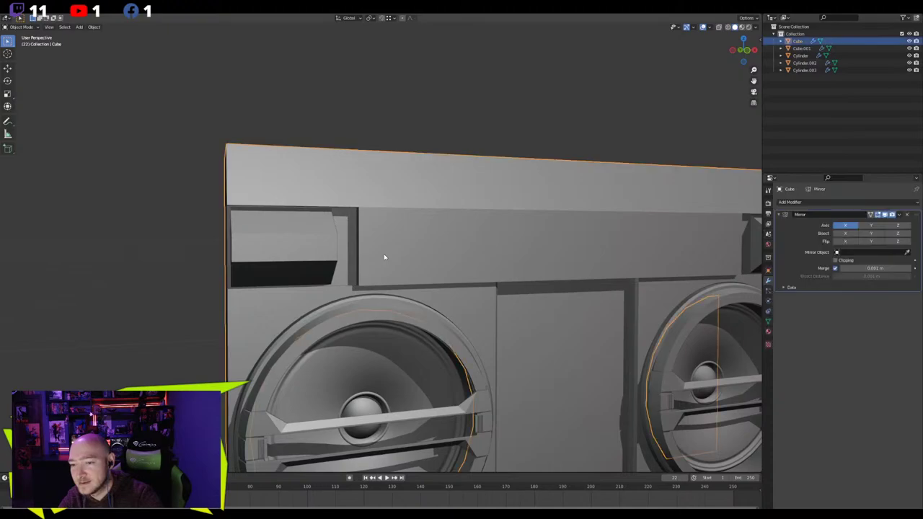
key("Tab")
key("3")
left_click(353, 241)
left_click(357, 242)
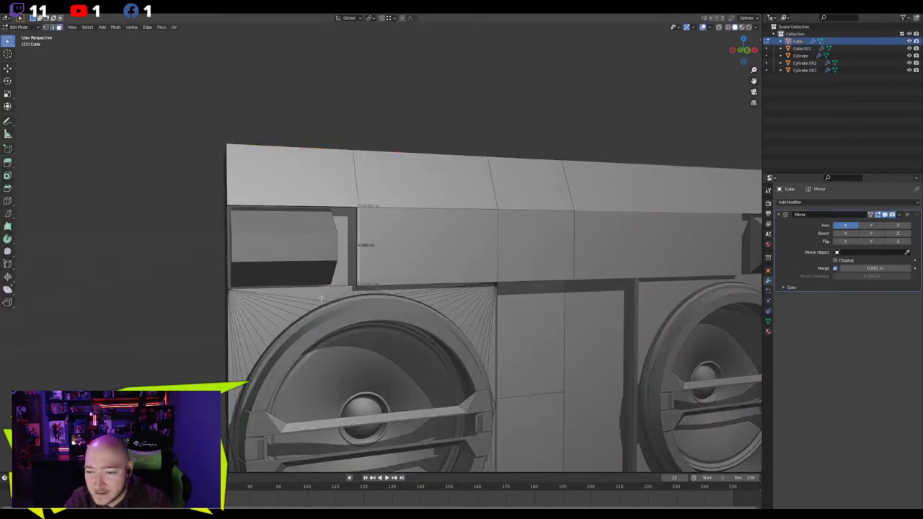
key("KP_Decimal")
mouse_move(333, 304)
middle_mouse_down()
mouse_move(359, 304)
mouse_move(324, 313)
middle_mouse_up()
left_click(372, 336, "shift")
scroll(372, 336, "down", 4)
key("g")
key("x")
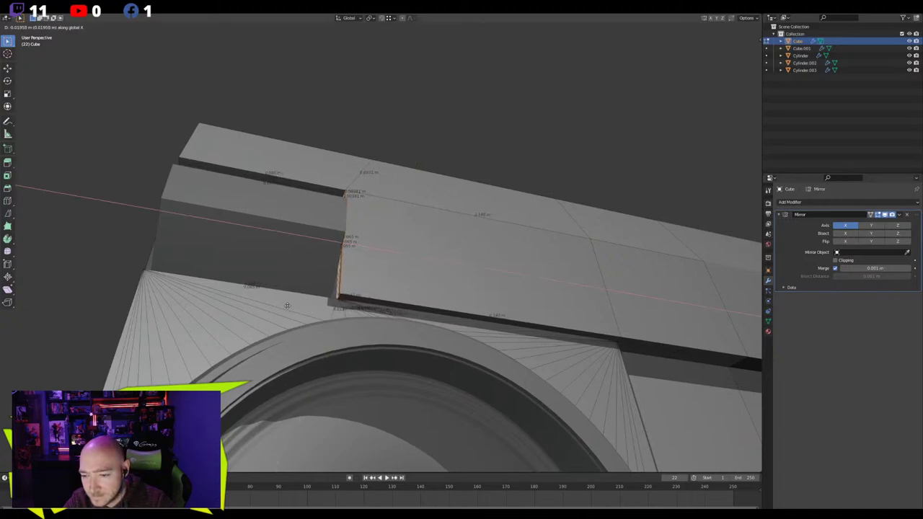
left_click(287, 307)
Merge the intermediate vertex on the front strip's upper edge into the centre-line vertex, using At Last
scroll(270, 344, "down", 3)
mouse_move(270, 343)
middle_mouse_down()
mouse_move(260, 366)
mouse_move(268, 371)
mouse_move(265, 352)
mouse_move(282, 351)
middle_mouse_up()
scroll(264, 352, "up", 4)
scroll(283, 351, "down", 6)
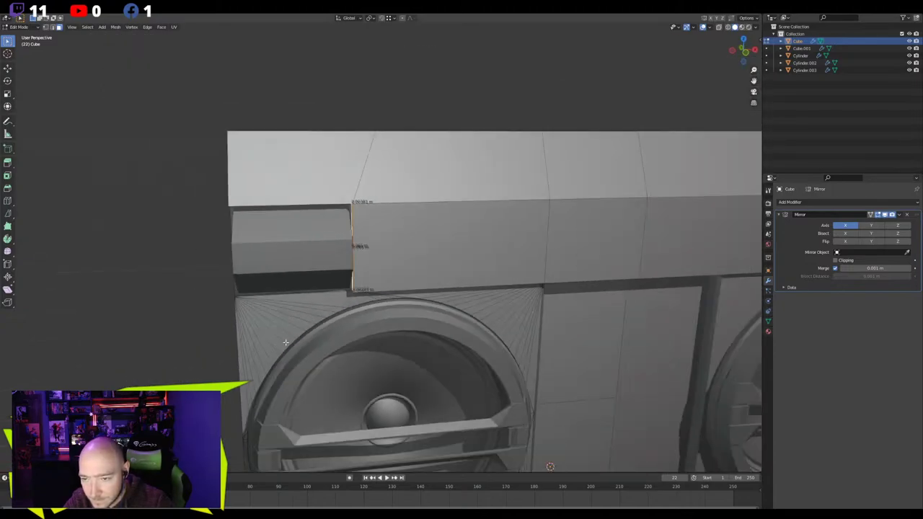
middle_click_drag(353, 306, 344, 273)
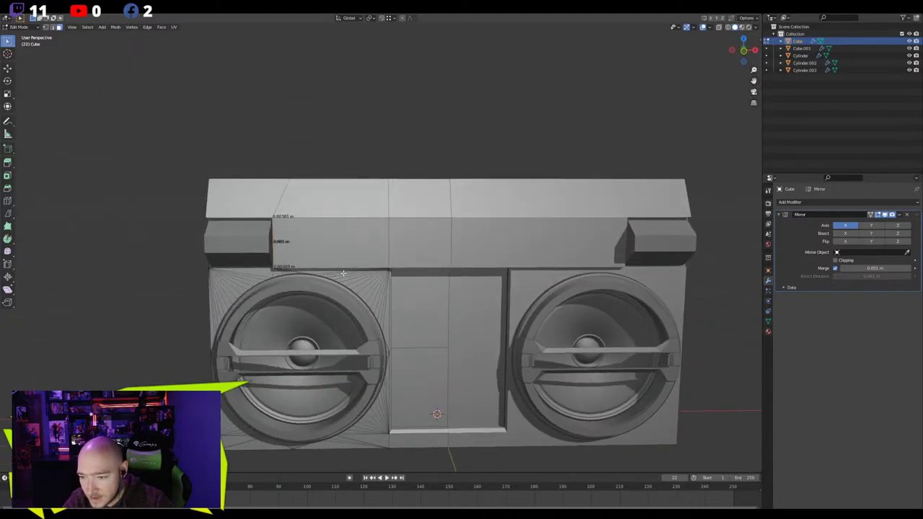
scroll(343, 258, "up", 5)
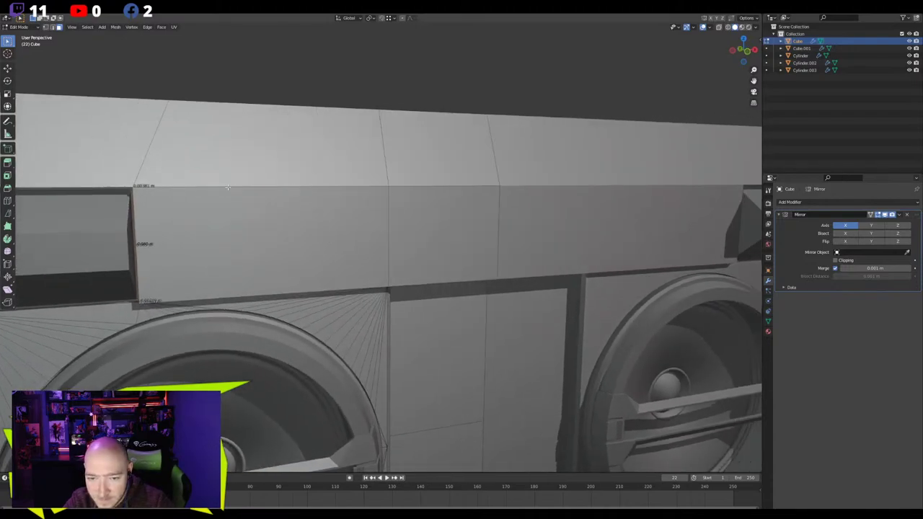
left_click(412, 192, "shift")
middle_click_drag(403, 229, 390, 225)
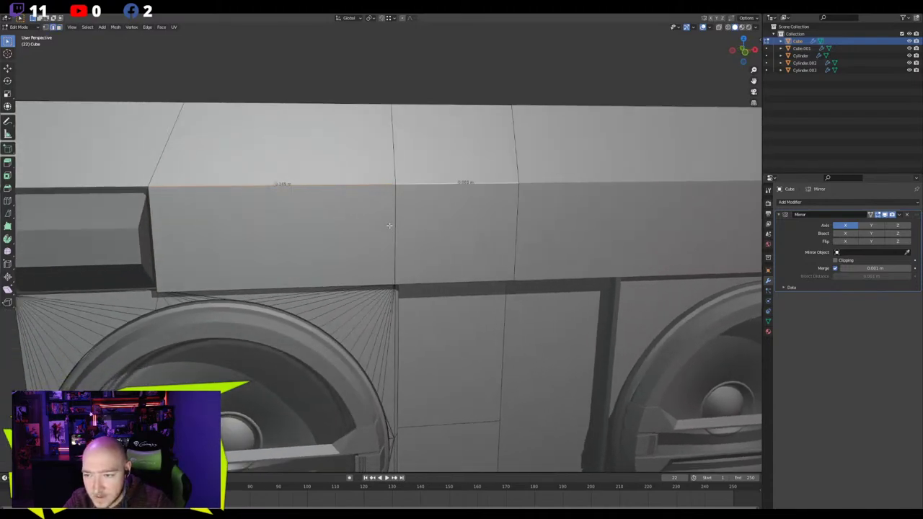
key("1")
key("m")
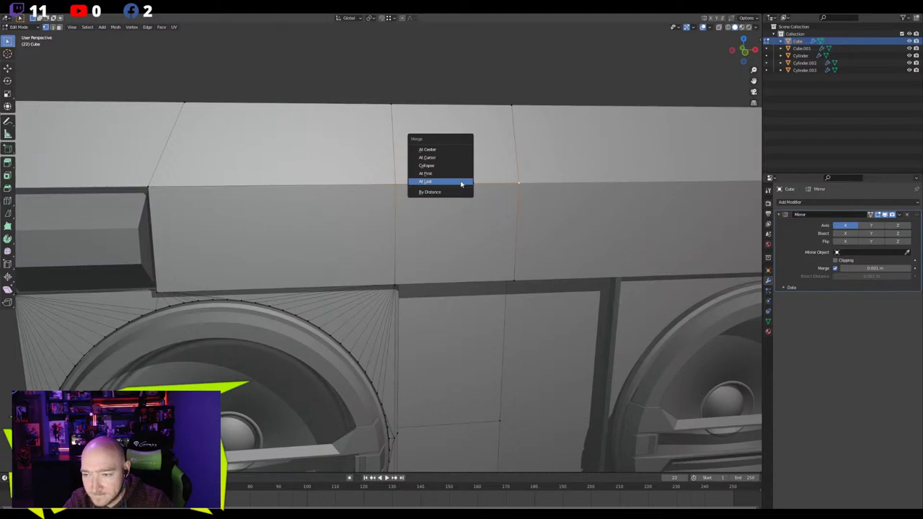
left_click(454, 176)
left_click(364, 191)
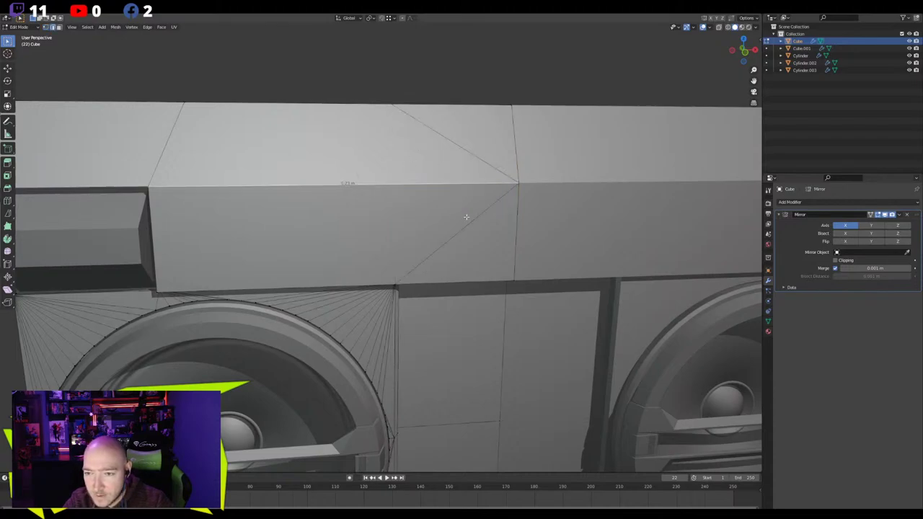
Shift the corner housing about 0.002 m outward along global X to adjust its fit in the recess
scroll(466, 216, "down", 5)
scroll(462, 217, "up", 2)
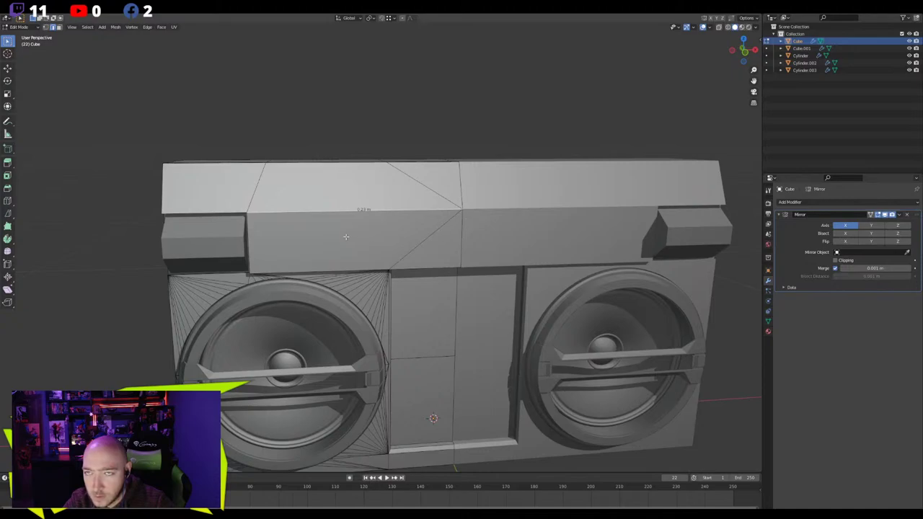
scroll(292, 241, "up", 6)
key("Tab")
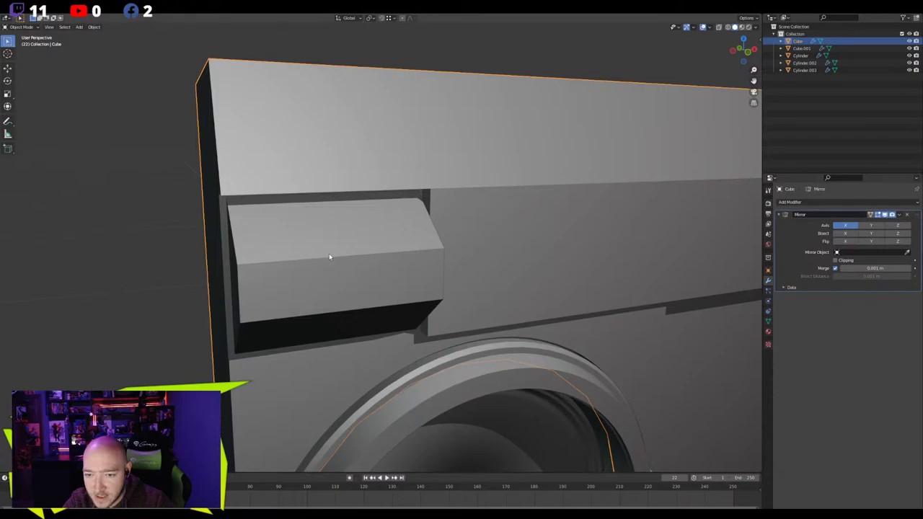
left_click(329, 253)
key("g")
key("x")
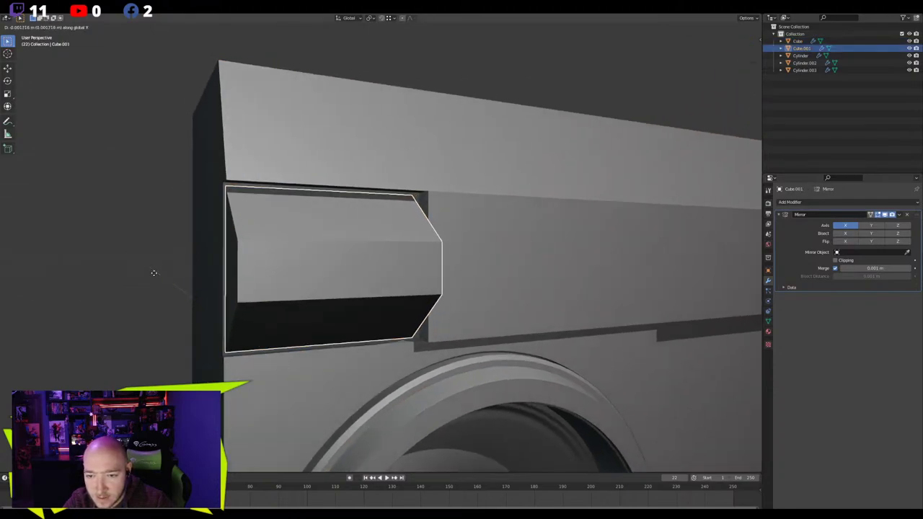
right_click(154, 275)
key("g")
key("x")
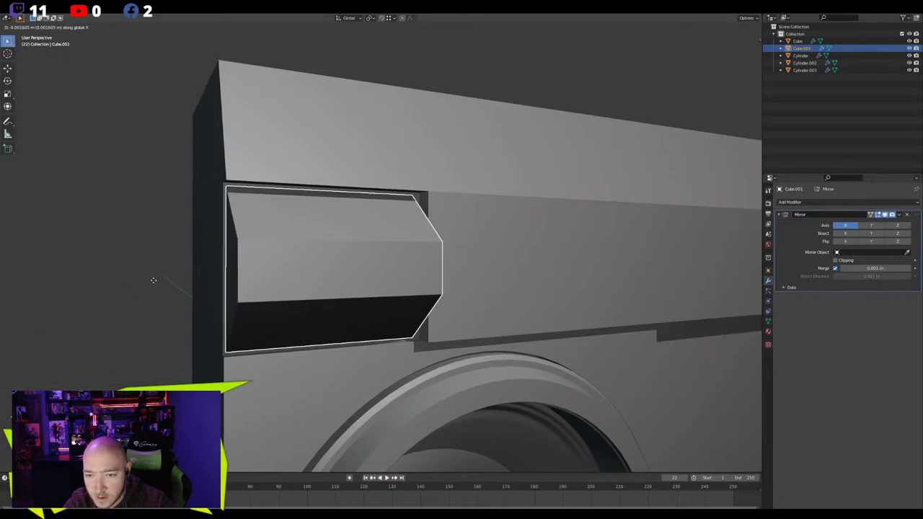
left_click(152, 281)
Nudge the body's inner recess wall along global X toward the corner housing to narrow the gap beside it
mouse_move(148, 282)
middle_mouse_down()
mouse_move(136, 282)
mouse_move(158, 284)
mouse_move(141, 288)
middle_mouse_up()
left_click(471, 264)
key("Tab")
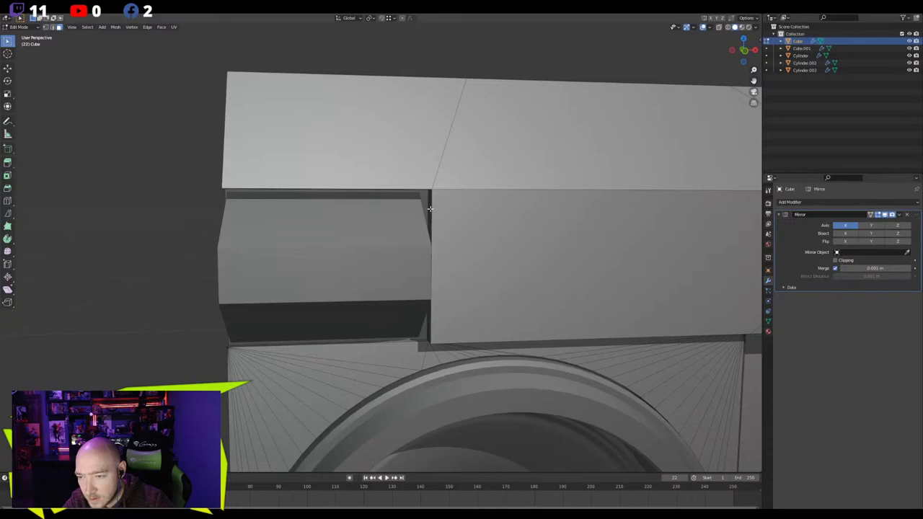
scroll(420, 248, "up", 4)
middle_click_drag(420, 247, 476, 387)
middle_click_drag(479, 427, 534, 353)
scroll(328, 314, "down", 3)
key("g")
key("x")
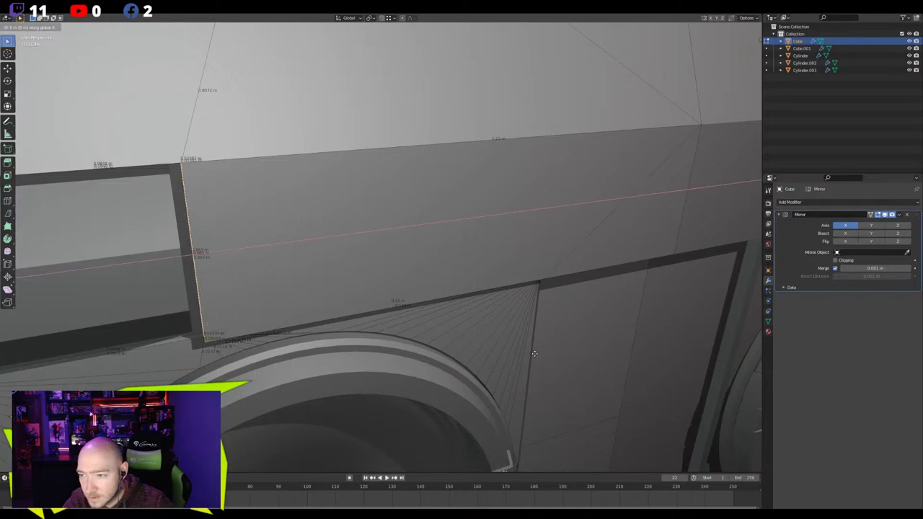
left_click(464, 353)
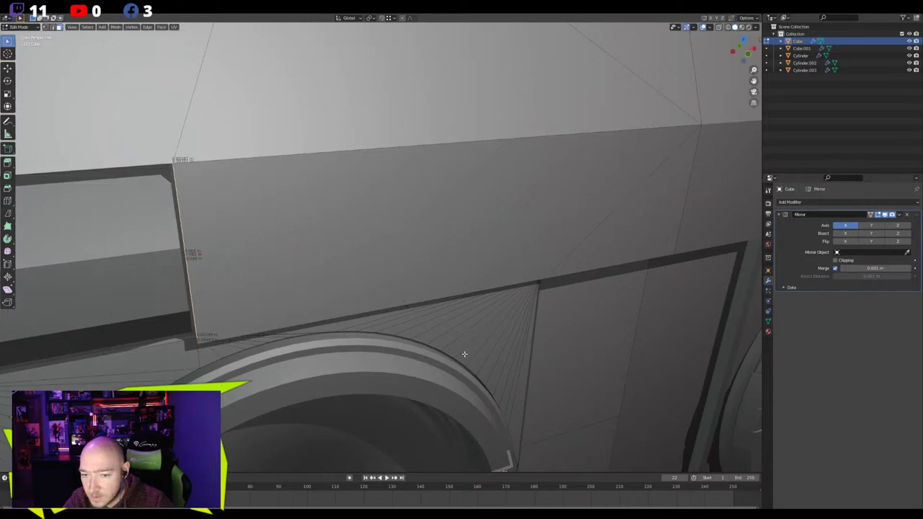
scroll(464, 353, "down", 5)
key("Tab")
scroll(286, 184, "down", 4)
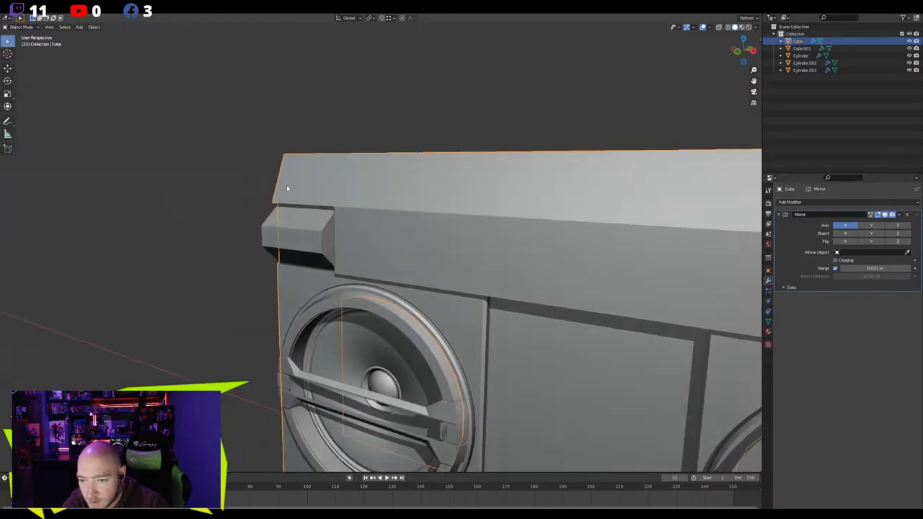
Examine the corner housings' fit on the whole boombox from several angles
middle_click_drag(289, 184, 296, 103)
scroll(296, 103, "down", 4)
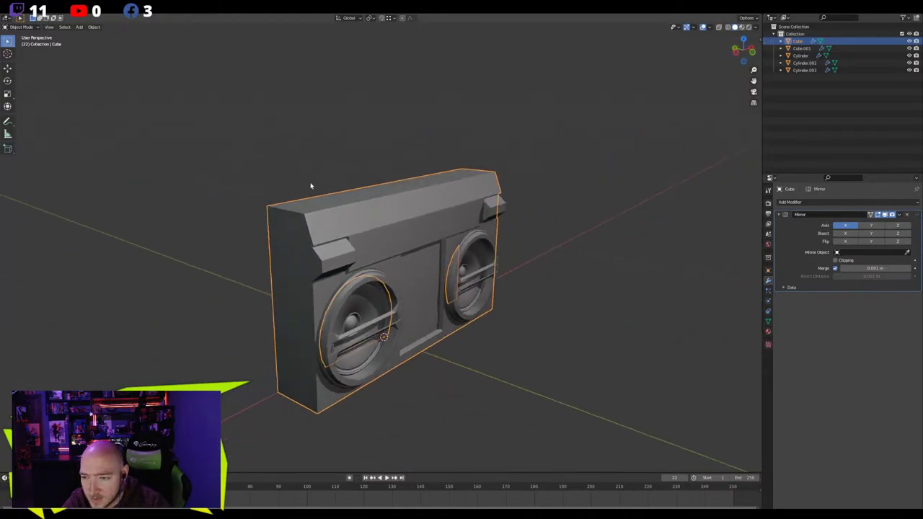
middle_click_drag(311, 185, 287, 185)
left_click(287, 185)
scroll(303, 246, "up", 6)
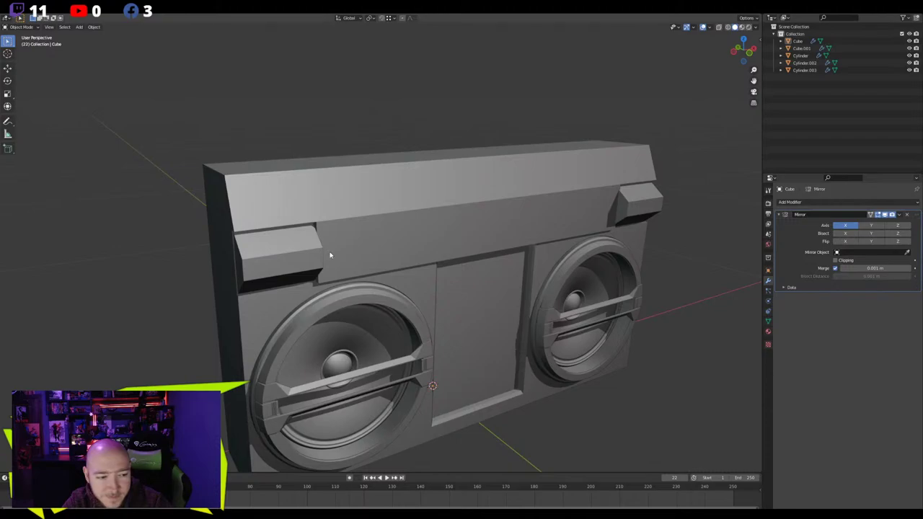
scroll(329, 255, "down", 3)
scroll(212, 243, "up", 2)
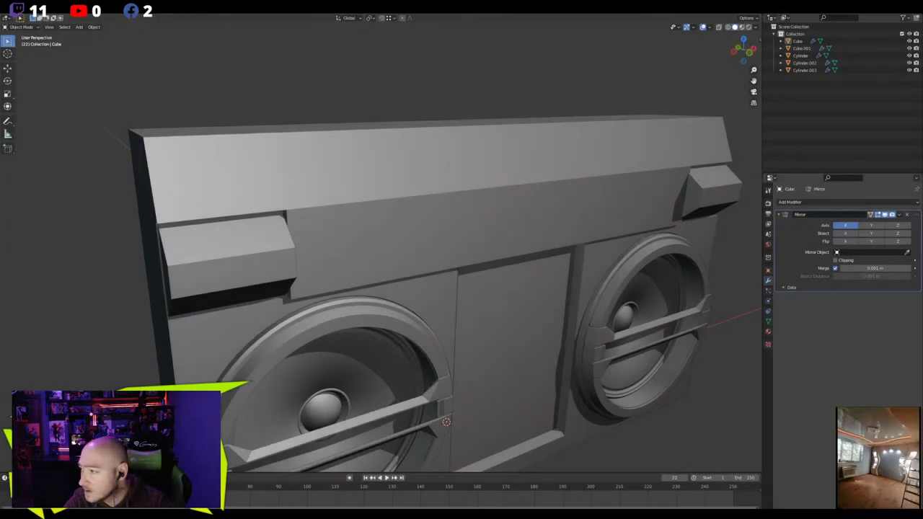
key("alt+Tab")
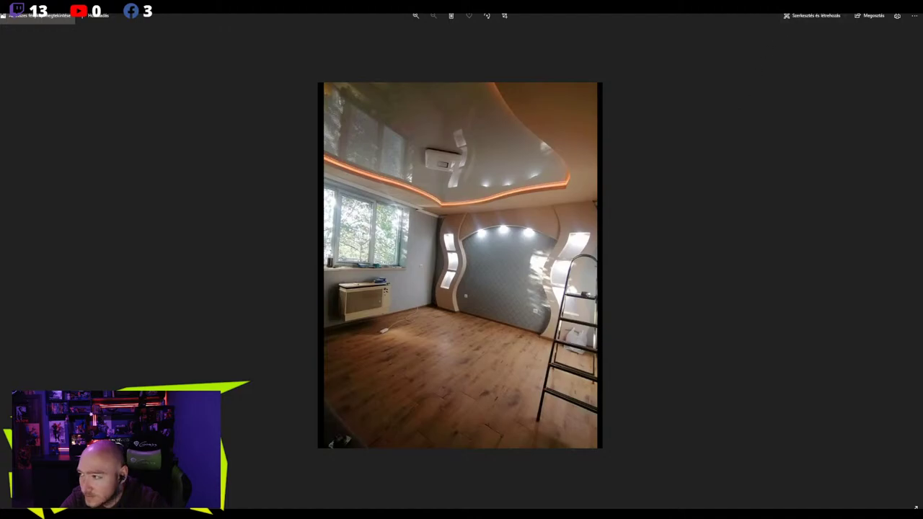
key("alt+Tab")
scroll(352, 194, "down", 3)
middle_click_drag(352, 194, 330, 239)
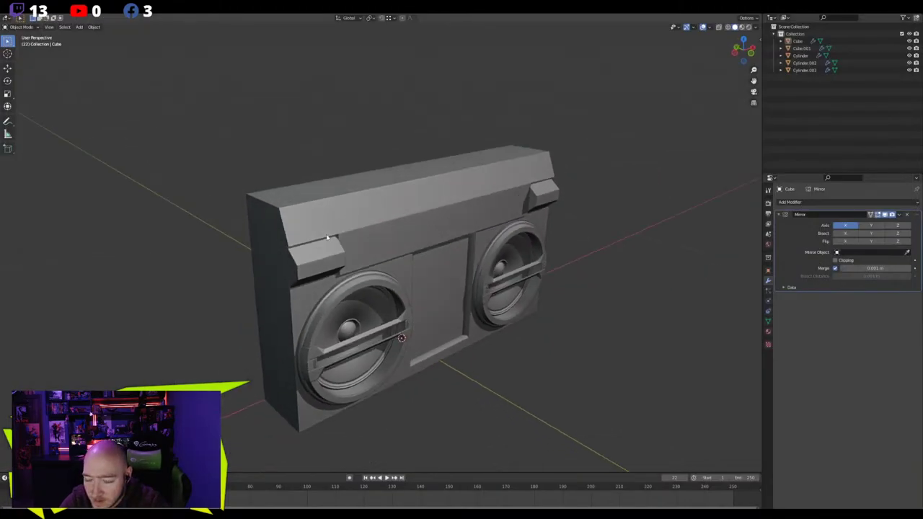
scroll(329, 238, "up", 2)
Select the corner housing and open its mesh for editing with edge selection
left_click(256, 287)
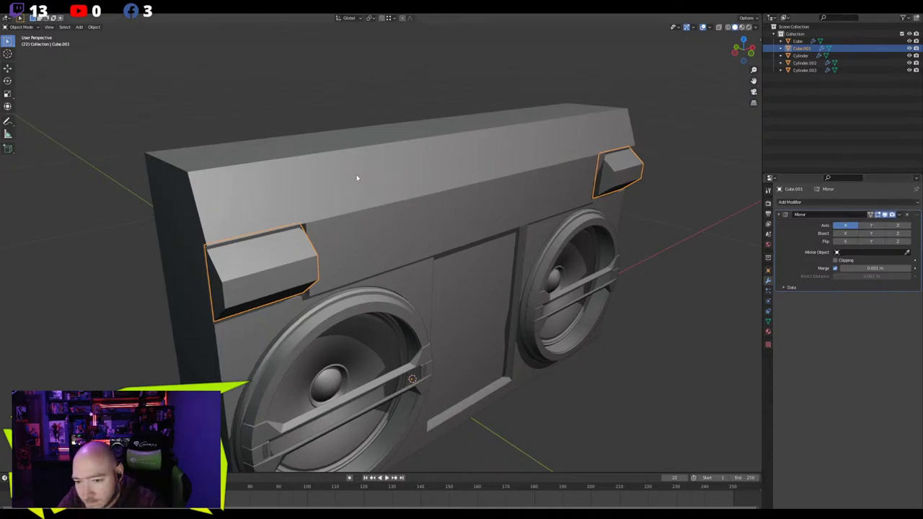
middle_click_drag(356, 176, 340, 168)
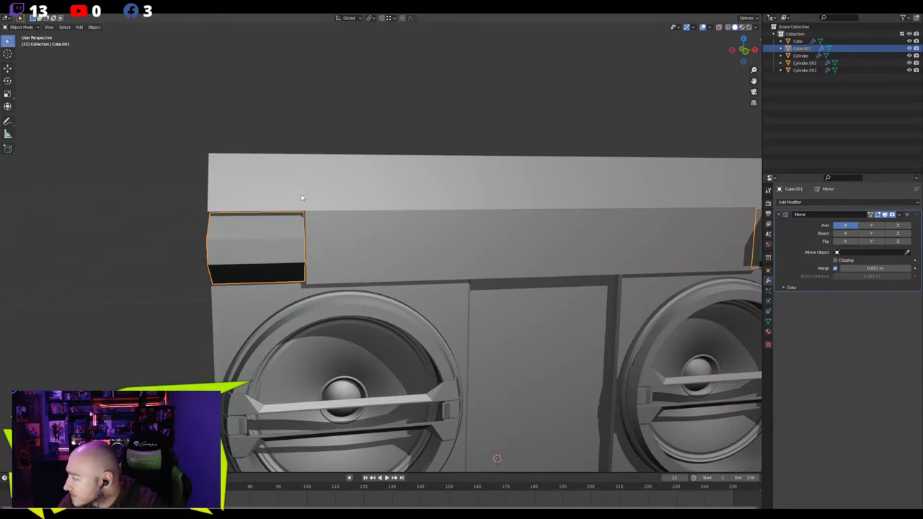
scroll(302, 197, "down", 3)
middle_click_drag(301, 198, 298, 232)
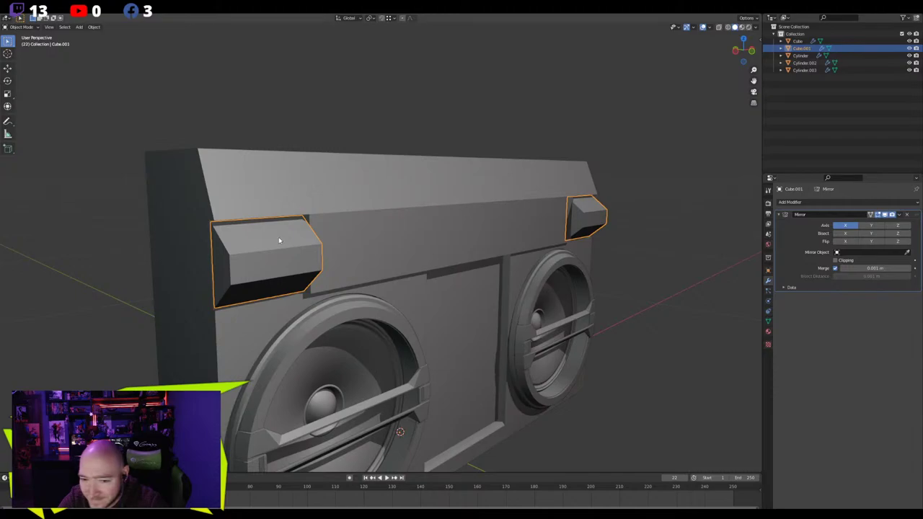
middle_click_drag(279, 240, 297, 240)
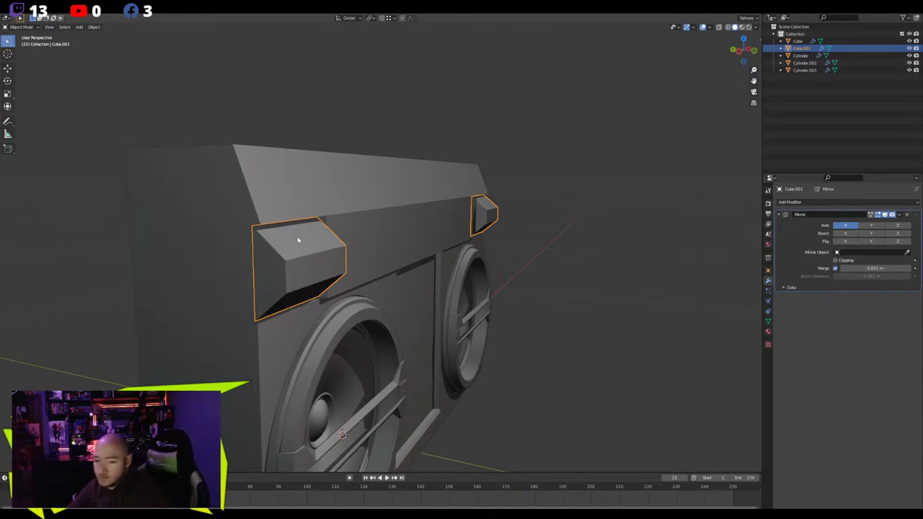
middle_click_drag(297, 239, 303, 239)
key("Tab")
key("2")
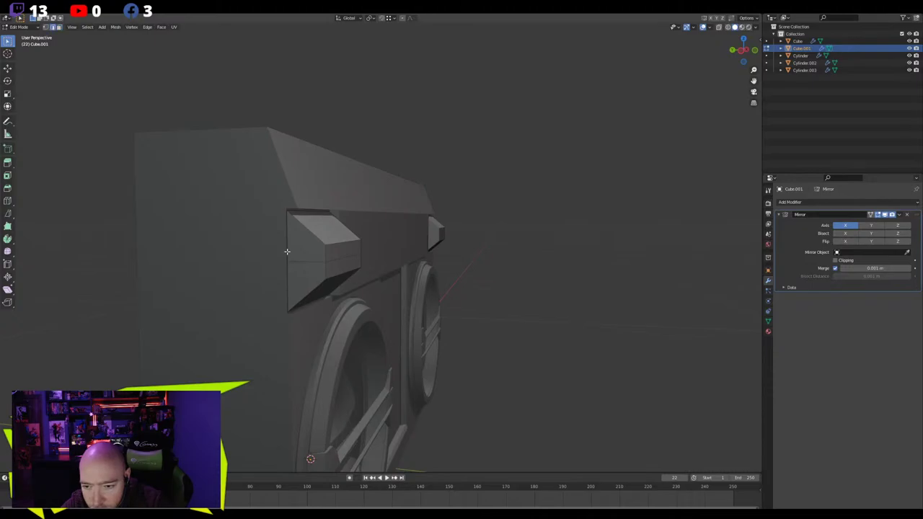
left_click(286, 252)
middle_click_drag(278, 271, 318, 294)
key("KP_Decimal")
scroll(379, 403, "down", 2)
left_click(377, 406, "shift")
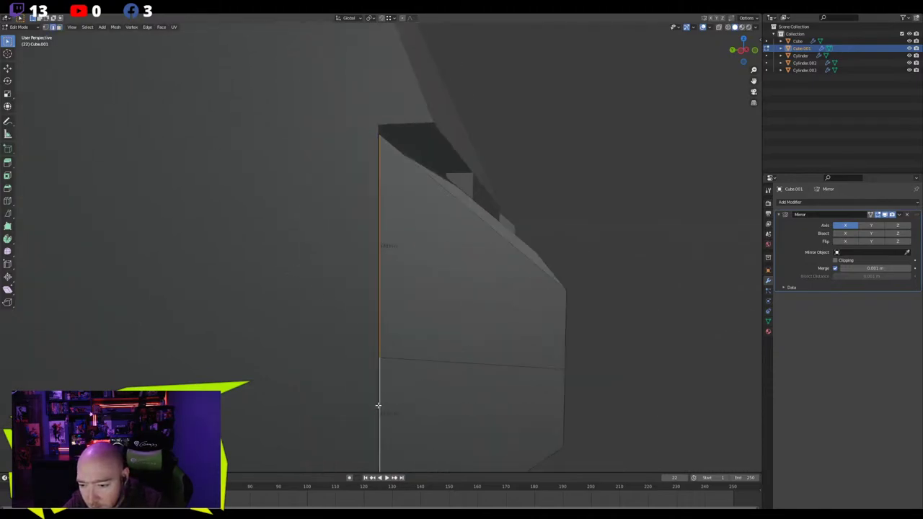
middle_click_drag(377, 404, 374, 302, "shift")
left_click(382, 355)
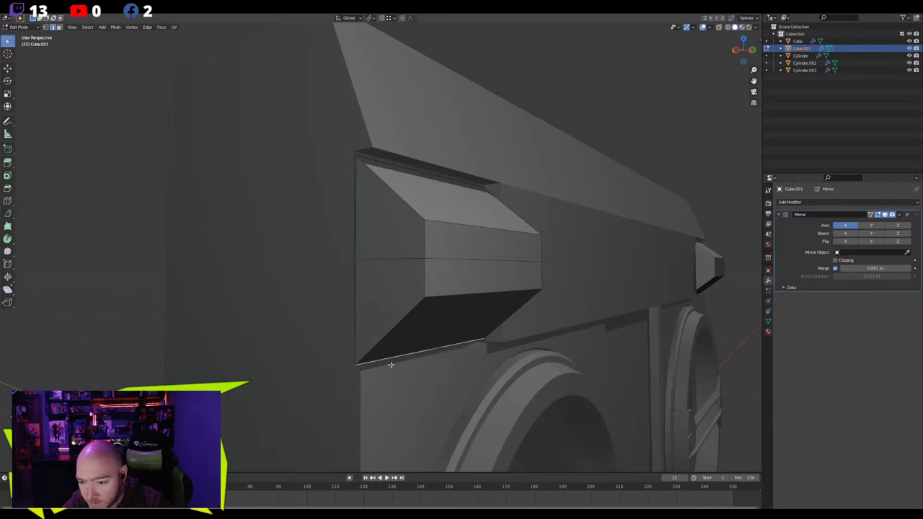
middle_click_drag(382, 354, 280, 345)
key("g")
key("z")
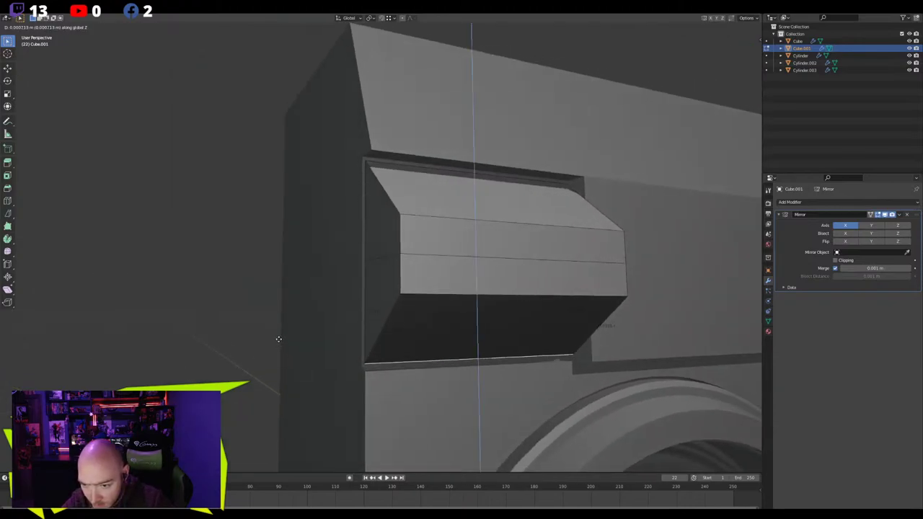
right_click(277, 333)
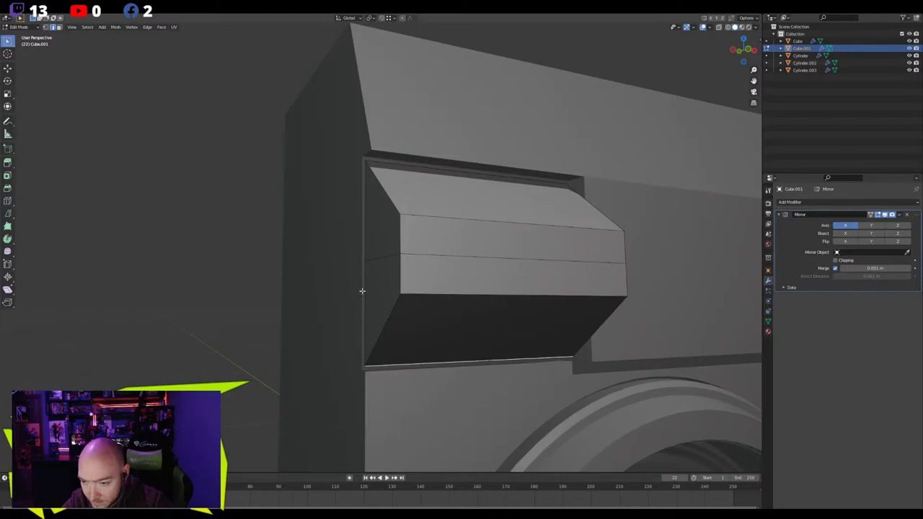
Remove the horizontal edge loop running around the middle of the corner housing while keeping its faces
left_click(401, 258, "alt")
key("x")
left_click(346, 284)
Scale the corner housing's upper and lower long rear edges together along global Z to about 0.98
left_click(409, 352)
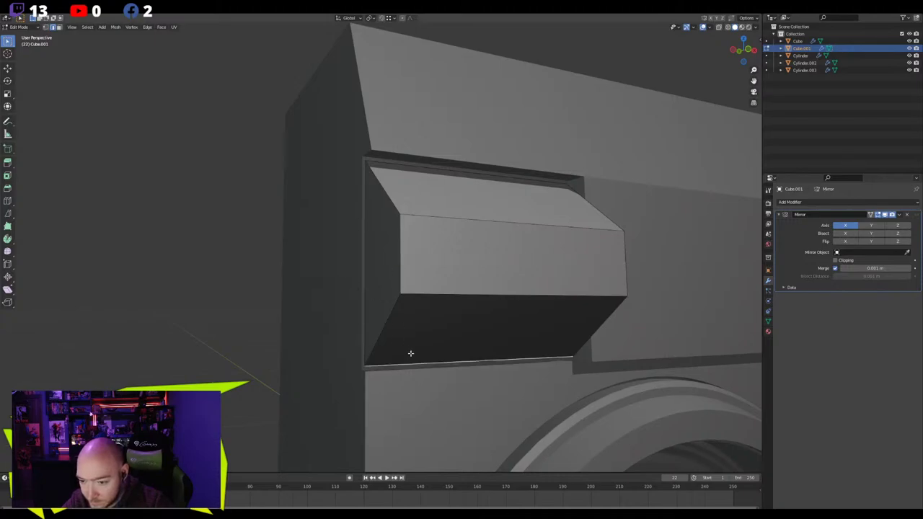
key("g")
key("z")
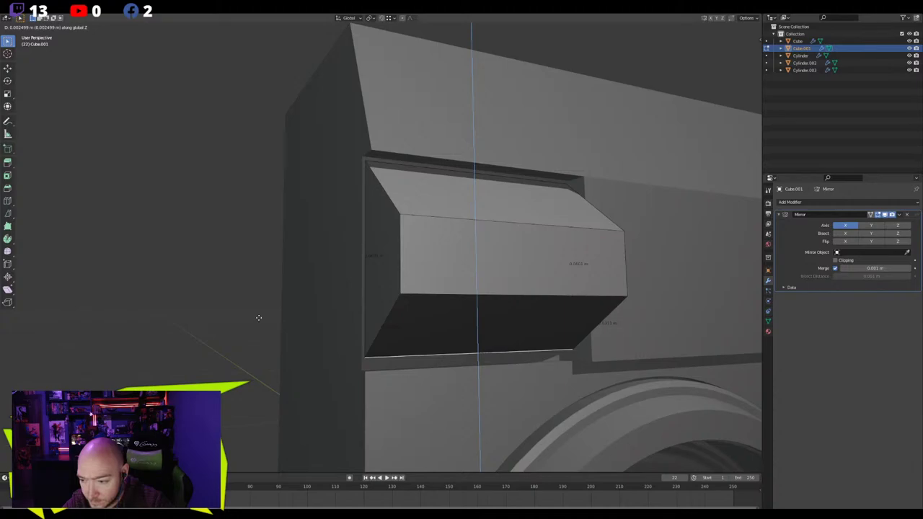
right_click(258, 318)
middle_click_drag(289, 316, 330, 311)
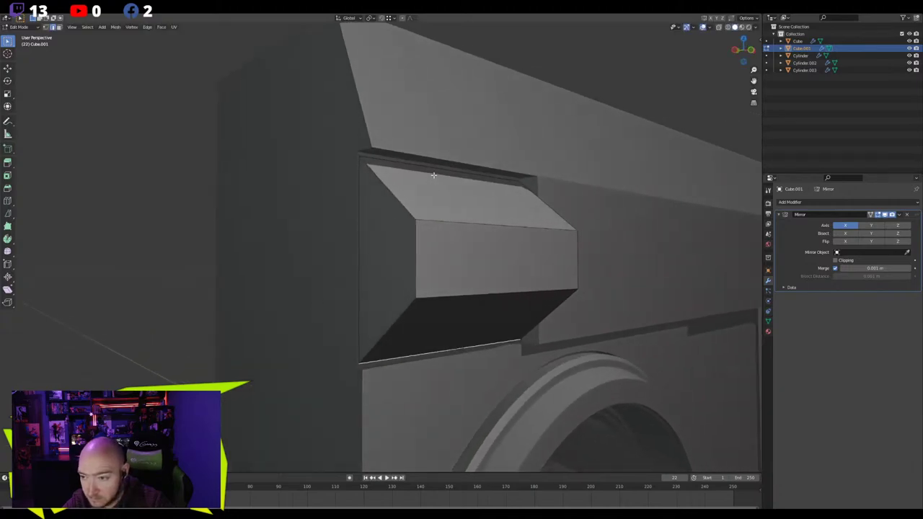
scroll(434, 175, "down", 1)
left_click(409, 191, "shift")
key("s")
key("z")
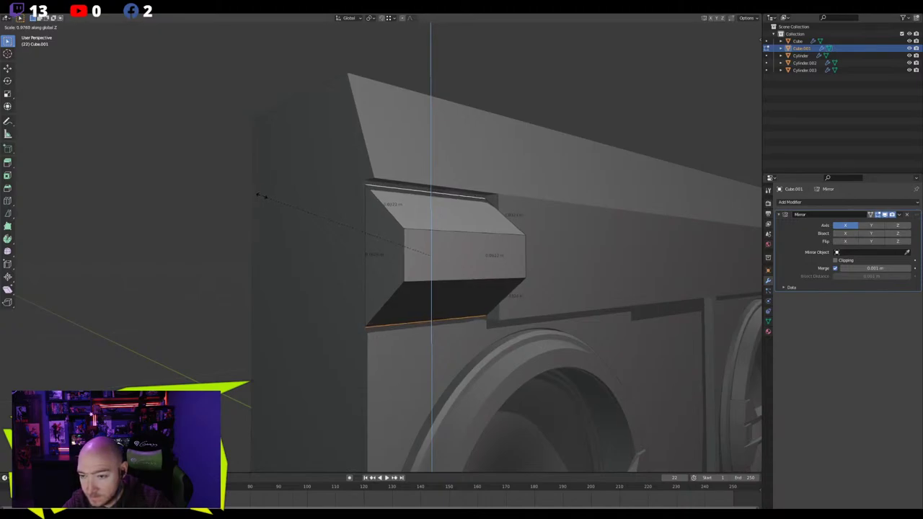
left_click(265, 196)
Examine the corner housing against its recess and the whole boombox from several angles
middle_click_drag(265, 197, 232, 204)
key("Tab")
scroll(266, 208, "down", 1)
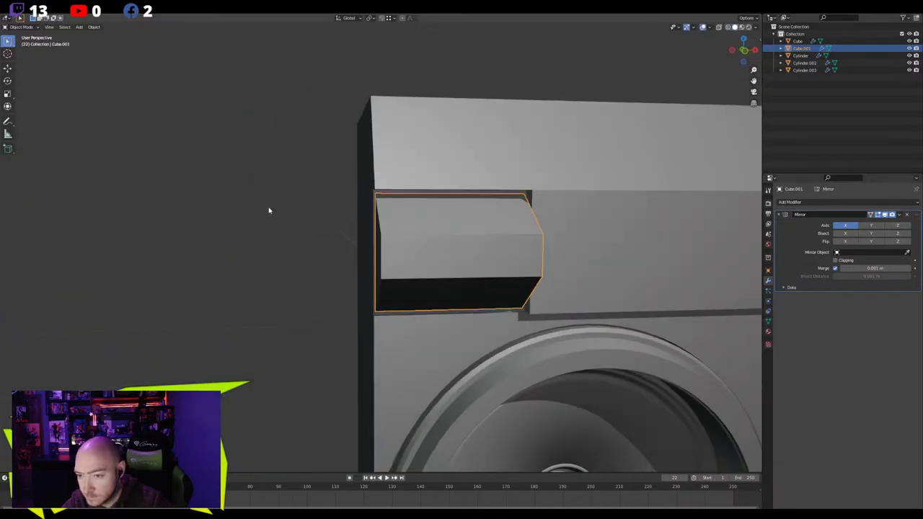
left_click(267, 210)
mouse_move(268, 248)
middle_mouse_down()
mouse_move(255, 252)
mouse_move(268, 255)
middle_mouse_up()
scroll(287, 254, "down", 3)
scroll(310, 252, "down", 5)
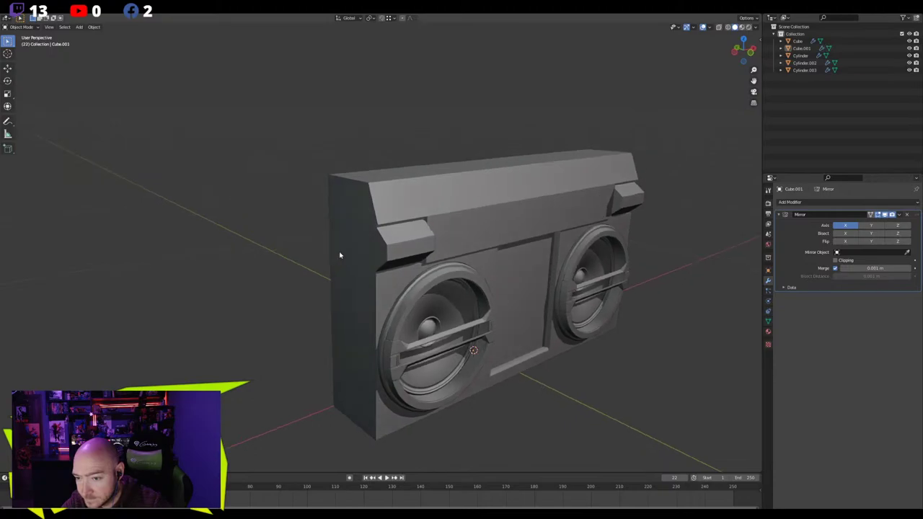
middle_click_drag(339, 252, 375, 249)
scroll(386, 252, "up", 5)
Insert an edge loop around the corner housing's slanted part and slide it toward the rear by a factor of about 0.65
left_click(395, 256)
key("Tab")
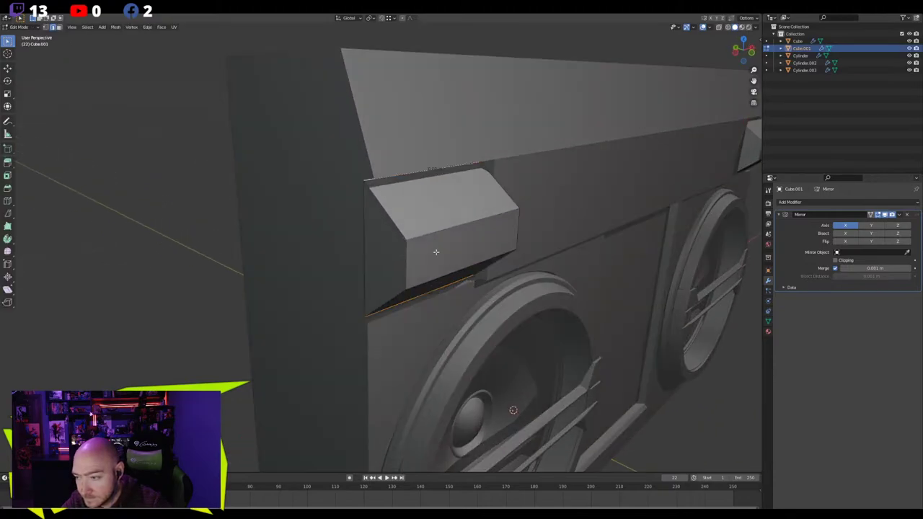
scroll(642, 221, "down", 1)
middle_click_drag(607, 217, 364, 227)
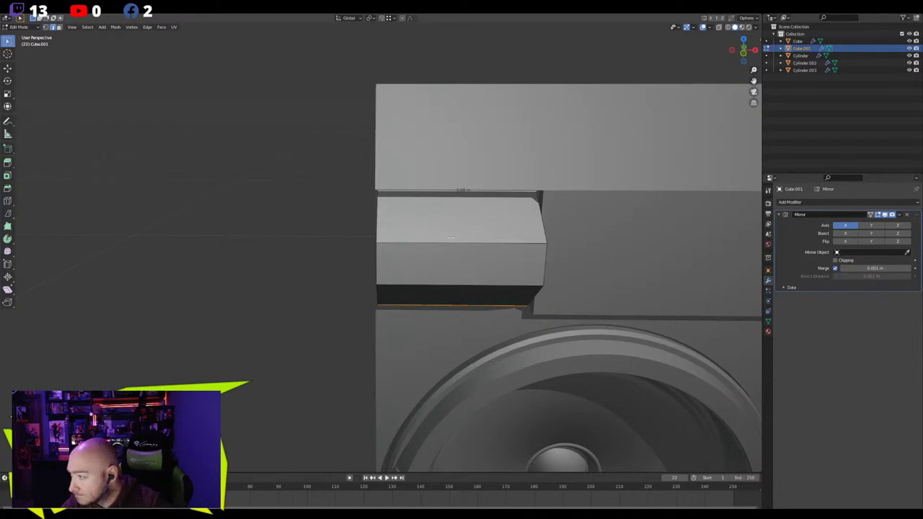
middle_click_drag(455, 234, 399, 224)
left_click(383, 220)
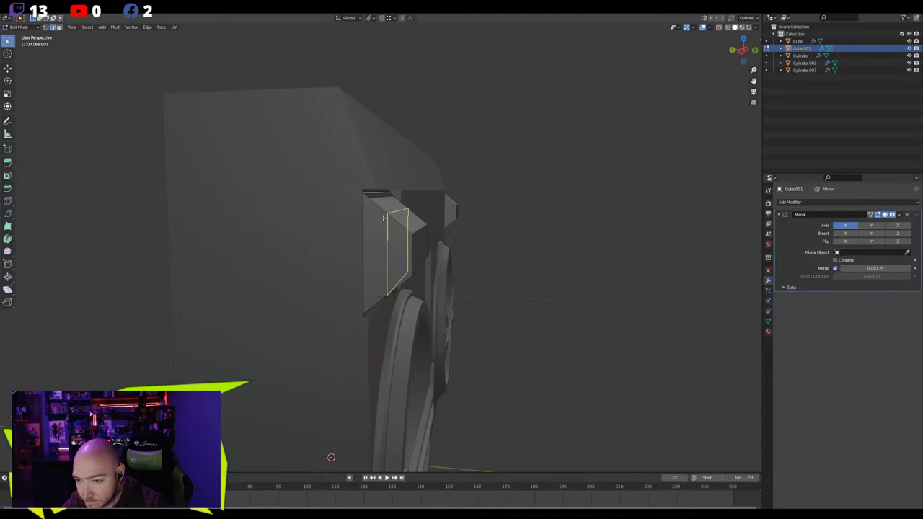
key("g")
key("g")
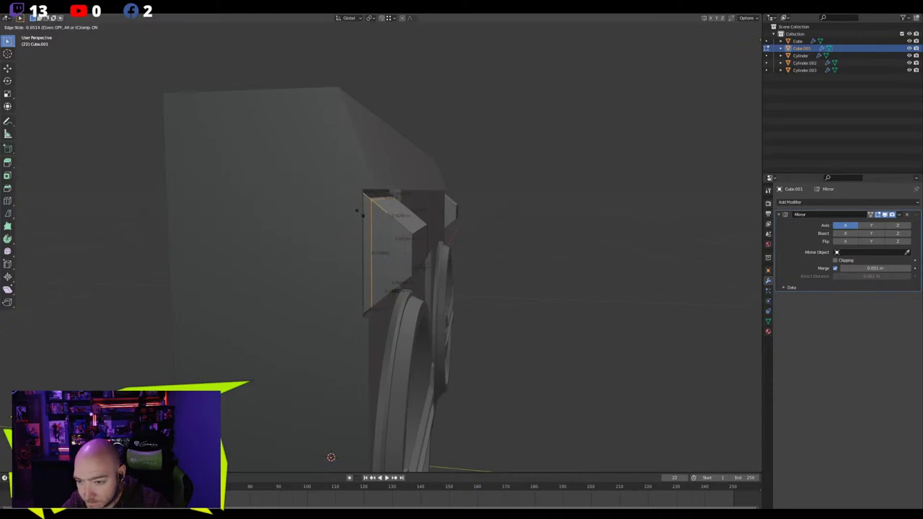
left_click(361, 214)
Scale the corner housing's inserted edge loop along global Z to about 1.14 to square off the rear section
scroll(361, 213, "up", 3)
middle_click_drag(350, 217, 339, 215)
key("s")
key("z")
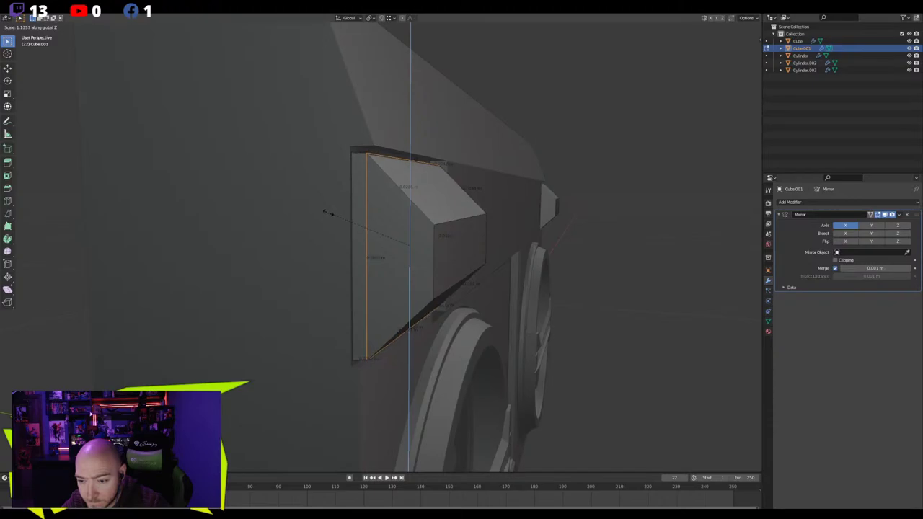
left_click(328, 212)
middle_click_drag(326, 213, 342, 221)
Flatten the narrow upper face behind the inserted edge loop by scaling it to 0 along global Z
key("3")
left_click(366, 152)
middle_click_drag(343, 160, 348, 260)
key("s")
key("z")
key("0")
left_click(347, 190)
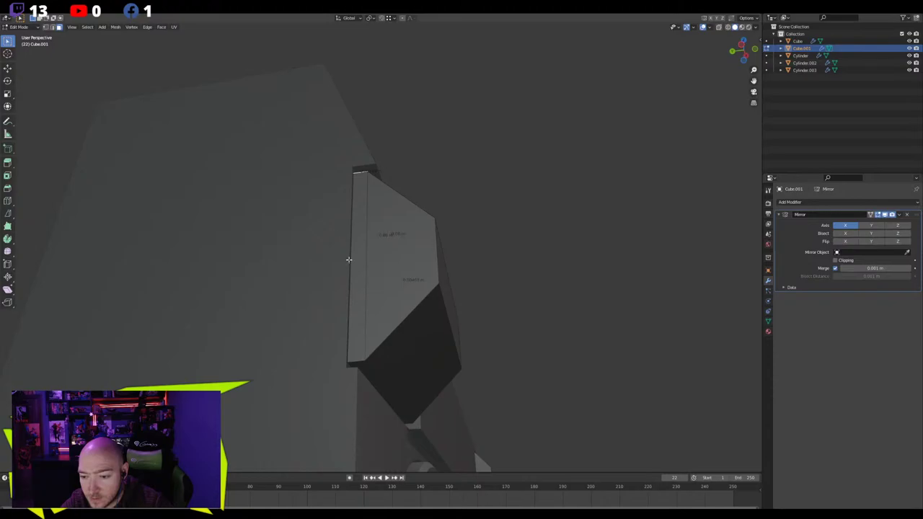
Flatten the narrow lower face behind the inserted edge loop by scaling it to 0 along global Z
left_click(359, 366)
key("s")
key("z")
key("0")
left_click(267, 276)
middle_click_drag(267, 276, 278, 283)
Move the corner housing's inserted edge loop about 0.005 m outward along global Y to deepen its straight rear section
left_click(373, 216)
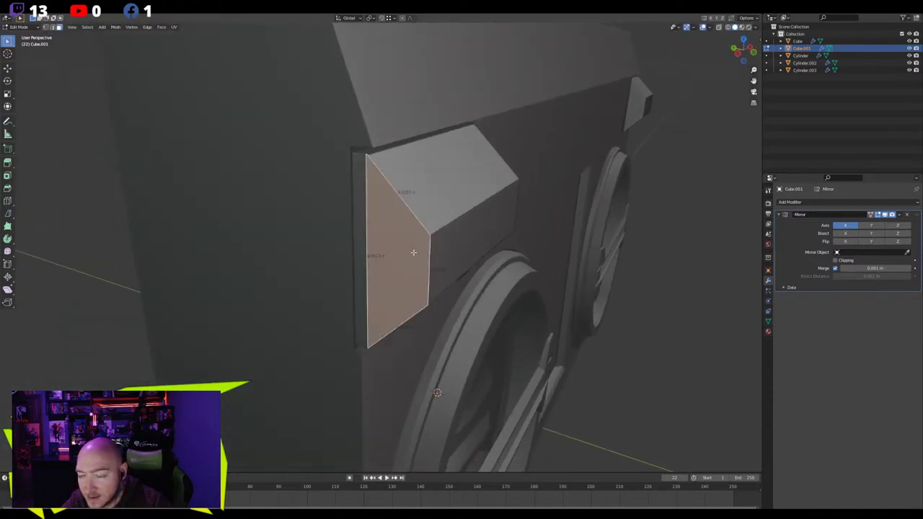
middle_click_drag(414, 253, 505, 230)
key("2")
left_click(446, 160)
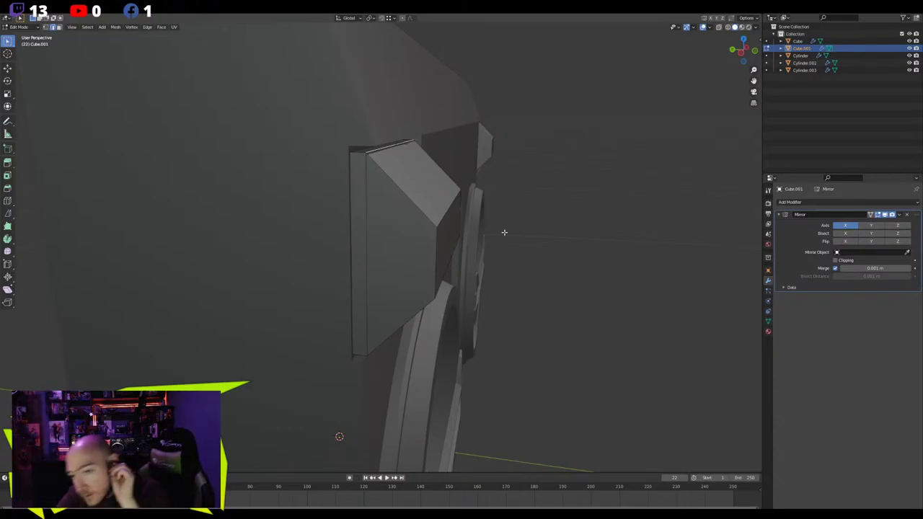
left_click(366, 175)
middle_click_drag(301, 254, 323, 257)
key("g")
key("y")
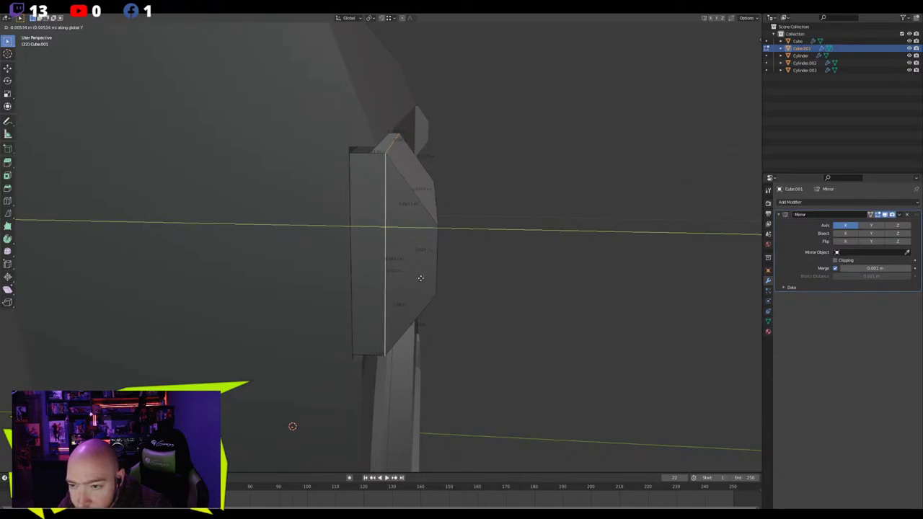
left_click(420, 270)
middle_click_drag(420, 269, 389, 236)
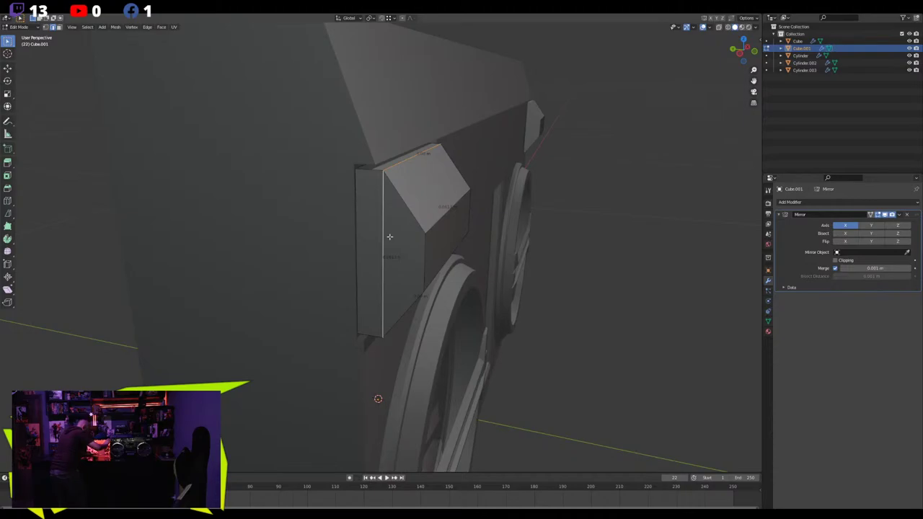
Insert an edge loop near the rear of the corner housing's sloped section and scale it to about 0.9 along global Z
key("ctrl+r")
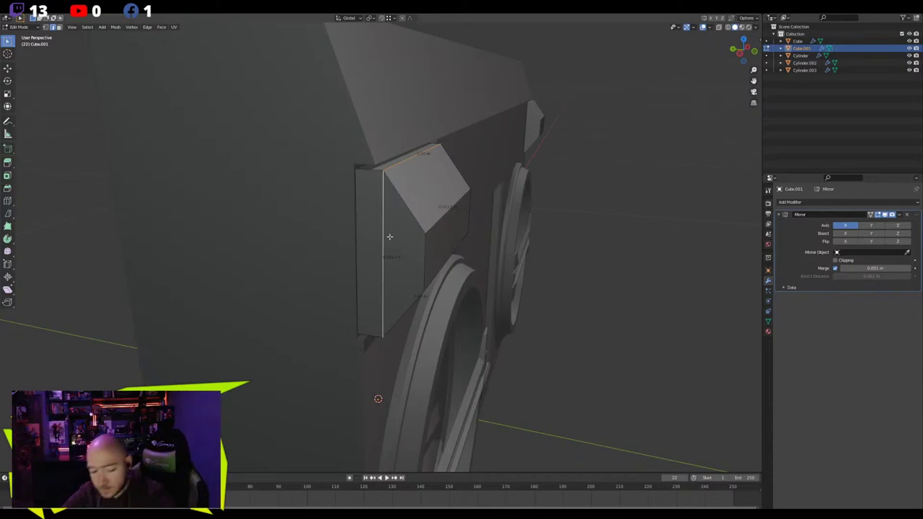
key("ctrl+r")
left_click(395, 202)
left_click(375, 194)
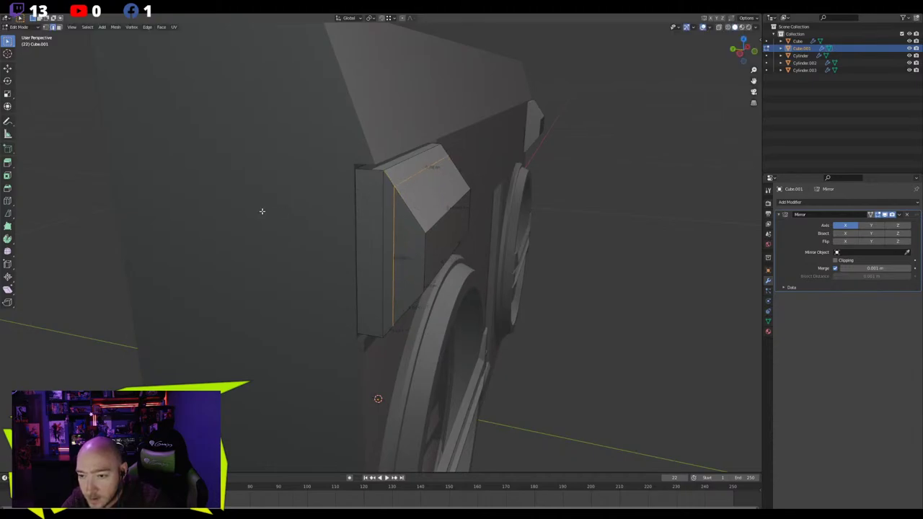
middle_click_drag(261, 209, 266, 209)
key("s")
key("z")
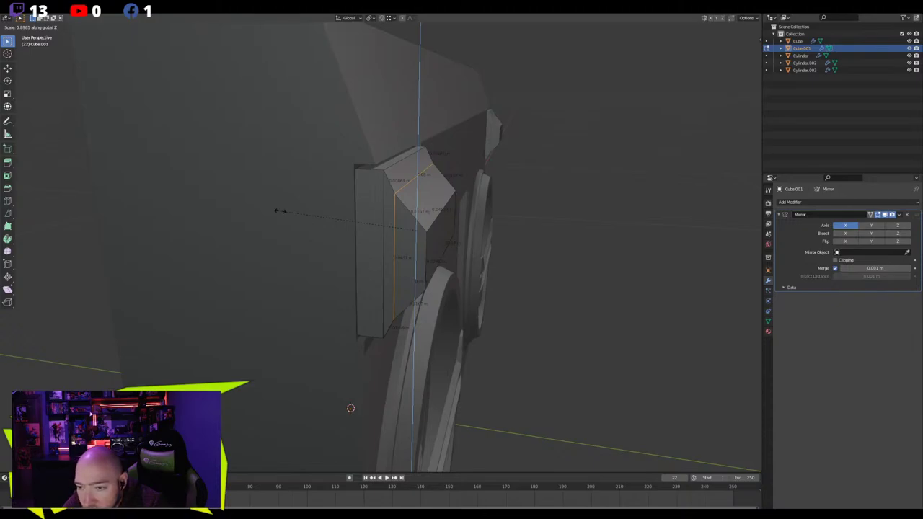
left_click(279, 211)
Move the new edge loop about 0.0014 m outward along global Y and readjust its height along global Z
key("g")
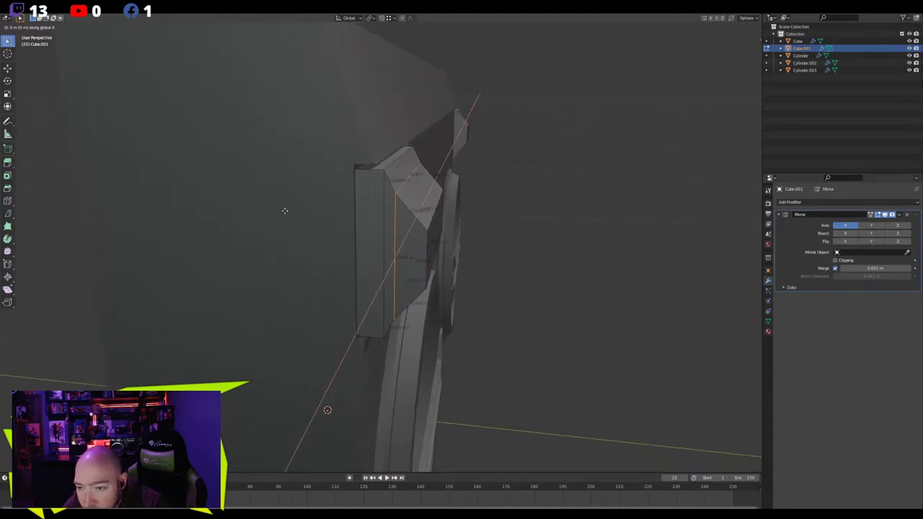
key("y")
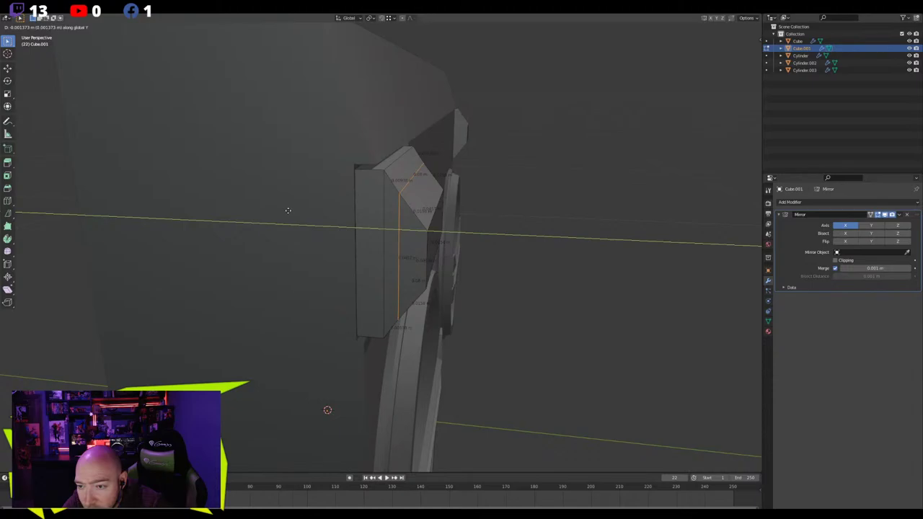
left_click(288, 210)
middle_click_drag(295, 204, 250, 200)
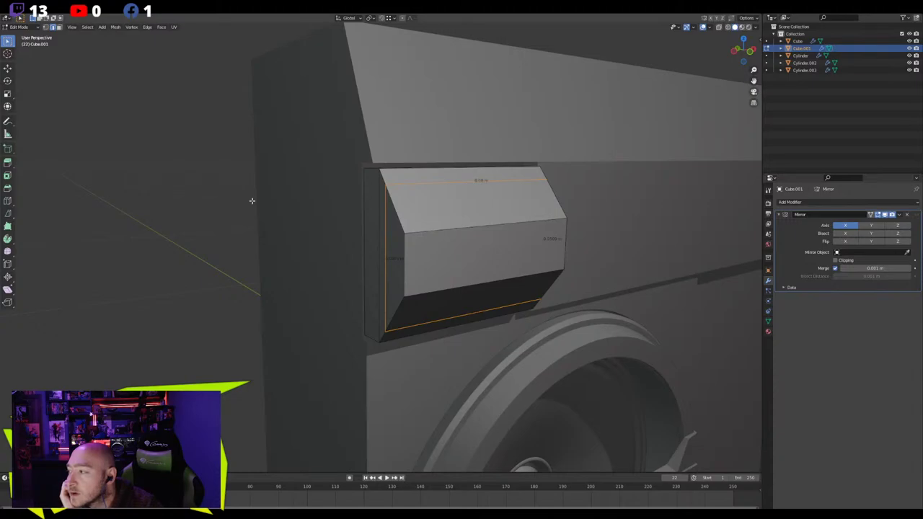
key("s")
key("z")
mouse_move(262, 204)
middle_mouse_down()
mouse_move(297, 210)
mouse_move(268, 187)
mouse_move(261, 193)
middle_mouse_up()
left_click(269, 208)
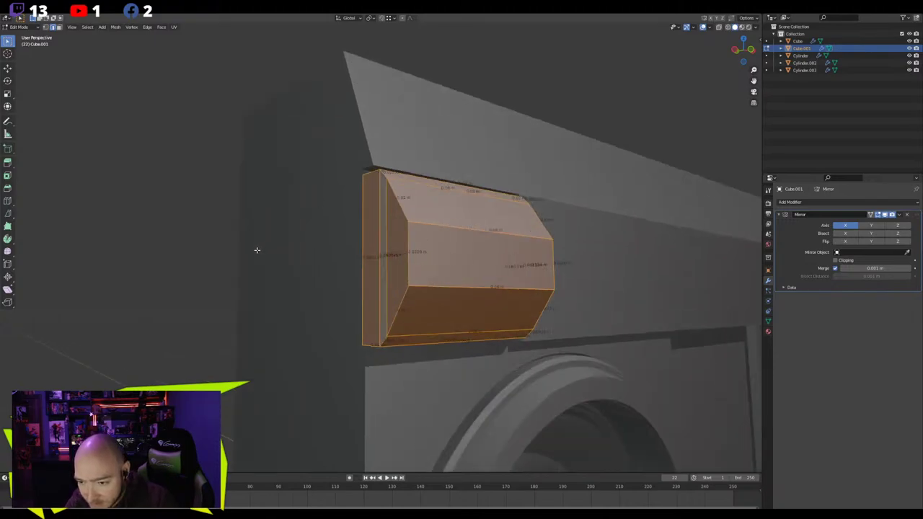
Try scaling the whole corner housing to about 0.87 along global Z, and undo it
key("s")
key("z")
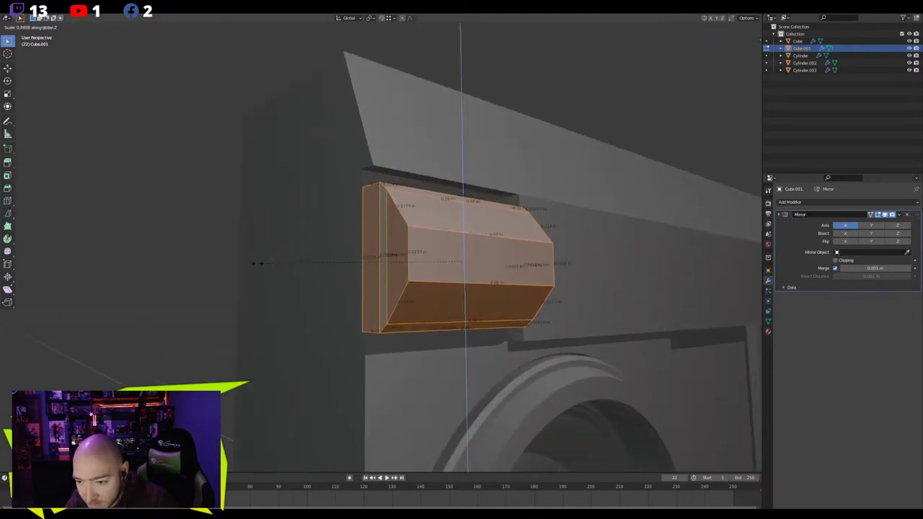
left_click(258, 263)
middle_click_drag(257, 263, 223, 263)
scroll(223, 264, "down", 3)
key("ctrl+z")
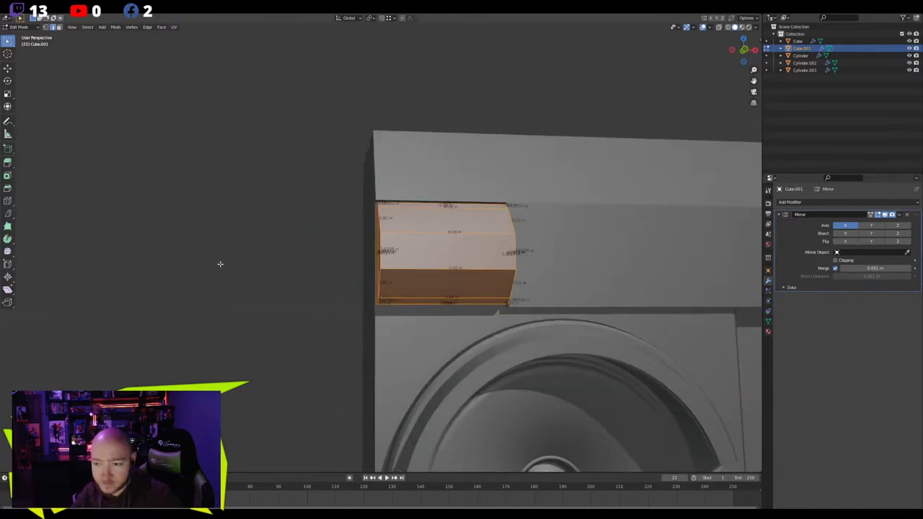
Reselect the edge loop at the rear of the sloped section and fine-tune its height by scaling along global Z
middle_click_drag(274, 281, 387, 240)
left_click(391, 239, "alt")
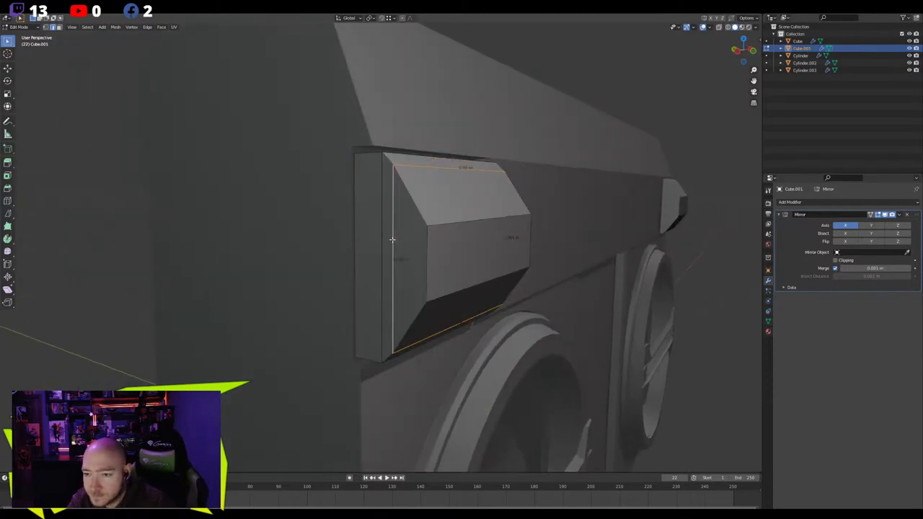
mouse_move(303, 247)
middle_mouse_down()
mouse_move(311, 252)
mouse_move(214, 244)
mouse_move(318, 256)
mouse_move(256, 258)
mouse_move(290, 255)
middle_mouse_up()
key("s")
key("z")
left_click(307, 249)
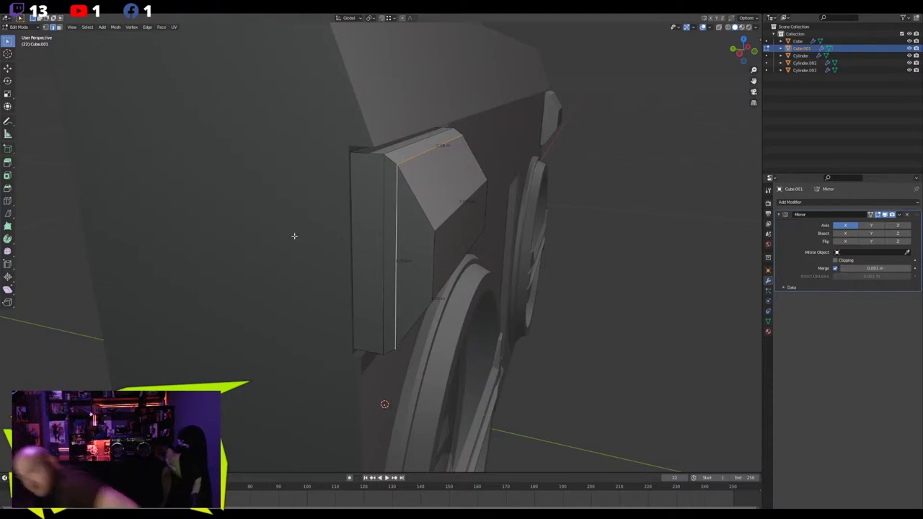
Reduce the height of the housing's front face by about a quarter, scaling it along global Z
left_click(434, 252)
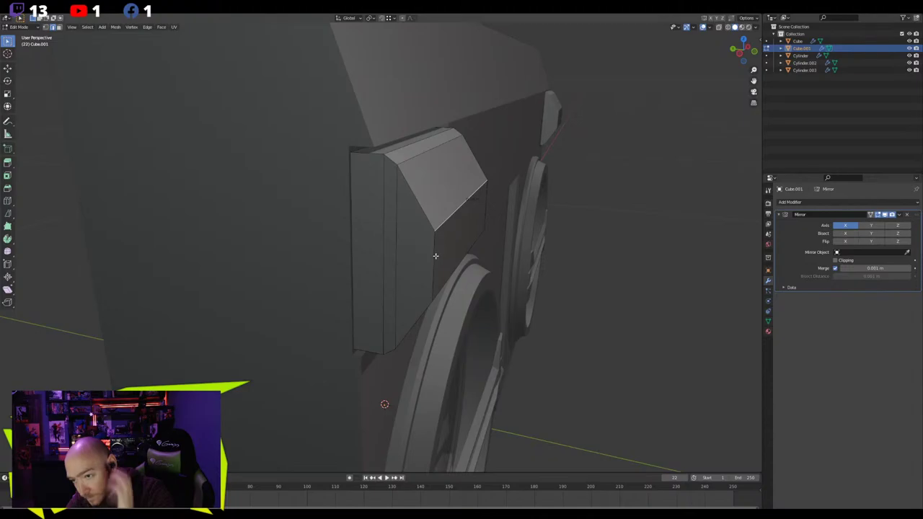
middle_click_drag(447, 255, 257, 276)
key("3")
left_click(435, 256)
key("s")
key("z")
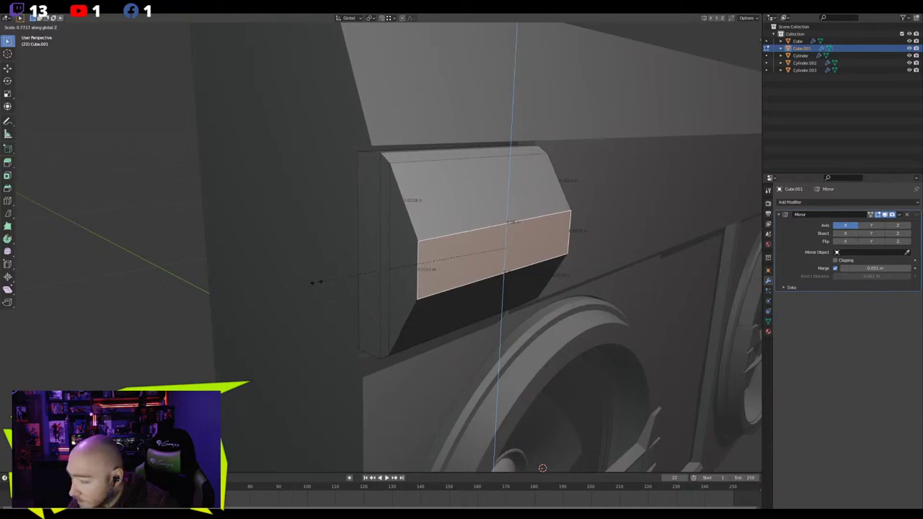
left_click(328, 281)
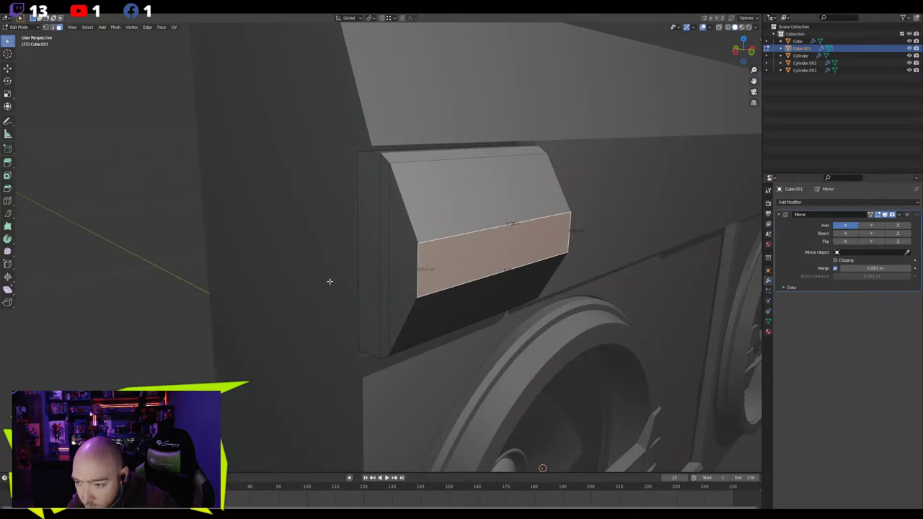
Add two vertical edge loops across the housing and spread them toward its ends, scaling about 2.5 along global X
middle_click_drag(329, 281, 379, 268)
key("ctrl+r")
scroll(432, 227, "up", 1)
left_click(432, 227)
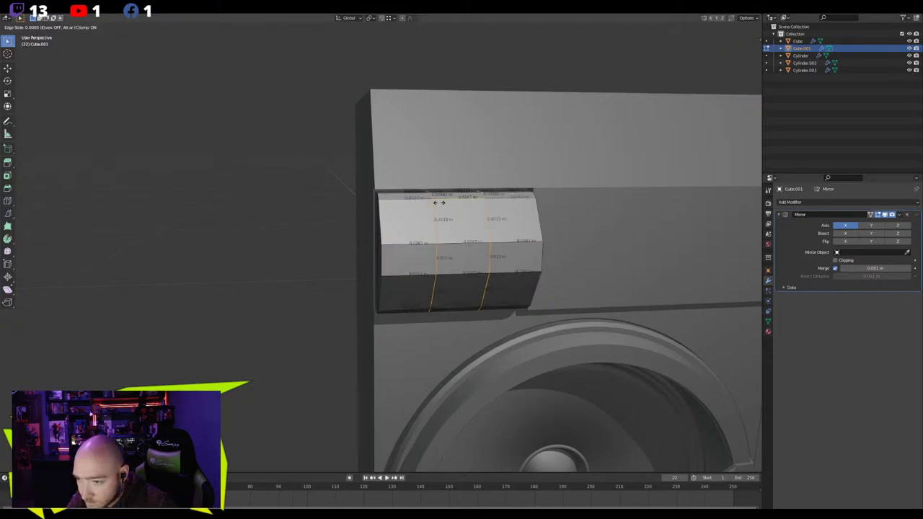
key("s")
key("x")
mouse_move(32, 204)
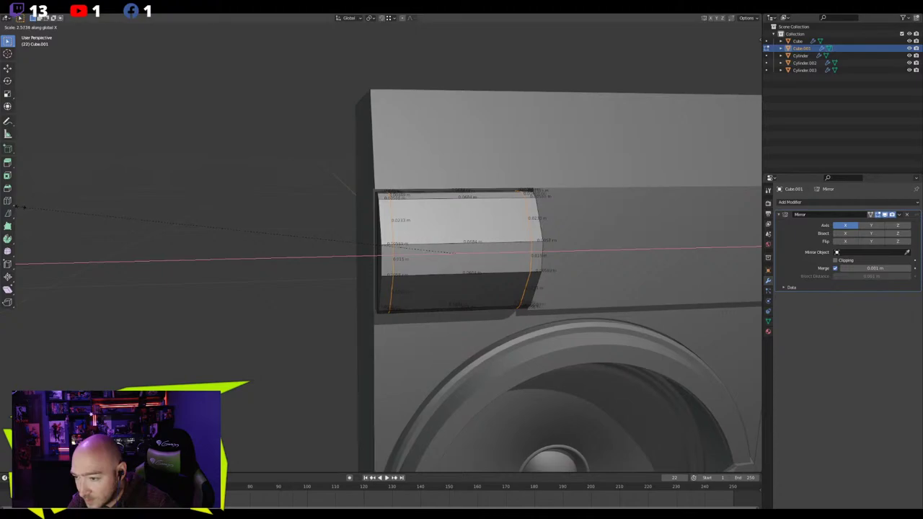
left_click(27, 206)
Add an edge loop around the housing's sloped faces, placed just behind the edges of the front face
middle_click_drag(276, 228, 343, 238)
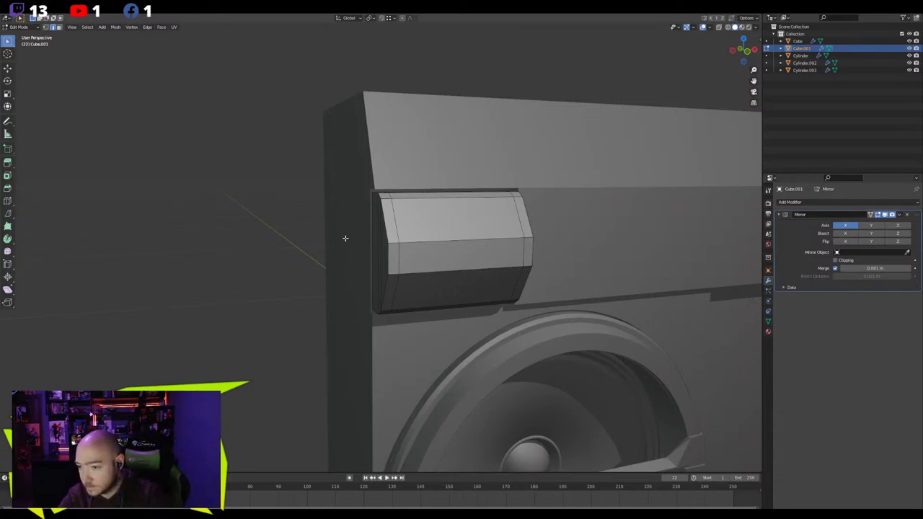
scroll(467, 255, "up", 2)
scroll(467, 255, "down", 2)
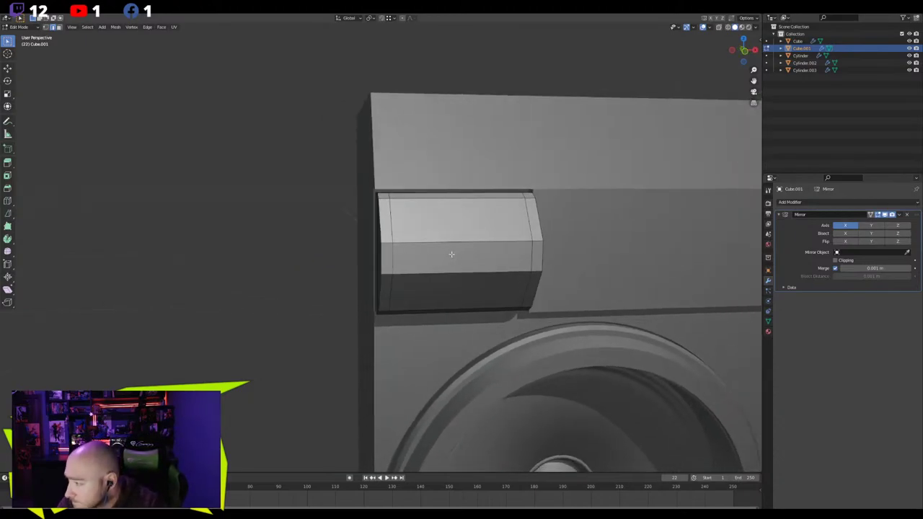
scroll(466, 253, "up", 2)
scroll(465, 254, "down", 2)
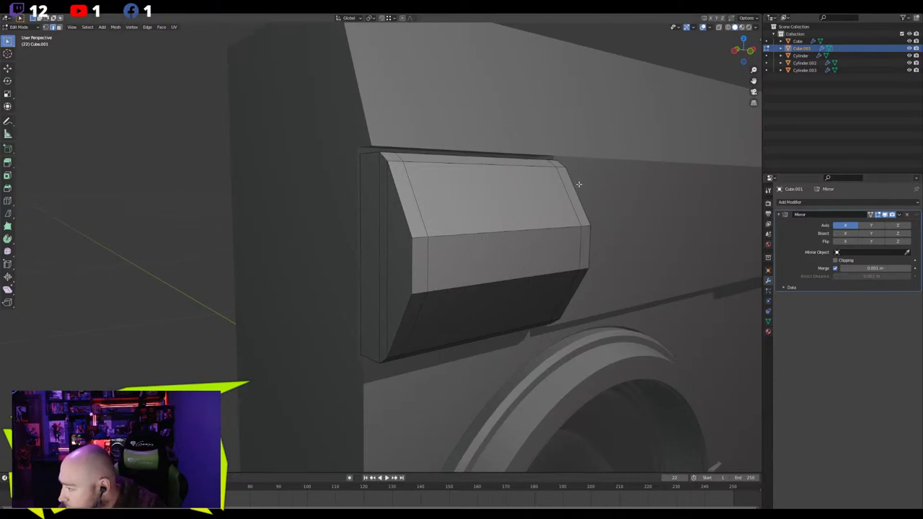
middle_click_drag(432, 242, 420, 243)
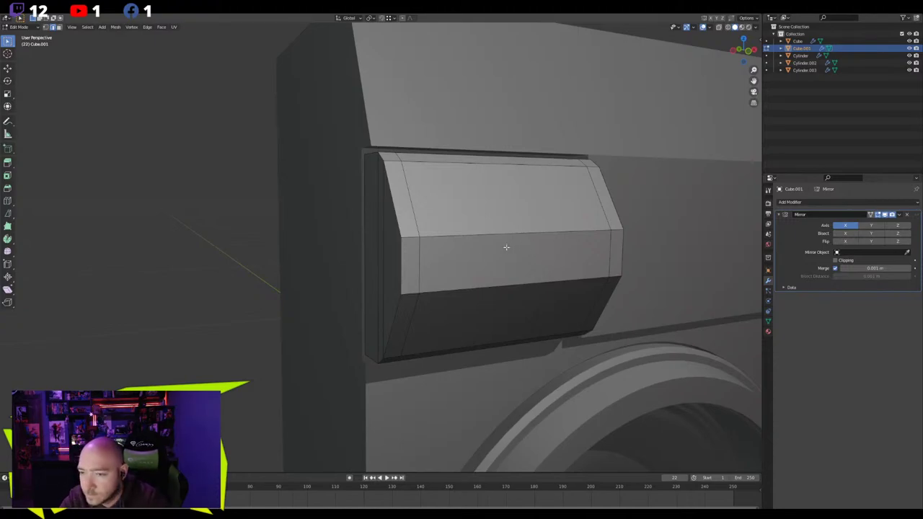
middle_click_drag(506, 247, 415, 250)
left_click(414, 207, "alt")
key("g")
key("g")
left_click(439, 214)
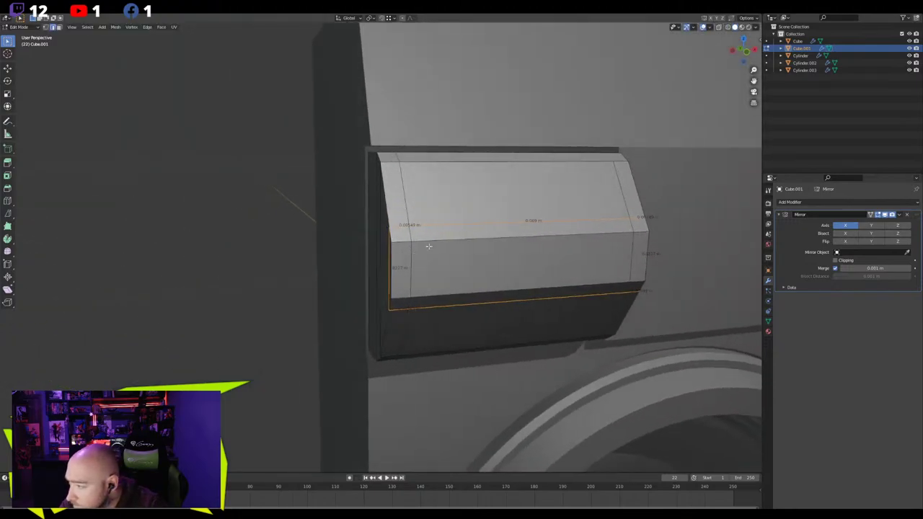
Add two horizontal edge loops through the housing's front face and spread them apart along global Z
key("ctrl+r")
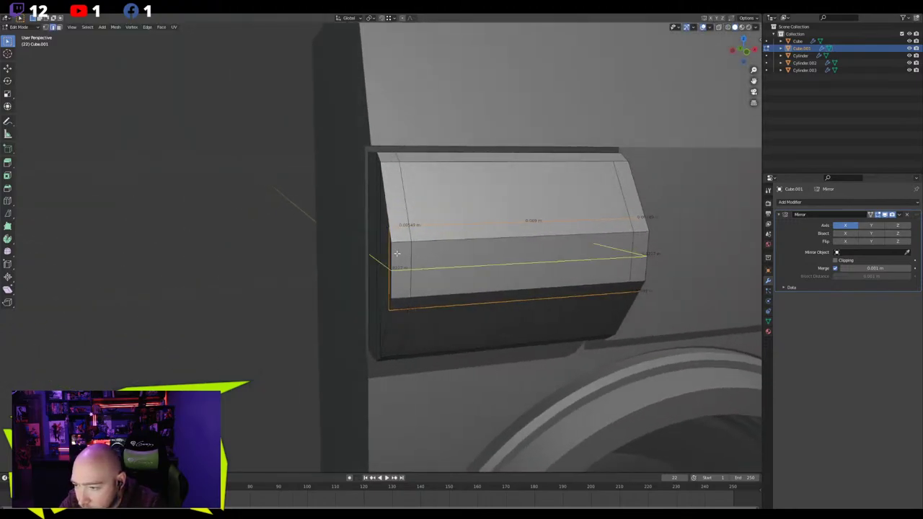
scroll(396, 253, "up", 1)
left_click(397, 253)
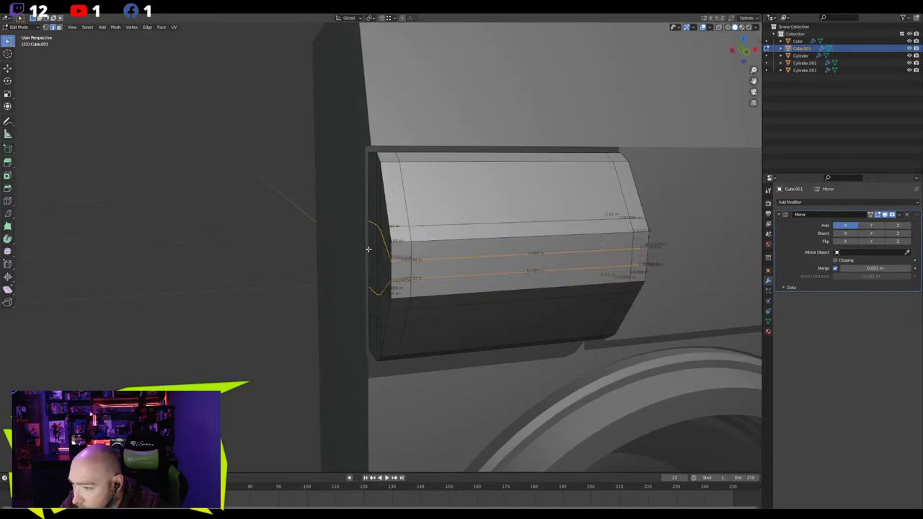
key("s")
key("z")
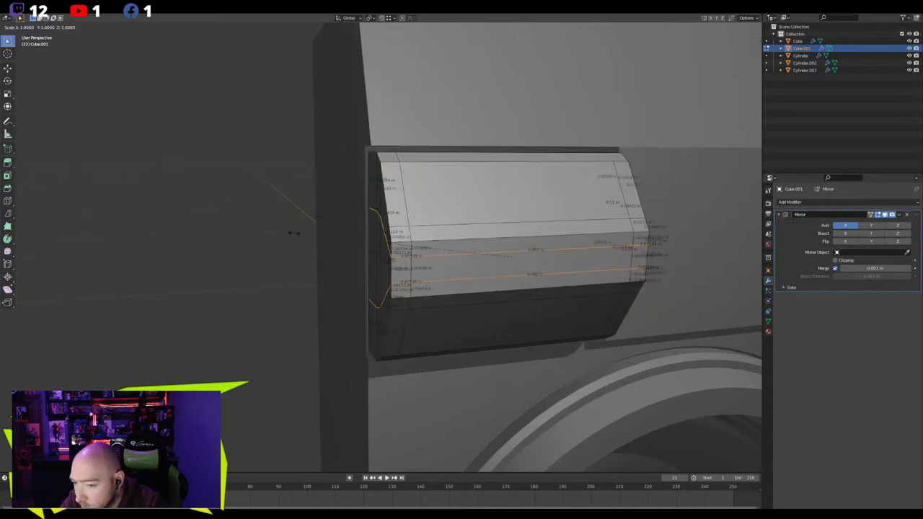
left_click(223, 217)
middle_click_drag(382, 236, 336, 236)
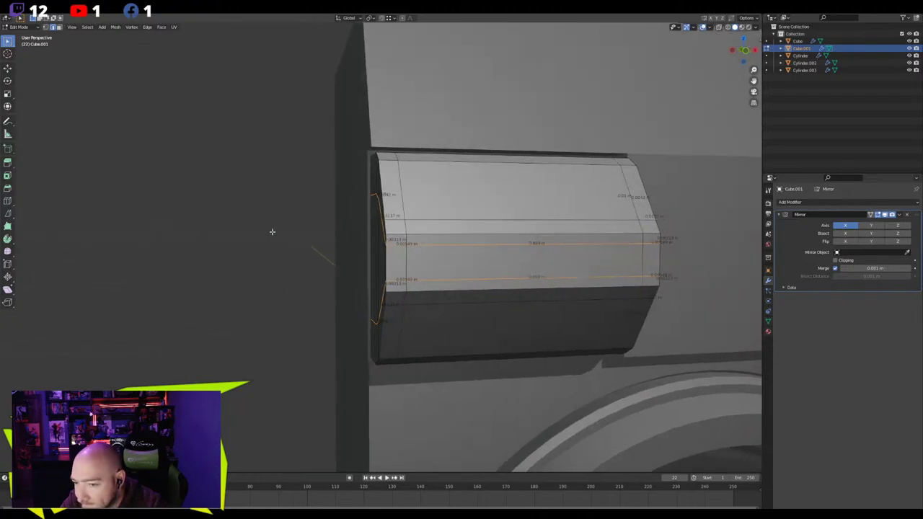
Bevel the two horizontal edge loops into narrow double bands and adjust their spacing along global Z
key("ctrl+b")
scroll(264, 231, "down", 1)
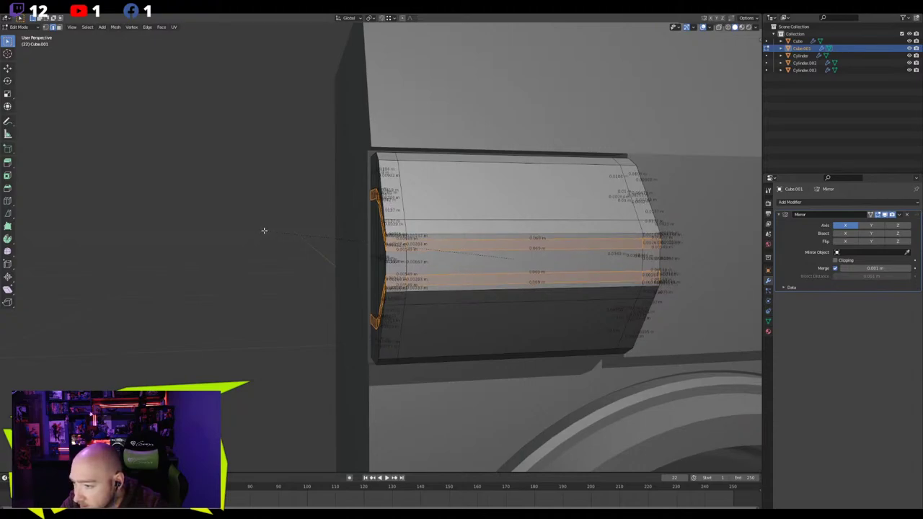
left_click(264, 231)
key("s")
key("z")
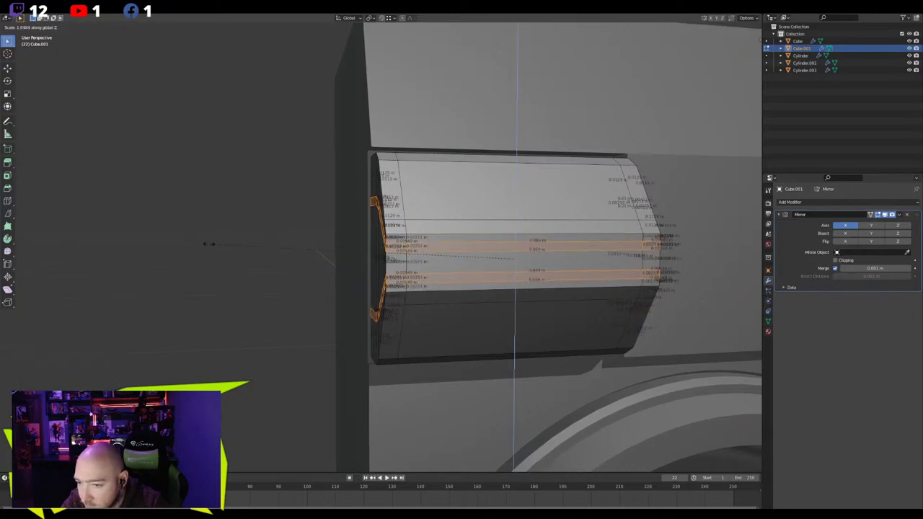
left_click(192, 238)
middle_click_drag(191, 238, 501, 281)
middle_click_drag(414, 240, 422, 240)
key("alt+a")
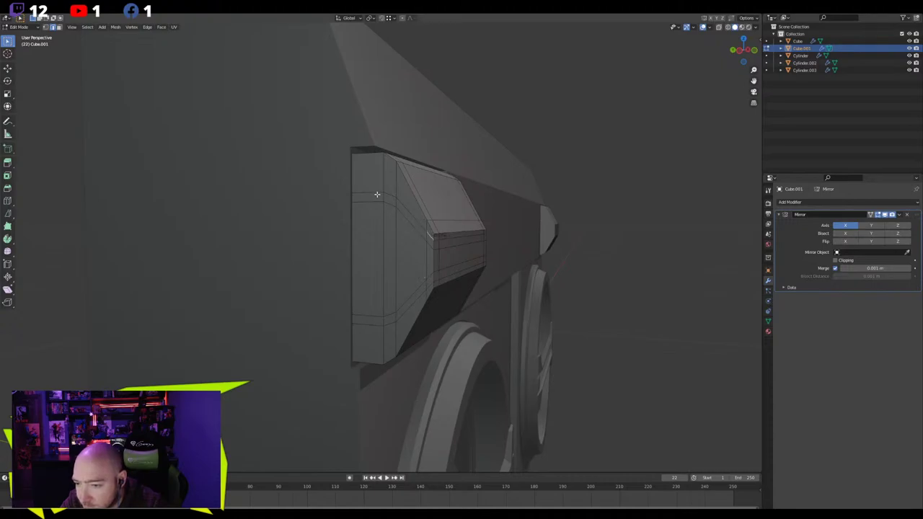
Flatten the lower band's inner edge path on the housing's side by scaling it to 0 along global Z
left_click(377, 194, "alt")
left_click(376, 201, "alt+shift")
left_click(429, 245, "ctrl")
left_click(378, 290)
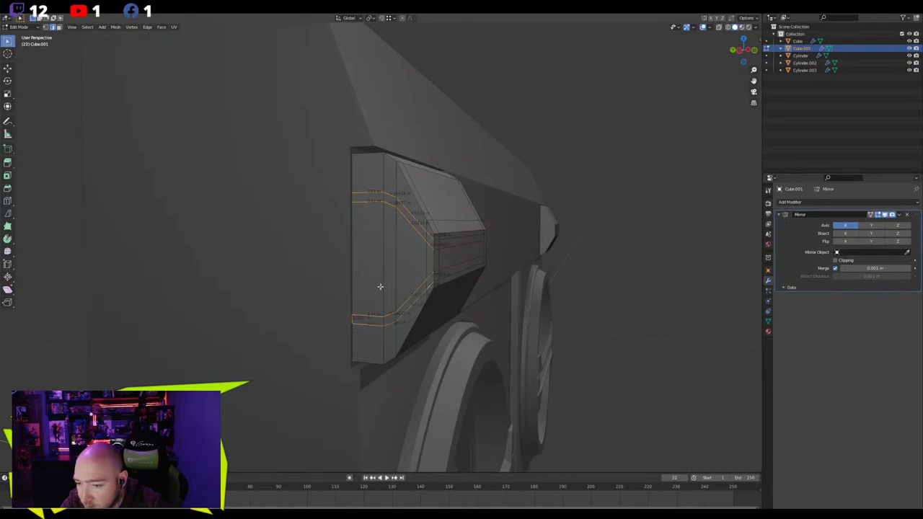
left_click(423, 282)
left_click(363, 315, "ctrl")
key("s")
key("z")
key("0")
key("Return")
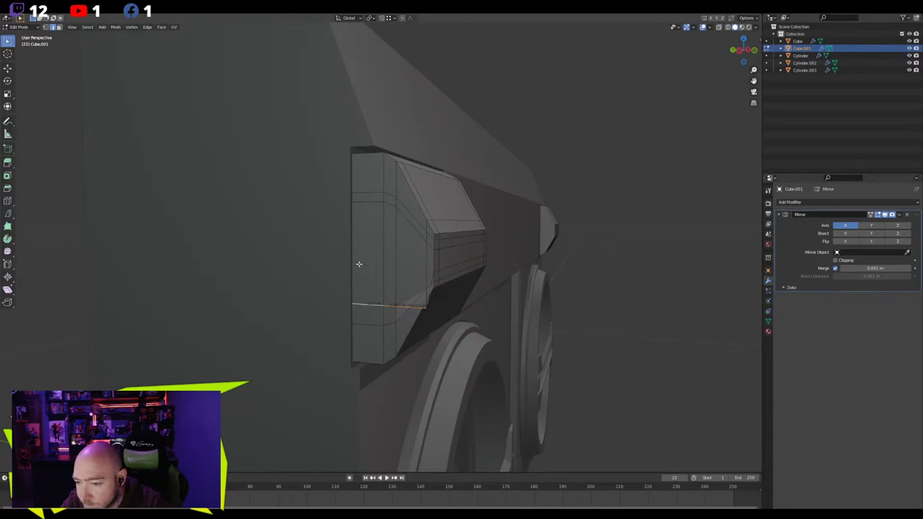
Raise the flattened lower edge path along global Z, snapping it level with its matching edge on the front face
key("g")
key("z")
left_click(400, 260)
key("g")
key("z")
left_click(430, 272)
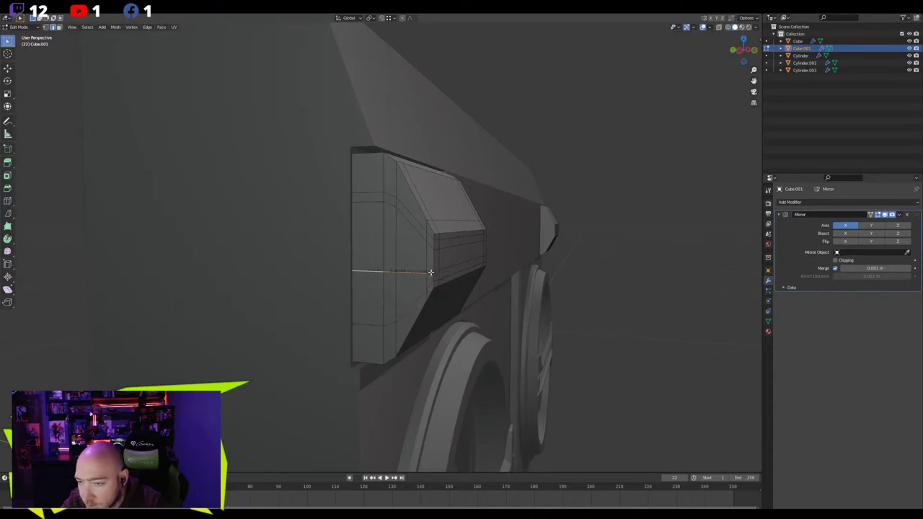
key("g")
key("z")
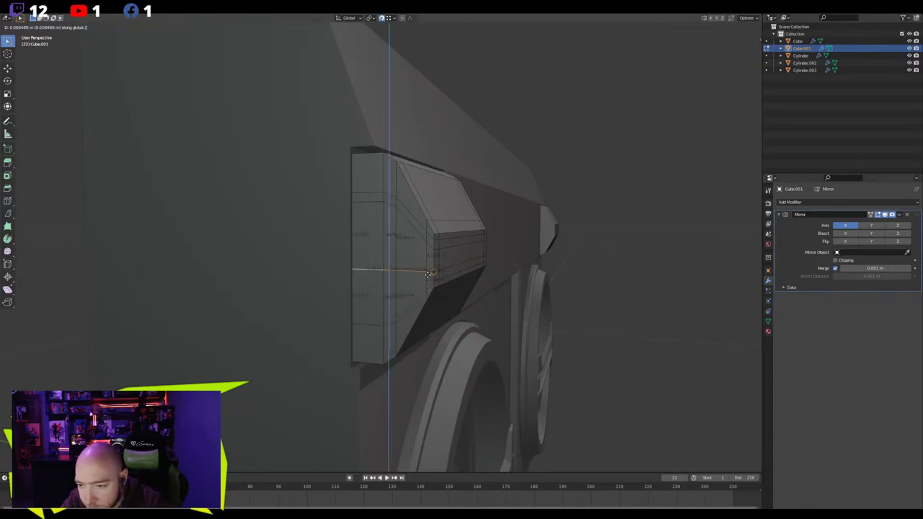
left_click(425, 262)
Flatten the upper band's inner edge path on the housing's side by scaling it to 0 along global Z
left_click(418, 232)
left_click(372, 201)
key("s")
key("z")
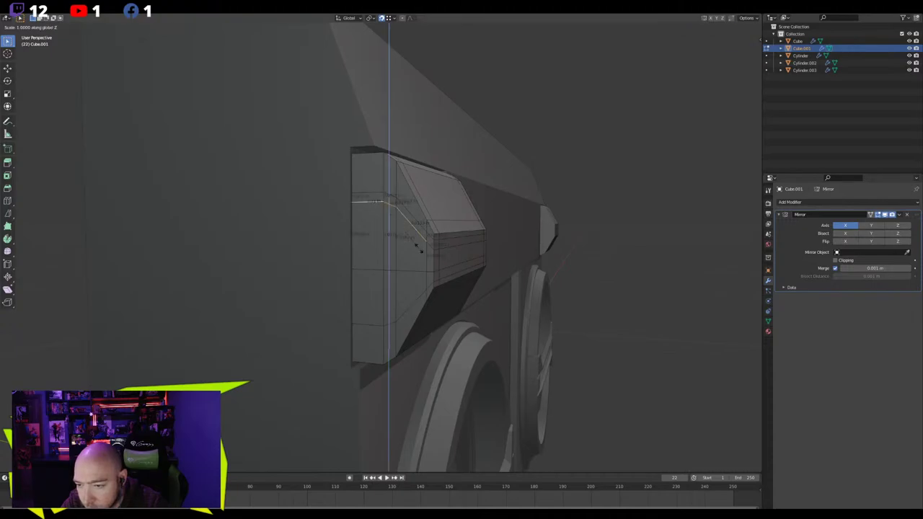
left_click(419, 248)
key("s")
key("z")
key("0")
left_click(427, 242)
Lower the flattened upper inner edge path along global Z, snapping it level with its matching edge on the front face
key("g")
key("z")
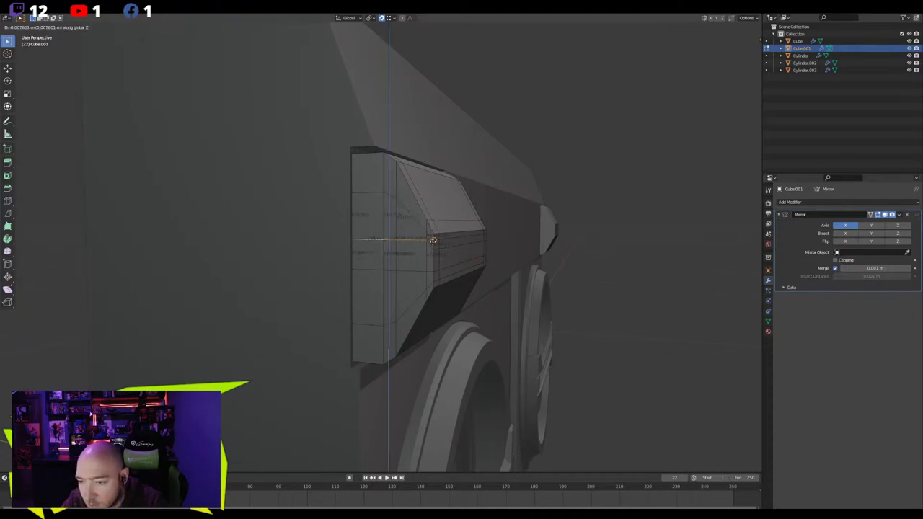
left_click(435, 250)
Flatten the upper band's outer edge path on the housing's side along global Z and lower it, snapping it level with the matching front-face edge
left_click(366, 187)
key("g")
key("z")
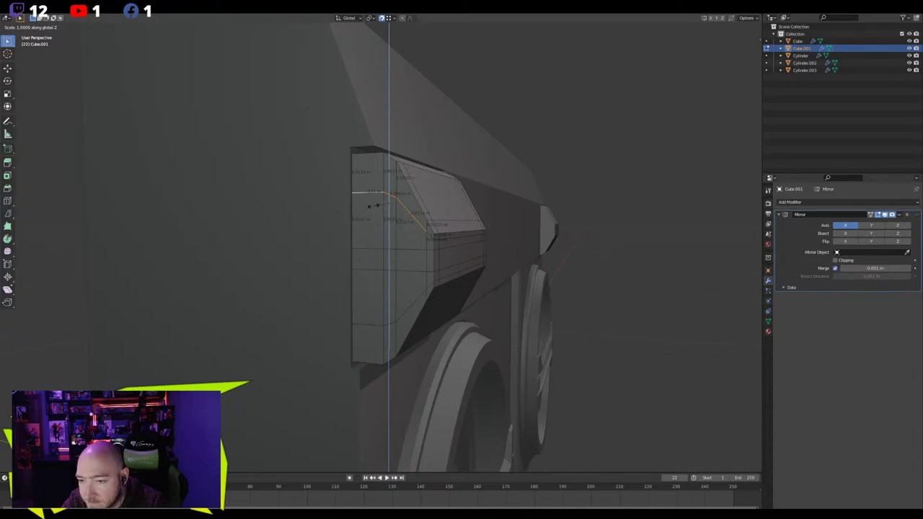
left_click(408, 214)
key("g")
key("z")
left_click(435, 239)
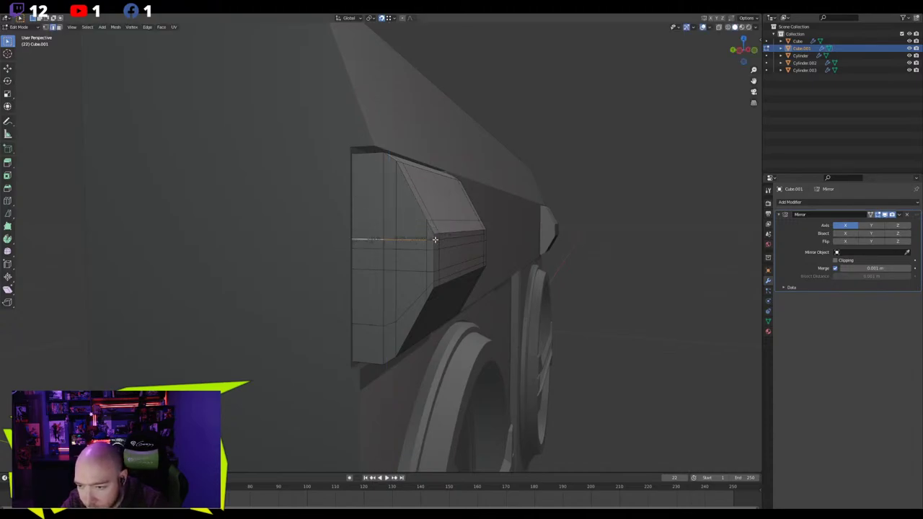
Scale the lower band's outer edge path on the housing's side to 0 along global Z and raise it level with the matching front-face edge
left_click(400, 313)
left_click(368, 322, "ctrl")
key("s")
key("z")
key("0")
left_click(368, 322)
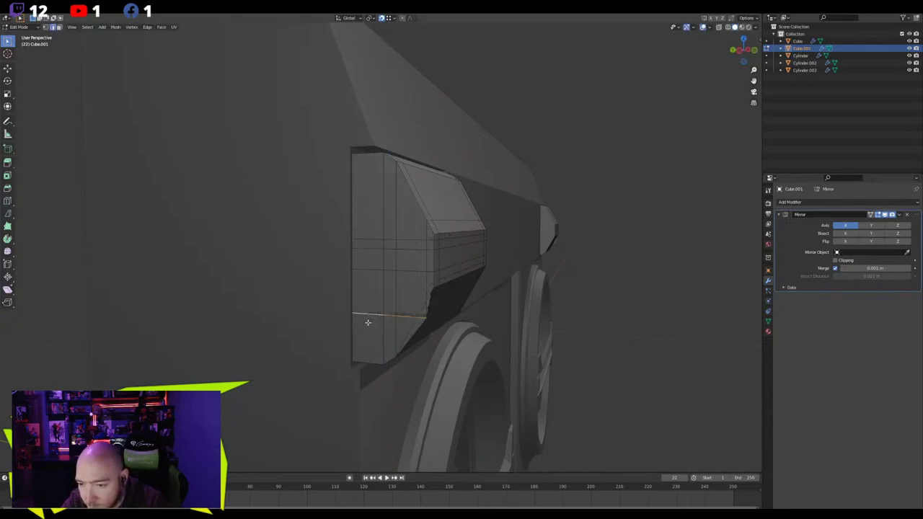
key("g")
key("z")
left_click(427, 278)
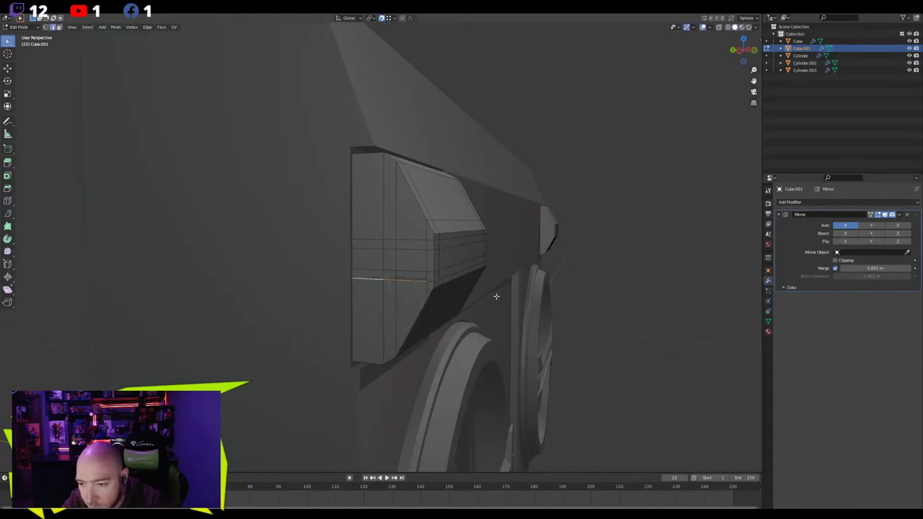
Add a centred vertical loop cut through the middle of the housing's width
middle_click_drag(496, 296, 430, 289)
key("ctrl+r")
left_click(470, 229)
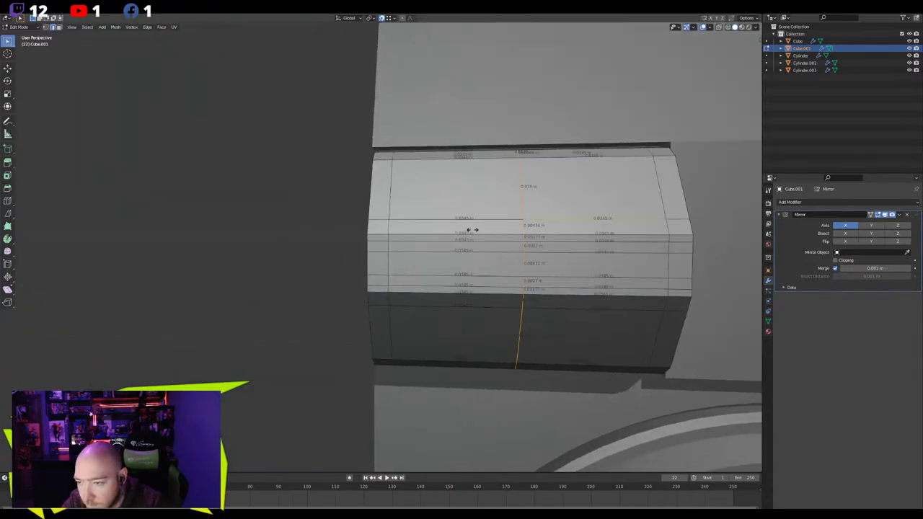
right_click(471, 229)
Delete all faces on the half of the housing nearer the boombox's centre, including the hidden ones
scroll(568, 223, "down", 3)
key("3")
key("alt+z")
left_click_drag(601, 142, 482, 346)
key("x")
left_click(434, 225)
middle_click_drag(371, 256, 381, 288)
key("alt+z")
scroll(400, 259, "up", 3)
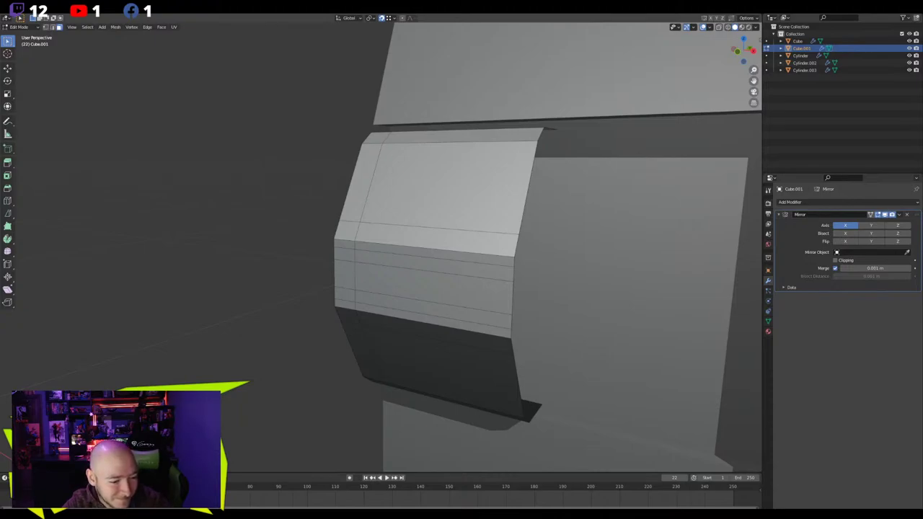
Replace the housing's Mirror modifier with a new Mirror modifier on the X axis and no mirror object
middle_click_drag(320, 239, 424, 242)
middle_click_drag(423, 319, 418, 264)
scroll(418, 264, "up", 1)
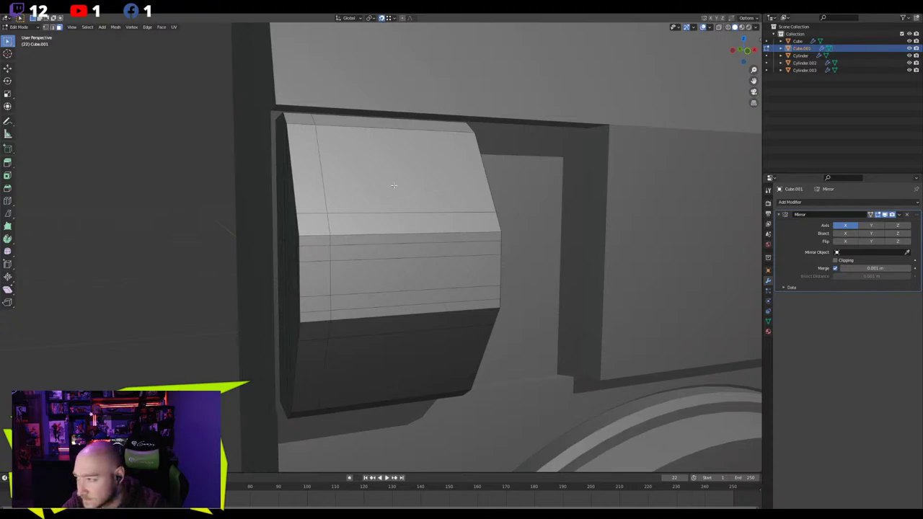
middle_click_drag(393, 186, 401, 190)
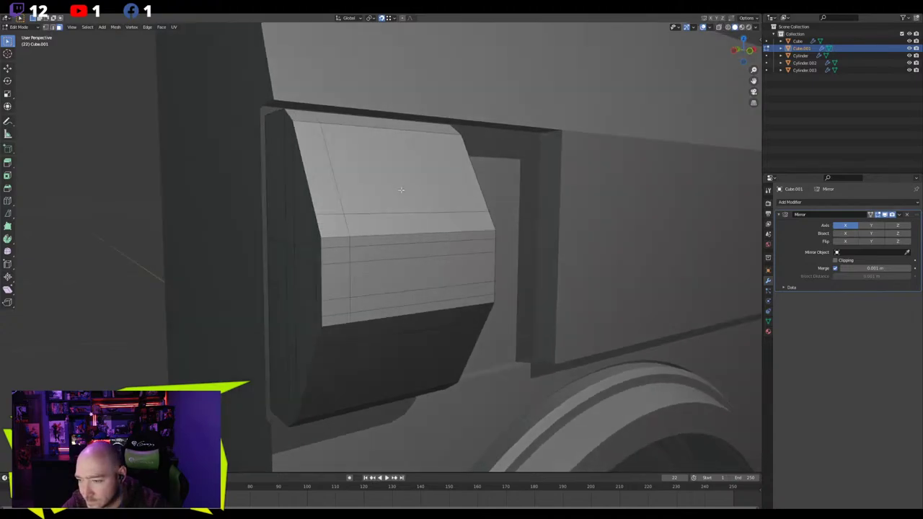
scroll(587, 290, "down", 8)
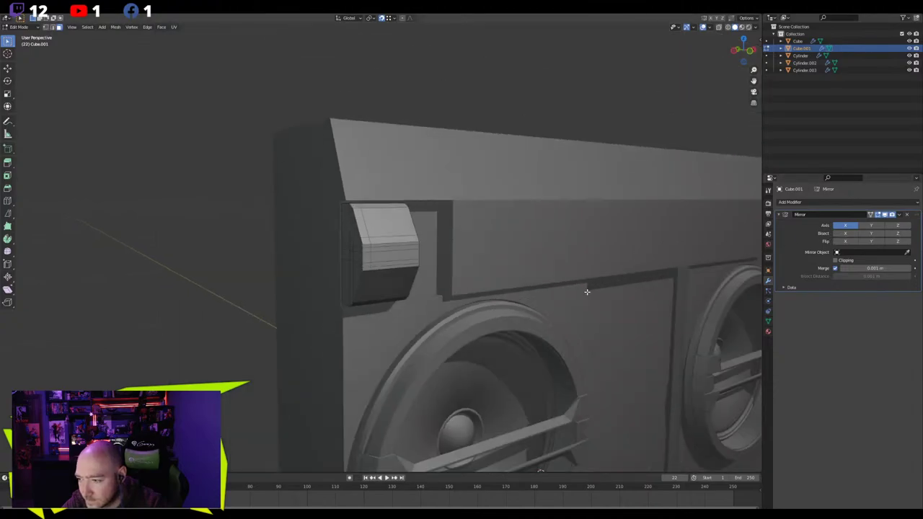
left_click(907, 215)
key("KP_Decimal")
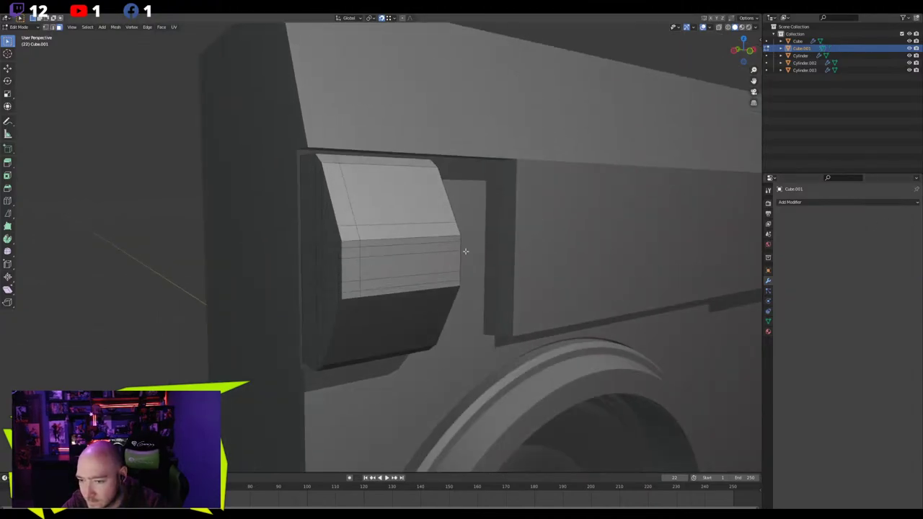
left_click(789, 202)
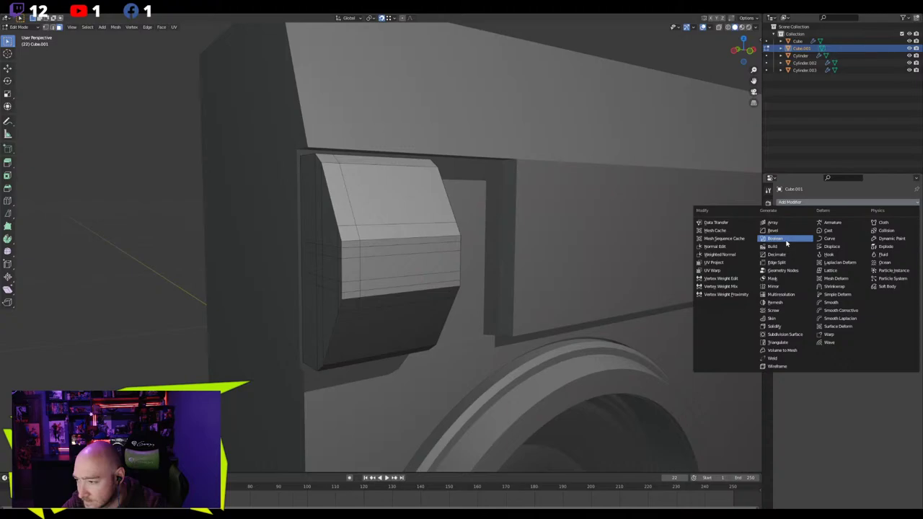
left_click(786, 287)
key("KP_1")
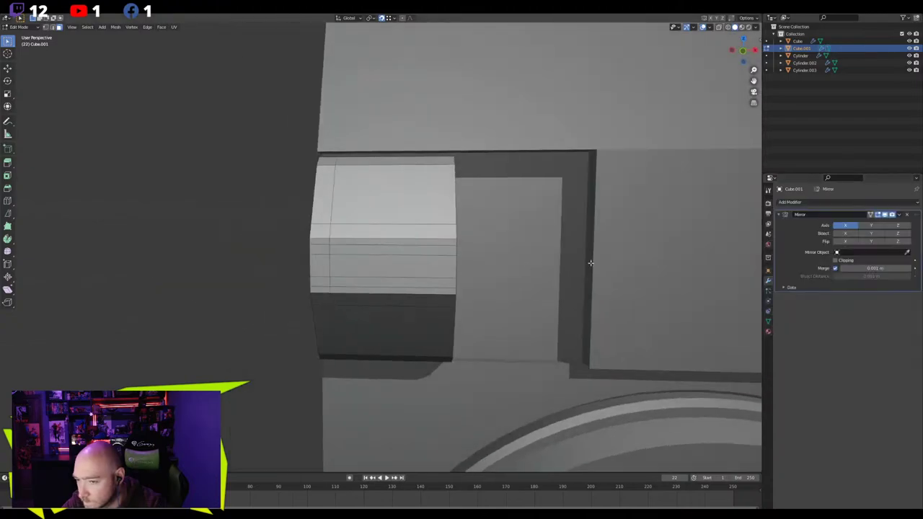
left_click(906, 251)
key("Escape")
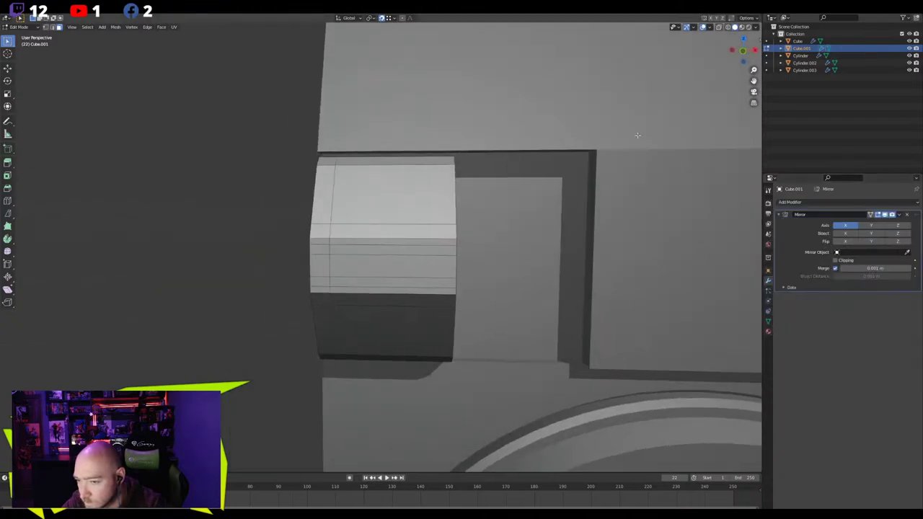
Move only the housing's origin, snapping it to the lower end of the open middle cut, so the mirrored half meets it
left_click(746, 18)
key("Tab")
left_click(748, 18)
left_click(751, 40)
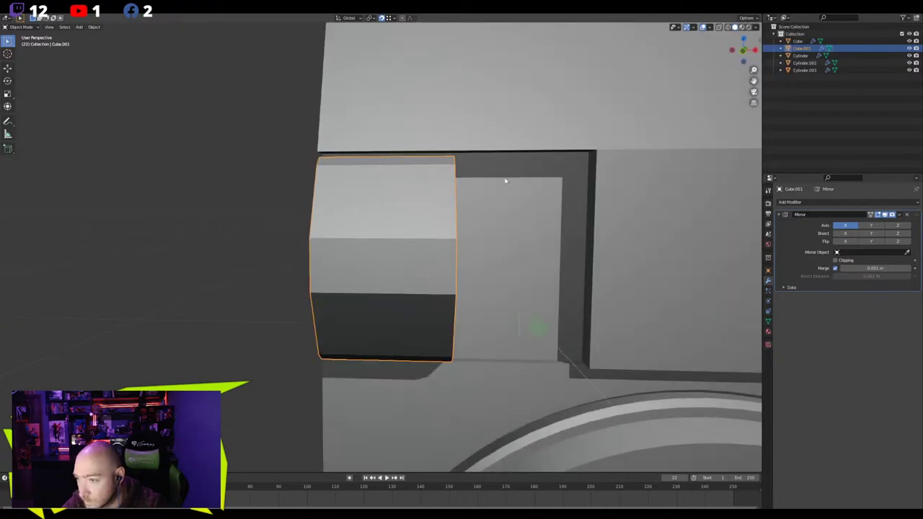
middle_click_drag(505, 179, 472, 194)
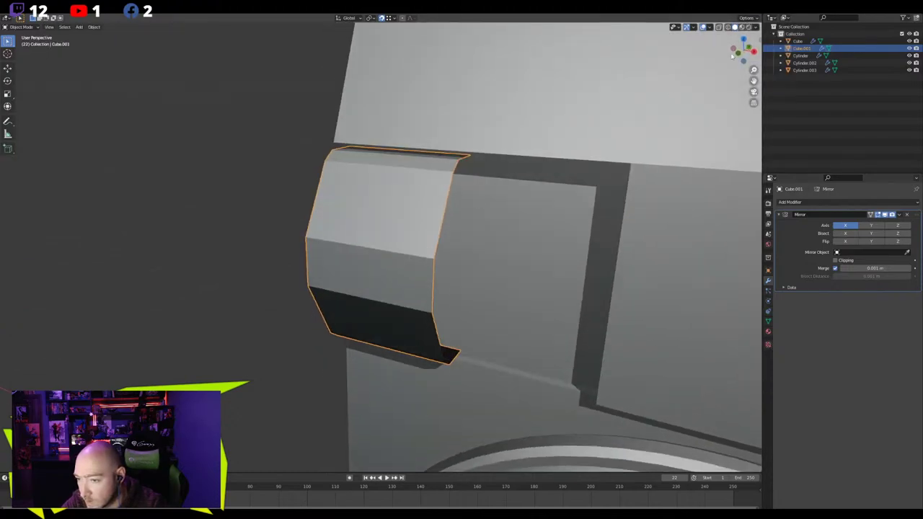
key("g")
left_click(459, 161)
middle_click_drag(459, 161, 457, 278)
key("g")
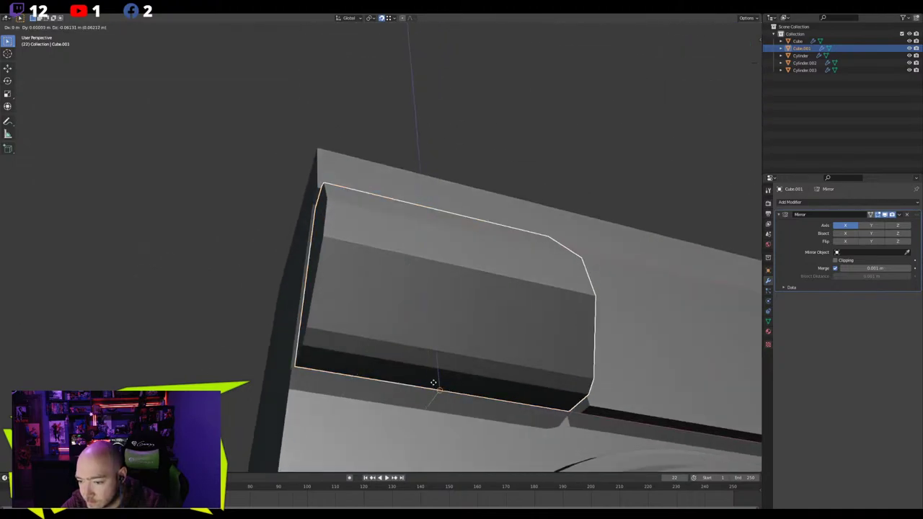
left_click(433, 382)
left_click(743, 20)
left_click(751, 40)
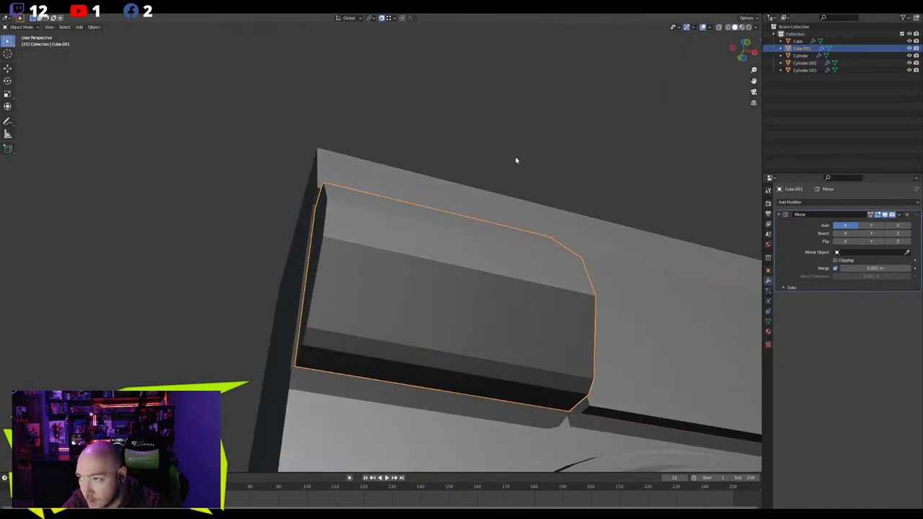
Add a support loop cut close to the outer edge of the housing's sloped faces and turn snapping off
middle_click_drag(515, 159, 467, 228)
key("Tab")
middle_click_drag(607, 226, 482, 283)
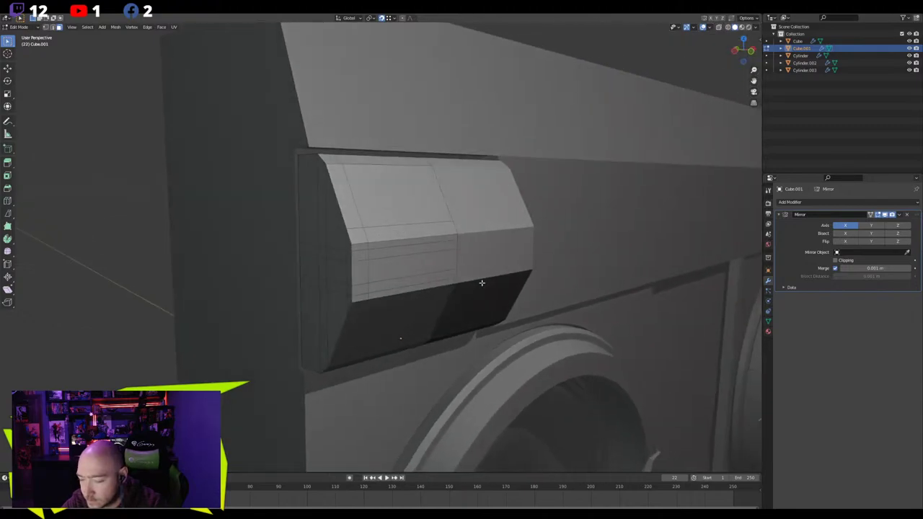
middle_click_drag(422, 274, 396, 290)
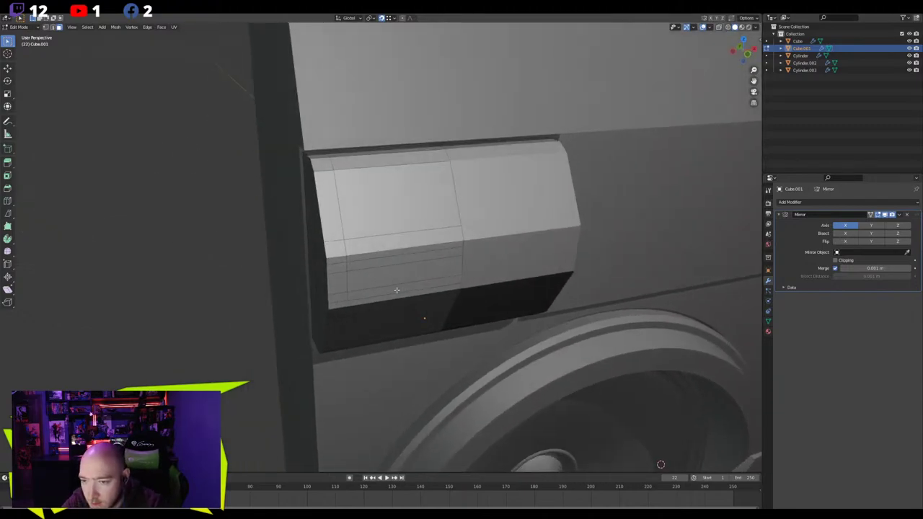
middle_click_drag(371, 194, 386, 207)
key("ctrl+r")
left_click(365, 206)
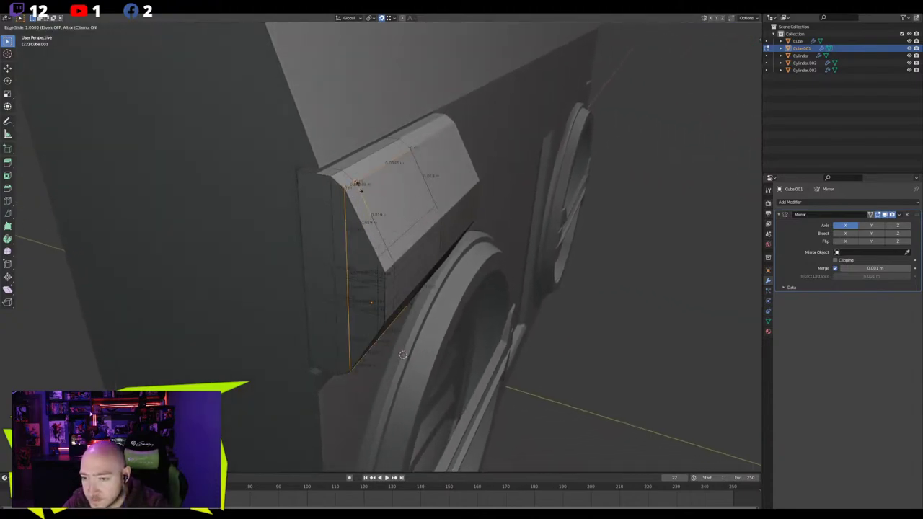
left_click(488, 115)
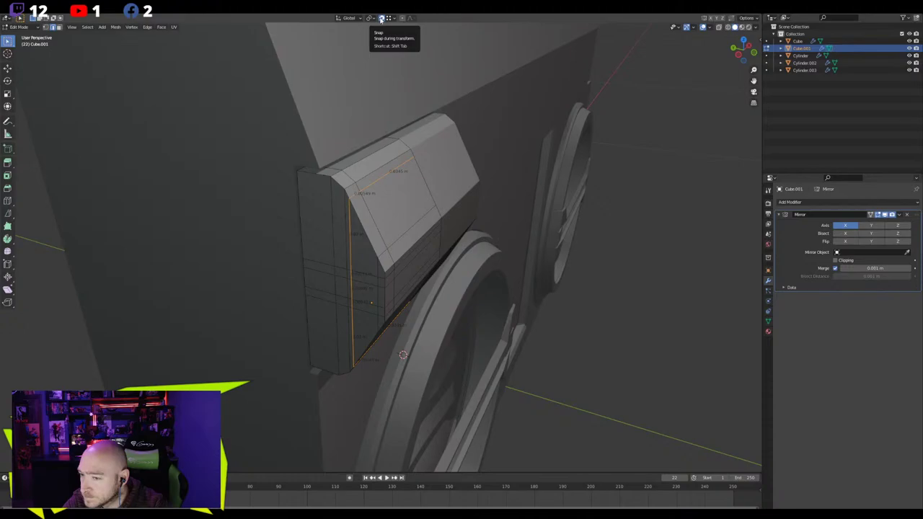
left_click(381, 20)
middle_click_drag(450, 181, 381, 214)
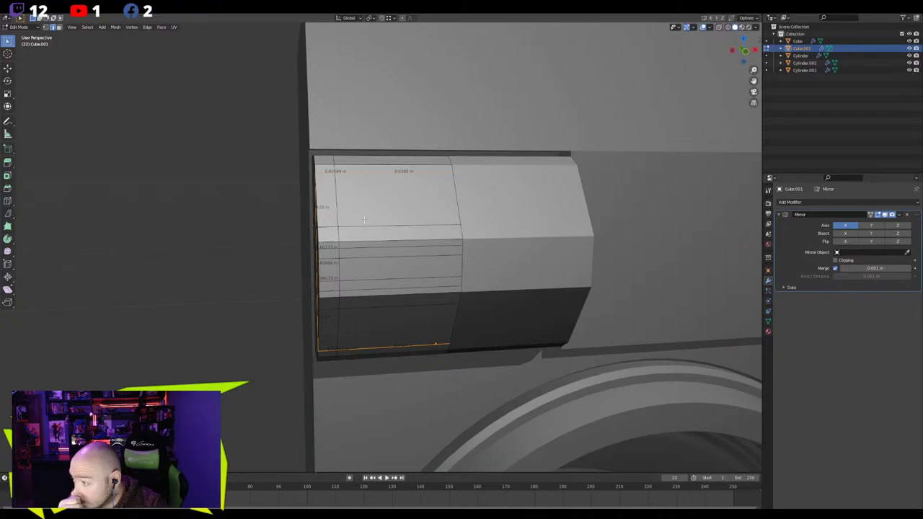
key("3")
left_click(367, 219)
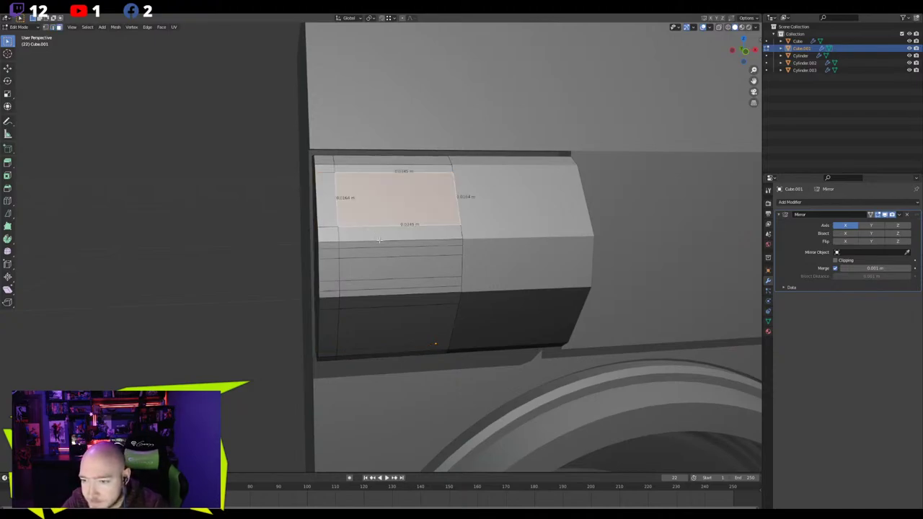
left_click(390, 234, "shift")
left_click(364, 242, "shift")
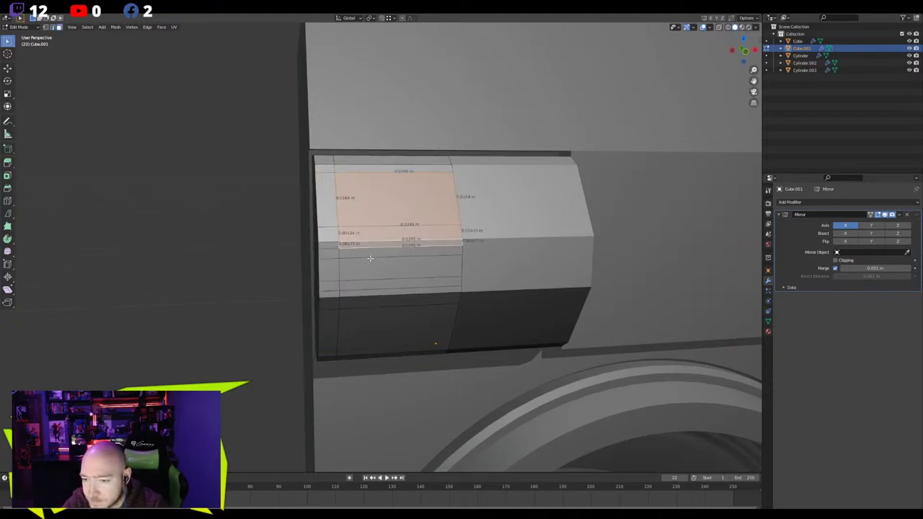
left_click(366, 268, "shift")
left_click(365, 291, "shift")
left_click(394, 339, "shift")
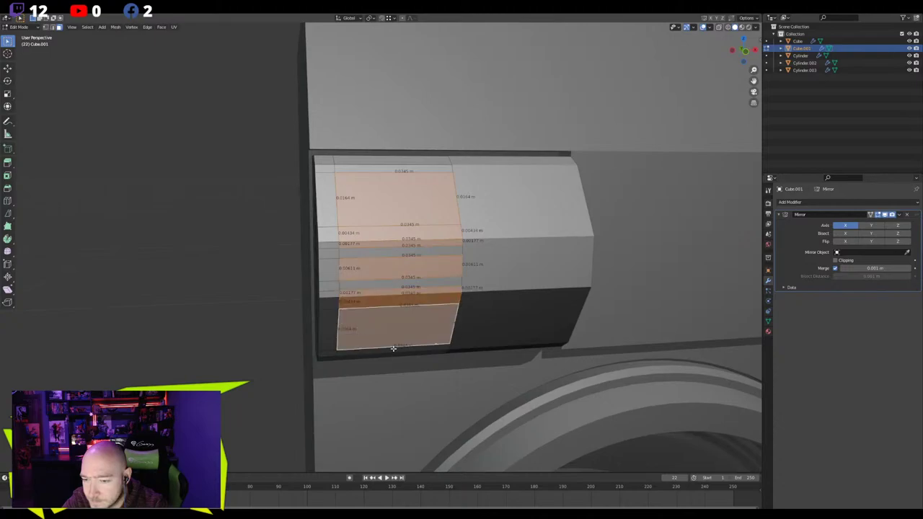
Add a centred horizontal loop cut around the housing's middle and delete the faces of the lower half
middle_click_drag(394, 346, 360, 263)
key("ctrl+r")
left_click(359, 261)
right_click(358, 261)
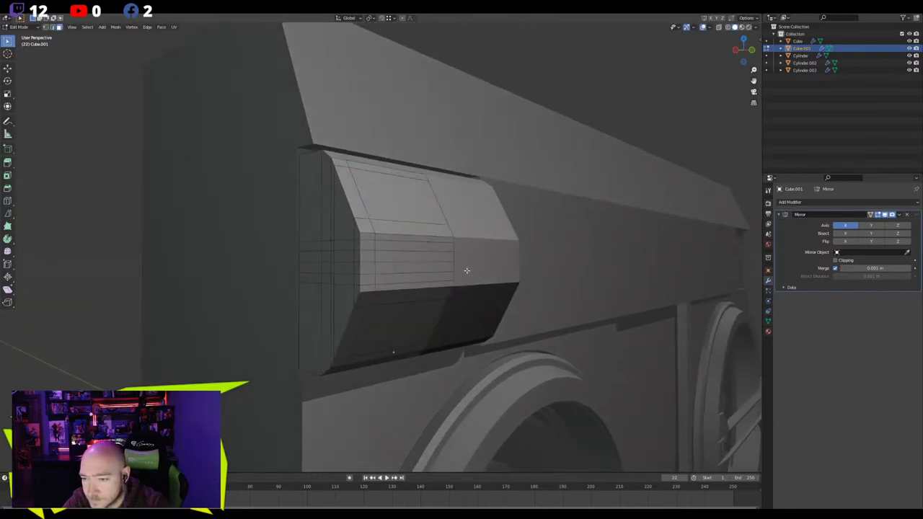
left_click_drag(496, 264, 147, 390)
key("x")
left_click(207, 264)
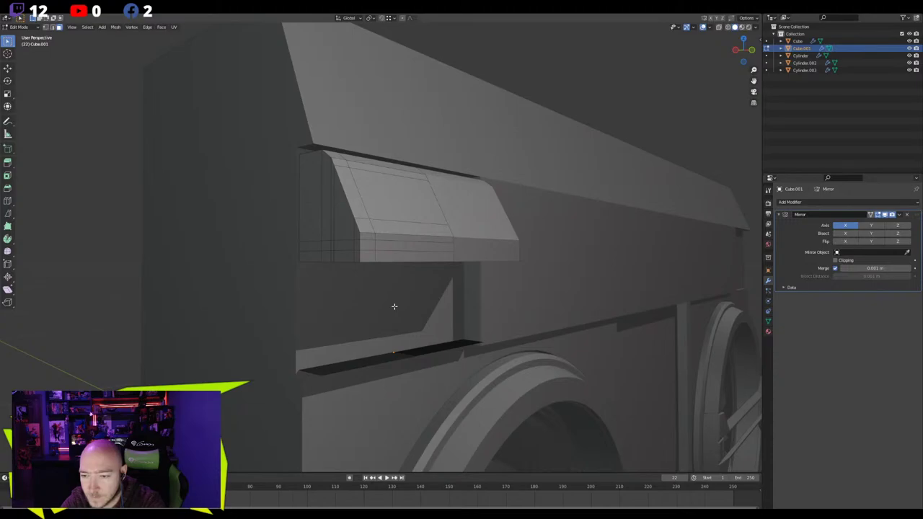
Delete the leftover underside faces of the housing's removed lower half
middle_click_drag(392, 305, 366, 313)
key("alt+z")
left_click_drag(515, 305, 278, 374)
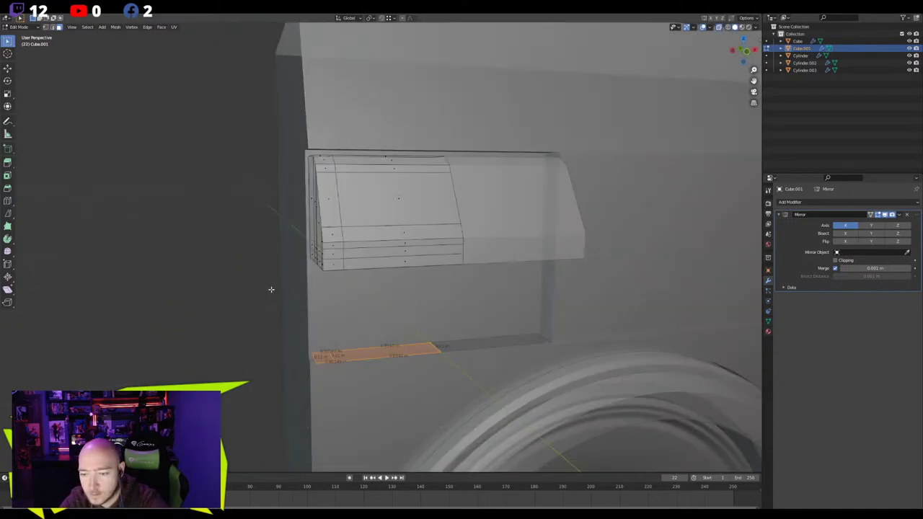
key("x")
left_click(271, 289)
key("alt+z")
scroll(361, 247, "up", 2)
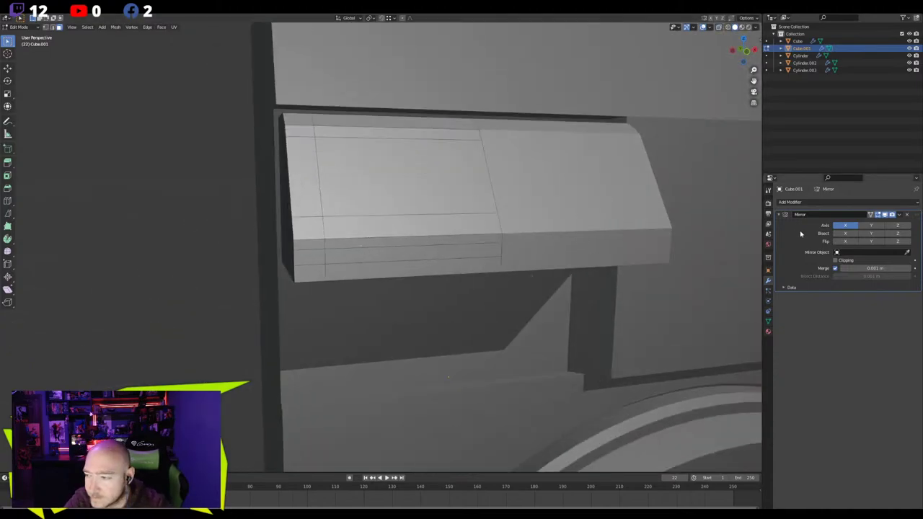
Enable the Y axis on the housing's Mirror modifier and restrict object transforms to origins only
left_click(873, 226)
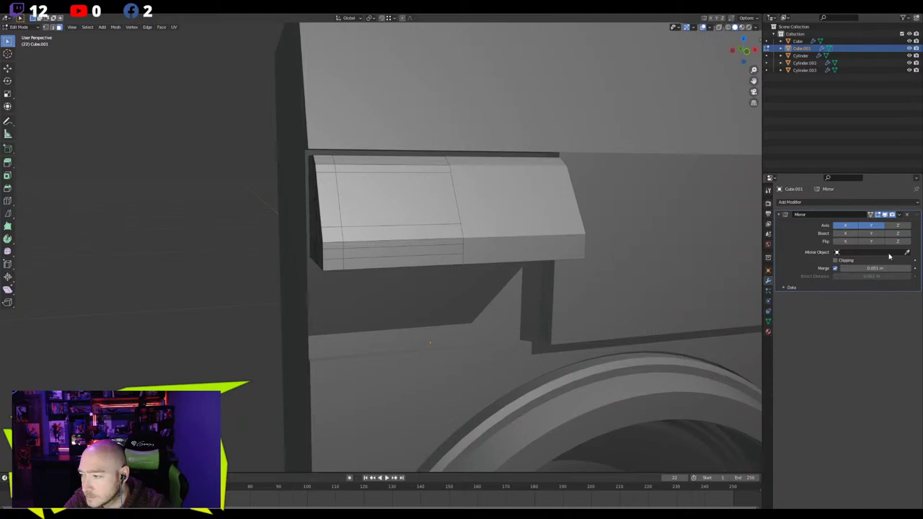
left_click(746, 19)
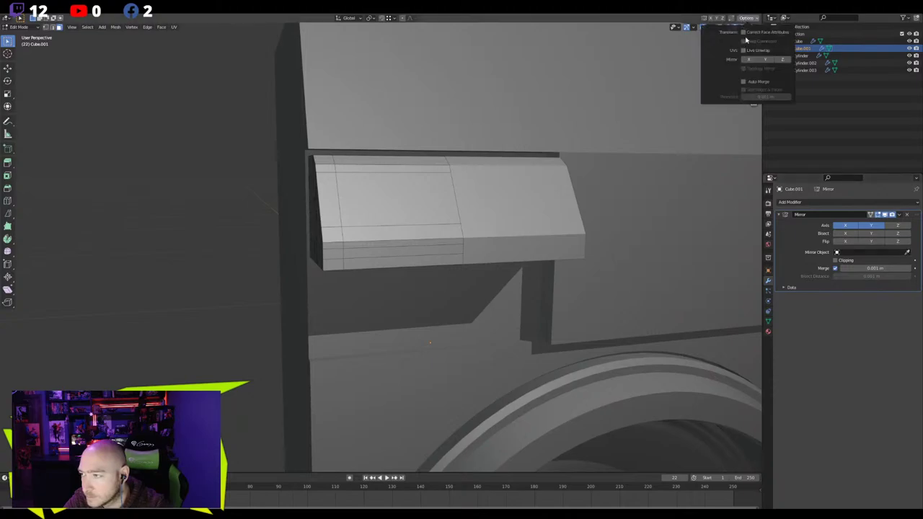
middle_click_drag(573, 128, 595, 130)
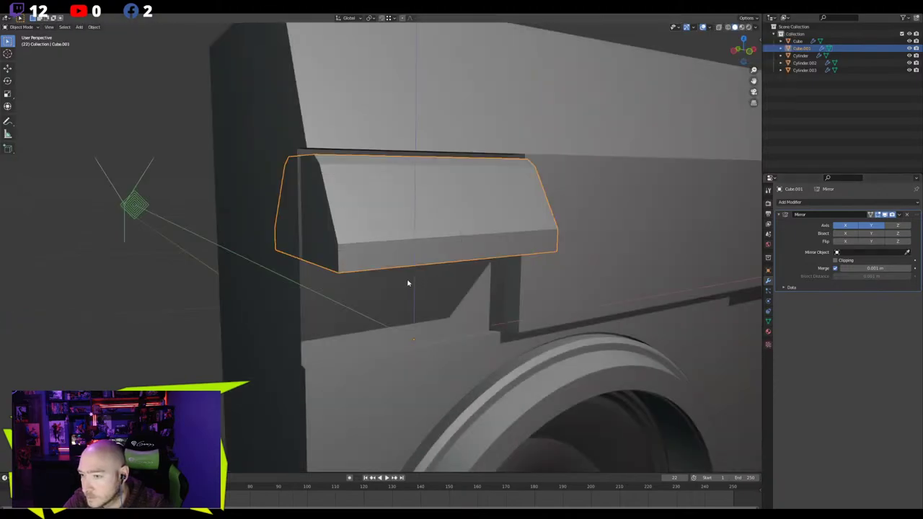
middle_click_drag(406, 282, 377, 287)
key("g")
key("Escape")
key("alt+z")
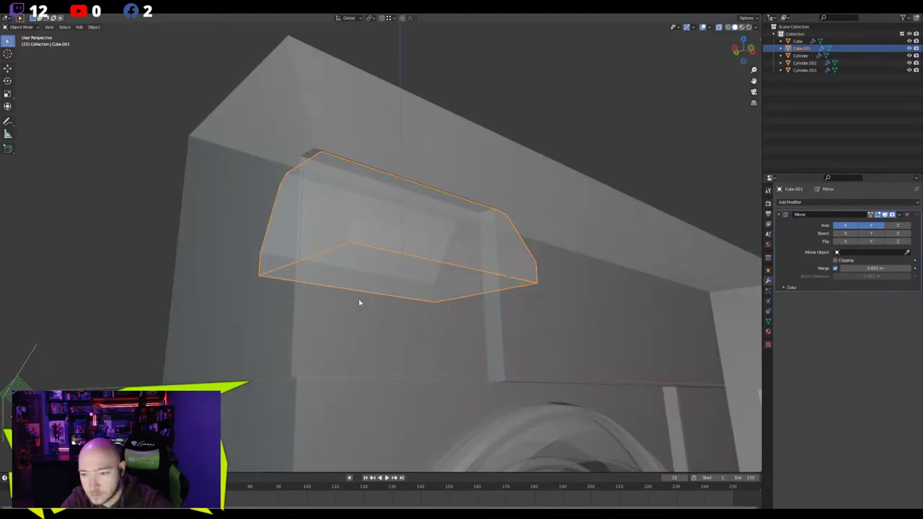
key("g")
key("Escape")
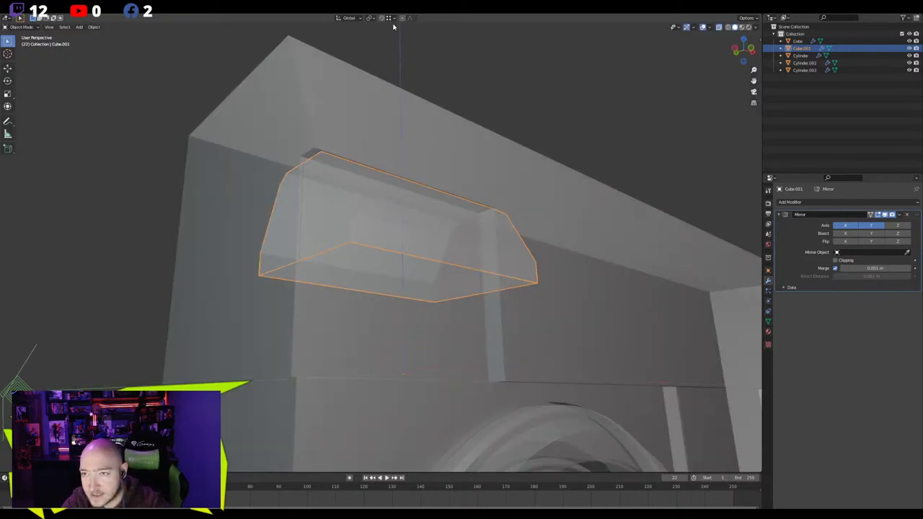
left_click(388, 18)
key("g")
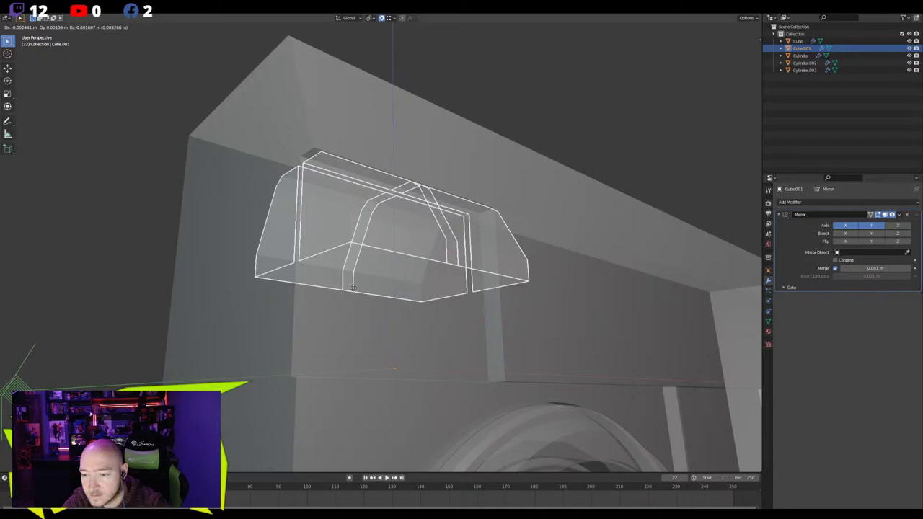
left_click(367, 250)
middle_click_drag(367, 249, 383, 111)
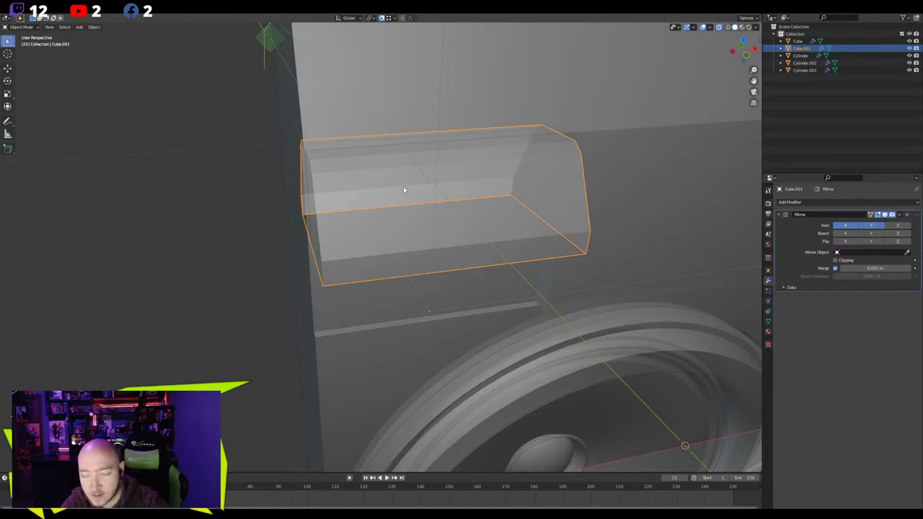
mouse_move(403, 186)
middle_mouse_down()
mouse_move(396, 180)
mouse_move(412, 200)
middle_mouse_up()
key("shift+d")
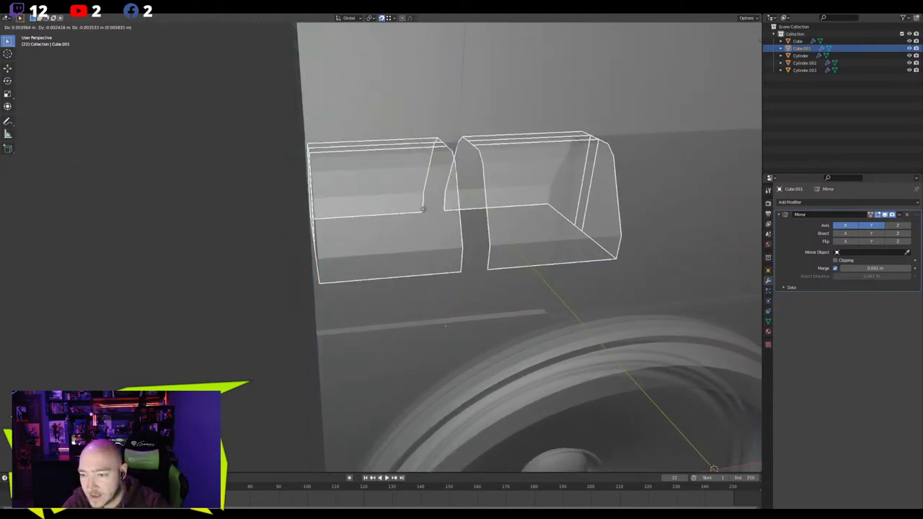
right_click(422, 212)
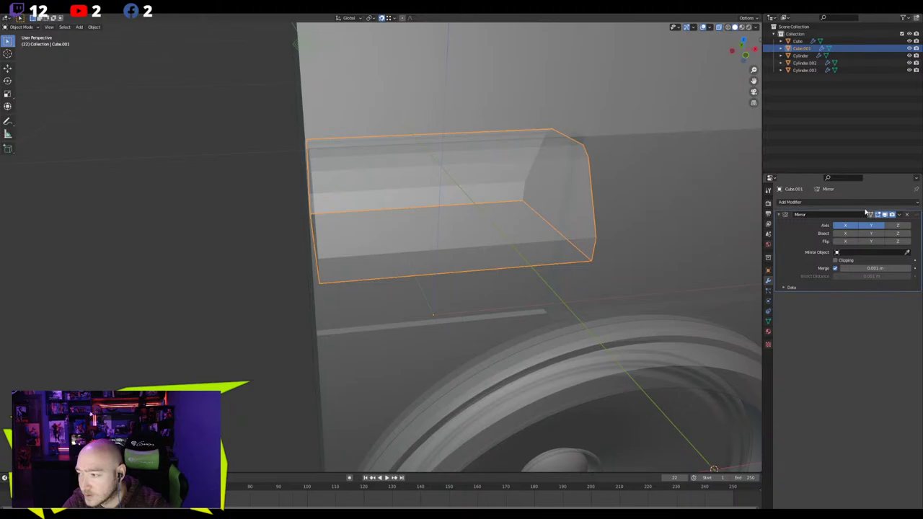
left_click(389, 19)
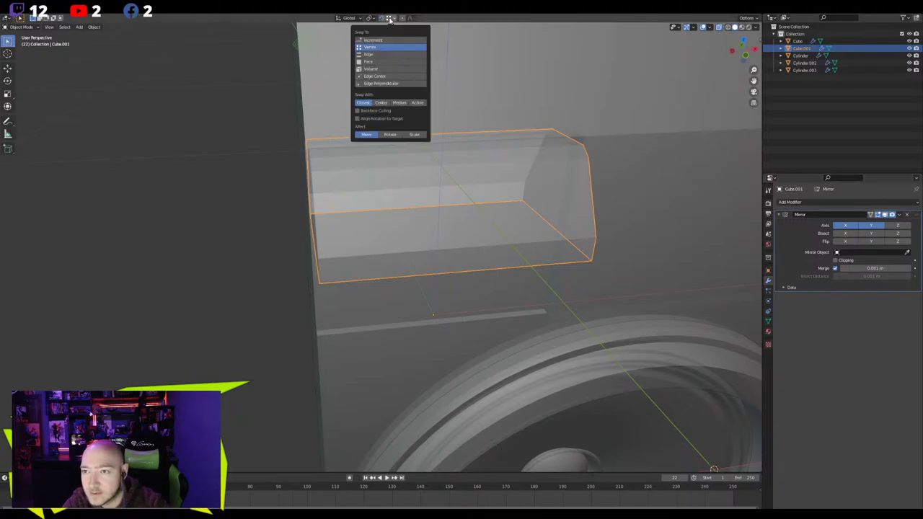
key("shift+d")
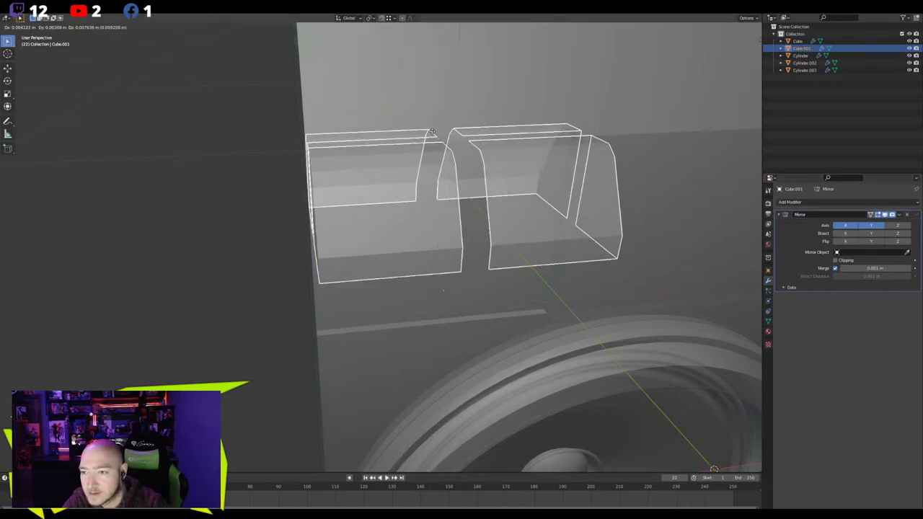
right_click(444, 148)
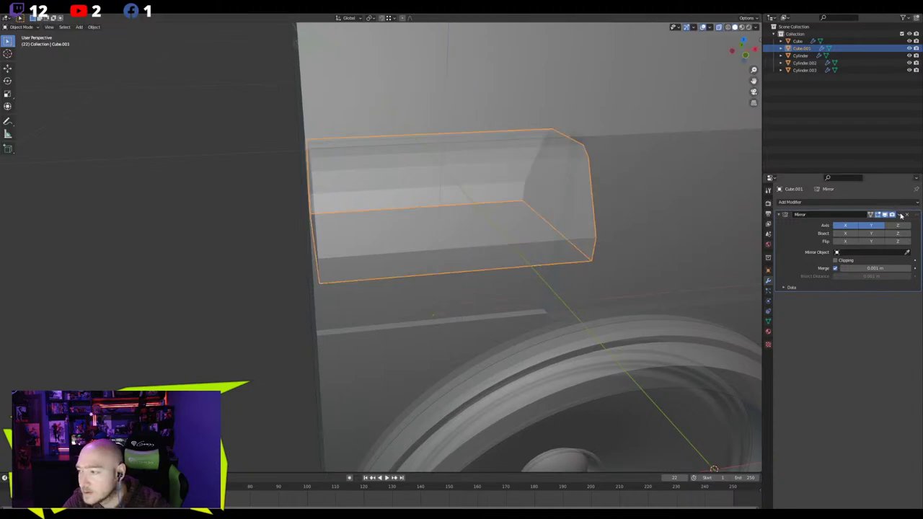
Remove the housing's Mirror modifier and, with snapping on, move its origin onto the lower inner front corner vertex
left_click(900, 215)
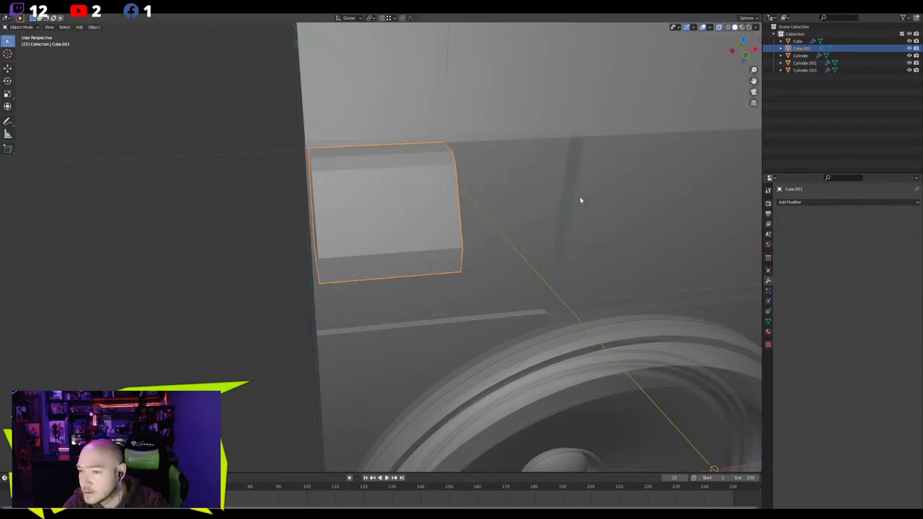
left_click(383, 18)
key("g")
right_click(495, 259)
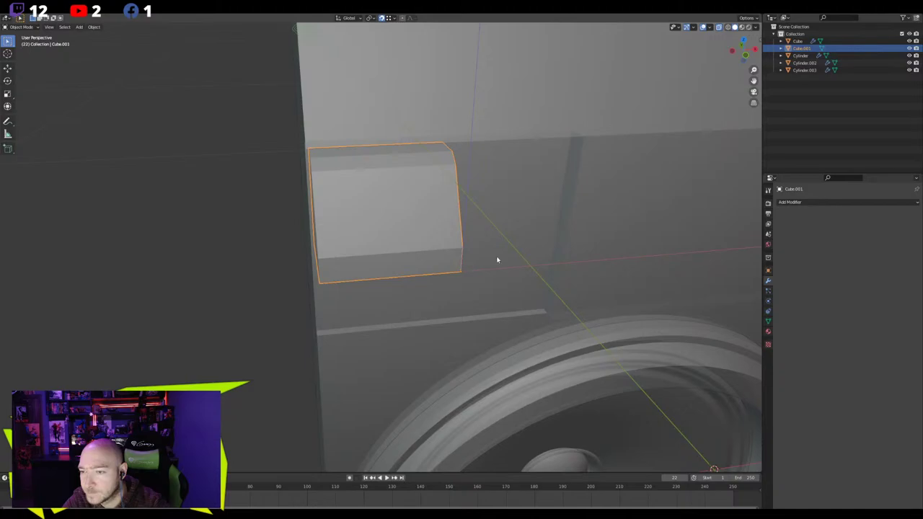
middle_click_drag(496, 259, 478, 248)
key("g")
left_click(470, 160)
key("g")
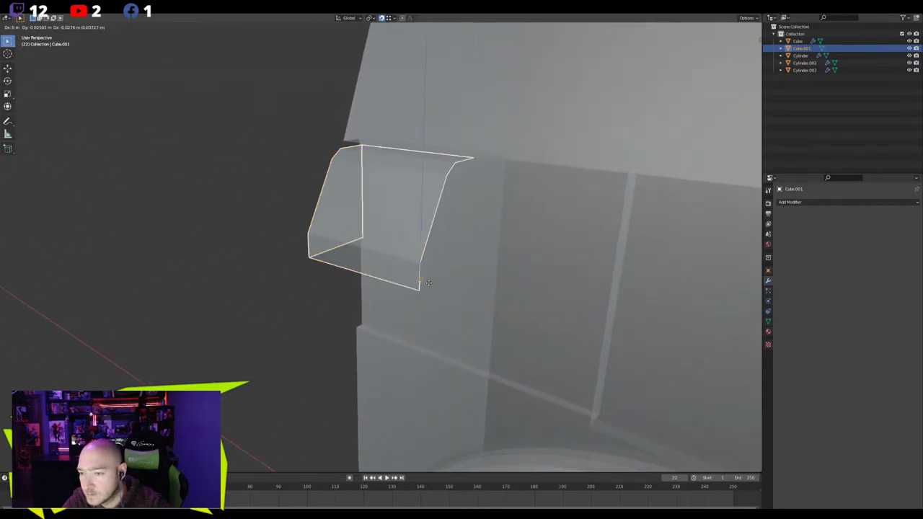
left_click(424, 286)
Turn off origins-only transforms and add a Mirror modifier to the housing on the X and Z axes
middle_click_drag(575, 252, 549, 239)
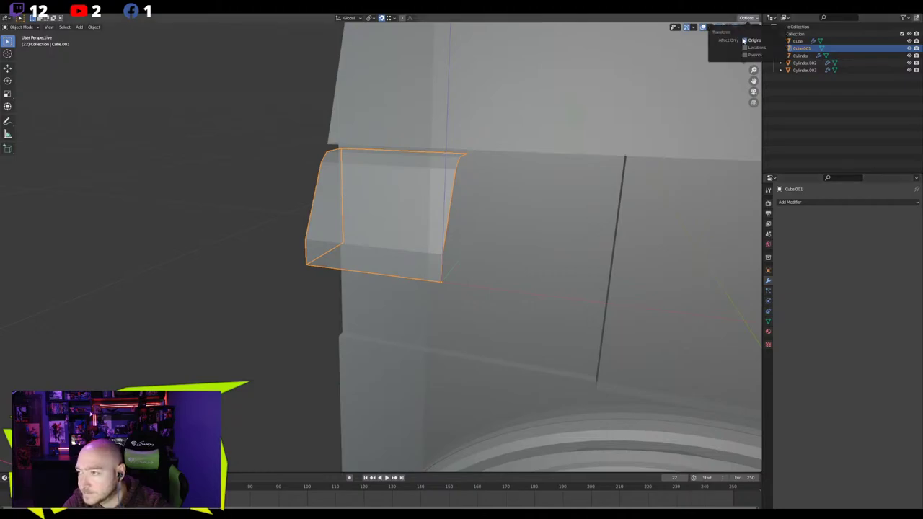
left_click(801, 202)
left_click(773, 287)
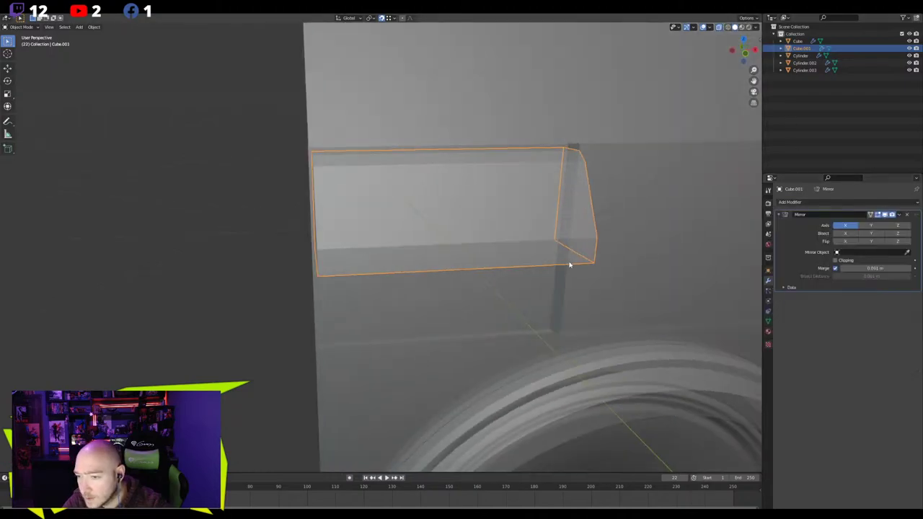
left_click(865, 226)
left_click(871, 226)
left_click(898, 226)
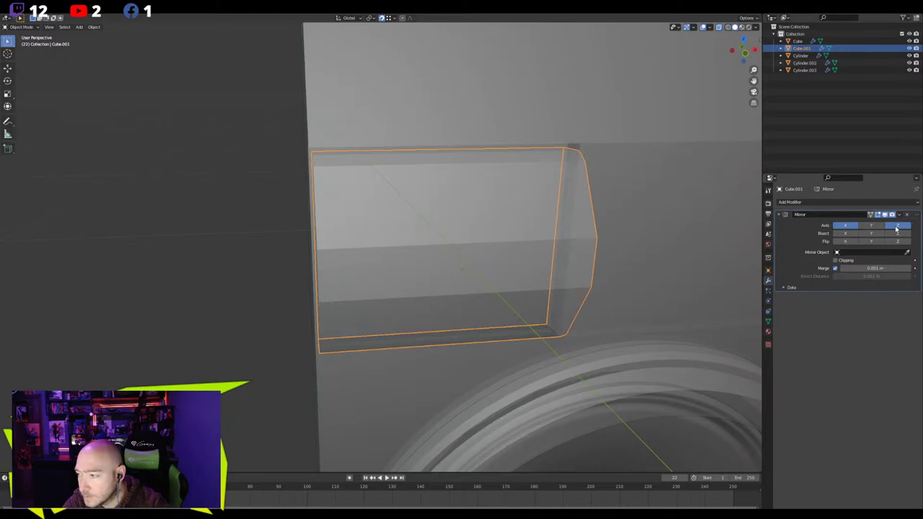
Delete the housing's large front faces inside the support loops, leaving the narrow border strips and middle rail
key("Tab")
middle_click_drag(648, 238, 507, 262)
middle_click_drag(725, 52, 424, 266)
left_click(387, 193)
left_click(390, 239, "shift")
left_click(390, 250, "shift")
left_click(410, 263, "shift")
key("x")
left_click(409, 263)
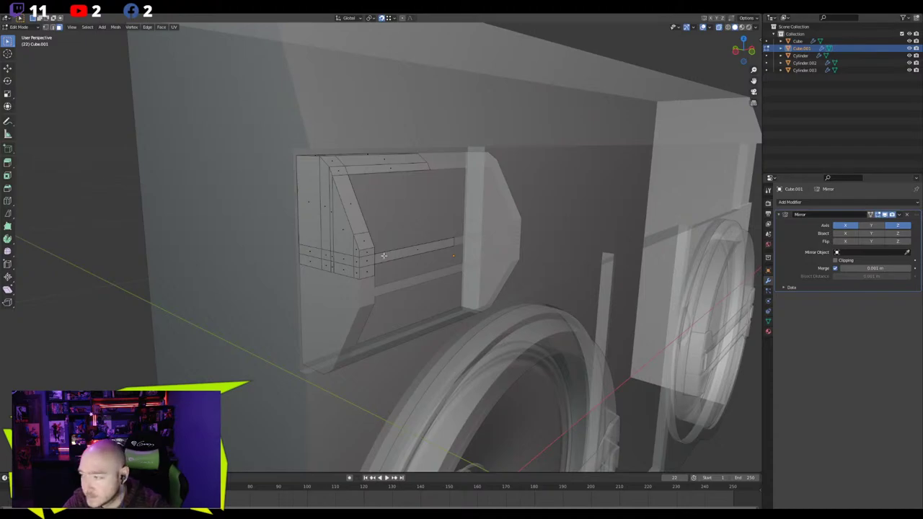
Examine the border strips and corner faces around the housing's opened front
scroll(381, 246, "up", 3)
middle_click_drag(381, 246, 319, 251)
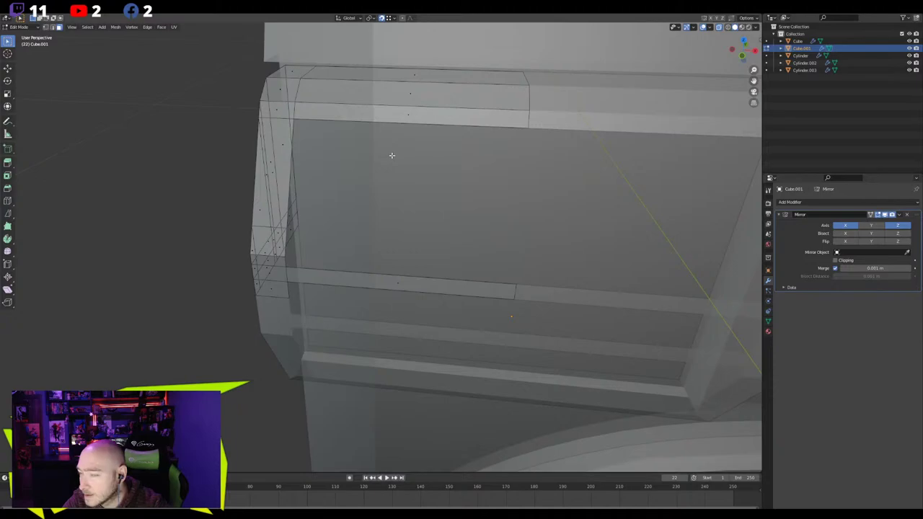
left_click(413, 125)
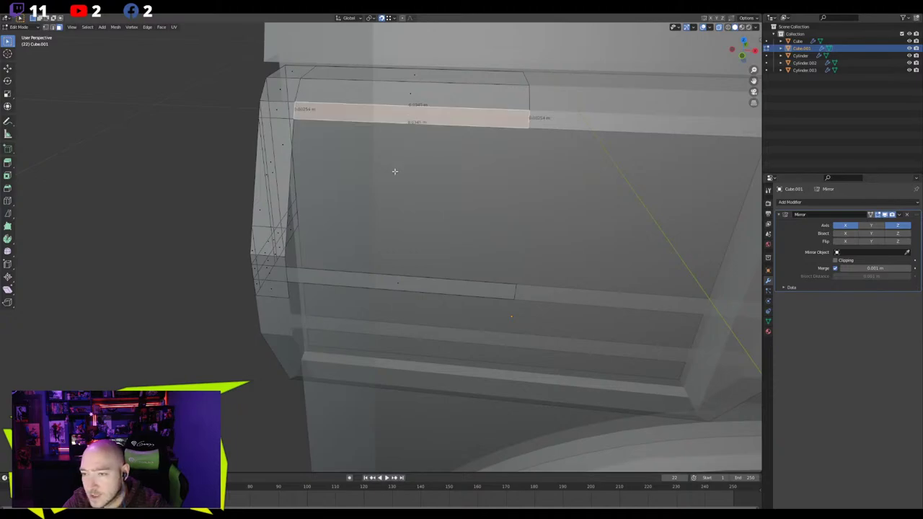
key("2")
left_click(318, 184)
middle_click_drag(326, 180, 431, 221)
key("alt+z")
key("3")
left_click(327, 228)
scroll(393, 226, "up", 1)
scroll(393, 225, "up", 1)
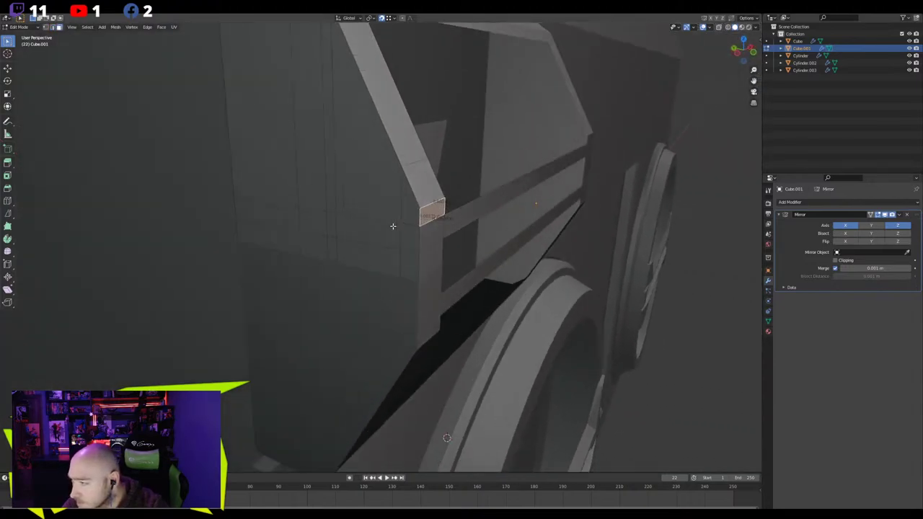
Knife a horizontal cut across the housing's side panel from the front bevel corner vertex to the rear edge
key("1")
key("ctrl+r")
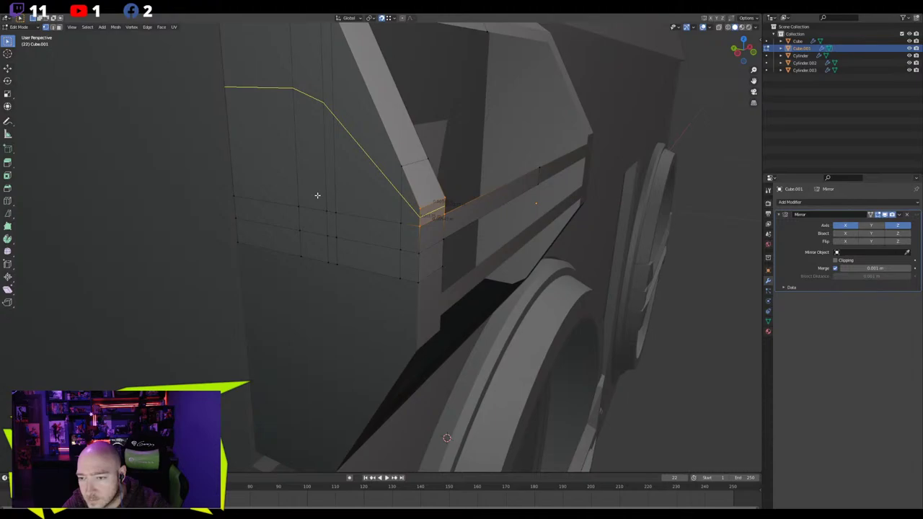
key("Escape")
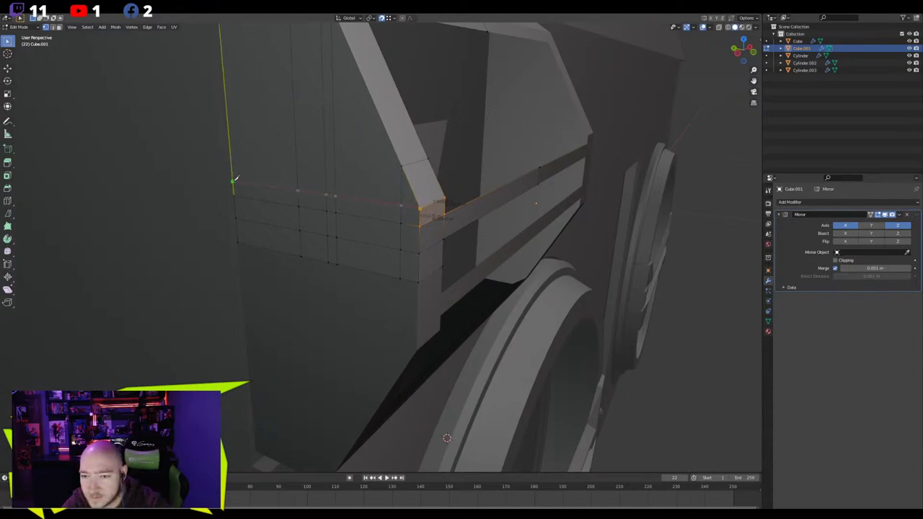
key("Return")
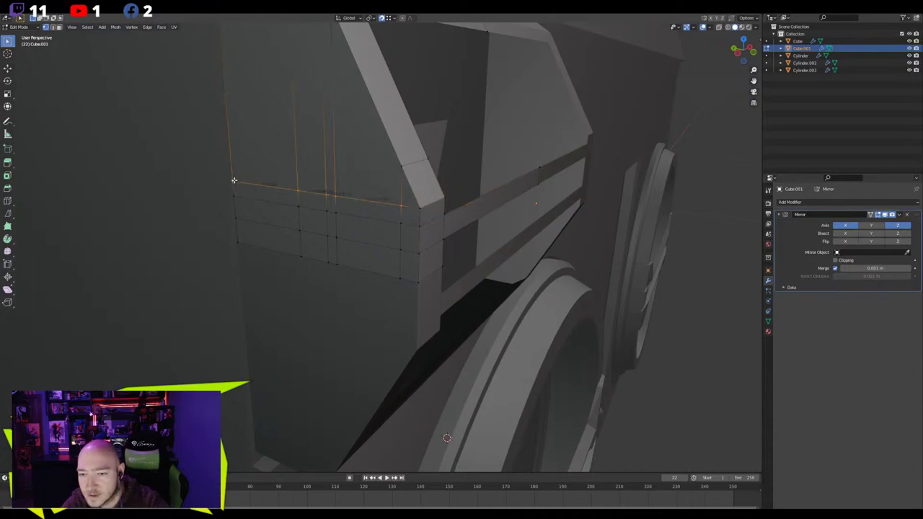
Flatten the new side cut with a Z scale of 0 and snap it vertically to the front corner vertex
key("s")
key("z")
key("0")
key("Return")
key("g")
key("z")
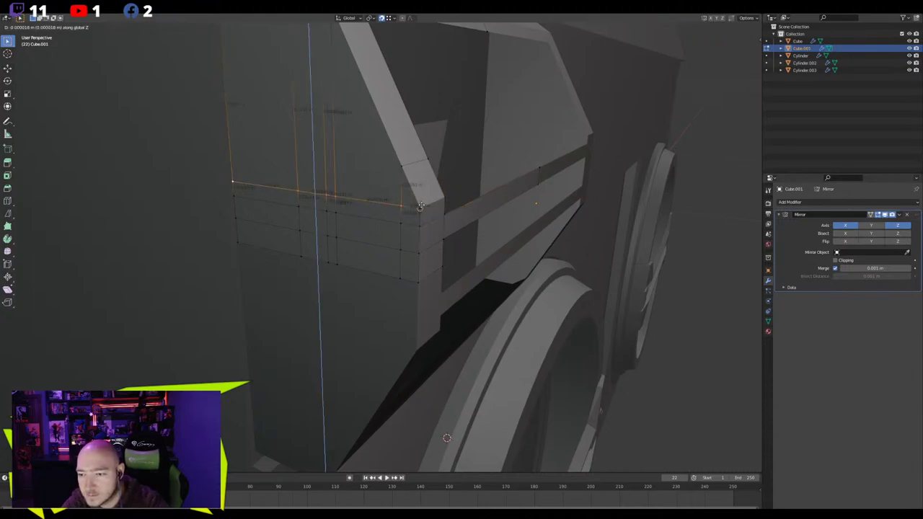
left_click(420, 207)
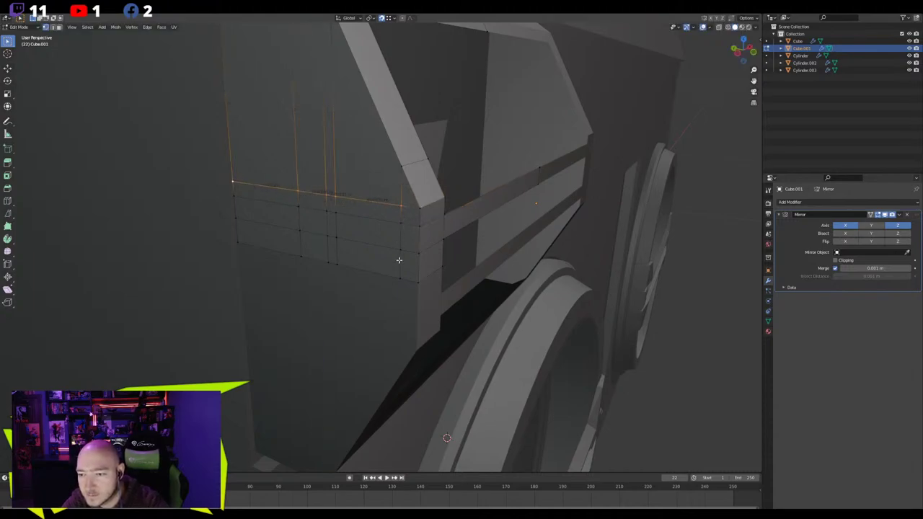
Delete the small front and side corner faces directly above and below the housing's middle rail
left_click(411, 217)
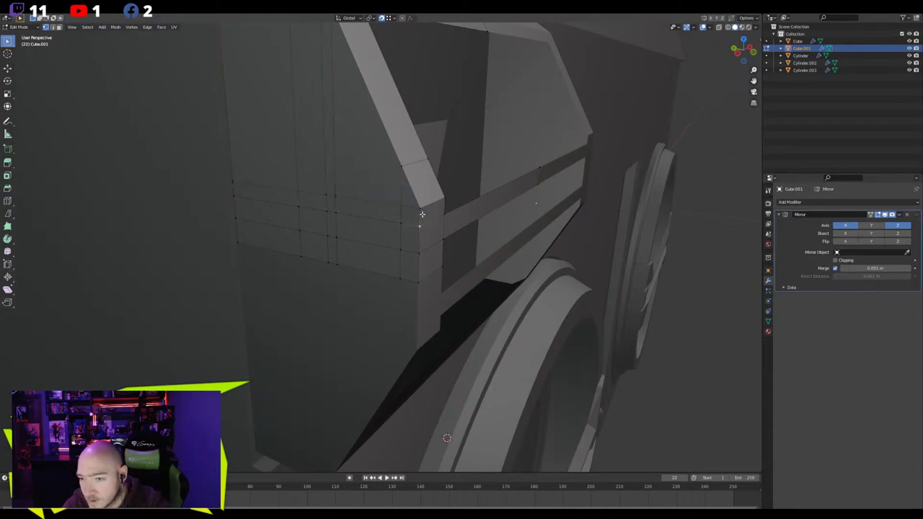
left_click(416, 214)
middle_click_drag(417, 214, 401, 220)
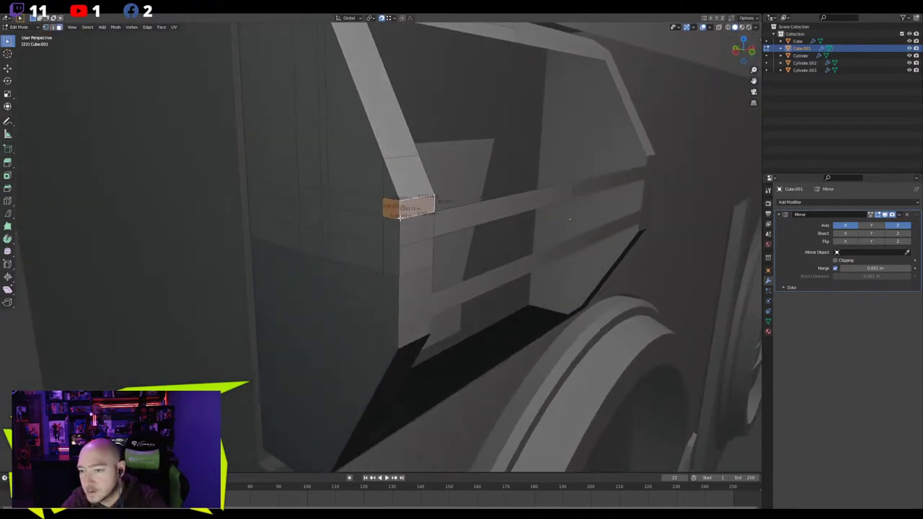
key("x")
left_click(401, 221)
left_click(410, 259)
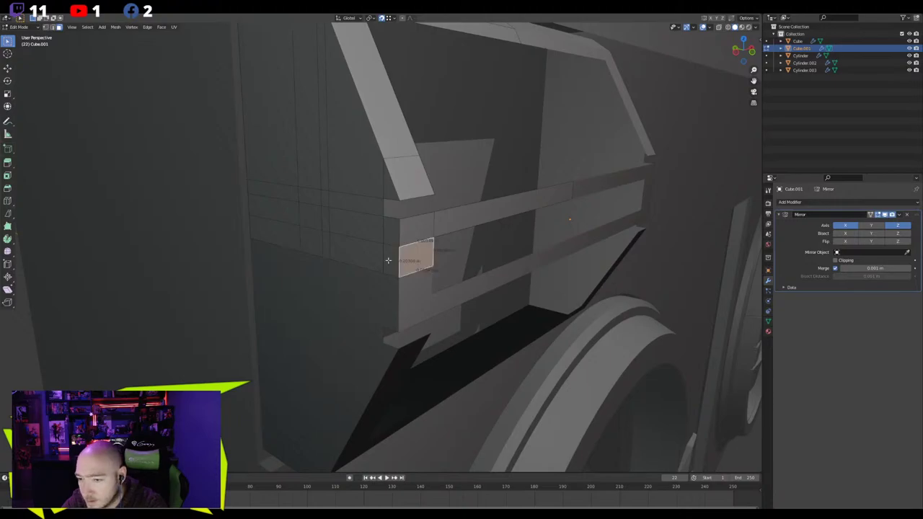
key("x")
left_click(394, 250)
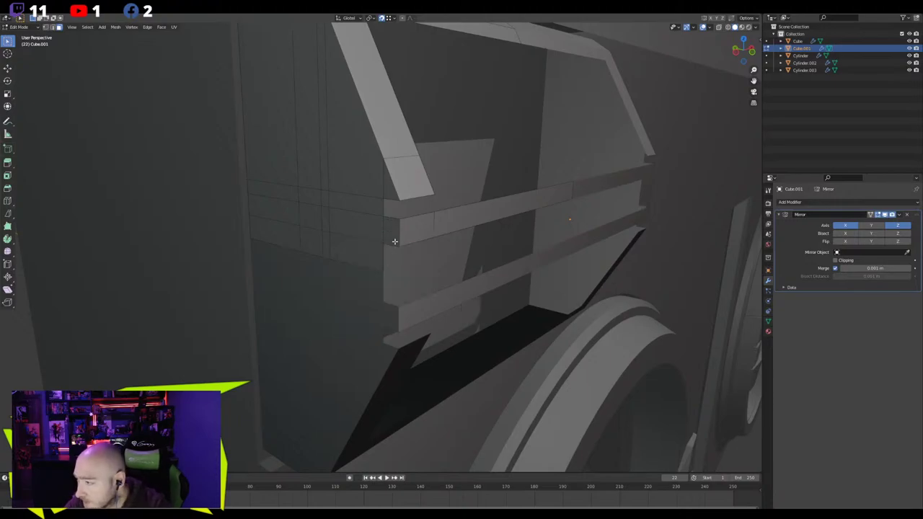
Extrude the open side edge below the middle rail inward along X, level with the front pillar's inner corner
middle_click_drag(400, 244, 366, 233)
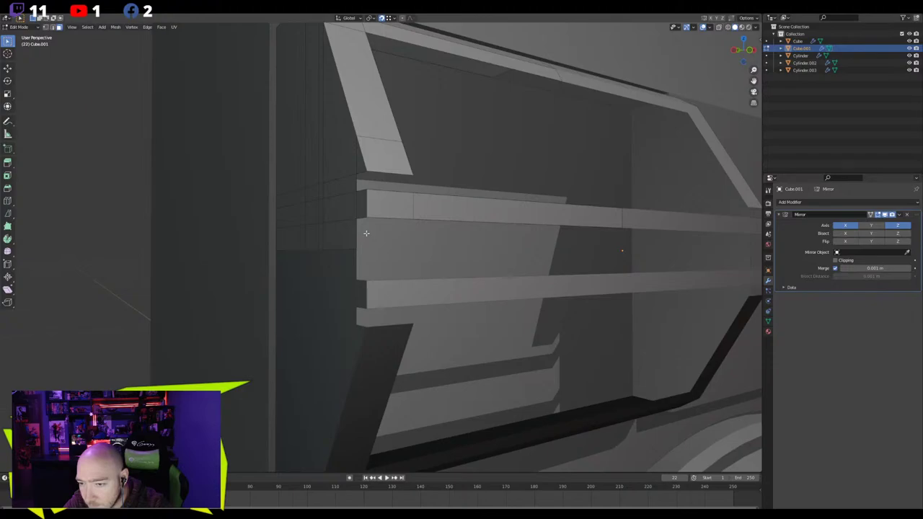
left_click(359, 232)
key("g")
key("x")
key("y")
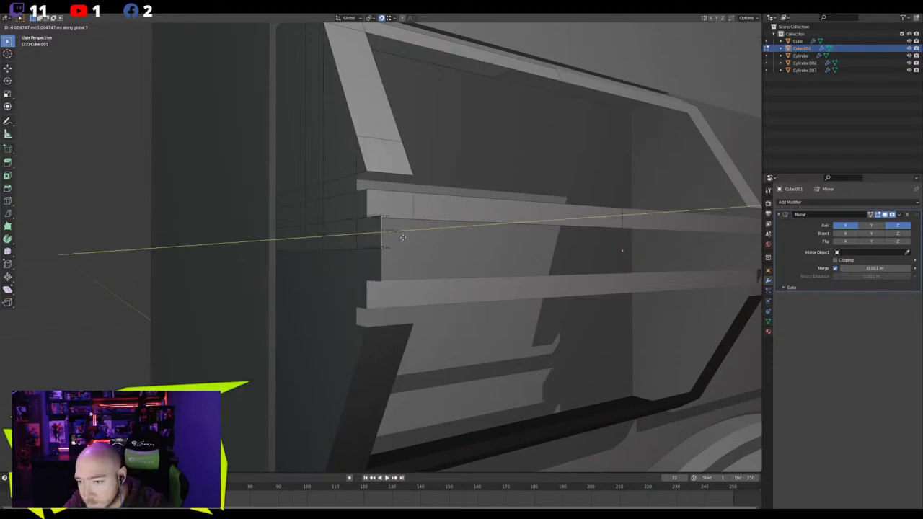
key("x")
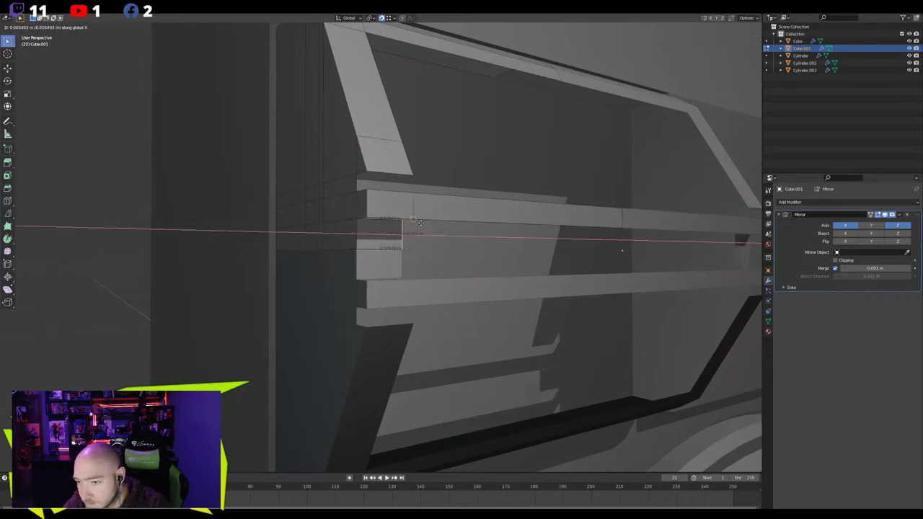
left_click(415, 173)
Extrude the open side edge above the middle rail inward along X to the front pillar's inner corner
middle_click_drag(414, 173, 326, 236)
key("g")
key("g")
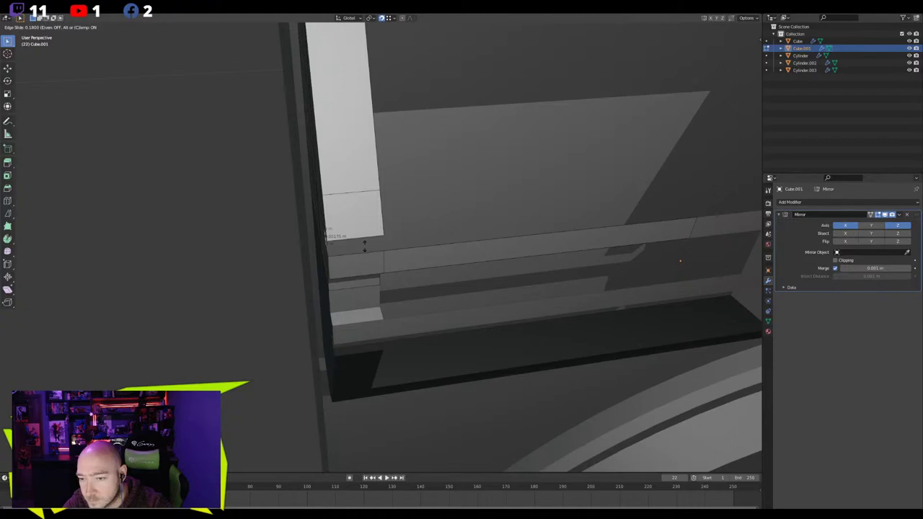
right_click(366, 246)
key("g")
key("x")
left_click(379, 243)
Extend the strip above the middle rail along X to the housing's centre and snap its end toward the rail's vertex
middle_click_drag(377, 244, 302, 237)
key("g")
right_click(416, 254)
key("g")
key("y")
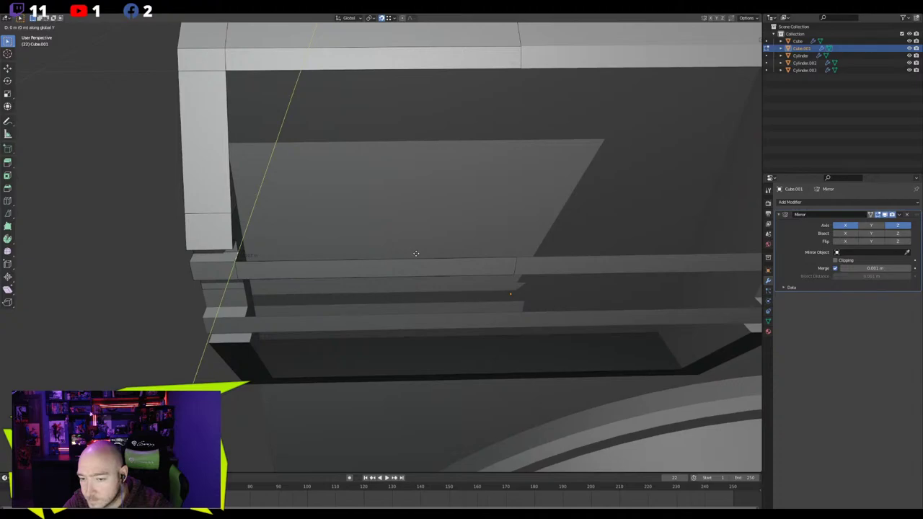
key("x")
left_click(486, 248)
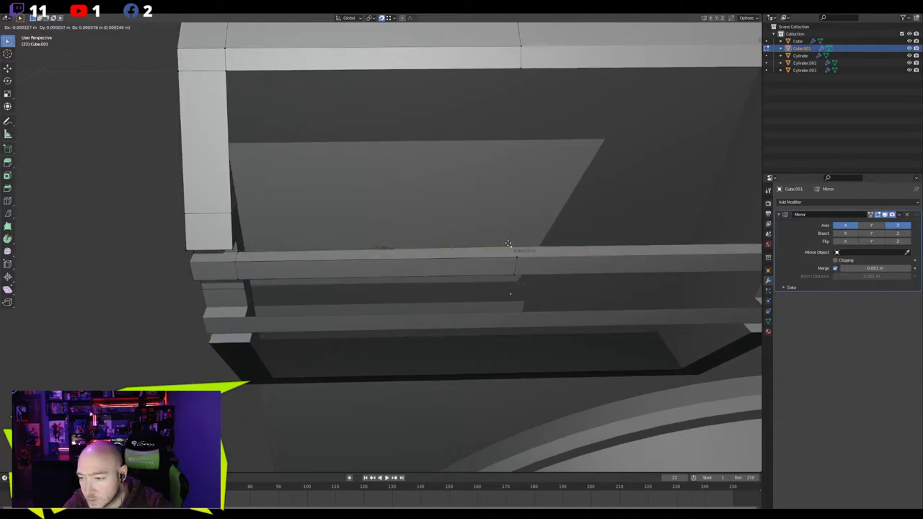
left_click(520, 254)
key("g")
left_click(521, 252)
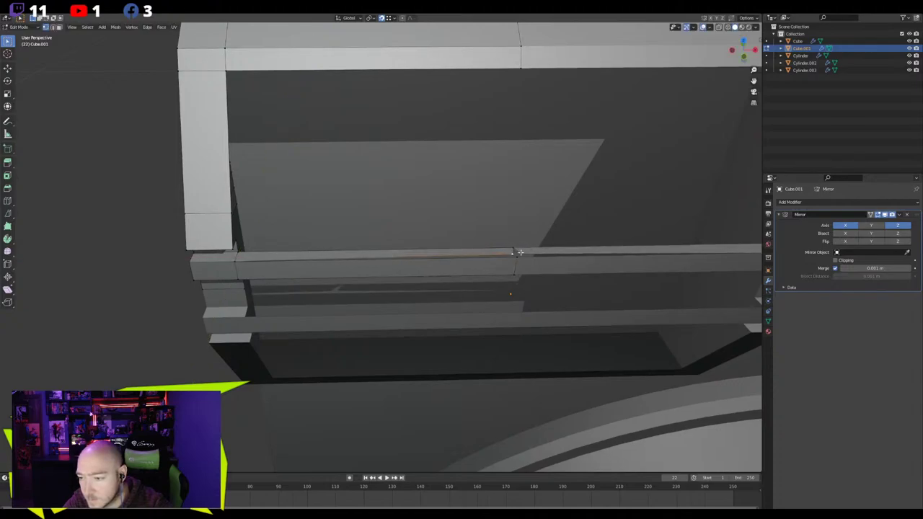
middle_click_drag(467, 254, 278, 178)
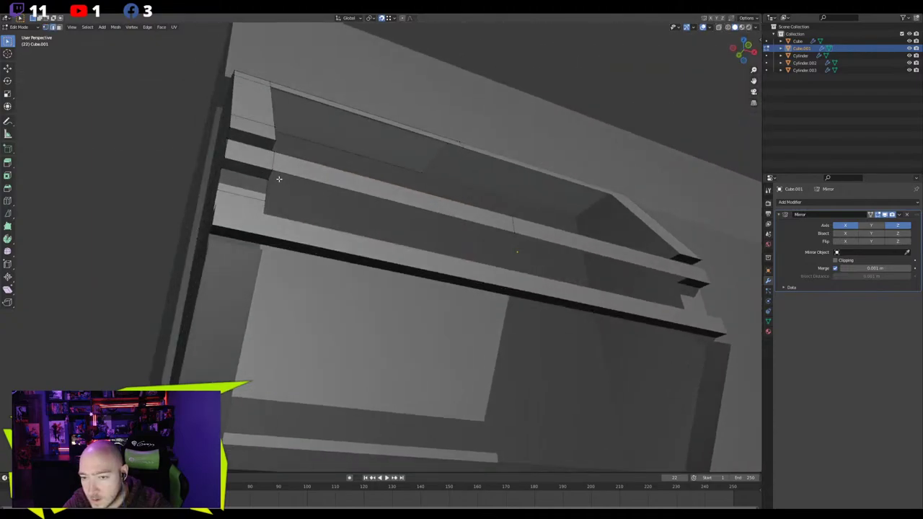
key("s")
key("y")
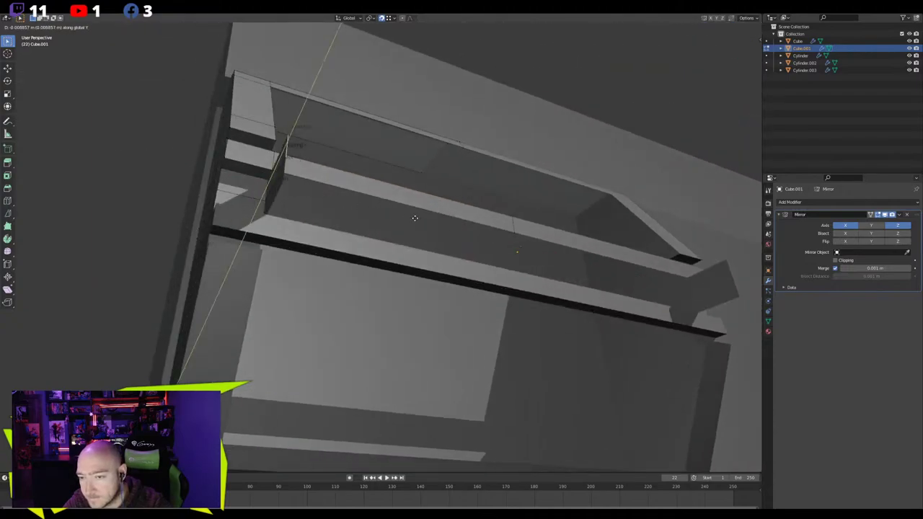
right_click(414, 218)
Extrude the open edge beneath the middle rail at the front corner across to the housing's centre to form the rail's underside
key("2")
key("e")
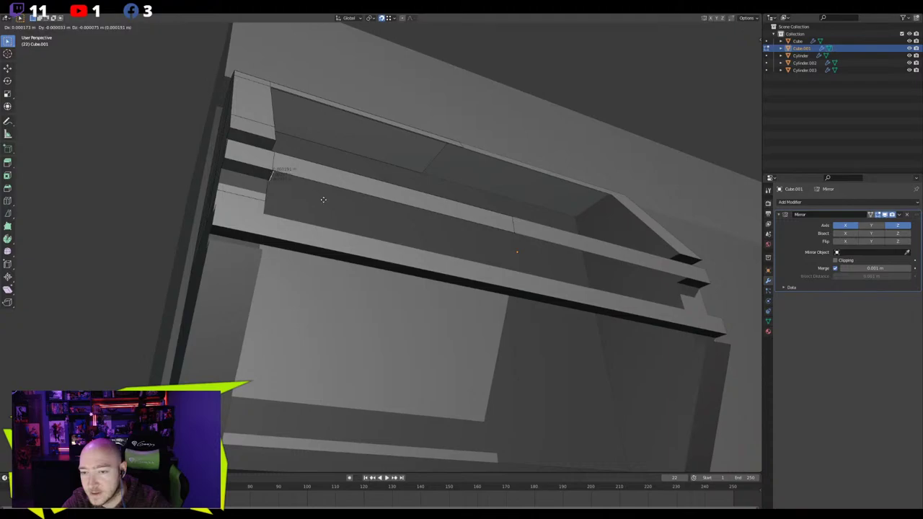
left_click(358, 211)
key("g")
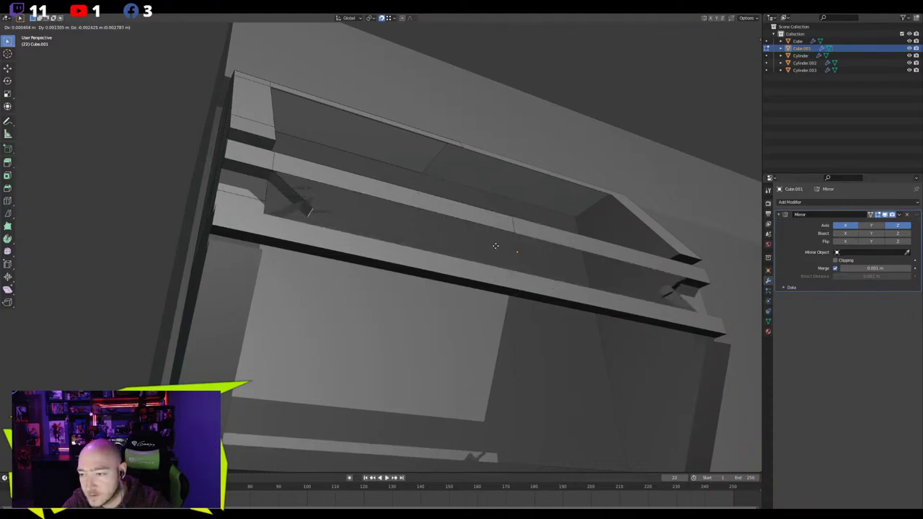
left_click(497, 245)
key("g")
left_click(513, 232)
Snap the end vertex of the rail's new underside to the rail's centre vertex and merge them
key("1")
left_click(503, 236)
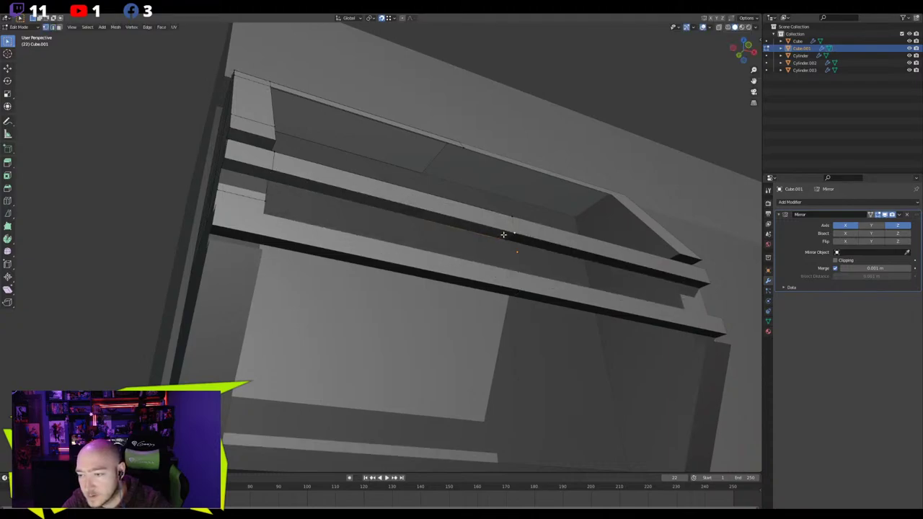
key("g")
left_click(498, 230)
key("m")
left_click(514, 236)
Try to slide the front pillar's lower cross edge down along the pillar toward its tip in the side view
middle_click_drag(500, 225, 426, 271)
scroll(420, 282, "down", 6)
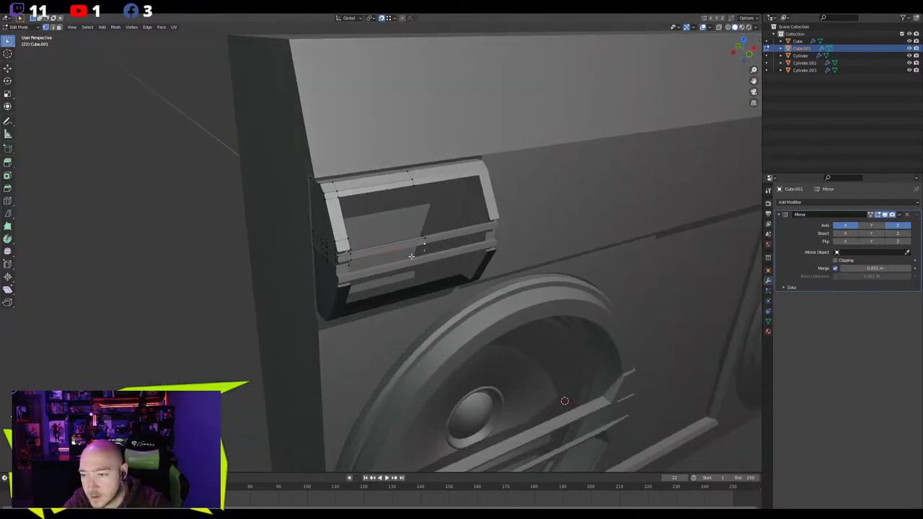
scroll(396, 250, "up", 2)
scroll(369, 236, "up", 4)
middle_click_drag(336, 229, 299, 170)
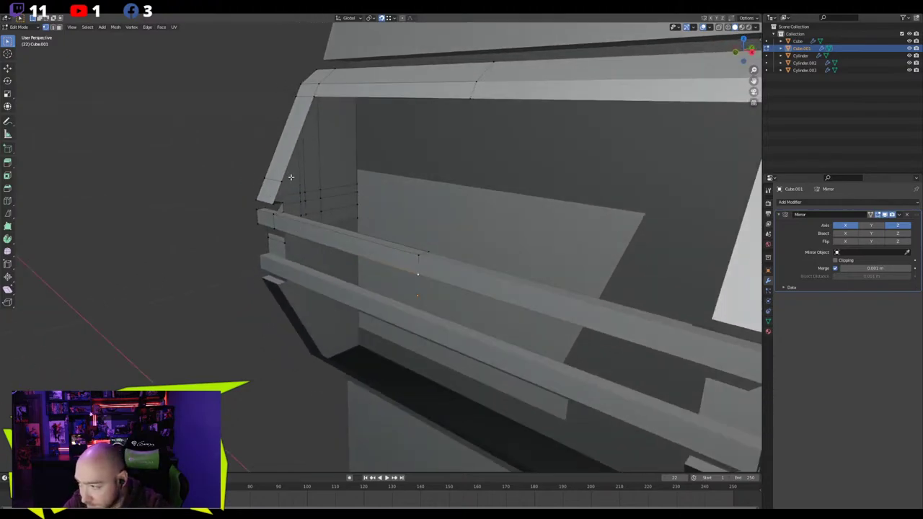
middle_click_drag(291, 176, 406, 172)
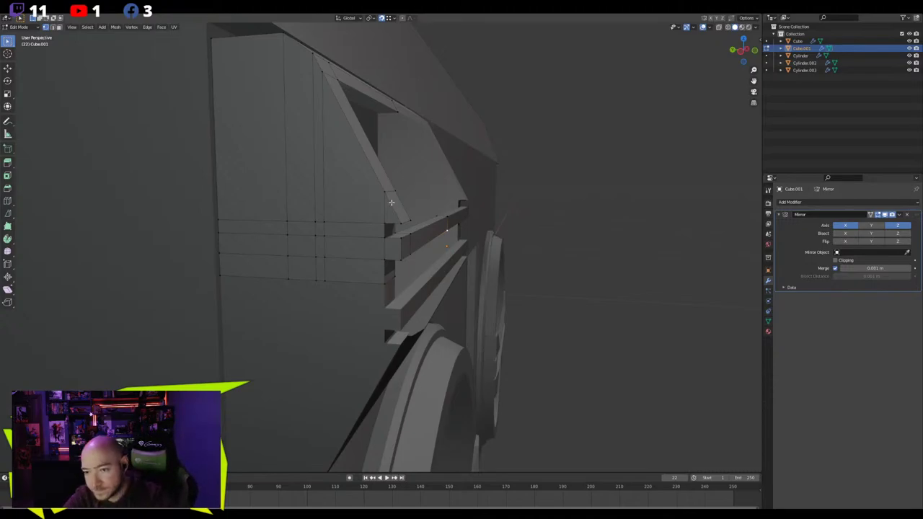
key("ctrl+KP_3")
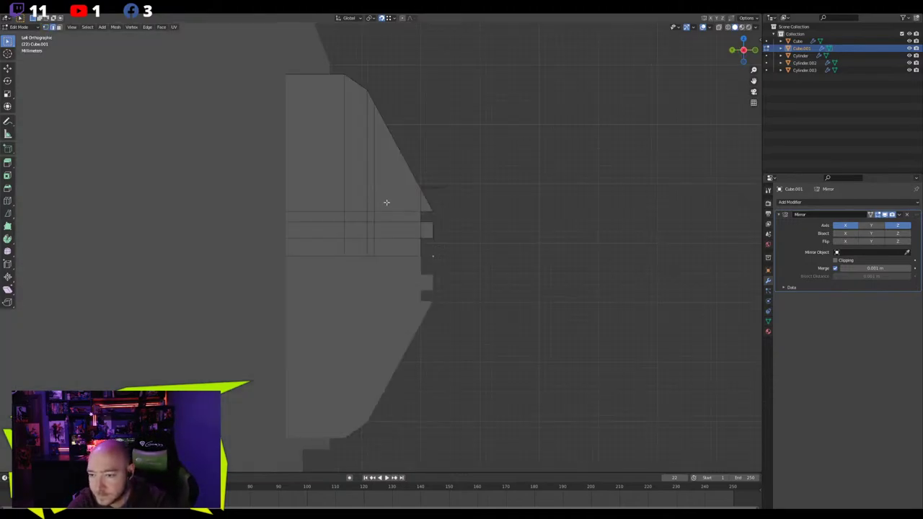
key("g")
key("g")
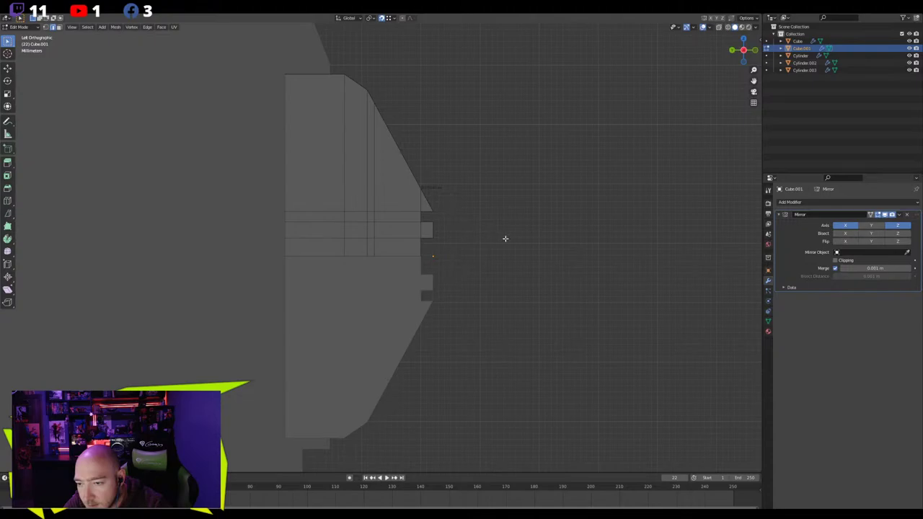
left_click(593, 281)
Try to raise the slid edge at the front pillar's tip by about 0.0009 m along Z
scroll(589, 263, "up", 4)
key("g")
key("z")
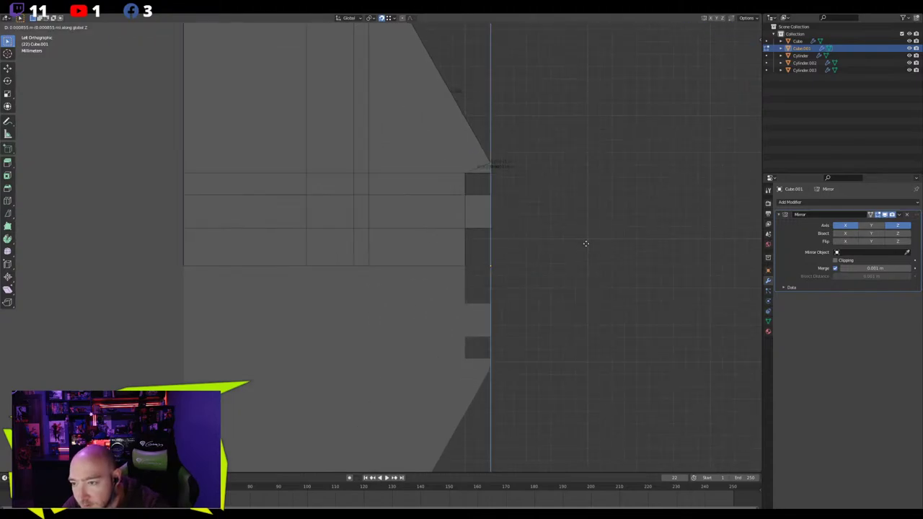
left_click(585, 243)
middle_click_drag(586, 243, 508, 266)
scroll(500, 262, "down", 4)
key("Tab")
scroll(509, 274, "down", 4)
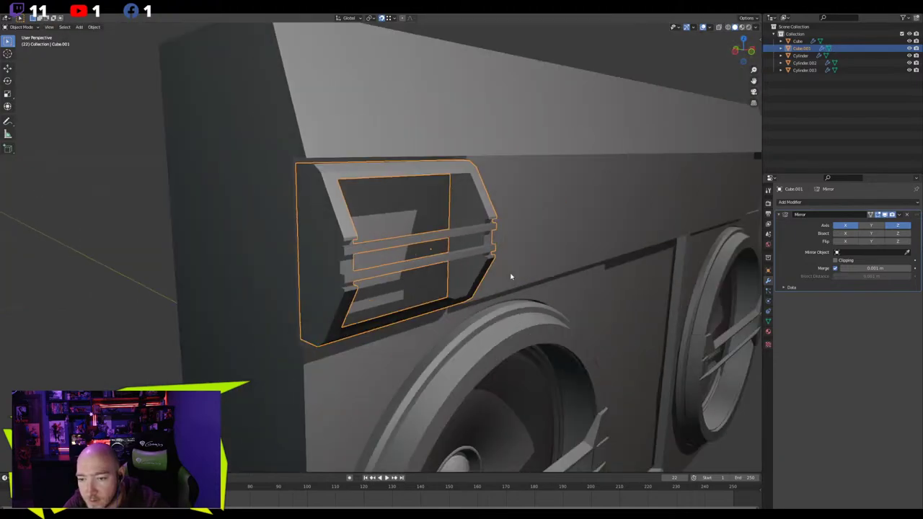
Try to flatten the front pillar's selected faces by scaling them to 0 along Z in the Normal orientation
scroll(457, 295, "up", 4)
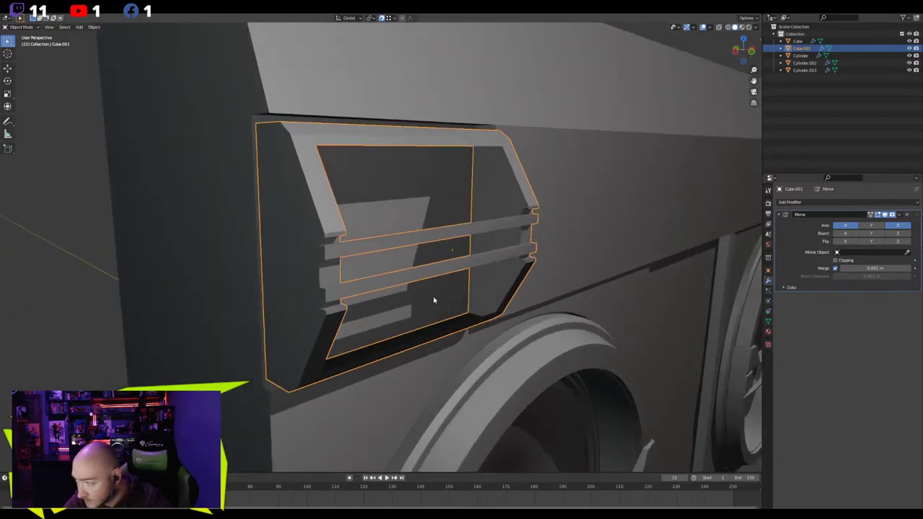
middle_click_drag(433, 302, 355, 236)
key("Tab")
key("3")
left_click(342, 216)
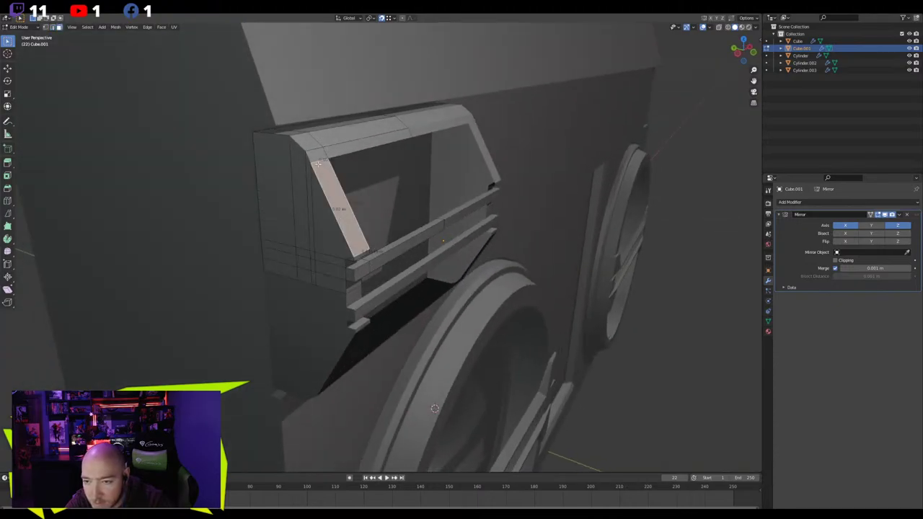
left_click(317, 162, "shift")
left_click(389, 18)
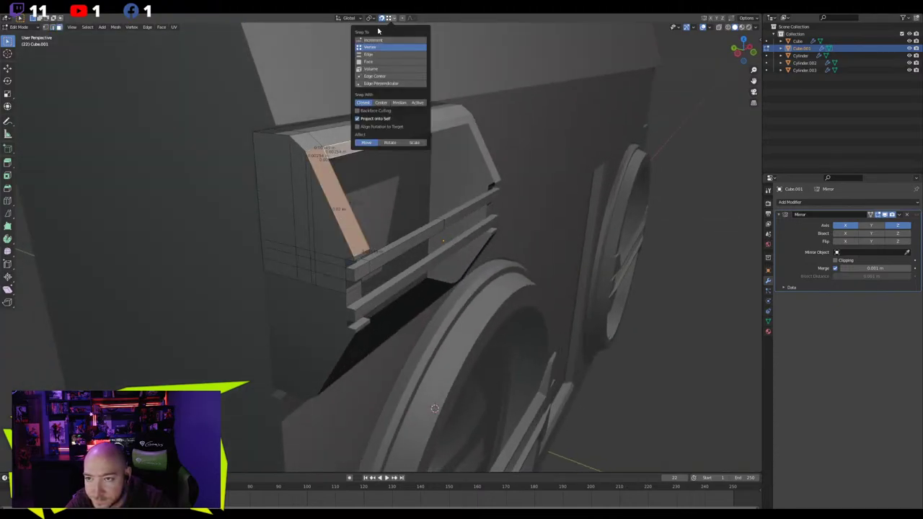
left_click(350, 18)
left_click(326, 57)
key("s")
middle_click_drag(415, 188, 432, 226)
key("z")
key("x")
key("y")
key("z")
key("0")
left_click(498, 218)
left_click(339, 233)
middle_click_drag(339, 235, 463, 242)
key("s")
key("x")
key("y")
key("x")
right_click(495, 267)
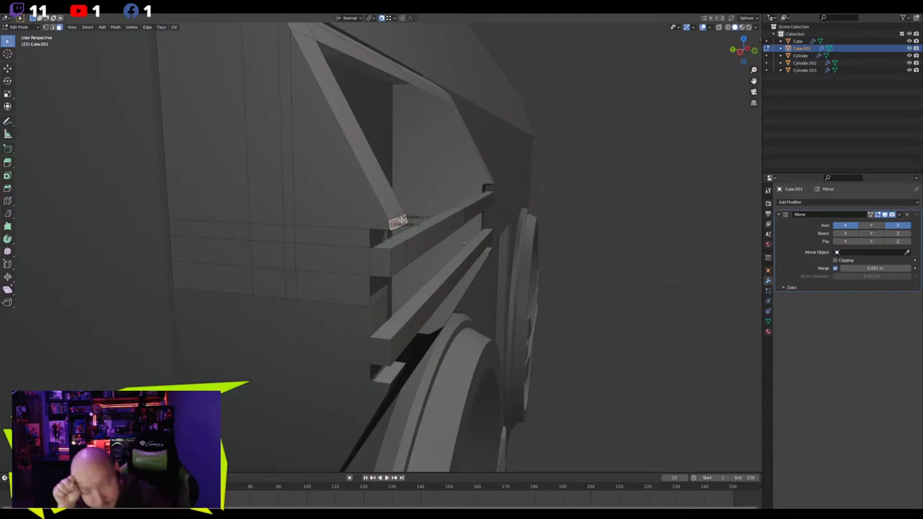
Undo the pillar scaling and tip edge changes, and return to editing the housing mesh
key("ctrl+z")
key("ctrl+z")
key("ctrl+z")
key("ctrl+z")
key("ctrl+z")
key("ctrl+z")
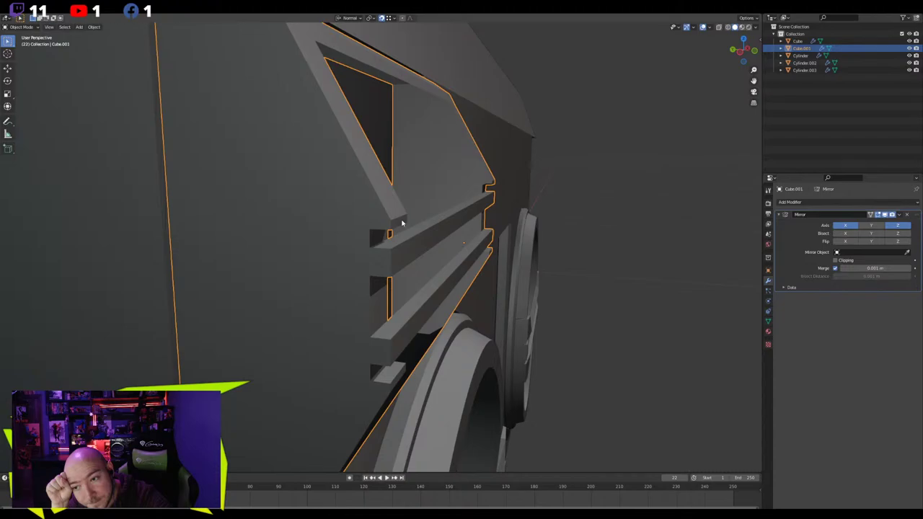
key("Tab")
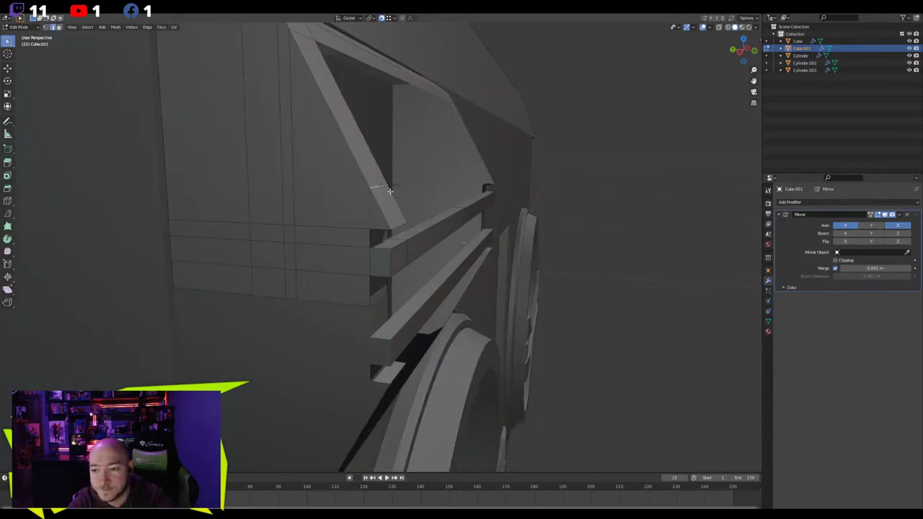
Extrude the front pillar's bottom face slightly downward toward the middle rail
scroll(387, 189, "up", 3)
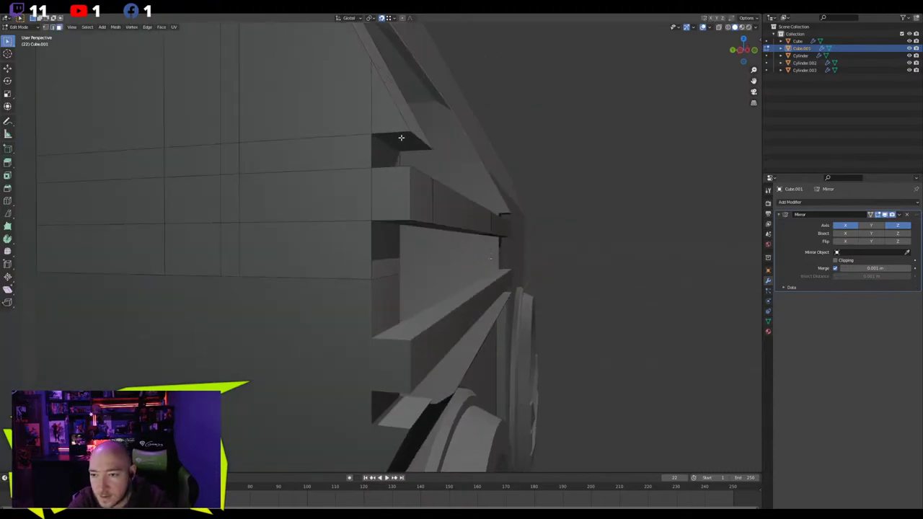
left_click(401, 137)
middle_click_drag(401, 137, 305, 116)
key("e")
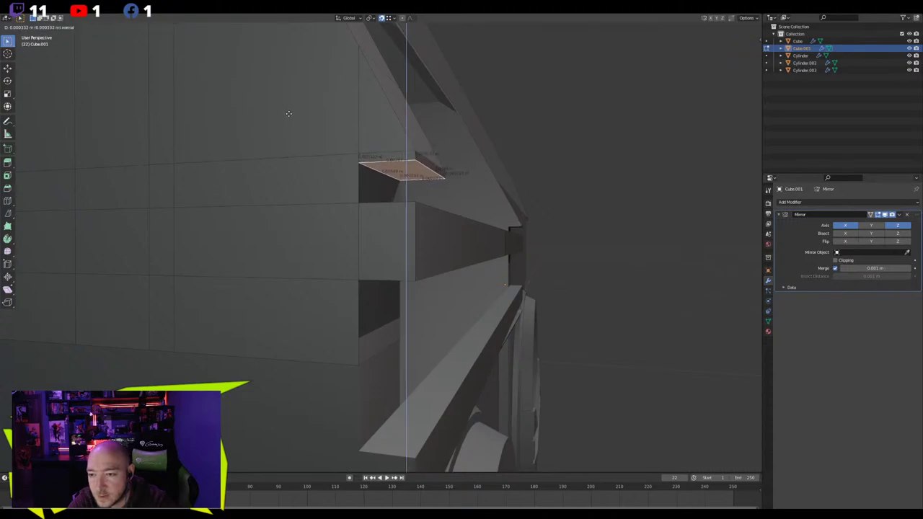
left_click(337, 154)
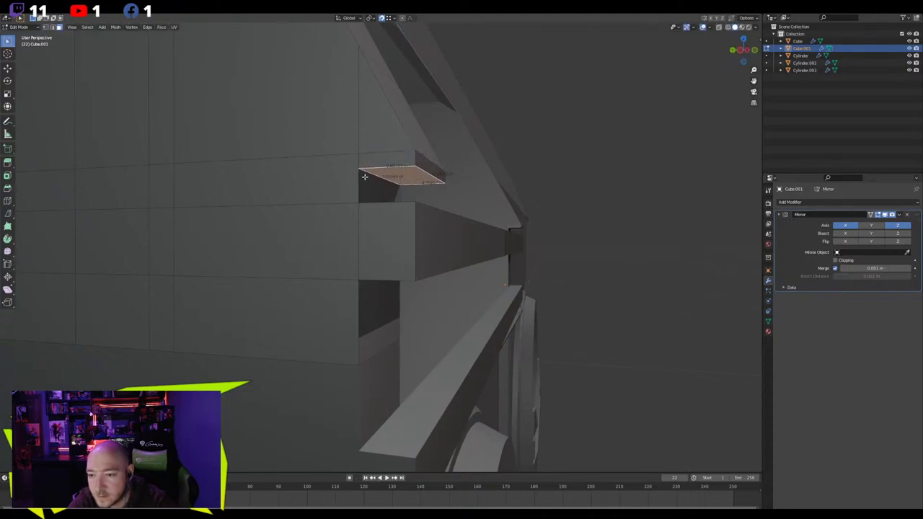
Delete the recessed face behind the extruded pillar end and the adjoining outer side face above the middle rail
left_click(357, 177)
key("x")
left_click(357, 179)
left_click(338, 179)
key("x")
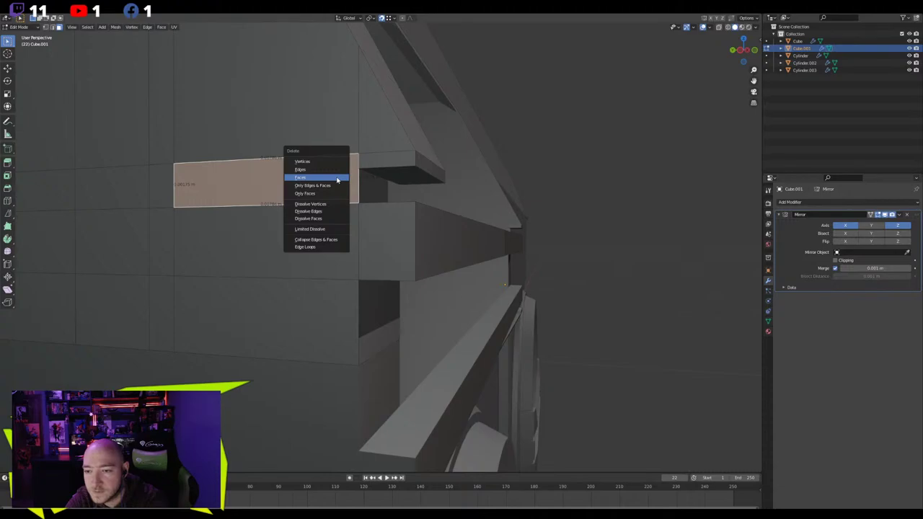
left_click(338, 178)
Try to fill the side opening above the middle rail from its upper edge, and undo the fill
key("2")
left_click(314, 155)
key("f")
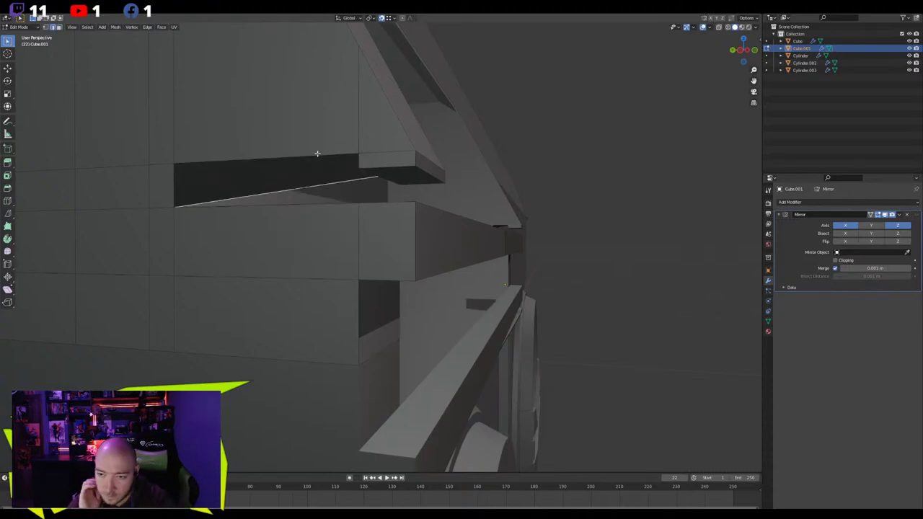
key("ctrl+z")
left_click(181, 180, "shift")
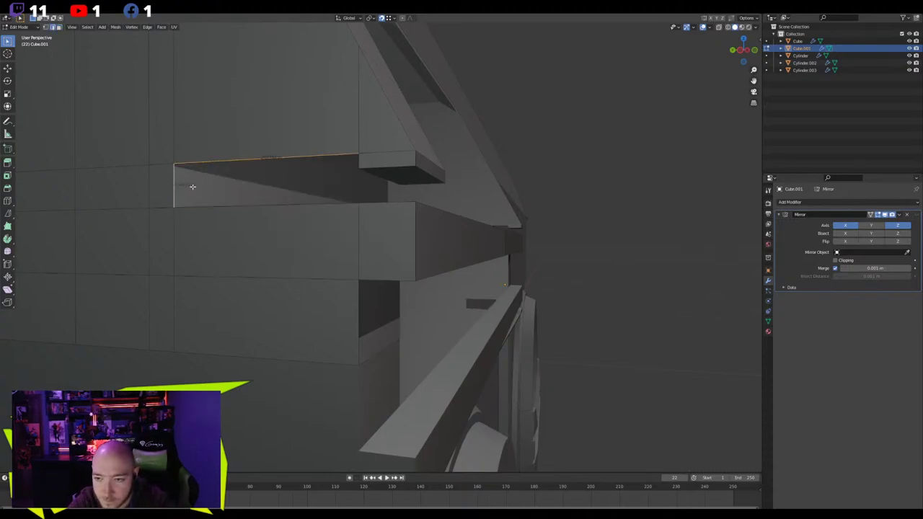
left_click(350, 157)
left_click(361, 159)
Delete the rear face of the extruded pillar end and fill the side opening above the middle rail with new faces
middle_click_drag(362, 160, 383, 160)
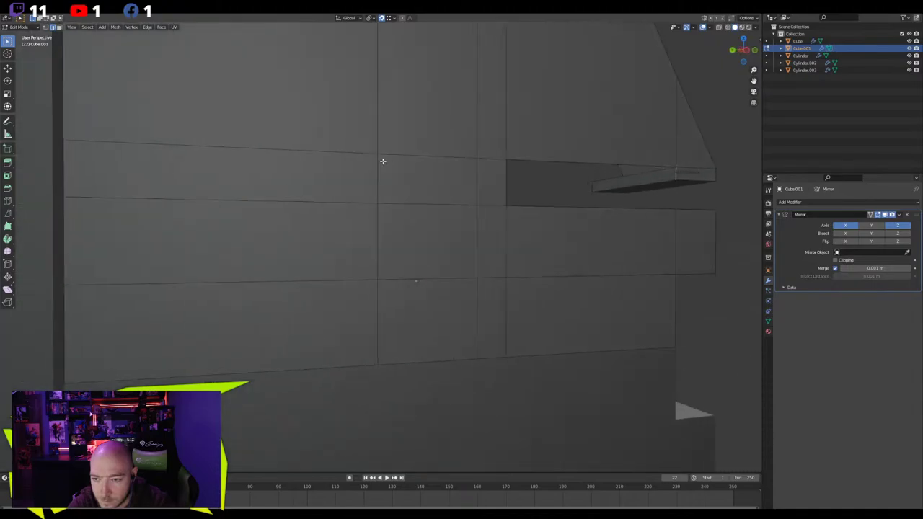
left_click(651, 177)
key("x")
left_click(506, 194)
middle_click_drag(595, 194, 530, 193)
key("2")
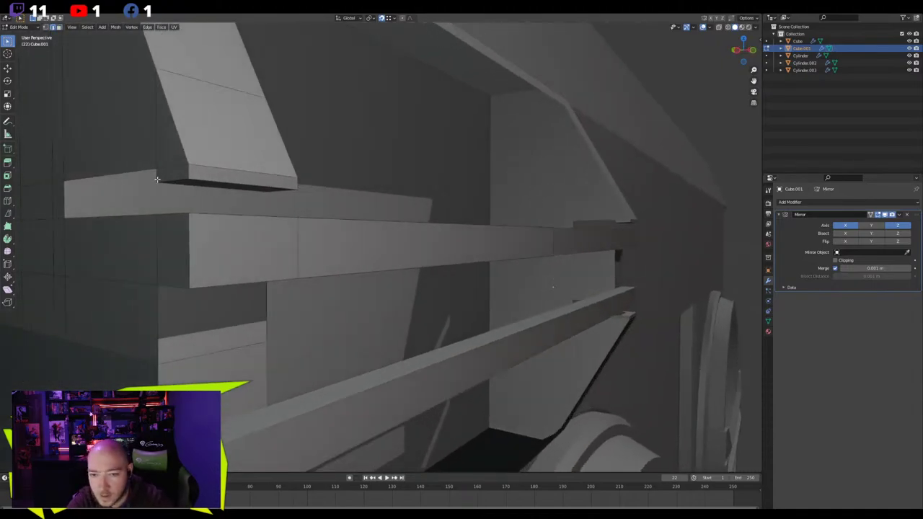
left_click(138, 179)
key("f")
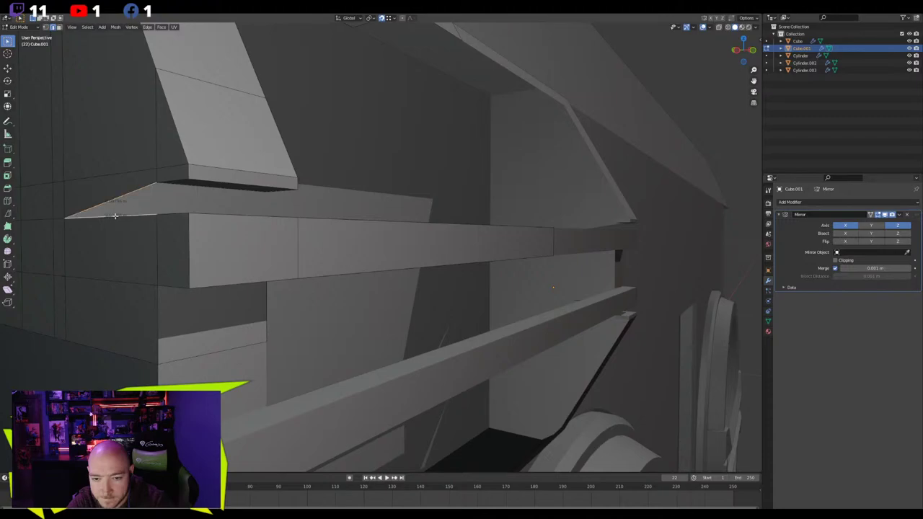
left_click(137, 202)
left_click(257, 186)
Lower the middle rail's top faces, including the corner face, slightly along Z
middle_click_drag(368, 220, 476, 309)
scroll(346, 216, "down", 4)
left_click(341, 257)
key("g")
key("z")
left_click(340, 260)
scroll(362, 261, "up", 5)
left_click(423, 261, "shift")
key("g")
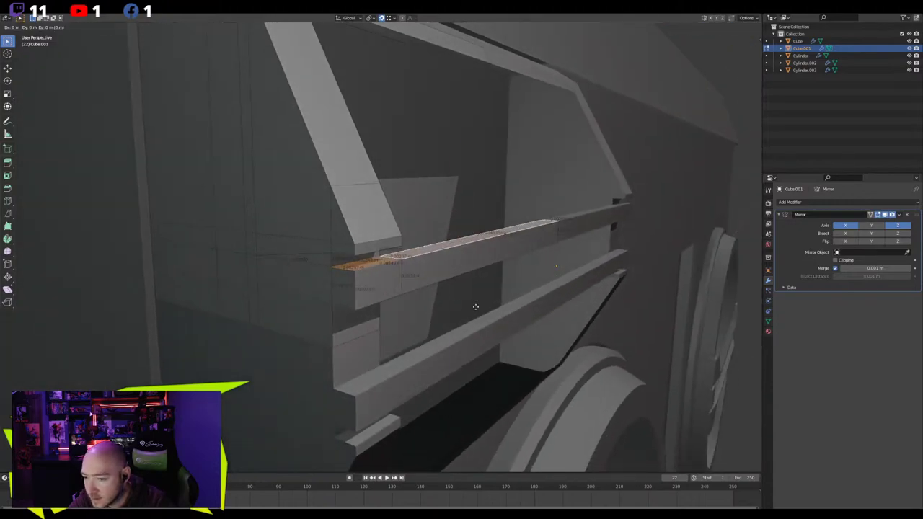
key("z")
left_click(481, 311)
Move the front pillar's bottom face down about 0.0002 m along Z
scroll(462, 292, "down", 4)
scroll(389, 238, "up", 3)
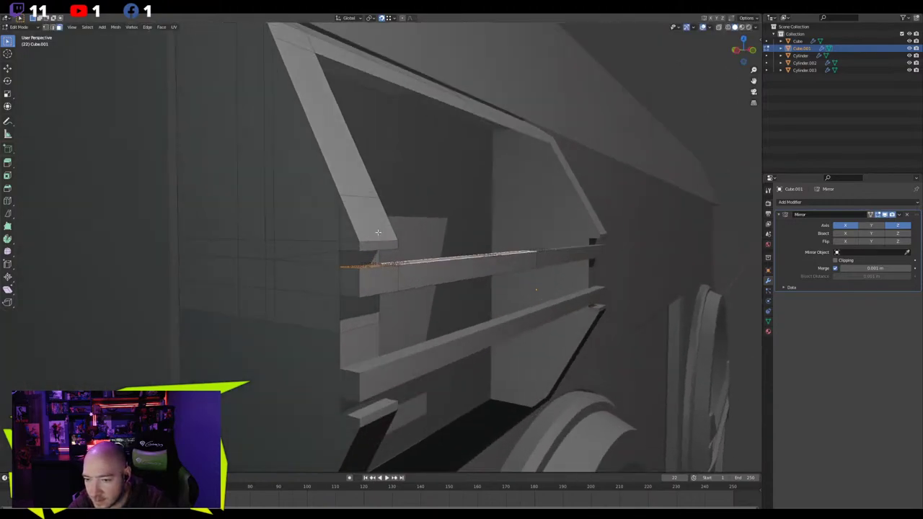
middle_click_drag(377, 233, 360, 205)
left_click(358, 251)
key("g")
key("z")
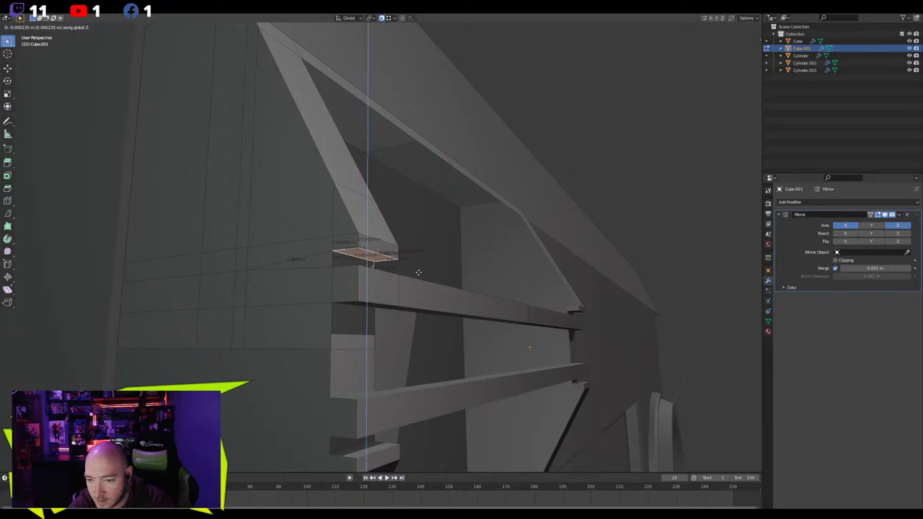
left_click(418, 273)
Select the middle rail's top and underside faces and move them down about 0.0002 m along Z
middle_click_drag(418, 273, 375, 250)
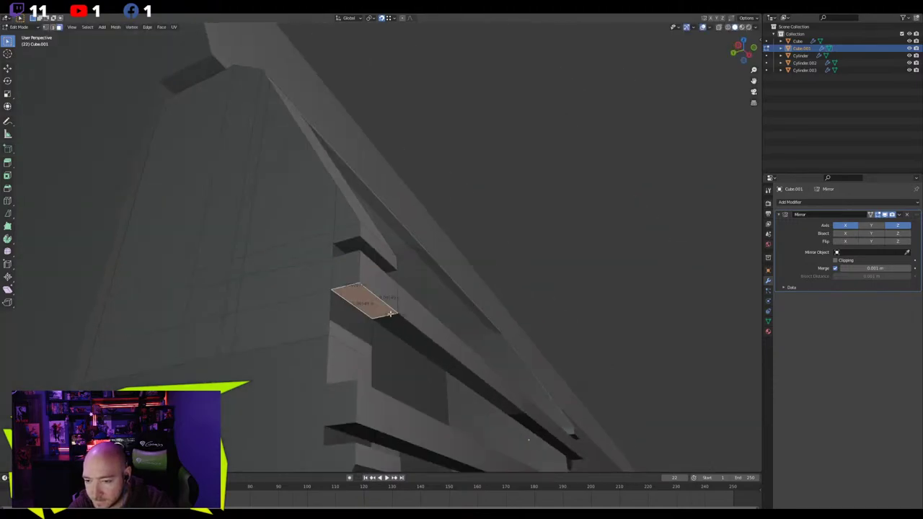
middle_click_drag(418, 273, 415, 324)
left_click(374, 270, "shift")
middle_click_drag(418, 279, 451, 258)
key("g")
key("z")
right_click(459, 262)
key("g")
key("z")
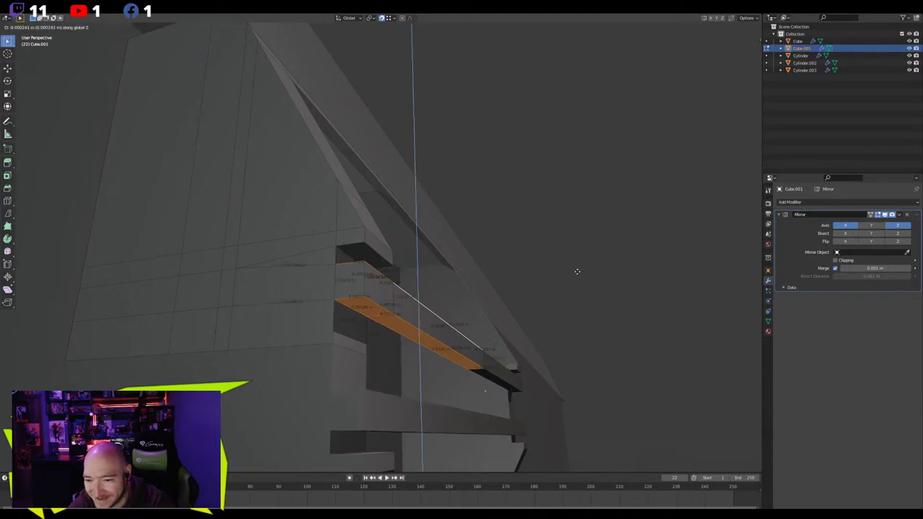
left_click(577, 270)
Fine-tune the height of the middle rail's selected top and underside faces along Z
middle_click_drag(577, 270, 531, 303)
scroll(532, 302, "down", 5)
middle_click_drag(467, 284, 492, 278)
scroll(492, 278, "up", 3)
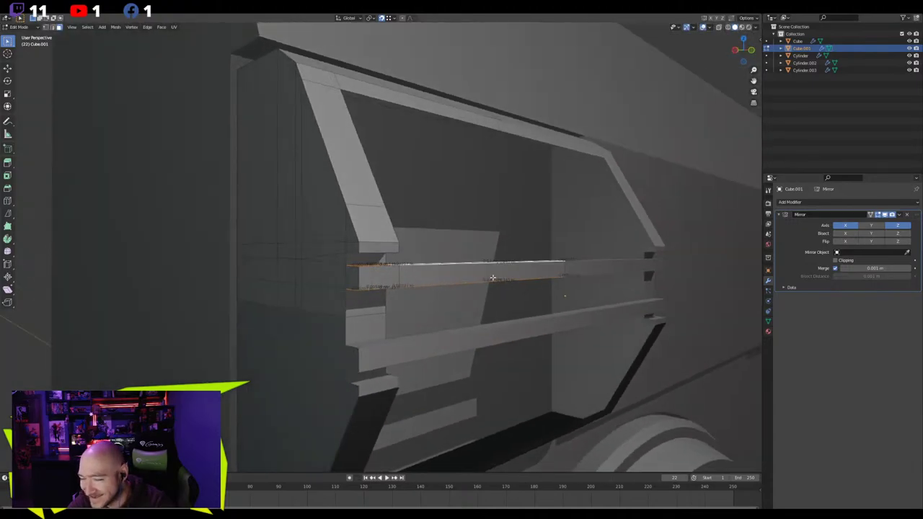
key("g")
key("z")
left_click(459, 247)
middle_click_drag(459, 247, 386, 219)
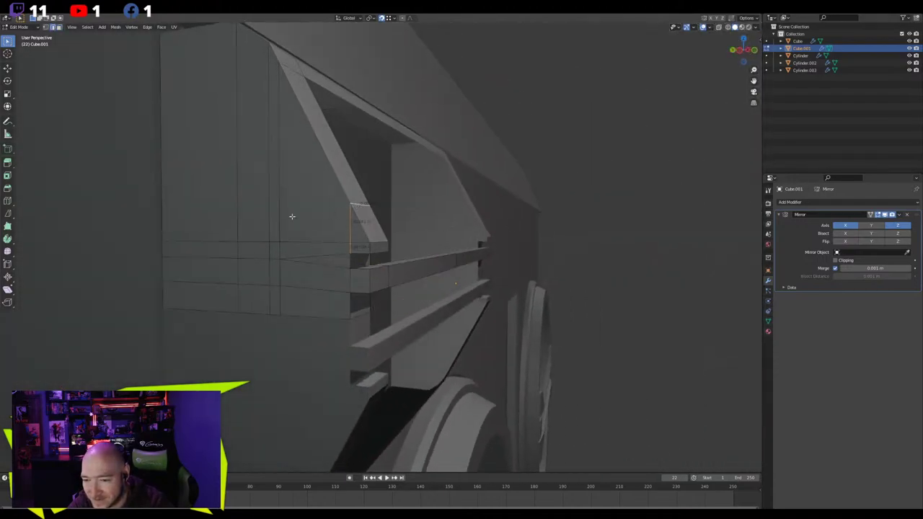
middle_click_drag(292, 216, 174, 230)
middle_click_drag(492, 286, 341, 190)
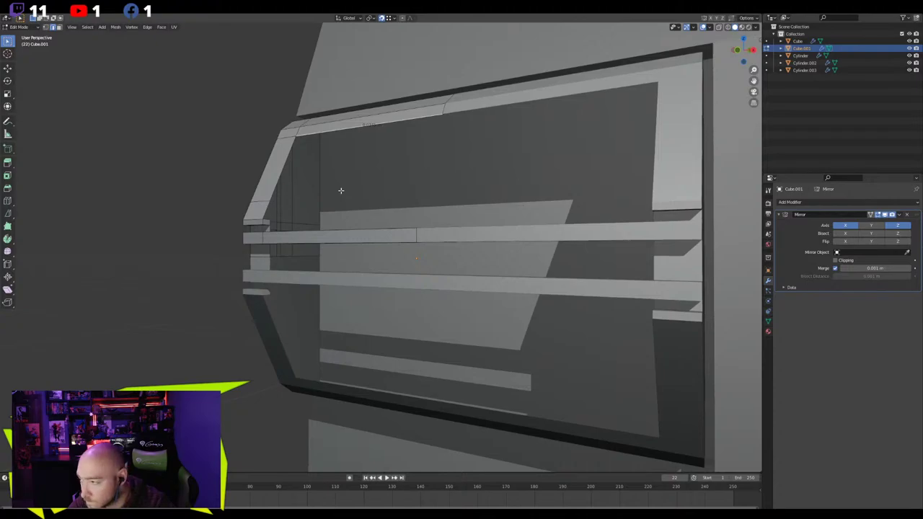
In the front view, freely reposition the selected edge beneath the top rail, moving it down and sideways inside the opening
key("KP_1")
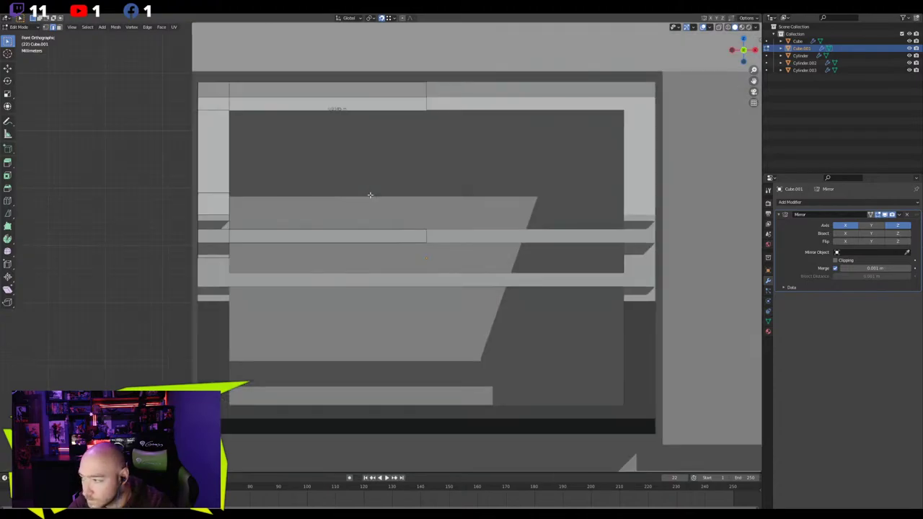
key("g")
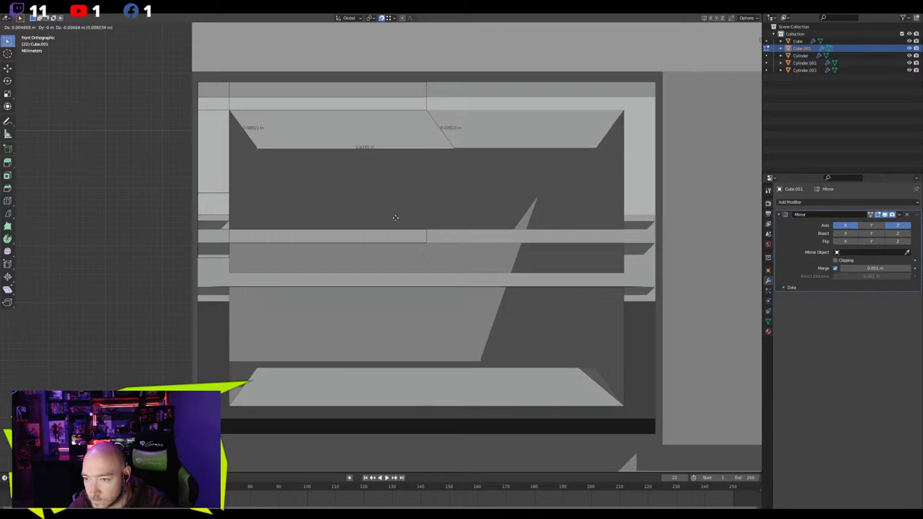
left_click(427, 189)
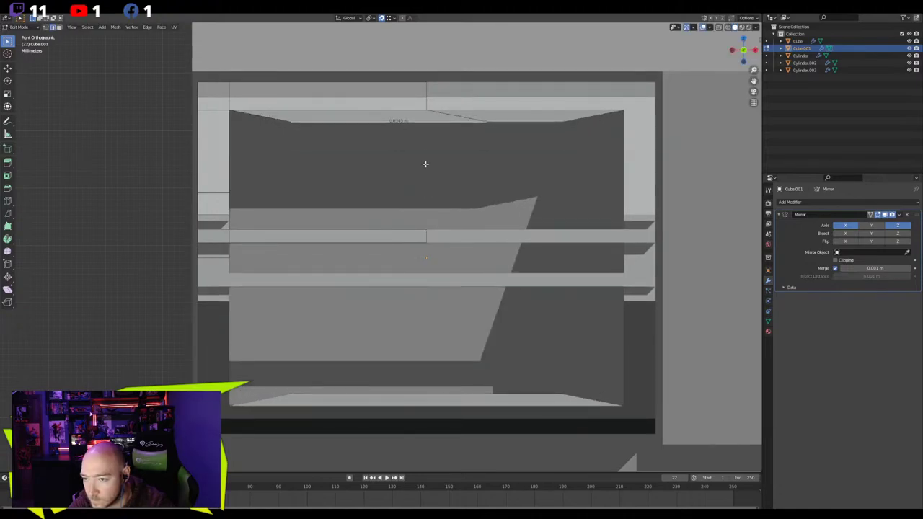
key("g")
left_click(427, 203)
Enable Clipping on the Mirror modifier and move the selected edge beneath the top rail so its inner vertex meets the mirror centre
key("g")
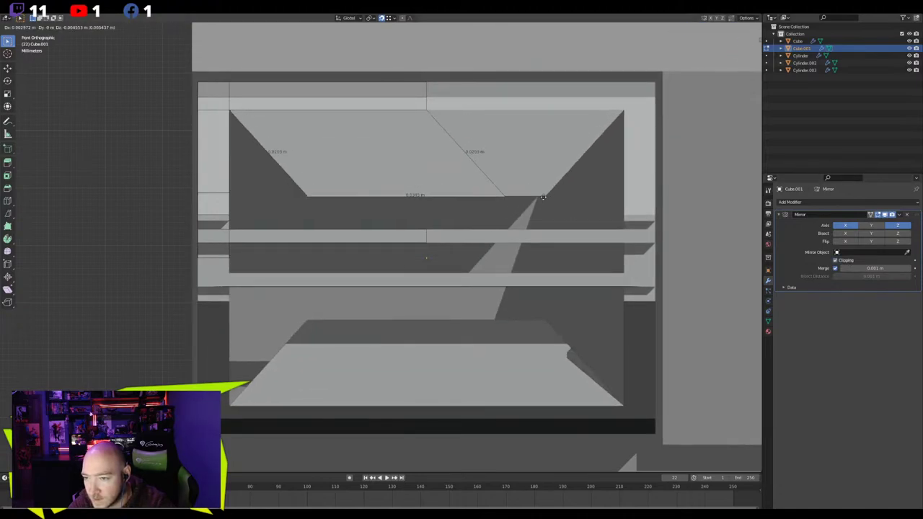
left_click(456, 192)
key("g")
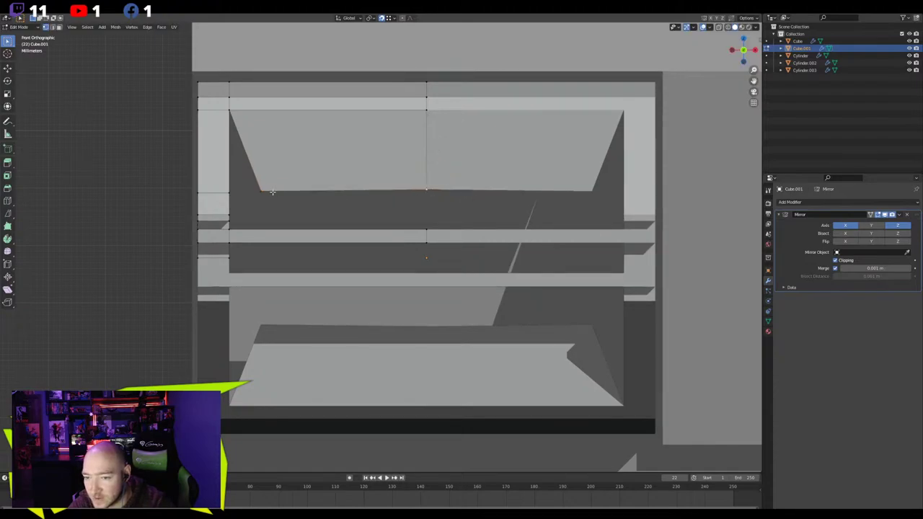
key("Escape")
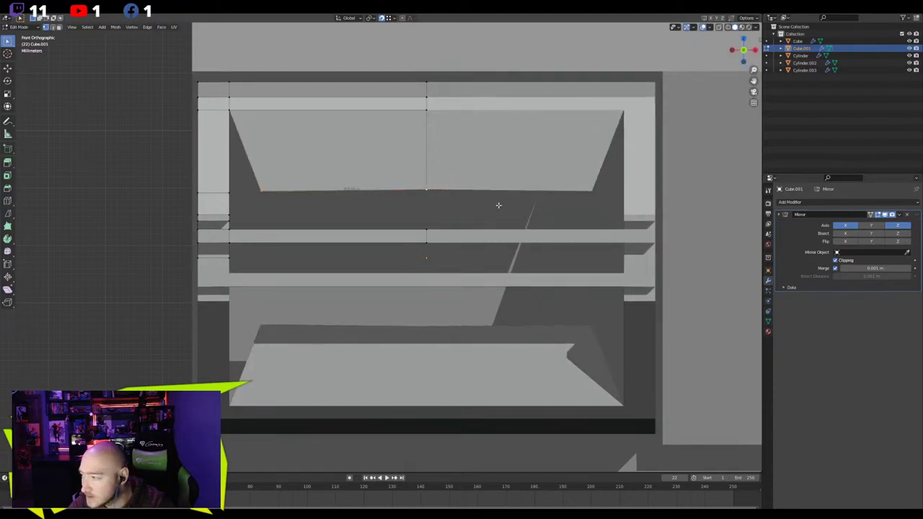
key("g")
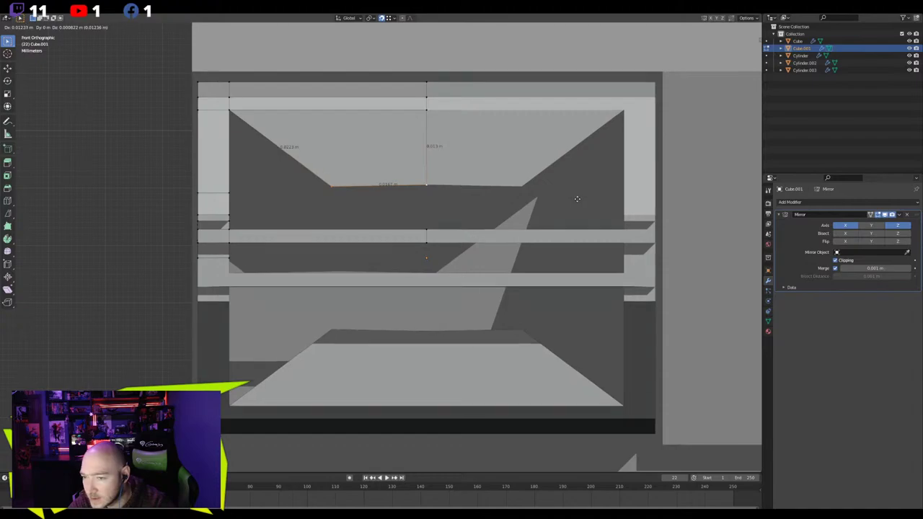
Narrow the recess's inner edge along X, then flatten it along Y and Z, using a Z scale of 0
key("x")
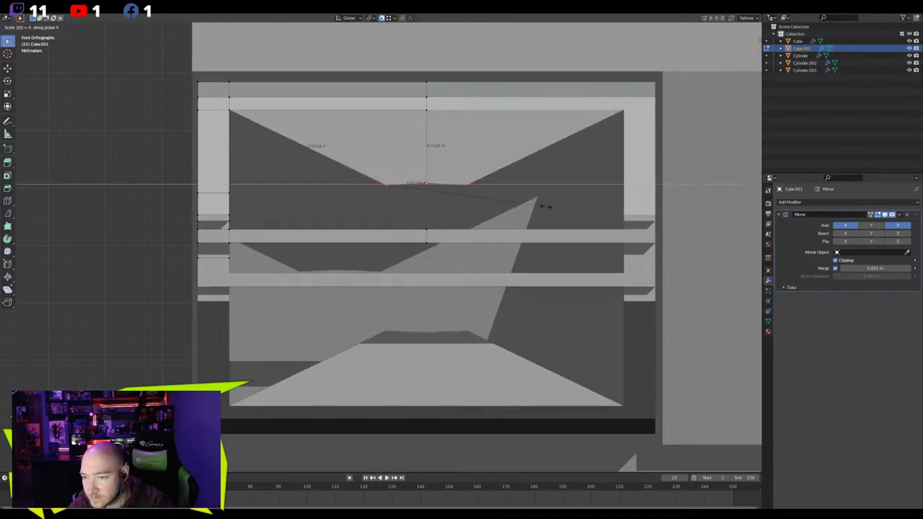
left_click(545, 206)
middle_click_drag(546, 206, 552, 226)
key("s")
key("y")
left_click(471, 187)
key("s")
key("z")
key("0")
left_click(501, 217)
Move the flattened inner edge deeper into the recess along Y
key("g")
key("y")
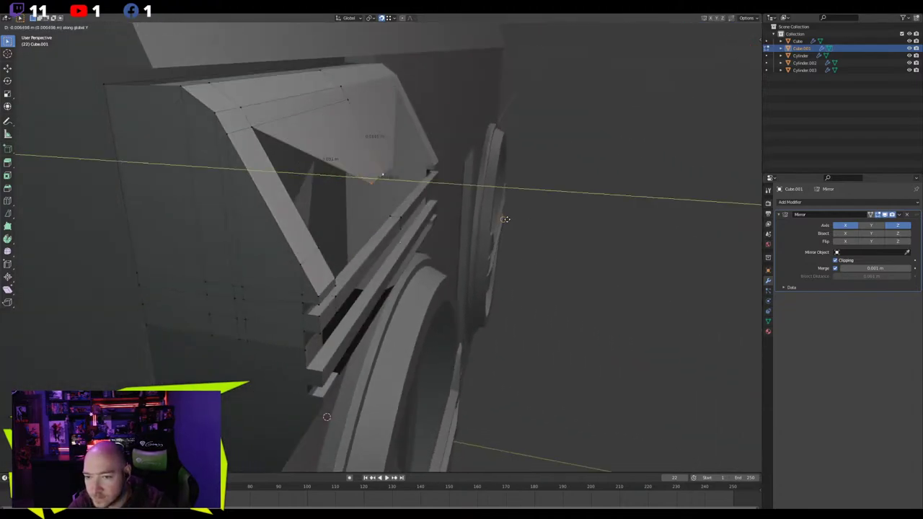
right_click(532, 222)
key("g")
key("y")
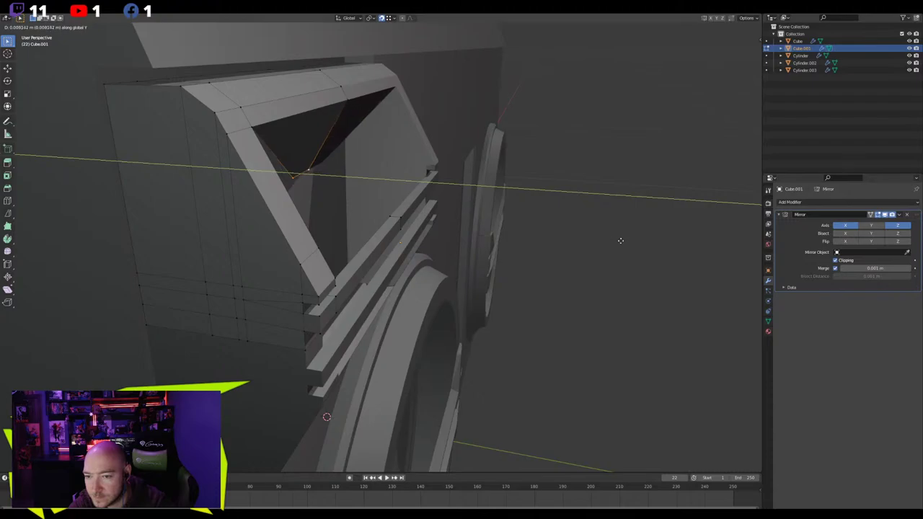
key("Return")
middle_click_drag(620, 238, 445, 238)
scroll(472, 202, "up", 4)
key("Tab")
scroll(440, 244, "down", 3)
key("Tab")
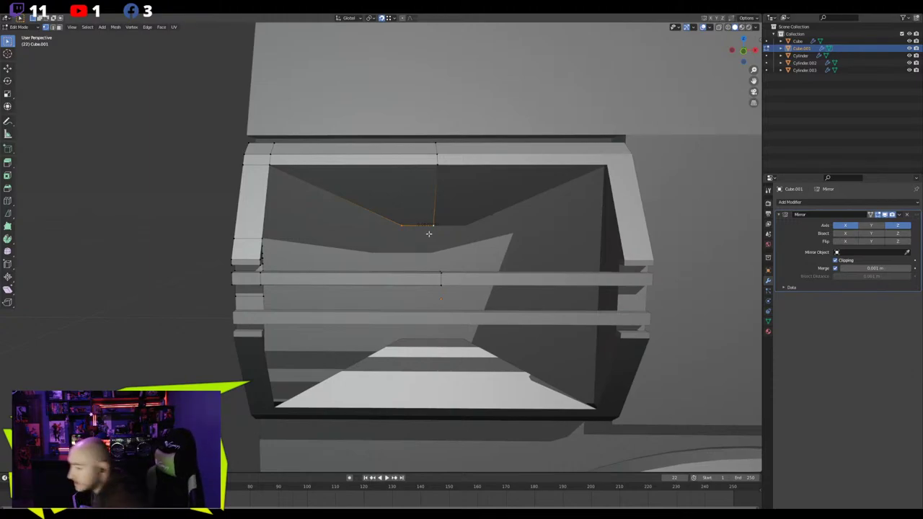
Move the inner edge's outer vertex outward along X by about 0.011 m to widen the back of the recess
key("g")
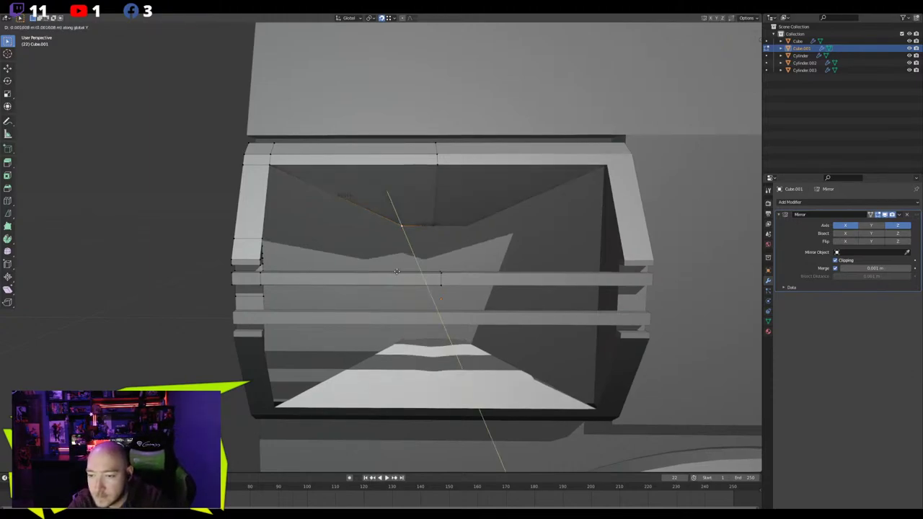
key("x")
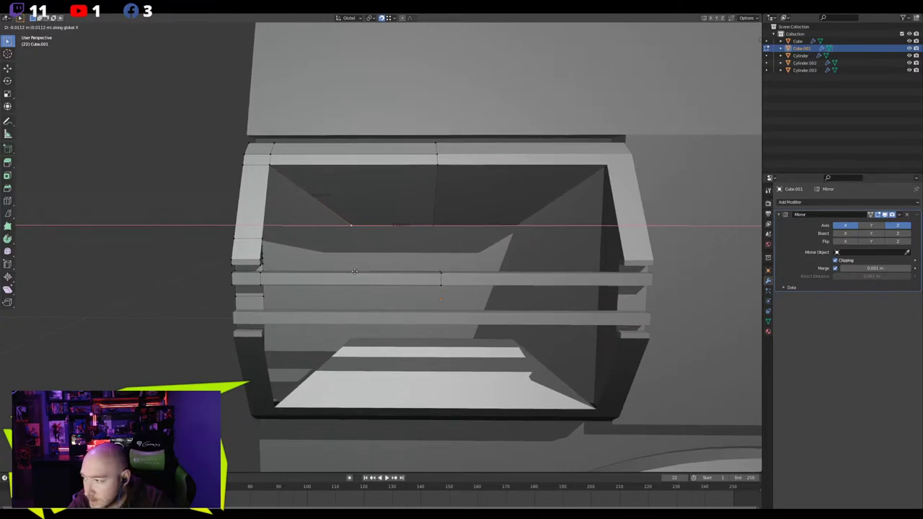
left_click(355, 273)
Extrude the recess's inner edge downward along Z by about 0.0128 m to form the back panel
key("2")
left_click(373, 231)
middle_click_drag(373, 231, 365, 255)
key("e")
key("z")
left_click(368, 299)
middle_click_drag(368, 299, 371, 286)
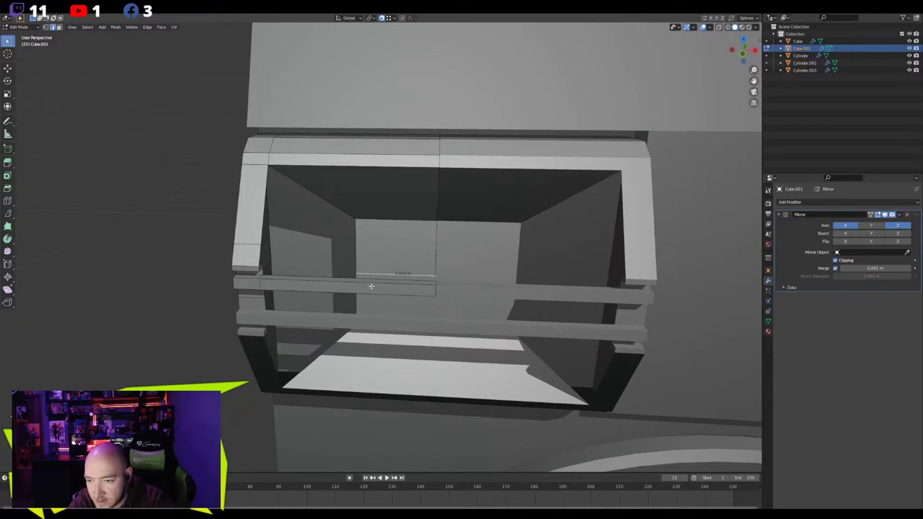
Shift the back panel's outer vertical edge inward along X in two small moves, the second about 0.0017 m
middle_click_drag(363, 251, 315, 263)
key("g")
key("x")
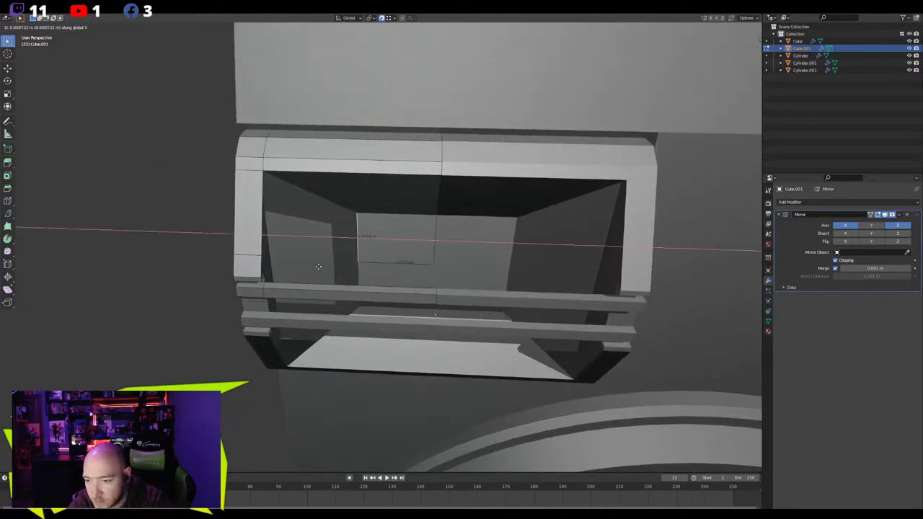
left_click(323, 267)
key("KP_1")
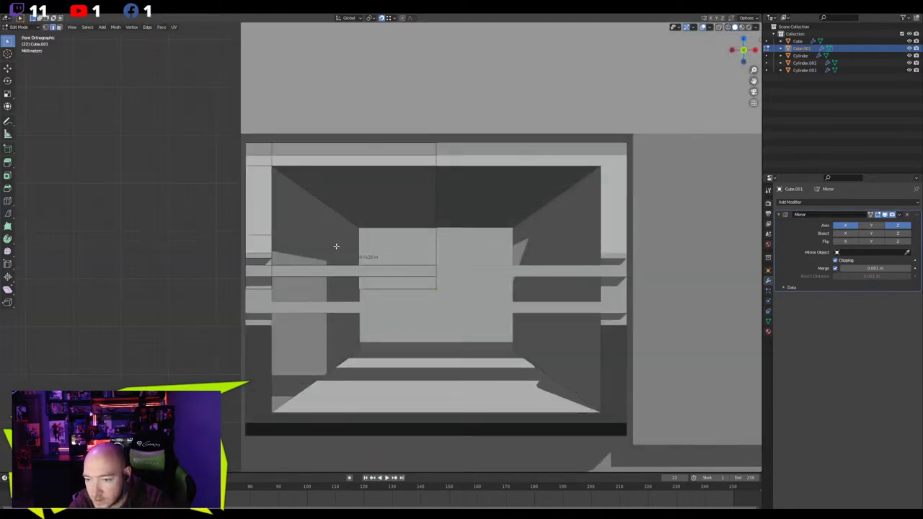
key("g")
key("x")
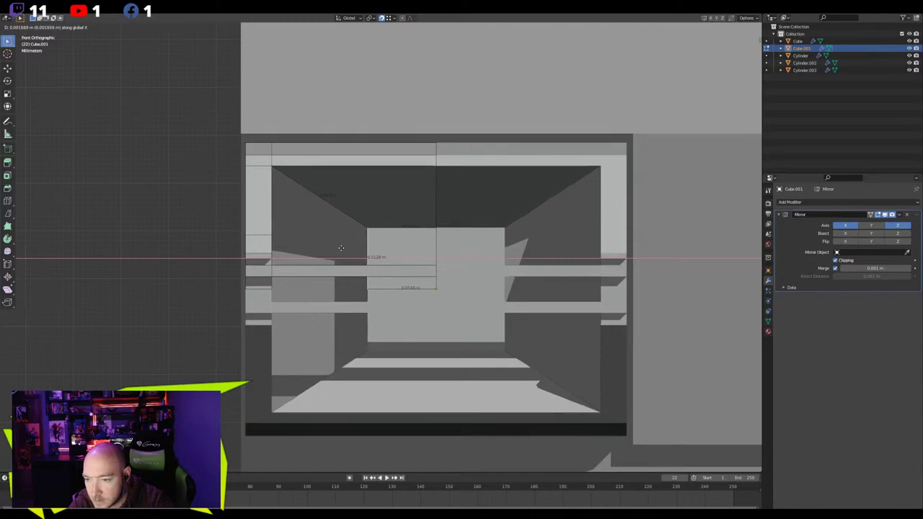
left_click(342, 248)
Move the back panel face about 0.0059 m deeper into the recess along Y
middle_click_drag(342, 247, 376, 280)
left_click(377, 248)
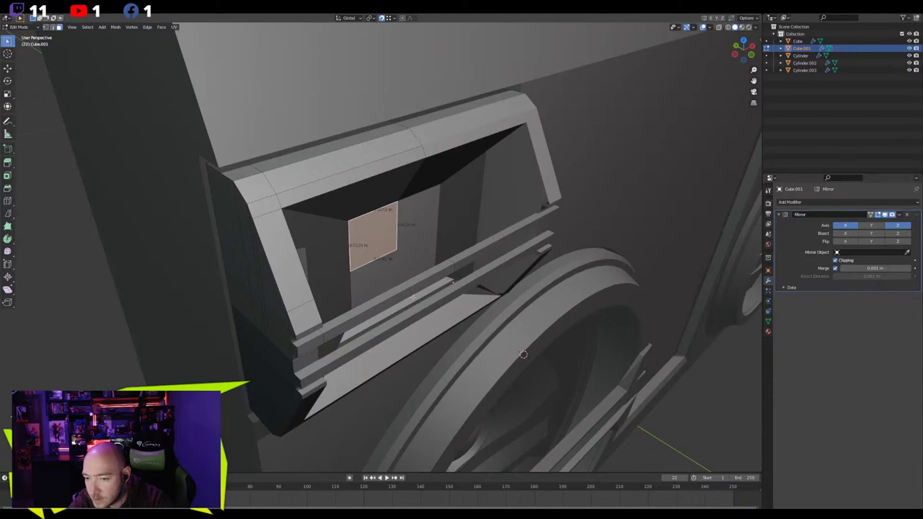
middle_click_drag(376, 248, 187, 321)
key("g")
key("y")
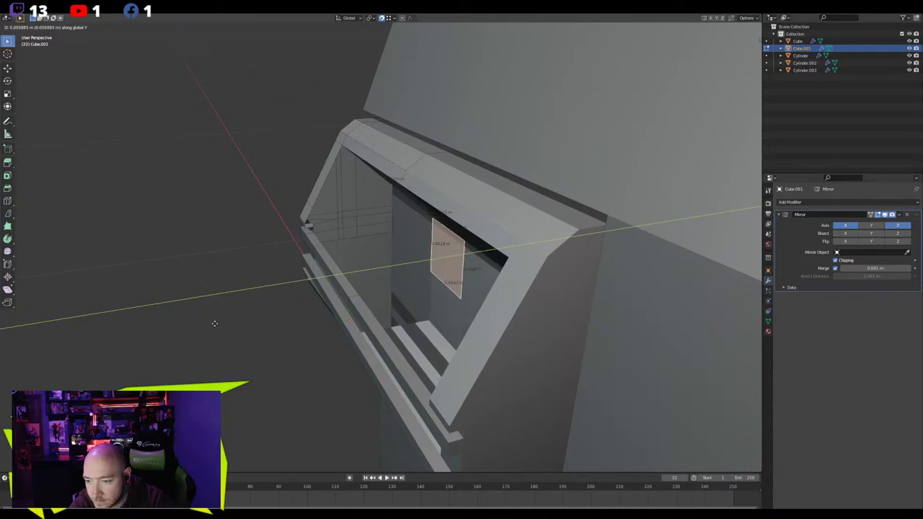
left_click(216, 317)
middle_click_drag(217, 317, 276, 307)
scroll(281, 300, "up", 2)
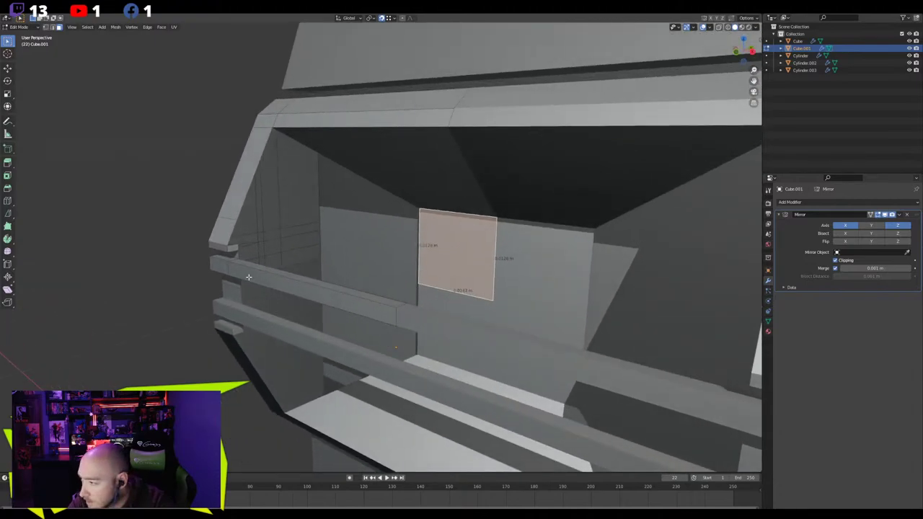
Add a loop cut across the frame's slanted side post, just above its existing lower cut
key("2")
left_click(259, 180)
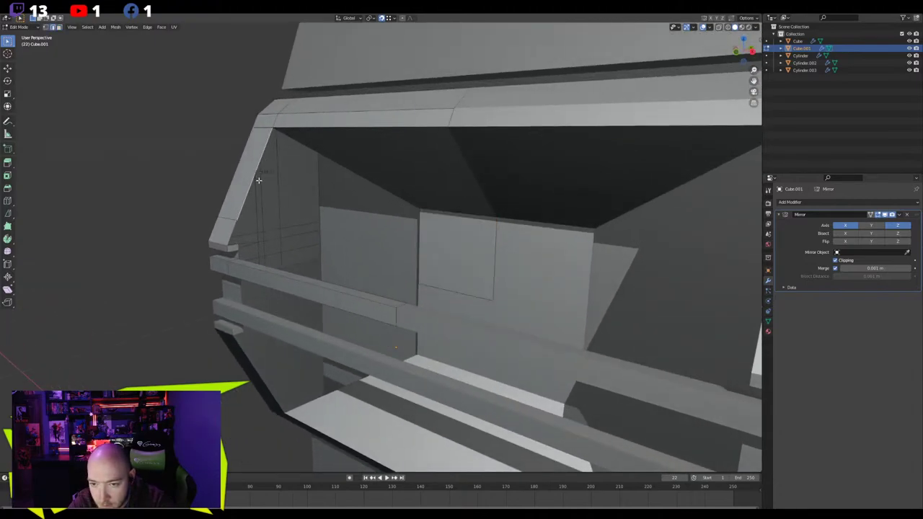
left_click(241, 195)
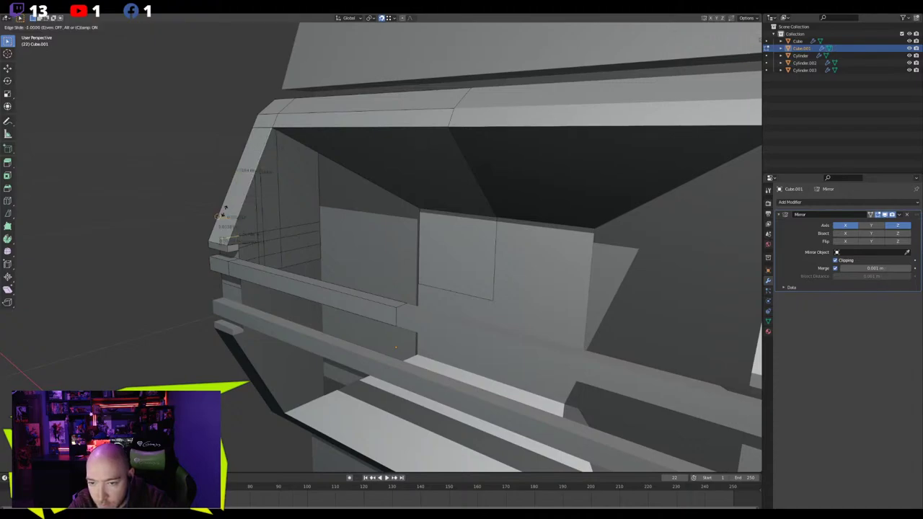
left_click(111, 191)
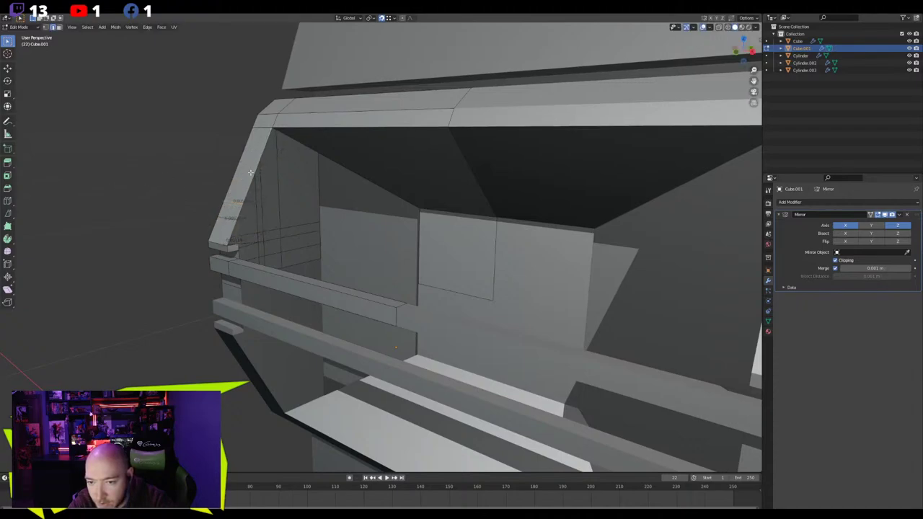
Extrude the side post's inner edge downward along Z and add three evenly spaced loop cuts across the new side panel
key("e")
key("z")
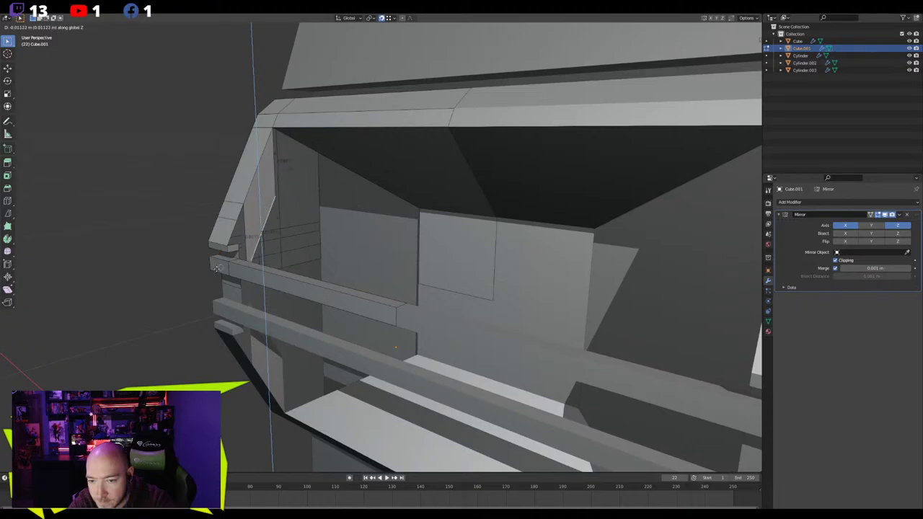
left_click(185, 276)
middle_click_drag(184, 276, 290, 248)
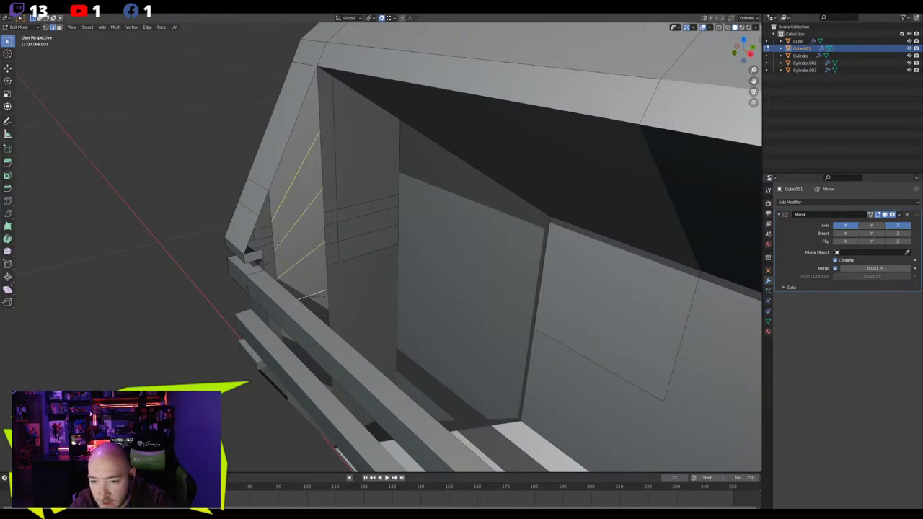
left_click(277, 243)
right_click(277, 244)
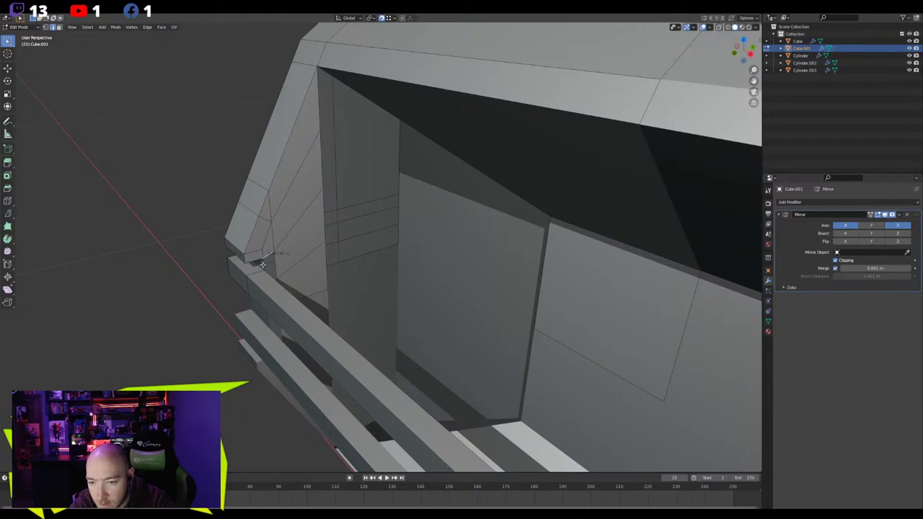
Fill a face between two selected edges where the inner side panel meets the crossbar
middle_click_drag(262, 264, 372, 303)
scroll(284, 303, "up", 3)
left_click(373, 318)
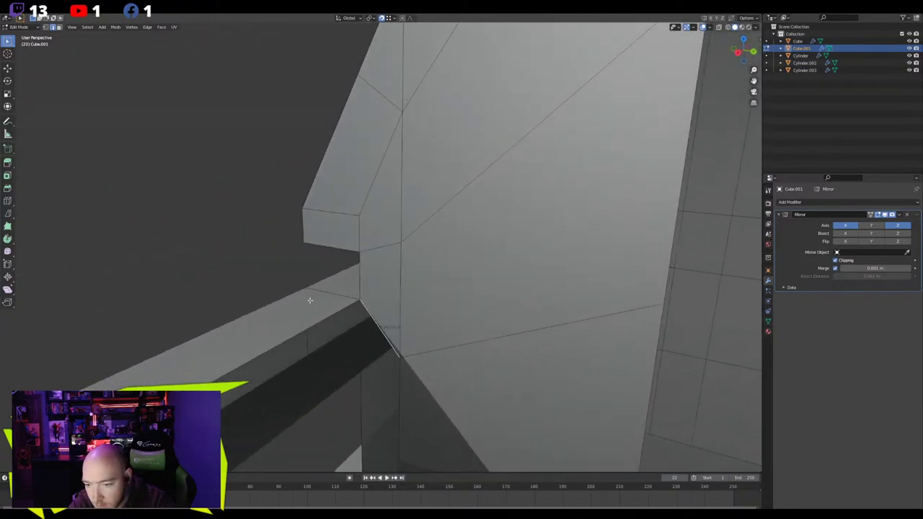
middle_click_drag(309, 299, 208, 206)
left_click(343, 240)
left_click(367, 238, "shift")
key("f")
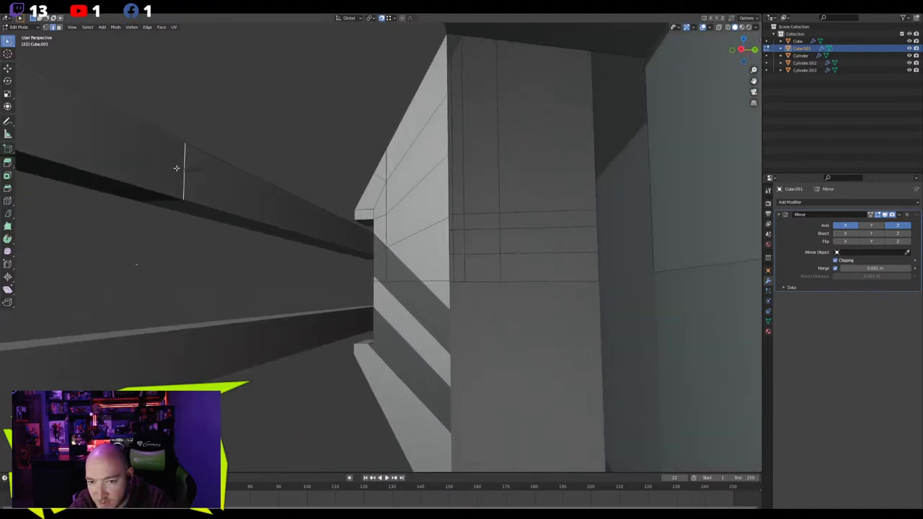
Add two loop cuts across the recess's ceiling and lower them along Z to start a curved profile
middle_click_drag(176, 168, 256, 193)
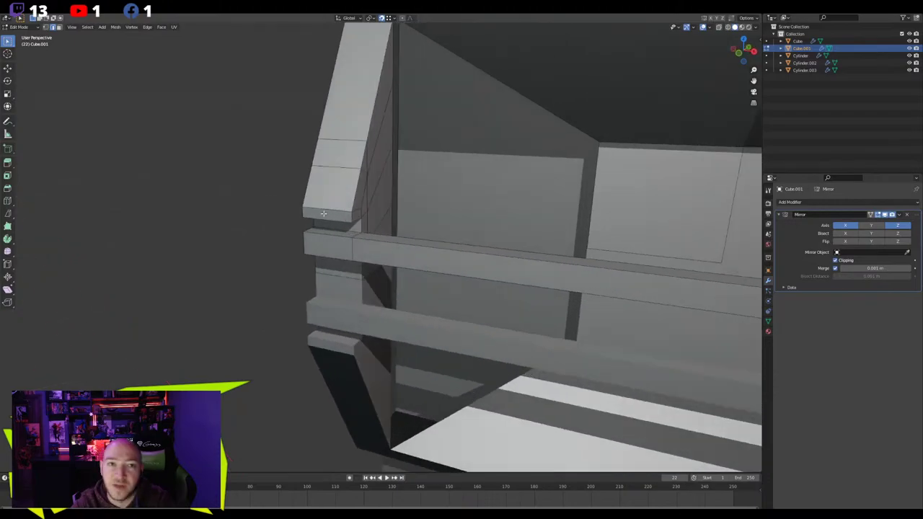
middle_click_drag(494, 181, 308, 200)
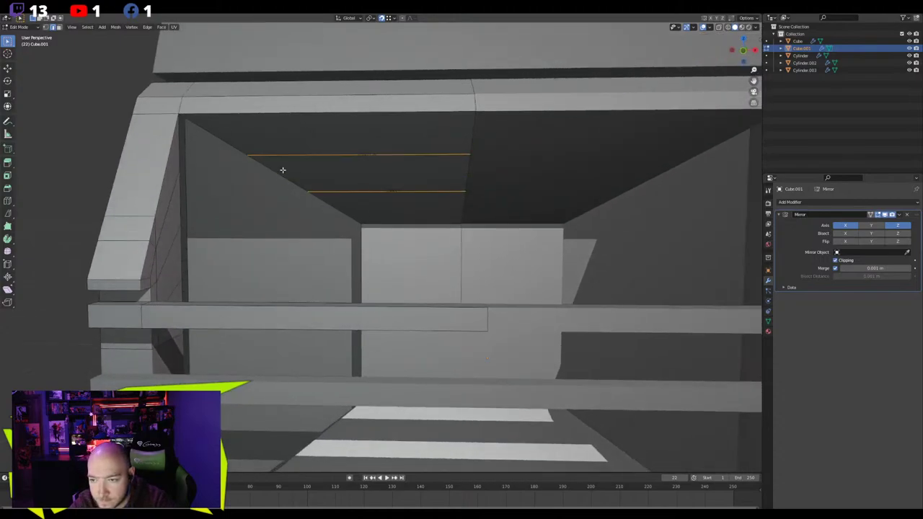
middle_click_drag(283, 170, 293, 192)
key("g")
key("z")
right_click(219, 188)
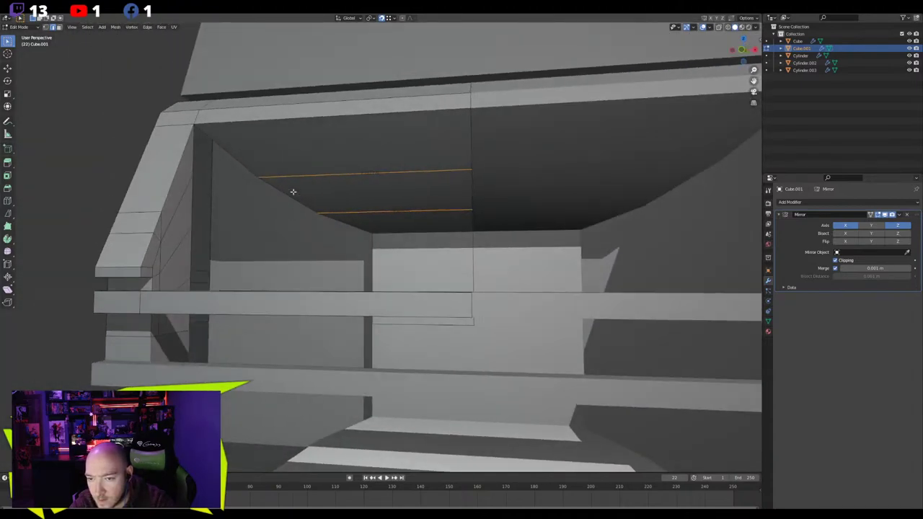
Shift the ceiling's side edge between the two cuts outward along X to round the curve
left_click(292, 192)
key("KP_1")
key("g")
key("x")
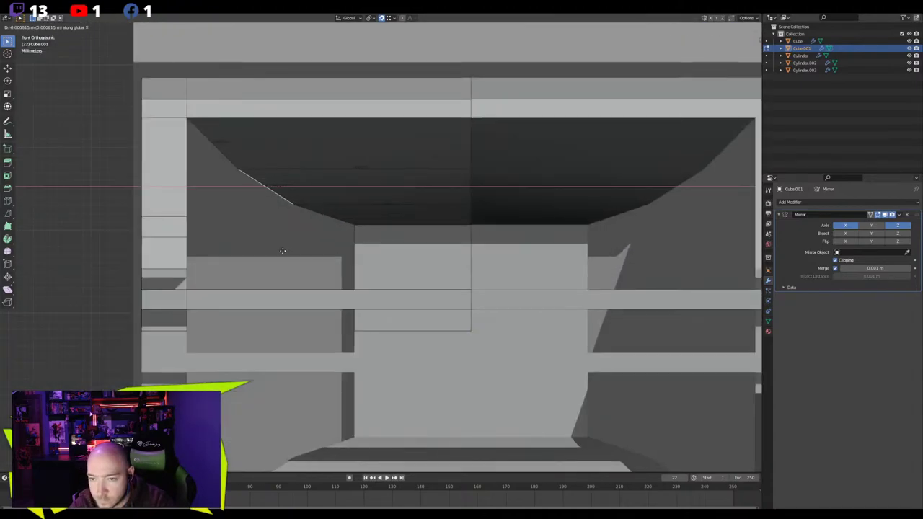
left_click(277, 250)
Bevel the two ceiling cuts with a width of about 0.0021 m and two segments
middle_click_drag(276, 249, 283, 162)
key("ctrl+b")
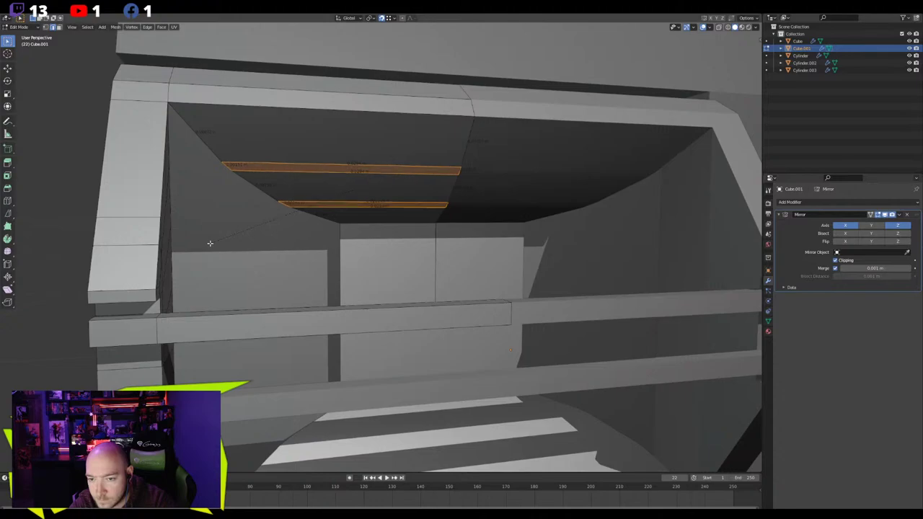
left_click(200, 242)
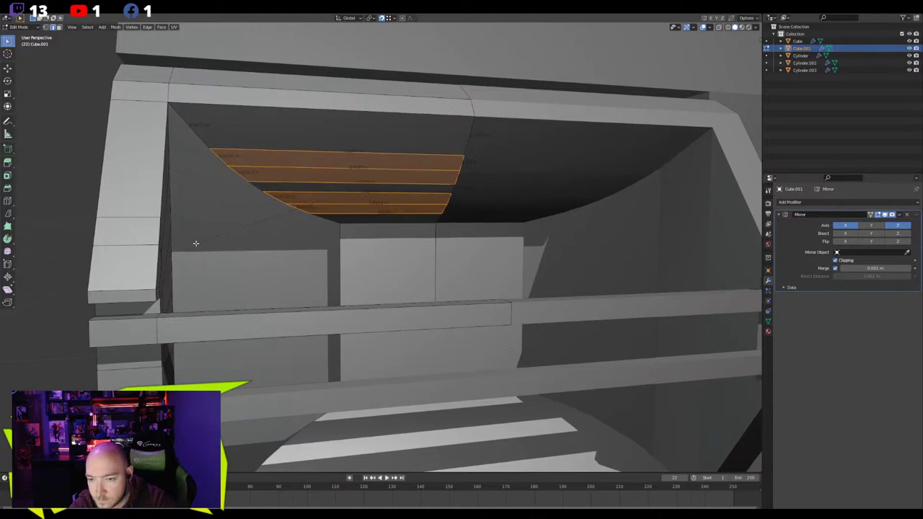
left_click(198, 243)
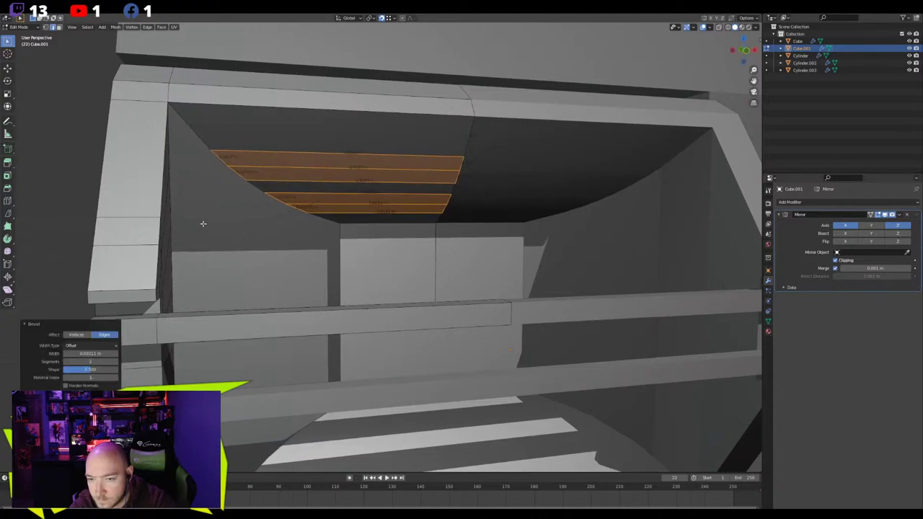
left_click(203, 224)
Add two evenly spaced horizontal loop cuts across the recess's back panel
scroll(204, 224, "down", 1)
middle_click_drag(204, 224, 171, 185)
scroll(212, 228, "up", 2)
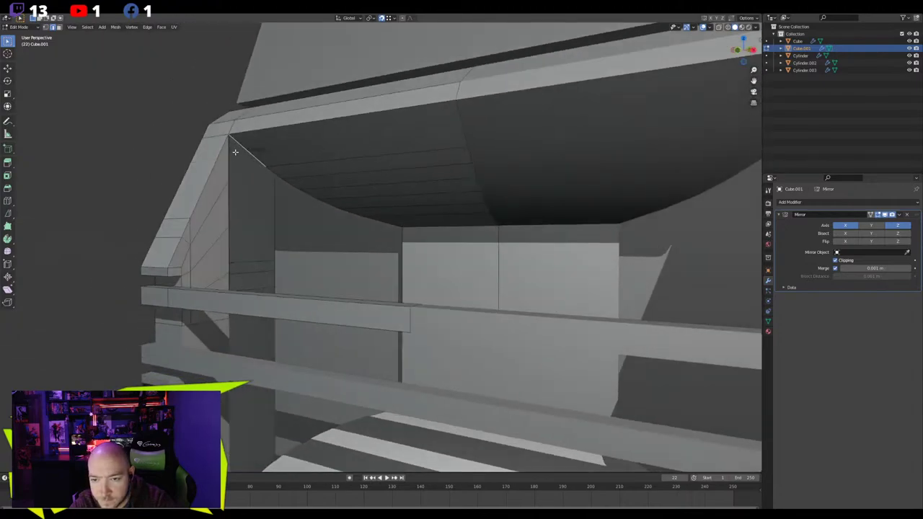
middle_click_drag(227, 165, 349, 244)
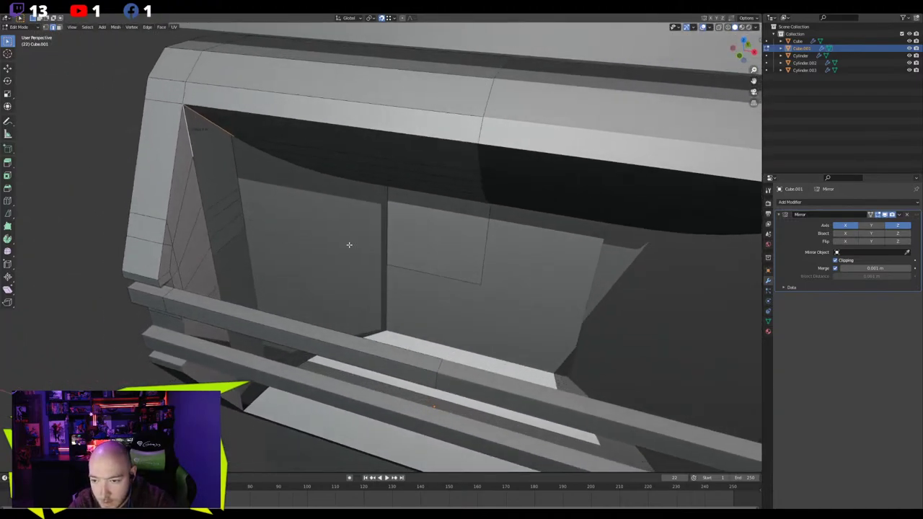
scroll(394, 238, "up", 1)
left_click(394, 238)
right_click(393, 239)
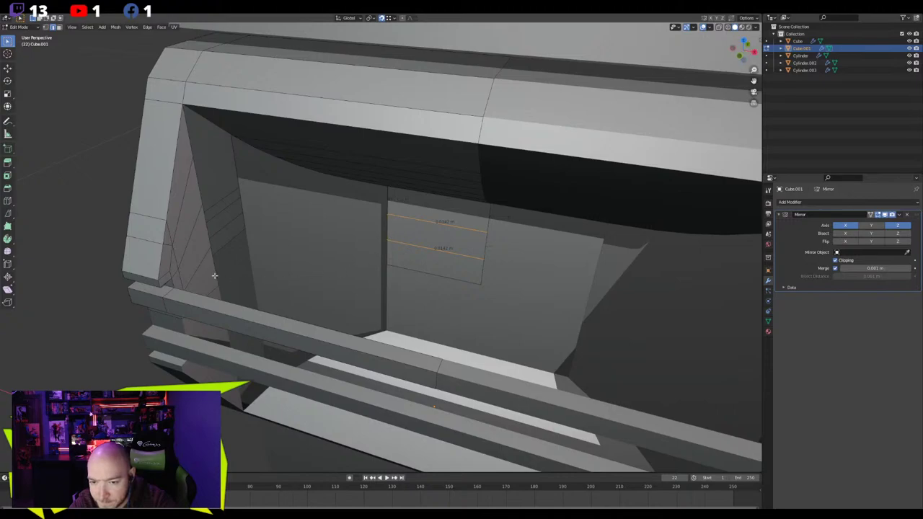
Undo the flat side wall extruded inside the recess
middle_click_drag(366, 249, 310, 211)
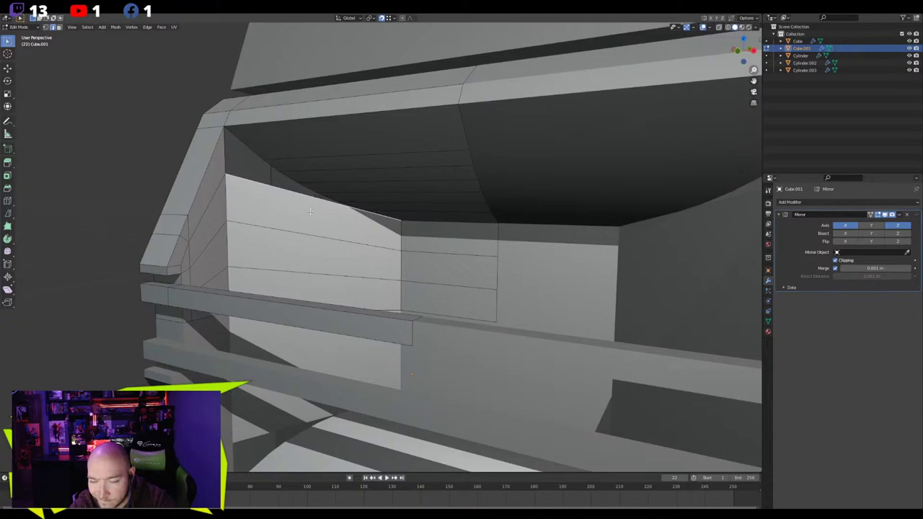
key("ctrl+z")
key("ctrl+z")
key("ctrl+z")
key("ctrl+z")
Extrude the middle edges of the ceiling's curved side downward along Z by about 0.0226 m to form the side wall
middle_click_drag(310, 219, 331, 196)
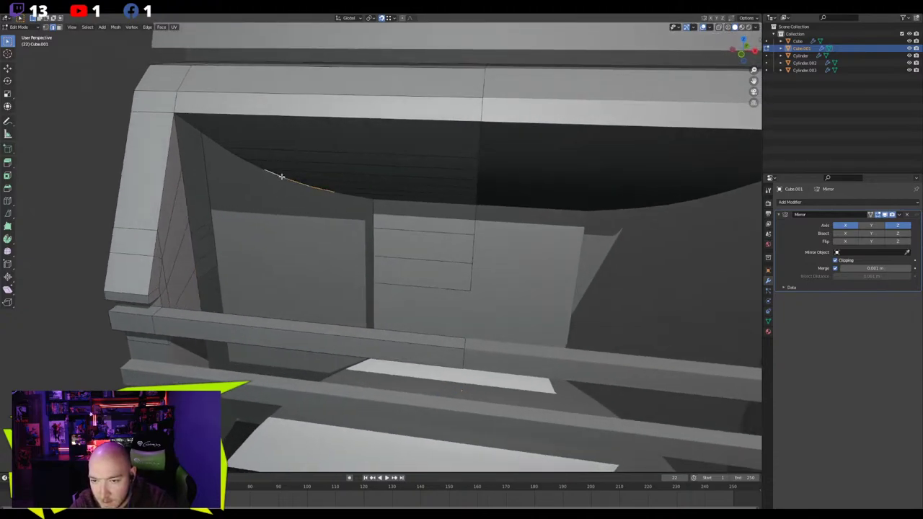
middle_click_drag(281, 176, 259, 200)
key("e")
key("z")
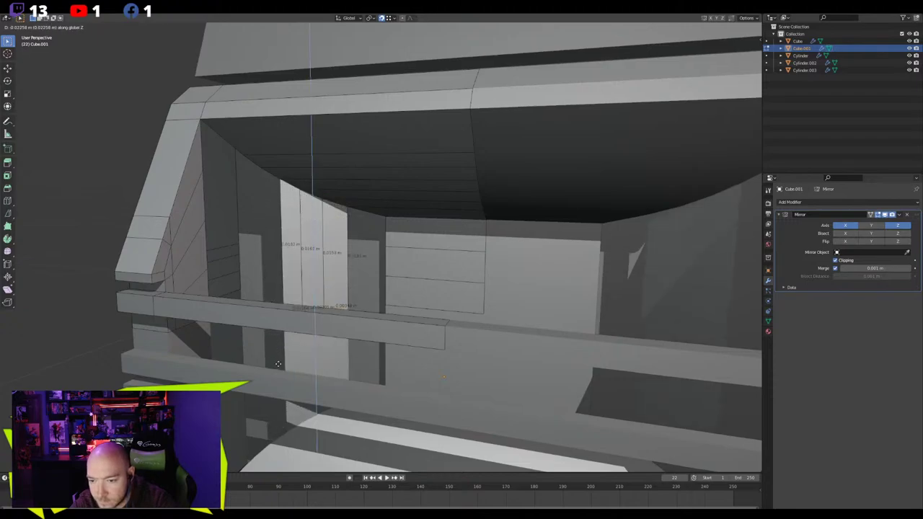
left_click(277, 364)
middle_click_drag(277, 364, 315, 249)
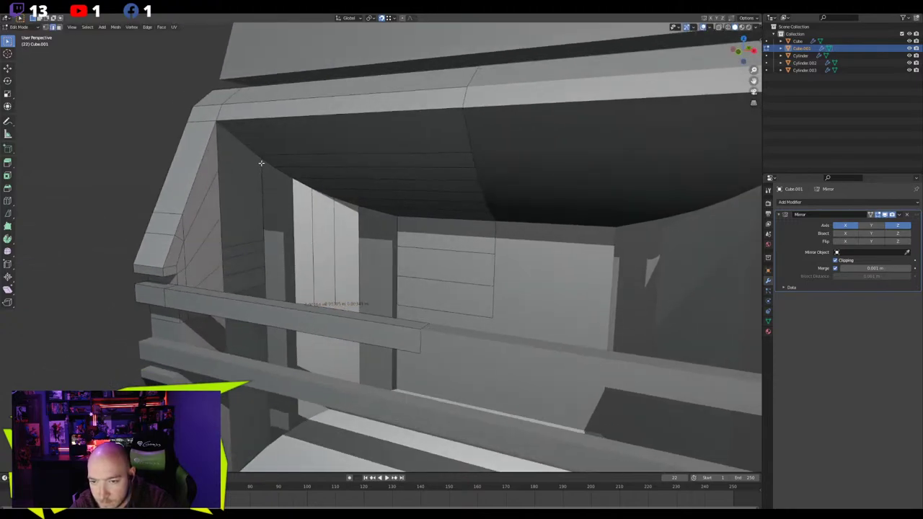
Extrude another edge of the ceiling's curved side, nearer the front opening, downward along Z
key("e")
key("z")
left_click(269, 383)
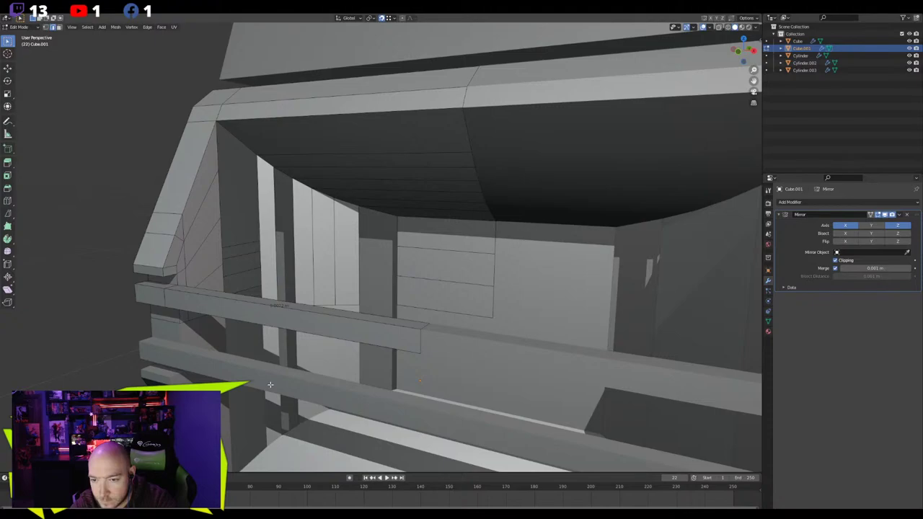
Add horizontal loop cuts to the new side wall strip and fill the remaining gaps in the wall up to the front frame
middle_click_drag(269, 383, 297, 286)
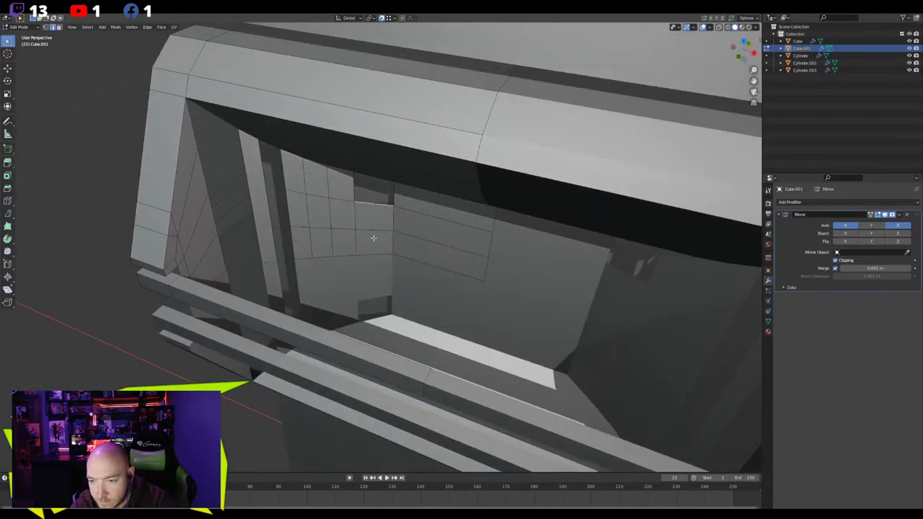
middle_click_drag(373, 237, 365, 194)
middle_click_drag(312, 214, 250, 260)
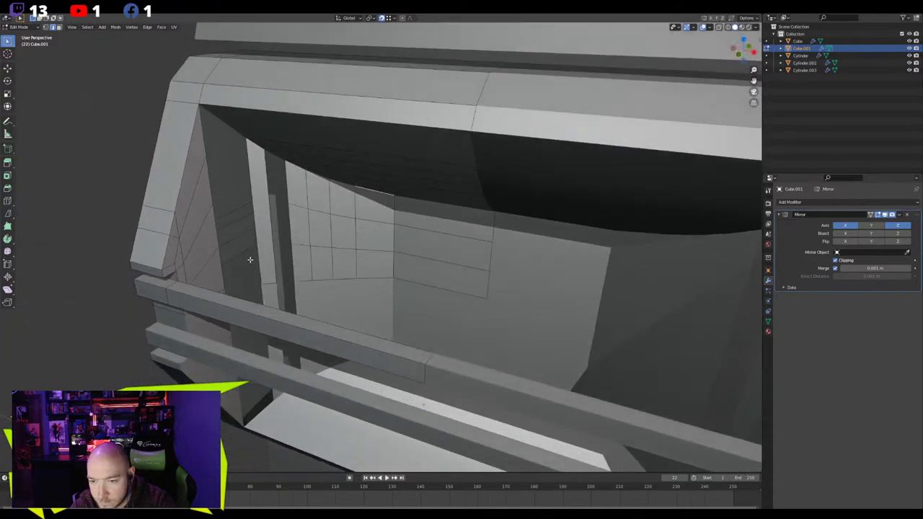
left_click(266, 243)
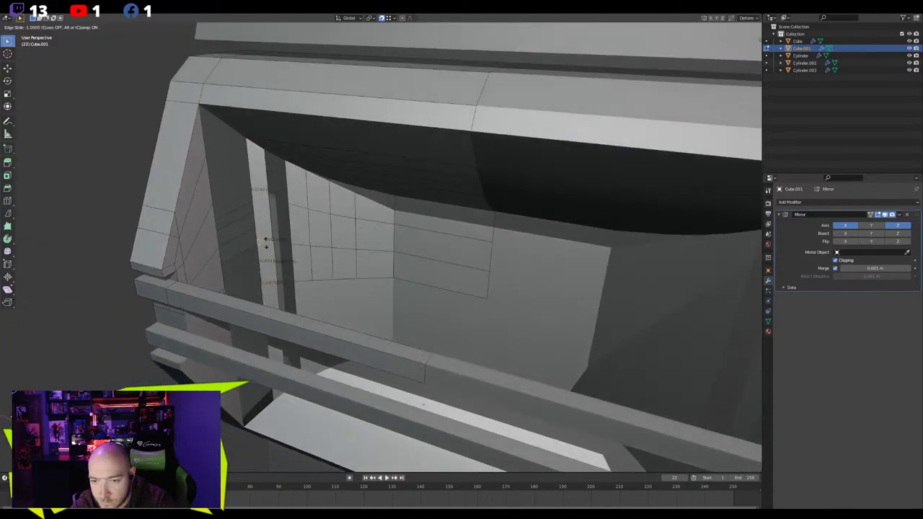
right_click(266, 244)
left_click(280, 162)
key("f")
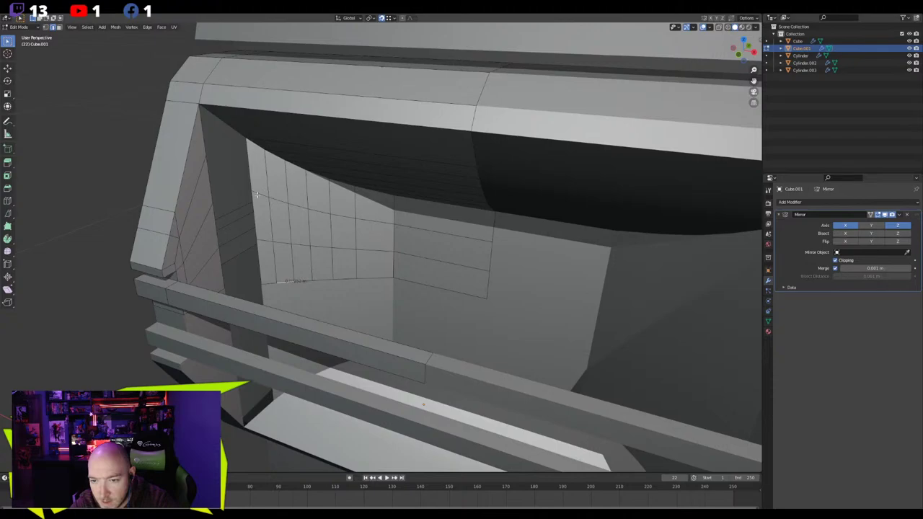
middle_click_drag(256, 194, 260, 250)
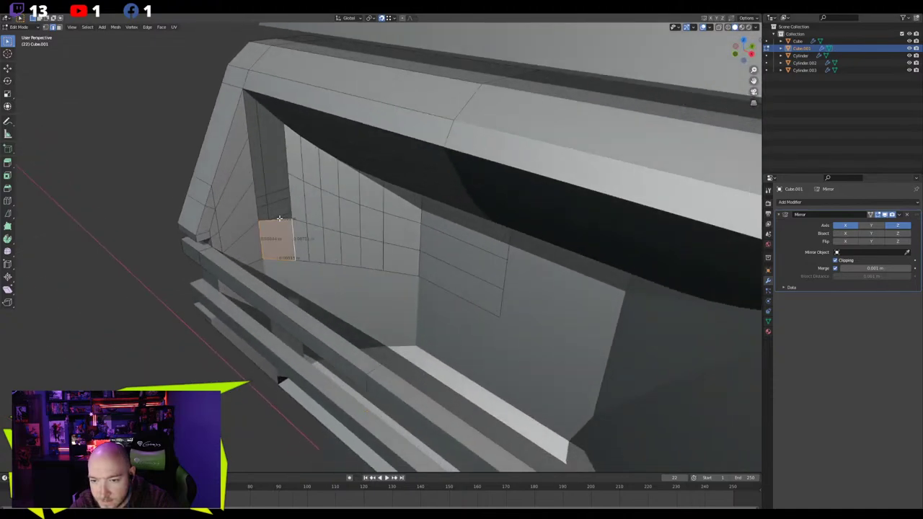
mouse_move(280, 211)
middle_mouse_down()
mouse_move(283, 174)
mouse_move(335, 223)
mouse_move(333, 229)
mouse_move(280, 191)
mouse_move(282, 206)
middle_mouse_up()
Switch to editing the main body and inset its rectangular face behind the housing, using see-through display
key("Tab")
scroll(282, 206, "down", 7)
middle_click_drag(201, 267, 228, 277)
scroll(288, 275, "up", 4)
middle_click_drag(317, 268, 453, 259)
key("Tab")
key("alt+q")
left_click(443, 255)
key("alt+z")
key("i")
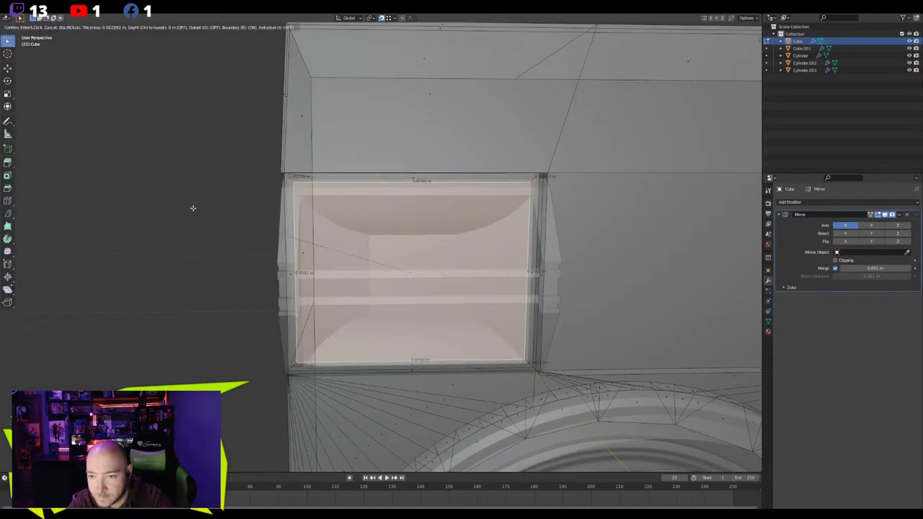
left_click(212, 213)
Extrude the body's inset face inward to form a pocket behind the housing
middle_click_drag(212, 214, 166, 206)
key("e")
left_click(207, 210)
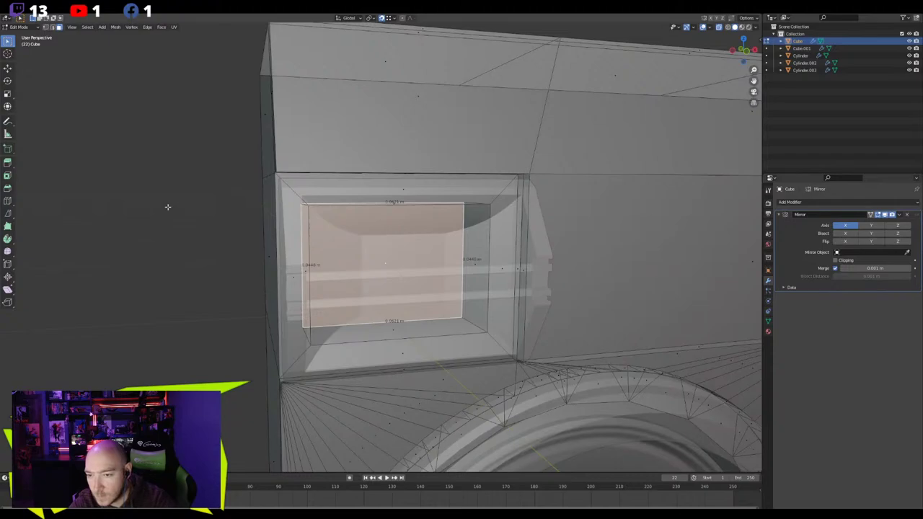
Turn off the see-through display and switch back to editing the housing
key("alt+z")
key("Tab")
middle_click_drag(395, 239, 384, 236)
left_click(376, 264)
key("Tab")
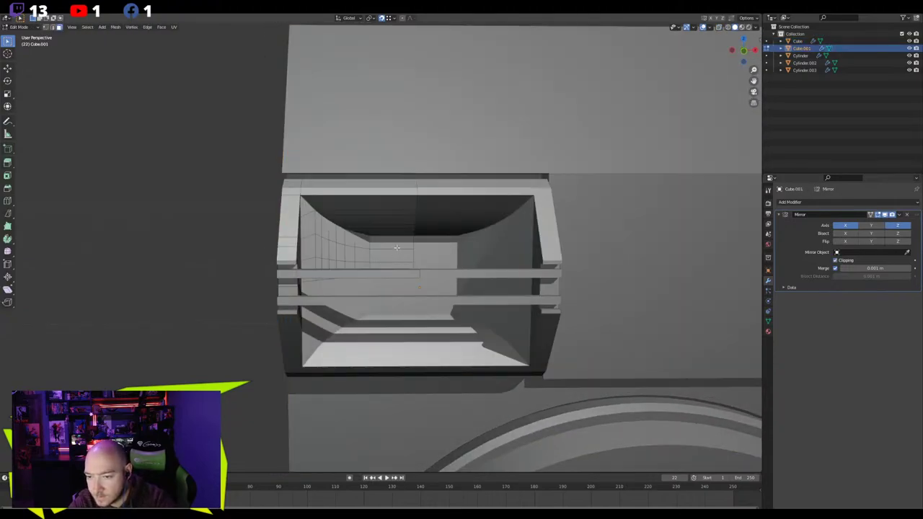
scroll(397, 248, "up", 5)
left_click(394, 228)
left_click(395, 209, "shift")
left_click(396, 256, "shift")
middle_click_drag(397, 270, 341, 279)
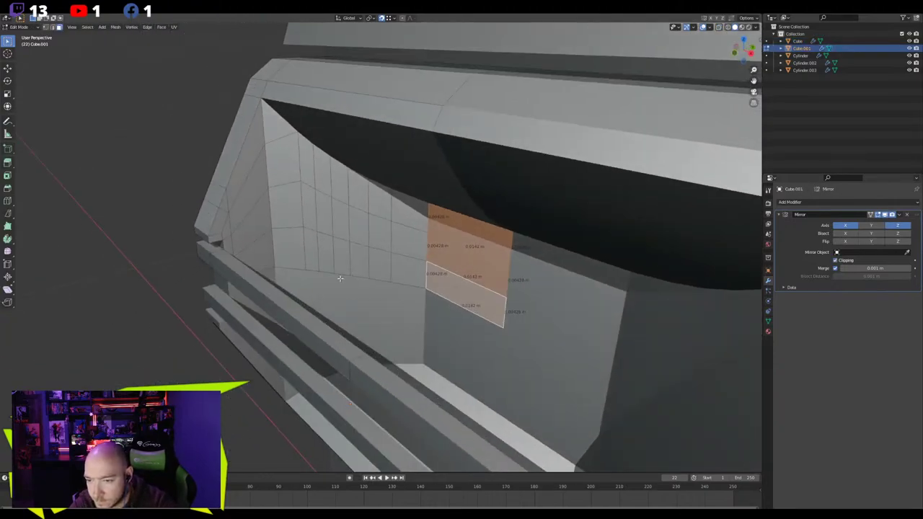
mouse_move(396, 214)
left_mouse_down()
mouse_move(281, 155)
mouse_move(269, 126)
mouse_move(292, 259)
mouse_move(321, 224)
left_mouse_up()
middle_click_drag(321, 225, 431, 278)
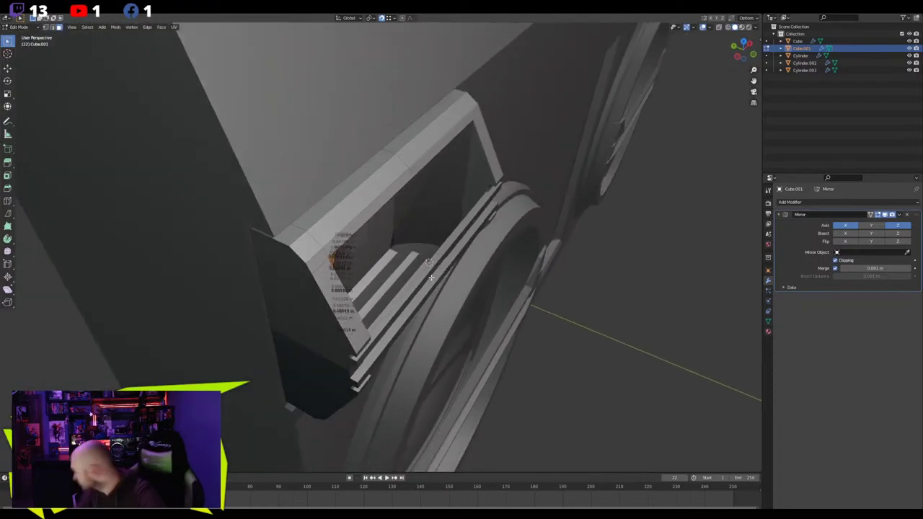
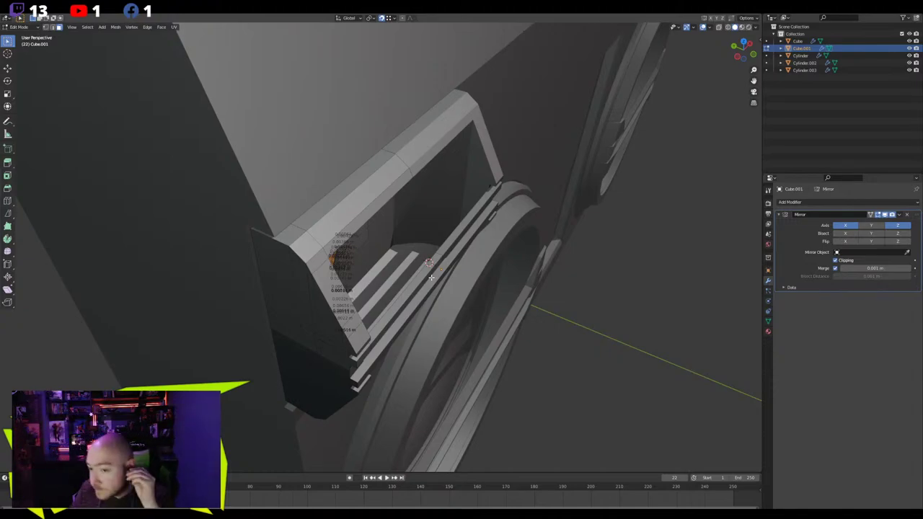
middle_click_drag(431, 278, 130, 107)
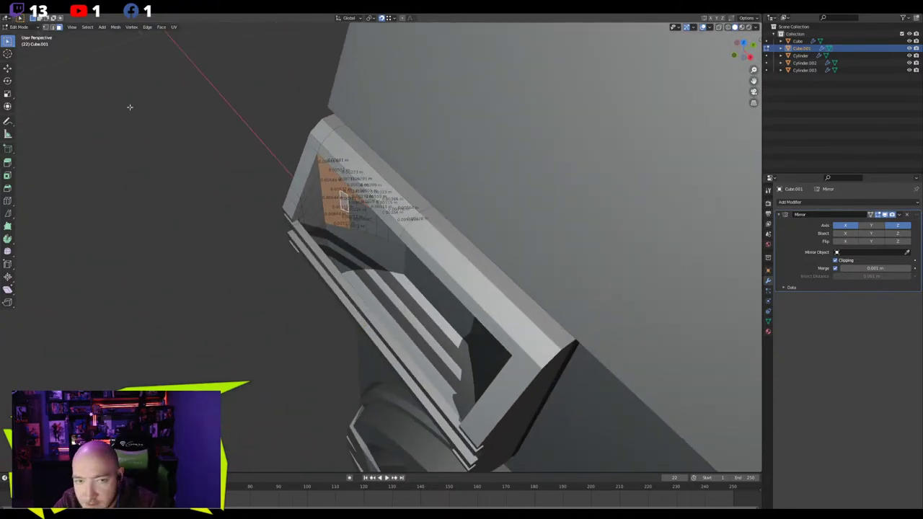
key("Tab")
left_click(80, 27)
mouse_move(129, 35)
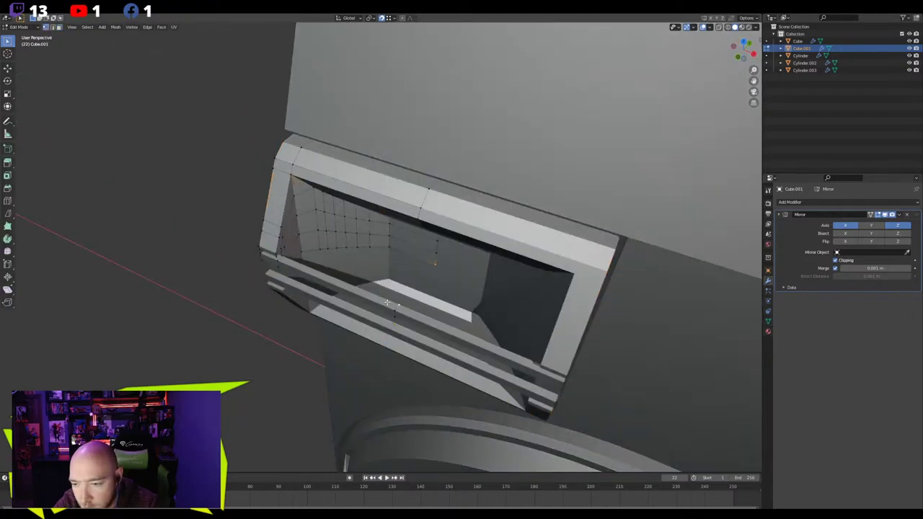
mouse_move(387, 303)
middle_mouse_down()
mouse_move(444, 253)
mouse_move(387, 286)
middle_mouse_up()
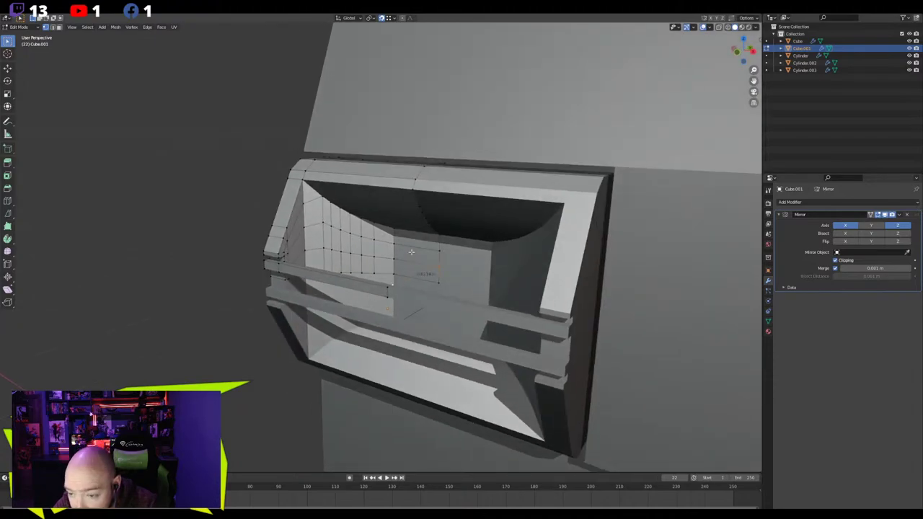
Move the three upper faces of the recess's back panel deeper along Y by about 0.0045 m
key("3")
middle_click_drag(393, 227, 305, 227)
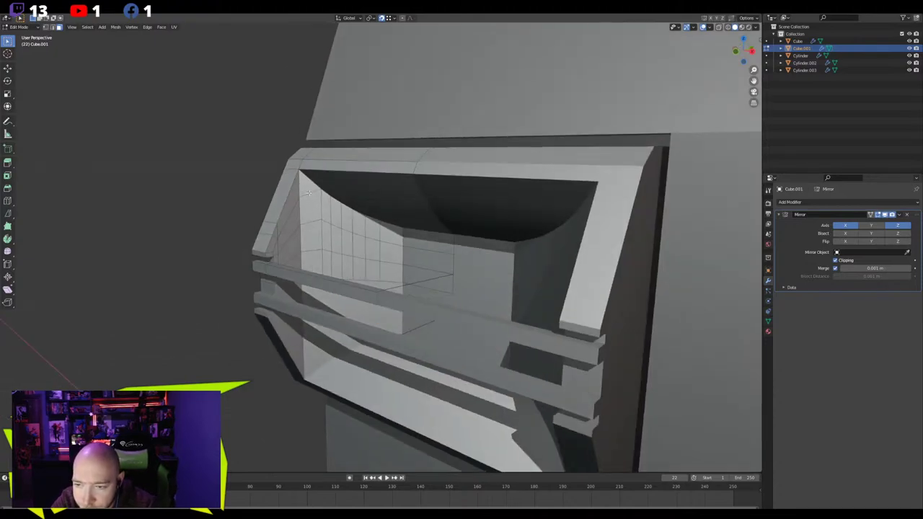
left_click(423, 242)
left_click(423, 262, "shift")
left_click(423, 277, "shift")
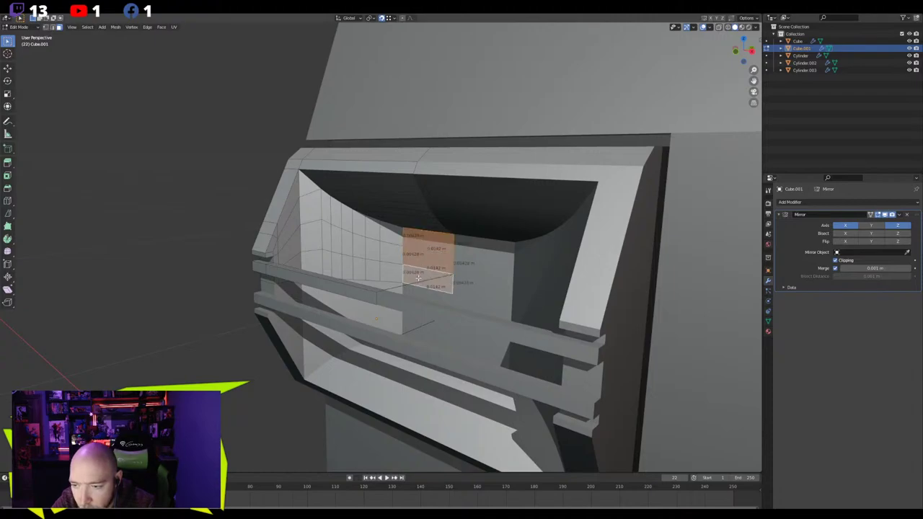
middle_click_drag(424, 278, 418, 304)
key("g")
key("y")
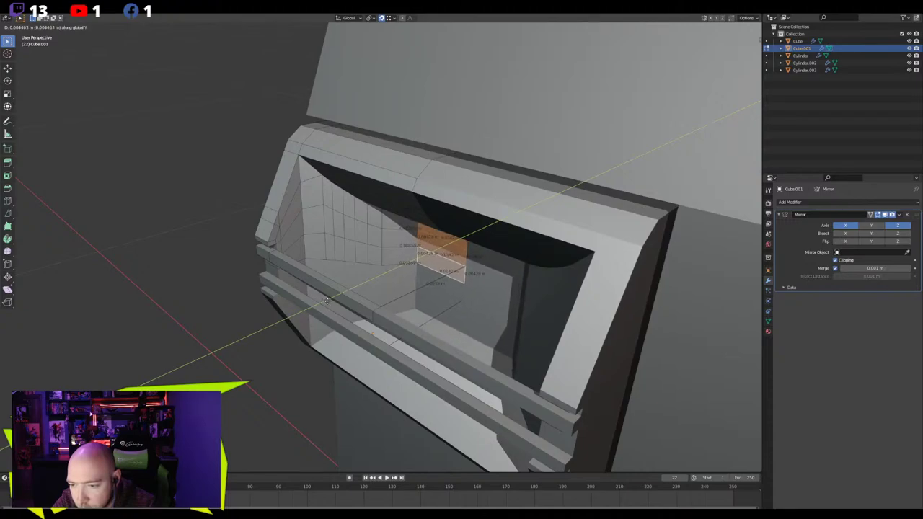
left_click(327, 301)
Delete all faces of the recess's gridded side wall, from the back panel to the front frame
middle_click_drag(327, 301, 366, 258)
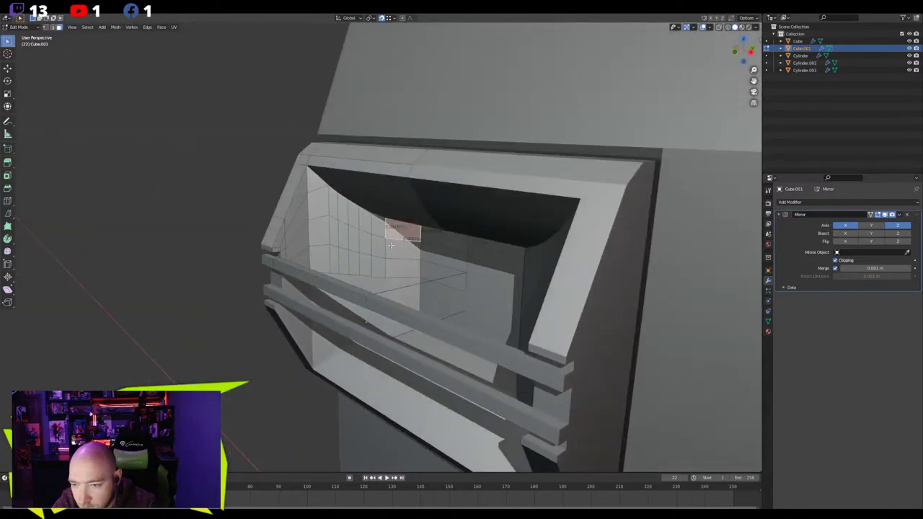
left_click(378, 267, "shift")
left_click(379, 228, "shift")
left_click(378, 247, "shift")
left_click(377, 265, "shift")
left_click(366, 263, "shift")
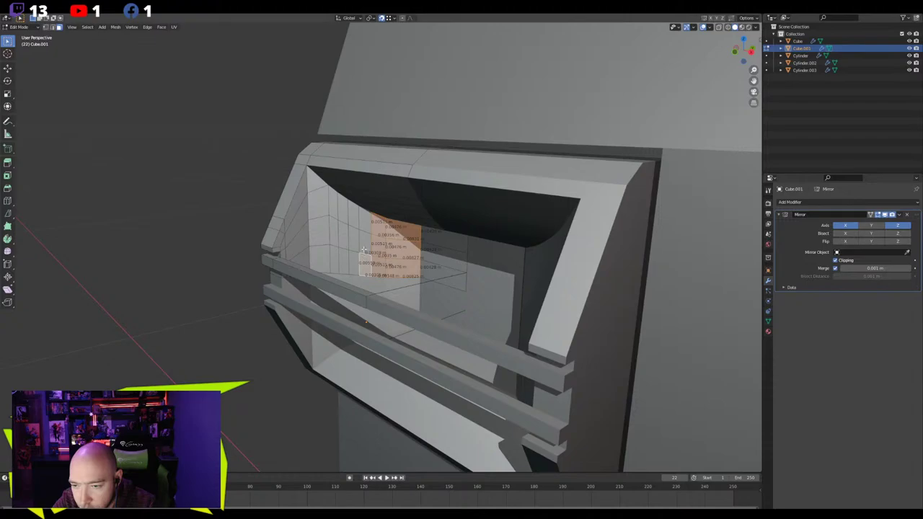
left_click(365, 242, "shift")
left_click(362, 219, "shift")
left_click(353, 215, "shift")
left_click(343, 235, "shift")
left_click(353, 261, "shift")
left_click(352, 239, "shift")
left_click(342, 261, "shift")
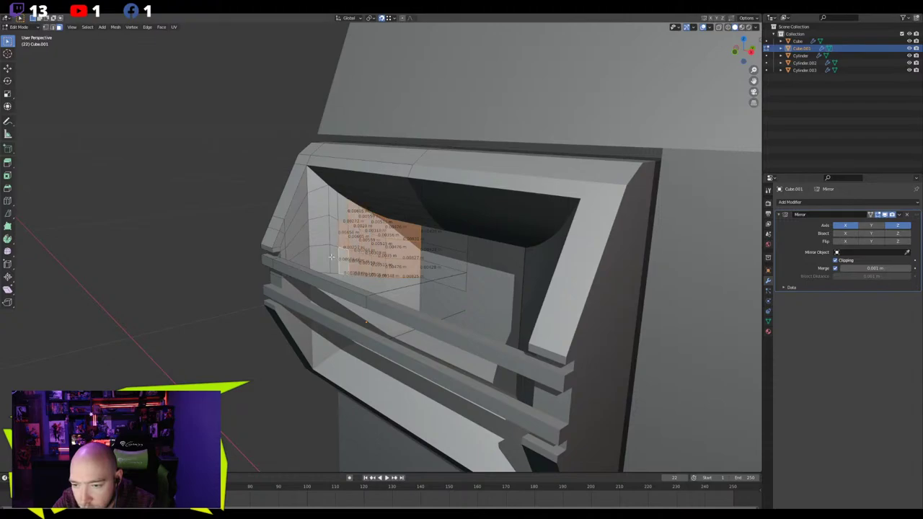
left_click(334, 260, "shift")
left_click(333, 232, "shift")
left_click(333, 209, "shift")
left_click(343, 210, "shift")
left_click(316, 185, "shift")
left_click(318, 206, "shift")
left_click(319, 231, "shift")
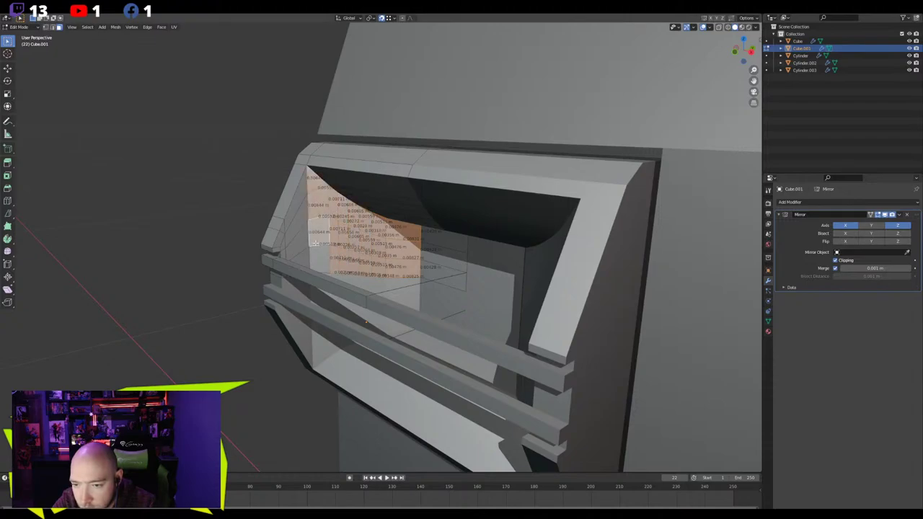
left_click(320, 235, "shift")
left_click(319, 256, "shift")
left_click(319, 233, "shift")
middle_click_drag(320, 274, 387, 266)
key("x")
left_click(331, 310)
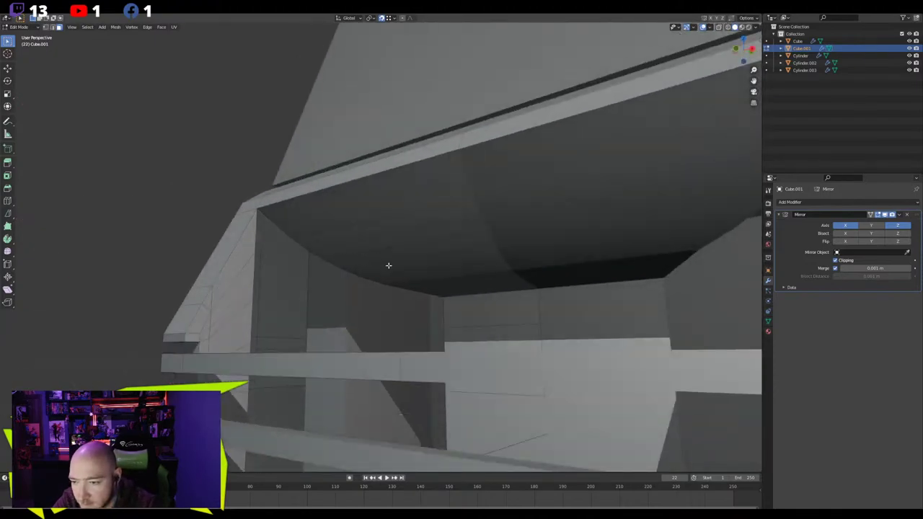
Dissolve the lengthwise edges across the recess ceiling
key("2")
left_click(436, 279)
left_click(435, 269, "shift")
left_click(432, 254, "shift")
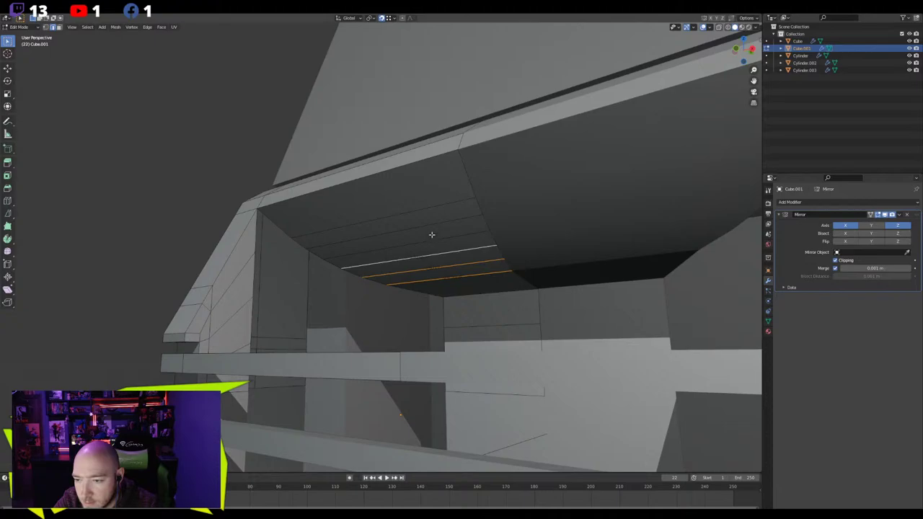
left_click(428, 238, "shift")
left_click(424, 220, "shift")
key("x")
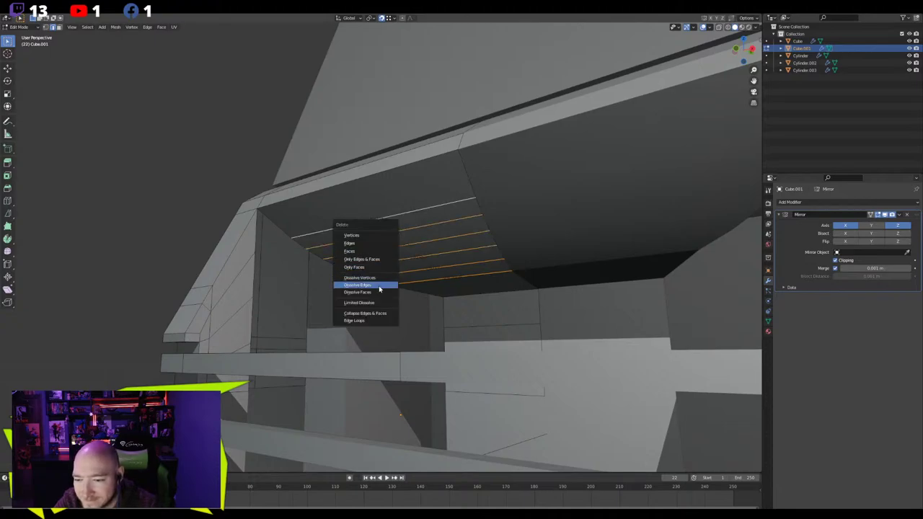
left_click(381, 286)
Add two evenly spaced loop cuts across the recess ceiling and move them along Z to shape its curve
middle_click_drag(443, 272, 480, 276)
key("ctrl+r")
scroll(470, 242, "up", 1)
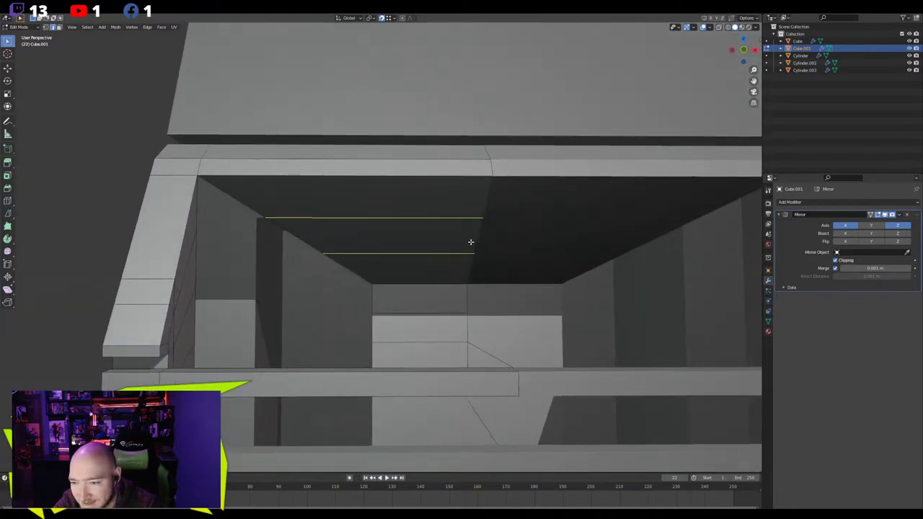
left_click(470, 242)
middle_click_drag(437, 240, 321, 255)
key("g")
key("z")
left_click(255, 265)
Move the ceiling's side edge between the two cuts outward along X
left_click(235, 269)
key("g")
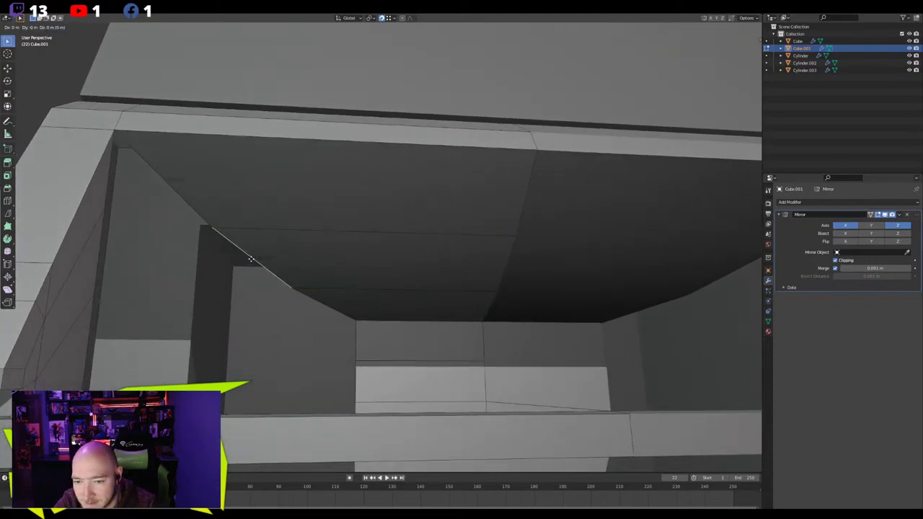
key("x")
right_click(235, 259)
key("g")
key("x")
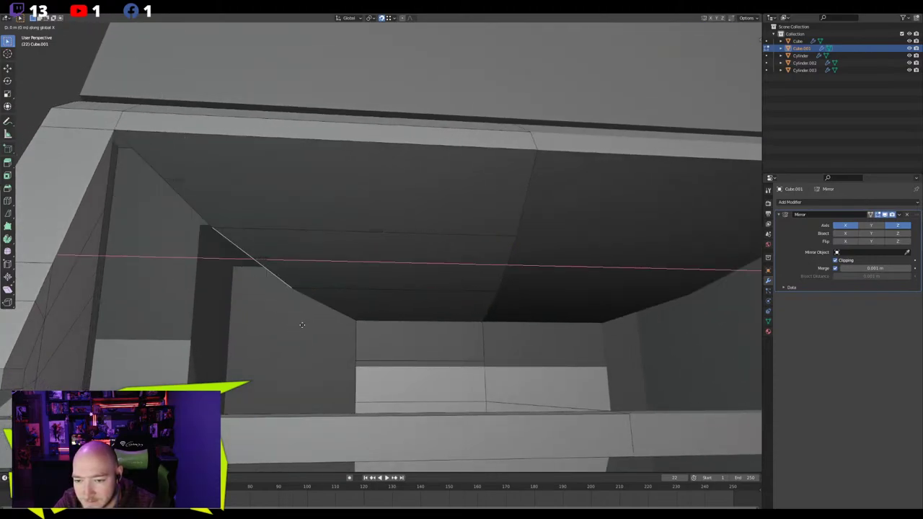
right_click(290, 310)
Bevel the two ceiling cuts with two segments to round the ceiling, and clear the selection
left_click(299, 290)
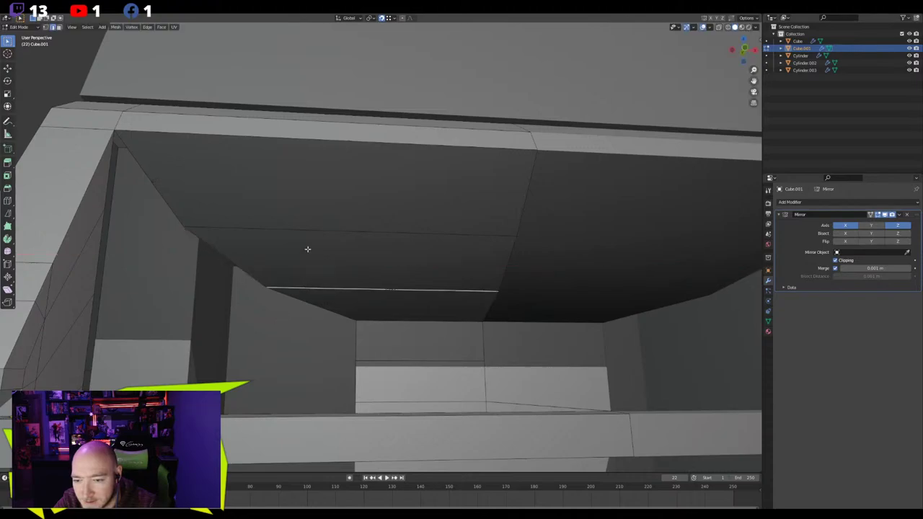
left_click(306, 229, "shift")
key("ctrl+b")
key("ctrl+b")
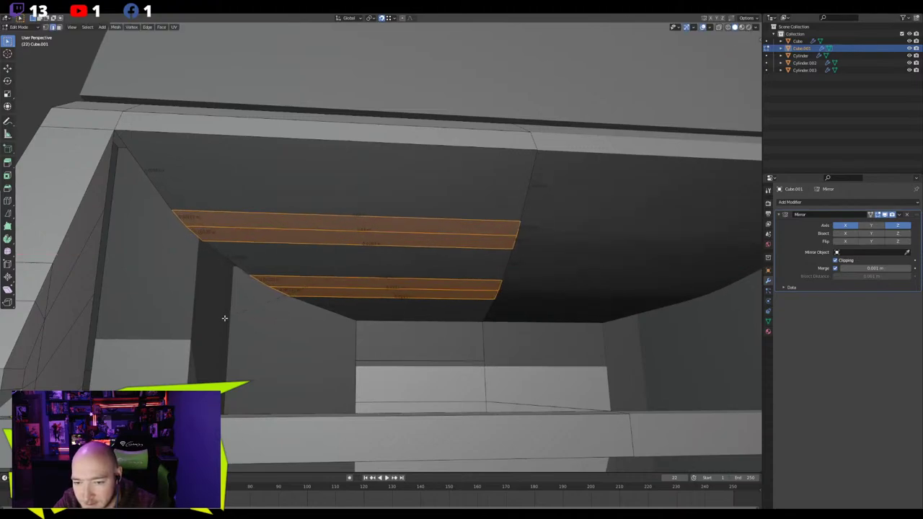
left_click(217, 318)
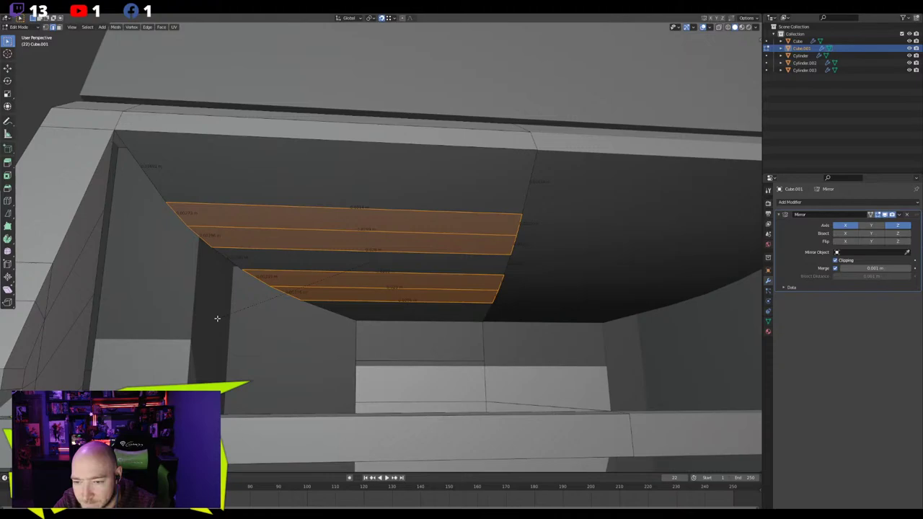
key("alt+a")
Delete the stray diagonal edge between the recess's back panel and the upper crossbar
mouse_move(254, 323)
middle_mouse_down()
mouse_move(282, 315)
mouse_move(324, 331)
mouse_move(176, 339)
mouse_move(353, 338)
mouse_move(257, 325)
middle_mouse_up()
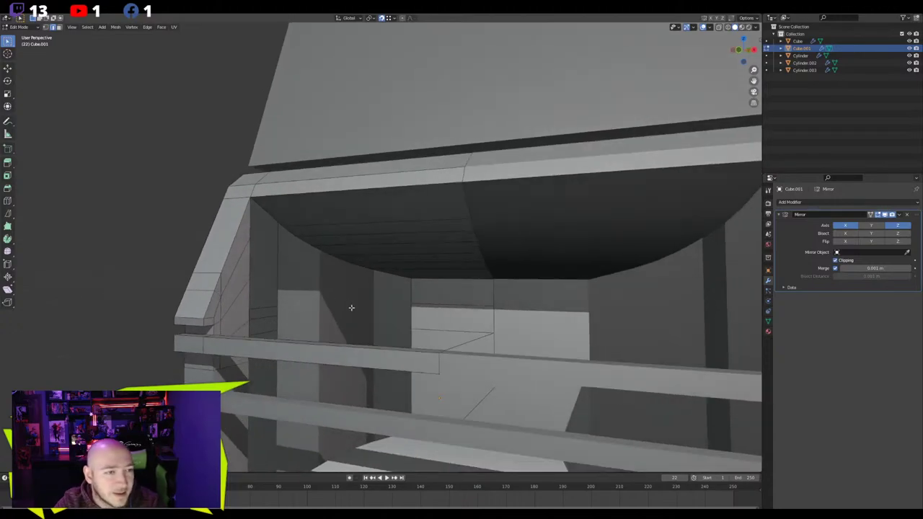
middle_click_drag(405, 316, 414, 361)
left_click(456, 352)
key("x")
left_click(395, 309)
Try to fill a side wall face between the back panel's lowest side edge and the matching front wall edge
left_click(416, 315)
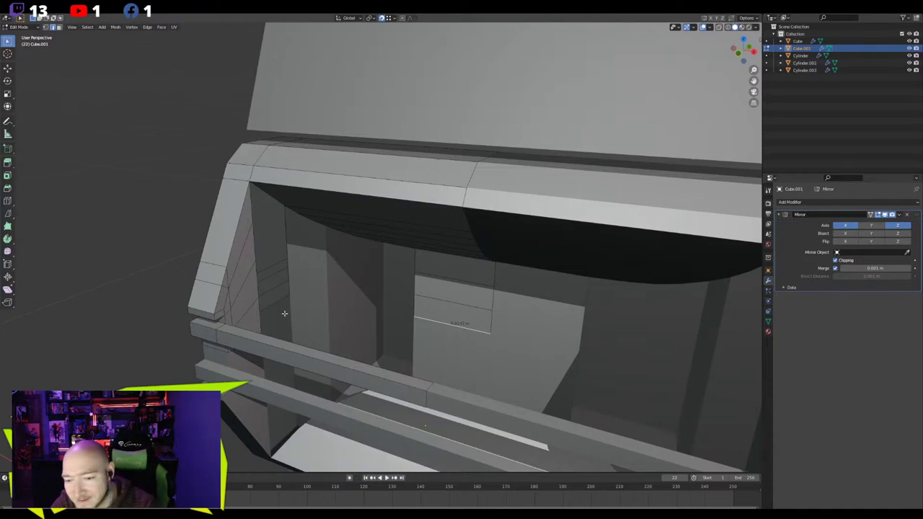
mouse_move(412, 305)
middle_mouse_down()
mouse_move(388, 301)
mouse_move(422, 310)
middle_mouse_up()
left_click(394, 299)
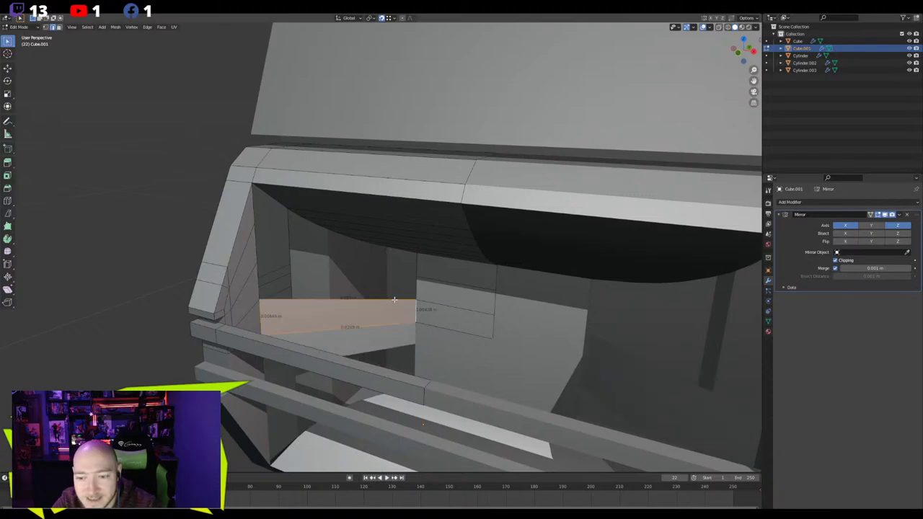
left_click(390, 299)
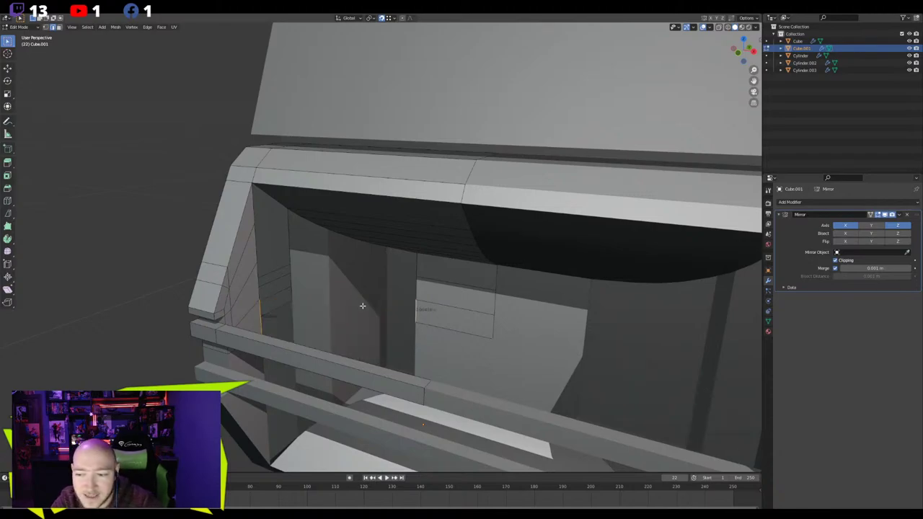
Extrude the ceiling's curved side edges down along Z into a side wall and add two horizontal loop cuts across it
middle_click_drag(361, 305, 369, 275)
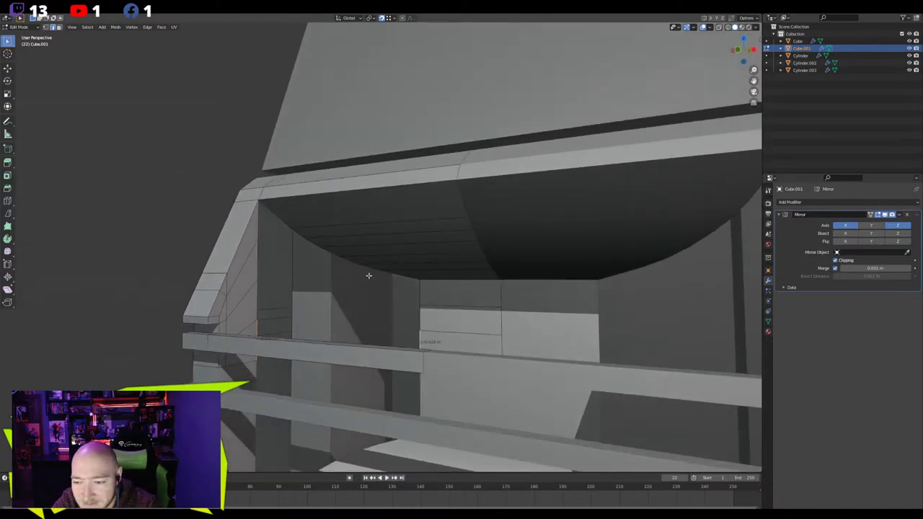
left_click(317, 245, "alt")
middle_click_drag(294, 259, 298, 283)
key("g")
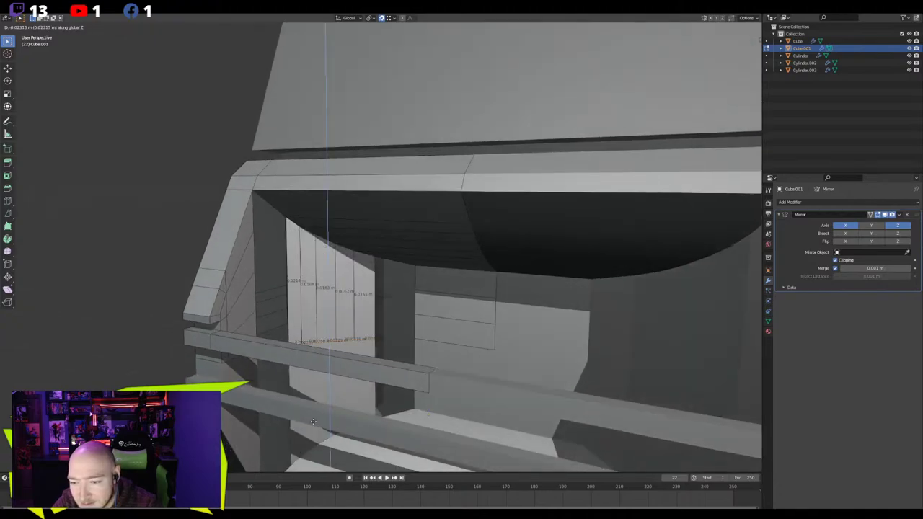
left_click(317, 283)
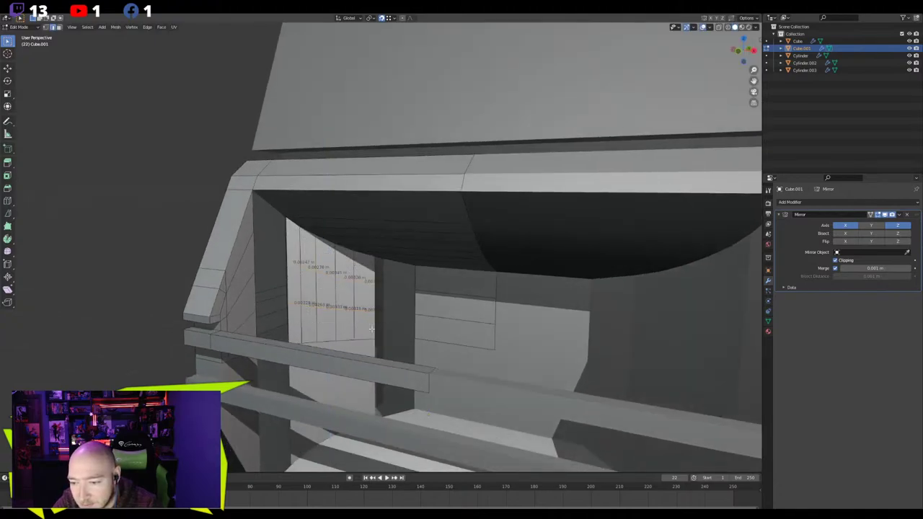
Fill the faces between the new side wall's rear edge and the matching side edges of the recess's back panel
left_click(372, 328)
left_click(411, 328, "shift")
key("f")
left_click(383, 309)
key("f")
key("f")
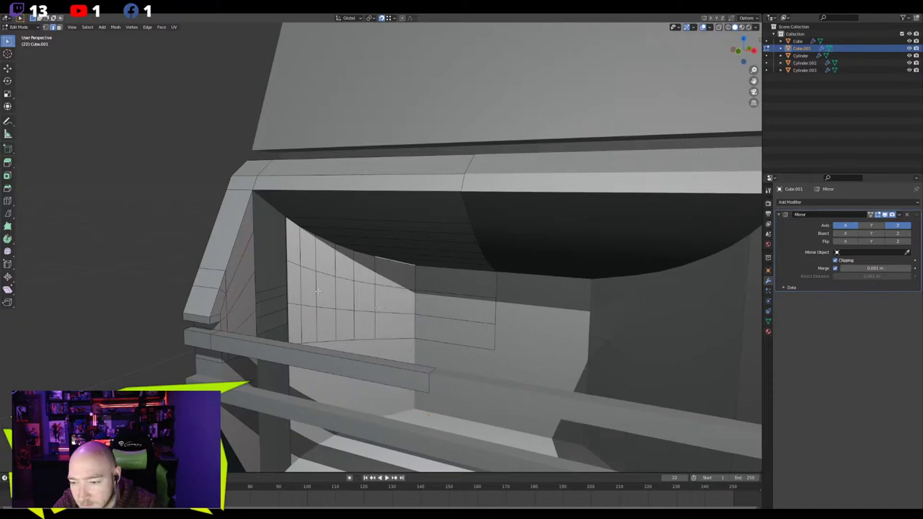
Fill the column of faces between the front wall's inner edge and the new side wall's front edge, up to the ceiling corner
left_click(257, 324)
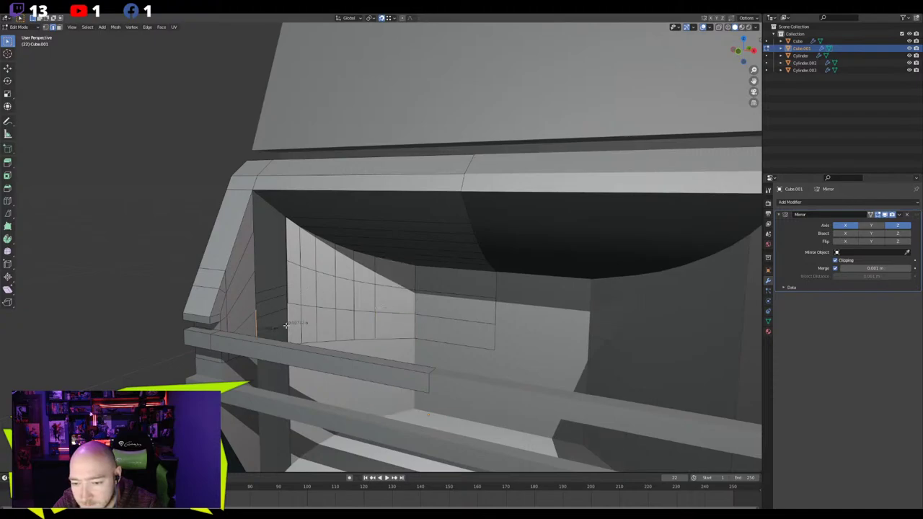
left_click(287, 325, "shift")
middle_click_drag(286, 325, 283, 349)
key("f")
left_click(280, 277)
key("f")
middle_click_drag(279, 291, 279, 267)
key("f")
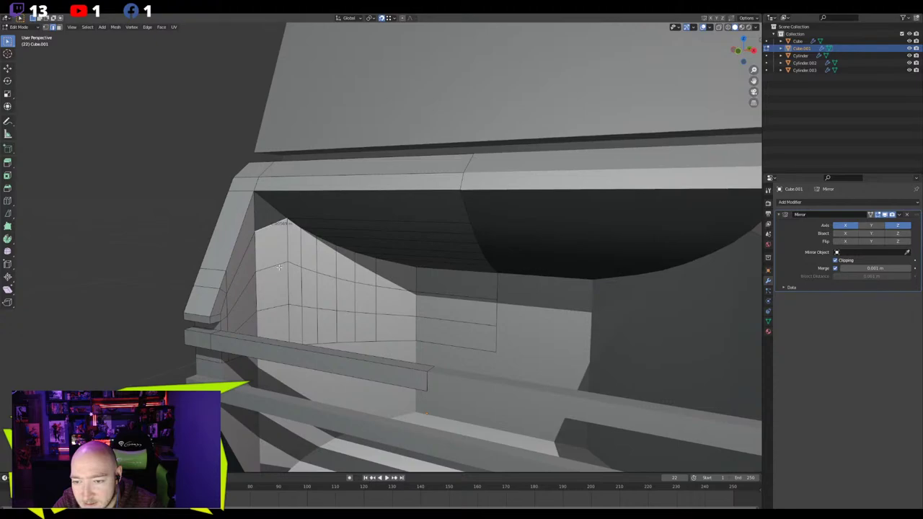
key("f")
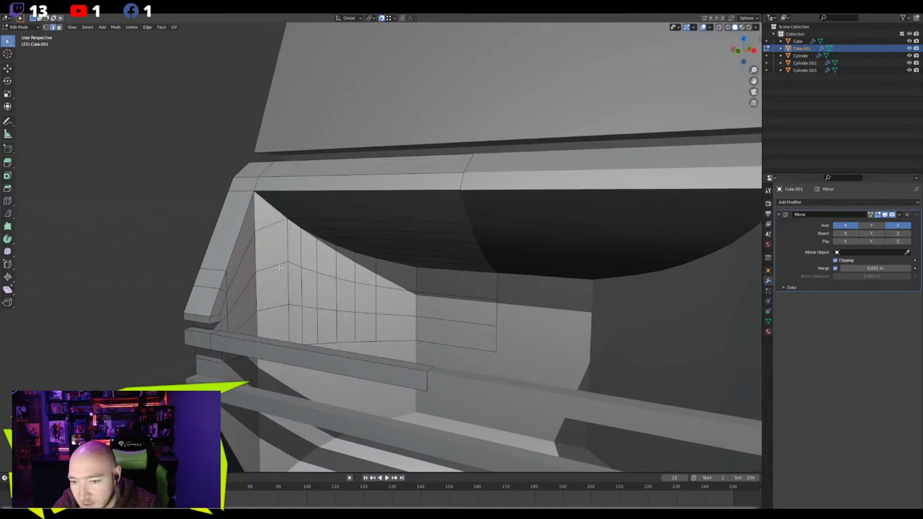
Examine the housing's curved interior and its fit in the body from several angles in Object Mode
key("Tab")
middle_click_drag(283, 268, 351, 288)
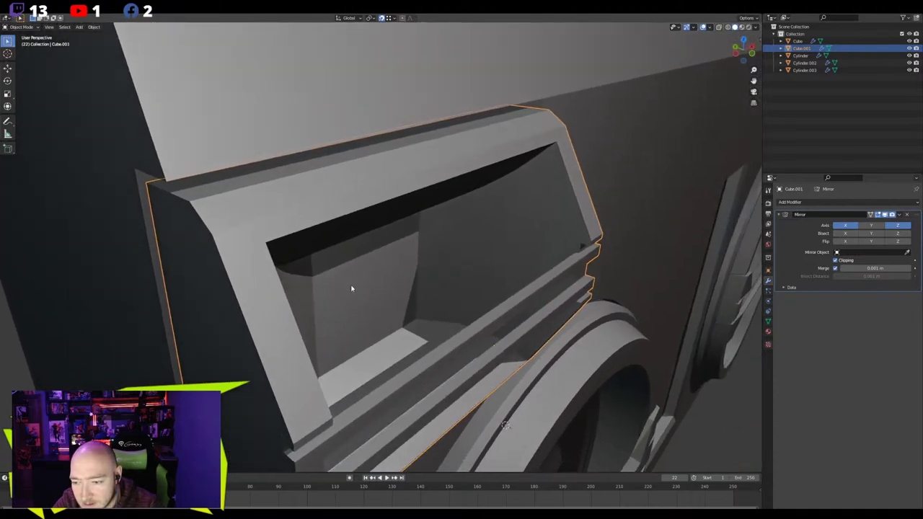
scroll(351, 288, "down", 4)
middle_click_drag(346, 326, 252, 328)
left_click(245, 325)
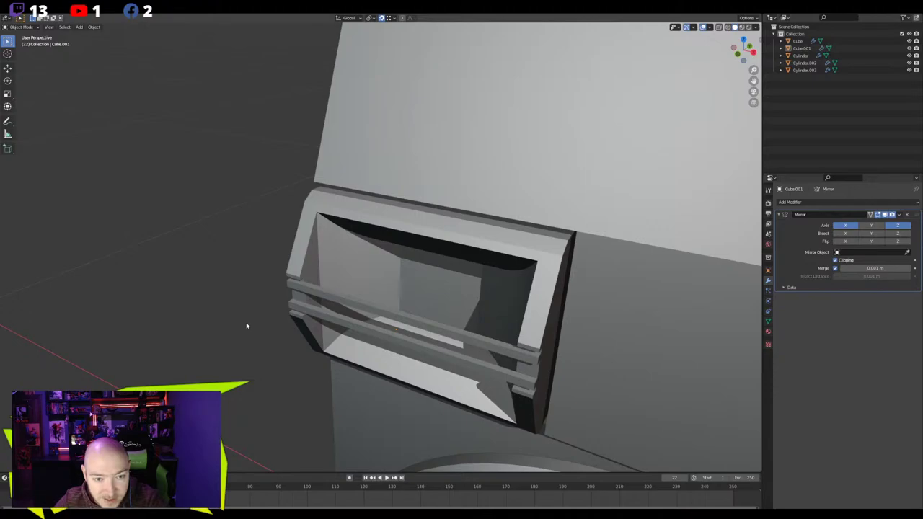
middle_click_drag(246, 326, 339, 300)
scroll(340, 300, "down", 6)
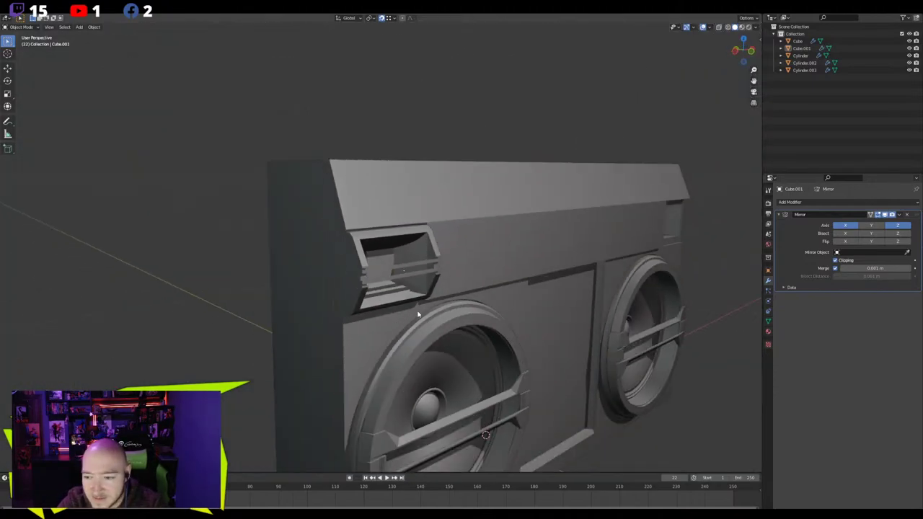
middle_click_drag(418, 315, 338, 300)
scroll(360, 274, "up", 4)
Edit the housing mesh and extrude the upper crossbar's rear face back along Y toward the recess's back panel
left_click(375, 253)
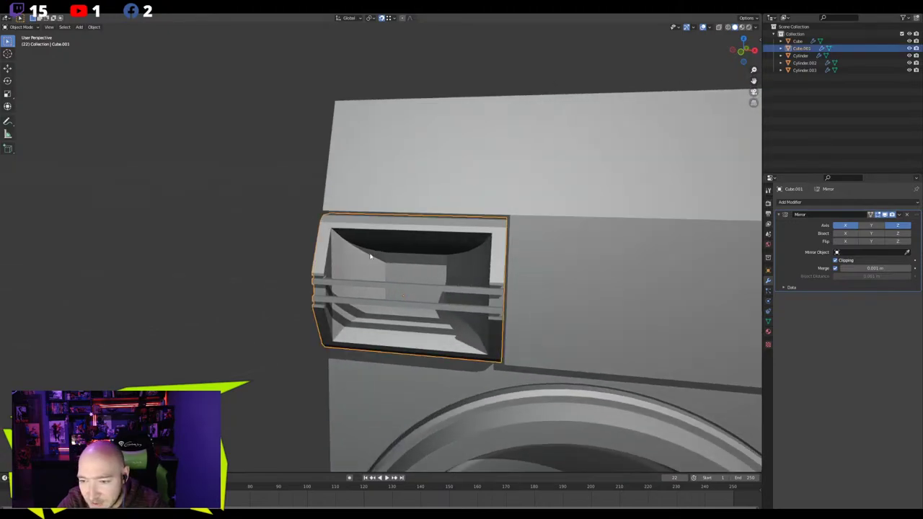
scroll(375, 254, "up", 6)
key("Tab")
middle_click_drag(314, 270, 261, 299)
left_click(273, 229)
key("KP_Decimal")
scroll(264, 198, "down", 4)
scroll(301, 320, "down", 2)
scroll(275, 259, "up", 3)
left_click(263, 308)
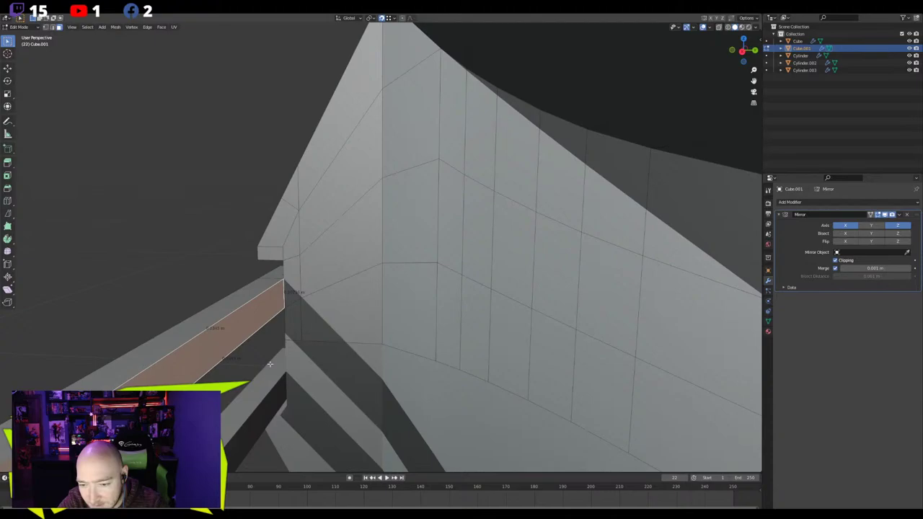
middle_click_drag(269, 364, 364, 223)
mouse_move(438, 239)
middle_mouse_down()
mouse_move(519, 241)
mouse_move(521, 218)
mouse_move(472, 237)
mouse_move(472, 249)
mouse_move(441, 252)
middle_mouse_up()
key("g")
key("y")
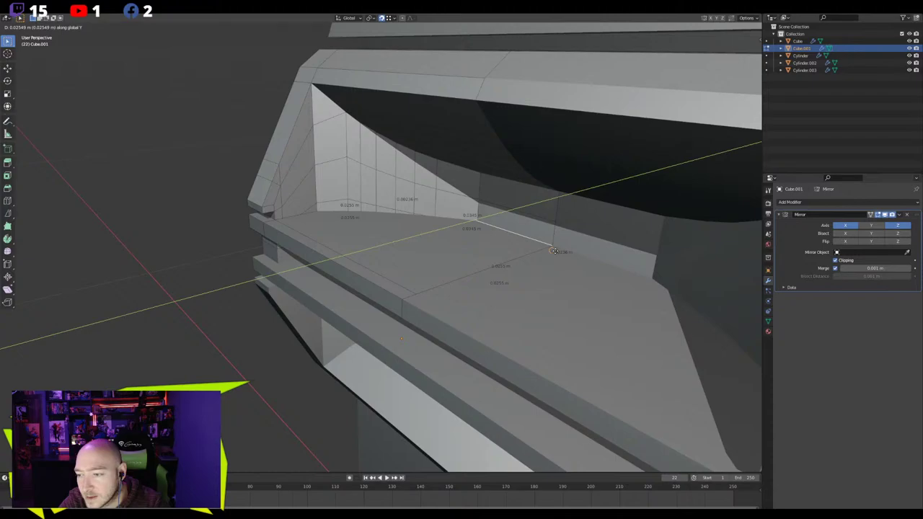
left_click(532, 257)
Undo the shelf extrusion and extrude the upper crossbar's rear face again along Y, deep into the recess
middle_click_drag(202, 243, 193, 243)
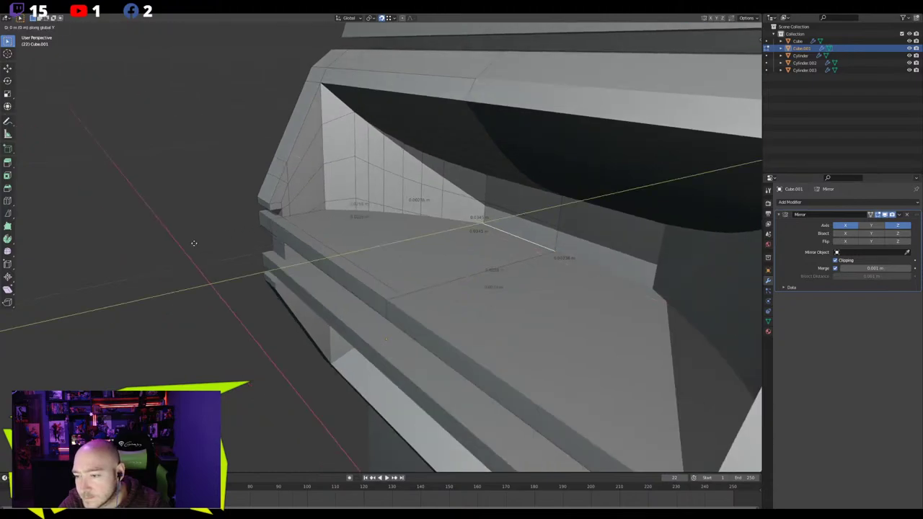
left_click(195, 244)
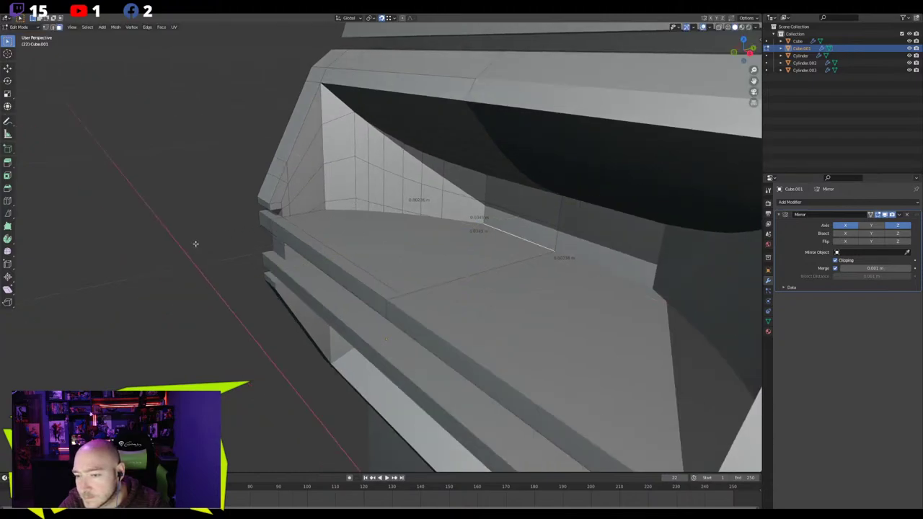
middle_click_drag(304, 257, 313, 261)
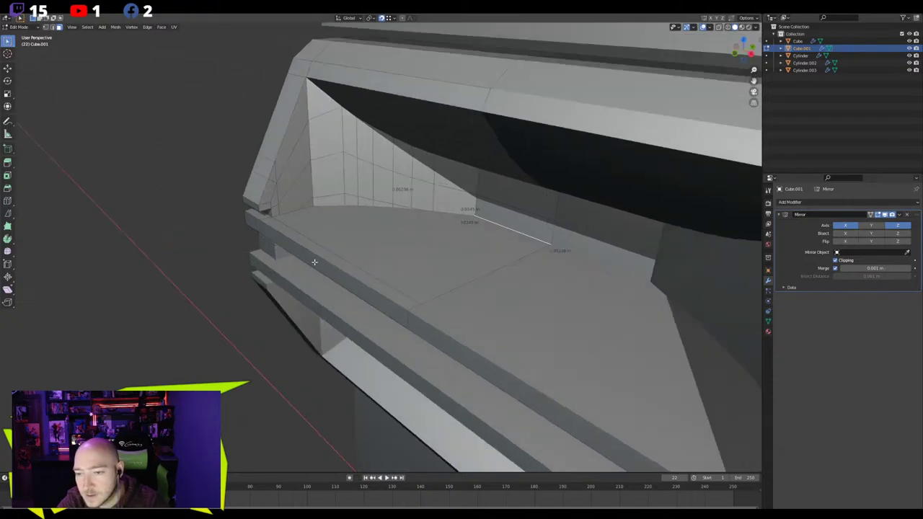
key("ctrl+z")
key("g")
key("y")
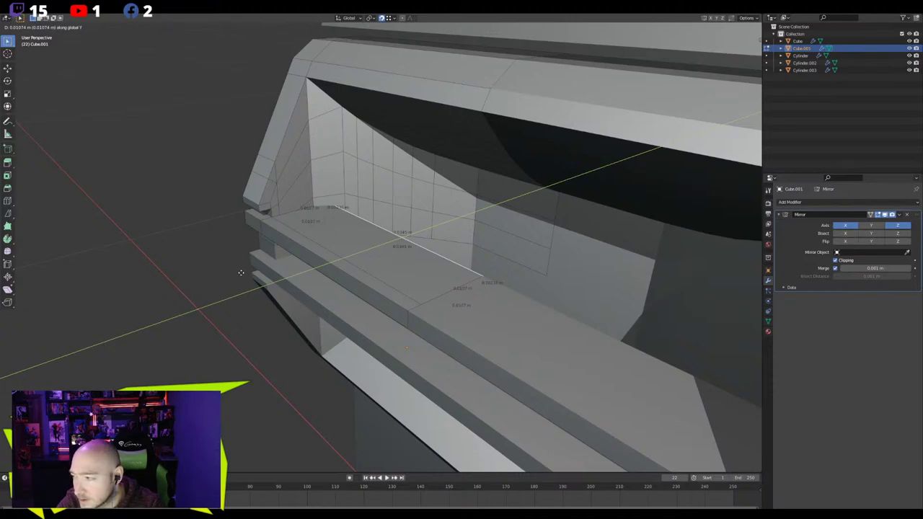
left_click(337, 282)
middle_click_drag(337, 281, 407, 252)
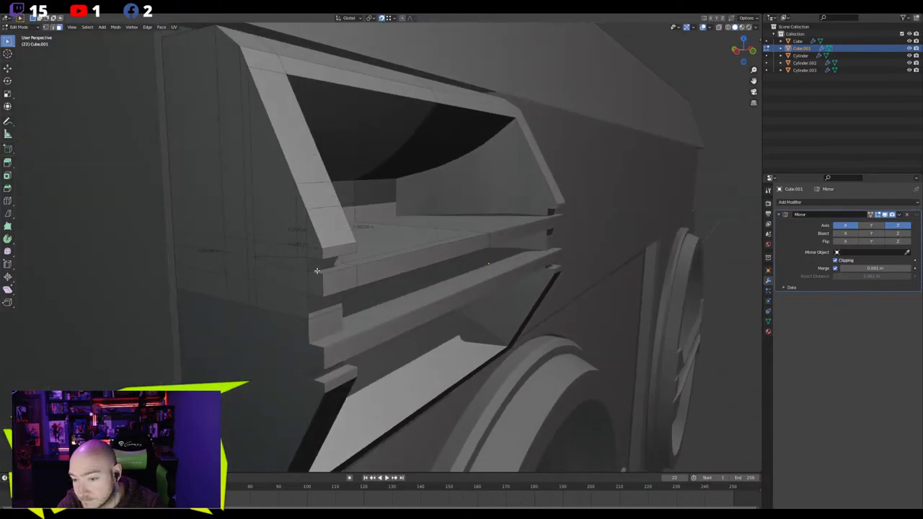
Select the upper crossbar's faces with its shelf and separate them from the housing into their own object
left_click(361, 255)
left_click(366, 273, "shift")
middle_click_drag(365, 273, 315, 231)
left_click(346, 189, "shift")
left_click(365, 202, "shift")
key("p")
left_click(315, 230)
key("Tab")
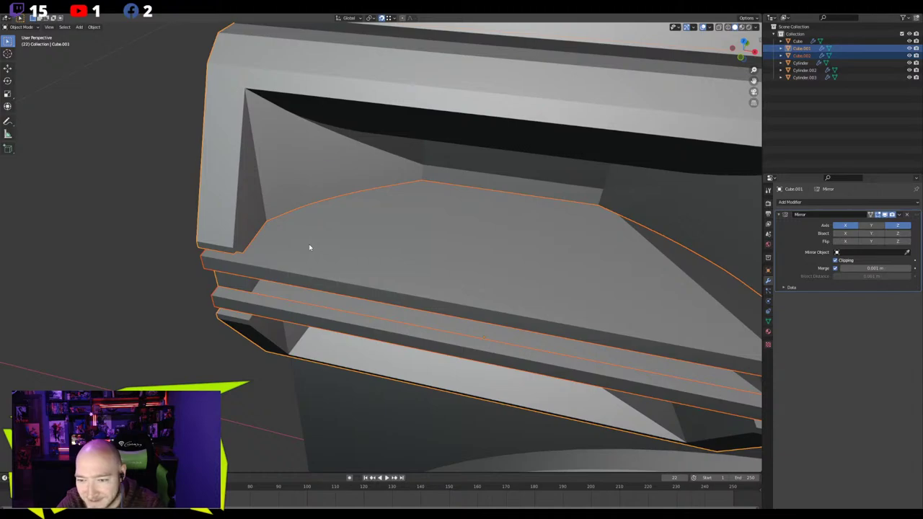
Edit the separated crossbar object and shift the upper crossbar's outer end face slightly inward along the bar's length
left_click(297, 257)
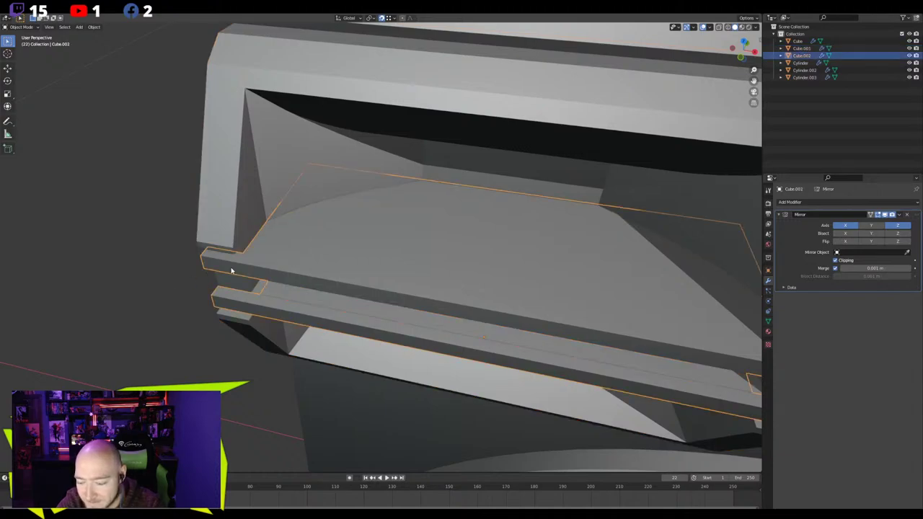
key("KP_Divide")
key("Tab")
scroll(225, 229, "up", 6)
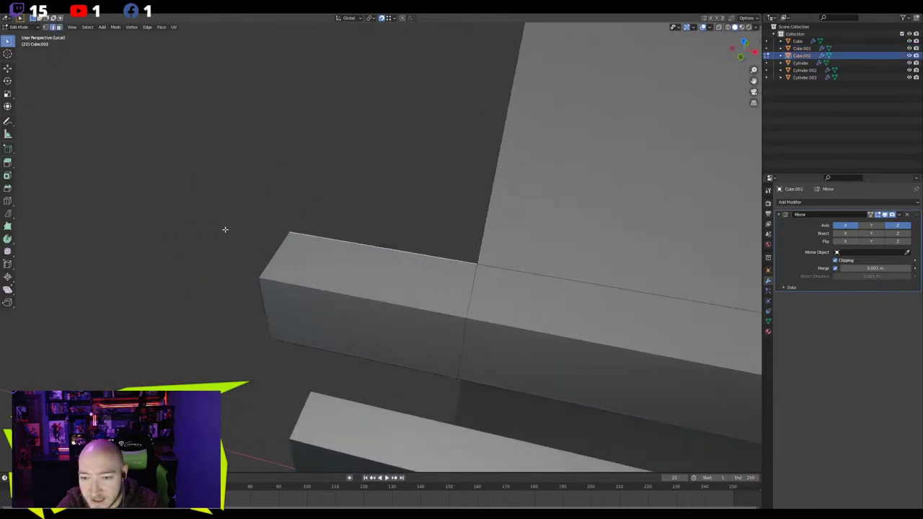
middle_click_drag(225, 229, 365, 253)
scroll(335, 210, "down", 4)
key("KP_Divide")
scroll(323, 317, "up", 2)
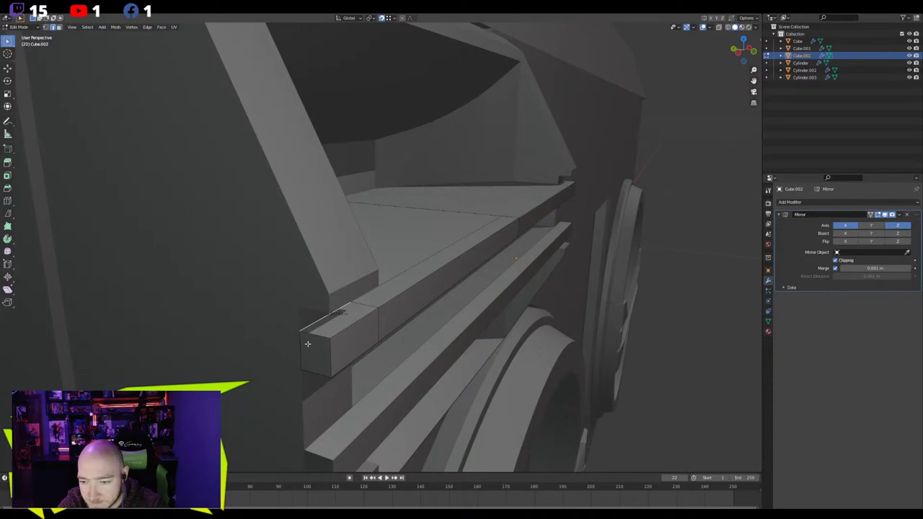
left_click(312, 345)
key("g")
key("y")
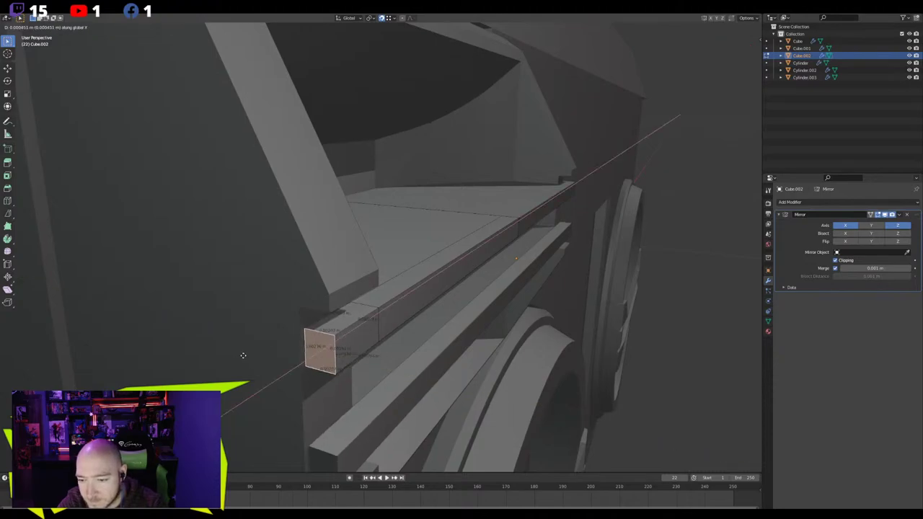
left_click(244, 355)
Isolate the housing and delete the large horizontal face closing off the recess at the upper crossbar's height
key("Tab")
left_click(278, 336)
key("Tab")
key("2")
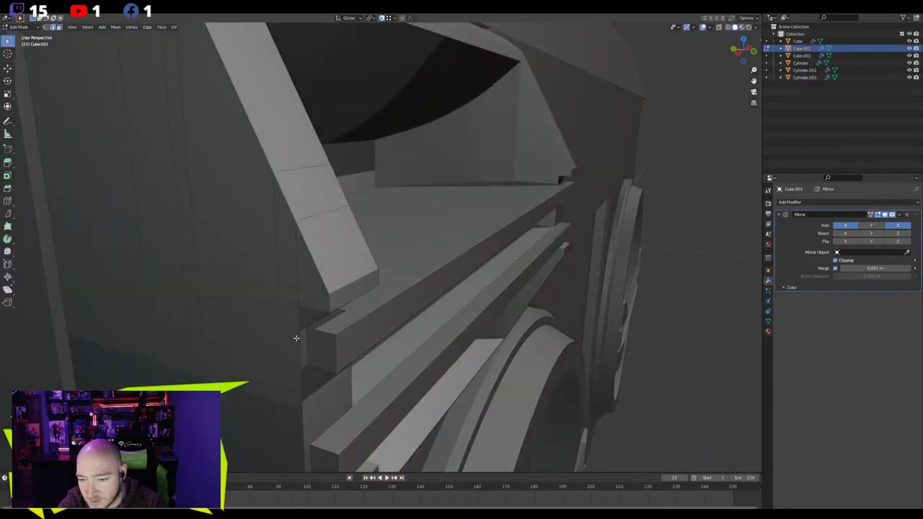
middle_click_drag(299, 338, 272, 339)
key("KP_Divide")
scroll(310, 310, "up", 5)
middle_click_drag(317, 307, 263, 288)
middle_click_drag(166, 263, 319, 252)
left_click(275, 202)
left_click(275, 211)
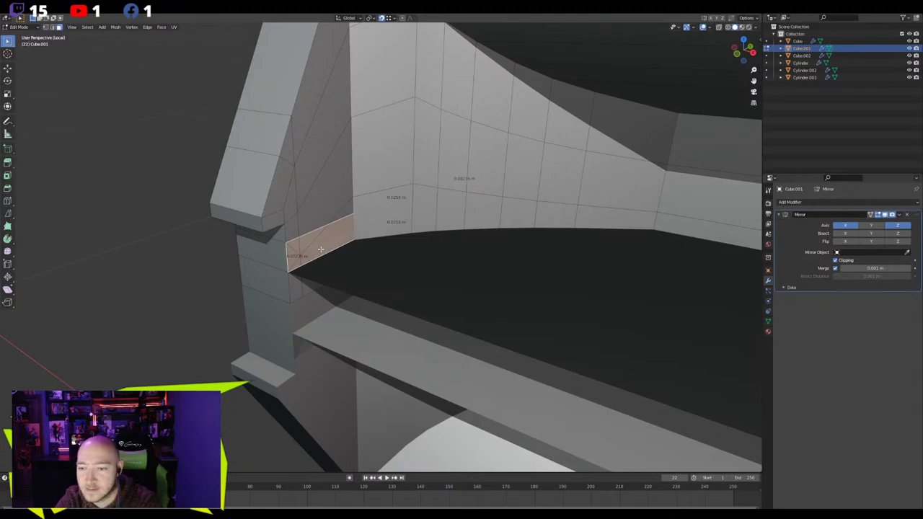
key("x")
left_click(321, 256)
key("f")
key("x")
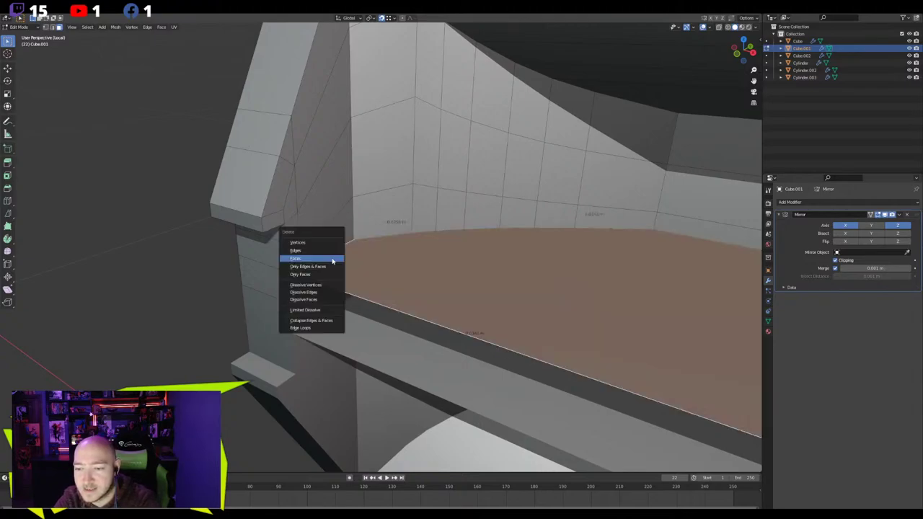
left_click(331, 258)
middle_click_drag(331, 258, 450, 240)
Edit the crossbar object and extrude the upper crossbar's lower rear edge back along Y to form the shelf's underside
key("Tab")
key("KP_Divide")
left_click(322, 172)
key("Tab")
key("KP_Divide")
scroll(299, 125, "up", 4)
left_click(410, 227)
key("2")
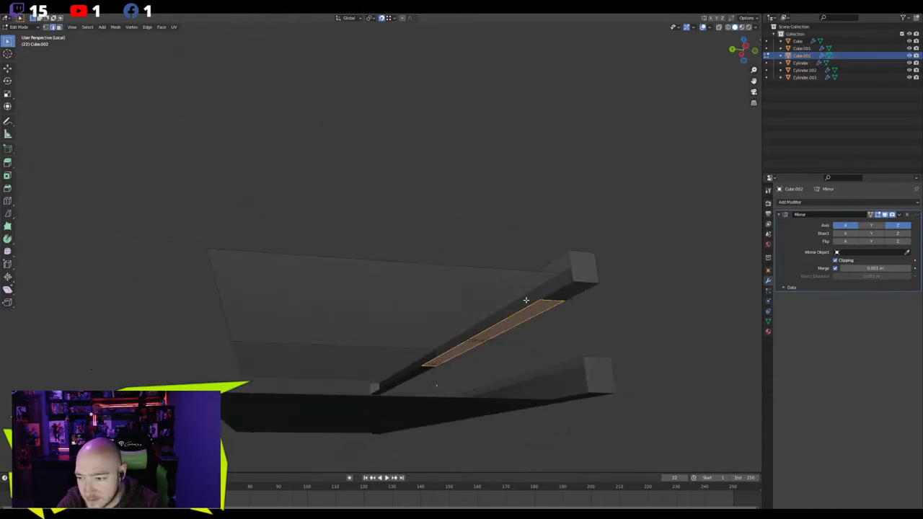
key("KP_Divide")
middle_click_drag(524, 305, 356, 283)
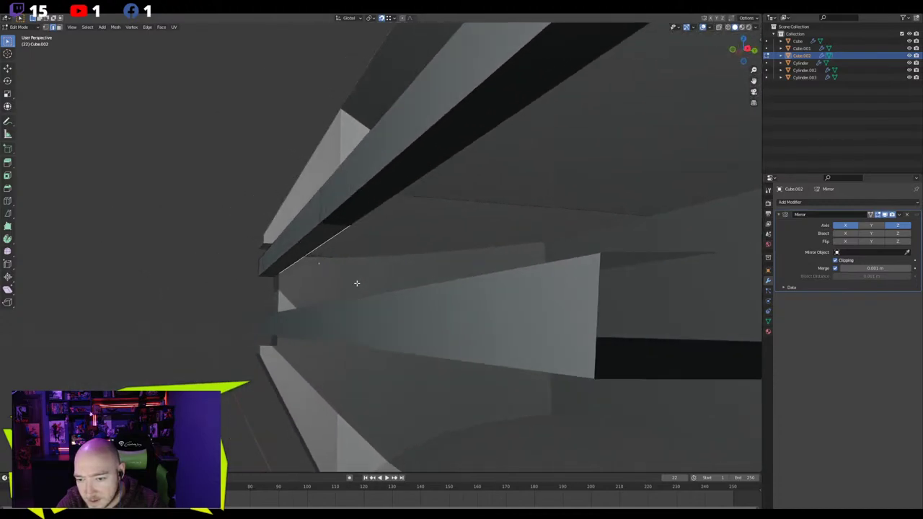
key("g")
key("y")
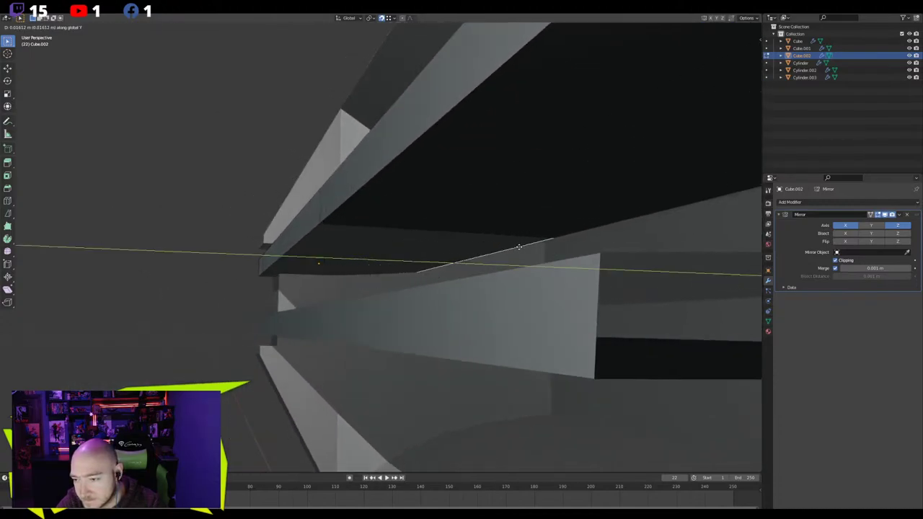
left_click(650, 205)
Move the lower rear edge at the upper crossbar's outer end about 0.0049 m along negative Y
middle_click_drag(651, 202, 508, 249)
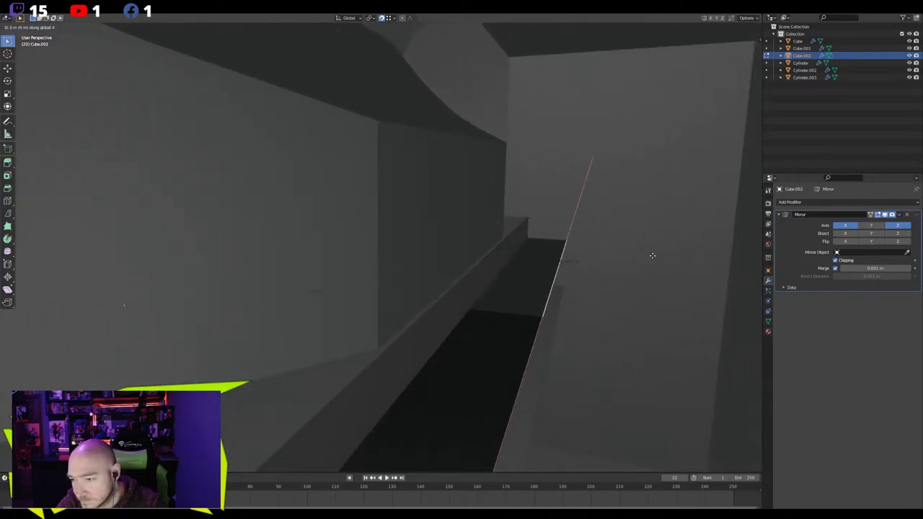
key("y")
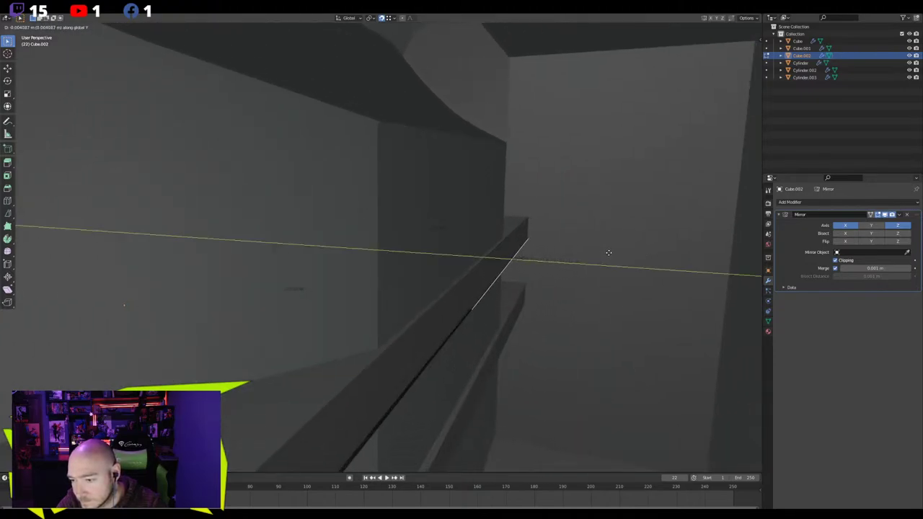
left_click(608, 253)
Inspect the upper crossbar's outer end and the adjoining housing and body surfaces, checking which object each belongs to
middle_click_drag(608, 253, 510, 280)
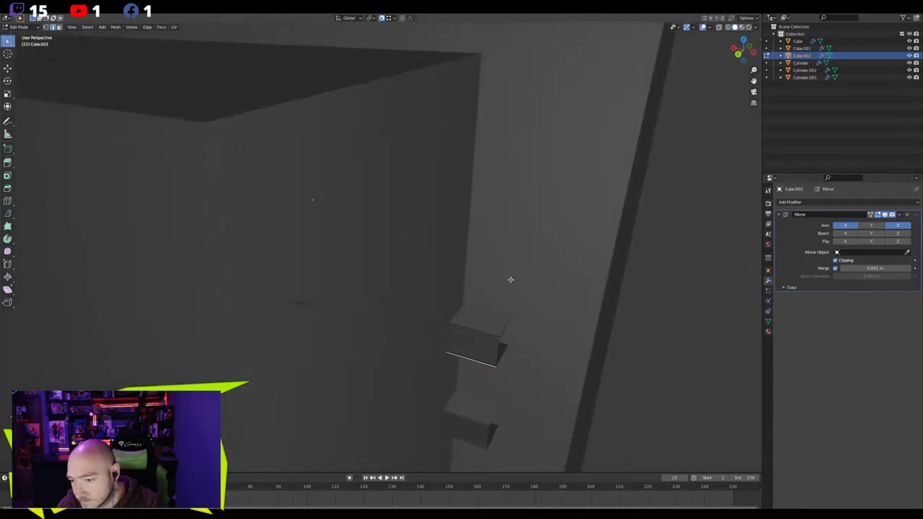
middle_click_drag(494, 352, 379, 293)
key("KP_Divide")
scroll(467, 330, "up", 2)
key("Tab")
key("Tab")
key("KP_Divide")
key("Tab")
left_click(351, 253)
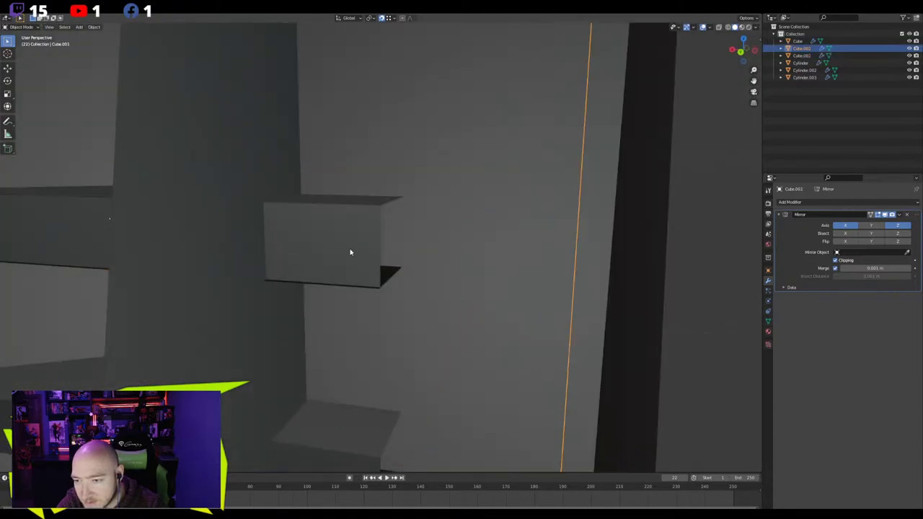
left_click(350, 252)
key("Tab")
key("Tab")
left_click(387, 229)
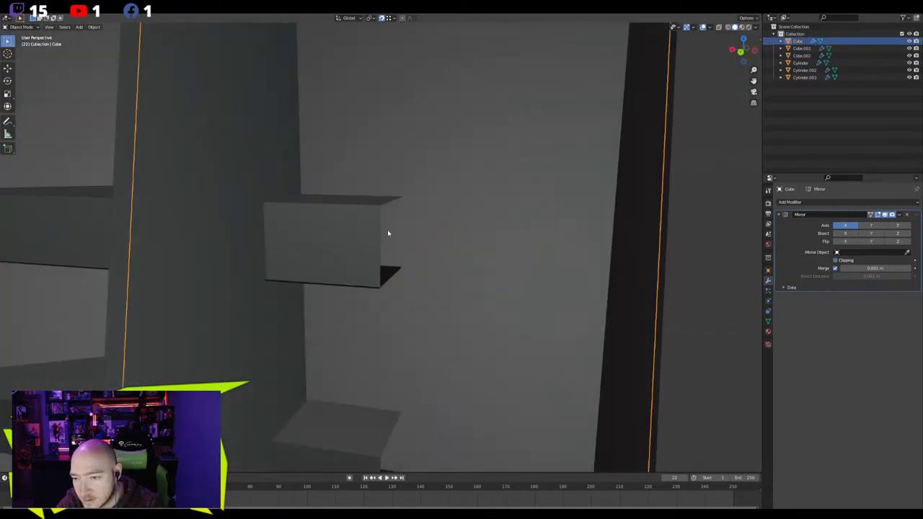
key("Tab")
middle_click_drag(334, 240, 501, 380)
key("Tab")
scroll(291, 278, "down", 3)
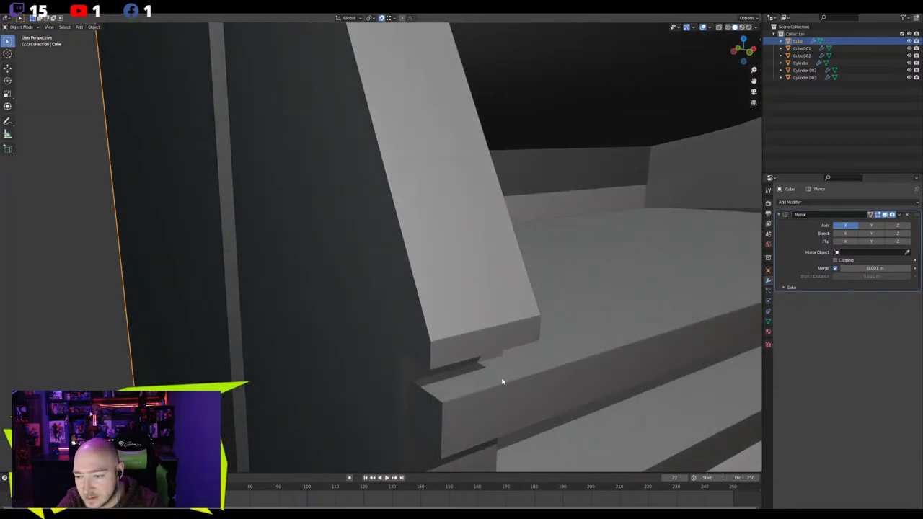
Inspect how the crossbar insert sits inside the housing, also viewing the insert in isolation
left_click(500, 379)
scroll(503, 364, "down", 4)
left_click(339, 285)
middle_click_drag(339, 285, 381, 301)
left_click(380, 301)
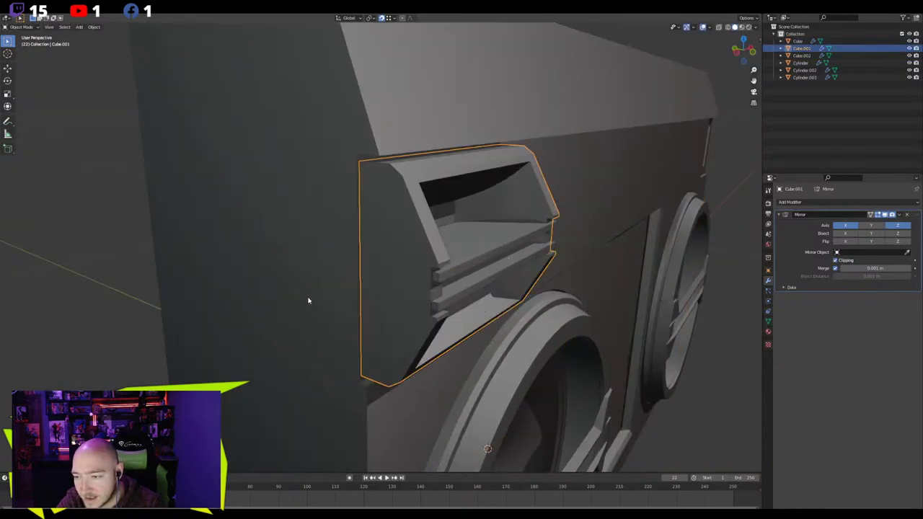
left_click(469, 261)
key("KP_Divide")
middle_click_drag(469, 263, 443, 278)
key("KP_Divide")
Isolate the housing and delete the leftover horizontal strip face running across its rear at crossbar height
left_click(391, 223)
key("KP_Divide")
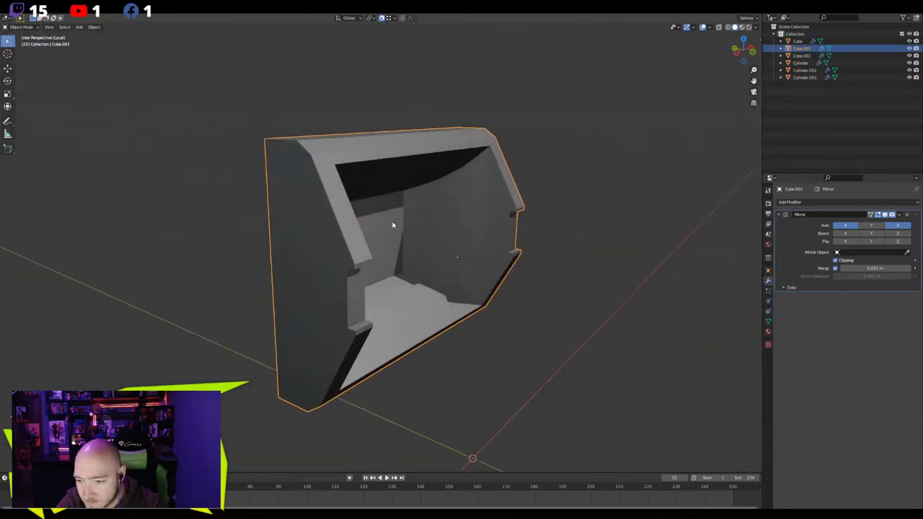
middle_click_drag(392, 212, 474, 237)
key("Tab")
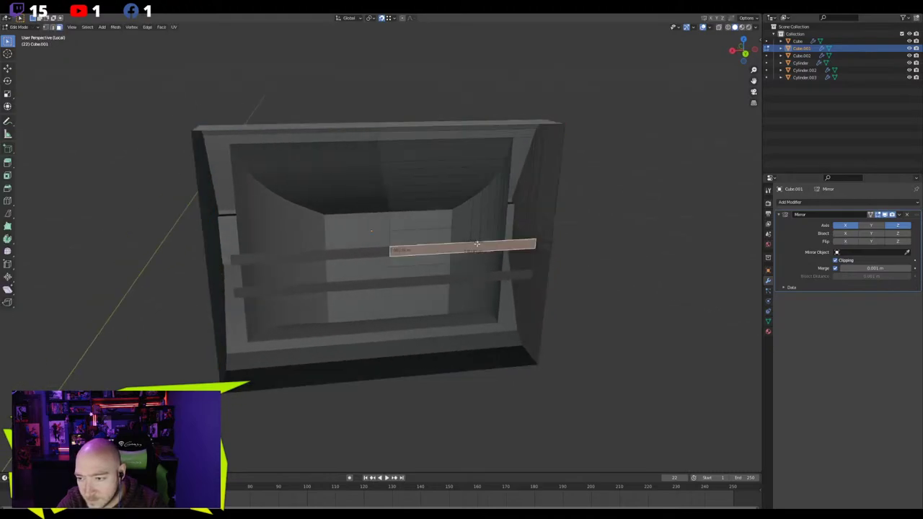
middle_click_drag(440, 279, 395, 272)
key("x")
left_click(422, 279)
key("KP_Divide")
key("Tab")
left_click(392, 272)
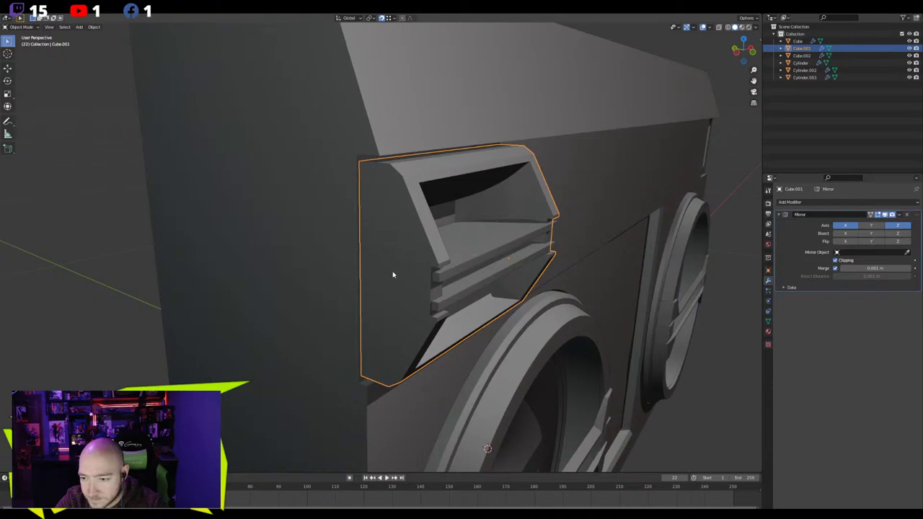
Check the housing and crossbar insert up close and within the whole body for remaining stray geometry
key("Tab")
key("alt+a")
middle_click_drag(398, 274, 360, 274)
key("Tab")
left_click(222, 330)
scroll(223, 330, "up", 3)
middle_click_drag(310, 322, 331, 301)
scroll(379, 265, "up", 2)
left_click(377, 248)
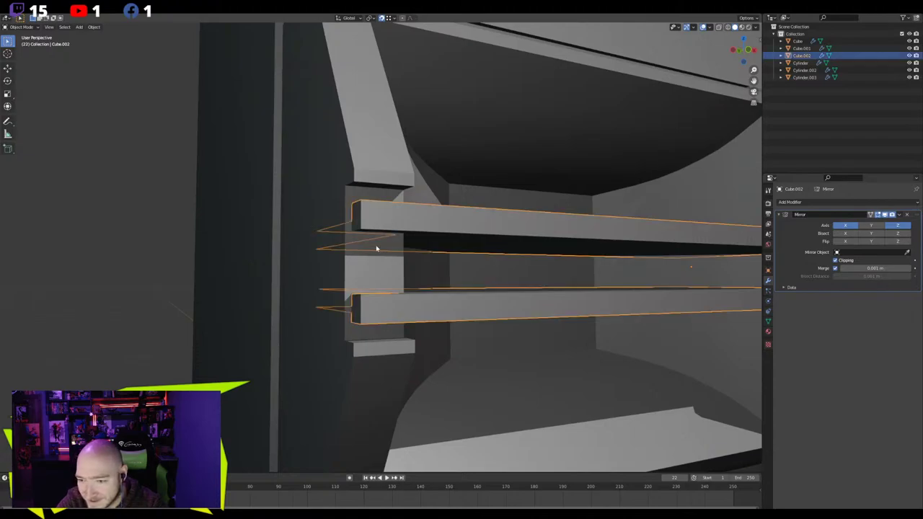
scroll(377, 250, "down", 5)
left_click(150, 291)
scroll(150, 290, "down", 4)
middle_click_drag(151, 290, 190, 334)
scroll(252, 324, "up", 5)
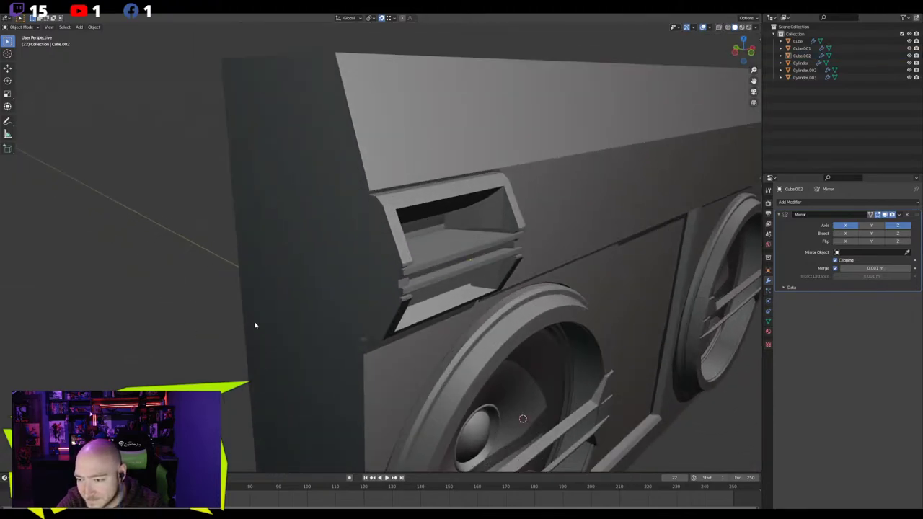
Edit the crossbar insert and bevel the shelf's outer rear corner vertices with a width of about 0.0117 m
middle_click_drag(377, 306, 348, 303)
left_click(350, 304)
key("Tab")
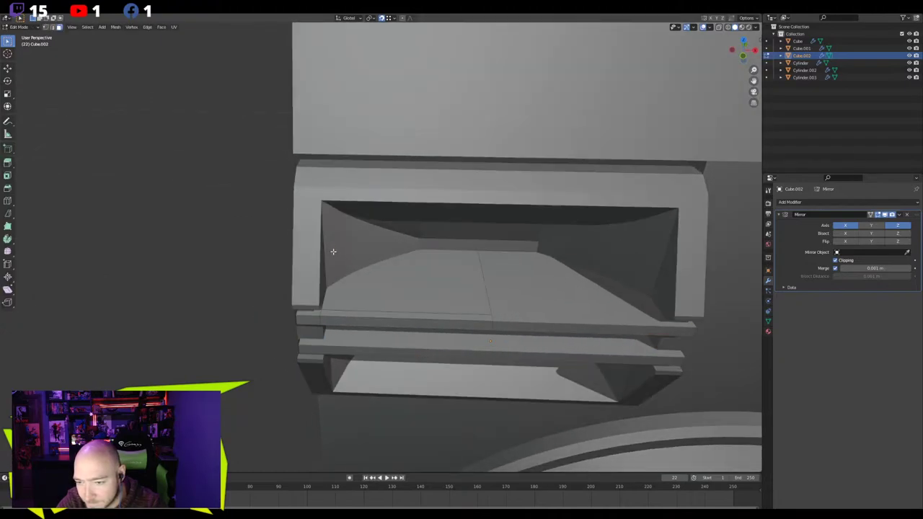
key("a")
key("alt+a")
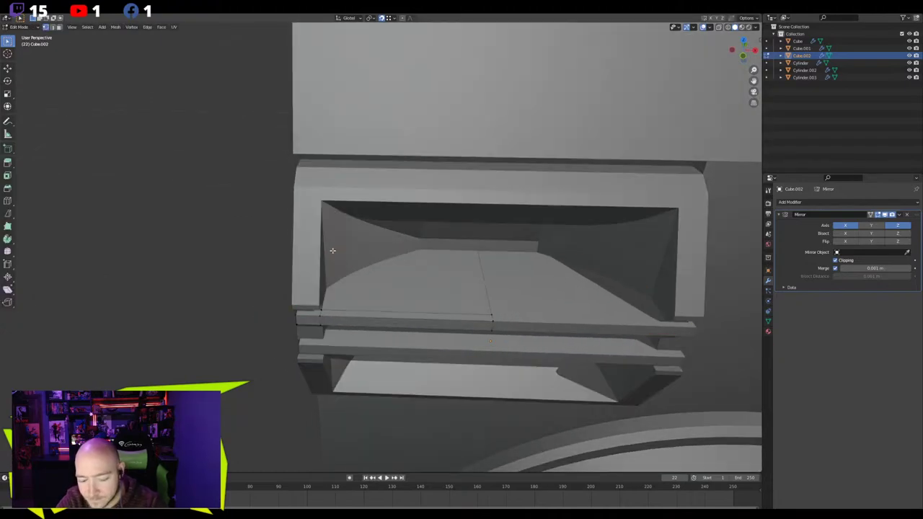
key("alt+z")
left_click(333, 251)
middle_click_drag(339, 251, 279, 271)
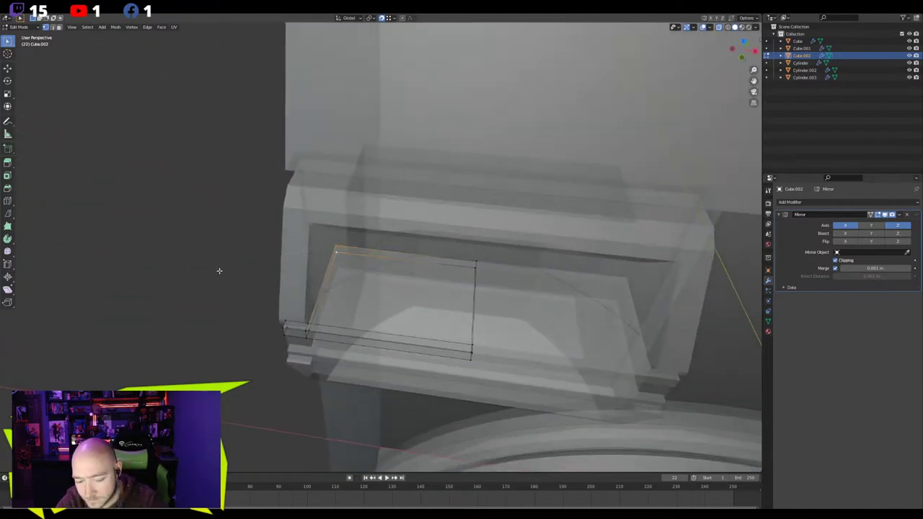
left_click(171, 280)
middle_click_drag(171, 280, 204, 292)
key("alt+z")
middle_click_drag(289, 293, 470, 79)
scroll(361, 261, "up", 3)
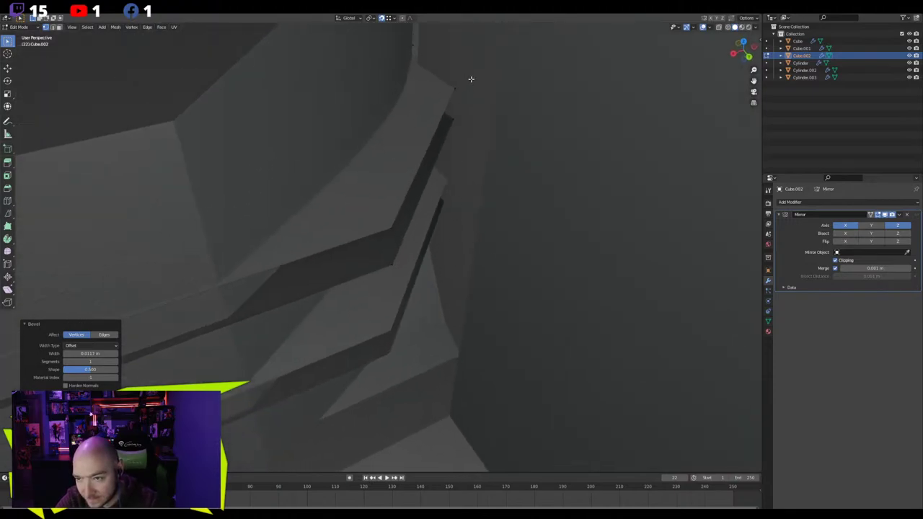
Edge-slide the shelf's beveled rear edges inward by a factor of about 0.24 to follow the curved interior wall
left_click(467, 80)
key("g")
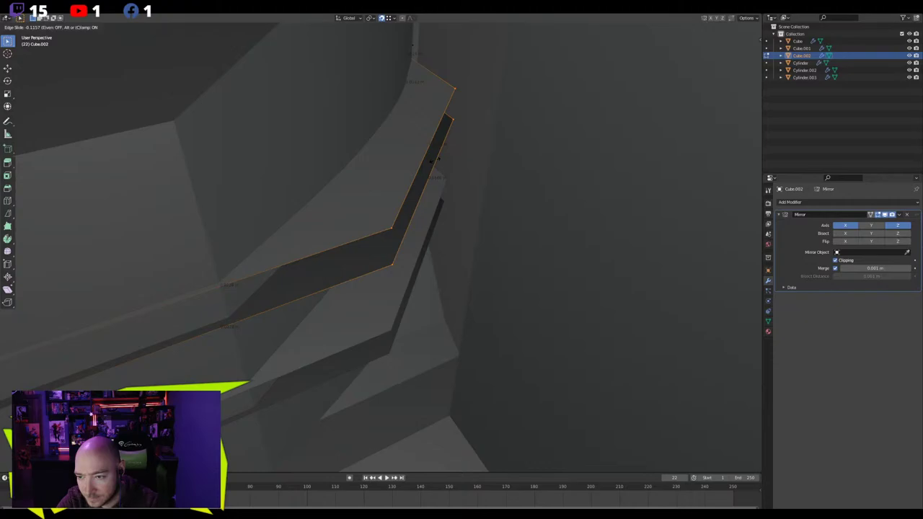
key("g")
key("g")
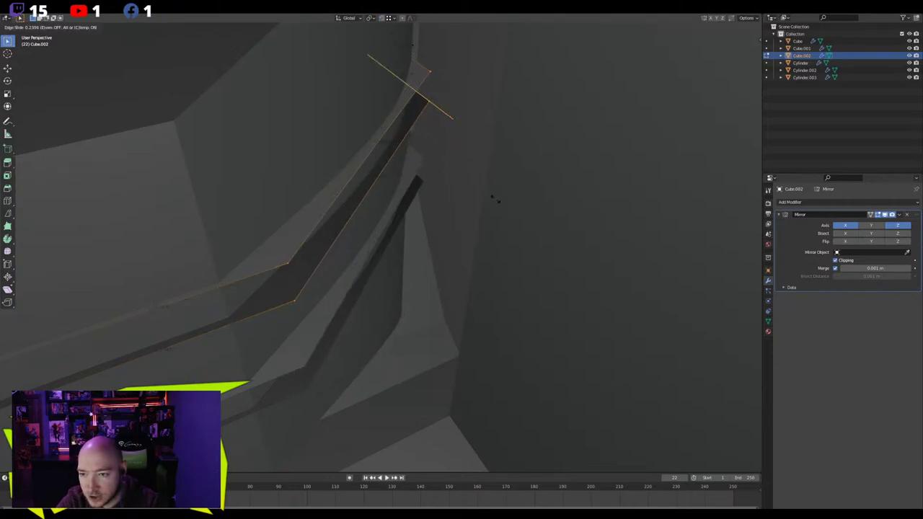
middle_click_drag(384, 234, 445, 208)
scroll(389, 230, "down", 4)
middle_click_drag(363, 229, 335, 304)
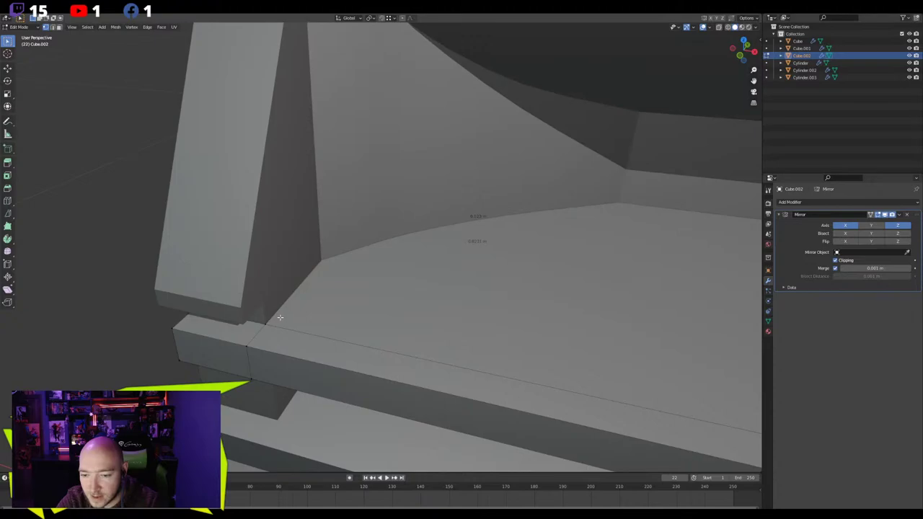
Shift the vertices along the shelf's outer side slightly outward toward the housing's side wall
key("alt+z")
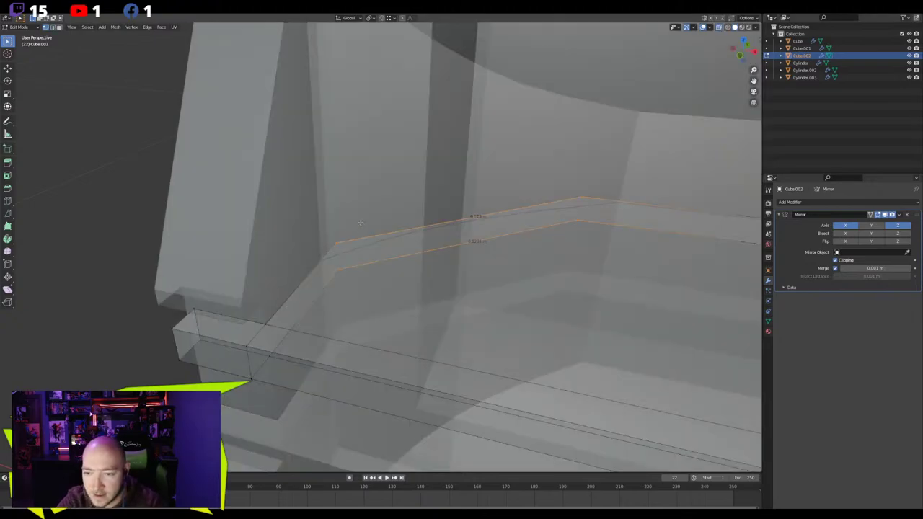
left_click_drag(237, 392, 238, 393)
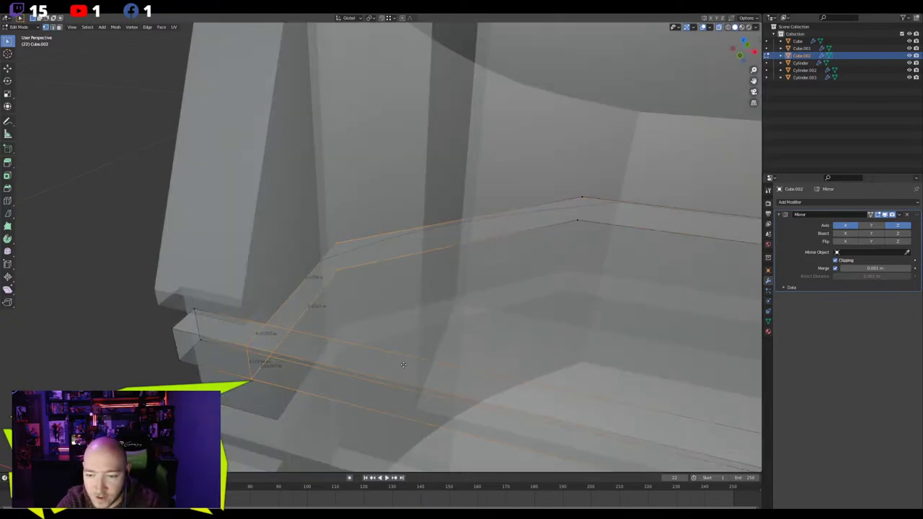
left_click(401, 364)
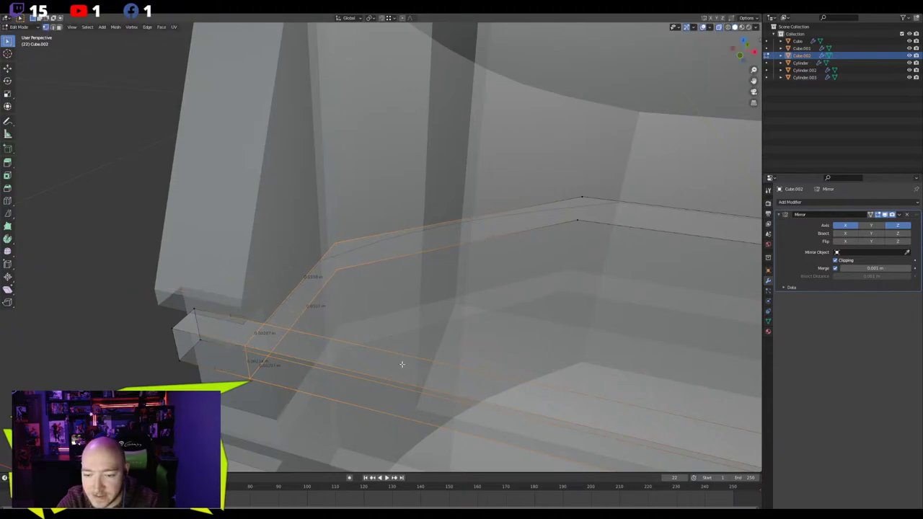
key("alt+z")
Examine the upper crossbar's outer end and the shelf's fit against the housing from below and the front
middle_click_drag(249, 327, 442, 199)
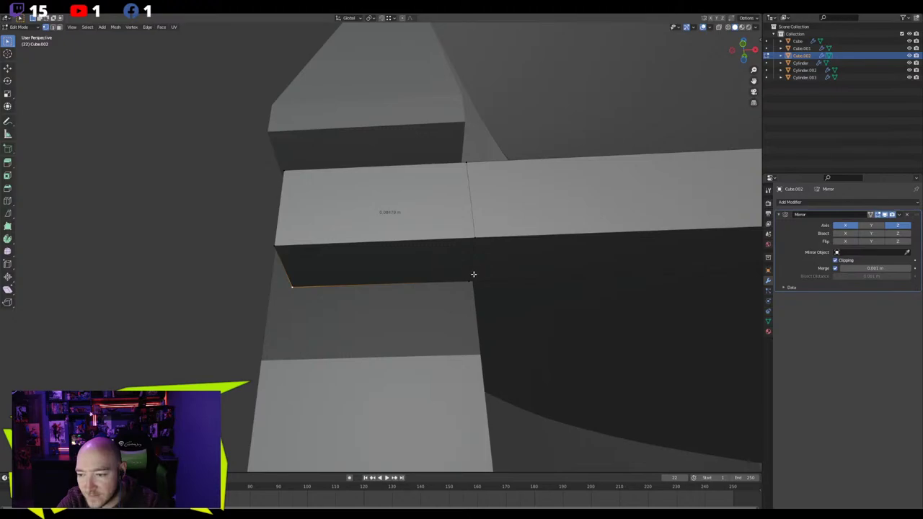
middle_click_drag(458, 287, 411, 301)
right_click(200, 306)
scroll(485, 284, "down", 6)
middle_click_drag(486, 284, 378, 319)
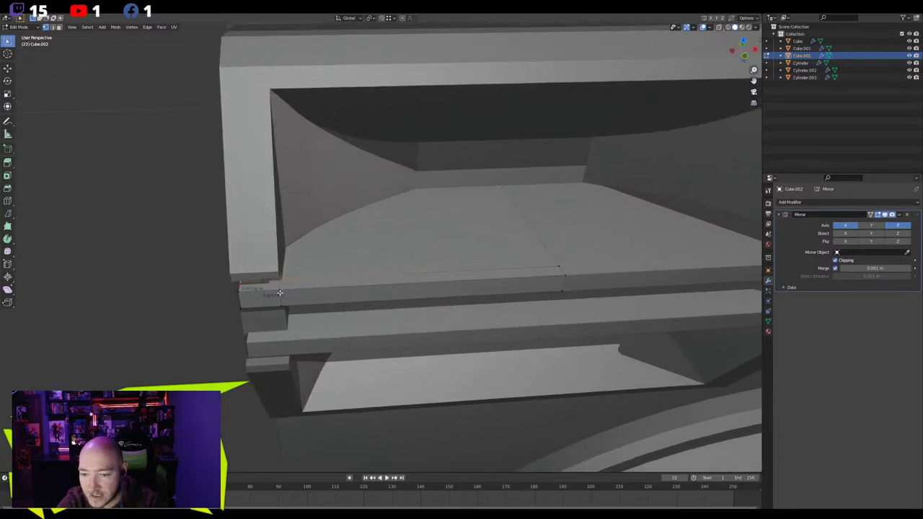
middle_click_drag(280, 297, 303, 339)
key("alt+z")
key("alt+z")
scroll(343, 282, "down", 3)
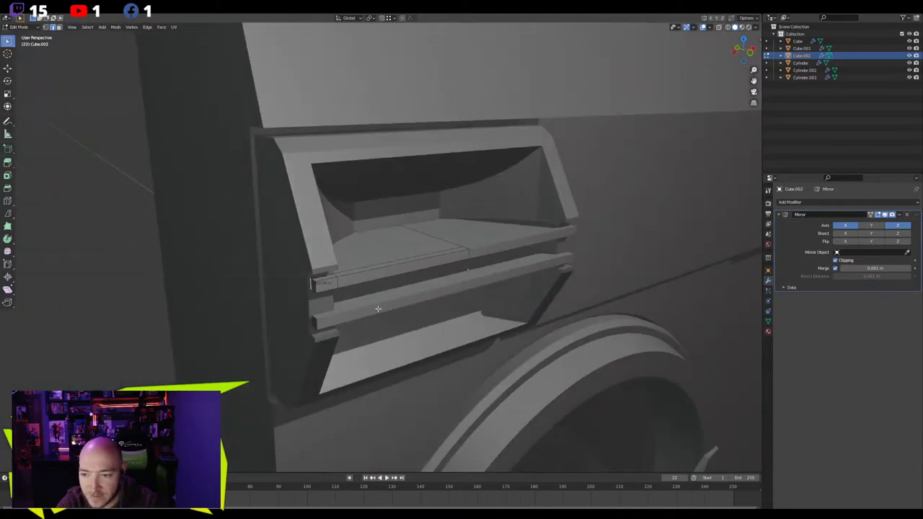
key("Tab")
middle_click_drag(377, 309, 333, 274)
scroll(294, 328, "down", 5)
Examine the housing mesh behind the crossbars, checking its back wall and curved interior faces
left_click(249, 319)
scroll(421, 220, "up", 4)
left_click(433, 242)
key("Tab")
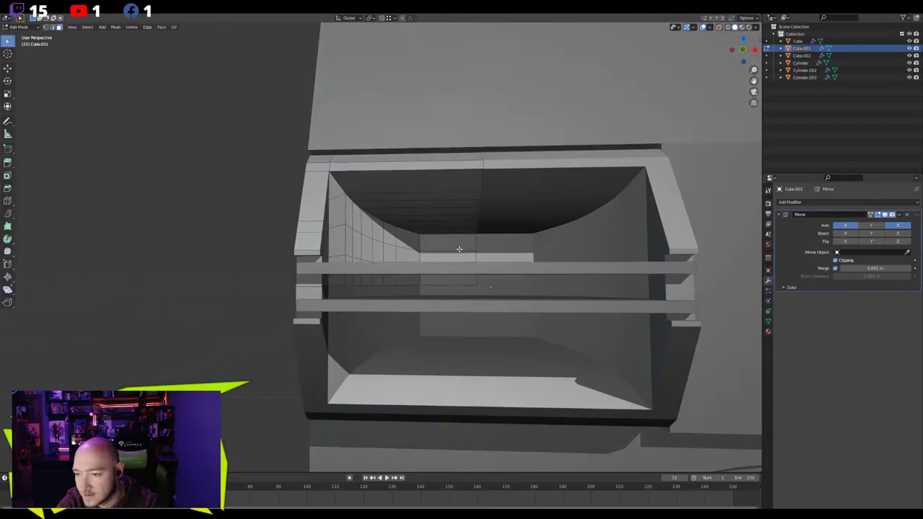
scroll(461, 263, "up", 3)
middle_click_drag(492, 291, 455, 222)
middle_click_drag(455, 222, 442, 201)
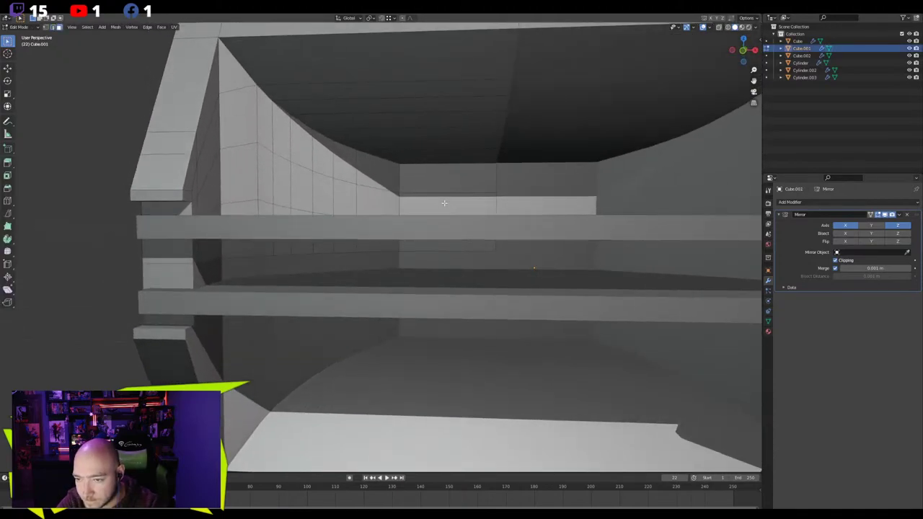
key("Tab")
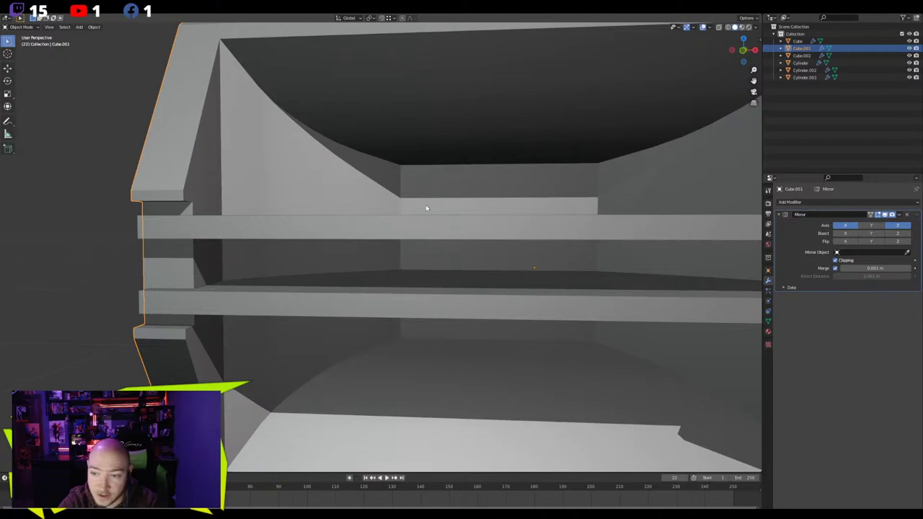
Review the housing from the front and at an angle against the full body and the large speakers
scroll(426, 208, "down", 5)
key("KP_1")
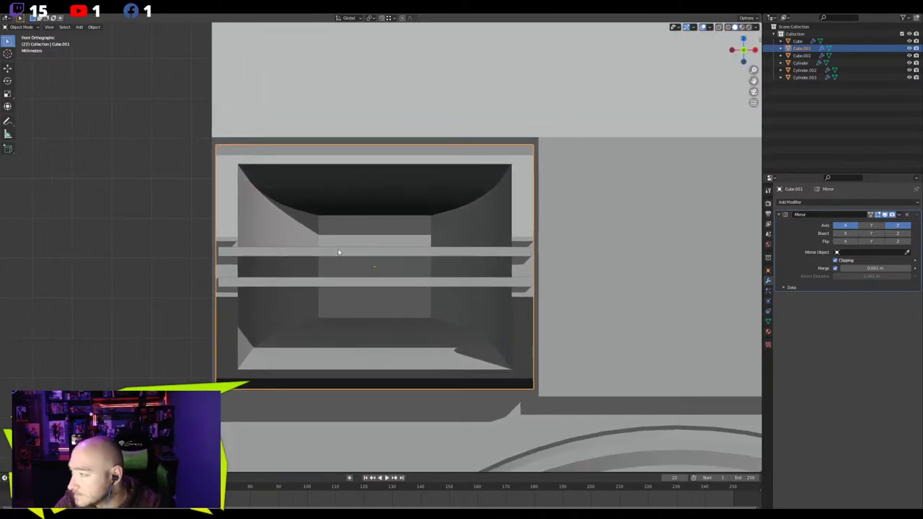
scroll(338, 252, "down", 5)
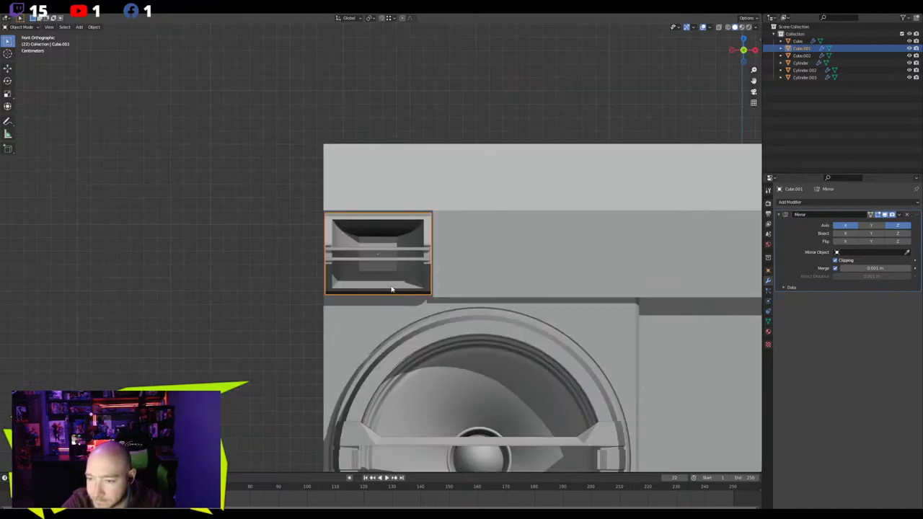
middle_click_drag(392, 288, 220, 330)
scroll(302, 316, "up", 6)
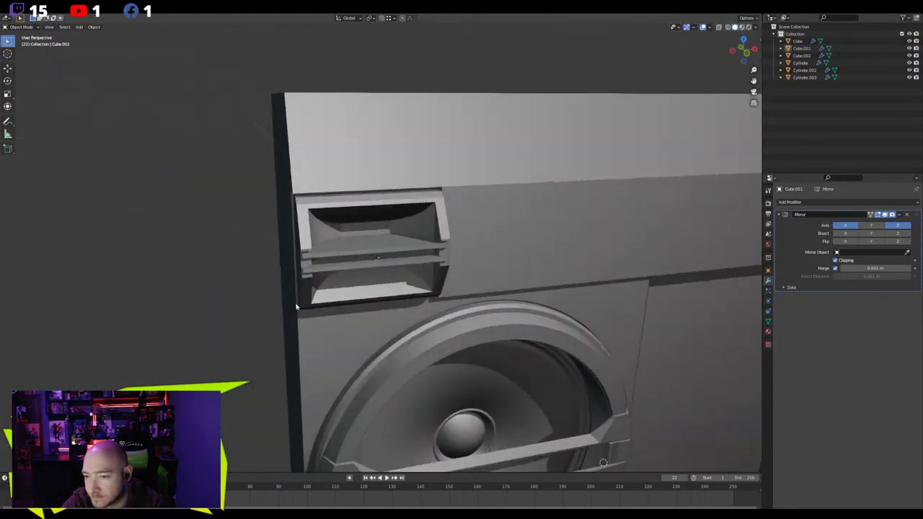
scroll(354, 251, "up", 4)
left_click(370, 194)
middle_click_drag(369, 195, 340, 206)
key("Tab")
middle_click_drag(339, 216, 408, 263)
key("Tab")
scroll(407, 263, "down", 5)
scroll(407, 263, "down", 4)
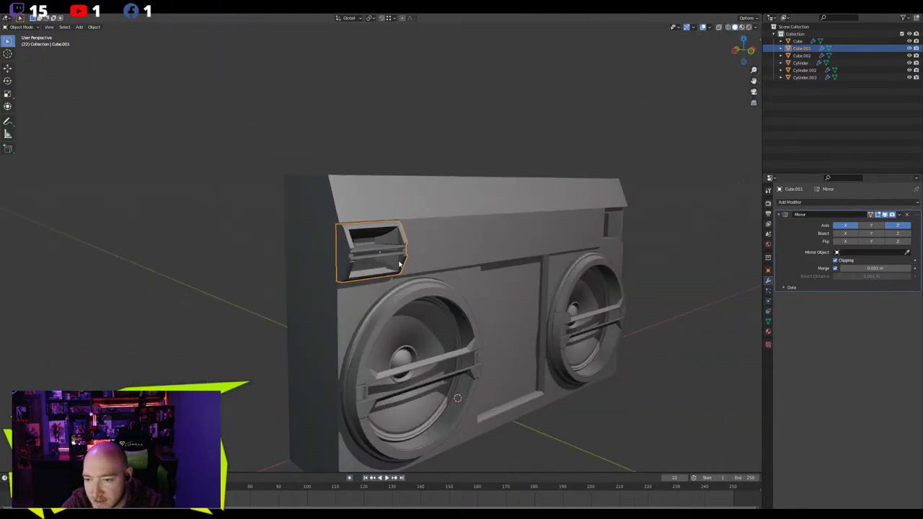
scroll(240, 300, "down", 3)
middle_click_drag(303, 303, 290, 320)
scroll(373, 272, "up", 10)
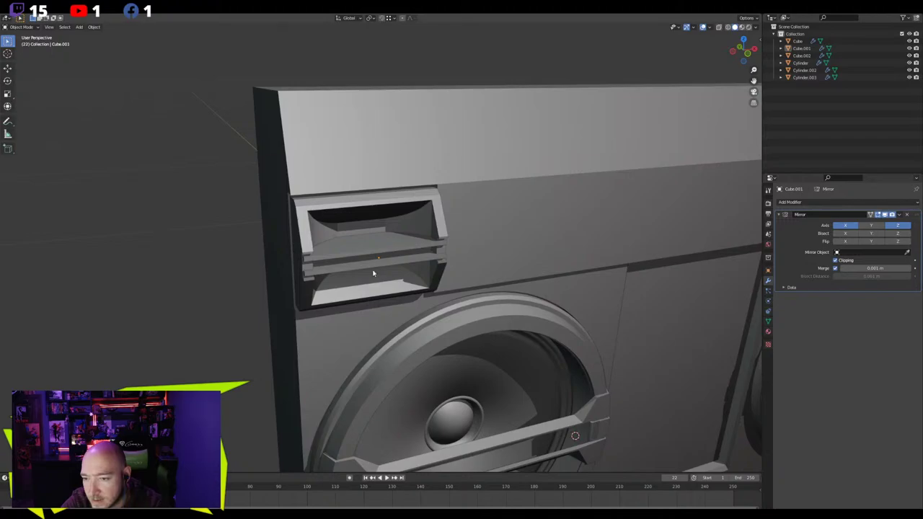
Dissolve the extra horizontal edge across the back wall of the housing's interior
mouse_move(359, 257)
middle_mouse_down()
mouse_move(339, 223)
mouse_move(353, 240)
middle_mouse_up()
key("Tab")
scroll(340, 223, "up", 4)
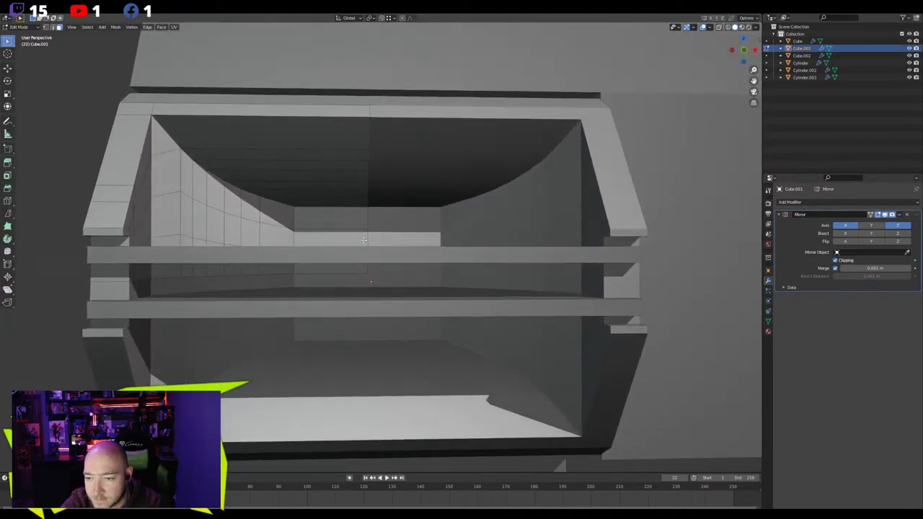
key("x")
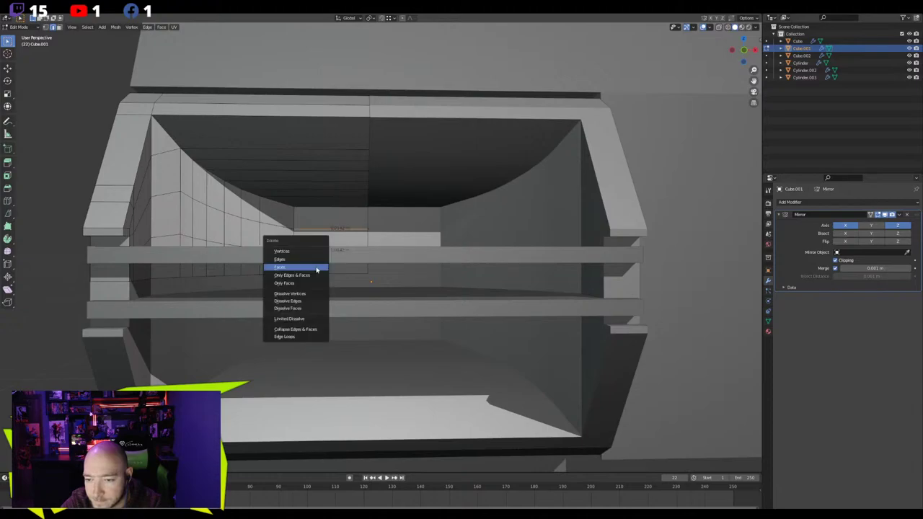
left_click(305, 296)
middle_click_drag(299, 305, 319, 275)
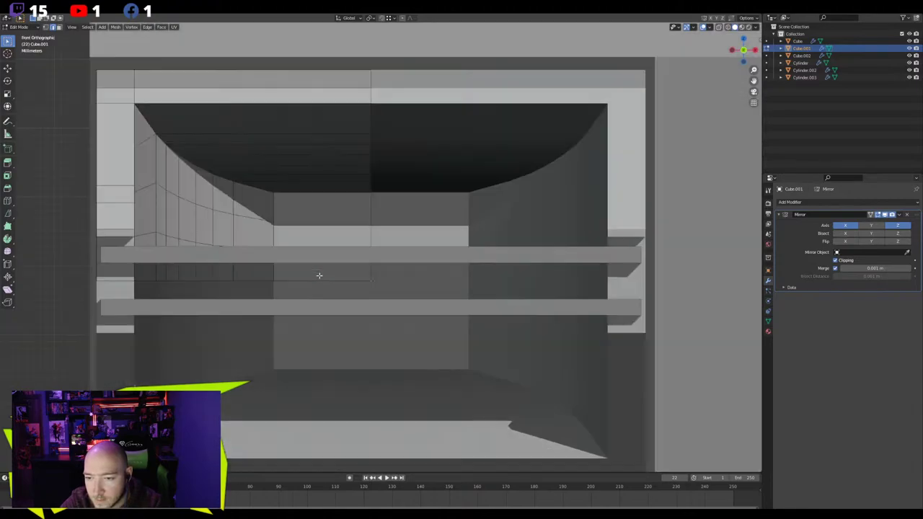
scroll(318, 275, "down", 8)
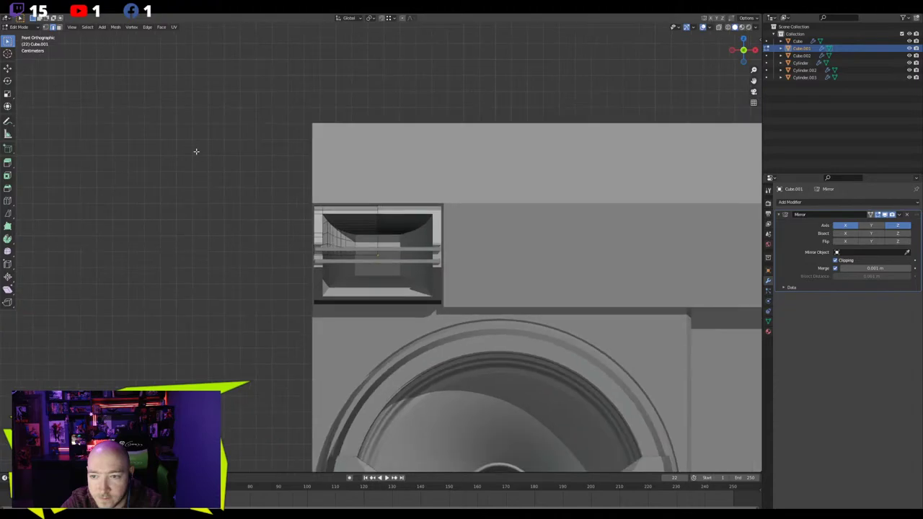
key("Tab")
Duplicate the large speaker's center dome and move the copy up into the small housing in front view
scroll(218, 169, "down", 3)
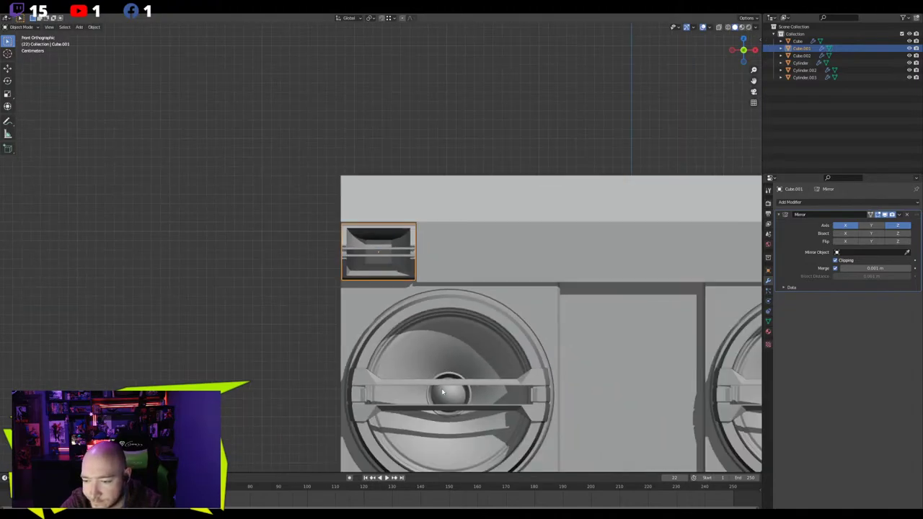
left_click(442, 391)
key("Tab")
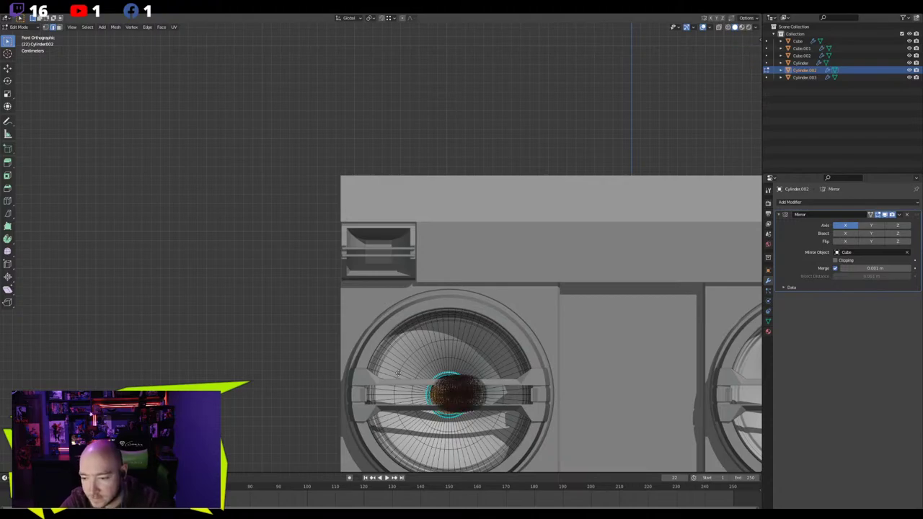
key("g")
left_click(329, 232)
key("Tab")
key("Tab")
Separate the copied dome from the speaker mesh into its own object and select it
key("p")
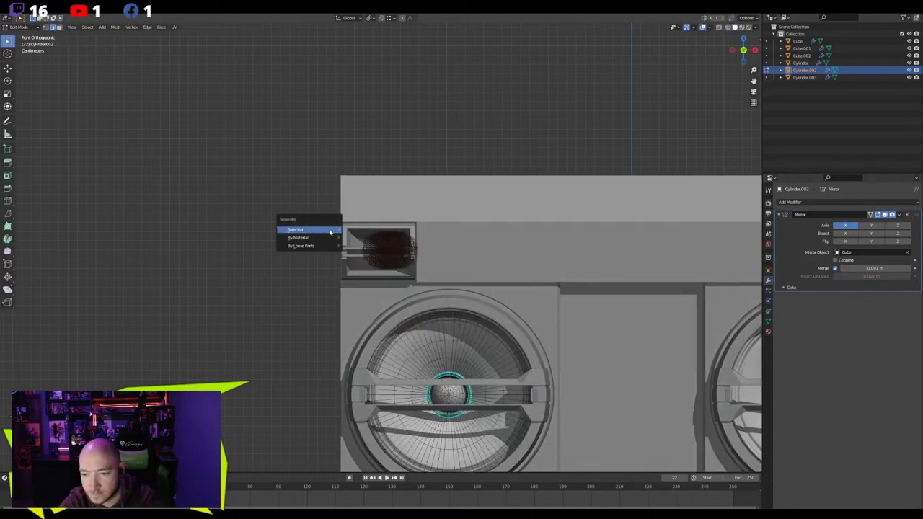
left_click(329, 232)
key("Tab")
left_click(366, 243)
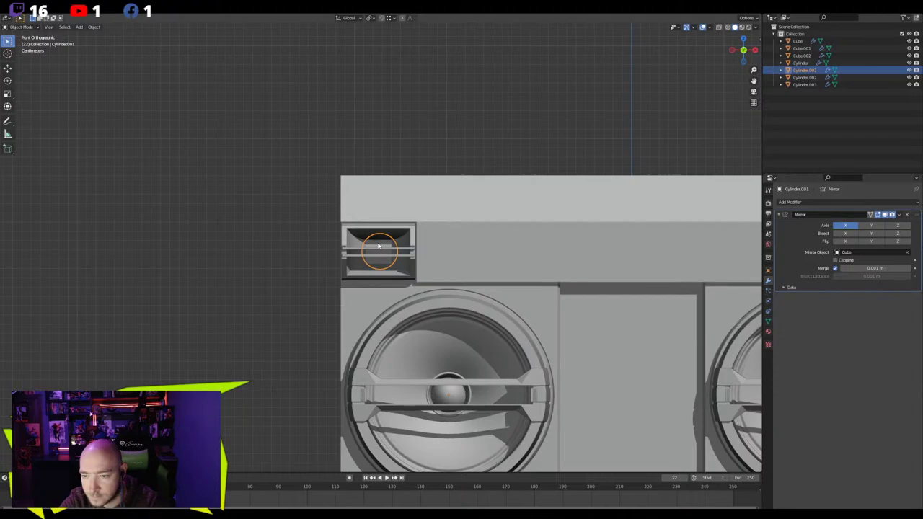
Remove the Mirror modifier from the copied speaker dome
key("Home")
middle_click_drag(366, 243, 432, 231)
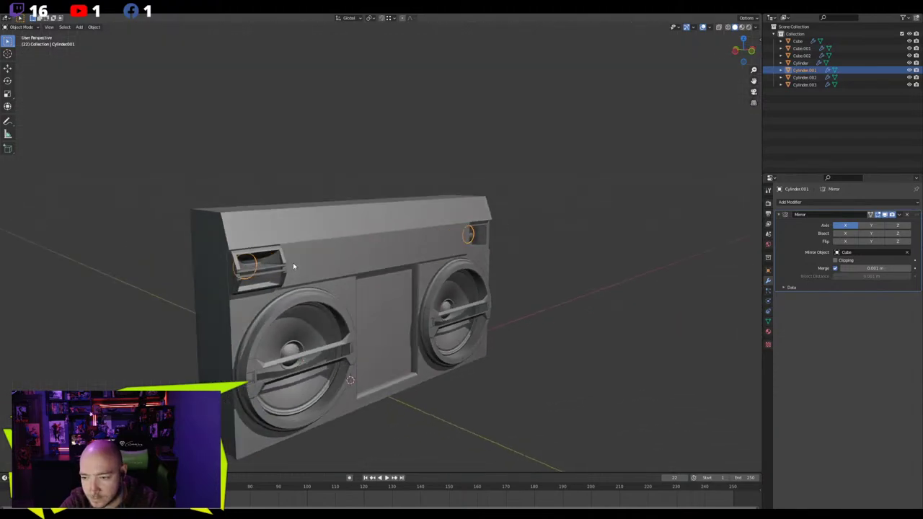
left_click(909, 215)
key("KP_Decimal")
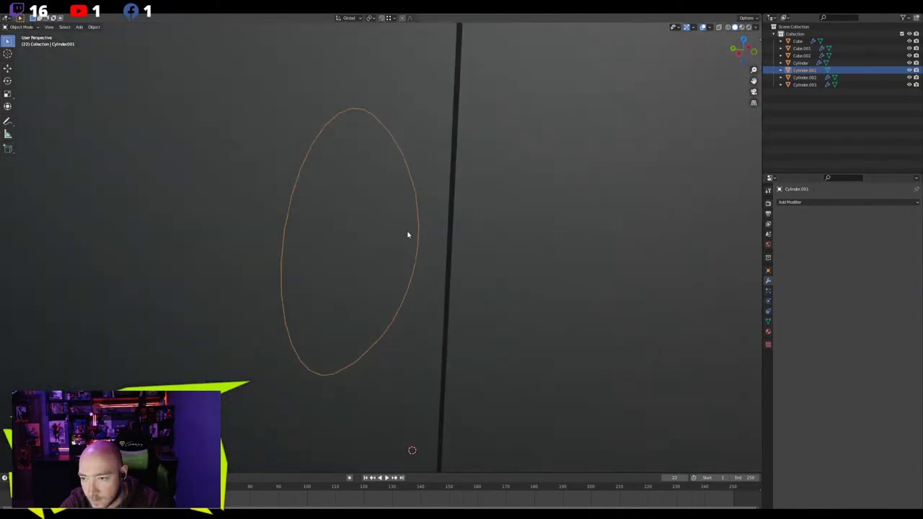
mouse_move(407, 234)
middle_mouse_down()
mouse_move(533, 226)
mouse_move(463, 225)
mouse_move(252, 149)
middle_mouse_up()
key("s")
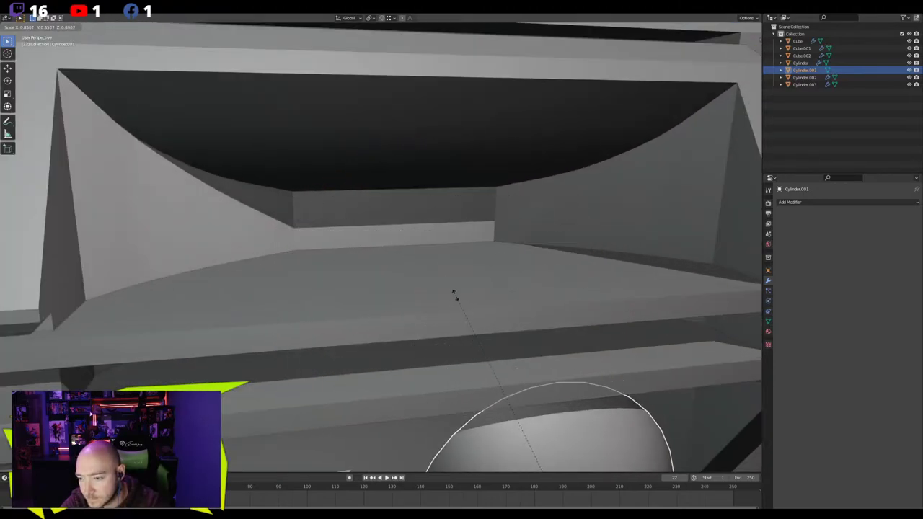
right_click(456, 295)
Set the copied dome's origin to its own geometry
scroll(448, 295, "down", 7)
right_click(404, 290)
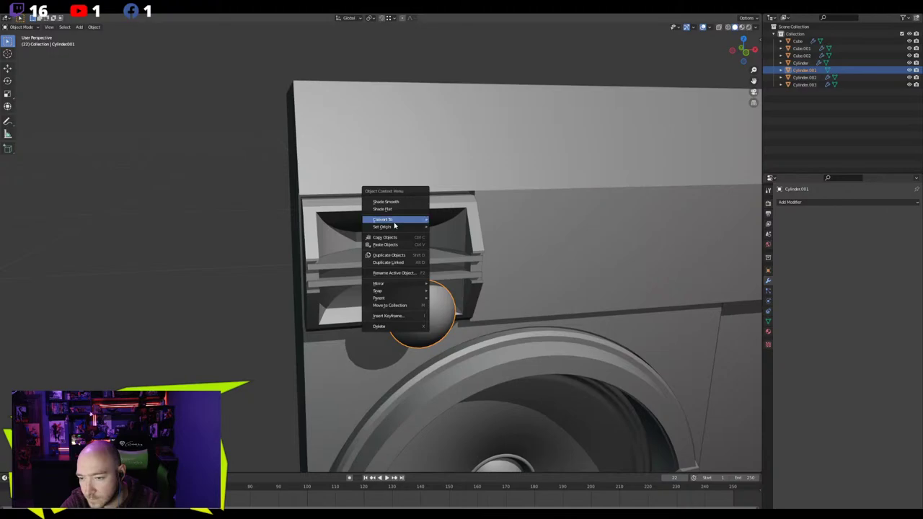
key("Escape")
left_click(395, 231)
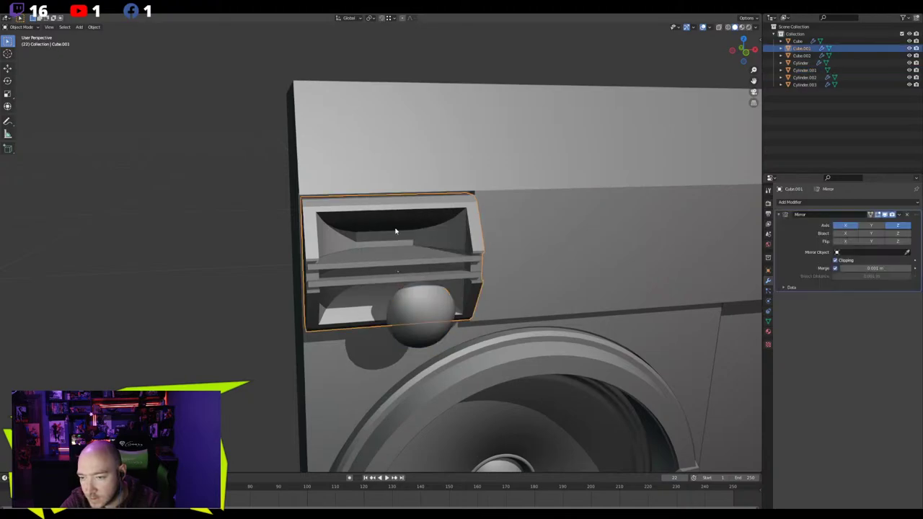
key("KP_1")
left_click(401, 289)
right_click(401, 289)
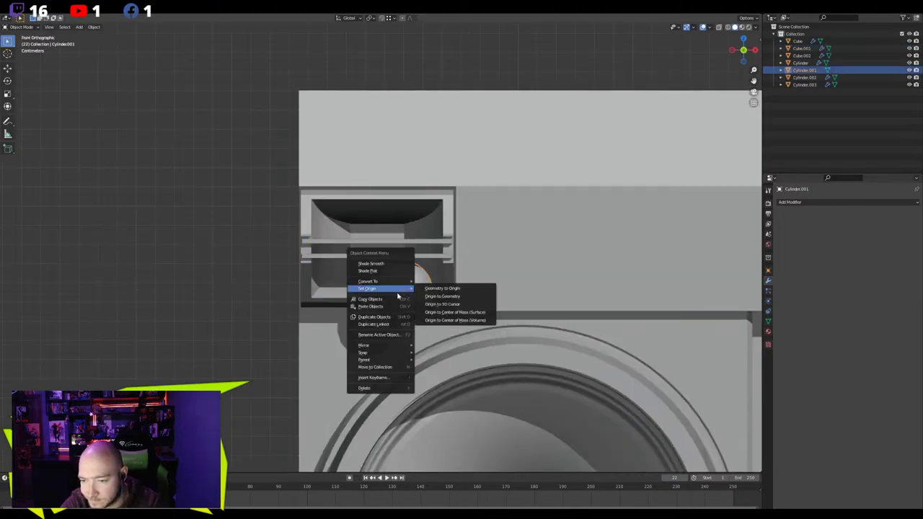
key("Escape")
Snap the dome to the housing's center using Selection to Active, with the housing as the active object
left_click(368, 234, "shift")
right_click(367, 234)
mouse_move(356, 300)
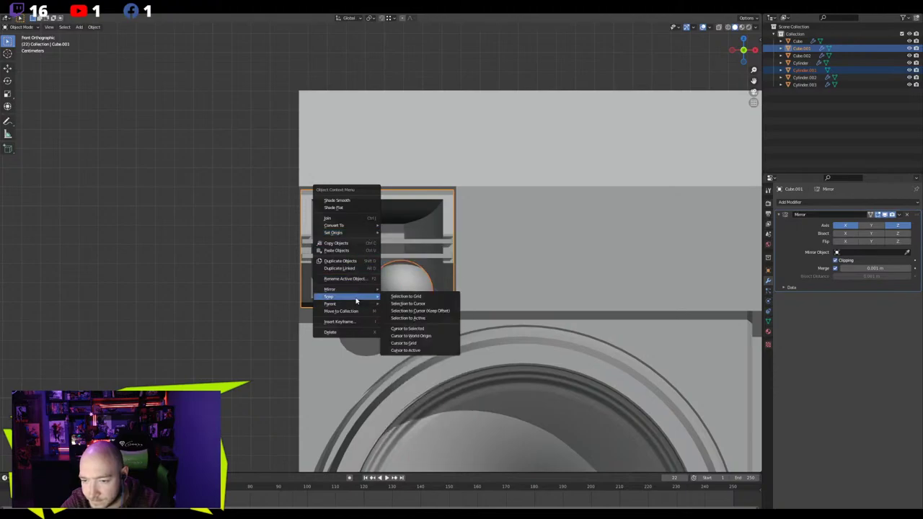
left_click(407, 317)
Apply the Mirror modifier on the small housing
left_click(570, 257)
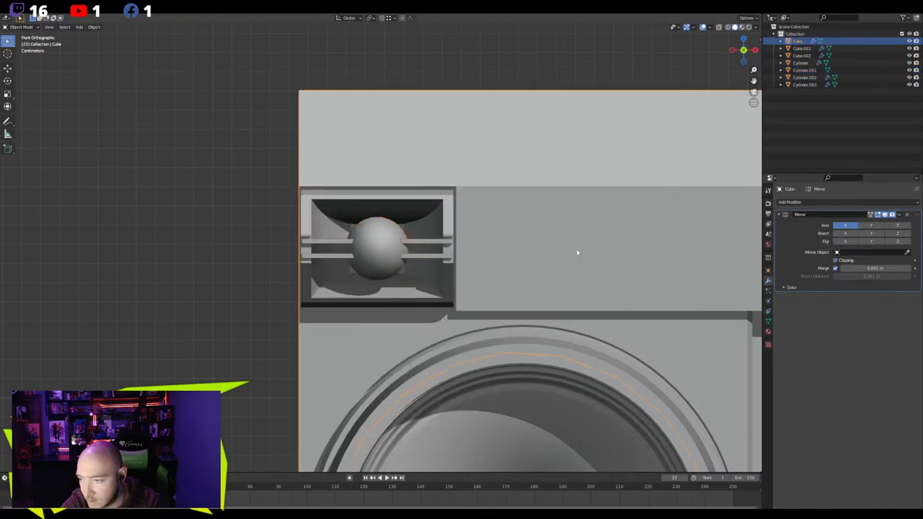
left_click(444, 266)
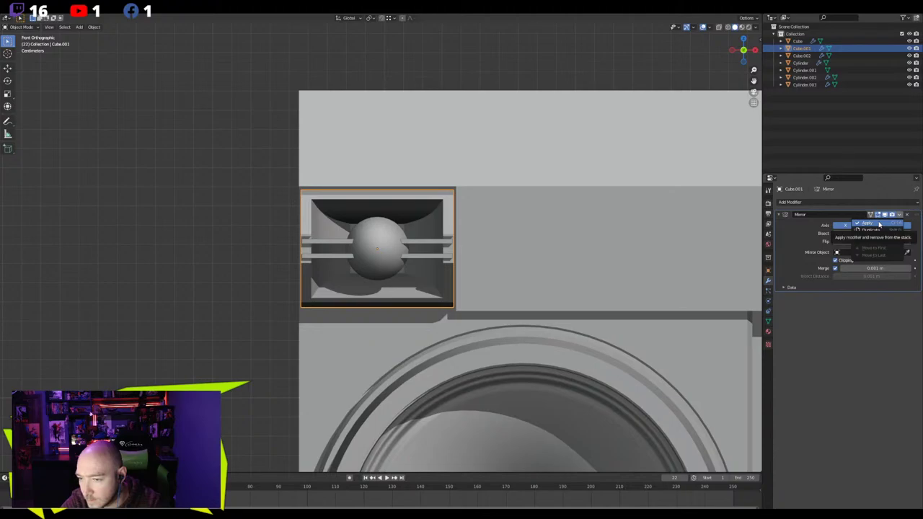
left_click(879, 225)
scroll(361, 239, "up", 3)
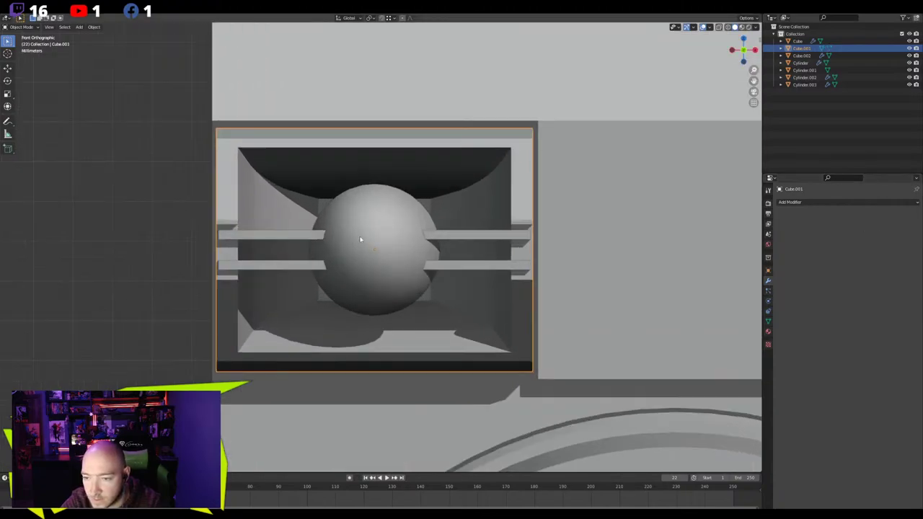
Move the centered dome back in depth so it sits inside the housing near the back wall
left_click(364, 236)
scroll(364, 237, "down", 3)
middle_click_drag(364, 236, 464, 279)
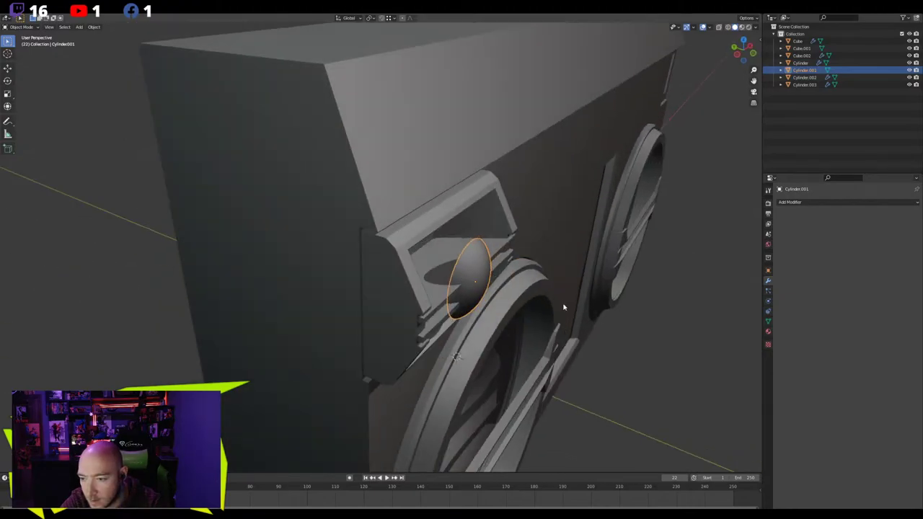
middle_click_drag(564, 307, 519, 289)
scroll(474, 268, "up", 3)
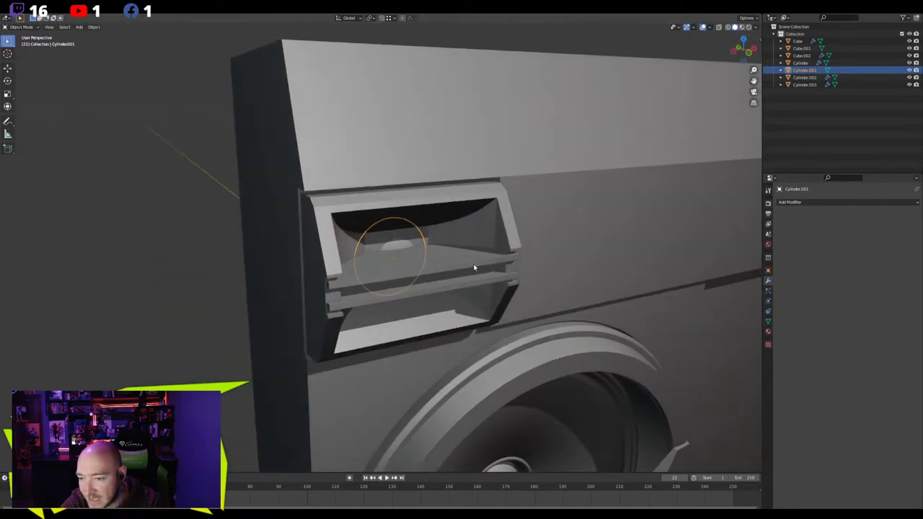
scroll(473, 267, "up", 3)
middle_click_drag(474, 268, 444, 260)
middle_click_drag(487, 292, 516, 297)
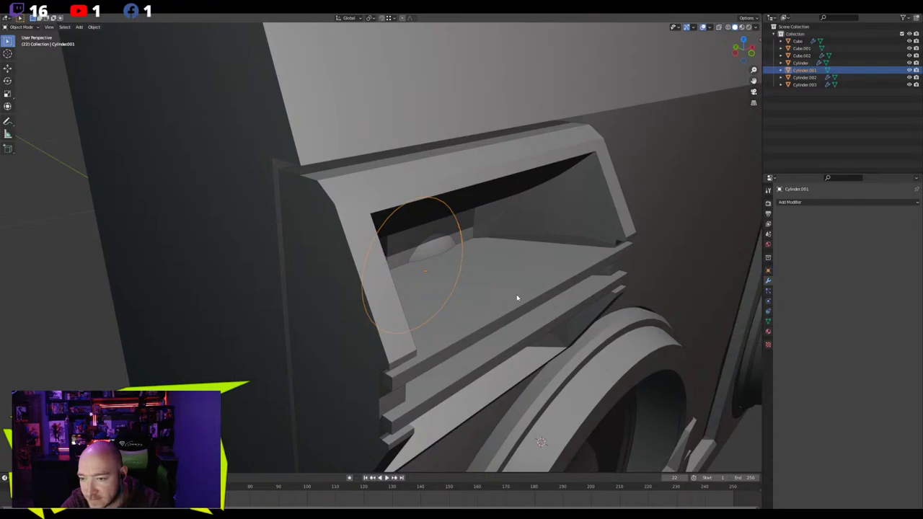
Extrude the dome's open rear rim backward so it reaches through the housing's back wall
key("Tab")
mouse_move(396, 249)
middle_mouse_down()
mouse_move(432, 253)
mouse_move(406, 259)
middle_mouse_up()
key("alt+z")
key("r")
key("x")
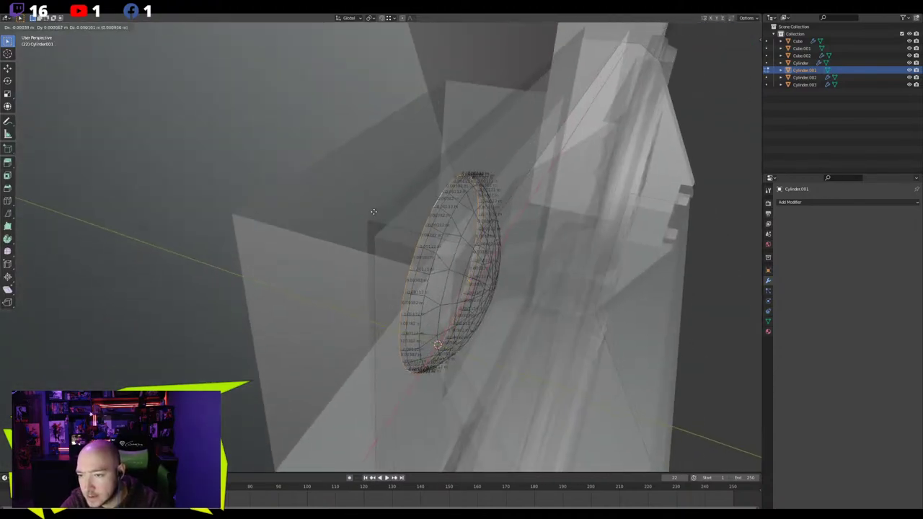
mouse_move(403, 212)
middle_mouse_down()
mouse_move(381, 216)
mouse_move(410, 222)
middle_mouse_up()
key("3")
left_click(380, 204, "alt")
key("Tab")
Return to solid display and hide the crossbar-and-shelf insert to expose the dome
scroll(371, 207, "down", 3)
left_click(467, 301)
key("alt+a")
left_click(609, 268)
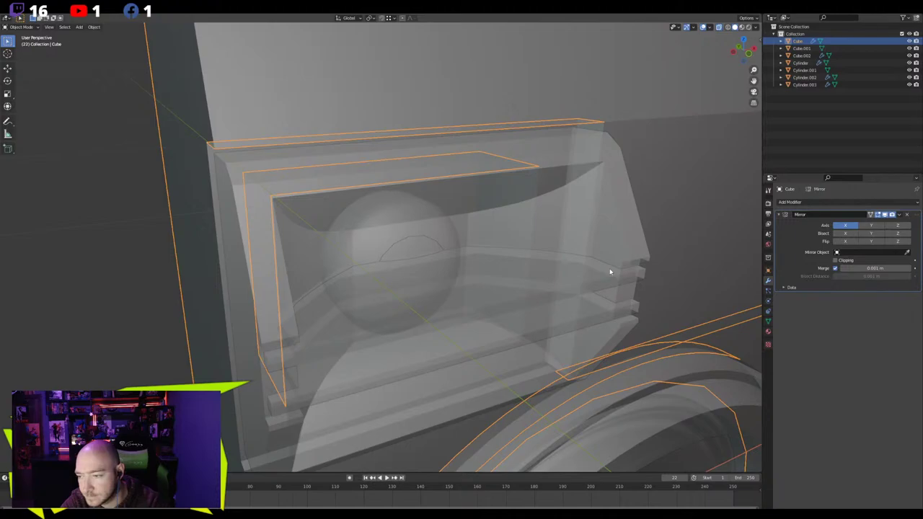
key("Tab")
key("Tab")
middle_click_drag(309, 312, 241, 269)
left_click(214, 322)
scroll(292, 315, "down", 12)
middle_click_drag(292, 315, 459, 254)
scroll(437, 283, "up", 6)
scroll(459, 254, "up", 3)
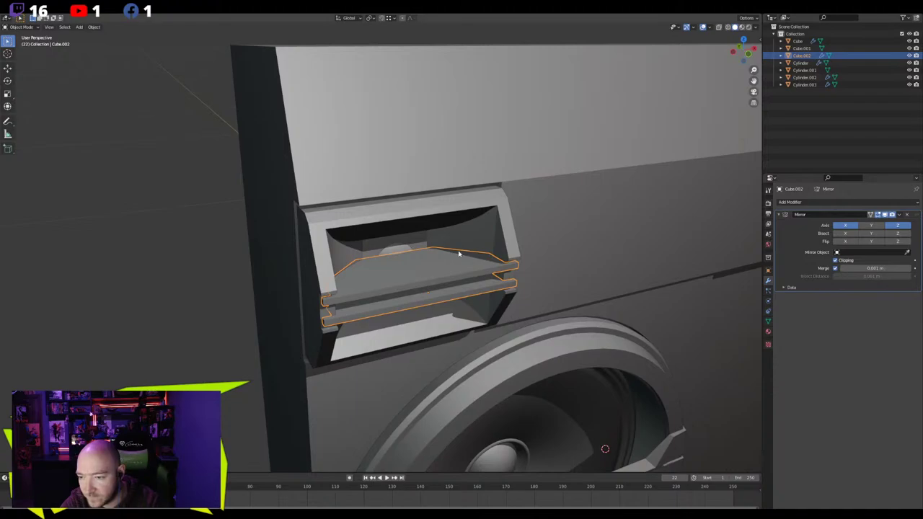
key("h")
Scale the dome down uniformly until it fits within the housing's back wall in front view
left_click(401, 252)
middle_click_drag(401, 252, 374, 244)
key("KP_1")
scroll(373, 244, "up", 4)
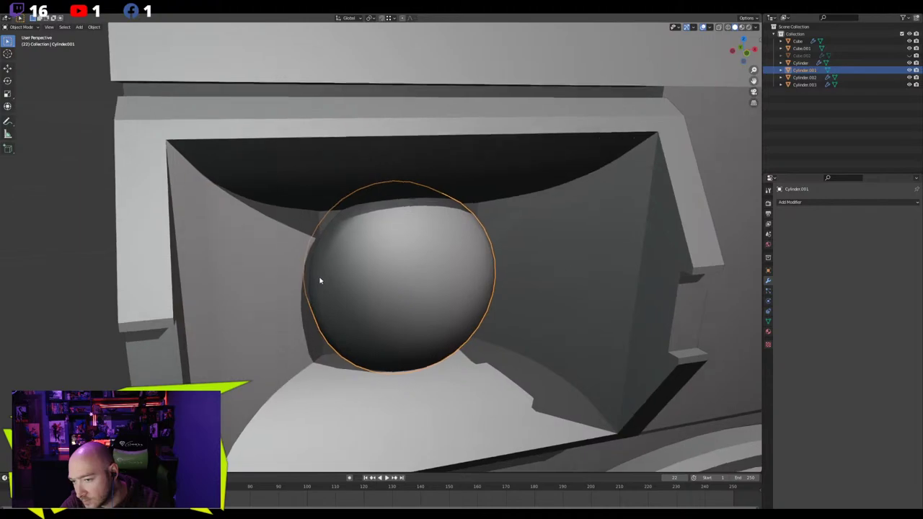
key("s")
left_click(281, 259)
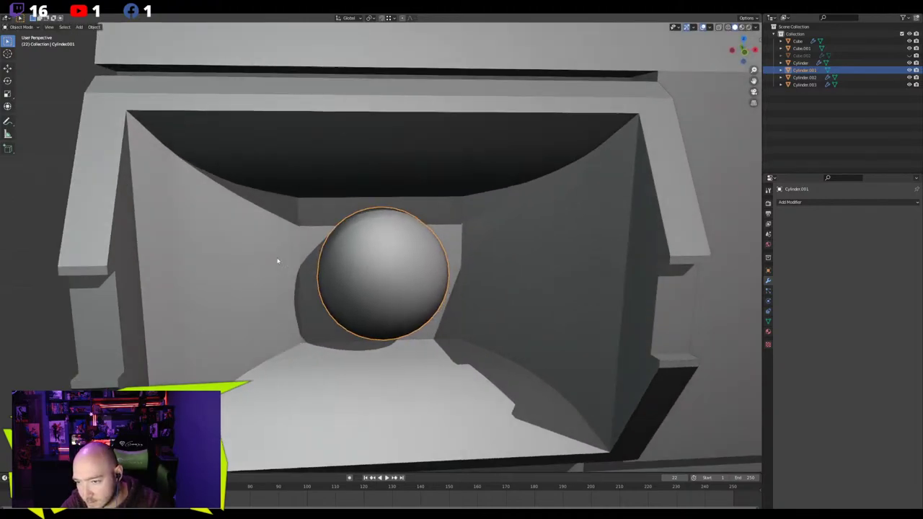
key("KP_1")
key("s")
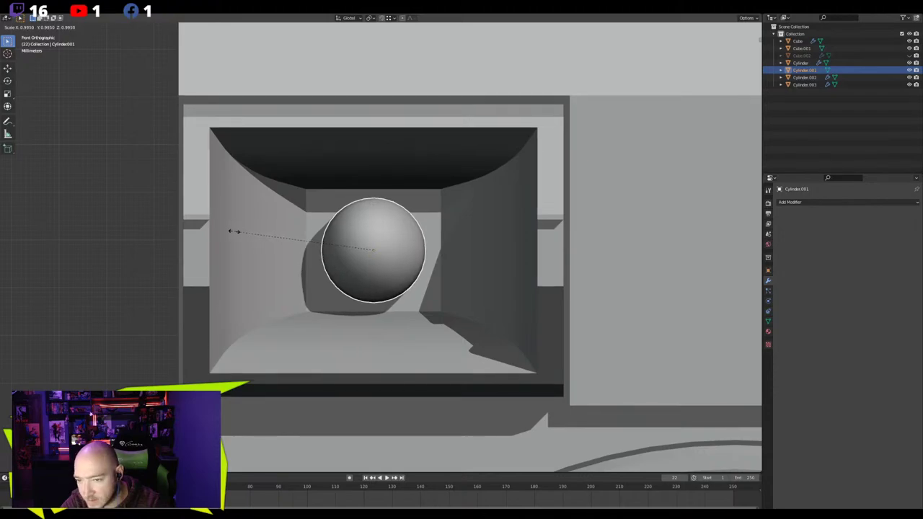
left_click(238, 236)
Add a Difference Boolean modifier to the housing with the dome as its cutting object
middle_click_drag(237, 235, 439, 277)
scroll(397, 282, "up", 3)
key("Tab")
key("Tab")
left_click(349, 238)
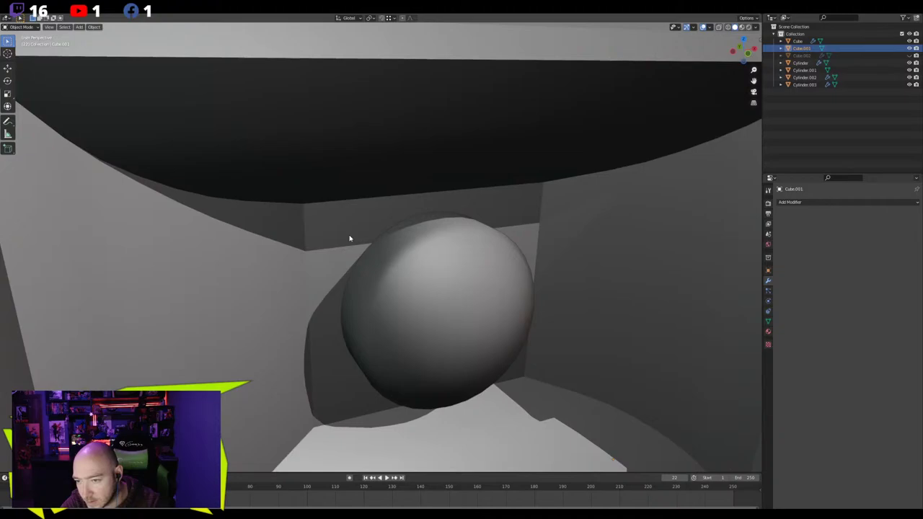
scroll(424, 269, "down", 5)
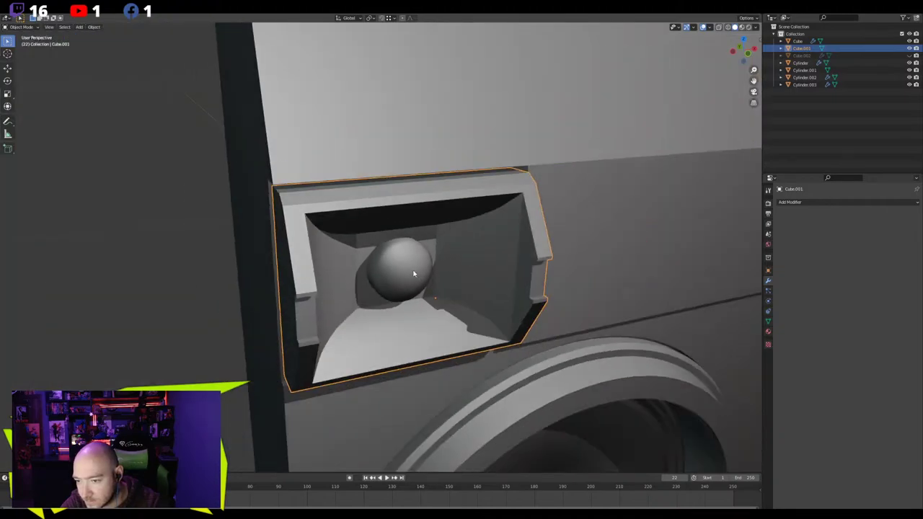
left_click(797, 202)
left_click(793, 240)
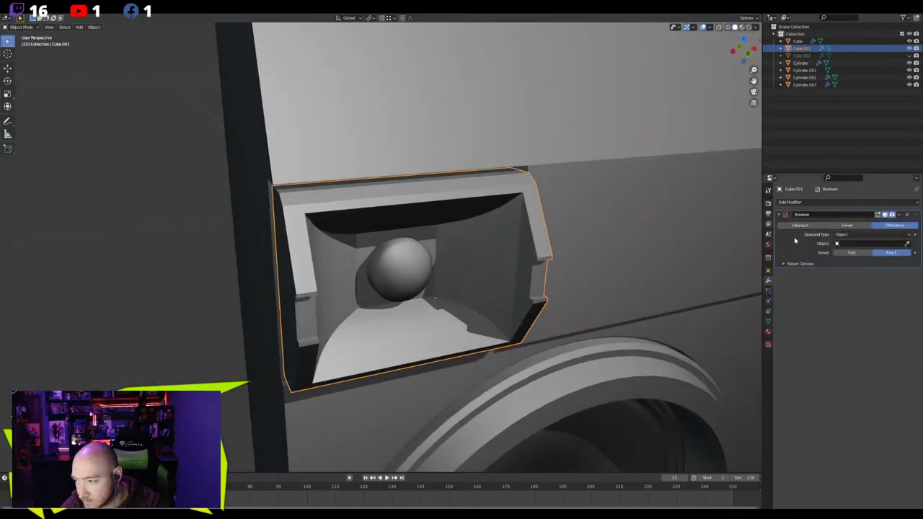
left_click(413, 254)
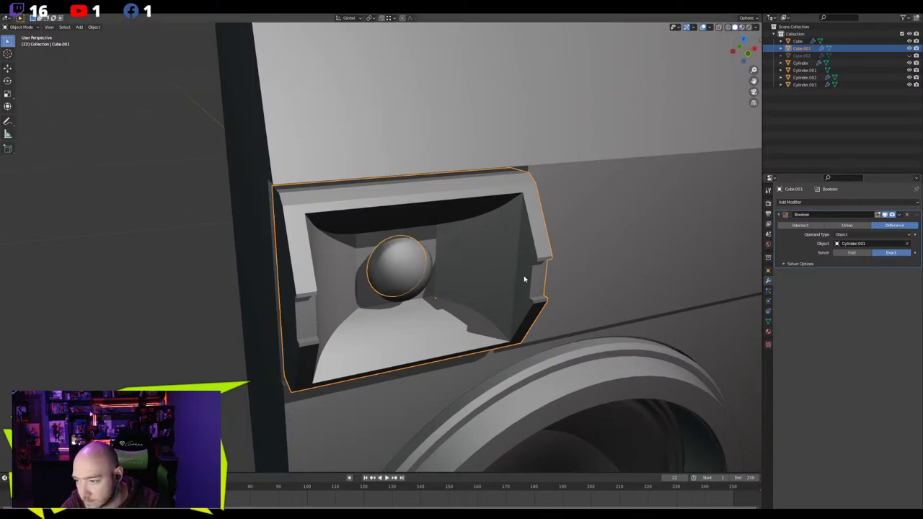
Apply the housing's Boolean modifier and delete the dome used as the cutter
left_click(888, 225)
left_click(423, 257)
key("Delete")
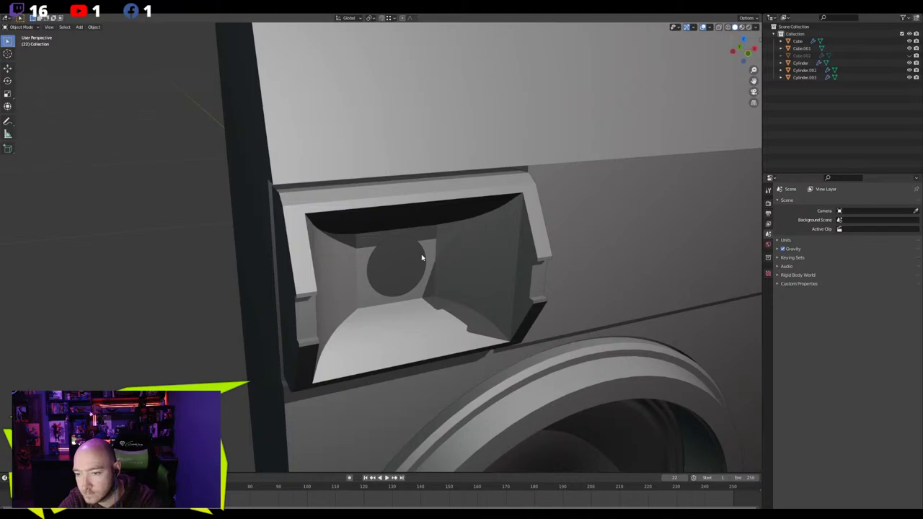
Merge the overlapping vertices across the whole housing mesh after the round cut
left_click(433, 267)
key("Tab")
scroll(433, 269, "up", 6)
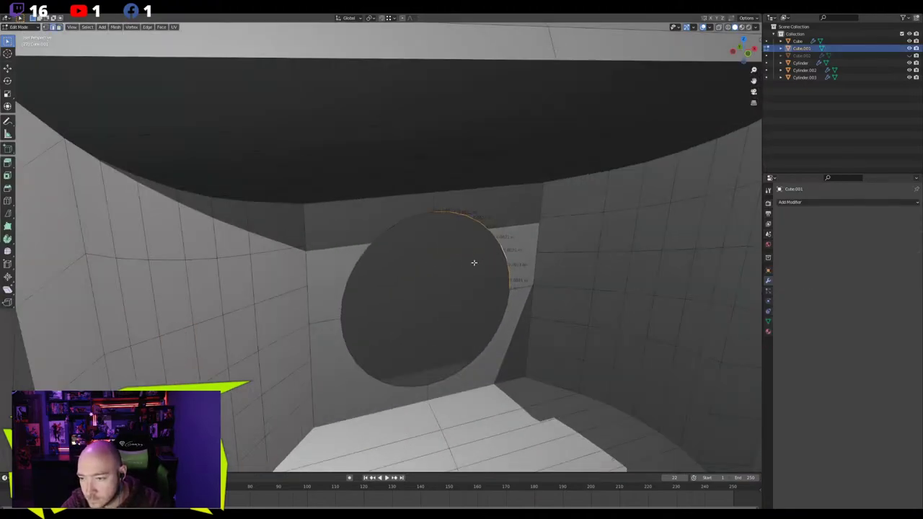
scroll(389, 245, "down", 4)
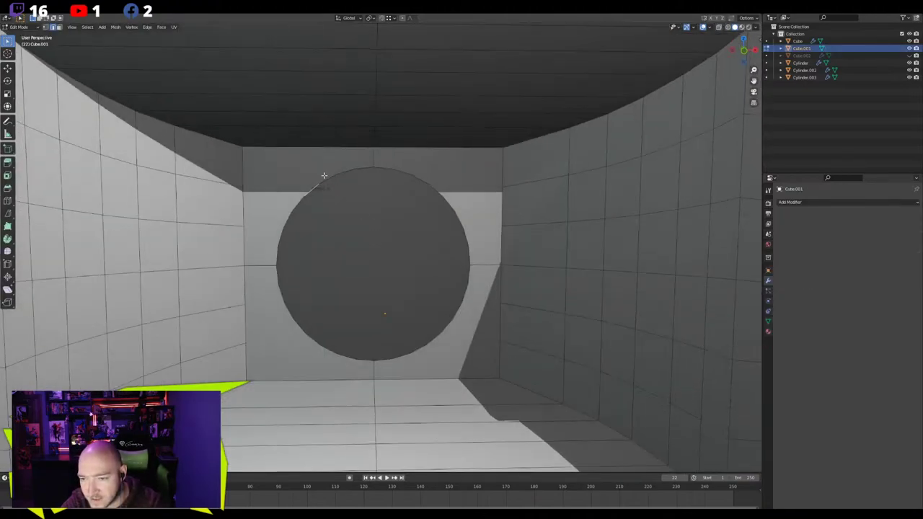
key("a")
key("m")
left_click(308, 208)
key("alt+a")
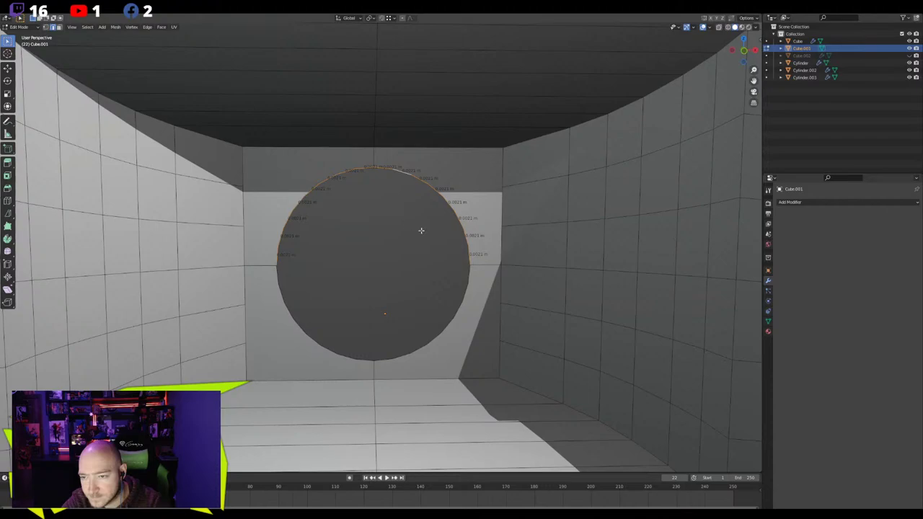
Try extruding the round hole's rim about 5 mm along the Y axis and resizing it
middle_click_drag(420, 230, 390, 327)
key("g")
key("y")
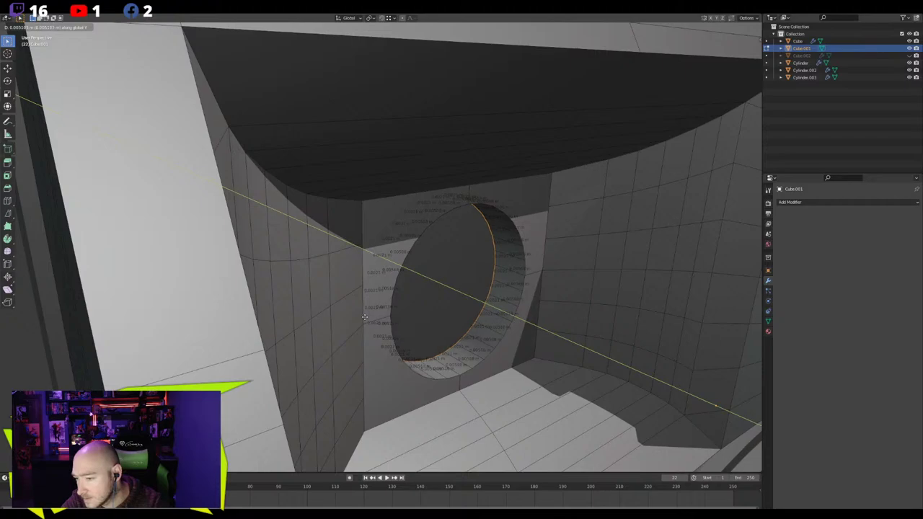
left_click(366, 318)
middle_click_drag(367, 317, 414, 293)
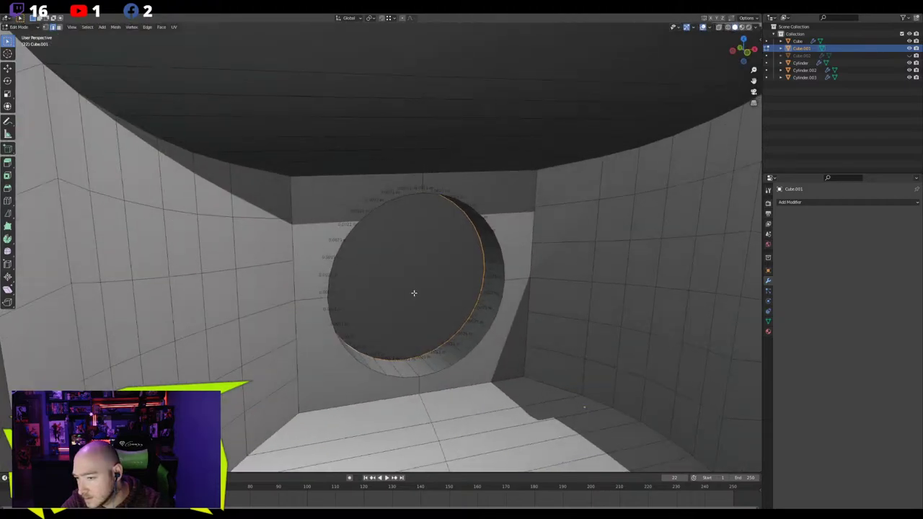
key("s")
right_click(359, 278)
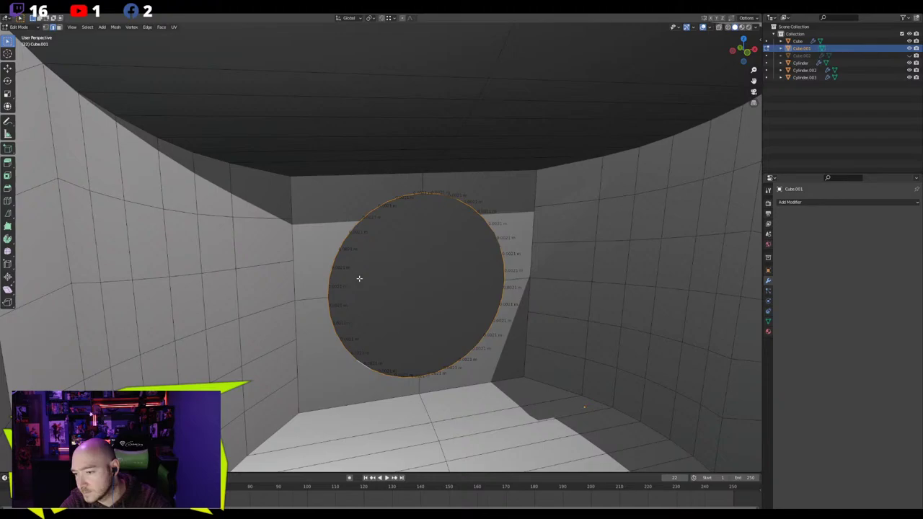
Extrude the round hole's rim about 3 mm backward along the Y axis
middle_click_drag(358, 278, 462, 303)
key("g")
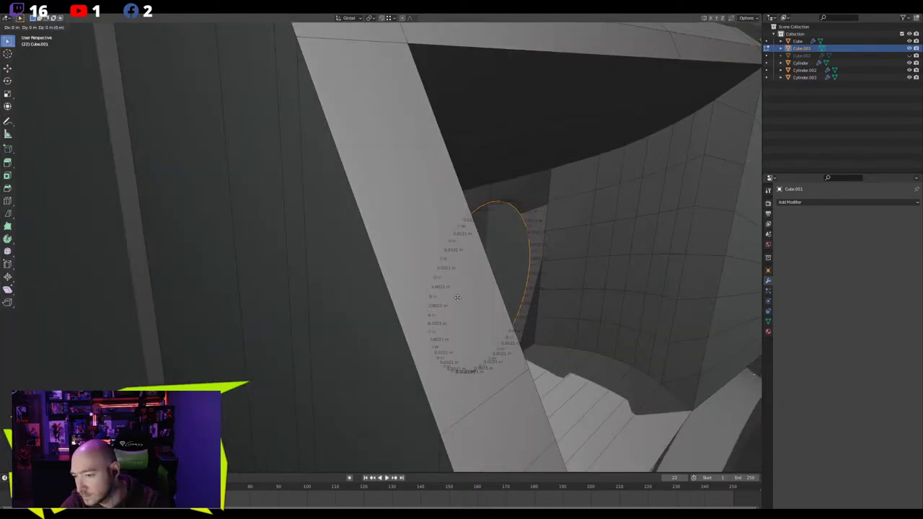
key("y")
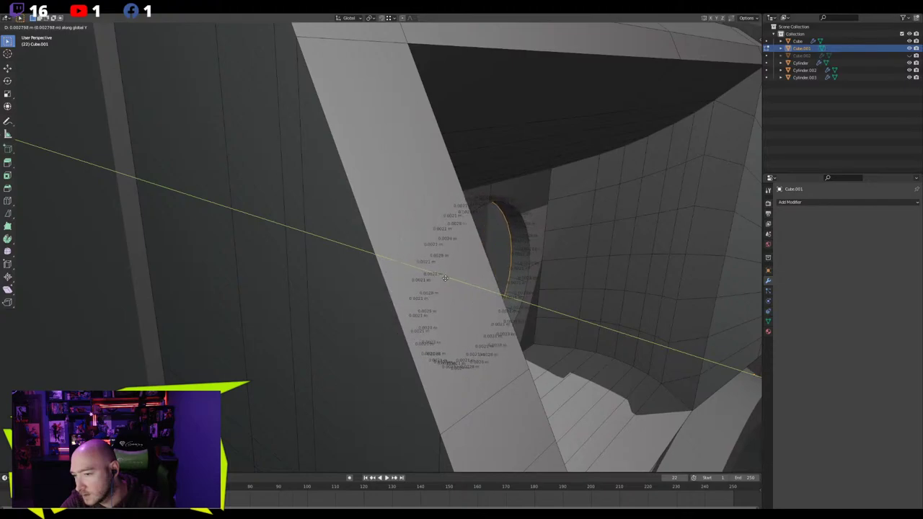
left_click(440, 273)
middle_click_drag(440, 273, 442, 272)
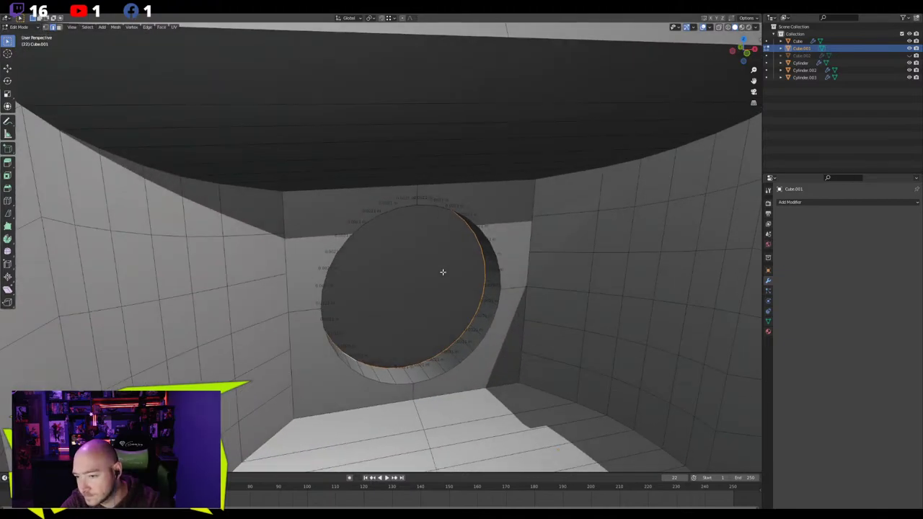
Duplicate one face of the curved side wall and place it in front of the round opening
left_click(268, 212)
key("KP_1")
key("g")
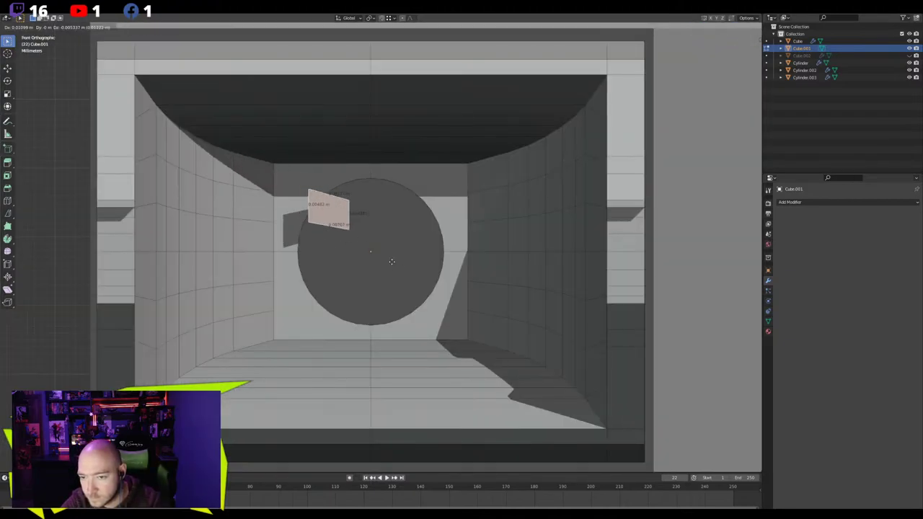
Level the duplicated face's upper and lower edges by scaling each to 0 along Z
key("2")
left_click(372, 227)
key("s")
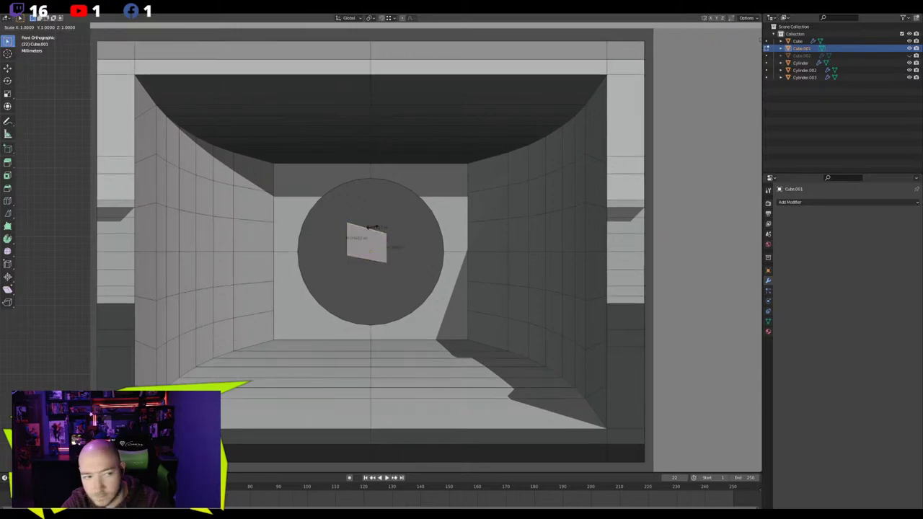
key("z")
key("0")
key("Return")
left_click(366, 257)
key("s")
key("z")
key("0")
key("Return")
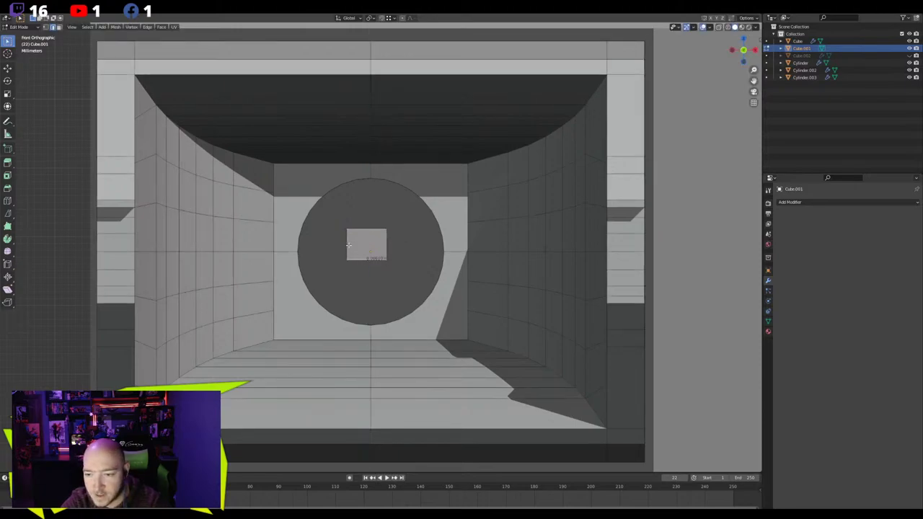
Straighten the duplicated face's side edges, scaling one to 0 along X and the other to 0 along Y
left_click(349, 245)
key("s")
key("x")
key("0")
key("Return")
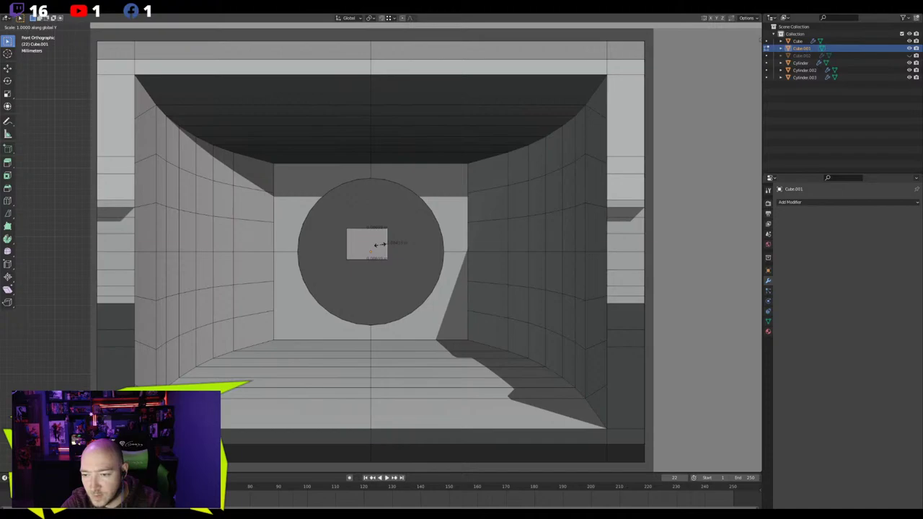
right_click(378, 244)
key("s")
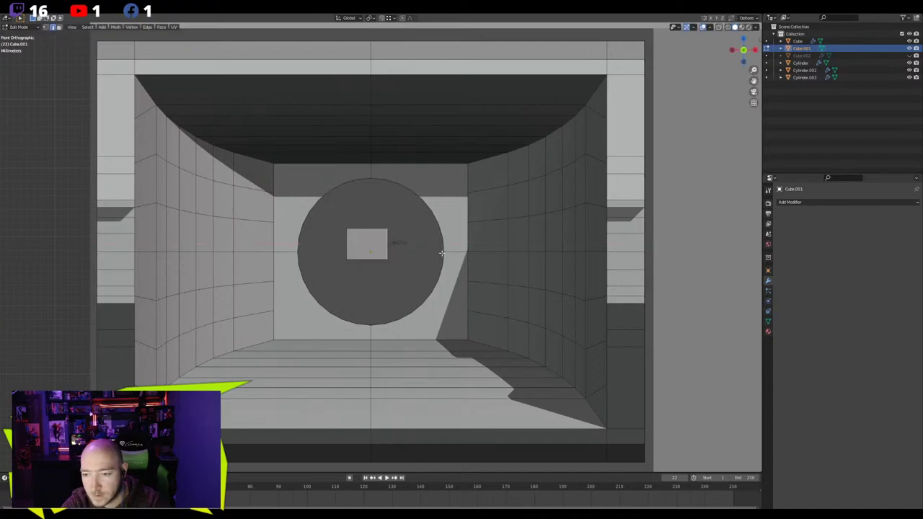
key("y")
key("0")
key("Return")
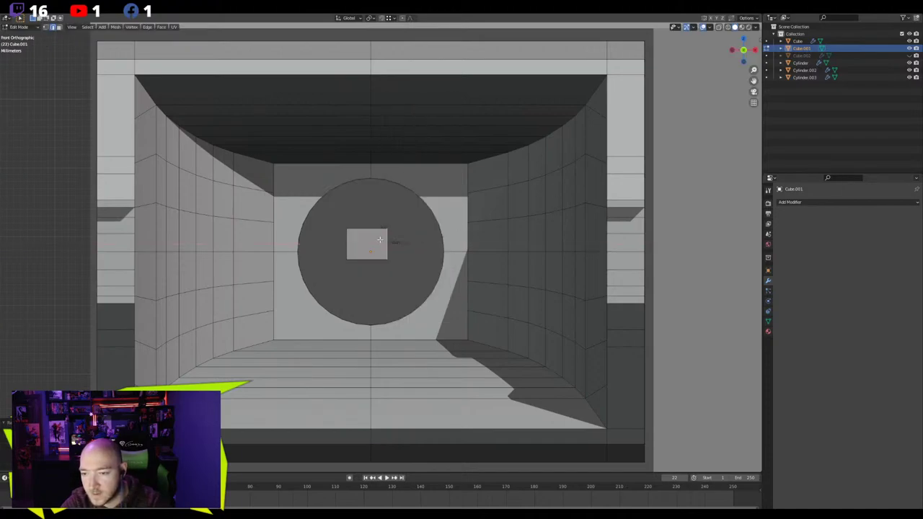
Enlarge the duplicated face beyond the round opening and move it backward along Y to sit behind the opening
key("3")
key("s")
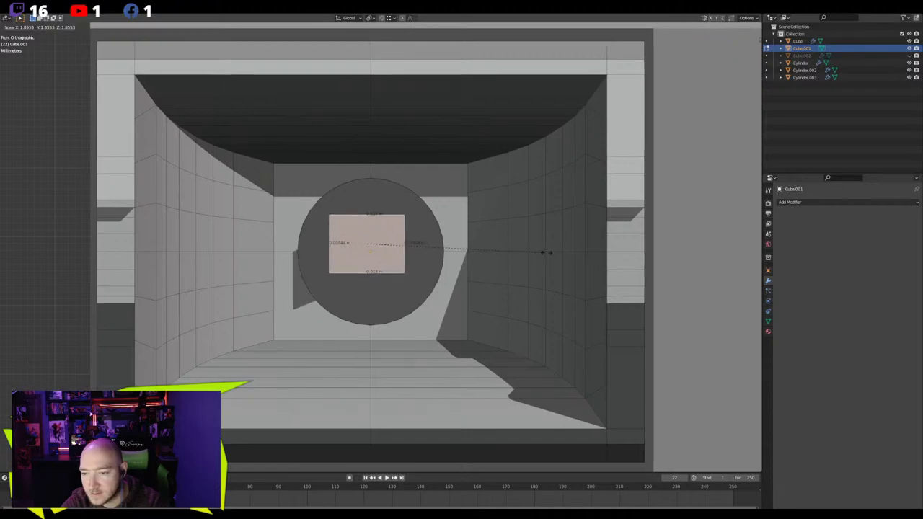
left_click(233, 324)
middle_click_drag(233, 324, 396, 309)
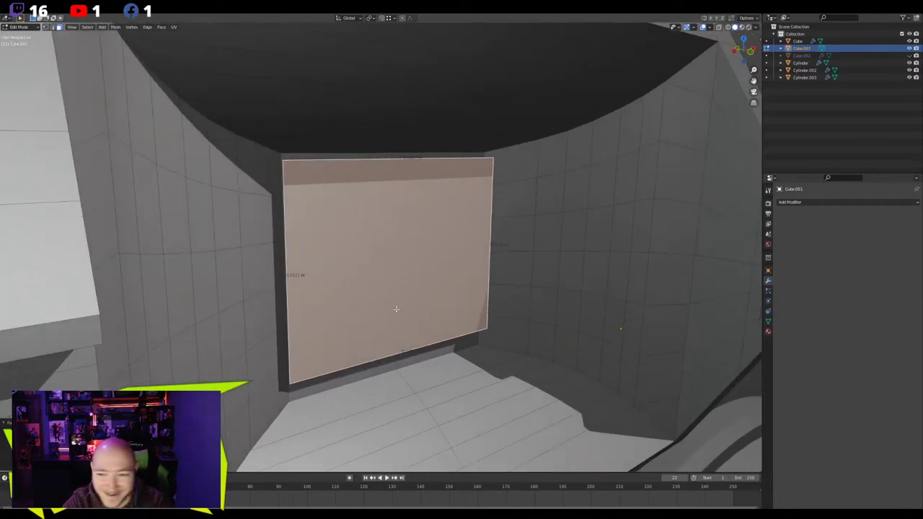
key("g")
key("y")
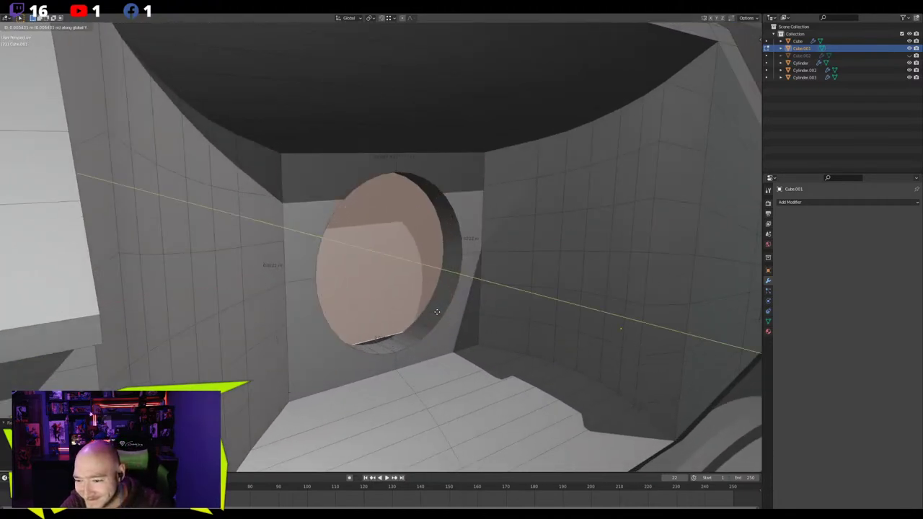
left_click(436, 310)
Move the backing face about 2 mm along the Y axis to adjust its depth behind the round opening
middle_click_drag(435, 310, 570, 307)
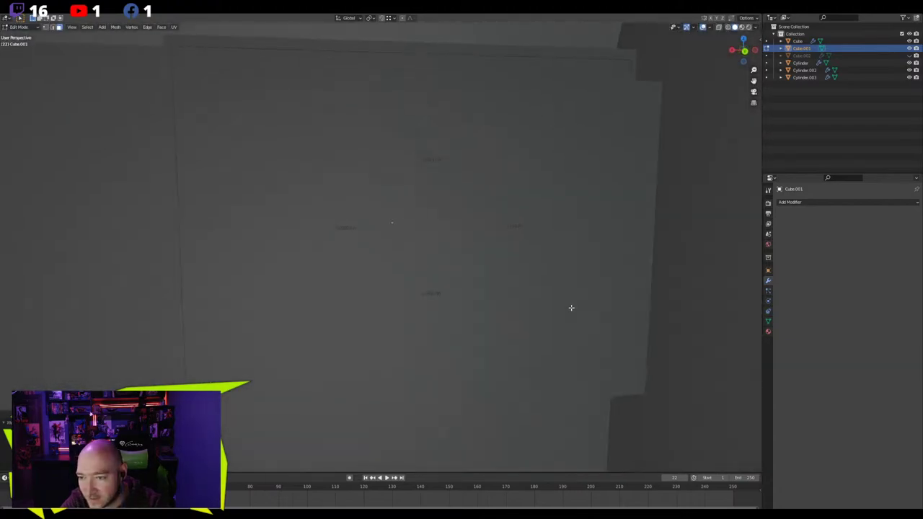
scroll(505, 299, "up", 4)
middle_click_drag(453, 293, 526, 287)
middle_click_drag(322, 305, 461, 315)
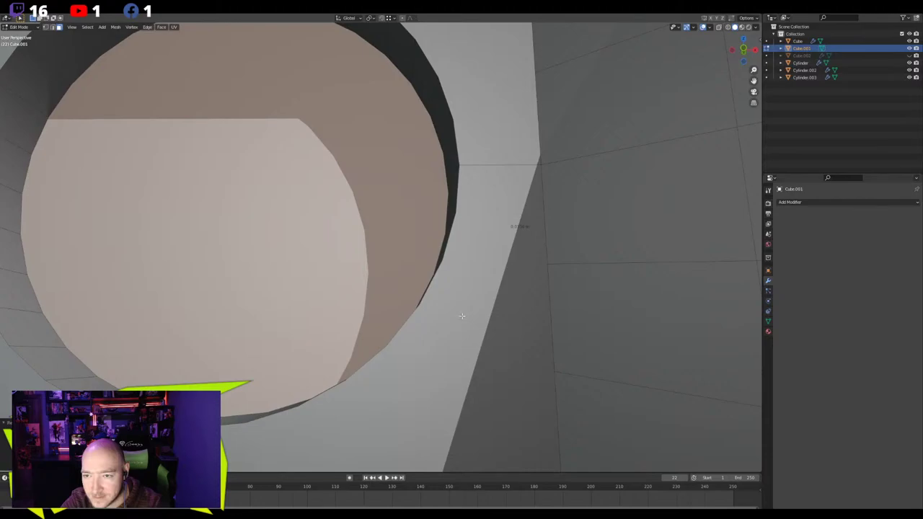
scroll(328, 299, "down", 10)
middle_click_drag(325, 298, 372, 310)
scroll(357, 298, "up", 5)
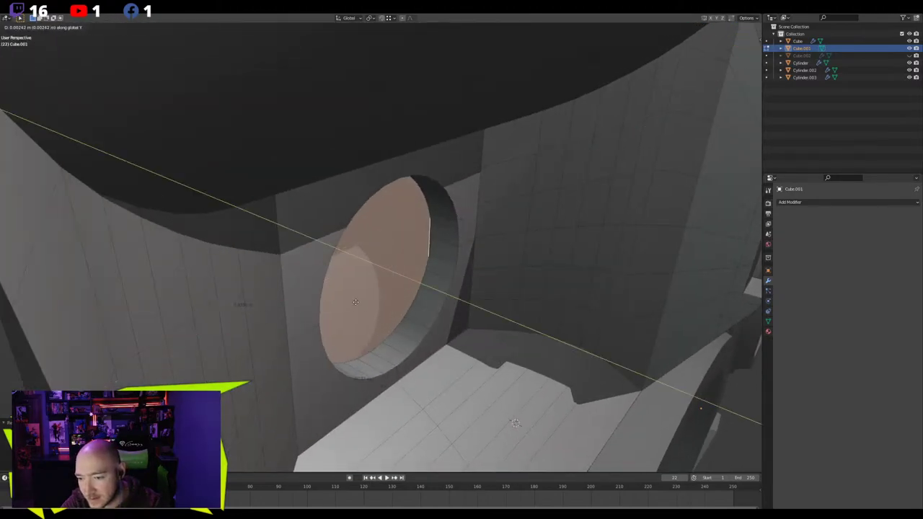
left_click(362, 303)
Reselect the backing face through the transparent mesh and try shifting it again along the Y axis
scroll(362, 303, "down", 6)
middle_click_drag(366, 294, 141, 248)
key("alt+z")
scroll(325, 264, "down", 2)
left_click(312, 257)
key("alt+z")
scroll(294, 261, "down", 5)
key("Tab")
scroll(274, 264, "down", 4)
key("Tab")
scroll(377, 255, "up", 4)
key("alt+z")
key("g")
key("y")
left_click(392, 271)
Try resizing the backing face uniformly and along single axes relative to the housing's back wall
left_click(121, 260)
key("s")
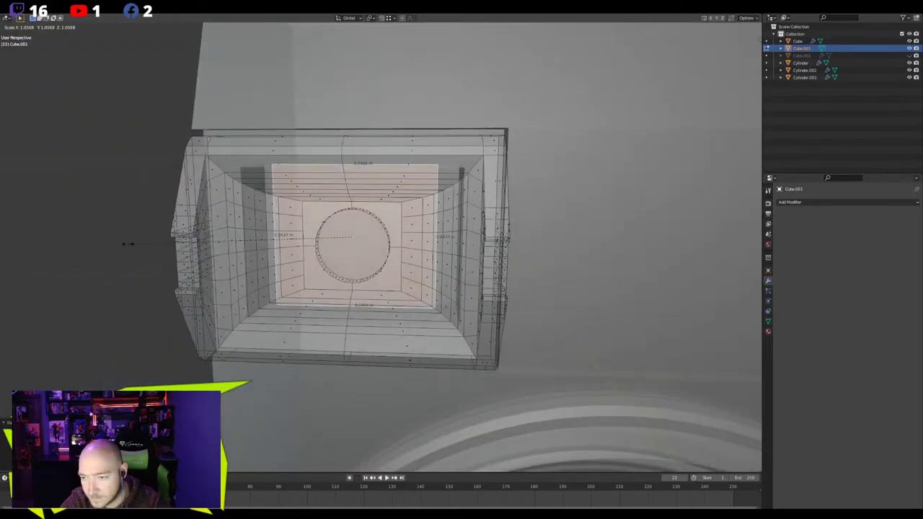
key("s")
key("z")
key("s")
key("y")
middle_click_drag(153, 240, 165, 257)
left_click(145, 222)
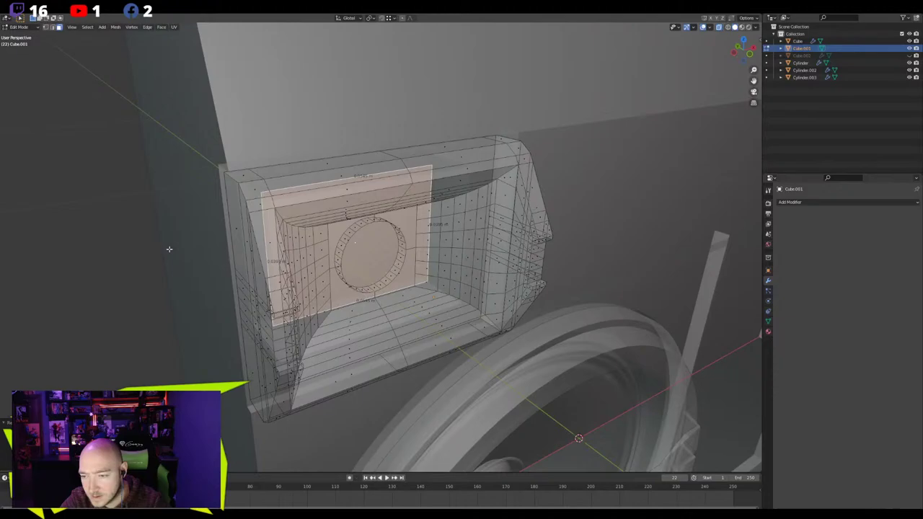
Examine the housing and its round opening against the whole boombox body from several angles
key("Tab")
key("Tab")
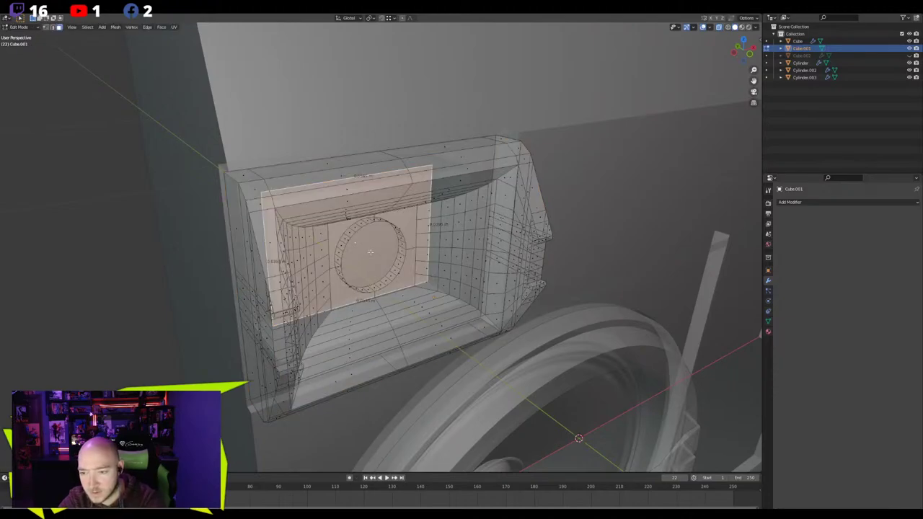
key("alt+z")
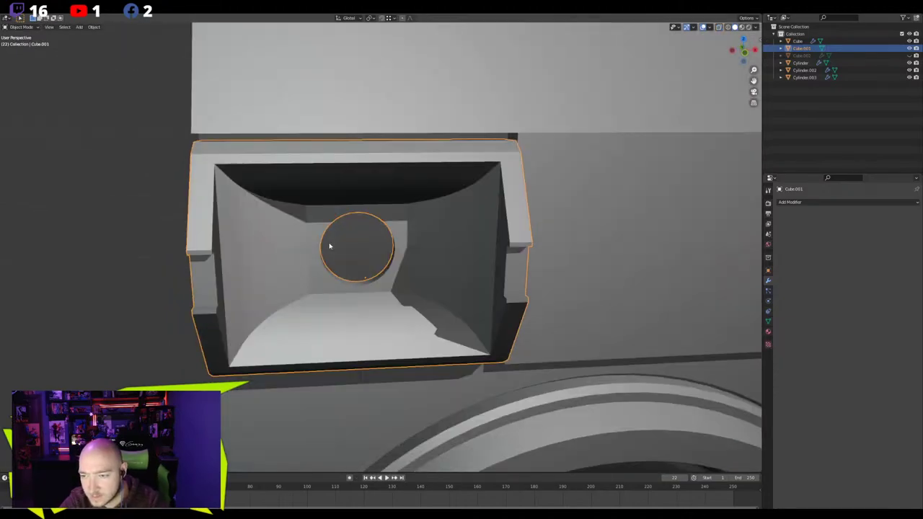
left_click(304, 257)
left_click(304, 257)
key("g")
right_click(419, 334)
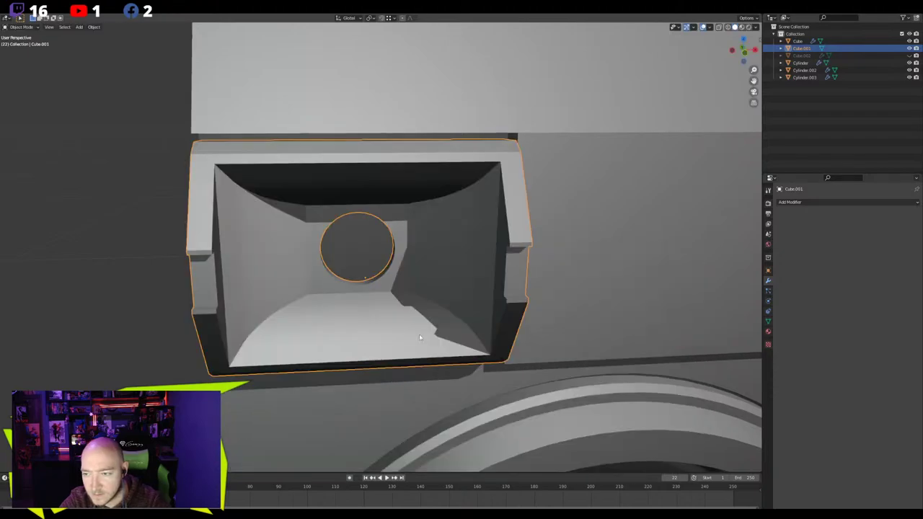
mouse_move(304, 298)
middle_mouse_down()
mouse_move(322, 284)
mouse_move(334, 305)
mouse_move(311, 307)
middle_mouse_up()
left_click(101, 279)
scroll(317, 282, "down", 6)
scroll(284, 305, "up", 5)
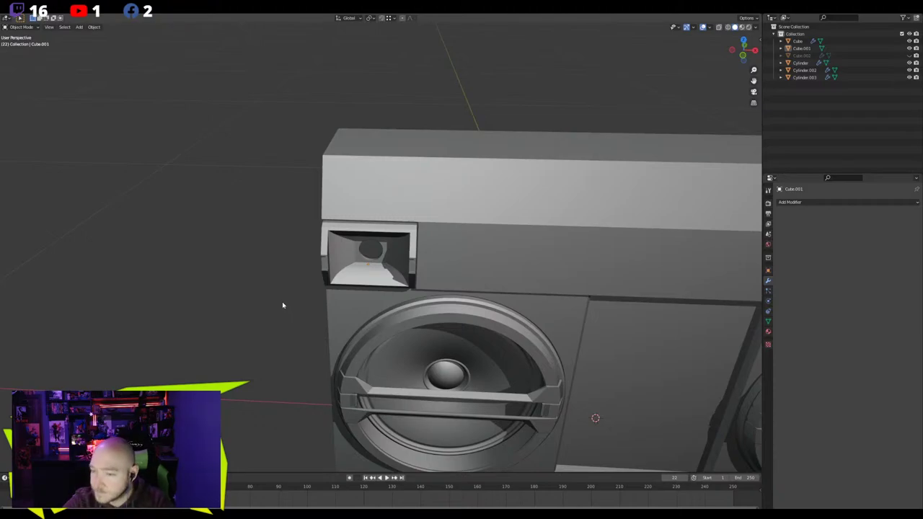
scroll(303, 295, "down", 4)
middle_click_drag(303, 295, 346, 293)
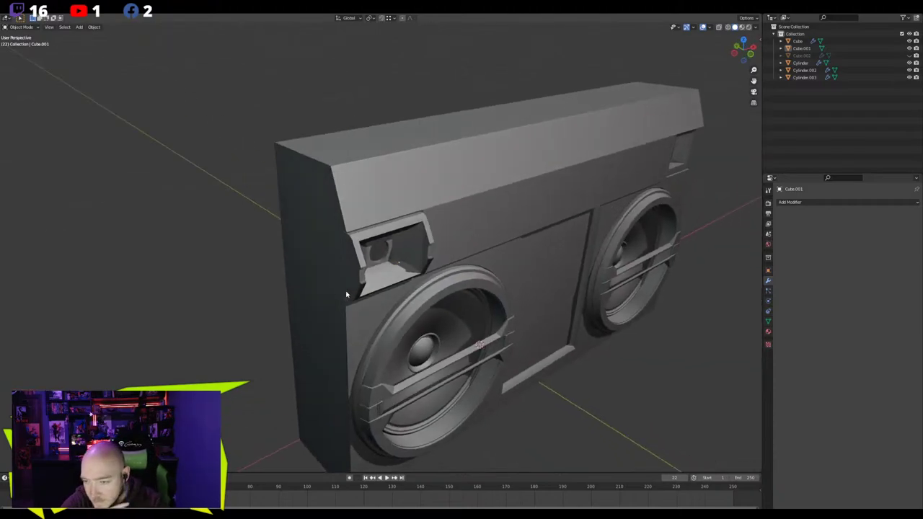
scroll(383, 276, "up", 1)
scroll(383, 276, "up", 3)
Move the round hole's rear rim slightly forward along the Y axis
left_click(384, 276)
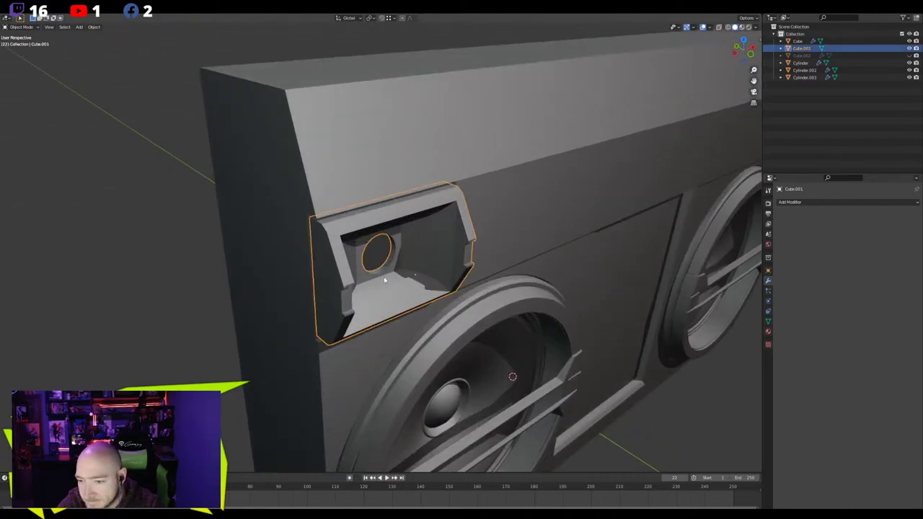
key("Tab")
scroll(384, 271, "up", 3)
key("g")
key("y")
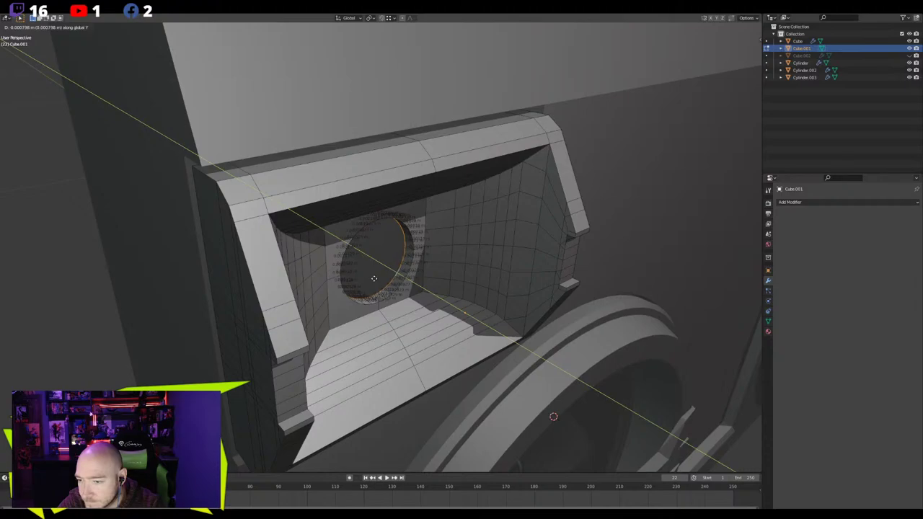
left_click(366, 278)
middle_click_drag(366, 277, 352, 284)
scroll(353, 283, "up", 6)
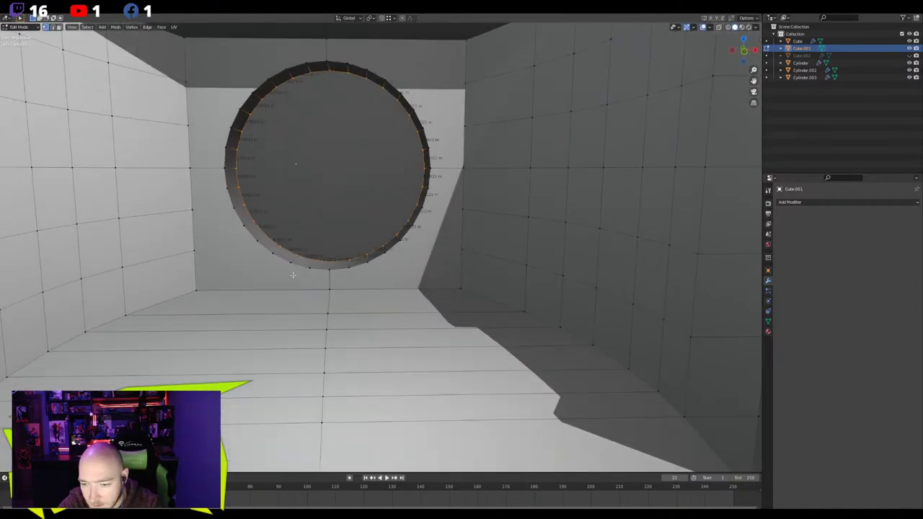
Add four edge loops across the left half of the housing's floor
scroll(302, 288, "down", 7)
key("1")
middle_click_drag(314, 244, 318, 261)
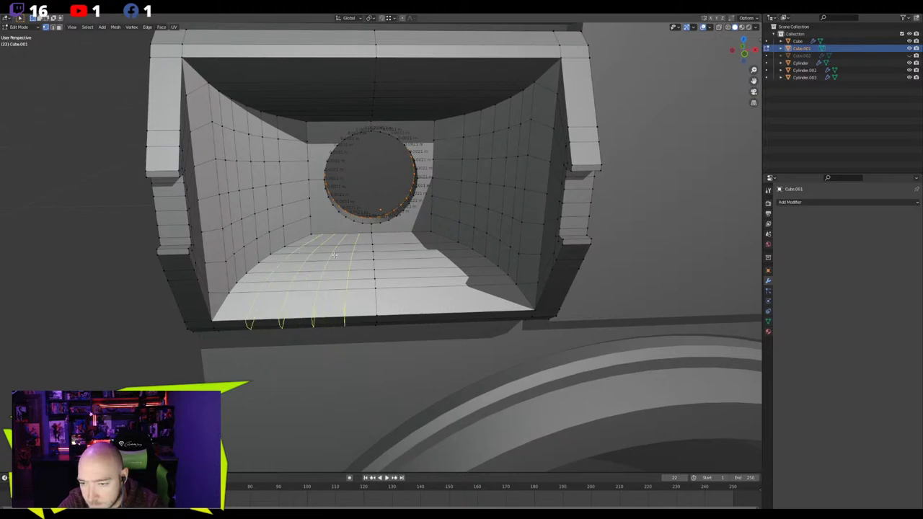
left_click(334, 253)
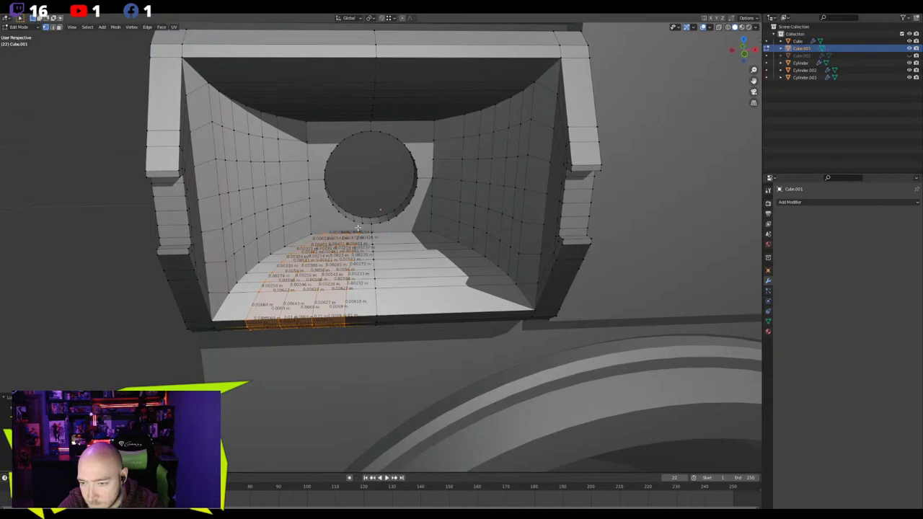
Replace the back wall's lower-left face with a fan of faces linking the round rim to the surrounding wall edges
scroll(358, 229, "up", 4)
key("3")
left_click(296, 194)
key("x")
left_click(290, 195)
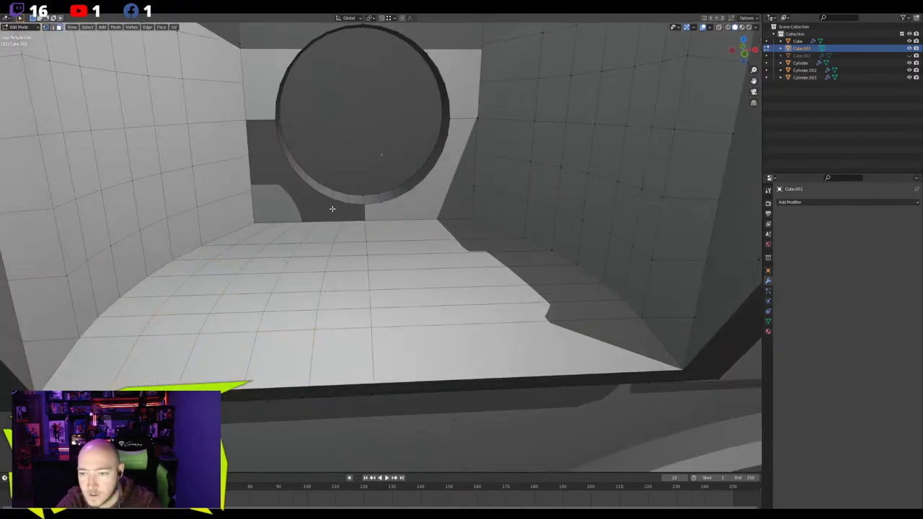
key("2")
left_click(362, 214)
key("f")
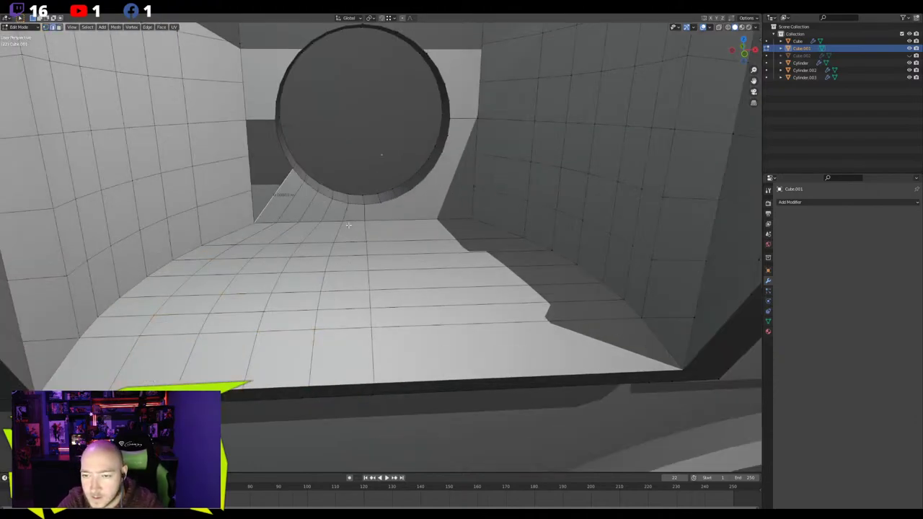
Add four evenly spaced edge loops across the right half of the housing's floor
scroll(348, 224, "down", 3)
middle_click_drag(360, 224, 327, 242, "shift")
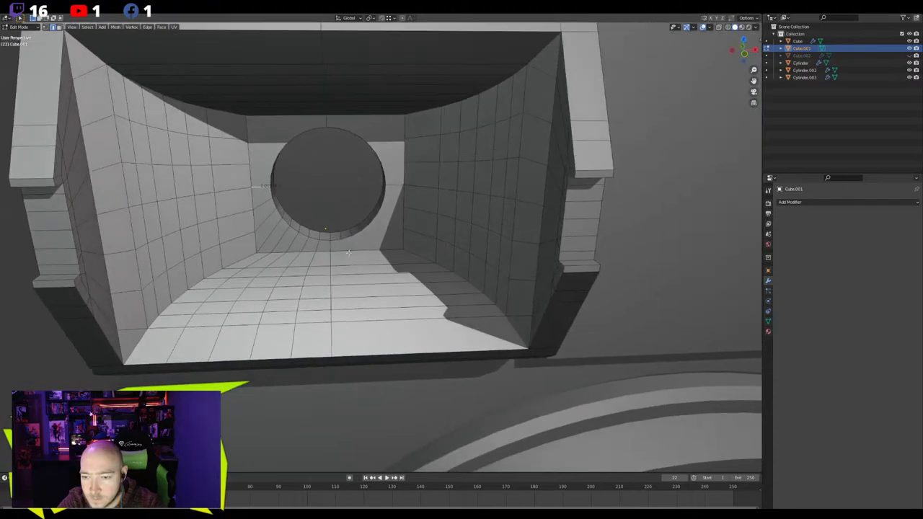
key("ctrl+r")
scroll(353, 251, "up", 3)
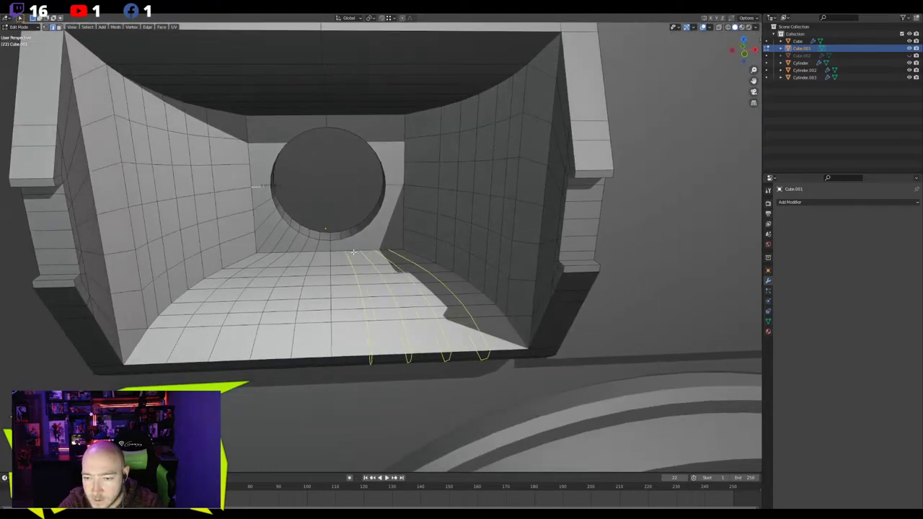
left_click(353, 252)
right_click(353, 251)
Replace the back wall's lower-right face with faces joining the round rim to the floor and side-wall edges
key("3")
left_click(351, 246)
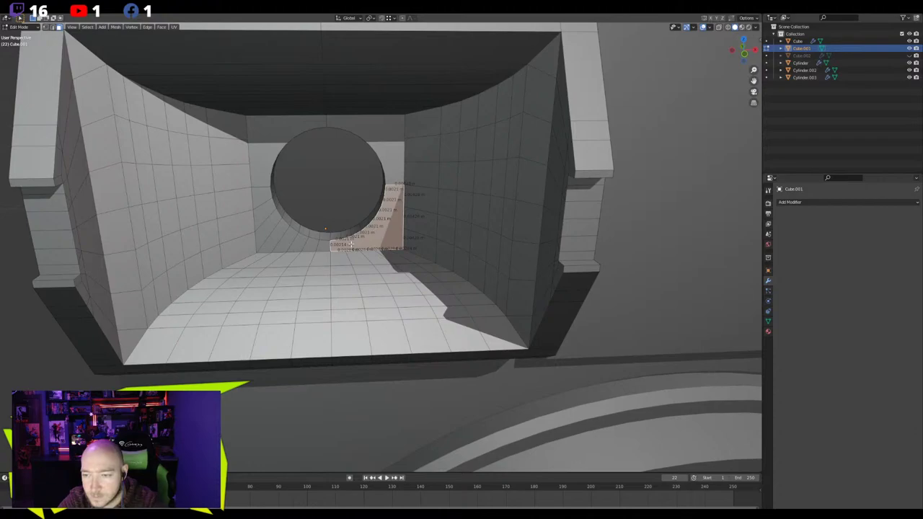
key("x")
left_click(352, 245)
key("2")
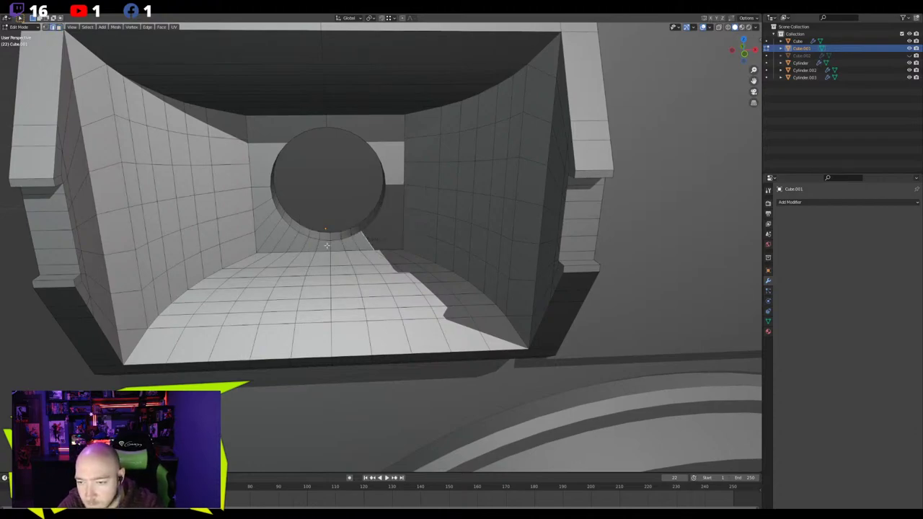
middle_click_drag(327, 243, 287, 213)
Add four evenly spaced edge loops across each half of the housing's ceiling
key("ctrl+r")
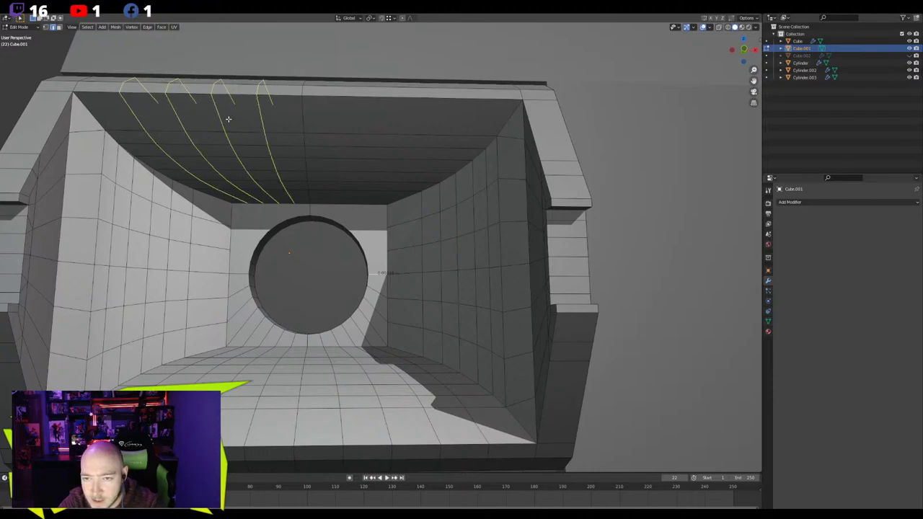
left_click(228, 119)
key("ctrl+r")
left_click(337, 137)
right_click(328, 147)
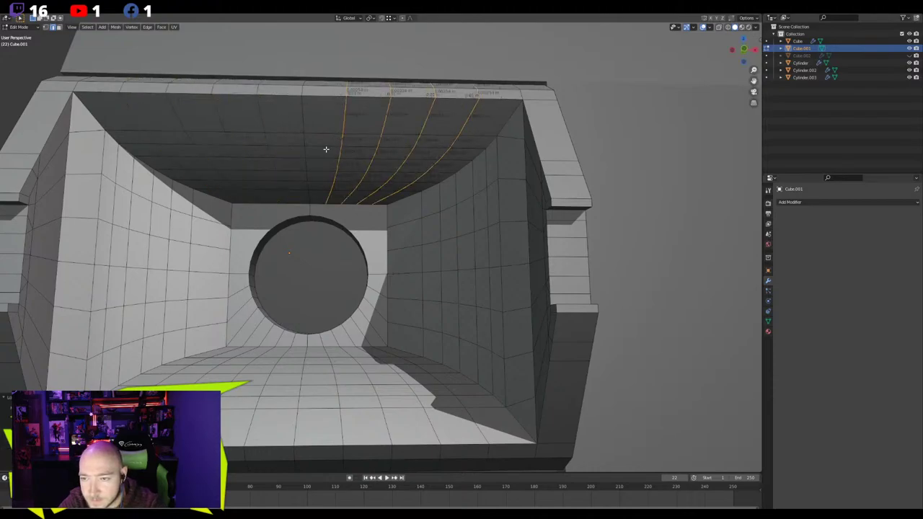
Replace the back wall's two upper faces with faces joining the round rim to the ceiling and side-wall edges
key("3")
left_click(294, 211)
left_click(340, 216, "shift")
key("x")
left_click(341, 216)
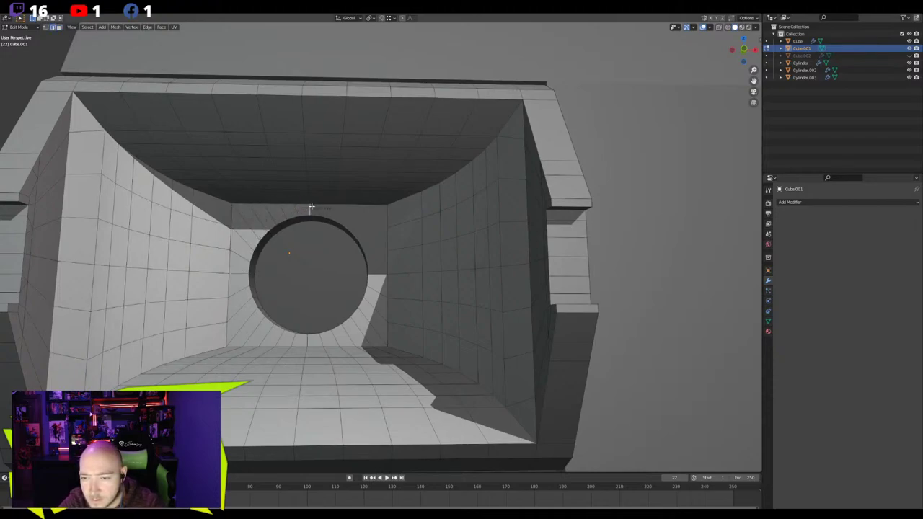
middle_click_drag(288, 238, 343, 264)
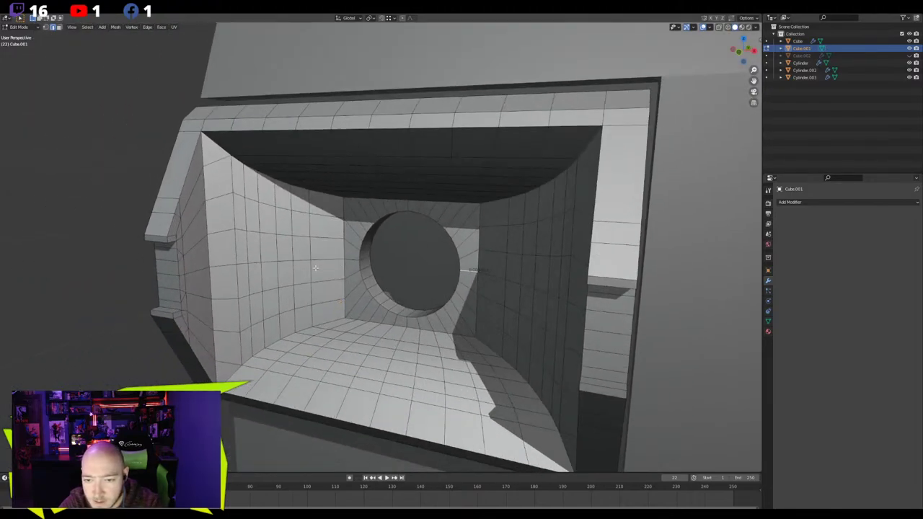
scroll(302, 268, "down", 5)
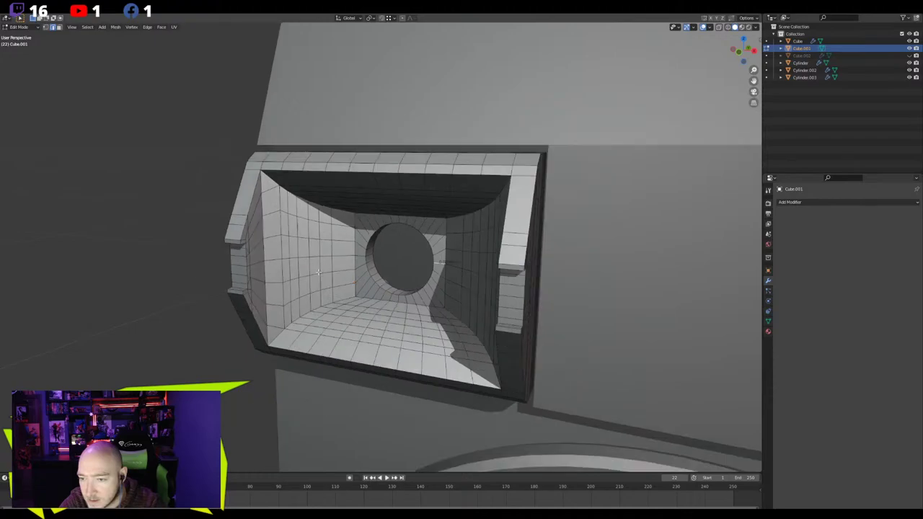
Return from the housing mesh to the full model with the slats shown, and apply the slats' Mirror modifier
key("Tab")
middle_click_drag(325, 274, 367, 272)
key("KP_Divide")
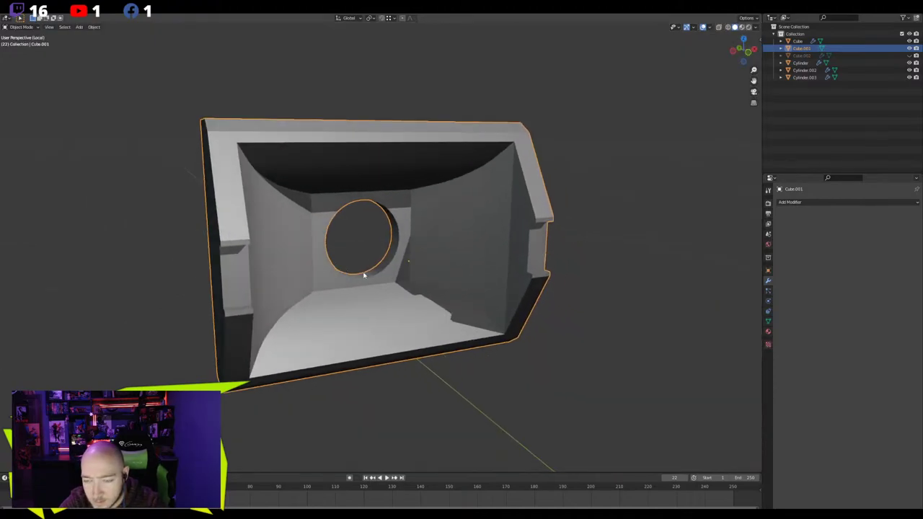
key("KP_Divide")
left_click(323, 234)
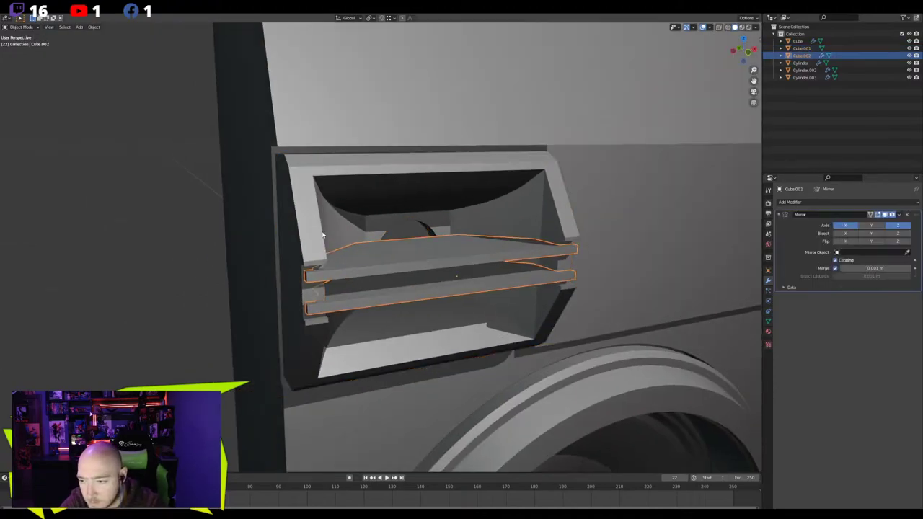
left_click(898, 216)
left_click(879, 226)
key("Tab")
mouse_move(467, 245)
middle_mouse_down()
mouse_move(413, 262)
mouse_move(476, 243)
middle_mouse_up()
scroll(414, 260, "up", 5)
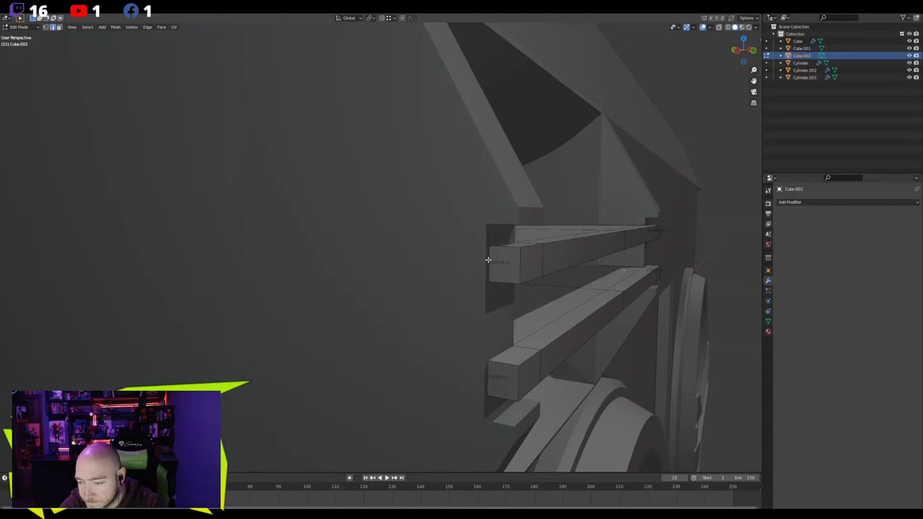
key("Tab")
Examine the fit of the slats in the housing and the overall boombox front from several angles
scroll(445, 288, "up", 5)
scroll(445, 288, "down", 5)
middle_click_drag(358, 276, 387, 277)
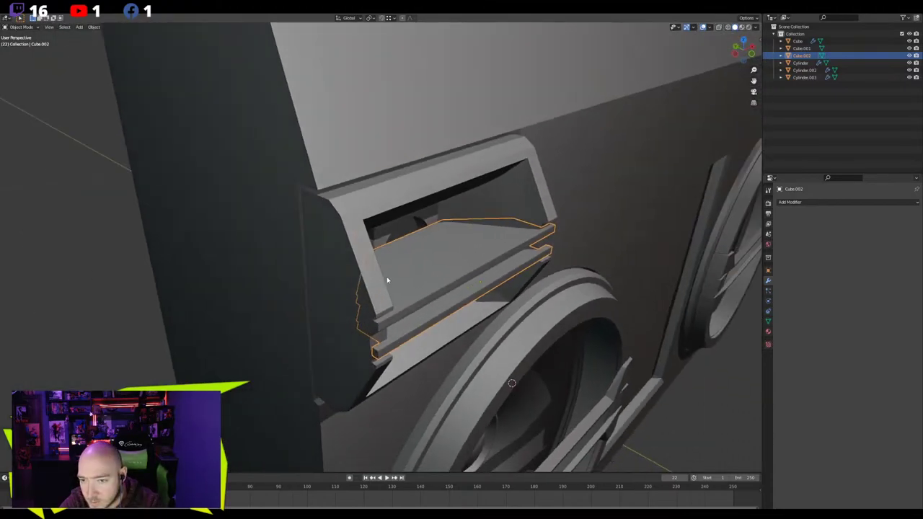
scroll(386, 277, "down", 4)
left_click(417, 180)
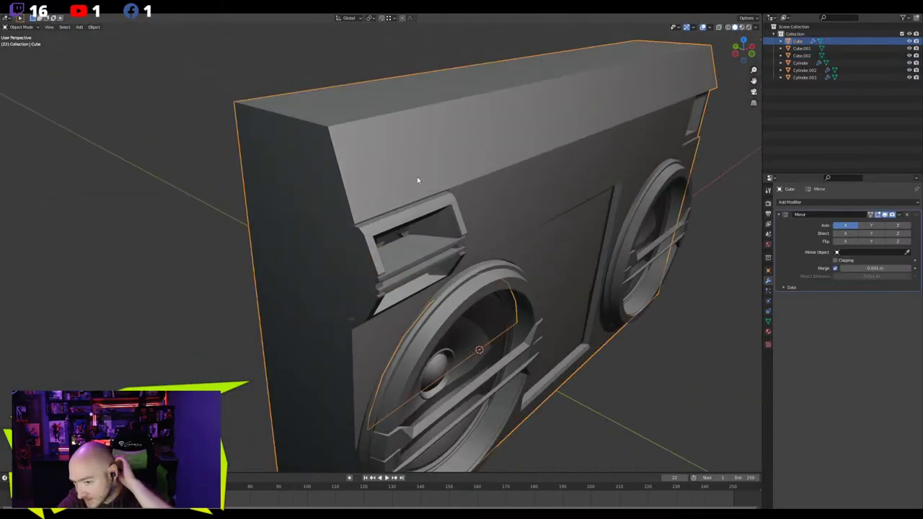
left_click(669, 404)
scroll(402, 287, "up", 4)
mouse_move(414, 296)
middle_mouse_down()
mouse_move(383, 272)
mouse_move(411, 268)
mouse_move(412, 307)
middle_mouse_up()
scroll(413, 284, "down", 5)
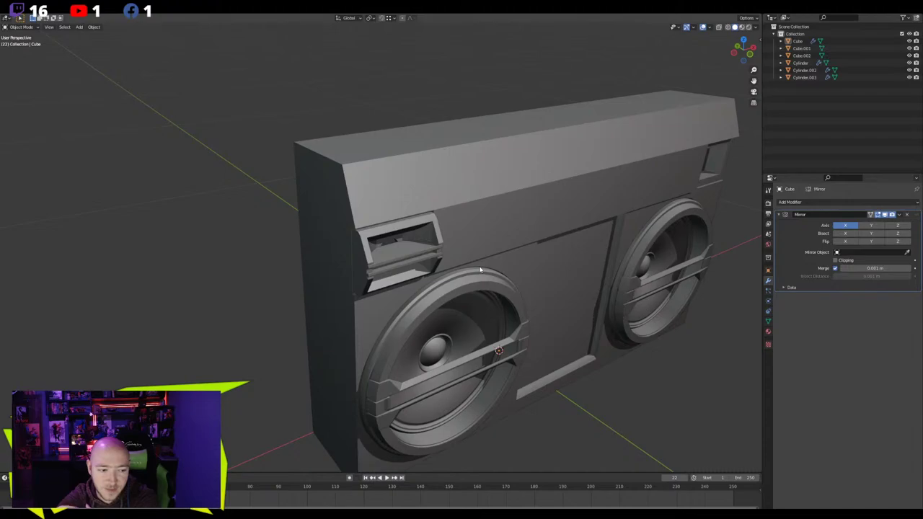
middle_click_drag(383, 254, 335, 277)
scroll(381, 287, "up", 3)
scroll(353, 297, "up", 3)
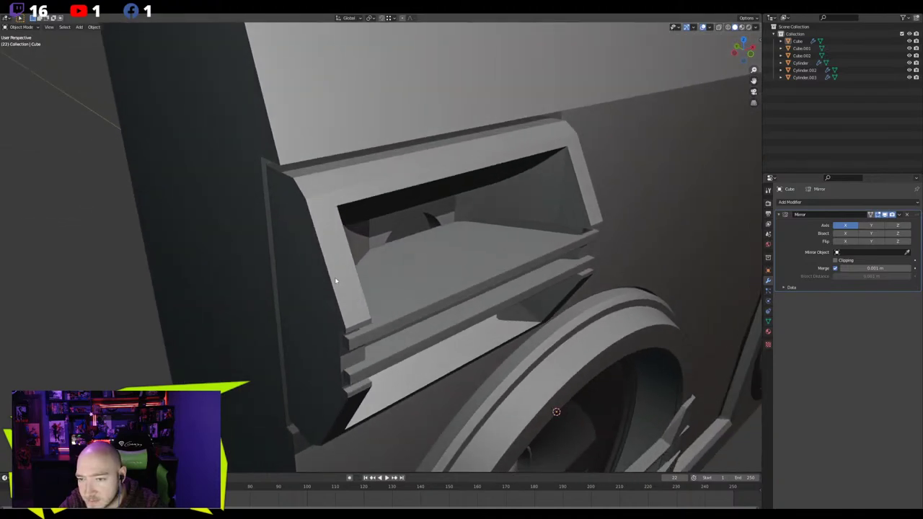
left_click(334, 276)
scroll(130, 280, "down", 3)
scroll(293, 298, "up", 3)
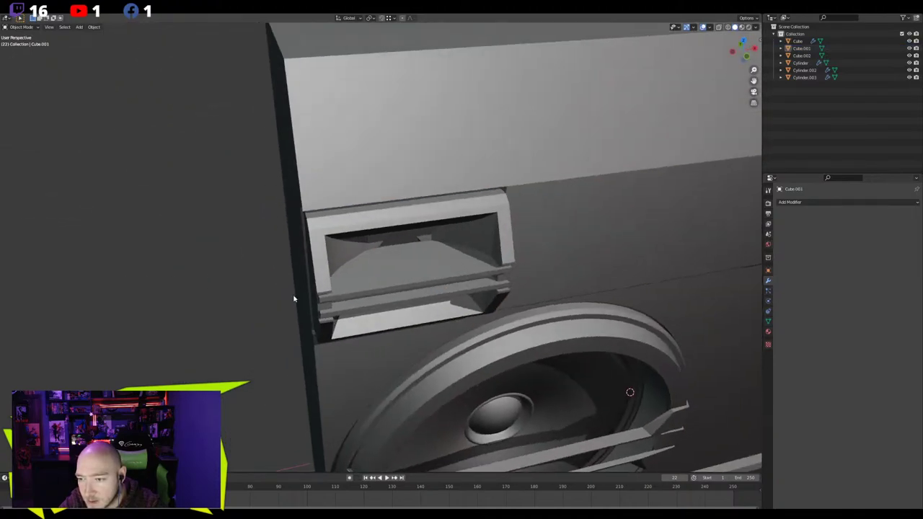
left_click(398, 269)
scroll(408, 260, "down", 3)
left_click(192, 289)
scroll(192, 288, "up", 3)
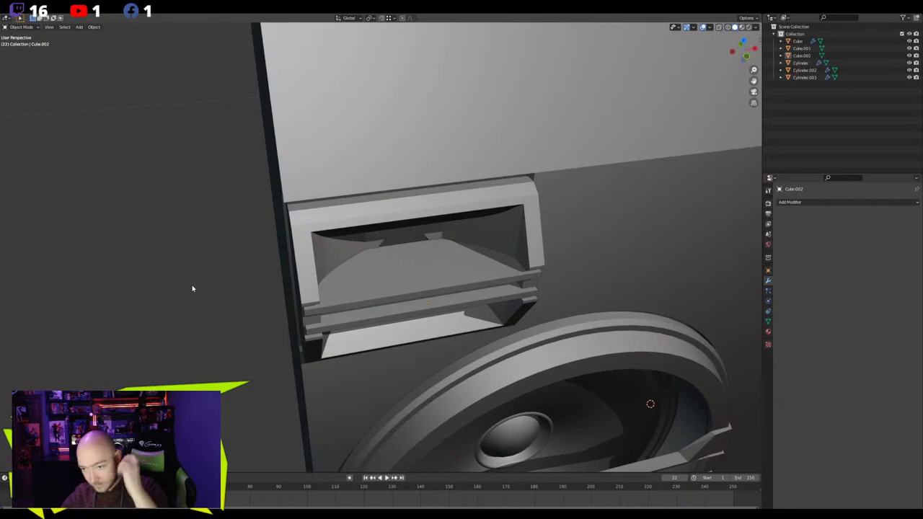
Bevel the slats' centre edge loops by 0.00936 m with one segment to form a central strip
left_click(417, 247)
scroll(418, 249, "up", 5)
key("Tab")
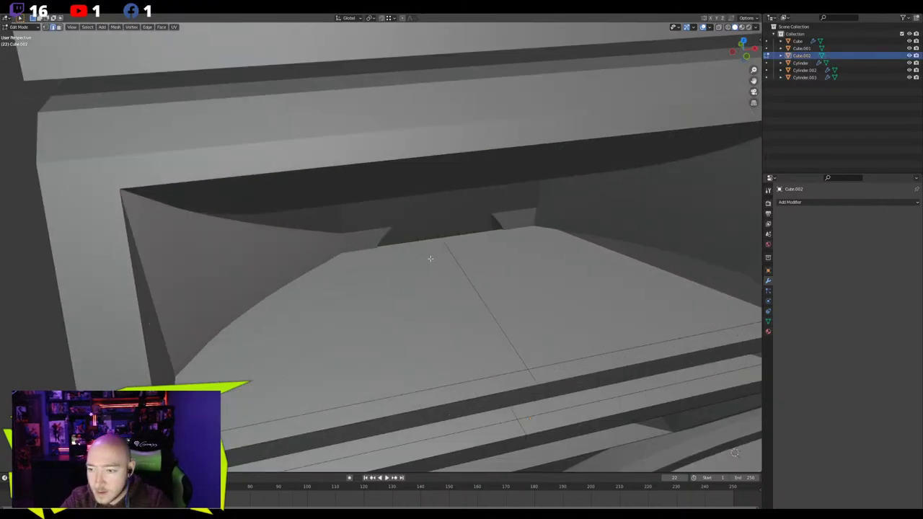
scroll(514, 416, "down", 3)
key("ctrl+b")
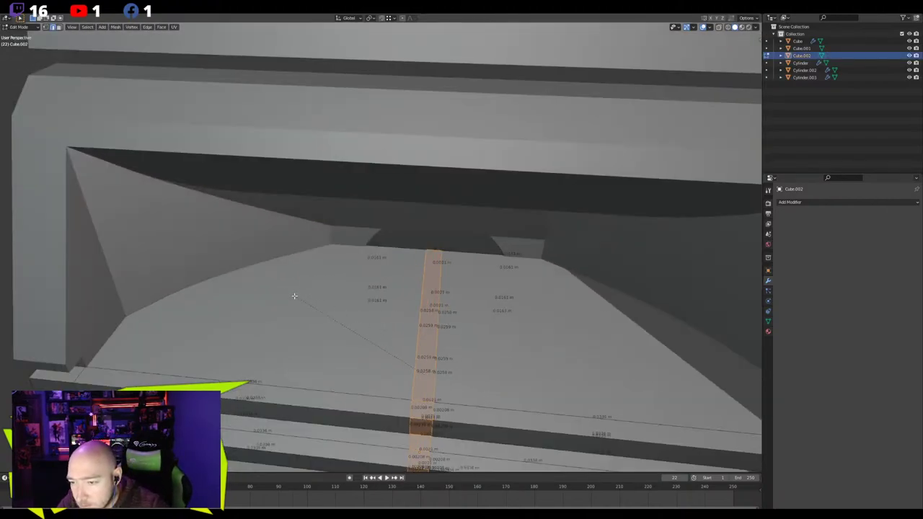
left_click(220, 283)
middle_click_drag(336, 282, 409, 267)
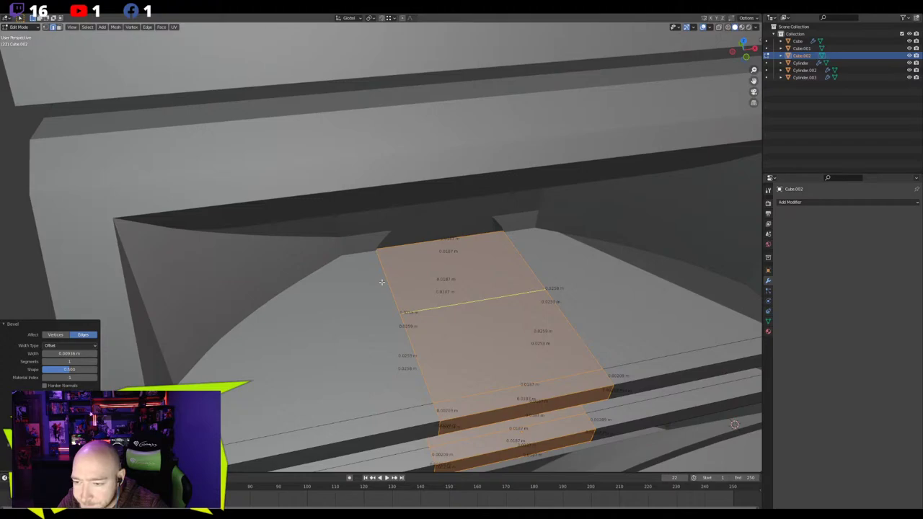
Cut a cross edge loop through the central strip of each slat and slide it toward the rear
left_click(382, 282)
key("g")
key("g")
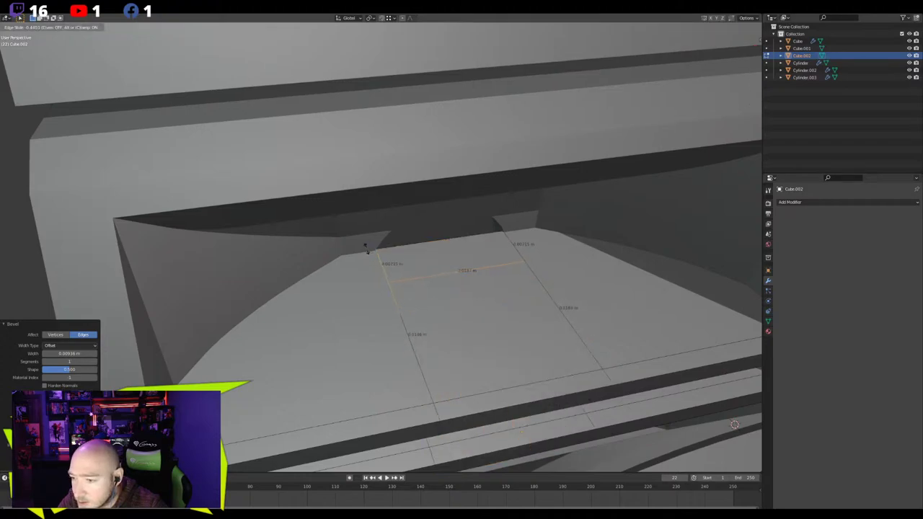
left_click(366, 249)
middle_click_drag(420, 309, 458, 278)
key("ctrl+r")
left_click(454, 235, "shift")
Move the new cross edges of the central strips about 0.0024 m toward the rear along global Y
middle_click_drag(436, 313, 443, 306)
key("g")
right_click(441, 303)
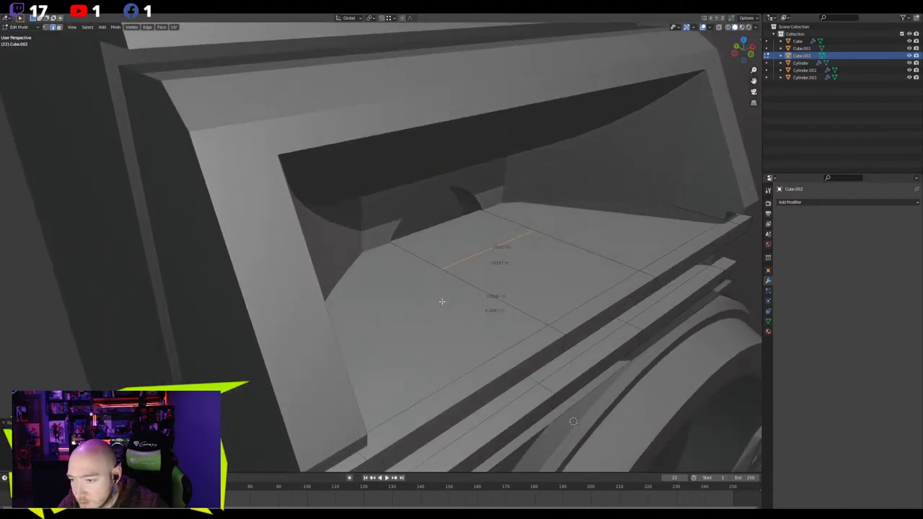
key("g")
key("y")
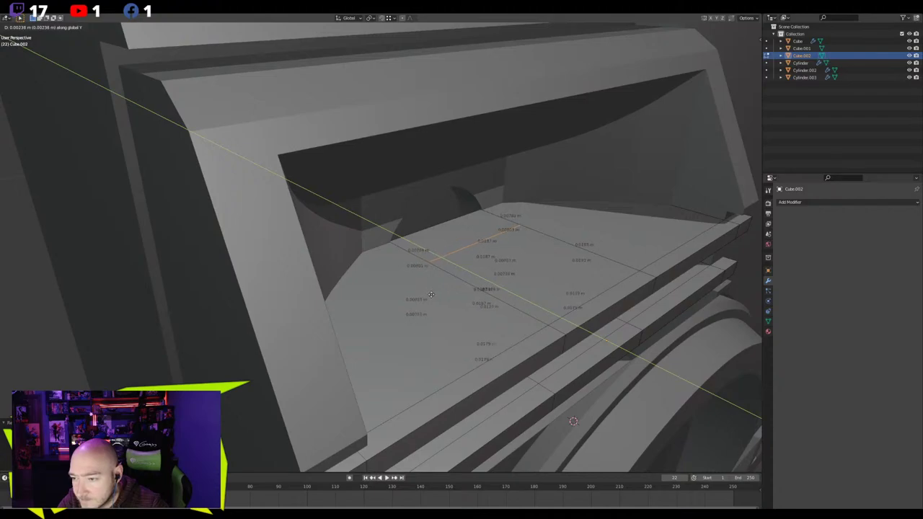
left_click(430, 294)
Delete the rear centre faces of the slats to open a notch in front of the round speaker opening
middle_click_drag(432, 295, 401, 303)
left_click(414, 266)
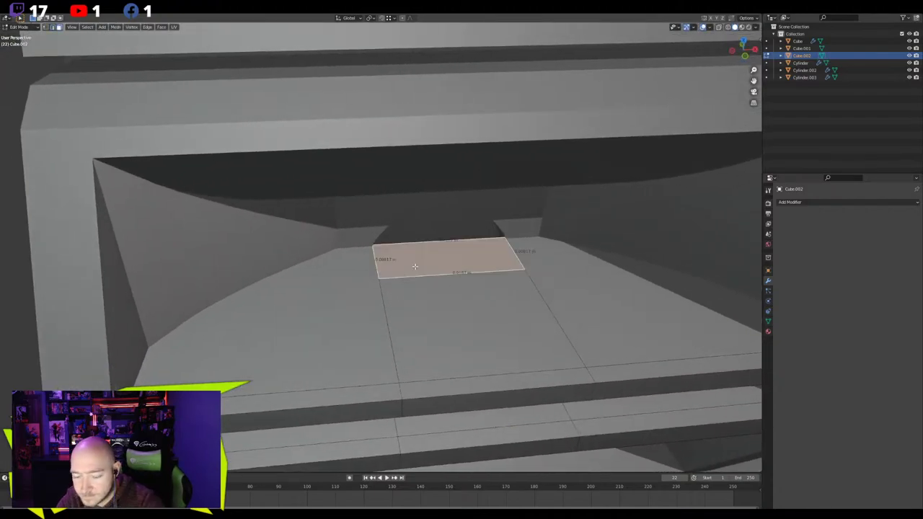
key("x")
left_click(414, 267)
left_click(416, 271)
key("x")
left_click(416, 271)
middle_click_drag(416, 272, 407, 228)
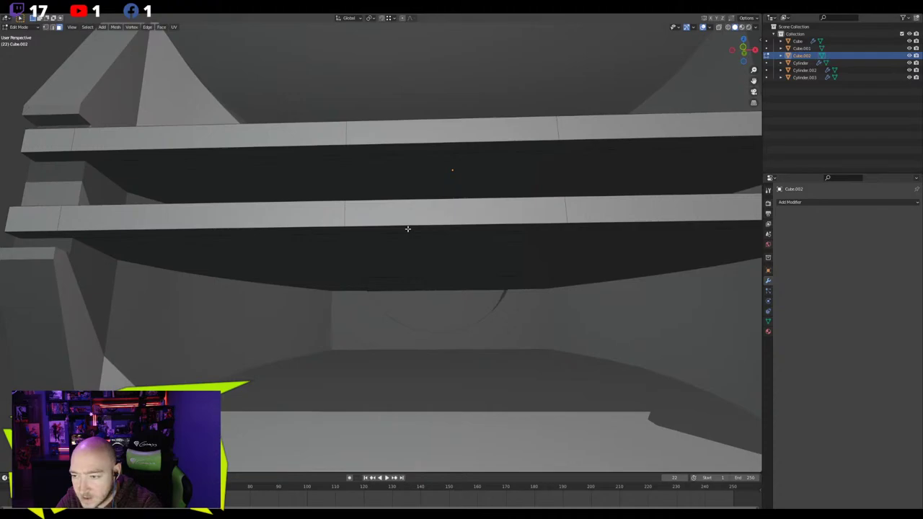
Scale the lower side edges of the upper slat's notch outward along X by about 1.098
middle_click_drag(412, 284, 371, 289)
scroll(407, 299, "up", 2)
scroll(367, 290, "up", 4)
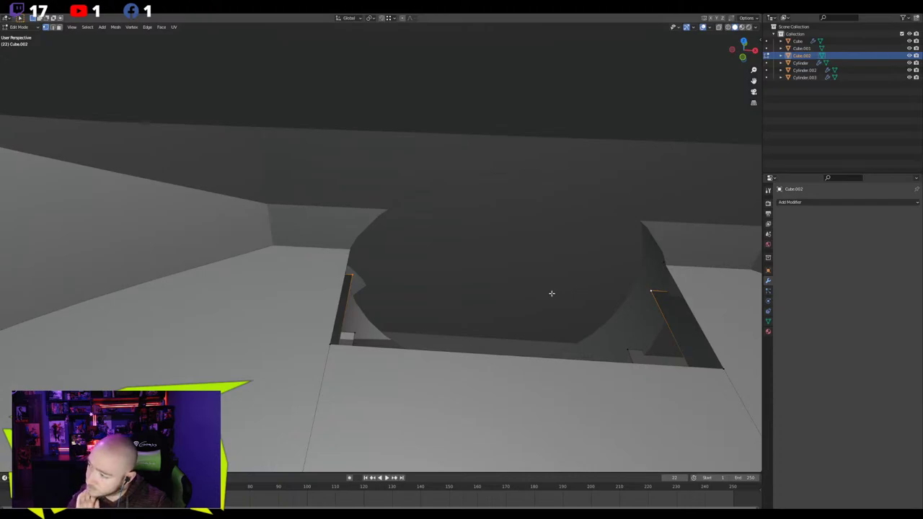
middle_click_drag(475, 318, 404, 302, "shift")
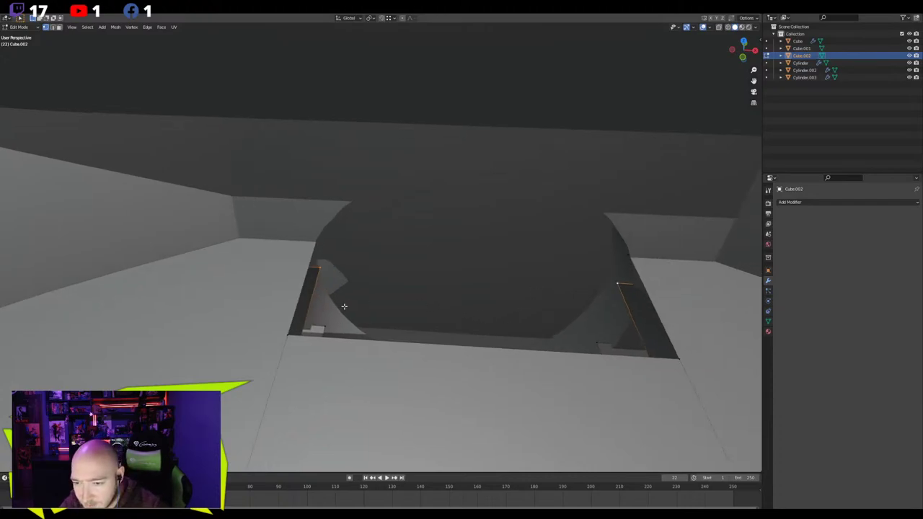
key("s")
key("x")
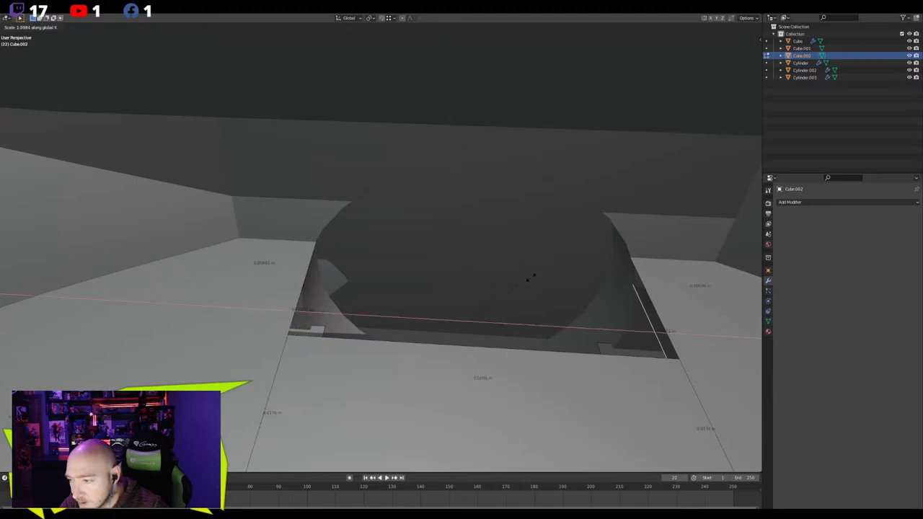
left_click(529, 278)
Scale the upper side edges of the lower slat's notch outward along X by about 1.095
middle_click_drag(530, 278, 351, 328)
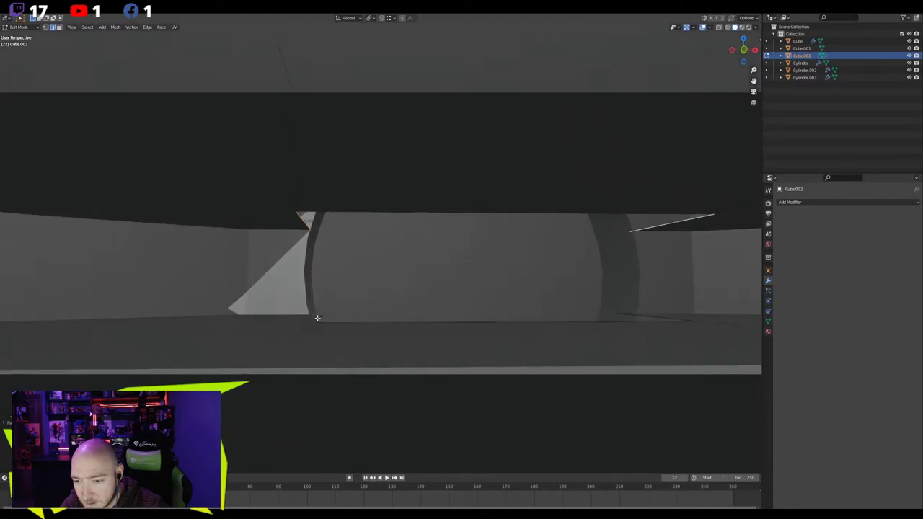
key("s")
key("y")
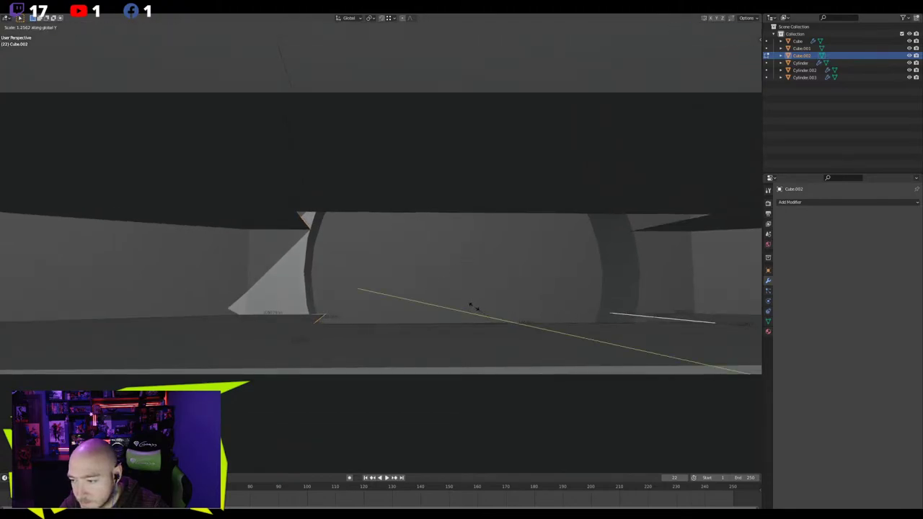
key("x")
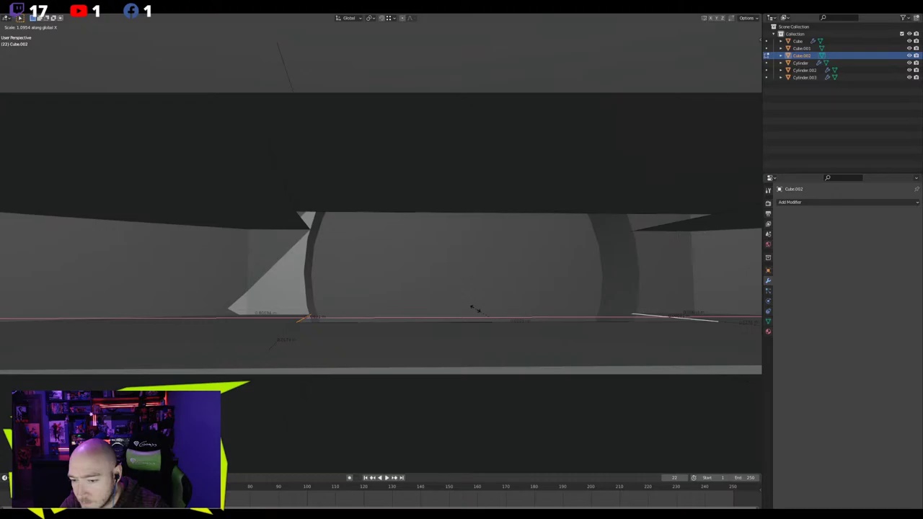
left_click(474, 309)
Fill the open side walls of the slat notches between their upper and lower edges, and leave mesh editing
middle_click_drag(473, 309, 483, 335)
left_click(627, 219)
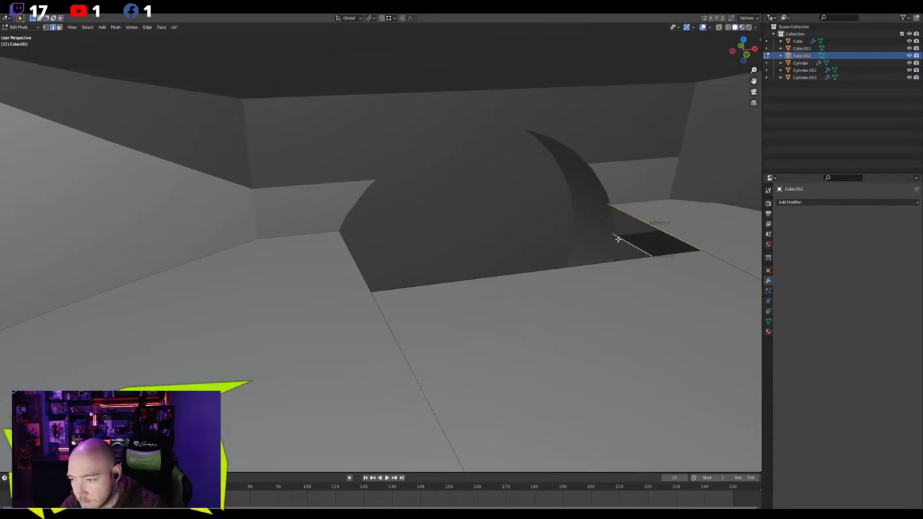
left_click(617, 238)
middle_click_drag(377, 246, 452, 325)
middle_click_drag(572, 332, 583, 335)
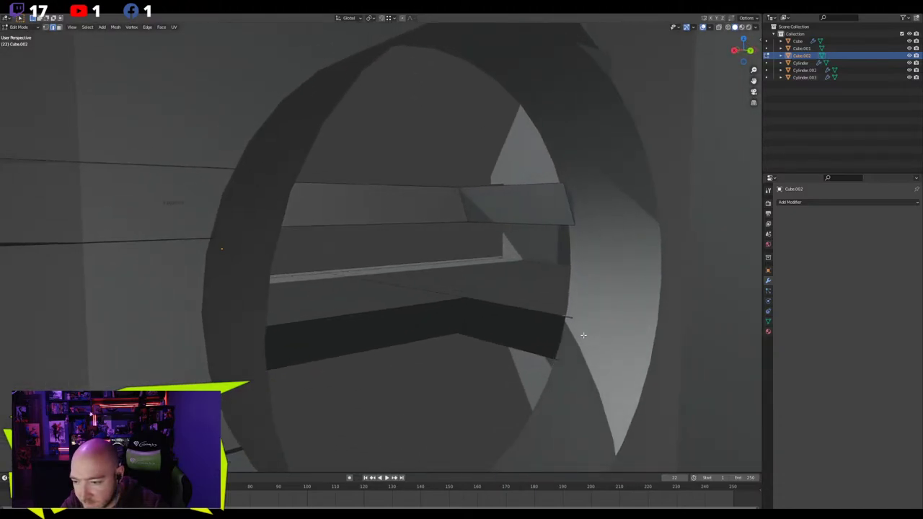
middle_click_drag(461, 320, 288, 314)
key("Tab")
Examine the notched slats inside the housing from several angles and open the slats' material settings
middle_click_drag(382, 310, 235, 312)
key("alt+a")
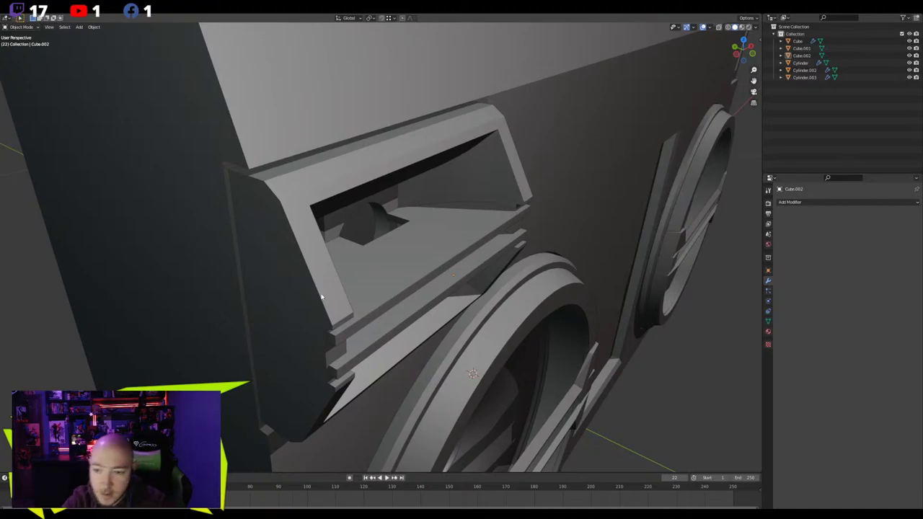
middle_click_drag(322, 296, 329, 210)
left_click(331, 224)
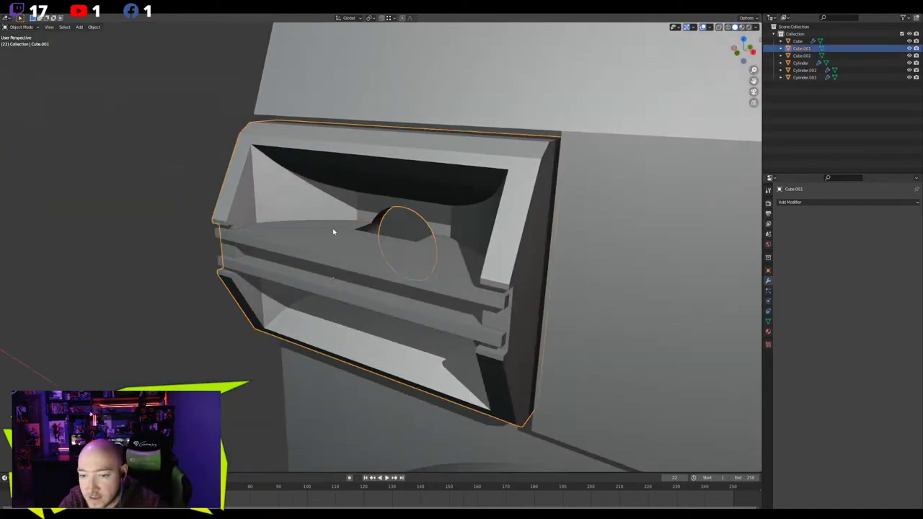
left_click(333, 232)
left_click(136, 276)
middle_click_drag(137, 276, 247, 297)
scroll(218, 302, "down", 3)
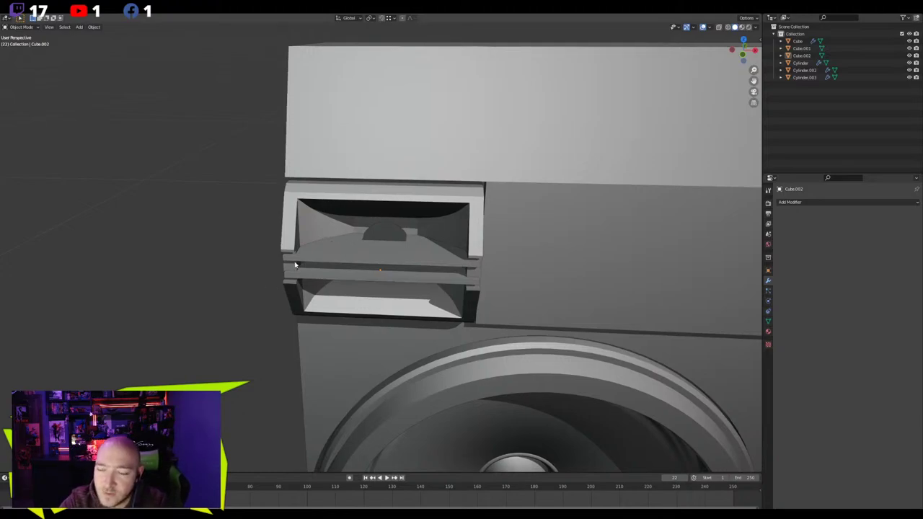
mouse_move(300, 268)
middle_mouse_down()
mouse_move(372, 269)
mouse_move(315, 269)
middle_mouse_up()
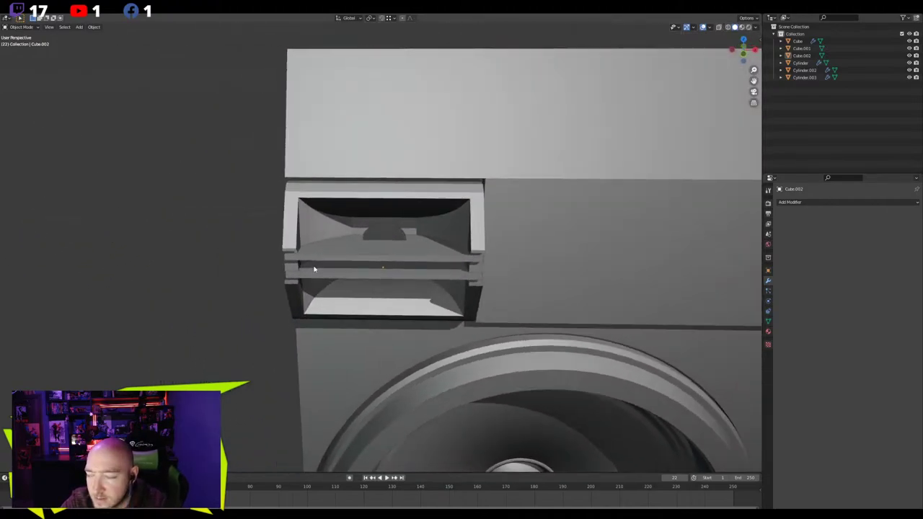
left_click(768, 331)
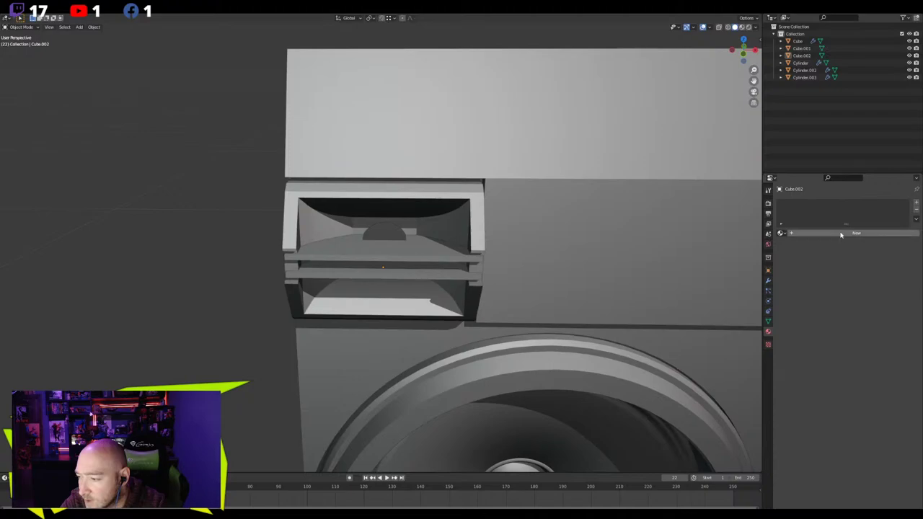
middle_click_drag(196, 254, 247, 266)
middle_click_drag(222, 255, 213, 303)
scroll(330, 206, "up", 10)
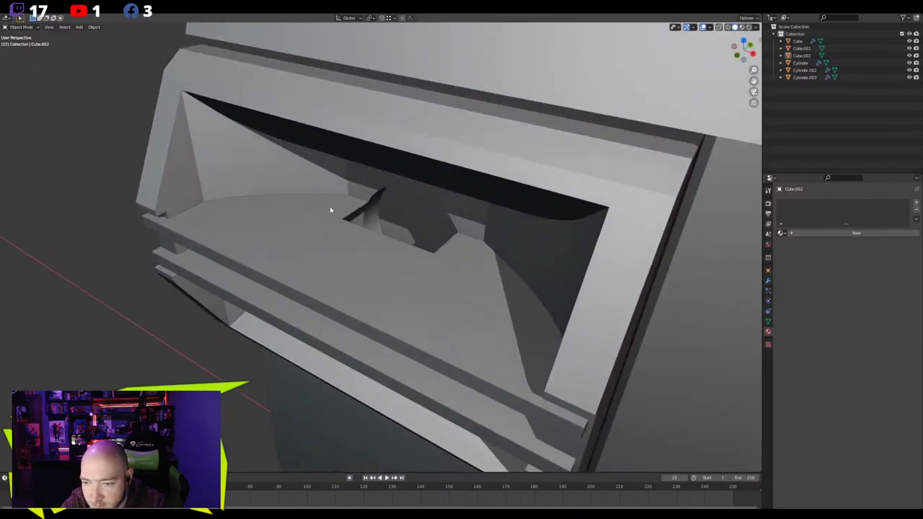
Try to shift the upper slat's rear notch corner vertices along the global X axis
left_click(336, 165)
middle_click_drag(336, 166, 372, 250, "shift")
scroll(325, 250, "up", 5)
key("Tab")
left_click(547, 233)
middle_click_drag(547, 233, 398, 339)
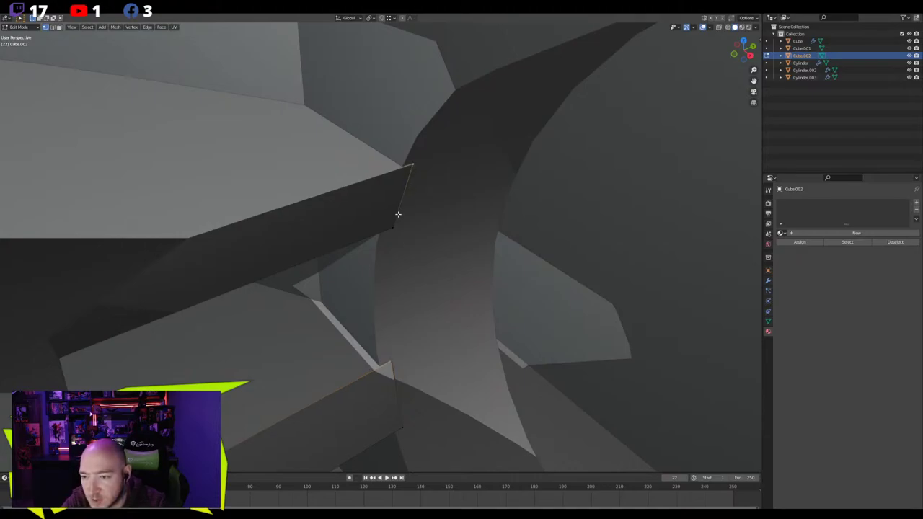
key("g")
key("y")
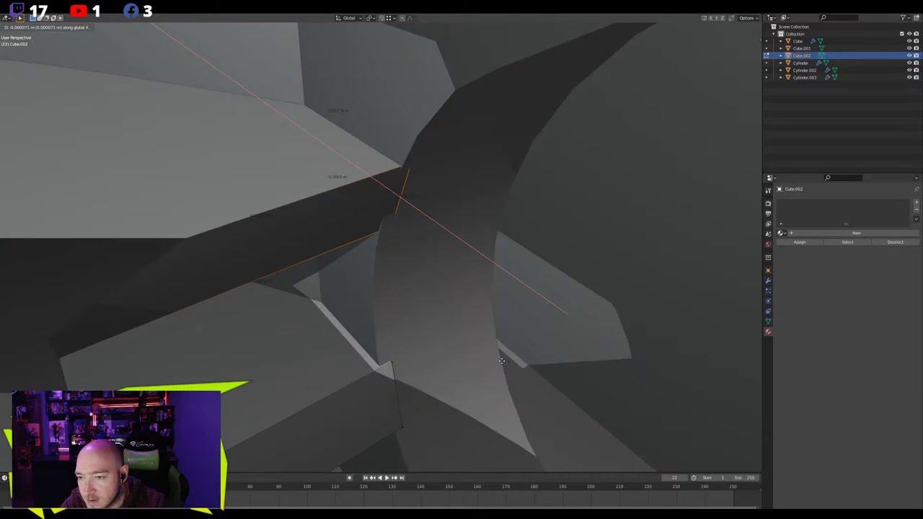
left_click(499, 359)
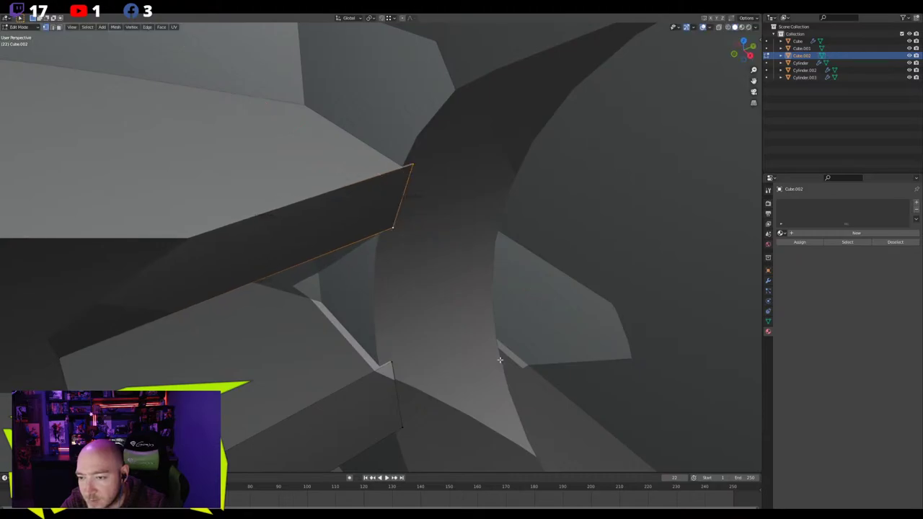
Move the rear notch corner vertices of both slats about 0.00029 m along the global Y axis
middle_click_drag(500, 359, 422, 372)
middle_click_drag(403, 417, 391, 362)
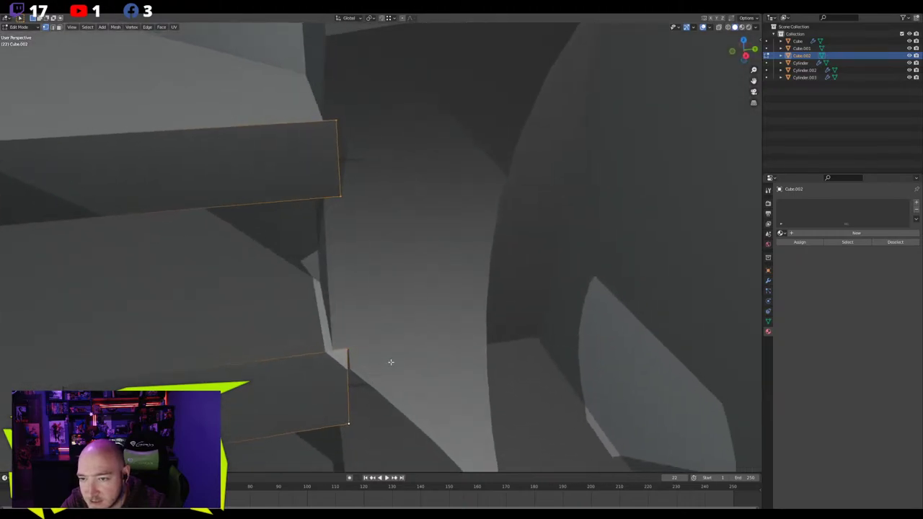
key("alt+z")
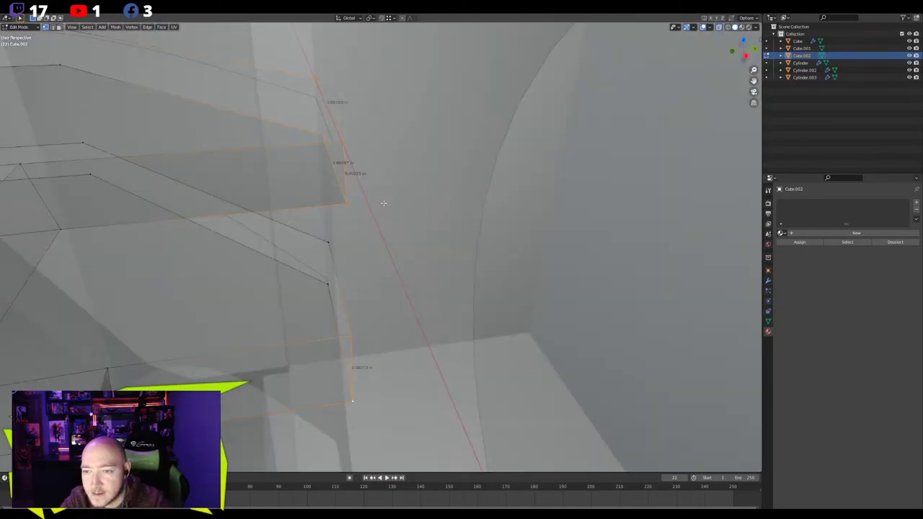
left_click(356, 306, "shift")
key("alt+z")
key("g")
key("y")
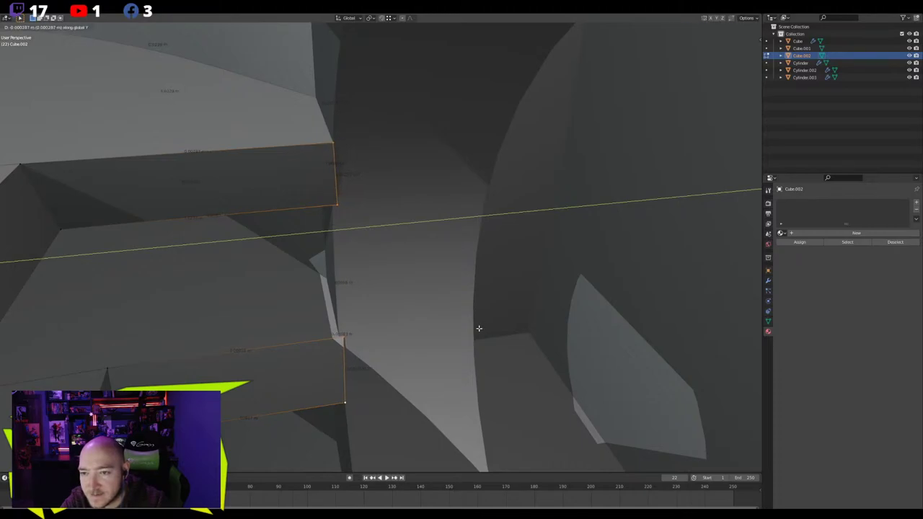
left_click(479, 328)
middle_click_drag(479, 328, 416, 324)
left_click(342, 331)
middle_click_drag(342, 332, 480, 334)
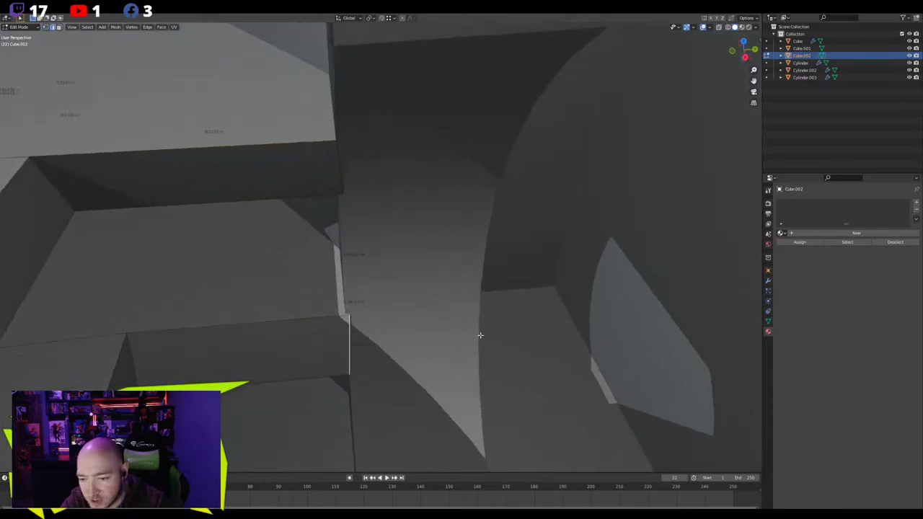
key("alt+z")
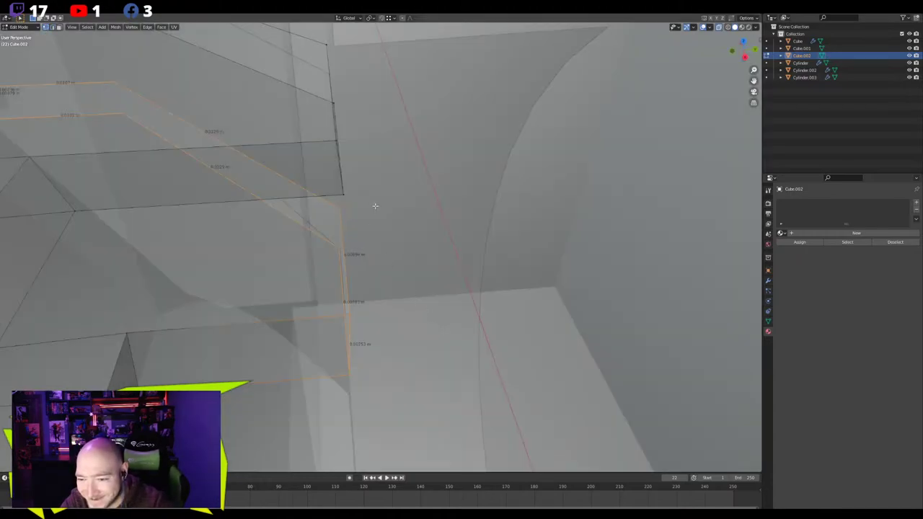
key("s")
key("y")
key("0")
right_click(457, 274)
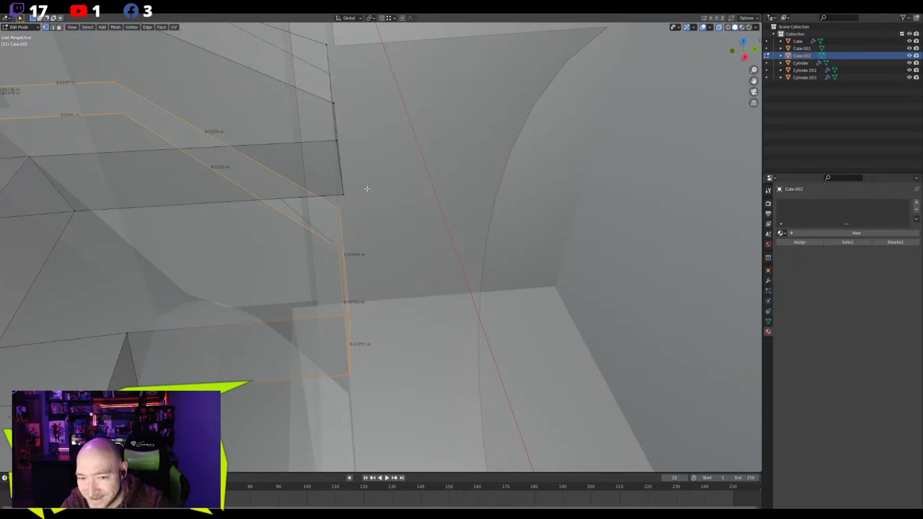
Align the lower slat's rear notch corner vertices by scaling them to 0 along the Y axis
left_click(384, 215)
left_click_drag(372, 297, 317, 393)
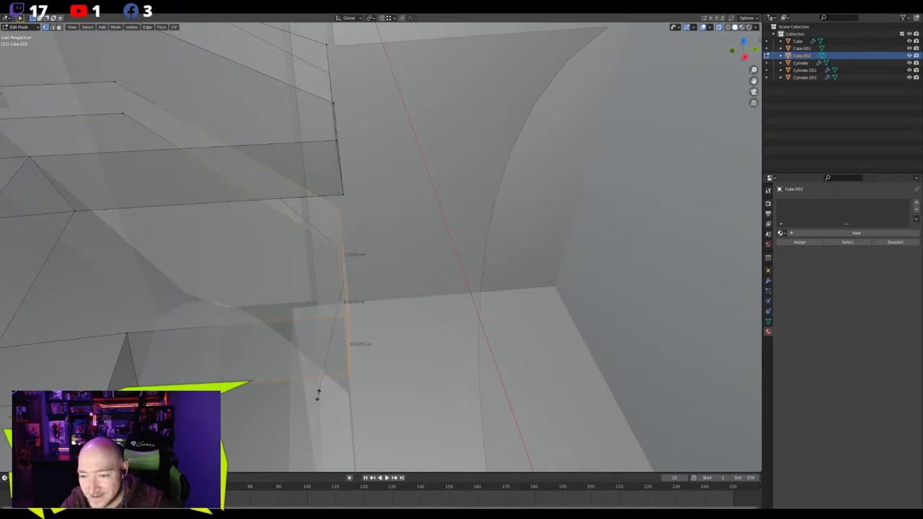
key("s")
key("y")
key("0")
left_click(318, 393)
key("alt+z")
key("g")
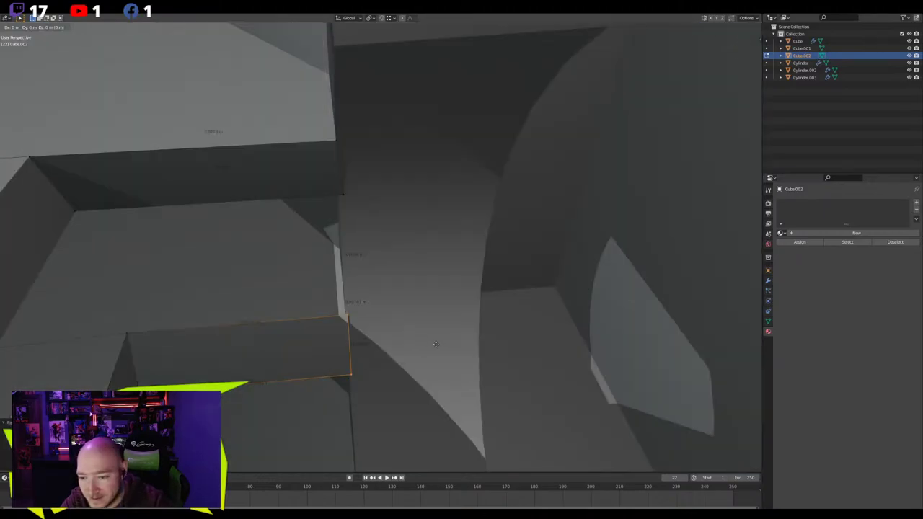
key("y")
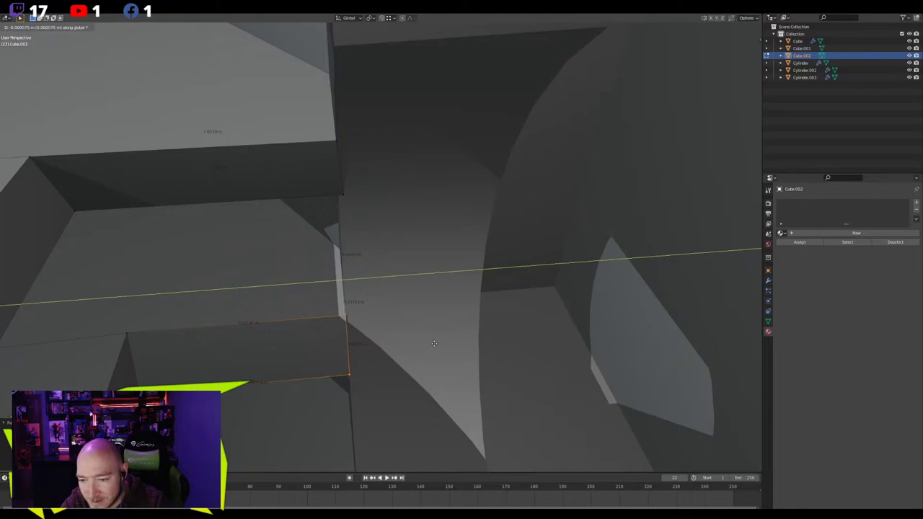
right_click(433, 343)
Shift the upper slat's rear notch corner vertices about 0.000075 m along the global Y axis
middle_click_drag(383, 233, 331, 136)
key("alt+z")
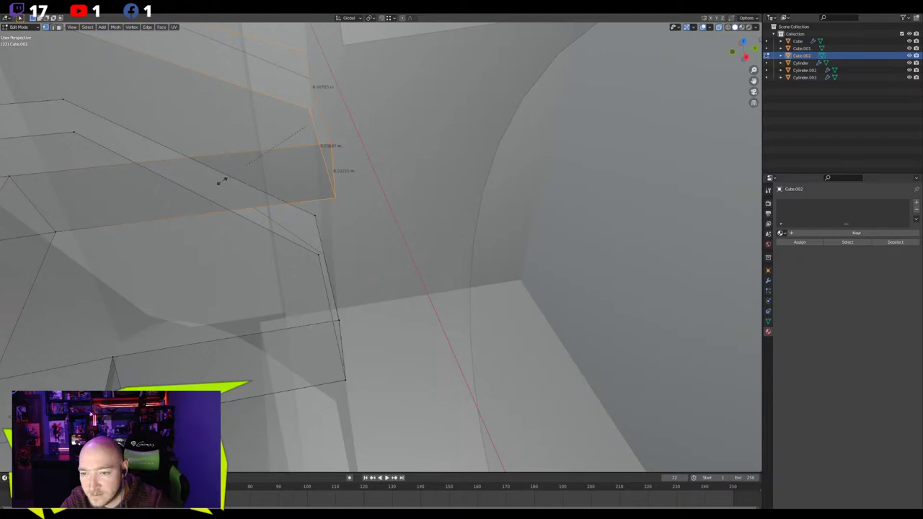
key("alt+z")
key("g")
key("x")
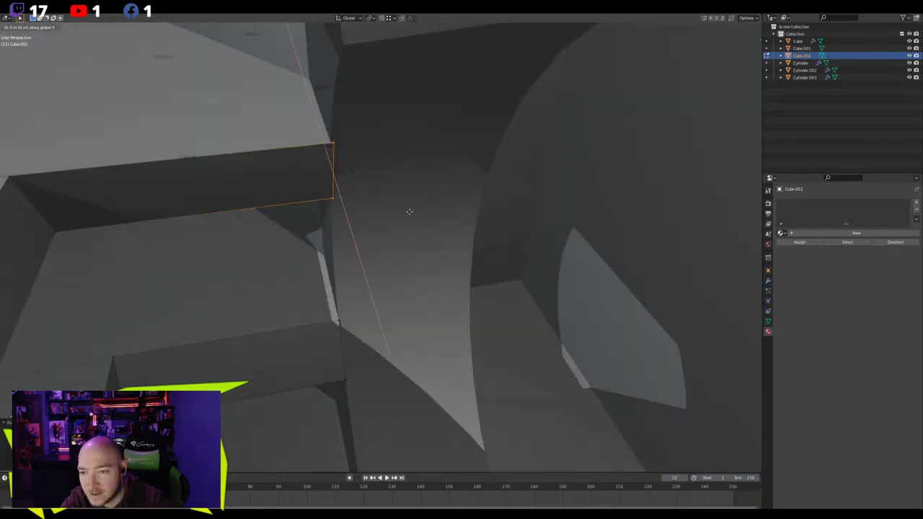
key("y")
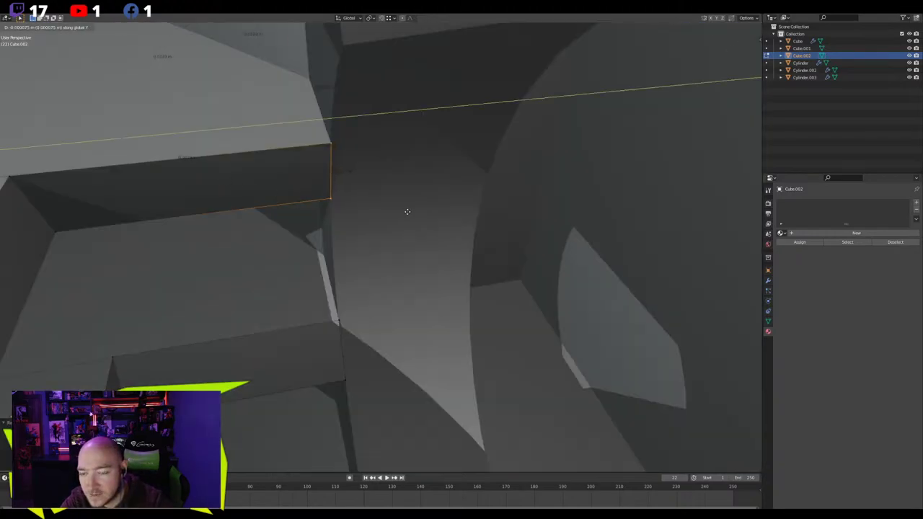
left_click(407, 212)
Try to move the upper slat's notch corner along the global X axis toward the round opening's rim
middle_click_drag(408, 210, 315, 232)
scroll(330, 195, "down", 2)
left_click(315, 178)
middle_click_drag(315, 178, 342, 222)
key("g")
key("x")
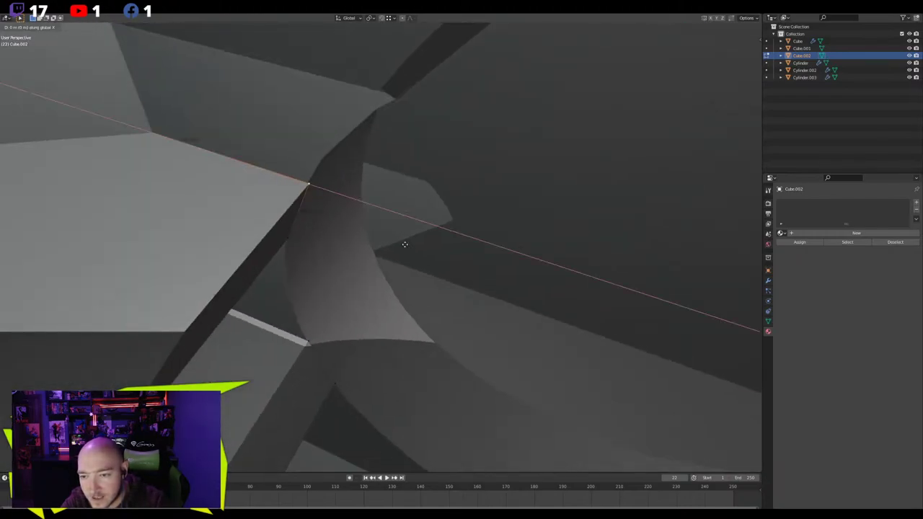
right_click(403, 244)
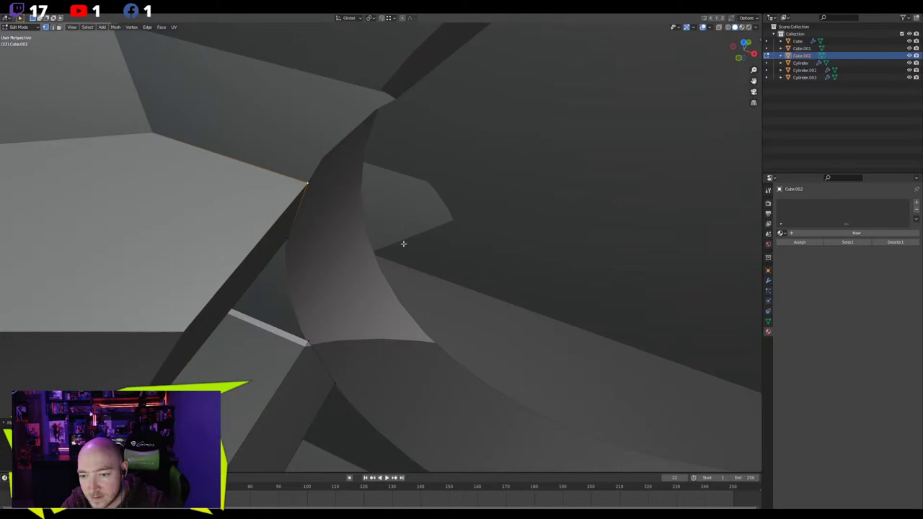
middle_click_drag(401, 243, 375, 240)
middle_click_drag(297, 215, 412, 268)
key("g")
key("x")
right_click(478, 335)
Add a centred loop cut across the width of each of the two slats
key("Tab")
scroll(490, 325, "down", 5)
key("ctrl+r")
left_click(336, 267)
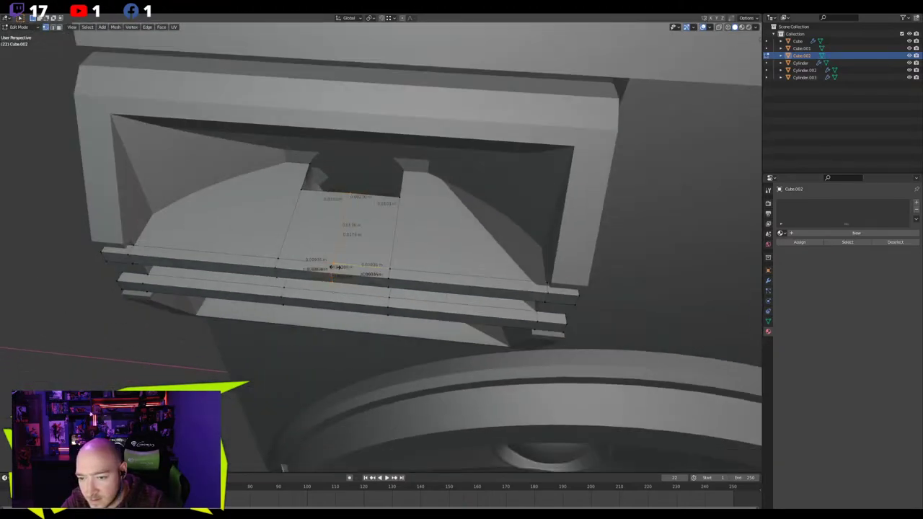
right_click(335, 268)
key("ctrl+r")
left_click(322, 294)
left_click(328, 290)
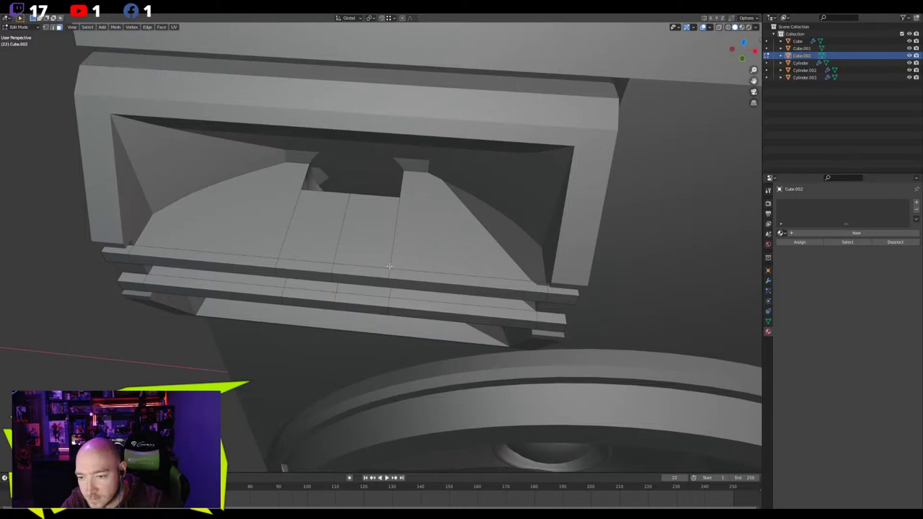
Delete the right-half faces of both slats up to the centre cut and leave mesh editing
key("alt+z")
left_click_drag(604, 159, 357, 382)
key("x")
left_click(361, 280)
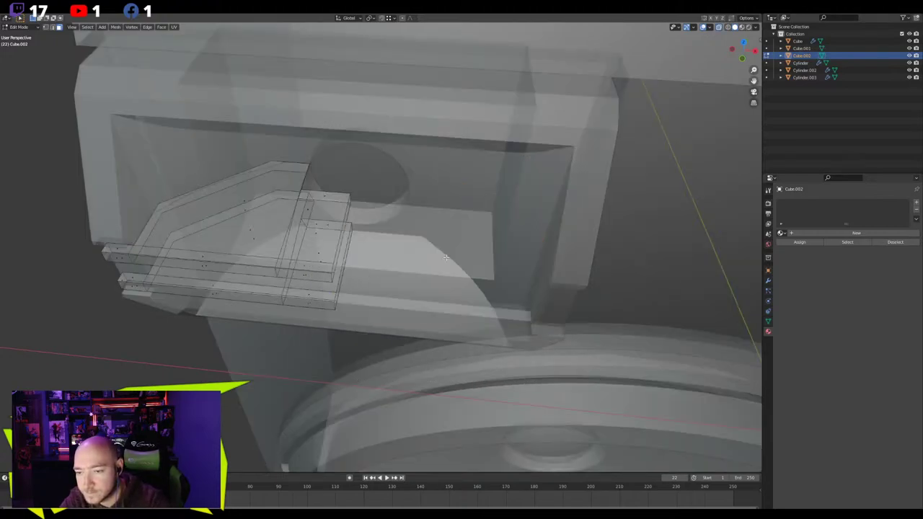
key("Tab")
Add a Mirror modifier on the X axis to the halved slats
left_click(810, 233)
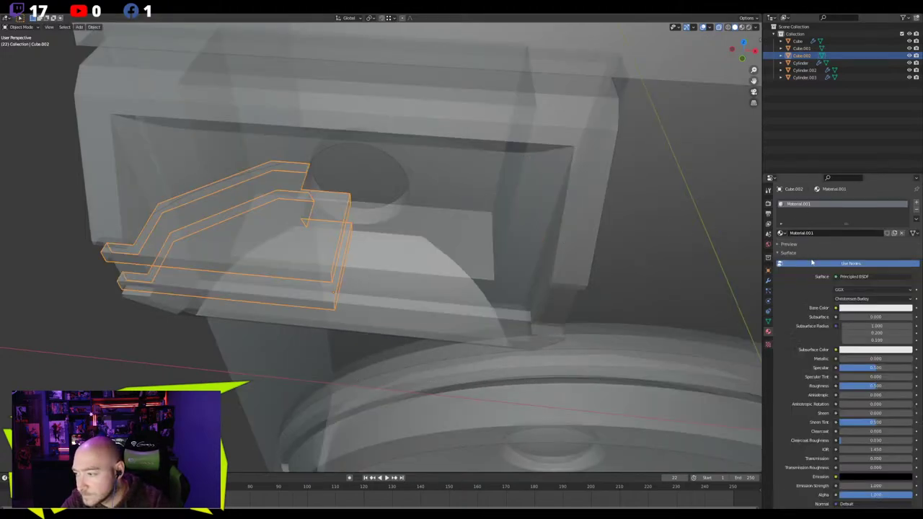
key("ctrl+z")
left_click(767, 280)
left_click(804, 202)
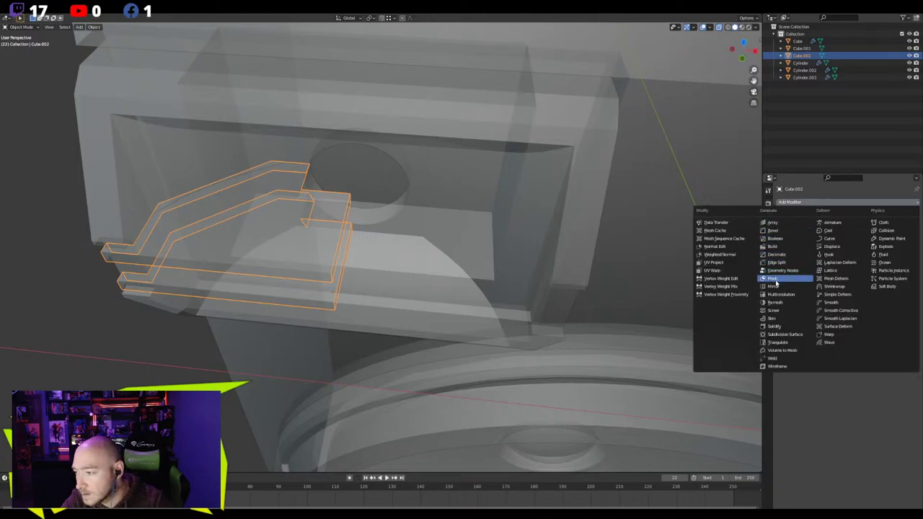
left_click(772, 287)
key("Tab")
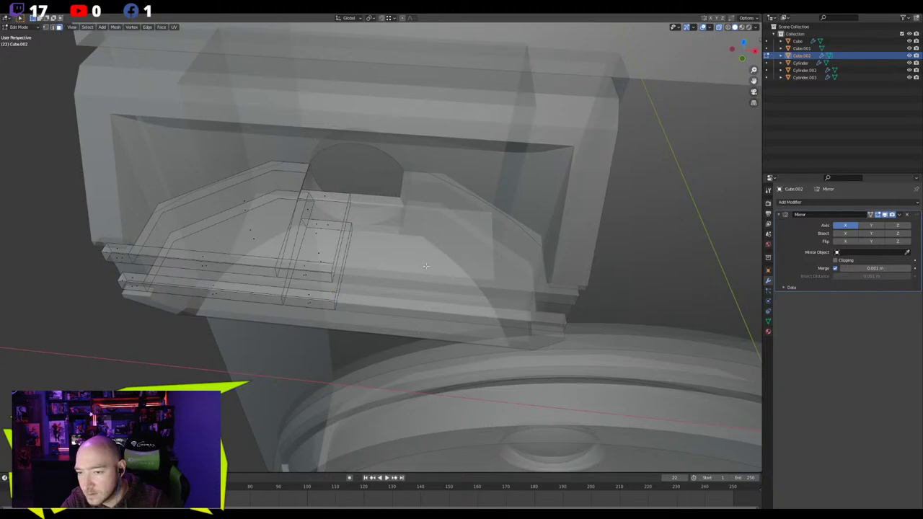
key("alt+z")
middle_click_drag(440, 262, 466, 246)
key("Tab")
Examine the boombox front and the slatted corner housing from several angles
left_click(605, 215)
scroll(530, 241, "down", 3)
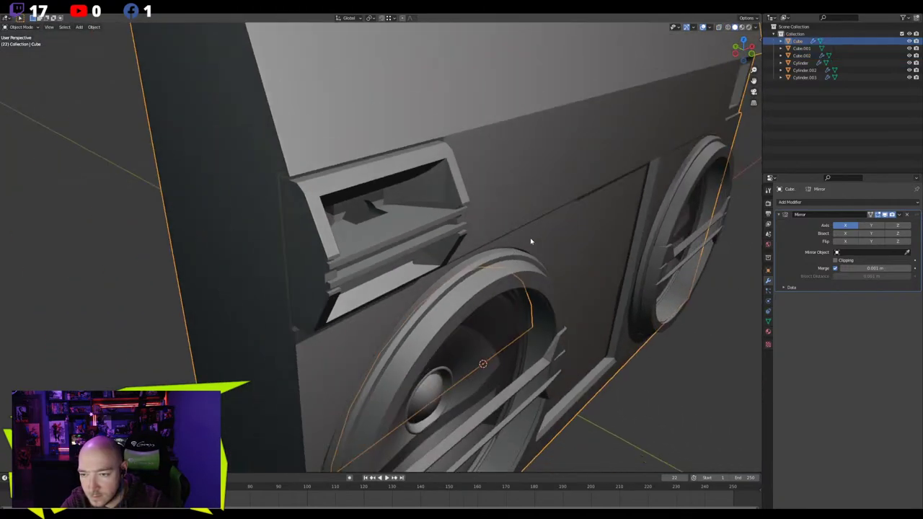
middle_click_drag(457, 277, 417, 280)
scroll(453, 281, "up", 3)
scroll(417, 281, "down", 4)
left_click(213, 294)
middle_click_drag(214, 295, 276, 296)
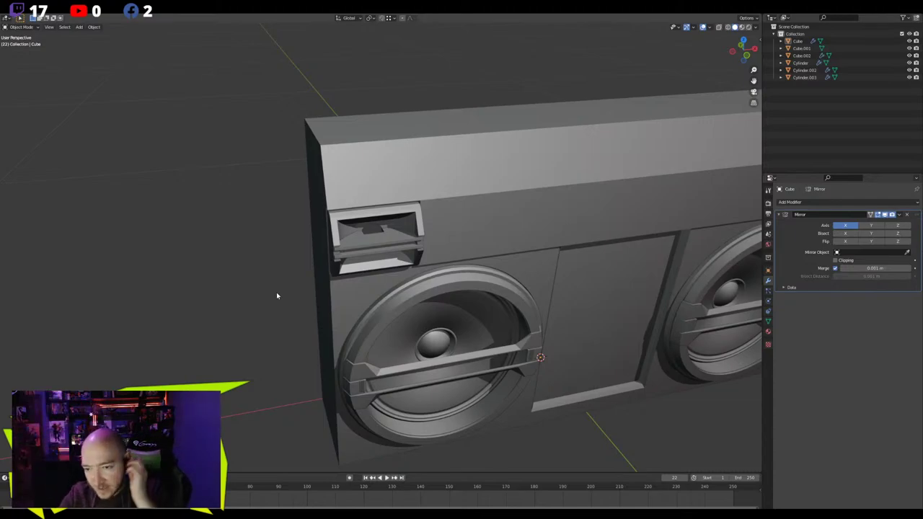
scroll(277, 296, "up", 8)
middle_click_drag(364, 262, 177, 183)
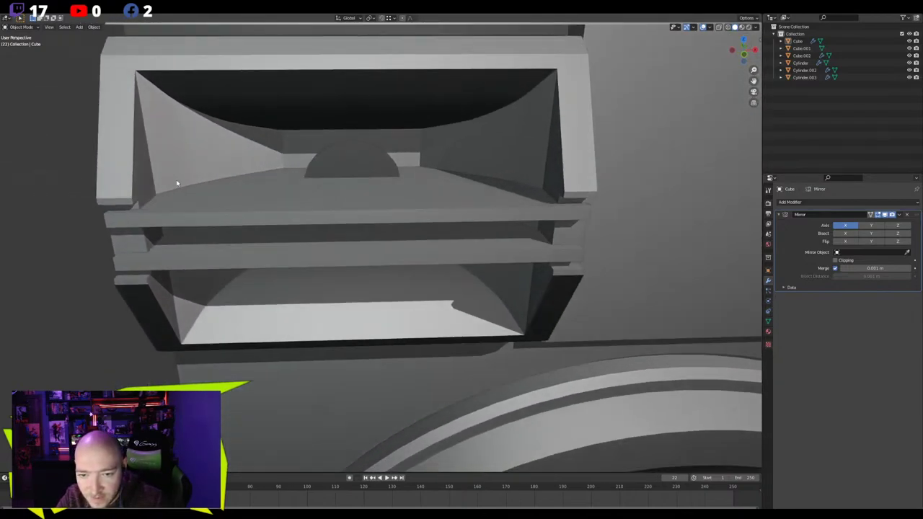
Inspect the recessed housing's mesh around the slats and its fit in the boombox body
left_click(176, 183)
middle_click_drag(206, 233, 356, 281)
key("Tab")
scroll(261, 289, "down", 5)
middle_click_drag(233, 286, 290, 294)
key("Tab")
scroll(317, 345, "down", 5)
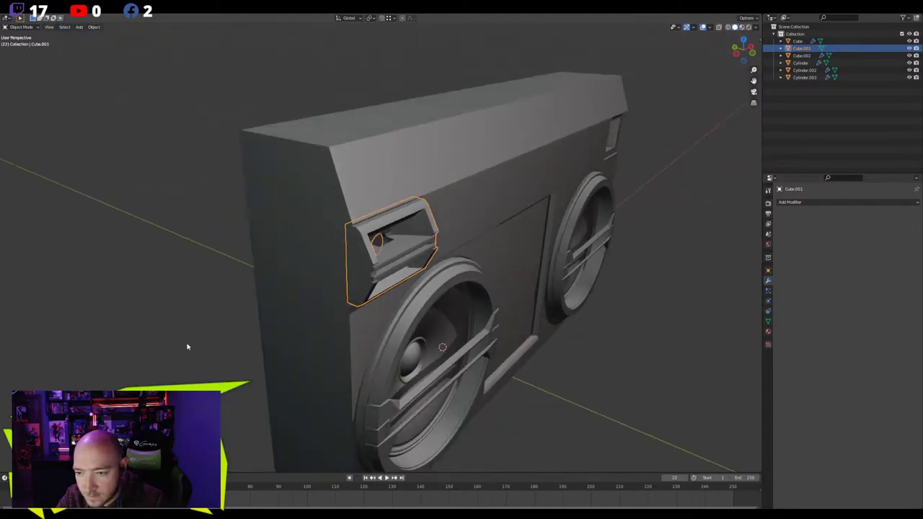
left_click(187, 346)
scroll(288, 336, "down", 3)
middle_click_drag(389, 326, 315, 255)
scroll(330, 319, "down", 4)
scroll(331, 251, "up", 8)
key("Tab")
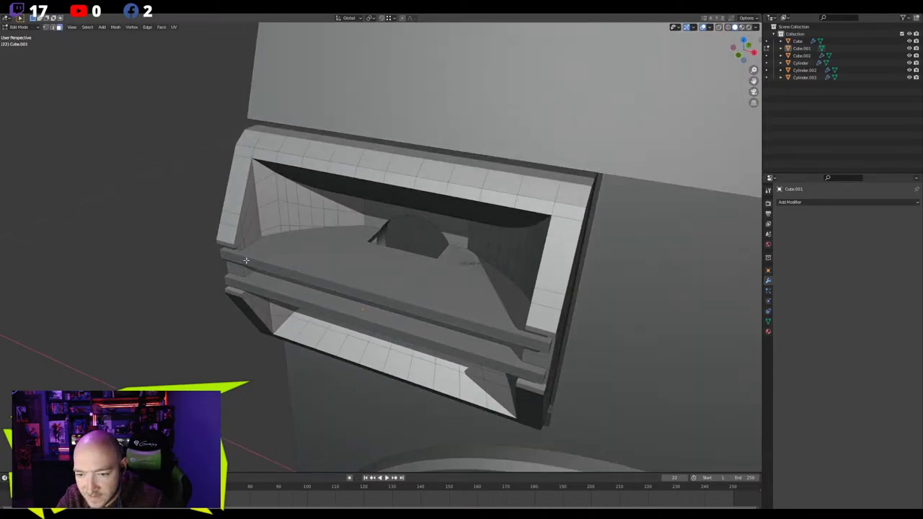
scroll(246, 260, "up", 5)
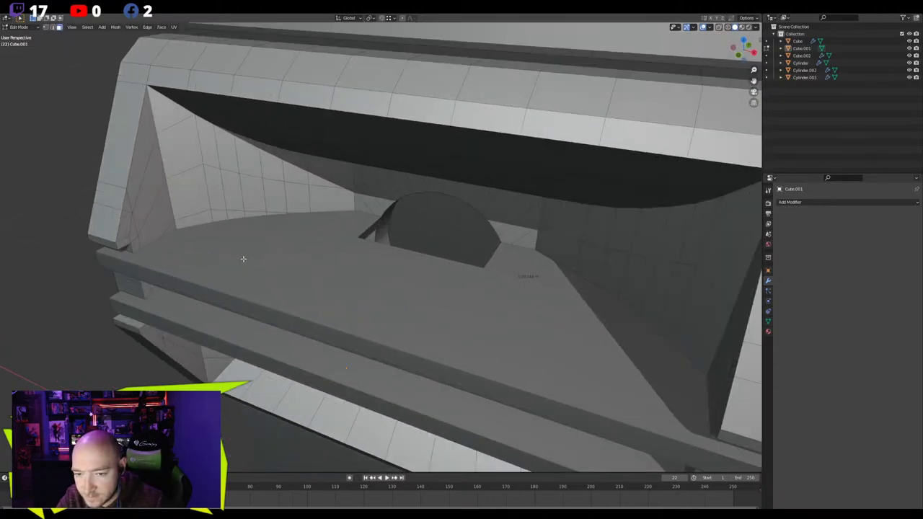
Select the slats and remove their Mirror modifier
key("Tab")
left_click(242, 258)
left_click(259, 211)
left_click(554, 242)
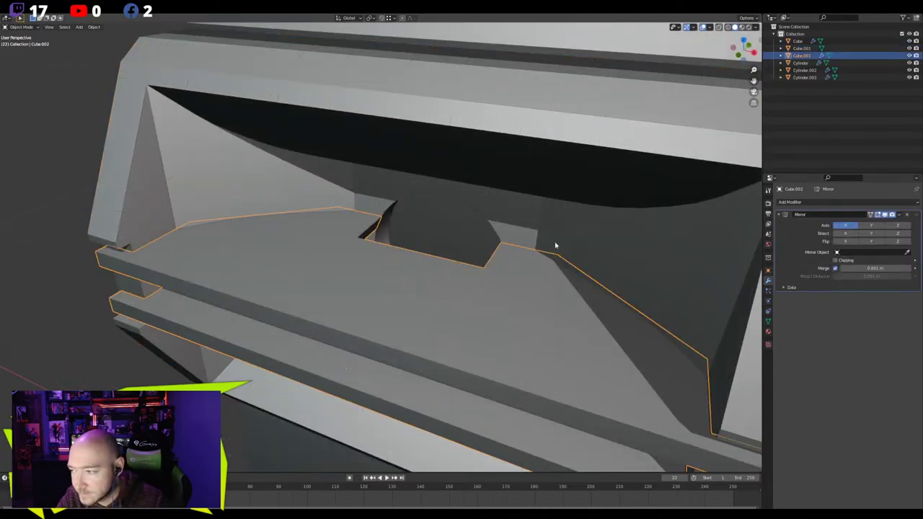
left_click(905, 215)
Delete the lower half and the remaining right half of the recessed housing's faces, keeping only its upper-left quarter
left_click(267, 168)
key("Tab")
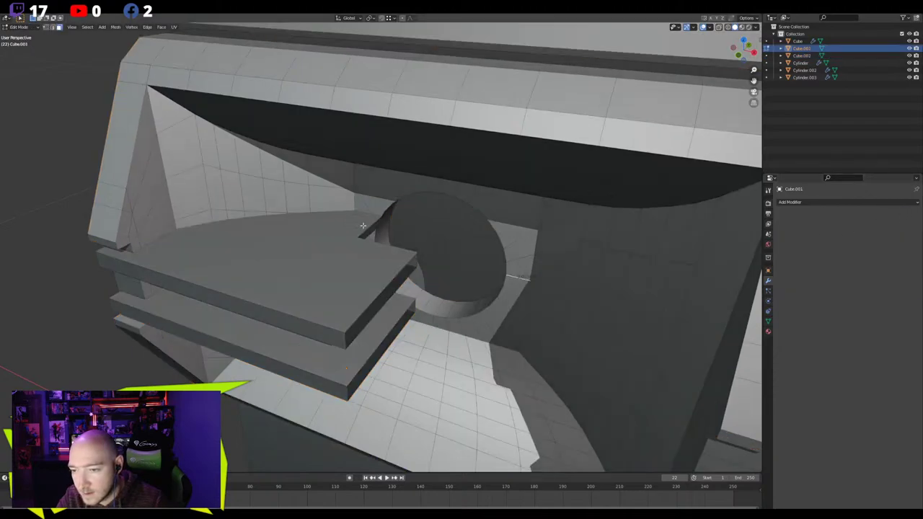
key("KP_1")
middle_click_drag(415, 200, 364, 200, "shift")
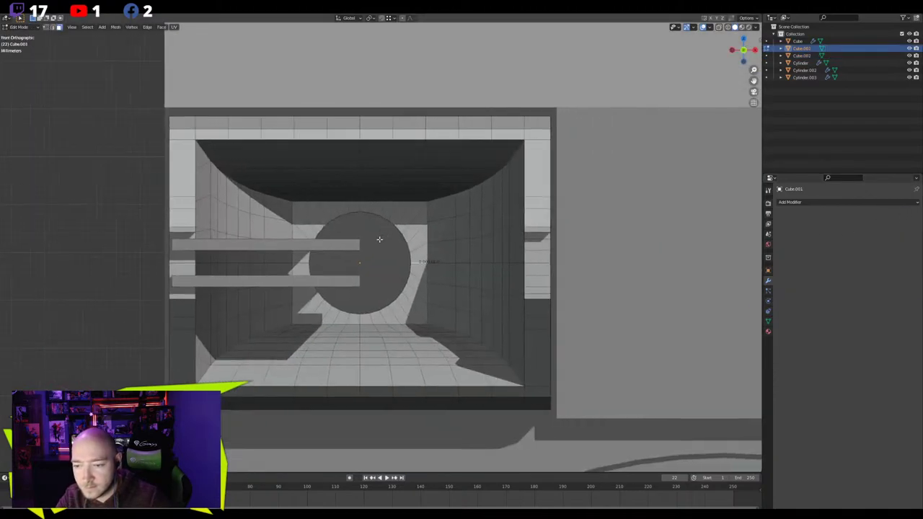
key("alt+z")
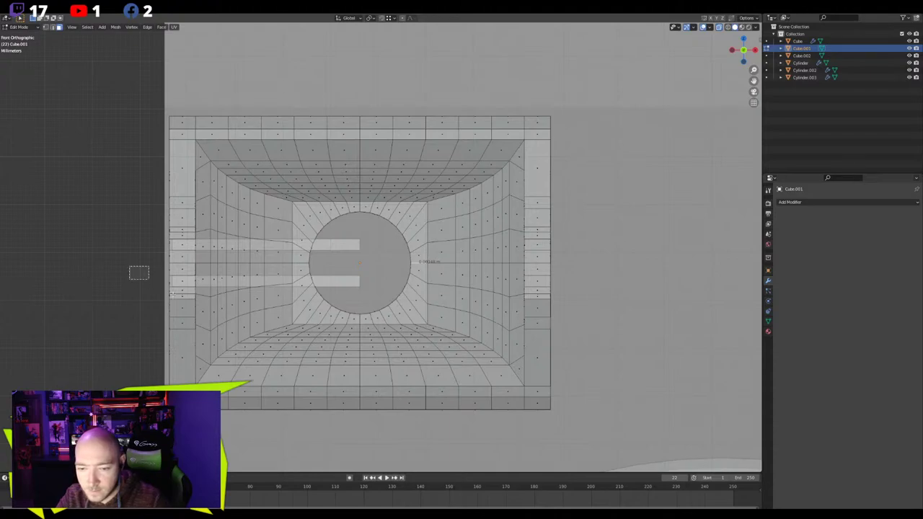
left_click_drag(130, 266, 573, 415)
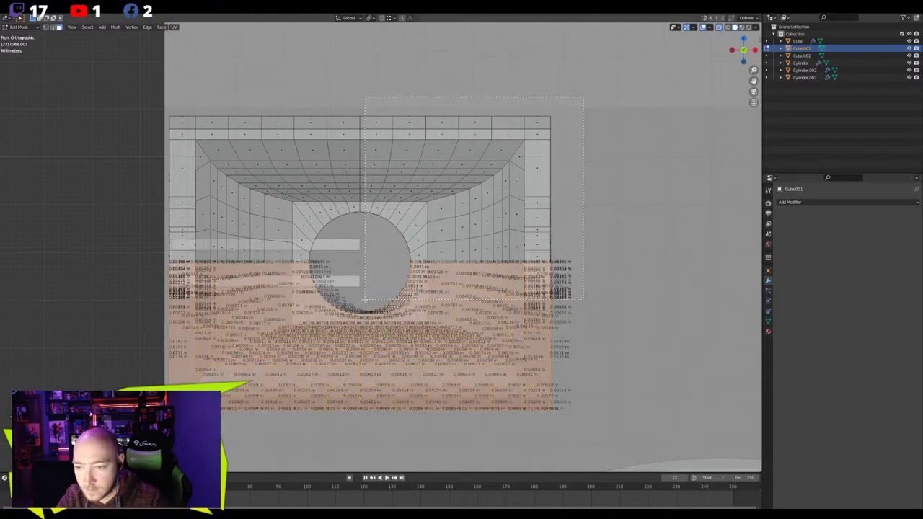
left_click_drag(364, 299, 364, 300, "shift")
key("x")
left_click(346, 239)
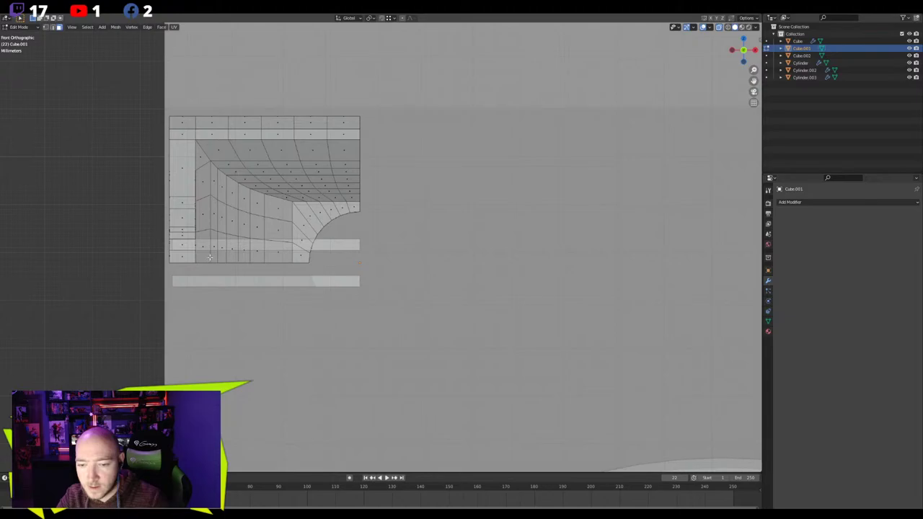
Delete the lower slat's entire linked mesh and leave mesh editing
key("Tab")
left_click(221, 250)
middle_click_drag(221, 251, 235, 277)
key("Tab")
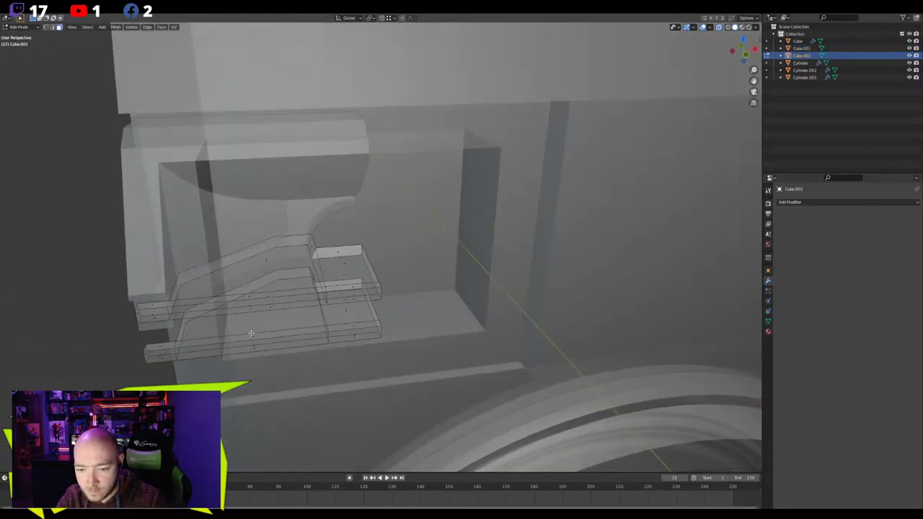
key("KP_1")
key("l")
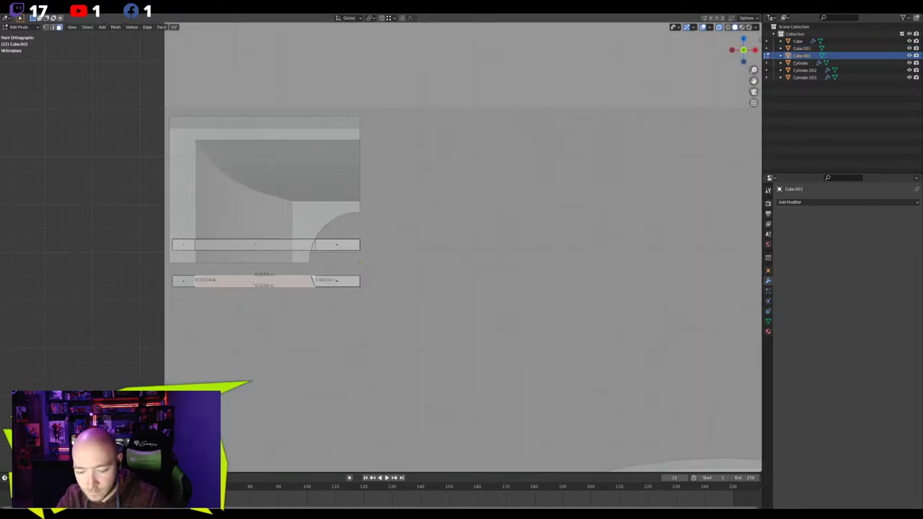
key("x")
left_click(253, 283)
middle_click_drag(253, 283, 240, 310)
key("Tab")
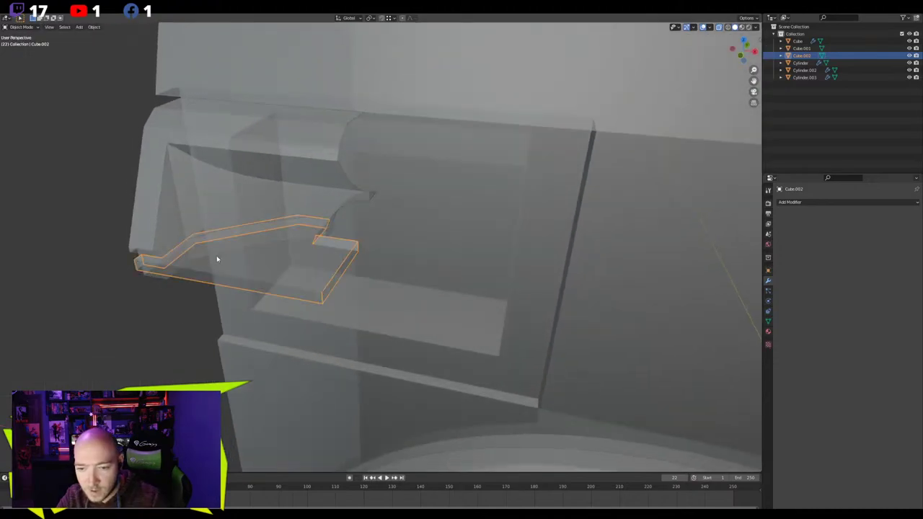
Join the upper slat and the recessed housing into a single object
key("alt+z")
middle_click_drag(204, 257, 369, 230)
left_click(364, 227, "shift")
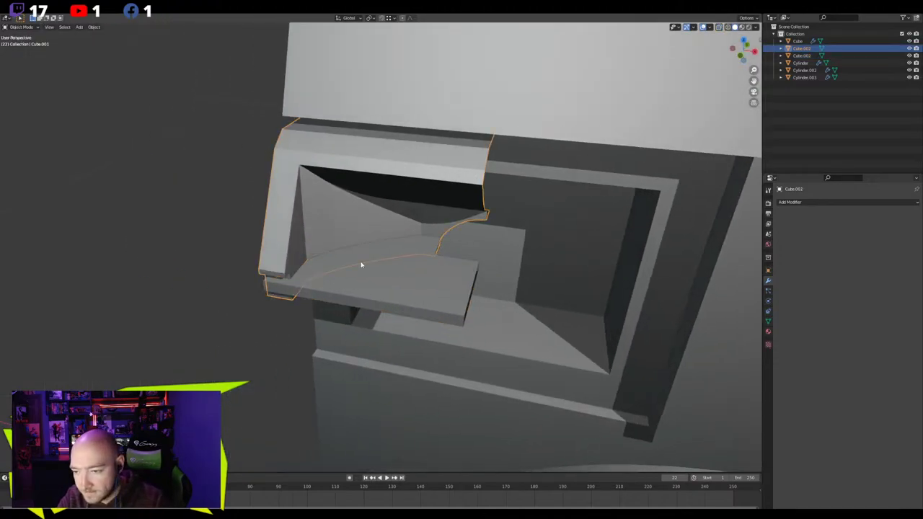
key("ctrl+j")
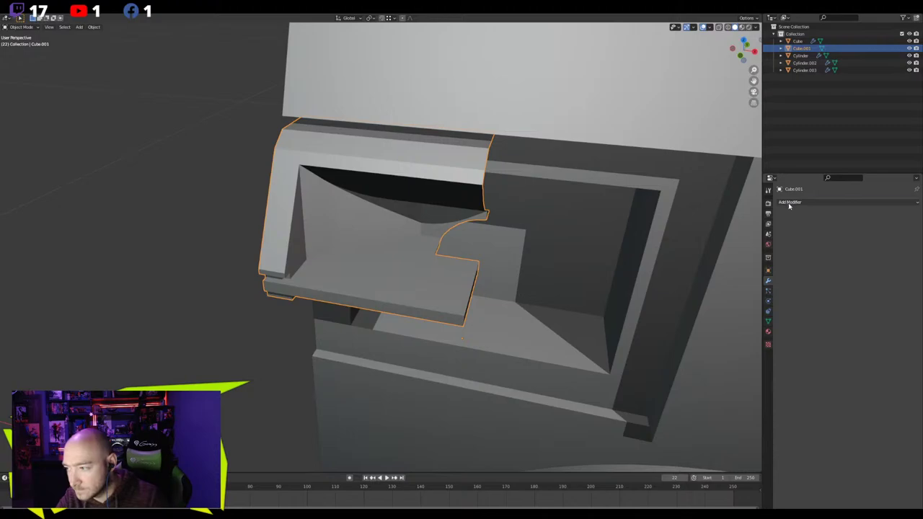
Add a Mirror modifier to the joined housing and mirror it across the X and Z axes
left_click(789, 202)
left_click(783, 287)
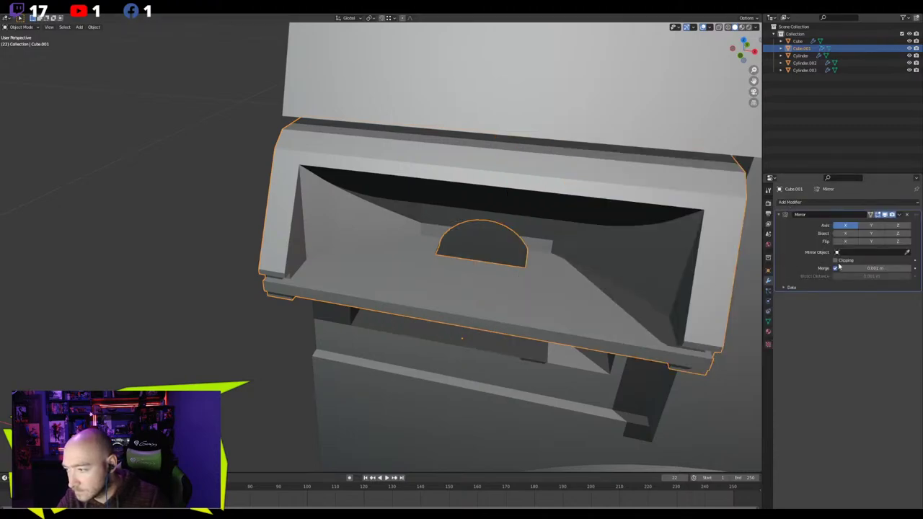
left_click(870, 226)
left_click(870, 226)
left_click(897, 226)
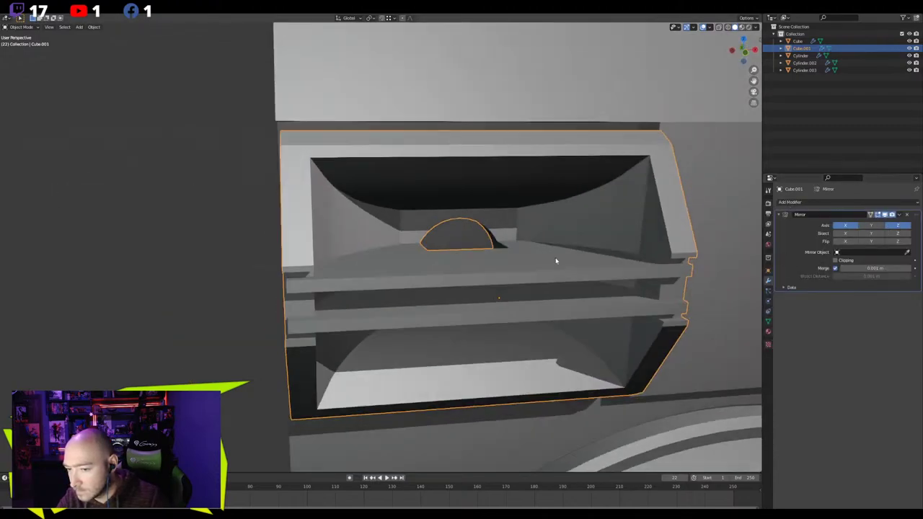
Add an edge loop through the housing's side frame and slide it close to the outer edge, in line with the slat's notch
key("Tab")
scroll(310, 279, "up", 4)
middle_click_drag(309, 278, 351, 335)
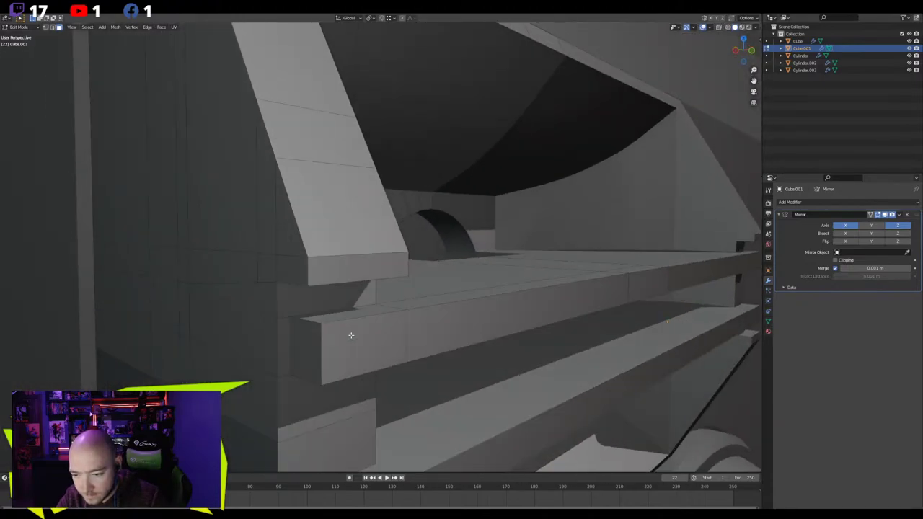
left_click(322, 286)
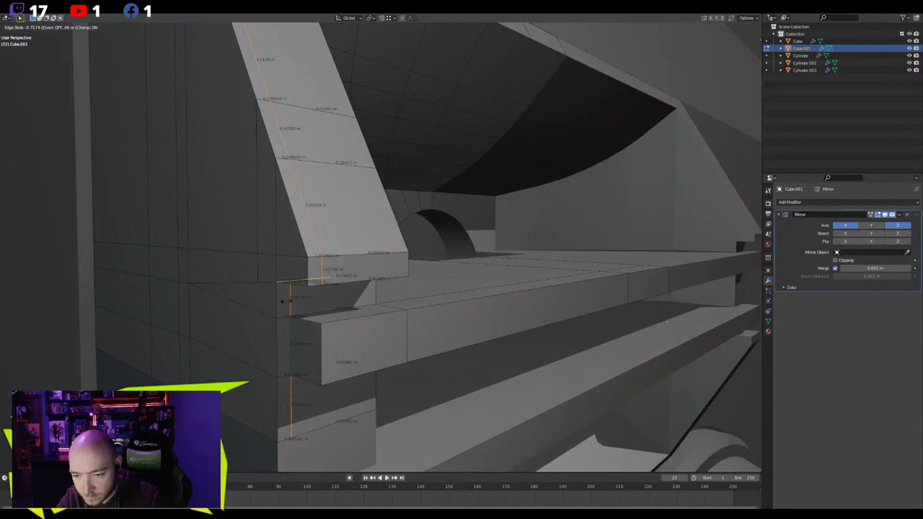
left_click(282, 301)
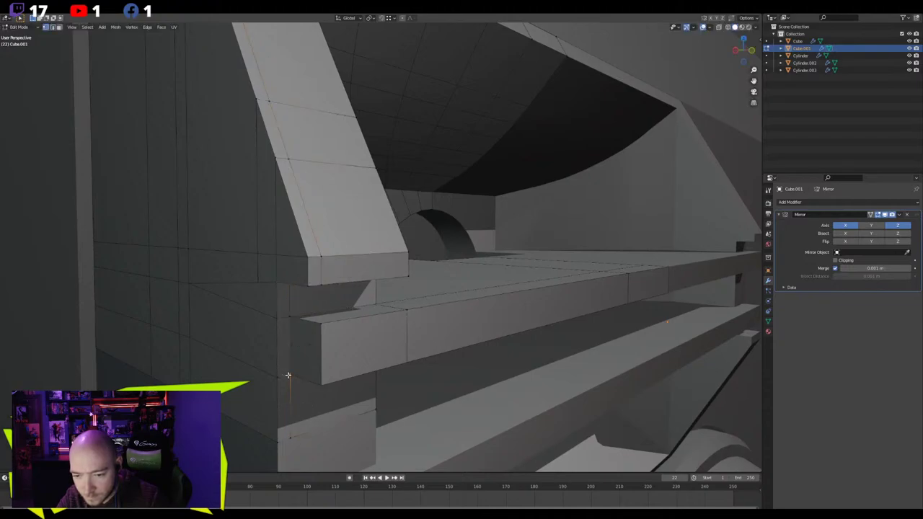
Merge the slat's two outer notch corner vertices with the matching vertices of the housing's new edge loop
key("KP_Decimal")
middle_click_drag(288, 375, 449, 332)
scroll(400, 265, "up", 2)
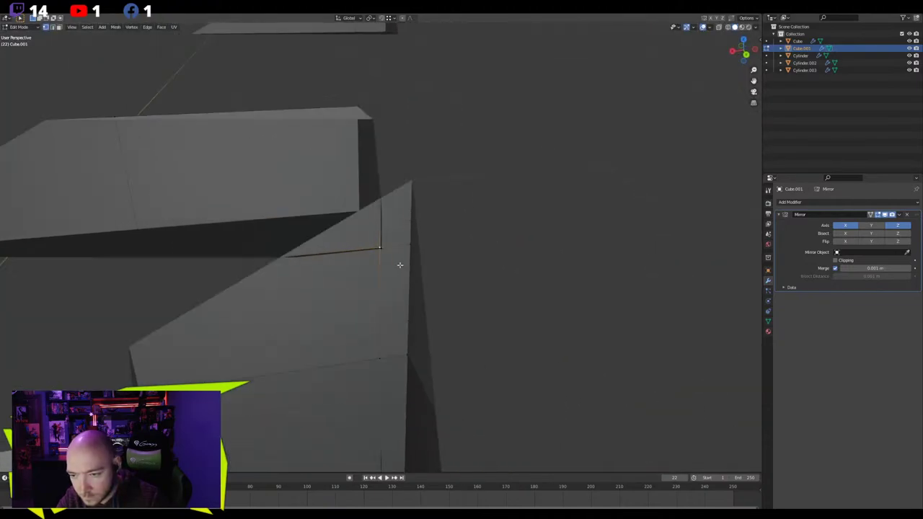
middle_click_drag(399, 264, 376, 269)
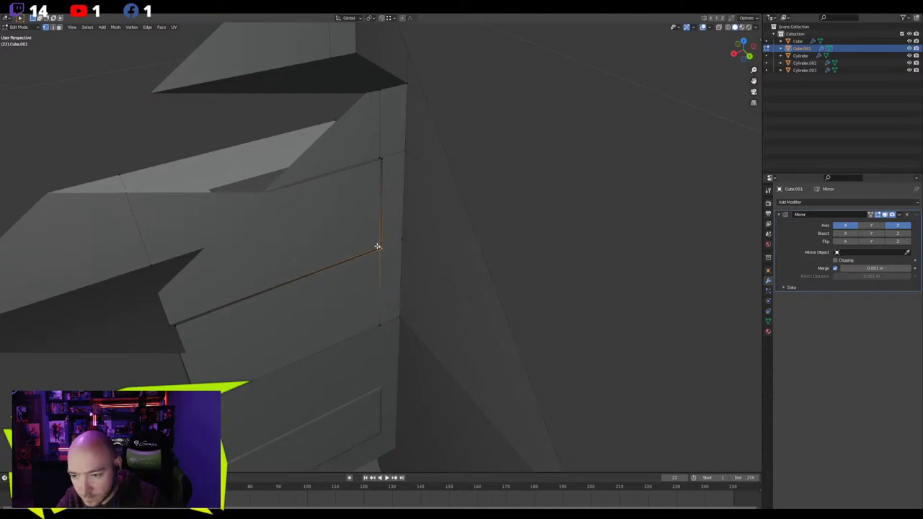
key("m")
left_click(345, 241)
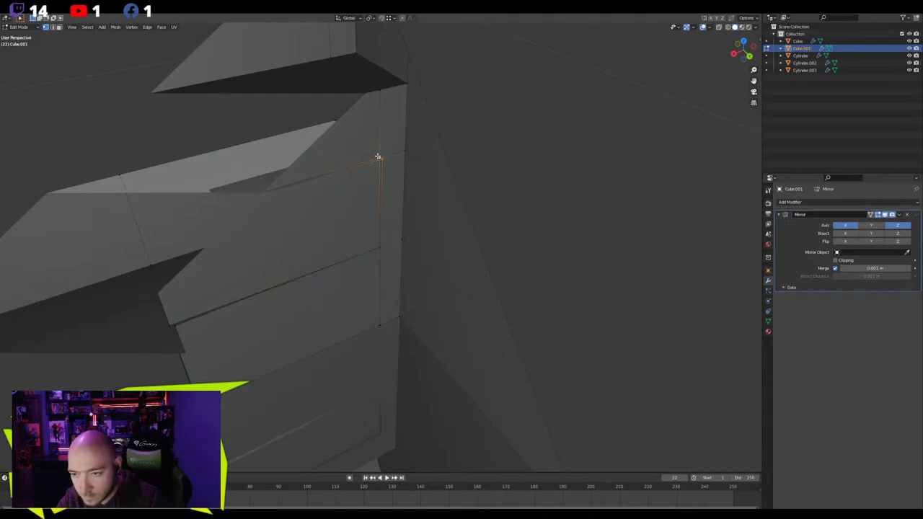
key("m")
left_click(377, 156)
Delete the housing's side face hidden behind the slat's notched end
key("3")
left_click(311, 237)
middle_click_drag(311, 237, 391, 267)
key("x")
left_click(384, 202)
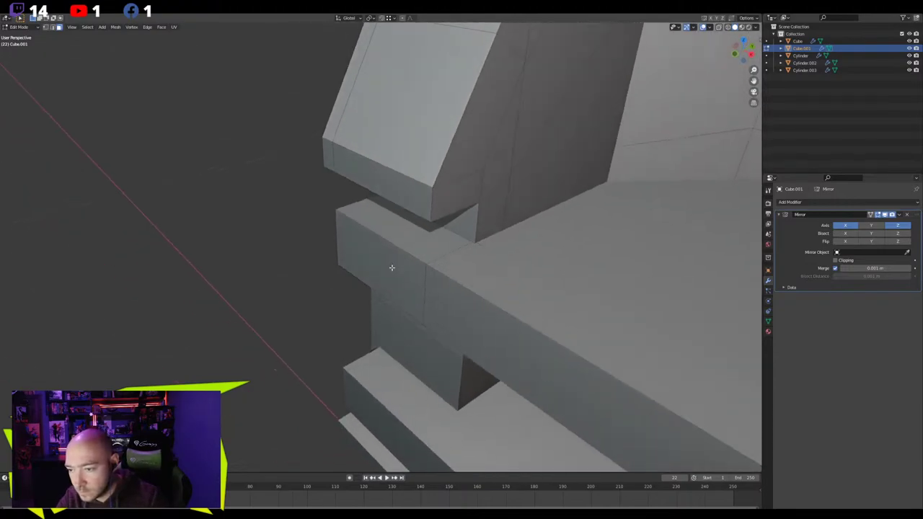
Merge the vertices at the slat's inner notch corners with the adjoining housing vertices, working with see-through display
key("alt+z")
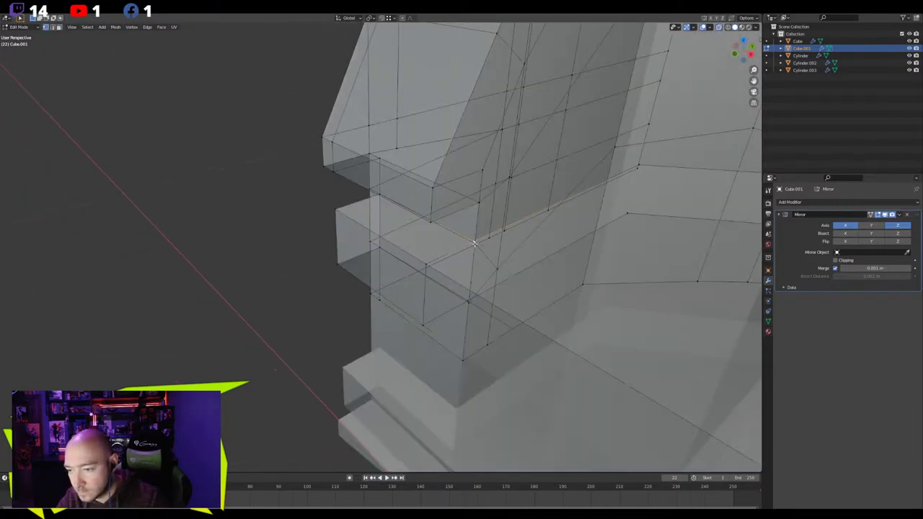
middle_click_drag(474, 244, 379, 311)
key("m")
left_click(382, 259)
key("m")
left_click(301, 312)
Turn on snapping and align the protruding vertex on the housing's inner side wall along Y with the nearby corner vertex
key("alt+z")
middle_click_drag(521, 249, 193, 233)
key("3")
left_click(277, 224)
key("1")
left_click(349, 304)
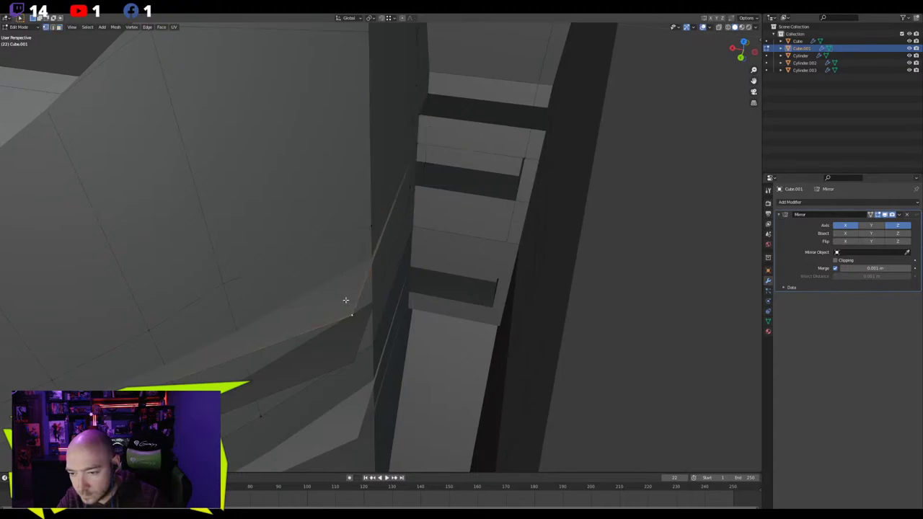
middle_click_drag(349, 304, 335, 259)
key("g")
key("y")
right_click(362, 226)
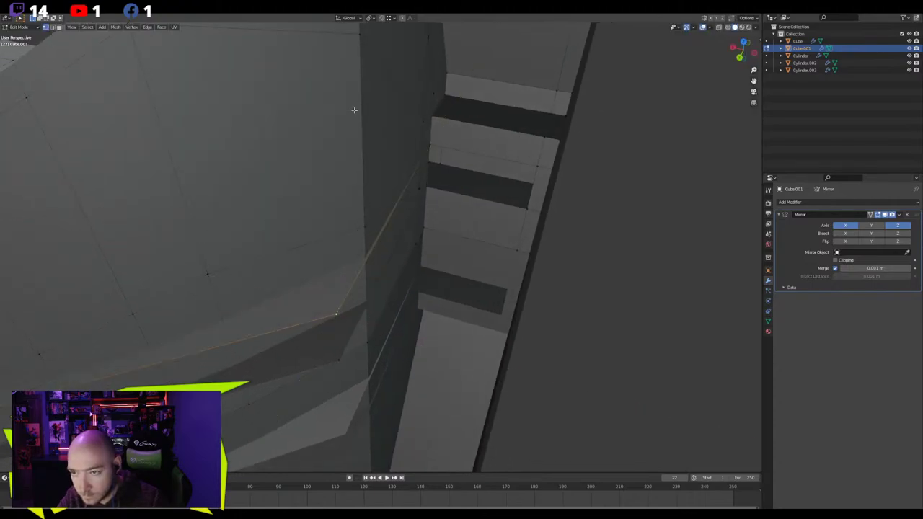
key("g")
key("x")
key("y")
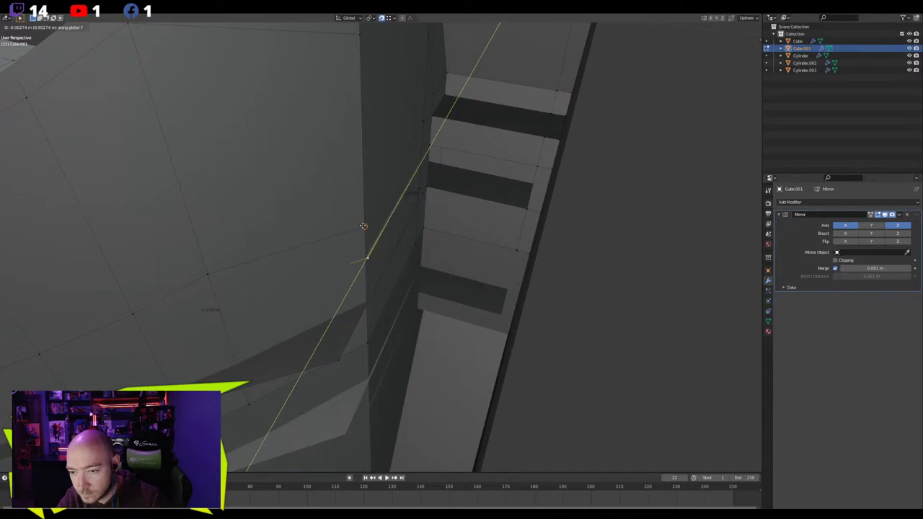
left_click(365, 229)
Snap the same side wall vertex along X to the corner vertex above it
middle_click_drag(373, 251, 399, 274)
key("g")
key("y")
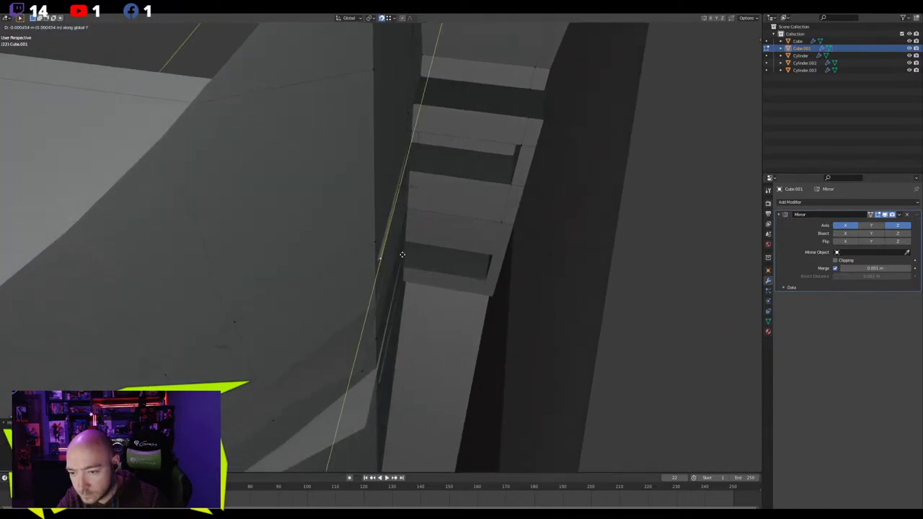
key("x")
left_click(375, 241)
Align the lower protruding vertex of the inner side wall along Y and X with the adjacent corner vertex
middle_click_drag(373, 244, 335, 287)
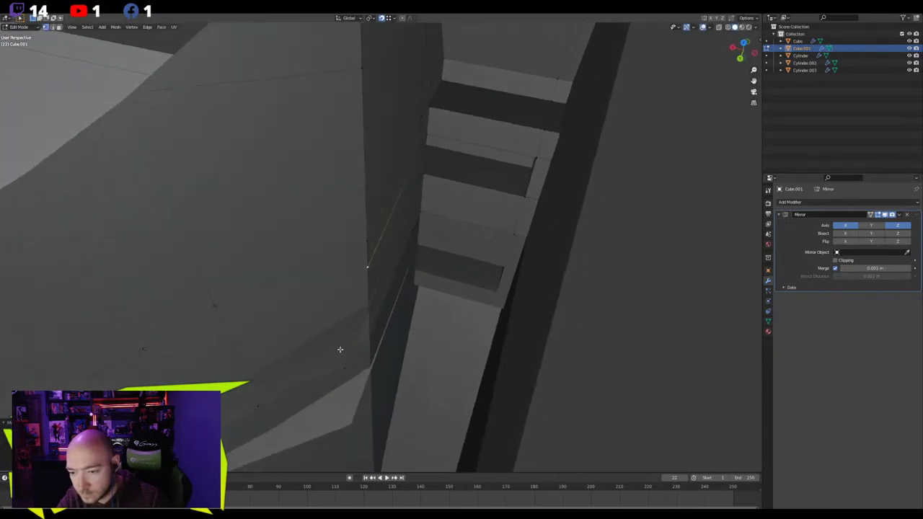
key("g")
key("x")
key("y")
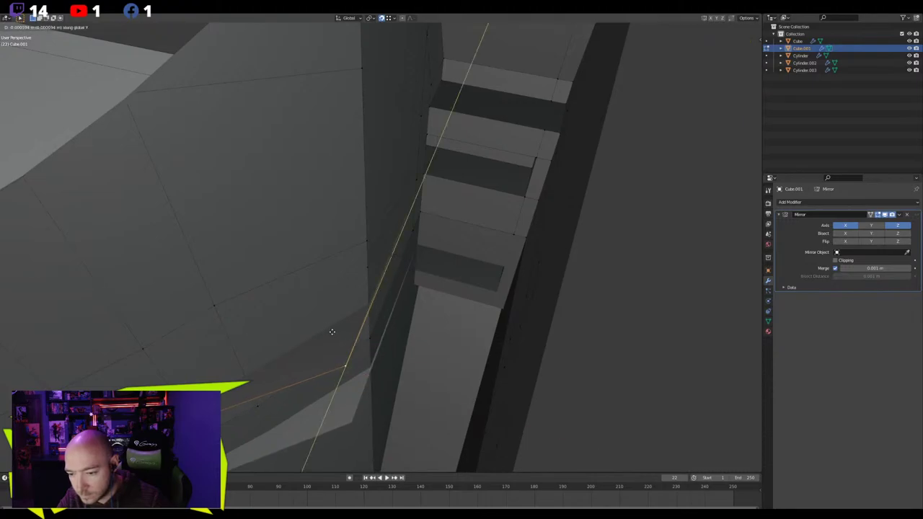
left_click(368, 338)
key("g")
key("x")
key("x")
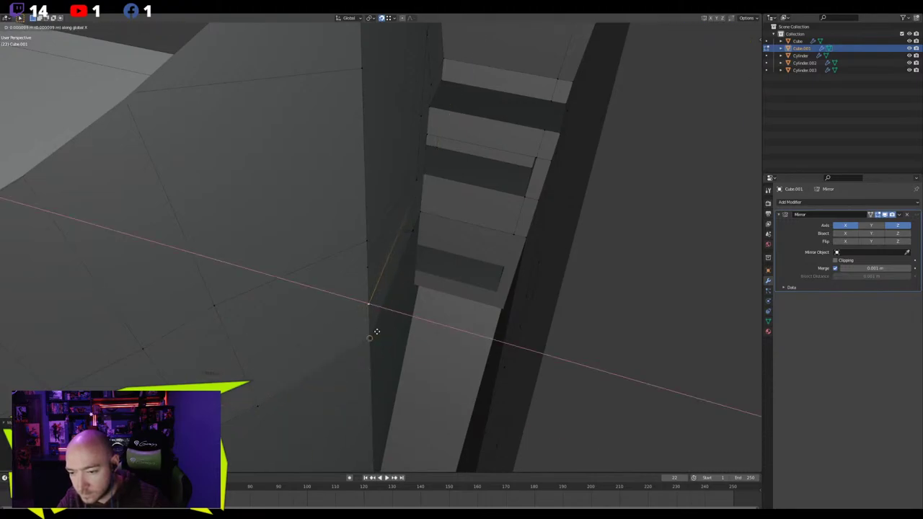
left_click(373, 334)
Delete the housing's inner wall faces around the slat's level, from the side wall along the back to the speaker opening
middle_click_drag(373, 333, 377, 243)
key("3")
left_click(395, 243)
left_click(255, 241, "shift")
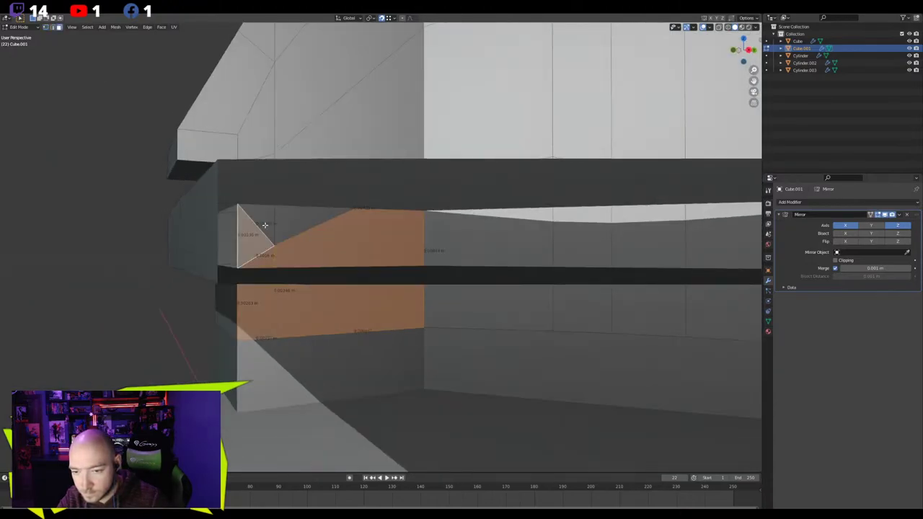
left_click(266, 224, "shift")
left_click(286, 223, "shift")
middle_click_drag(287, 223, 307, 233)
middle_click_drag(389, 215, 258, 179)
scroll(328, 229, "down", 3)
left_click(350, 177, "shift")
left_click(350, 215, "shift")
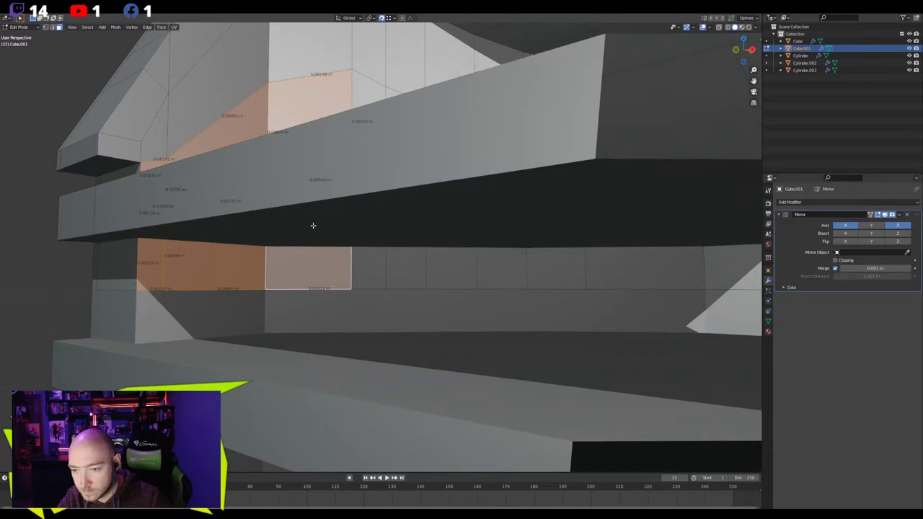
left_click(376, 272, "shift")
left_click(408, 267, "shift")
left_click(458, 269, "shift")
middle_click_drag(467, 271, 410, 253)
left_click(415, 259, "shift")
left_click(467, 263, "shift")
left_click(532, 261, "shift")
mouse_move(532, 261)
middle_mouse_down()
mouse_move(447, 265)
mouse_move(526, 268)
middle_mouse_up()
left_click(520, 211, "shift")
left_click(530, 170, "shift")
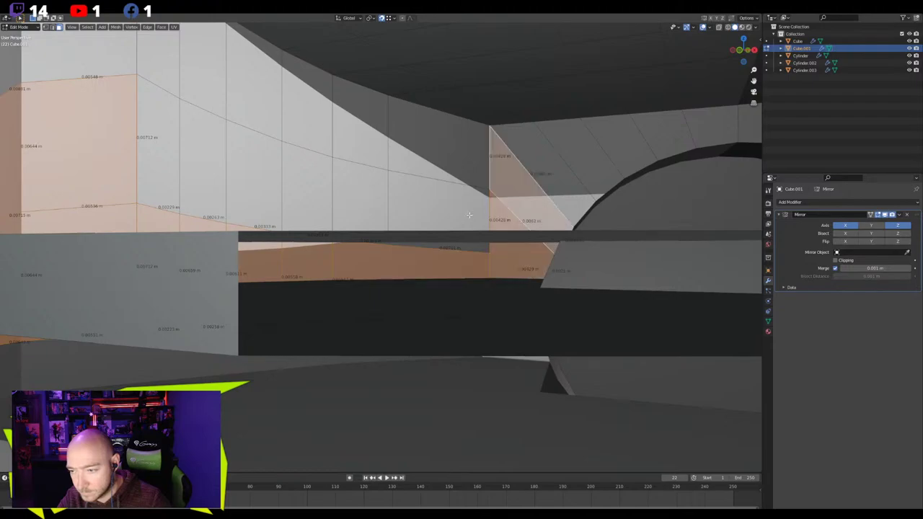
left_click(440, 209, "shift")
left_click(360, 202, "shift")
middle_click_drag(360, 202, 451, 295)
key("x")
left_click(451, 296)
Add three evenly spaced edge loops across the slat's middle section in front of the speaker opening
middle_click_drag(359, 272, 295, 293)
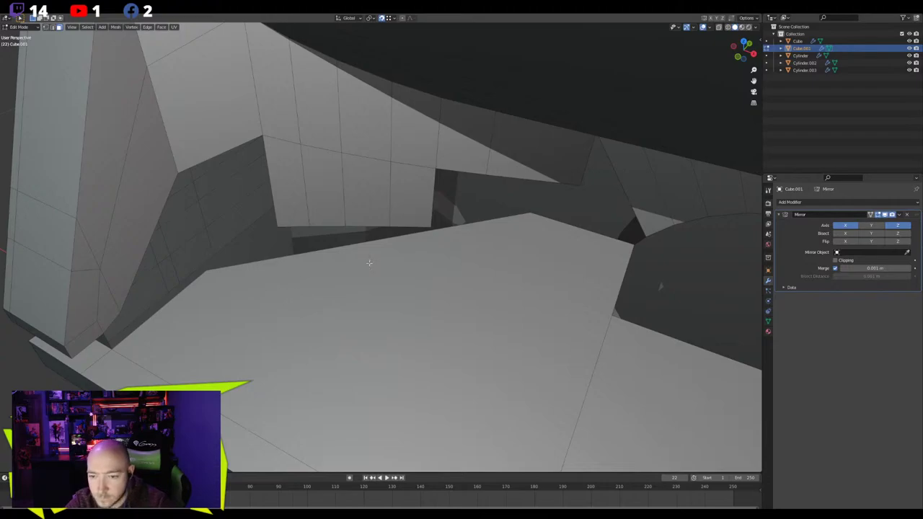
middle_click_drag(368, 262, 460, 290)
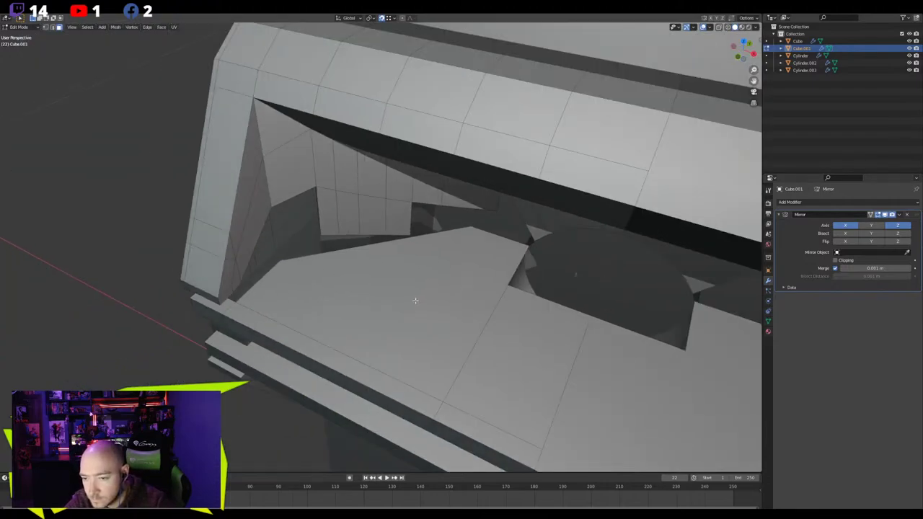
left_click(370, 257)
middle_click_drag(432, 296, 488, 282)
scroll(519, 303, "up", 4)
middle_click_drag(552, 325, 373, 264, "shift")
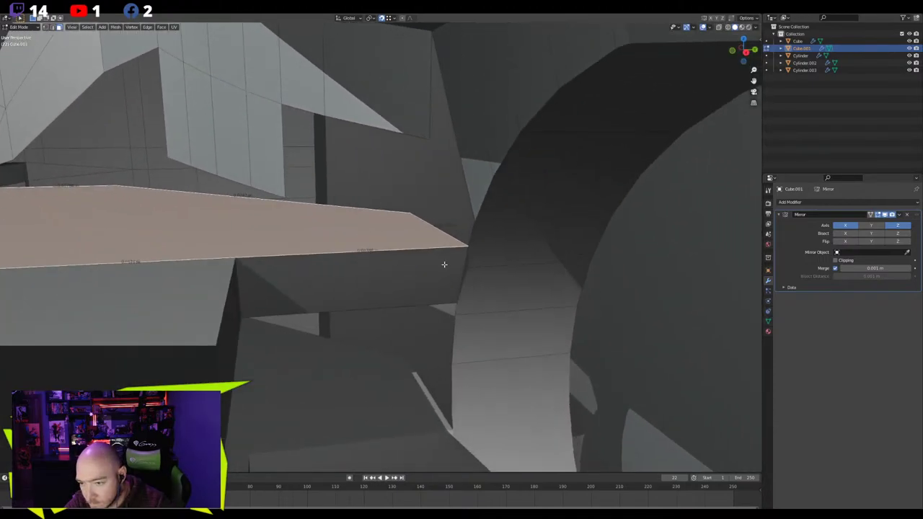
middle_click_drag(444, 265, 291, 267)
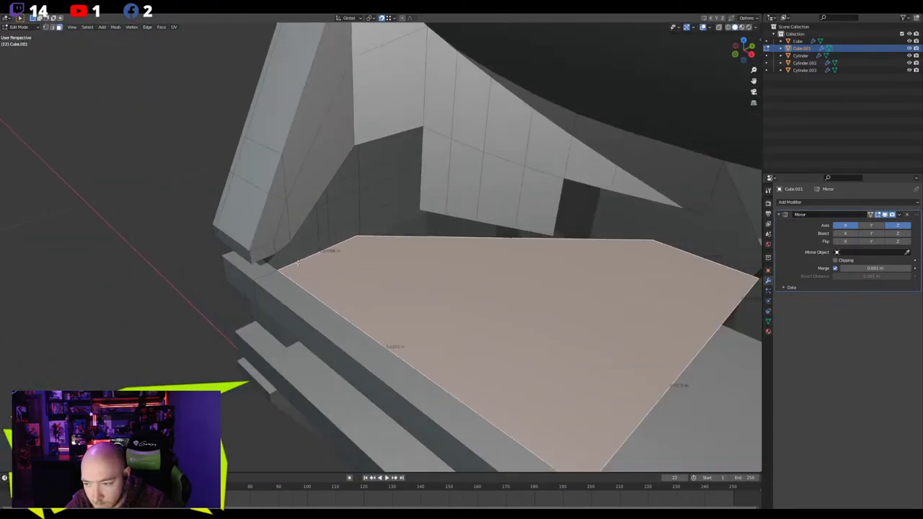
key("ctrl+r")
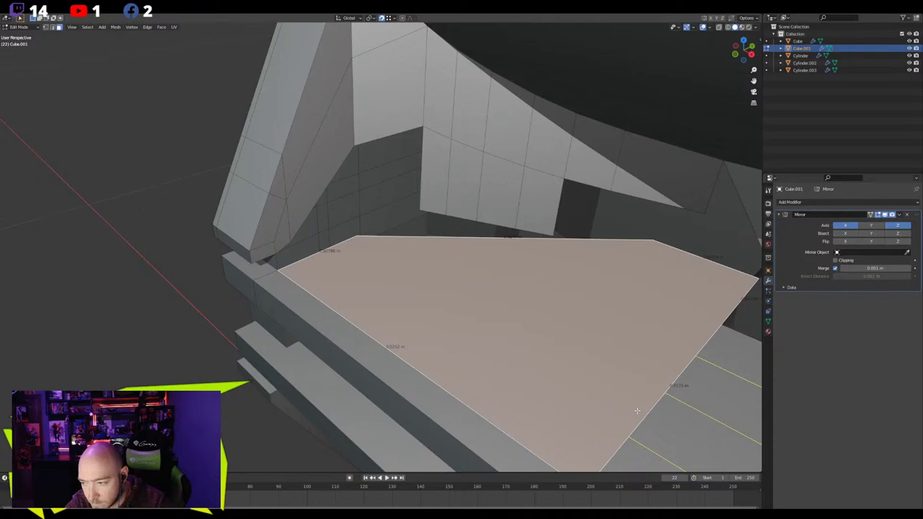
left_click(637, 411)
left_click(421, 297)
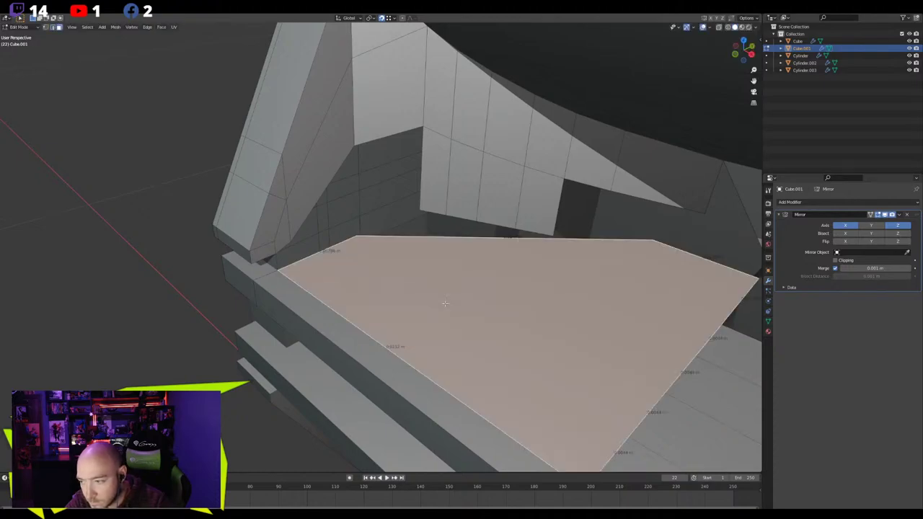
Delete the slat's large top face and fill the opening with a new face that uses the added edge vertices
middle_click_drag(421, 297, 408, 288)
key("x")
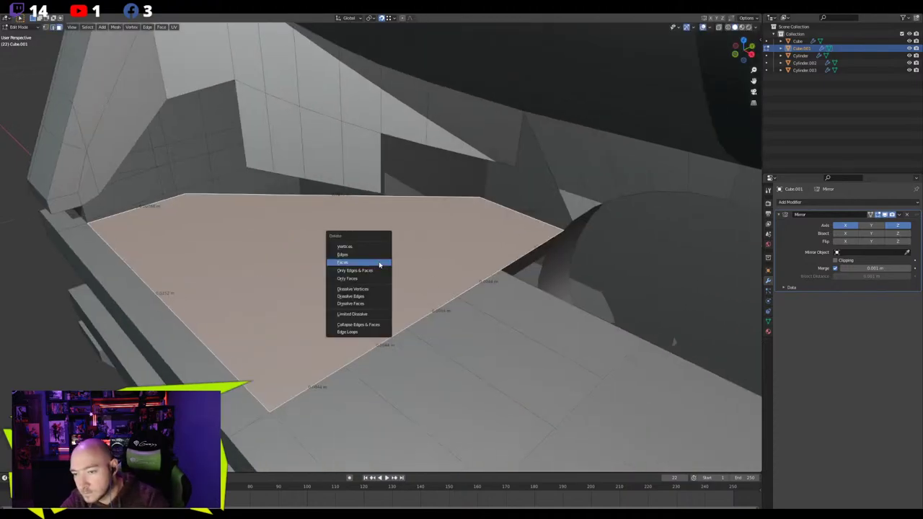
left_click(379, 263)
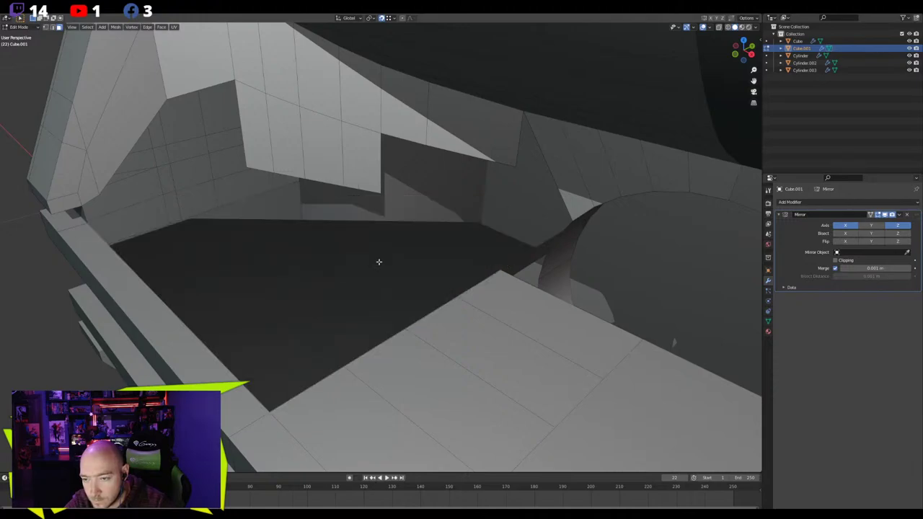
middle_click_drag(98, 212, 210, 231)
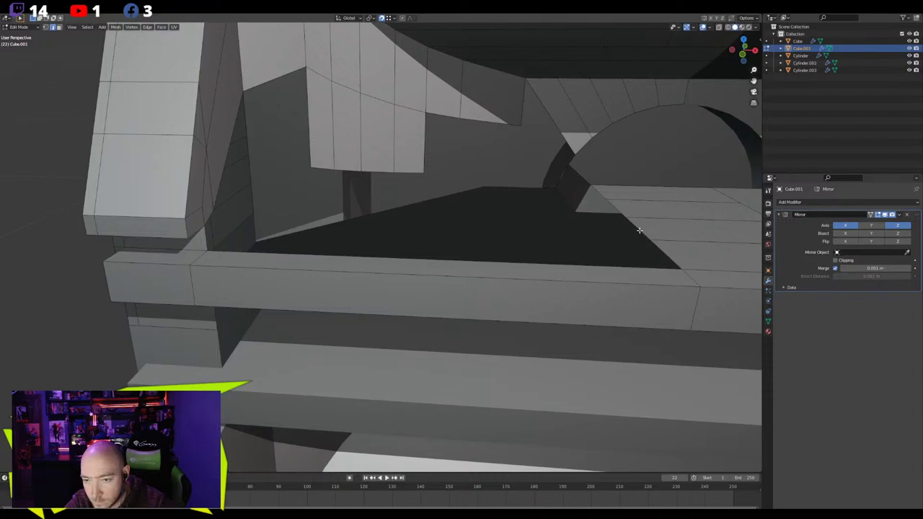
middle_click_drag(638, 229, 617, 231)
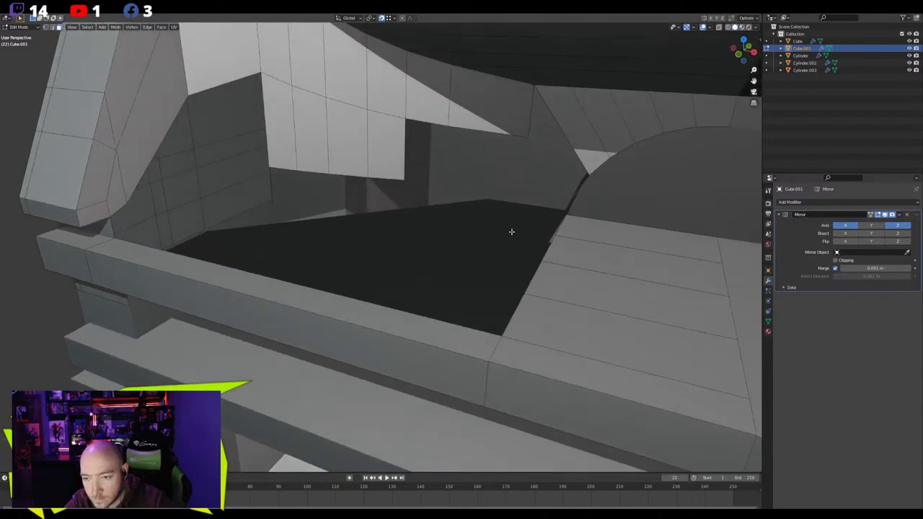
key("f")
Cut the slat's new top face from the rear corner at the side wall to a vertex on the middle section's edge
middle_click_drag(488, 241, 398, 282)
key("alt+a")
key("k")
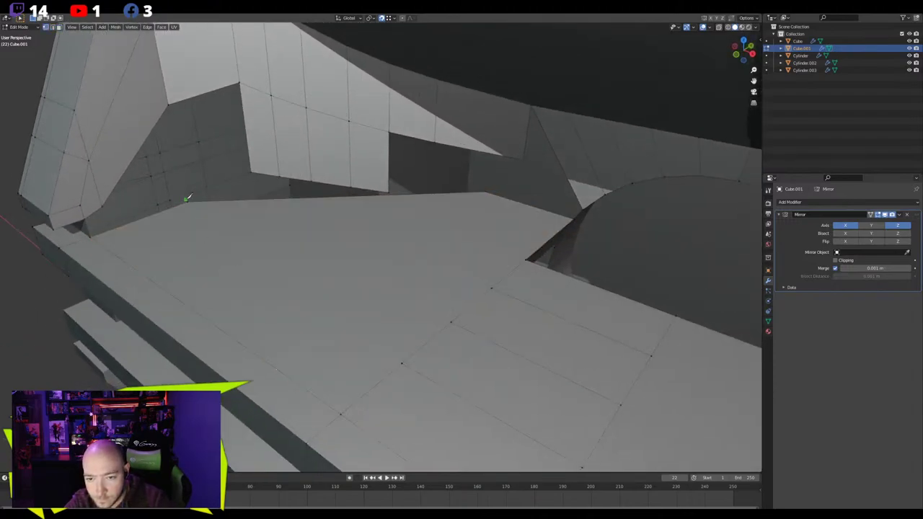
left_click(187, 202)
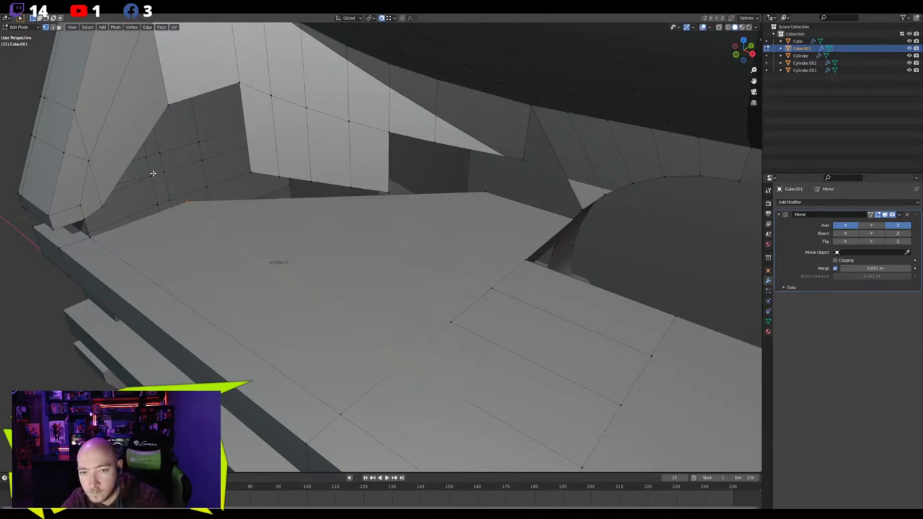
Add a centred edge loop along the strip between the new cut and the slat's front edge
key("ctrl+r")
left_click(130, 229)
right_click(131, 228)
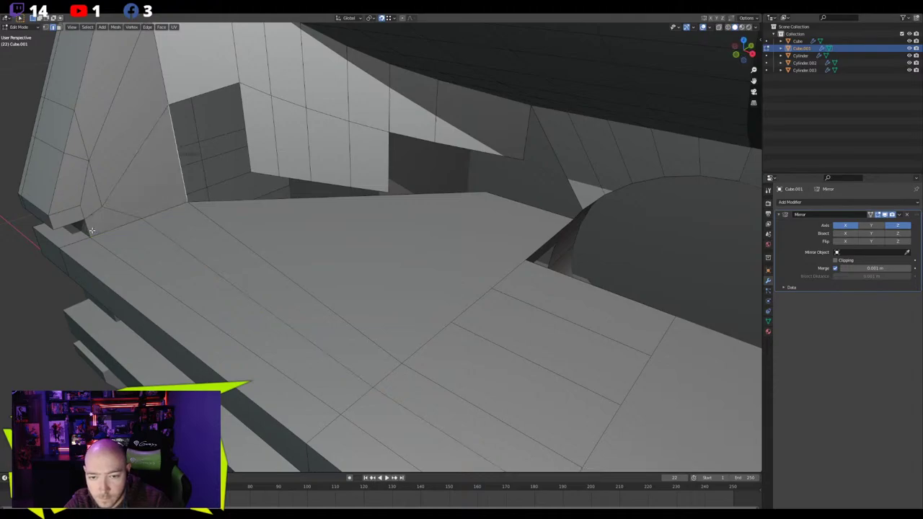
Flatten the lower edges of the recessed wall panel along Z and move them vertically level with the slat's top surface
middle_click_drag(85, 228, 295, 208)
left_click(295, 208)
left_click(338, 201, "shift")
left_click(368, 201, "shift")
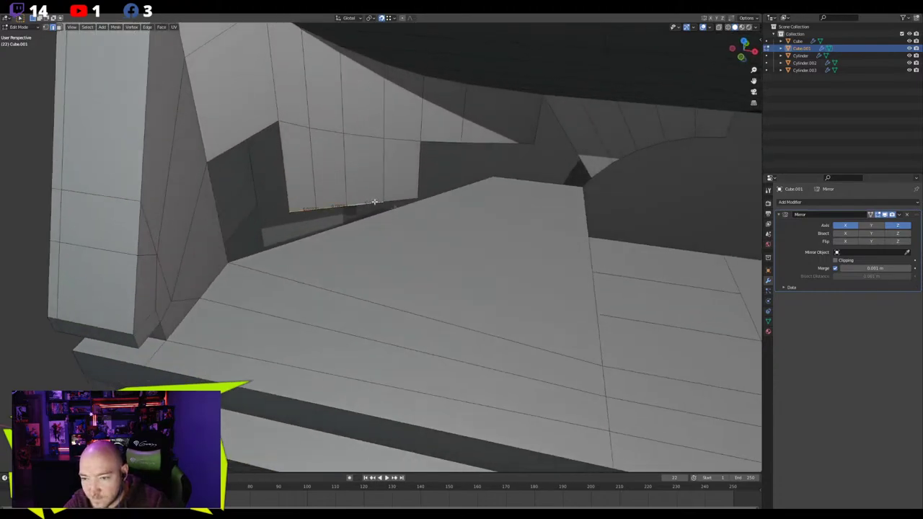
left_click(397, 200, "shift")
key("s")
key("z")
key("0")
key("Return")
middle_click_drag(383, 220, 429, 232)
key("g")
key("z")
left_click(489, 169)
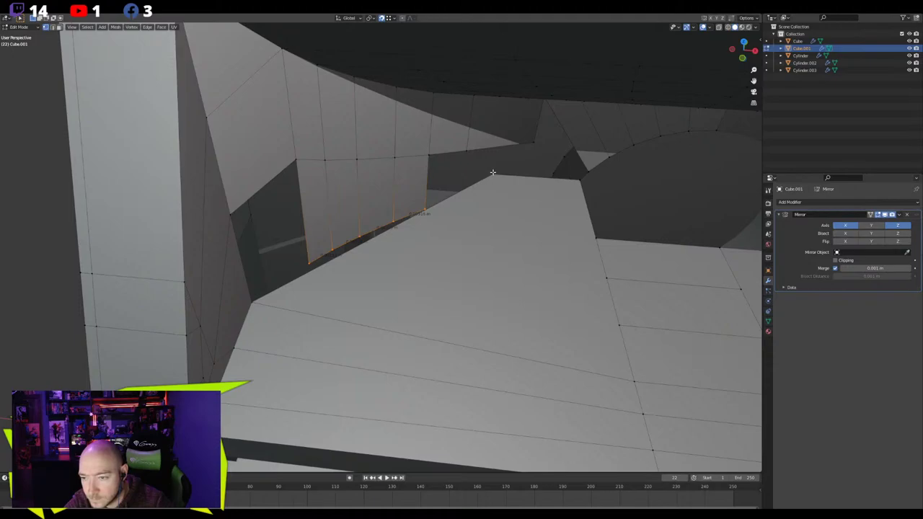
Merge the vertices along the slat's rear edge one by one with the recessed wall panel's lower vertices
scroll(374, 246, "up", 1)
left_click(375, 246)
right_click(374, 245)
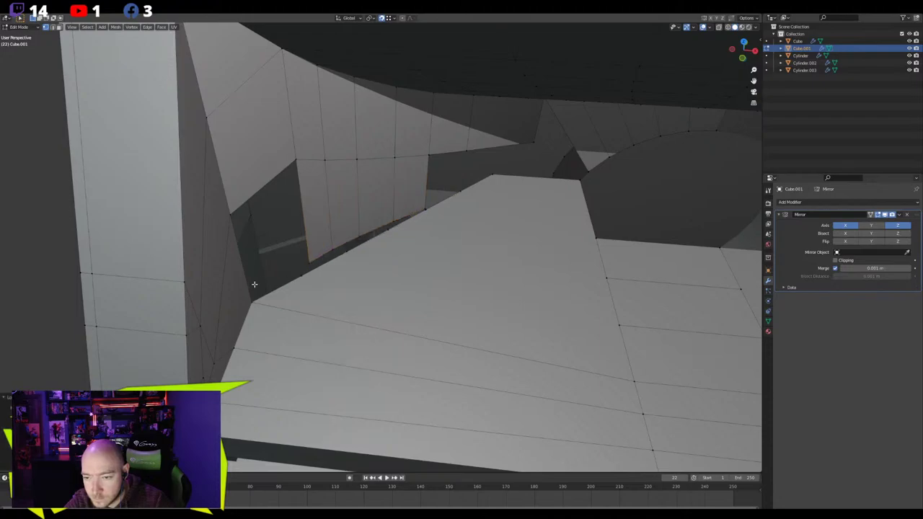
key("m")
left_click(312, 264)
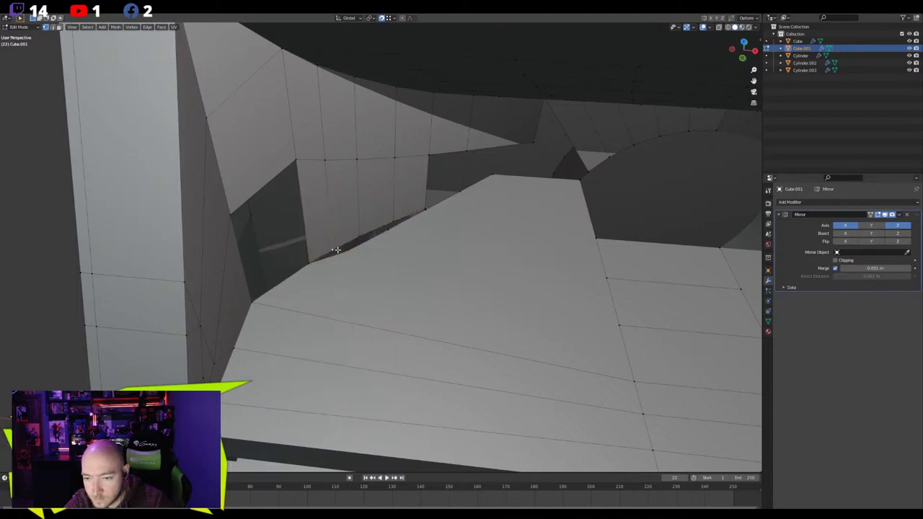
key("m")
left_click(365, 241)
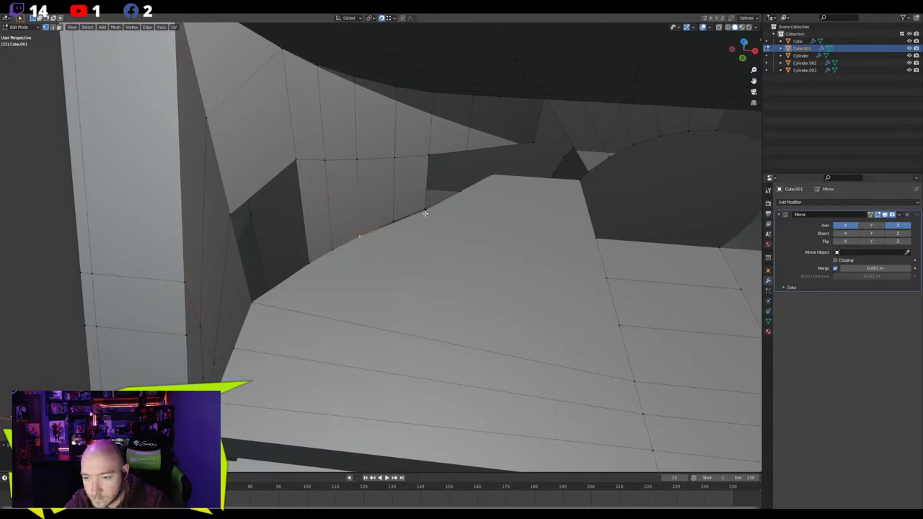
left_click(391, 230)
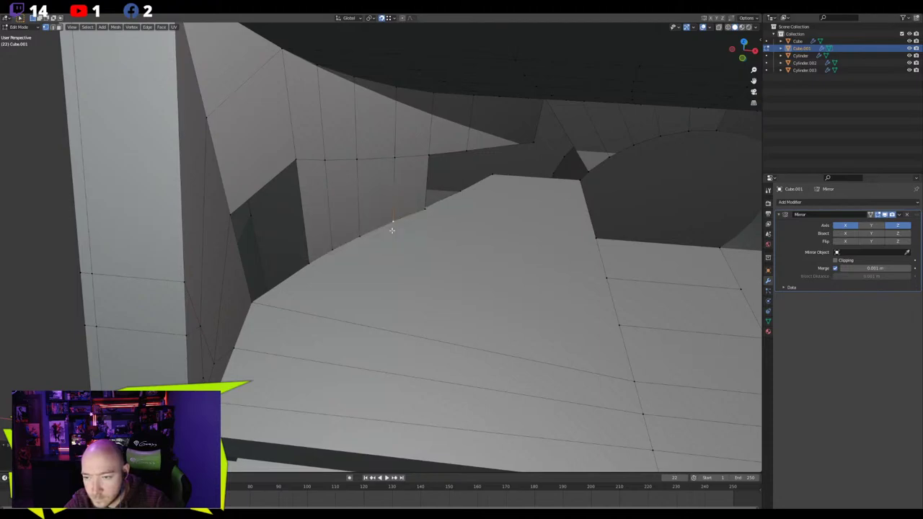
left_click(429, 210)
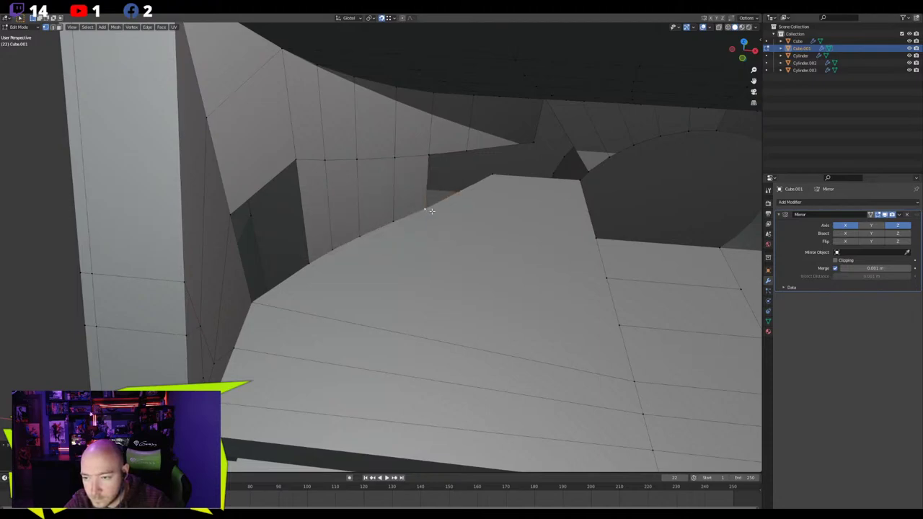
Move the slat's rear corner vertex beside the wall panel along X and Y, snapping it to the wall vertices above
left_click(487, 174)
key("g")
key("x")
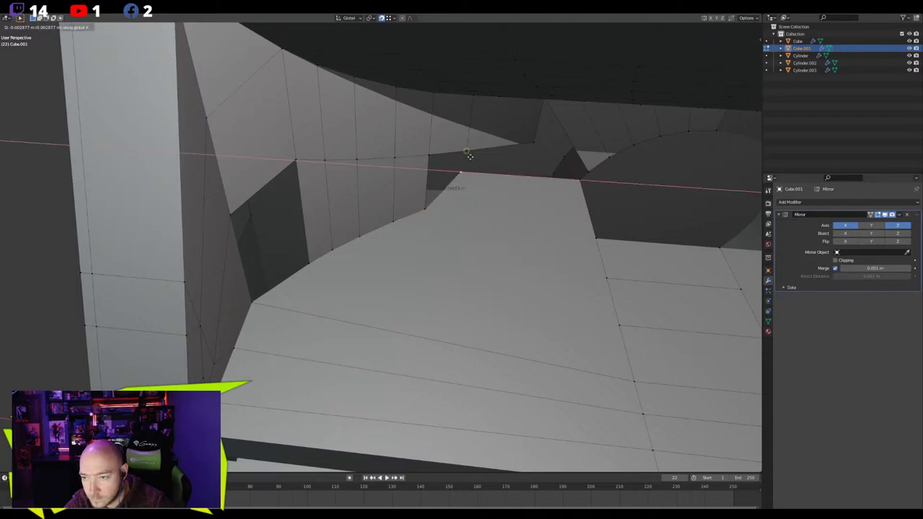
left_click(467, 152)
middle_click_drag(467, 153, 396, 220)
key("g")
key("x")
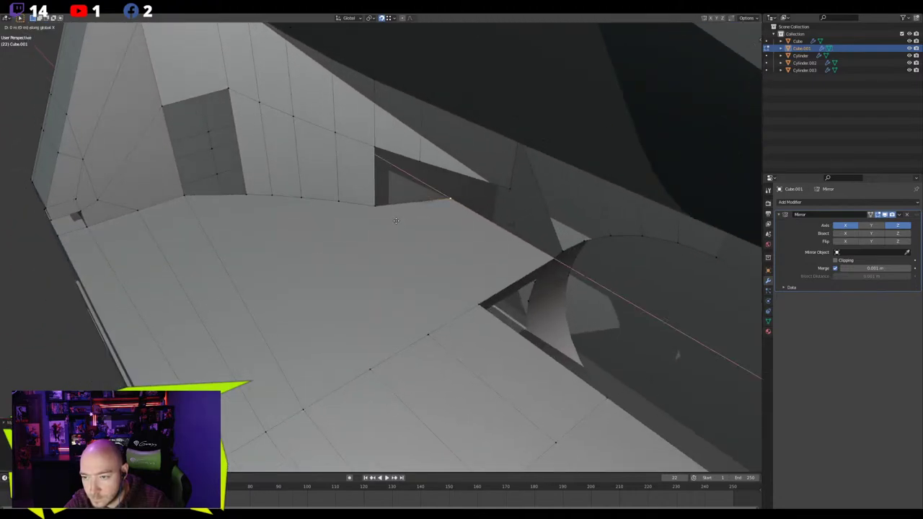
key("y")
left_click(418, 165)
middle_click_drag(418, 164, 401, 230)
Fill the gap between the side wall and the recessed wall panel with a new face
key("2")
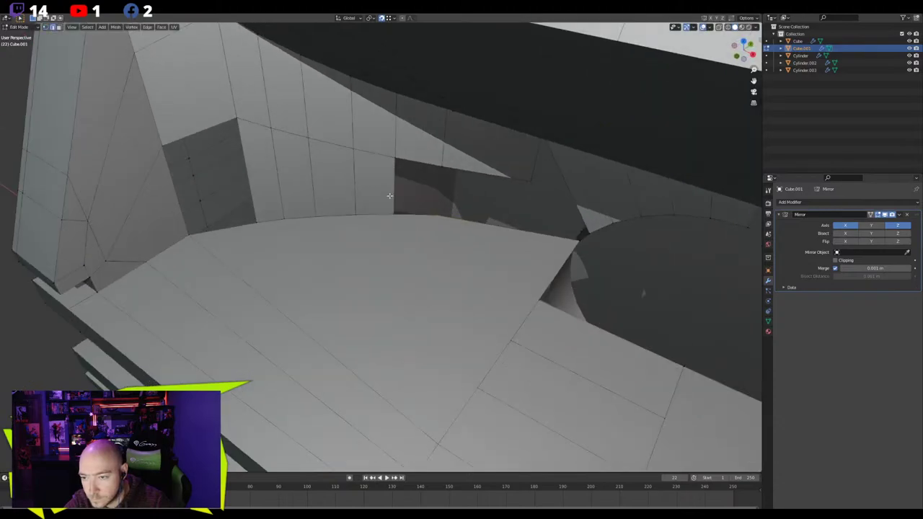
left_click(437, 193)
middle_click_drag(508, 250, 473, 259)
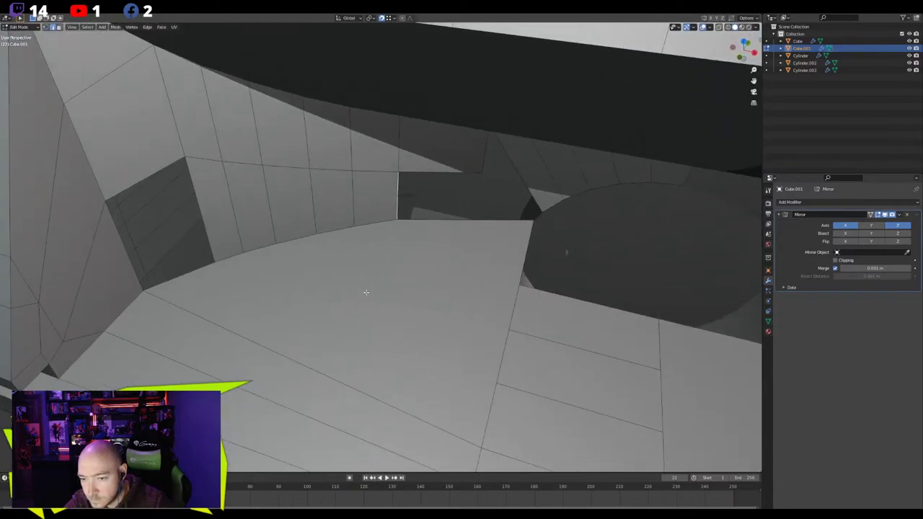
key("1")
left_click(217, 260)
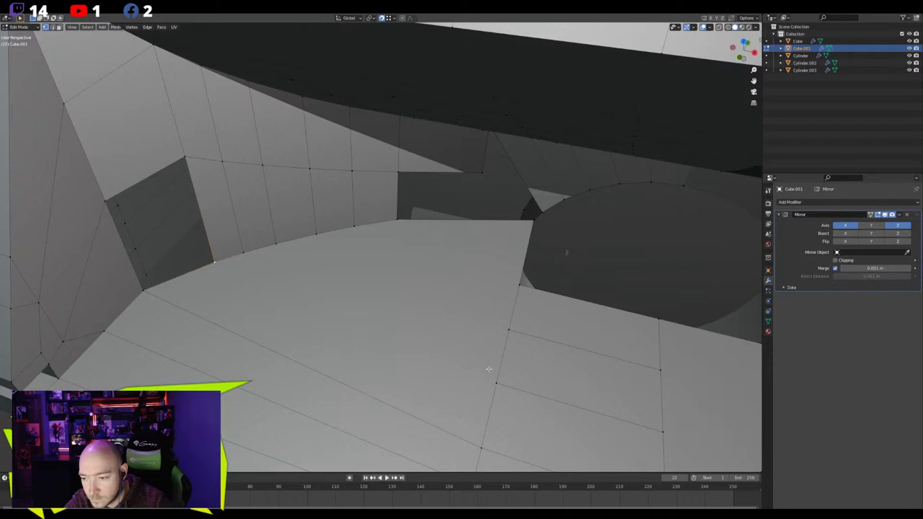
left_click(322, 276)
left_click(125, 247)
key("f")
scroll(372, 238, "down", 4)
middle_click_drag(290, 269, 334, 255)
scroll(346, 242, "up", 4)
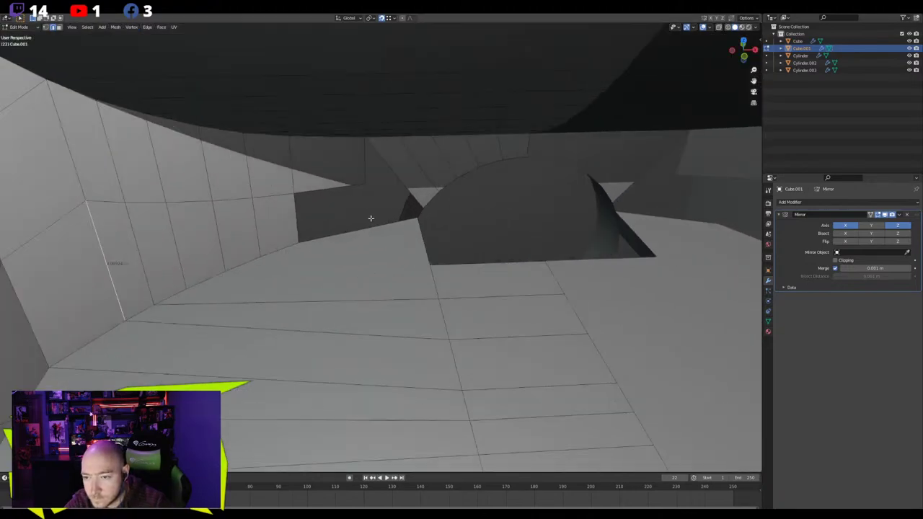
Delete the slat's notch wall face beside the speaker opening
middle_click_drag(370, 217, 355, 186)
left_click(315, 202)
key("x")
left_click(315, 202)
Add an edge loop across the speaker opening's inner ring and slide it level with the slat's lower edge
key("ctrl+r")
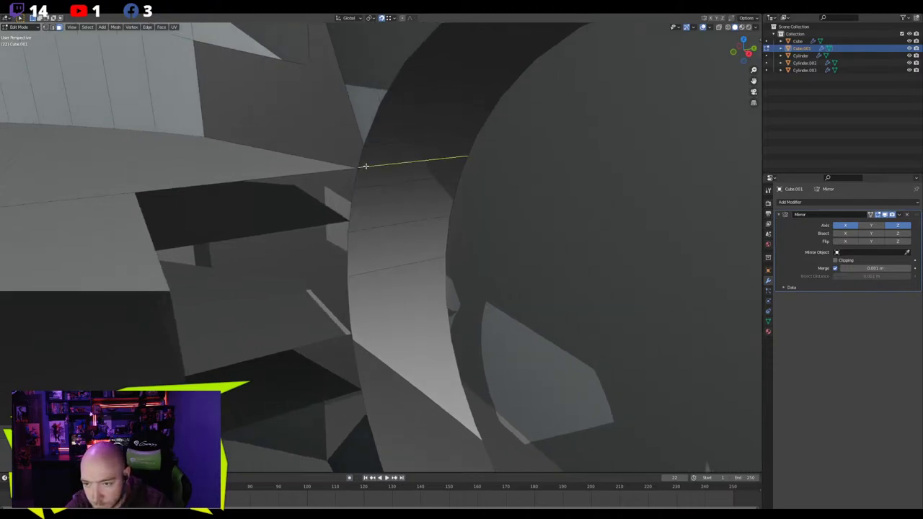
left_click(366, 166)
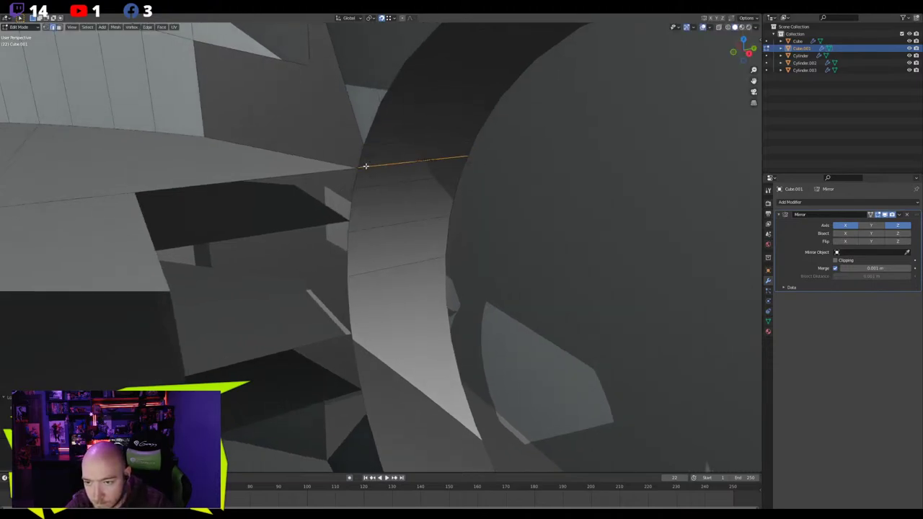
key("g")
key("g")
left_click(370, 218)
middle_click_drag(370, 218, 370, 214)
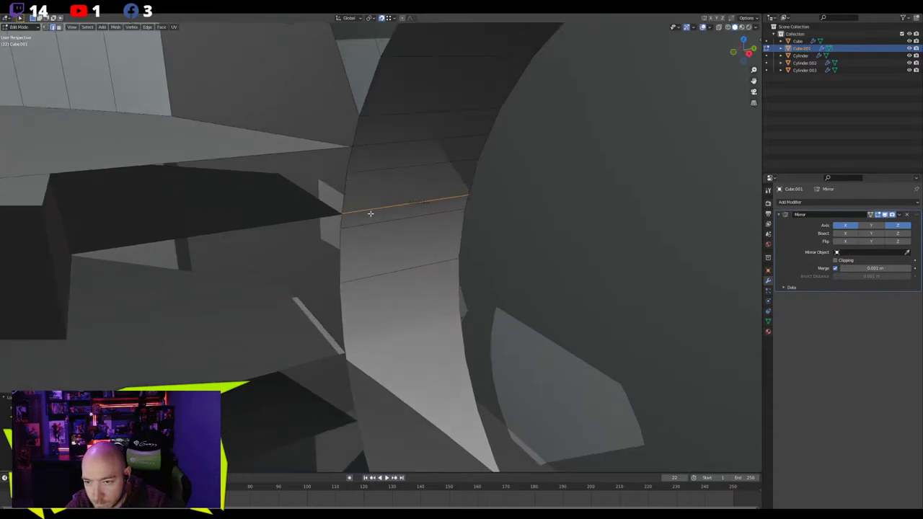
Extrude the ring's edges between the slat's upper and lower surfaces along Y to the notch's inner corner
left_click(349, 160)
middle_click_drag(278, 216, 316, 230)
key("g")
key("y")
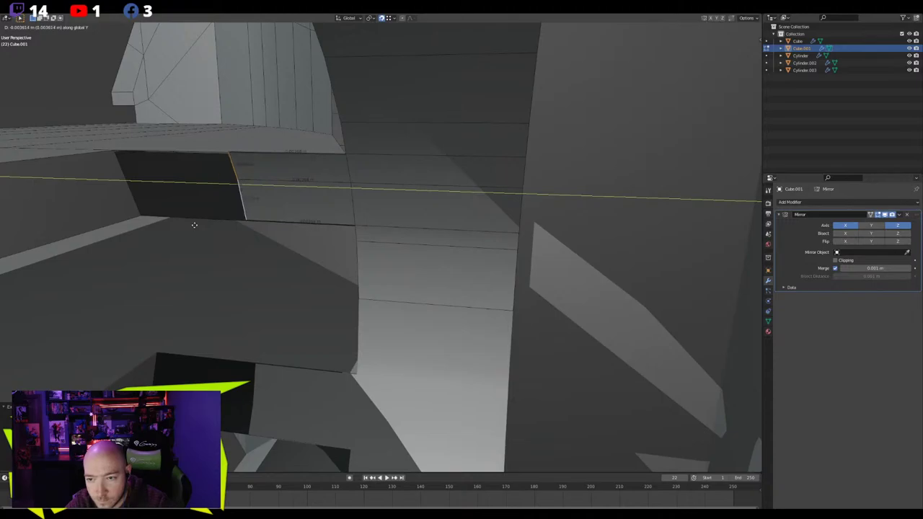
left_click(116, 224)
Extrude the new notch wall's end edges along X to the mirror centre with the Mirror modifier's Clipping enabled
middle_click_drag(115, 223, 322, 205)
left_click(189, 217)
right_click(187, 213)
left_click(187, 213)
key("2")
left_click(323, 205)
left_click(327, 216, "shift")
middle_click_drag(280, 245, 338, 236)
key("e")
right_click(337, 236)
key("x")
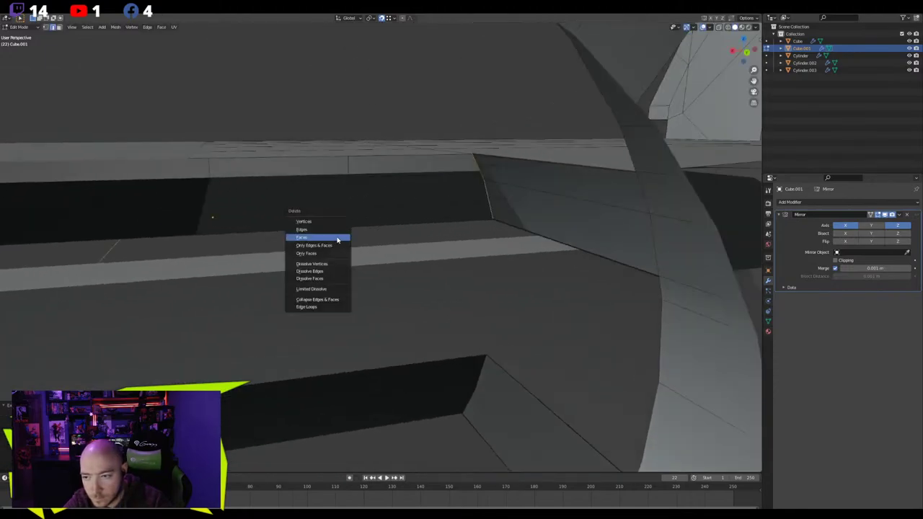
key("g")
key("x")
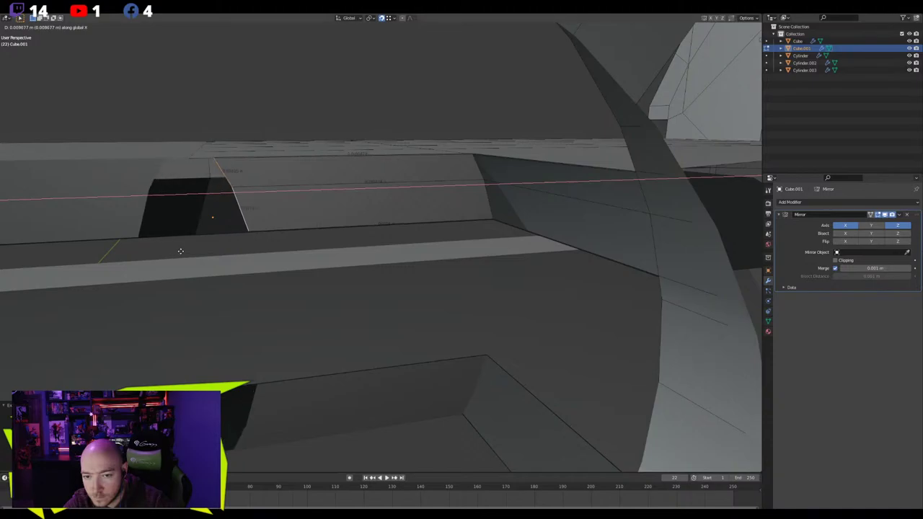
key("Escape")
key("g")
key("x")
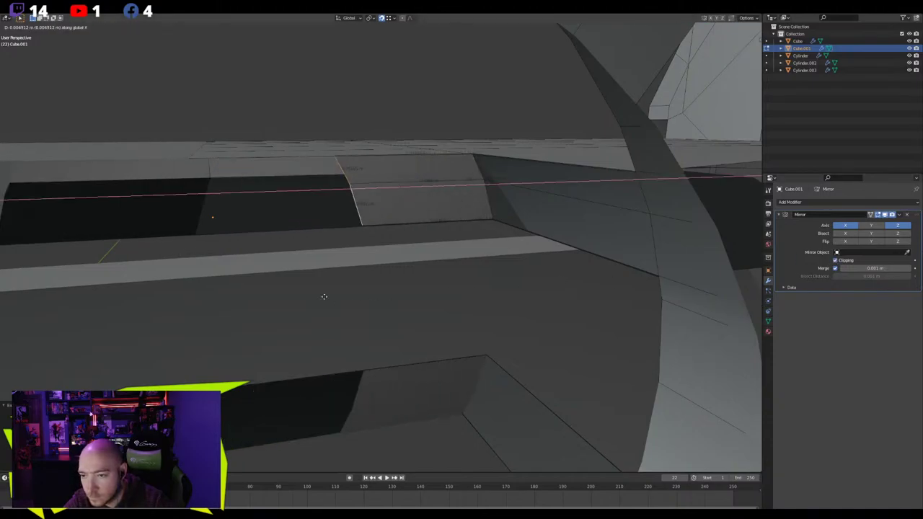
left_click(158, 300)
middle_click_drag(157, 300, 257, 252)
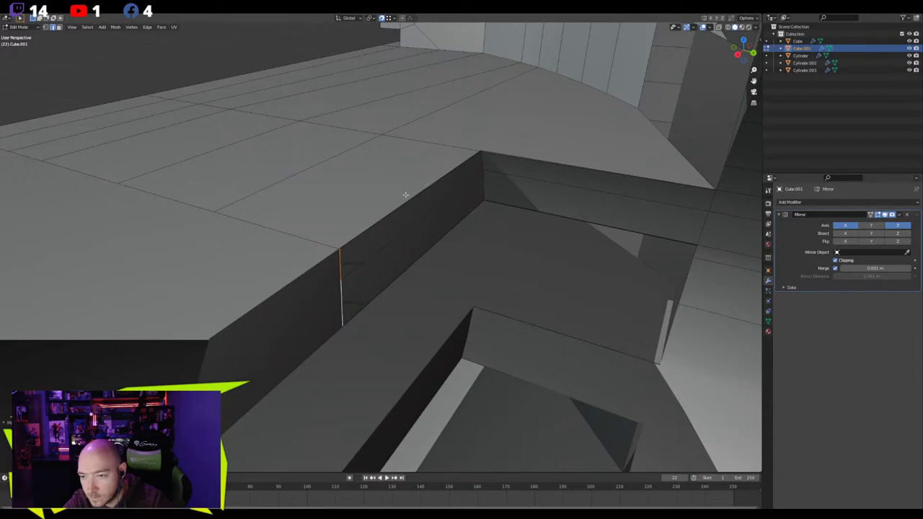
Select all of the slat's top faces and move them along Z level with the new notch wall's upper edge
key("3")
left_click(432, 157)
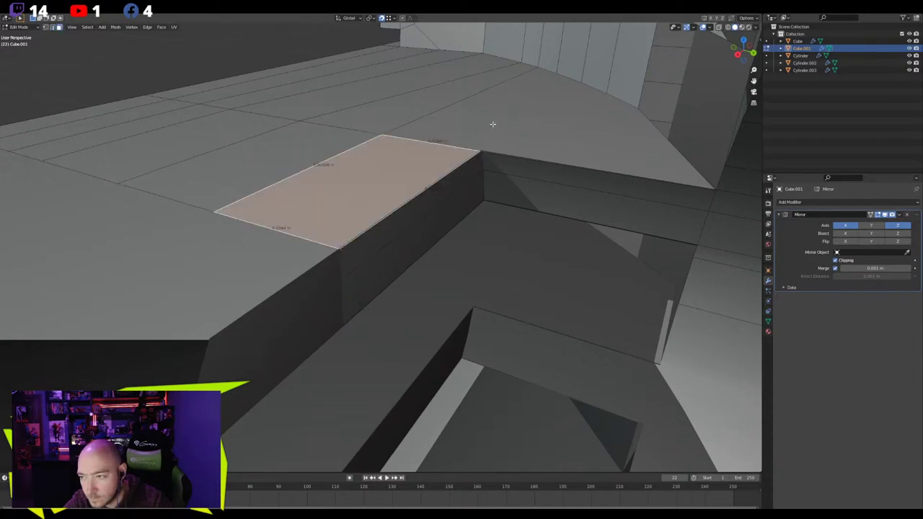
left_click(478, 88, "shift")
left_click(372, 80, "shift")
left_click(368, 70, "shift")
left_click(371, 60, "shift")
left_click(373, 52, "shift")
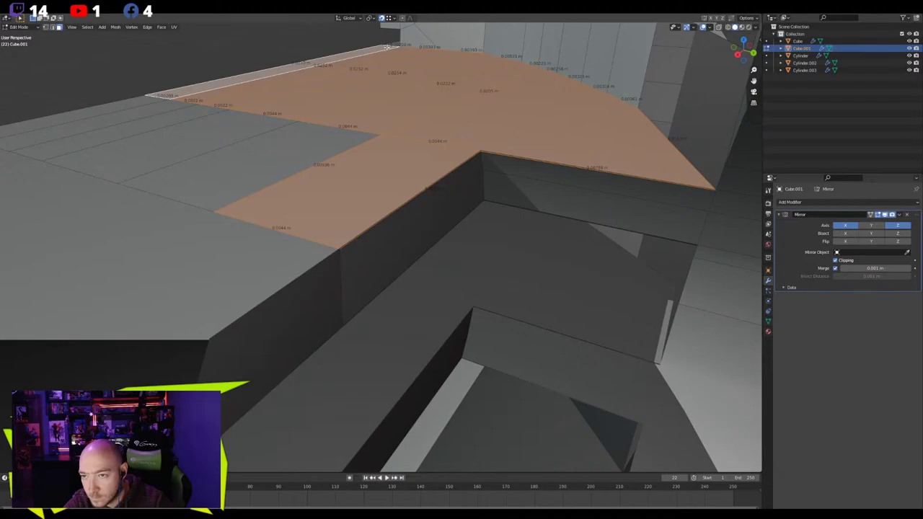
left_click(388, 47, "shift")
left_click(103, 109, "shift")
left_click(136, 112, "shift")
left_click(166, 120, "shift")
left_click(231, 144, "shift")
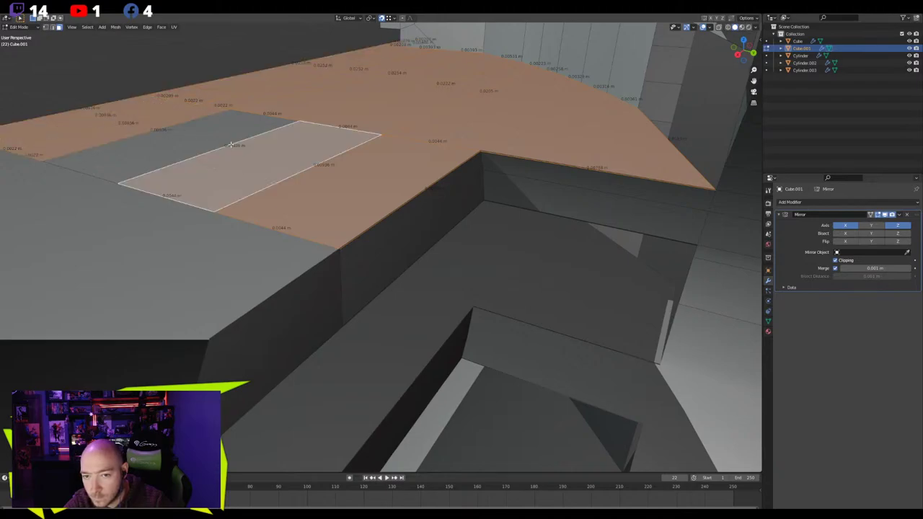
left_click(202, 141, "shift")
middle_click_drag(203, 142, 488, 238)
key("s")
key("z")
key("Escape")
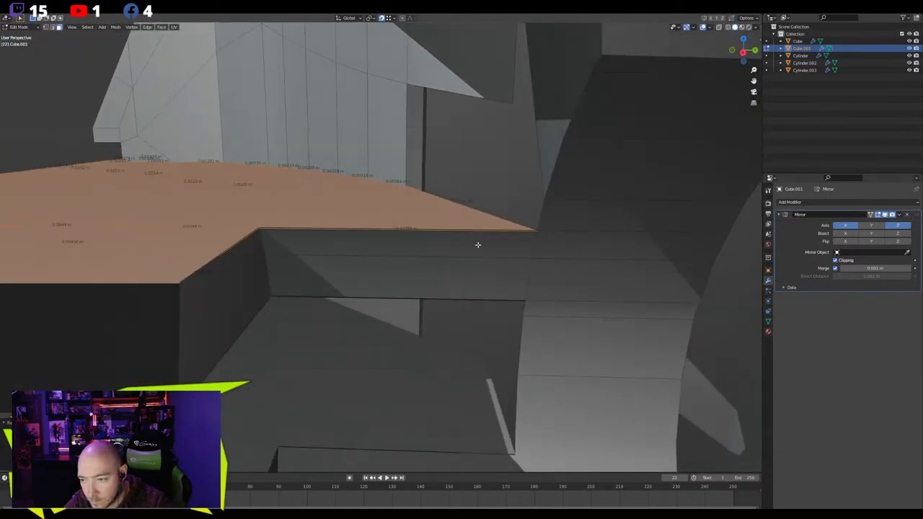
key("g")
key("z")
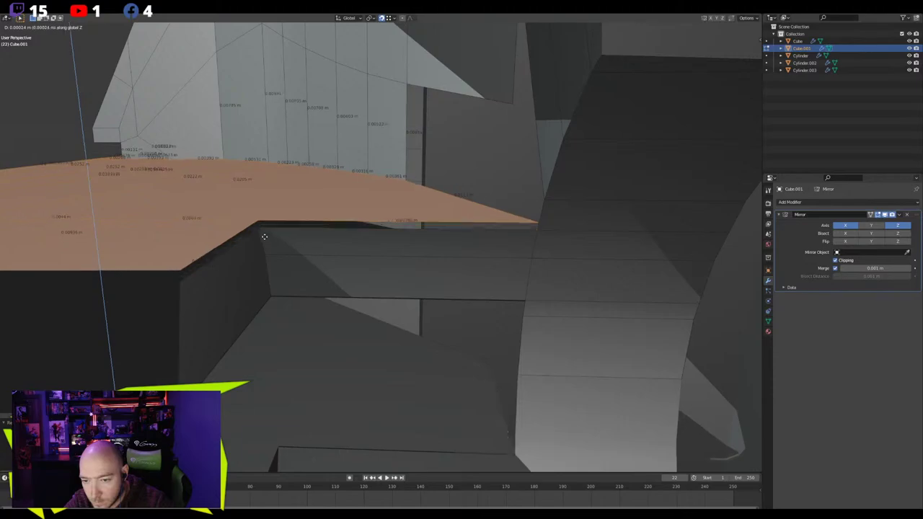
left_click(261, 232)
Merge the slat's top vertices with the notch wall's upper vertices at the ring, the inner corner and the mirror centre
key("1")
left_click(545, 235)
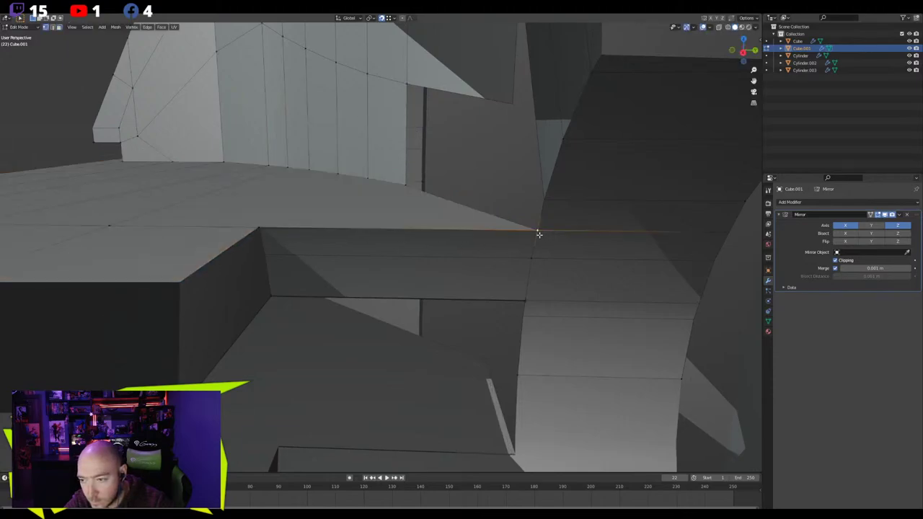
key("g")
left_click(548, 241)
left_click(532, 231, "shift")
key("m")
left_click(464, 228)
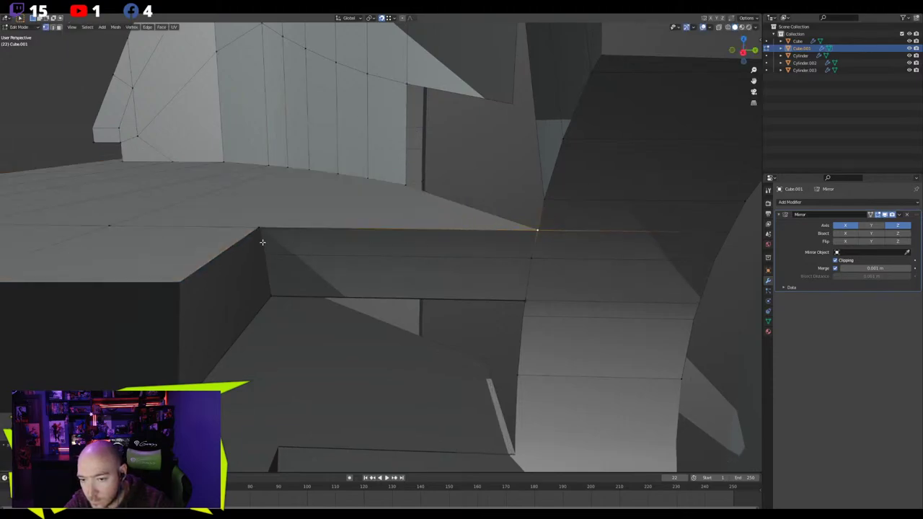
key("m")
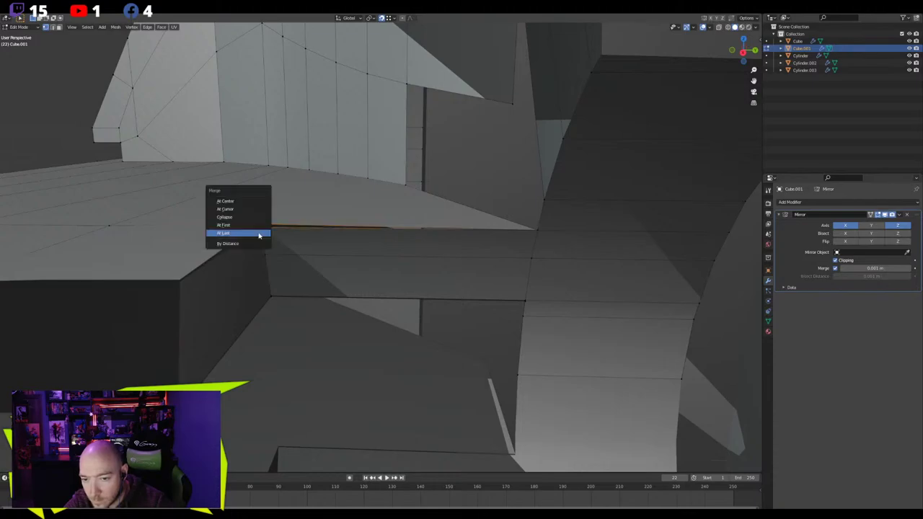
left_click(259, 235)
middle_click_drag(177, 272, 180, 288)
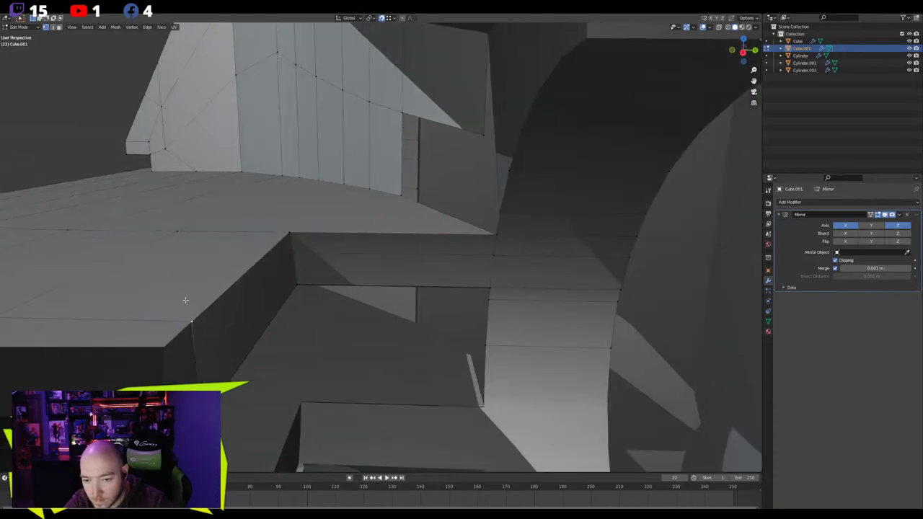
key("m")
left_click(194, 324)
Add four evenly spaced edge loops across the slat between the side wall and the middle section
middle_click_drag(193, 323, 361, 260)
middle_click_drag(346, 217, 389, 279)
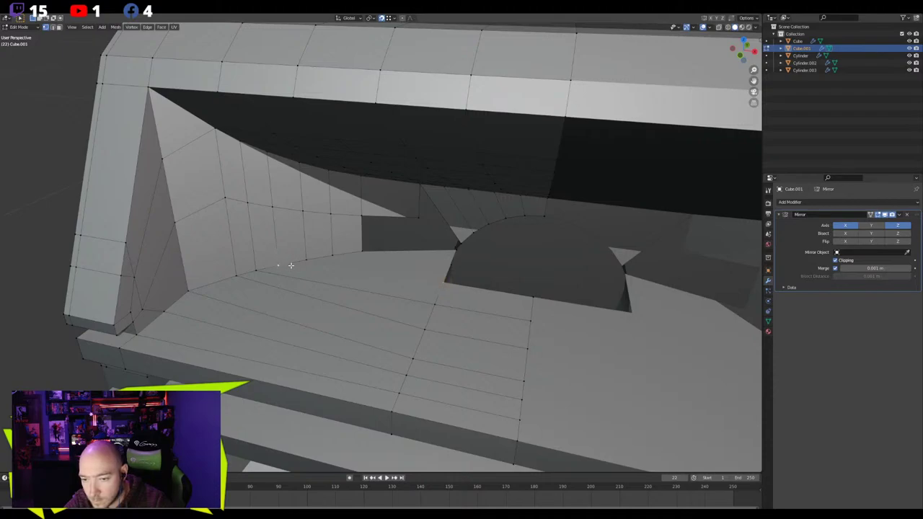
key("ctrl+r")
scroll(332, 275, "up", 1)
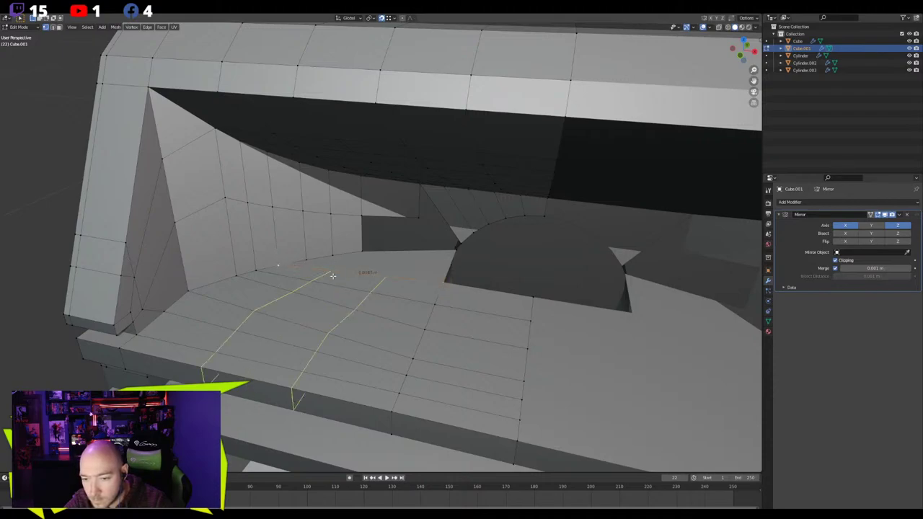
scroll(332, 275, "up", 1)
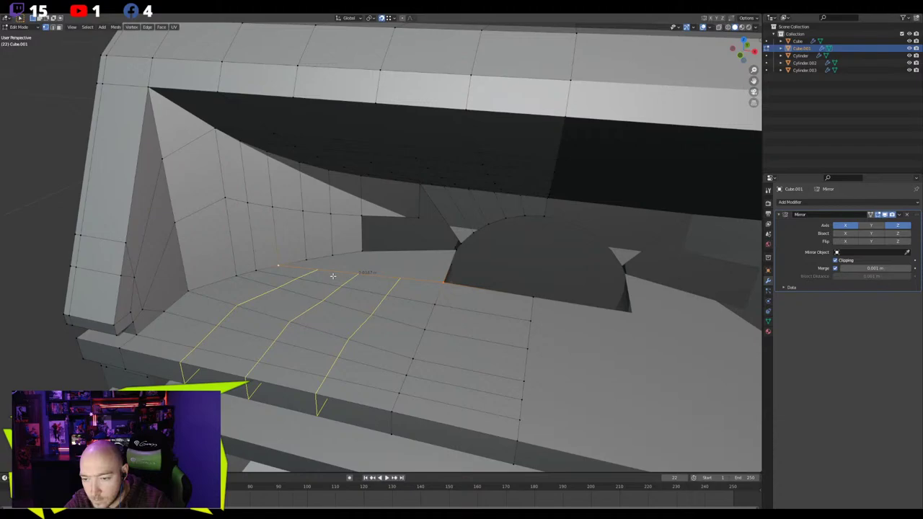
left_click(332, 275)
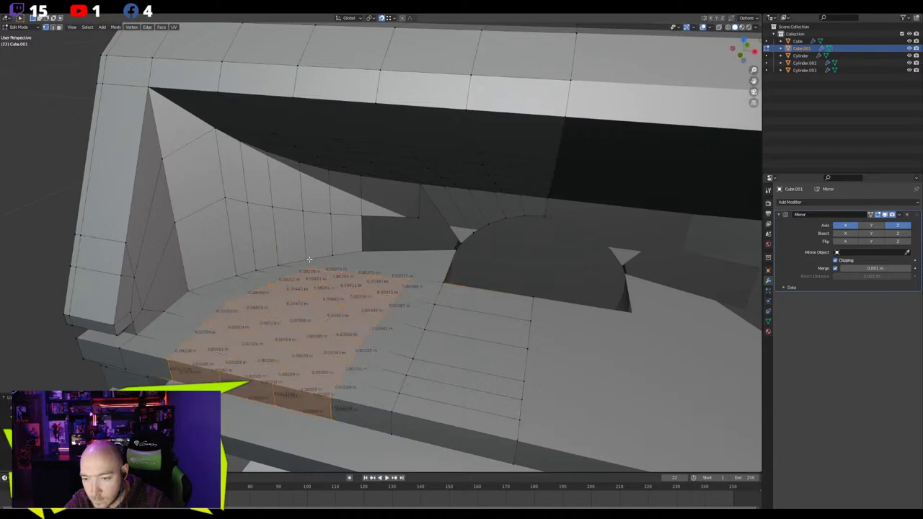
key("alt+a")
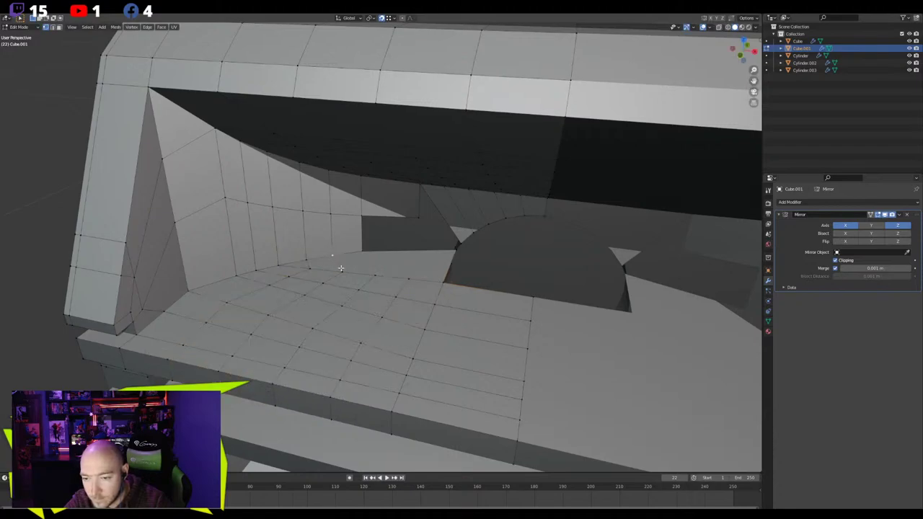
Undo the last edge loops cut across the slat
middle_click_drag(347, 264, 302, 255)
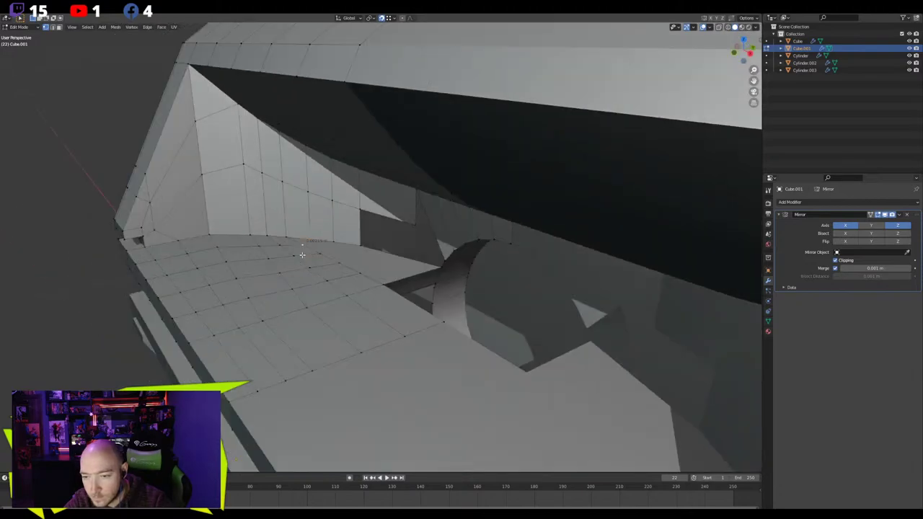
key("ctrl+z")
key("ctrl+z")
key("ctrl+z")
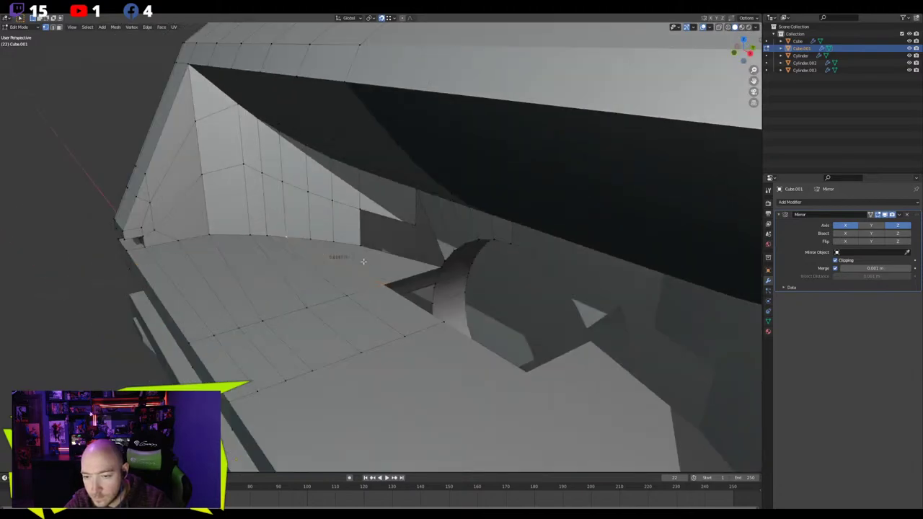
Cut edge loops into the short notch wall beside the ring and connect their vertices to the side wall's lower vertices
left_click(411, 279)
right_click(410, 279)
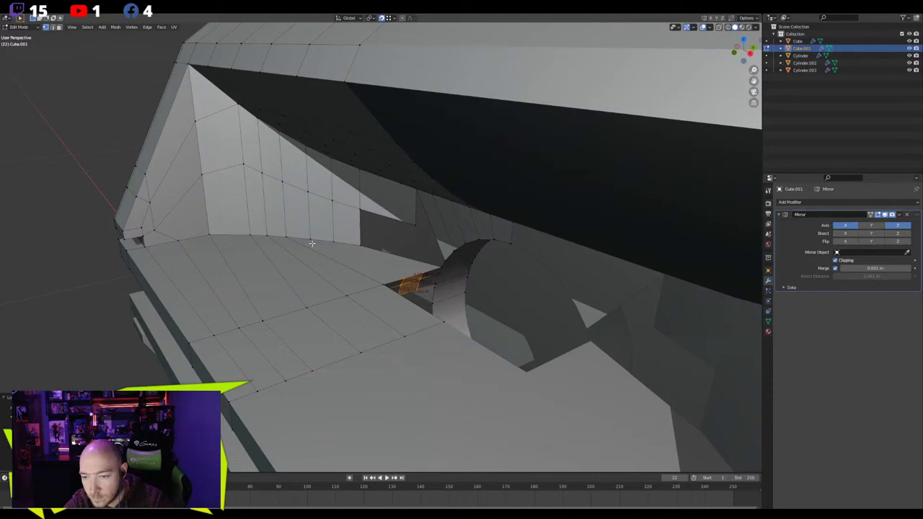
left_click(311, 242)
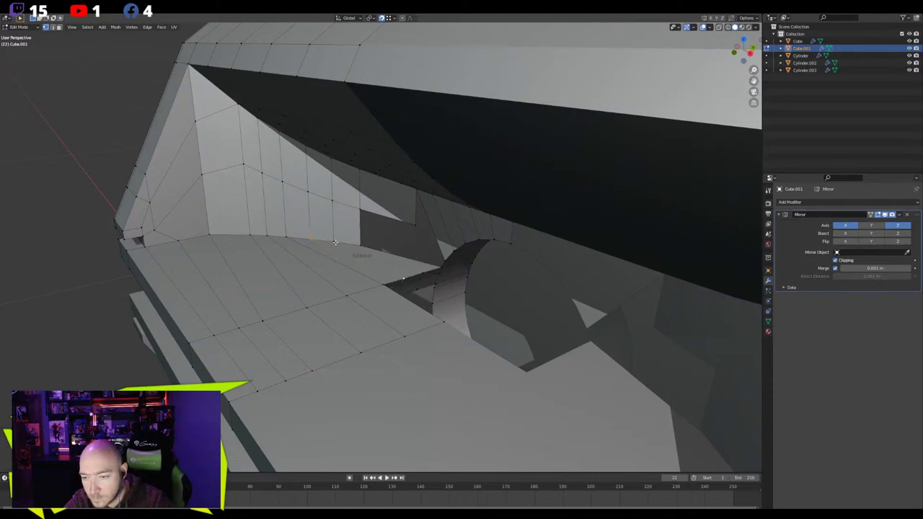
middle_click_drag(407, 269, 423, 233)
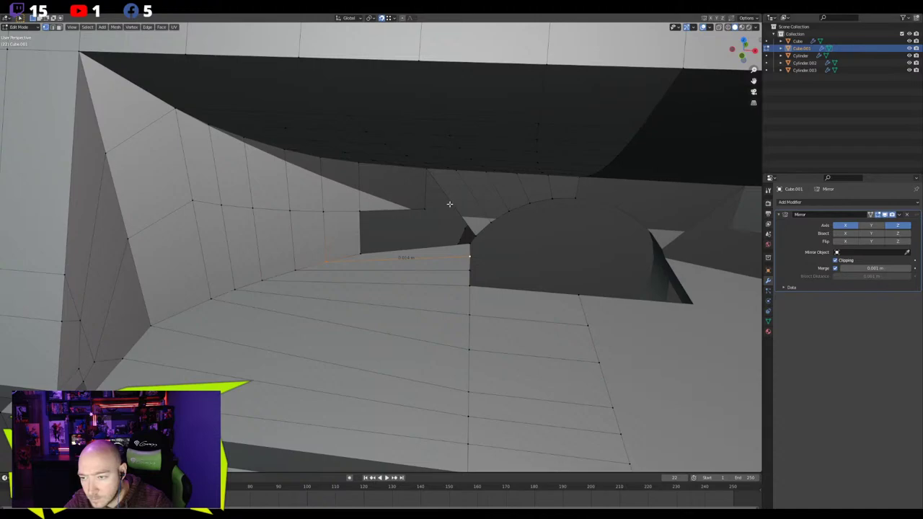
Add an edge loop to the slat's inner end and move its vertex along Y to the recess's inner corner
middle_click_drag(430, 201, 407, 260)
key("ctrl+r")
left_click(411, 257)
right_click(412, 257)
key("1")
left_click(407, 261)
key("g")
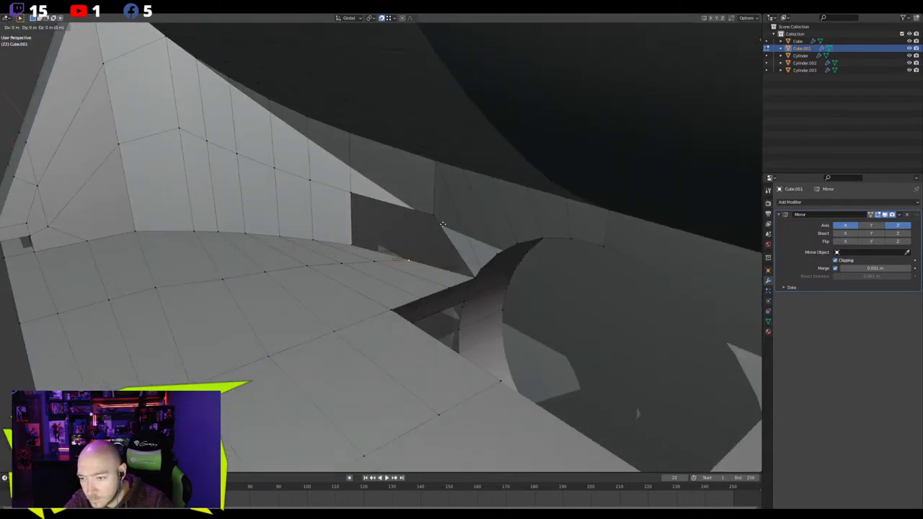
key("y")
left_click(434, 214)
middle_click_drag(434, 214, 442, 235)
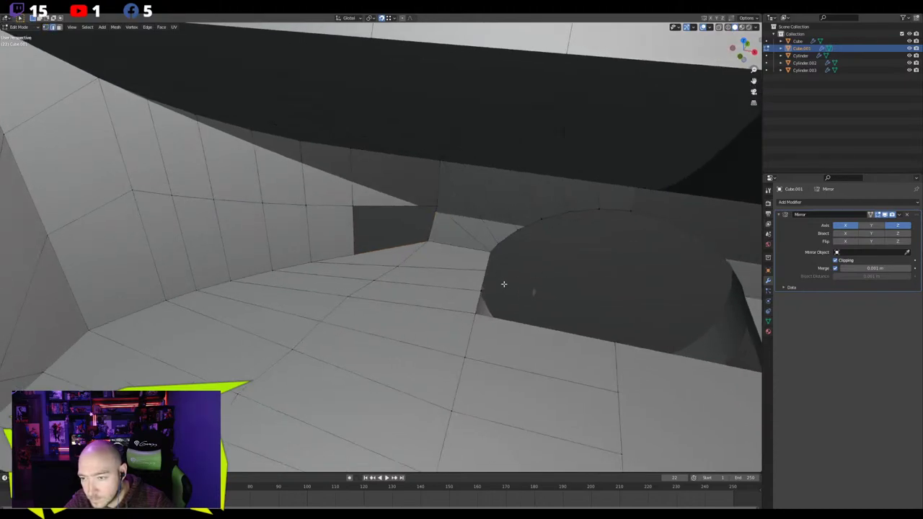
Fill the open gap at the side wall's inner end and align the lower corner vertex along X with the upper corner
middle_click_drag(504, 284, 507, 259)
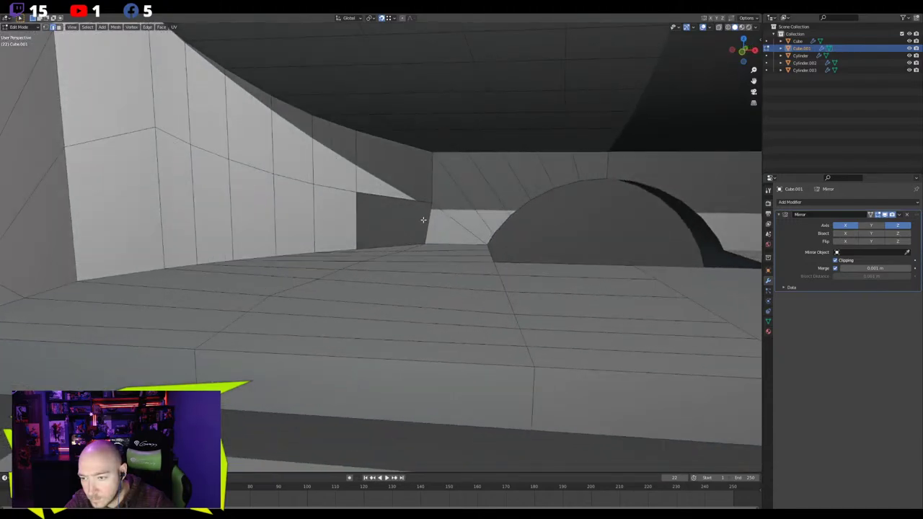
middle_click_drag(423, 220, 418, 238)
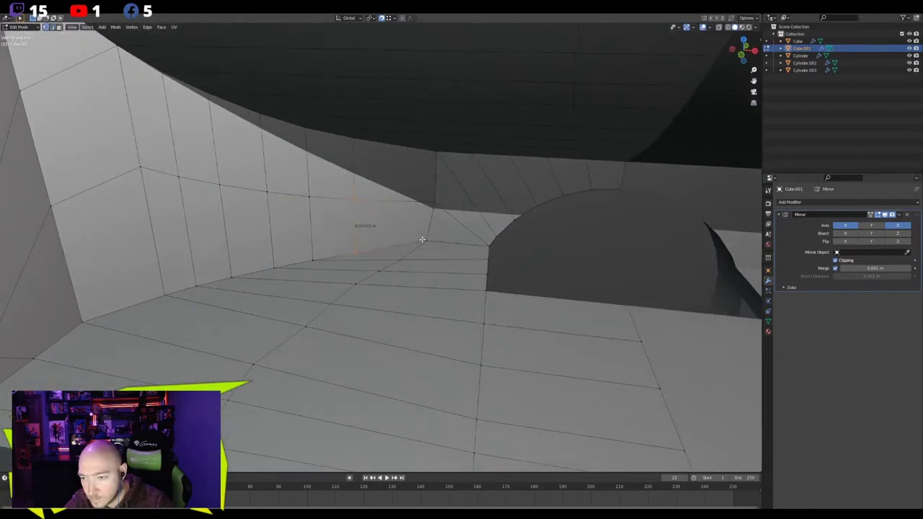
key("g")
key("x")
key("y")
key("x")
left_click(431, 232)
middle_click_drag(431, 232, 393, 252)
key("Tab")
scroll(581, 283, "down", 5)
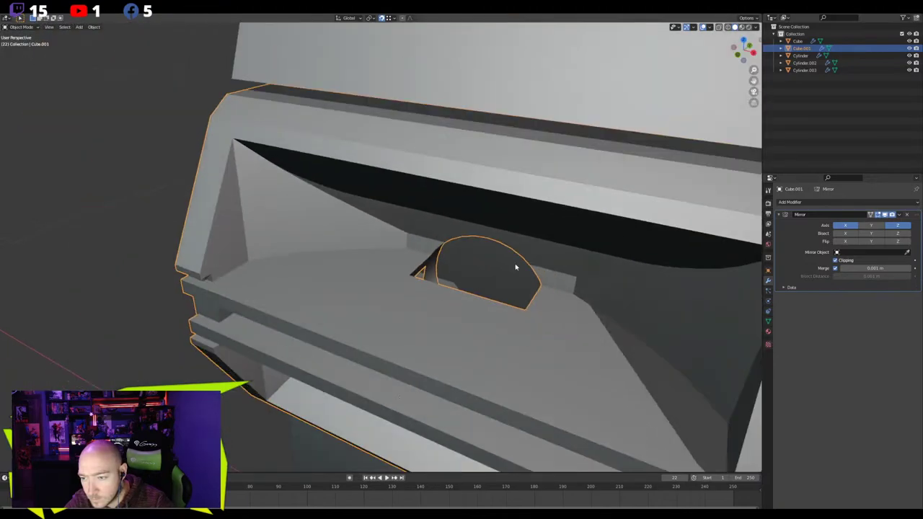
Delete the slat's underside face between the side wall and the middle section
middle_click_drag(515, 266, 439, 212)
key("Tab")
scroll(393, 295, "up", 5)
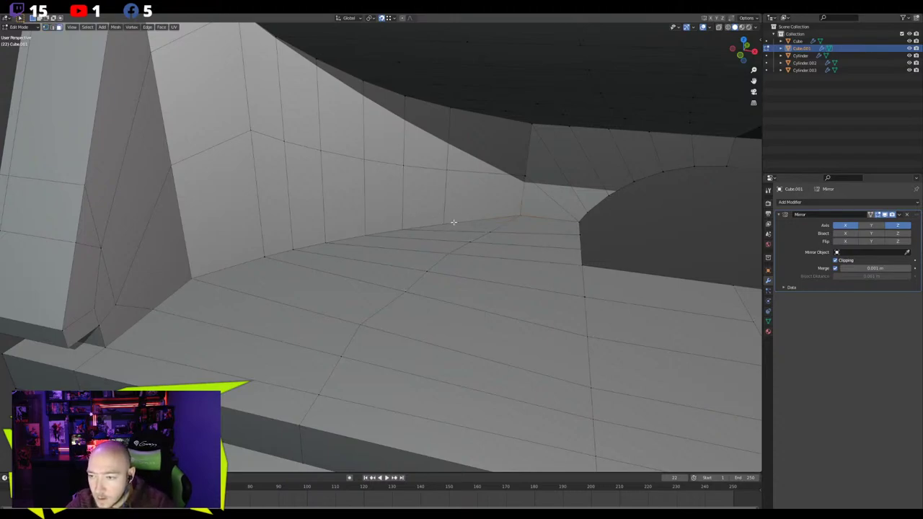
left_click(427, 248, "shift")
left_click(400, 262, "shift")
left_click(365, 269, "shift")
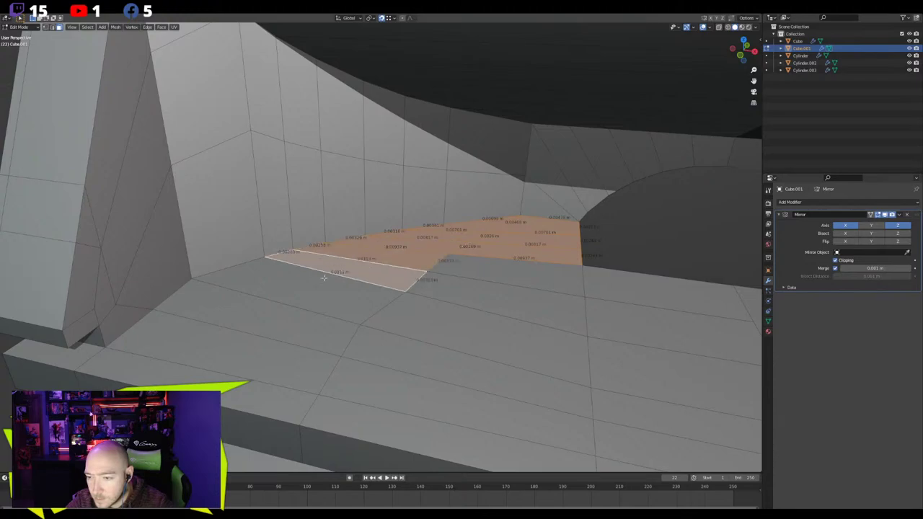
left_click(324, 279, "shift")
middle_click_drag(410, 274, 410, 173)
key("x")
left_click(316, 238)
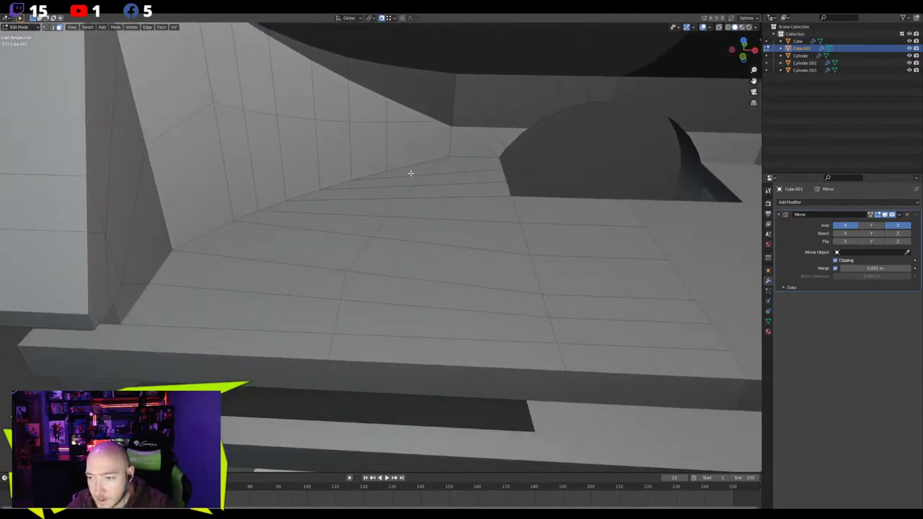
Duplicate the slat's top faces along the side wall and move the copy along Z to the slat's underside
left_click(346, 194, "shift")
left_click(294, 228, "shift")
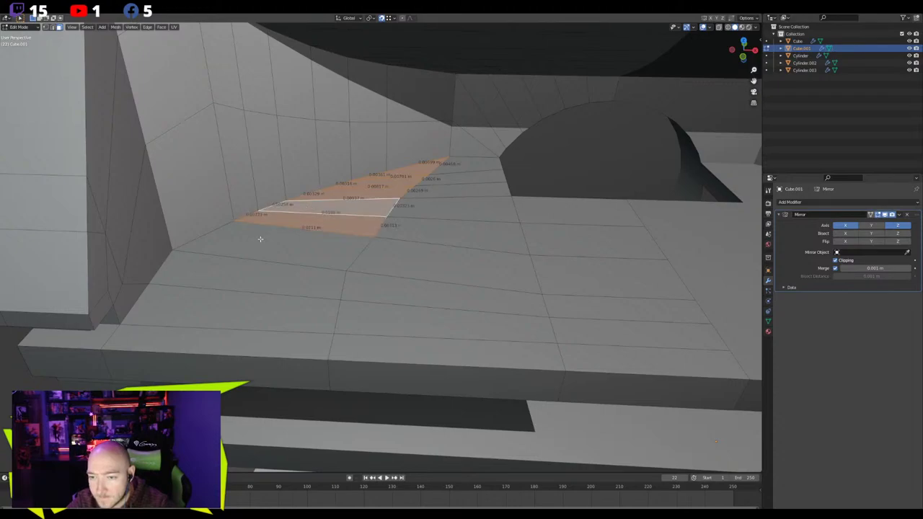
middle_click_drag(261, 239, 240, 200)
key("g")
key("z")
left_click(200, 205)
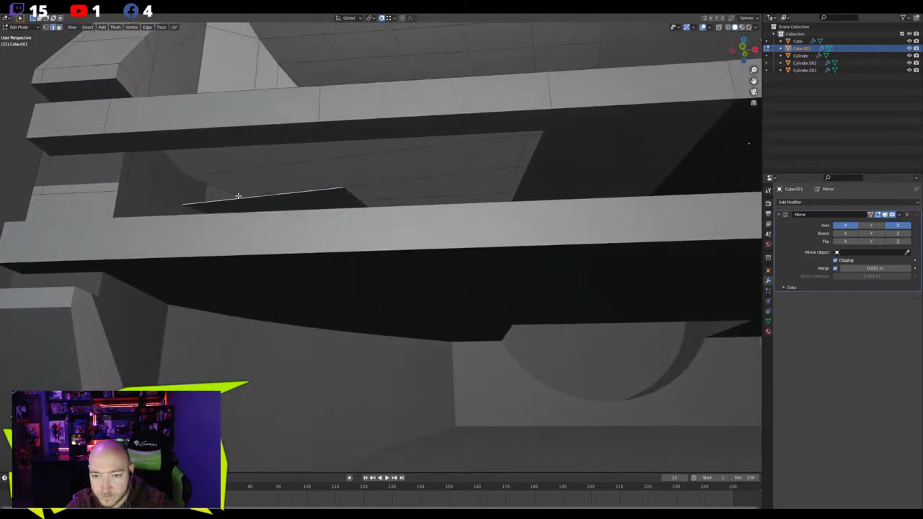
Delete the oversized face bridging the slat's underside at the outer end
middle_click_drag(183, 150, 165, 161)
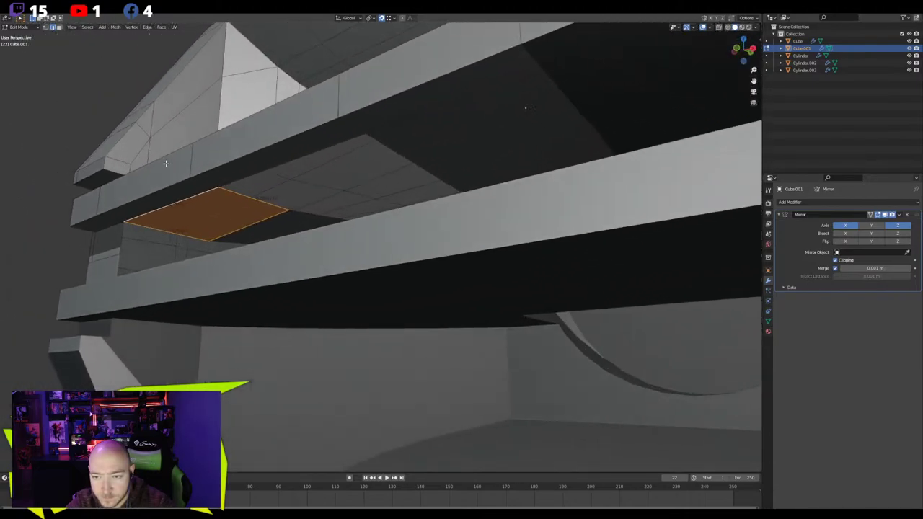
key("x")
left_click(253, 173)
middle_click_drag(253, 175, 248, 299)
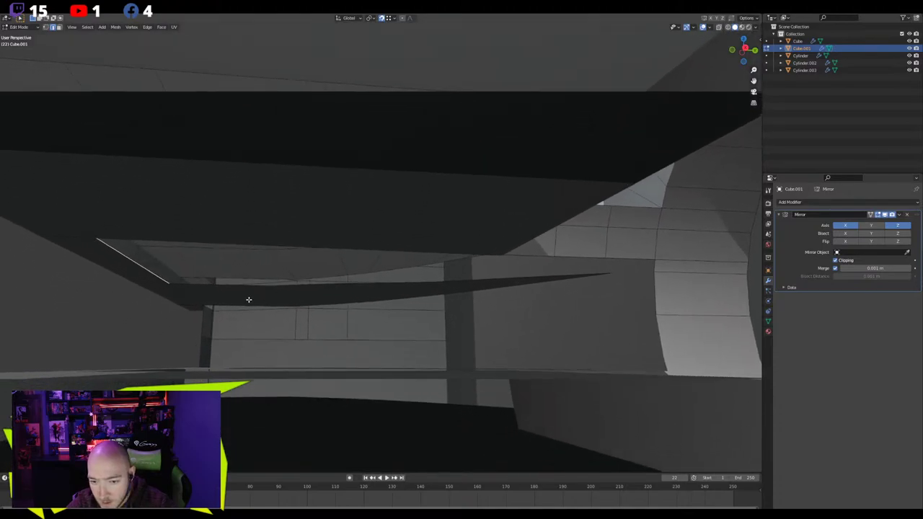
Fill the underside gaps between the slat's middle section and the curved faces along the side wall
middle_click_drag(421, 288, 412, 287)
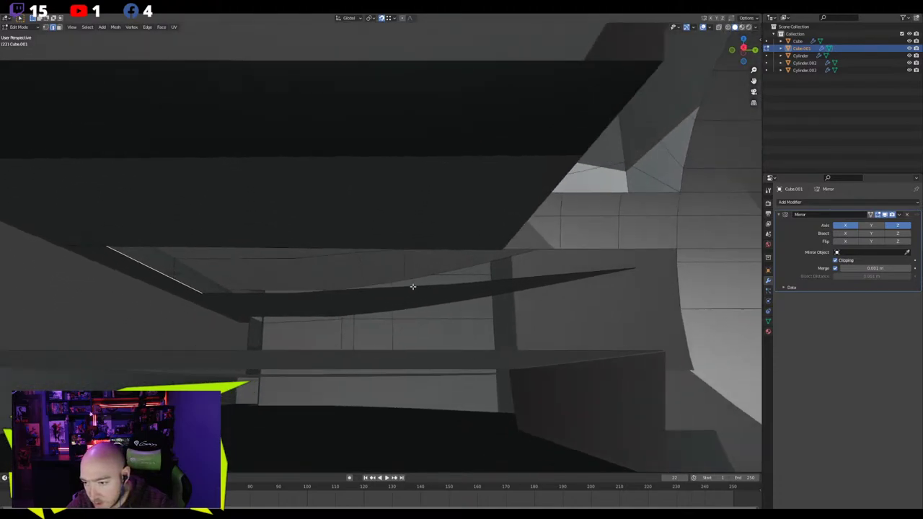
middle_click_drag(487, 287, 541, 240)
middle_click_drag(492, 170, 515, 181)
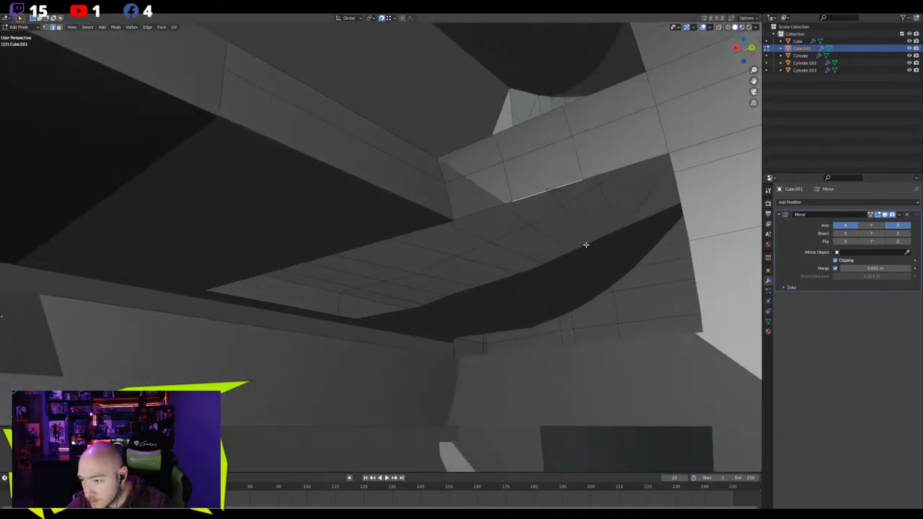
middle_click_drag(593, 235, 617, 270)
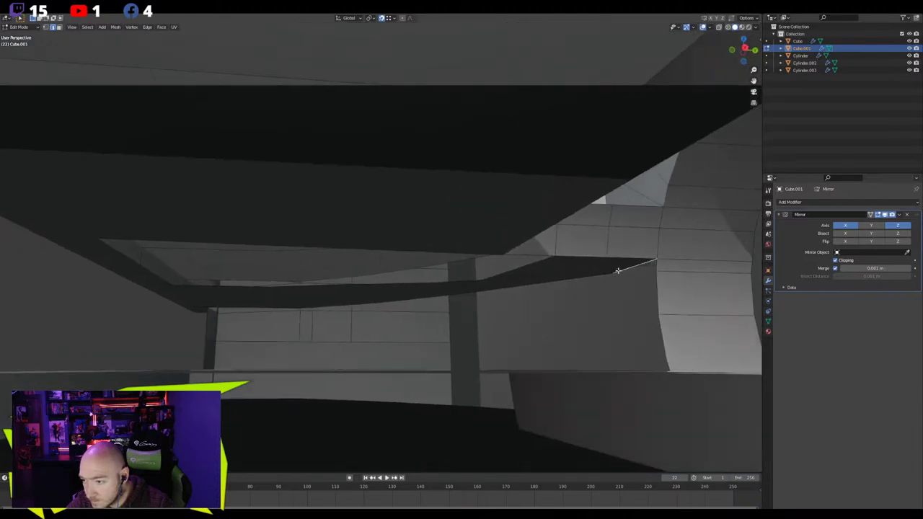
middle_click_drag(517, 267, 311, 256)
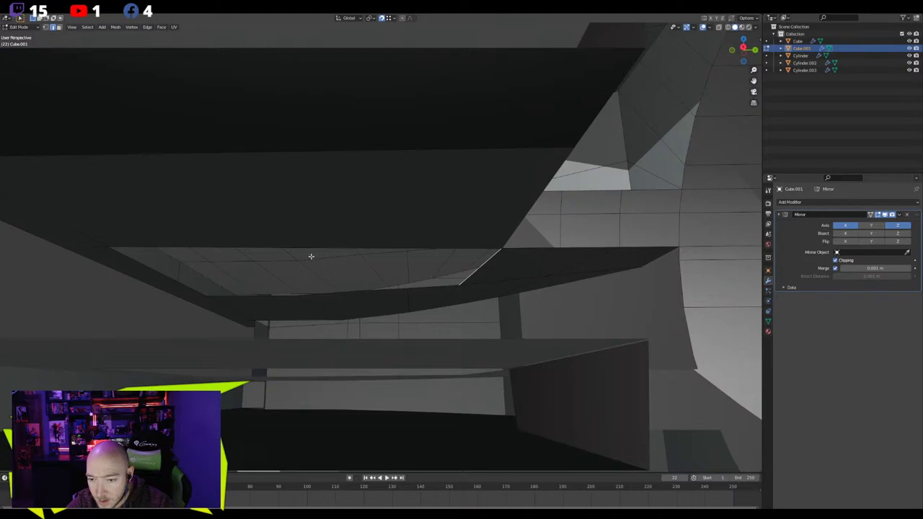
Add three evenly spaced edge loops across the slat's underside and fill the remaining opening with faces
scroll(257, 161, "up", 1)
left_click(257, 161)
right_click(257, 162)
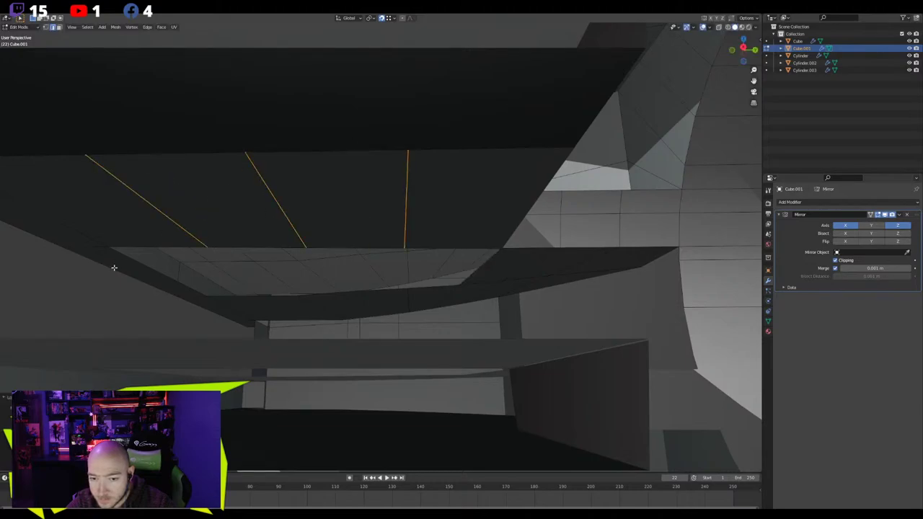
left_click(126, 261)
key("f")
key("f")
key("f")
Recalculate the normals inside on the slat's rebuilt underside
middle_click_drag(498, 289, 276, 260)
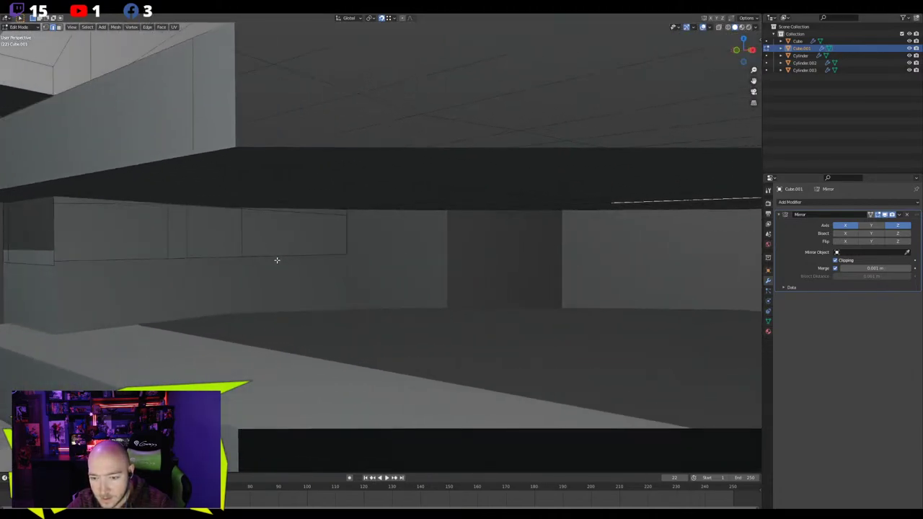
key("alt+n")
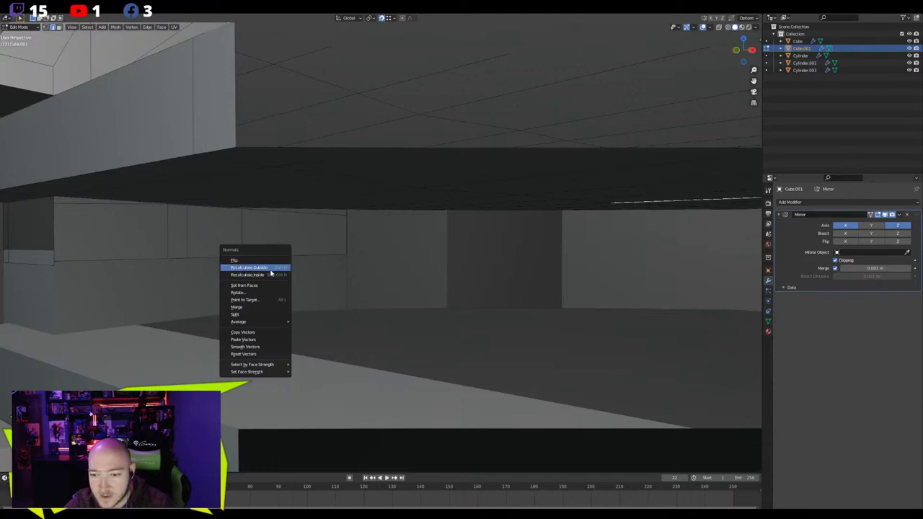
left_click(241, 276)
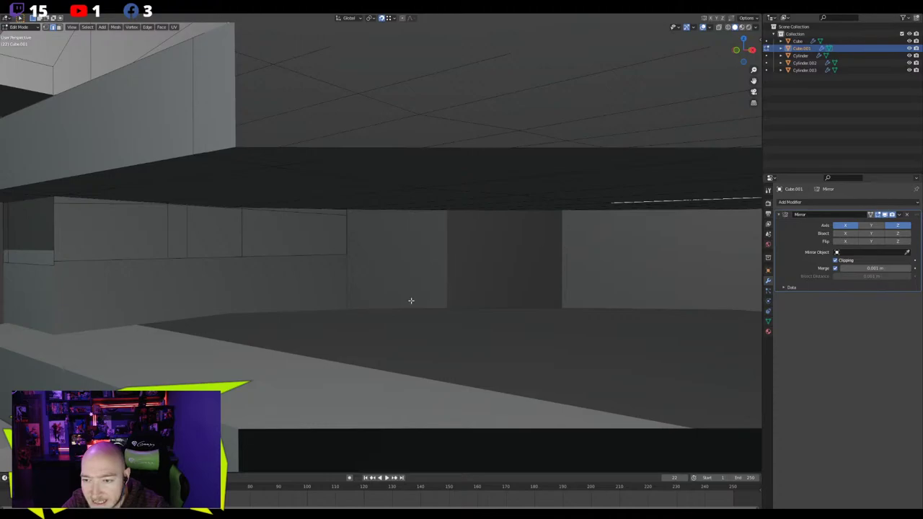
Extrude the underside's curved rear edges downward along Z to continue the recessed wall strip below the slat
middle_click_drag(410, 301, 473, 249)
left_click(484, 222, "ctrl")
key("g")
key("z")
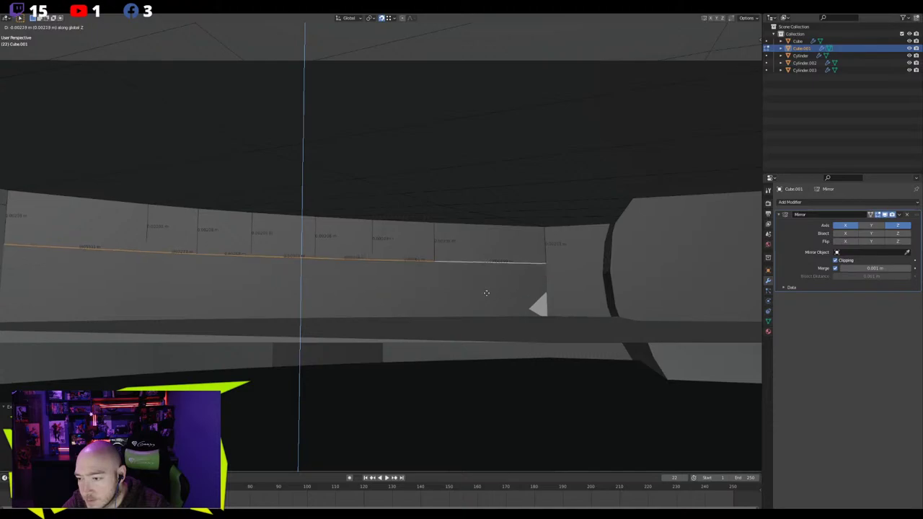
left_click(483, 278)
Add one centred horizontal edge loop along the new wall strip
middle_click_drag(500, 260, 414, 265)
key("ctrl+r")
scroll(411, 259, "up", 1)
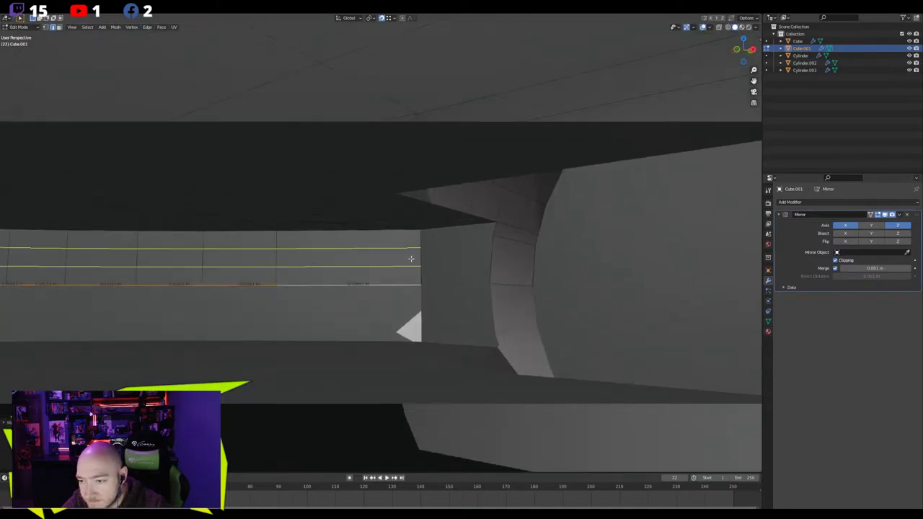
scroll(411, 259, "down", 1)
left_click(411, 259)
right_click(411, 259)
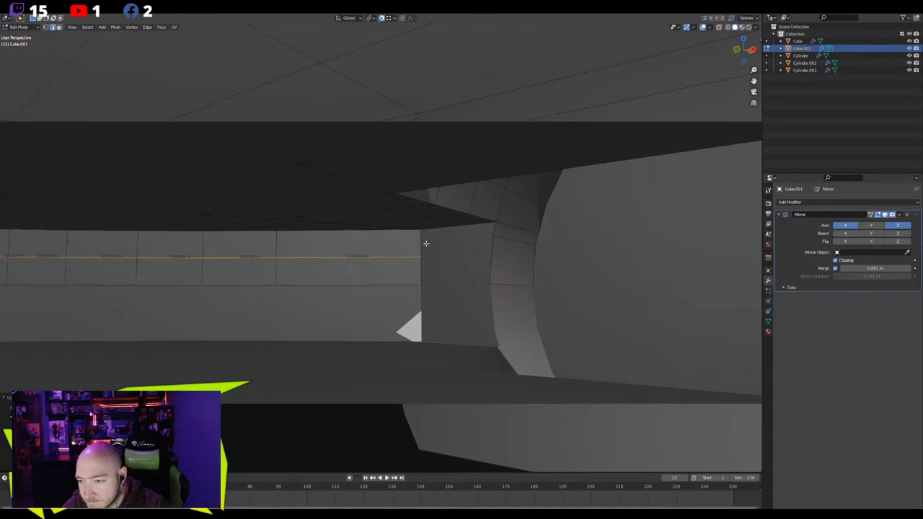
Fill the faces joining the wall strip to the speaker ring and run the outer strip's edge loop level with it
left_click(441, 230)
key("f")
key("f")
middle_click_drag(422, 264, 281, 241)
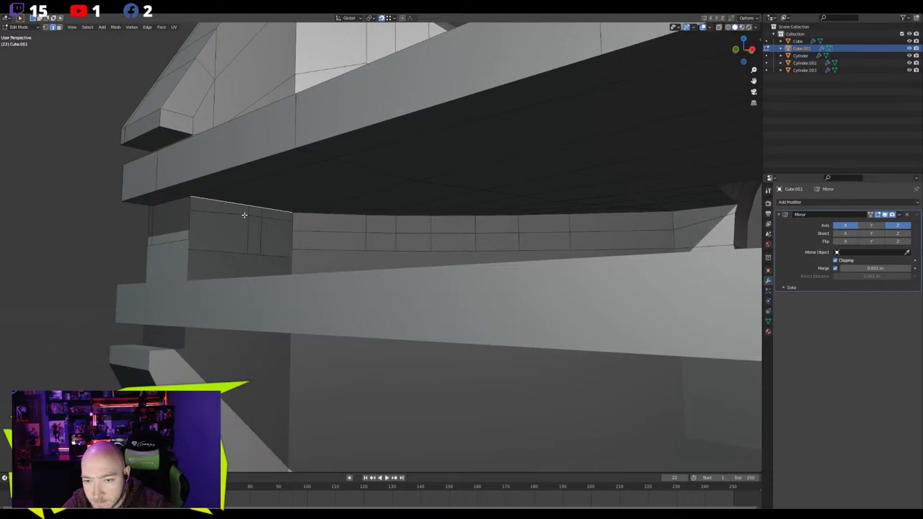
middle_click_drag(244, 214, 409, 250)
left_click(531, 250, "alt")
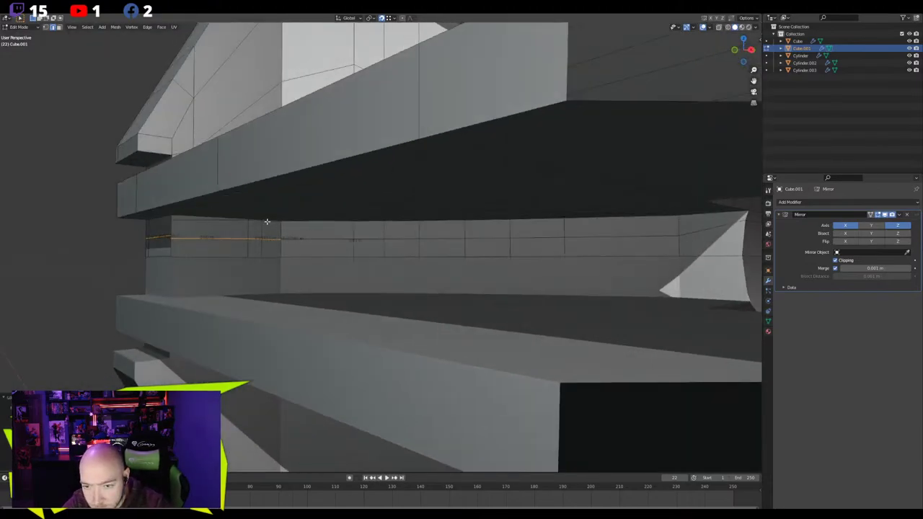
Check the housing's slats and recess in Object Mode from several angles and within the whole boombox
middle_click_drag(220, 230, 254, 280)
middle_click_drag(403, 286, 408, 321)
key("Tab")
left_click(185, 321)
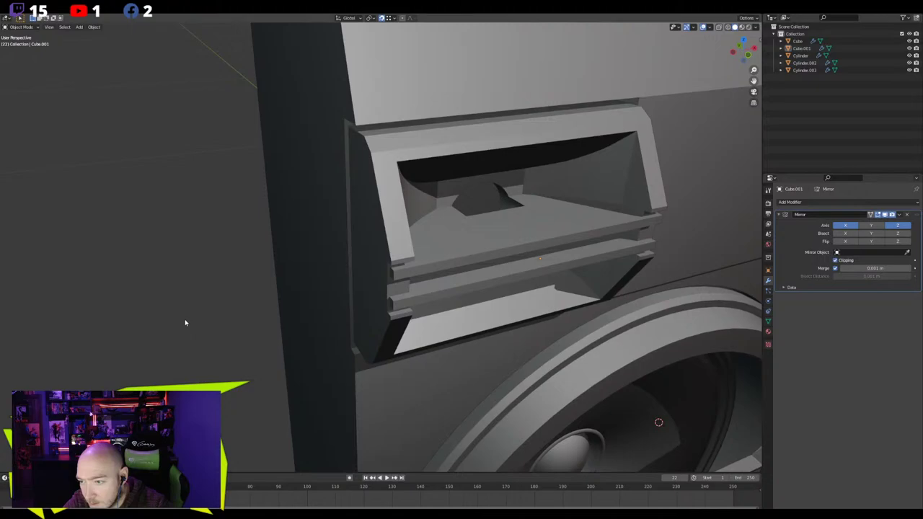
middle_click_drag(185, 321, 224, 328)
scroll(354, 351, "down", 3)
middle_click_drag(354, 351, 374, 279)
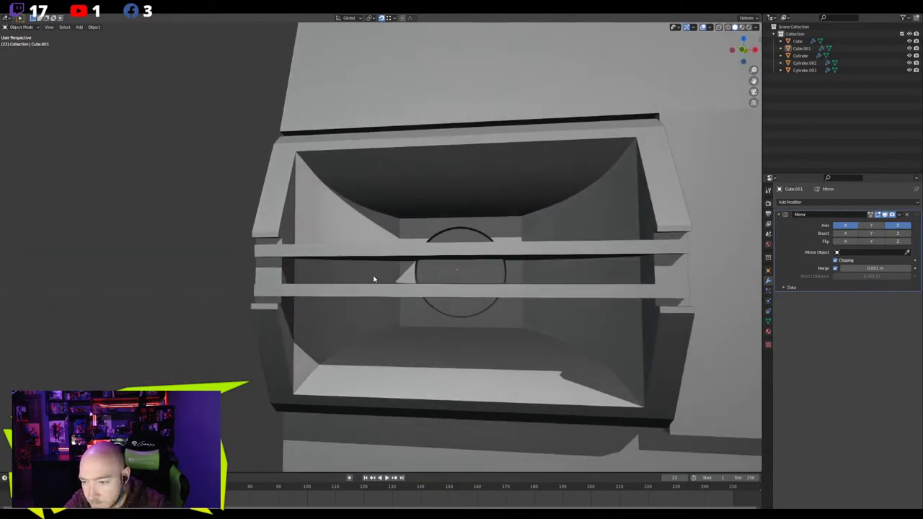
scroll(368, 286, "down", 8)
middle_click_drag(342, 311, 261, 217)
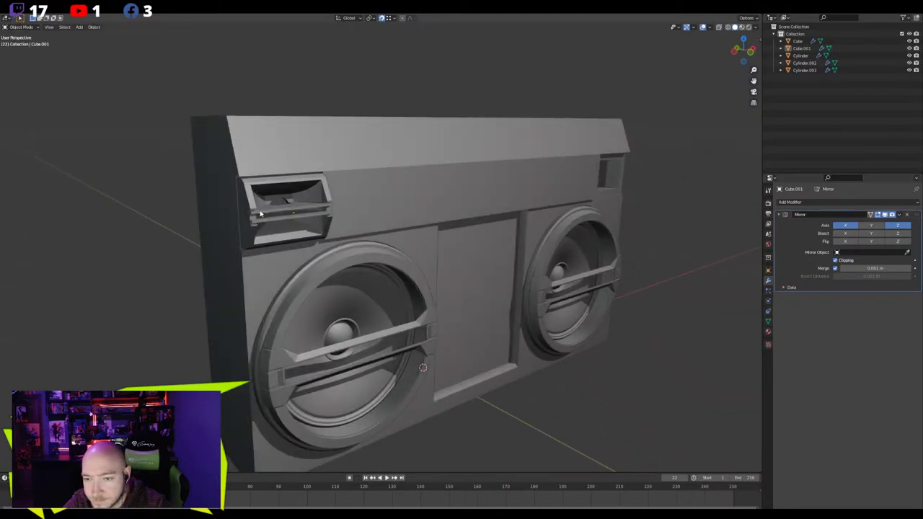
Add a second Mirror modifier to the small speaker housing
left_click(260, 217)
left_click(898, 215)
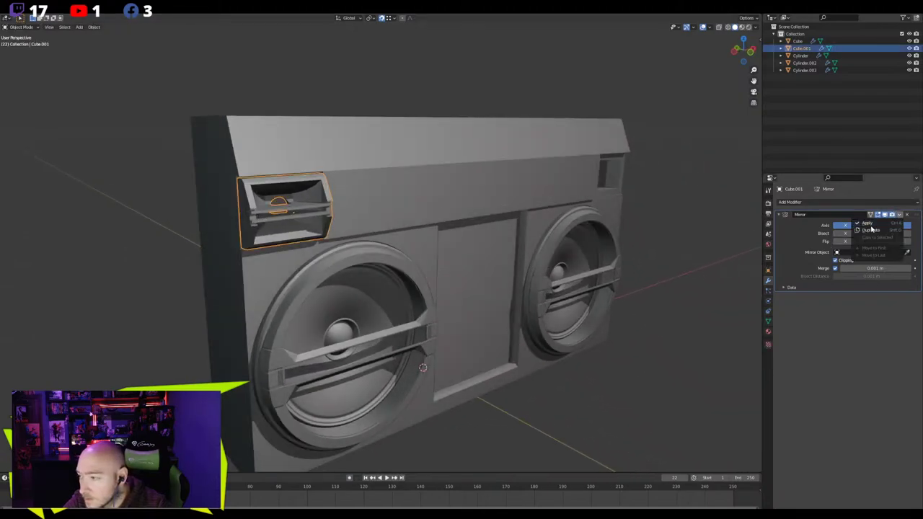
left_click(838, 204)
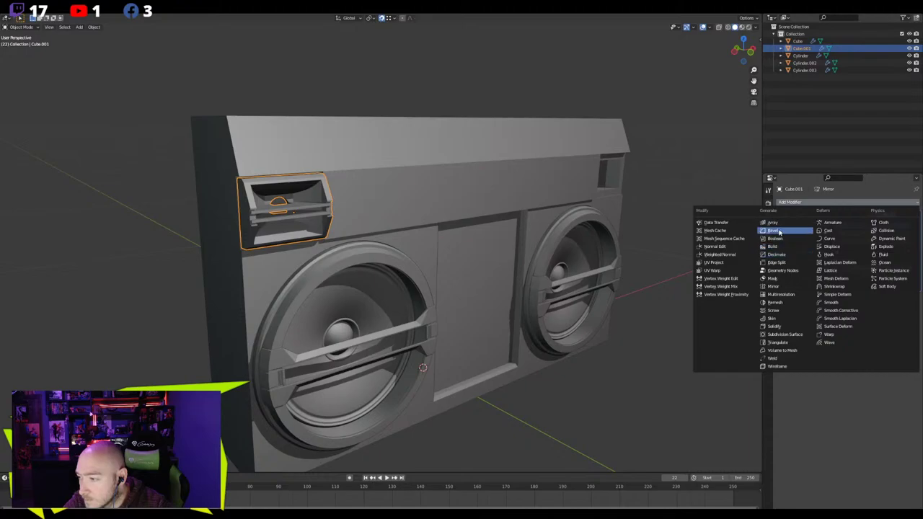
left_click(783, 287)
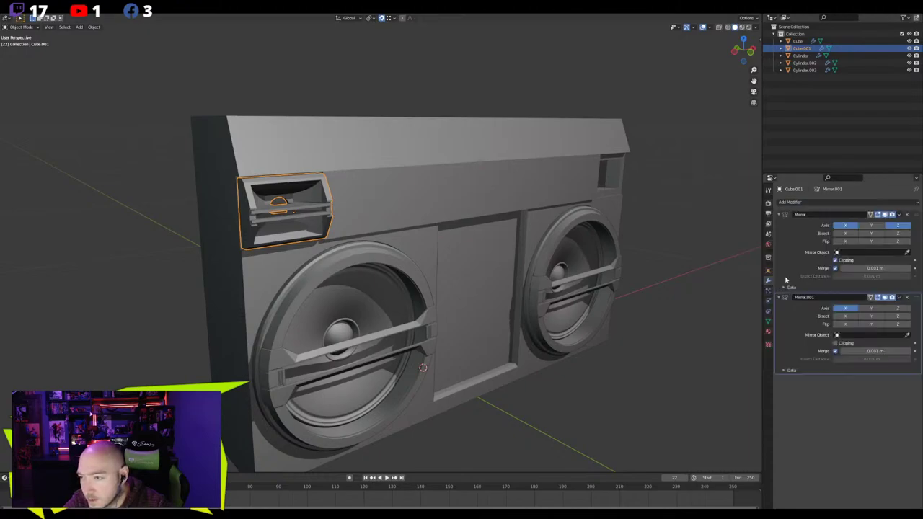
Set the boombox body as the mirror object of the tweeter housing's second Mirror modifier and deselect the housing
left_click(907, 336)
left_click(482, 238)
left_click(686, 351)
Examine the mirrored tweeter housings on the boombox from the side and at an angle, checking how they meet the body
middle_click_drag(686, 352, 442, 322)
scroll(544, 293, "down", 3)
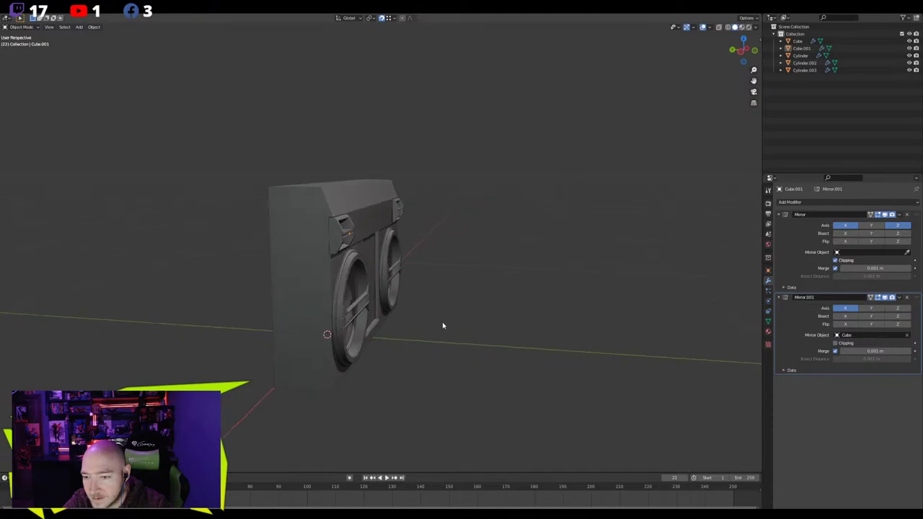
scroll(393, 292, "up", 3)
key("Tab")
scroll(279, 233, "up", 4)
middle_click_drag(279, 233, 446, 278, "shift")
scroll(393, 265, "up", 1)
scroll(447, 278, "down", 9)
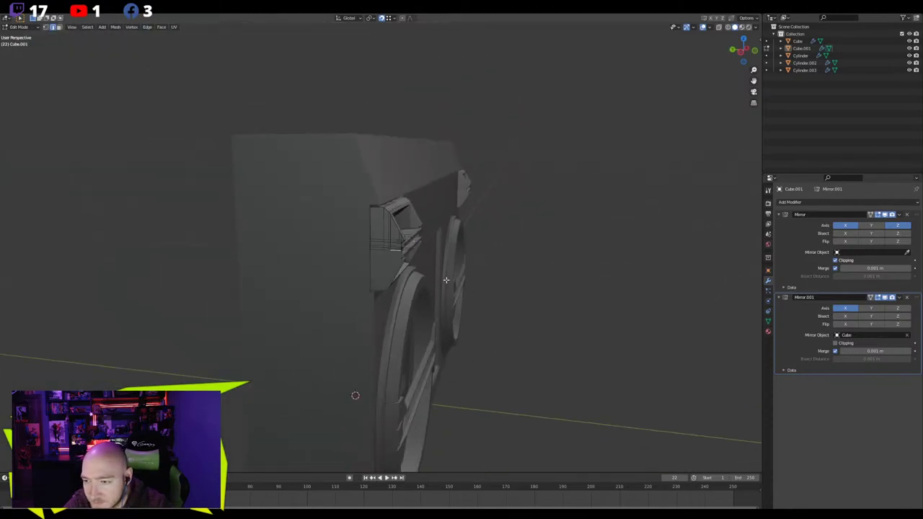
key("Tab")
middle_click_drag(525, 309, 490, 366)
scroll(491, 354, "down", 3)
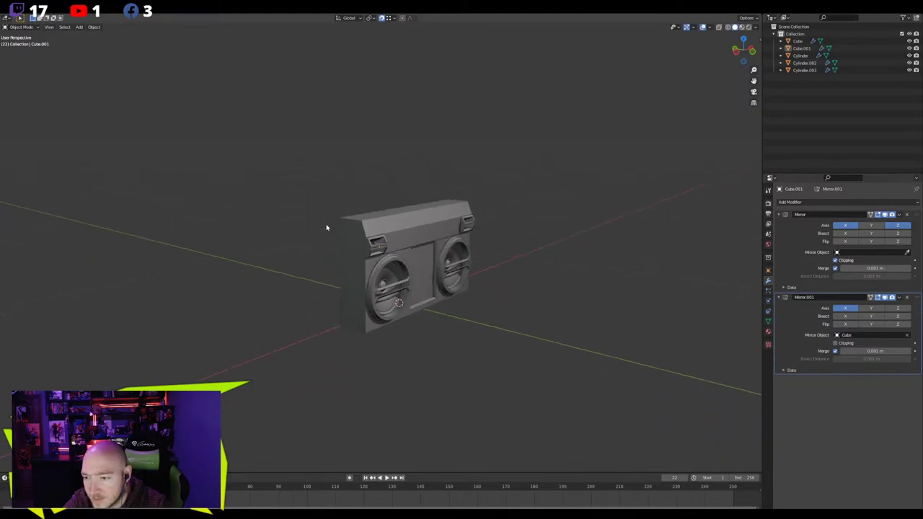
scroll(338, 232, "up", 4)
middle_click_drag(337, 231, 367, 295)
scroll(382, 272, "down", 3)
scroll(375, 266, "up", 3)
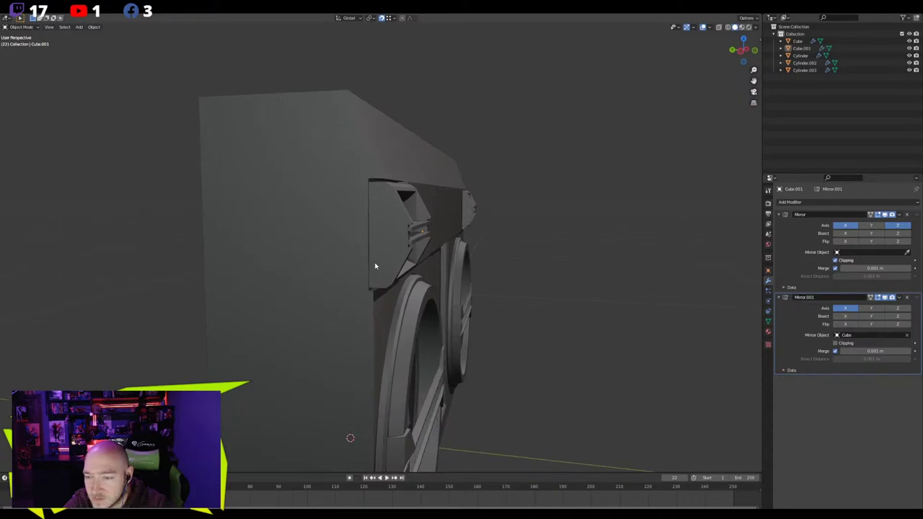
scroll(376, 259, "up", 2)
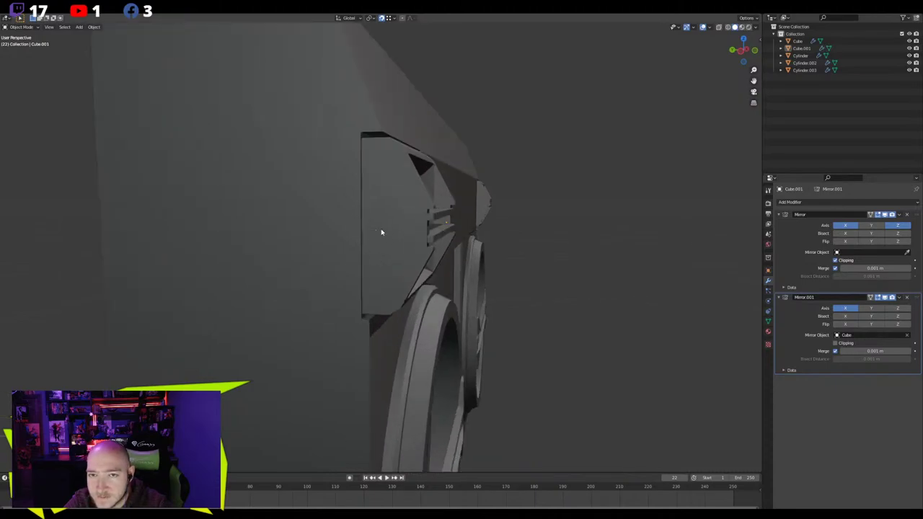
Duplicate a small face on the tweeter housing's outer side wall and offset the copy from the wall along X
key("Tab")
scroll(418, 233, "up", 6)
scroll(426, 208, "down", 3)
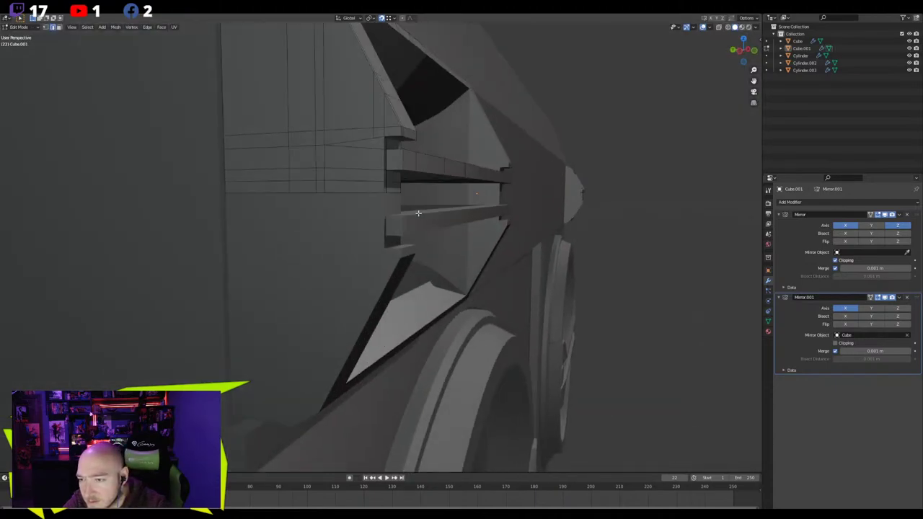
middle_click_drag(418, 213, 287, 254)
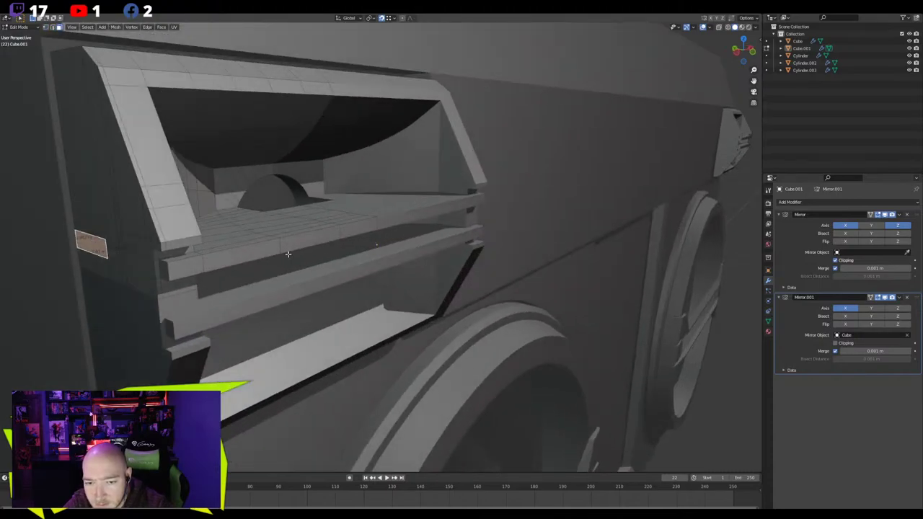
key("g")
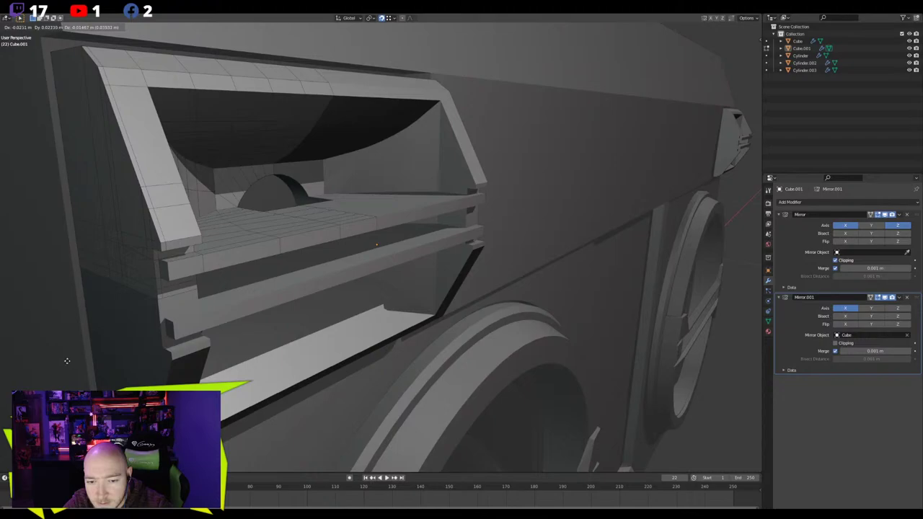
left_click(124, 292)
middle_click_drag(124, 293, 312, 319)
key("g")
key("x")
left_click(175, 320)
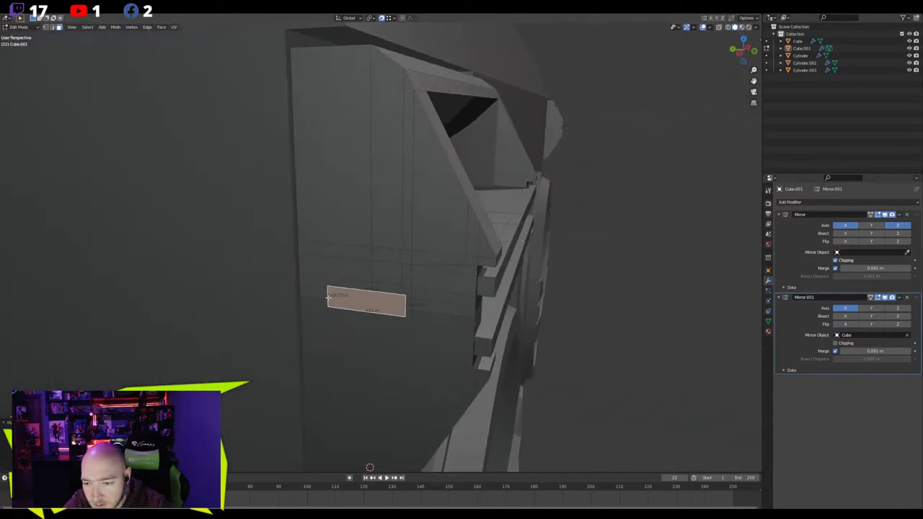
Stretch the duplicated face along Y by moving its rear and front edges past the ends of the housing's side wall
key("2")
left_click(327, 298)
key("g")
key("y")
left_click(308, 299)
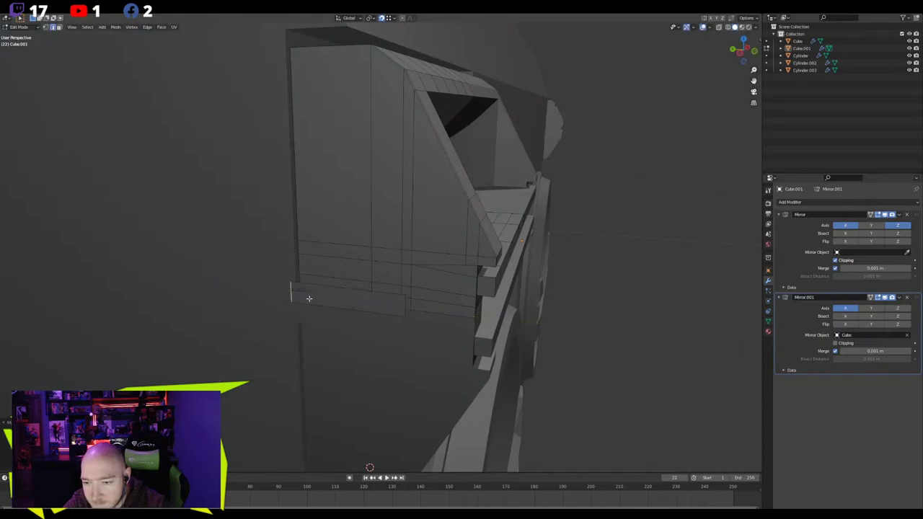
key("g")
key("y")
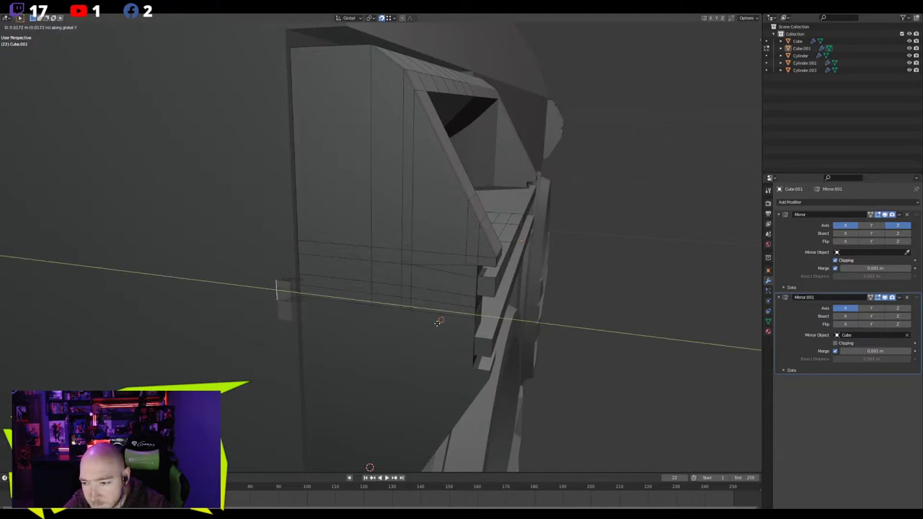
left_click(491, 293)
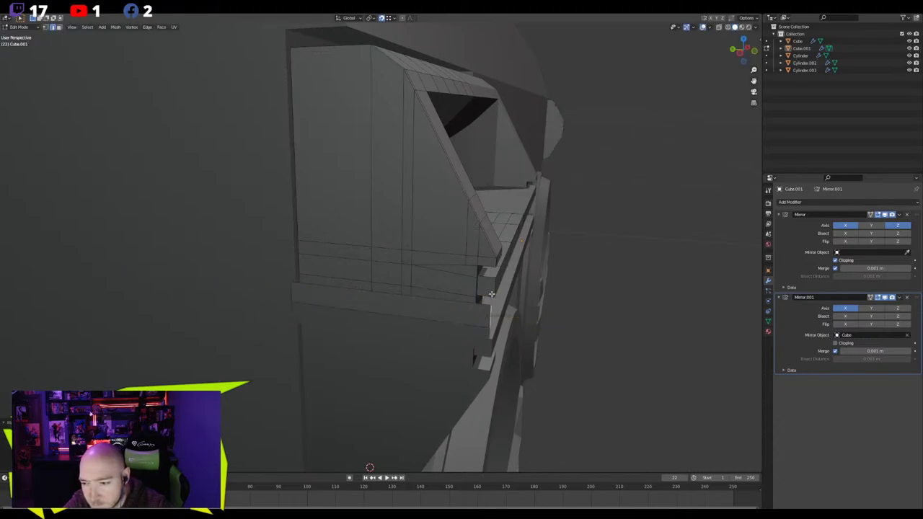
Delete the stretched strip beside the tweeter housing and leave mesh editing
left_click(386, 305)
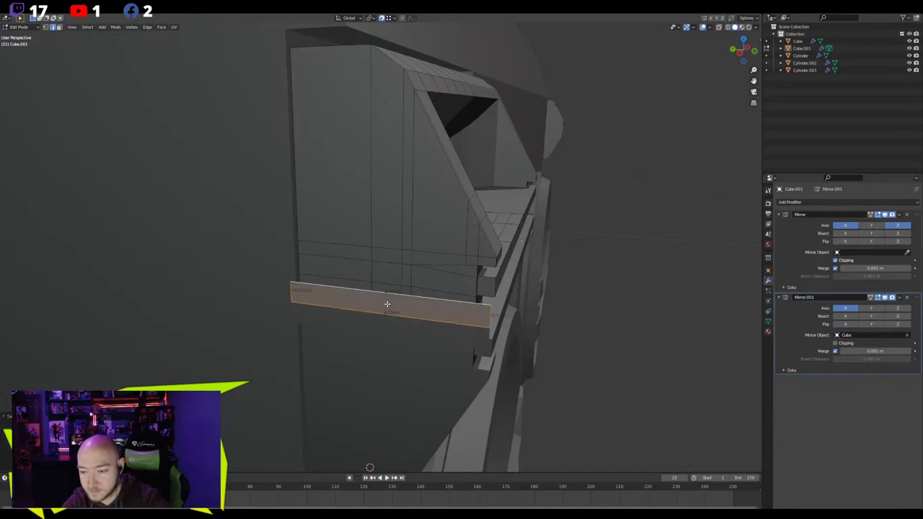
key("x")
left_click(384, 322)
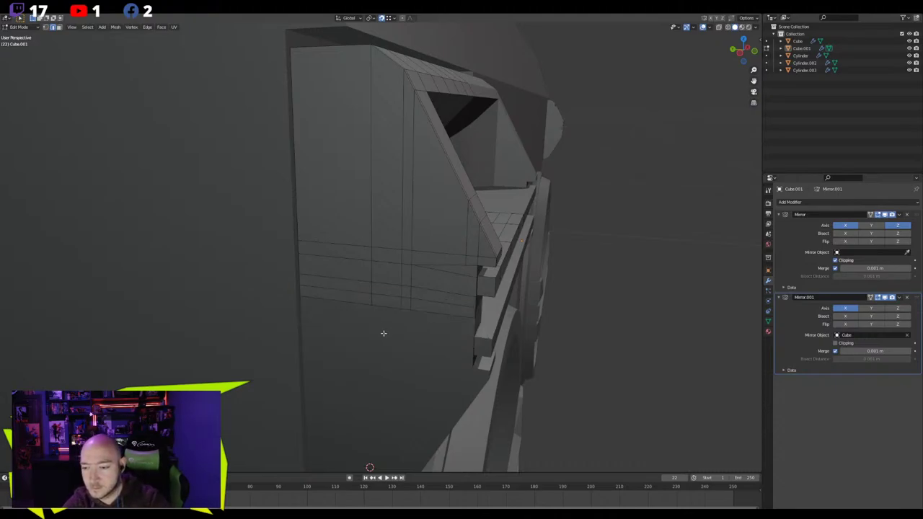
key("Tab")
Review the whole boombox from several angles, with a close look inside the tweeter housing
middle_click_drag(381, 332, 347, 252)
scroll(338, 258, "down", 5)
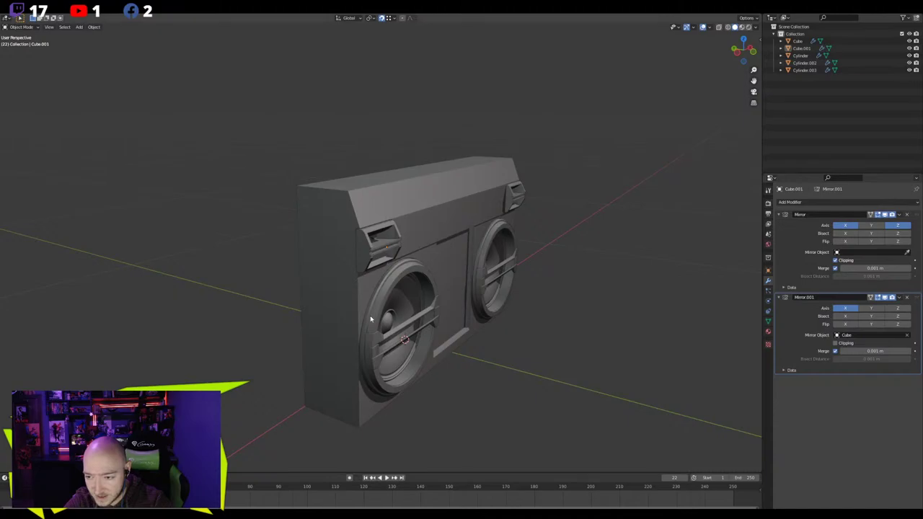
middle_click_drag(370, 315, 433, 387)
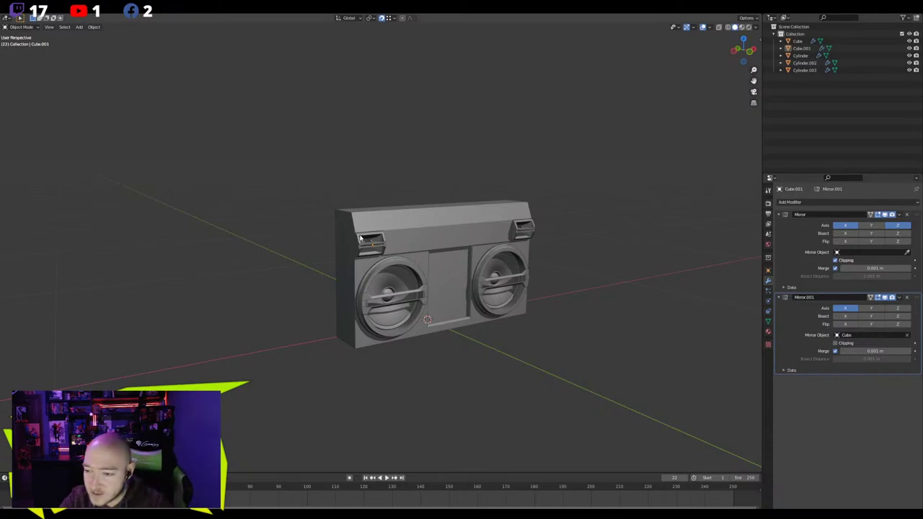
scroll(409, 244, "up", 3)
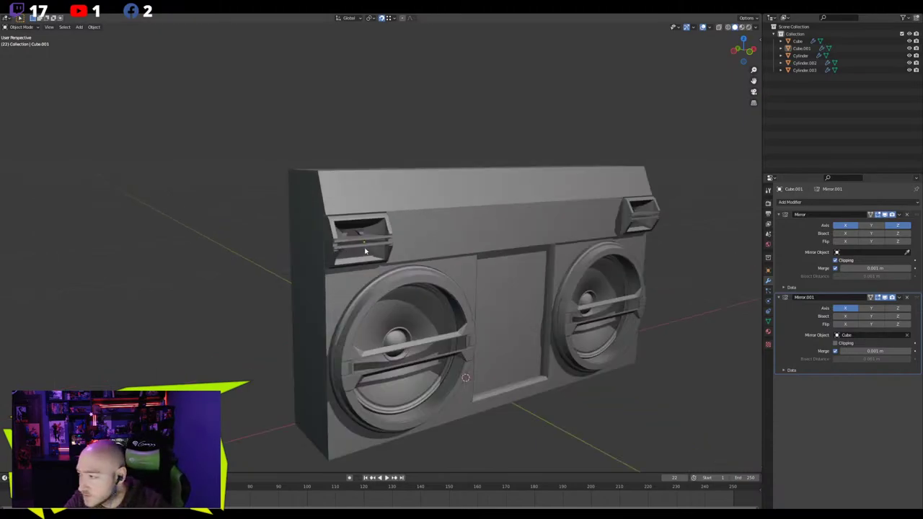
middle_click_drag(365, 251, 387, 261)
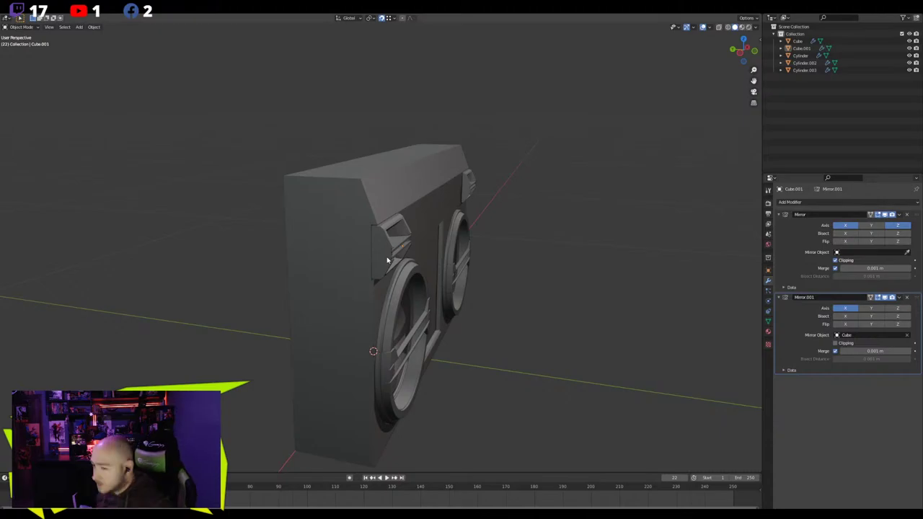
middle_click_drag(387, 261, 336, 260)
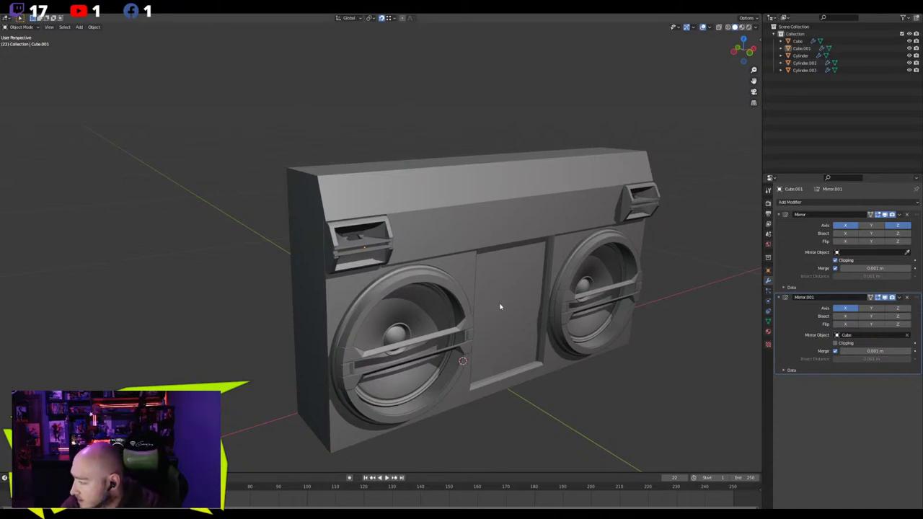
middle_click_drag(499, 306, 488, 289)
scroll(324, 242, "up", 5)
scroll(324, 243, "up", 4)
mouse_move(324, 243)
middle_mouse_down()
mouse_move(341, 238)
mouse_move(315, 239)
middle_mouse_up()
scroll(342, 237, "down", 3)
scroll(315, 238, "down", 6)
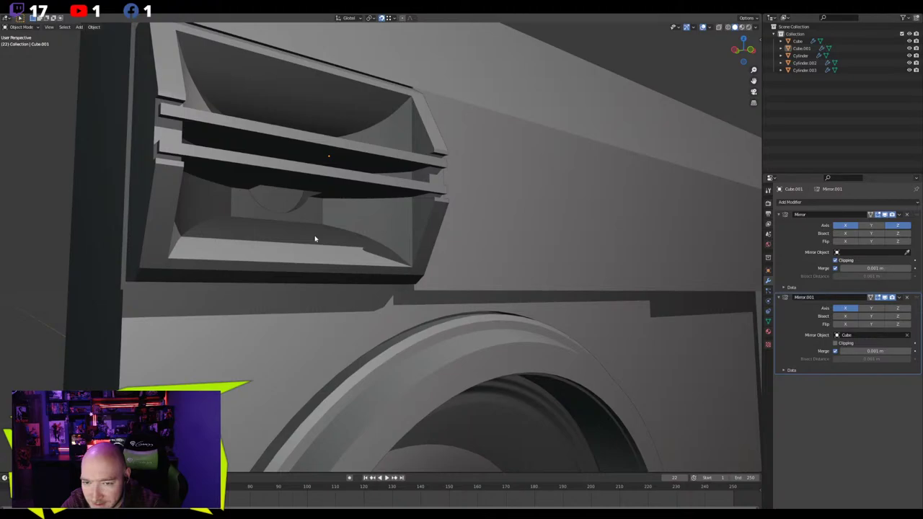
middle_click_drag(382, 288, 407, 274)
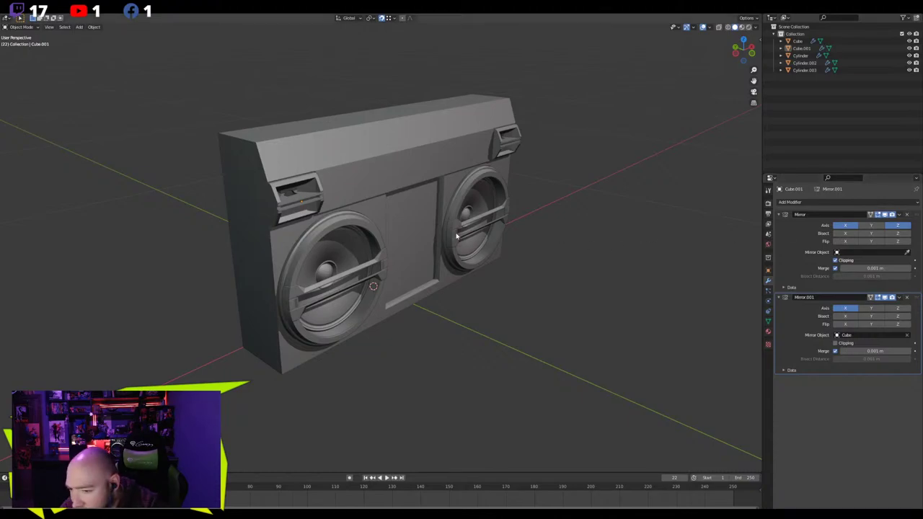
Connect the central recess's upper corner to the body's top front edge with a straight vertical cut across both front bands
key("KP_1")
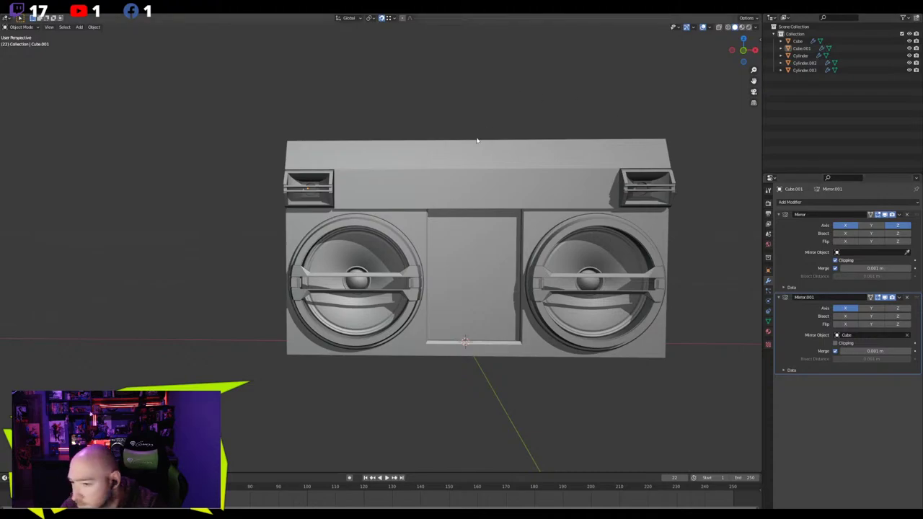
left_click(449, 184)
key("Tab")
left_click(450, 185)
key("ctrl+x")
scroll(450, 185, "up", 3)
middle_click_drag(449, 185, 449, 210)
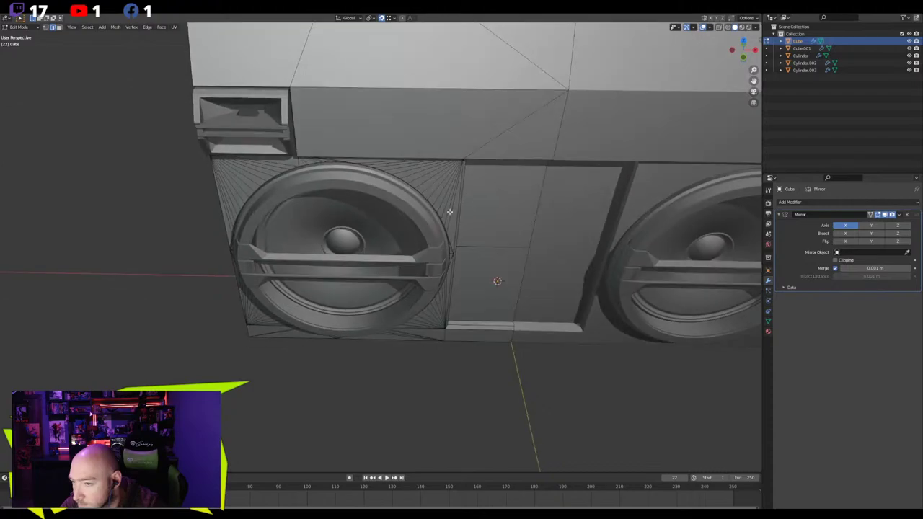
scroll(449, 210, "down", 1)
key("1")
left_click(456, 172)
left_click(458, 61, "shift")
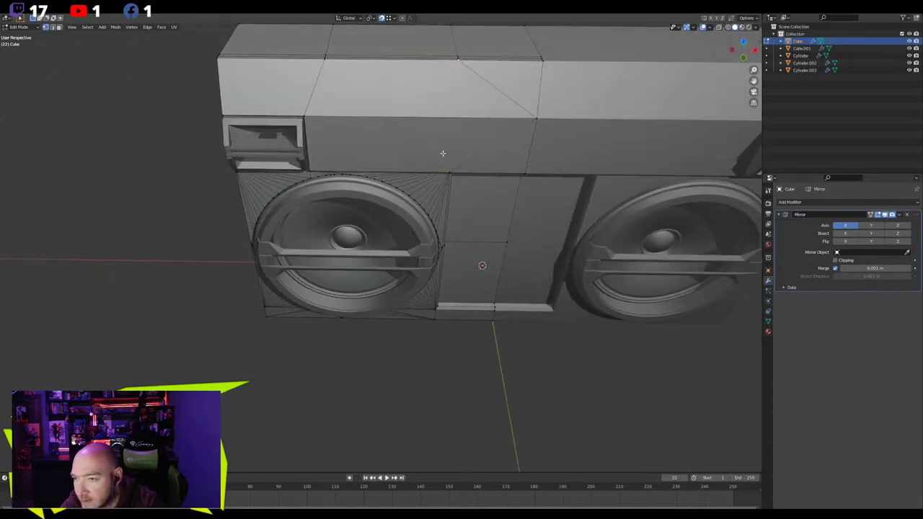
Dissolve the two diagonal edges on the body's front bands above the central recess
left_click(455, 69)
left_click(502, 137, "shift")
key("x")
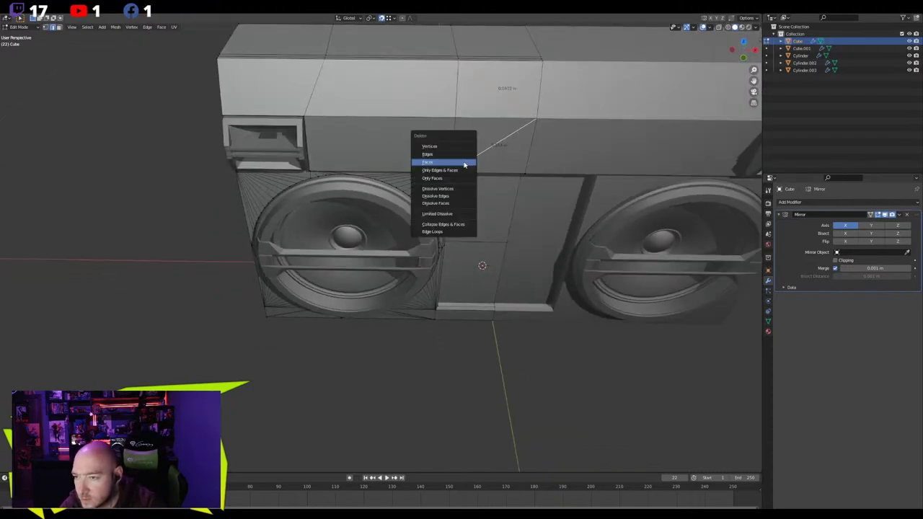
left_click(444, 197)
middle_click_drag(455, 157, 330, 209, "shift")
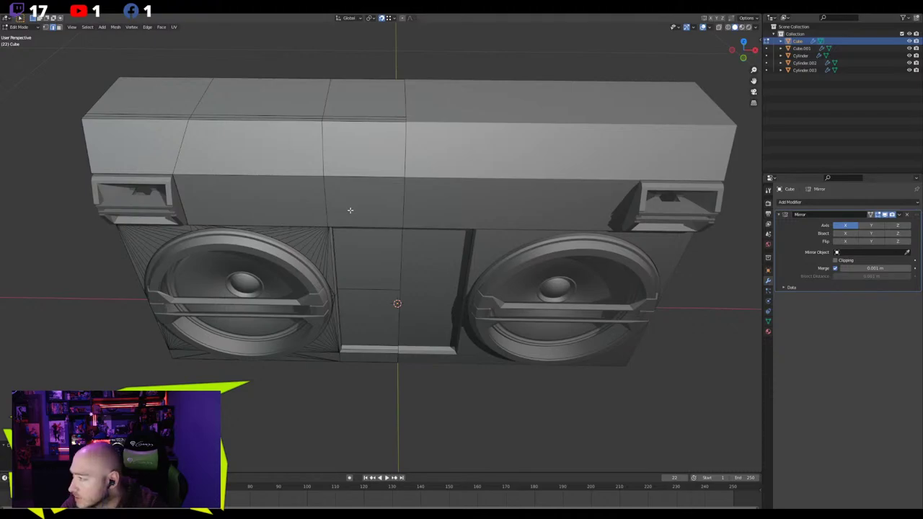
Separate the front band face above the central recess into its own object and select that object in Object Mode
left_click(349, 210)
middle_click_drag(350, 210, 417, 254)
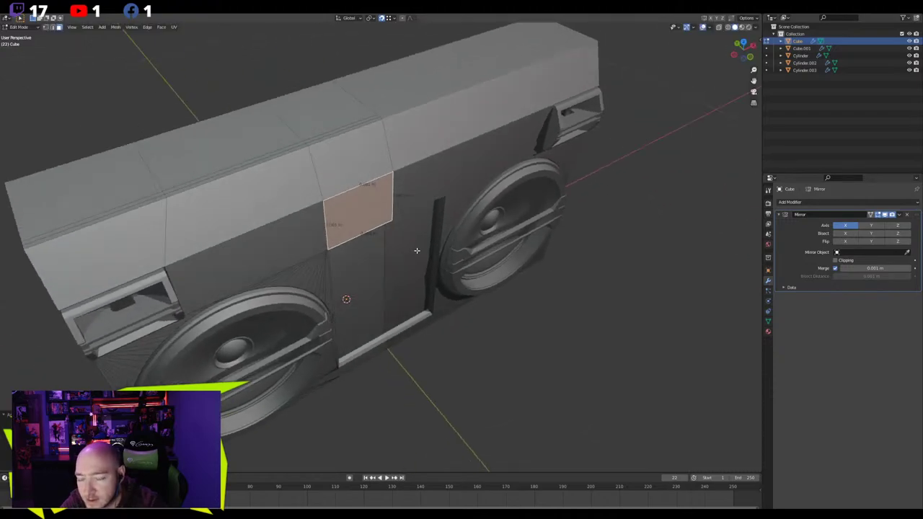
key("p")
left_click(396, 251)
key("Tab")
left_click(408, 215)
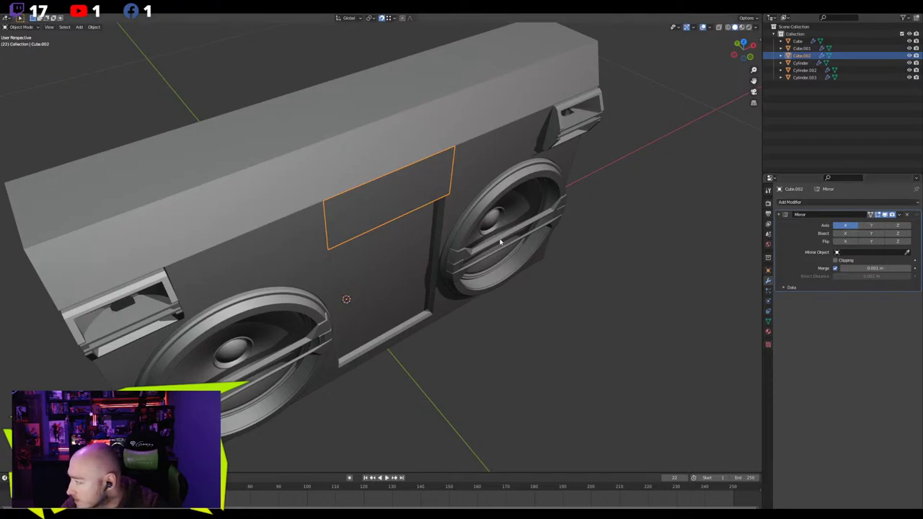
Apply the separated panel's Mirror modifier and dissolve the vertical edge down its middle
left_click(899, 215)
left_click(891, 222)
key("Tab")
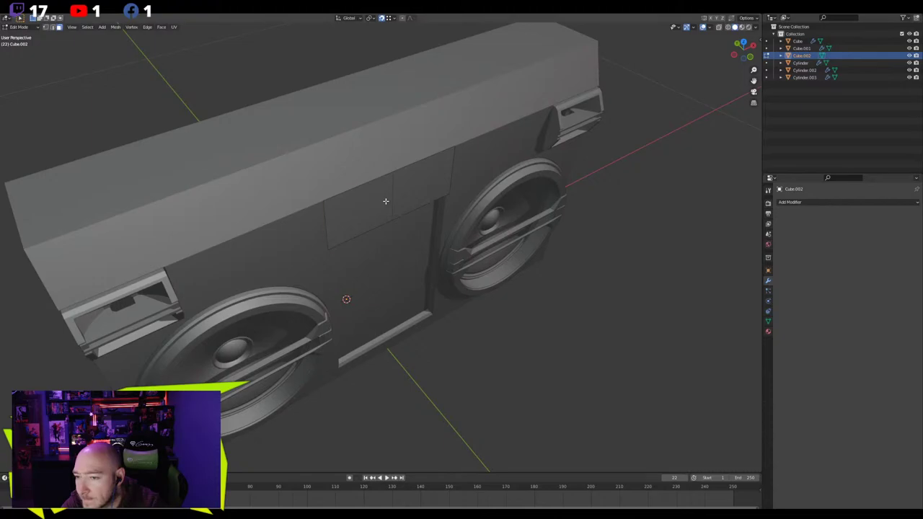
left_click(389, 205)
key("x")
left_click(392, 205)
key("KP_1")
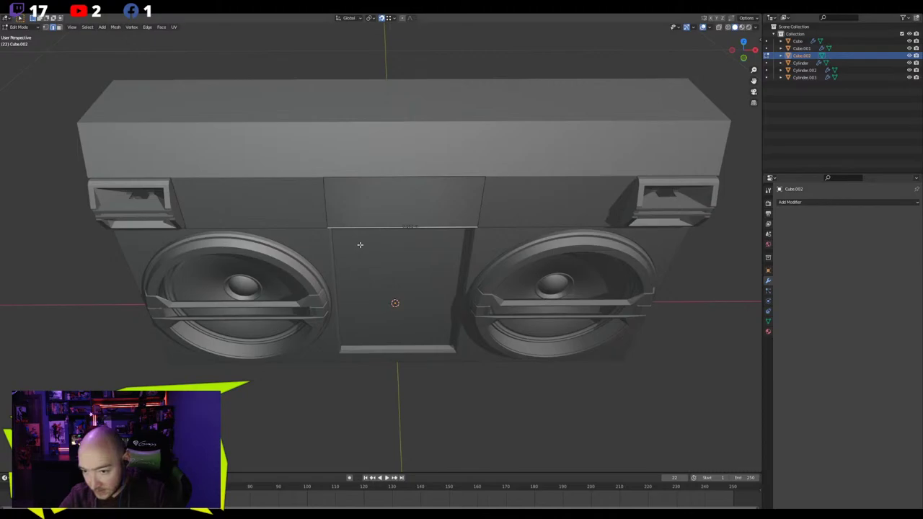
middle_click_drag(359, 244, 372, 192)
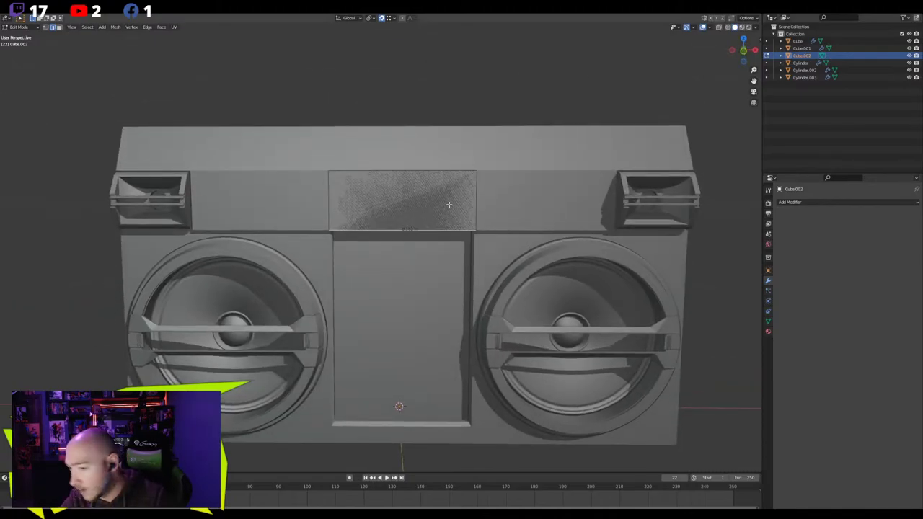
Scale the separated front panel's face along X to a width of about 0.155 m
scroll(461, 204, "up", 2)
left_click(476, 211)
key("s")
key("y")
key("x")
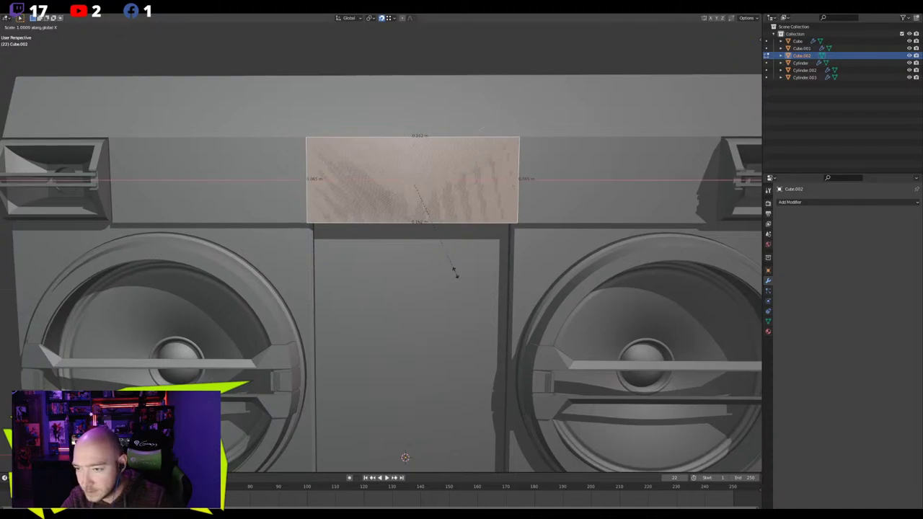
left_click(405, 260)
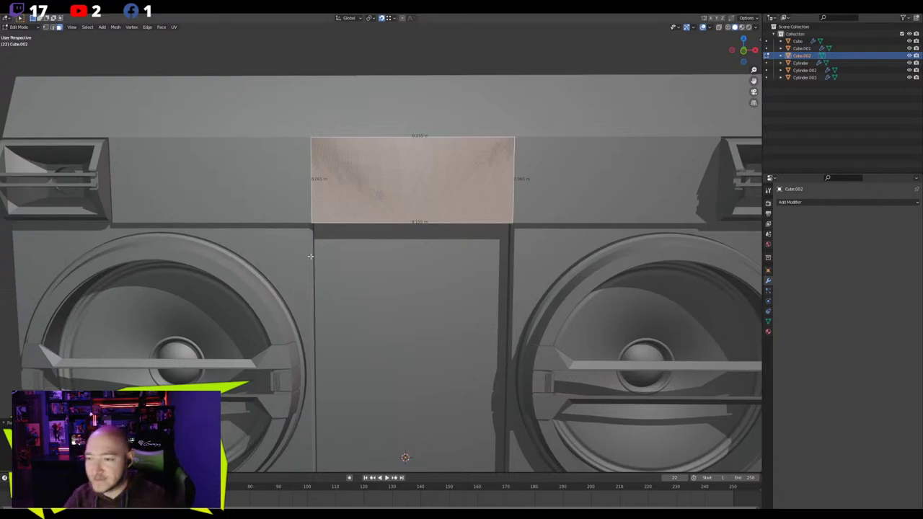
scroll(371, 178, "up", 4)
middle_click_drag(357, 152, 344, 228, "shift")
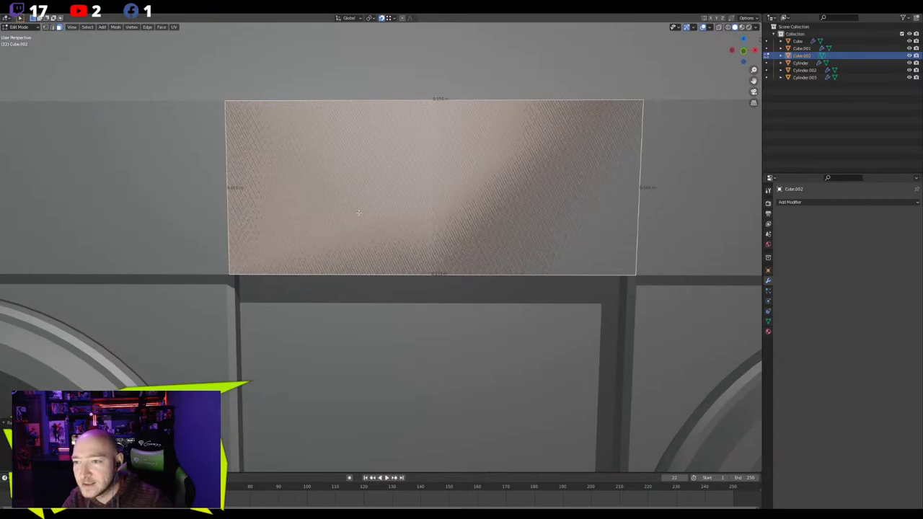
scroll(371, 203, "down", 3)
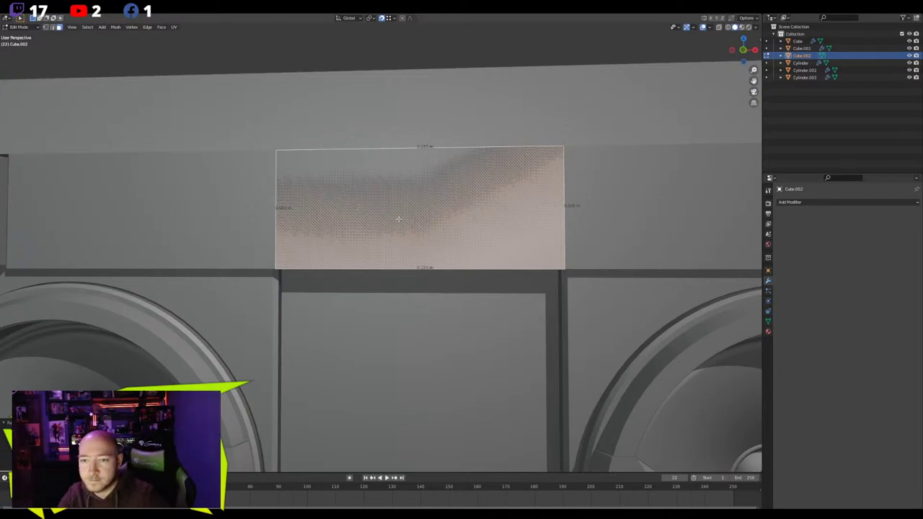
Add five evenly spaced vertical loop cuts to the separated front panel and bevel them with a width of about 0.0043 m
middle_click_drag(397, 219, 408, 230)
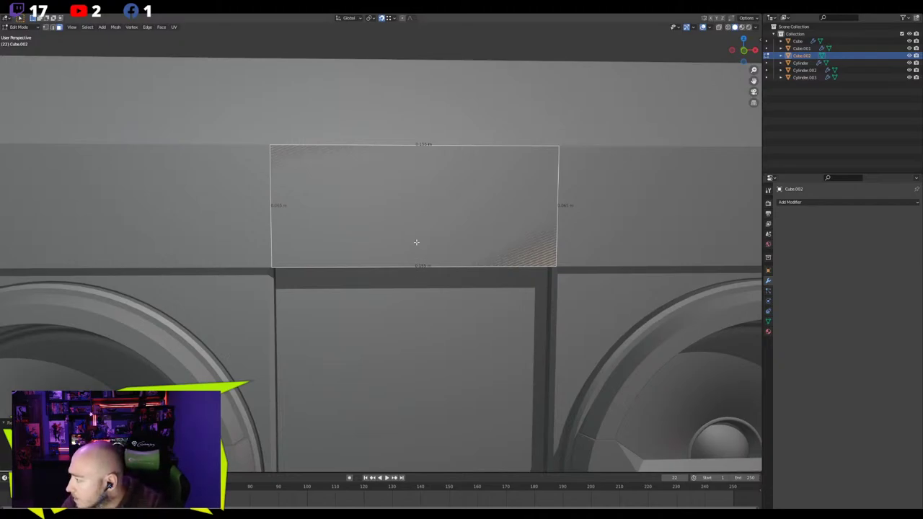
middle_click_drag(416, 242, 260, 286)
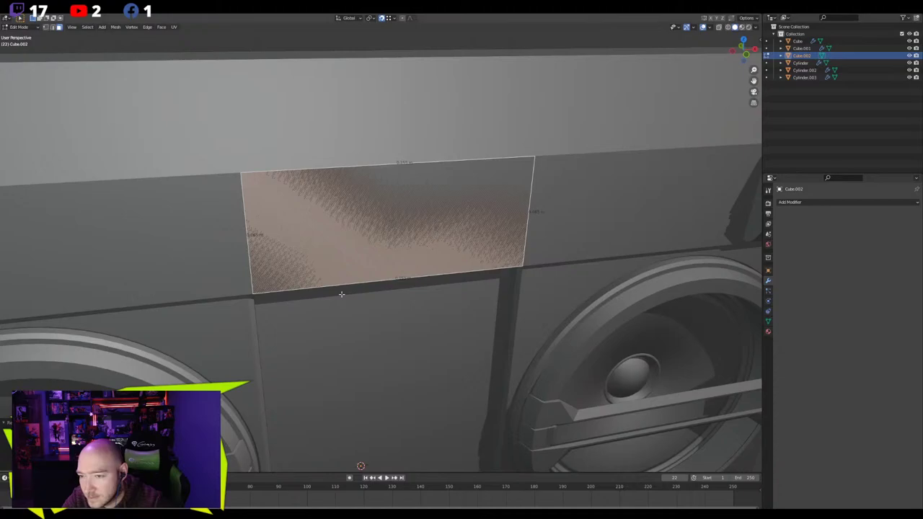
key("ctrl+r")
scroll(325, 181, "up", 3)
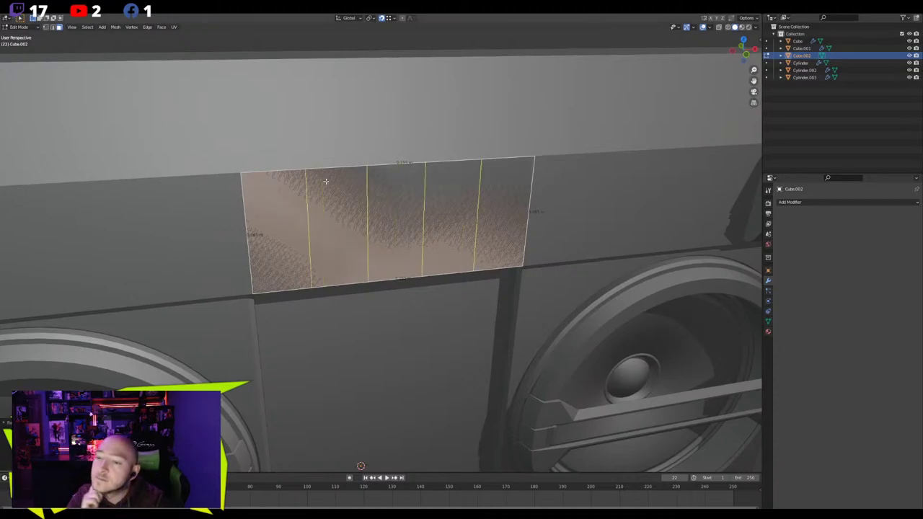
scroll(319, 181, "up", 1)
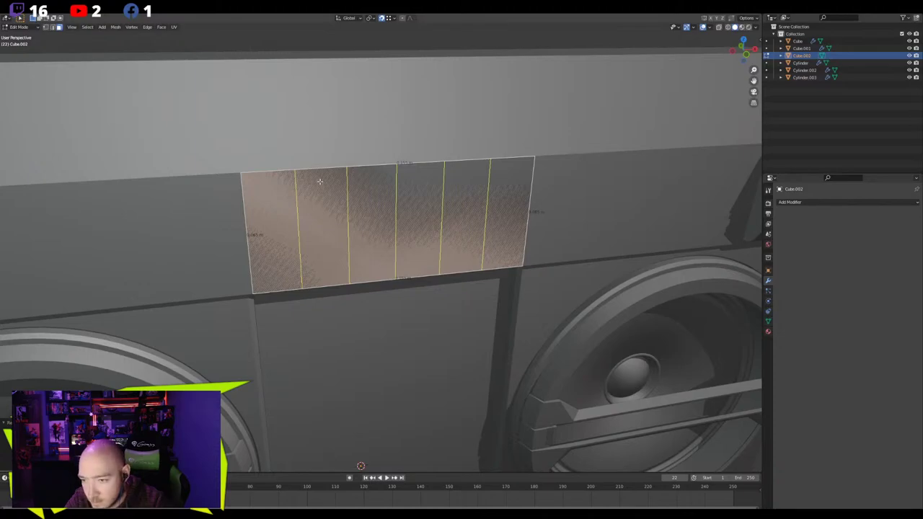
left_click(319, 182)
right_click(321, 179)
middle_click_drag(338, 134, 339, 115)
key("ctrl+b")
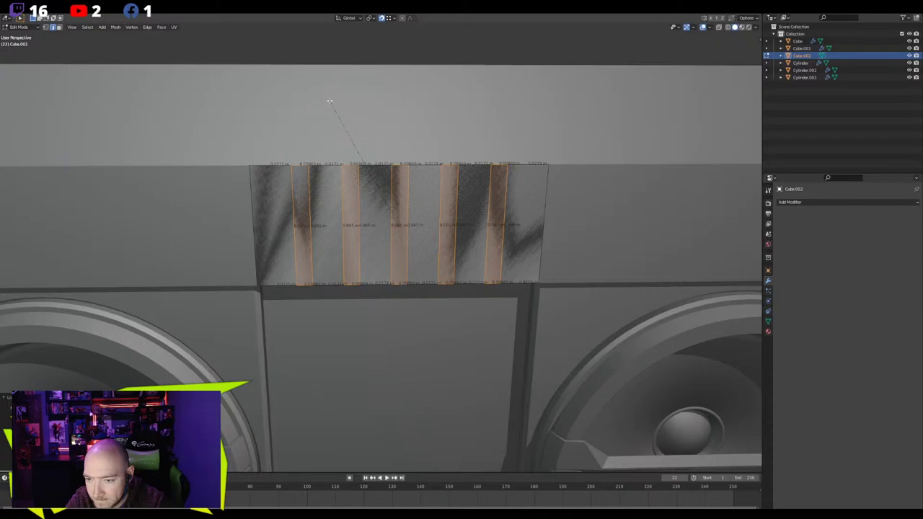
left_click(328, 101)
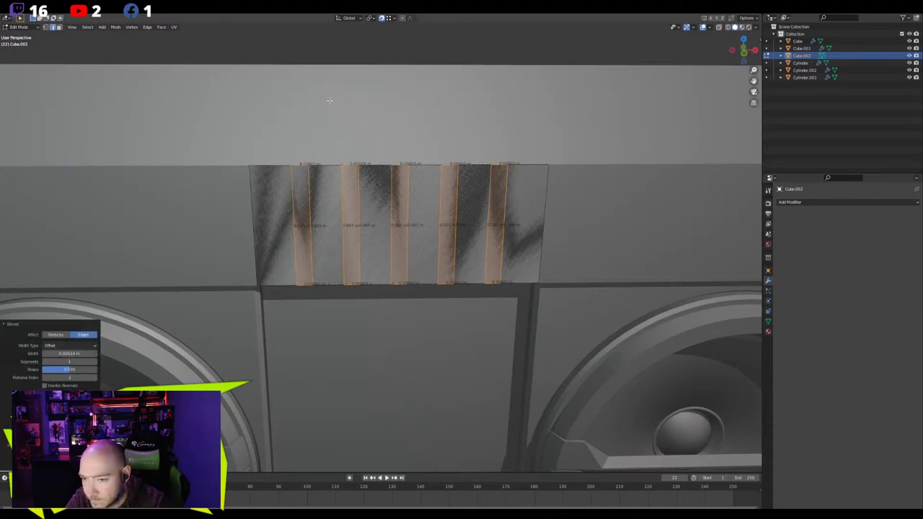
Bevel the horizontal loop through the middle of the striped panel into a wide band, leaving narrow strips above and below
left_click(294, 208, "alt")
key("ctrl+b")
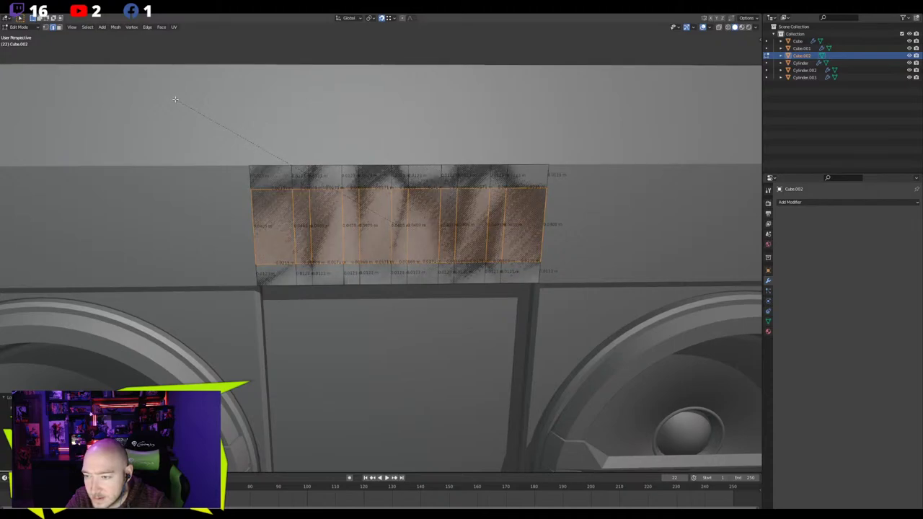
left_click(175, 99)
left_click(215, 121)
scroll(304, 158, "down", 5)
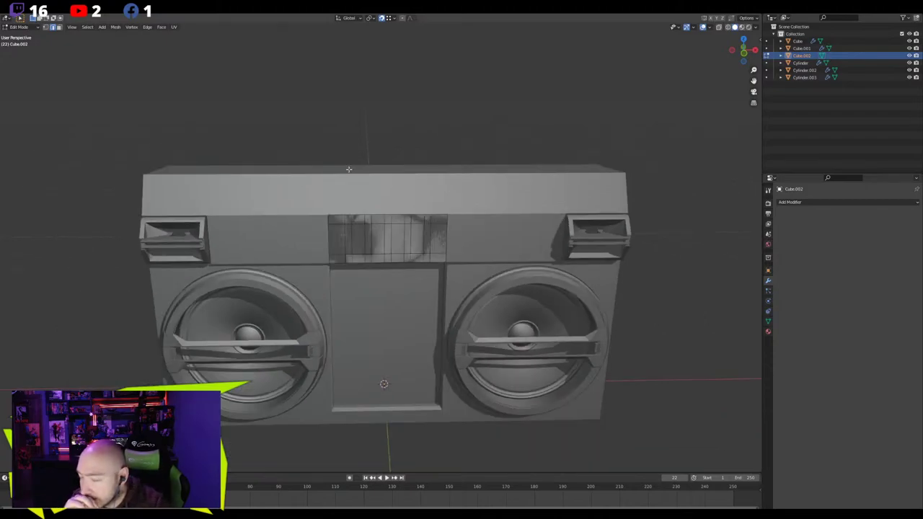
Inset the two front band faces of the body, beside and above the central recess, by about 0.0014 m
key("alt+q")
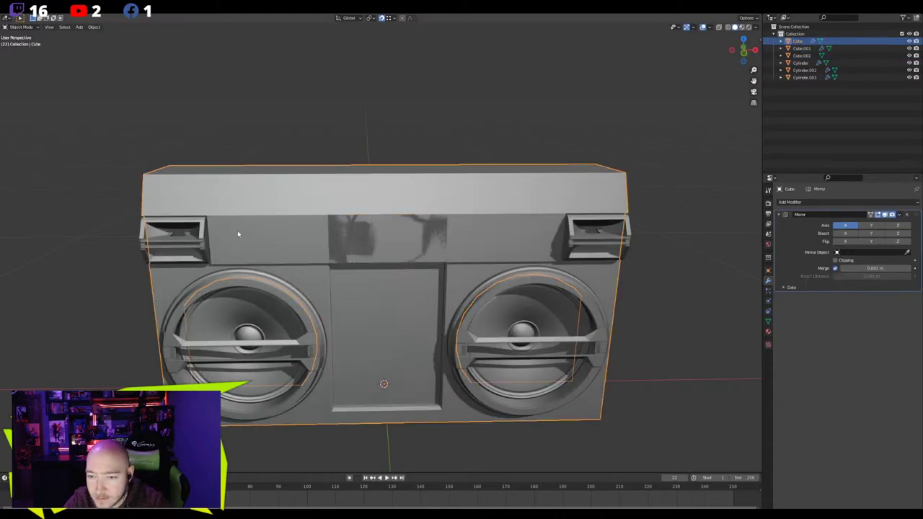
scroll(237, 230, "up", 4)
left_click(195, 229)
left_click(331, 224, "shift")
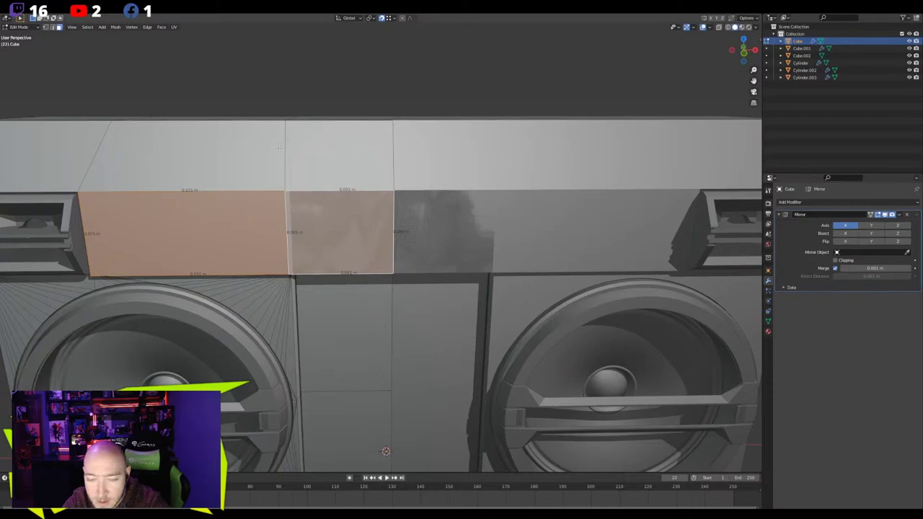
key("i")
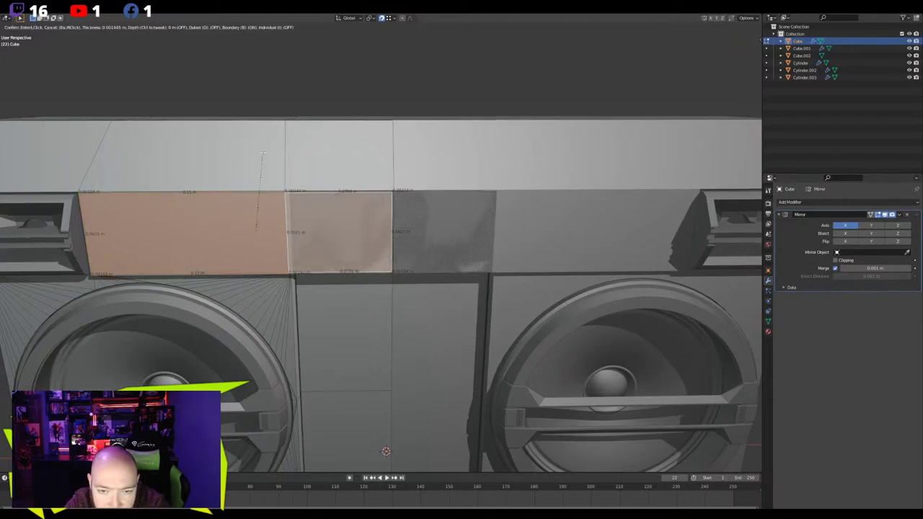
key("b")
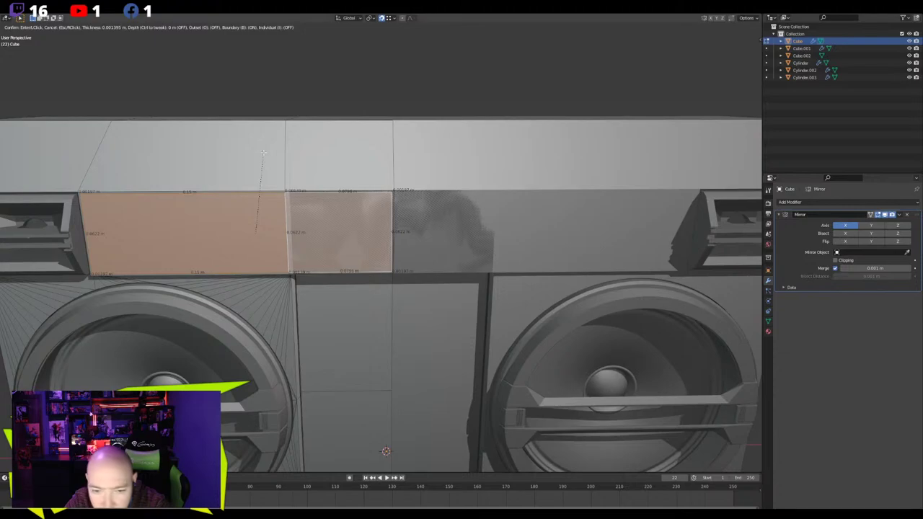
left_click(263, 152)
Delete the previously separated and subdivided front panel object above the central recess
left_click(324, 247)
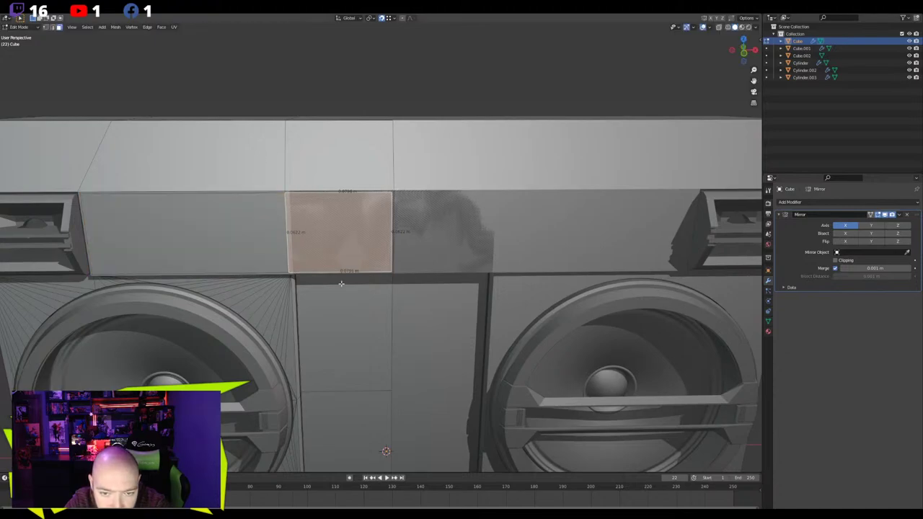
scroll(321, 235, "up", 2)
key("Tab")
left_click(360, 213)
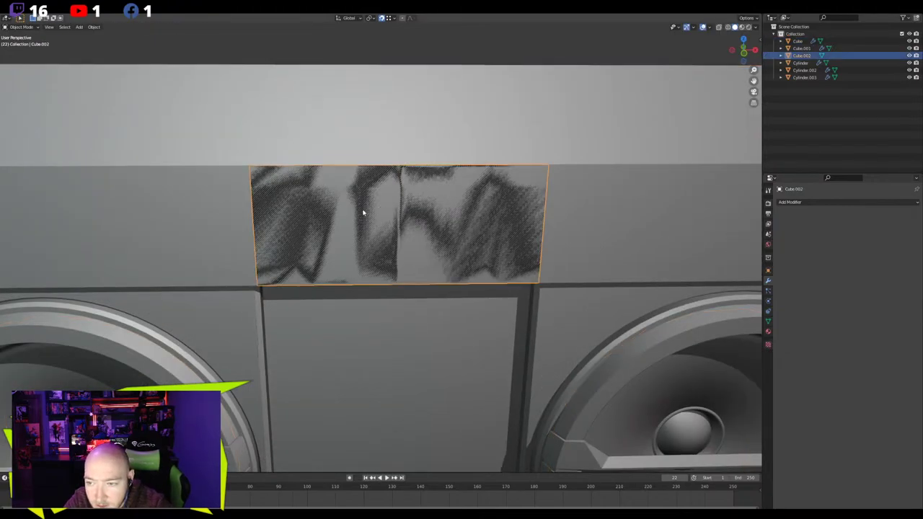
key("s")
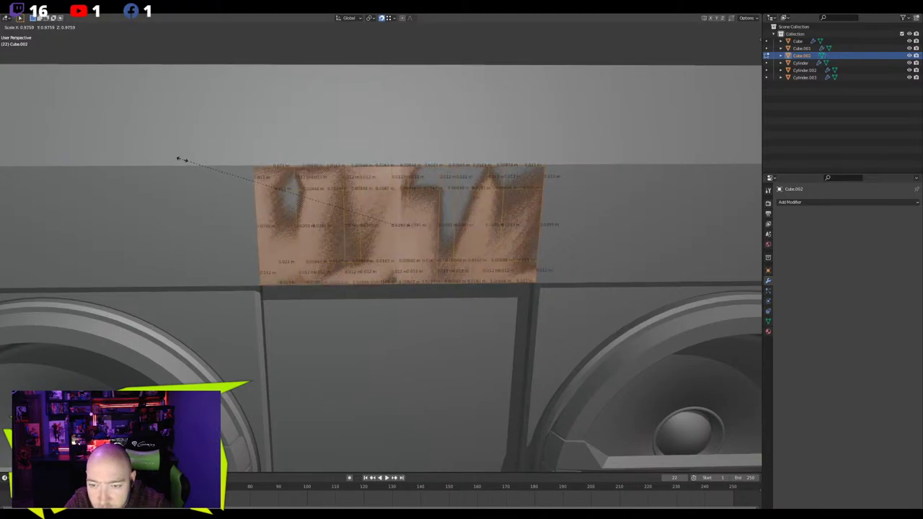
left_click(182, 160)
key("Delete")
key("Tab")
key("Delete")
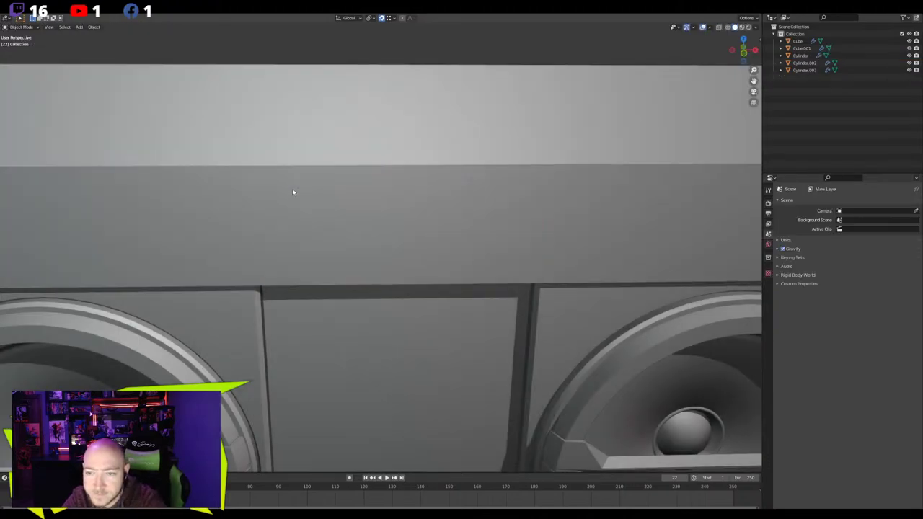
Delete the narrow inset face along the mirror seam of the body's front band
left_click(293, 192)
key("Tab")
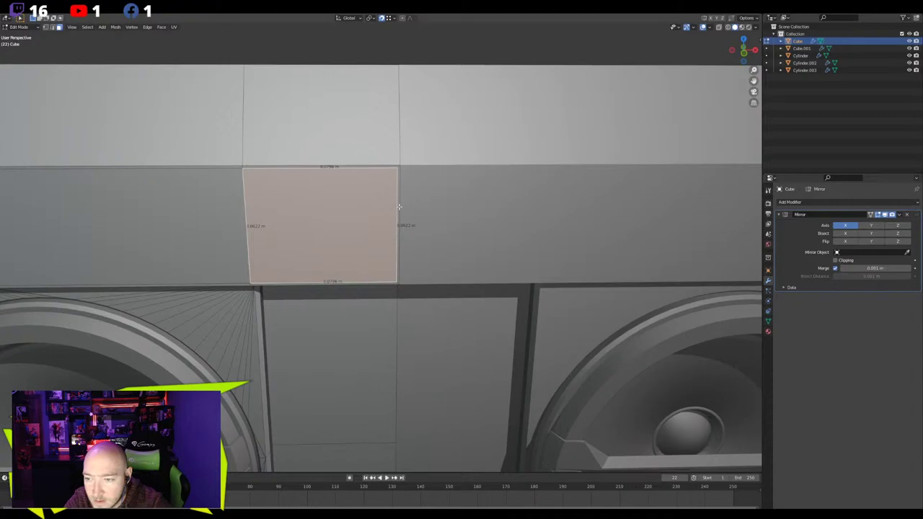
left_click(398, 209)
key("x")
left_click(368, 172)
scroll(389, 189, "up", 2)
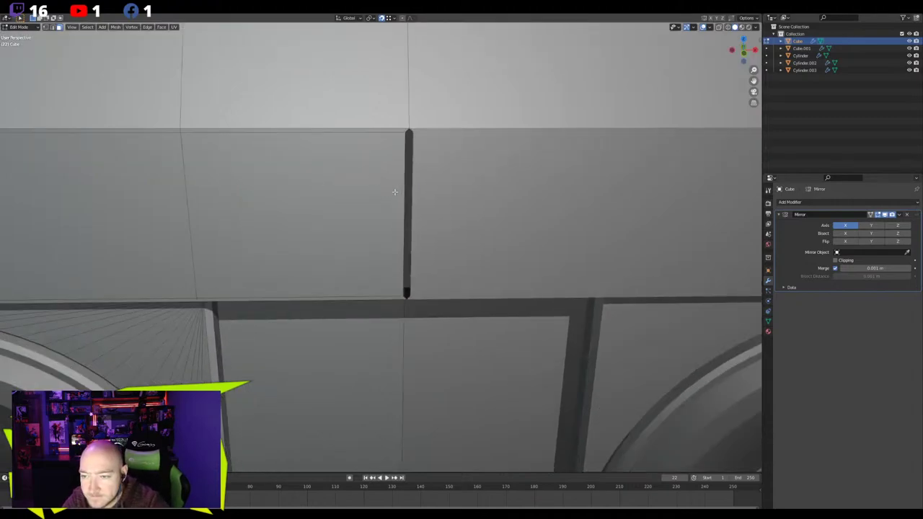
Enable Clipping on the body's Mirror modifier and move the gap's open vertical edge along X to the centre line
key("2")
left_click(400, 193)
key("g")
key("y")
key("x")
right_click(346, 190)
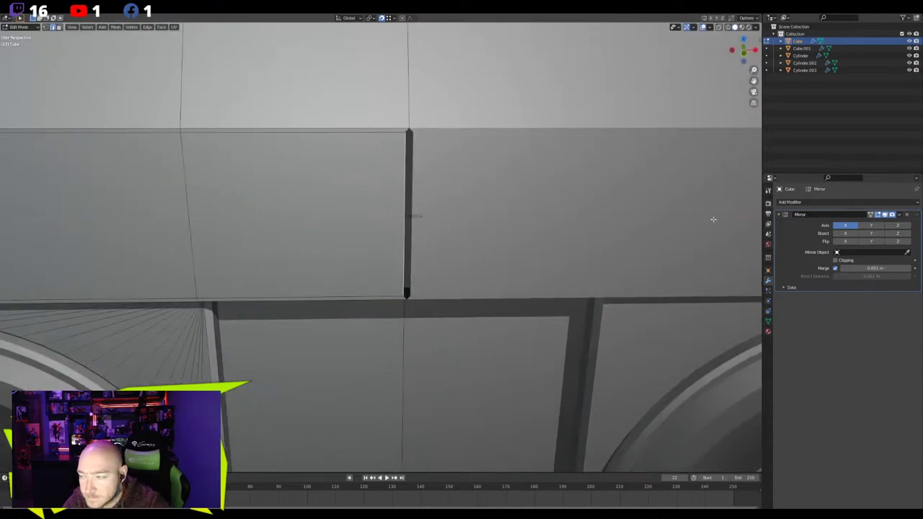
left_click(841, 262)
key("g")
key("x")
left_click(538, 227)
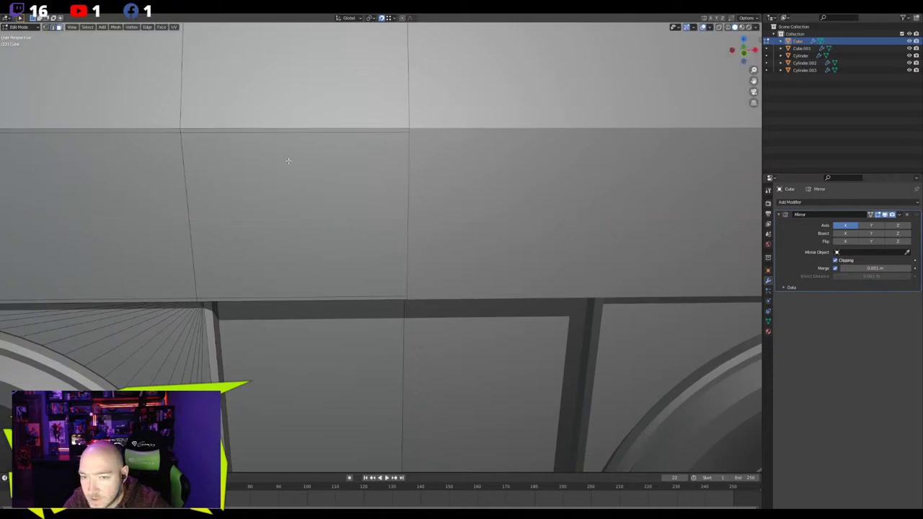
Separate the inset band face above the central recess into its own object and enter Edit Mode on it
left_click(309, 198)
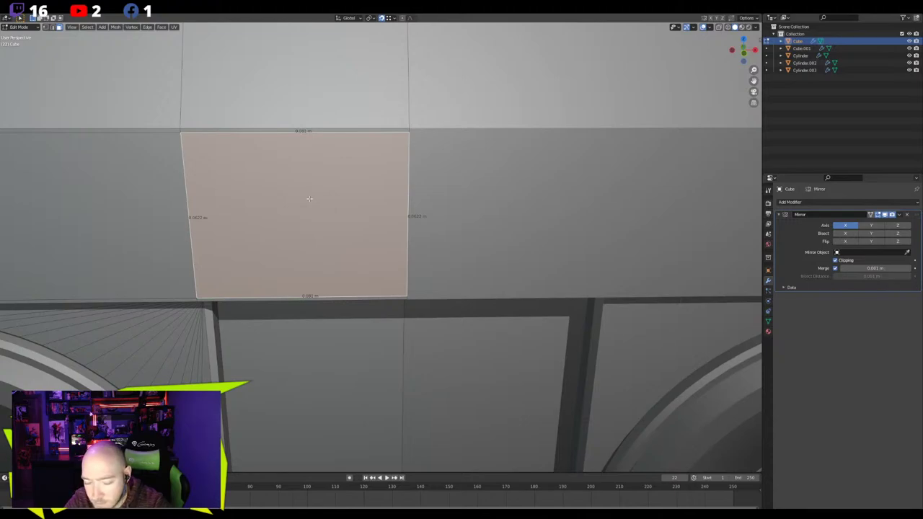
key("p")
left_click(310, 199)
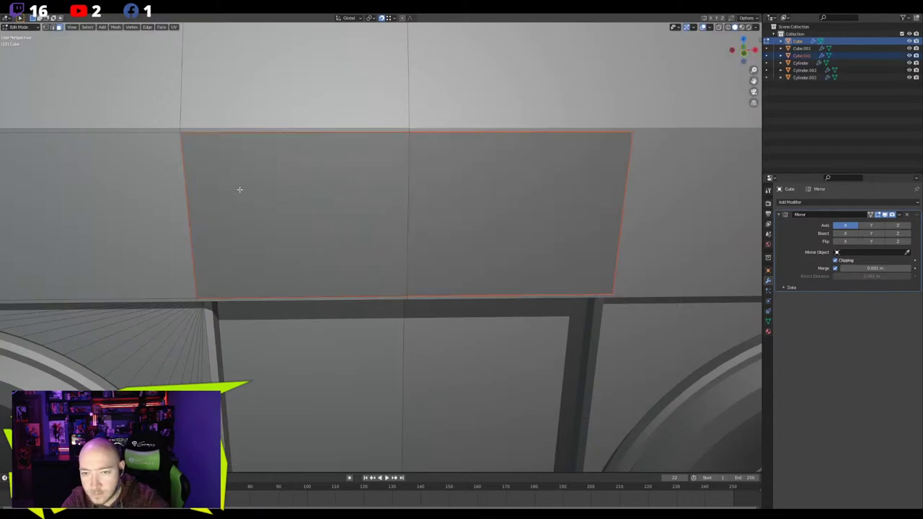
key("Tab")
left_click(206, 172)
key("Tab")
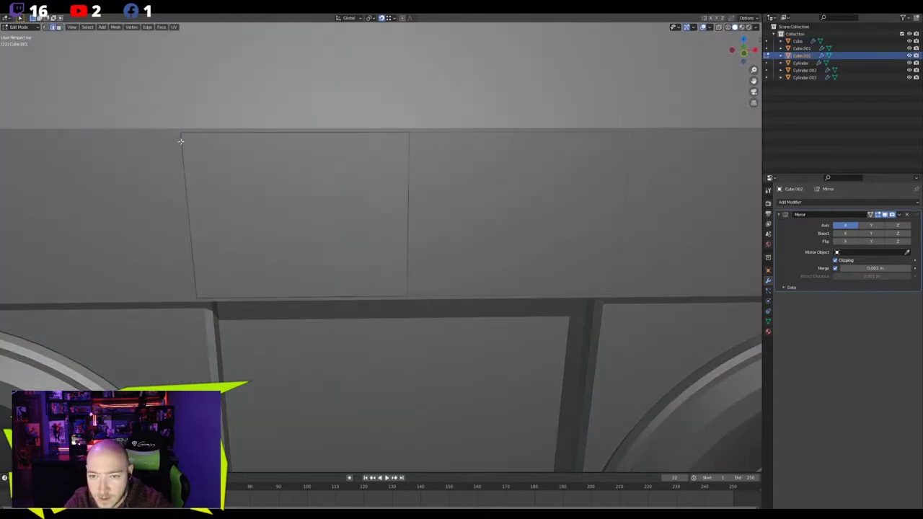
Slide the new panel's outer vertical edge slightly inward, to a half-width of about 0.08 m
left_click(181, 143)
key("g")
key("g")
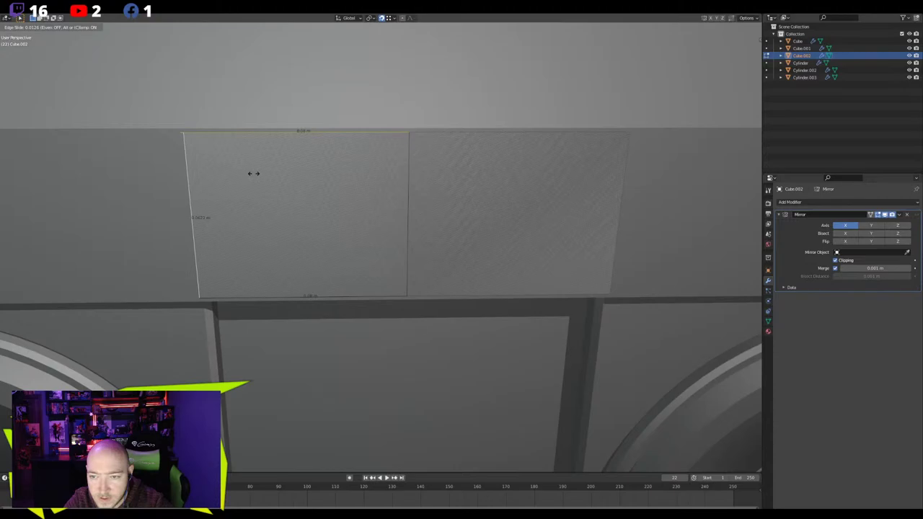
left_click(253, 173)
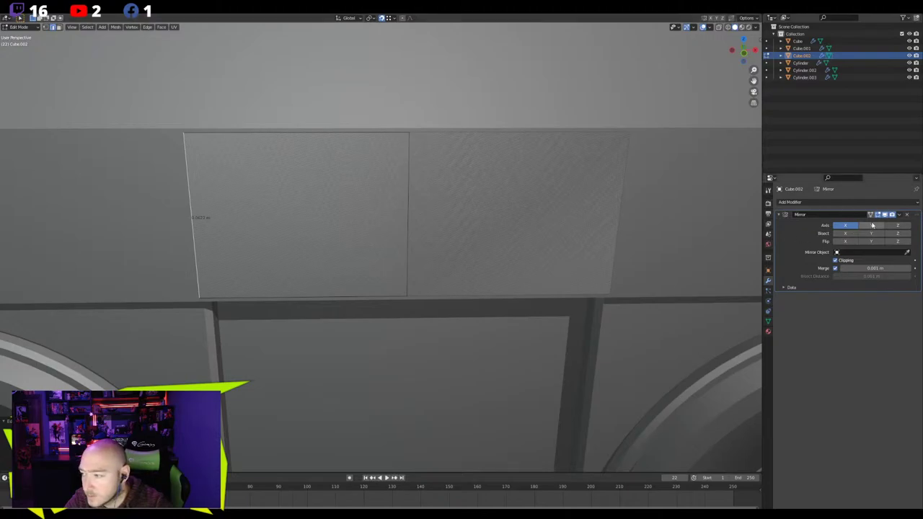
Apply the Mirror modifier on the new panel and dissolve its middle vertical edge
left_click(899, 215)
key("Tab")
left_click(899, 214)
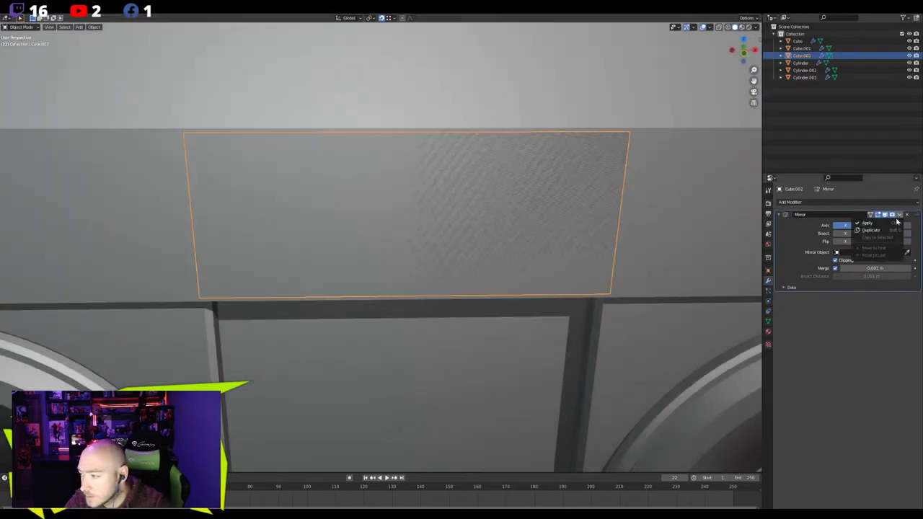
left_click(864, 224)
key("Tab")
key("x")
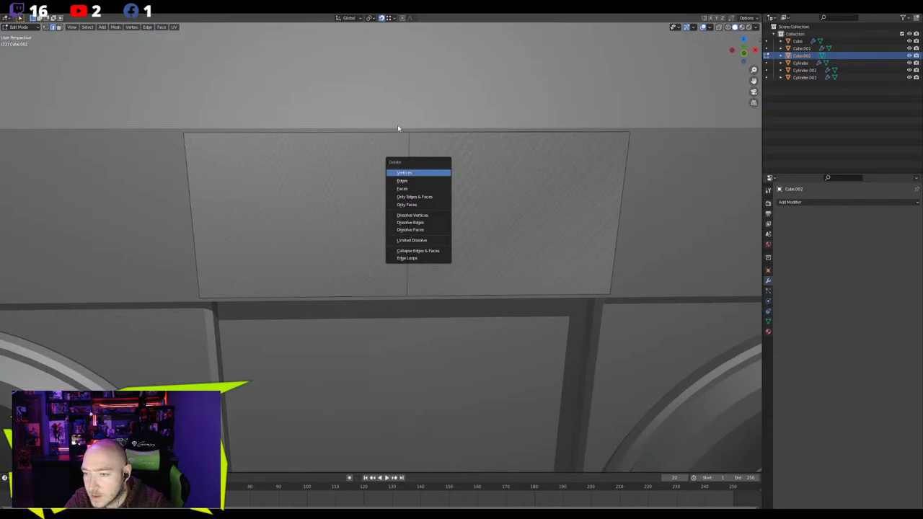
left_click(349, 141)
left_click(408, 187)
key("x")
left_click(381, 221)
Add five evenly spaced vertical loop cuts across the new front panel
key("ctrl+r")
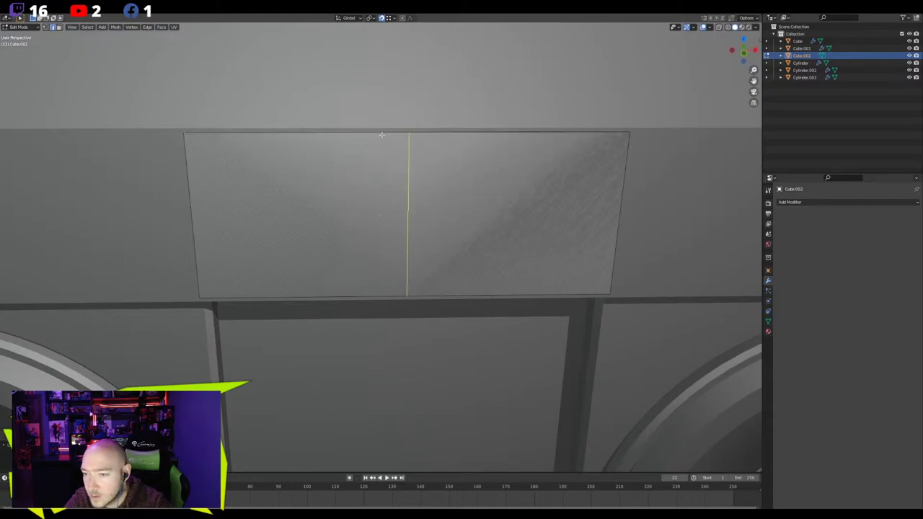
scroll(381, 134, "up", 4)
left_click(381, 134)
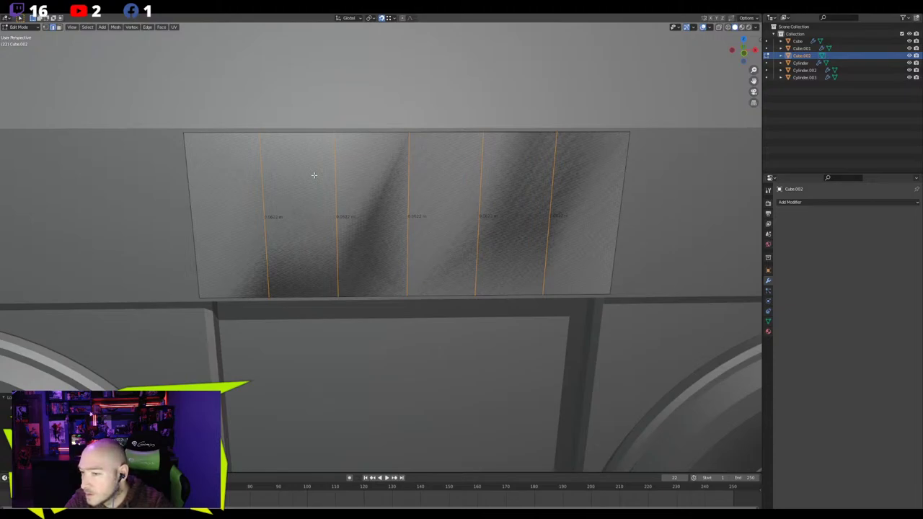
Add a centred horizontal loop cut to the panel and bevel it with a width of about 0.021 m
key("ctrl+r")
left_click(257, 195)
right_click(248, 177)
key("ctrl+b")
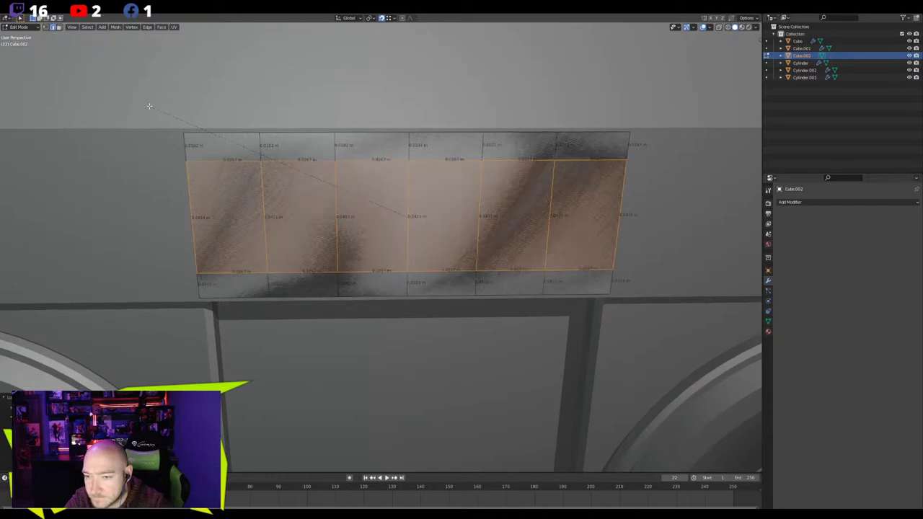
left_click(149, 106)
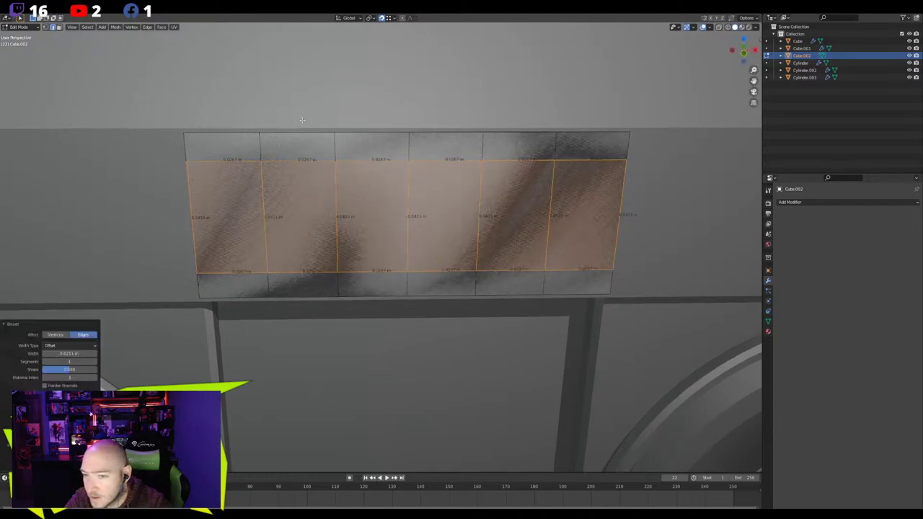
Bevel the five inner vertical edges of the panel's middle band with a width of about 0.0047 m to form pointed slots
left_click(268, 186)
left_click(335, 196, "shift")
left_click(408, 189, "shift")
left_click(478, 188, "shift")
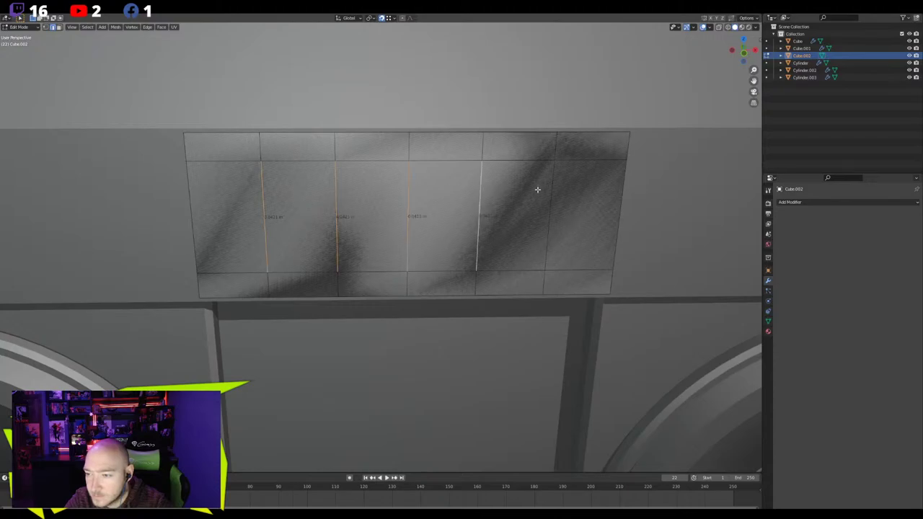
left_click(548, 188, "shift")
key("ctrl+b")
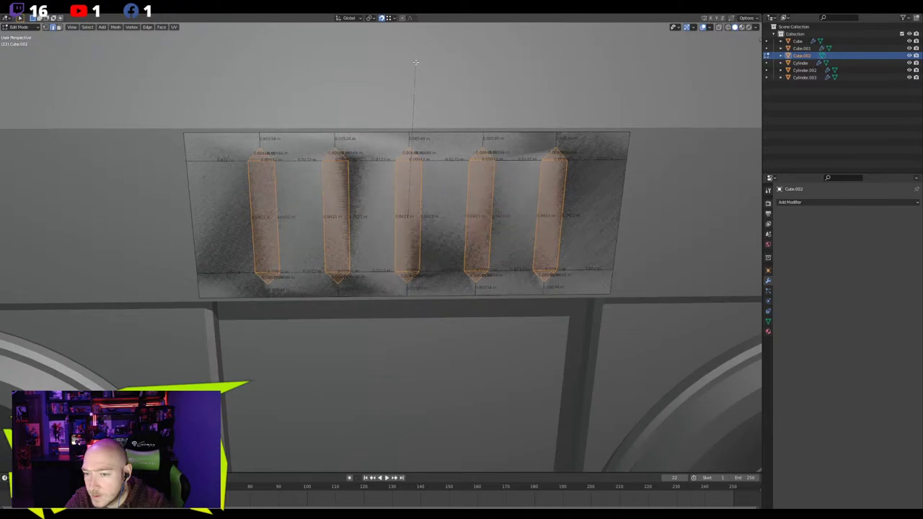
left_click(376, 150)
middle_click_drag(376, 151, 385, 183)
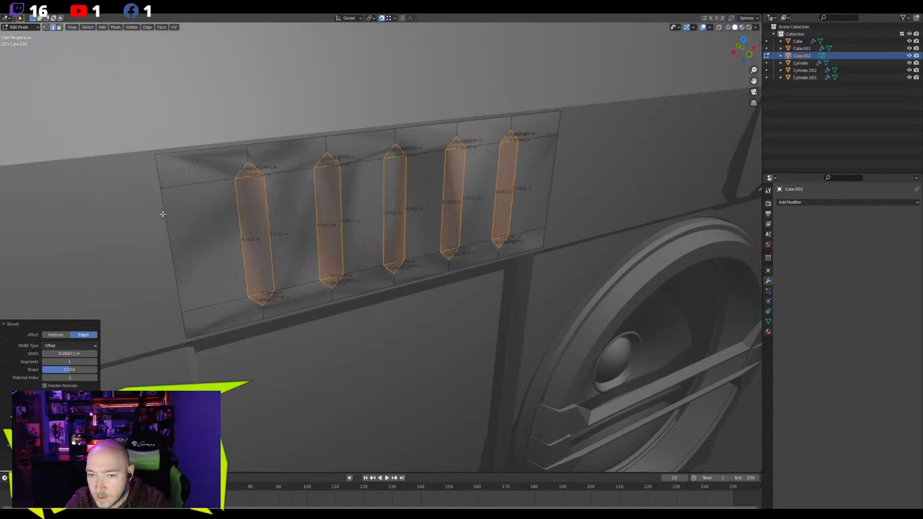
key("ctrl+z")
key("ctrl+z")
key("ctrl+z")
key("ctrl+z")
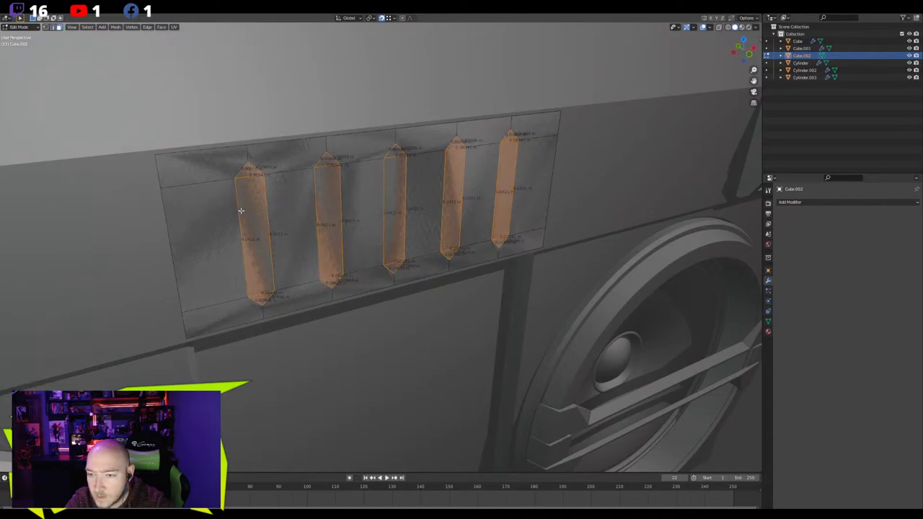
Delete the boombox body's front face that overlaps the slotted central panel
key("ctrl+z")
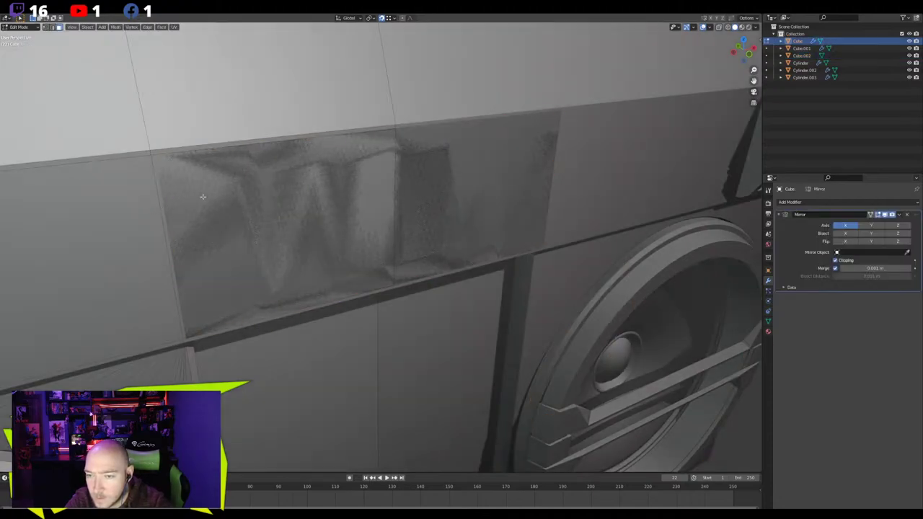
left_click(202, 195)
key("x")
left_click(185, 163)
key("Tab")
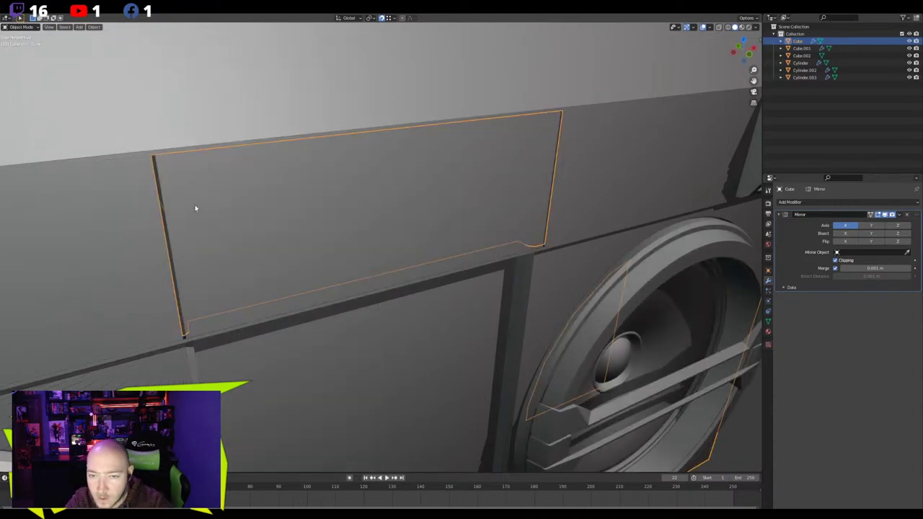
Extrude the central panel's five rectangular slot faces inward by about 0.0021 m
left_click(220, 219)
key("Tab")
left_click(236, 239)
left_click(328, 225)
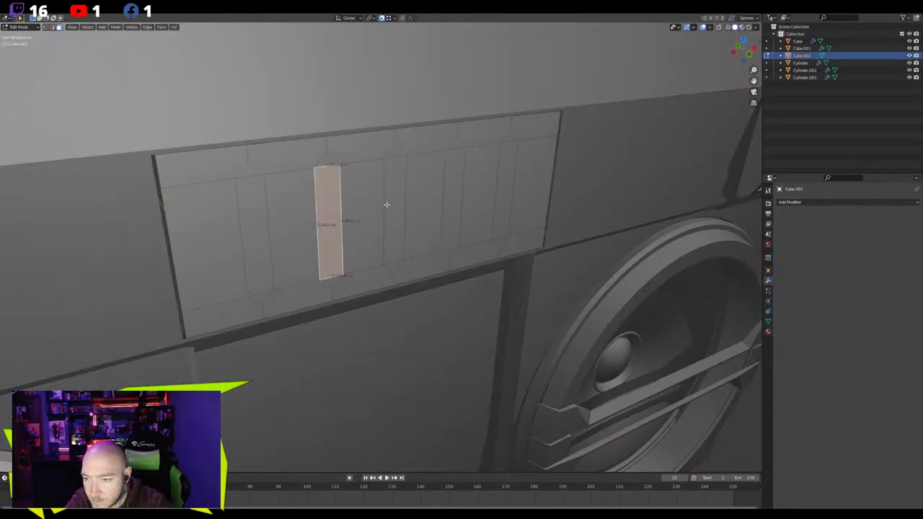
left_click(390, 205, "shift")
left_click(450, 191, "shift")
left_click(503, 176, "shift")
left_click(269, 216, "shift")
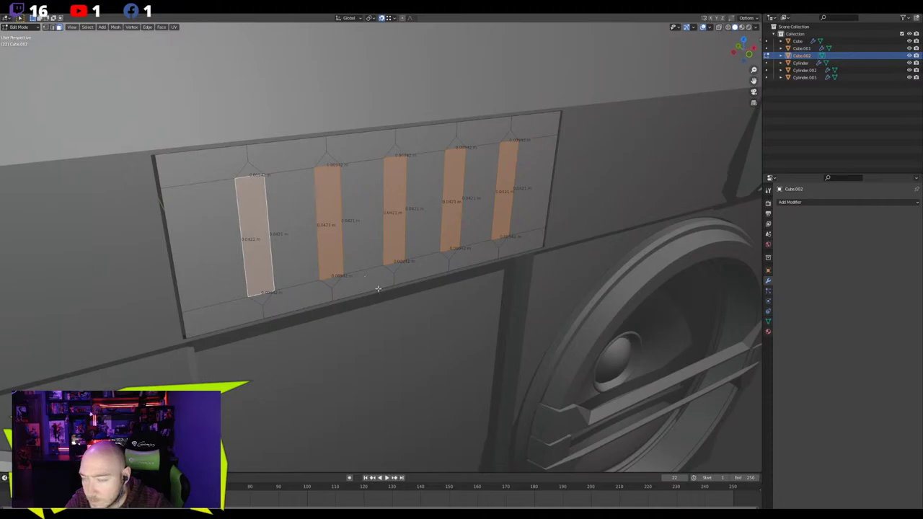
key("e")
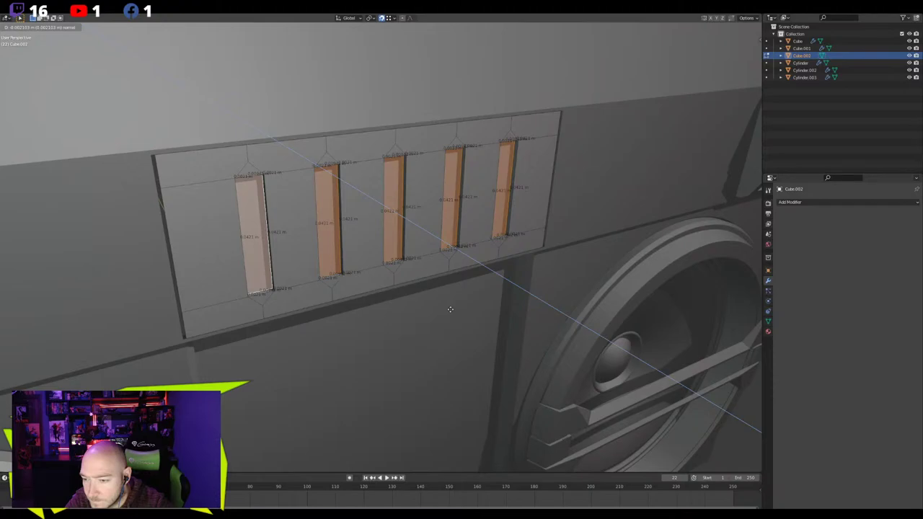
left_click(449, 309)
Separate the five recessed slot floors from the central panel into their own object
middle_click_drag(449, 308, 465, 317)
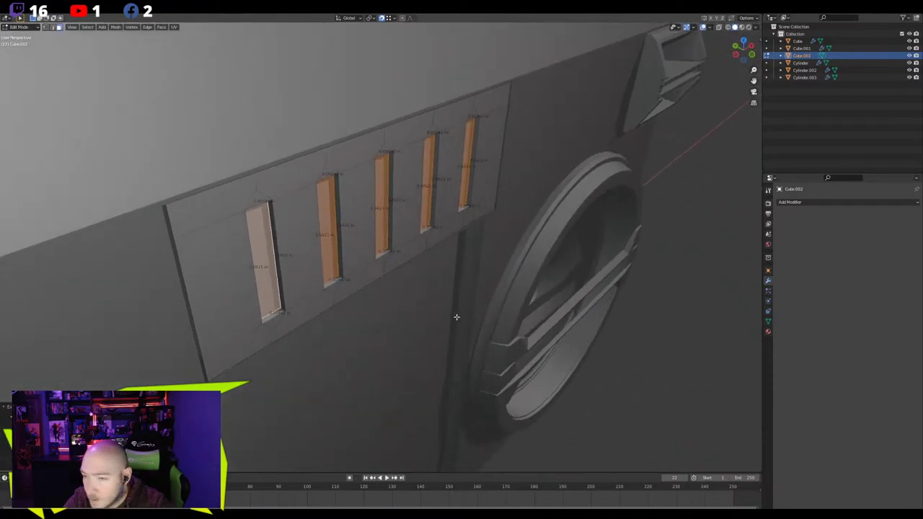
middle_click_drag(456, 316, 420, 305)
key("p")
left_click(421, 304)
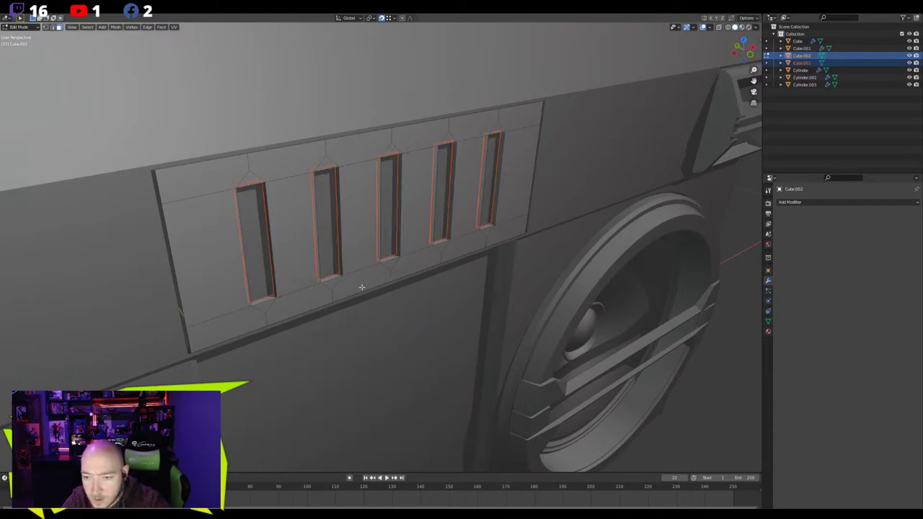
middle_click_drag(362, 287, 340, 284)
key("Tab")
scroll(410, 336, "down", 5)
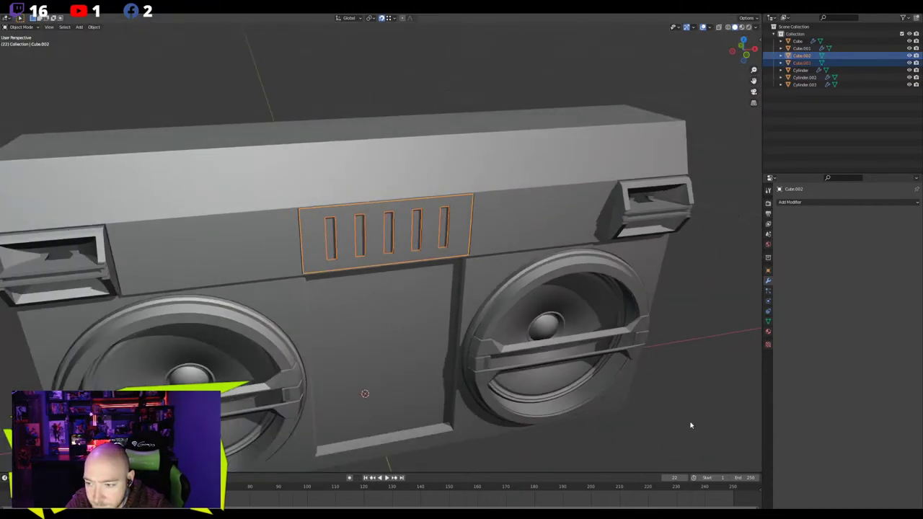
left_click(690, 425)
Examine the slotted panel and its mesh from several angles, up close and against the whole boombox
middle_click_drag(534, 361, 564, 363)
scroll(494, 352, "down", 5)
scroll(413, 315, "up", 8)
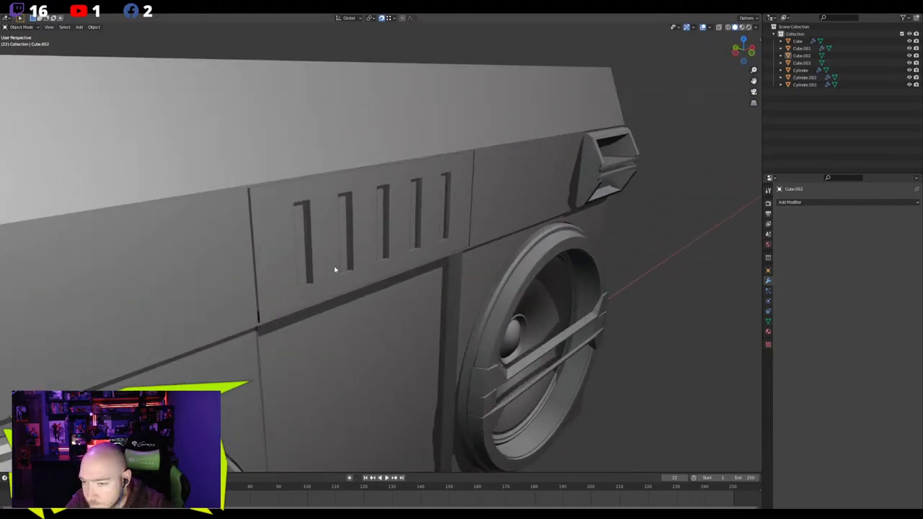
left_click(331, 276)
middle_click_drag(330, 276, 280, 271)
scroll(282, 268, "up", 3)
key("Tab")
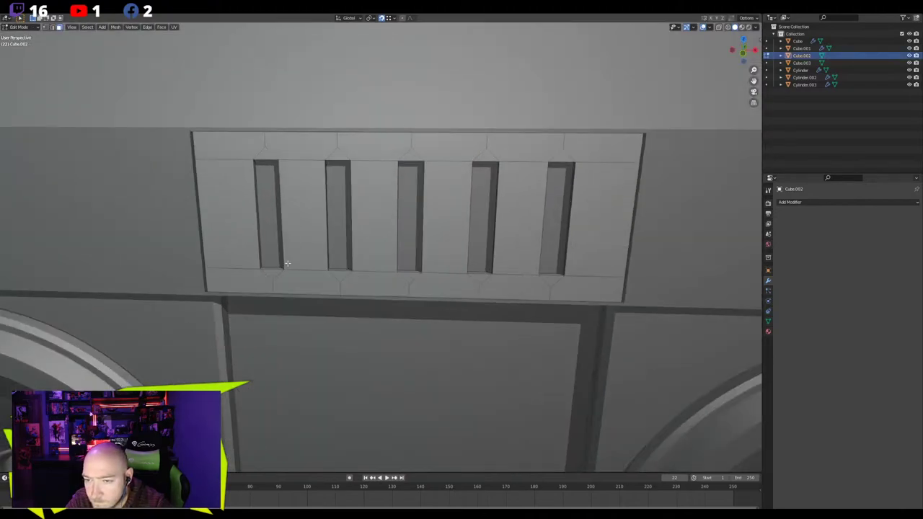
key("1")
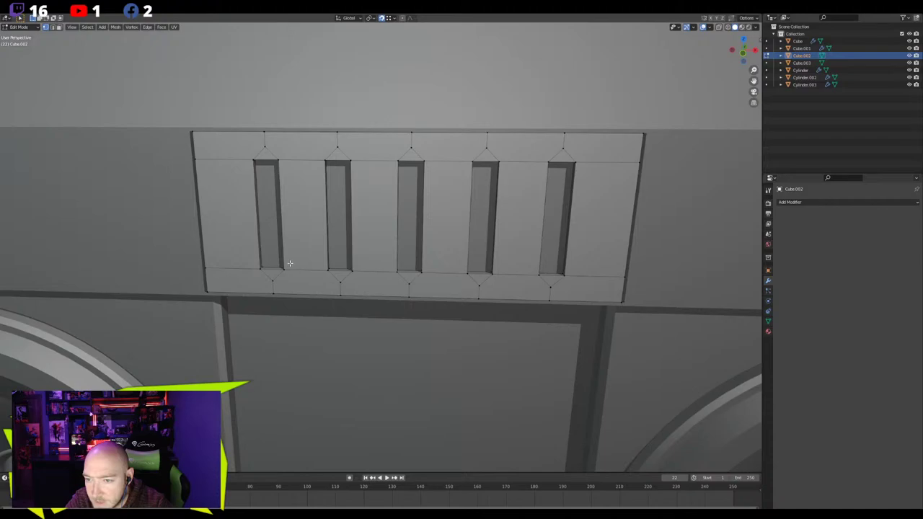
middle_click_drag(290, 263, 343, 282)
scroll(343, 282, "down", 10)
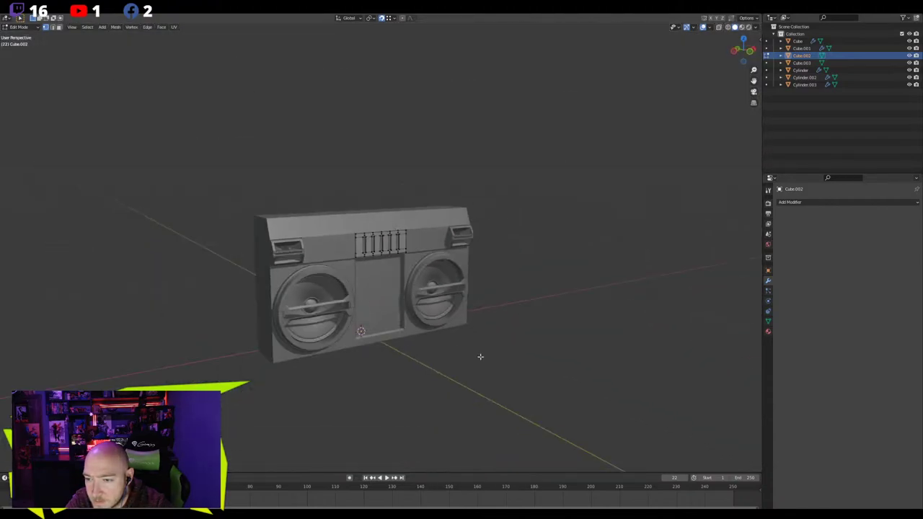
key("Tab")
left_click(480, 356)
middle_click_drag(480, 357, 437, 359)
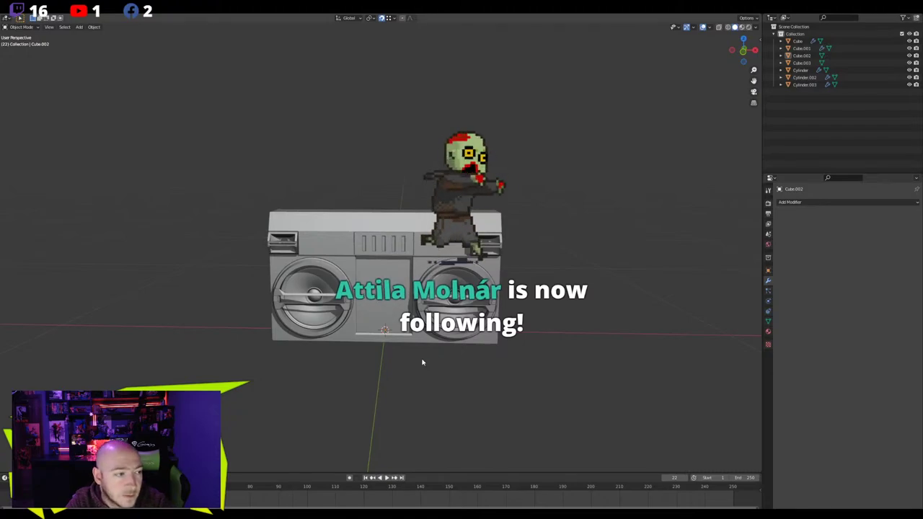
scroll(416, 358, "up", 4)
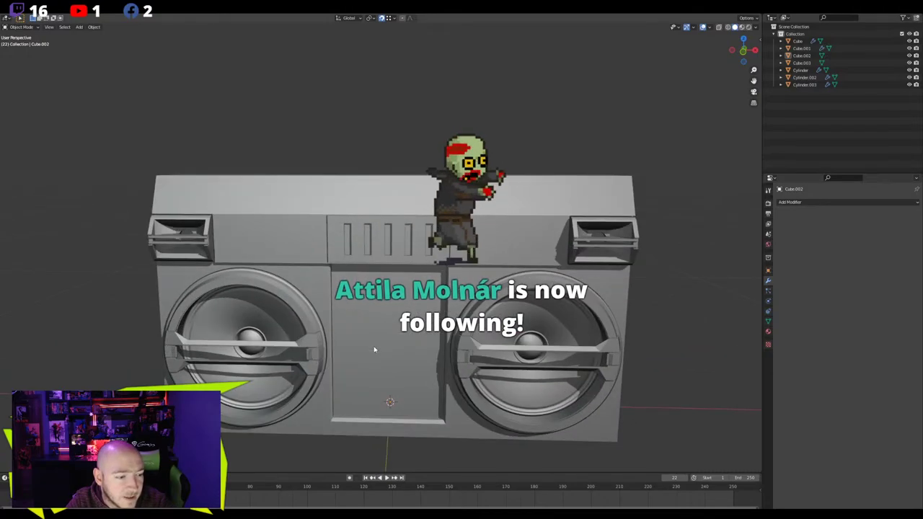
scroll(373, 349, "up", 6)
mouse_move(360, 307)
middle_mouse_down()
mouse_move(391, 308)
mouse_move(372, 306)
middle_mouse_up()
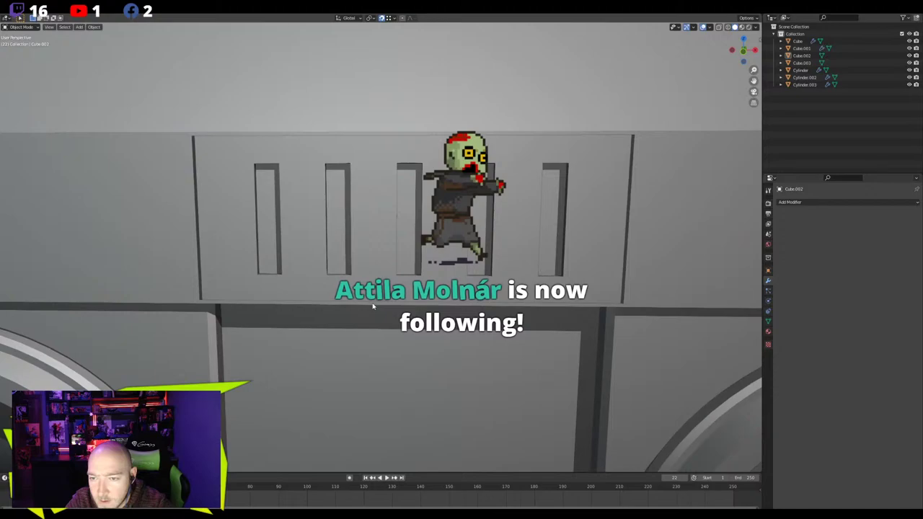
left_click(345, 274)
key("Tab")
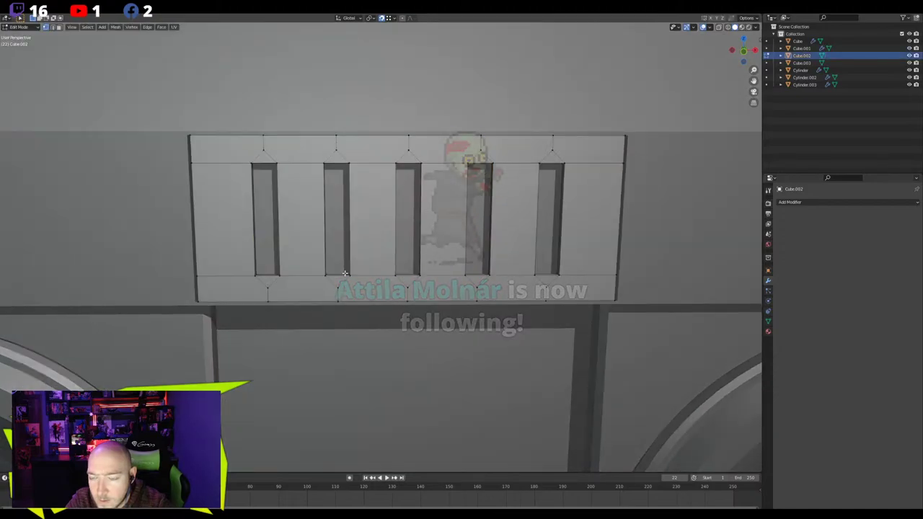
mouse_move(344, 273)
middle_mouse_down()
mouse_move(315, 272)
mouse_move(343, 275)
middle_mouse_up()
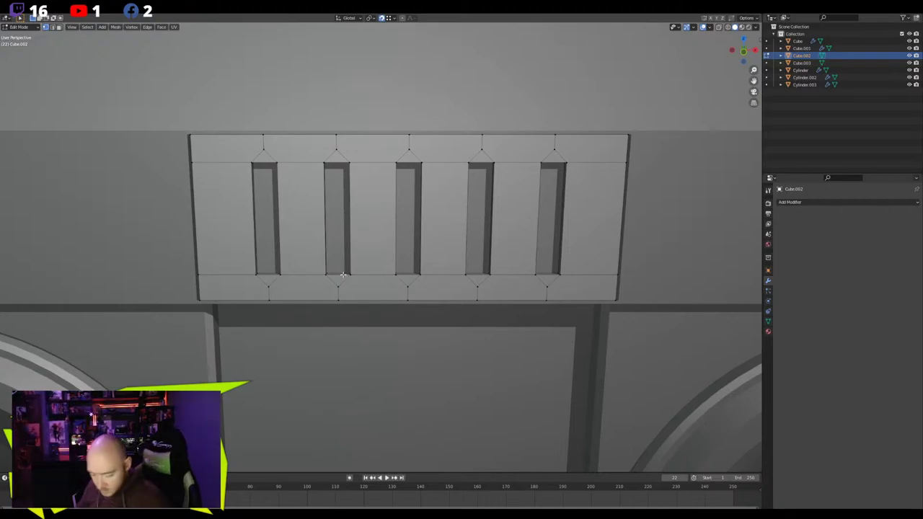
Add a centred horizontal loop cut to the first slot floor and bevel it into a wide middle band
key("Tab")
left_click(262, 225)
key("Tab")
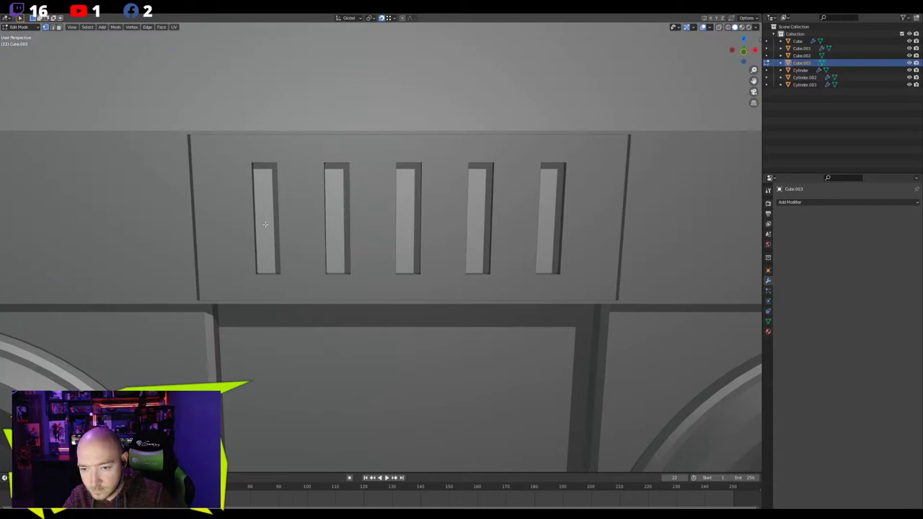
middle_click_drag(267, 225, 257, 218)
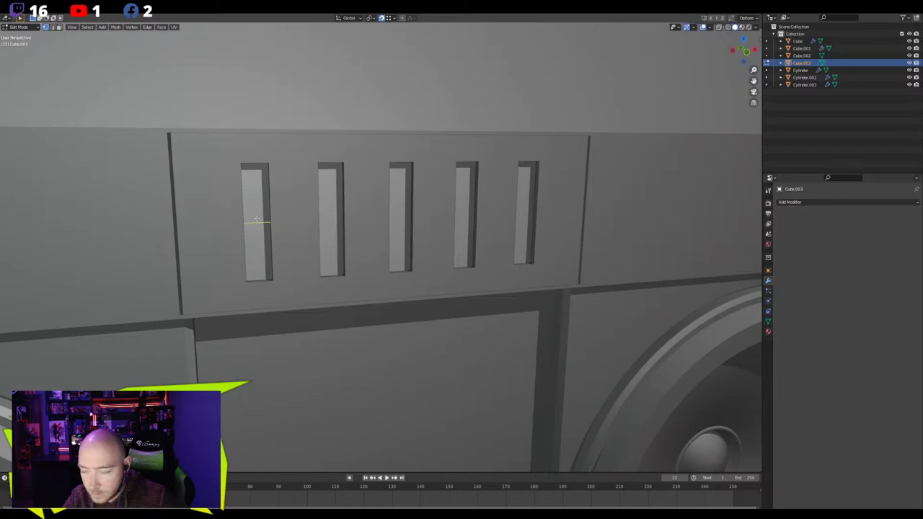
left_click(256, 218)
right_click(256, 218)
key("ctrl+b")
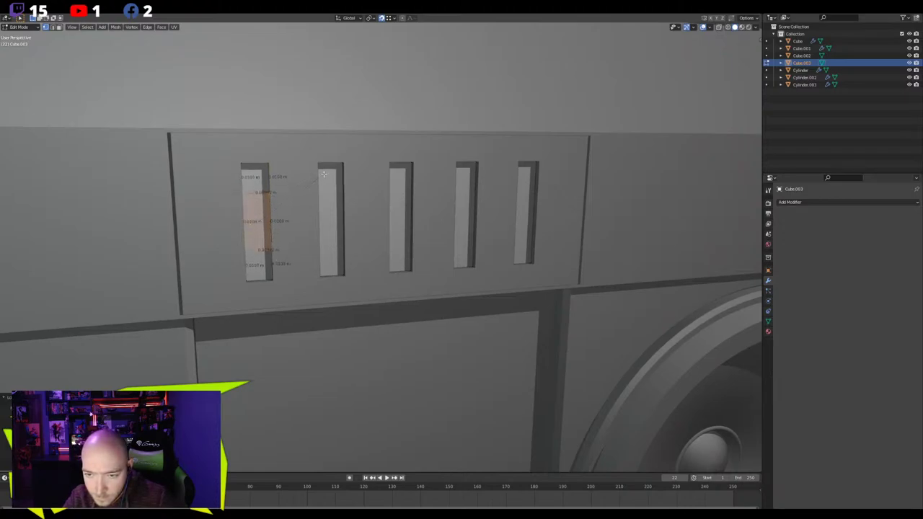
left_click(324, 174)
Add a centred vertical loop cut to the first slot floor and bevel it to nearly the slot's full width
key("ctrl+r")
left_click(253, 194)
right_click(253, 194)
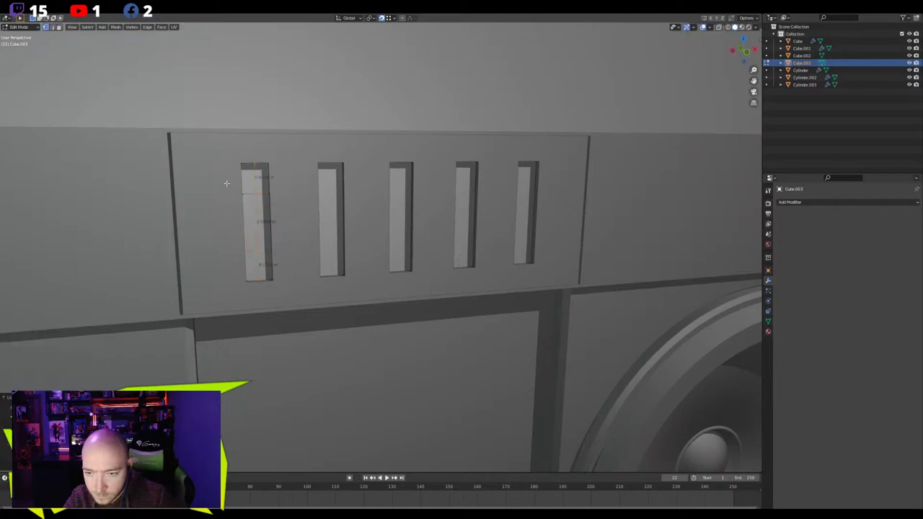
key("a")
key("s")
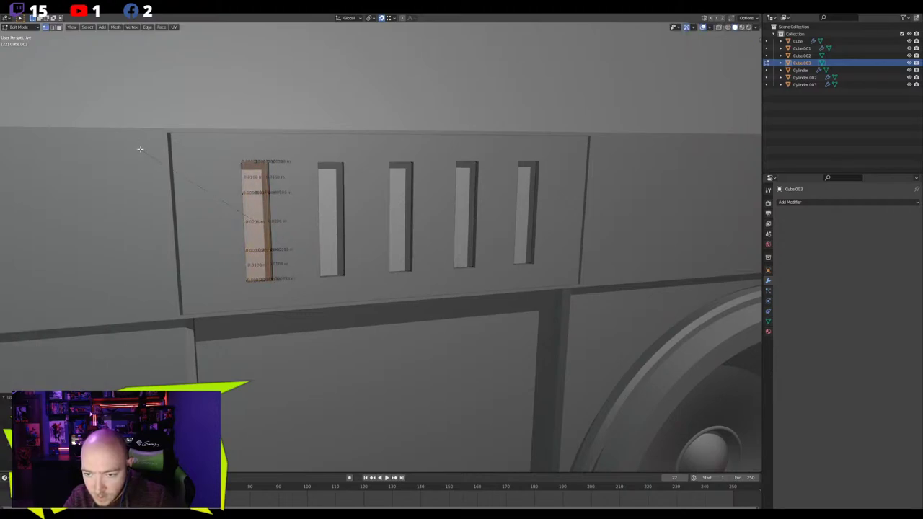
left_click(162, 162)
Extrude the first slot's middle face outward by about 0.006 m and add a centred horizontal loop cut around the block
middle_click_drag(254, 207, 310, 258)
key("e")
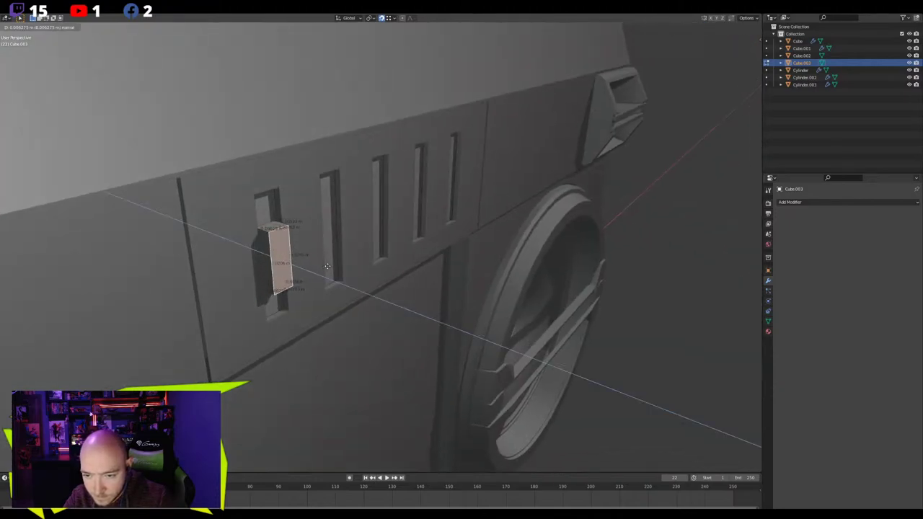
left_click(296, 239)
key("ctrl+r")
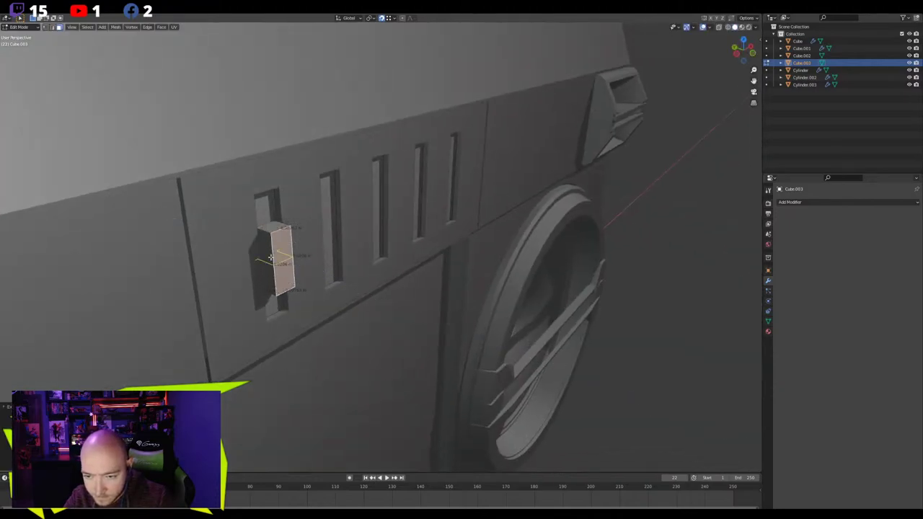
left_click(291, 253)
right_click(291, 254)
Bevel the upper and lower front edges of the slider knob into slanted faces
left_click(281, 230)
left_click(290, 287)
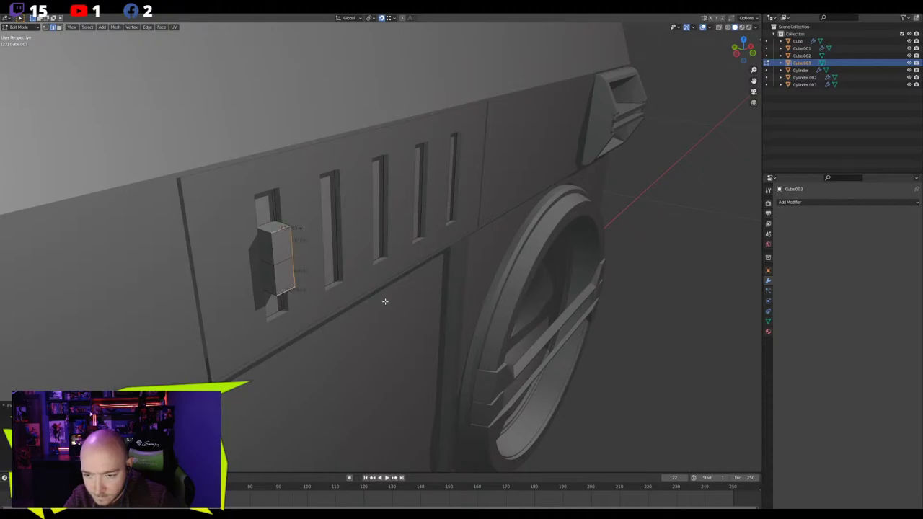
left_click(285, 288)
left_click(277, 231, "shift")
key("ctrl+b")
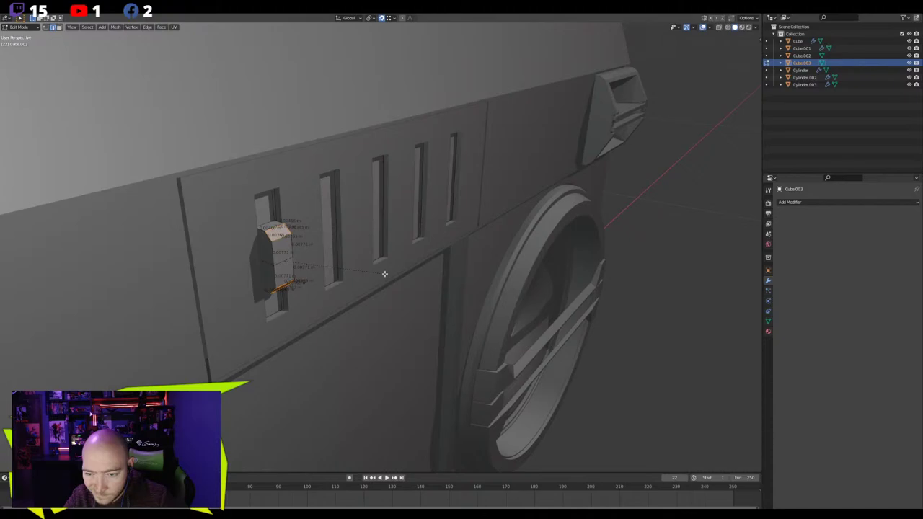
Move the knob's middle front edge inward along the Y axis by about 0.002 m to form a notch
key("g")
key("y")
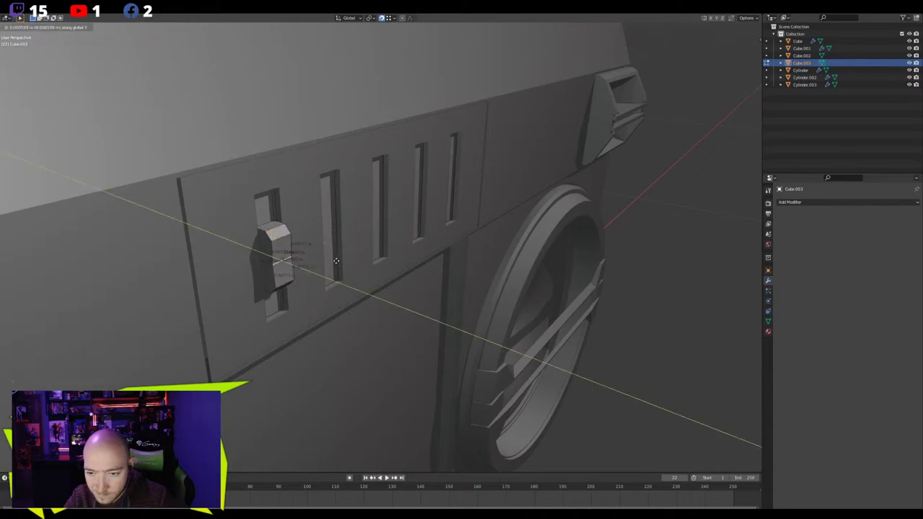
left_click(334, 261)
middle_click_drag(329, 267, 284, 254)
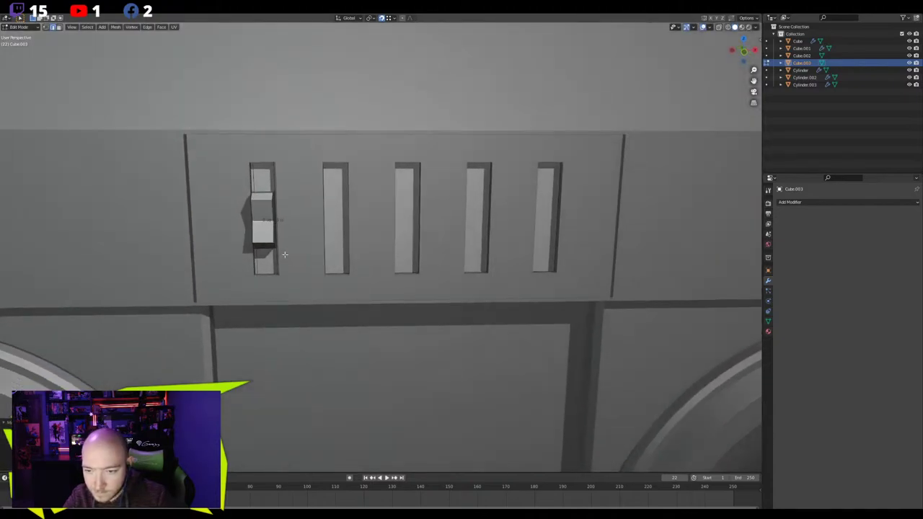
scroll(284, 253, "down", 1)
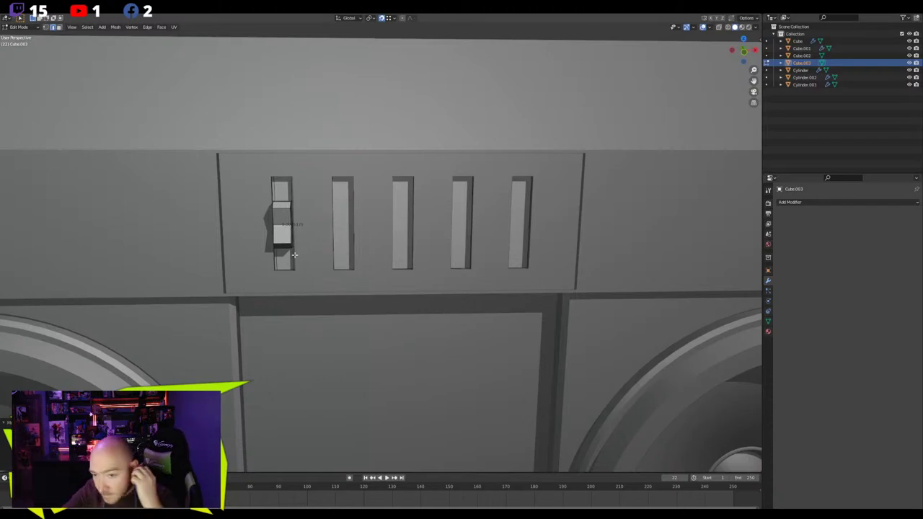
Bevel the knob's middle edge loop into a narrow strip across the notch
middle_click_drag(294, 255, 405, 234)
key("ctrl+b")
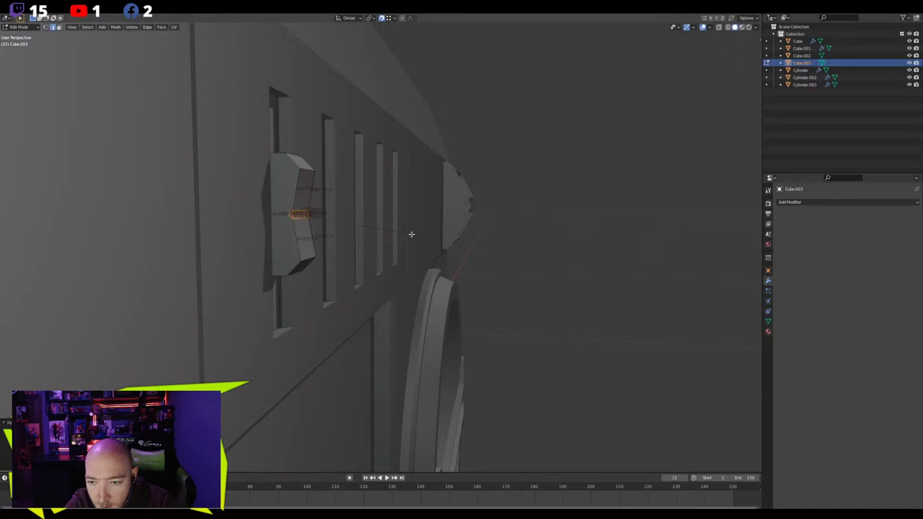
left_click(411, 234)
Delete the faces on both sides of the slider knob
scroll(255, 222, "up", 3)
key("3")
left_click(207, 168)
left_click(214, 214, "shift")
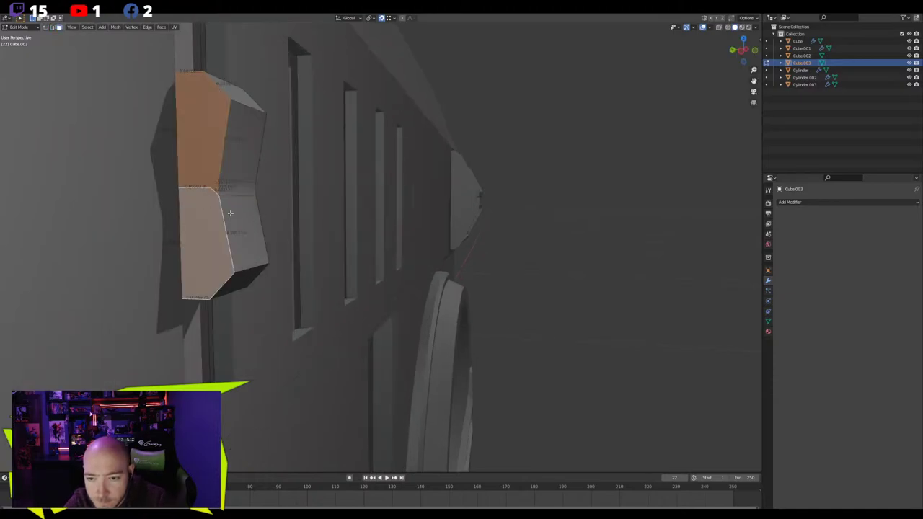
middle_click_drag(230, 213, 155, 202)
left_click(293, 161, "shift")
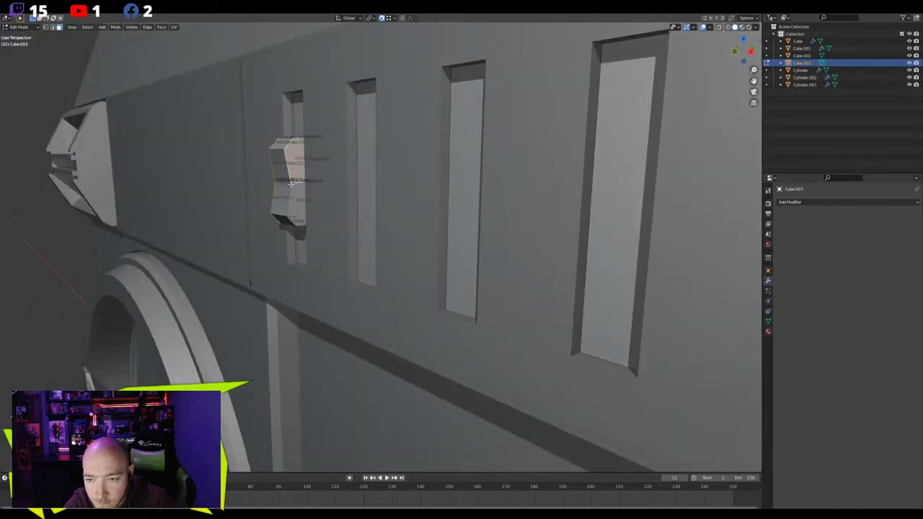
left_click(291, 183, "shift")
key("x")
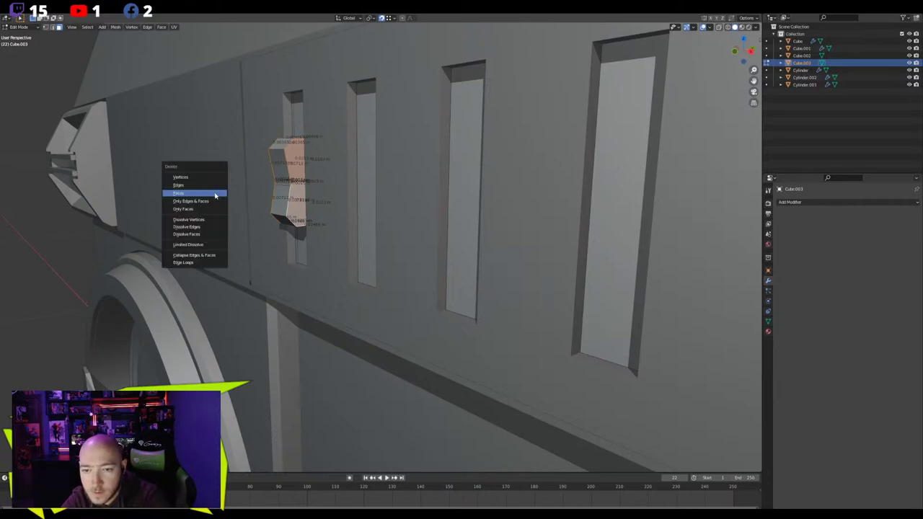
left_click(215, 194)
Extrude the narrow strip at the middle of the knob's front slightly inward to form a groove
middle_click_drag(216, 194, 321, 224)
key("2")
key("3")
left_click(173, 269)
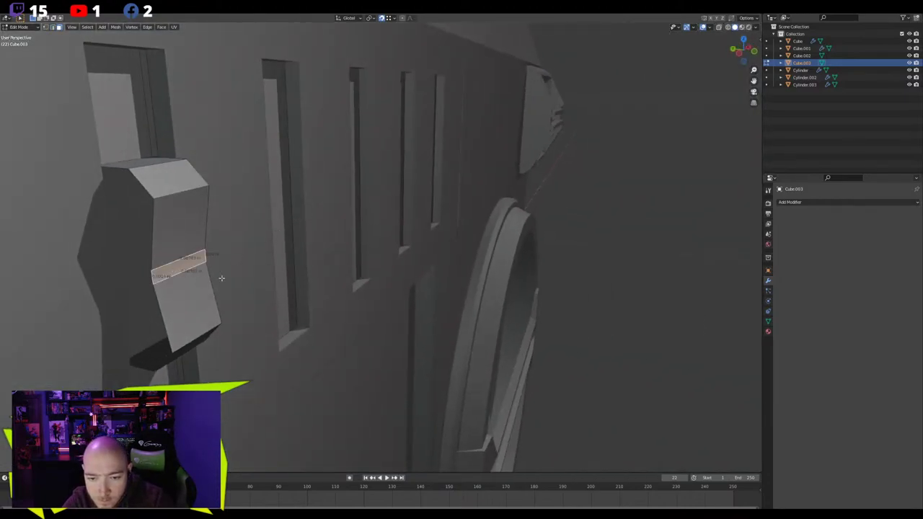
key("e")
left_click(273, 279)
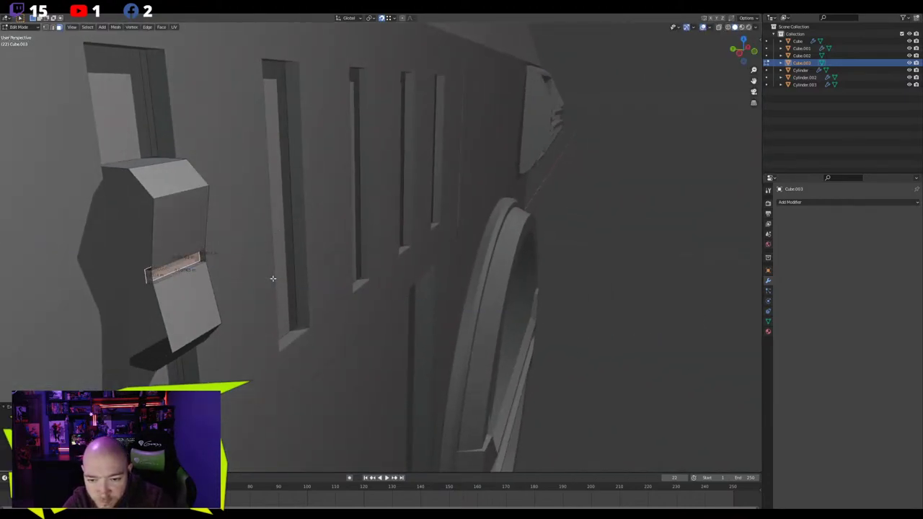
Delete the small faces at both ends of the groove in the slider knob
left_click(202, 252)
left_click(149, 276, "shift")
key("x")
left_click(139, 273)
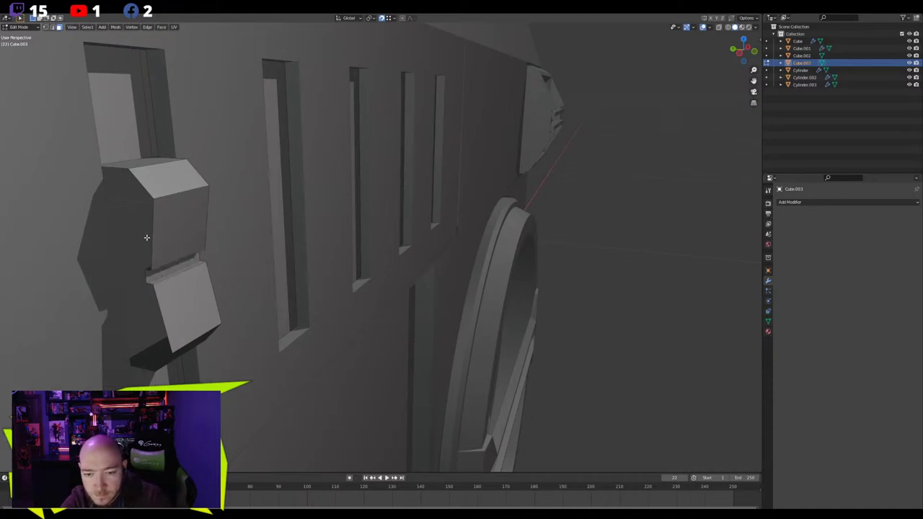
Isolate the slider object in local view, in edge select mode, to expose the knob's open sides
key("2")
key("KP_Divide")
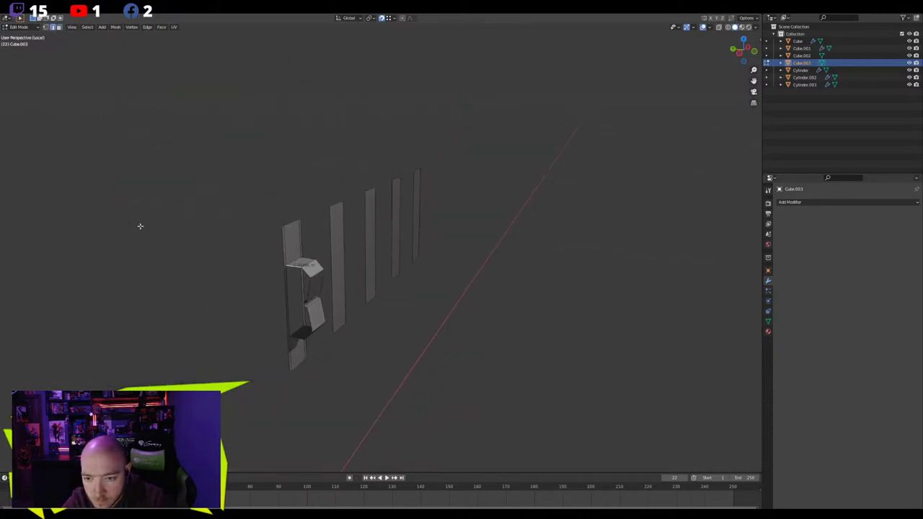
scroll(220, 324, "up", 6)
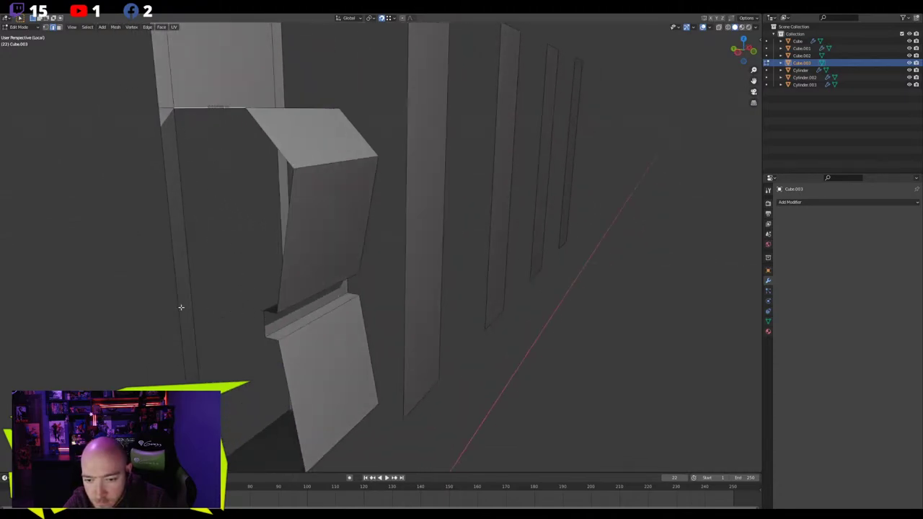
middle_click_drag(181, 307, 209, 223)
key("x")
left_click(241, 286)
middle_click_drag(222, 278, 316, 228)
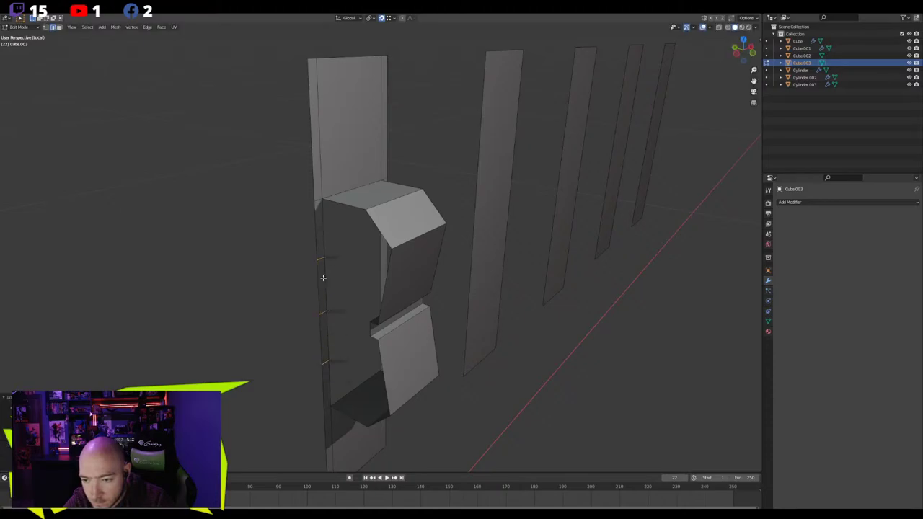
middle_click_drag(323, 277, 307, 276)
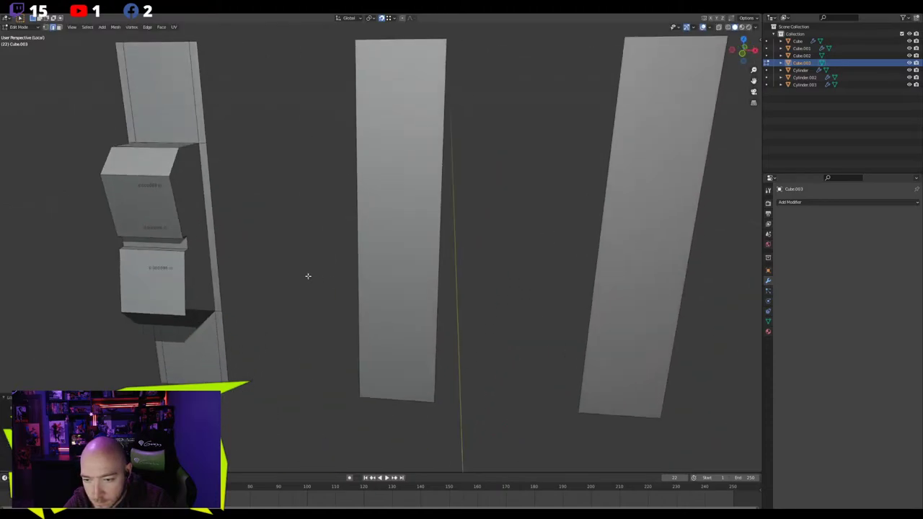
left_click(189, 150)
key("f")
key("f")
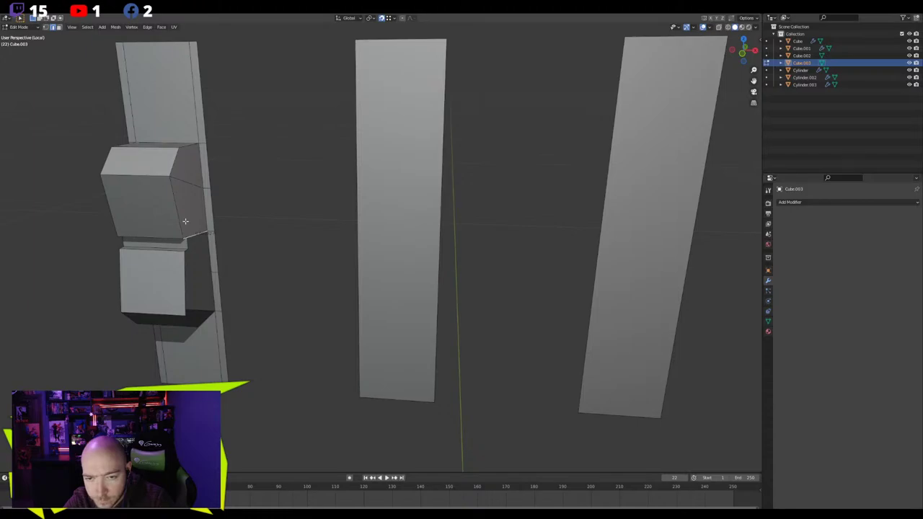
key("ctrl+z")
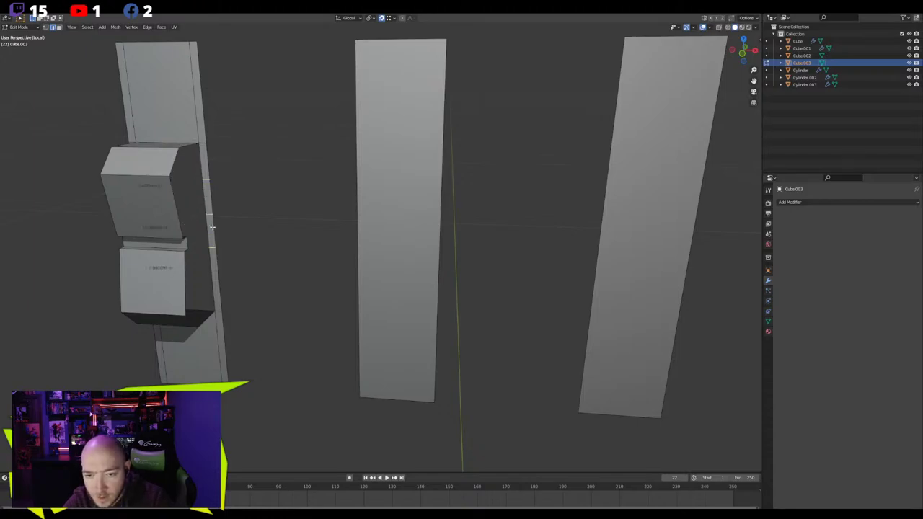
left_click_drag(189, 147, 190, 159)
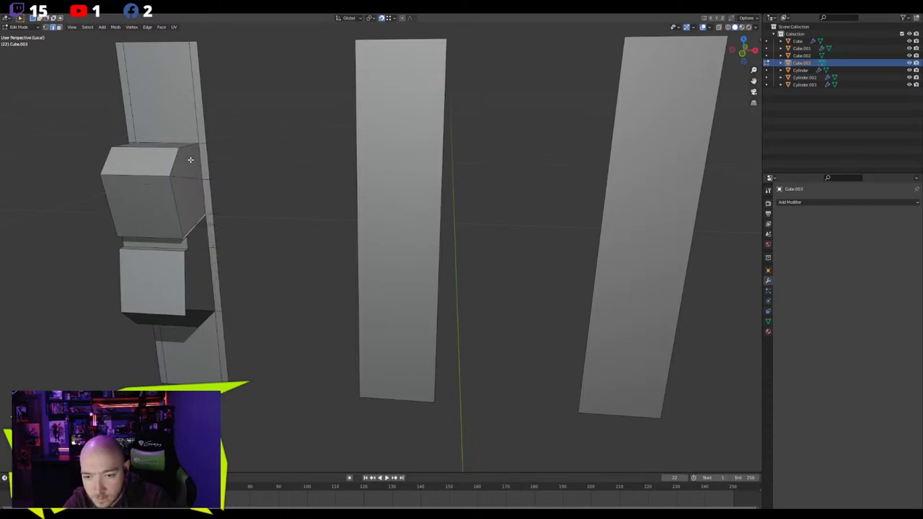
key("ctrl+z")
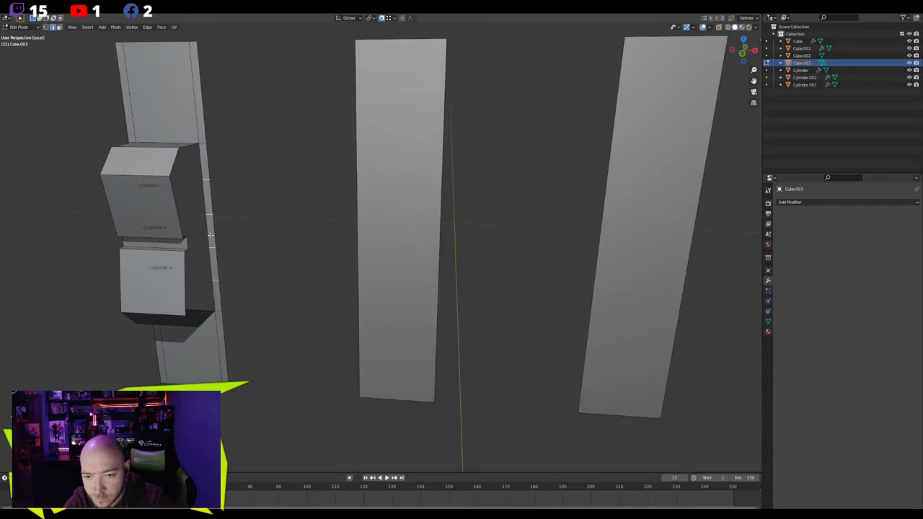
Add evenly spaced loop cuts across the narrow strip behind the knob's first open side
scroll(210, 234, "up", 1)
left_click(210, 235)
right_click(210, 234)
Fill the knob's first open side with successive faces between its profile and the cut strip
left_click(188, 151)
key("f")
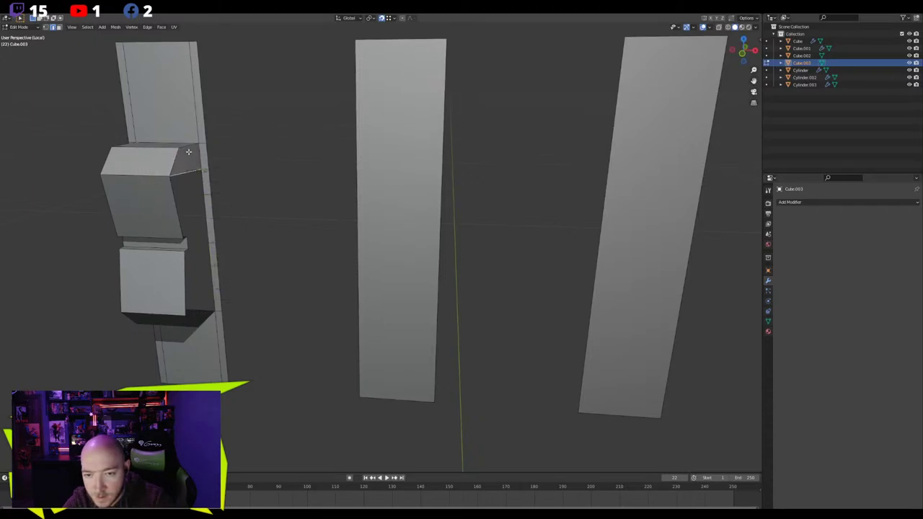
key("f")
key("f")
key("f")
key("f")
key("f")
key("f")
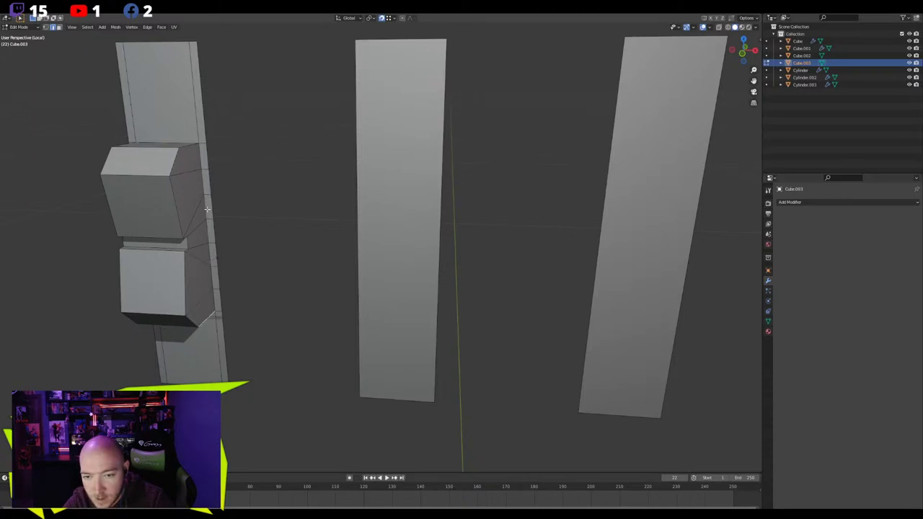
Add evenly spaced loop cuts across the narrow strip on the opposite open side of the knob
middle_click_drag(200, 285, 313, 223)
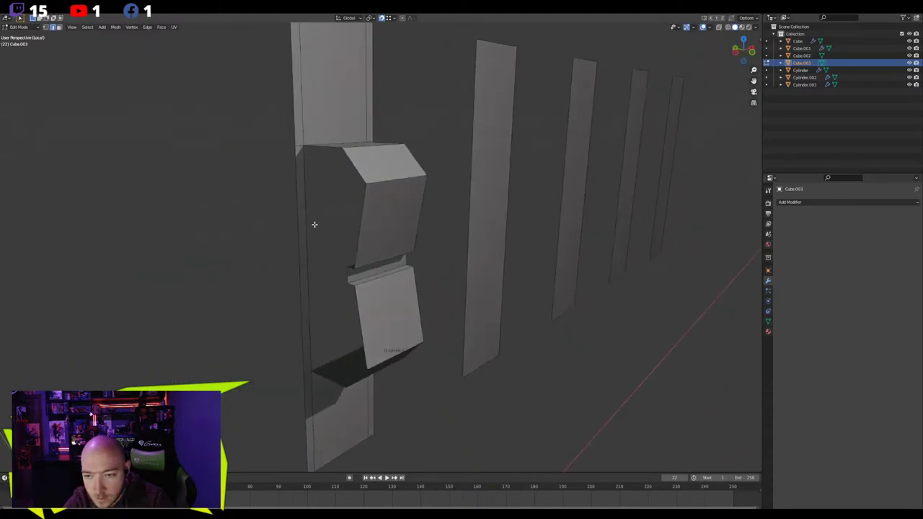
left_click(302, 205)
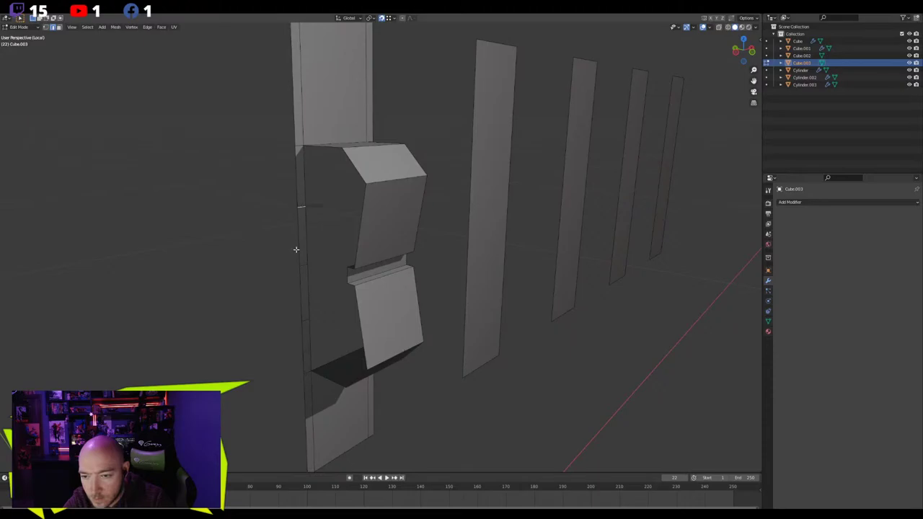
left_click(300, 176)
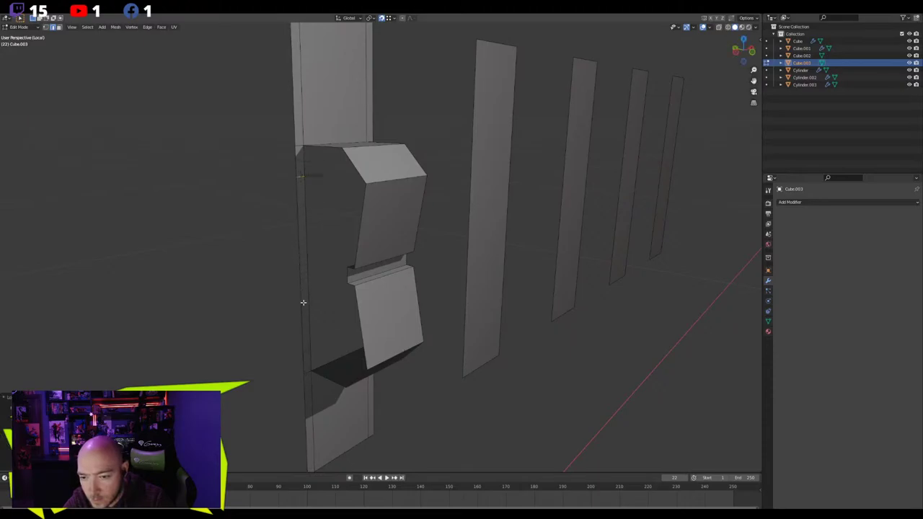
Fill the knob's opposite open side with faces joining its profile to the cut strip
left_click(320, 152)
key("f")
key("f")
key("f")
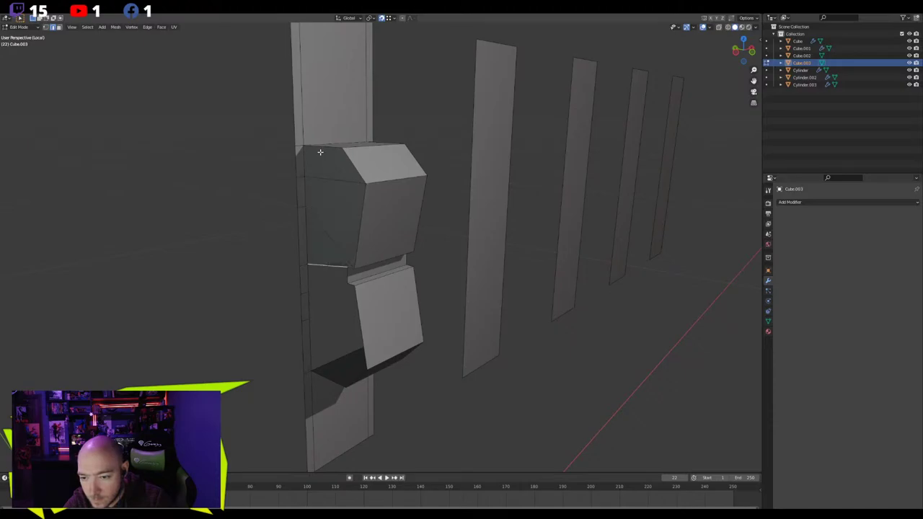
key("f")
key("f")
left_click(318, 339)
right_click(319, 336)
left_click(330, 307)
key("f")
key("f")
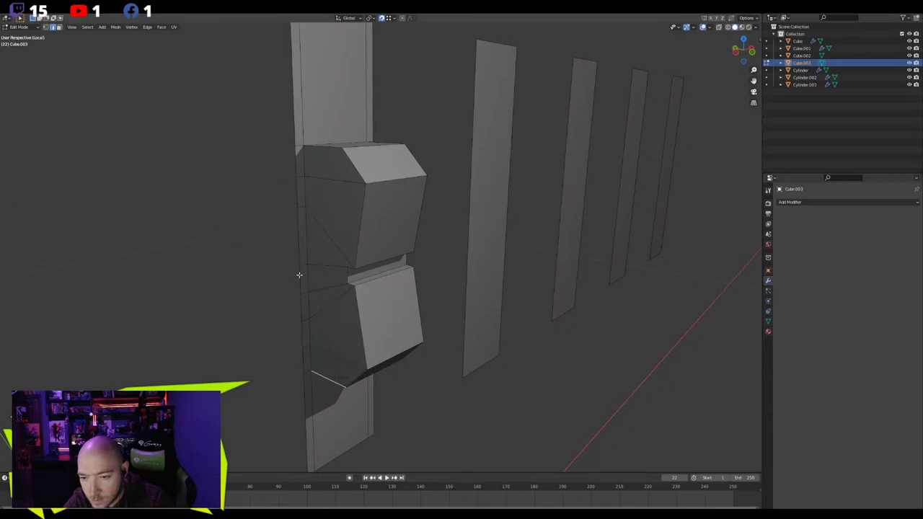
Edge-slide one cut on the strip beside the knob to even out the spacing of the side faces
scroll(301, 275, "up", 2)
left_click(279, 270)
key("g")
key("g")
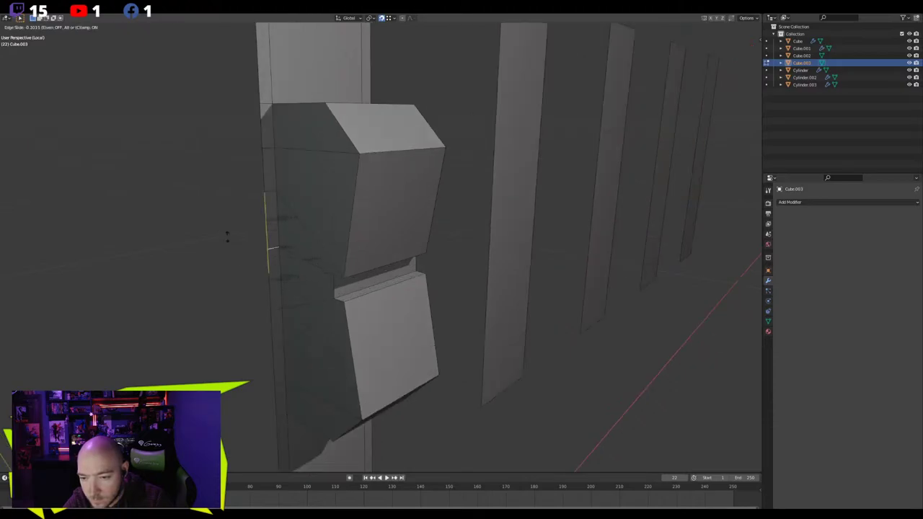
left_click(228, 230)
Return to Object Mode and exit local view to show the whole boombox
middle_click_drag(269, 306, 206, 295)
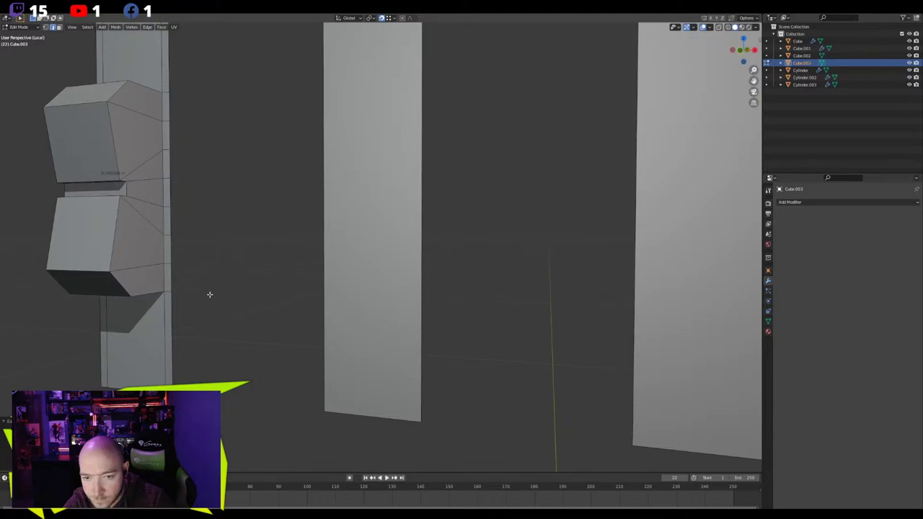
scroll(191, 224, "down", 3)
middle_click_drag(191, 232, 355, 235)
scroll(348, 245, "up", 2)
key("Tab")
key("KP_Divide")
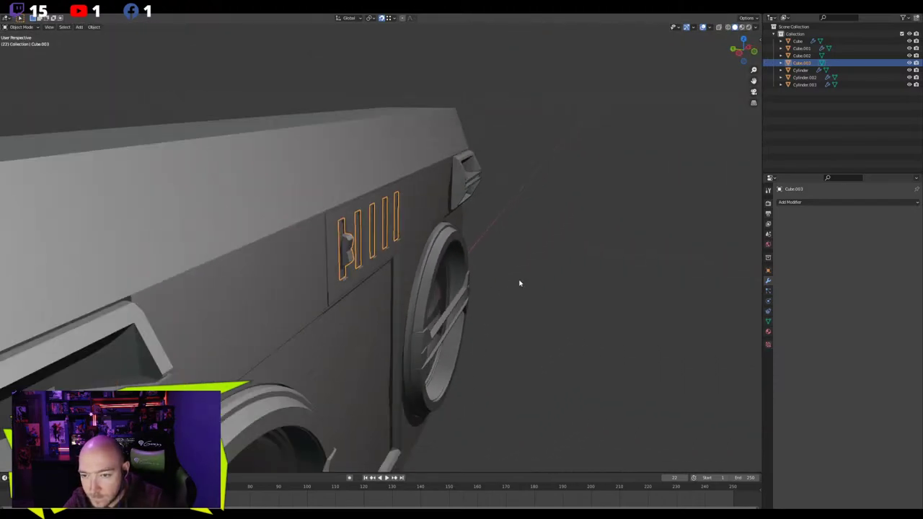
Open the slider object in Edit Mode with face selection
scroll(519, 282, "down", 2)
left_click(519, 282)
mouse_move(525, 283)
middle_mouse_down()
mouse_move(487, 280)
mouse_move(530, 286)
middle_mouse_up()
scroll(488, 281, "down", 2)
scroll(382, 274, "up", 5)
middle_click_drag(373, 272, 338, 220)
scroll(327, 231, "up", 5)
left_click(327, 230)
key("Tab")
key("3")
left_click(326, 227)
left_click(409, 209, "shift")
left_click(492, 206, "shift")
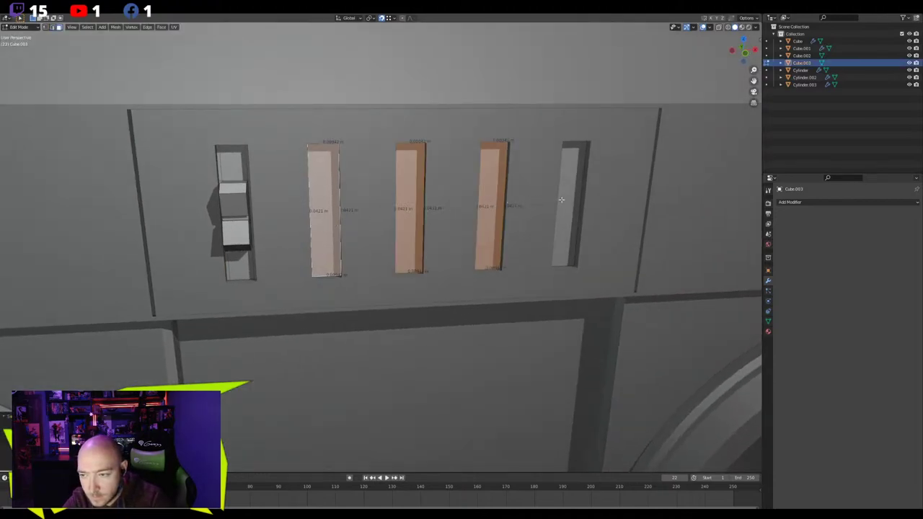
left_click(231, 167)
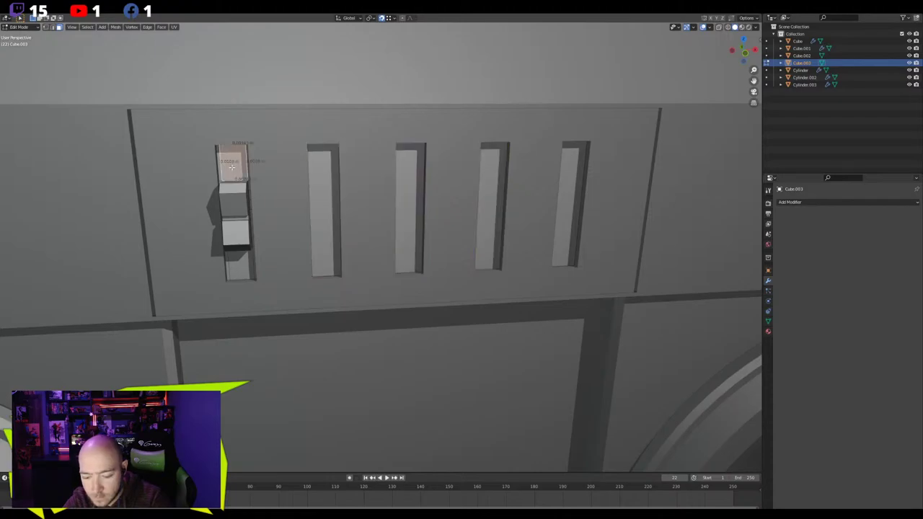
key("ctrl+l")
mouse_move(232, 167)
middle_mouse_down()
mouse_move(331, 202)
mouse_move(350, 181)
middle_mouse_up()
scroll(243, 173, "up", 2)
key("alt+z")
key("alt+a")
Delete the four plain back faces inside the slots that have no knob
left_click(375, 184)
left_click(508, 203, "shift")
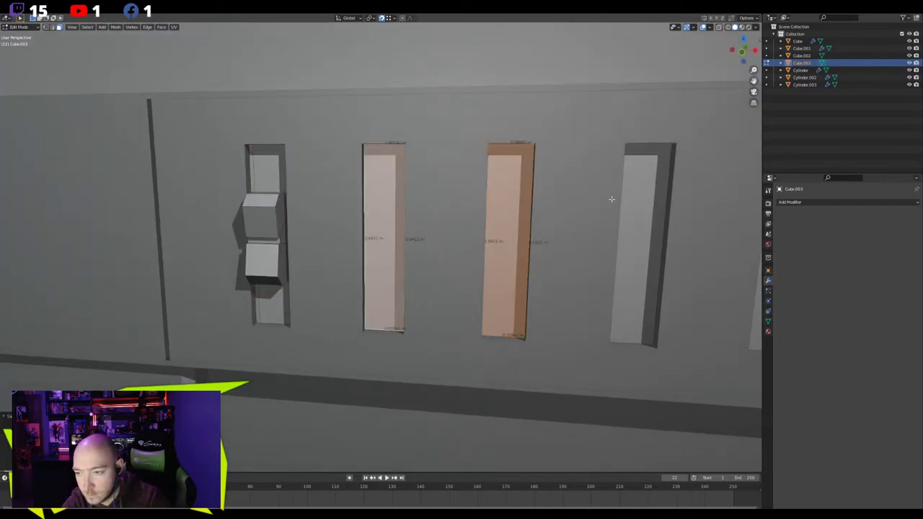
left_click(632, 196, "shift")
scroll(632, 195, "down", 2)
left_click(645, 209, "shift")
key("x")
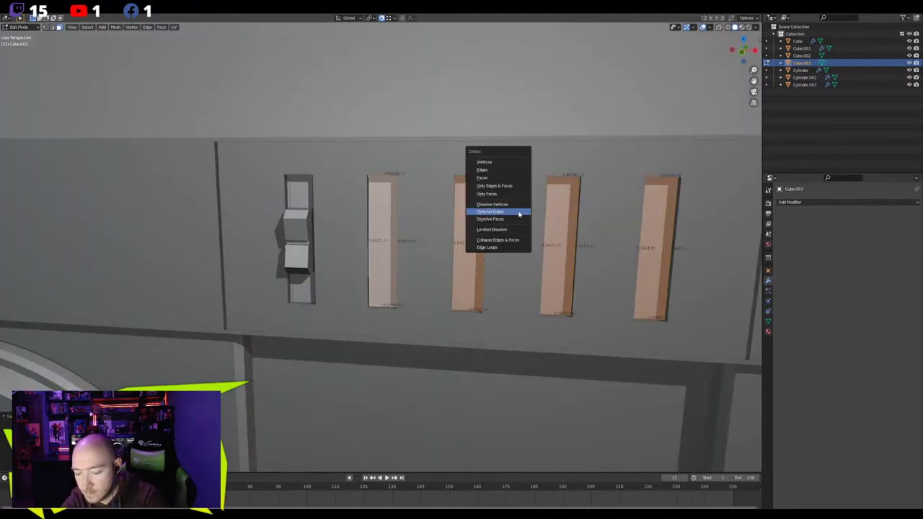
left_click(495, 180)
Duplicate the complete slider with its knob and fit the copy into the second slot
left_click(296, 203)
key("ctrl+l")
scroll(294, 207, "up", 3)
middle_click_drag(295, 206, 294, 178)
key("shift+d")
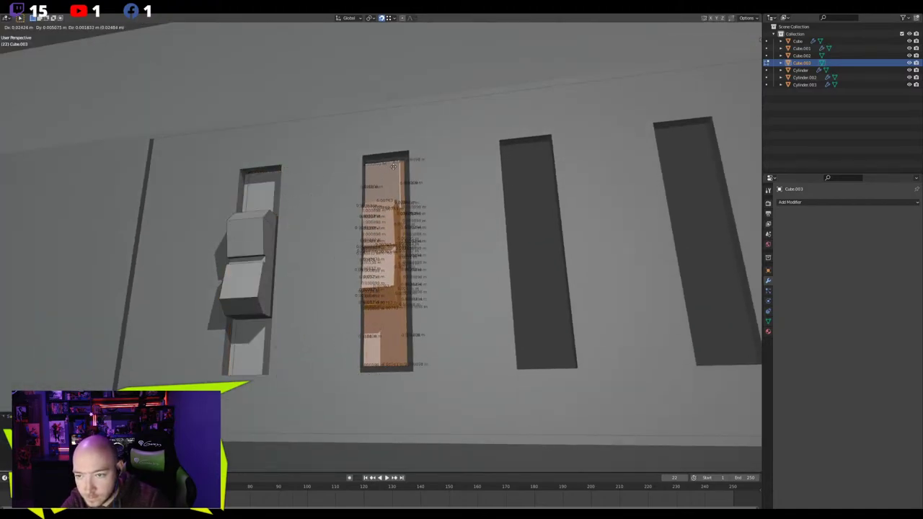
left_click(366, 159)
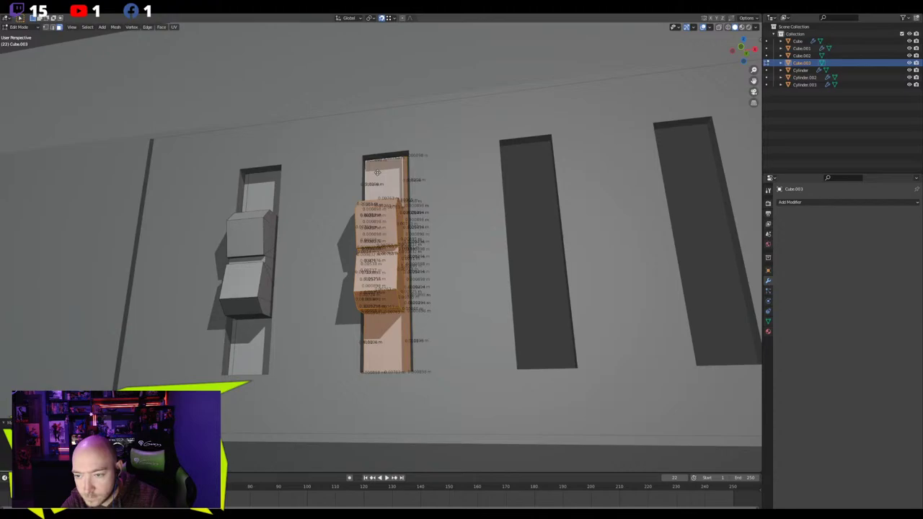
Duplicate the slider again and align the copy with the upper corner of the third slot
key("shift+d")
left_click(569, 179)
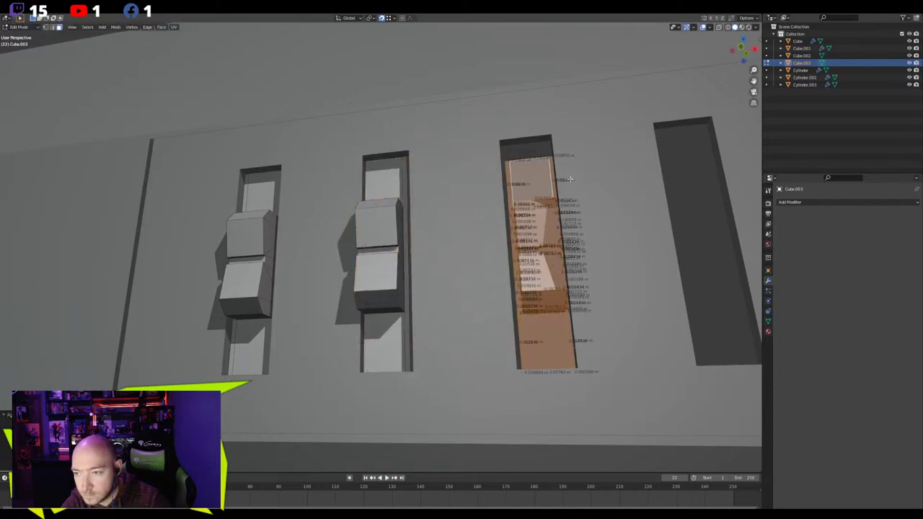
middle_click_drag(569, 179, 372, 190)
key("g")
left_click(504, 153)
Place another duplicate of the slider in the fourth slot and align it with the slot's upper corner
key("shift+d")
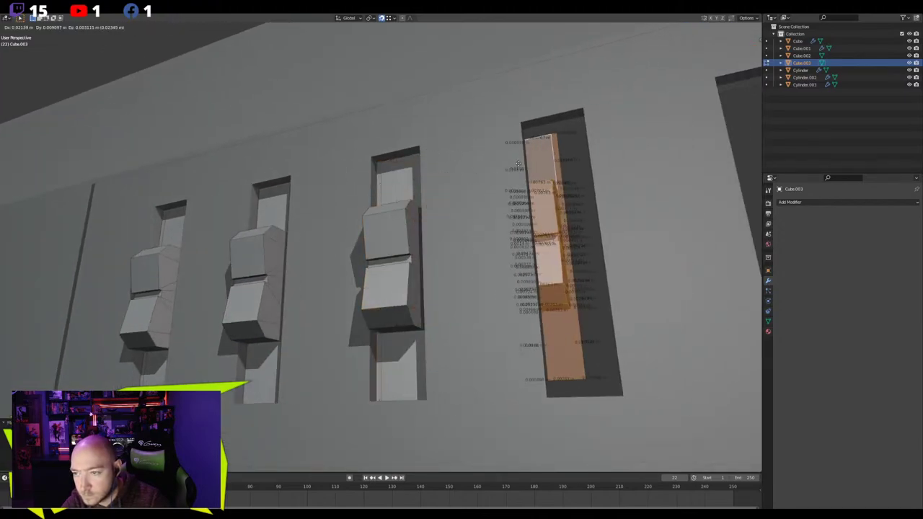
left_click(517, 163)
middle_click_drag(518, 164, 509, 164)
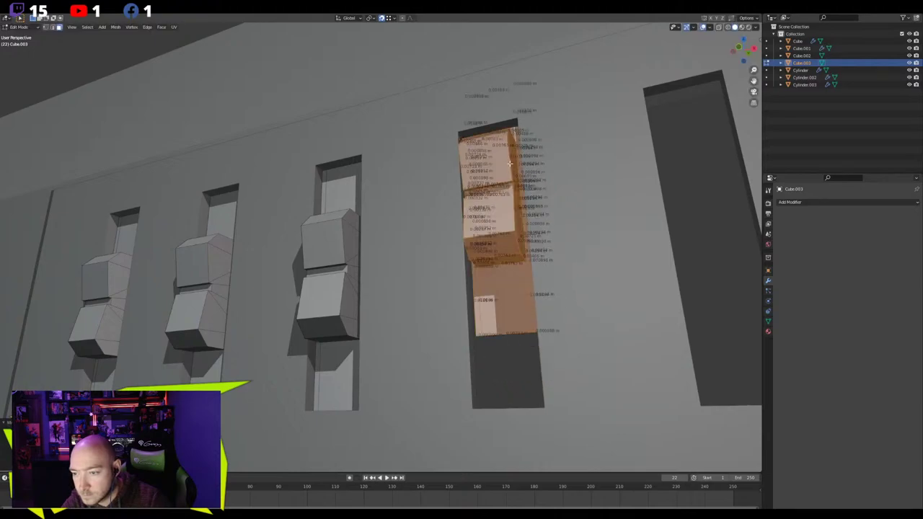
key("g")
left_click(475, 182)
key("g")
left_click(462, 140)
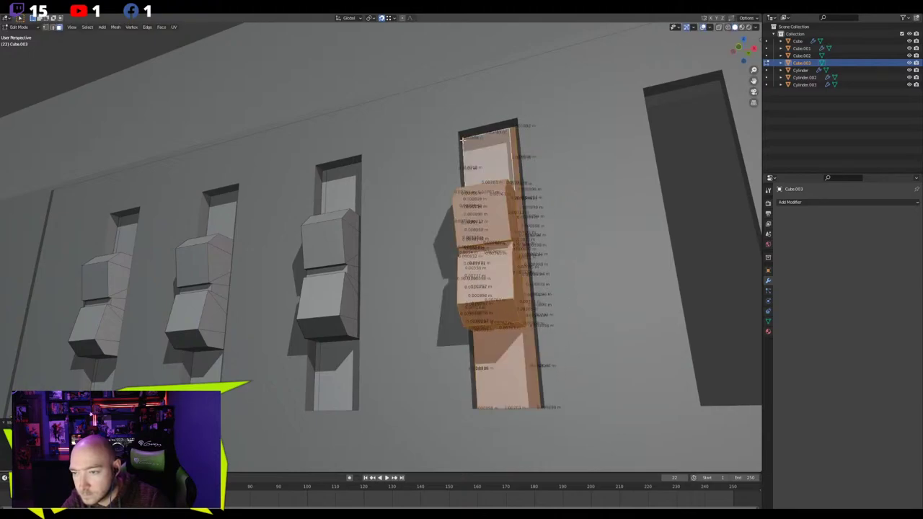
Duplicate the slider into the fifth slot and return to Object Mode
middle_click_drag(565, 186, 431, 160, "shift")
key("shift+d")
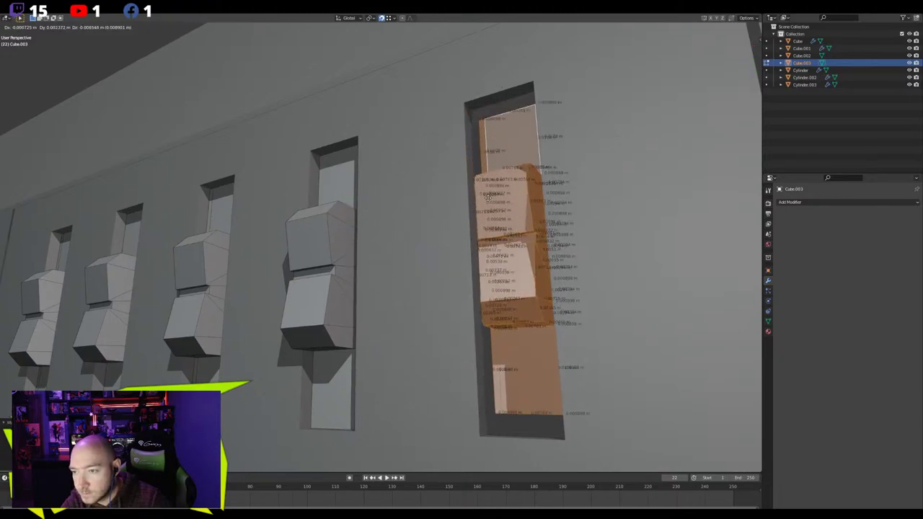
left_click(488, 196)
key("Tab")
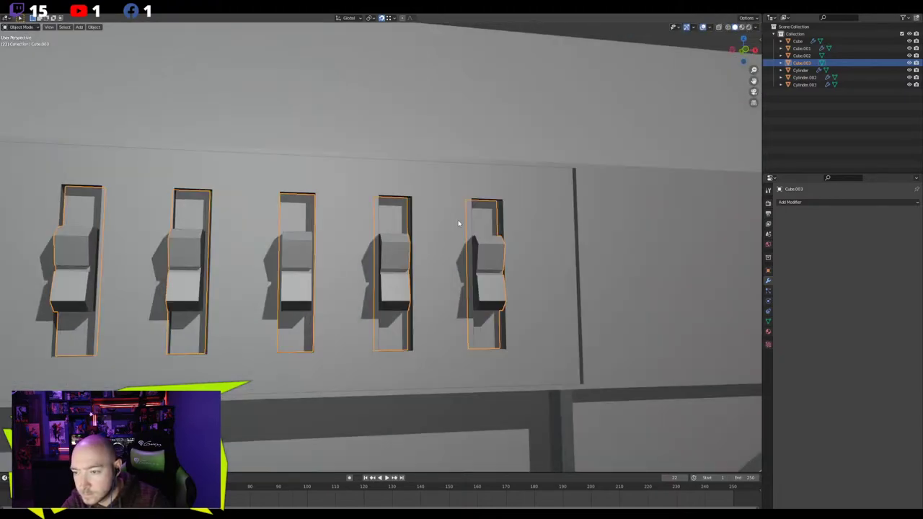
Inspect the whole boombox with its five sliders, including in material preview and rendered shading
scroll(456, 209, "down", 5)
left_click(439, 100)
middle_click_drag(439, 100, 461, 166)
scroll(427, 262, "down", 4)
middle_click_drag(427, 263, 454, 249)
scroll(412, 206, "up", 6)
scroll(433, 214, "down", 6)
scroll(454, 249, "down", 2)
left_click(742, 27)
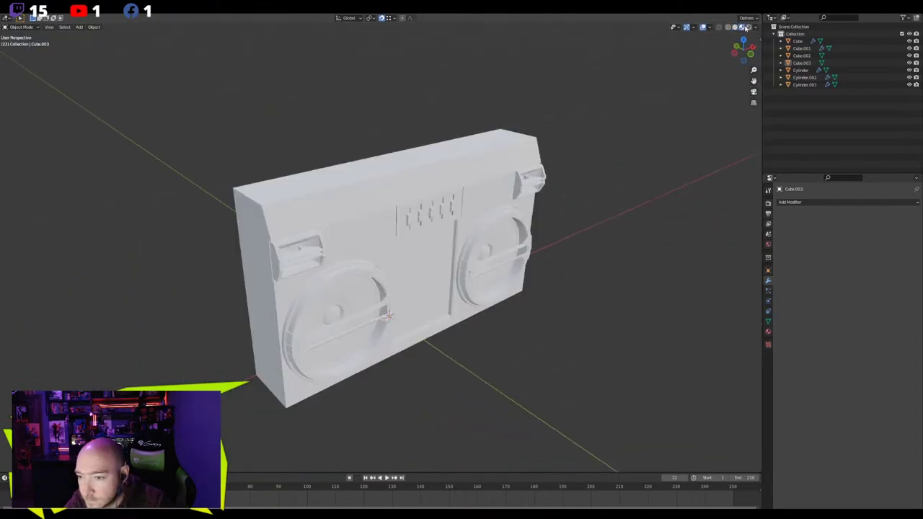
left_click(749, 26)
left_click(734, 27)
Enable Cavity for the solid viewport shading and raise its ridge and valley strengths
left_click(754, 28)
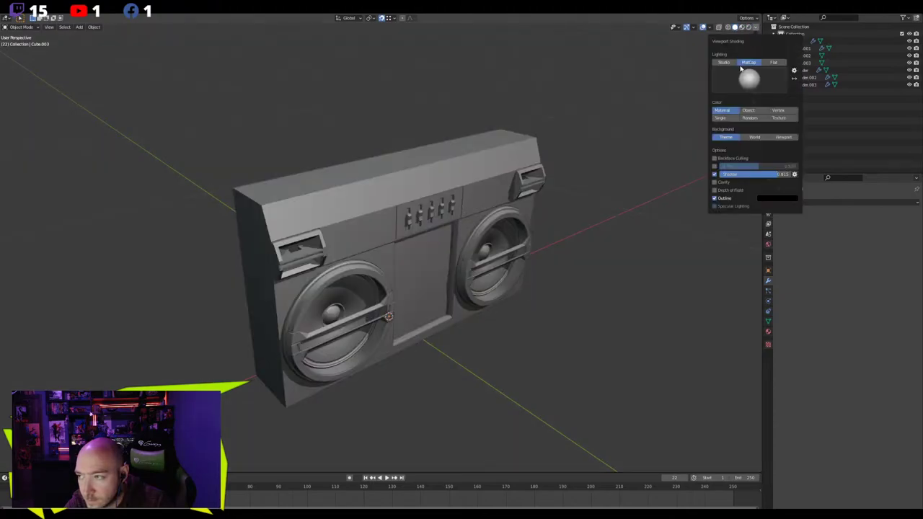
left_click(717, 182)
mouse_move(541, 228)
middle_mouse_down()
mouse_move(439, 228)
mouse_move(538, 226)
mouse_move(487, 231)
middle_mouse_up()
left_click(755, 26)
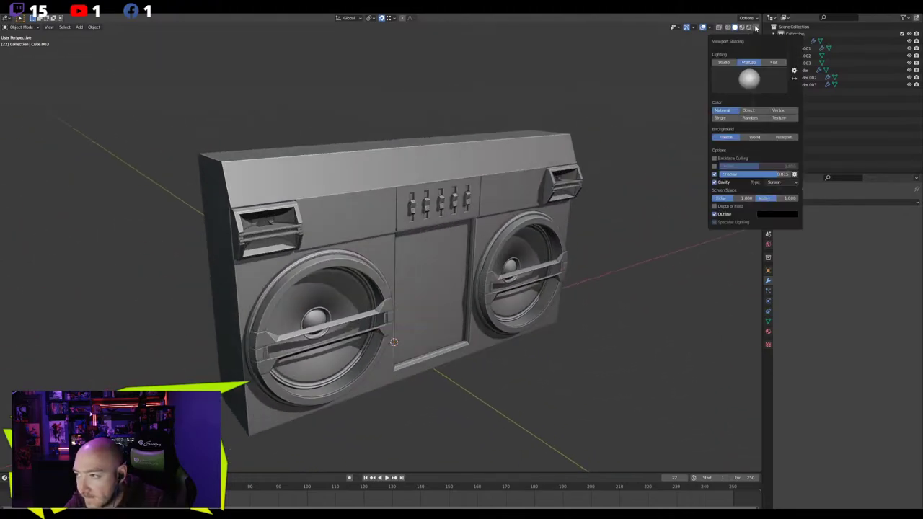
mouse_move(740, 198)
left_mouse_down()
mouse_move(798, 198)
mouse_move(756, 199)
mouse_move(797, 198)
mouse_move(789, 174)
mouse_move(738, 174)
mouse_move(783, 174)
mouse_move(760, 174)
left_mouse_up()
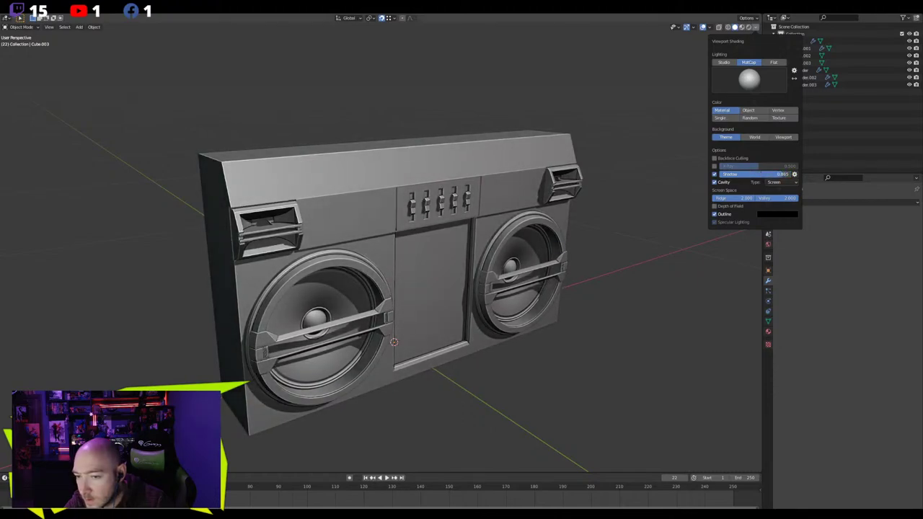
Toggle the Outline option in the solid viewport shading, leave it off, and look at the boombox from the other side
left_click(714, 214)
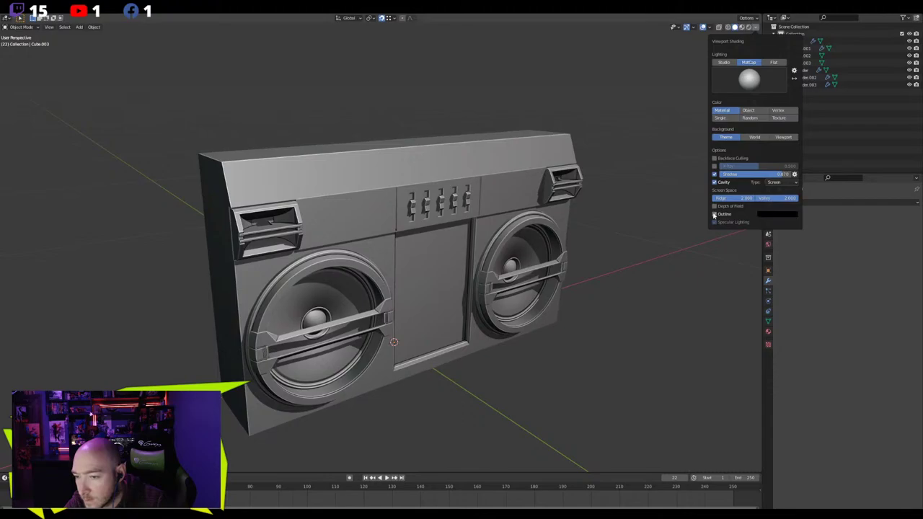
left_click(714, 215)
left_click(714, 215)
left_click(714, 215)
left_click(715, 215)
left_click(714, 214)
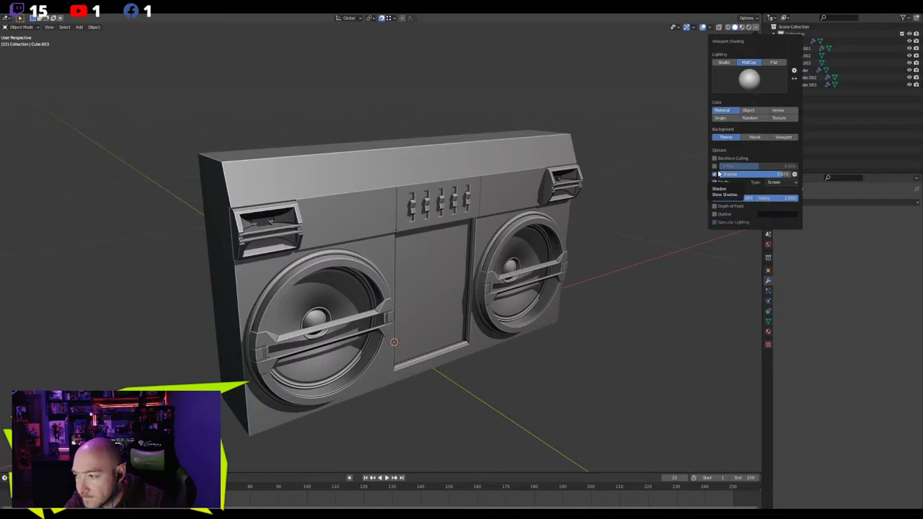
middle_click_drag(430, 295, 365, 291)
Reduce the Cavity shading's ridge to about 1.2 and its valley to about 0.57
left_click(754, 27)
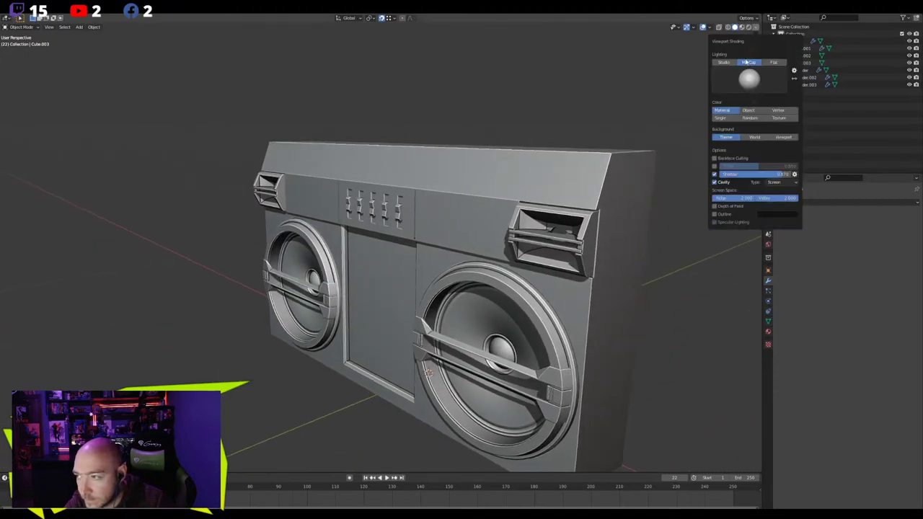
mouse_move(740, 201)
left_mouse_down()
mouse_move(717, 201)
mouse_move(786, 198)
mouse_move(765, 197)
left_mouse_up()
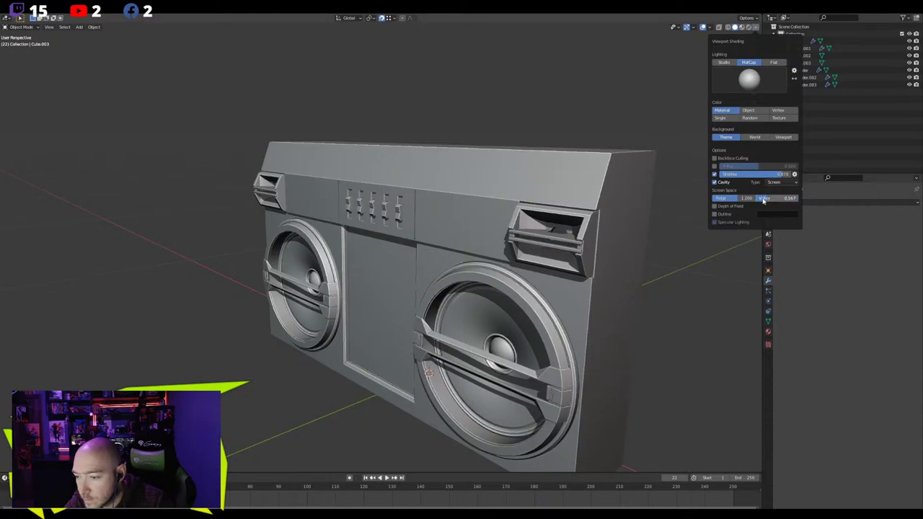
mouse_move(461, 261)
middle_mouse_down()
mouse_move(412, 269)
mouse_move(435, 242)
middle_mouse_up()
middle_click_drag(509, 249, 495, 272)
scroll(430, 243, "down", 9)
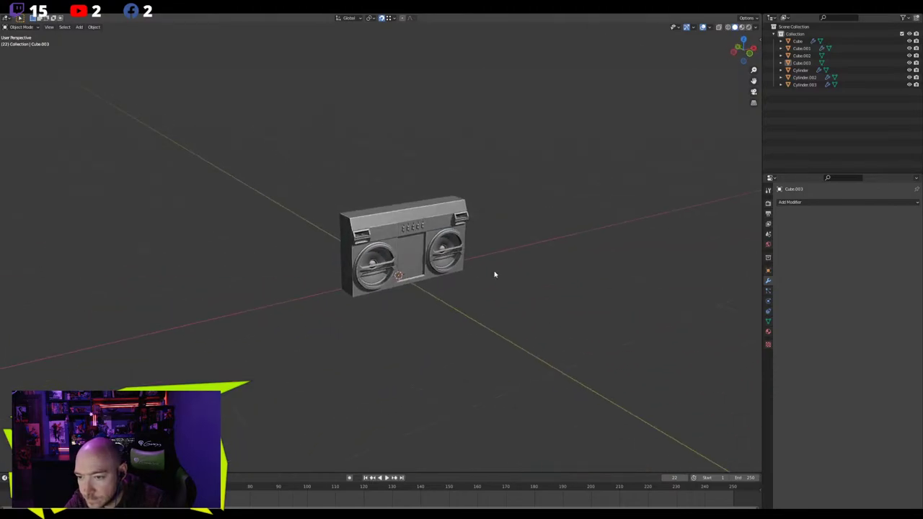
scroll(432, 267, "up", 6)
middle_click_drag(430, 268, 338, 257, "shift")
scroll(413, 266, "up", 2)
left_click(358, 186)
scroll(358, 186, "up", 3)
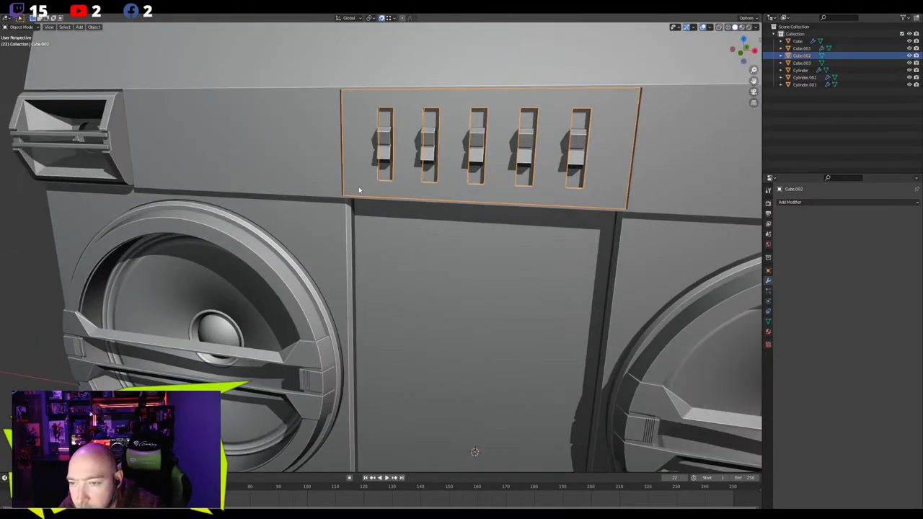
middle_click_drag(358, 186, 380, 225)
left_click(328, 195)
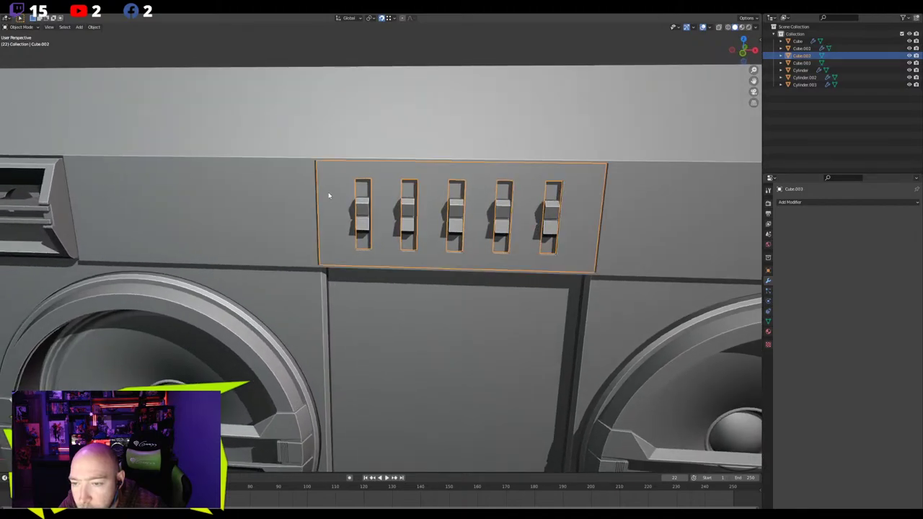
key("g")
key("z")
right_click(328, 221)
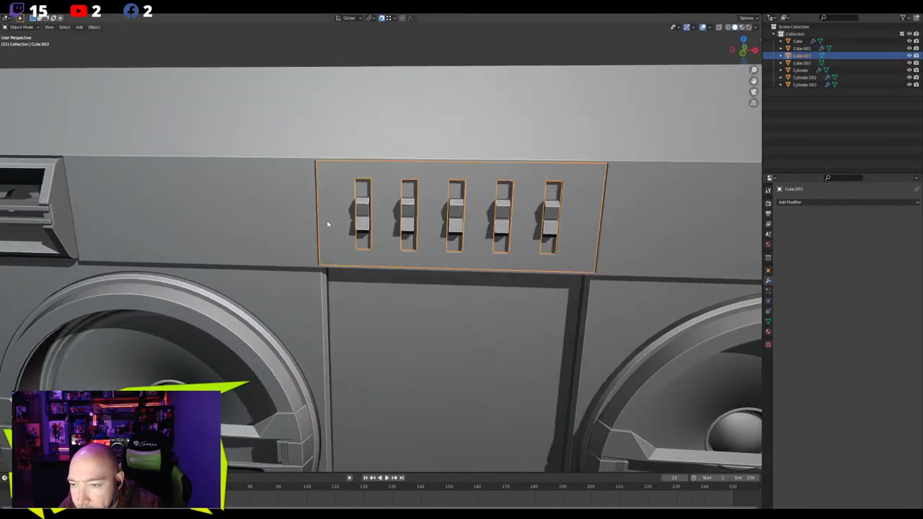
Examine the body's mesh around the slider panel from the front view
middle_click_drag(327, 221, 265, 215)
left_click(265, 216)
key("Tab")
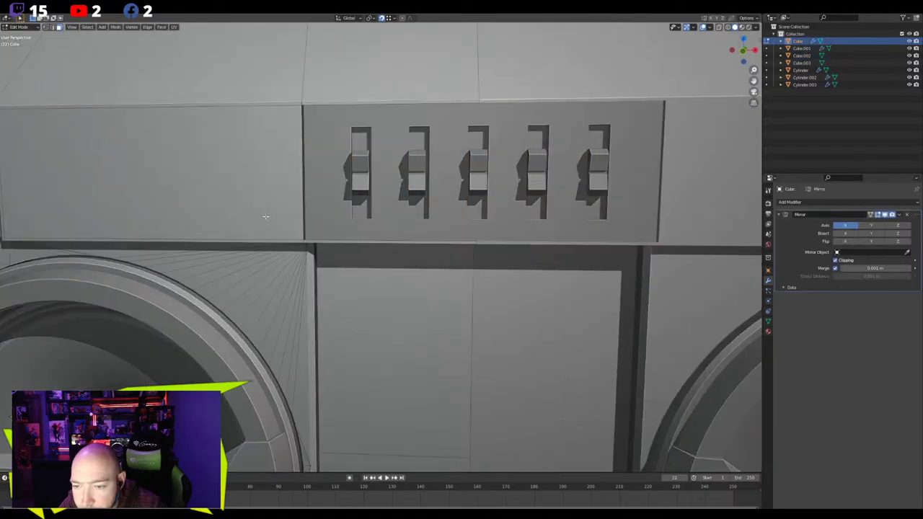
key("KP_1")
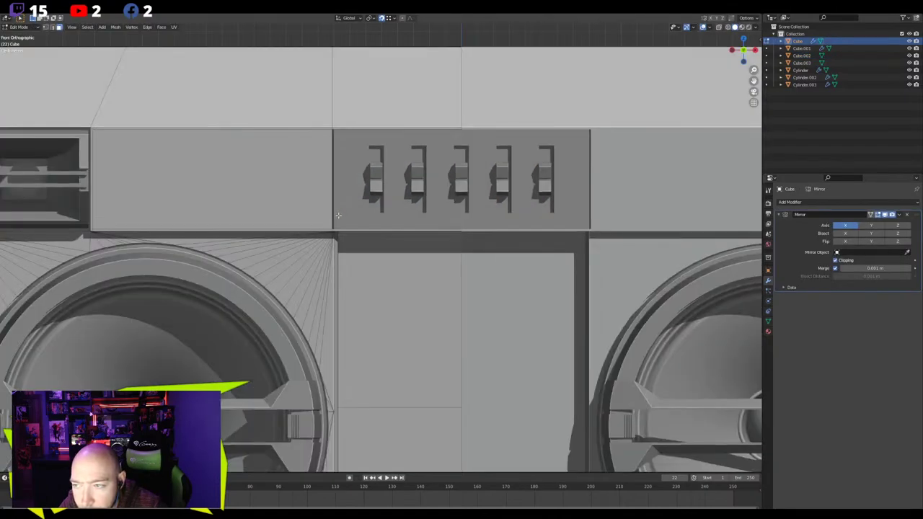
scroll(328, 203, "up", 2)
key("Tab")
left_click(321, 193)
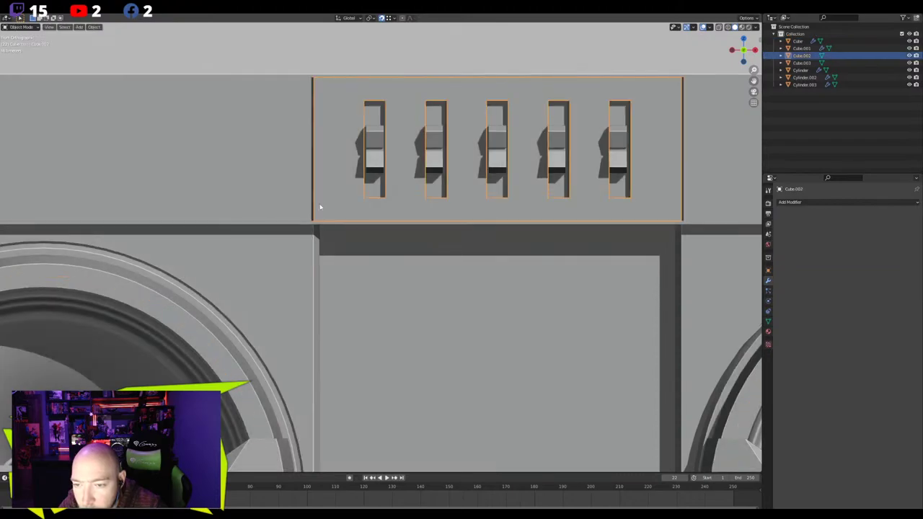
Move the slider panel's left edge vertices along X, snapping them to the adjoining corner of the boombox body
key("Tab")
scroll(315, 219, "up", 2)
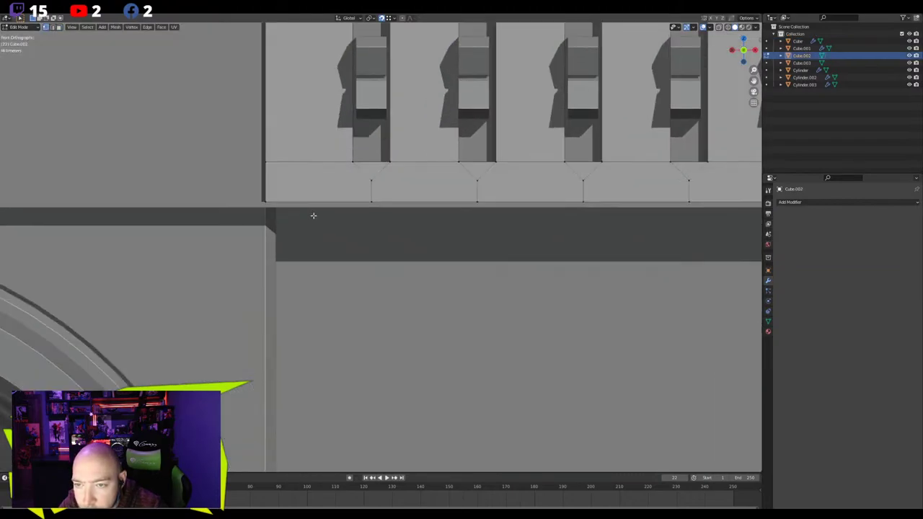
middle_click_drag(312, 214, 353, 351)
scroll(353, 351, "down", 5)
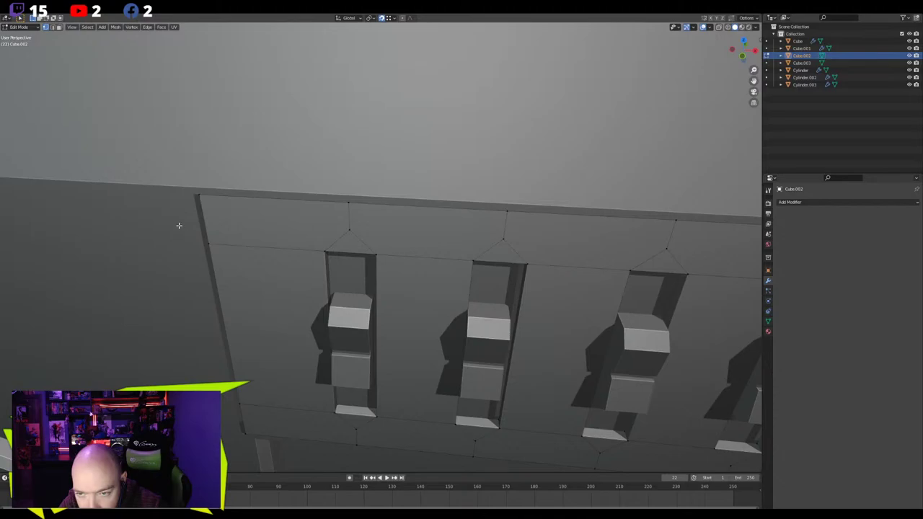
left_click(202, 195)
key("KP_Decimal")
middle_click_drag(208, 315, 383, 317)
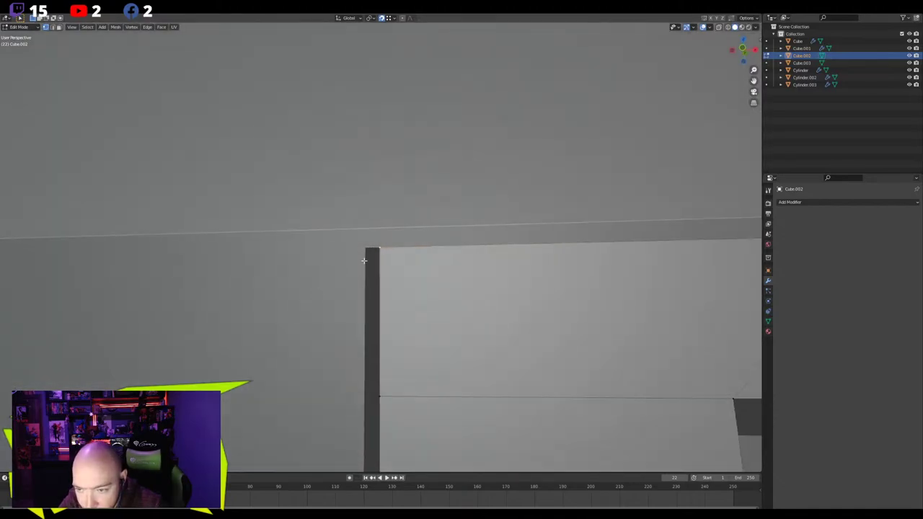
scroll(384, 379, "down", 7)
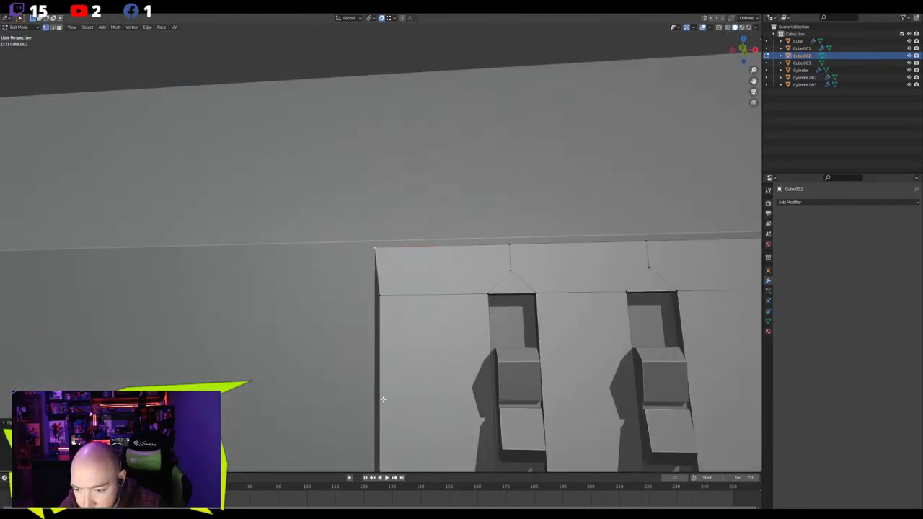
scroll(371, 322, "down", 1)
middle_click_drag(386, 315, 399, 219, "shift")
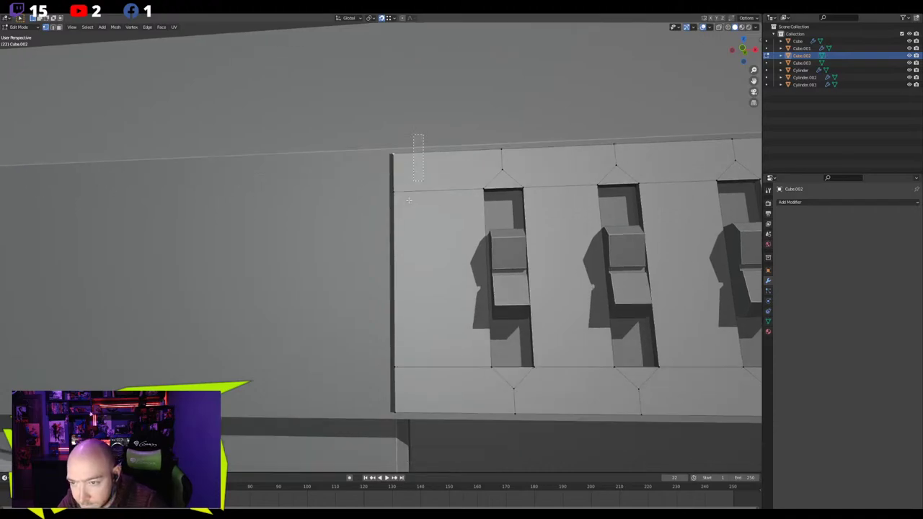
left_click_drag(408, 201, 353, 448)
key("g")
key("x")
left_click(389, 152)
middle_click_drag(337, 256, 403, 180)
Move the slider panel's right edge vertices along X to snap to the body's corner, and return to Object Mode
scroll(351, 276, "down", 5)
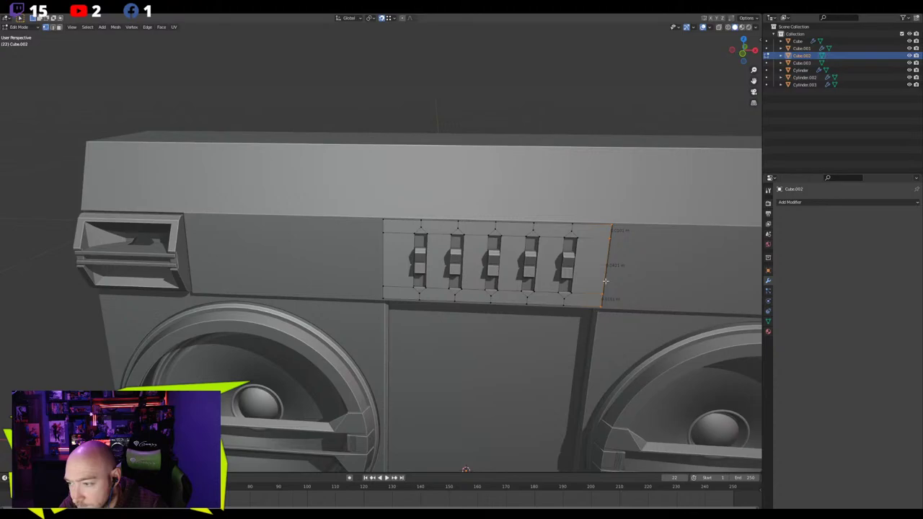
key("g")
key("x")
left_click(617, 230)
key("Tab")
Compare the body's edge layout with the slider panel's in Edit Mode
left_click(433, 194)
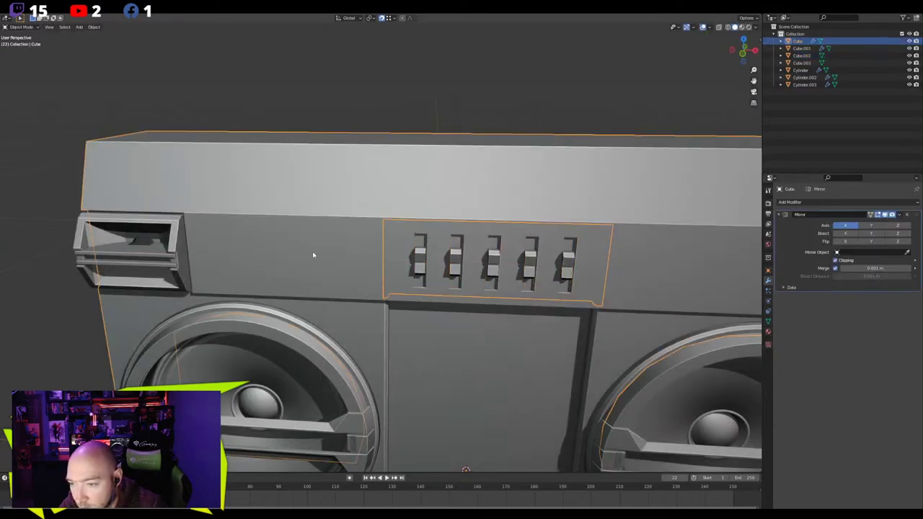
scroll(313, 254, "down", 4)
key("Tab")
scroll(307, 254, "up", 5)
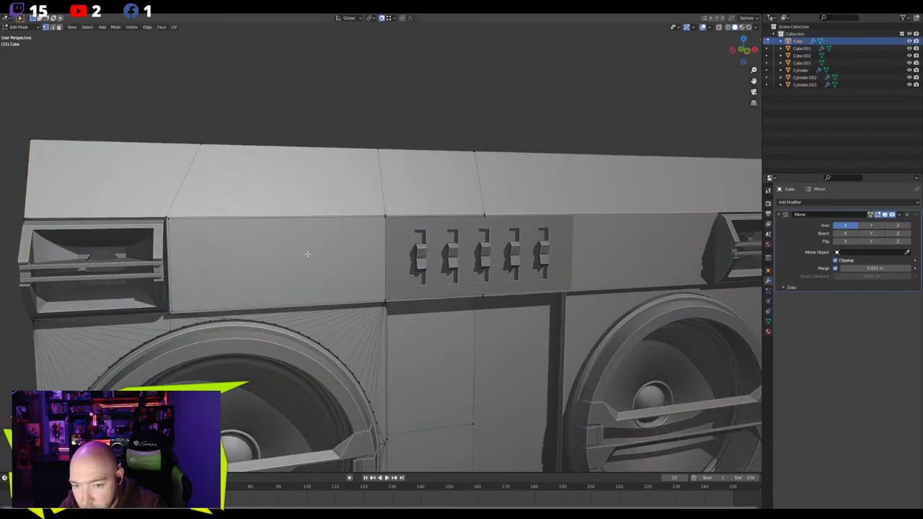
key("Tab")
left_click(397, 270)
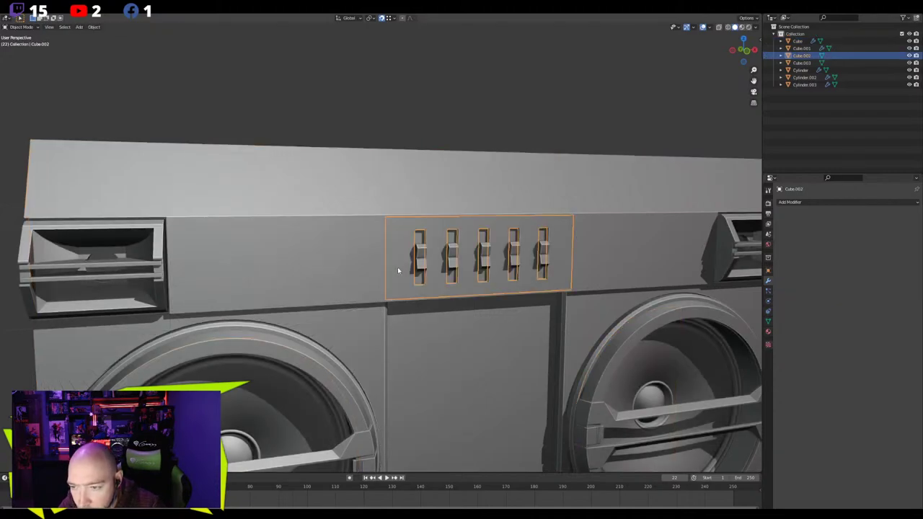
key("Tab")
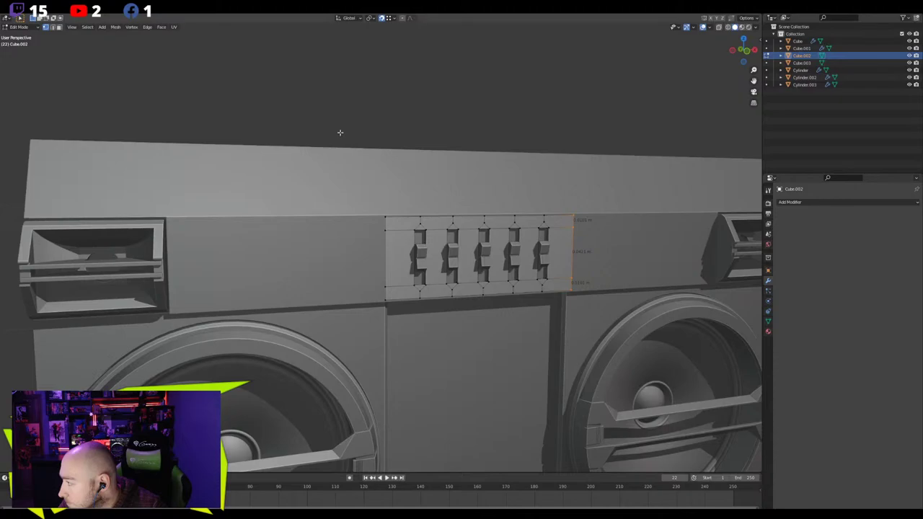
middle_click_drag(343, 196, 365, 239)
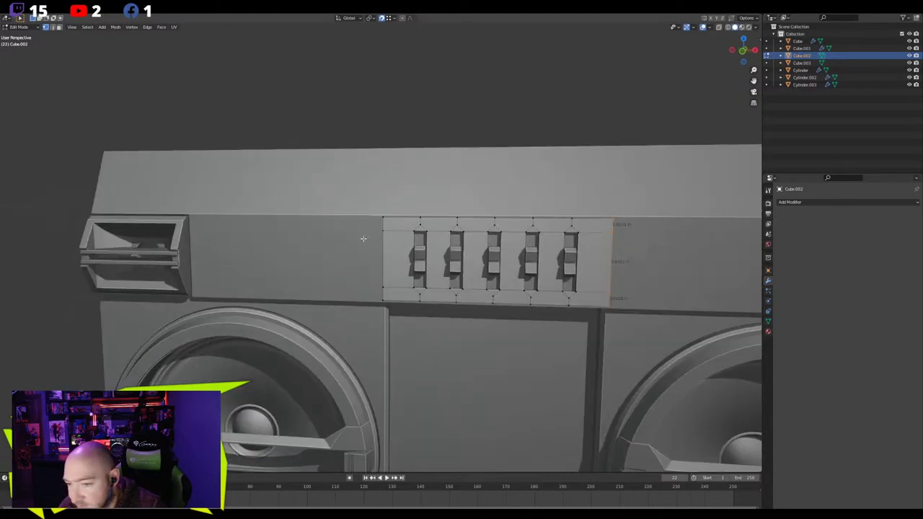
Add two horizontal loop cuts across the body's front band beside the slider panel and scale them apart towards the panel's edge rows
scroll(381, 245, "up", 4)
key("Tab")
left_click(332, 249)
key("Tab")
scroll(309, 256, "down", 4)
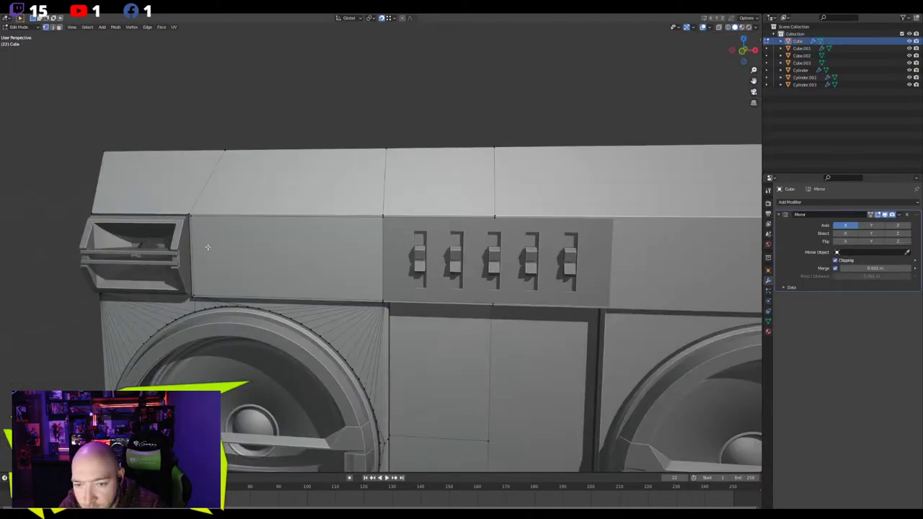
key("ctrl+r")
scroll(190, 231, "up", 1)
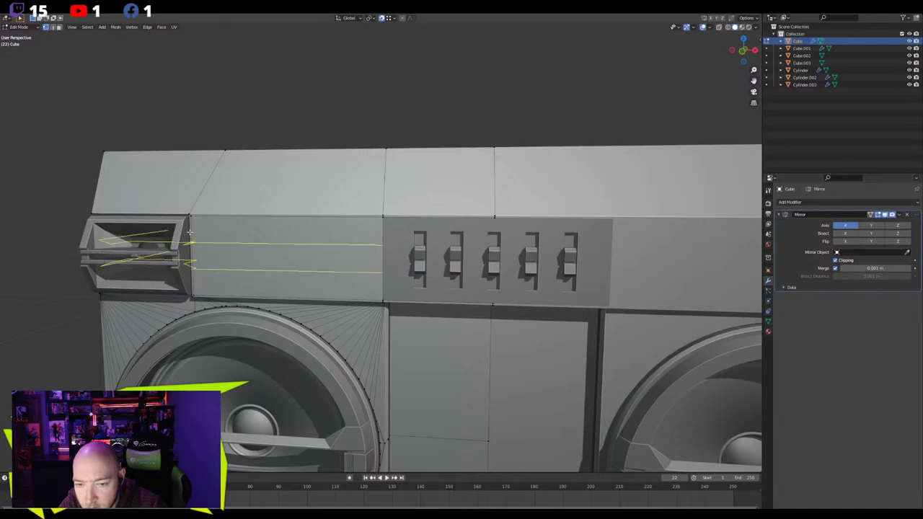
left_click(190, 232)
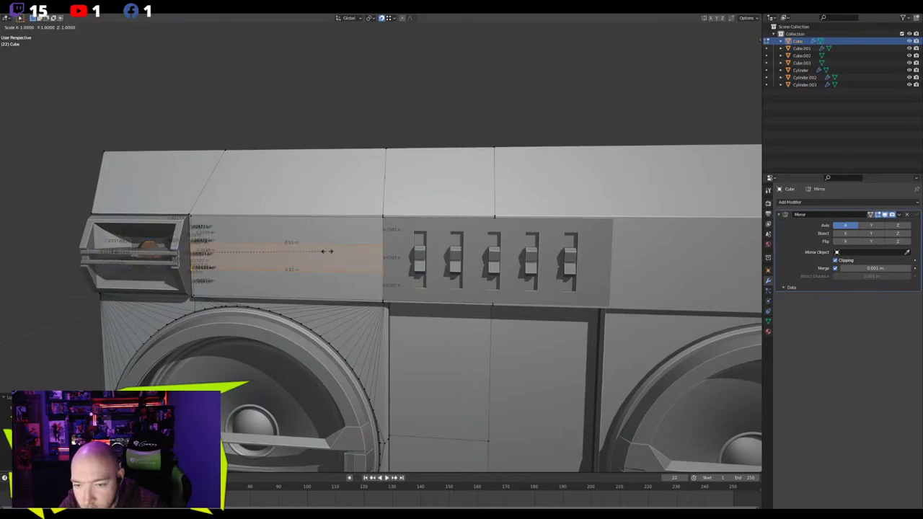
Check the body's new loop cuts against the slider panel's horizontal edge rows
key("Tab")
left_click(407, 238)
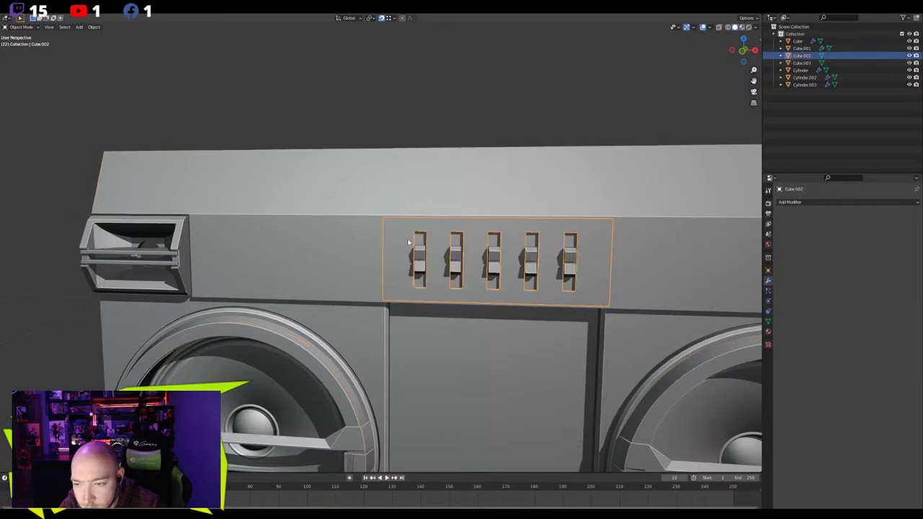
key("Tab")
middle_click_drag(417, 230, 311, 253)
scroll(310, 253, "up", 4)
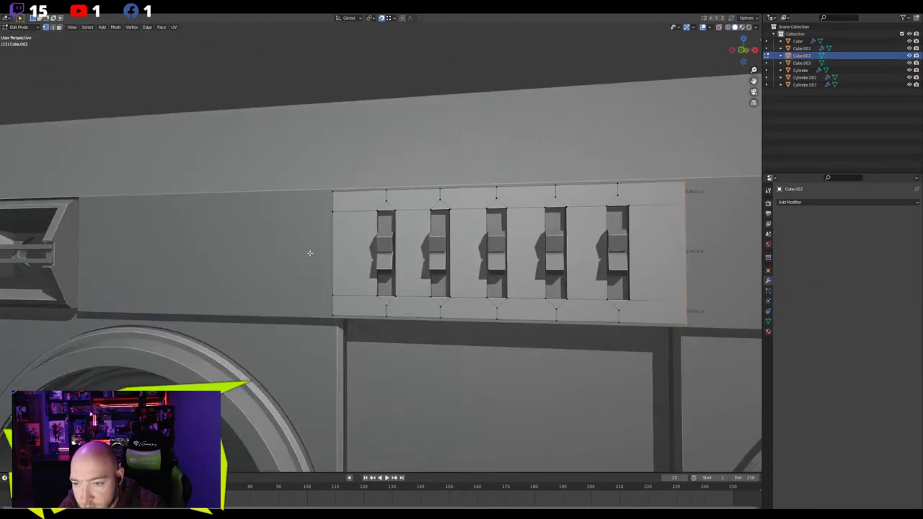
key("Tab")
left_click(285, 245)
key("Tab")
key("Tab")
Join the slider panel into the boombox body and open the combined mesh in Edit Mode
left_click(344, 244)
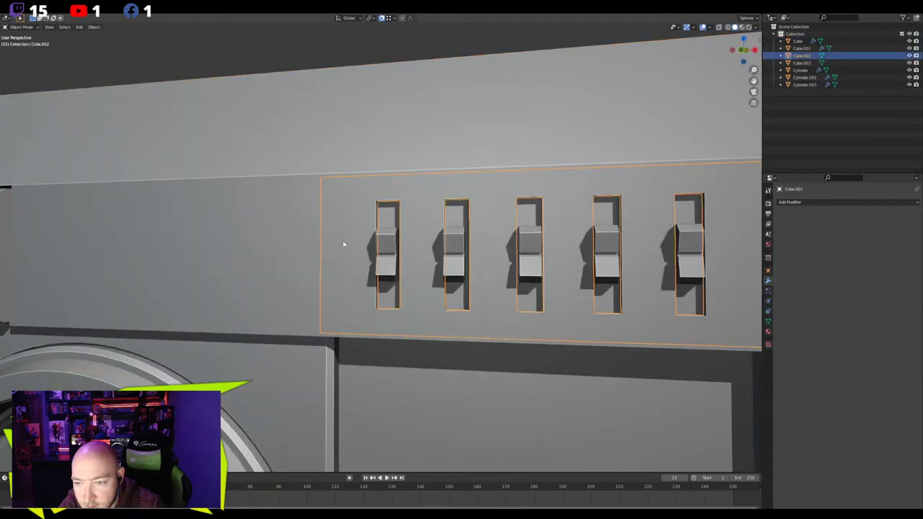
left_click(319, 244)
left_click(319, 243)
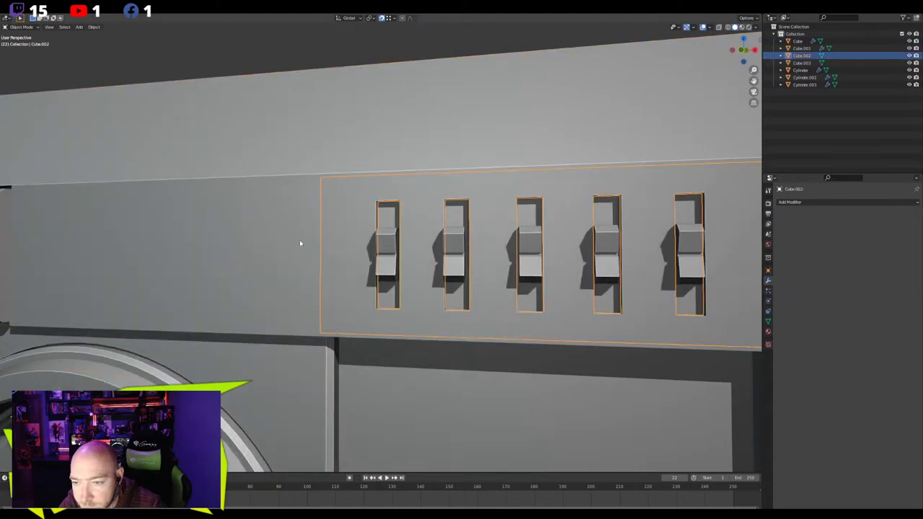
left_click(300, 243, "shift")
key("ctrl+j")
key("Tab")
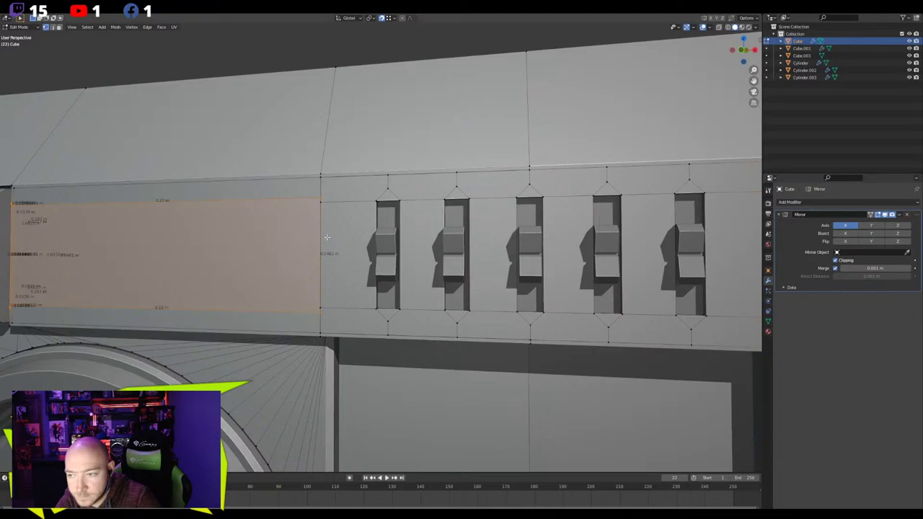
Select the slider panel's faces on the right side of the mirror line in X-ray and delete them
scroll(504, 192, "down", 4)
key("alt+z")
left_click_drag(616, 168, 471, 303)
middle_click_drag(471, 303, 487, 307)
scroll(435, 282, "up", 1)
key("x")
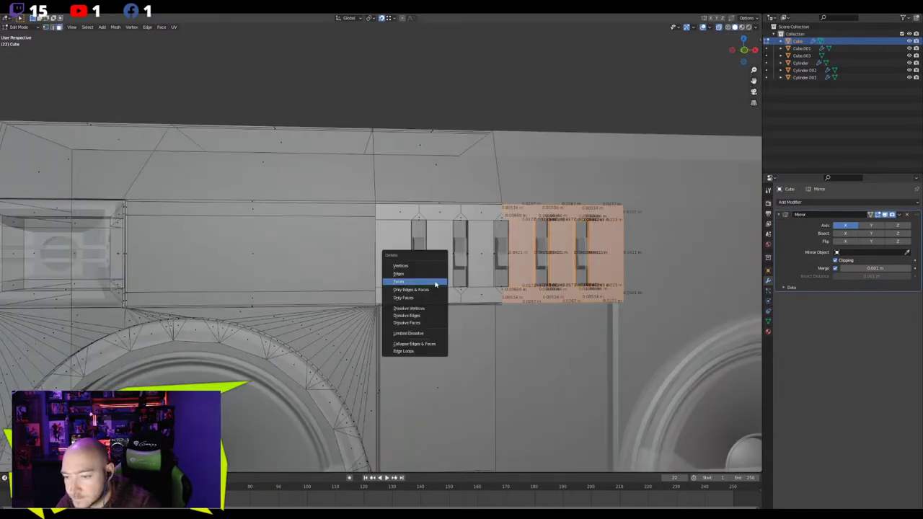
left_click(436, 282)
Cut the middle slot's upper and lower edges at their midpoints on the mirror line
scroll(485, 264, "up", 2)
middle_click_drag(485, 263, 406, 245, "shift")
scroll(405, 223, "up", 4)
key("ctrl+r")
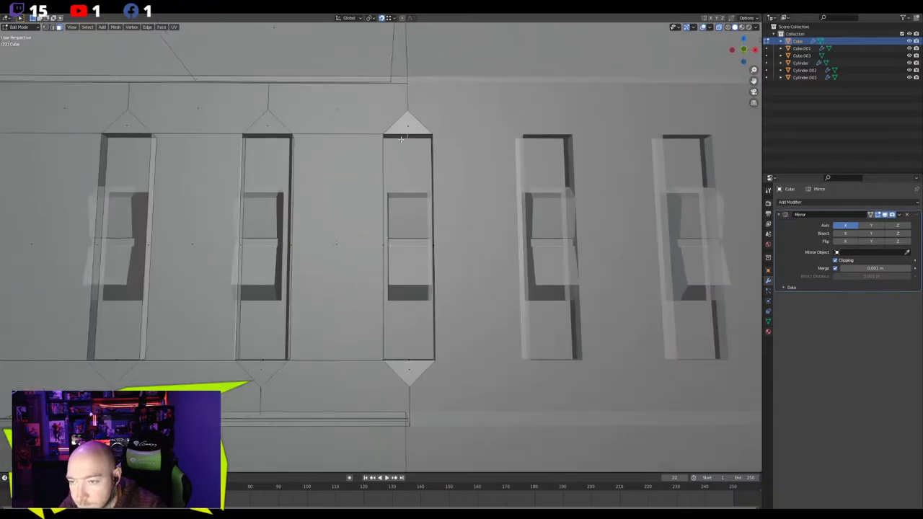
left_click(404, 356)
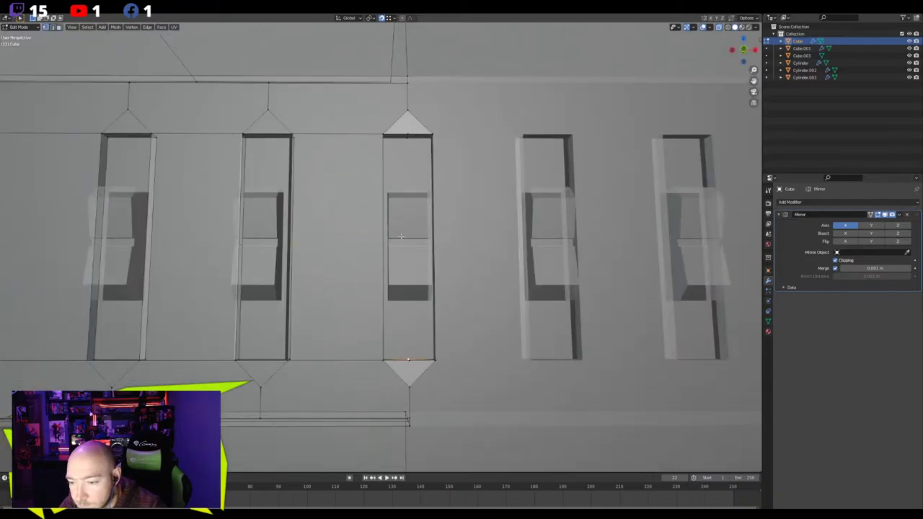
Compare the separate slider object's outline with the body's triangular faces above and below the middle slot
left_click(438, 245, "alt")
left_click(408, 124)
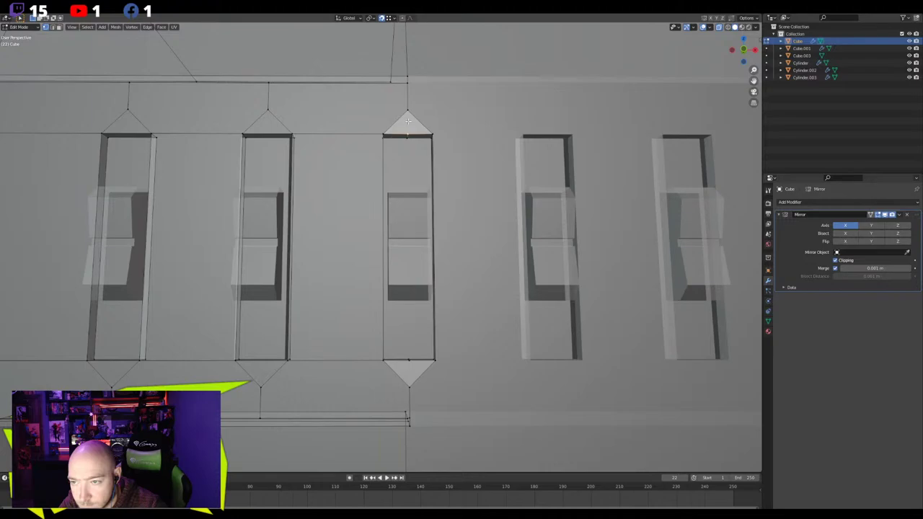
left_click(439, 245, "alt")
left_click(411, 349)
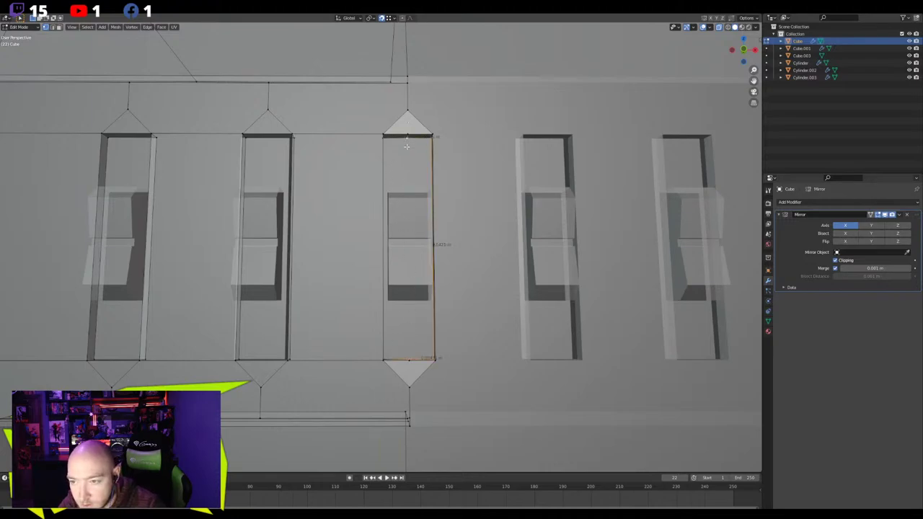
scroll(402, 192, "up", 4)
key("Tab")
left_click(406, 180)
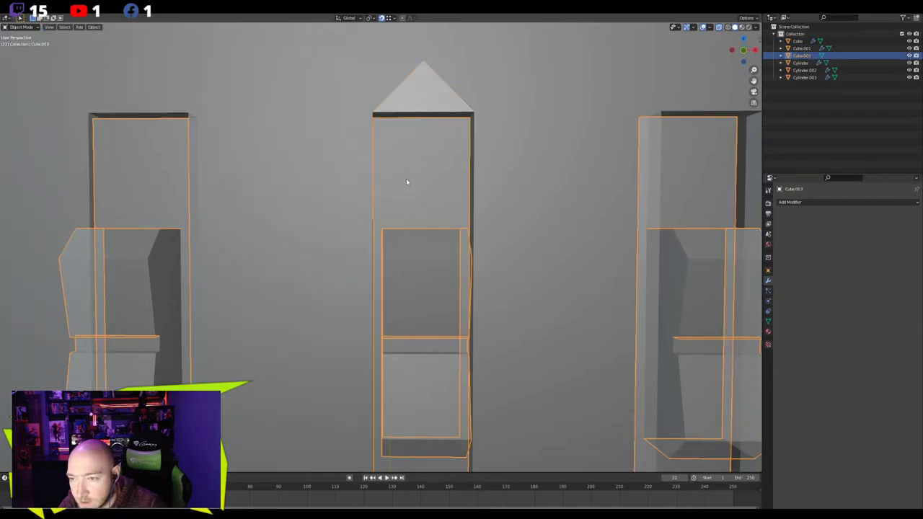
key("Tab")
key("Tab")
middle_click_drag(407, 124, 414, 44)
scroll(415, 54, "down", 2)
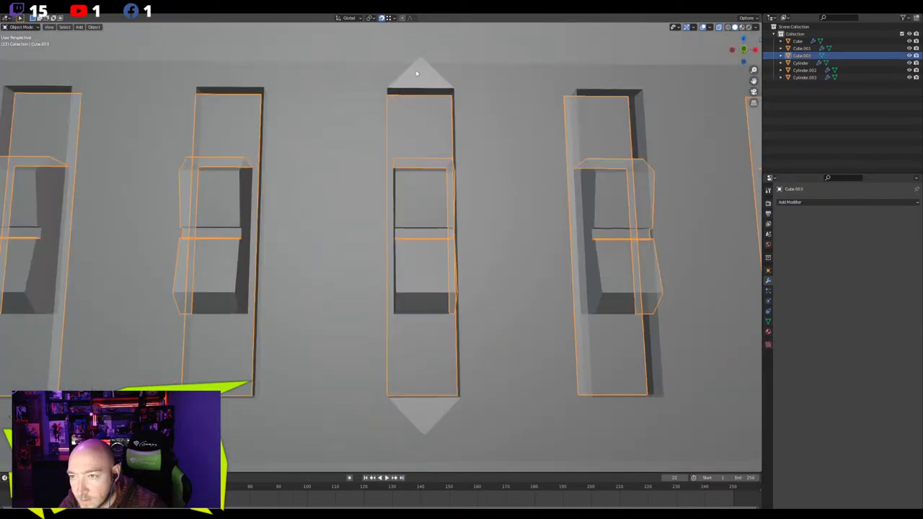
Connect the middle slot's upper and lower midpoint vertices to the tips of the adjacent triangles in the body mesh
left_click(417, 74)
key("Tab")
left_click(418, 67)
scroll(397, 299, "down", 2)
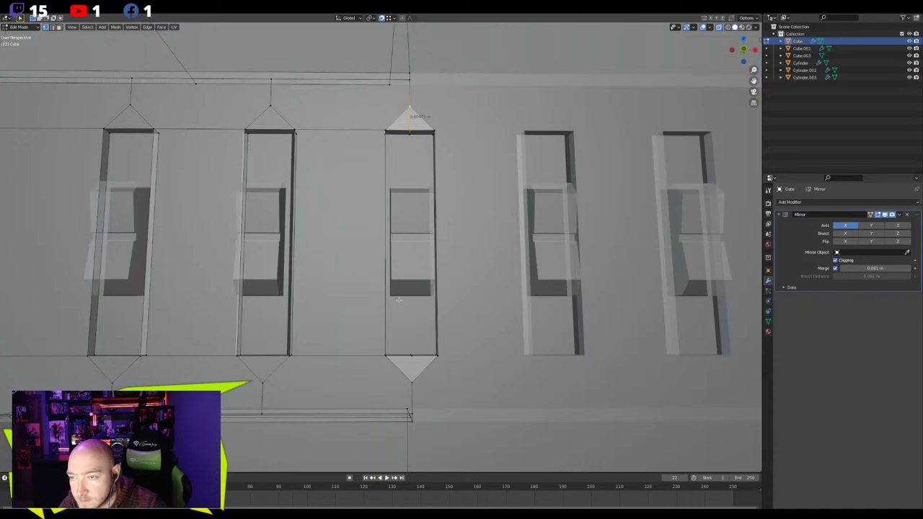
left_click(412, 355)
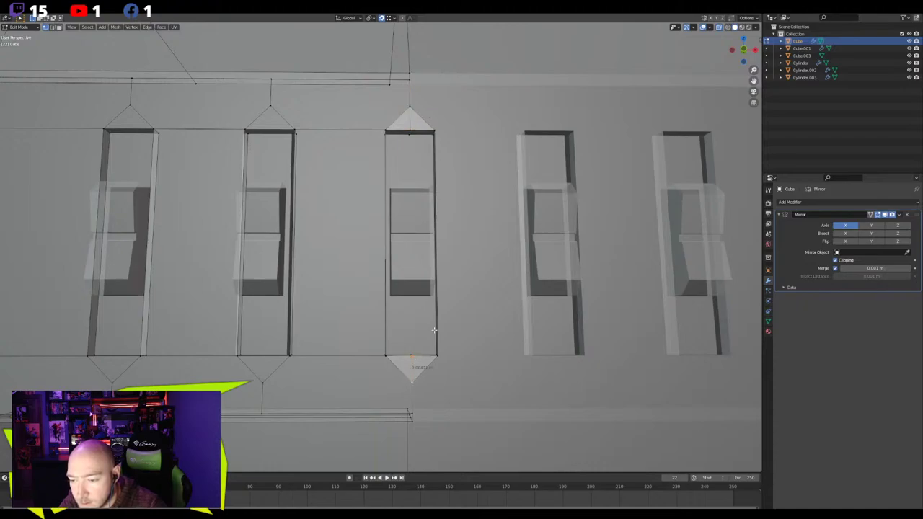
Delete the middle slot's side wall and triangle faces lying to the right of the mirror line
key("3")
left_click_drag(461, 317, 415, 383)
middle_click_drag(424, 170, 439, 215, "shift")
left_click_drag(459, 149, 431, 182, "shift")
left_click(436, 281)
key("x")
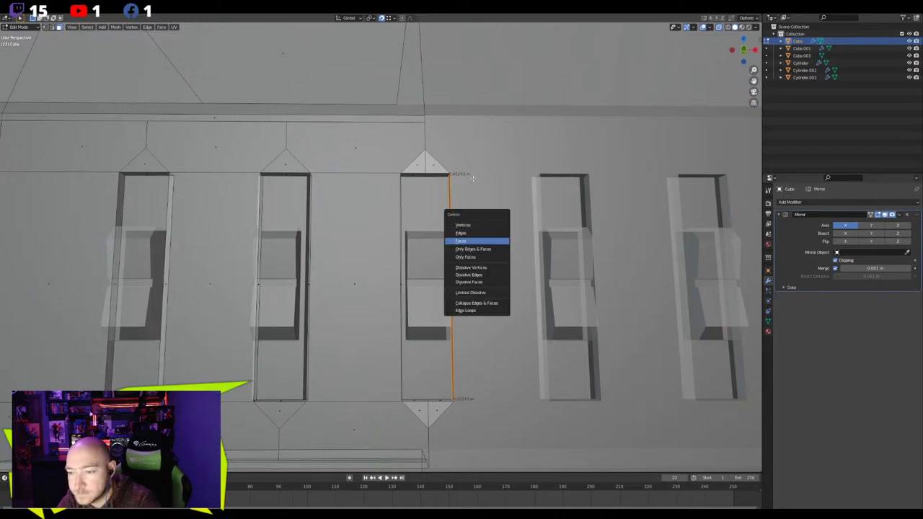
left_click(496, 242)
left_click_drag(473, 353, 434, 424)
key("x")
left_click(434, 408)
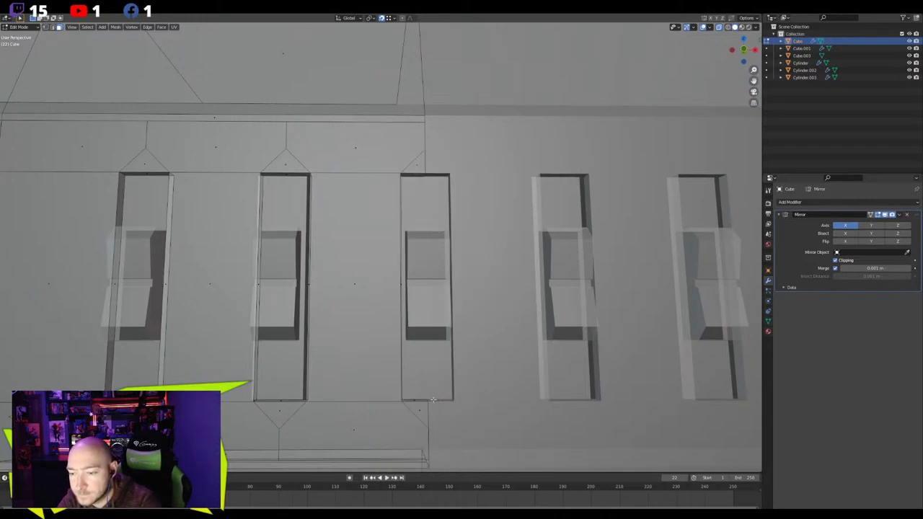
Turn off X-ray and add two centred vertical loop cuts both above the slots and through the central recess below them
middle_click_drag(432, 400, 441, 382)
key("Tab")
scroll(496, 360, "down", 3)
key("alt+z")
scroll(468, 330, "down", 5)
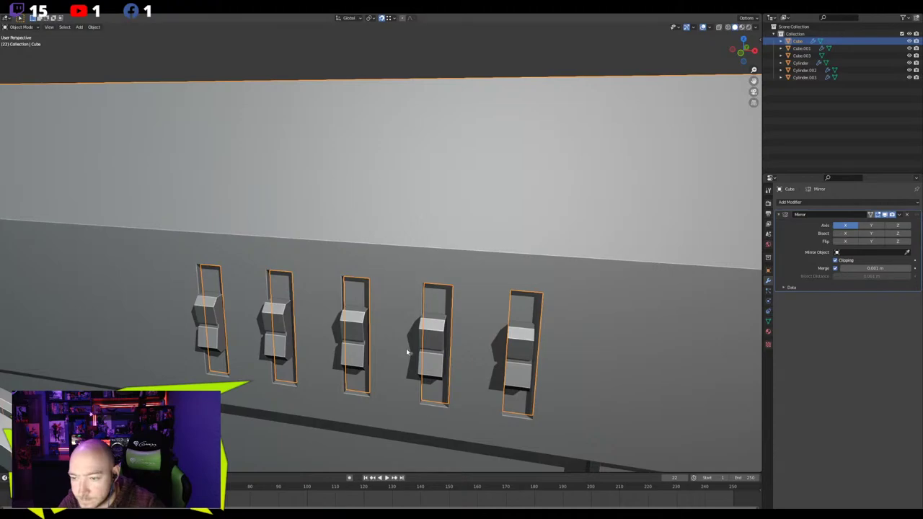
key("Tab")
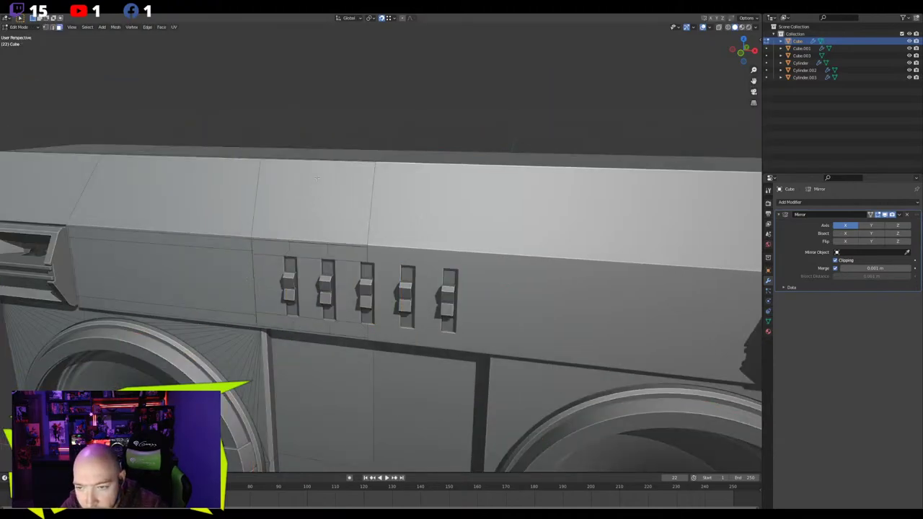
left_click(328, 153)
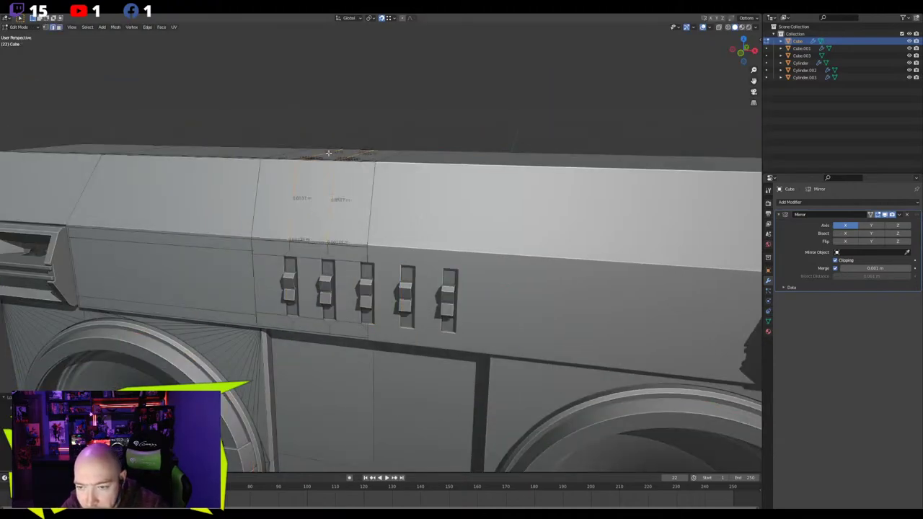
key("ctrl+r")
left_click(308, 341)
right_click(309, 341)
Isolate the boombox body in local view and reopen its mesh in Edit Mode
middle_click_drag(308, 341, 245, 265)
key("Tab")
key("KP_Divide")
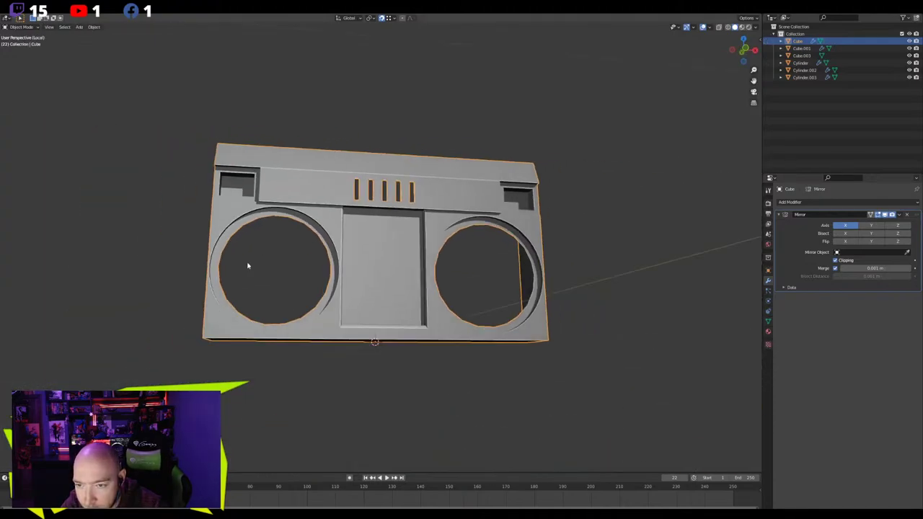
key("Tab")
scroll(249, 262, "up", 5)
middle_click_drag(290, 202, 325, 241)
scroll(308, 188, "up", 2)
scroll(325, 240, "up", 6)
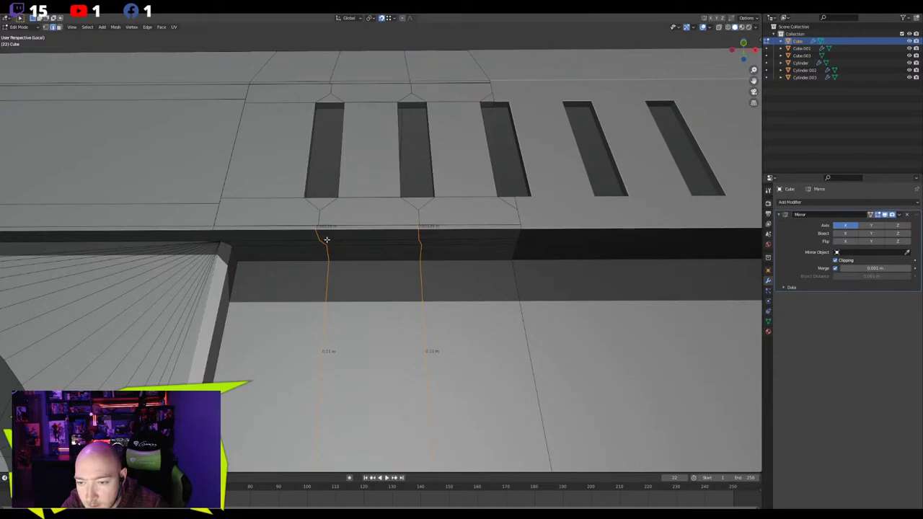
Merge the vertex pairs below the first, second and middle slots with At Last along the panel's lower edge
key("1")
left_click(258, 203)
key("m")
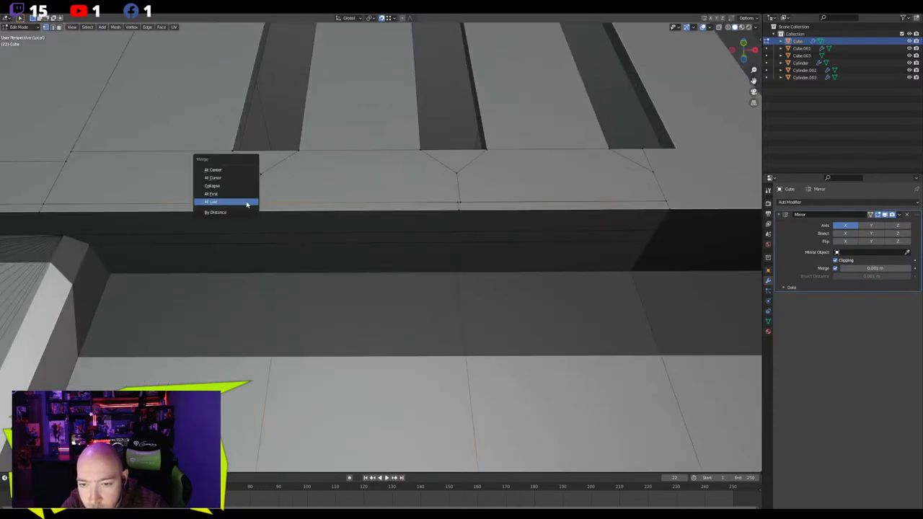
left_click(247, 203)
left_click(460, 202)
left_click(455, 201, "shift")
key("m")
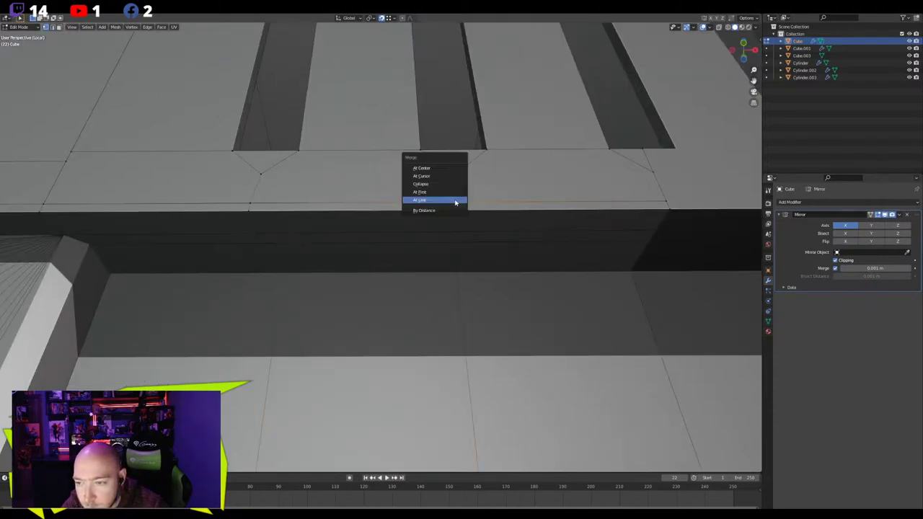
left_click(454, 201)
left_click(665, 201, "shift")
key("m")
left_click(663, 201)
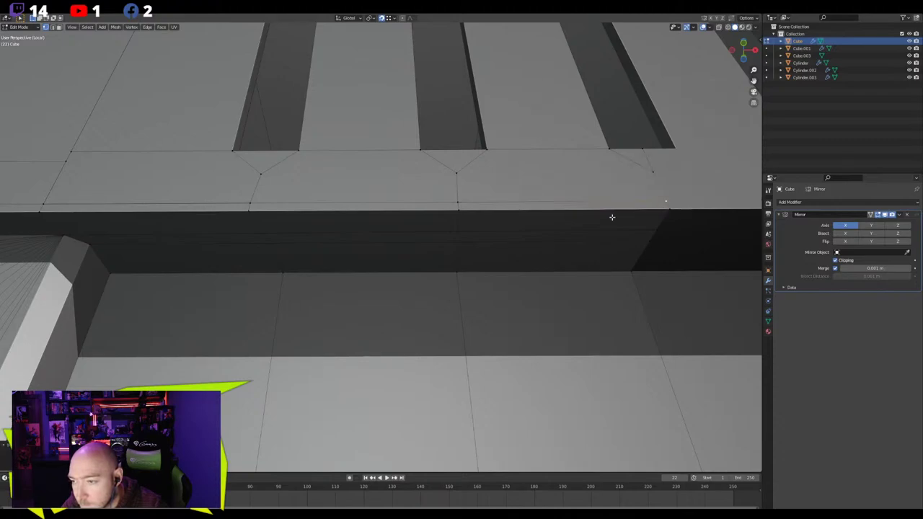
Merge the slider panel's lower-left corner and the vertex above it onto the matching body vertices with At Last
middle_click_drag(216, 221, 564, 274, "shift")
scroll(565, 274, "up", 3)
middle_click_drag(434, 262, 442, 283)
left_click(442, 283)
key("g")
left_click(458, 273)
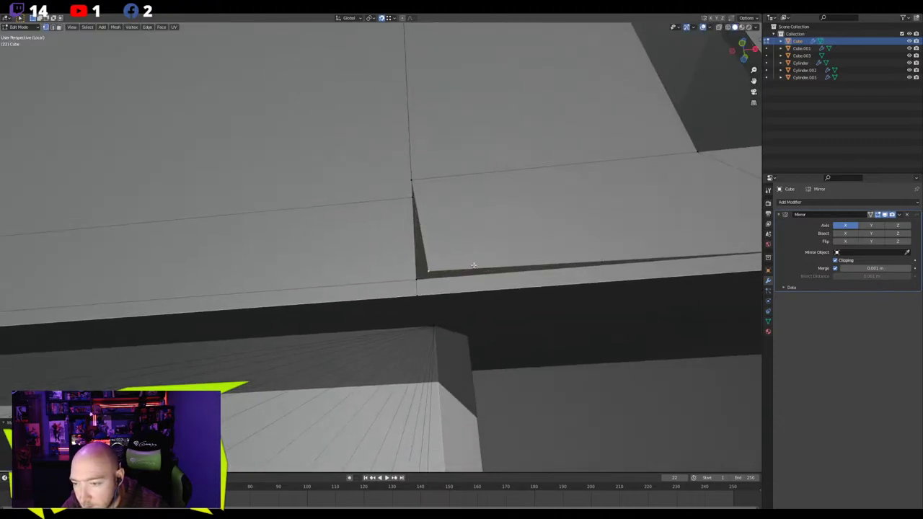
left_click(416, 278, "shift")
key("m")
left_click(415, 279)
left_click(412, 182)
left_click(412, 198, "shift")
key("m")
left_click(412, 198)
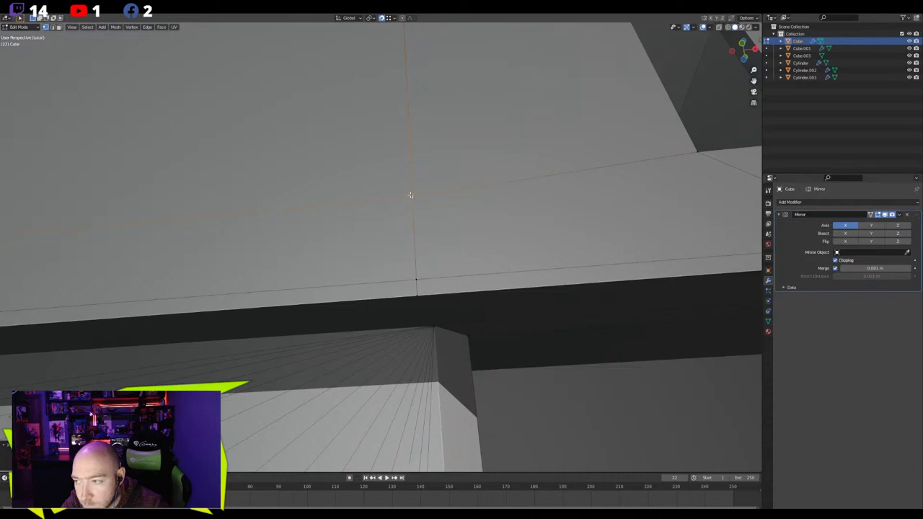
Merge the upper vertices on the slider panel's left edge onto the matching body vertices with At Last
middle_click_drag(407, 101, 406, 265, "shift")
left_click(400, 100)
left_click(398, 87, "shift")
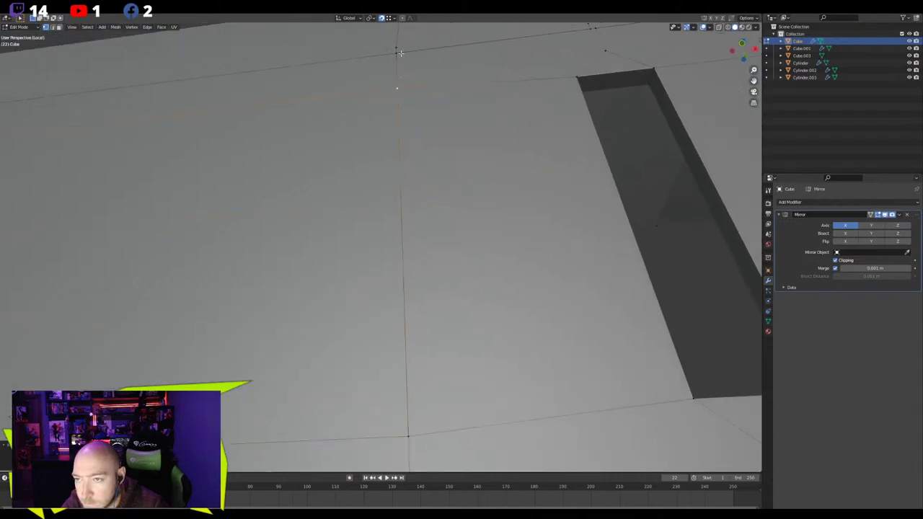
middle_click_drag(397, 47, 374, 208)
left_click(376, 211)
key("m")
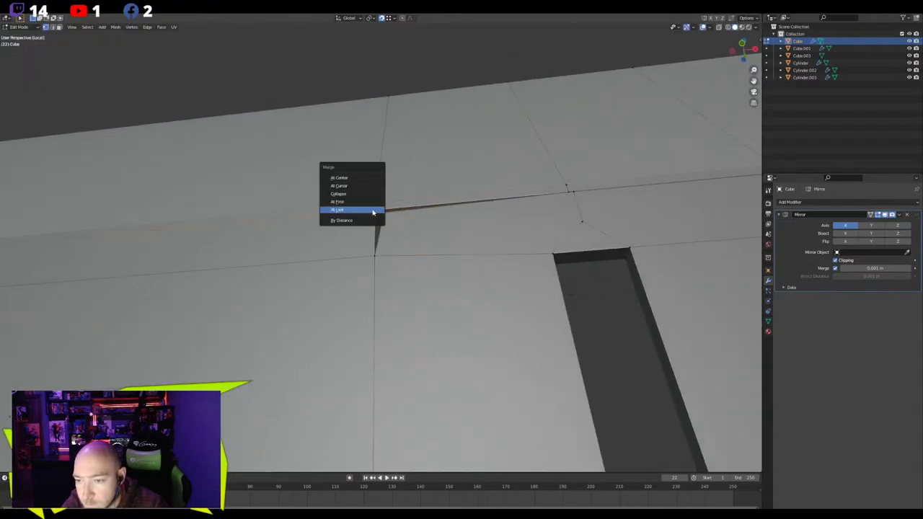
left_click(376, 209)
Merge the vertex pairs above the first and second slots onto the body's upper edge with At Last
left_click(566, 190, "shift")
key("m")
left_click(566, 196)
middle_click_drag(566, 196, 577, 213)
key("m")
left_click(556, 215)
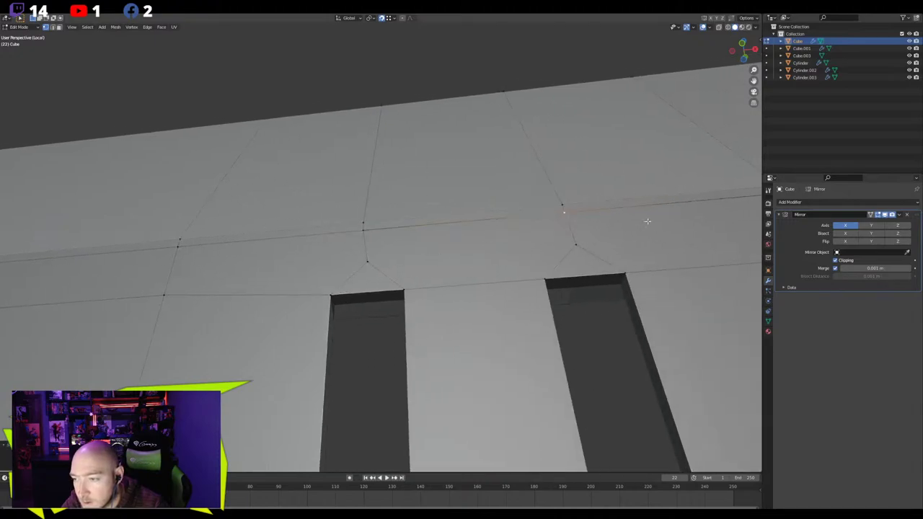
Pull the panel vertex above the middle slot away and merge it with the body's mirror-line vertex using At Last
middle_click_drag(646, 220, 523, 220, "shift")
left_click(566, 214)
key("g")
left_click(542, 232)
left_click(573, 208, "shift")
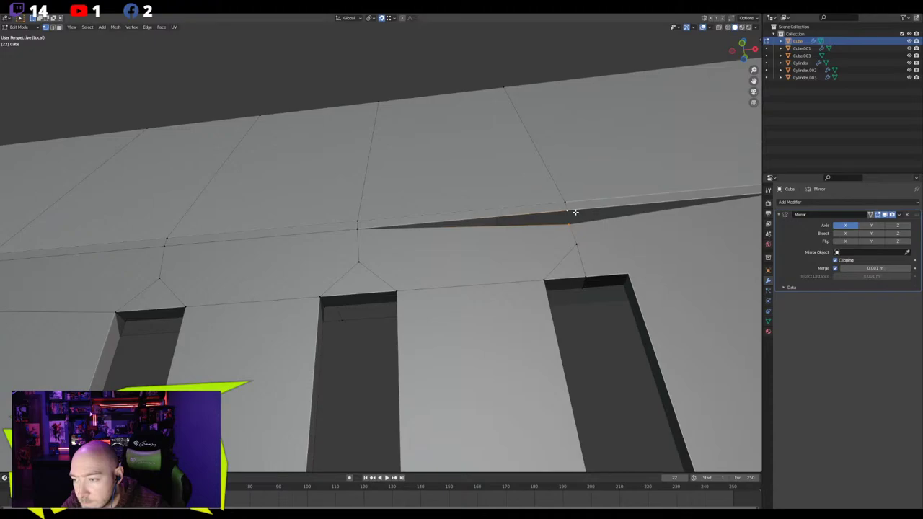
key("m")
left_click(572, 212)
Inspect the merged slider panel topology and the surrounding edge flow across the whole body
scroll(537, 262, "down", 5)
middle_click_drag(537, 263, 528, 306)
middle_click_drag(431, 263, 309, 255)
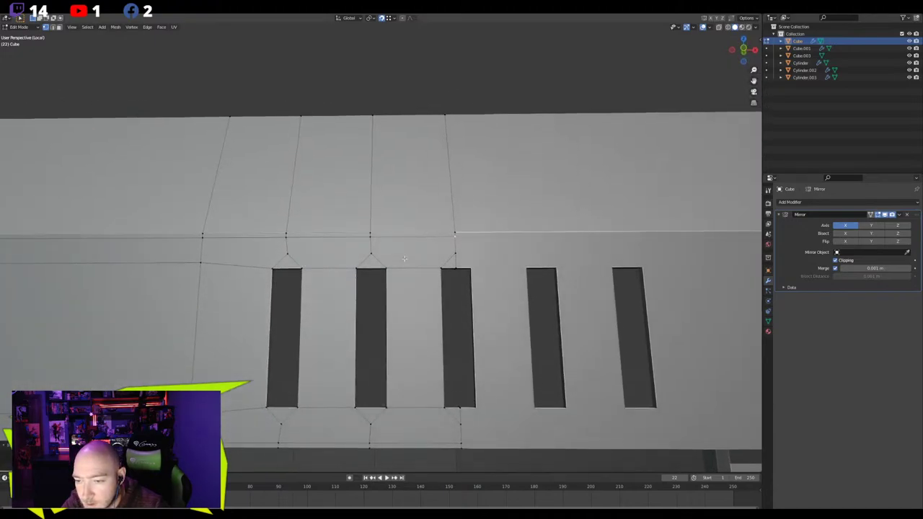
scroll(302, 261, "down", 4)
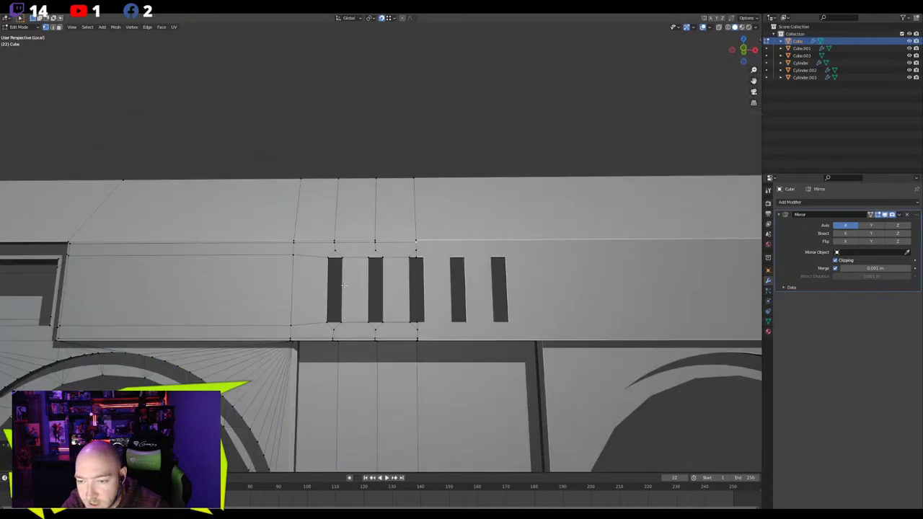
middle_click_drag(325, 289, 379, 296)
middle_click_drag(376, 328, 435, 139, "shift")
scroll(403, 237, "down", 3)
middle_click_drag(403, 237, 411, 267)
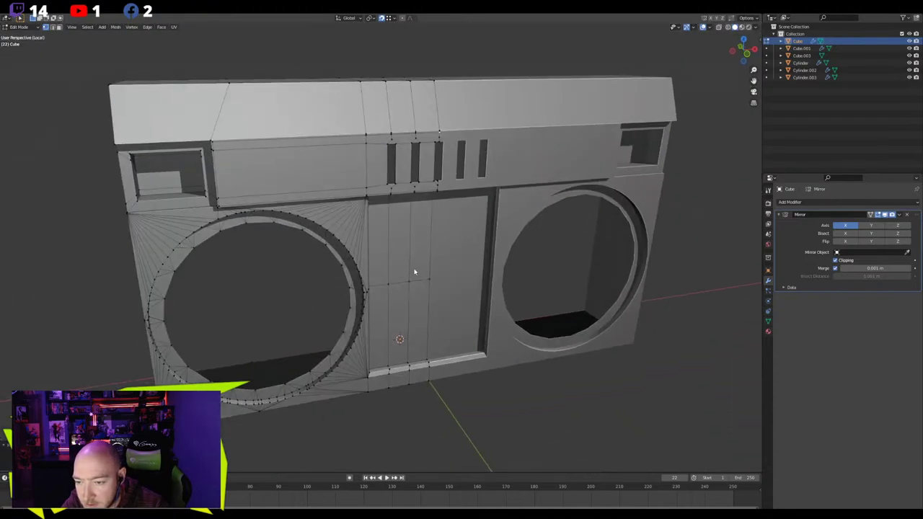
Exit local view, return to Object Mode, deselect everything and turn off X-ray
key("Tab")
key("slash")
key("Tab")
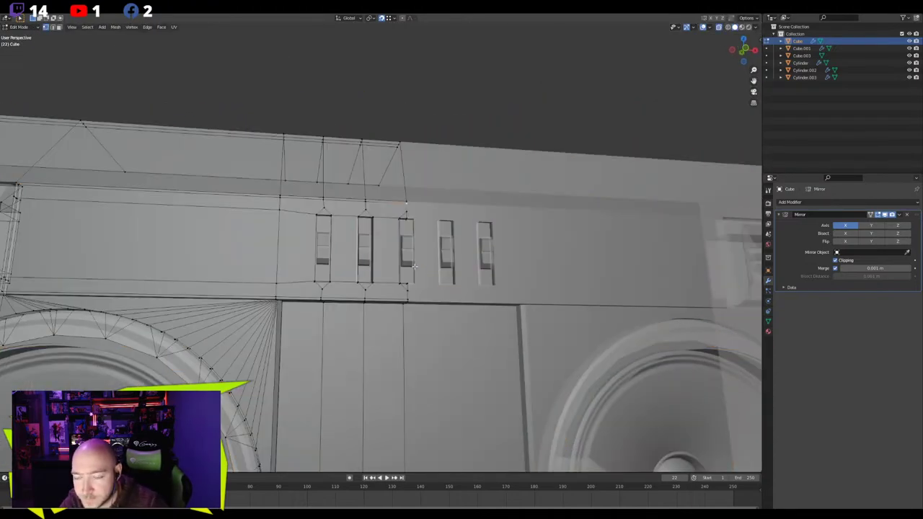
scroll(415, 270, "down", 3)
key("Tab")
left_click(424, 135)
key("alt+z")
middle_click_drag(424, 135, 445, 177)
scroll(414, 260, "down", 2)
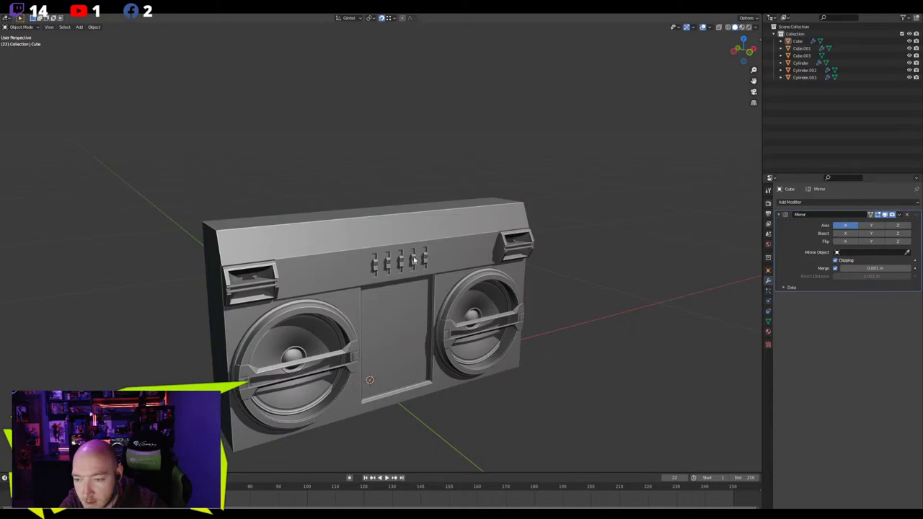
middle_click_drag(394, 297, 415, 294)
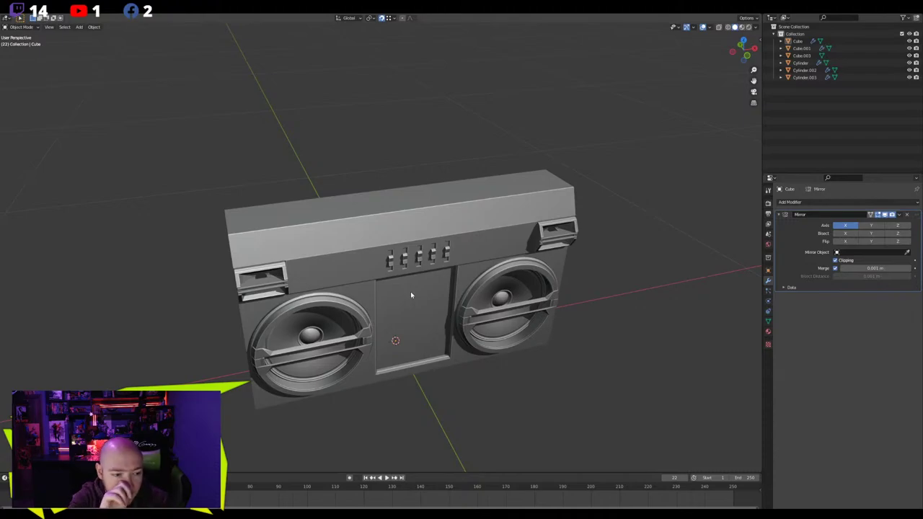
middle_click_drag(411, 295, 391, 287)
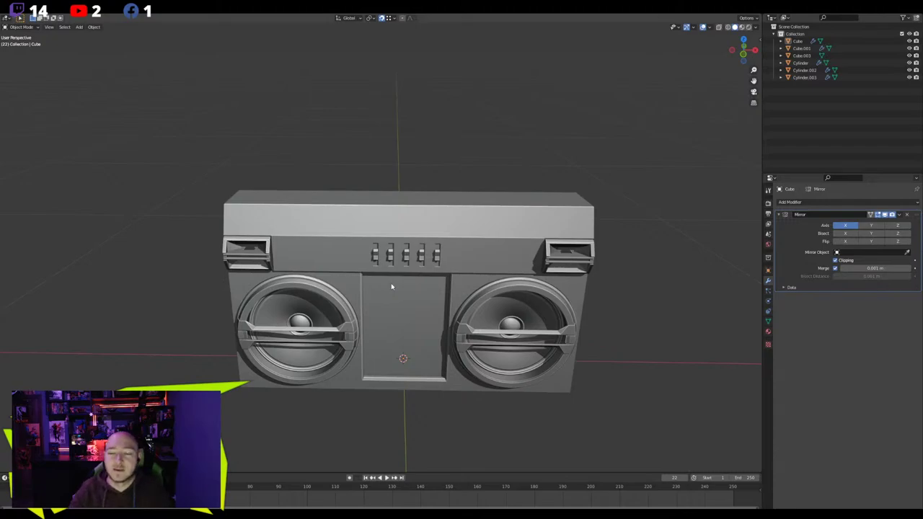
middle_click_drag(392, 286, 411, 250)
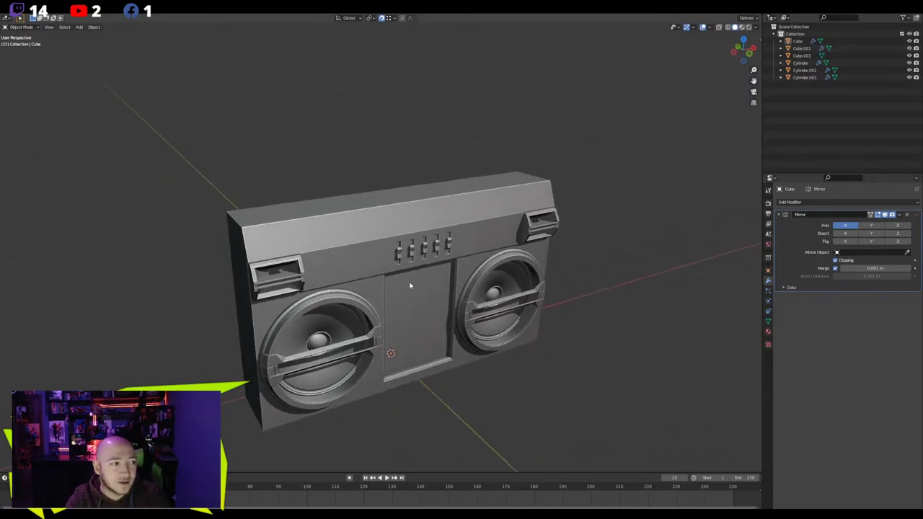
middle_click_drag(410, 286, 424, 317)
scroll(425, 317, "up", 2)
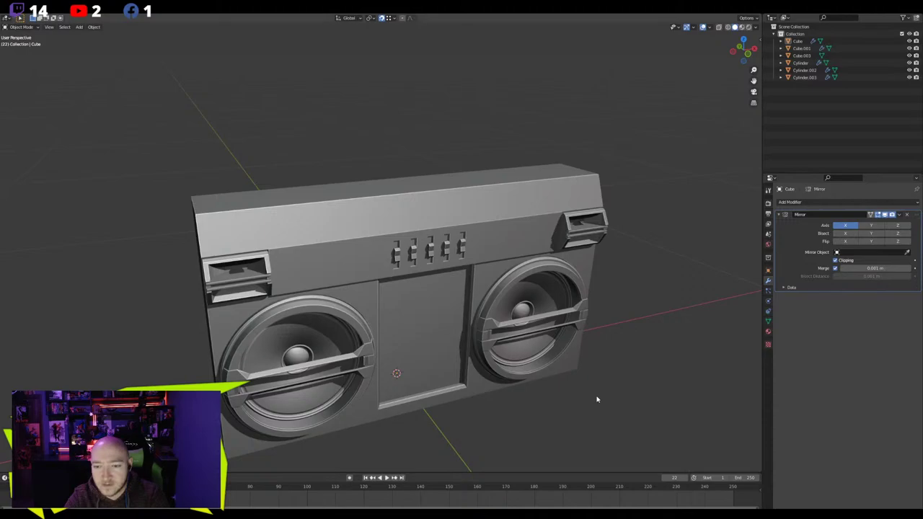
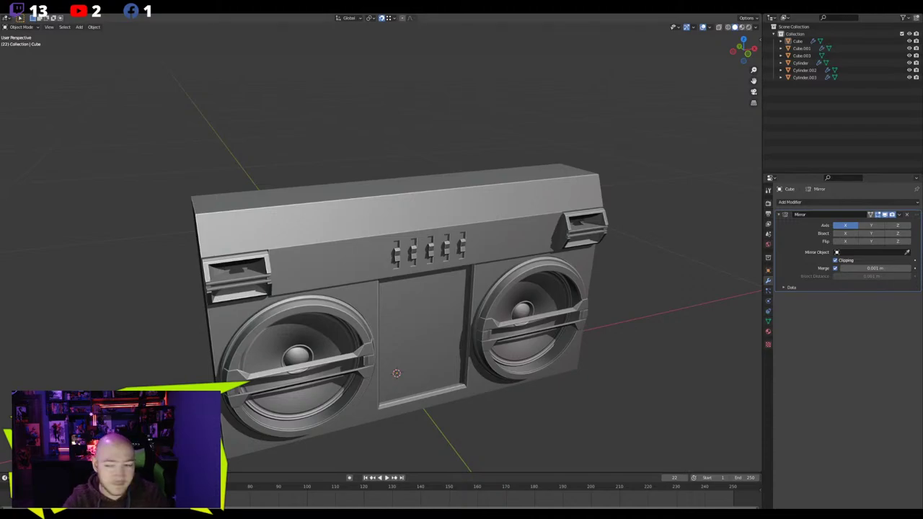
middle_click_drag(378, 175, 359, 176)
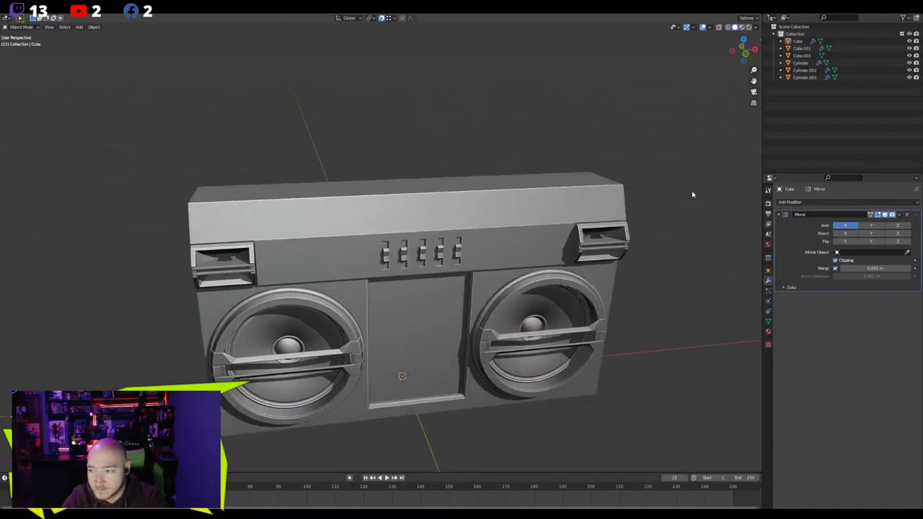
Set the render engine to Cycles and switch the viewport to Rendered shading
left_click(769, 204)
left_click(876, 201)
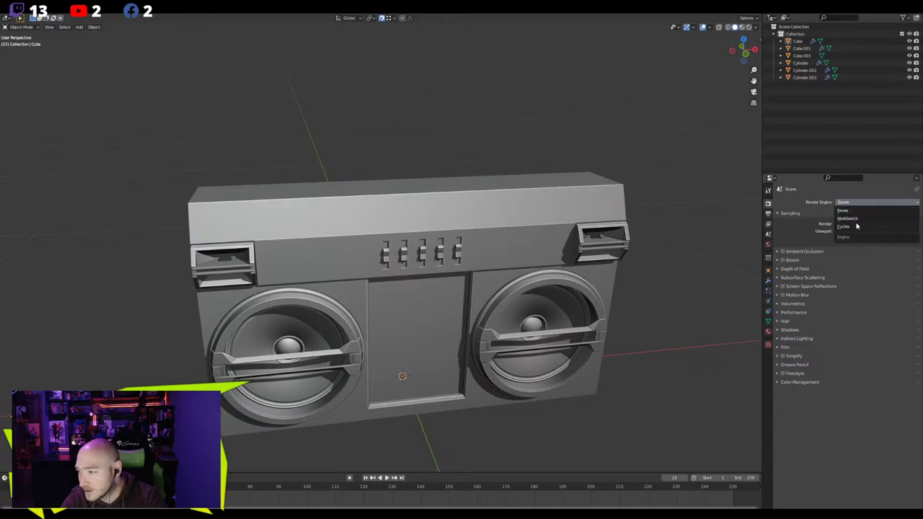
left_click(865, 226)
left_click(748, 27)
middle_click_drag(355, 173, 382, 163)
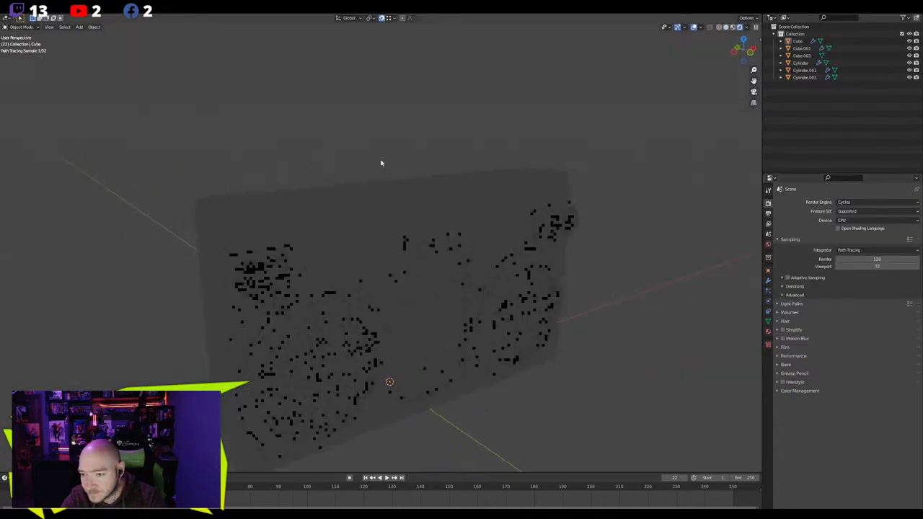
Add a sun light to the scene and view the lit boombox from the front and side
left_click(79, 27)
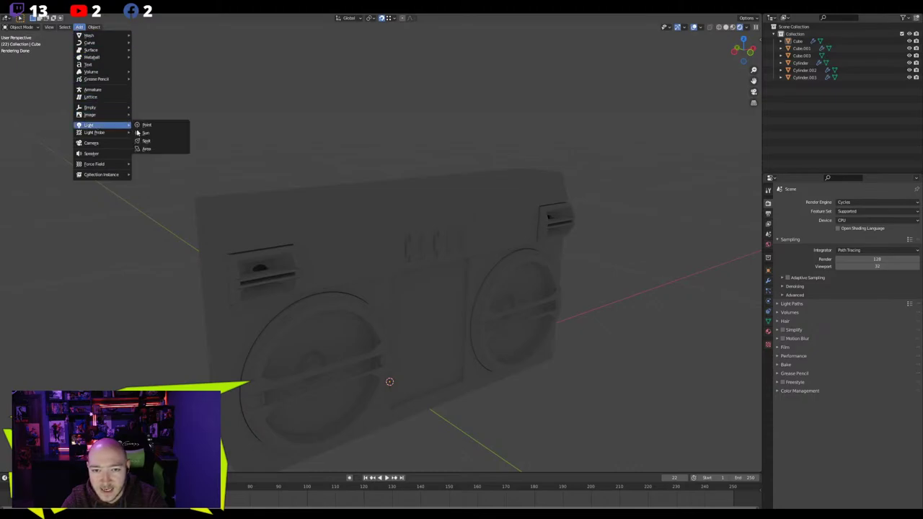
left_click(148, 133)
middle_click_drag(154, 137, 484, 161)
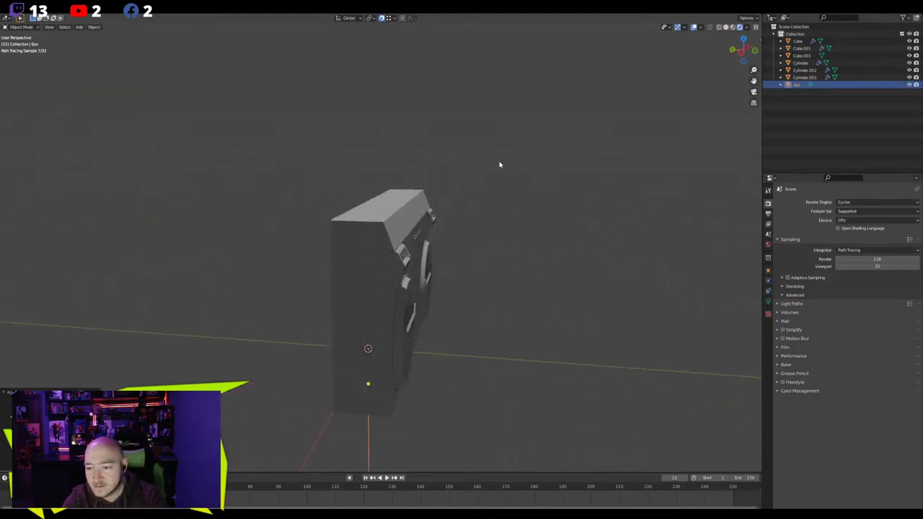
middle_click_drag(620, 223, 451, 168)
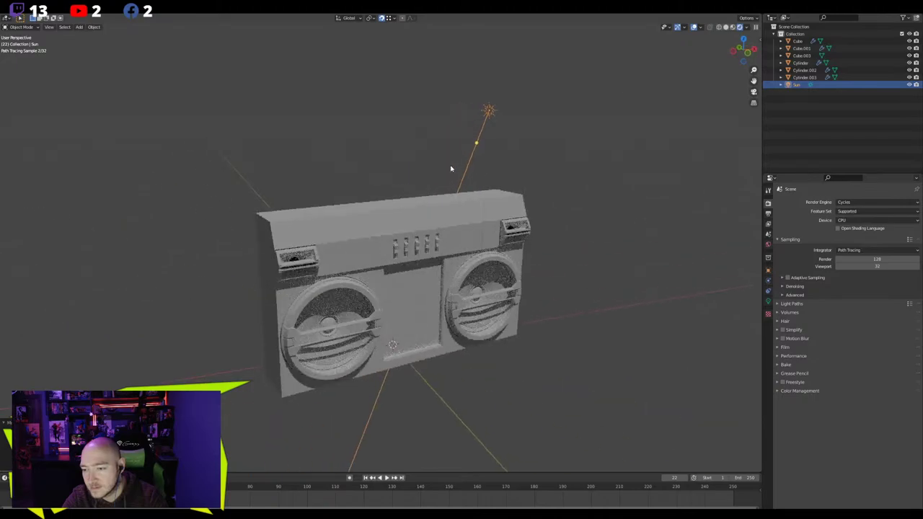
scroll(439, 236, "up", 2)
middle_click_drag(439, 236, 434, 294)
scroll(398, 250, "up", 1)
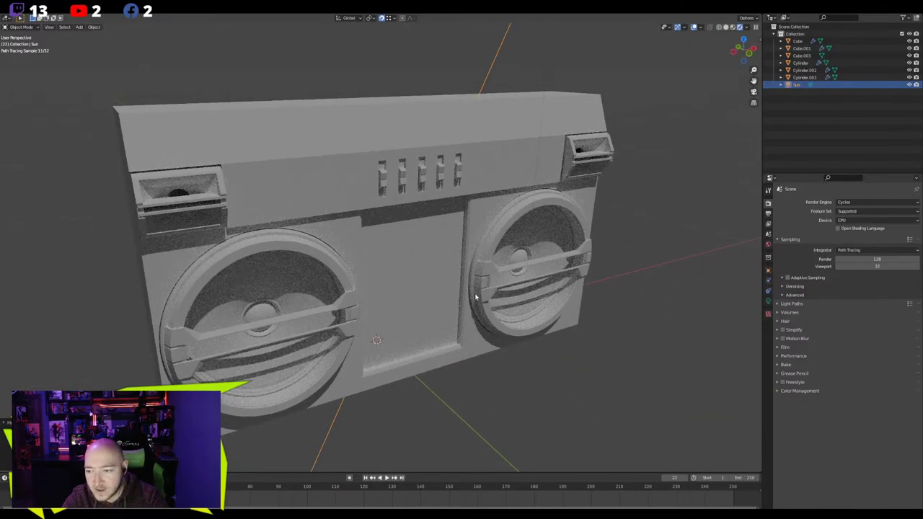
middle_click_drag(505, 287, 526, 285)
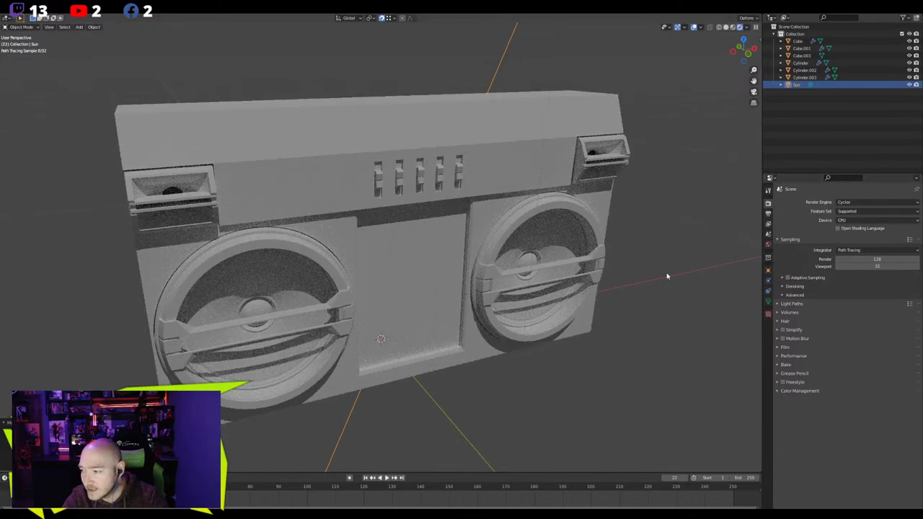
scroll(481, 346, "down", 1)
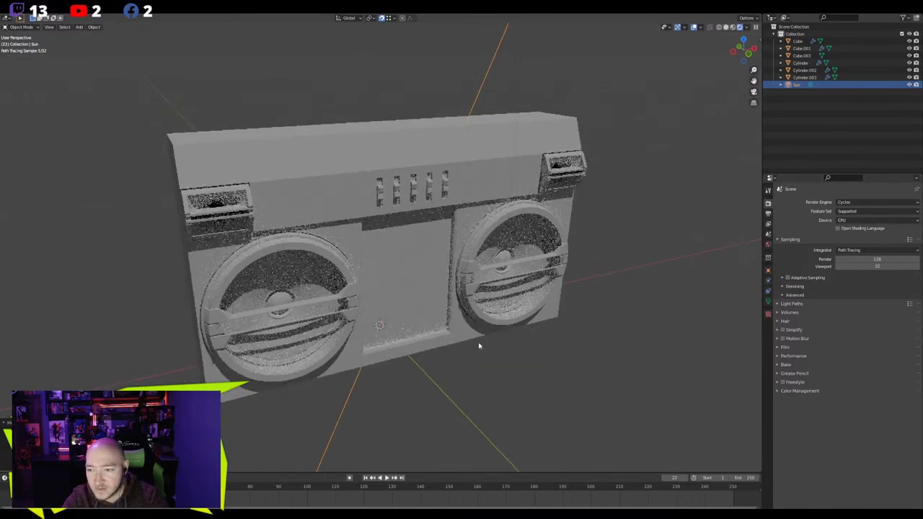
middle_click_drag(480, 346, 495, 349)
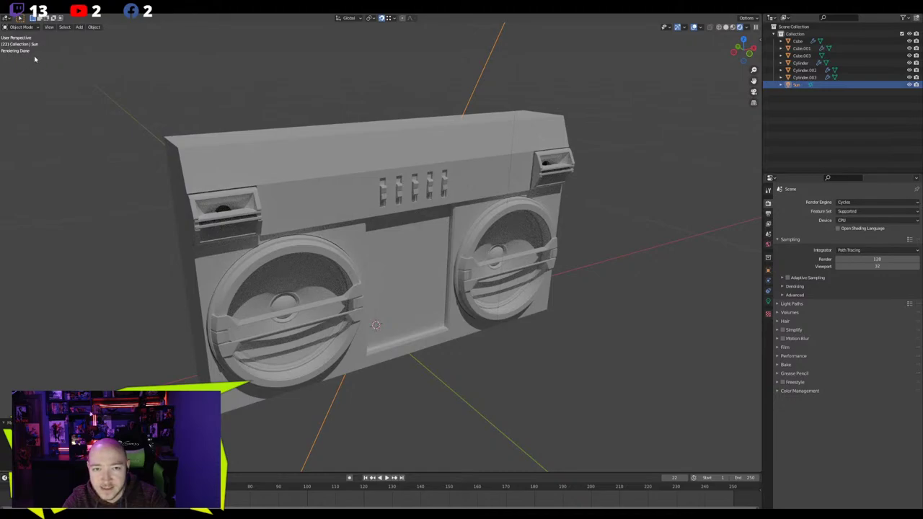
Set the Cycles viewport samples to 128 and the render device to GPU Compute
left_click(872, 266)
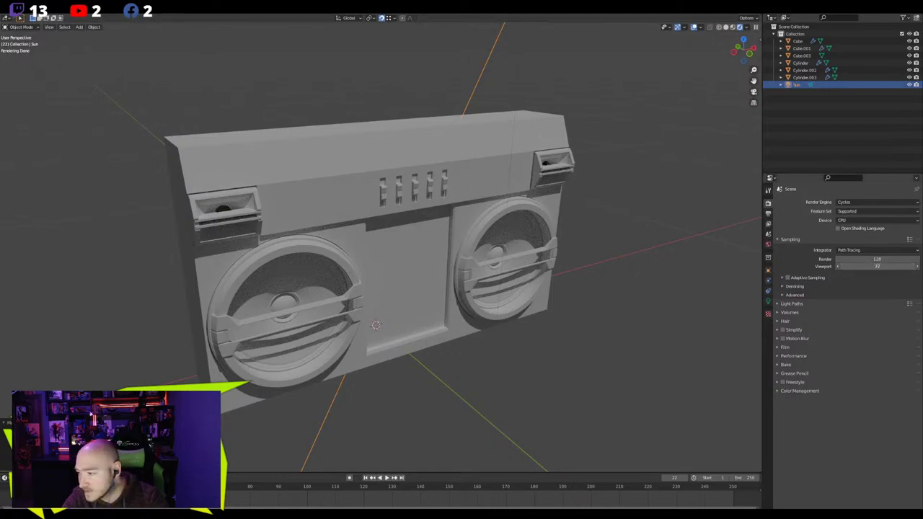
type("128")
key("Return")
middle_click_drag(649, 346, 622, 361)
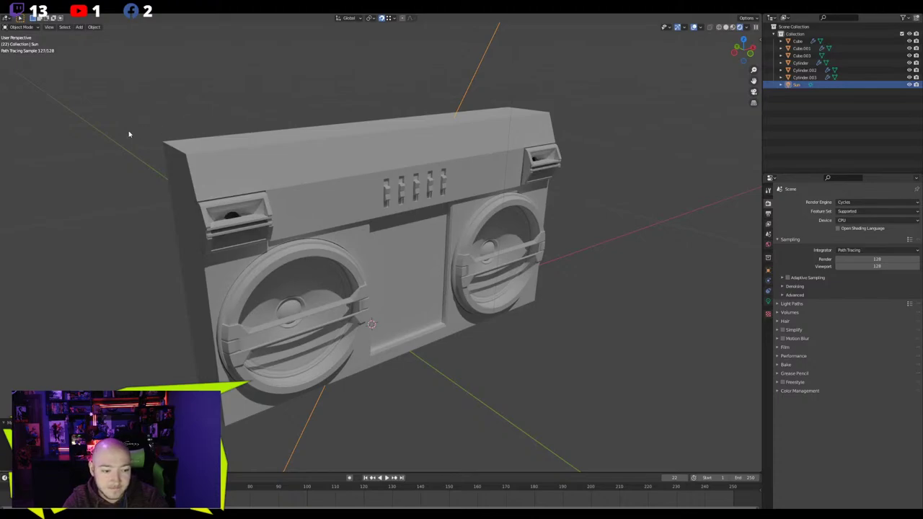
left_click(875, 220)
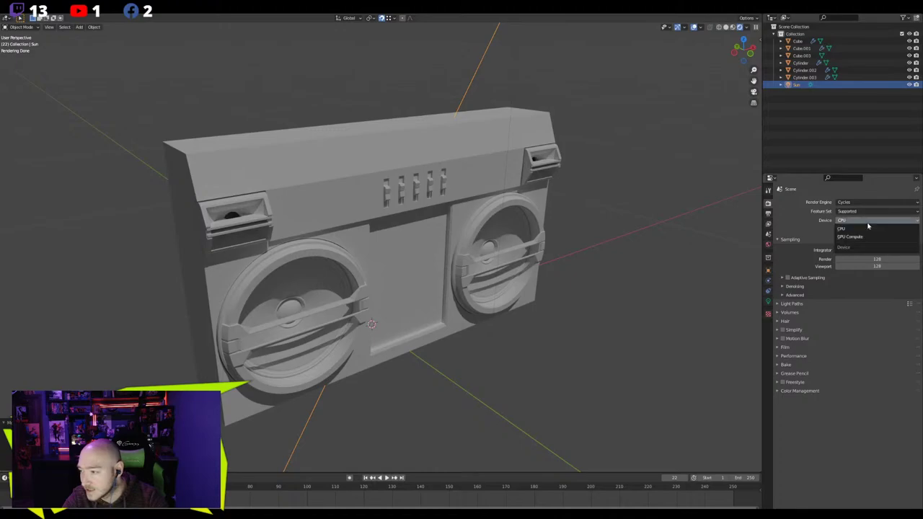
left_click(856, 238)
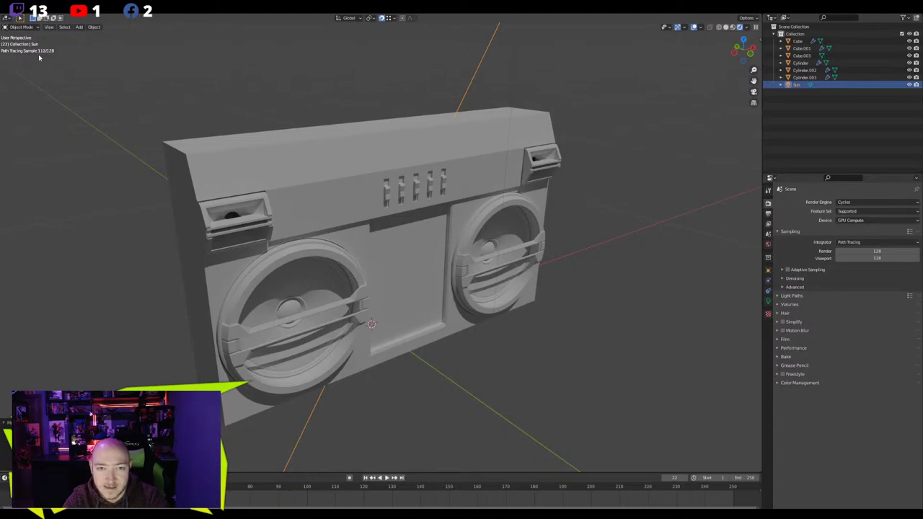
mouse_move(180, 123)
middle_mouse_down()
mouse_move(159, 119)
mouse_move(178, 124)
middle_mouse_up()
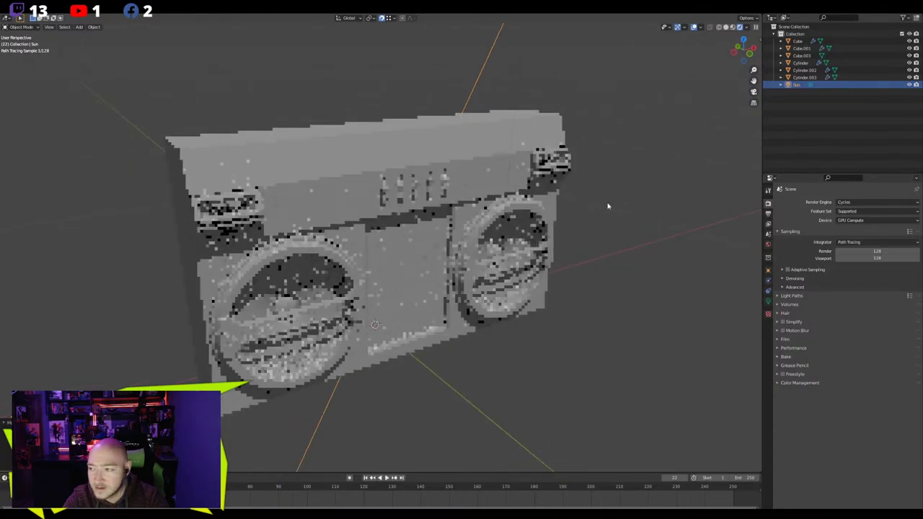
Switch the render engine to Eevee for comparison and set it back to Cycles
left_click(853, 203)
left_click(852, 211)
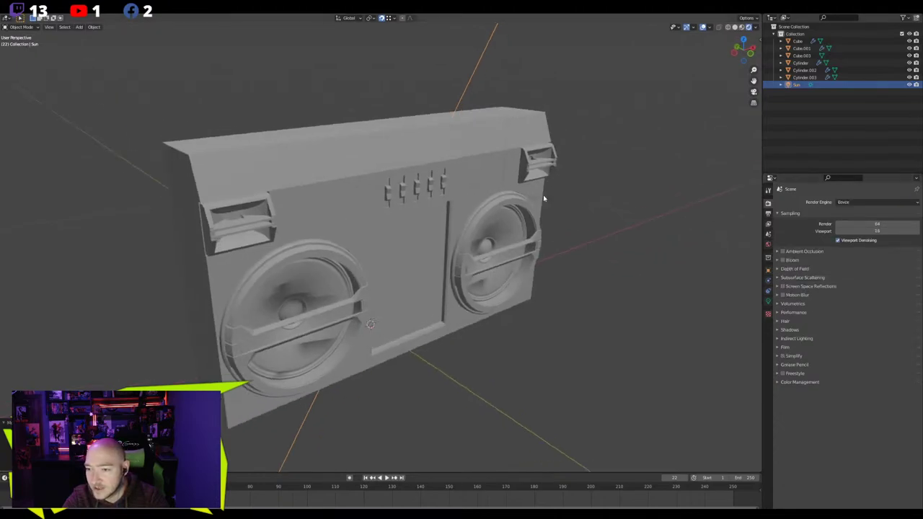
left_click(857, 202)
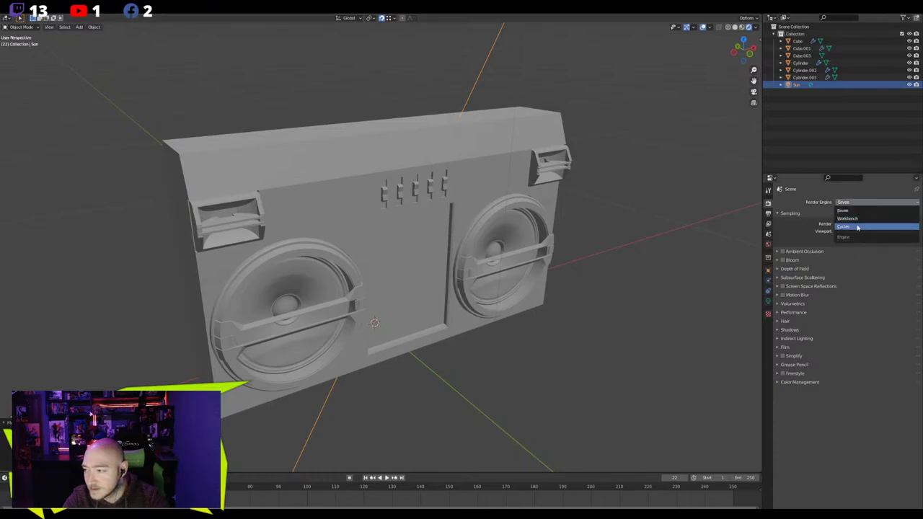
left_click(844, 227)
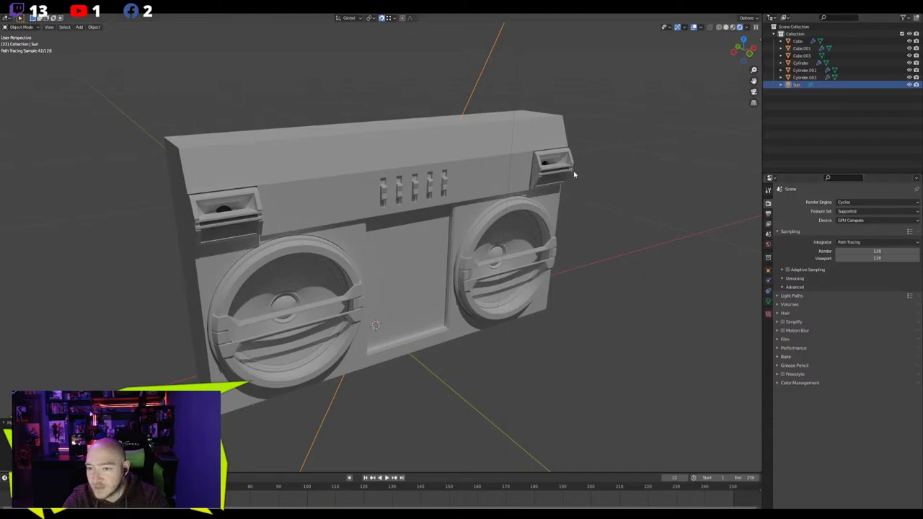
Add a camera to the scene
scroll(323, 158, "down", 5)
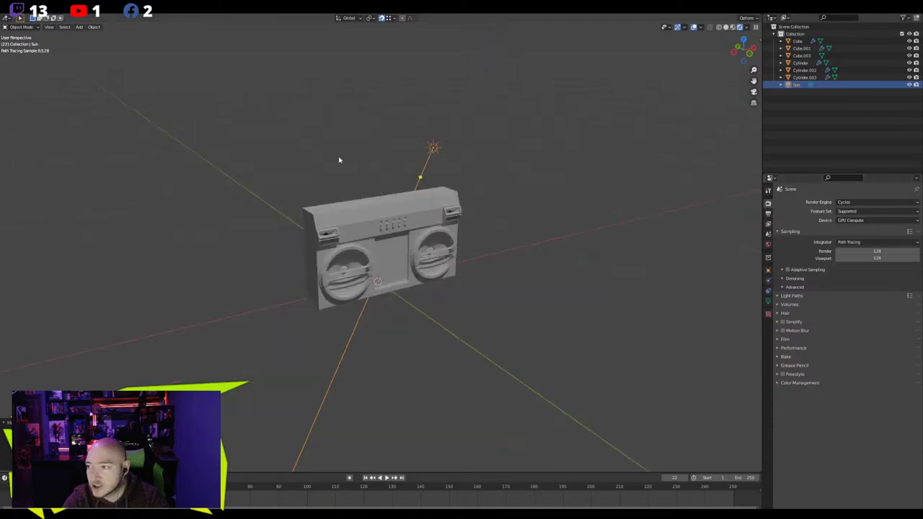
scroll(339, 160, "up", 4)
left_click(77, 27)
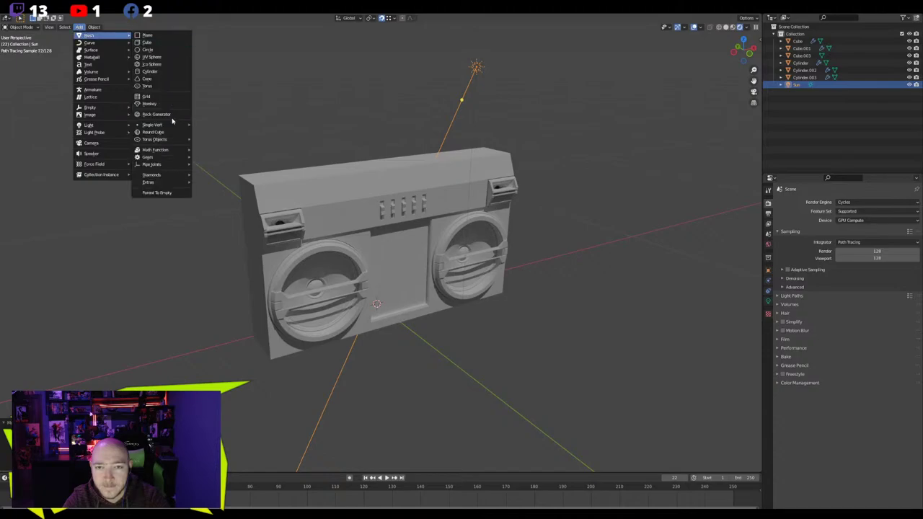
left_click(91, 143)
middle_click_drag(302, 203, 283, 195)
scroll(285, 191, "down", 3)
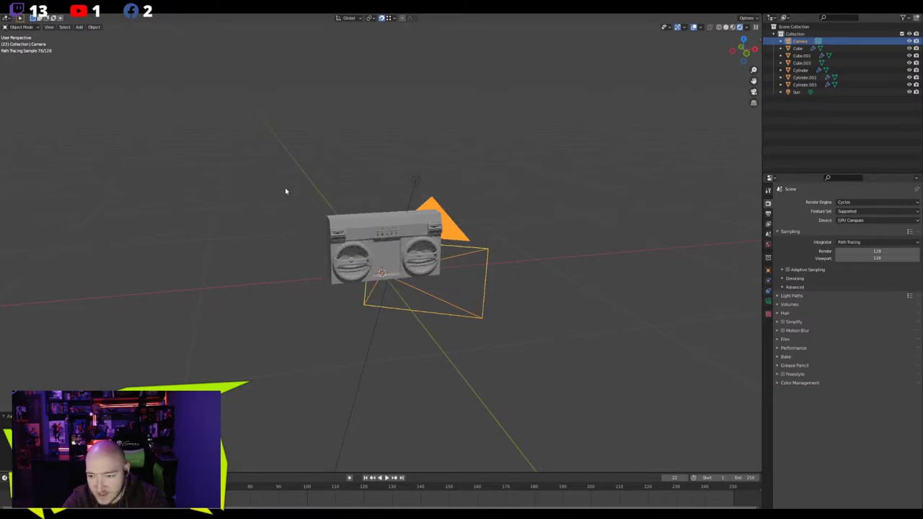
Look through the new camera and check its placement relative to the boombox
key("KP_0")
middle_click_drag(286, 191, 326, 194)
scroll(327, 194, "down", 9)
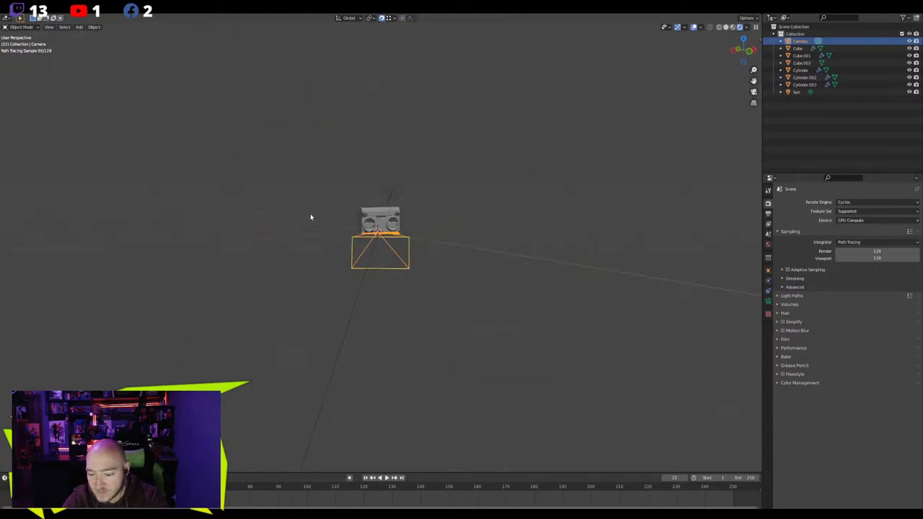
key("KP_0")
scroll(312, 217, "down", 2)
middle_click_drag(336, 221, 433, 196)
scroll(690, 70, "down", 3)
Enable the Camera to View lock and switch to the camera view
left_click(759, 27)
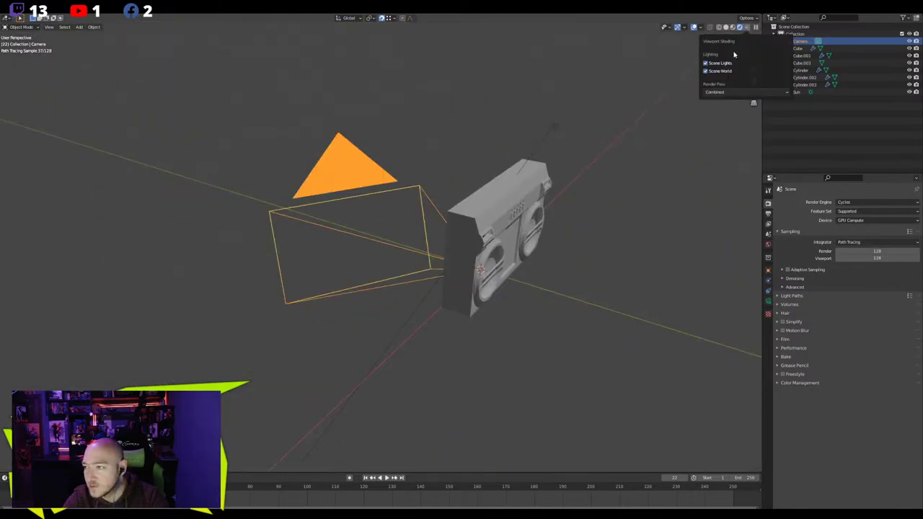
left_click(757, 40)
left_click(757, 56)
left_click(757, 72)
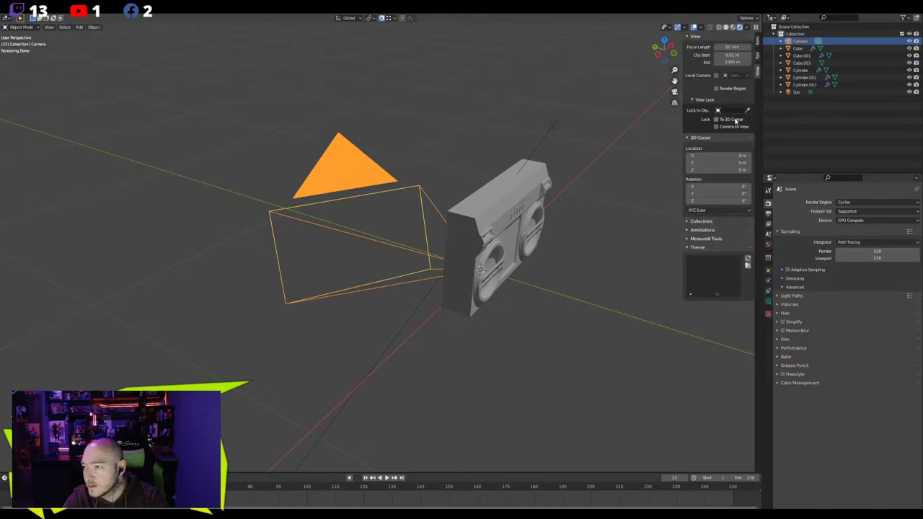
left_click(716, 128)
key("KP_0")
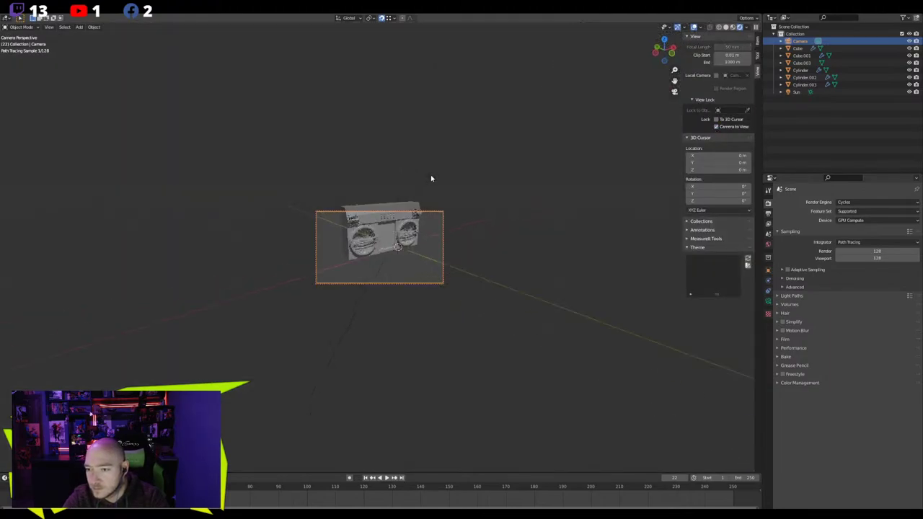
Frame the whole boombox at a three-quarter angle in the camera view and select the sun light
middle_click_drag(431, 178, 395, 192)
scroll(438, 163, "up", 8)
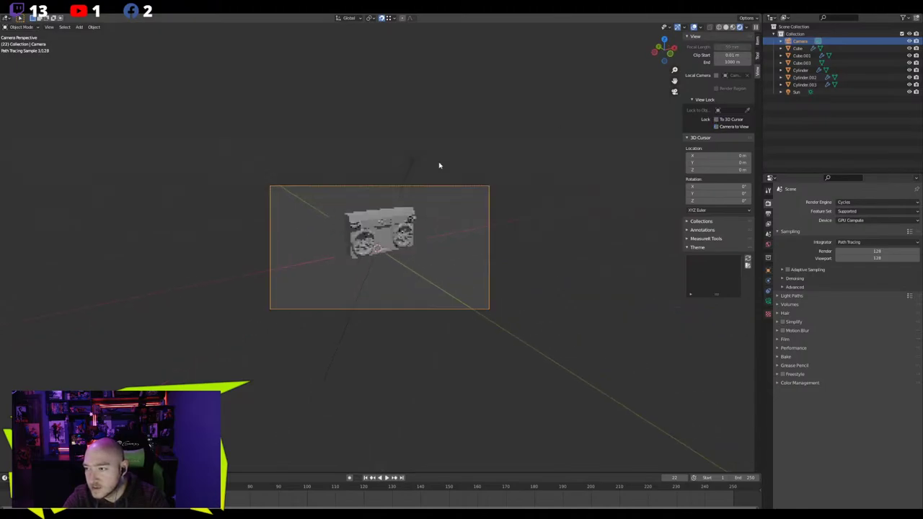
left_click(715, 127)
middle_click_drag(378, 200, 306, 290)
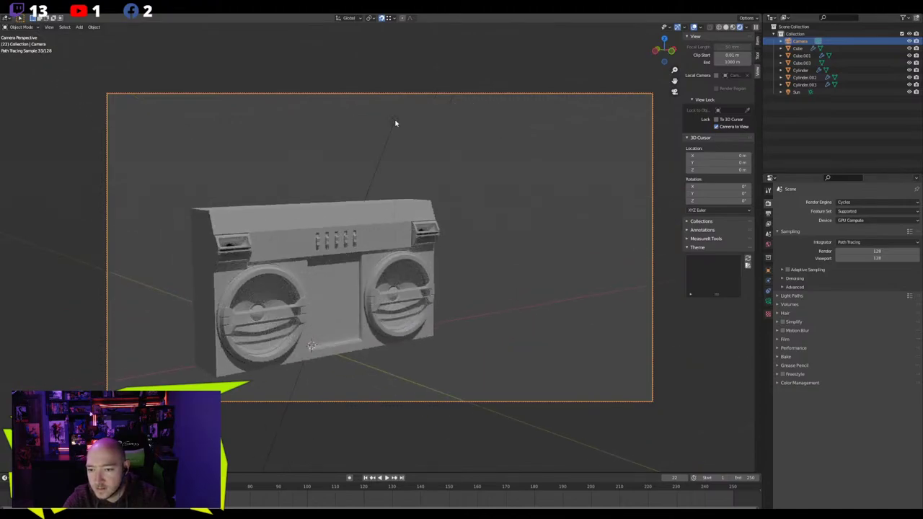
left_click(388, 152)
mouse_move(445, 196)
middle_mouse_down()
mouse_move(457, 197)
mouse_move(449, 197)
middle_mouse_up()
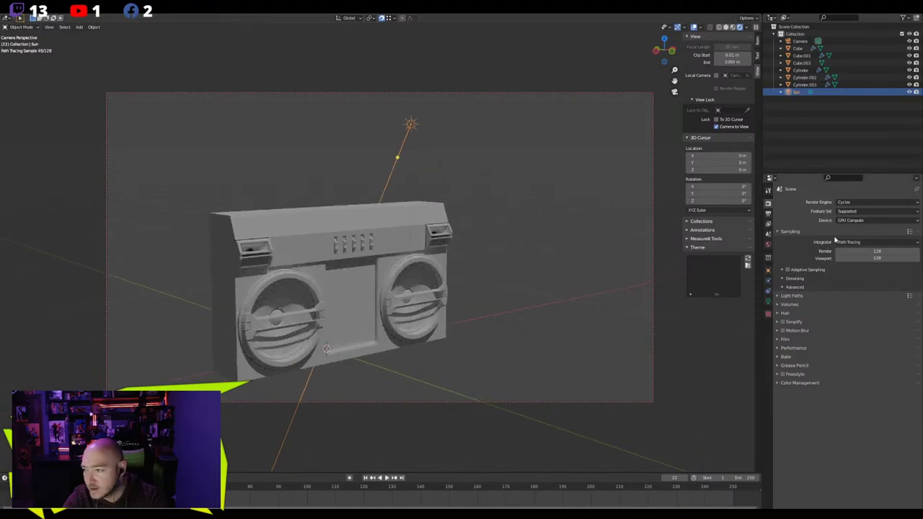
Set the final render samples to 512
left_click(882, 251)
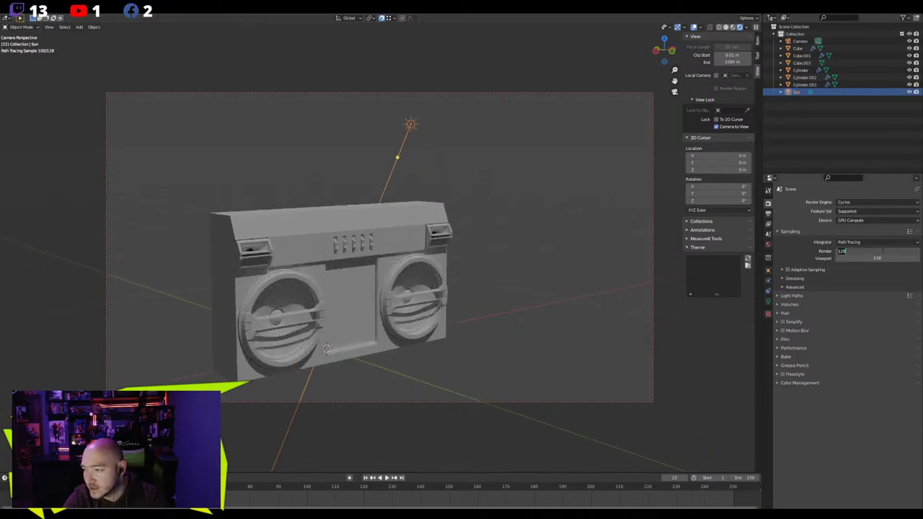
type("512")
key("Return")
Render the camera view on the CPU with the viewport preview paused
left_click(858, 220)
left_click(854, 231)
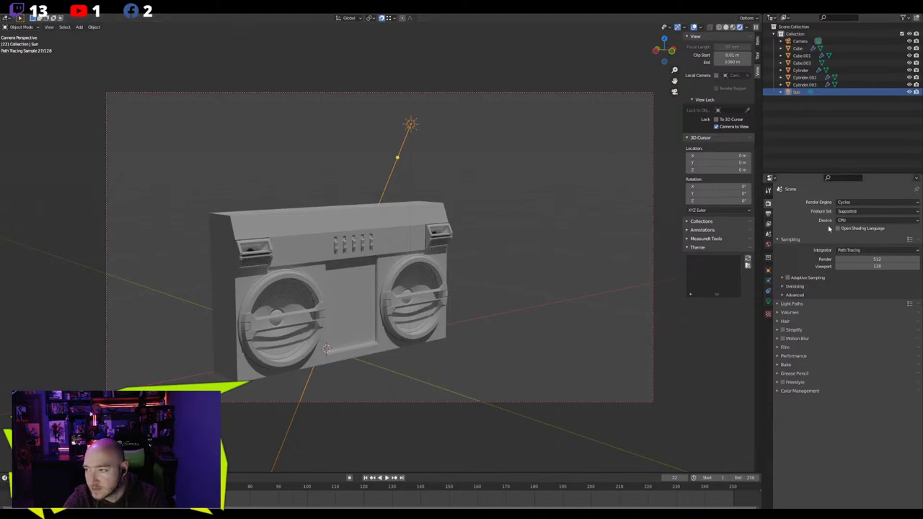
left_click(756, 27)
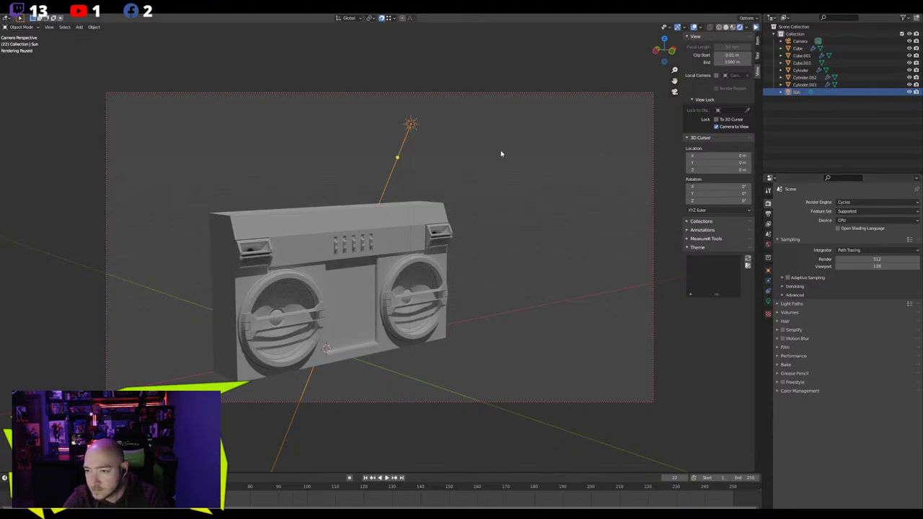
key("F12")
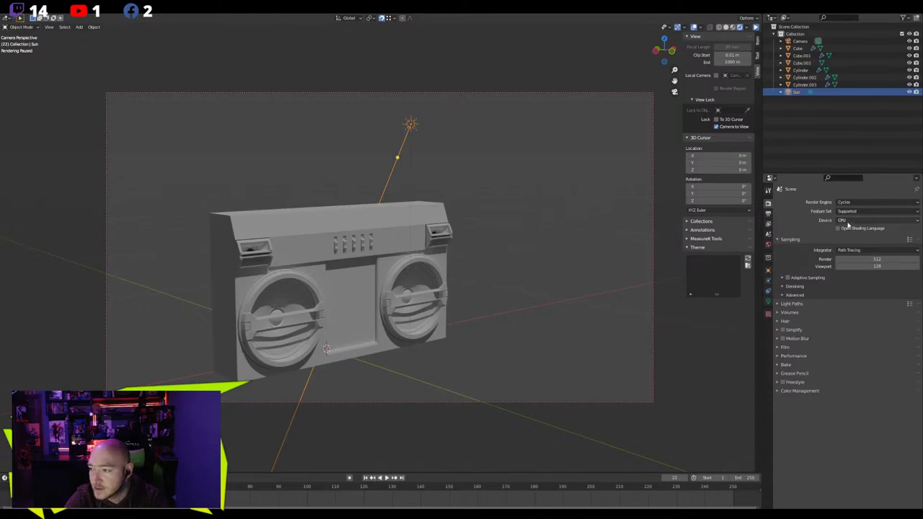
Set the render device to GPU Compute, start a render of the camera view and close it before completion
left_click(849, 222)
left_click(854, 231)
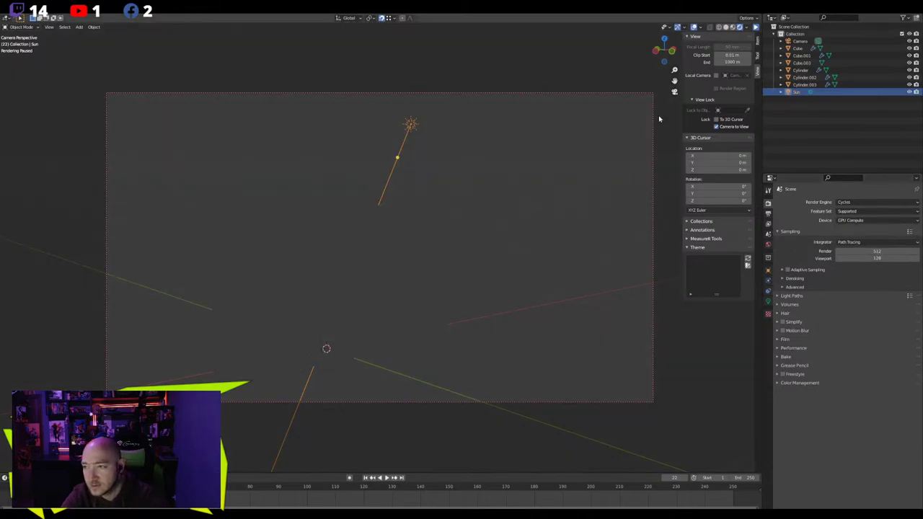
key("F12")
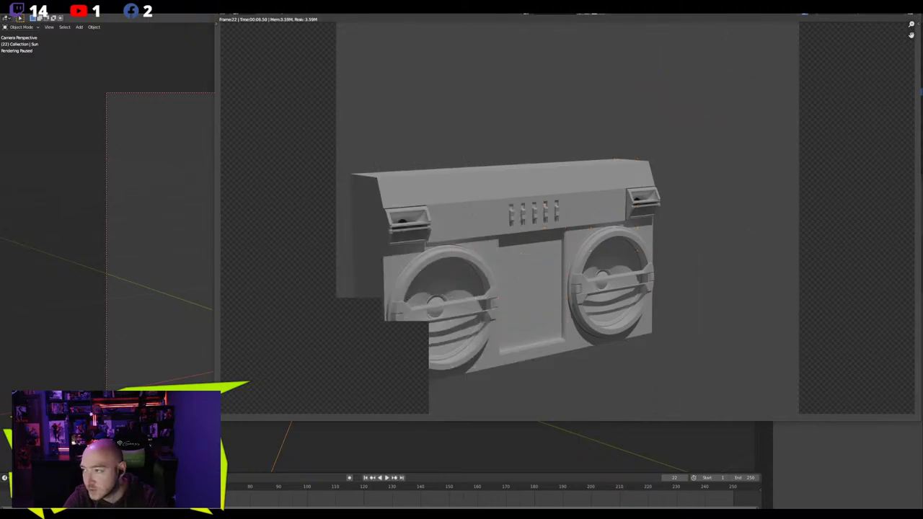
key("Escape")
Disable the AMD Ryzen 9 3900X processor among the CUDA render devices in the system preferences and render the camera view again
left_click(27, 8)
left_click(41, 112)
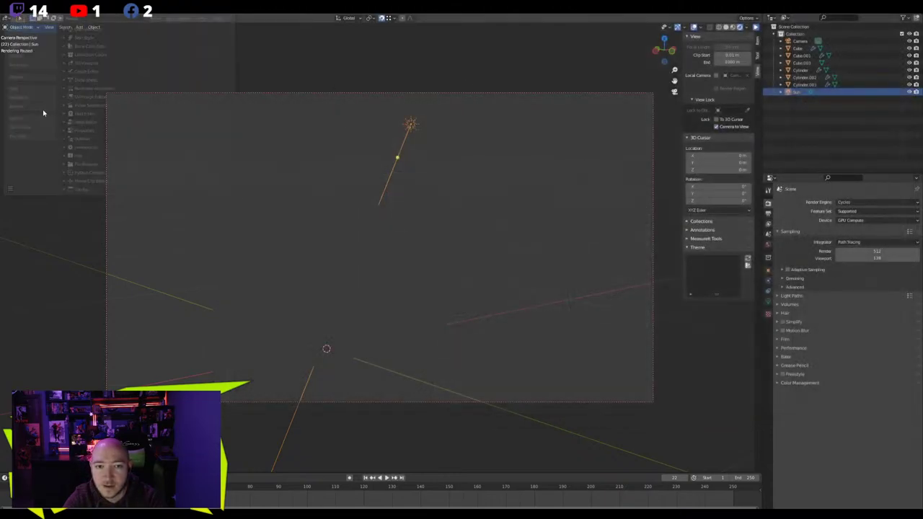
left_click(23, 119)
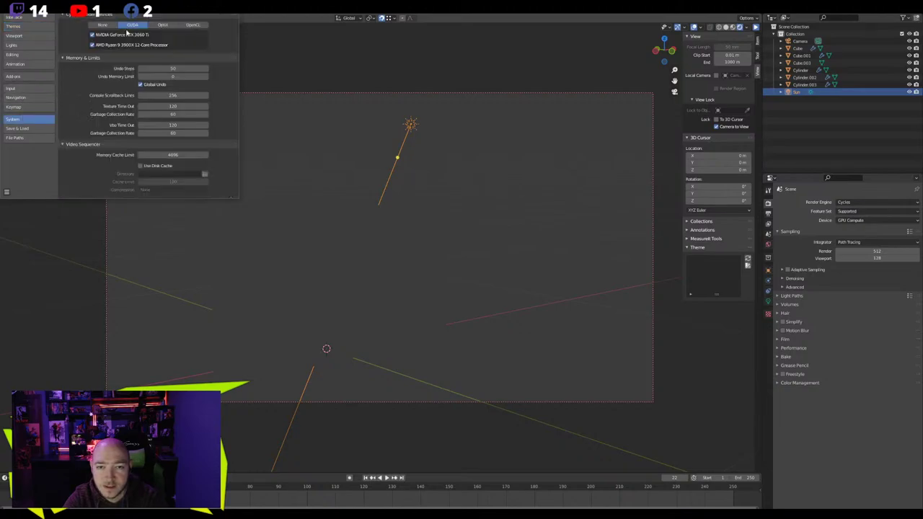
left_click(93, 45)
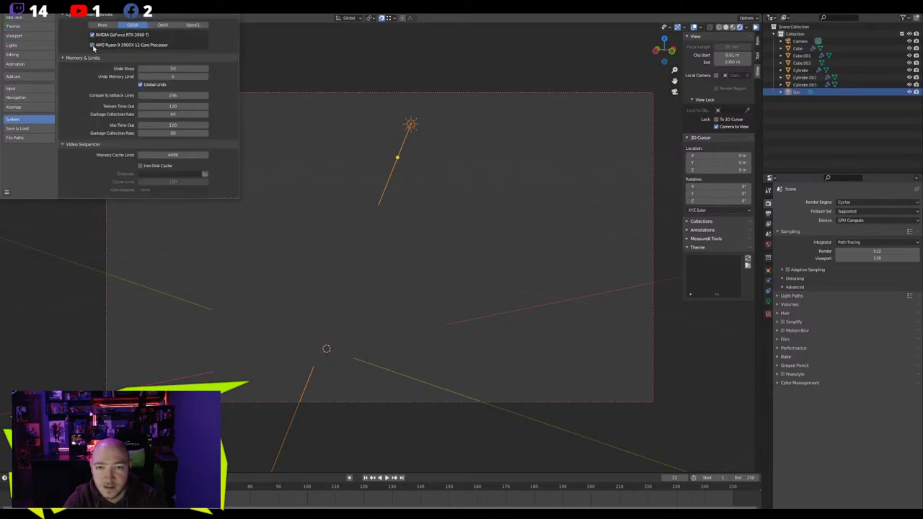
left_click(230, 9)
key("F12")
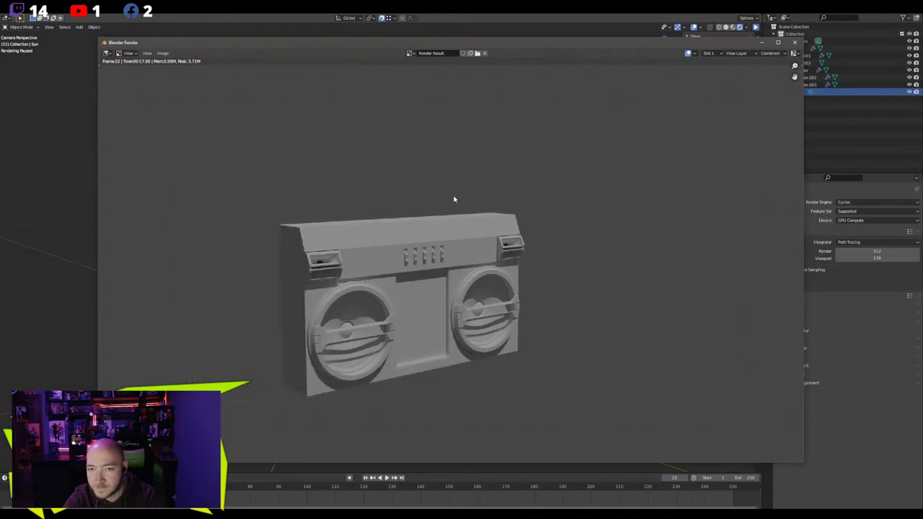
Re-enable the AMD Ryzen 9 3900X processor among the CUDA render devices in the system preferences and render the camera view again
left_click(794, 42)
left_click(21, 17)
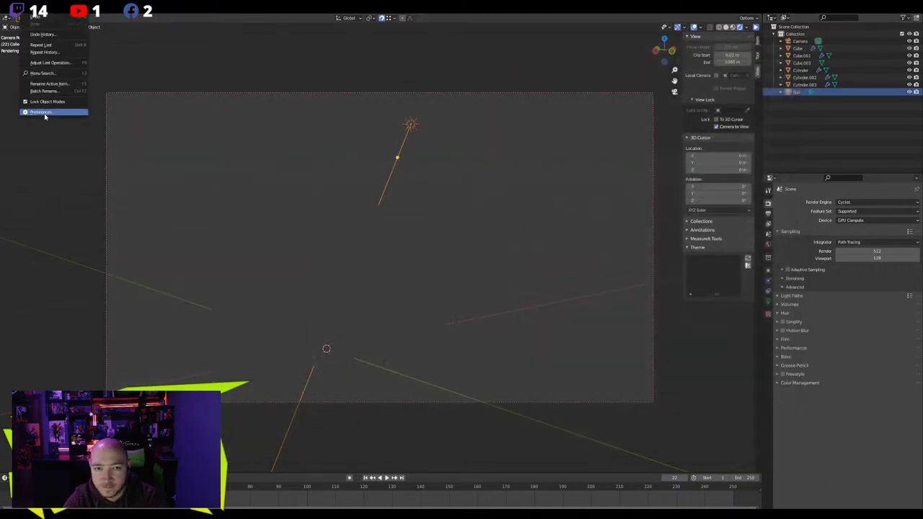
left_click(51, 111)
left_click(109, 49)
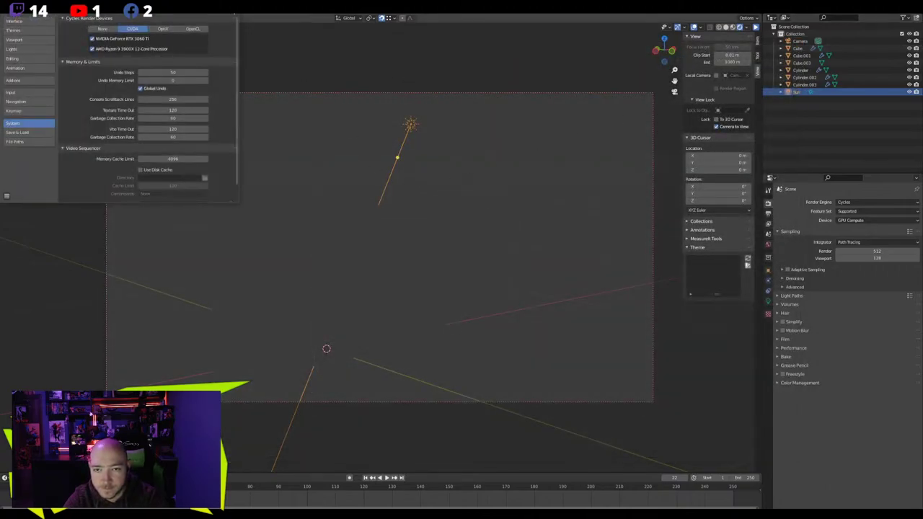
left_click(232, 9)
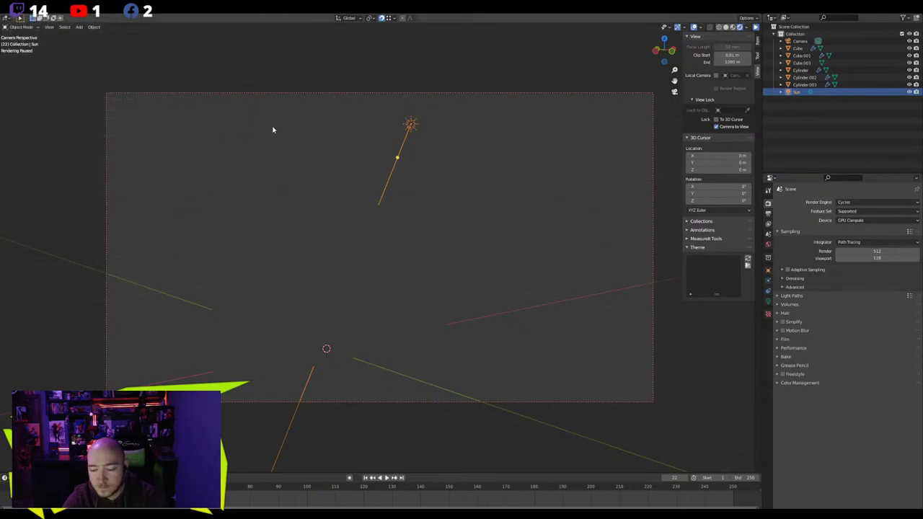
key("F12")
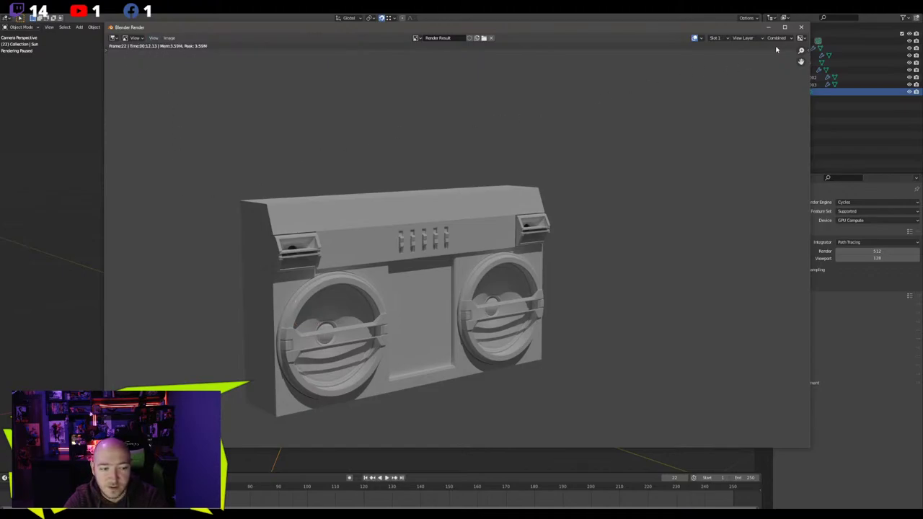
left_click(800, 26)
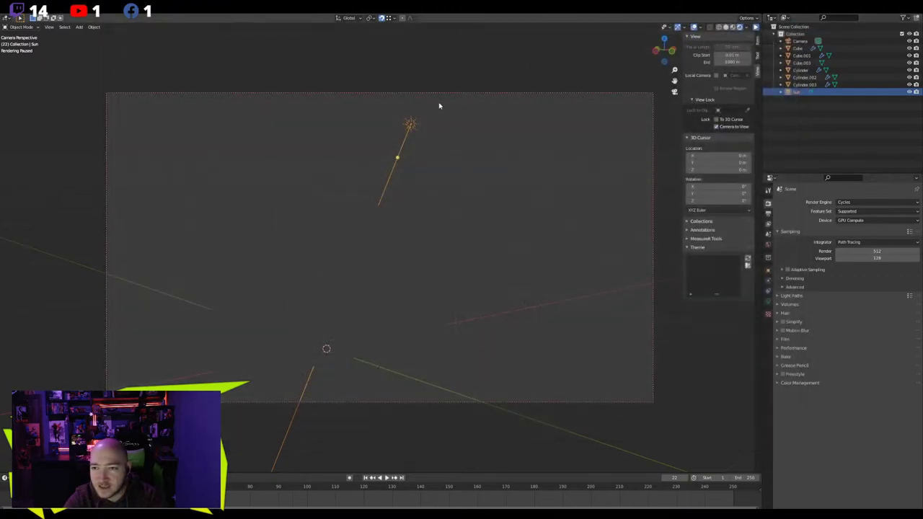
Delete the sun light and the camera, and turn off the Camera to View lock
key("Delete")
mouse_move(410, 127)
middle_mouse_down()
mouse_move(426, 127)
mouse_move(405, 132)
middle_mouse_up()
left_click(716, 126)
middle_click_drag(569, 142, 508, 224)
left_click(508, 224)
key("Delete")
Switch the viewport from rendered display to solid shading
left_click(755, 27)
left_click(726, 27)
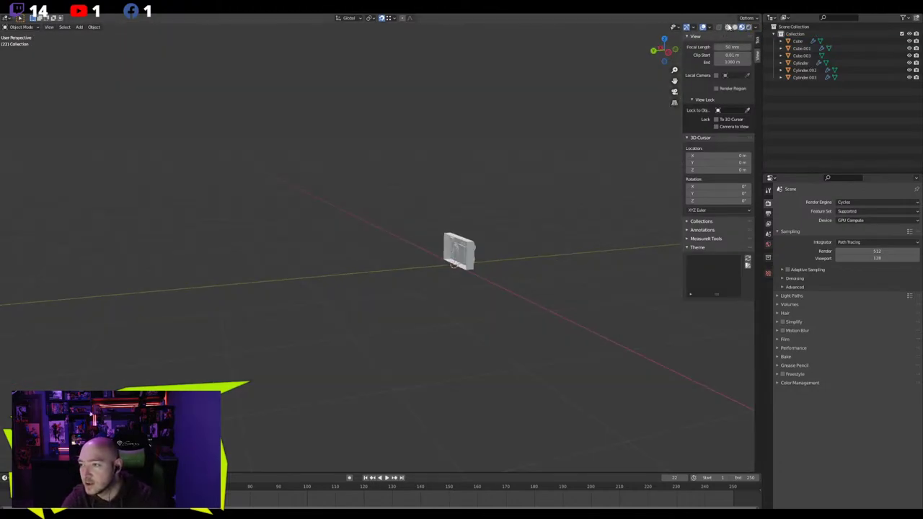
left_click(740, 27)
middle_click_drag(497, 137, 423, 148)
scroll(394, 251, "up", 7)
mouse_move(375, 224)
middle_mouse_down()
mouse_move(271, 188)
mouse_move(463, 245)
mouse_move(394, 244)
middle_mouse_up()
scroll(464, 245, "down", 5)
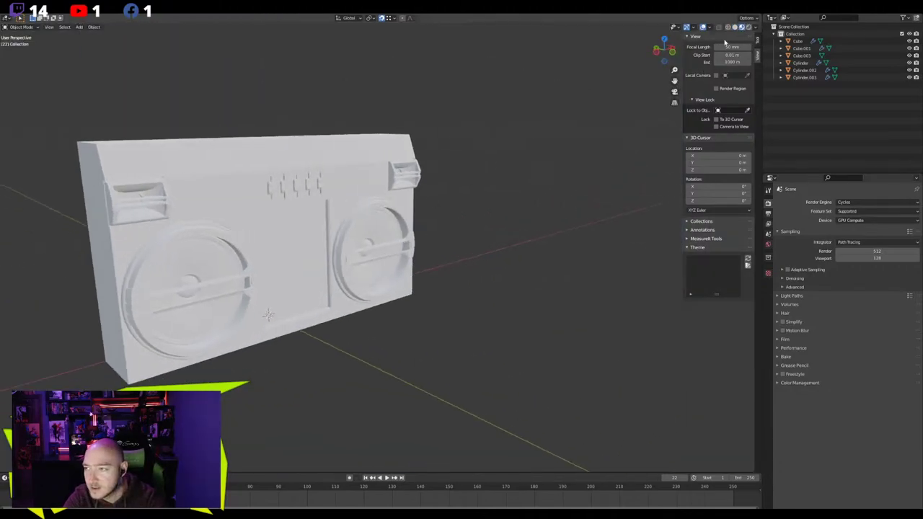
left_click(734, 27)
mouse_move(314, 177)
middle_mouse_down()
mouse_move(282, 192)
mouse_move(396, 186)
mouse_move(269, 229)
mouse_move(342, 257)
middle_mouse_up()
scroll(263, 241, "up", 2)
scroll(260, 243, "down", 2)
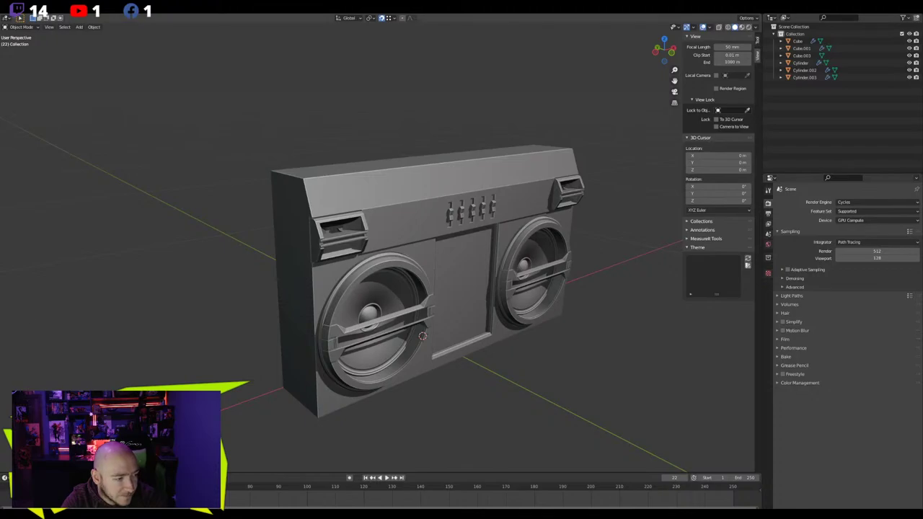
middle_click_drag(333, 290, 385, 308)
left_click(85, 247)
key("KP_Decimal")
scroll(323, 308, "up", 2)
key("alt+a")
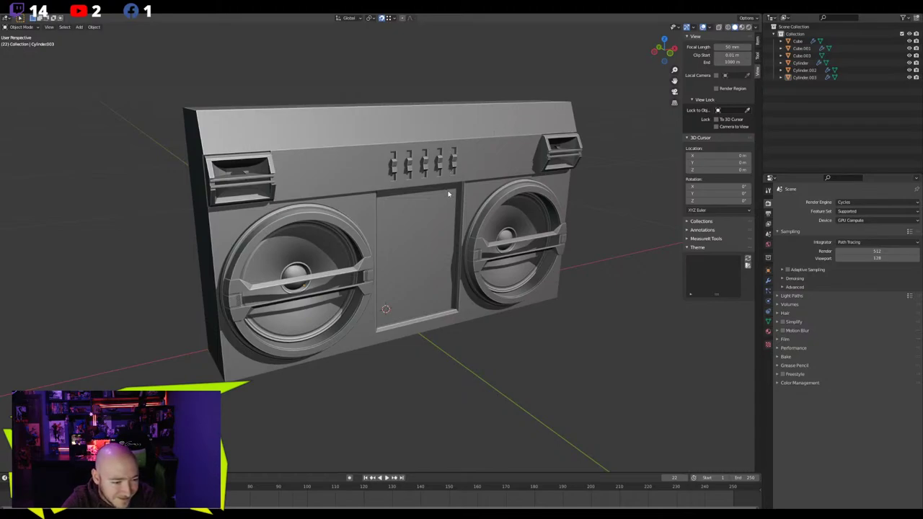
middle_click_drag(528, 189, 532, 209)
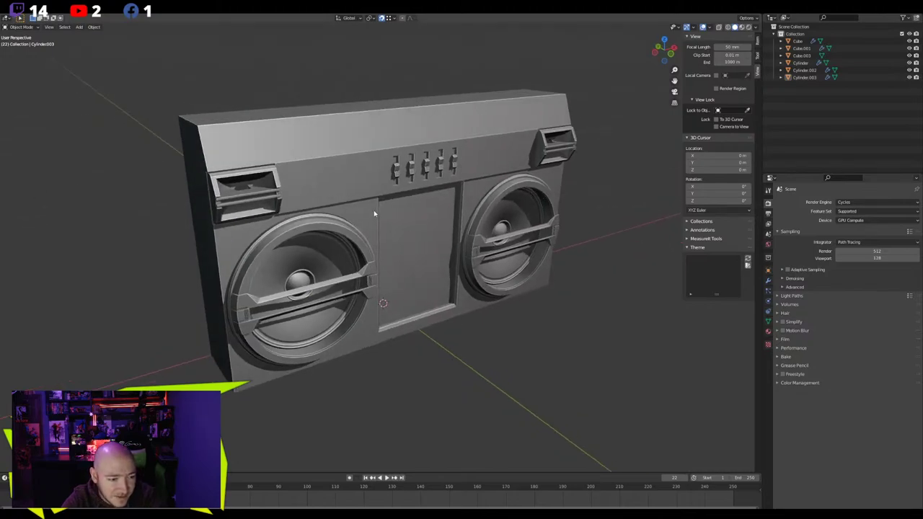
mouse_move(324, 220)
middle_mouse_down()
mouse_move(331, 222)
mouse_move(325, 218)
middle_mouse_up()
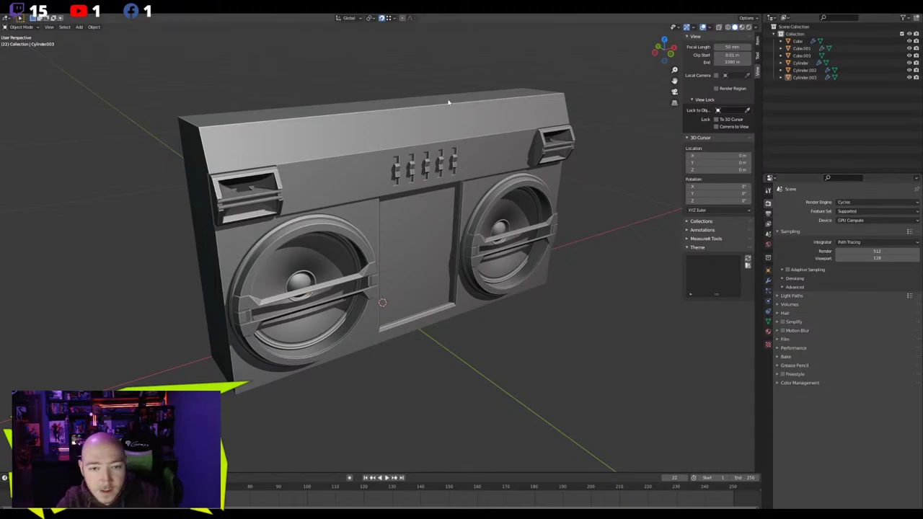
Add a mesh cylinder with 60 vertices at the 3D cursor
left_click(80, 26)
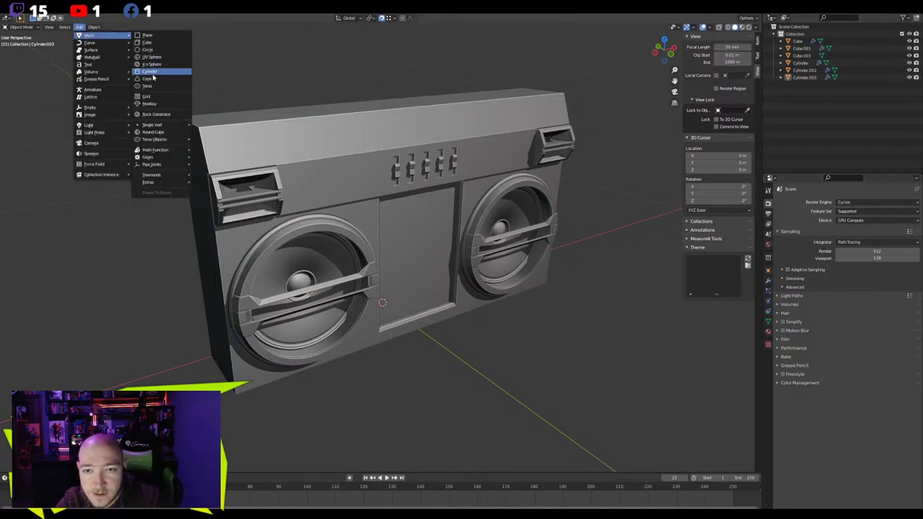
left_click(157, 74)
scroll(249, 289, "down", 3)
left_click(71, 379)
left_click_drag(90, 379, 39, 380)
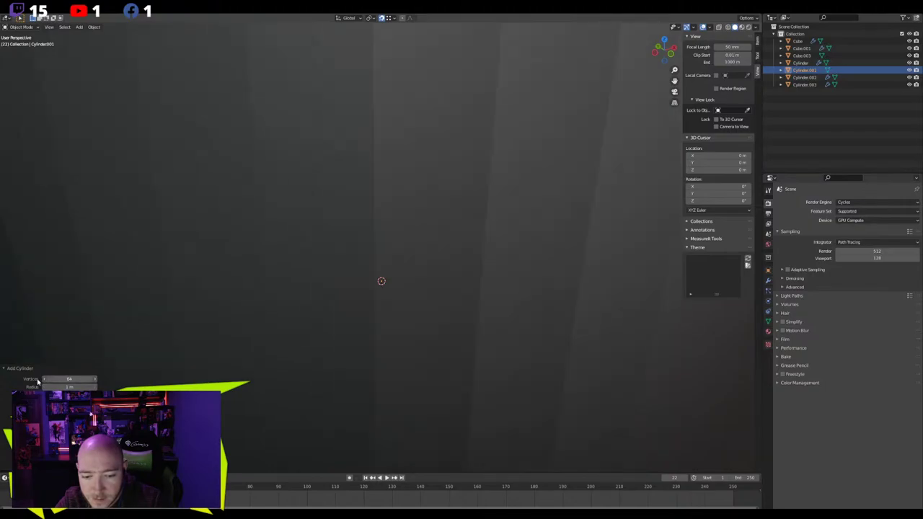
scroll(270, 247, "down", 10)
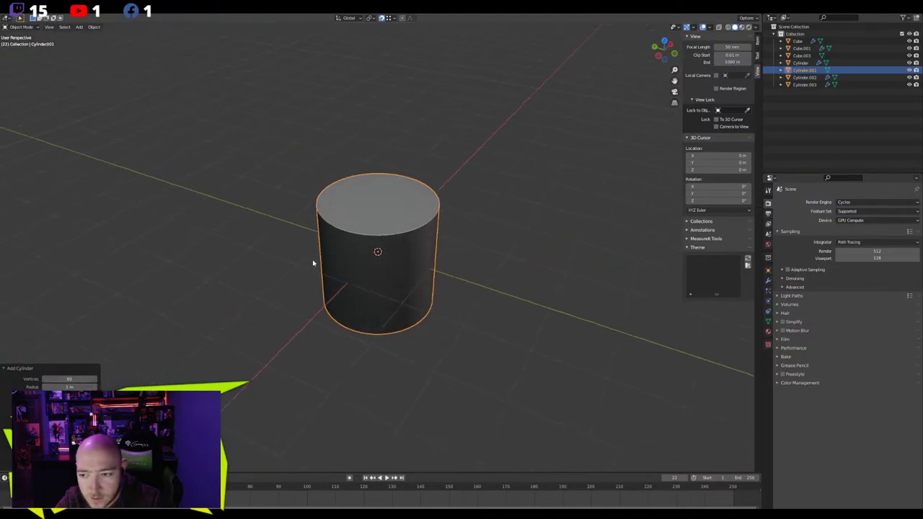
Isolate the new cylinder and rotate it onto its side so that its axis runs along Y
key("KP_Divide")
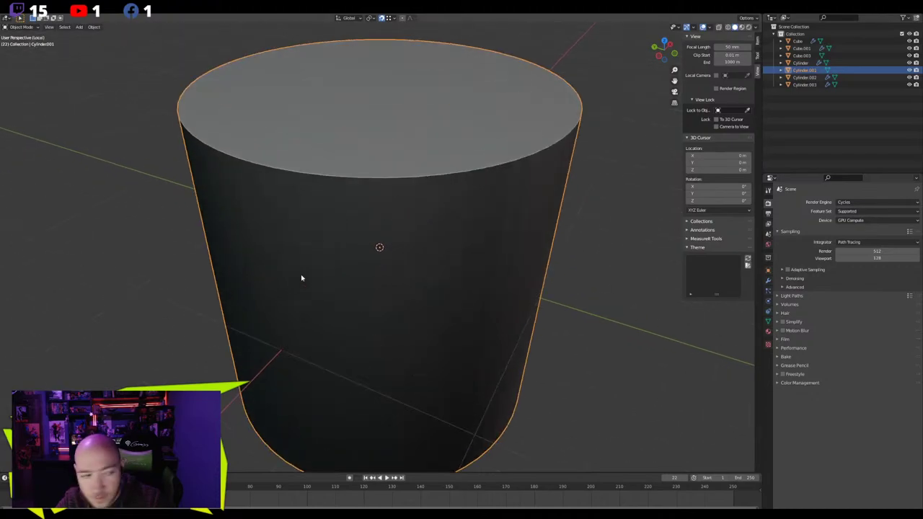
scroll(301, 276, "down", 3)
middle_click_drag(410, 216, 442, 204)
key("ctrl+KP_3")
key("r")
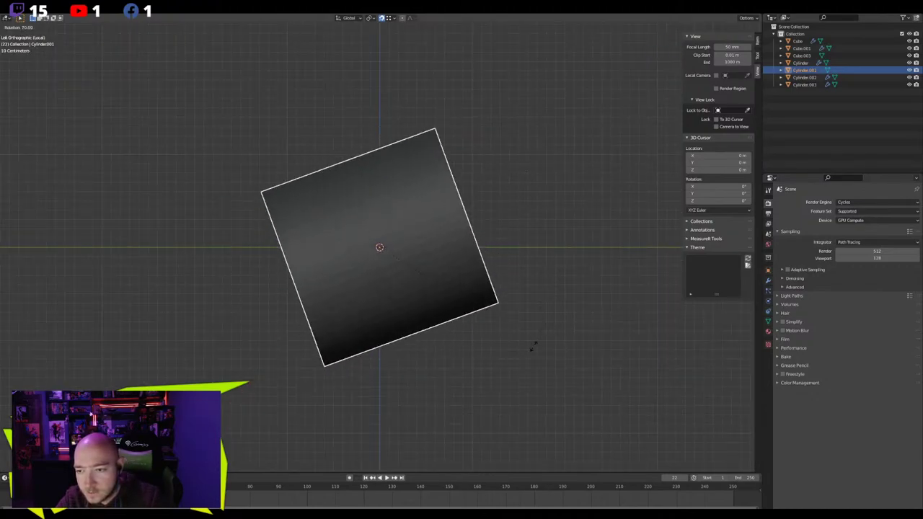
left_click(497, 394)
key("s")
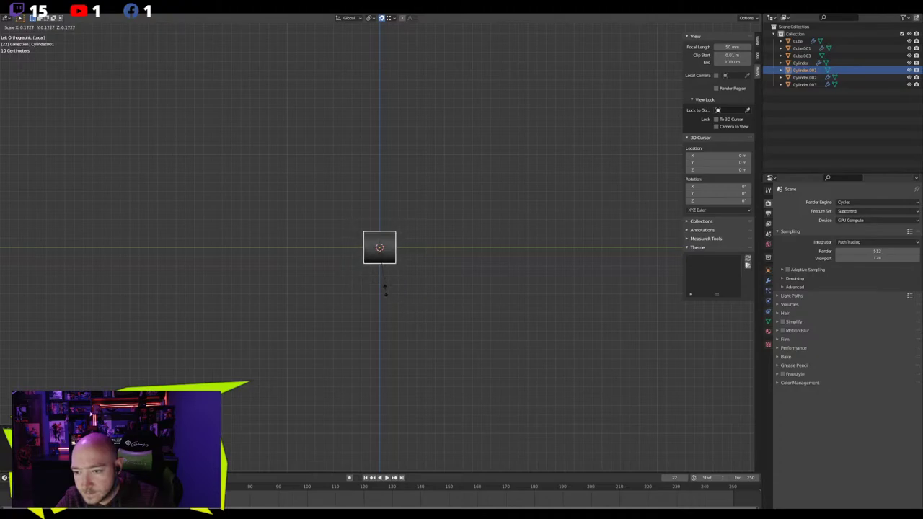
left_click(380, 264)
key("KP_Decimal")
middle_click_drag(425, 274, 570, 348)
key("s")
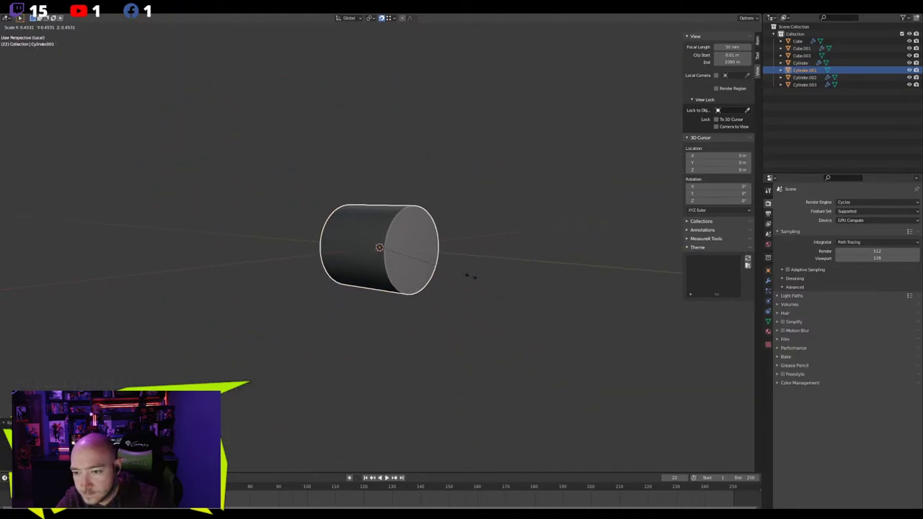
right_click(383, 228)
scroll(408, 231, "up", 8)
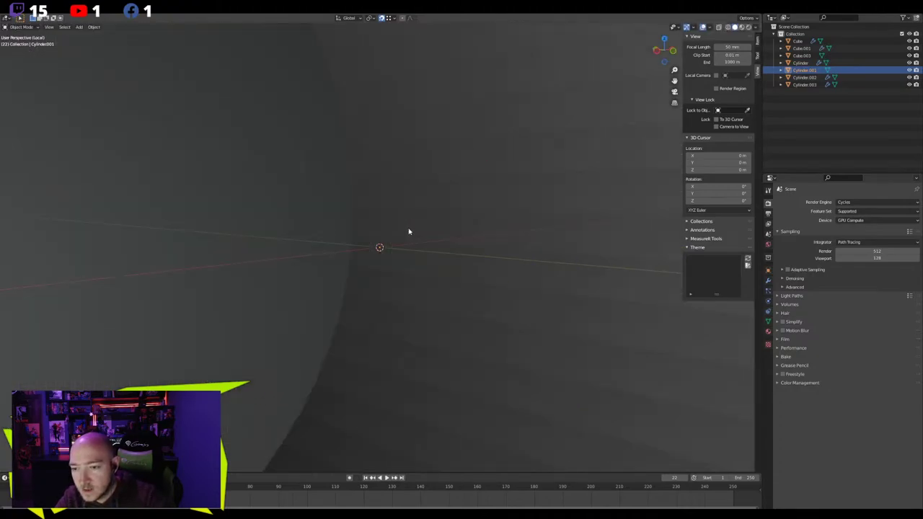
middle_click_drag(296, 218, 358, 242)
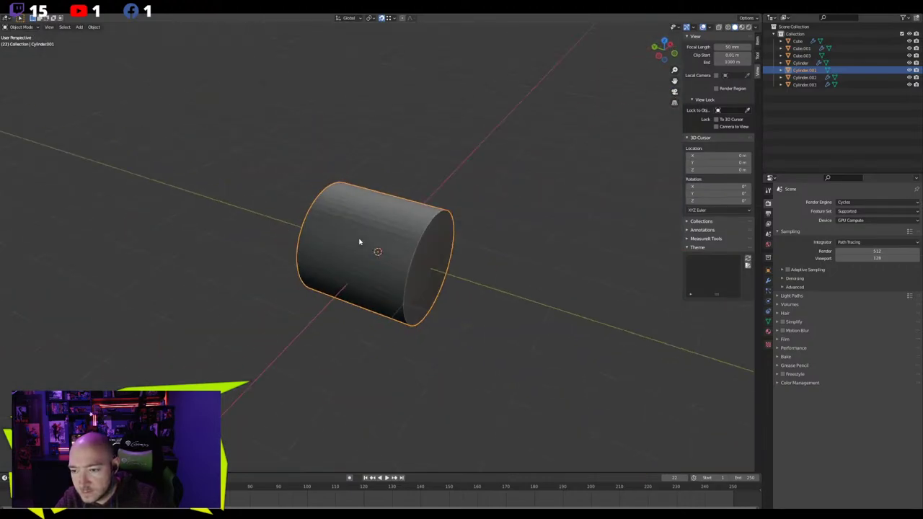
Scale the cylinder down to about 0.52 m long among the boombox parts and apply its scale
key("s")
left_click(405, 281)
key("KP_Divide")
scroll(432, 280, "down", 5)
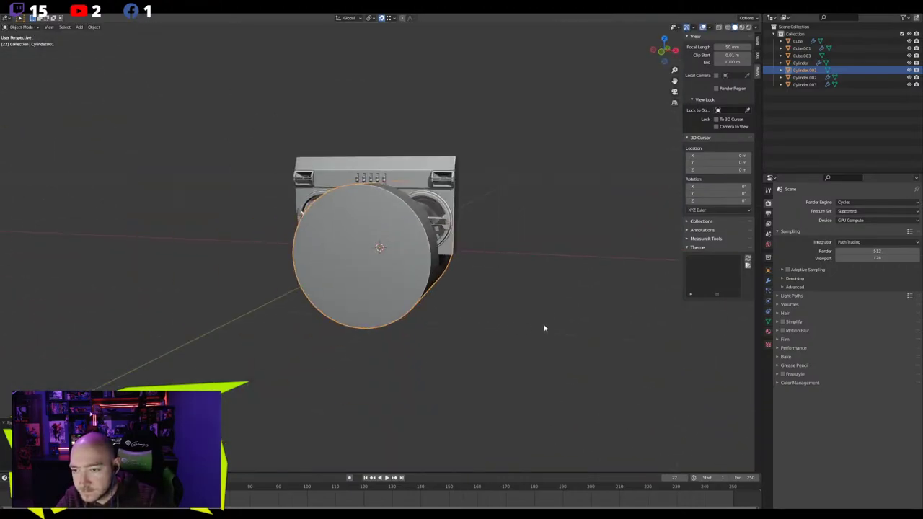
key("ctrl+a")
left_click(544, 326)
Delete the flat end faces of the cylinder in Edit Mode to leave an open tube
key("Tab")
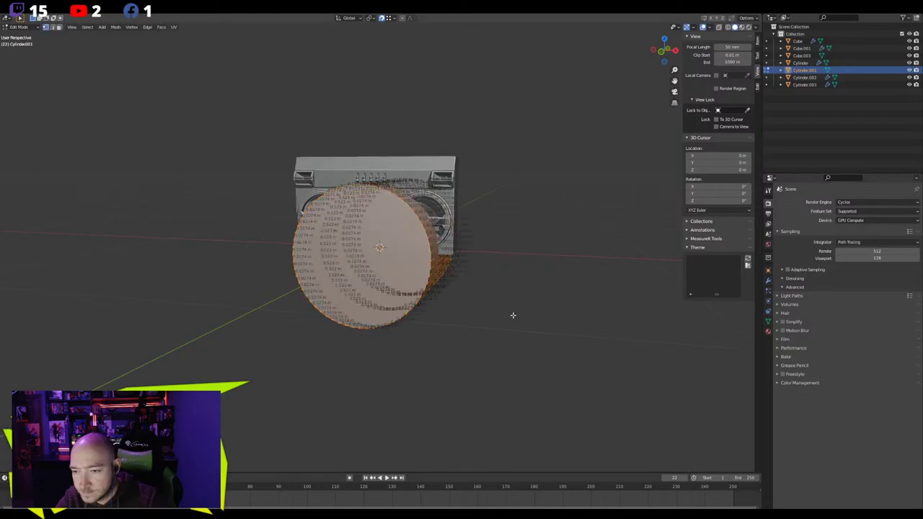
scroll(512, 315, "up", 3)
key("x")
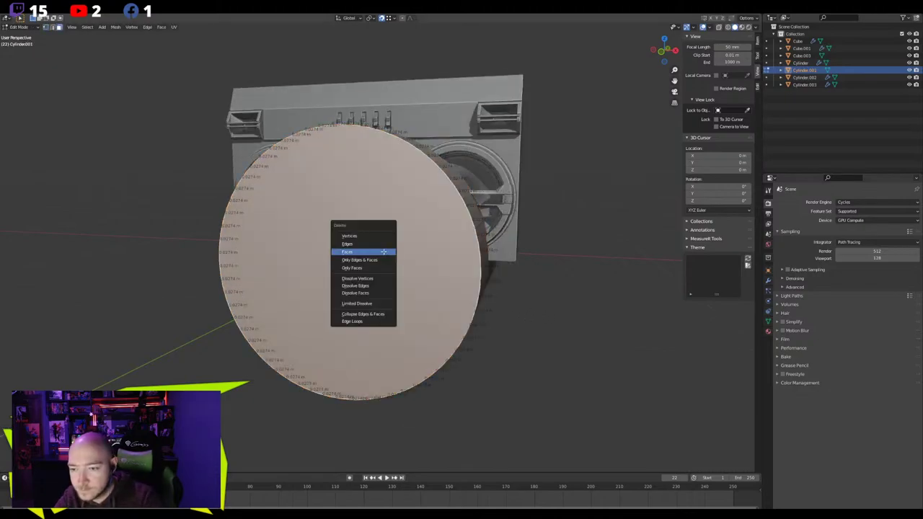
left_click(383, 250)
middle_click_drag(383, 263, 339, 265)
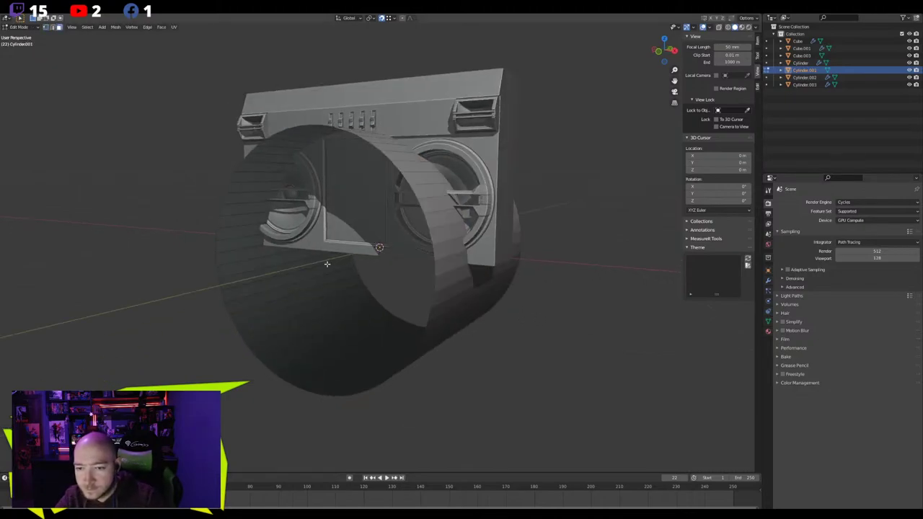
Join two opposite rim vertices of the tube with a straight edge across its horizontal diameter
key("KP_1")
scroll(256, 256, "up", 1)
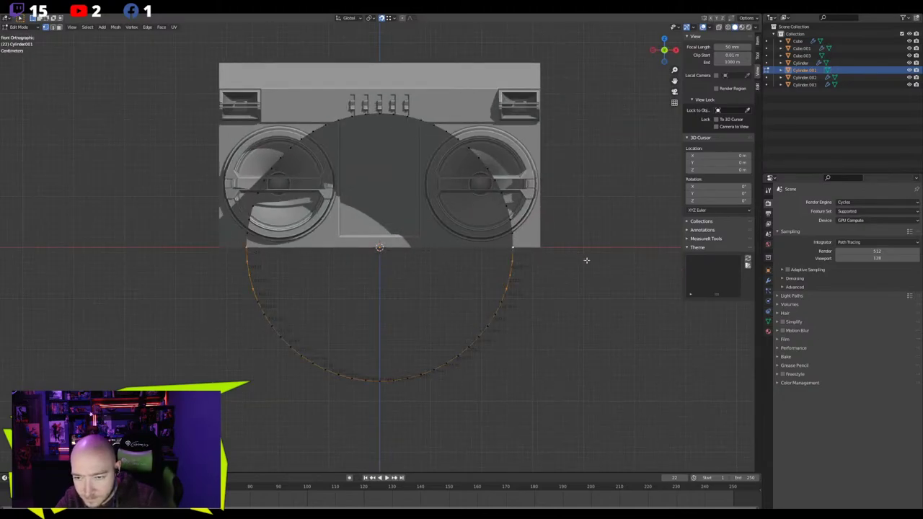
key("f")
middle_click_drag(411, 258, 599, 339)
Scale the whole tube down to knob size and move it to the boombox's upper right corner
key("a")
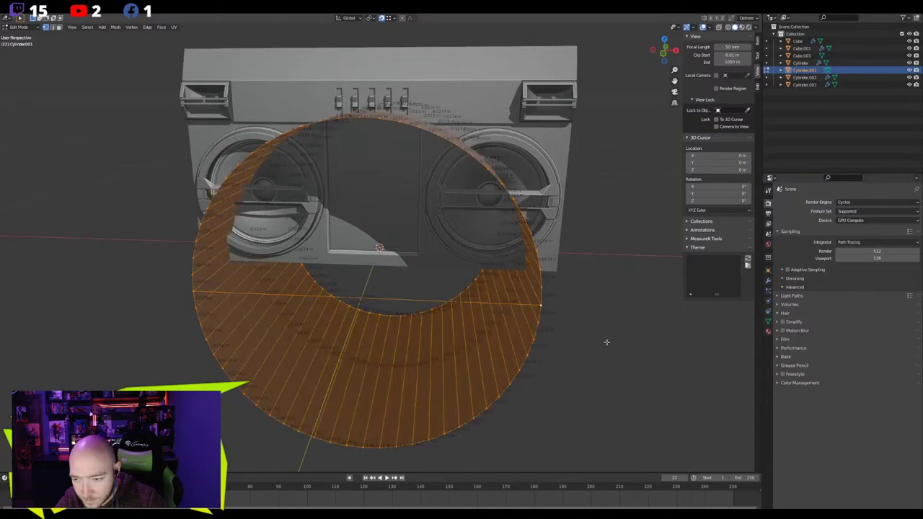
key("s")
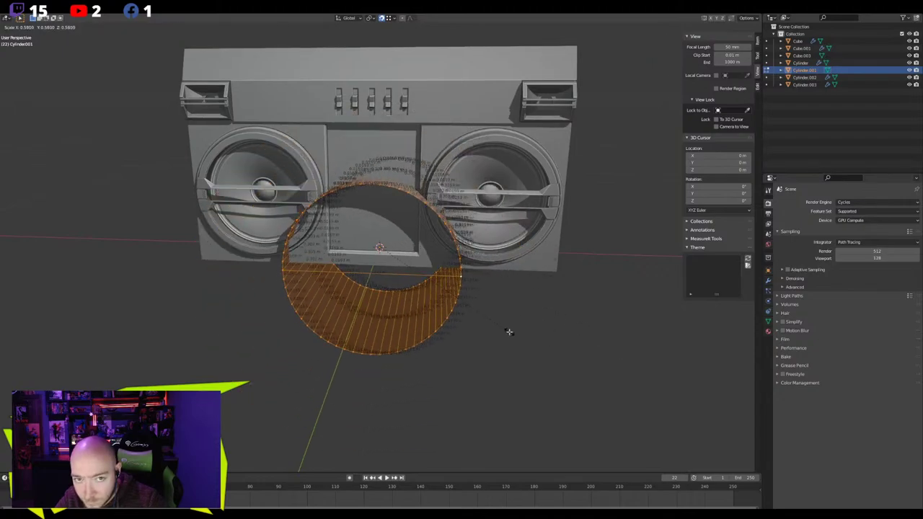
right_click(566, 333)
key("s")
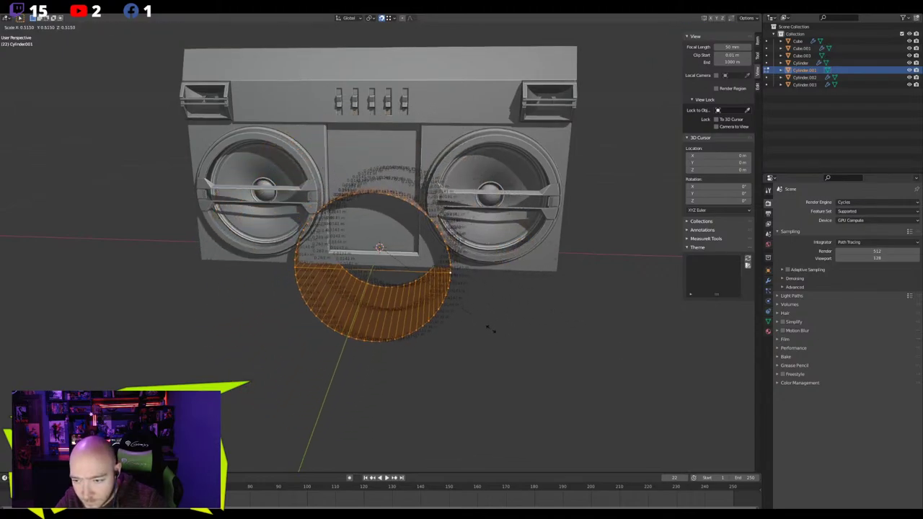
left_click(395, 293)
key("g")
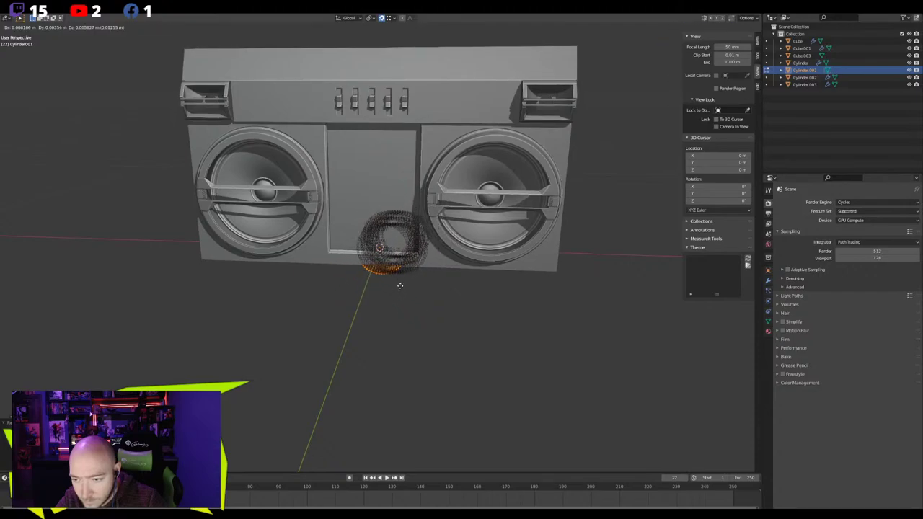
key("KP_1")
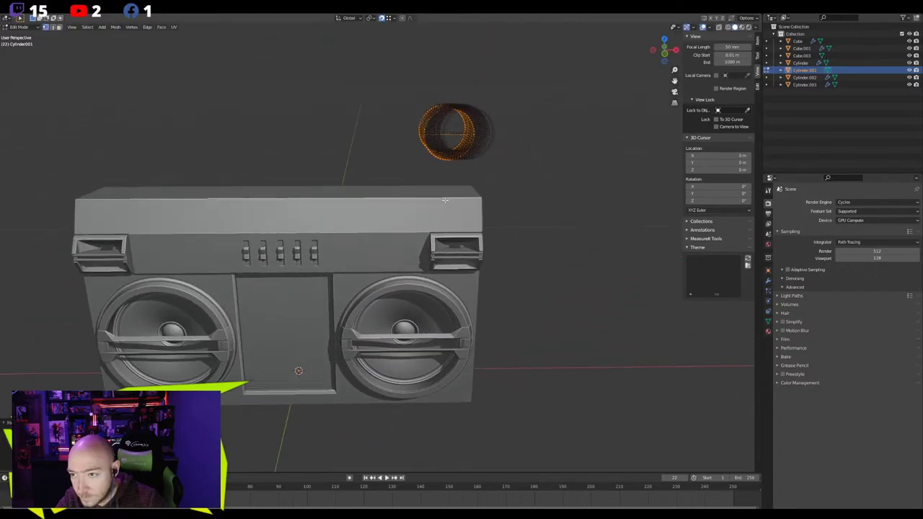
left_click(500, 212)
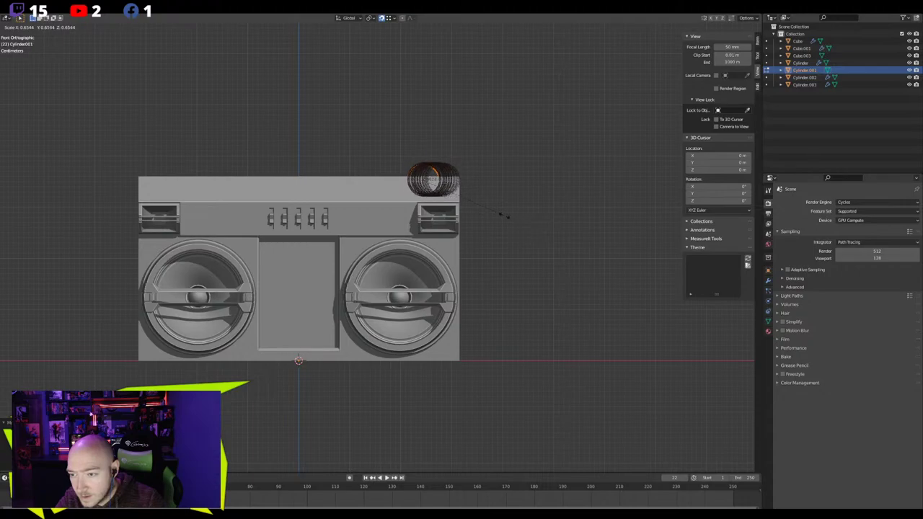
Scale the tube to a diameter of 0.04 m and move it onto the top panel above the right tweeter
scroll(333, 332, "up", 5)
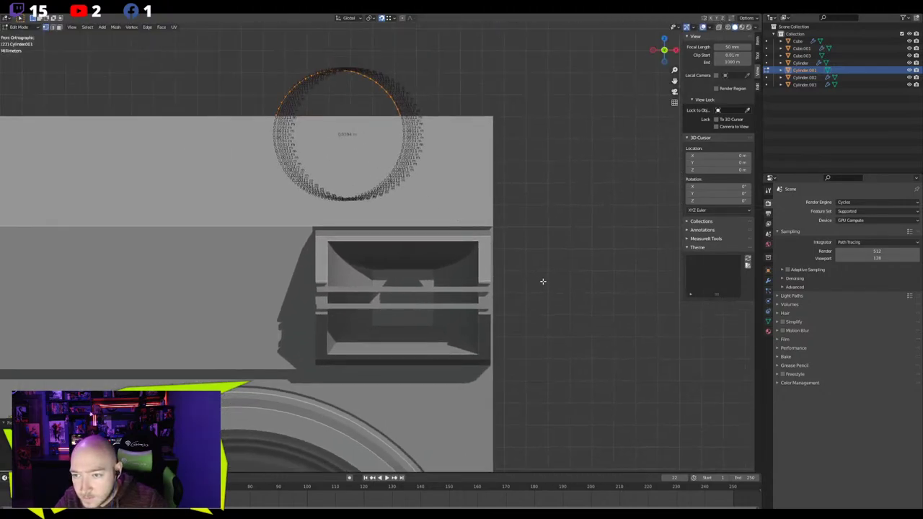
key("s")
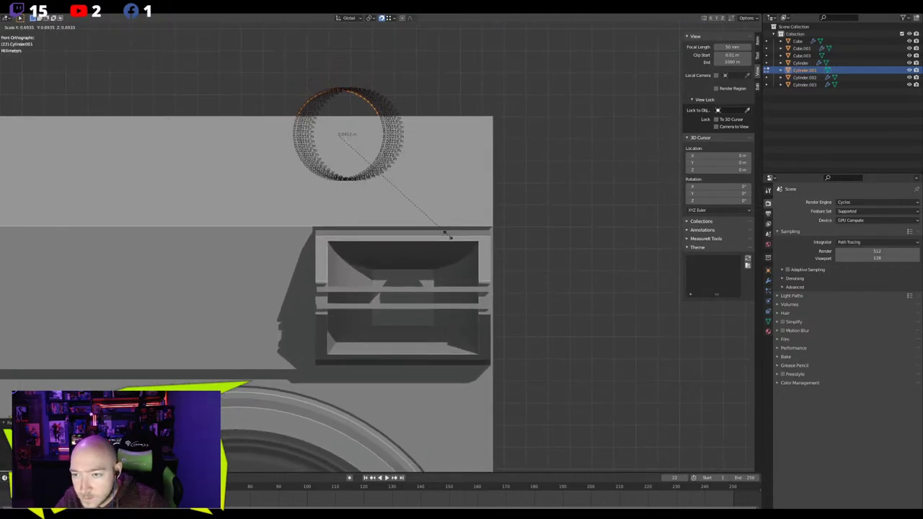
left_click(402, 206)
key("g")
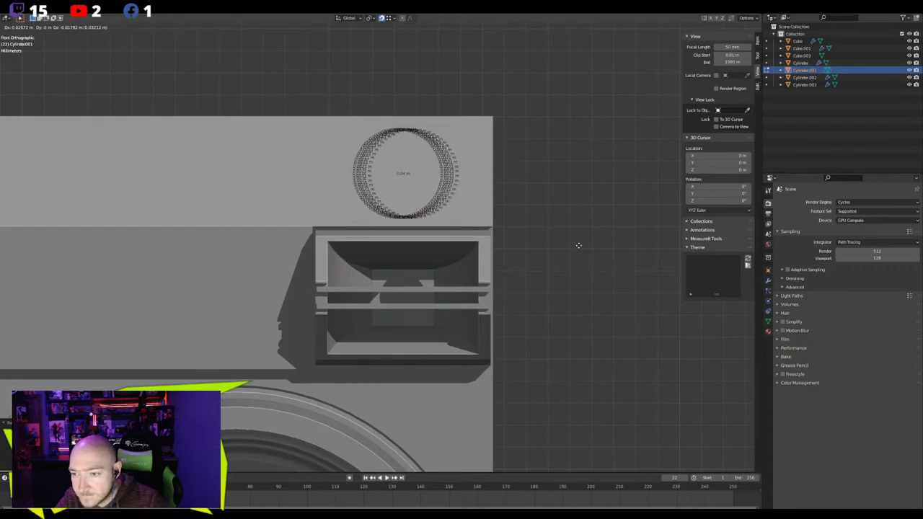
Slide the tube along the Y axis to the front of the boombox's sloped top panel
key("y")
middle_click_drag(578, 245, 507, 274)
left_click(516, 281)
key("ctrl+z")
key("Tab")
key("KP_Decimal")
Delete the straight edge that crosses the tube's opening
key("Tab")
key("2")
left_click(411, 248)
middle_click_drag(425, 253, 414, 251)
key("x")
left_click(403, 244)
Cap the knob's front opening by extruding its rim inward and merging the new loop at its center
left_click(268, 200, "alt")
key("e")
key("s")
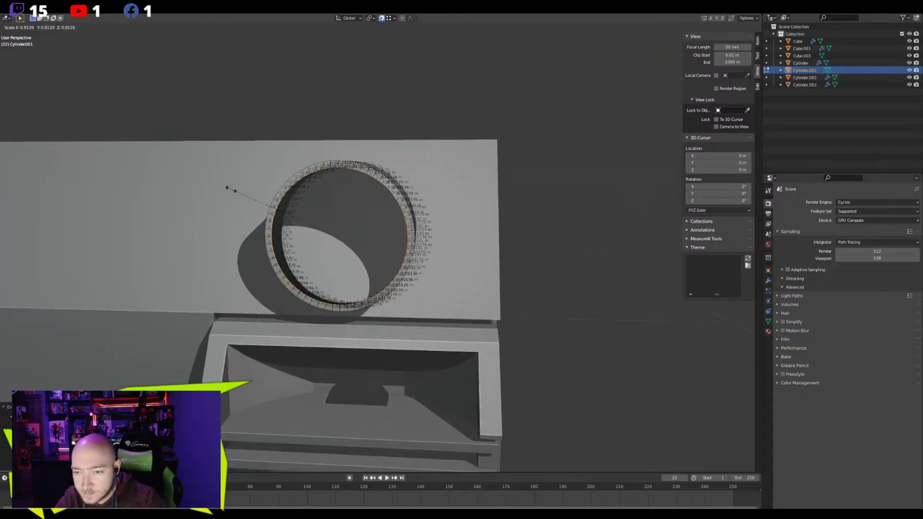
left_click(231, 190)
key("m")
left_click(232, 206)
middle_click_drag(377, 202, 264, 239)
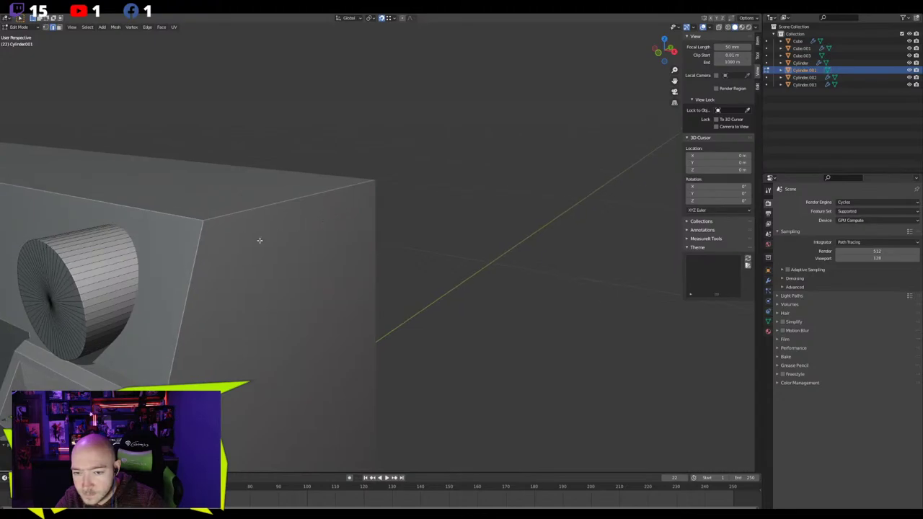
key("alt+z")
middle_click_drag(196, 257, 435, 215)
key("alt+z")
scroll(235, 269, "down", 4)
scroll(234, 270, "down", 3)
key("Tab")
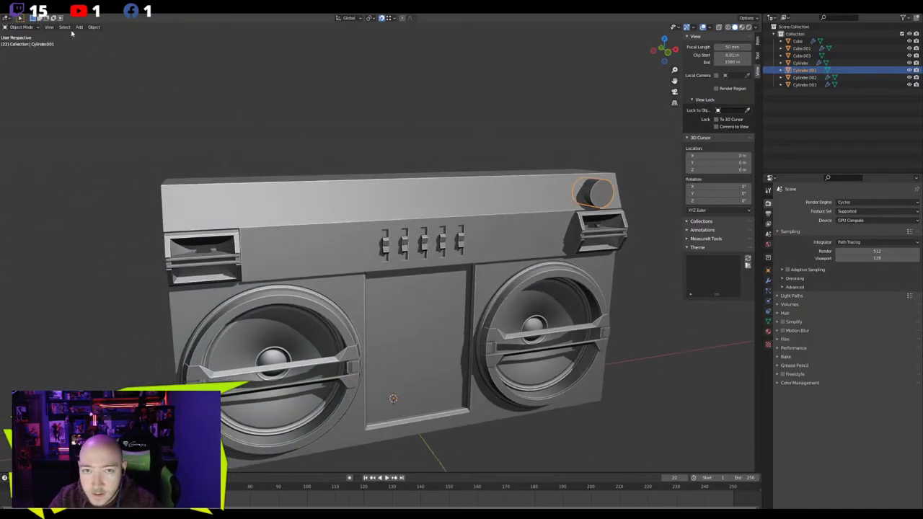
middle_click_drag(262, 129, 267, 128)
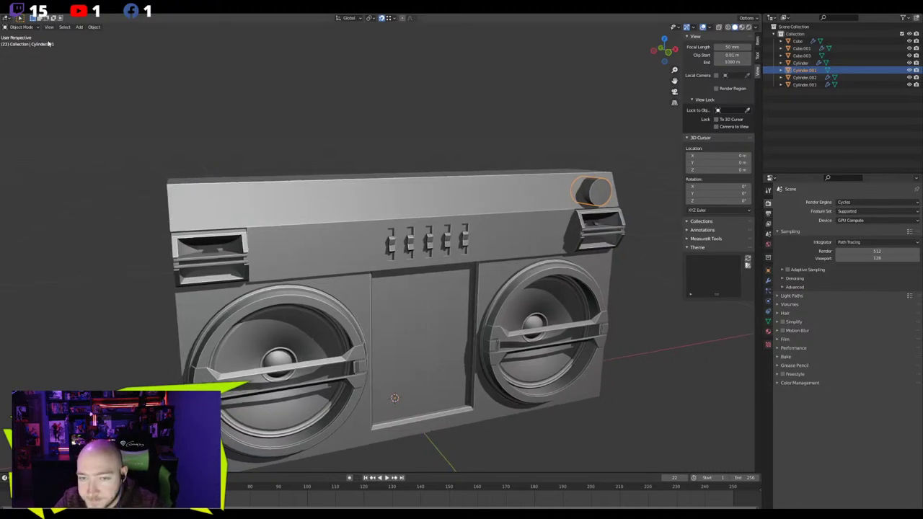
left_click(205, 193)
key("Tab")
middle_click_drag(342, 199, 313, 208)
key("ctrl+r")
key("Escape")
key("Tab")
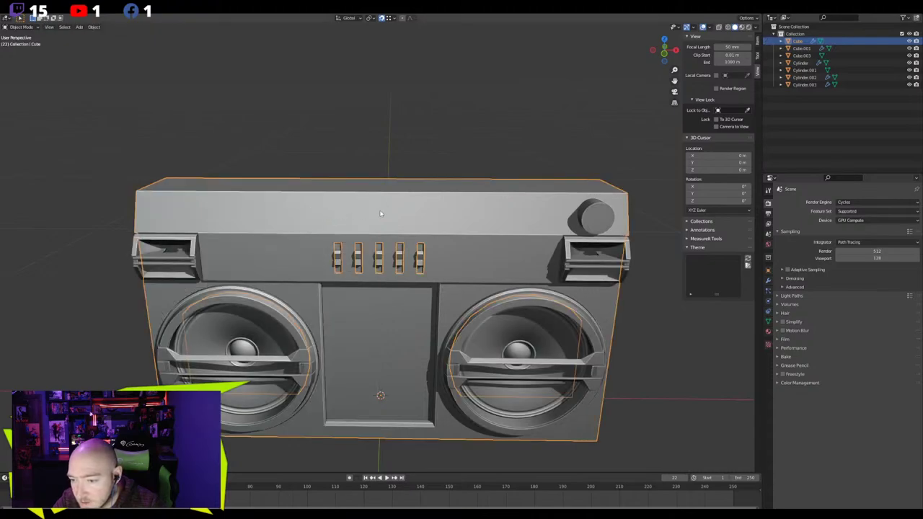
Duplicate the faces along the boombox body's flat top and separate them into their own object
left_click(767, 282)
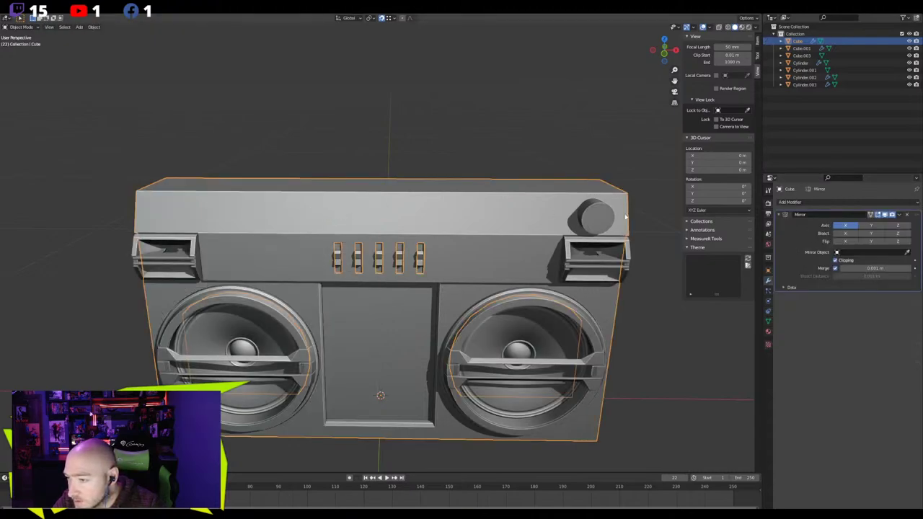
key("Tab")
middle_click_drag(250, 173, 268, 190)
key("3")
left_click(375, 201)
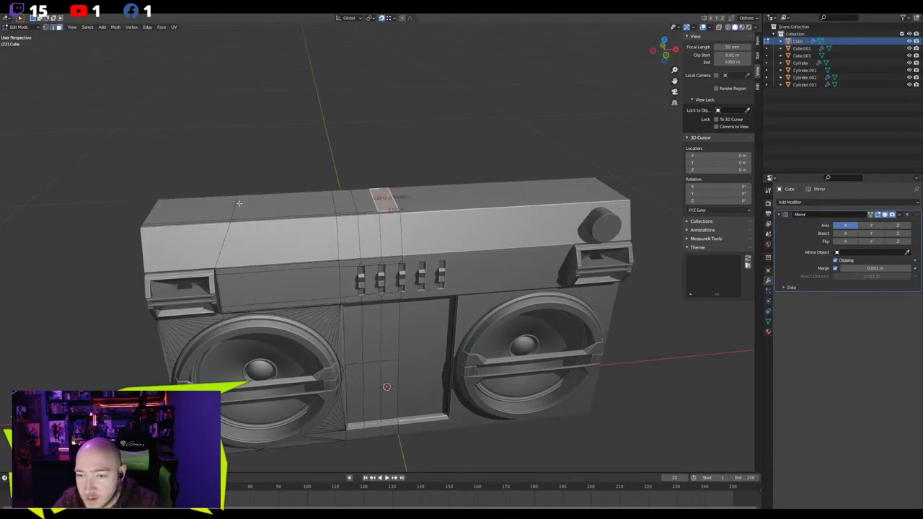
left_click(209, 201, "ctrl")
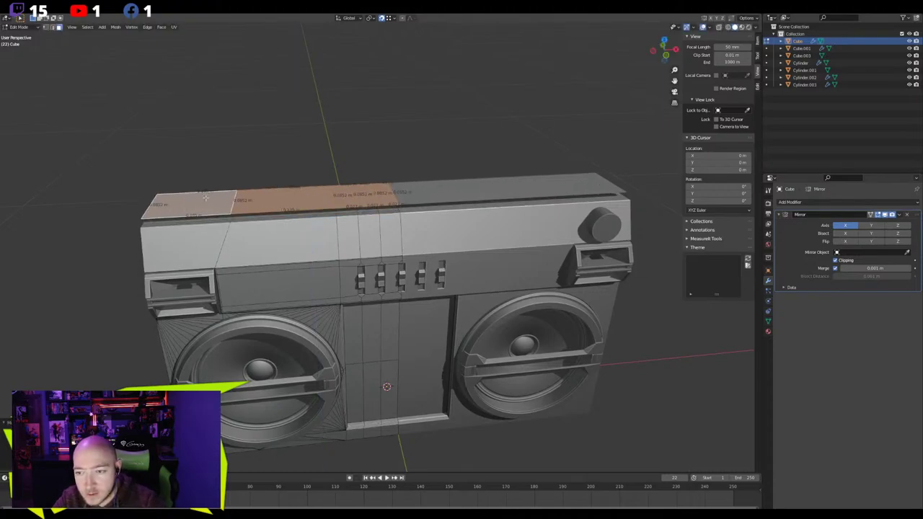
key("p")
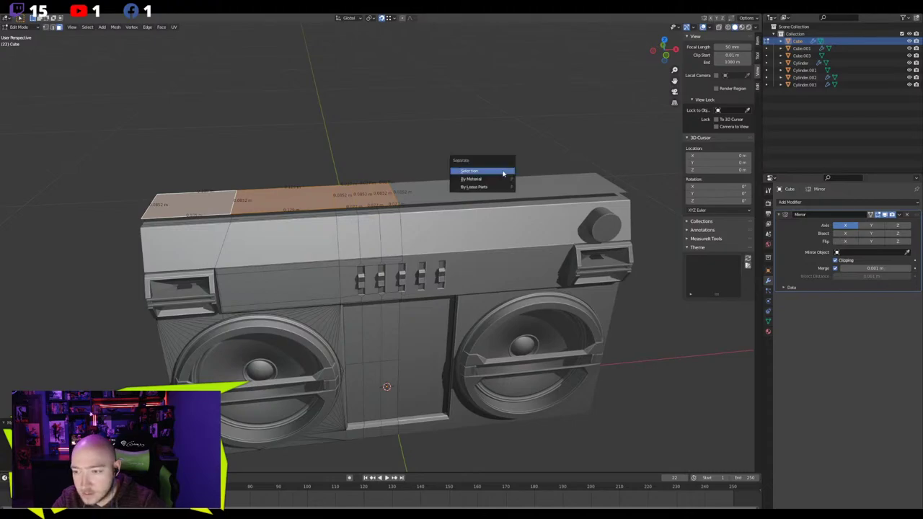
left_click(506, 174)
key("Tab")
Apply the Mirror modifier on the separated top panel and dissolve its crosswise edges
left_click(381, 195)
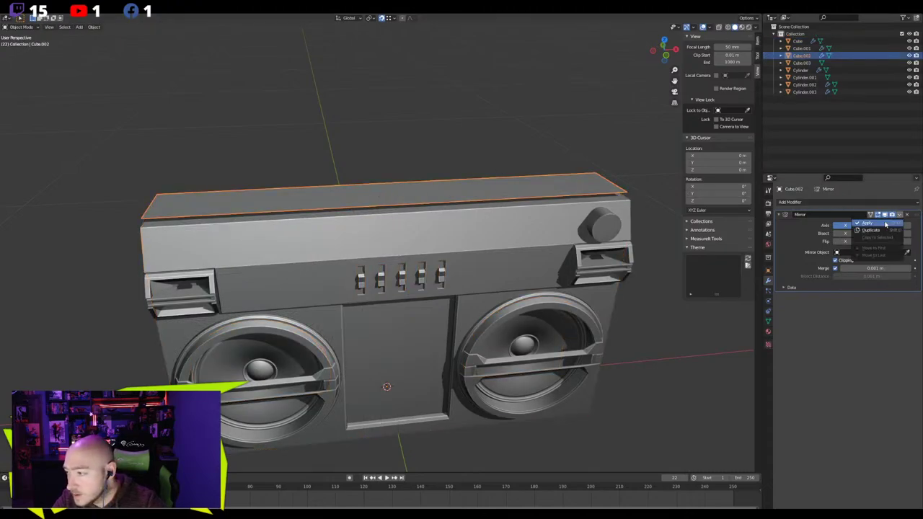
key("Tab")
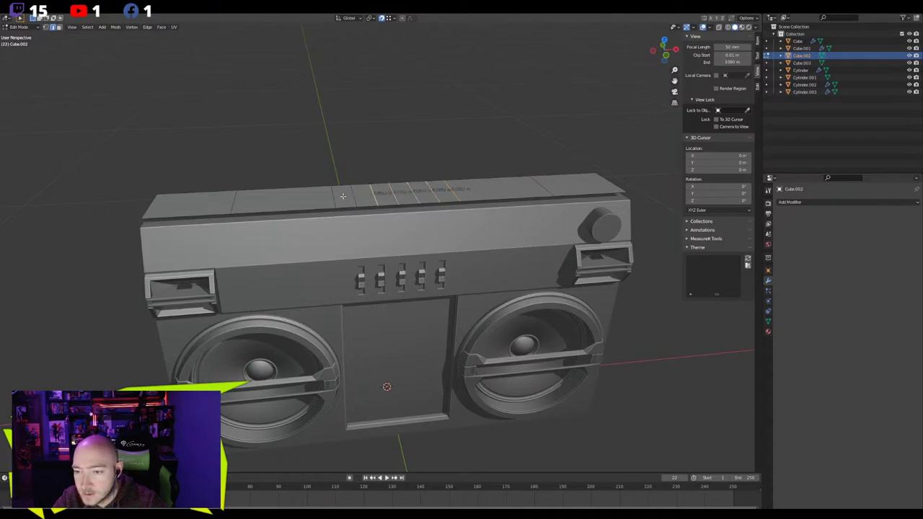
key("x")
key("Escape")
key("x")
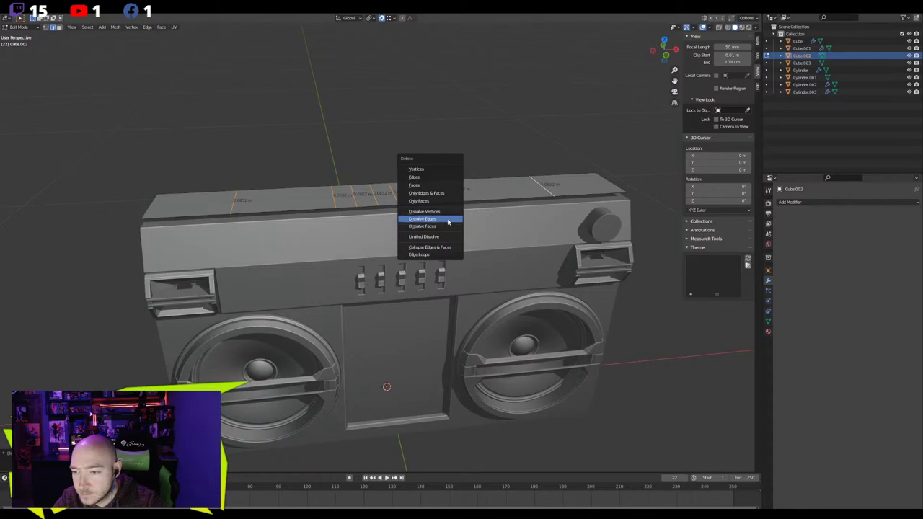
left_click(445, 219)
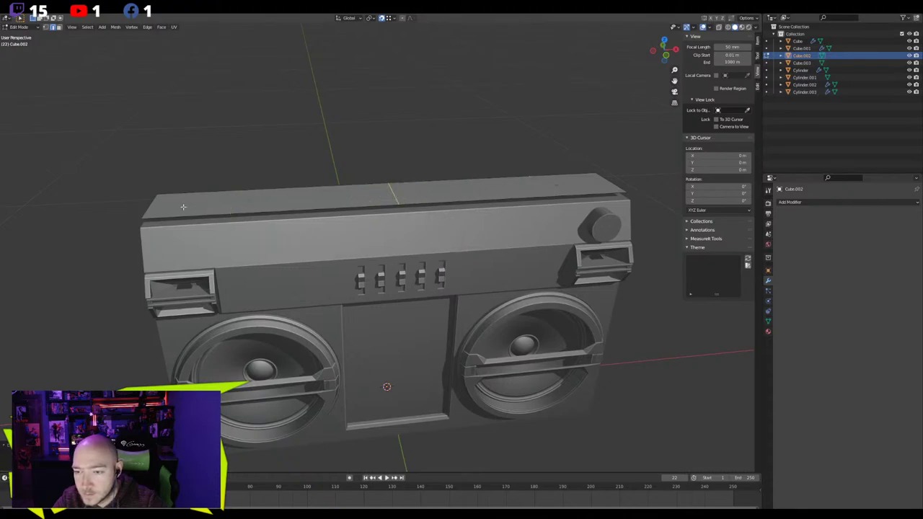
Add a lengthwise loop cut to the separated panel and move its right end edge inward along X
left_click(167, 208, "alt")
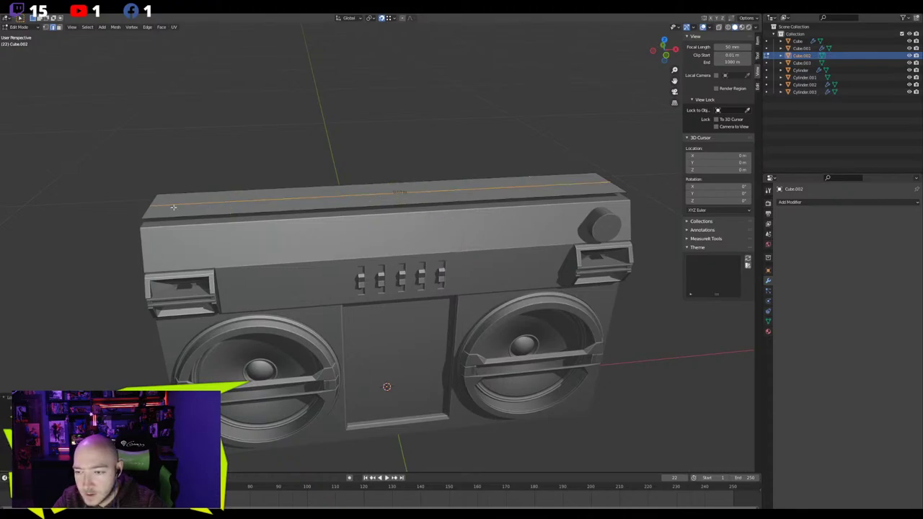
key("g")
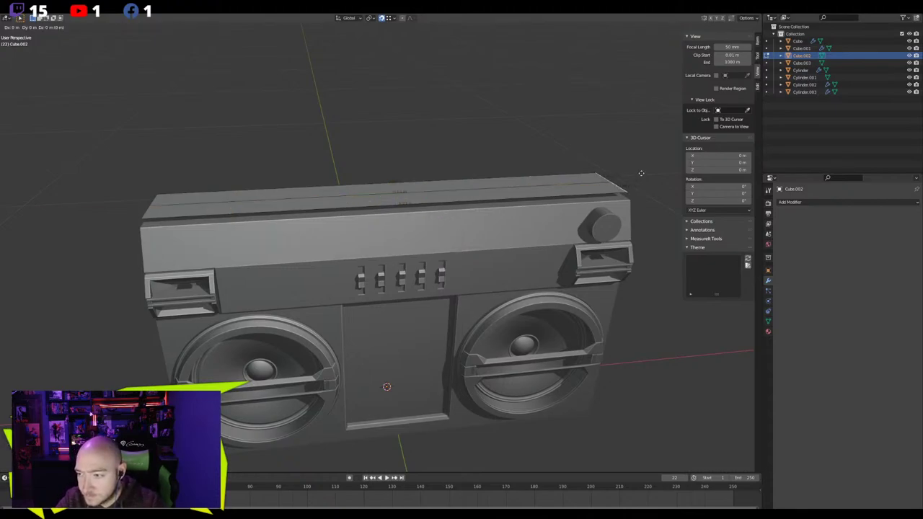
key("x")
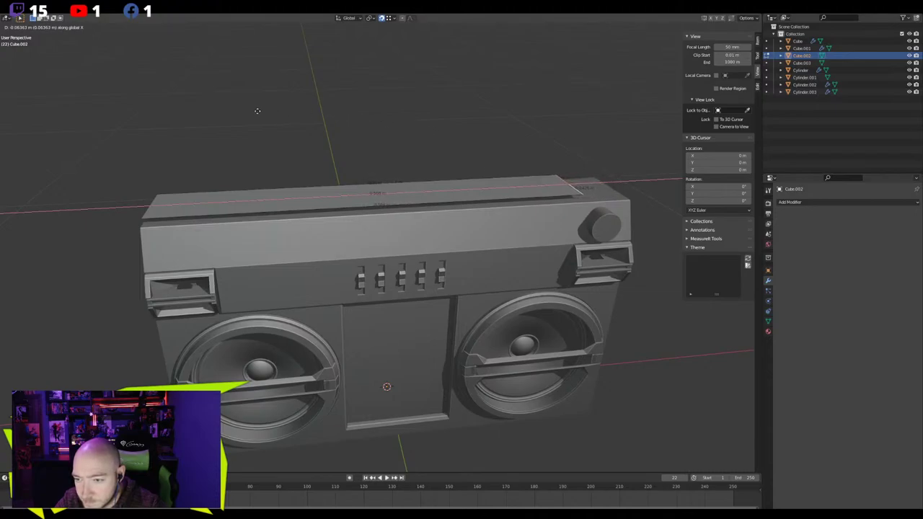
left_click(220, 108)
middle_click_drag(214, 121, 278, 130)
key("Tab")
Move the separated panel forward along Y and down along Z so it crosses the sloped front beside the knob
middle_click_drag(349, 177, 301, 165)
key("g")
key("y")
left_click(382, 170)
key("g")
key("z")
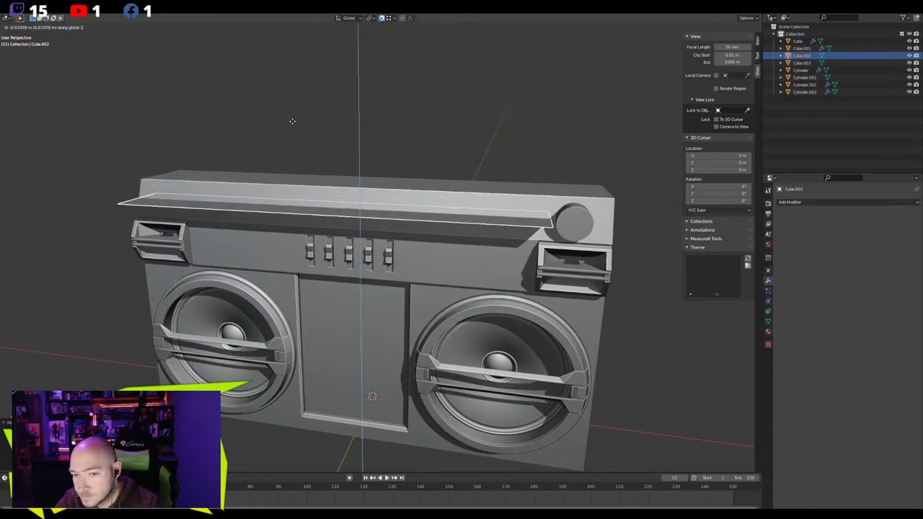
left_click(392, 180)
scroll(407, 196, "up", 5)
scroll(407, 196, "up", 1)
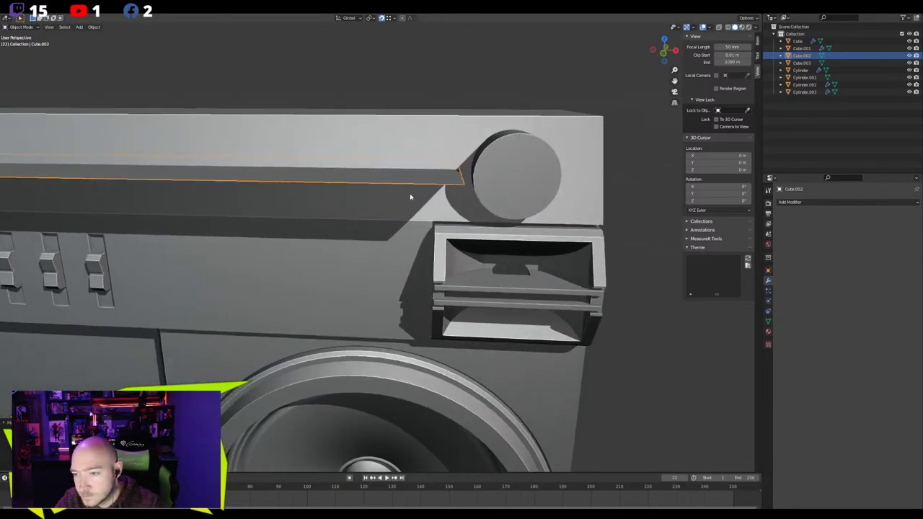
key("Tab")
key("Tab")
Move the knob about 0.0047 m along X toward the middle of the boombox
left_click(494, 185)
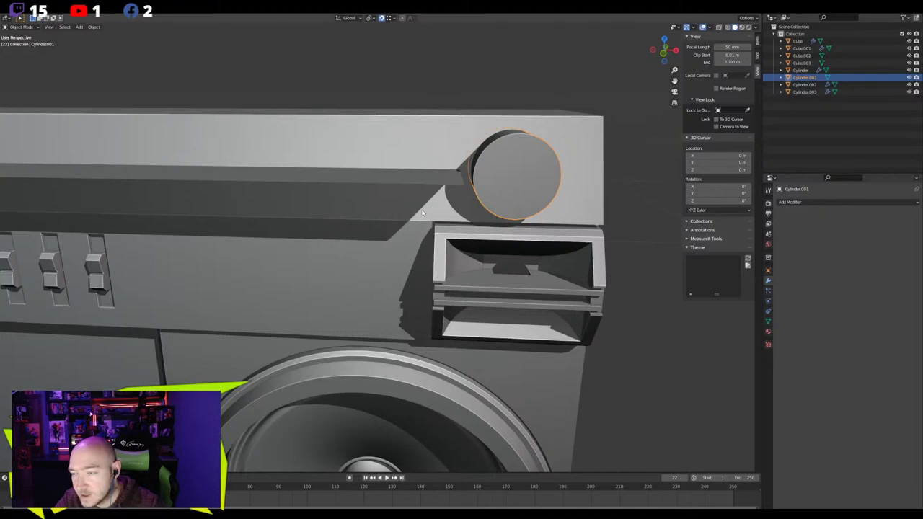
key("g")
key("x")
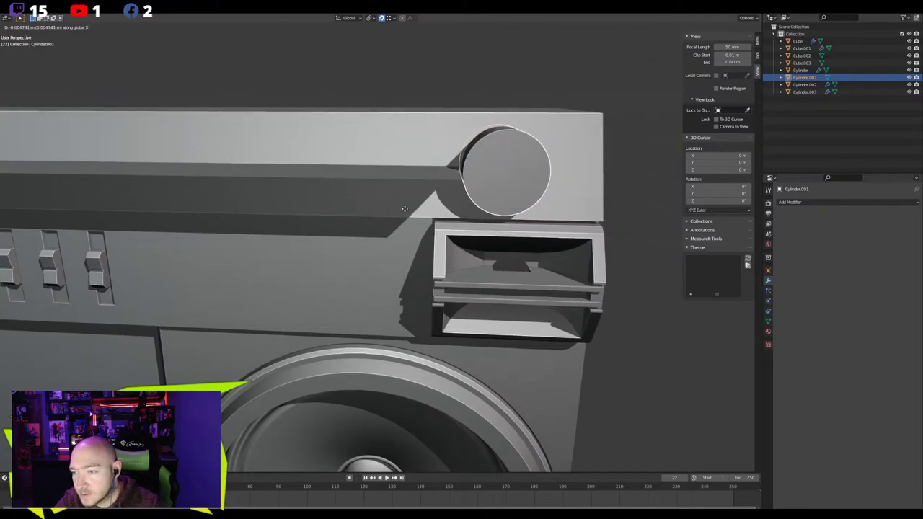
left_click(404, 208)
scroll(433, 195, "down", 6)
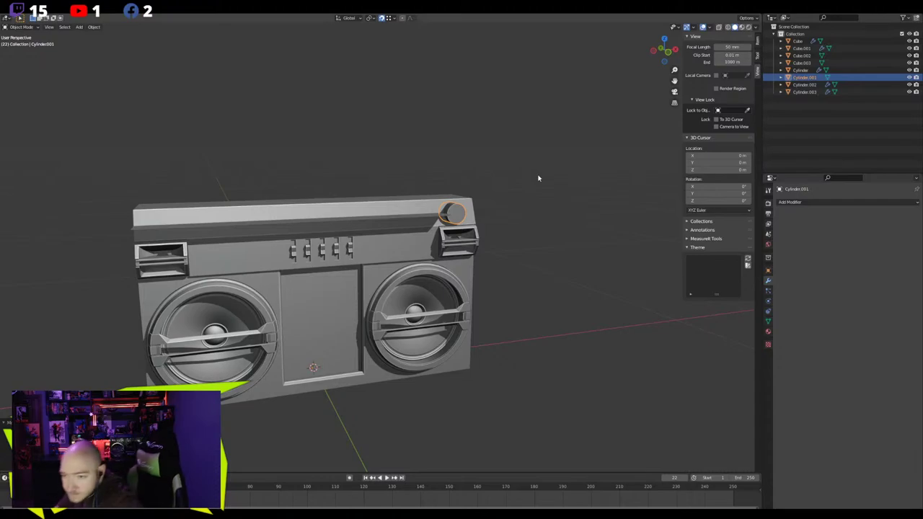
Delete the separated panel lying across the sloped front
middle_click_drag(498, 181, 495, 177)
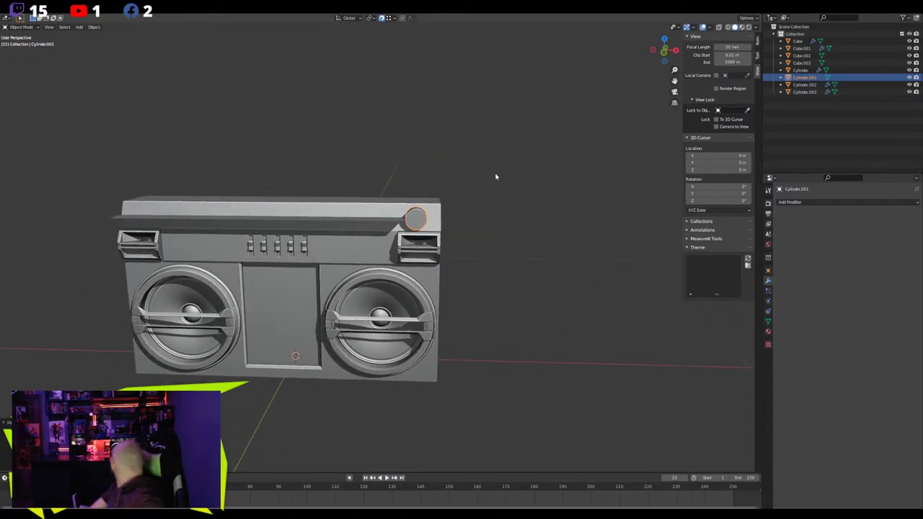
scroll(329, 190, "up", 5)
middle_click_drag(330, 190, 296, 230)
scroll(256, 234, "up", 3)
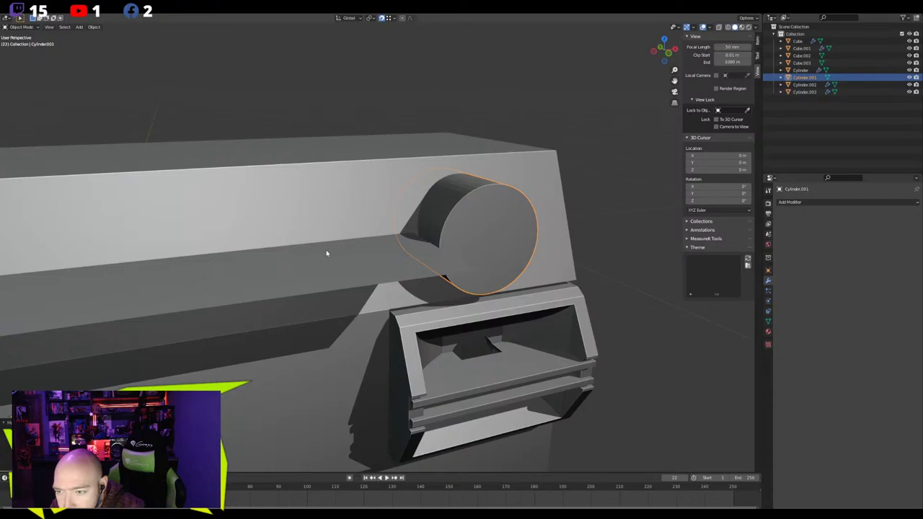
key("Delete")
scroll(326, 253, "down", 3)
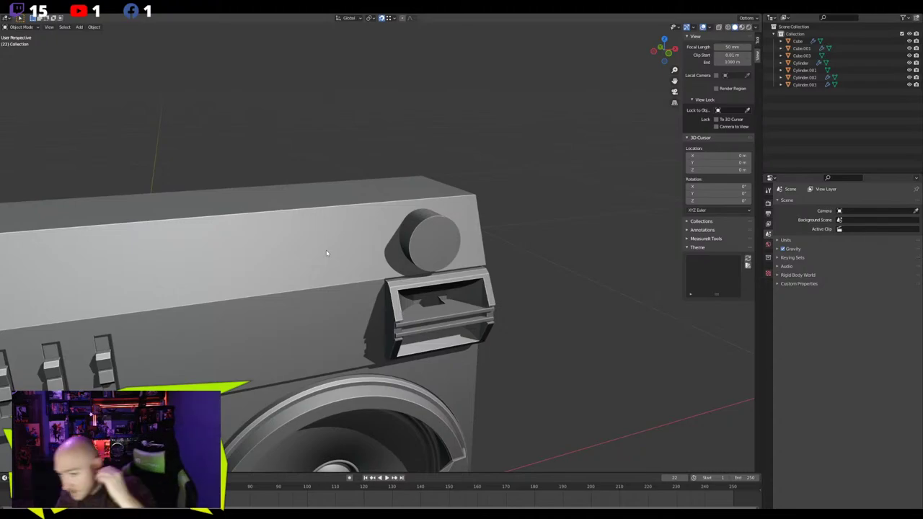
scroll(326, 252, "down", 3)
middle_click_drag(198, 328, 389, 240, "shift")
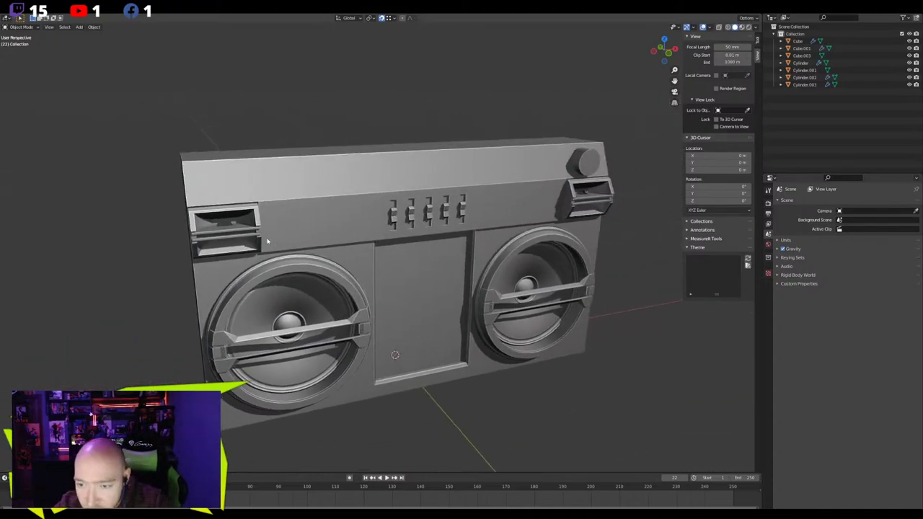
Apply the left tweeter's first Mirror modifier and remove its Mirror.001 modifier
scroll(270, 243, "up", 4)
left_click(216, 210)
key("Tab")
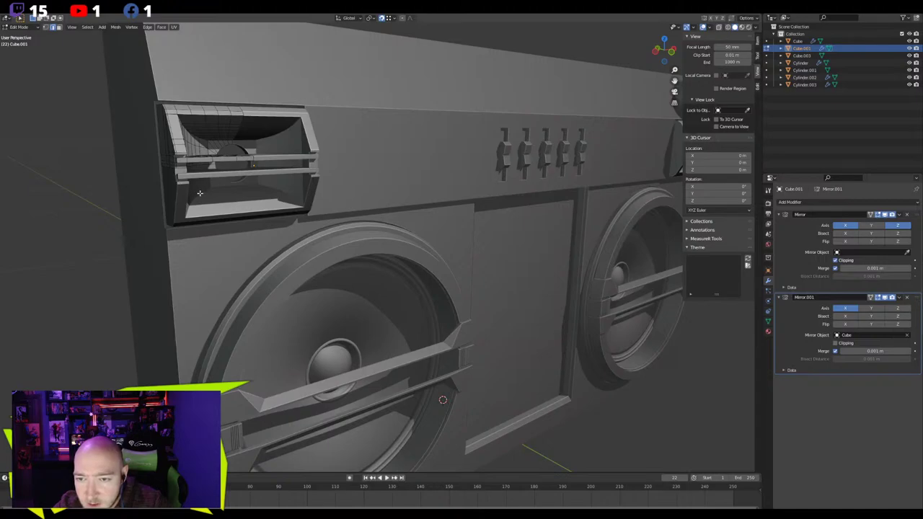
middle_click_drag(423, 231, 447, 267, "shift")
key("Tab")
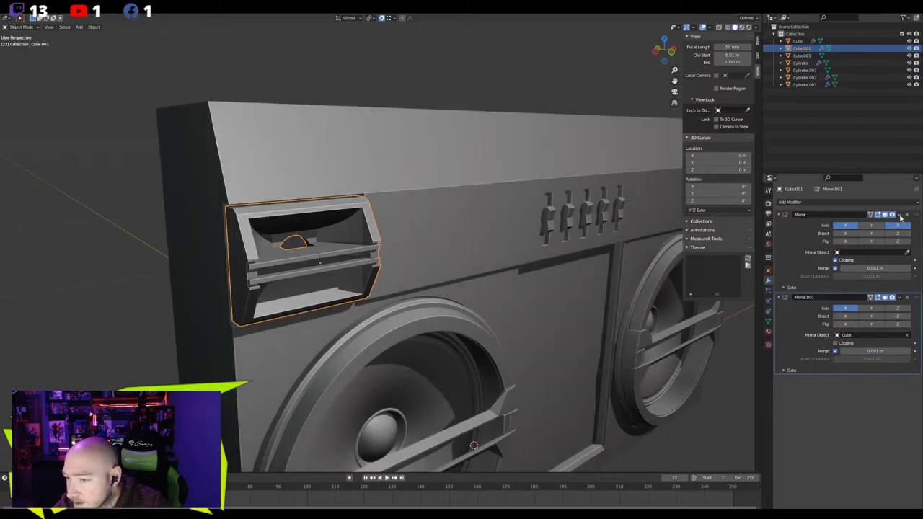
middle_click_drag(398, 247, 342, 243)
scroll(341, 241, "up", 3)
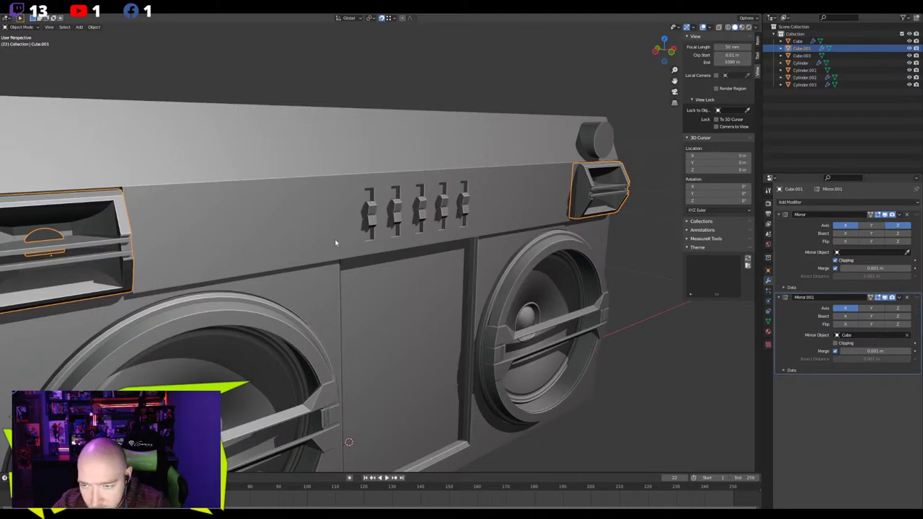
middle_click_drag(334, 242, 433, 233)
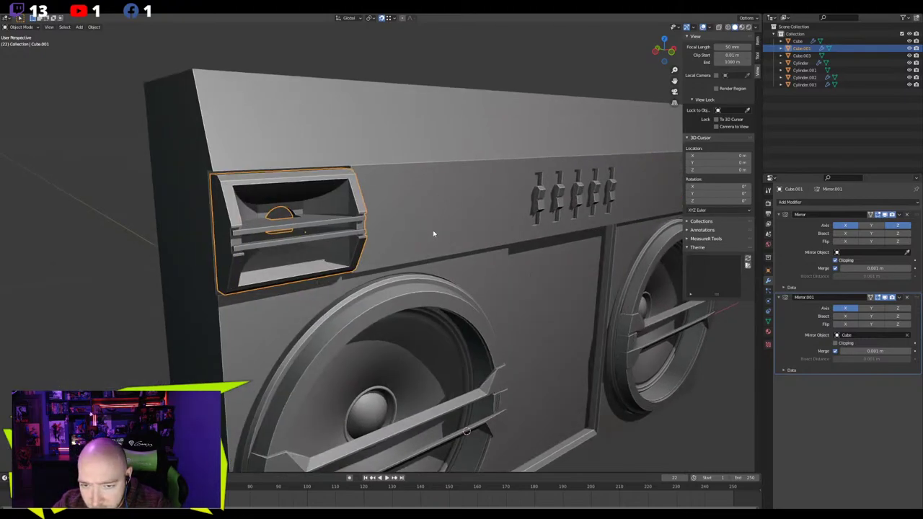
left_click(888, 216)
left_click(889, 217)
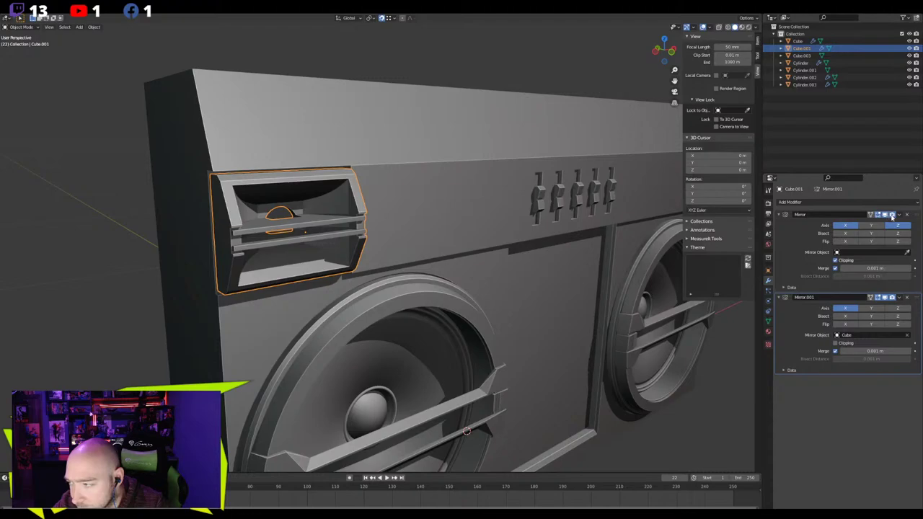
left_click(899, 215)
left_click(887, 225)
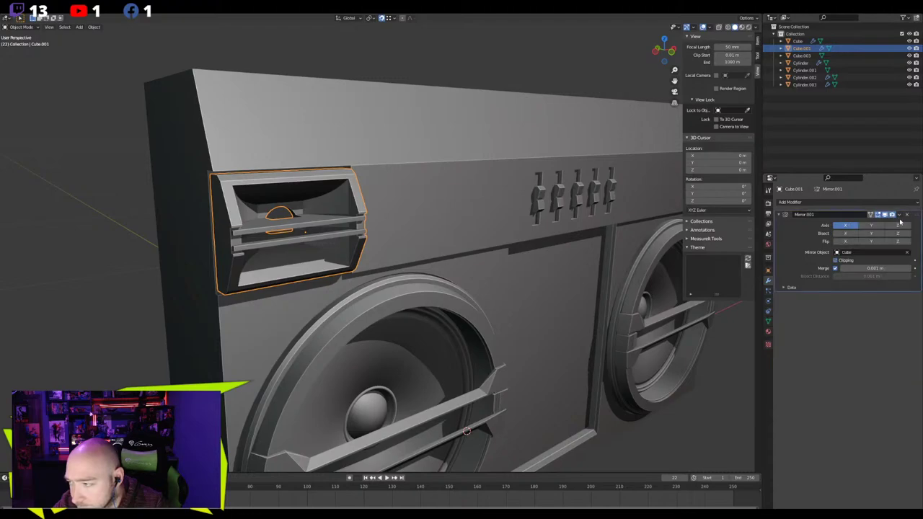
left_click(906, 215)
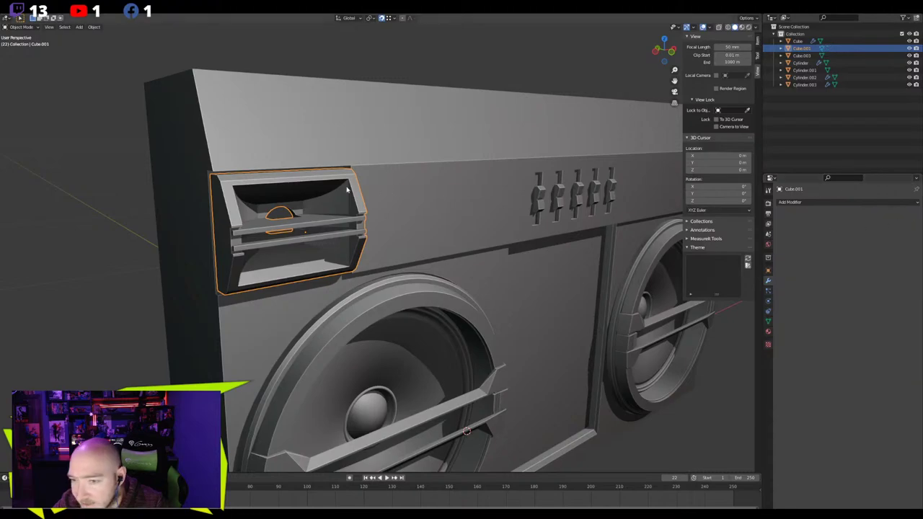
Select the left tweeter's entire mesh for editing and turn off the edge length overlay
key("Tab")
scroll(229, 149, "up", 2)
middle_click_drag(228, 148, 276, 163, "shift")
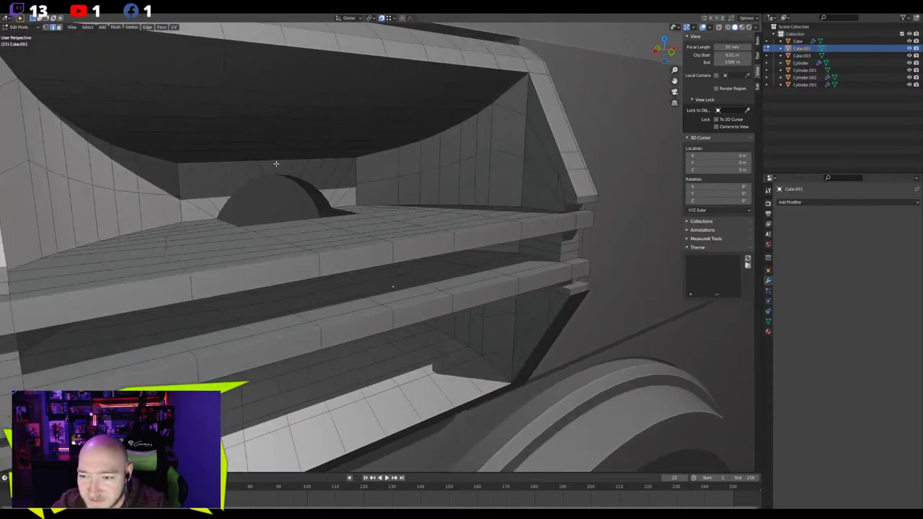
scroll(351, 209, "down", 2)
key("a")
key("KP_Decimal")
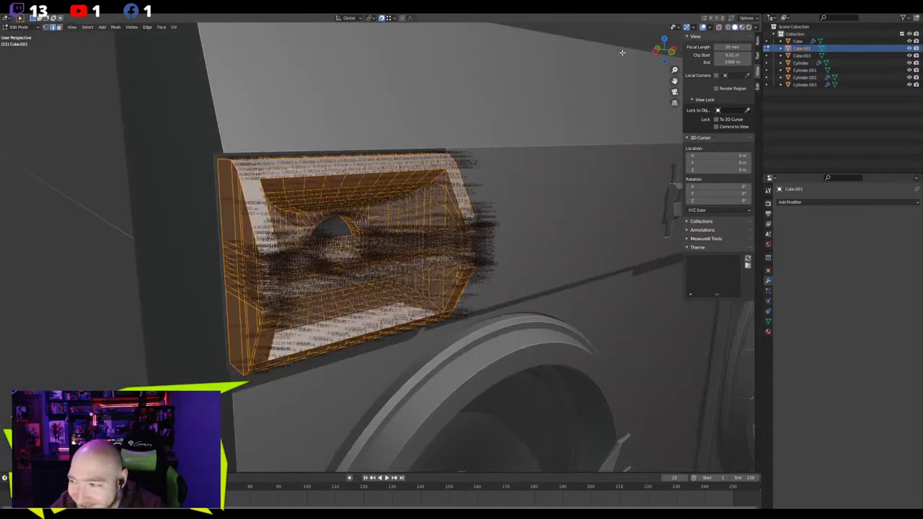
left_click(709, 28)
left_click(666, 263)
middle_click_drag(379, 232, 389, 204)
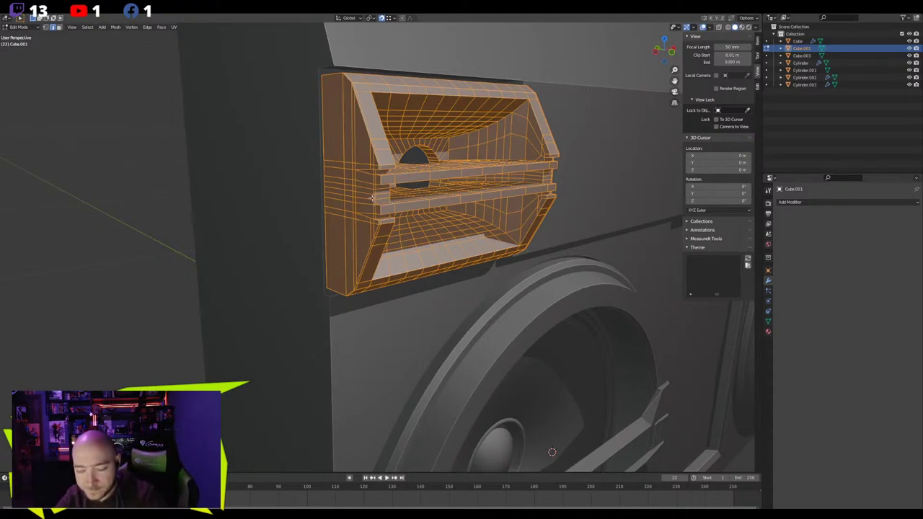
Move the left tweeter's whole mesh down along Z to expose the upper part of its recess
key("g")
key("z")
left_click(372, 239)
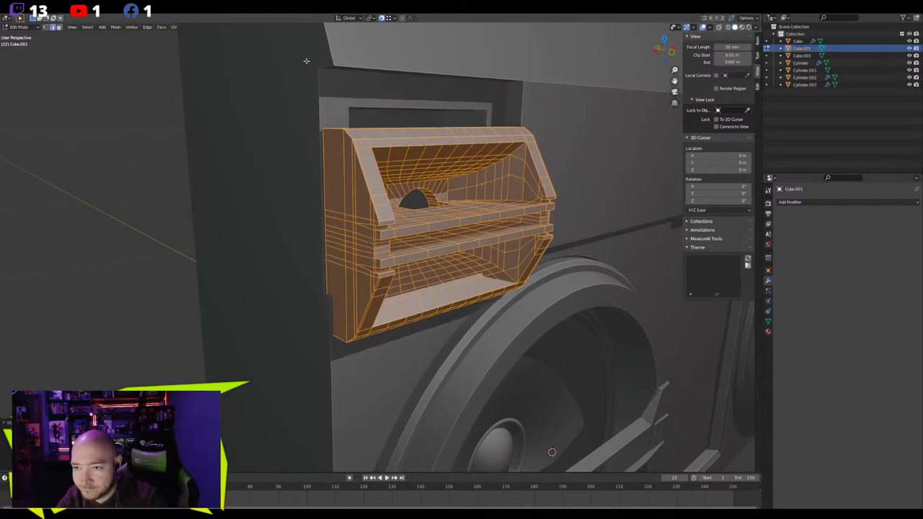
Extrude the top face of the tweeter recess in the boombox body and lower it about 0.01 m along Z, with edge lengths displayed
left_click(308, 60)
key("Tab")
key("3")
left_click(369, 71)
key("KP_Decimal")
middle_click_drag(364, 160, 380, 140)
key("3")
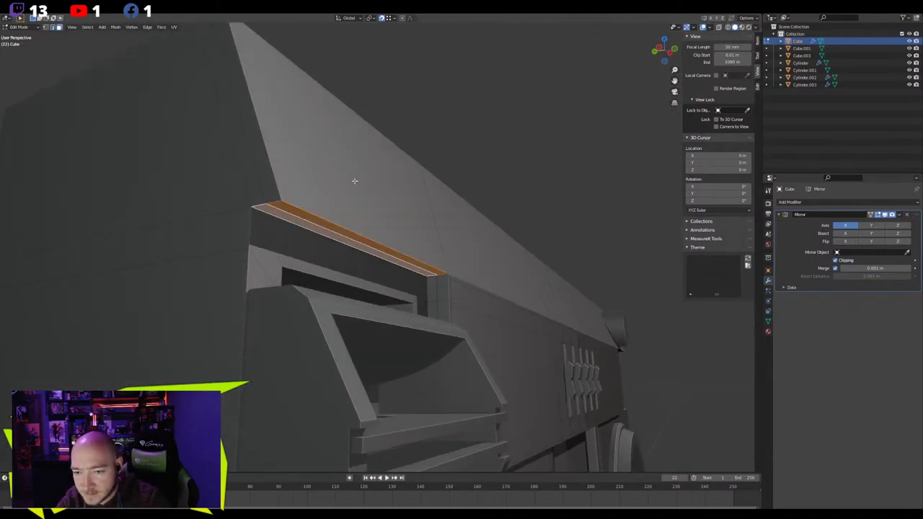
key("e")
left_click(369, 184)
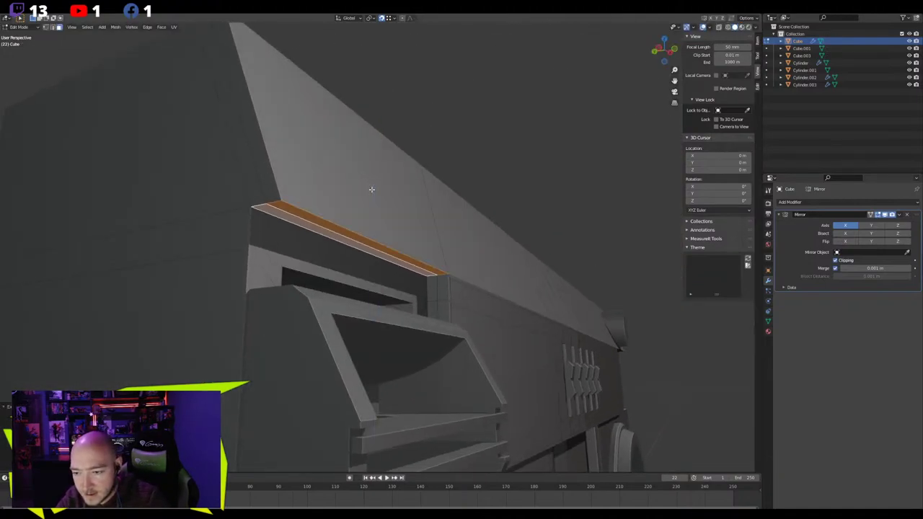
left_click(709, 27)
key("n")
key("g")
key("z")
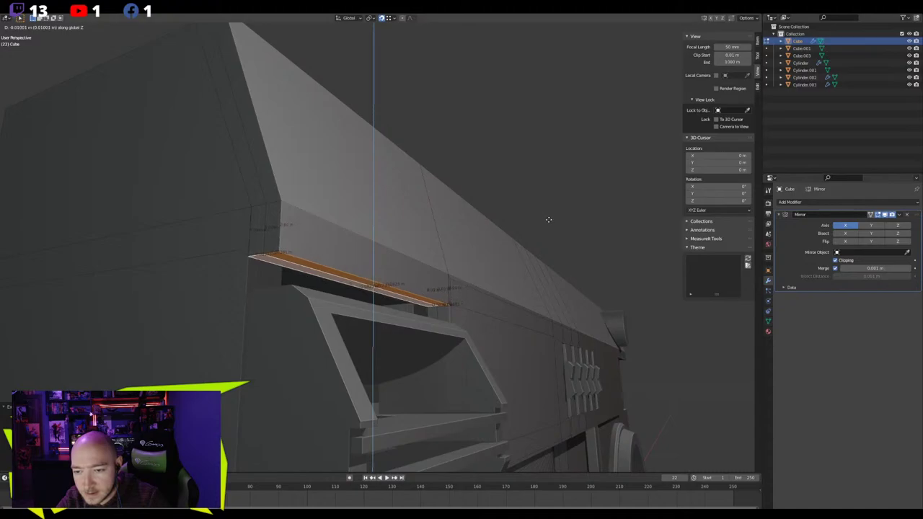
left_click(549, 220)
Switch from the boombox body to editing the left tweeter's mesh, with nothing selected
middle_click_drag(534, 227, 511, 248)
scroll(504, 250, "down", 7)
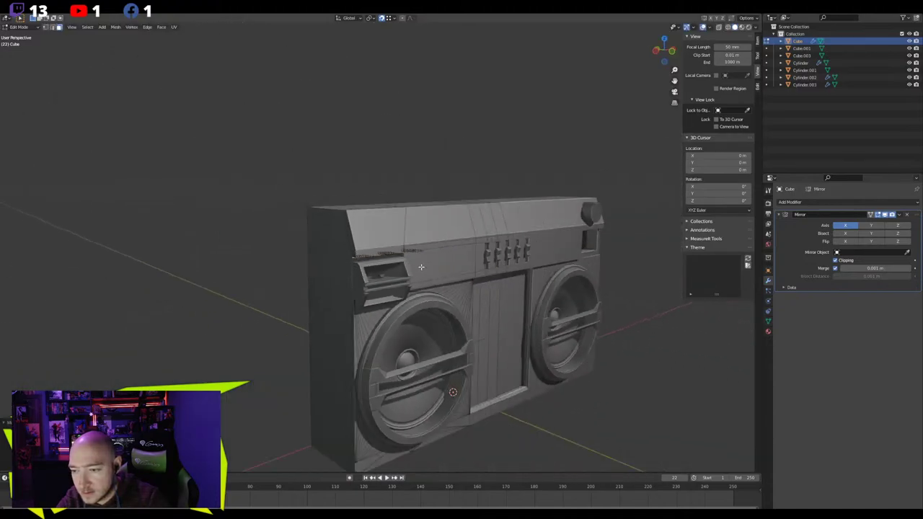
scroll(424, 266, "up", 6)
key("Tab")
left_click(326, 307)
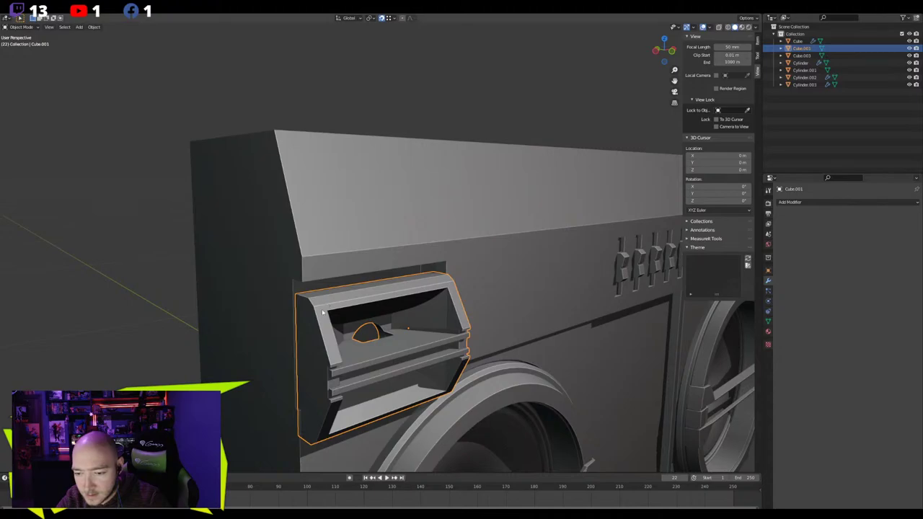
middle_click_drag(324, 309, 253, 260)
key("Tab")
key("alt+a")
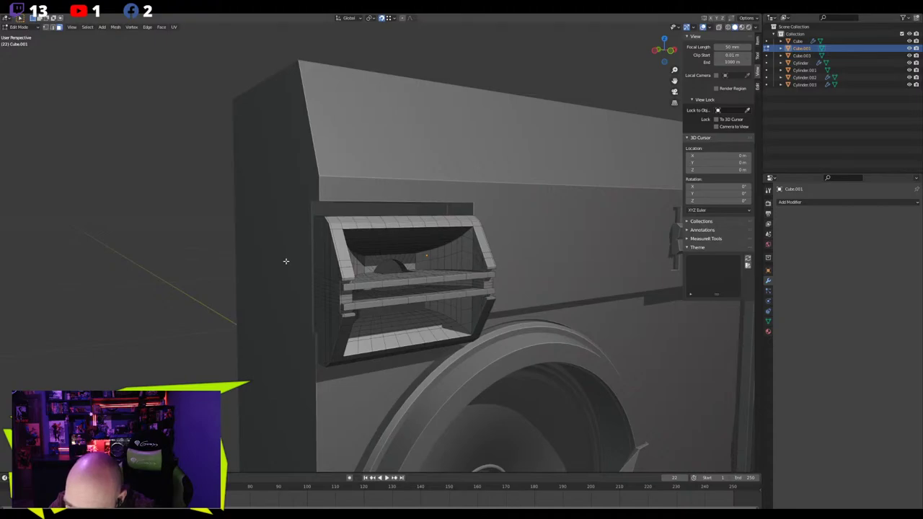
Merge the vertices along the tweeter's outer rear side edge into its lower corner and select the entire mesh
key("KP_1")
middle_click_drag(254, 252, 307, 255)
left_click(328, 268)
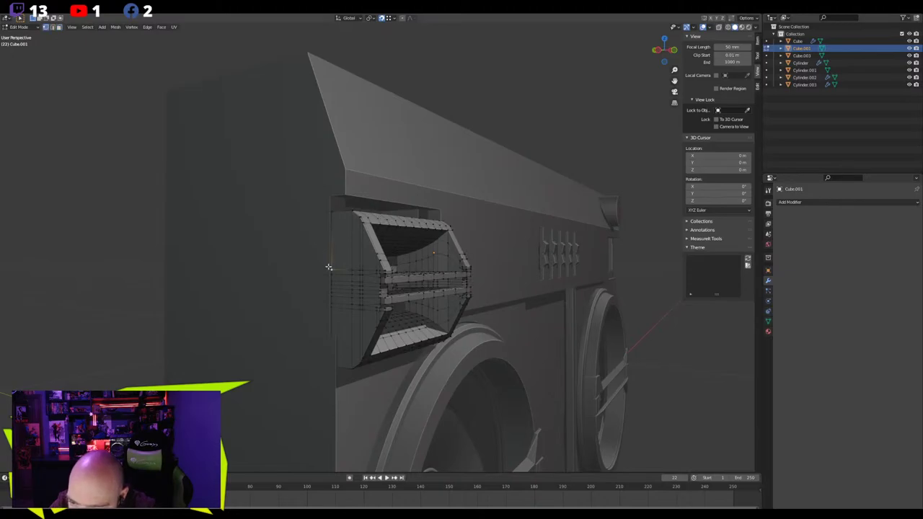
left_click(329, 319, "ctrl")
key("alt+z")
left_click(327, 361, "shift")
key("m")
left_click(255, 363)
key("2")
left_click(322, 307)
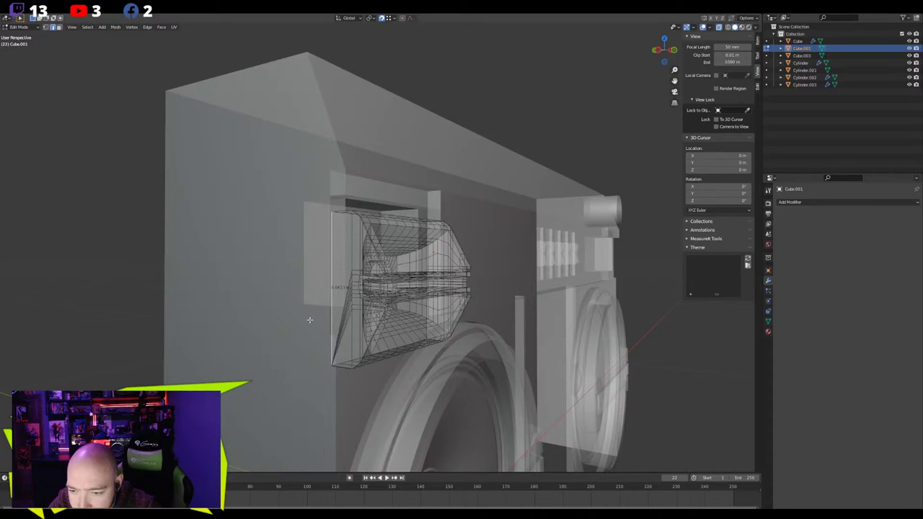
middle_click_drag(566, 340, 529, 344)
key("a")
key("s")
key("s")
key("z")
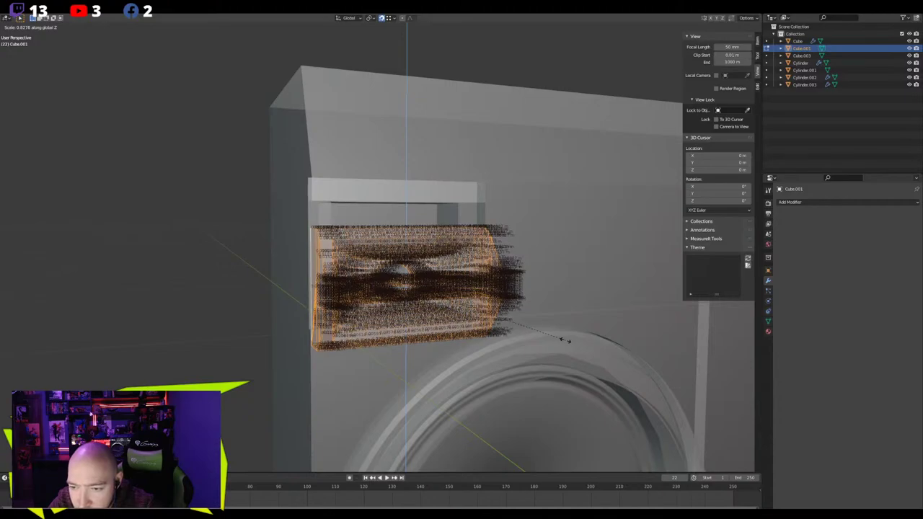
right_click(565, 341)
Turn off see-through display and move the whole tweeter mesh up about 0.0067 m along Z inside its recess
key("alt+z")
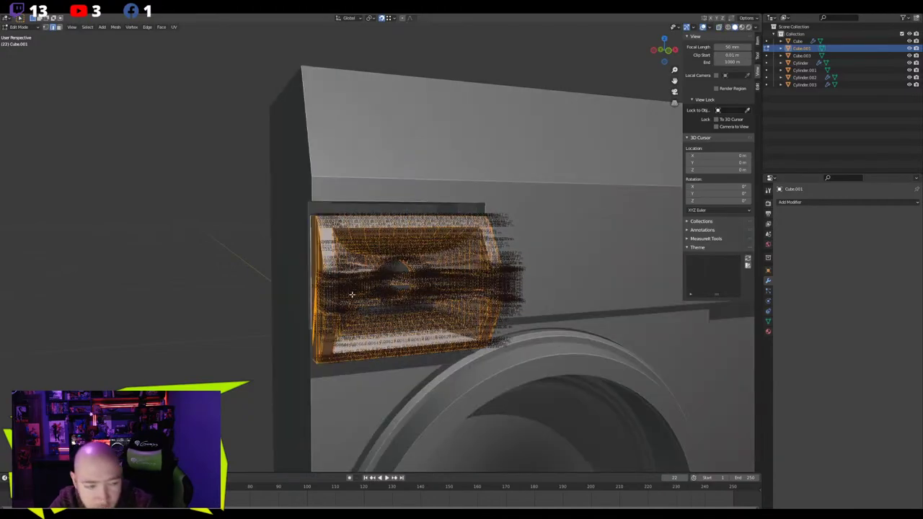
scroll(349, 294, "up", 1)
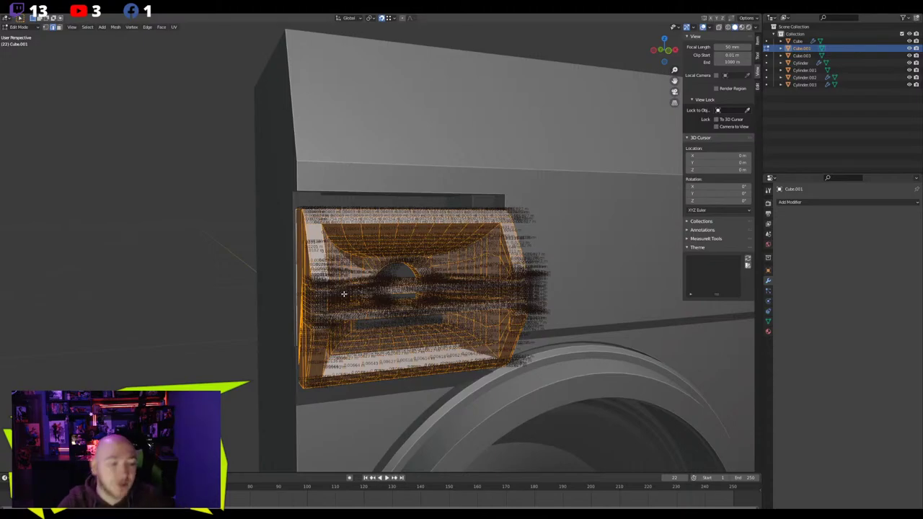
middle_click_drag(262, 249, 287, 246)
scroll(287, 246, "down", 2)
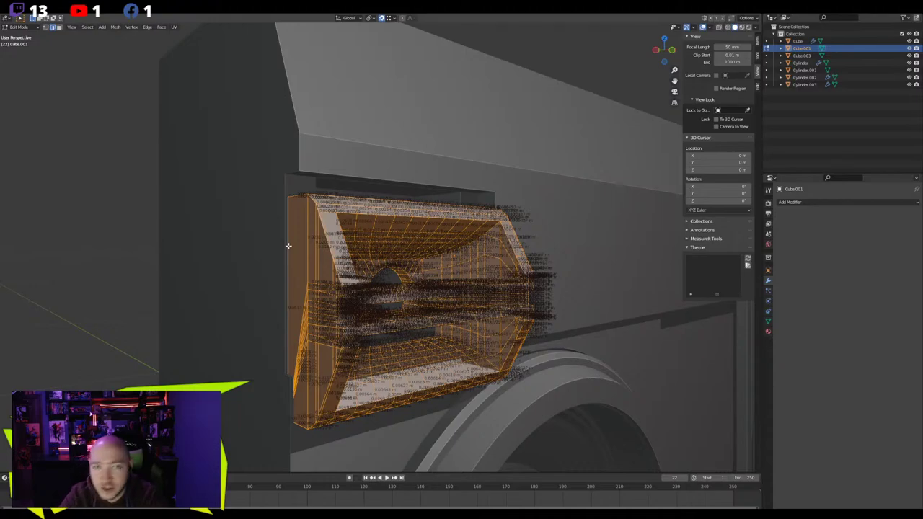
mouse_move(282, 248)
middle_mouse_down()
mouse_move(267, 247)
mouse_move(293, 254)
mouse_move(269, 248)
middle_mouse_up()
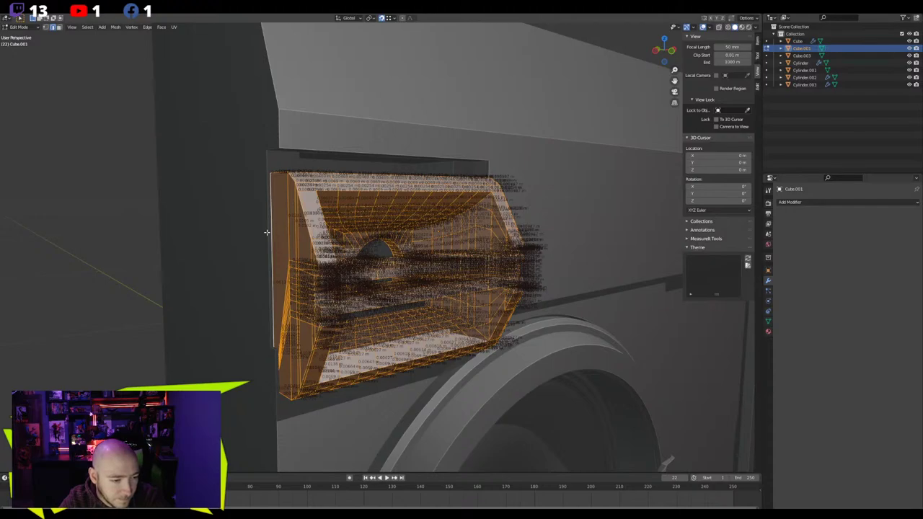
middle_click_drag(266, 231, 239, 226)
key("g")
key("z")
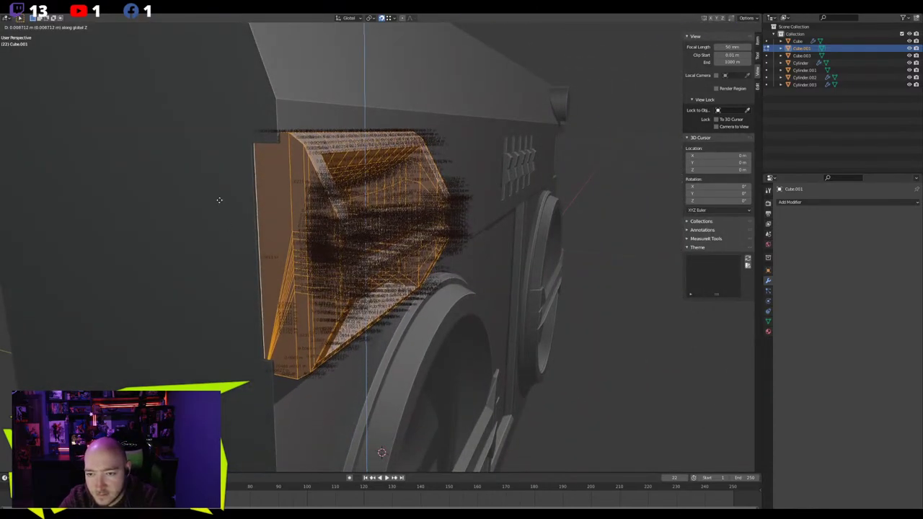
left_click(216, 199)
middle_click_drag(216, 200, 184, 211)
Scale the whole tweeter mesh along Z to about 0.88
key("s")
key("z")
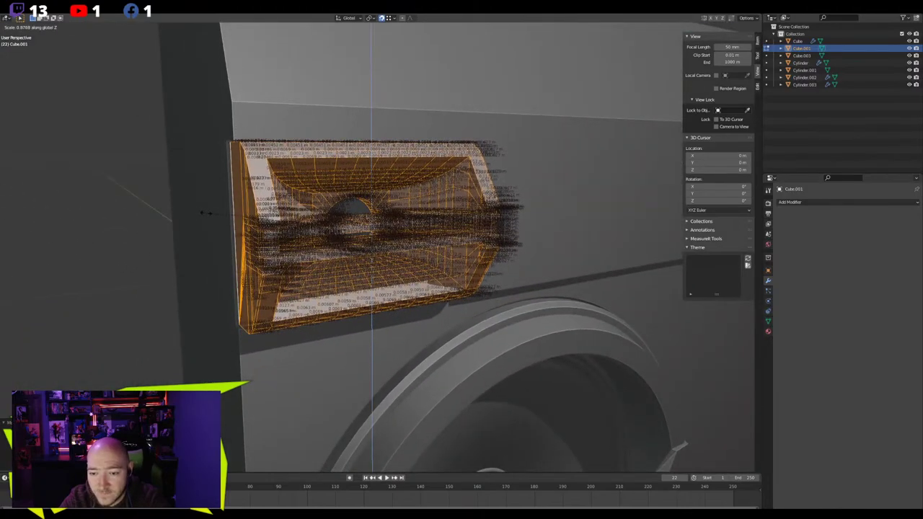
left_click(205, 213)
middle_click_drag(206, 214, 267, 212)
key("Tab")
key("Tab")
Show the tweeter mesh see-through and turn off the edge length overlay
key("alt+z")
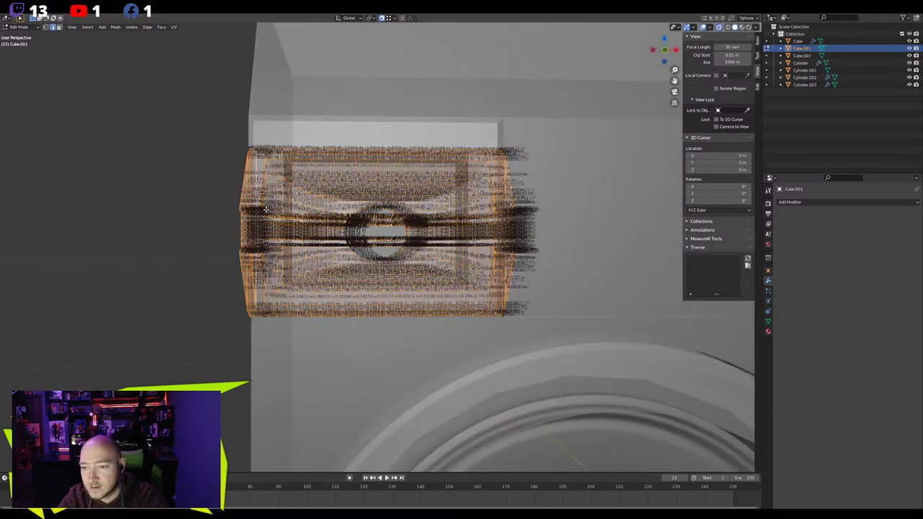
scroll(267, 212, "up", 2)
left_click(706, 26)
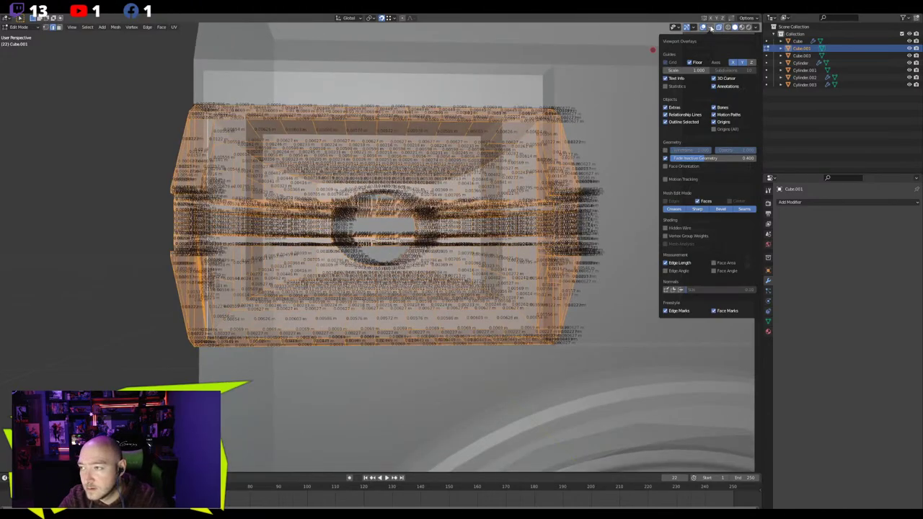
left_click(664, 263)
scroll(369, 216, "up", 5)
key("Tab")
middle_click_drag(370, 217, 326, 206)
key("Tab")
key("3")
left_click(342, 139)
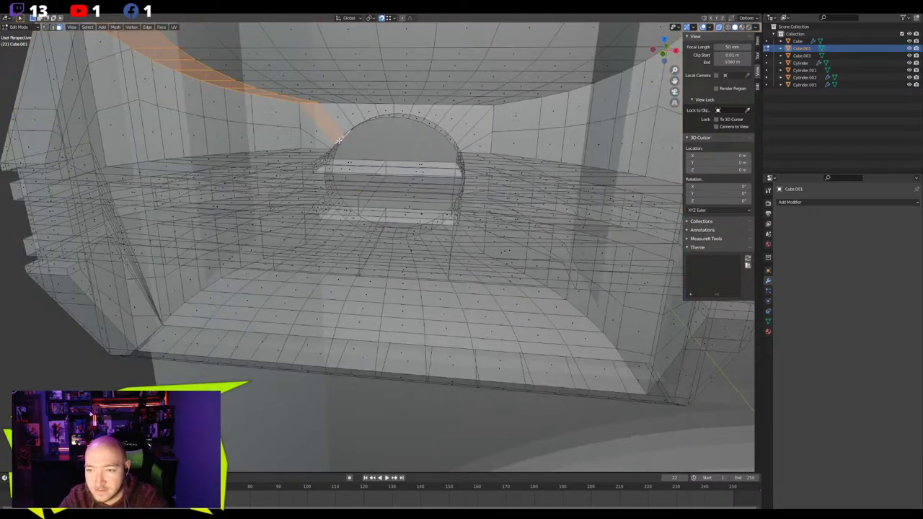
key("alt+a")
middle_click_drag(344, 142, 286, 293)
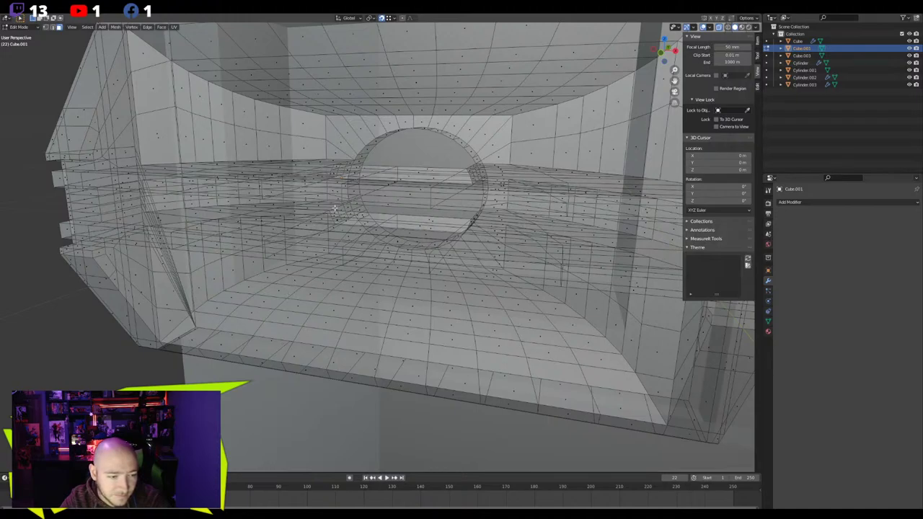
left_click(381, 137, "alt")
left_click(390, 133, "alt")
key("alt+a")
Select the edge loop around the front rim of the circular hole in the tweeter's back wall
key("2")
middle_click_drag(395, 132, 321, 292)
left_click(393, 132, "alt")
scroll(360, 230, "up", 3)
left_click(328, 230, "alt")
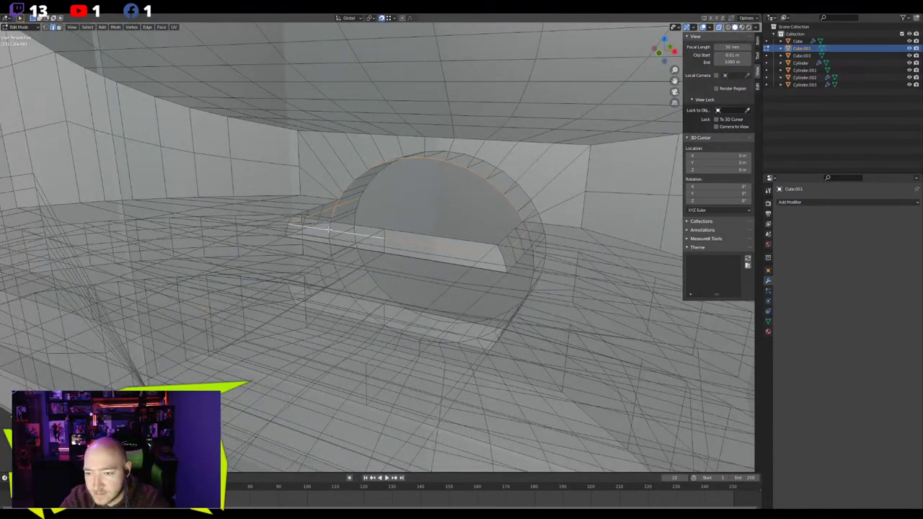
left_click(329, 233, "alt")
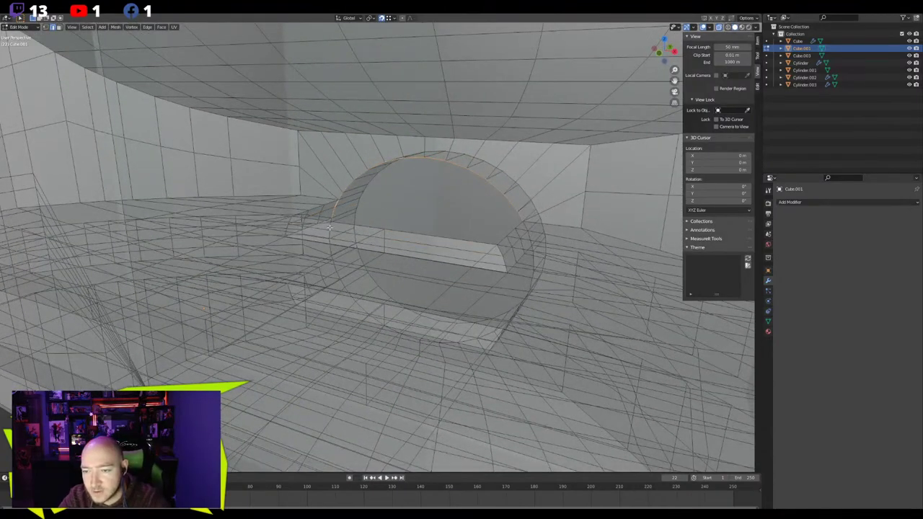
left_click(341, 285, "alt")
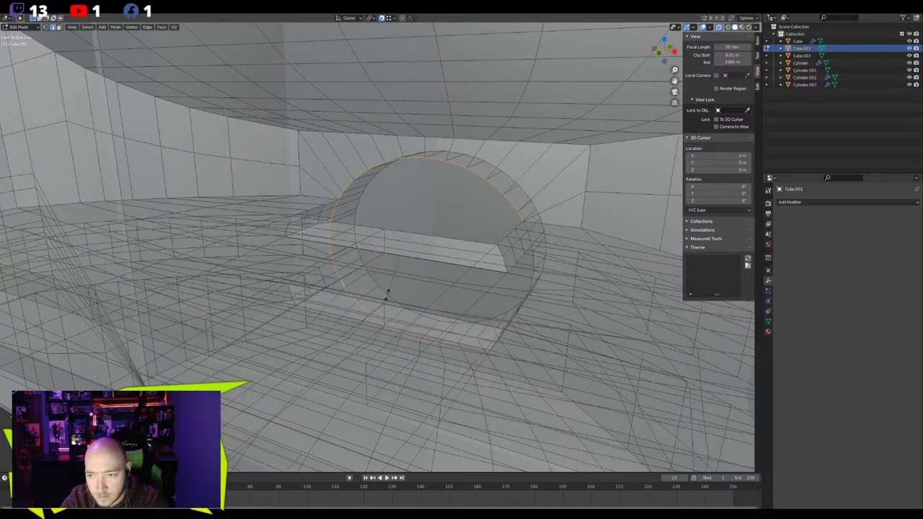
key("x")
key("0")
key("Escape")
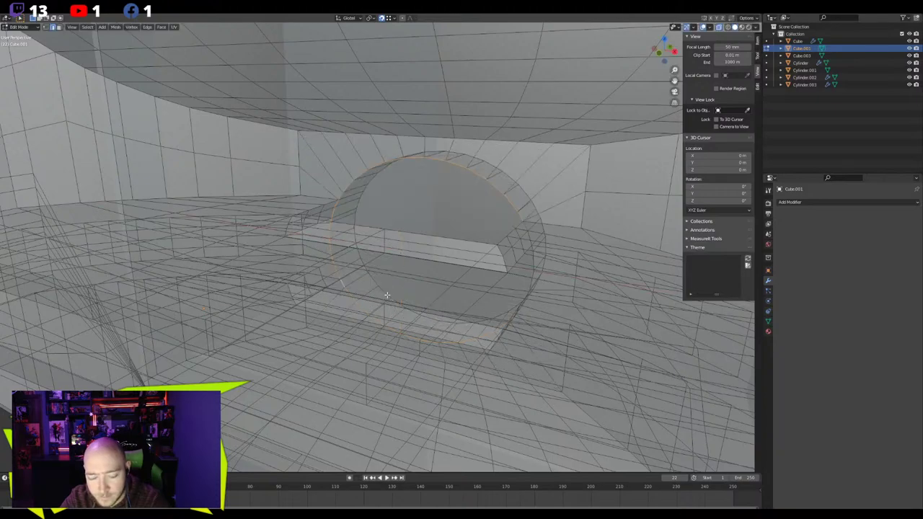
key("shift+ctrl+alt+s")
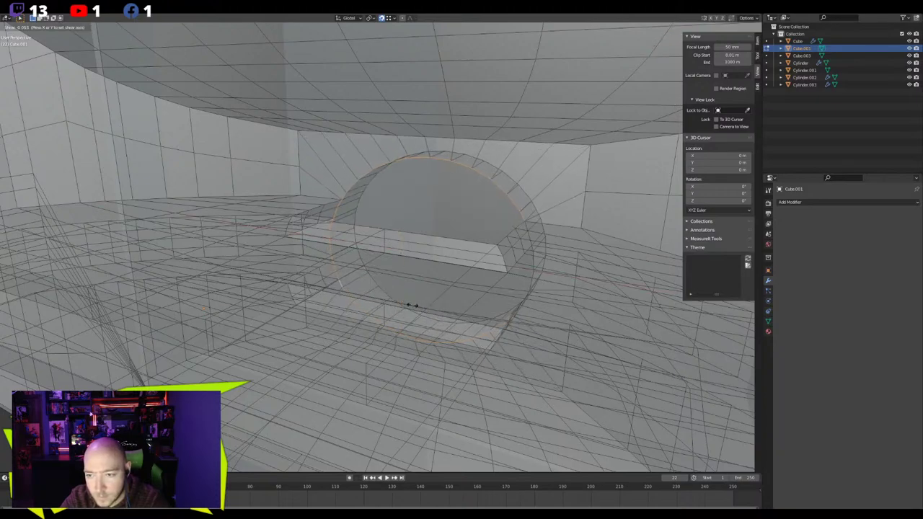
key("Escape")
mouse_move(393, 251)
middle_mouse_down()
mouse_move(370, 252)
mouse_move(407, 261)
middle_mouse_up()
key("shift+ctrl+s")
left_click(658, 397)
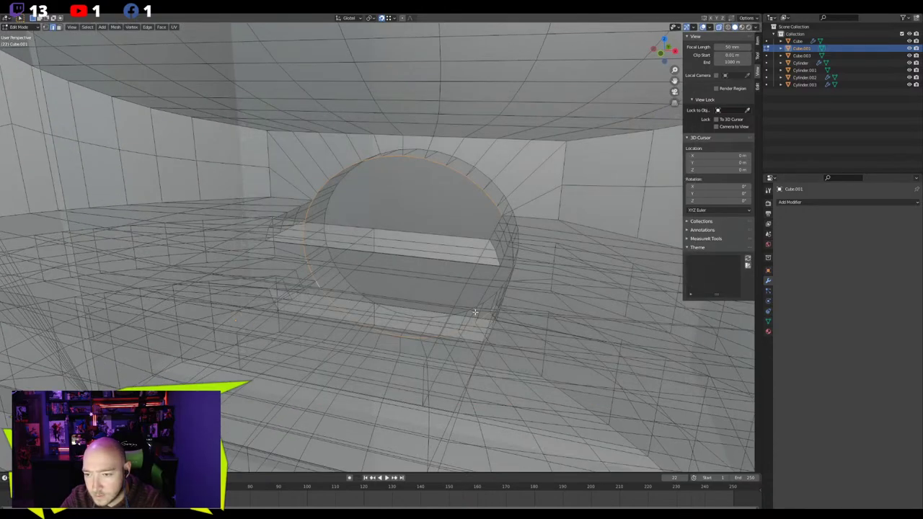
key("alt+shift+s")
right_click(384, 122)
Add the missing edge to the hole's rim selection and apply To Sphere with a factor of 1
middle_click_drag(385, 123, 529, 208)
left_click(391, 216, "shift")
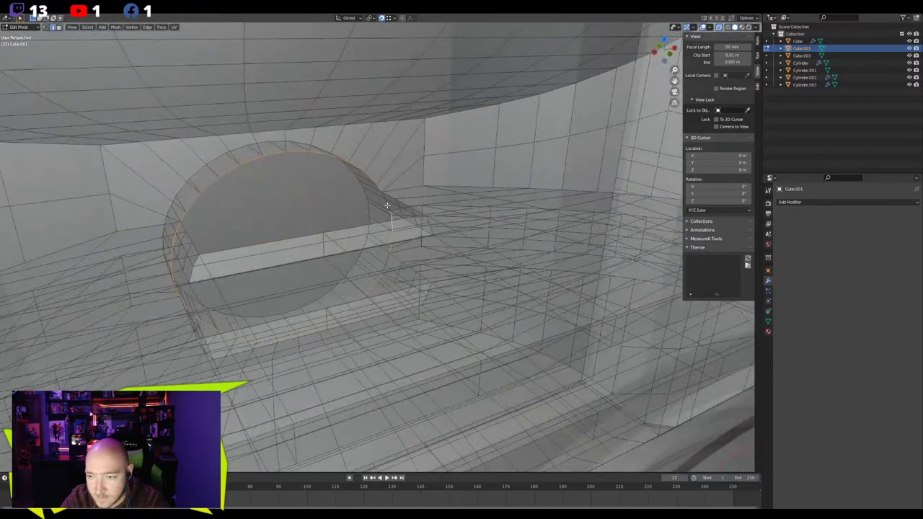
middle_click_drag(376, 244, 360, 231)
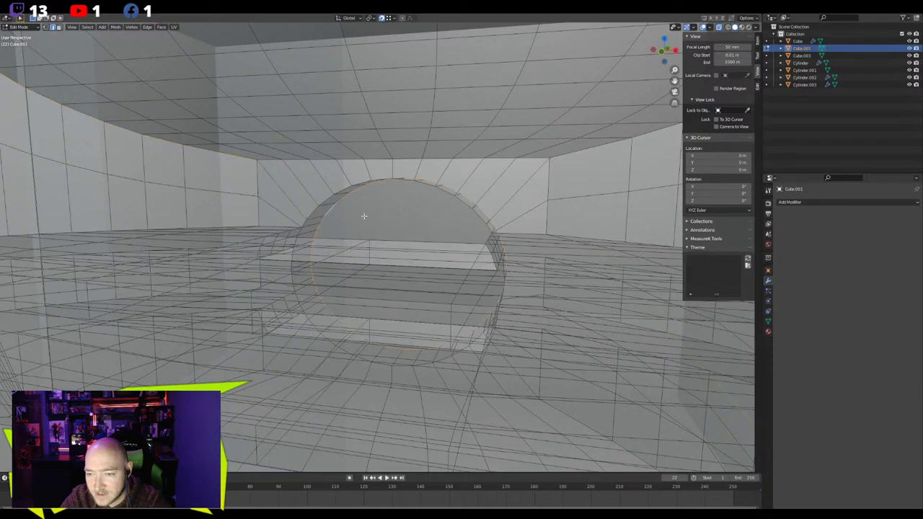
key("shift+alt+s")
type("1")
key("Return")
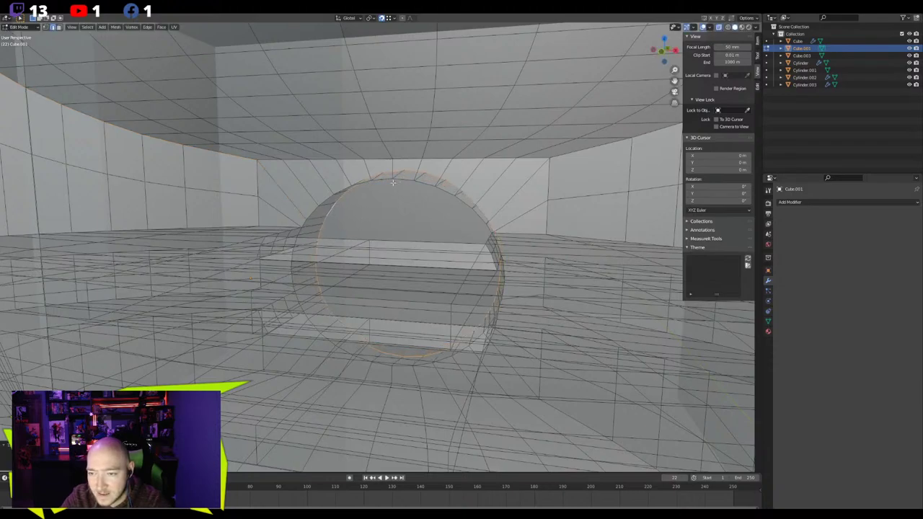
Round the circular hole's front rim again with To Sphere, return to solid display and check it behind the tweeter's slats
middle_click_drag(393, 183, 310, 222)
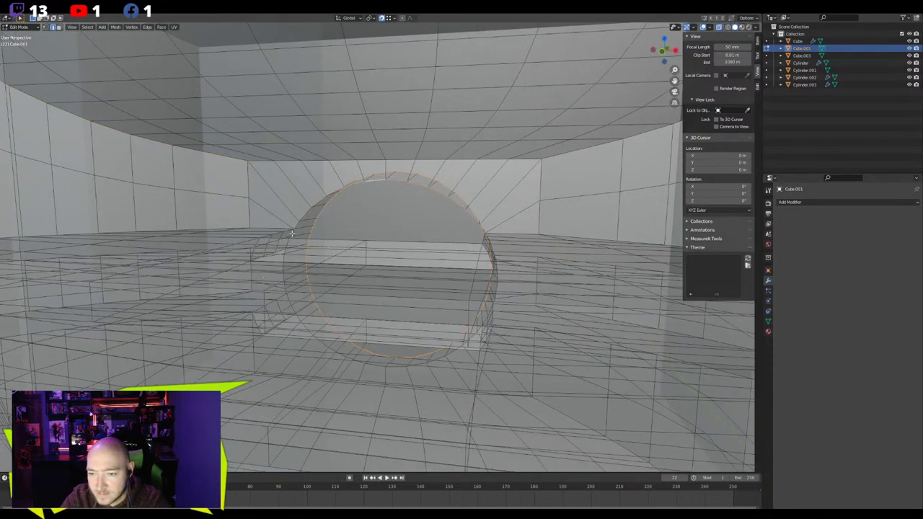
middle_click_drag(311, 228, 343, 205)
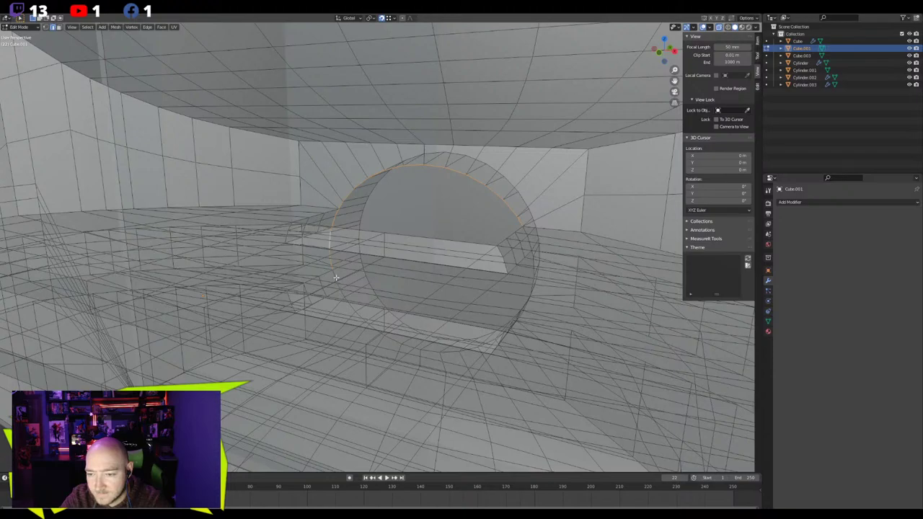
middle_click_drag(372, 327, 372, 289)
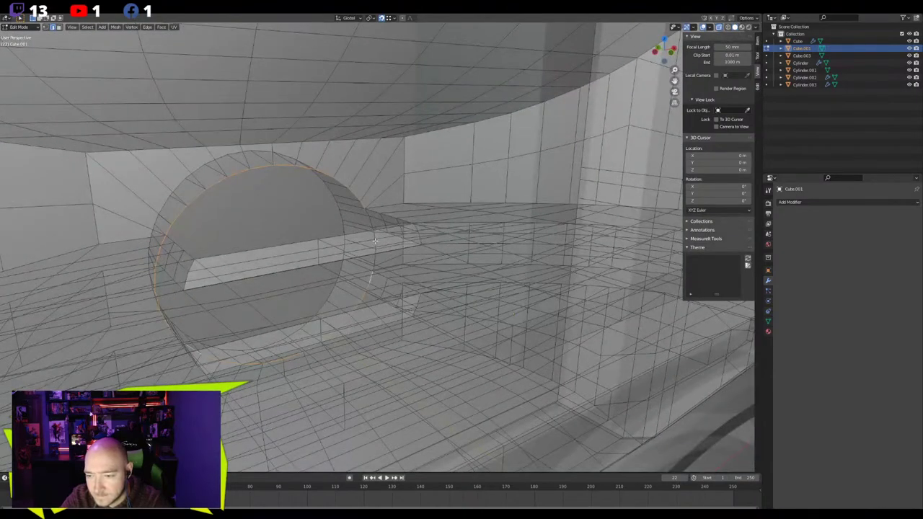
middle_click_drag(356, 225, 329, 226)
key("shift+alt+s")
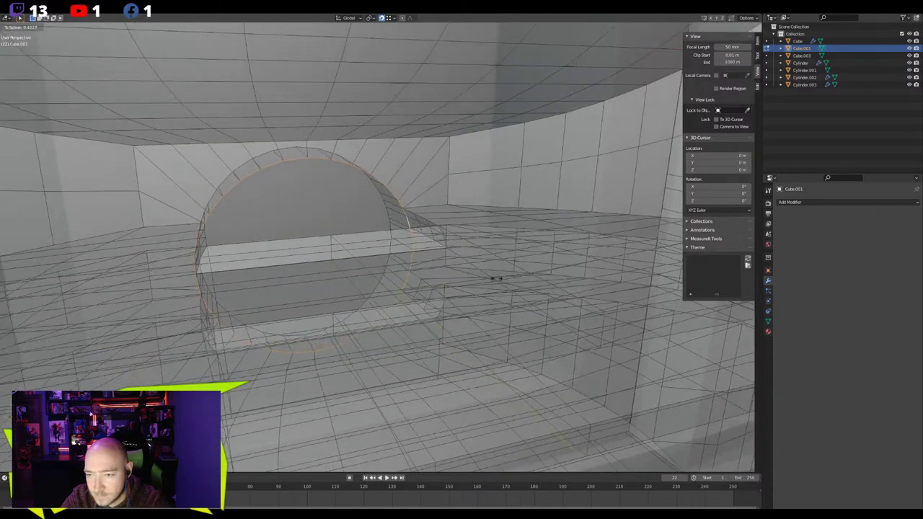
left_click(290, 431)
middle_click_drag(205, 328, 192, 324)
key("alt+z")
middle_click_drag(283, 292, 326, 252)
scroll(295, 263, "down", 6)
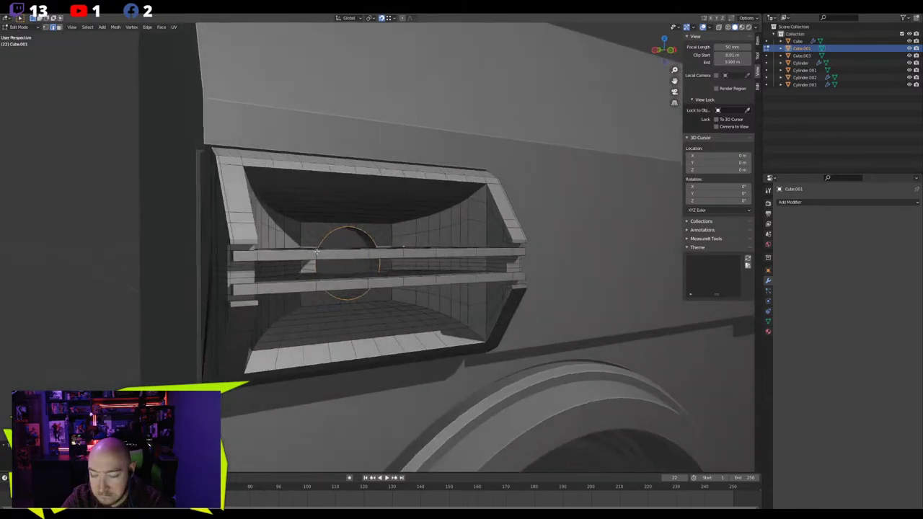
middle_click_drag(317, 252, 341, 166)
scroll(354, 238, "up", 4)
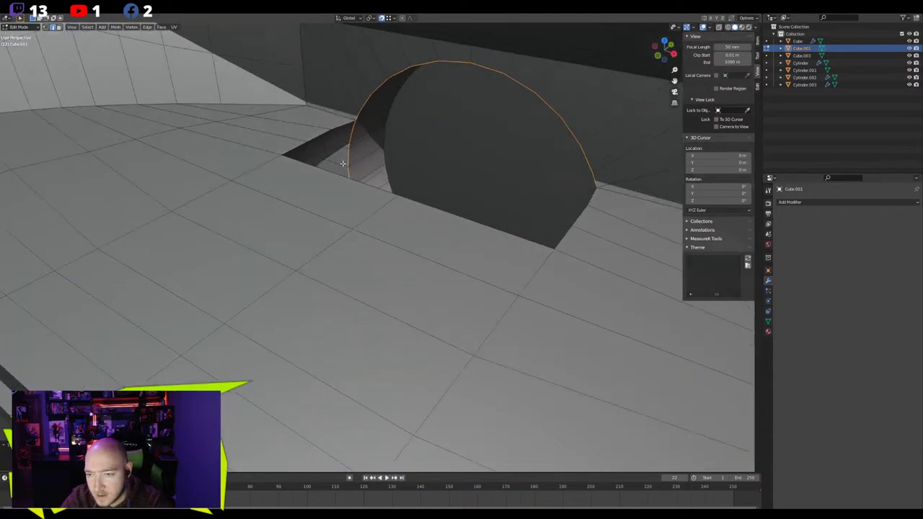
Delete the small faces closing the stepped gaps beside the circular hole, on both sides at the upper and lower levels
left_click(339, 134)
key("KP_Decimal")
middle_click_drag(348, 134, 245, 94)
middle_click_drag(346, 195, 364, 223)
middle_click_drag(280, 236, 300, 265)
left_click(334, 279, "shift")
left_click(361, 285, "shift")
left_click(372, 266, "shift")
left_click(405, 266, "shift")
left_click(394, 289, "shift")
middle_click_drag(351, 290, 226, 218)
scroll(226, 217, "down", 3)
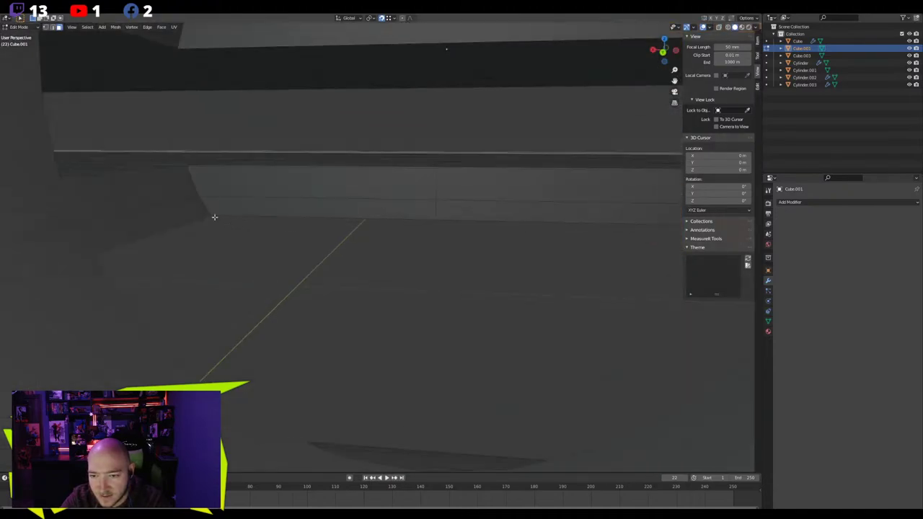
left_click(185, 210, "shift")
left_click(152, 220, "shift")
left_click(137, 193, "shift")
left_click(98, 199, "shift")
left_click(108, 233, "shift")
middle_click_drag(164, 152, 180, 219, "shift")
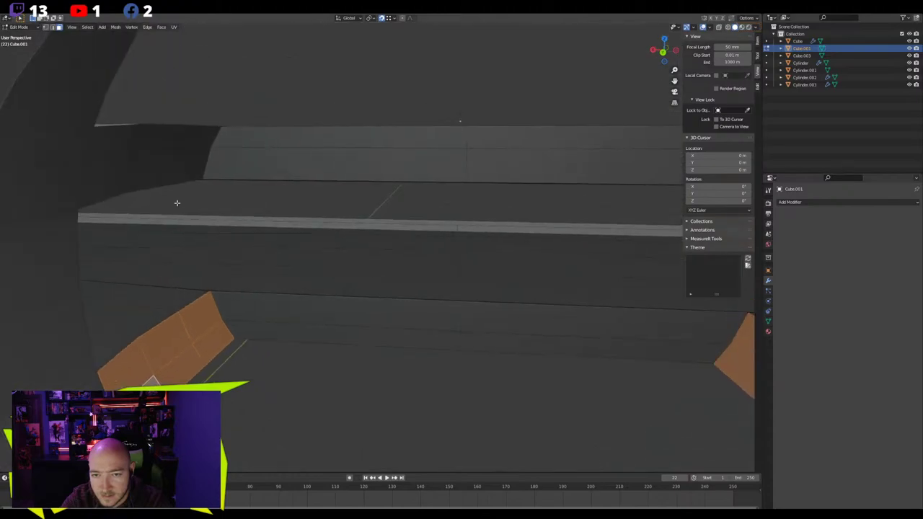
key("e")
left_click(138, 177)
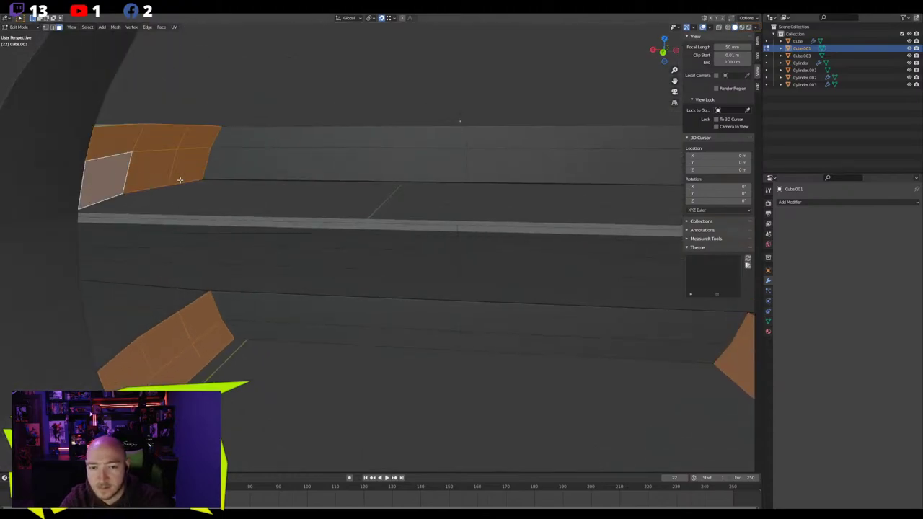
key("x")
left_click(173, 156)
Extrude the short edges at the hole's rim toward the inner corners of the stepped gaps to wall them off
left_click(87, 146, "alt")
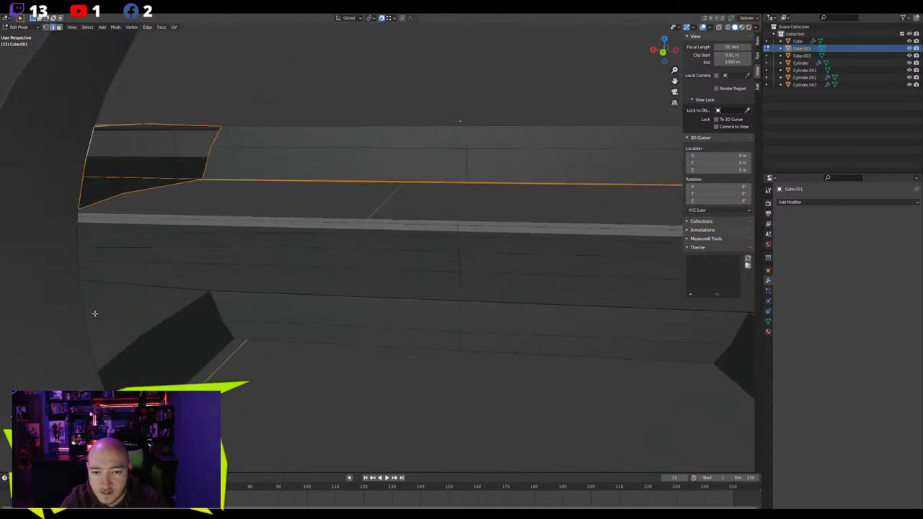
key("alt+a")
middle_click_drag(94, 229, 121, 290)
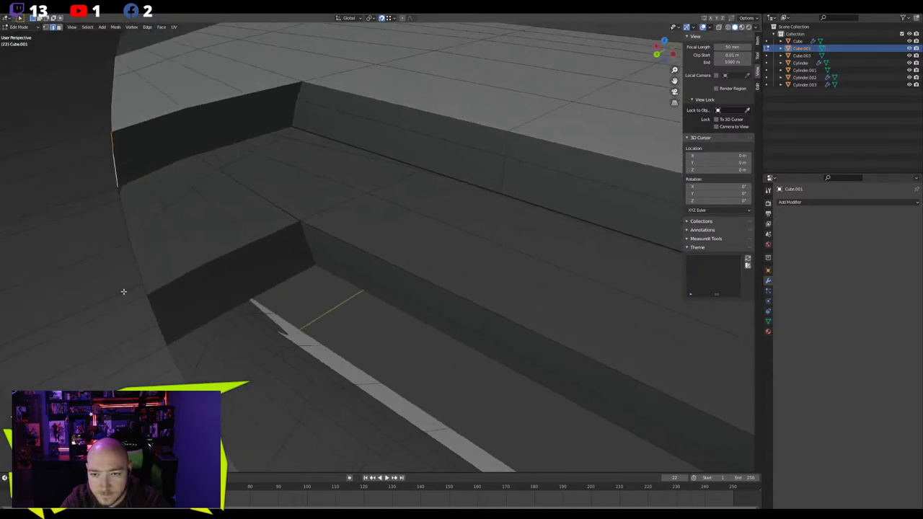
middle_click_drag(157, 335, 206, 156)
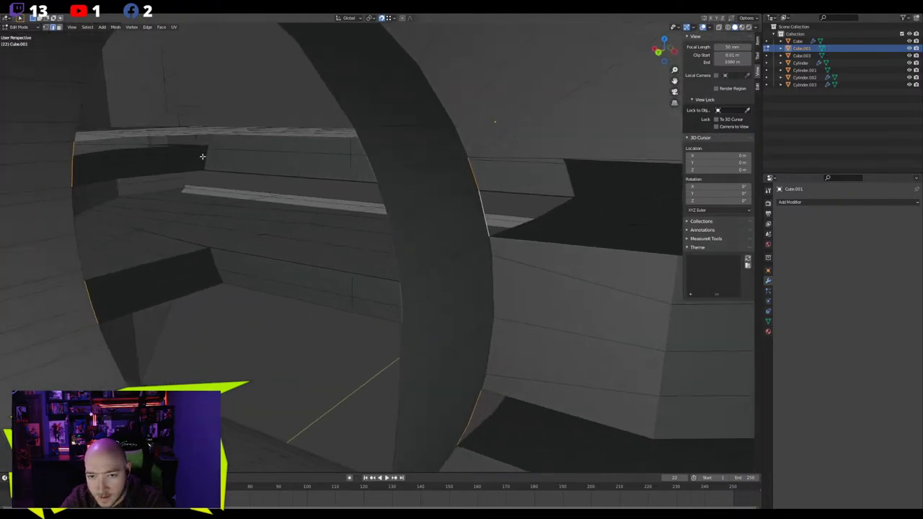
key("g")
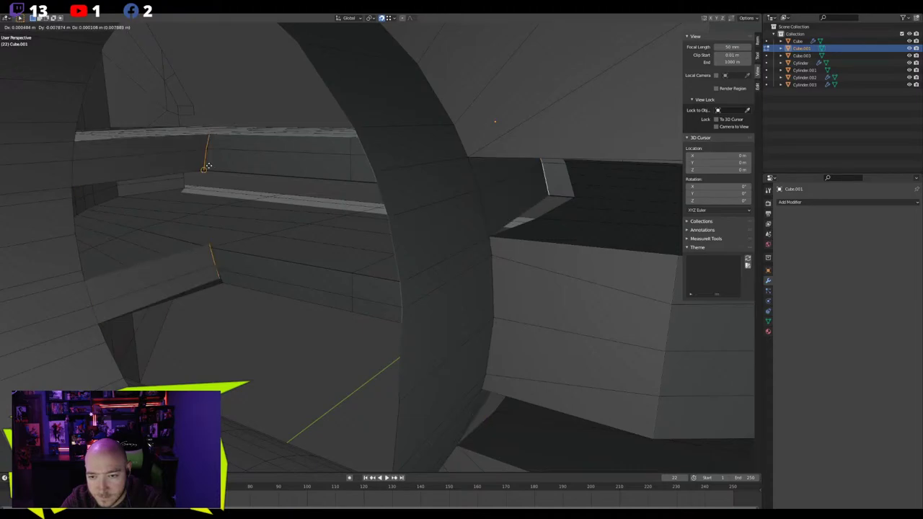
left_click(205, 168)
middle_click_drag(206, 168, 295, 194)
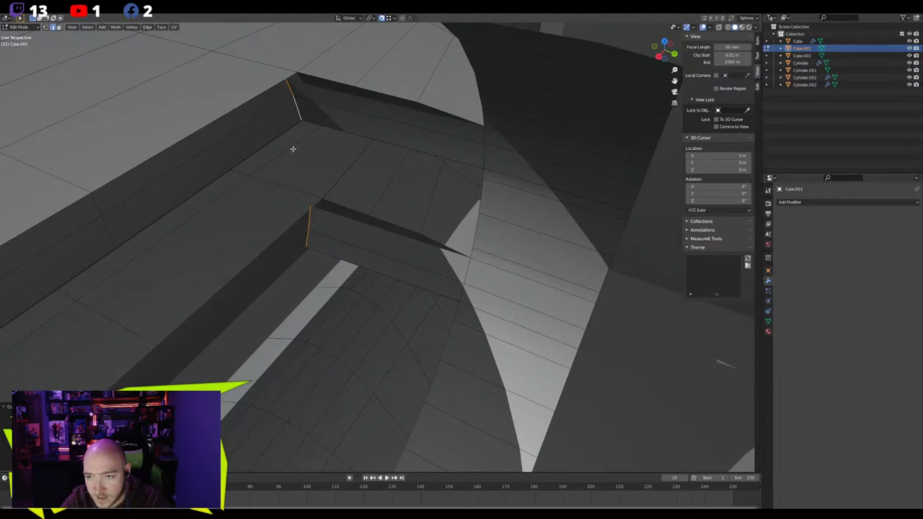
middle_click_drag(288, 147, 214, 108)
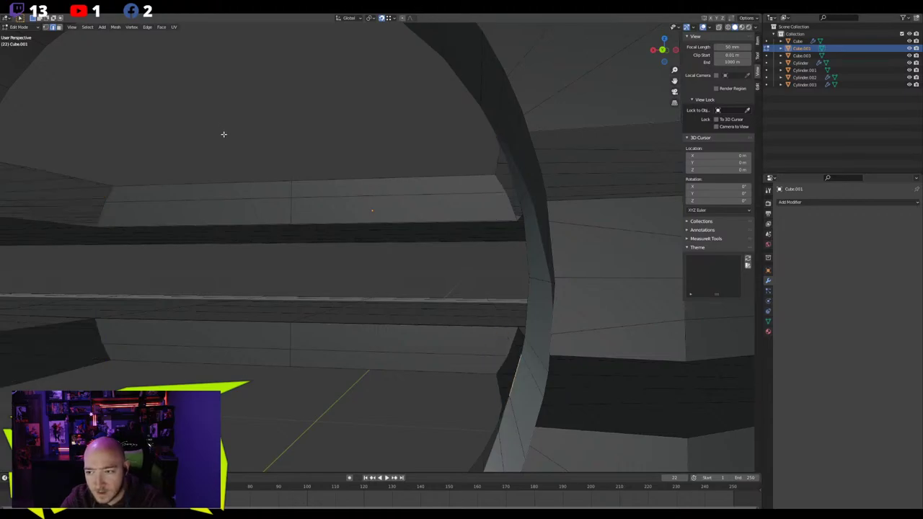
Delete the faces of the tweeter's right and lower halves in front view, keeping only the upper-left quarter
scroll(339, 181, "down", 10)
middle_click_drag(340, 181, 194, 178)
middle_click_drag(274, 188, 224, 187)
key("KP_1")
key("alt+z")
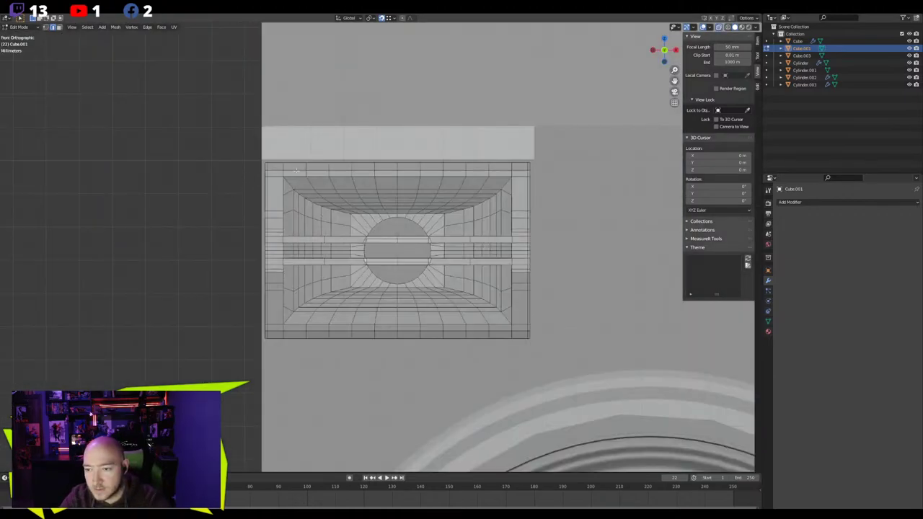
left_click_drag(606, 113, 404, 371)
key("alt+z")
left_click_drag(589, 99, 576, 117)
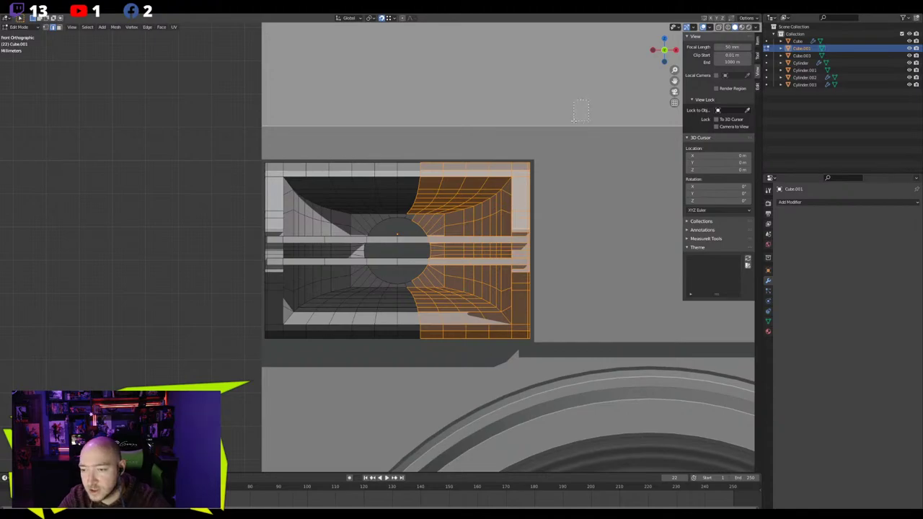
key("alt+z")
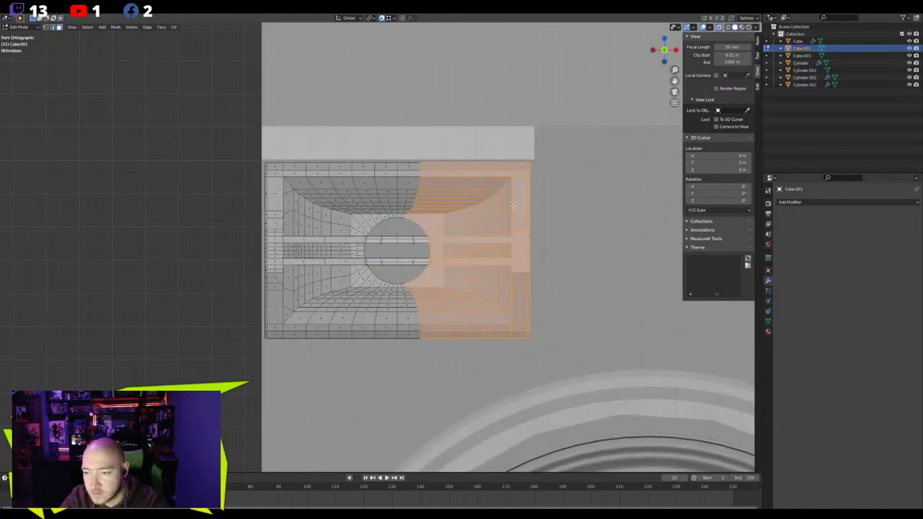
left_click_drag(399, 372, 398, 372)
left_click_drag(284, 322, 285, 323)
scroll(347, 315, "up", 5)
left_click_drag(108, 336, 108, 336)
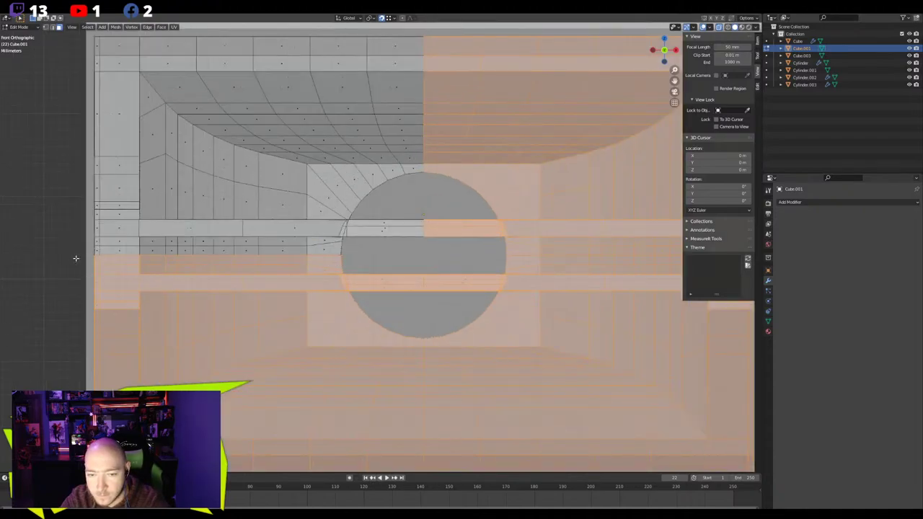
scroll(245, 216, "down", 5)
key("x")
left_click(245, 216)
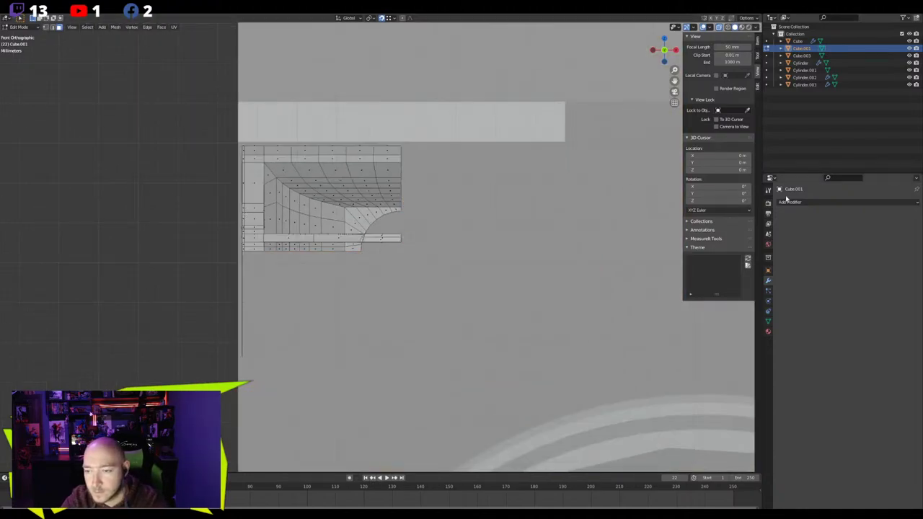
Try mirroring the tweeter quarter with a clipped Mirror modifier on X and Z, then remove the modifier
left_click(793, 201)
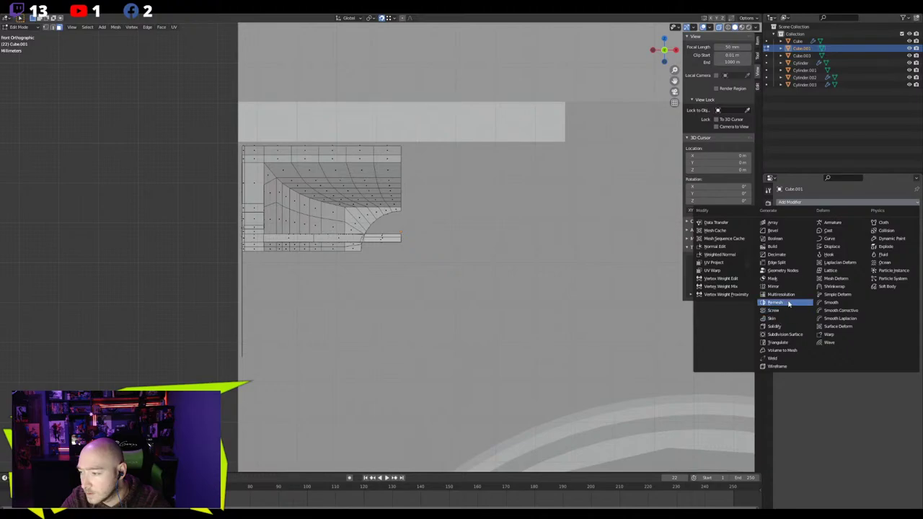
left_click(774, 287)
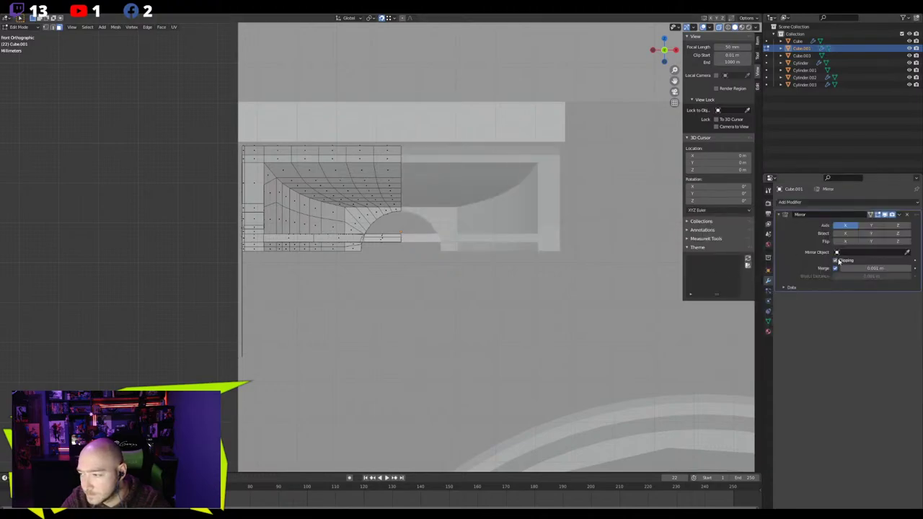
middle_click_drag(563, 278, 545, 286)
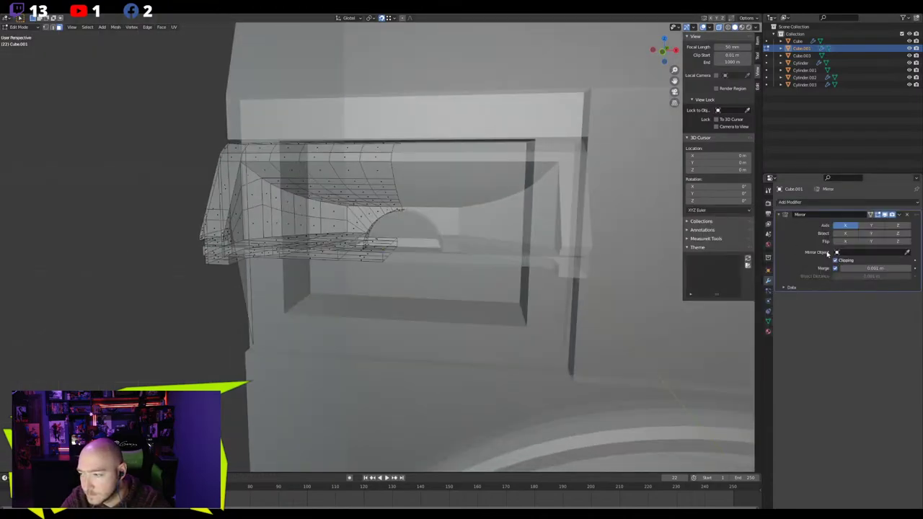
left_click(869, 228)
left_click(894, 227)
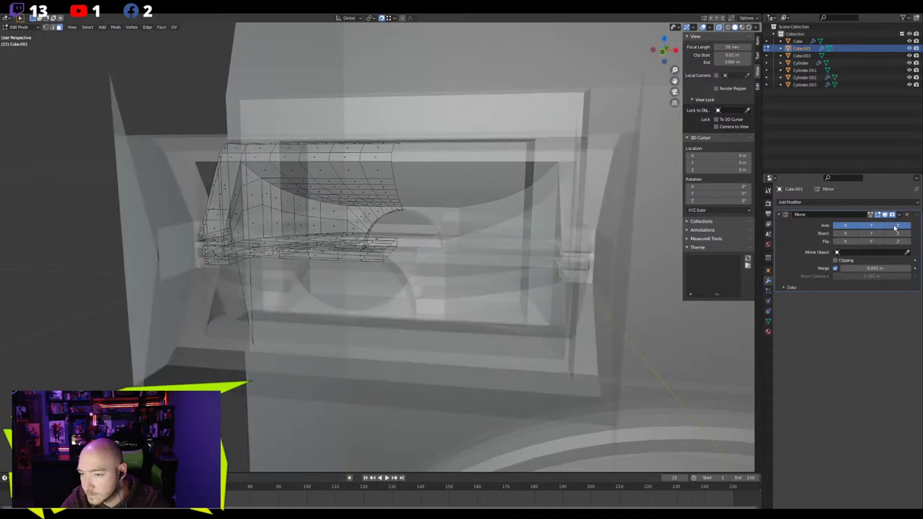
left_click(862, 227)
key("Tab")
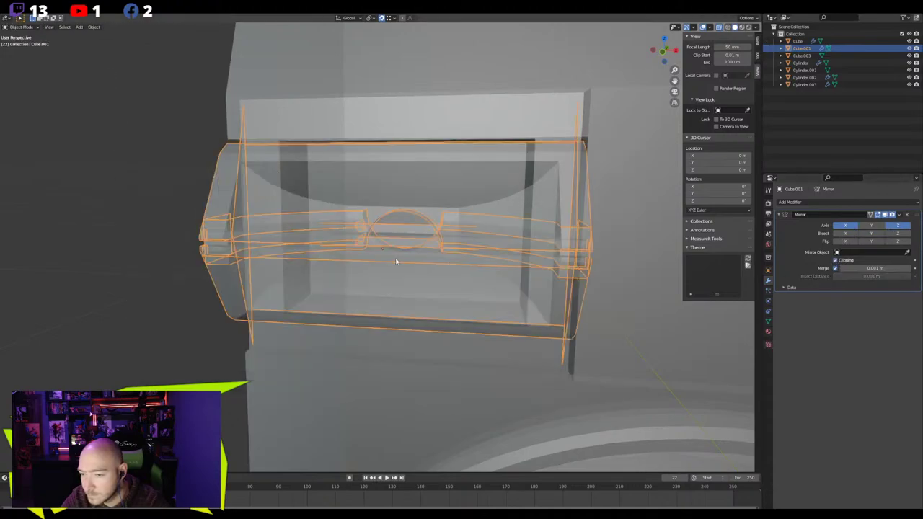
key("alt+z")
mouse_move(387, 265)
middle_mouse_down()
mouse_move(313, 249)
mouse_move(286, 264)
mouse_move(345, 232)
mouse_move(340, 247)
mouse_move(309, 248)
mouse_move(323, 239)
mouse_move(377, 245)
mouse_move(352, 247)
middle_mouse_up()
key("Tab")
left_click(907, 215)
Restrict transforms to origins and snap the tweeter quarter's origin to the cut end of its slat
left_click(749, 20)
left_click(749, 19)
key("Tab")
key("alt+a")
left_click(749, 21)
middle_click_drag(432, 193, 391, 195)
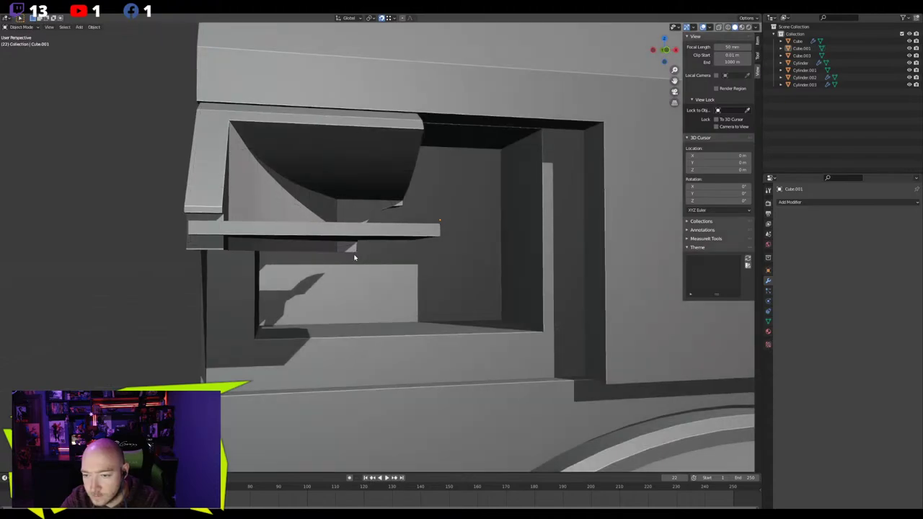
right_click(354, 252)
left_click(742, 19)
middle_click_drag(468, 137, 430, 136)
left_click(276, 187)
key("g")
left_click(425, 227)
middle_click_drag(425, 228, 448, 236)
Move the tweeter's origin down to the level of the quarter's lower cut edge
middle_click_drag(701, 81, 365, 209)
key("g")
left_click(382, 247)
middle_click_drag(382, 248, 389, 268)
left_click(747, 18)
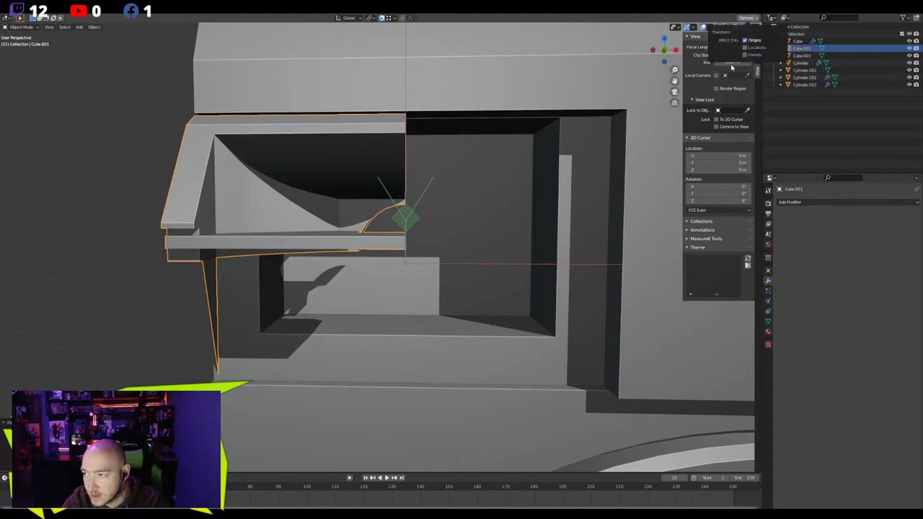
Add a Mirror modifier to the tweeter quarter with the X and Z axes enabled and Y disabled
left_click(789, 202)
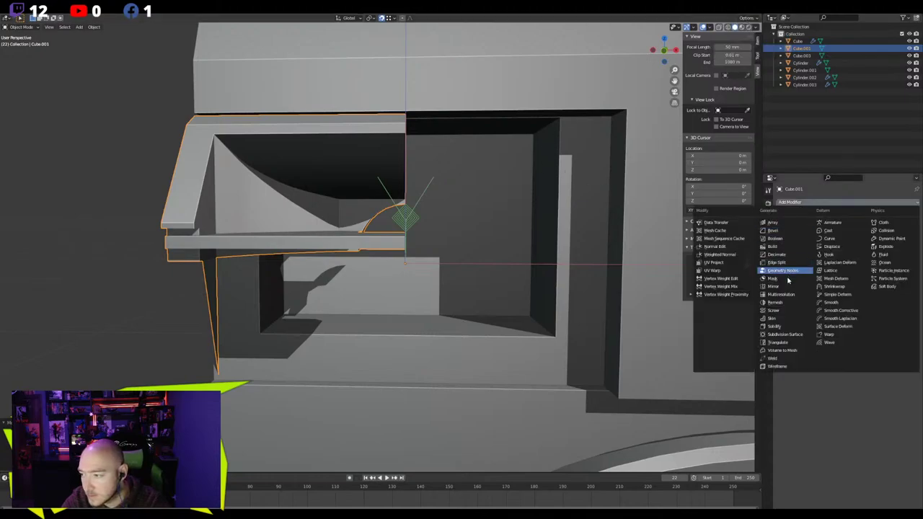
left_click(782, 287)
left_click(867, 226)
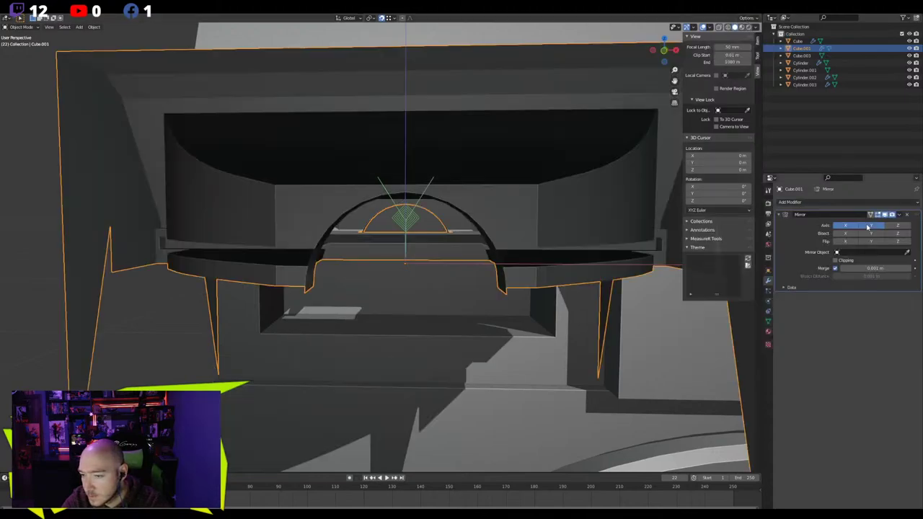
left_click(867, 226)
left_click(898, 227)
middle_click_drag(415, 271, 481, 226)
left_click(754, 27)
key("Tab")
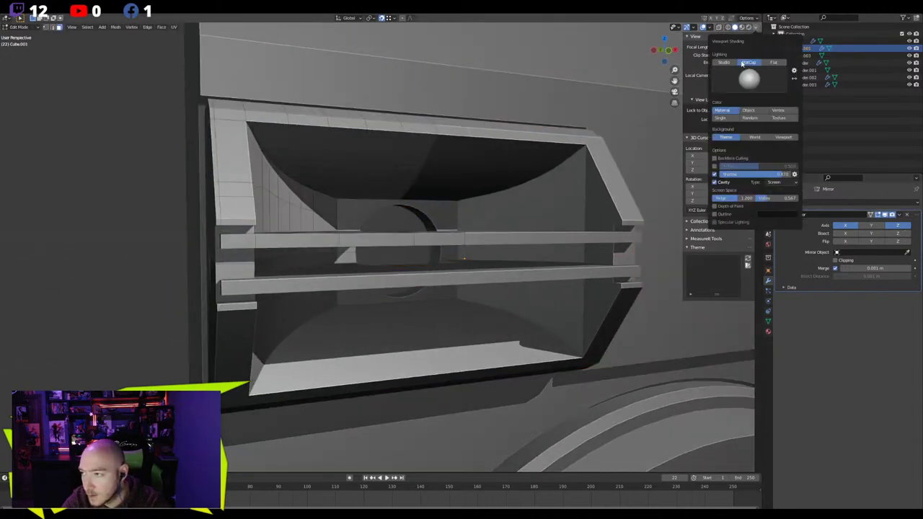
key("Tab")
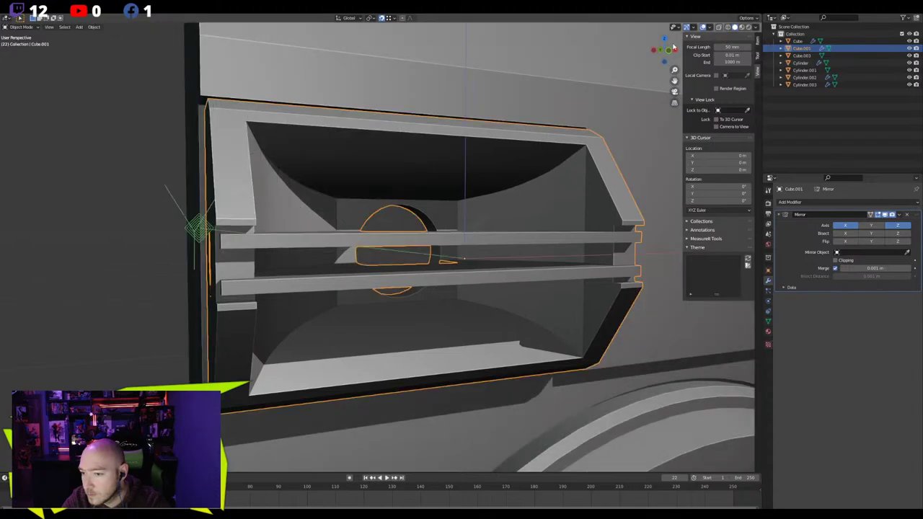
left_click(746, 17)
Delete the faces previously extruded across the stepped gap beside the circular hole
middle_click_drag(472, 164, 444, 101)
key("Tab")
left_click(289, 191)
key("x")
left_click(253, 180)
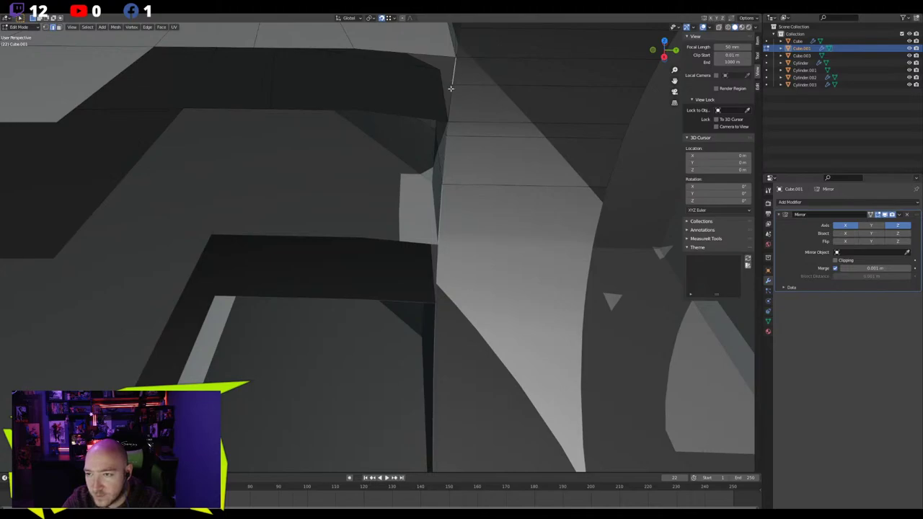
Extrude the short edge at the hole's rim along Y to the inner corner of the stepped gap
middle_click_drag(287, 103, 291, 169)
key("g")
key("y")
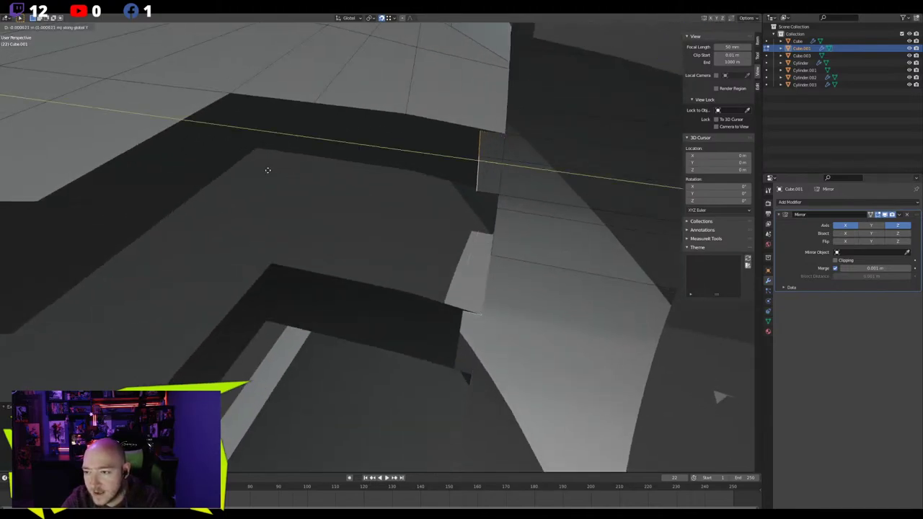
left_click(7, 151)
middle_click_drag(274, 137, 311, 162)
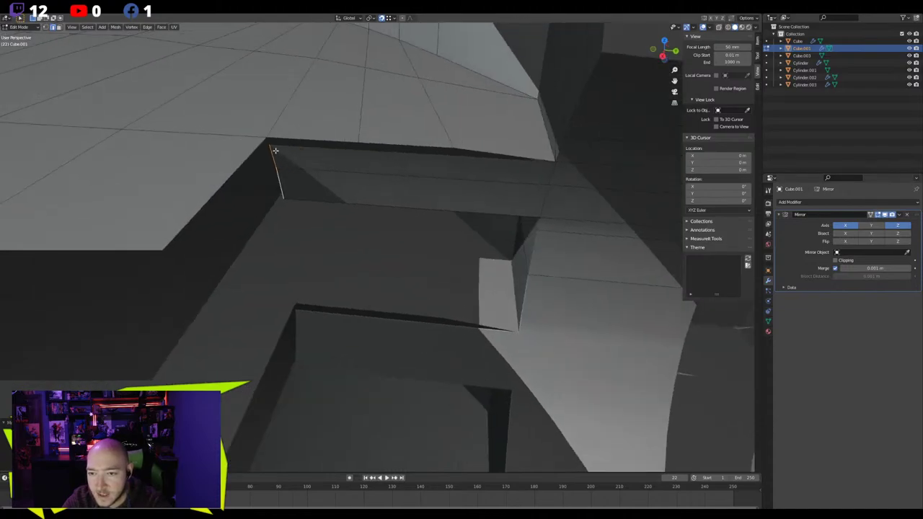
Merge the extruded wall's upper and lower end vertices into the gap's corner vertices with At Last
key("1")
key("m")
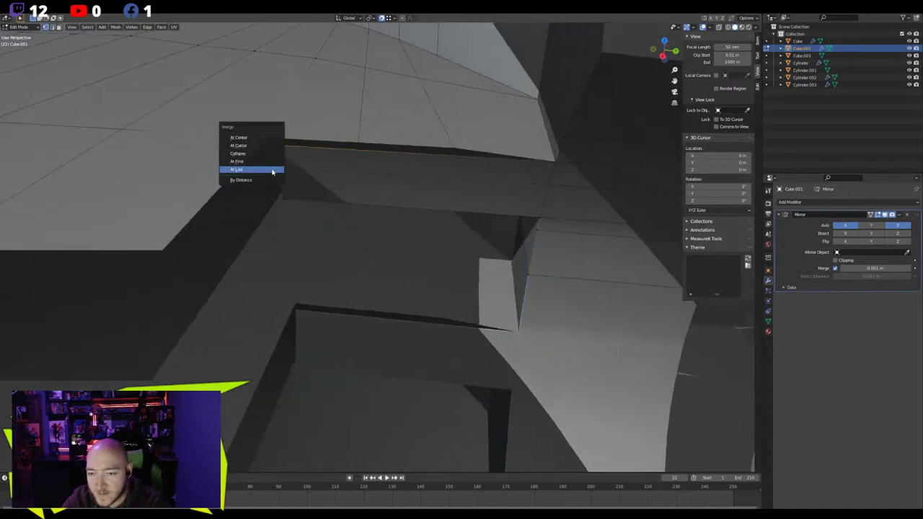
left_click(272, 172)
middle_click_drag(276, 195, 309, 147)
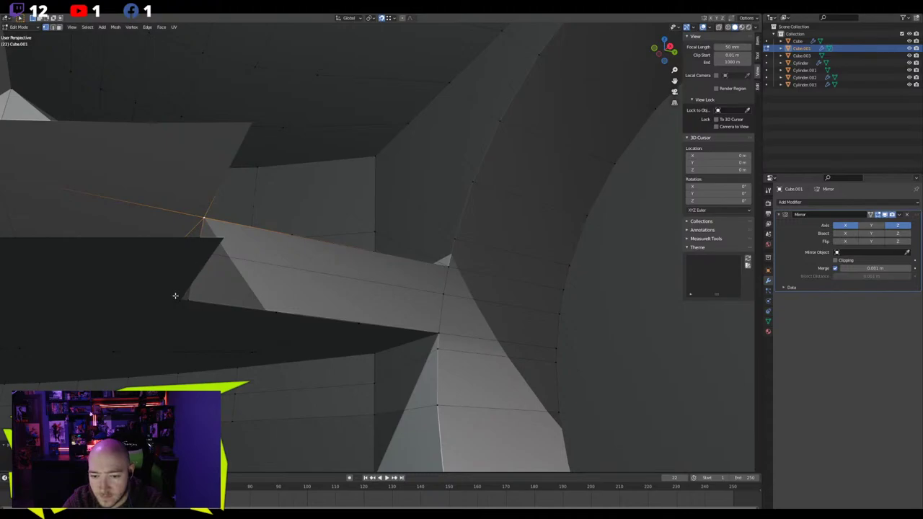
key("comma")
left_click(133, 319)
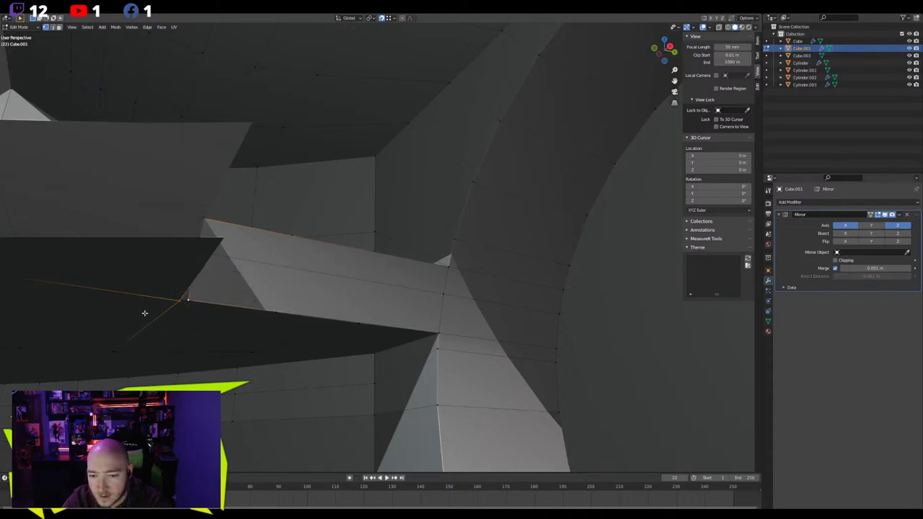
left_click(191, 304)
middle_click_drag(193, 304, 265, 254)
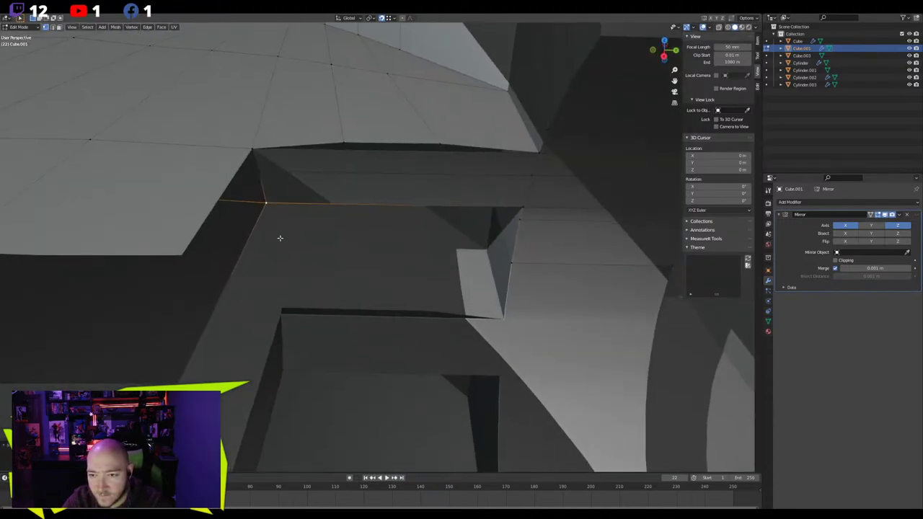
Add two centred loop cuts across the new wall beside the circular hole
scroll(361, 155, "up", 1)
left_click(361, 155)
right_click(361, 156)
Merge the loop cuts' end vertices into the neighbouring vertices along the wall's upper and lower borders
left_click(347, 140)
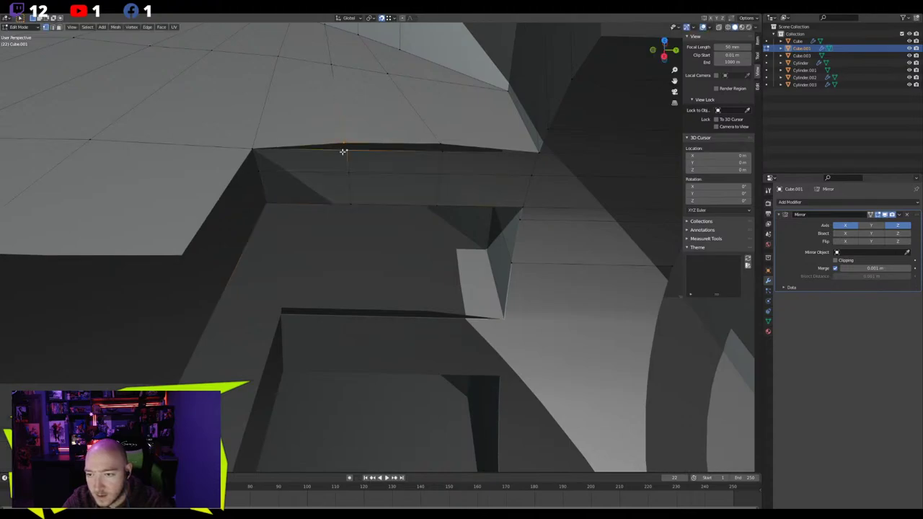
key("m")
left_click(343, 151)
middle_click_drag(431, 252, 401, 154)
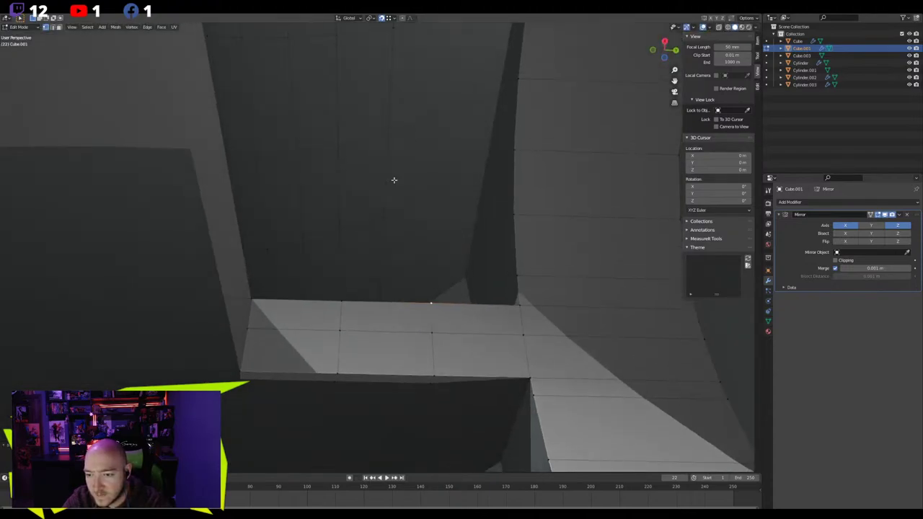
left_click(333, 384, "shift")
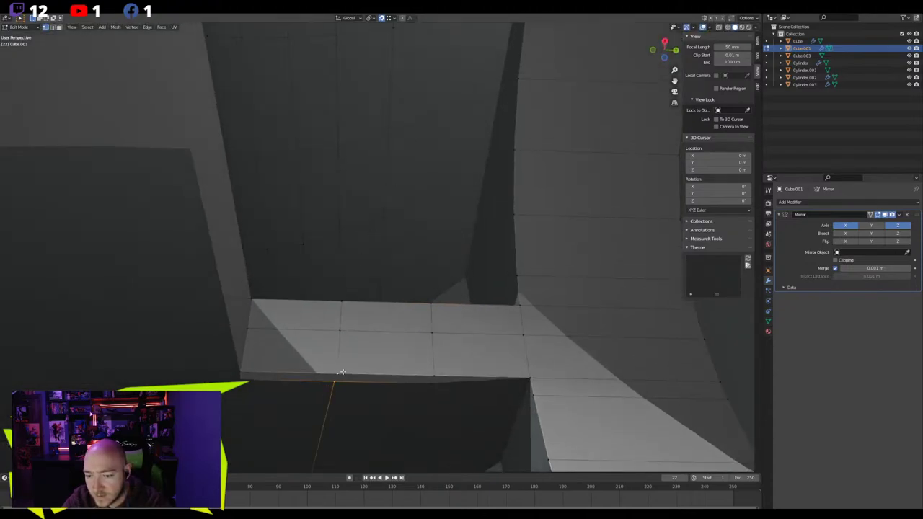
key("m")
left_click(435, 369)
key("KP_Decimal")
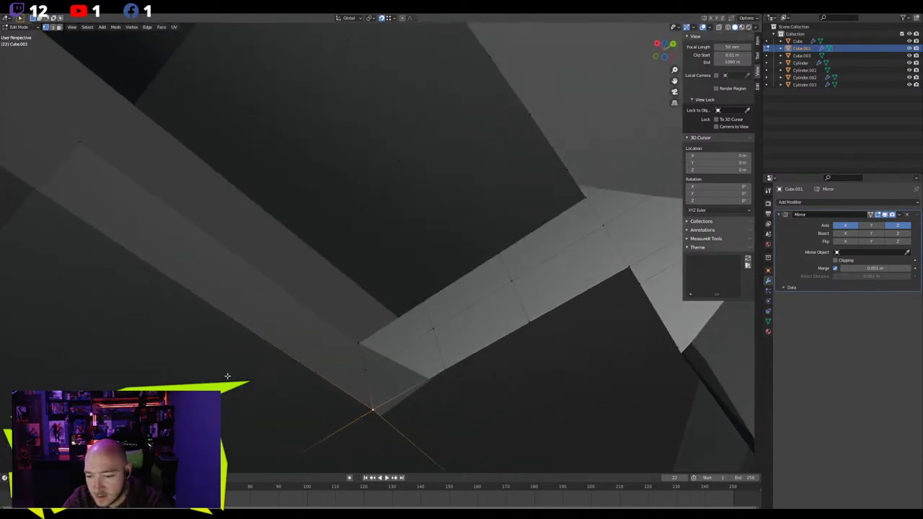
Merge the two selected vertices at the corner of the vent frame
middle_click_drag(386, 259, 383, 293)
left_click(379, 253, "shift")
key("m")
left_click(379, 255)
Merge the leftover edge geometry on the vent's inner top wall and add a horizontal loop cut across it
key("2")
left_click(333, 177)
middle_click_drag(333, 177, 349, 217)
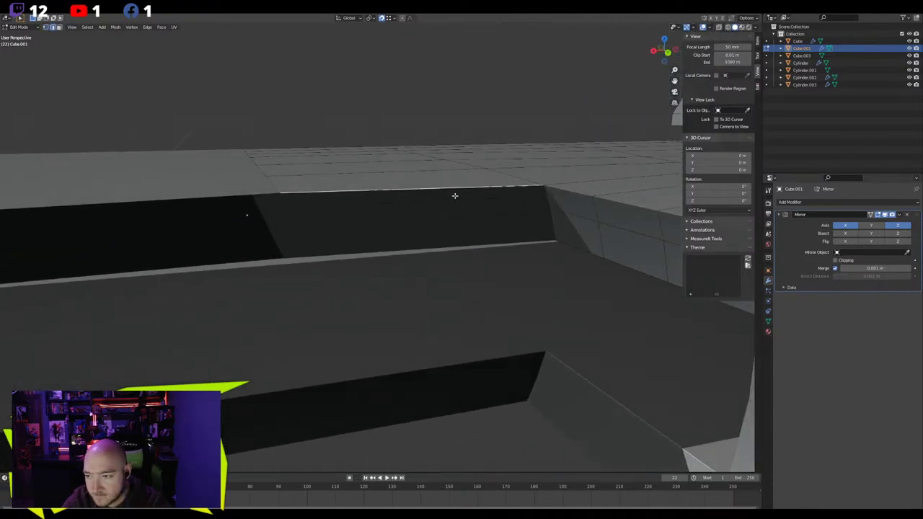
key("m")
left_click(526, 209)
key("m")
left_click(532, 218)
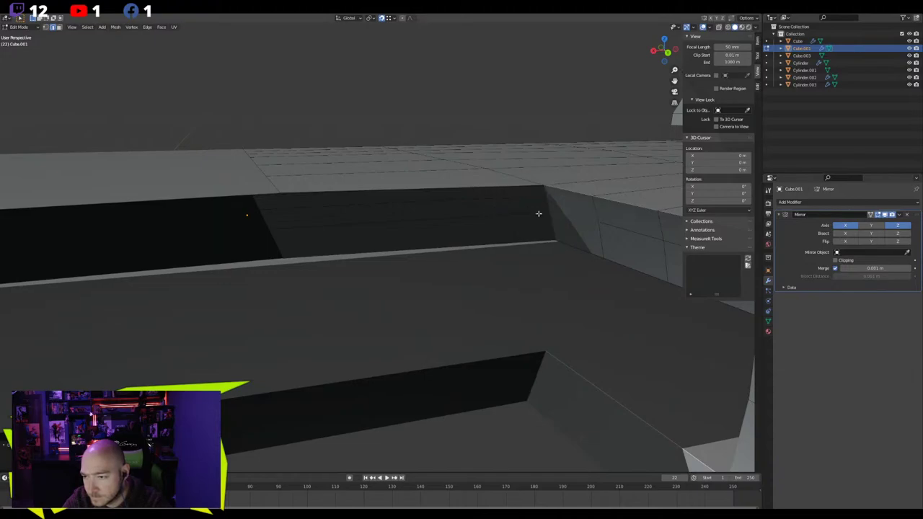
key("ctrl+r")
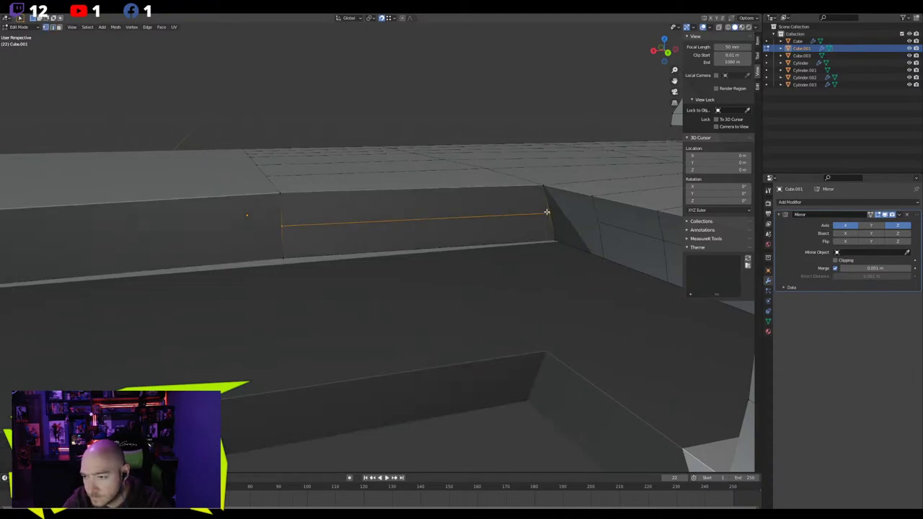
middle_click_drag(486, 248, 181, 255)
key("Tab")
Add a second Mirror modifier on X to the corner vent, using the boombox body Cube as mirror object
scroll(519, 285, "down", 5)
scroll(254, 266, "down", 7)
left_click(191, 286)
scroll(277, 272, "down", 4)
scroll(282, 272, "up", 3)
scroll(181, 254, "up", 2)
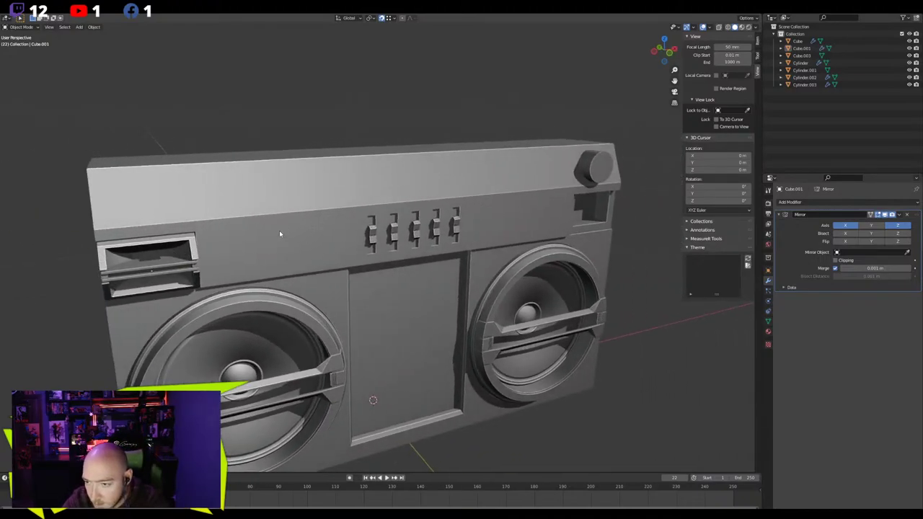
left_click(181, 254)
left_click(896, 216)
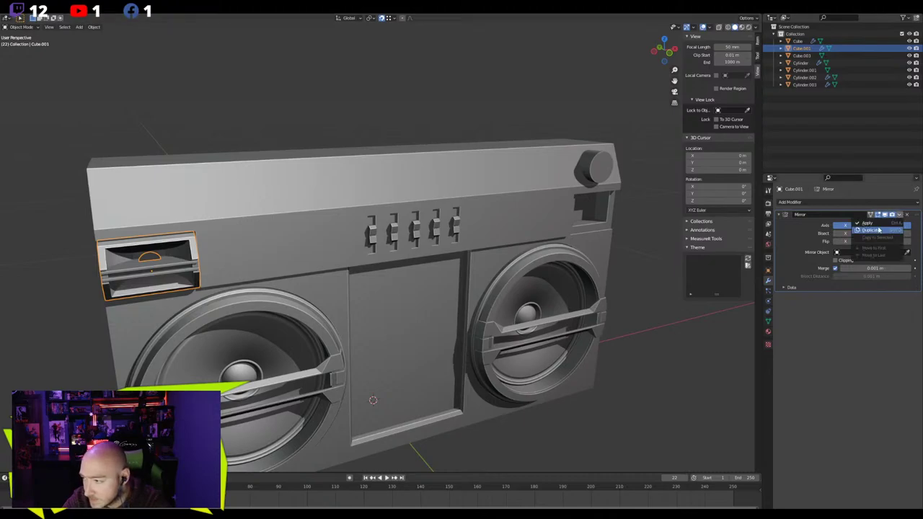
left_click(820, 203)
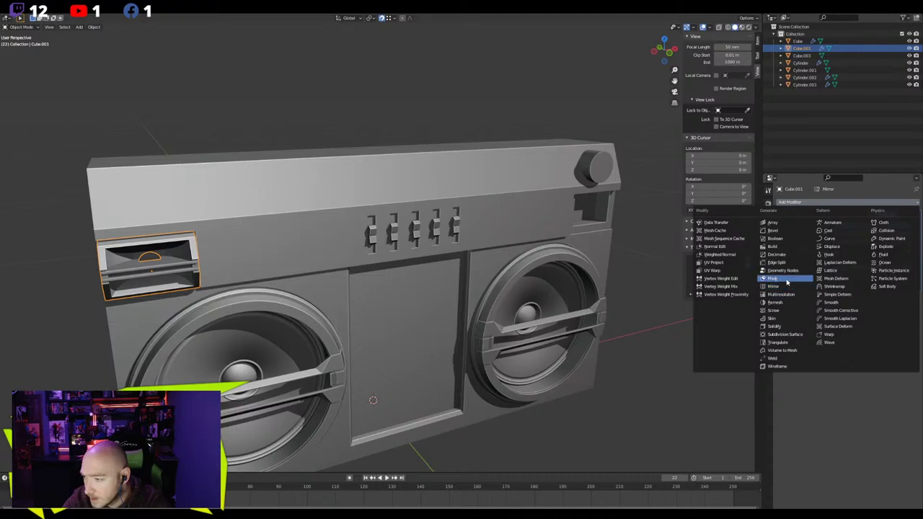
left_click(786, 286)
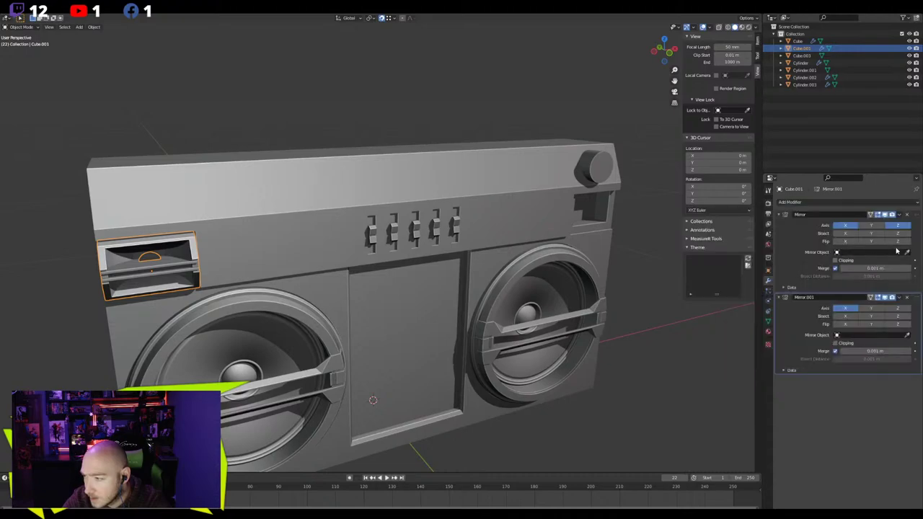
left_click(907, 336)
left_click(417, 186)
left_click(627, 288)
middle_click_drag(467, 235, 495, 230)
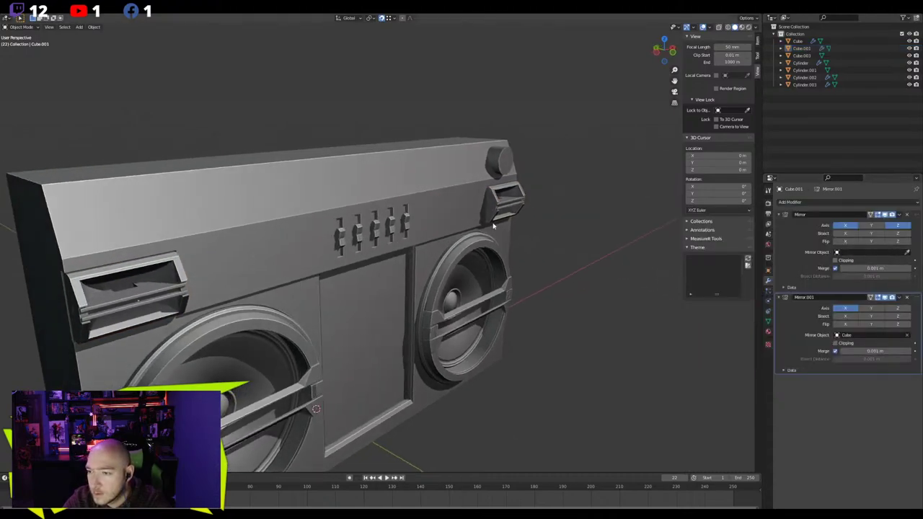
Delete the unwanted geometry at the rear of the corner vent's outer side
left_click(183, 308)
key("Tab")
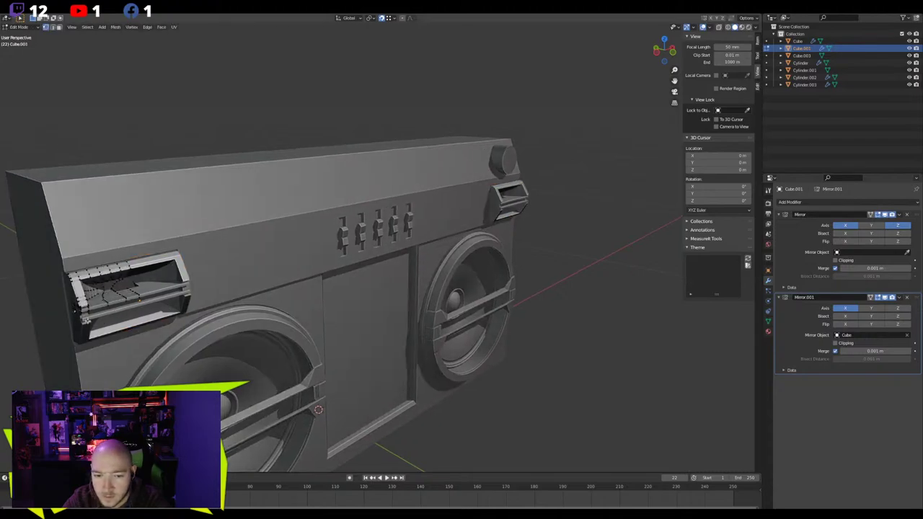
left_click(83, 318)
key("KP_Decimal")
middle_click_drag(84, 318, 167, 284)
scroll(166, 284, "down", 4)
middle_click_drag(360, 280, 354, 220)
left_click(320, 273)
key("x")
left_click(299, 242)
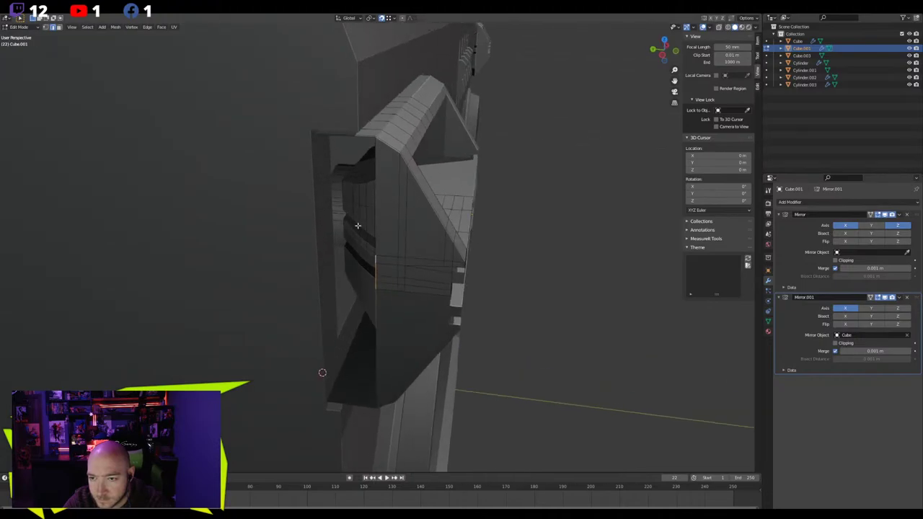
Extrude the rear edges of the vent's outer side along Y to close the gap at the back
key("g")
key("x")
key("y")
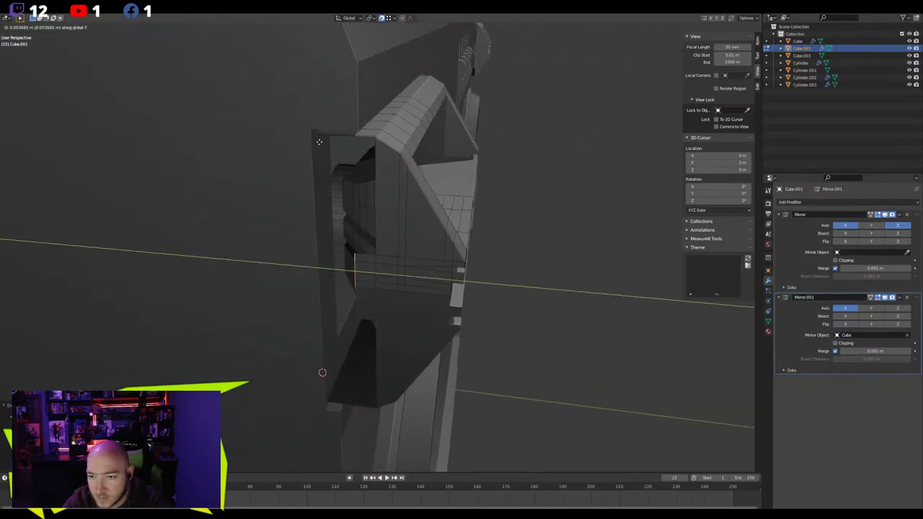
left_click(316, 140)
left_click(370, 185)
middle_click_drag(369, 188, 363, 192)
key("g")
key("y")
left_click(319, 260)
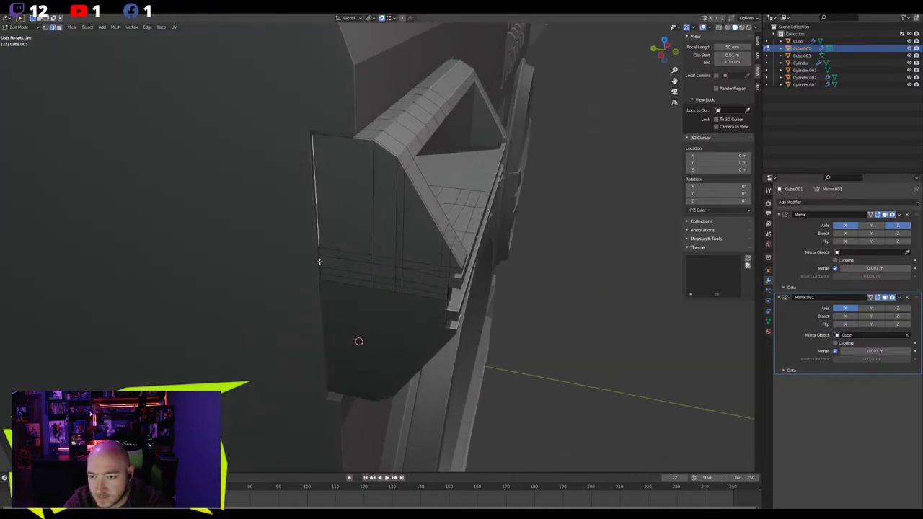
middle_click_drag(319, 260, 303, 262)
scroll(331, 264, "down", 5)
key("Tab")
Inspect the body's edge directly above the corner vent in Edit Mode
middle_click_drag(365, 266, 250, 258)
left_click(249, 257)
scroll(288, 266, "down", 6)
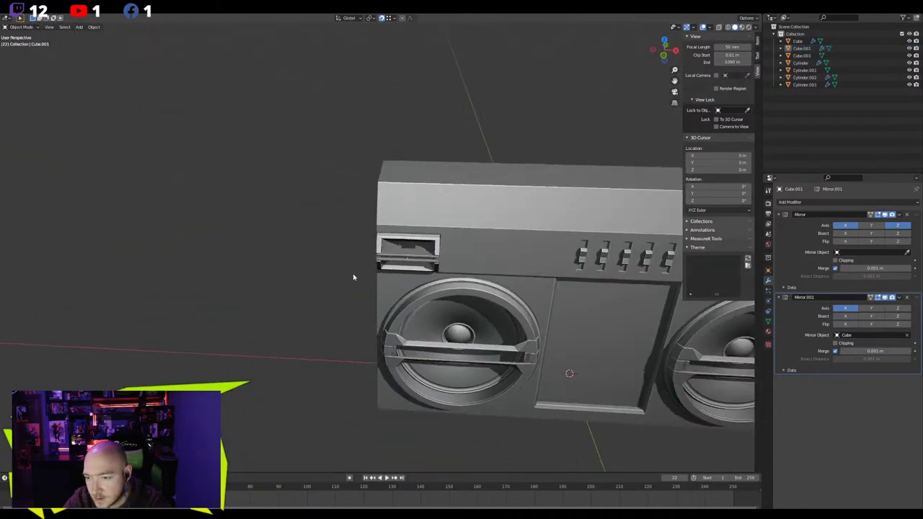
middle_click_drag(346, 276, 401, 231)
scroll(413, 211, "up", 6)
left_click(407, 174)
key("Tab")
left_click(410, 196)
middle_click_drag(410, 196, 236, 269, "shift")
middle_click_drag(301, 260, 322, 229)
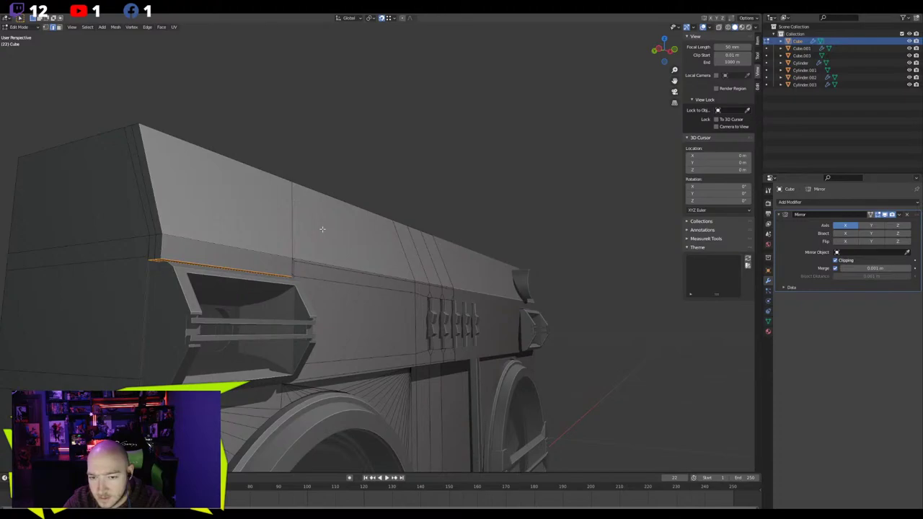
key("Tab")
Examine the two mirrored vents and the front of the boombox from several angles
scroll(309, 148, "down", 4)
middle_click_drag(309, 148, 304, 229)
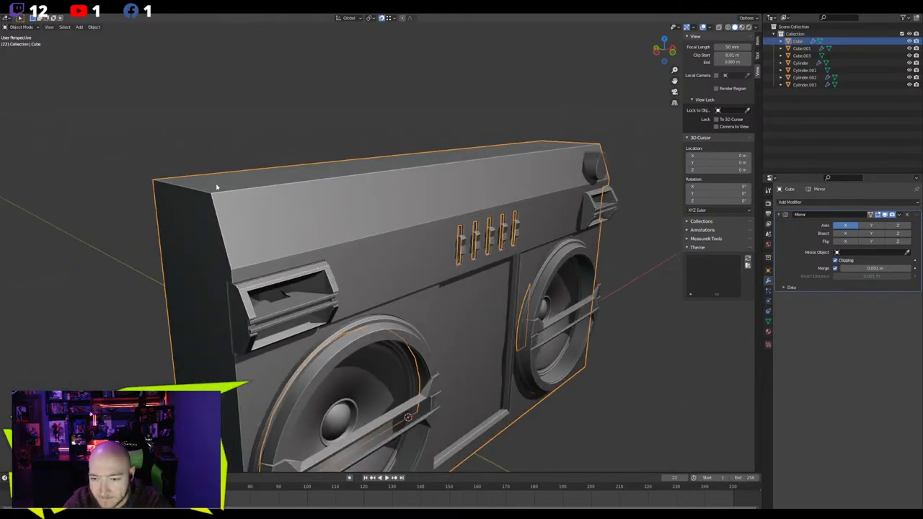
middle_click_drag(284, 235, 234, 238)
left_click(308, 292)
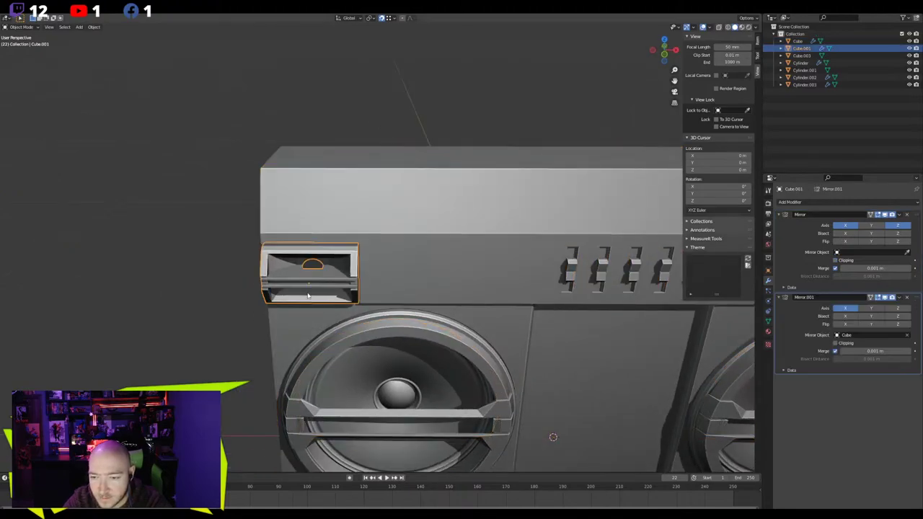
key("Tab")
key("Tab")
middle_click_drag(310, 283, 396, 278)
left_click(412, 140)
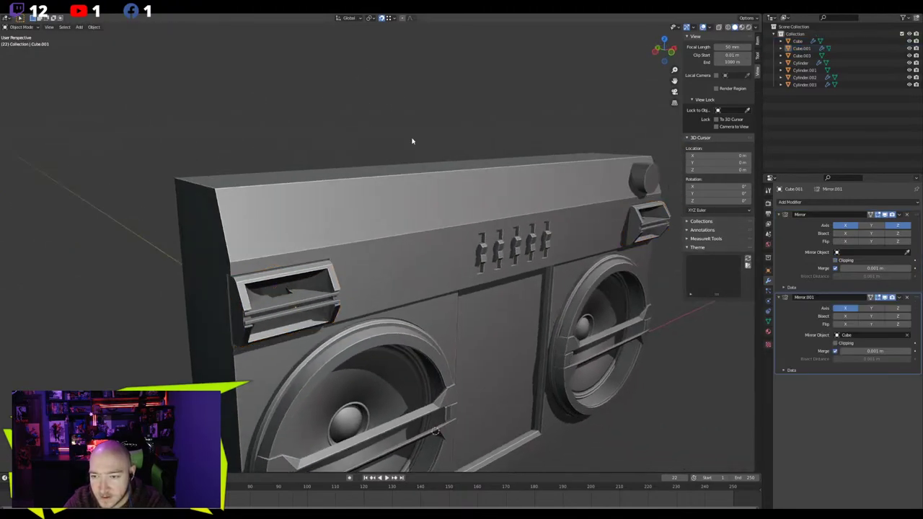
scroll(566, 267, "down", 1)
middle_click_drag(566, 266, 424, 228, "shift")
left_click(476, 180)
middle_click_drag(478, 184, 411, 228)
middle_click_drag(511, 236, 385, 139, "shift")
Separate the slanted upper front faces of the boombox body into their own object and edit that object
left_click(386, 140)
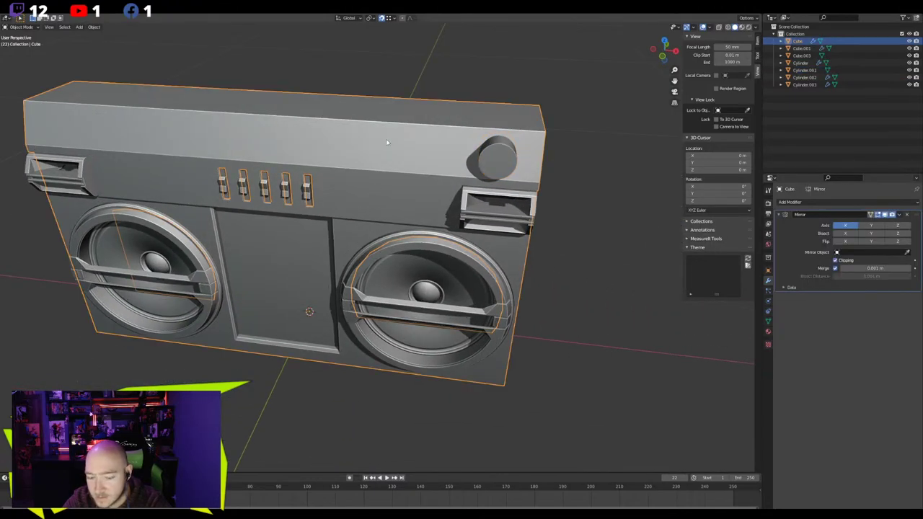
key("Tab")
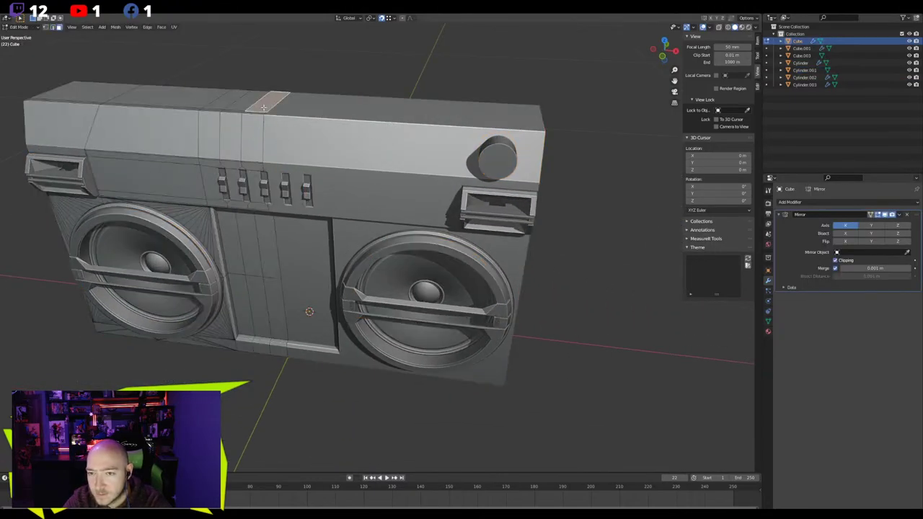
middle_click_drag(278, 142, 266, 126)
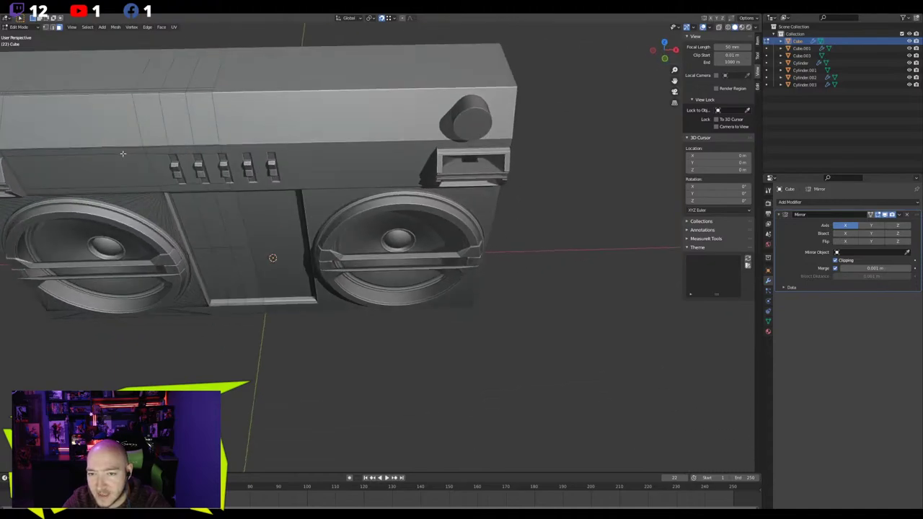
middle_click_drag(122, 153, 260, 168)
left_click(265, 160)
middle_click_drag(395, 104, 425, 191)
key("alt+q")
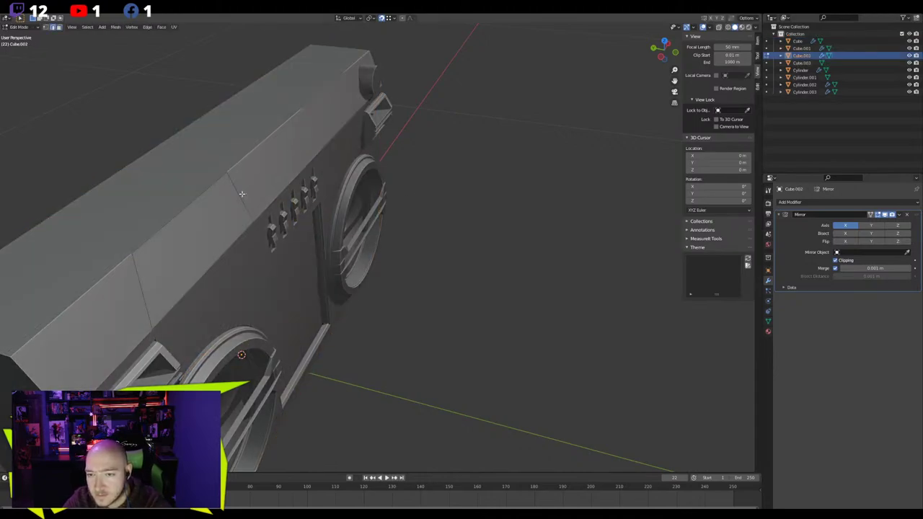
Duplicate the Mirror modifier on the separated front strip and apply both Mirror modifiers
left_click(242, 194)
middle_click_drag(241, 194, 173, 170)
key("Tab")
left_click(899, 214)
left_click(864, 230)
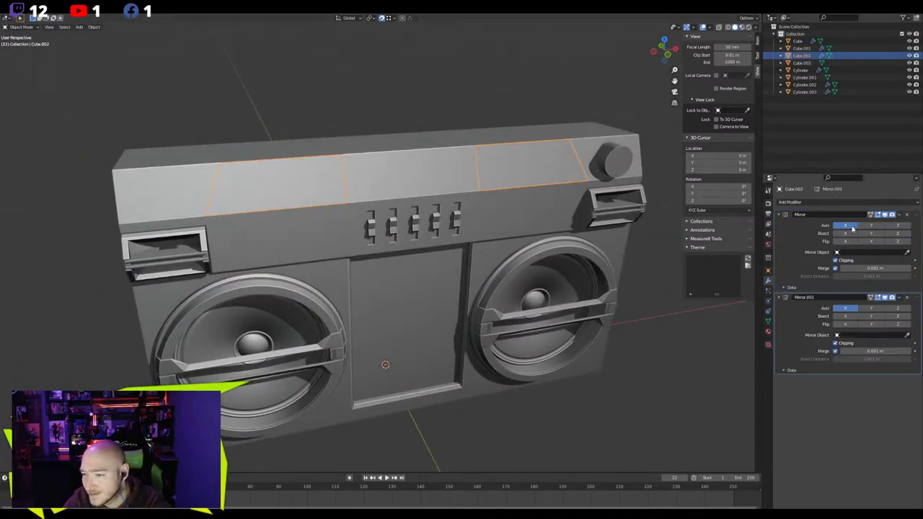
key("ctrl+a")
key("ctrl+a")
Fill the gap between the strip's two halves and dissolve the dividing edges into one continuous face
key("Tab")
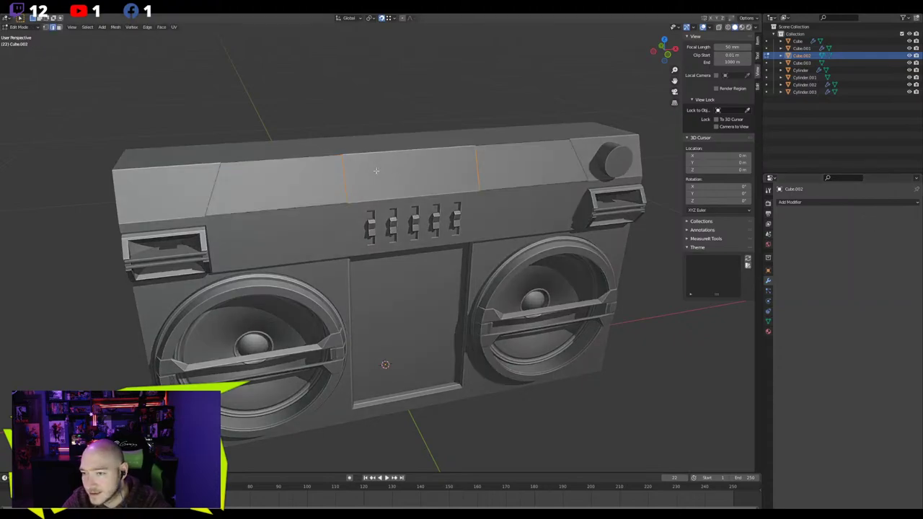
left_click(426, 172)
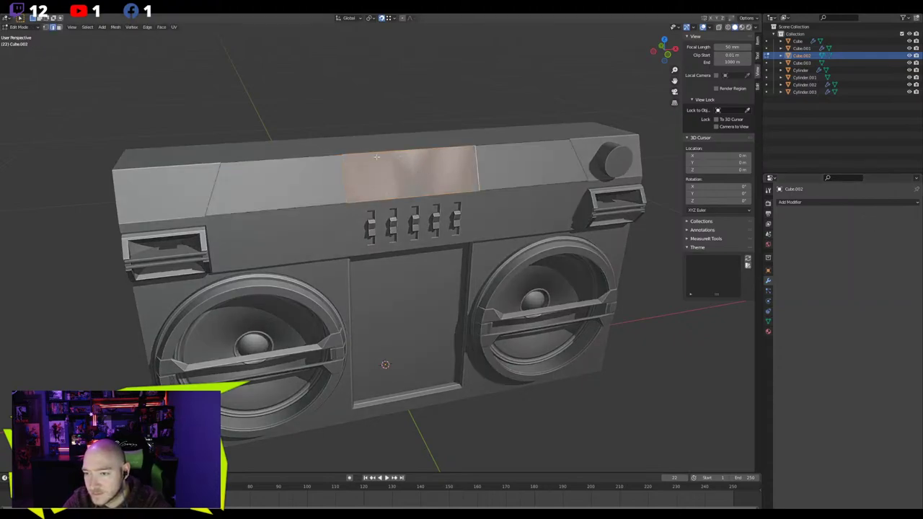
key("x")
left_click(415, 219)
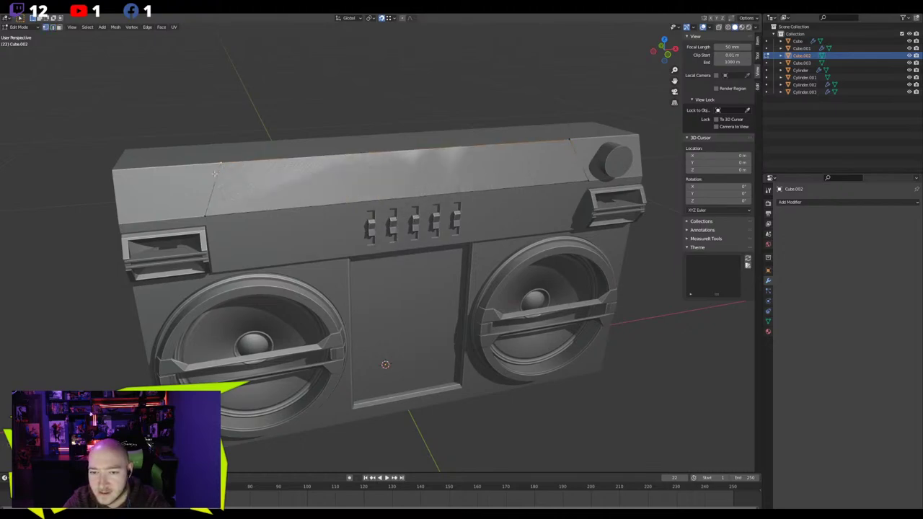
Move the strip's slanted left end along X to the left edge of the boombox body
key("g")
key("x")
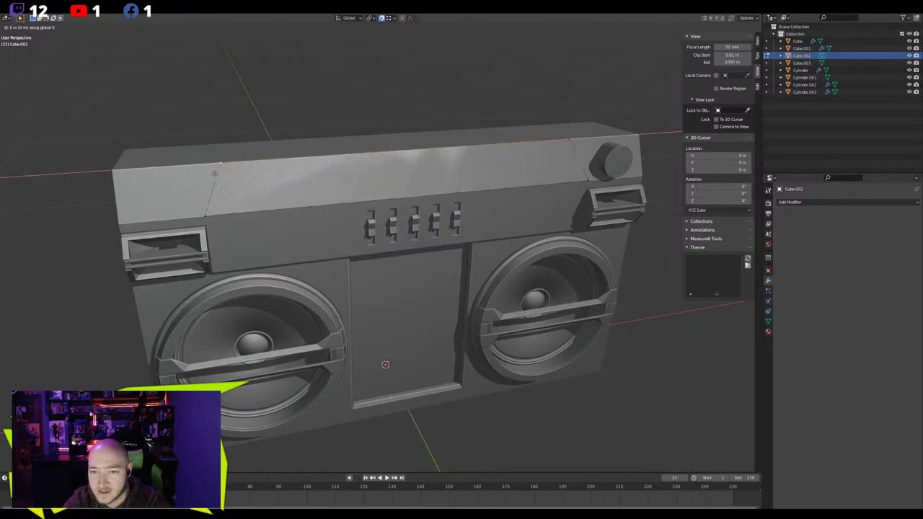
left_click(194, 177)
key("2")
left_click(189, 189)
key("g")
key("x")
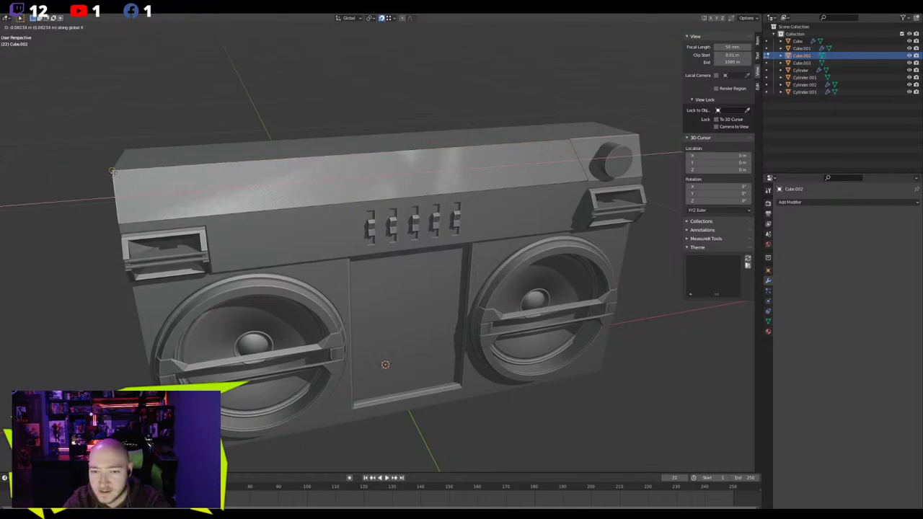
left_click(116, 175)
Straighten the strip's slanted right edge beside the knob by scaling it to 0 along X
left_click(577, 156)
middle_click_drag(576, 156, 545, 154)
key("s")
key("x")
key("0")
key("Return")
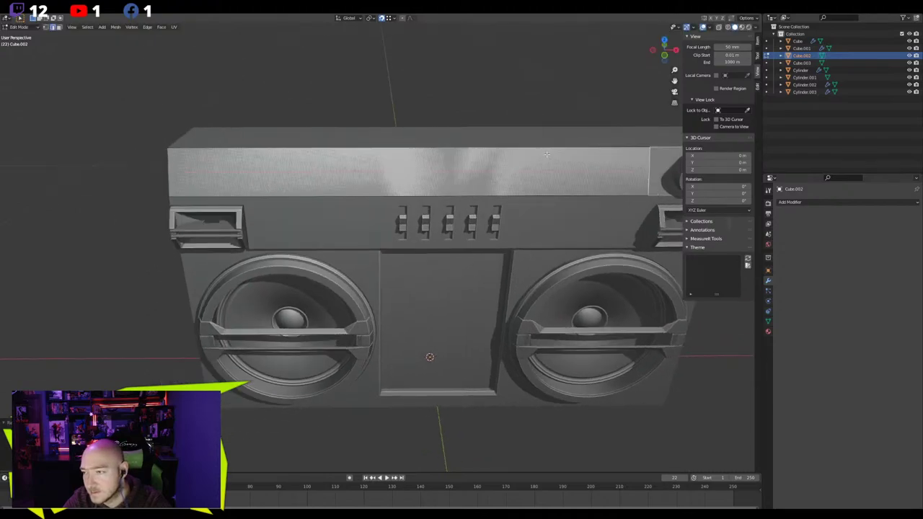
Turn on the edge length measurement in the viewport overlays
middle_click_drag(620, 108, 459, 120, "shift")
left_click(709, 28)
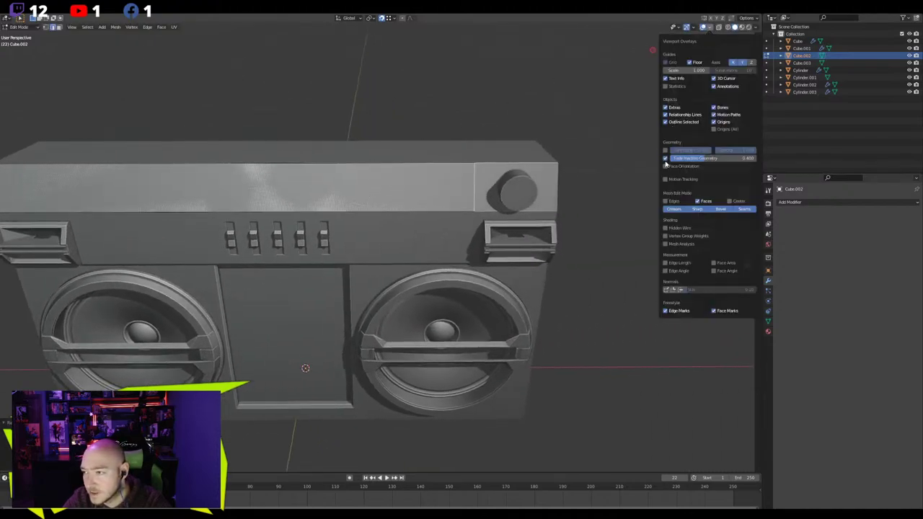
left_click(665, 263)
scroll(585, 243, "up", 2)
key("g")
key("x")
key("y")
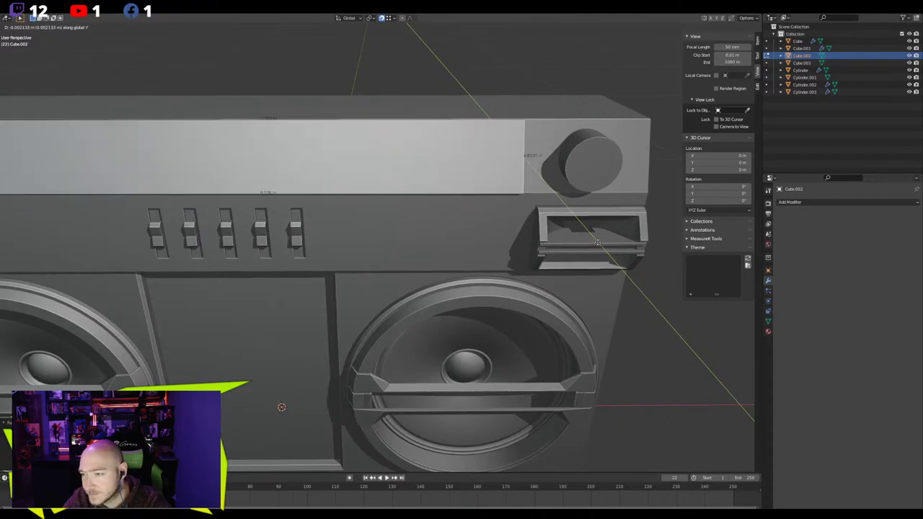
right_click(618, 243)
Move the strip's right edge along X until it overlaps the near side of the round knob
middle_click_drag(618, 243, 504, 252, "shift")
key("g")
key("x")
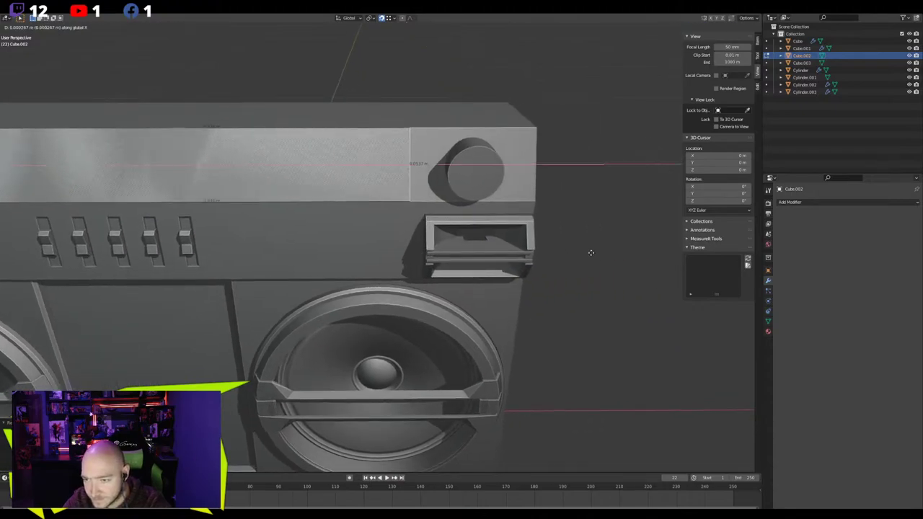
left_click(619, 251)
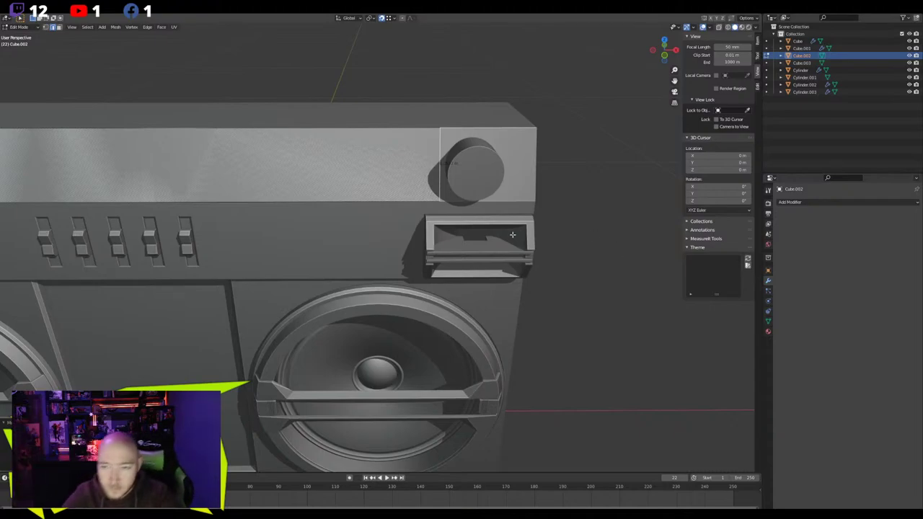
middle_click_drag(417, 234, 381, 229)
key("g")
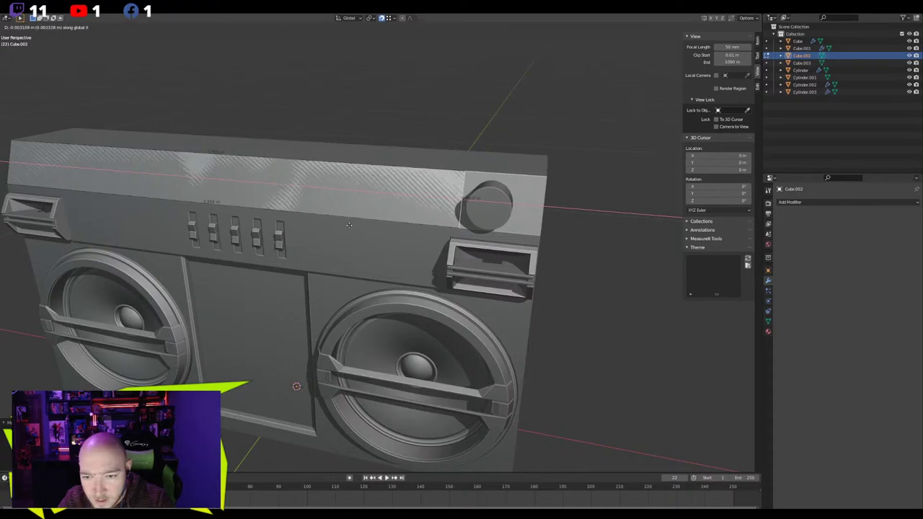
left_click(391, 215)
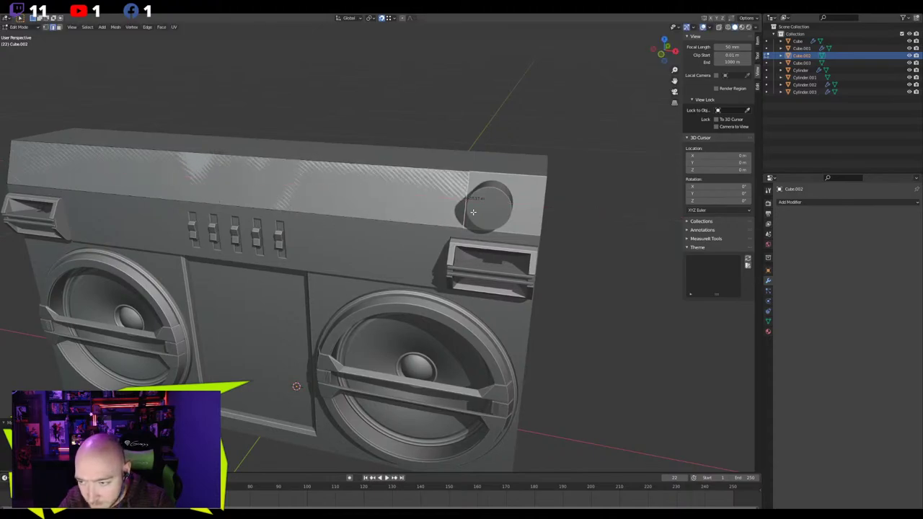
Extrude the strip's edge beside the knob along X until it reaches the right end of the boombox body
key("g")
key("x")
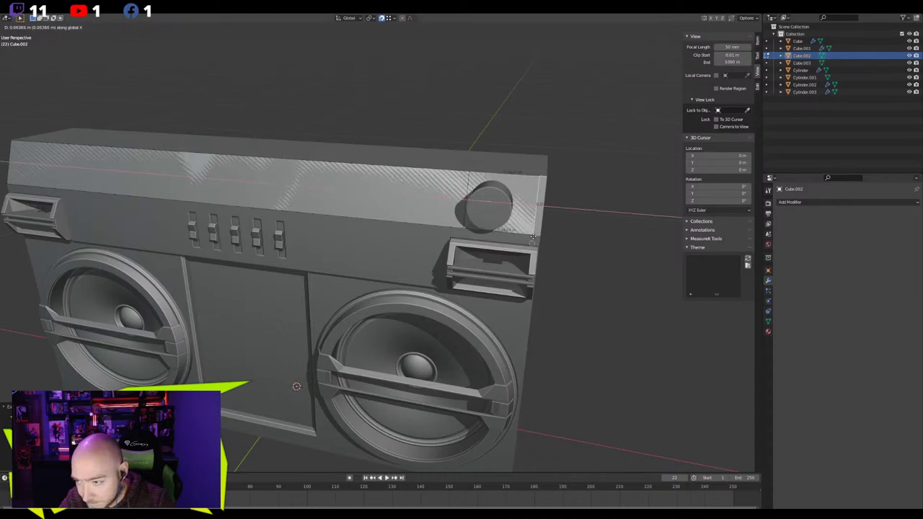
left_click(538, 236)
Add a vertical loop cut to the upper front strip, aligned with the outer side of the round knob
scroll(537, 224, "up", 3)
middle_click_drag(537, 208, 332, 268, "shift")
key("ctrl+r")
left_click(412, 184)
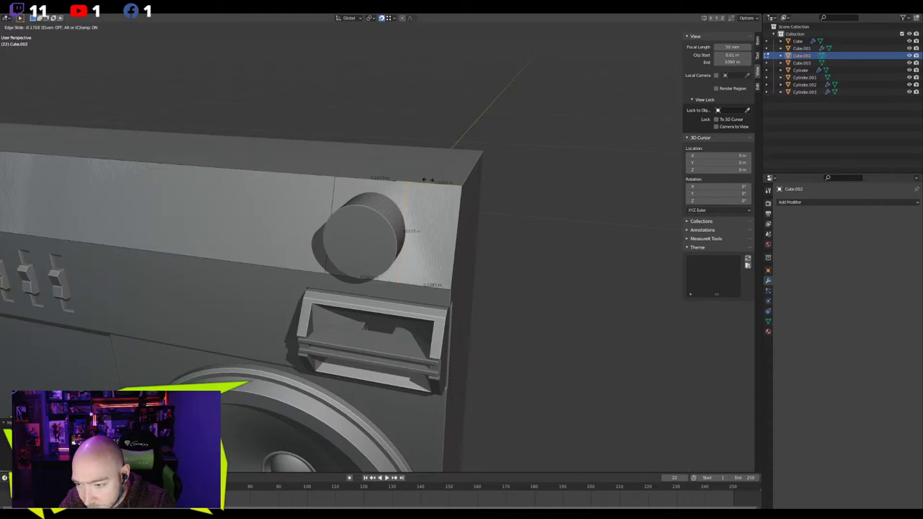
left_click(427, 180)
middle_click_drag(427, 179, 517, 225)
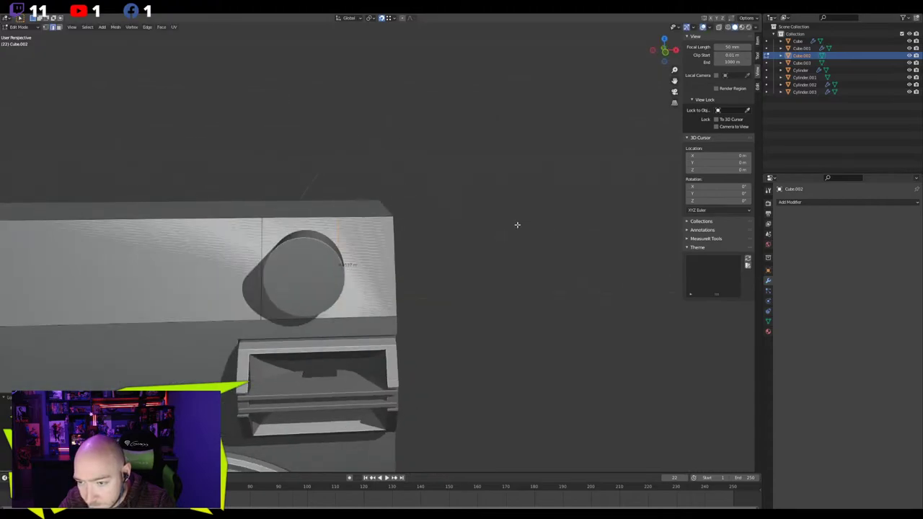
key("Tab")
key("Tab")
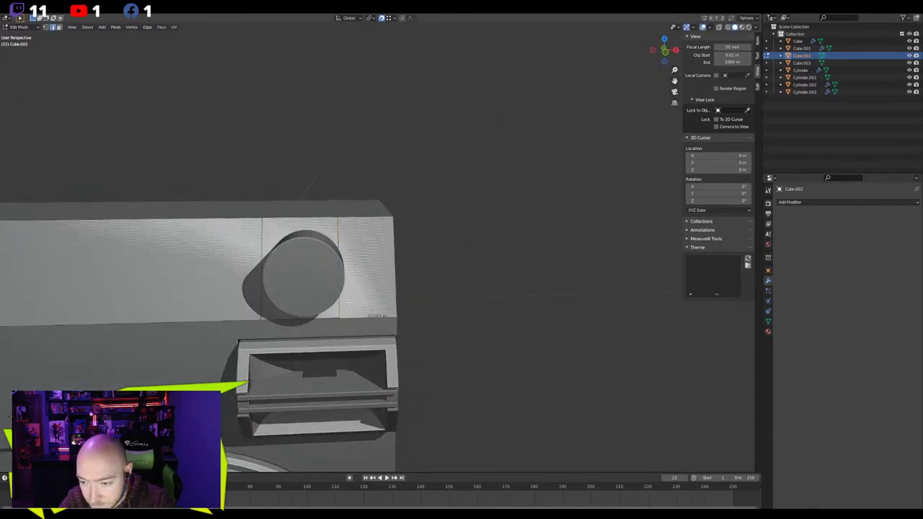
Extrude the strip's faces on both sides of the knob outward along their normals, leaving the section behind the knob recessed
key("Tab")
left_click(327, 287)
key("Tab")
middle_click_drag(332, 285, 392, 288)
key("Tab")
left_click(384, 282)
key("Tab")
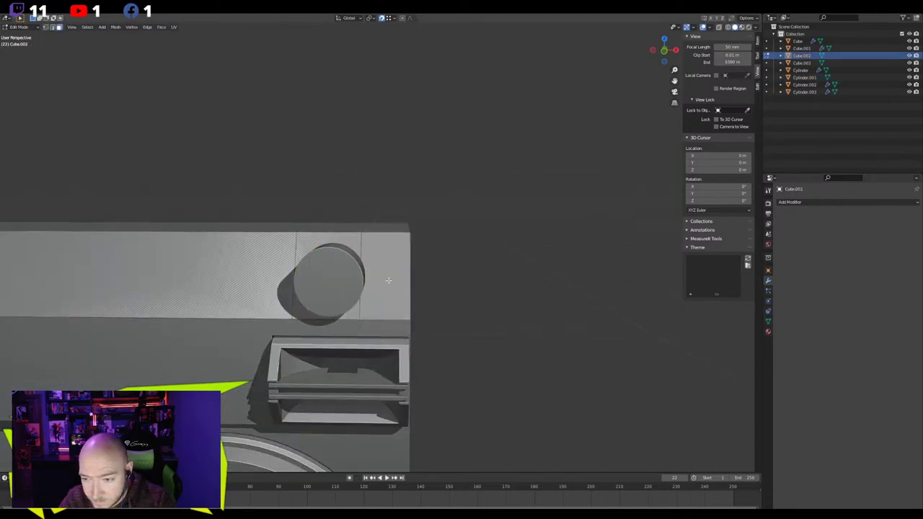
left_click(382, 279)
left_click(250, 282, "shift")
key("alt+e")
left_click(243, 196)
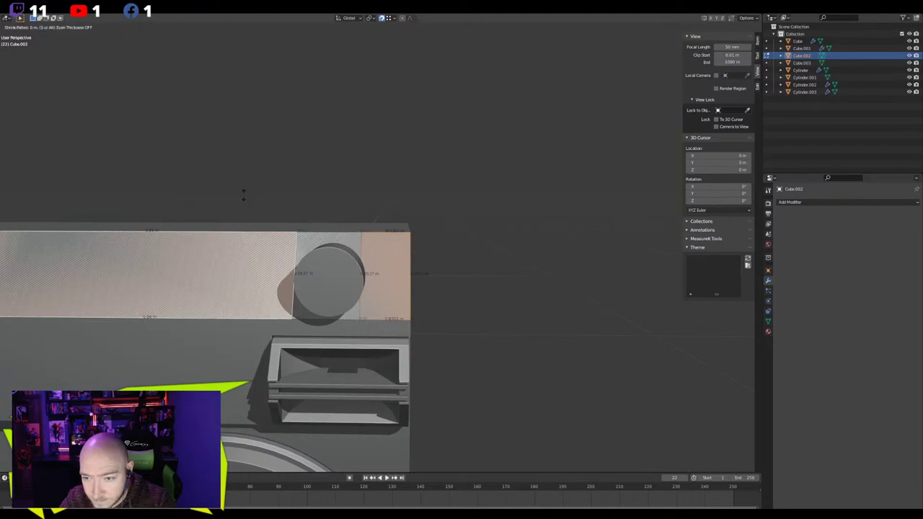
left_click(245, 194)
Select the round knob and view it from the front between the two raised strip sections
key("Tab")
left_click(328, 290)
middle_click_drag(327, 290, 432, 223)
key("KP_1")
key("KP_Decimal")
middle_click_drag(406, 348, 382, 280)
scroll(442, 313, "down", 2)
scroll(396, 321, "down", 3)
key("g")
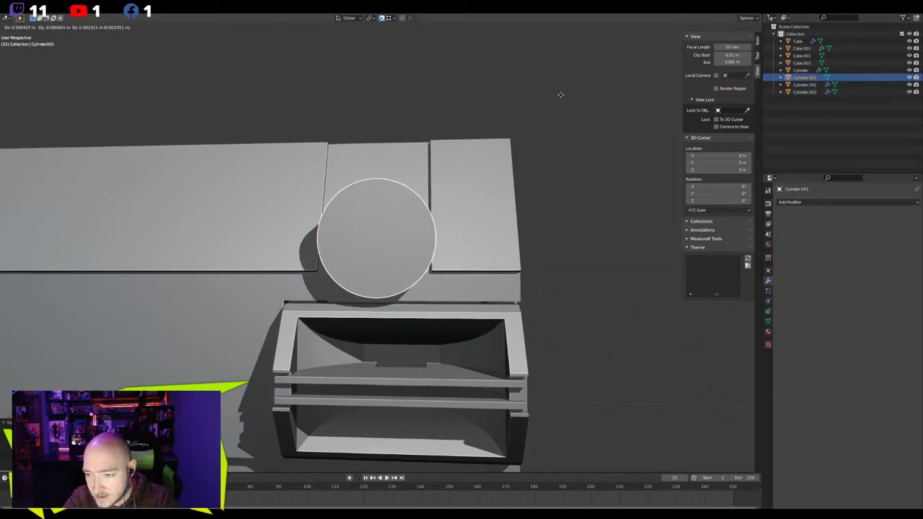
right_click(560, 92)
middle_click_drag(461, 170, 414, 196)
key("g")
right_click(408, 143)
middle_click_drag(409, 143, 433, 147)
key("g")
right_click(453, 135)
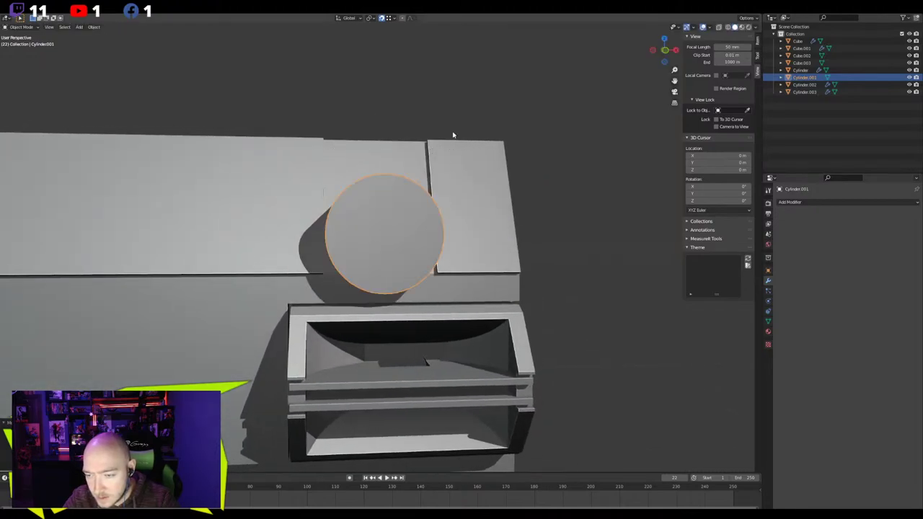
Turn off snapping and move the knob freely to adjust its position between the raised strip sections
left_click(381, 20)
key("g")
left_click(391, 69)
middle_click_drag(391, 71, 428, 91)
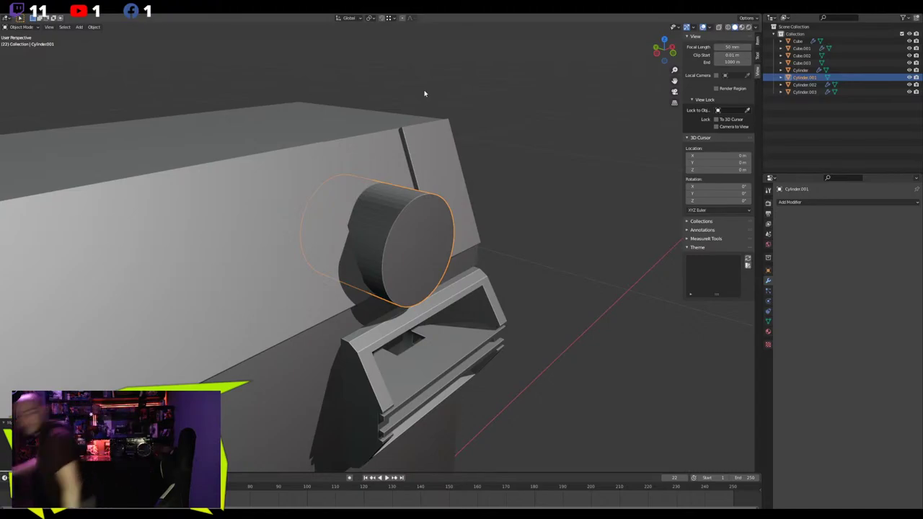
Add a horizontal loop cut along the length of the upper front strip, slid toward its upper edge
key("Tab")
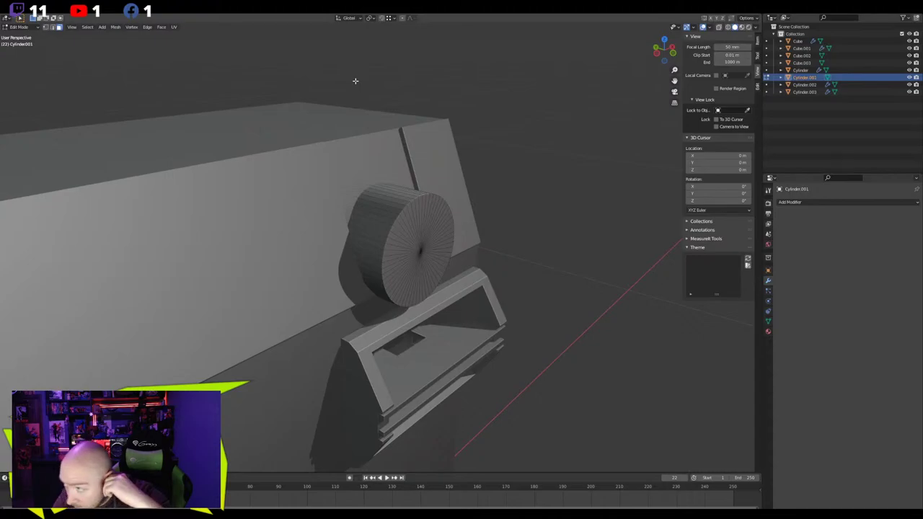
key("Tab")
middle_click_drag(354, 148, 335, 144)
left_click(346, 143)
key("Tab")
left_click(321, 179)
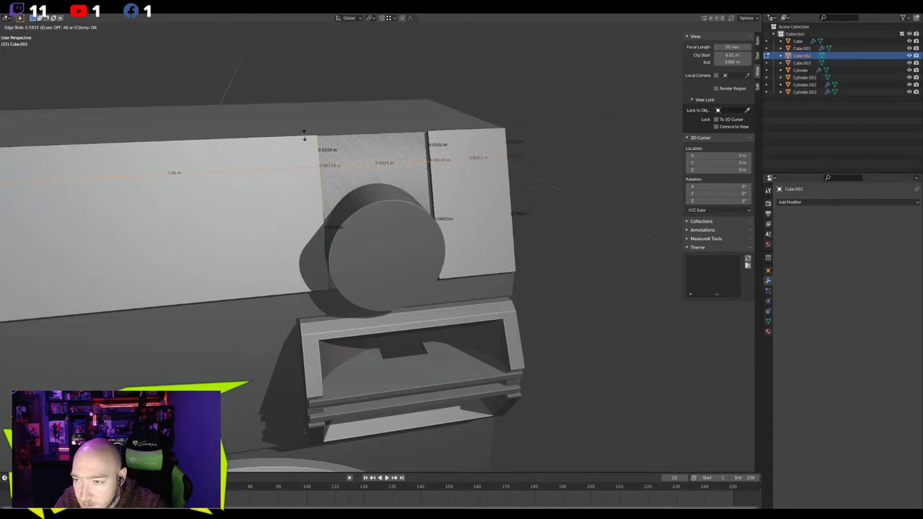
left_click(297, 133)
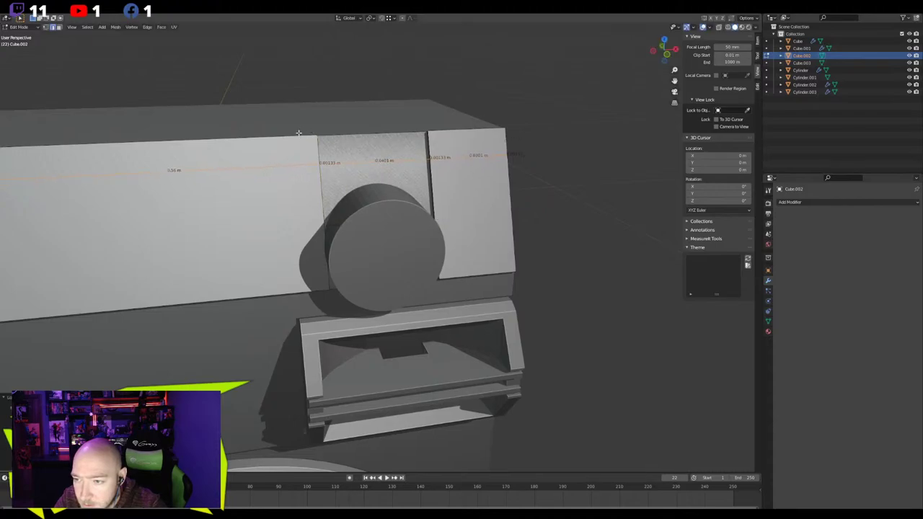
Move the round knob slightly so that it sits centred over the gap between the two strip sections
key("Tab")
left_click(366, 220)
middle_click_drag(365, 221, 351, 214)
middle_click_drag(511, 190, 506, 166)
key("g")
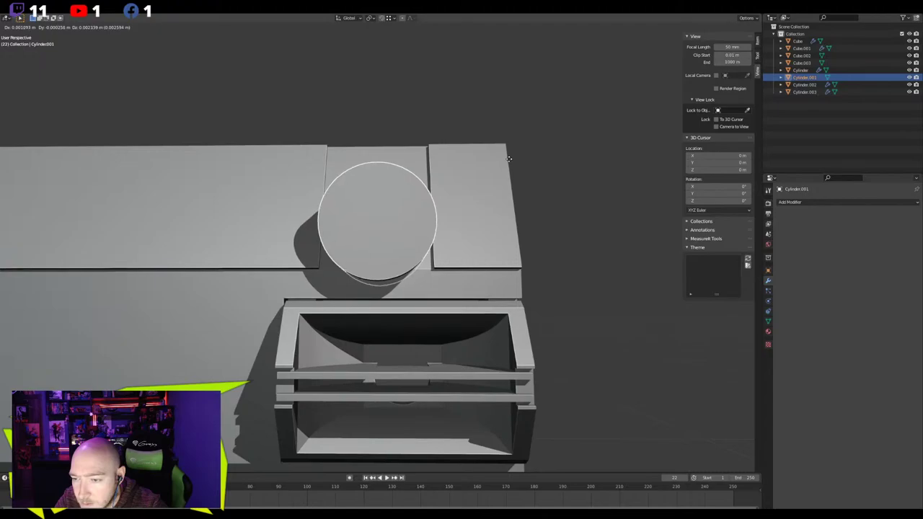
left_click(509, 159)
middle_click_drag(509, 158, 484, 182)
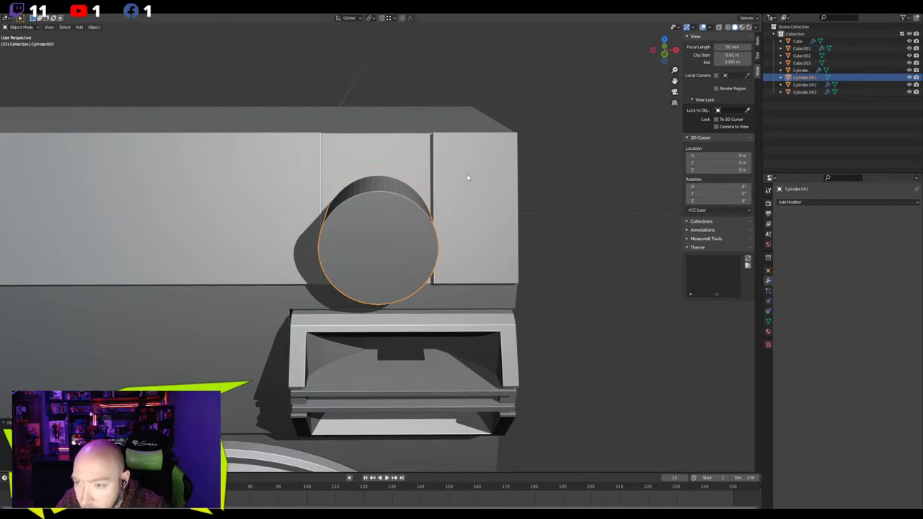
left_click(325, 150)
key("Tab")
middle_click_drag(327, 150, 358, 199)
key("Tab")
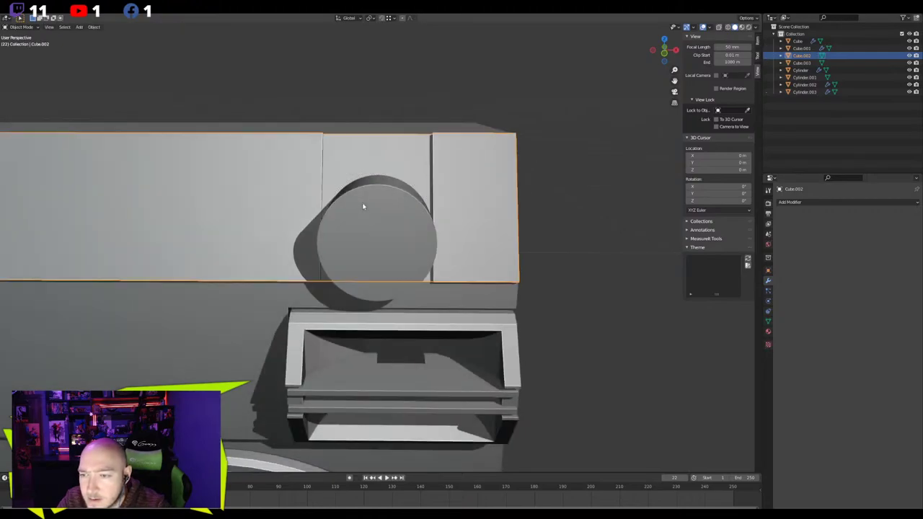
Duplicate the round knob in place
left_click(362, 203)
key("g")
left_click(361, 202)
middle_click_drag(363, 204, 375, 175)
key("s")
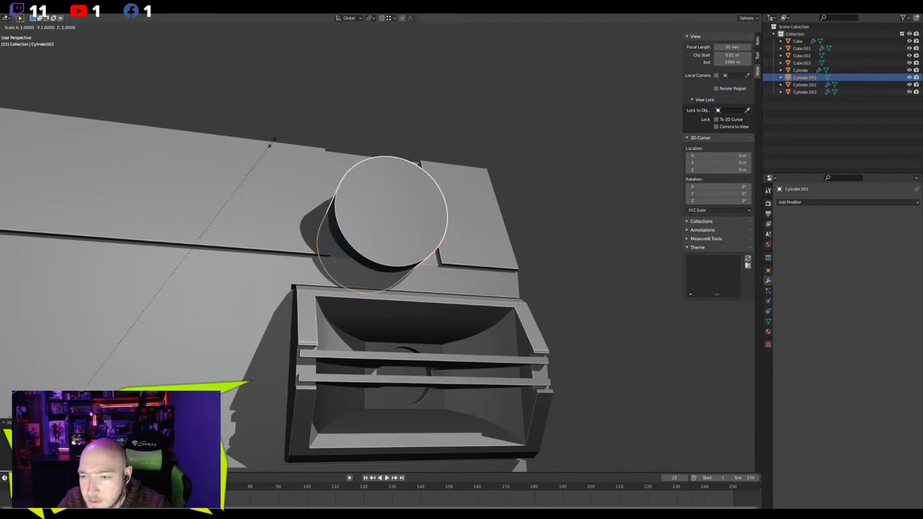
right_click(271, 143)
middle_click_drag(271, 143, 284, 172)
key("shift+d")
right_click(284, 170)
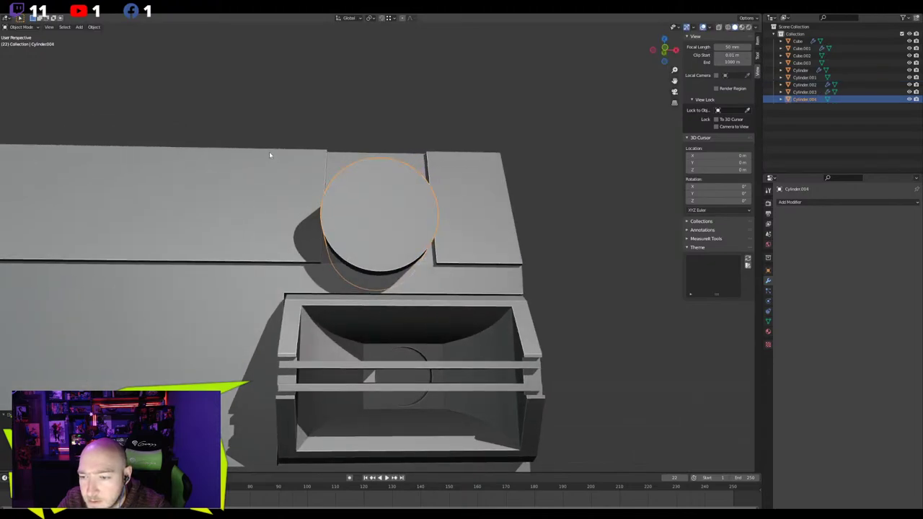
Set the origins of both the knob copy and the original knob to their geometry
key("s")
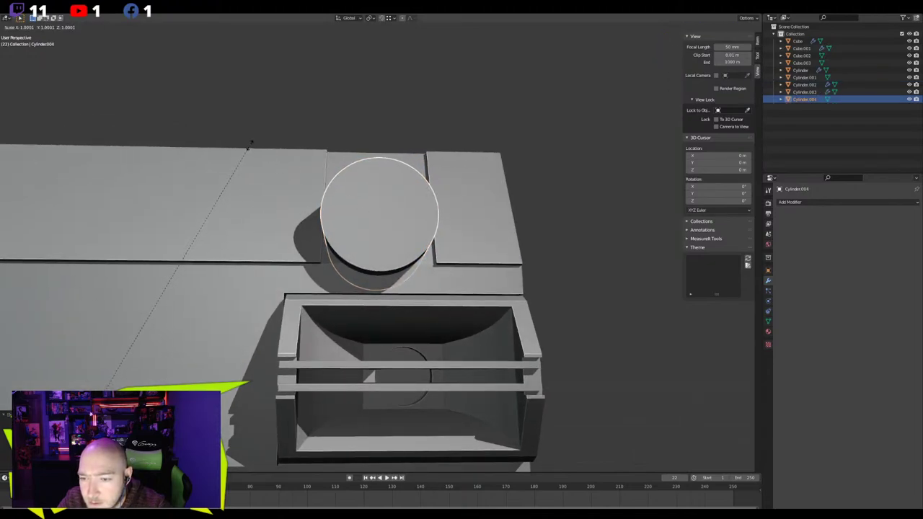
right_click(251, 147)
right_click(337, 192)
mouse_move(332, 130)
left_click(369, 137)
left_click(367, 227)
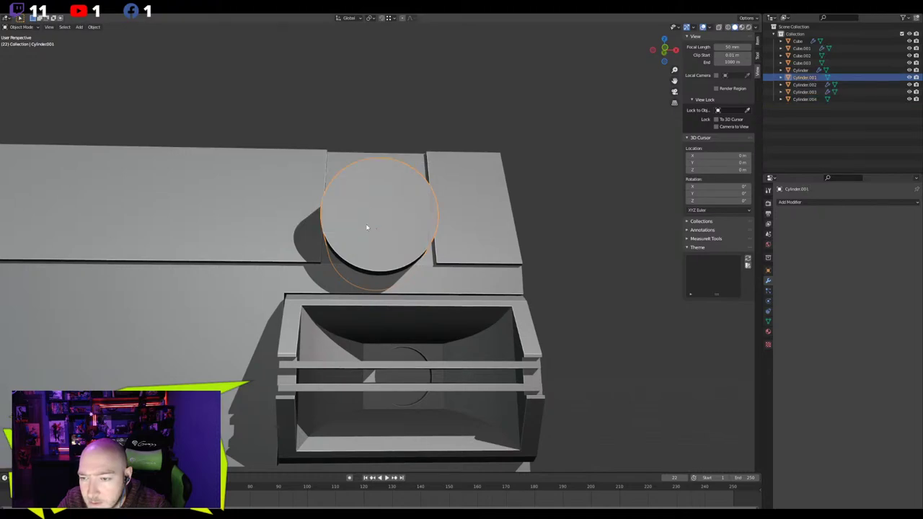
right_click(367, 227)
mouse_move(369, 226)
left_click(394, 232)
Scale the knob copy up evenly by about 1.1 around its own centre and fine-tune its size
left_click(385, 227)
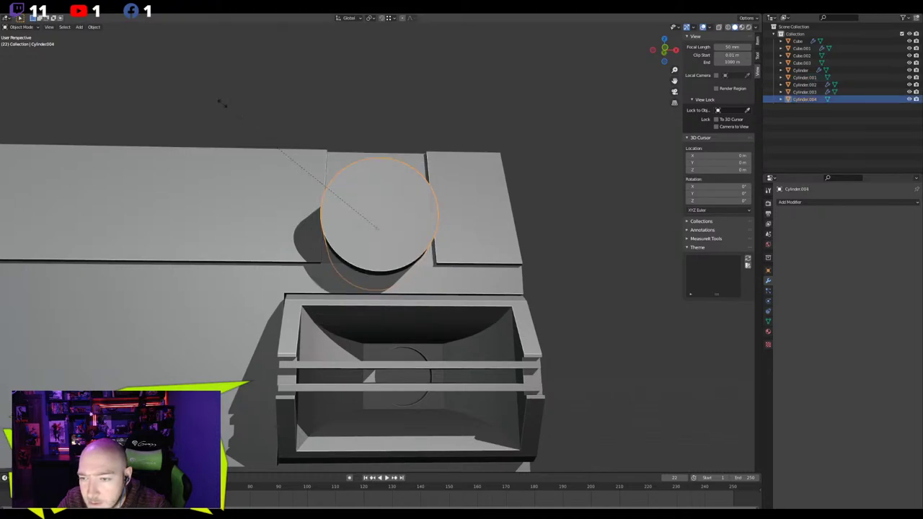
key("s")
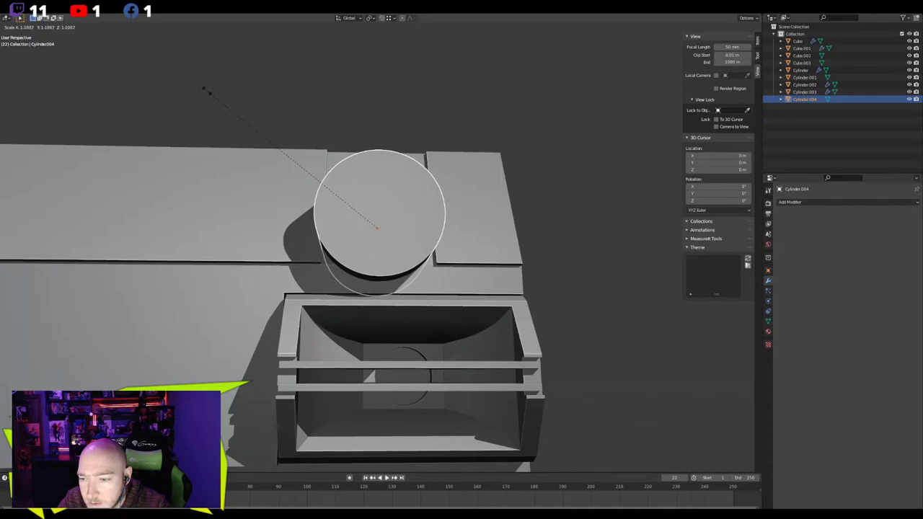
left_click(206, 91)
middle_click_drag(208, 93, 286, 139)
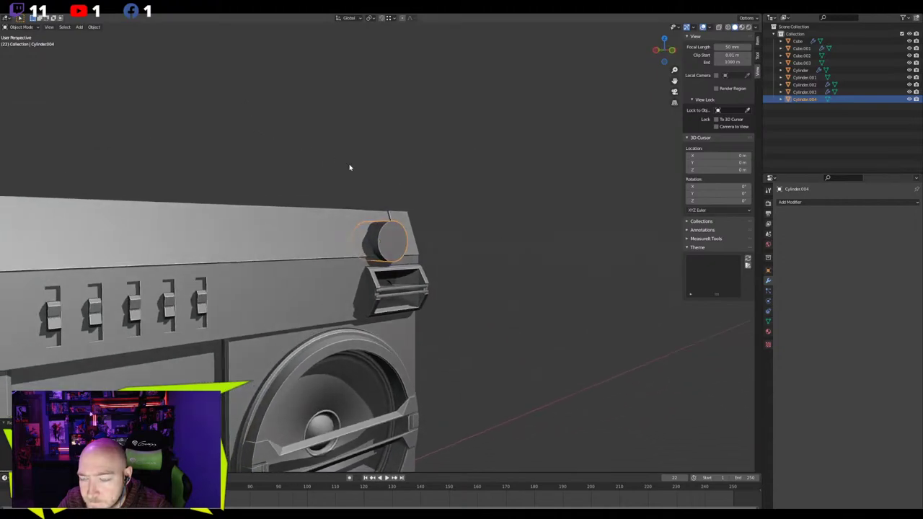
scroll(350, 167, "up", 5)
key("s")
left_click(312, 143)
mouse_move(312, 143)
middle_mouse_down()
mouse_move(245, 148)
mouse_move(260, 136)
mouse_move(302, 132)
mouse_move(300, 145)
middle_mouse_up()
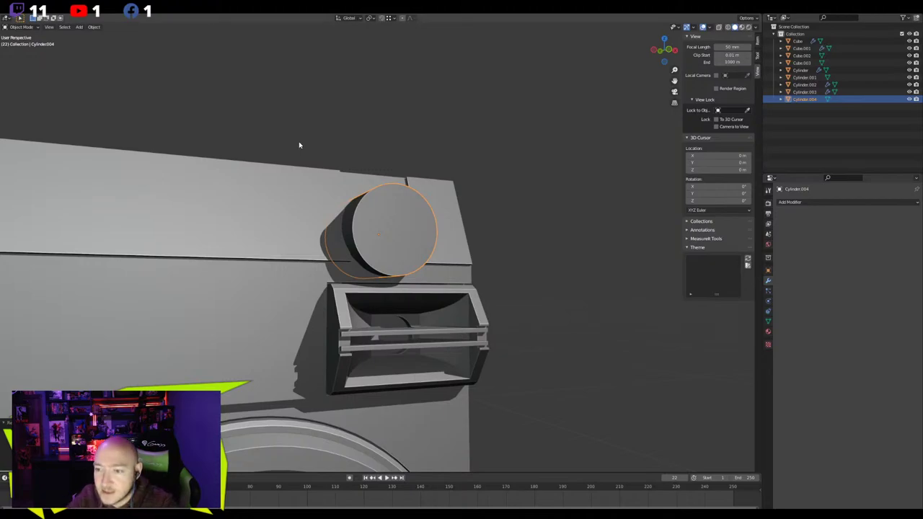
Move the enlarged knob copy slightly along X in the front view to centre it over the gap
middle_click_drag(403, 175, 406, 226)
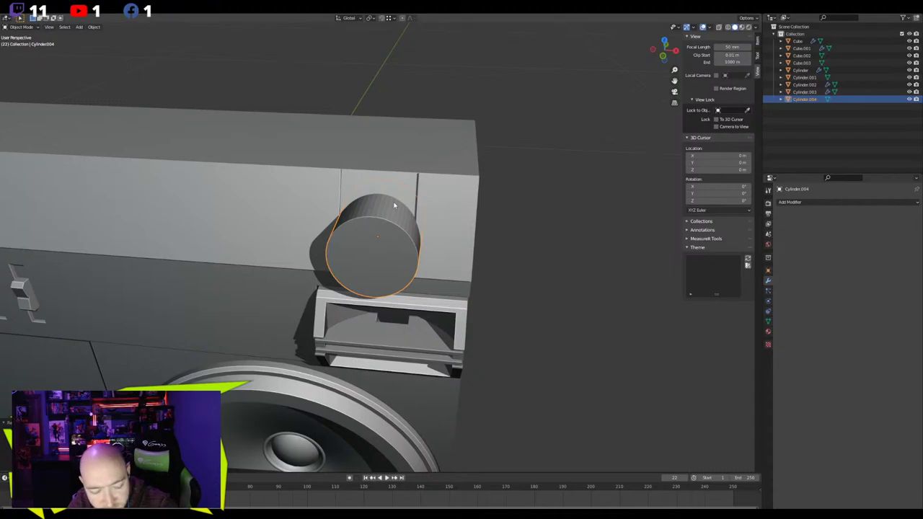
middle_click_drag(386, 225, 382, 181)
key("Tab")
key("Tab")
scroll(359, 214, "down", 5)
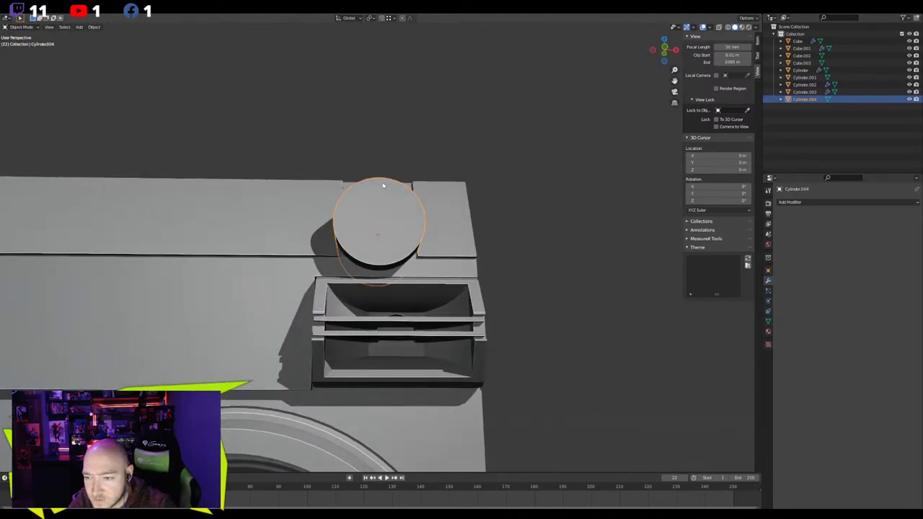
key("KP_1")
key("g")
key("x")
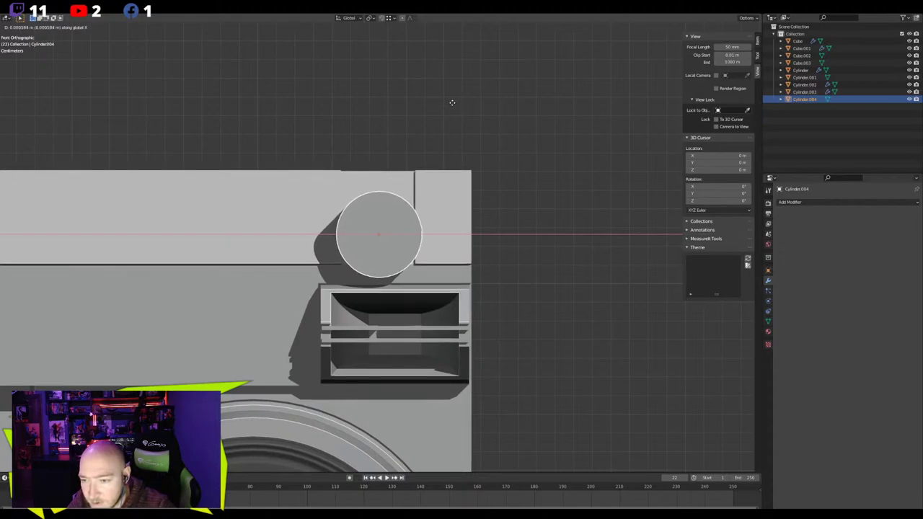
left_click(448, 104)
scroll(448, 105, "down", 1)
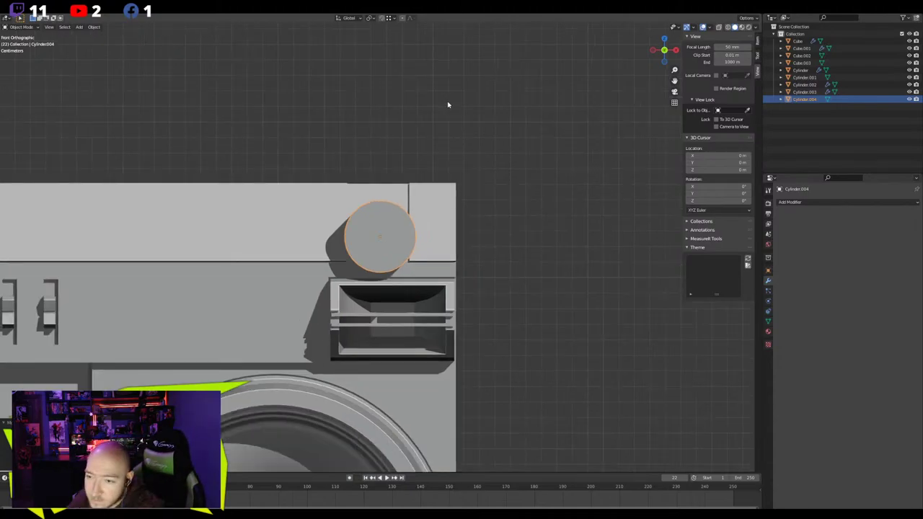
Delete the separate upper front strip around the knob
middle_click_drag(447, 104, 324, 208)
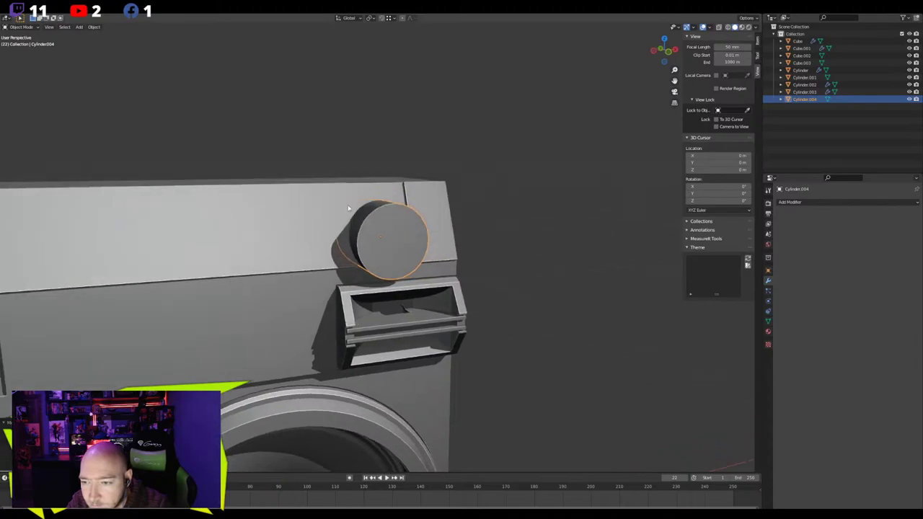
left_click(325, 208)
key("Delete")
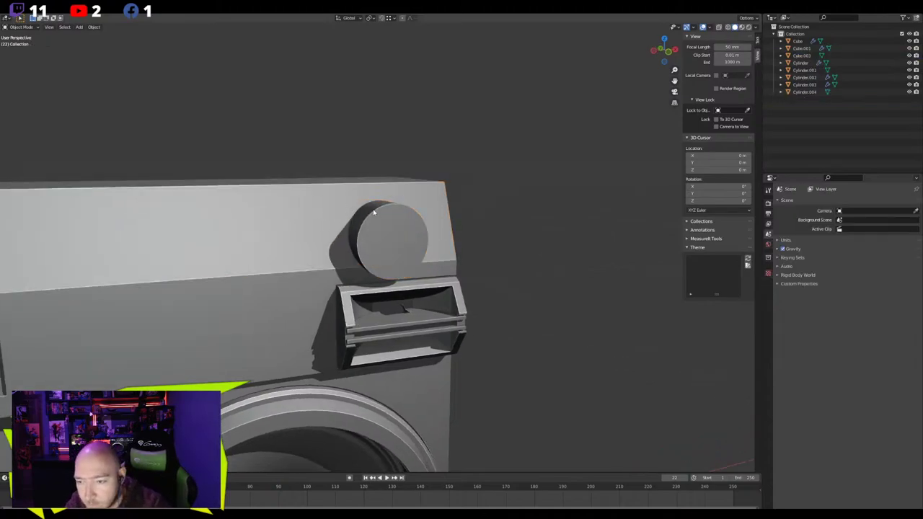
scroll(429, 226, "down", 10)
scroll(457, 222, "up", 10)
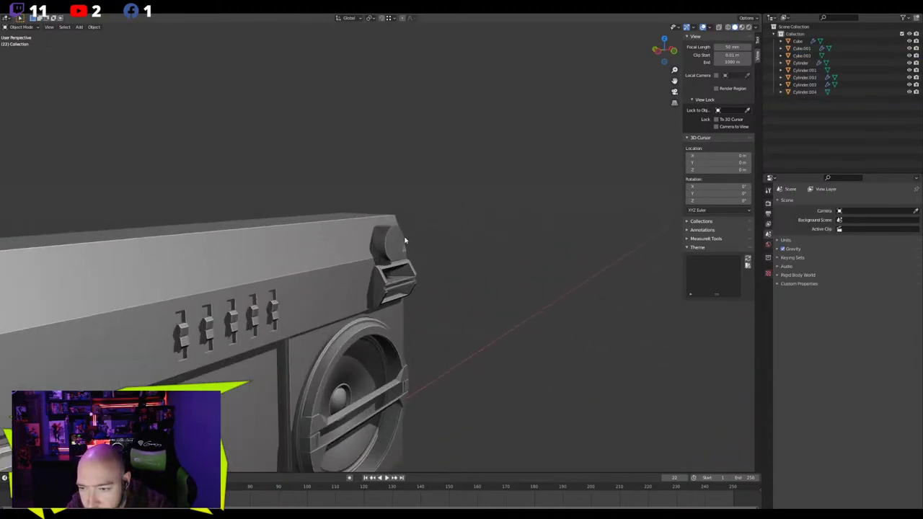
Align the original knob with the enlarged copy by snapping the selection to the active object
left_click(405, 240)
middle_click_drag(433, 226, 358, 231)
scroll(358, 231, "up", 4)
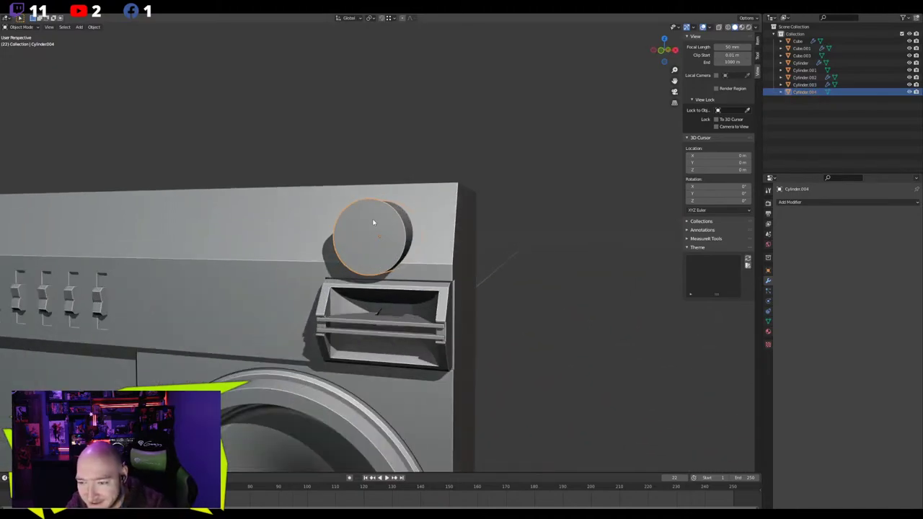
left_click(373, 222)
middle_click_drag(317, 125, 311, 132)
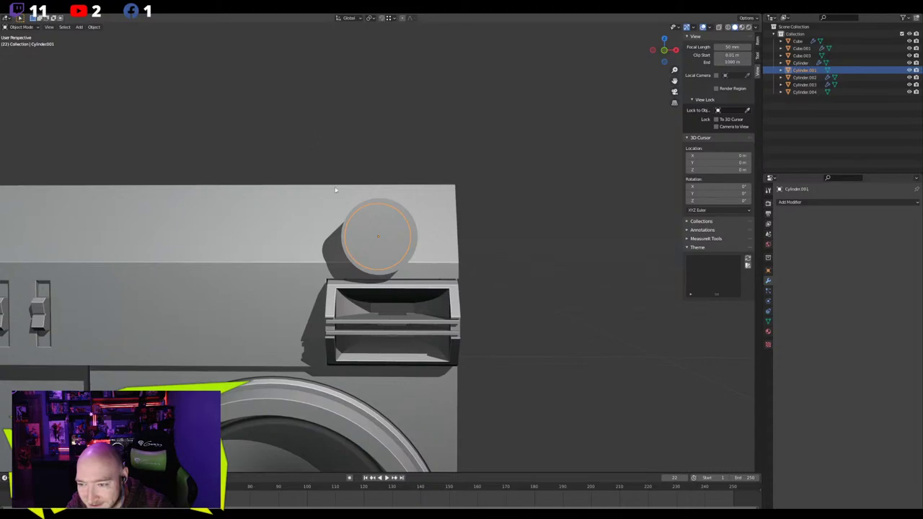
left_click(365, 207, "shift")
right_click(365, 206)
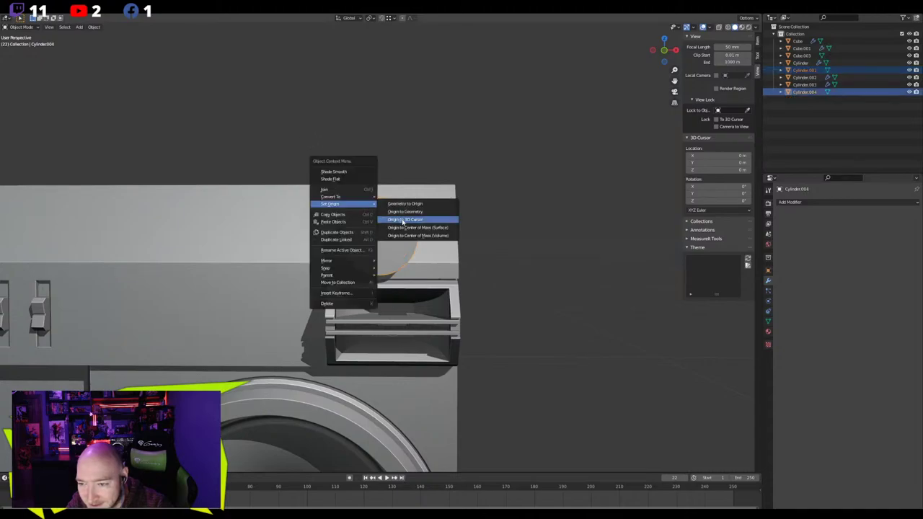
mouse_move(344, 268)
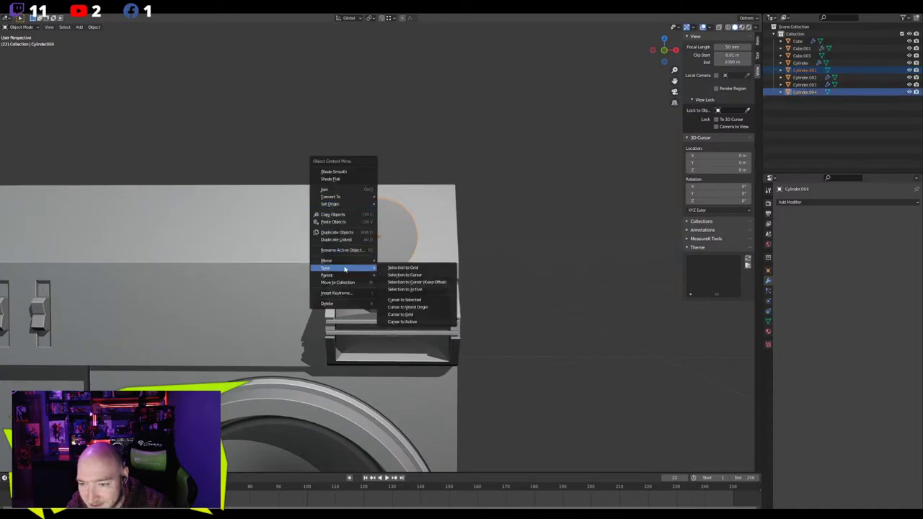
left_click(426, 289)
Scale the original knob cylinder's mesh up evenly by about 1.15 in Edit Mode
left_click(493, 253)
left_click(383, 230)
left_click(383, 230)
middle_click_drag(382, 231, 443, 225)
key("Tab")
key("s")
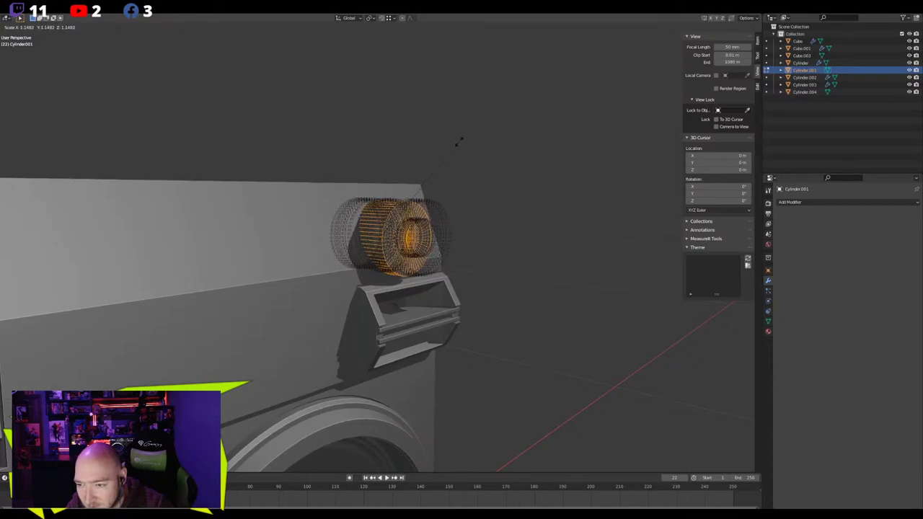
left_click(456, 150)
middle_click_drag(454, 151, 375, 145)
scroll(346, 216, "up", 8)
key("Tab")
Turn off X-ray display and examine the two knob cylinders from several sides, including the enlarged copy's mesh
middle_click_drag(346, 216, 439, 214)
scroll(371, 209, "down", 6)
key("alt+z")
scroll(377, 189, "down", 1)
scroll(377, 183, "down", 2)
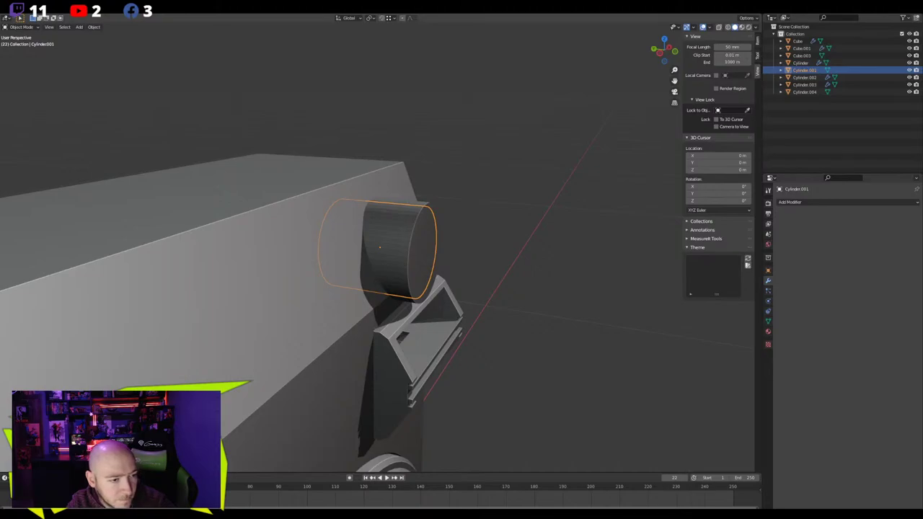
middle_click_drag(366, 220, 295, 218)
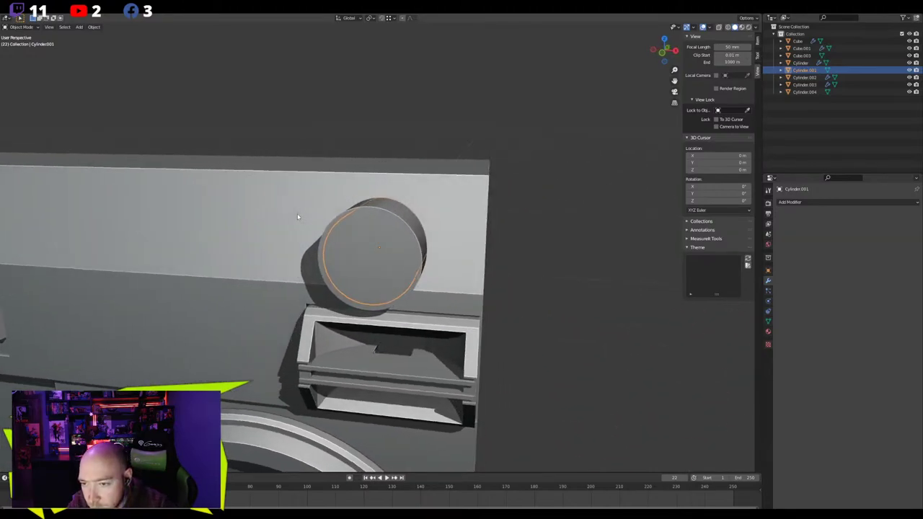
left_click(360, 206)
left_click(361, 207)
key("Tab")
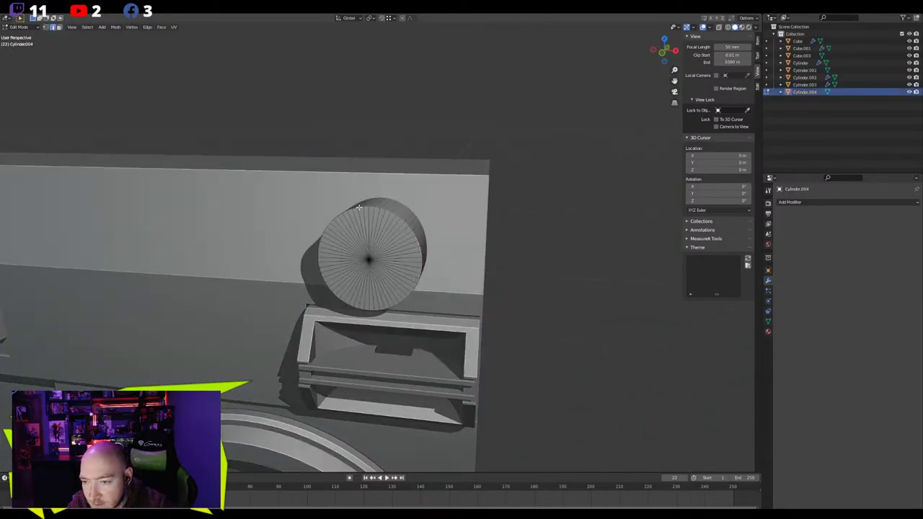
key("Tab")
Duplicate all the boombox parts and move the copy along Y, away from the original
scroll(353, 212, "down", 8)
left_click_drag(437, 189, 69, 422)
middle_click_drag(144, 361, 250, 245)
key("shift+d")
key("x")
key("y")
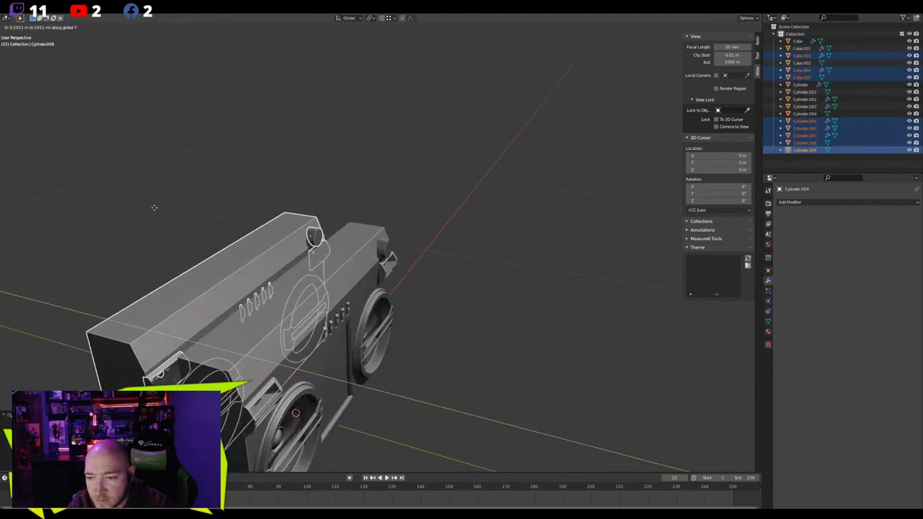
left_click(366, 132)
Select the duplicated boombox and move all its parts into a new collection
middle_click_drag(365, 132, 329, 173)
left_click(288, 169)
left_click_drag(262, 52, 58, 177)
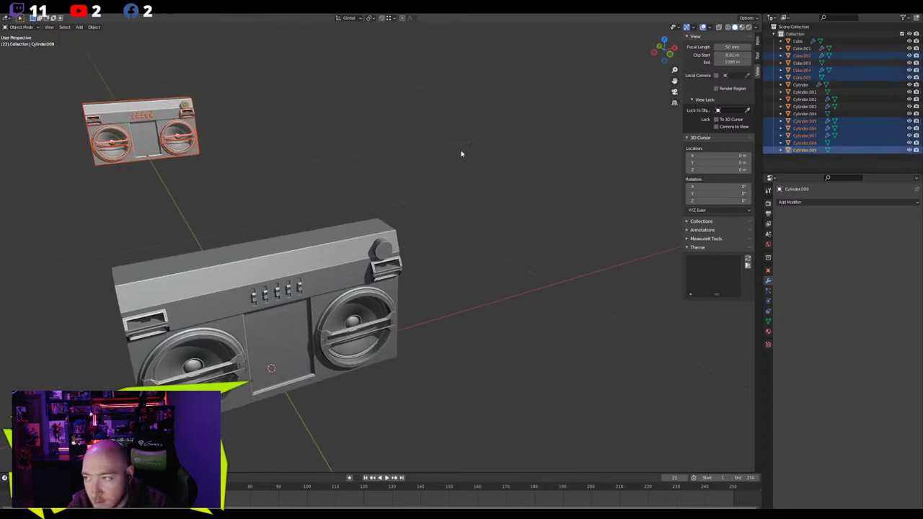
right_click(793, 160)
left_click(803, 164)
left_click_drag(803, 151, 802, 158)
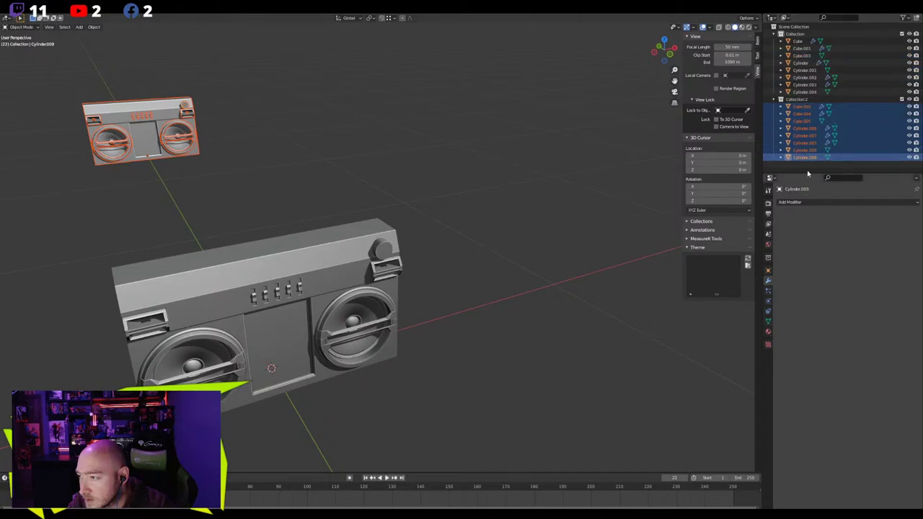
Exclude the duplicate's collection from the view layer, tag it red and rename it Backup
left_click(901, 99)
right_click(782, 99)
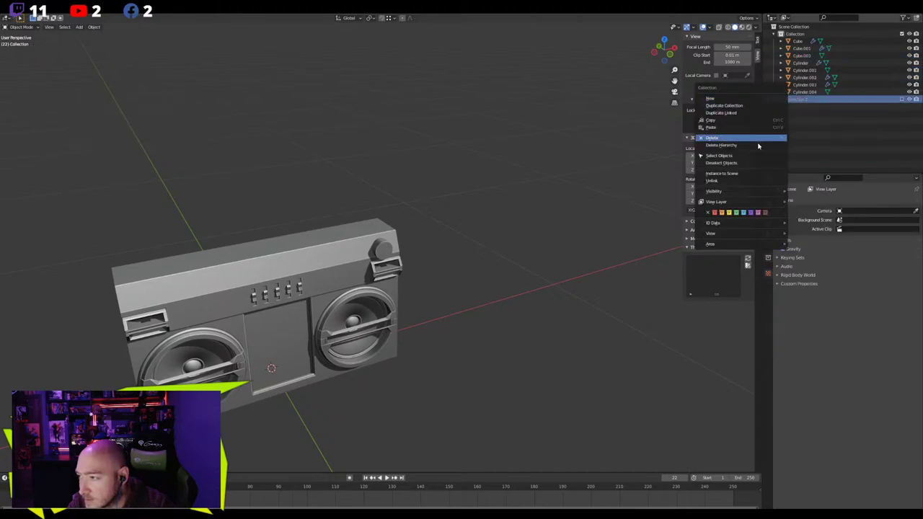
left_click(715, 213)
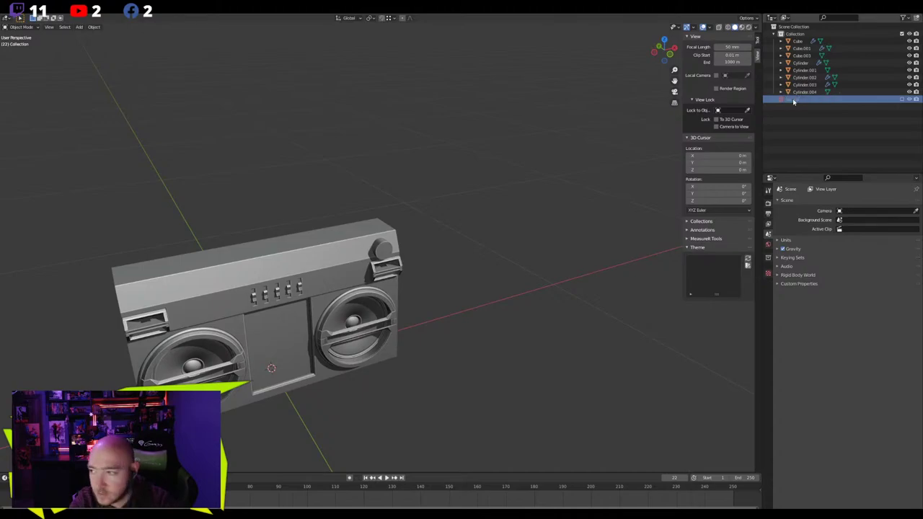
Apply the Mirror modifier on the main boombox body
mouse_move(377, 155)
middle_mouse_down()
mouse_move(359, 152)
mouse_move(366, 155)
middle_mouse_up()
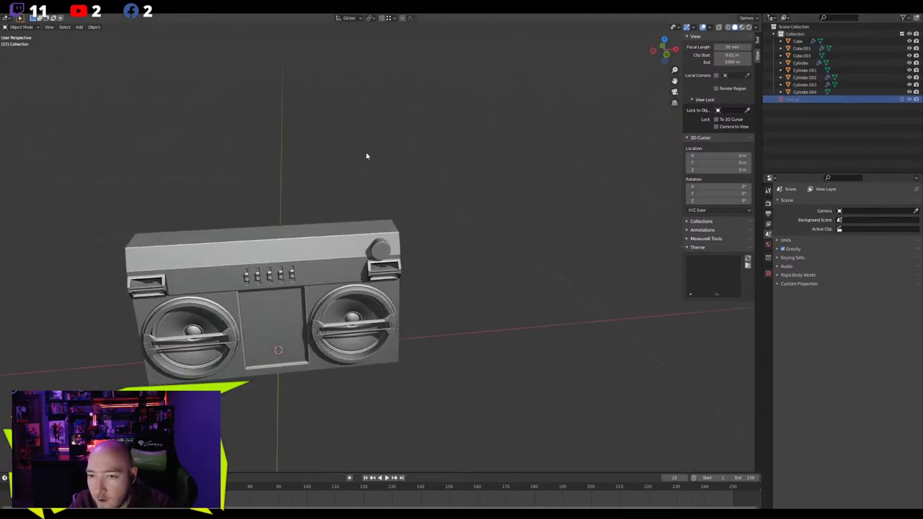
scroll(442, 188, "up", 5)
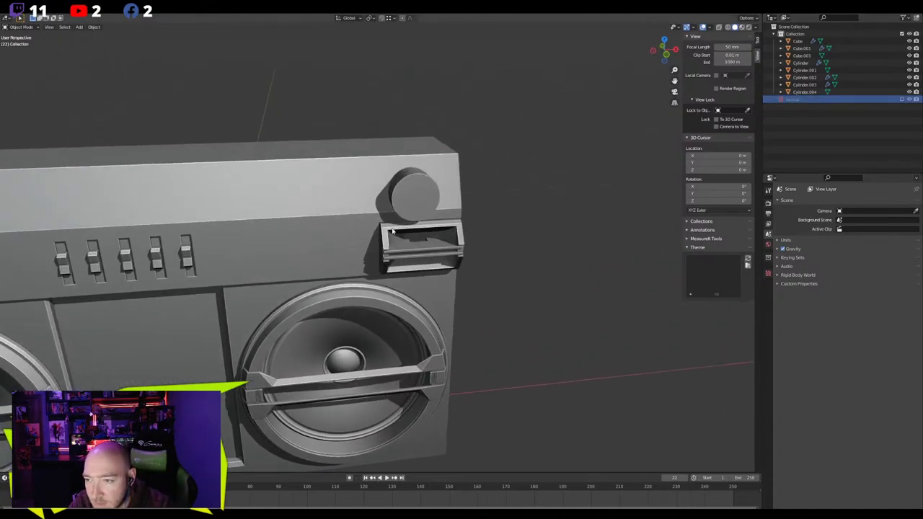
left_click(389, 234)
scroll(388, 234, "up", 2)
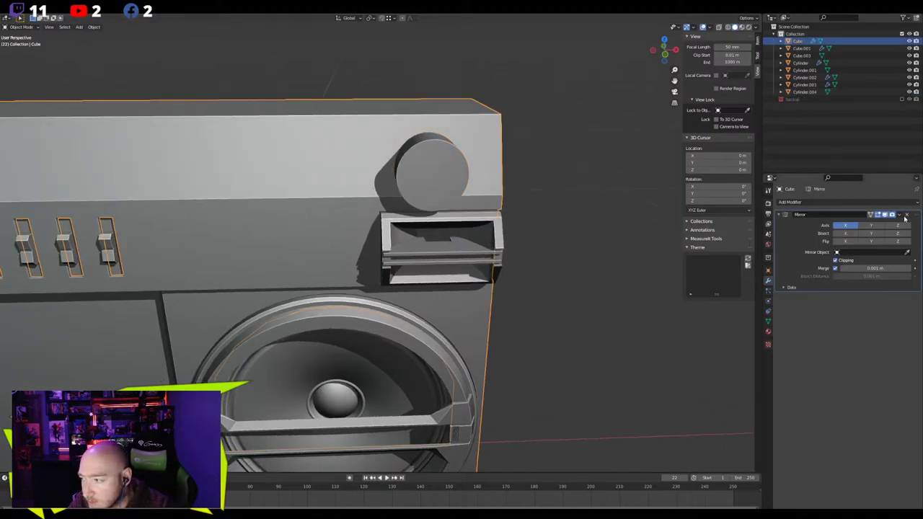
left_click(899, 215)
left_click(867, 223)
middle_click_drag(417, 201, 402, 203)
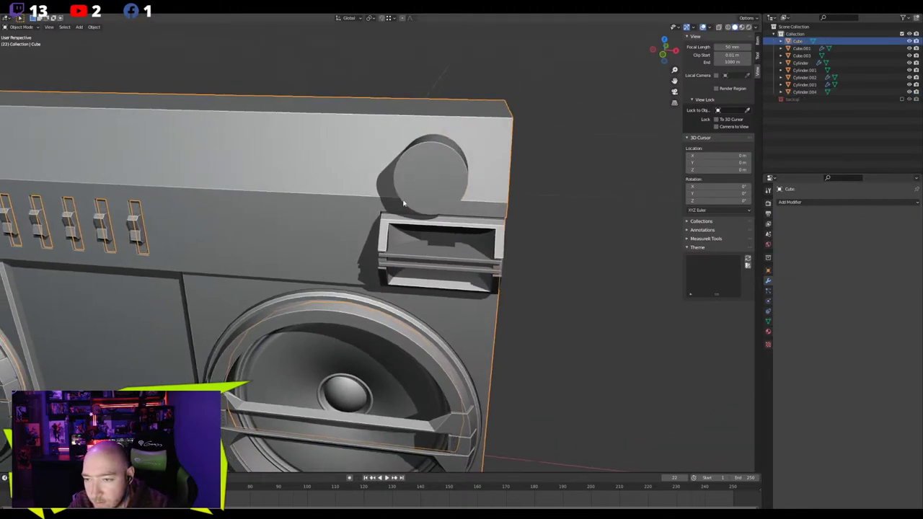
left_click(421, 188)
left_click(404, 135, "shift")
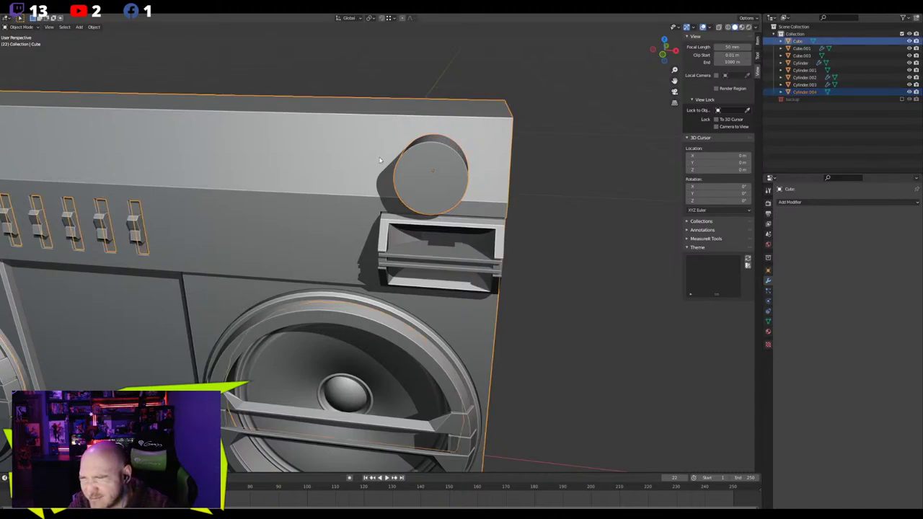
key("ctrl+z")
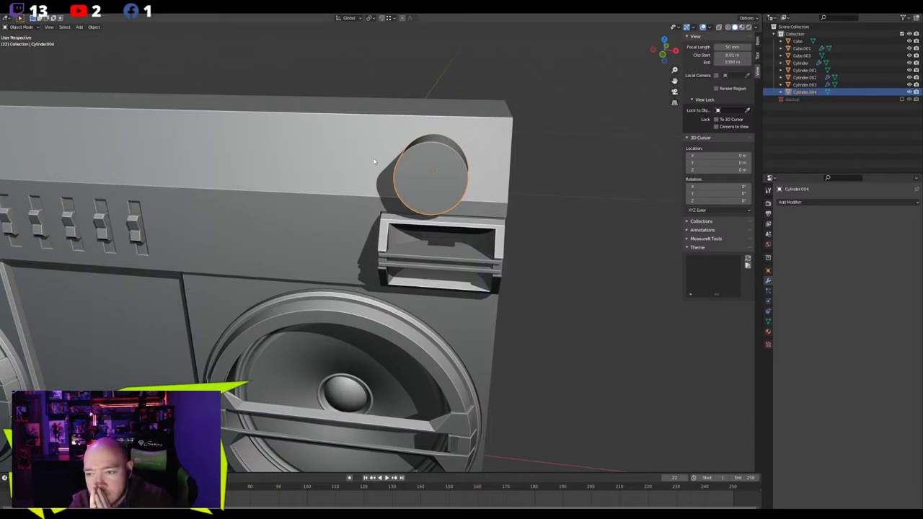
Examine the whole boombox from several angles, including the upper front, corner vents and main body
scroll(362, 168, "down", 4)
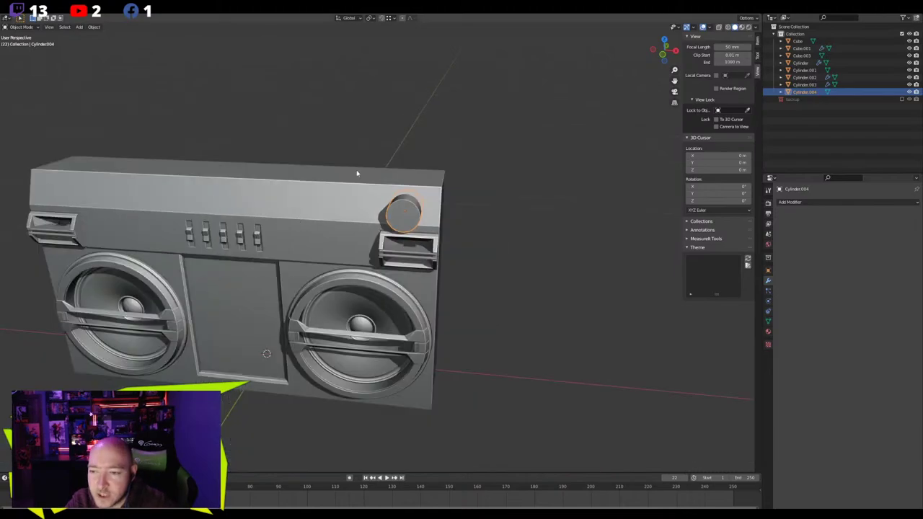
middle_click_drag(283, 229, 315, 233)
middle_click_drag(297, 278, 519, 171, "shift")
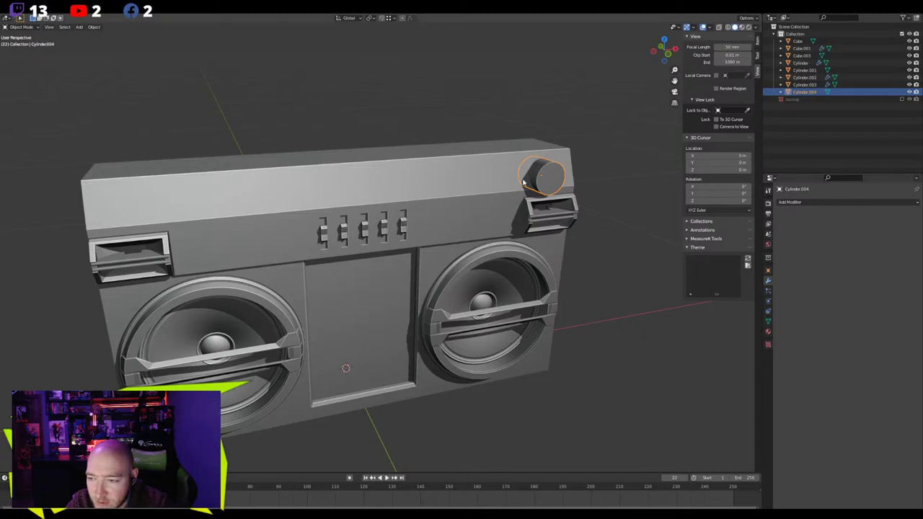
middle_click_drag(355, 286, 451, 237)
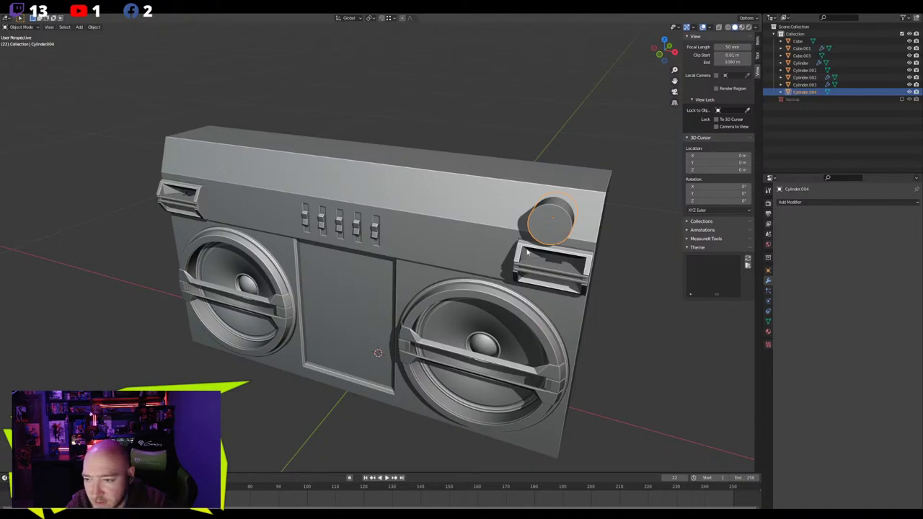
left_click(402, 117)
middle_click_drag(375, 173, 436, 131)
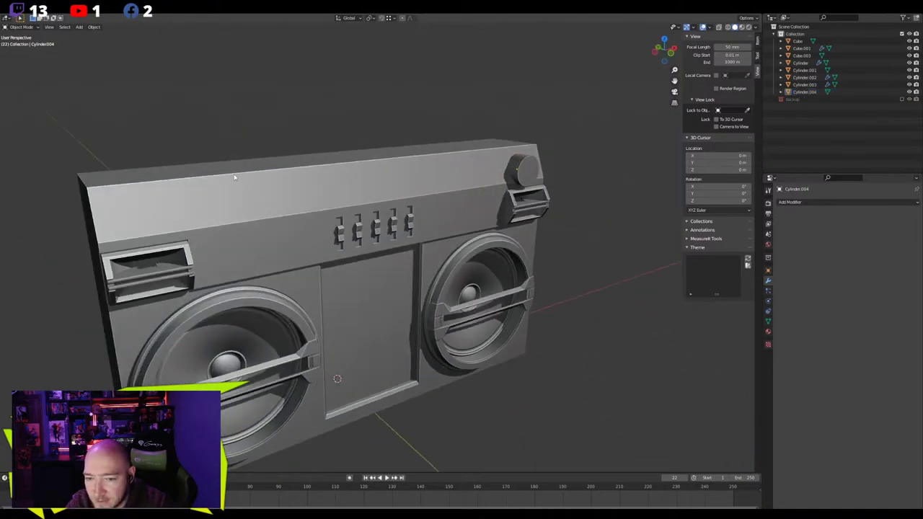
middle_click_drag(206, 182, 241, 169)
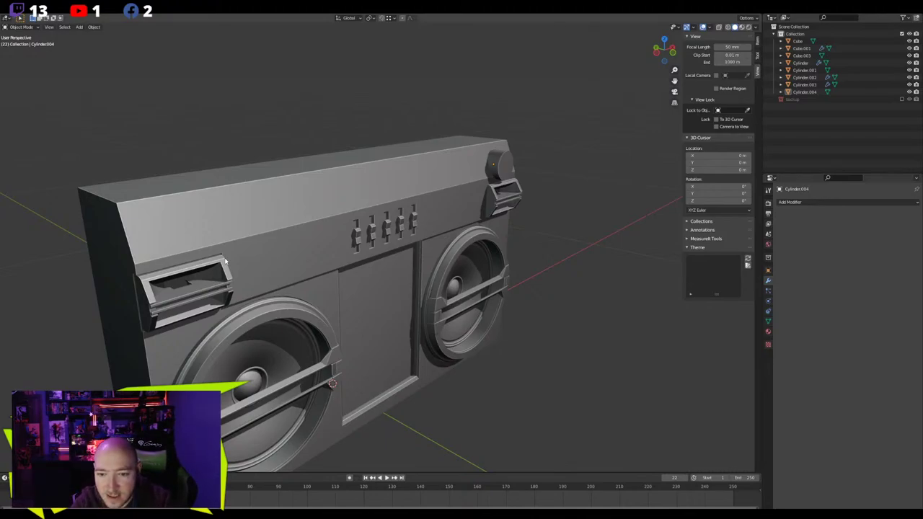
left_click(258, 257)
middle_click_drag(258, 257, 258, 123)
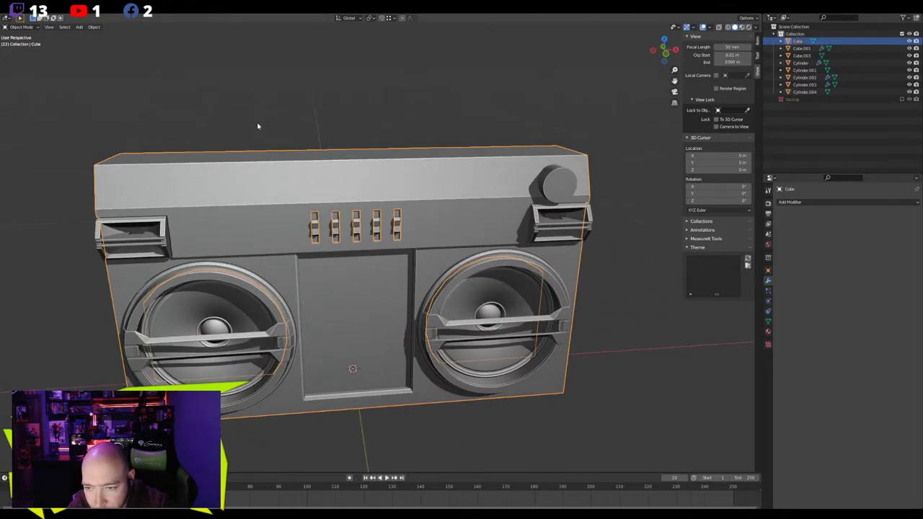
scroll(288, 199, "up", 6)
left_click(295, 135)
scroll(308, 141, "down", 7)
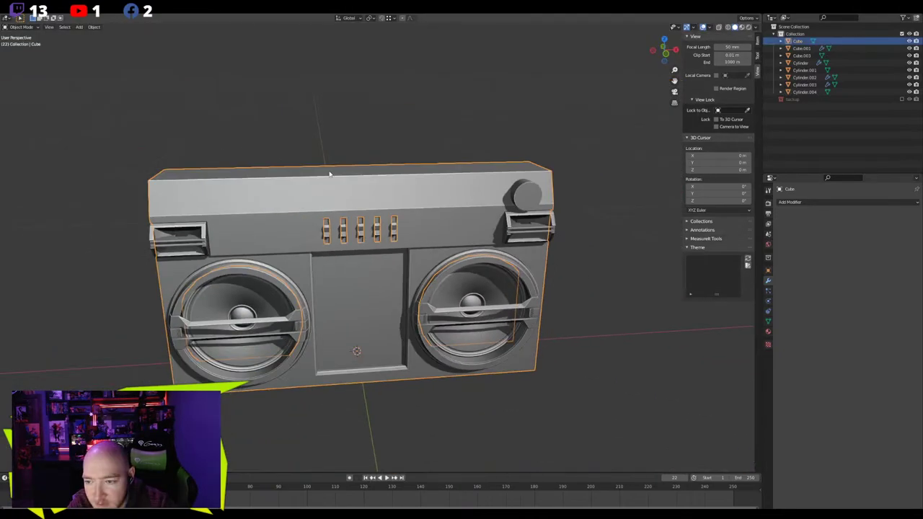
scroll(356, 267, "up", 4)
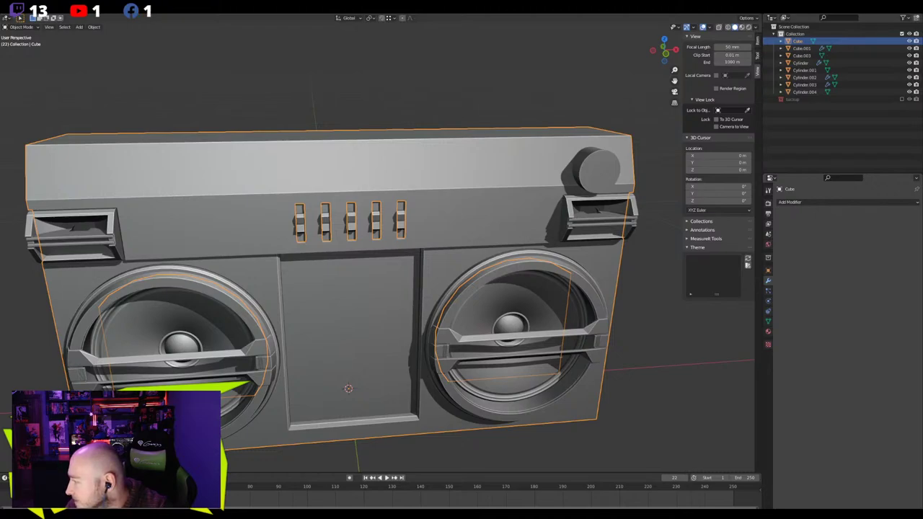
Check the reference photo of the real boombox in the image viewer, then inspect the modelled centre recess and front against it
left_click_drag(922, 144, 577, 13)
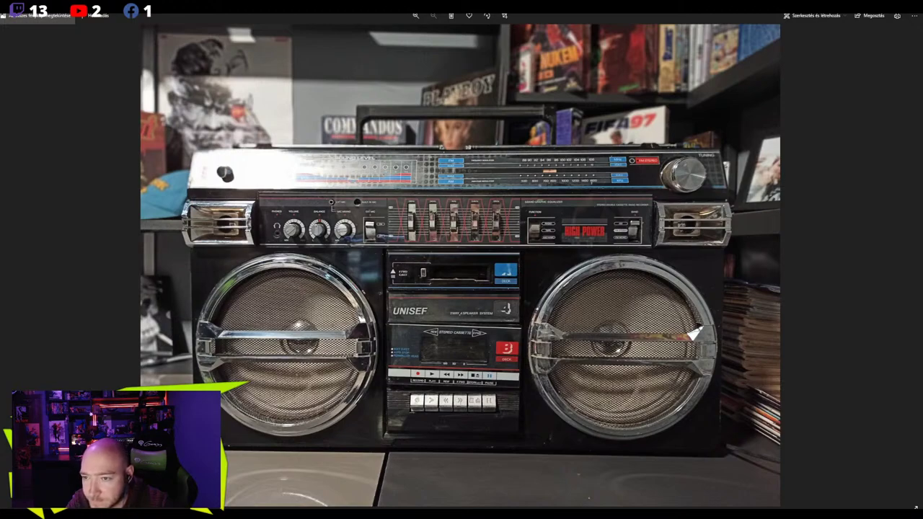
key("alt+Tab")
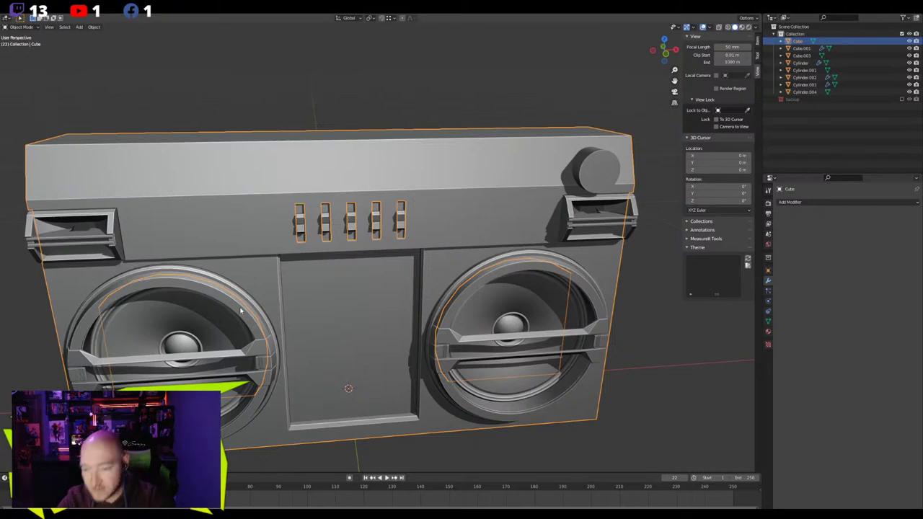
left_click(237, 99)
middle_click_drag(289, 290, 240, 271)
scroll(282, 351, "up", 3)
middle_click_drag(281, 350, 336, 241, "shift")
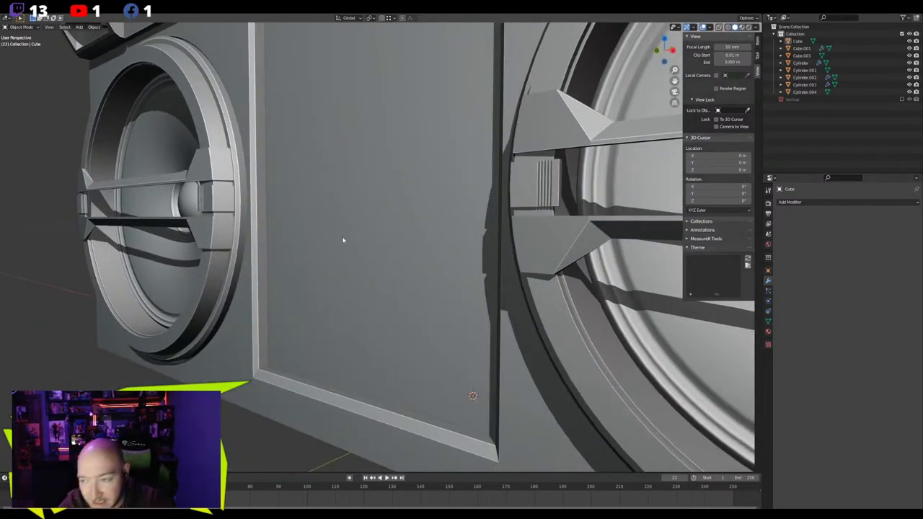
scroll(345, 240, "down", 5)
middle_click_drag(344, 240, 380, 264)
scroll(381, 263, "up", 2)
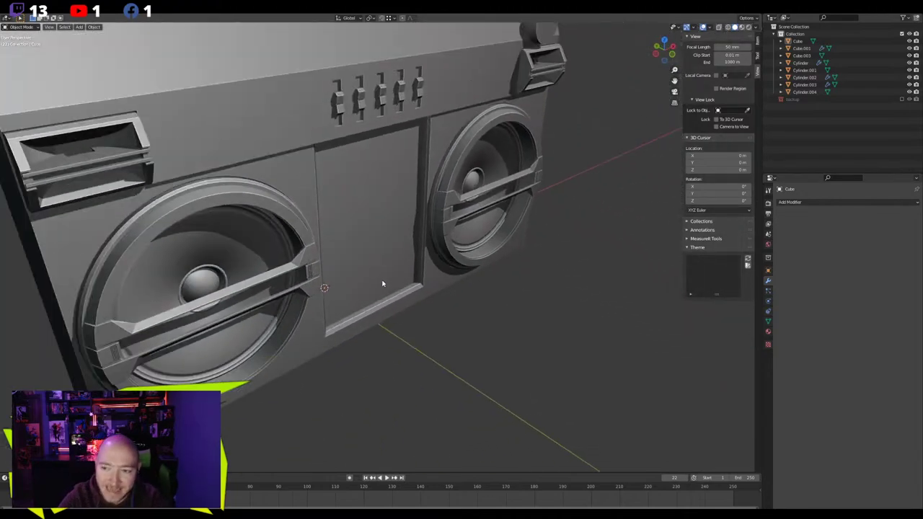
scroll(377, 264, "down", 3)
mouse_move(377, 264)
middle_mouse_down()
mouse_move(403, 272)
mouse_move(372, 265)
middle_mouse_up()
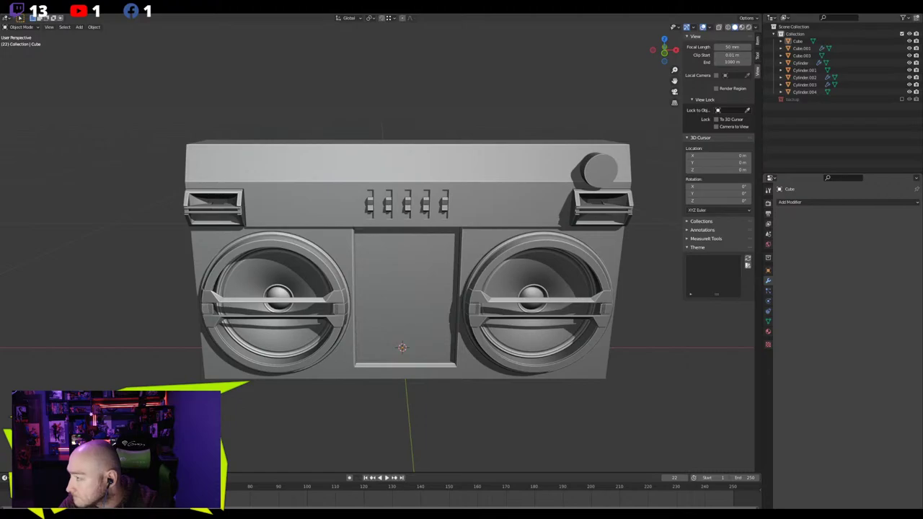
middle_click_drag(379, 140, 382, 159)
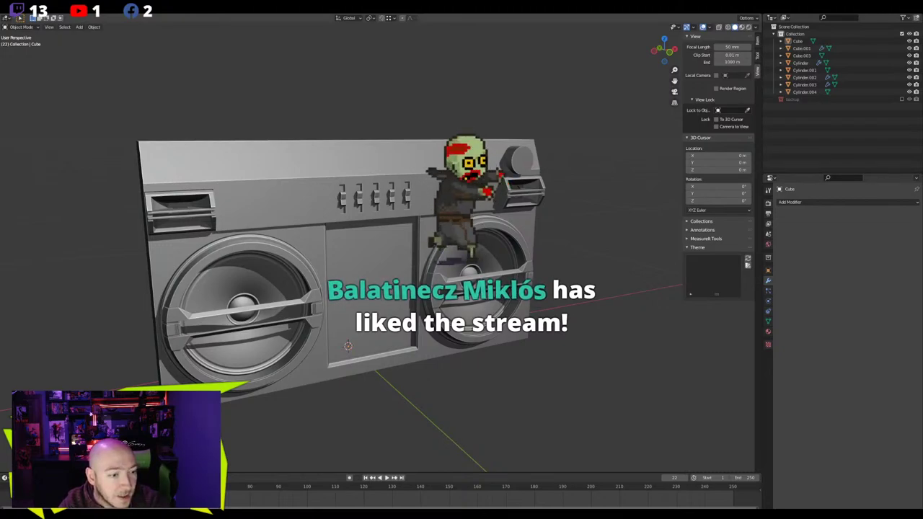
middle_click_drag(404, 281, 384, 281)
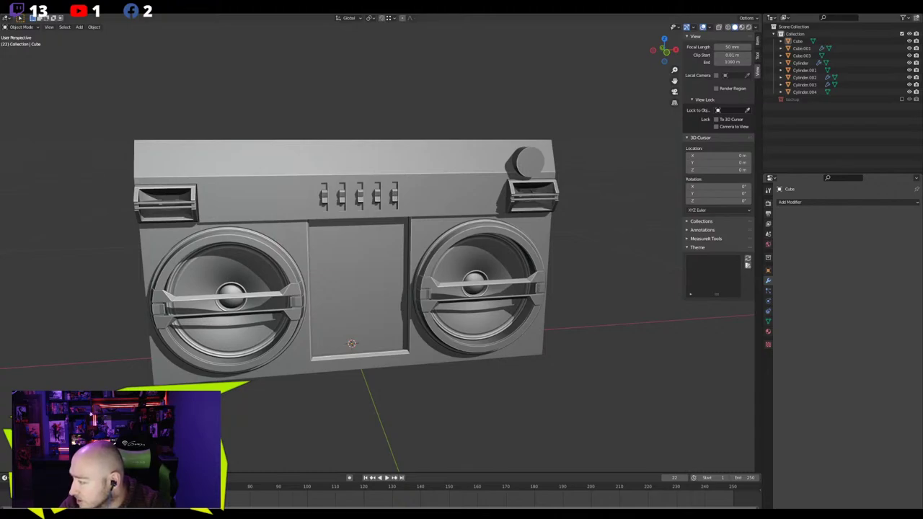
middle_click_drag(376, 291, 394, 299)
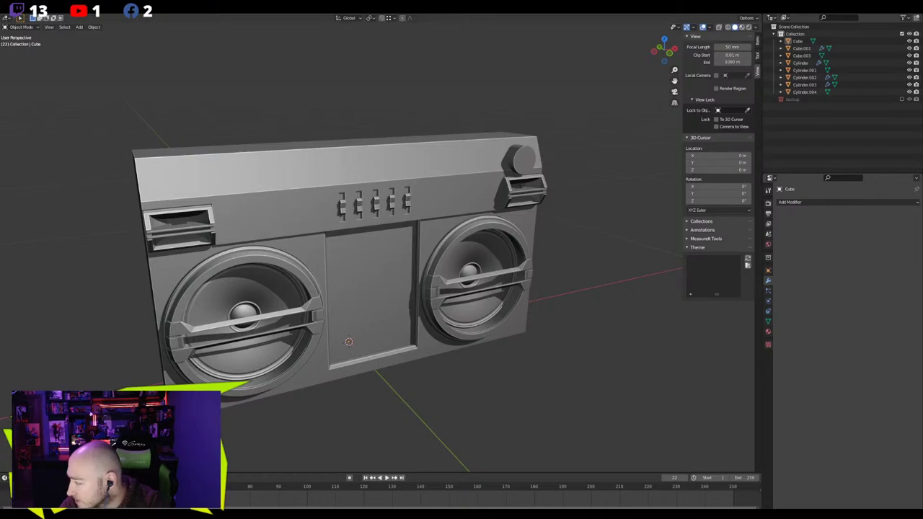
middle_click_drag(374, 295, 326, 197)
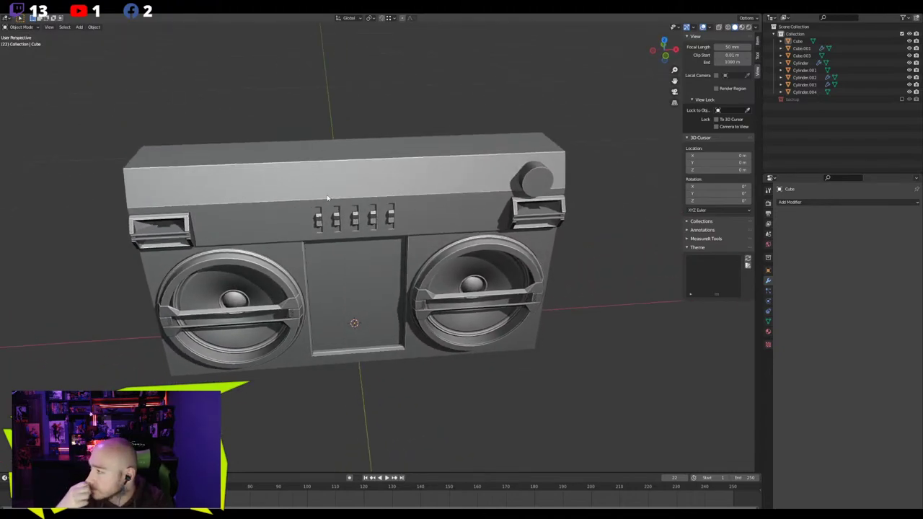
Open the main boombox body's mesh in Edit Mode and examine its edge layout across the front and top
left_click(300, 205)
key("Tab")
middle_click_drag(292, 199, 281, 184)
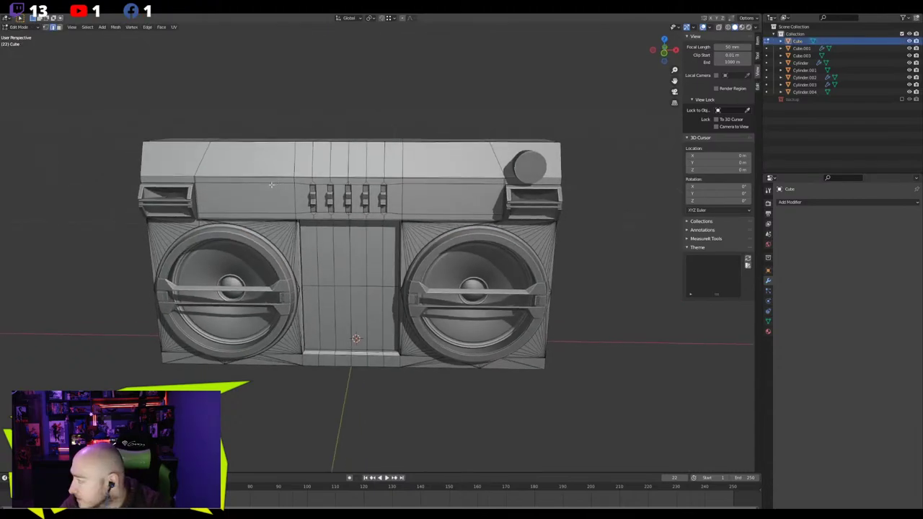
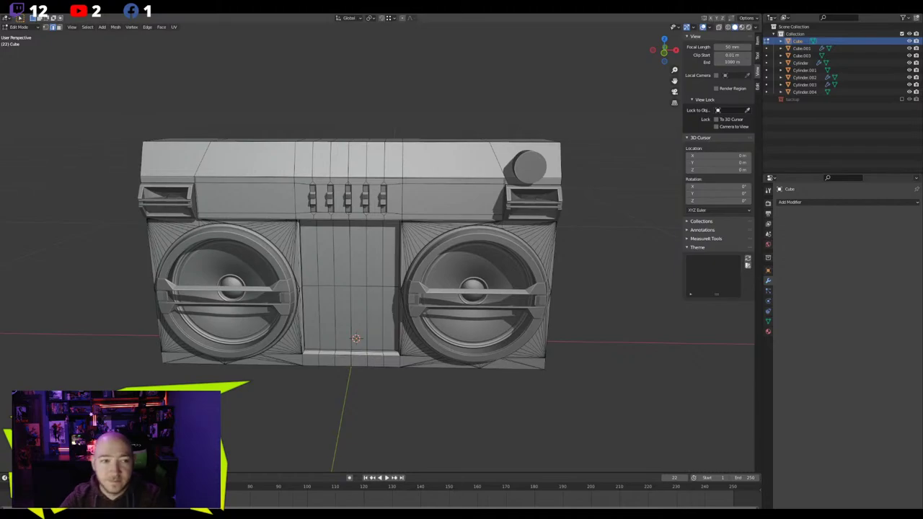
middle_click_drag(216, 216, 148, 112)
middle_click_drag(218, 140, 251, 147)
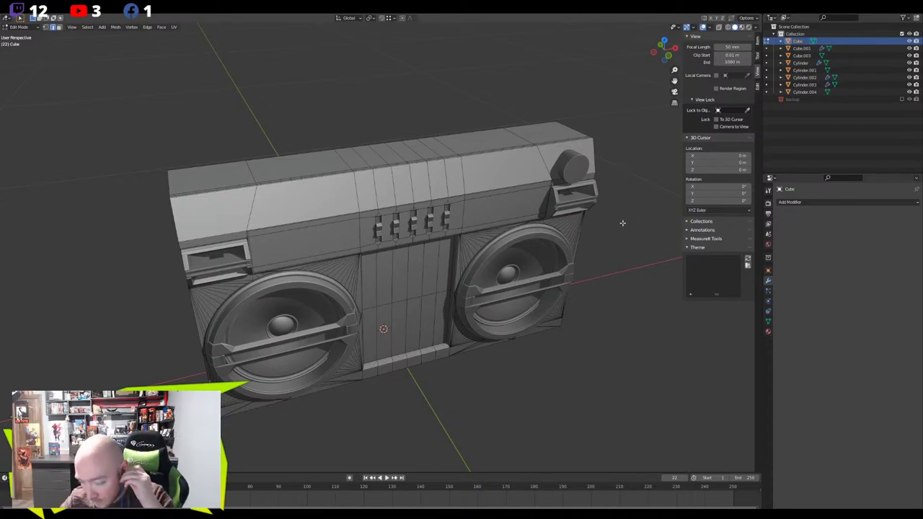
Duplicate the gridded faces at the back of the centre recess in place and separate the copy into its own object
middle_click_drag(437, 302, 394, 270)
scroll(346, 258, "up", 4)
key("3")
left_click(311, 249)
left_click(330, 238, "shift")
left_click(395, 238, "shift")
left_click(427, 238, "shift")
left_click(460, 238, "shift")
left_click(459, 361, "shift")
left_click(426, 360, "shift")
left_click(395, 329, "shift")
left_click(395, 329, "shift")
left_click(362, 284, "shift")
left_click(364, 312, "shift")
left_click(393, 312, "shift")
left_click(330, 320, "shift")
left_click(295, 321, "shift")
middle_click_drag(296, 317, 335, 304, "shift")
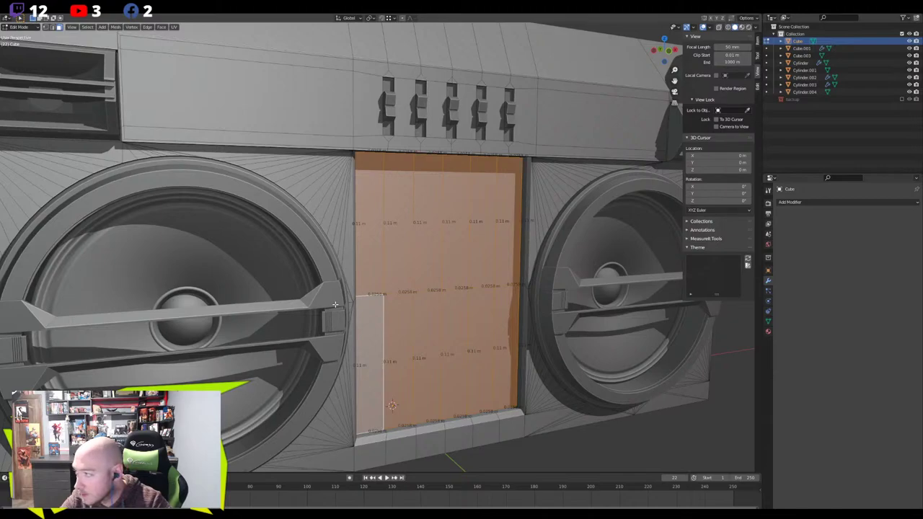
key("g")
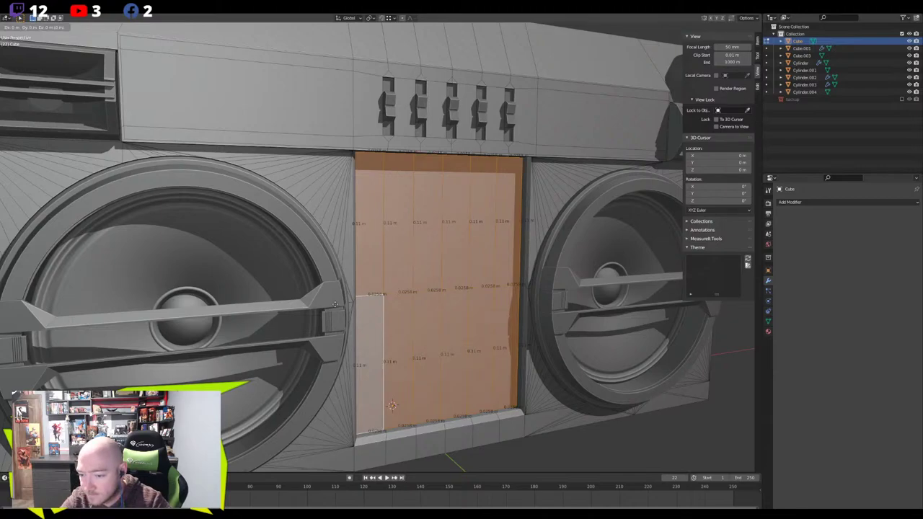
key("Escape")
key("p")
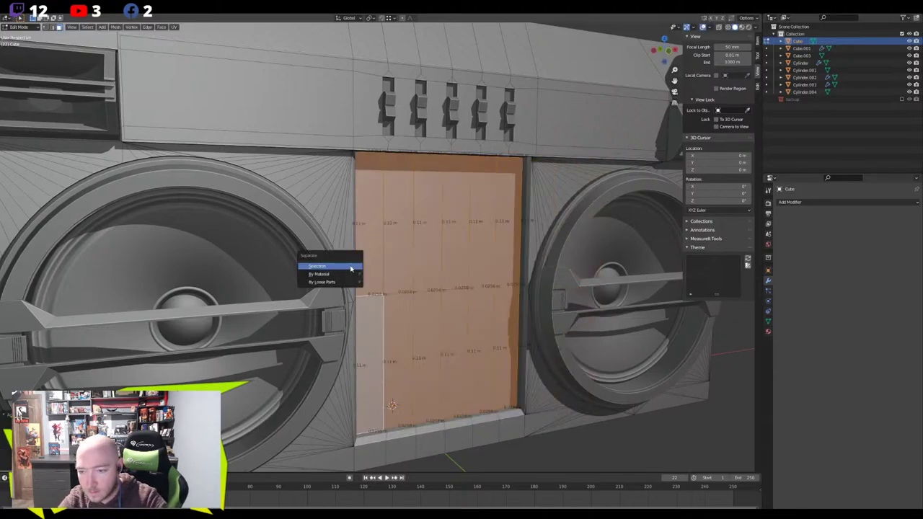
left_click(350, 268)
Dissolve the inner vertical and horizontal edge loops of the separated centre panel so it becomes one plain surface
middle_click_drag(382, 267, 368, 280)
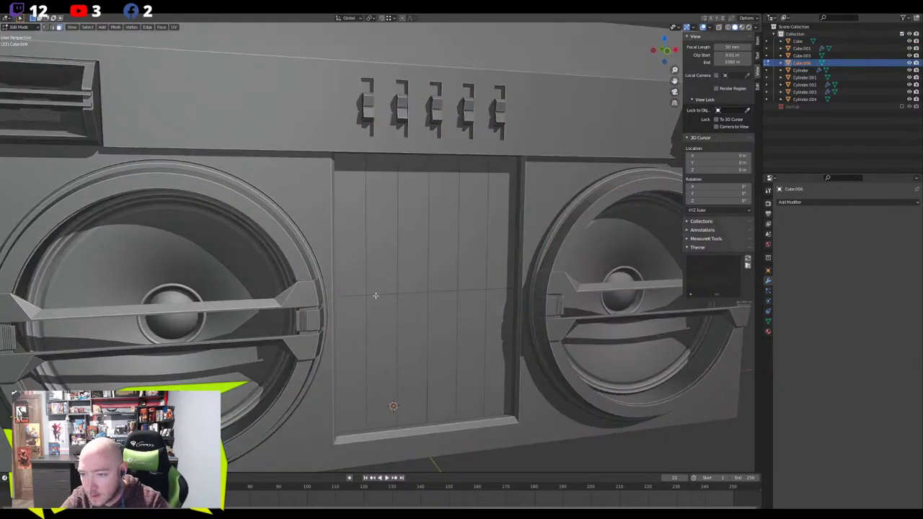
key("a")
mouse_move(303, 303)
middle_mouse_down()
mouse_move(313, 301)
mouse_move(292, 294)
middle_mouse_up()
key("2")
left_click(347, 269, "alt")
left_click(379, 264, "alt+shift")
left_click(412, 264, "alt+shift")
left_click(444, 274, "alt+shift")
left_click(475, 285, "alt+shift")
left_click(454, 294, "alt+shift")
key("x")
left_click(427, 297)
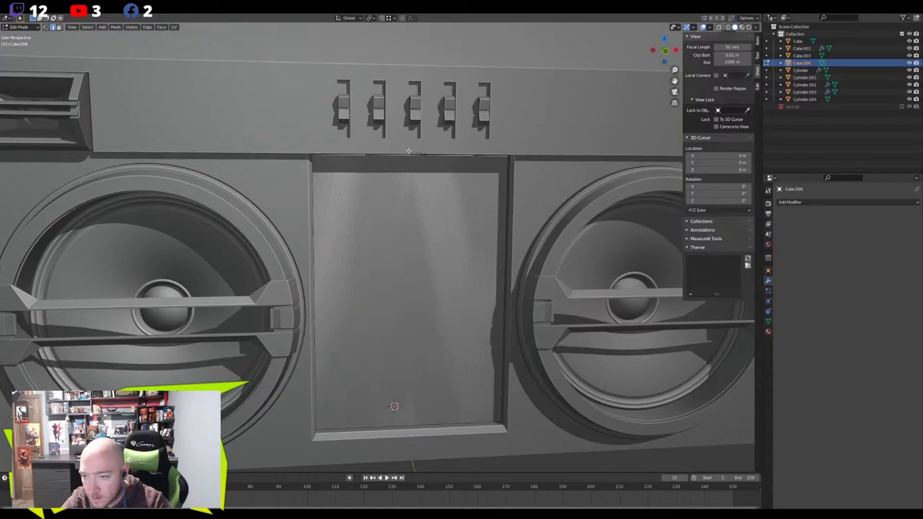
Check the simplified panel's surface up close, leave Edit Mode and delete the separated panel object
left_click(402, 205)
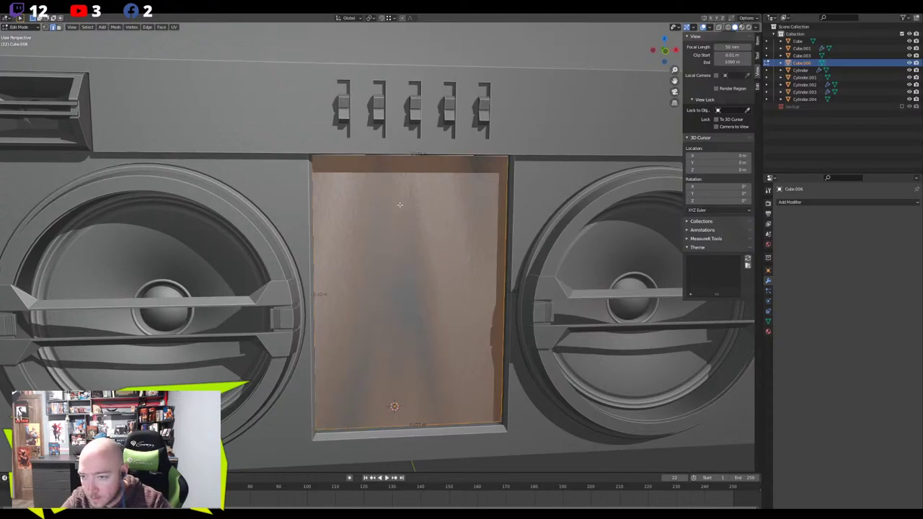
scroll(399, 204, "up", 5)
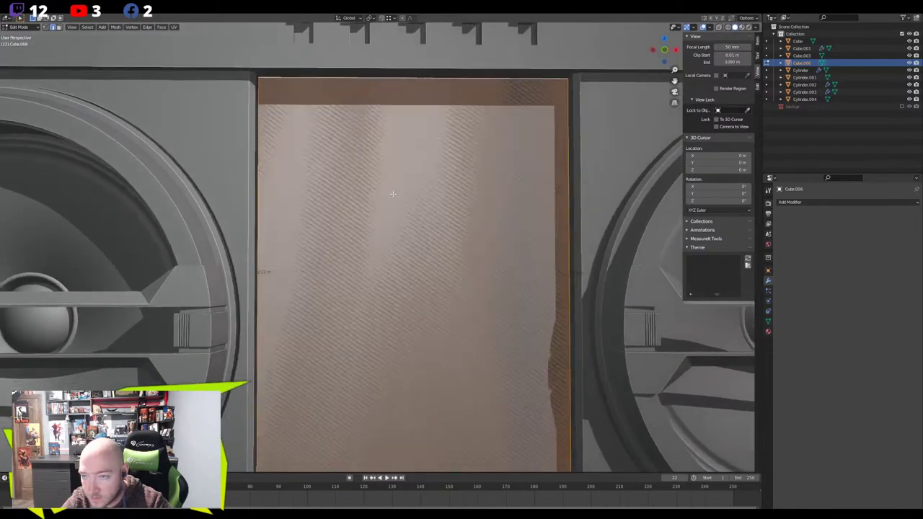
scroll(390, 196, "down", 2)
left_click(395, 127)
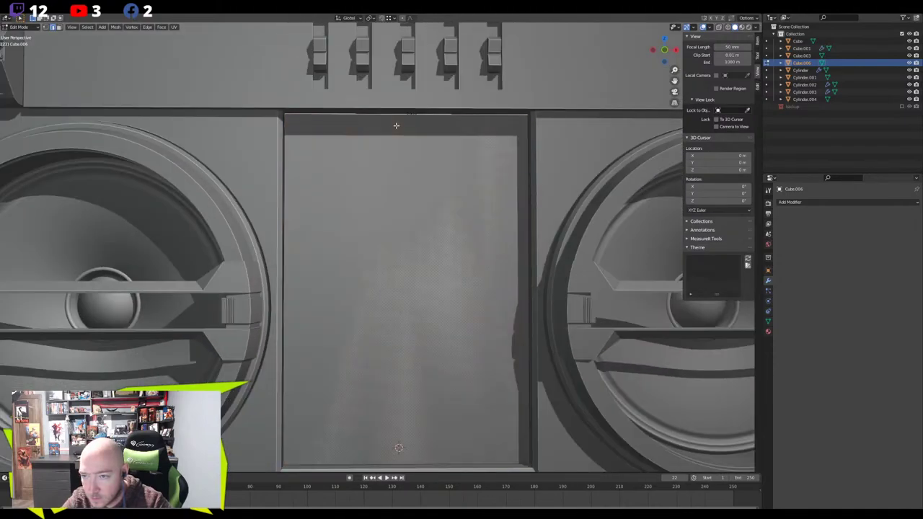
scroll(371, 359, "down", 1)
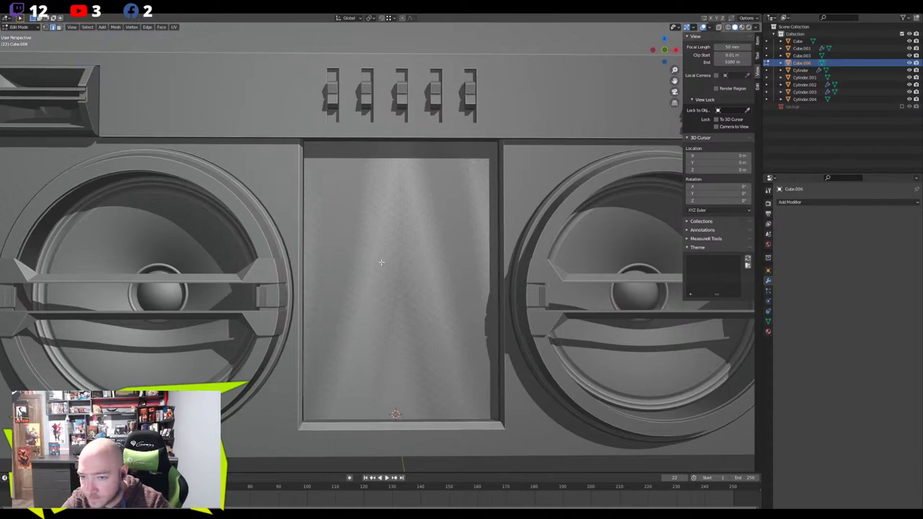
key("Tab")
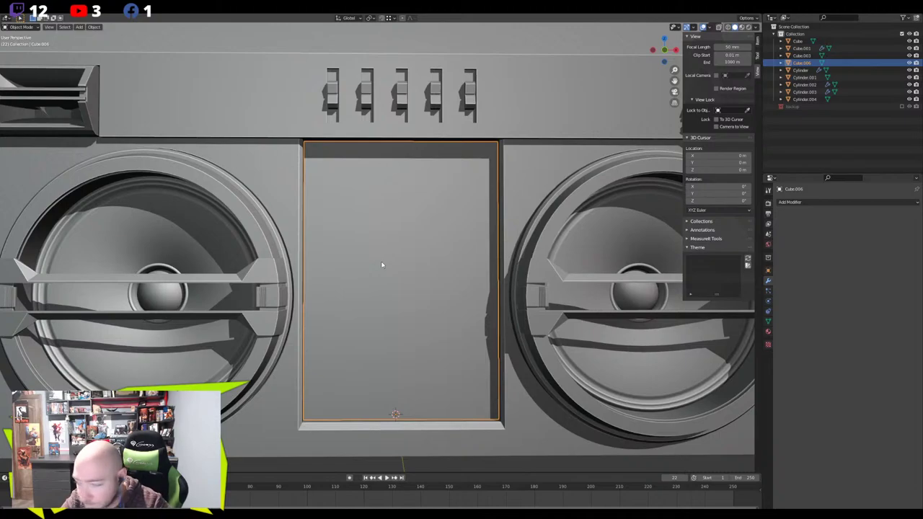
key("Delete")
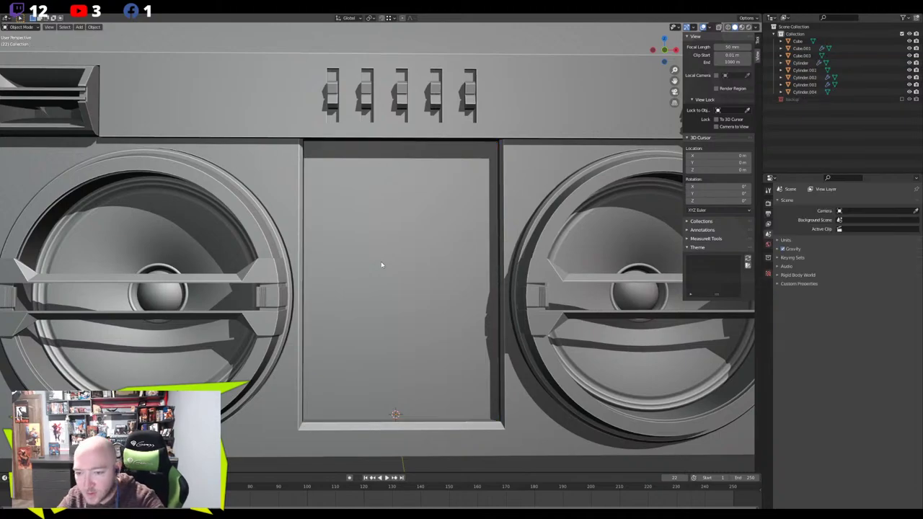
Reopen the main body's mesh, duplicate the faces at the back of the centre recess and move the copy slightly forward along Y
left_click(382, 265)
key("Tab")
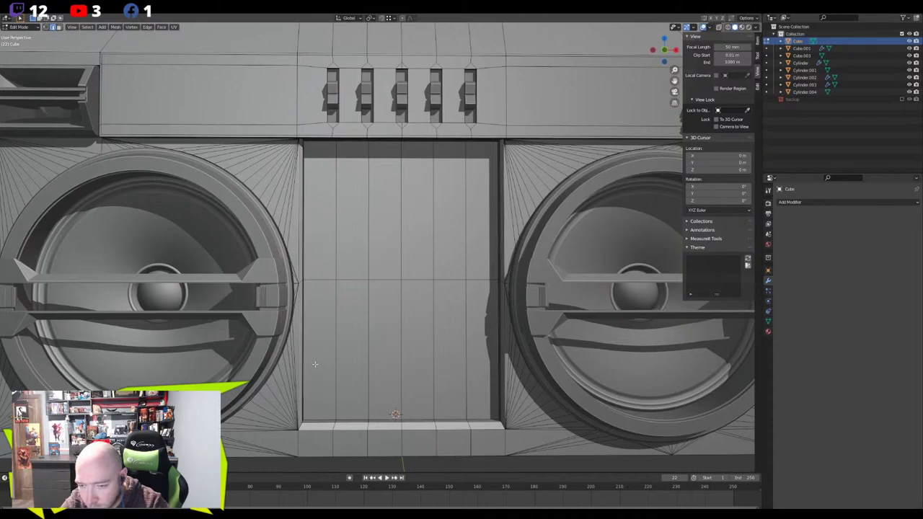
left_click(325, 249)
left_click_drag(319, 251, 473, 330)
middle_click_drag(473, 329, 489, 328)
scroll(493, 369, "up", 3)
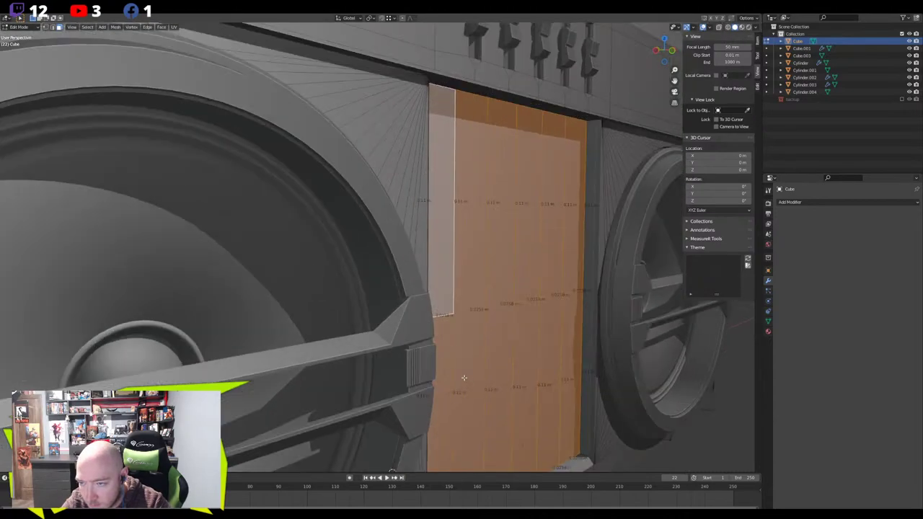
middle_click_drag(468, 379, 373, 362)
key("ctrl+r")
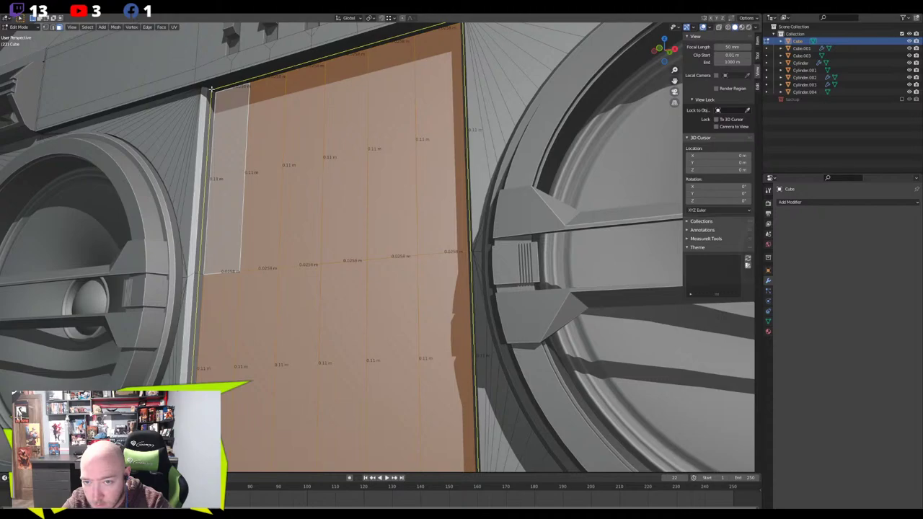
key("g")
key("x")
key("y")
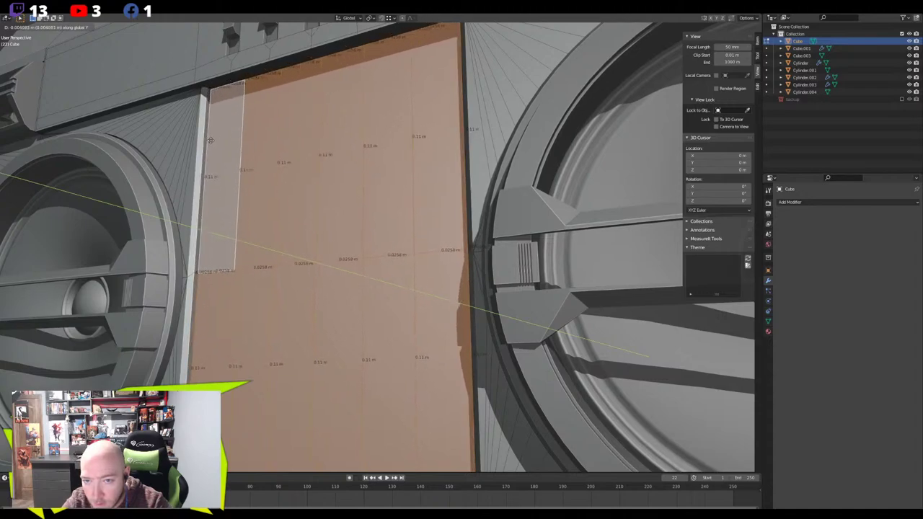
left_click(211, 140)
Separate the duplicated recess faces from the body into their own panel object
middle_click_drag(210, 141, 232, 186)
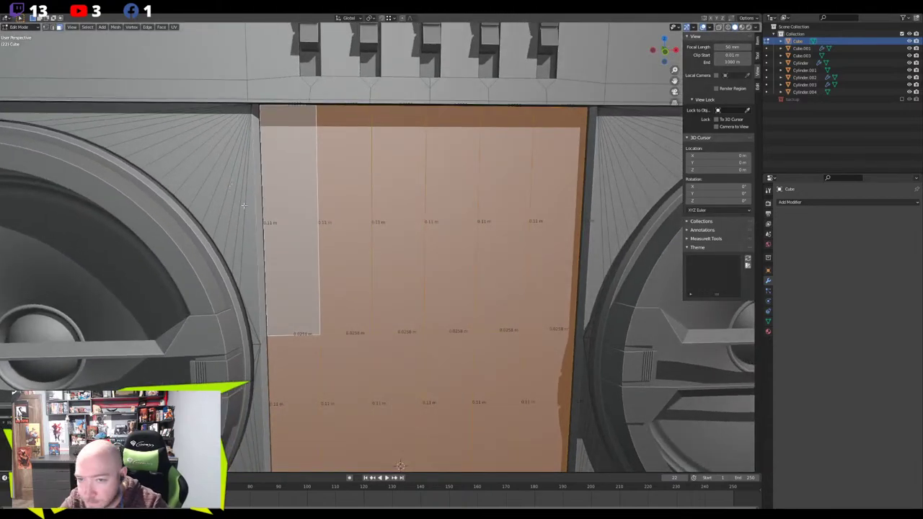
middle_click_drag(253, 208, 272, 204)
key("p")
left_click(272, 204)
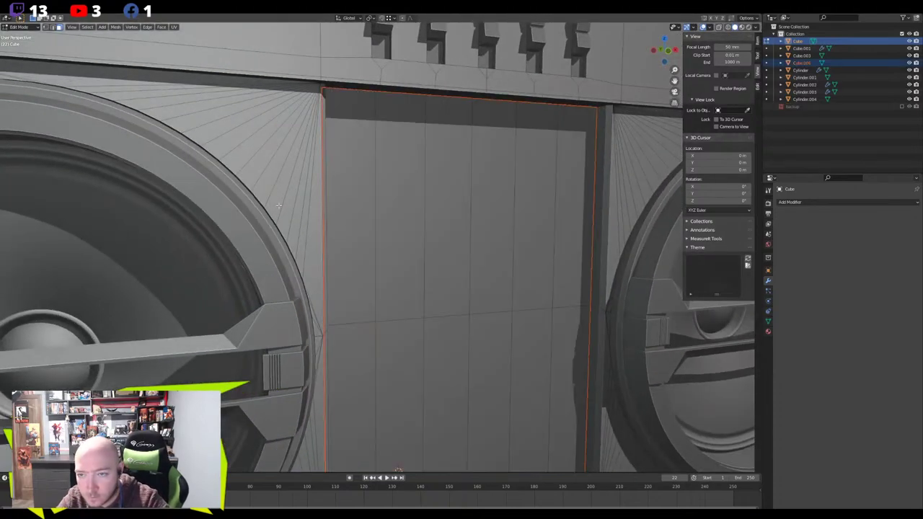
Open the new centre panel in Edit Mode and extrude all its faces outward by about 0.01 m for thickness
key("Tab")
left_click(395, 258)
scroll(412, 289, "down", 3)
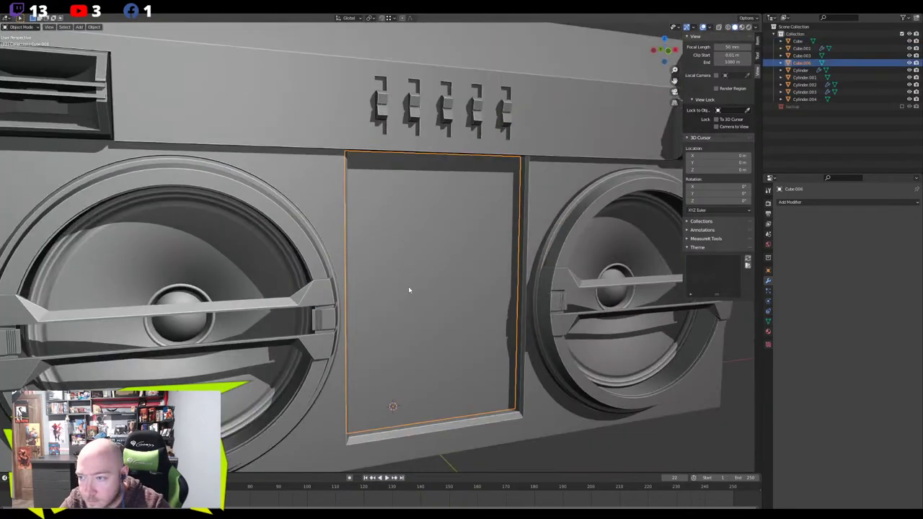
scroll(301, 265, "up", 6)
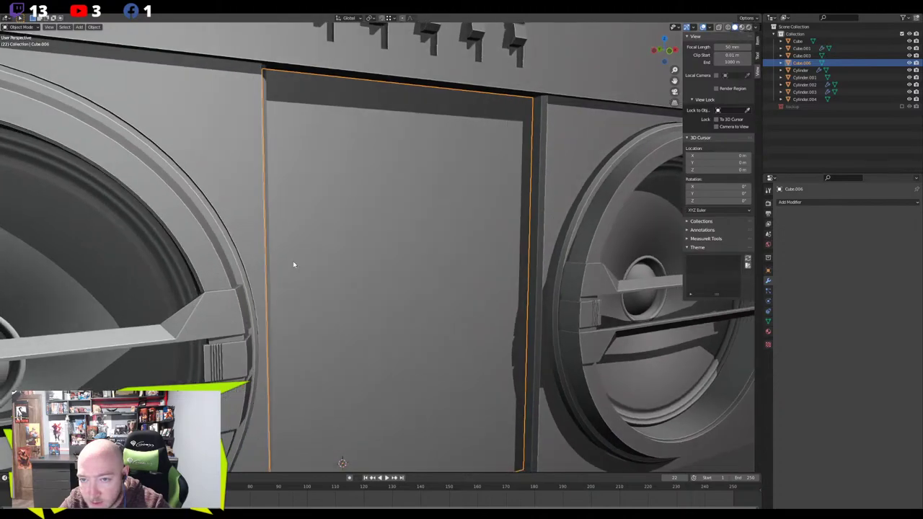
key("Tab")
key("a")
middle_click_drag(293, 262, 216, 251)
key("e")
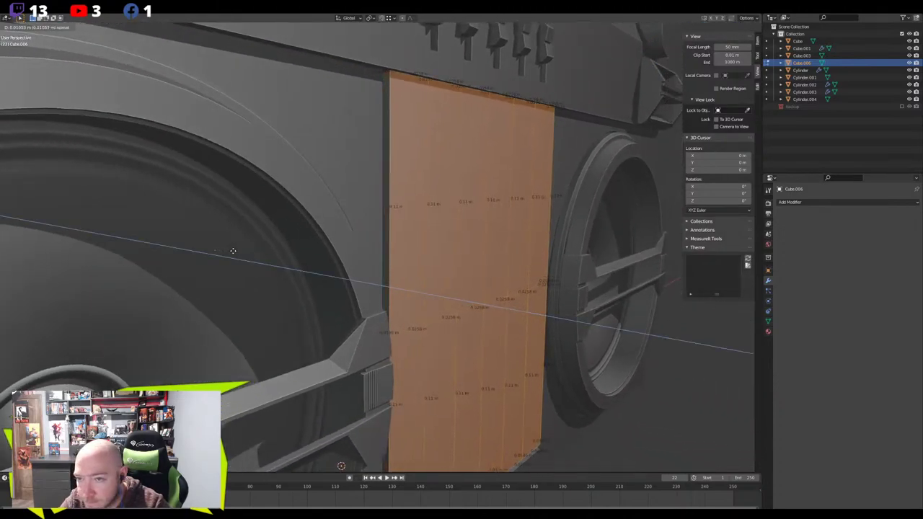
left_click(232, 250)
Adjust the depth of the centre panel's front faces along the Y axis and turn on snapping
middle_click_drag(232, 250, 261, 168)
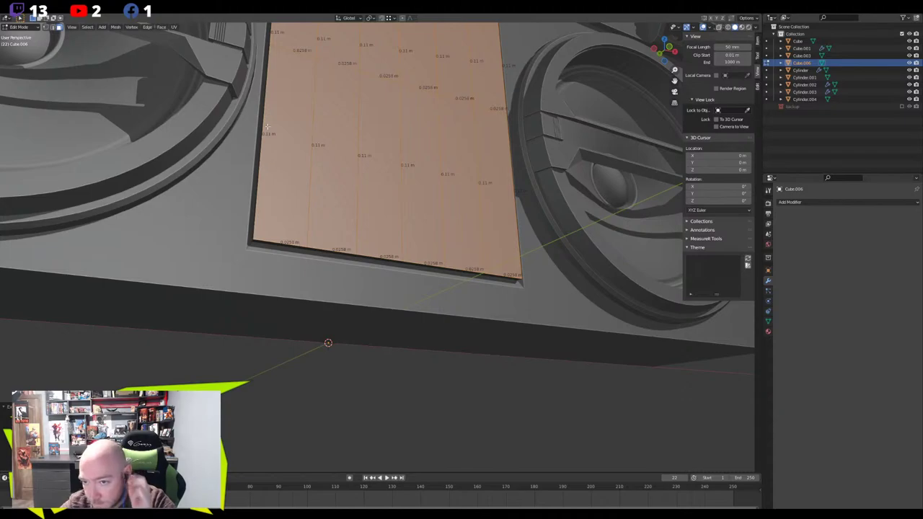
middle_click_drag(288, 130, 393, 261)
key("g")
key("y")
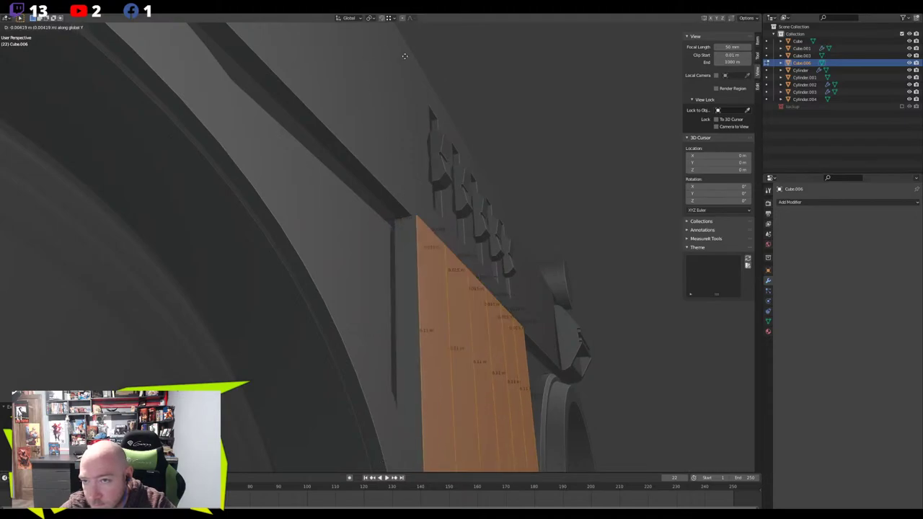
left_click(381, 389)
key("g")
key("x")
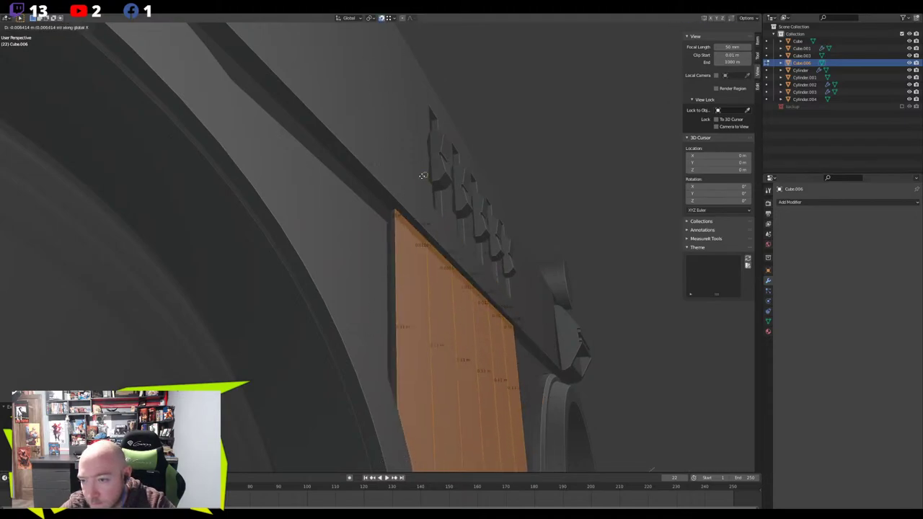
key("Escape")
Add a horizontal loop cut across the centre panel, close to its upper edge
middle_click_drag(408, 206, 367, 300)
key("ctrl+r")
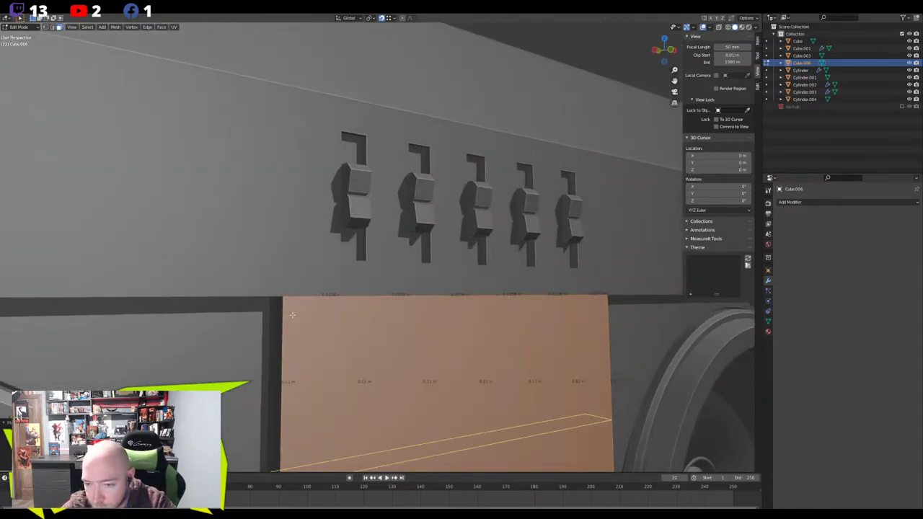
left_click(289, 314)
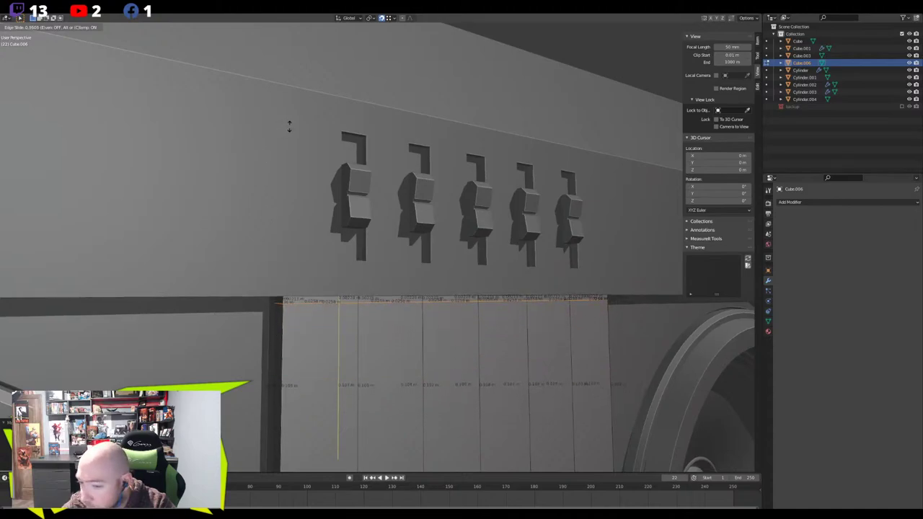
left_click(289, 126)
Extrude the narrow strip of front faces along the panel's upper edge inward
key("3")
left_click(588, 297)
left_click(550, 297, "shift")
left_click(497, 297, "shift")
left_click(442, 299, "shift")
left_click(404, 299, "shift")
left_click(310, 298, "shift")
middle_click_drag(310, 305, 342, 223)
key("e")
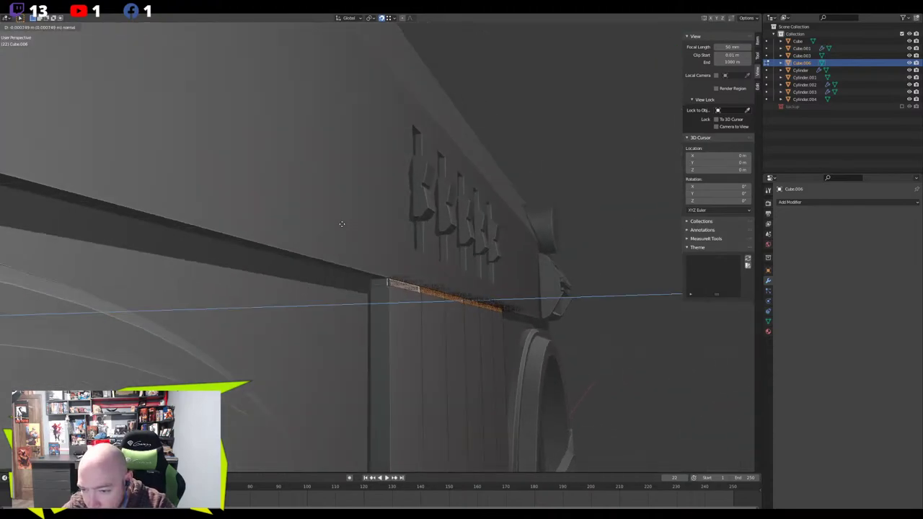
left_click(338, 221)
Delete the small end faces at both sides of the recessed strip on the centre panel
left_click(385, 281)
middle_click_drag(385, 282, 483, 253)
left_click(605, 237)
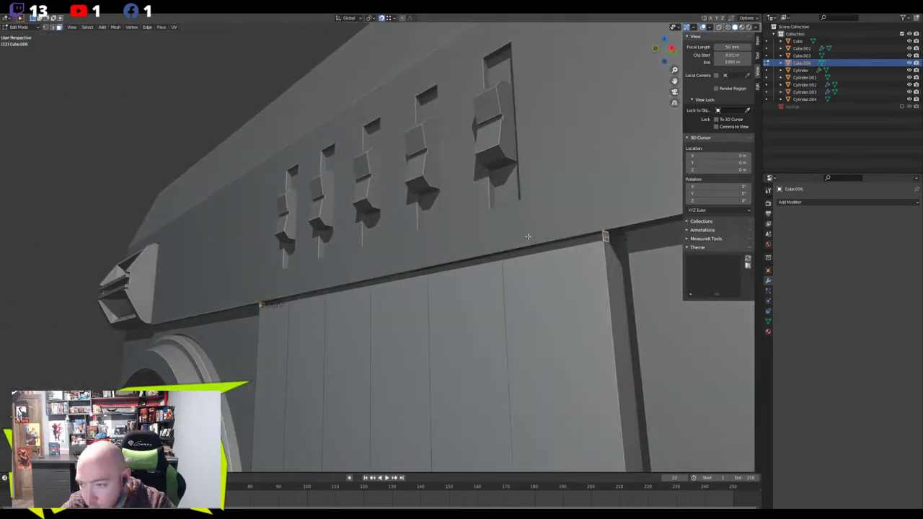
middle_click_drag(533, 236, 523, 235)
key("x")
left_click(511, 203)
left_click(584, 235)
key("x")
left_click(521, 216)
middle_click_drag(492, 238, 389, 291)
key("x")
left_click(373, 286)
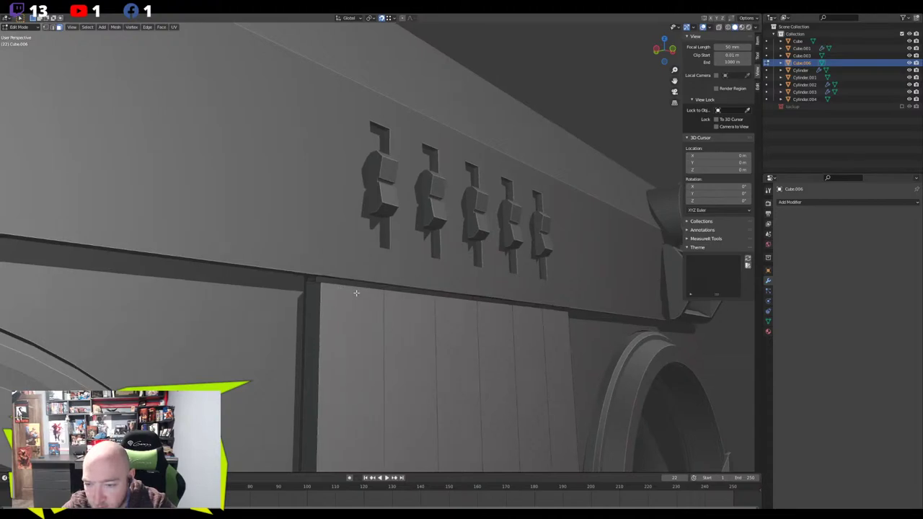
Isolate the centre panel in local view and delete the first group of top faces covering the recessed strip
left_click(364, 317)
key("KP_Divide")
middle_click_drag(325, 274, 415, 210)
left_click(300, 164)
key("KP_Decimal")
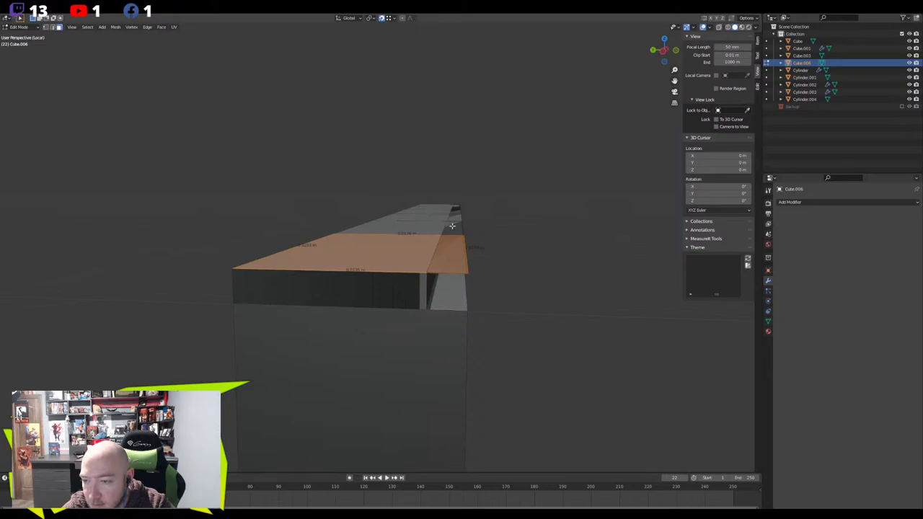
left_click(450, 216)
left_click(456, 210, "shift")
left_click(453, 249, "shift")
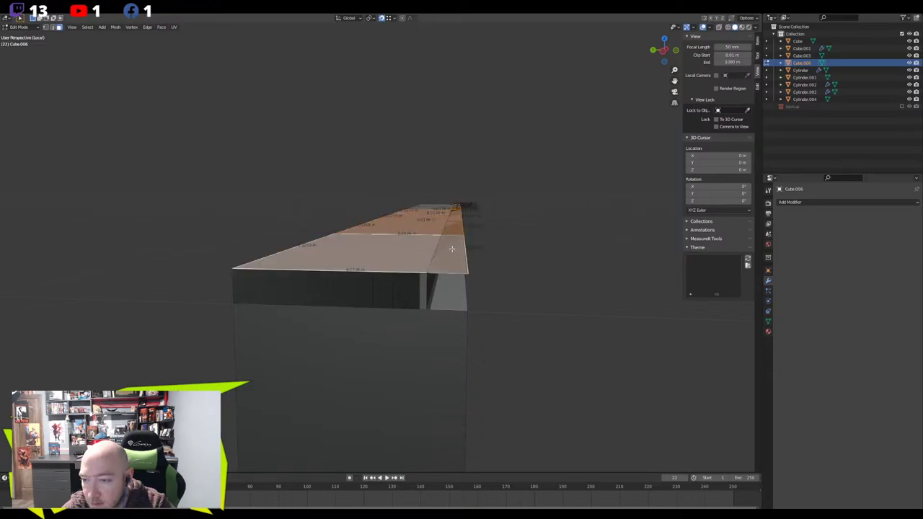
middle_click_drag(453, 249, 425, 234)
key("x")
left_click(425, 235)
Try deleting two more faces along the far part of the panel's upper edge, and undo the deletion
middle_click_drag(486, 204, 419, 285)
left_click(476, 167)
left_click(533, 159, "shift")
key("x")
left_click(518, 160)
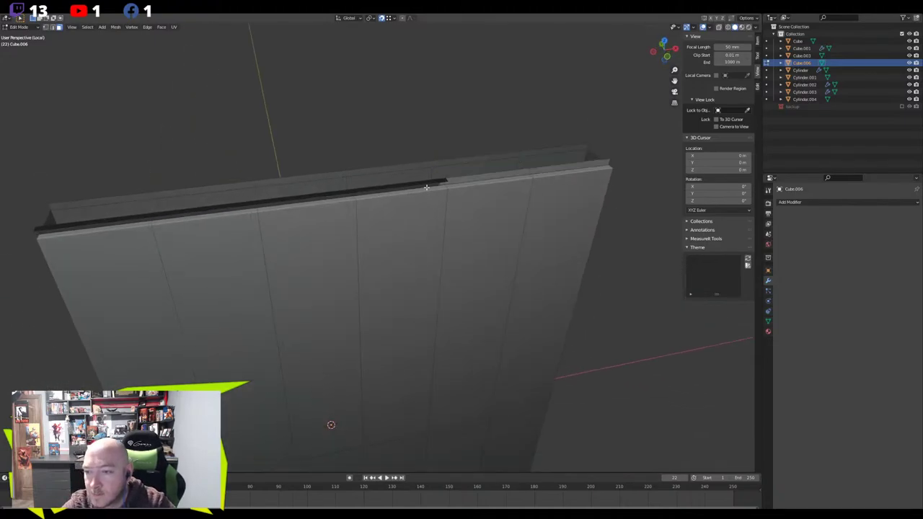
key("ctrl+z")
Leave local view and delete the leftover faces along the centre panel's upper edge
middle_click_drag(431, 181, 401, 181)
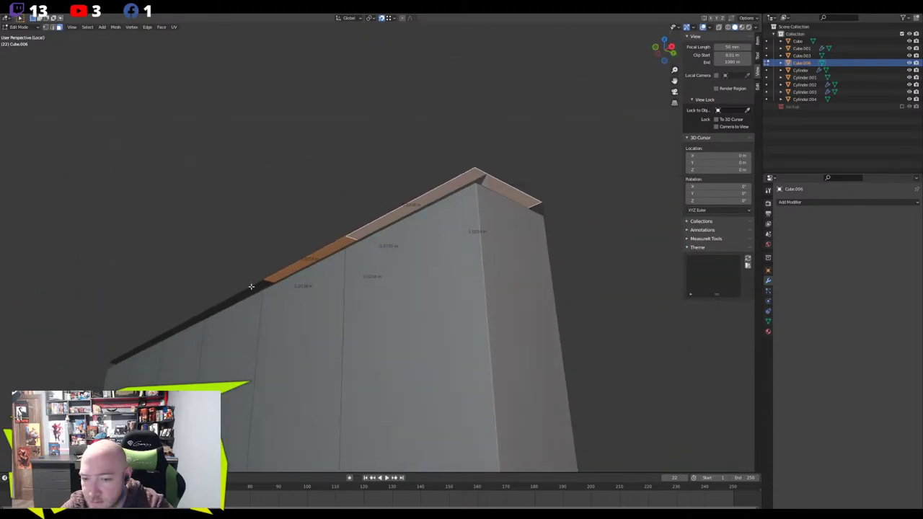
key("KP_Divide")
middle_click_drag(259, 286, 273, 280)
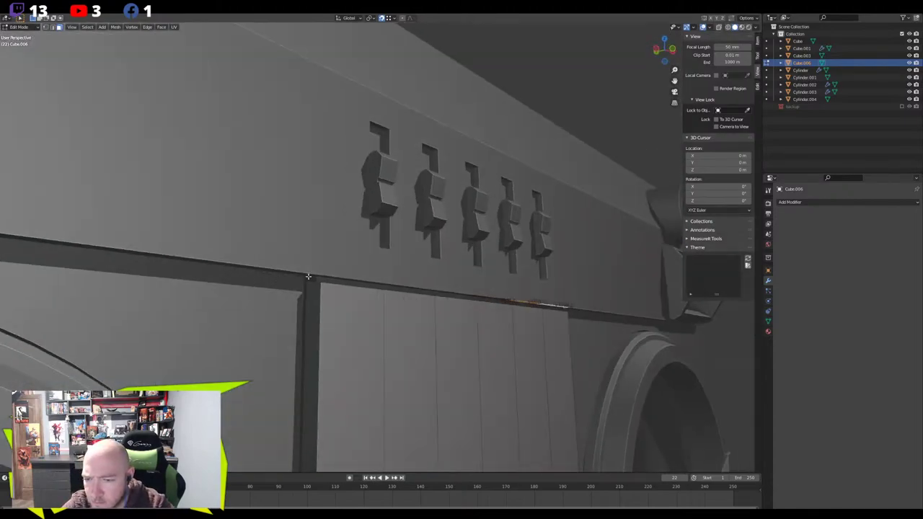
scroll(361, 281, "up", 4)
middle_click_drag(361, 281, 333, 279)
left_click(336, 282, "shift")
left_click(376, 288, "shift")
left_click(500, 314, "shift")
left_click(579, 332, "shift")
key("x")
left_click(579, 333)
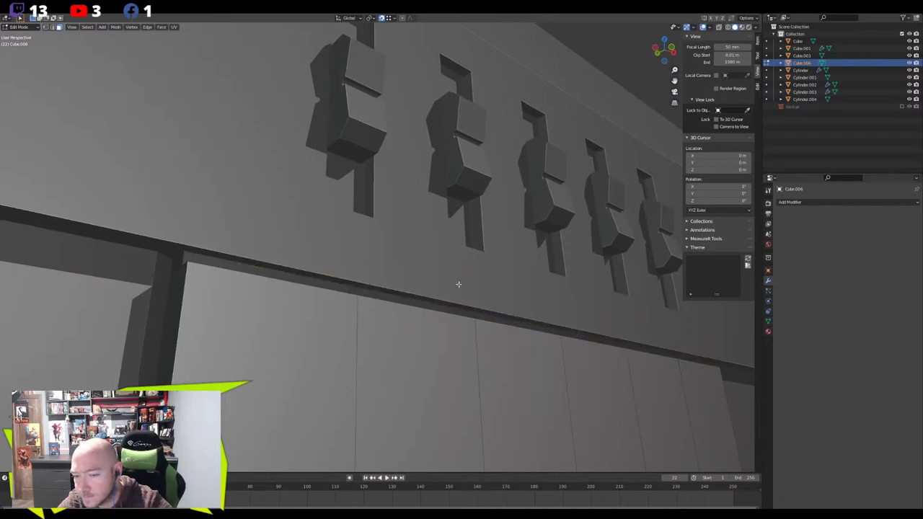
Return to Object Mode, deselect the panel and examine how it fits in the front of the whole boombox
scroll(424, 279, "down", 5)
middle_click_drag(425, 278, 451, 315)
scroll(451, 315, "down", 5)
key("Tab")
left_click(613, 411)
scroll(613, 411, "down", 3)
middle_click_drag(584, 406, 544, 320)
scroll(353, 323, "up", 5)
middle_click_drag(381, 268, 356, 302)
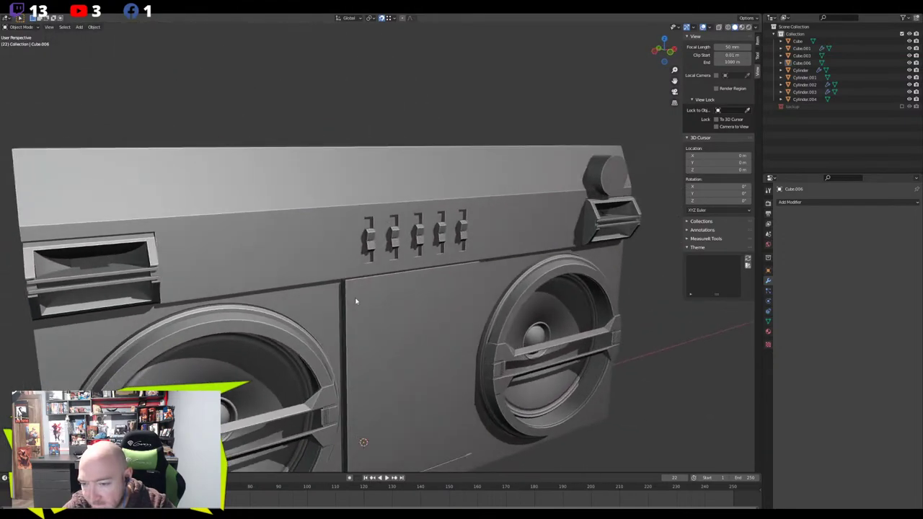
Open the centre front panel's mesh for editing and isolate it in local view
scroll(356, 302, "up", 4)
left_click(319, 350)
key("Tab")
middle_click_drag(319, 351, 309, 391)
left_click(309, 391)
key("g")
right_click(308, 389)
scroll(268, 392, "down", 3)
scroll(331, 368, "down", 4)
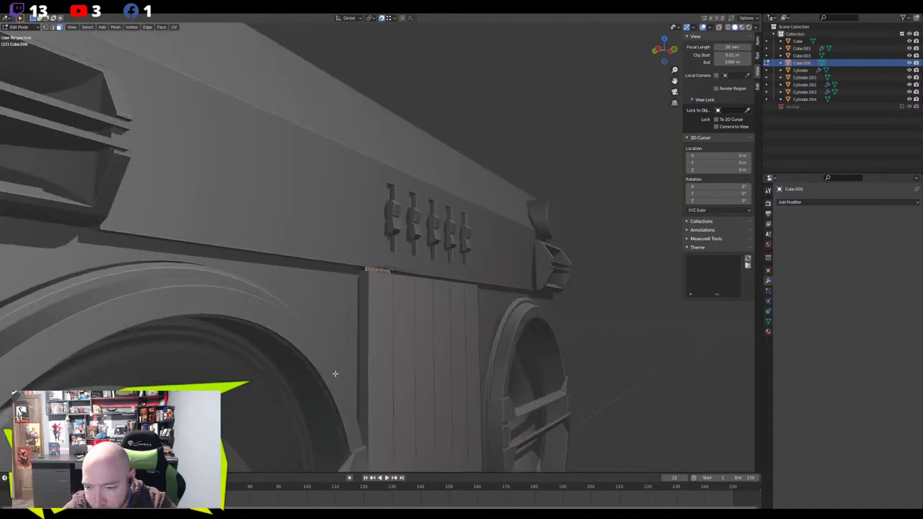
middle_click_drag(335, 373, 314, 185)
key("KP_Divide")
middle_click_drag(313, 247, 339, 285)
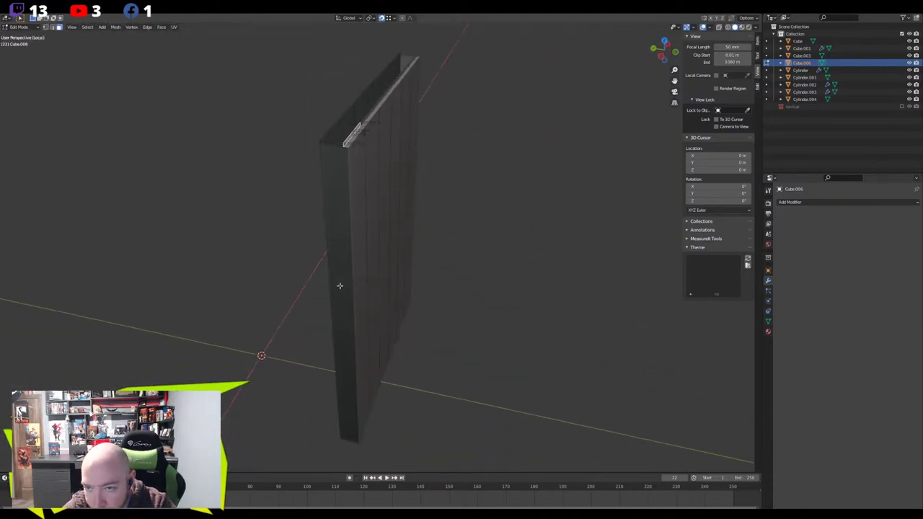
Select all of the panel's back faces from the top view with X-ray and delete them
left_click(337, 228)
middle_click_drag(329, 141, 287, 227)
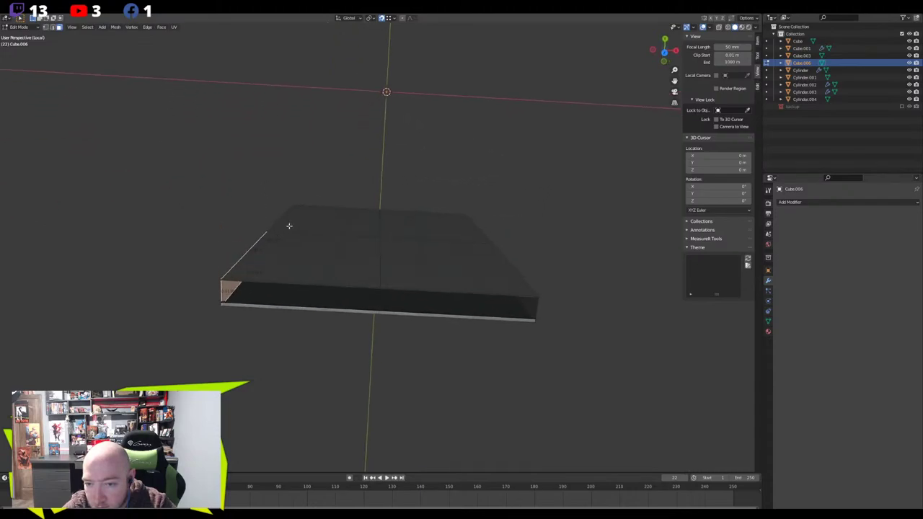
left_click(287, 227)
left_click(358, 215, "shift")
left_click(399, 221, "shift")
left_click(437, 226, "shift")
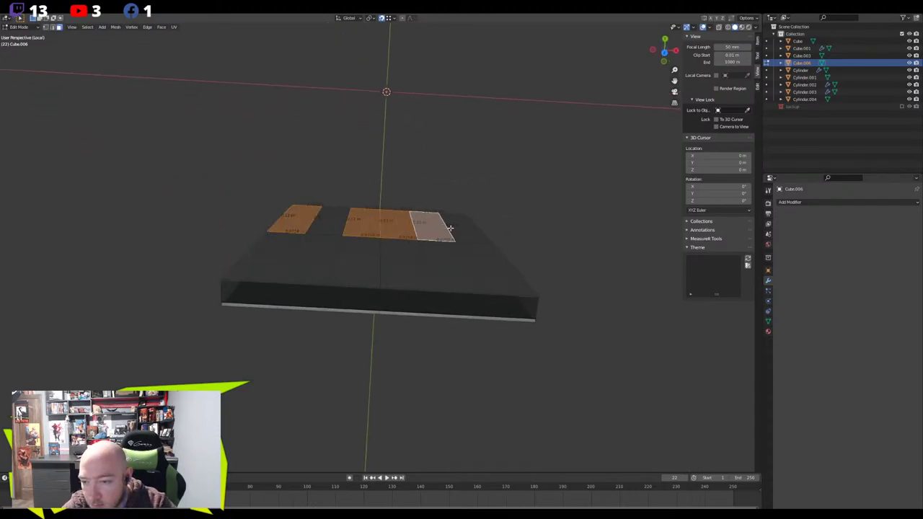
key("alt+z")
key("KP_7")
left_click_drag(530, 210, 219, 245)
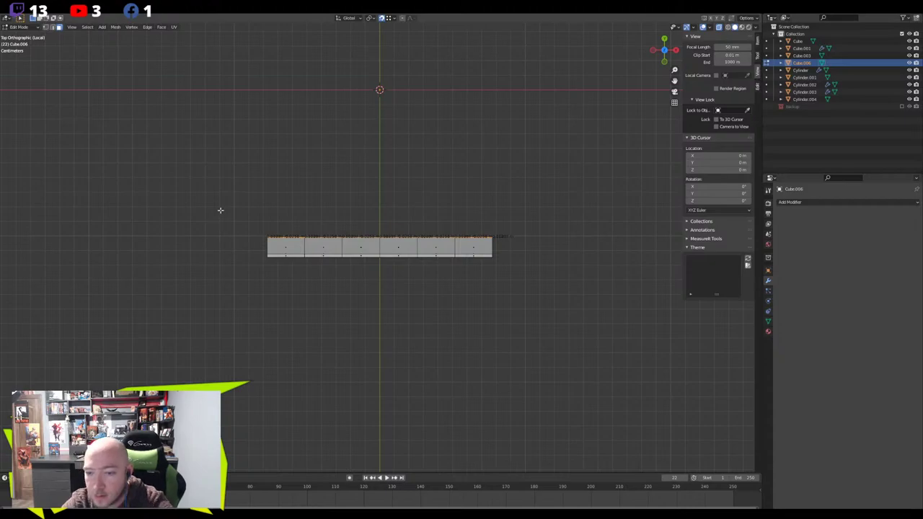
middle_click_drag(224, 212, 363, 212)
left_click(363, 323)
right_click(363, 322)
Merge the stray vertex beside the recessed upper edge at one end of the panel, using At Last
key("1")
left_click(357, 171)
key("KP_Decimal")
key("g")
key("g")
left_click(299, 247)
key("m")
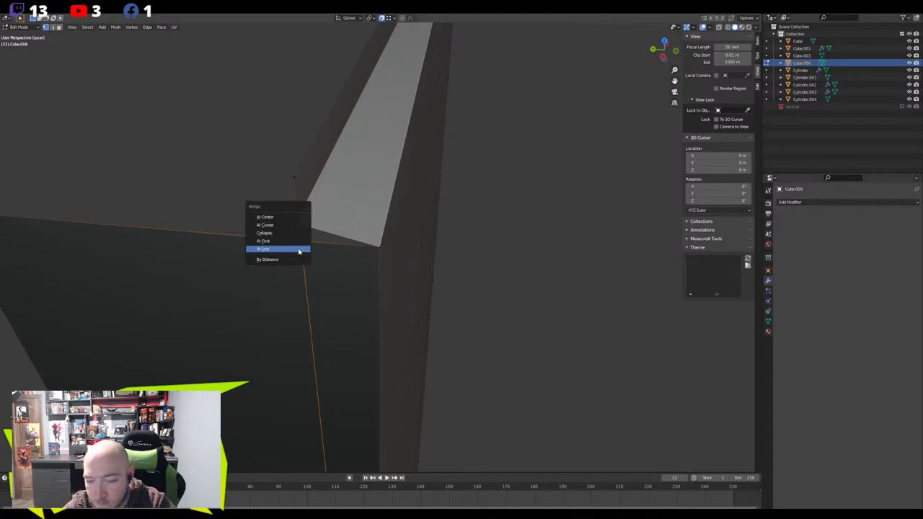
left_click(298, 249)
Merge the matching stray vertex at the opposite end of the panel's recessed upper edge
scroll(463, 189, "down", 12)
middle_click_drag(462, 187, 331, 202)
scroll(456, 279, "up", 4)
middle_click_drag(455, 278, 375, 251)
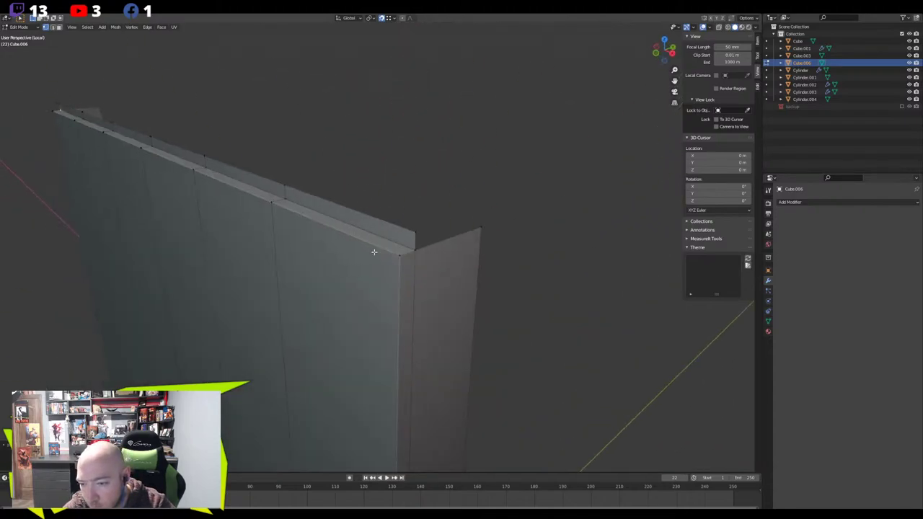
left_click(412, 249, "alt")
key("ctrl+z")
key("KP_Decimal")
scroll(411, 252, "up", 5)
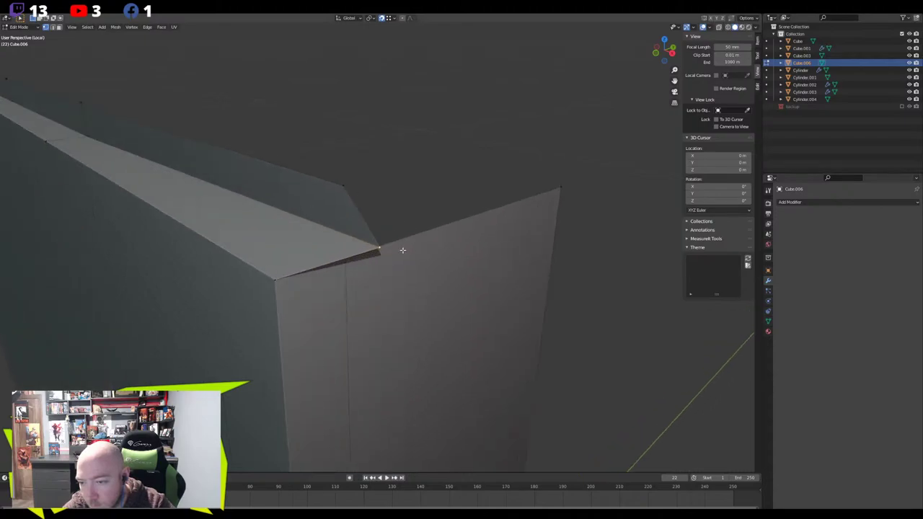
middle_click_drag(406, 252, 377, 236)
left_click(343, 265, "shift")
key("m")
left_click(343, 268)
scroll(347, 272, "down", 4)
scroll(347, 273, "down", 8)
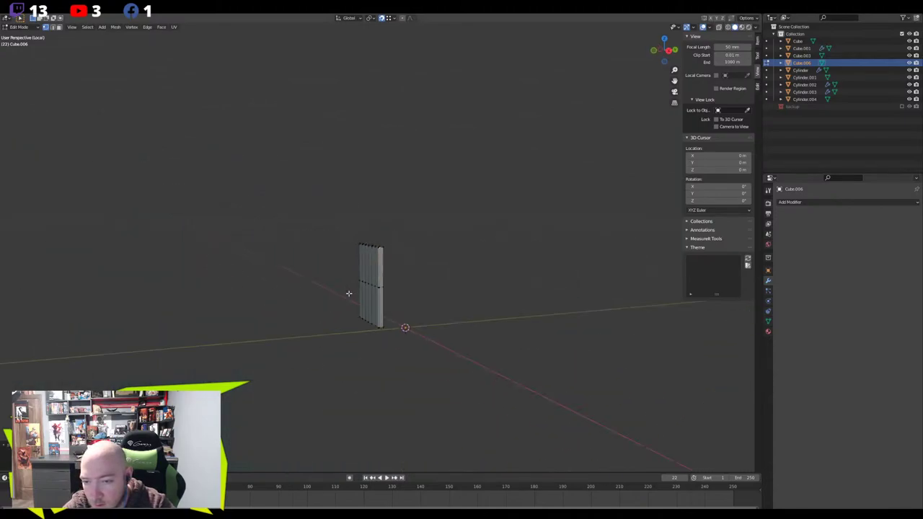
Examine the vertices at the panel's lower corner and leave local view to check it within the boombox
middle_click_drag(346, 289, 372, 276)
scroll(373, 276, "up", 6)
key("KP_Decimal")
middle_click_drag(384, 411, 402, 271)
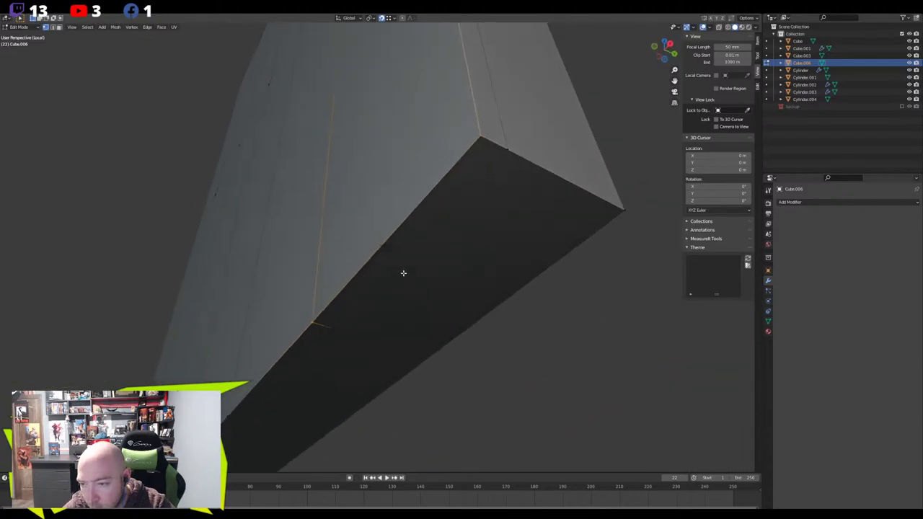
left_click(507, 150)
key("g")
right_click(457, 176)
scroll(452, 189, "down", 2)
middle_click_drag(452, 189, 526, 235)
scroll(353, 206, "down", 8)
middle_click_drag(277, 137, 328, 254, "shift")
key("KP_Divide")
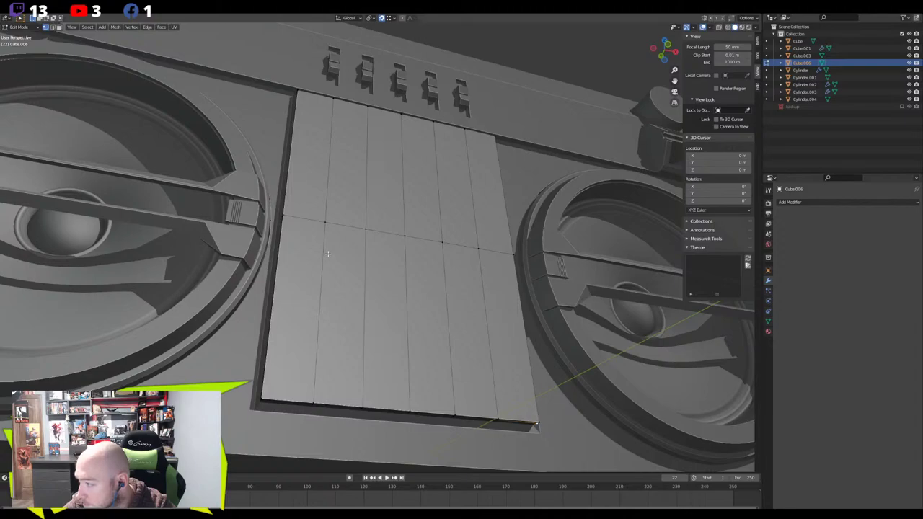
Dissolve the horizontal edge loop across the middle of the centre panel
middle_click_drag(327, 254, 319, 299)
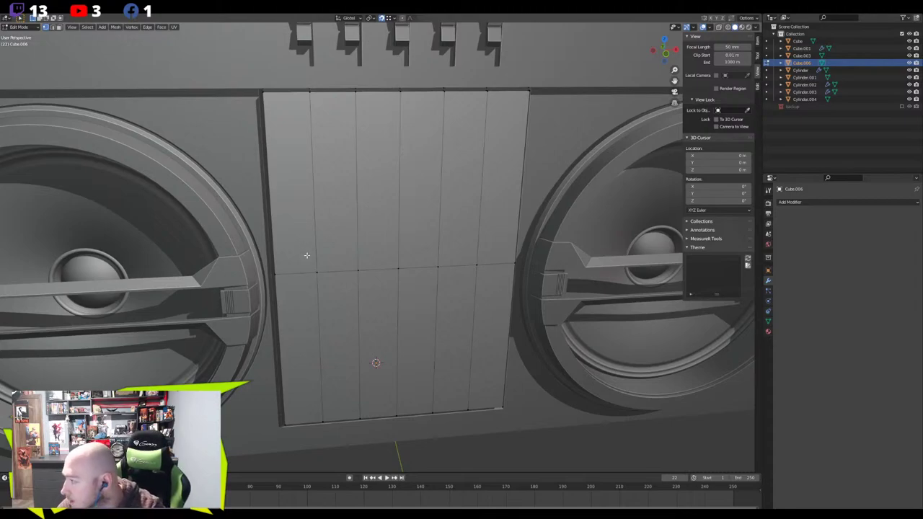
left_click(307, 274, "alt")
key("x")
left_click(297, 307)
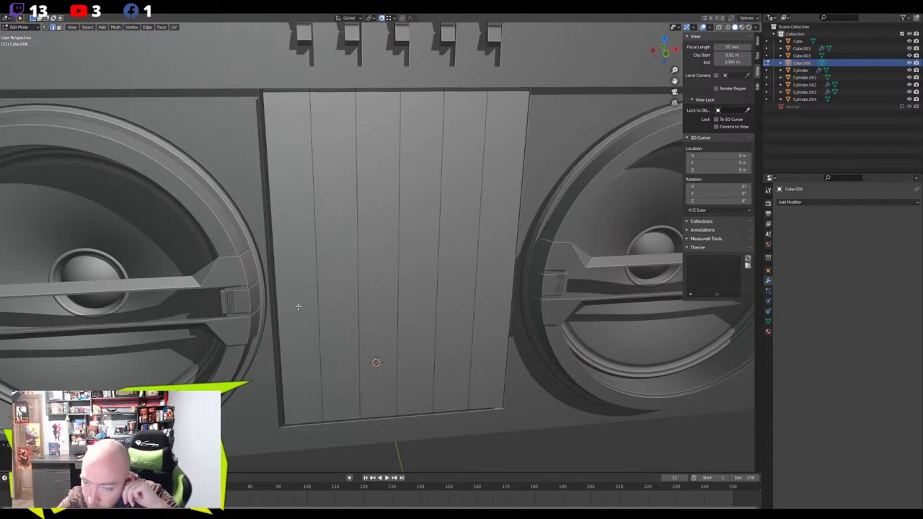
Add a horizontal loop cut across the panel and slide it to about 0.05 m below the upper edge
key("ctrl+r")
left_click(278, 252)
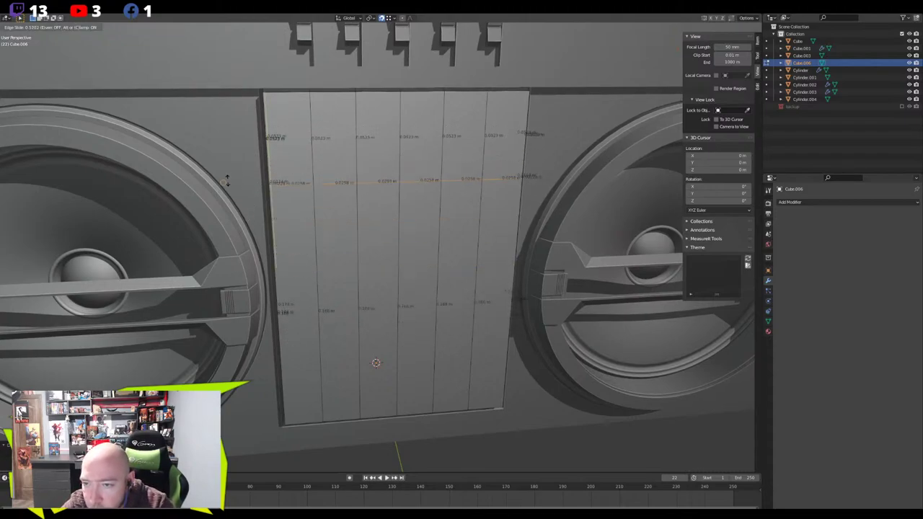
left_click(235, 92)
key("g")
key("g")
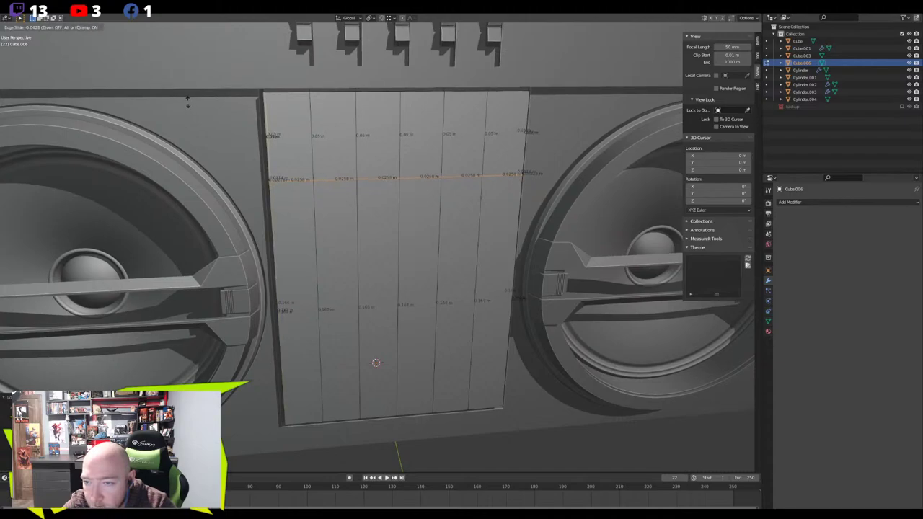
left_click(187, 101)
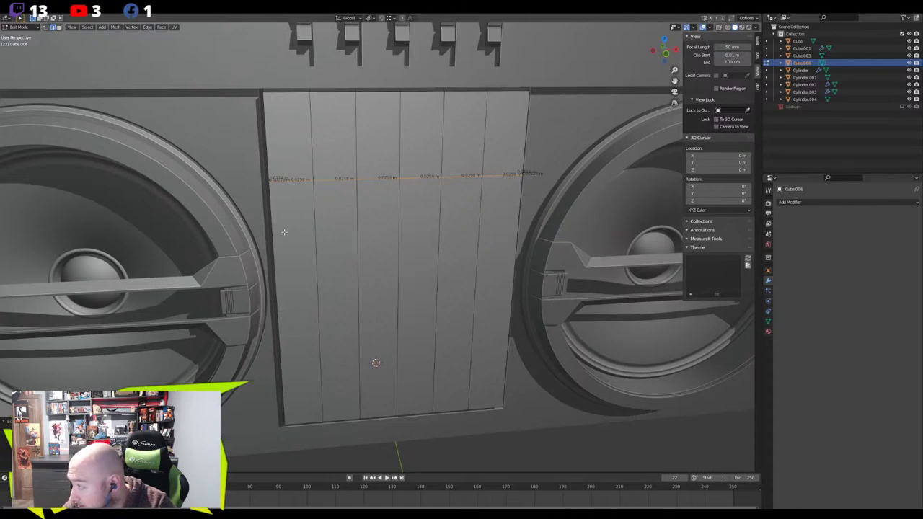
key("g")
key("g")
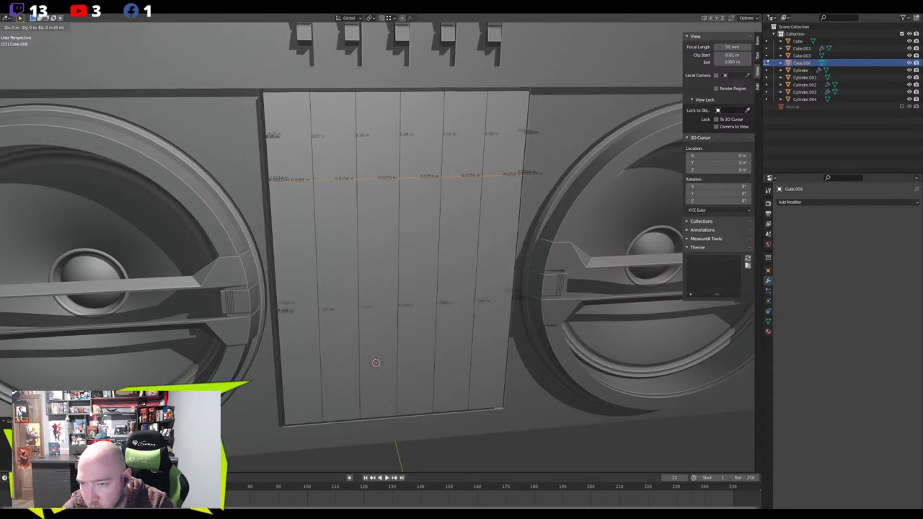
key("Escape")
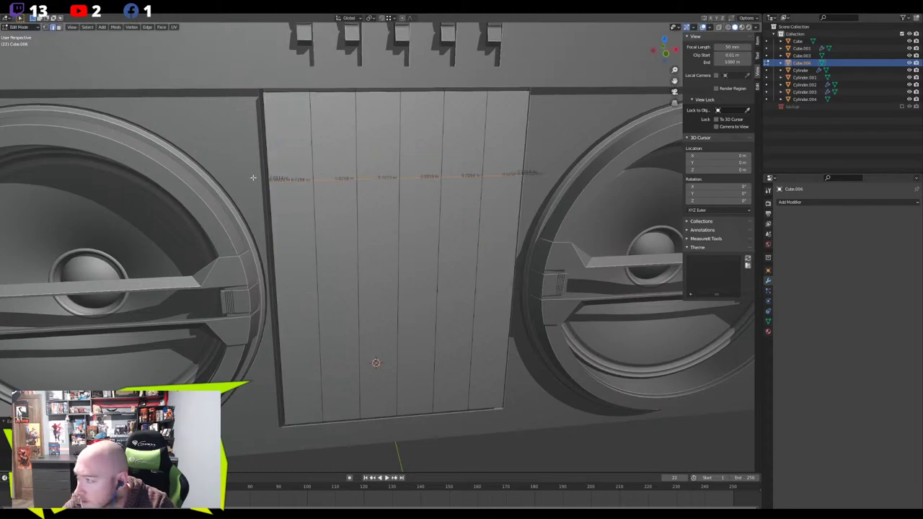
Add a second horizontal loop cut across the panel and slide it to about 0.035 m below the first
key("ctrl+r")
left_click(272, 225)
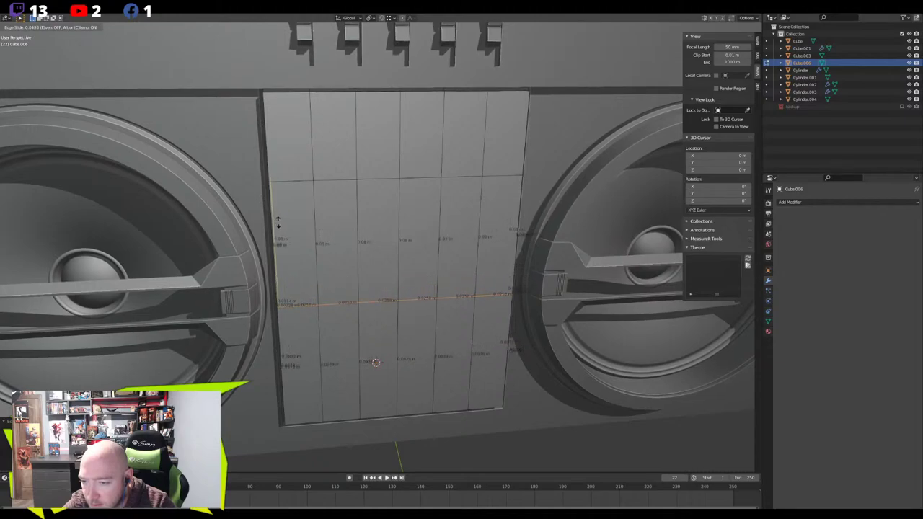
left_click(305, 297)
left_click(346, 343)
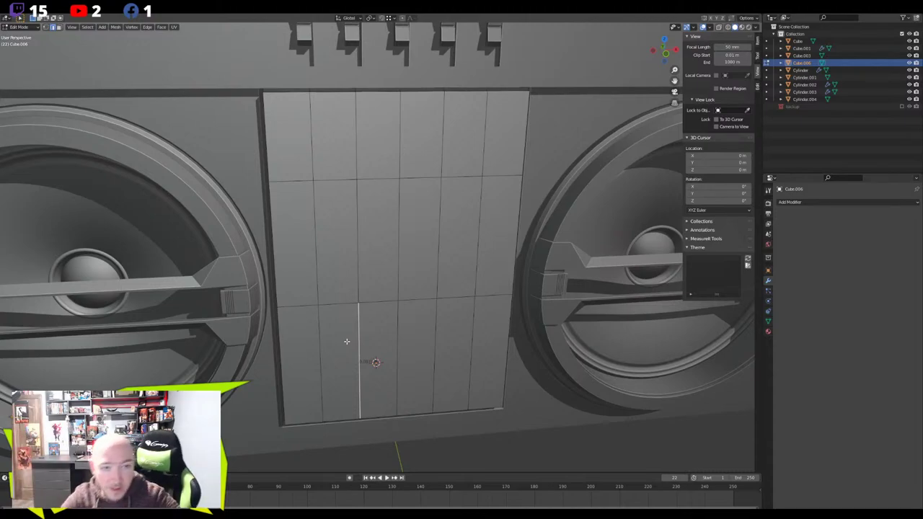
key("ctrl+r")
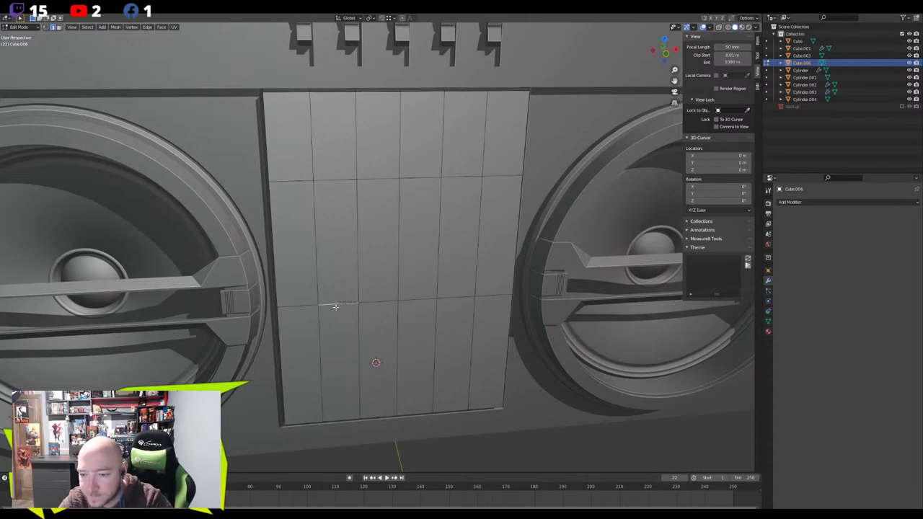
left_click(328, 261)
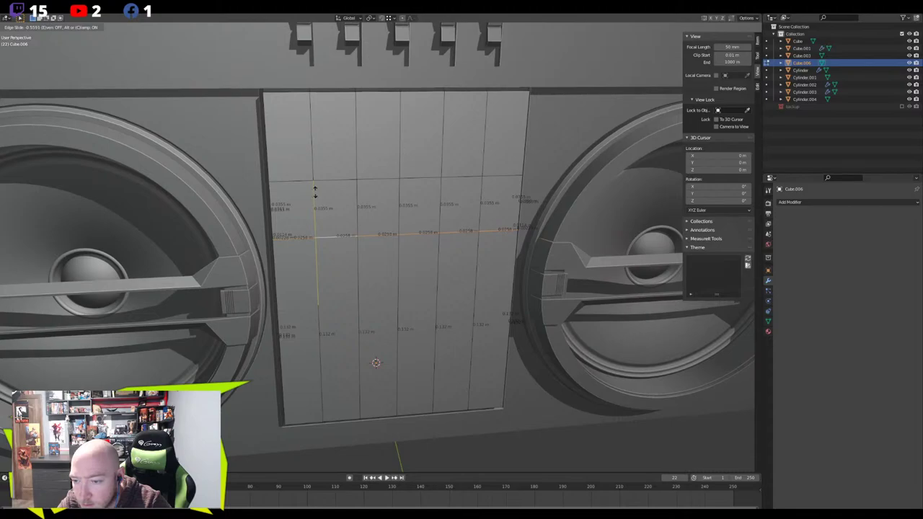
left_click(315, 191)
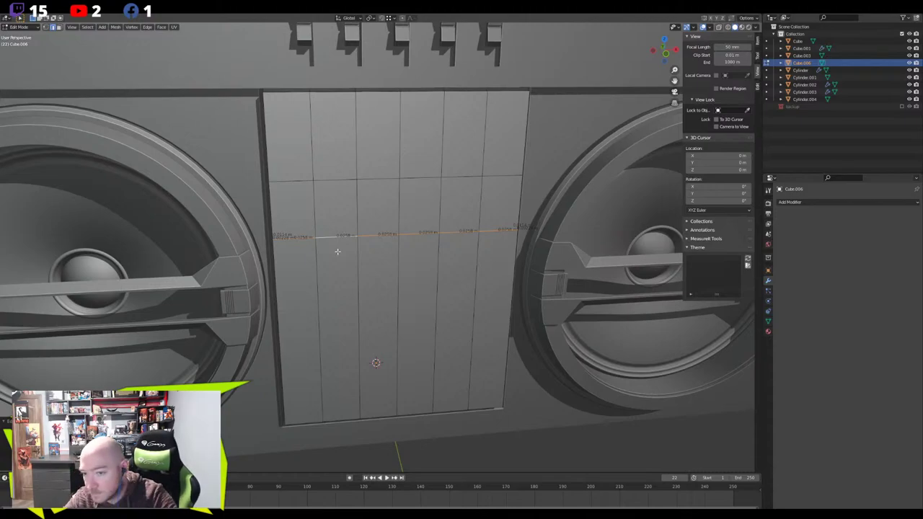
Add a third horizontal loop cut about 0.05 m above the panel's lower edge
left_click(310, 309)
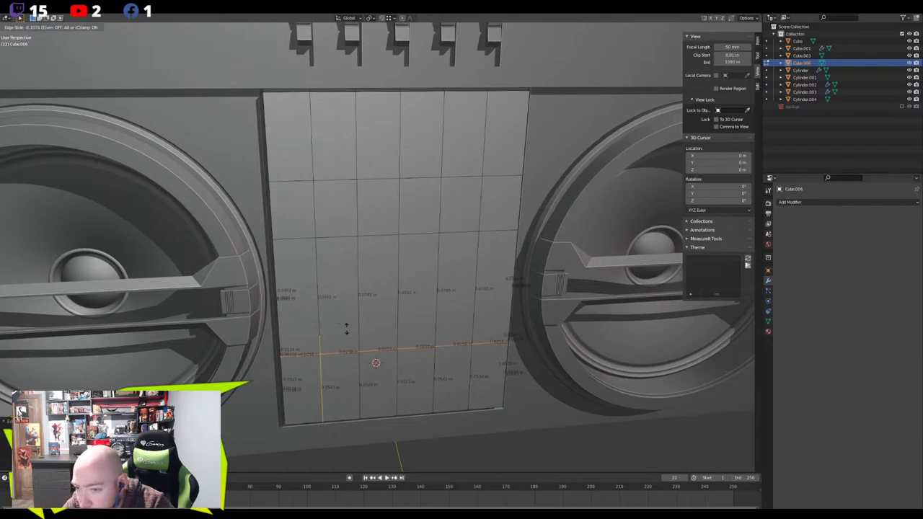
left_click(346, 328)
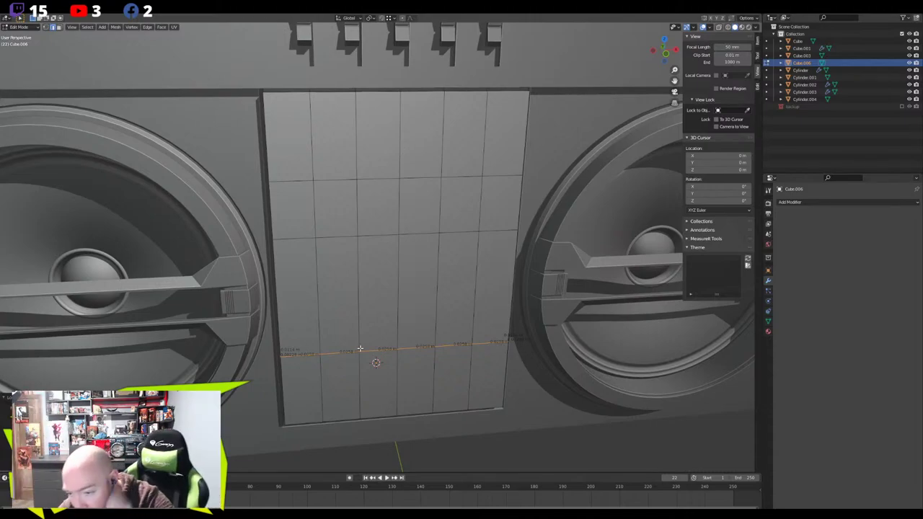
left_click(360, 348)
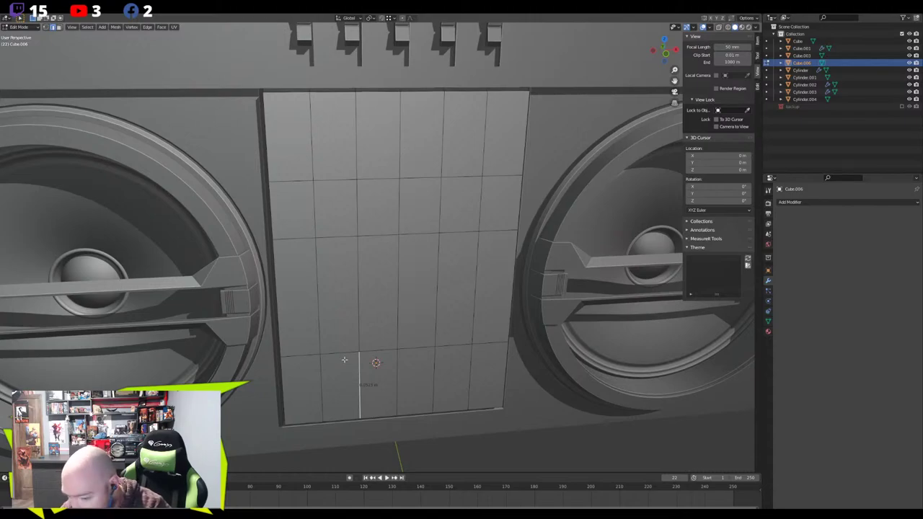
Add a fourth horizontal loop cut just below the third and slide the third up slightly, leaving a gap of about 0.006 m
middle_click_drag(357, 382, 401, 353)
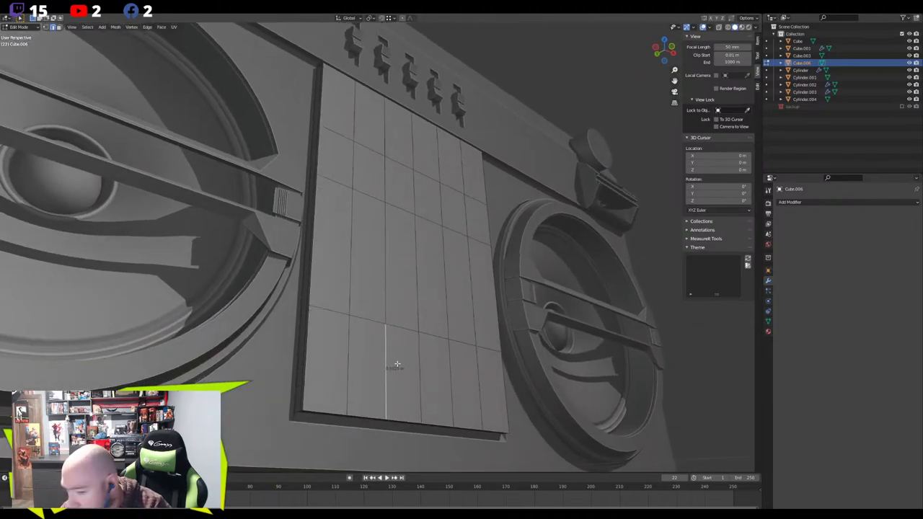
middle_click_drag(397, 364, 385, 375)
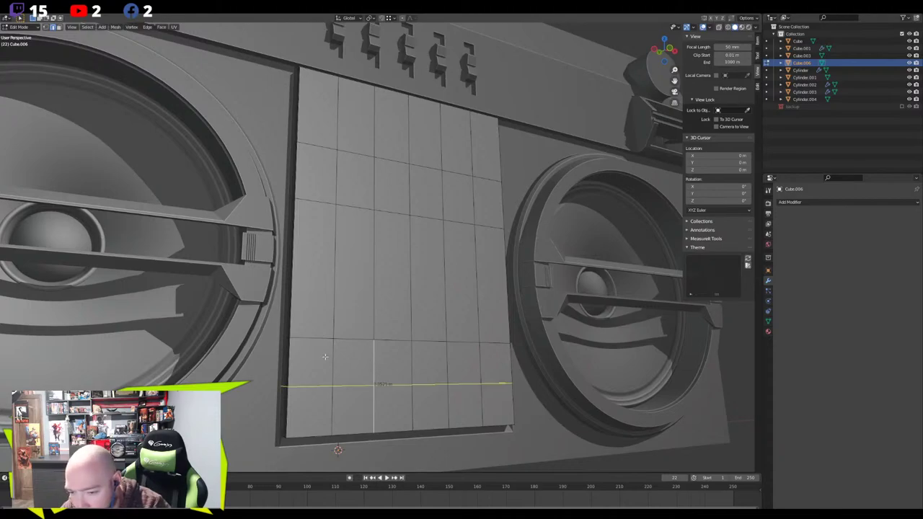
left_click(301, 379)
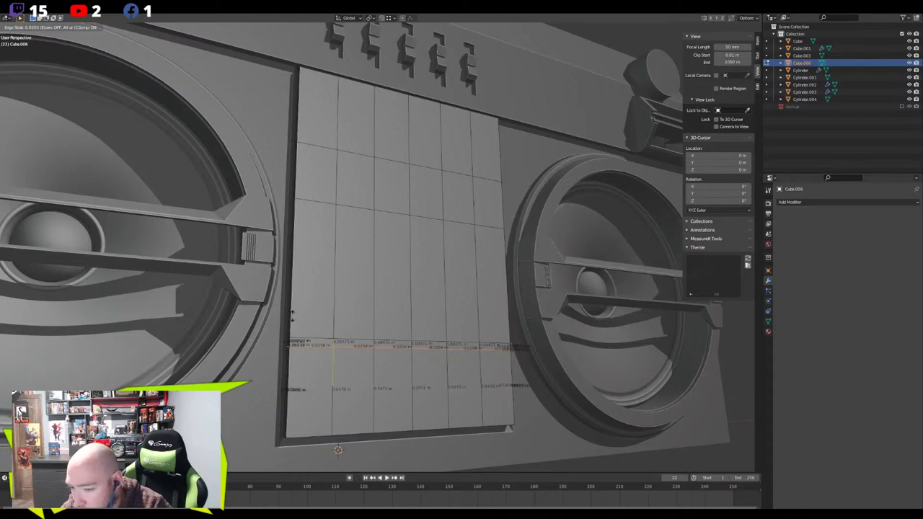
left_click(283, 274)
key("g")
key("g")
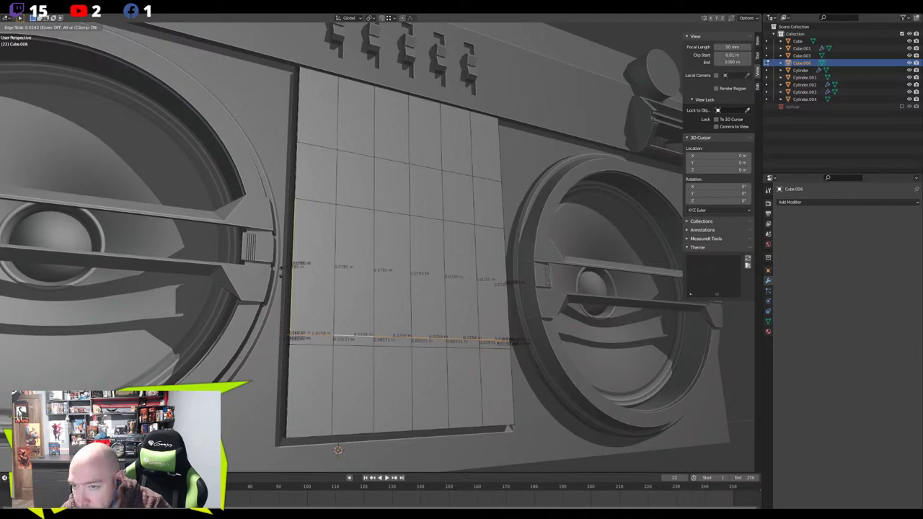
left_click(281, 273)
Bevel the two upper horizontal edge loops of the panel with one segment and a width of about 0.0008 m
scroll(281, 272, "down", 2)
middle_click_drag(281, 272, 304, 292)
middle_click_drag(330, 258, 325, 257)
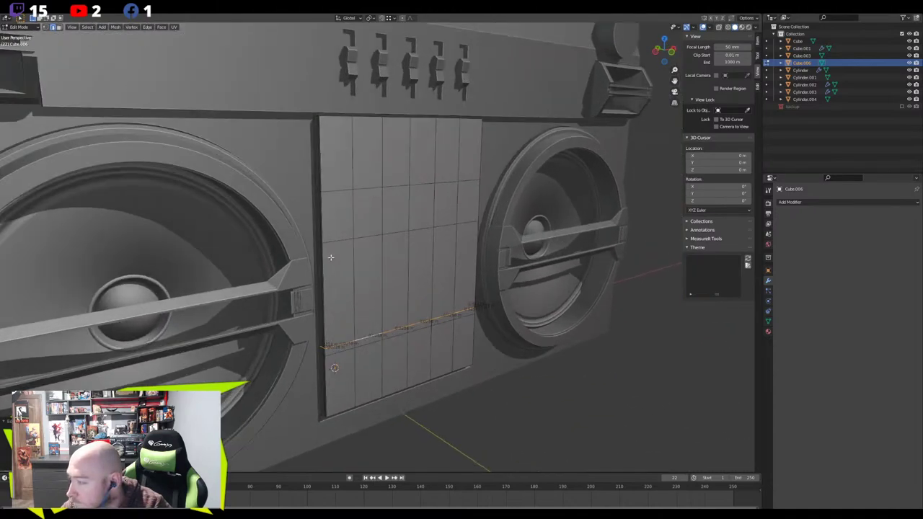
left_click(340, 191, "alt")
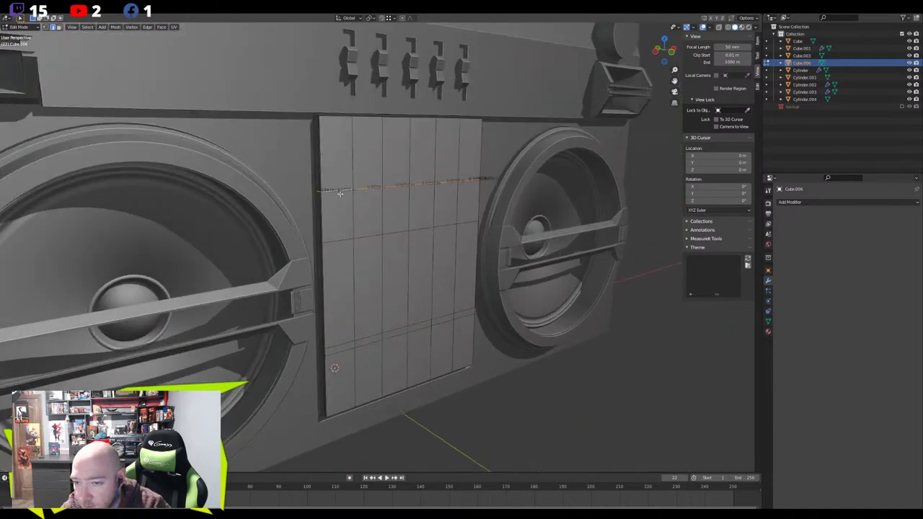
left_click(338, 237, "alt+shift")
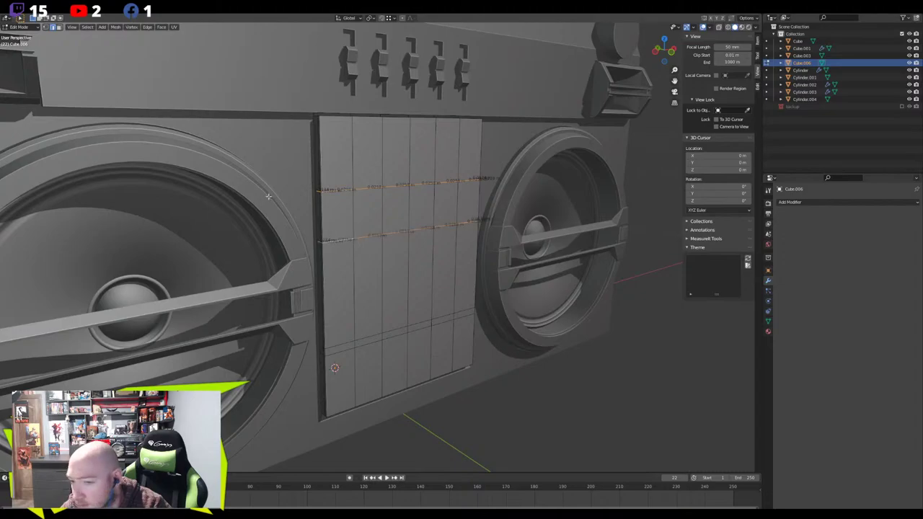
scroll(247, 173, "up", 2)
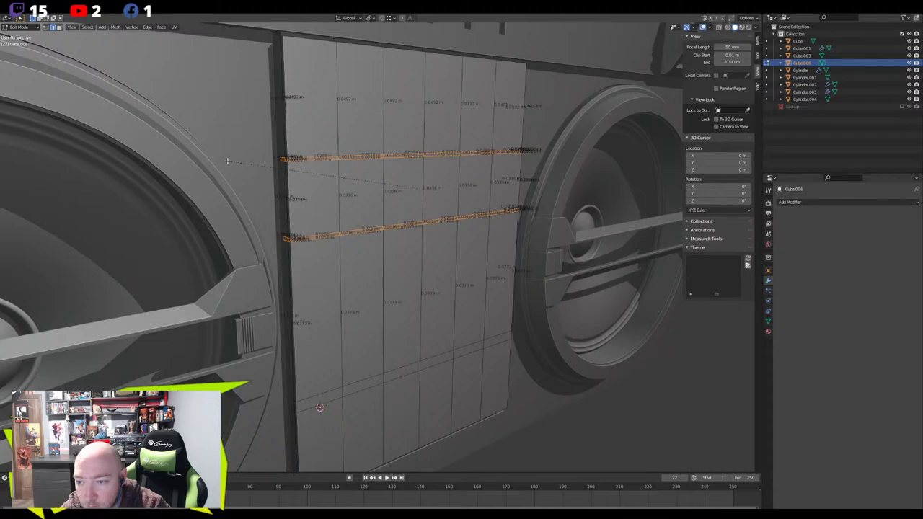
left_click(228, 160)
scroll(242, 169, "up", 2)
middle_click_drag(260, 140, 303, 208, "shift")
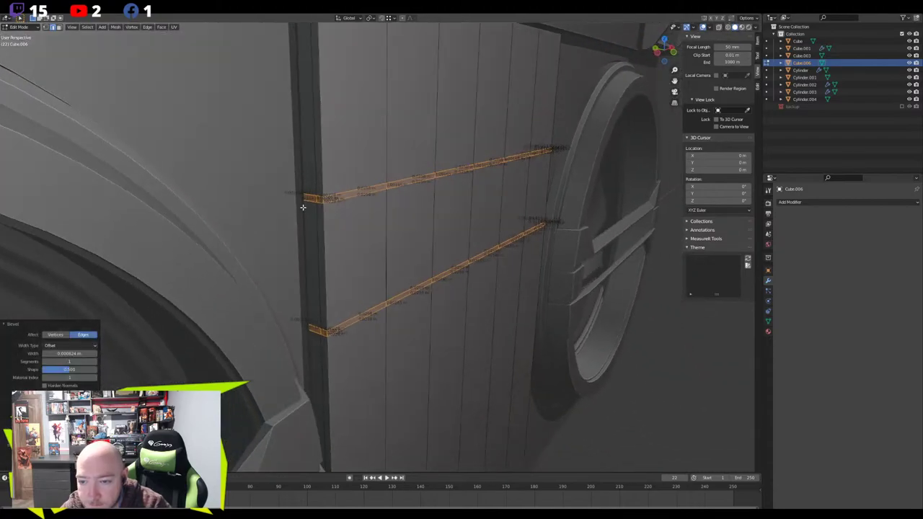
Delete the narrow bevelled faces of the panel's two upper horizontal seams
key("3")
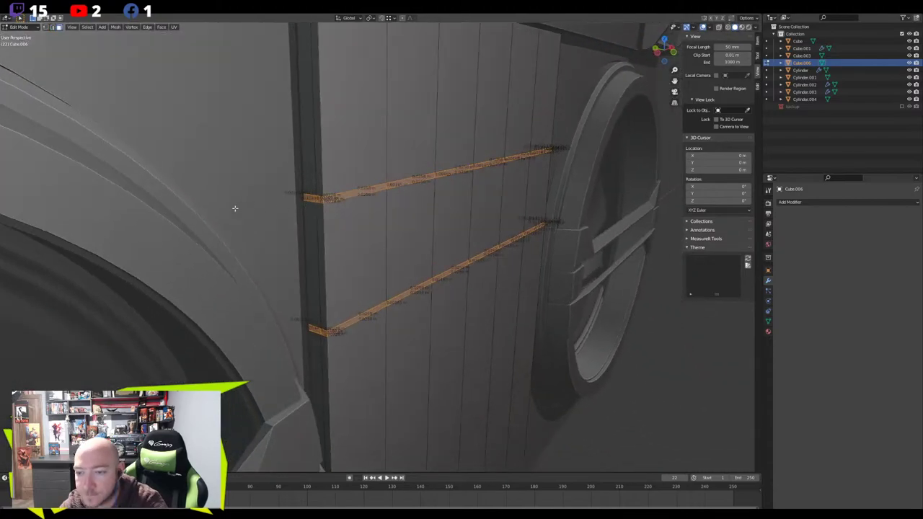
right_click(235, 208)
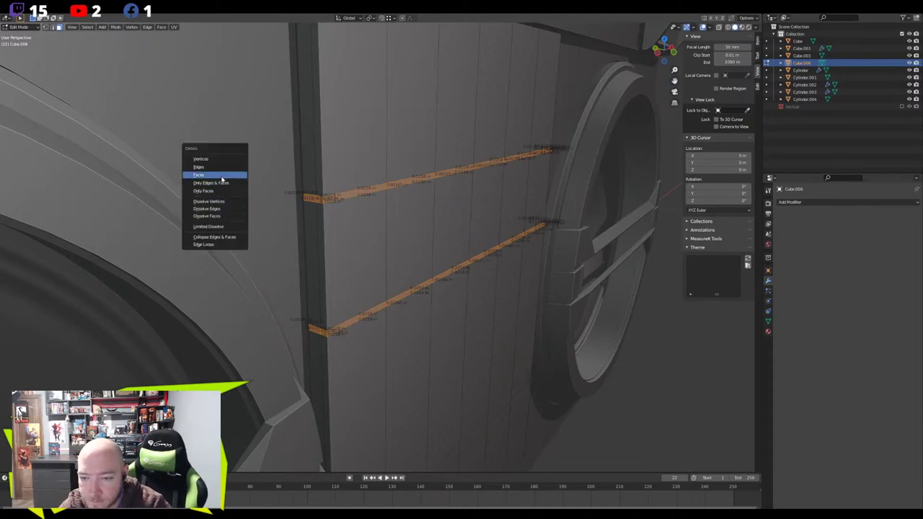
left_click(224, 177)
Span the upper seam with a recessed face between the edges at its two ends
key("2")
left_click(311, 195)
mouse_move(310, 195)
middle_mouse_down()
mouse_move(468, 226)
mouse_move(295, 195)
mouse_move(323, 194)
middle_mouse_up()
middle_click_drag(556, 154, 409, 223)
left_click(389, 213)
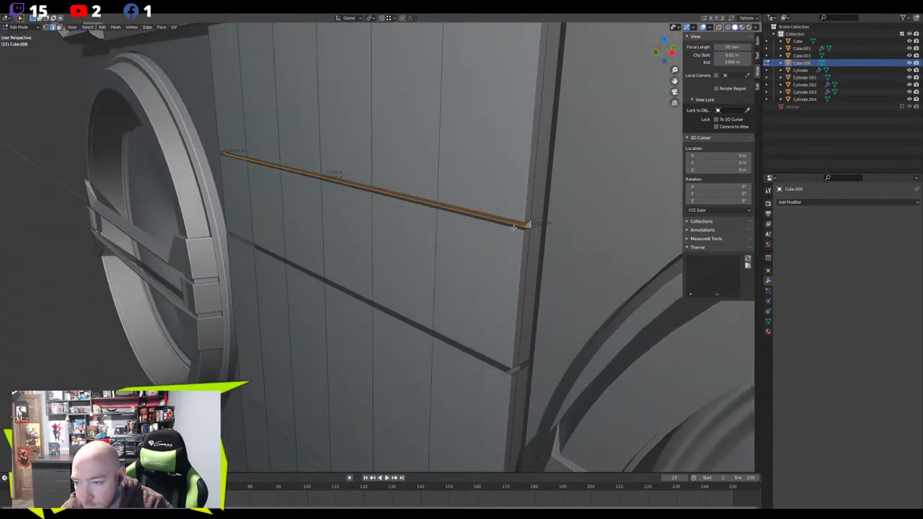
key("alt+a")
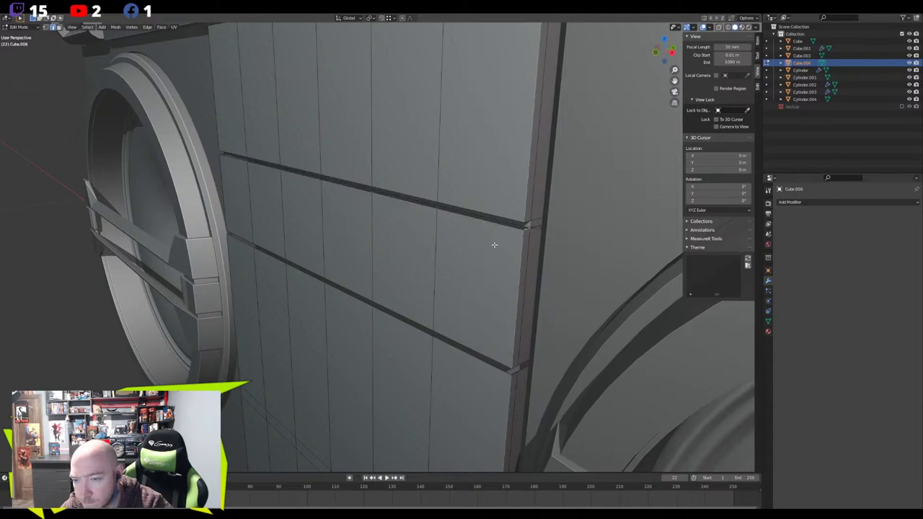
Fill the missing connecting faces column by column along the upper seam, starting from its end at the panel's side
middle_click_drag(396, 235, 512, 158)
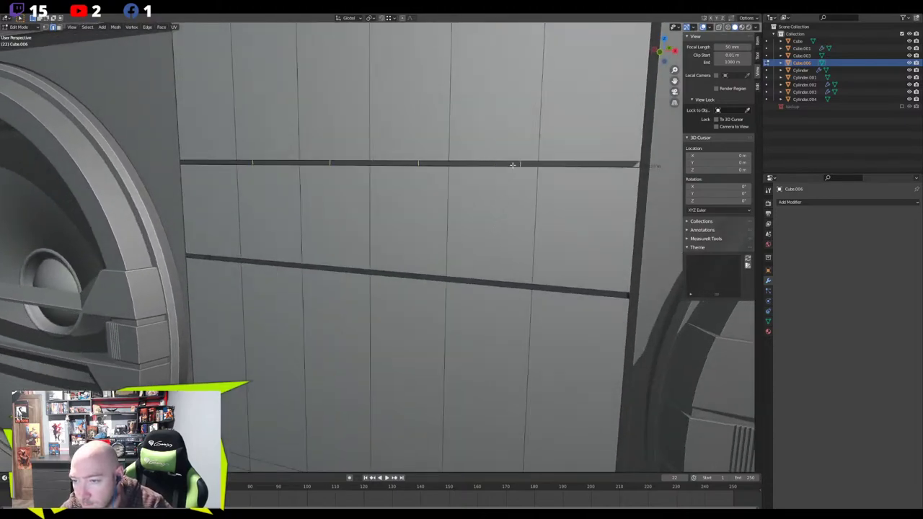
middle_click_drag(512, 165, 543, 269)
left_click(572, 264)
key("f")
key("f")
key("f")
key("f")
key("f")
key("f")
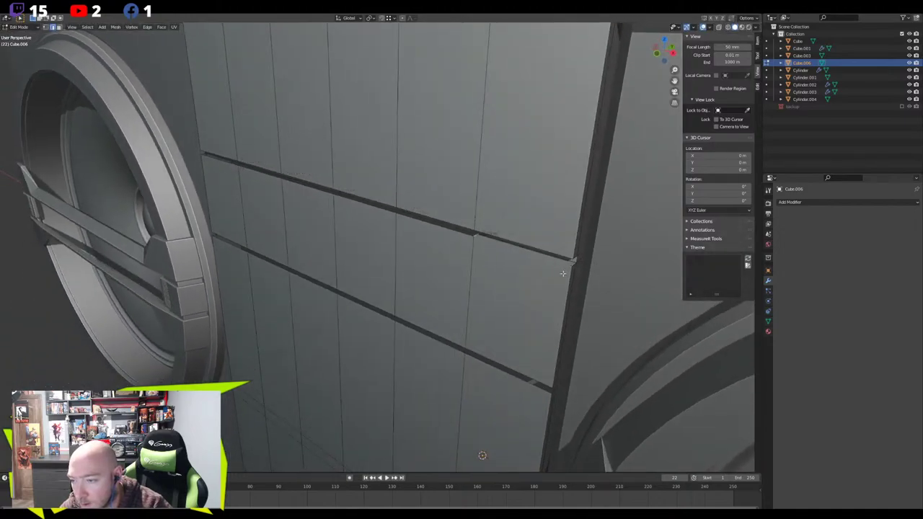
Fill the openings of the second seam on the panel's side walls
middle_click_drag(334, 258, 319, 139)
middle_click_drag(336, 176, 361, 242)
left_click(530, 409)
key("KP_Decimal")
middle_click_drag(257, 205, 387, 233)
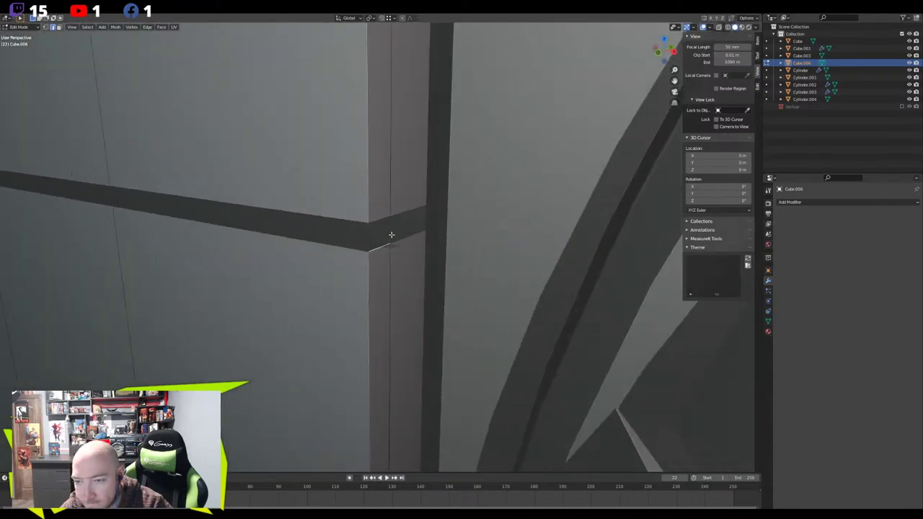
middle_click_drag(315, 225, 282, 214)
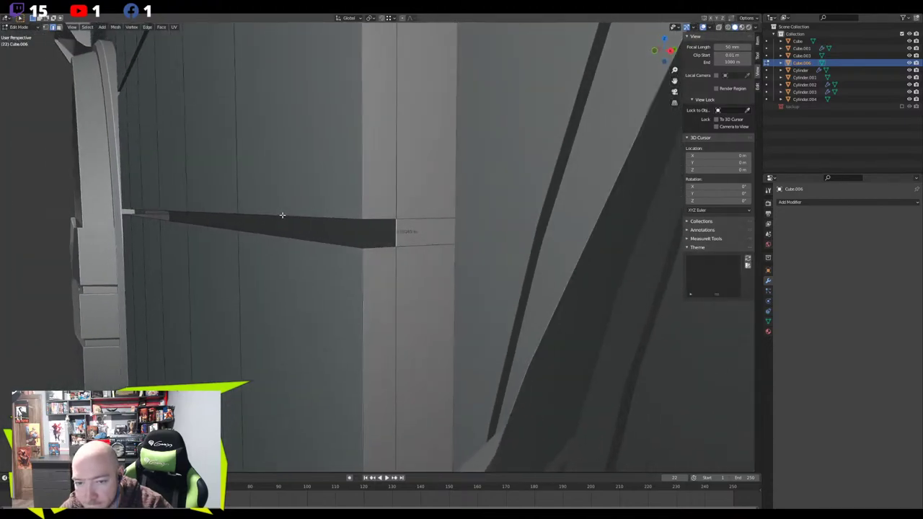
middle_click_drag(146, 213, 220, 248)
left_click(109, 230)
left_click(106, 242, "shift")
key("f")
Span the second seam with a recessed face between the edges at its two ends
left_click(115, 236)
left_click(373, 245)
left_click(377, 245)
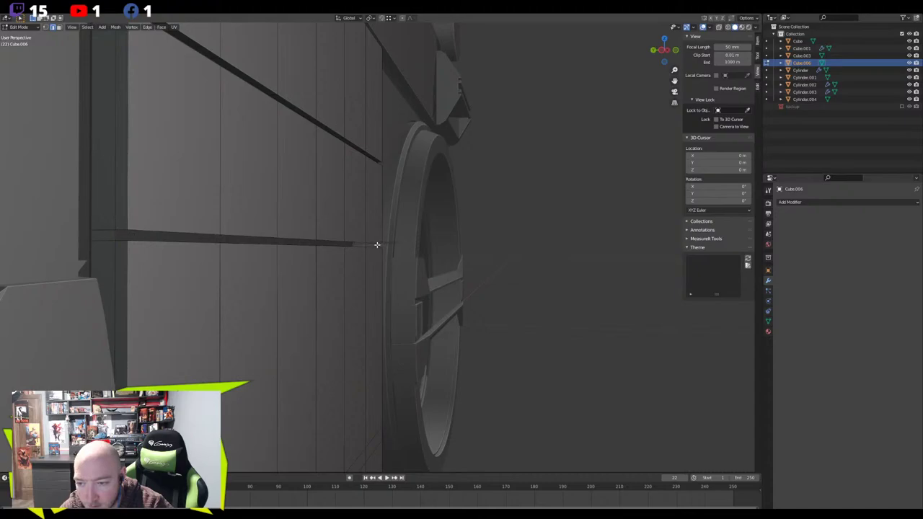
left_click(114, 235, "shift")
key("f")
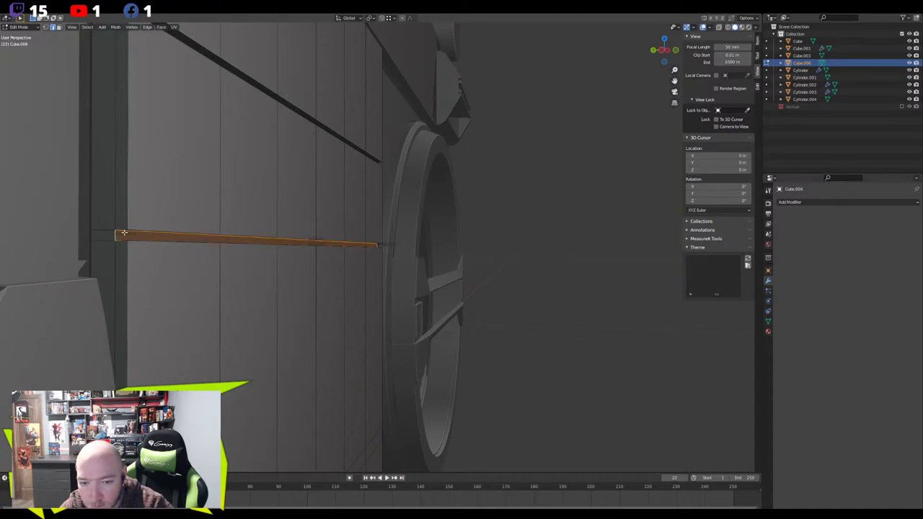
left_click(175, 235)
right_click(172, 234)
middle_click_drag(209, 232, 280, 276)
key("ctrl+z")
key("ctrl+z")
key("ctrl+z")
Divide the second seam's recessed face with five evenly spaced vertical loop cuts
scroll(256, 273, "up", 2)
key("ctrl+r")
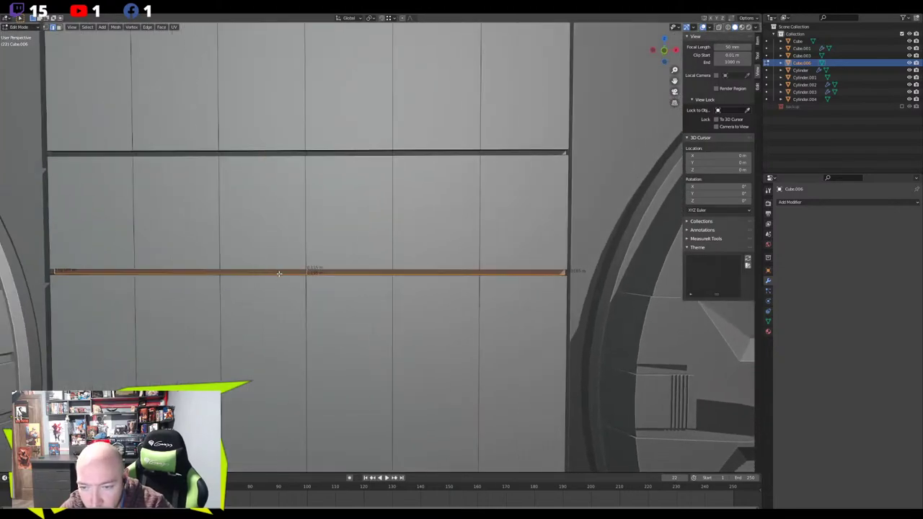
left_click(279, 273)
right_click(279, 273)
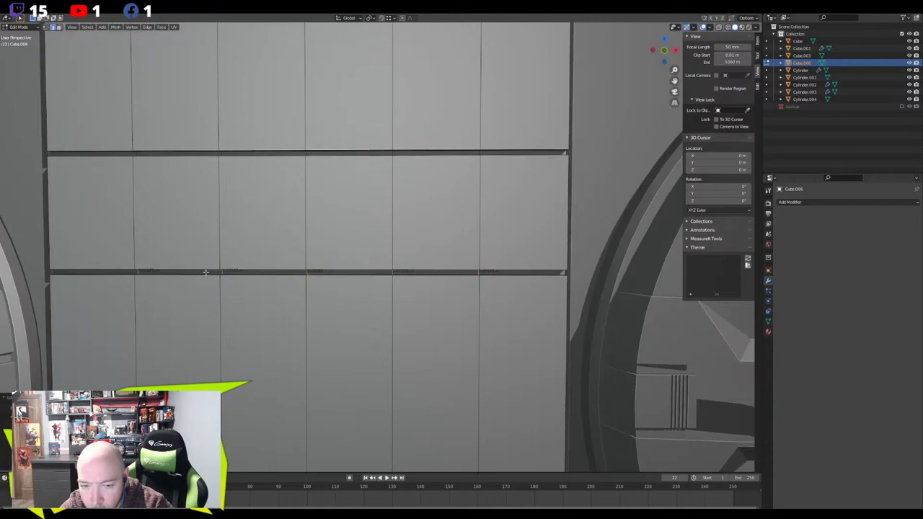
middle_click_drag(163, 270, 212, 274)
middle_click_drag(209, 335, 292, 307, "shift")
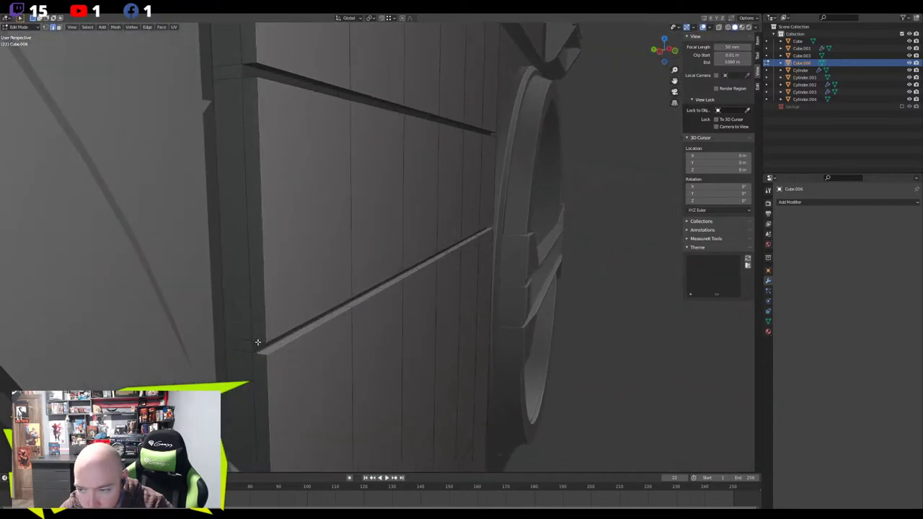
middle_click_drag(416, 316, 396, 313)
scroll(360, 291, "down", 5)
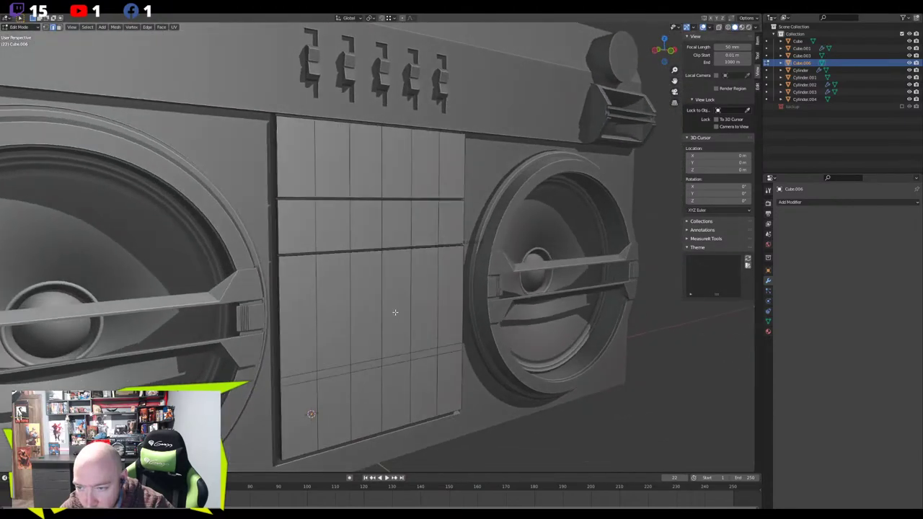
Leave Edit Mode and examine the panel's fit in the body, especially around its upper corner
scroll(395, 313, "down", 4)
key("Tab")
middle_click_drag(458, 357, 465, 374)
left_click(448, 385)
scroll(459, 398, "down", 4)
scroll(353, 402, "up", 5)
middle_click_drag(357, 380, 398, 306, "shift")
scroll(362, 317, "up", 3)
middle_click_drag(387, 262, 350, 304, "shift")
scroll(243, 194, "up", 3)
middle_click_drag(243, 194, 383, 386, "shift")
scroll(344, 292, "up", 2)
middle_click_drag(343, 292, 357, 282)
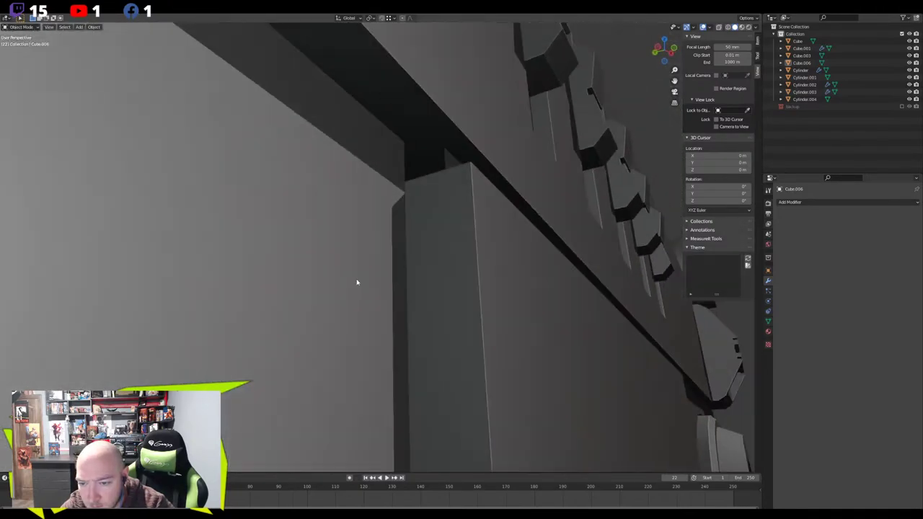
left_click(431, 155)
key("Tab")
scroll(437, 157, "up", 5)
mouse_move(435, 170)
middle_mouse_down()
mouse_move(410, 165)
mouse_move(427, 166)
middle_mouse_up()
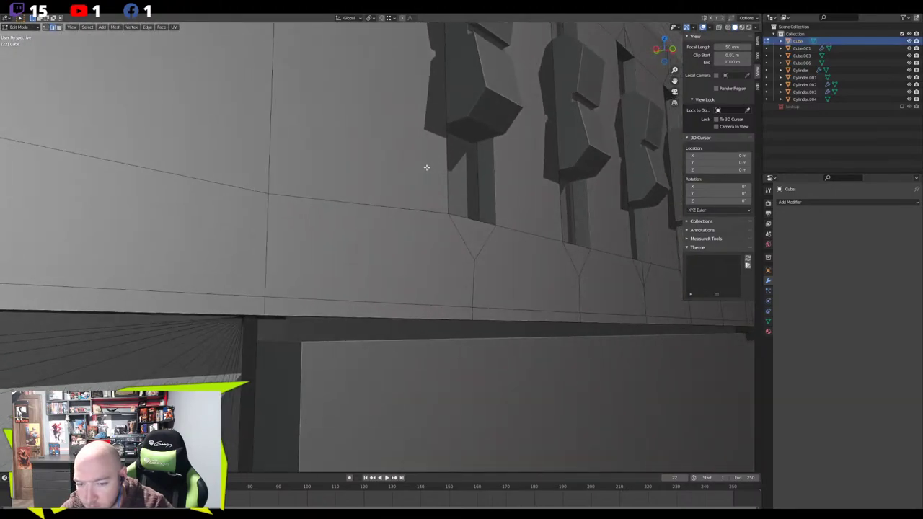
key("Tab")
Edit the centre panel's mesh and move the short edge at its upper side corner along the Y axis
left_click(328, 347)
key("Tab")
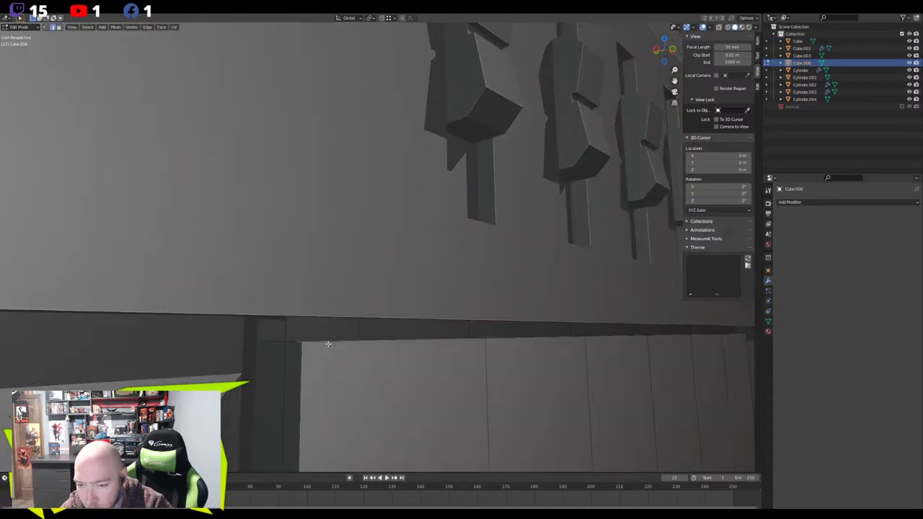
left_click(281, 329)
middle_click_drag(280, 329, 305, 274)
key("g")
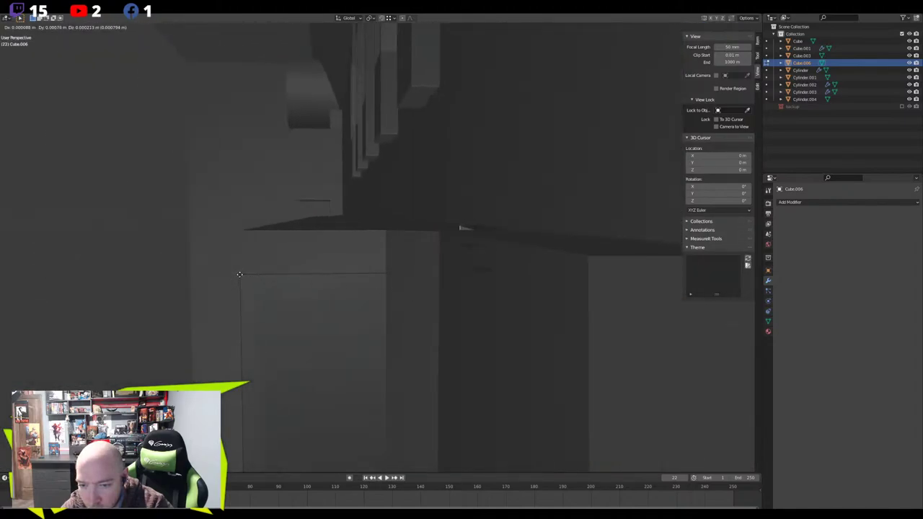
key("y")
left_click(239, 274)
Turn on X-ray and extrude the edge at the panel's opposite upper corner along the Y axis
middle_click_drag(240, 274, 478, 223)
scroll(477, 223, "up", 4)
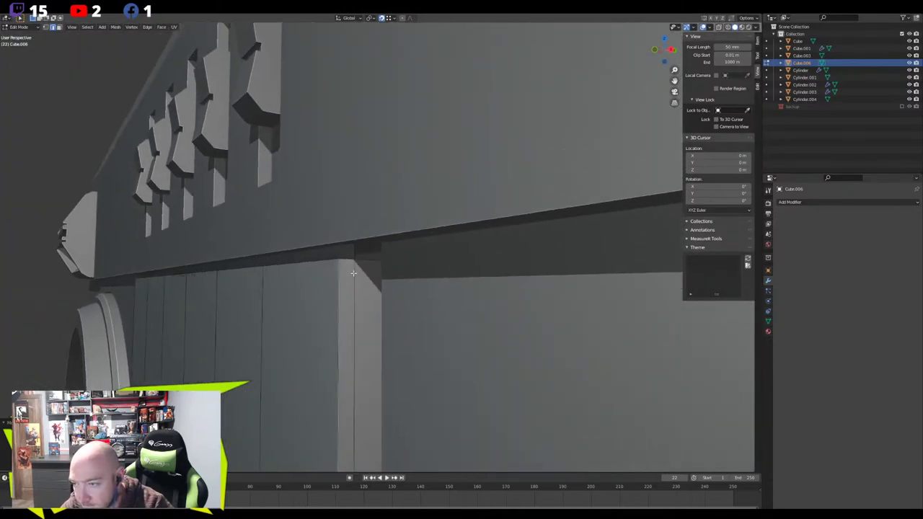
key("alt+z")
key("e")
key("y")
left_click(421, 278)
Isolate the panel in local view, move the loose corner vertex into place and merge it with its neighbour
key("KP_Divide")
middle_click_drag(421, 279, 278, 151)
key("g")
left_click(292, 140)
left_click(270, 159, "shift")
key("m")
left_click(272, 162)
scroll(429, 150, "down", 7)
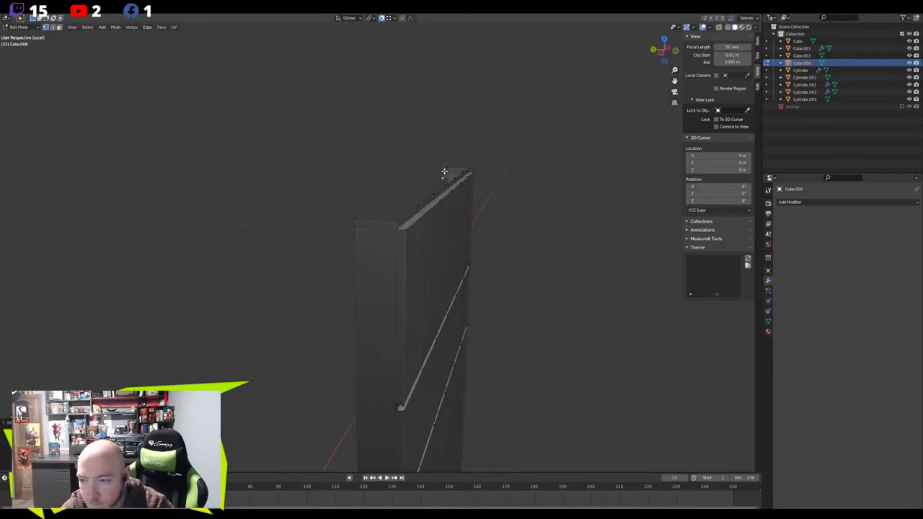
Merge the loose vertices at the panel's other upper corner and leave local view
left_click_drag(443, 175, 416, 220)
middle_click_drag(415, 221, 325, 226)
scroll(325, 226, "up", 1)
left_click(257, 202)
key("KP_Decimal")
middle_click_drag(220, 245, 351, 366)
left_click(304, 130, "shift")
key("m")
left_click(276, 152)
scroll(286, 255, "down", 6)
key("KP_Divide")
scroll(328, 251, "down", 3)
scroll(319, 249, "down", 3)
middle_click_drag(351, 367, 388, 295, "shift")
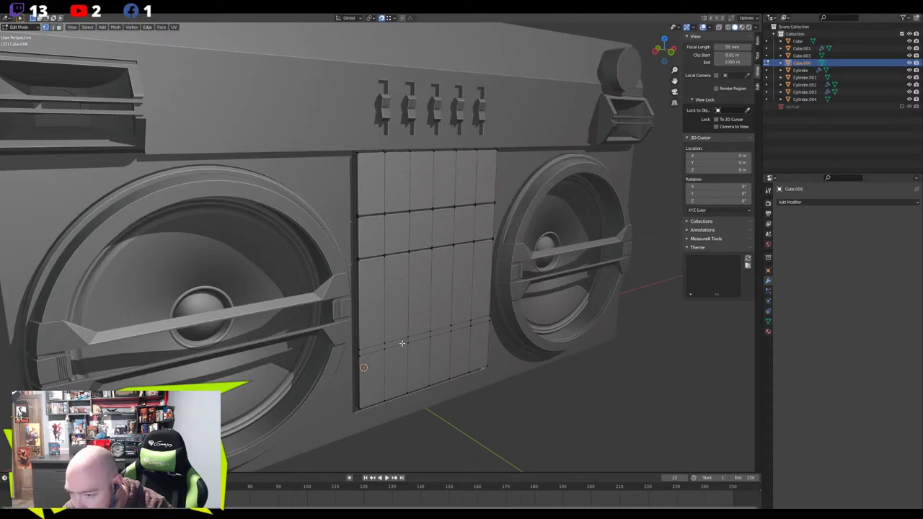
Add a horizontal loop cut about midway between the panel's narrow lower loop pair and its lower edge
scroll(401, 343, "up", 3)
middle_click_drag(402, 343, 434, 200, "shift")
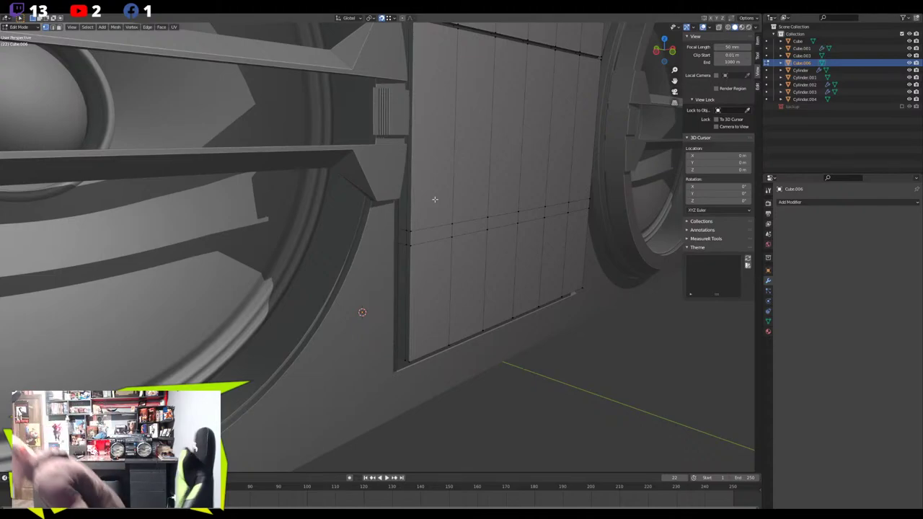
middle_click_drag(434, 199, 416, 294)
key("ctrl+r")
left_click(415, 294)
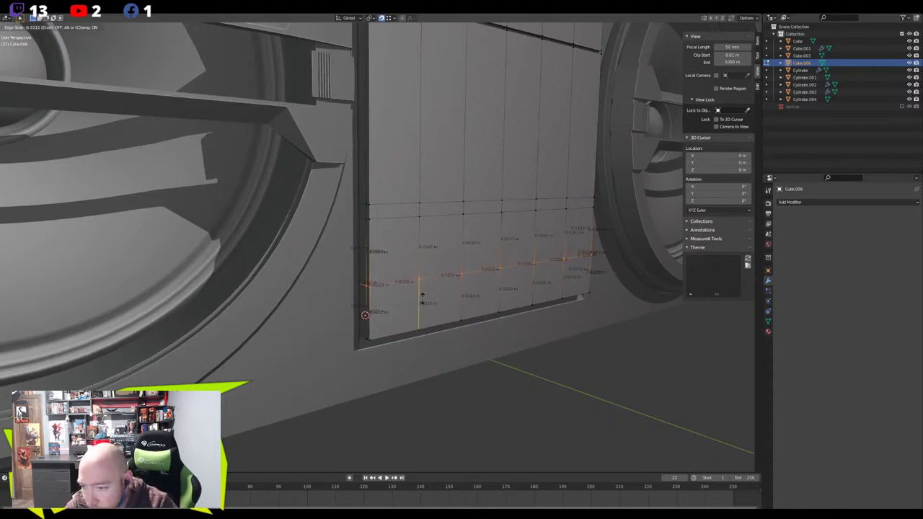
left_click(423, 298)
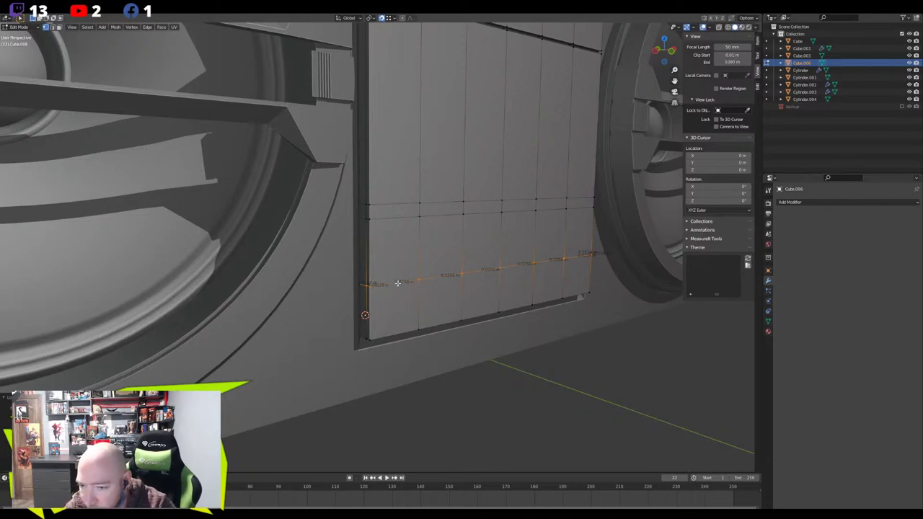
Select the front edges along the bottom of the panel and slide them up slightly
left_click(398, 283)
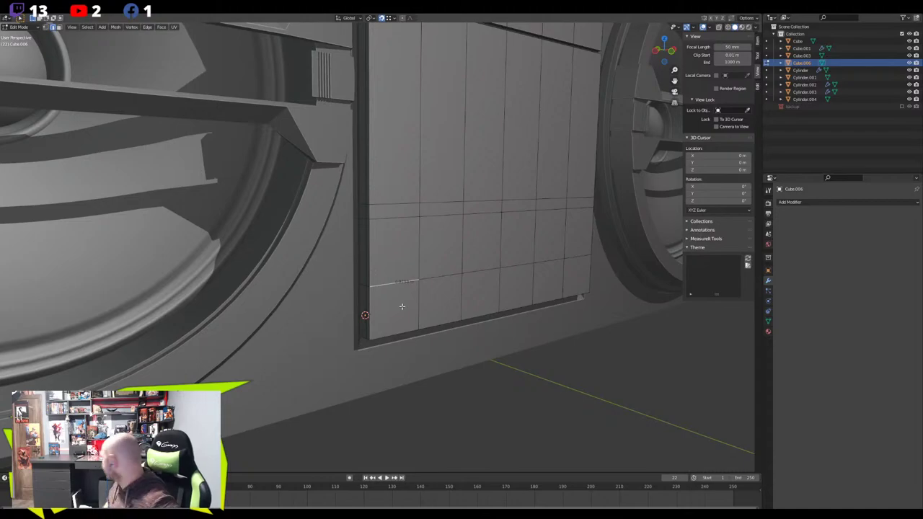
left_click(404, 329)
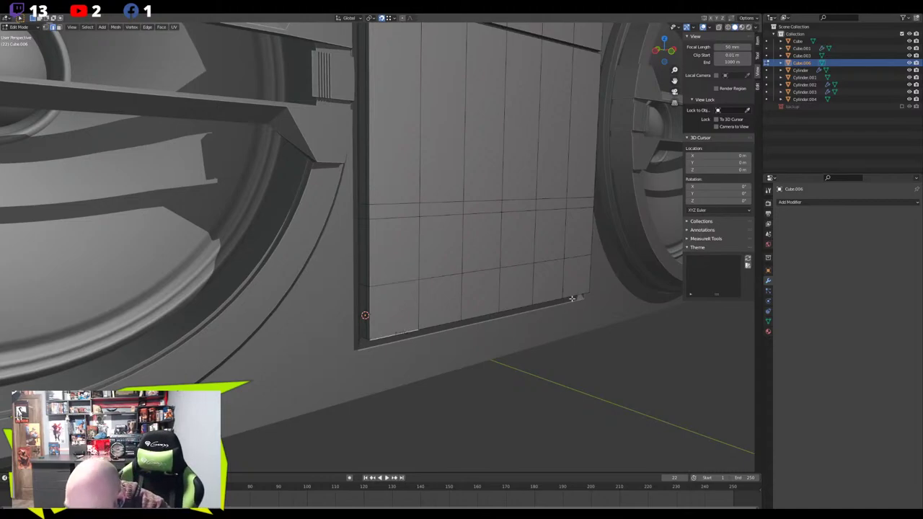
left_click(572, 298, "ctrl")
middle_click_drag(459, 321, 470, 288)
key("g")
key("g")
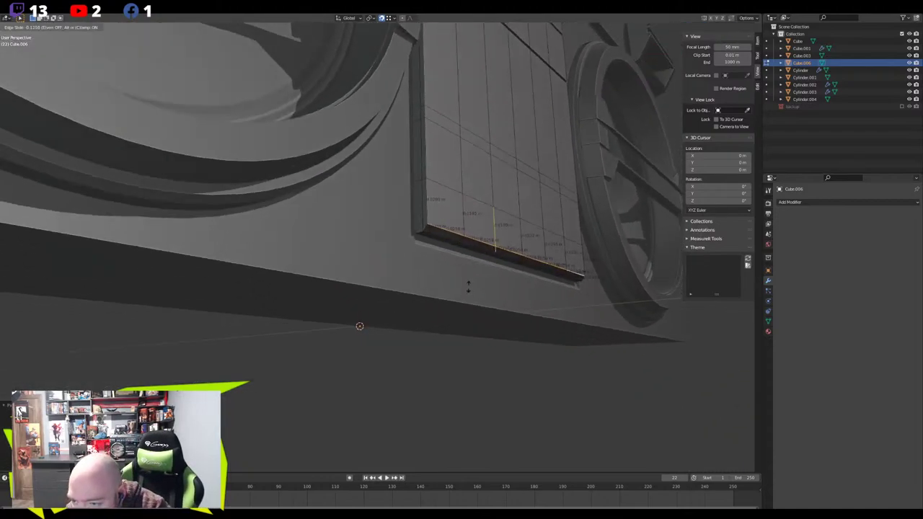
left_click(469, 287)
left_click(439, 188)
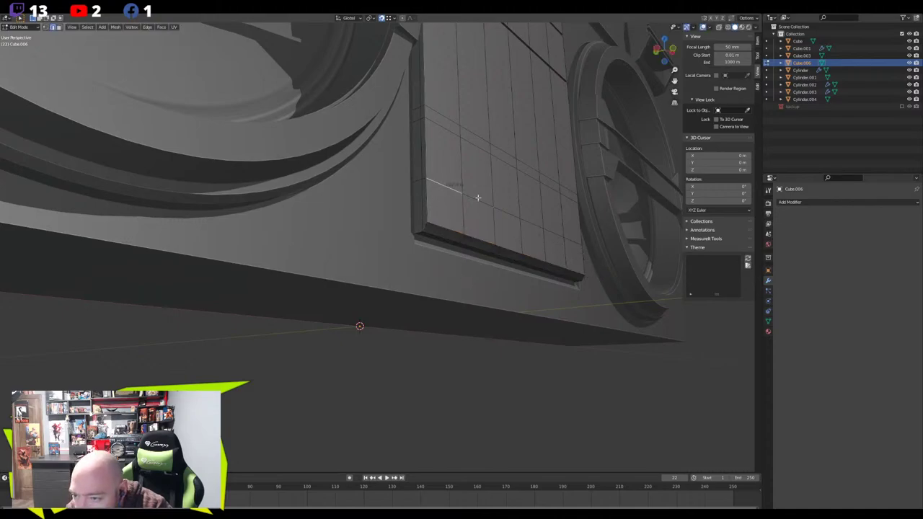
left_click(569, 236, "ctrl")
middle_click_drag(569, 236, 513, 281)
key("g")
key("y")
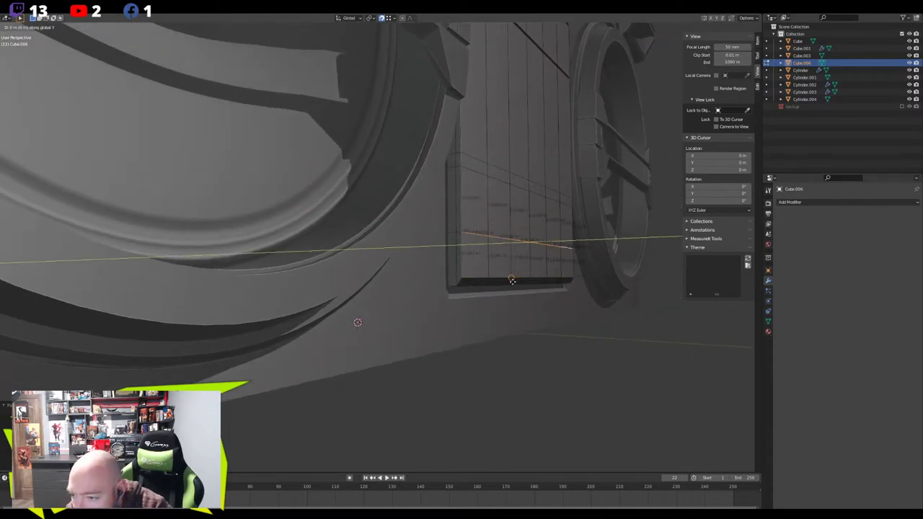
right_click(515, 281)
Turn off snapping and try to pull the panel's lowest horizontal edge row outward along the Y axis
left_click(382, 19)
middle_click_drag(388, 140, 377, 245)
key("g")
key("y")
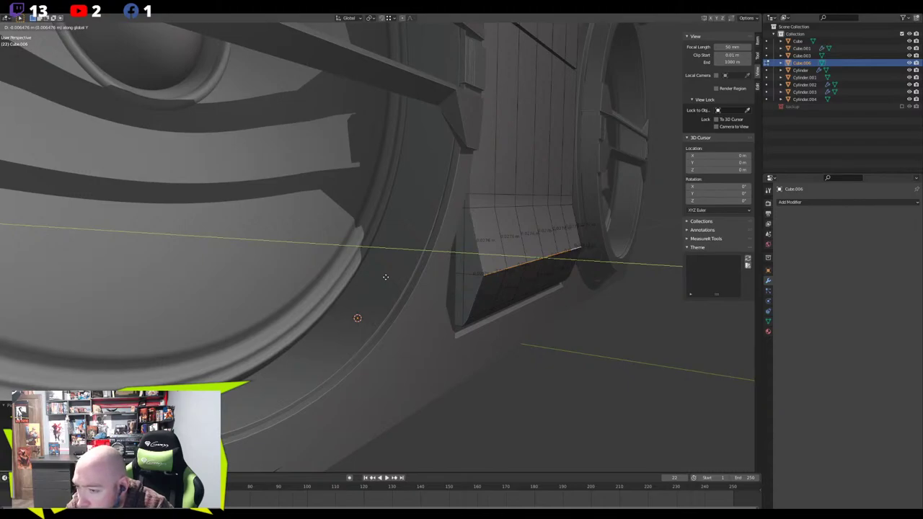
right_click(386, 276)
mouse_move(450, 290)
middle_mouse_down()
mouse_move(344, 280)
mouse_move(435, 290)
middle_mouse_up()
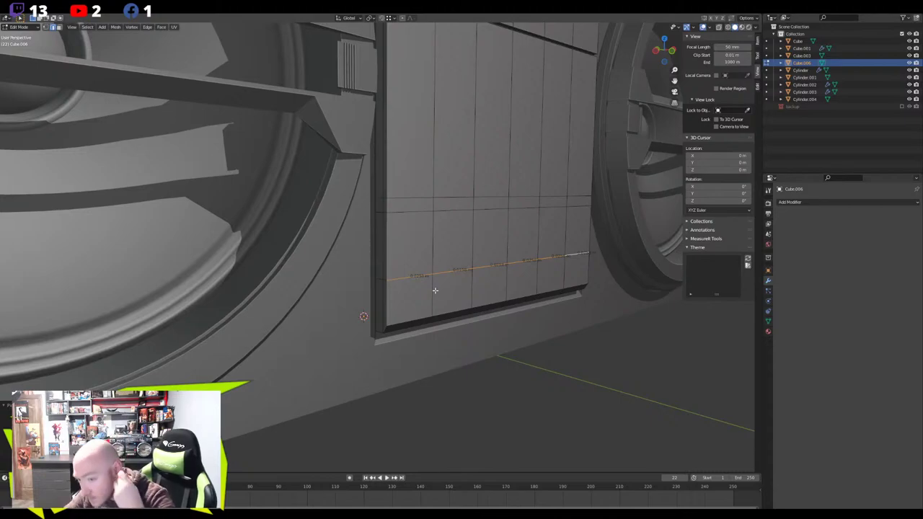
Select the six front faces in the panel's bottom row and move them about 0.0047 m outward along the Y axis
left_click(435, 292)
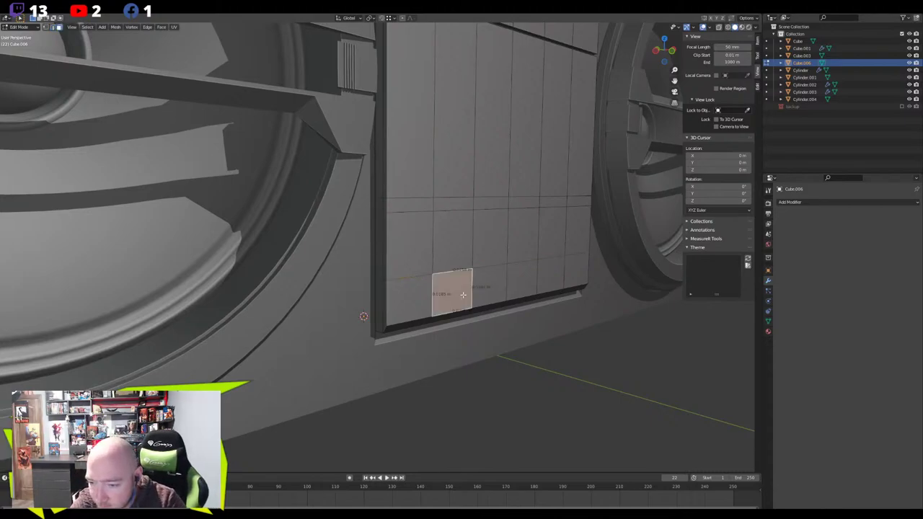
left_click(577, 279)
left_click(552, 275, "shift")
left_click(524, 274, "shift")
left_click(492, 280, "shift")
left_click(452, 288, "shift")
left_click(407, 301, "shift")
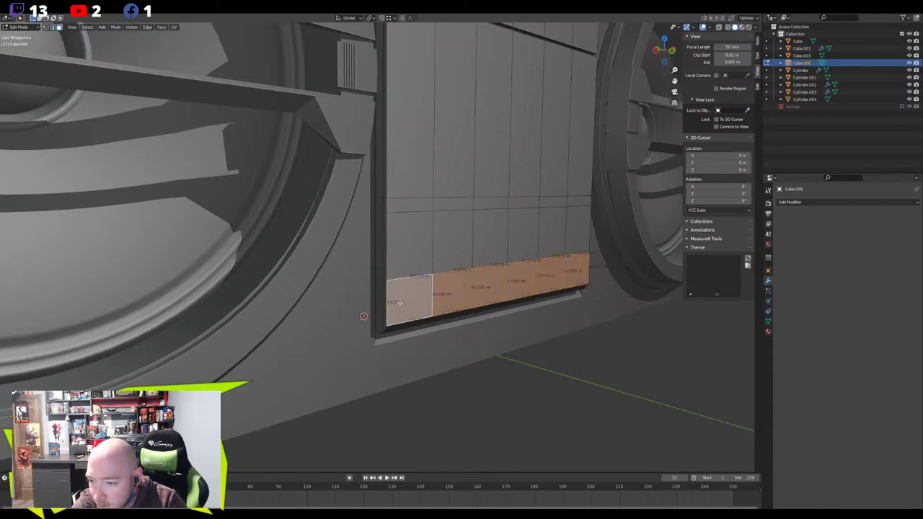
middle_click_drag(404, 302, 333, 278)
key("g")
key("y")
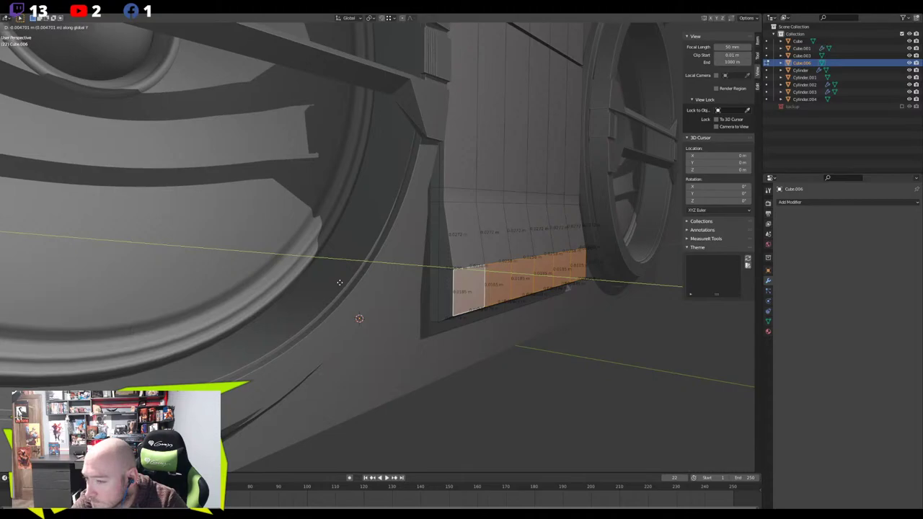
left_click(339, 282)
scroll(340, 282, "down", 4)
middle_click_drag(340, 283, 276, 300)
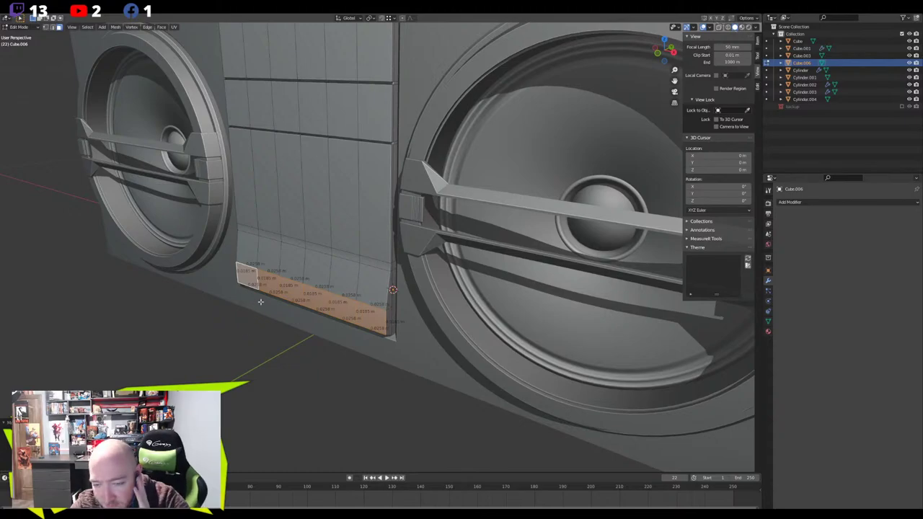
Undo the last outward move of the front faces in the panel's bottom row
middle_click_drag(255, 303, 342, 264)
scroll(390, 243, "up", 3)
key("1")
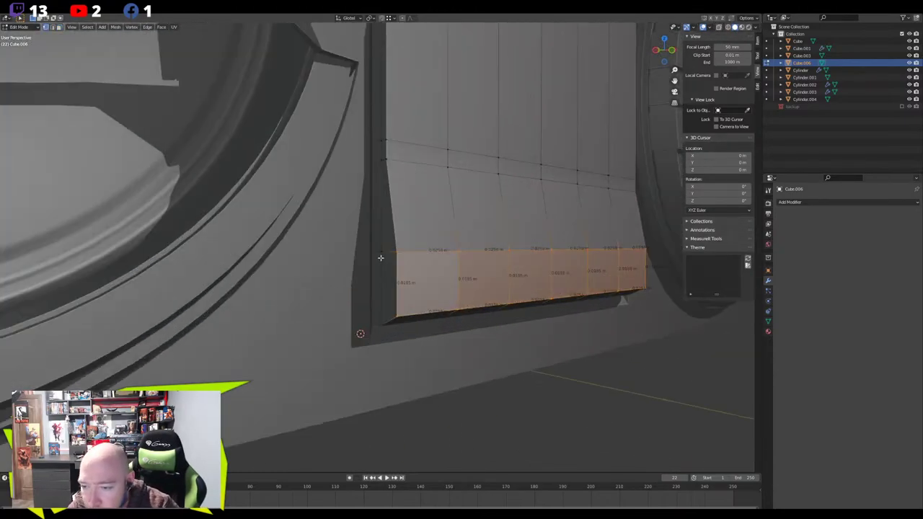
key("ctrl+z")
key("ctrl+z")
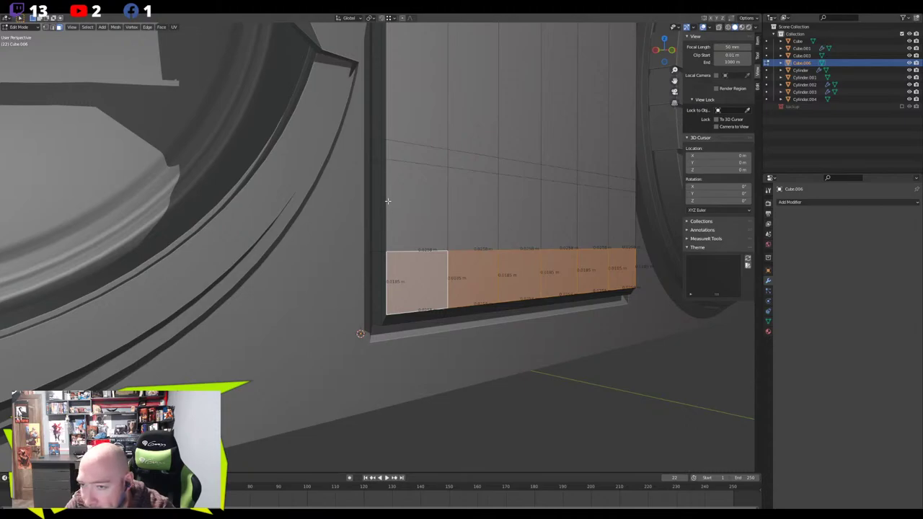
key("1")
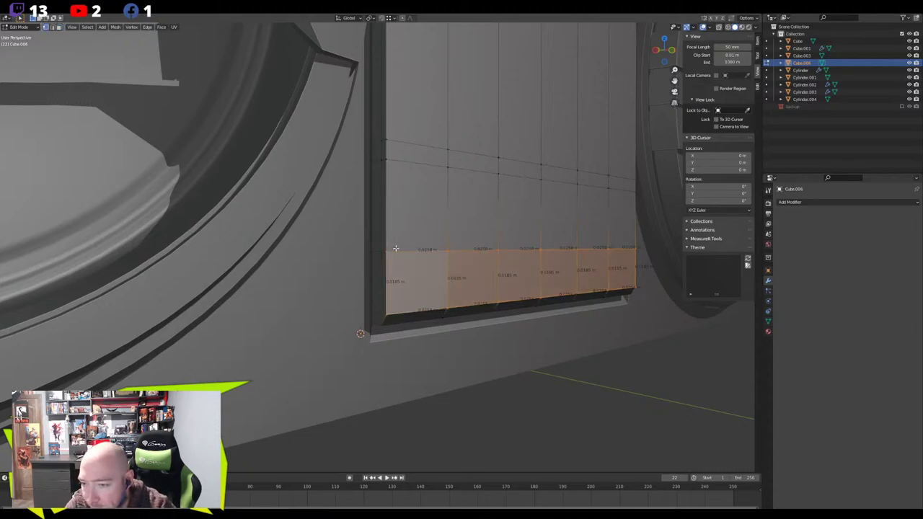
middle_click_drag(357, 264, 442, 261)
left_click(452, 253)
left_click(452, 162, "shift")
left_click(435, 180)
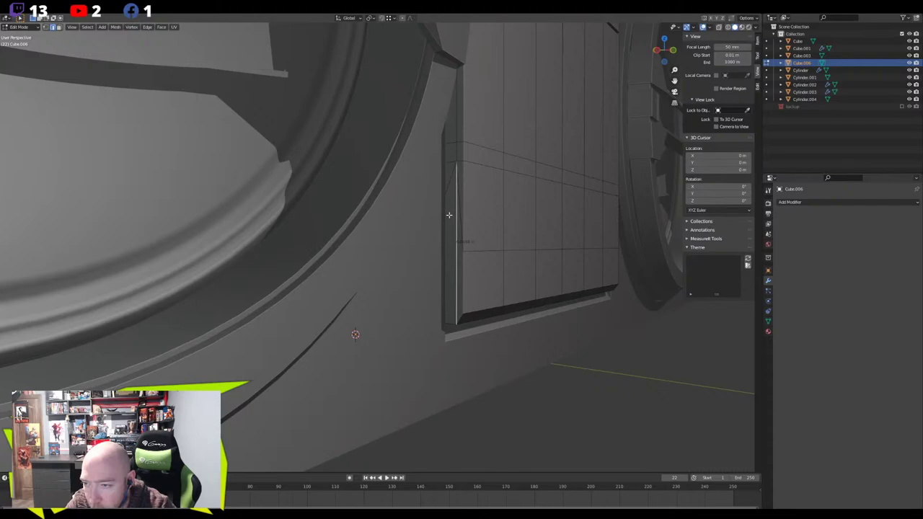
Select the five vertical edge loops across the centre panel and dissolve them
scroll(449, 214, "down", 10)
middle_click_drag(449, 214, 388, 273)
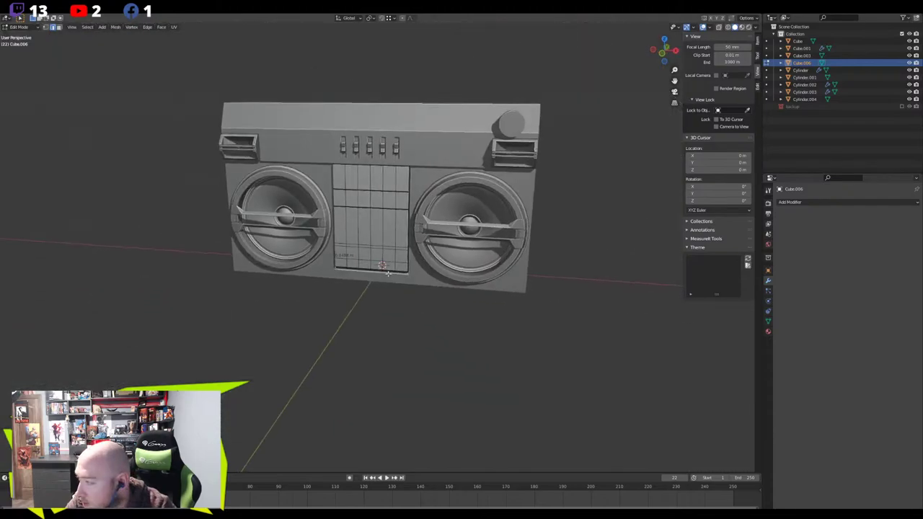
scroll(387, 272, "up", 5)
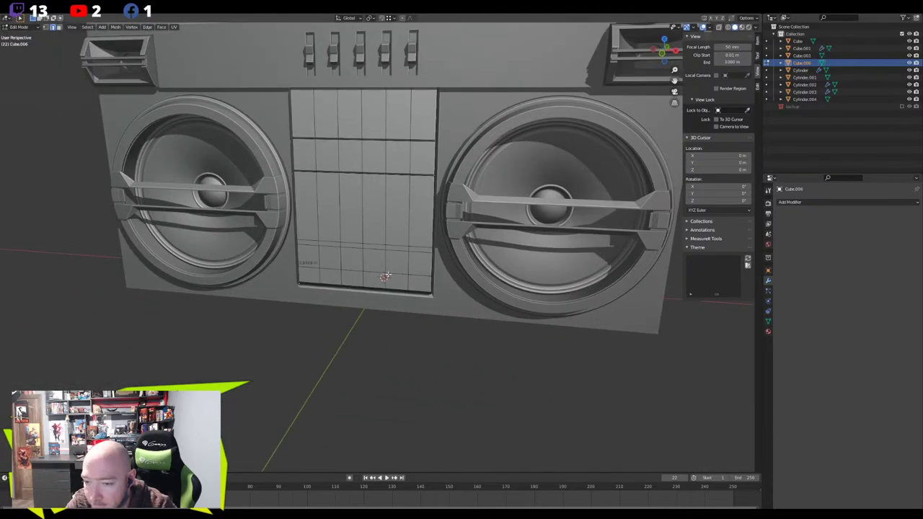
left_click(301, 205, "alt")
left_click(328, 202, "alt+shift")
left_click(358, 201, "alt+shift")
left_click(386, 199, "alt+shift")
left_click(409, 199, "alt+shift")
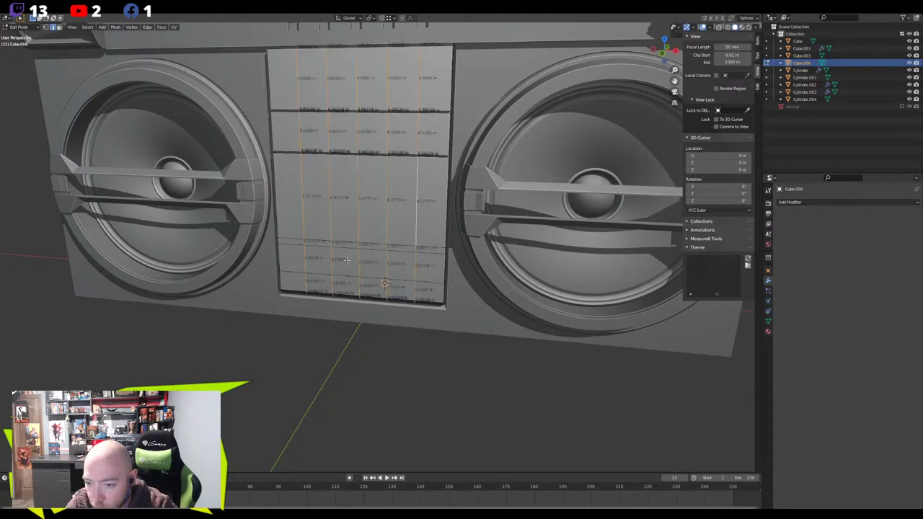
key("x")
left_click(373, 295)
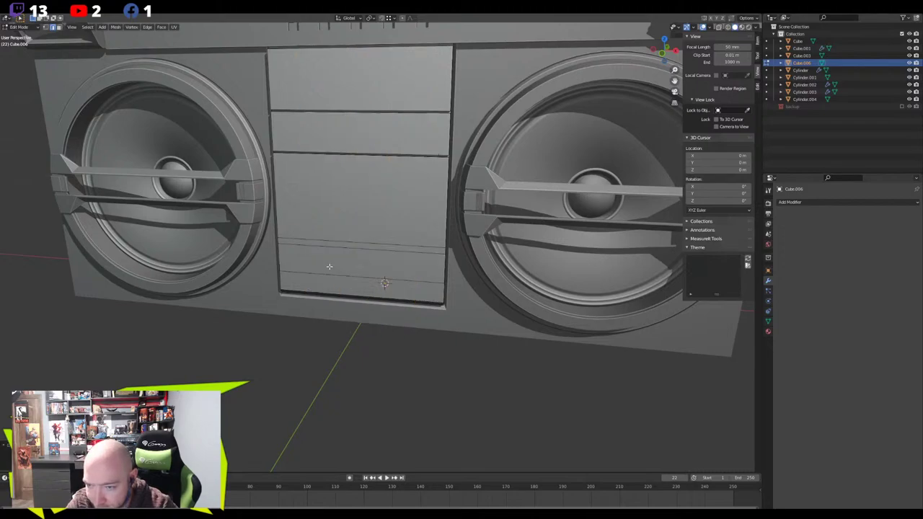
Turn the narrow face strip between the panel's paired lower loops into a recessed horizontal seam
middle_click_drag(329, 266, 397, 271)
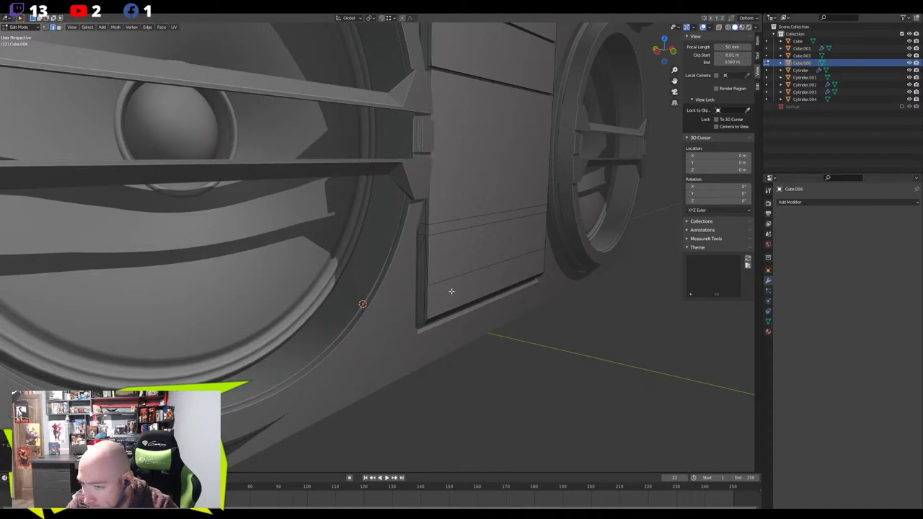
scroll(451, 290, "up", 2)
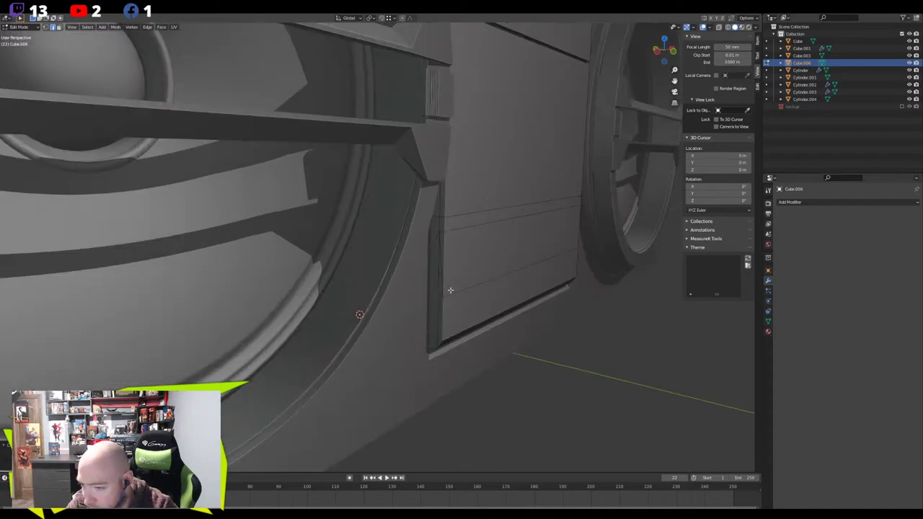
left_click(442, 221, "alt")
middle_click_drag(442, 221, 332, 214)
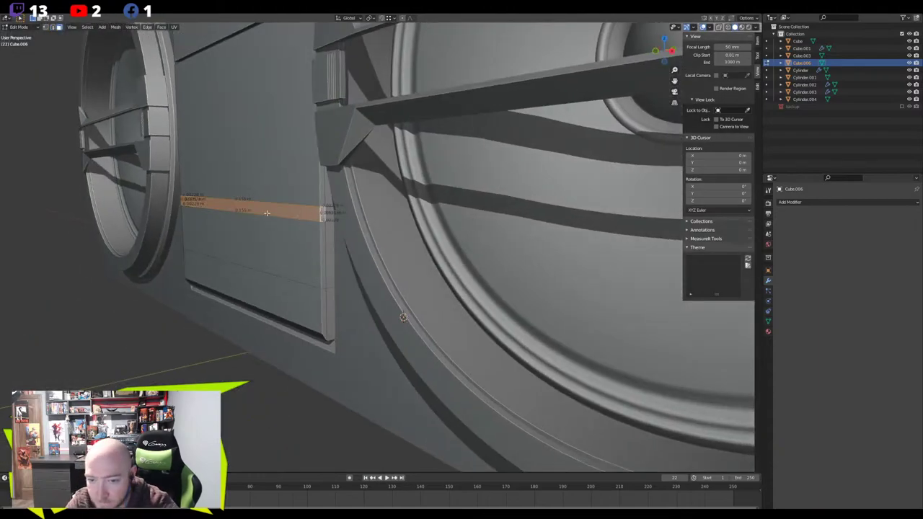
key("x")
left_click(258, 180)
middle_click_drag(277, 220, 451, 372)
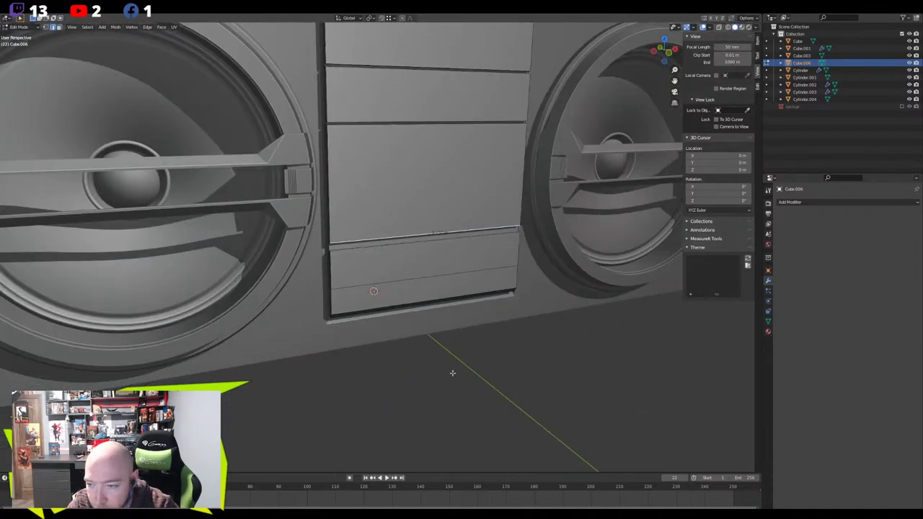
Examine the centre panel's seams in object mode together with the boombox front
key("Tab")
scroll(461, 375, "down", 8)
mouse_move(421, 305)
middle_mouse_down()
mouse_move(457, 317)
mouse_move(350, 319)
mouse_move(411, 305)
middle_mouse_up()
scroll(346, 266, "up", 6)
middle_click_drag(346, 266, 398, 280)
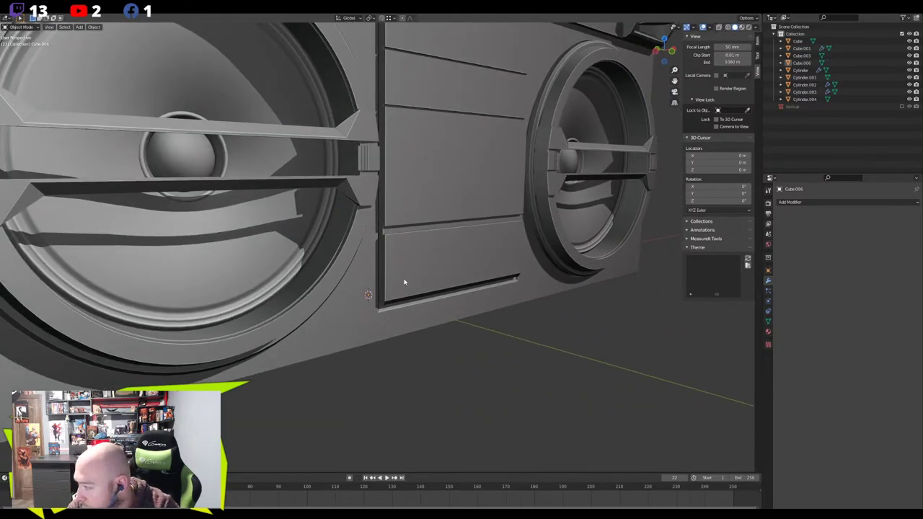
middle_click_drag(404, 283, 414, 280)
key("Tab")
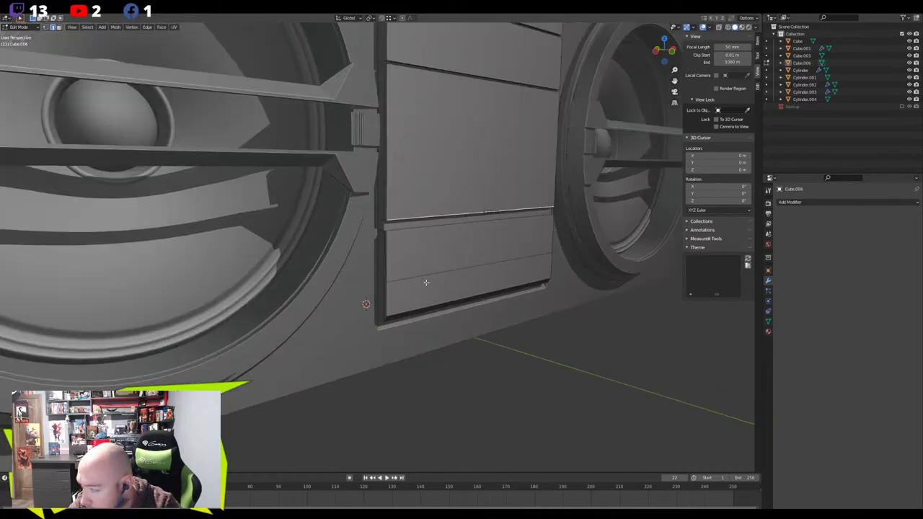
Select the single front face along the panel's bottom and move it outward along the Y axis
key("3")
left_click(427, 286)
middle_click_drag(426, 285, 359, 120)
key("g")
key("y")
left_click(602, 356)
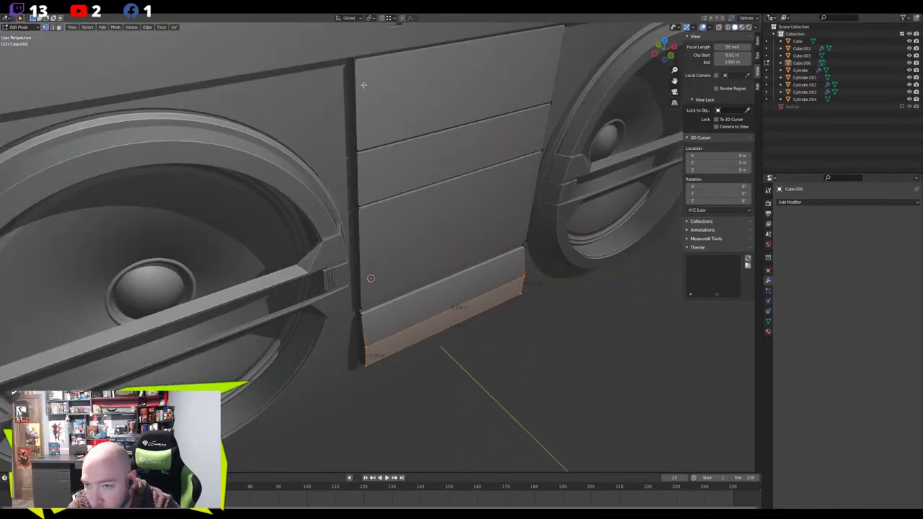
Select the front corner vertices of the panel's sections on both sides and scale them slightly along the X axis
key("alt+a")
left_click(359, 150)
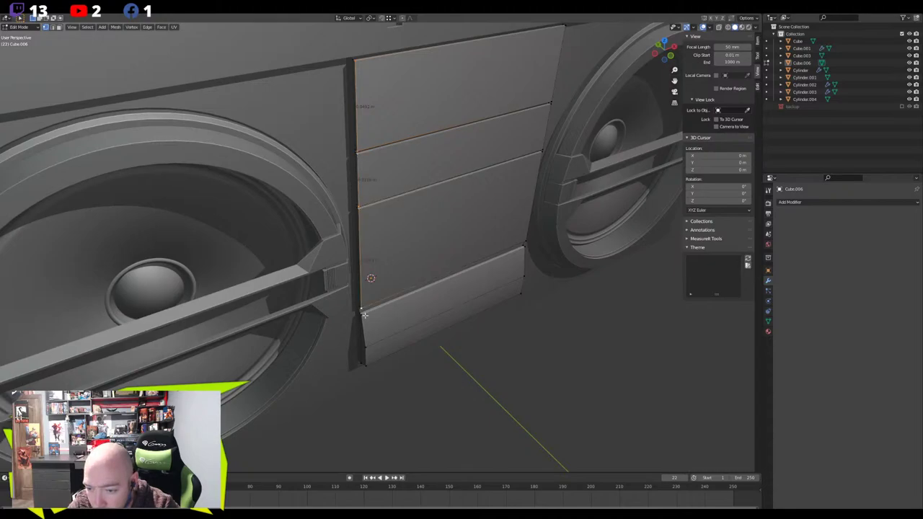
middle_click_drag(416, 324, 376, 335)
left_click(414, 357, "shift")
left_click(413, 339, "shift")
left_click(415, 304, "shift")
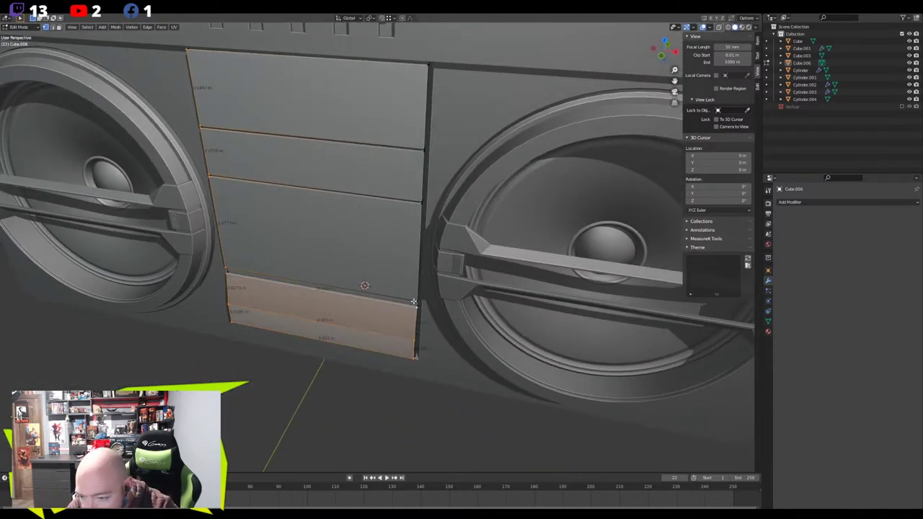
left_click(417, 203, "shift")
middle_click_drag(423, 69, 513, 272)
key("s")
key("x")
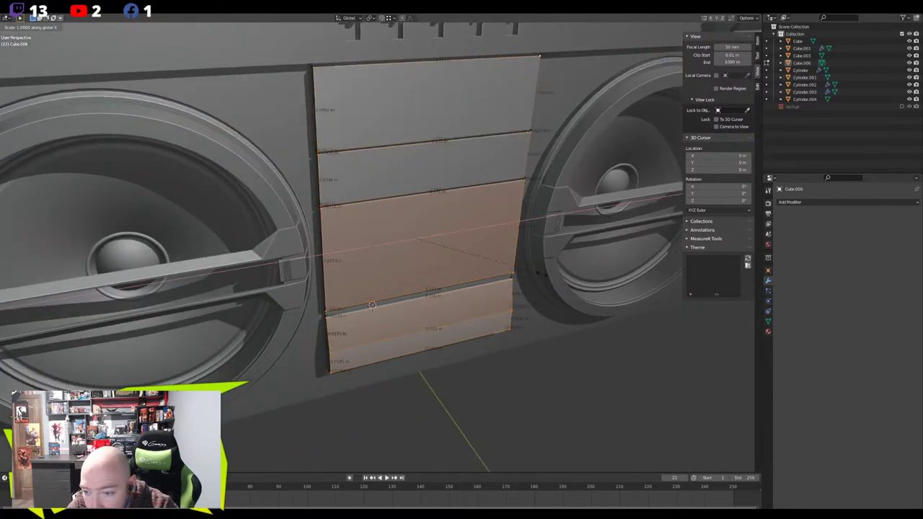
left_click(537, 276)
Try to add a horizontal loop cut through the panel's lowest front section
middle_click_drag(431, 305, 399, 281)
scroll(399, 282, "up", 1)
key("ctrl+r")
left_click(412, 296)
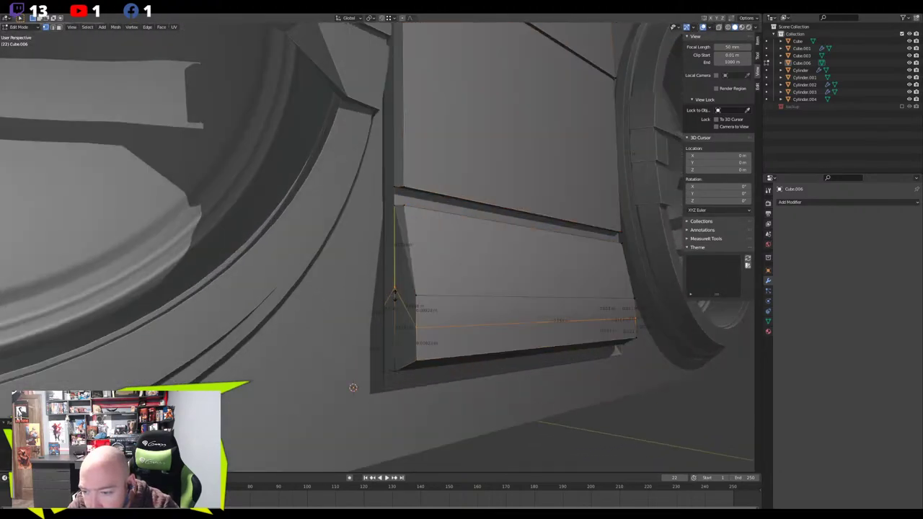
key("ctrl+z")
key("ctrl+z")
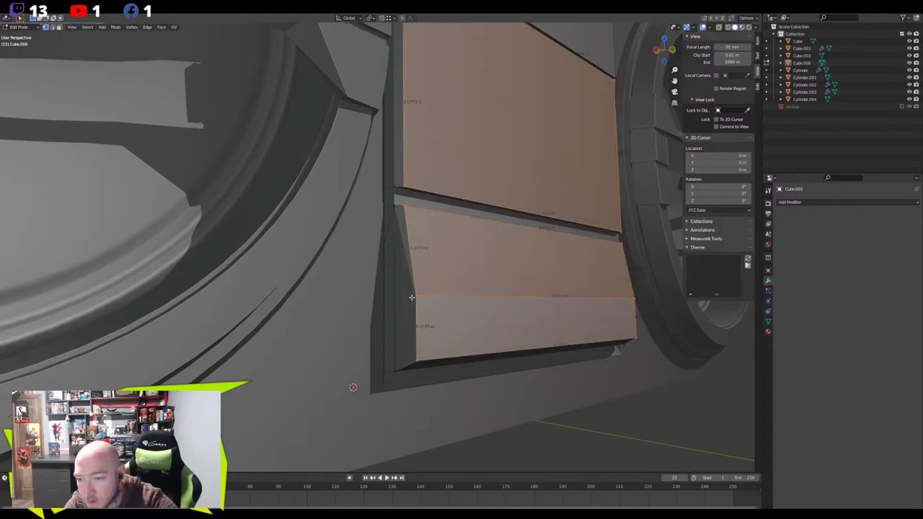
Try to dissolve the slanted side edge of the panel's projecting lower section
key("2")
left_click(407, 268)
key("x")
left_click(401, 307)
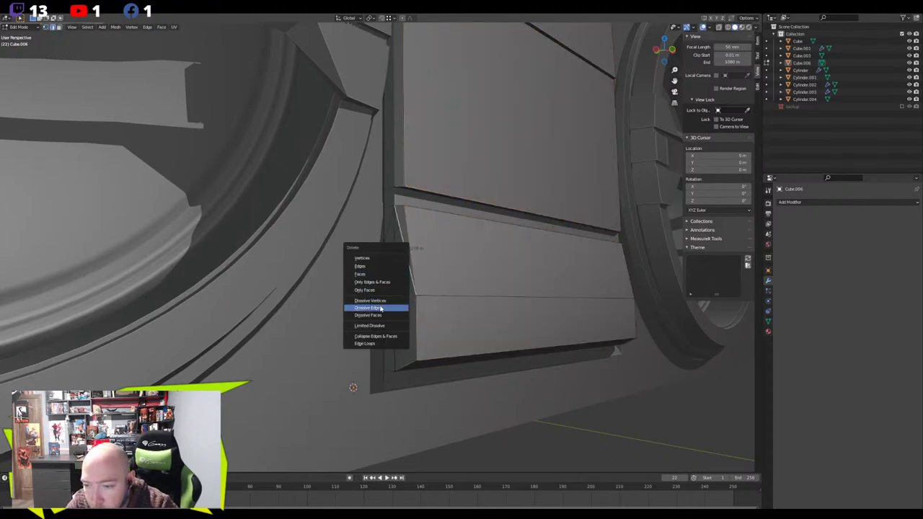
middle_click_drag(405, 305, 401, 356)
scroll(345, 333, "down", 3)
key("ctrl+z")
key("ctrl+z")
key("ctrl+z")
Examine the centre panel's fit between the speakers in object mode
key("Tab")
scroll(403, 358, "down", 3)
left_click(414, 373)
scroll(432, 379, "down", 1)
middle_click_drag(484, 388, 451, 376)
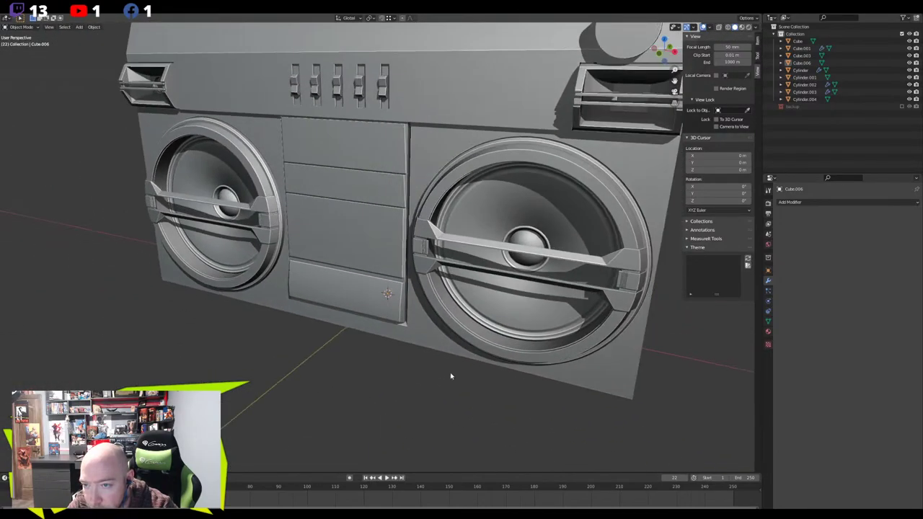
key("Tab")
scroll(436, 324, "up", 4)
key("Tab")
key("Tab")
Add the missing front corner vertices near the upper seams to the selection and narrow all of them slightly along X
left_click(431, 165, "shift")
middle_click_drag(414, 210, 449, 251)
middle_click_drag(447, 188, 354, 214, "shift")
scroll(389, 257, "up", 2)
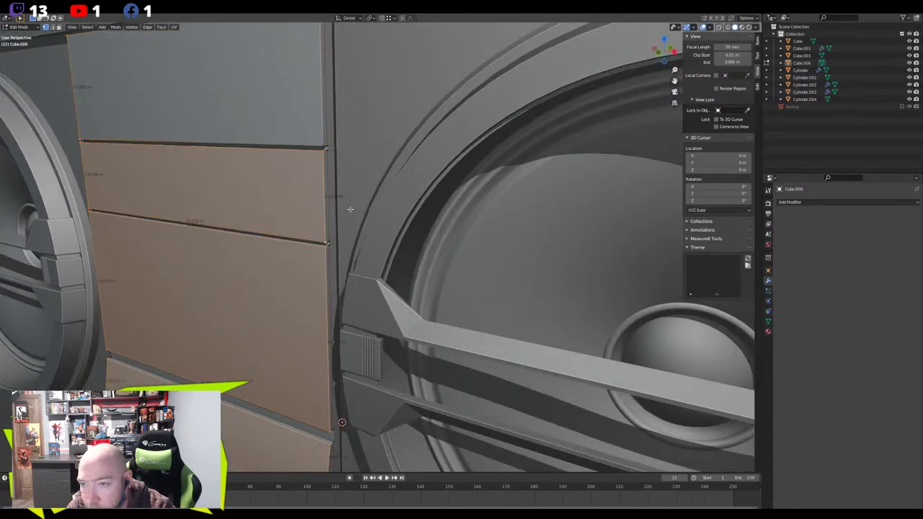
left_click(319, 145, "shift")
middle_click_drag(319, 145, 376, 210)
scroll(538, 329, "down", 2)
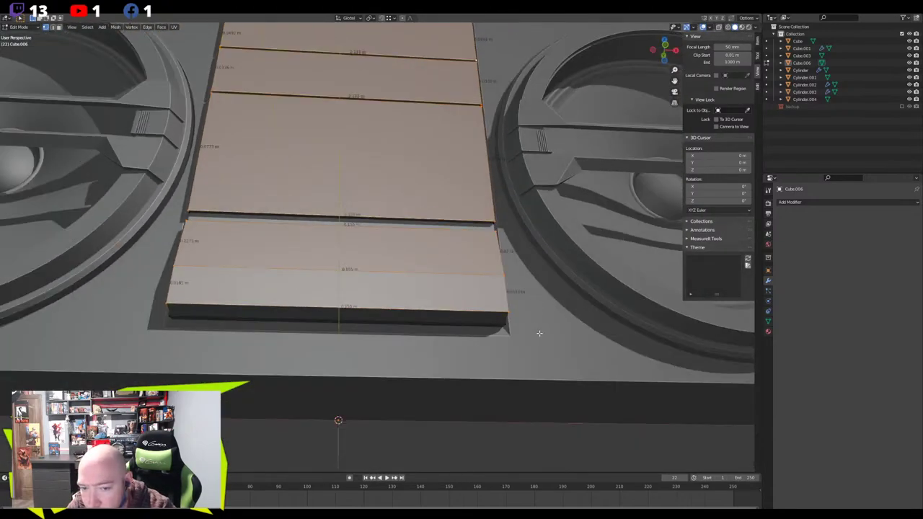
key("s")
key("x")
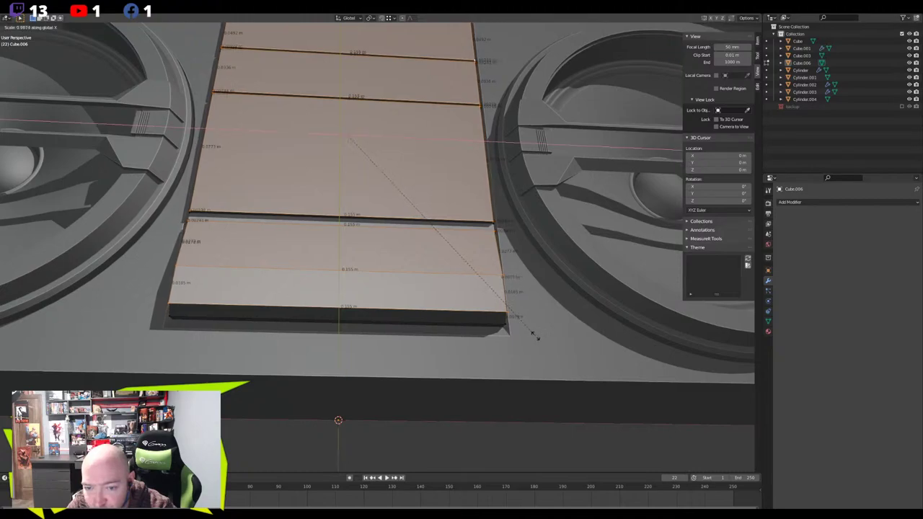
left_click(523, 330)
Scale the selected front vertices once more along X to about 0.98, widening the gap beside the panel
middle_click_drag(523, 330, 569, 397)
key("s")
key("x")
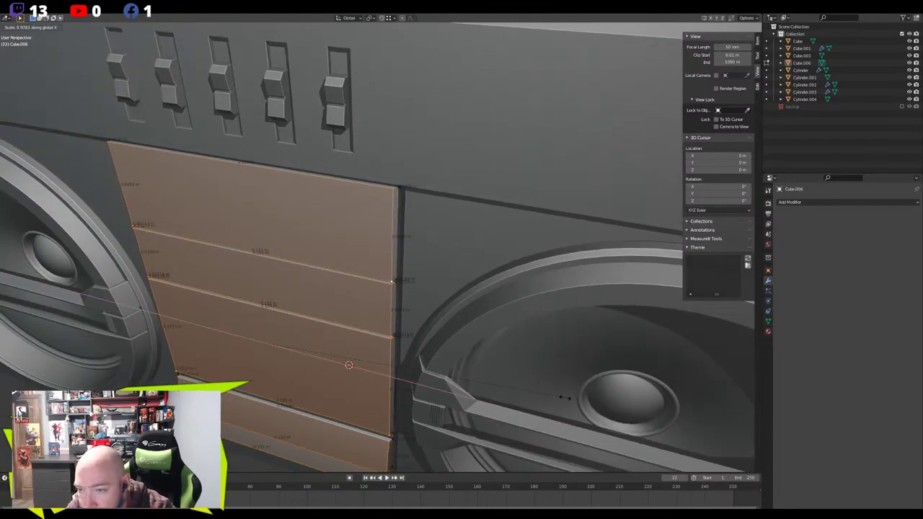
left_click(565, 396)
middle_click_drag(566, 396, 480, 301)
Isolate the panel in local view and select the front and back side vertices at the lower section's bend
key("KP_Divide")
scroll(455, 307, "up", 3)
middle_click_drag(306, 282, 341, 261)
left_click(339, 292)
left_click(370, 291, "shift")
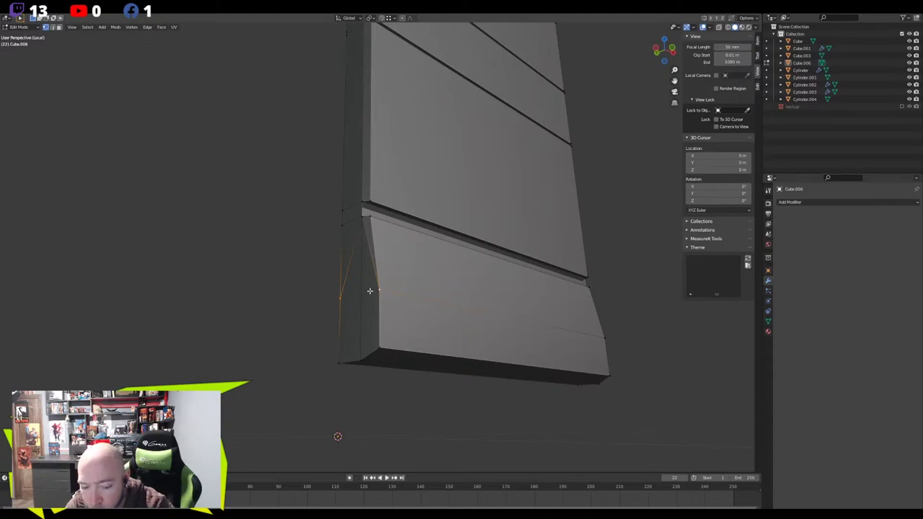
Select the diagonal edges on the lower section's side and dissolve them
left_click(368, 249, "alt")
left_click(352, 249)
left_click(368, 253, "shift")
key("x")
left_click(324, 274)
middle_click_drag(372, 289, 286, 336)
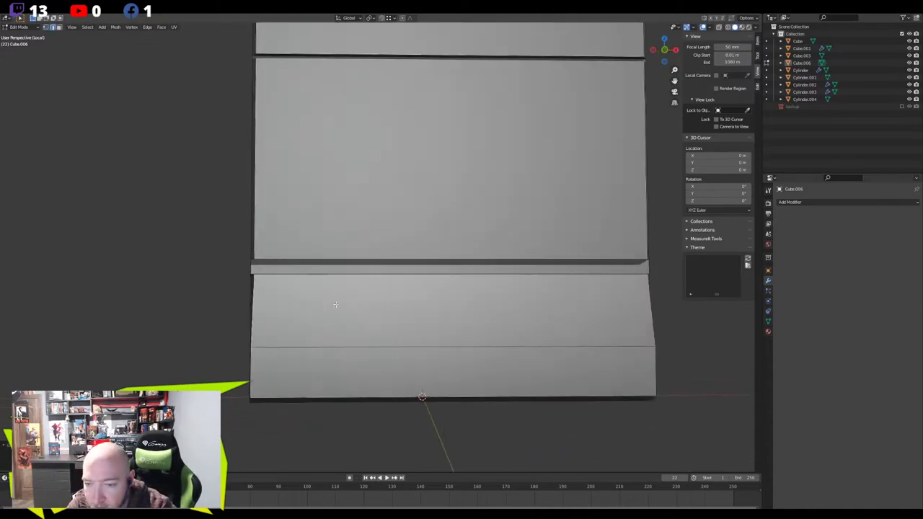
Scale the selected edge of the lower section along the Y axis
left_click(287, 337)
key("s")
key("y")
key("Return")
Slide the lower section's bottom front edge slightly upward along its adjoining edges
key("2")
left_click(261, 368)
key("g")
key("g")
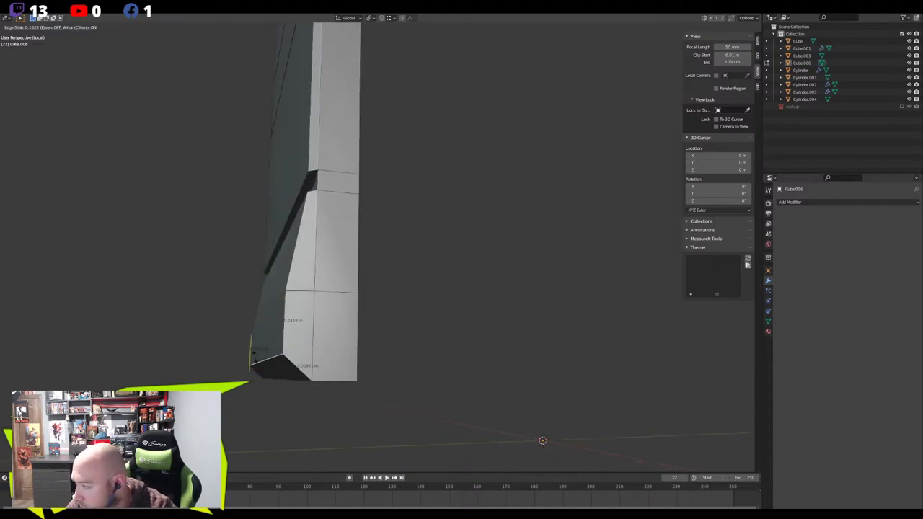
left_click(252, 362)
middle_click_drag(252, 363, 440, 356)
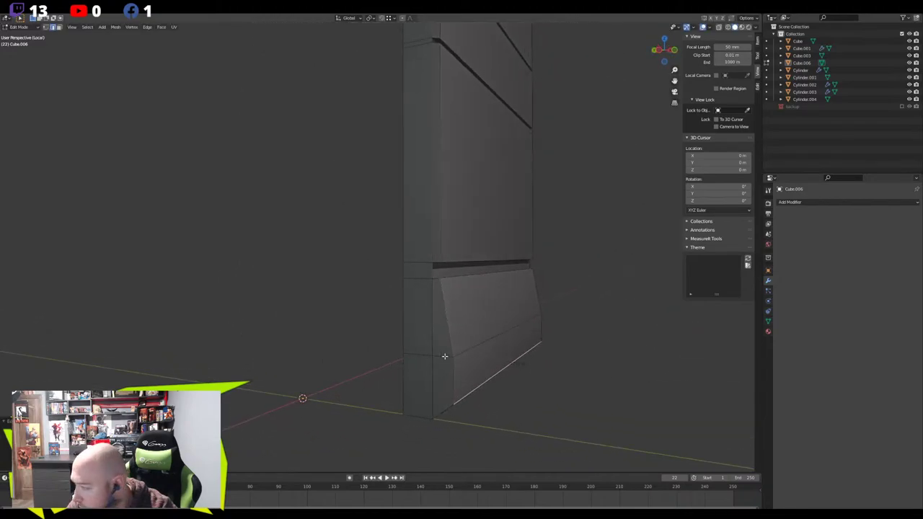
Select the lower section's upper front edge below the seam and move it down about 0.0027 m along Z
left_click(494, 336)
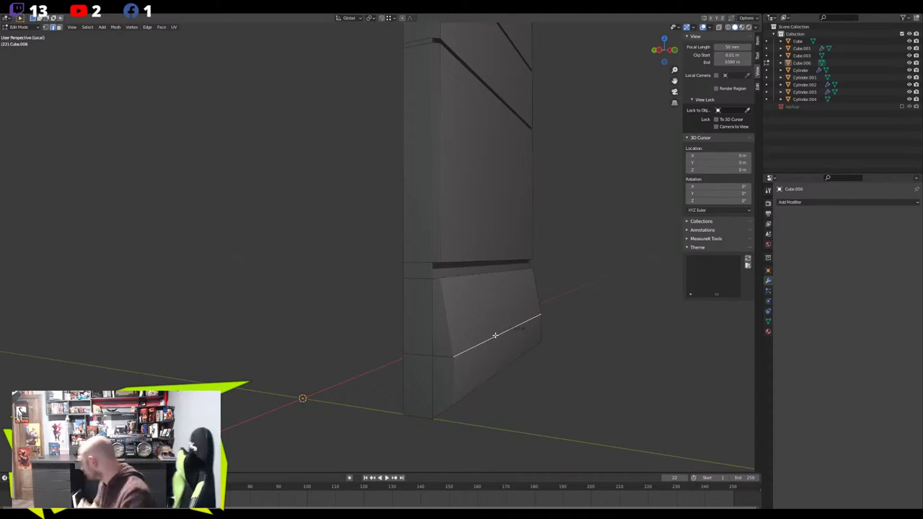
mouse_move(454, 289)
middle_mouse_down()
mouse_move(438, 284)
mouse_move(455, 303)
middle_mouse_up()
left_click(451, 282)
key("g")
key("z")
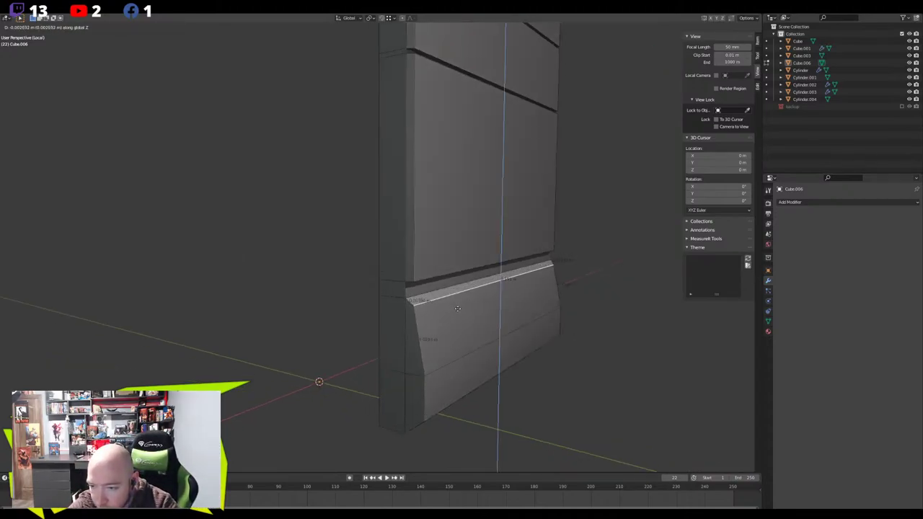
left_click(456, 307)
Leave local view, select the panel's bottom front face and move it about 0.0029 m along the Y axis
key("KP_Divide")
middle_click_drag(457, 309, 431, 315)
scroll(405, 323, "down", 5)
scroll(441, 303, "up", 3)
key("3")
left_click(452, 296)
key("g")
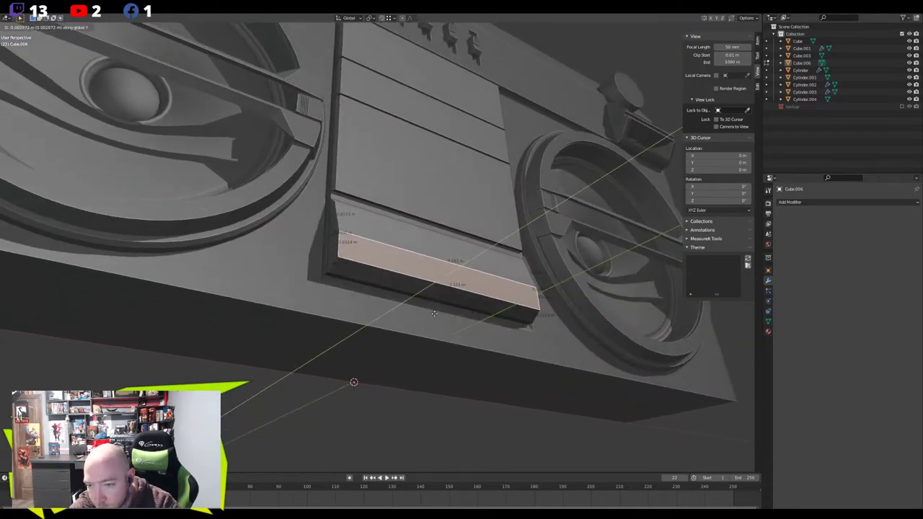
left_click(434, 313)
Scale the selected side edges of the lower section's slanted front slightly along the X axis and leave mesh editing
middle_click_drag(433, 313, 277, 336)
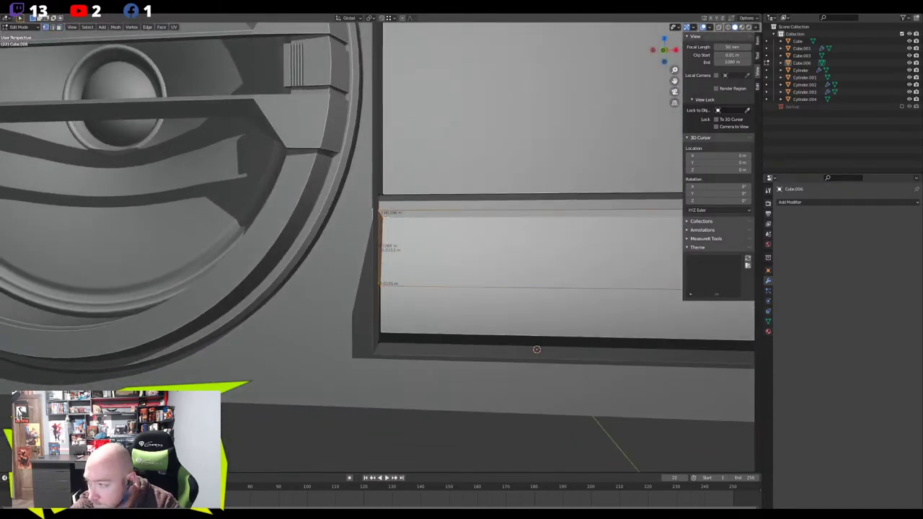
middle_click_drag(504, 293, 165, 299)
middle_click_drag(423, 250, 500, 334)
key("s")
key("y")
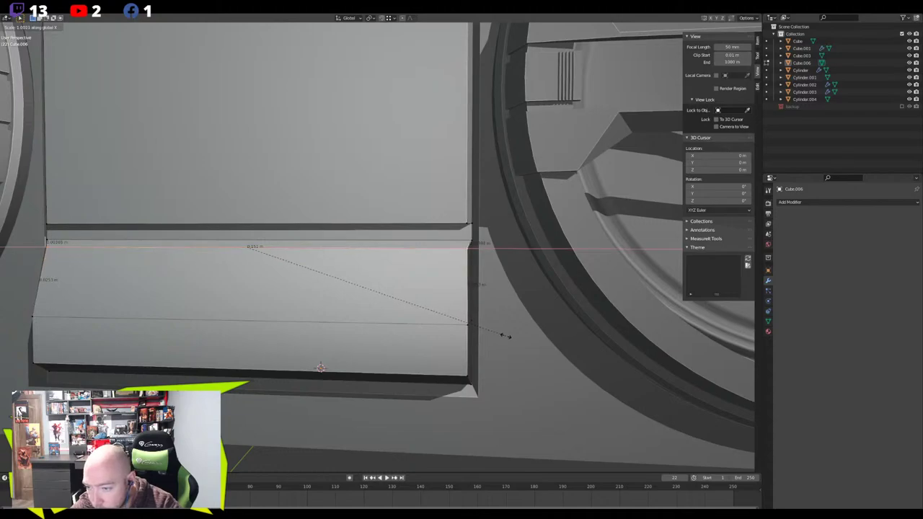
left_click(508, 338)
middle_click_drag(288, 429, 380, 346)
left_click(466, 280)
key("Tab")
scroll(395, 369, "down", 6)
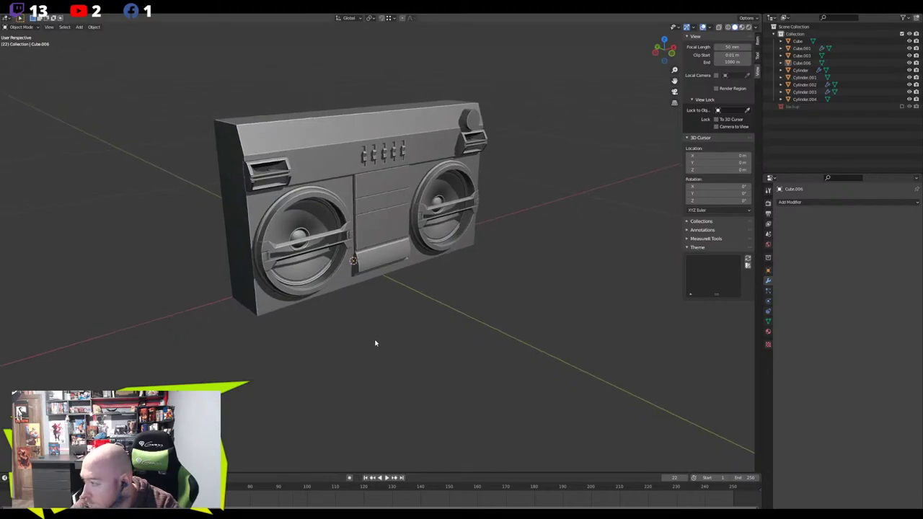
Mark the horizontal crease edge across the lower section's front as sharp
scroll(375, 343, "up", 5)
middle_click_drag(371, 305, 362, 281)
scroll(325, 270, "up", 3)
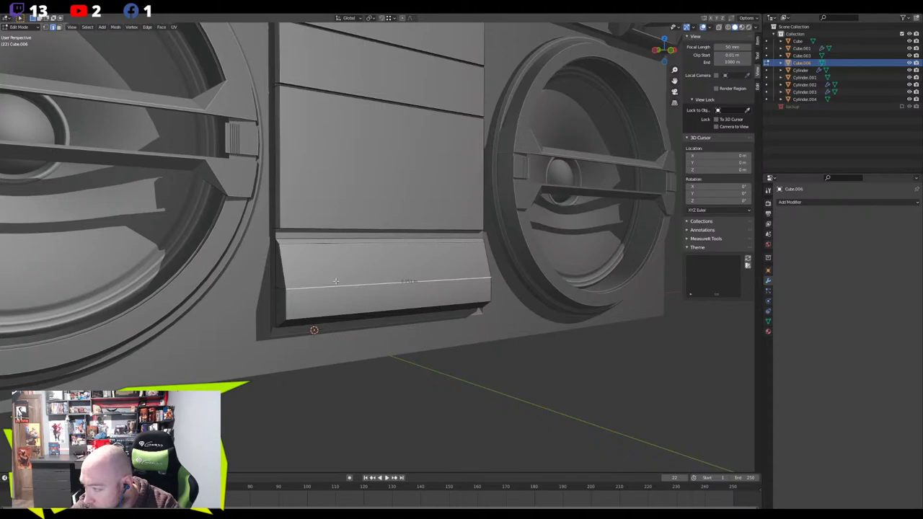
right_click(335, 281)
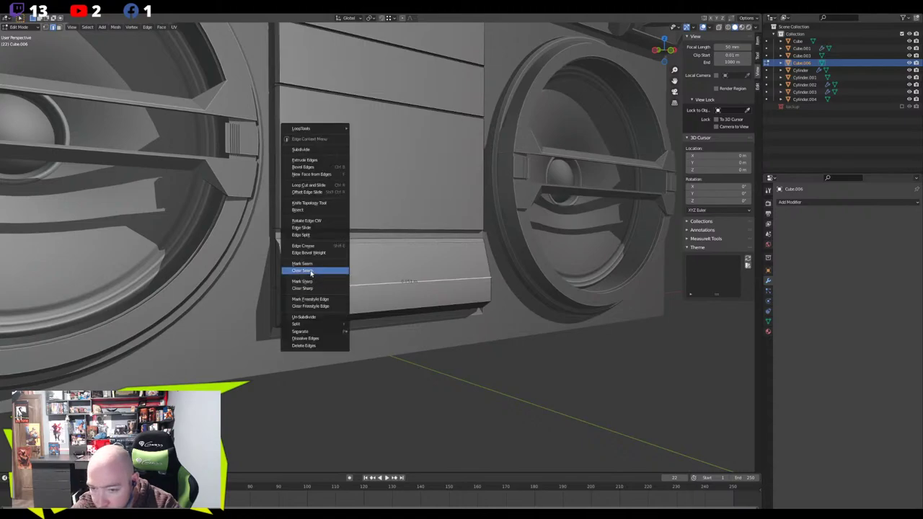
left_click(304, 284)
left_click(440, 375)
Leave mesh editing and examine the centre panel and its lower section from several angles and distances
key("Tab")
scroll(375, 332, "down", 2)
middle_click_drag(372, 329, 234, 298)
scroll(345, 317, "down", 6)
left_click(290, 315)
scroll(366, 311, "up", 3)
scroll(301, 291, "up", 4)
middle_click_drag(305, 291, 364, 290)
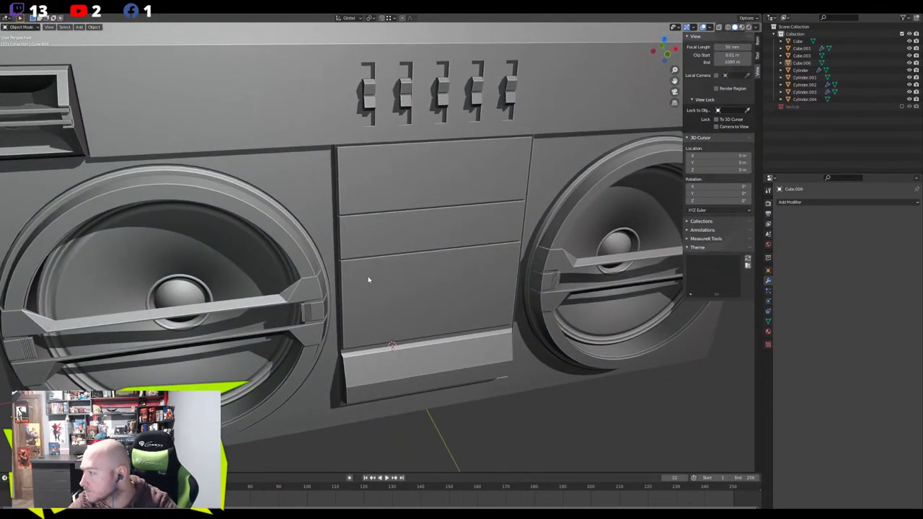
Inset the three upper front faces of the centre panel individually twice, by about 0.0009 m and about 0.0005 m
left_click(388, 232)
key("Tab")
scroll(387, 232, "up", 5)
left_click(332, 200)
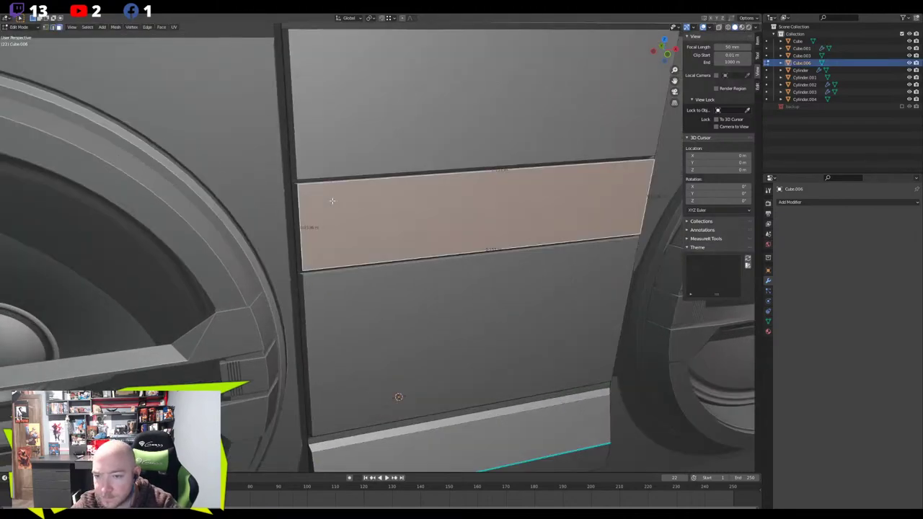
middle_click_drag(284, 204, 340, 292)
left_click(321, 246, "shift")
left_click(331, 303, "shift")
middle_click_drag(170, 273, 166, 250)
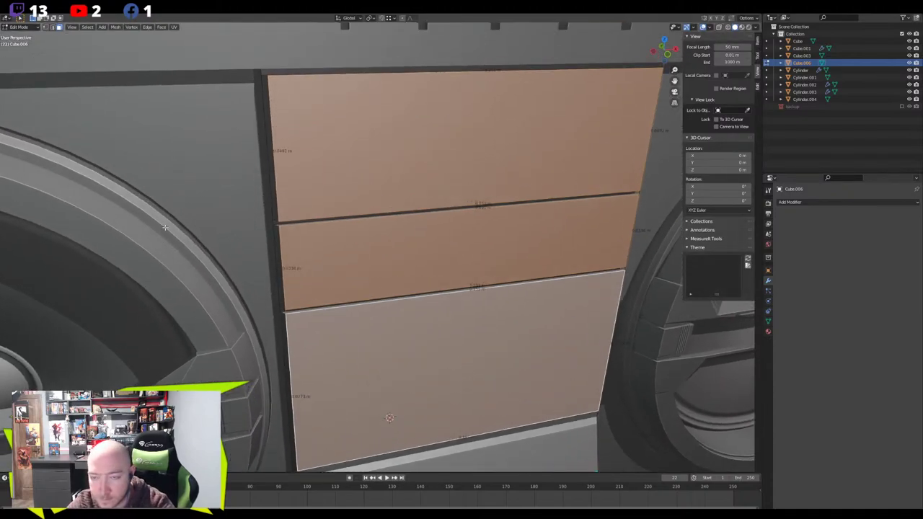
key("i")
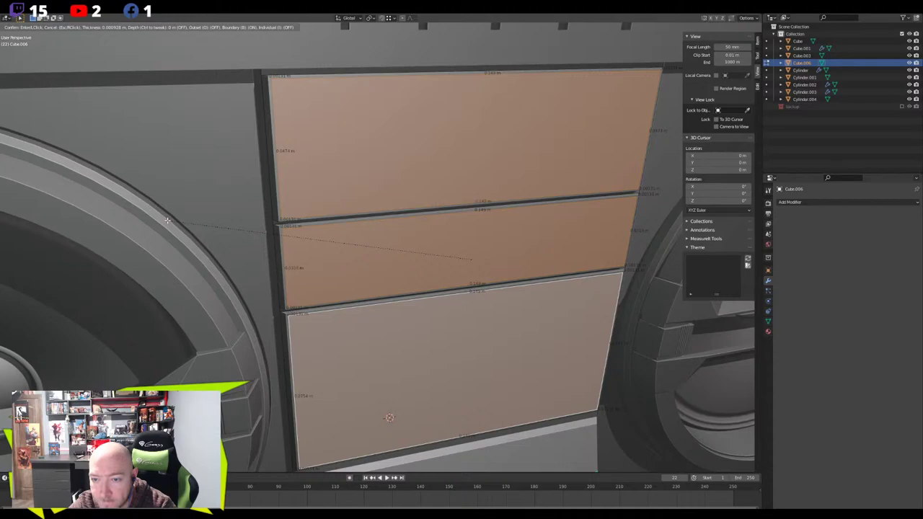
left_click(167, 221)
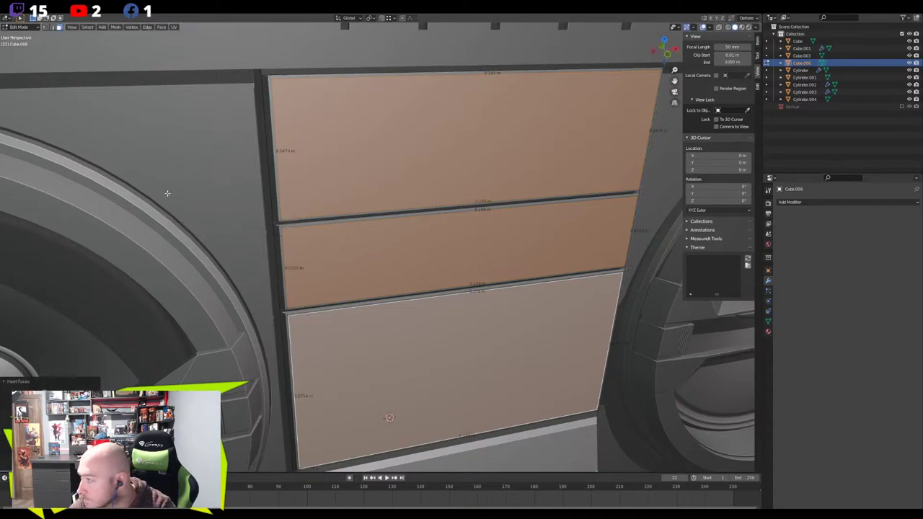
key("i")
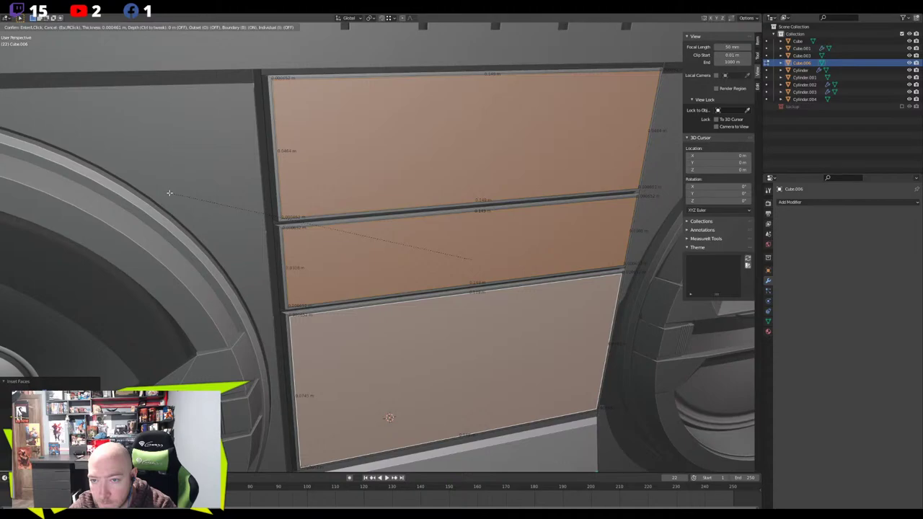
left_click(169, 193)
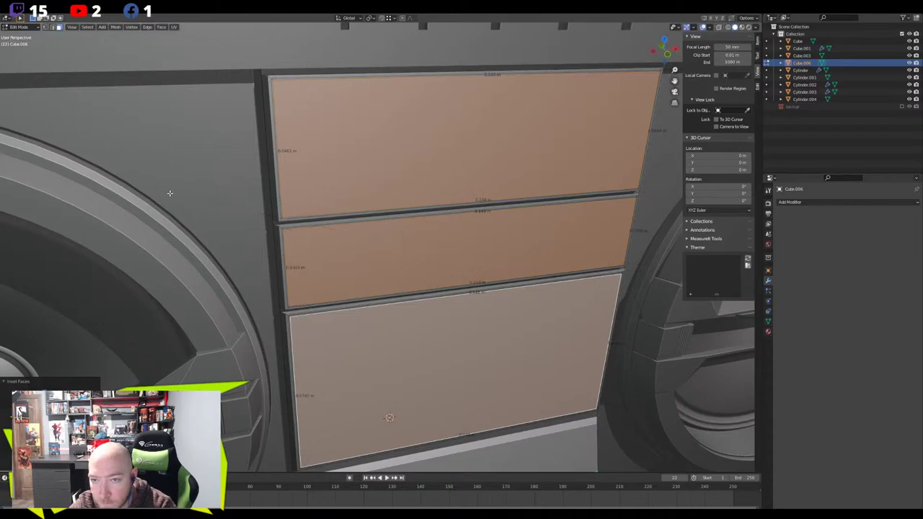
Extrude the thin inset rings around the three panel faces to form narrow border grooves
scroll(262, 254, "up", 2)
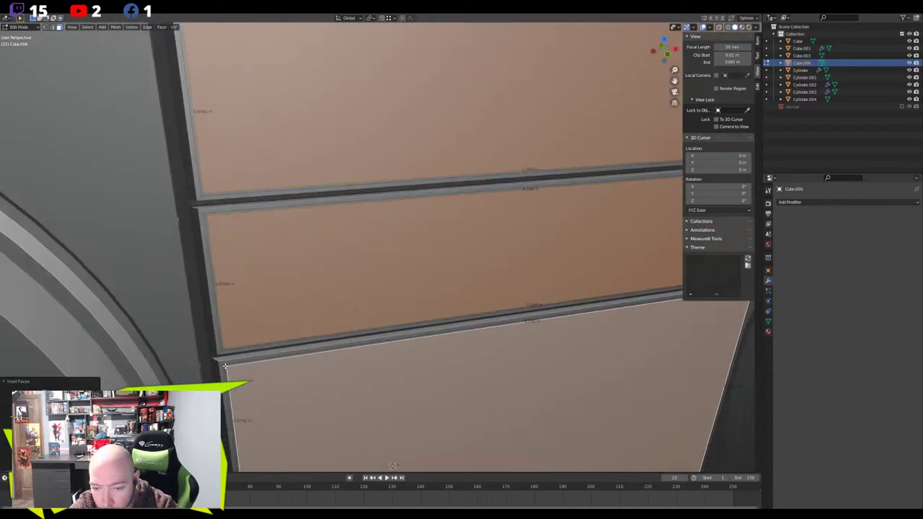
left_click(227, 362, "alt")
left_click(204, 208, "alt+shift")
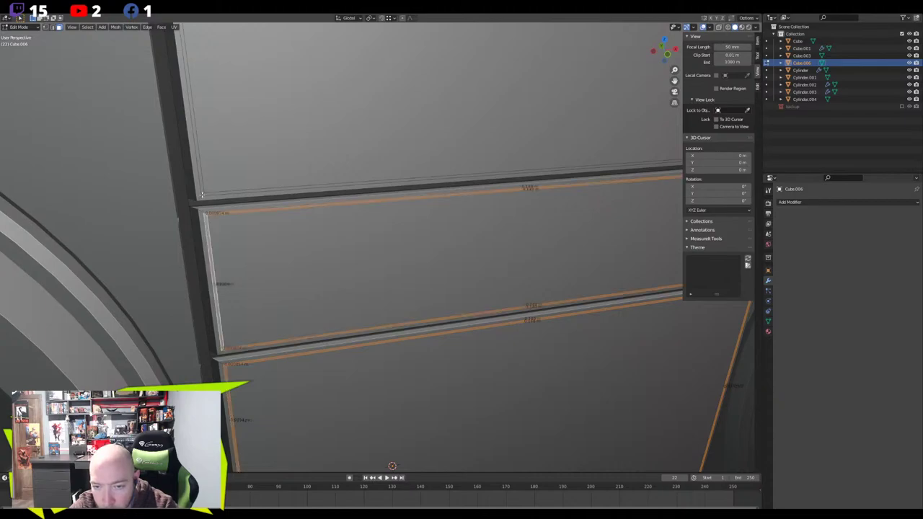
left_click(202, 195, "alt+shift")
scroll(176, 193, "up", 1)
middle_click_drag(176, 193, 206, 292, "shift")
key("e")
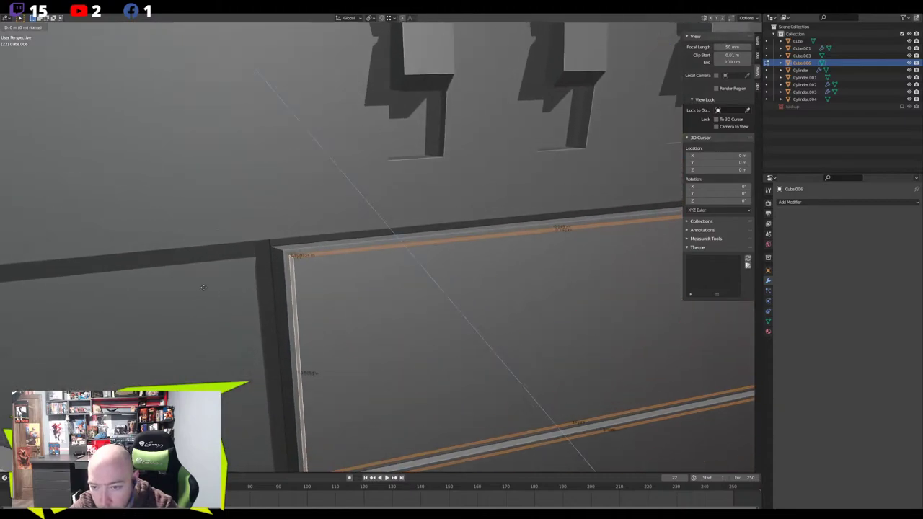
left_click(203, 288)
key("Tab")
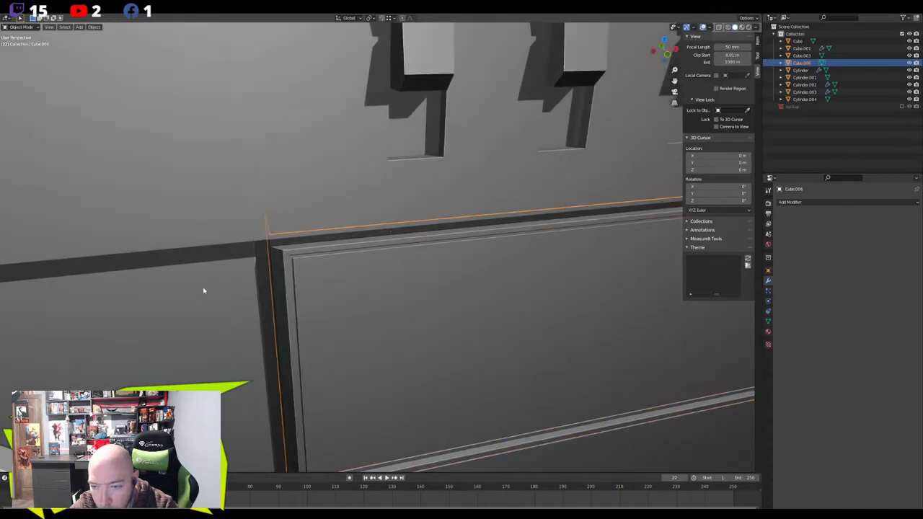
Deselect the panel and examine its new border grooves from near and far
scroll(203, 290, "down", 10)
left_click(521, 435)
middle_click_drag(521, 434, 322, 355)
scroll(382, 359, "up", 3)
scroll(310, 292, "up", 3)
scroll(278, 333, "down", 5)
scroll(289, 330, "up", 6)
scroll(278, 348, "up", 3)
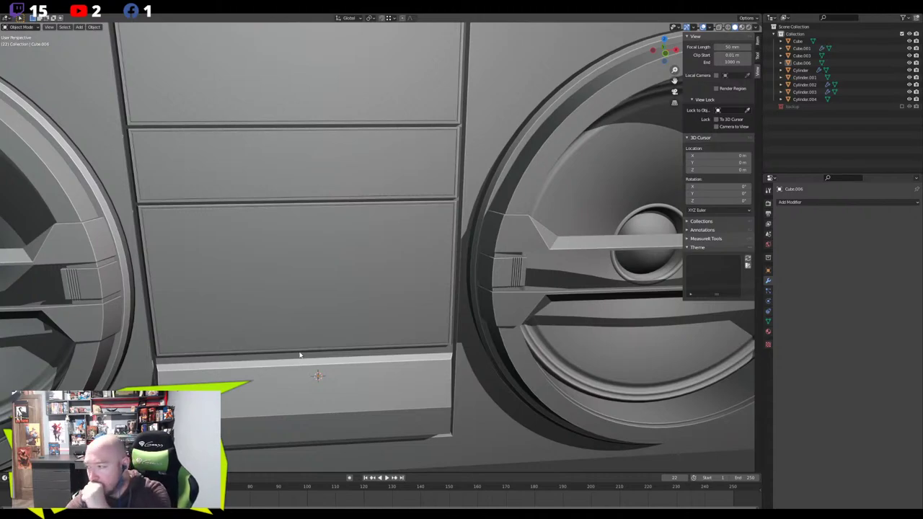
Add two evenly spaced vertical loop cuts through the full height of the centre panel
mouse_move(303, 354)
middle_mouse_down()
mouse_move(346, 354)
mouse_move(298, 349)
middle_mouse_up()
left_click(309, 350)
key("Tab")
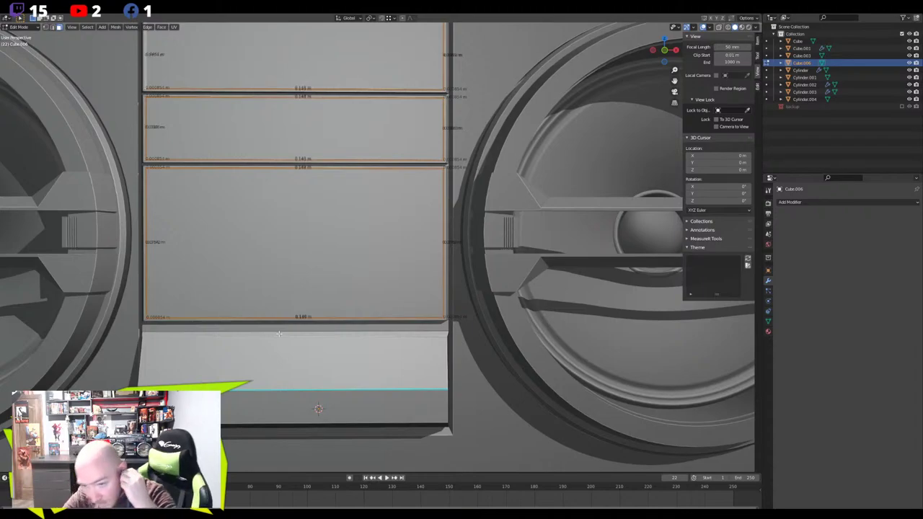
key("ctrl+r")
scroll(270, 350, "up", 1)
left_click(270, 350)
right_click(472, 387)
Try to spread the two vertical loops apart along the X axis, and undo that scaling
key("s")
key("x")
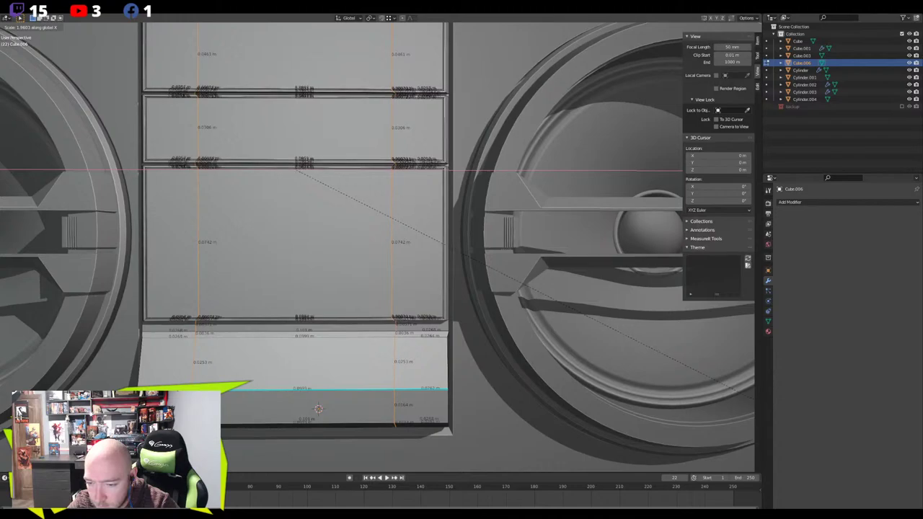
left_click(86, 441)
scroll(226, 365, "down", 3)
middle_click_drag(227, 365, 331, 380)
key("ctrl+z")
Spread the two vertical loops apart along the X axis by a factor of about 1.85
key("s")
key("x")
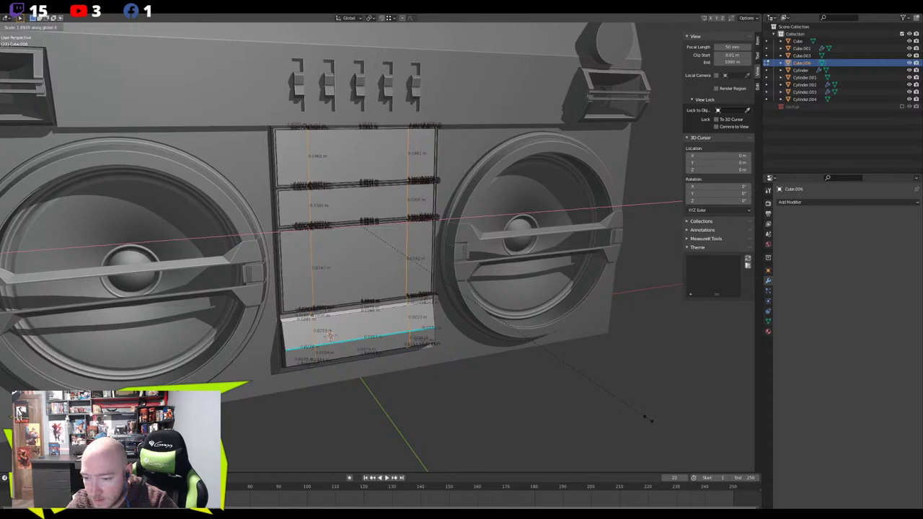
left_click(644, 418)
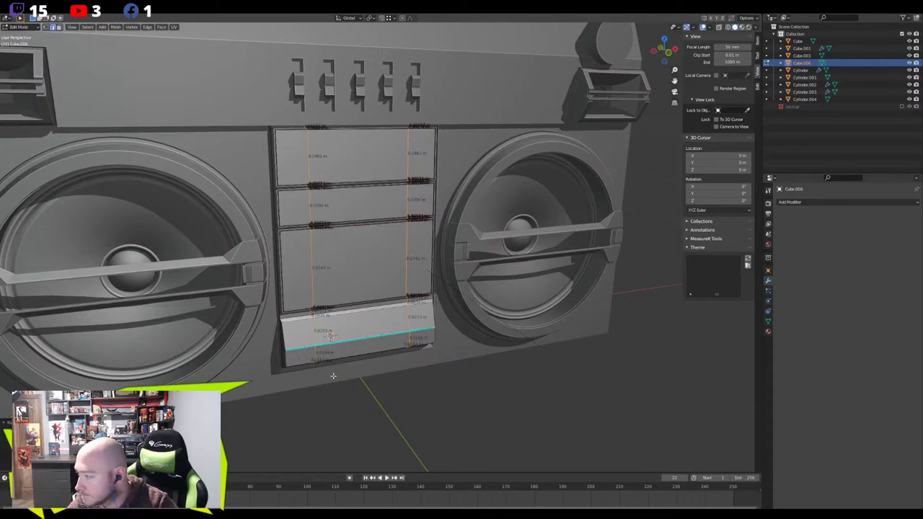
scroll(335, 375, "up", 3)
middle_click_drag(325, 377, 312, 377)
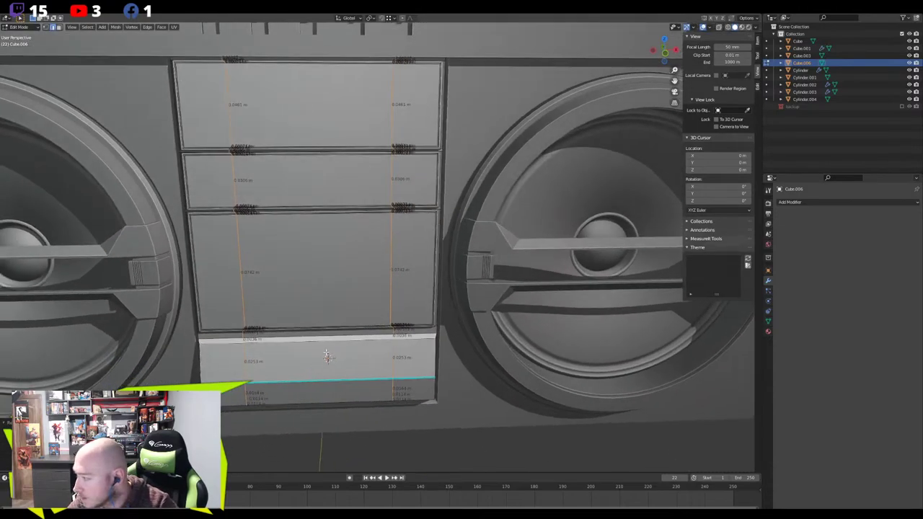
key("ctrl+r")
scroll(327, 356, "up", 2)
scroll(328, 356, "up", 1)
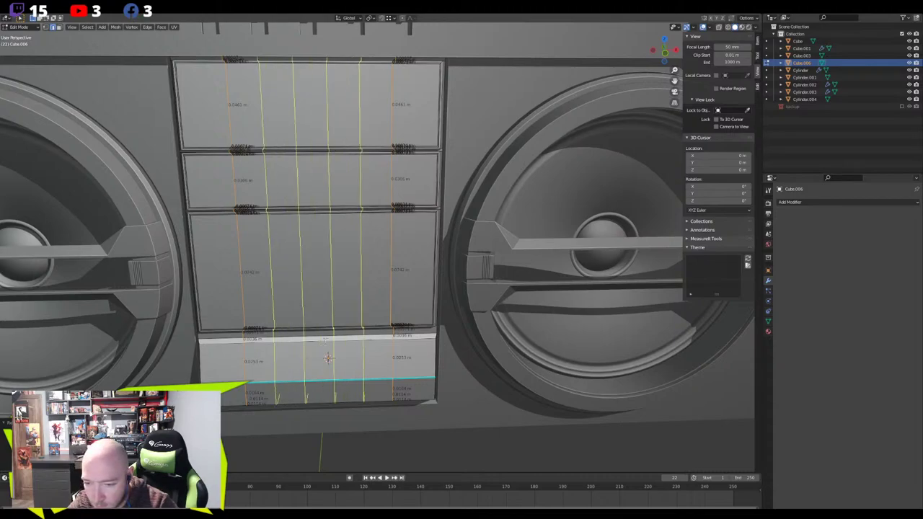
scroll(327, 356, "up", 1)
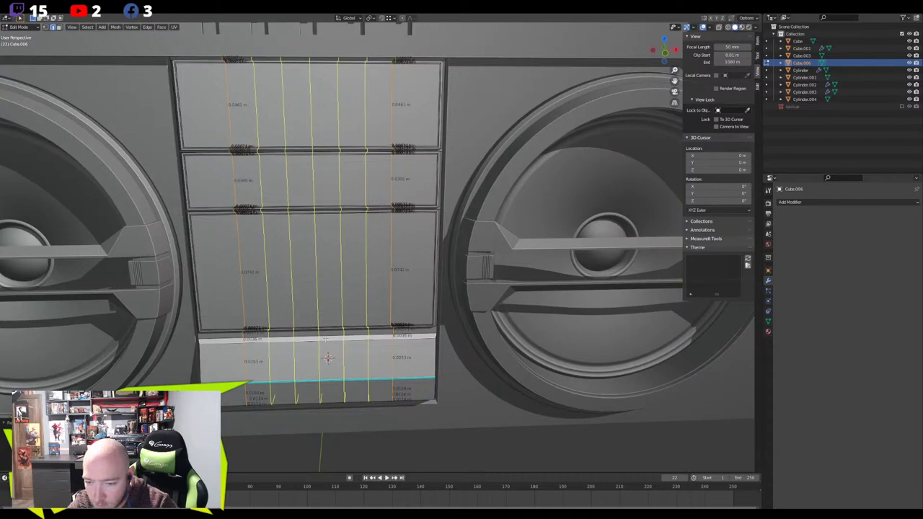
left_click(327, 357)
right_click(328, 357)
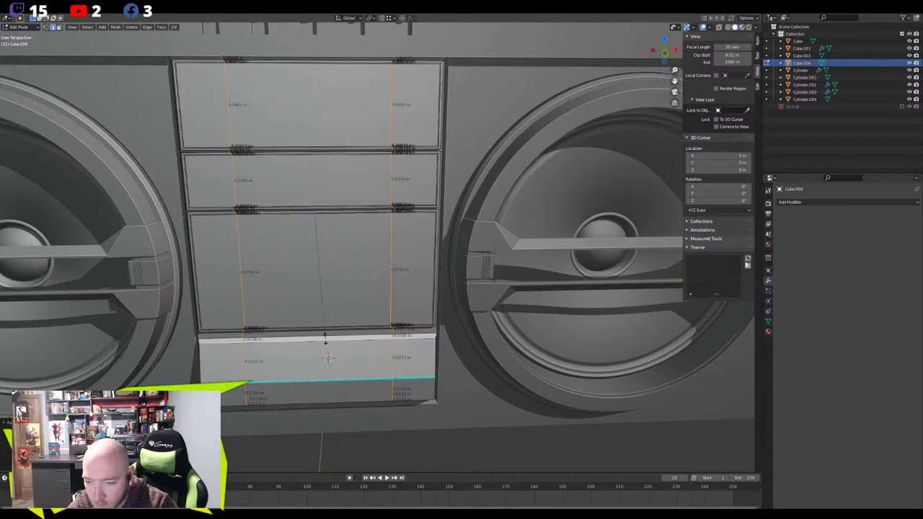
Scale the two vertical loops slightly farther apart along the X axis
key("s")
key("x")
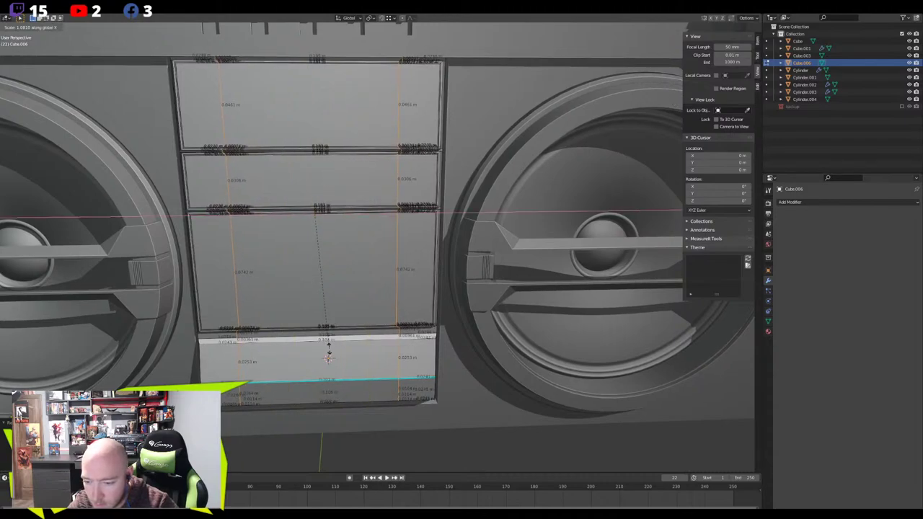
left_click(308, 347)
Add five evenly spaced vertical loop cuts between the centre panel's two outer loops without sliding them, and deselect
key("ctrl+r")
scroll(306, 346, "up", 3)
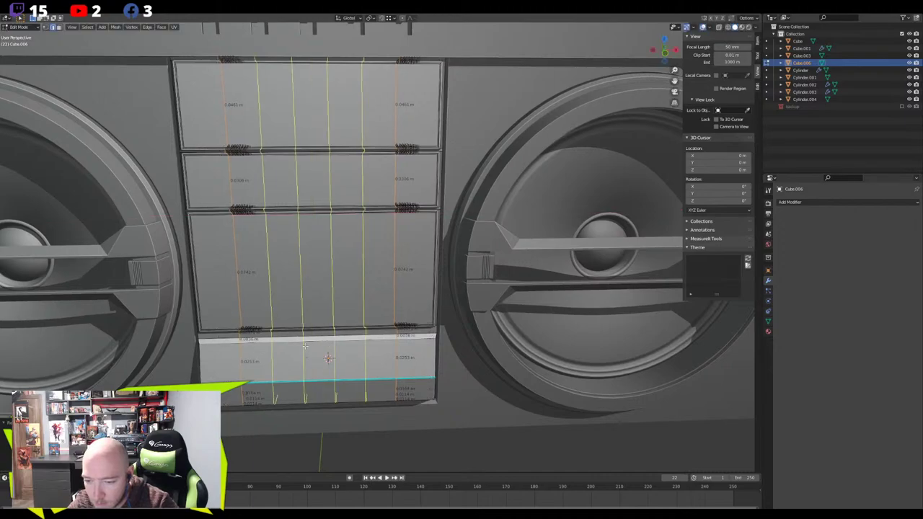
key("ctrl+z")
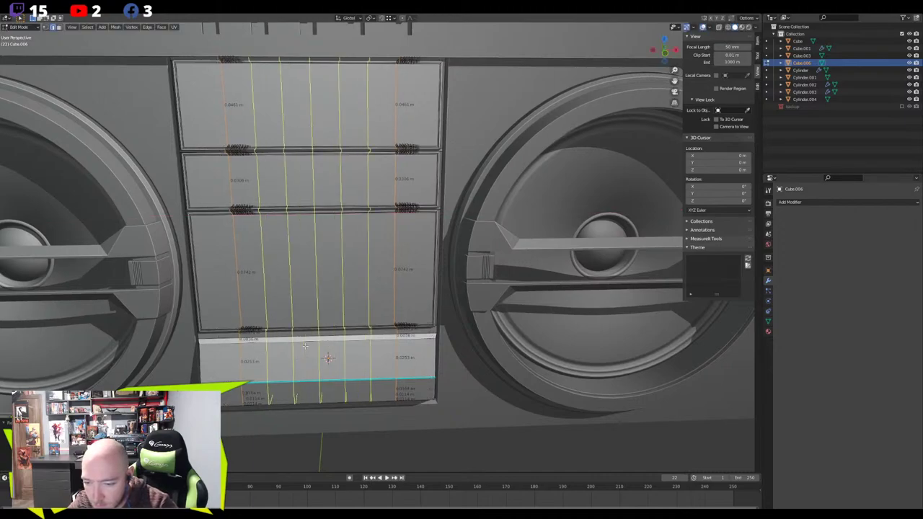
left_click(305, 346)
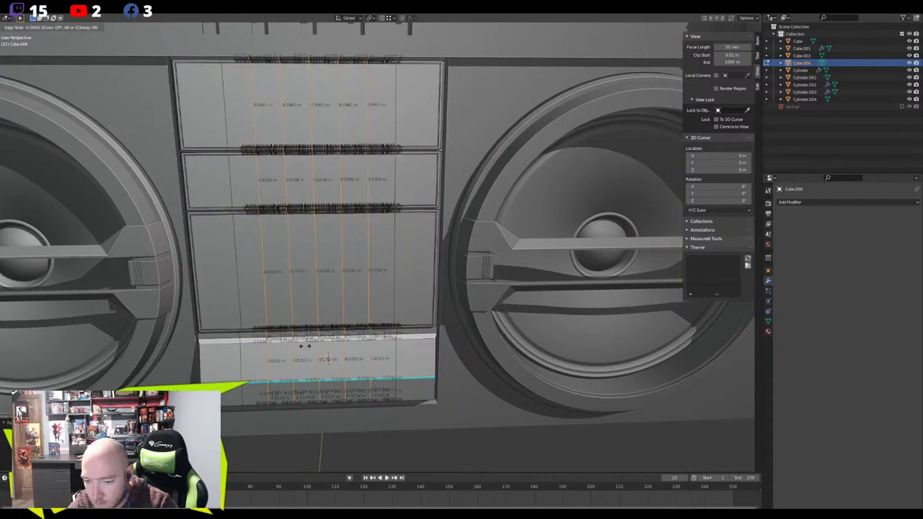
right_click(305, 346)
left_click(489, 425)
Add a horizontal loop cut around the lower section's slanted face and slide it close to the sharp crease edge
middle_click_drag(310, 369, 353, 281)
scroll(384, 358, "up", 3)
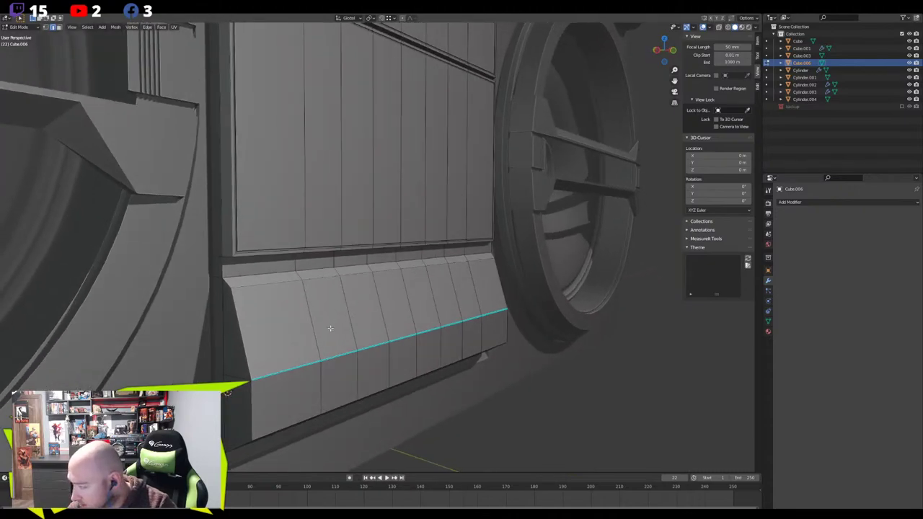
middle_click_drag(331, 328, 354, 330)
key("g")
key("g")
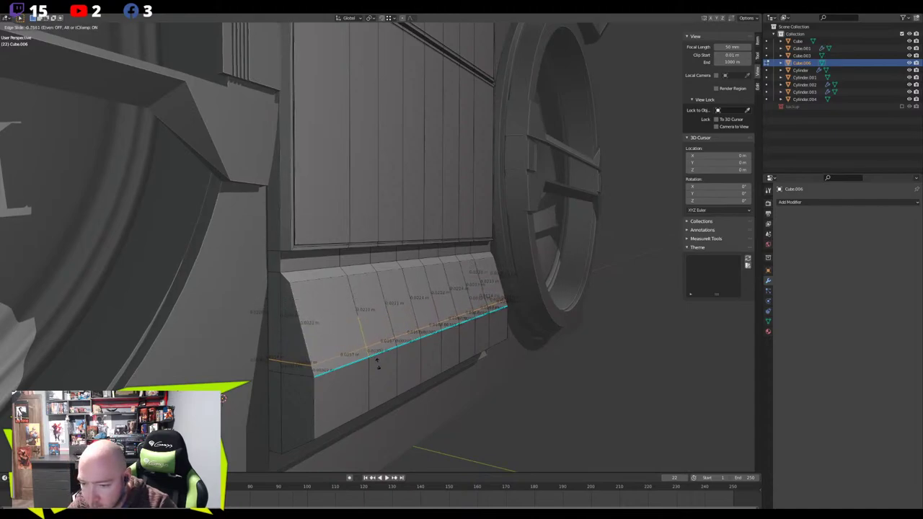
left_click(382, 367)
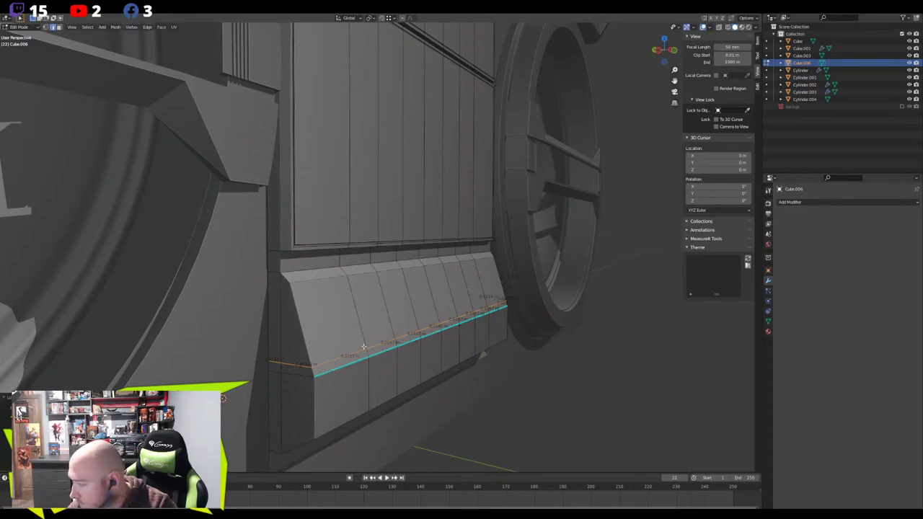
Add a second horizontal loop cut near the slanted face's upper edge and switch to face selection
key("g")
key("g")
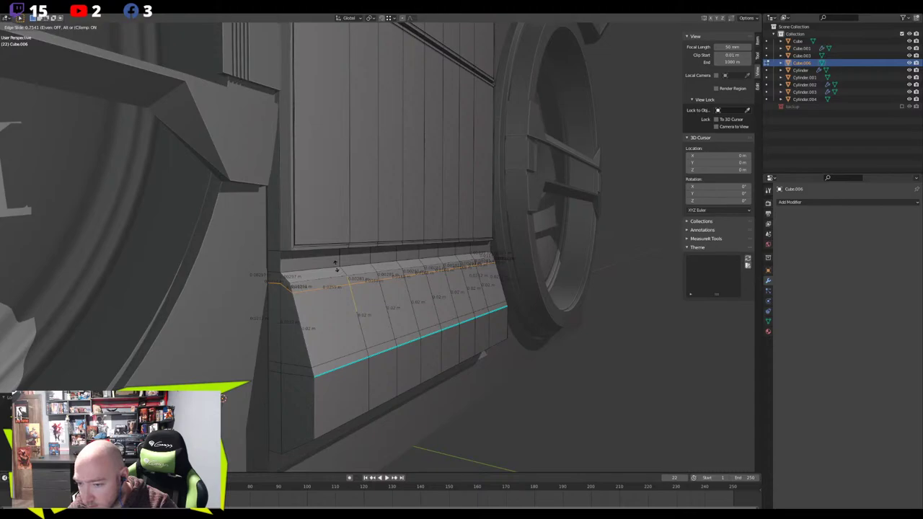
left_click(336, 266)
middle_click_drag(387, 330, 339, 333)
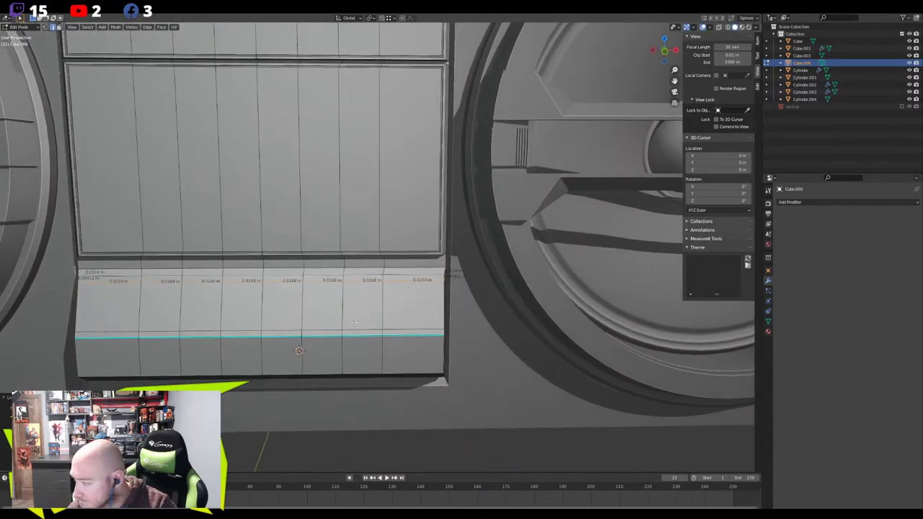
key("3")
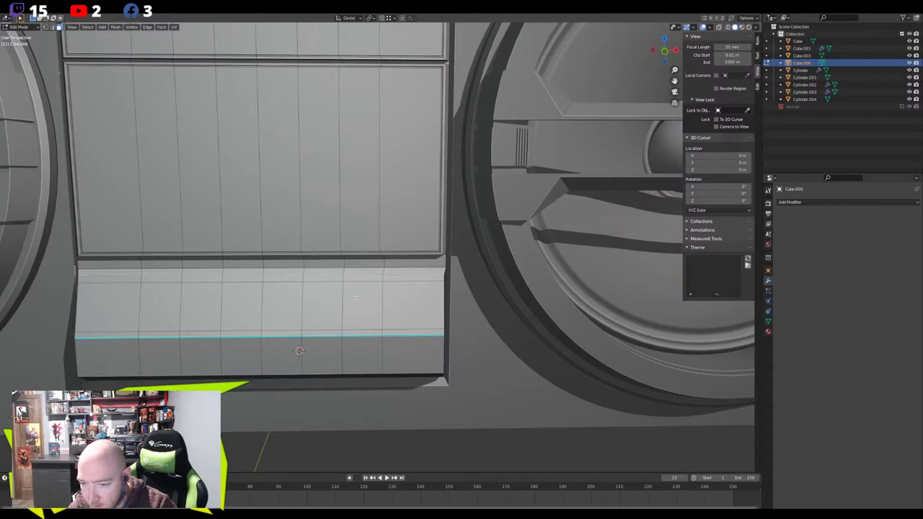
Add twelve evenly spaced horizontal loop cuts across the lower section's slanted face without sliding them, and deselect
scroll(355, 296, "down", 6)
middle_click_drag(355, 297, 364, 311)
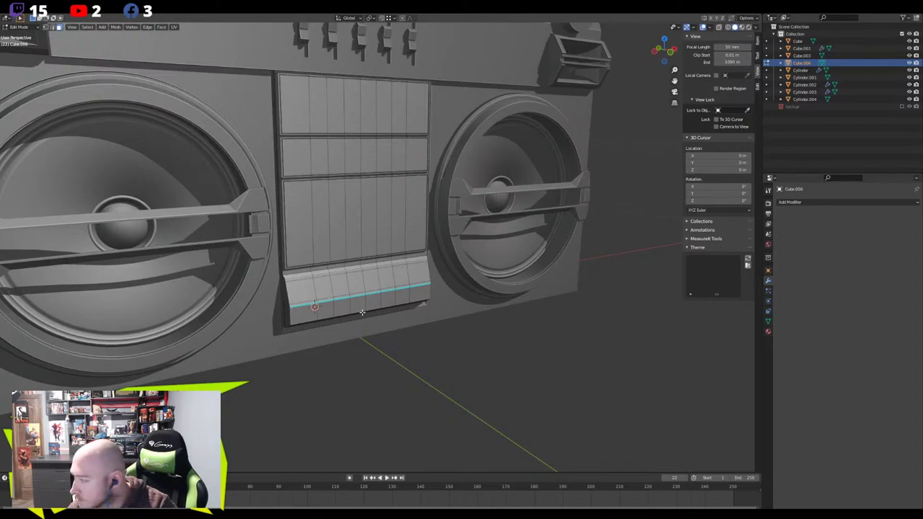
scroll(340, 314, "up", 3)
middle_click_drag(186, 345, 245, 309, "shift")
scroll(219, 298, "up", 1)
key("ctrl+r")
scroll(225, 295, "up", 5)
scroll(224, 296, "up", 4)
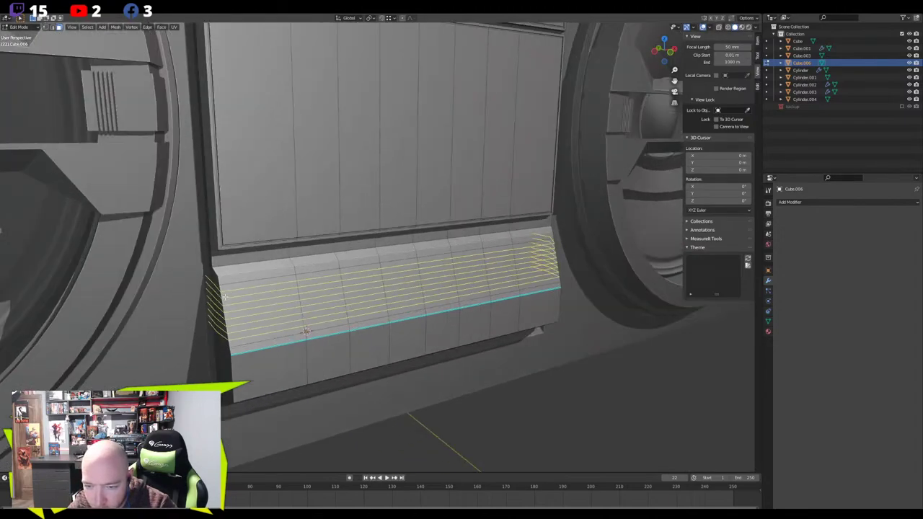
scroll(225, 296, "down", 2)
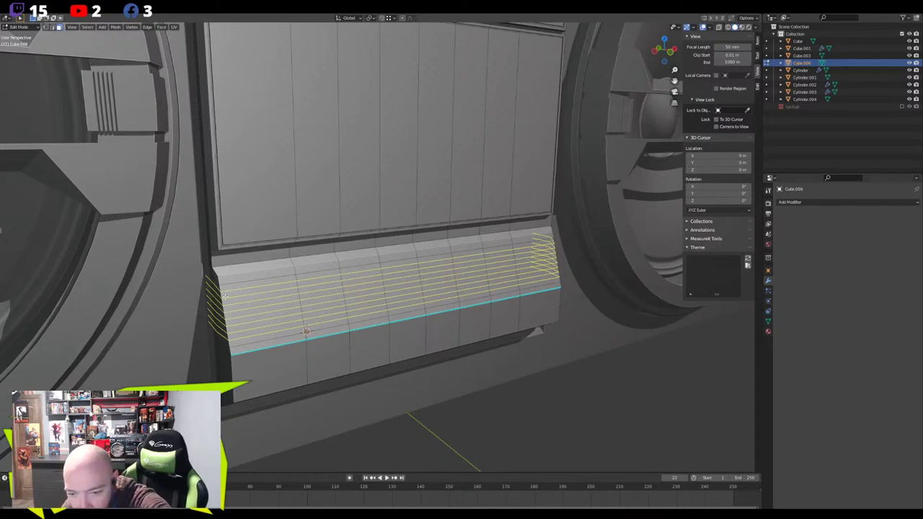
scroll(224, 296, "up", 2)
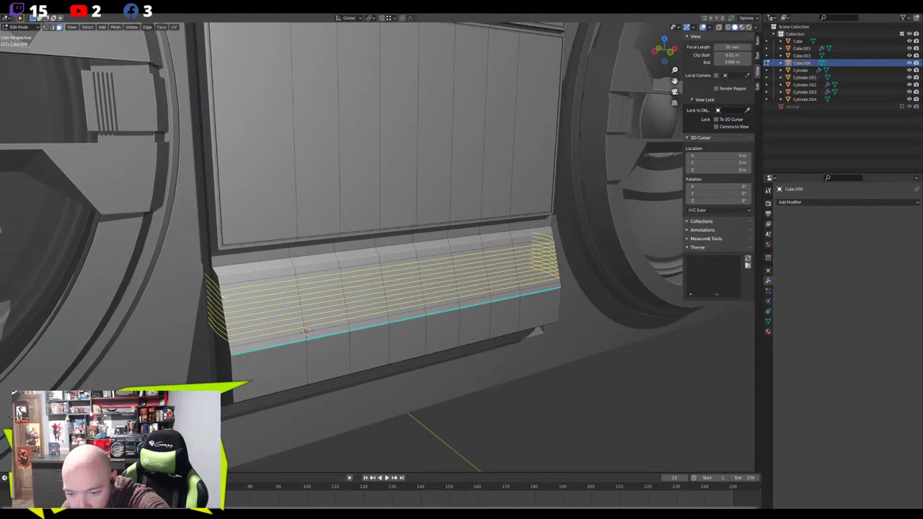
scroll(225, 296, "up", 1)
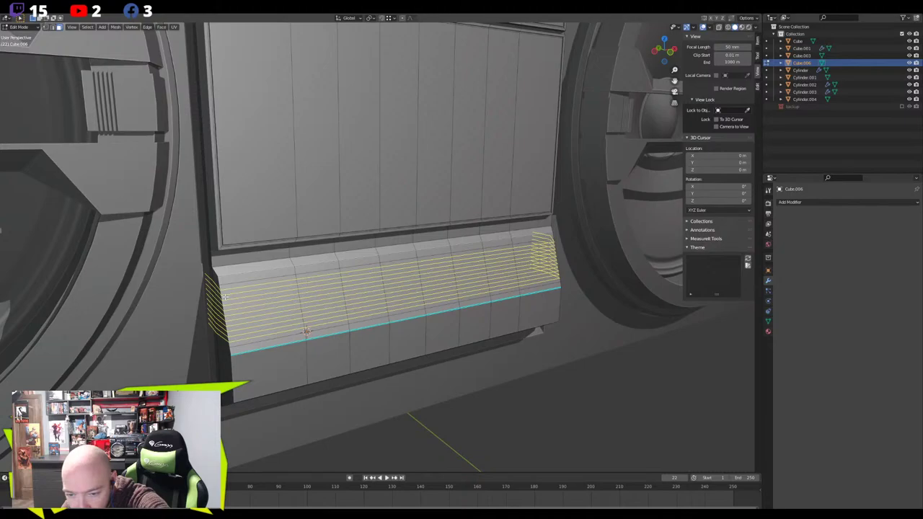
scroll(225, 296, "up", 1)
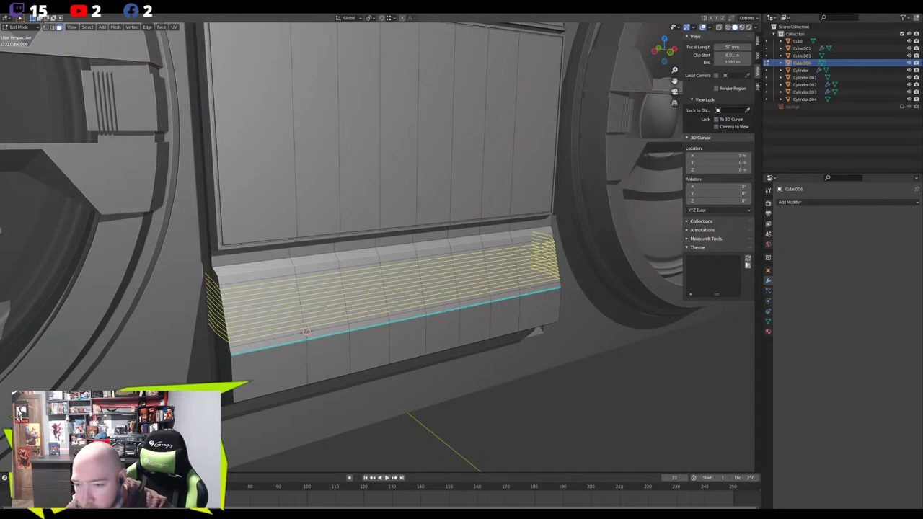
left_click(225, 297)
right_click(225, 296)
left_click(400, 418)
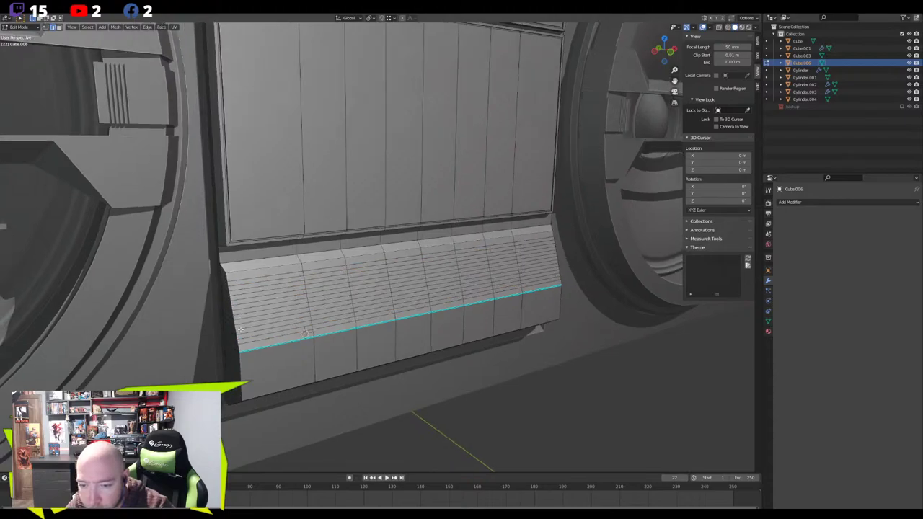
In face selection, select six alternating narrow strips down the slanted face's first column, starting with the second strip
middle_click_drag(238, 330, 270, 313)
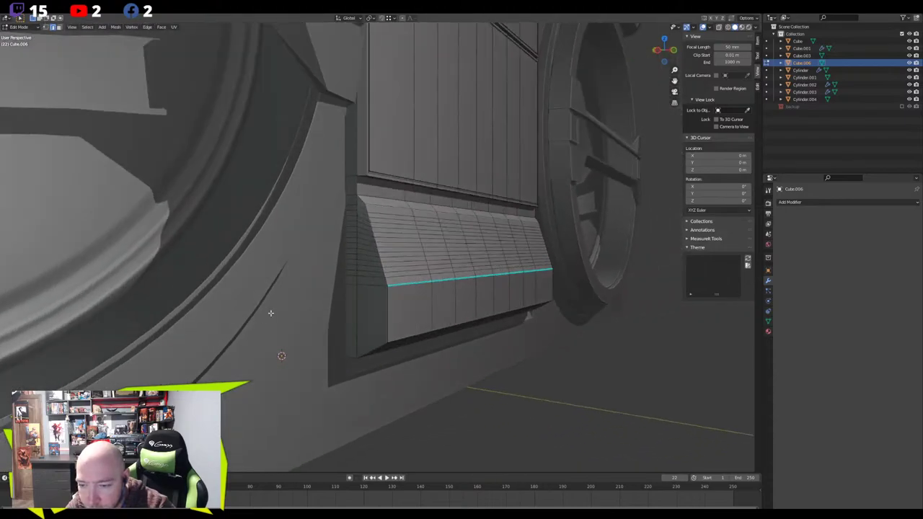
key("3")
left_click(384, 216)
scroll(370, 220, "up", 2)
middle_click_drag(370, 220, 354, 231)
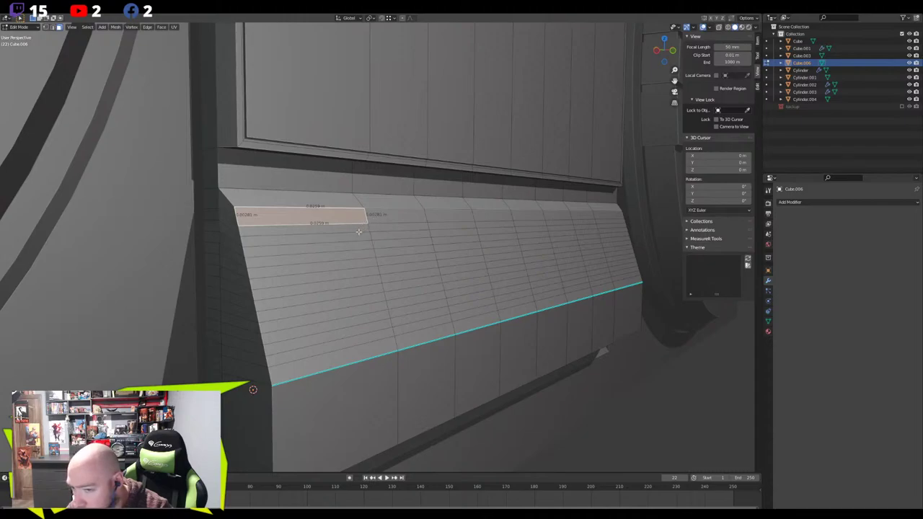
left_click(357, 238)
left_click(349, 259, "shift")
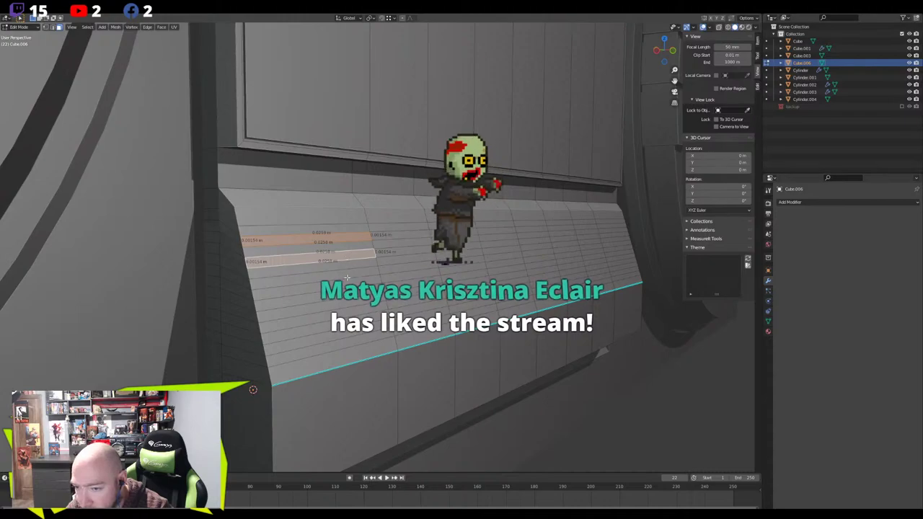
left_click(352, 274, "shift")
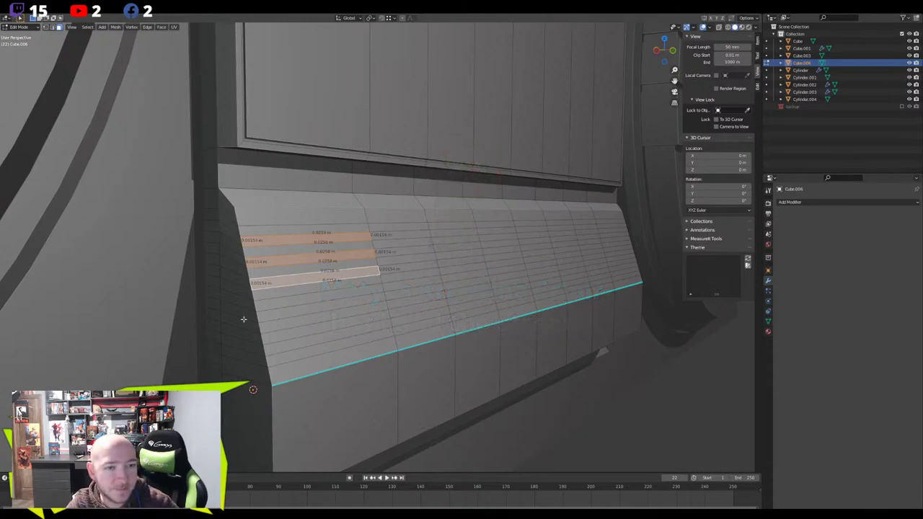
left_click(365, 289, "shift")
left_click(370, 310, "shift")
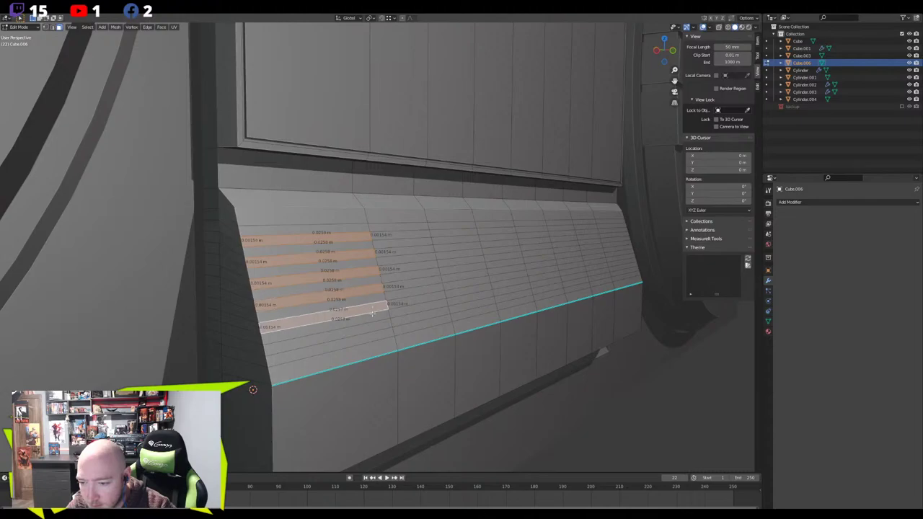
left_click(375, 326, "shift")
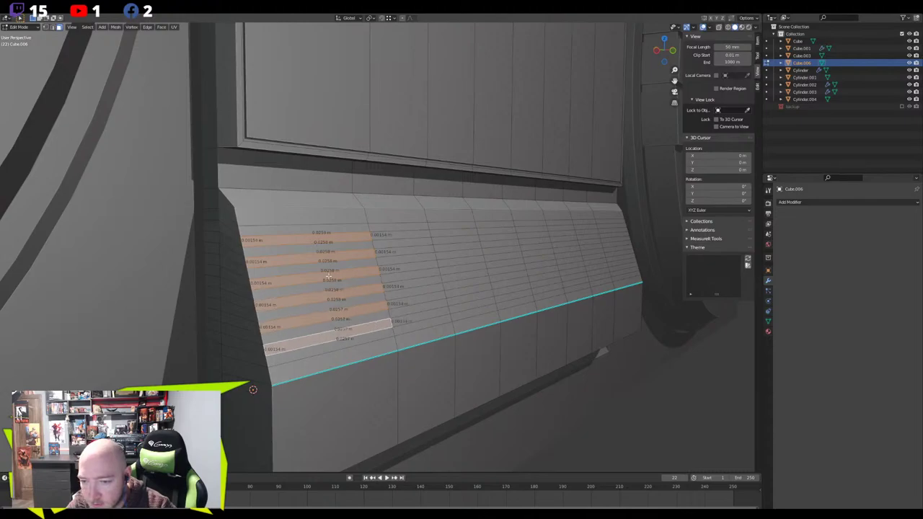
Replace the selection with the seven opposite alternating strips in the first column, from the lowest strip up to the uppermost
left_click(339, 349)
left_click(337, 332, "shift")
left_click(335, 316, "shift")
left_click(332, 298, "shift")
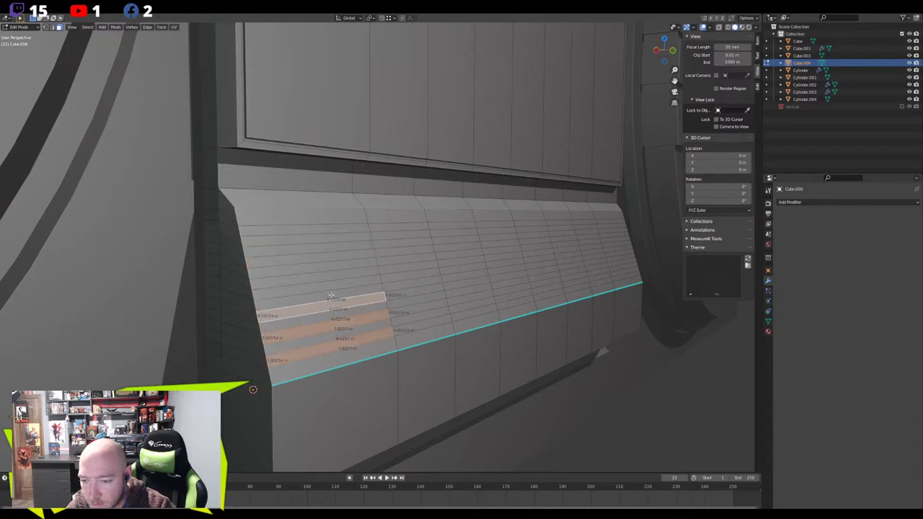
left_click(330, 282, "shift")
left_click(318, 262, "shift")
left_click(314, 247, "shift")
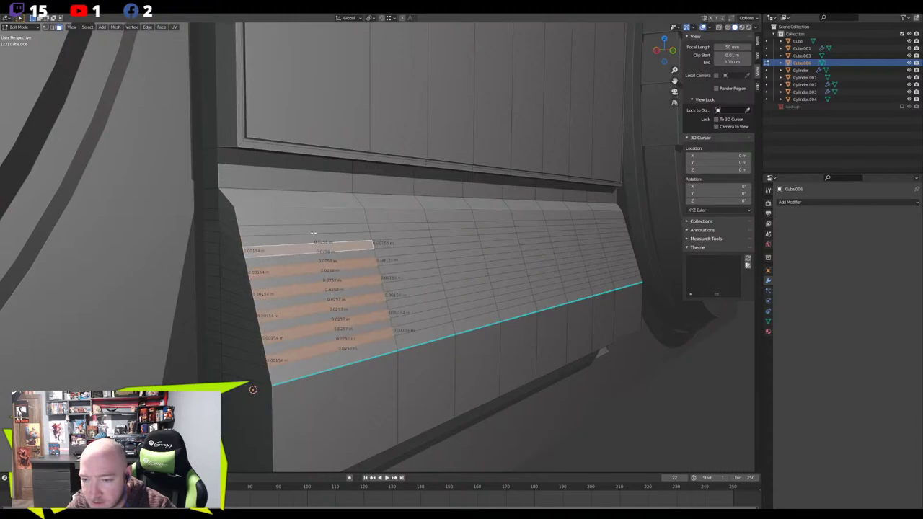
left_click(312, 229, "shift")
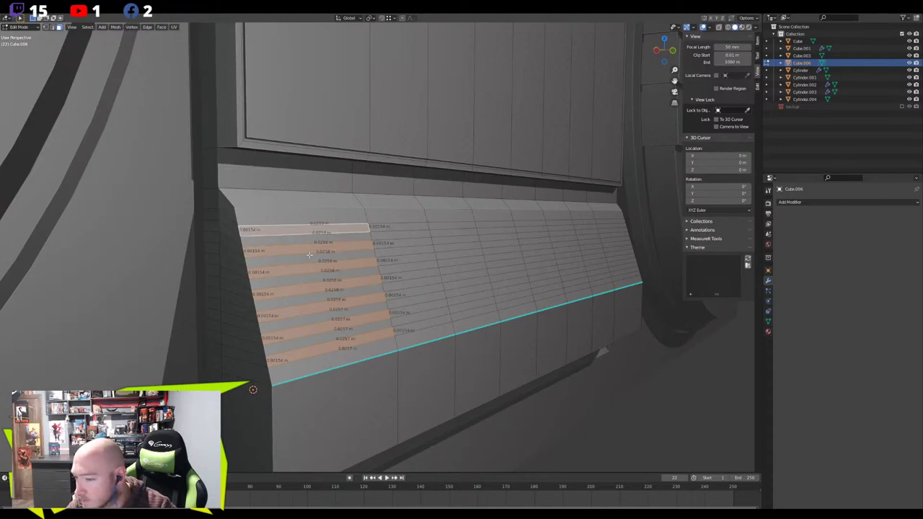
Undo the strip selections and the twelve horizontal loop cuts on the slanted face
middle_click_drag(309, 254, 328, 289)
key("ctrl+z")
key("ctrl+z")
key("ctrl+z")
key("ctrl+z")
key("ctrl+z")
key("ctrl+z")
key("ctrl+z")
key("ctrl+z")
key("ctrl+z")
key("ctrl+z")
key("ctrl+z")
key("ctrl+z")
key("ctrl+z")
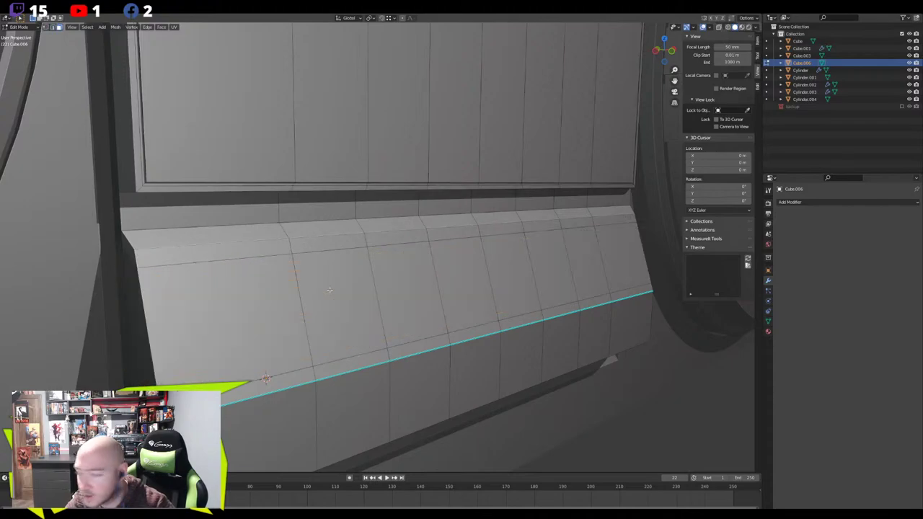
key("ctrl+z")
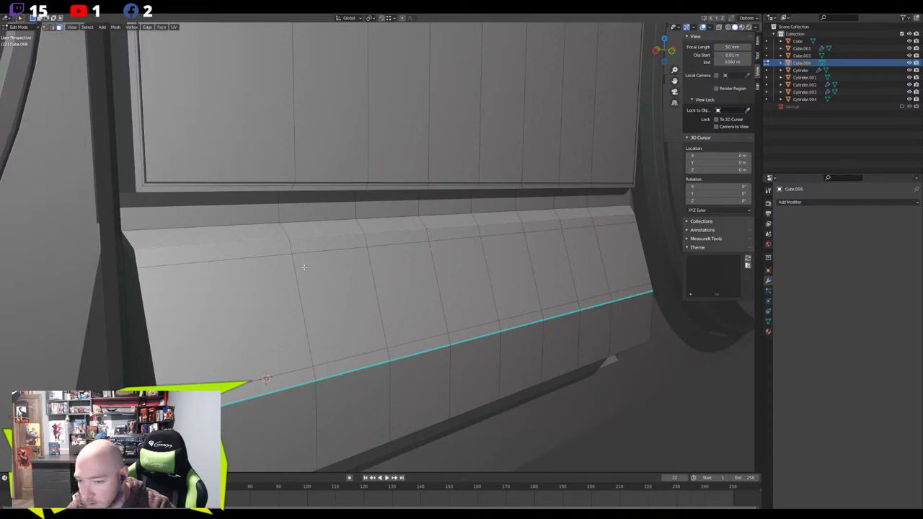
Add two horizontal loop cuts to the slanted face, sliding one just below its upper loop and the other just above its lower loop
key("ctrl+r")
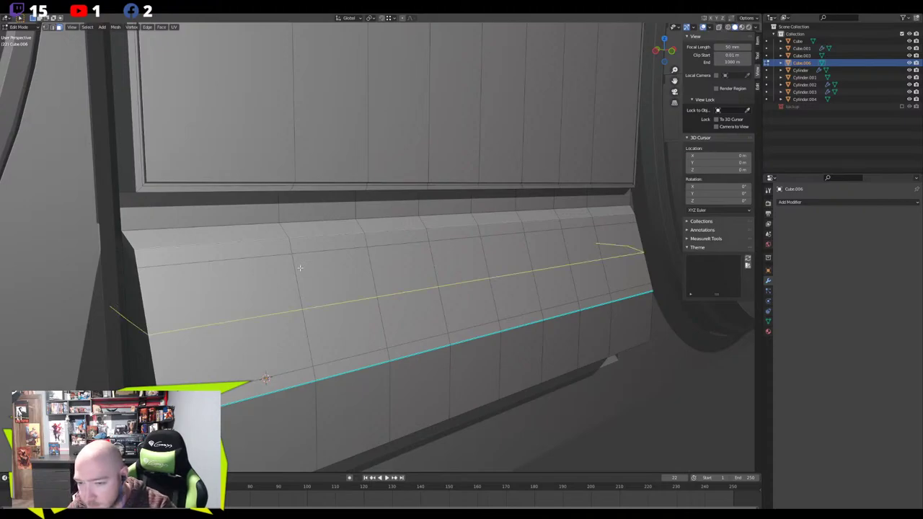
left_click(270, 236)
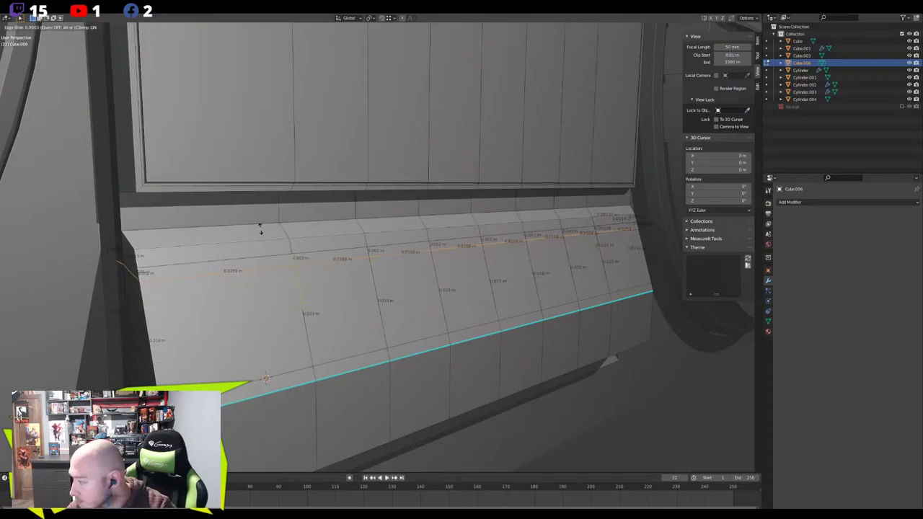
left_click(261, 229)
key("ctrl+r")
left_click(298, 326)
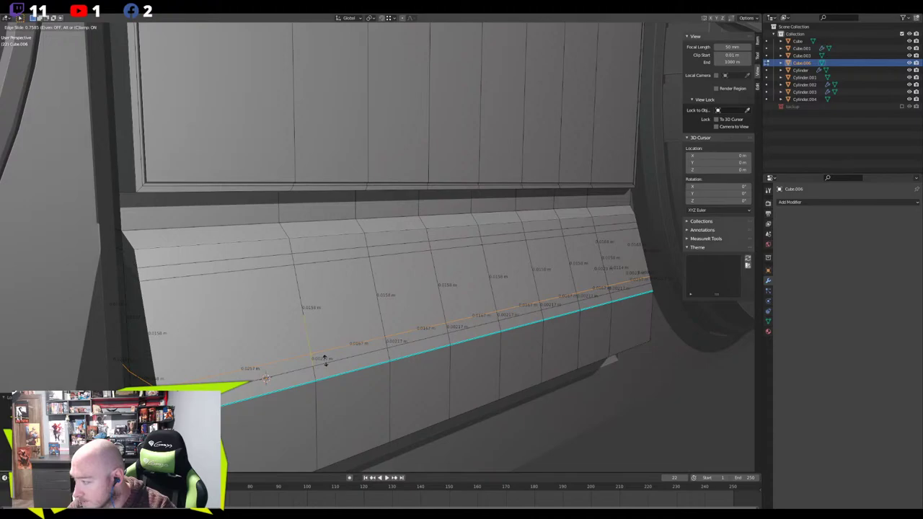
left_click(325, 359)
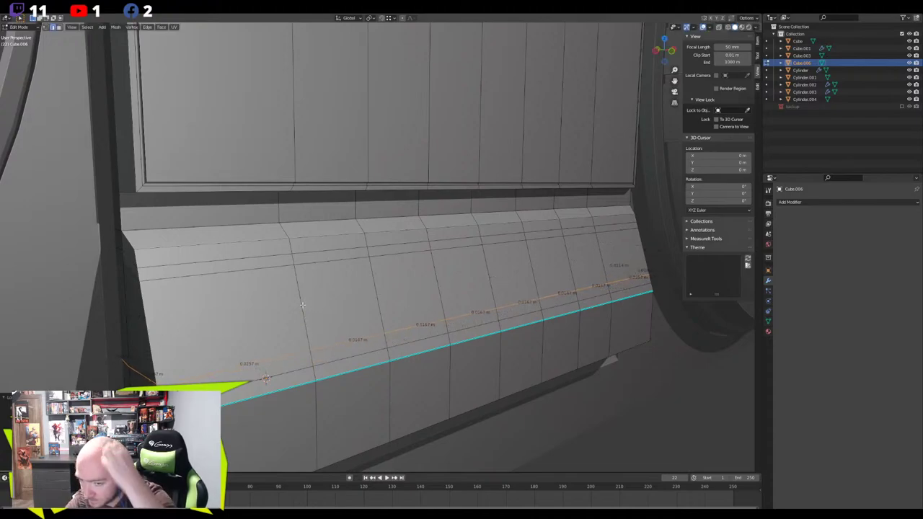
Add eight evenly spaced horizontal loop cuts between the two newest loops on the slanted face without sliding them
key("ctrl+r")
scroll(298, 288, "up", 4)
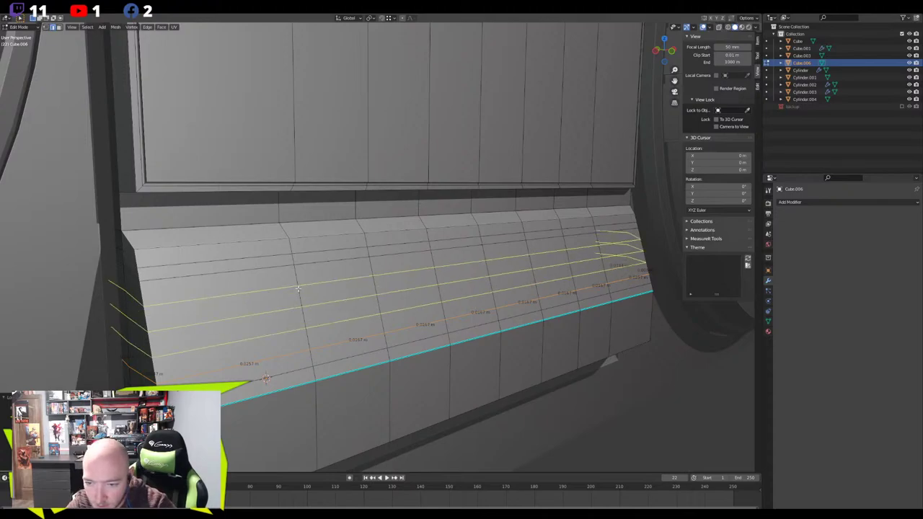
scroll(298, 287, "up", 3)
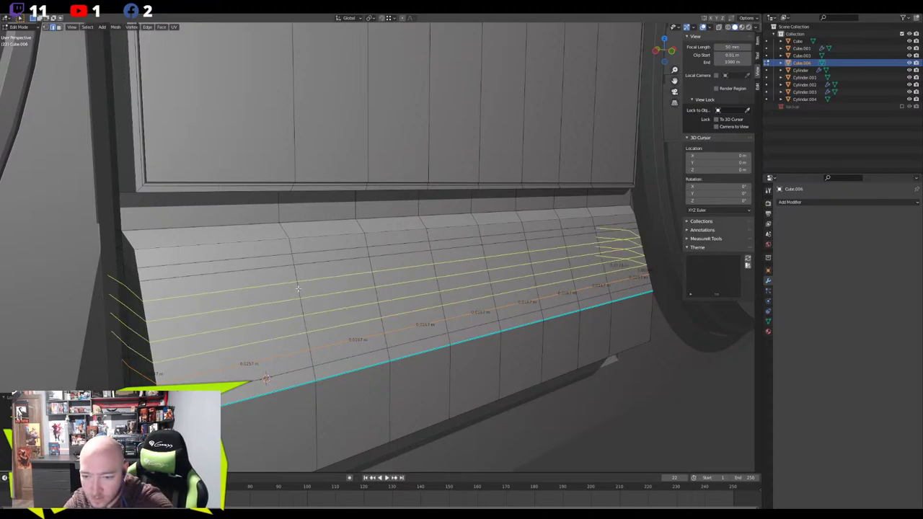
scroll(297, 288, "up", 2)
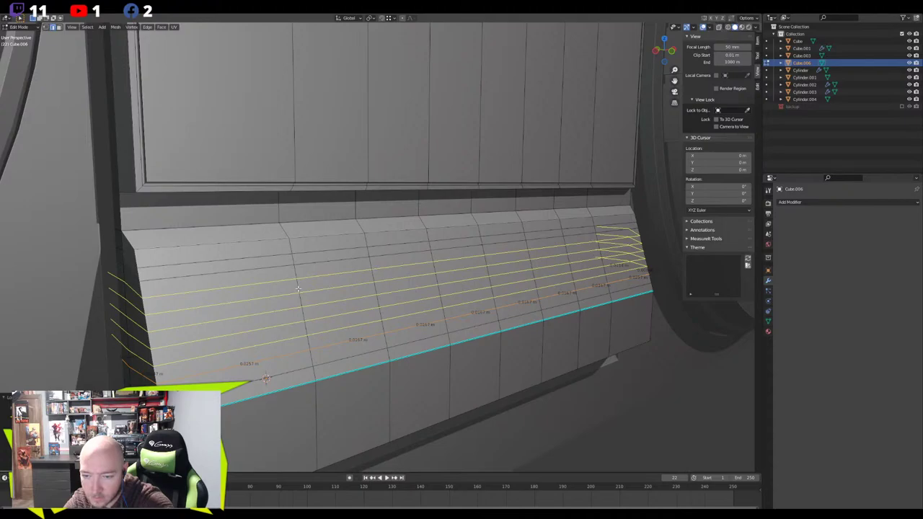
scroll(298, 287, "up", 2)
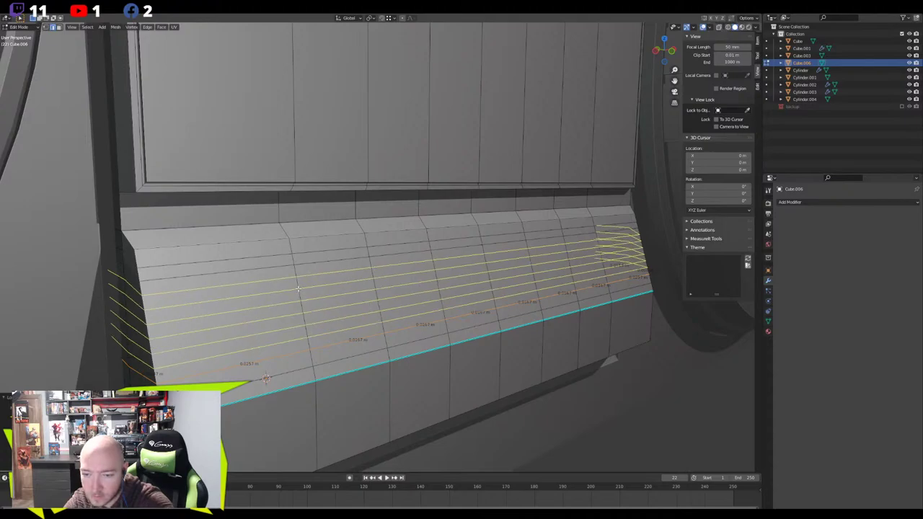
scroll(297, 287, "up", 2)
left_click(298, 288)
right_click(295, 289)
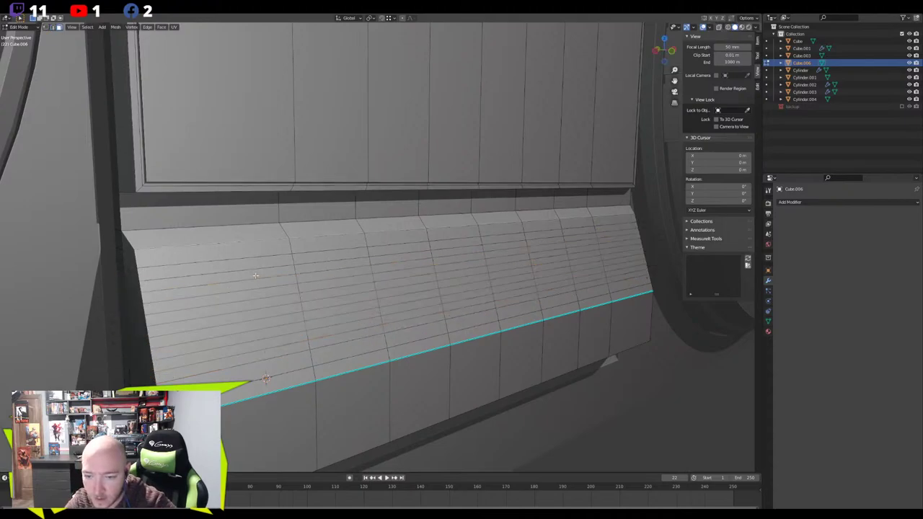
Select five alternating narrow strips down the first column between the two newest border loops
left_click(271, 296, "shift")
left_click(278, 315, "shift")
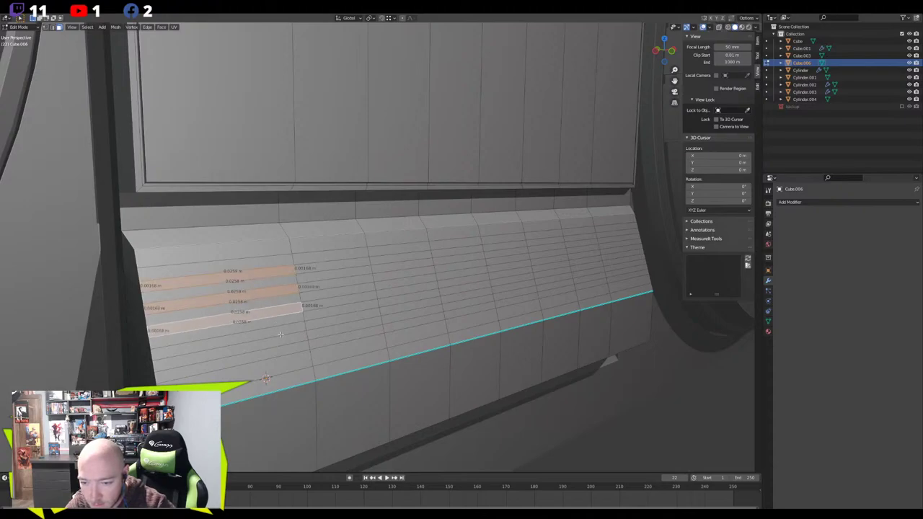
left_click(285, 335, "shift")
left_click(291, 351, "shift")
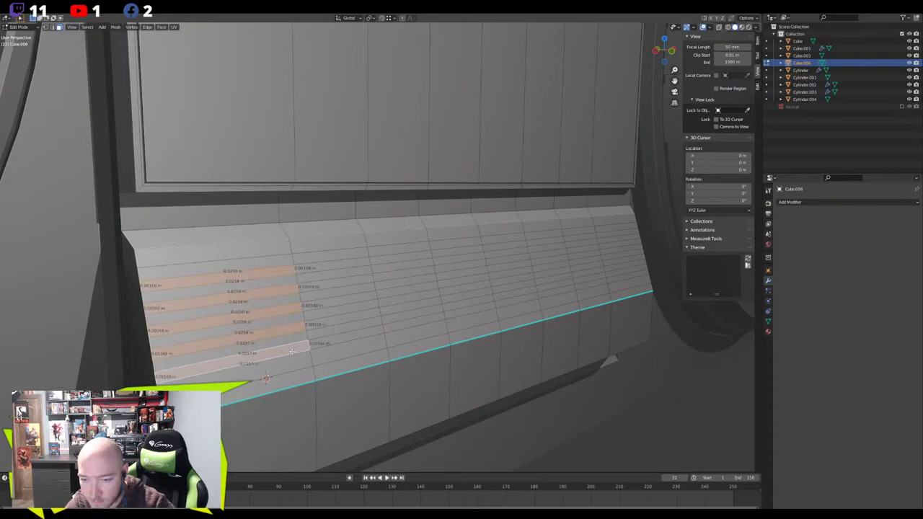
Undo the five-strip selection and the eight evenly spaced loop cuts
key("ctrl+z")
key("ctrl+z")
key("ctrl+z")
key("ctrl+z")
key("ctrl+z")
key("ctrl+z")
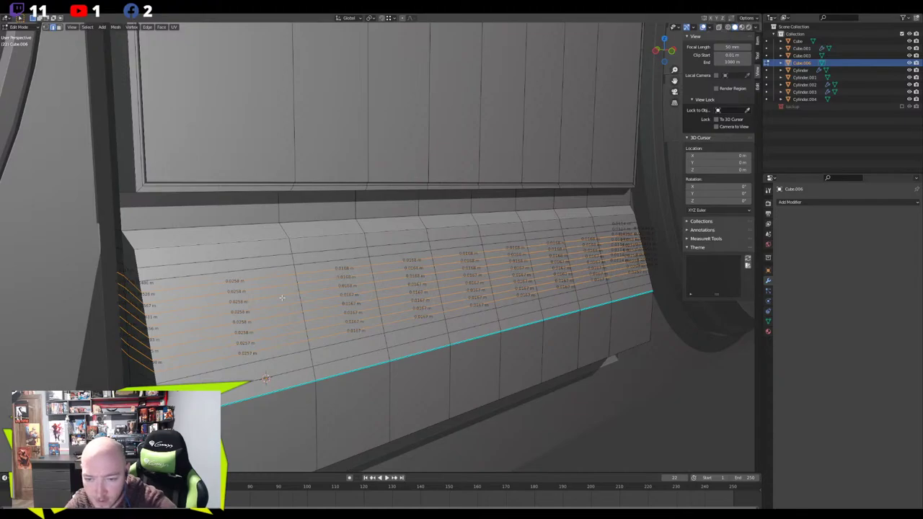
scroll(281, 298, "up", 1)
scroll(281, 298, "down", 1)
key("ctrl+z")
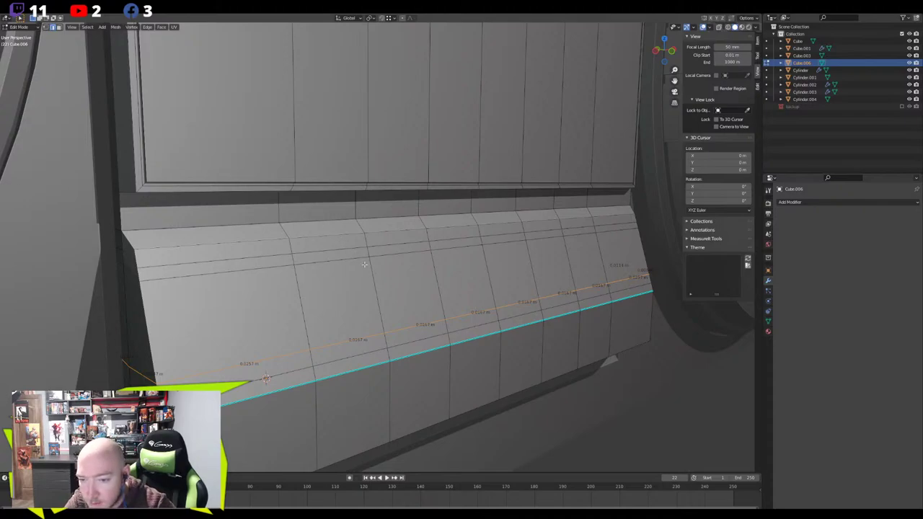
Separate the second column's button face, with its narrow strips above and below, from the slanted section into its own object
middle_click_drag(364, 265, 364, 263)
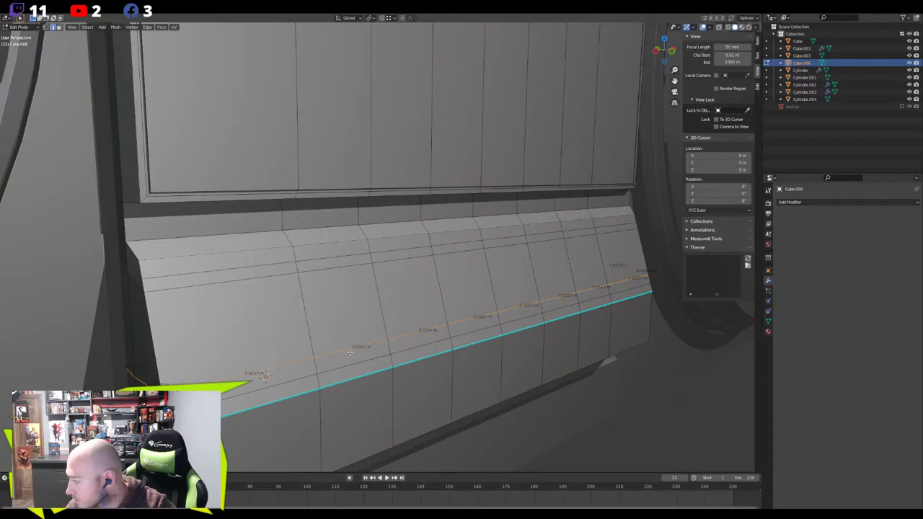
key("3")
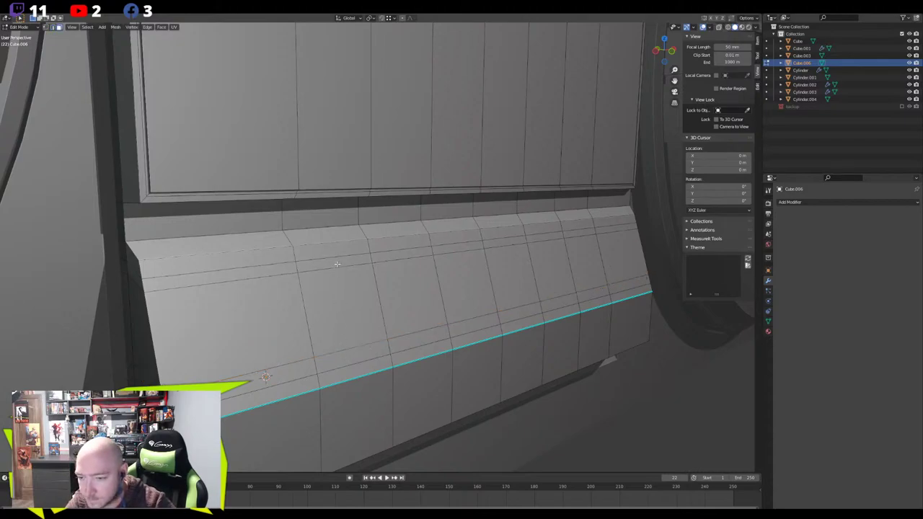
left_click(337, 264)
left_click(340, 280, "shift")
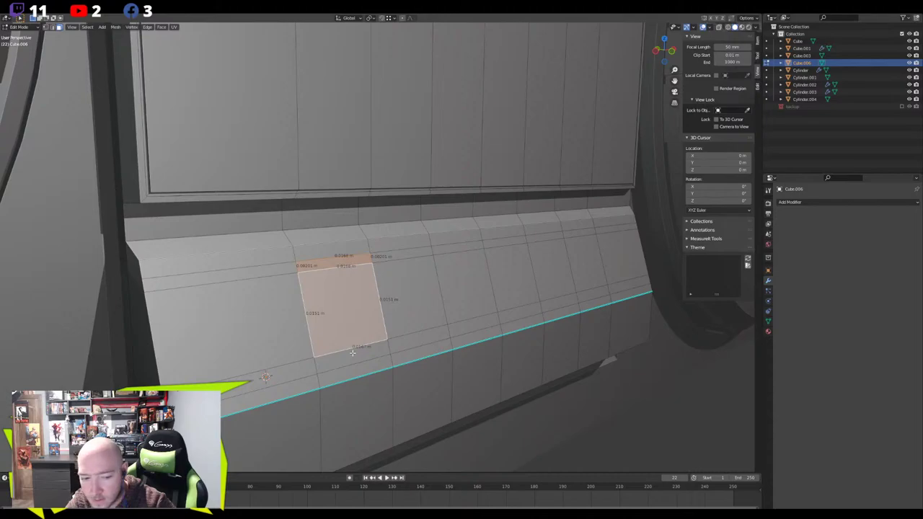
left_click(352, 351, "shift")
middle_click_drag(375, 315, 363, 296)
key("p")
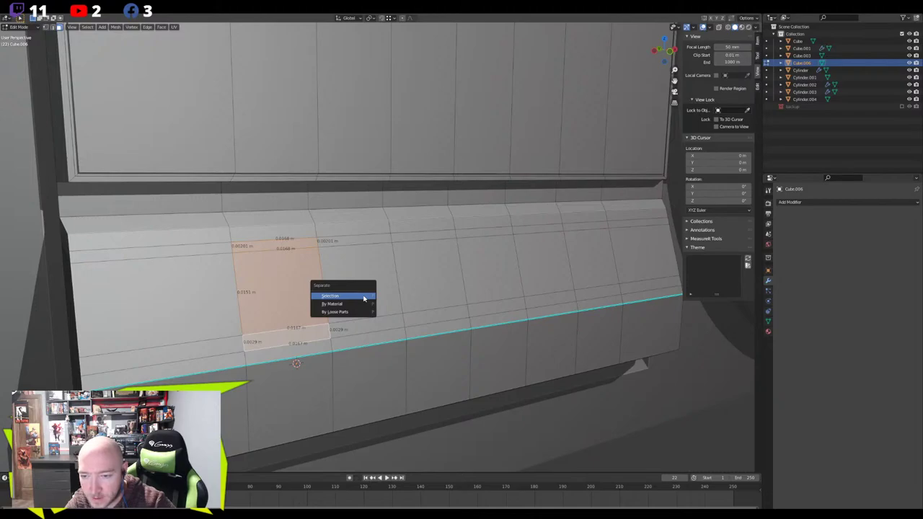
left_click(364, 298)
key("Tab")
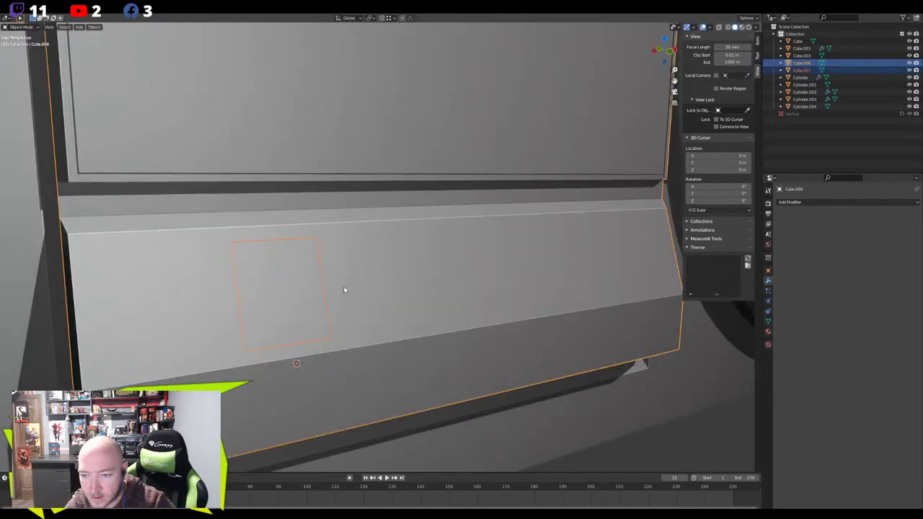
Delete the matching button faces and their narrow border strips from the third through seventh columns of the slanted section
left_click(308, 284)
key("Tab")
key("Tab")
left_click(340, 286)
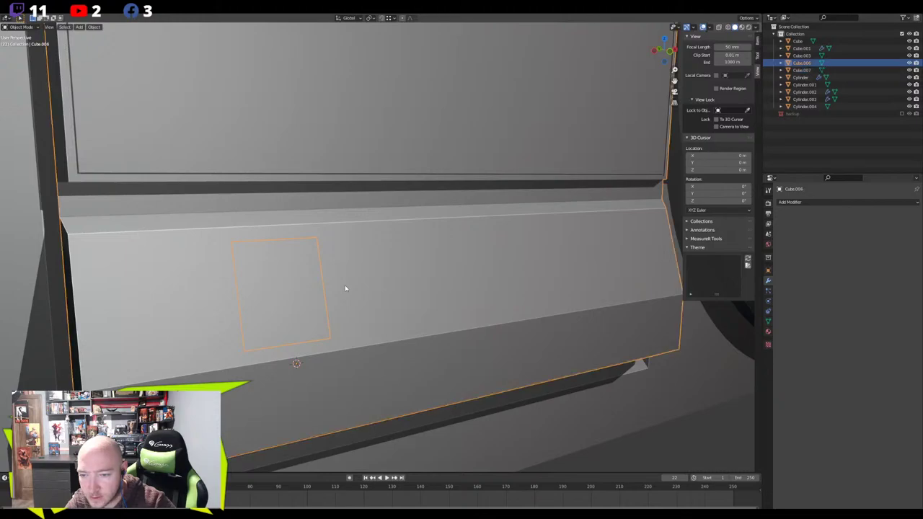
key("Tab")
left_click(340, 237)
left_click(355, 281, "shift")
left_click(359, 321, "shift")
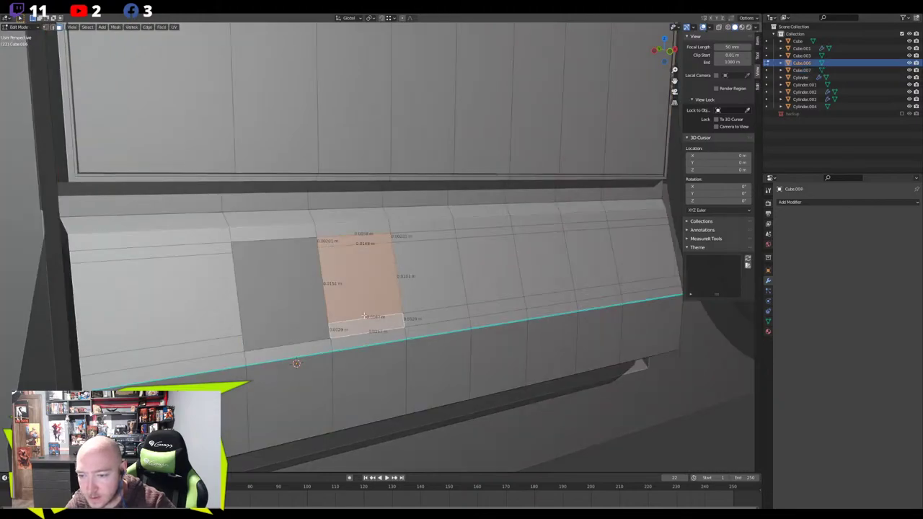
left_click(413, 236, "shift")
left_click(427, 273, "shift")
left_click(438, 316, "shift")
left_click(497, 307, "shift")
left_click(495, 275, "shift")
left_click(496, 231, "shift")
left_click(541, 228, "shift")
left_click(544, 267, "shift")
left_click(548, 300, "shift")
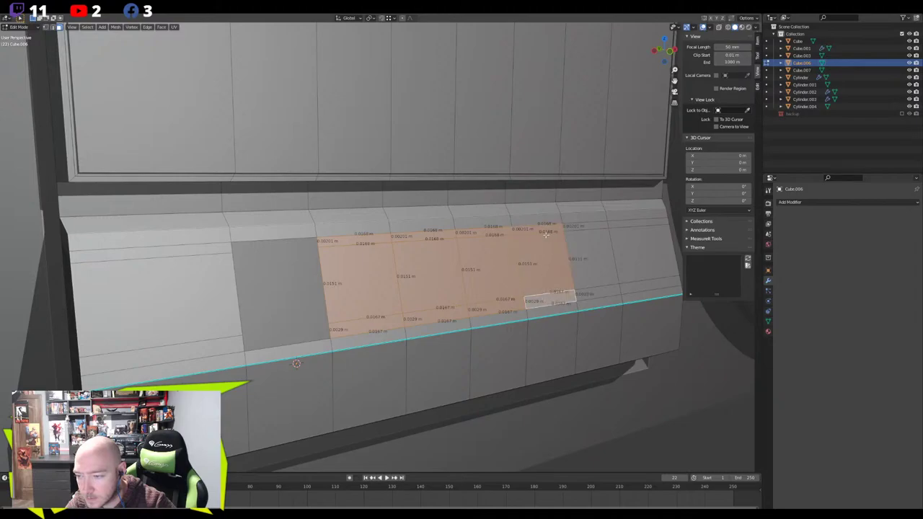
left_click(585, 227, "shift")
left_click(589, 260, "shift")
left_click(597, 294, "shift")
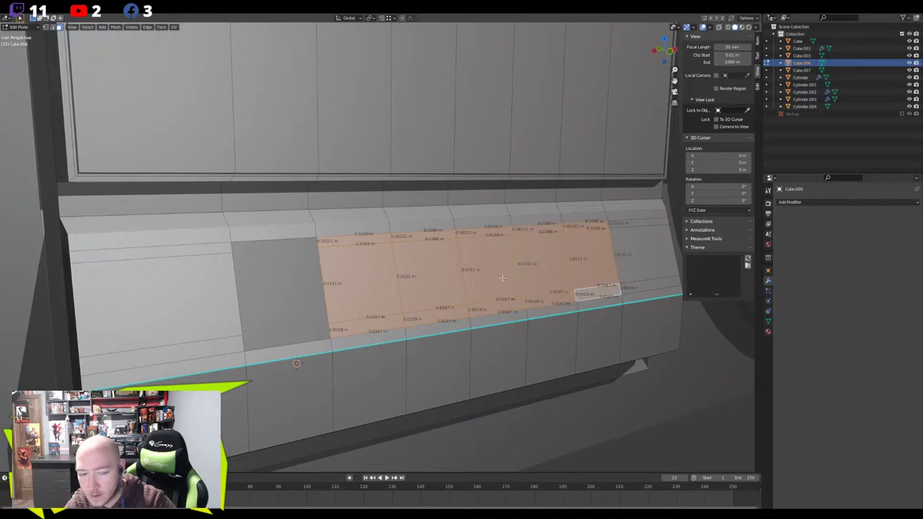
key("x")
left_click(487, 247)
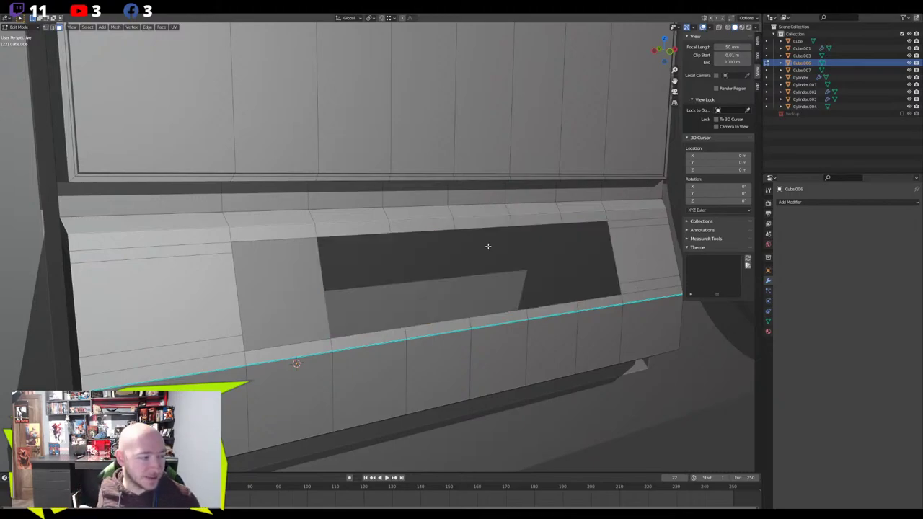
Delete the right half of the centre panel mesh and add a Mirror modifier along the X axis
key("Tab")
left_click(228, 290)
left_click(203, 292)
key("Tab")
scroll(199, 291, "down", 10)
middle_click_drag(264, 286, 330, 289)
scroll(333, 266, "up", 4)
scroll(336, 249, "up", 1)
key("KP_1")
key("ctrl+r")
key("x")
left_click(363, 303)
key("l")
key("x")
left_click(394, 224)
left_click(796, 204)
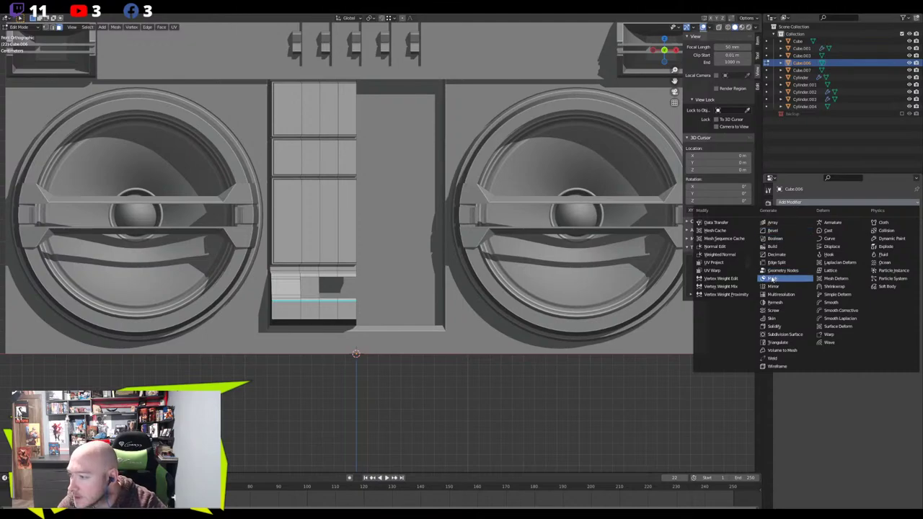
left_click(774, 287)
Add eleven evenly spaced horizontal loop cuts across the first column of the slanted face without sliding them
scroll(343, 311, "up", 5)
middle_click_drag(305, 308, 352, 286)
key("ctrl+r")
scroll(368, 285, "up", 6)
scroll(368, 285, "up", 2)
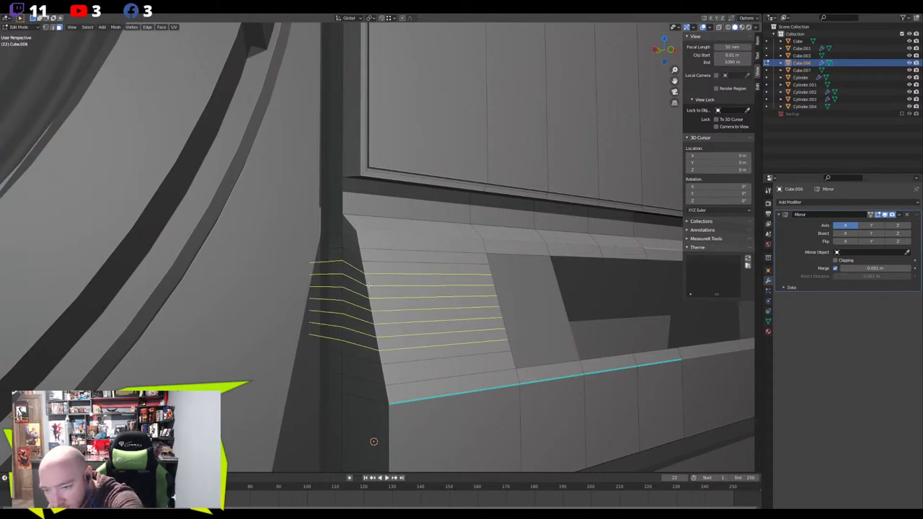
scroll(368, 286, "up", 3)
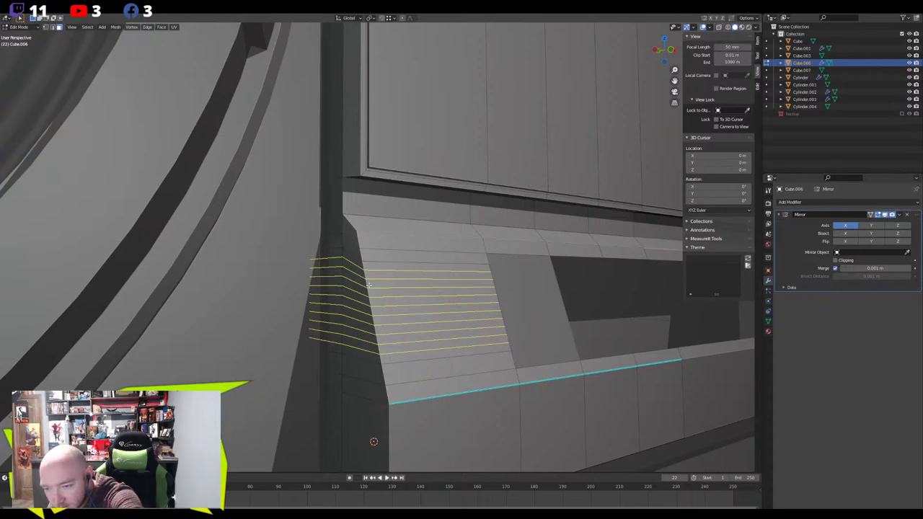
scroll(368, 285, "up", 1)
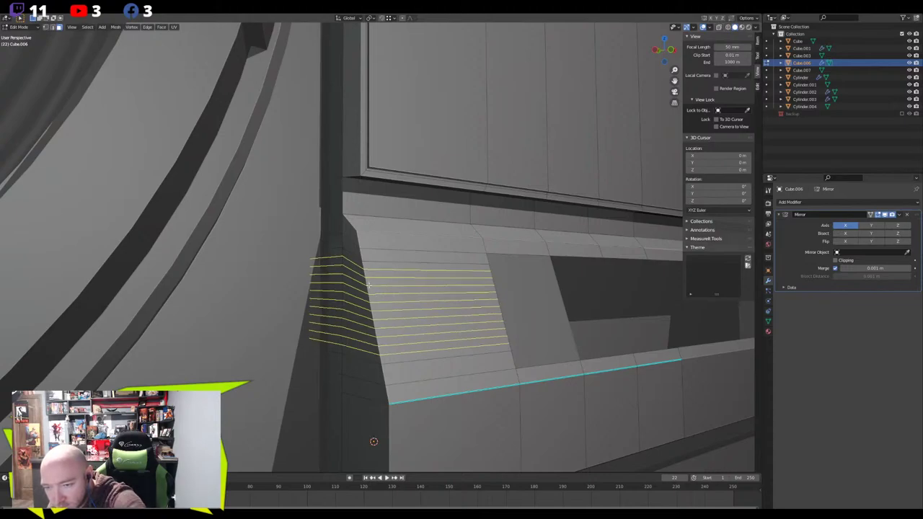
left_click(369, 286)
right_click(369, 285)
Select six alternating narrow strips down the first column, starting with the uppermost new strip
key("3")
left_click(408, 267)
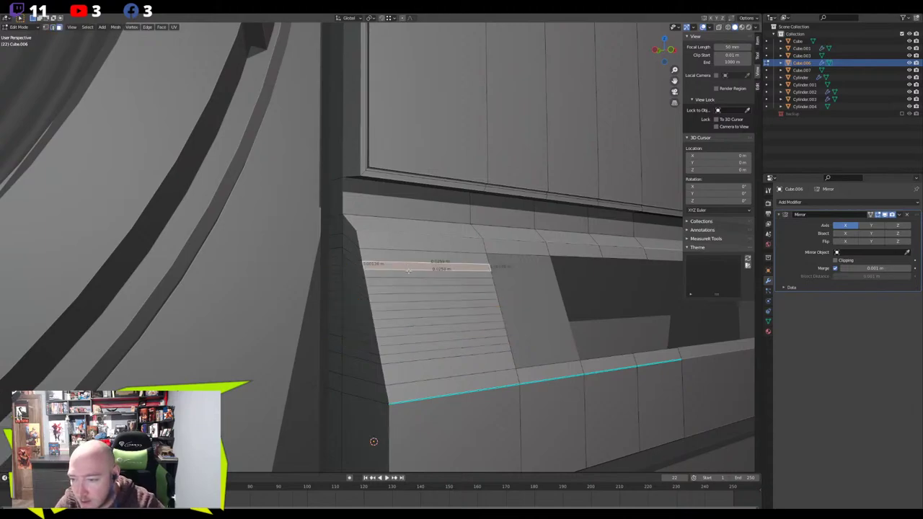
left_click(421, 281, "shift")
left_click(425, 312, "shift")
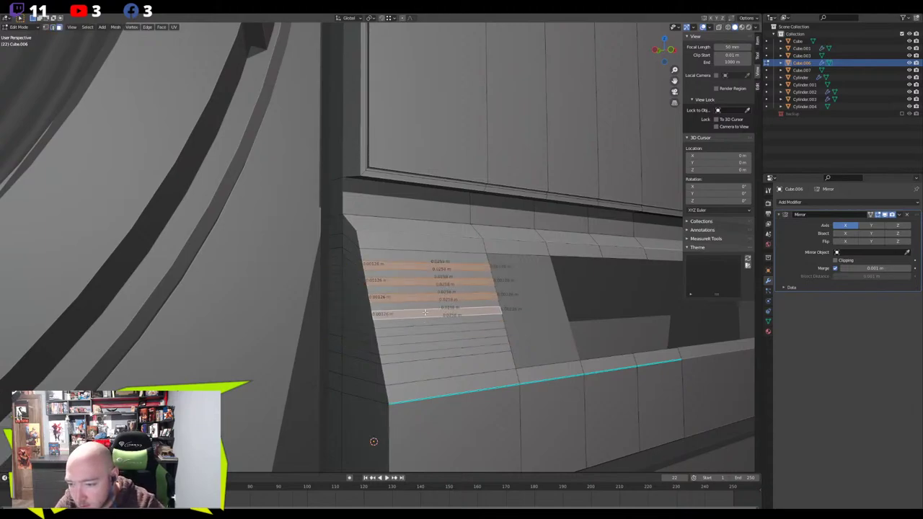
left_click(426, 330, "shift")
left_click(434, 353, "shift")
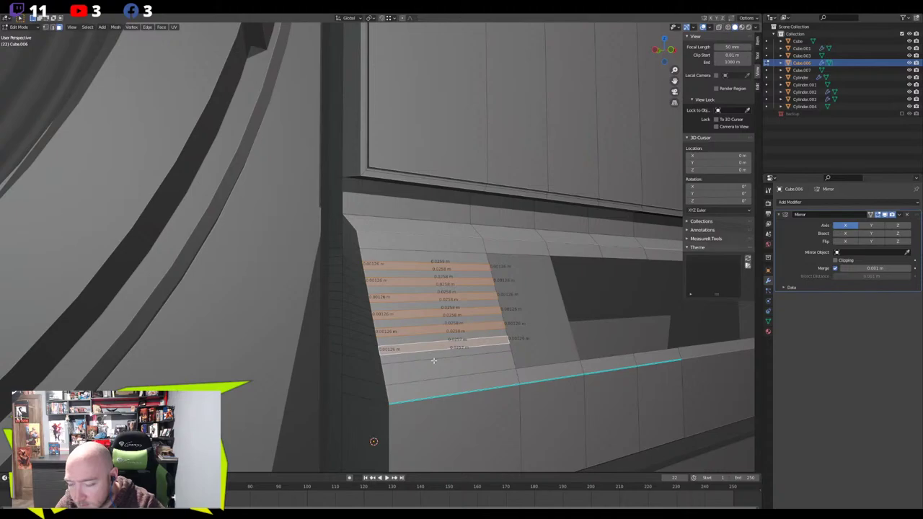
Undo the six-strip selection and the eleven loop cuts
key("ctrl+z")
key("ctrl+z")
key("ctrl+z")
key("ctrl+z")
key("ctrl+z")
key("ctrl+z")
key("ctrl+z")
key("ctrl+z")
Add twelve evenly spaced horizontal loop cuts across the first column of the slanted face
key("ctrl+r")
scroll(371, 291, "up", 9)
scroll(370, 290, "up", 2)
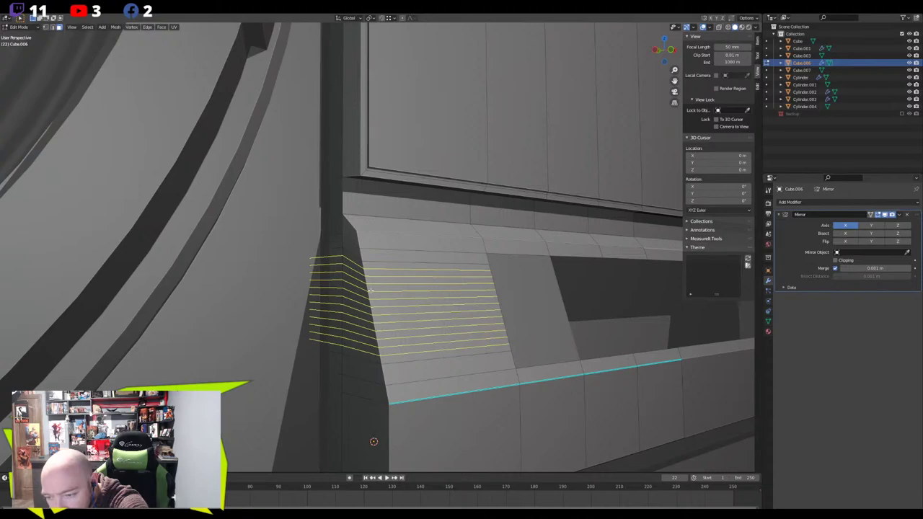
left_click(382, 260)
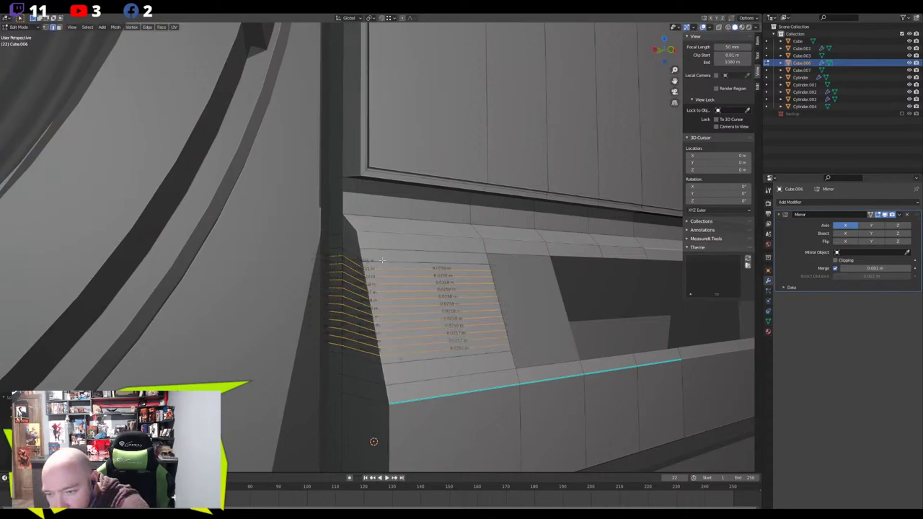
Select seven alternating narrow strips down the first column, from the uppermost to the lowest new strip
left_click(391, 264)
left_click(440, 279, "alt+shift")
left_click(446, 293, "alt+shift")
left_click(455, 308, "alt+shift")
left_click(463, 325, "alt+shift")
left_click(469, 338, "alt+shift")
left_click(474, 351, "alt+shift")
middle_click_drag(433, 349, 416, 350)
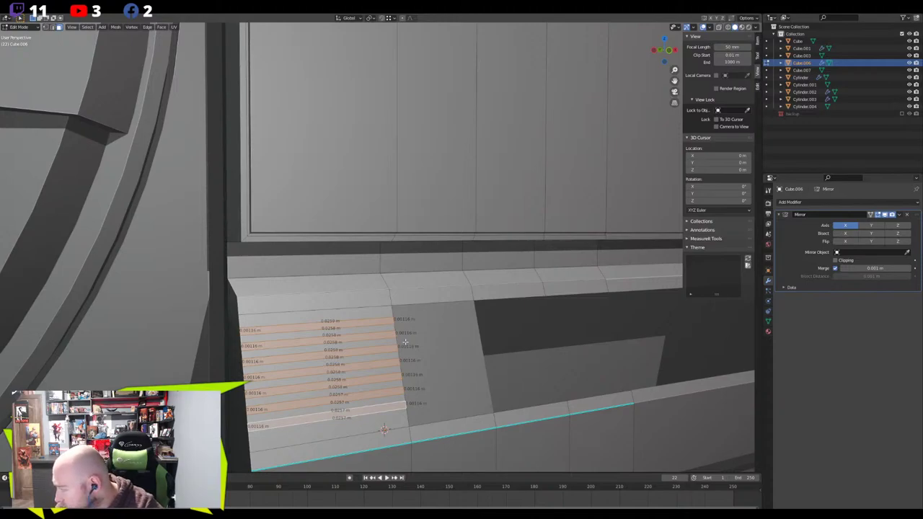
middle_click_drag(394, 374, 411, 327)
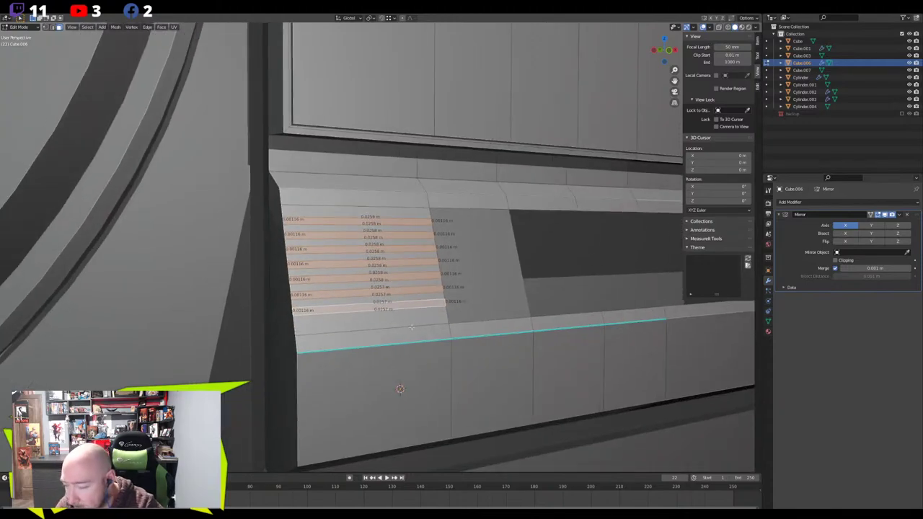
Select the first column's alternating ridge strips together with the border strips above and below them
left_click(332, 213)
left_click(349, 228, "shift")
left_click(359, 241, "alt+shift")
left_click(366, 257, "alt+shift")
left_click(373, 271, "alt+shift")
left_click(381, 288, "alt+shift")
left_click(383, 296, "alt+shift")
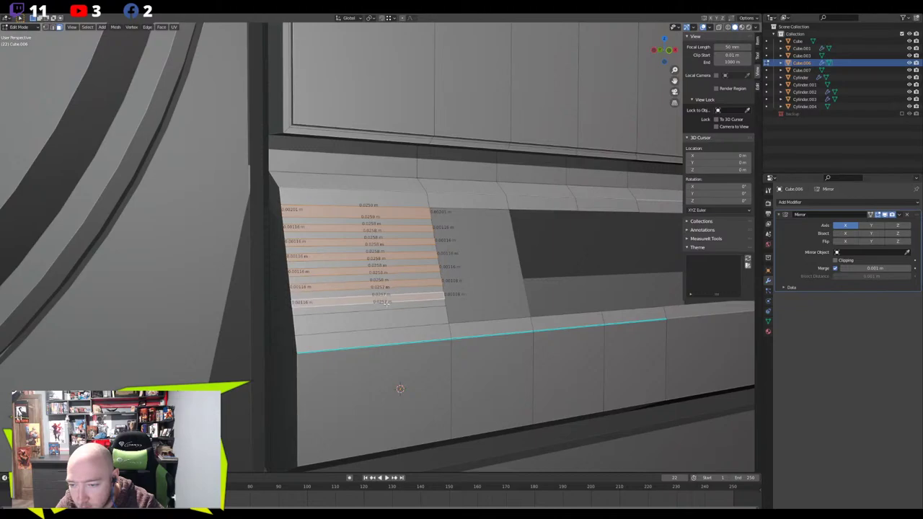
left_click(385, 303, "alt+shift")
left_click(386, 311, "alt+shift")
left_click(390, 326, "alt+shift")
Extend the selection to the narrow faces below the button opening and the four vertical front faces beneath them
left_click(552, 323, "alt+shift")
left_click(558, 322, "shift")
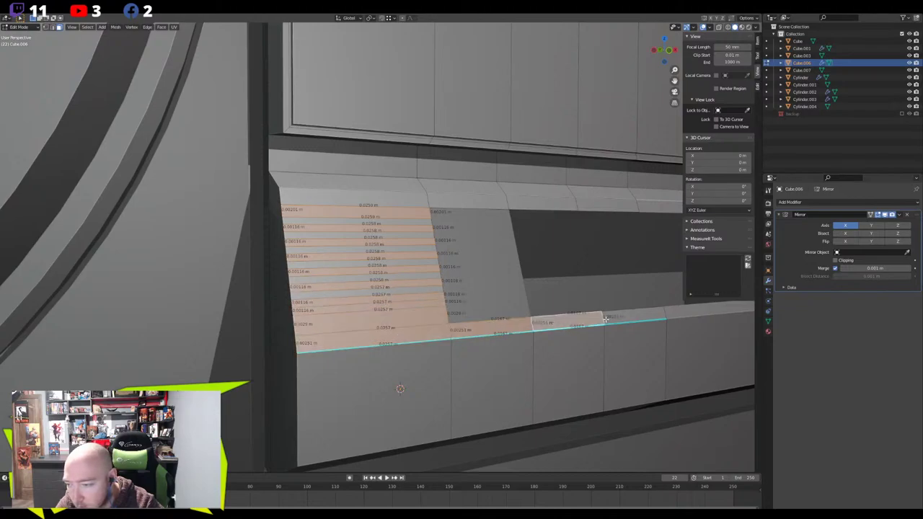
left_click(607, 319, "shift")
left_click(618, 364, "shift")
left_click(586, 371, "shift")
left_click(508, 374, "shift")
left_click(401, 371, "shift")
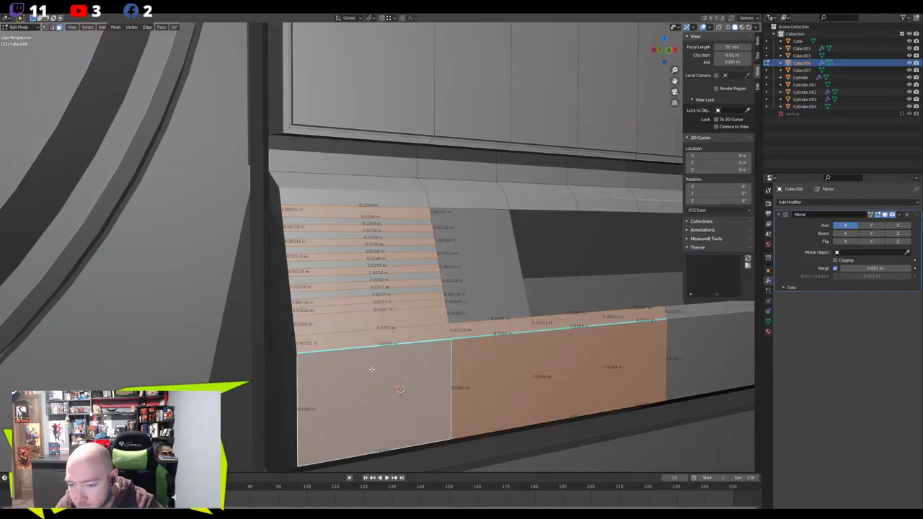
Extend the selection to the narrow faces along the upper rim of the slanted section across all four columns
middle_click_drag(371, 369, 498, 244)
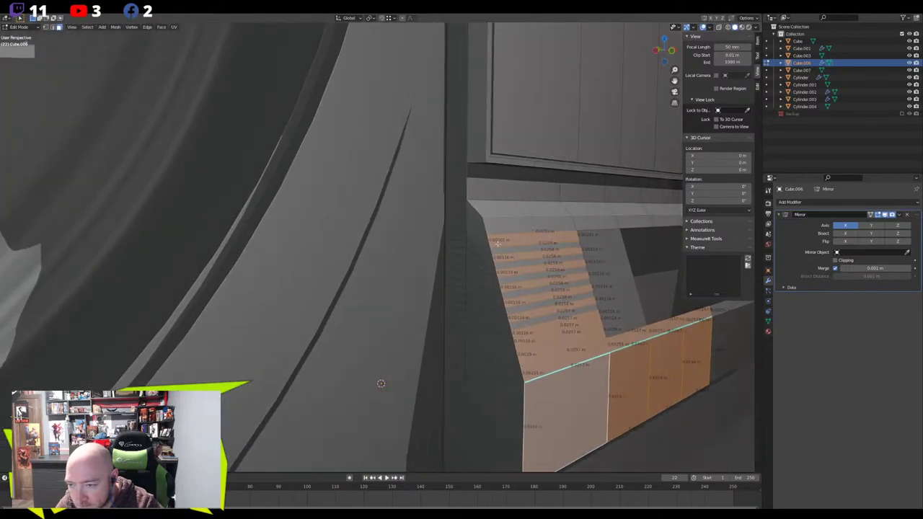
left_click(534, 225, "shift")
left_click(593, 222, "shift")
left_click(631, 220, "shift")
left_click(661, 219, "shift")
middle_click_drag(661, 219, 559, 225)
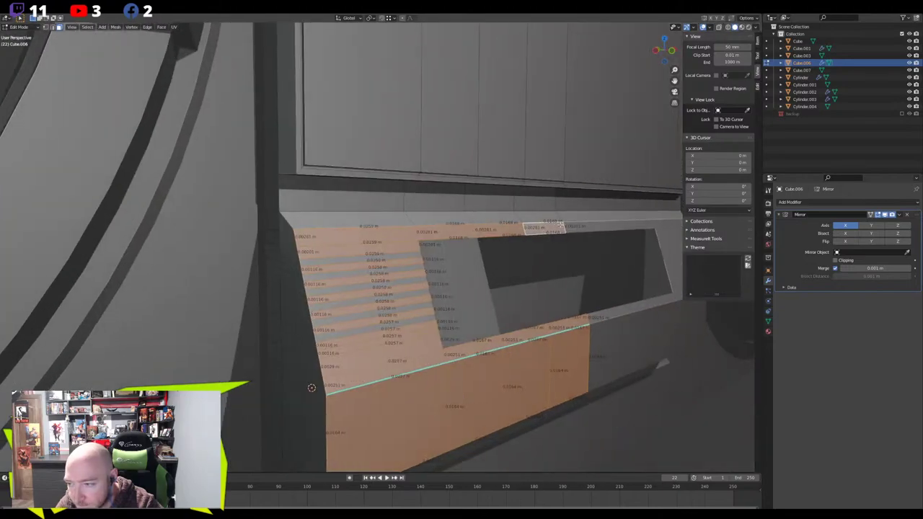
middle_click_drag(447, 253, 462, 251)
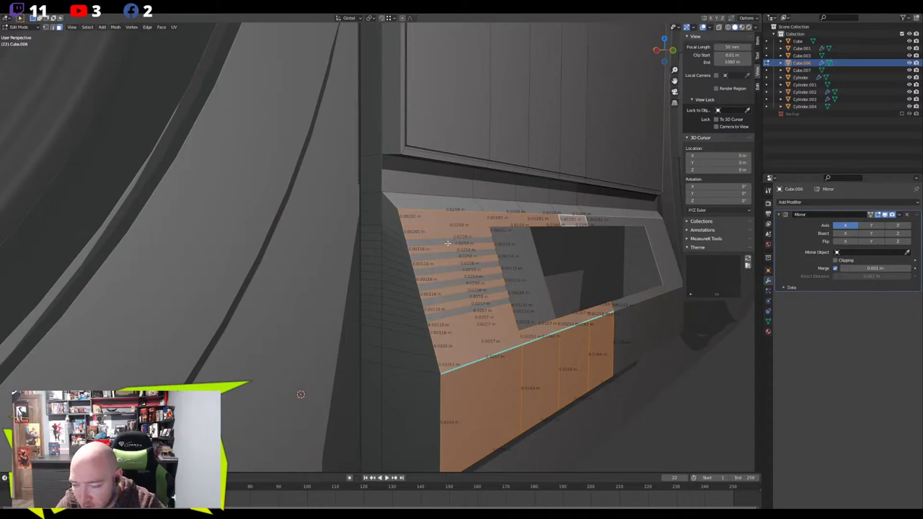
mouse_move(446, 244)
middle_mouse_down()
mouse_move(439, 208)
mouse_move(446, 234)
mouse_move(439, 260)
middle_mouse_up()
Extrude the selected ridge, rim and front faces forward about 0.0008 m along the Y axis
key("e")
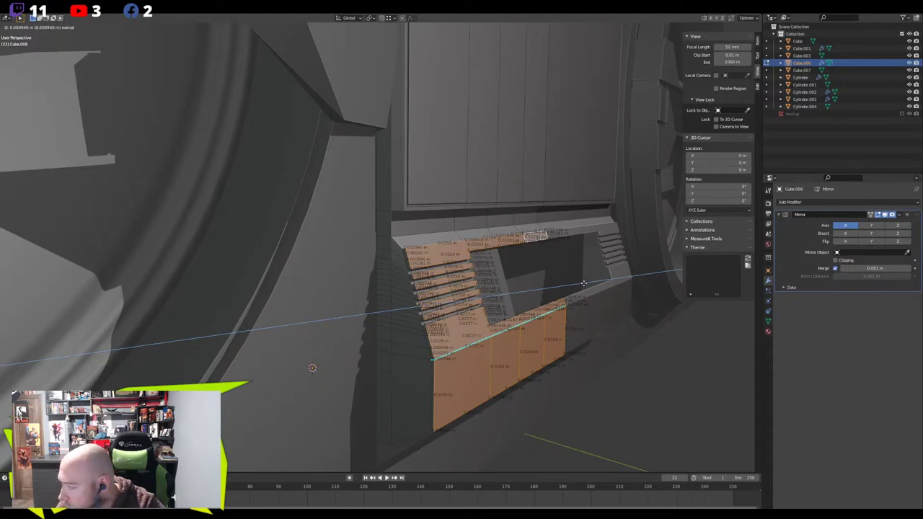
left_click(583, 284)
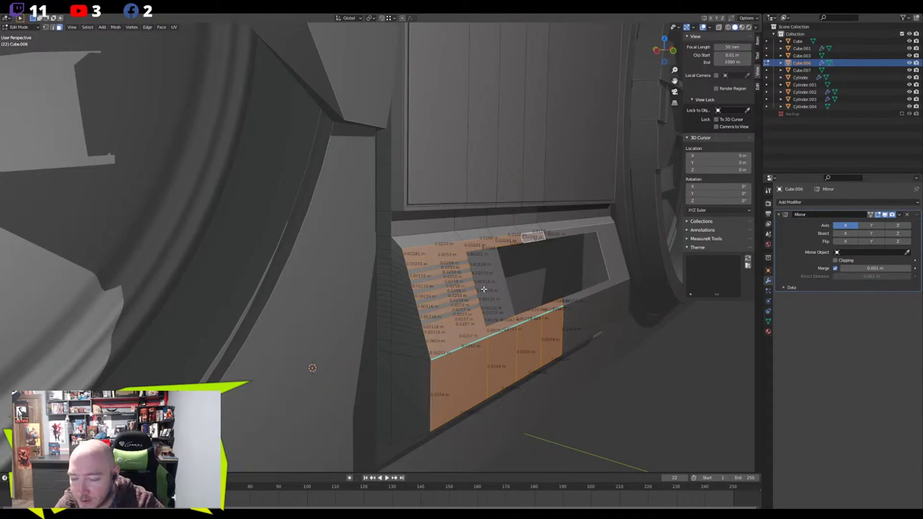
key("g")
key("y")
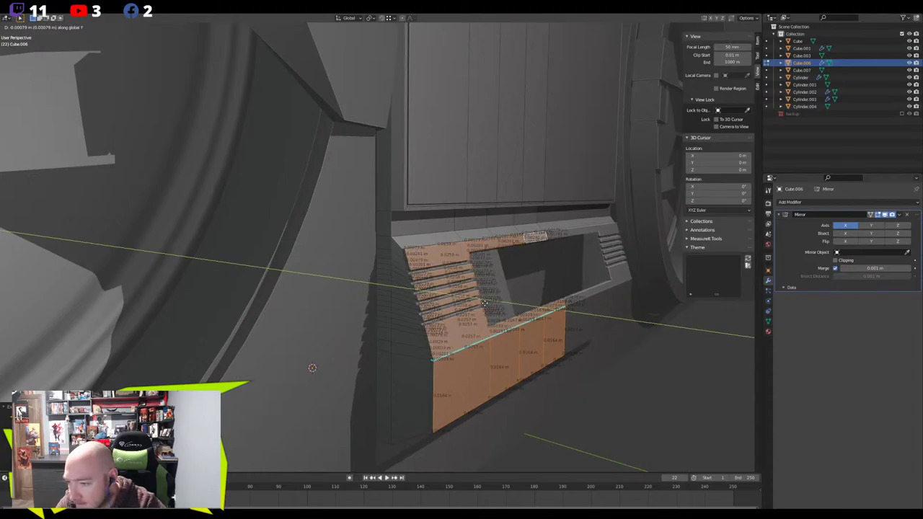
left_click(484, 303)
scroll(406, 286, "up", 2)
middle_click_drag(406, 286, 432, 293)
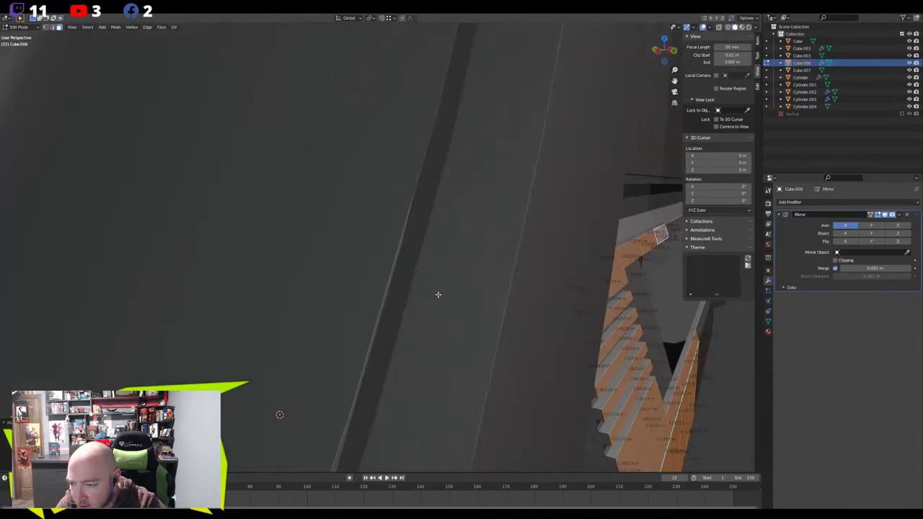
scroll(433, 293, "down", 4)
middle_click_drag(526, 321, 482, 337)
key("Tab")
Merge the doubled vertices at the lower outer corner of the centre panel's front face
scroll(483, 337, "down", 5)
middle_click_drag(408, 284, 363, 135)
left_click(335, 314)
scroll(359, 291, "up", 6)
scroll(379, 307, "up", 2)
scroll(413, 318, "up", 2)
left_click(402, 323)
key("Tab")
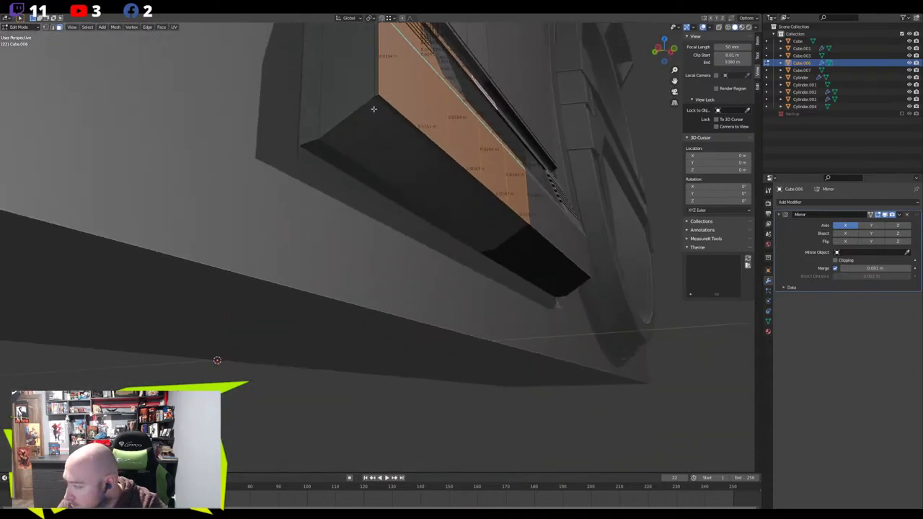
key("1")
left_click(374, 98)
key("m")
left_click(356, 122)
Dissolve the redundant edges along the outer side of the slanted and vertical front faces
middle_click_drag(371, 74, 382, 203)
middle_click_drag(386, 249, 406, 297)
right_click(406, 297)
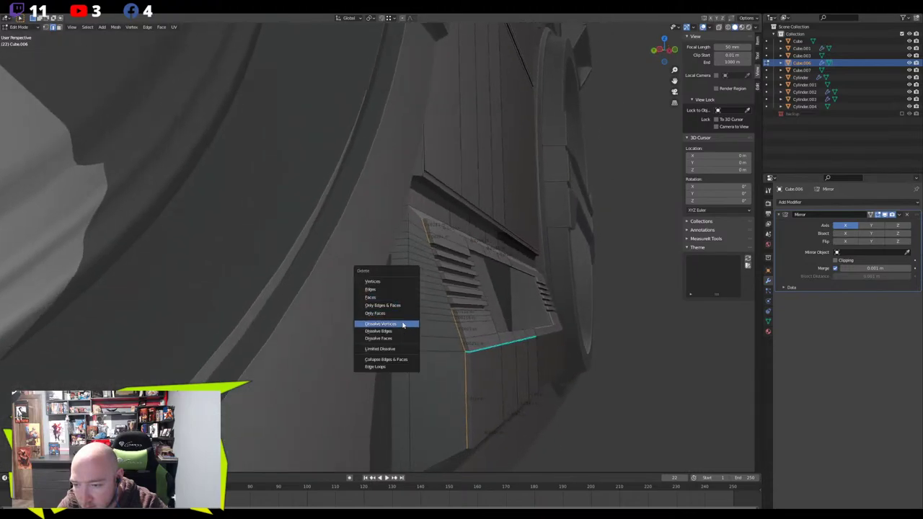
left_click(400, 331)
mouse_move(402, 324)
middle_mouse_down()
mouse_move(413, 317)
mouse_move(405, 311)
middle_mouse_up()
right_click(400, 327)
left_click(411, 320)
Merge the doubled vertices at the outer corner of the slanted section's upper rim
key("1")
left_click(319, 274)
key("KP_Decimal")
middle_click_drag(313, 329, 366, 294)
middle_click_drag(373, 141, 358, 222)
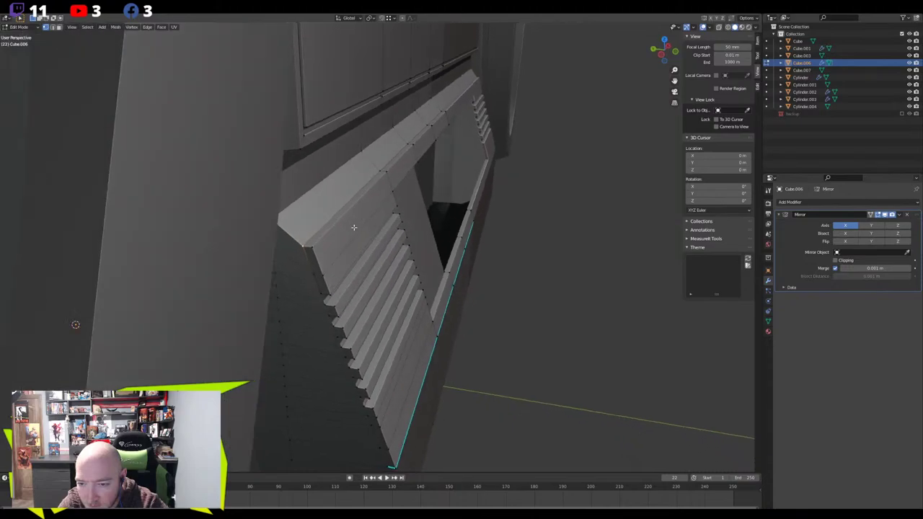
key("m")
left_click(315, 250)
key("m")
left_click(389, 174)
Dissolve the redundant edges along the upper rim and merge the remaining doubled vertices towards the panel's centre
right_click(367, 165)
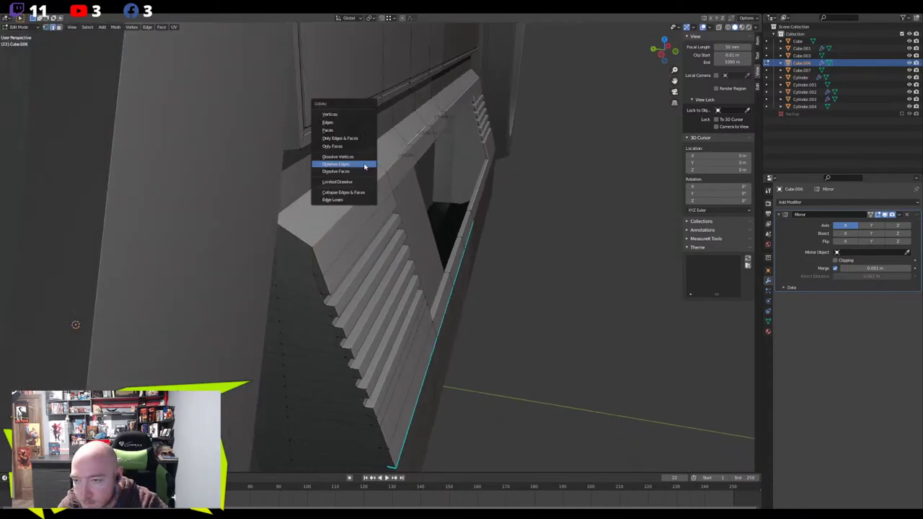
middle_click_drag(378, 236, 555, 96)
key("m")
left_click(535, 104)
middle_click_drag(430, 192, 413, 175)
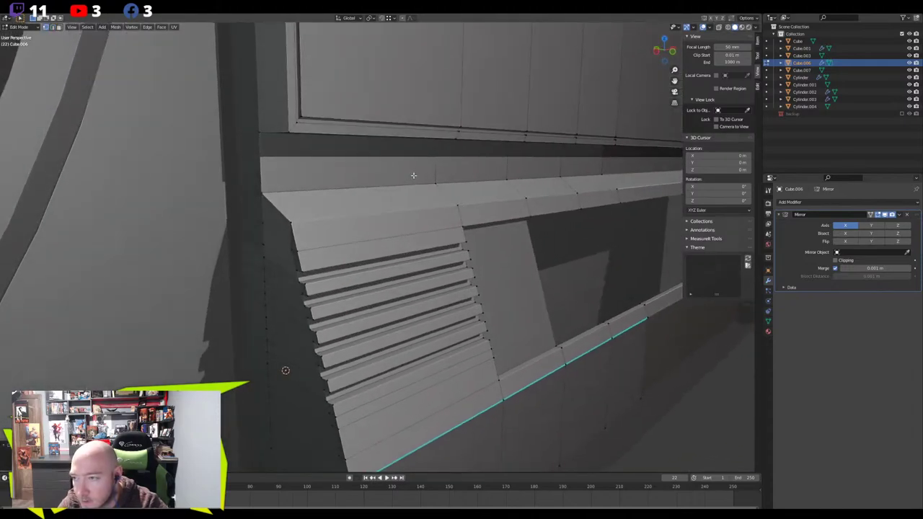
Delete the face of the upper rim next to the panel's centre line and fill the opening with a new face
key("3")
left_click(614, 190)
key("KP_Decimal")
middle_click_drag(509, 275, 448, 242)
key("x")
left_click(350, 214)
key("2")
left_click(305, 213)
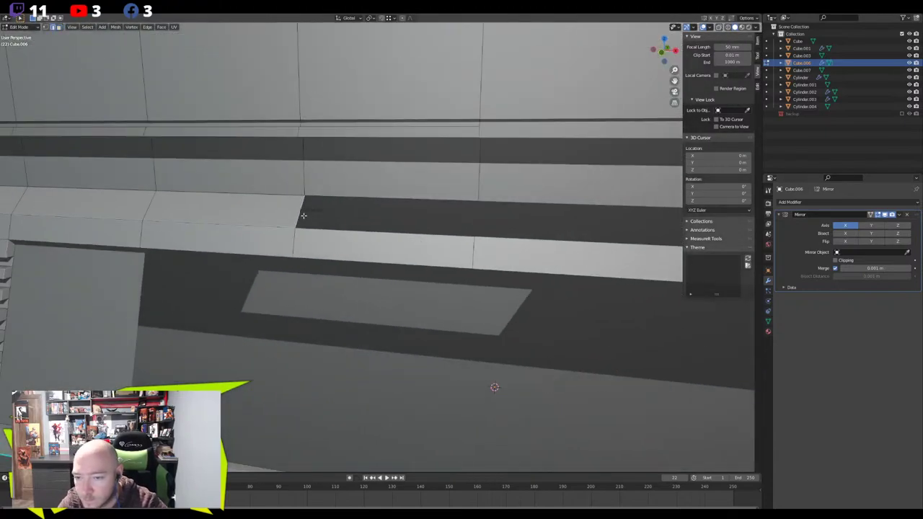
key("f")
Delete the unneeded faces at the centre line of the lower lip below the button opening
scroll(305, 214, "down", 4)
middle_click_drag(305, 214, 315, 124, "shift")
key("3")
left_click(385, 306)
key("KP_Decimal")
middle_click_drag(383, 308, 304, 308)
left_click(295, 286)
middle_click_drag(276, 112, 303, 207, "shift")
key("x")
left_click(304, 206)
Merge the doubled vertices at the bottom outer corner and dissolve the redundant edges along the panel's bottom front edge
middle_click_drag(306, 241, 402, 201)
scroll(250, 252, "down", 6)
key("2")
left_click(425, 218)
key("1")
left_click(395, 179, "shift")
key("m")
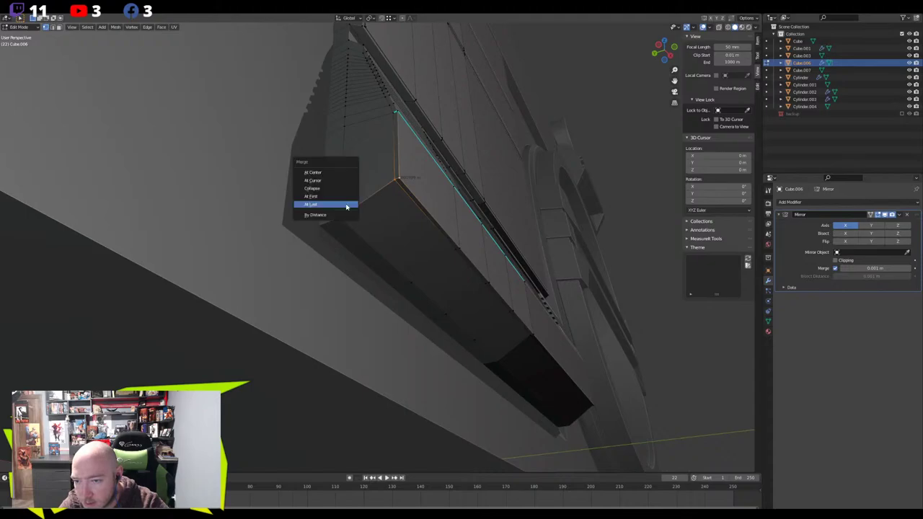
left_click(346, 205)
key("2")
left_click(433, 228)
key("x")
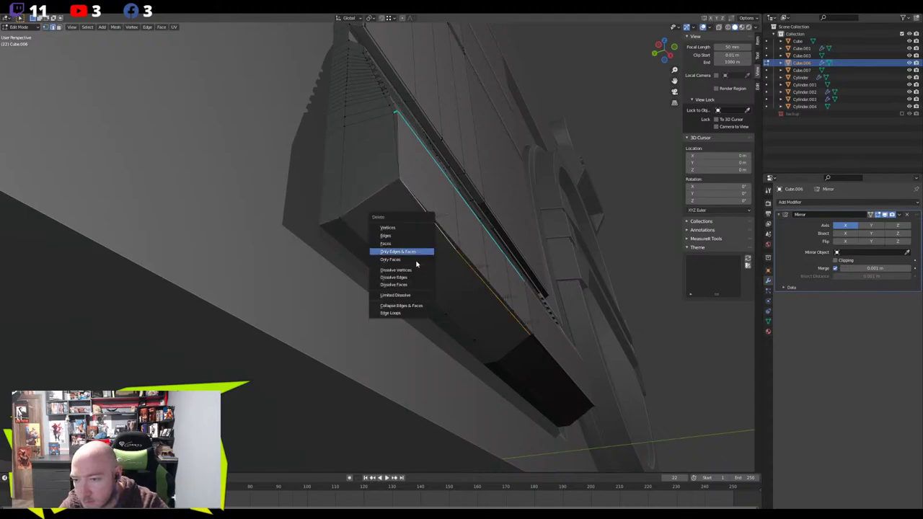
left_click(408, 281)
Select the outer-edge vertices from the bottom front corner up through all the ridges of the slanted section
middle_click_drag(394, 251, 329, 219)
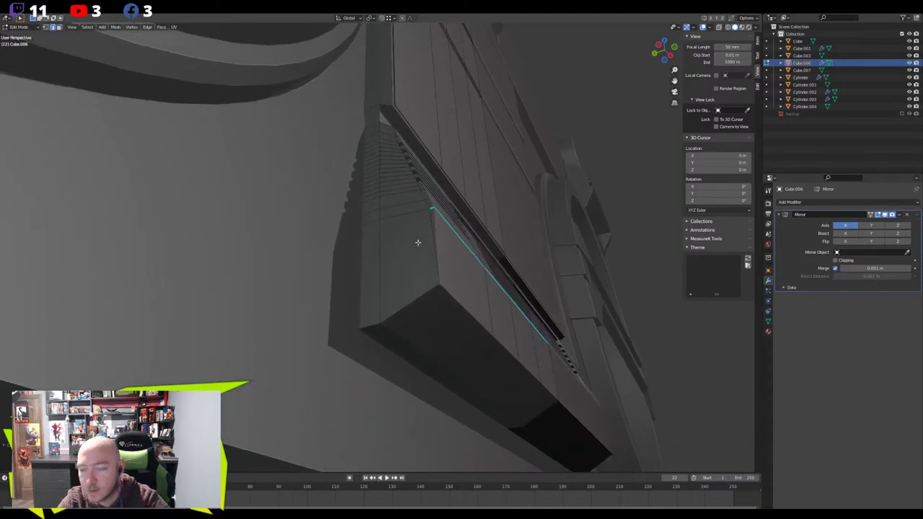
key("1")
left_click(439, 284)
left_click(434, 209, "shift")
scroll(329, 218, "up", 3)
left_click(281, 251, "shift")
left_click(280, 229, "shift")
left_click(281, 219, "shift")
left_click(282, 212, "shift")
left_click(281, 201, "shift")
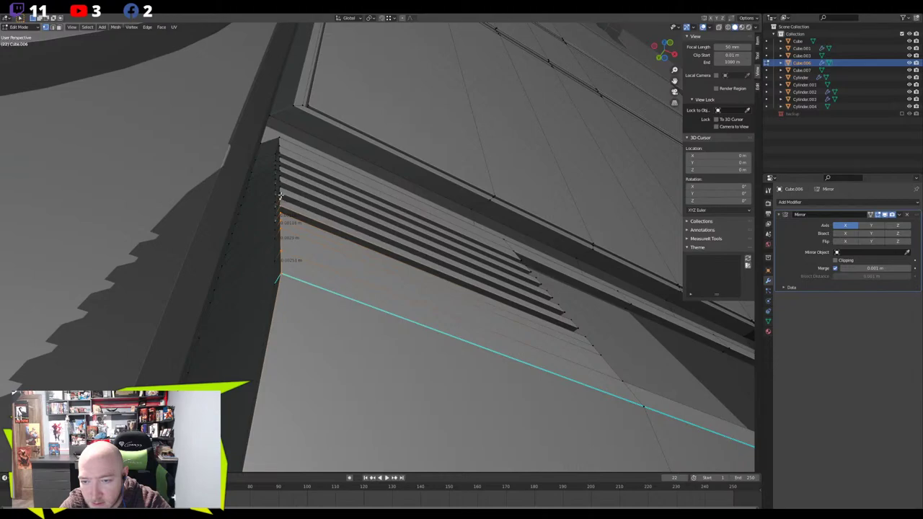
left_click(281, 185, "shift")
left_click(280, 178, "shift")
left_click(280, 167, "shift")
left_click(281, 158, "shift")
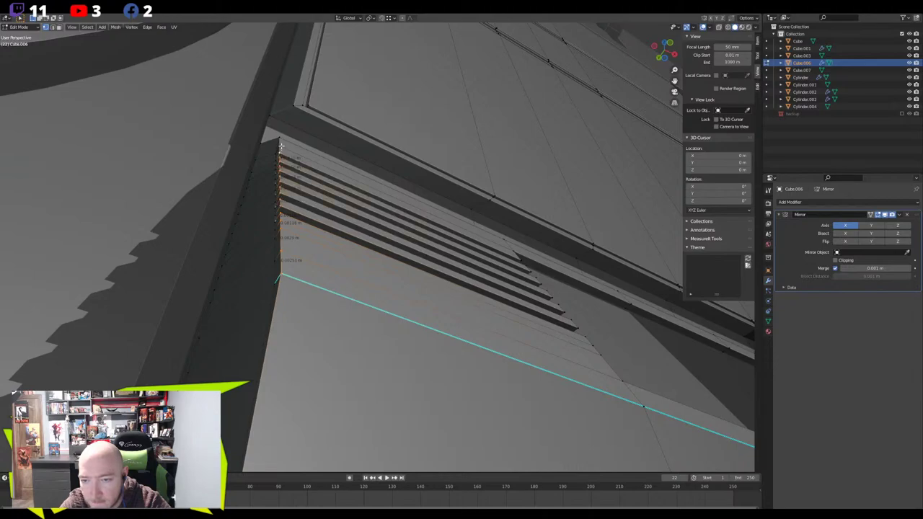
Move the selected outer-edge vertices slightly along the X axis to align the side with the upper rim
middle_click_drag(285, 158, 190, 341)
middle_click_drag(190, 340, 272, 259, "shift")
scroll(306, 302, "up", 5)
middle_click_drag(318, 277, 285, 291)
key("g")
key("x")
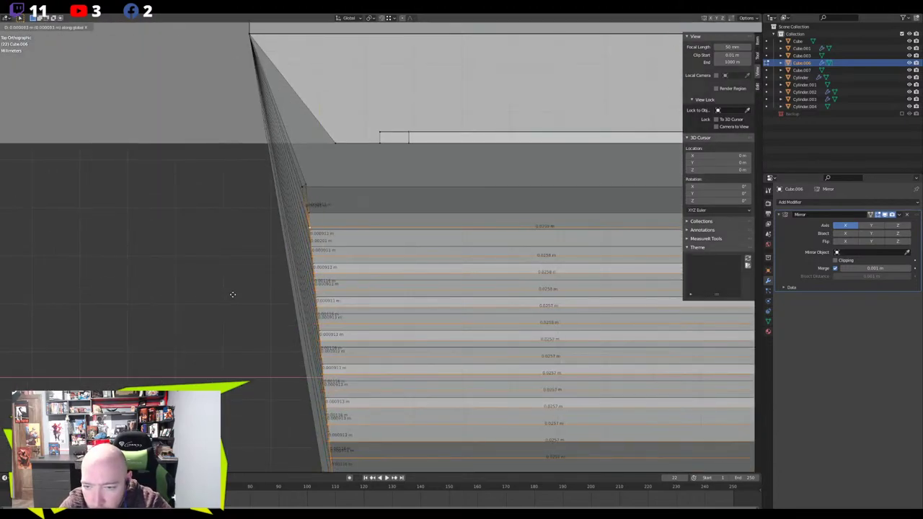
left_click(233, 294)
Move the upper rim's outer corner vertex about 0.00013 m along the X axis in line with the ridge edge
key("alt+z")
left_click(302, 187)
middle_click_drag(302, 189, 252, 221)
key("KP_7")
key("g")
key("x")
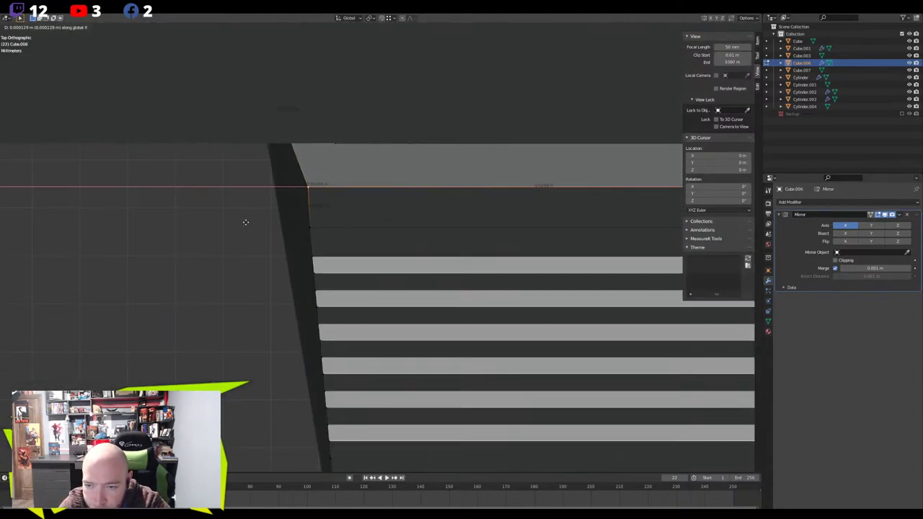
left_click(243, 225)
Mark the vertical edge along the rear of the lower panel's outer side as sharp
middle_click_drag(243, 226, 388, 211)
key("Tab")
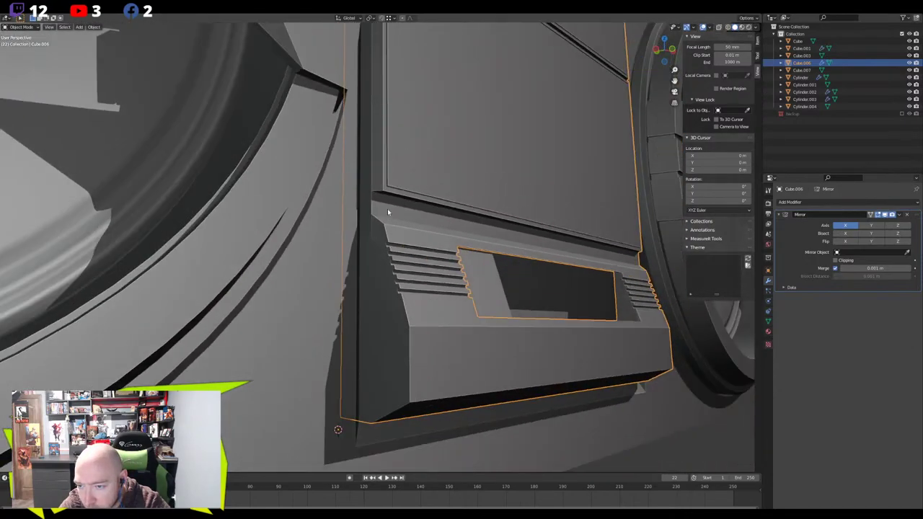
middle_click_drag(379, 252, 380, 290)
key("Tab")
left_click(374, 323, "alt")
right_click(373, 323)
left_click(375, 326)
key("Tab")
Examine the lower panel's shading and proportions on the whole boombox and up close at the ridges
middle_click_drag(375, 336, 320, 348)
scroll(382, 351, "down", 4)
left_click(419, 350)
scroll(322, 348, "down", 3)
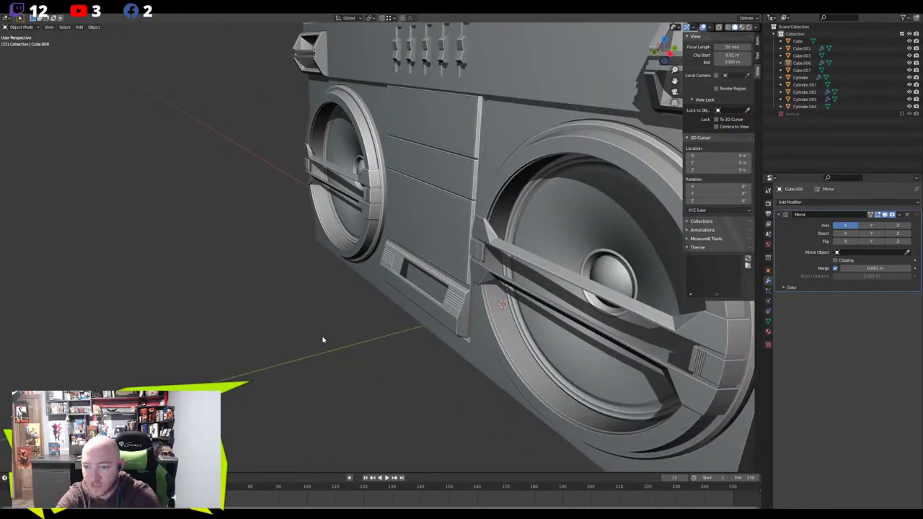
scroll(356, 305, "down", 5)
middle_click_drag(356, 304, 471, 301)
scroll(385, 274, "up", 5)
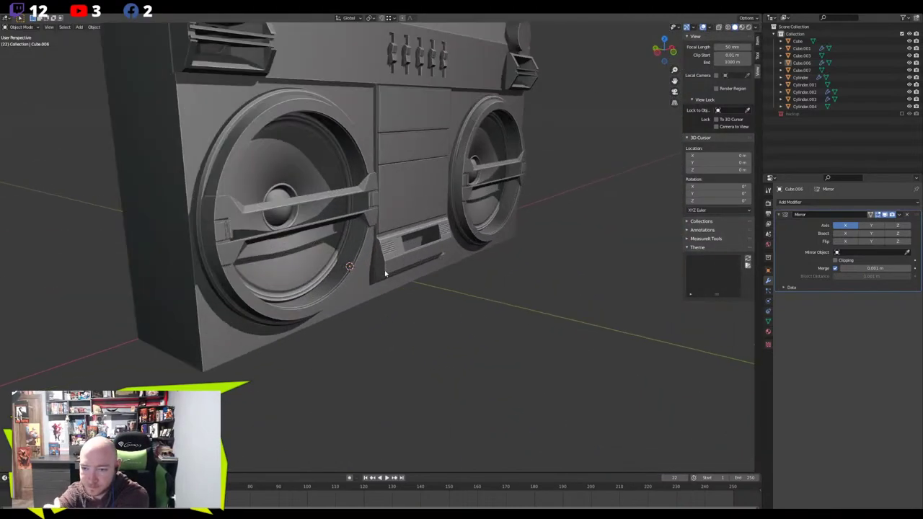
middle_click_drag(387, 276, 389, 310)
scroll(398, 301, "up", 8)
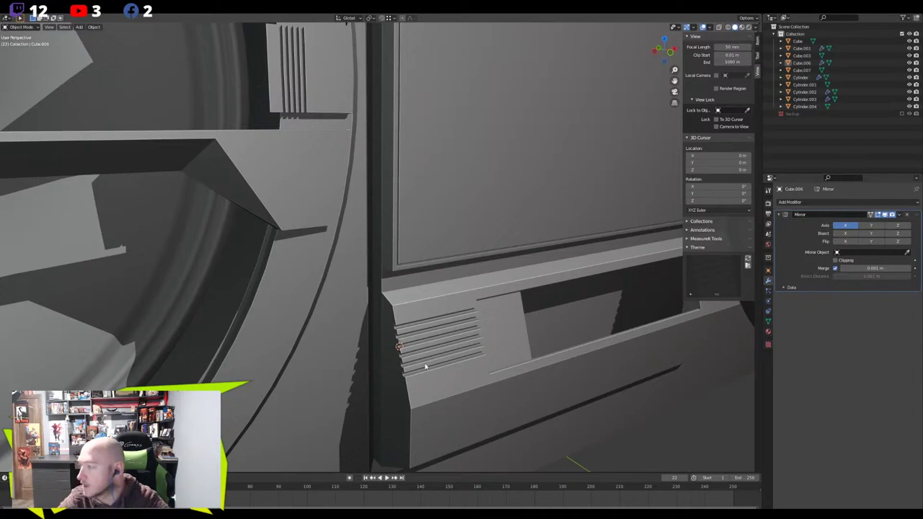
scroll(425, 368, "up", 3)
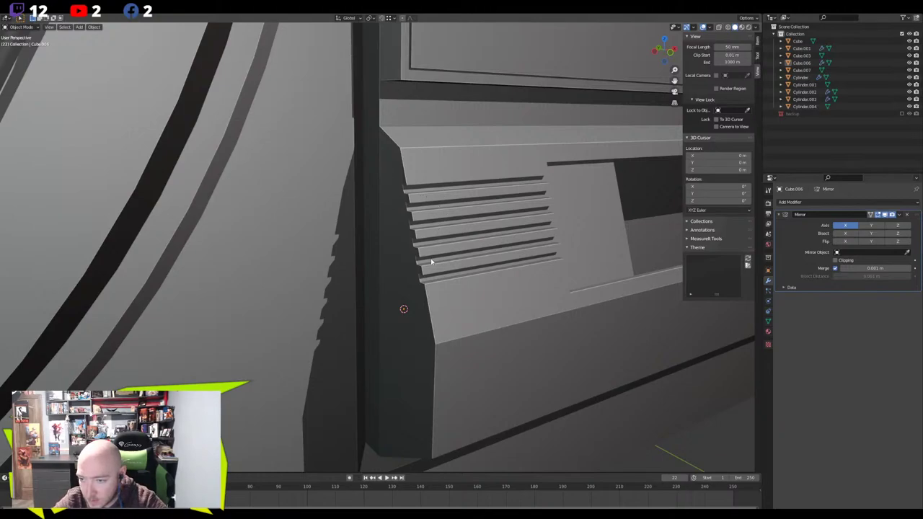
Delete the face in the groove below the lowest ridge
key("Tab")
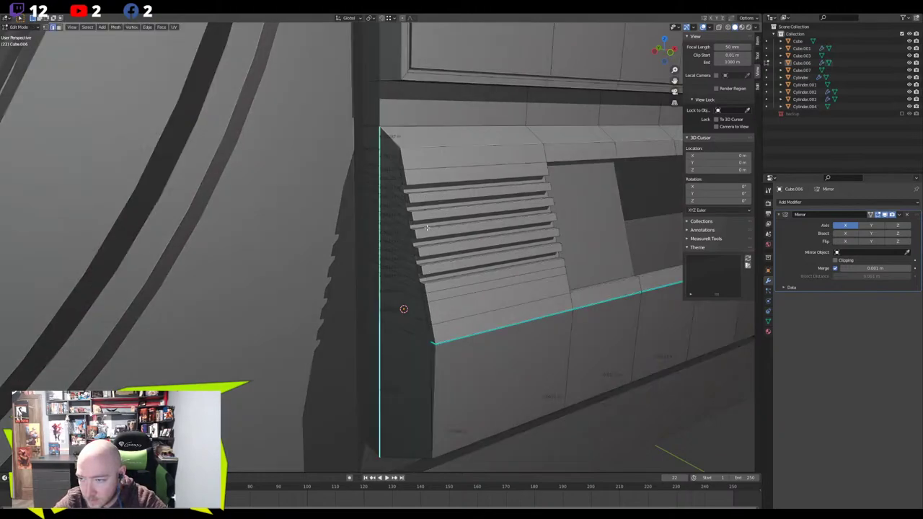
middle_click_drag(426, 228, 493, 233)
left_click(405, 309)
key("3")
left_click(391, 310)
key("KP_Decimal")
middle_click_drag(373, 342, 402, 279)
mouse_move(459, 260)
middle_mouse_down()
mouse_move(425, 261)
mouse_move(457, 267)
middle_mouse_up()
key("x")
left_click(265, 254)
Fill the gap between the lowest ridge and the flat slanted face below it, checking the panel in isolation
key("2")
middle_click_drag(270, 261, 215, 251)
left_click(251, 245)
left_click(283, 268)
middle_click_drag(376, 277, 384, 251)
left_click(383, 250)
key("2")
left_click(390, 250)
middle_click_drag(158, 292, 144, 306)
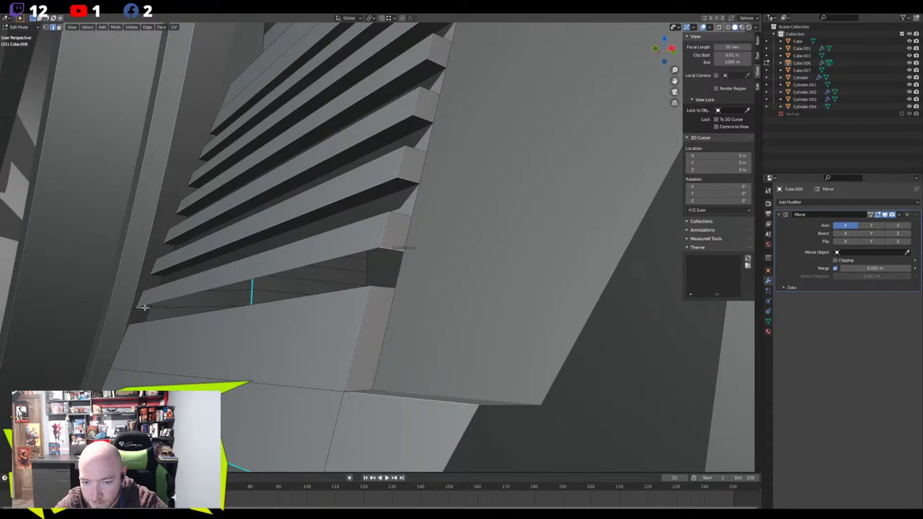
middle_click_drag(305, 288, 400, 260)
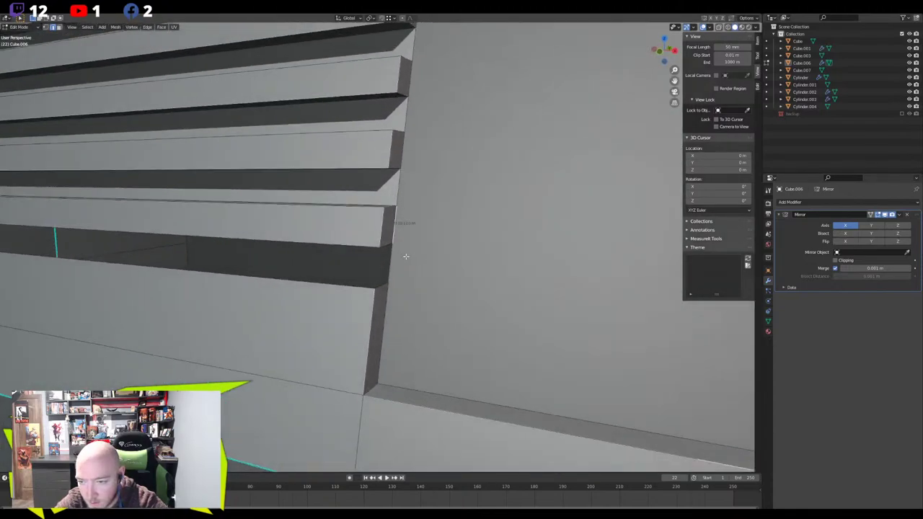
scroll(405, 256, "down", 3)
key("KP_Divide")
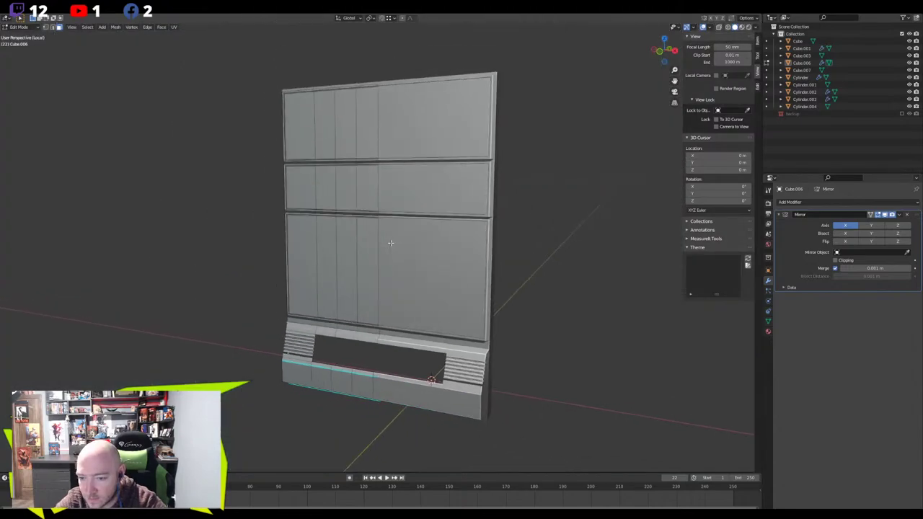
scroll(267, 412, "up", 6)
middle_click_drag(267, 411, 179, 355, "shift")
scroll(346, 216, "up", 3)
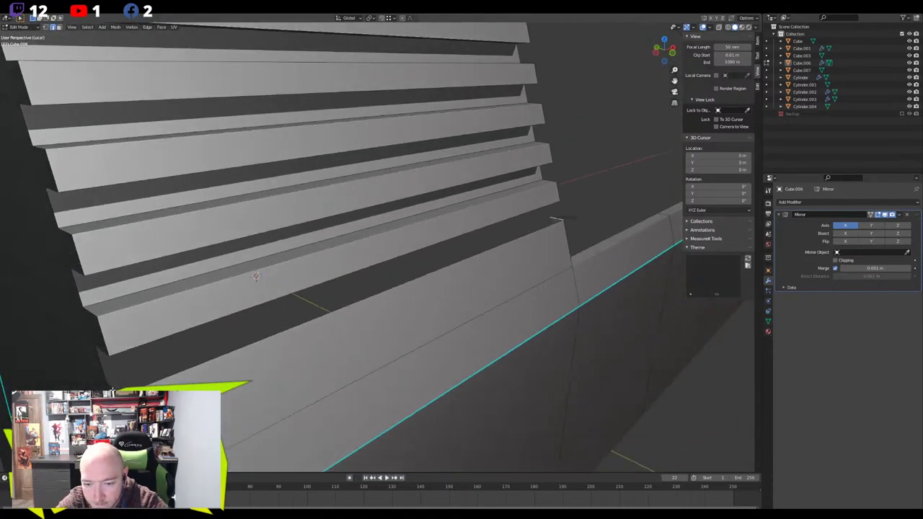
middle_click_drag(256, 276, 308, 262)
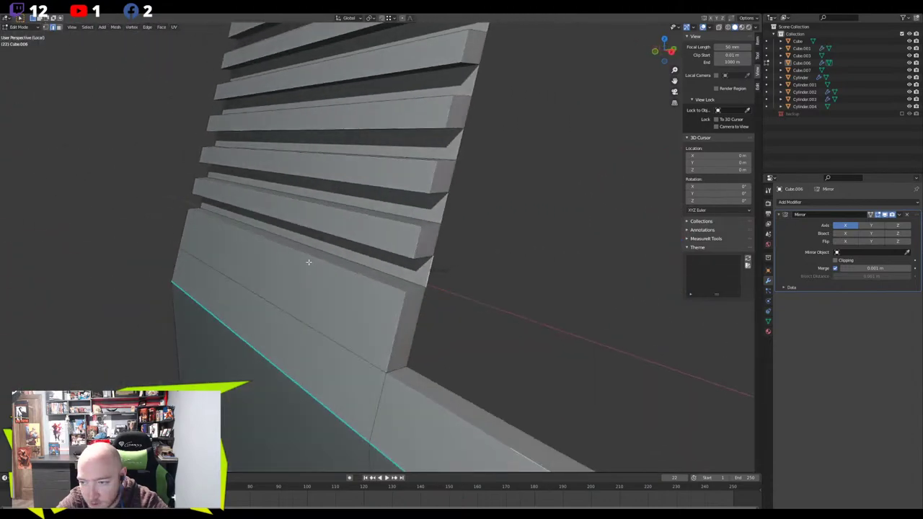
key("KP_Divide")
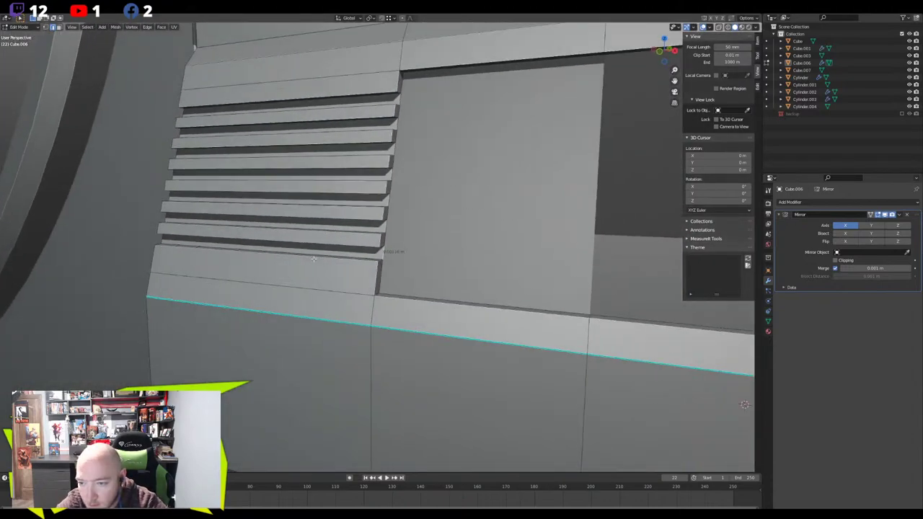
Examine the cleaned-up lower panel and its button opening against the speakers and the rest of the boombox front
scroll(389, 288, "down", 4)
middle_click_drag(432, 317, 518, 331)
key("Tab")
left_click(555, 361)
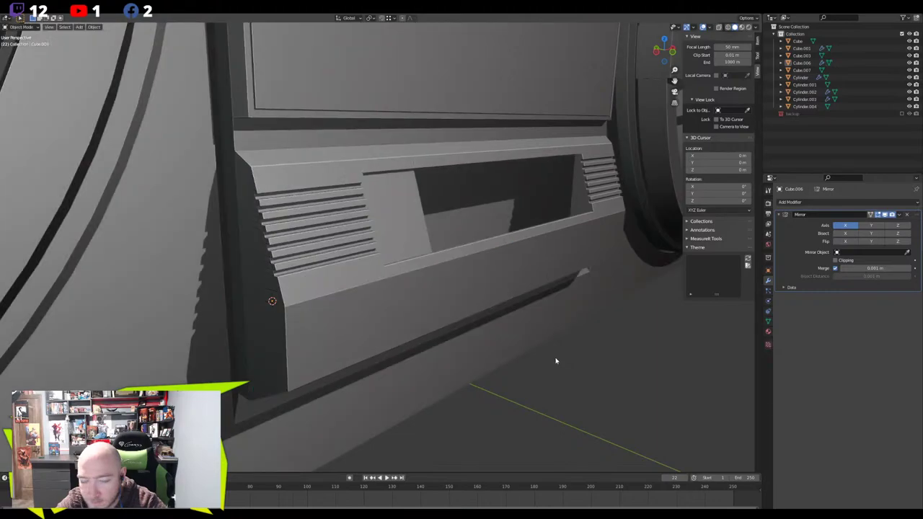
scroll(541, 363, "down", 5)
middle_click_drag(341, 265, 318, 263)
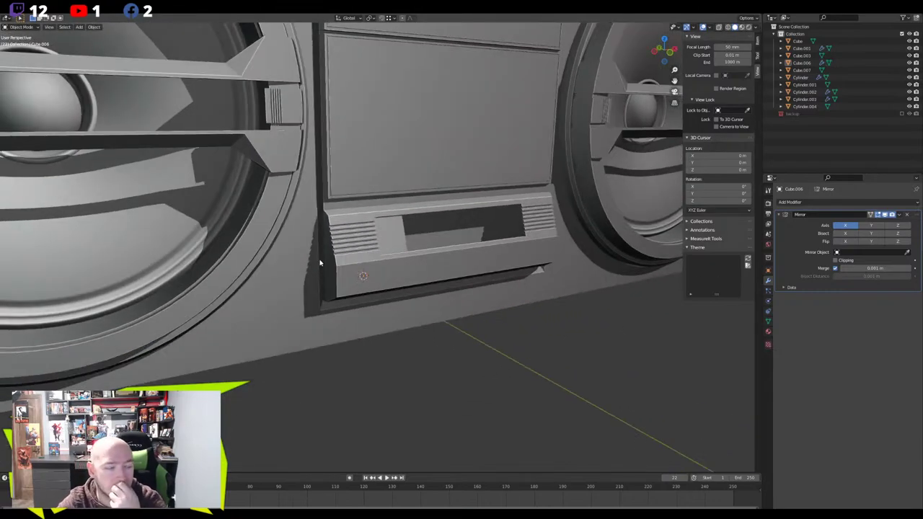
scroll(317, 252, "down", 8)
middle_click_drag(321, 253, 375, 264)
scroll(377, 265, "up", 6)
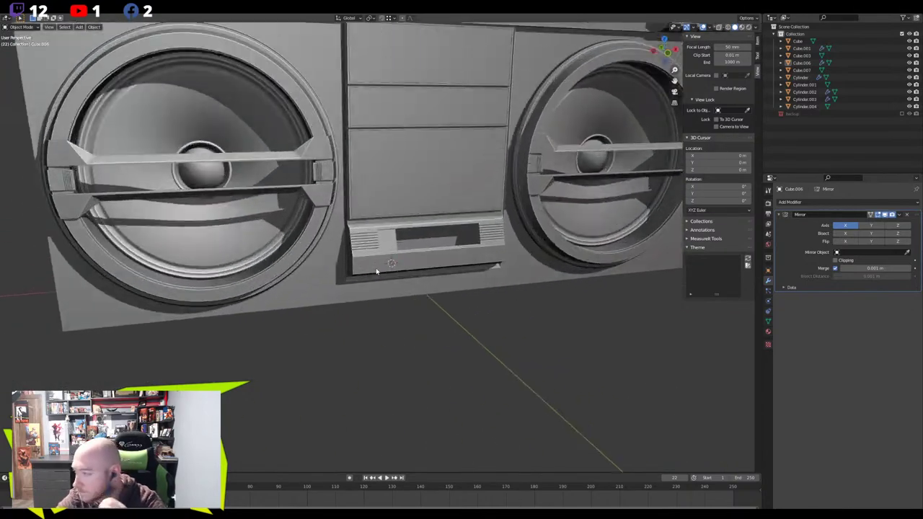
scroll(377, 271, "up", 4)
Scale the button block's geometry along the X axis to about 0.98
left_click(407, 230)
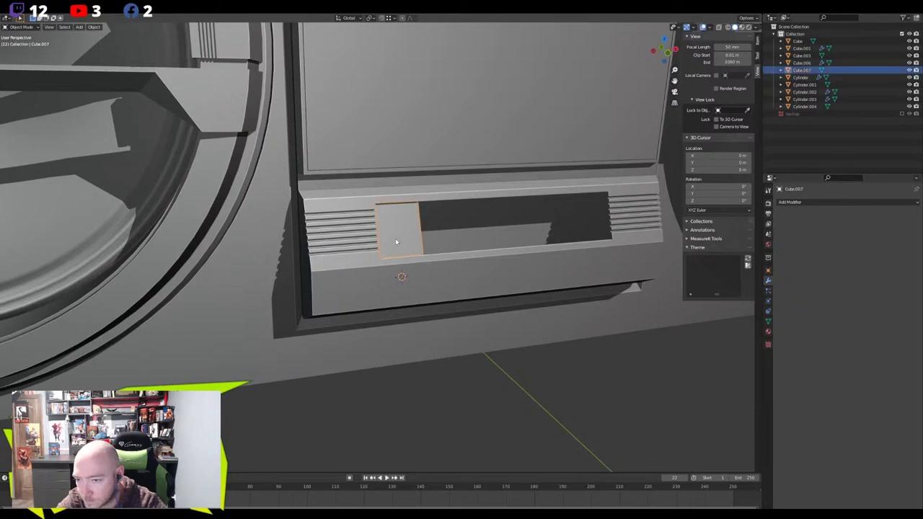
key("Tab")
scroll(425, 224, "up", 2)
scroll(426, 224, "up", 5)
key("a")
key("s")
key("x")
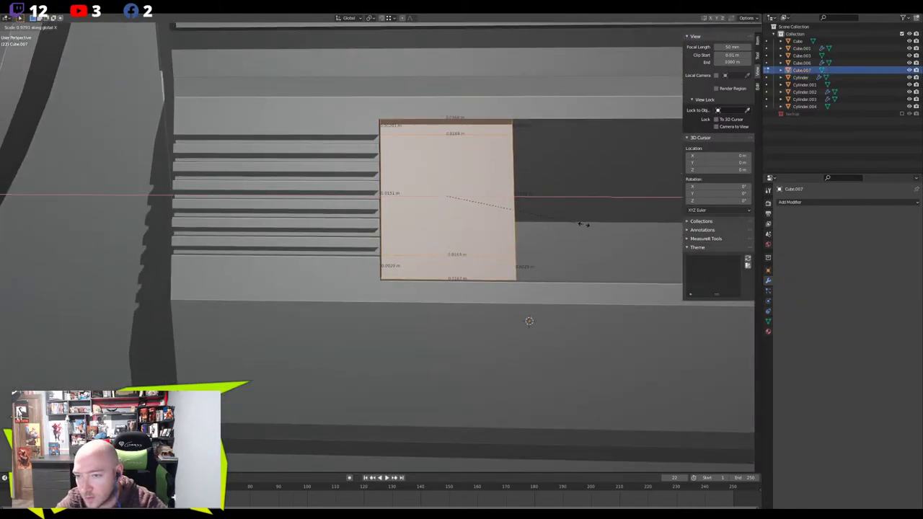
left_click(584, 224)
key("Tab")
Enable snapping and duplicate the button block, placing the copy directly beside the original in the opening
scroll(563, 232, "down", 3)
middle_click_drag(501, 243, 374, 253, "shift")
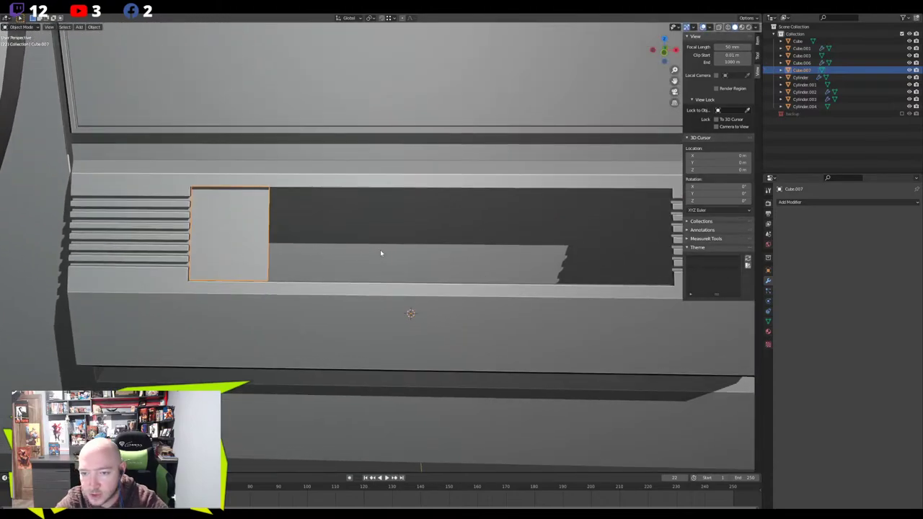
scroll(379, 252, "down", 3)
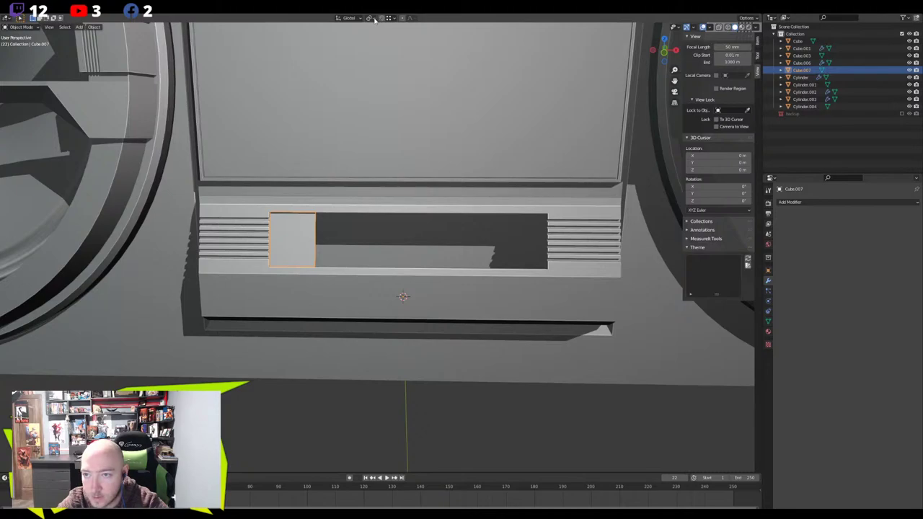
scroll(332, 207, "up", 2)
key("shift+d")
left_click(272, 284)
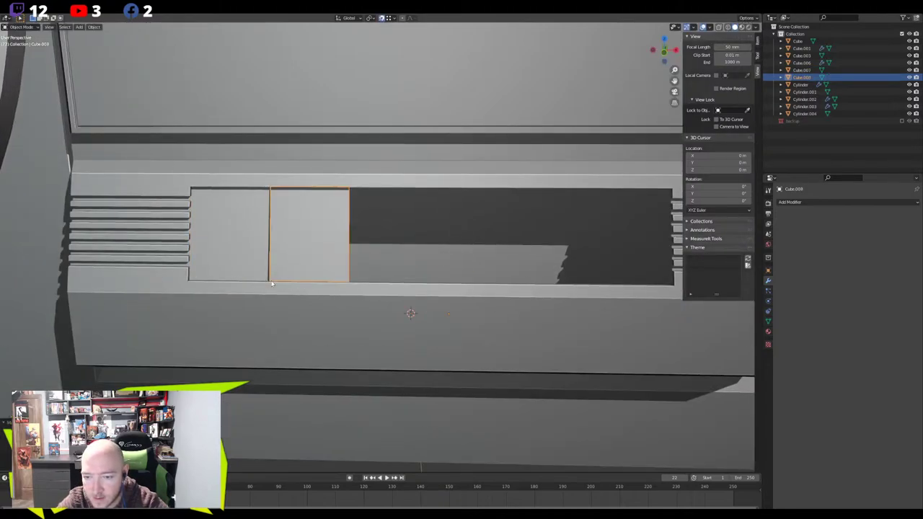
Duplicate the button block four more times, snapping each copy beside the previous one to complete a row of six across the opening
key("shift+d")
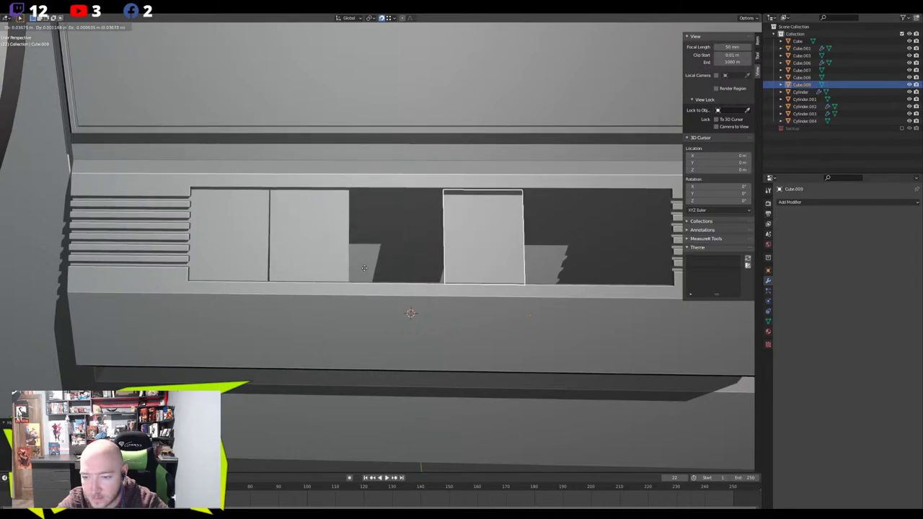
left_click(366, 273)
key("shift+d")
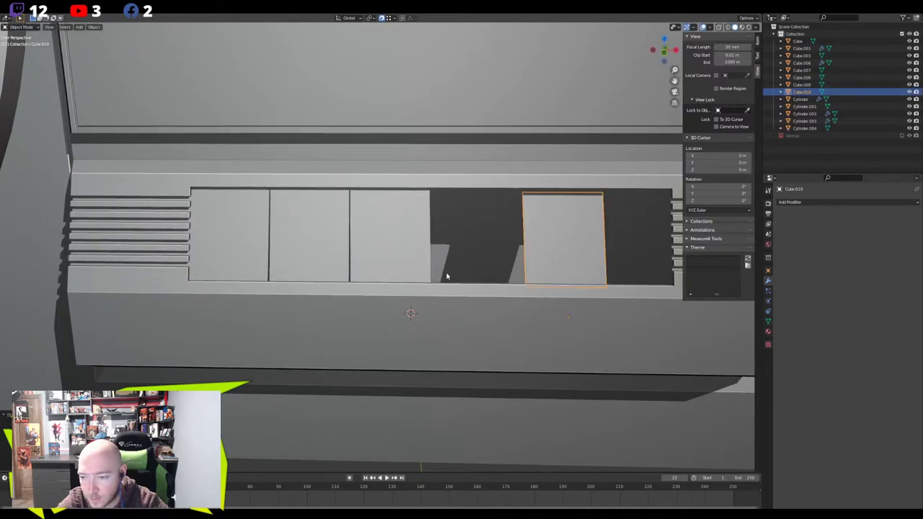
left_click(445, 273)
key("shift+d")
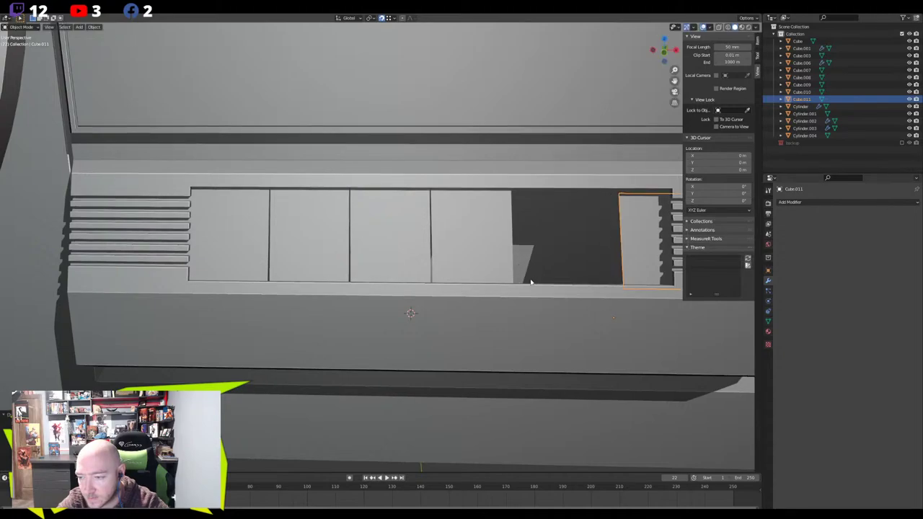
left_click(529, 273)
key("shift+d")
left_click(610, 264)
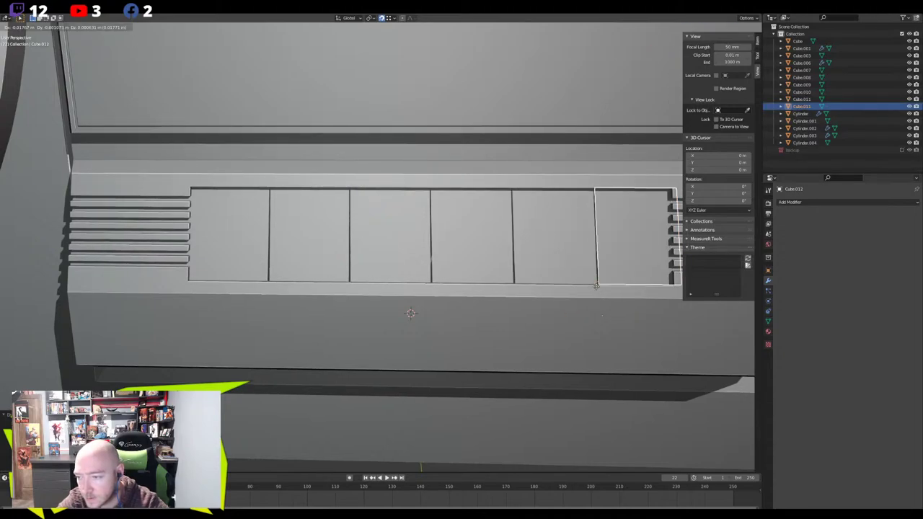
middle_click_drag(408, 284, 389, 291)
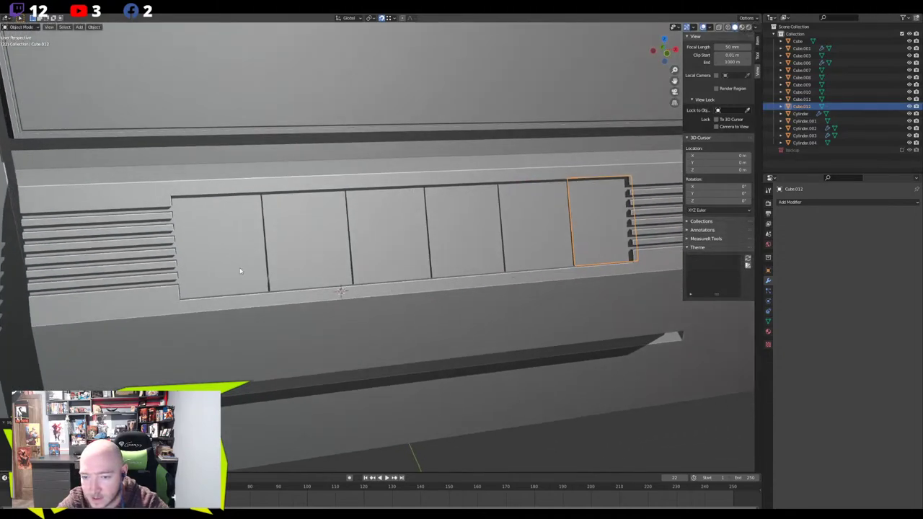
Try to move the second button block so it snaps against the lower corner of the first block
key("Tab")
key("alt+q")
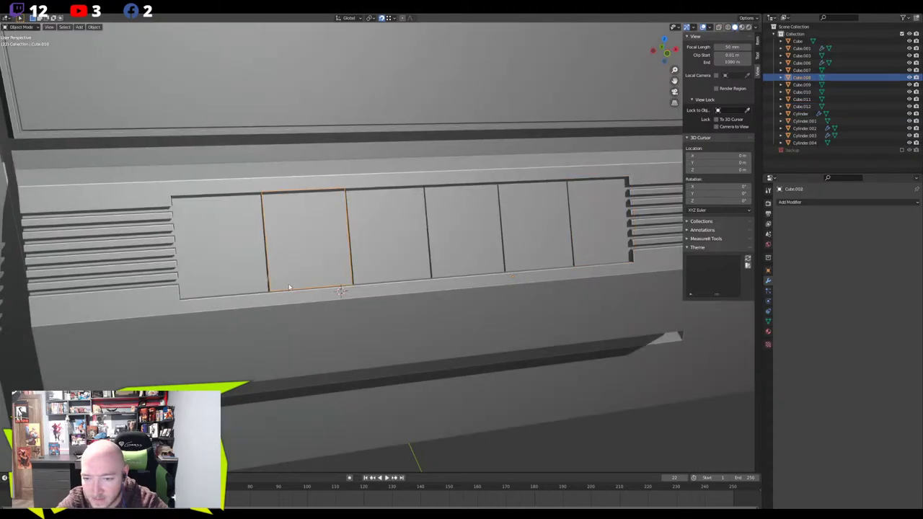
scroll(220, 314, "up", 5)
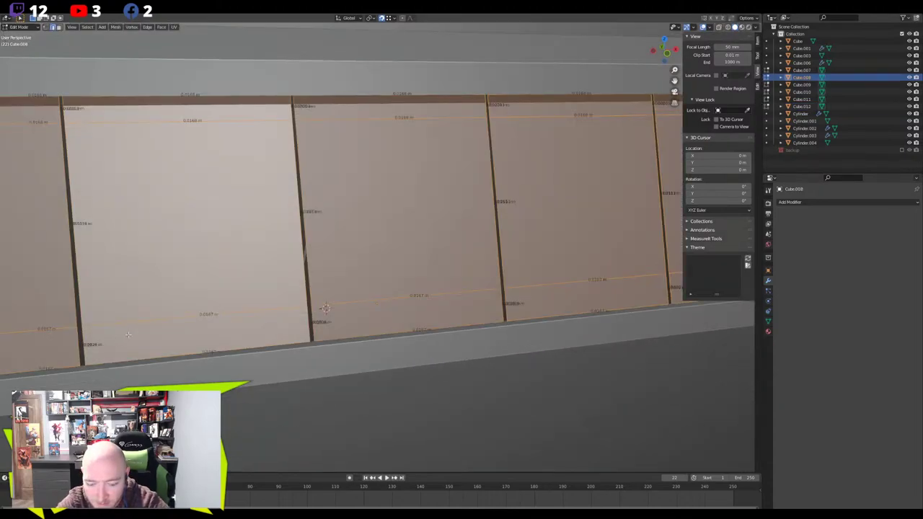
key("Tab")
key("g")
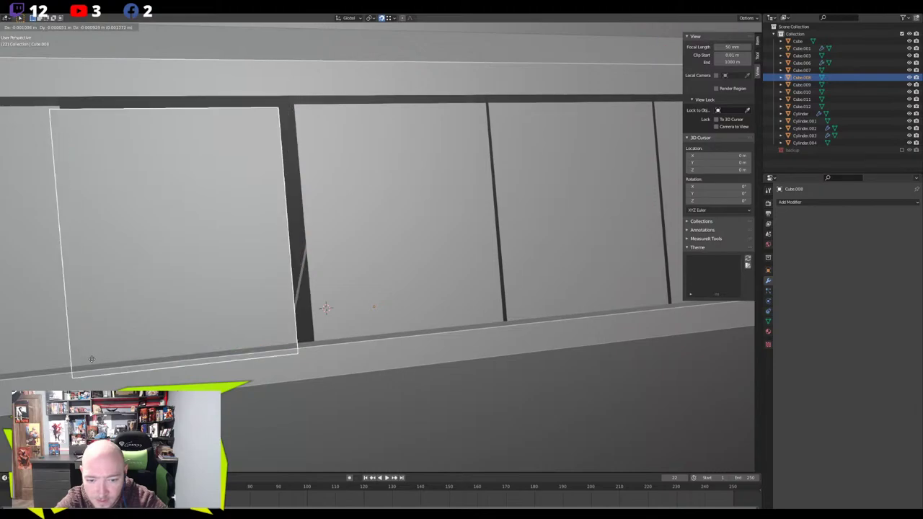
left_click(79, 366)
Flatten the outer side edge loop of the first button block, next to the ridges, by scaling it to 0 along the X axis
scroll(206, 307, "down", 4)
middle_click_drag(261, 297, 335, 293, "shift")
left_click(292, 271)
middle_click_drag(292, 271, 269, 266)
key("Tab")
left_click(213, 232)
left_click(213, 232, "alt")
key("s")
key("y")
key("x")
key("0")
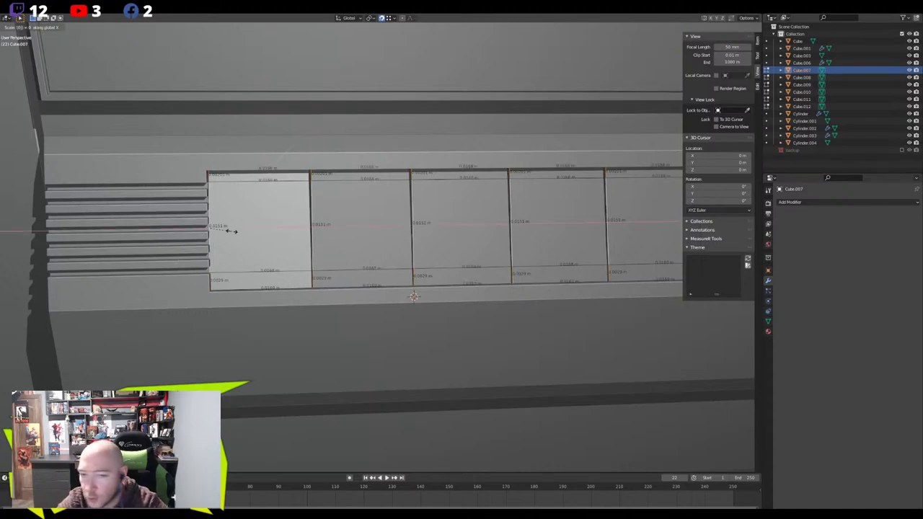
key("Return")
key("Tab")
Snap the second button block flush against the first block's lower corner and open its mesh for editing
left_click(312, 281)
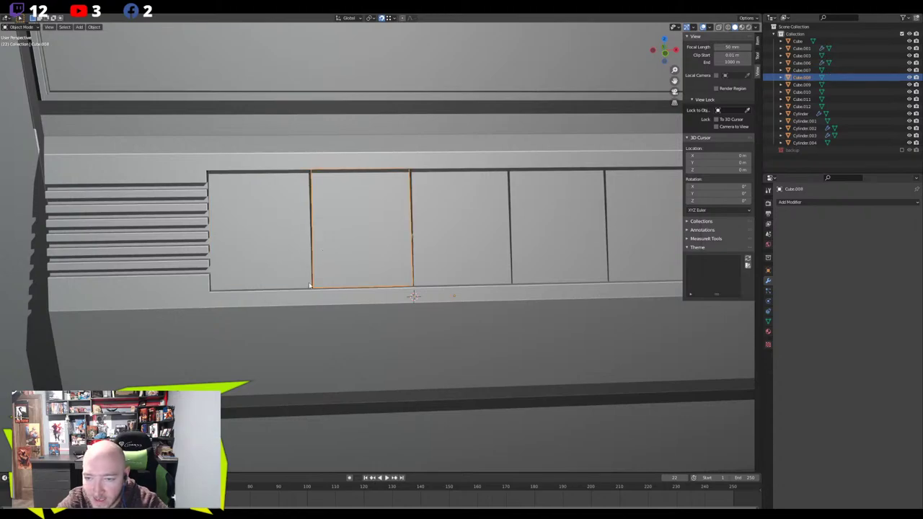
key("g")
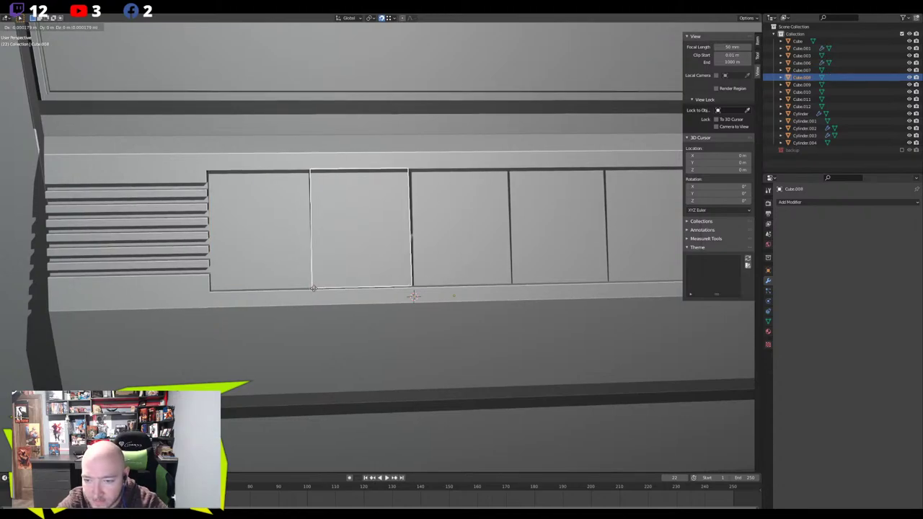
left_click(315, 290)
middle_click_drag(316, 290, 300, 264)
key("Tab")
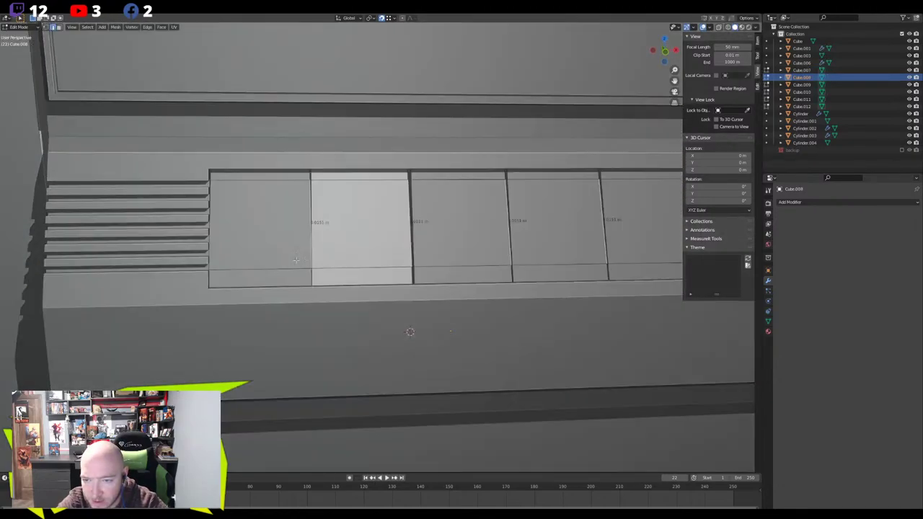
Rescale the key geometry along X so the first key fits against the grille-side end of the slot
key("a")
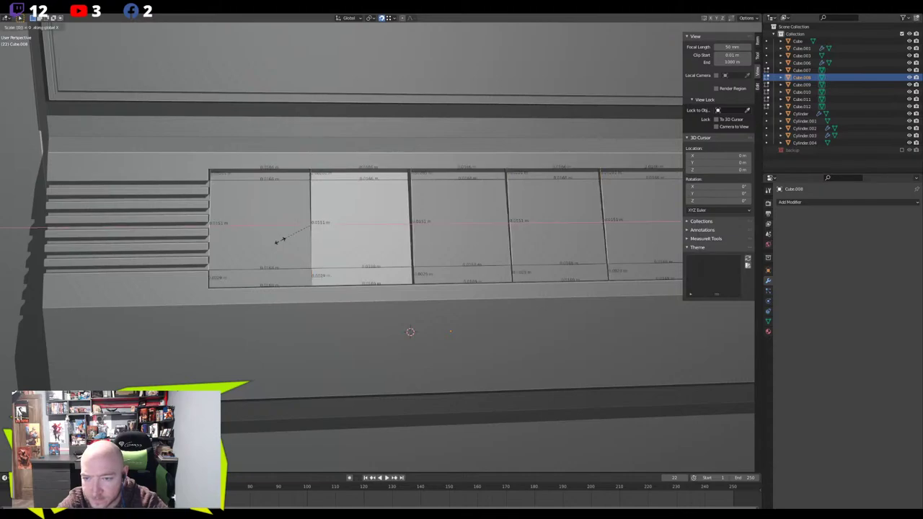
key("Tab")
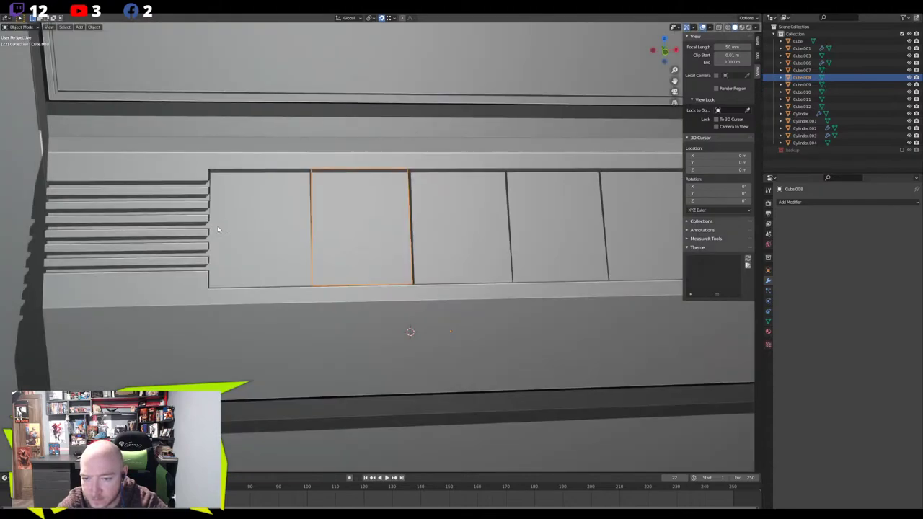
left_click(219, 228)
key("Tab")
key("a")
key("s")
key("x")
left_click(263, 223)
key("Tab")
Move the third and fourth keys so each sits edge to edge with the key before it
left_click(321, 278)
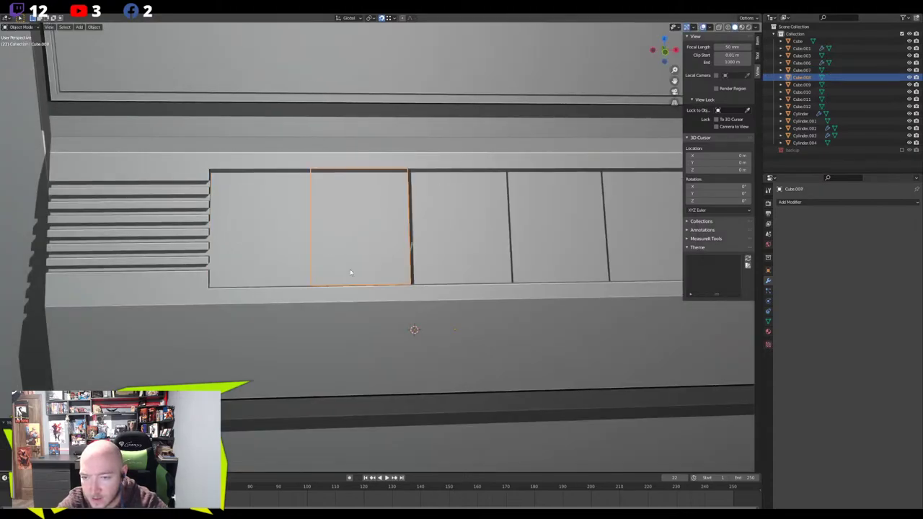
left_click(437, 255)
key("g")
left_click(405, 281)
left_click(538, 262)
key("g")
left_click(506, 282)
Move the fifth and sixth keys against their neighbours to close the remaining gaps between keys
middle_click_drag(505, 282, 441, 293, "shift")
left_click(476, 287)
key("g")
left_click(451, 303)
left_click(569, 291)
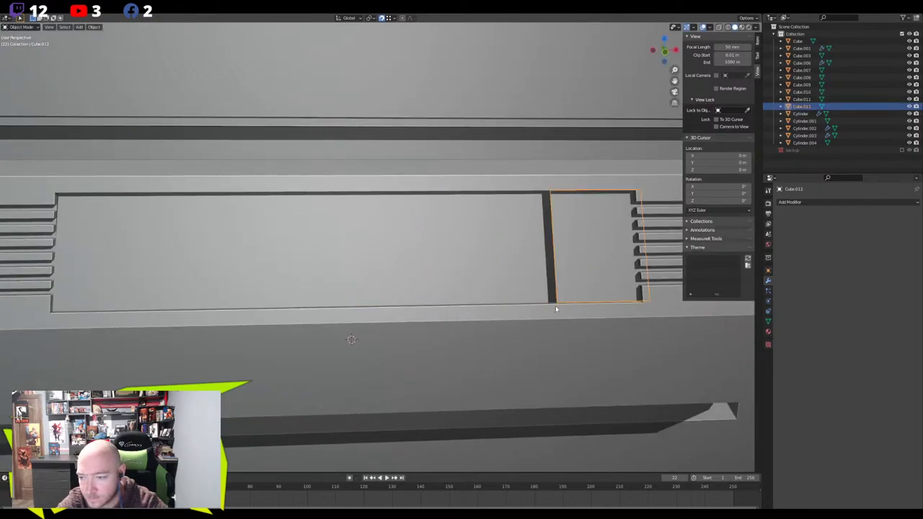
key("g")
left_click(513, 313)
Examine how the row of keys fits the slot, especially at the end beside the far grille
scroll(510, 313, "down", 2)
middle_click_drag(509, 313, 468, 320)
scroll(465, 320, "up", 1)
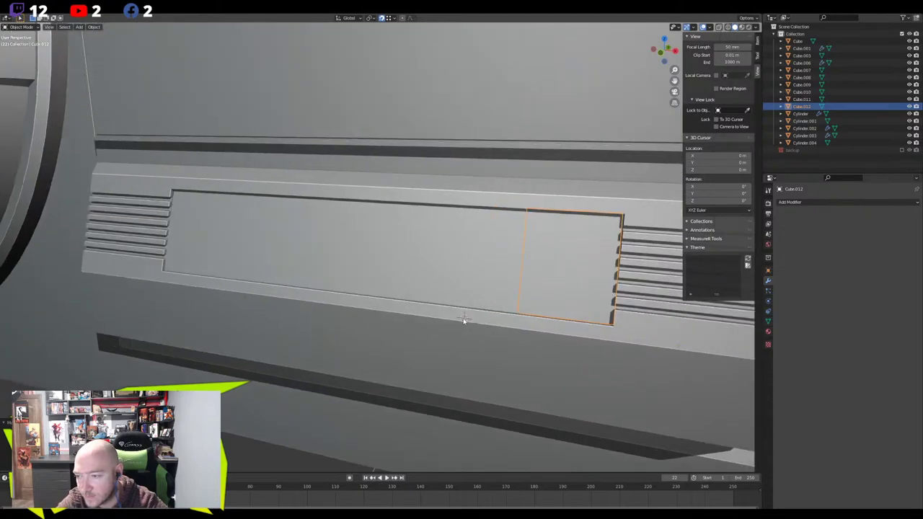
scroll(464, 321, "up", 1)
middle_click_drag(642, 367, 461, 301, "shift")
scroll(271, 293, "up", 5)
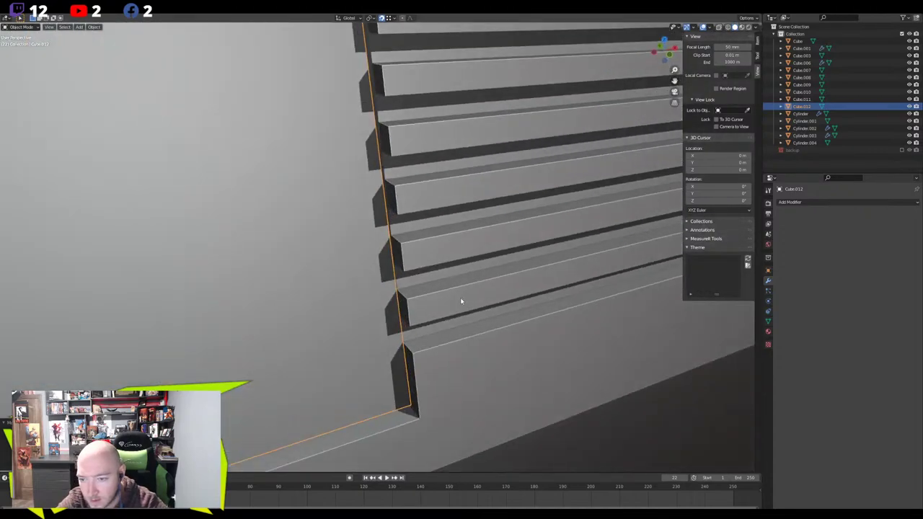
left_click(461, 300)
scroll(463, 301, "down", 9)
left_click(502, 372)
middle_click_drag(378, 336, 338, 325)
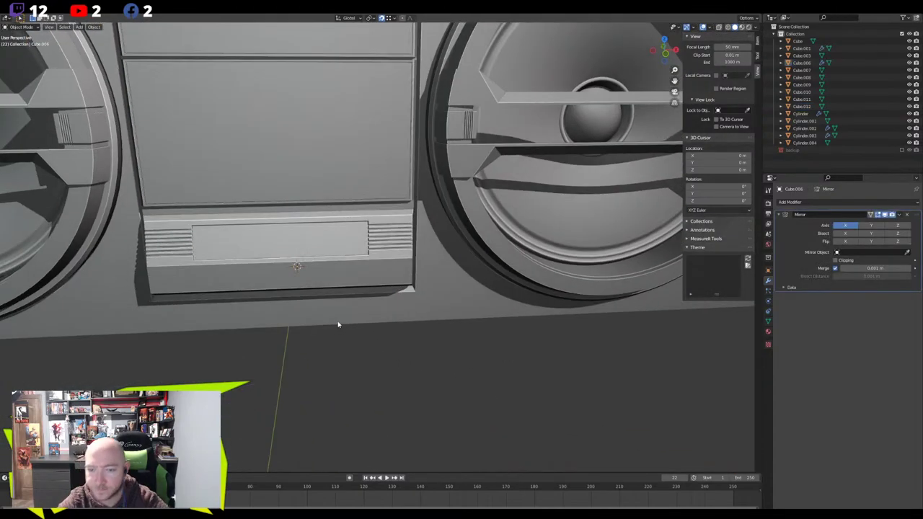
left_click(208, 245)
middle_click_drag(213, 252, 356, 270)
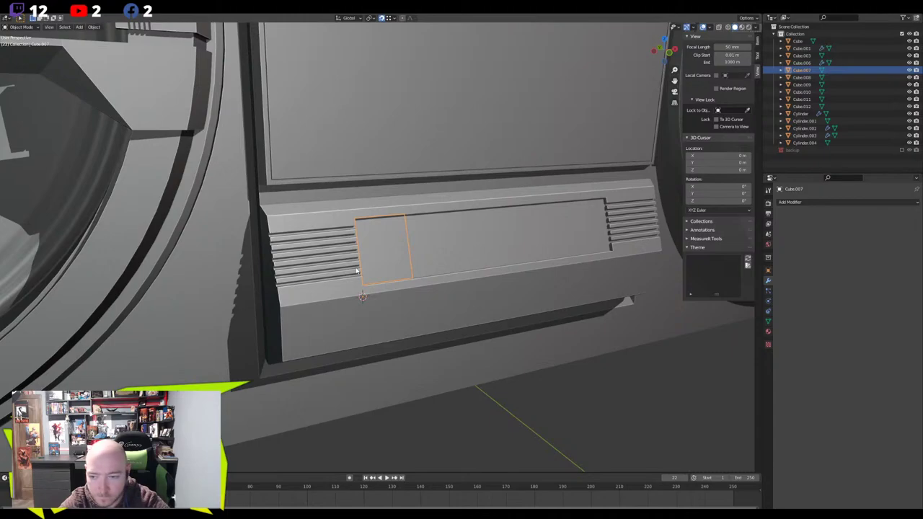
scroll(366, 265, "down", 2)
scroll(371, 260, "up", 2)
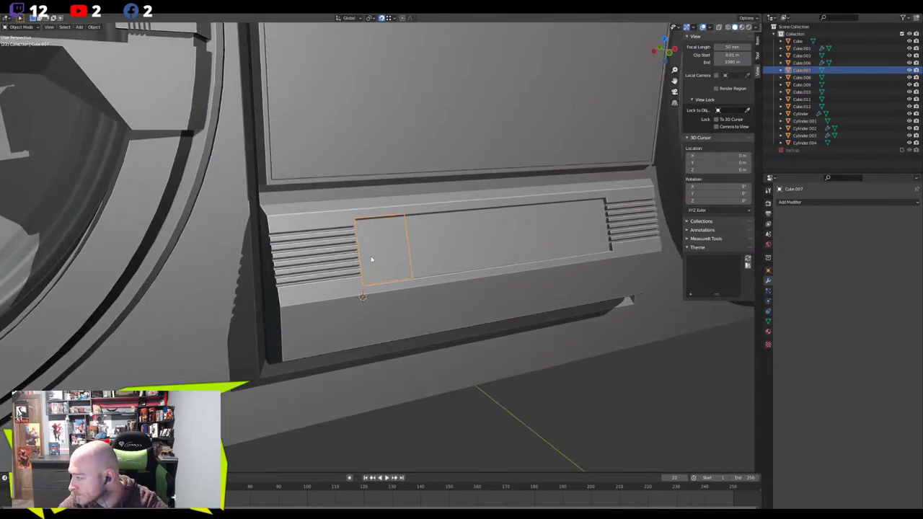
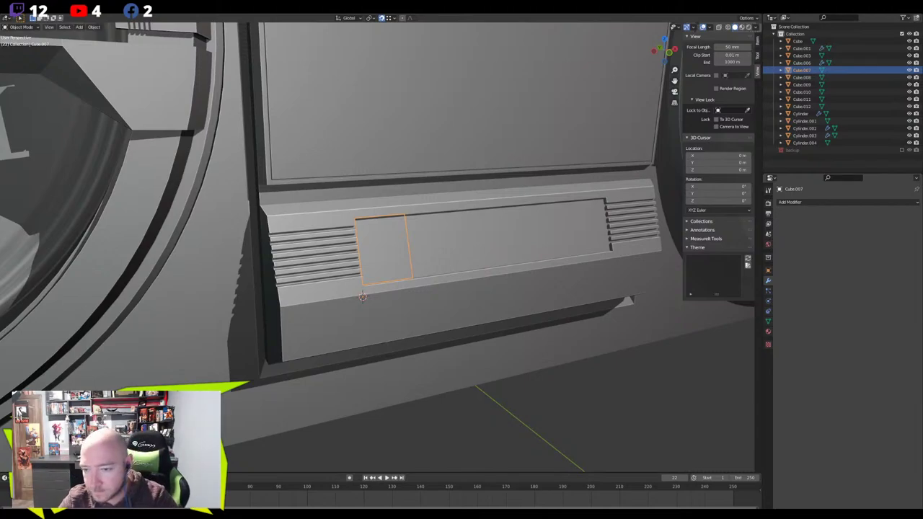
Isolate the lower front panel in local view and open its mesh for editing
middle_click_drag(380, 238, 326, 206)
scroll(349, 206, "up", 3)
left_click(263, 171)
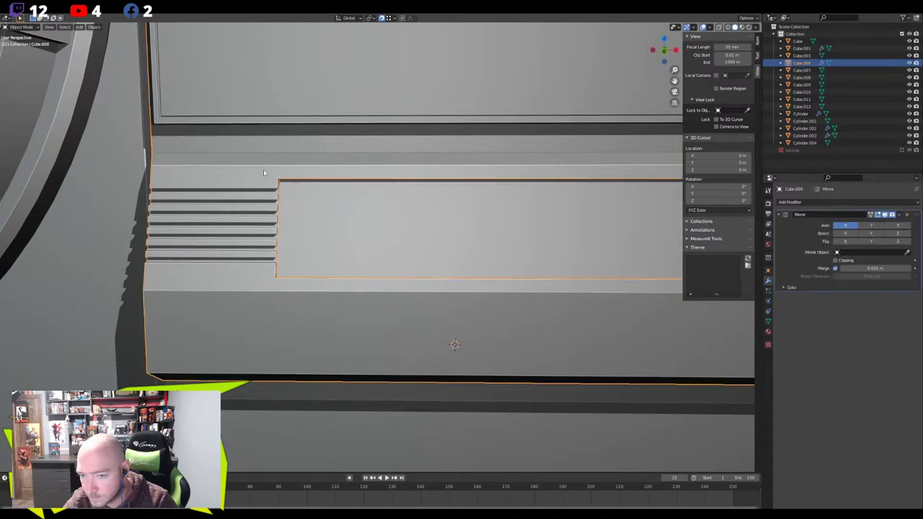
key("KP_Divide")
scroll(306, 283, "up", 2)
middle_click_drag(305, 284, 321, 177, "shift")
key("Tab")
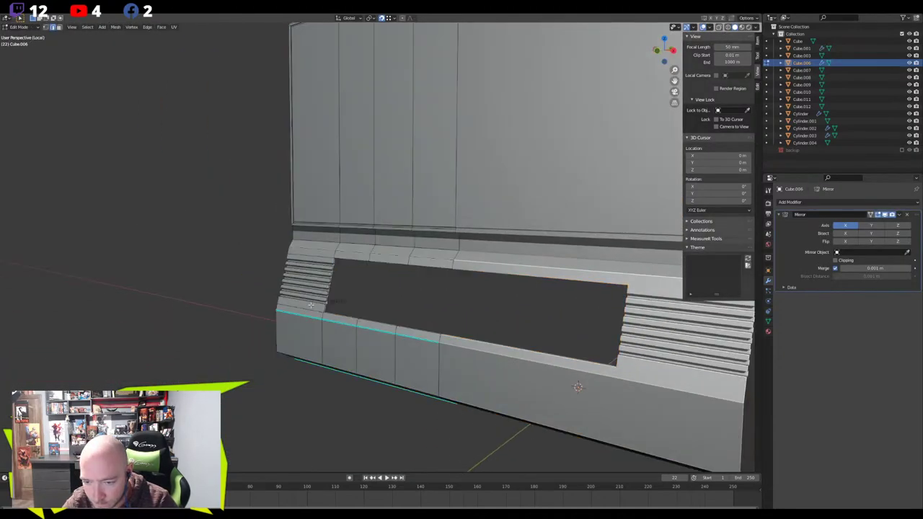
Move the border of the key slot slightly along Y, then leave mesh editing and local view
middle_click_drag(343, 315, 300, 289)
key("g")
key("y")
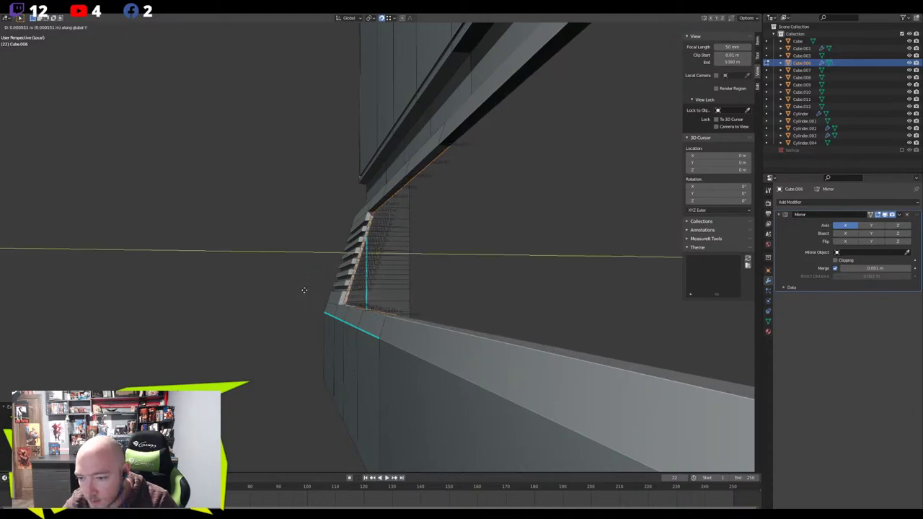
left_click(309, 291)
middle_click_drag(309, 291, 330, 274)
key("KP_Divide")
key("Tab")
Narrow the keys by scaling the first key's whole mesh along X to about 0.96
left_click(272, 247)
middle_click_drag(272, 248, 416, 248)
key("Tab")
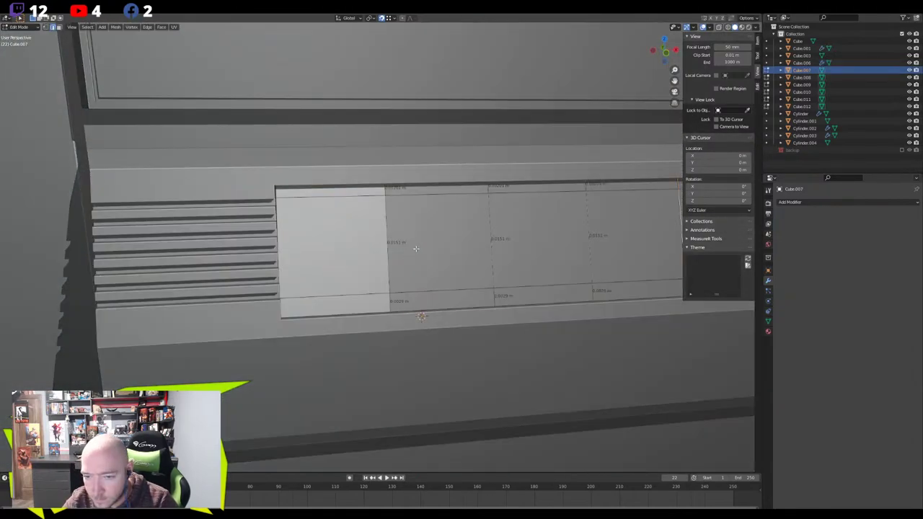
key("a")
key("s")
key("x")
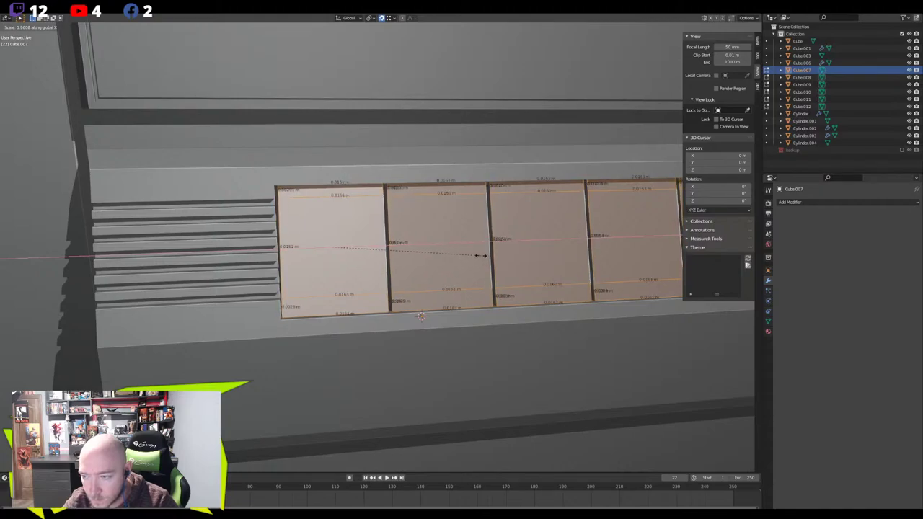
left_click(480, 255)
Examine the gaps between the narrowed keys from several angles and up close
scroll(475, 257, "down", 5)
middle_click_drag(460, 261, 497, 325)
key("Tab")
middle_click_drag(535, 368, 498, 373)
key("Tab")
scroll(310, 266, "up", 5)
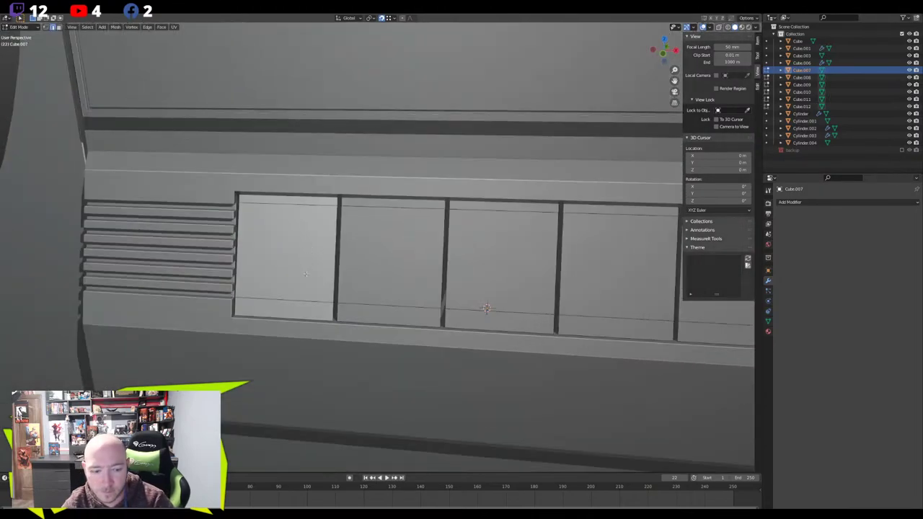
middle_click_drag(306, 267, 336, 262, "shift")
scroll(334, 259, "up", 1)
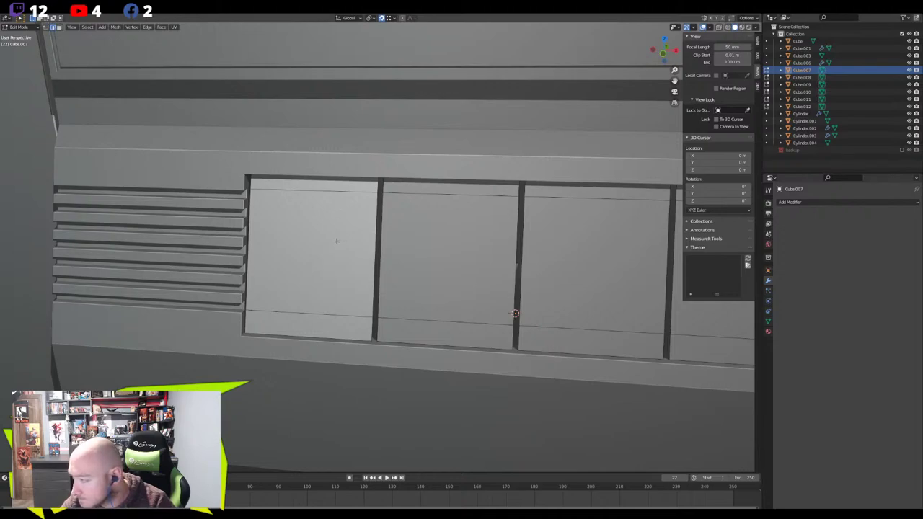
Select the lower horizontal front edge of the keys for reshaping
left_click(324, 311, "alt")
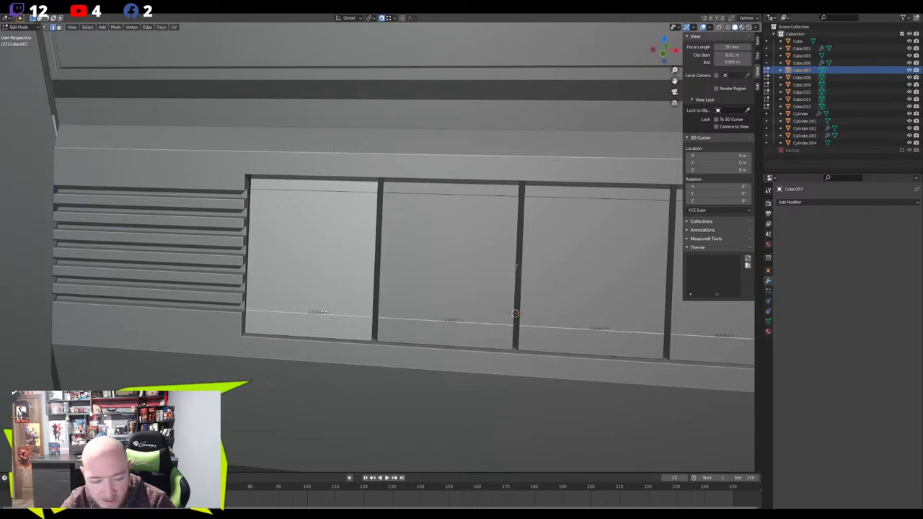
middle_click_drag(270, 293, 258, 324)
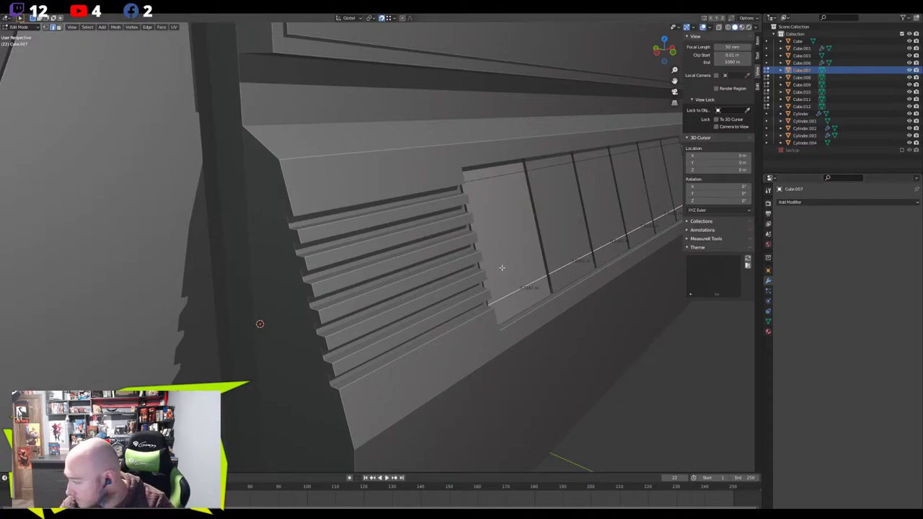
middle_click_drag(506, 270, 490, 274)
key("ctrl+z")
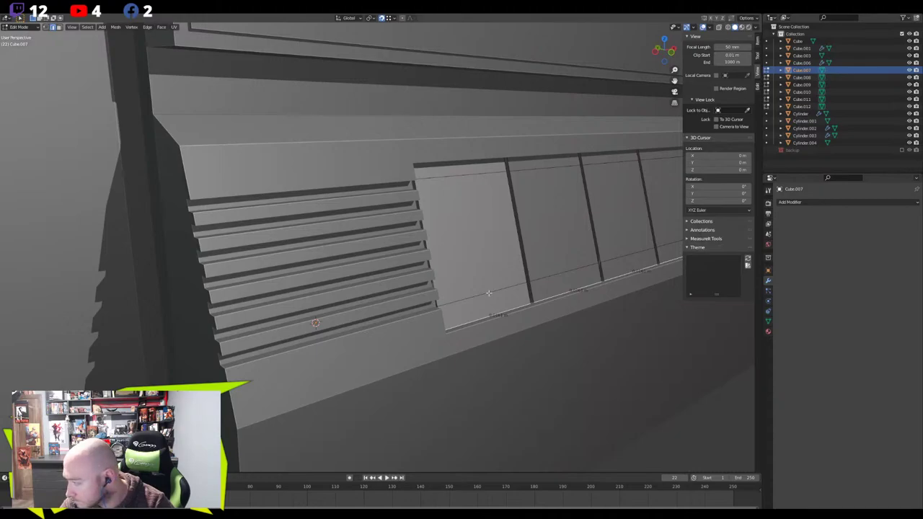
middle_click_drag(488, 293, 584, 318)
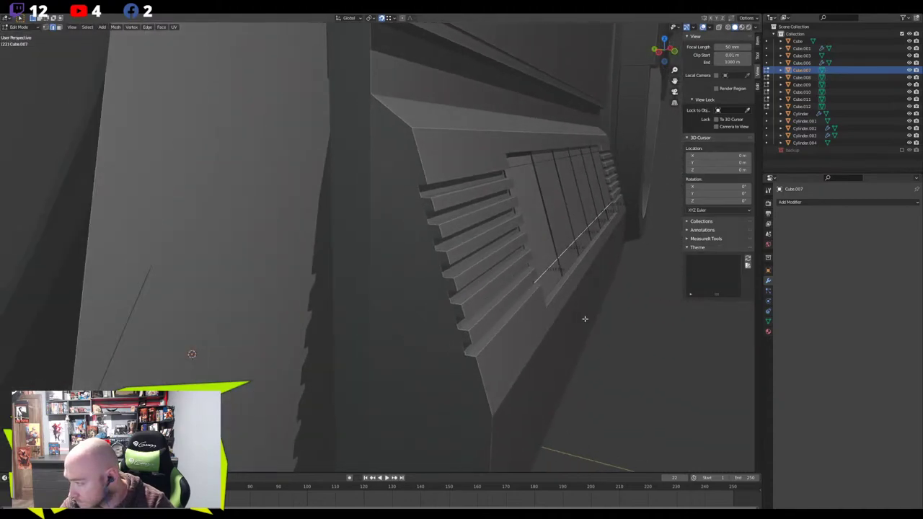
key("g")
key("z")
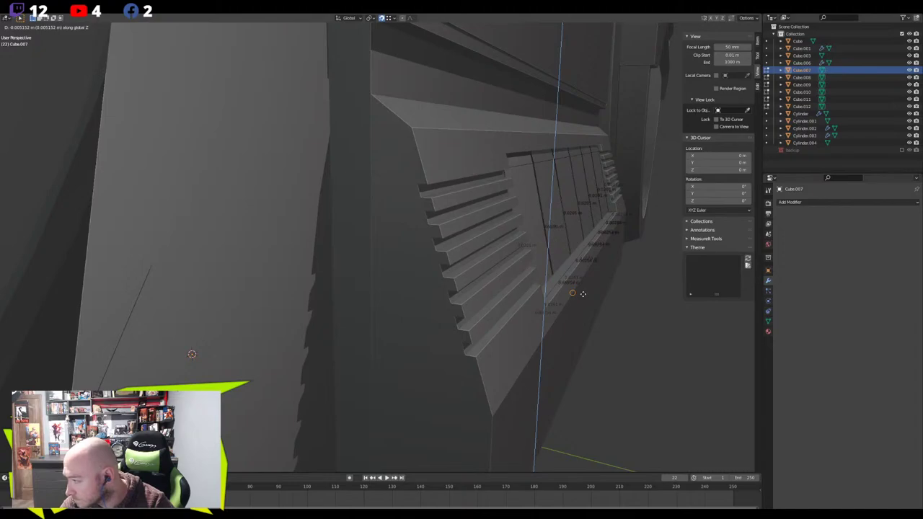
right_click(590, 315)
key("g")
key("z")
right_click(599, 332)
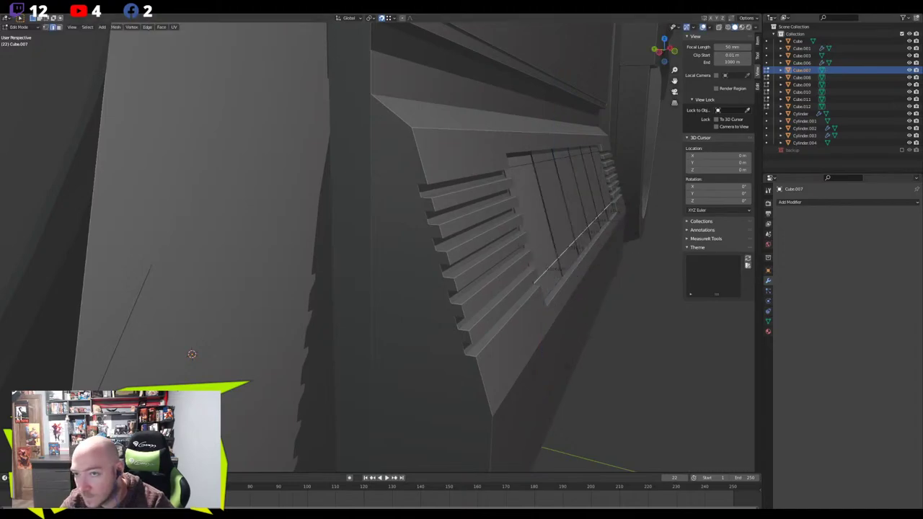
Raise the lower front edge of the keys about 0.004 m along Z
middle_click_drag(501, 184, 648, 361)
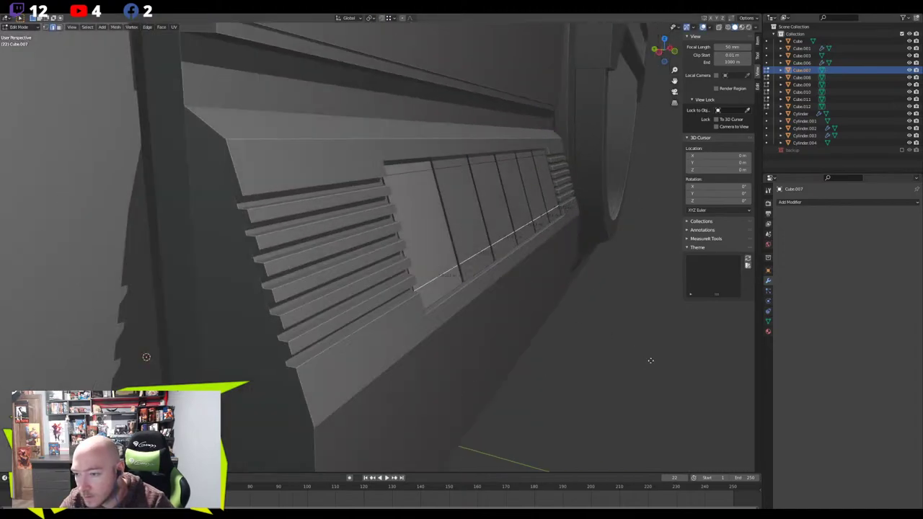
key("g")
key("z")
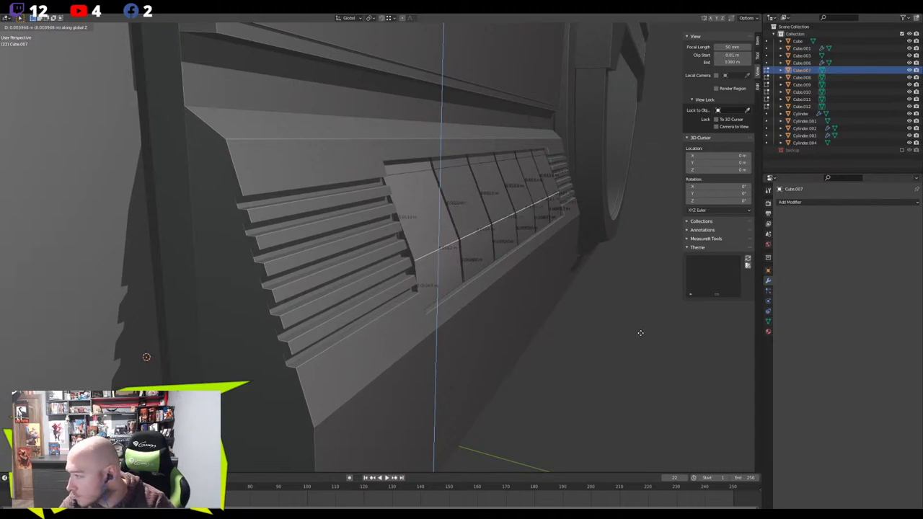
left_click(640, 333)
Pull the upper front edge of the keys about 0.0028 m outward along Y
left_click(418, 172, "alt")
key("g")
key("y")
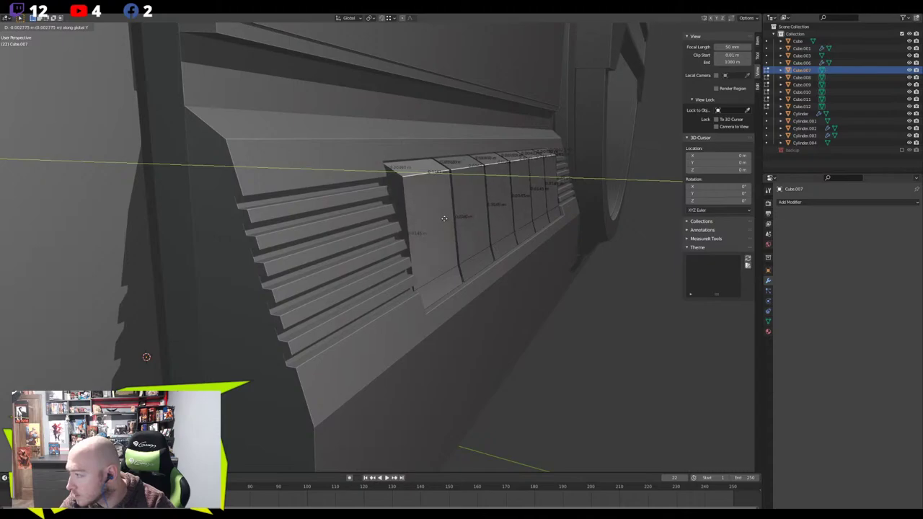
left_click(444, 219)
Shift the lower front edge of the keys along Z and pull it about 0.0038 m outward along Y
left_click(443, 222, "alt")
key("g")
key("z")
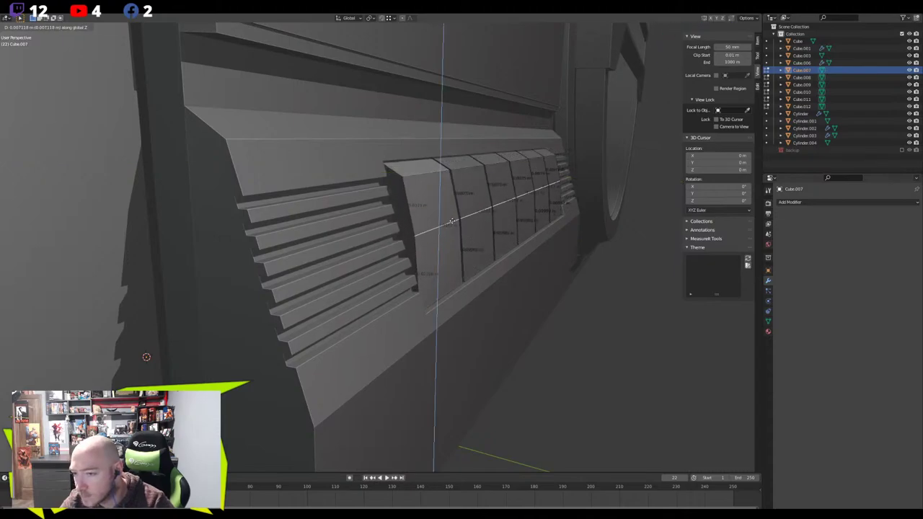
left_click(461, 245)
key("g")
key("y")
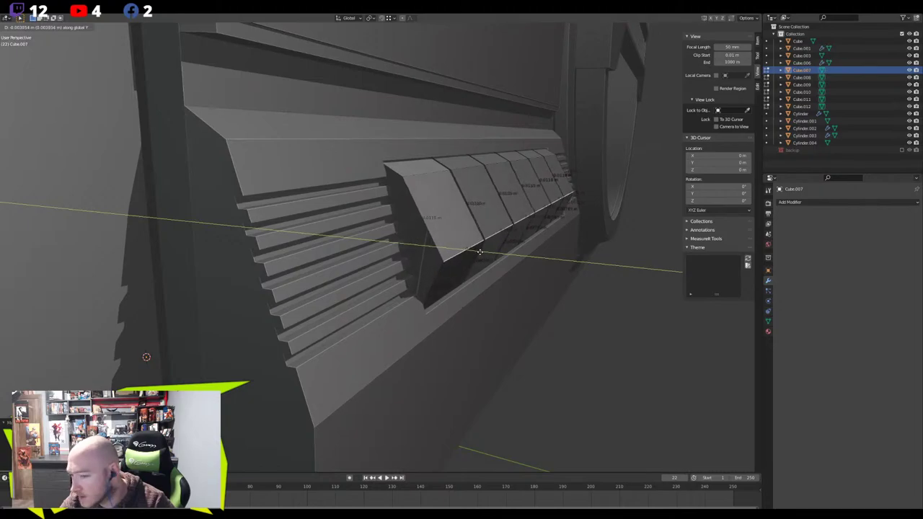
left_click(479, 252)
Bevel the protruding front edge of the keys and flatten the new bevel face by scaling it to 0 along Y
key("ctrl+b")
left_click(494, 262)
key("3")
left_click(462, 244)
left_click(461, 252)
key("s")
key("y")
key("0")
key("Return")
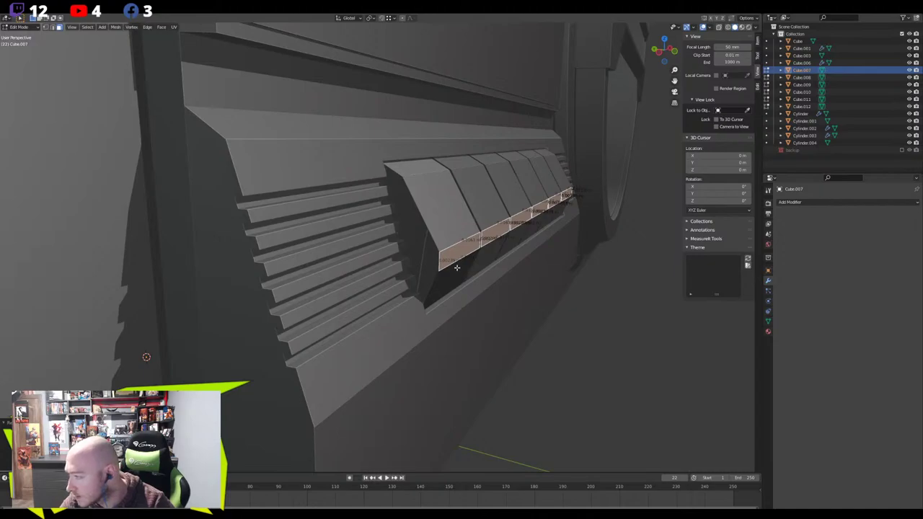
Raise the inner bottom edge of the keys about 0.005 m along Z and adjust its depth along Y
middle_click_drag(454, 274, 421, 241)
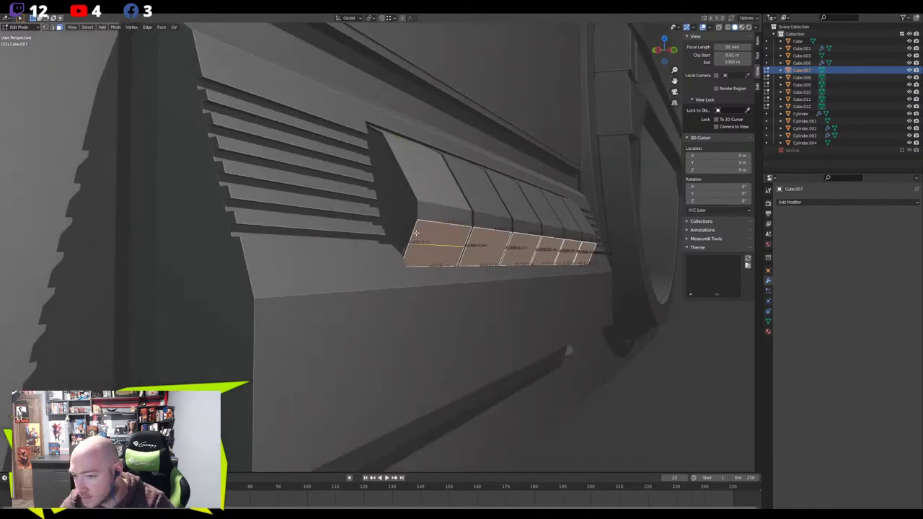
key("g")
key("z")
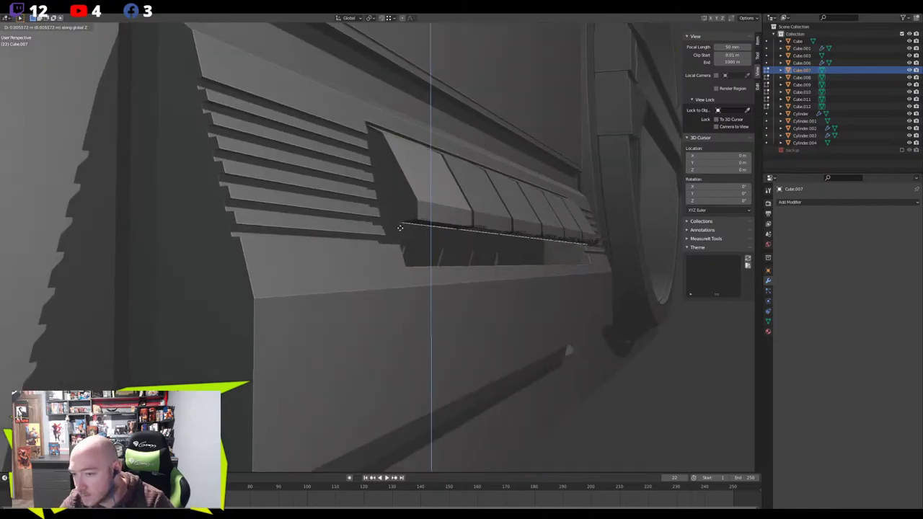
left_click(400, 228)
middle_click_drag(401, 229, 352, 235)
key("g")
key("x")
key("y")
left_click(418, 255)
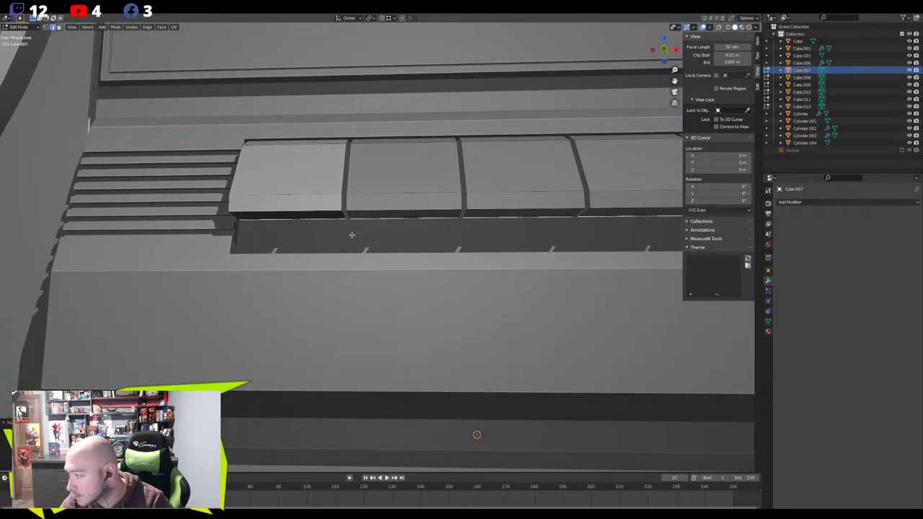
Readjust the height of the keys' inner bottom edge along Z to shape the underside
key("g")
key("z")
left_click(358, 274)
middle_click_drag(358, 274, 453, 315)
key("g")
key("z")
left_click(497, 330)
Raise the upper front edge of the keys about 0.0007 m along Z
scroll(467, 321, "down", 4)
middle_click_drag(378, 282, 424, 286)
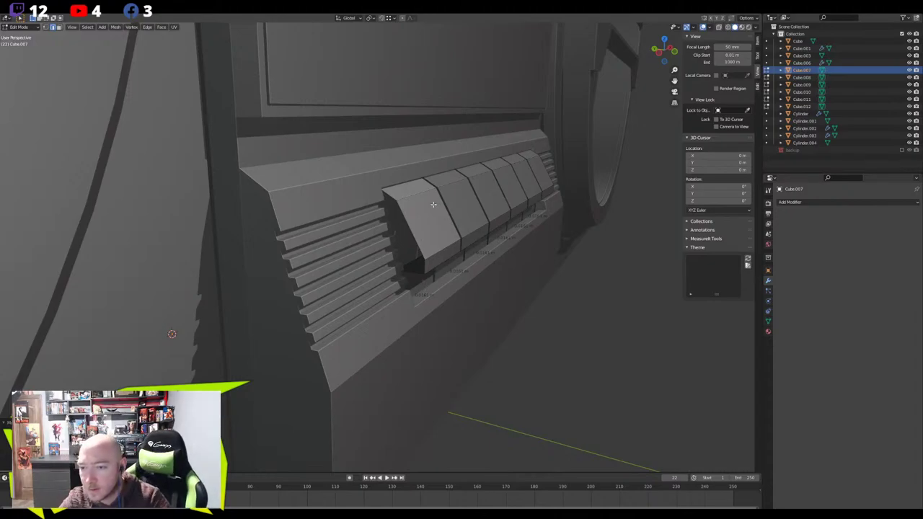
key("g")
key("z")
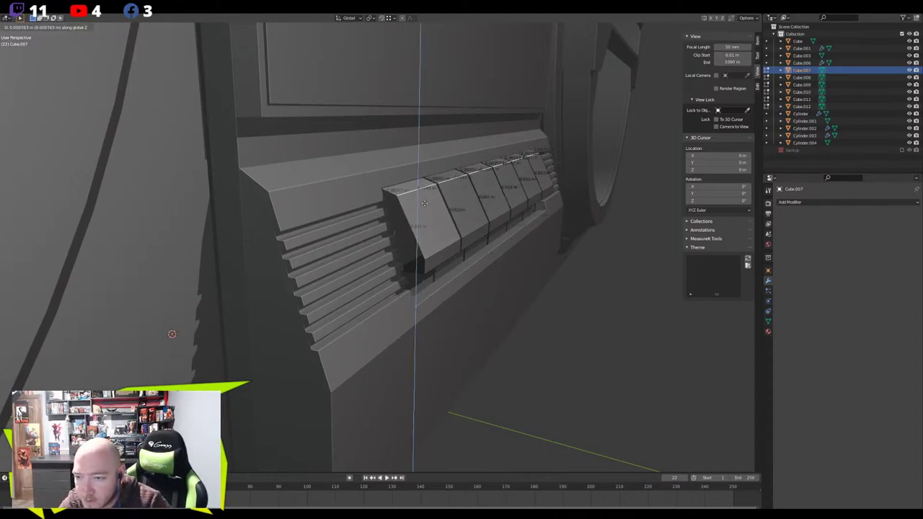
left_click(424, 203)
middle_click_drag(424, 204, 368, 258)
scroll(424, 235, "up", 2)
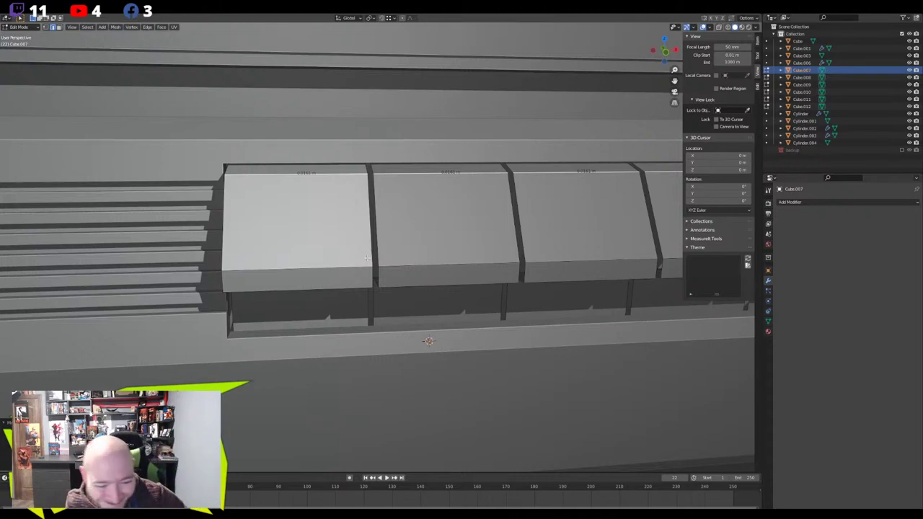
Examine the angled keys and the boombox's whole front from several distances and viewing angles
middle_click_drag(316, 254, 352, 278)
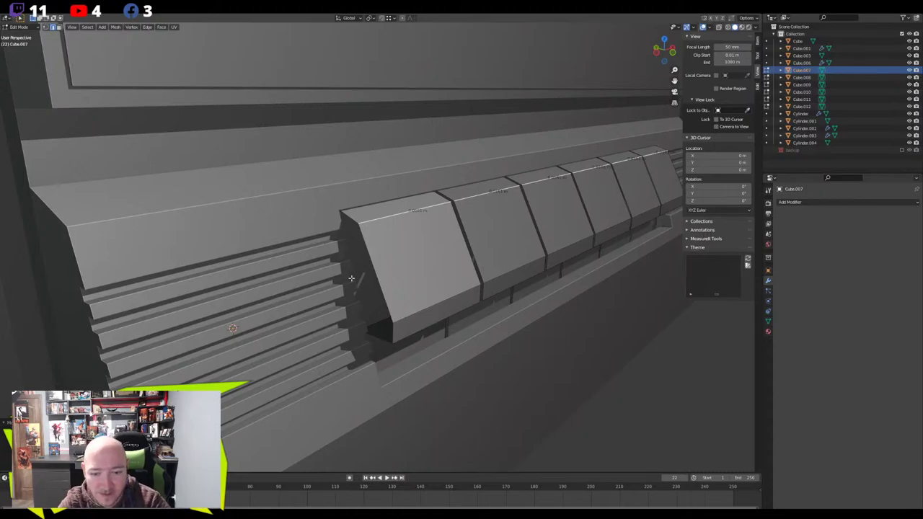
scroll(351, 278, "down", 4)
scroll(360, 264, "up", 4)
mouse_move(361, 264)
middle_mouse_down()
mouse_move(373, 251)
mouse_move(358, 250)
middle_mouse_up()
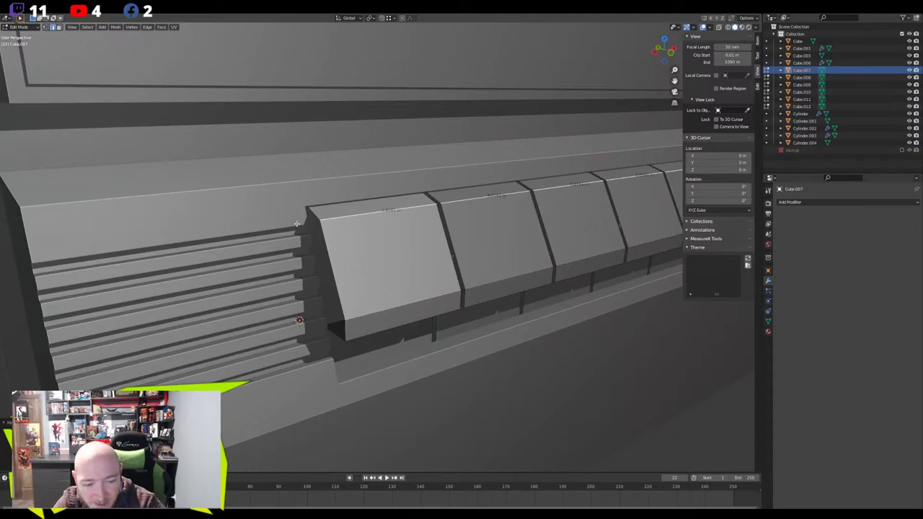
scroll(358, 250, "down", 8)
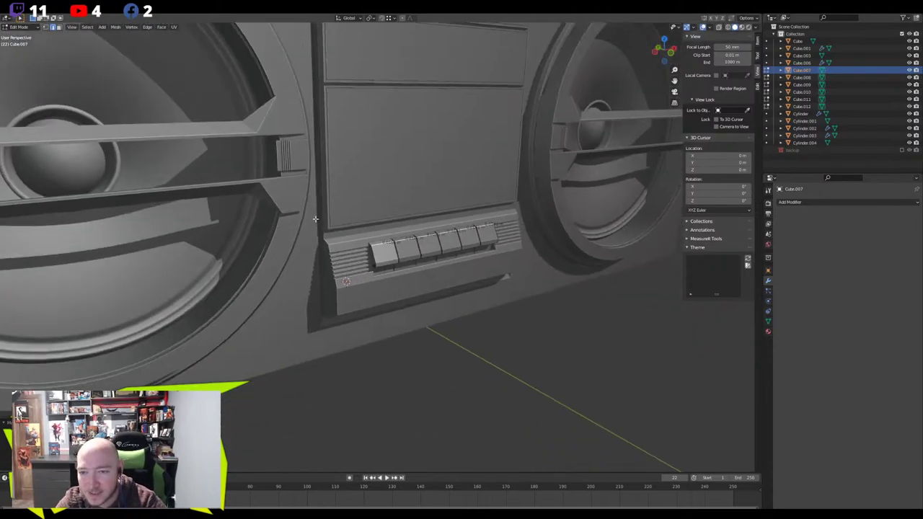
scroll(392, 320, "up", 4)
scroll(393, 284, "down", 4)
scroll(393, 278, "up", 2)
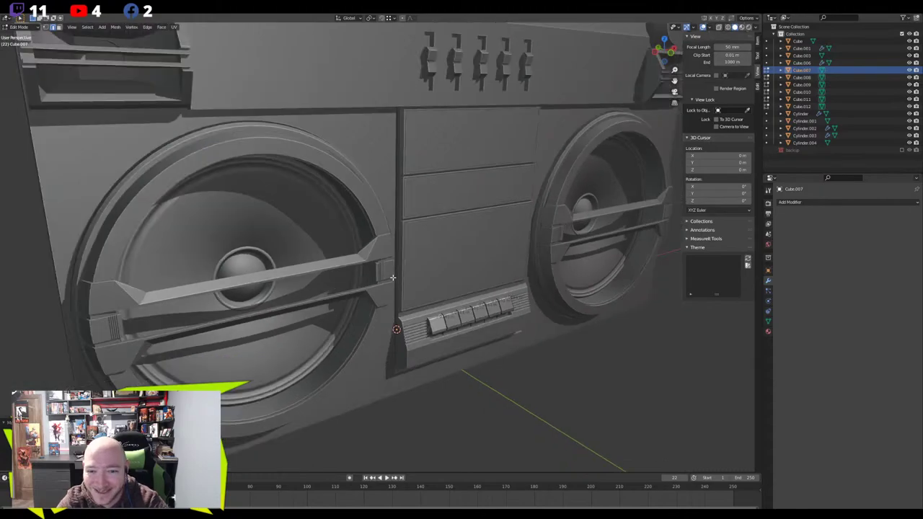
scroll(389, 265, "up", 2)
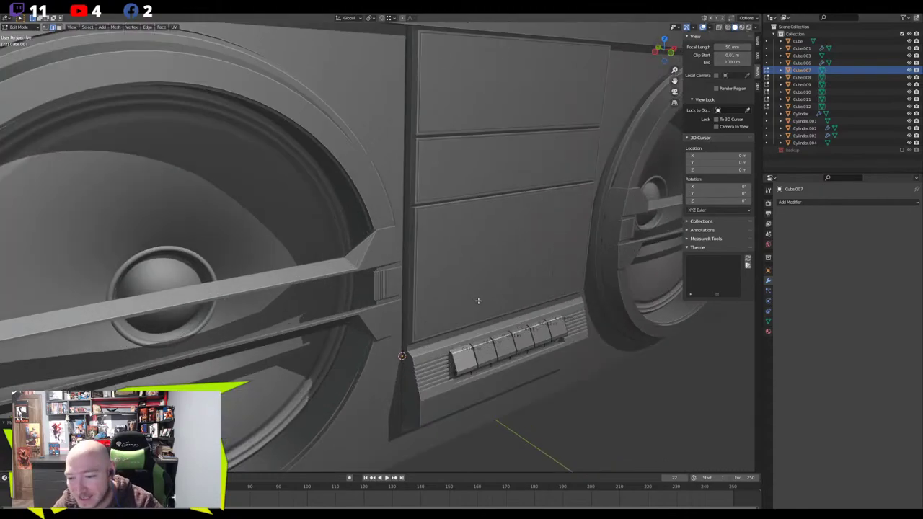
scroll(475, 300, "down", 4)
middle_click_drag(451, 235, 466, 250)
scroll(366, 222, "up", 2)
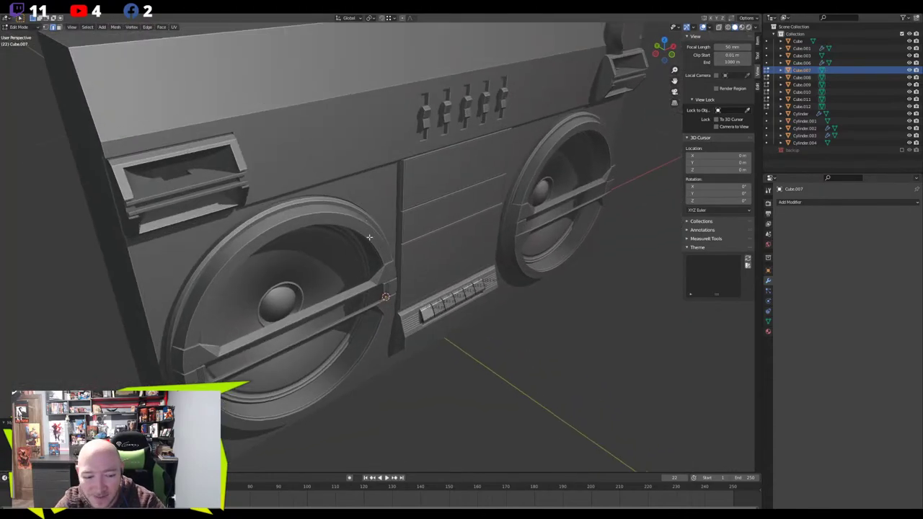
middle_click_drag(370, 231, 365, 261)
scroll(335, 230, "up", 1)
middle_click_drag(425, 189, 362, 175)
scroll(399, 168, "down", 3)
scroll(363, 175, "up", 4)
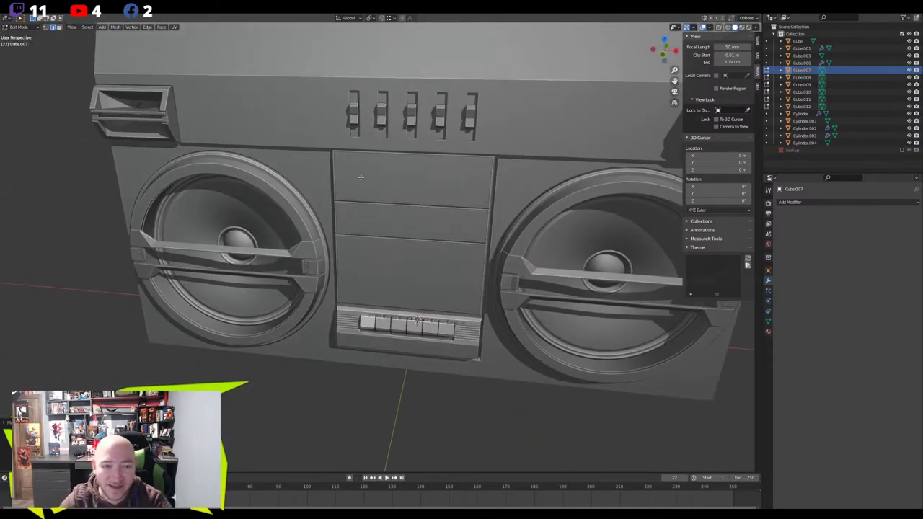
scroll(361, 177, "down", 2)
middle_click_drag(368, 190, 421, 196)
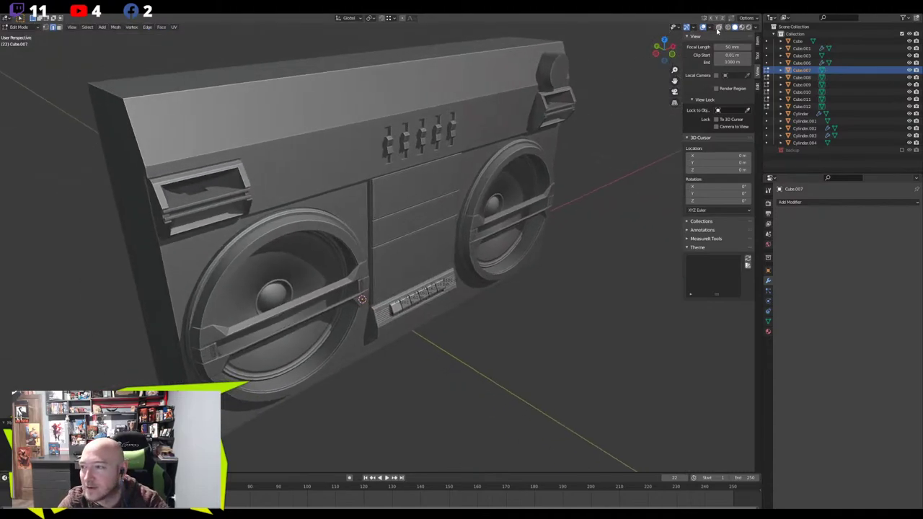
Toggle the viewport's cavity shading off and on to compare its effect on the boombox
left_click(710, 29)
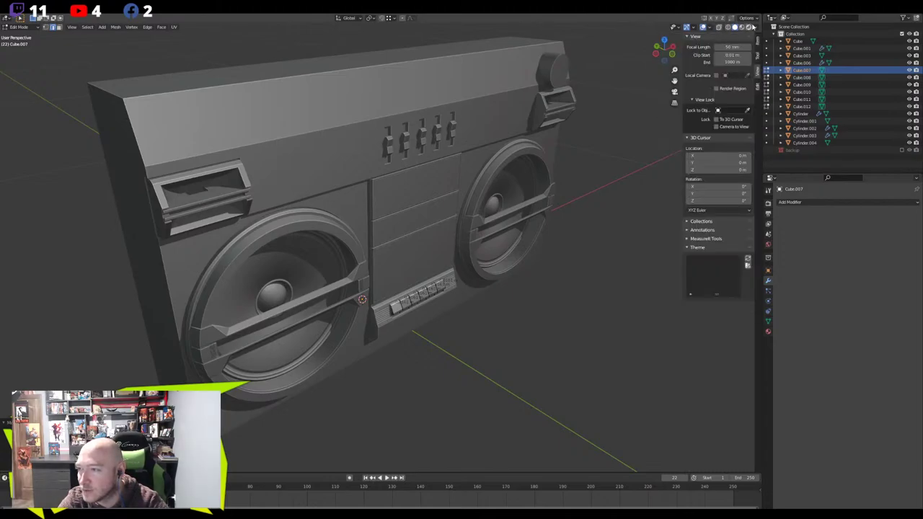
left_click(755, 27)
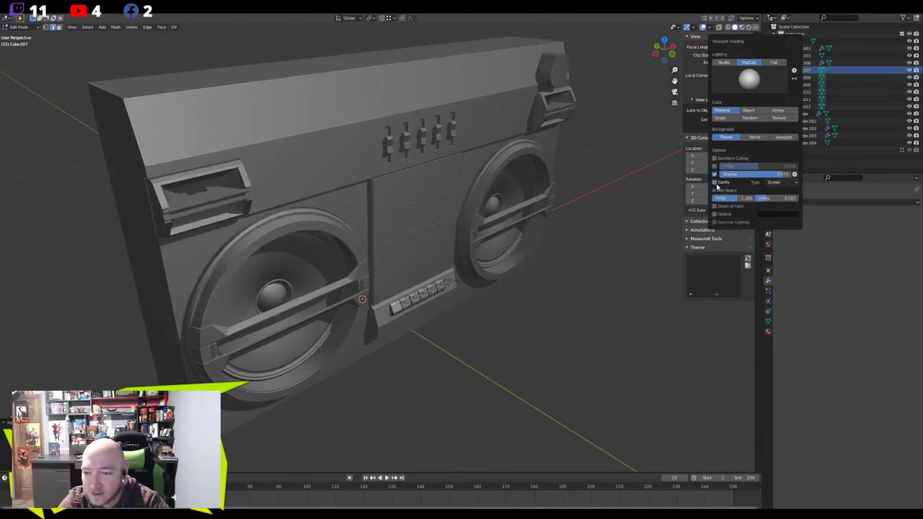
left_click(714, 183)
left_click(715, 182)
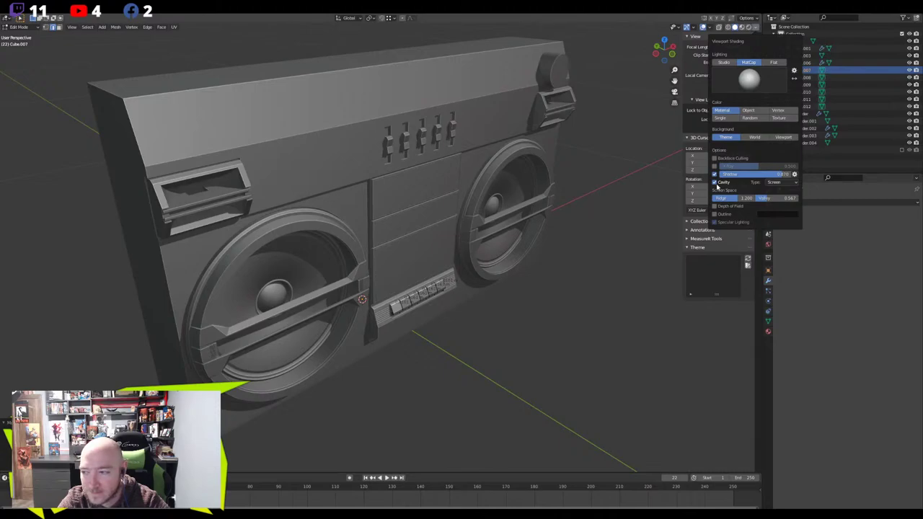
left_click(716, 185)
left_click(716, 185)
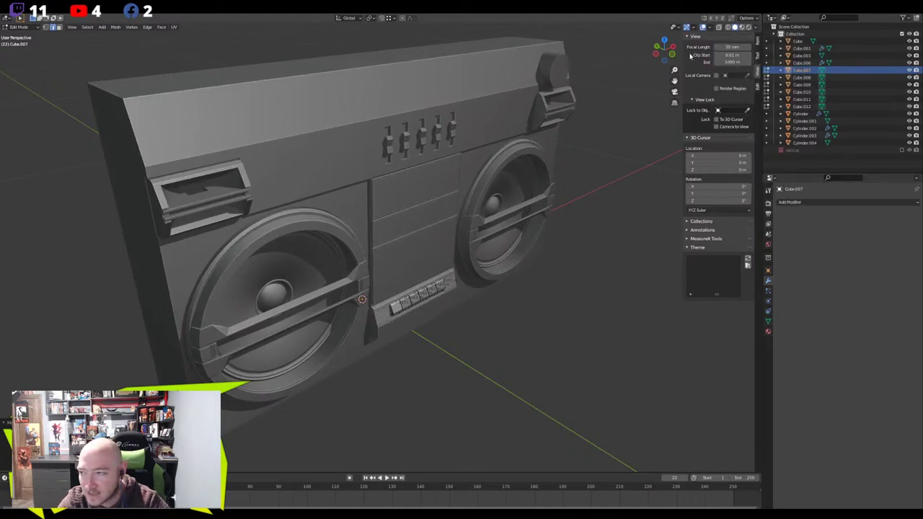
Adjust the viewport's screen-space cavity shading to a ridge of about 1.18 and a valley of about 1.26
left_click(710, 28)
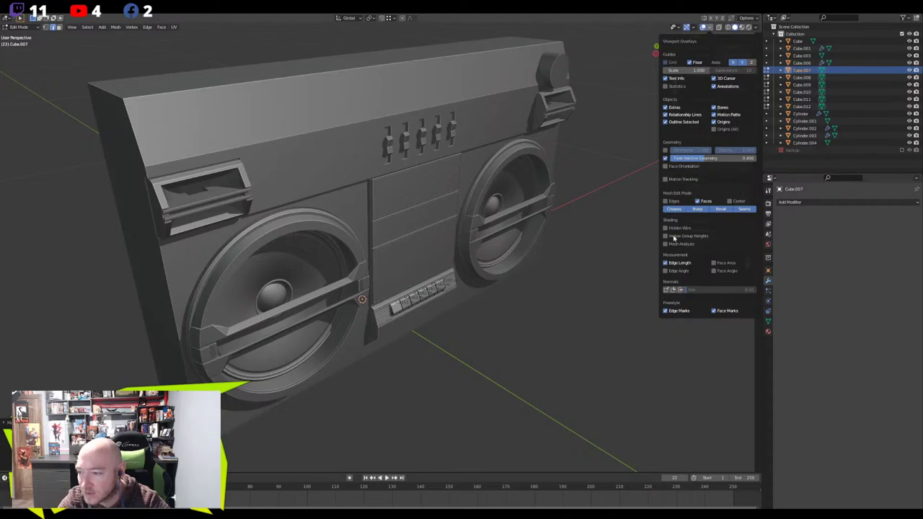
left_click(754, 27)
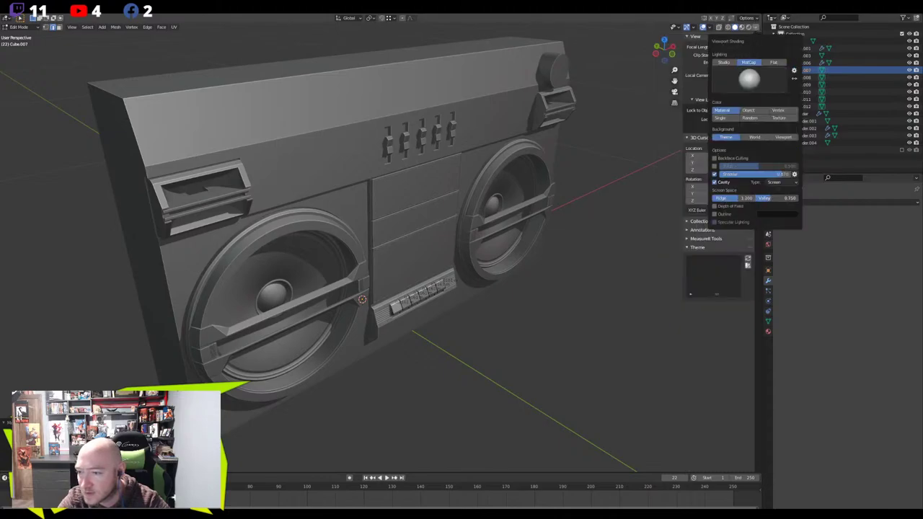
mouse_move(774, 198)
left_mouse_down()
mouse_move(798, 198)
mouse_move(762, 198)
mouse_move(778, 198)
left_mouse_up()
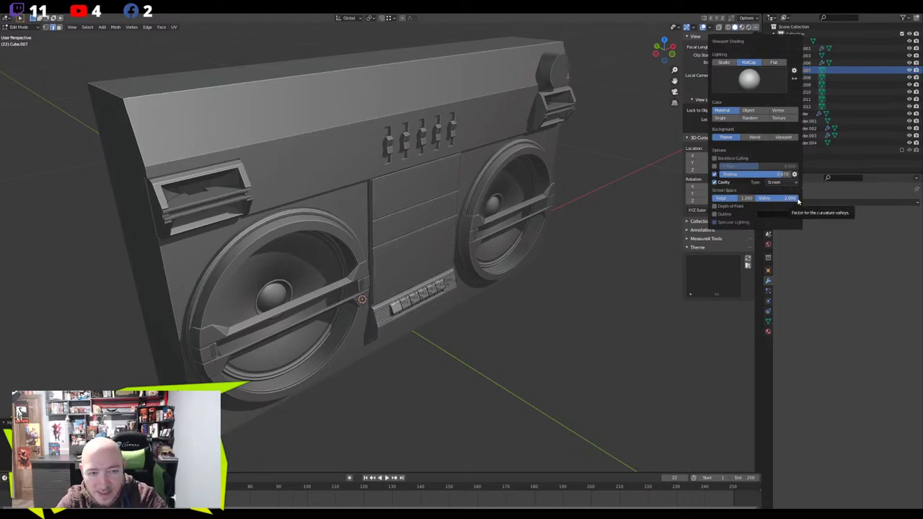
left_click_drag(798, 202, 713, 201)
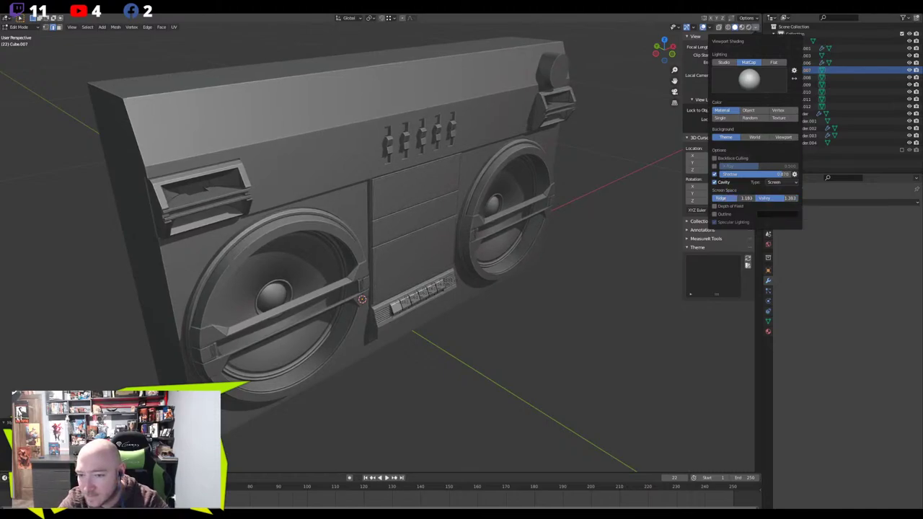
Leave Edit Mode on the keys and select only the first key in the row
middle_click_drag(373, 214, 314, 202)
scroll(354, 216, "up", 2)
scroll(368, 235, "up", 2)
middle_click_drag(368, 255, 408, 226, "shift")
scroll(456, 188, "up", 3)
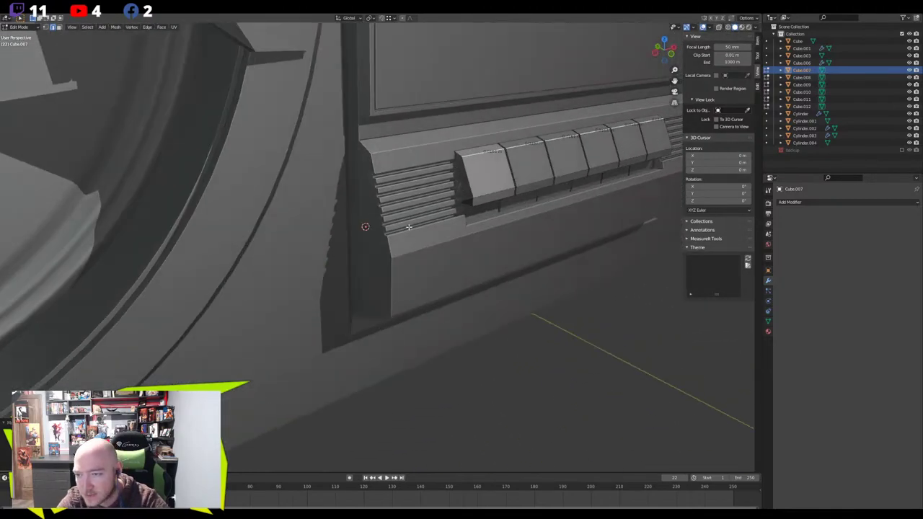
scroll(408, 226, "down", 3)
key("Tab")
key("alt+a")
scroll(441, 208, "up", 1)
left_click(447, 204)
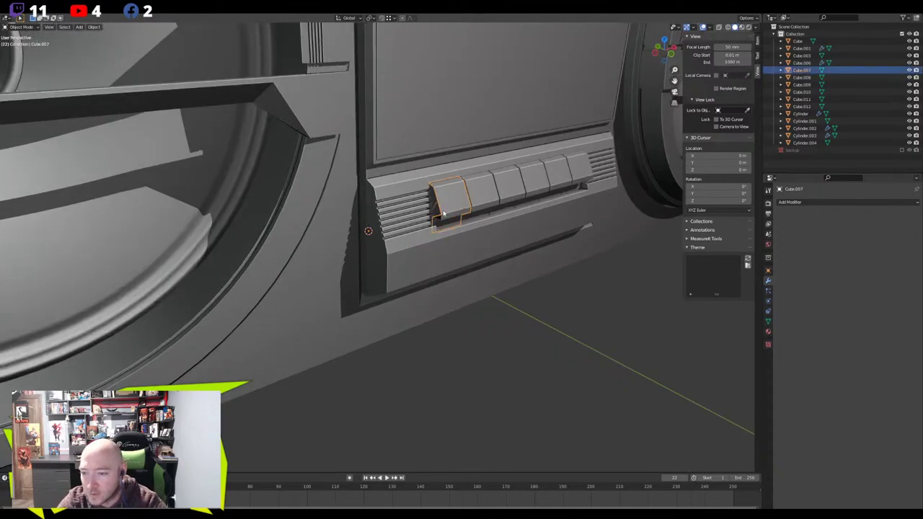
scroll(432, 222, "up", 3)
mouse_move(418, 235)
middle_mouse_down("shift")
mouse_move(354, 293)
mouse_move(373, 274)
mouse_move(359, 255)
mouse_move(309, 255)
mouse_move(352, 256)
mouse_move(402, 237)
mouse_move(407, 244)
middle_mouse_up("shift")
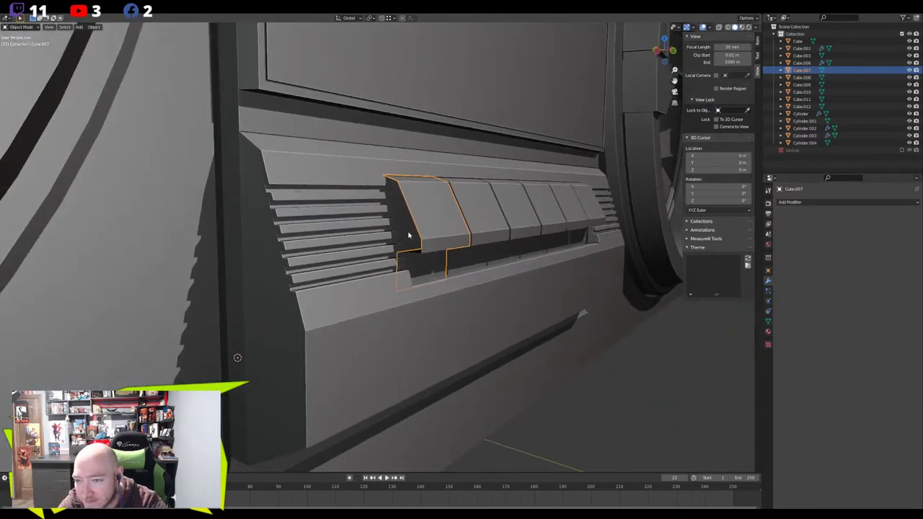
Bevel the keys' upper front edge with several segments to round it, leave Edit Mode and deselect the key
key("Tab")
scroll(405, 187, "up", 5)
left_click(422, 231)
middle_click_drag(406, 188, 504, 223)
key("ctrl+b")
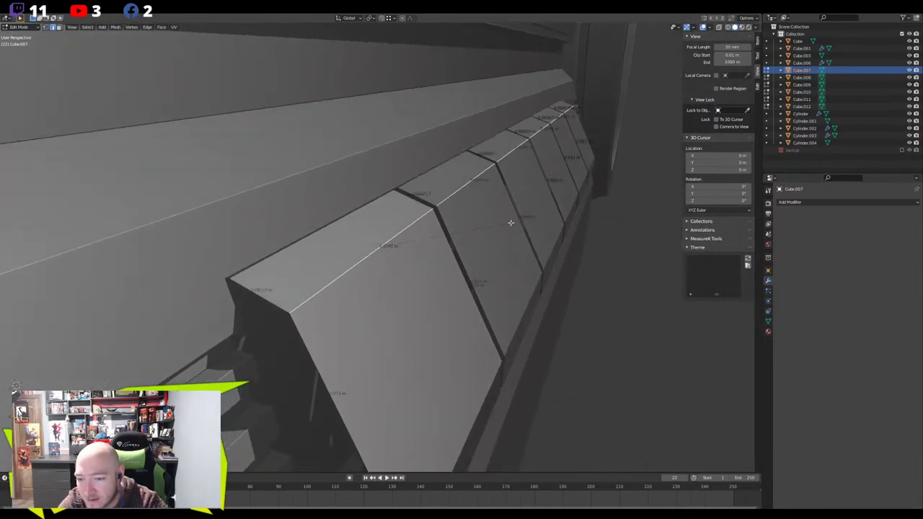
scroll(517, 227, "up", 1)
scroll(521, 227, "up", 1)
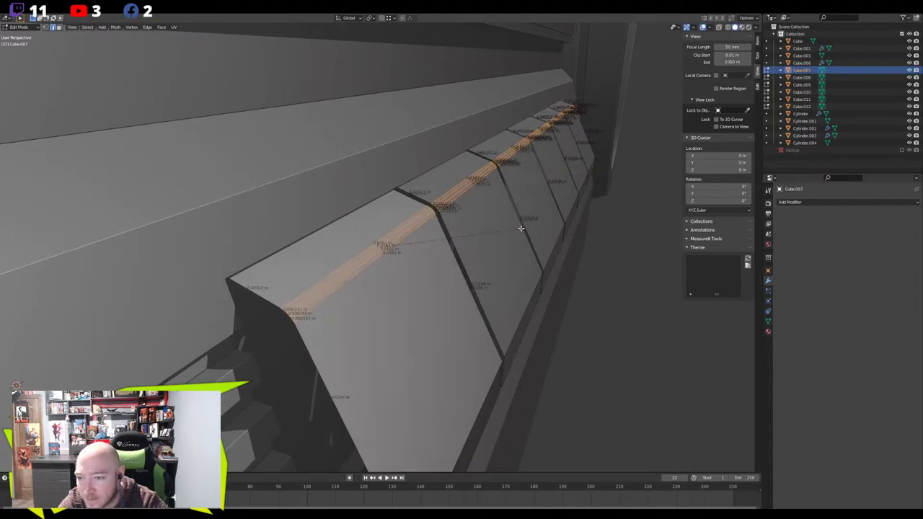
left_click(525, 232)
key("Tab")
scroll(562, 296, "down", 4)
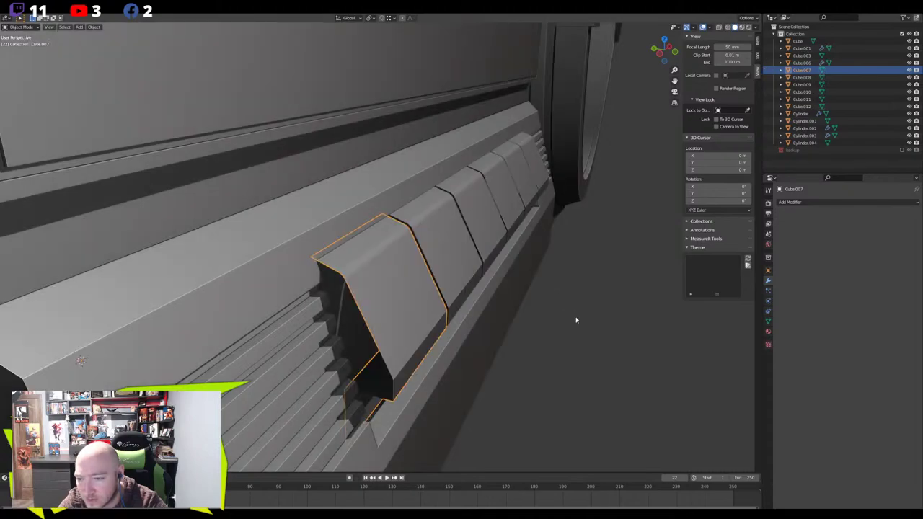
scroll(560, 317, "down", 7)
middle_click_drag(558, 309, 427, 274)
scroll(487, 309, "down", 2)
left_click(486, 307)
Return to editing the keys and adjust the height of their lower front edge along Z
scroll(360, 278, "up", 4)
middle_click_drag(318, 274, 397, 284)
scroll(369, 267, "up", 3)
key("Tab")
left_click(378, 328, "alt")
key("g")
key("z")
left_click(376, 338)
key("g")
key("z")
left_click(275, 356)
Adjust the height of the edge between the keys' sloped faces and their front lip along Z
left_click(390, 315, "alt")
key("g")
key("z")
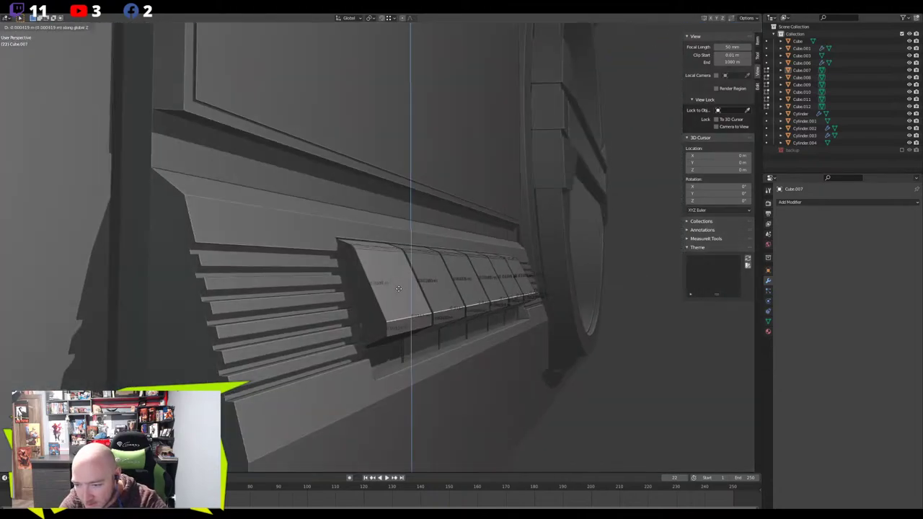
left_click(411, 319)
Add an edge loop across the keys' sloped faces and slide it close to their lower end
scroll(411, 319, "up", 2)
middle_click_drag(411, 318, 432, 280)
left_click(393, 275, "alt")
key("g")
key("g")
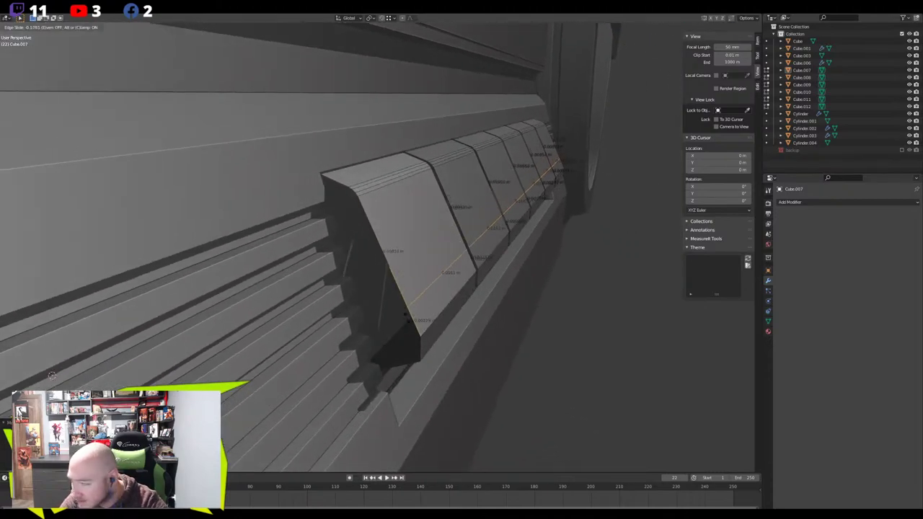
left_click(406, 317)
Move the new edge loop along Z and Y to form a shallow ledge at the foot of the keys
key("g")
key("z")
left_click(407, 313)
middle_click_drag(407, 313, 408, 228)
key("g")
key("z")
left_click(409, 232)
key("g")
key("y")
left_click(404, 236)
middle_click_drag(404, 235, 380, 261)
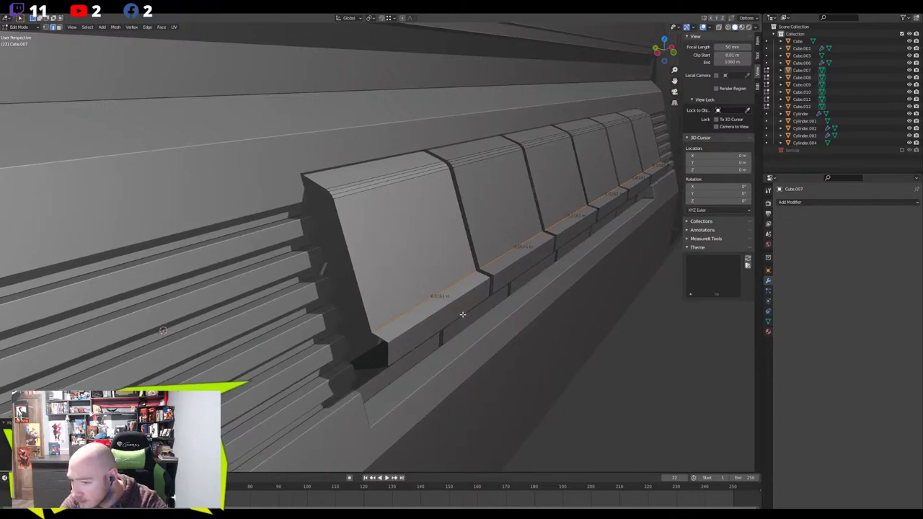
Bevel the outer front edge of the keys' lower ledge as a narrow single-segment chamfer
left_click(453, 304)
key("ctrl+b")
key("ctrl+z")
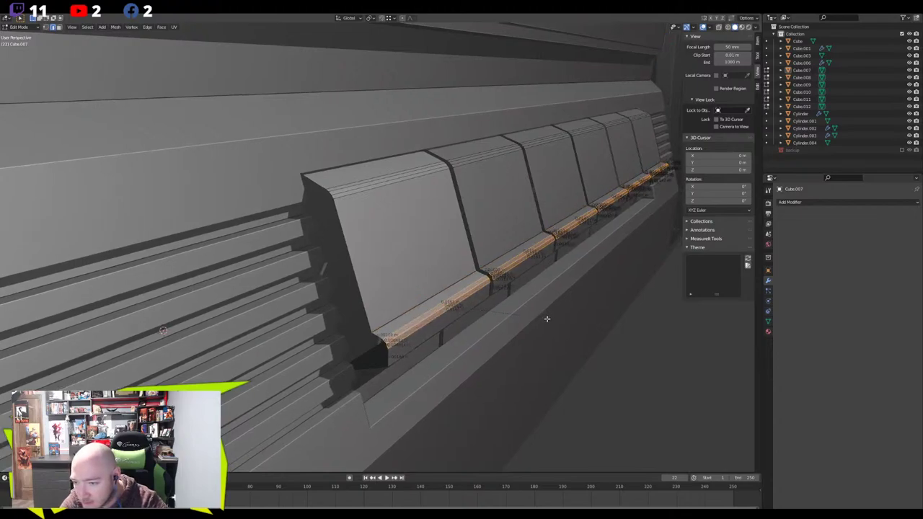
scroll(546, 318, "up", 1)
scroll(547, 318, "up", 1)
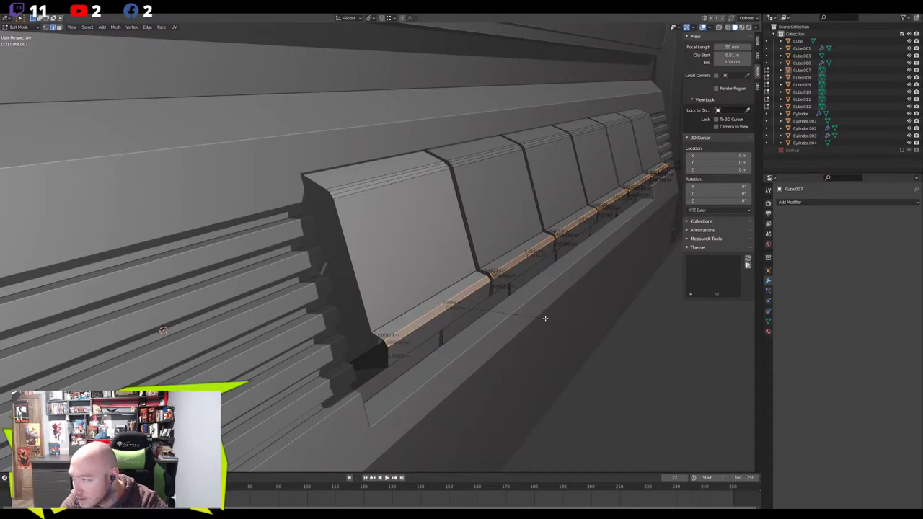
left_click(545, 317)
Remove the extra edge loops from the keys' upper bevel and slide the bevel's rear edge to refine its width
left_click(395, 173, "alt")
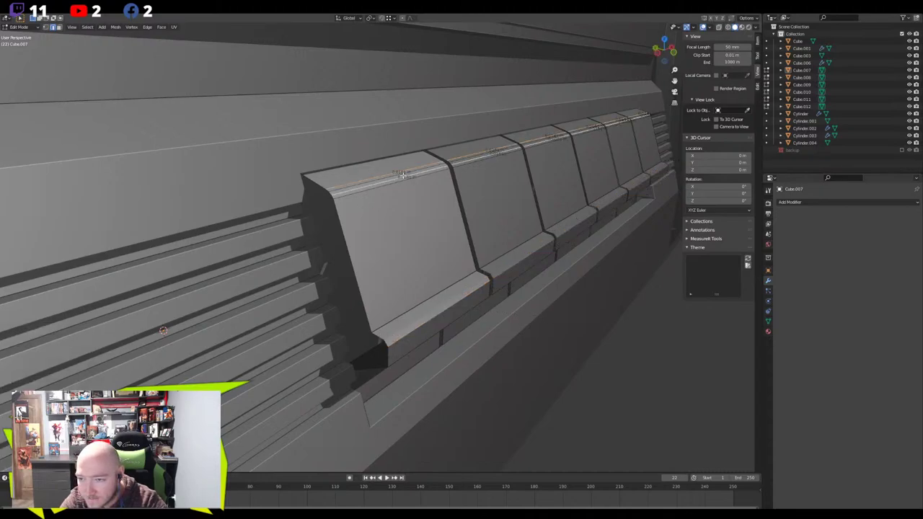
key("x")
left_click(392, 210)
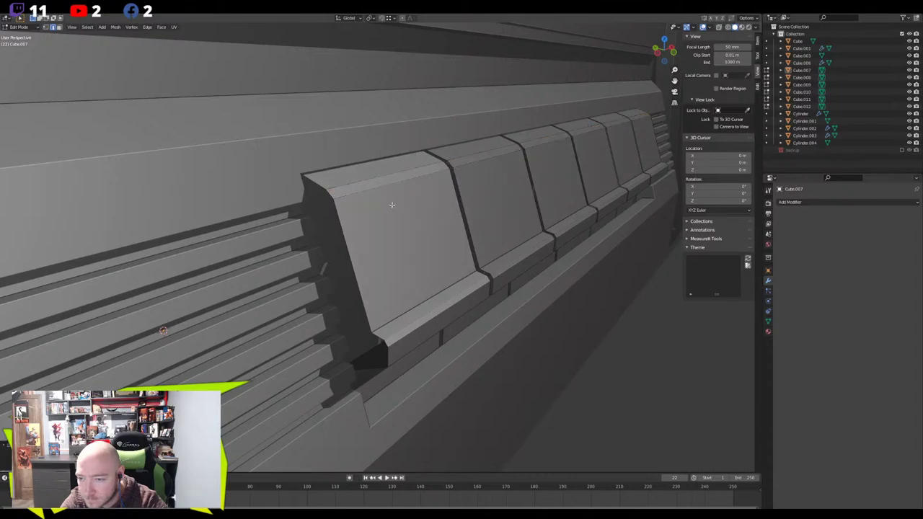
left_click(382, 175, "alt")
key("g")
key("g")
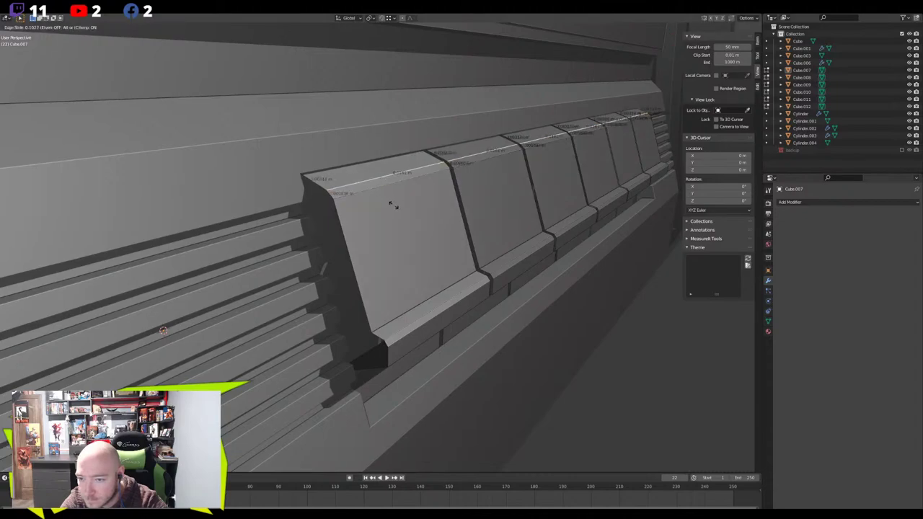
left_click(397, 207)
Move the front faces of the keys' lower ledge about 0.0007 m outward along Y
key("Tab")
scroll(511, 270, "down", 6)
middle_click_drag(535, 300, 470, 245)
scroll(387, 321, "down", 5)
scroll(409, 283, "up", 5)
left_click(438, 297)
key("Tab")
left_click(433, 295)
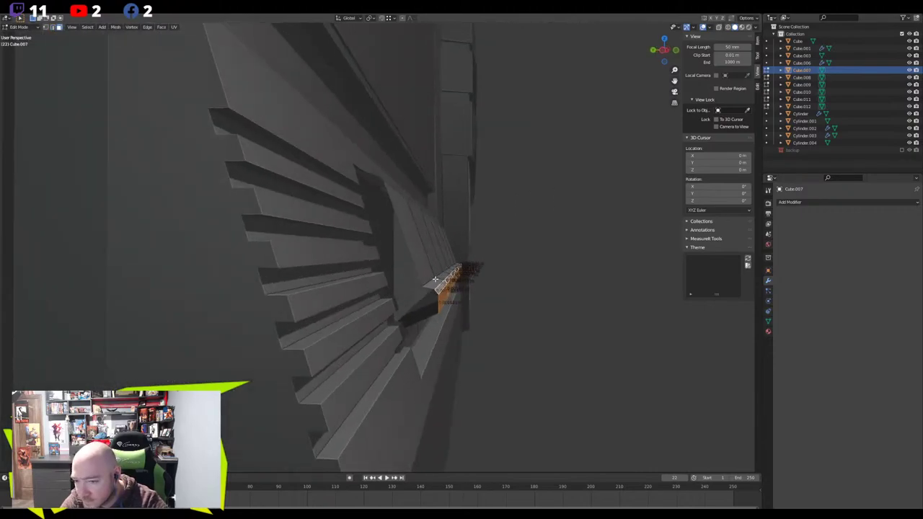
key("g")
key("y")
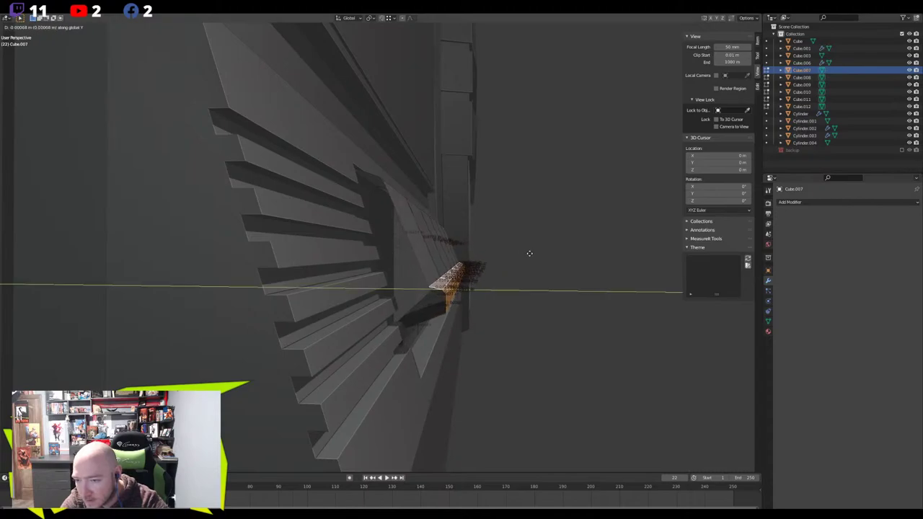
left_click(531, 254)
Fine-tune the ledge front faces' depth along Y and their height along Z
middle_click_drag(531, 253, 513, 275)
scroll(477, 290, "down", 4)
scroll(368, 286, "up", 4)
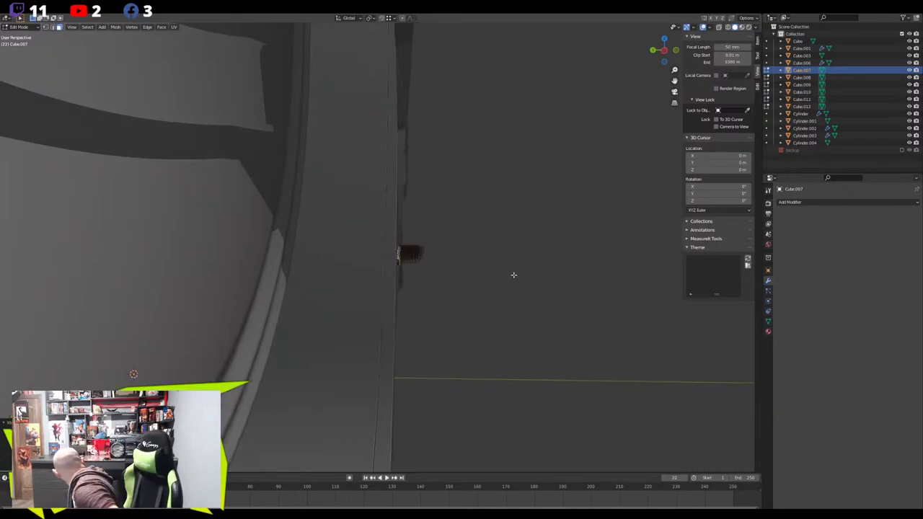
mouse_move(449, 150)
middle_mouse_down()
mouse_move(457, 175)
mouse_move(457, 163)
middle_mouse_up()
key("g")
key("y")
left_click(459, 155)
key("g")
key("z")
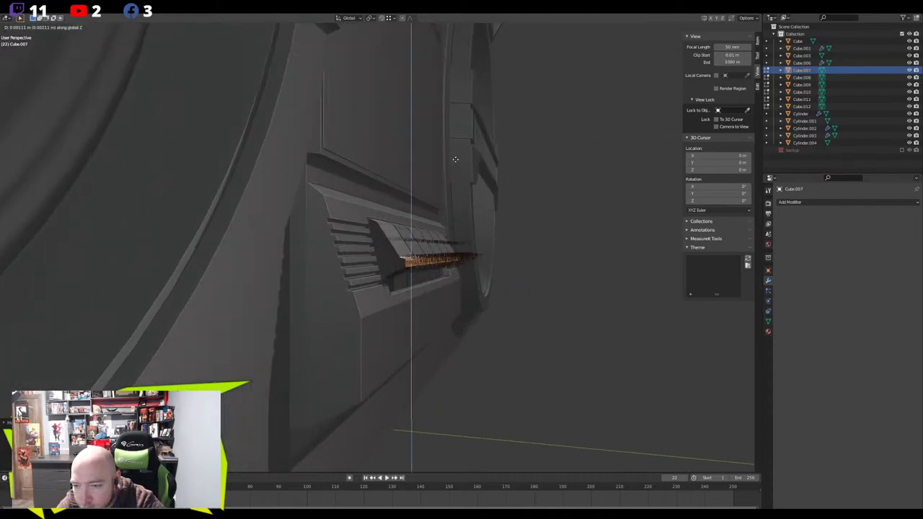
left_click(455, 159)
Leave Edit Mode, deselect the keys and inspect the reshaped key row within the lower front panel
middle_click_drag(455, 159, 339, 179)
scroll(336, 189, "down", 7)
key("Tab")
left_click(287, 305)
scroll(287, 306, "down", 7)
middle_click_drag(288, 306, 390, 267)
scroll(412, 284, "up", 5)
scroll(428, 277, "up", 5)
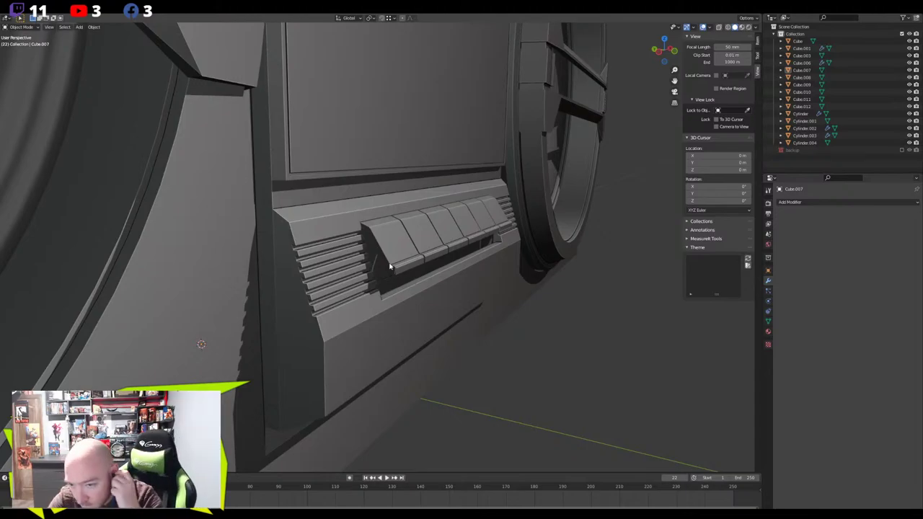
Open the outermost key's mesh for editing, isolated in local view, and add an edge loop across its underside
left_click(409, 266)
middle_click_drag(409, 266, 352, 286)
scroll(406, 270, "down", 9)
scroll(319, 288, "up", 7)
key("Tab")
key("KP_Divide")
left_click(312, 296)
key("ctrl+r")
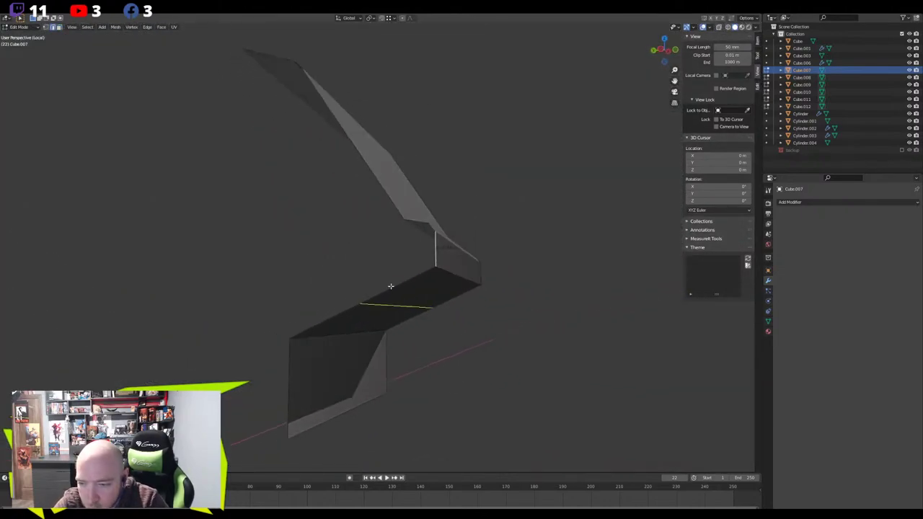
left_click(391, 286)
Fill the front part of the key's open side with faces between the ledge profile and the underside
left_click(441, 257)
left_click(384, 290)
left_click(404, 276)
left_click(437, 250)
key("f")
key("f")
middle_click_drag(436, 250, 442, 267)
Add another edge loop toward the rear of the key's underside and close the rest of the open side
key("ctrl+r")
left_click(351, 335)
right_click(350, 332)
key("ctrl+z")
key("ctrl+r")
left_click(355, 346)
right_click(359, 342)
left_click(402, 315)
middle_click_drag(417, 304, 380, 292)
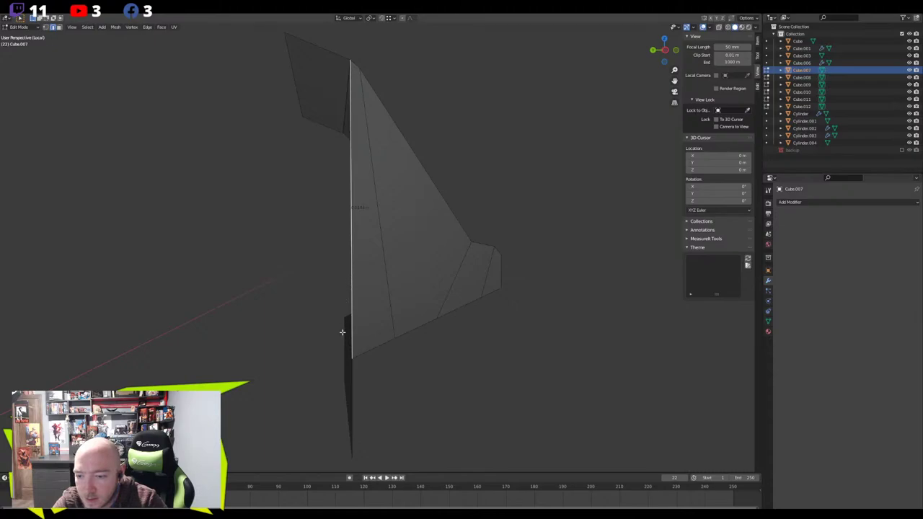
middle_click_drag(343, 336, 213, 322)
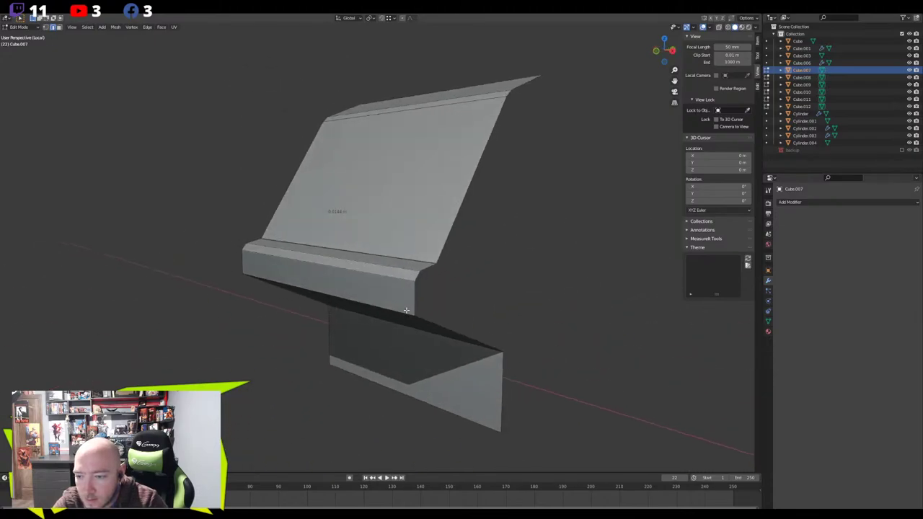
middle_click_drag(407, 295, 297, 347)
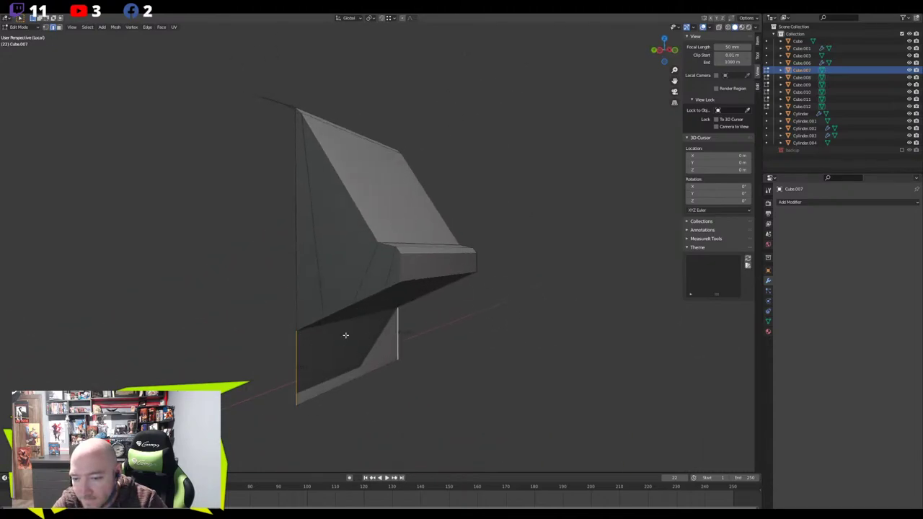
Enable snapping and extend the key's lower rear side edges along Y to the rear corner of the upper flange
middle_click_drag(358, 336, 332, 337)
key("g")
key("y")
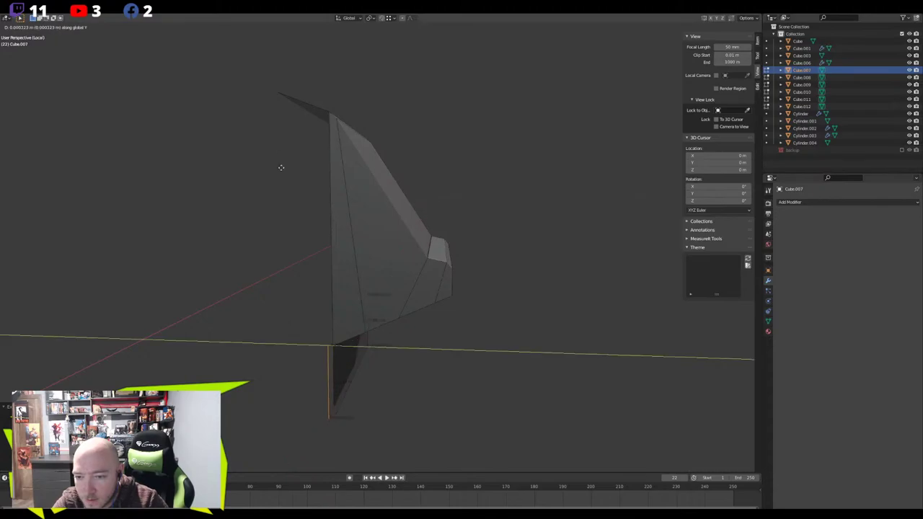
right_click(286, 90)
key("shift+Tab")
key("g")
key("x")
key("y")
left_click(279, 93)
Fill the remaining gap in the key with a face and return from local view to the full boombox
middle_click_drag(322, 204, 301, 276)
middle_click_drag(486, 258, 436, 362)
key("f")
key("KP_Divide")
middle_click_drag(382, 344, 301, 362)
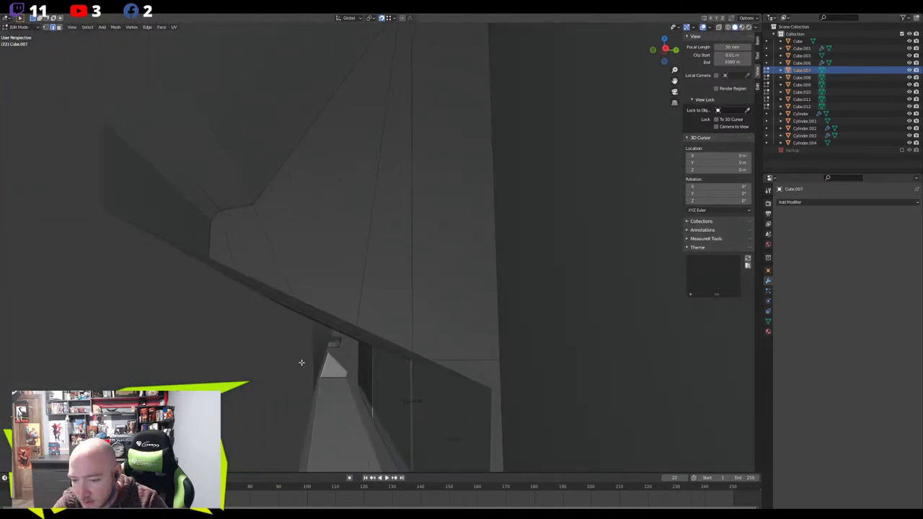
In the central front panel's mesh, move the key recess's rim edges about 0.0014 m along Y
key("Tab")
left_click(336, 408)
key("Tab")
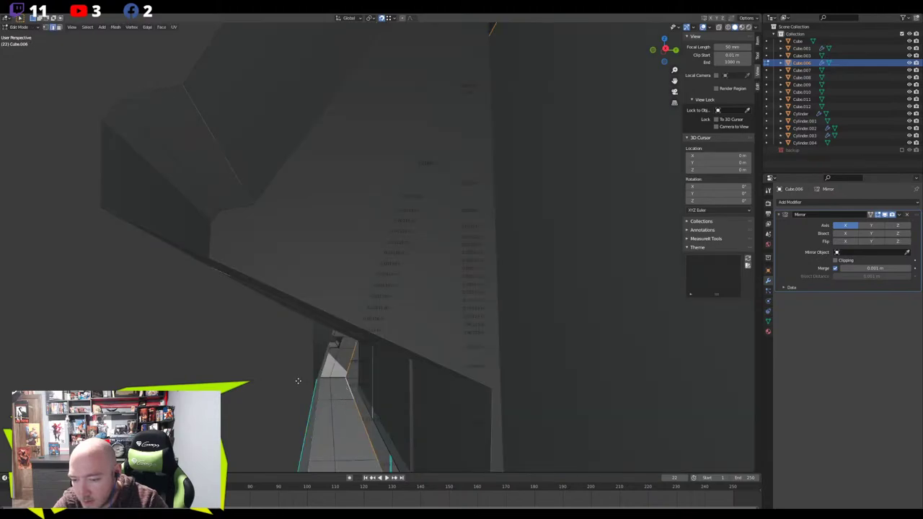
key("g")
key("y")
right_click(164, 288)
key("g")
key("y")
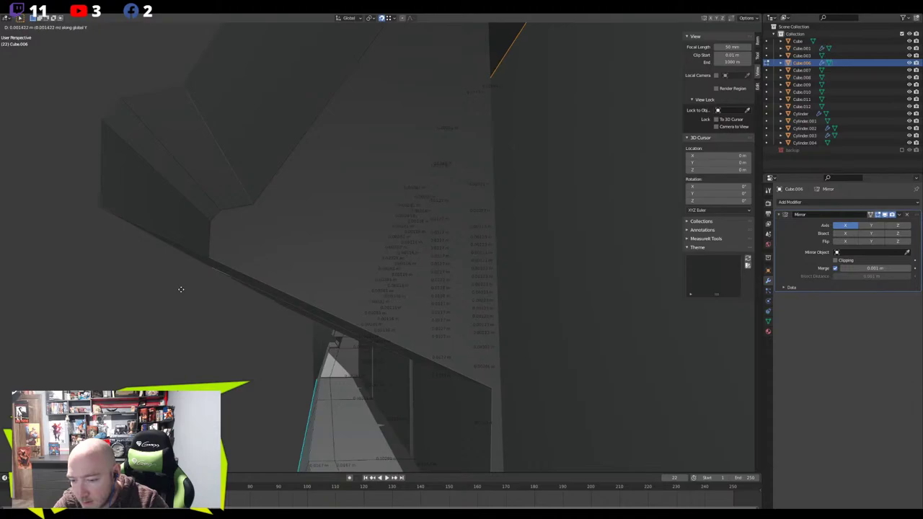
left_click(178, 290)
middle_click_drag(179, 290, 223, 289)
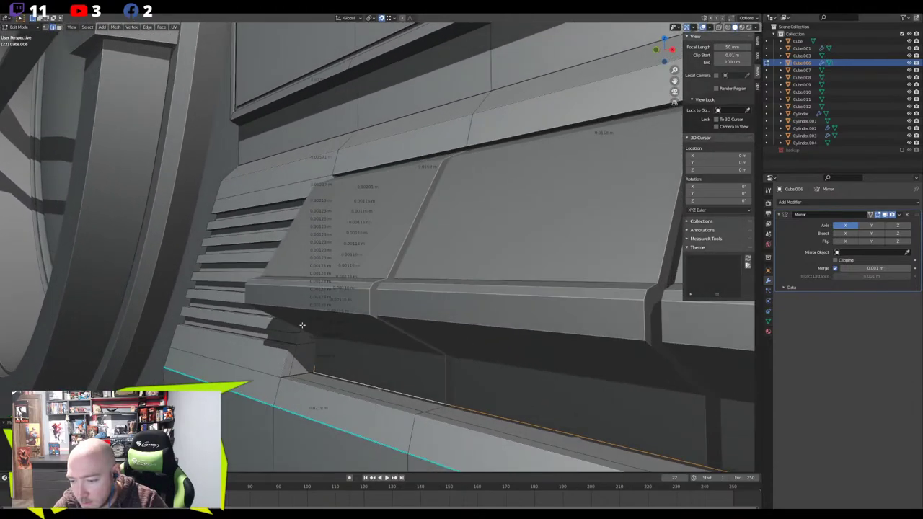
Examine the key row and its recess from below and above against the boombox body
key("Tab")
left_click(377, 358)
middle_click_drag(377, 358, 413, 315)
left_click(402, 327)
key("Tab")
scroll(412, 315, "down", 3)
key("Tab")
middle_click_drag(411, 278, 414, 349)
scroll(414, 348, "down", 3)
middle_click_drag(418, 310, 422, 375, "shift")
middle_click_drag(421, 374, 463, 346)
scroll(414, 298, "up", 5)
key("Tab")
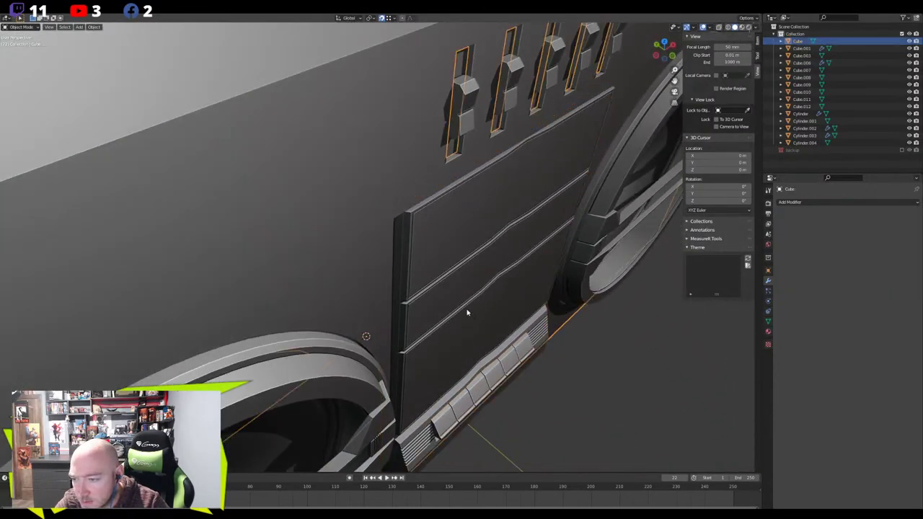
middle_click_drag(466, 309, 415, 284)
middle_click_drag(459, 339, 410, 305)
key("Tab")
left_click(409, 305)
key("Tab")
key("Tab")
left_click(409, 306)
key("Tab")
key("Tab")
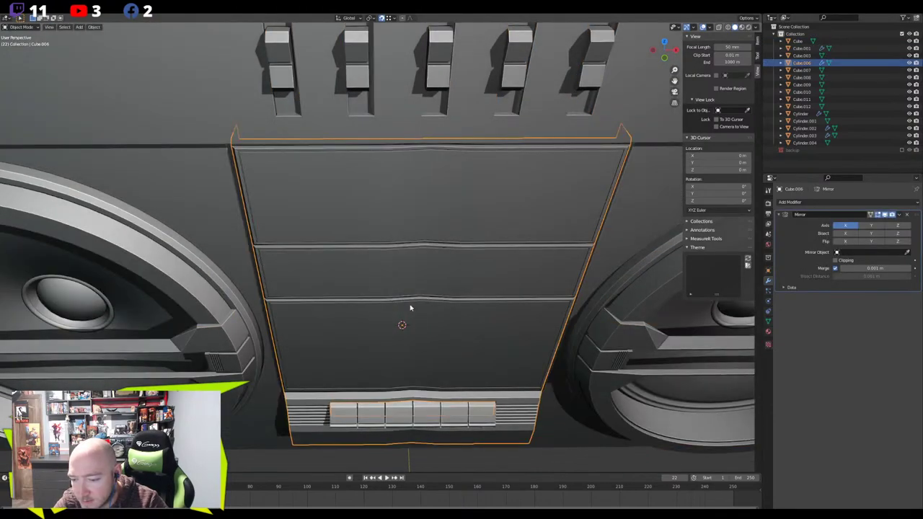
key("Tab")
key("ctrl+r")
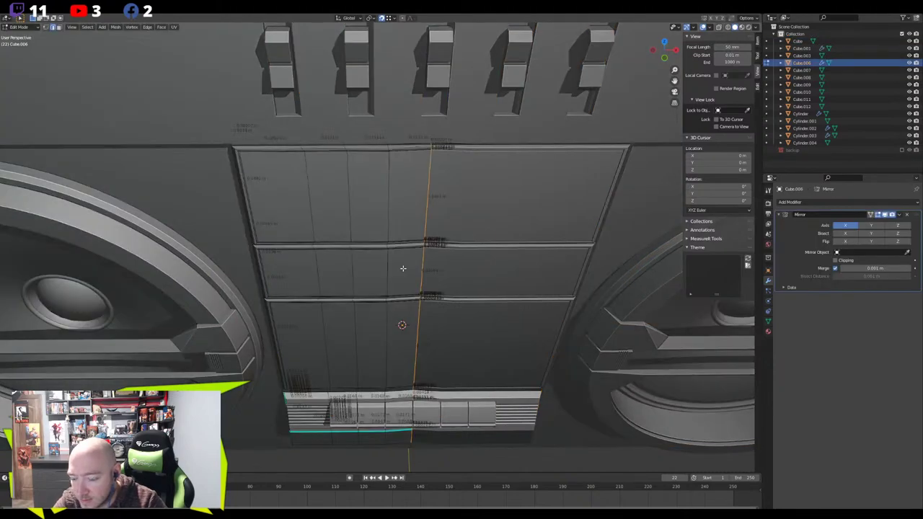
key("KP_Divide")
middle_click_drag(402, 268, 409, 285)
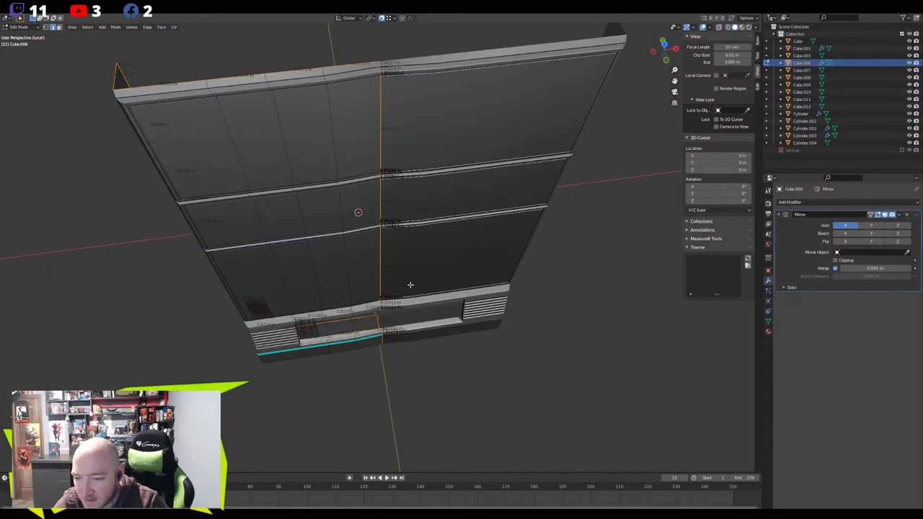
key("KP_Divide")
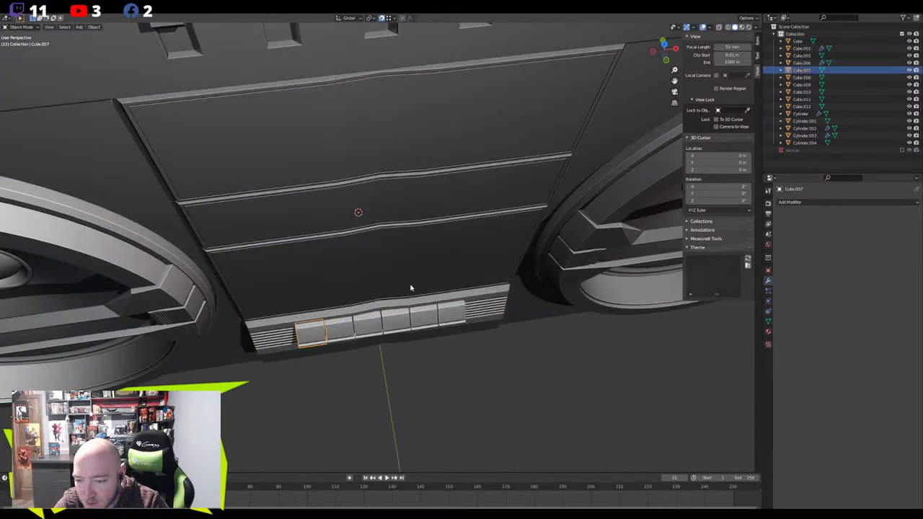
Isolate the central front panel in Edit Mode and select the upper and lower edges of the key recess
middle_click_drag(411, 284, 361, 301)
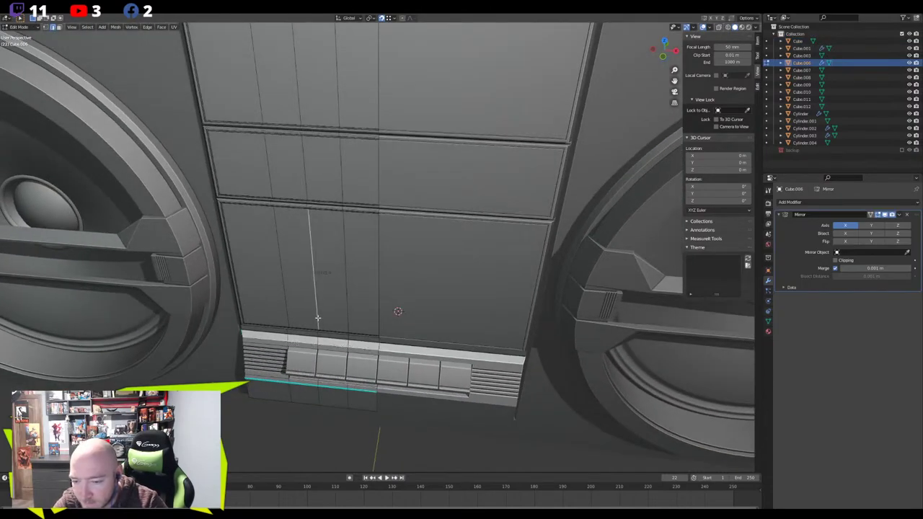
key("Tab")
key("KP_Divide")
key("Tab")
scroll(280, 408, "up", 4)
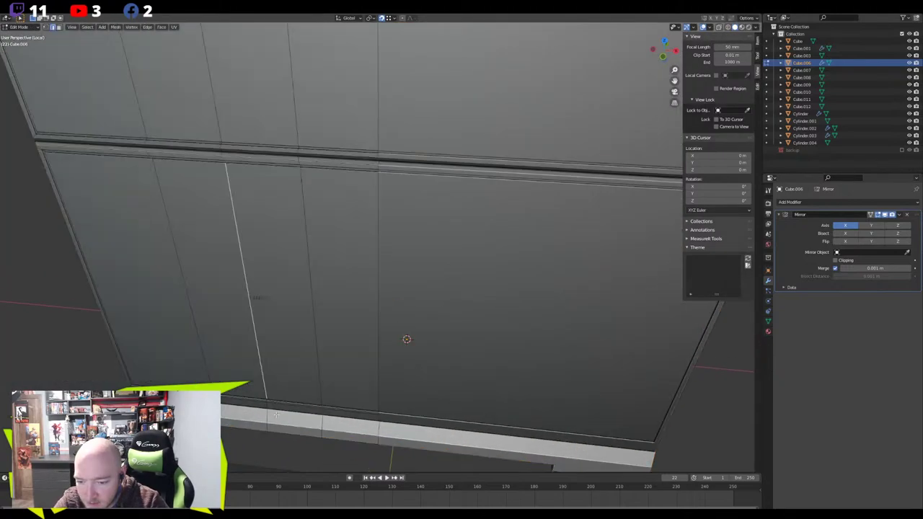
middle_click_drag(241, 465, 378, 266, "shift")
scroll(378, 266, "up", 2)
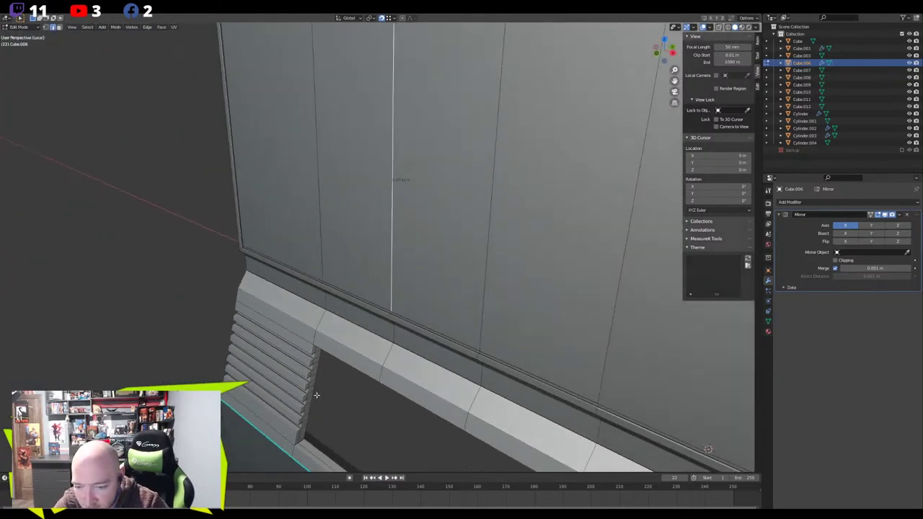
left_click(317, 396, "alt")
middle_click_drag(316, 396, 330, 209)
left_click(472, 422)
middle_click_drag(466, 407, 327, 207, "shift")
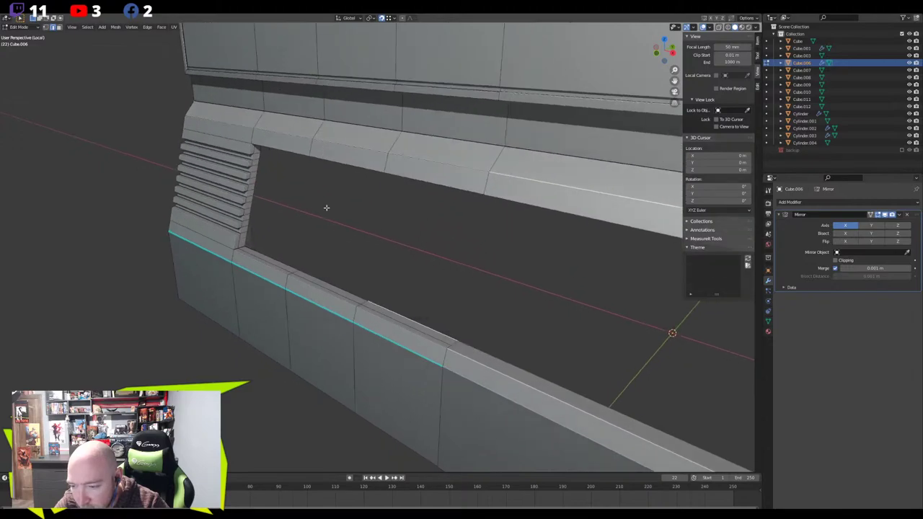
middle_click_drag(256, 204, 323, 443)
middle_click_drag(429, 365, 361, 276)
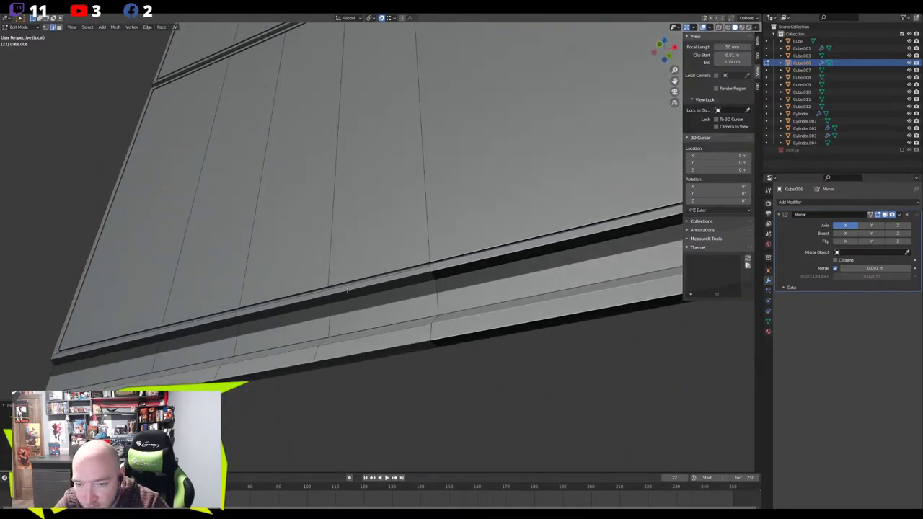
left_click(354, 367, "shift")
middle_click_drag(353, 366, 396, 461)
Restore the full model, move the selected recess edges about 0.0012 m along Y, then leave Edit Mode and deselect the panel
key("KP_Divide")
scroll(389, 339, "up", 3)
middle_click_drag(288, 391, 319, 223, "shift")
scroll(371, 187, "up", 3)
scroll(403, 249, "up", 1)
middle_click_drag(463, 267, 351, 251)
key("g")
key("y")
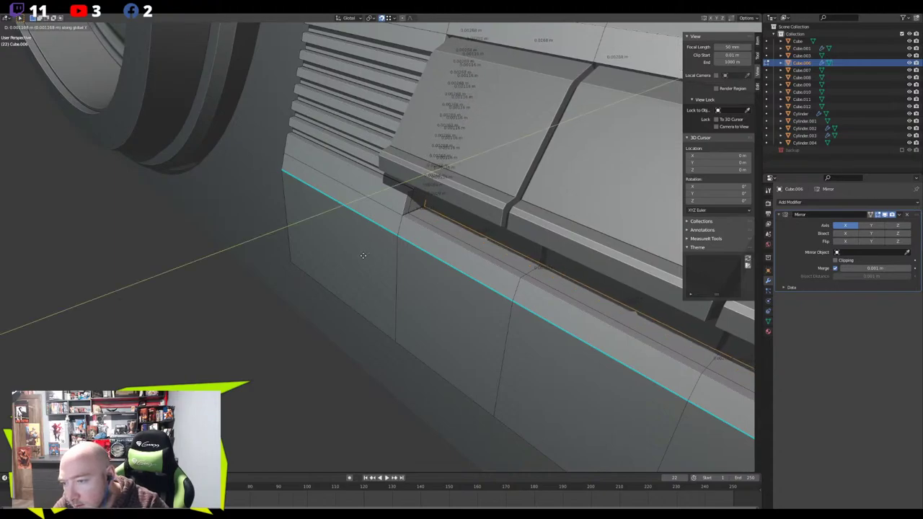
left_click(363, 255)
key("Tab")
mouse_move(415, 259)
middle_mouse_down()
mouse_move(402, 273)
mouse_move(413, 254)
middle_mouse_up()
left_click(224, 401)
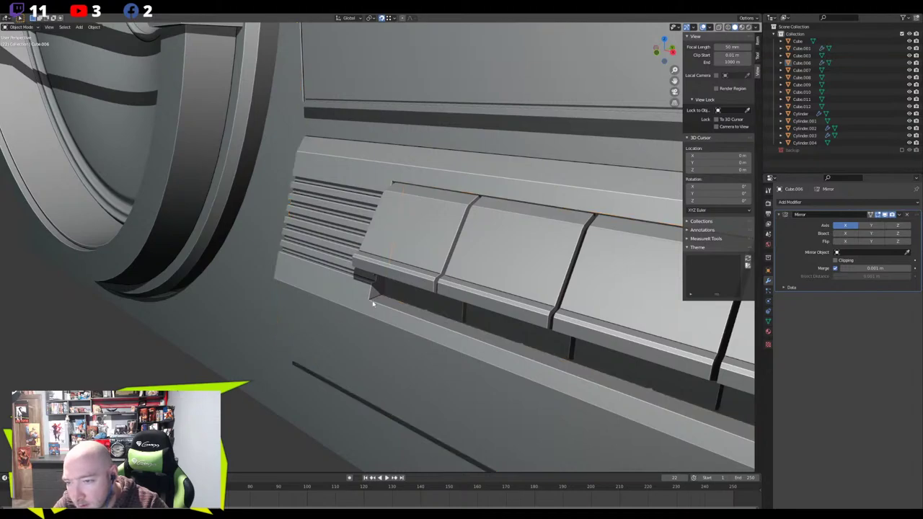
Inspect the key row, the slider bank and the central panel of the boombox from several angles
scroll(359, 309, "down", 8)
middle_click_drag(396, 305, 471, 305)
scroll(471, 305, "down", 4)
middle_click_drag(305, 181, 383, 256)
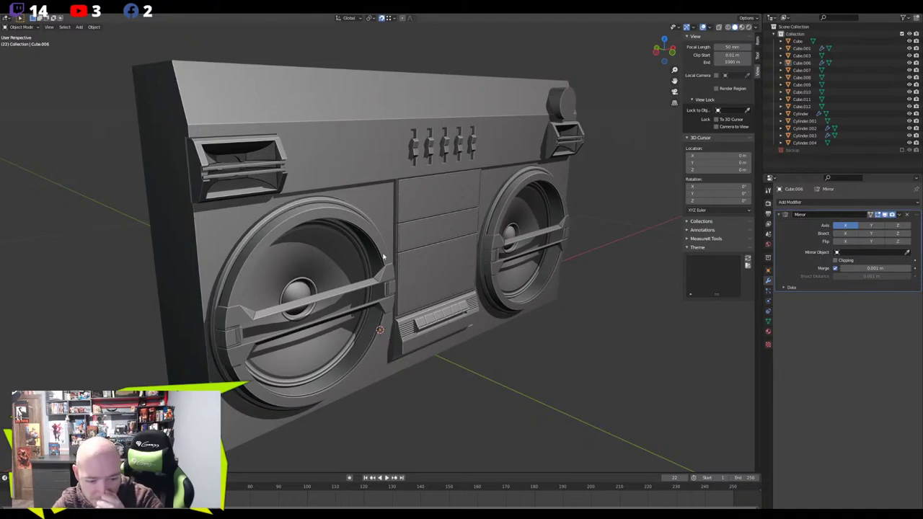
middle_click_drag(410, 245, 344, 235)
scroll(383, 211, "down", 3)
scroll(382, 206, "up", 5)
scroll(383, 204, "down", 4)
scroll(415, 193, "up", 4)
scroll(411, 262, "down", 2)
scroll(406, 229, "up", 4)
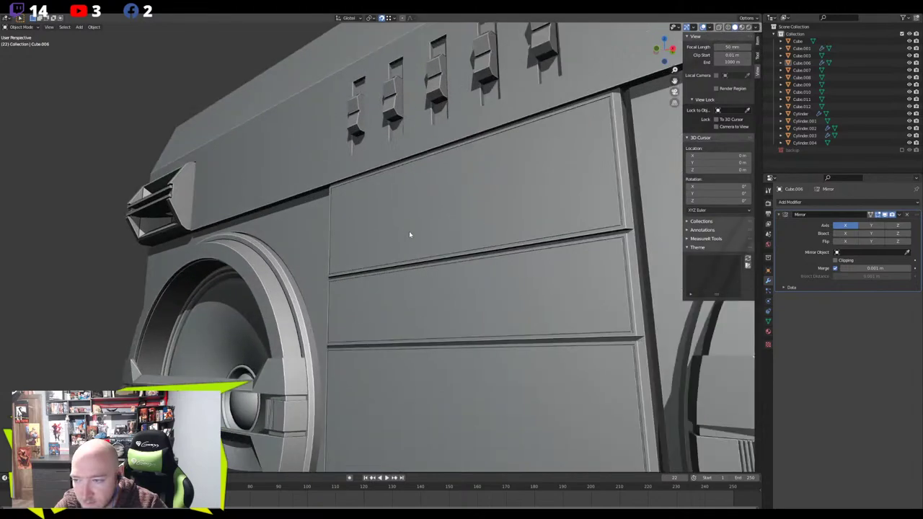
middle_click_drag(408, 230, 446, 271)
middle_click_drag(393, 338, 371, 195, "shift")
scroll(405, 235, "down", 3)
middle_click_drag(278, 259, 340, 271, "shift")
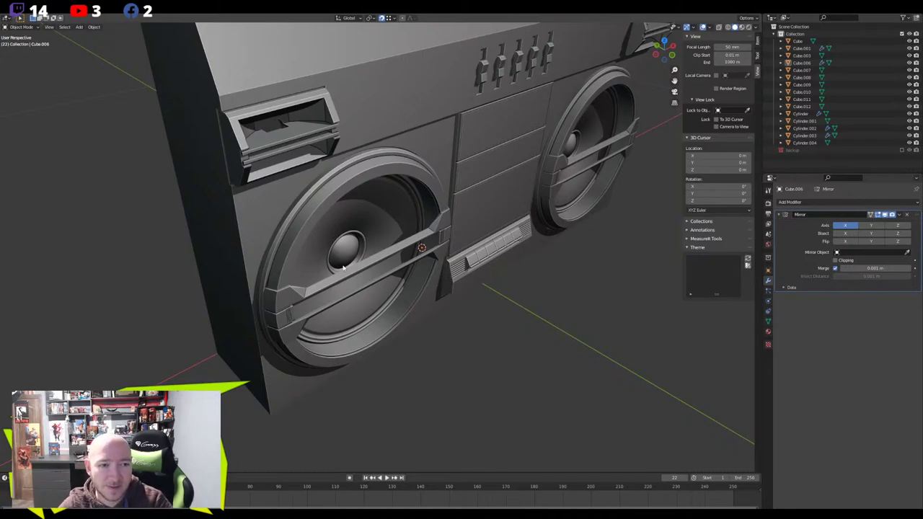
Review the boombox's overall proportions and front layout, including speakers, vents and central panel
right_click(302, 165)
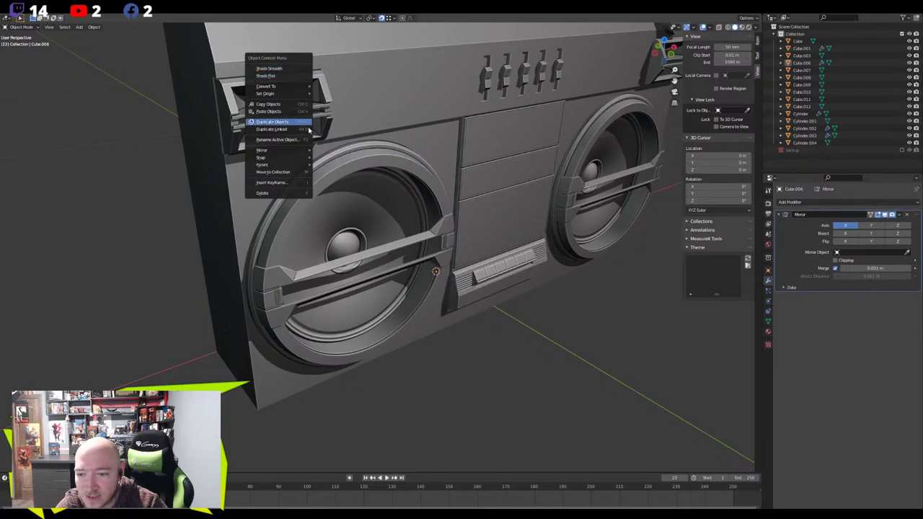
middle_click_drag(434, 218, 345, 277)
scroll(404, 221, "down", 2)
scroll(337, 264, "up", 1)
left_click(346, 277)
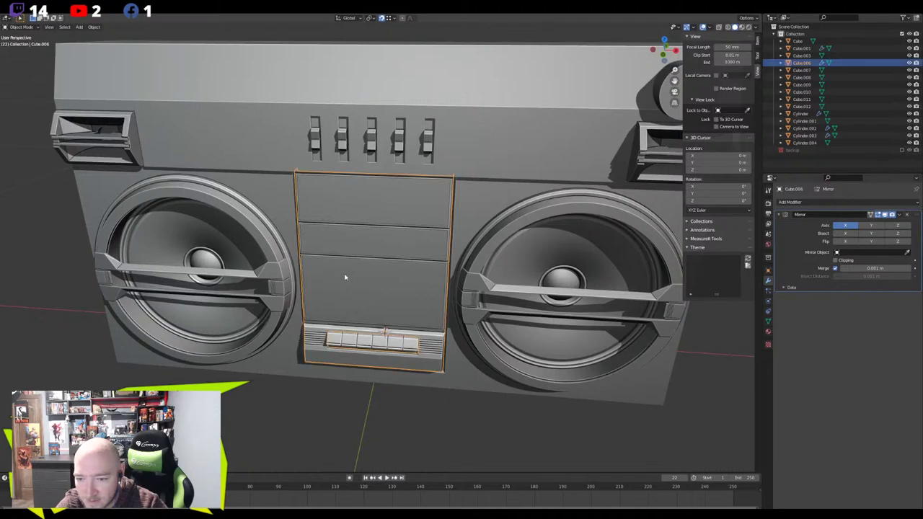
left_click(249, 406)
middle_click_drag(242, 311, 282, 307)
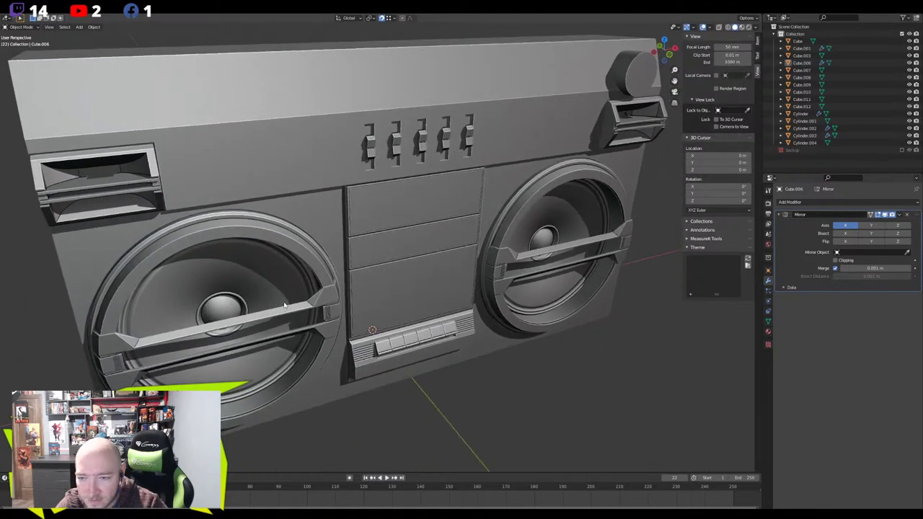
middle_click_drag(284, 304, 266, 273)
middle_click_drag(361, 287, 389, 286)
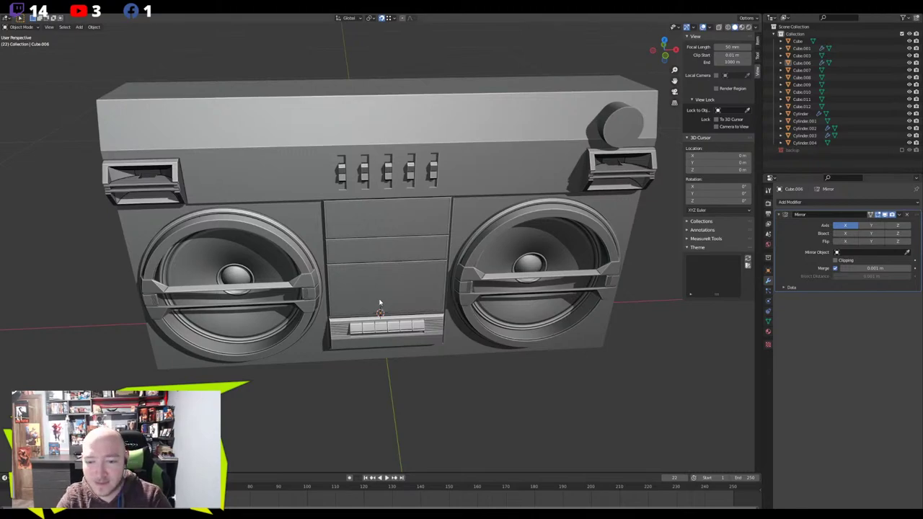
scroll(332, 242, "up", 3)
scroll(330, 246, "down", 1)
middle_click_drag(330, 247, 350, 238)
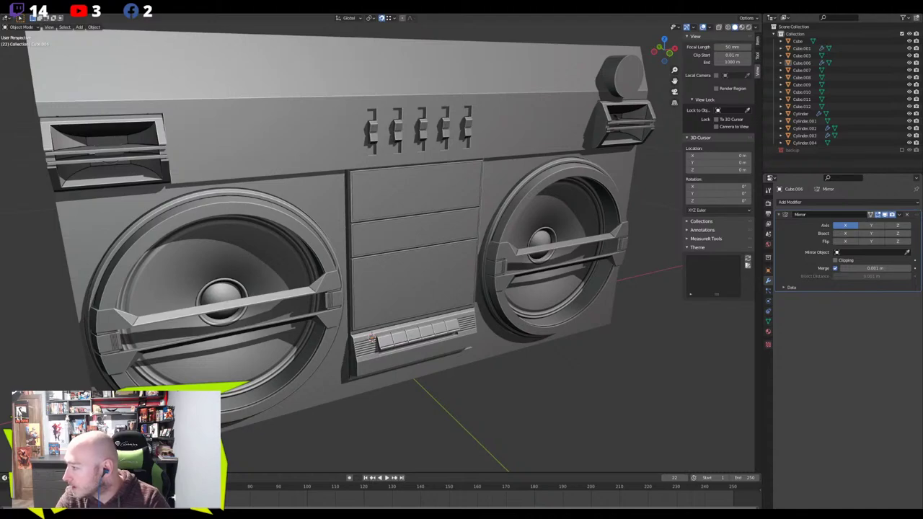
scroll(303, 235, "down", 4)
middle_click_drag(420, 308, 414, 342)
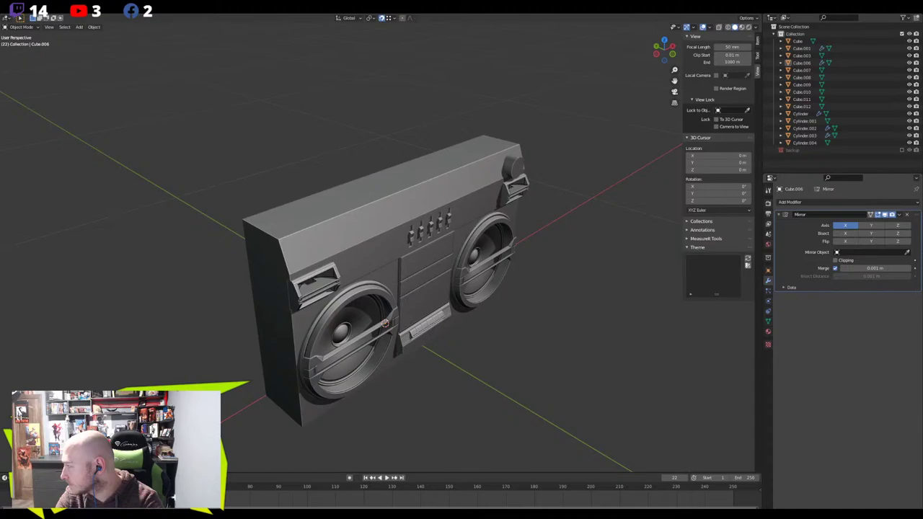
Select the main boombox body and open its mesh for editing, isolated in local view
left_click(341, 196)
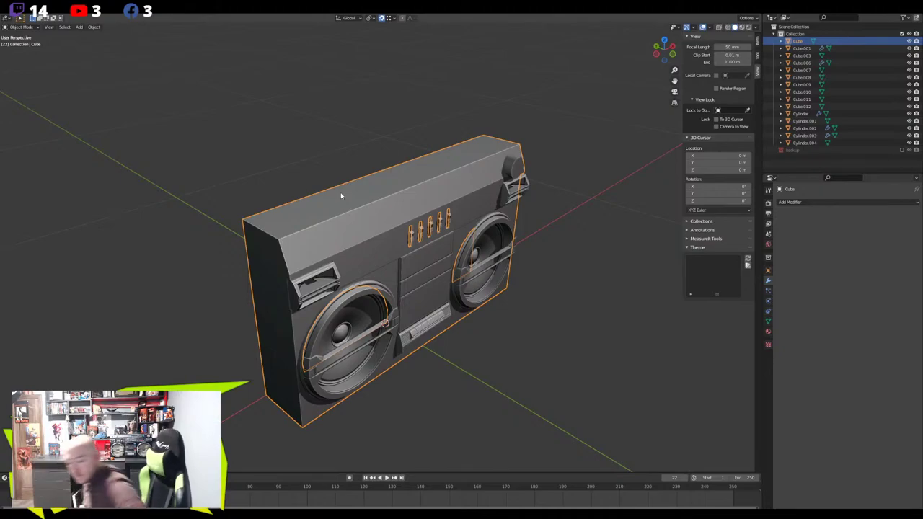
middle_click_drag(323, 220, 311, 229)
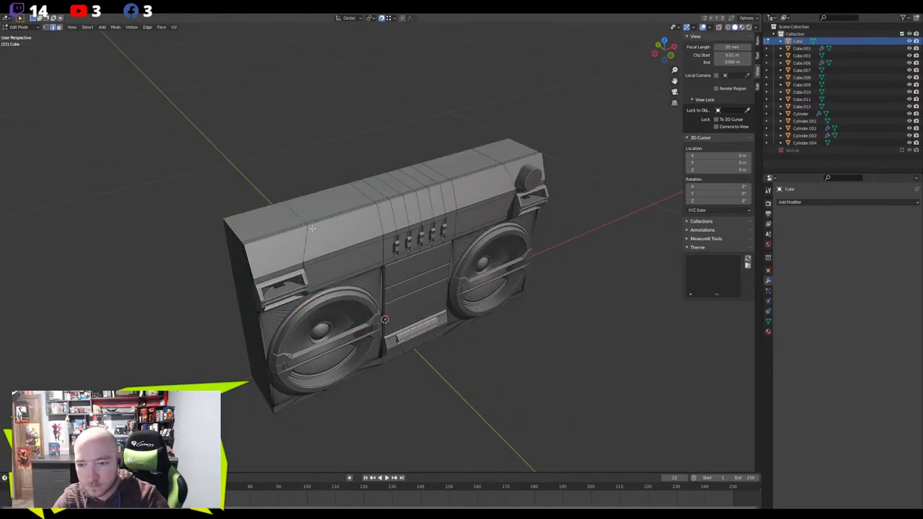
key("Tab")
scroll(312, 228, "up", 4)
left_click(357, 266)
middle_click_drag(357, 265, 332, 257, "shift")
scroll(363, 276, "down", 2)
key("KP_Divide")
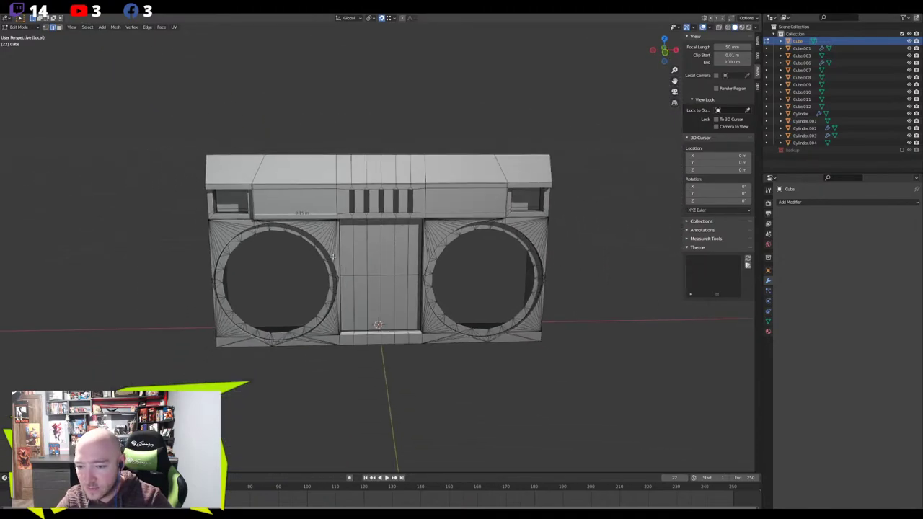
In front view, select the half of the body mesh on the positive X side of the centre line and delete it
key("KP_1")
key("1")
left_click_drag(597, 112, 379, 399)
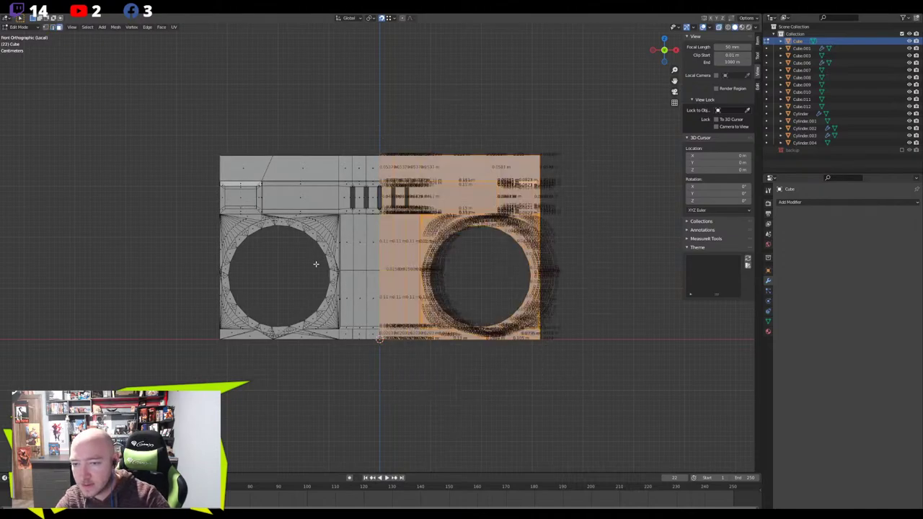
scroll(316, 263, "up", 2)
key("x")
left_click(320, 208)
scroll(374, 150, "up", 5)
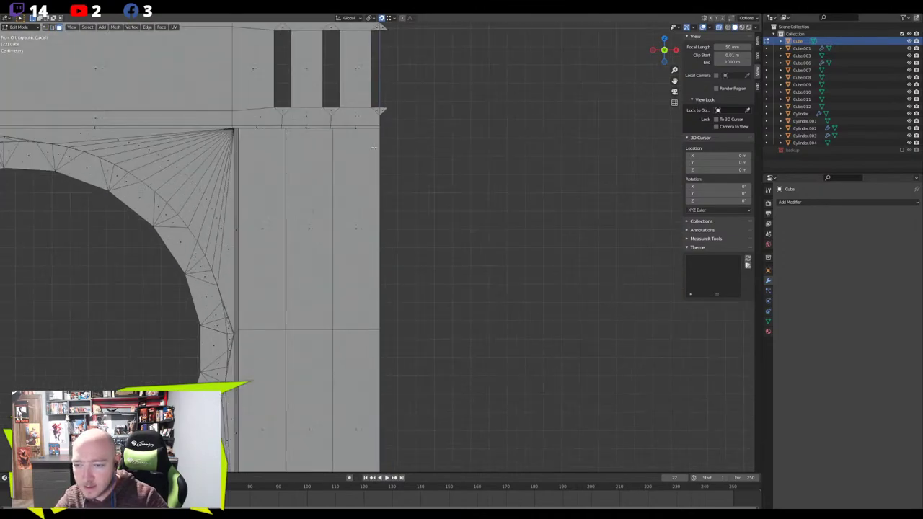
Delete the remaining strip of the body mesh beside the centre line and add a Mirror modifier on the X axis
middle_click_drag(374, 149, 361, 292, "shift")
left_click_drag(409, 137, 364, 268)
key("x")
left_click(294, 203)
middle_click_drag(294, 202, 361, 262)
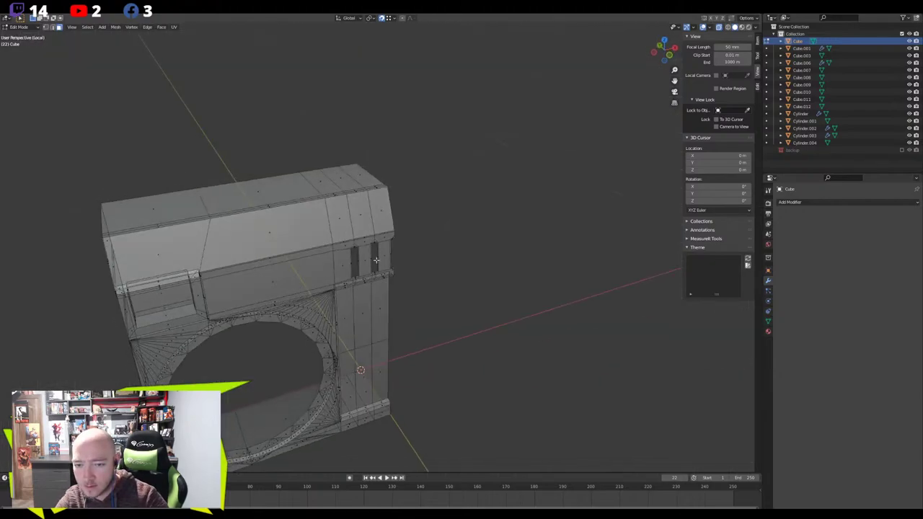
left_click(787, 201)
left_click(795, 288)
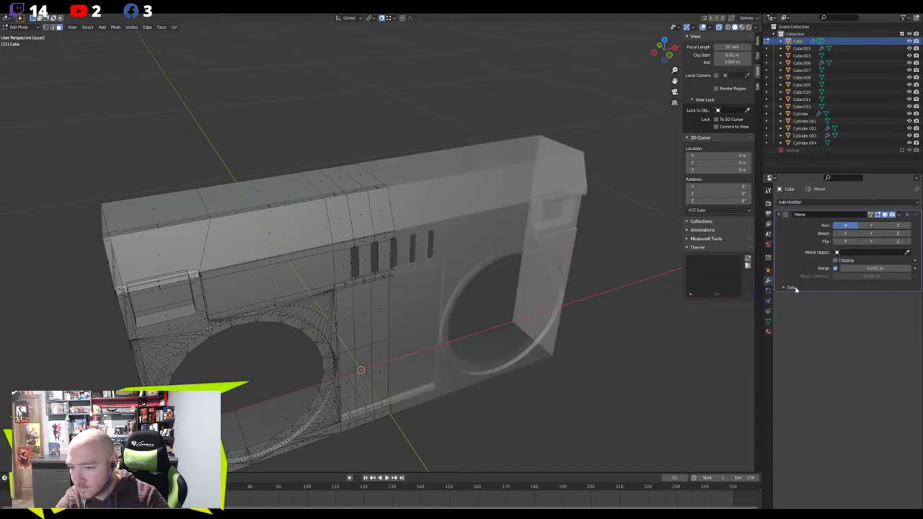
Slide the crosswise edge on the body's top face, including its short front segments, toward the outer end
middle_click_drag(303, 246, 432, 258, "shift")
scroll(433, 258, "up", 2)
middle_click_drag(338, 217, 323, 220)
key("2")
left_click(338, 199)
left_click(350, 224, "ctrl")
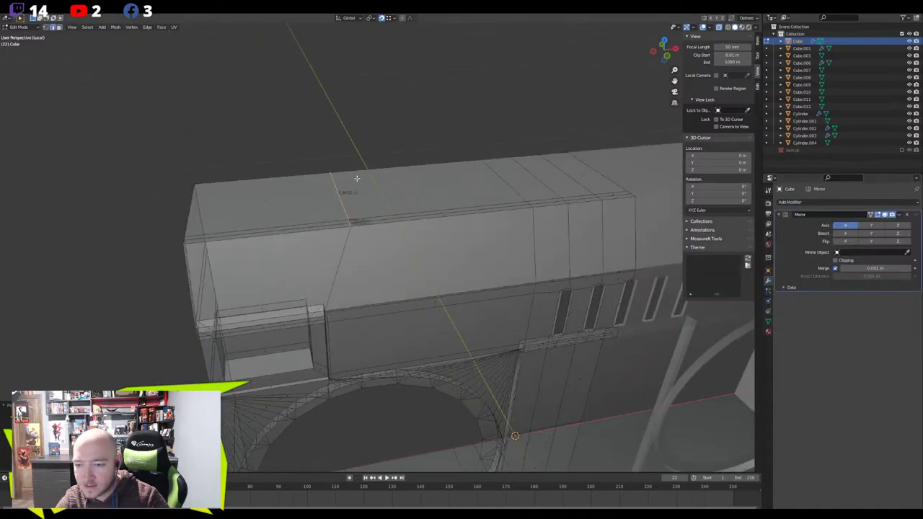
key("g")
key("g")
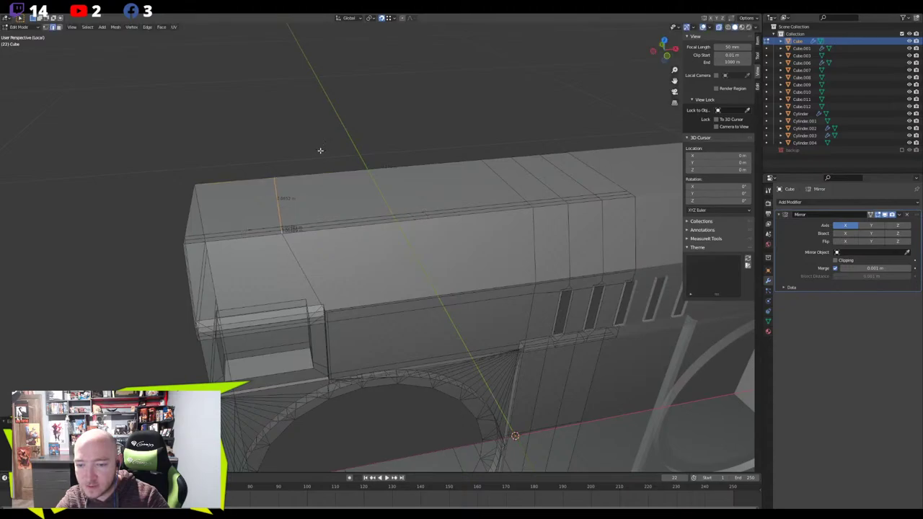
left_click(320, 150)
Examine the shifted top edge against the complete boombox outside local view, and return to the isolated body
scroll(349, 210, "down", 4)
key("KP_Divide")
scroll(597, 204, "up", 2)
middle_click_drag(596, 204, 578, 173)
middle_click_drag(324, 148, 313, 183)
middle_click_drag(209, 189, 354, 228, "shift")
scroll(354, 228, "up", 3)
scroll(354, 229, "up", 2)
scroll(397, 223, "down", 2)
scroll(299, 271, "up", 5)
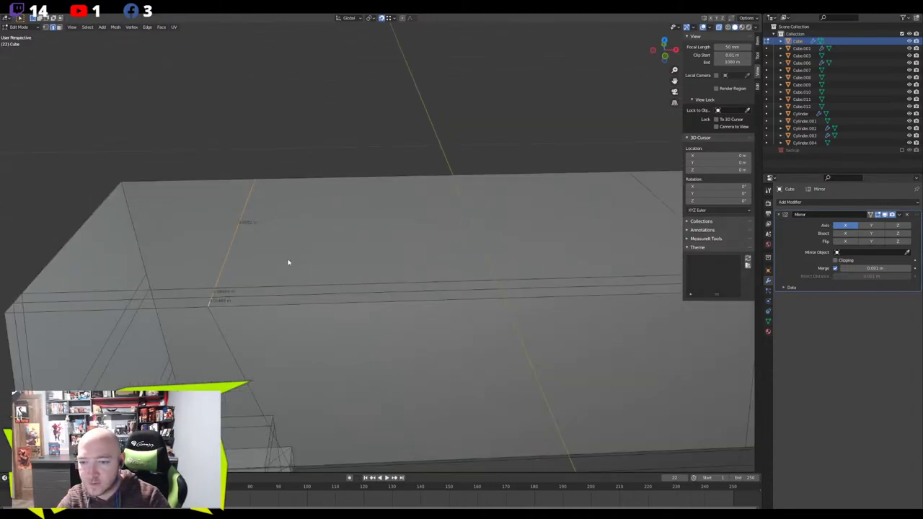
key("KP_Divide")
scroll(508, 352, "up", 5)
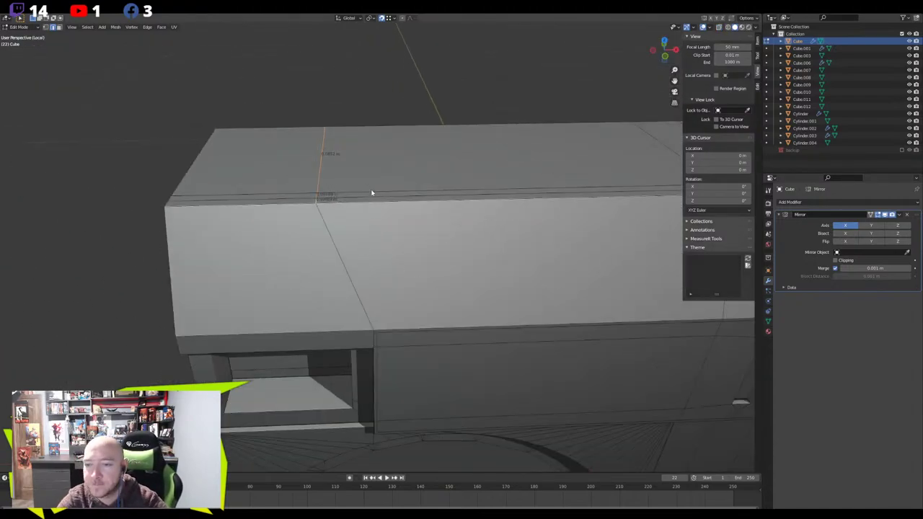
Cut a second crosswise edge into the body's top face with the Knife, inward of the existing one
key("ctrl+r")
key("Escape")
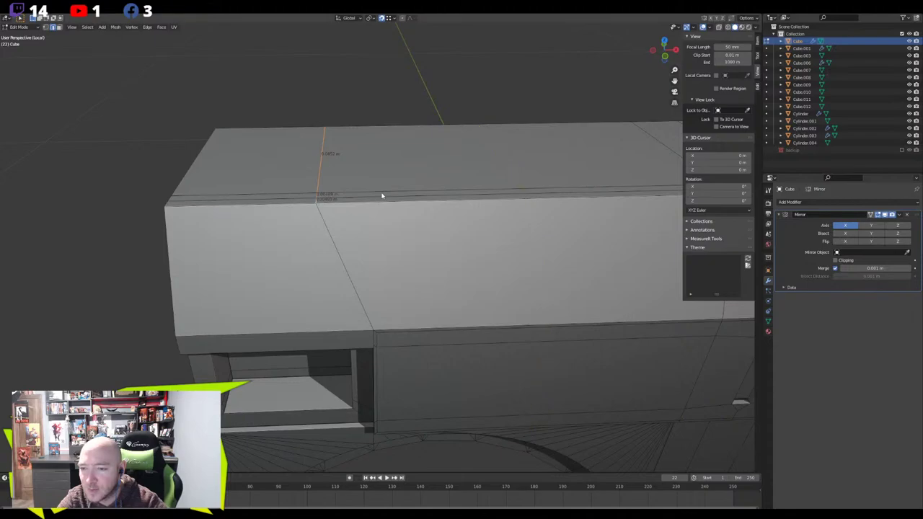
key("k")
left_click(403, 125)
left_click(408, 209)
key("Return")
Dissolve the stray edge on the slanted front face and connect the new cut to the upper corner of the recess
key("1")
left_click(413, 213)
key("2")
left_click(372, 219, "alt")
key("x")
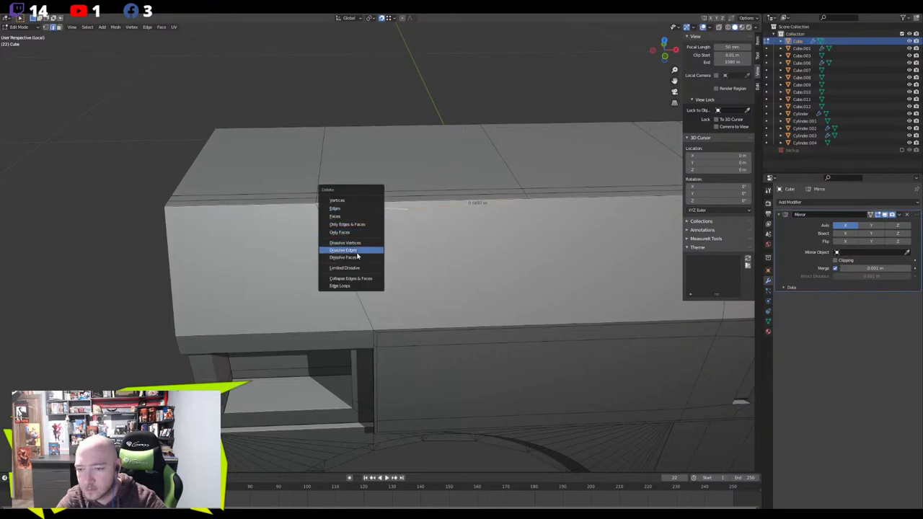
left_click(353, 250)
key("j")
Slide the new crosswise cut's vertices toward the outer end to leave a narrow strip beside the first edge
key("2")
key("1")
left_click_drag(420, 101, 524, 192)
key("g")
key("g")
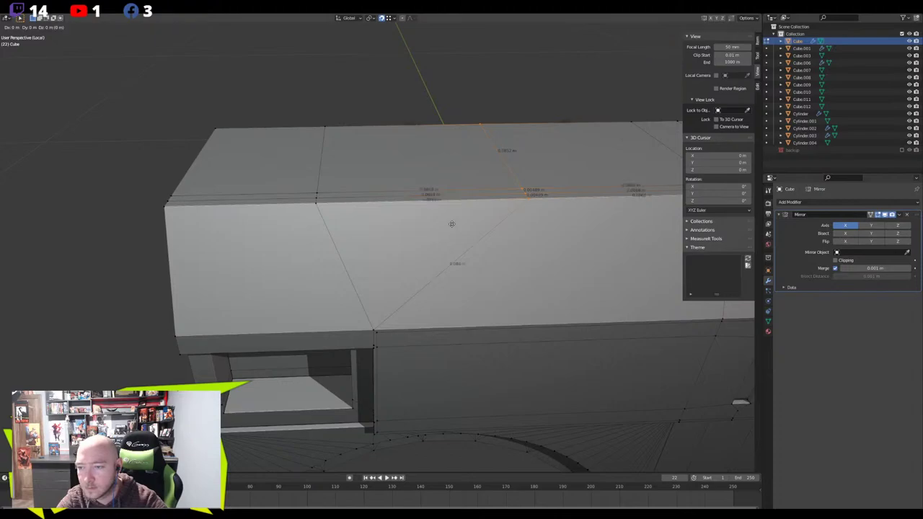
left_click(247, 260)
scroll(267, 266, "down", 5)
middle_click_drag(267, 265, 367, 282)
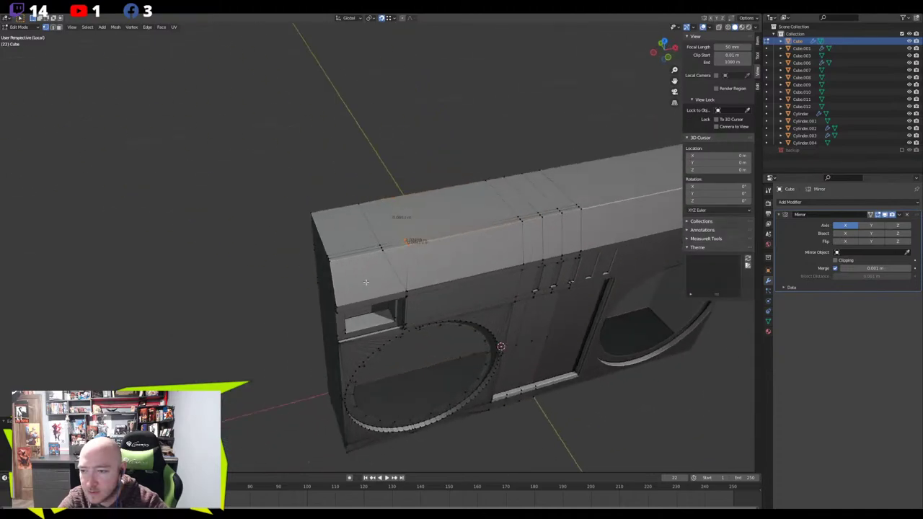
scroll(366, 282, "up", 3)
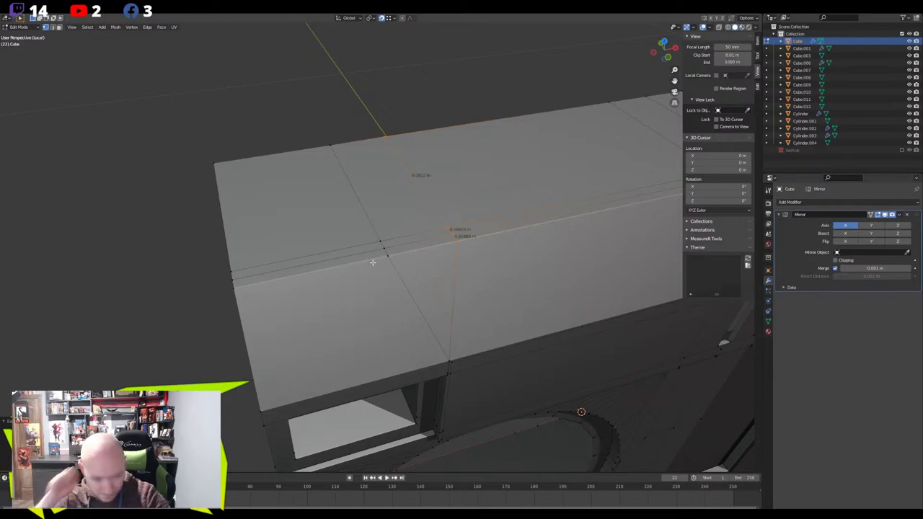
Select the three faces of the narrow strip on top and extrude them upward by about 0.005 m
left_click(408, 245)
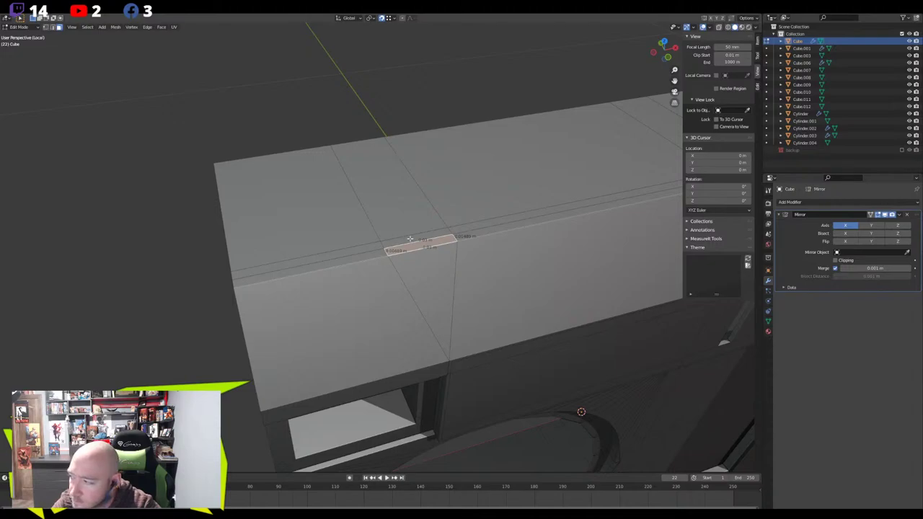
left_click(410, 239, "shift")
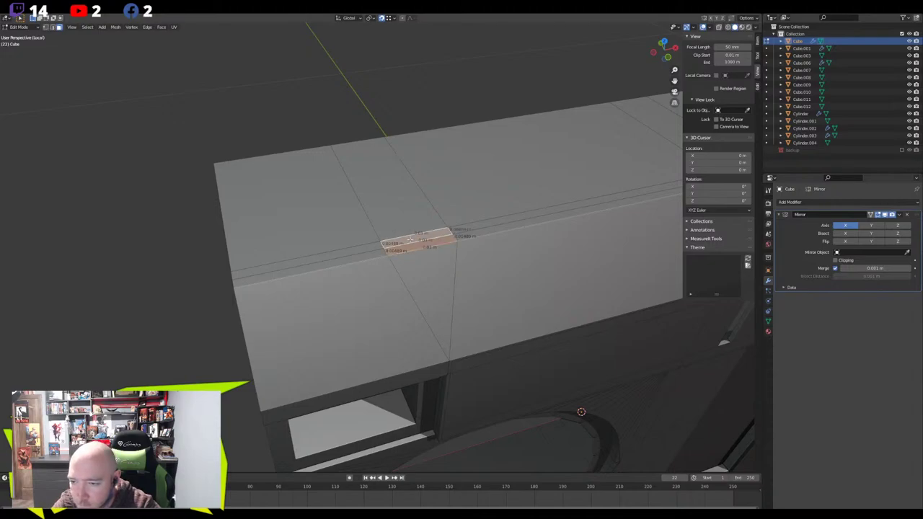
left_click(393, 221, "shift")
middle_click_drag(344, 222, 306, 155)
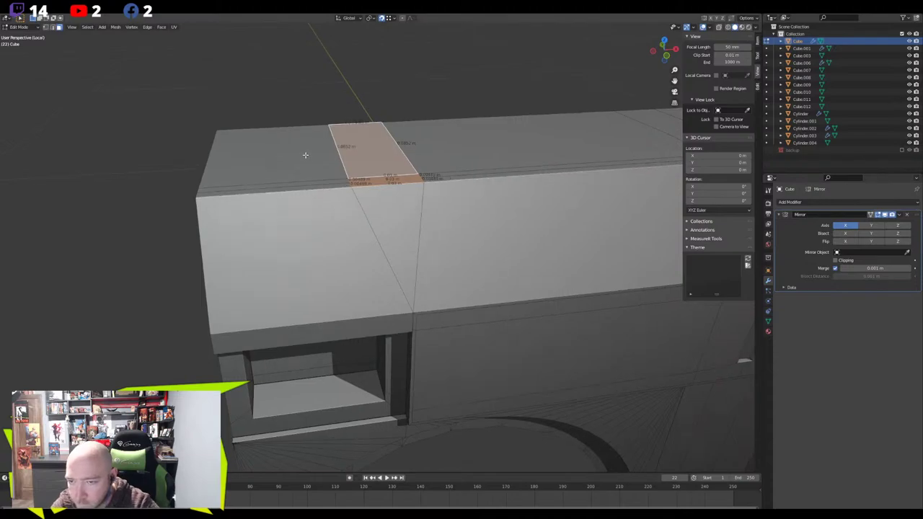
key("e")
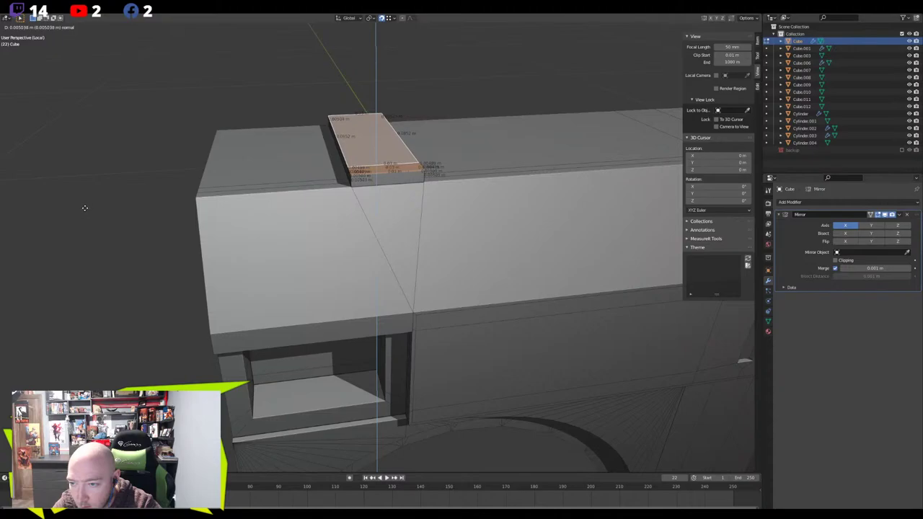
left_click(80, 207)
scroll(79, 207, "down", 5)
middle_click_drag(79, 206, 163, 212)
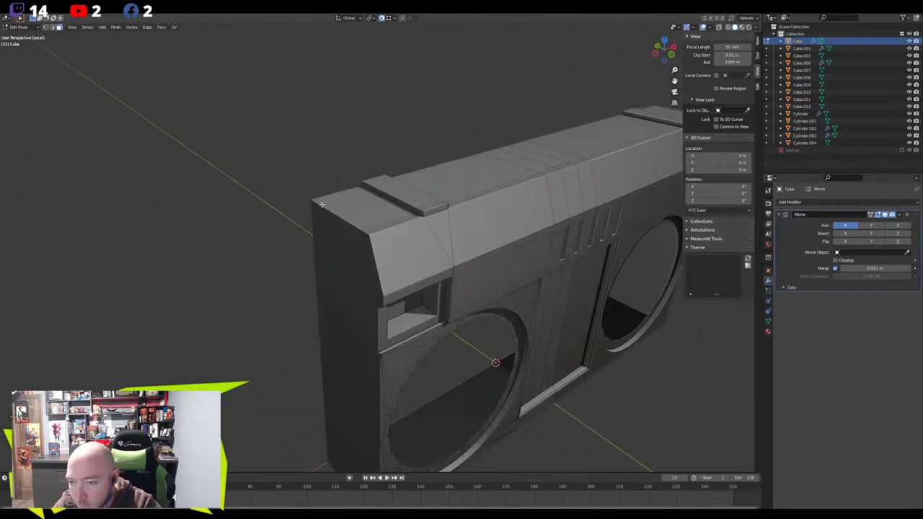
Scale the raised strip's top faces narrower along X to slope its long sides
scroll(327, 203, "up", 4)
middle_click_drag(327, 191, 377, 275)
scroll(298, 268, "up", 3)
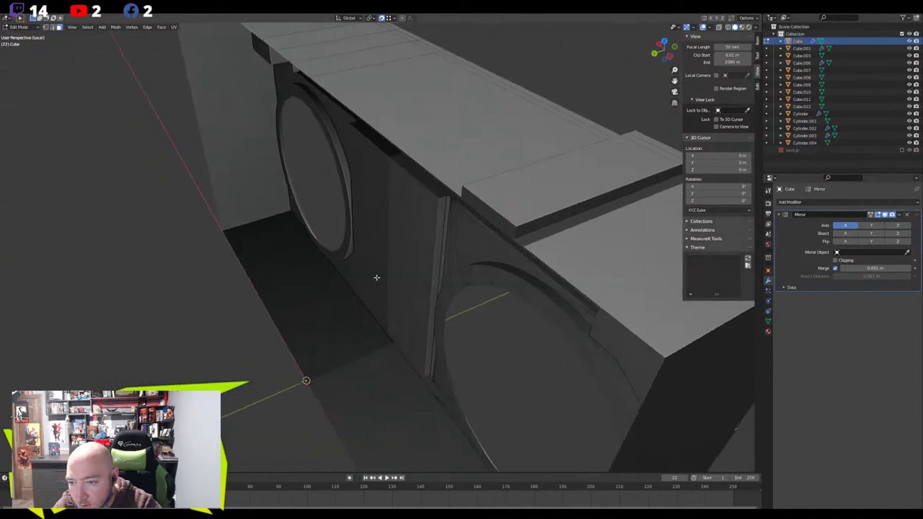
middle_click_drag(514, 234, 421, 255)
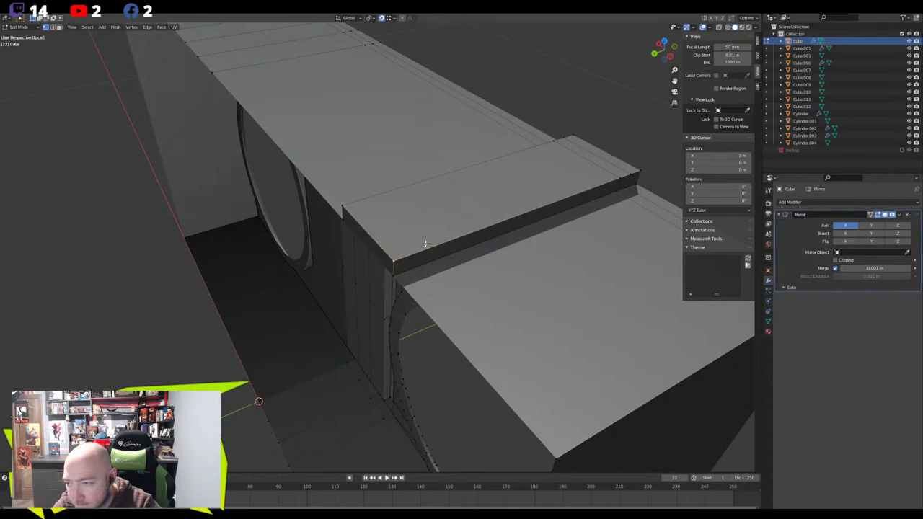
key("3")
left_click(467, 214)
mouse_move(477, 214)
middle_mouse_down()
mouse_move(402, 210)
mouse_move(393, 281)
mouse_move(379, 248)
mouse_move(475, 202)
middle_mouse_up()
key("s")
key("x")
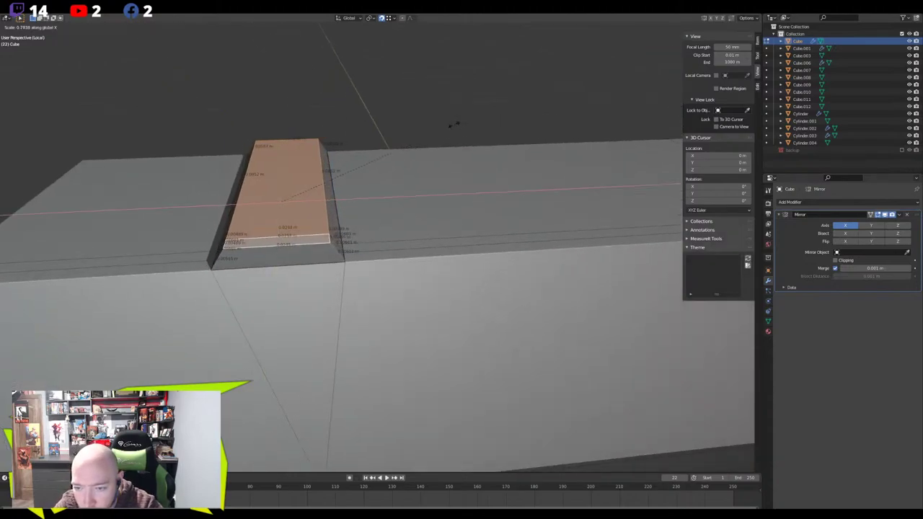
left_click(398, 131)
middle_click_drag(398, 131, 441, 176)
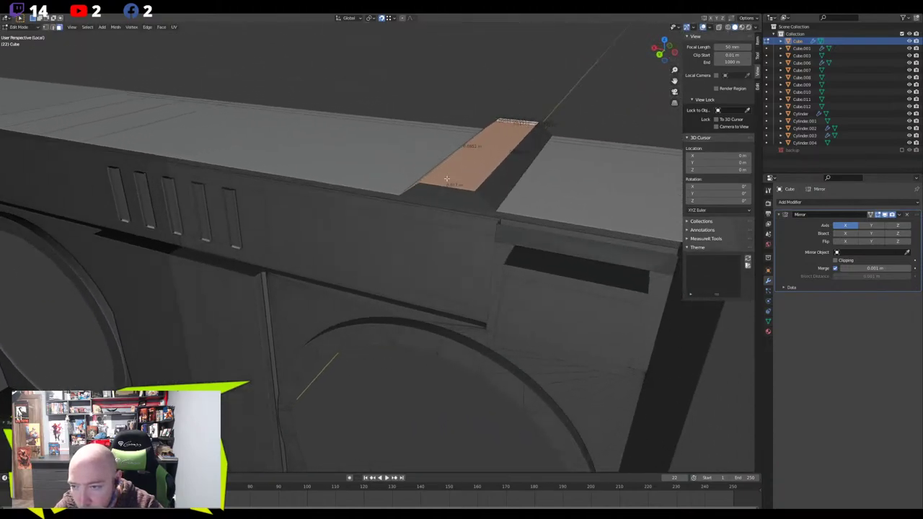
Lower the two rear vertices of the raised strip along Z to the level of the body's top surface
key("1")
left_click(470, 190)
left_click(413, 181, "shift")
middle_click_drag(383, 179, 338, 113)
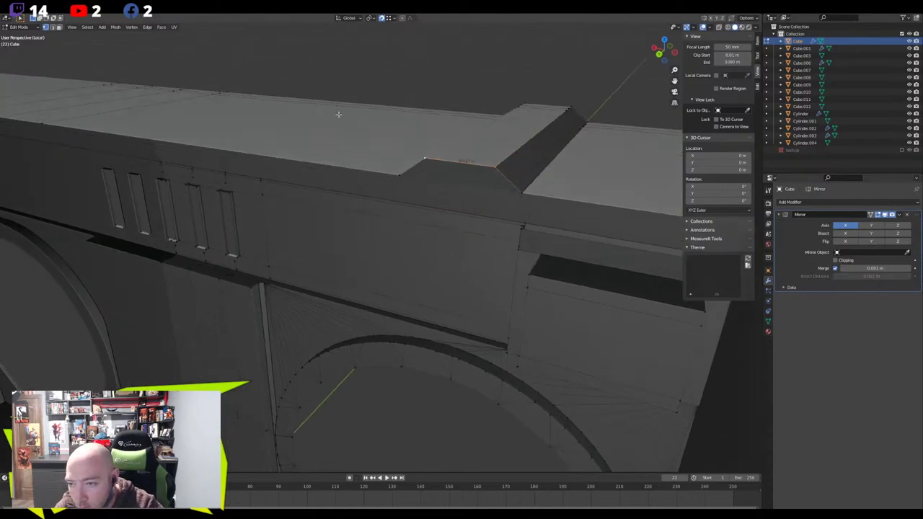
key("g")
key("z")
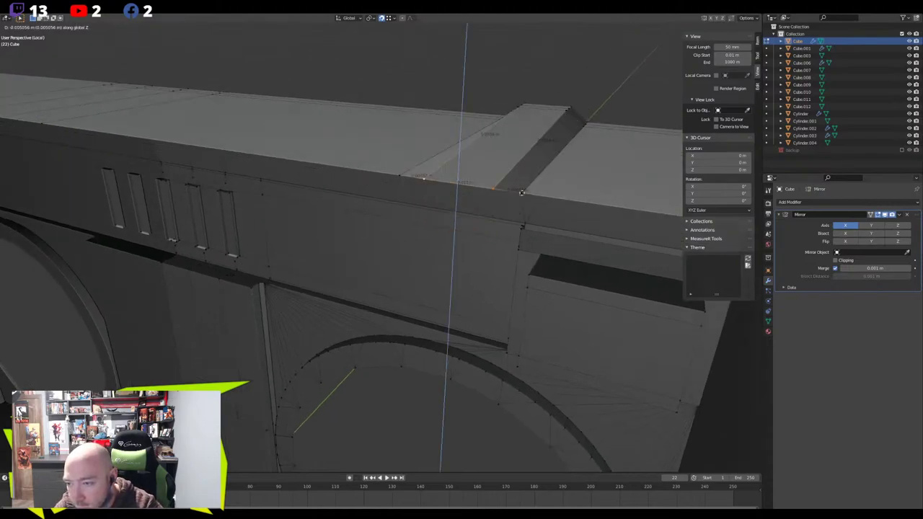
left_click(521, 192)
Widen the strip's lowered rear edge along X to the width of its base
middle_click_drag(521, 193, 313, 176)
key("s")
key("x")
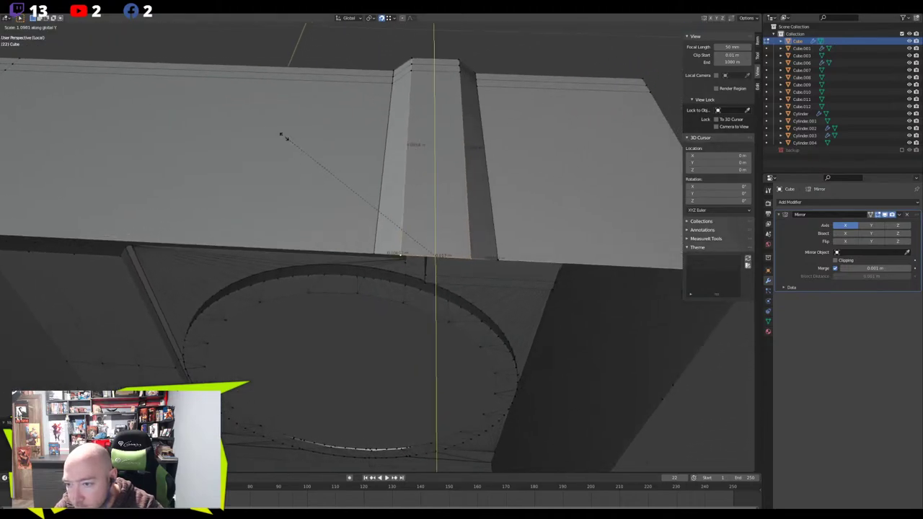
left_click(189, 119)
middle_click_drag(367, 165, 435, 269)
Dissolve the lengthwise edges running along the front of the body's top and across the raised strip
left_click(421, 276, "alt")
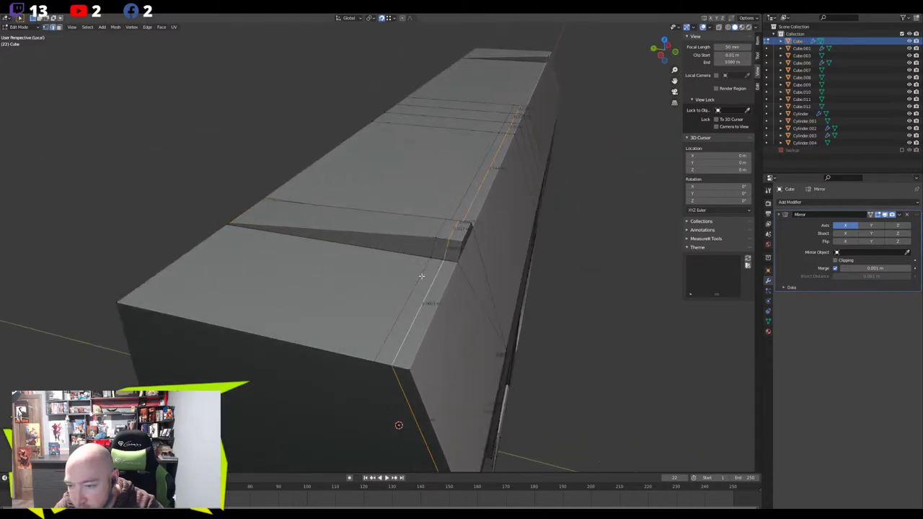
left_click(420, 276)
left_click(457, 208, "ctrl")
left_click(465, 206, "shift")
left_click(426, 280, "ctrl")
key("x")
left_click(380, 287)
middle_click_drag(426, 252, 402, 264)
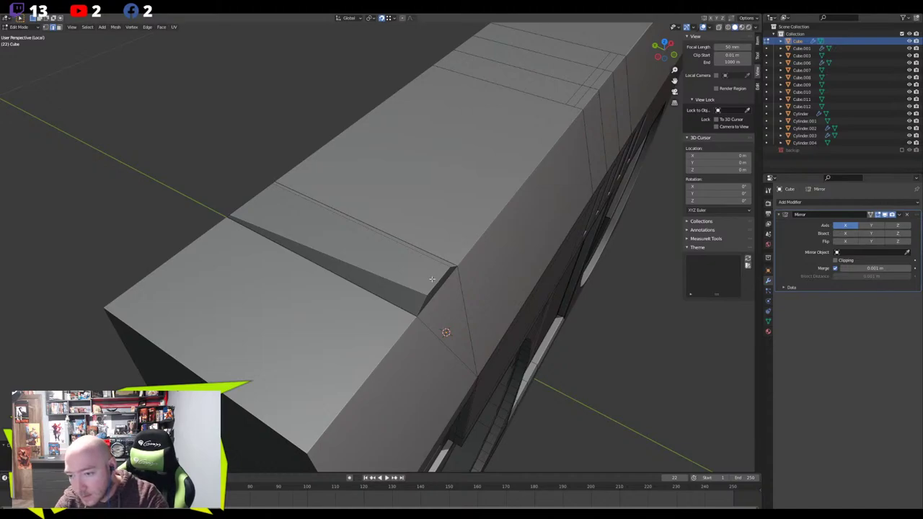
Raise the front top edge of the raised strip along Z by about 0.002 m
middle_click_drag(431, 278, 397, 229)
key("g")
key("z")
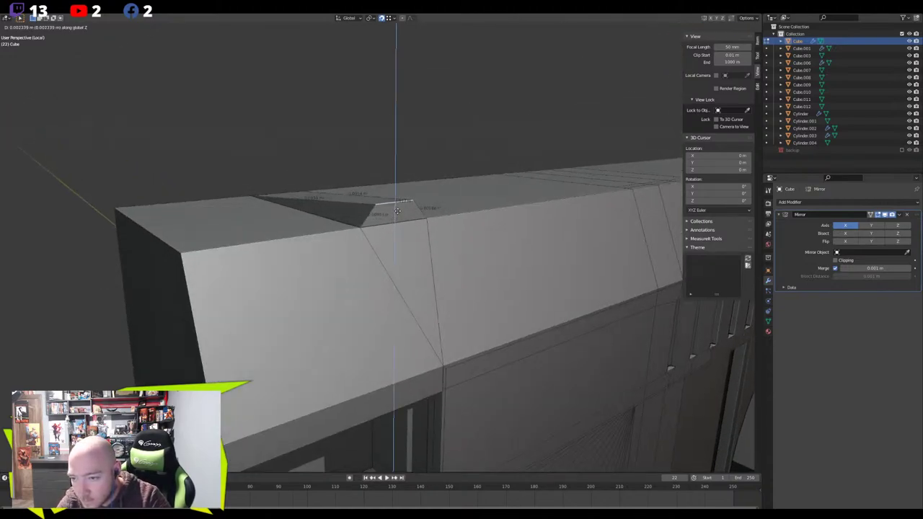
left_click(397, 207)
In side view, move the strip's front top edge about 0.0026 m along Y to follow the slanted front face
middle_click_drag(398, 207, 426, 239)
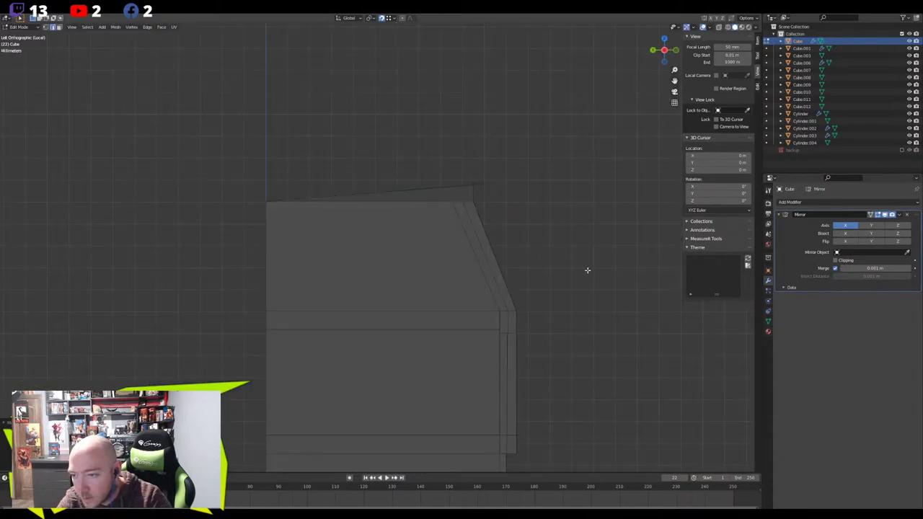
key("g")
key("y")
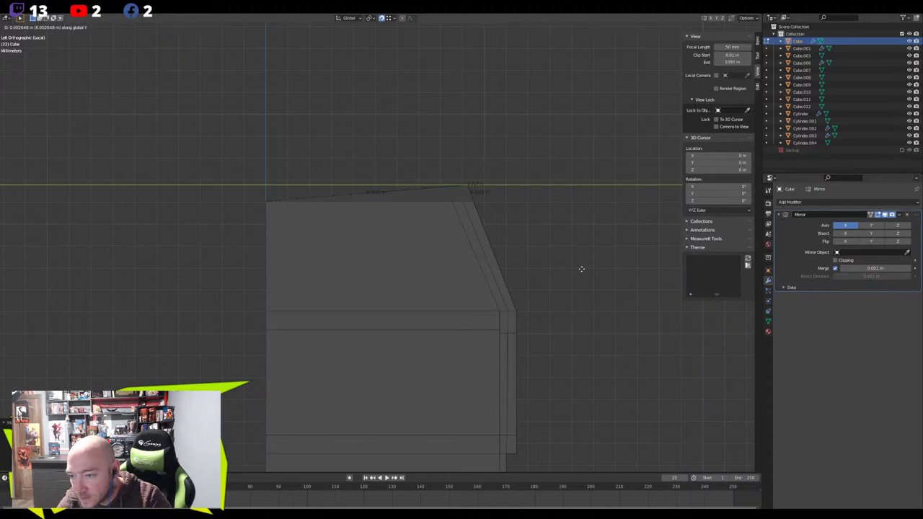
left_click(581, 269)
middle_click_drag(580, 269, 547, 280)
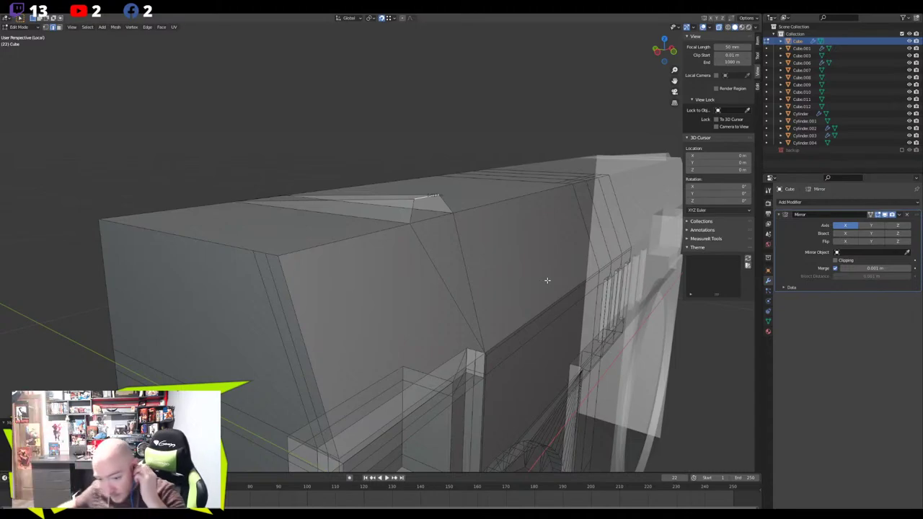
Undo the last two actions and connect vertices across the top to rebuild a lengthwise edge near the front
middle_click_drag(547, 280, 503, 342)
key("ctrl+z")
key("ctrl+z")
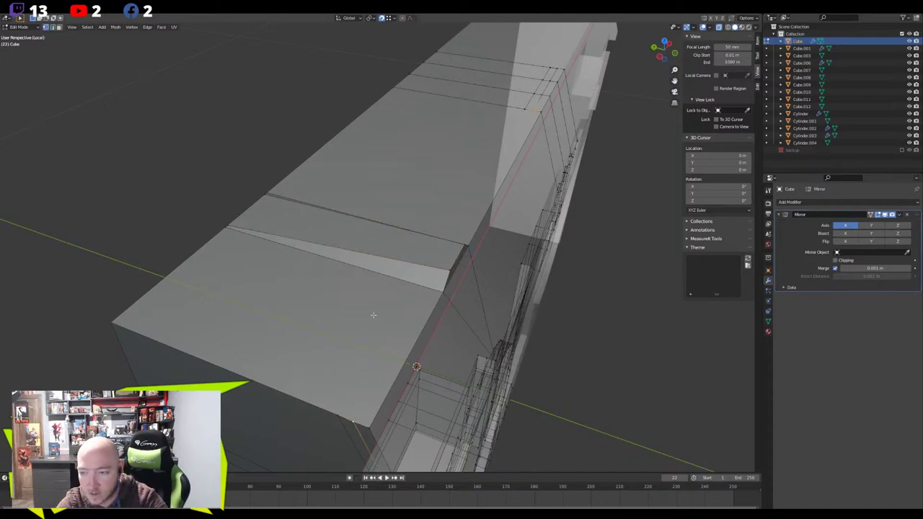
left_click(337, 405, "shift")
key("j")
middle_click_drag(434, 303, 417, 292)
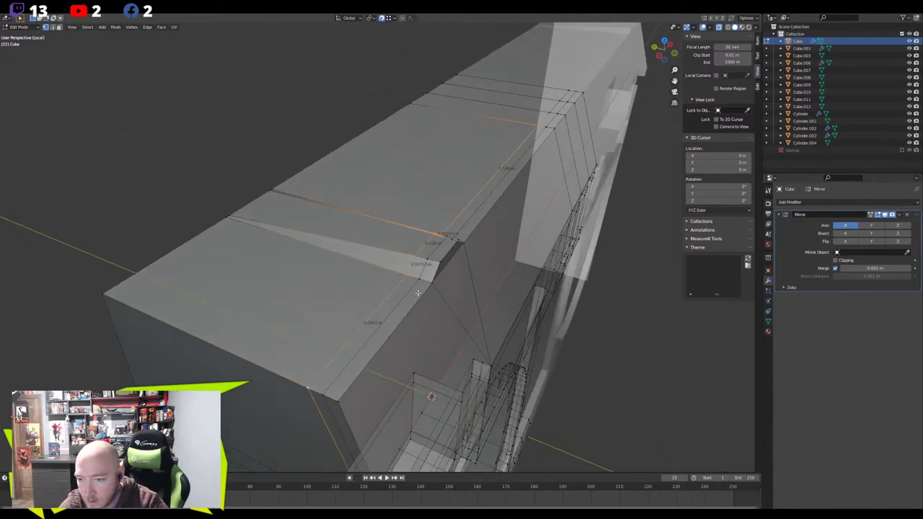
Add a centred lengthwise loop cut along the body's top, running across the raised strip
left_click(207, 337)
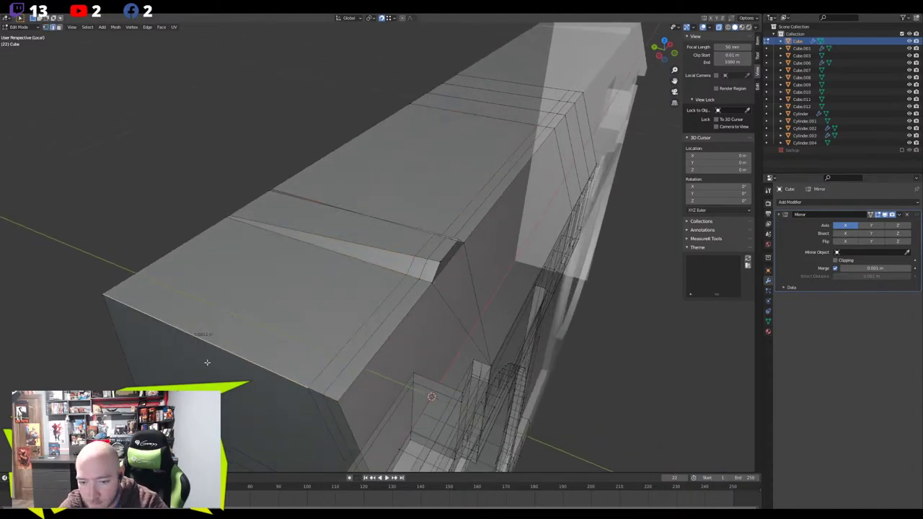
key("ctrl+r")
key("Escape")
middle_click_drag(356, 261, 422, 245)
key("ctrl+r")
left_click(372, 227)
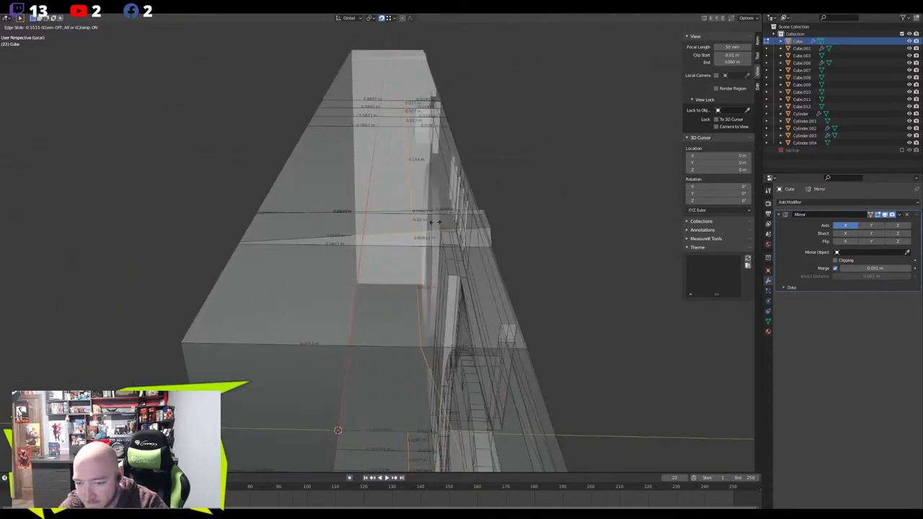
right_click(497, 220)
Slide the new lengthwise loop toward the front edges of the top, by a factor of about 0.81
middle_click_drag(636, 212, 608, 209)
key("g")
key("g")
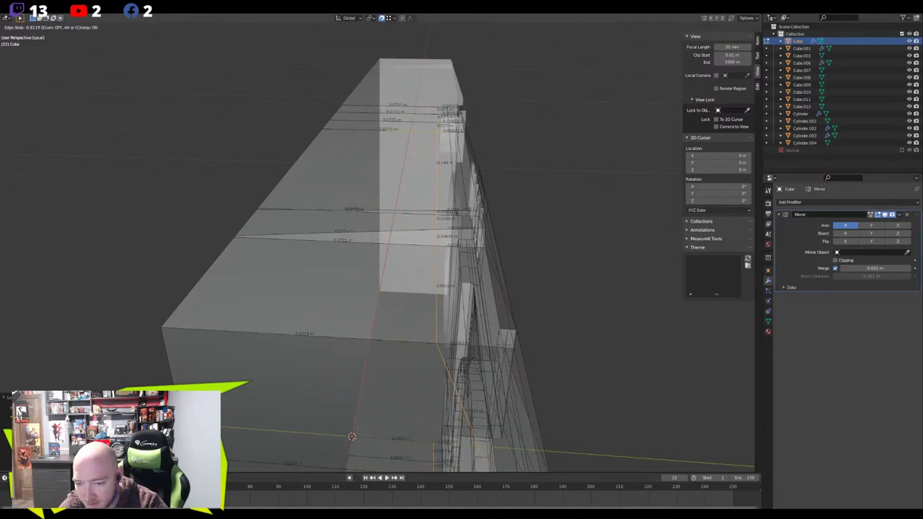
left_click(513, 232)
middle_click_drag(513, 233, 404, 257)
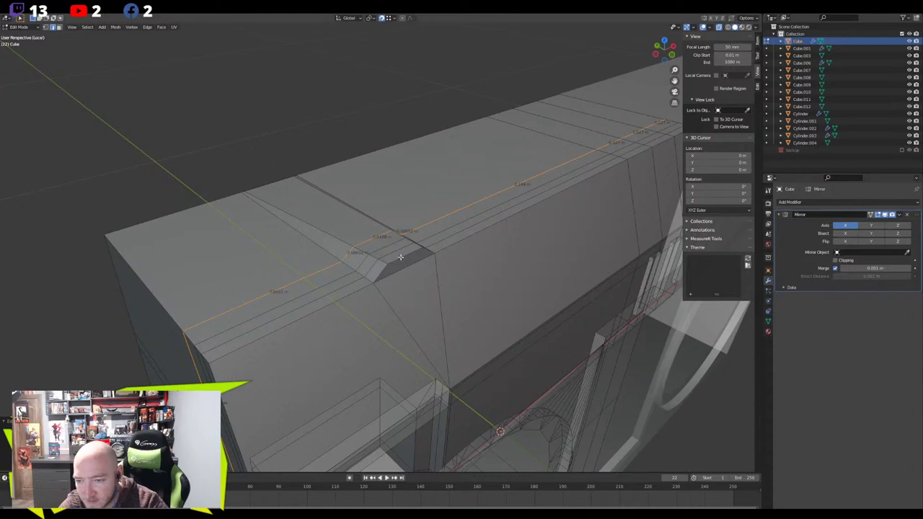
Select the raised strip's wide top faces and the adjoining row of narrow faces, and delete the faces
left_click(344, 244)
key("3")
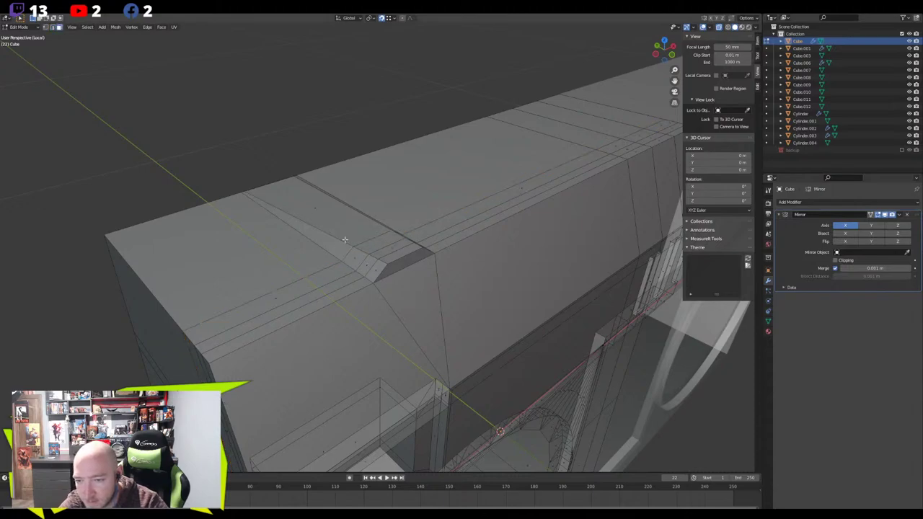
left_click(312, 206)
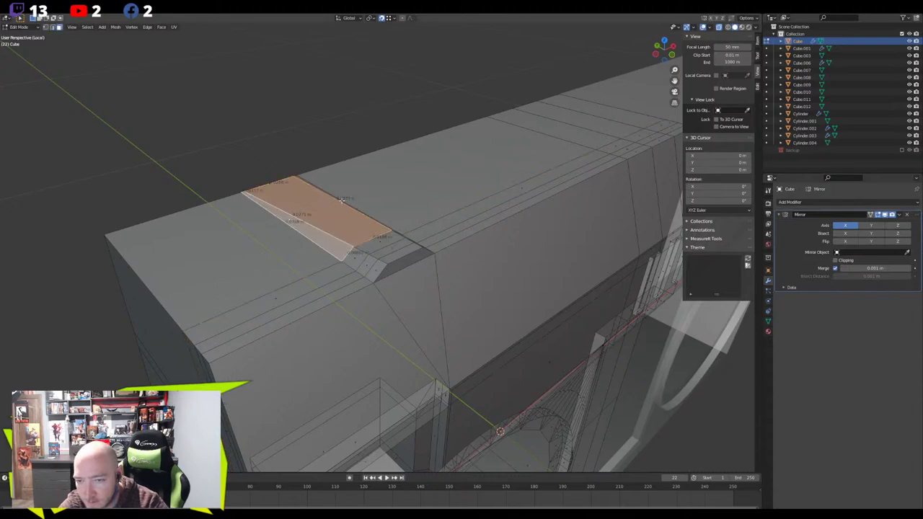
middle_click_drag(342, 199, 364, 265)
left_click(388, 260, "shift")
left_click(362, 264, "shift")
left_click(329, 275, "shift")
key("x")
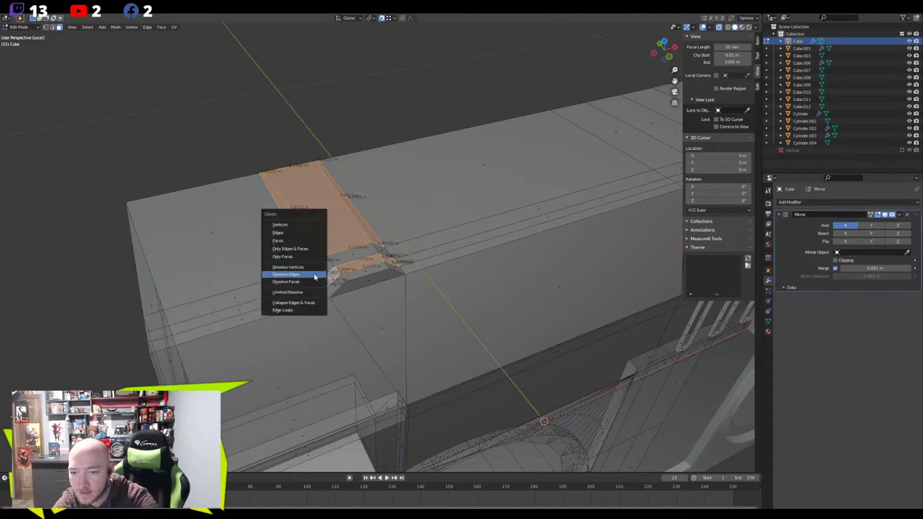
left_click(291, 241)
Delete the next row of strip faces, keeping only the row along the body's front edge
middle_click_drag(290, 240, 376, 260)
left_click(385, 253)
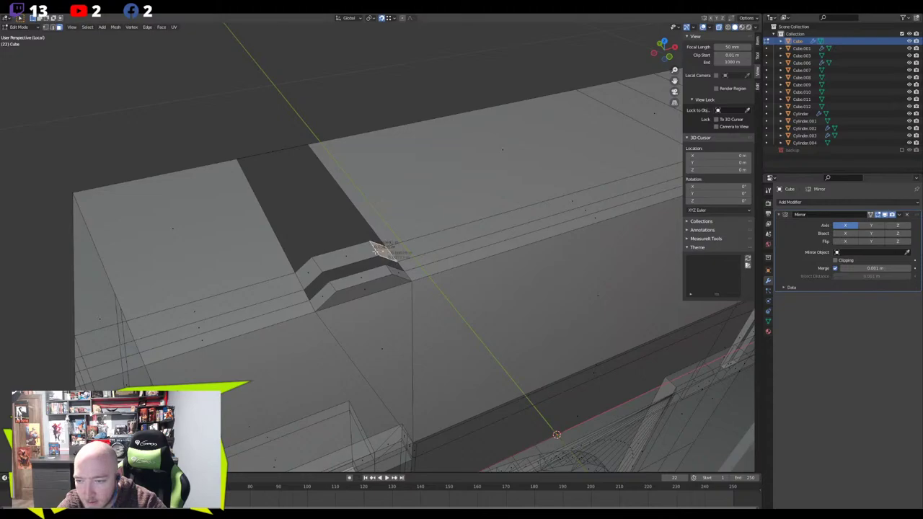
left_click(352, 257, "shift")
left_click(311, 271, "shift")
key("x")
left_click(314, 269)
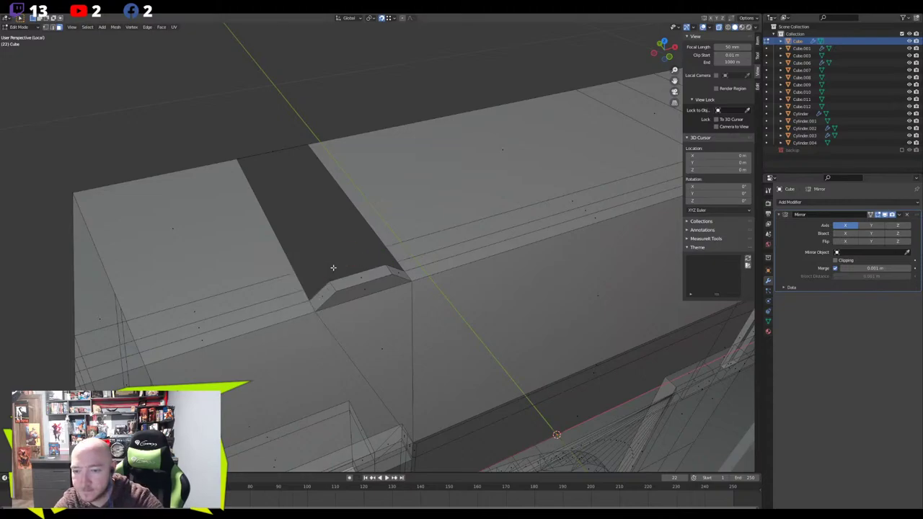
Duplicate the remaining front strip faces, shift the copy back along Y from the front edge, and delete the original faces
left_click(399, 272)
left_click(378, 284, "shift")
left_click(360, 278, "shift")
left_click(326, 294, "shift")
middle_click_drag(327, 294, 359, 289)
key("shift+d")
key("y")
left_click(370, 253)
key("g")
key("y")
left_click(419, 268)
key("x")
left_click(316, 262)
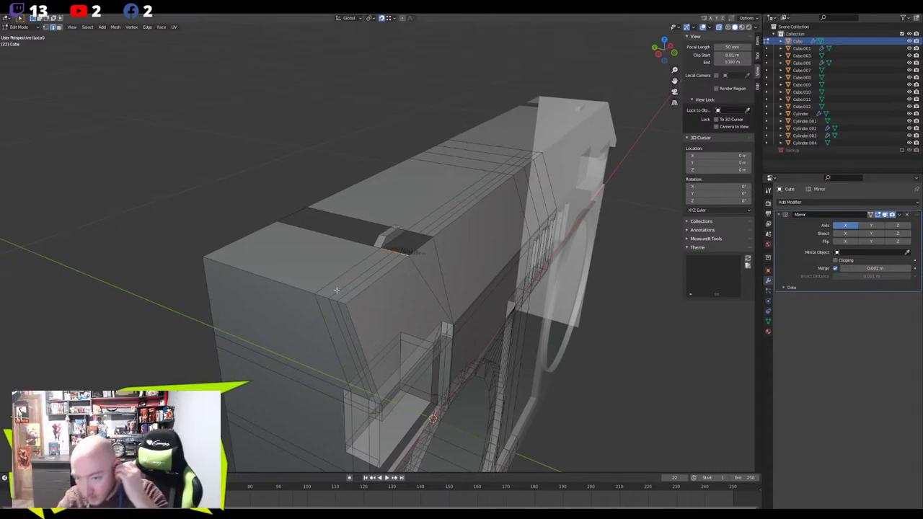
Merge the end section's lengthwise edge endpoints into its front corner vertex beside the gap
scroll(370, 258, "up", 4)
scroll(370, 259, "up", 2)
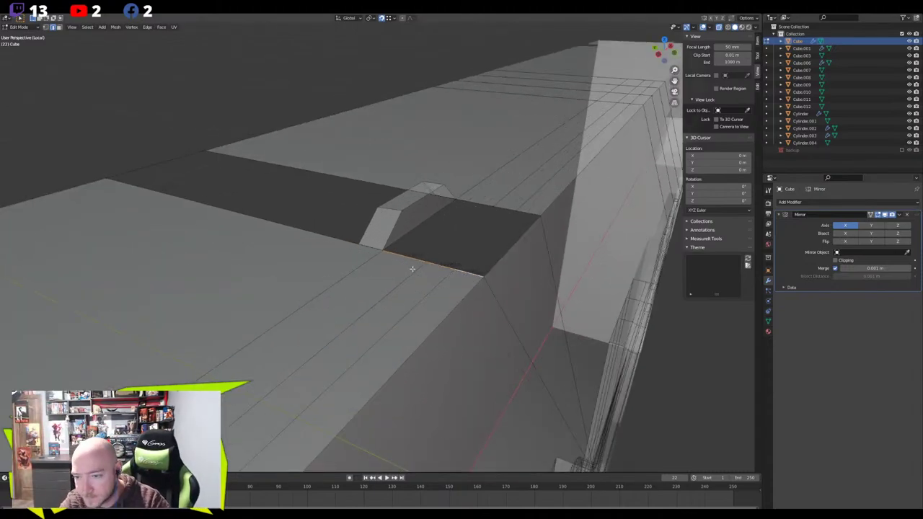
left_click(478, 273, "shift")
key("m")
left_click(482, 274)
middle_click_drag(409, 281, 411, 268)
key("3")
left_click_drag(452, 176, 341, 252)
scroll(352, 249, "down", 2)
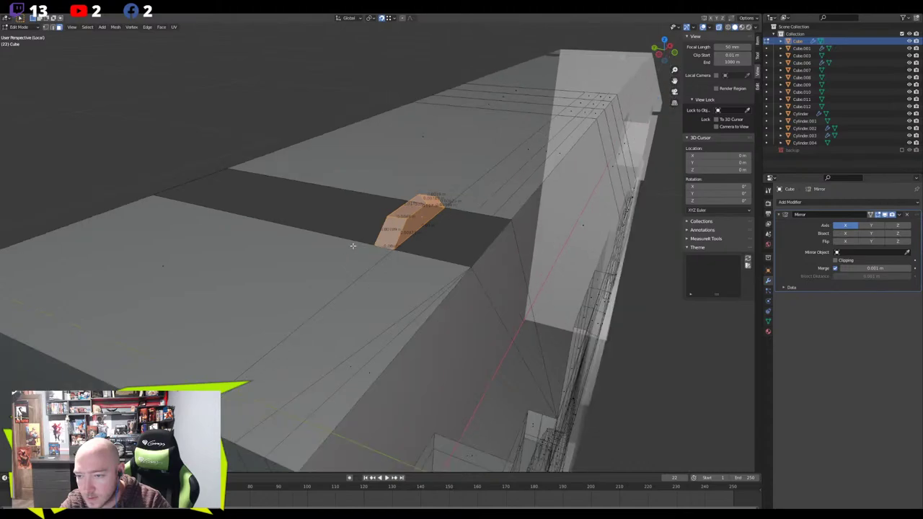
scroll(361, 252, "up", 1)
key("g")
key("y")
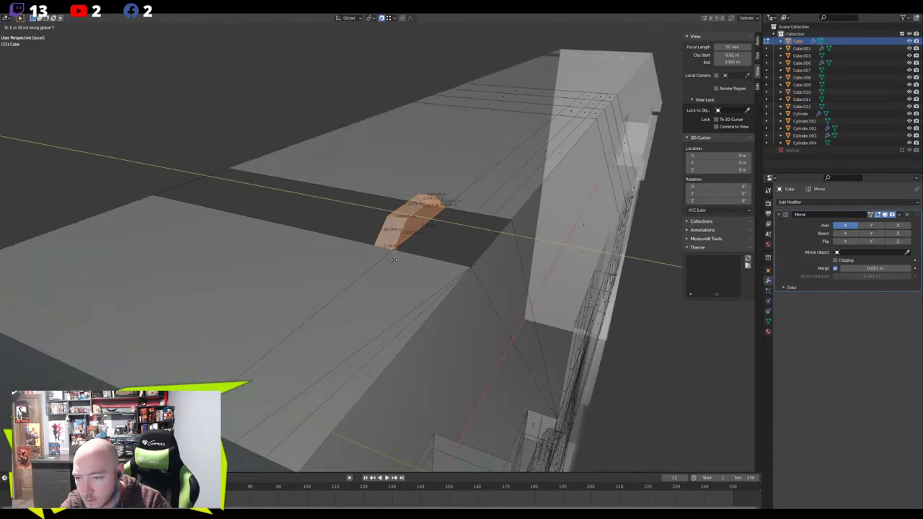
right_click(409, 267)
Merge the strip's base vertices with the adjoining vertices on the body's top edges at both sides of the gap
key("1")
key("alt+a")
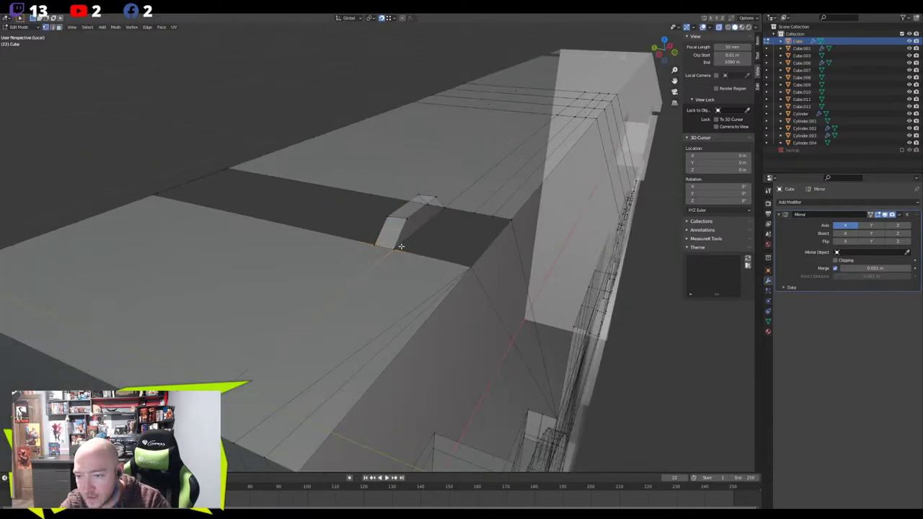
key("m")
left_click(397, 249)
left_click(444, 212)
left_click(441, 215, "shift")
key("m")
key("Escape")
Move the whole narrow strip with its base vertices slightly toward the front along Y
left_click_drag(460, 174, 362, 255)
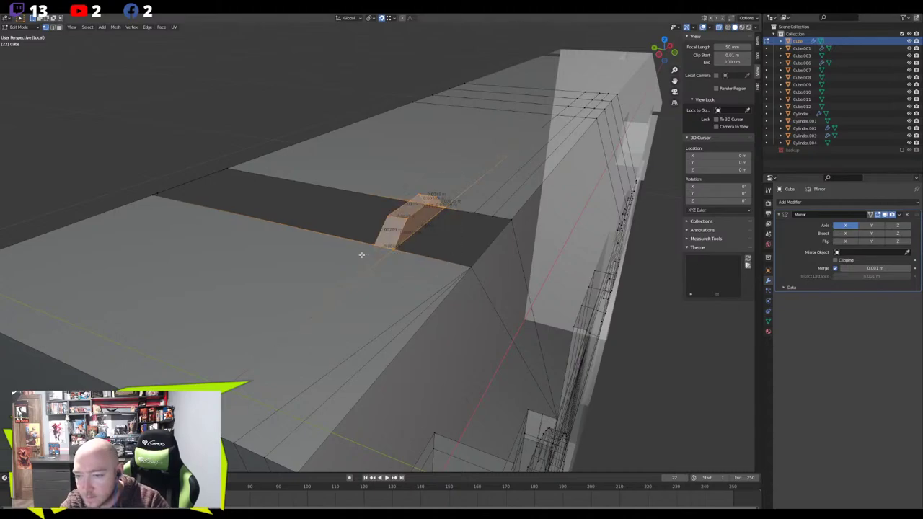
key("g")
key("y")
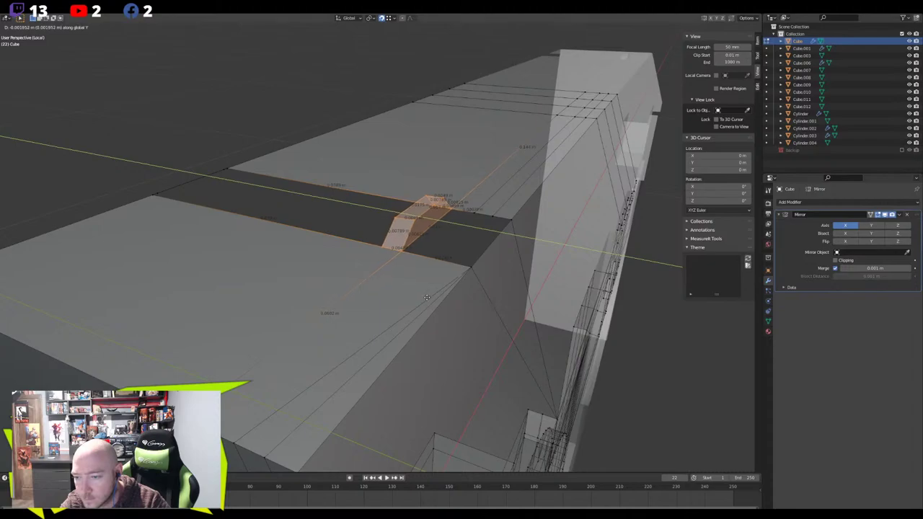
left_click(463, 310)
Delete the rear wall faces in the column behind the gap in the body's top
middle_click_drag(356, 265, 380, 280)
key("3")
left_click_drag(242, 210, 147, 312)
key("x")
left_click(141, 215)
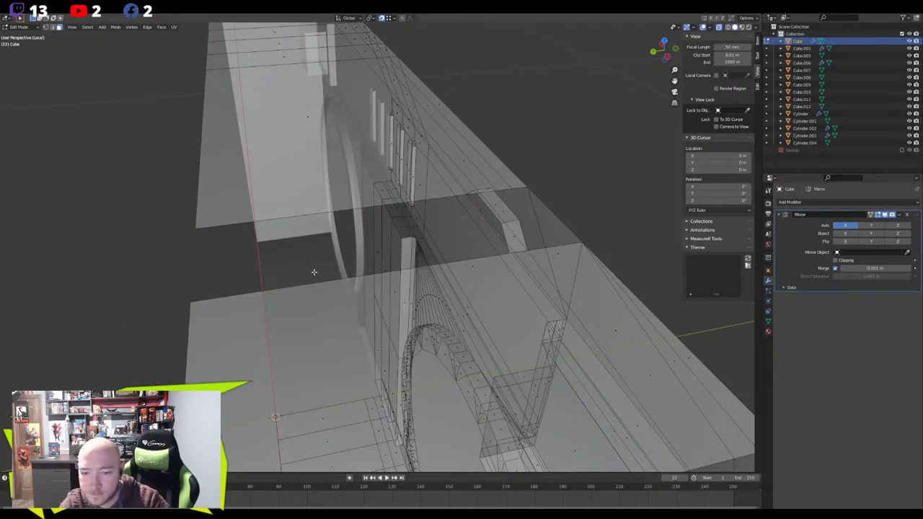
Add a centred loop cut across the narrow strip, splitting its top face in two
middle_click_drag(144, 220, 258, 267)
middle_click_drag(357, 242, 322, 233)
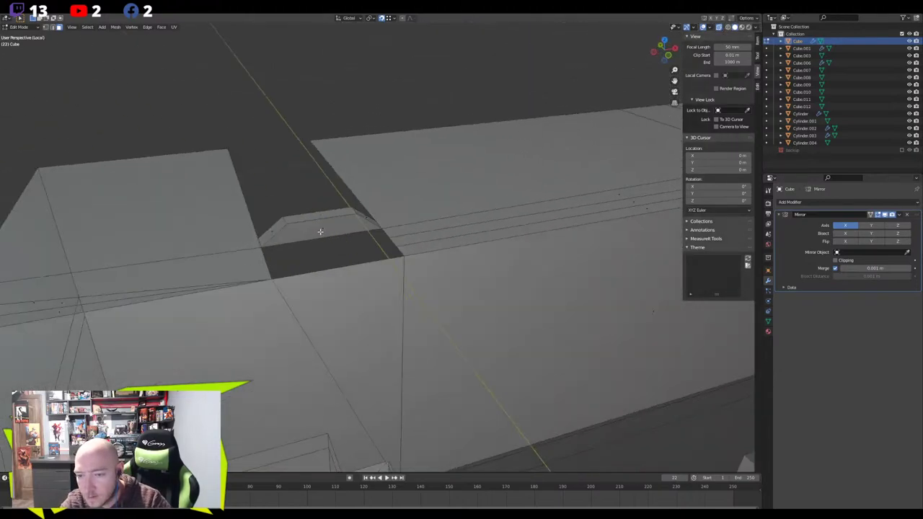
left_click(314, 223)
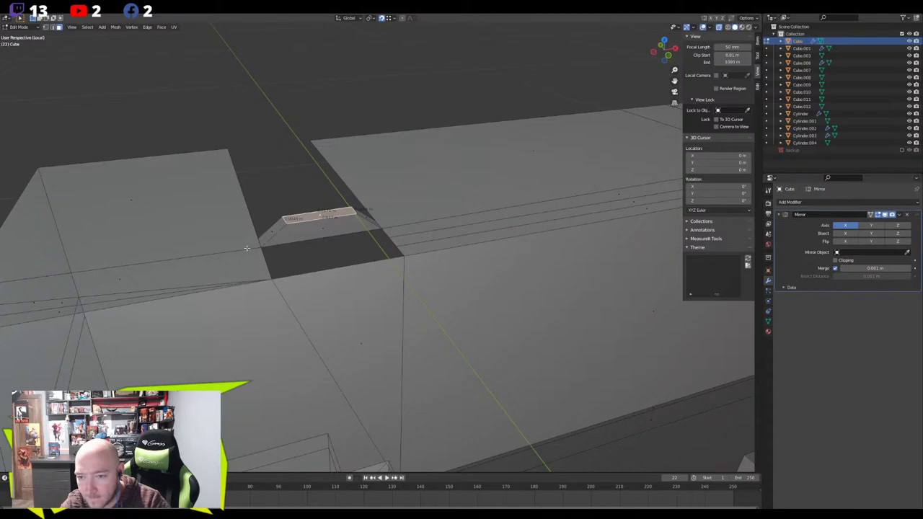
key("ctrl+r")
left_click(309, 216)
right_click(310, 216)
Raise both top faces of the narrow strip about 0.005 m along Z
key("3")
left_click(336, 212)
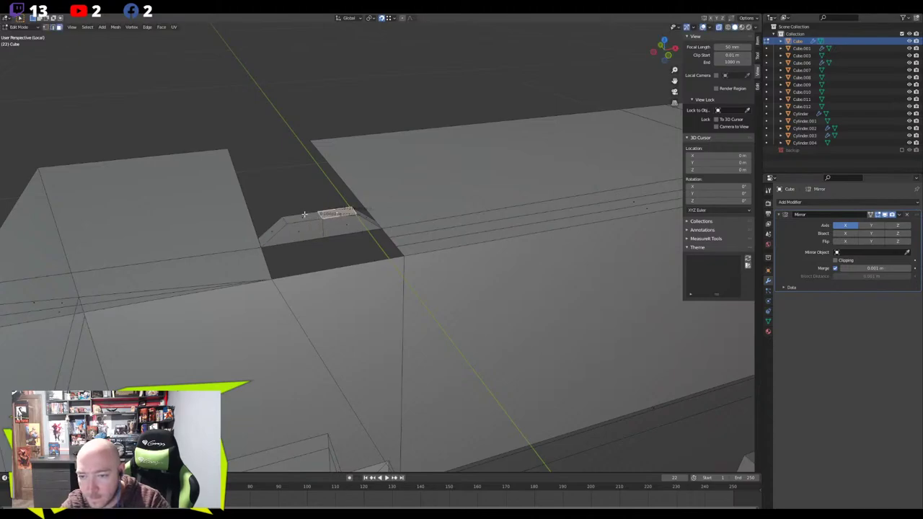
left_click(306, 216, "shift")
key("g")
key("z")
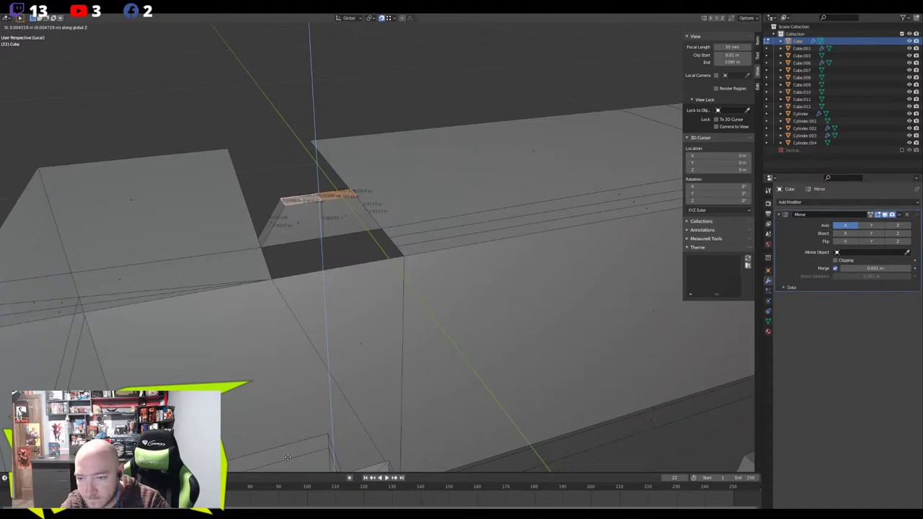
left_click(287, 448)
Dissolve the lengthwise edges that converge at the front corner on the end section's top
middle_click_drag(255, 276, 286, 302)
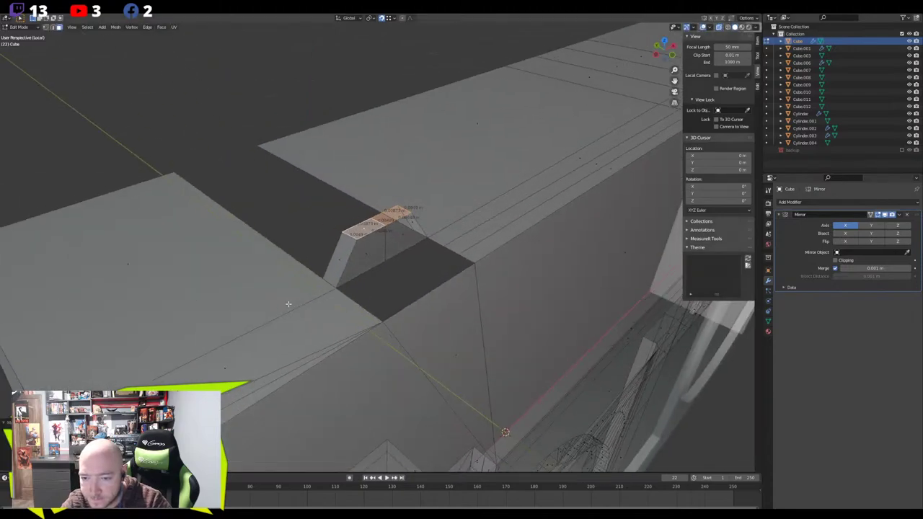
key("2")
left_click(454, 240)
scroll(453, 247, "down", 4)
middle_click_drag(453, 247, 464, 247)
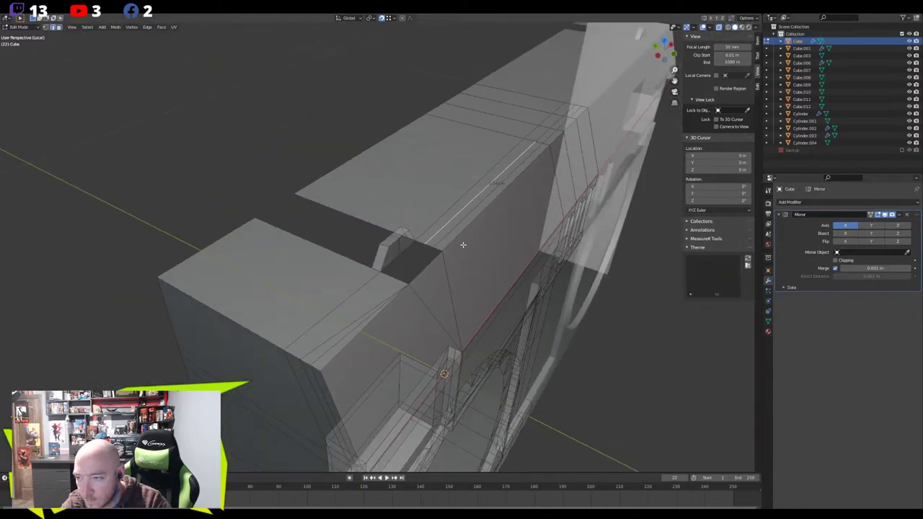
left_click(328, 338)
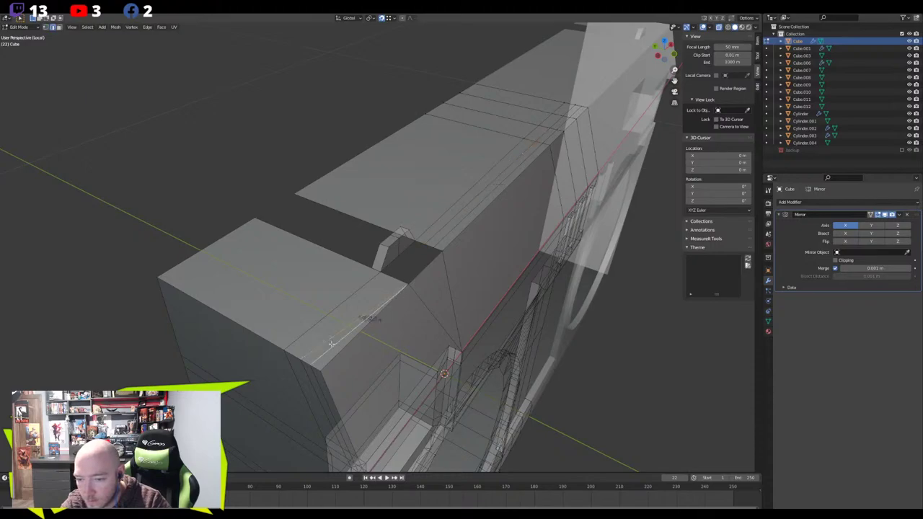
key("x")
left_click(307, 369)
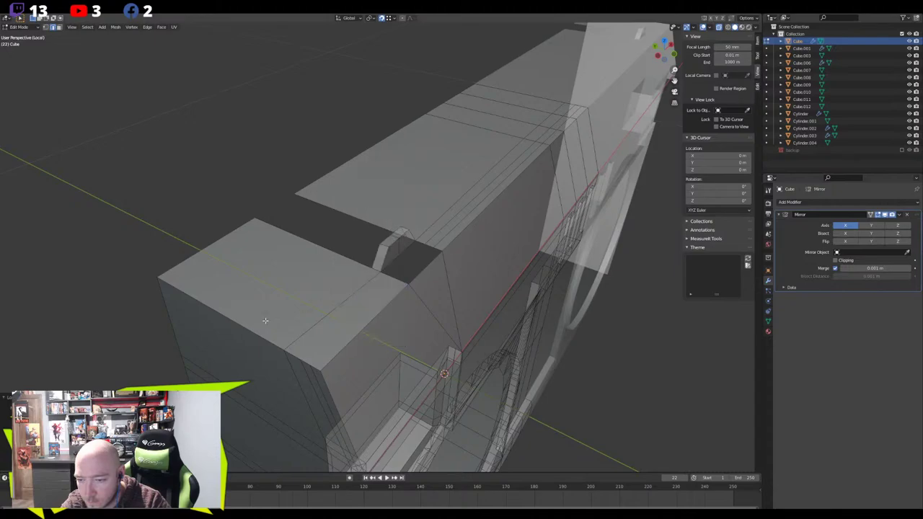
Recut the end section's top near the front with parallel lengthwise edges matching those across the gap
left_click(302, 358)
left_click(309, 363)
key("2")
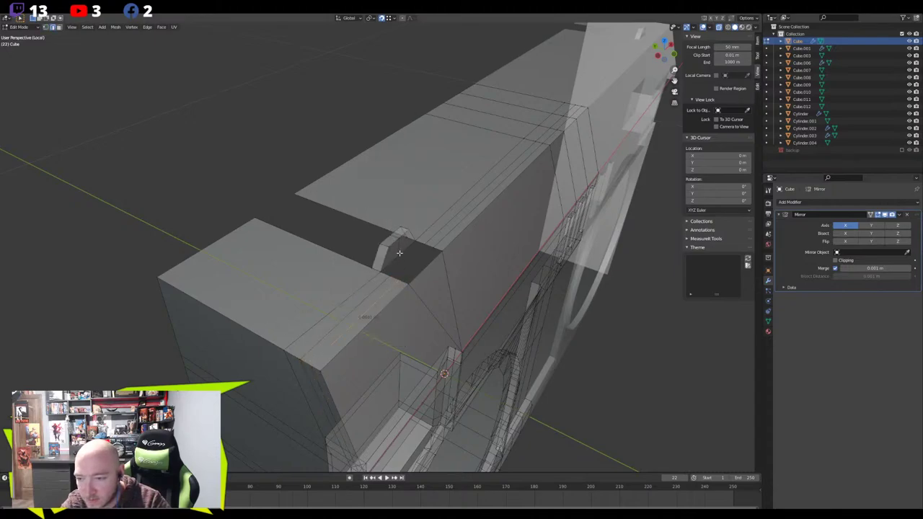
key("x")
left_click(354, 276)
Fill the gap in front of the strip with faces joining the body's front edge lines
left_click(398, 260)
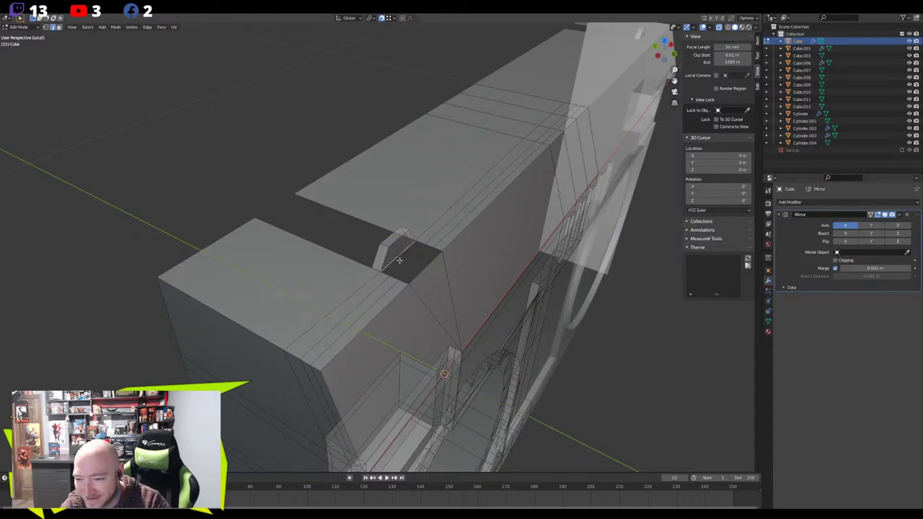
middle_click_drag(411, 262, 382, 259)
left_click(400, 264)
key("f")
key("f")
scroll(382, 259, "up", 4)
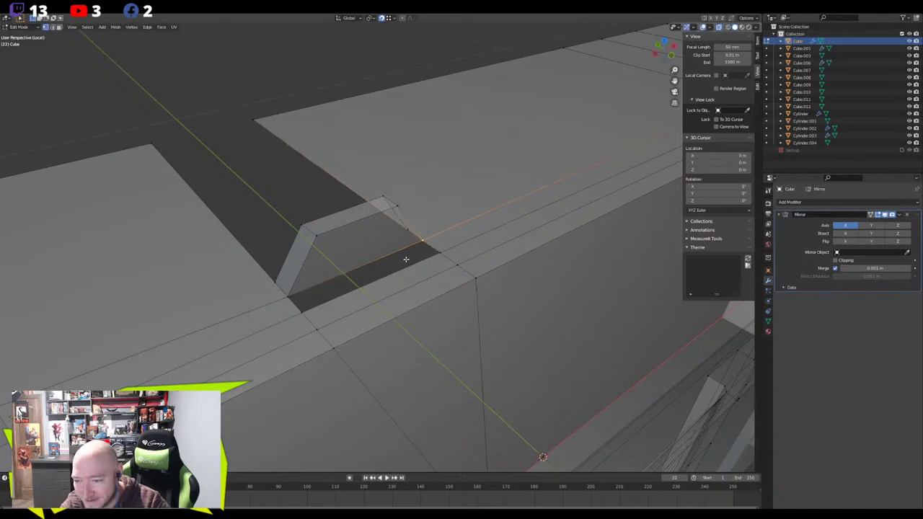
key("g")
key("g")
right_click(297, 290)
left_click(269, 278)
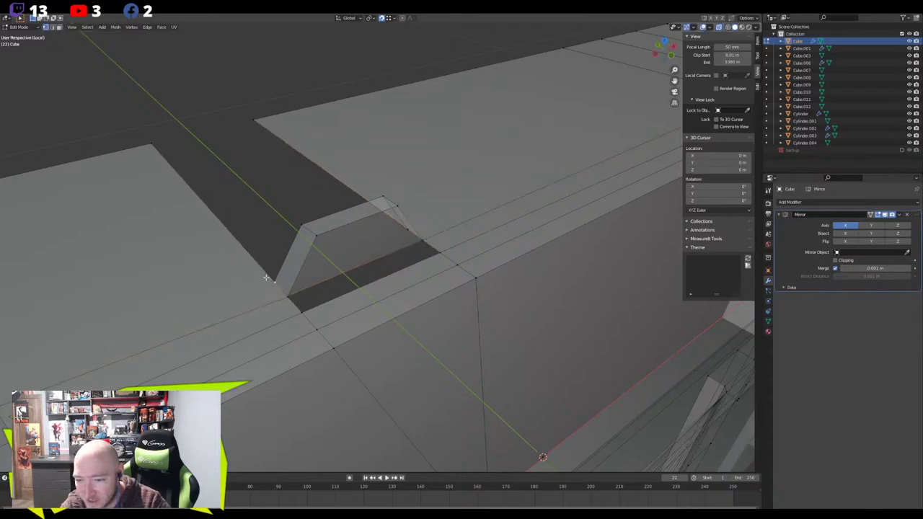
Loop cut the end section's top lengthwise and merge the cut's endpoint at the gap into the strip's rear base corner
scroll(240, 276, "down", 4)
middle_click_drag(240, 276, 300, 315)
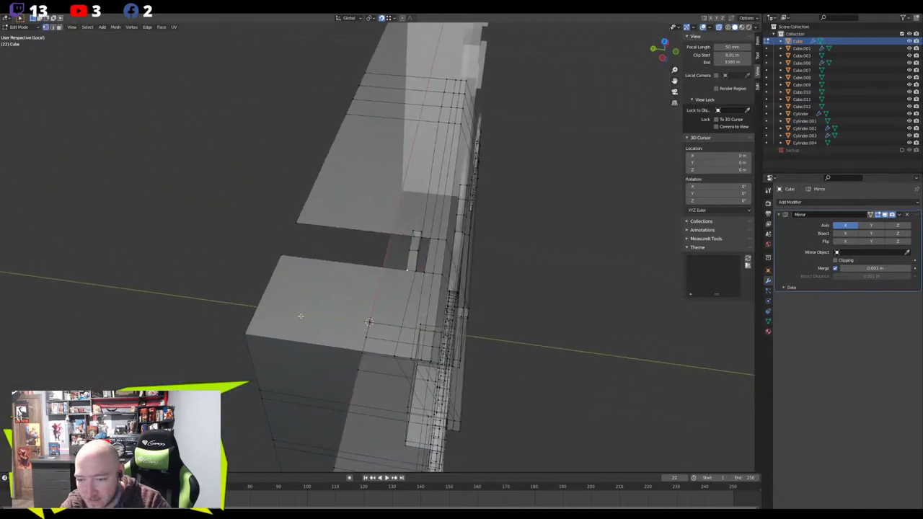
middle_click_drag(238, 324, 234, 343)
key("ctrl+r")
left_click(334, 378)
right_click(334, 378)
left_click(339, 272)
left_click(410, 276, "shift")
key("m")
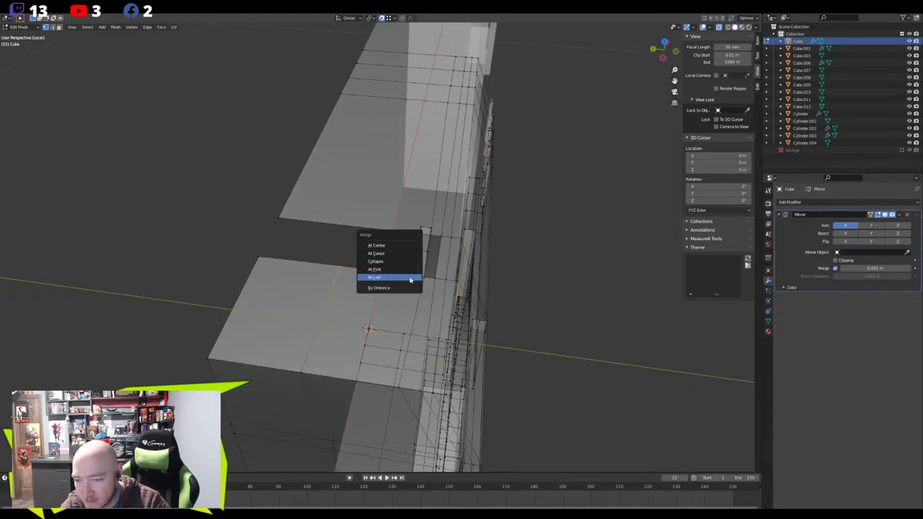
left_click(410, 279)
Add a lengthwise loop cut to the section across the gap and merge its endpoint into the strip's other rear corner
middle_click_drag(410, 279, 367, 282)
key("ctrl+r")
left_click(363, 227)
right_click(363, 227)
left_click(348, 222)
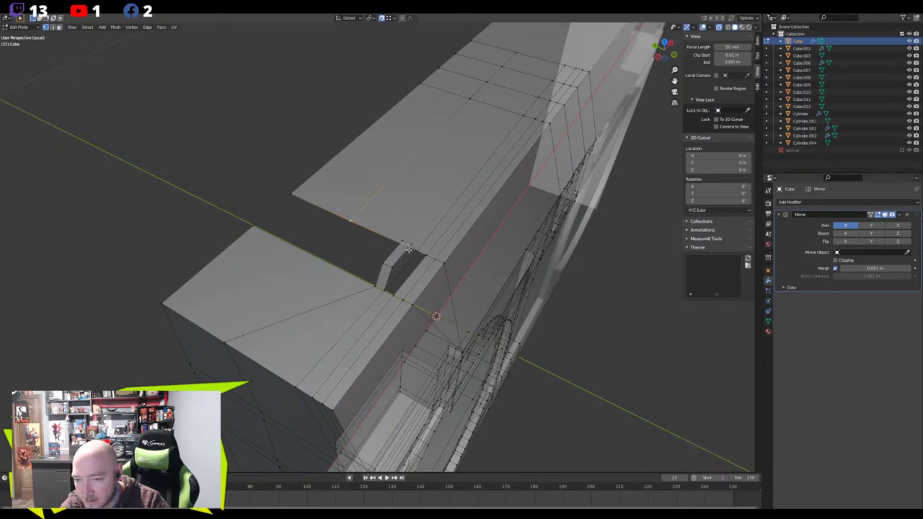
left_click(387, 261, "shift")
key("m")
left_click(388, 260)
Fill the remaining gap behind the strip with faces sloping to the body's rear edge, and adjust the edge height along Z
key("2")
mouse_move(389, 260)
middle_mouse_down()
mouse_move(398, 261)
mouse_move(406, 289)
mouse_move(395, 229)
mouse_move(380, 247)
middle_mouse_up()
left_click(366, 283)
key("f")
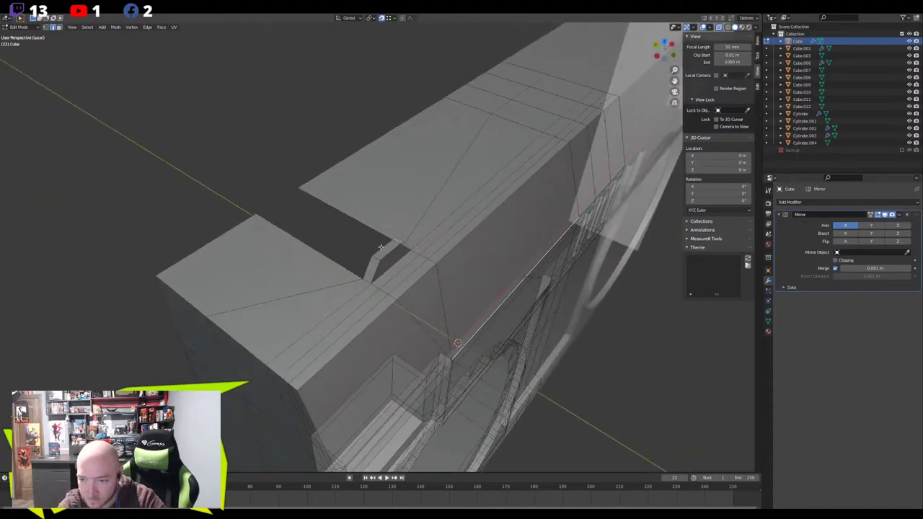
left_click(382, 248)
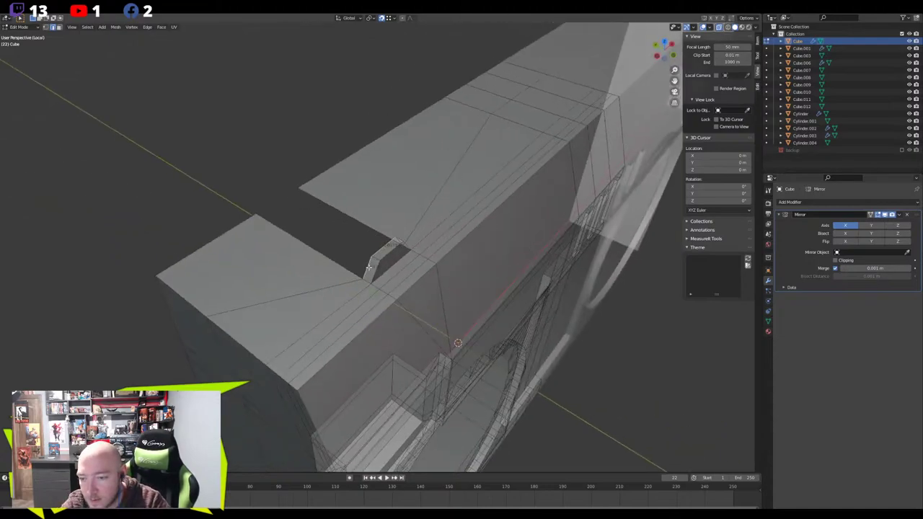
middle_click_drag(368, 268, 338, 243)
middle_click_drag(269, 281, 311, 241)
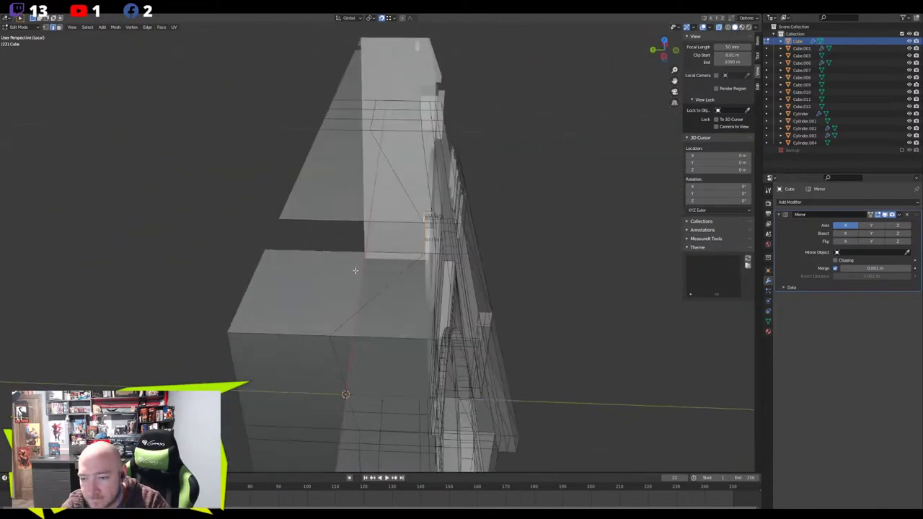
left_click(266, 243)
middle_click_drag(268, 245, 349, 257)
key("g")
key("z")
left_click(303, 246)
In side view, move the strip's selected top edge about 0.004 m along Y toward the rear
middle_click_drag(431, 295, 313, 280)
key("ctrl+KP_3")
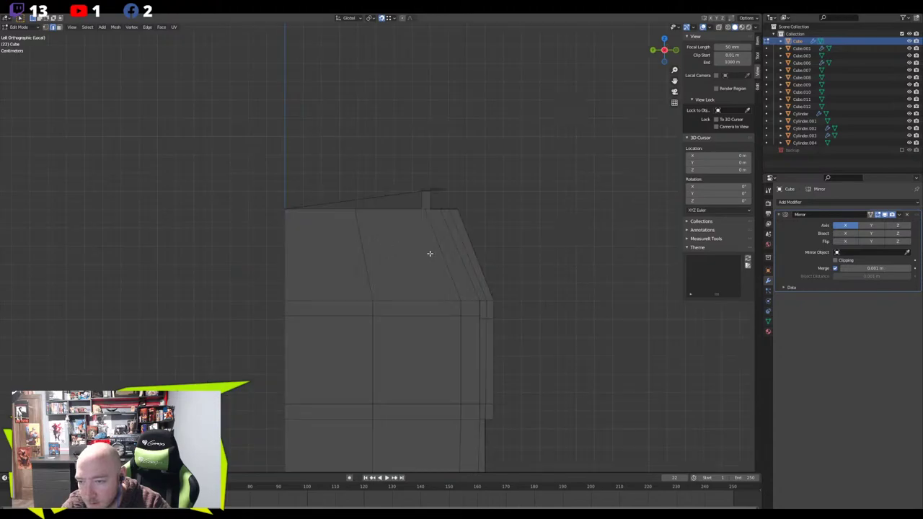
key("g")
key("y")
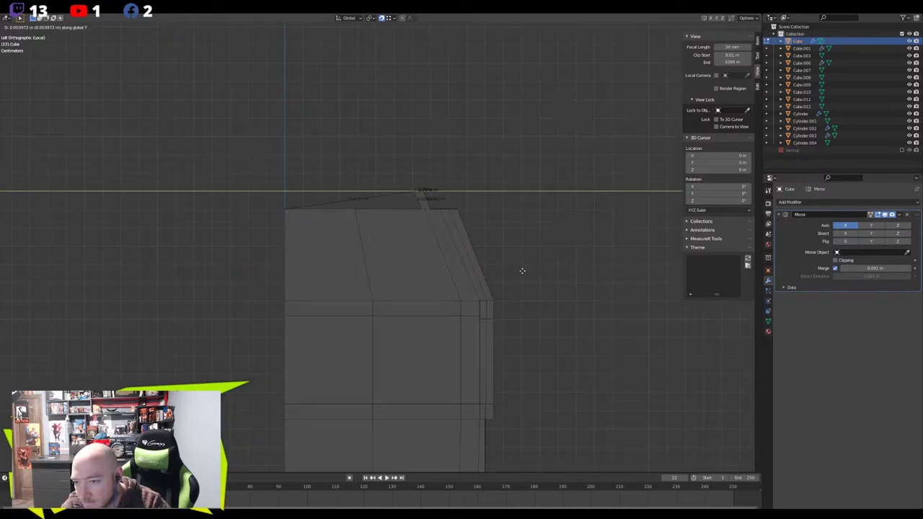
left_click(522, 270)
Leave Edit Mode and deselect the body to review the whole boombox
middle_click_drag(517, 270, 460, 295)
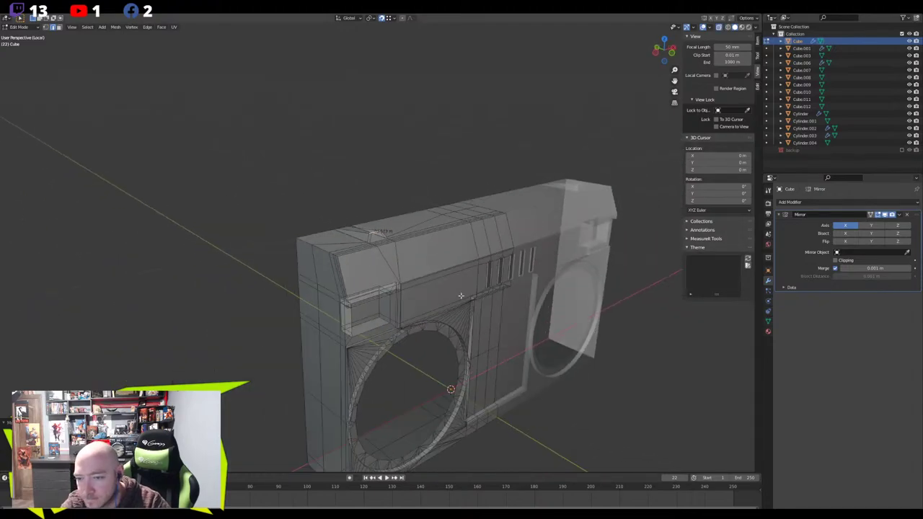
scroll(460, 296, "down", 3)
key("Tab")
left_click(552, 371)
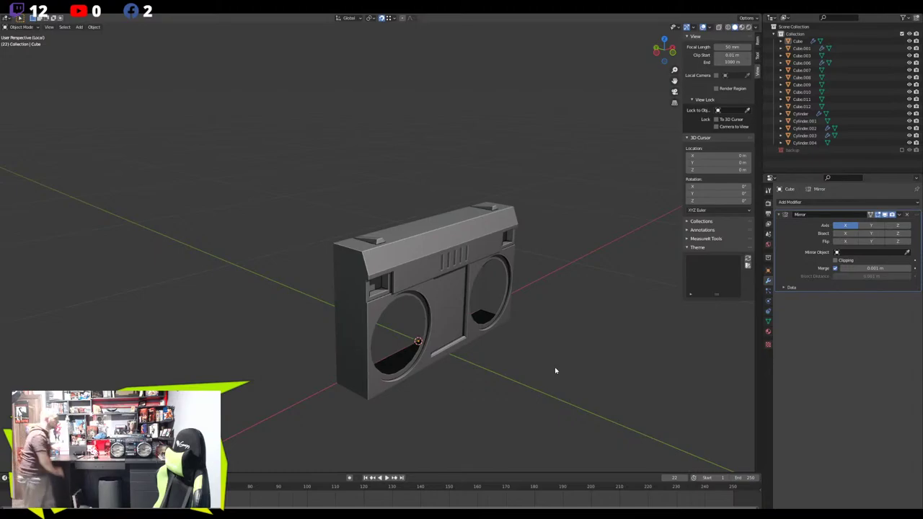
In side view, move the bump's selected top edge slightly along Y, and check the boombox body in Object Mode
scroll(373, 199, "up", 8)
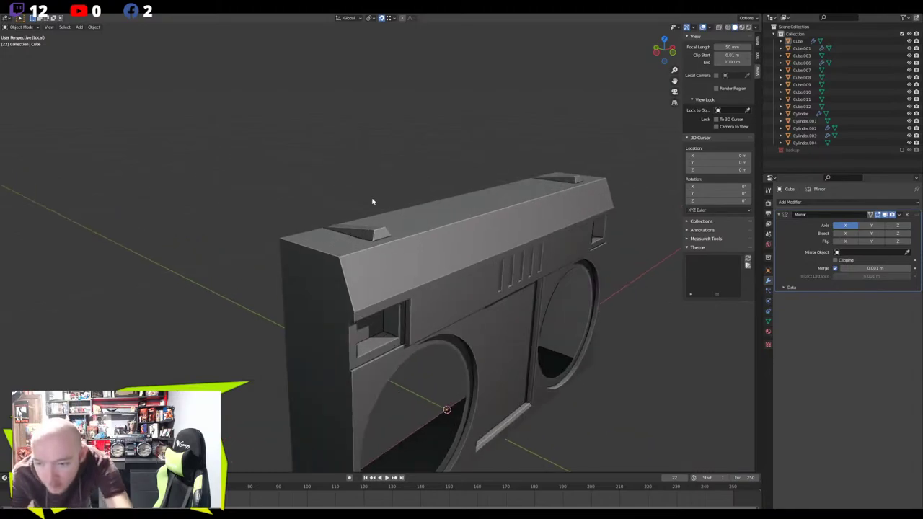
left_click(397, 211)
key("Tab")
middle_click_drag(416, 211, 424, 224)
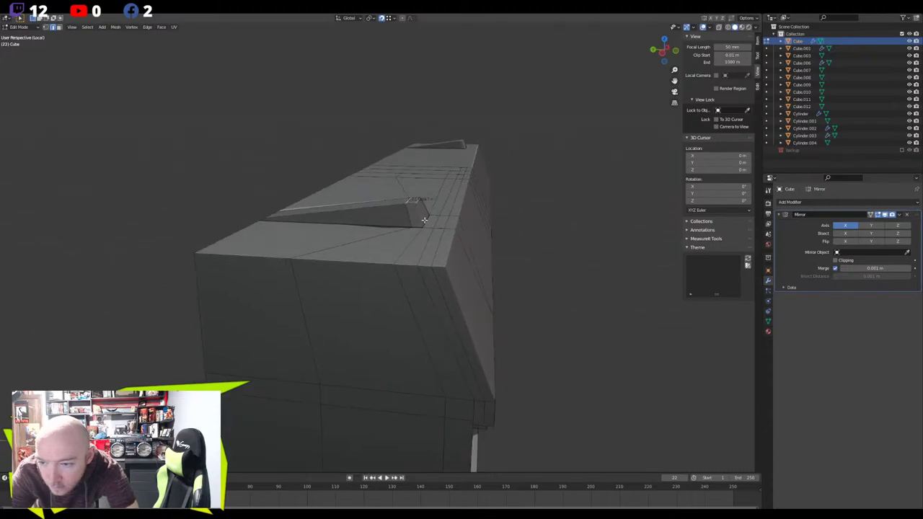
scroll(433, 223, "up", 2)
key("ctrl+KP_3")
key("g")
key("y")
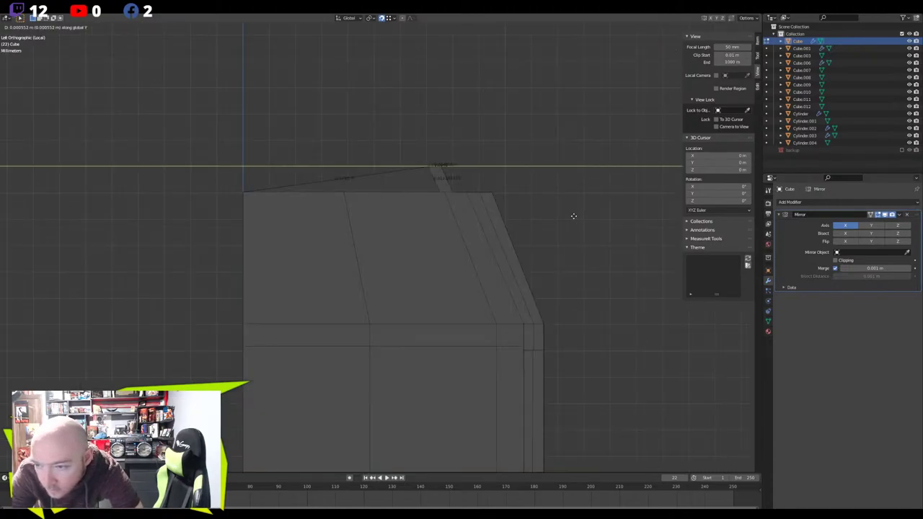
left_click(568, 213)
middle_click_drag(568, 213, 514, 242)
key("Tab")
scroll(540, 237, "down", 5)
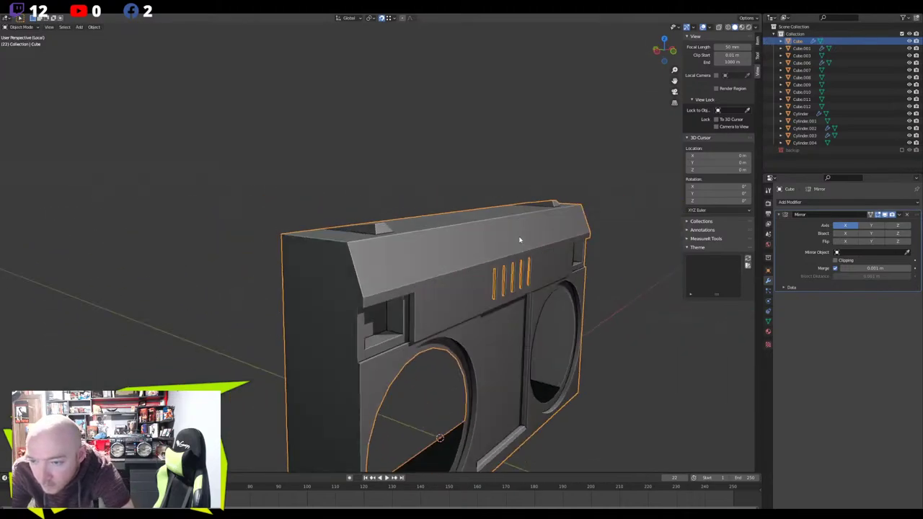
Move the bump's selected top edge along Y toward the body's front
key("ctrl+KP_3")
key("Tab")
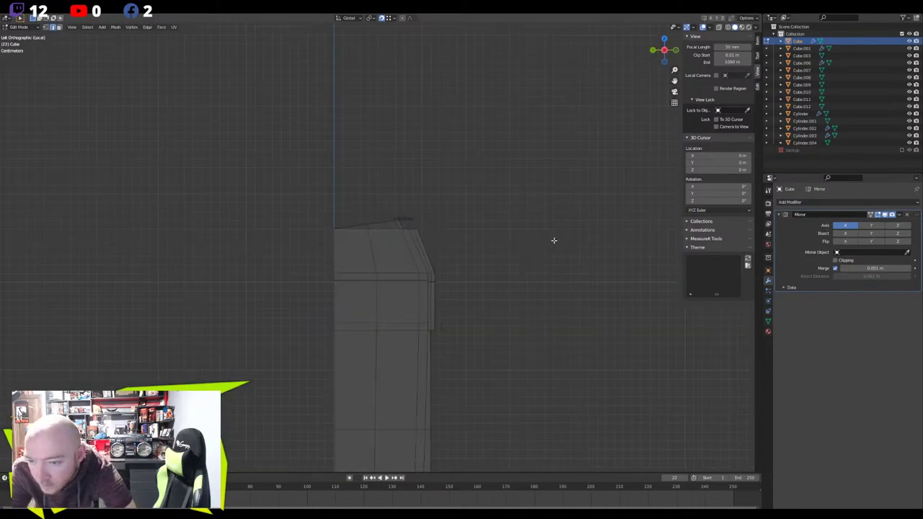
key("Tab")
scroll(416, 214, "up", 5)
middle_click_drag(438, 210, 506, 211)
key("Tab")
key("g")
key("y")
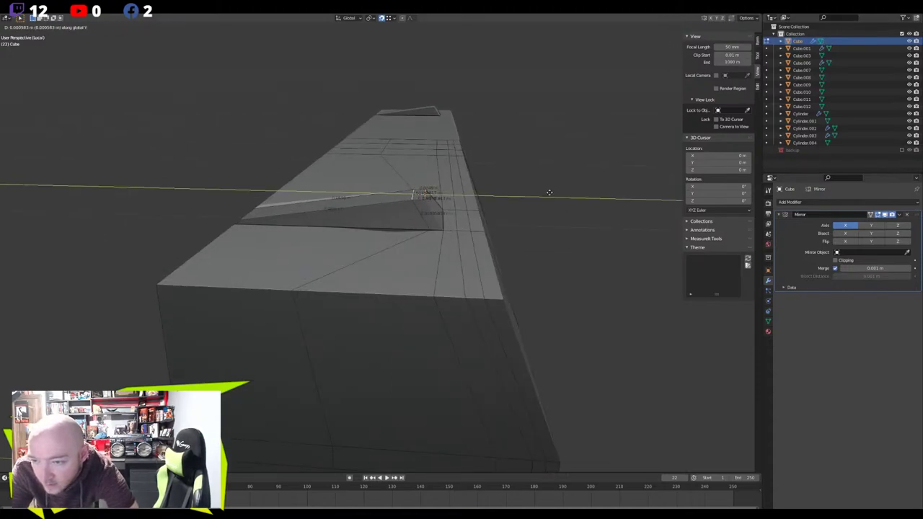
left_click(548, 193)
Select the edge at the bump's front face, nudge it freely by less than 1 mm, and leave Edit Mode
middle_click_drag(548, 194, 512, 203)
scroll(513, 203, "up", 3)
left_click(397, 242)
key("g")
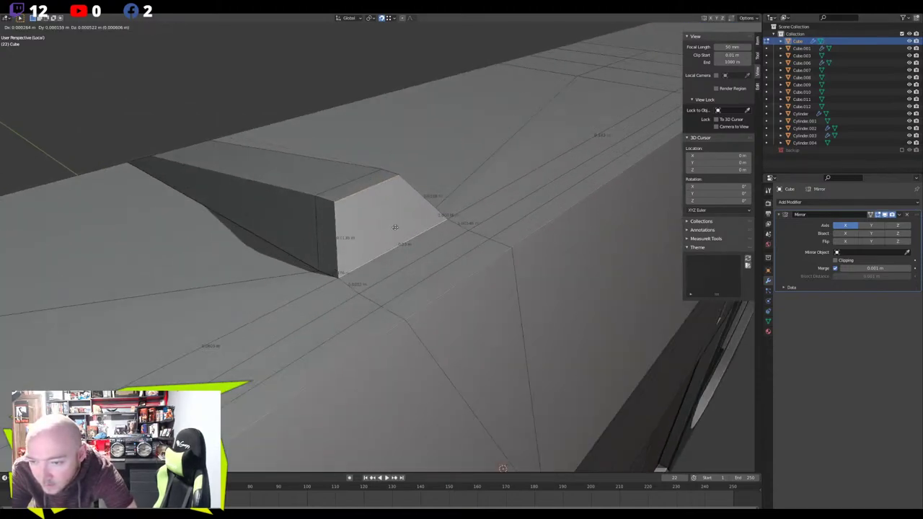
left_click(392, 229)
key("Tab")
scroll(366, 227, "down", 5)
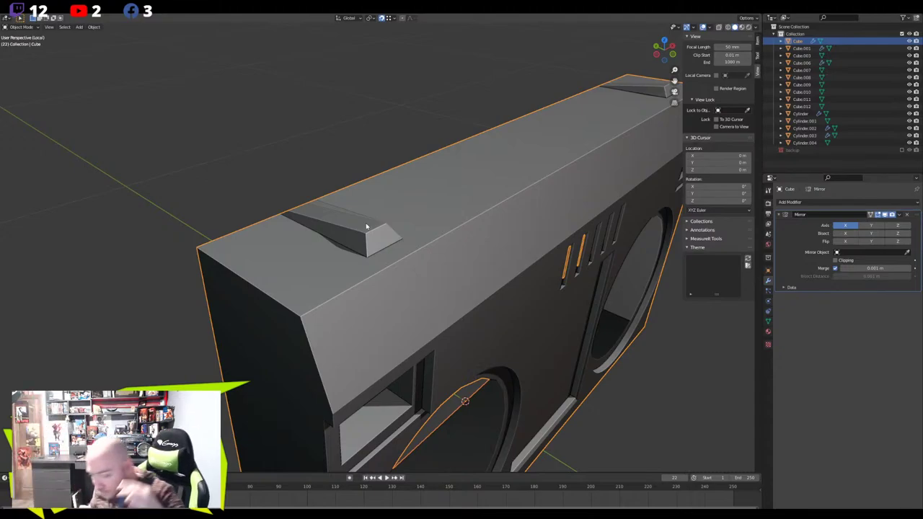
Select the bump's two sloped top faces in face mode and delete them from the body
key("Tab")
middle_click_drag(359, 238, 382, 238)
key("3")
left_click(362, 234)
scroll(382, 231, "up", 2)
left_click(409, 209, "shift")
middle_click_drag(408, 209, 425, 209)
middle_click_drag(264, 197, 319, 186)
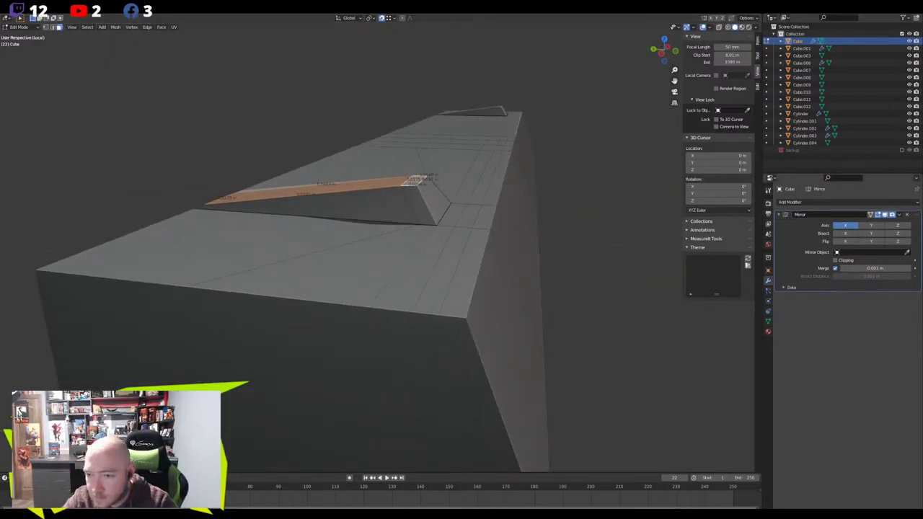
scroll(397, 200, "up", 1)
middle_click_drag(398, 199, 417, 216)
right_click(417, 217)
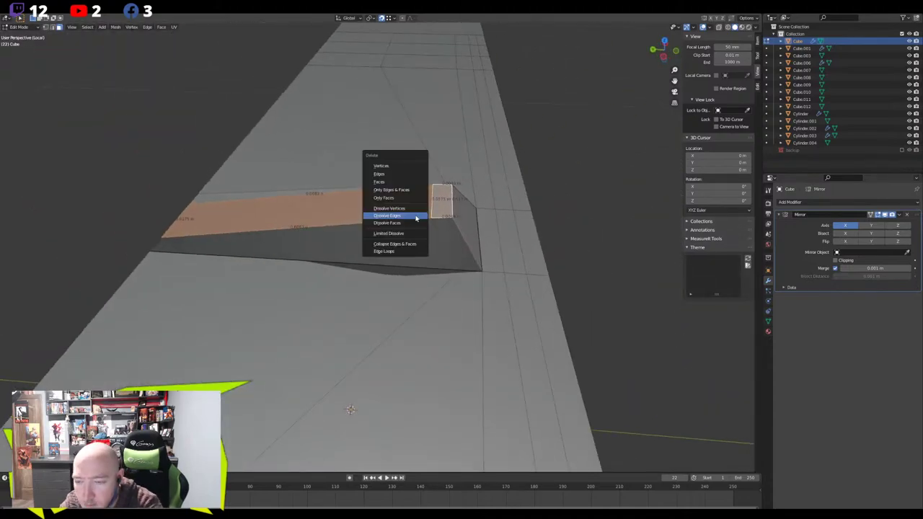
left_click(407, 189)
Select the bump's side faces and front face and separate them into their own object
middle_click_drag(416, 209, 321, 241)
left_click(341, 222)
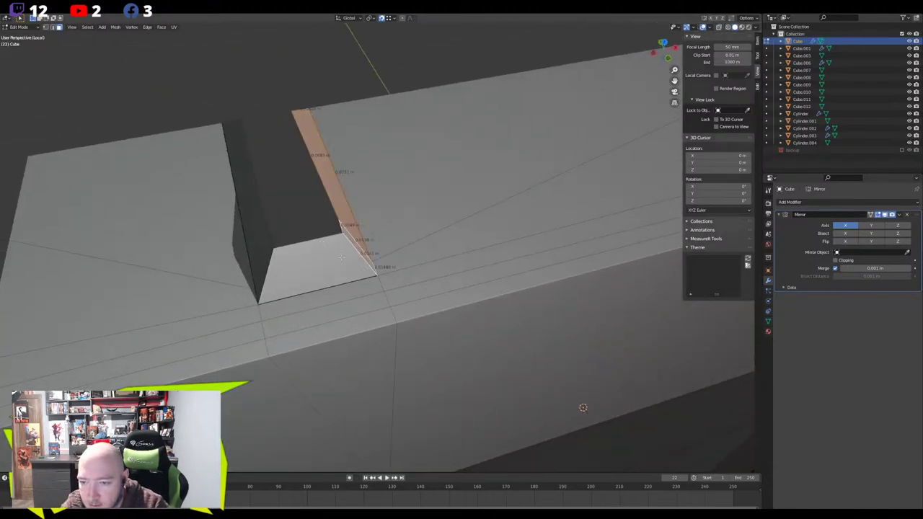
left_click(296, 263, "shift")
left_click(260, 238, "shift")
key("p")
left_click(255, 240)
key("Tab")
Try setting both objects' origins to their geometry and removing the body's Mirror modifier, and undo both changes
right_click(287, 250)
mouse_move(282, 189)
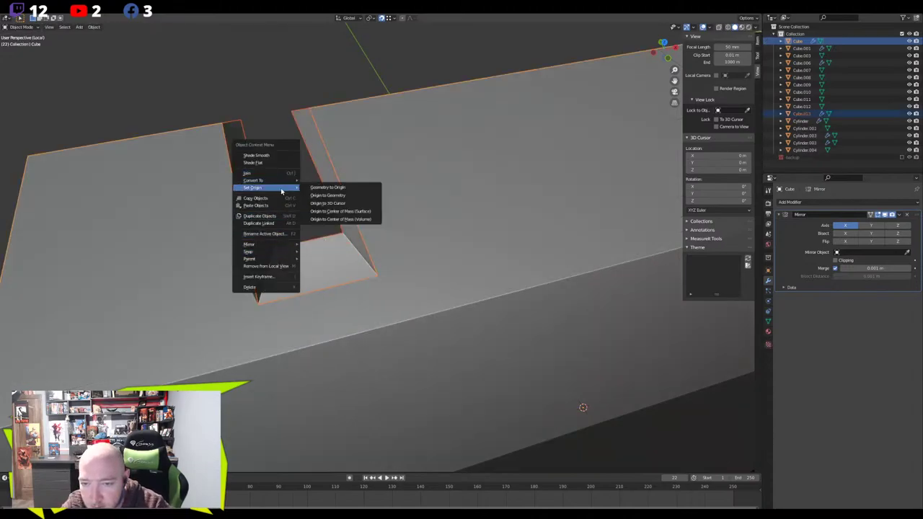
left_click(336, 195)
middle_click_drag(344, 206, 348, 255)
scroll(349, 255, "down", 5)
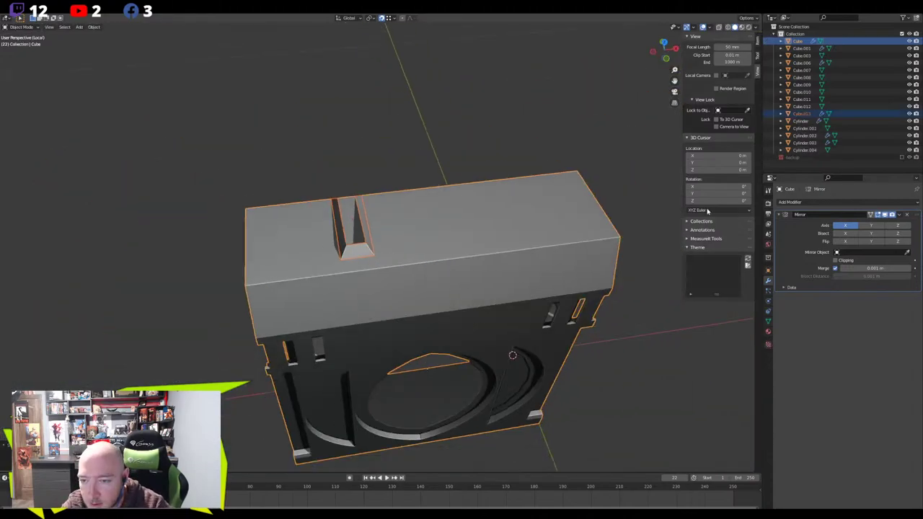
left_click(906, 215)
scroll(384, 250, "up", 1)
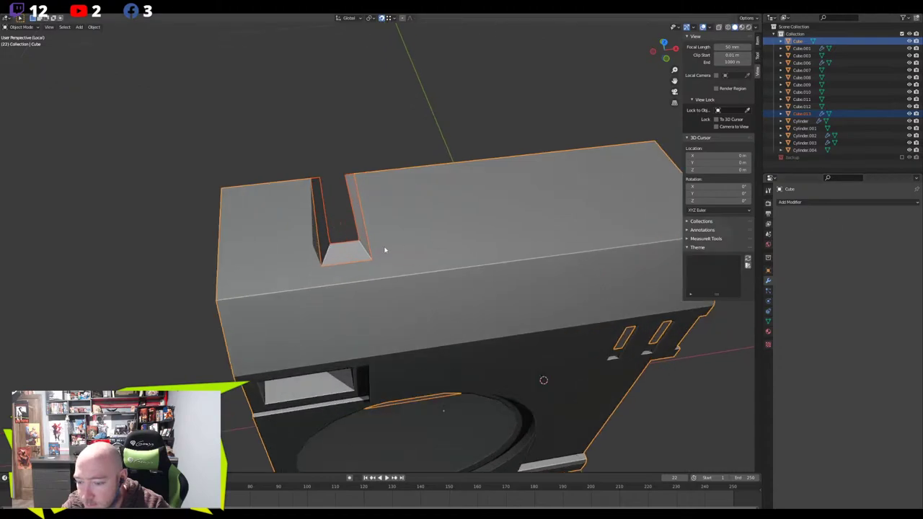
scroll(384, 250, "up", 3)
key("KP_Divide")
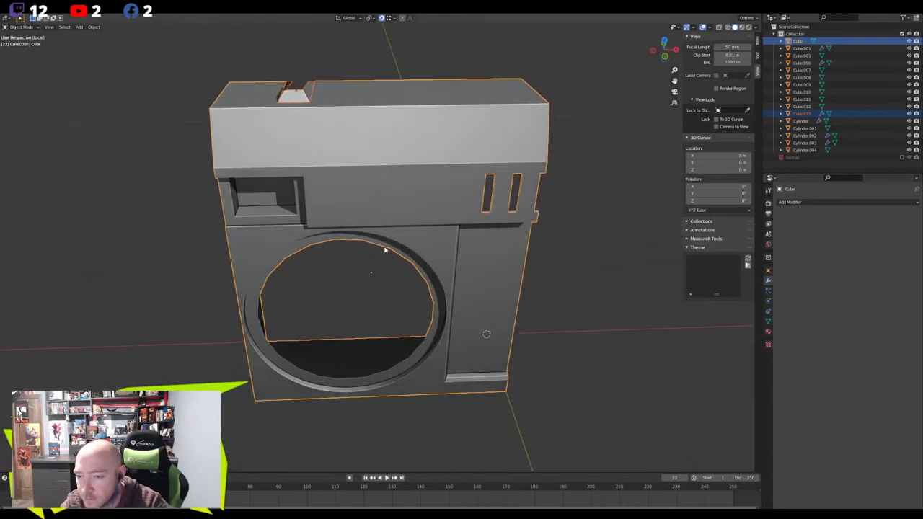
key("KP_Divide")
key("ctrl+z")
key("ctrl+z")
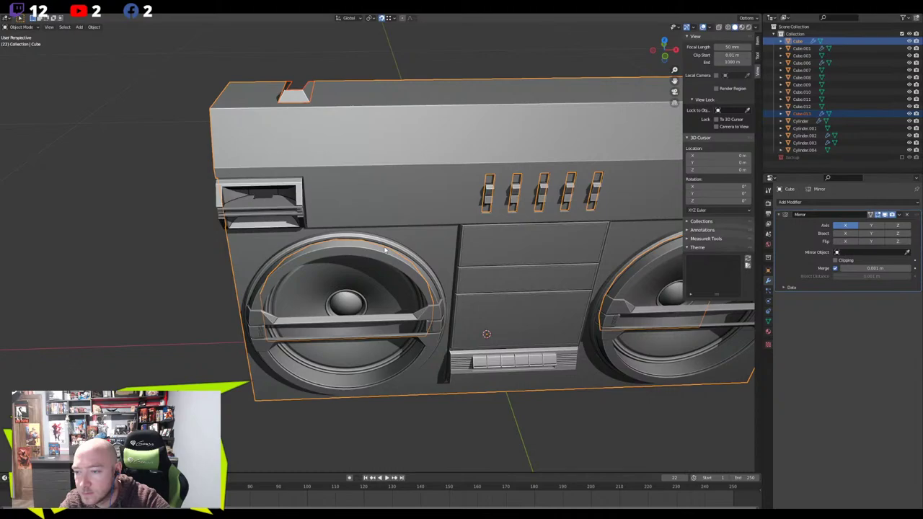
Isolate the separated bump piece in local view and remove its Mirror modifier
middle_click_drag(384, 250, 407, 253)
key("Tab")
key("Tab")
left_click(301, 129)
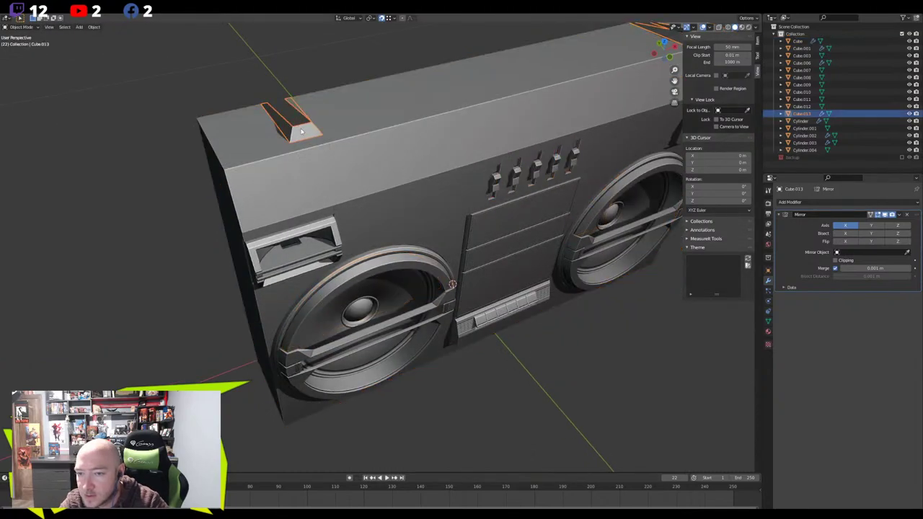
key("KP_Divide")
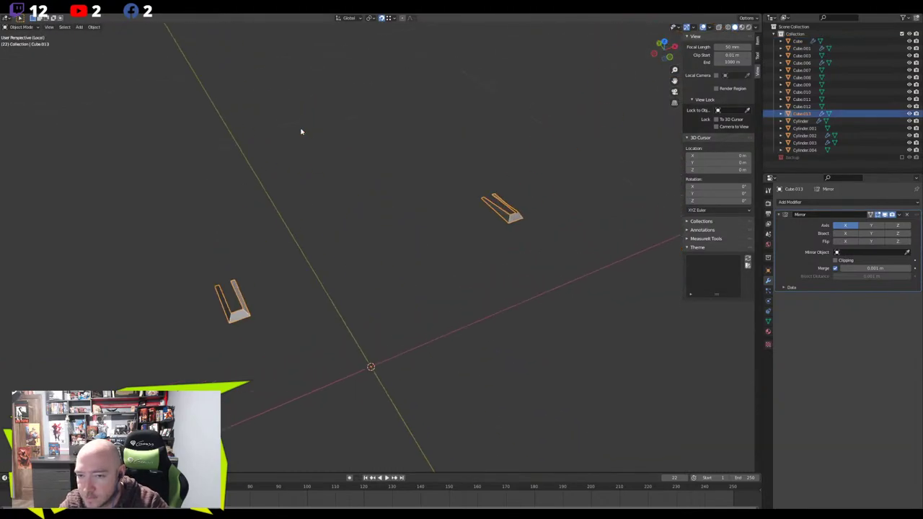
left_click(907, 215)
Delete one half of the bump piece, leaving a single side wall and half of the front face
scroll(247, 312, "up", 5)
key("Tab")
middle_click_drag(147, 327, 372, 256, "shift")
key("2")
left_click(130, 273)
left_click_drag(147, 310, 145, 310)
key("x")
left_click(146, 278)
middle_click_drag(156, 277, 247, 255, "shift")
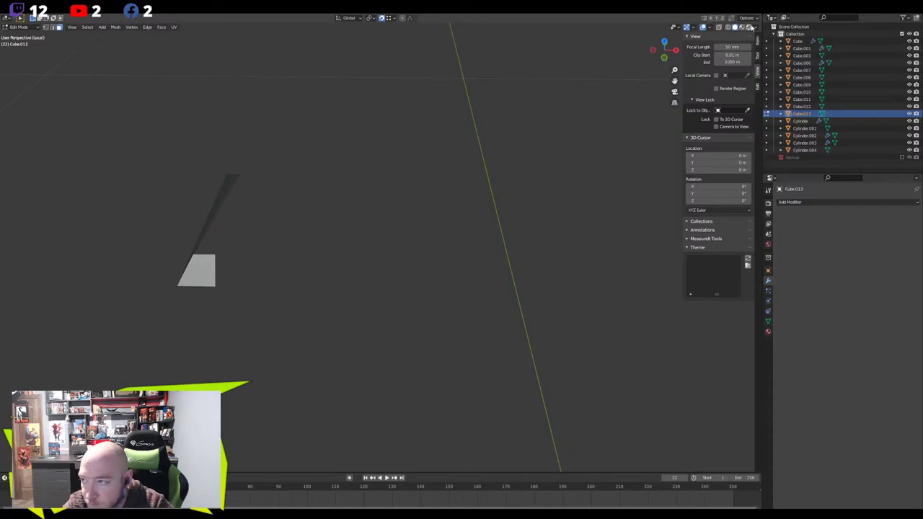
Using Affect Only Origins, move the bump's origin to the bottom corner of its centre edge, and add a Mirror modifier on X
left_click(748, 18)
key("Tab")
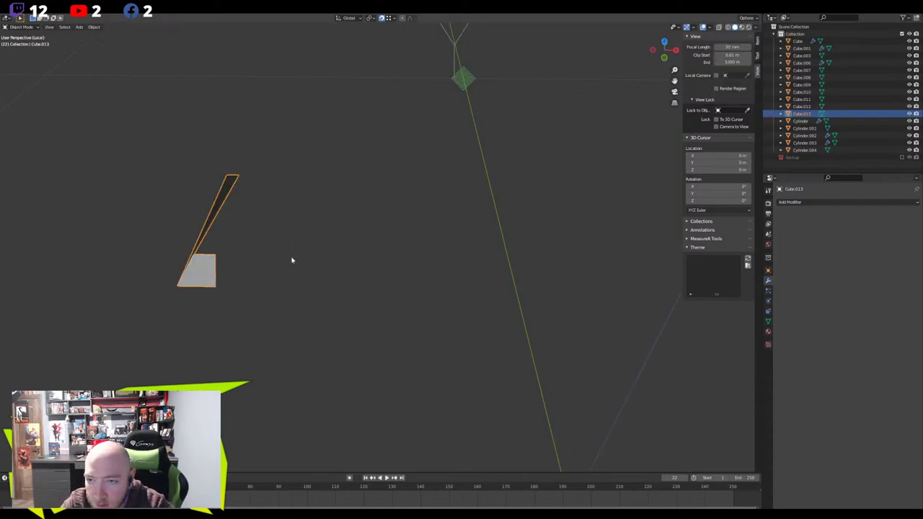
left_click(747, 18)
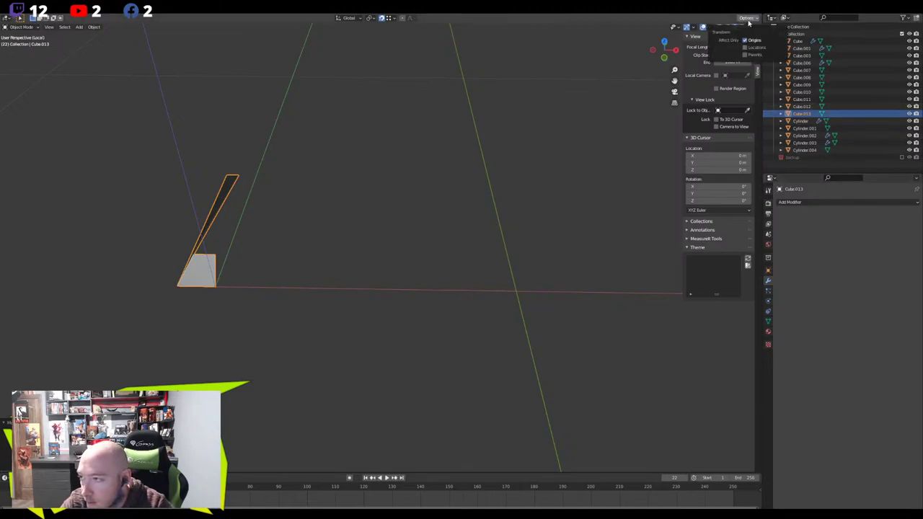
left_click(805, 202)
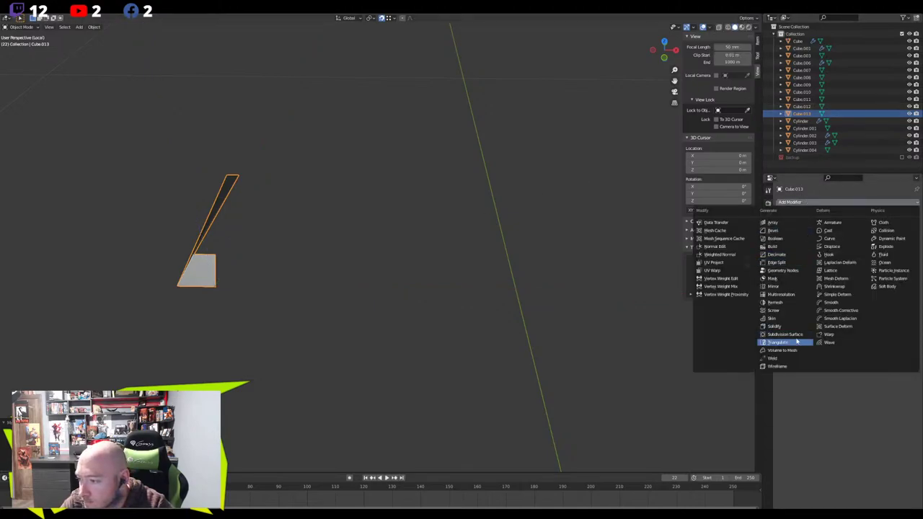
left_click(775, 286)
middle_click_drag(526, 282, 339, 201)
scroll(323, 184, "up", 5)
scroll(322, 185, "down", 3)
middle_click_drag(416, 264, 200, 350)
Try a lengthwise loop cut along the bump's side wall and undo it
key("Tab")
key("ctrl+r")
left_click(272, 321)
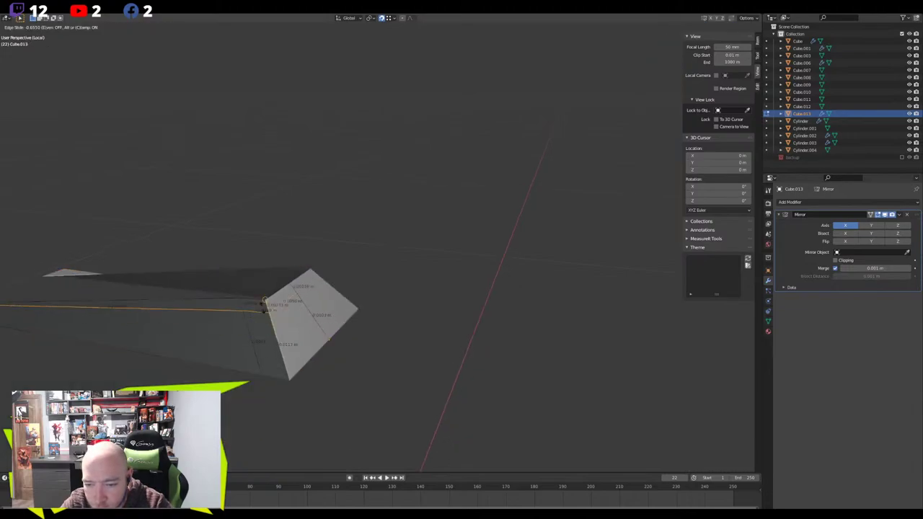
left_click(273, 306)
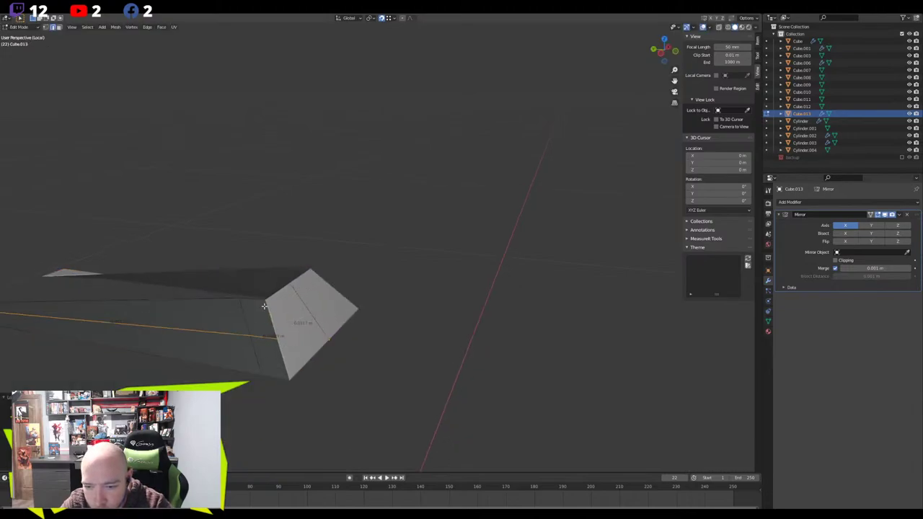
key("alt+a")
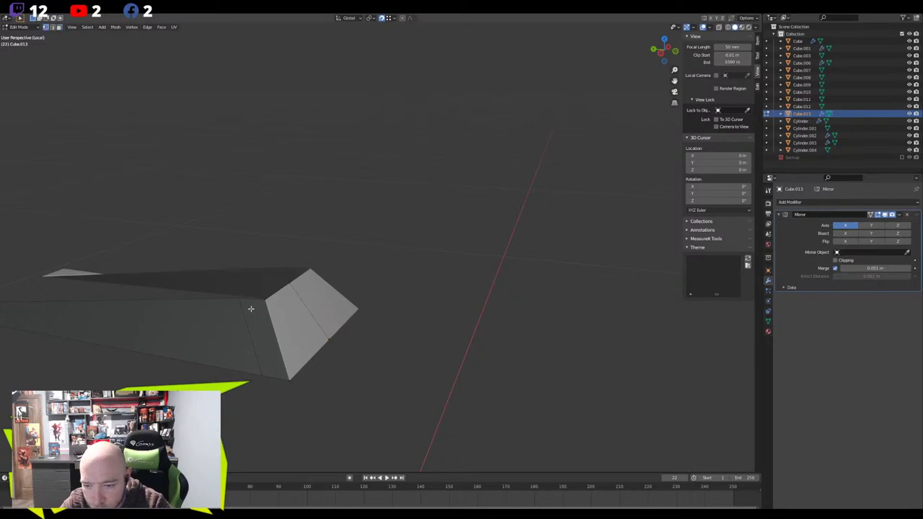
Slide the side wall's vertex near the front down its edge, and move the front face's top edge about 5 mm forward and up
middle_click_drag(252, 307, 338, 257)
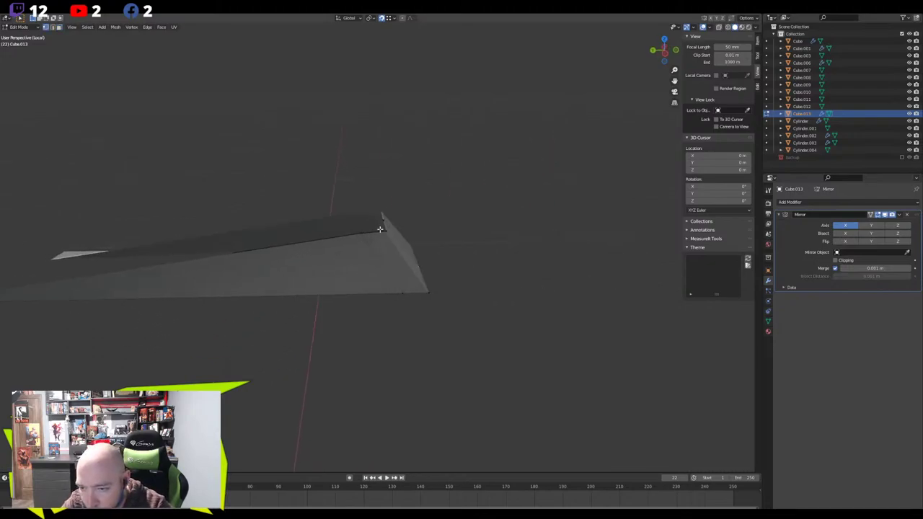
key("shift+v")
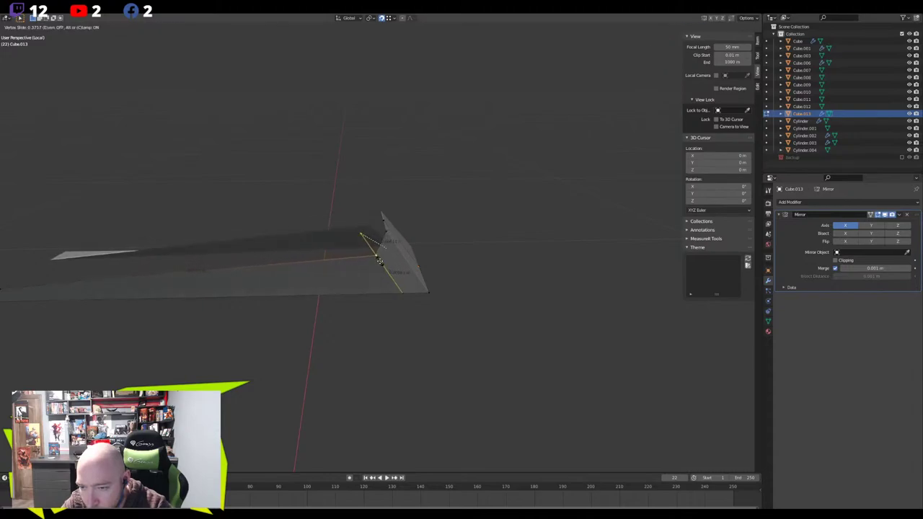
left_click(385, 247)
left_click(381, 225)
middle_click_drag(382, 226, 369, 220)
key("g")
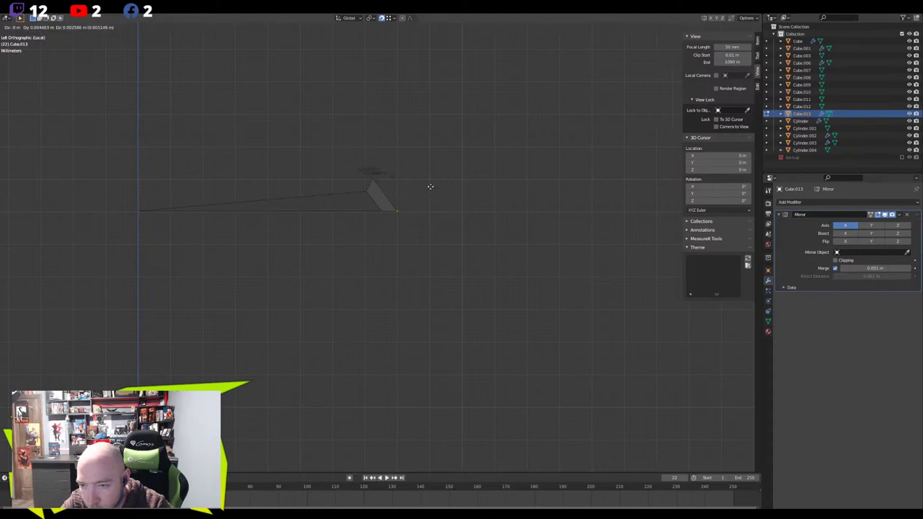
left_click(432, 188)
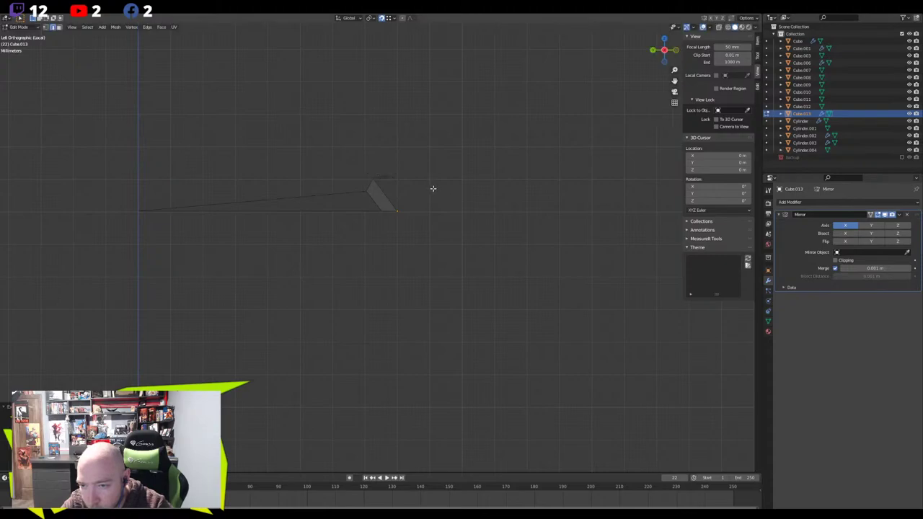
Add a centred loop cut through the narrow front strip of the bump's side wall
middle_click_drag(428, 187, 331, 223)
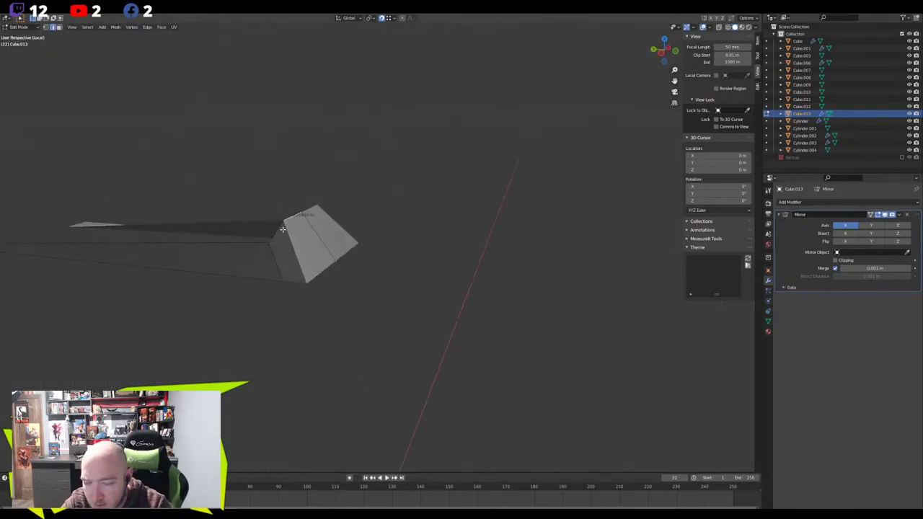
key("ctrl+KP_3")
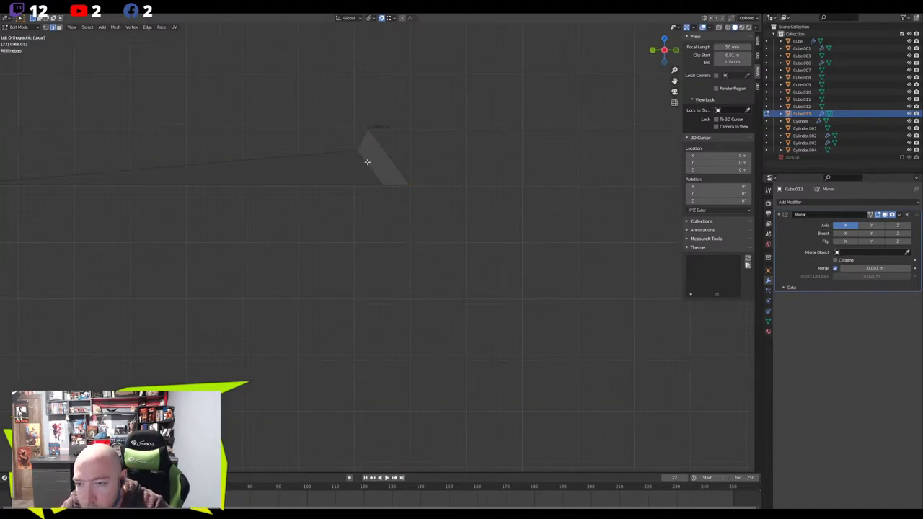
left_click(363, 141)
right_click(362, 140)
In vertex mode, try moving the new middle vertex of the front strip freely in side view
key("1")
left_click(362, 140)
key("g")
left_click(356, 149)
left_click(362, 140)
key("g")
left_click(279, 97)
middle_click_drag(339, 144, 250, 230)
Slide the front strip's middle vertex and the side wall's upper corner vertex down along their edges
key("KP_Decimal")
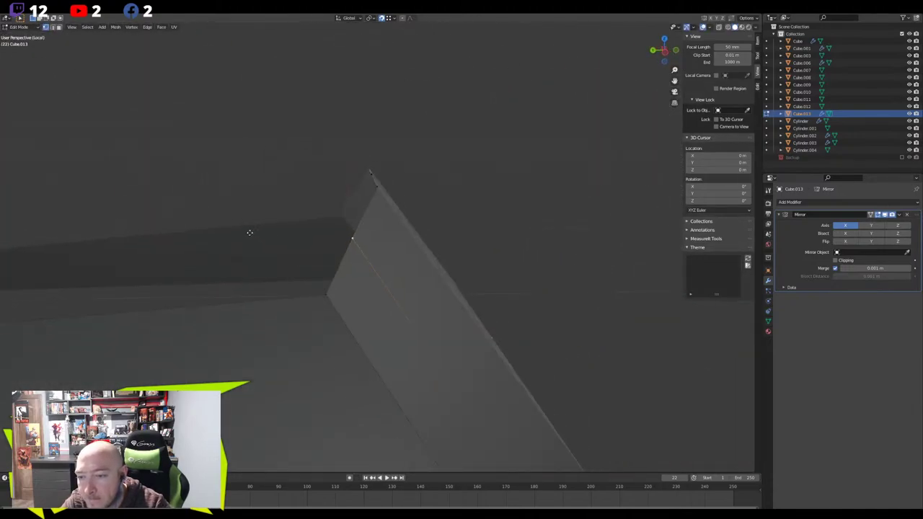
key("shift+v")
left_click(294, 244)
scroll(317, 278, "down", 1)
left_click(329, 292)
key("g")
key("g")
left_click(287, 262)
Slide the middle vertex and the side wall's corner vertex farther down to form a notched profile behind the front face
left_click(371, 261)
key("shift+v")
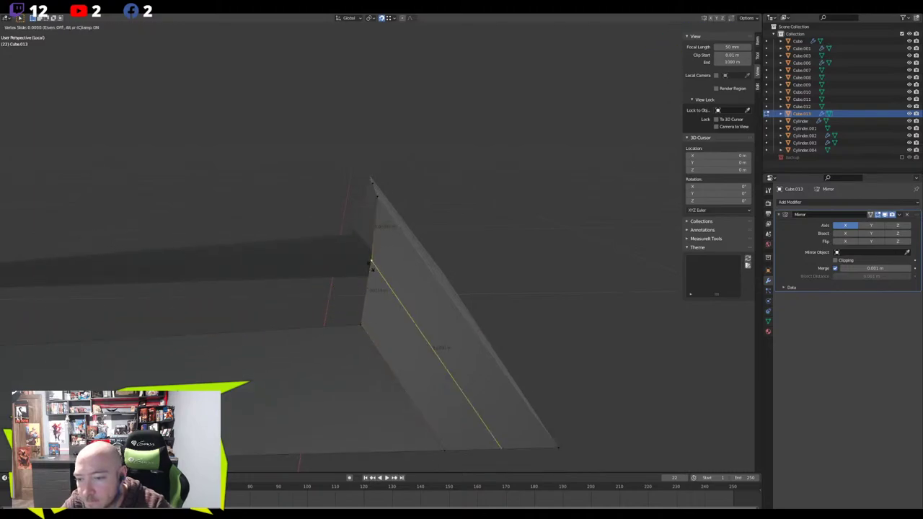
left_click(387, 288)
left_click(364, 326)
key("shift+v")
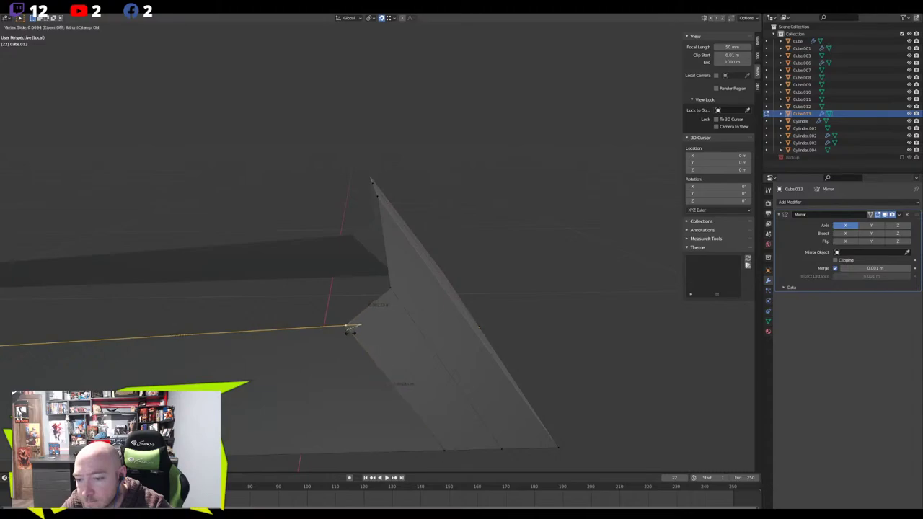
left_click(411, 315)
left_click(386, 352)
key("shift+v")
left_click(373, 352)
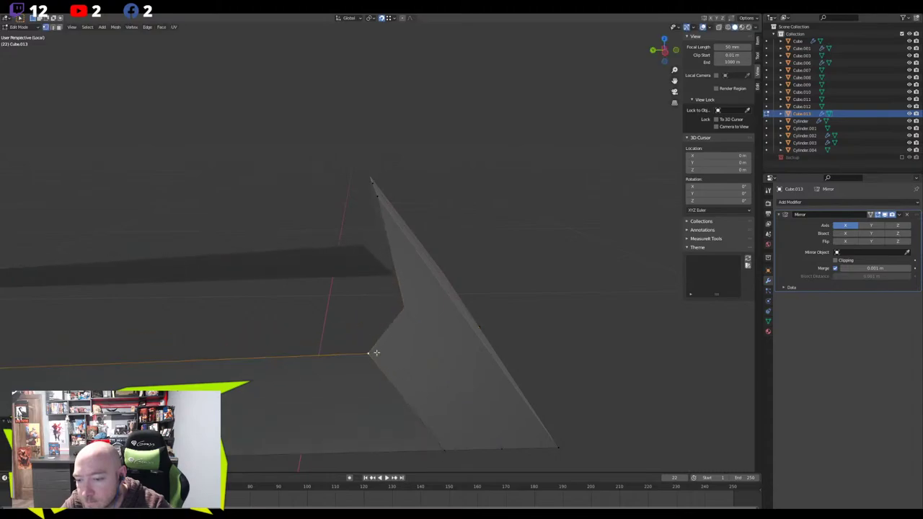
Slide the side wall's upper vertex behind the notch down its edge and add two loop cuts through the adjoining section
scroll(288, 308, "down", 3)
scroll(72, 313, "down", 2)
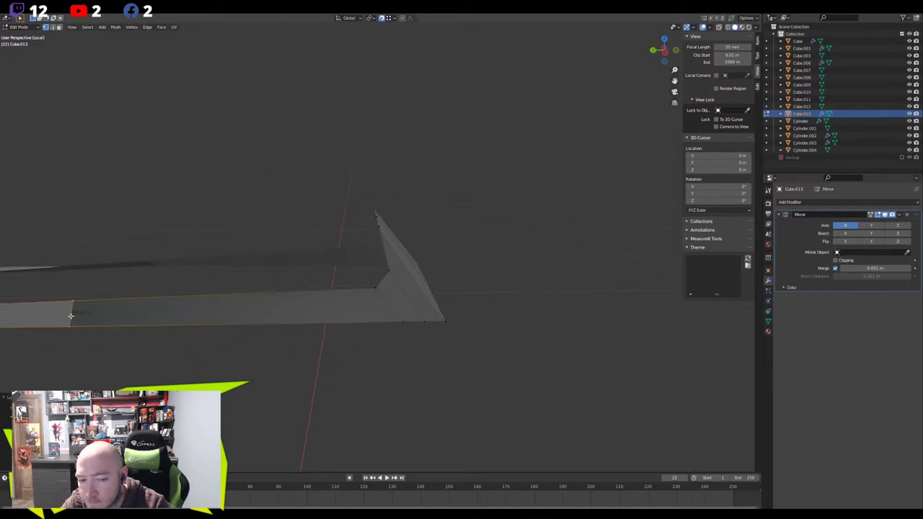
left_click(133, 292)
key("shift+v")
left_click(125, 297)
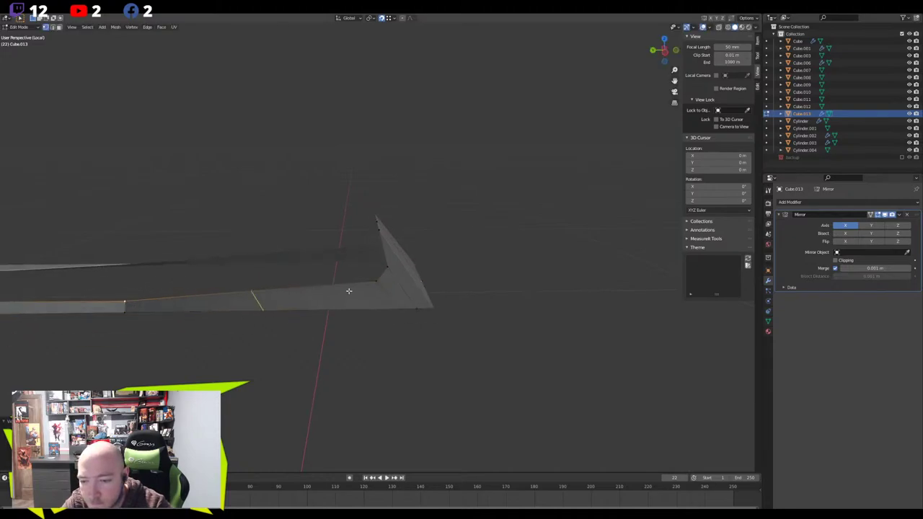
left_click(321, 292)
right_click(320, 292)
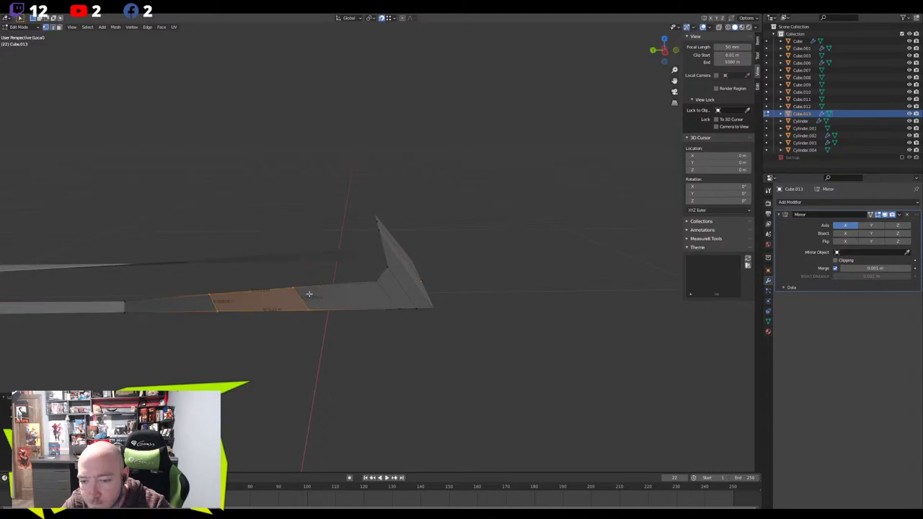
Slide the upper vertices of the two new cuts down to curve the side wall's top edge
left_click(292, 285)
key("shift+v")
left_click(296, 262)
key("shift+v")
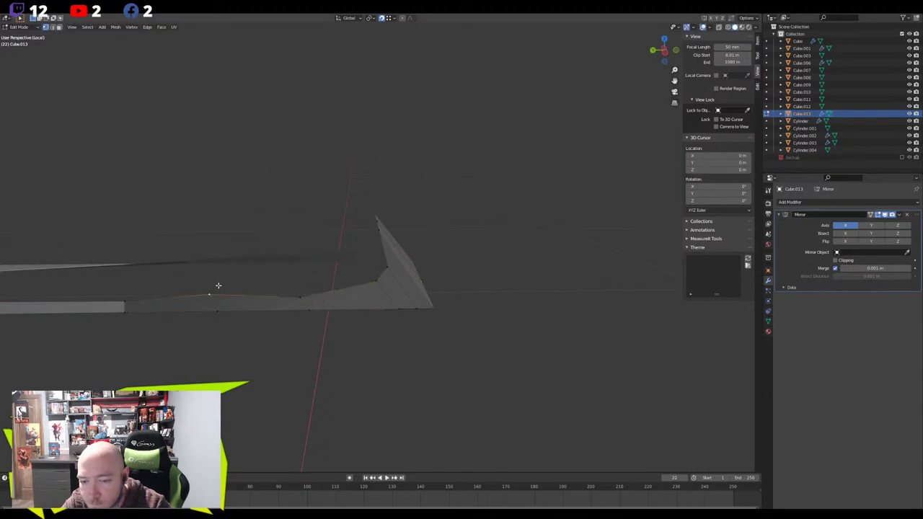
left_click(209, 299)
Lower the upper vertices along the side wall's rear half and at its far end to taper it
middle_click_drag(134, 290, 390, 286)
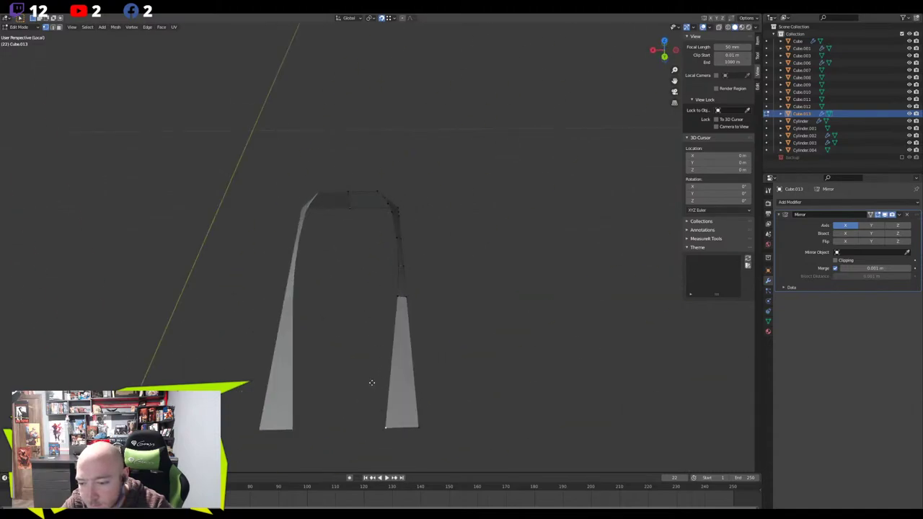
key("shift+v")
left_click(398, 384)
left_click(397, 298)
key("shift+v")
left_click(399, 296)
middle_click_drag(398, 296, 410, 344)
left_click(412, 295)
key("shift+v")
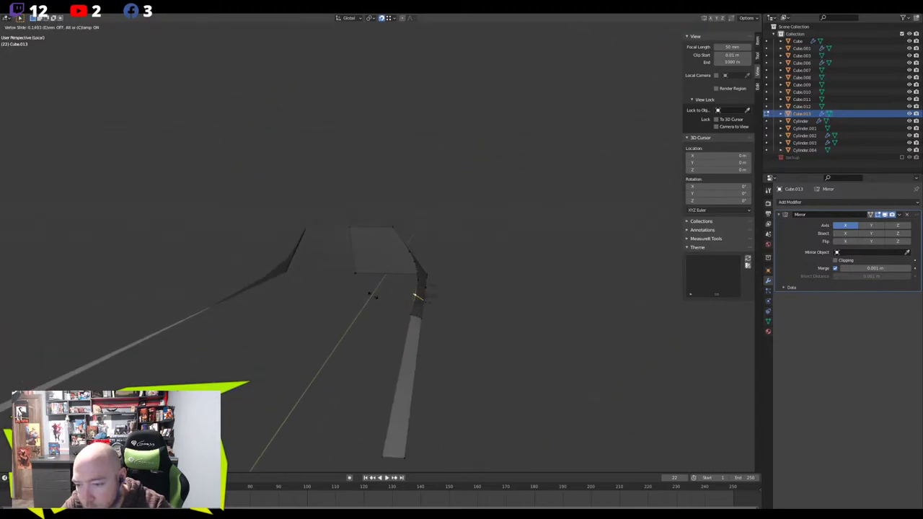
left_click(365, 399)
left_click(374, 463)
key("shift+v")
left_click(324, 373)
Slide the bottom vertices of the two cuts nearest the front face rearward along the side wall's base edge
middle_click_drag(406, 329, 305, 329)
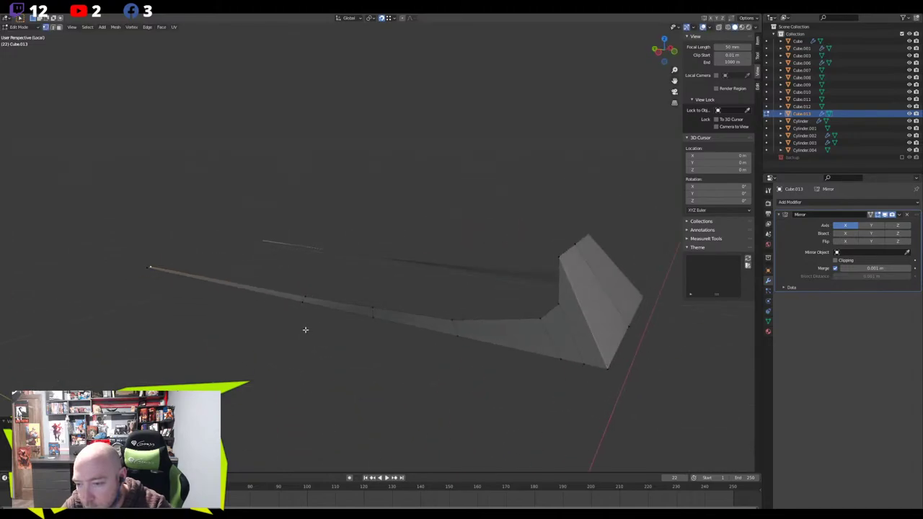
left_click(557, 359)
key("g")
key("g")
left_click(500, 367)
left_click(577, 365)
key("g")
key("g")
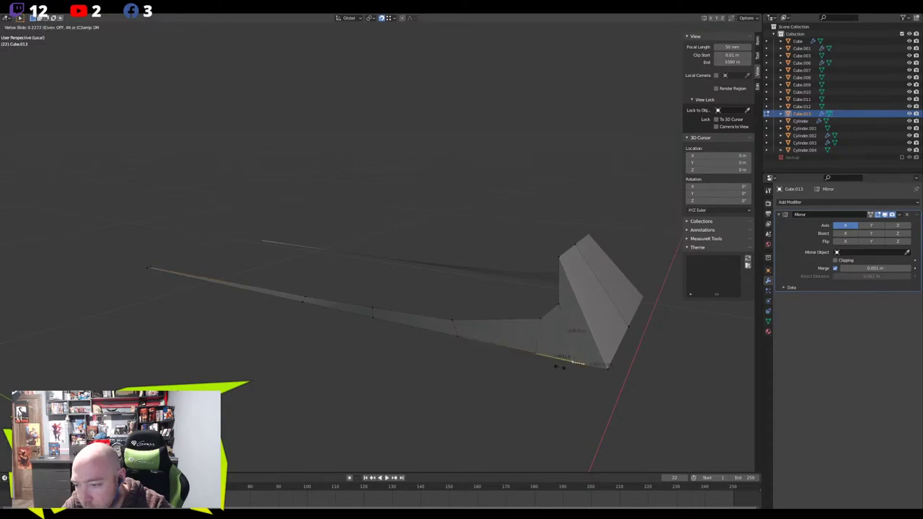
left_click(560, 366)
Extrude the top edge of the bump's front face backward about 0.0021 m along Y to form a lip
middle_click_drag(568, 363, 393, 235)
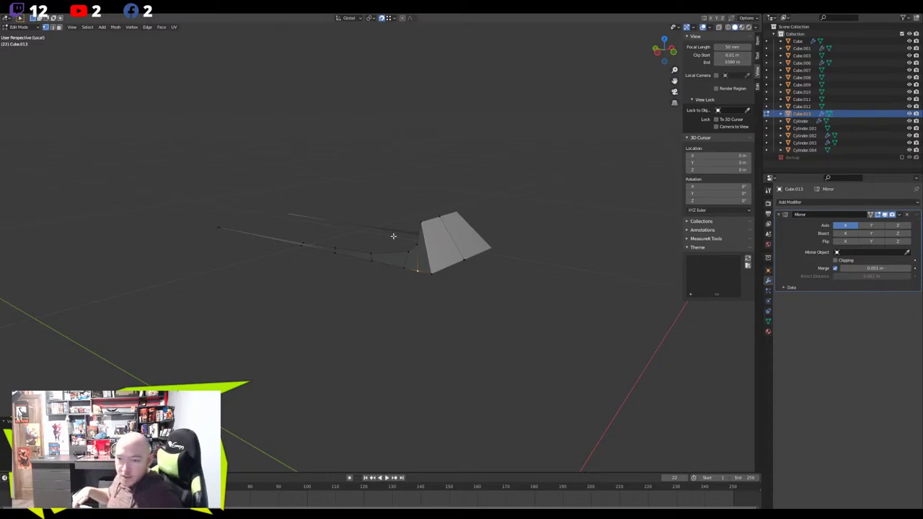
middle_click_drag(393, 236, 426, 212)
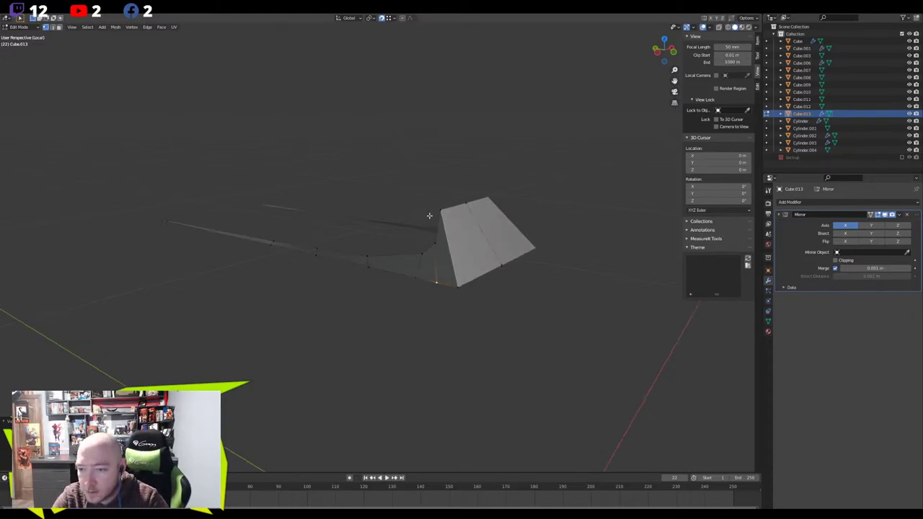
middle_click_drag(373, 226, 439, 212)
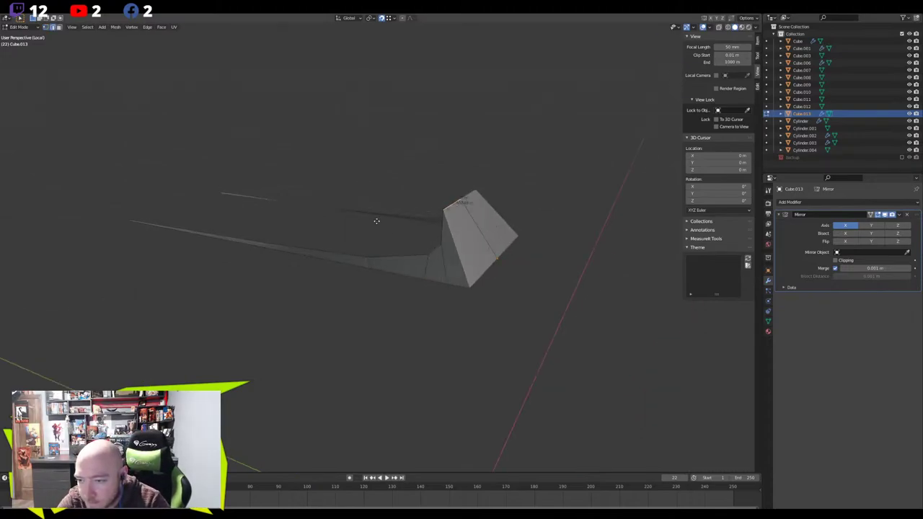
key("g")
key("y")
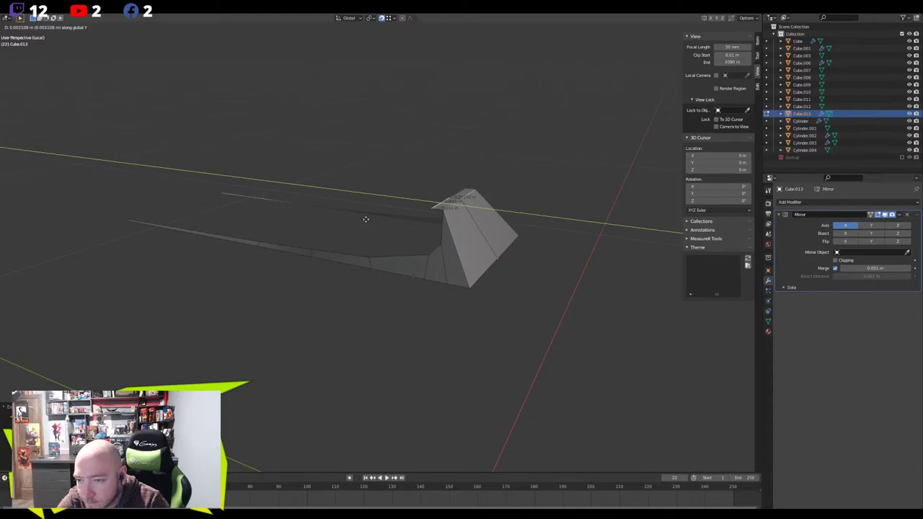
left_click(366, 220)
Add a loop cut across the front face and its side strip just below the lip
scroll(453, 212, "up", 4)
mouse_move(452, 212)
middle_mouse_down()
mouse_move(488, 188)
mouse_move(490, 161)
mouse_move(472, 166)
mouse_move(501, 173)
mouse_move(485, 196)
mouse_move(452, 197)
middle_mouse_up()
left_click(497, 202)
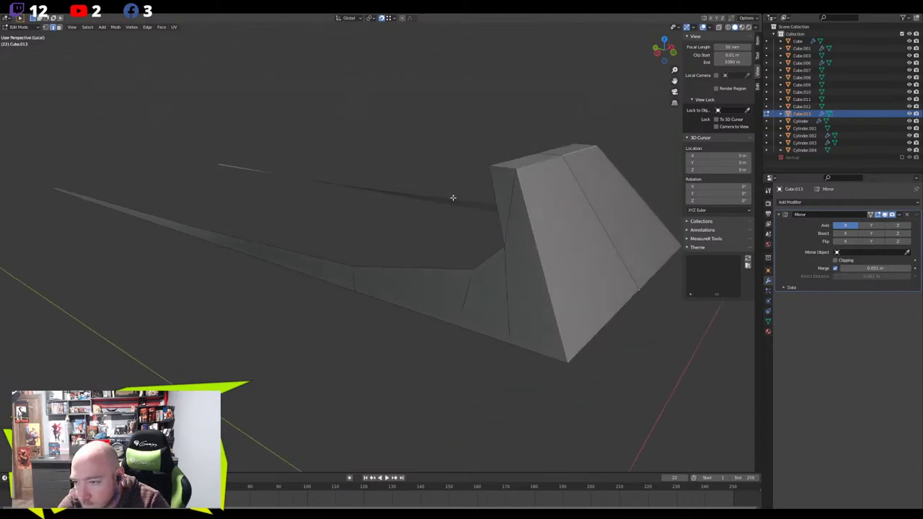
left_click(491, 195)
key("ctrl+r")
right_click(529, 193)
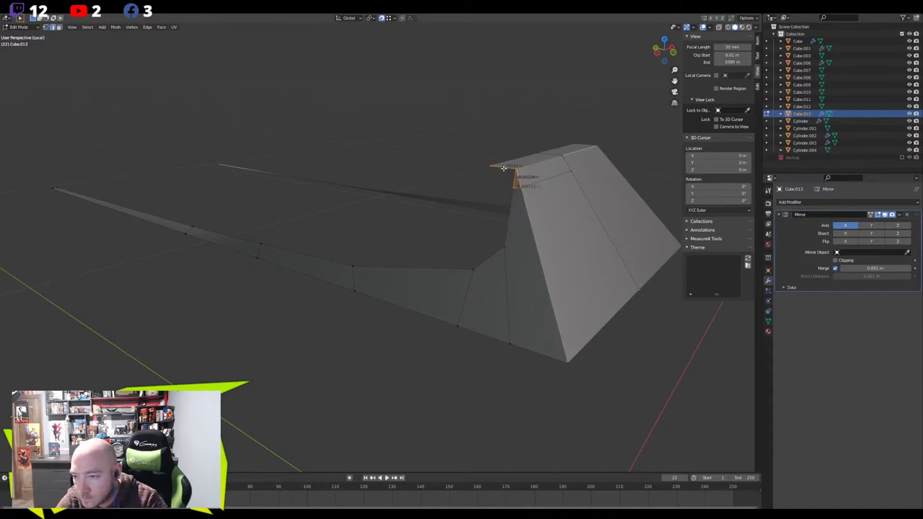
Extrude the short side edge under the lip backward and merge its upper vertex with the lip's corner to close the side
middle_click_drag(460, 196, 411, 218)
scroll(411, 218, "up", 3)
key("e")
left_click(402, 233)
key("1")
left_click(462, 195)
left_click(468, 202, "shift")
key("m")
left_click(443, 213)
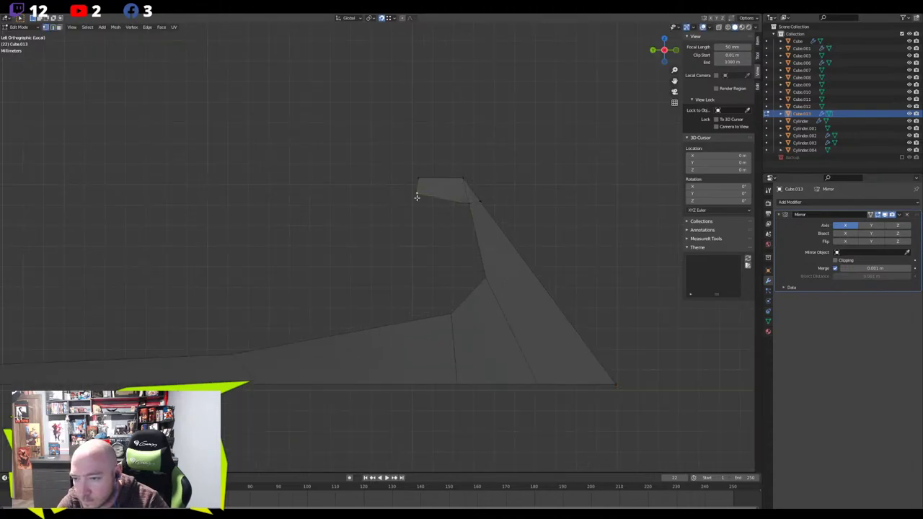
In side view, reposition the lip's lower vertices to taper its side into a pointed hook
key("g")
left_click(442, 206)
mouse_move(442, 207)
middle_mouse_down("alt")
mouse_move(402, 212)
mouse_move(358, 235)
mouse_move(355, 276)
mouse_move(404, 270)
mouse_move(512, 223)
mouse_move(439, 219)
mouse_move(398, 192)
mouse_move(442, 206)
middle_mouse_up("alt")
key("g")
left_click(501, 214)
key("g")
left_click(458, 213)
left_click(420, 177)
key("g")
left_click(375, 140)
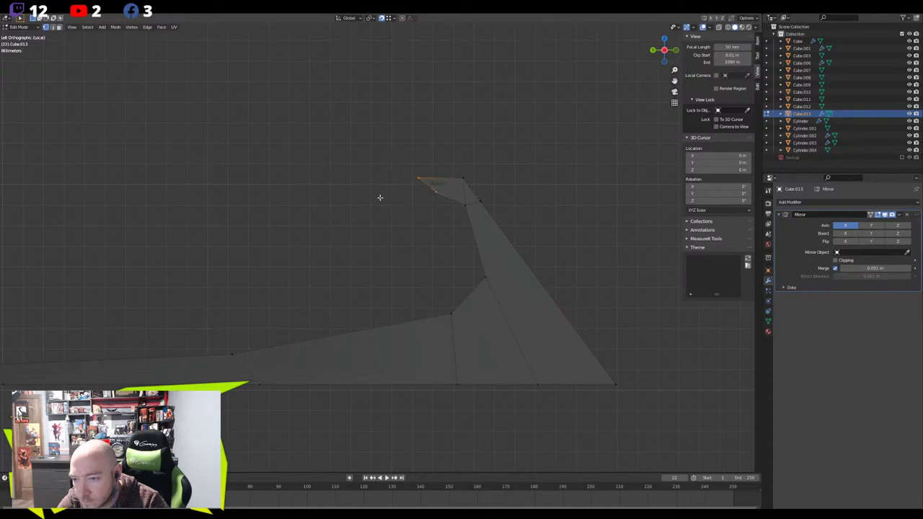
Toggle X-ray and shorten the lip by moving its end vertices about 0.00067 m toward the front along Y
key("g")
key("y")
right_click(404, 207)
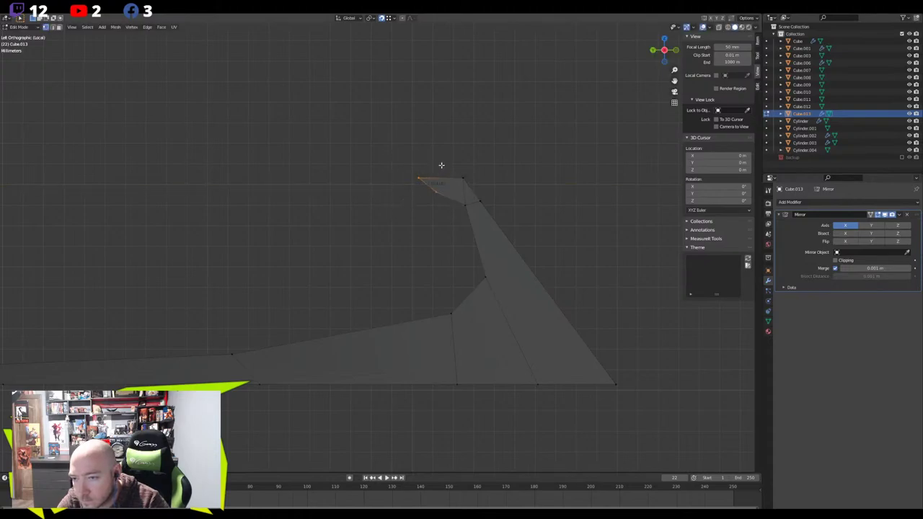
key("alt+z")
key("g")
key("y")
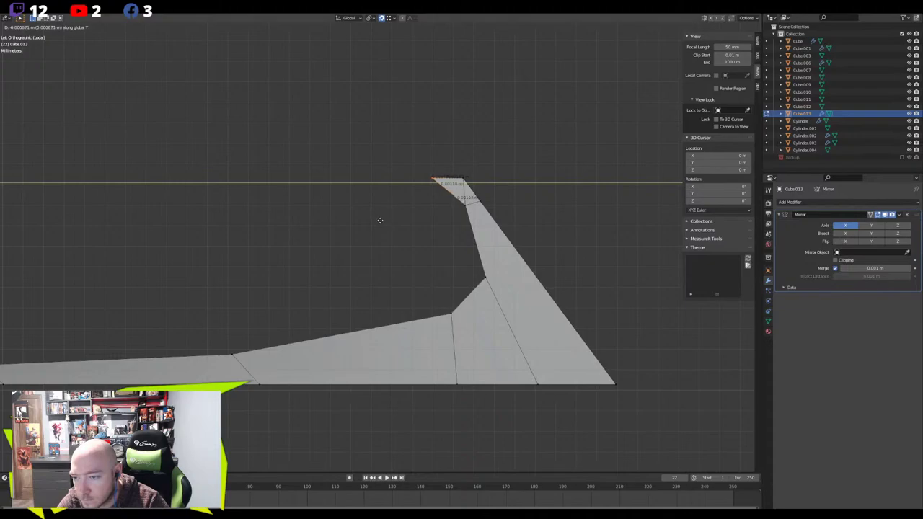
left_click(380, 220)
Move the inner vertex where the lip meets the side wall slightly down and backward
left_click_drag(457, 209, 454, 212)
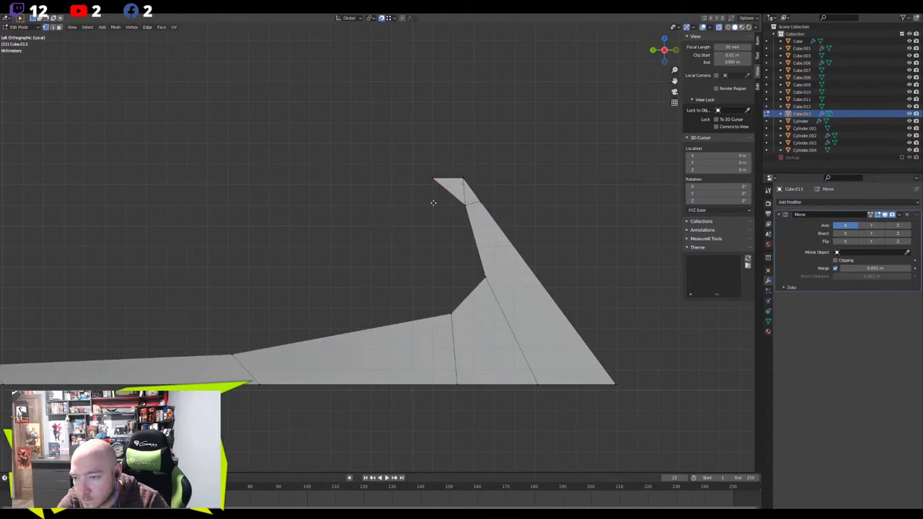
middle_click_drag(433, 203, 470, 202)
key("ctrl+KP_3")
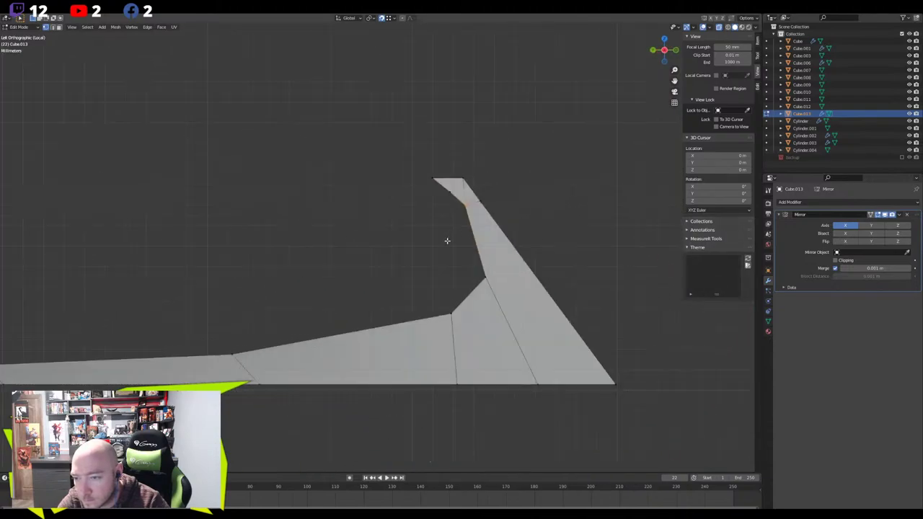
key("g")
left_click(443, 243)
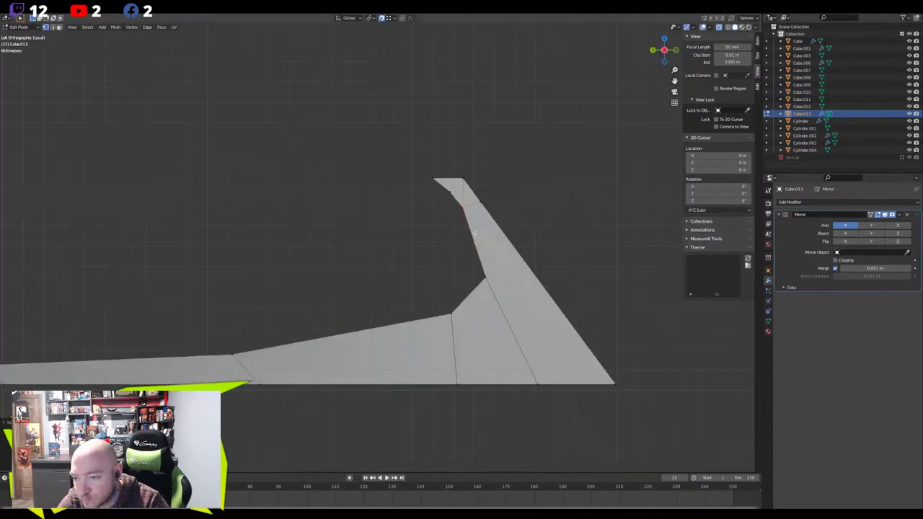
Subdivide the inner edge below the lip with two points and move them about 0.0005 m forward to round the hollow
right_click(474, 232)
left_click(355, 209)
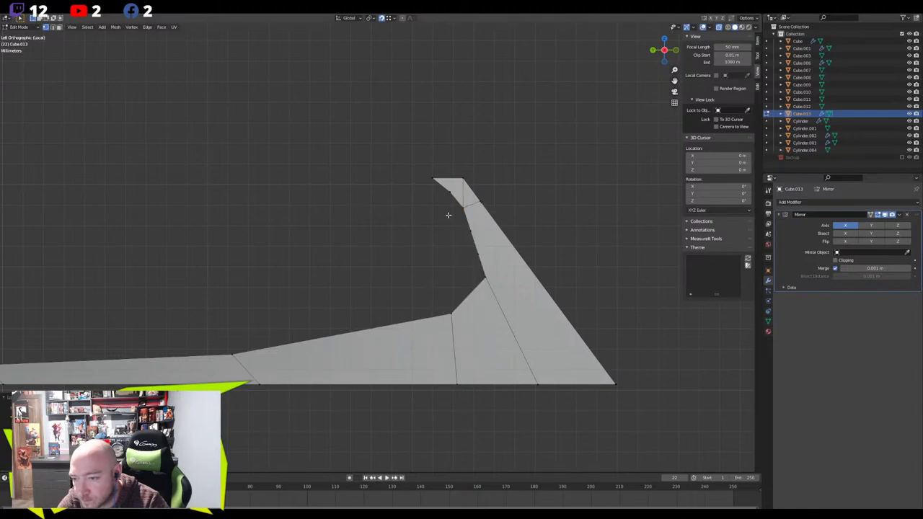
key("g")
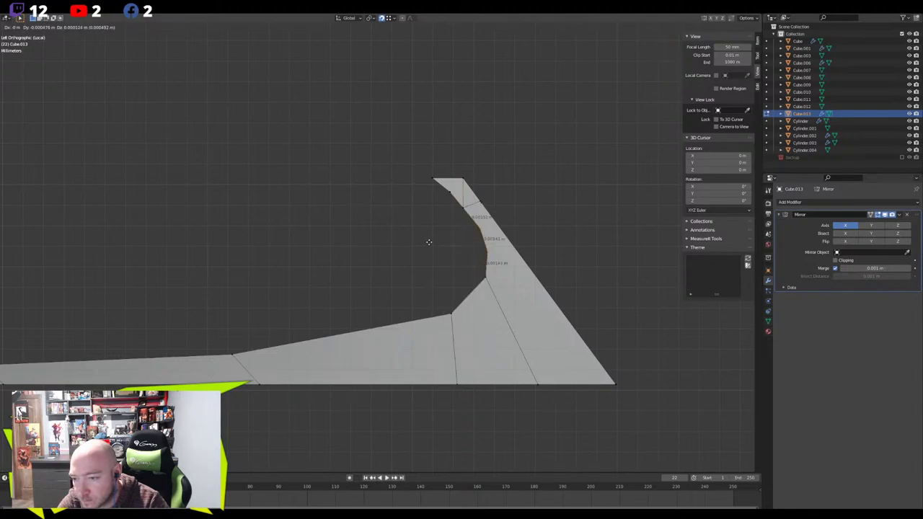
left_click(428, 242)
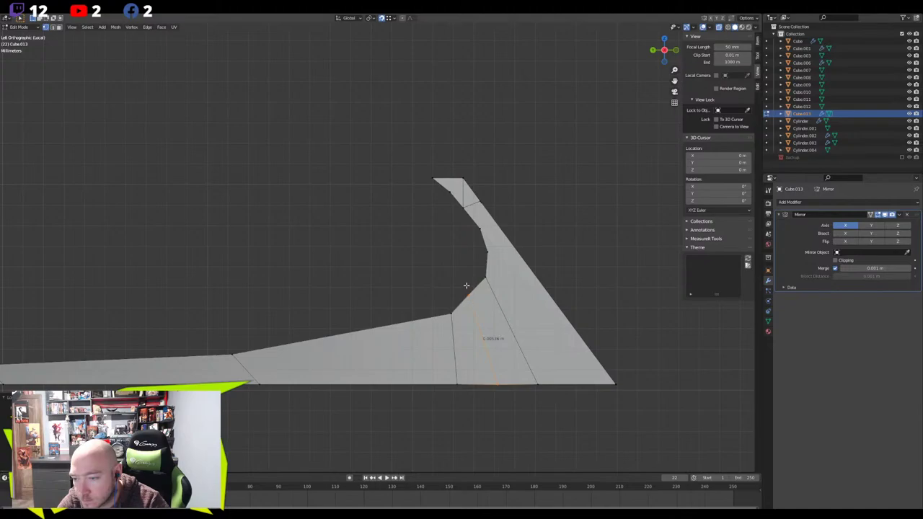
Lower the upper vertex of the notch corner's cut, then loop-cut the section behind it and lower that upper vertex too
key("shift+v")
left_click(424, 265)
key("ctrl+r")
left_click(372, 322)
right_click(371, 322)
left_click(347, 318)
key("g")
key("g")
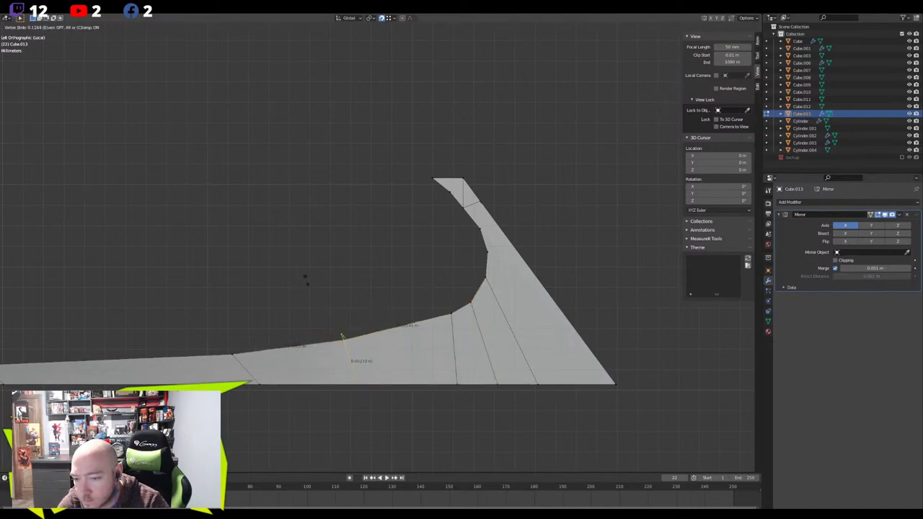
left_click(306, 284)
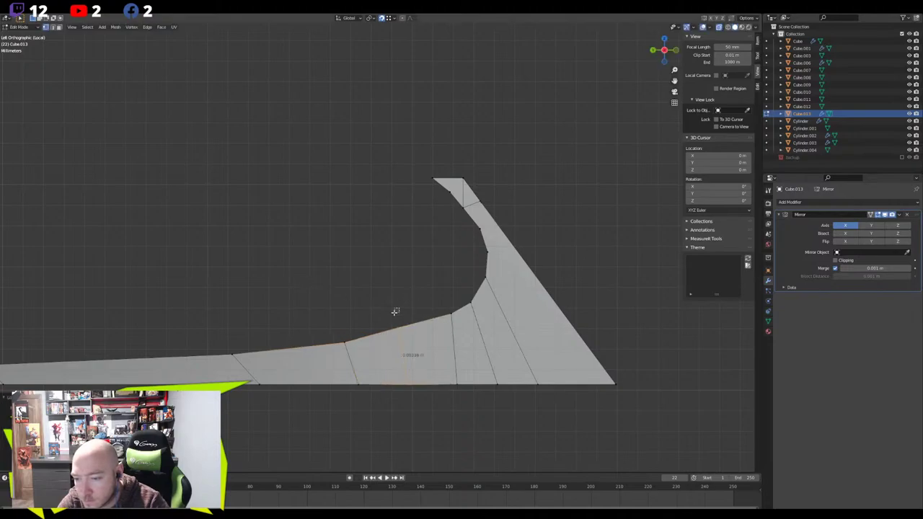
Add a loop cut between the notch corner and the previous cut, and slide its upper vertex down to smooth the curve
left_click(397, 307)
key("h")
key("ctrl+z")
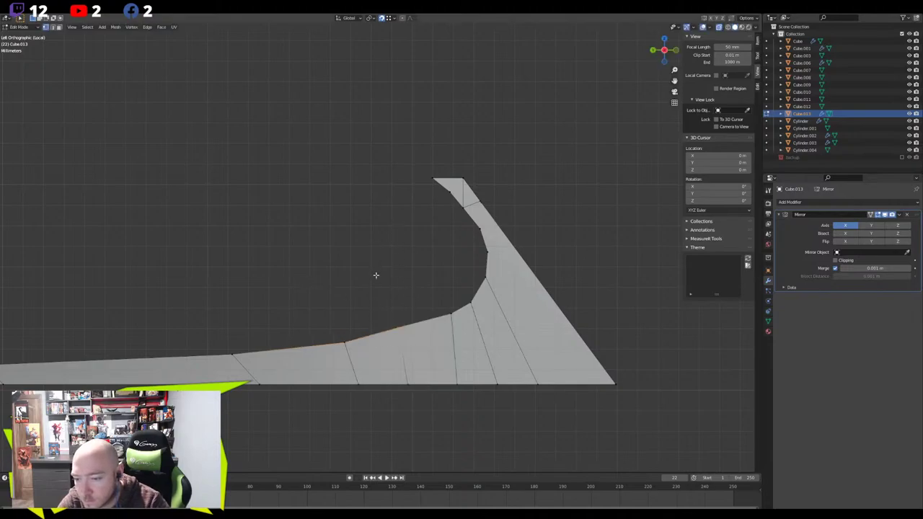
key("g")
key("g")
left_click(377, 277)
In top view, slide the upper vertex nearest the side wall's far end along its edge to thin the wall
scroll(371, 272, "down", 9)
middle_click_drag(360, 243, 555, 289)
middle_click_drag(357, 265, 678, 244, "shift")
scroll(317, 236, "down", 1)
left_click_drag(229, 225, 101, 252)
scroll(458, 199, "down", 2)
left_click_drag(485, 219, 437, 249)
key("g")
key("g")
left_click(389, 203)
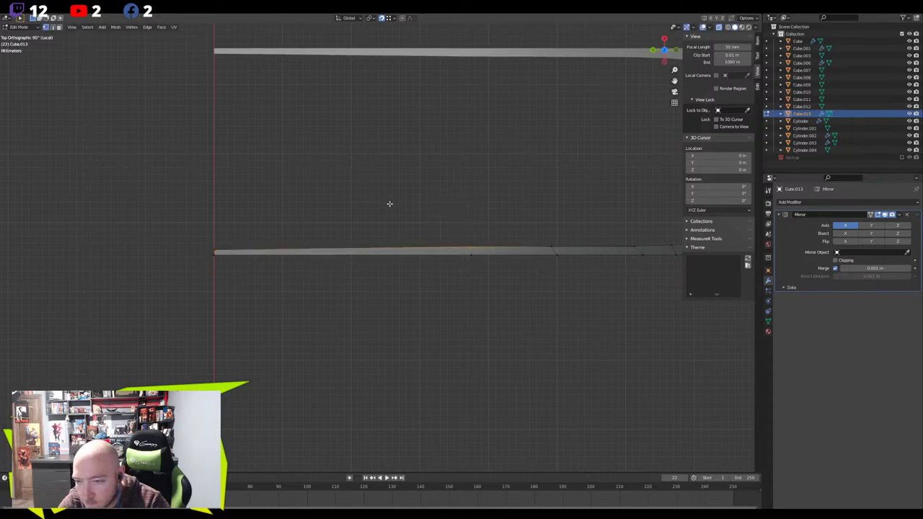
Slide the middle upper vertices of the side wall's thin section along their edges to even out its taper
middle_click_drag(462, 228, 266, 227, "shift")
scroll(324, 249, "up", 5)
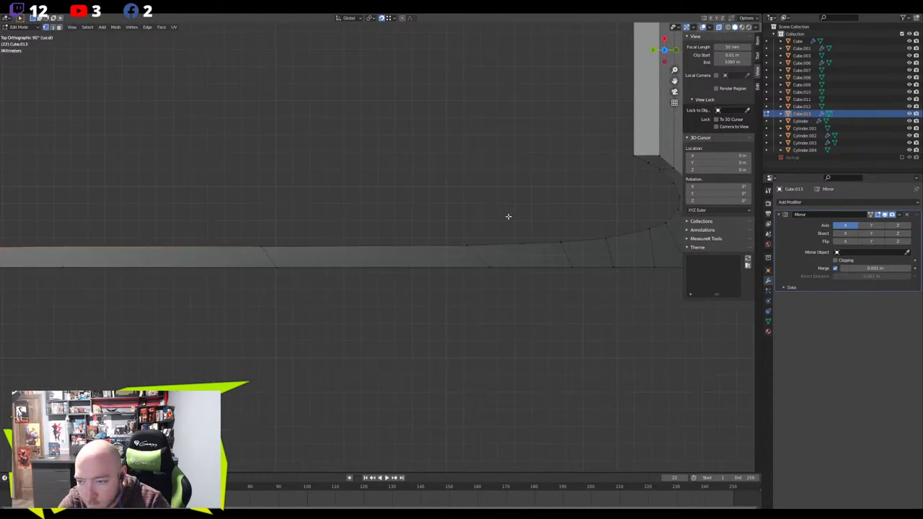
left_click_drag(303, 227, 227, 255)
key("g")
key("g")
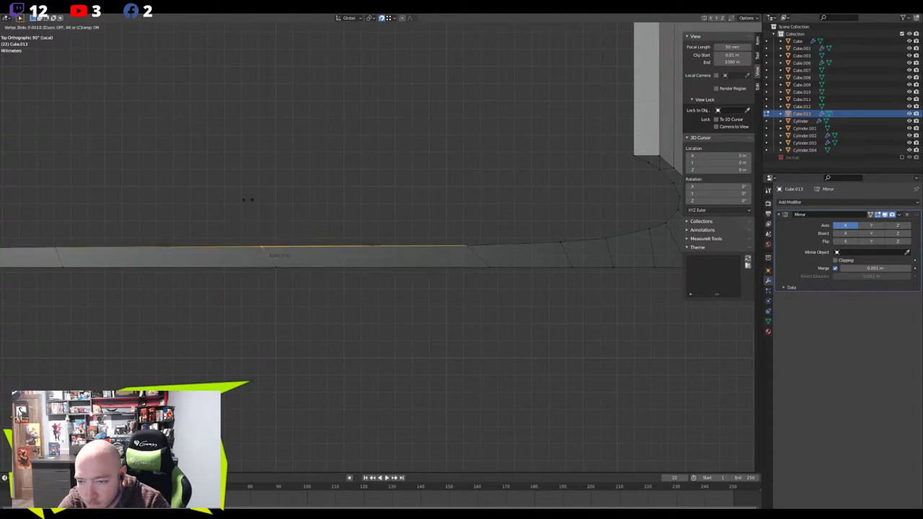
left_click(249, 202)
middle_click_drag(185, 203, 452, 176, "shift")
left_click_drag(377, 186, 289, 230)
key("g")
key("g")
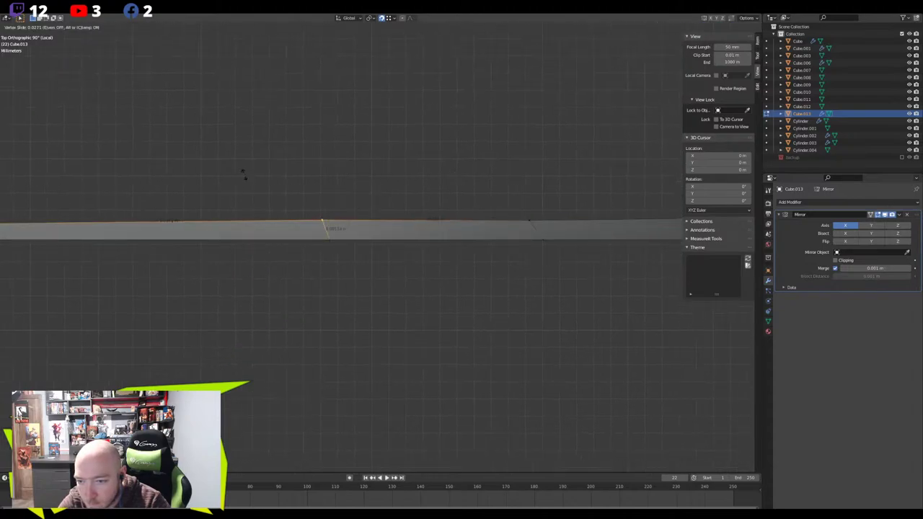
left_click(239, 179)
Slide the upper vertex at the side wall's far end along its end edge to adjust the tip's thickness
middle_click_drag(182, 182, 537, 178, "shift")
mouse_move(257, 197)
left_mouse_down()
mouse_move(175, 226)
mouse_move(262, 232)
left_mouse_up()
key("g")
key("g")
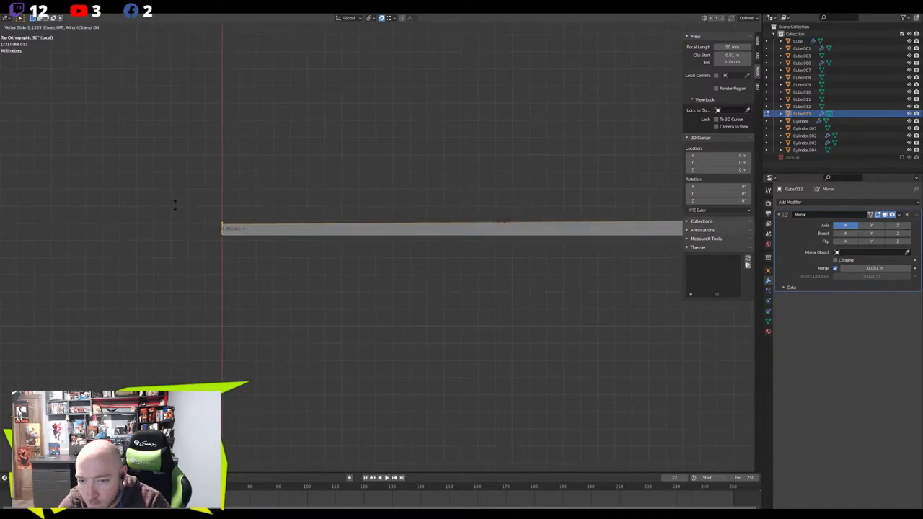
left_click(174, 204)
Connect the lip's top corner vertex to the hook's lower vertex and dissolve the old diagonal edge beside it
middle_click_drag(173, 204, 223, 198)
middle_click_drag(217, 202, 264, 217)
middle_click_drag(415, 253, 509, 232)
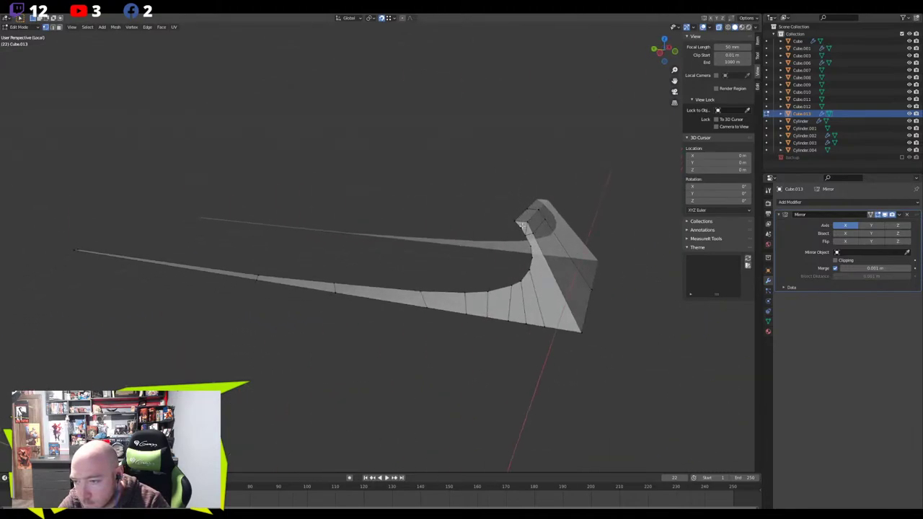
key("KP_Decimal")
middle_click_drag(424, 244, 435, 245)
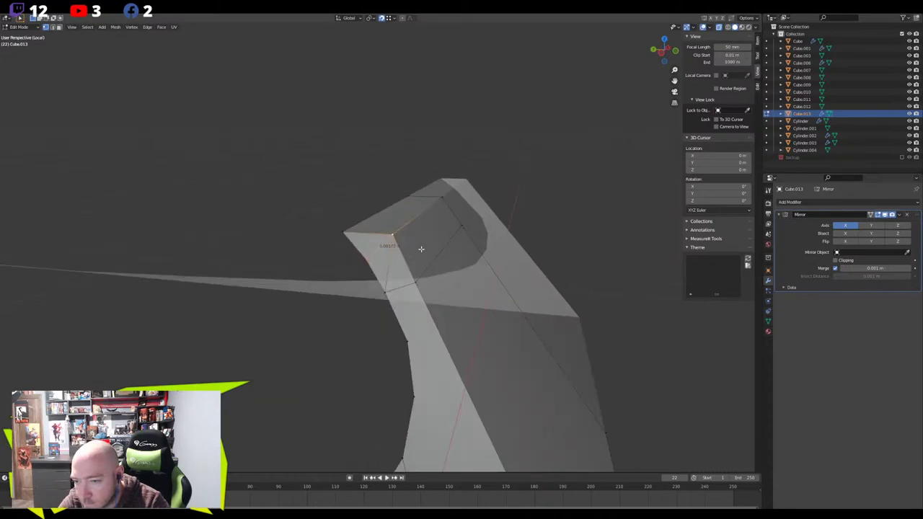
key("x")
left_click(295, 313)
middle_click_drag(309, 296, 398, 282)
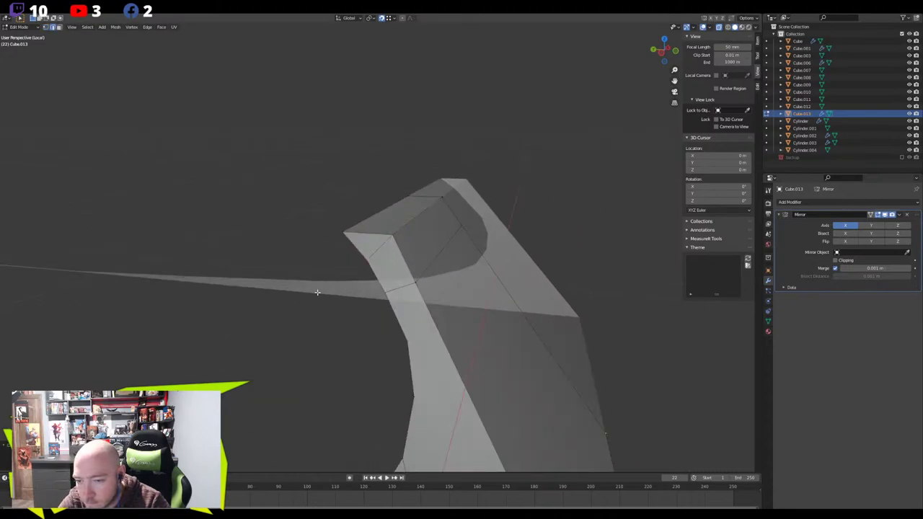
In back view, move the upper side-wall vertices into line with the bump's slanted outline
key("ctrl+KP_1")
scroll(433, 268, "up", 3)
key("g")
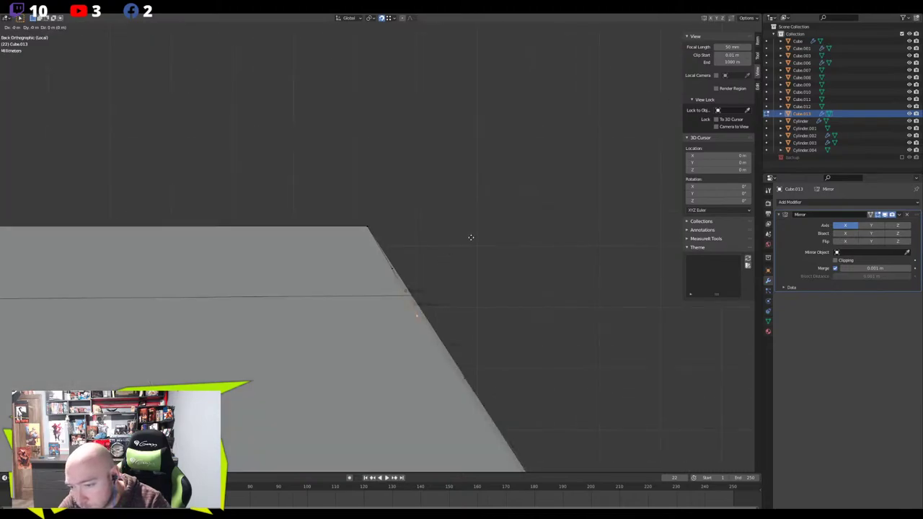
left_click(436, 223)
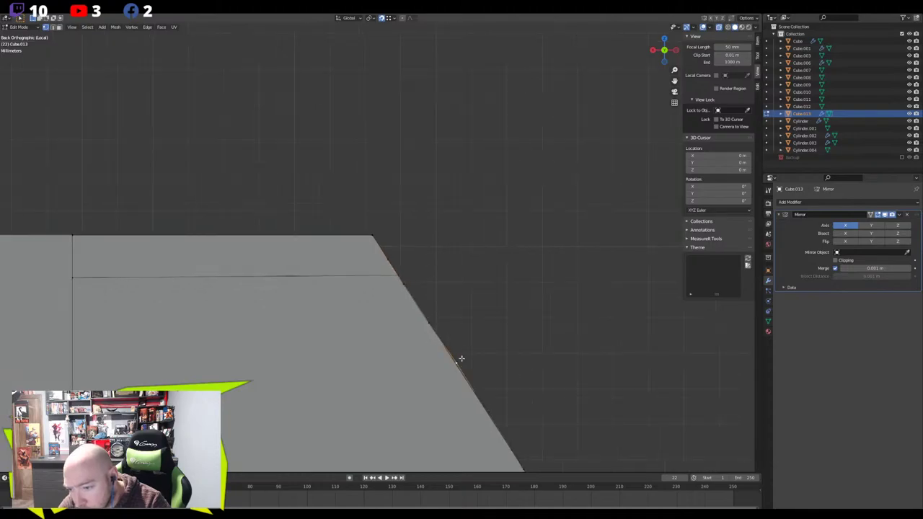
scroll(438, 213, "up", 3)
key("g")
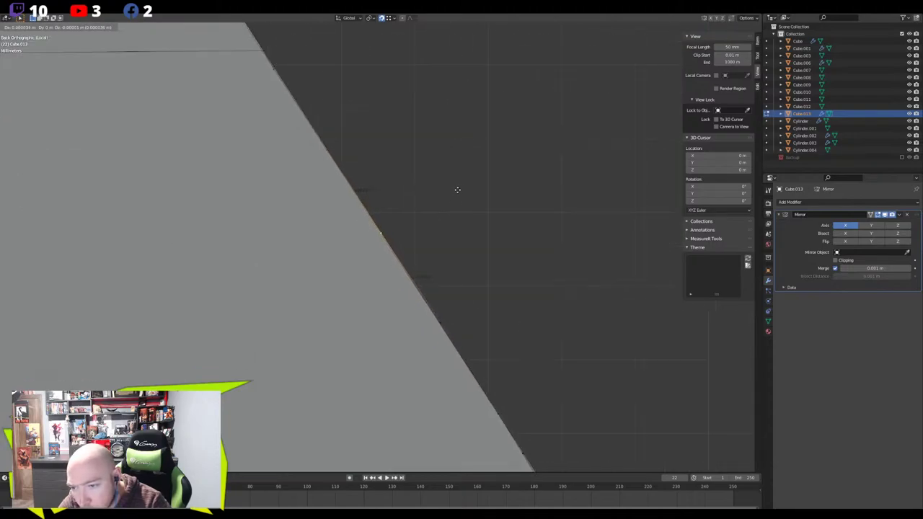
left_click(499, 269)
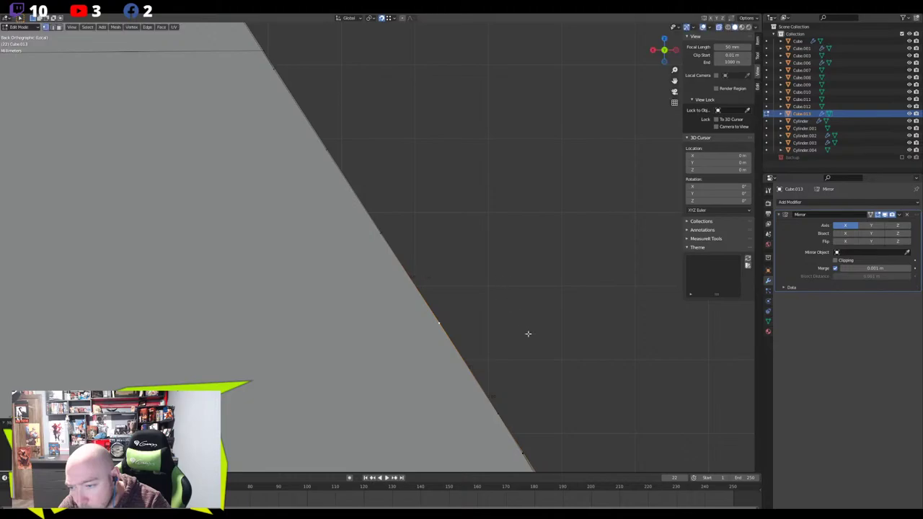
Reposition the inner vertex nearest the foot of the bump's slanted side
scroll(428, 161, "down", 3)
scroll(433, 334, "up", 1)
middle_click_drag(432, 333, 406, 258, "shift")
left_click(414, 278)
key("g")
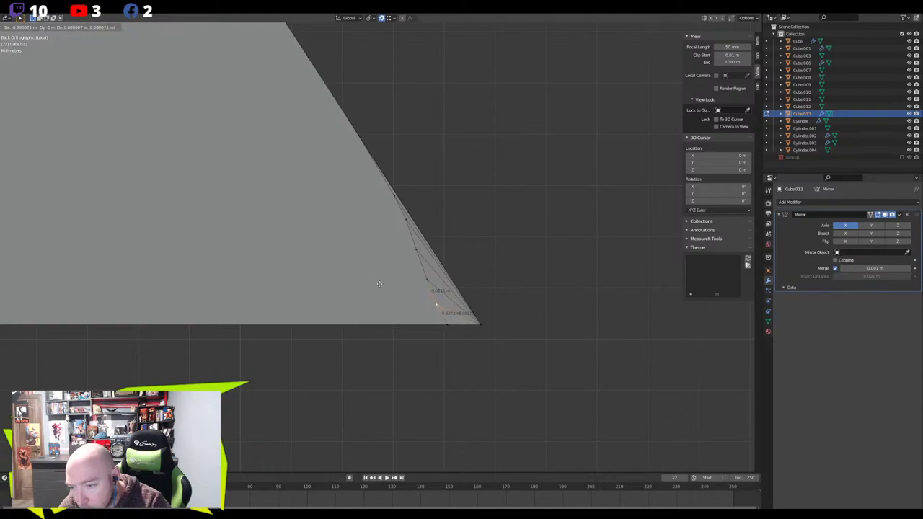
left_click(380, 280)
key("g")
left_click(403, 274)
Shift the inner vertices just above the foot of the slanted side to smooth their line
left_click(412, 253)
key("g")
left_click(392, 254)
left_click(426, 275)
key("g")
left_click(410, 274)
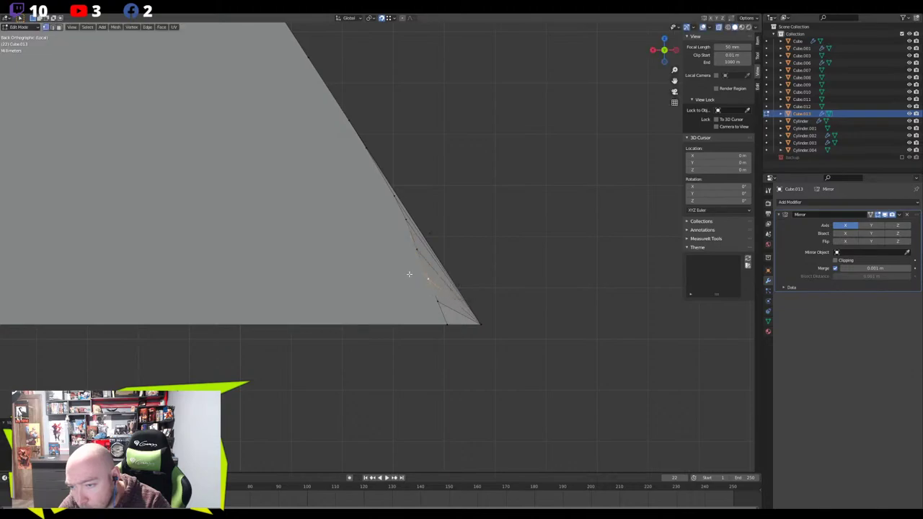
key("g")
left_click(390, 232)
Leave Edit Mode and local view, clear the selection, and turn off X-ray to check the bump on the whole boombox
scroll(505, 204, "down", 2)
middle_click_drag(504, 204, 389, 229)
scroll(389, 228, "down", 3)
scroll(357, 235, "down", 2)
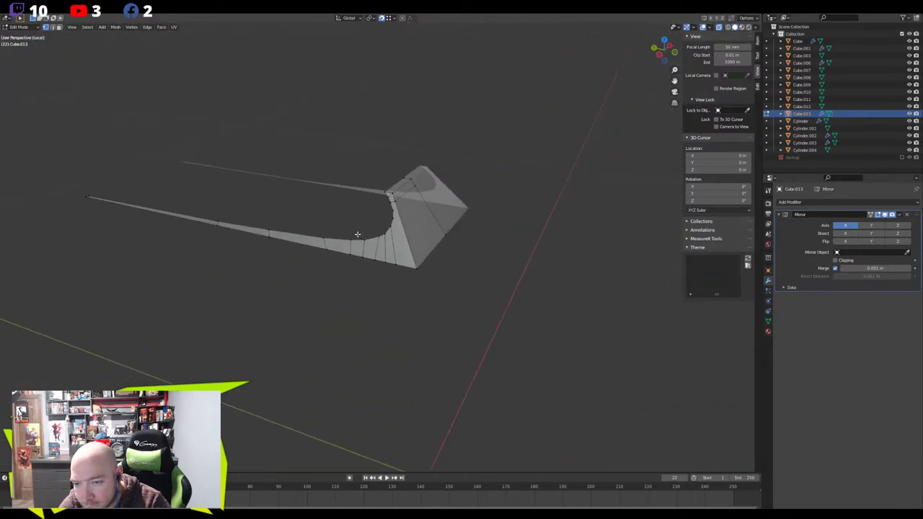
key("Tab")
scroll(392, 240, "down", 3)
key("KP_Divide")
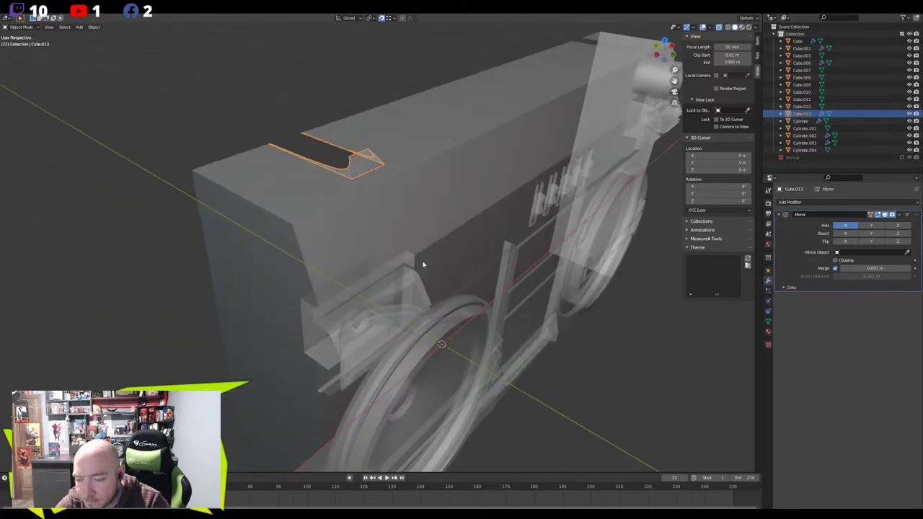
scroll(429, 267, "down", 2)
left_click(502, 357)
middle_click_drag(441, 339, 569, 332)
key("alt+z")
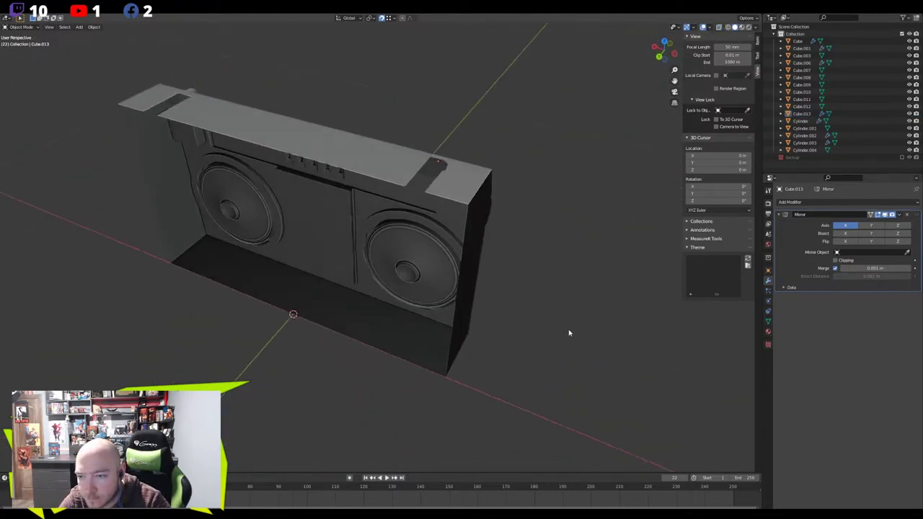
Reopen the bump's mesh for editing and raise the vertices in the middle of the side wall's curve in left view
scroll(442, 171, "up", 5)
middle_click_drag(442, 171, 371, 244)
scroll(375, 269, "up", 3)
left_click(370, 267)
left_click(336, 260)
key("Tab")
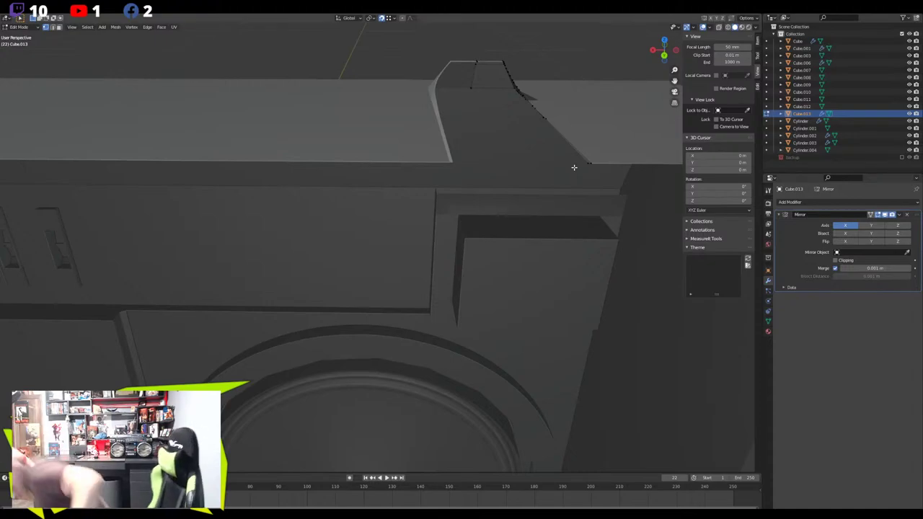
scroll(361, 202, "down", 5)
middle_click_drag(361, 202, 418, 233)
scroll(418, 233, "up", 8)
left_click_drag(502, 189, 502, 188)
key("g")
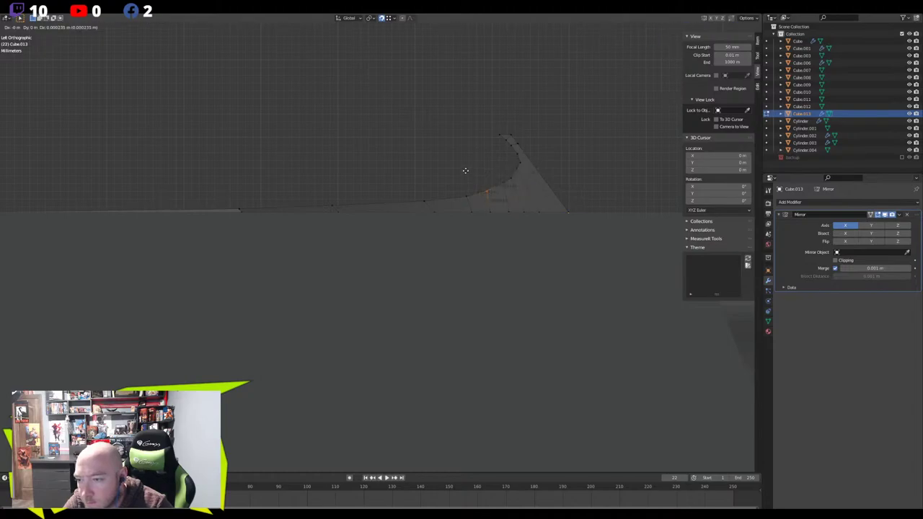
left_click(465, 169)
Move the vertices at the steep part of the curve below the hooked lip to reshape it
left_click_drag(525, 158, 515, 167)
scroll(501, 158, "up", 5)
middle_click_drag(544, 128, 384, 212, "shift")
key("g")
left_click(395, 134)
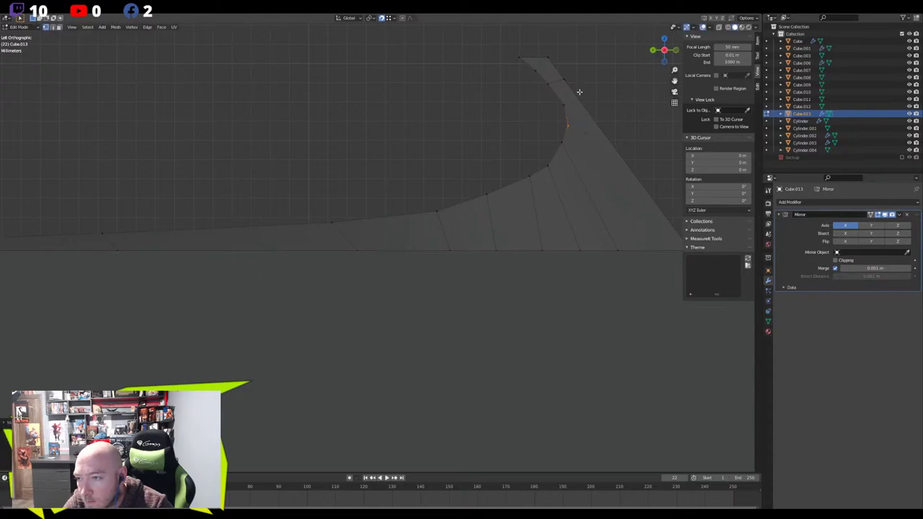
Shift the vertices along the curve's bend and shallow lower section up and back to smooth the side wall's profile
left_click_drag(556, 132, 557, 132)
left_click_drag(583, 100, 533, 154)
key("g")
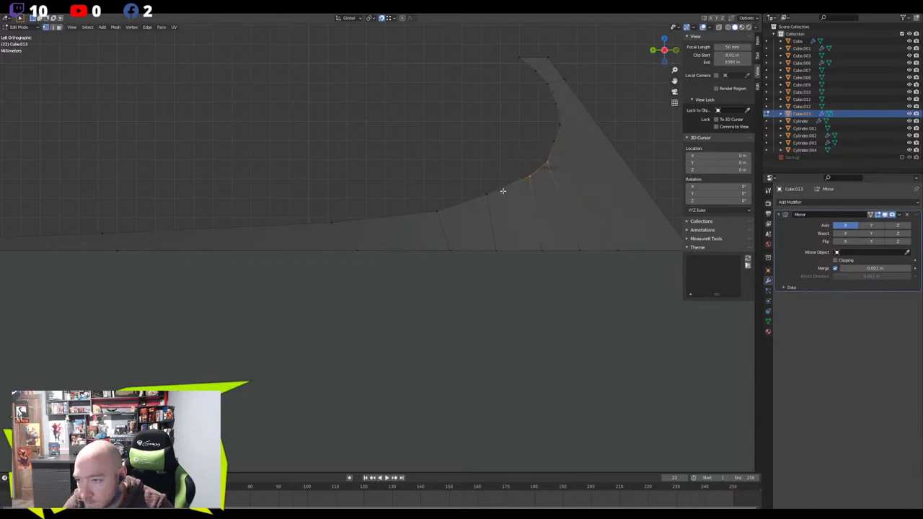
left_click(404, 115)
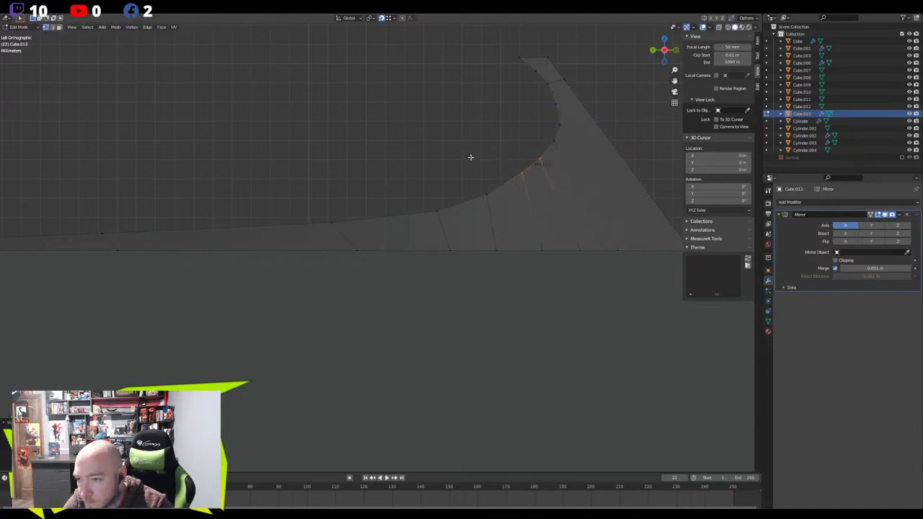
left_click_drag(463, 195, 420, 222)
key("g")
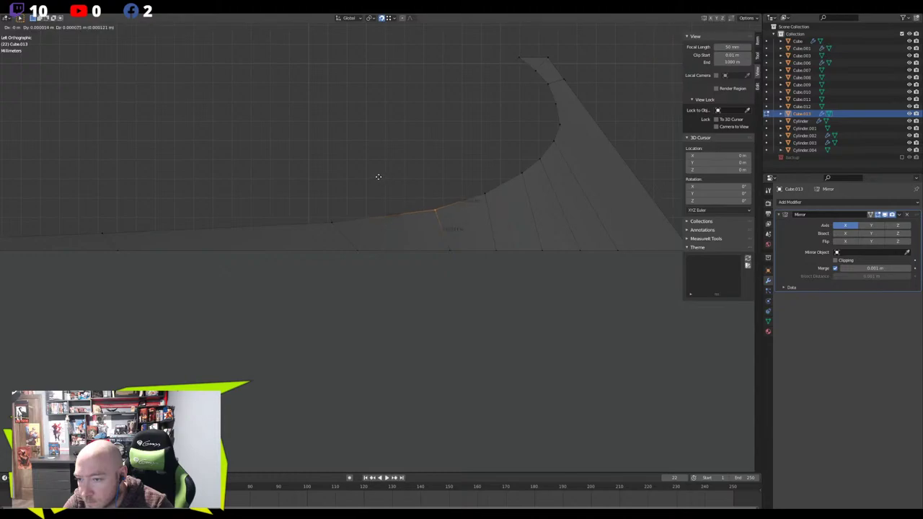
left_click(276, 184)
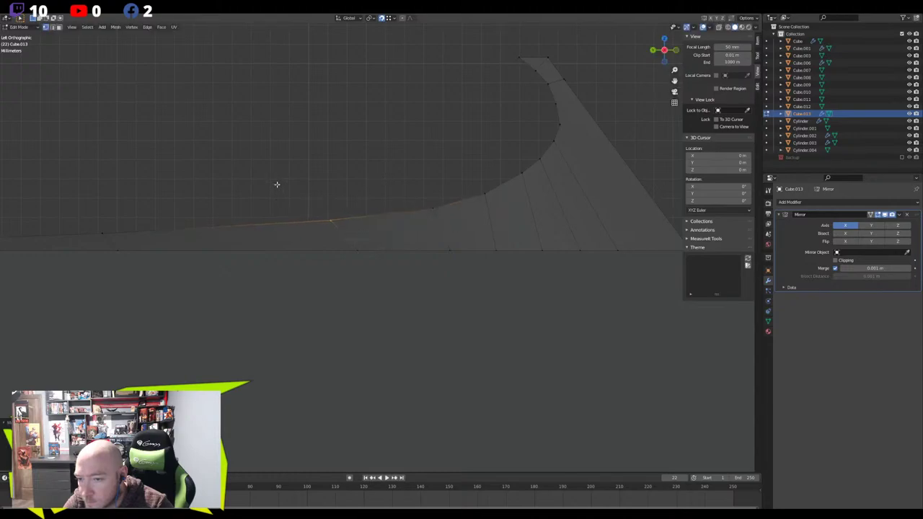
Select the side wall's curved edge and, in back view, move its middle vertices inward onto the slanted outline
middle_click_drag(276, 185, 416, 206)
middle_click_drag(271, 234, 375, 233)
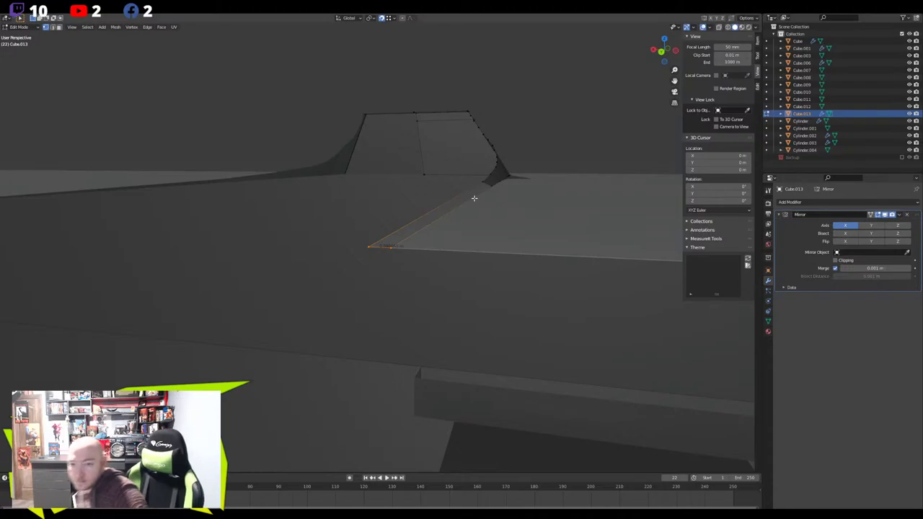
middle_click_drag(474, 198, 267, 217)
middle_click_drag(420, 181, 460, 278, "shift")
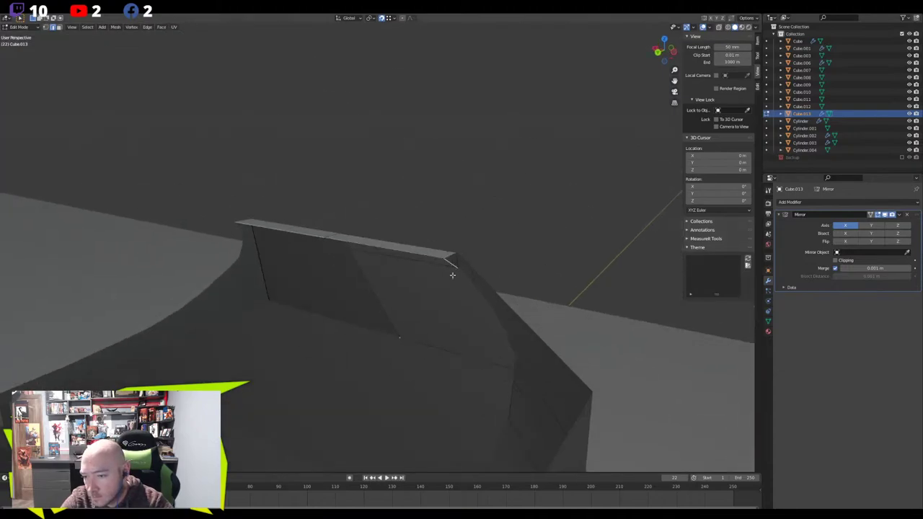
scroll(453, 268, "down", 3)
middle_click_drag(340, 385, 485, 205, "shift")
left_click(488, 203, "ctrl")
middle_click_drag(558, 114, 454, 218, "shift")
scroll(456, 219, "up", 7)
scroll(560, 232, "up", 3)
middle_click_drag(567, 205, 381, 254, "shift")
key("1")
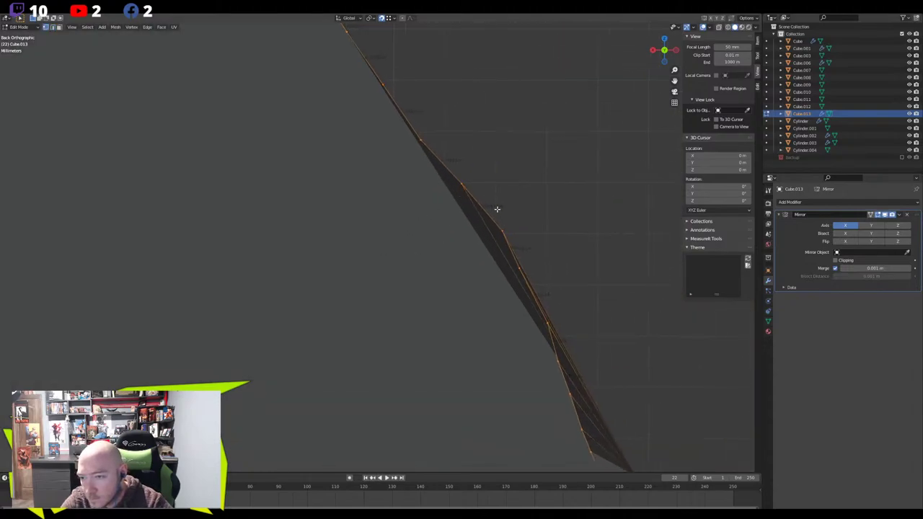
key("g")
left_click(420, 242)
left_click(467, 189)
key("g")
left_click(420, 202)
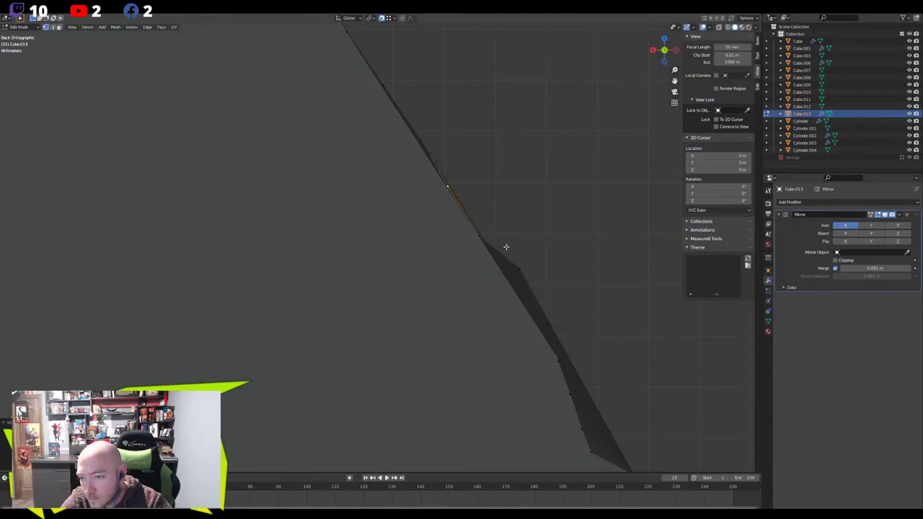
Move the remaining bulging vertices between the lip and the foot of the wall onto the slanted outline
key("g")
left_click(452, 292)
left_click(547, 319)
key("g")
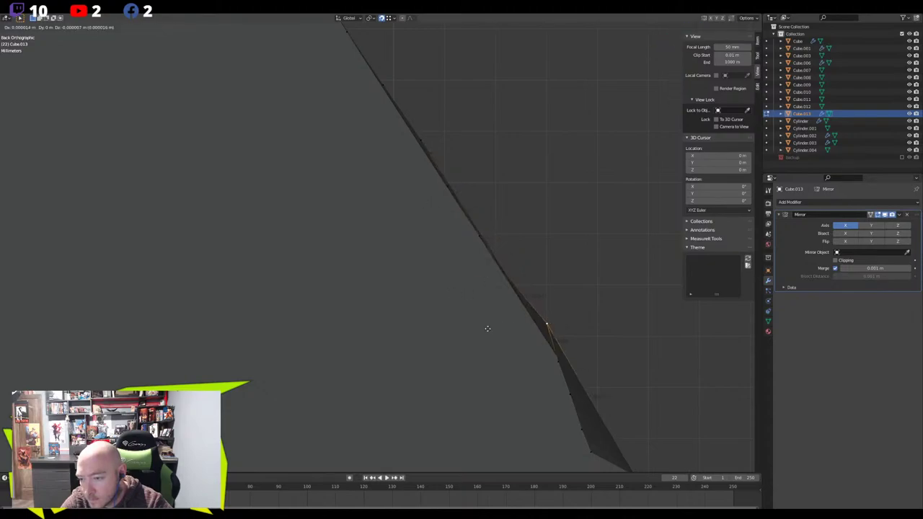
scroll(478, 329, "down", 3)
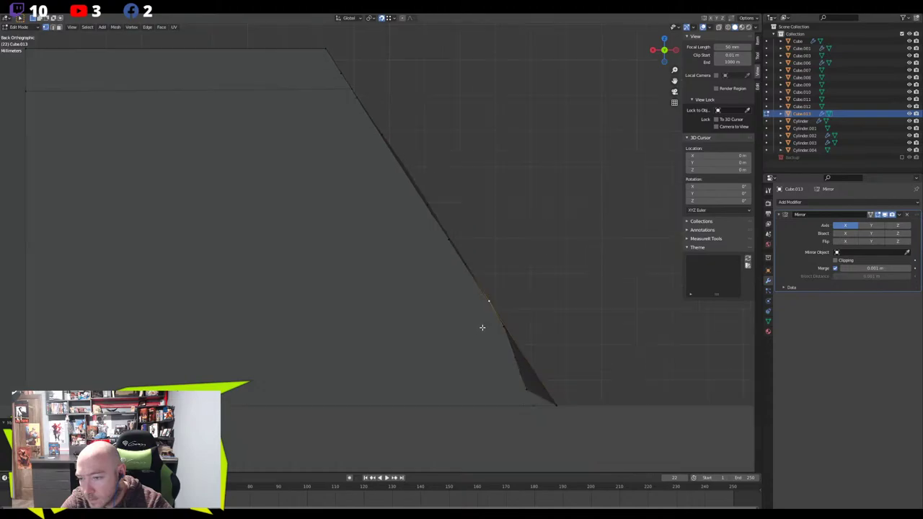
left_click(345, 201)
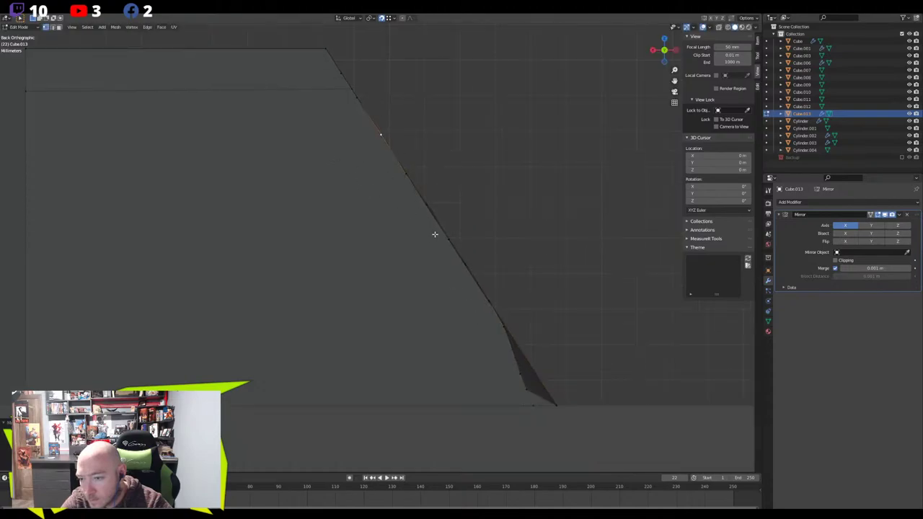
left_click(468, 264)
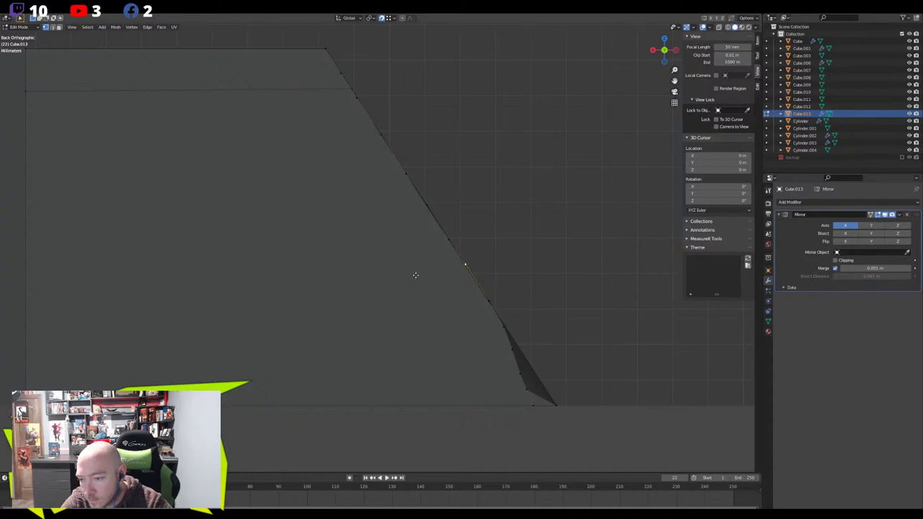
scroll(413, 181, "down", 1)
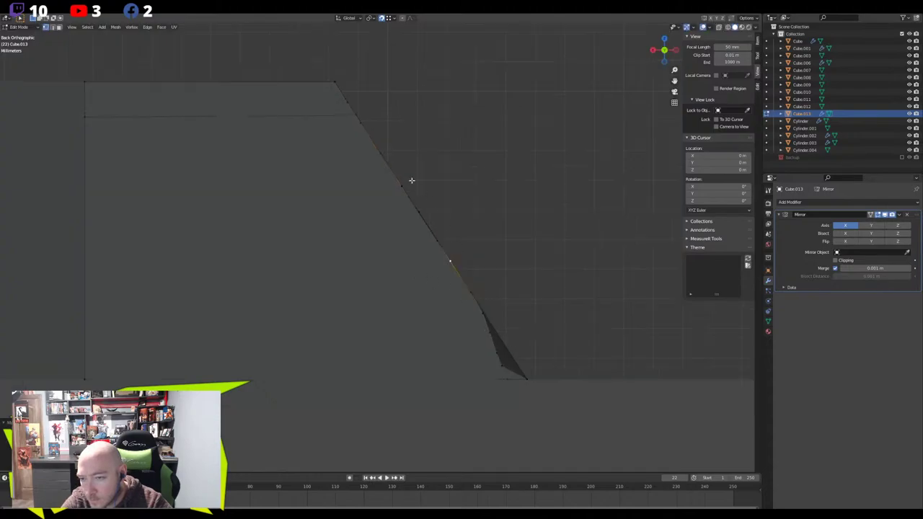
Extrude the curved edge chain below the lip inward along global X to give the side wall thickness
middle_click_drag(415, 196, 500, 204)
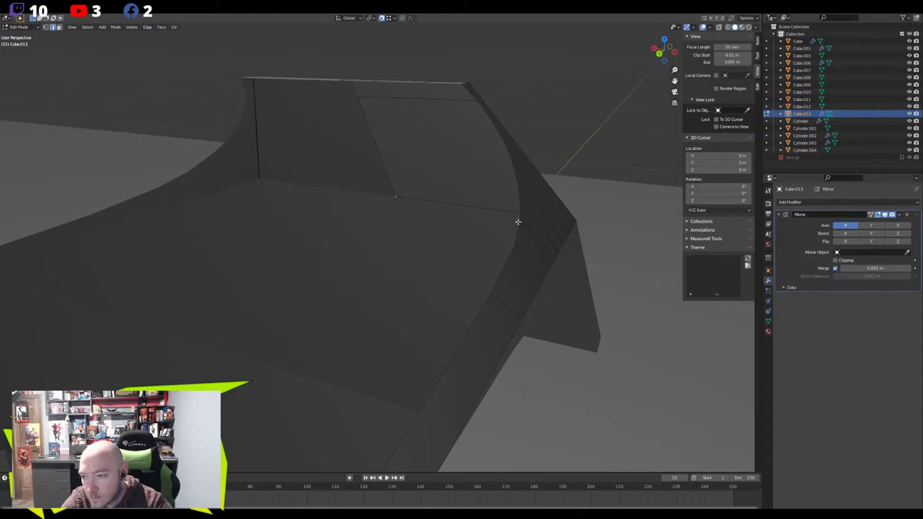
left_click(471, 96, "ctrl")
middle_click_drag(426, 148, 450, 142)
key("g")
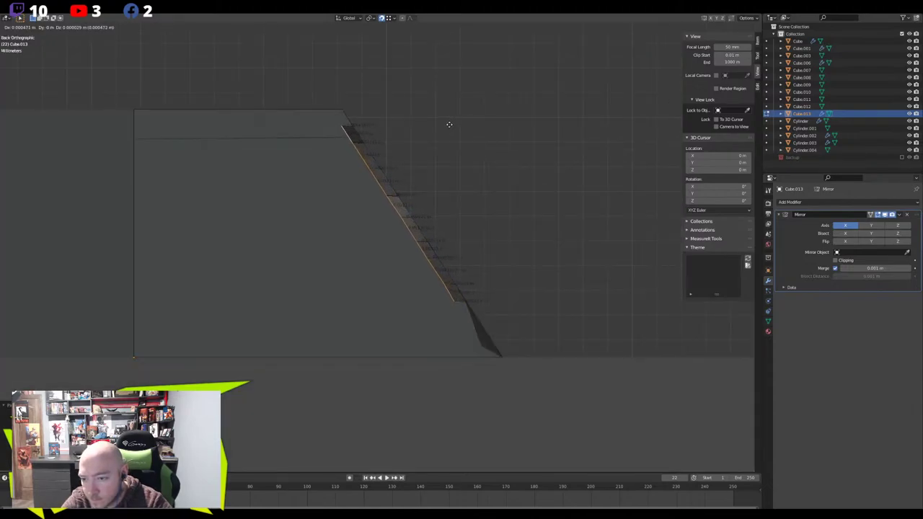
key("x")
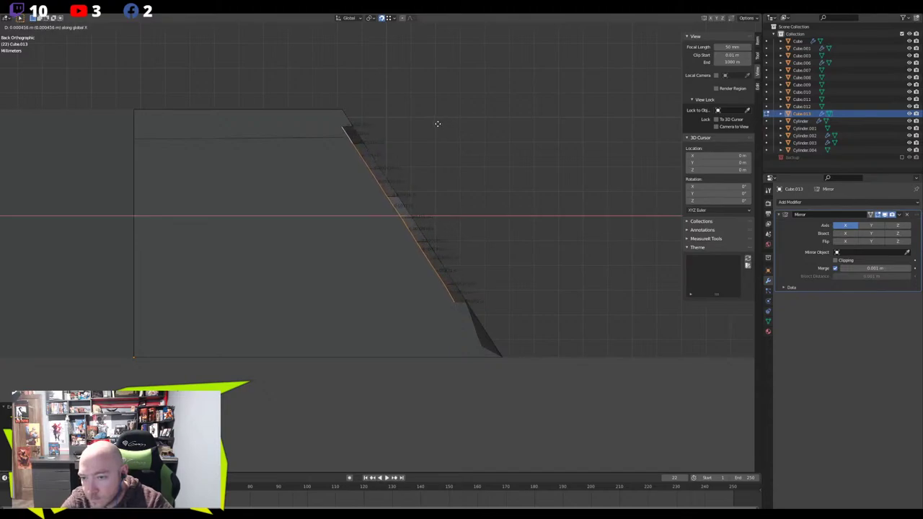
left_click(437, 124)
middle_click_drag(434, 123, 373, 156)
key("g")
key("x")
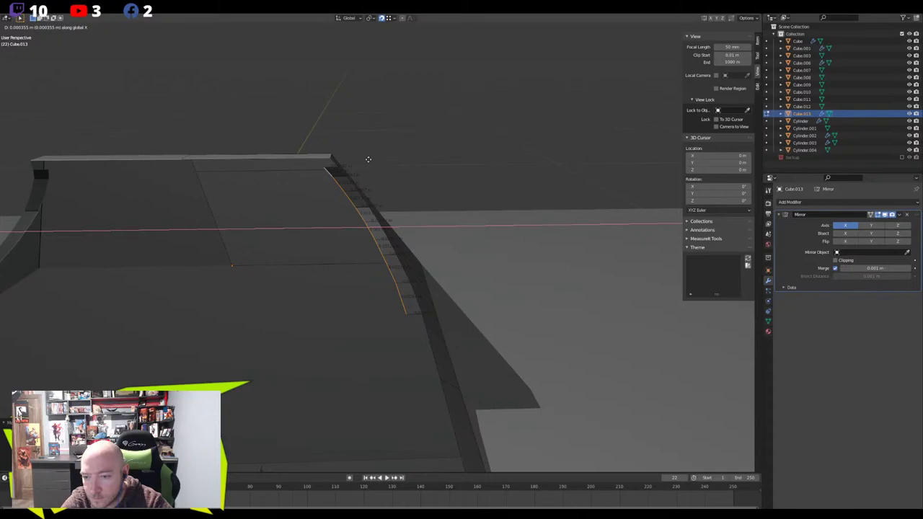
left_click(365, 158)
Extrude the lip's edge down and inward to give it an underside, and merge the selected vertices
middle_click_drag(364, 159, 249, 171)
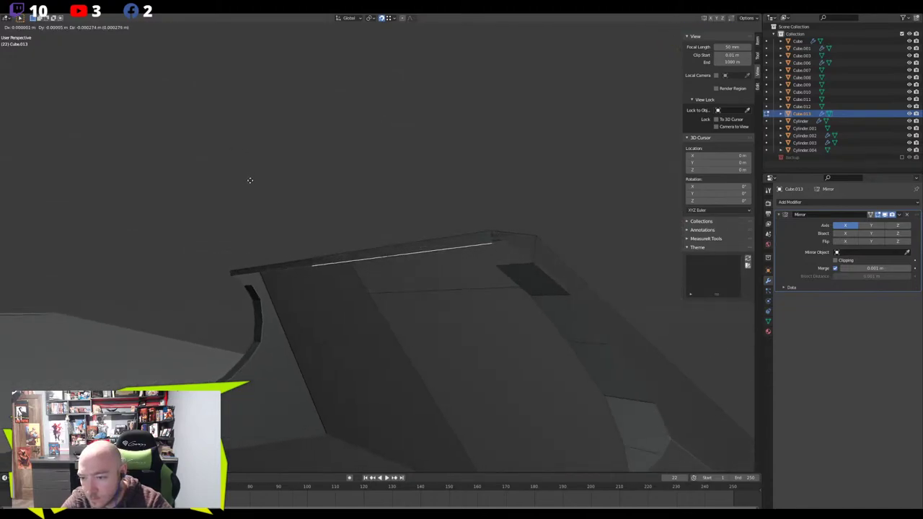
middle_click_drag(411, 266, 442, 263)
key("g")
left_click(403, 283)
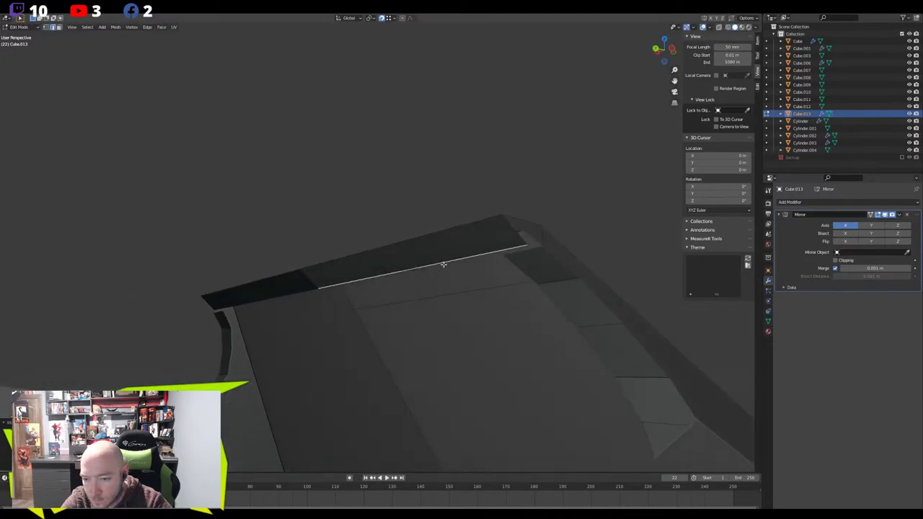
key("m")
left_click(494, 262)
middle_click_drag(520, 228, 407, 219)
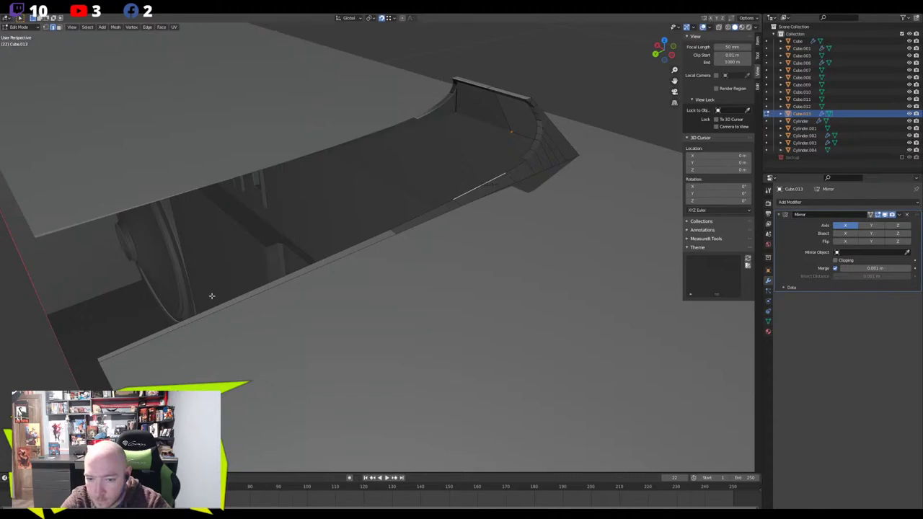
In back view, move the lowest bulging vertex of the side wall outward toward the wall's foot corner
middle_click_drag(336, 250, 452, 289)
left_click(444, 338)
middle_click_drag(444, 338, 447, 287)
middle_click_drag(447, 175, 394, 232, "shift")
scroll(393, 233, "up", 9)
middle_click_drag(511, 70, 447, 120, "shift")
key("g")
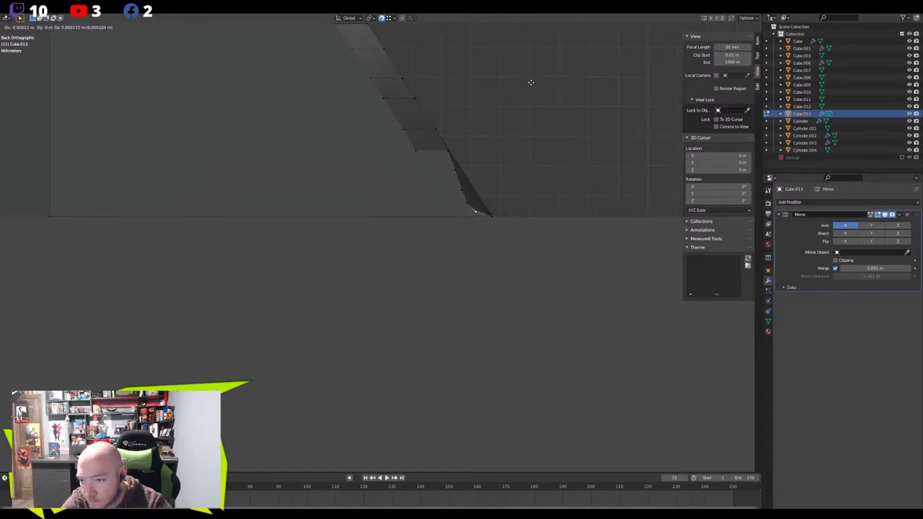
left_click(545, 76)
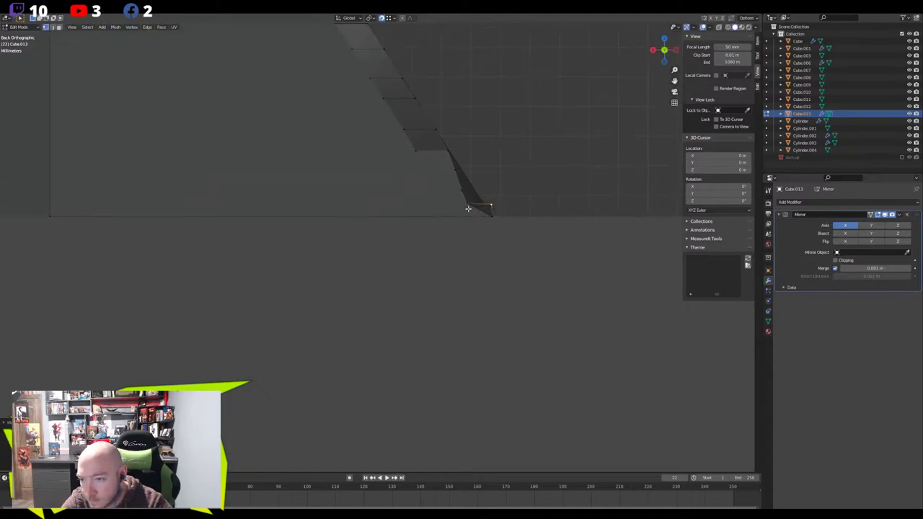
Move the remaining vertices near the foot of the wall onto the slanted outline
scroll(468, 208, "up", 2)
key("g")
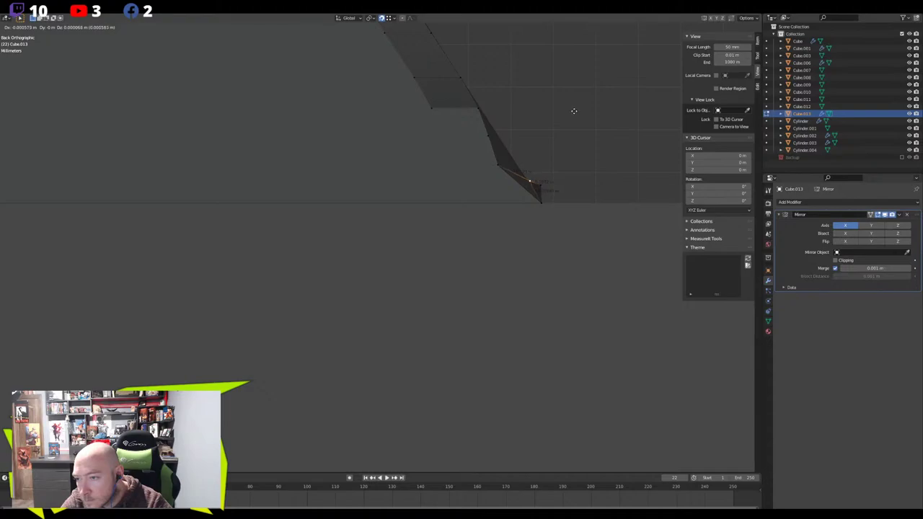
left_click(508, 157)
key("g")
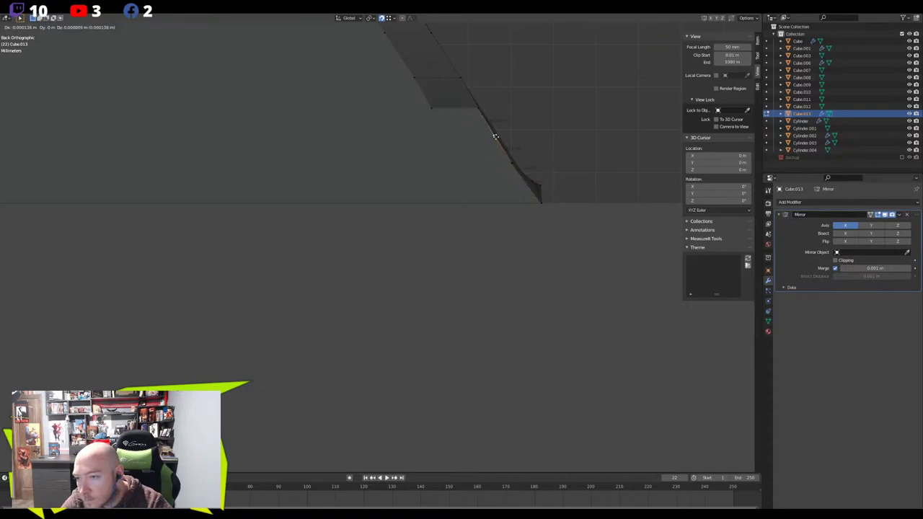
left_click(495, 136)
Extrude the long tail edges of the side wall inward along global X to give the tail thickness
middle_click_drag(476, 146, 438, 241)
key("g")
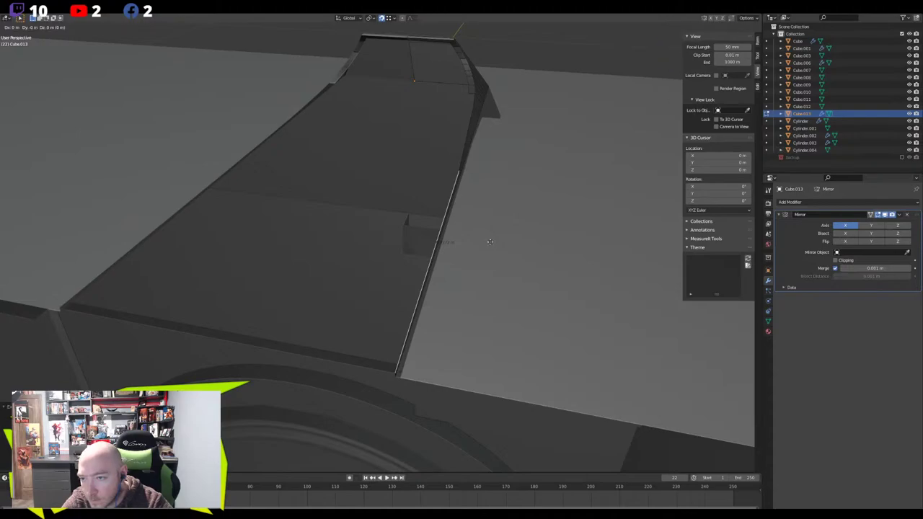
key("x")
left_click(479, 231)
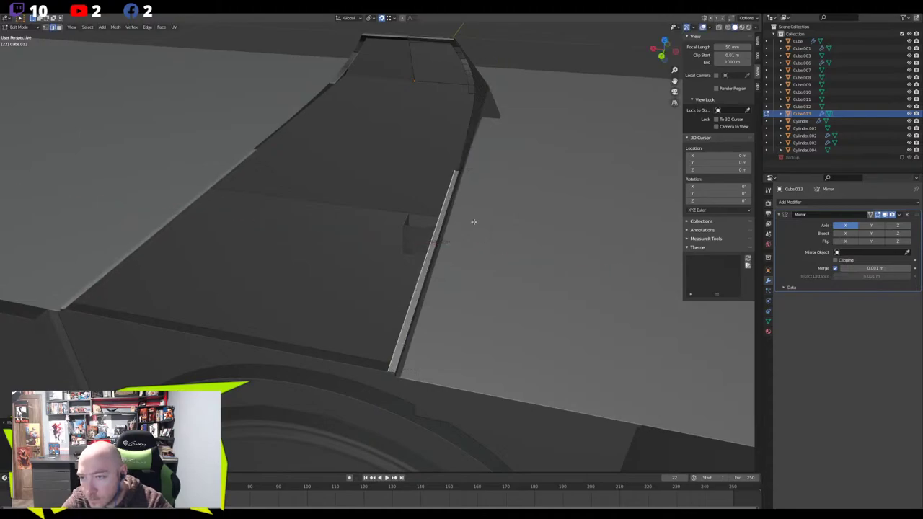
middle_click_drag(470, 122, 339, 140)
key("g")
key("x")
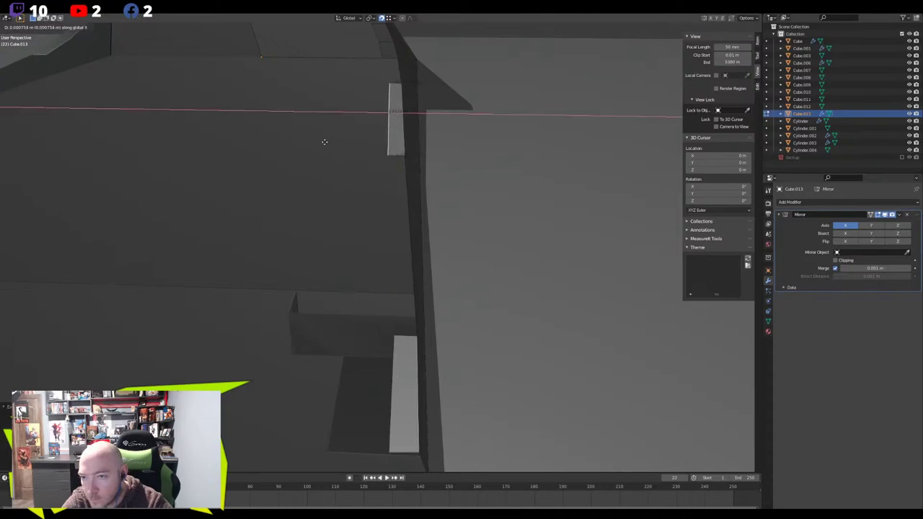
left_click(353, 108)
In left view, adjust the height of the selected side wall geometry along global Z
middle_click_drag(403, 187, 327, 254)
scroll(403, 247, "down", 4)
middle_click_drag(403, 247, 349, 224)
scroll(384, 242, "up", 11)
key("g")
key("z")
left_click(439, 217)
scroll(293, 195, "down", 8)
key("g")
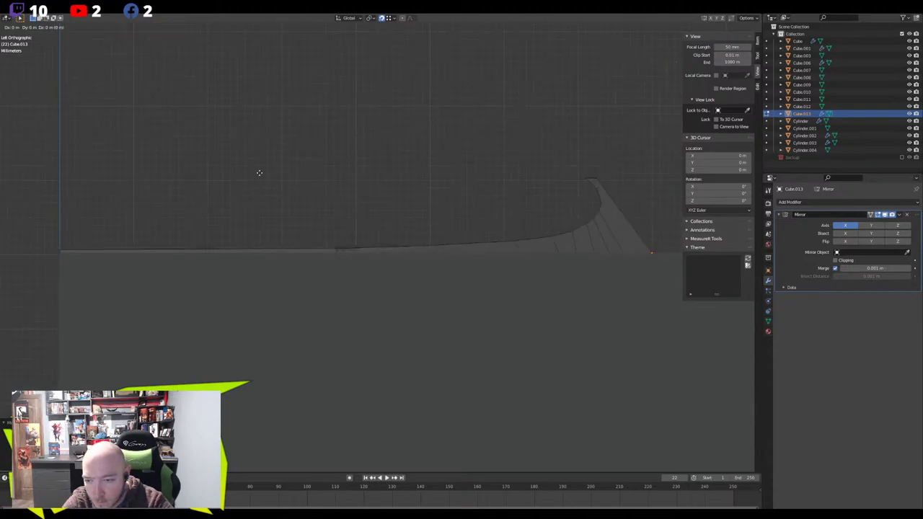
key("Escape")
Examine the bump's lip and side walls from several angles, in and out of mesh editing
middle_click_drag(357, 165, 352, 211)
scroll(315, 179, "down", 9)
key("Tab")
left_click(303, 210)
scroll(361, 214, "up", 7)
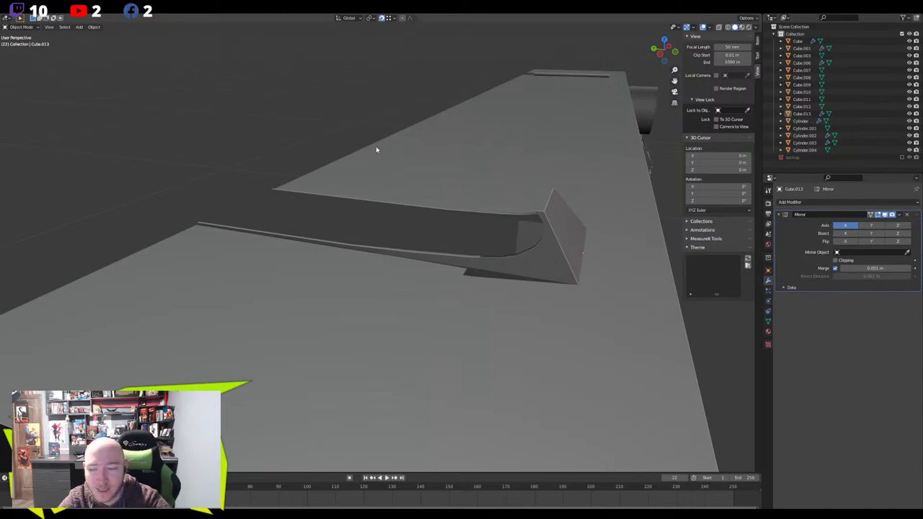
middle_click_drag(415, 177, 213, 230)
left_click(497, 191)
key("Tab")
middle_click_drag(317, 210, 382, 185)
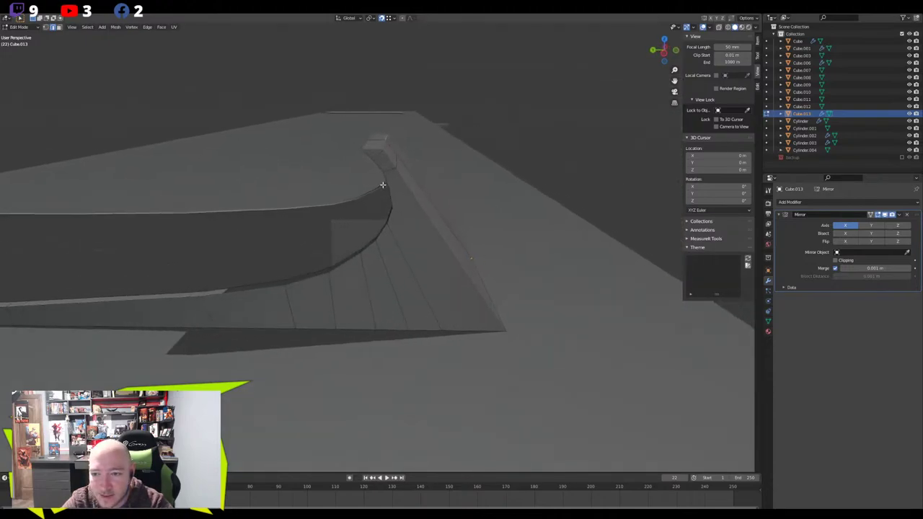
scroll(382, 185, "down", 2)
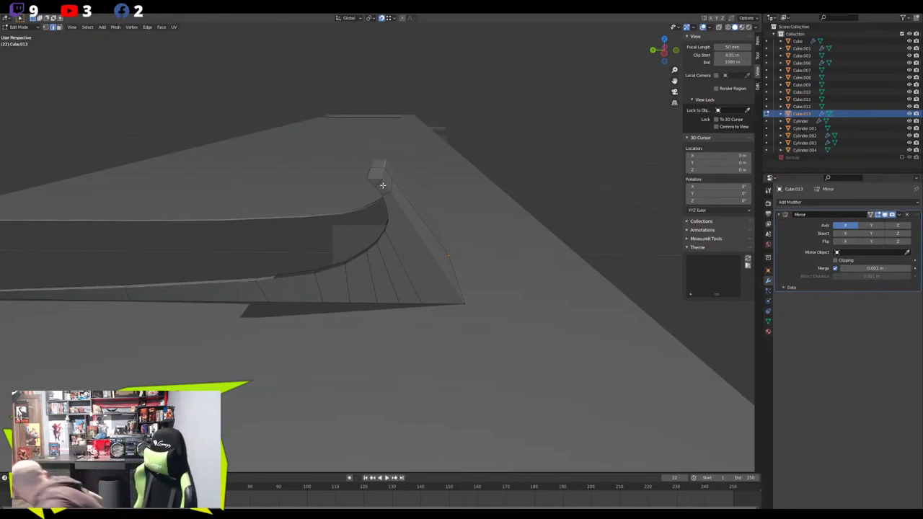
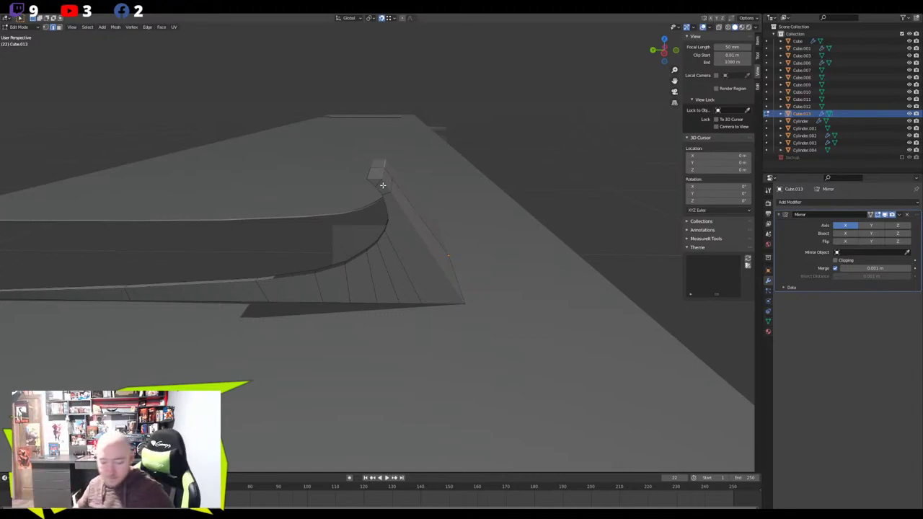
Select the side wall's outer faces from the lip to the tail and flatten them by scaling to 0 along X
middle_click_drag(357, 184, 348, 253)
left_click(348, 253)
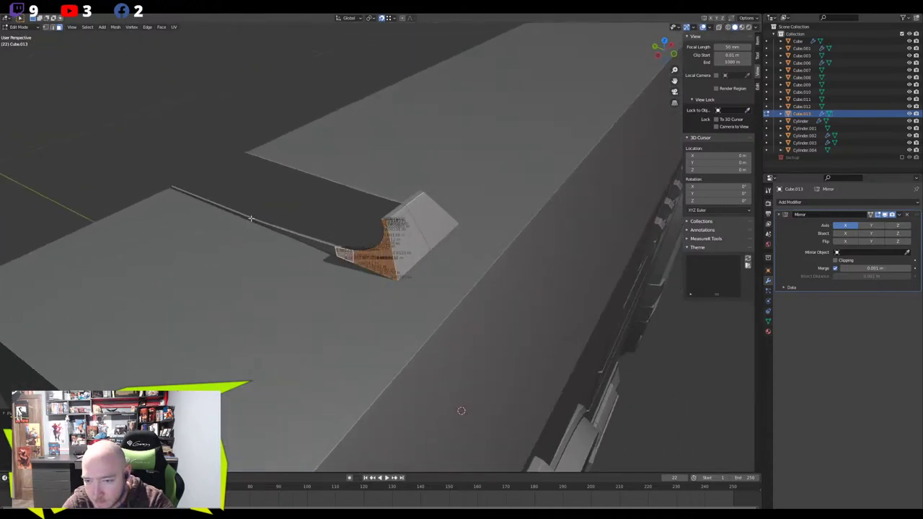
left_click(225, 209, "ctrl")
key("s")
key("y")
mouse_move(252, 204)
middle_mouse_down()
mouse_move(212, 167)
mouse_move(251, 194)
mouse_move(243, 212)
middle_mouse_up()
key("x")
key("0")
left_click(232, 191)
Move the flattened outer faces along global X to line up with the opening's side edge
scroll(213, 175, "up", 4)
key("g")
key("y")
key("x")
left_click(195, 176)
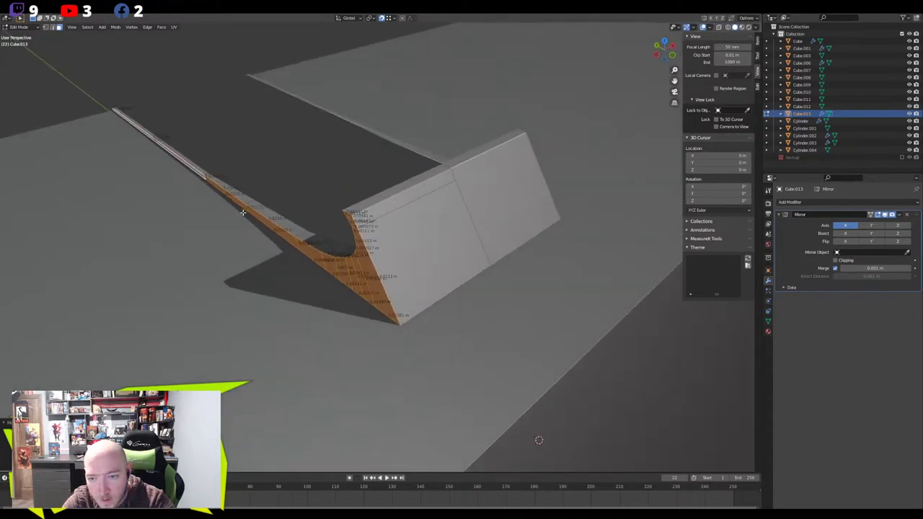
Straighten the side wall's inner edge along global X and slide it to set an even wall thickness
key("1")
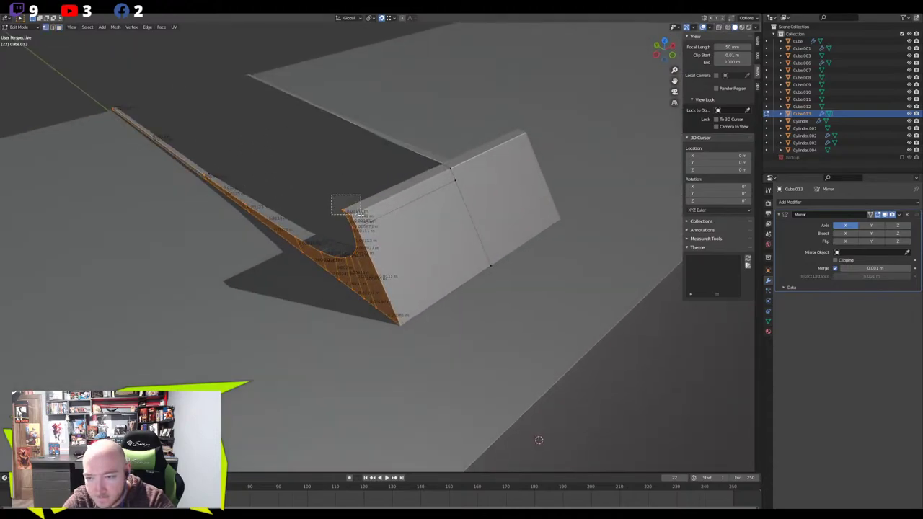
left_click(342, 211)
middle_click_drag(382, 222, 355, 340)
key("ctrl+r")
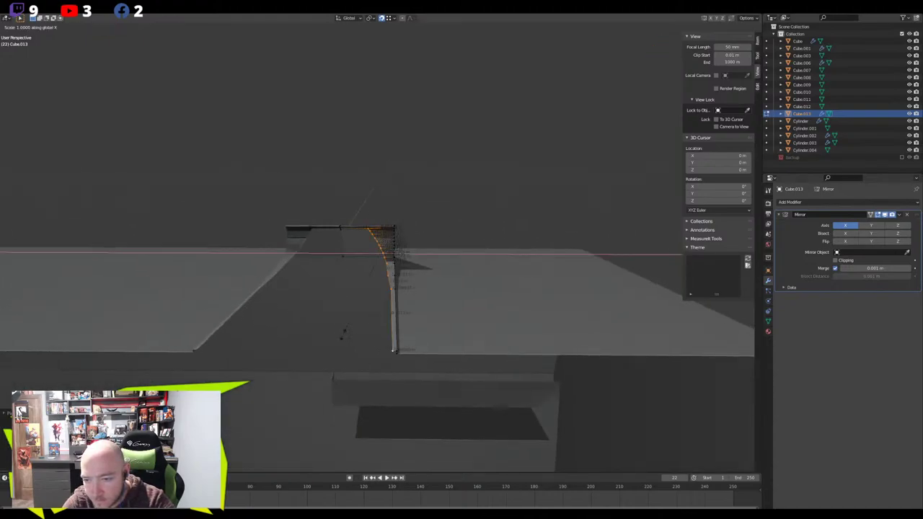
left_click(340, 334)
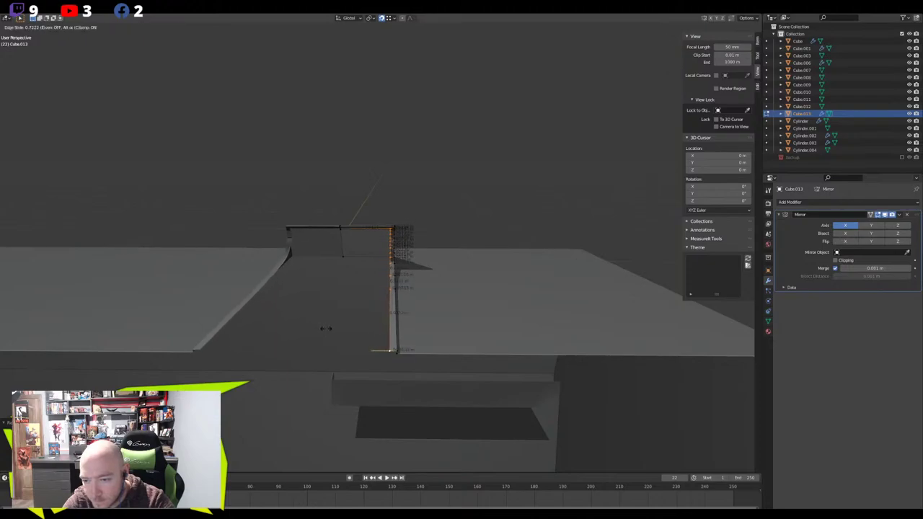
left_click(325, 330)
Examine the straightened side walls and lip of the bump from several angles
middle_click_drag(324, 329, 374, 226)
key("Tab")
middle_click_drag(418, 165, 368, 231)
scroll(301, 192, "down", 6)
scroll(284, 218, "up", 4)
key("Tab")
key("Tab")
scroll(322, 217, "up", 5)
key("Tab")
Add horizontal loop cuts across the bump's sloped end face and slide them to match the side wall's curve vertices
scroll(375, 228, "up", 1)
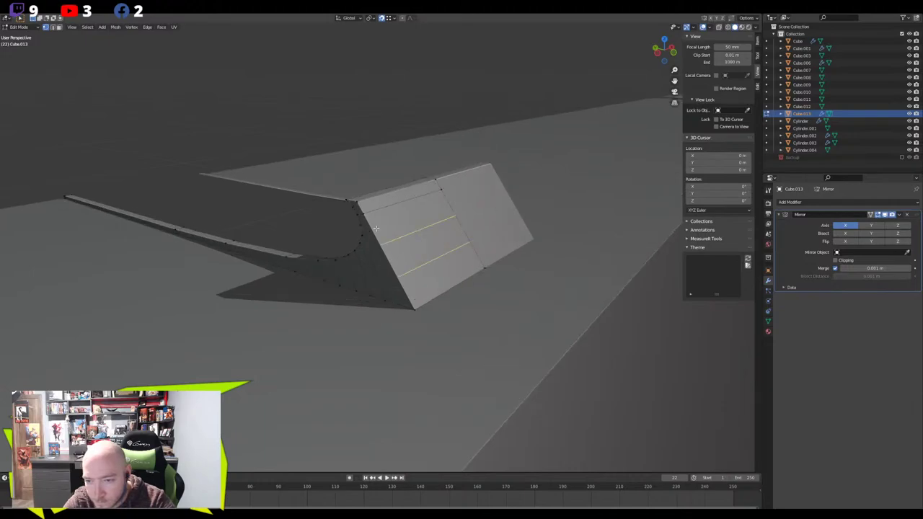
left_click(375, 228)
left_click(377, 219)
left_click(394, 243)
key("g")
key("g")
left_click(400, 228)
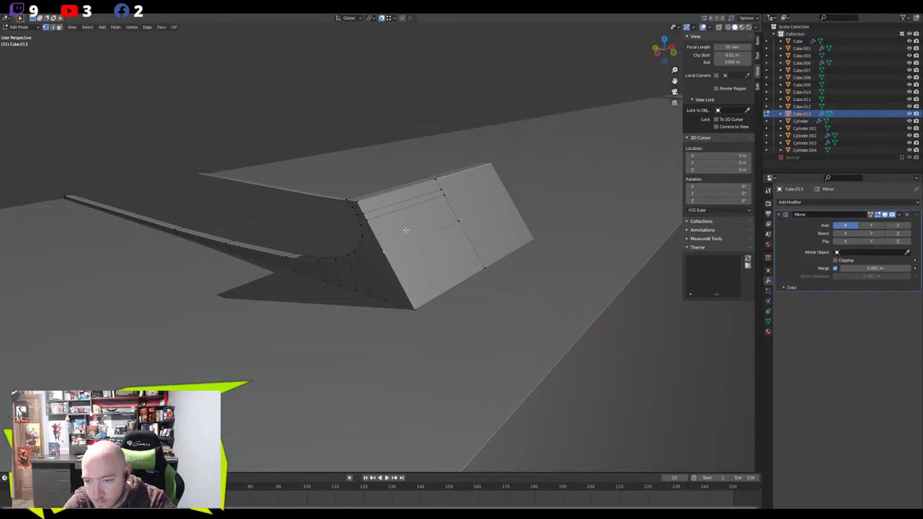
left_click(454, 222, "shift")
key("g")
key("g")
left_click(451, 216)
Connect the new cut ends on the sloped end face to the side wall's vertices with edges
left_click(369, 222)
key("h")
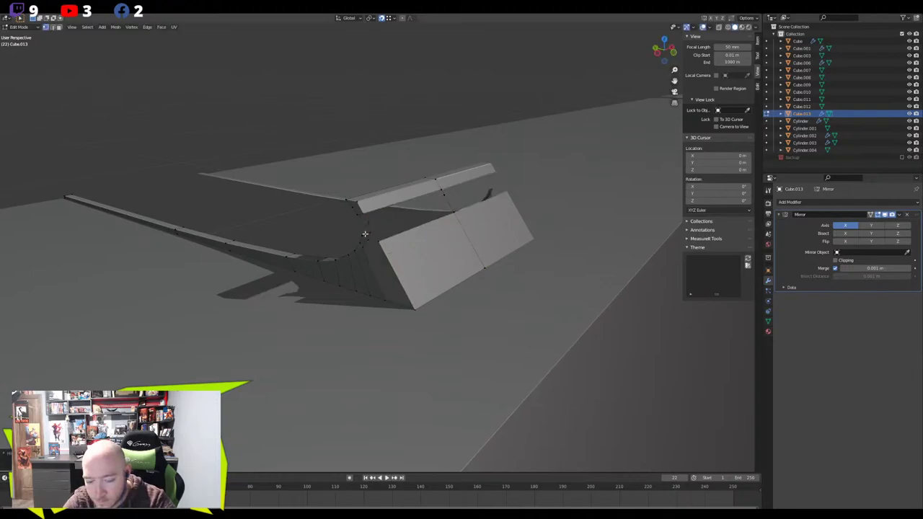
key("ctrl+z")
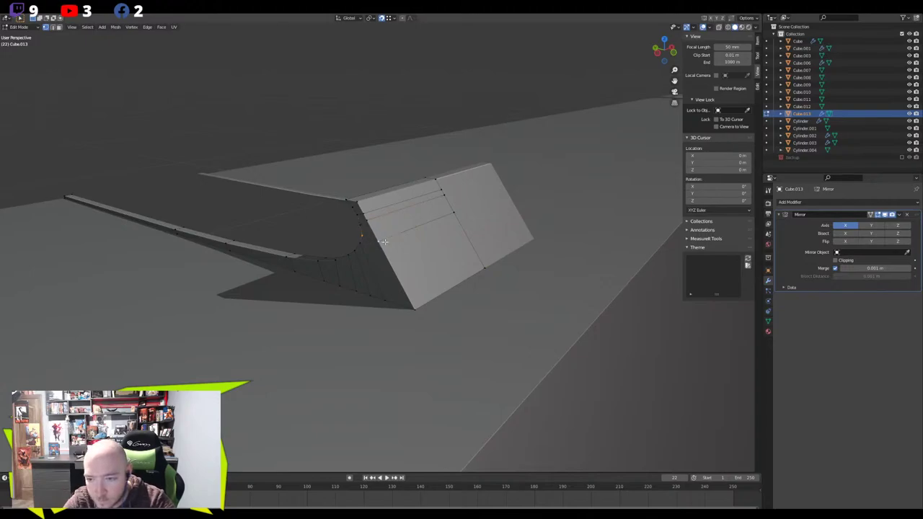
key("x")
left_click(384, 243)
key("ctrl+z")
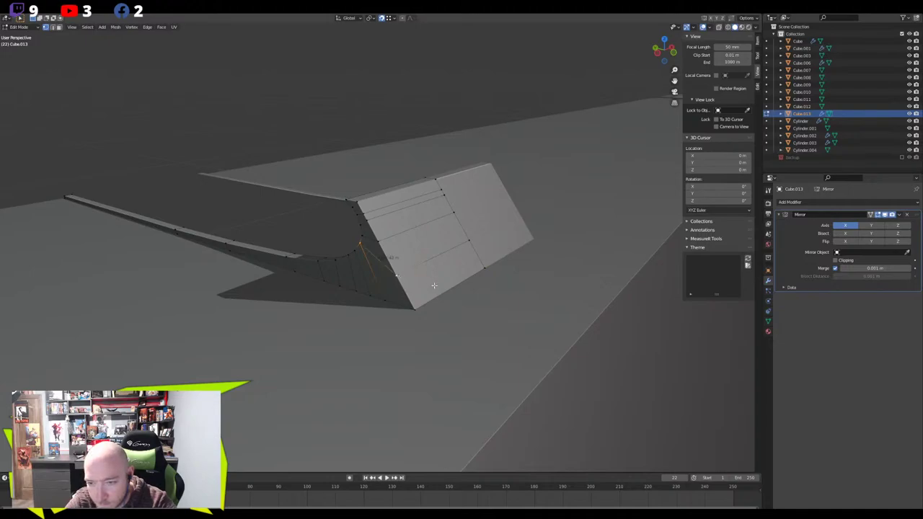
middle_click_drag(432, 285, 405, 276)
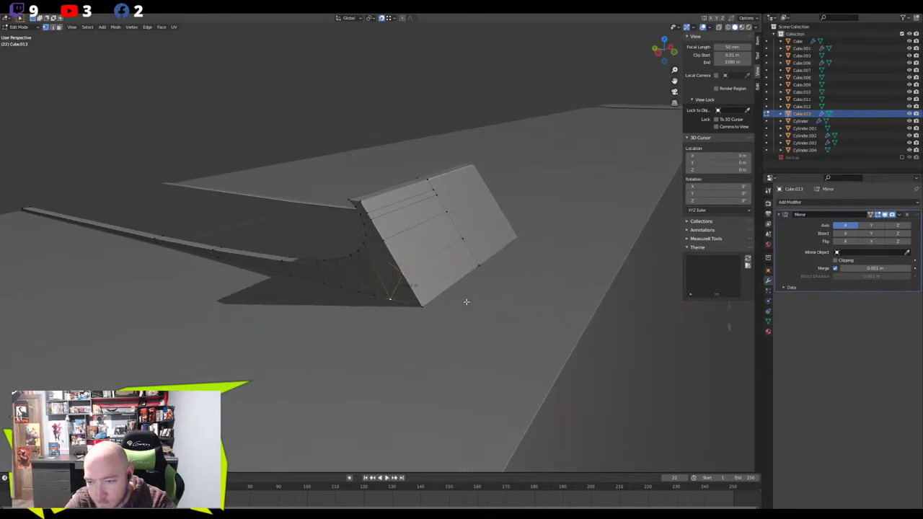
Examine the finished bump in object mode from closer up and farther away
middle_click_drag(262, 140, 266, 196)
scroll(265, 200, "down", 11)
key("Tab")
left_click(301, 212)
scroll(278, 200, "down", 5)
scroll(287, 198, "up", 8)
key("Tab")
key("Tab")
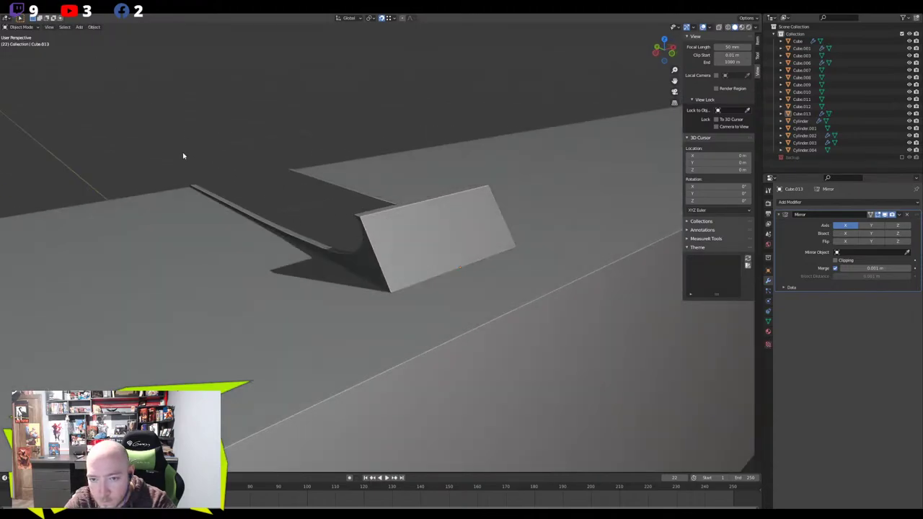
Duplicate the narrow top face of the bump's lip and separate the copy into its own object
key("Tab")
key("3")
left_click(368, 214)
middle_click_drag(367, 214, 358, 231)
key("shift+d")
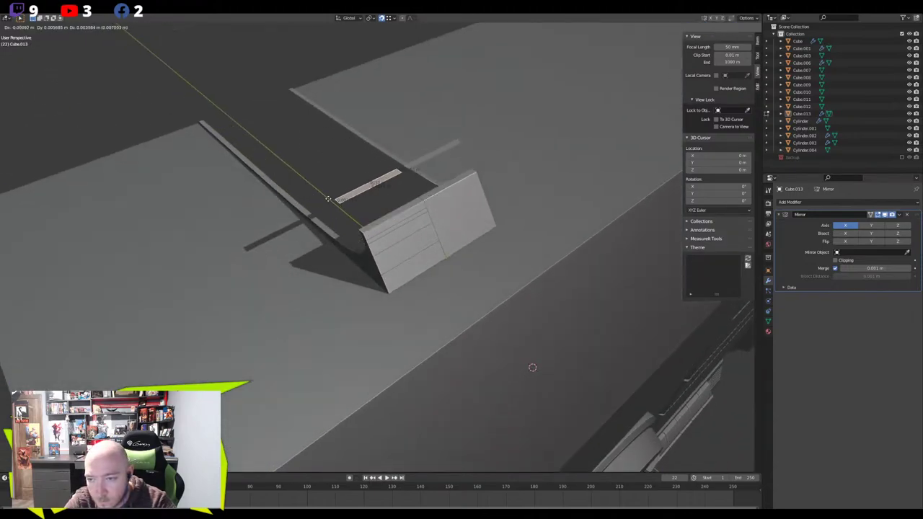
left_click(329, 199)
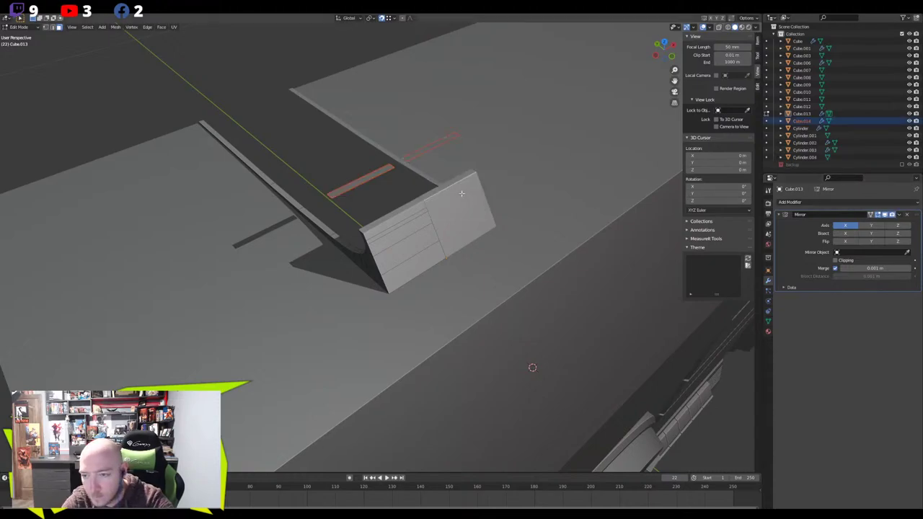
Remove the Mirror modifier from the separated strip
key("Tab")
left_click(365, 179)
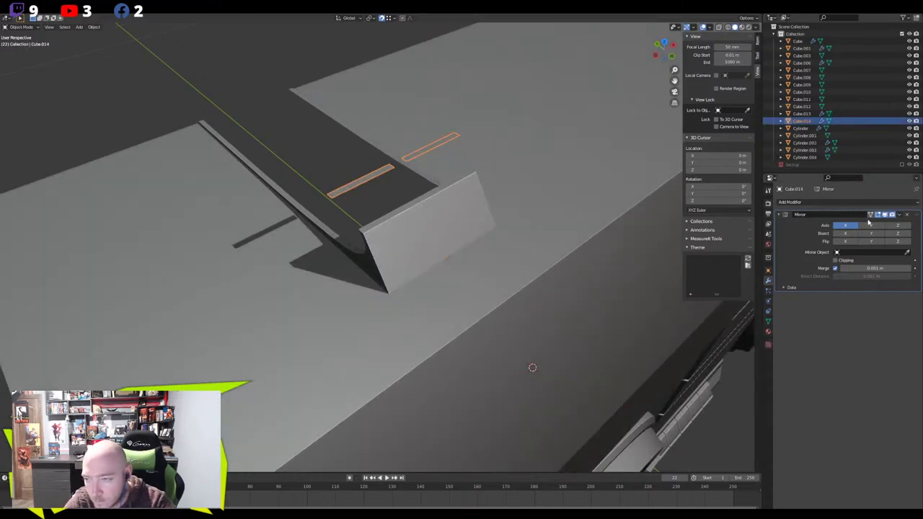
left_click(906, 214)
Snap the strip's four corner vertices to the outer corners of the bump's opening and the foot of its sloped end
key("Tab")
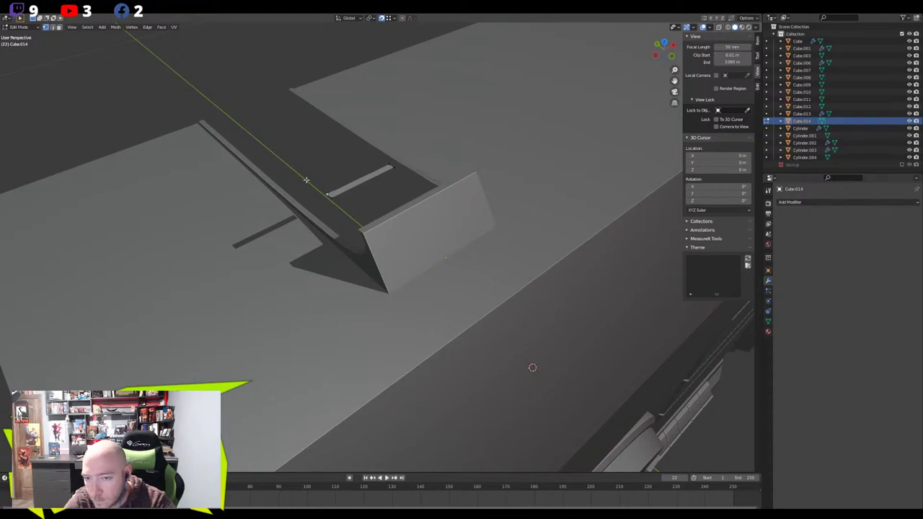
key("g")
left_click(205, 128)
left_click(331, 198)
key("g")
left_click(396, 297)
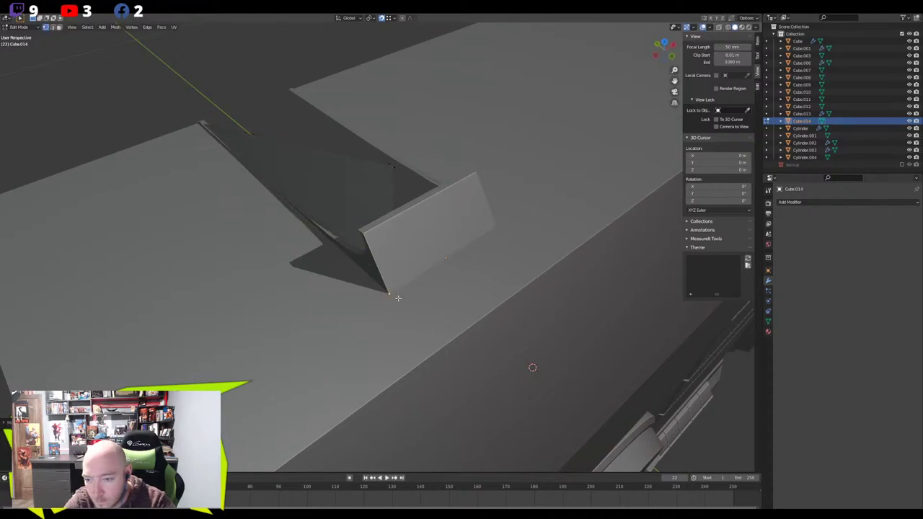
left_click(394, 174)
key("g")
left_click(501, 228)
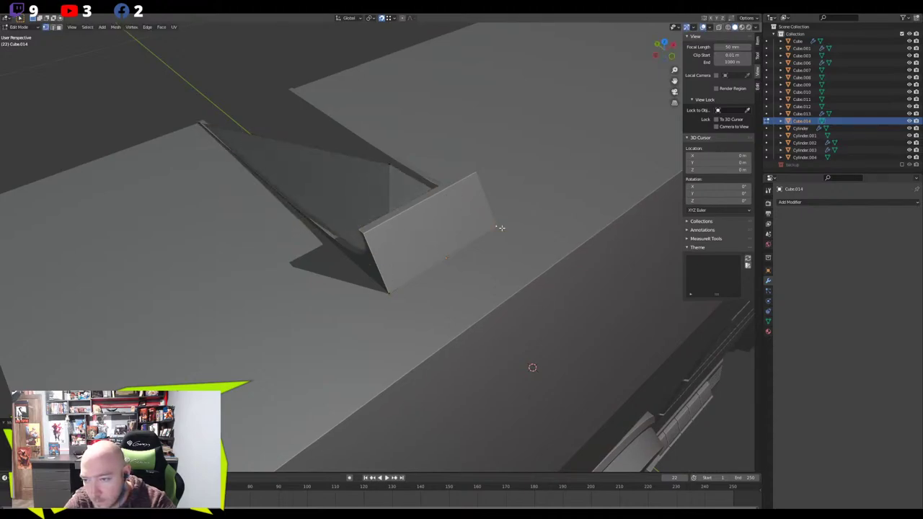
left_click(386, 166)
key("g")
left_click(292, 89)
Re-snap the plane's corners on one side to the opening's far corner and the foot of the sloped end
middle_click_drag(401, 159, 436, 238)
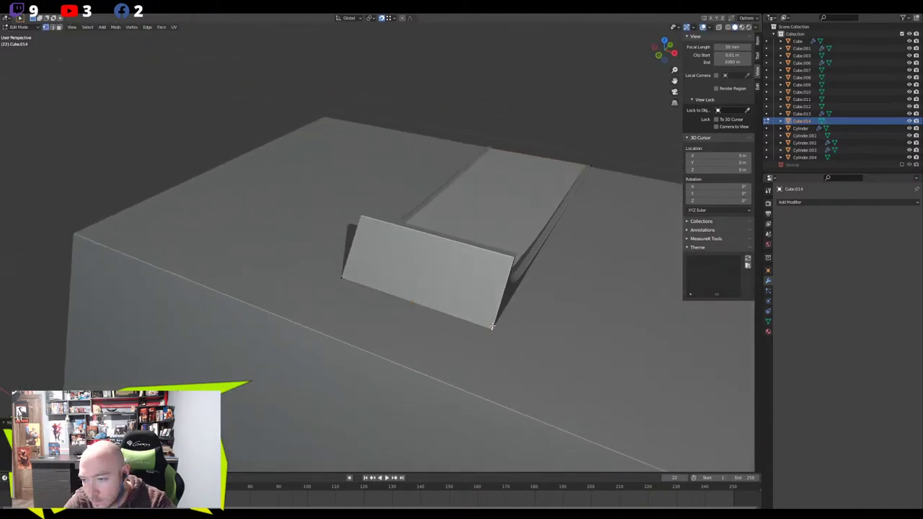
middle_click_drag(469, 325, 369, 256)
left_click(296, 155)
key("g")
left_click(293, 153)
left_click(372, 290)
key("g")
left_click(370, 290)
Select the whole plane and extrude it upward along Z into a block covering the bump
left_click(442, 185)
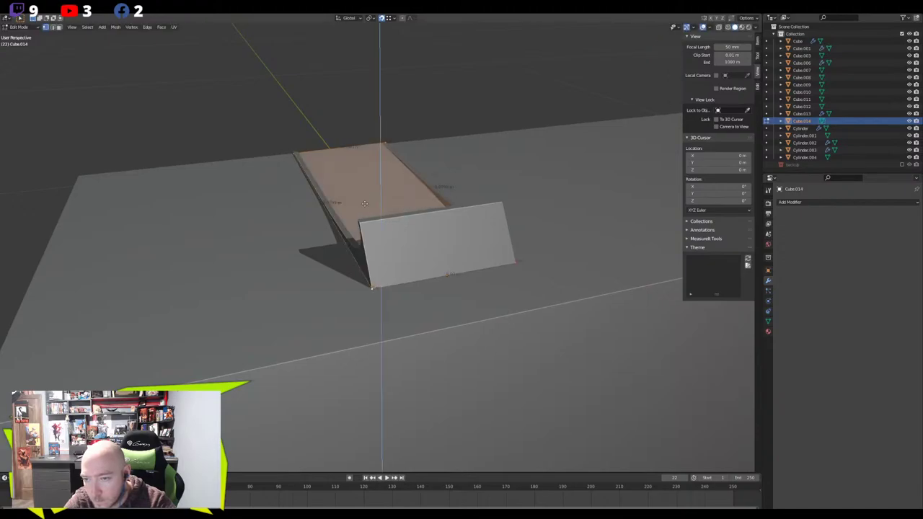
key("e")
left_click(362, 168)
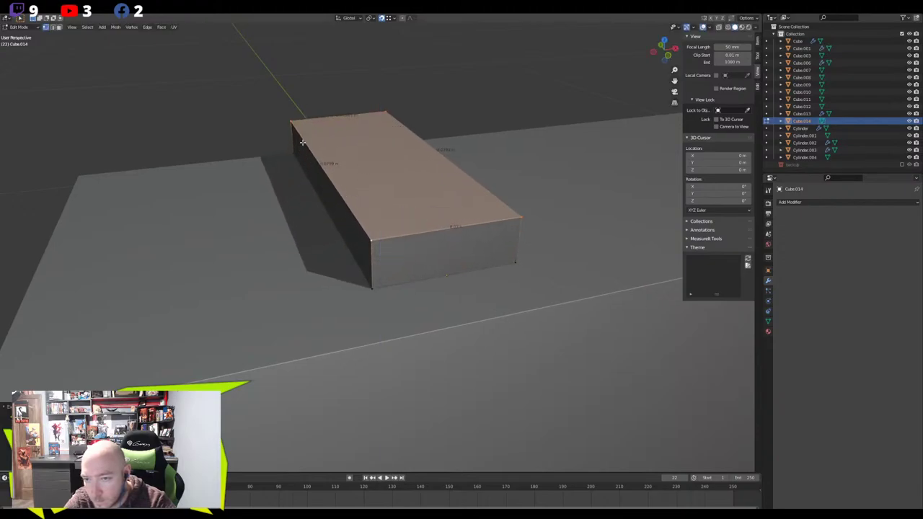
Snap the block's two top corners at the sloped end onto the corners of the bump's lip
left_click(285, 123)
left_click(371, 233)
middle_click_drag(372, 233, 401, 237)
key("g")
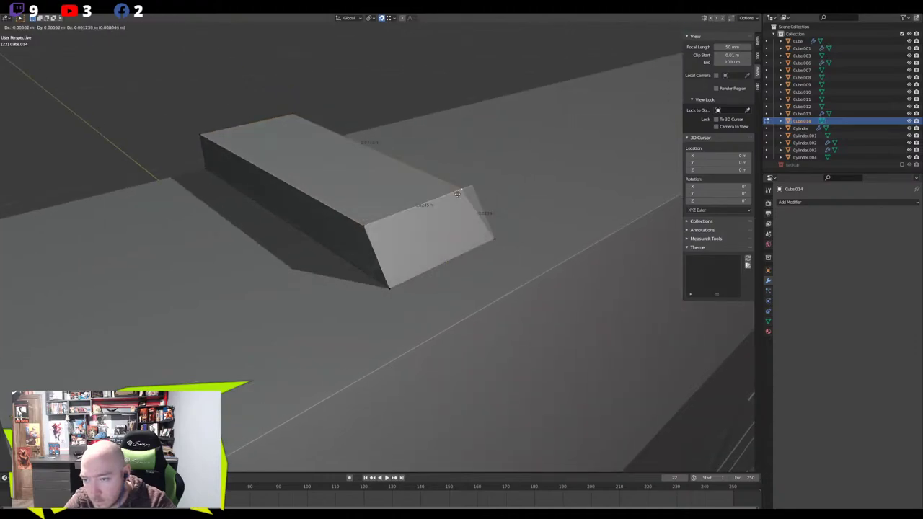
left_click(474, 186)
middle_click_drag(474, 187, 420, 220)
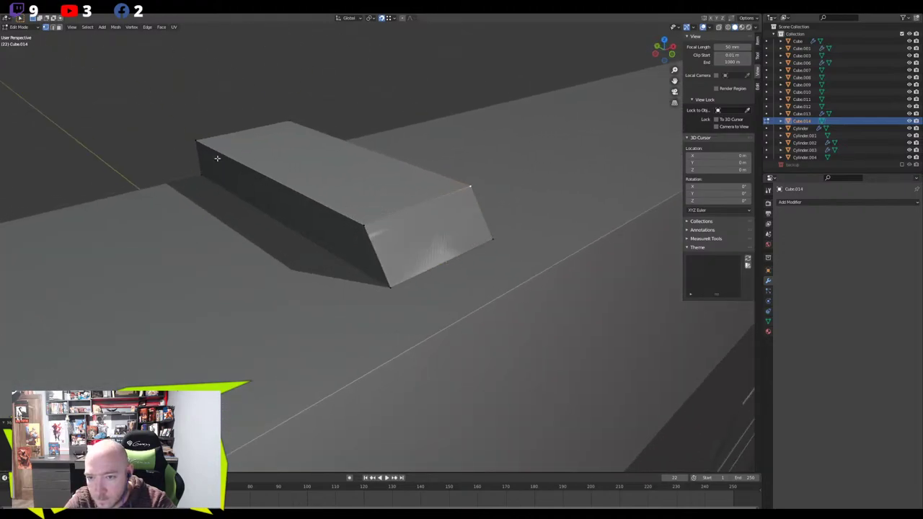
Try a Simple Deform modifier and a Warp modifier on the block, removing each one again
left_click(392, 139)
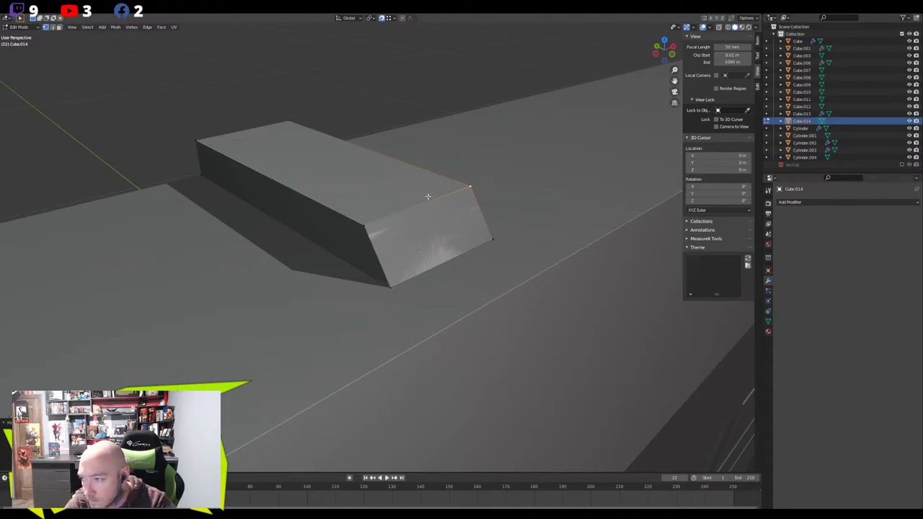
key("a")
left_click(793, 202)
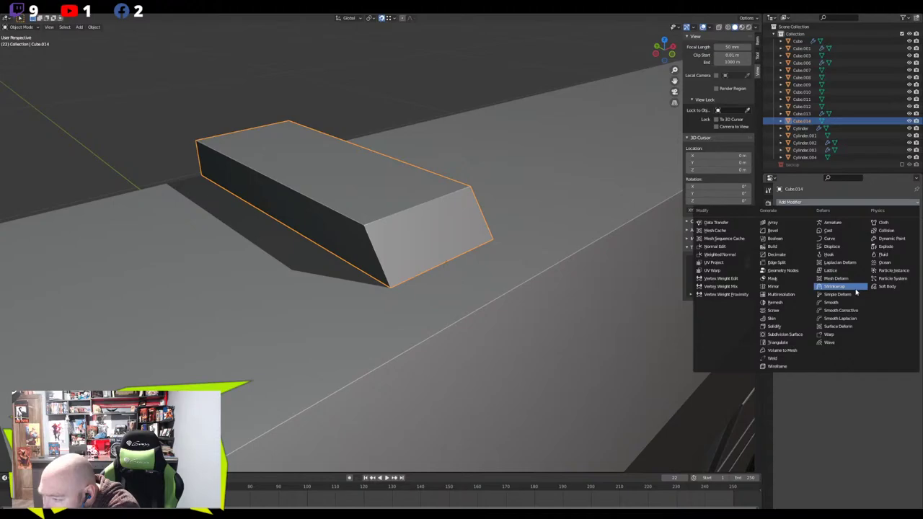
left_click(854, 294)
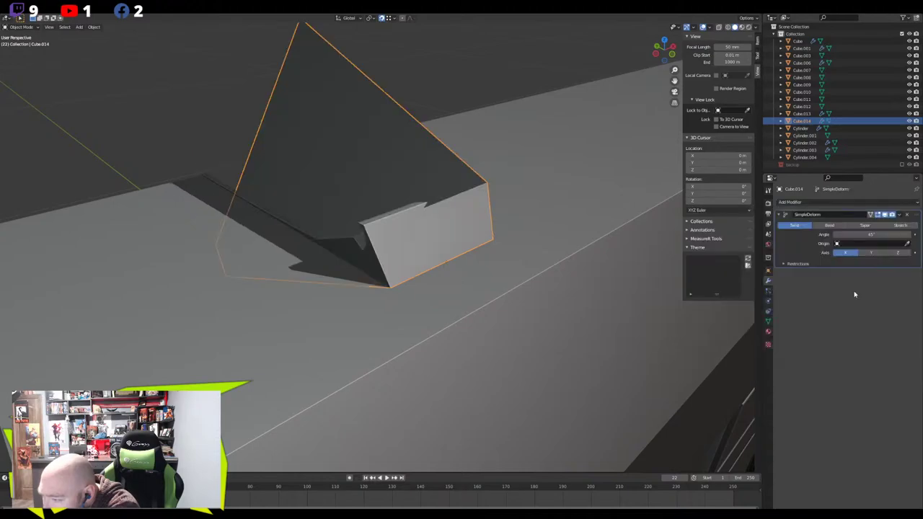
left_click(907, 215)
left_click(821, 205)
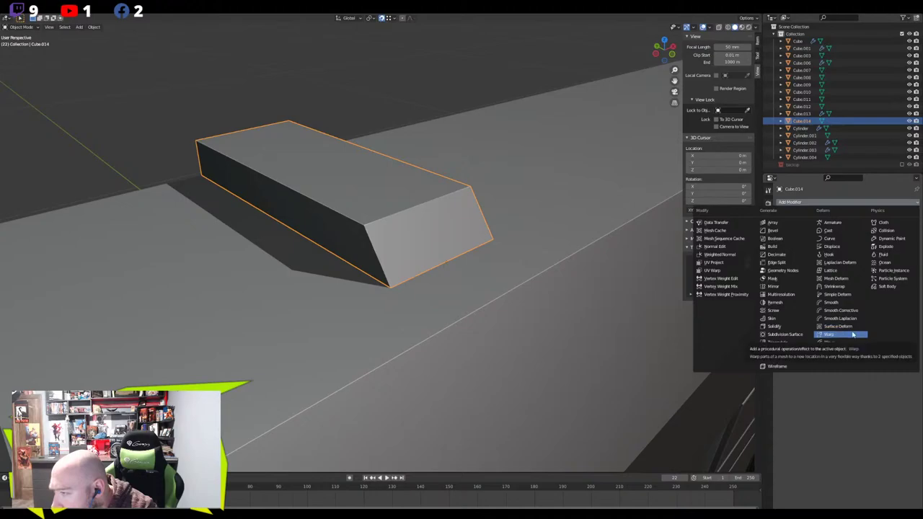
left_click(852, 335)
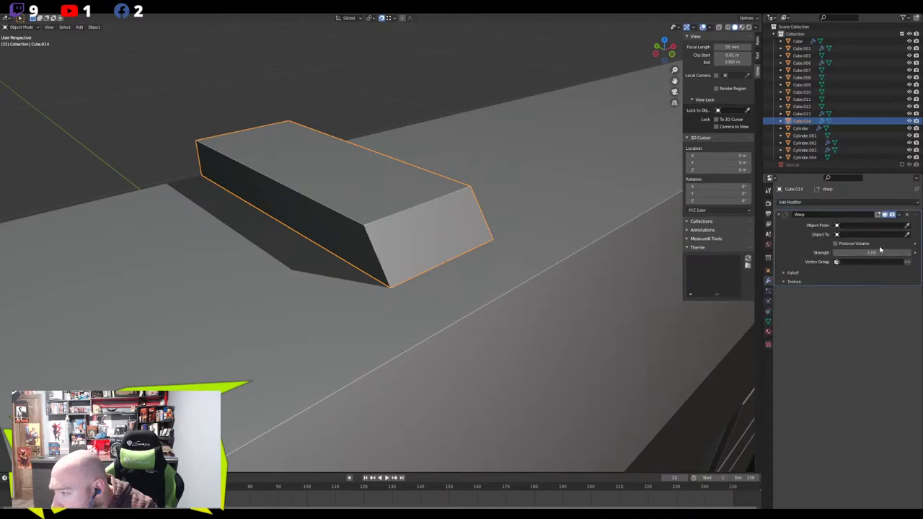
left_click(907, 214)
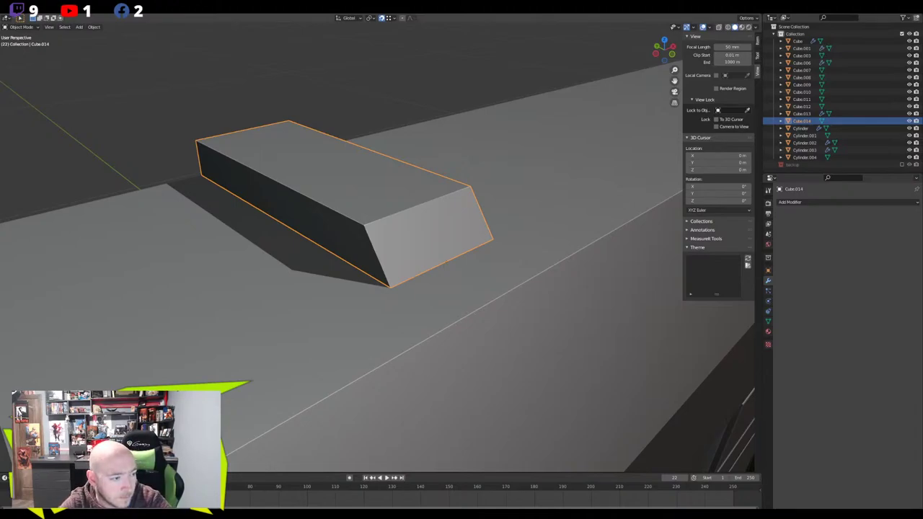
Add a Lattice modifier to the block and try to pick a target object for it
left_click(789, 202)
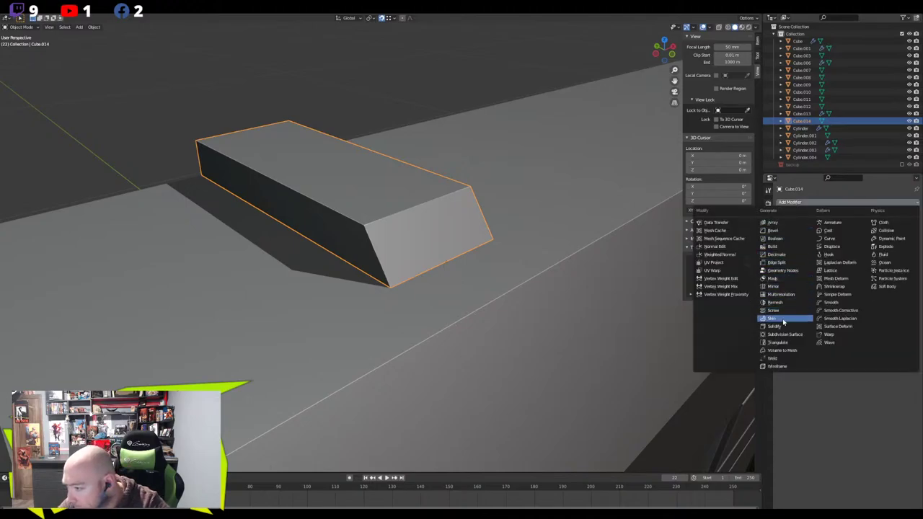
left_click(833, 272)
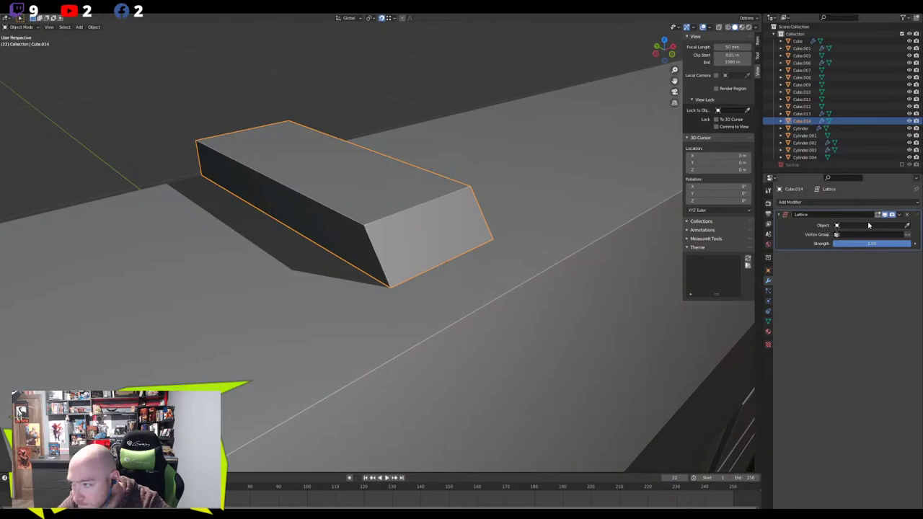
left_click(310, 237)
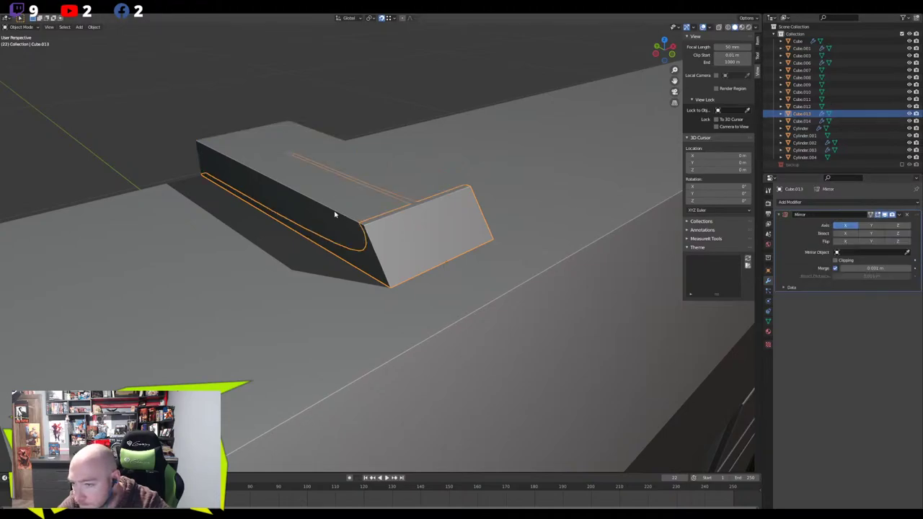
left_click(335, 214)
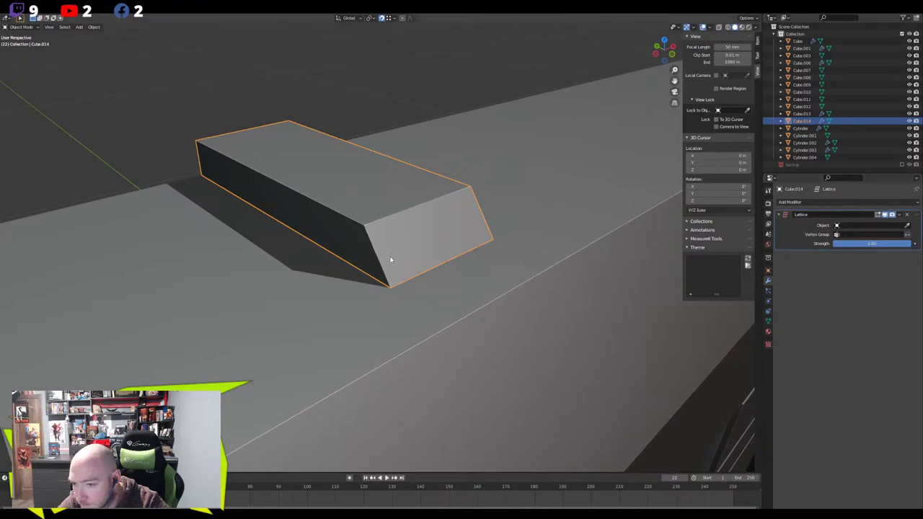
left_click(377, 222)
left_click(339, 218)
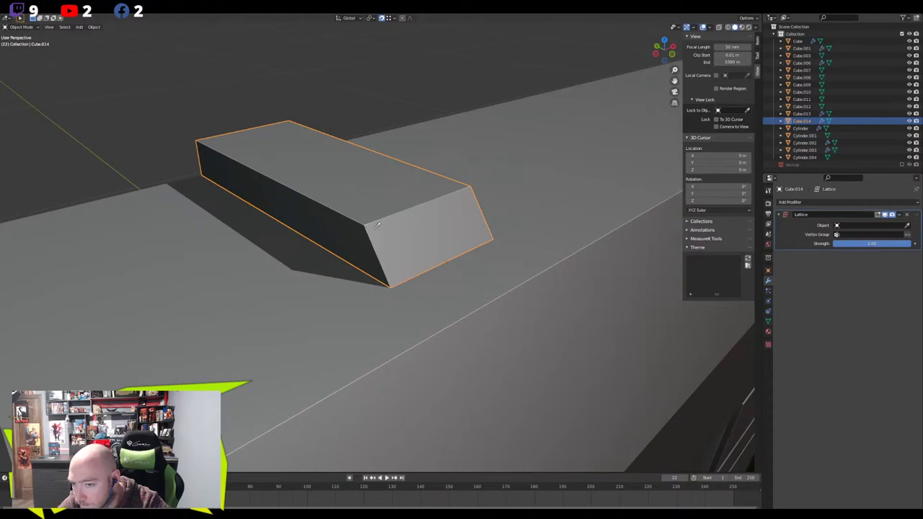
scroll(416, 252, "up", 6)
middle_click_drag(511, 242, 569, 240)
left_click(907, 226)
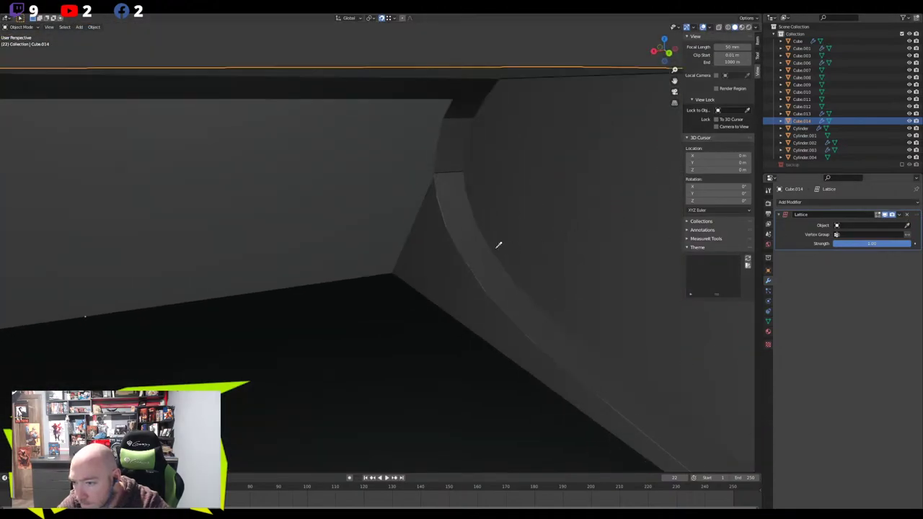
scroll(493, 243, "down", 3)
middle_click_drag(480, 233, 459, 212)
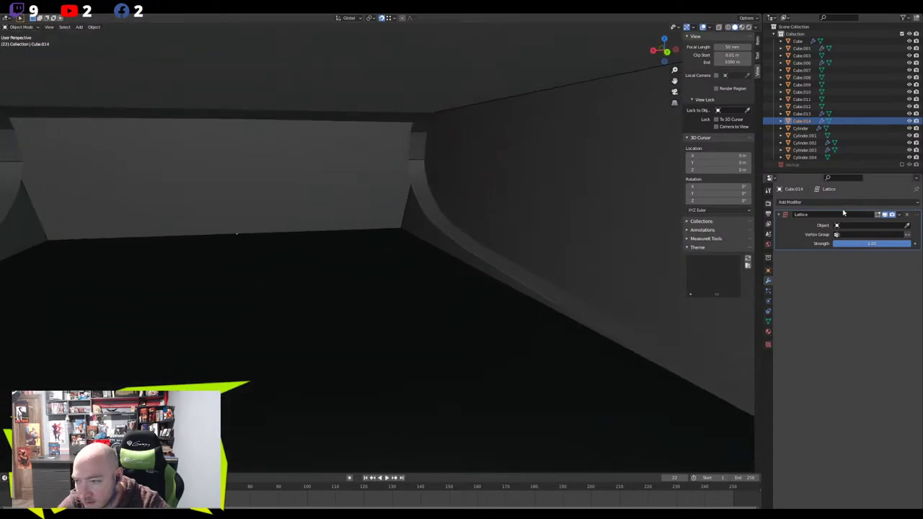
left_click(526, 277)
Delete the separate block covering the bump
scroll(517, 282, "down", 6)
middle_click_drag(463, 271, 326, 269)
scroll(441, 274, "down", 5)
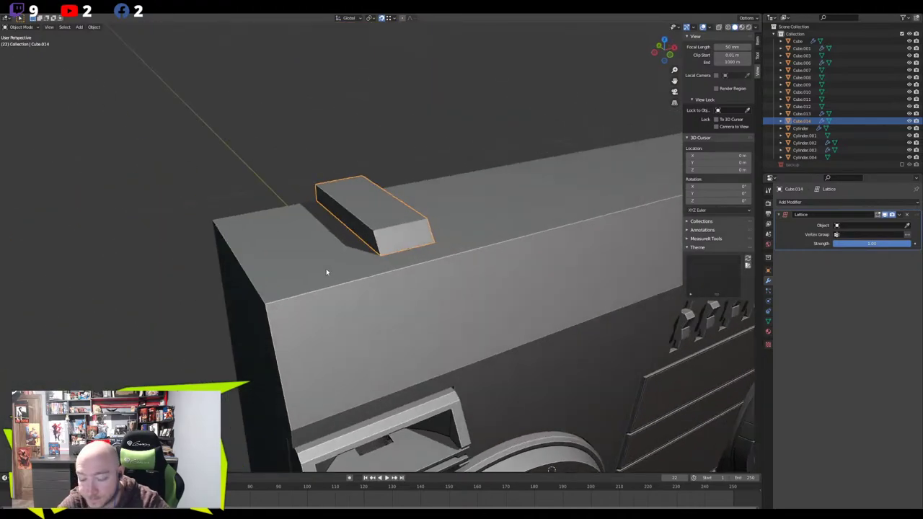
key("Delete")
Open the mirrored bump's mesh for editing and select the vertices at the upper outer corner of its lip
scroll(386, 231, "up", 4)
left_click(384, 230)
key("Tab")
middle_click_drag(384, 230, 362, 204)
scroll(362, 204, "up", 3)
scroll(362, 204, "up", 2)
left_click_drag(319, 127, 358, 147)
Try to slide the lip's corner vertices along X using proportional editing with Linear falloff
left_click(402, 19)
key("g")
key("x")
scroll(272, 100, "down", 9)
key("Escape")
left_click(411, 18)
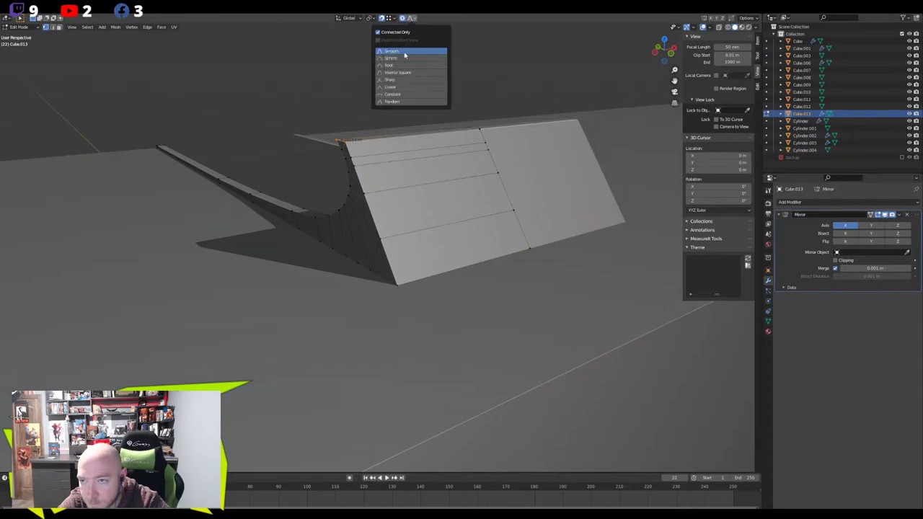
left_click(399, 87)
key("g")
key("x")
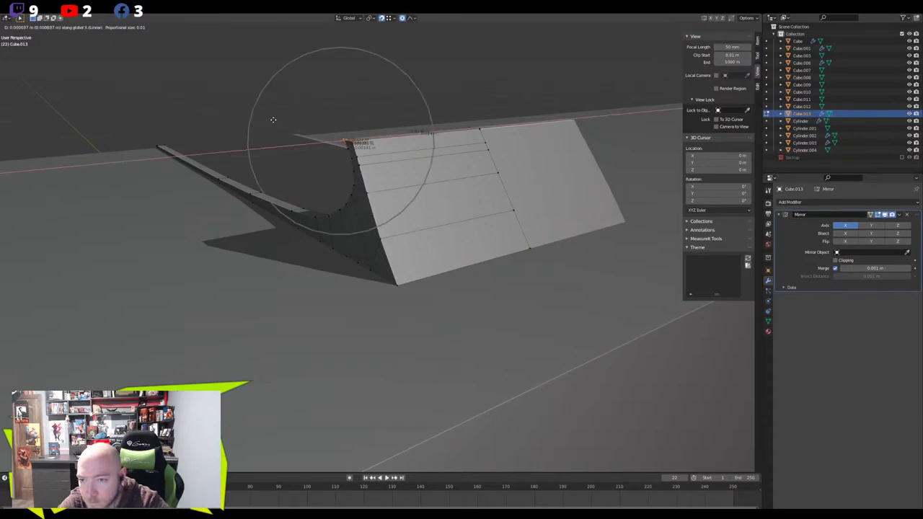
scroll(301, 116, "down", 4)
scroll(301, 116, "down", 2)
left_click(318, 111)
Select all vertices of the bump's side wall with X-ray on and align the view to the front
middle_click_drag(317, 111, 326, 131)
left_click_drag(377, 108, 213, 323)
key("alt+z")
left_click_drag(377, 98, 220, 310)
key("KP_1")
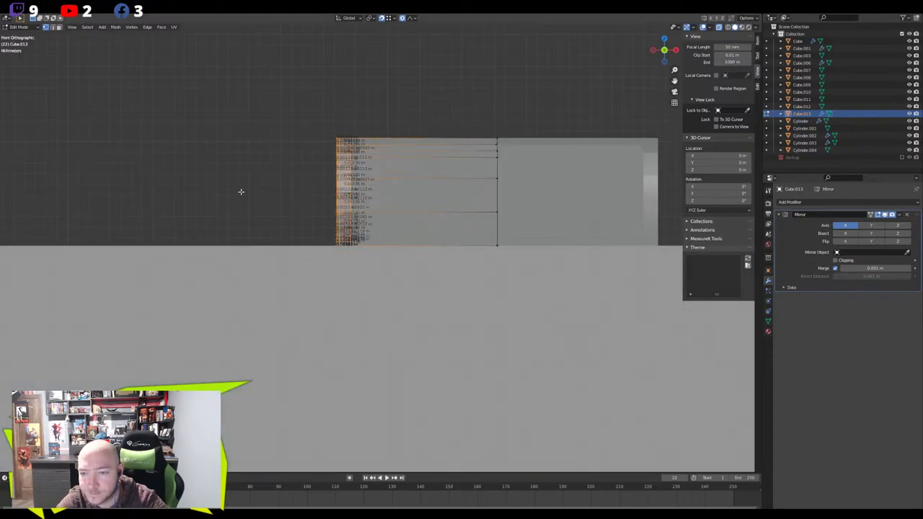
Try to tilt the side wall inward about 27° and scale it along Z with Linear proportional falloff
key("r")
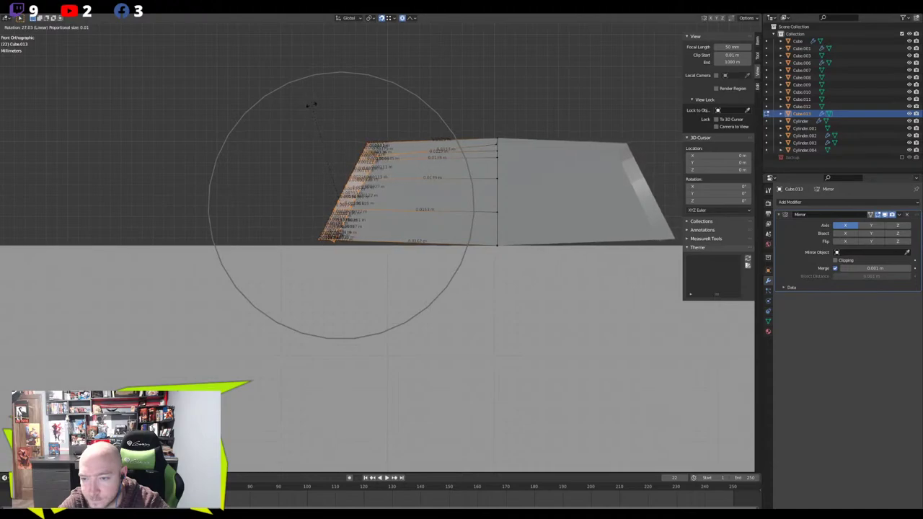
key("s")
key("z")
left_click(307, 104)
Tilt the side wall inward about 27° with proportional editing off and scale it about 1.1 along Z
left_click(402, 18)
key("r")
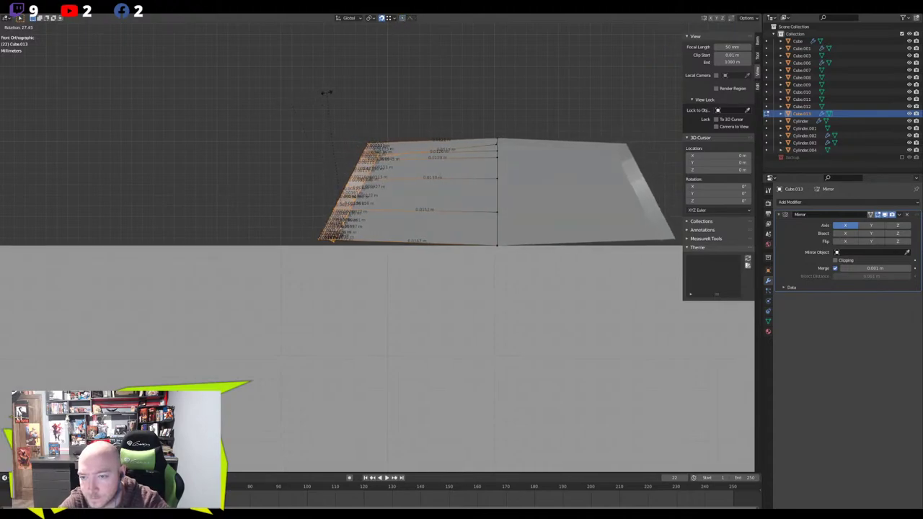
key("s")
key("z")
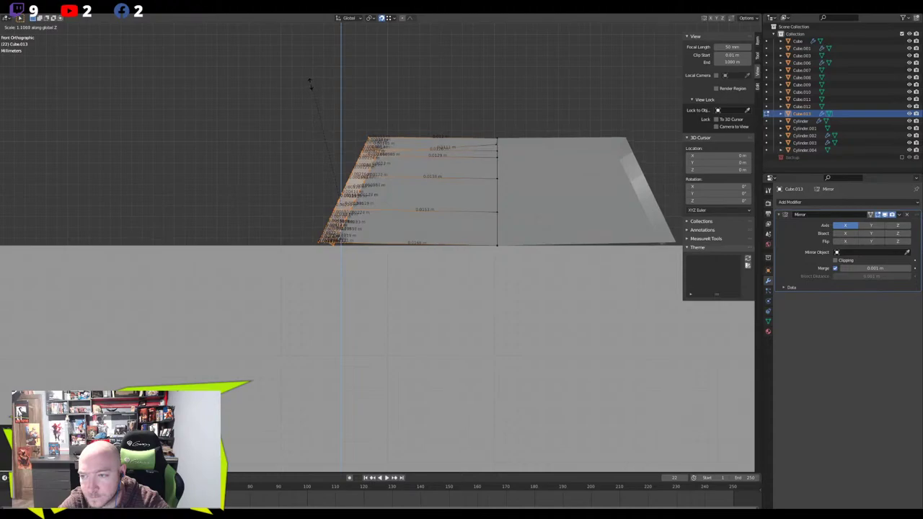
Lower the tilted side wall slightly along Z so its foot meets the boombox's top surface
key("g")
key("z")
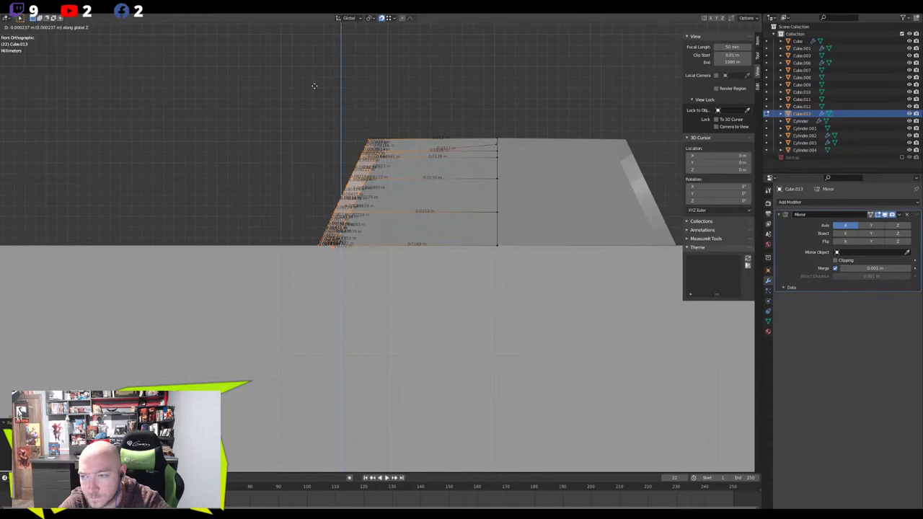
left_click(314, 86)
Select the long, narrow faces on the low tail of the side wall and align the view to the back
middle_click_drag(315, 85, 433, 125)
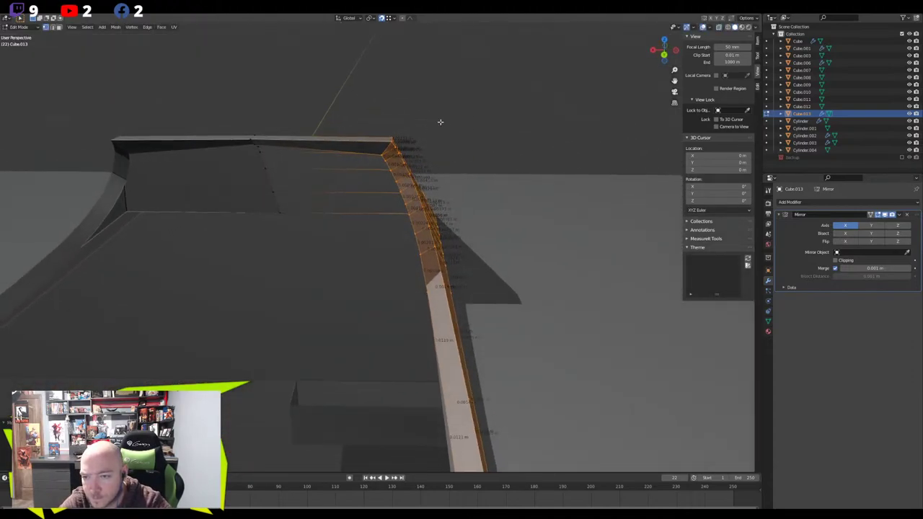
middle_click_drag(397, 288, 392, 150, "shift")
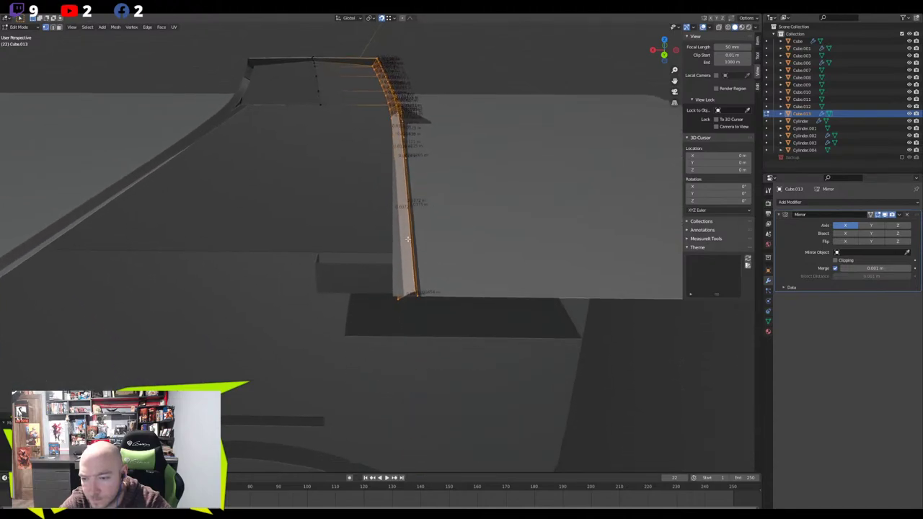
left_click(408, 259)
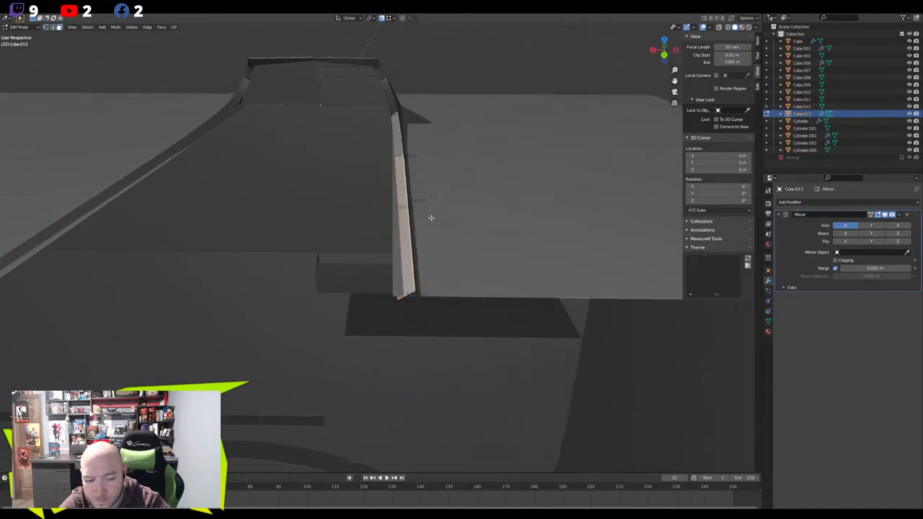
middle_click_drag(426, 219, 418, 218)
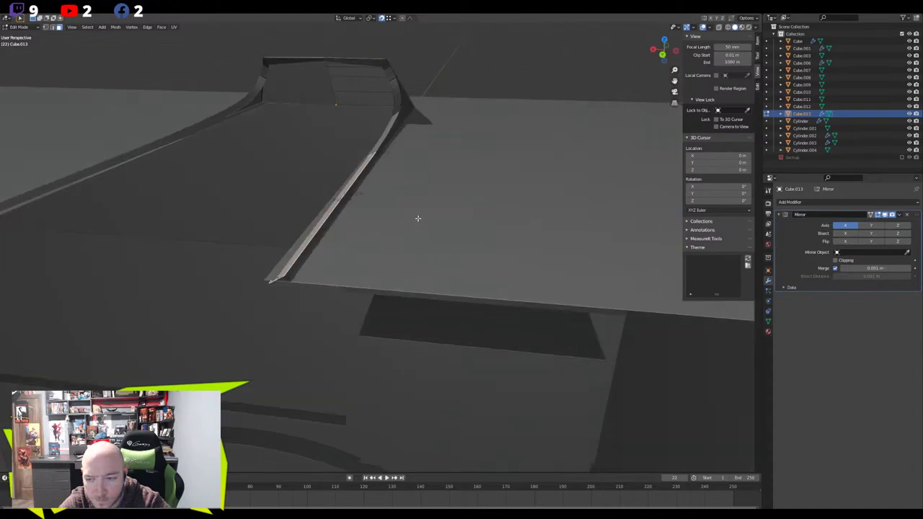
left_click(331, 220, "shift")
middle_click_drag(332, 220, 343, 219)
key("ctrl+KP_1")
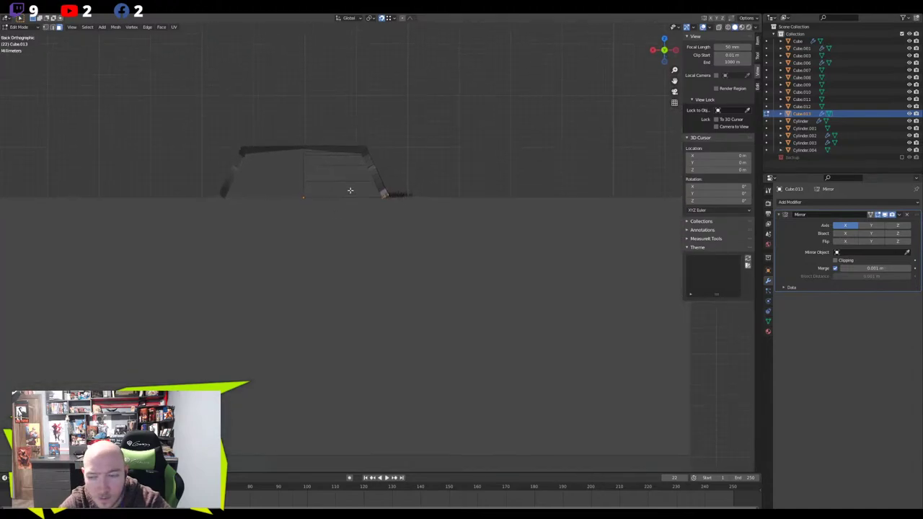
Rotate the selected tail faces toward level using proportional editing with Smooth falloff
scroll(349, 190, "up", 5)
middle_click_drag(377, 145, 371, 244, "shift")
scroll(349, 194, "up", 3)
left_click(402, 19)
key("r")
right_click(470, 96)
left_click(409, 18)
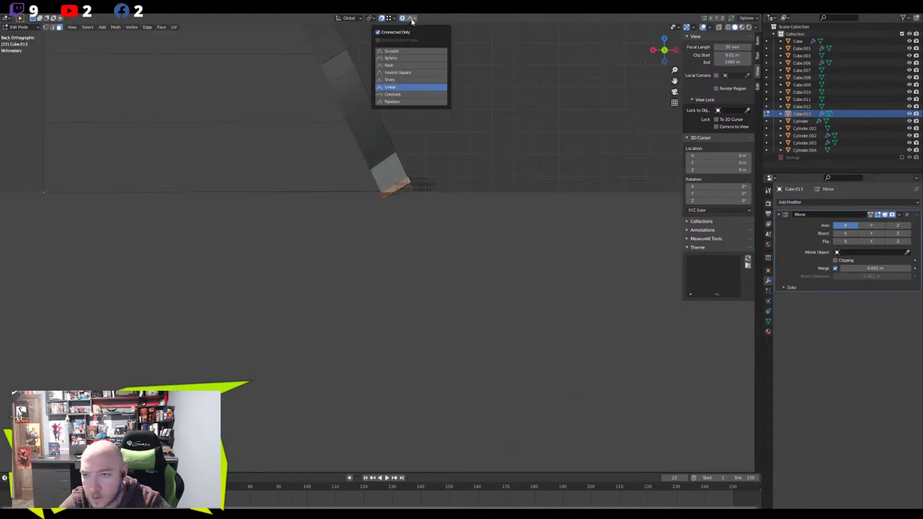
left_click(392, 52)
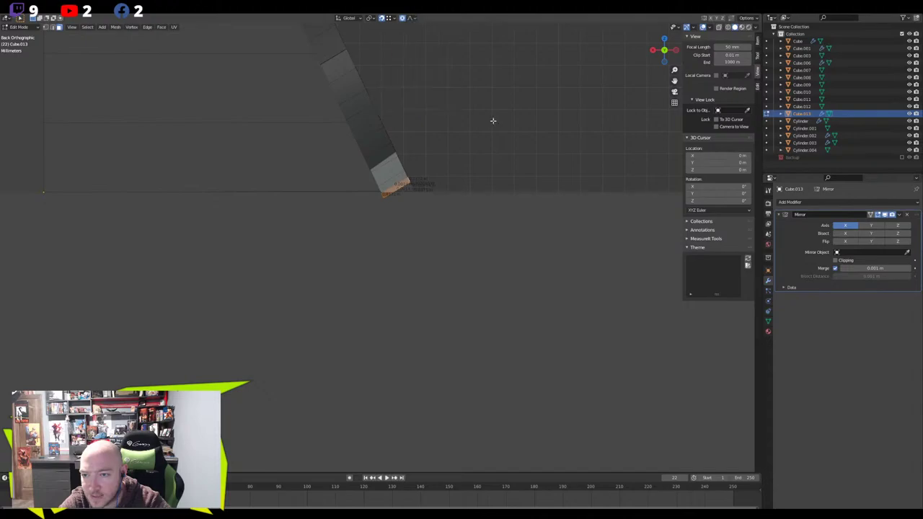
key("r")
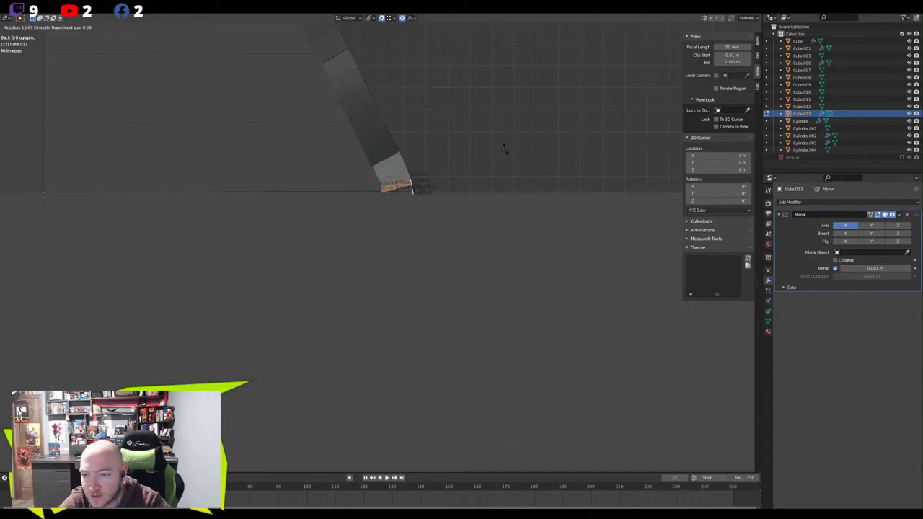
left_click(513, 163)
Select the vertices at the low end of the side wall's tail and rotate them about 22.5° in the back view
scroll(505, 152, "down", 4)
middle_click_drag(489, 139, 329, 152)
scroll(330, 152, "down", 2)
key("1")
left_click_drag(498, 288, 350, 338)
middle_click_drag(349, 315, 376, 228)
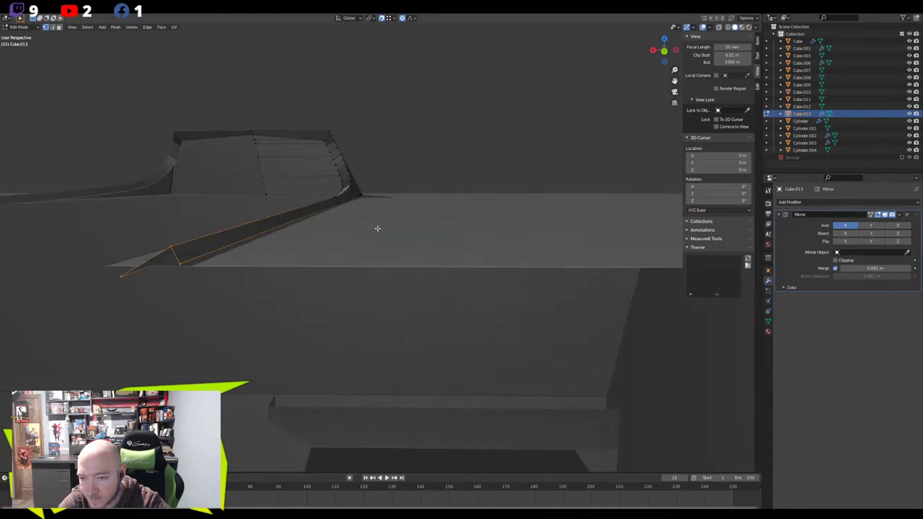
key("ctrl+KP_1")
key("r")
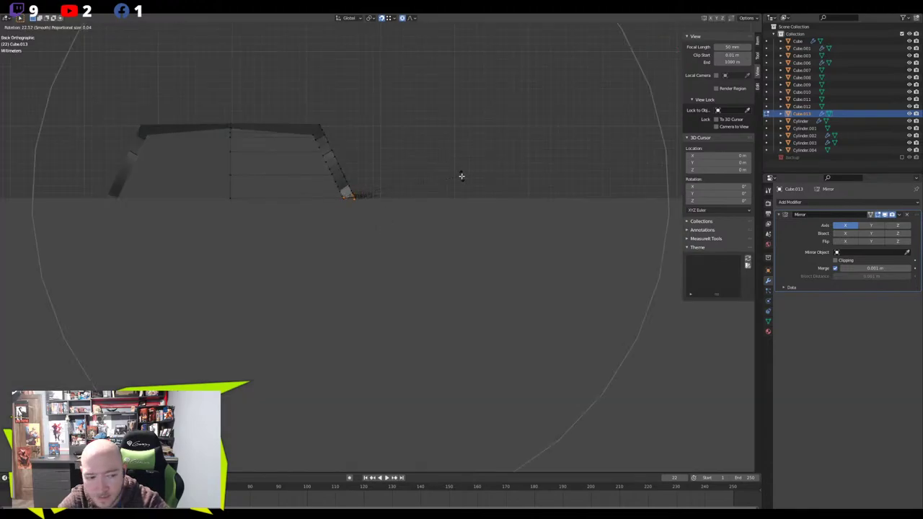
left_click(461, 175)
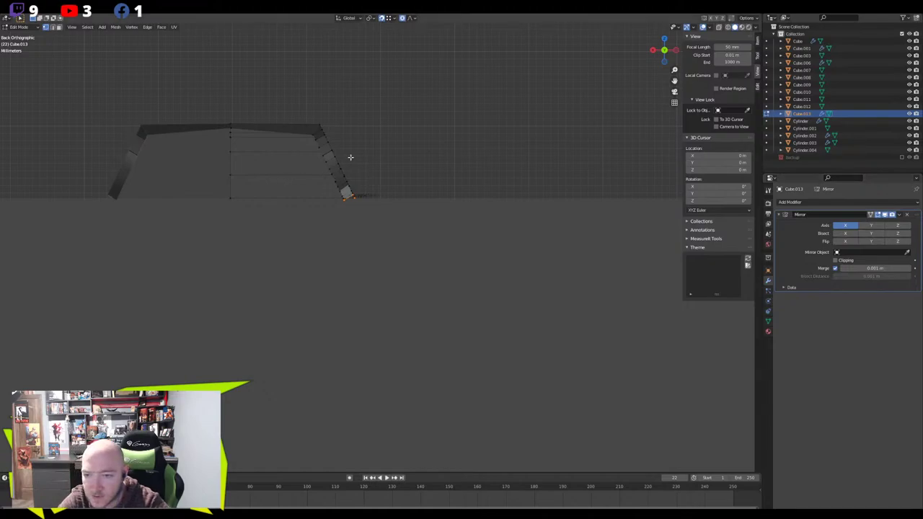
Try to rotate the tail's end vertices further with a larger proportional editing radius
key("r")
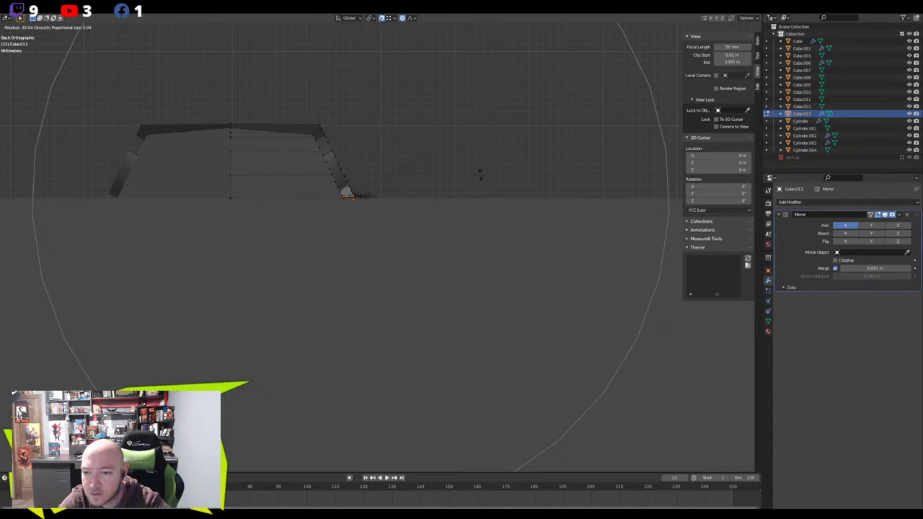
scroll(447, 151, "down", 5)
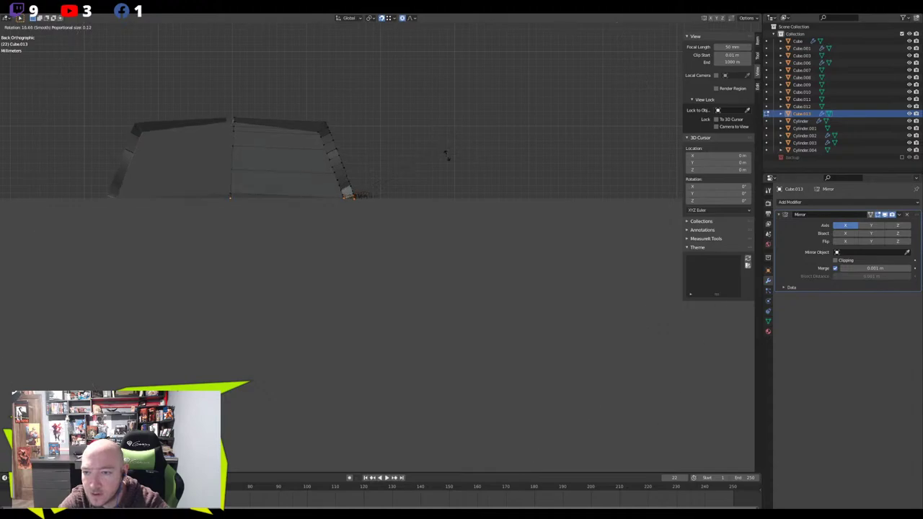
right_click(472, 180)
middle_click_drag(387, 172, 689, 224)
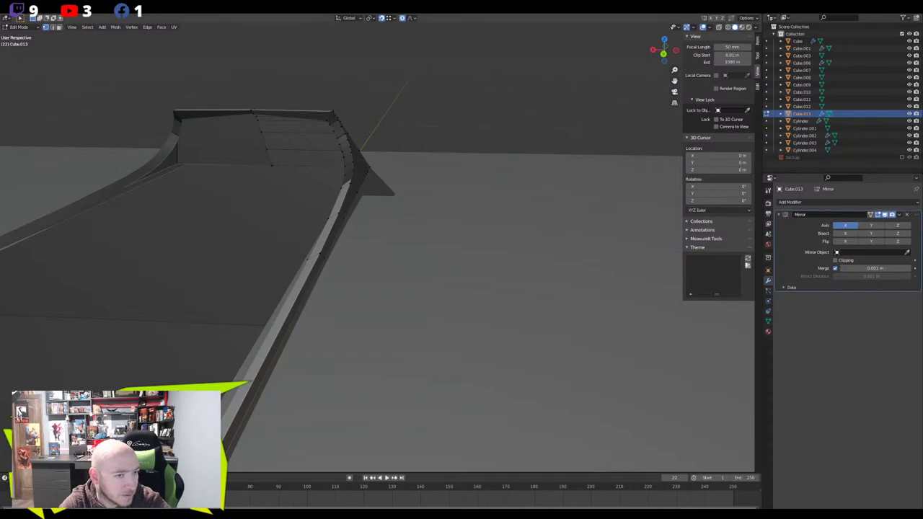
Switch to the browser to view the image of the wood-clad buildings, and return to Blender
left_click_drag(0, 115, 279, 15)
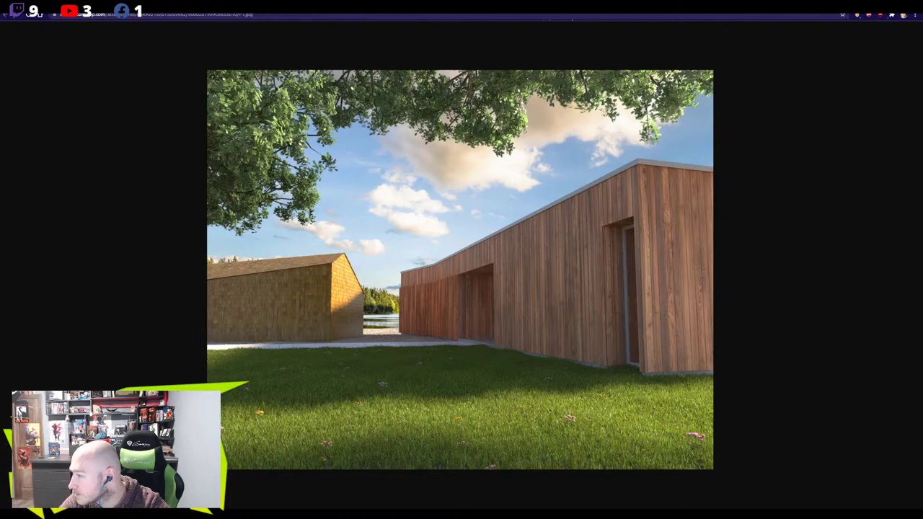
left_click(517, 10)
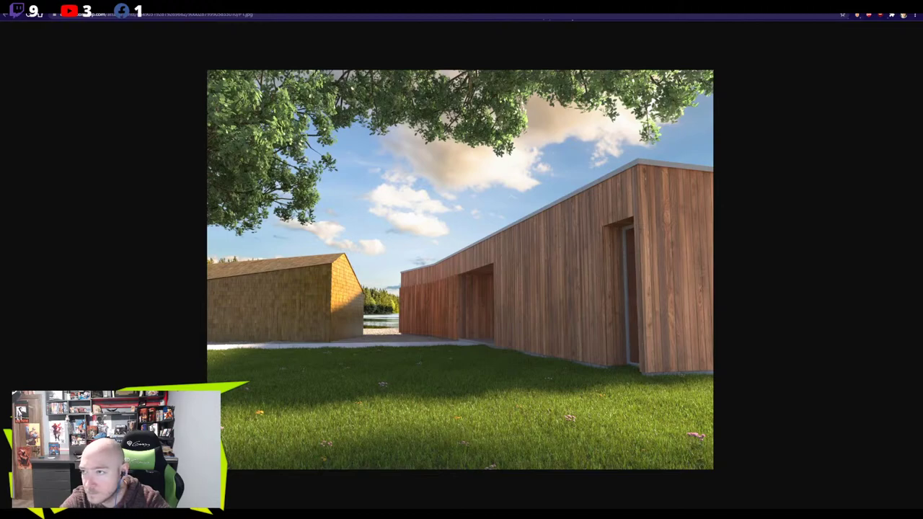
key("alt+Tab")
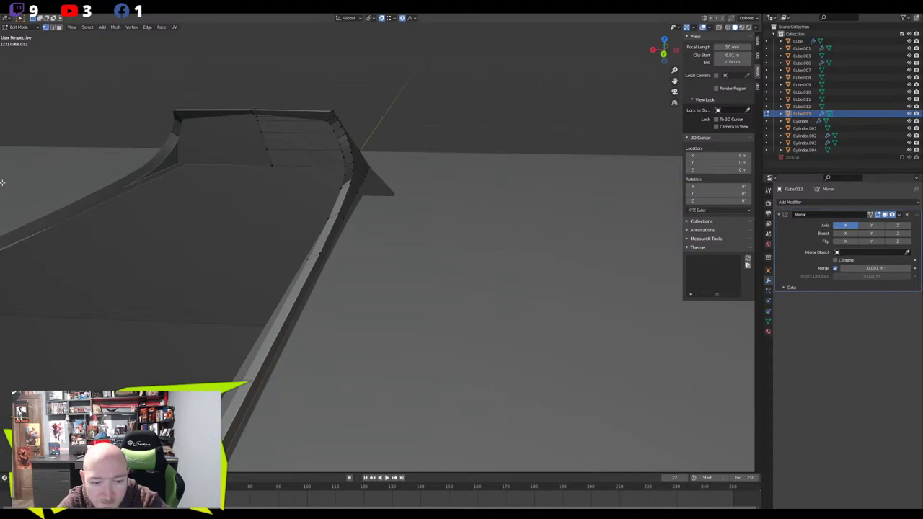
scroll(322, 216, "down", 3)
scroll(323, 208, "up", 2)
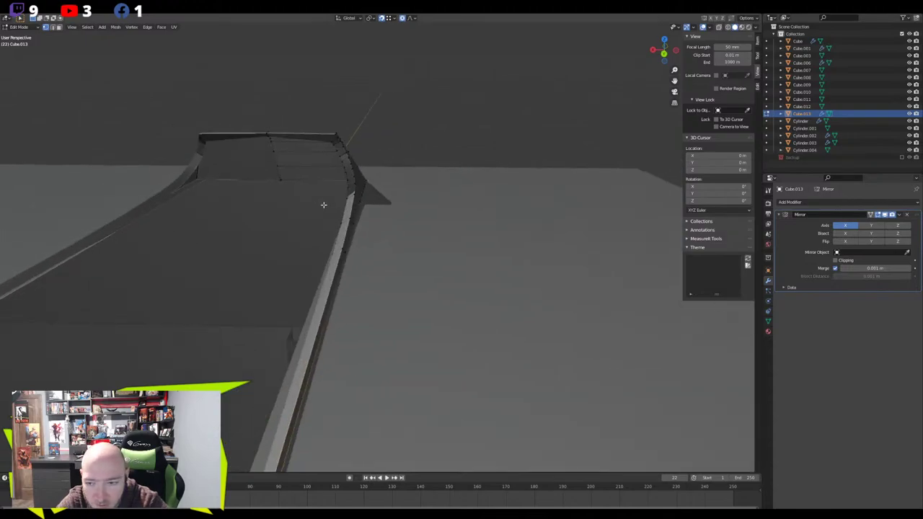
scroll(324, 203, "down", 2)
key("ctrl+KP_1")
key("r")
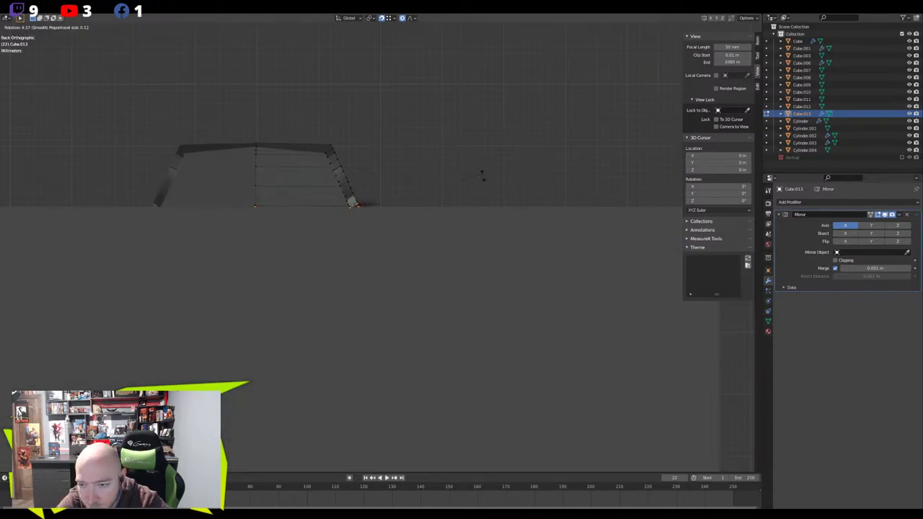
right_click(471, 262)
Select the middle vertex of the bump's inner top edge and turn off proportional editing
scroll(317, 184, "up", 3)
middle_click_drag(324, 195, 324, 232)
scroll(416, 218, "down", 1)
left_click(243, 118)
scroll(230, 131, "up", 2)
middle_click_drag(230, 131, 313, 149, "shift")
key("KP_Decimal")
scroll(313, 149, "down", 1)
key("g")
key("z")
right_click(313, 158)
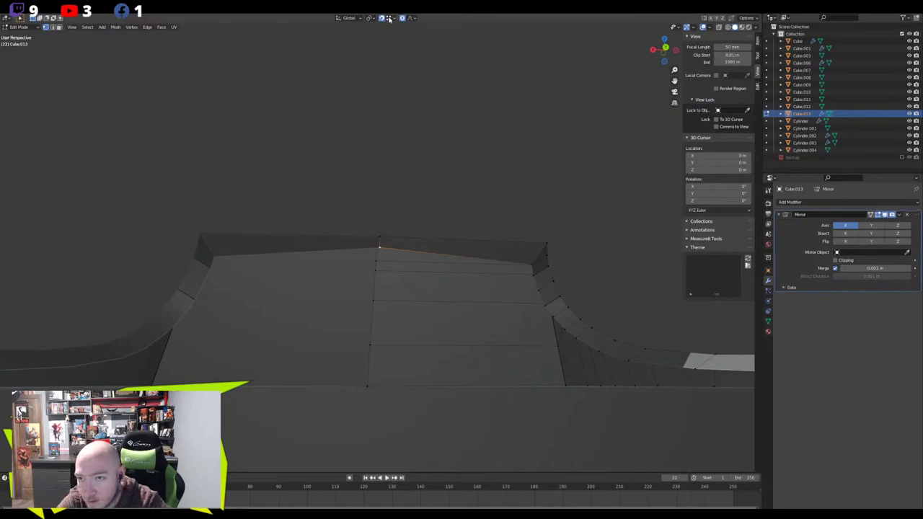
middle_click_drag(399, 88, 485, 307)
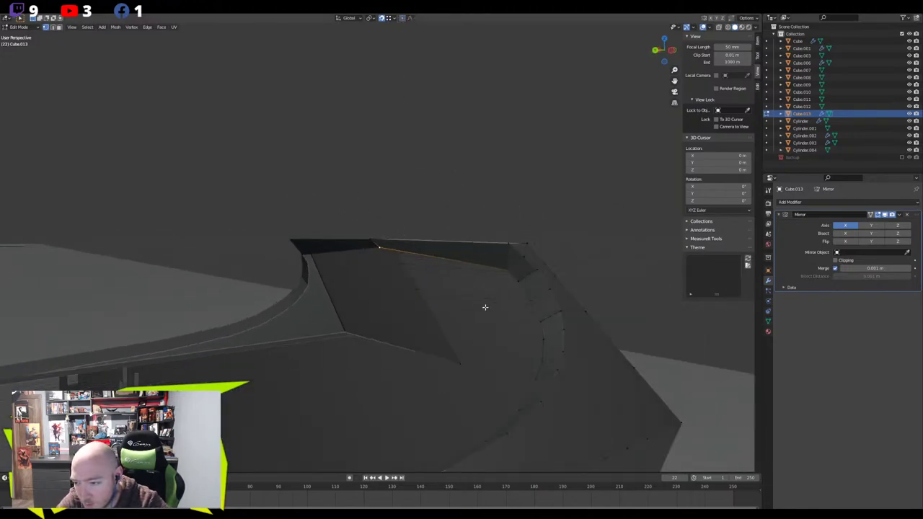
Raise the side wall's inner edge chain about 0.0008 m along Z in the back view so the inner top edge runs level
middle_click_drag(509, 270, 405, 389)
middle_click_drag(374, 326, 323, 284)
scroll(388, 253, "up", 6)
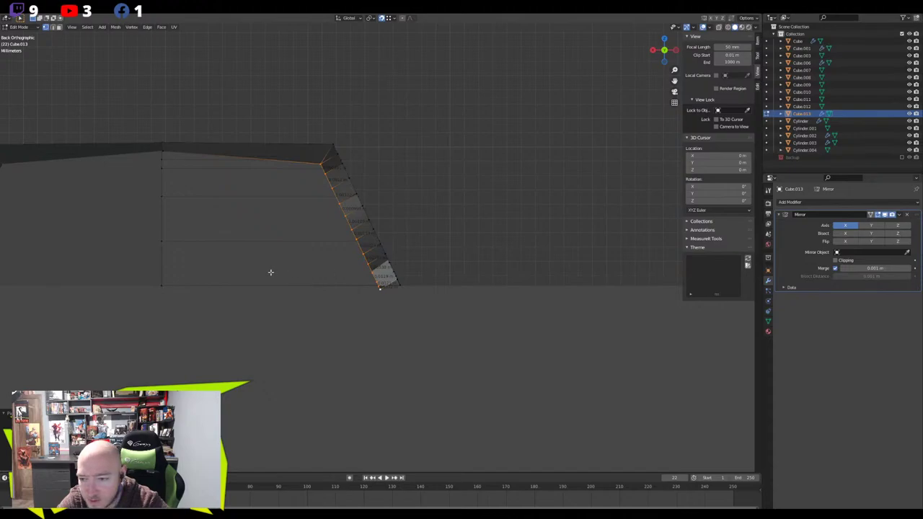
key("g")
key("z")
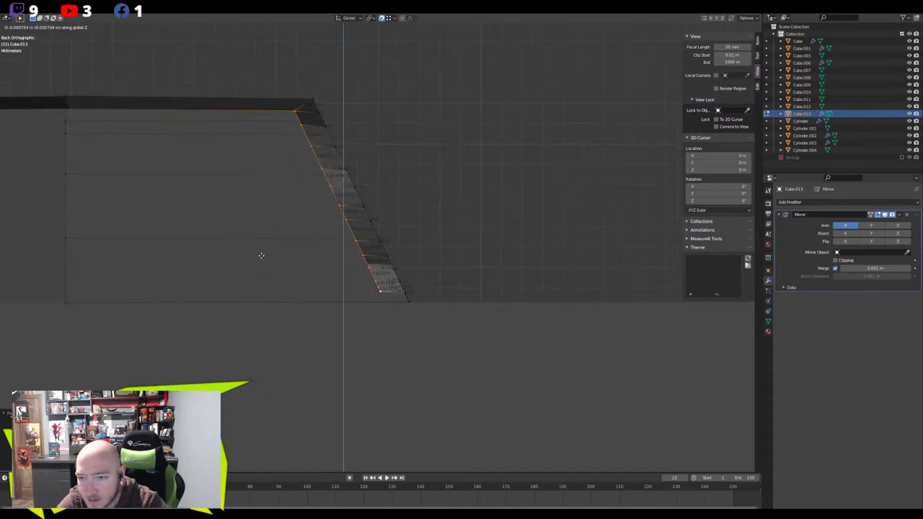
left_click(259, 256)
Lower the inner top edge's vertices about 0.0001 m along Z in the left view with x-ray on
middle_click_drag(214, 226, 258, 225)
middle_click_drag(222, 171, 447, 256)
key("ctrl+KP_3")
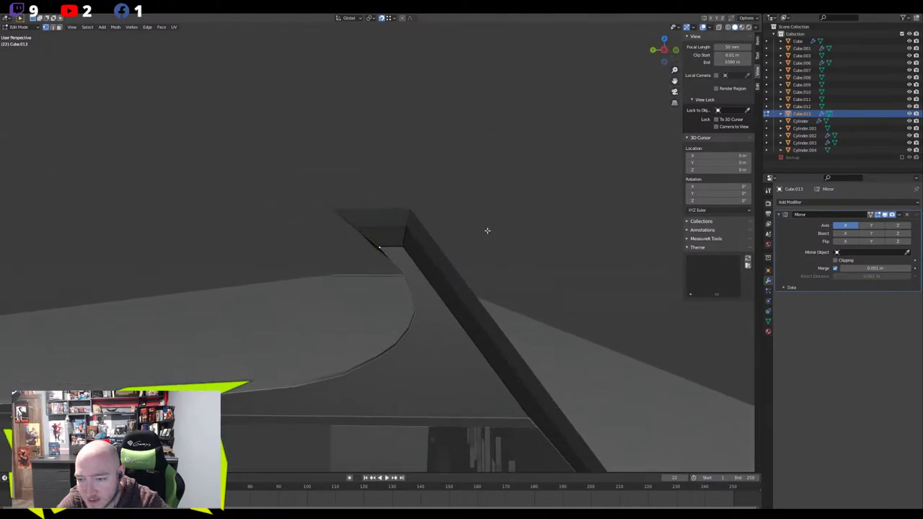
key("alt+z")
key("g")
key("y")
right_click(489, 231)
key("g")
key("z")
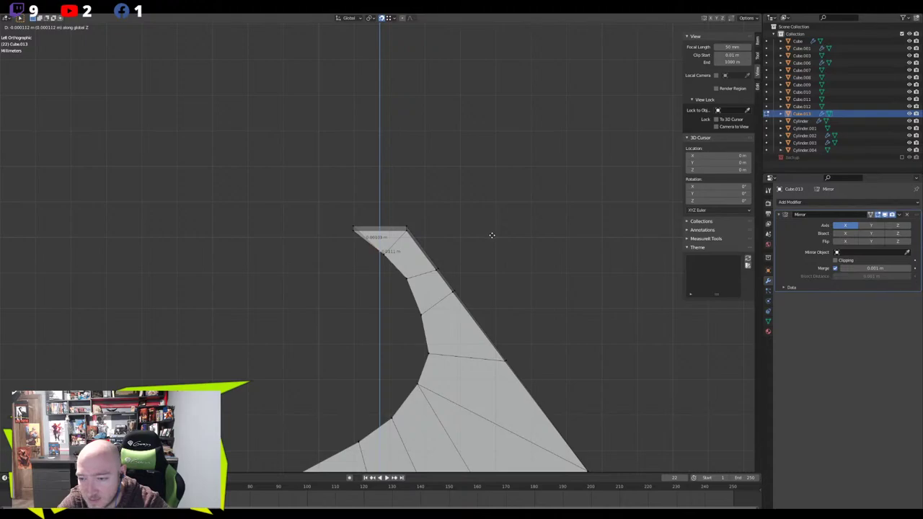
left_click(491, 235)
Flatten the inner top edge's vertices along Z and shift them about 0.0001 m in Y and Z in the left view
middle_click_drag(492, 235, 304, 243)
key("s")
key("z")
key("Return")
key("ctrl+KP_3")
scroll(312, 256, "up", 2)
key("g")
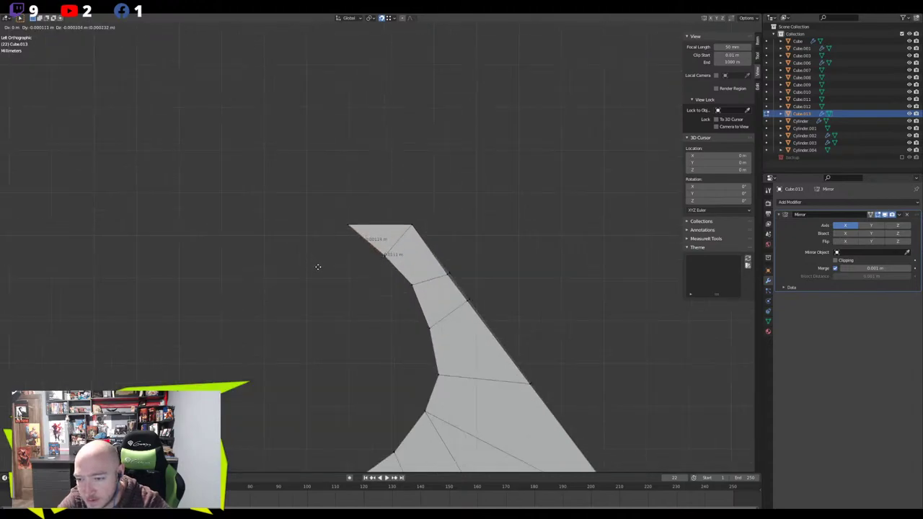
left_click(317, 266)
middle_click_drag(317, 267, 375, 274)
key("alt+z")
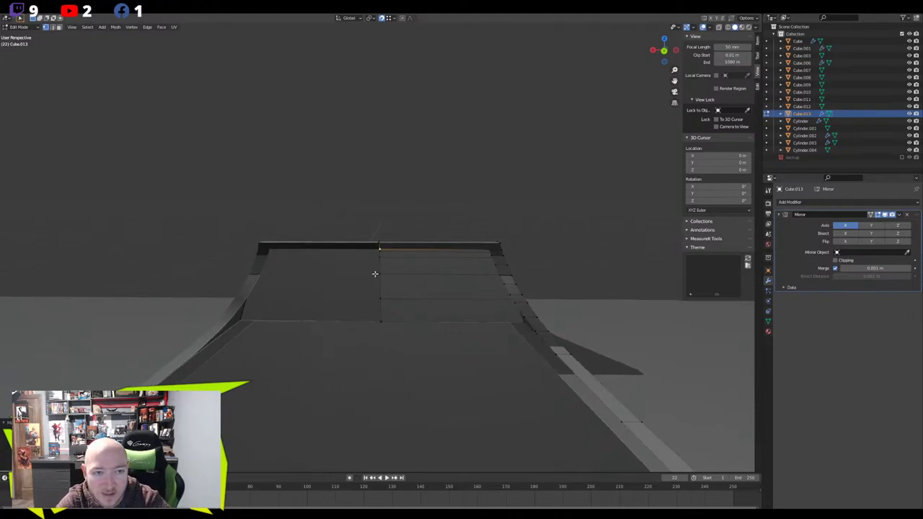
Align the two outer vertices at the tail's end on X by scaling them to 0 along that axis
middle_click_drag(437, 249, 343, 253)
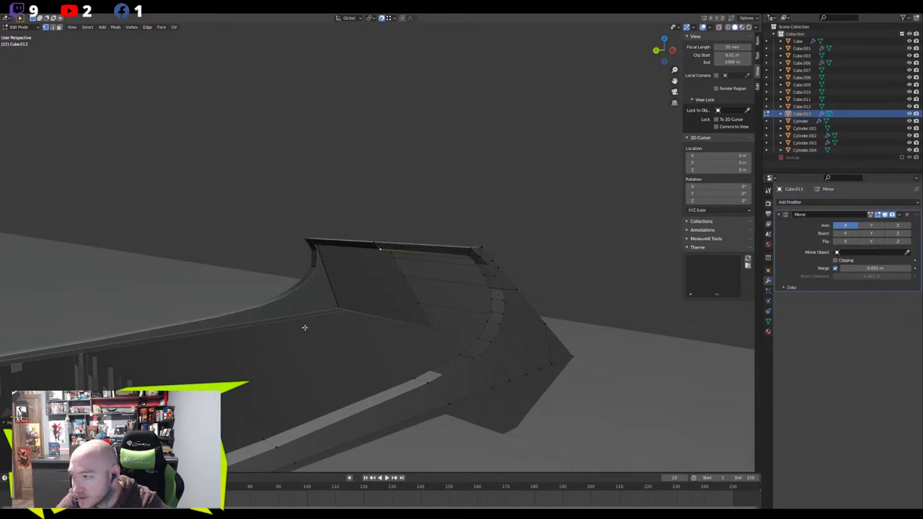
middle_click_drag(302, 299, 339, 337)
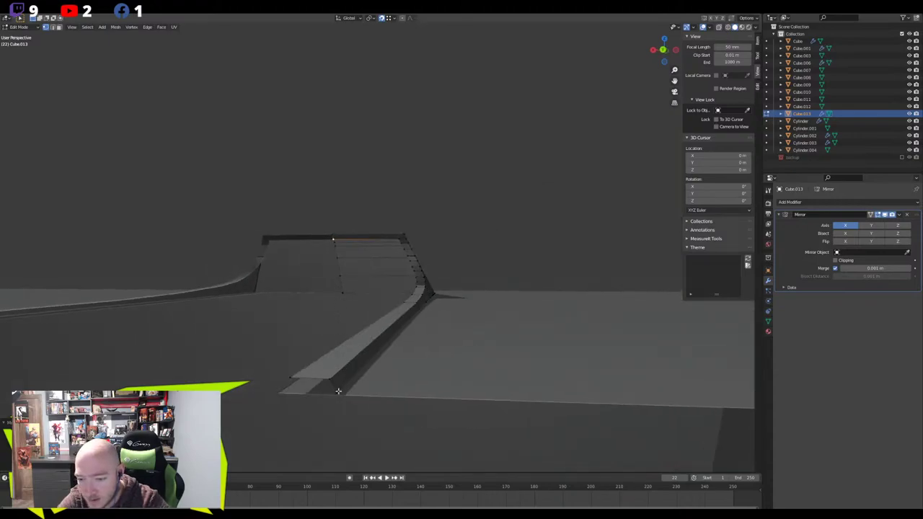
middle_click_drag(387, 371, 395, 367)
left_click(414, 337, "shift")
key("s")
key("x")
key("0")
key("Return")
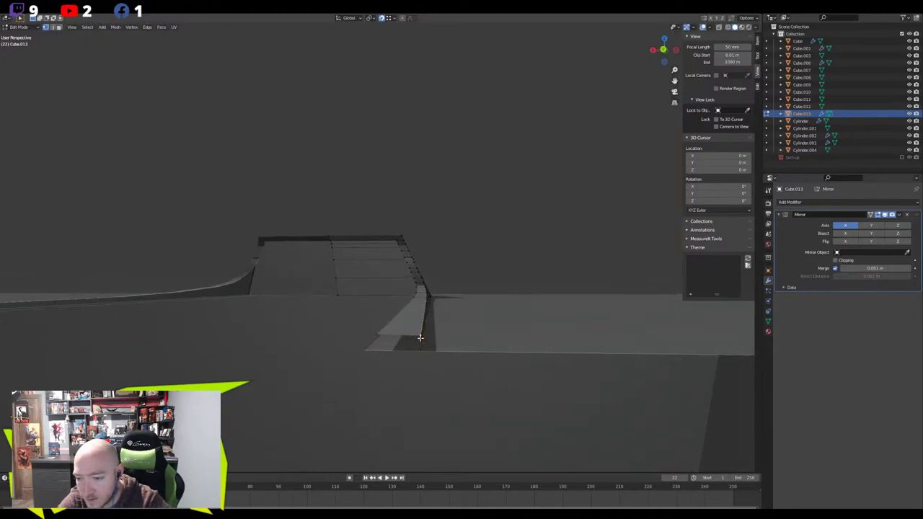
middle_click_drag(387, 337, 394, 274)
left_click(441, 236)
key("KP_Decimal")
middle_click_drag(406, 335, 353, 307)
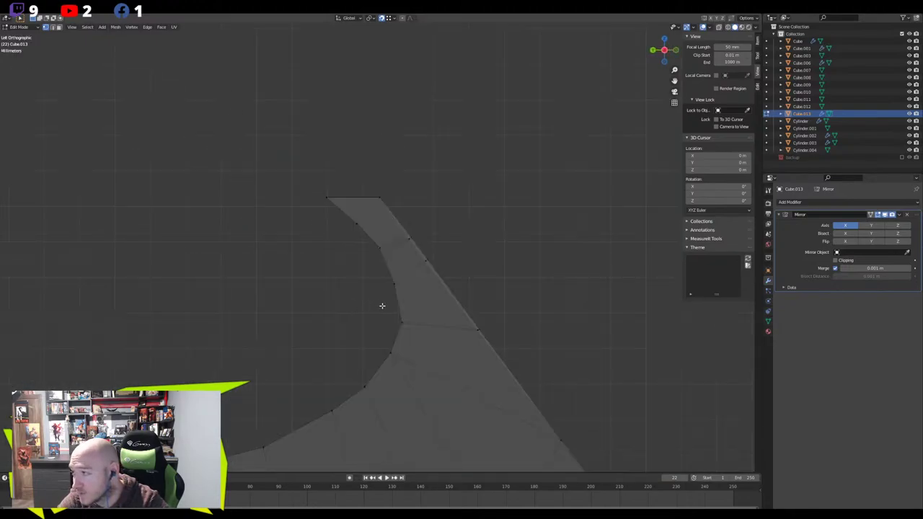
left_click_drag(418, 275, 355, 302)
mouse_move(355, 302)
middle_mouse_down()
mouse_move(379, 302)
mouse_move(369, 299)
middle_mouse_up()
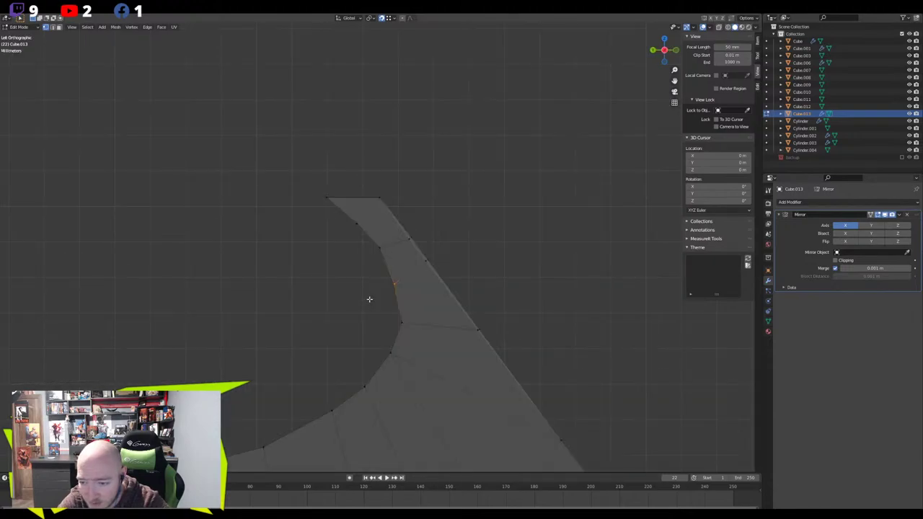
key("g")
right_click(383, 283)
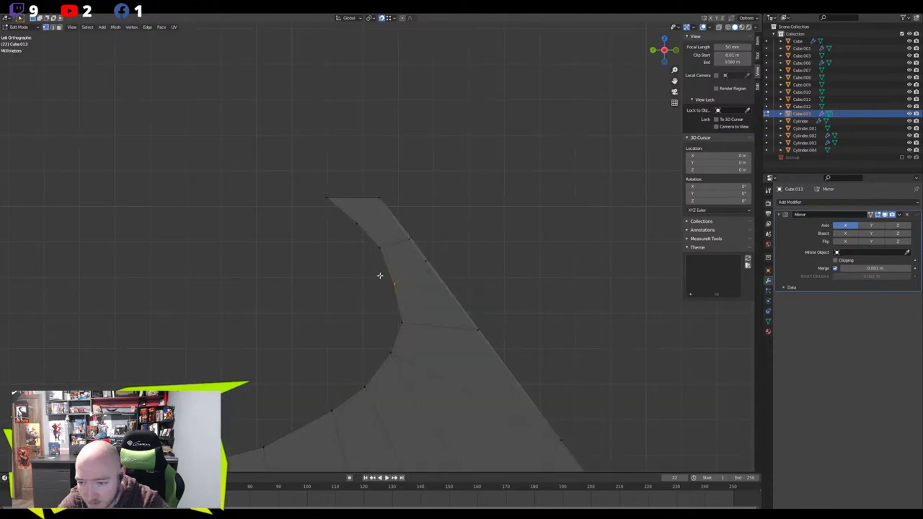
Smooth the side wall's upper inner curve by nudging its vertices in the left view with x-ray on
key("a")
key("g")
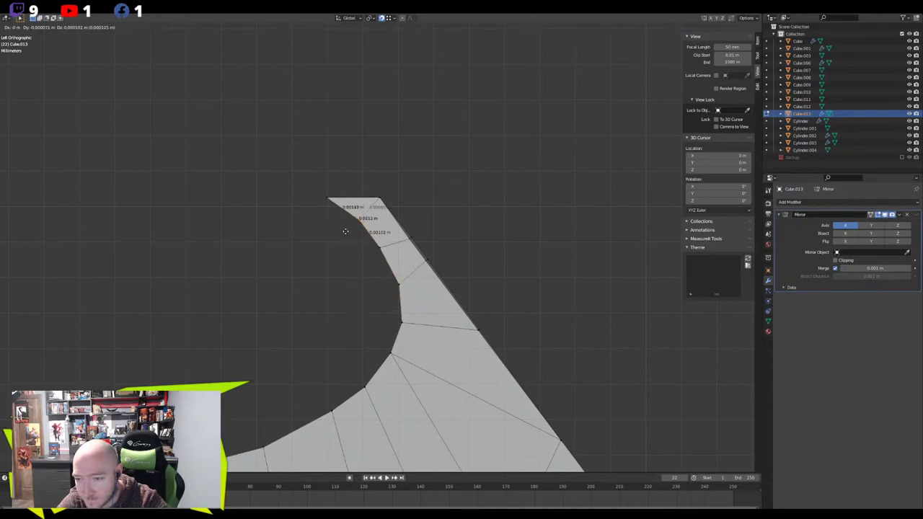
left_click(345, 231)
left_click(374, 246)
key("g")
left_click(346, 271)
scroll(322, 287, "down", 5)
scroll(322, 287, "down", 2)
middle_click_drag(322, 288, 352, 247)
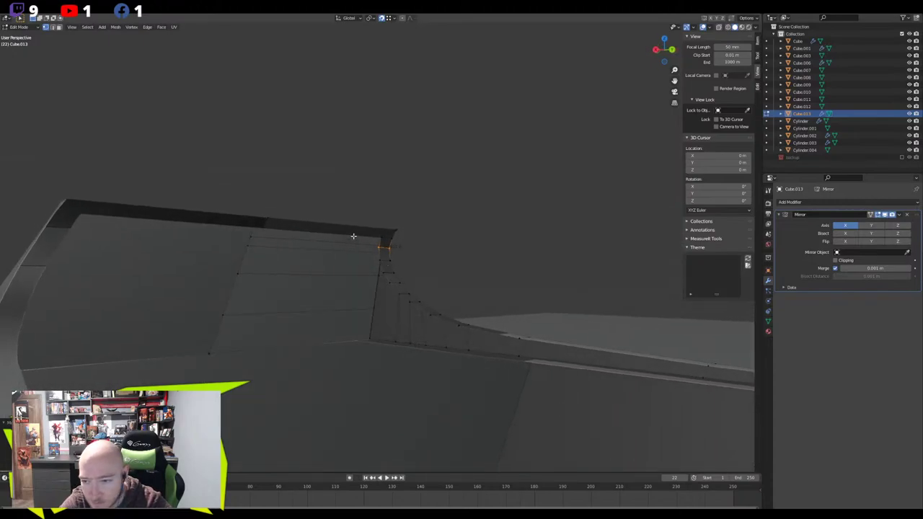
Select the inner edge chain along the side wall's curve and tail and extrude it
middle_click_drag(338, 261, 336, 306)
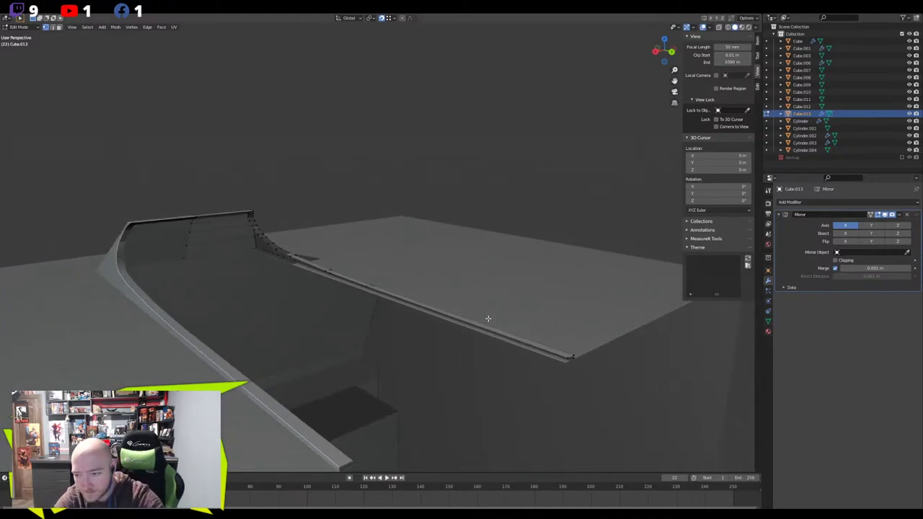
scroll(264, 249, "up", 3)
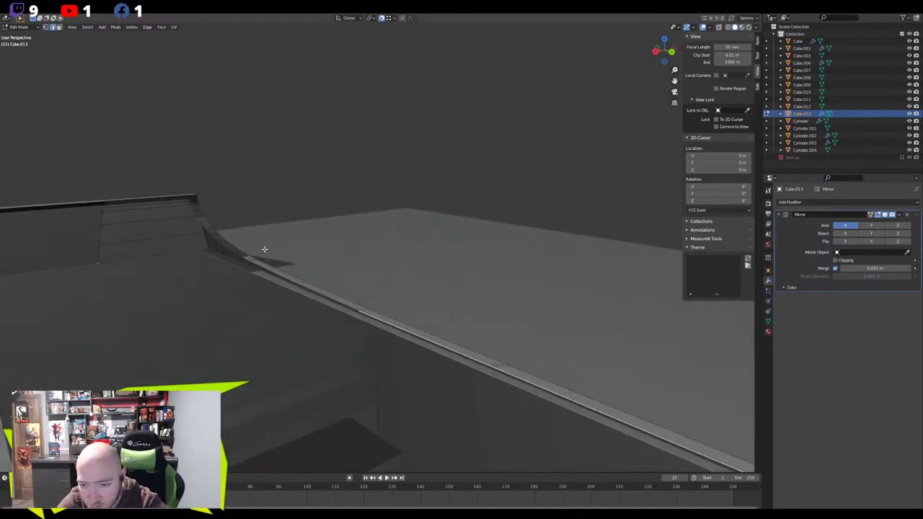
left_click(200, 221, "ctrl")
key("e")
left_click(208, 259)
mouse_move(208, 259)
middle_mouse_down()
mouse_move(200, 255)
mouse_move(324, 263)
mouse_move(267, 241)
mouse_move(206, 252)
middle_mouse_up()
Lower the extruded edge chain about 0.0015 m along Z toward the top surface
key("g")
key("z")
left_click(203, 259)
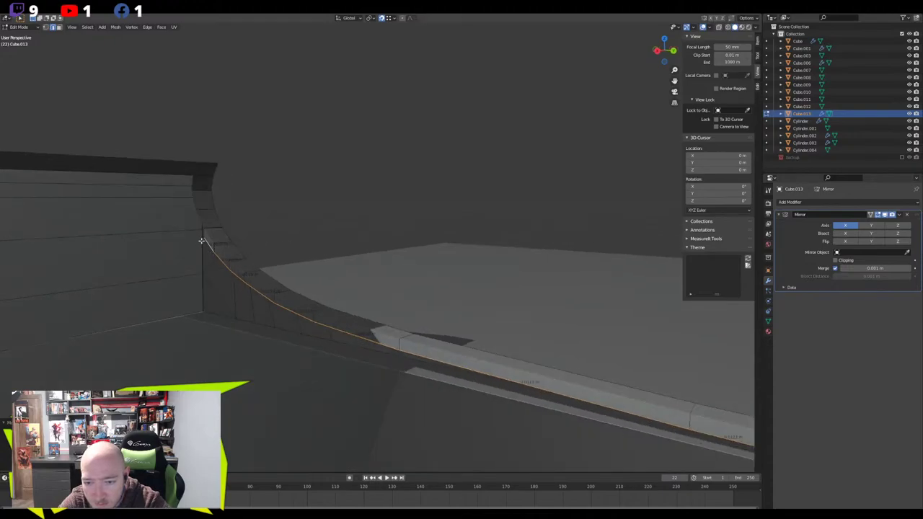
key("g")
key("z")
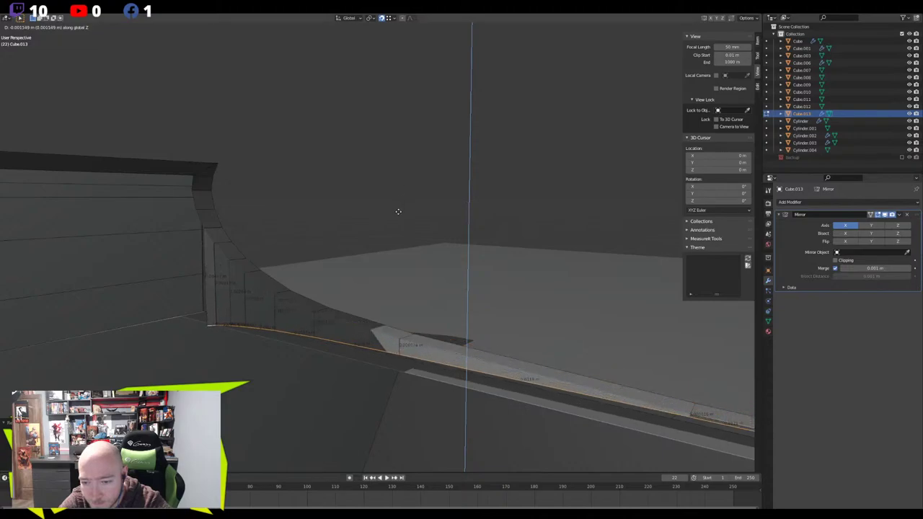
left_click(394, 232)
Delete the extruded faces below the steep part of the side wall's curve
middle_click_drag(395, 234, 423, 245)
mouse_move(298, 274)
middle_mouse_down()
mouse_move(277, 286)
mouse_move(294, 266)
middle_mouse_up()
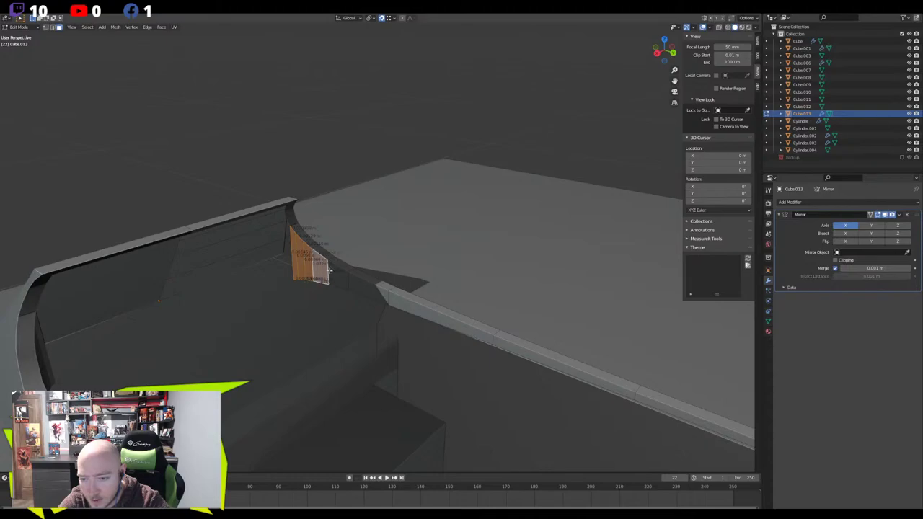
key("x")
left_click(308, 239)
Extrude the upper curve's inner edge chain about 0.0007 m back along Y
middle_click_drag(305, 241, 240, 249)
left_click(172, 159)
key("2")
left_click(179, 158)
middle_click_drag(124, 231, 312, 283, "shift")
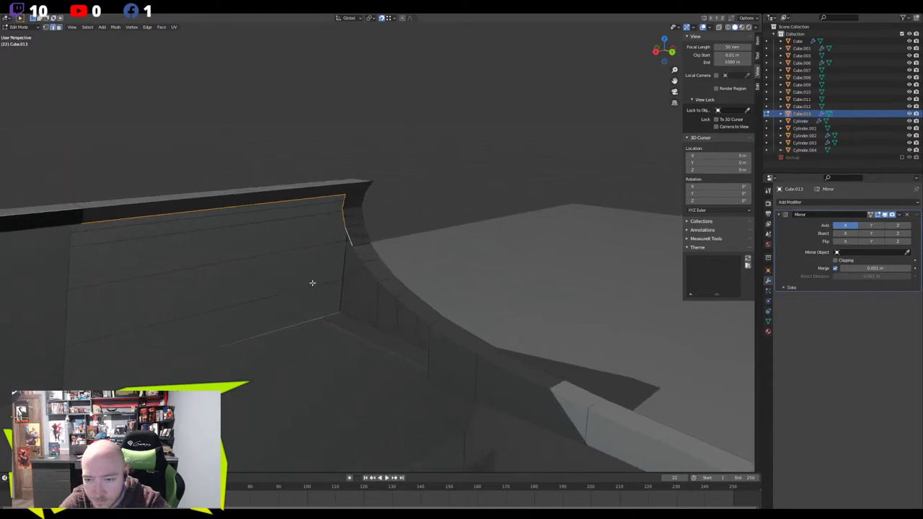
key("g")
key("y")
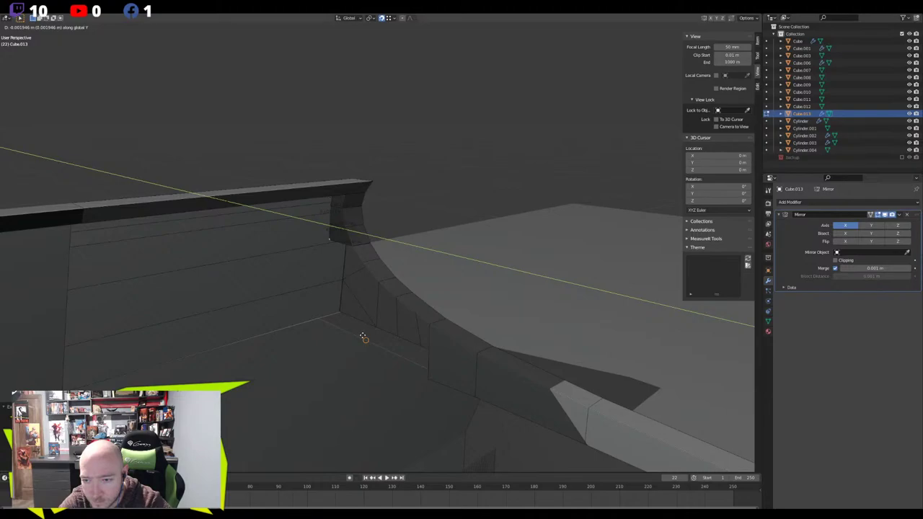
right_click(364, 334)
key("g")
key("y")
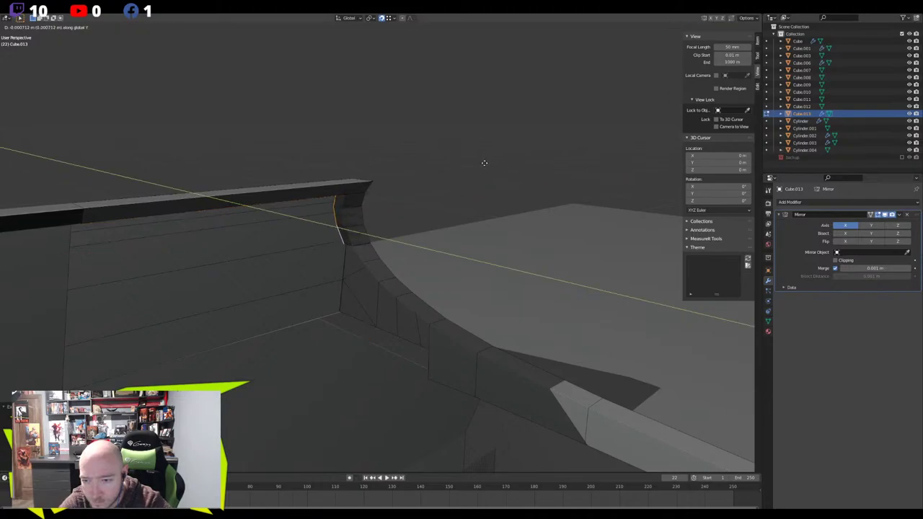
right_click(480, 163)
Extrude the lower curve's inner edges downward along Z and merge their upper end vertex with the neighbouring strip
middle_click_drag(482, 165, 371, 182)
left_click(316, 286)
left_click(369, 330, "ctrl")
key("e")
right_click(399, 278)
key("g")
key("z")
right_click(414, 274)
left_click(301, 279, "shift")
key("m")
left_click(302, 281)
Move the extruded strip's vertices in the right view so the strip follows the side wall's curve at an even width
key("KP_3")
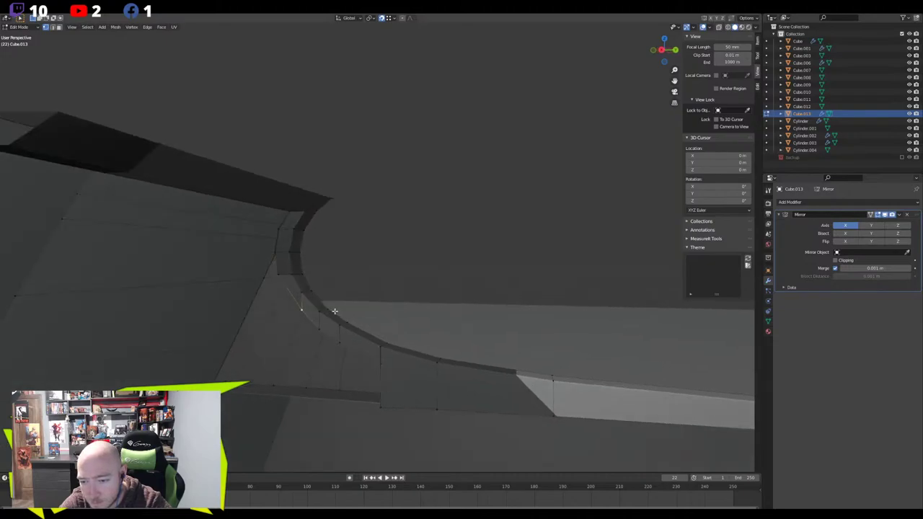
key("g")
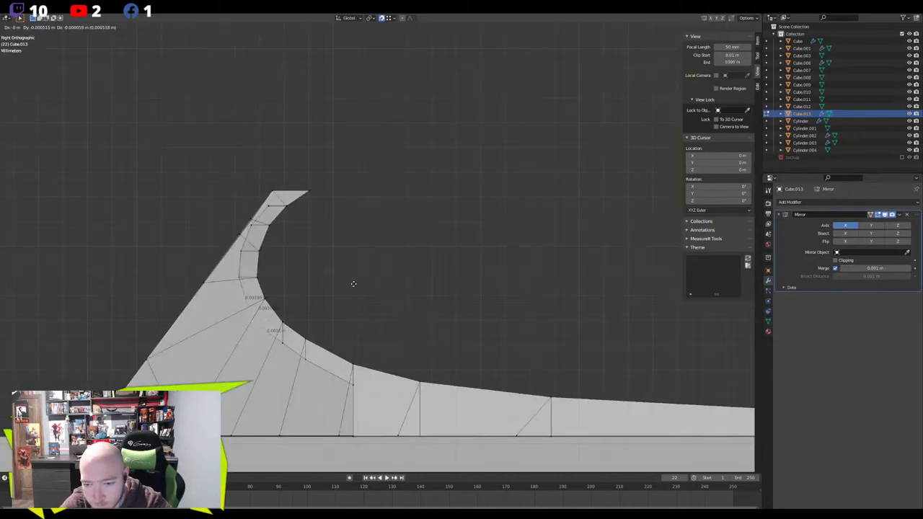
left_click(348, 285)
left_click(281, 344)
key("g")
left_click(263, 362)
left_click(305, 363)
key("g")
left_click(293, 376)
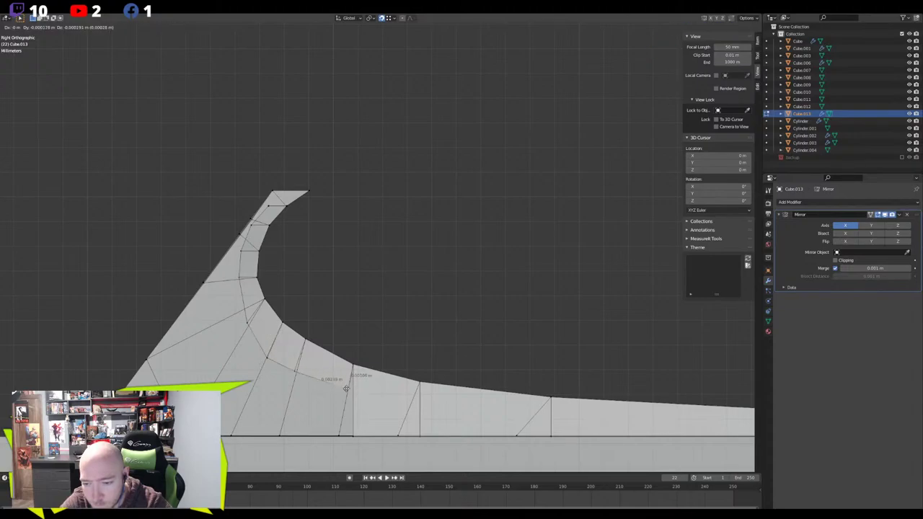
Select the extruded face strip along the inside of the curve, from the top corner down, and delete it
middle_click_drag(315, 383, 360, 247)
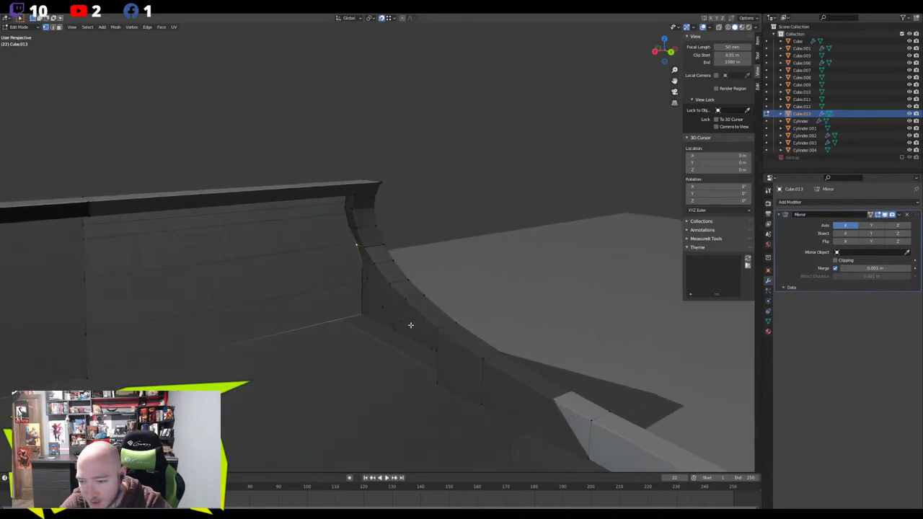
left_click(349, 204)
middle_click_drag(332, 215, 317, 195)
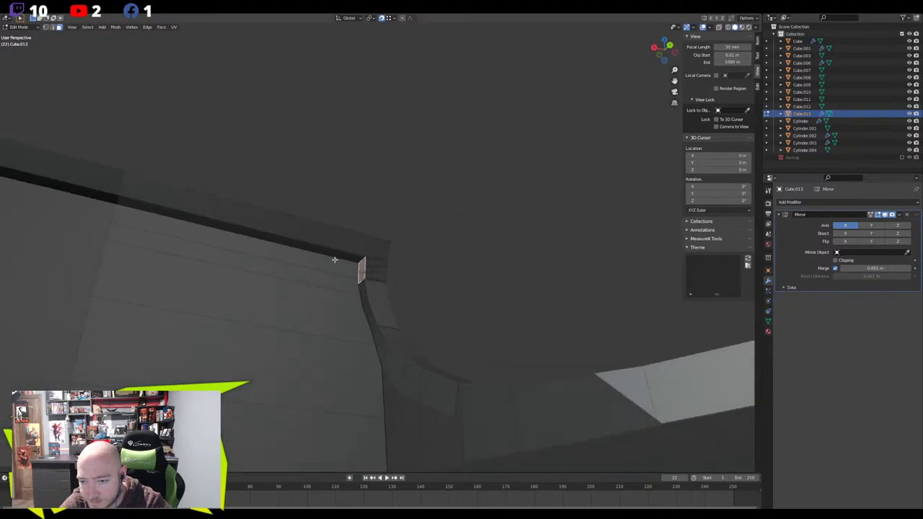
left_click(429, 387, "ctrl")
middle_click_drag(382, 320, 382, 342)
key("x")
left_click(381, 343)
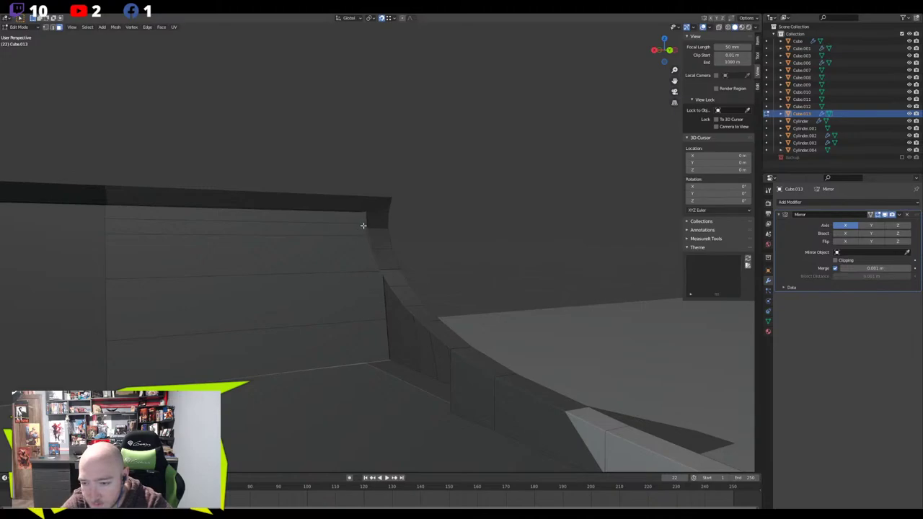
middle_click_drag(363, 225, 414, 319)
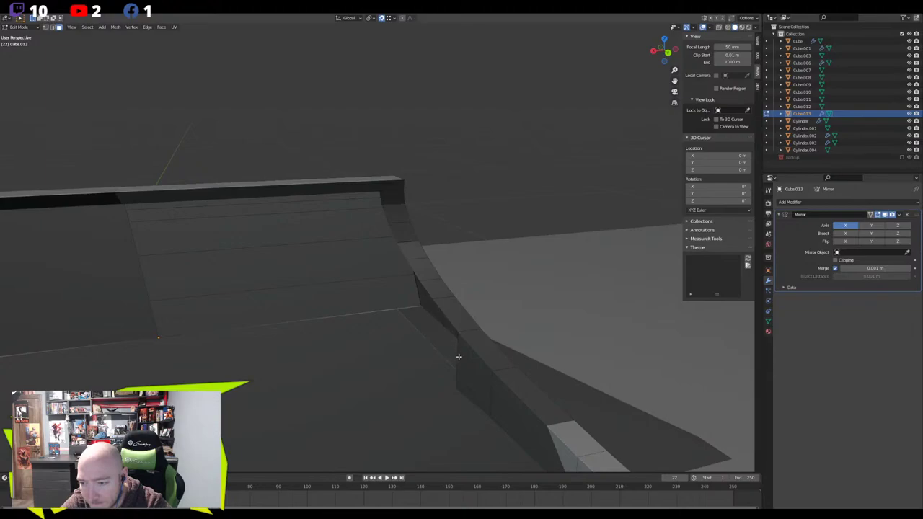
Select the strip of faces along the insert's side rail and delete it
middle_click_drag(458, 356, 408, 353)
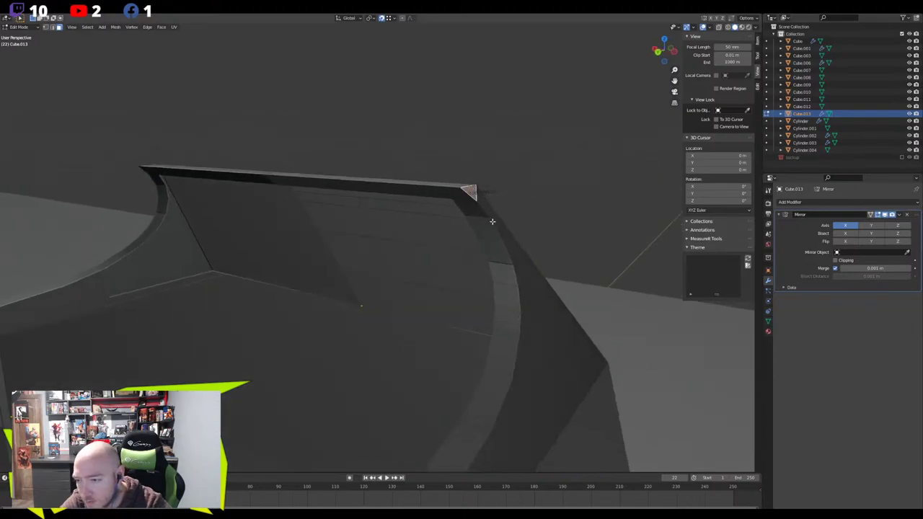
left_click(518, 256, "ctrl")
middle_click_drag(509, 307, 309, 313)
left_click(151, 261, "shift")
middle_click_drag(151, 261, 290, 330, "shift")
left_click(178, 274, "shift")
key("x")
left_click(178, 274)
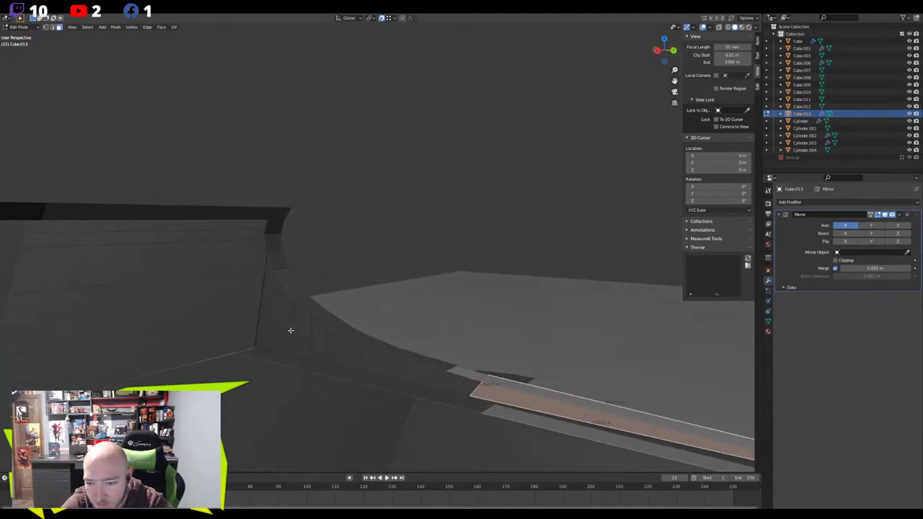
Select the insert's inner side-wall faces and move them about 0.0015 m along X
left_click(291, 331, "ctrl")
left_click(272, 339, "shift")
left_click(270, 294, "shift")
middle_click_drag(270, 294, 185, 294)
left_click(221, 272, "shift")
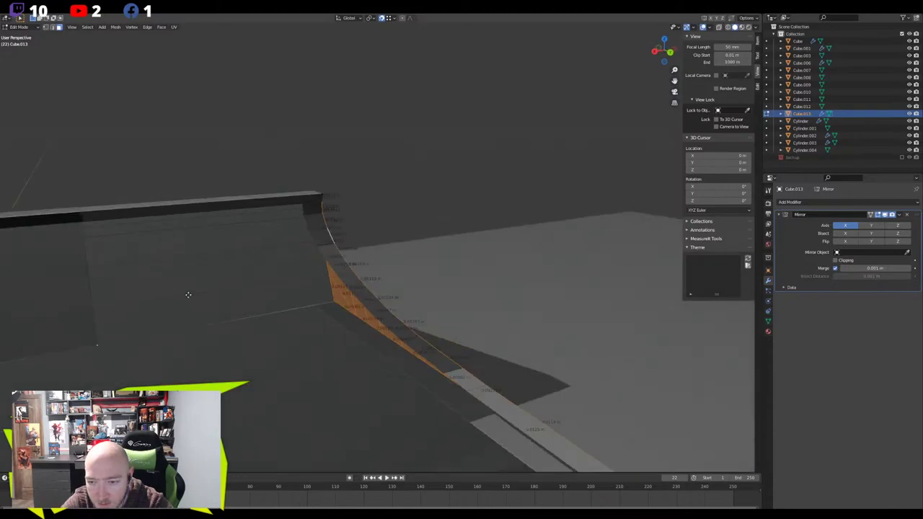
key("g")
key("x")
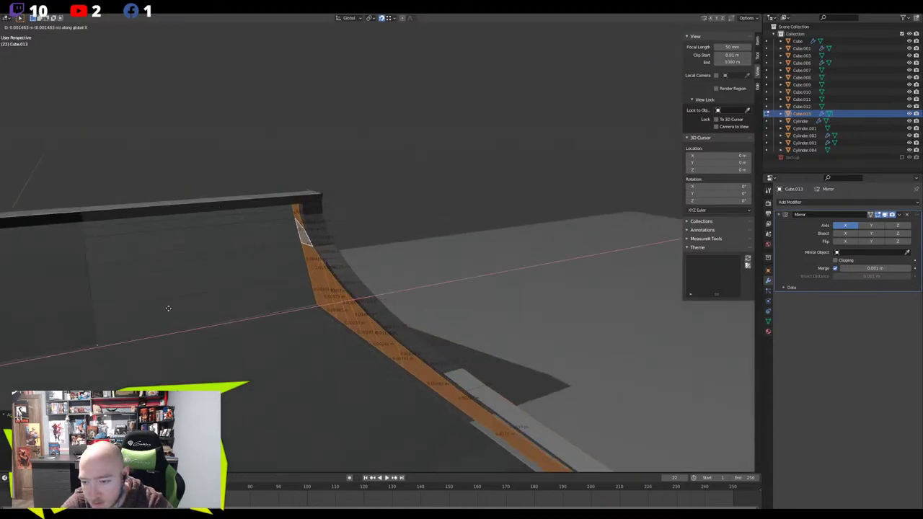
left_click(170, 307)
Merge the loose vertex at the end of the moved side wall with the adjoining rail corner vertex
middle_click_drag(170, 307, 294, 267)
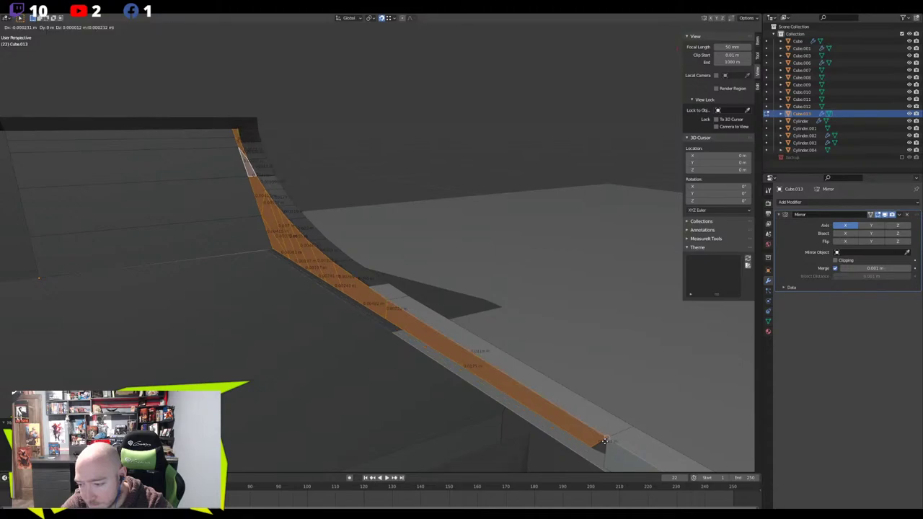
middle_click_drag(593, 439, 634, 370)
left_click(635, 370)
left_click(651, 380, "shift")
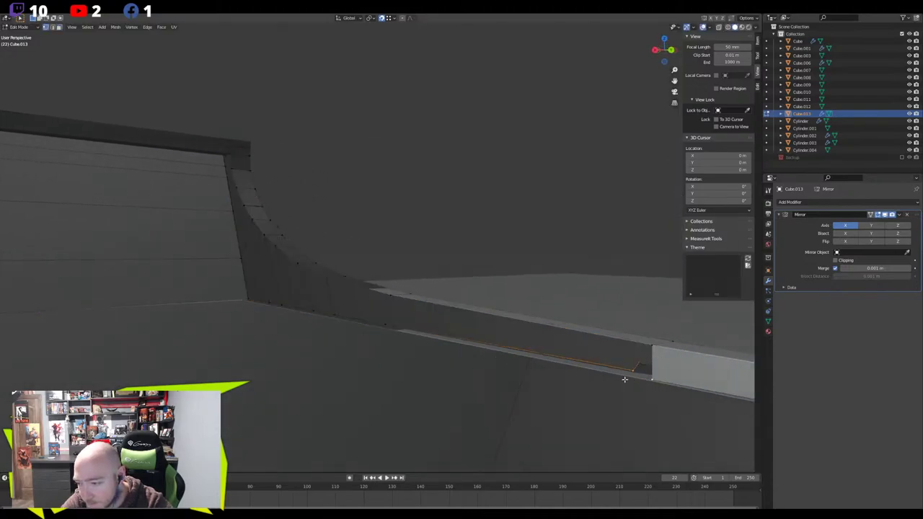
key("n")
key("m")
left_click(624, 379)
Select the side wall and adjoining back and rail faces, and merge their vertices by distance
left_click(468, 335)
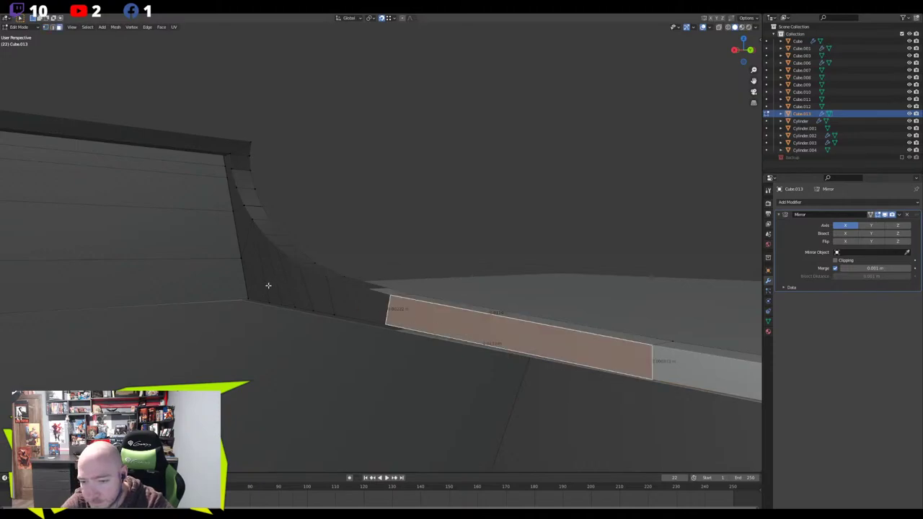
left_click(246, 283, "ctrl")
left_click(245, 235, "ctrl")
left_click(234, 199, "ctrl")
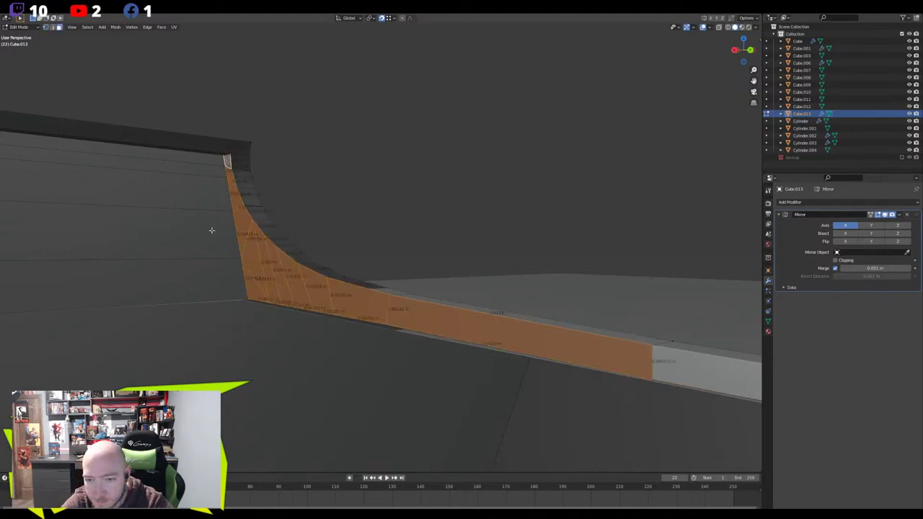
middle_click_drag(212, 234, 375, 248)
key("m")
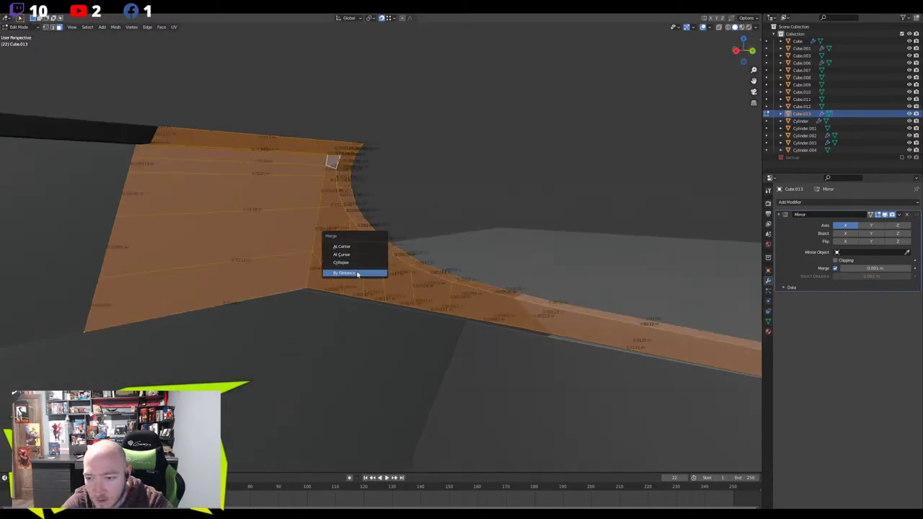
left_click(357, 273)
Select the corner vertex beneath the insert's end lip and enable X-ray display
scroll(310, 180, "up", 3)
middle_click_drag(308, 177, 359, 225)
key("1")
left_click(348, 168)
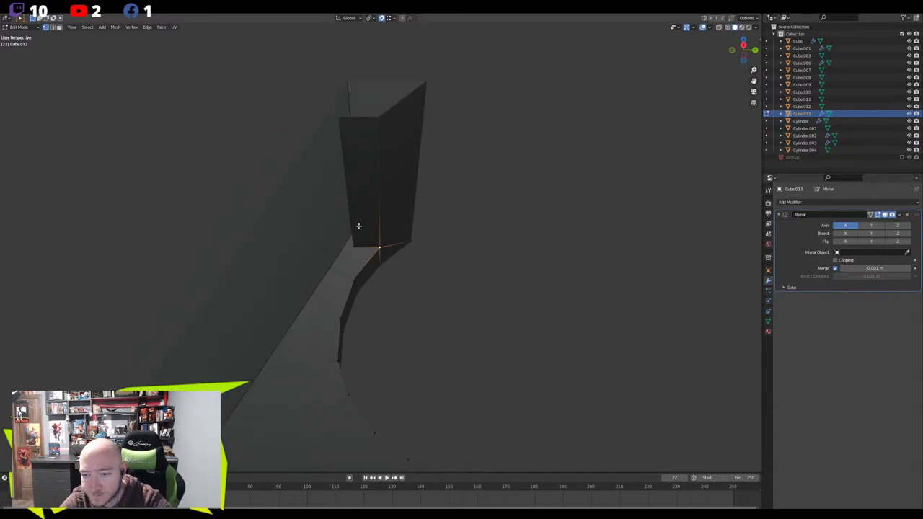
key("alt+z")
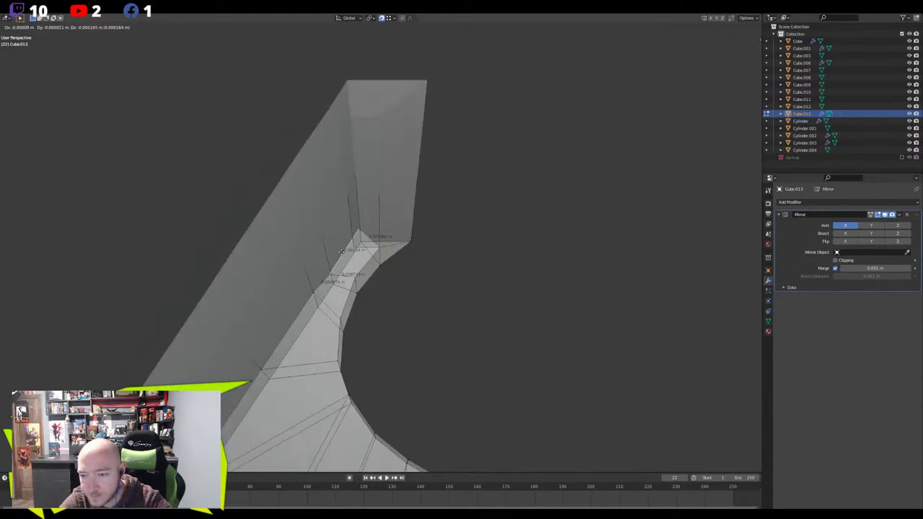
middle_click_drag(342, 245, 313, 286)
key("g")
key("g")
right_click(315, 288)
key("g")
right_click(246, 315)
Move the selected vertex about 0.00034 m along Y and merge the neighbouring vertices beneath the end lip
key("g")
key("y")
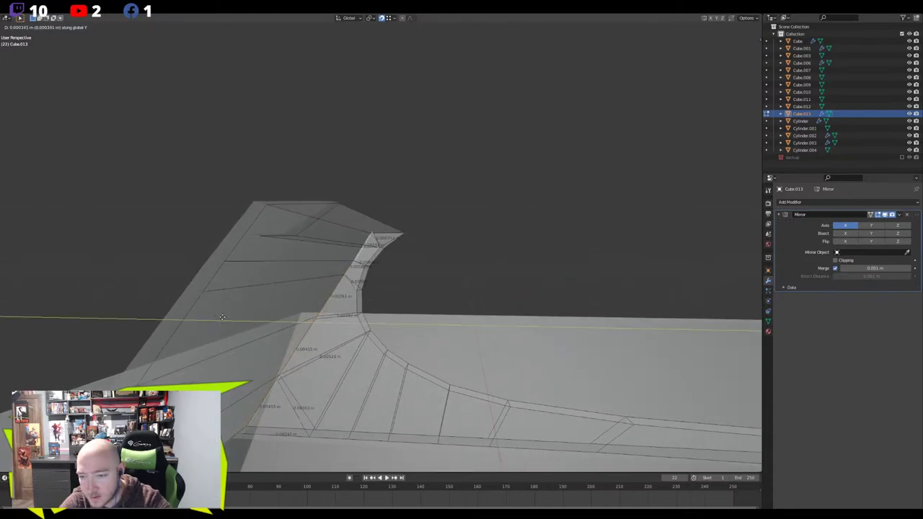
left_click(222, 317)
middle_click_drag(357, 239, 337, 225)
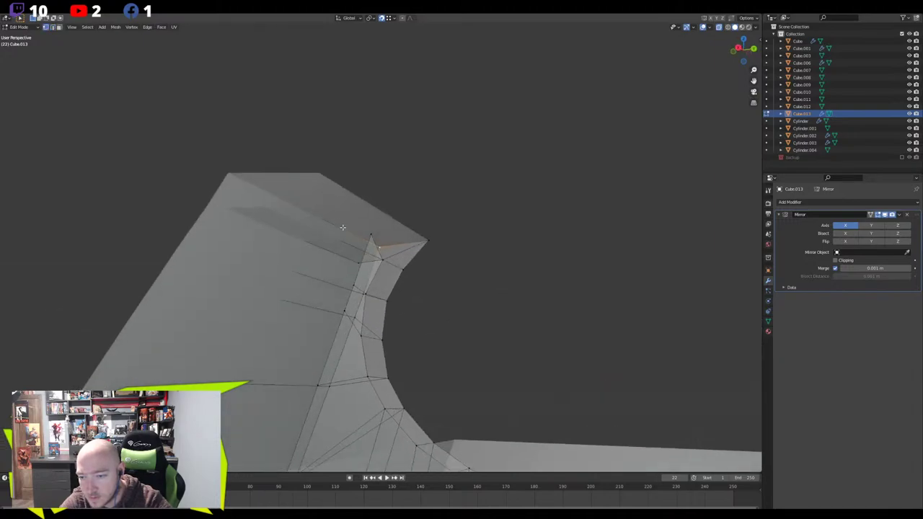
mouse_move(359, 260)
middle_mouse_down()
mouse_move(335, 272)
mouse_move(288, 270)
mouse_move(295, 316)
mouse_move(354, 233)
middle_mouse_up()
key("m")
left_click(326, 272)
key("alt+z")
Select the edge beneath the end lip and shift it slightly along Y
mouse_move(418, 221)
middle_mouse_down()
mouse_move(397, 288)
mouse_move(414, 303)
mouse_move(445, 305)
middle_mouse_up()
middle_click_drag(352, 299, 381, 278)
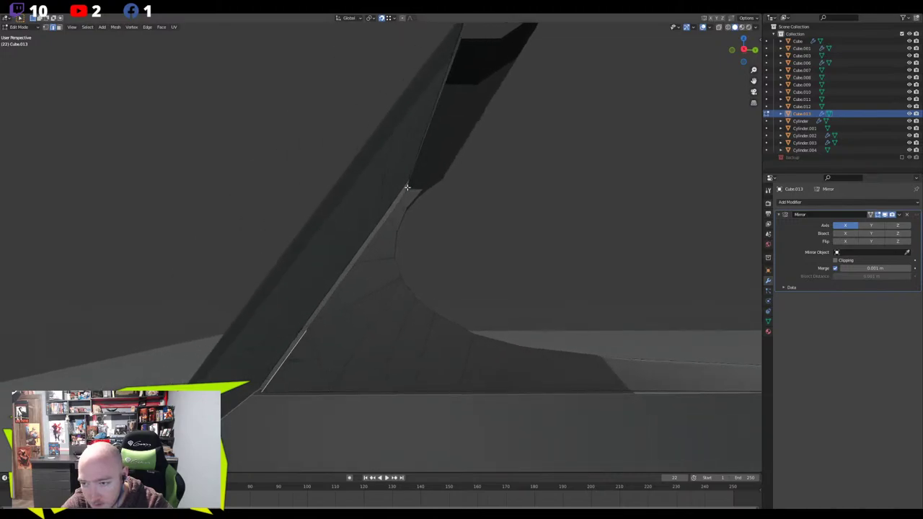
middle_click_drag(384, 207, 342, 208)
key("g")
key("y")
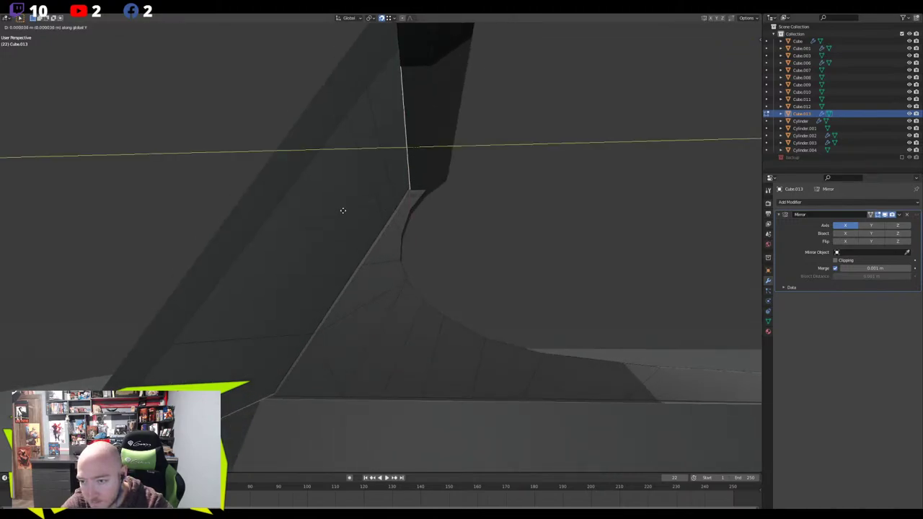
left_click(345, 213)
Turn on Mirror clipping and extrude the end wall's side edges about 0.0147 m along X to the centre line
middle_click_drag(354, 257, 342, 259)
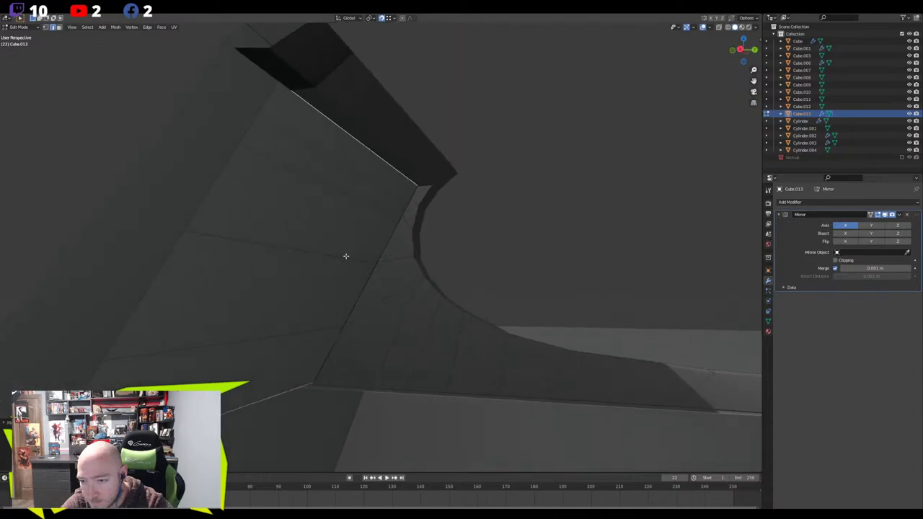
middle_click_drag(390, 200, 408, 206)
left_click(408, 206)
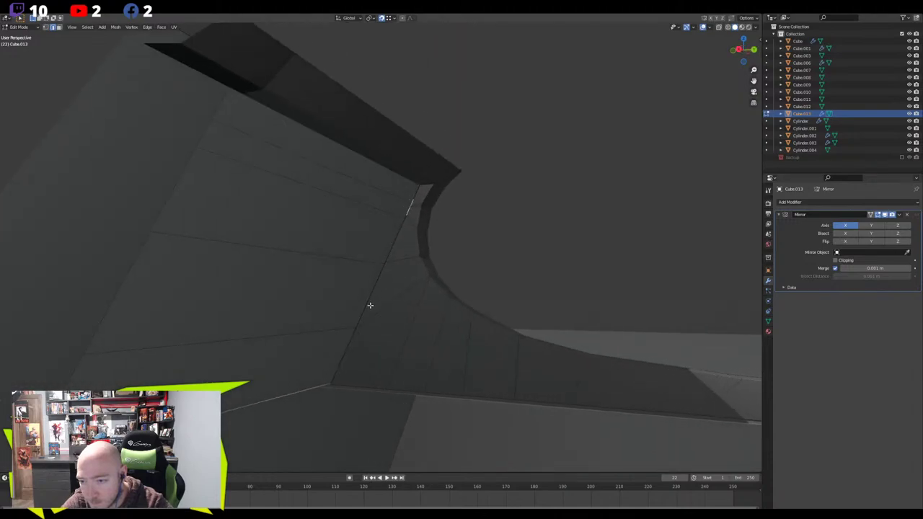
left_click(348, 346)
middle_click_drag(467, 291, 349, 304)
key("g")
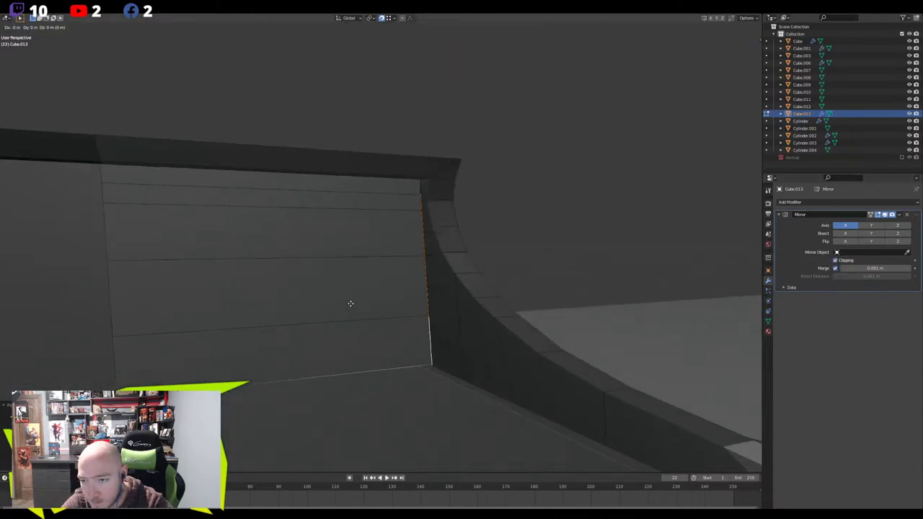
key("y")
key("x")
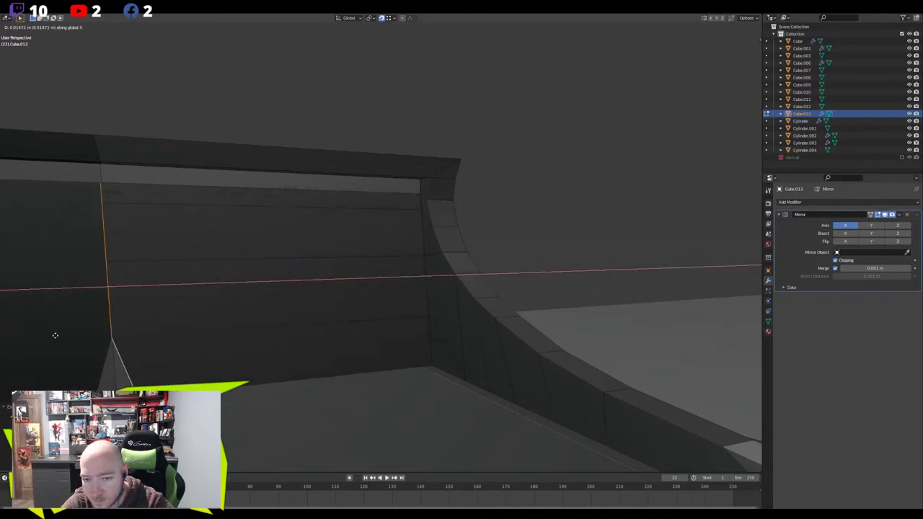
left_click(58, 335)
Flatten the selected vertices at the wall's base by scaling them to 0 along Z, and slide them along their edges
middle_click_drag(58, 335, 275, 218)
middle_click_drag(418, 194, 429, 280)
key("Tab")
key("Tab")
middle_click_drag(426, 345, 355, 279)
key("s")
key("z")
key("0")
key("Return")
key("shift+v")
left_click(420, 308)
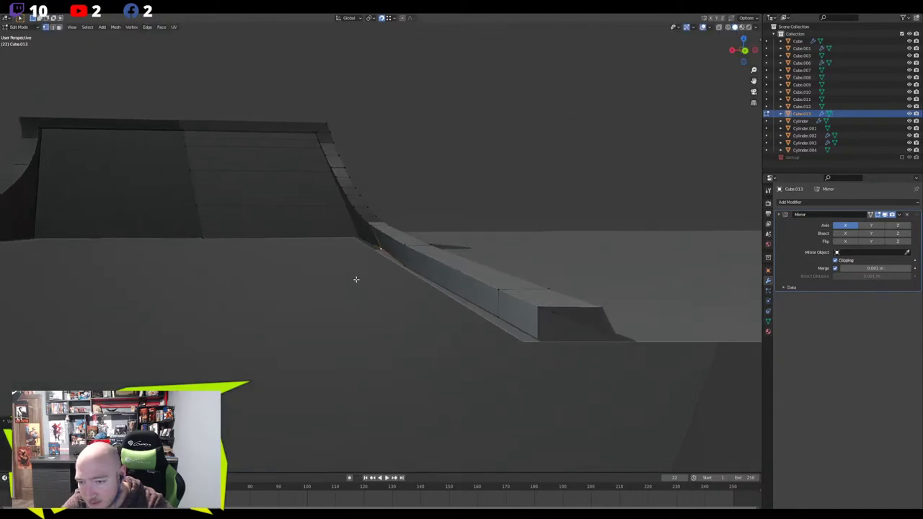
Select the vertices along the side rail's base and align them by scaling to 0 along X
middle_click_drag(354, 236, 402, 268)
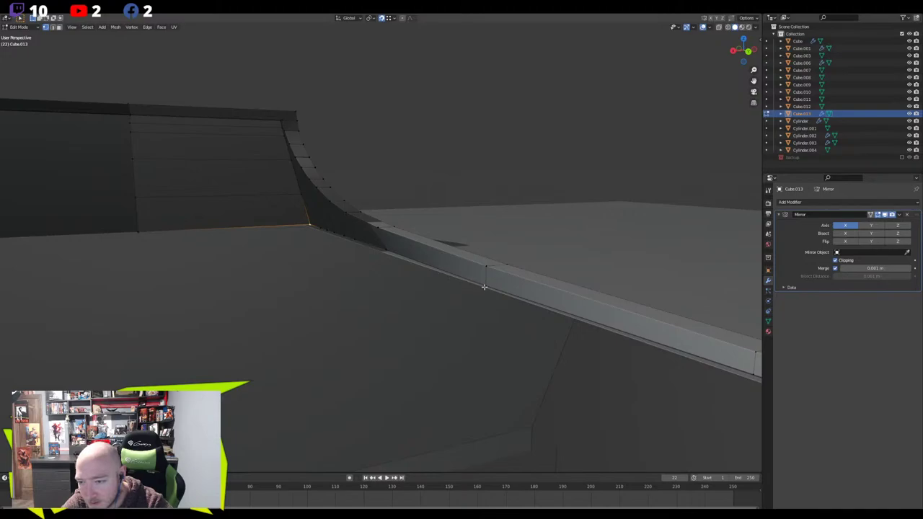
middle_click_drag(483, 287, 533, 322)
middle_click_drag(364, 330, 343, 328)
key("s")
key("y")
key("x")
key("0")
key("Return")
key("g")
key("g")
right_click(341, 327)
Move the aligned rail-base vertices about 0.00023 m along X
key("g")
key("x")
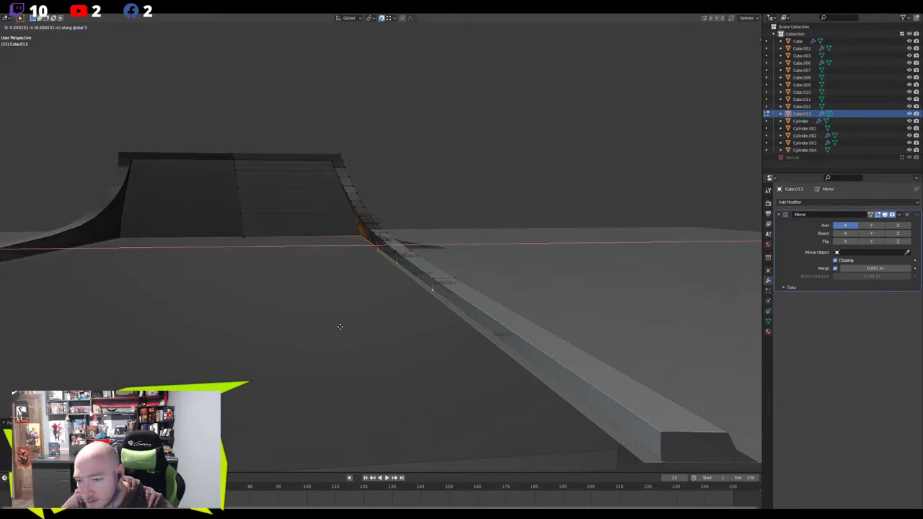
left_click(339, 327)
middle_click_drag(339, 326, 382, 316)
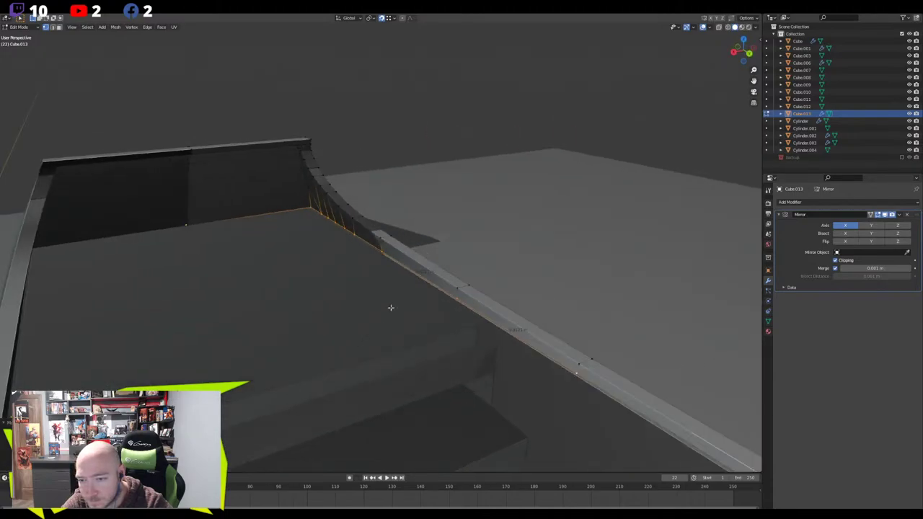
Open the main body's mesh for editing and isolate it in local view
key("Tab")
left_click(438, 273)
key("Tab")
middle_click_drag(350, 274, 427, 306)
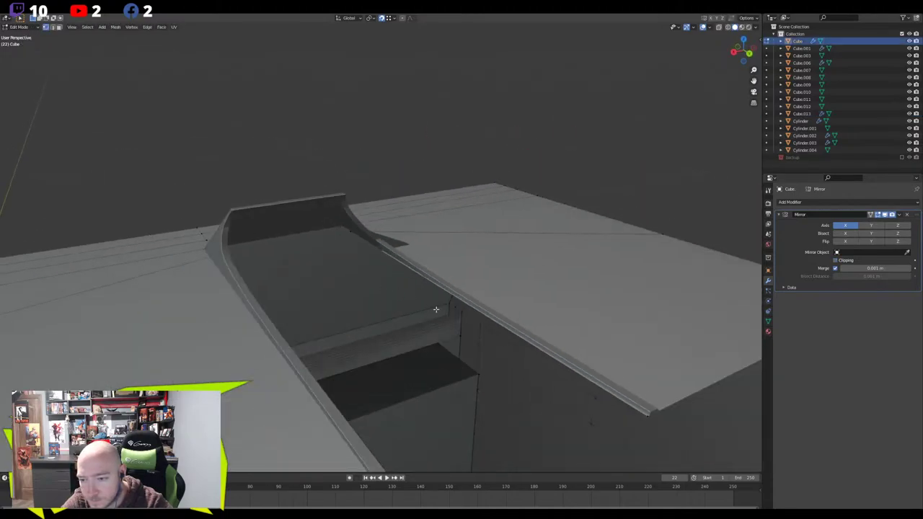
key("KP_Divide")
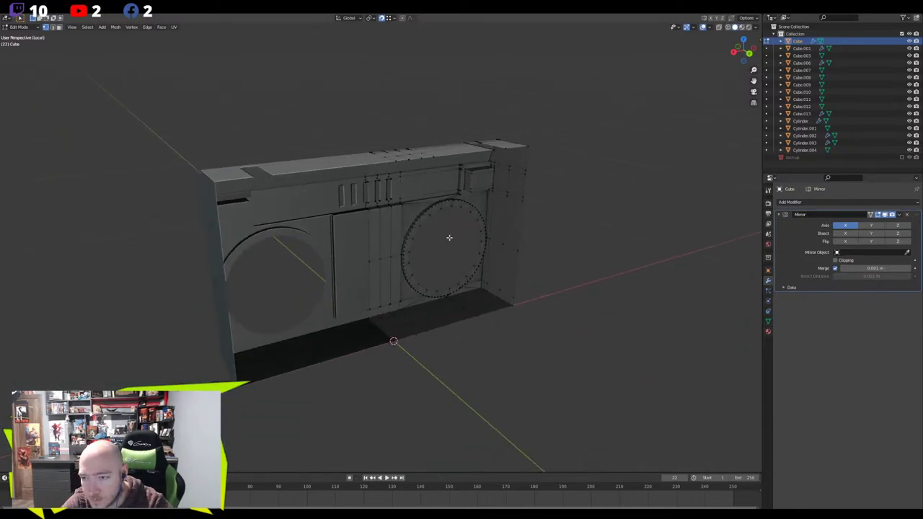
middle_click_drag(447, 231, 437, 261)
Focus the view on an edge at the body's upper corner and leave local view
key("2")
left_click(515, 153)
key("KP_Decimal")
scroll(510, 196, "up", 1)
key("KP_Divide")
Examine how the insert sits in the main body and inspect the body's surrounding mesh
middle_click_drag(307, 136, 507, 142)
key("Tab")
scroll(597, 329, "down", 6)
left_click(600, 332)
mouse_move(601, 332)
middle_mouse_down()
mouse_move(653, 310)
mouse_move(607, 319)
mouse_move(603, 333)
middle_mouse_up()
scroll(358, 268, "up", 4)
left_click(400, 247)
middle_click_drag(399, 248, 569, 283)
middle_click_drag(330, 249, 258, 235)
left_click(281, 224)
key("Tab")
middle_click_drag(196, 255, 455, 281)
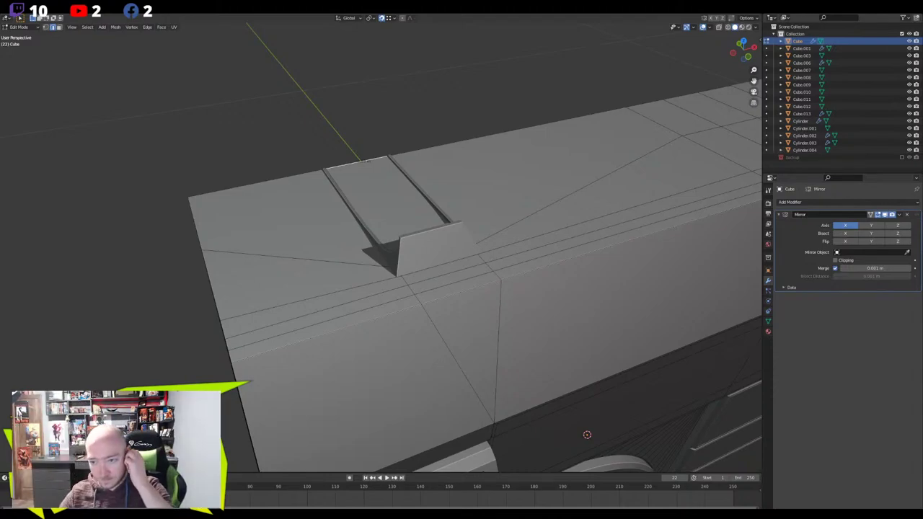
Switch to the insert, select its entire mesh and scale it along X
left_click(426, 249)
key("Tab")
left_click(418, 251)
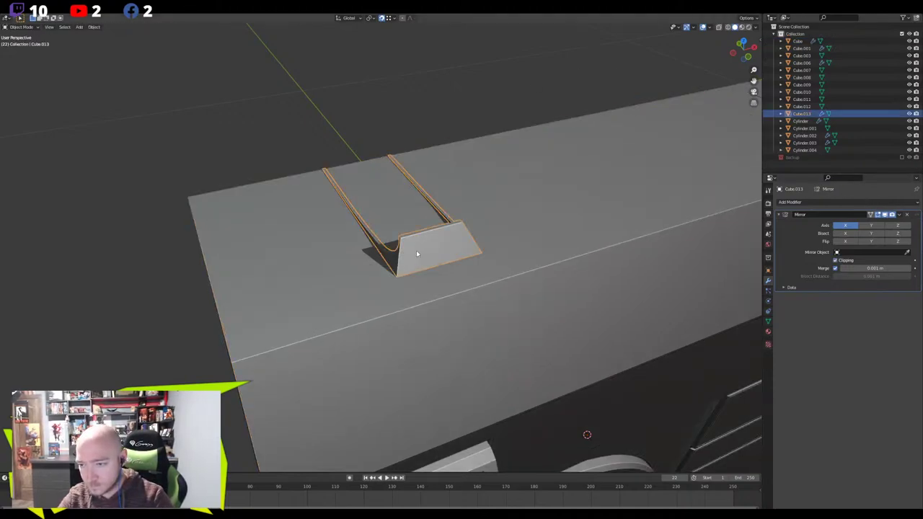
middle_click_drag(418, 250, 399, 254)
key("Tab")
key("a")
key("s")
key("y")
key("x")
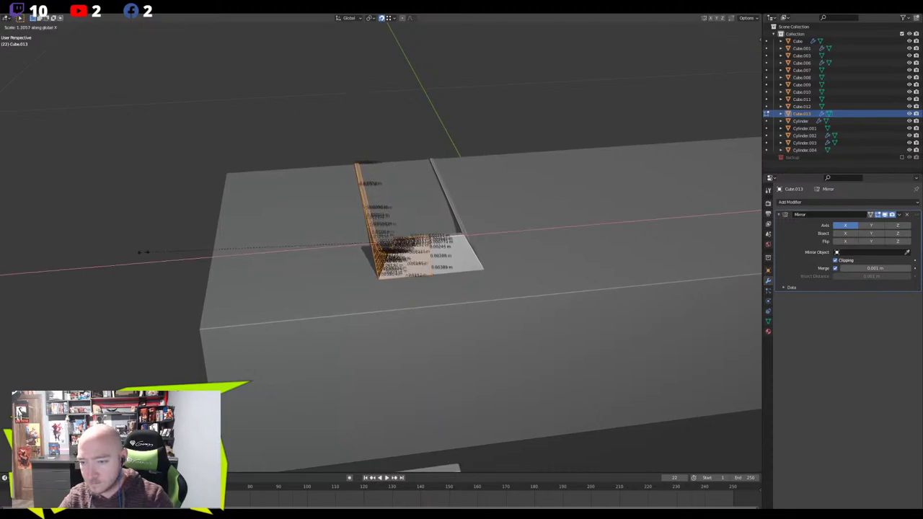
left_click(253, 255)
middle_click_drag(253, 255, 351, 234)
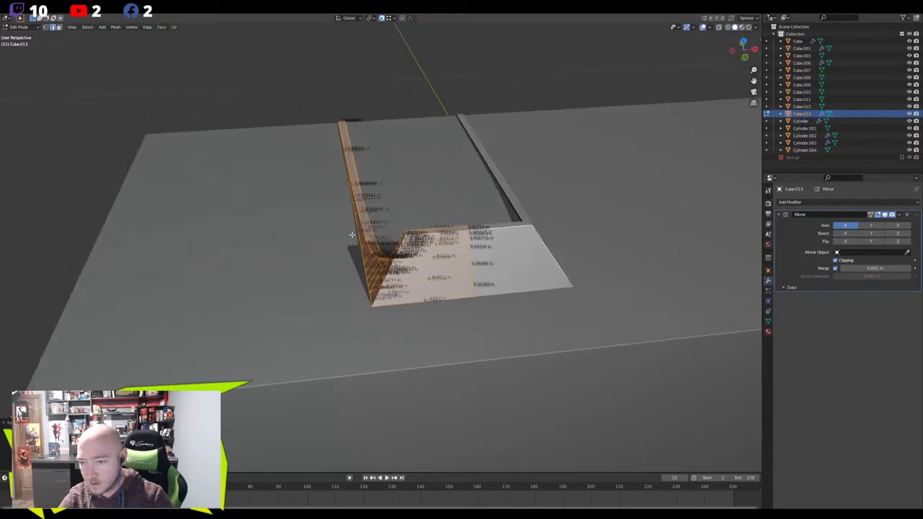
Select the insert's outer side vertices through the mesh with X-ray enabled
key("alt+z")
left_click_drag(435, 86, 270, 329)
key("g")
key("x")
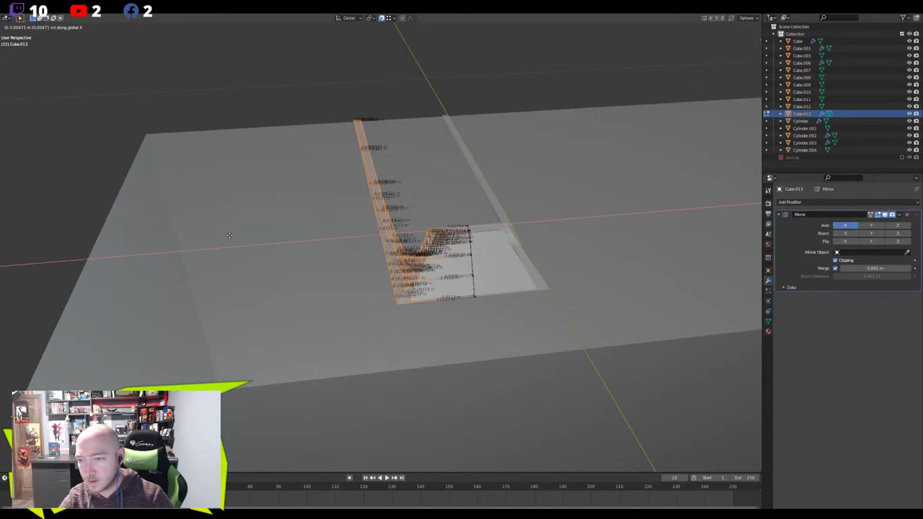
key("Escape")
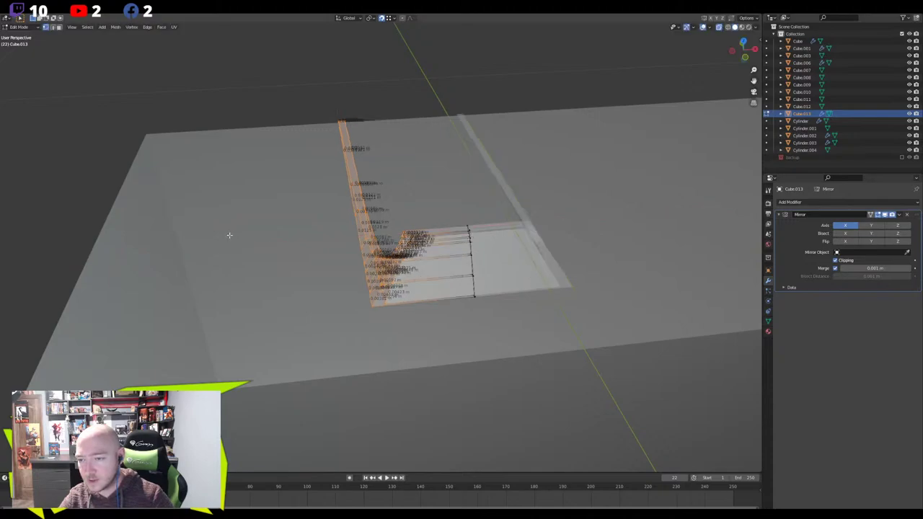
Move the insert's outer side vertices along X to fit the opening in the body
key("g")
key("y")
key("x")
left_click(278, 212)
Compare the main body's mesh edges around the opening with the insert's outline
key("Tab")
left_click(279, 211)
key("Tab")
middle_click_drag(278, 211, 297, 213)
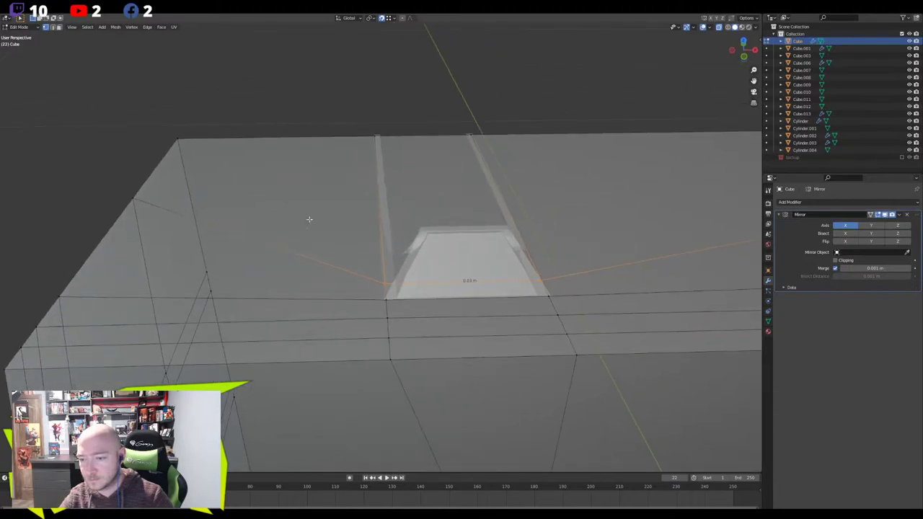
key("Tab")
key("Tab")
key("Tab")
key("Tab")
key("Tab")
key("Tab")
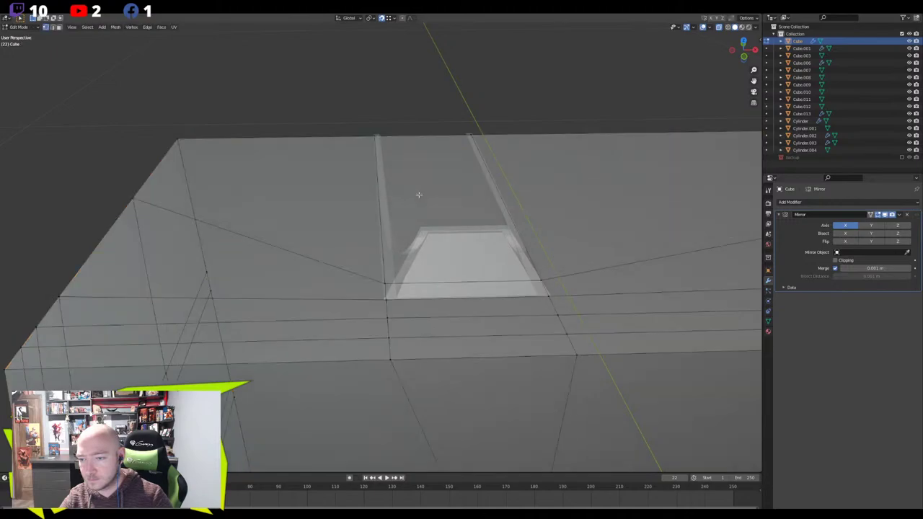
Unhide the body's hidden mesh and move the insert's outer side vertices along X to match the opening's edge
key("alt+h")
key("Tab")
left_click(393, 285)
key("Tab")
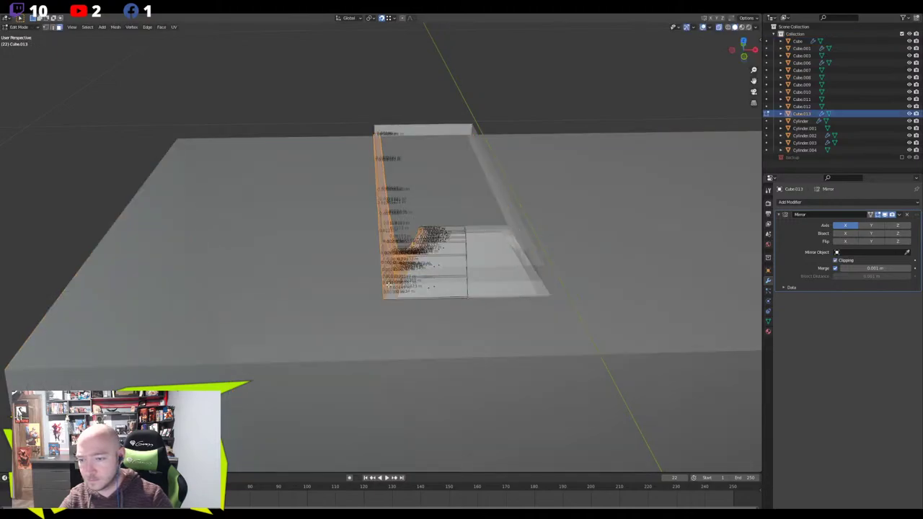
key("g")
key("x")
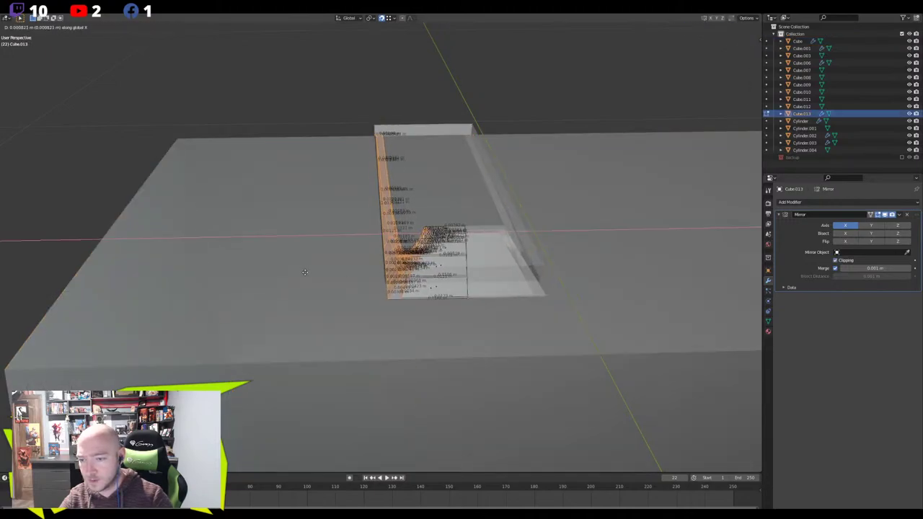
left_click(313, 267)
key("Tab")
Turn off X-ray and delete the recessed floor and side faces of the opening in the main body's top
left_click(393, 212)
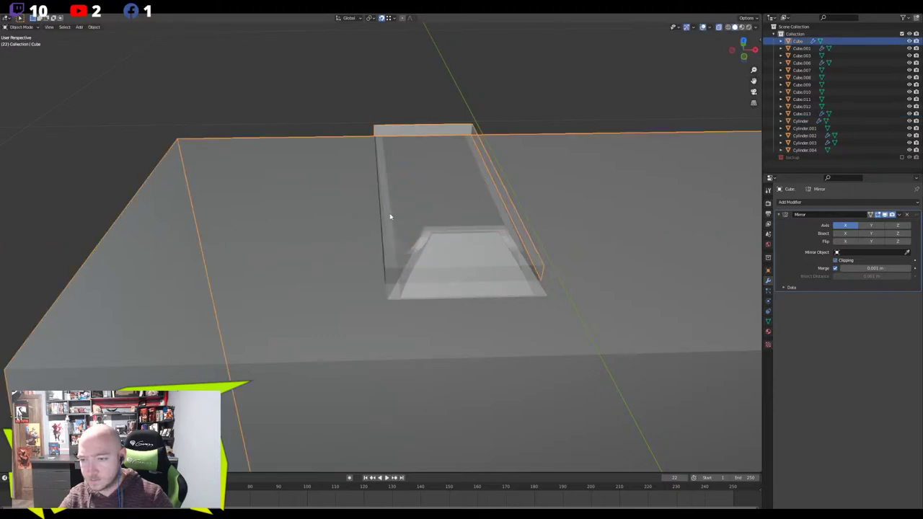
key("alt+z")
scroll(360, 245, "down", 4)
middle_click_drag(324, 258, 366, 274)
scroll(366, 274, "down", 4)
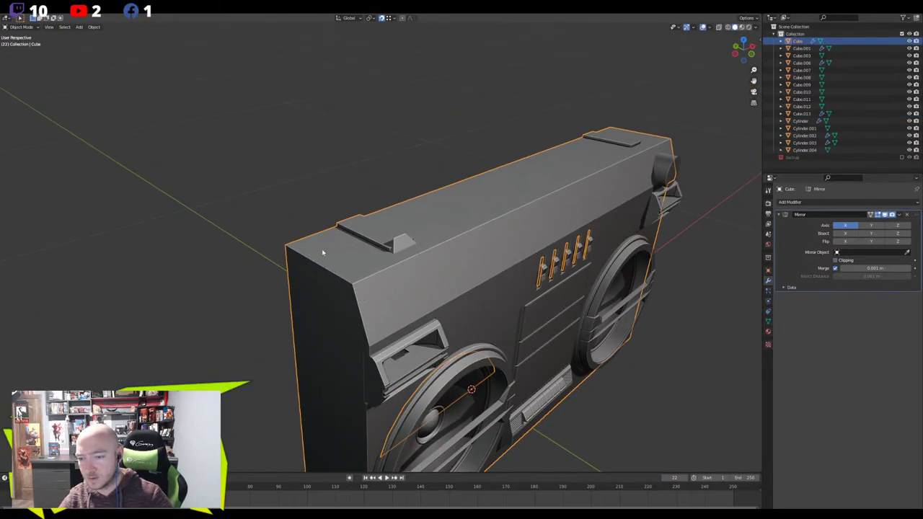
scroll(346, 231, "up", 4)
key("Tab")
left_click(342, 224)
key("a")
key("x")
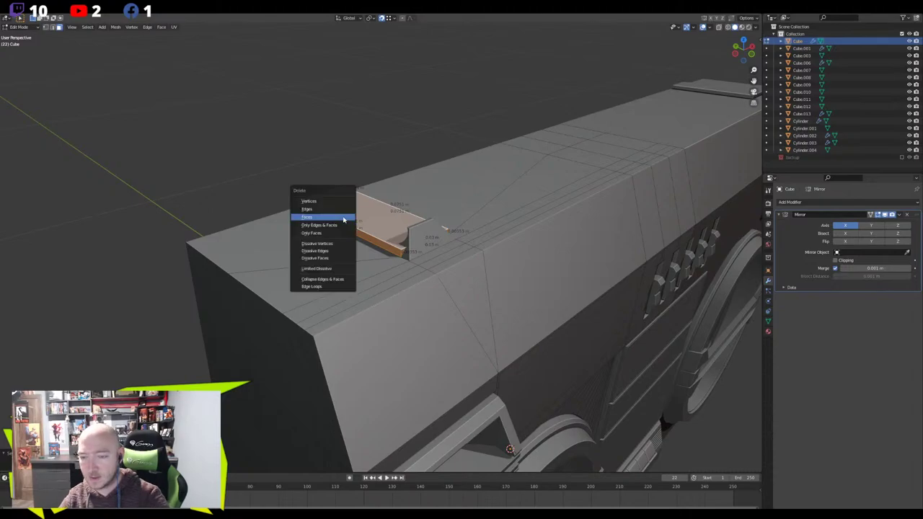
left_click(325, 200)
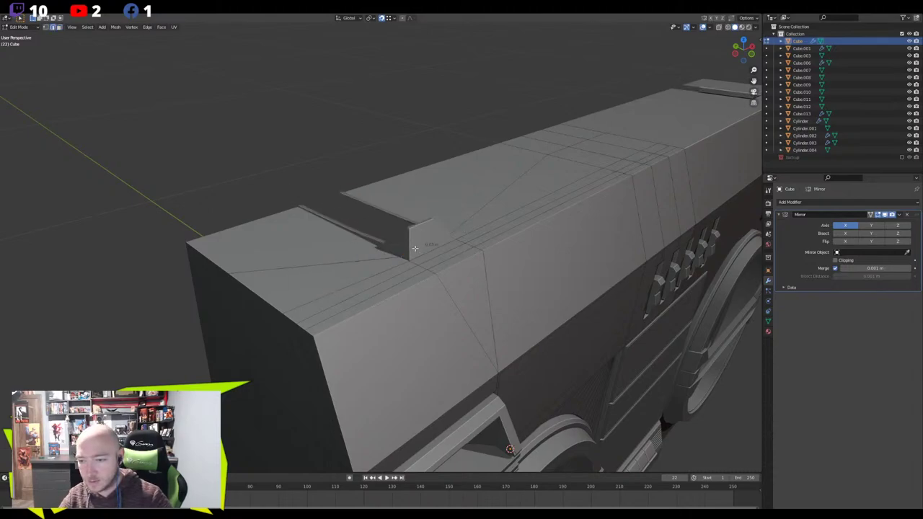
Fill the gap in the body's top with a face and add five centred loop cuts along the strip
key("f")
middle_click_drag(398, 222, 415, 233)
key("ctrl+r")
scroll(280, 193, "up", 1)
scroll(279, 193, "up", 3)
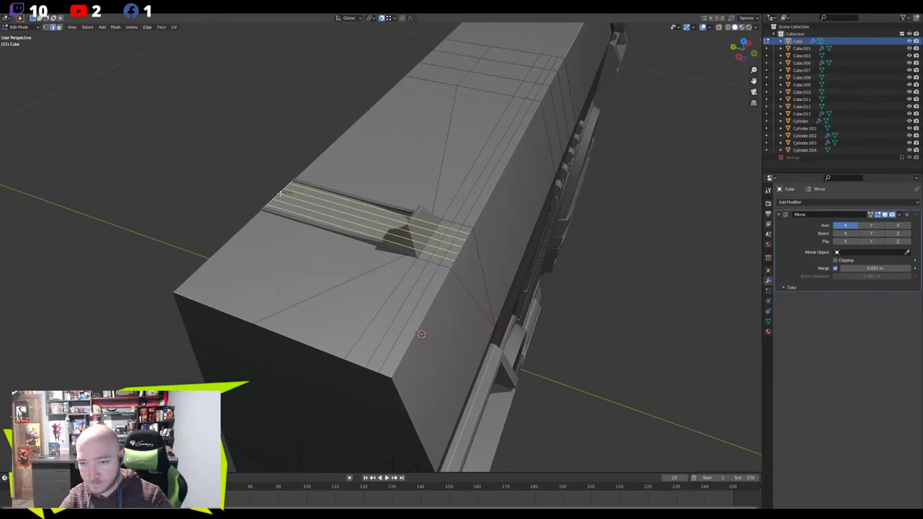
left_click(280, 194)
right_click(280, 193)
Scale the five new edge loops along X to draw them closer together between the insert's side rails
middle_click_drag(273, 180, 206, 189)
scroll(288, 177, "up", 3)
middle_click_drag(289, 177, 216, 245, "shift")
key("s")
key("x")
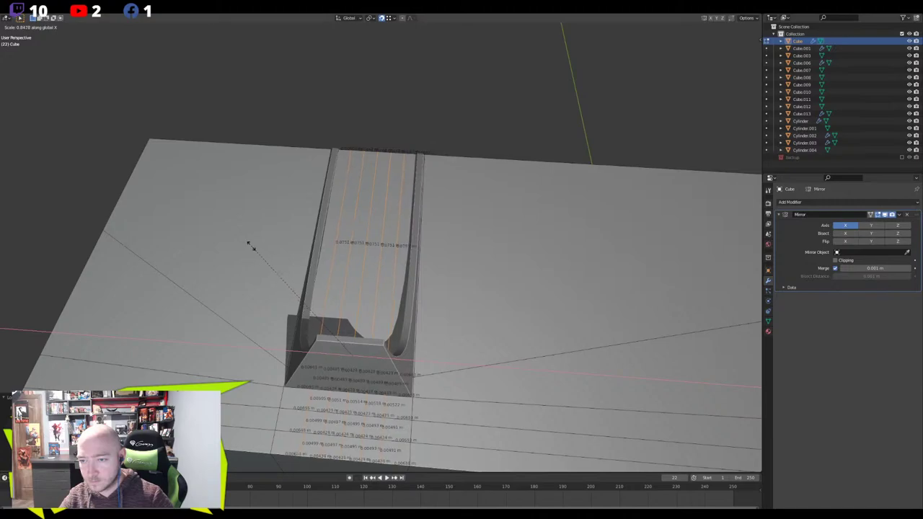
left_click(265, 248)
Select the five lengthwise edge loops and bevel them into narrow strips about 0.0009 m wide with one segment
left_click(345, 202, "alt")
left_click(359, 201, "alt+shift")
left_click(372, 200, "alt+shift")
left_click(385, 200, "alt+shift")
left_click(395, 200, "alt+shift")
key("ctrl+b")
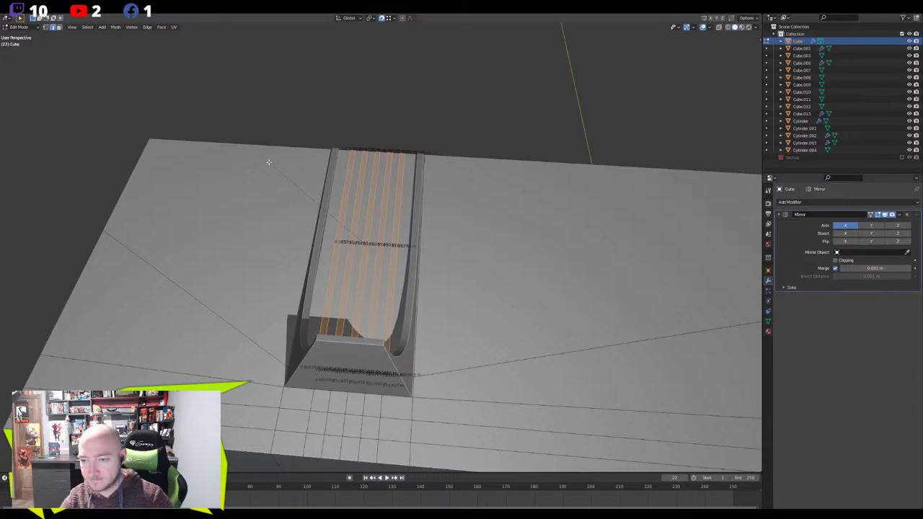
left_click(268, 163)
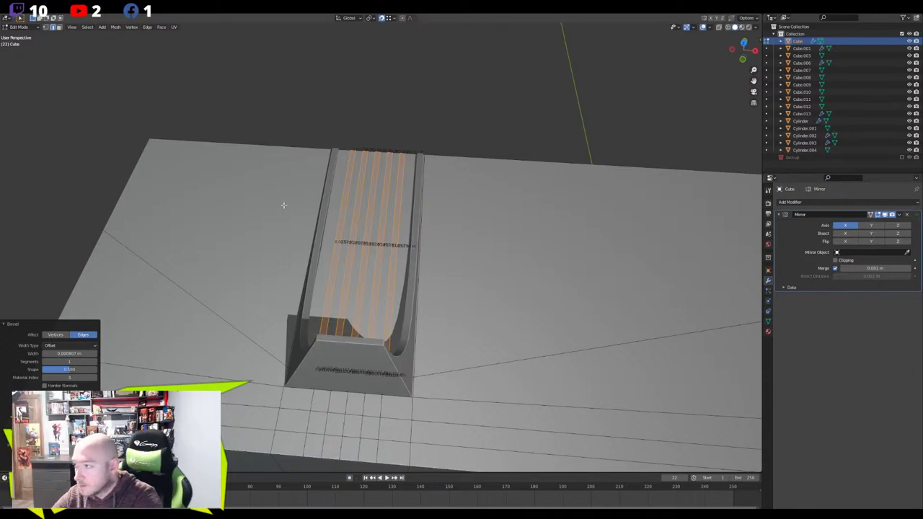
Add a loop cut across the narrow strips and slide it toward the body's rear edge
key("ctrl+r")
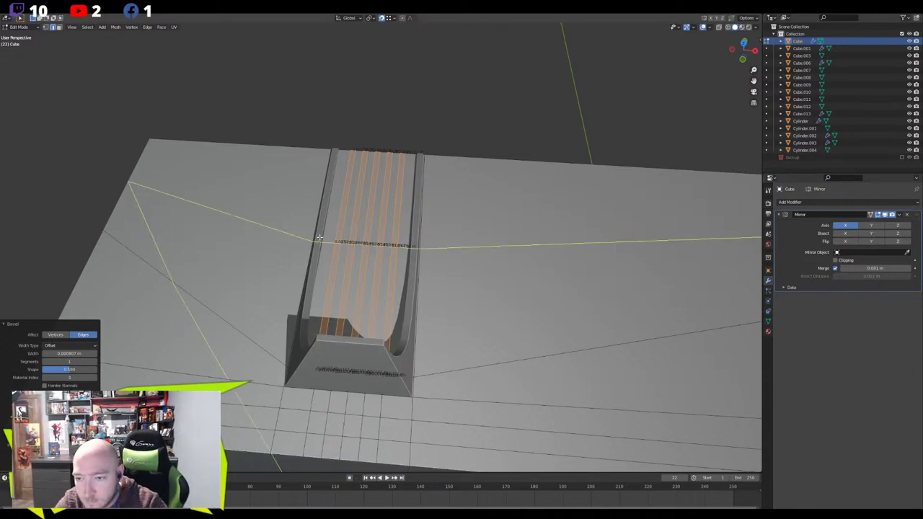
left_click(325, 210)
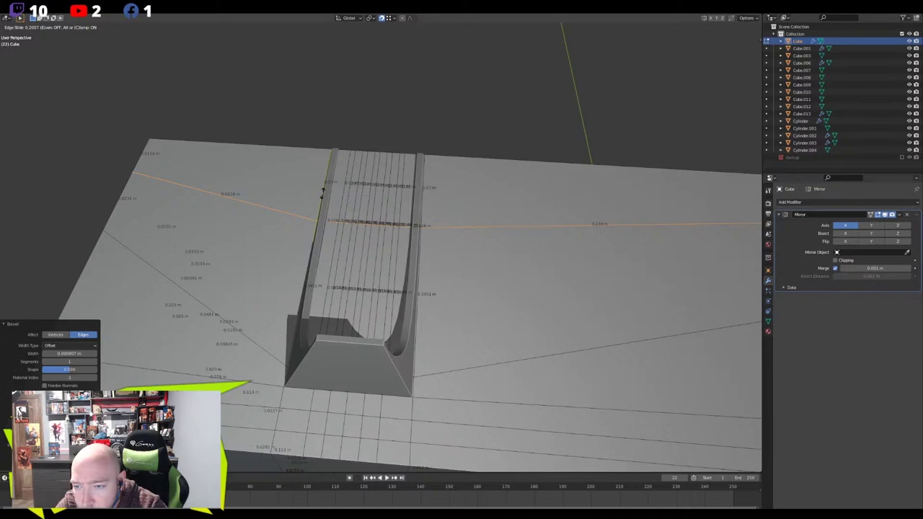
left_click(323, 193)
Select the rear faces of the five narrow strips and extrude them about 0.0008 m inward to form vent slots
left_click(373, 197, "shift")
left_click(387, 199, "shift")
left_click(396, 200, "shift")
scroll(326, 189, "up", 2)
middle_click_drag(309, 189, 159, 104)
key("e")
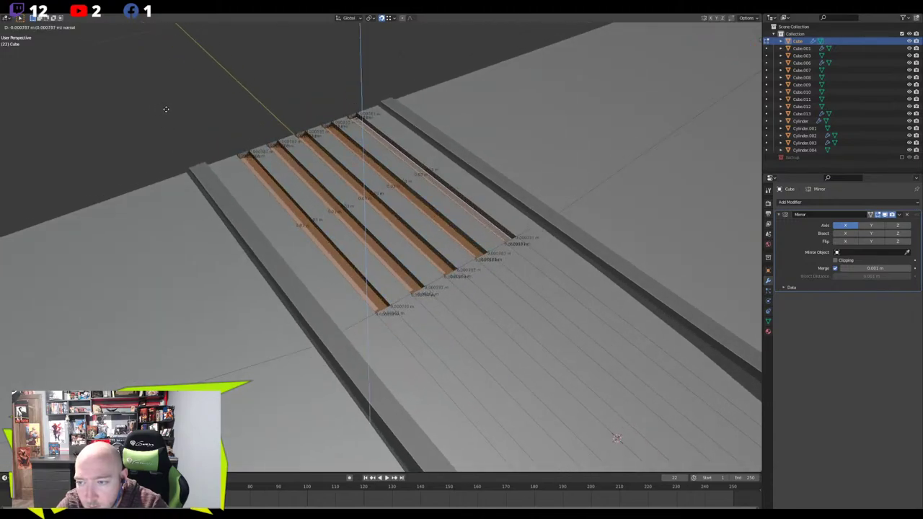
left_click(166, 109)
Delete the small faces closing the rear ends of the five vent slots and return to Object Mode
left_click(244, 154)
left_click(273, 145, "shift")
left_click(300, 135, "shift")
left_click(326, 125, "shift")
left_click(351, 116, "shift")
key("x")
left_click(280, 104)
middle_click_drag(286, 122, 323, 225)
key("Tab")
Select the ramp-shaped insert beside the vent slots and frame its mesh in Edit Mode
scroll(245, 146, "down", 5)
scroll(323, 225, "up", 4)
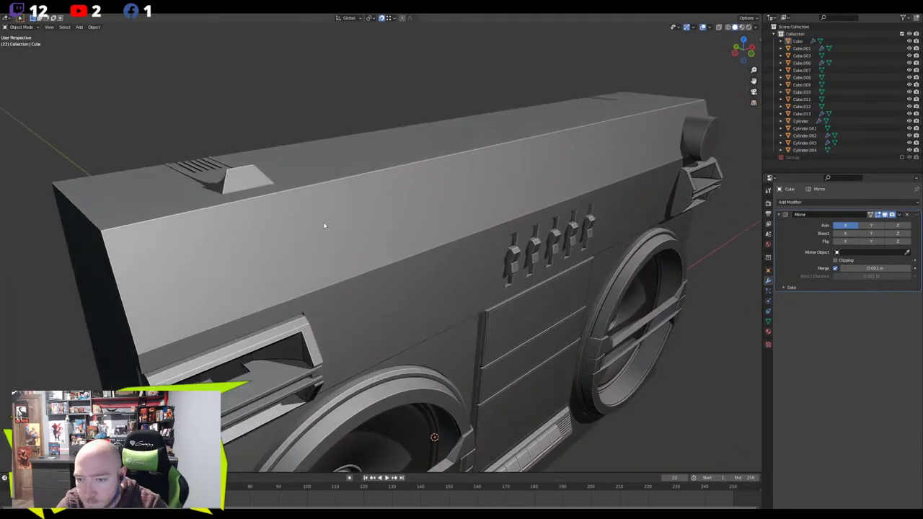
left_click(242, 186)
middle_click_drag(241, 186, 177, 122)
left_click(178, 122)
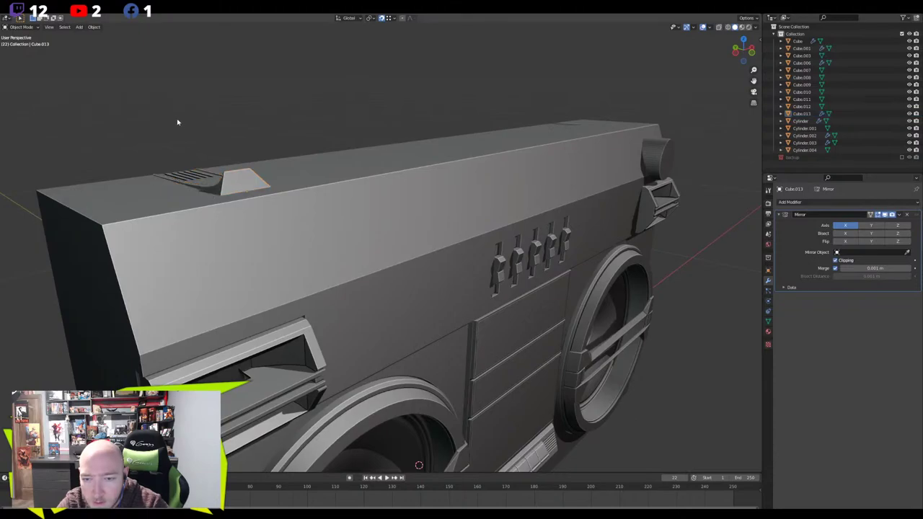
scroll(216, 152, "down", 4)
middle_click_drag(216, 152, 221, 166)
scroll(258, 221, "up", 4)
left_click(209, 169)
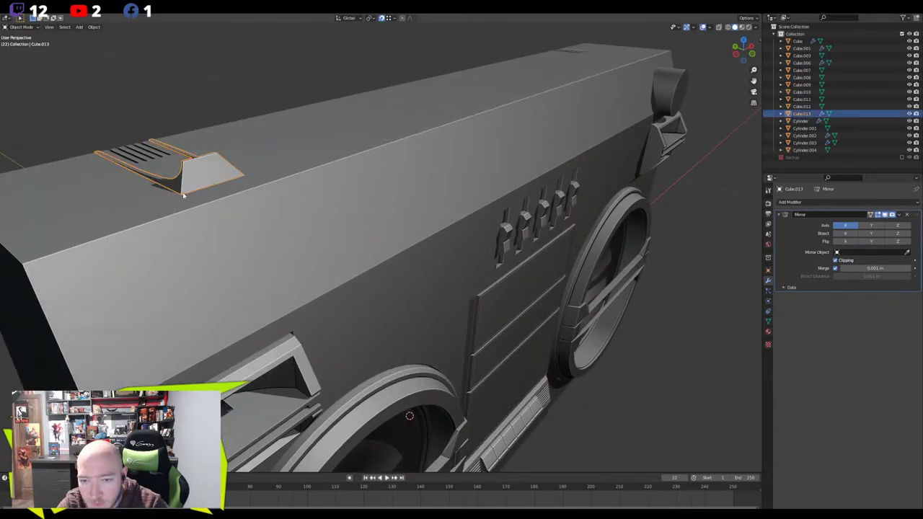
key("Tab")
key("KP_Decimal")
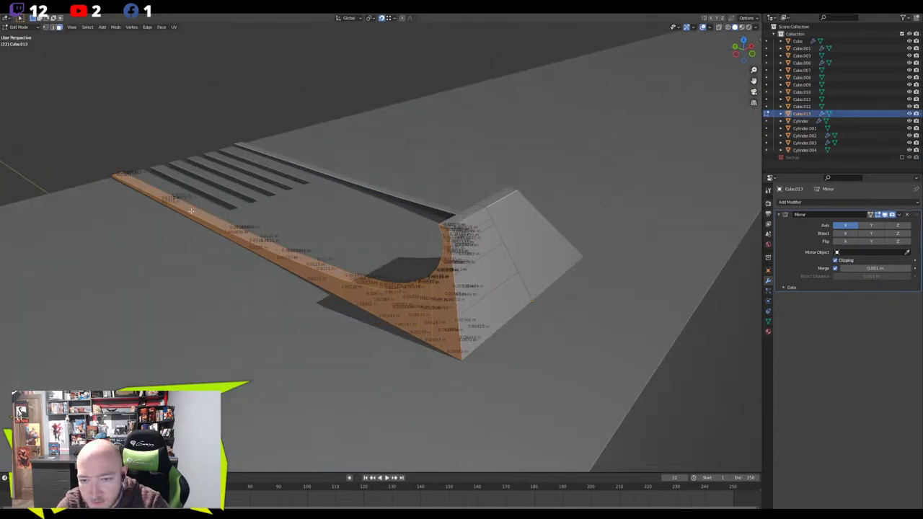
Try to scale the insert's whole mesh along Z and shift it along Z
left_click(192, 211)
middle_click_drag(193, 211, 180, 202)
scroll(179, 202, "down", 1)
scroll(150, 131, "up", 1)
key("a")
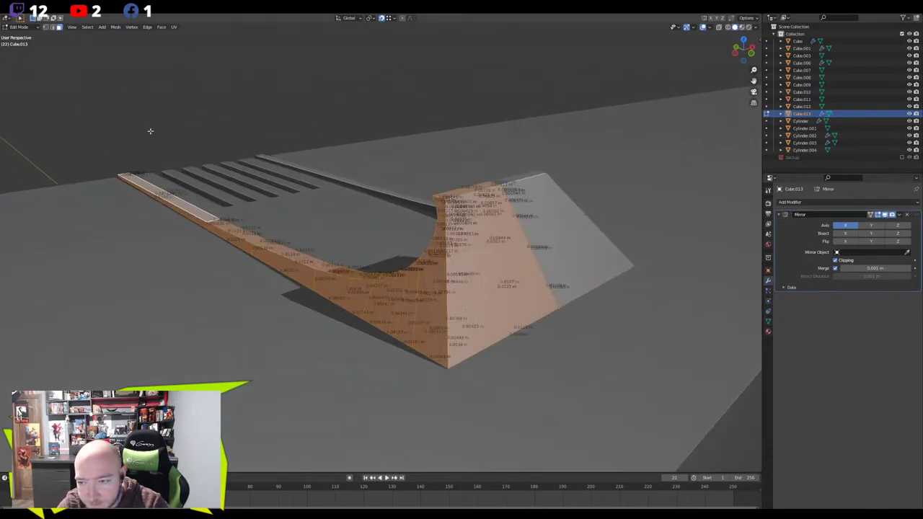
key("s")
key("z")
left_click(132, 120)
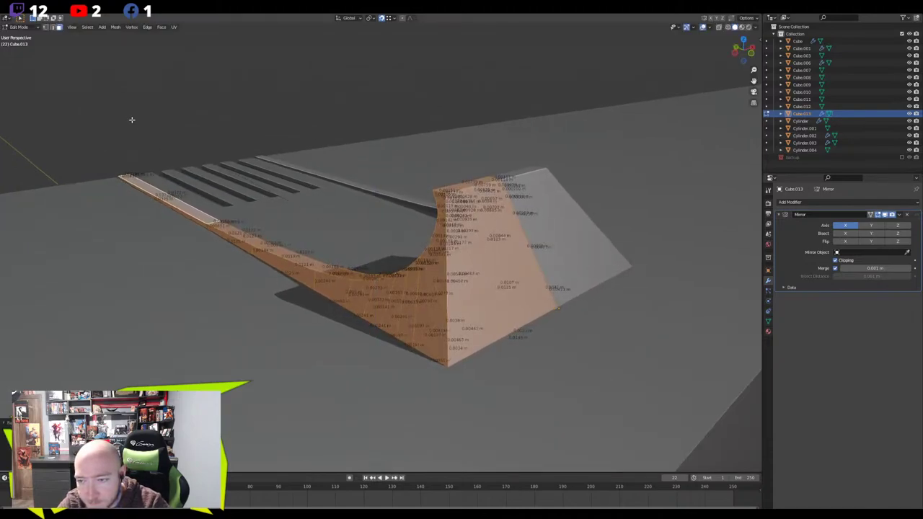
key("g")
key("z")
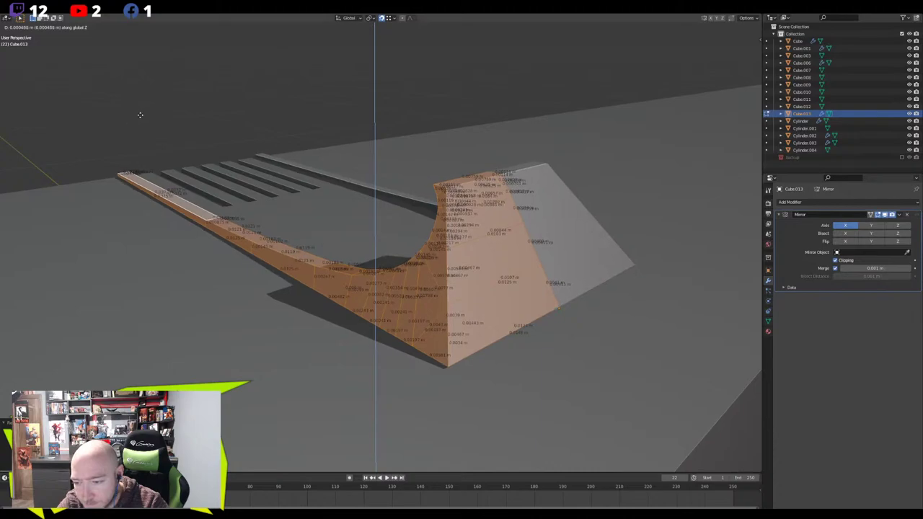
left_click(154, 132)
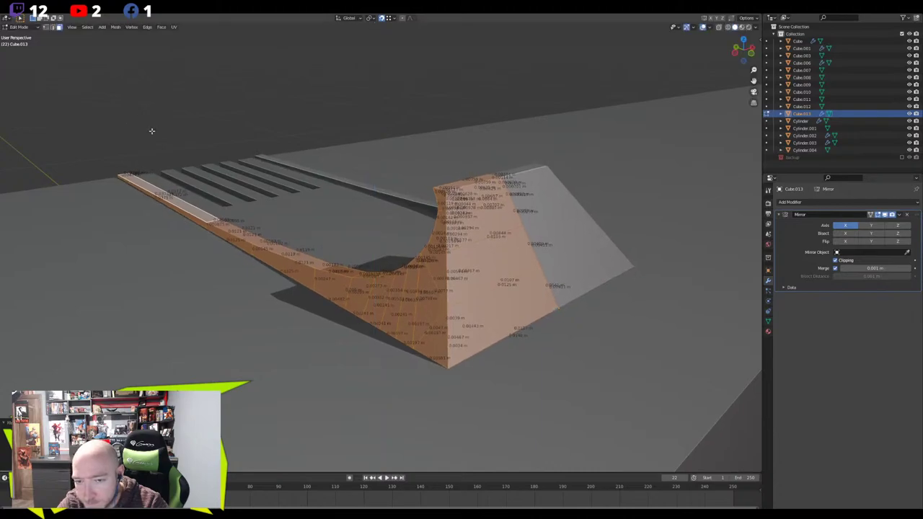
Undo the insert's last Z scaling and Z move
key("ctrl+z")
key("ctrl+z")
key("ctrl+z")
key("ctrl+z")
key("ctrl+z")
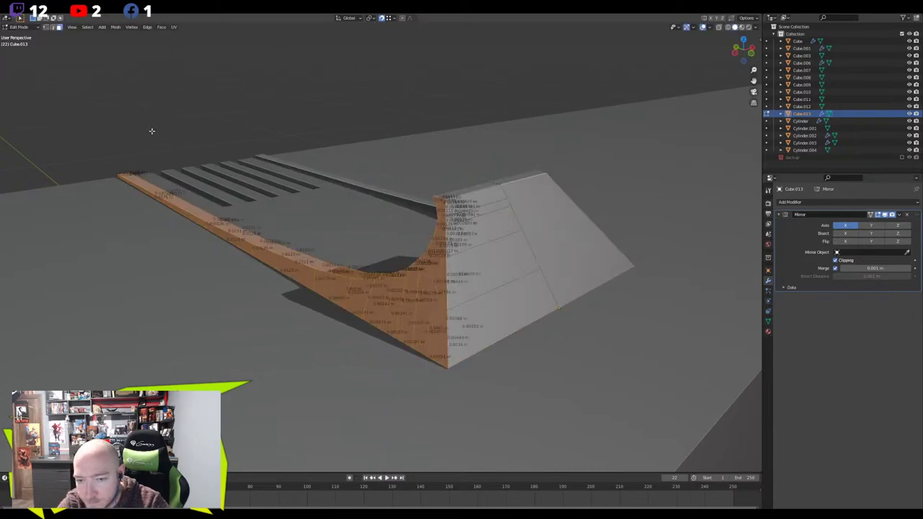
Select the insert's entire mesh and adjust its height by scaling it along Z
key("Tab")
key("a")
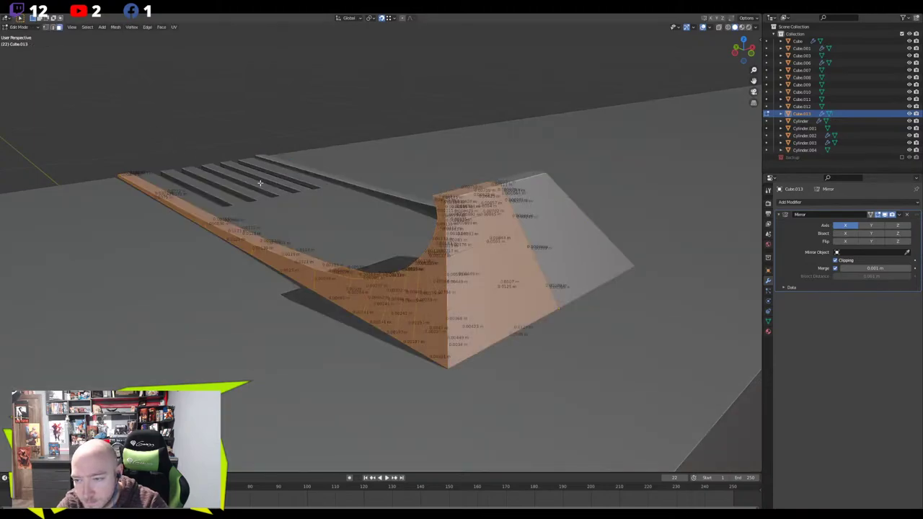
key("s")
key("z")
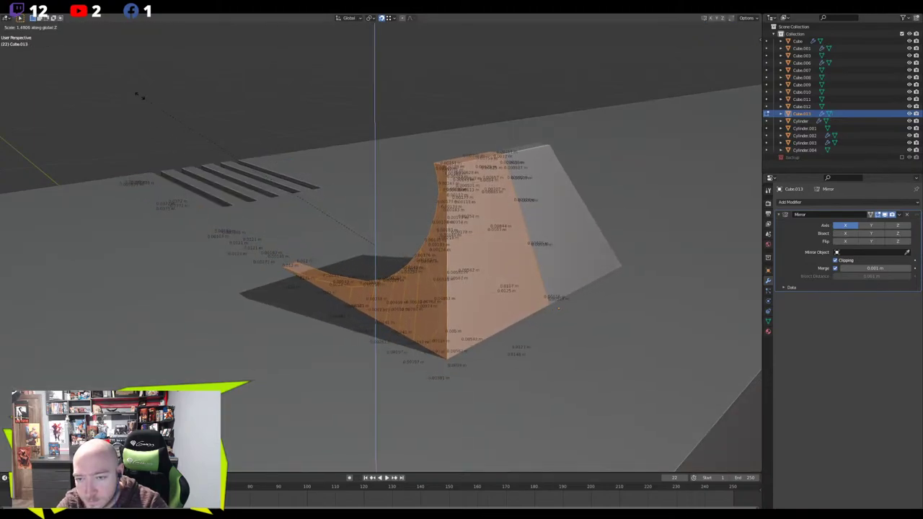
left_click(173, 131)
key("s")
key("z")
left_click(181, 83)
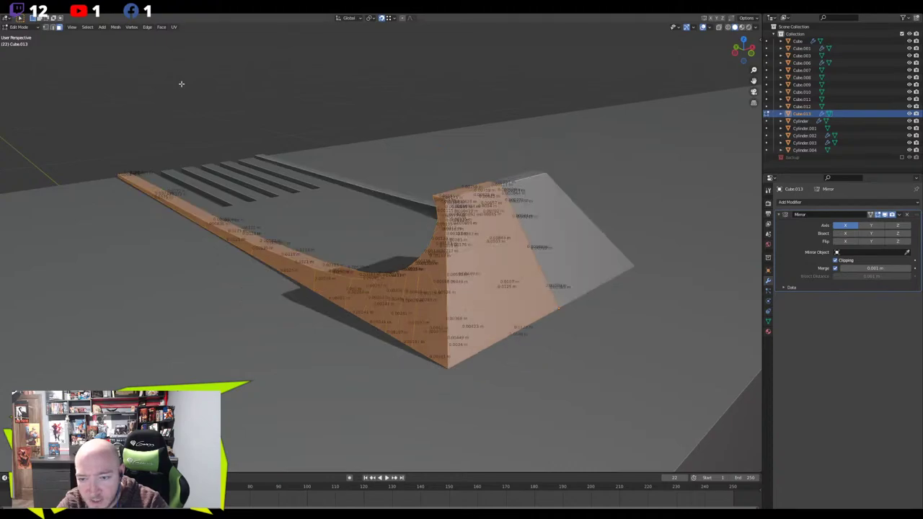
left_click(153, 193)
middle_click_drag(156, 136, 303, 174)
key("g")
key("z")
key("Escape")
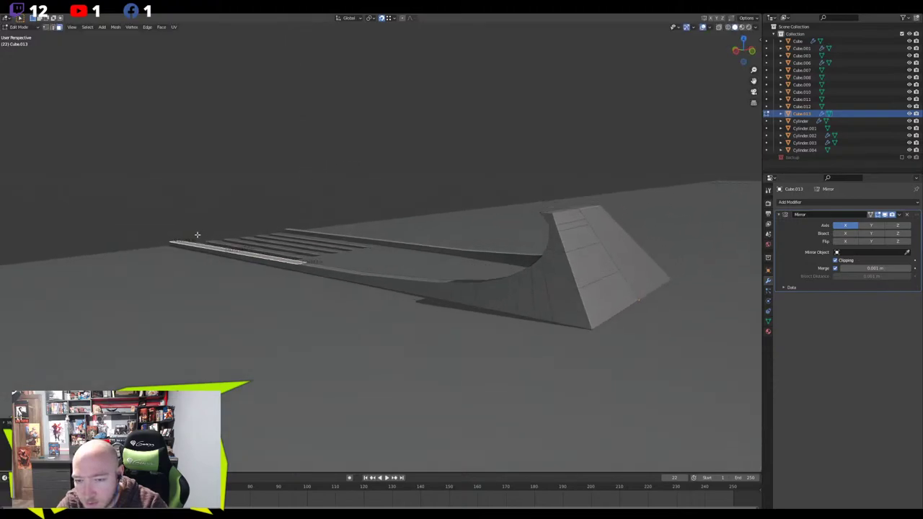
Select the top vertices at the rear end of the insert's rail and lower them along Z toward the body surface
key("1")
left_click_drag(189, 234, 126, 249)
key("KP_Decimal")
middle_click_drag(126, 250, 254, 256)
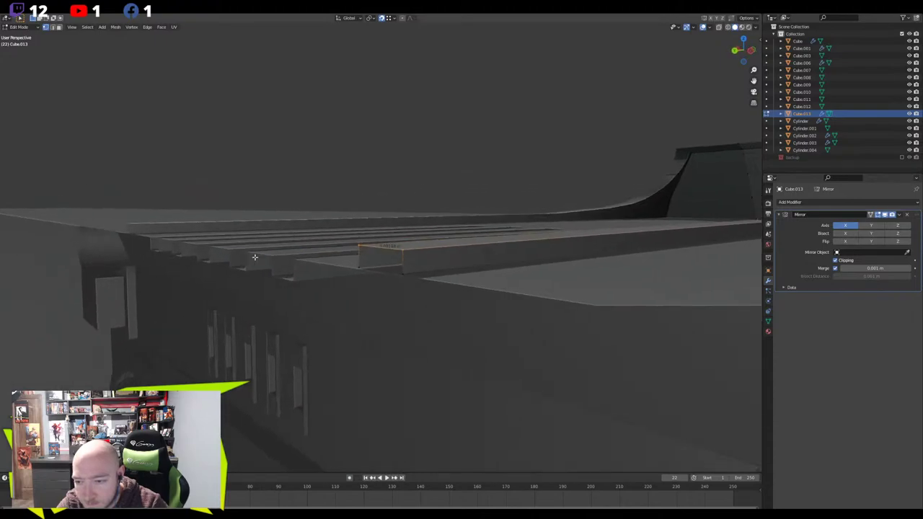
key("g")
key("z")
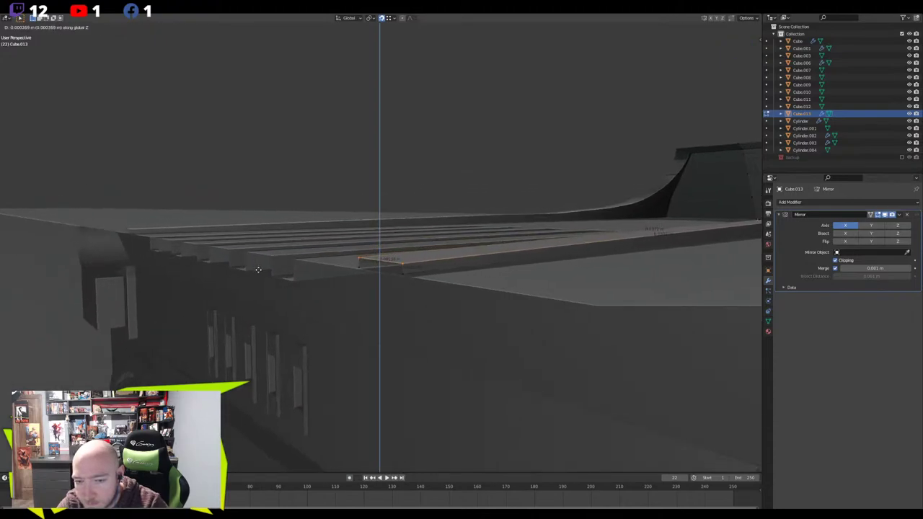
left_click(260, 270)
middle_click_drag(343, 285, 341, 263)
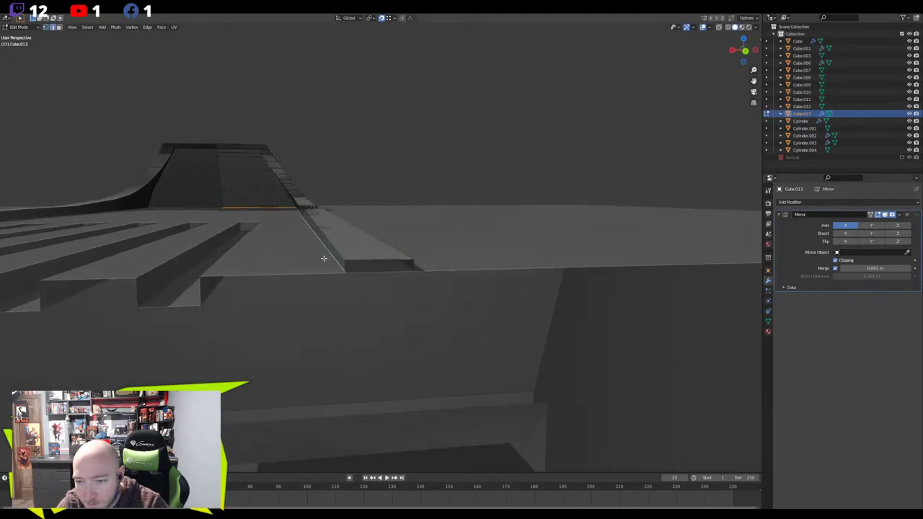
key("s")
key("g")
key("z")
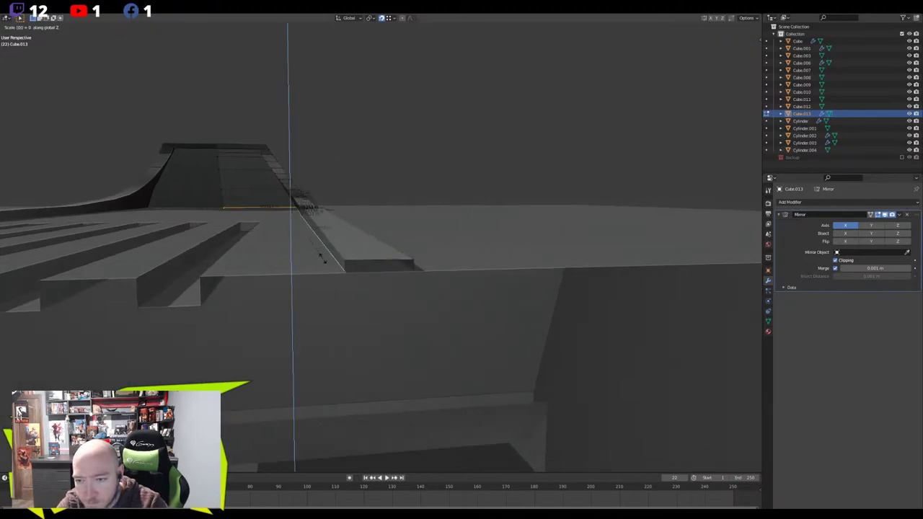
key("Escape")
Move the insert's bottom edges along Z to fit the body's top surface and return to Object Mode
key("g")
key("z")
left_click(273, 216)
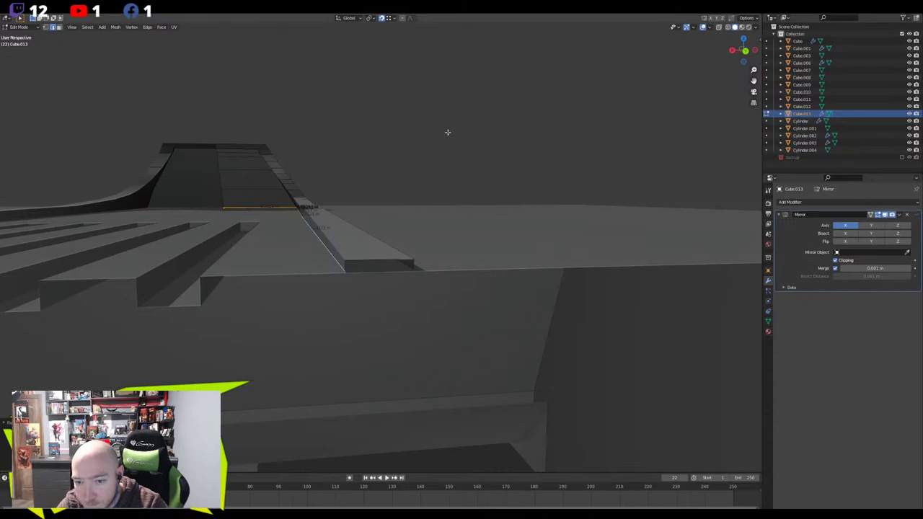
key("g")
key("z")
key("Escape")
key("Tab")
Examine the fitted insert and vent slots on the device's top in relation to the whole model
middle_click_drag(422, 147, 342, 290)
scroll(424, 285, "down", 5)
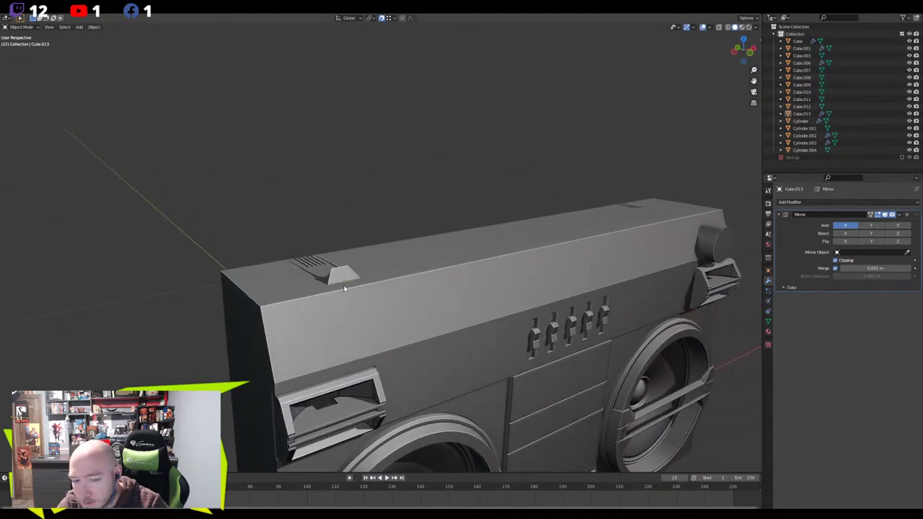
scroll(343, 288, "up", 2)
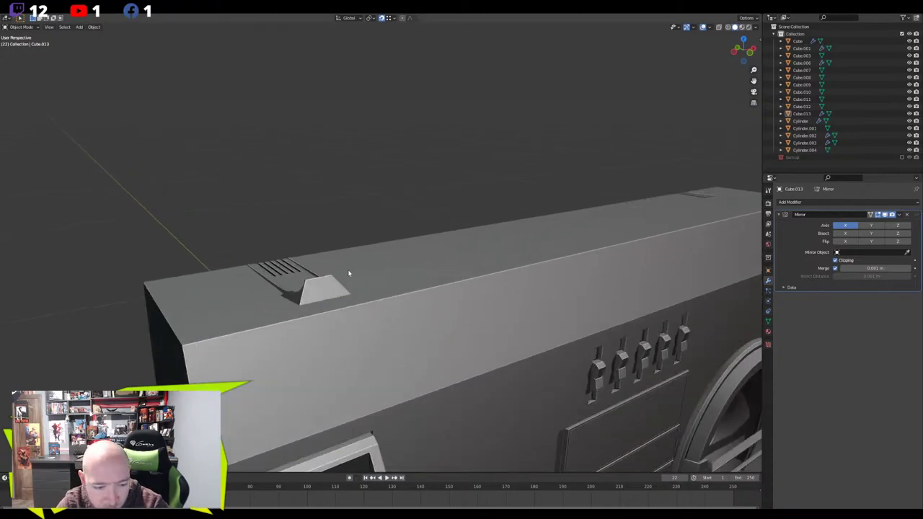
middle_click_drag(351, 265, 325, 251)
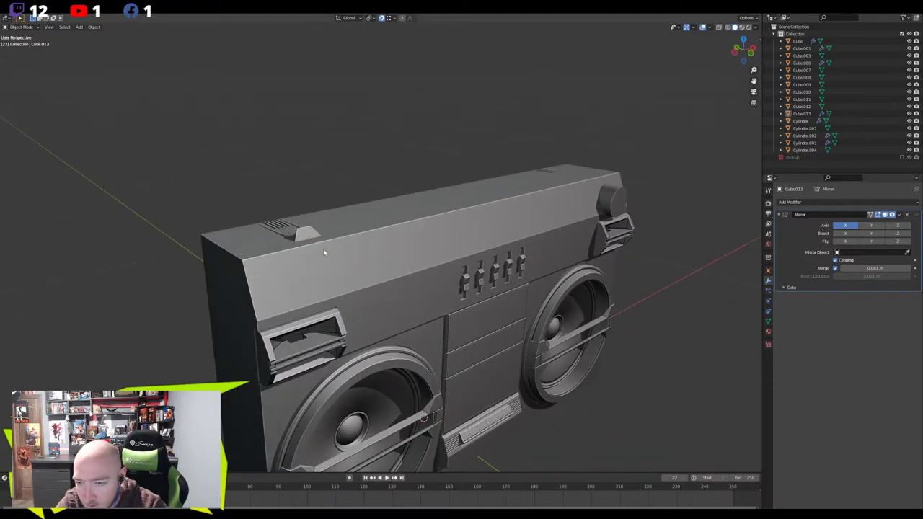
left_click(292, 227)
scroll(292, 227, "up", 3)
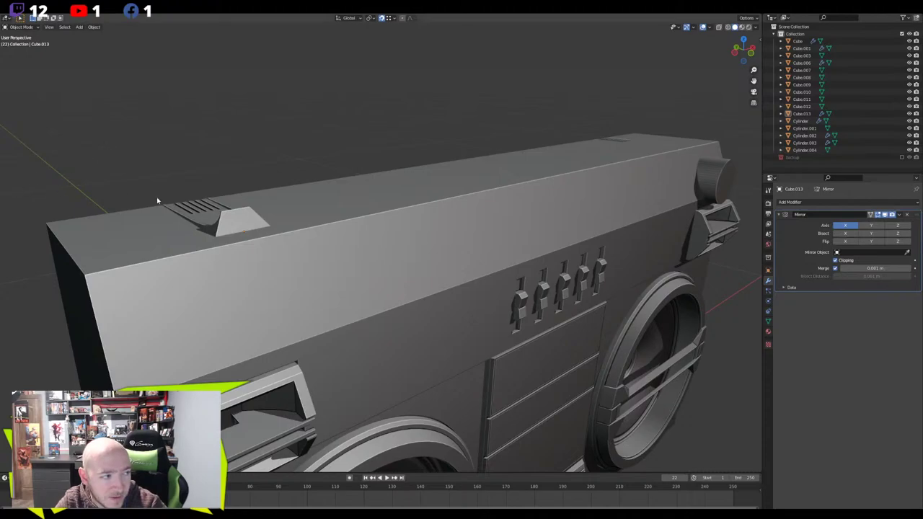
Examine the ramp-shaped insert and the facets of its curved, raised end on the body's top
scroll(203, 210, "up", 3)
middle_click_drag(235, 233, 356, 239, "shift")
left_click(351, 244)
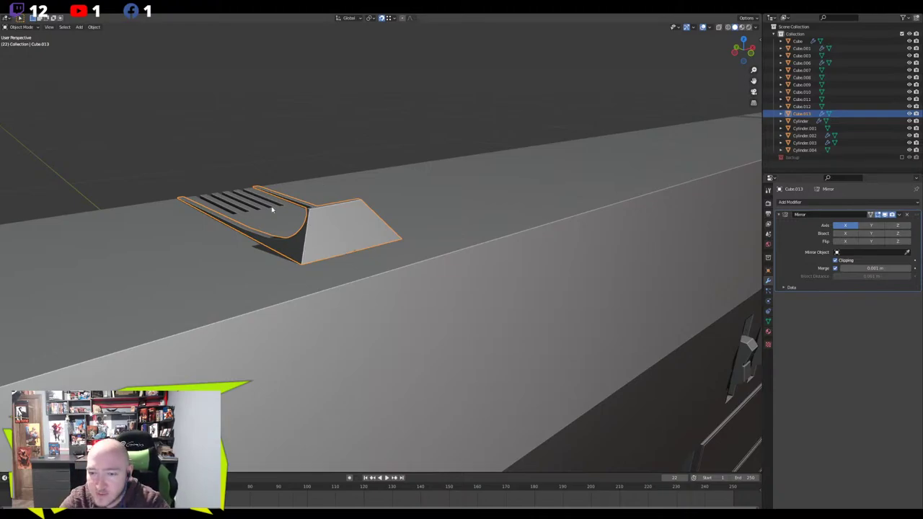
scroll(216, 161, "up", 3)
left_click(203, 122)
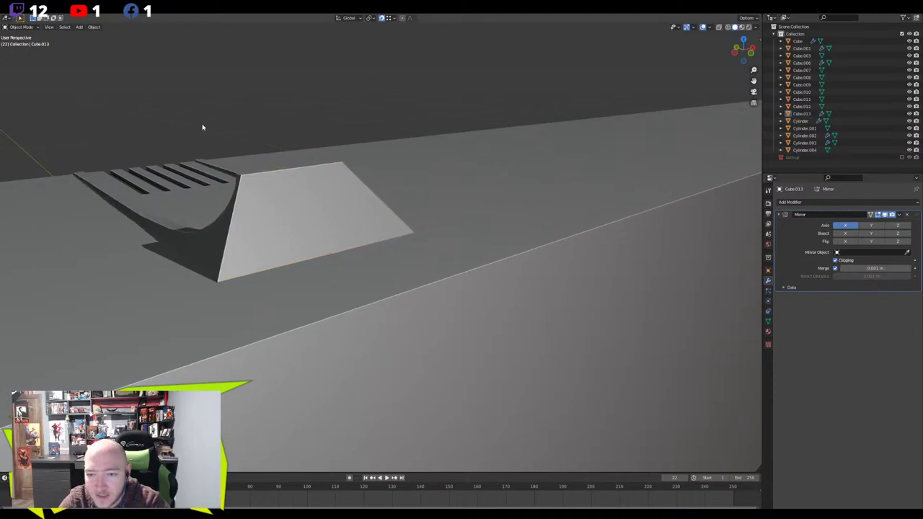
middle_click_drag(204, 127, 261, 147)
mouse_move(352, 229)
middle_mouse_down()
mouse_move(338, 231)
mouse_move(348, 233)
middle_mouse_up()
scroll(201, 174, "down", 4)
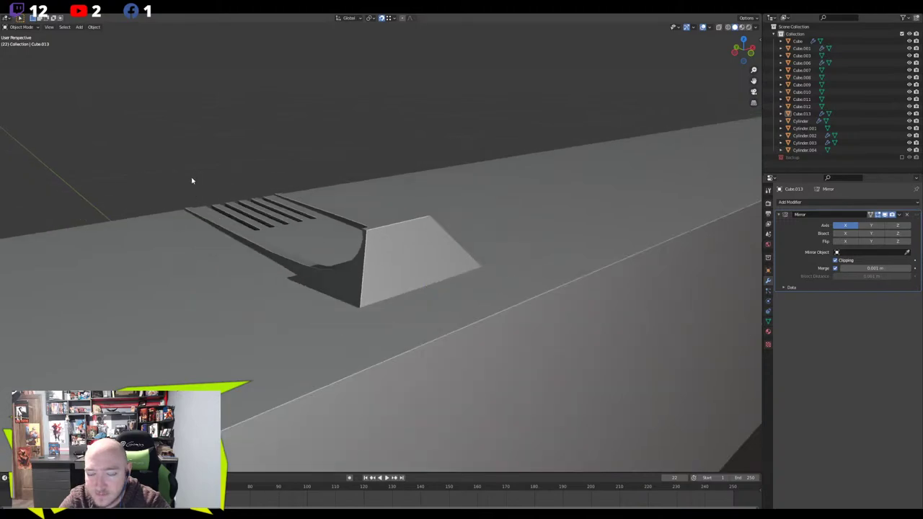
scroll(321, 250, "up", 2)
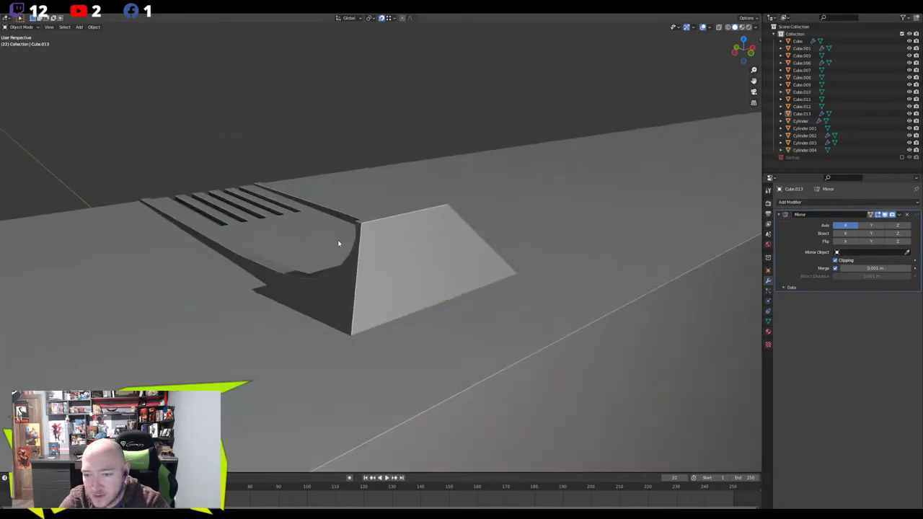
Enter Edit Mode on the insert and select the rail's upper edge where its curve begins, viewed from the left side
left_click(310, 290)
key("KP_Decimal")
key("Tab")
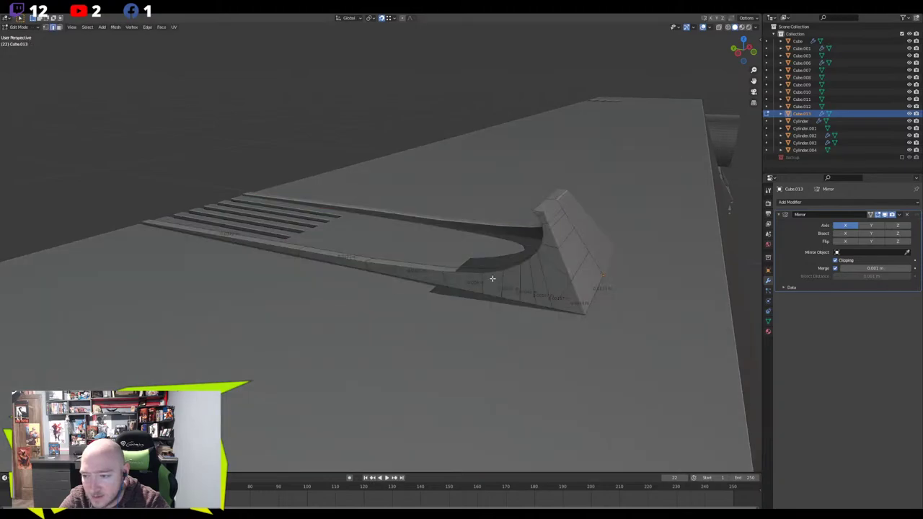
left_click(493, 278)
key("KP_Decimal")
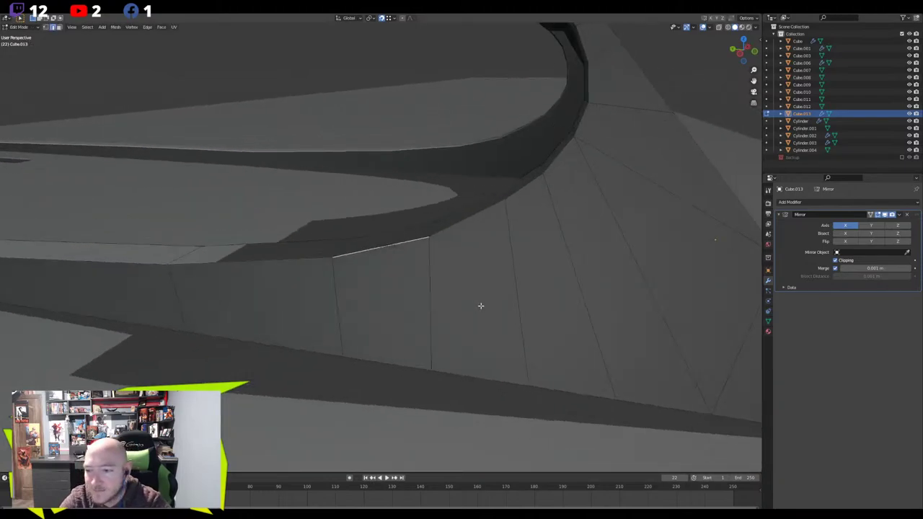
key("ctrl+KP_3")
scroll(388, 250, "up", 1)
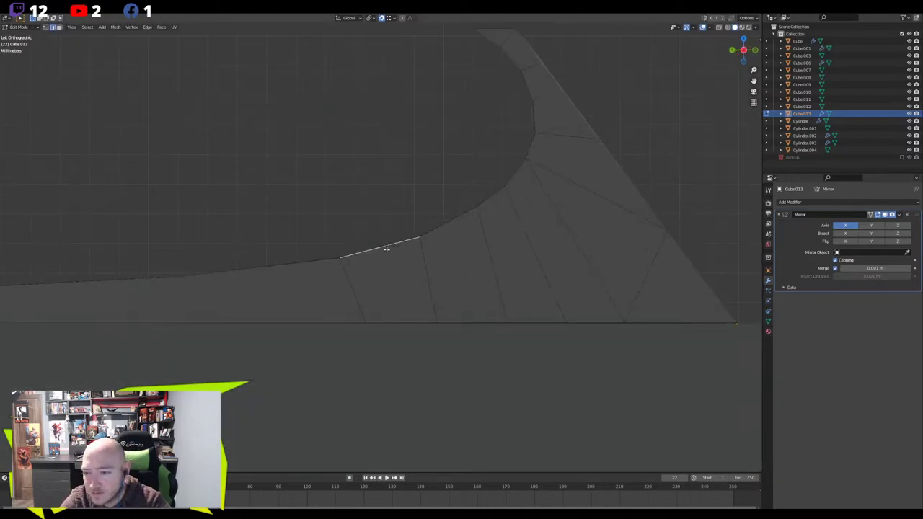
middle_click_drag(385, 249, 395, 267)
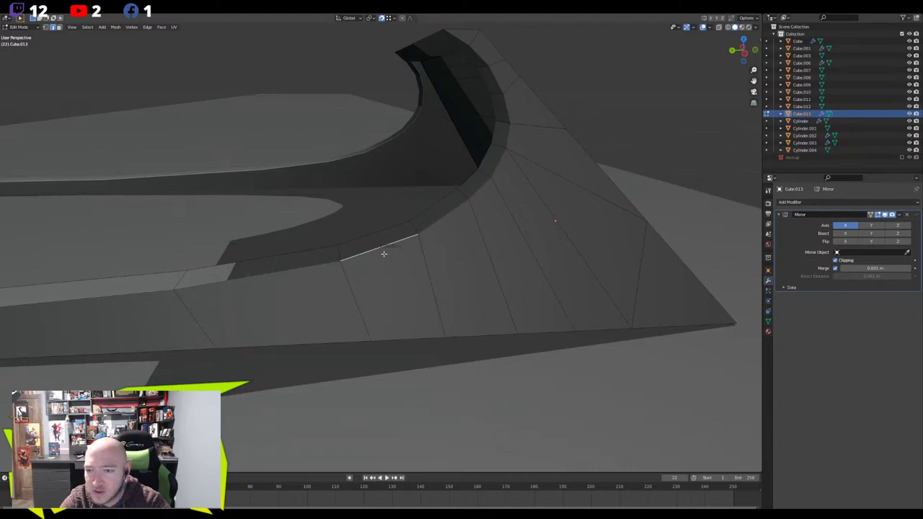
key("ctrl+KP_3")
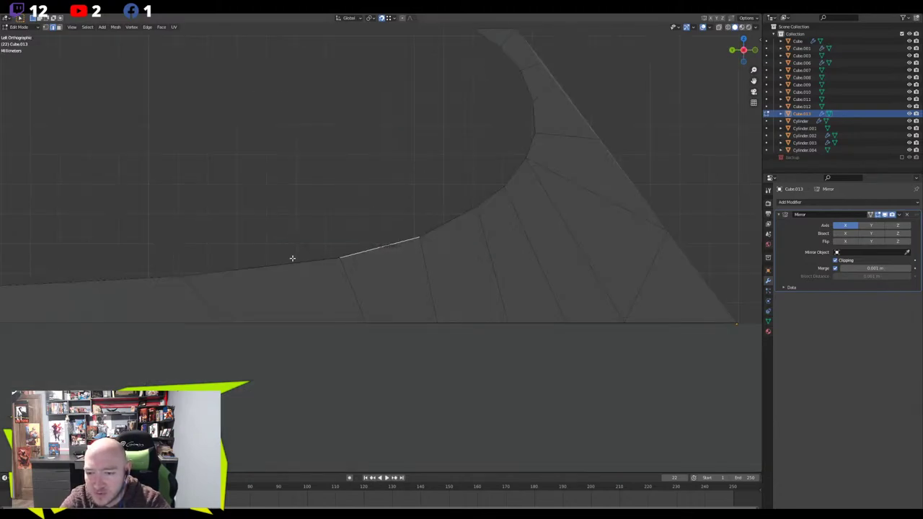
Try to add an edge loop across the rail just before its curve and reposition the loop's top vertex
left_click(291, 260)
right_click(291, 258)
key("1")
middle_click_drag(290, 256, 302, 249)
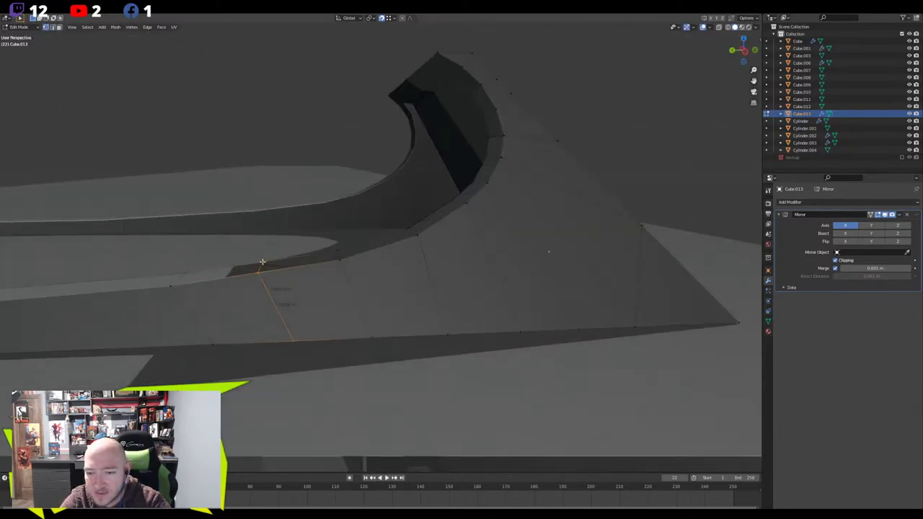
key("ctrl+KP_3")
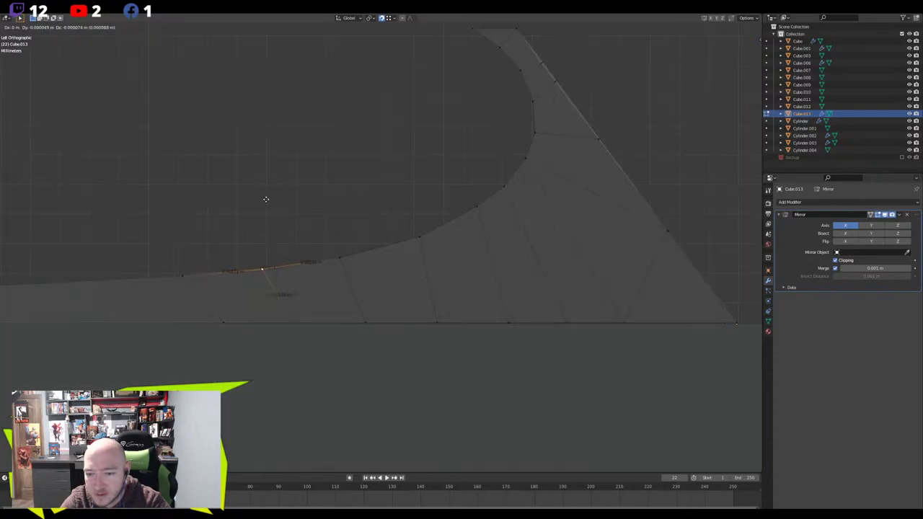
middle_click_drag(268, 192, 291, 222)
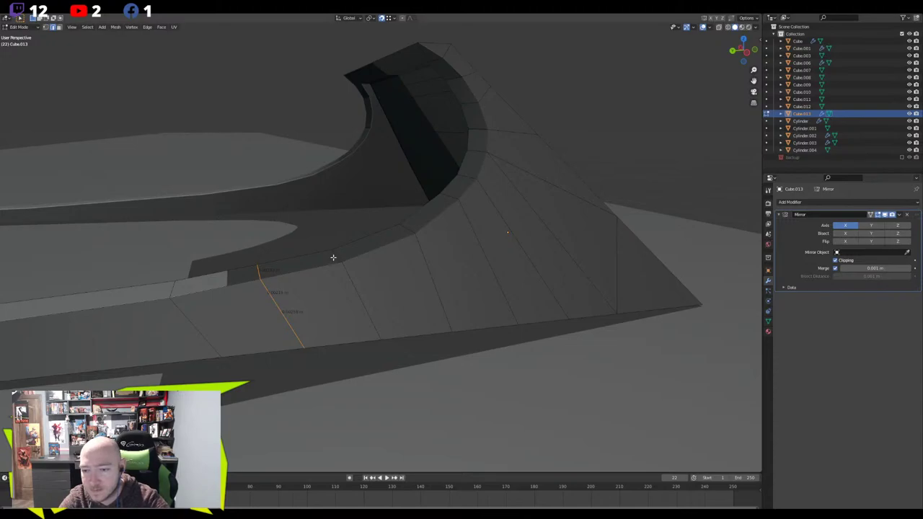
Bevel the edge loops at the lower part of the rail's curve to split it into smaller, smoother segments
middle_click_drag(333, 258, 303, 227)
key("ctrl+b")
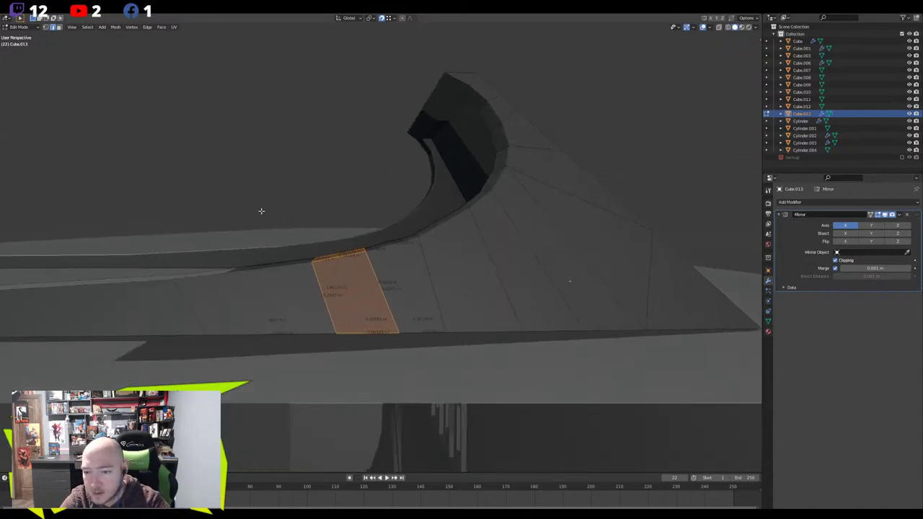
key("Escape")
key("ctrl+b")
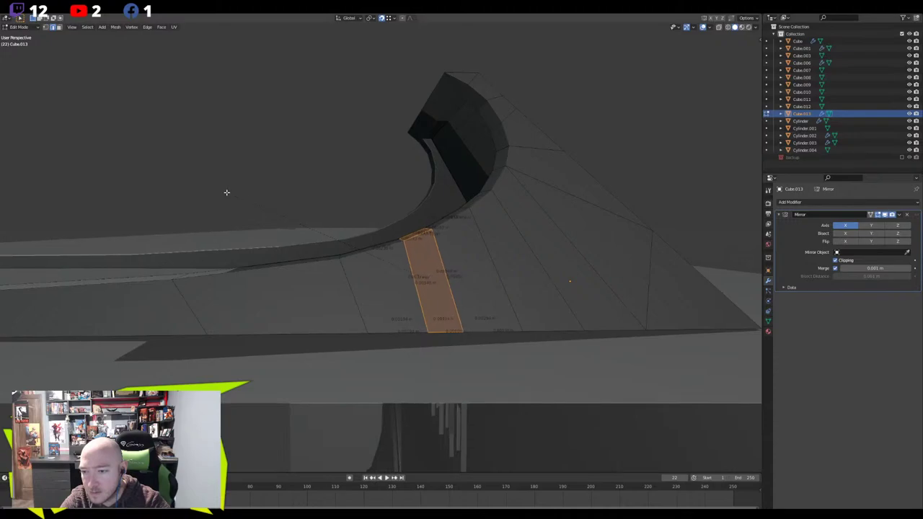
left_click(225, 193)
key("ctrl+z")
key("ctrl+b")
left_click(224, 219)
middle_click_drag(243, 182, 369, 170)
key("ctrl+b")
left_click(364, 151)
left_click(337, 173)
Bevel two edge loops around the upper curve of the insert's raised end
scroll(353, 173, "down", 6)
scroll(509, 212, "up", 5)
middle_click_drag(509, 213, 491, 205)
middle_click_drag(511, 162, 406, 185)
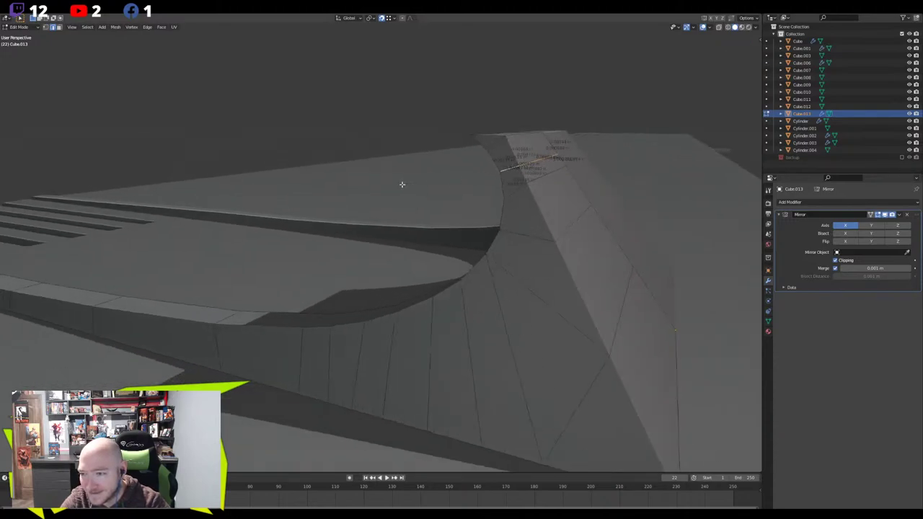
right_click(395, 183)
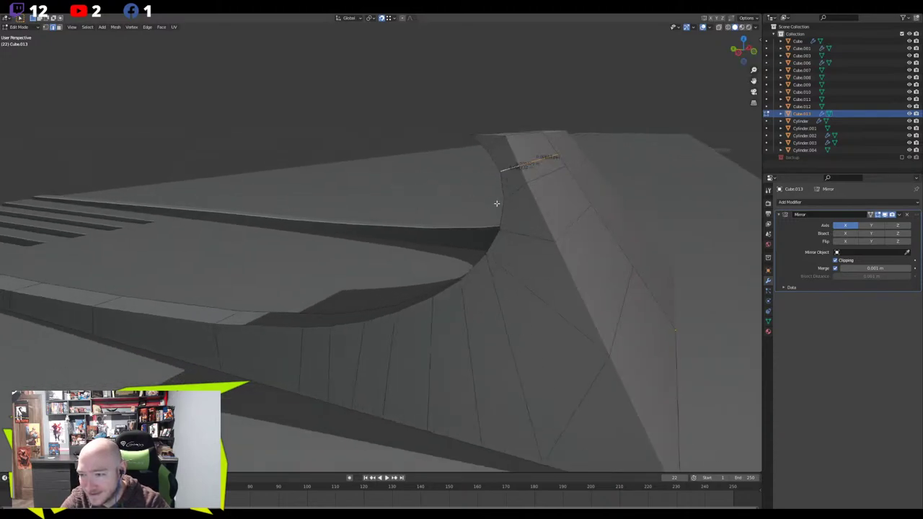
middle_click_drag(495, 231, 405, 183)
key("ctrl+b")
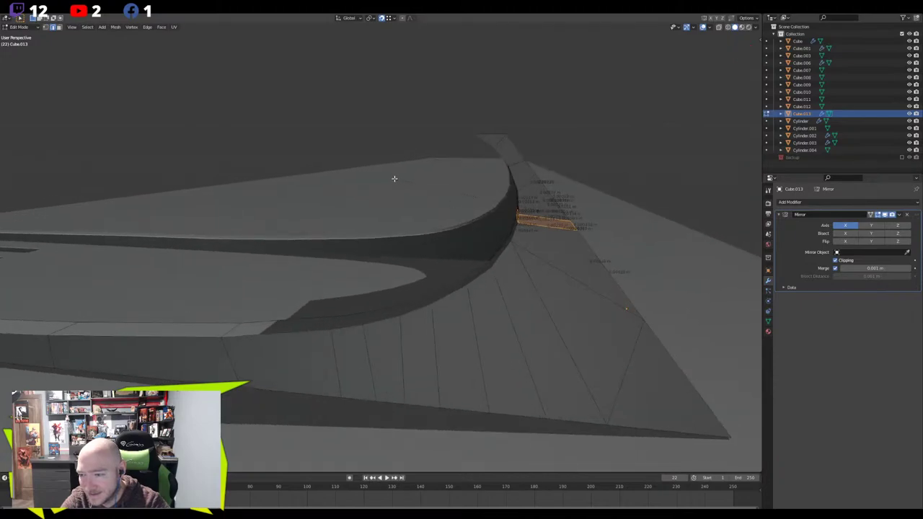
left_click(392, 178)
left_click(509, 164)
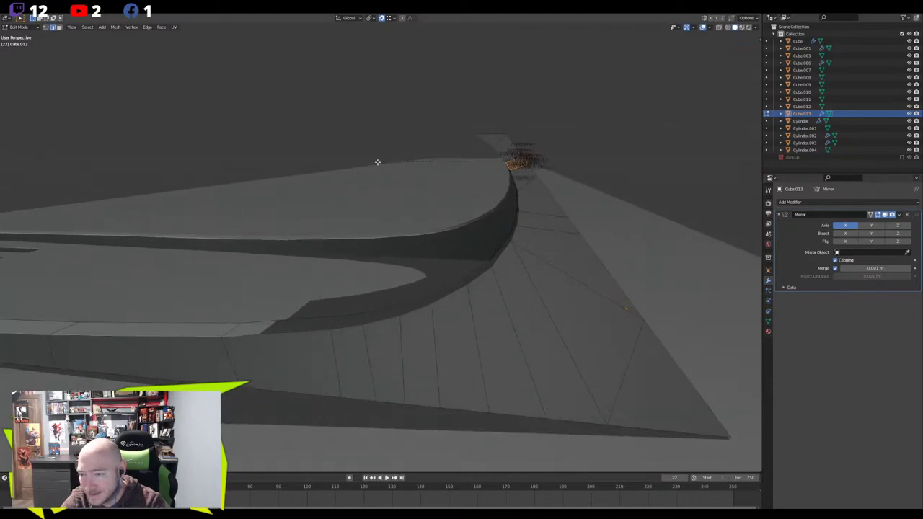
left_click(375, 162)
Bevel the remaining edge loop between the upper bevels and slide one resulting edge along the sloped outer face to even the spacing
left_click(533, 190)
middle_click_drag(399, 174, 379, 169)
key("ctrl+b")
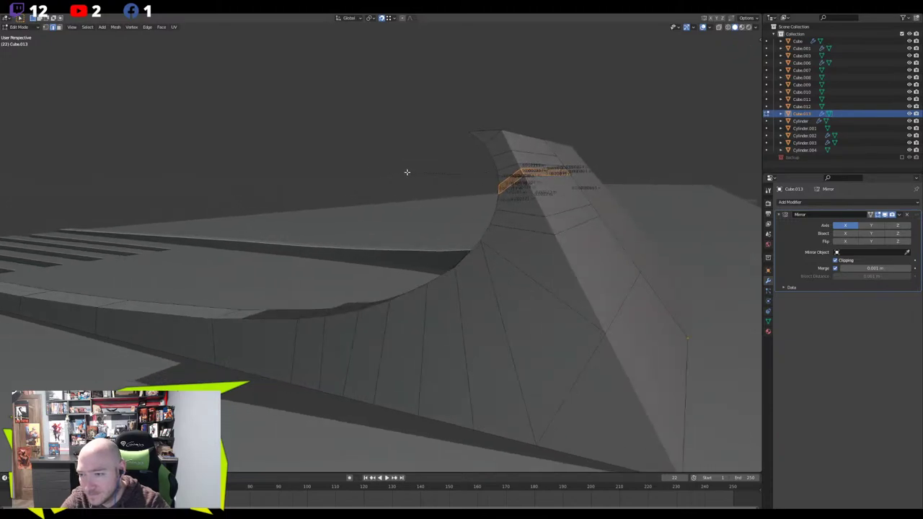
left_click(391, 149)
left_click(530, 178)
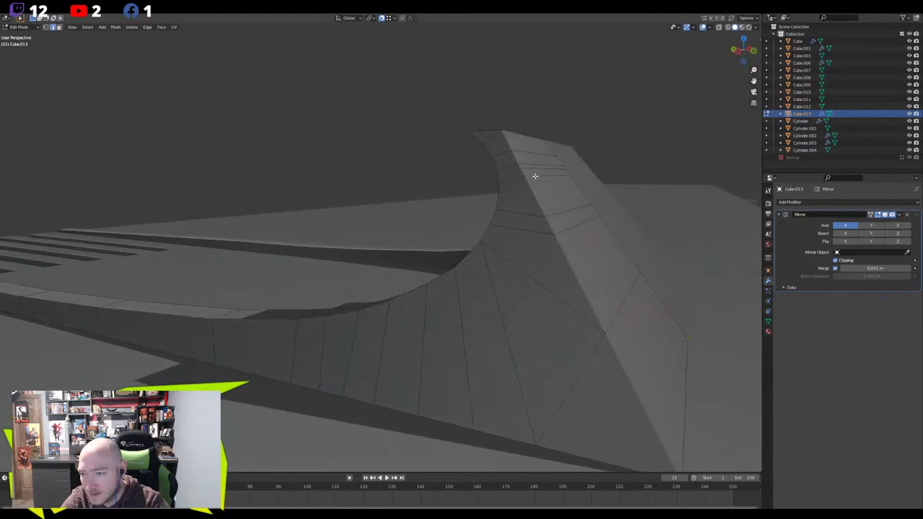
key("g")
key("g")
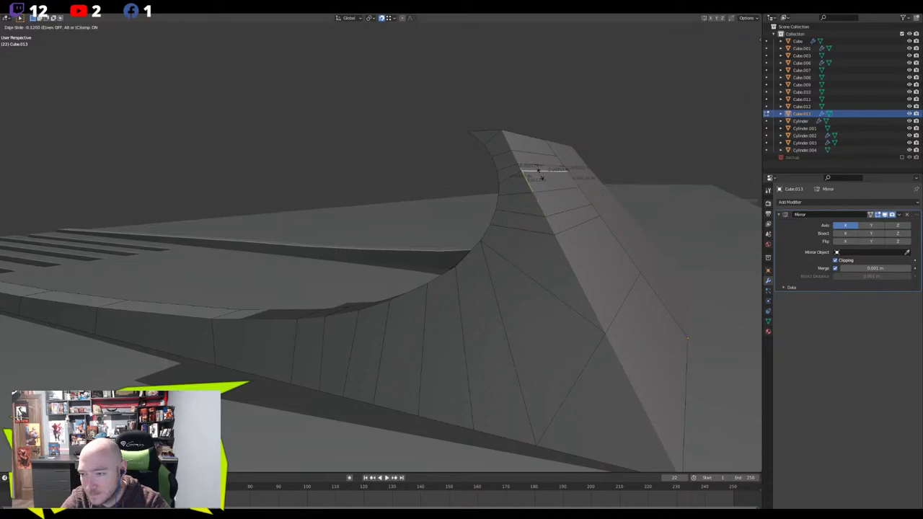
left_click(540, 176)
Return to Object Mode and examine the smoothed curve of the insert on the body
middle_click_drag(389, 148, 434, 204)
key("Tab")
scroll(332, 169, "down", 3)
left_click(334, 174)
scroll(352, 191, "down", 4)
scroll(401, 256, "up", 5)
scroll(397, 184, "up", 5)
In Edit Mode, knife-cut a horizontal line just below the raised end's top edge and move the selected cut geometry along Y
key("Tab")
left_click(234, 199)
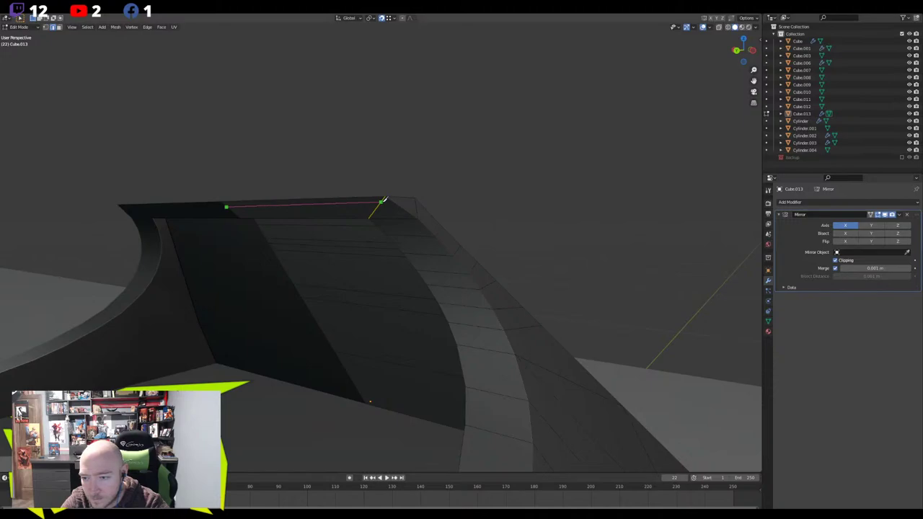
key("Return")
middle_click_drag(294, 229, 427, 234)
key("g")
key("y")
left_click(366, 209)
Move the cut's outer corner vertex along X toward the rail's sloped outer edge
left_click(325, 232)
key("g")
key("x")
left_click(418, 219)
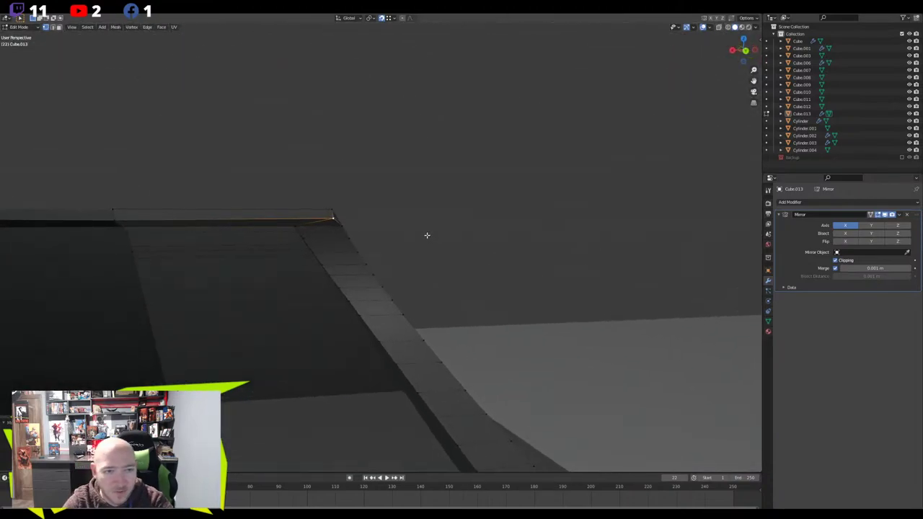
middle_click_drag(408, 197, 305, 250)
key("g")
key("x")
left_click(393, 191)
key("x")
left_click(327, 248)
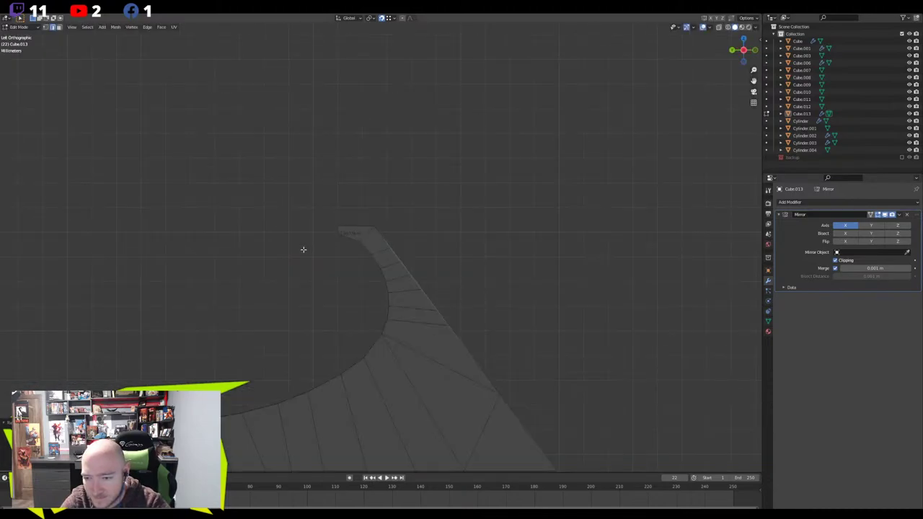
Move the selected edge of the top lip along Y in the left view to shape the overhang
key("g")
key("y")
key("x")
key("y")
left_click(259, 239)
middle_click_drag(258, 238, 303, 233)
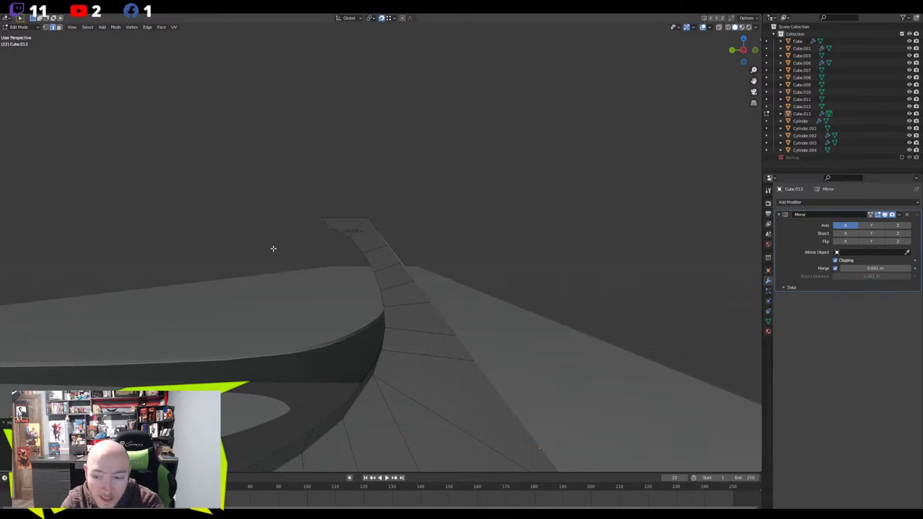
Level the selected lip edge by scaling it to 0 along Z
scroll(274, 248, "down", 5)
mouse_move(276, 247)
middle_mouse_down()
mouse_move(296, 242)
mouse_move(277, 221)
mouse_move(268, 239)
mouse_move(278, 241)
mouse_move(292, 214)
mouse_move(301, 219)
mouse_move(261, 221)
mouse_move(300, 230)
mouse_move(308, 223)
mouse_move(276, 238)
middle_mouse_up()
scroll(277, 222, "up", 5)
key("g")
key("y")
right_click(273, 222)
key("s")
key("z")
key("0")
key("Return")
Straighten the front edge of the top lip by scaling it to 0 along Y
key("s")
key("y")
key("Return")
left_click(323, 220)
key("s")
key("y")
key("0")
key("Return")
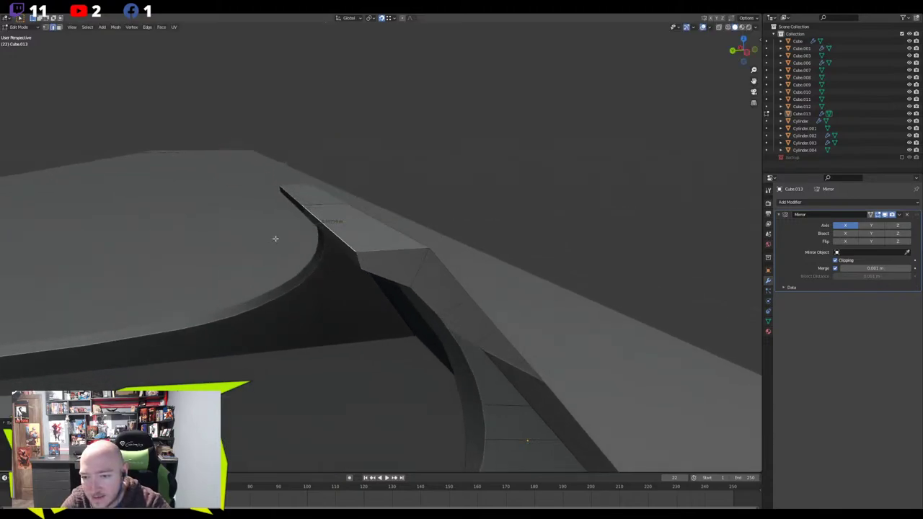
Select the lip's lower outer corner vertex and move it along X in the back view to match the rail's outer slope
left_click(362, 260)
middle_click_drag(361, 260, 447, 284)
middle_click_drag(512, 250, 379, 274, "shift")
scroll(426, 261, "up", 4)
key("1")
left_click(435, 260)
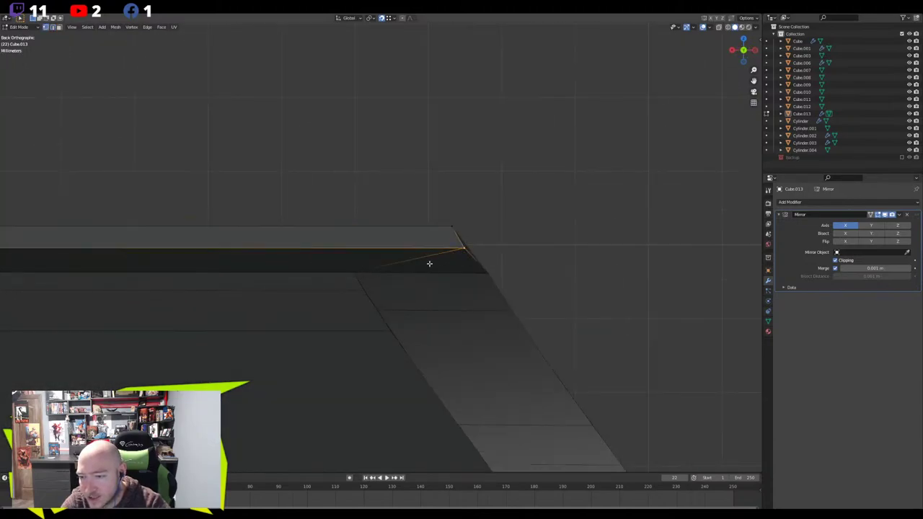
key("g")
key("x")
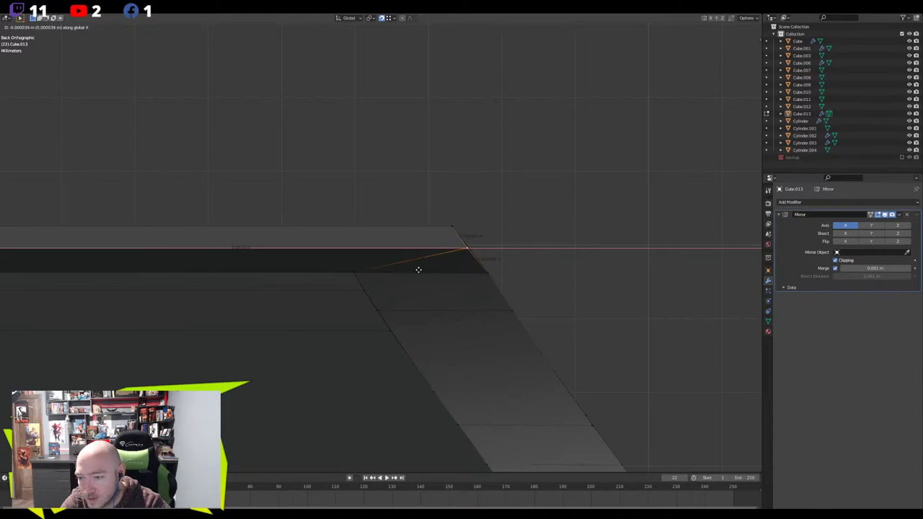
left_click(411, 271)
Slide the horizontal edges on the curved inner face below the lip to space them more evenly
middle_click_drag(412, 272, 379, 281)
scroll(375, 271, "down", 5)
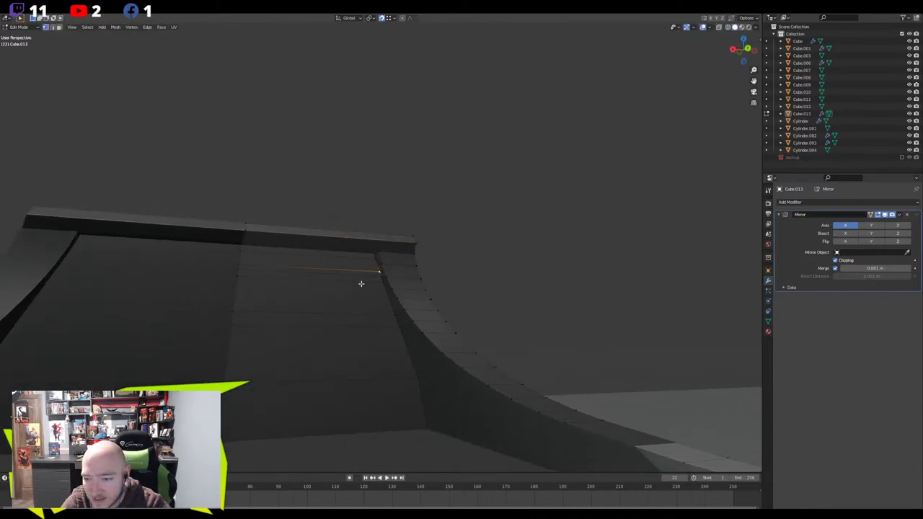
key("g")
key("g")
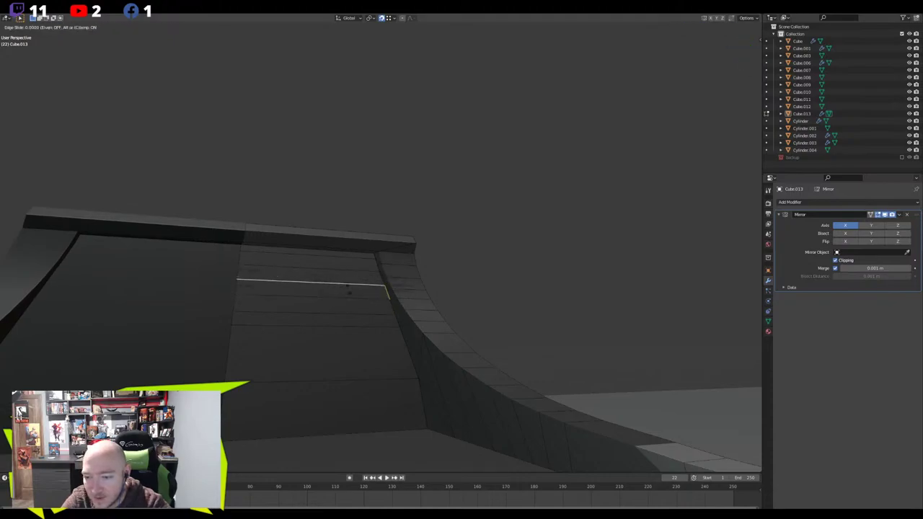
left_click(347, 295)
key("g")
key("g")
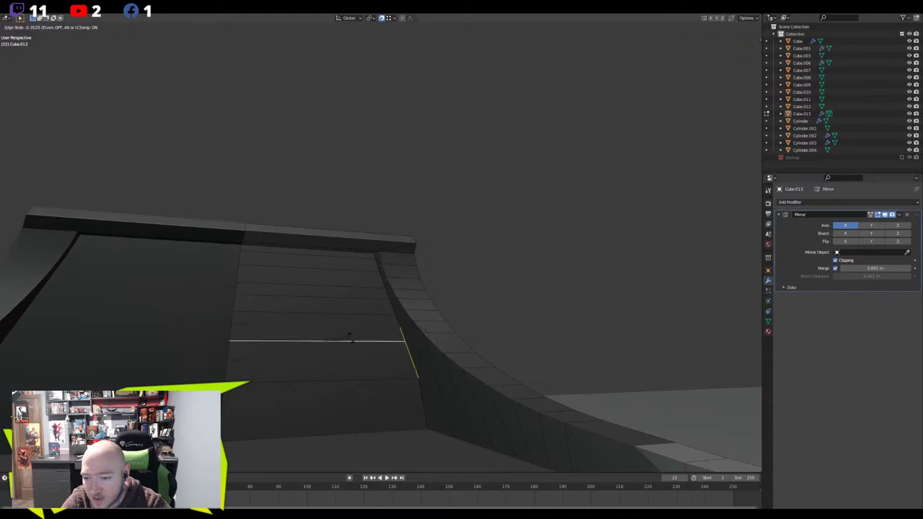
left_click(367, 317)
Slide one more horizontal edge in the middle of the inner face to even out its spacing and clear the selection
middle_click_drag(366, 317, 513, 316)
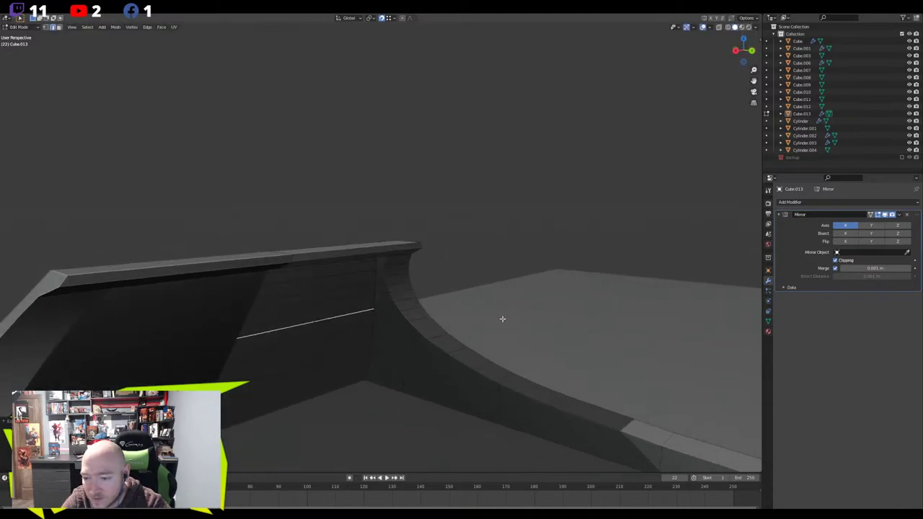
left_click(340, 300)
key("g")
key("g")
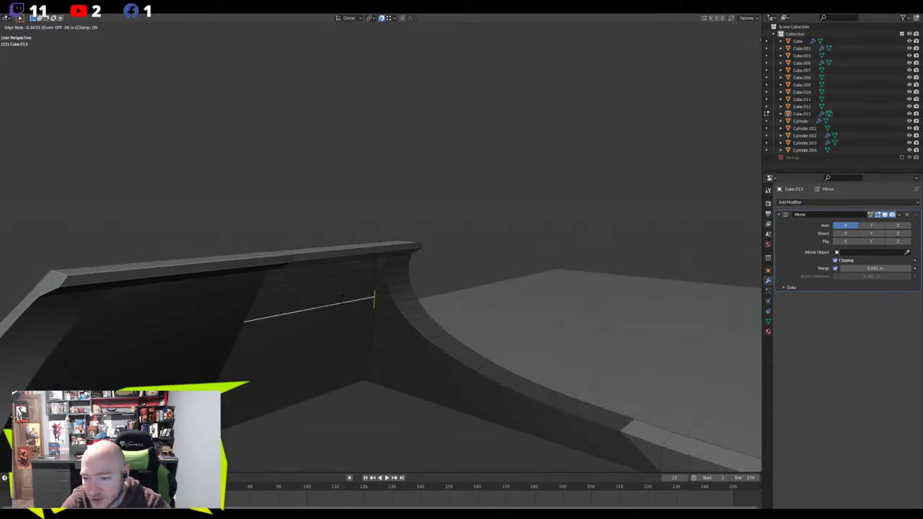
left_click(374, 300)
left_click(503, 256)
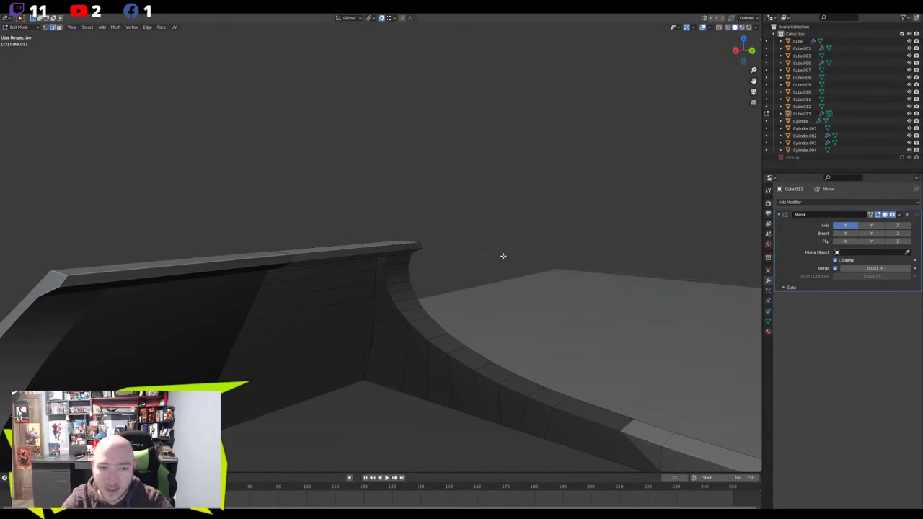
middle_click_drag(347, 274, 312, 265)
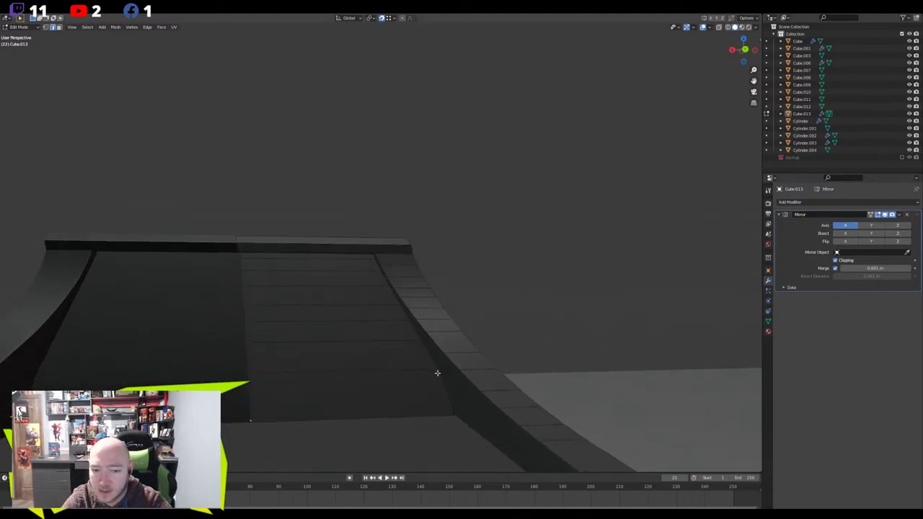
Vertex-slide the lower horizontal edge's outer end on the curved inner face to refine its spacing, then leave mesh editing
middle_click_drag(471, 396, 496, 401)
middle_click_drag(419, 402, 383, 393)
key("1")
key("g")
key("g")
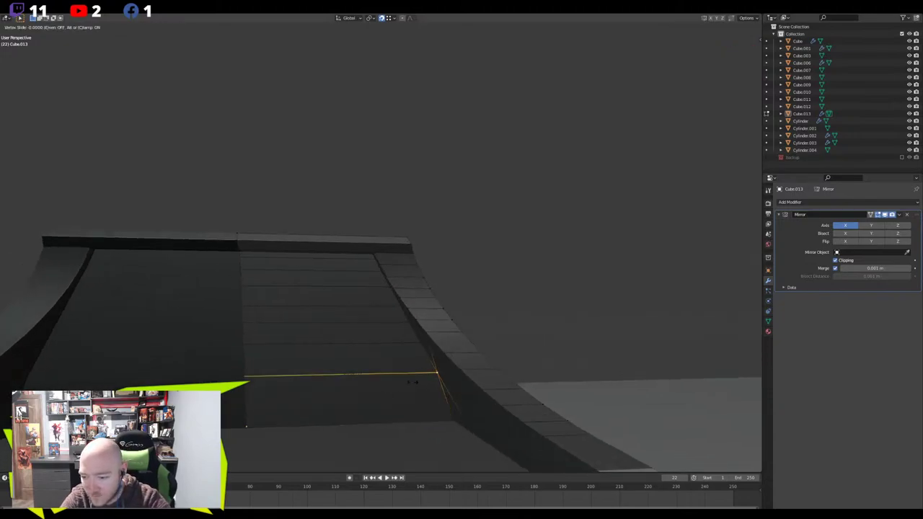
left_click(410, 381)
middle_click_drag(410, 381, 315, 336)
key("Tab")
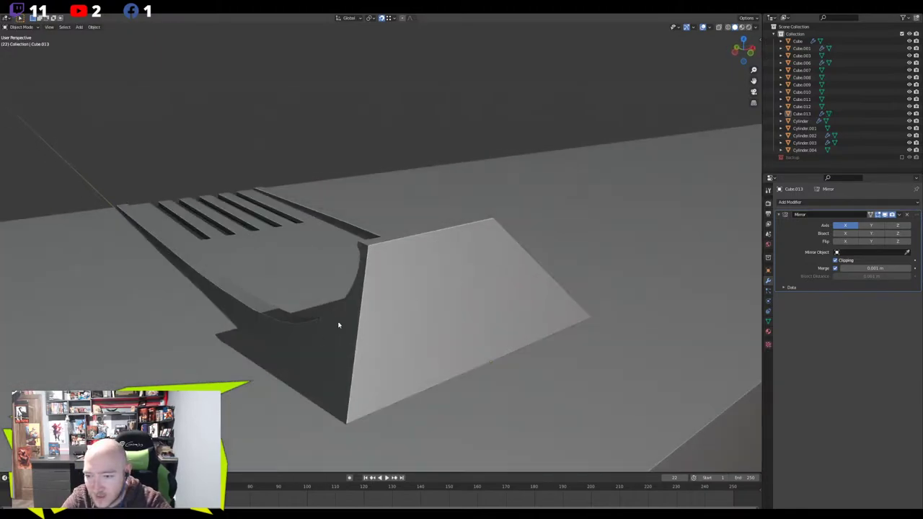
Edit the ramp-shaped insert again and move a face at its top lip along Y
scroll(253, 241, "down", 6)
middle_click_drag(319, 264, 341, 250)
scroll(364, 265, "up", 5)
left_click(373, 257)
key("Tab")
scroll(375, 257, "up", 3)
left_click(361, 253)
key("g")
key("y")
left_click(271, 233)
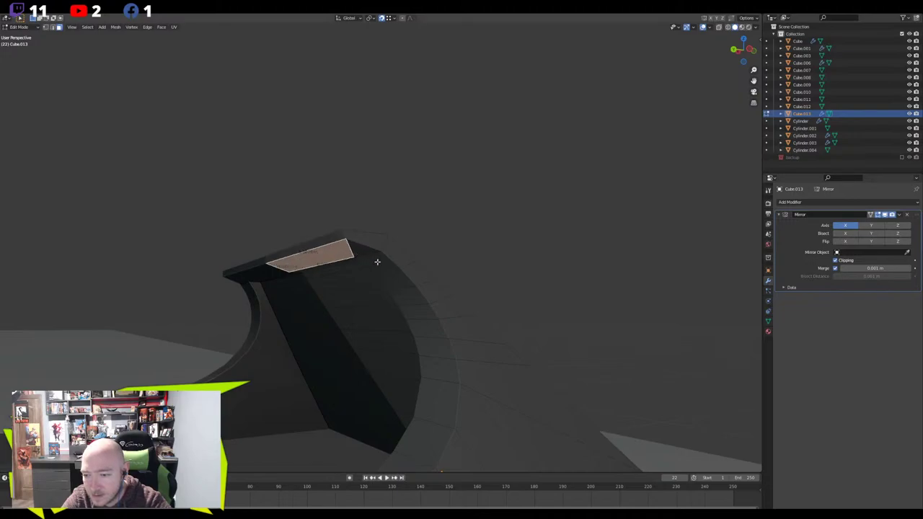
Select the run of faces from the top lip down the curved rail and adjust its position along Y
left_click(418, 436, "ctrl")
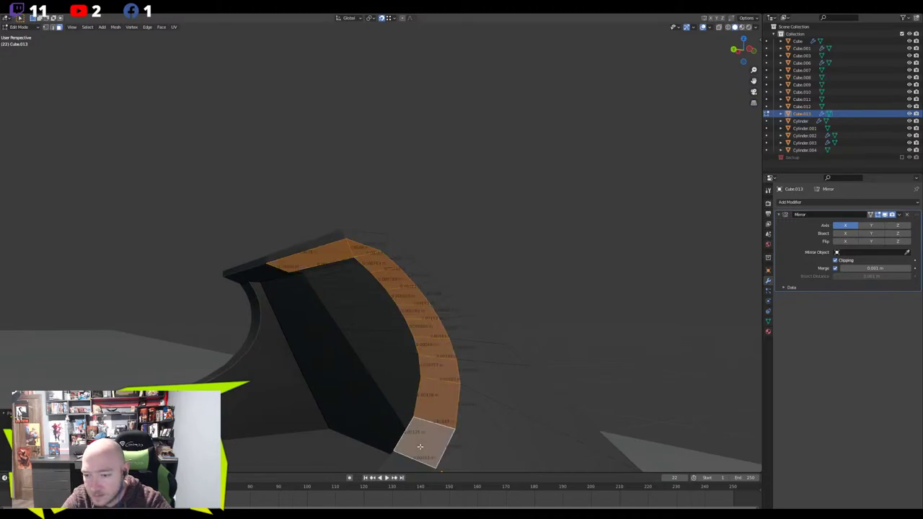
scroll(416, 435, "down", 3)
middle_click_drag(305, 403, 323, 235)
key("g")
key("y")
key("Escape")
key("g")
key("y")
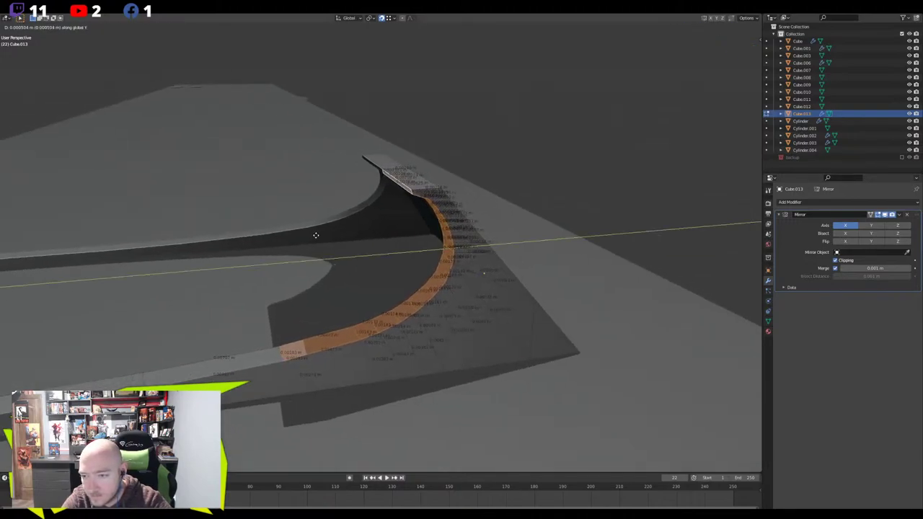
left_click(310, 235)
middle_click_drag(310, 236, 324, 209)
key("g")
key("y")
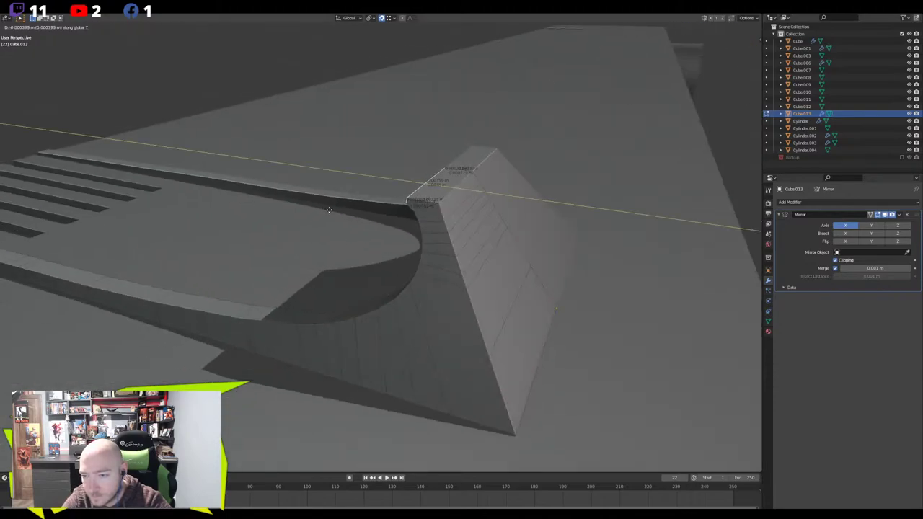
left_click(326, 217)
Return to object mode and examine how the insert sits on the boombox, including the body's mesh layout
scroll(315, 232, "down", 9)
key("Tab")
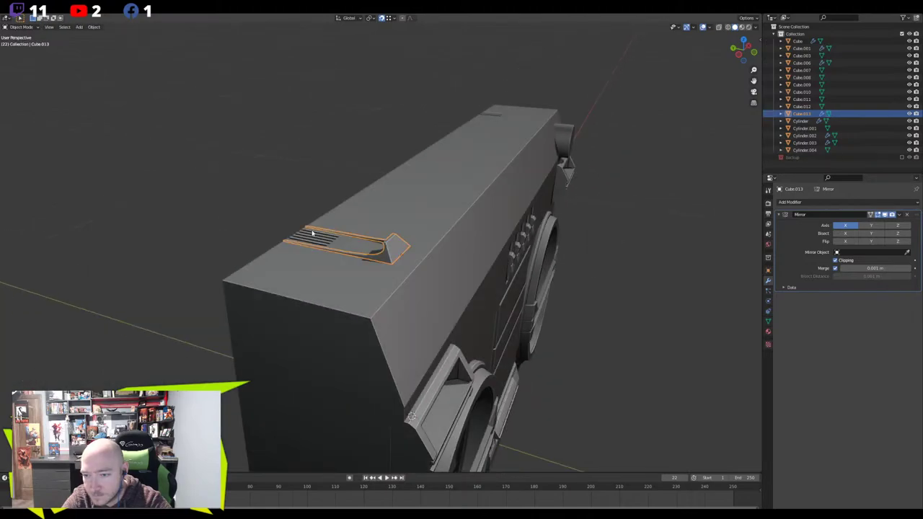
left_click(205, 182)
scroll(205, 182, "down", 4)
middle_click_drag(205, 182, 343, 261)
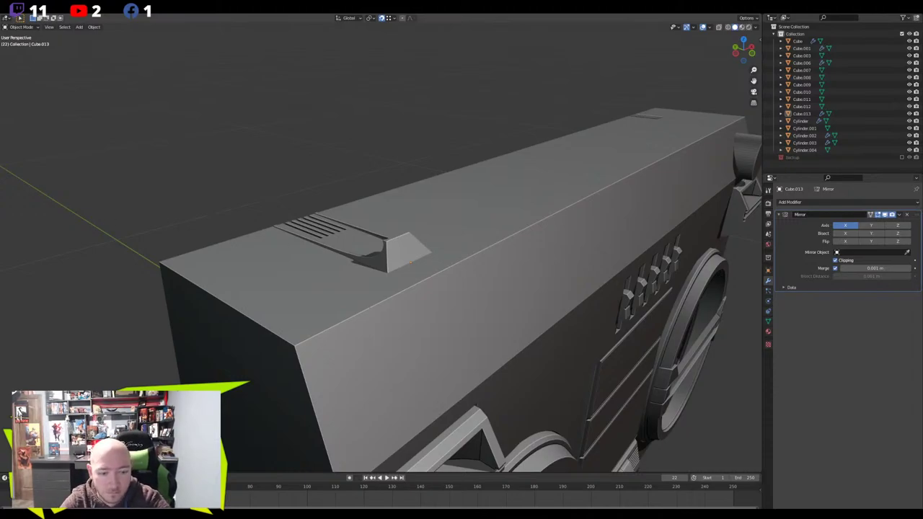
middle_click_drag(384, 194, 317, 209)
left_click(228, 260)
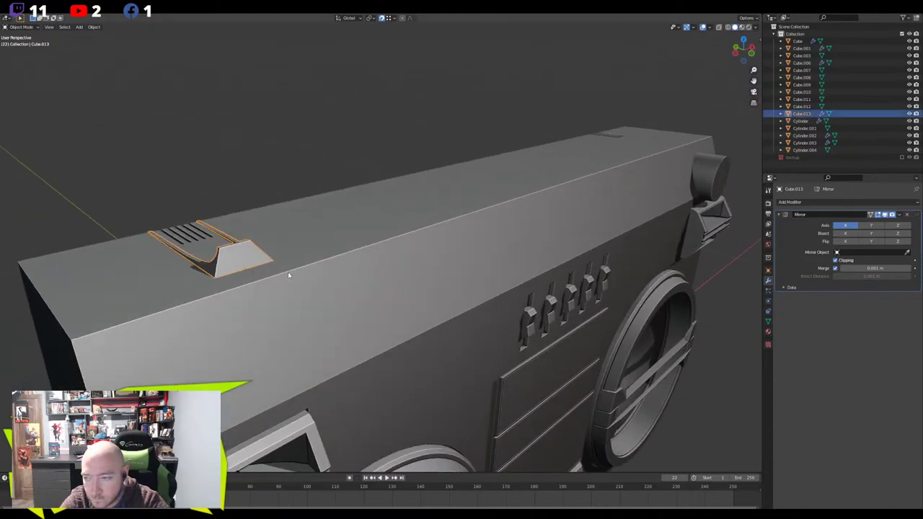
left_click(359, 281)
key("Tab")
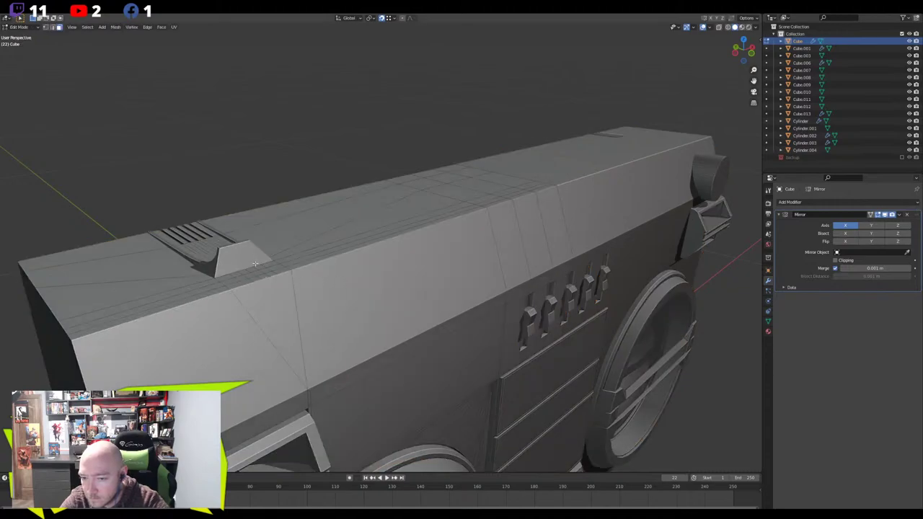
key("Tab")
Apply the insert's Mirror modifier and join the insert into the main boombox body
left_click(252, 262)
left_click(898, 214)
left_click(870, 222)
left_click(294, 319)
left_click(235, 261)
left_click(253, 305, "shift")
key("ctrl+j")
Examine the joined body from the front and the geometry inside the upper corner vent opening
scroll(284, 177, "down", 5)
left_click(284, 177)
middle_click_drag(284, 176, 322, 180)
scroll(236, 203, "down", 2)
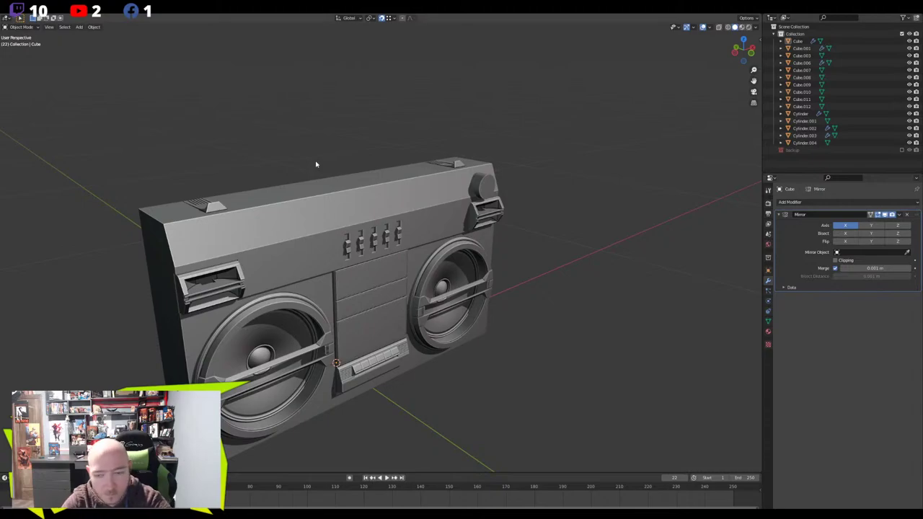
middle_click_drag(328, 160, 366, 153)
scroll(348, 156, "up", 1)
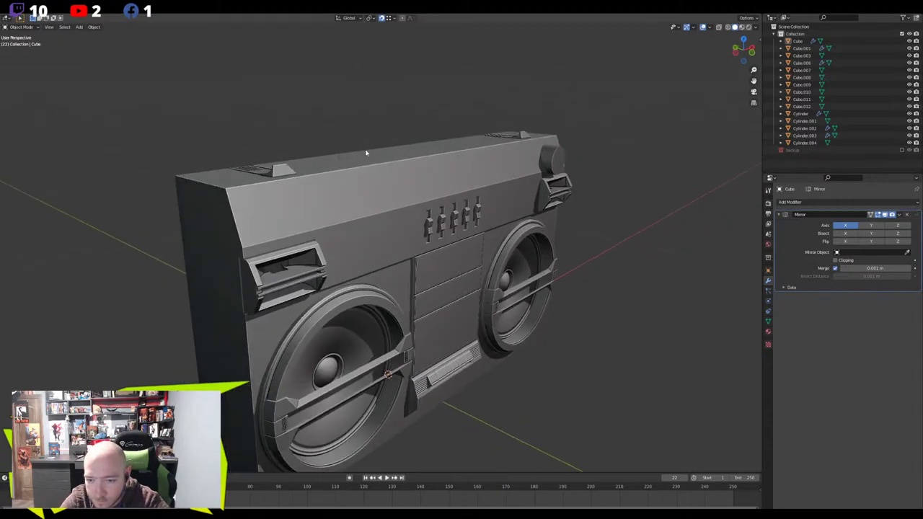
scroll(260, 243, "up", 1)
scroll(258, 242, "up", 3)
middle_click_drag(255, 247, 330, 215)
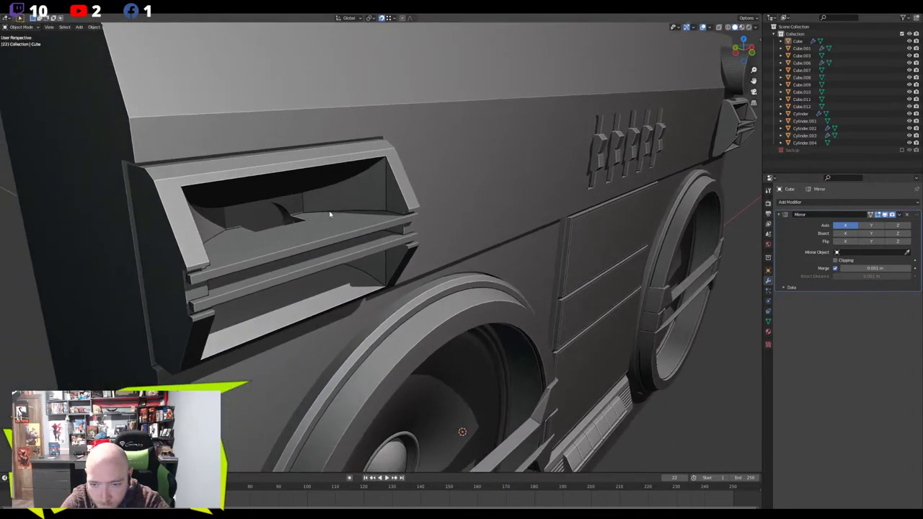
left_click(292, 212)
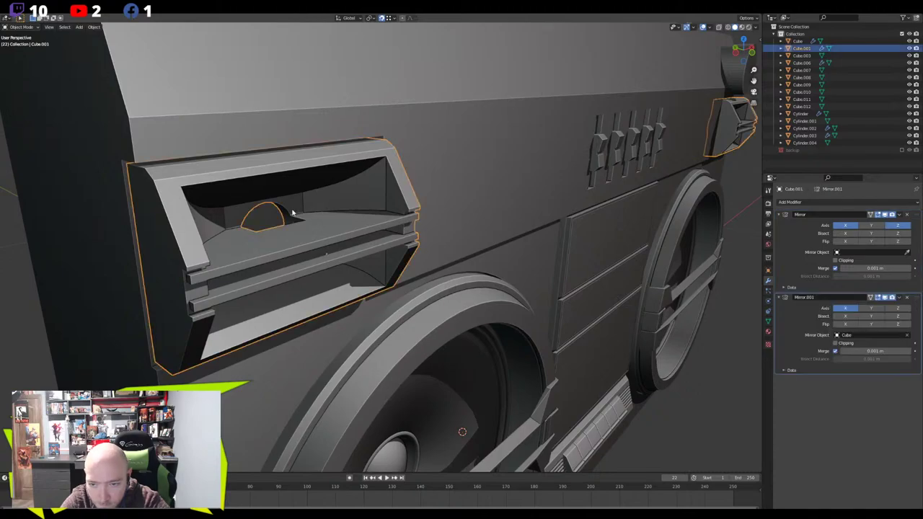
left_click(292, 213)
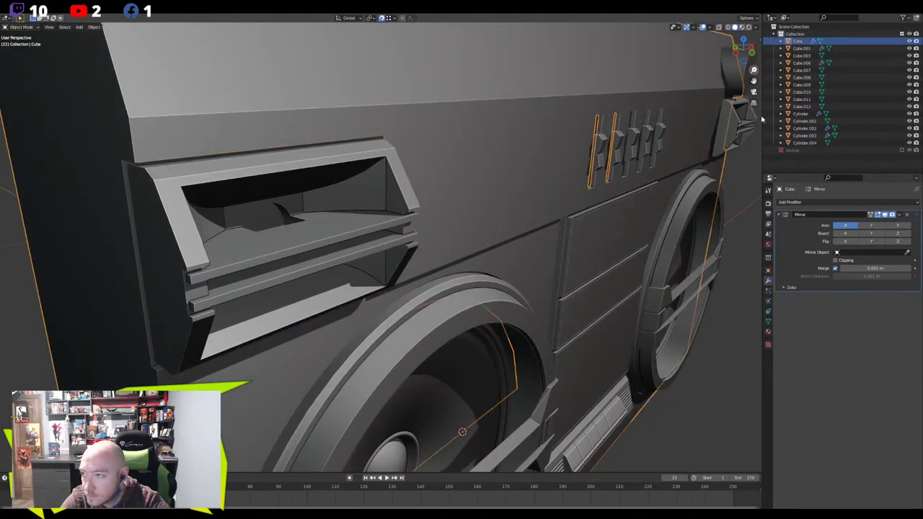
Set the viewport cavity ridge to 1.183 and valley to 0.767, try the X-ray and backface culling options, and clear the selection
left_click(767, 214)
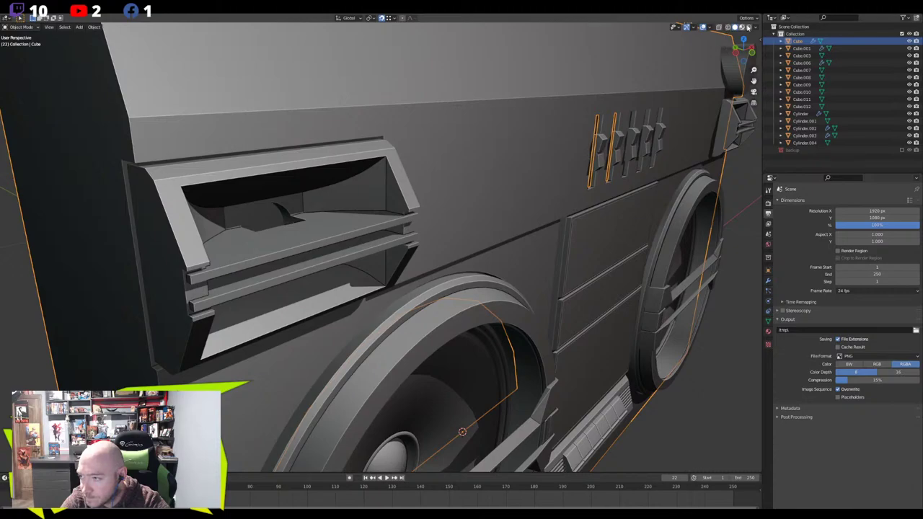
left_click(754, 27)
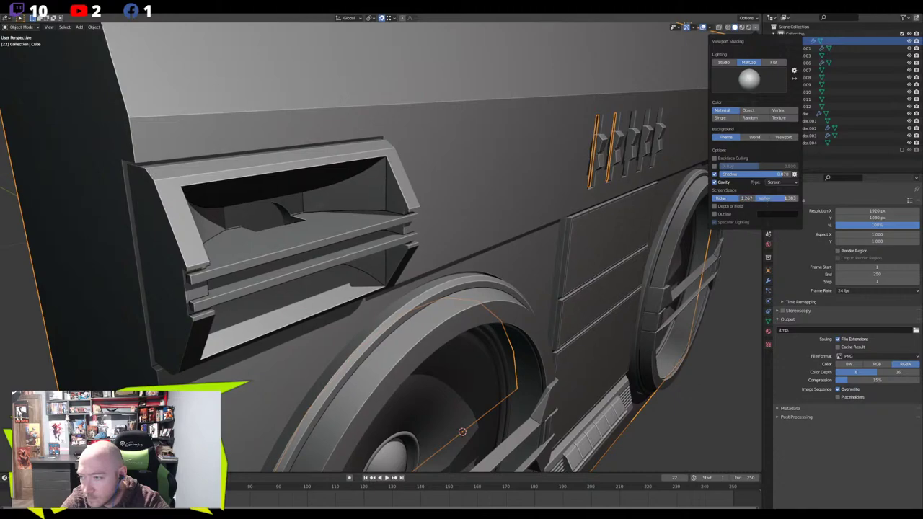
left_click_drag(782, 198, 761, 197)
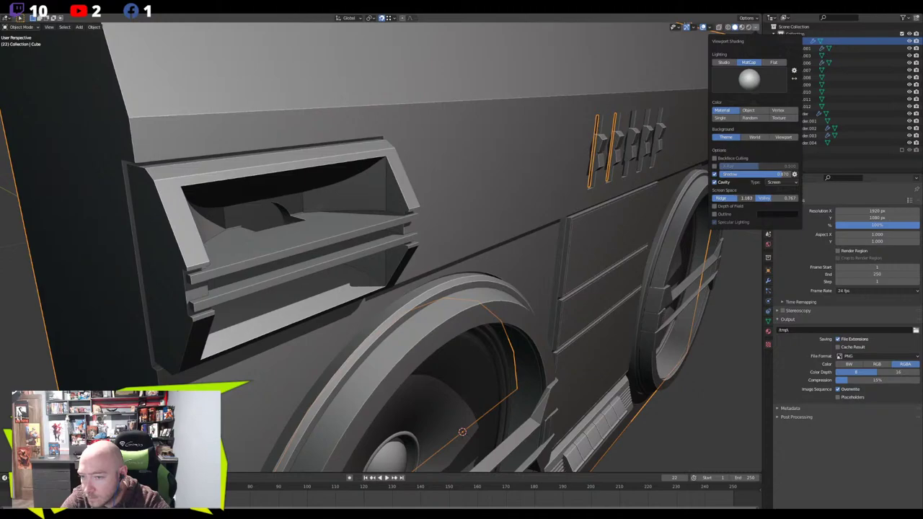
left_click(714, 166)
left_click(714, 166)
left_click(714, 161)
scroll(389, 220, "down", 6)
key("alt+a")
Edit the body mesh and remove the centre edge loop running through the joined insert
middle_click_drag(360, 219, 269, 249)
left_click(310, 249)
key("Tab")
key("KP_Decimal")
scroll(382, 246, "down", 2)
key("2")
left_click(456, 239, "alt")
key("x")
left_click(433, 254)
scroll(432, 253, "down", 4)
middle_click_drag(433, 253, 415, 211)
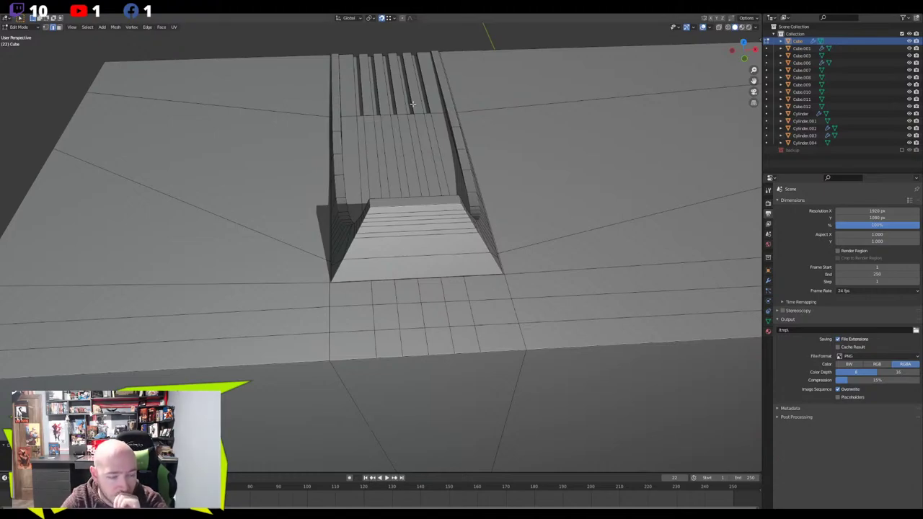
Examine the insert's topology from several angles, leave mesh editing and review the whole boombox
middle_click_drag(215, 106, 212, 101)
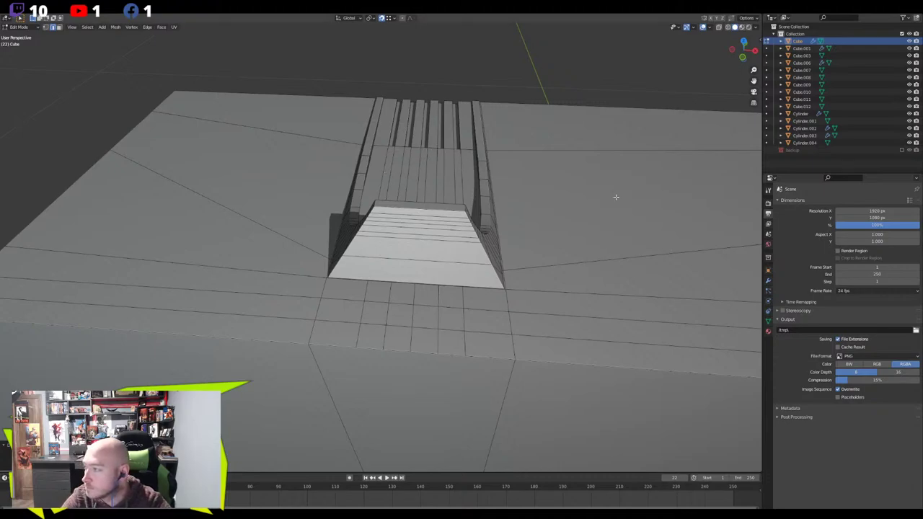
middle_click_drag(553, 184, 468, 166)
scroll(485, 215, "down", 5)
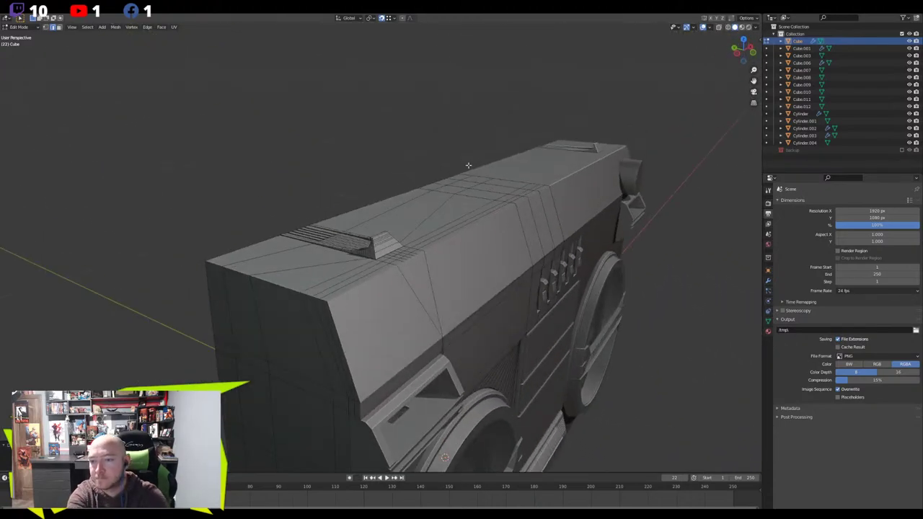
scroll(468, 165, "up", 4)
middle_click_drag(468, 165, 328, 206)
scroll(328, 205, "up", 4)
middle_click_drag(393, 209, 340, 316)
scroll(339, 315, "down", 4)
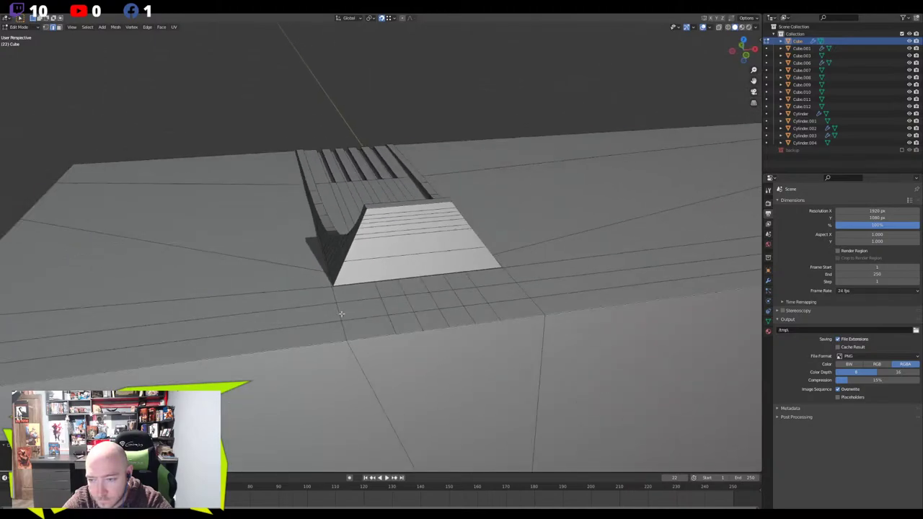
key("Tab")
scroll(343, 313, "down", 9)
left_click(213, 233)
scroll(249, 250, "down", 3)
middle_click_drag(248, 250, 299, 238)
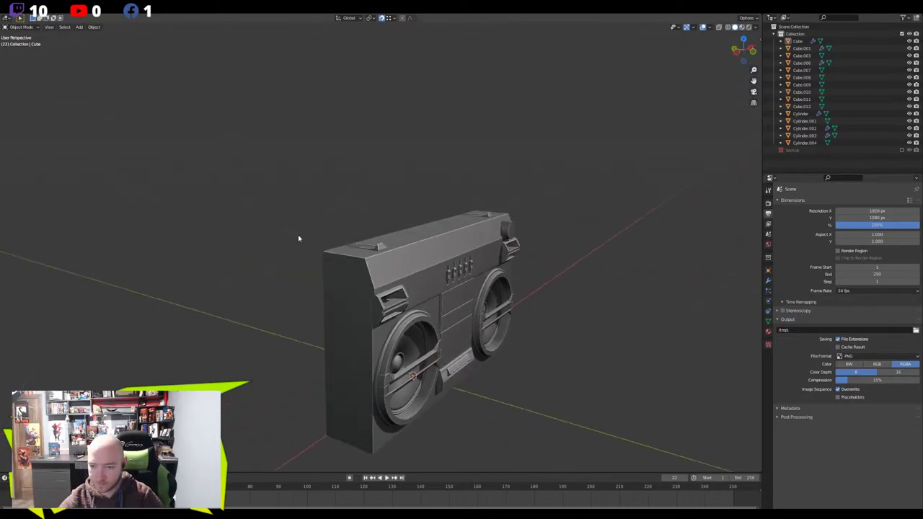
Edit the body mesh and examine the side corner around the recess that holds the upper vent
left_click(373, 269)
scroll(373, 269, "up", 5)
key("Tab")
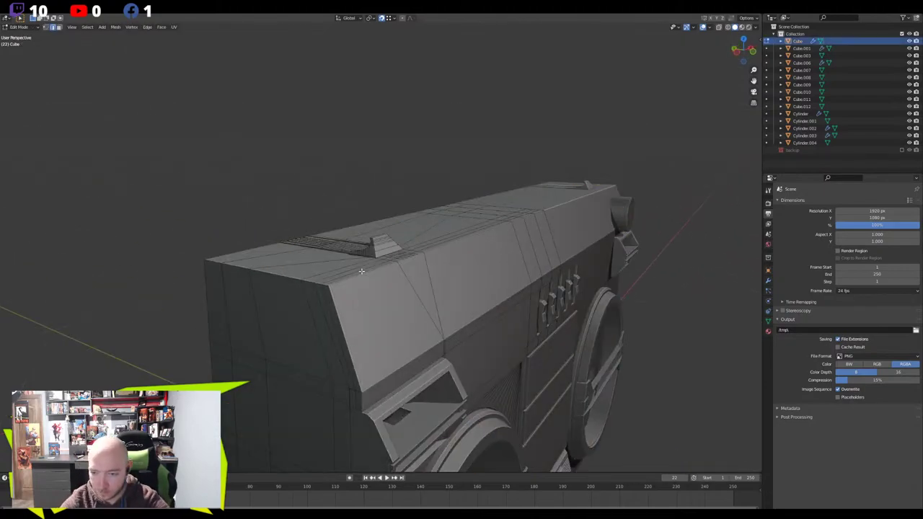
scroll(349, 281, "up", 4)
middle_click_drag(349, 281, 380, 181)
key("KP_Decimal")
middle_click_drag(393, 238, 457, 235)
key("Tab")
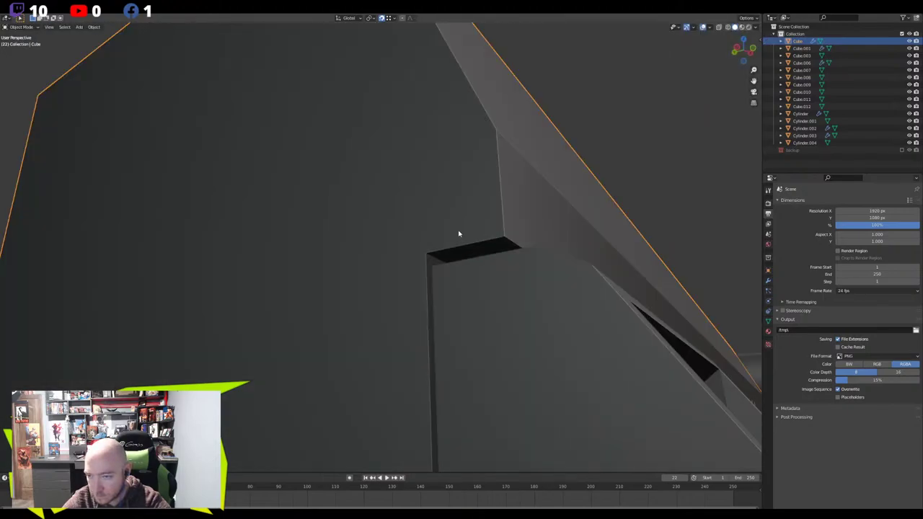
key("Tab")
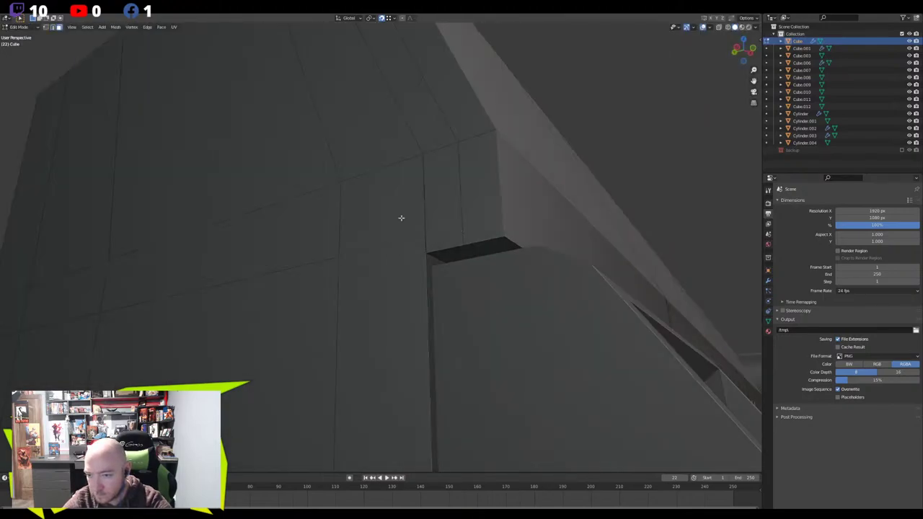
left_click(398, 221)
key("KP_Decimal")
middle_click_drag(385, 252, 524, 264)
Delete the unneeded faces along the upper inner wall of the vent recess
left_click(276, 255)
middle_click_drag(84, 226, 236, 286)
scroll(332, 270, "up", 4)
middle_click_drag(350, 267, 326, 301)
key("x")
left_click(319, 222)
left_click(325, 303)
key("x")
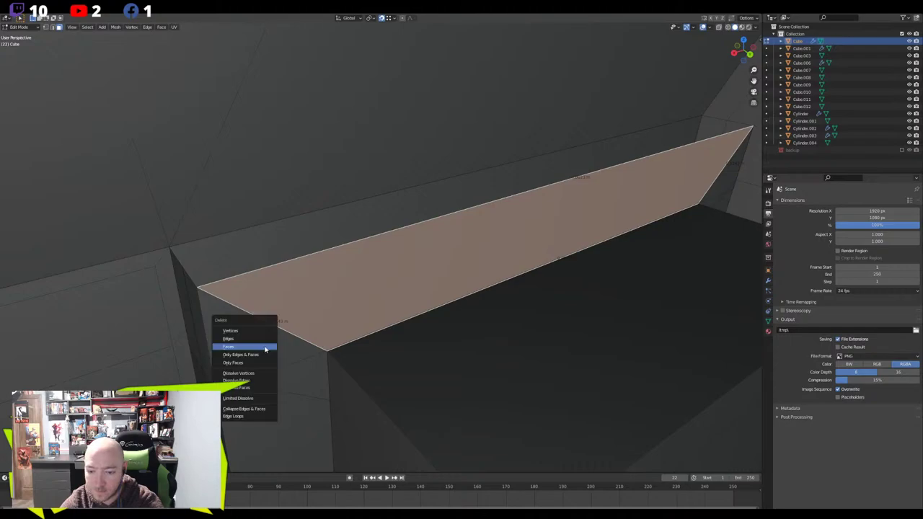
left_click(264, 349)
middle_click_drag(264, 346, 315, 346)
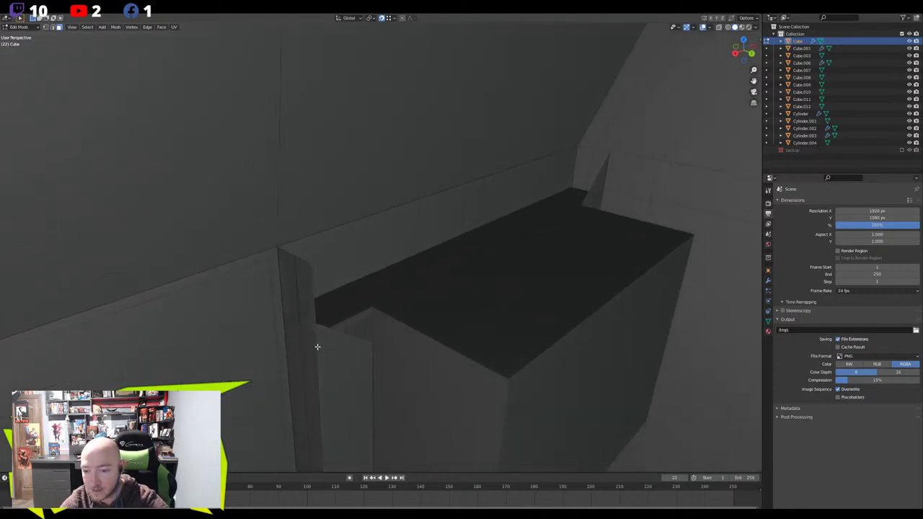
Delete the two narrow upper faces on the inner side wall at the recess corner
left_click(348, 348)
middle_click_drag(331, 297, 529, 321)
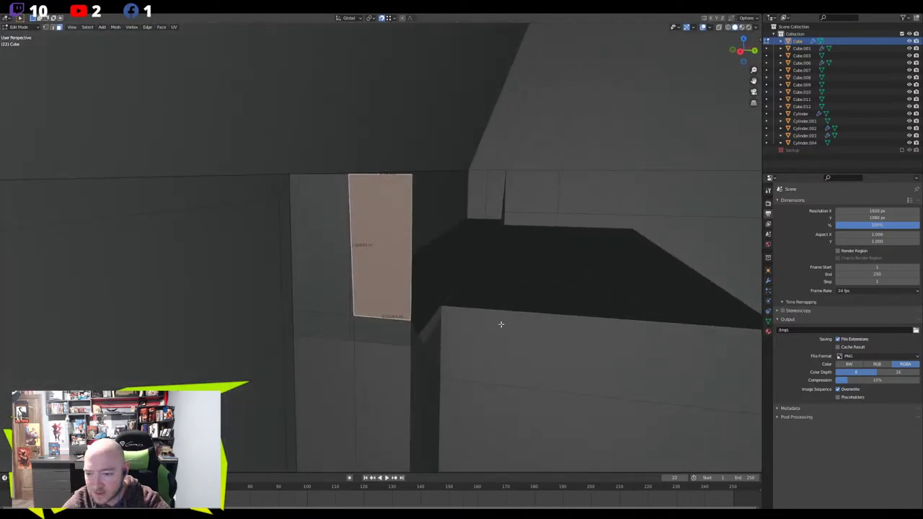
left_click(326, 288, "shift")
key("x")
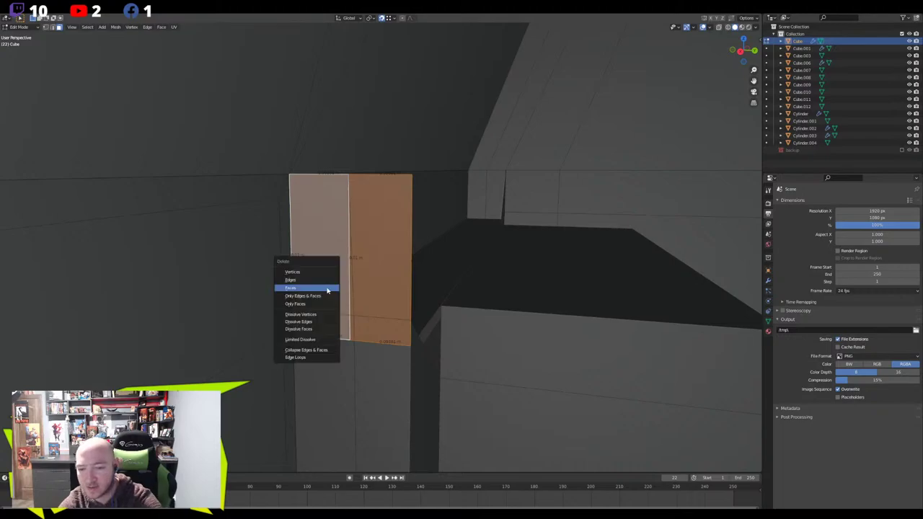
left_click(327, 289)
left_click(380, 287)
middle_click_drag(327, 301, 315, 305)
left_click(317, 299, "shift")
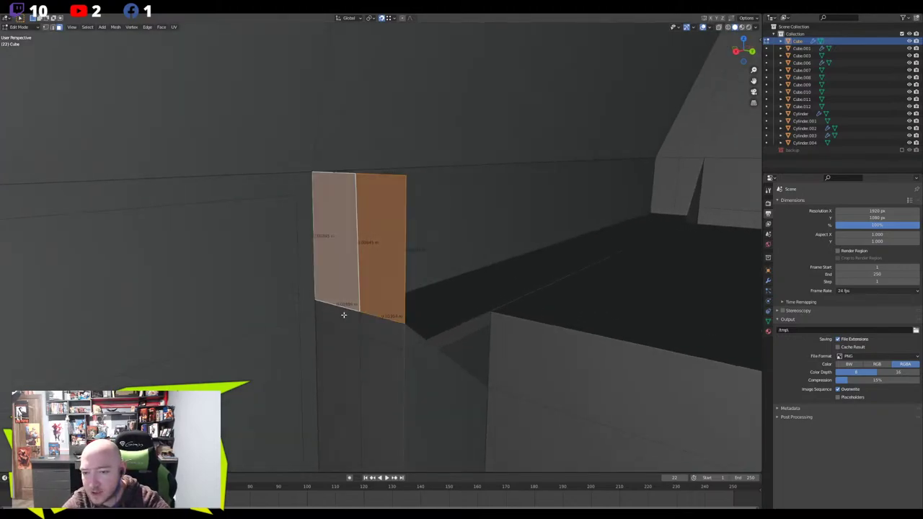
left_click(344, 313, "shift")
left_click(350, 289)
left_click(395, 287, "shift")
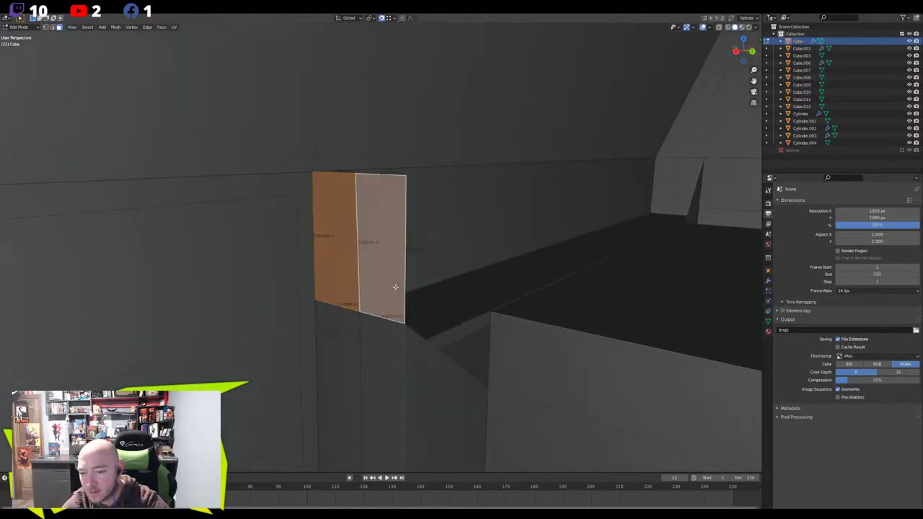
key("x")
left_click(393, 289)
Turn off snapping and move the two short upper edges of the vent recess's inner side wall vertically along Z
middle_click_drag(389, 290, 354, 310)
left_click(354, 311)
key("2")
left_click(349, 297)
left_click(368, 307, "shift")
key("g")
key("z")
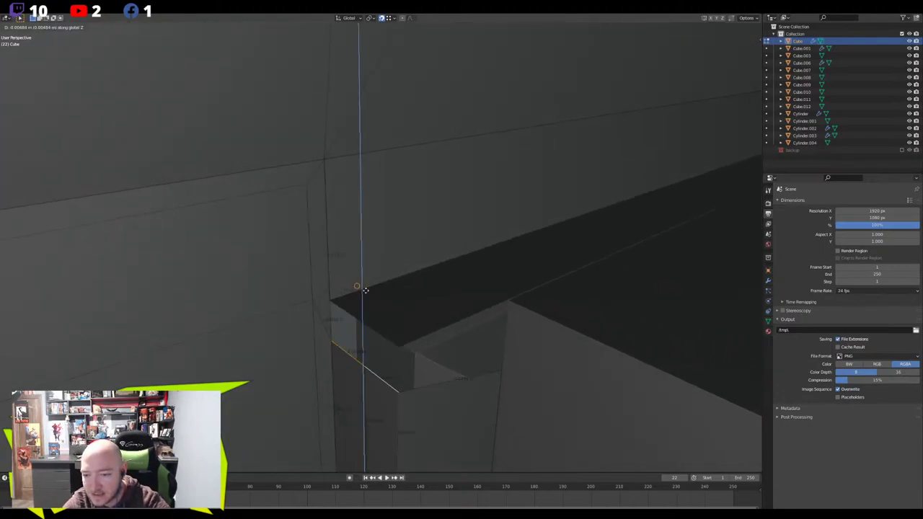
right_click(366, 291)
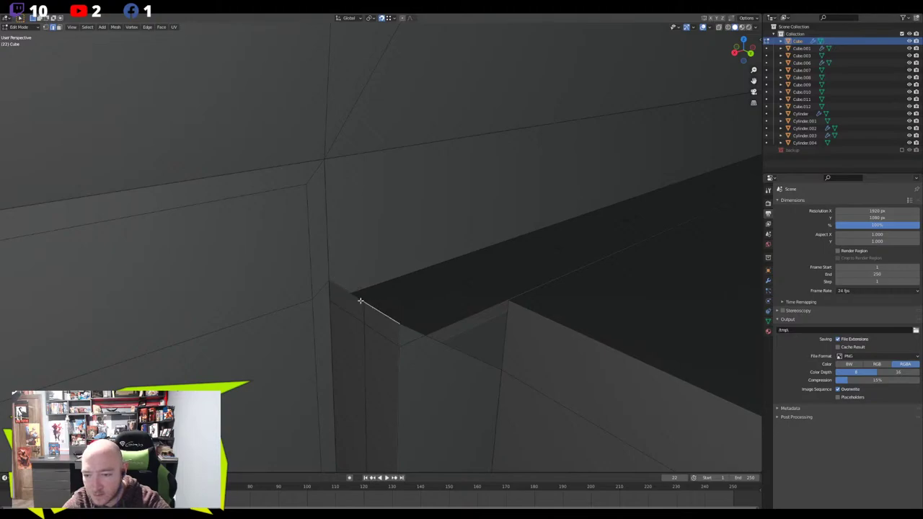
middle_click_drag(359, 300, 385, 295)
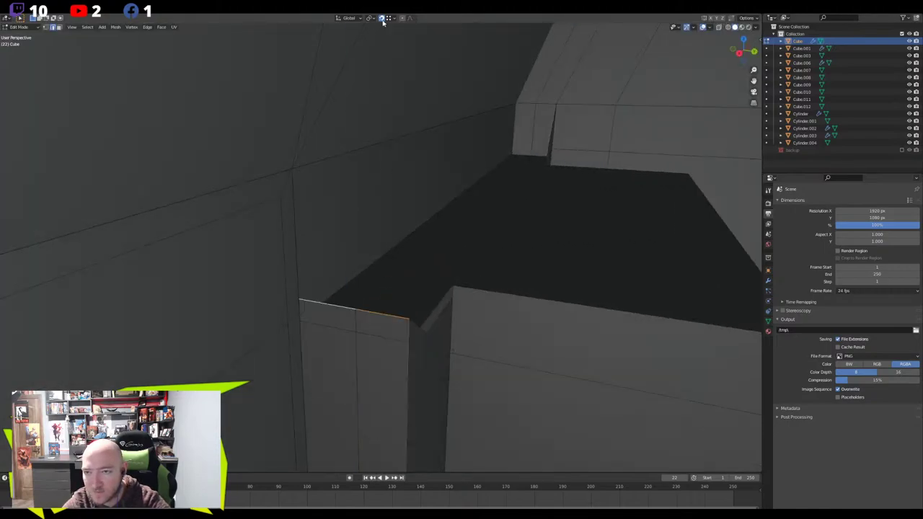
key("g")
key("z")
left_click(377, 186)
middle_click_drag(377, 187, 497, 159)
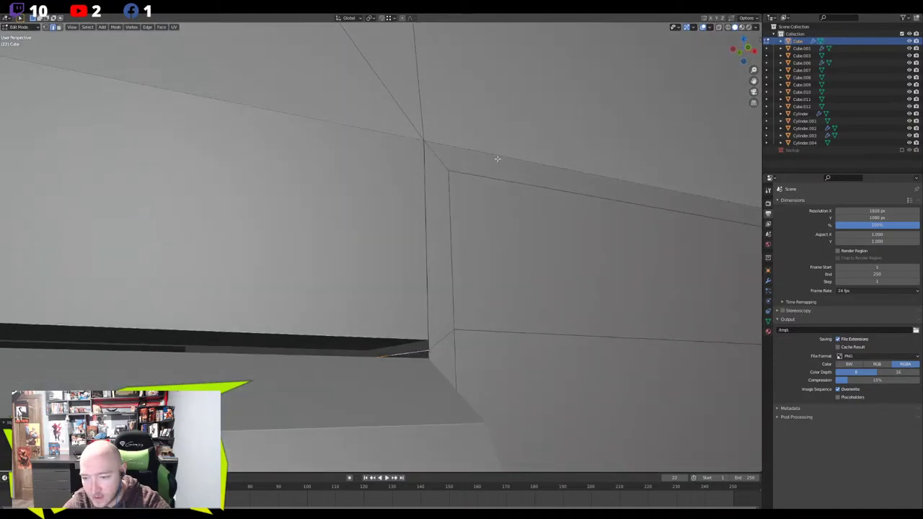
Merge the two neighbouring vertices at the front corner where the recess side wall meets the opening
key("1")
left_click(423, 330)
key("g")
right_click(416, 327)
left_click(431, 341, "shift")
key("m")
left_click(429, 341)
Merge the remaining pairs of loose vertices along the upper edge of the recess side wall
left_click(394, 348)
key("m")
left_click(392, 344)
middle_click_drag(393, 346, 399, 202)
key("m")
left_click(398, 355)
Add a loop cut to the vent recess and merge the new vertex with the adjacent corner vertex
key("ctrl+r")
scroll(330, 182, "up", 1)
left_click(331, 182)
right_click(330, 182)
middle_click_drag(277, 224, 237, 278)
left_click(317, 287)
key("m")
left_click(233, 286)
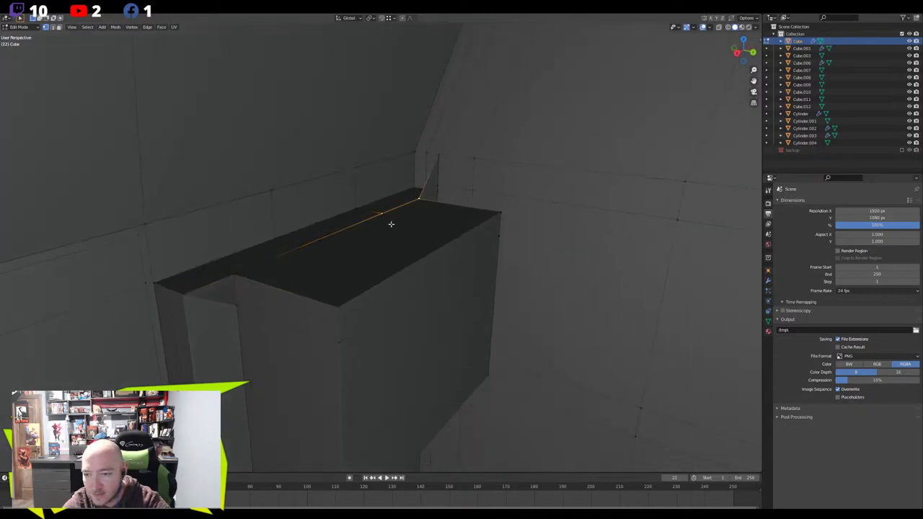
Delete the two leftover sliver faces at the far end of the vent recess
scroll(396, 218, "up", 5)
middle_click_drag(395, 218, 327, 239)
scroll(346, 240, "down", 5)
middle_click_drag(476, 252, 486, 231)
key("3")
left_click(516, 193)
middle_click_drag(516, 193, 473, 253)
left_click(426, 260, "shift")
key("x")
left_click(404, 242)
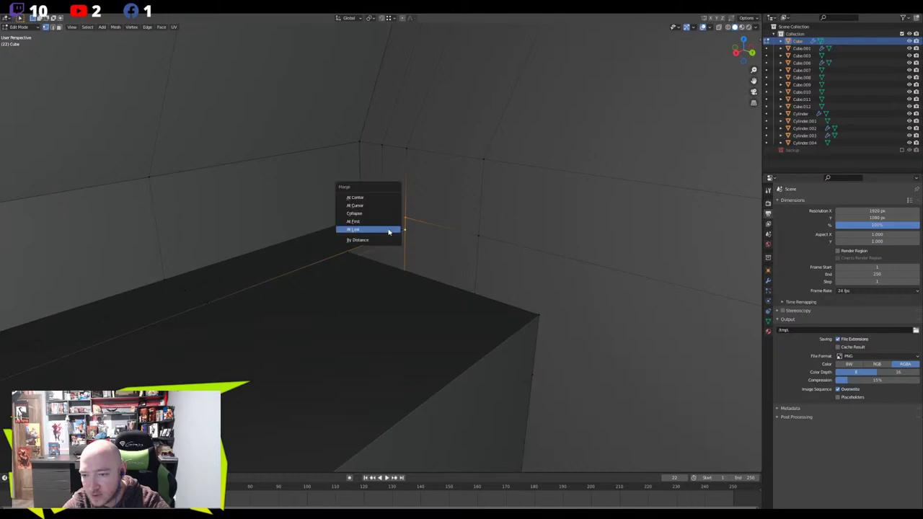
Merge the far corner vertices of the recess at the last one and slide the neighbouring geometry along its edges
middle_click_drag(393, 239, 423, 221)
left_click(424, 221)
right_click(431, 149)
middle_click_drag(430, 150, 302, 160)
key("g")
key("g")
left_click(319, 56)
middle_click_drag(320, 56, 366, 124)
left_click(380, 124)
Add another loop cut beside the recess and merge its loose vertices into the corner of the upper recess edge
key("1")
key("ctrl+r")
left_click(355, 76)
left_click(383, 76)
middle_click_drag(383, 76, 369, 89)
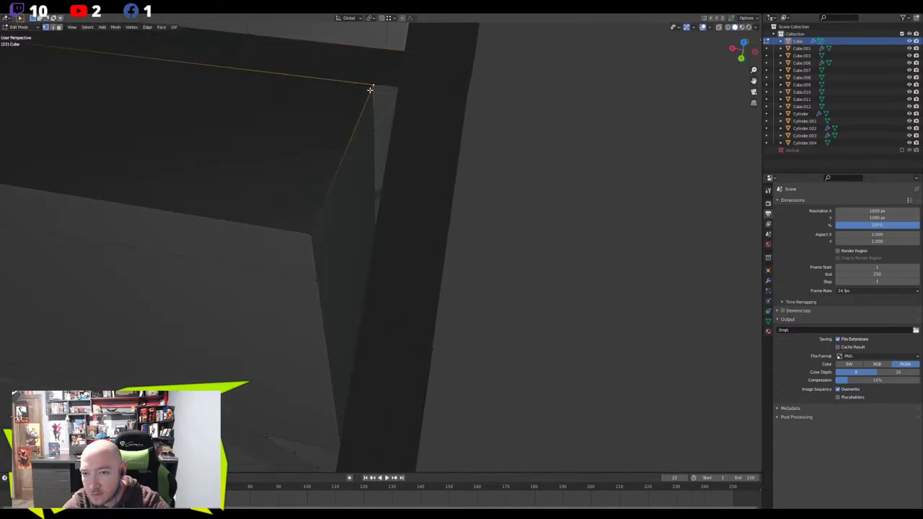
key("m")
left_click(349, 96)
middle_click_drag(319, 93, 457, 174)
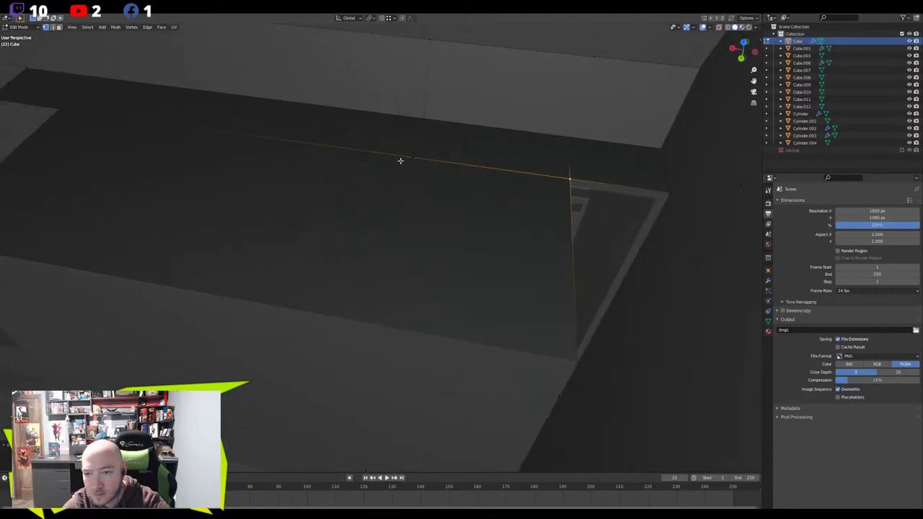
left_click(560, 174)
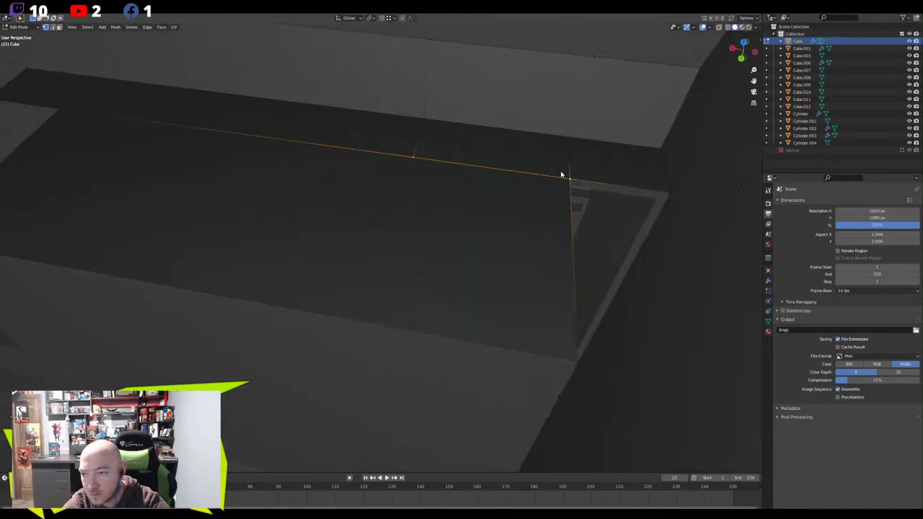
middle_click_drag(560, 171, 461, 218)
Dissolve the extra edge loop running from the top of the body down into the vent recess
middle_click_drag(175, 264, 183, 275)
left_click(160, 256)
key("g")
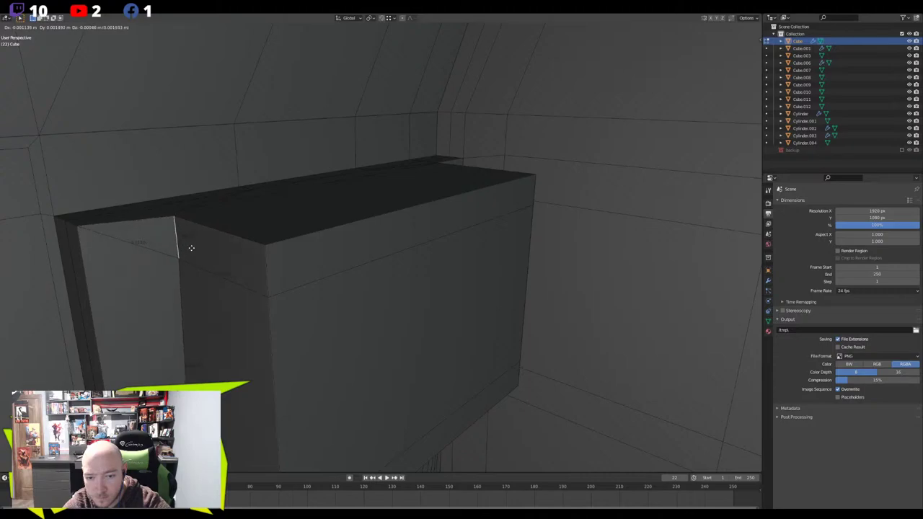
right_click(233, 232)
left_click(290, 288, "shift")
middle_click_drag(291, 288, 414, 265)
middle_click_drag(515, 247, 569, 232)
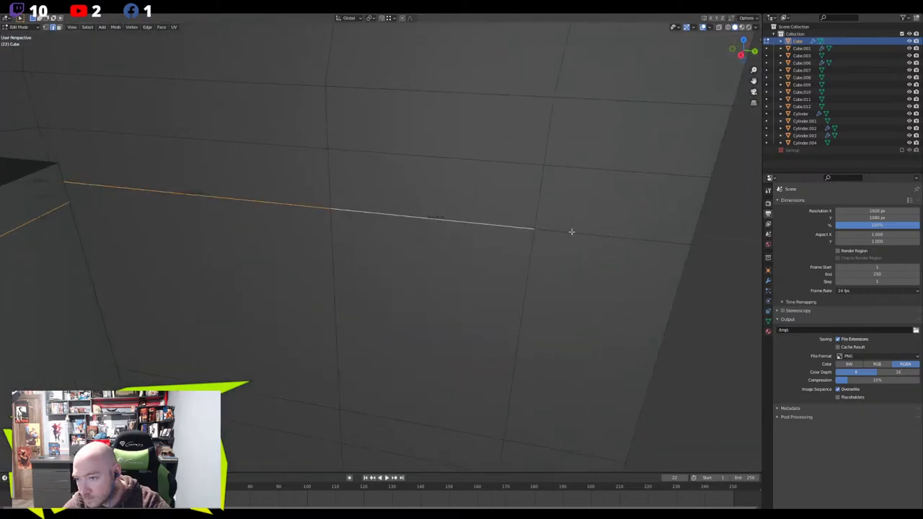
right_click(475, 275)
left_click(469, 295)
middle_click_drag(421, 295, 330, 225)
key("x")
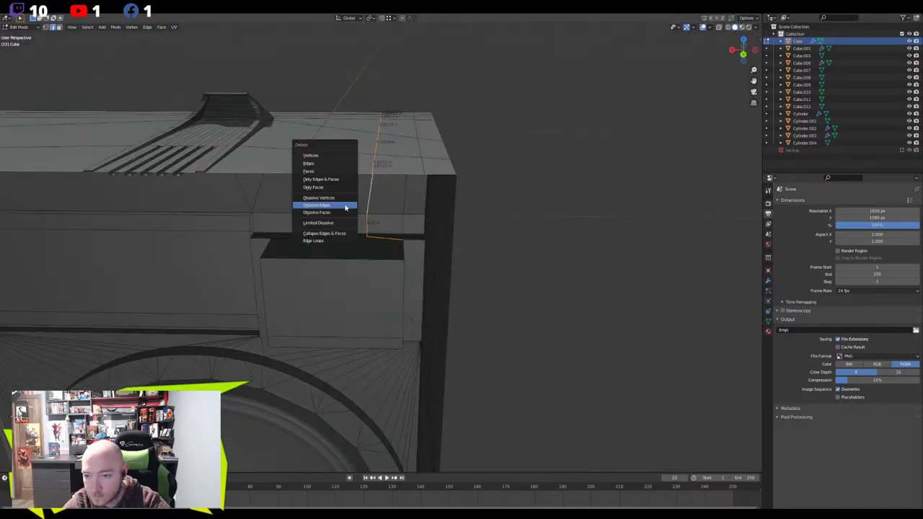
left_click(346, 208)
Dissolve the remaining vertical edge loop above the vent recess and leave mesh editing
scroll(350, 215, "up", 5)
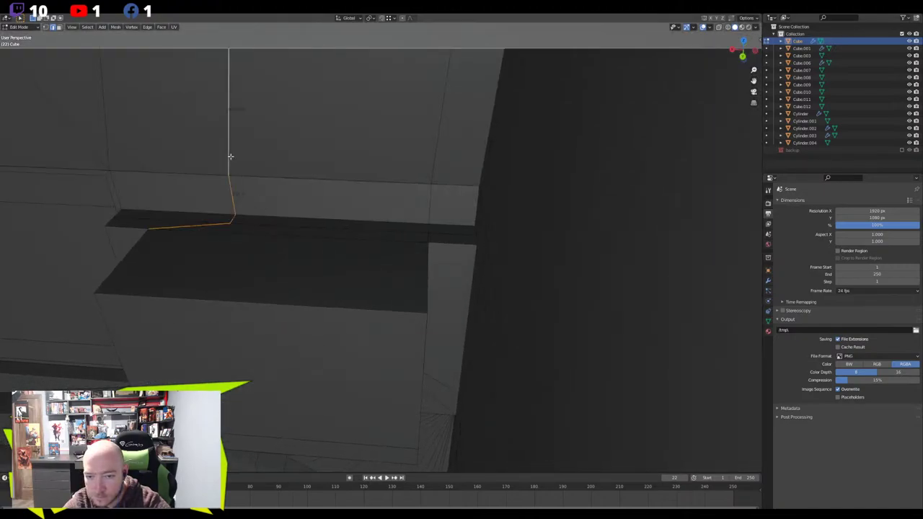
scroll(231, 156, "down", 5)
middle_click_drag(231, 156, 350, 254)
key("x")
left_click(241, 172)
scroll(353, 253, "down", 3)
key("Tab")
scroll(357, 251, "down", 1)
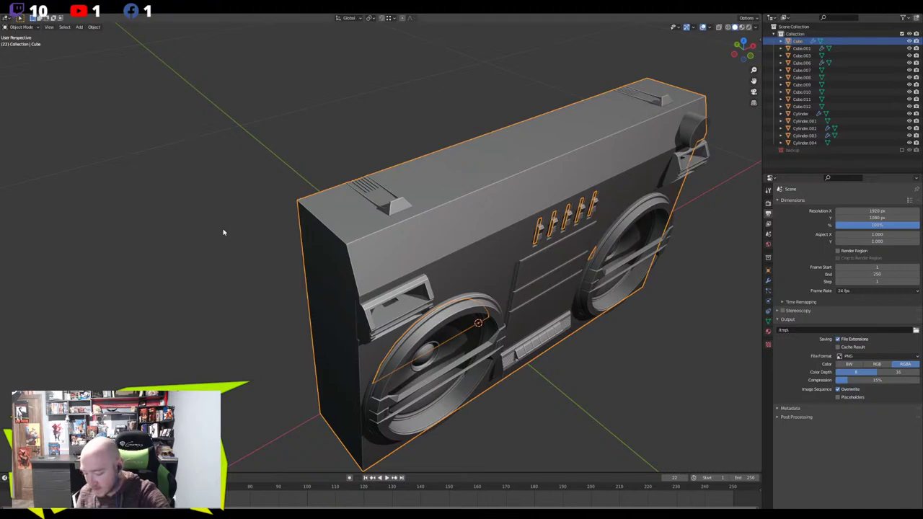
Inspect the boombox body, sliders and upper vent from the outside and from behind for shading or geometry problems
middle_click_drag(386, 213, 423, 171)
left_click(414, 140)
left_click(569, 277)
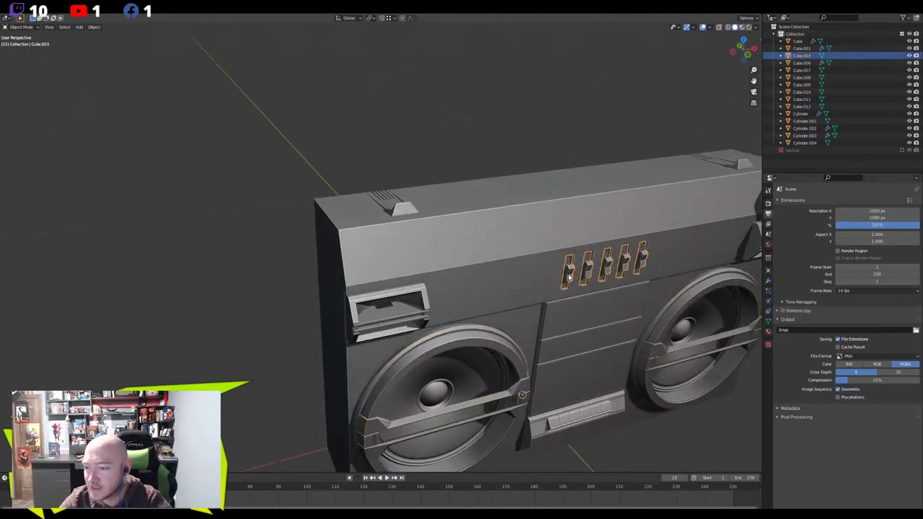
left_click(338, 314)
middle_click_drag(250, 253, 297, 219)
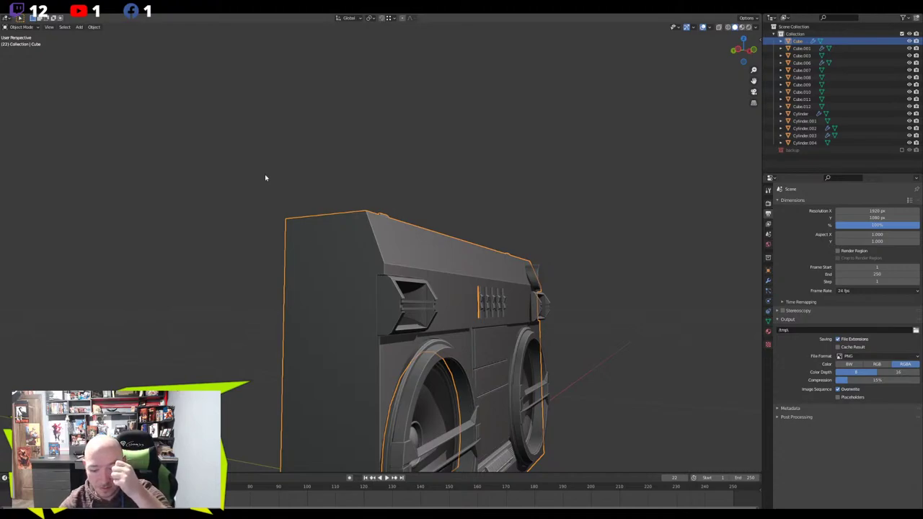
left_click(319, 206)
middle_click_drag(319, 206, 442, 214)
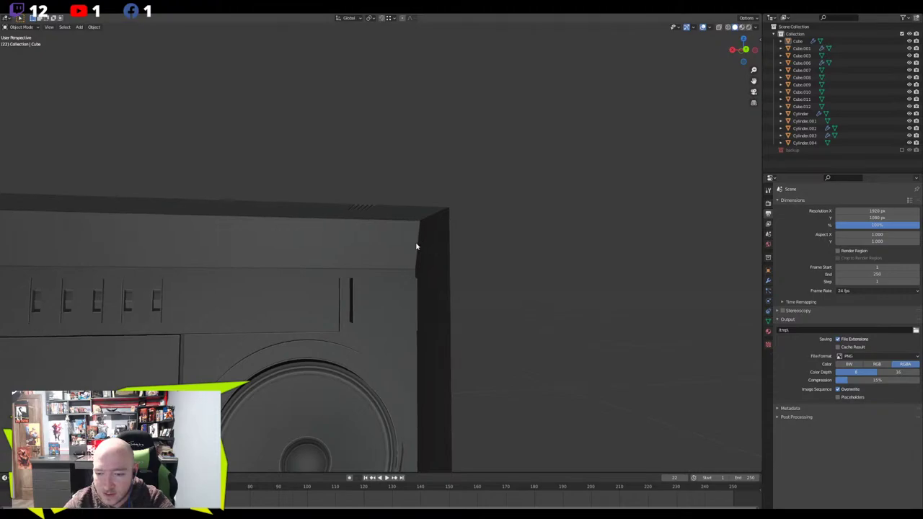
middle_click_drag(417, 246, 408, 246)
middle_click_drag(255, 304, 394, 268, "shift")
scroll(394, 269, "down", 5)
left_click(381, 262)
key("alt+a")
left_click(176, 259)
middle_click_drag(175, 273, 88, 309, "shift")
scroll(283, 271, "up", 6)
left_click(88, 308)
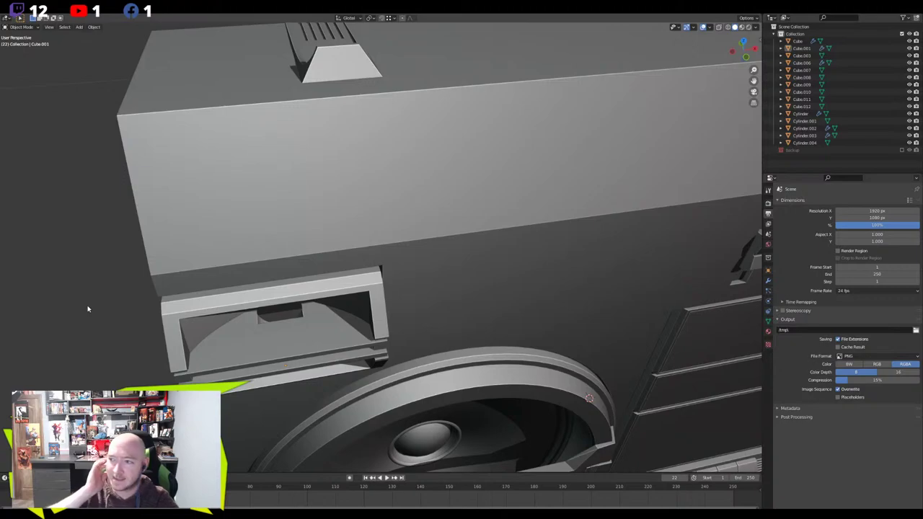
Examine the speakers, their crossbars and the lower front panel, and review the whole boombox
scroll(264, 274, "down", 5)
middle_click_drag(264, 274, 287, 249)
middle_click_drag(353, 280, 324, 270, "shift")
scroll(288, 265, "up", 4)
middle_click_drag(363, 306, 384, 256)
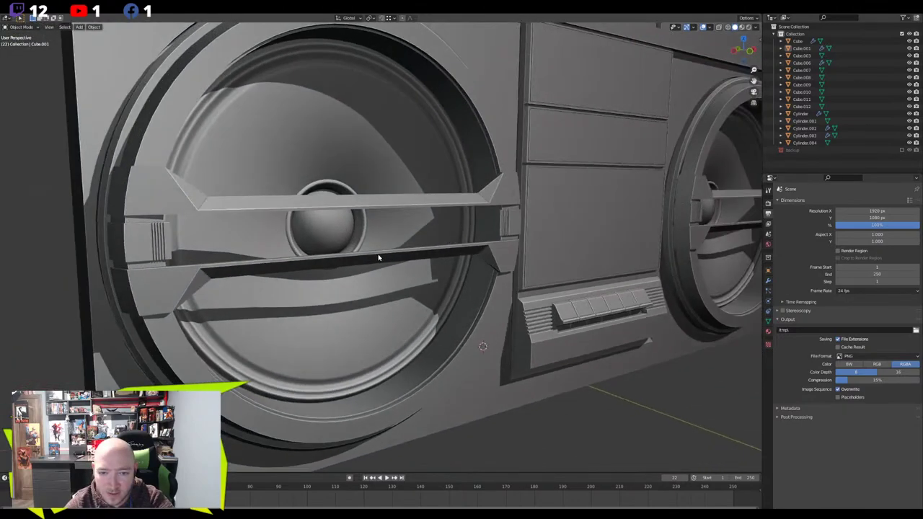
scroll(377, 257, "down", 2)
middle_click_drag(368, 263, 325, 288)
scroll(325, 173, "down", 5)
middle_click_drag(325, 173, 393, 304, "shift")
scroll(363, 306, "down", 2)
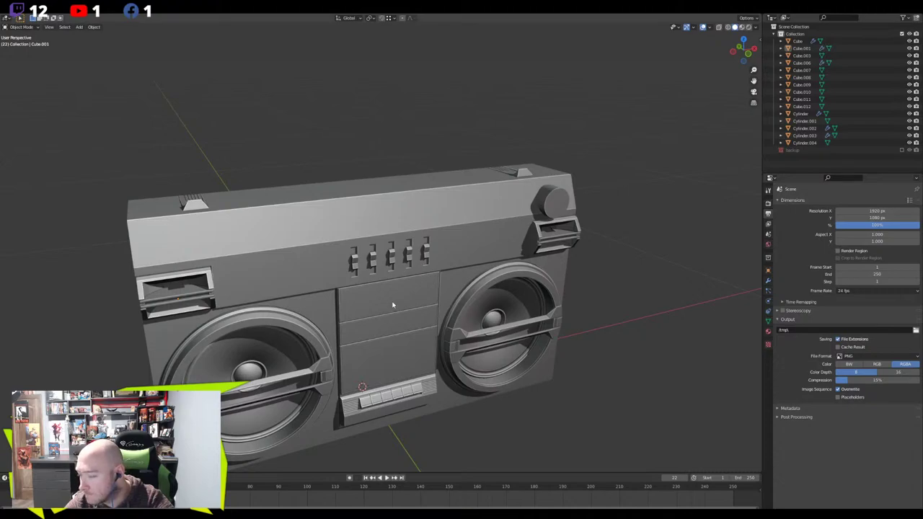
middle_click_drag(384, 308, 317, 230)
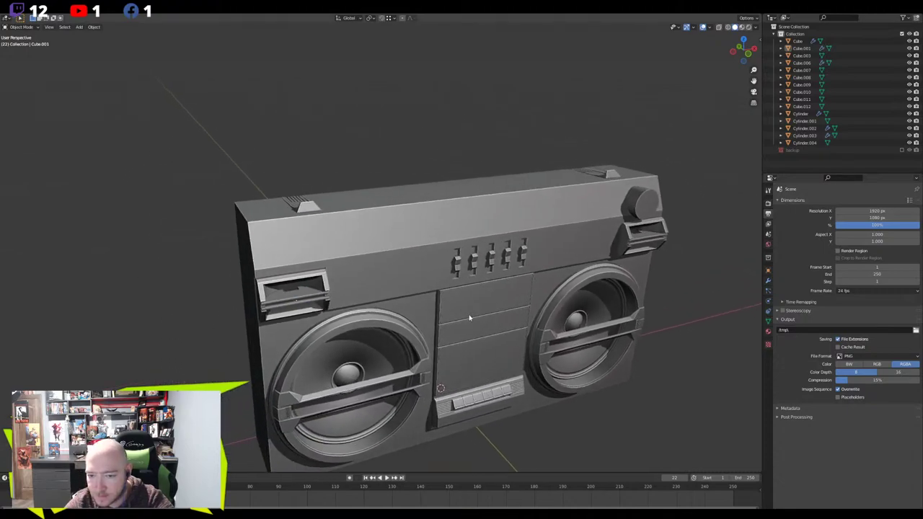
scroll(297, 204, "up", 5)
Edit the body mesh and add a centred lengthwise loop cut down the ramp-shaped insert on the top surface
left_click(223, 167)
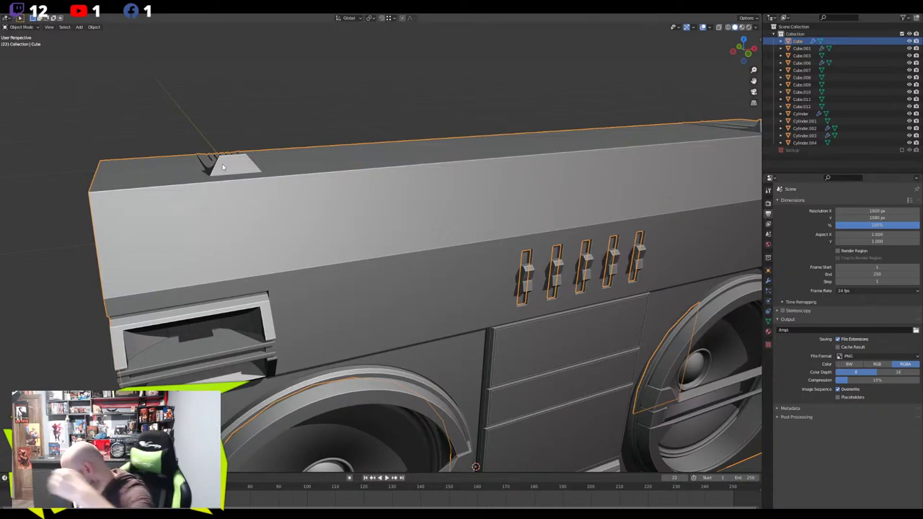
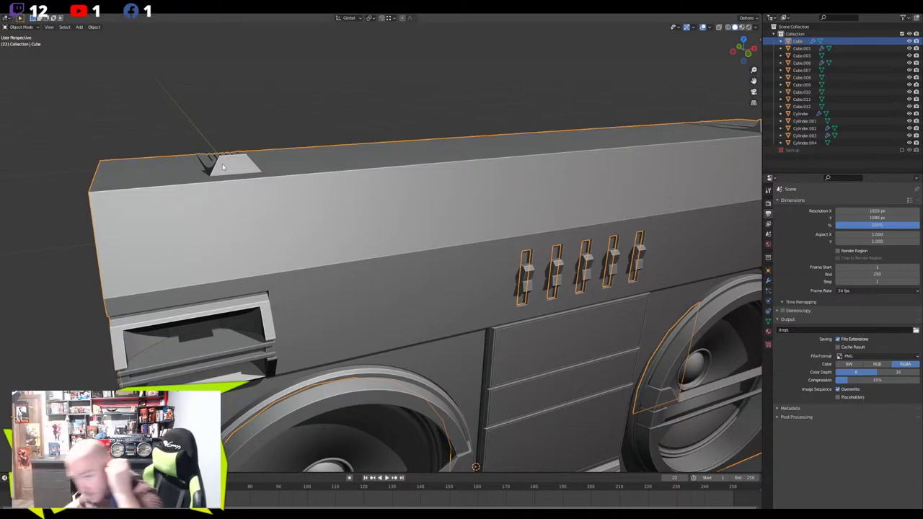
middle_click_drag(222, 166, 440, 222)
scroll(202, 280, "up", 3)
key("Tab")
scroll(448, 238, "up", 2)
scroll(449, 218, "up", 3)
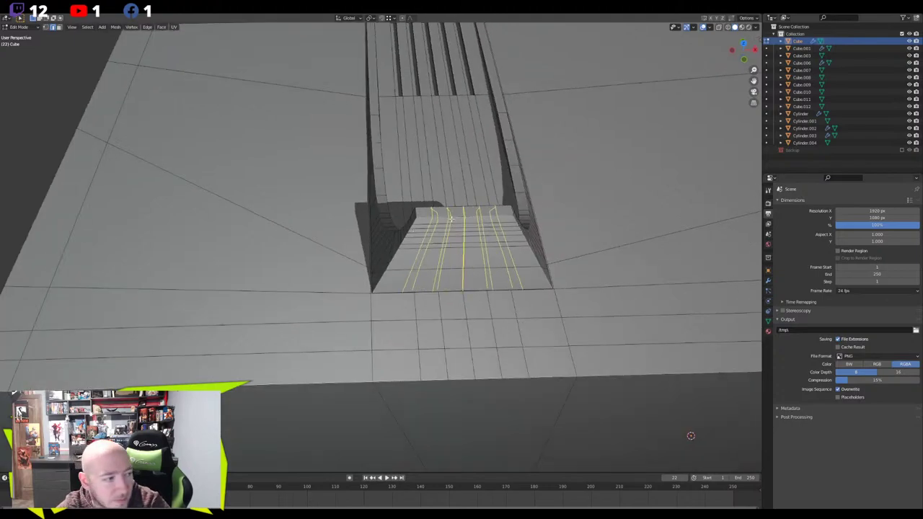
right_click(452, 219)
left_click(460, 219)
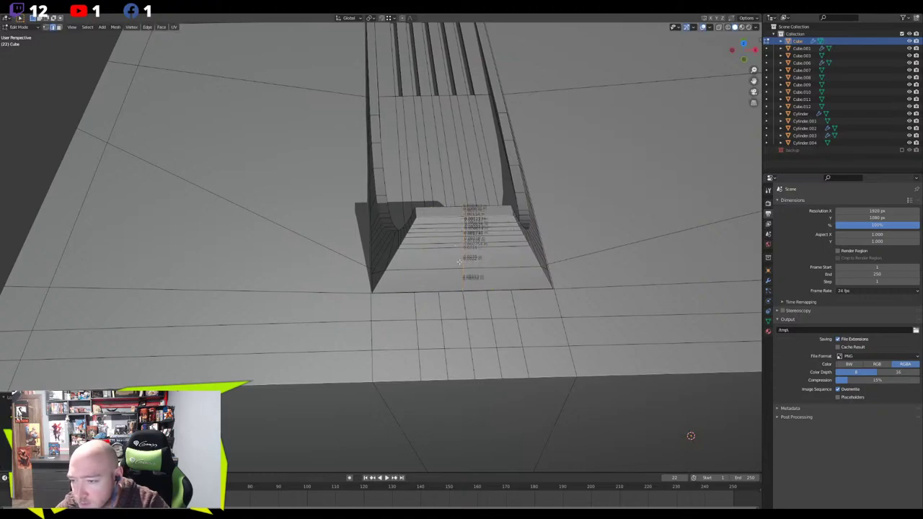
Bevel the ramp's centre loop with four segments at a width of 0.00478 m and hide the edge length labels
scroll(459, 262, "up", 3)
middle_click_drag(408, 243, 209, 225, "shift")
key("ctrl+b")
scroll(456, 229, "up", 1)
scroll(466, 232, "up", 1)
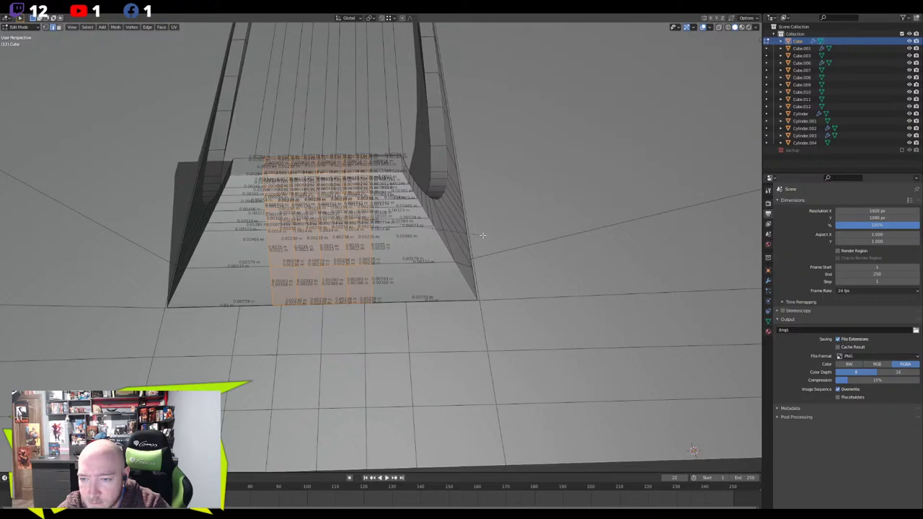
left_click(482, 235)
left_click(710, 28)
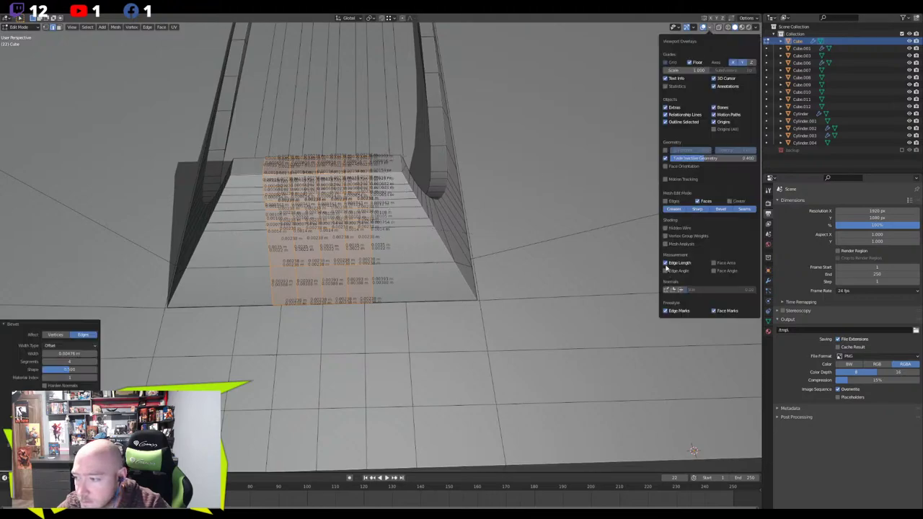
left_click(665, 264)
Bevel the five lengthwise edge loops on the ramp into narrow strips with a width of 0.000482 m and one segment
left_click(274, 182, "alt")
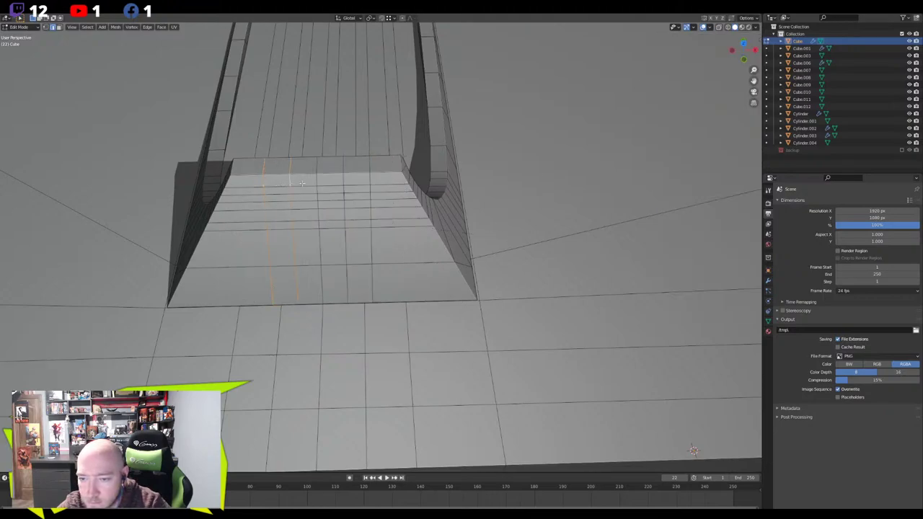
left_click(372, 179, "alt")
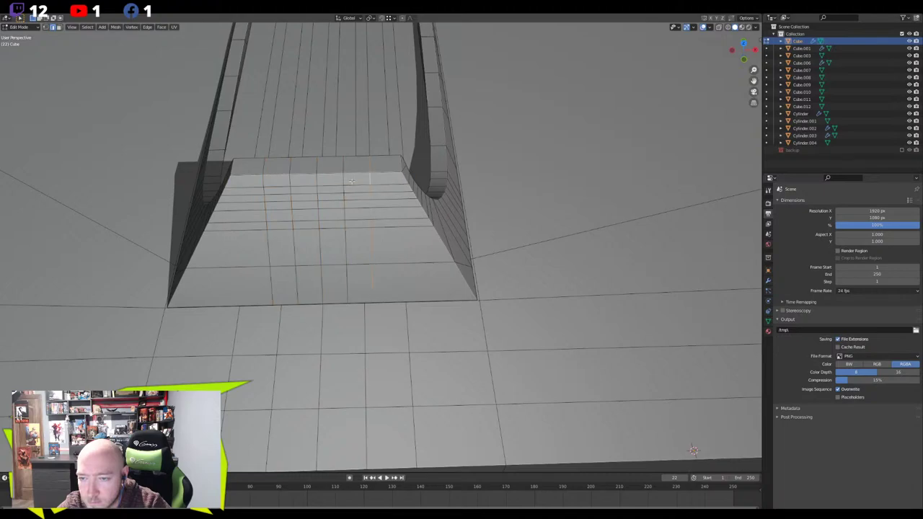
left_click(264, 178, "alt+shift")
middle_click_drag(264, 177, 376, 192, "shift")
scroll(378, 205, "down", 2)
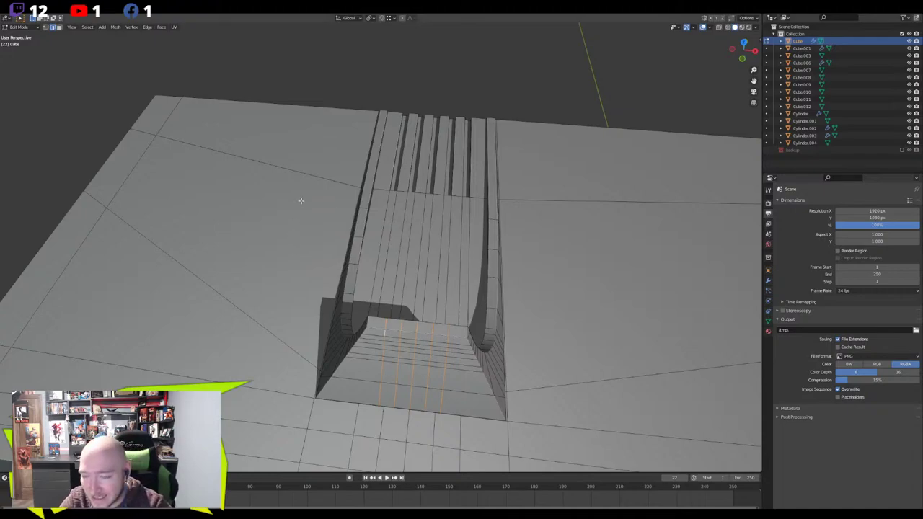
middle_click_drag(395, 299, 383, 259, "shift")
key("ctrl+b")
scroll(454, 248, "up", 3)
key("ctrl+b")
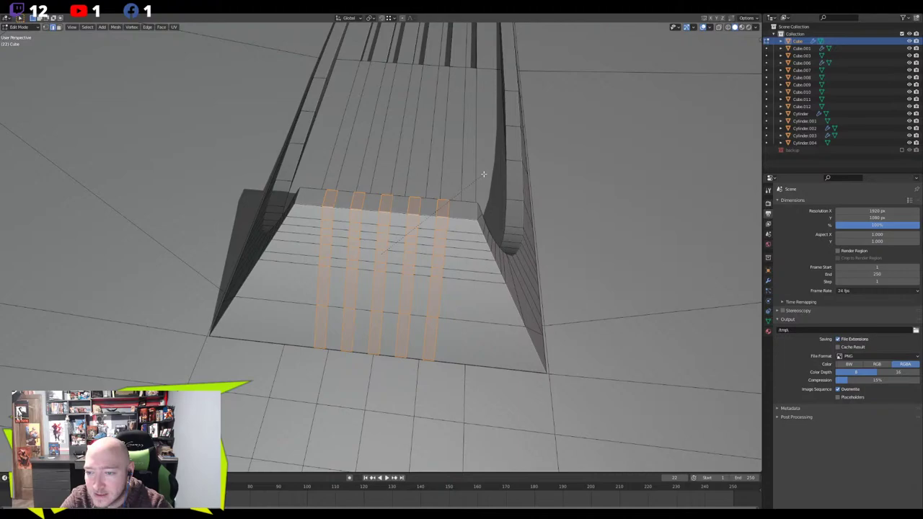
left_click(484, 174)
Select the faces of the five narrow strips running across the ramp's flat top and down its sloped front
scroll(484, 174, "down", 7)
middle_click_drag(483, 174, 475, 199)
scroll(425, 298, "up", 5)
middle_click_drag(426, 298, 469, 268)
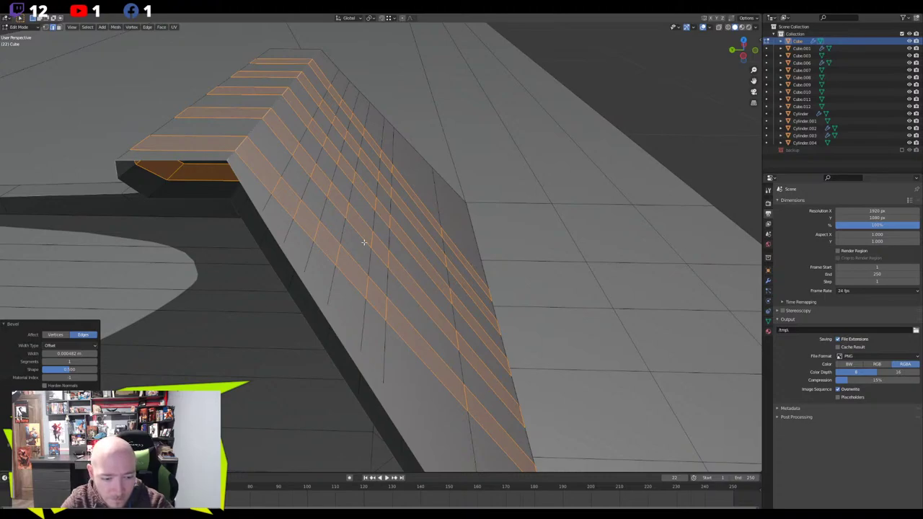
middle_click_drag(348, 235, 438, 223)
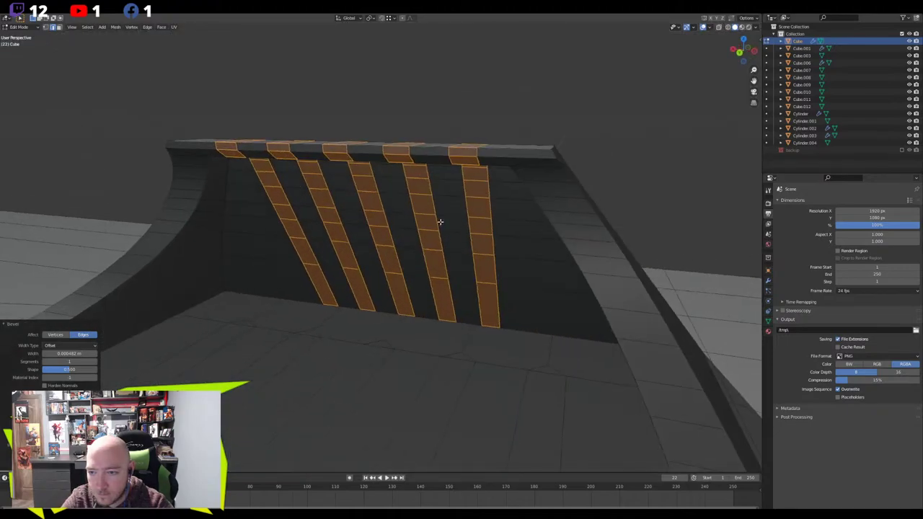
left_click(469, 147)
middle_click_drag(465, 144, 298, 362)
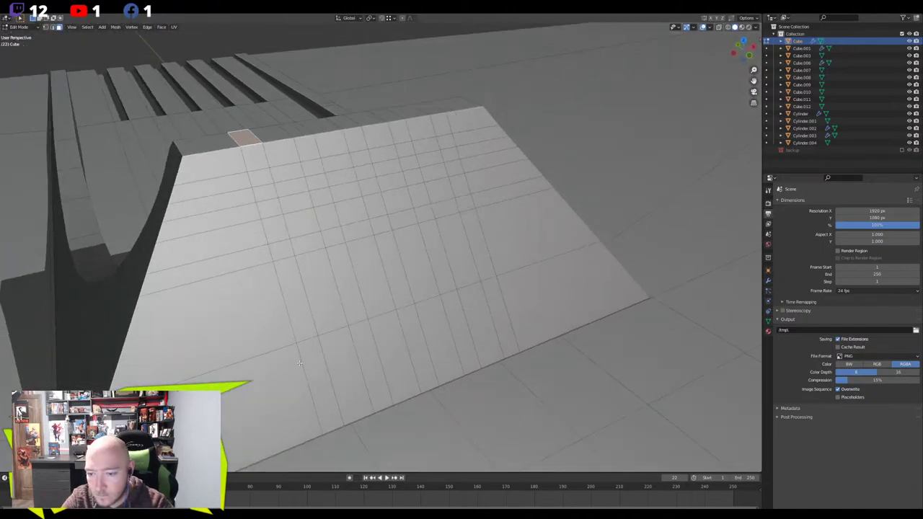
left_click(310, 369, "alt")
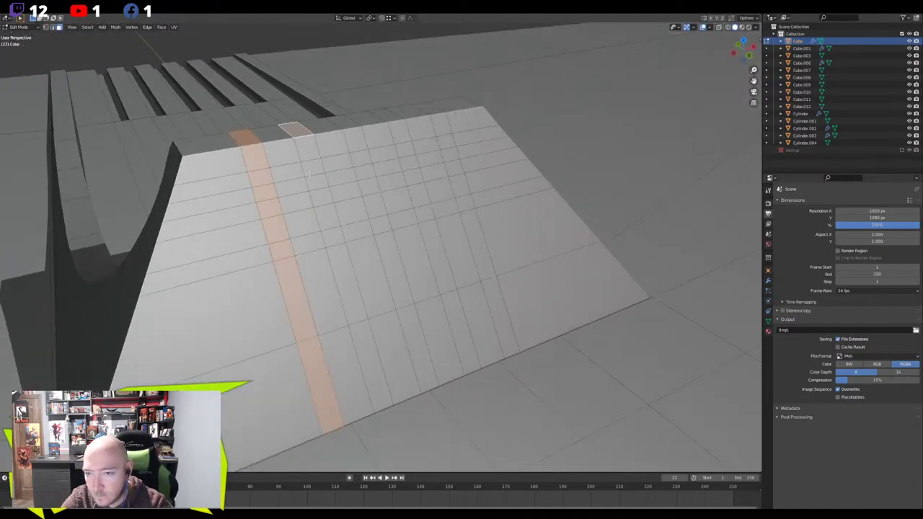
left_click(358, 339, "alt+shift")
left_click(413, 321, "shift")
left_click(347, 124, "ctrl")
left_click(387, 115, "shift")
left_click(455, 311, "ctrl")
Extrude the five selected strips inward along their normals by about 0.00027 m
middle_click_drag(433, 106, 384, 216)
key("alt+e")
left_click(385, 221)
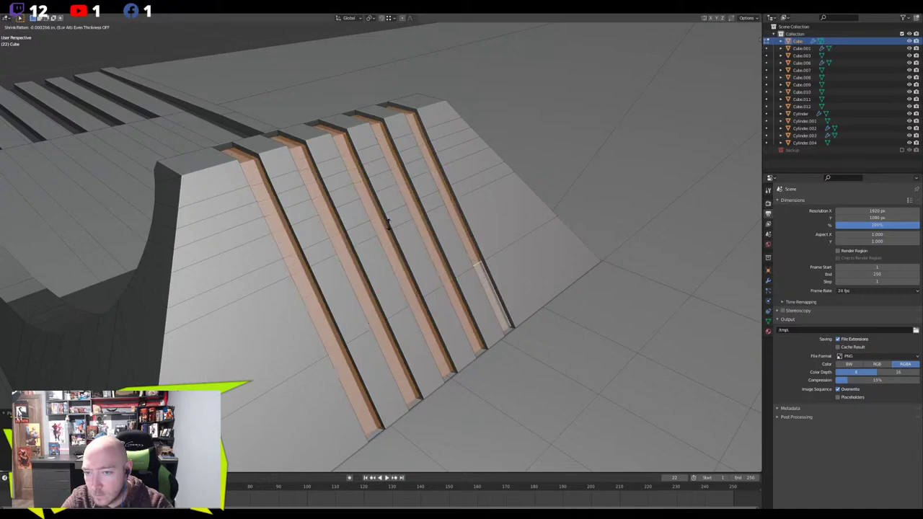
left_click(388, 224)
Select and delete the first row of five small faces at the ends of the ramp's grooves
mouse_move(388, 224)
middle_mouse_down()
mouse_move(376, 213)
mouse_move(390, 229)
middle_mouse_up()
left_click(392, 232)
left_click(339, 209, "shift")
left_click(295, 190, "shift")
left_click(253, 170, "shift")
left_click(223, 155, "shift")
middle_click_drag(223, 155, 166, 175)
key("x")
left_click(138, 143)
Select and delete the second row of five small faces at the ends of the ramp's grooves
middle_click_drag(291, 185, 385, 207)
scroll(388, 238, "up", 4)
left_click(418, 231)
left_click(423, 235)
left_click(364, 216, "shift")
left_click(309, 201, "shift")
left_click(257, 182, "shift")
left_click(213, 168, "shift")
key("x")
left_click(212, 170)
Examine the open groove ends on the ramp in Object Mode and from behind in Edit Mode
middle_click_drag(281, 178, 193, 198)
scroll(198, 200, "down", 8)
key("Tab")
scroll(207, 183, "down", 4)
scroll(206, 182, "up", 6)
scroll(206, 183, "up", 3)
middle_click_drag(206, 183, 320, 193)
scroll(353, 193, "up", 5)
middle_click_drag(317, 128, 325, 111)
key("Tab")
middle_click_drag(392, 102, 251, 177)
left_click(358, 156)
left_click(418, 241)
middle_click_drag(418, 241, 230, 263)
scroll(406, 241, "up", 4)
Undo the face deletions and the groove extrusion, back to the flat selected strips
key("ctrl+z")
key("ctrl+z")
key("ctrl+z")
key("ctrl+z")
key("ctrl+z")
key("ctrl+z")
key("ctrl+z")
key("ctrl+z")
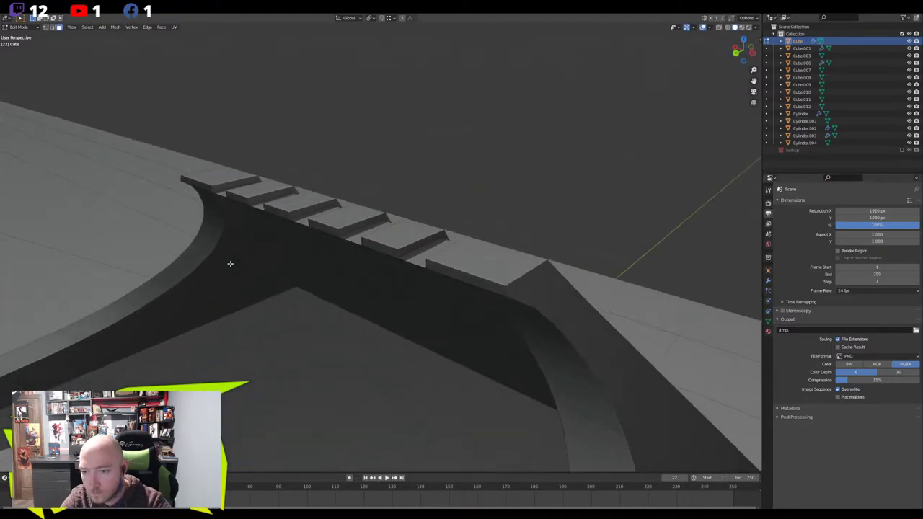
key("ctrl+z")
key("ctrl+z")
key("ctrl+z")
key("ctrl+z")
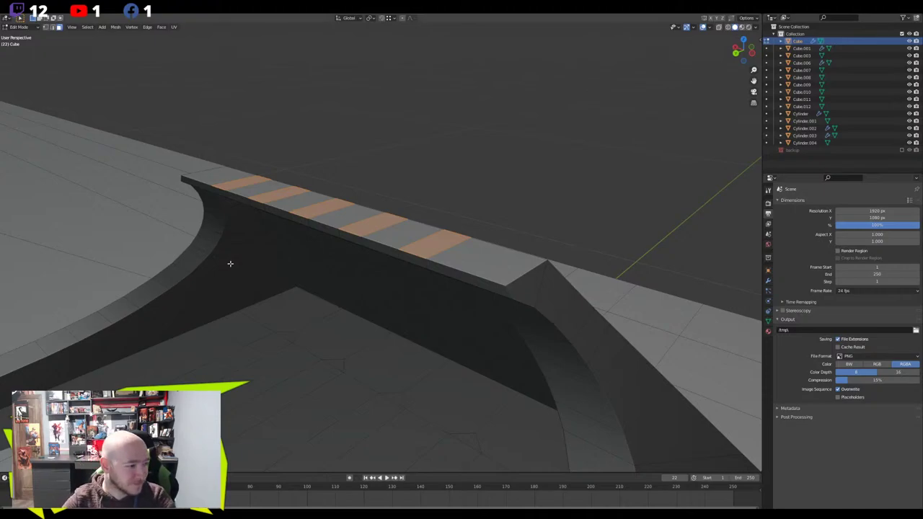
Add an edge loop along the ramp's flat top and slide it about 0.75 towards the rear edge
middle_click_drag(287, 200, 209, 205)
scroll(406, 262, "down", 1)
middle_click_drag(404, 263, 423, 269)
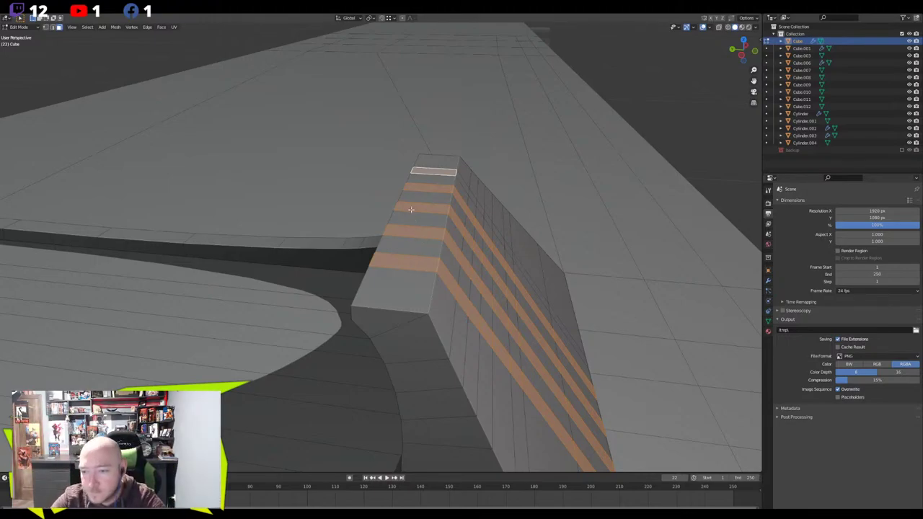
middle_click_drag(407, 209, 412, 268)
left_click(402, 243, "alt")
key("g")
key("g")
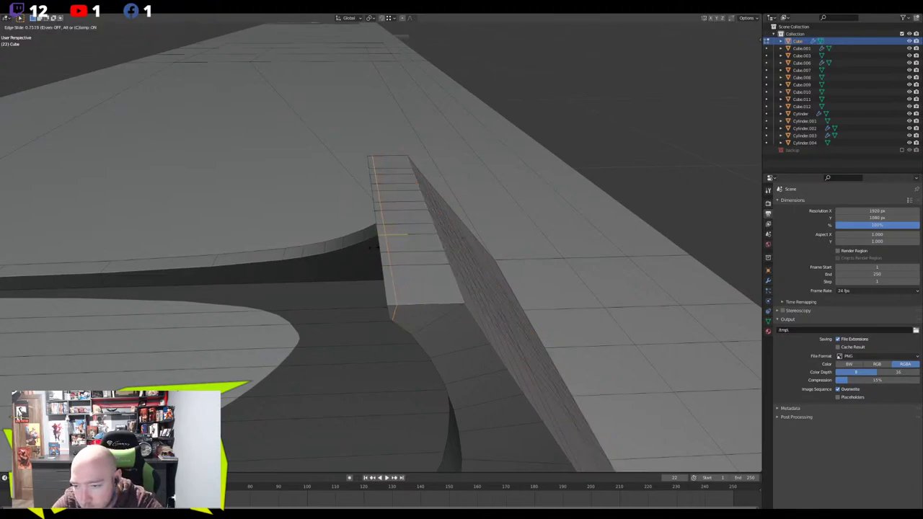
left_click(374, 249)
Select the five strips from the new rear loop on the ramp's top down to the foot of its slope
key("3")
left_click(406, 260)
middle_click_drag(473, 286, 331, 258)
left_click(430, 319, "ctrl")
middle_click_drag(428, 258, 393, 285)
left_click(347, 124, "shift")
left_click(467, 368, "ctrl")
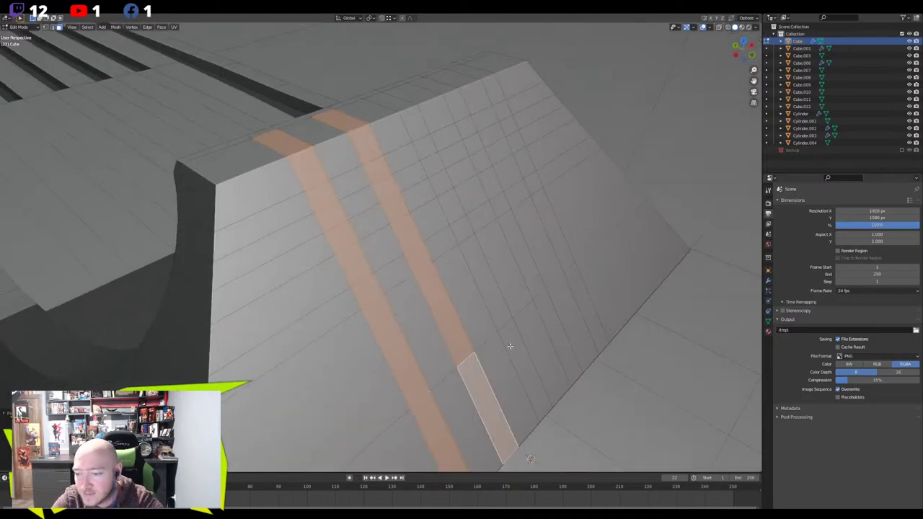
left_click(510, 348, "shift")
left_click(392, 104, "ctrl")
left_click(437, 88, "shift")
left_click(566, 310, "ctrl")
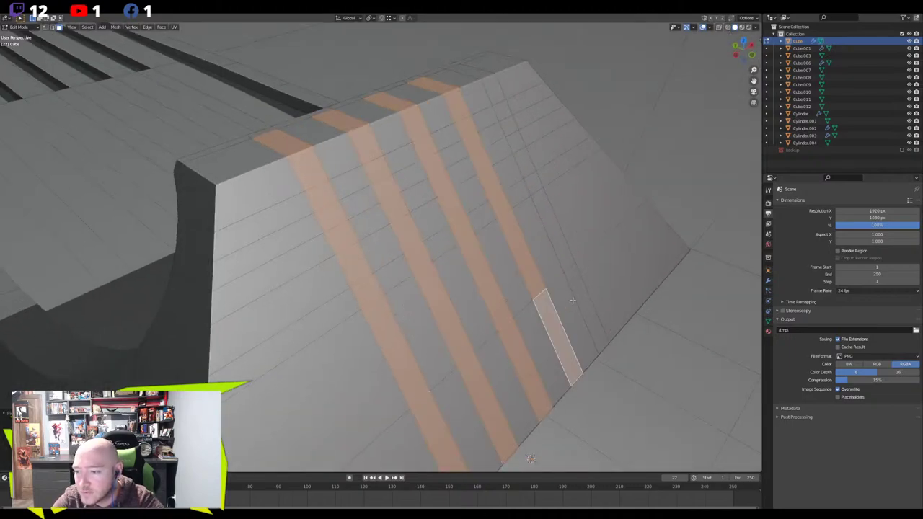
left_click(587, 310, "shift")
left_click(473, 73, "ctrl")
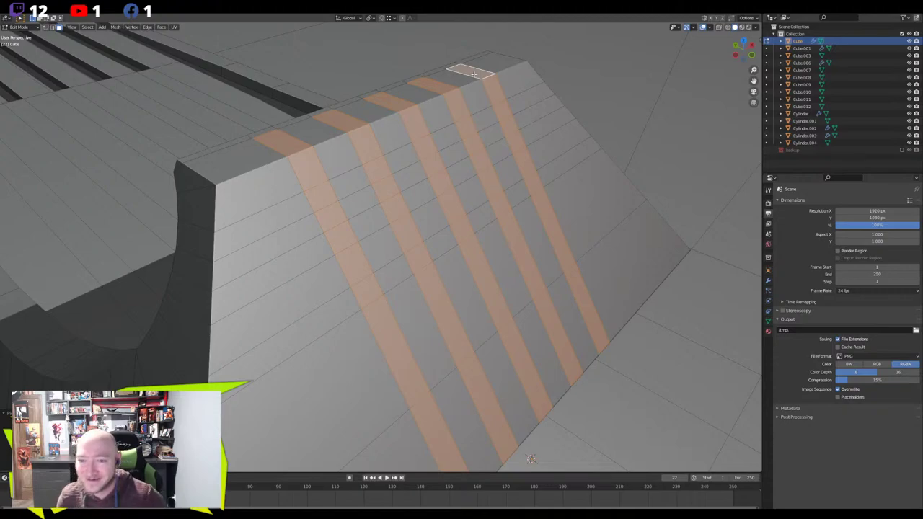
key("alt+e")
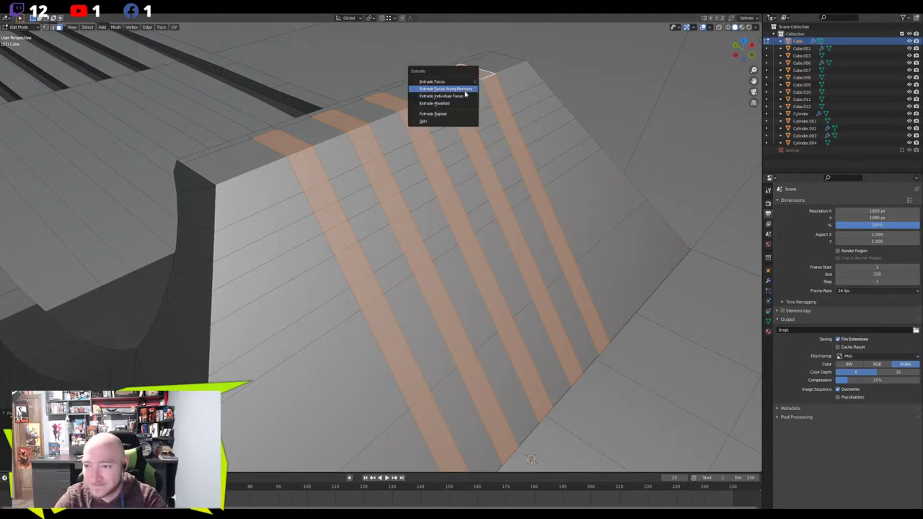
left_click(465, 94)
right_click(464, 94)
key("ctrl+z")
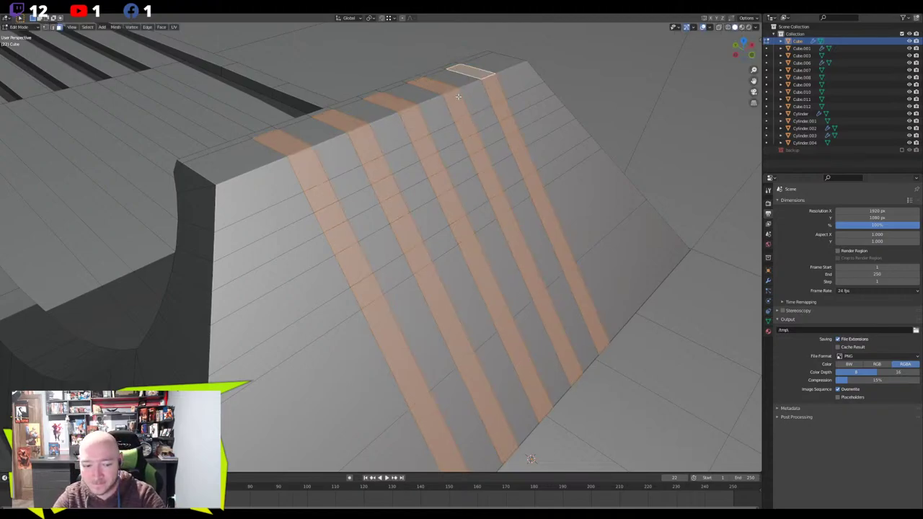
Extrude the five selected strips inward along their normals by about 0.00023 m
key("alt+e")
left_click(391, 103)
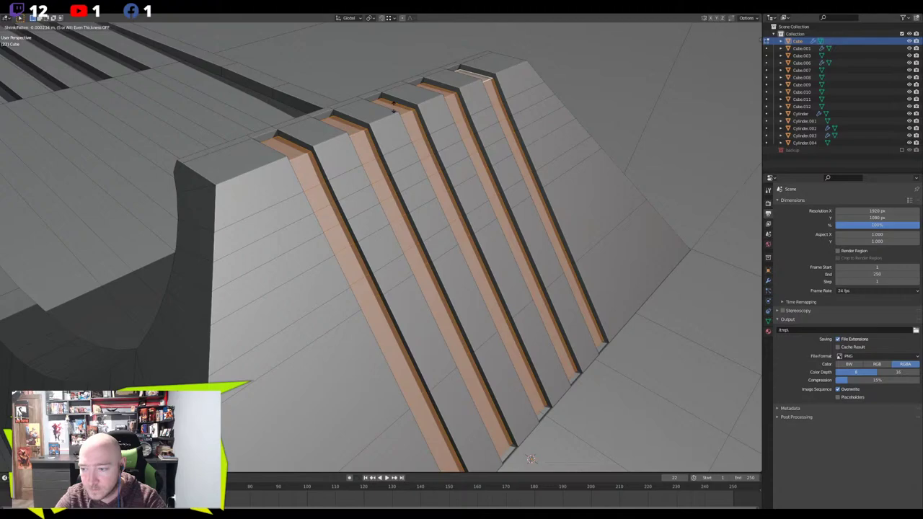
left_click(390, 107)
Examine the five recessed grooves on the ramp in Object Mode and from the front in Edit Mode
middle_click_drag(363, 146, 416, 258)
key("Tab")
scroll(352, 175, "down", 4)
scroll(398, 239, "down", 5)
scroll(396, 249, "up", 5)
scroll(434, 286, "up", 4)
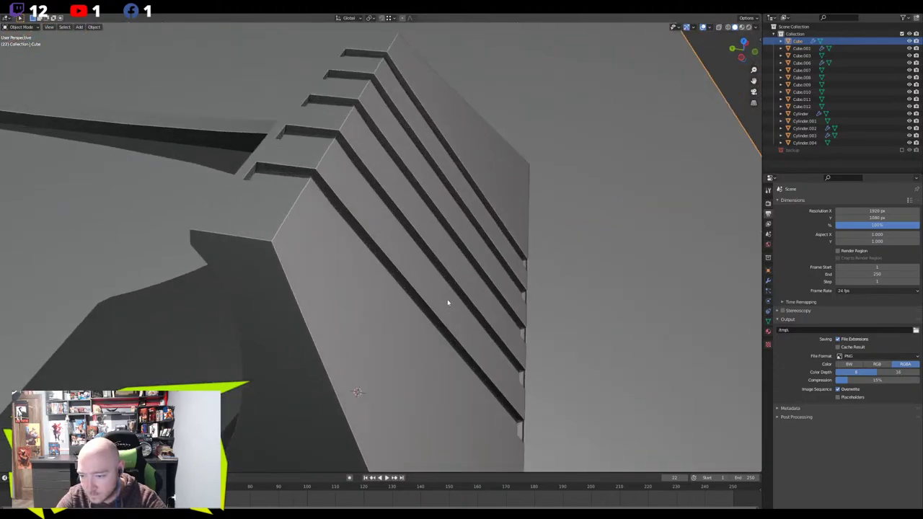
scroll(447, 303, "down", 7)
scroll(448, 302, "up", 7)
key("Tab")
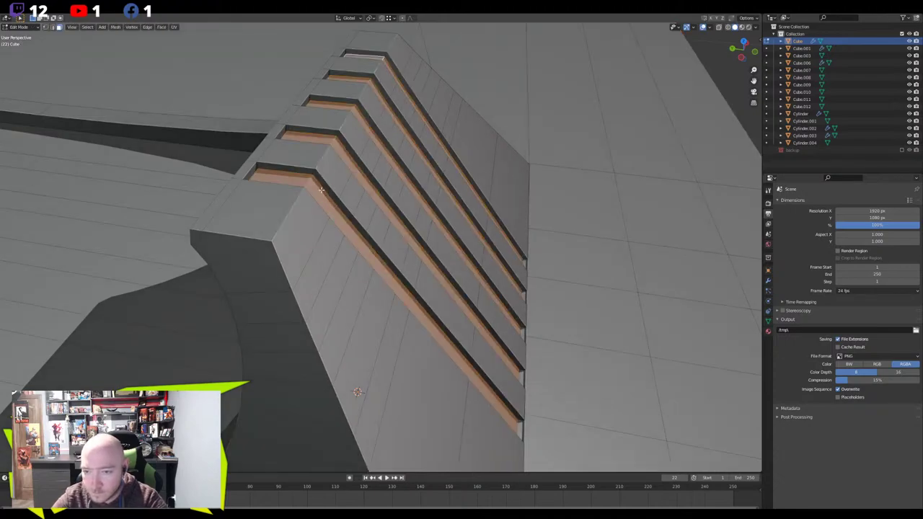
middle_click_drag(288, 173, 317, 132)
scroll(318, 166, "down", 4)
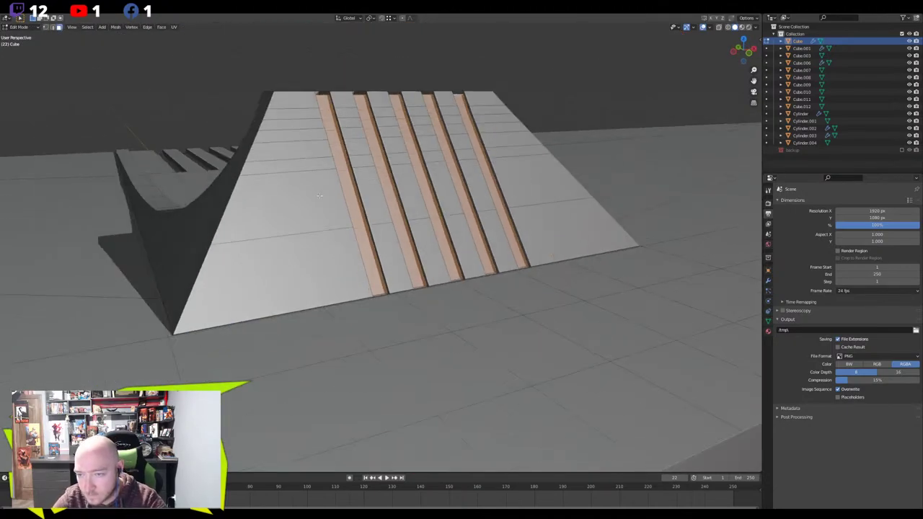
middle_click_drag(334, 229, 308, 230)
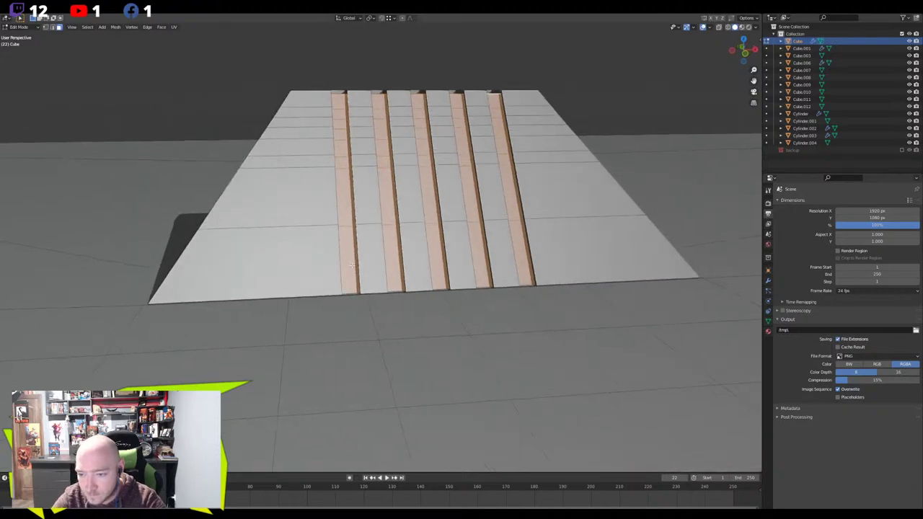
Isolate the body in local view, select the linked ramp insert and hide all other faces
left_click(351, 294)
left_click(349, 292)
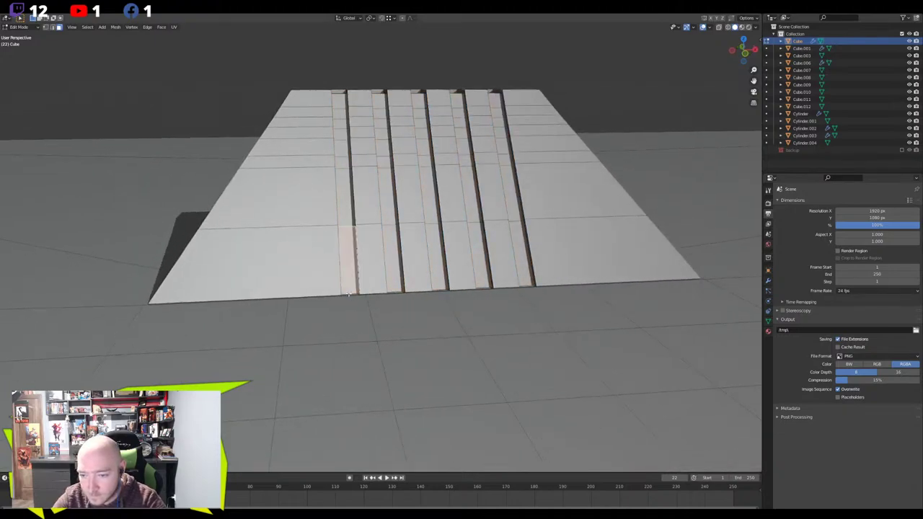
scroll(408, 323, "up", 3)
left_click(389, 312)
key("KP_Divide")
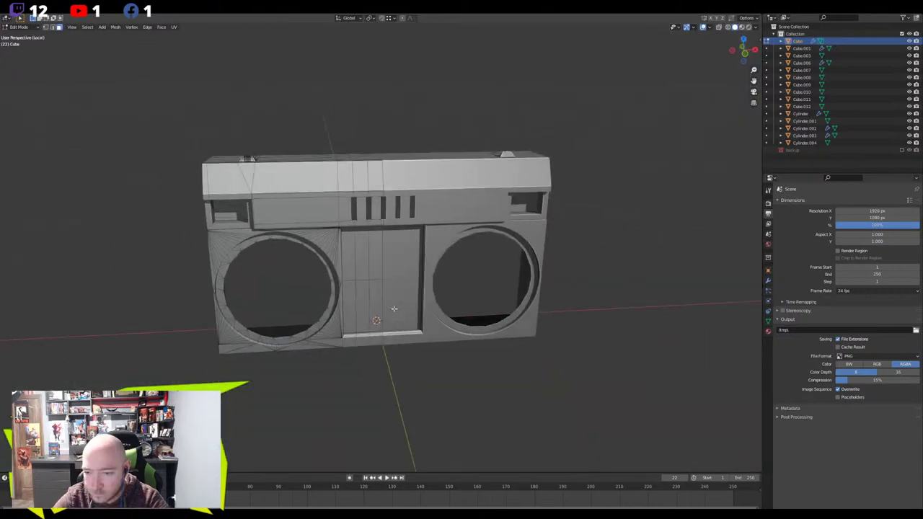
key("KP_Divide")
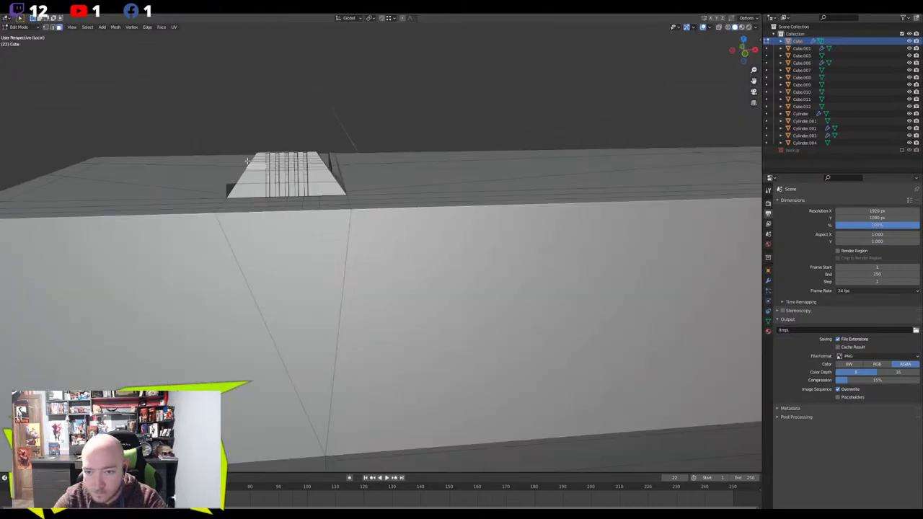
key("a")
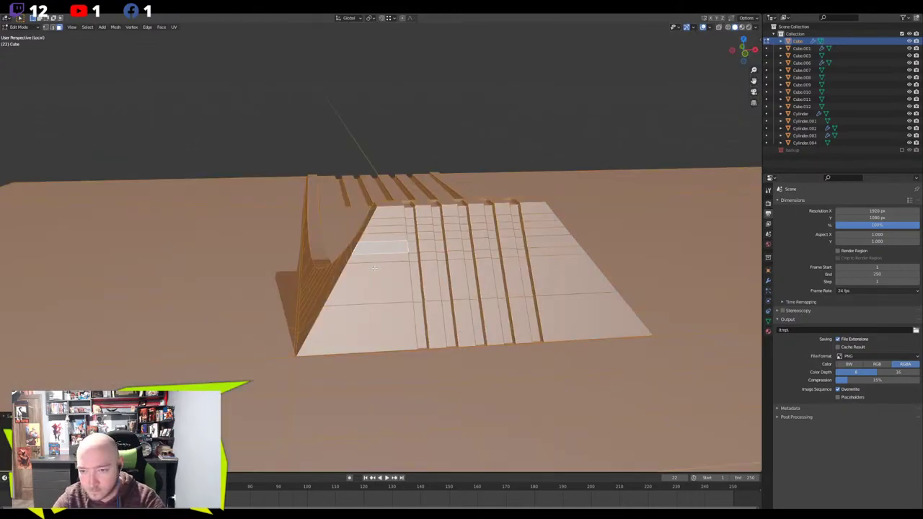
left_click(373, 269)
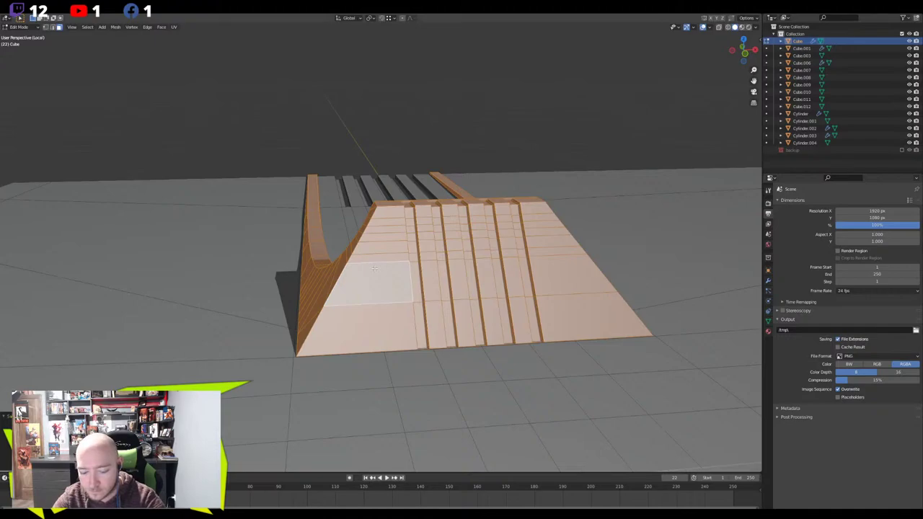
key("ctrl+i")
key("h")
scroll(374, 268, "up", 3)
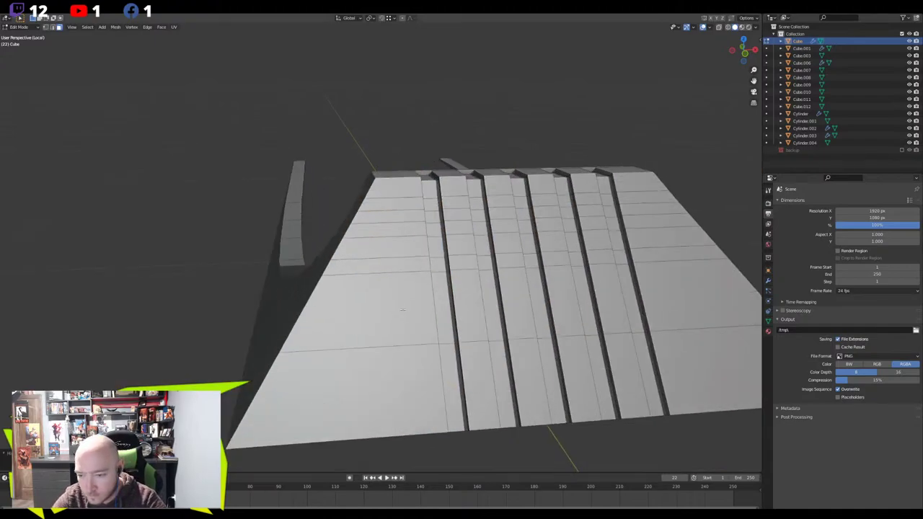
Select and delete the five small faces closing the grooves at the foot of the ramp
middle_click_drag(393, 314, 402, 253)
left_click(487, 295)
left_click(553, 298, "shift")
left_click(618, 303, "shift")
middle_click_drag(617, 303, 580, 290)
left_click(580, 289, "shift")
left_click(645, 298, "shift")
key("x")
left_click(523, 256)
Return to Object Mode, review the body with its grooved top inserts and leave local view
middle_click_drag(523, 239, 313, 186)
key("Tab")
scroll(350, 255, "down", 8)
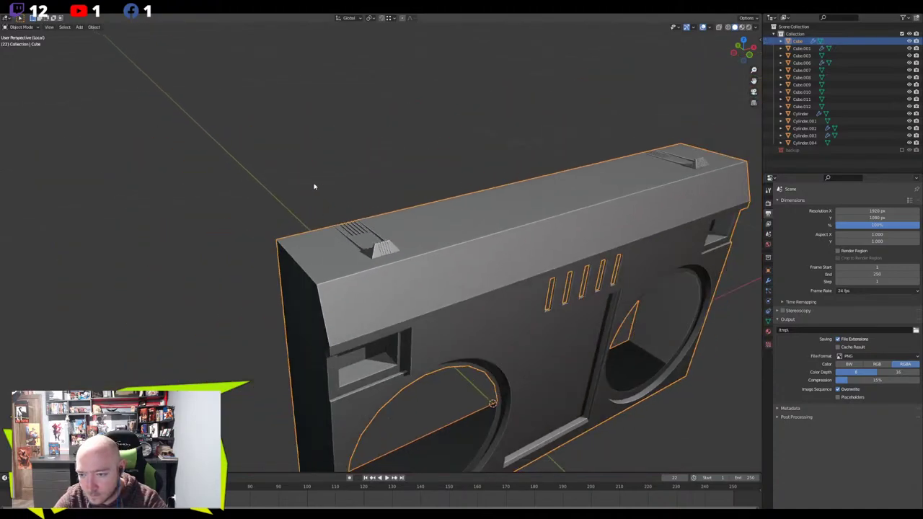
left_click(314, 186)
middle_click_drag(396, 226, 413, 213)
scroll(415, 214, "down", 2)
middle_click_drag(489, 287, 470, 287)
middle_click_drag(470, 286, 399, 289, "shift")
key("KP_Divide")
scroll(434, 222, "down", 10)
scroll(421, 231, "down", 5)
Edit the body mesh and select the lengthwise edge loop near the front of its top, checking it in local view
left_click(375, 274)
key("Tab")
key("2")
left_click(354, 265, "alt")
middle_click_drag(354, 265, 383, 269)
left_click(370, 283, "alt")
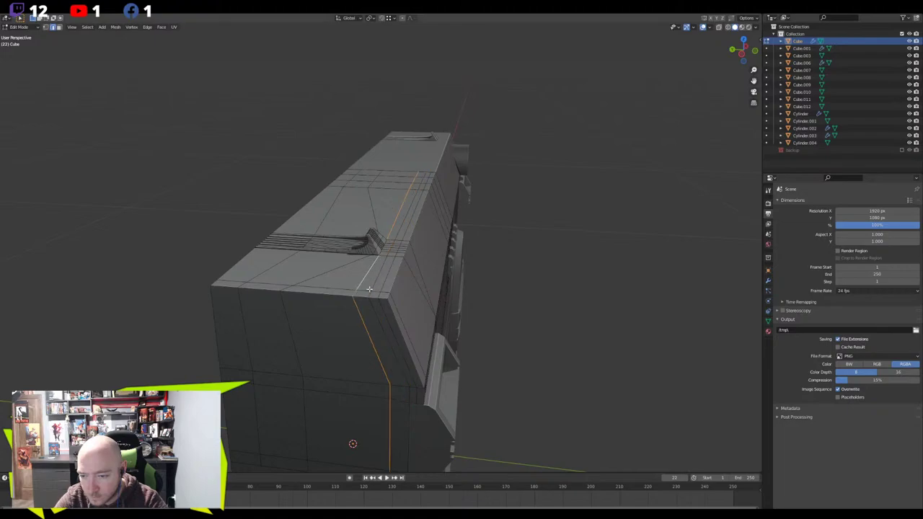
middle_click_drag(374, 299, 389, 315)
middle_click_drag(342, 169, 327, 185)
key("KP_Divide")
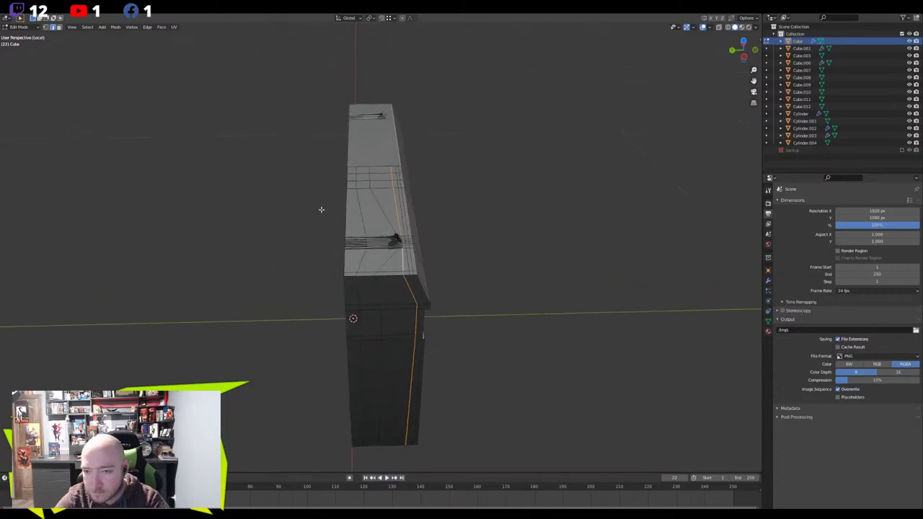
key("KP_Divide")
Try selecting edge loops around the ramp insert and on the body's top beside it
left_click(324, 118)
left_click(328, 111)
left_click(326, 110, "alt")
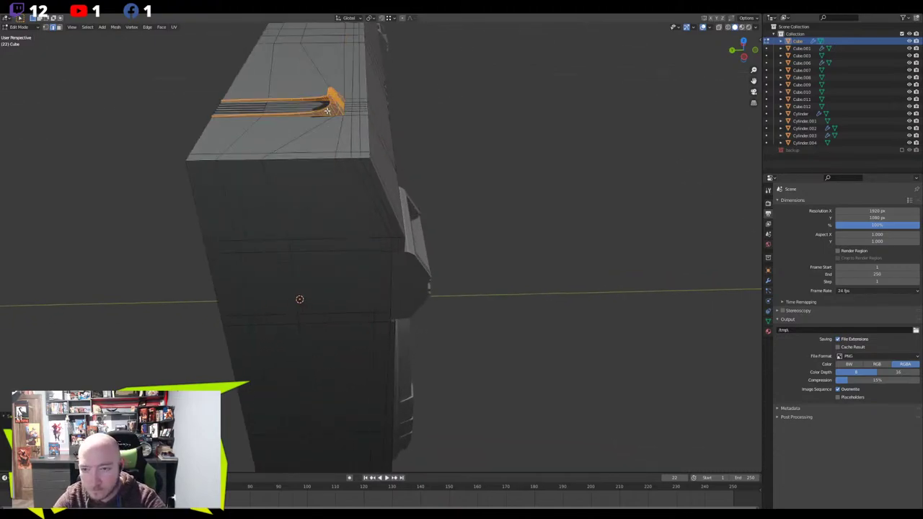
left_click(328, 113)
left_click(337, 140, "alt")
mouse_move(337, 141)
middle_mouse_down()
mouse_move(351, 195)
mouse_move(336, 180)
mouse_move(336, 141)
middle_mouse_up()
middle_click_drag(340, 239, 367, 206)
Select the vertical line of vertices near the front edge of the body's side and move it along Y with snapping enabled
left_click(382, 242, "alt")
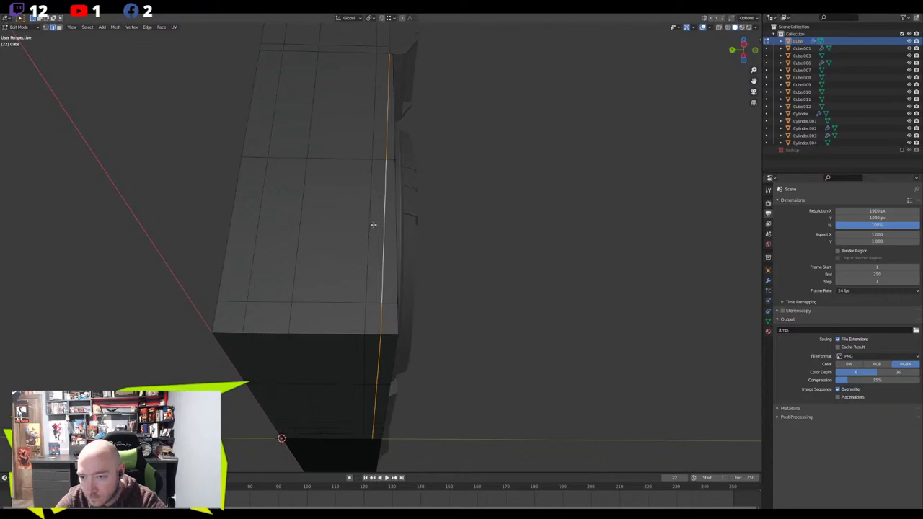
key("1")
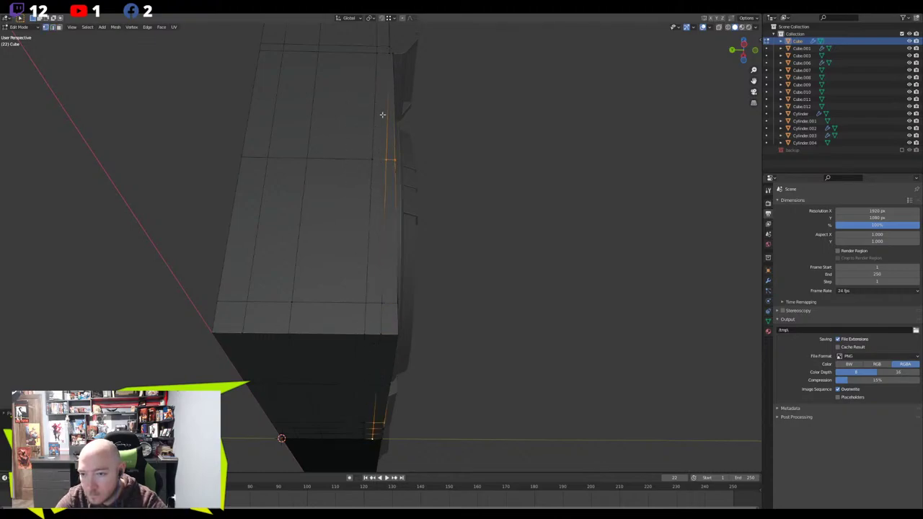
left_click(380, 162)
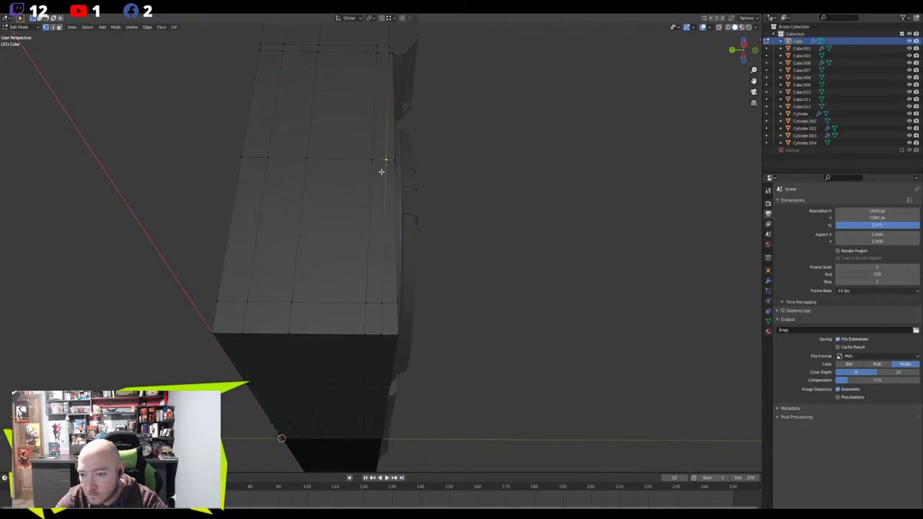
left_click(379, 331, "ctrl")
left_click(372, 437, "ctrl")
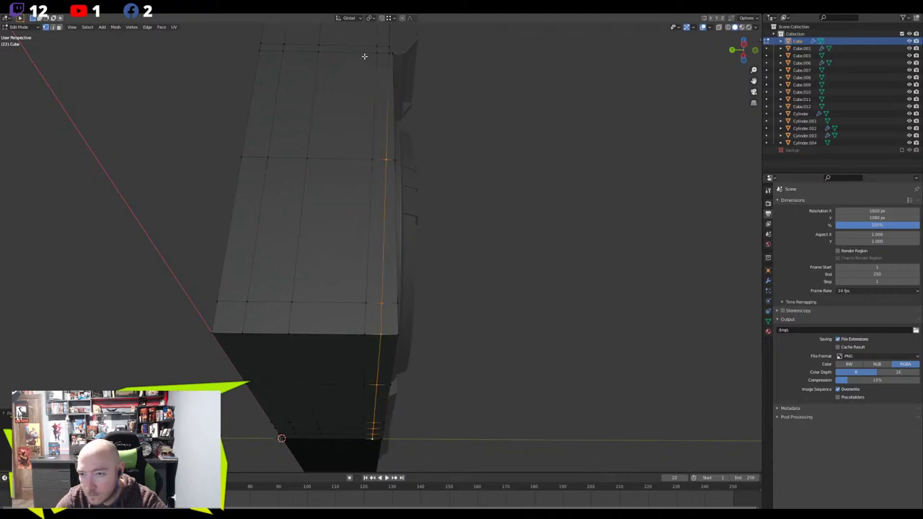
key("g")
key("y")
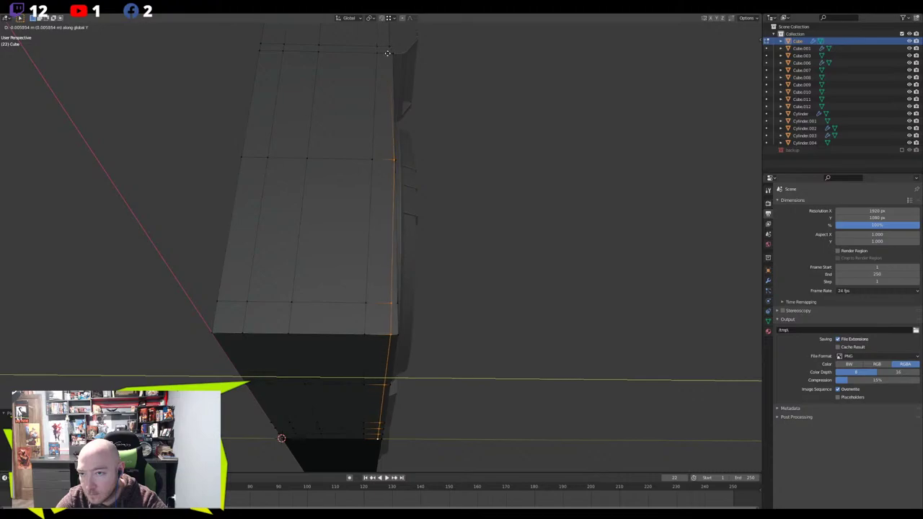
right_click(387, 50)
left_click(381, 19)
key("g")
key("y")
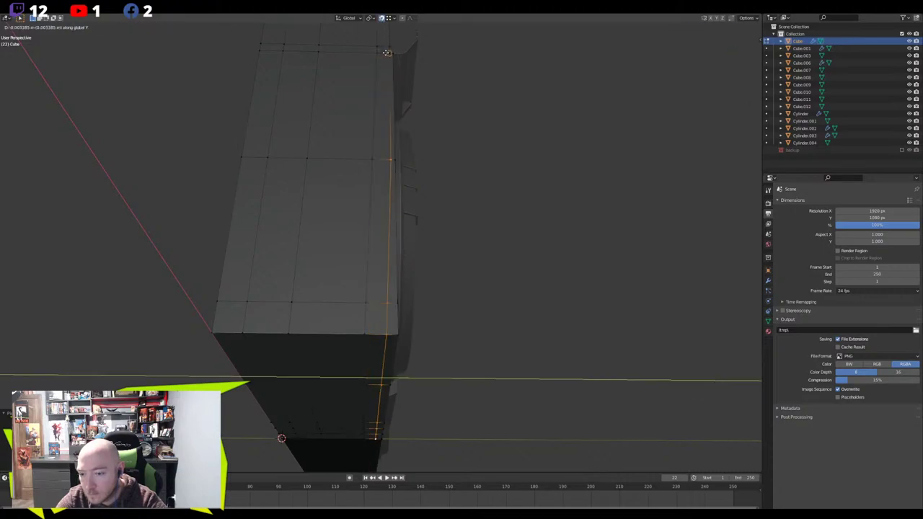
left_click(387, 53)
Flatten the selected vertex line by scaling it to 0 along Y and snap it along Y to the neighbouring vertex on the same side
middle_click_drag(370, 109, 365, 136)
key("s")
key("y")
key("z")
key("y")
key("0")
key("Return")
key("g")
key("z")
key("y")
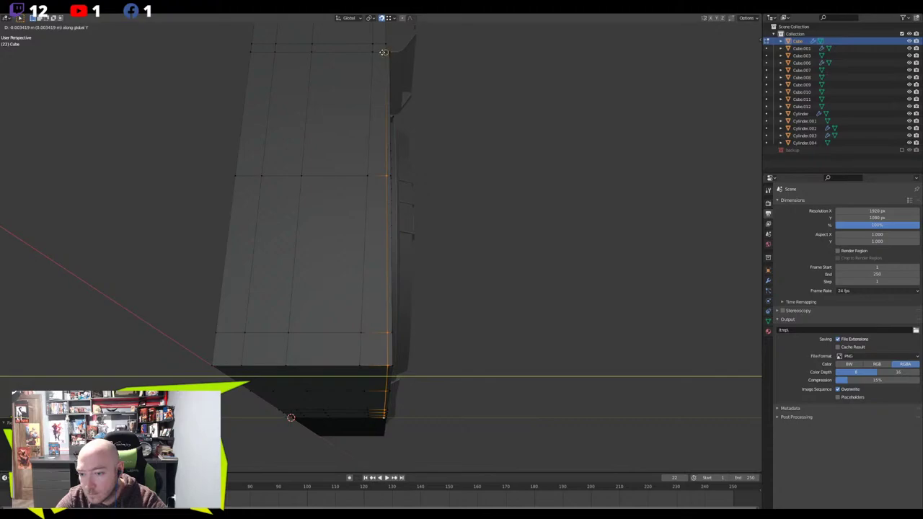
left_click(377, 78)
Try dissolving the edge loop beside the ramp insert together with the insert's selected edges
middle_click_drag(377, 78, 318, 200)
right_click(318, 199)
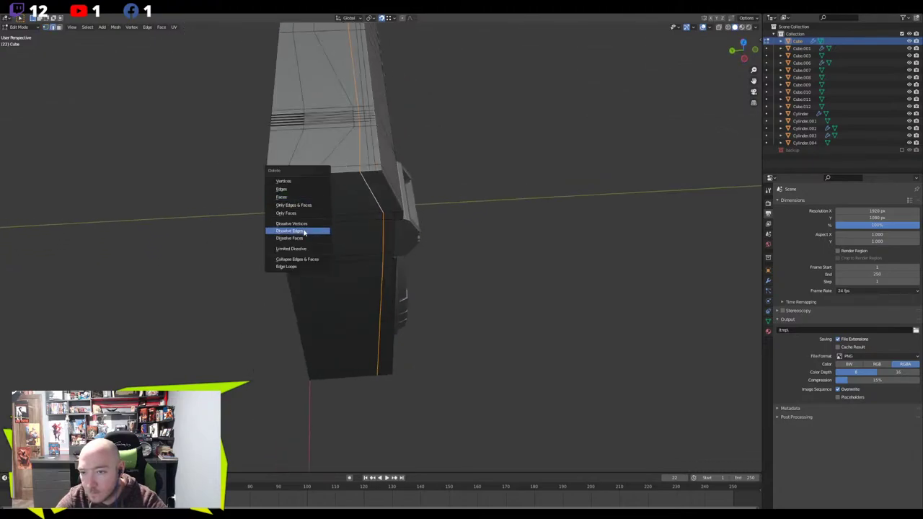
key("KP_Divide")
key("KP_Divide")
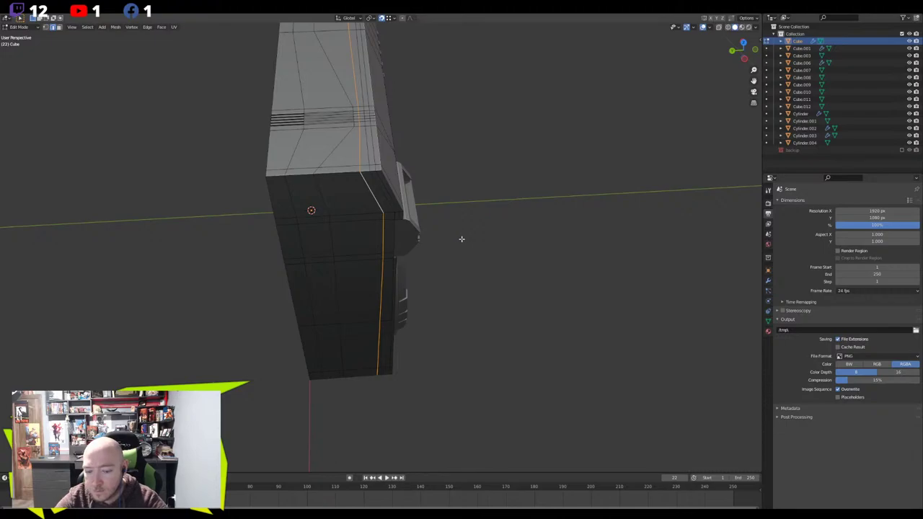
key("ctrl+alt+shift+m")
middle_click_drag(454, 237, 408, 215)
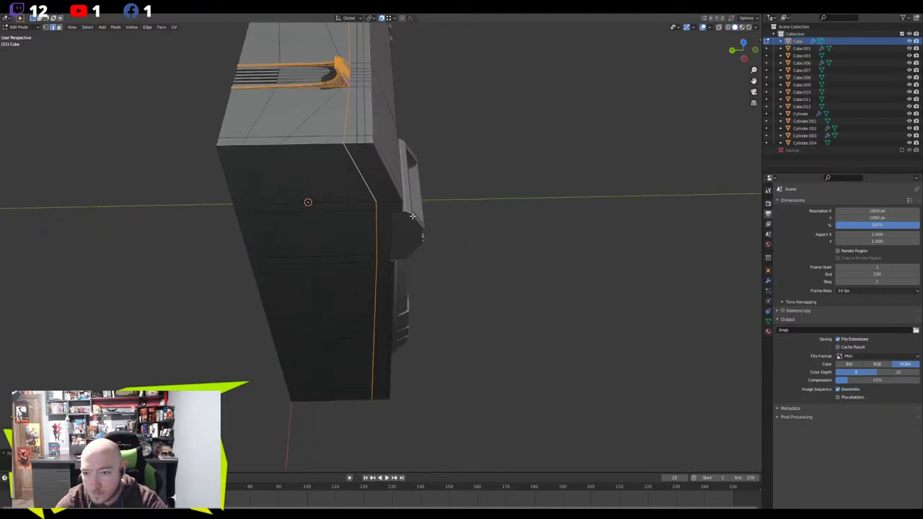
key("x")
left_click(389, 249)
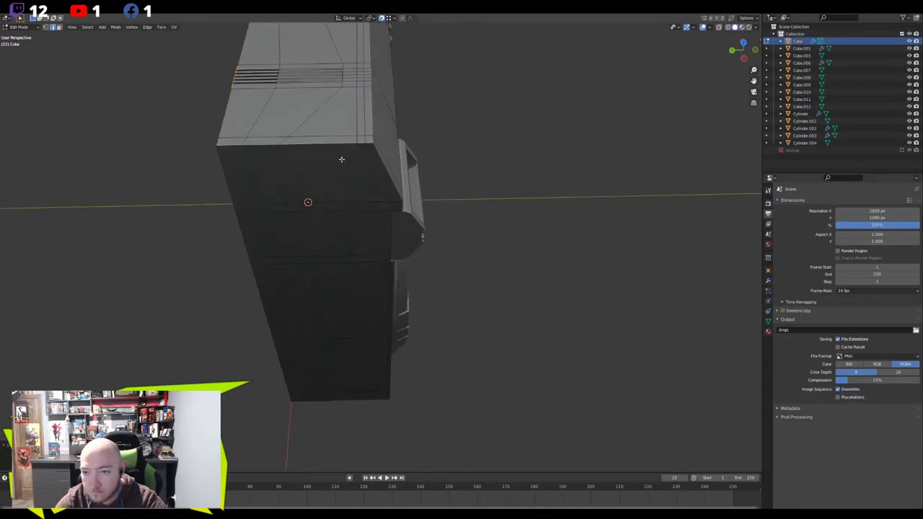
key("ctrl+z")
Dissolve only the edge loop beside the ramp insert and add a replacement loop slid toward the front by a factor of about -0.78
double_click(347, 127)
key("x")
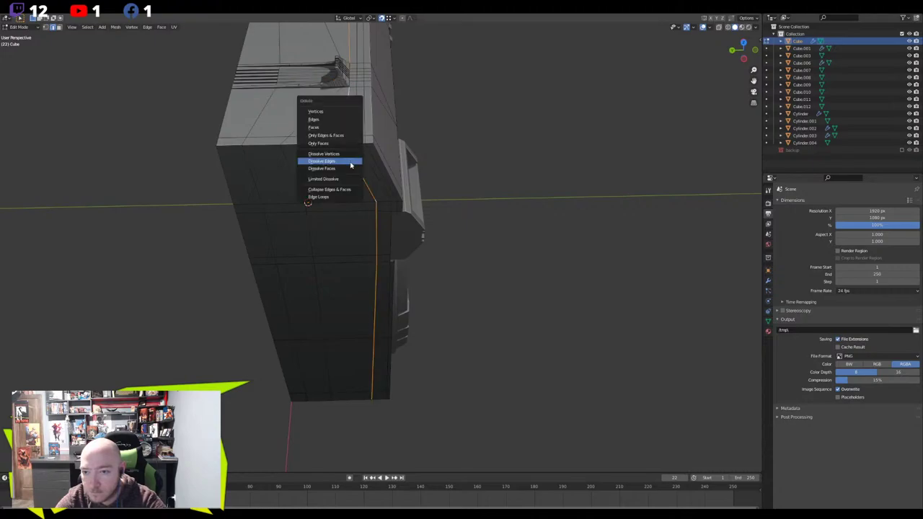
left_click(350, 165)
left_click(338, 144, "alt")
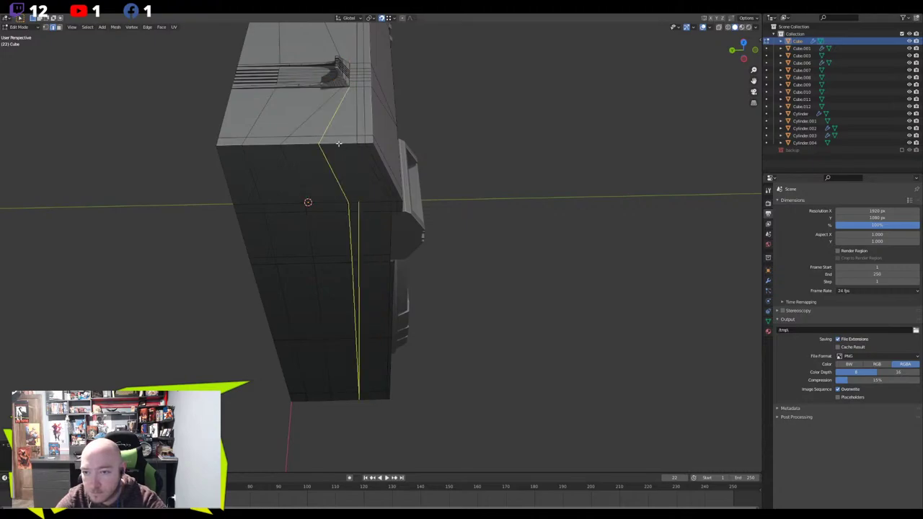
key("g")
key("g")
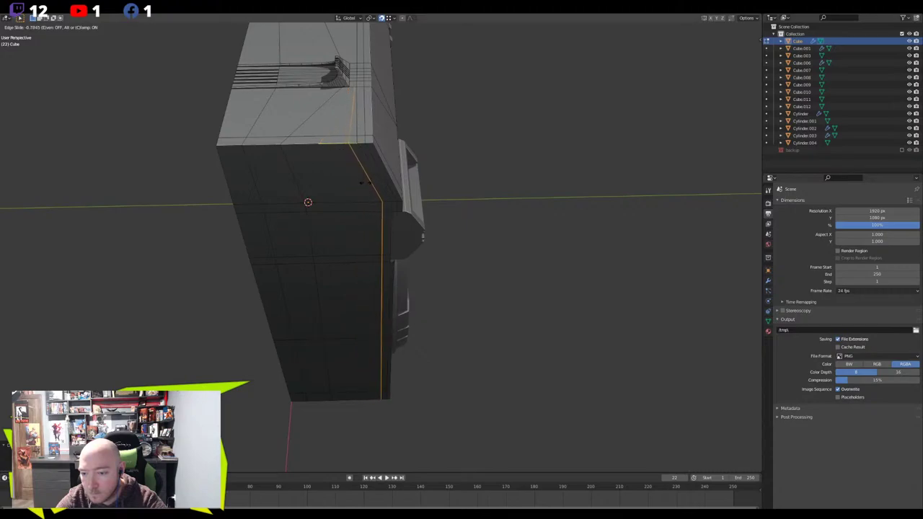
left_click(367, 183)
Vertex-slide the new loop's end beside the ramp insert's front corner, then adjust that vertex along Y
key("1")
left_click(352, 94)
key("KP_Decimal")
key("shift+v")
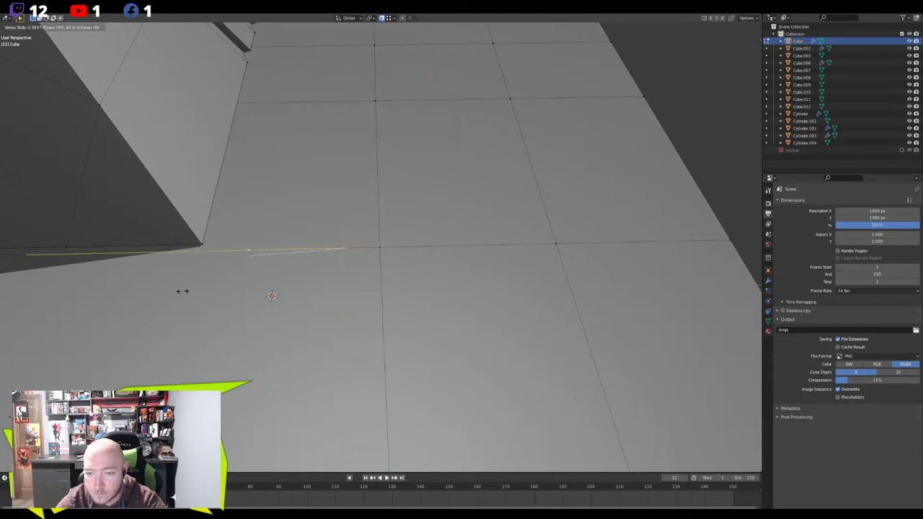
left_click(137, 291)
scroll(138, 291, "down", 2)
middle_click_drag(138, 290, 408, 277)
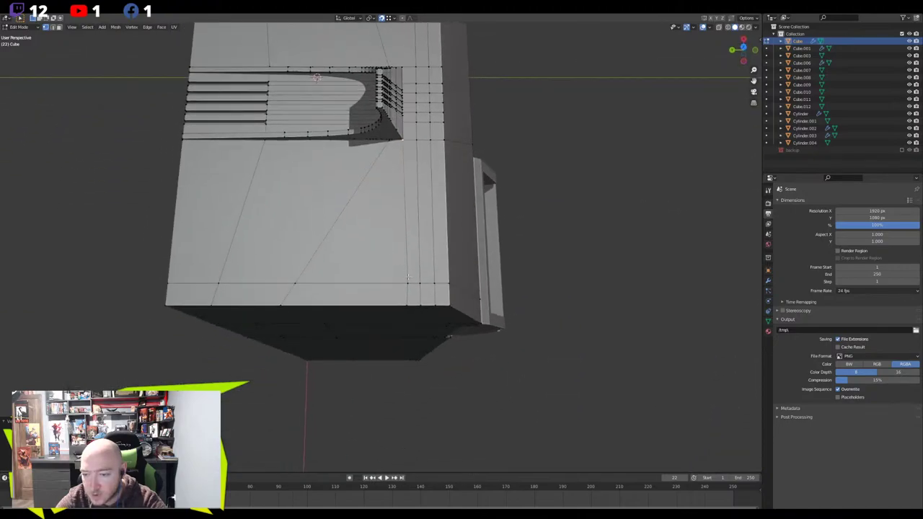
key("g")
key("x")
key("y")
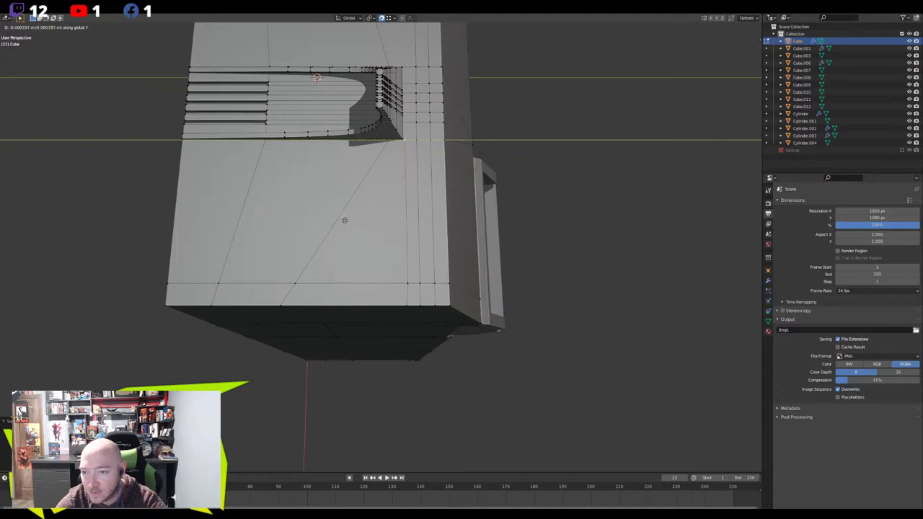
left_click(346, 221)
Move the loop's vertex near the body's side edge on the top face along Y with snapping
left_click(407, 289)
key("g")
key("x")
key("y")
key("x")
key("y")
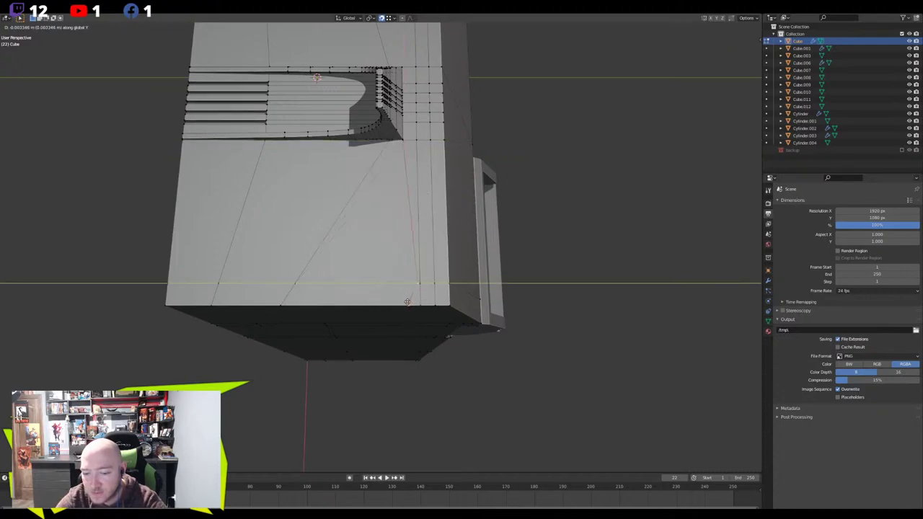
left_click(408, 307)
Add a loop cut on the top face beyond the ramp insert and flatten it by scaling to 0 along Y
middle_click_drag(408, 307, 382, 140)
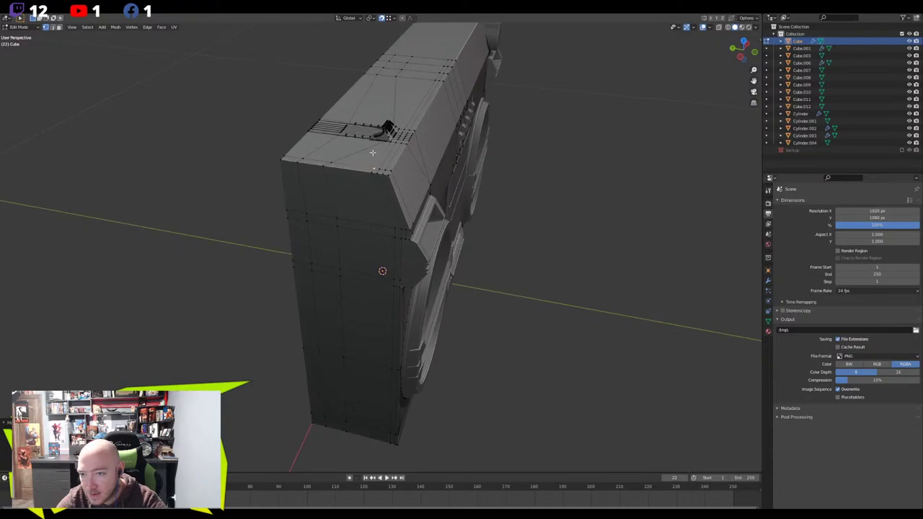
key("ctrl+r")
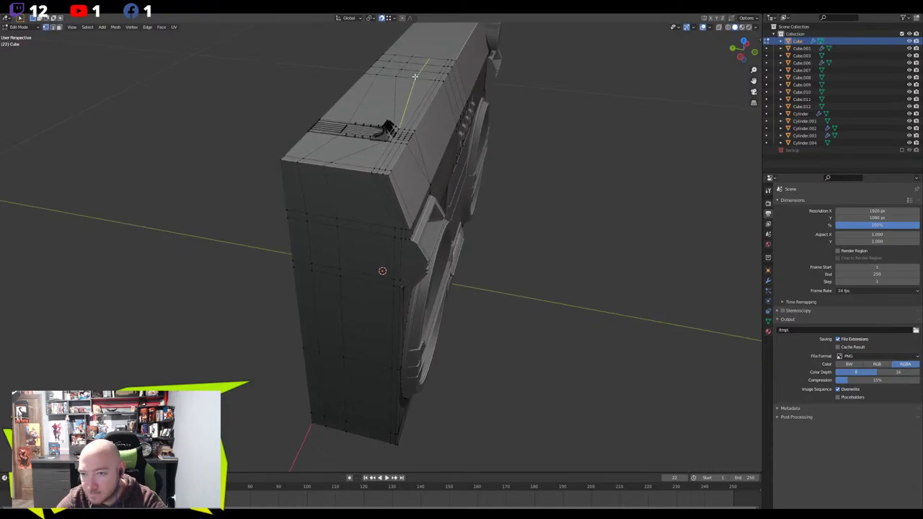
left_click(415, 77)
right_click(415, 76)
key("s")
key("y")
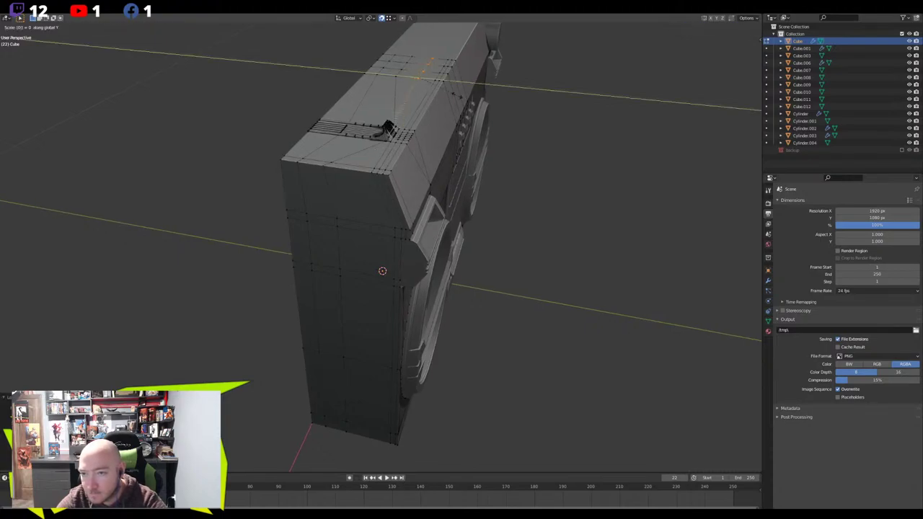
key("0")
key("Return")
Snap the flattened cut along Y in line with the loop beside the ramp insert and check the surface in Object Mode
middle_click_drag(455, 94, 433, 144)
scroll(432, 144, "up", 1)
middle_click_drag(344, 410, 386, 387)
key("g")
key("x")
key("y")
left_click(390, 424)
key("Tab")
middle_click_drag(350, 346, 364, 337)
key("Tab")
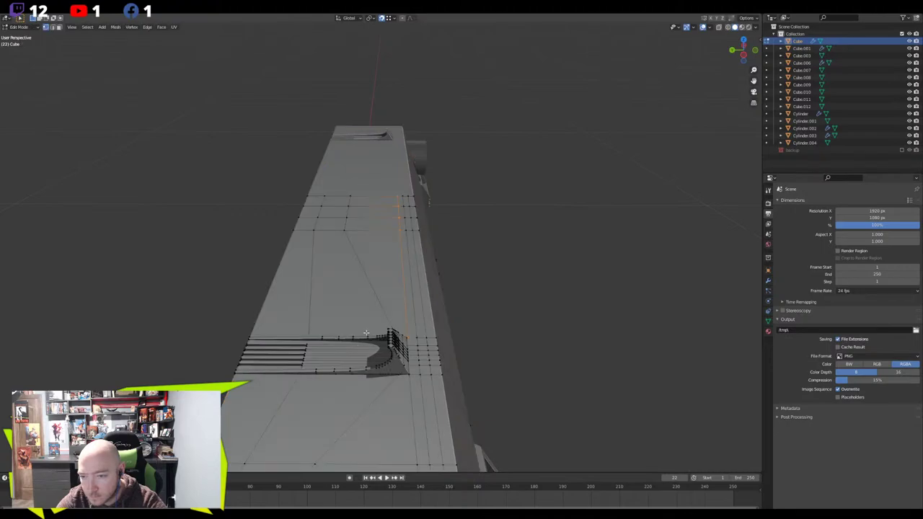
Isolate the body in local view and hide the linked ramp insert geometry
key("KP_Divide")
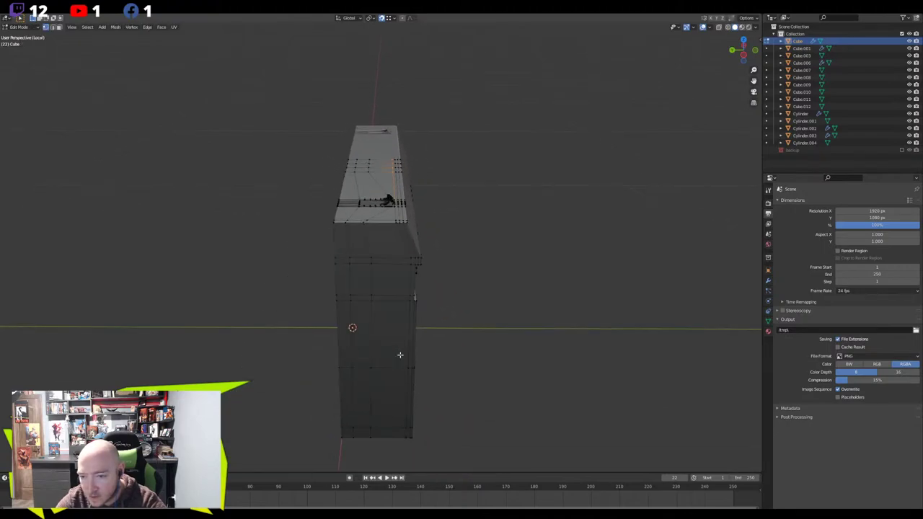
middle_click_drag(397, 354, 395, 174)
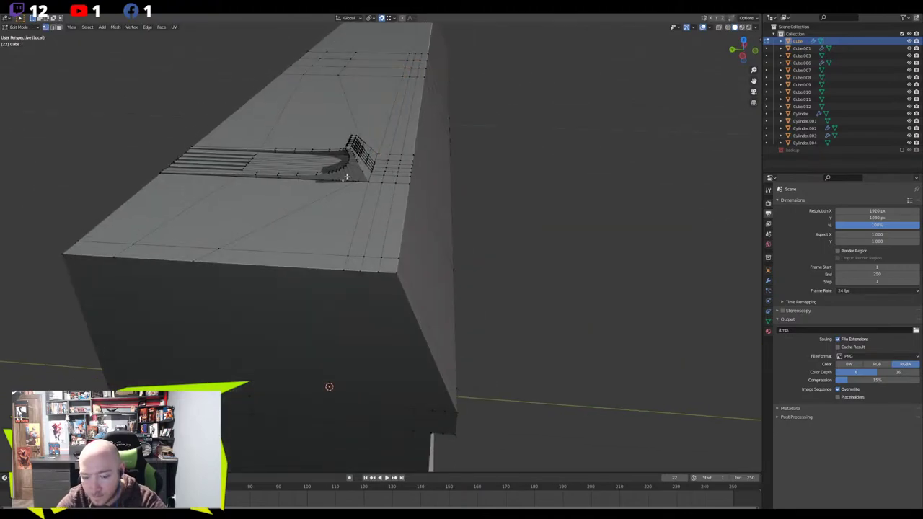
key("l")
key("h")
key("2")
key("1")
Select the lengthwise vertex line beside the insert on the top face and straighten it by scaling to 0 along Y
left_click(378, 155)
key("2")
left_click(365, 196, "alt")
key("1")
left_click(366, 196)
key("KP_Decimal")
scroll(373, 190, "down", 12)
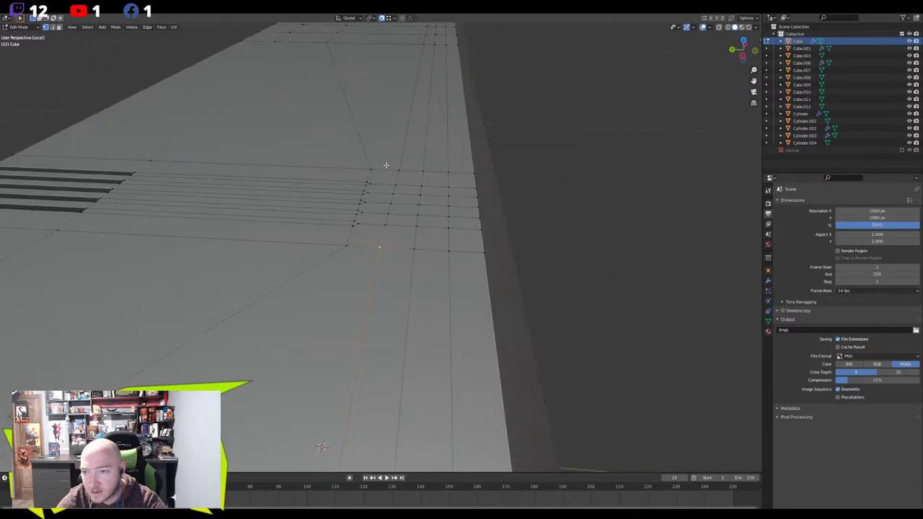
left_click(416, 58, "shift")
scroll(416, 60, "down", 1)
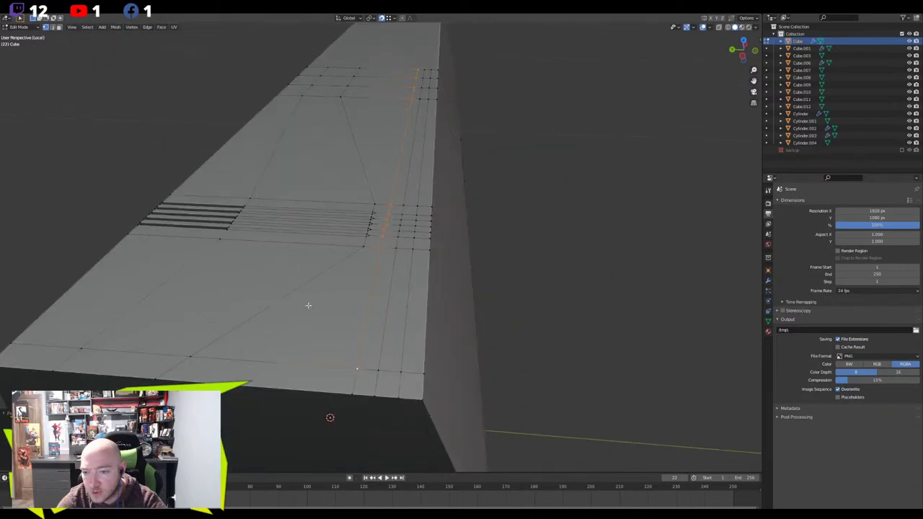
key("s")
key("x")
key("y")
key("0")
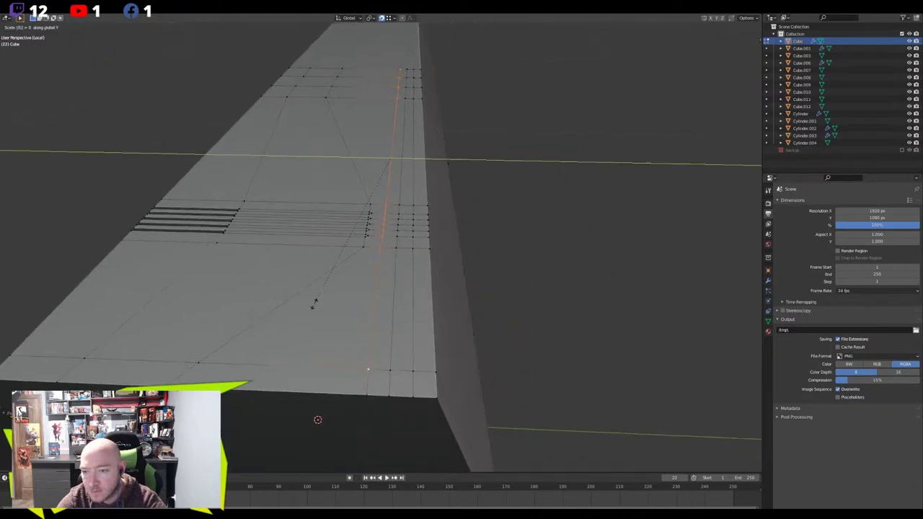
key("Return")
middle_click_drag(325, 286, 326, 271)
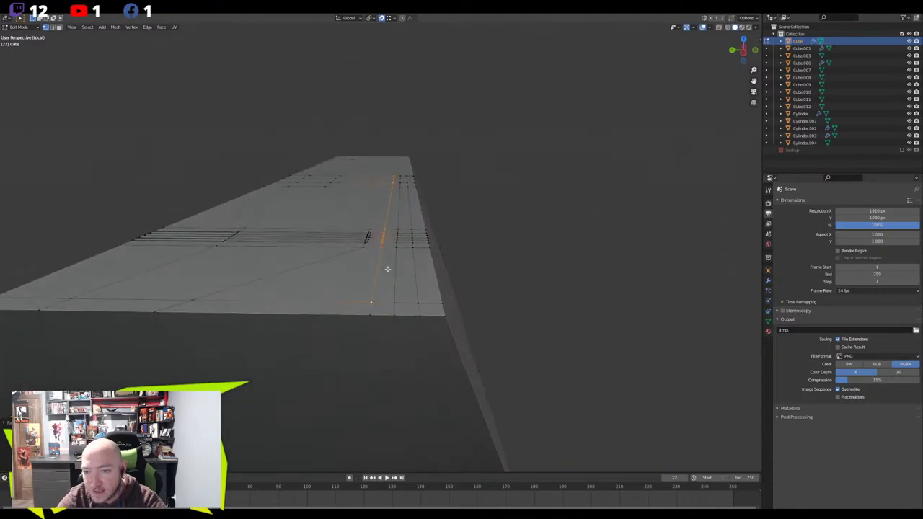
left_click(537, 277)
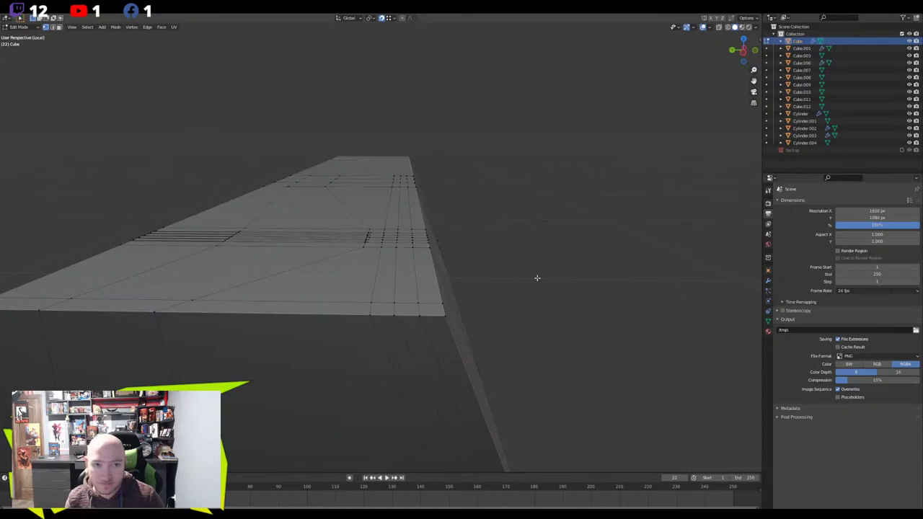
Leave local view, reveal the ramp insert and select the straightened edge loop running past its front onto the body's side
scroll(428, 276, "down", 4)
middle_click_drag(425, 282, 290, 224)
middle_click_drag(288, 192, 366, 221)
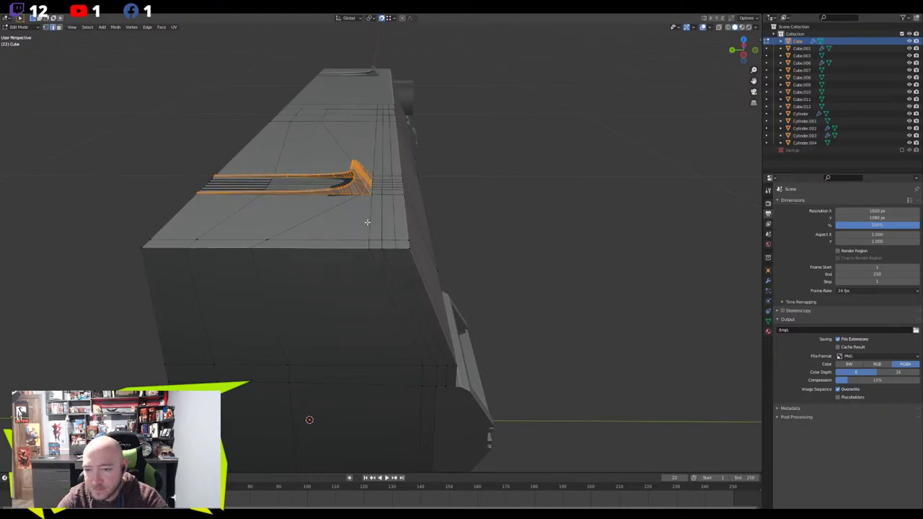
left_click(368, 219)
left_click(367, 219, "alt")
middle_click_drag(389, 318, 370, 329)
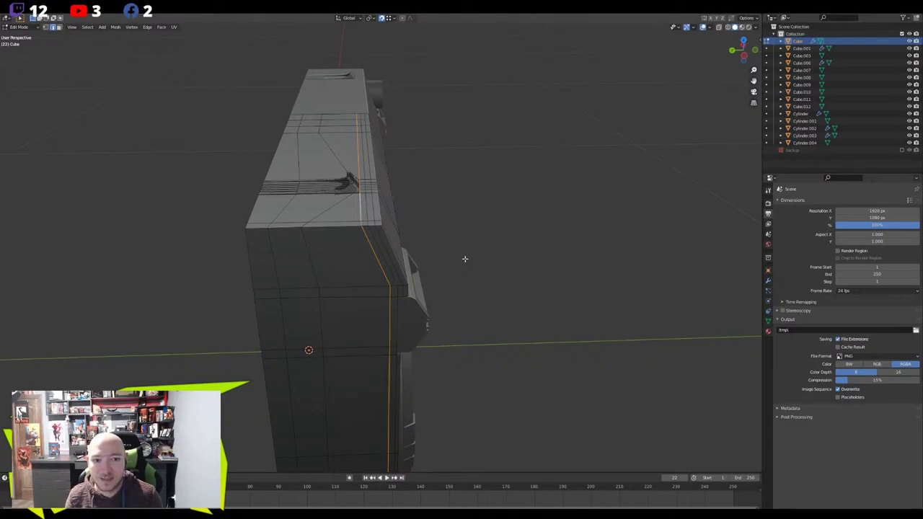
Bevel the selected edge loop beside the ramp insert with one segment and a width of 0.000214 m
middle_click_drag(455, 246, 440, 141)
middle_click_drag(434, 288, 424, 192, "shift")
middle_click_drag(420, 310, 393, 278, "shift")
middle_click_drag(476, 293, 564, 319)
key("ctrl+KP_Add")
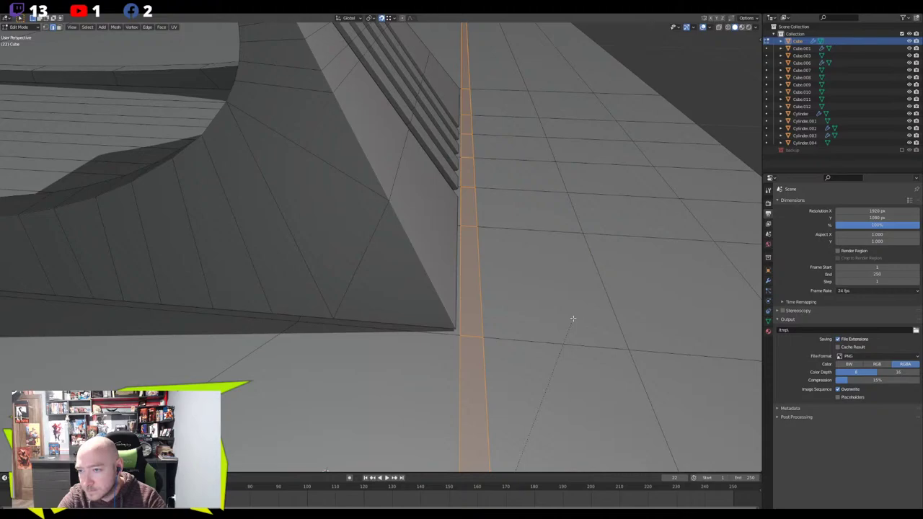
key("ctrl+KP_Subtract")
key("ctrl+b")
left_click(569, 319)
Try extruding the bevelled seam strip's faces along their normals by about 0.00024 m around the body
scroll(569, 320, "down", 5)
middle_click_drag(568, 319, 525, 305)
scroll(310, 271, "up", 6)
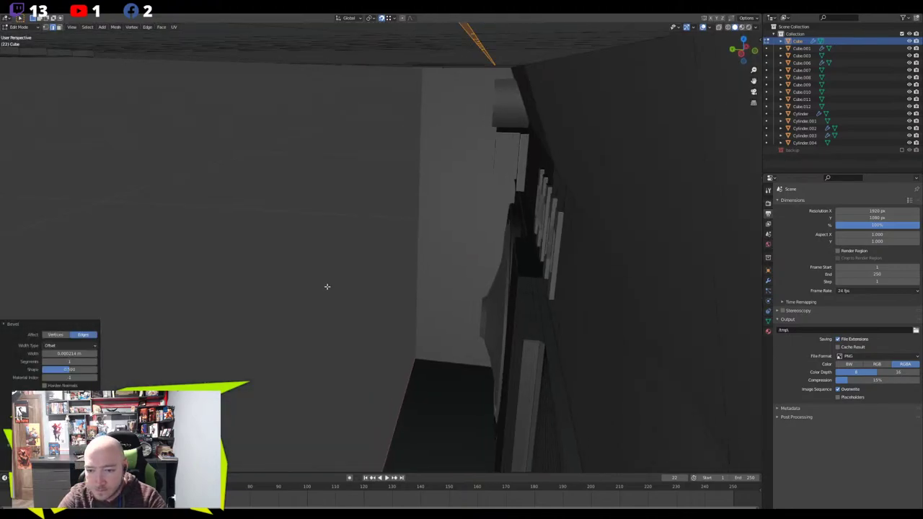
scroll(349, 292, "down", 4)
middle_click_drag(347, 289, 339, 291)
key("alt+e")
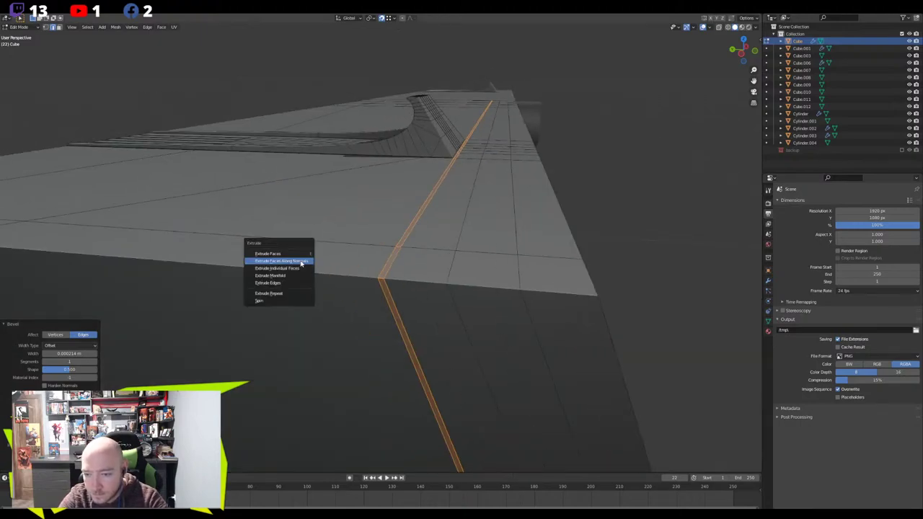
left_click(301, 263)
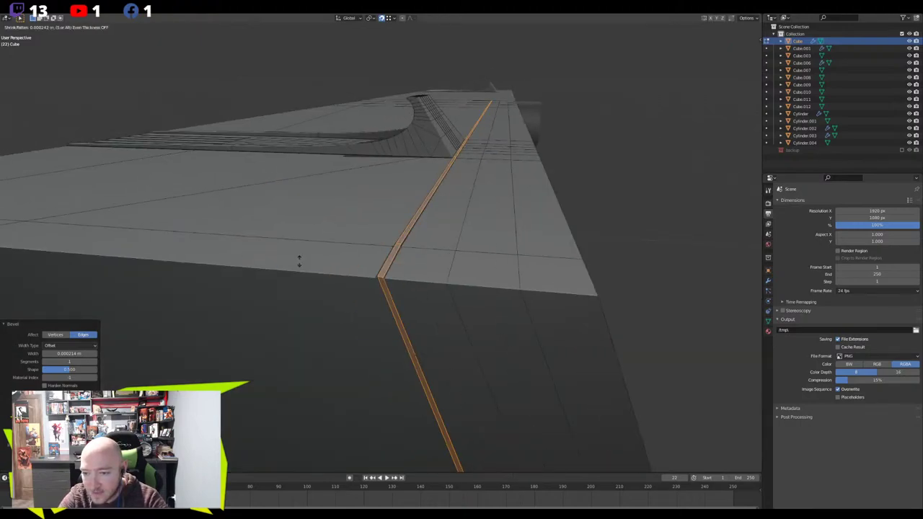
left_click(305, 263)
key("Tab")
middle_click_drag(486, 293, 332, 262)
scroll(492, 297, "down", 4)
scroll(442, 320, "down", 4)
scroll(457, 268, "up", 5)
Select the seam strip's border edge loop farther from the ramp insert and edge-slide it to adjust the strip's width
key("Tab")
scroll(348, 204, "up", 5)
middle_click_drag(348, 193, 305, 180)
scroll(369, 202, "down", 1)
left_click(478, 237, "alt")
scroll(413, 210, "down", 4)
scroll(368, 190, "up", 4)
key("g")
key("g")
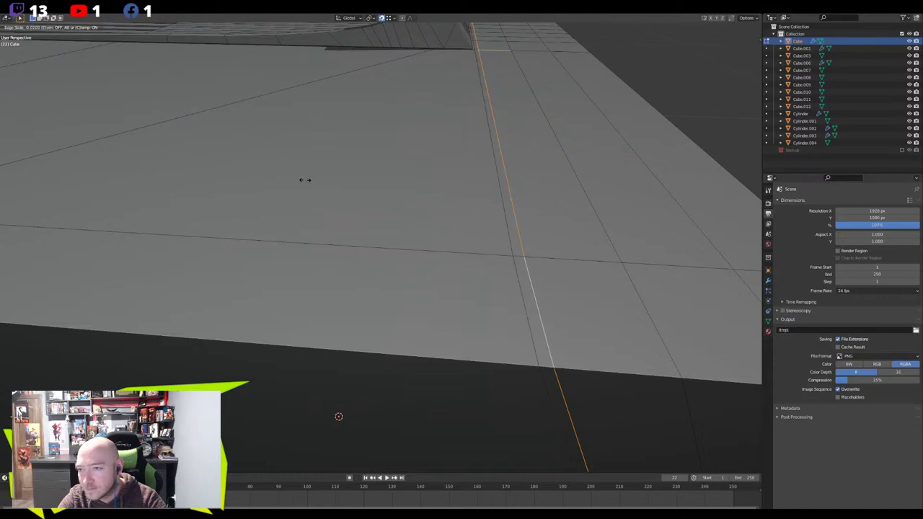
left_click(306, 180)
Select the seam strip's face loop, extrude it along normals by about 0.000235 m and return to Object Mode
key("3")
left_click(517, 254, "alt")
middle_click_drag(409, 245, 398, 243)
key("alt+e")
left_click(401, 244)
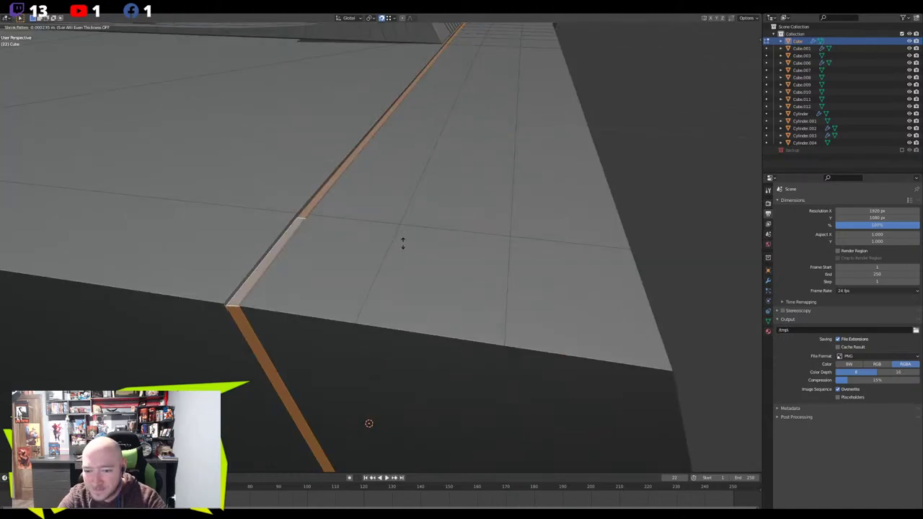
left_click(403, 242)
mouse_move(404, 243)
middle_mouse_down()
mouse_move(366, 246)
mouse_move(397, 253)
middle_mouse_up()
scroll(367, 245, "down", 6)
key("Tab")
Examine the panel seam along the body's top face and end from several angles
middle_click_drag(490, 281, 449, 329)
left_click(569, 327)
scroll(569, 328, "down", 1)
scroll(451, 366, "down", 3)
middle_click_drag(450, 366, 397, 325)
scroll(439, 277, "up", 2)
scroll(408, 319, "up", 3)
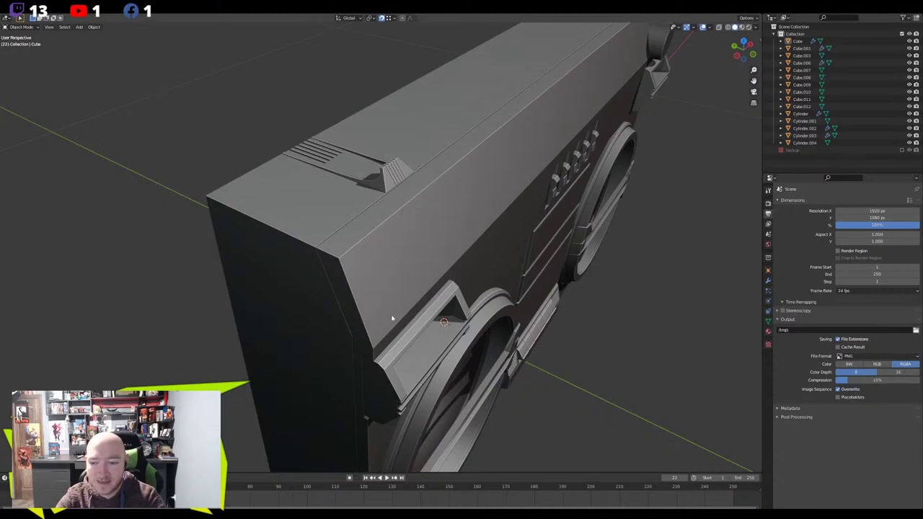
left_click(320, 254)
key("KP_Decimal")
middle_click_drag(302, 234, 351, 233)
left_click(351, 233)
left_click(172, 148)
middle_click_drag(172, 148, 200, 309)
left_click(380, 234)
key("alt+a")
scroll(379, 252, "down", 3)
scroll(358, 252, "up", 5)
scroll(358, 252, "down", 3)
Inspect the grooved ramp insert and its topology where it meets the panel seam
left_click(252, 220)
left_click(245, 185)
mouse_move(246, 185)
middle_mouse_down()
mouse_move(269, 186)
mouse_move(277, 206)
mouse_move(244, 197)
middle_mouse_up()
scroll(276, 206, "up", 3)
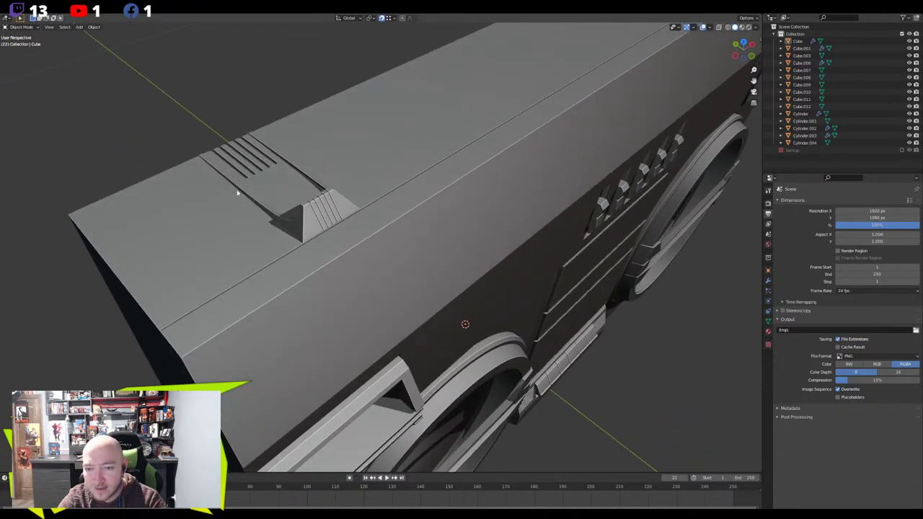
scroll(244, 197, "up", 4)
middle_click_drag(195, 165, 250, 210, "shift")
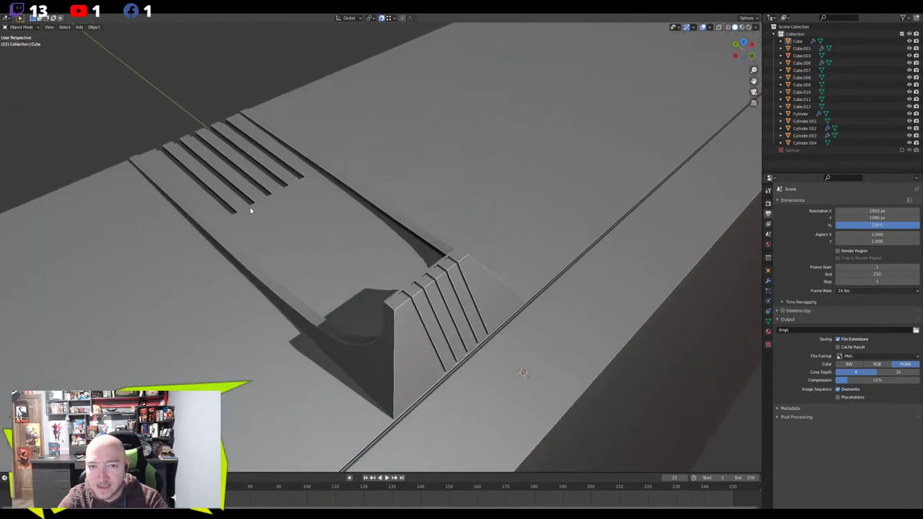
left_click(198, 152)
key("Tab")
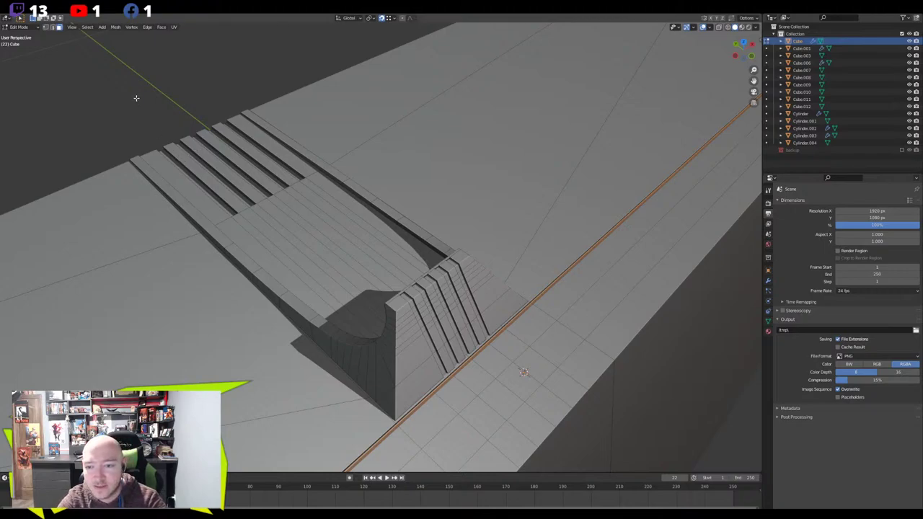
key("Tab")
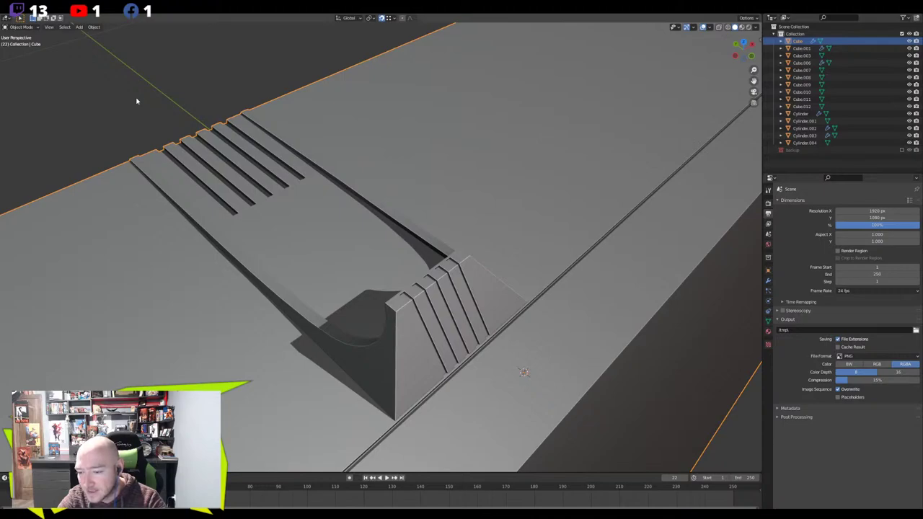
left_click(137, 101)
scroll(166, 122, "down", 8)
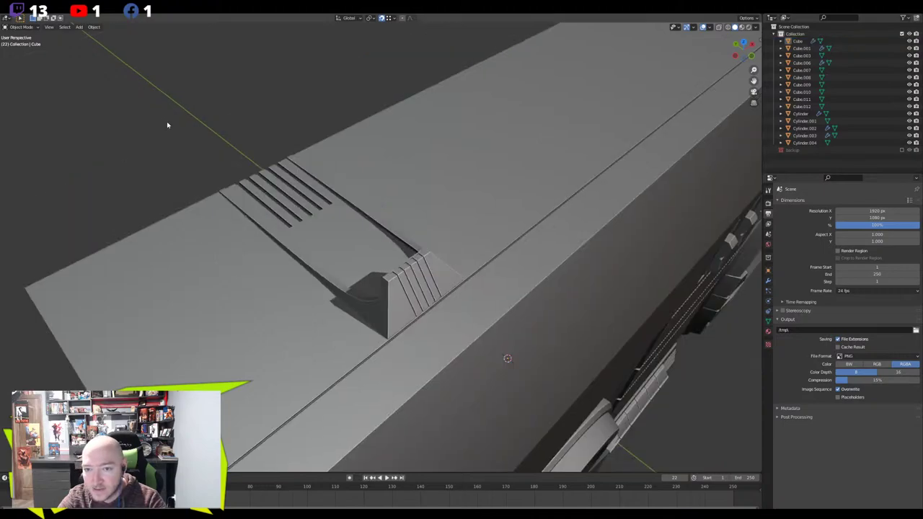
mouse_move(269, 188)
middle_mouse_down()
mouse_move(246, 178)
mouse_move(261, 176)
middle_mouse_up()
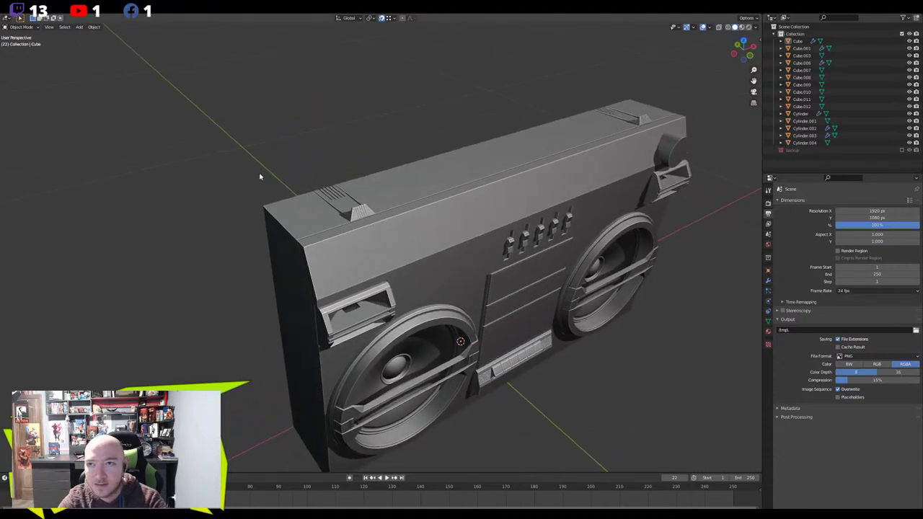
Review the whole boombox, checking the top inserts and the round knob and bracket on the front
middle_click_drag(437, 217, 361, 186)
scroll(360, 186, "up", 3)
left_click(363, 174)
left_click(363, 173)
key("alt+a")
middle_click_drag(211, 259, 257, 281)
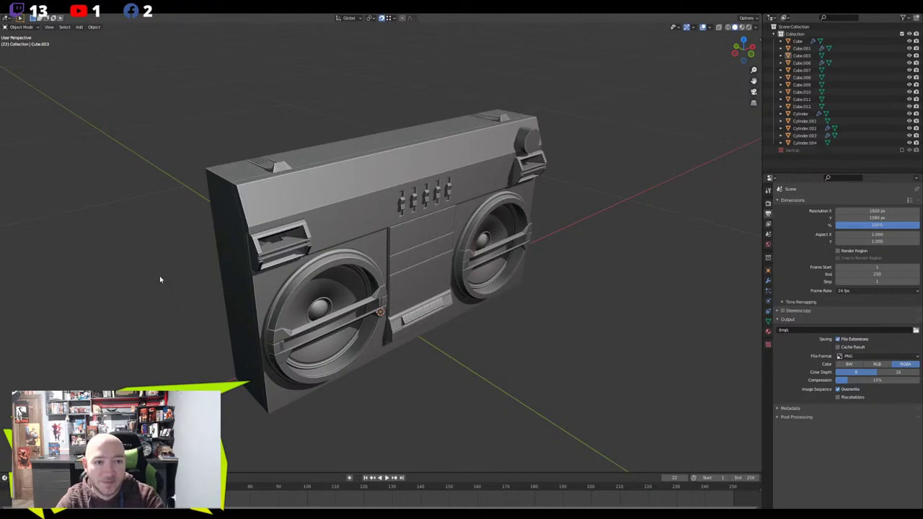
scroll(220, 245, "up", 2)
middle_click_drag(222, 245, 245, 234)
left_click(517, 218)
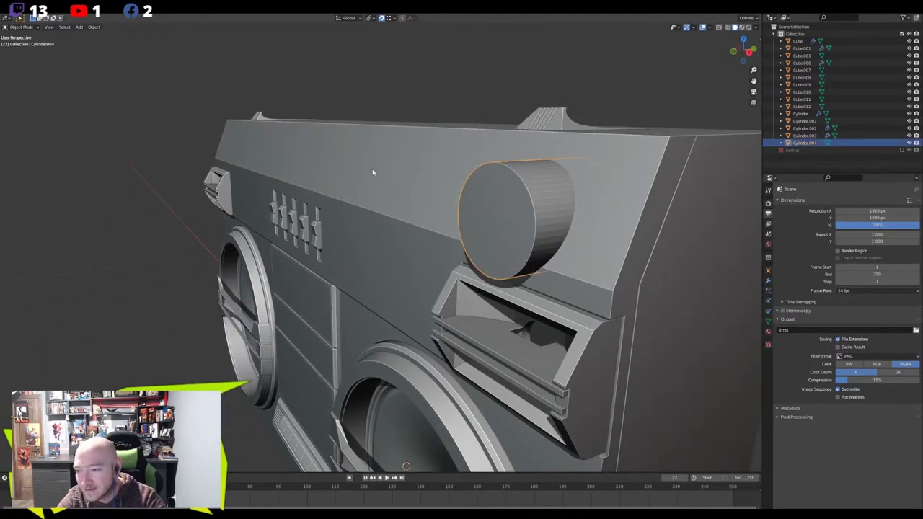
left_click(355, 107)
left_click(218, 195)
Open the front sliders' mesh in Edit Mode and frame the row of five sliders from below
middle_click_drag(217, 196, 288, 187)
scroll(572, 163, "up", 4)
middle_click_drag(572, 163, 291, 265, "shift")
scroll(292, 238, "up", 2)
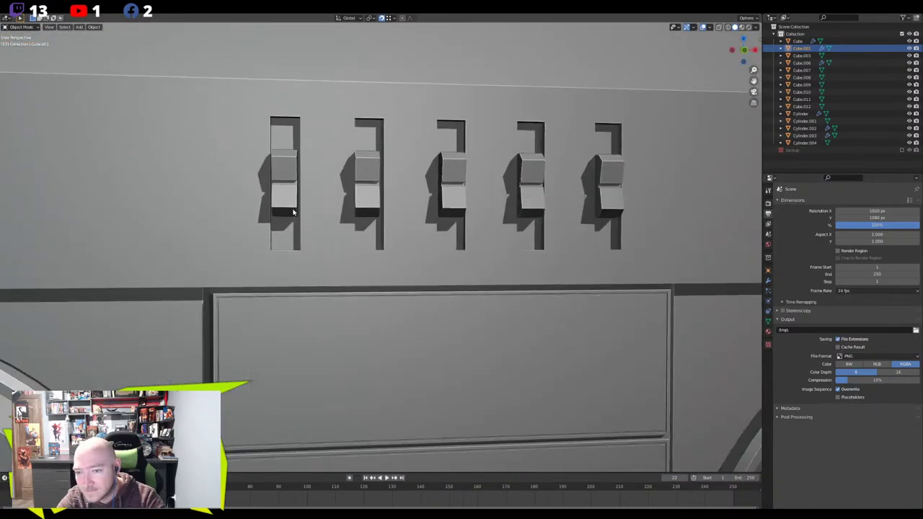
middle_click_drag(293, 212, 315, 212)
left_click(315, 212)
key("Tab")
middle_click_drag(445, 262, 394, 299)
left_click(406, 235)
key("KP_Decimal")
scroll(353, 249, "down", 6)
scroll(336, 228, "down", 2)
middle_click_drag(235, 239, 370, 222, "shift")
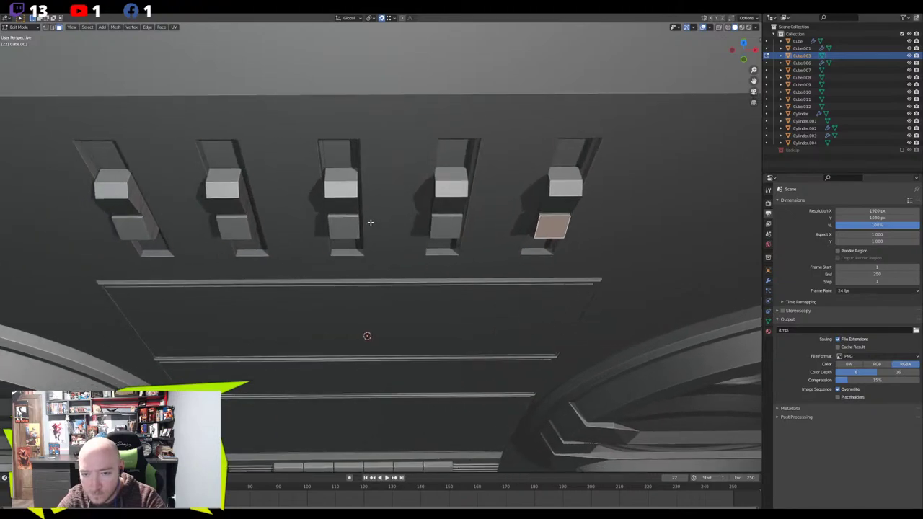
Set the transform orientation to Local and try scaling all of the slider geometry
key("a")
left_click(348, 17)
left_click(341, 49)
key("s")
key("y")
key("x")
right_click(426, 104)
Select the linked geometry of the second slider and its backing plate and centre it in its slot along local X
middle_click_drag(426, 104, 94, 319)
left_click(116, 228)
key("KP_Decimal")
scroll(259, 276, "down", 5)
middle_click_drag(296, 271, 229, 240)
left_click(346, 236)
key("ctrl+l")
key("g")
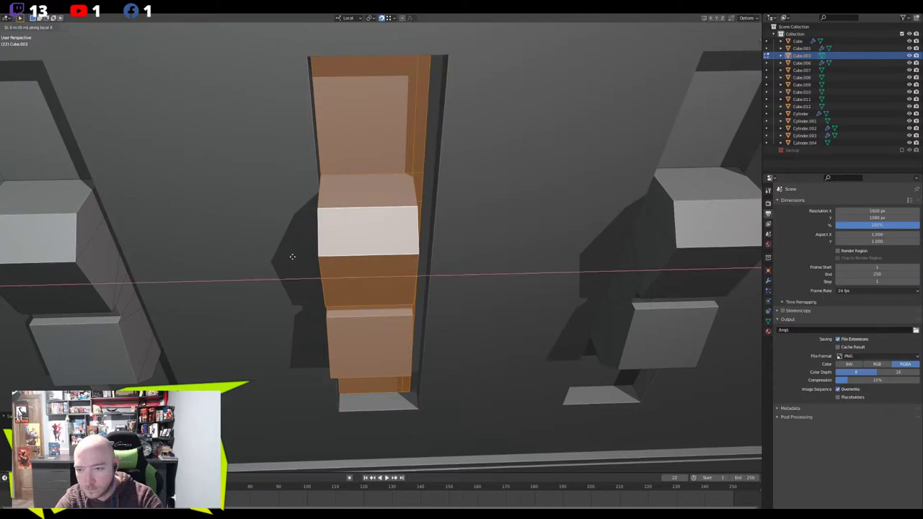
key("x")
key("x")
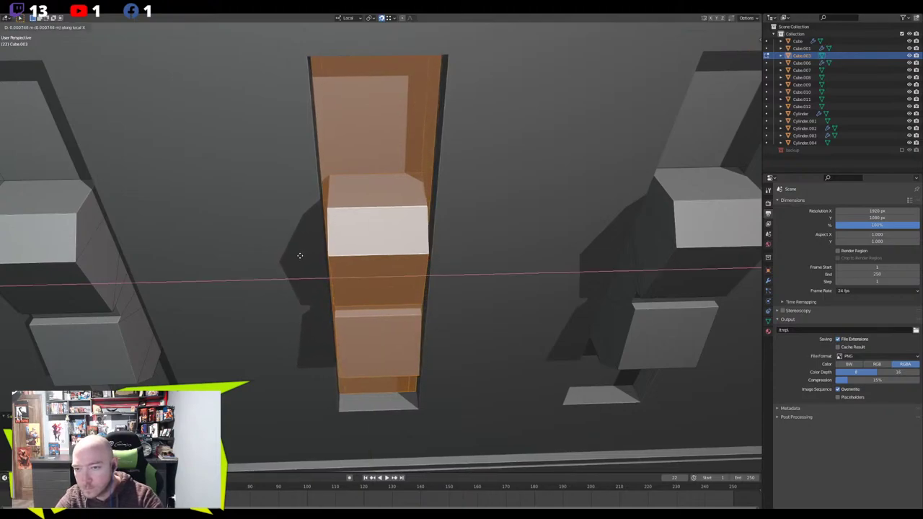
left_click(302, 255)
Select both side edge loops of the second slider's backing plate and scale them apart beyond the slot's width
left_click(425, 160, "alt")
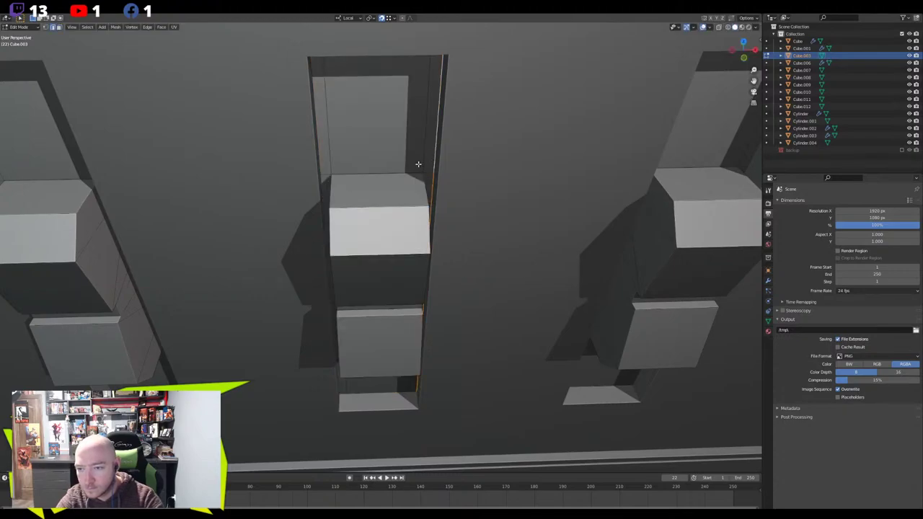
key("alt+z")
left_click(317, 156, "alt+shift")
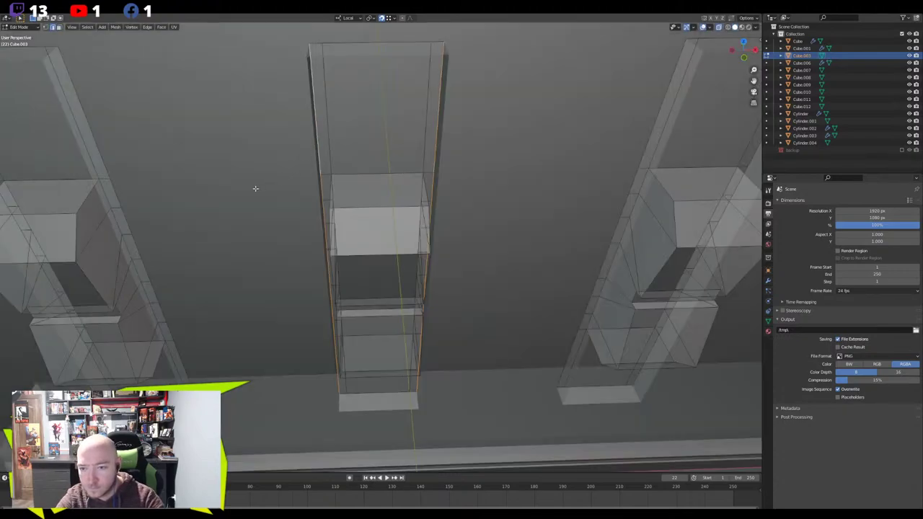
key("s")
key("y")
key("y")
left_click(245, 186)
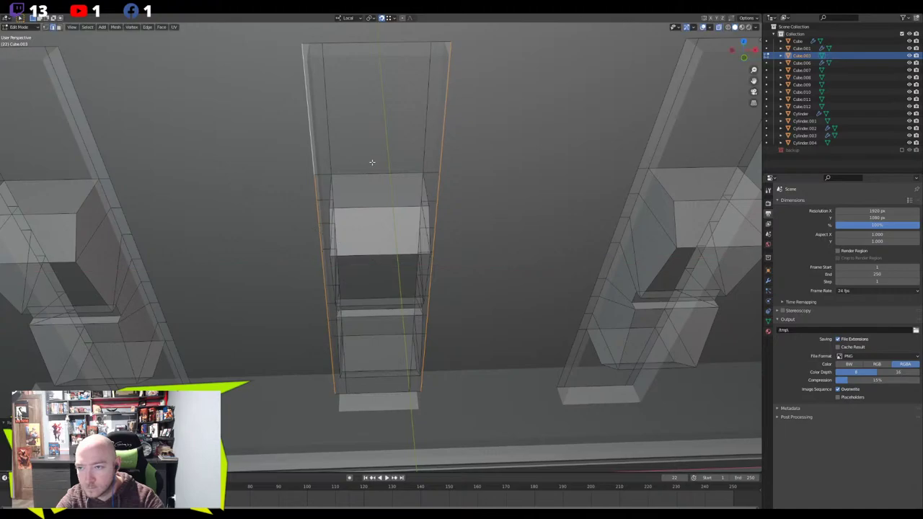
middle_click_drag(370, 159, 337, 150)
Scale the upper and lower edges of the second slider's backing plate apart along local Z
scroll(337, 149, "down", 4)
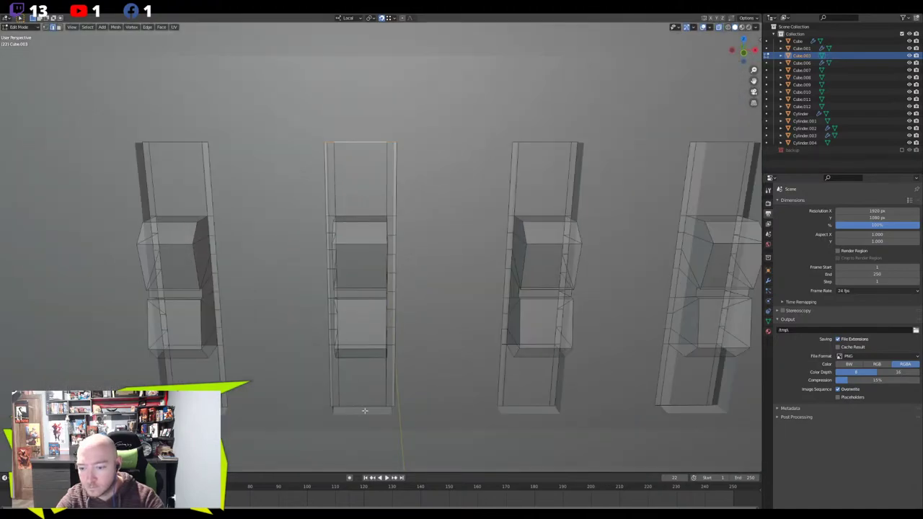
key("s")
key("z")
left_click(494, 330)
middle_click_drag(345, 279, 359, 283)
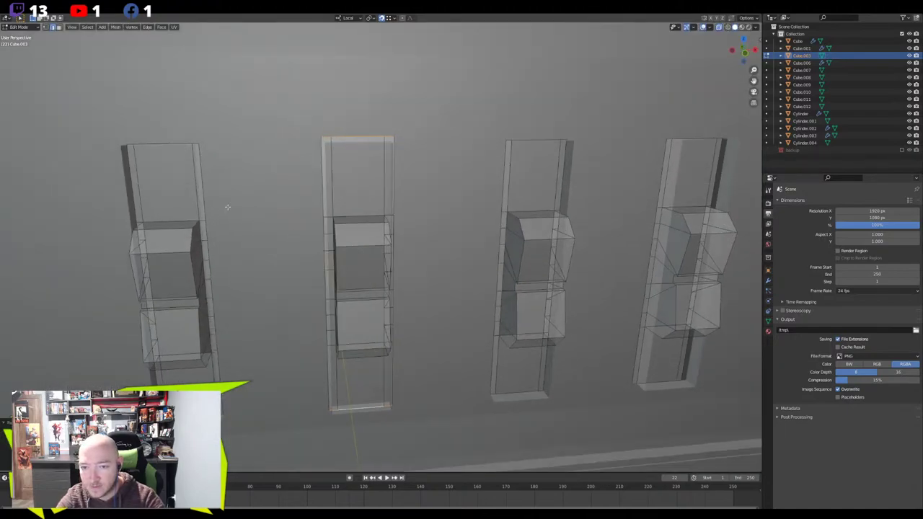
Widen the first slider's backing plate along local X and lengthen it along local Z
left_click(176, 142)
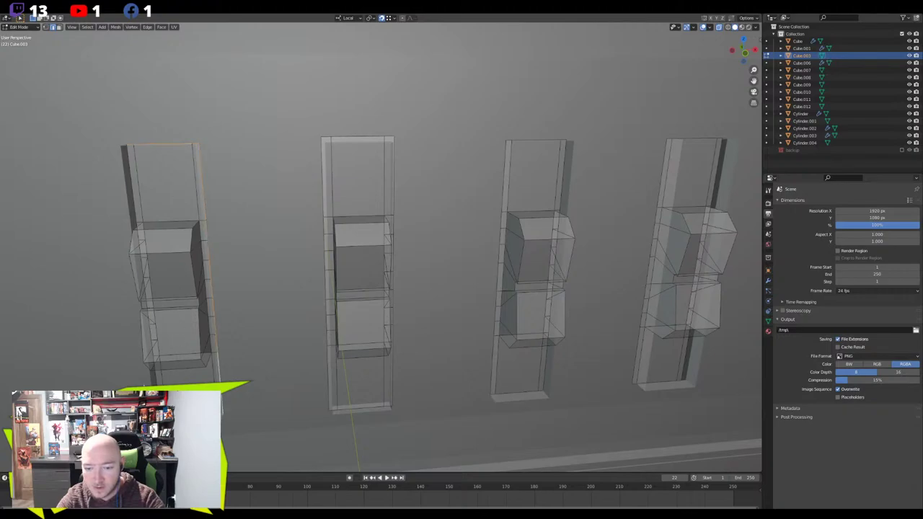
key("s")
key("y")
key("y")
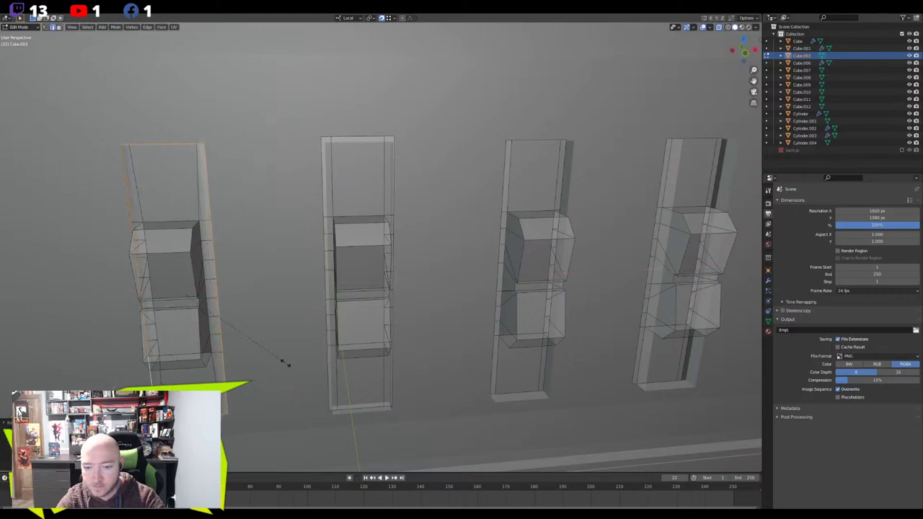
left_click(296, 365)
Scale the third slider's backing plate ends apart along local Z by about 1.08 and widen its sides along local X
middle_click_drag(461, 309, 425, 169)
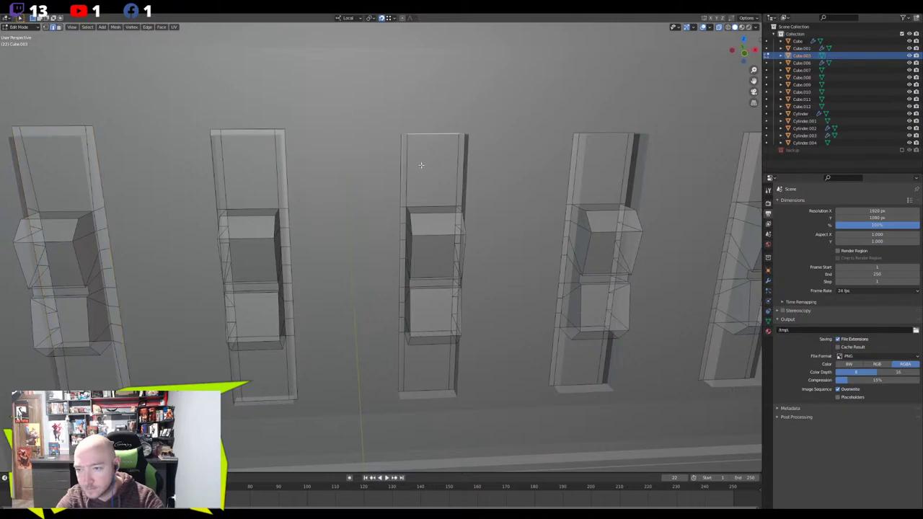
left_click(427, 390, "shift")
key("s")
key("z")
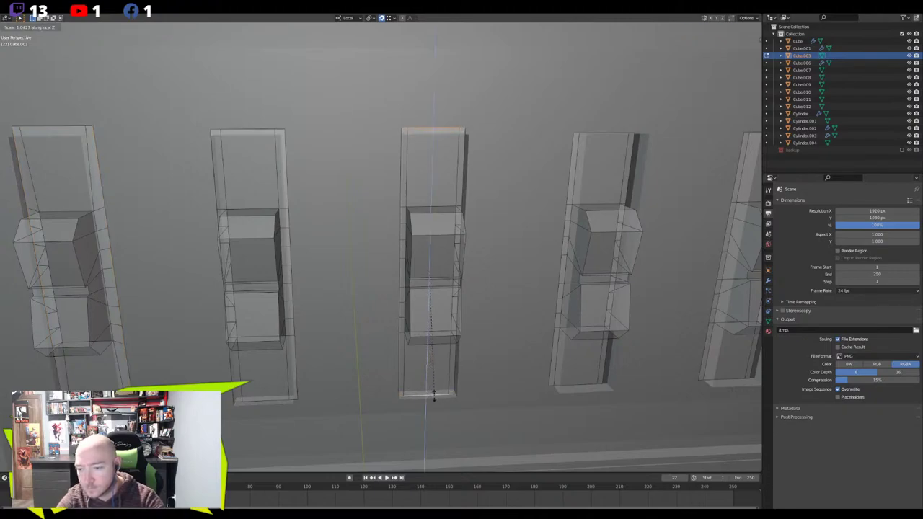
left_click(432, 397)
key("s")
key("x")
key("x")
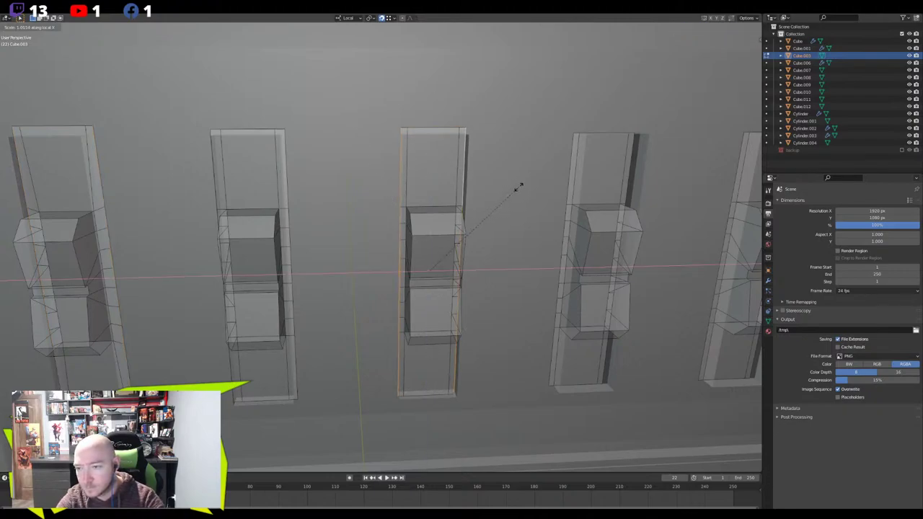
left_click(530, 188)
Try scaling the upper and lower edges of the fourth slider's backing plate apart along local Z
middle_click_drag(515, 189, 330, 191, "shift")
left_click(432, 137)
left_click(440, 388, "shift")
key("s")
key("z")
left_click(315, 331)
middle_click_drag(405, 260, 387, 254)
key("alt+a")
key("alt+z")
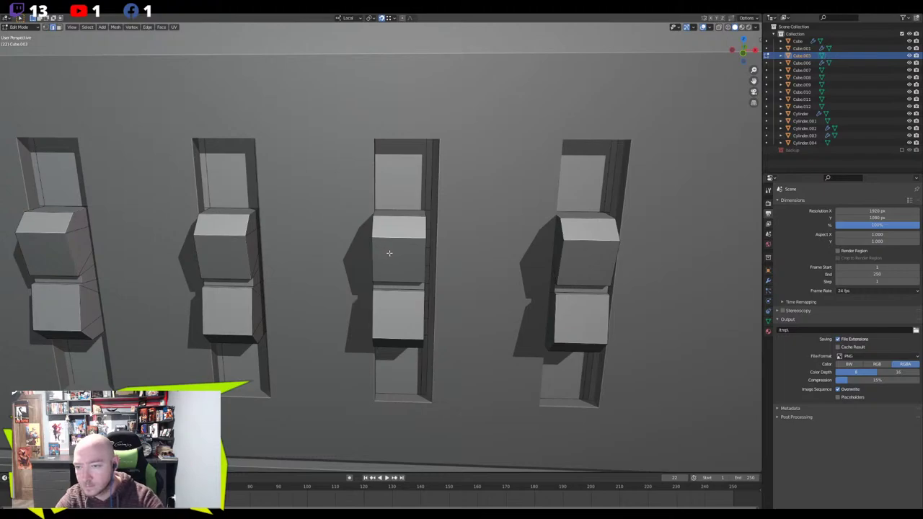
Select the fourth slider's linked geometry and move it along local X to centre it in its slot
key("l")
key("g")
key("x")
left_click(352, 240)
Lengthen the fourth slider's backing plate along local Z and scale its side edge loops apart along local X
key("alt+z")
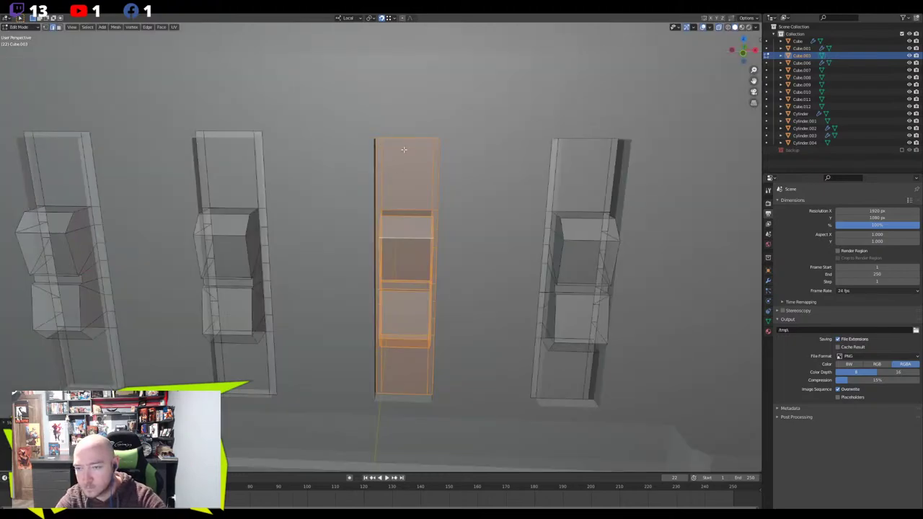
key("alt+a")
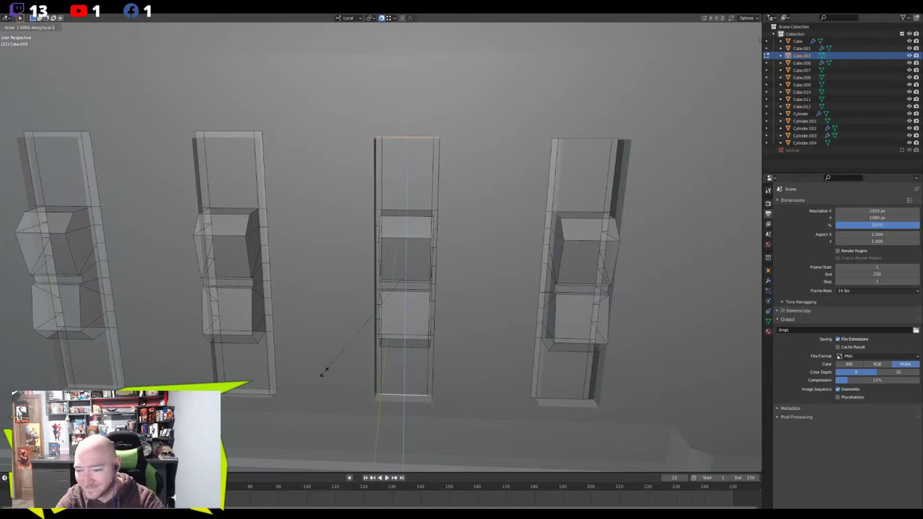
left_click(382, 173, "alt")
left_click(438, 180, "alt+shift")
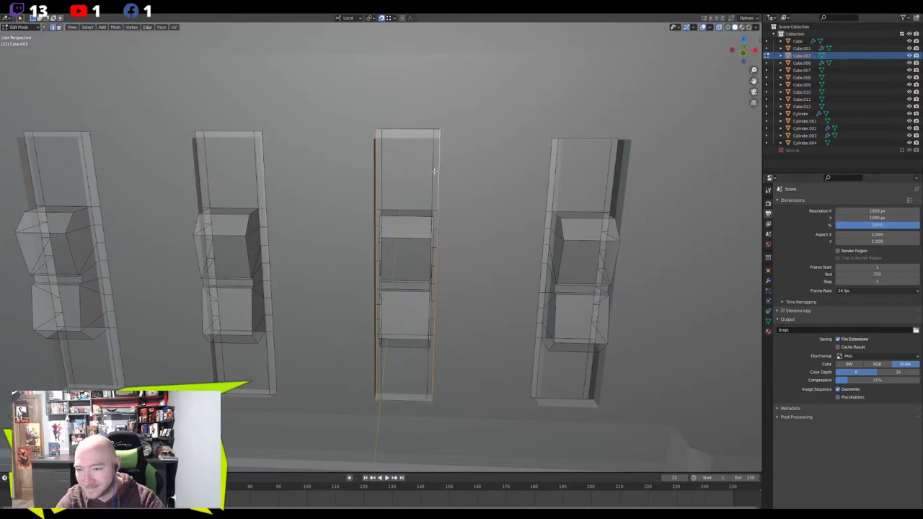
key("s")
key("x")
key("x")
left_click(331, 193)
Select the fifth slider's linked geometry and move it to centre it in its slot
middle_click_drag(424, 219, 337, 219, "shift")
middle_click_drag(489, 151, 396, 153, "shift")
left_click(393, 245)
key("ctrl+l")
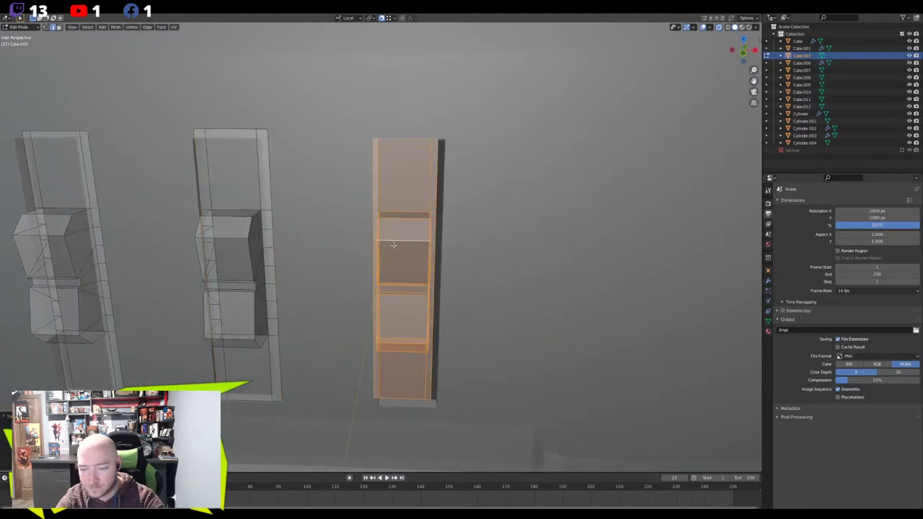
key("g")
left_click(360, 254)
key("alt+z")
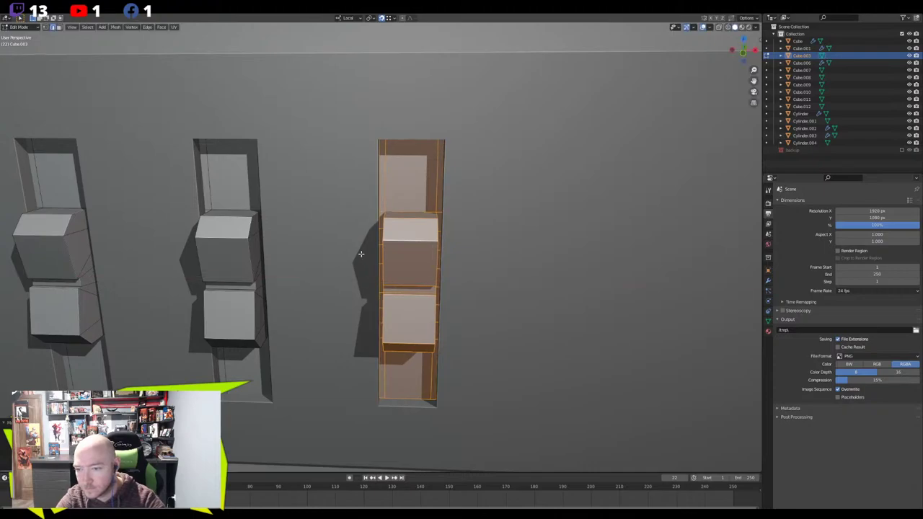
Lengthen the fifth slider's backing plate along local Z and scale its side edge loops apart along local X
key("alt+z")
key("alt+a")
left_click(409, 401, "alt+shift")
key("s")
key("z")
left_click(298, 359)
left_click(378, 163, "alt")
left_click(446, 157, "alt+shift")
key("s")
key("x")
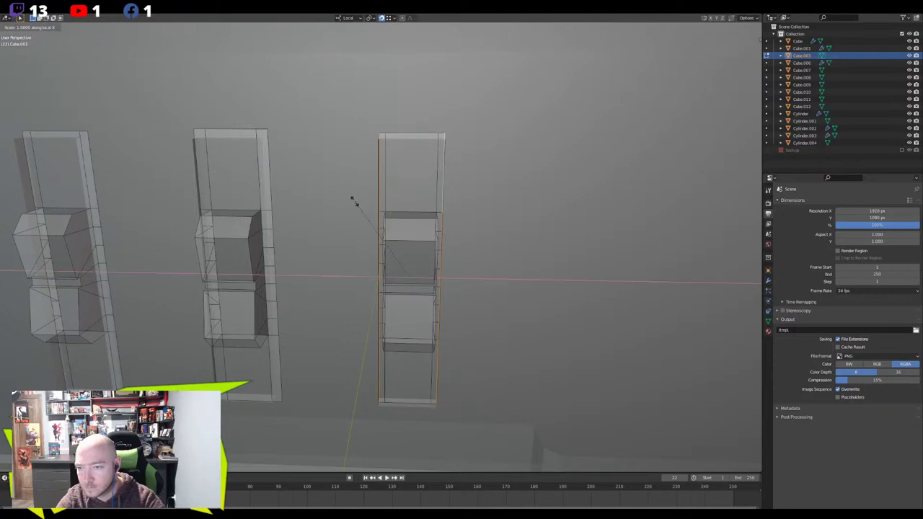
left_click(338, 197)
middle_click_drag(338, 196, 360, 212)
key("alt+z")
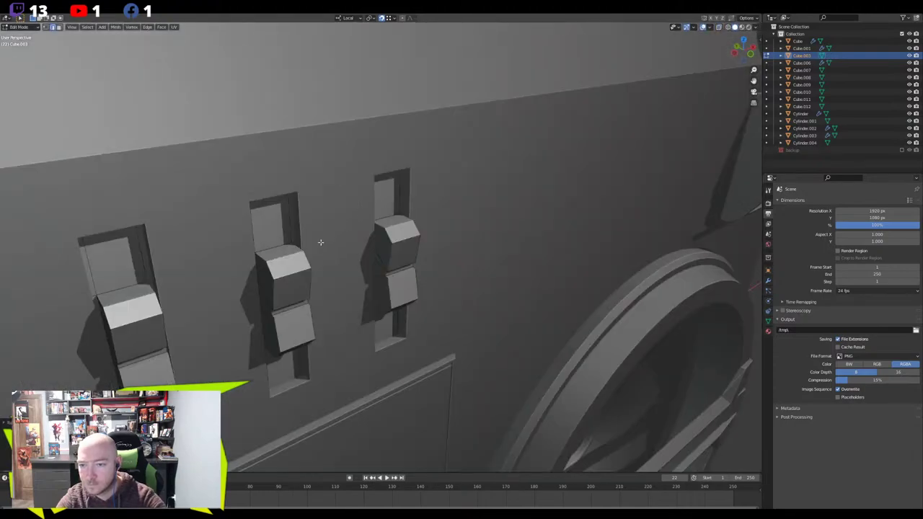
Leave mesh editing and examine the whole boombox from several angles, including its front, top and bare side
scroll(322, 241, "down", 6)
middle_click_drag(321, 240, 408, 228)
scroll(408, 228, "down", 1)
key("Tab")
left_click(507, 391)
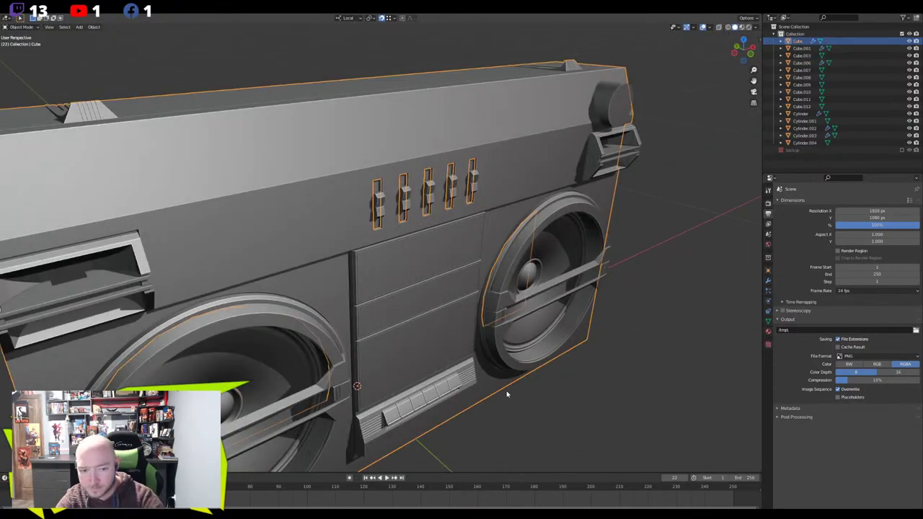
scroll(504, 391, "down", 2)
middle_click_drag(340, 323, 390, 288)
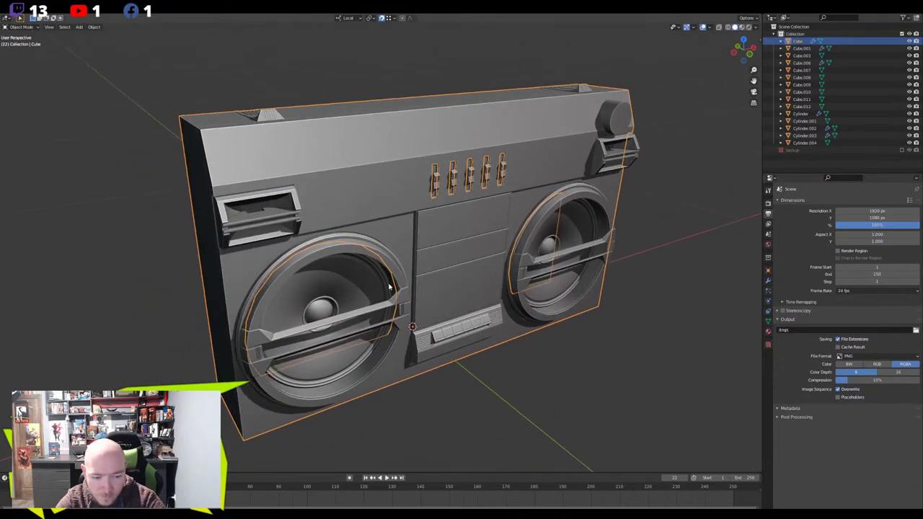
left_click(467, 383)
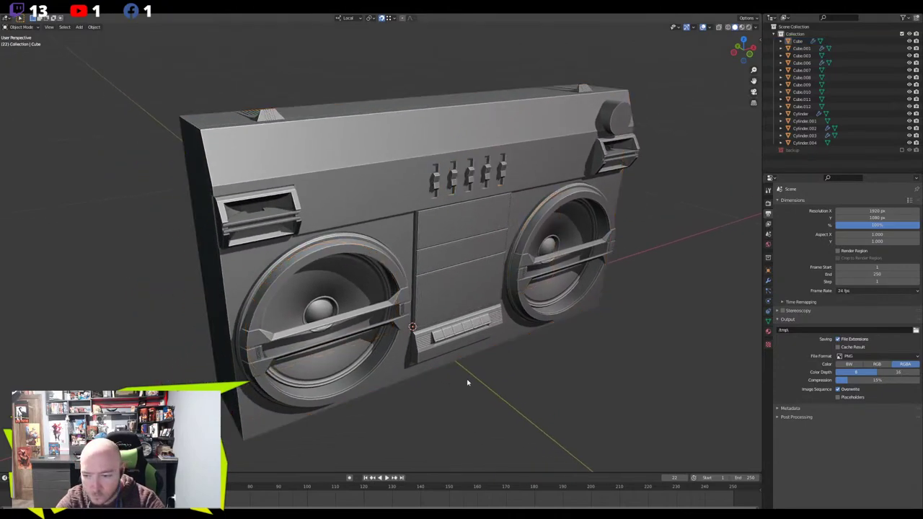
scroll(321, 346, "up", 1)
middle_click_drag(321, 346, 319, 338)
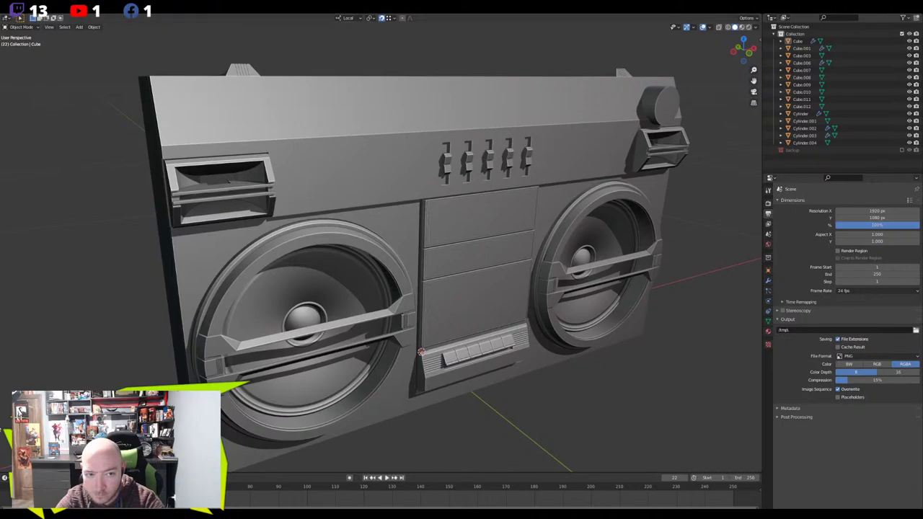
scroll(87, 256, "down", 2)
middle_click_drag(87, 255, 172, 277)
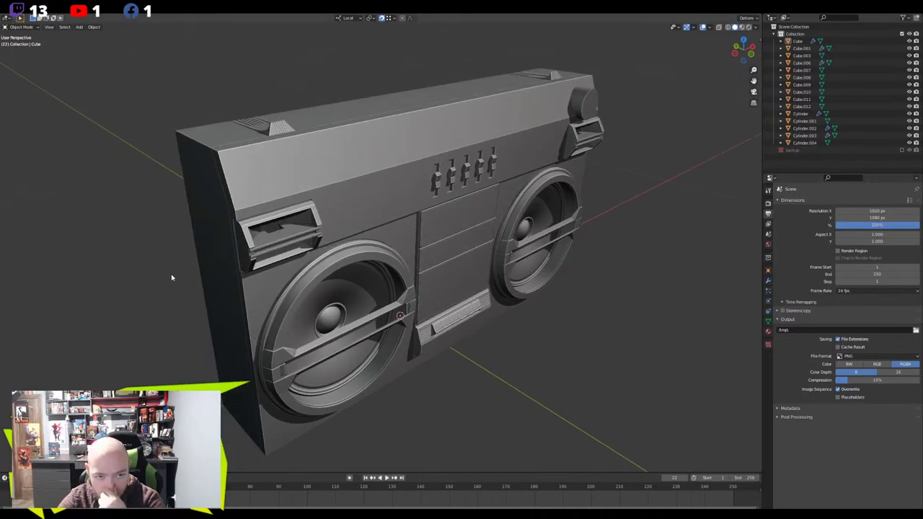
middle_click_drag(171, 278, 442, 299)
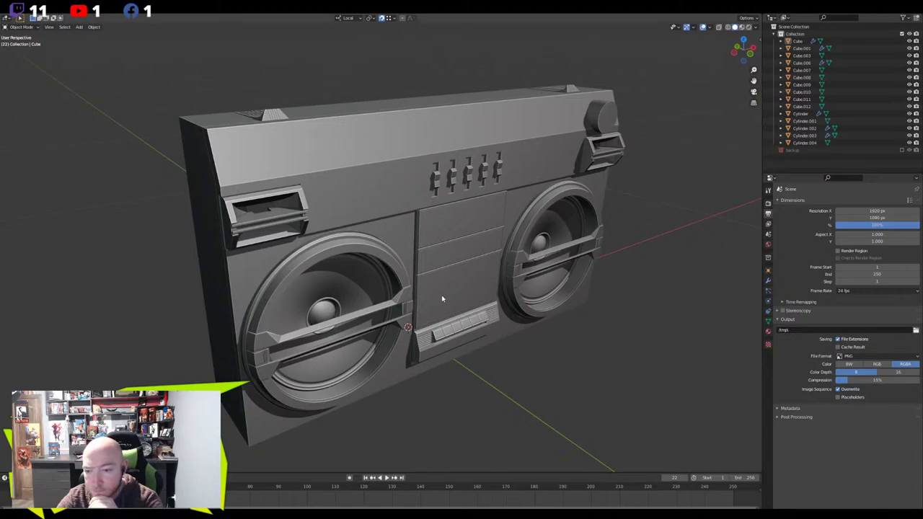
middle_click_drag(443, 298, 400, 288)
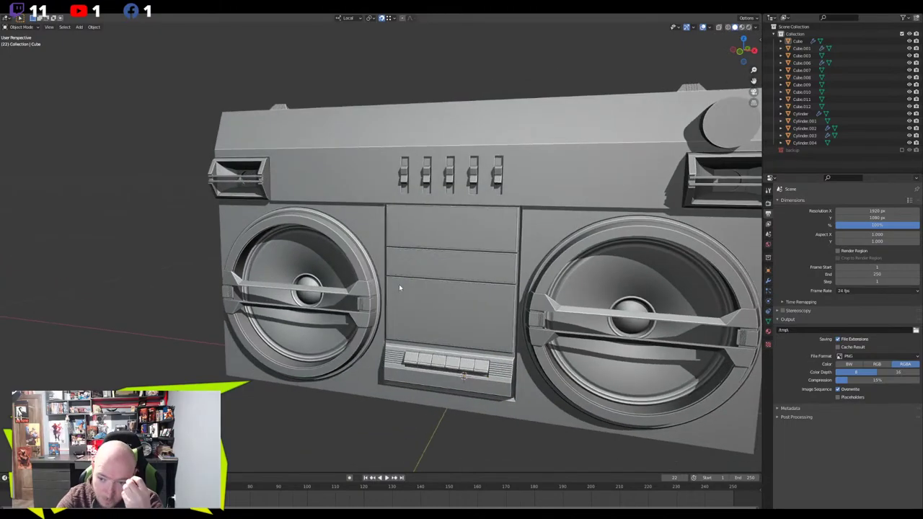
mouse_move(428, 291)
middle_mouse_down()
mouse_move(498, 295)
mouse_move(444, 298)
middle_mouse_up()
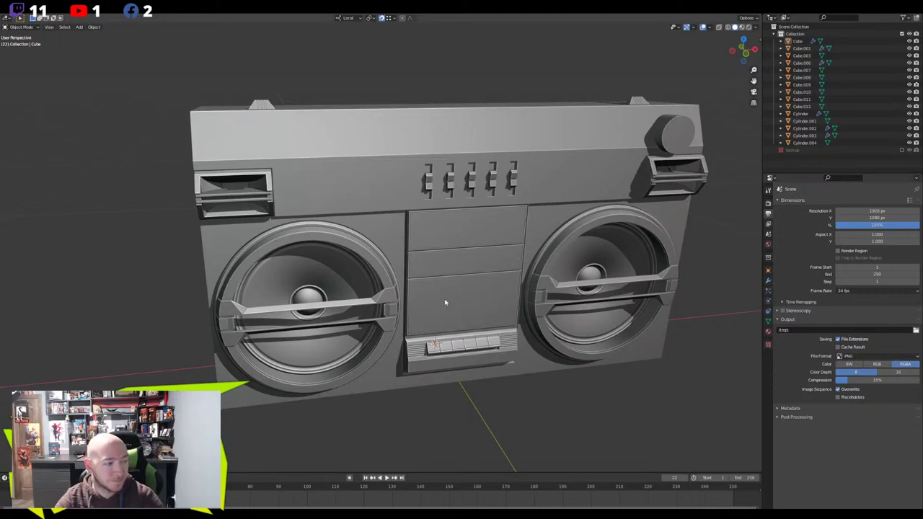
middle_click_drag(445, 303, 344, 278)
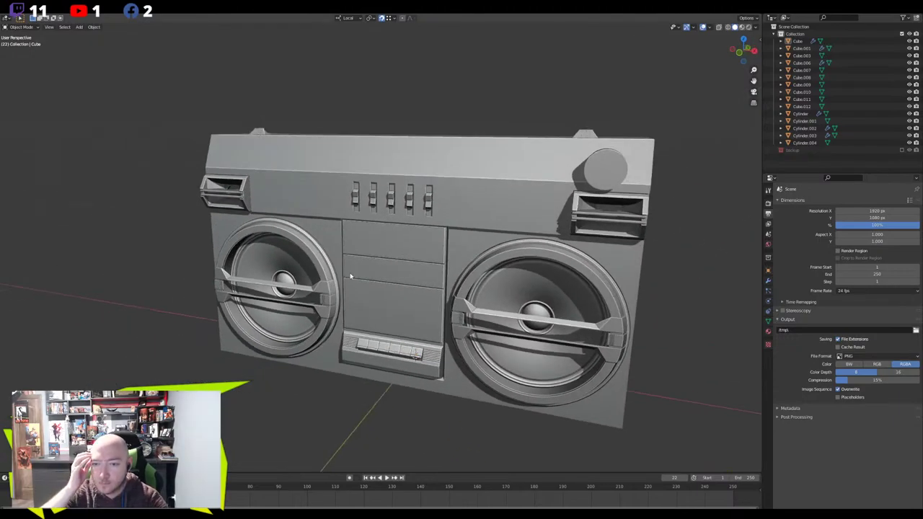
middle_click_drag(350, 272, 409, 286)
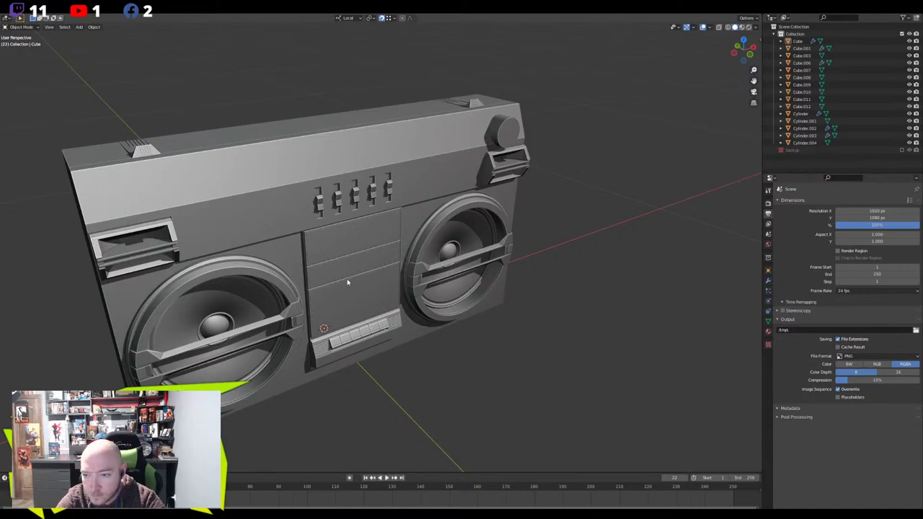
middle_click_drag(348, 281, 394, 288)
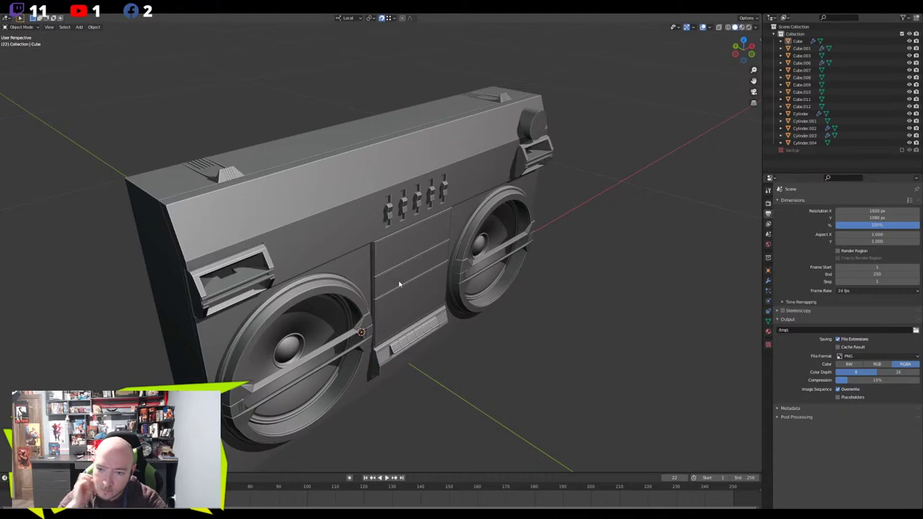
middle_click_drag(423, 248, 377, 248)
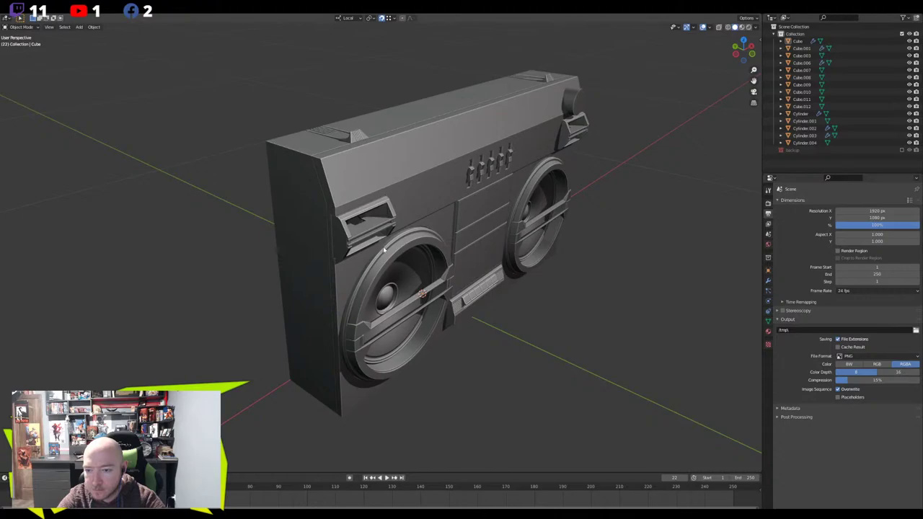
left_click(389, 250)
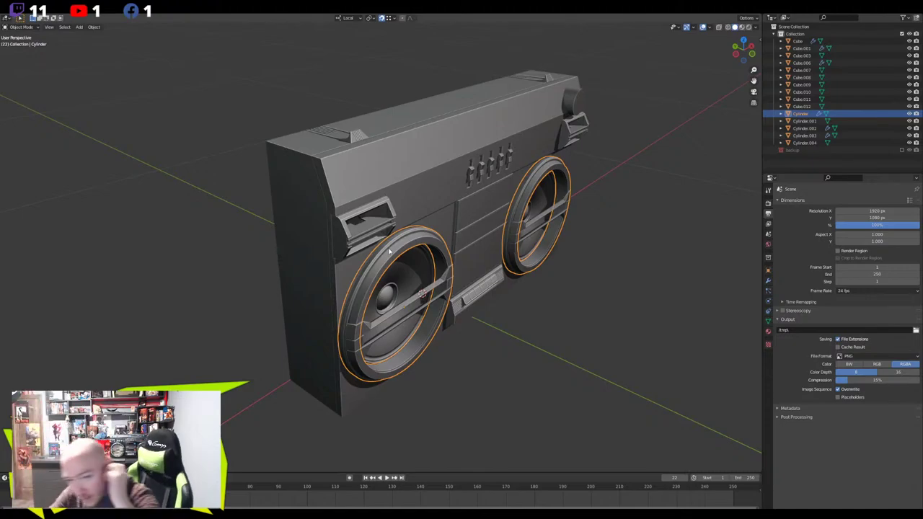
Open the body mesh for editing, select two lower horizontal edges on its side face and try moving them along Z
left_click(333, 270)
key("Tab")
middle_click_drag(333, 271, 379, 274)
scroll(336, 375, "up", 3)
middle_click_drag(336, 377, 411, 255, "shift")
left_click(422, 266)
left_click(399, 264, "shift")
scroll(396, 292, "up", 4)
middle_click_drag(396, 295, 396, 249)
key("g")
key("z")
left_click(395, 249)
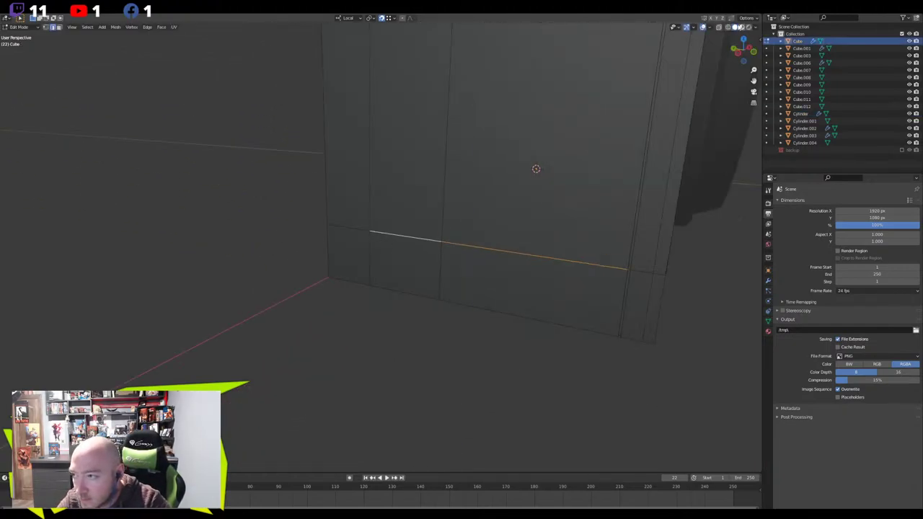
Turn on the edge length measurement overlay
left_click(754, 28)
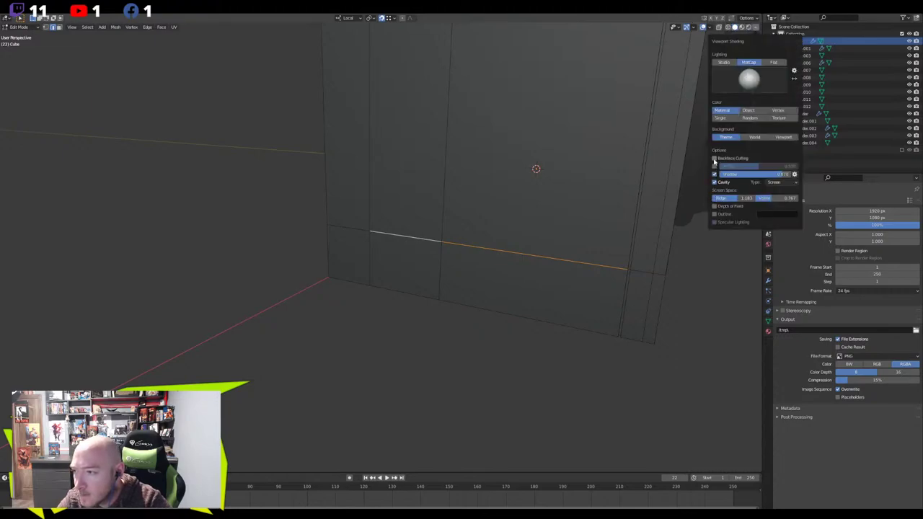
left_click(710, 28)
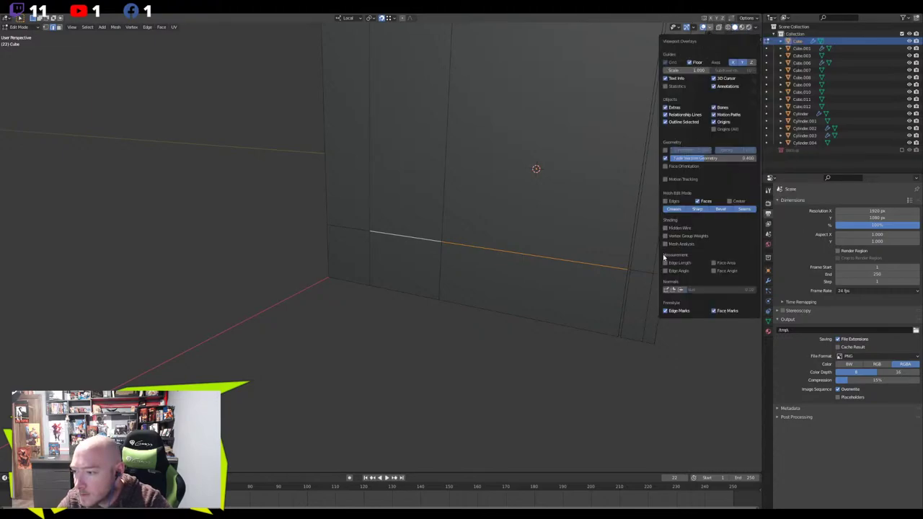
Try moving the selected lower side edges up about 0.045 m along local Z
key("g")
key("z")
key("z")
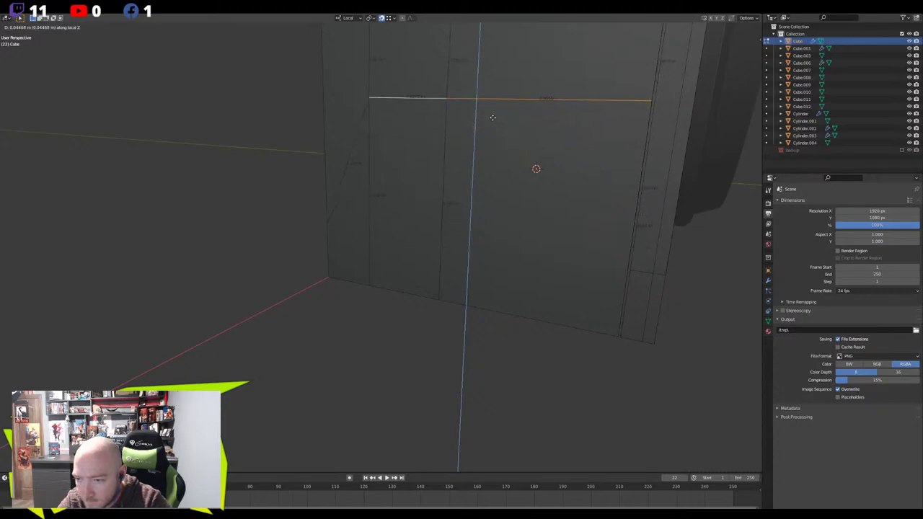
left_click(493, 118)
scroll(492, 118, "down", 5)
middle_click_drag(492, 117, 434, 216)
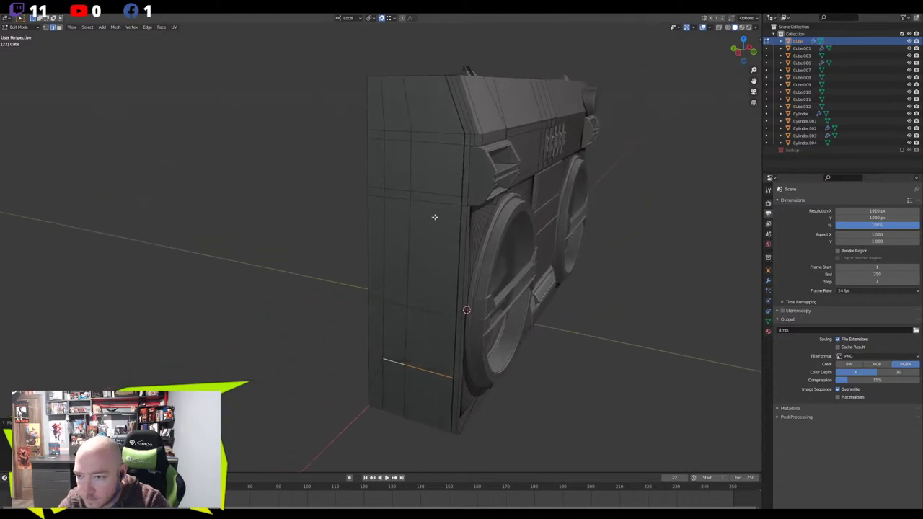
Try merging two vertices on the side face at the last one, and try moving a short horizontal edge along local Z
left_click(383, 303)
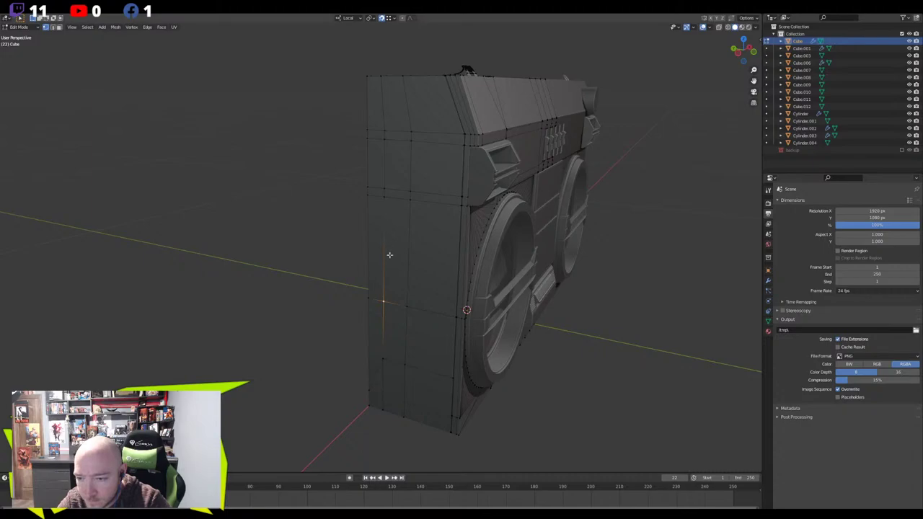
left_click(384, 198, "shift")
key("m")
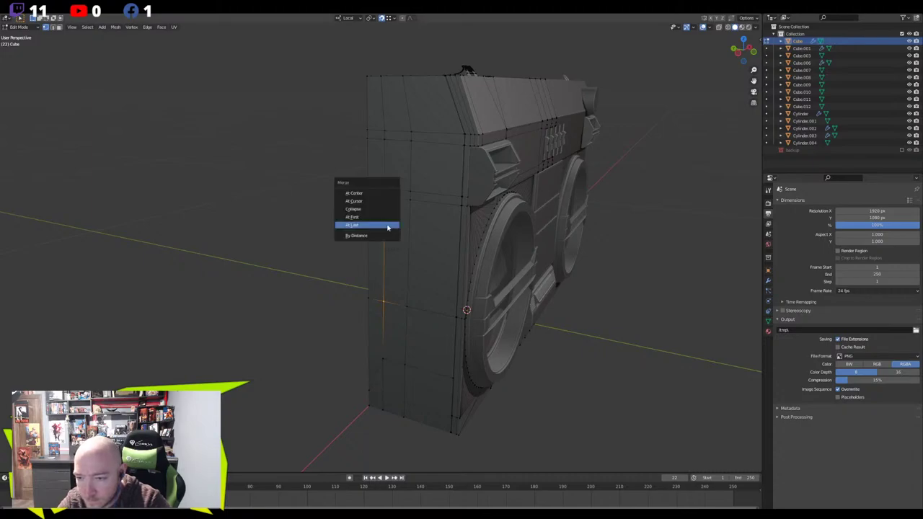
left_click(387, 225)
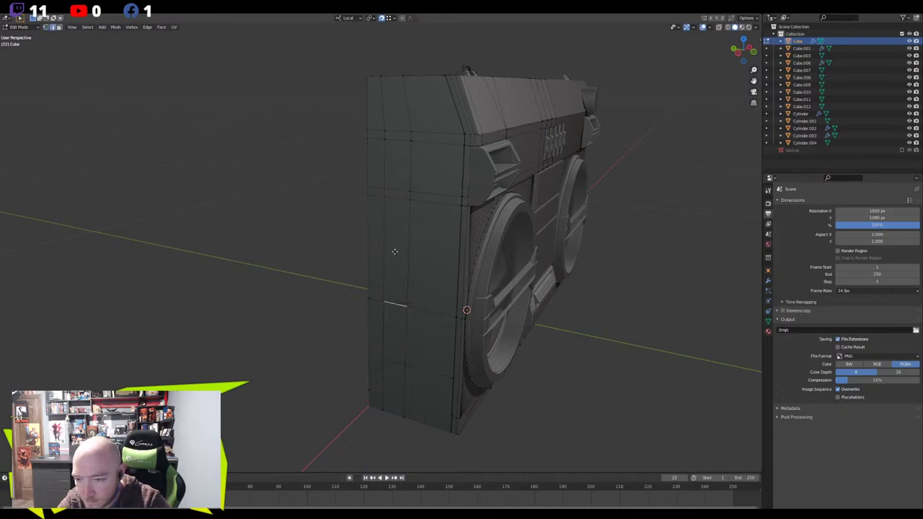
key("g")
key("z")
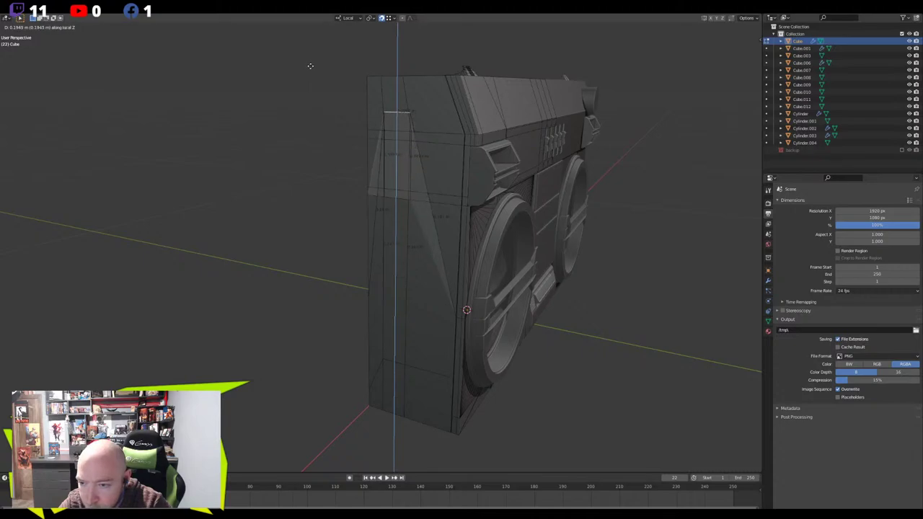
key("Escape")
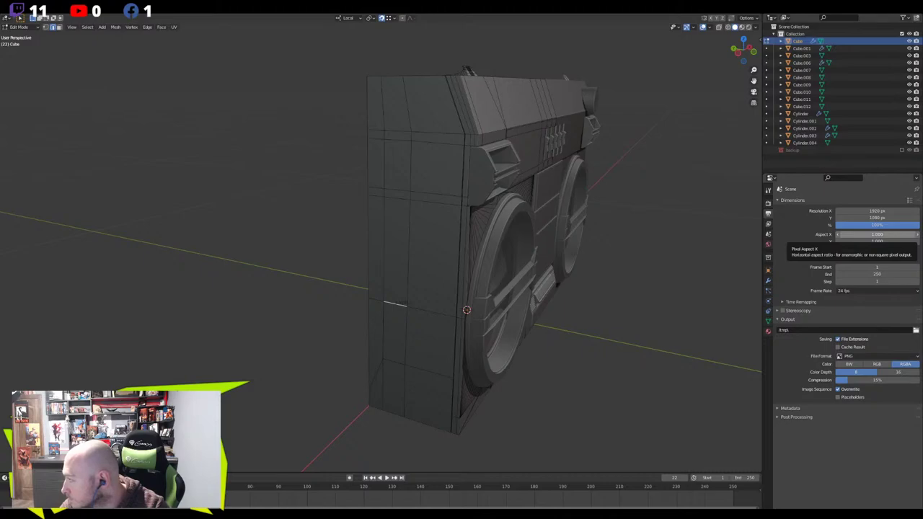
Try moving the lower horizontal edges of the side face down about 0.03 m along local Z
mouse_move(482, 196)
middle_mouse_down()
mouse_move(505, 199)
mouse_move(480, 196)
middle_mouse_up()
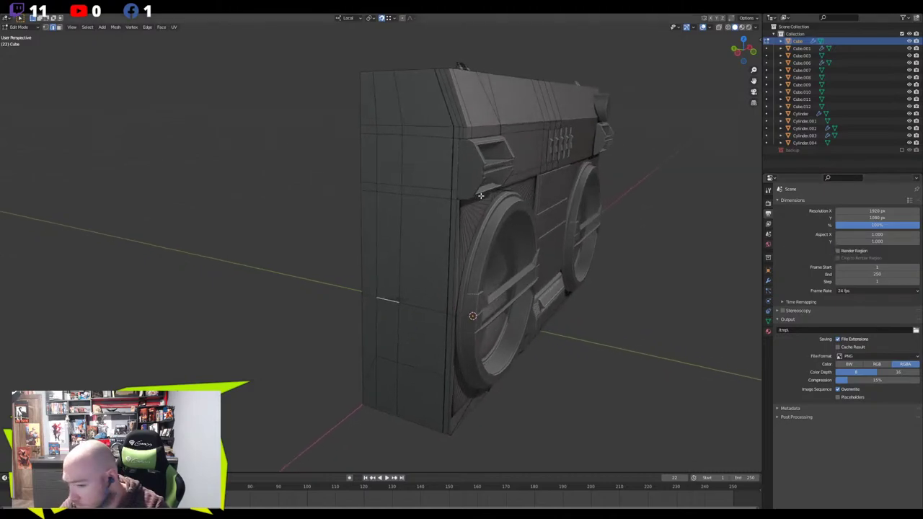
left_click(390, 361)
key("g")
key("z")
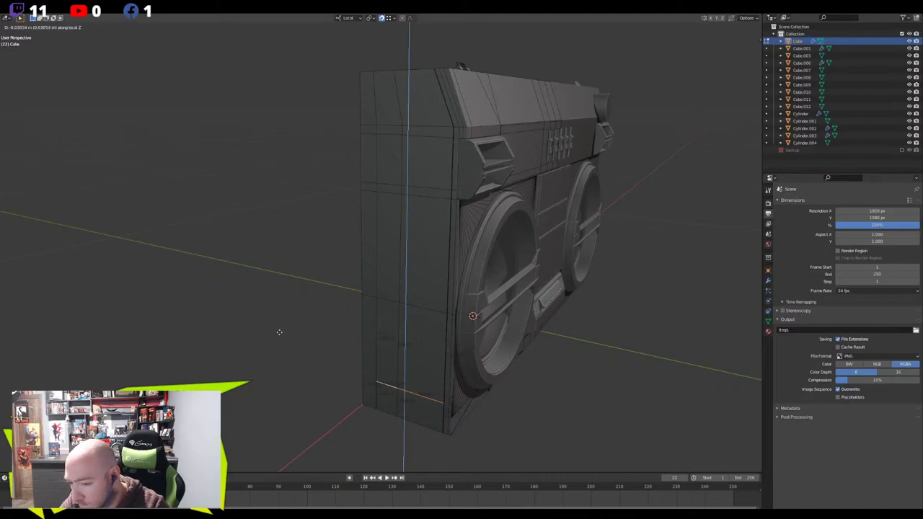
left_click(279, 331)
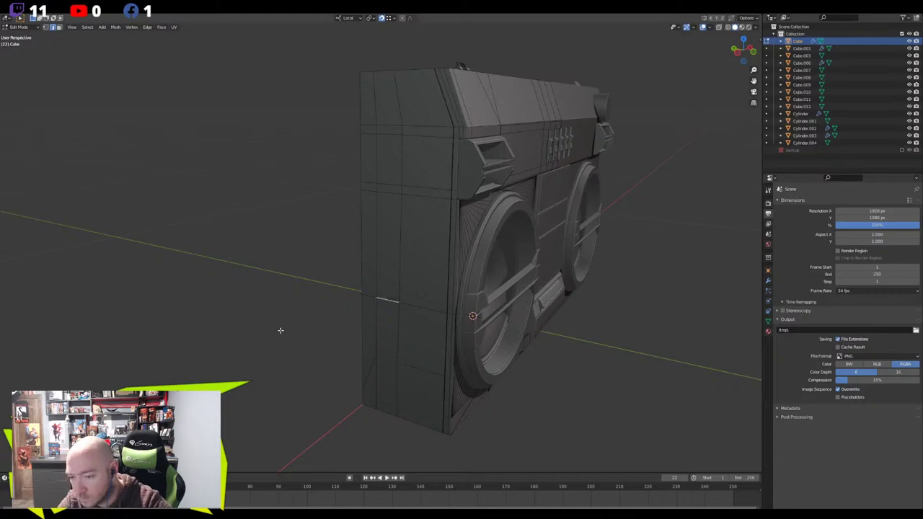
Undo the recent vertex merge and edge moves on the body's side face
key("ctrl+z")
key("ctrl+z")
key("ctrl+z")
key("ctrl+z")
key("ctrl+z")
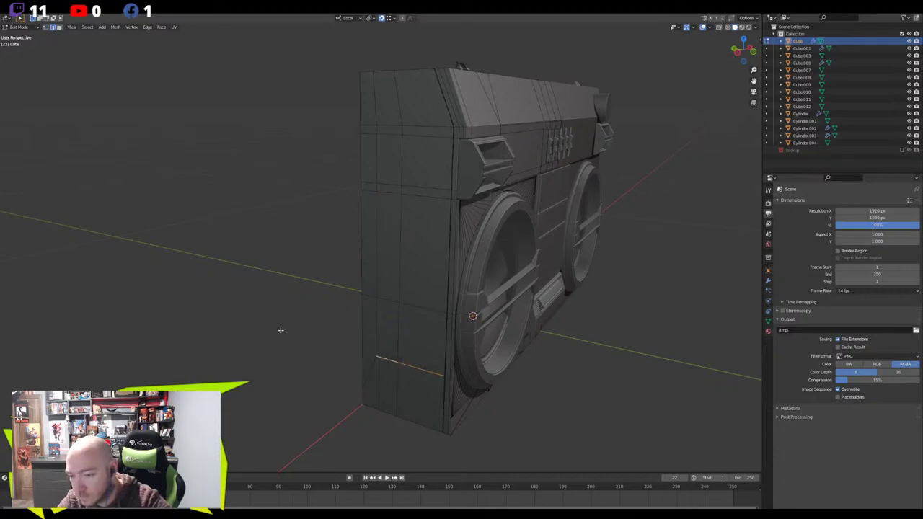
Select the lower row of vertices on the side face, including the front corner ones, and move them up about 0.0067 m along local Z
middle_click_drag(347, 302, 370, 213)
scroll(364, 301, "up", 3)
middle_click_drag(390, 277, 380, 305)
key("1")
key("alt+z")
left_click_drag(496, 319, 476, 338)
left_click(411, 311, "shift")
left_click(372, 305, "shift")
key("alt+z")
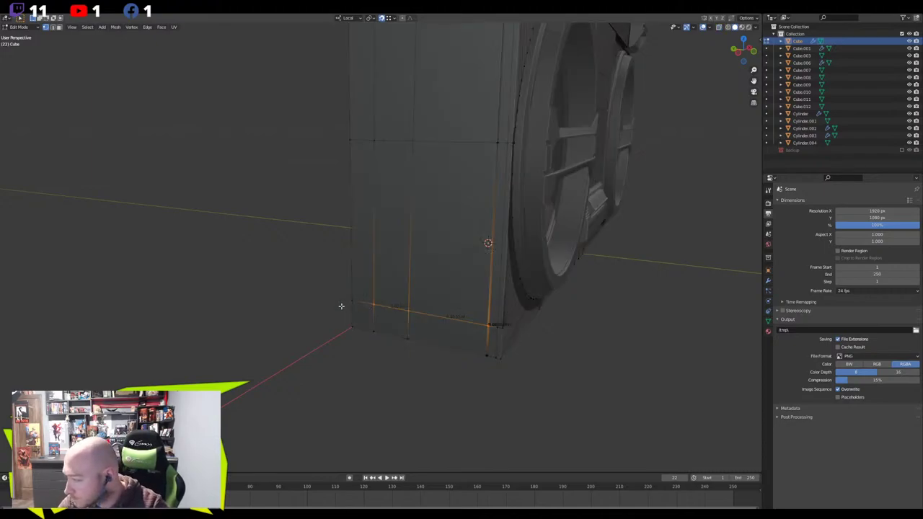
key("g")
key("z")
key("z")
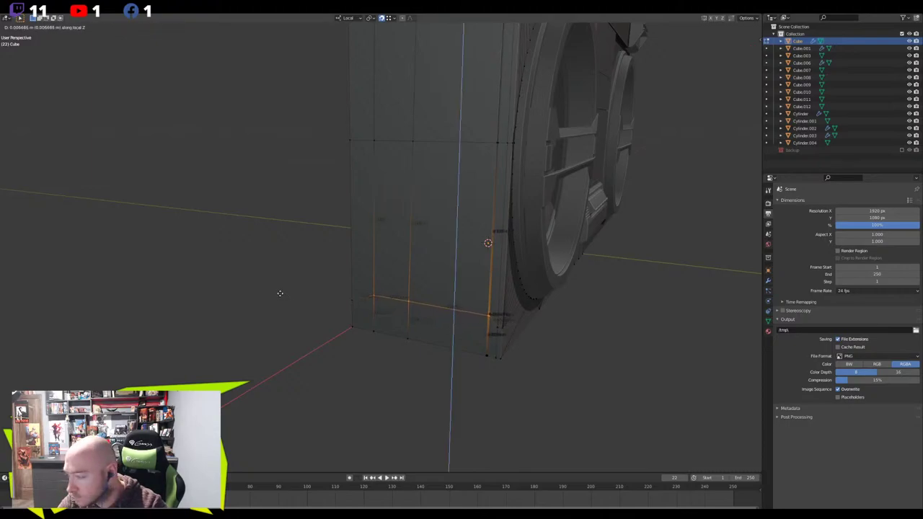
left_click(279, 293)
Dissolve the extra horizontal edges across the boombox body's side face, including the short leftover ones in the rear strip
middle_click_drag(278, 291, 343, 311)
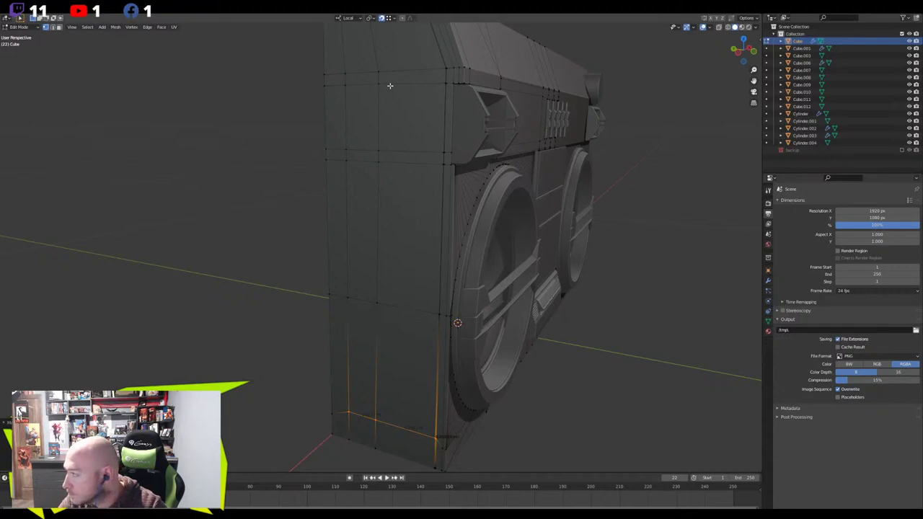
middle_click_drag(390, 86, 432, 93)
left_click(433, 95, "alt")
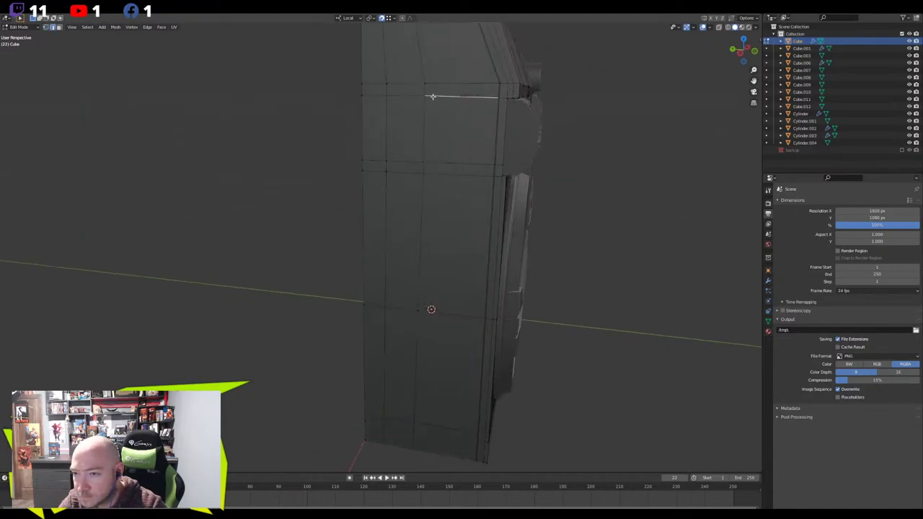
left_click(425, 163, "alt+shift")
left_click(435, 173, "alt+shift")
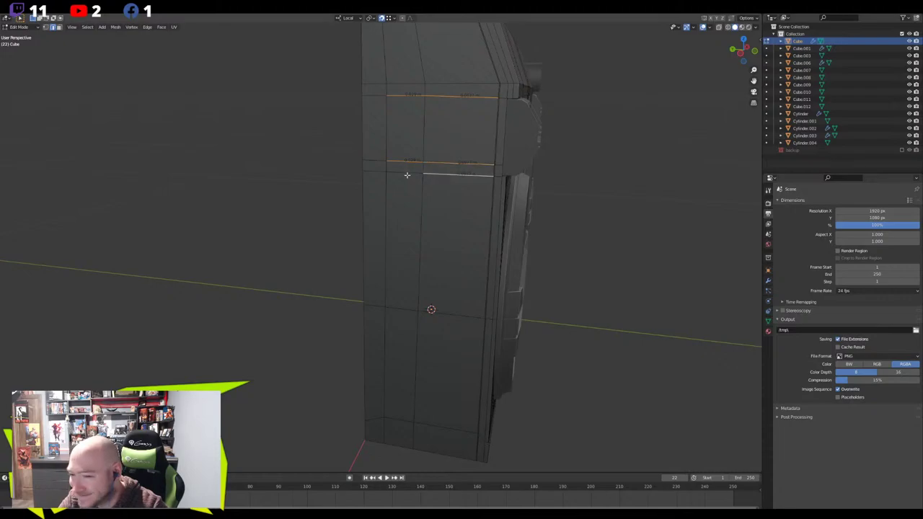
left_click(400, 306, "alt+shift")
left_click(434, 313, "alt+shift")
key("x")
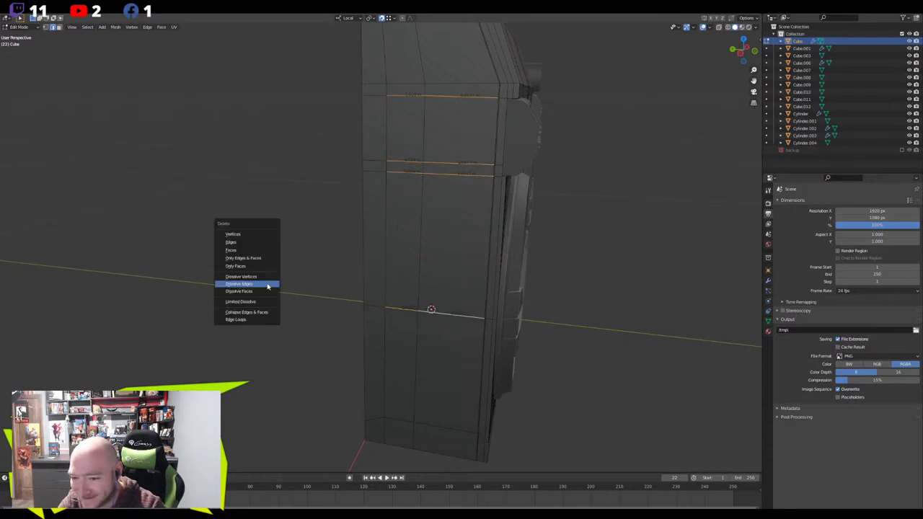
left_click(261, 284)
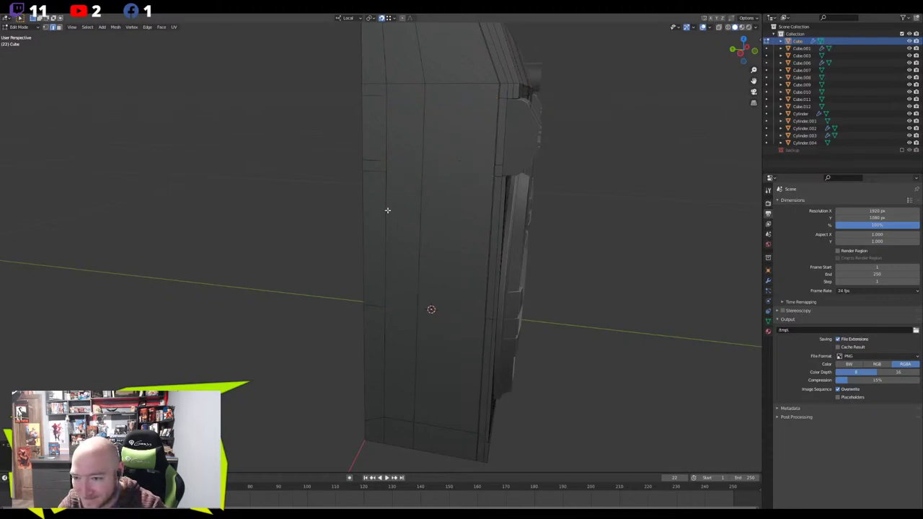
middle_click_drag(387, 210, 443, 212)
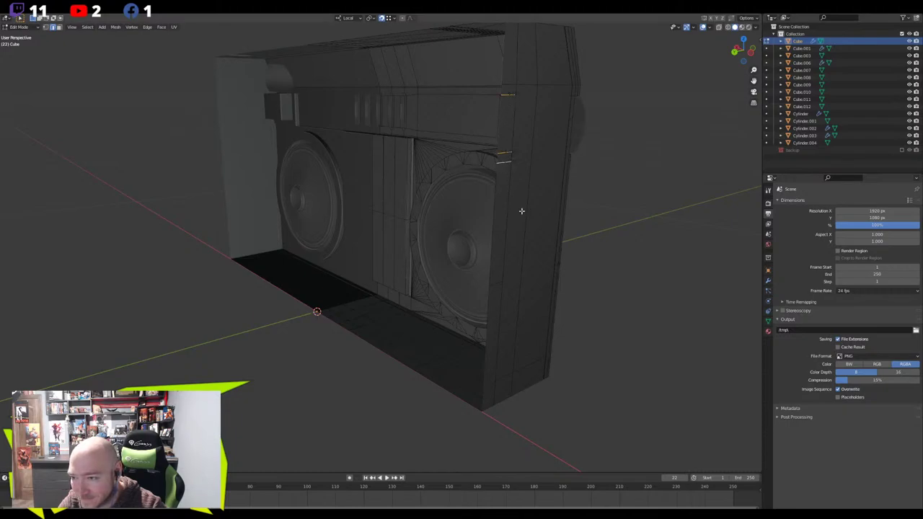
middle_click_drag(521, 210, 418, 287)
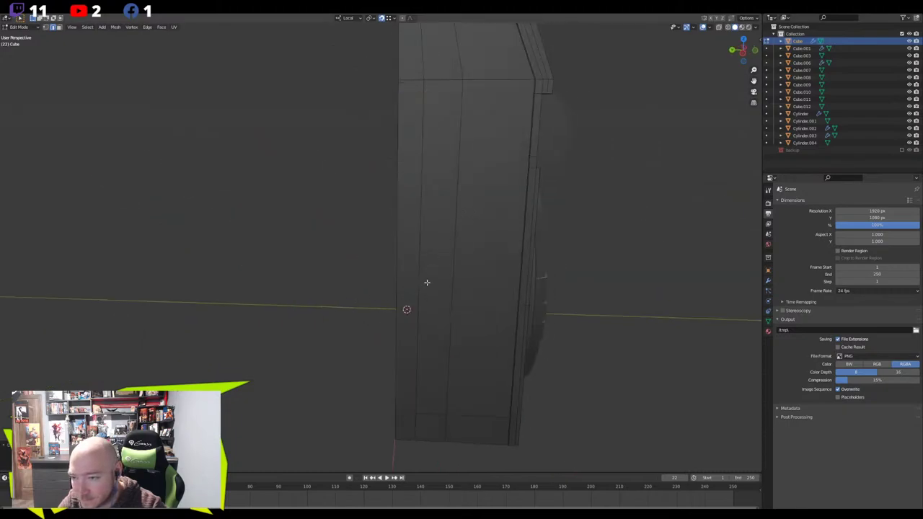
key("3")
left_click(465, 281)
left_click(433, 276, "shift")
middle_click_drag(506, 289, 496, 289)
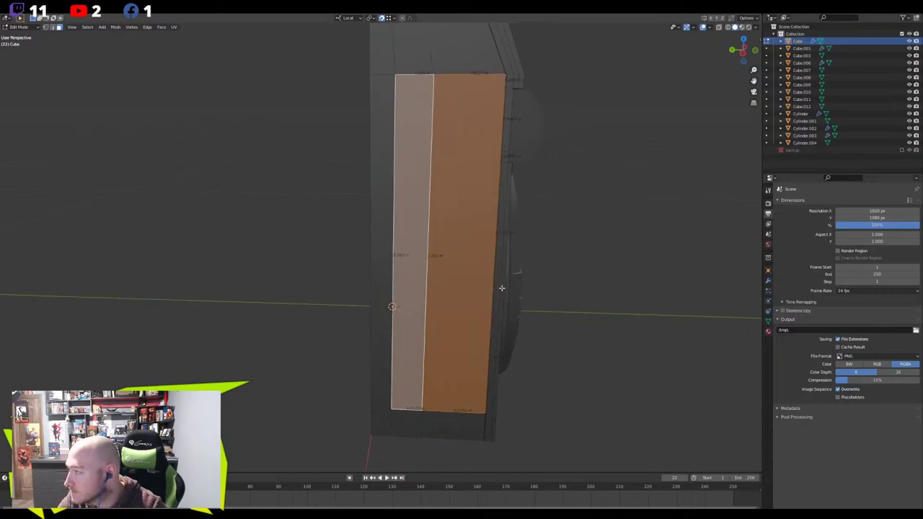
scroll(485, 267, "down", 1)
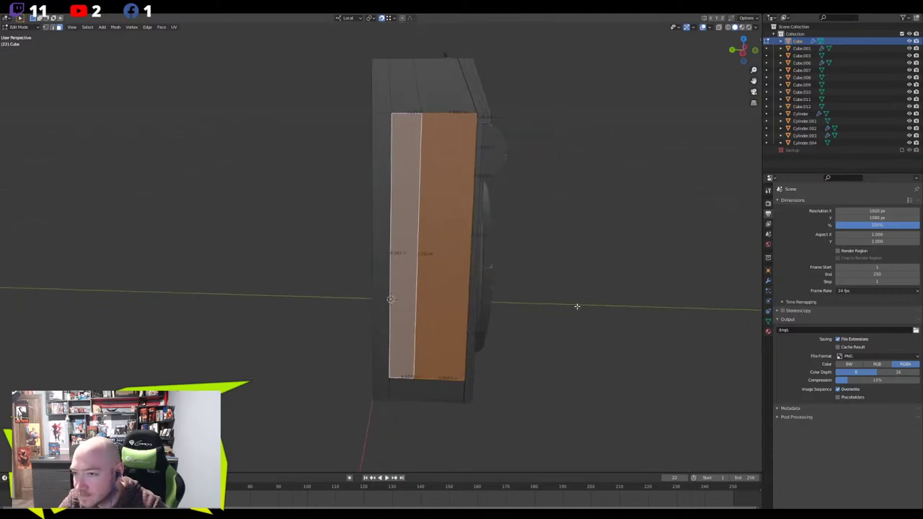
left_click(433, 110)
left_click(418, 127)
Move the middle vertical edge of the side face about 0.033 m toward the front along local Y
key("2")
left_click(417, 126)
key("g")
key("y")
key("y")
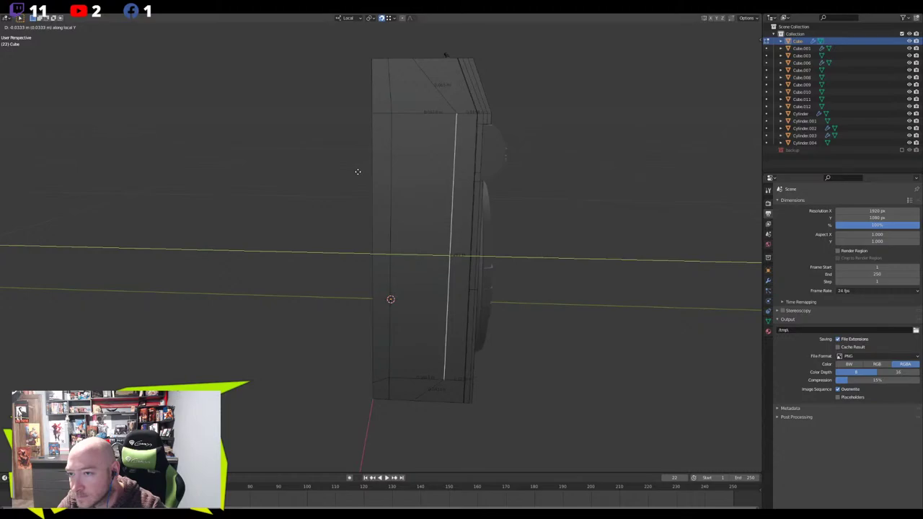
left_click(357, 172)
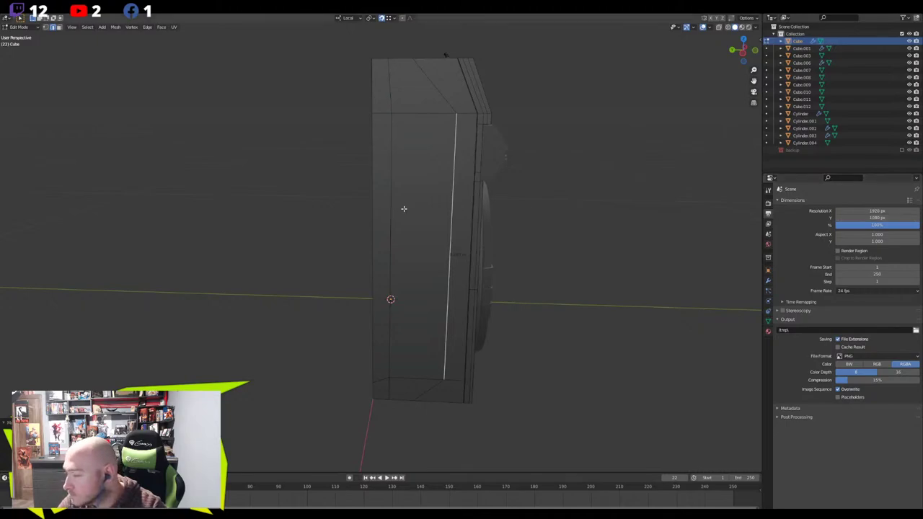
Lower the upper horizontal edge of the side face's central panel slightly along local Z
middle_click_drag(403, 209, 383, 207)
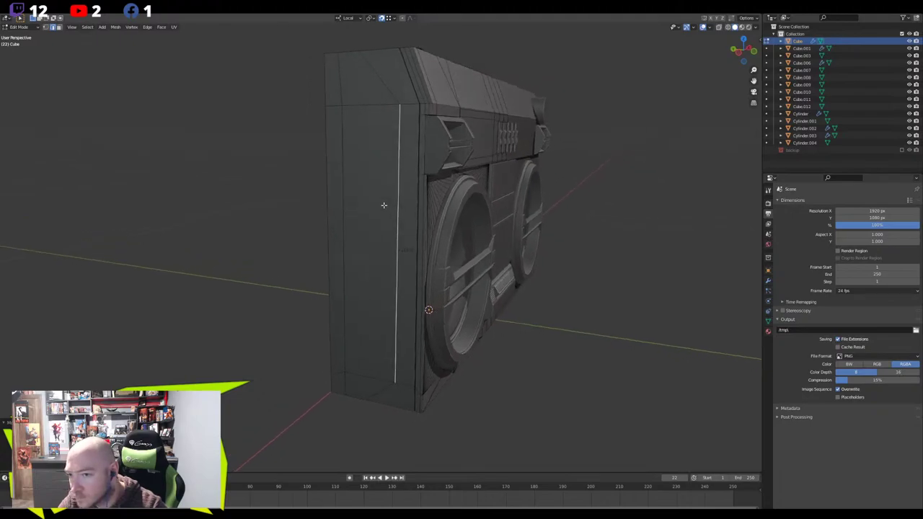
key("g")
key("z")
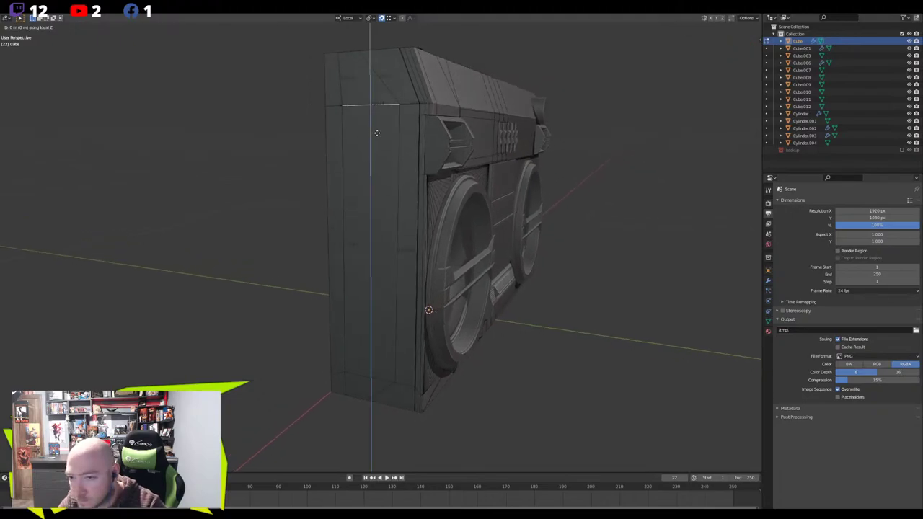
left_click(387, 141)
middle_click_drag(387, 142, 389, 147)
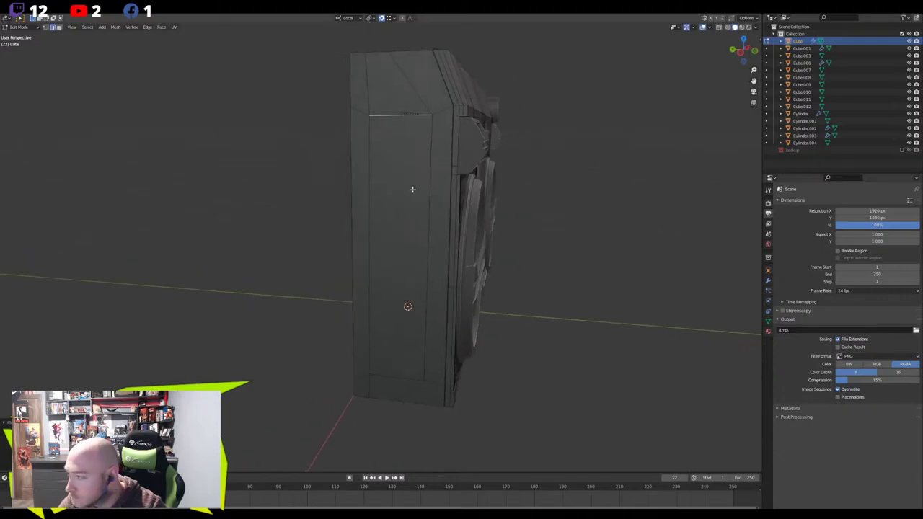
Straighten the central panel's two vertical edges by scaling each to 0 along Y
left_click(396, 237, "alt")
key("s")
key("y")
key("y")
type("0")
key("Return")
left_click(369, 223)
type("sy0")
key("Return")
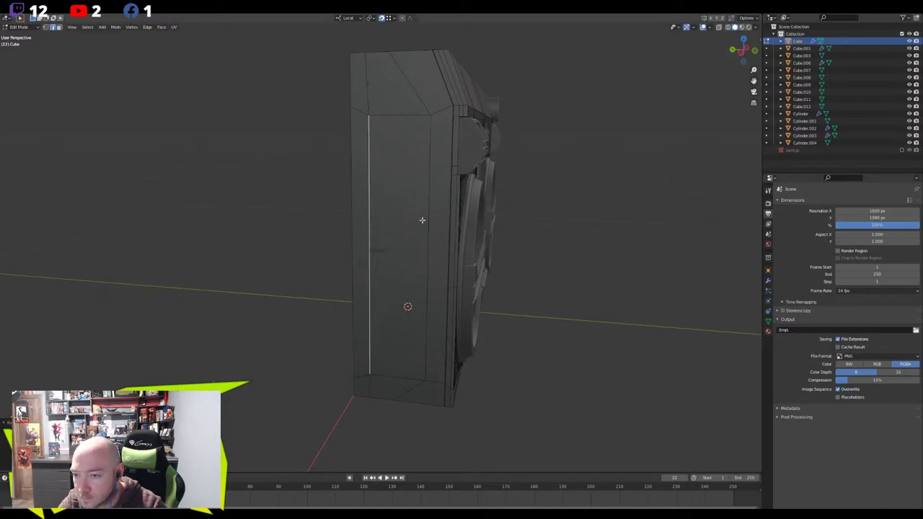
Move the central panel's front vertical edge about 0.004 m and its rear vertical edge about 0.0016 m forward along local Y
left_click(422, 219, "alt")
key("g")
key("y")
key("y")
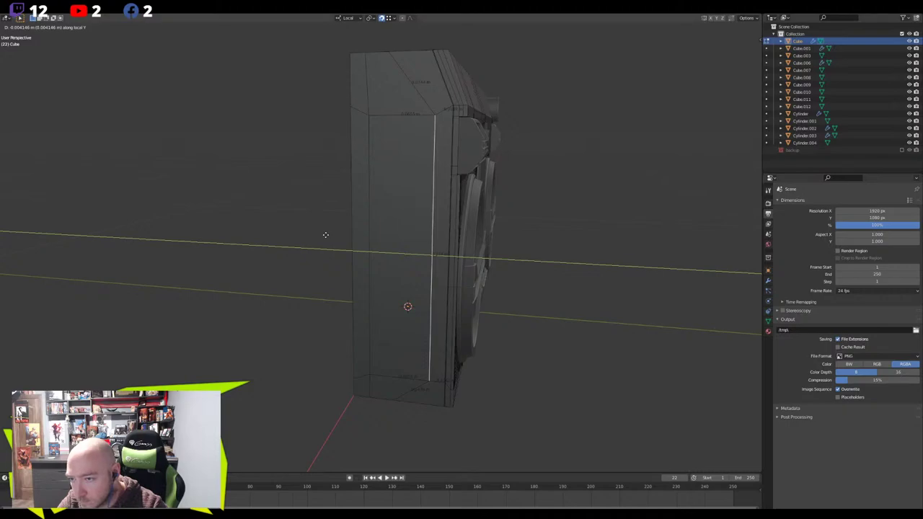
left_click(327, 235)
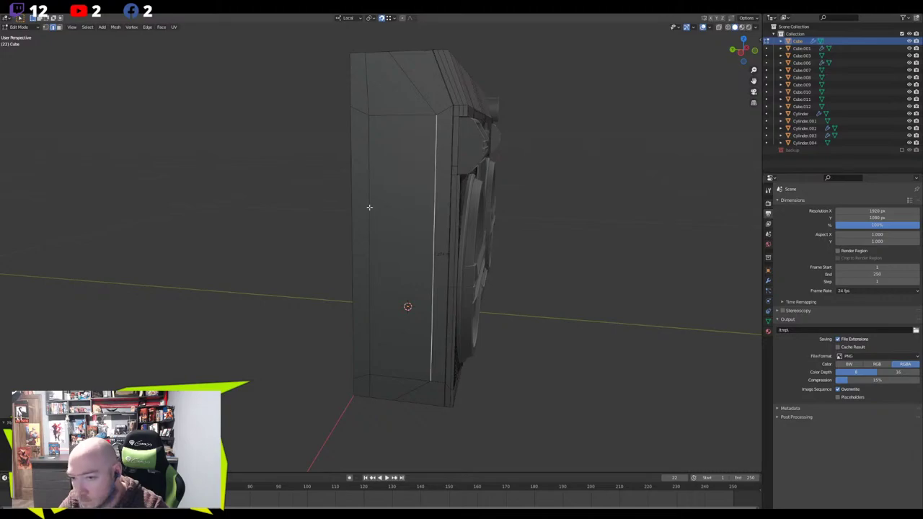
key("g")
key("y")
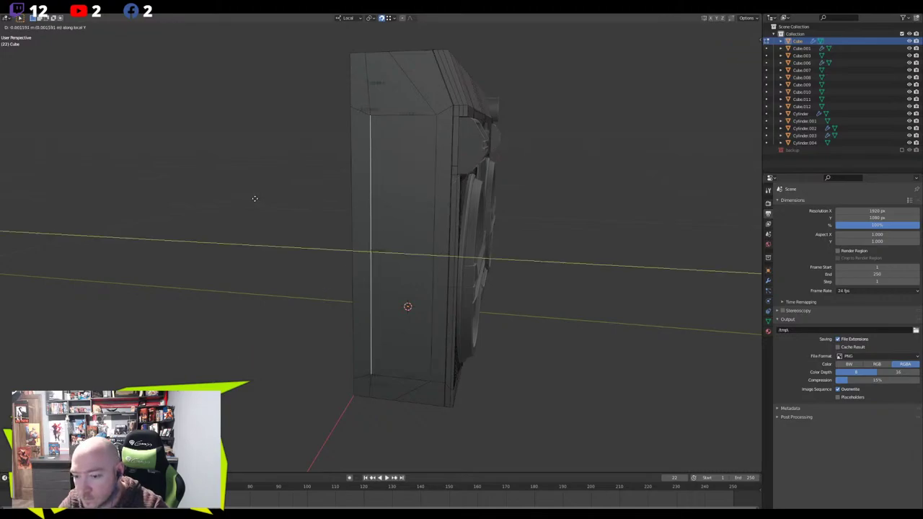
left_click(254, 199)
Slide the middle vertex on the side face's uppermost edge toward the front, above the panel's front vertical edge
middle_click_drag(253, 200, 307, 220)
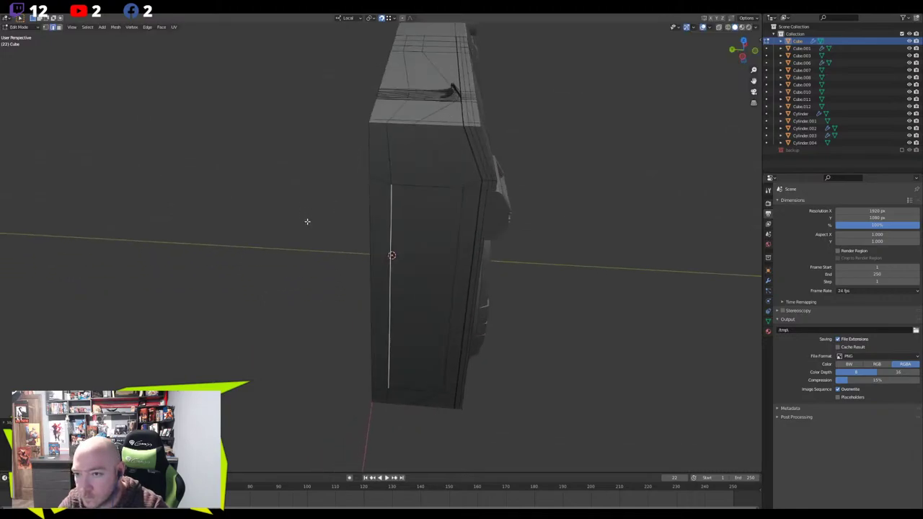
left_click(431, 124)
key("g")
key("g")
left_click(416, 148)
scroll(302, 153, "up", 1)
scroll(281, 173, "down", 1)
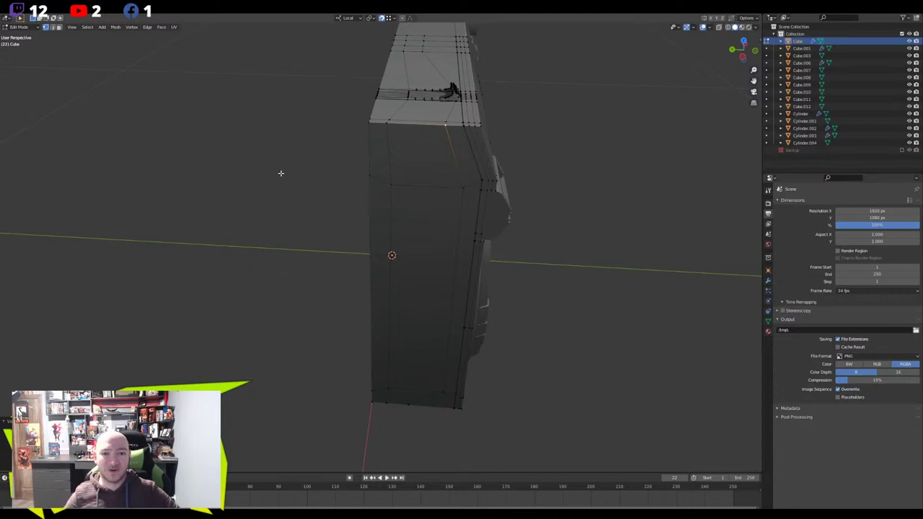
Slide the middle edge loop on the body's underside toward the front, near the side panel's front vertical edge
middle_click_drag(386, 93, 434, 116)
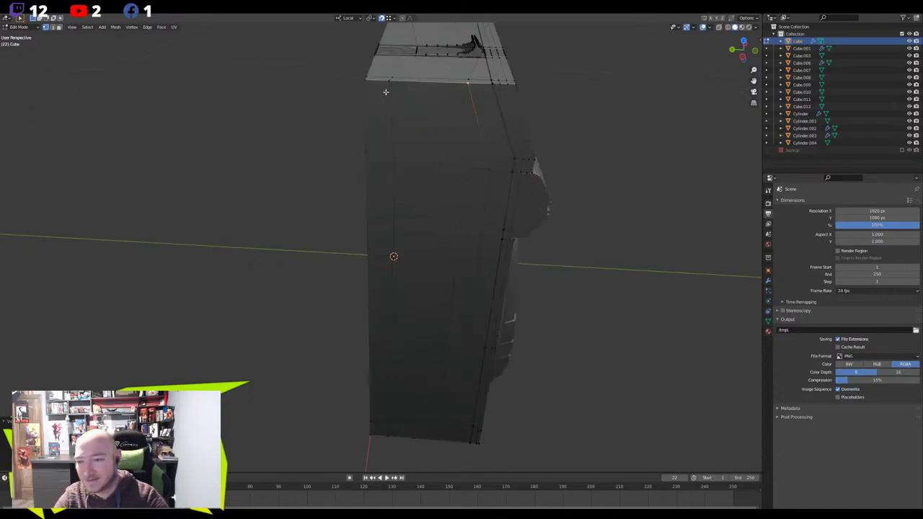
middle_click_drag(449, 149, 428, 124)
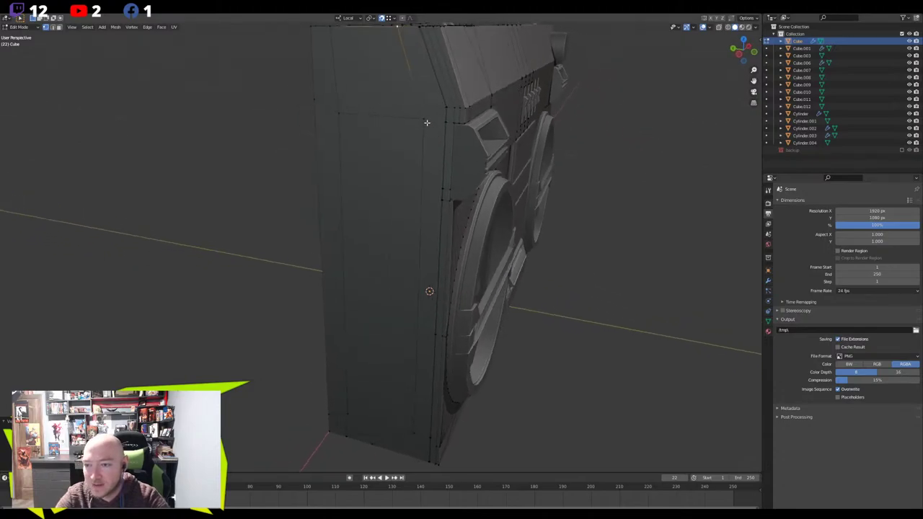
left_click(424, 117)
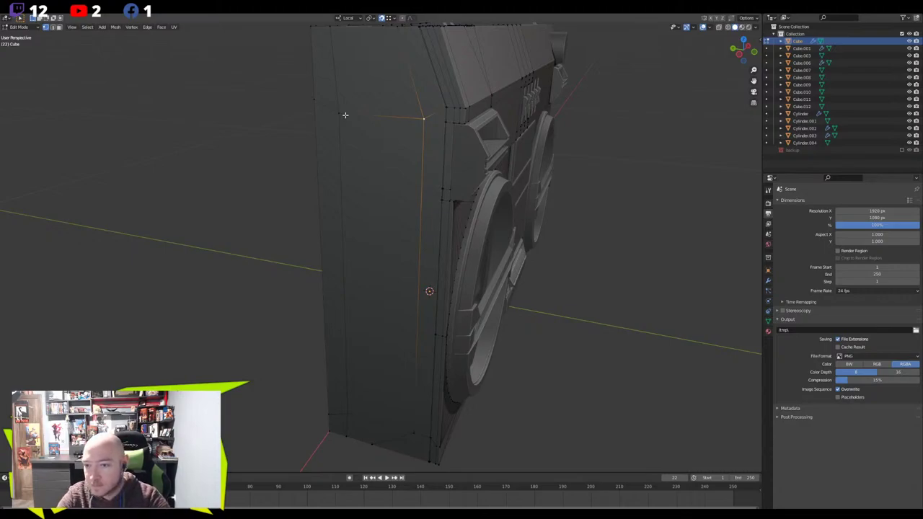
middle_click_drag(345, 115, 414, 289)
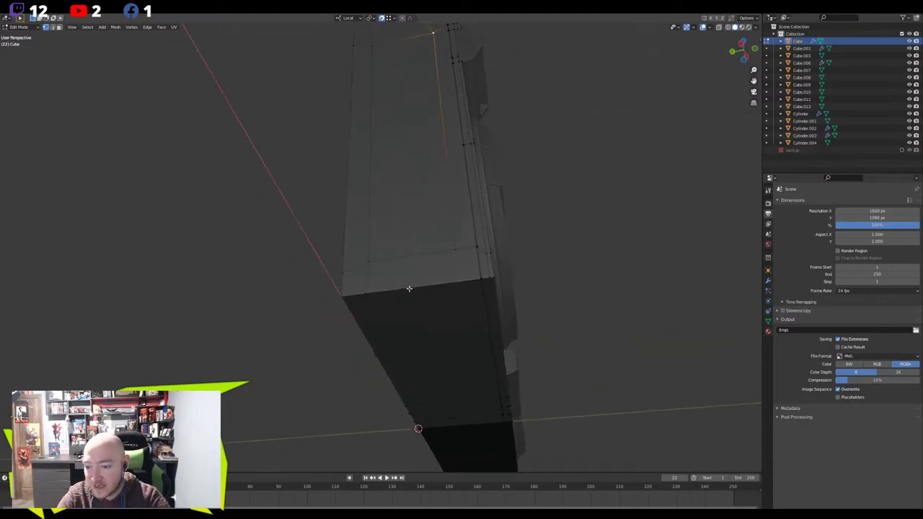
key("ctrl+r")
left_click(362, 354)
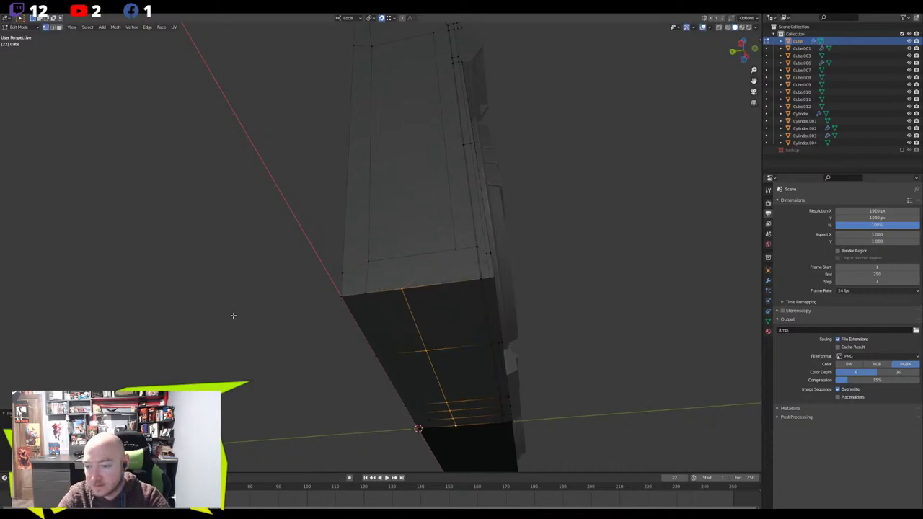
left_click(272, 323)
middle_click_drag(272, 323, 310, 303)
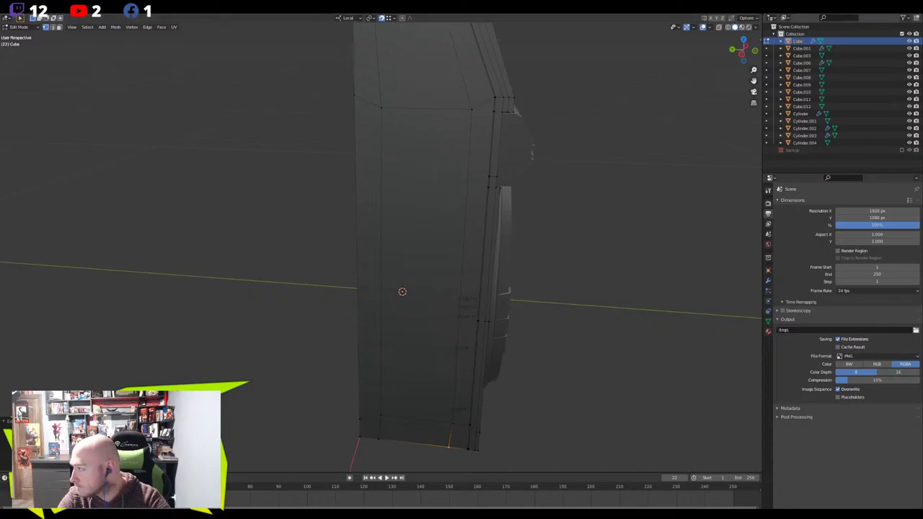
Extrude the side face's central panel about 0.0022 m inward along its normal
left_click(426, 226)
middle_click_drag(426, 227, 211, 264)
scroll(124, 265, "up", 1)
middle_click_drag(124, 265, 146, 268, "shift")
key("e")
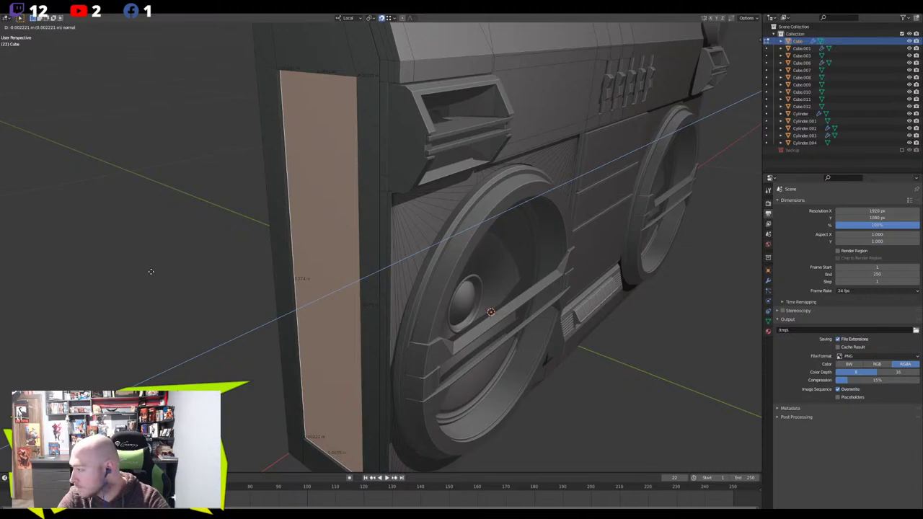
left_click(151, 271)
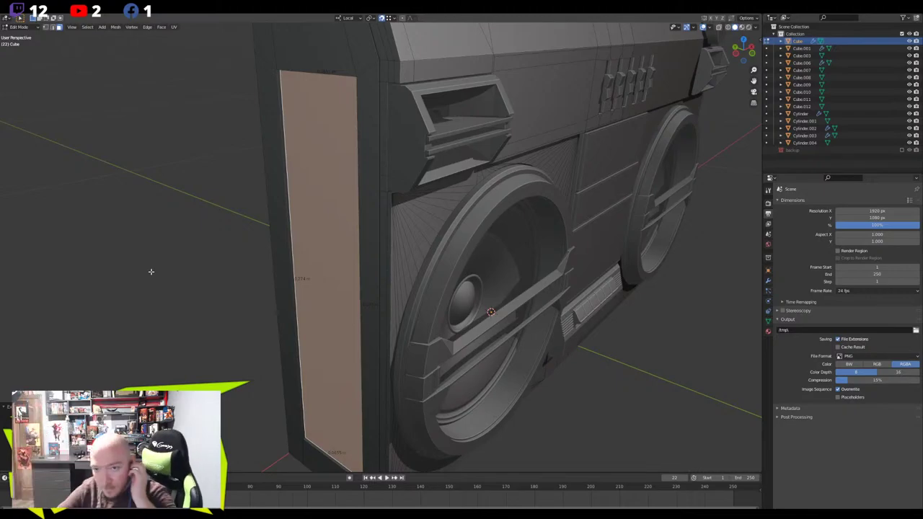
Examine the recessed side panel and its surrounding edges from several angles, in both Object Mode and Edit Mode
middle_click_drag(321, 344, 362, 177)
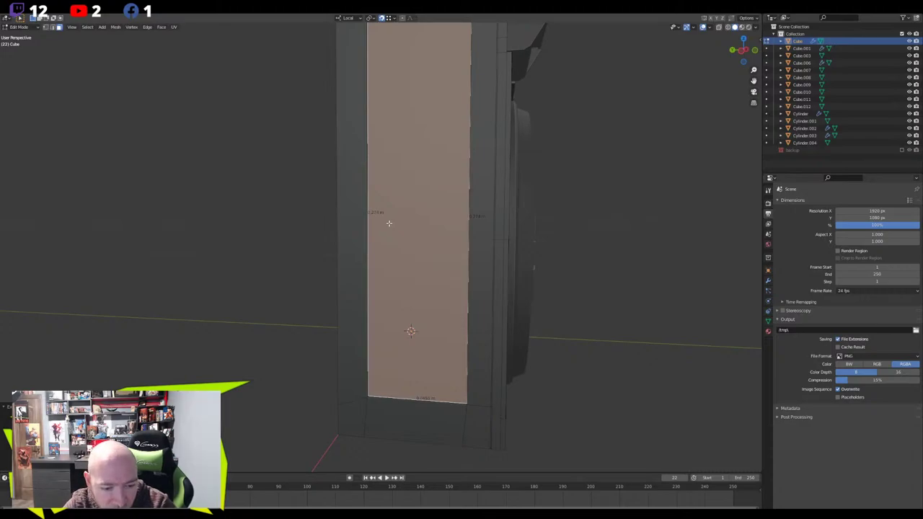
middle_click_drag(402, 226, 396, 235)
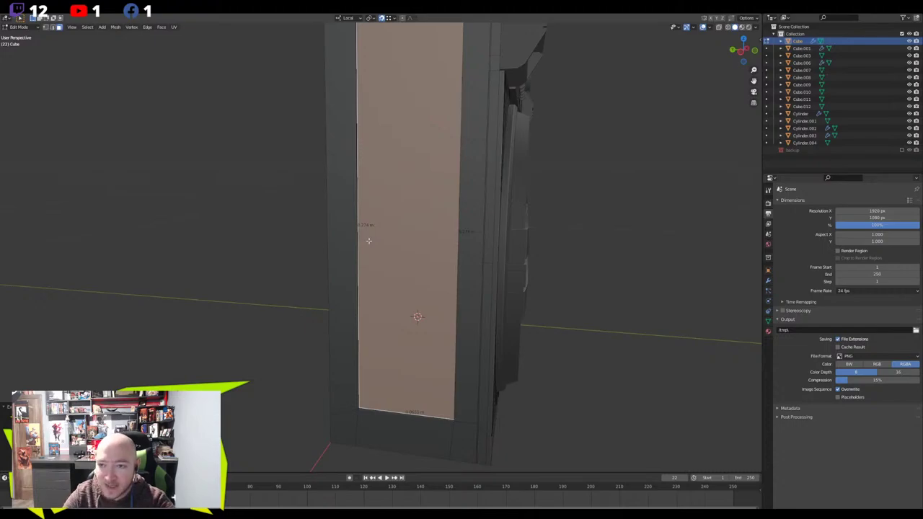
scroll(368, 241, "down", 2)
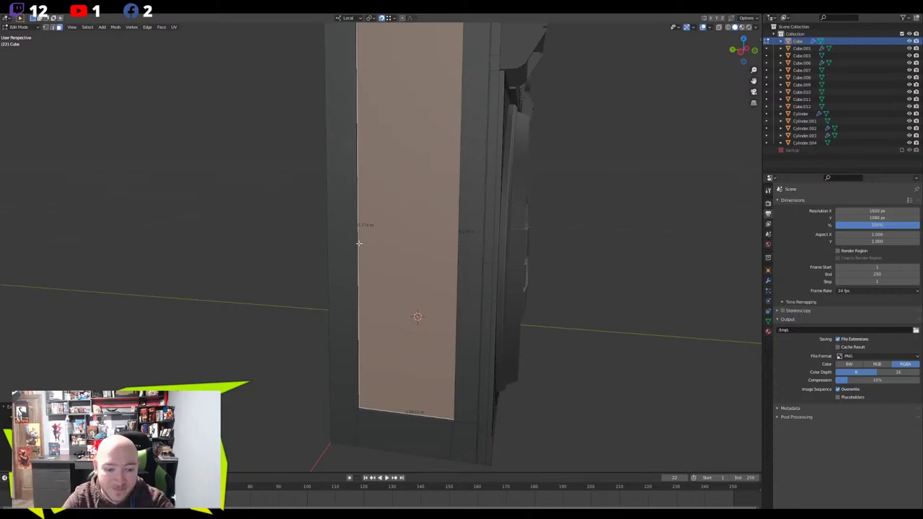
middle_click_drag(402, 181, 443, 243)
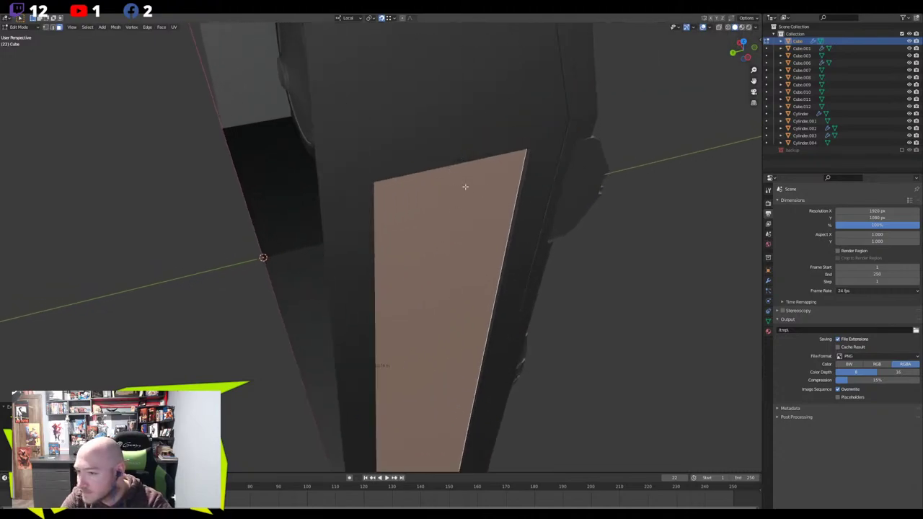
left_click(521, 185)
left_click(470, 208)
middle_click_drag(469, 208, 422, 179)
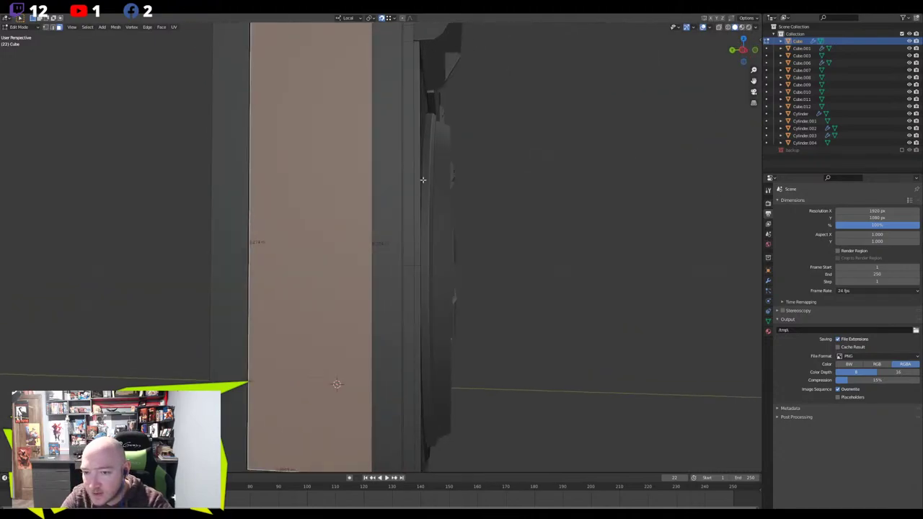
key("Tab")
scroll(390, 214, "down", 2)
middle_click_drag(389, 213, 323, 276)
key("Tab")
scroll(273, 190, "up", 4)
middle_click_drag(273, 178, 377, 197)
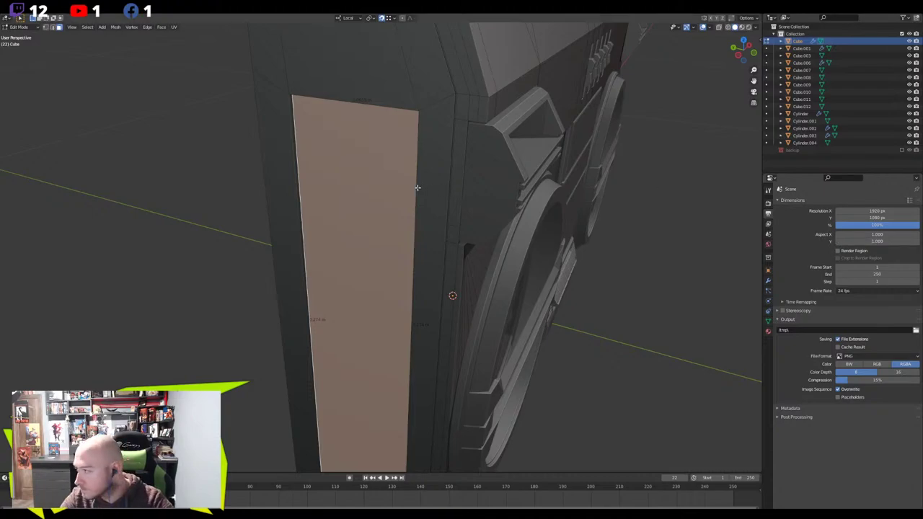
right_click(360, 188)
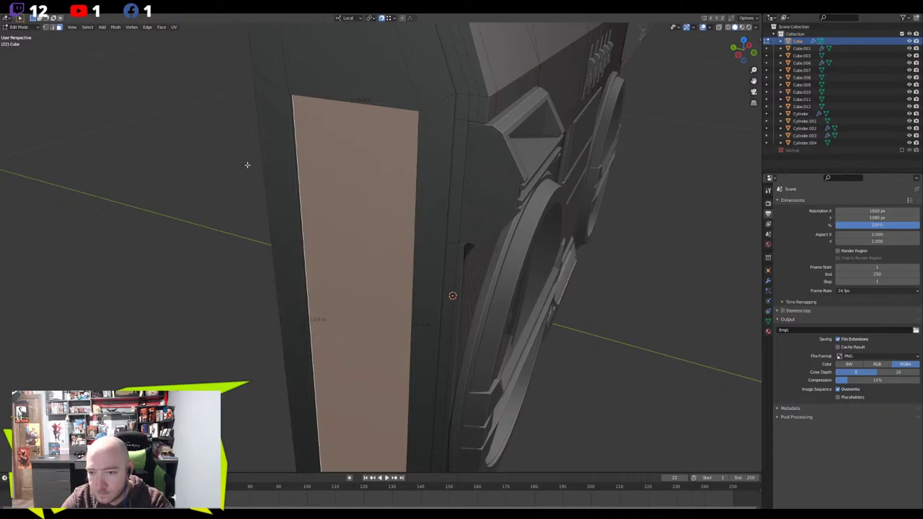
Duplicate the recessed side panel's face and move the copy outward along the local X axis
key("shift+d")
right_click(311, 178)
key("g")
key("y")
key("x")
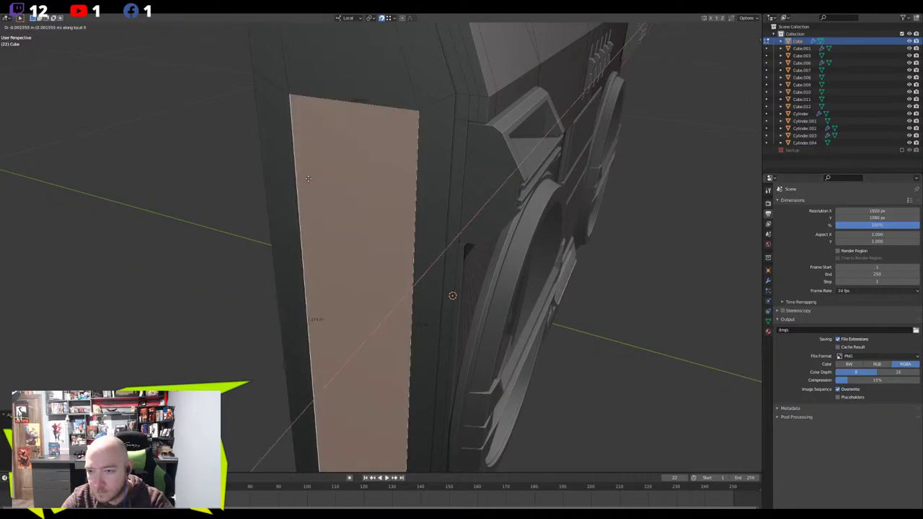
left_click(269, 178)
Scale the duplicated face down along Z into a thin horizontal strip across the side panel
key("s")
key("z")
key("z")
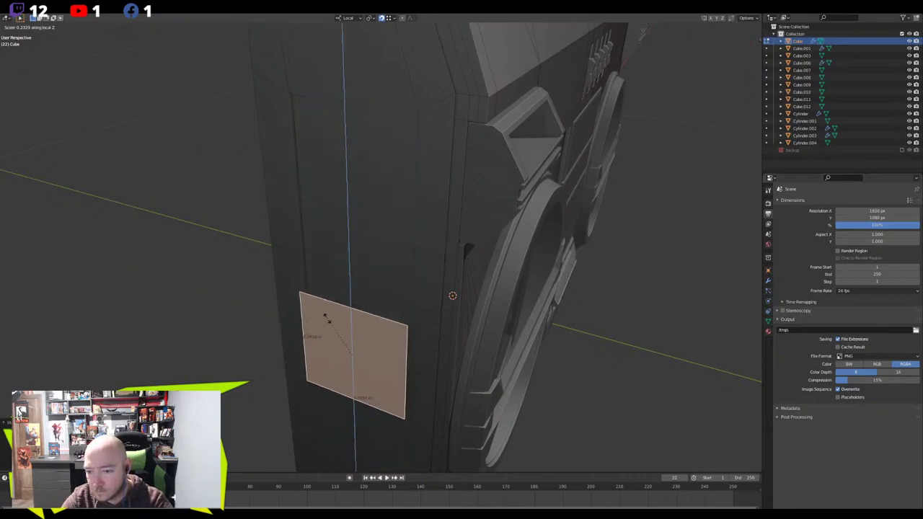
left_click(346, 362)
key("s")
key("z")
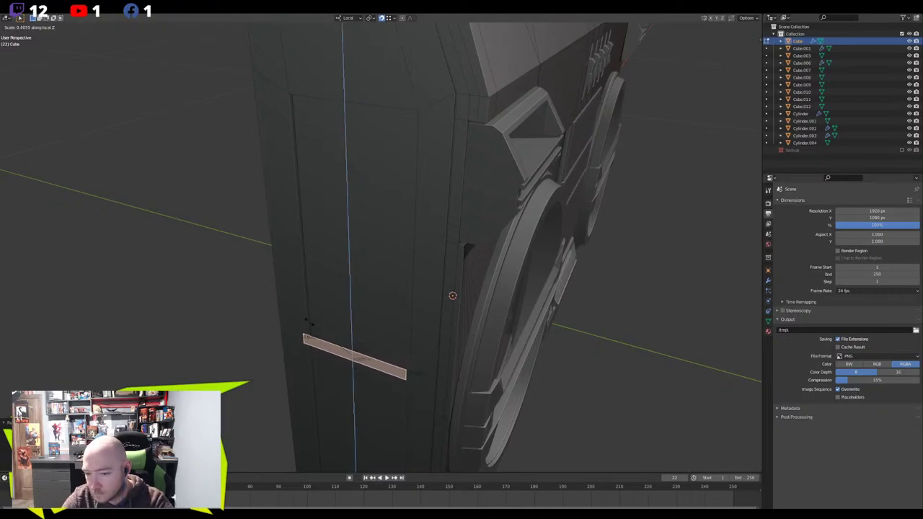
left_click(312, 324)
Separate the thin strip into its own object and select only it in Object Mode
key("p")
left_click(314, 324)
key("Tab")
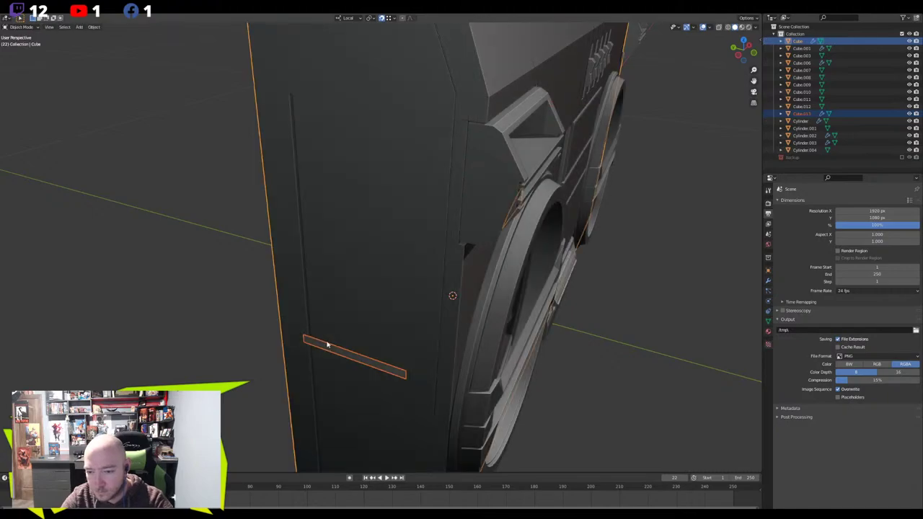
left_click(326, 344)
Move the separated strip up along Z to the upper end of the recessed side panel
key("g")
key("z")
key("z")
left_click(322, 245)
middle_click_drag(322, 245, 223, 208)
scroll(223, 208, "down", 6)
scroll(223, 208, "up", 5)
mouse_move(332, 200)
middle_mouse_down()
mouse_move(453, 191)
mouse_move(430, 221)
mouse_move(348, 200)
middle_mouse_up()
scroll(453, 191, "up", 4)
Set the strip's origin to its geometry, then align the strip along X and Z with the recess's upper edge
right_click(348, 200)
mouse_move(348, 200)
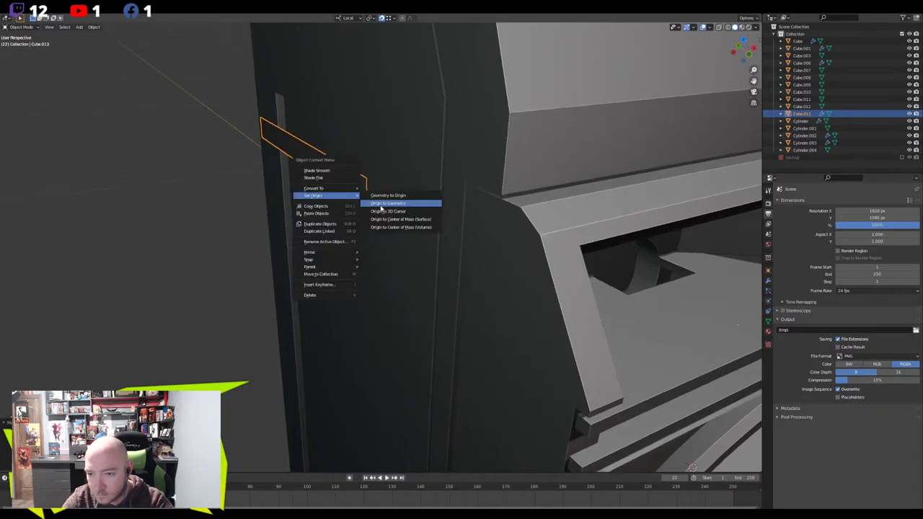
left_click(381, 205)
key("g")
key("x")
key("x")
left_click(246, 191)
middle_click_drag(248, 195, 262, 261)
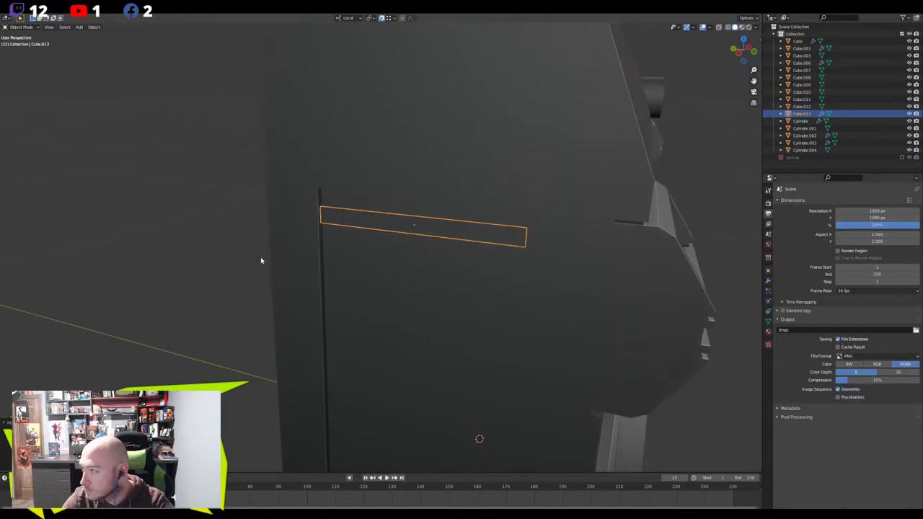
key("g")
key("z")
left_click(247, 247)
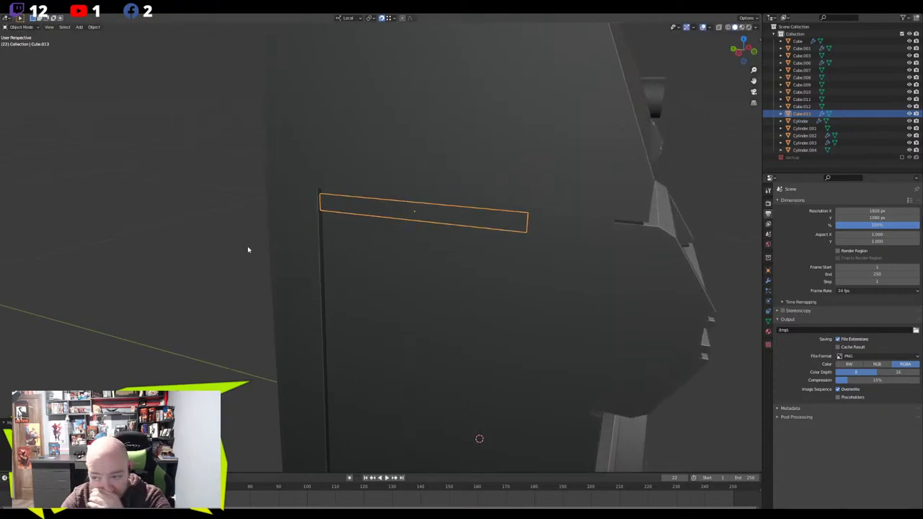
Replace the strip's Mirror modifier with an Array modifier
left_click(769, 331)
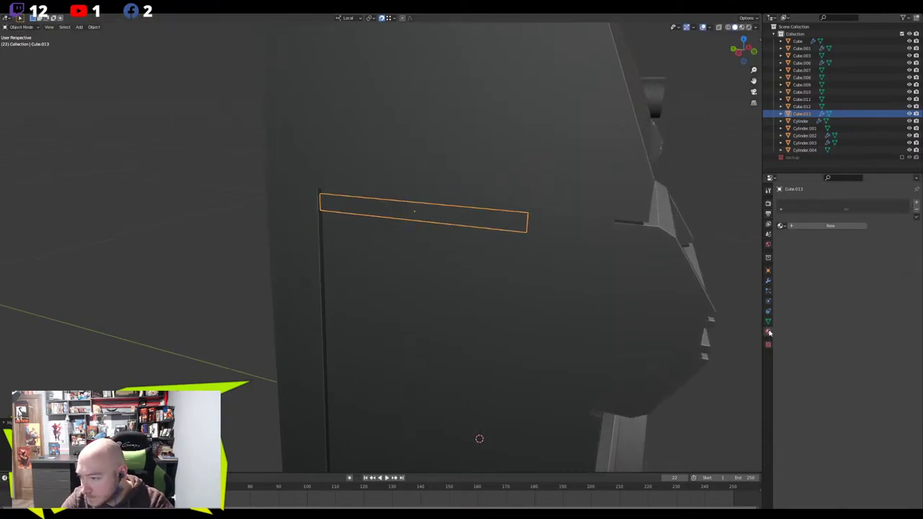
left_click(767, 282)
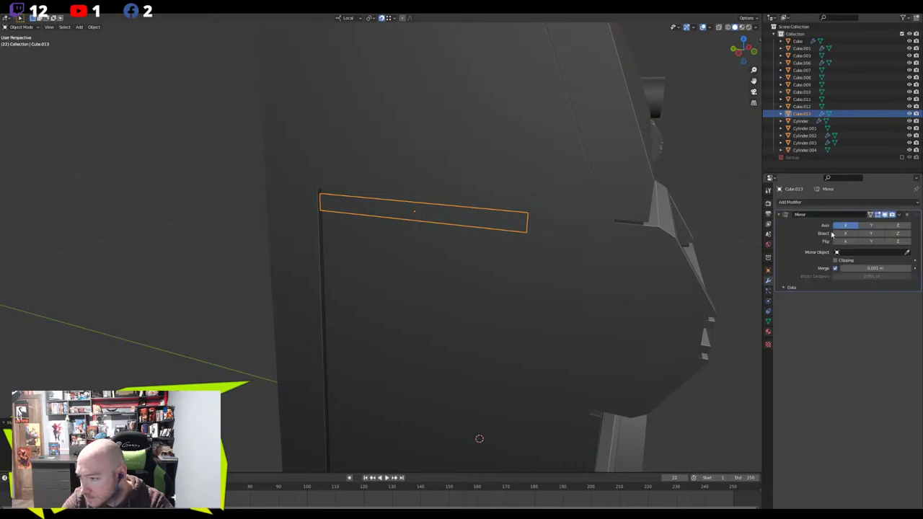
left_click(907, 215)
left_click(851, 203)
left_click(795, 224)
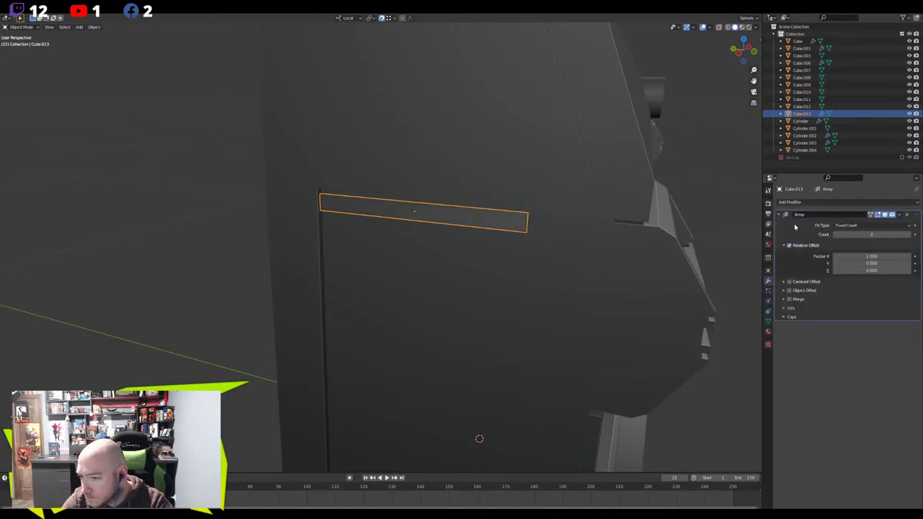
Set the strip's array to 35 copies with relative offset factors X 0, Y 0 and Z -1.400
scroll(667, 261, "down", 4)
middle_click_drag(667, 262, 716, 231)
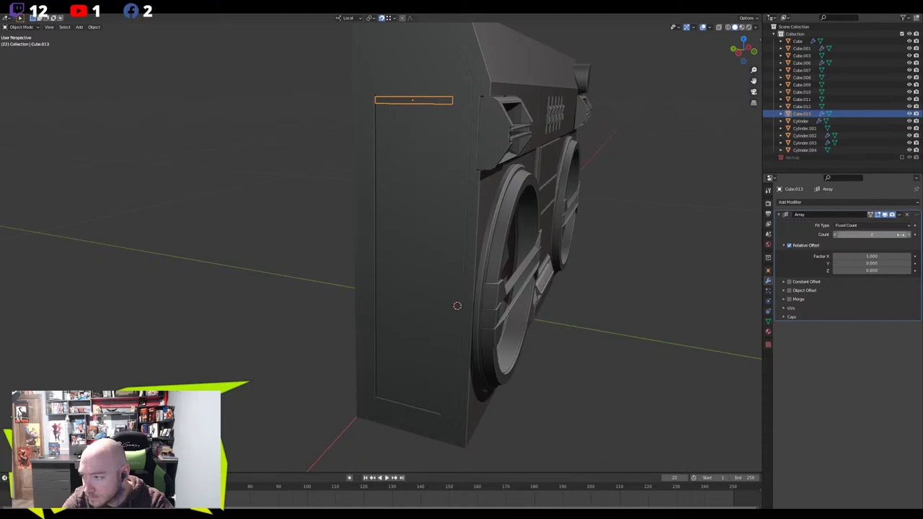
left_click_drag(872, 257, 835, 270)
double_click(867, 257)
type("0")
key("Return")
double_click(866, 265)
type("0")
key("Return")
left_click_drag(872, 234, 910, 236)
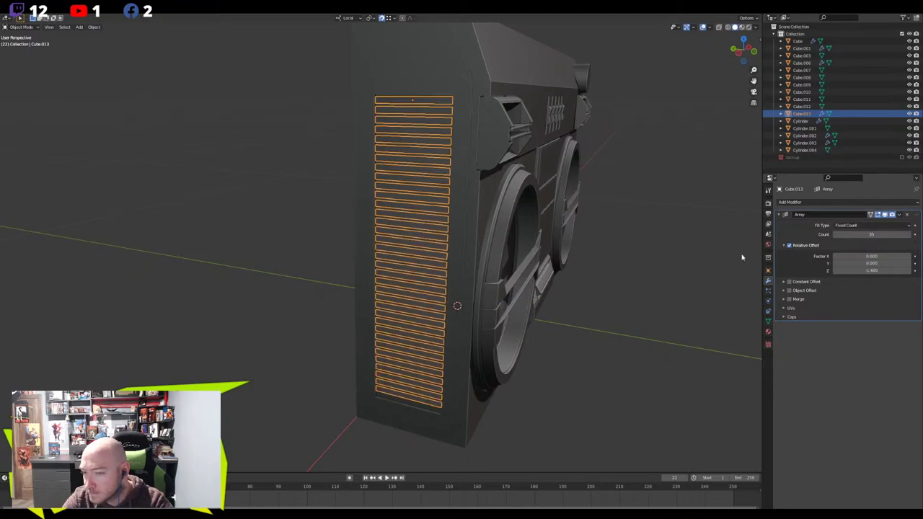
Examine the arrayed slats on the boombox's side from several angles
middle_click_drag(456, 278, 498, 267)
scroll(492, 327, "up", 1)
middle_click_drag(442, 331, 431, 330)
left_click(587, 352)
middle_click_drag(588, 353, 570, 378)
scroll(569, 377, "down", 3)
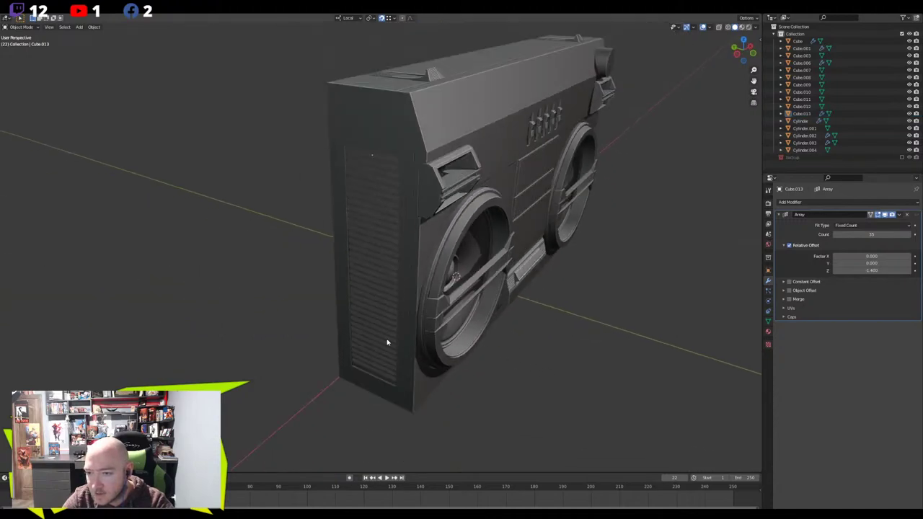
scroll(381, 341, "up", 2)
Scale the slat's mesh along Y in Edit Mode to adjust its width within the recessed panel
left_click(370, 340)
scroll(371, 340, "up", 4)
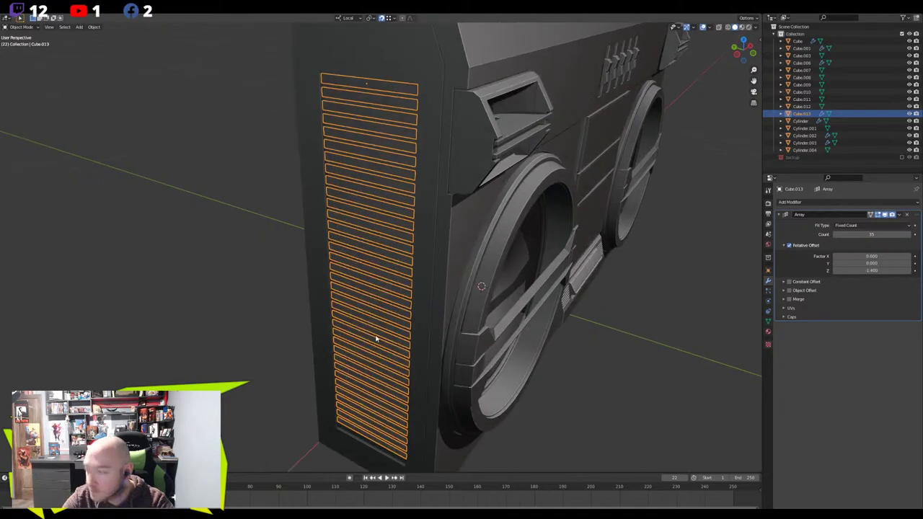
key("Tab")
middle_click_drag(368, 173, 352, 221)
left_click(380, 139)
key("2")
left_click(382, 137)
key("KP_Decimal")
key("a")
key("s")
key("y")
key("y")
left_click(317, 173)
Extrude the slat's upper and lower long edges inward along the X axis
left_click(345, 246)
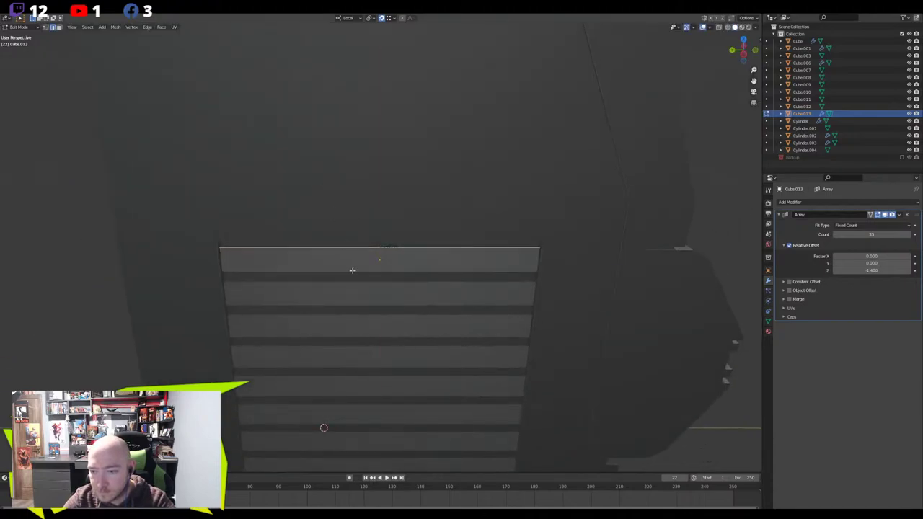
left_click(353, 270, "shift")
middle_click_drag(353, 269, 130, 237)
scroll(129, 236, "up", 2)
key("e")
right_click(126, 236)
key("g")
key("x")
key("x")
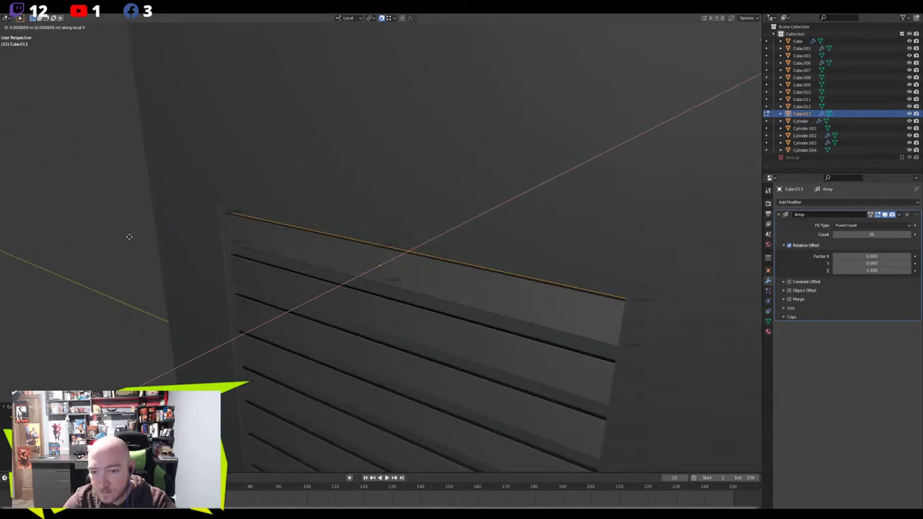
left_click(151, 239)
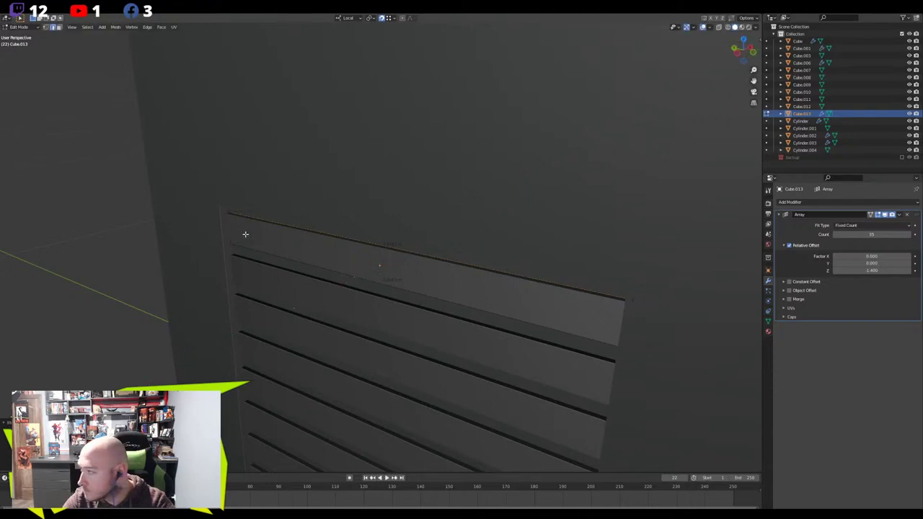
Move the slat's front face outward along local X by about 0.0013 m
middle_click_drag(277, 244, 269, 240)
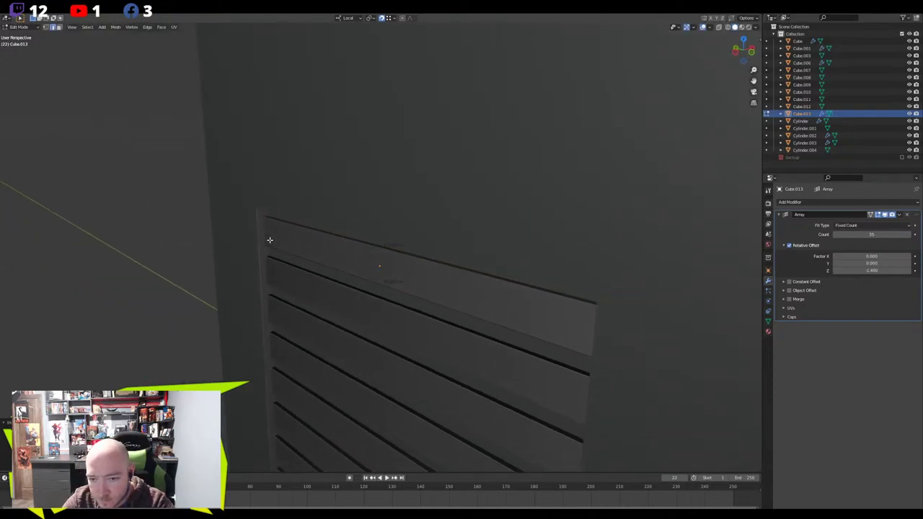
left_click(276, 239)
key("g")
key("x")
key("x")
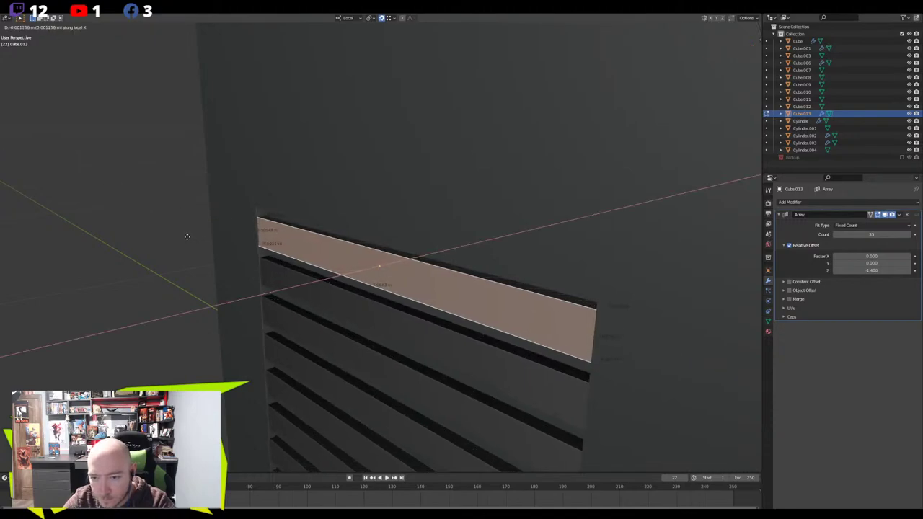
left_click(189, 237)
scroll(187, 264, "down", 6)
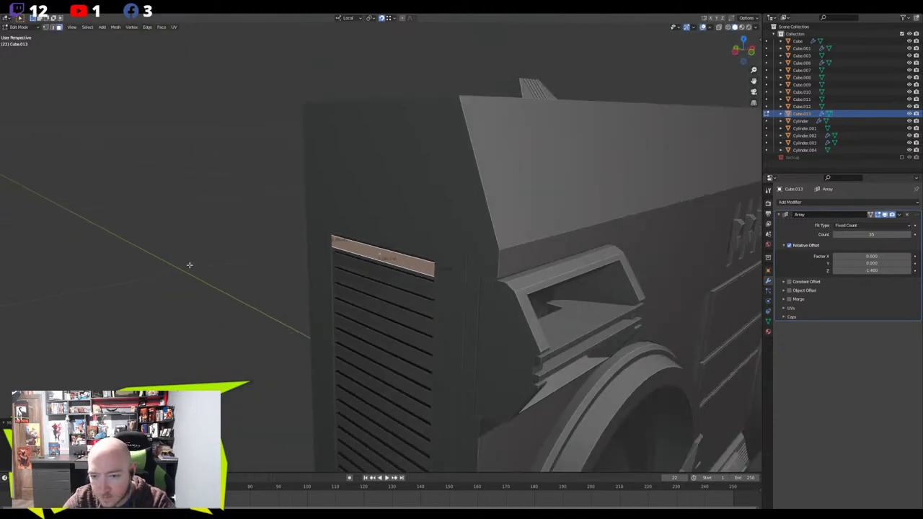
Examine the thickened slats in Object Mode, from the whole boombox down to a close view of the side
key("Tab")
left_click(257, 289)
scroll(258, 291, "down", 6)
middle_click_drag(258, 291, 267, 300)
scroll(360, 310, "down", 4)
middle_click_drag(496, 294, 358, 238)
scroll(476, 283, "up", 5)
scroll(266, 267, "up", 5)
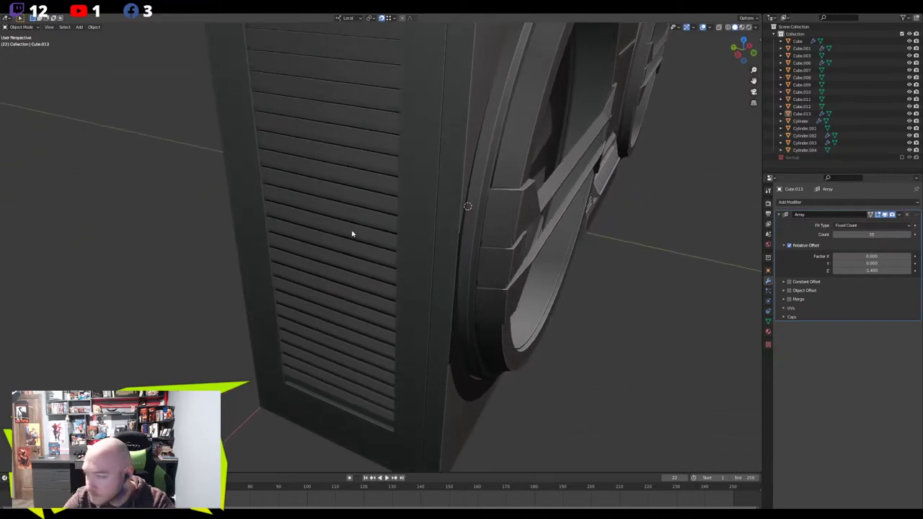
middle_click_drag(339, 207, 406, 309)
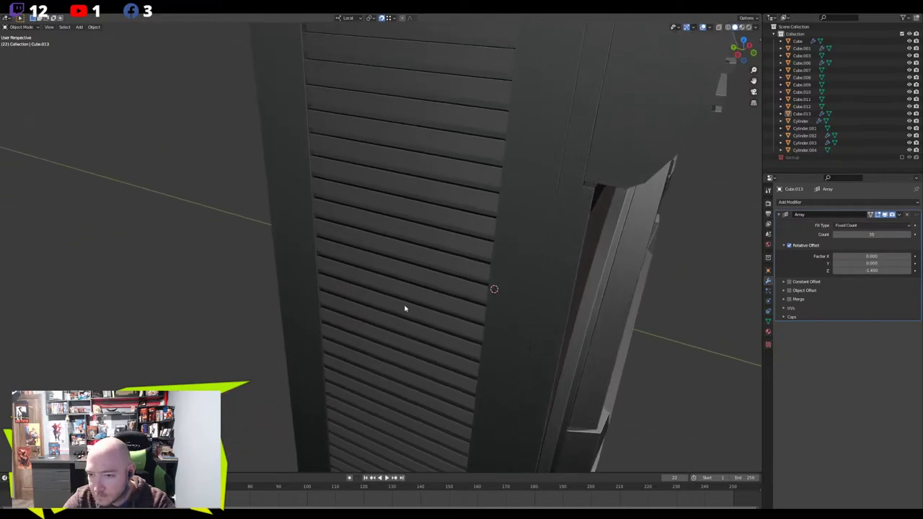
Move the first slat's rear upper and lower edges outward along local X by about 0.0005 m
left_click(399, 209)
key("Tab")
middle_click_drag(398, 206, 413, 318, "shift")
scroll(412, 316, "up", 3)
middle_click_drag(411, 249, 387, 249)
key("2")
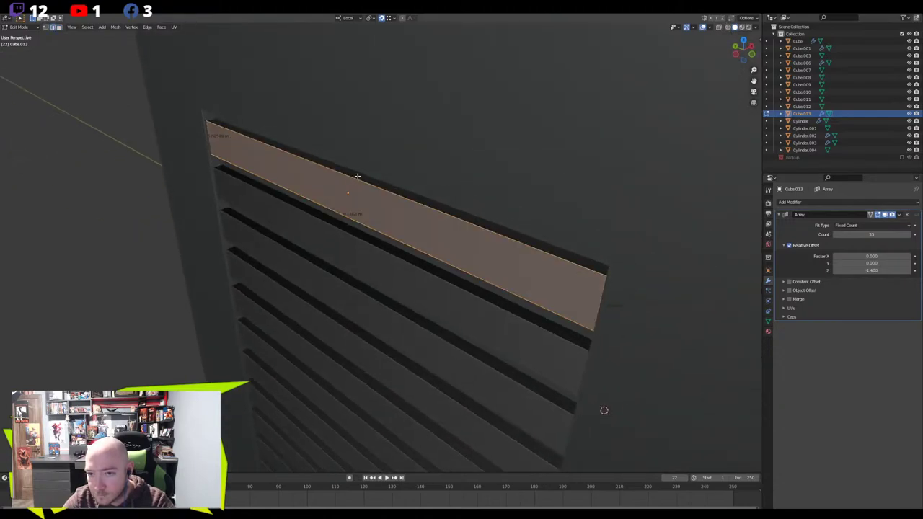
key("alt+z")
left_click(367, 173)
left_click(546, 295, "shift")
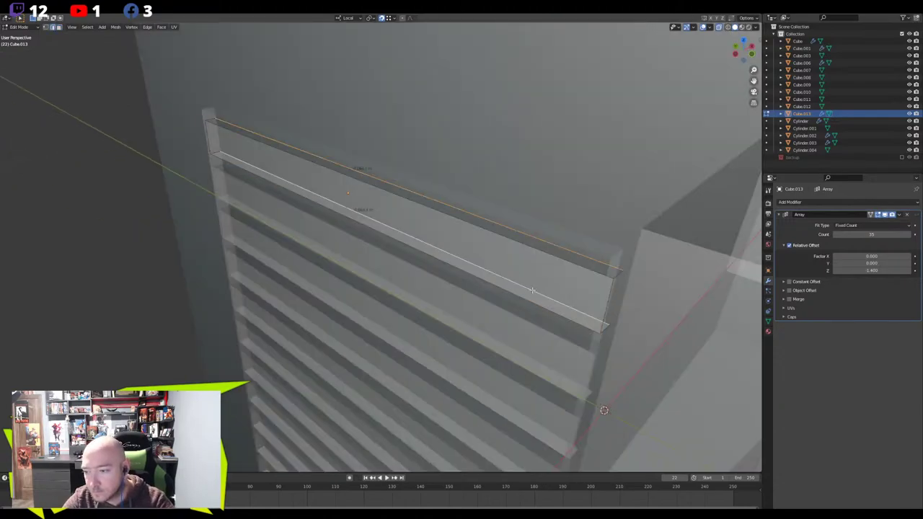
key("g")
key("x")
key("x")
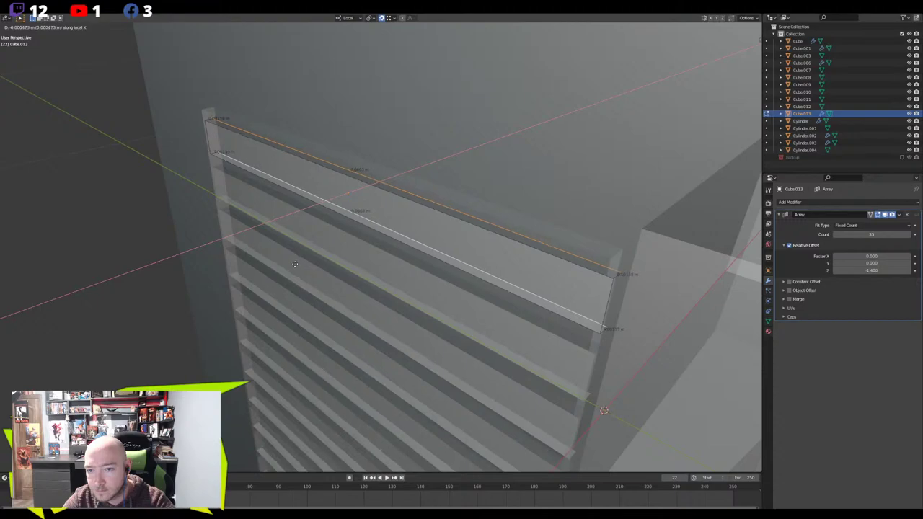
left_click(294, 264)
key("alt+z")
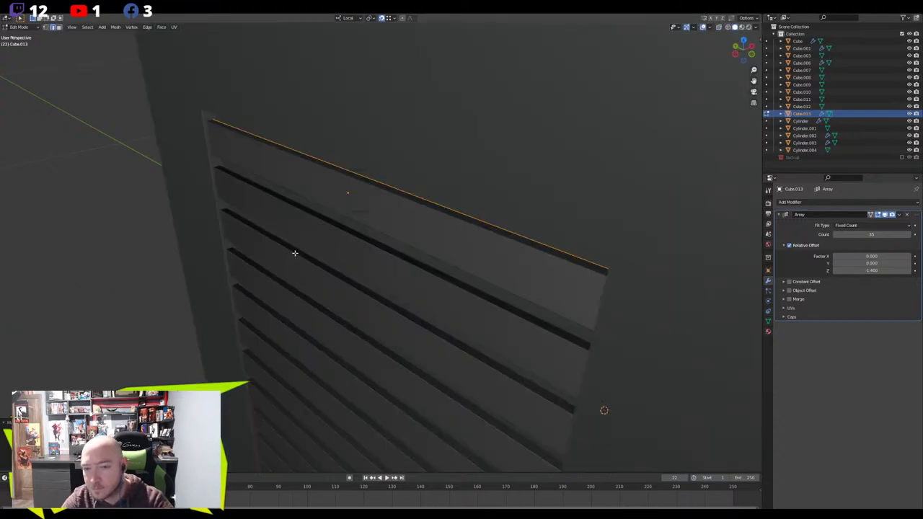
Examine the slats' fit in the side recess, both on the boombox and isolated in local view
scroll(302, 199, "down", 5)
middle_click_drag(329, 202, 297, 240)
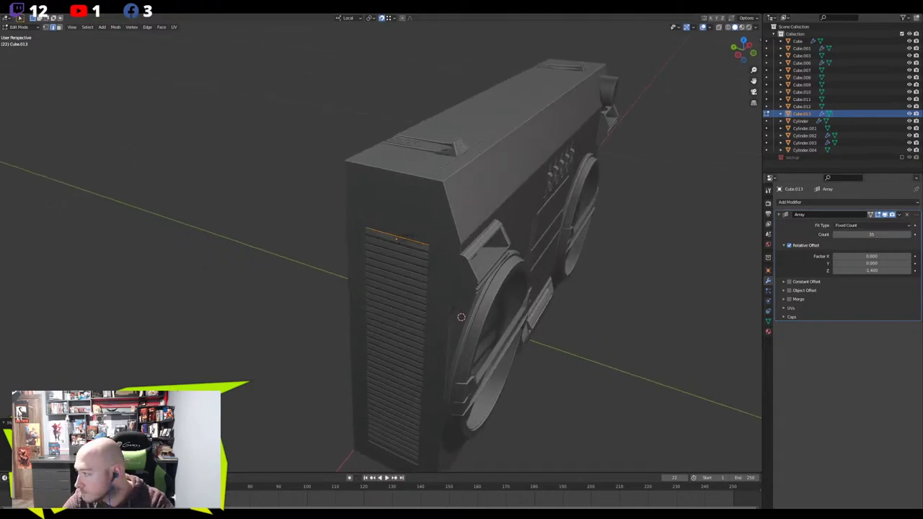
mouse_move(413, 229)
middle_mouse_down()
mouse_move(416, 205)
mouse_move(428, 207)
mouse_move(412, 225)
middle_mouse_up()
key("Tab")
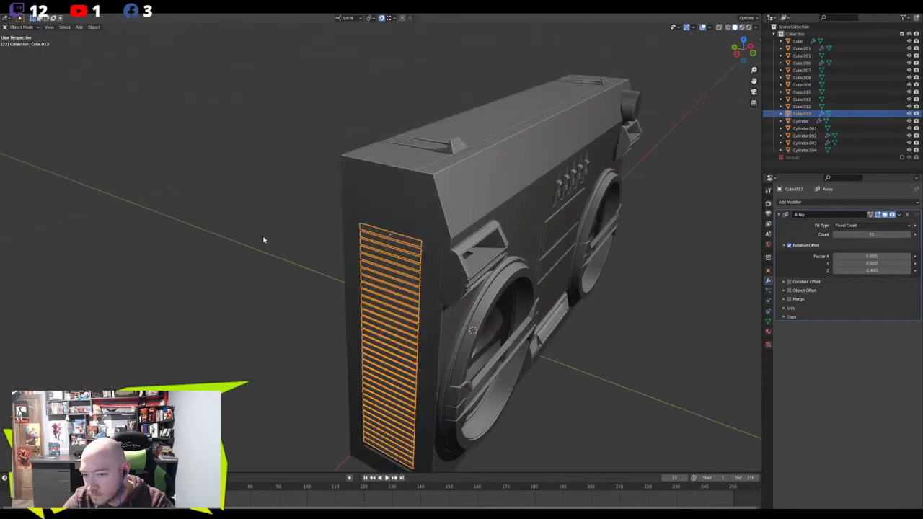
key("Tab")
scroll(408, 208, "up", 8)
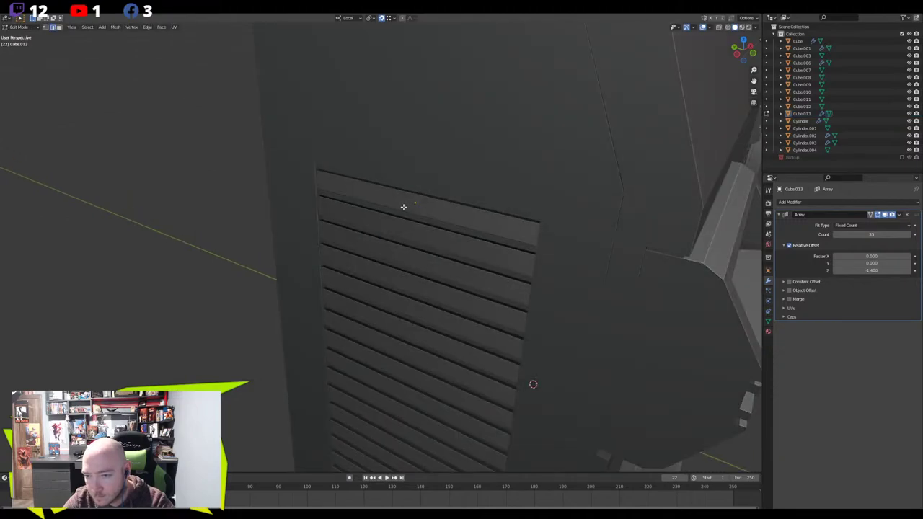
left_click(385, 186)
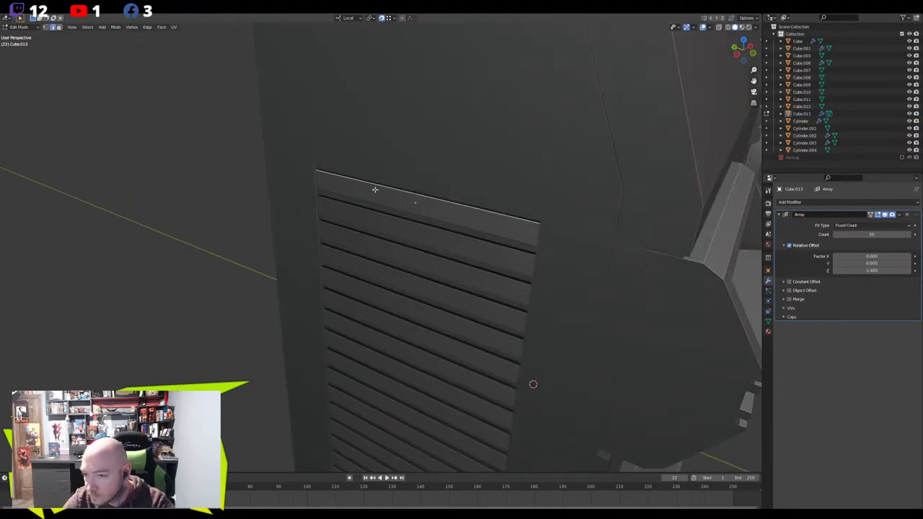
scroll(374, 196, "up", 5)
middle_click_drag(292, 121, 512, 259)
key("KP_Divide")
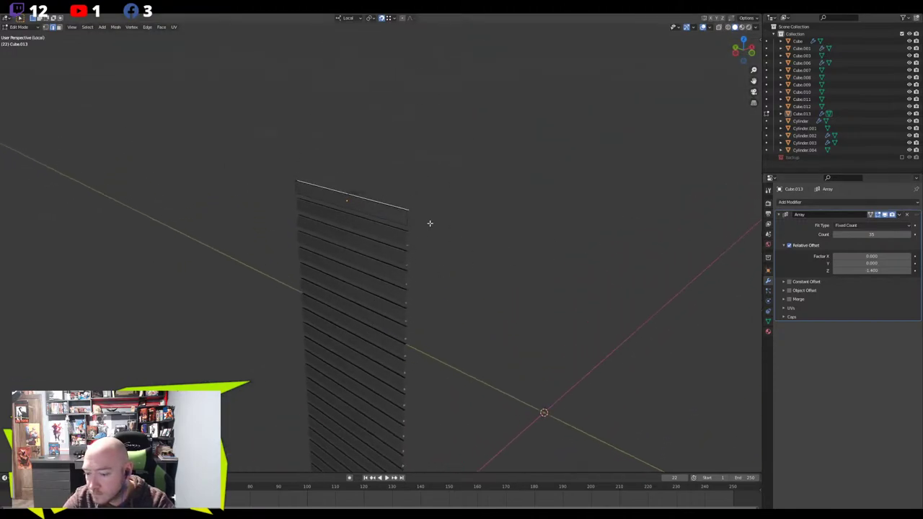
key("KP_Divide")
Increase the slat array's count to 36 to extend it to the recess's lower end
scroll(428, 223, "down", 8)
middle_click_drag(324, 350, 423, 252, "shift")
scroll(357, 214, "up", 3)
left_click(908, 236)
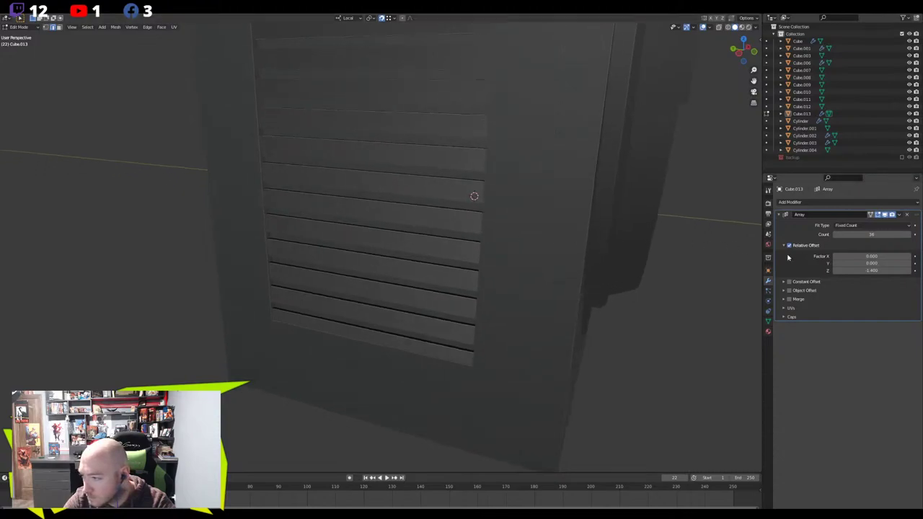
middle_click_drag(593, 247, 352, 275)
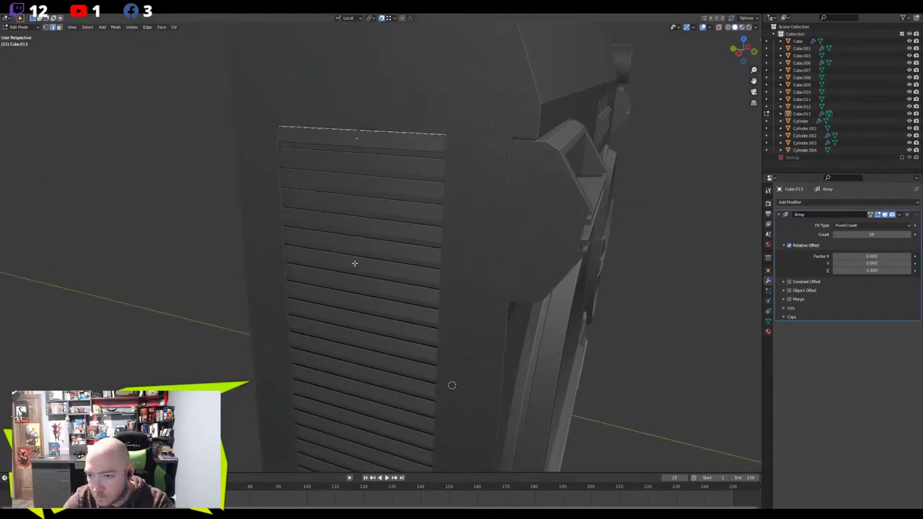
Select the first slat's lower long edge and move it slightly along the local Z axis
middle_click_drag(362, 179, 354, 101)
key("3")
left_click_drag(376, 99, 341, 114)
middle_click_drag(341, 113, 384, 76)
key("2")
left_click(385, 76)
middle_click_drag(283, 109, 247, 215)
scroll(248, 214, "up", 4)
key("g")
key("z")
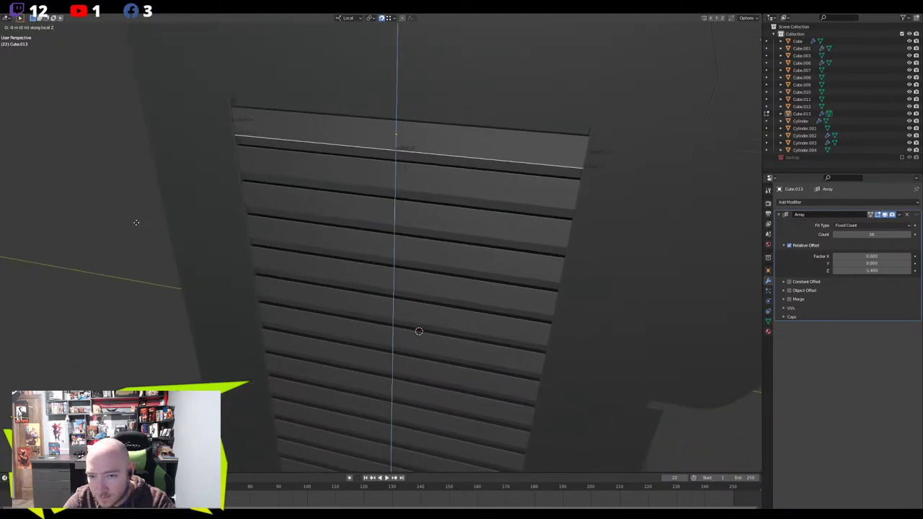
left_click(144, 219)
Set the slat array's relative Z offset to -1.35 and check its extent at the recess's lower end
key("3")
scroll(201, 239, "down", 4)
middle_click_drag(229, 167, 241, 131)
double_click(839, 271)
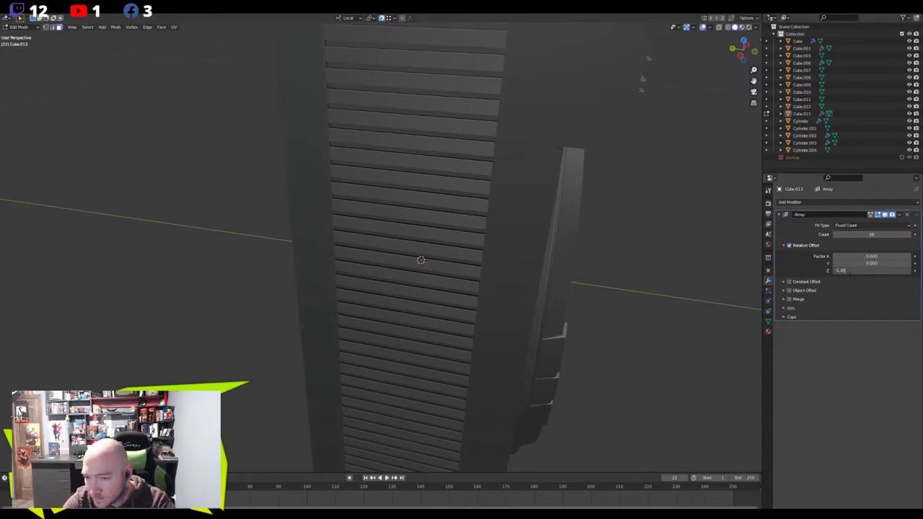
key("Return")
middle_click_drag(425, 253, 488, 172)
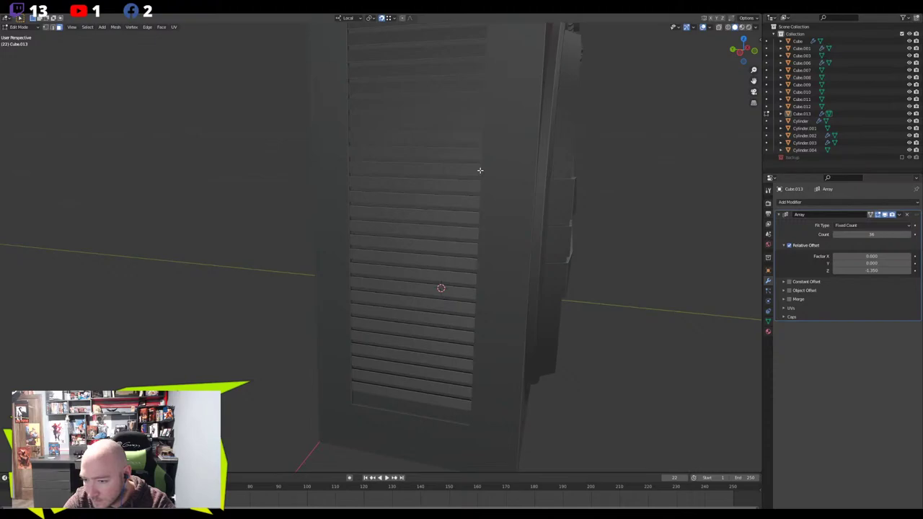
Adjust the slat array's relative Z offset in small increments to -1.38 and leave Edit Mode
double_click(838, 270)
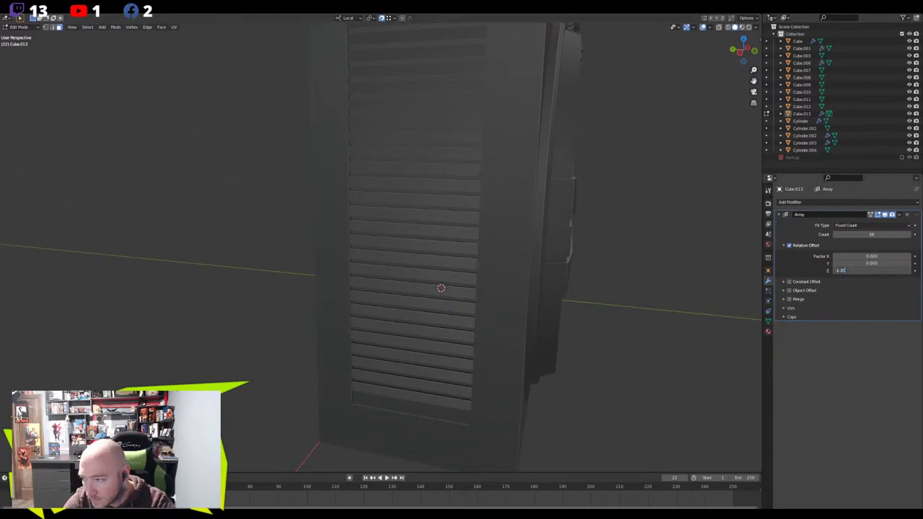
key("BackSpace")
type("6")
key("Return")
double_click(866, 270)
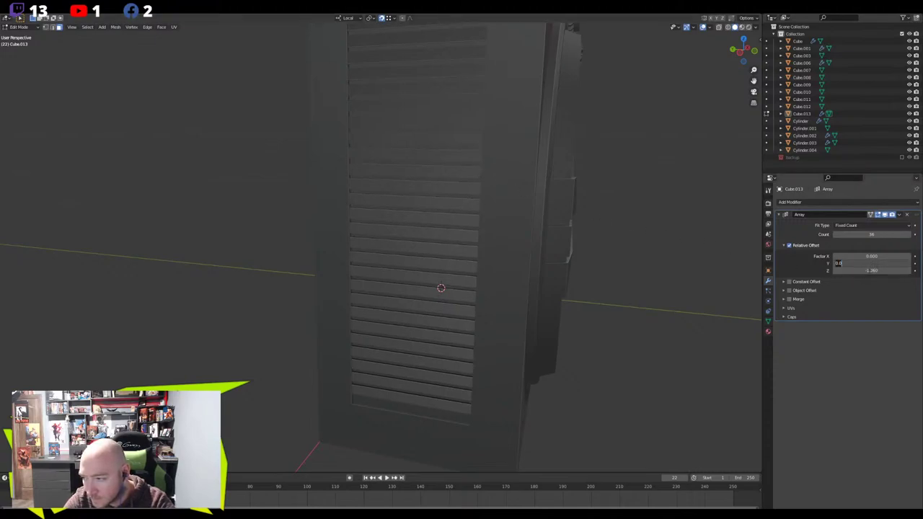
key("Return")
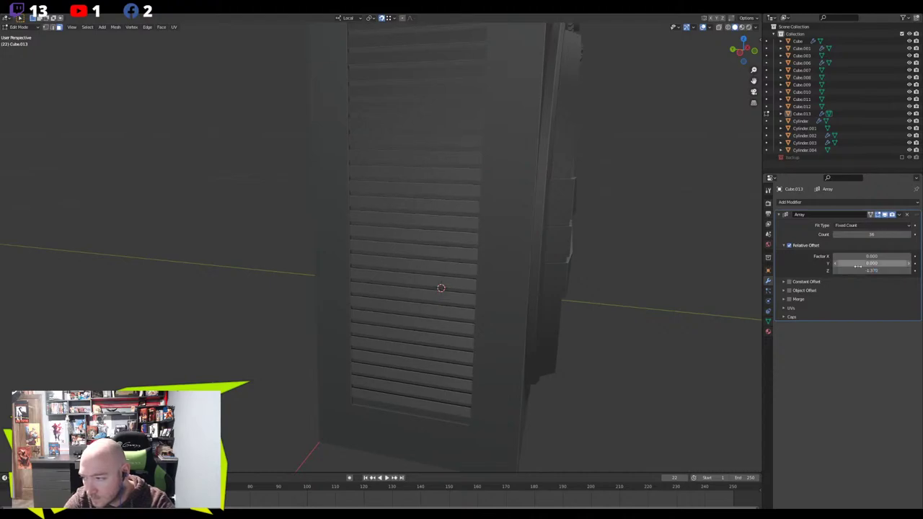
double_click(870, 271)
key("Return")
scroll(413, 163, "down", 1)
middle_click_drag(340, 121, 272, 233, "shift")
key("Tab")
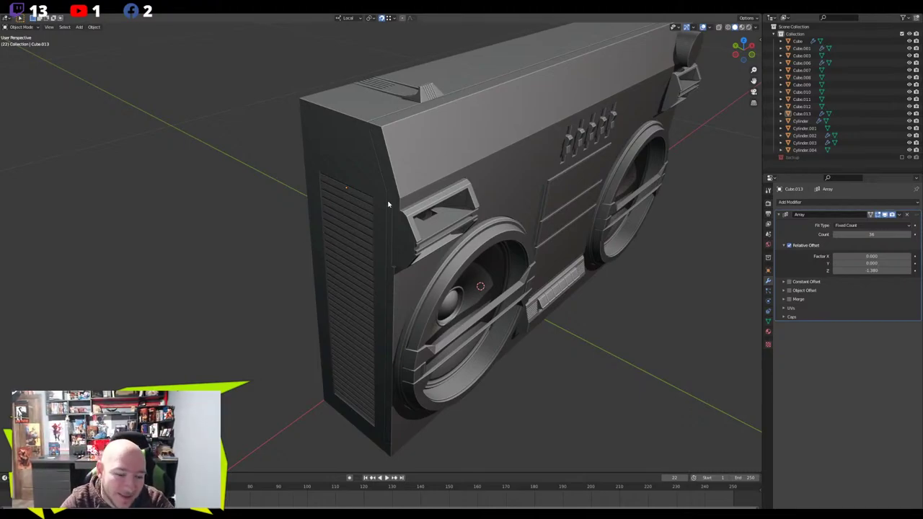
Select the slat array and turn on the Face Orientation overlay
mouse_move(375, 195)
middle_mouse_down()
mouse_move(390, 185)
mouse_move(396, 158)
mouse_move(430, 163)
mouse_move(394, 175)
mouse_move(408, 180)
mouse_move(368, 187)
middle_mouse_up()
scroll(390, 184, "up", 4)
left_click(408, 181)
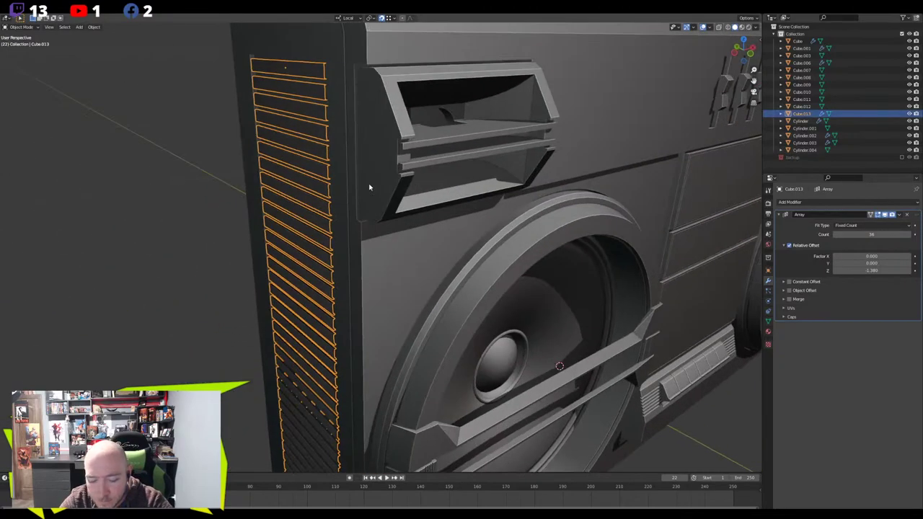
left_click(710, 26)
left_click(670, 160)
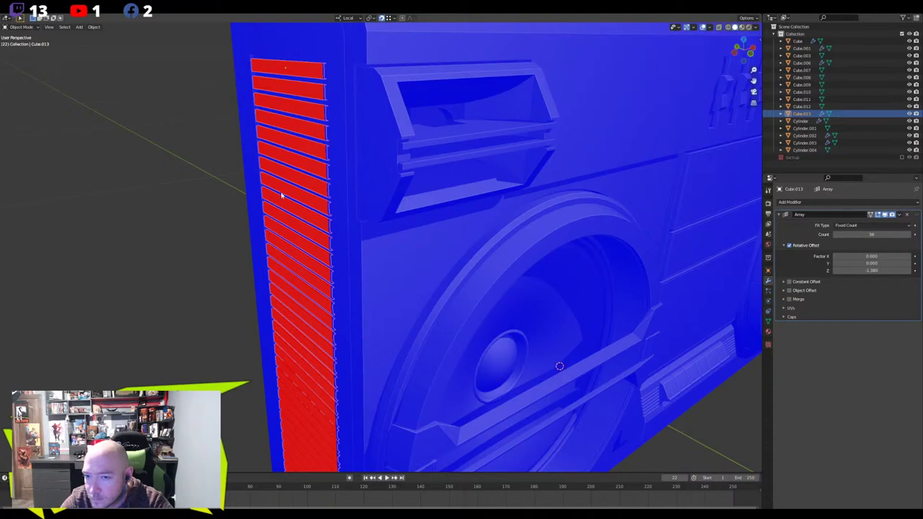
Flip the slat's normals in Edit Mode so its outer faces point outward, and return to Object Mode
middle_click_drag(282, 196, 304, 199)
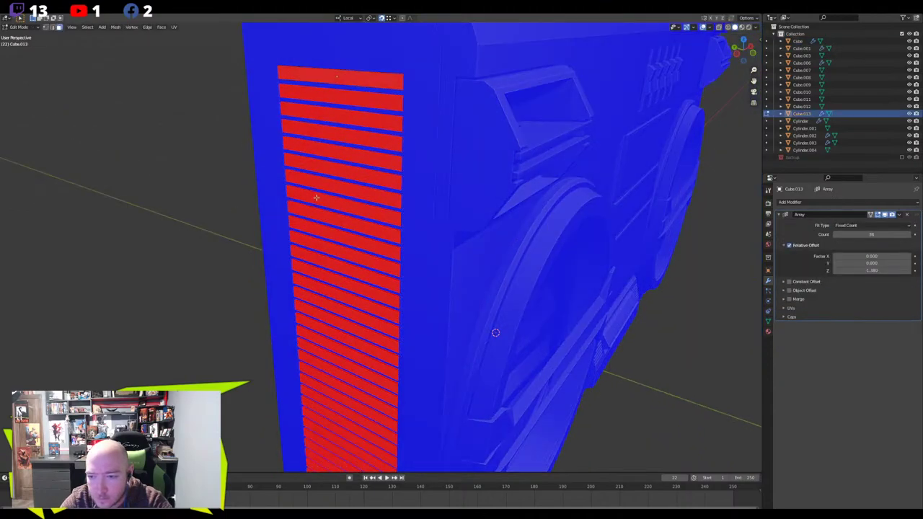
key("Tab")
key("alt+n")
left_click(288, 205)
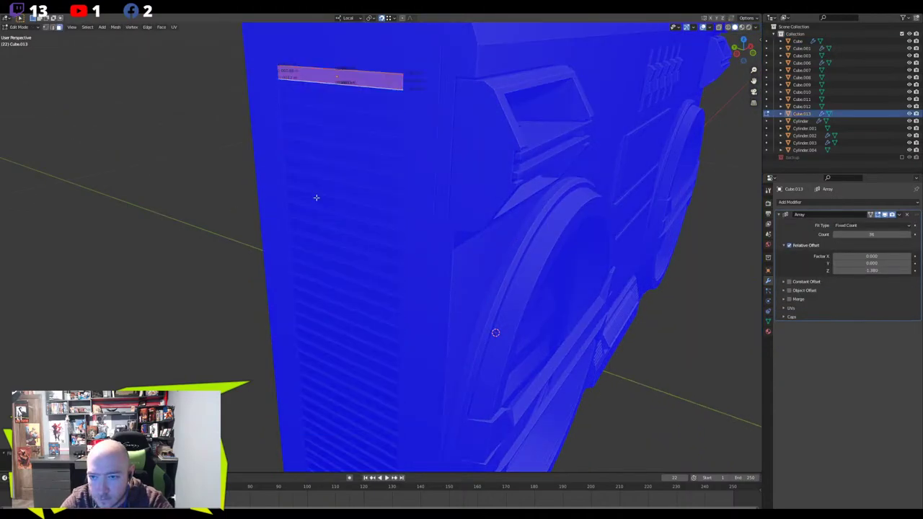
key("Tab")
Check the vent with the overlays hidden and apply the slats' Array modifier
left_click(702, 28)
scroll(391, 185, "down", 5)
middle_click_drag(392, 185, 324, 189)
left_click(253, 195)
middle_click_drag(253, 196, 286, 202)
scroll(274, 191, "up", 2)
left_click(899, 214)
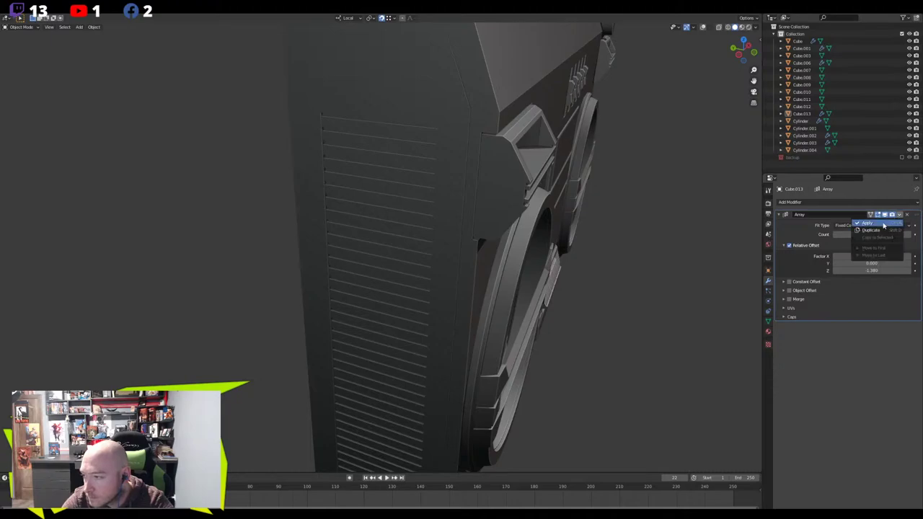
left_click(876, 222)
Open the slats in Edit Mode with overlays and X-ray on, and select and frame the first slat's face
key("Tab")
left_click(704, 28)
scroll(346, 149, "up", 3)
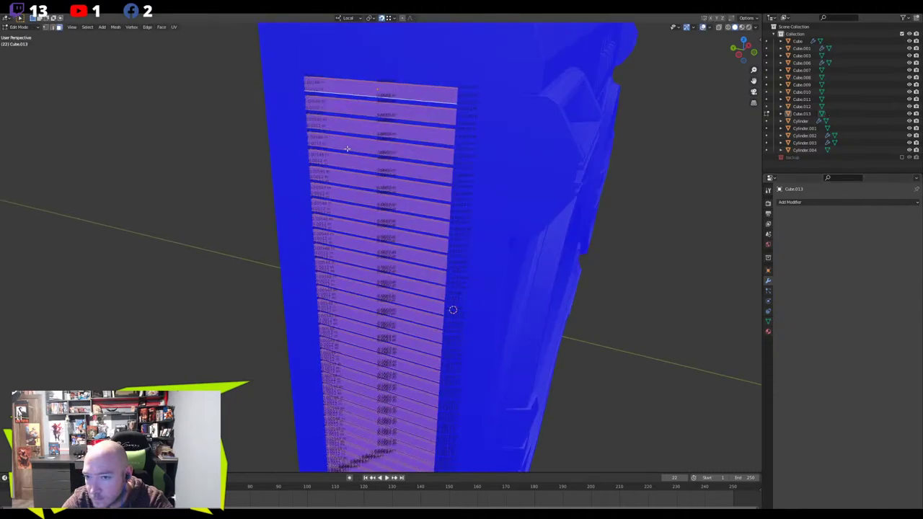
key("alt+a")
key("alt+z")
middle_click_drag(354, 68, 333, 170)
left_click(231, 190)
key("KP_Decimal")
middle_click_drag(232, 190, 248, 166)
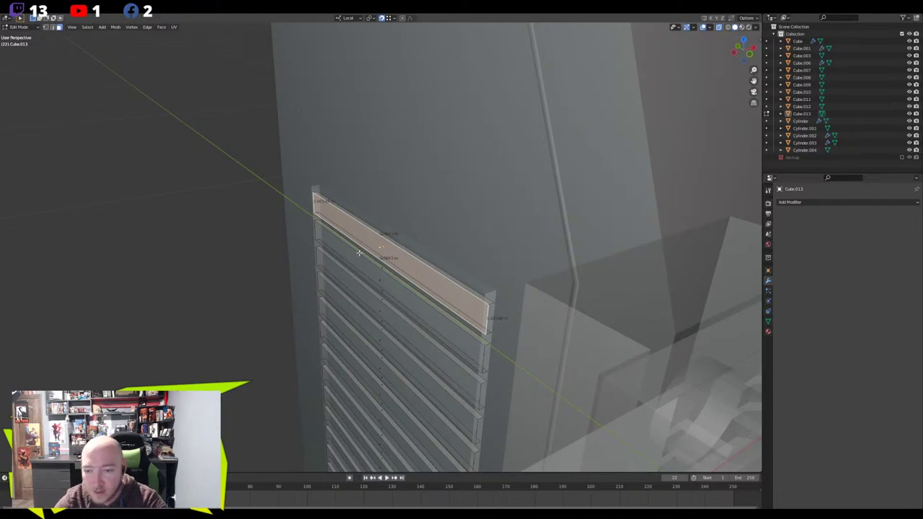
Fill the gaps between the first, second and third slats with faces spanning their facing long edges
scroll(372, 255, "up", 1)
key("2")
left_click(373, 266)
scroll(373, 266, "down", 1)
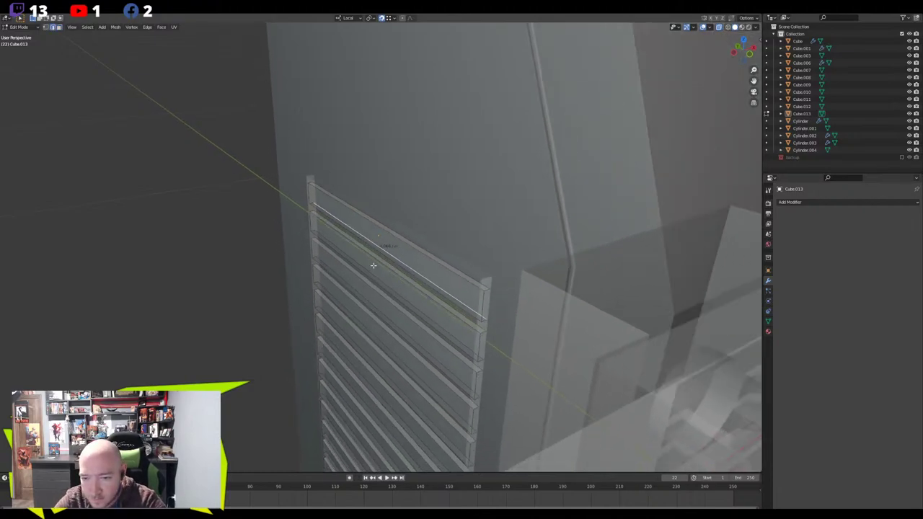
middle_click_drag(373, 264, 383, 261)
scroll(382, 261, "up", 3)
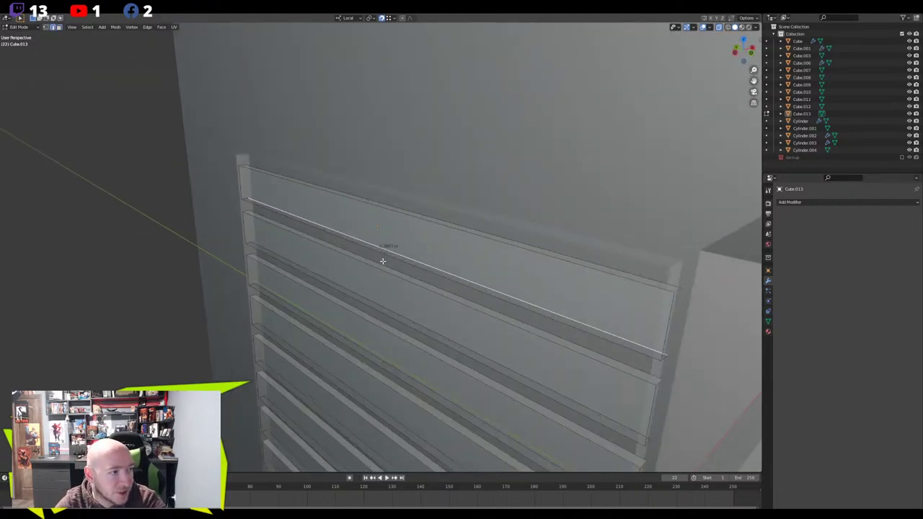
middle_click_drag(387, 258, 263, 208)
left_click(353, 264, "shift")
key("f")
left_click(313, 302)
left_click(293, 316, "shift")
key("f")
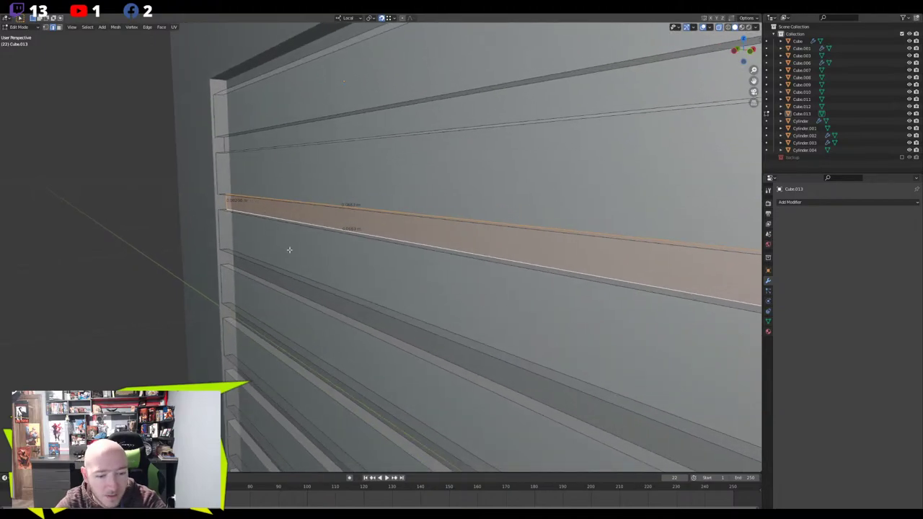
Fill the three gaps between the third and sixth slats with faces joining their facing long edges
left_click(292, 279)
left_click(287, 288, "shift")
key("f")
middle_click_drag(287, 288, 237, 184)
left_click(214, 237)
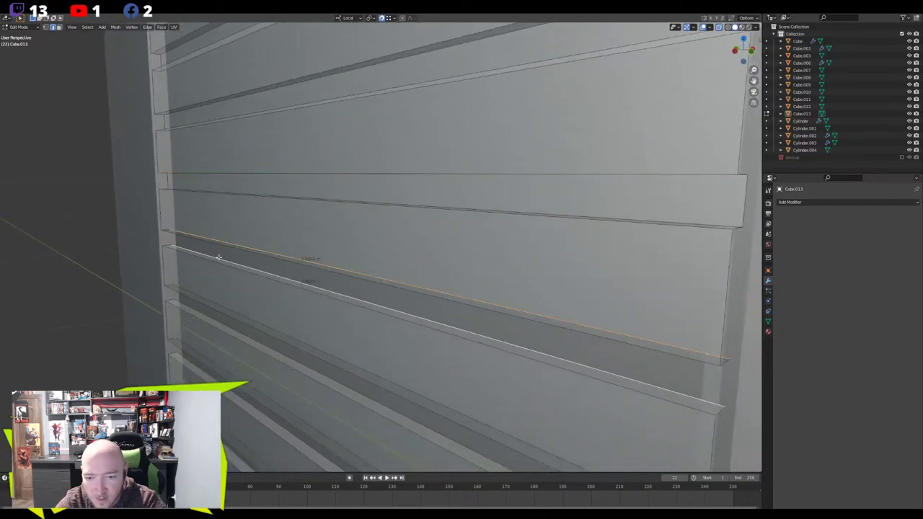
left_click(218, 258, "shift")
key("f")
left_click(216, 306)
left_click(212, 317, "shift")
key("f")
Fill the three gaps between the sixth and ninth slats with faces joining their facing long edges
middle_click_drag(237, 350, 251, 233, "shift")
left_click(213, 281)
left_click(219, 295, "shift")
key("f")
middle_click_drag(227, 334, 225, 213, "shift")
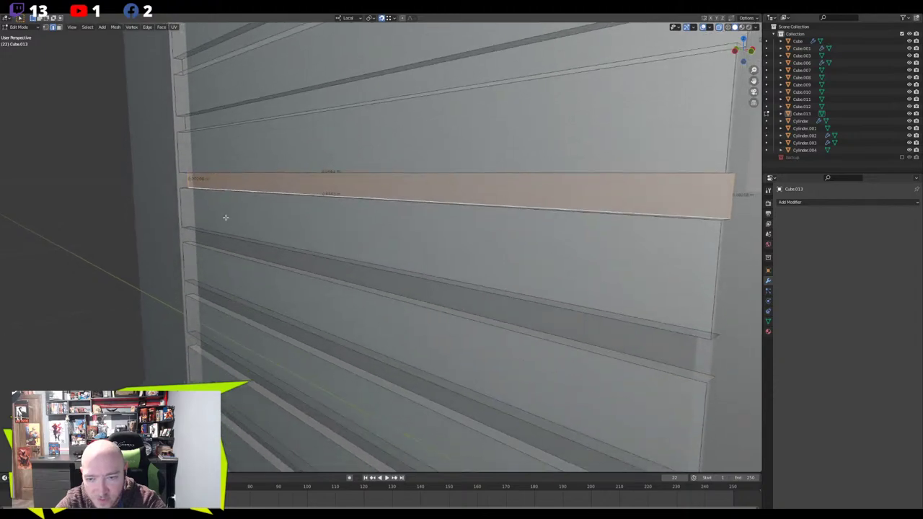
left_click(235, 236)
left_click(235, 251, "shift")
key("f")
left_click(231, 297)
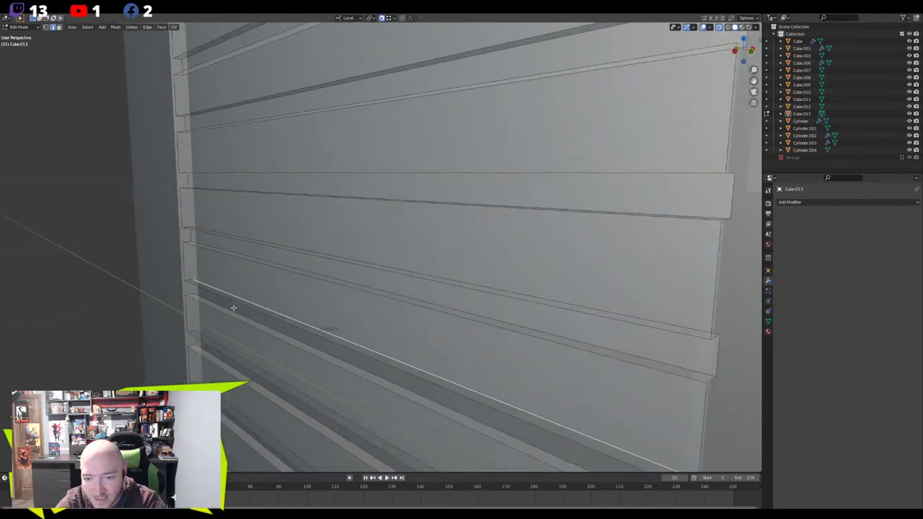
left_click(232, 308, "shift")
key("f")
Fill the three gaps between the ninth and twelfth slats with faces joining their facing long edges
middle_click_drag(241, 365, 233, 261)
left_click(231, 288)
left_click(238, 309, "alt")
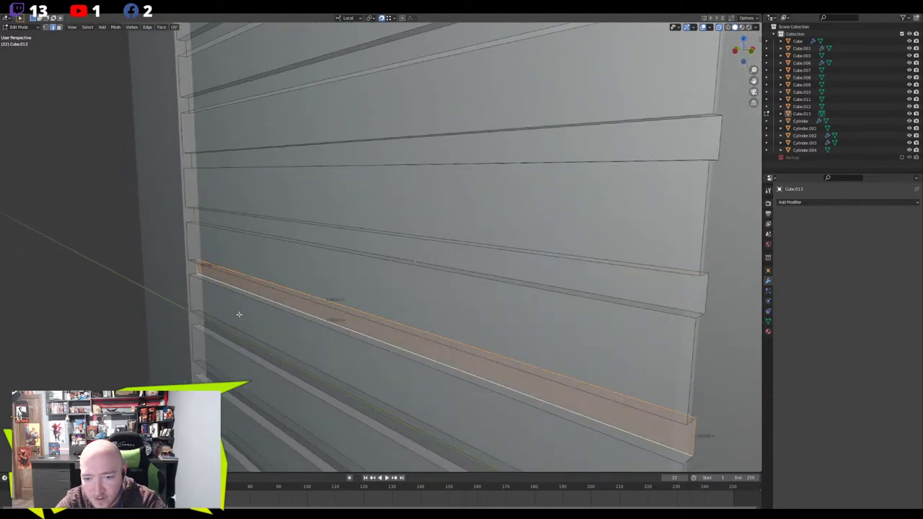
middle_click_drag(238, 309, 234, 218)
left_click(230, 249)
left_click(230, 274, "shift")
key("f")
middle_click_drag(240, 296, 249, 237, "shift")
left_click(253, 246)
left_click(252, 272, "shift")
key("f")
Fill the three gaps between the twelfth and fifteenth slats with faces joining their facing long edges
middle_click_drag(274, 283, 286, 223, "shift")
left_click(272, 261)
left_click(273, 279, "shift")
key("f")
left_click(262, 310)
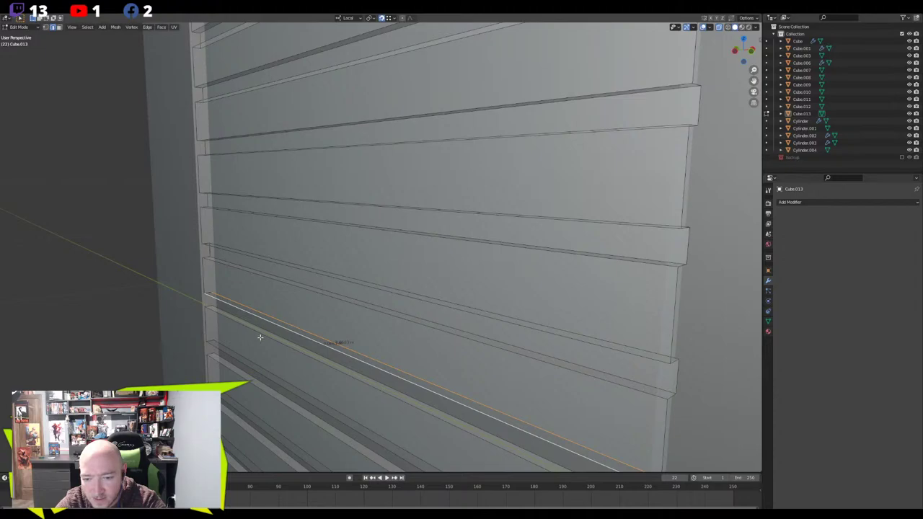
left_click(260, 331, "shift")
left_click(262, 315)
left_click(262, 327, "shift")
key("f")
middle_click_drag(266, 351, 267, 197, "shift")
left_click(242, 260)
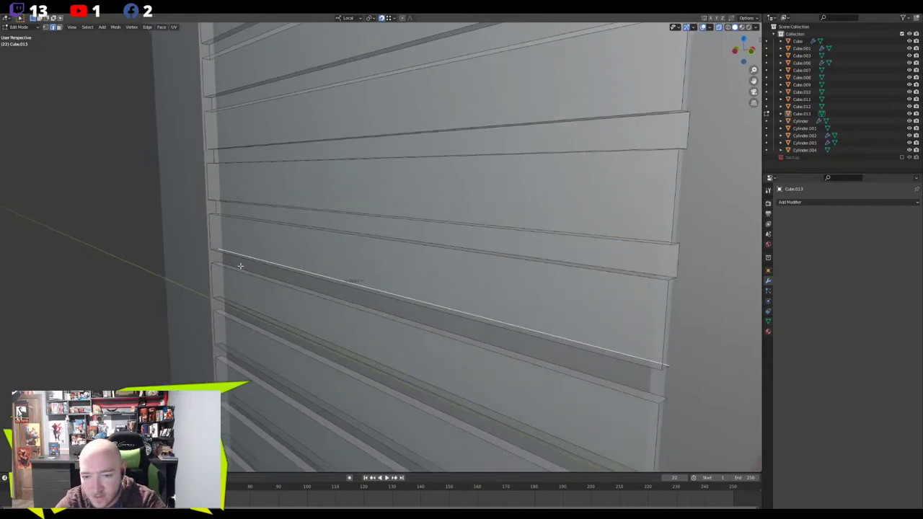
Fill three consecutive gaps between the slats with faces, working downward and joining each gap's upper and lower edges
left_click(259, 275, "shift")
key("f")
middle_click_drag(254, 309, 266, 158, "shift")
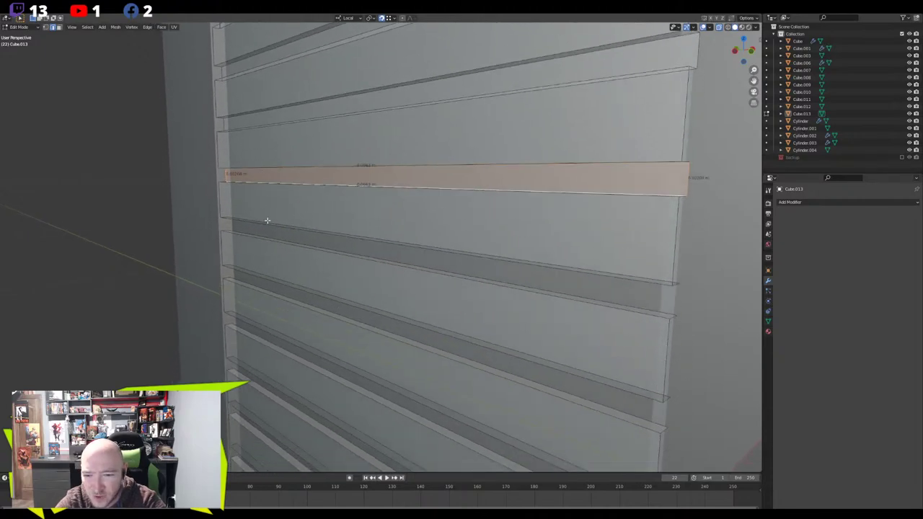
left_click(268, 221)
middle_click_drag(268, 221, 277, 240)
left_click(278, 229, "shift")
key("f")
left_click(245, 262)
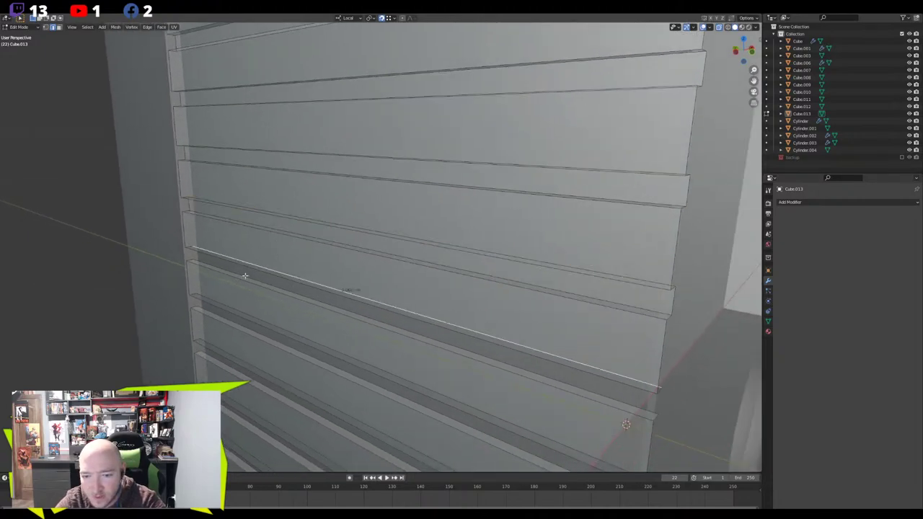
left_click(243, 276, "shift")
key("f")
Fill the next two gaps down the slatted panel with faces between their facing edges
middle_click_drag(244, 308, 208, 212)
left_click(222, 252)
left_click(241, 253, "shift")
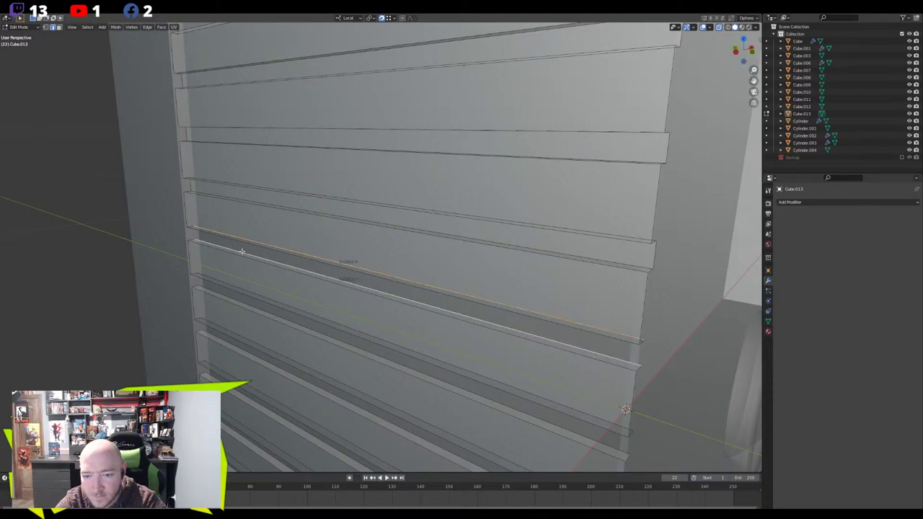
key("f")
left_click(252, 291)
left_click(254, 302, "shift")
key("f")
scroll(254, 303, "down", 5)
middle_click_drag(286, 276, 325, 234)
key("f")
key("f")
key("f")
key("f")
key("f")
key("f")
key("f")
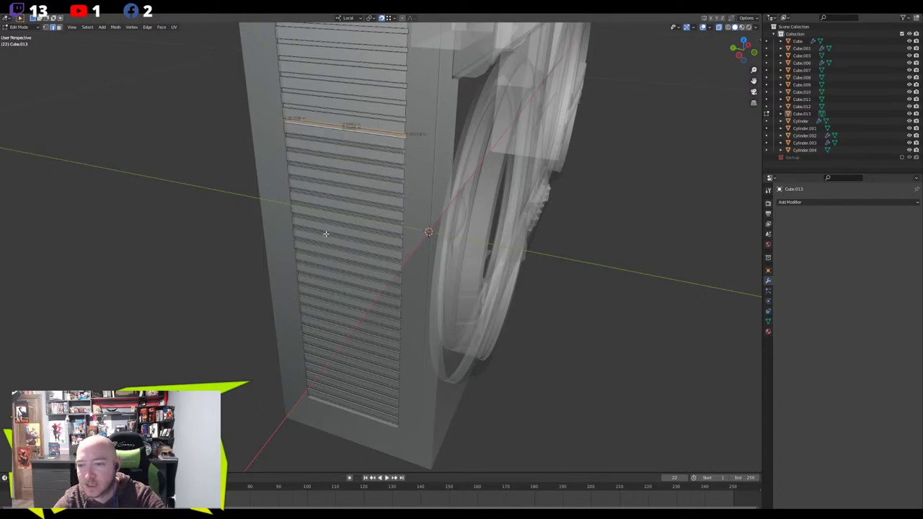
Count the slats one after another down the side panel, starting near its upper end
middle_click_drag(314, 169, 335, 145, "shift")
left_click(347, 82)
left_click(351, 107)
left_click(352, 134)
left_click(351, 158)
left_click(352, 183)
left_click(352, 225)
left_click(353, 249)
left_click(352, 272)
left_click(353, 296)
left_click(353, 296)
Delete the lowest of the newly filled faces between the upper slats to reopen that gap
middle_click_drag(353, 296, 326, 280)
scroll(326, 288, "up", 3)
left_click(325, 341)
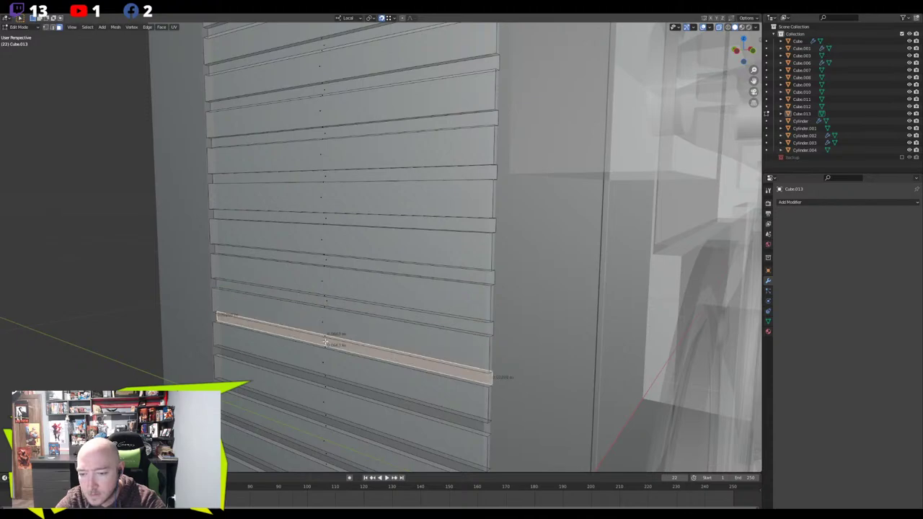
key("x")
left_click(308, 309)
Count the slats upward from the lower end of the panel
scroll(309, 307, "down", 5)
middle_click_drag(310, 303, 400, 326, "shift")
scroll(372, 158, "up", 4)
left_click(422, 331)
left_click(420, 306)
left_click(419, 277)
left_click(419, 245)
left_click(418, 213)
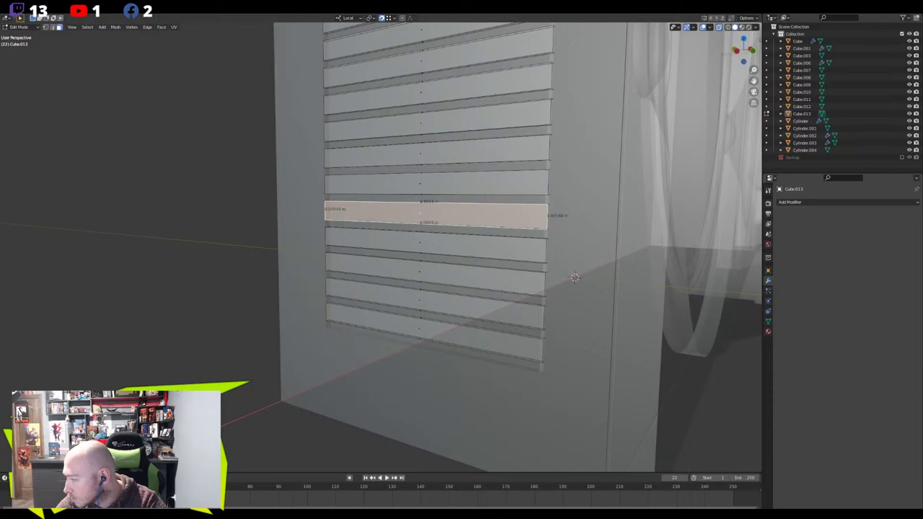
Extrude the lowest slat's bottom edge and move it down along local Z to close the strip at the recess's lower end
key("2")
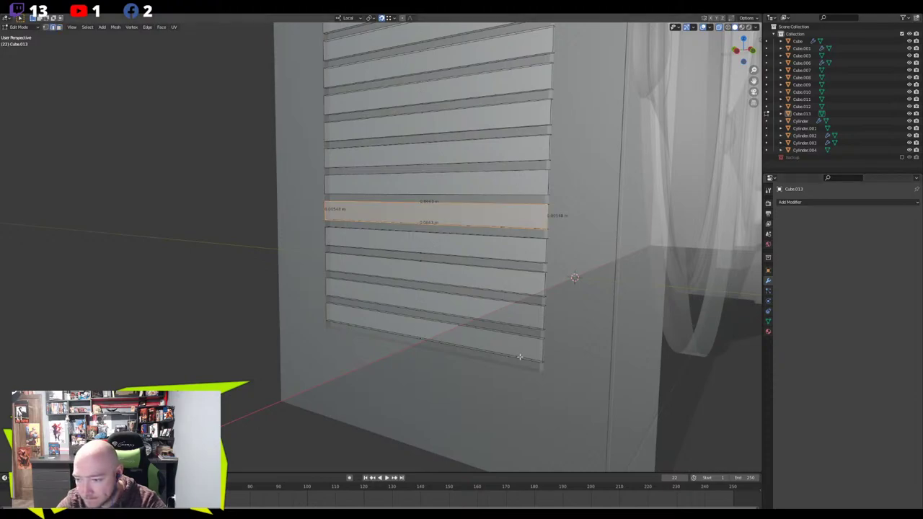
left_click(517, 356)
scroll(523, 359, "up", 2)
middle_click_drag(524, 359, 451, 291, "shift")
key("e")
key("z")
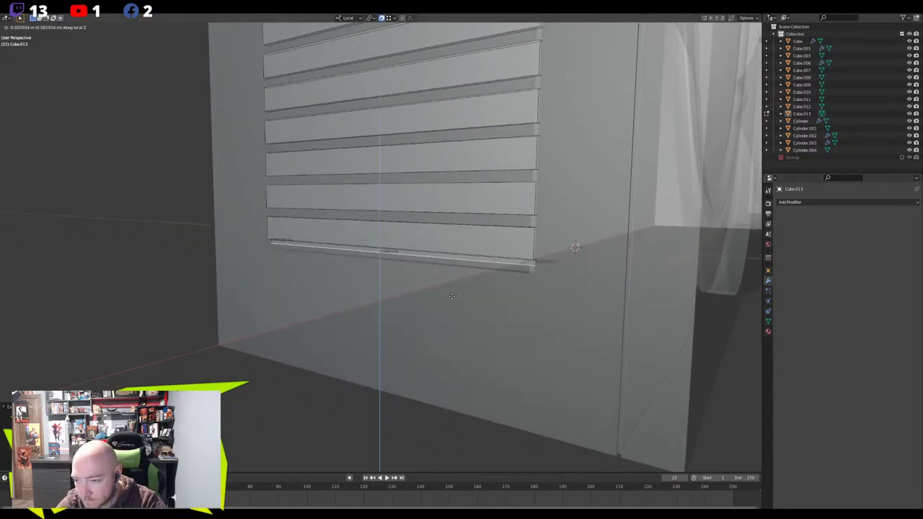
right_click(432, 280)
key("g")
key("z")
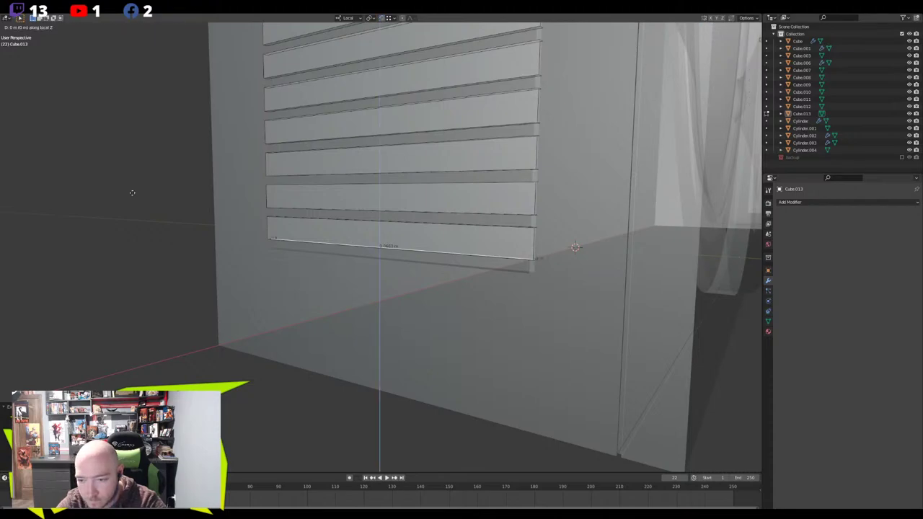
left_click(135, 207)
middle_click_drag(361, 211, 483, 213)
Fill the two lowest gaps between the slats with faces
left_click(495, 197)
scroll(494, 196, "up", 2)
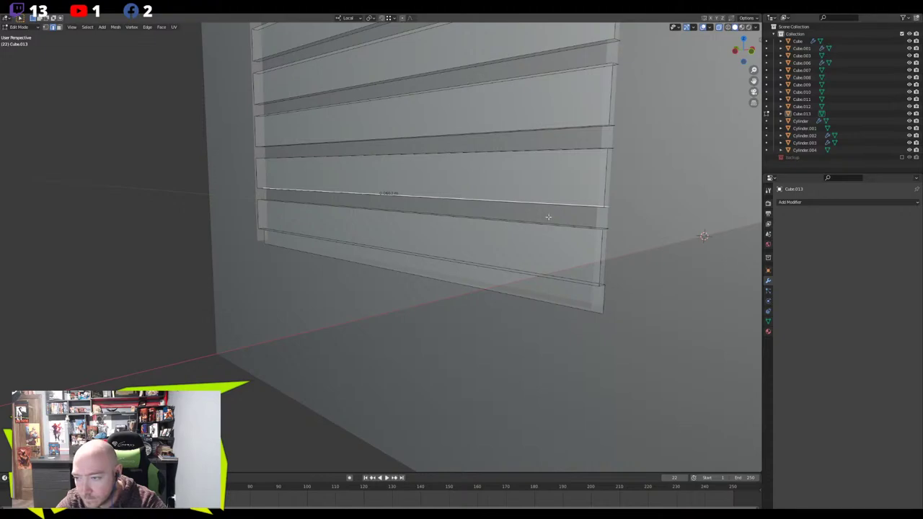
left_click(548, 219, "shift")
key("f")
left_click(568, 134)
middle_click_drag(570, 135, 573, 202)
left_click(574, 204, "shift")
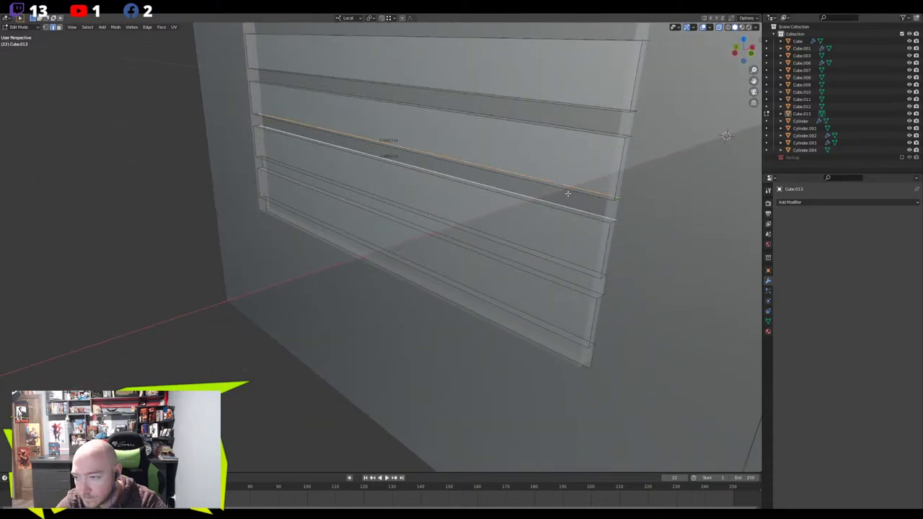
key("f")
Fill the next two gaps above the newly closed ones at the panel's lower end
left_click(598, 111)
left_click(599, 127, "shift")
key("f")
middle_click_drag(546, 97, 534, 157)
left_click(537, 153)
left_click(548, 171, "shift")
key("f")
Duplicate the topmost slat face and rotate the copy upright about its local X axis
scroll(546, 171, "down", 5)
middle_click_drag(463, 194, 408, 204)
scroll(407, 204, "down", 3)
middle_click_drag(331, 148, 340, 314, "shift")
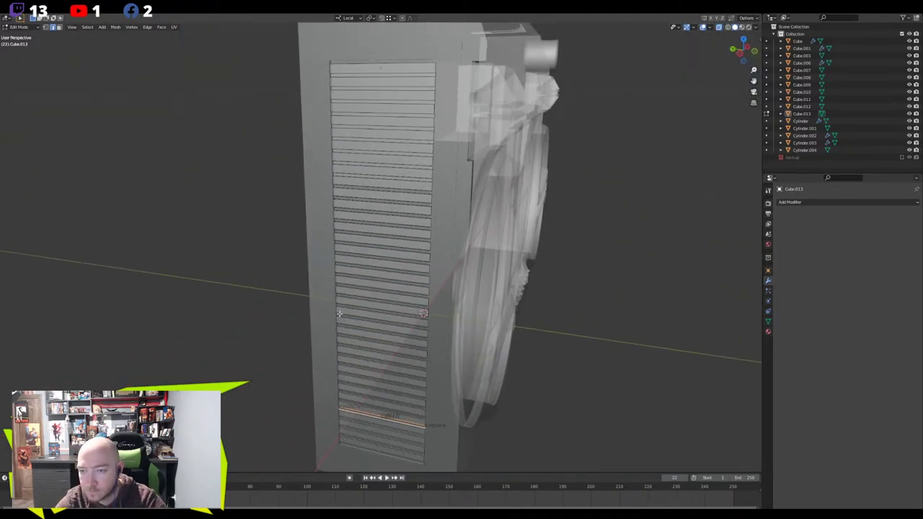
middle_click_drag(344, 277, 369, 265)
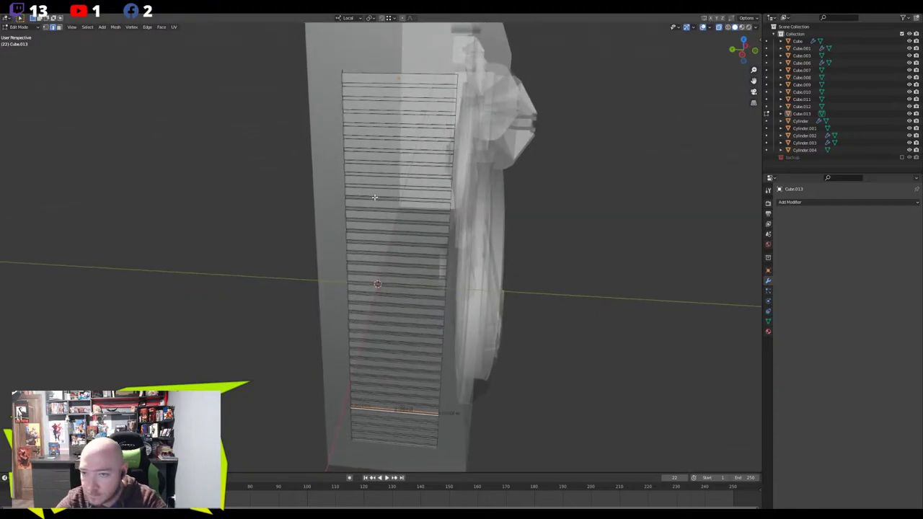
left_click(394, 76)
key("3")
left_click(394, 79)
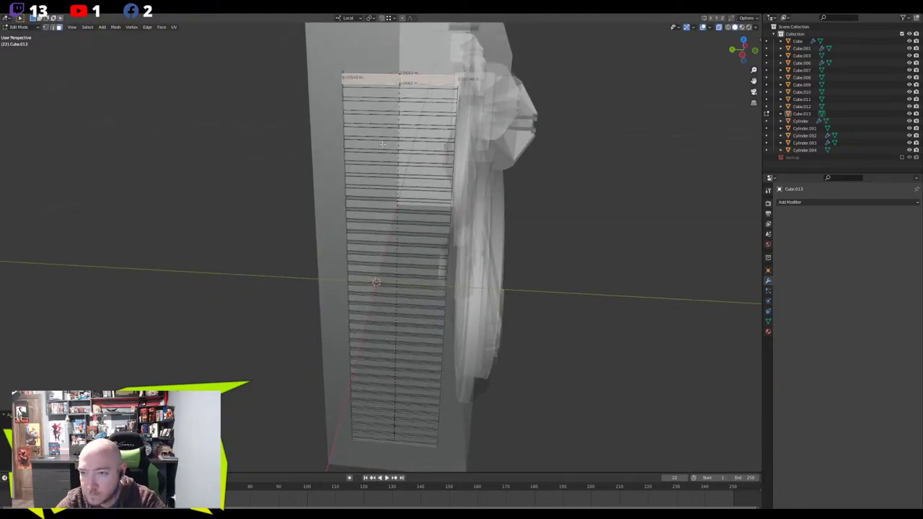
key("r")
key("x")
key("x")
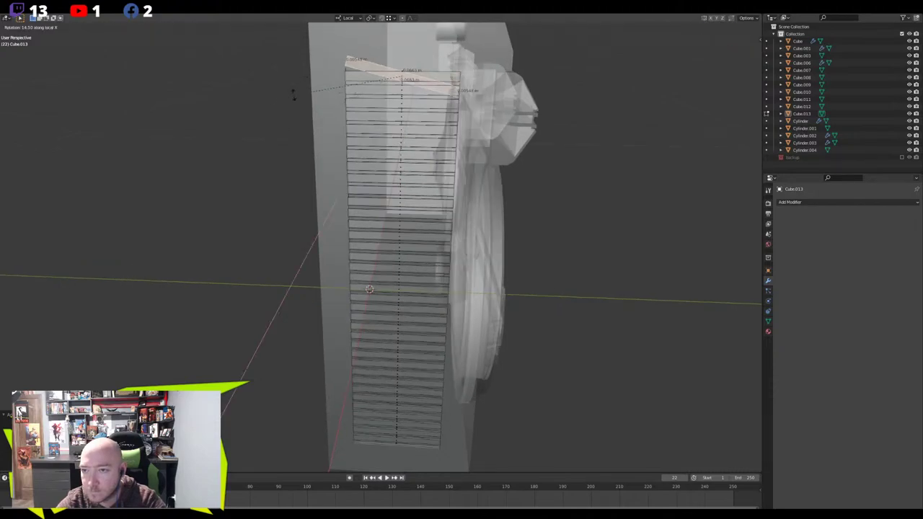
left_click(386, 39)
In the left orthographic view, move the upright strip down onto the slats and centre it on the panel's width
middle_click_drag(395, 71, 359, 112)
key("ctrl+KP_3")
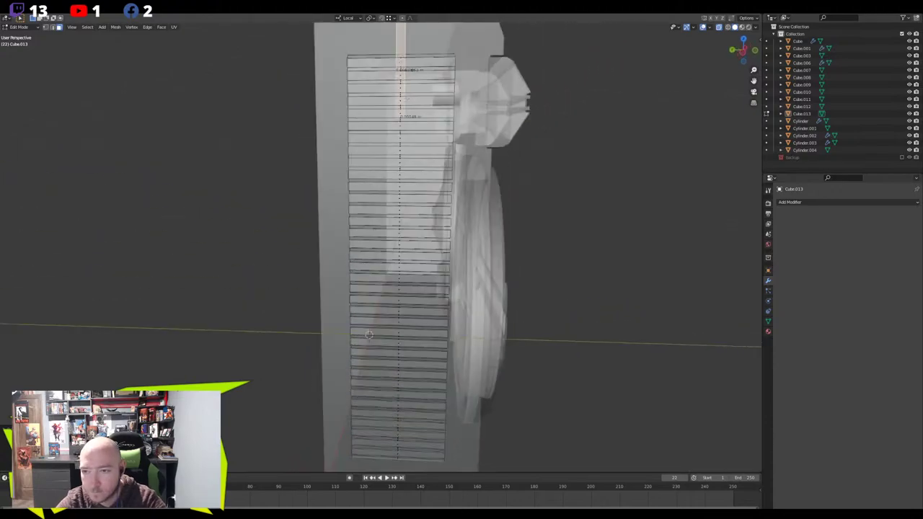
key("g")
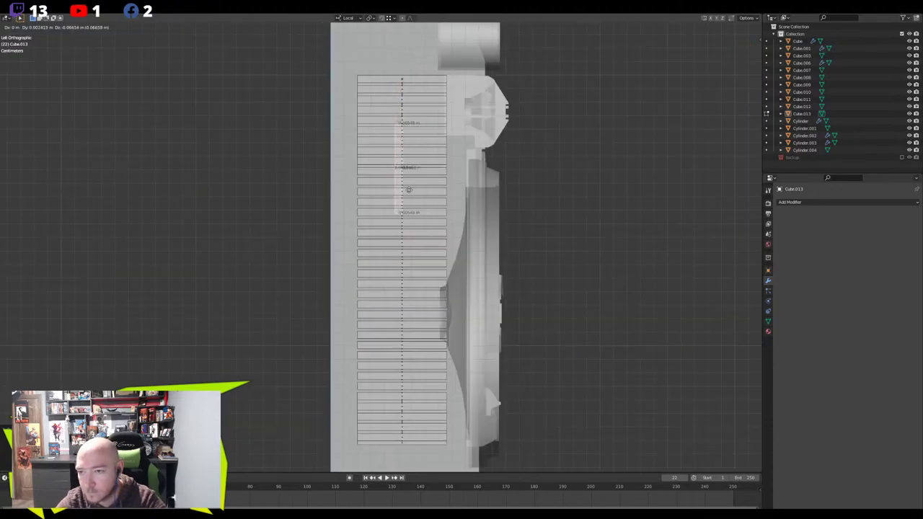
left_click(412, 191)
scroll(411, 191, "up", 10)
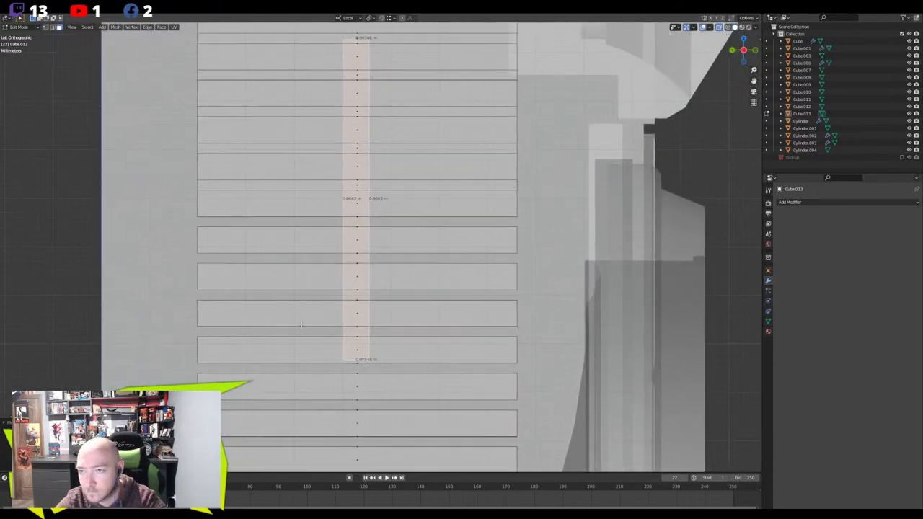
key("g")
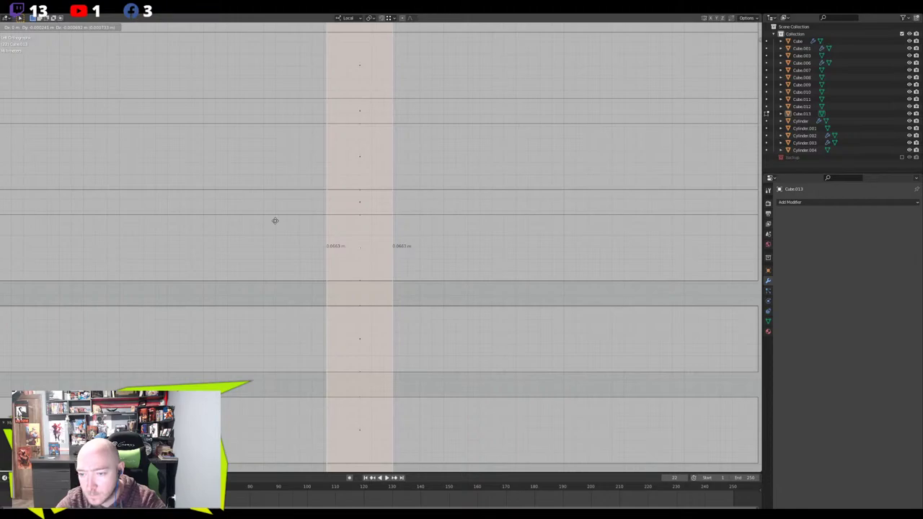
left_click(274, 221)
scroll(284, 229, "down", 4)
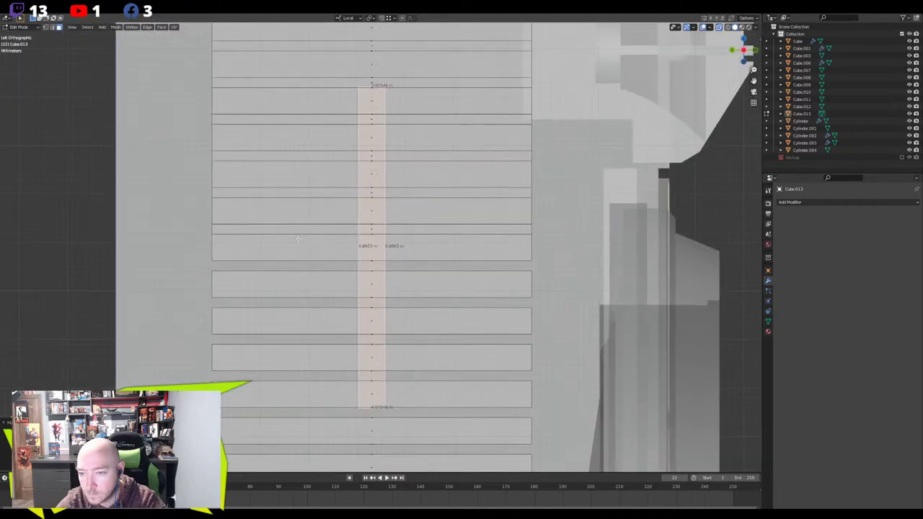
Widen the upright strip along local Y to about 0.032 m
scroll(297, 239, "down", 3)
key("s")
key("y")
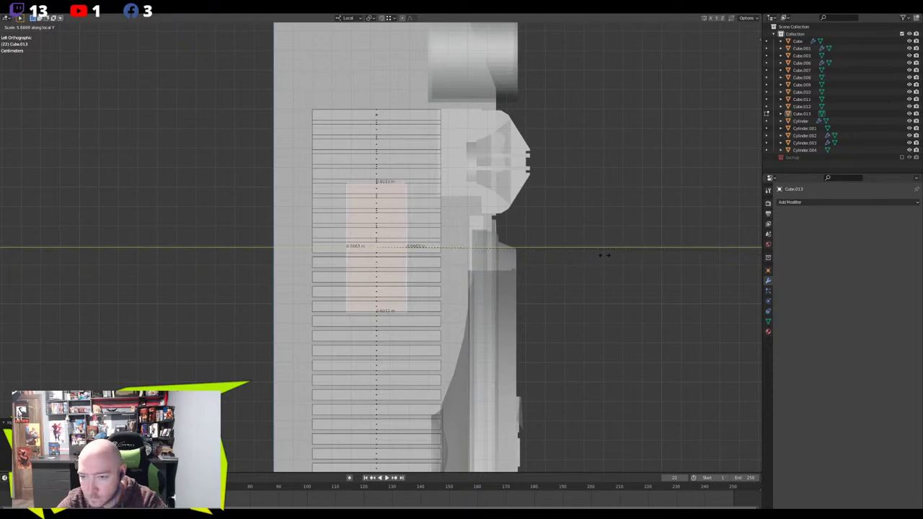
left_click(647, 259)
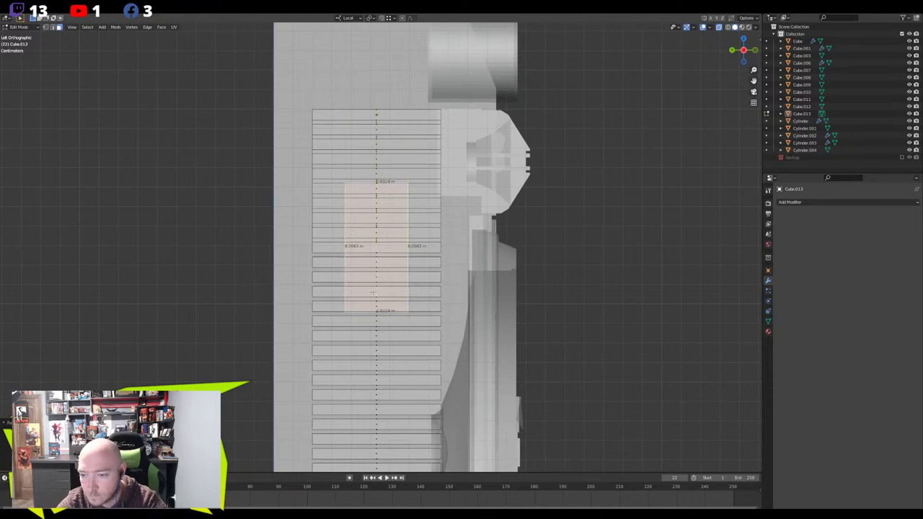
Separate the widened rectangle from the slatted panel into its own object and select it in Object Mode
middle_click_drag(378, 276, 295, 247)
key("p")
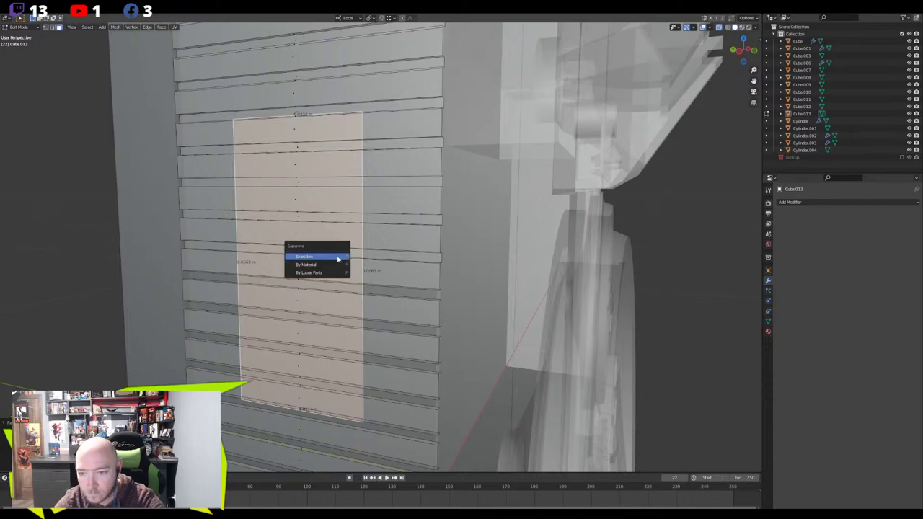
left_click(295, 252)
key("Tab")
left_click(290, 235)
left_click(290, 235)
left_click(290, 235)
left_click(290, 235)
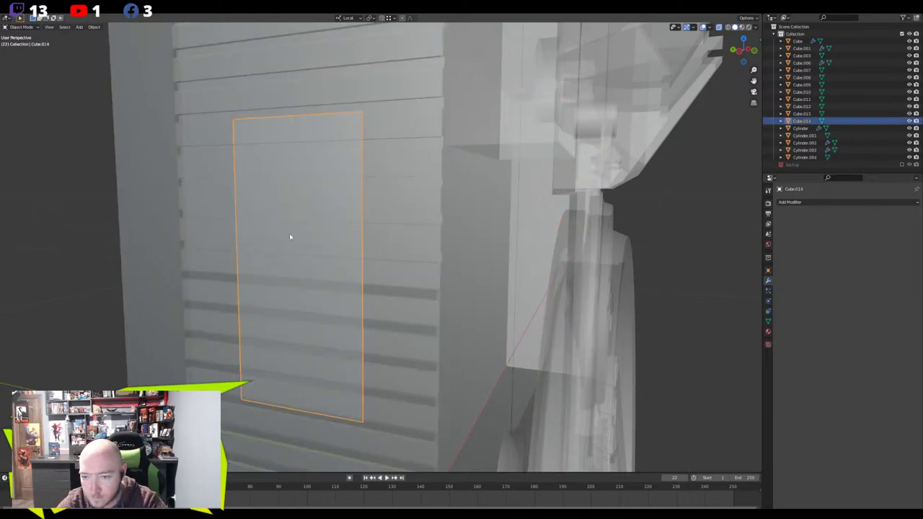
Move the separated rectangle's face down along Z over the open slats
scroll(290, 235, "down", 2)
middle_click_drag(290, 237, 325, 246)
key("Tab")
left_click(359, 218)
middle_click_drag(360, 218, 432, 253)
key("g")
key("z")
key("z")
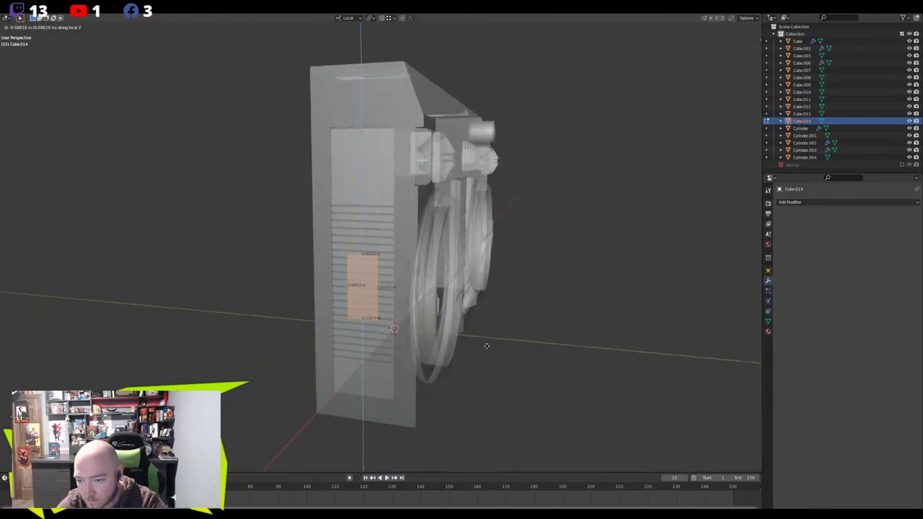
left_click(488, 356)
Stretch the rectangle along Z to span the open slats and shift it vertically to align with them
key("s")
key("z")
left_click(724, 397)
key("g")
key("z")
key("z")
left_click(723, 386)
scroll(360, 176, "up", 2)
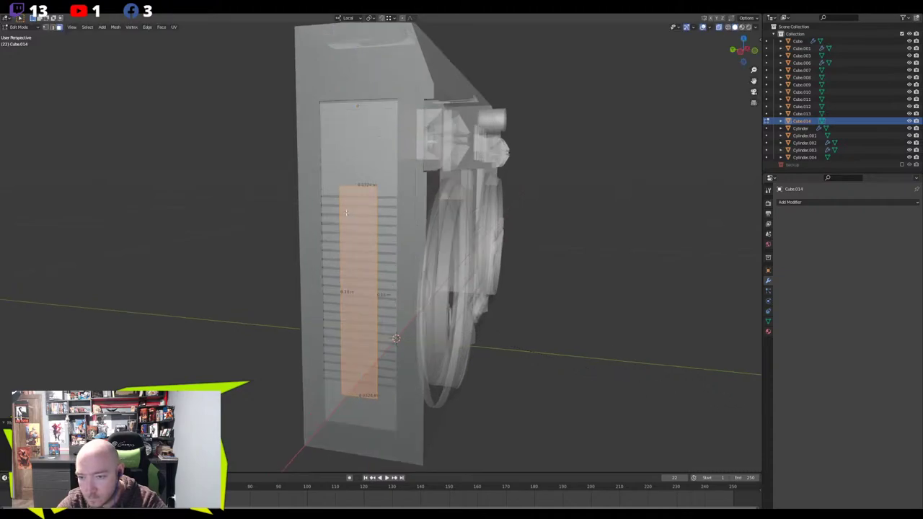
Cut the rectangle lengthwise with two loop cuts and spread them toward its long edges
key("ctrl+r")
left_click(351, 166)
right_click(352, 167)
middle_click_drag(568, 230, 585, 238)
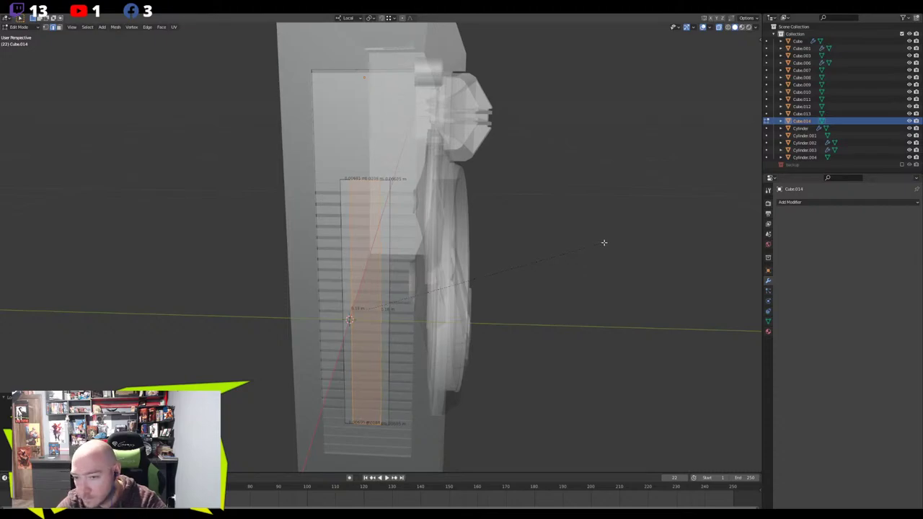
left_click(604, 242)
Delete the rectangle's middle face, leaving two narrow vertical strips over the slats
key("x")
left_click(390, 239)
middle_click_drag(390, 239, 342, 258)
key("Tab")
key("Tab")
Extrude both vertical strips to give them thickness, with X-ray off and the face orientation overlay shown
scroll(307, 252, "up", 1)
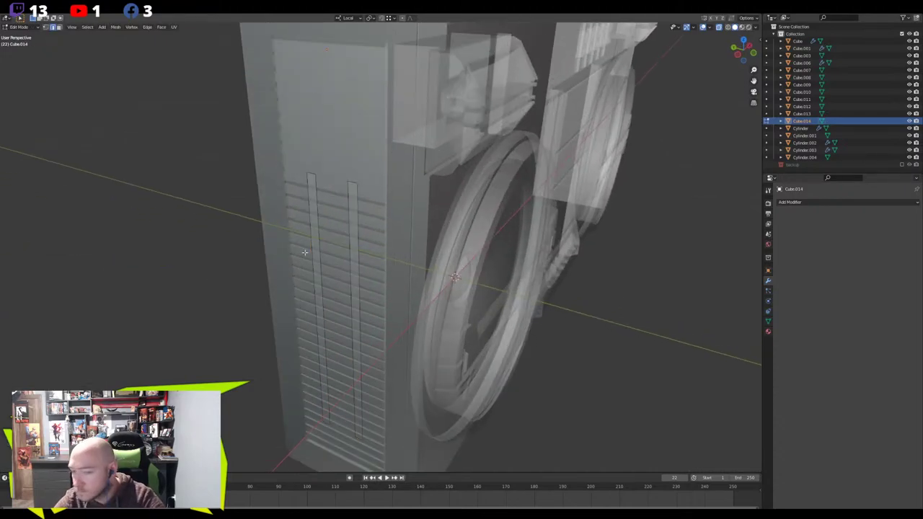
scroll(249, 249, "up", 2)
key("a")
middle_click_drag(249, 250, 209, 256)
scroll(193, 241, "up", 2)
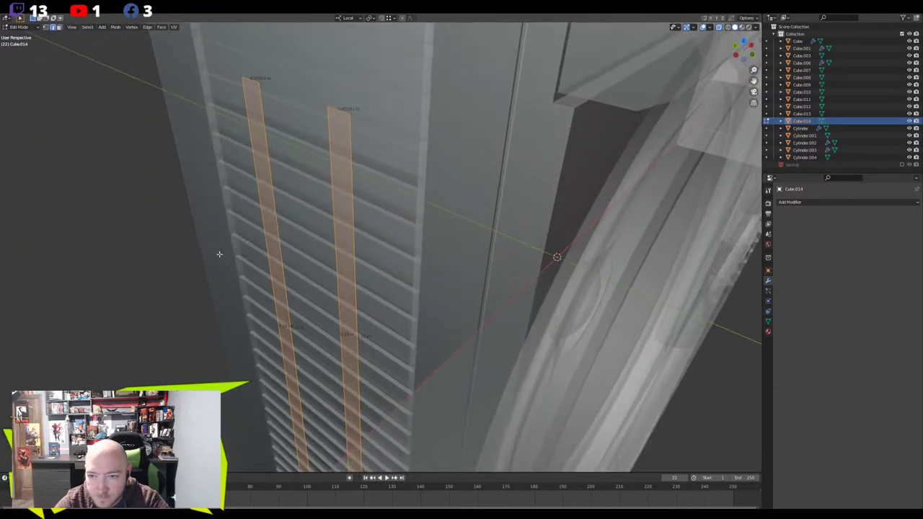
key("alt+z")
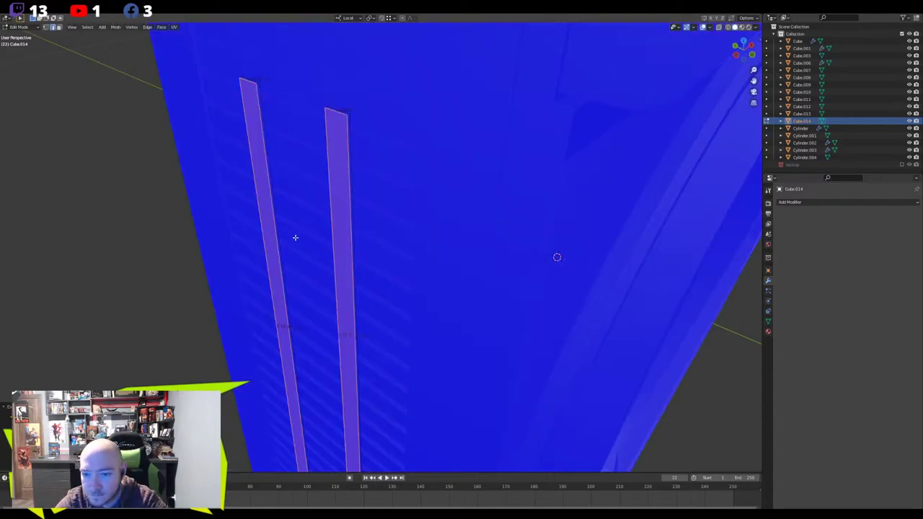
Shift the extruded strip faces by about -0.00025 m along local X
key("g")
key("x")
key("x")
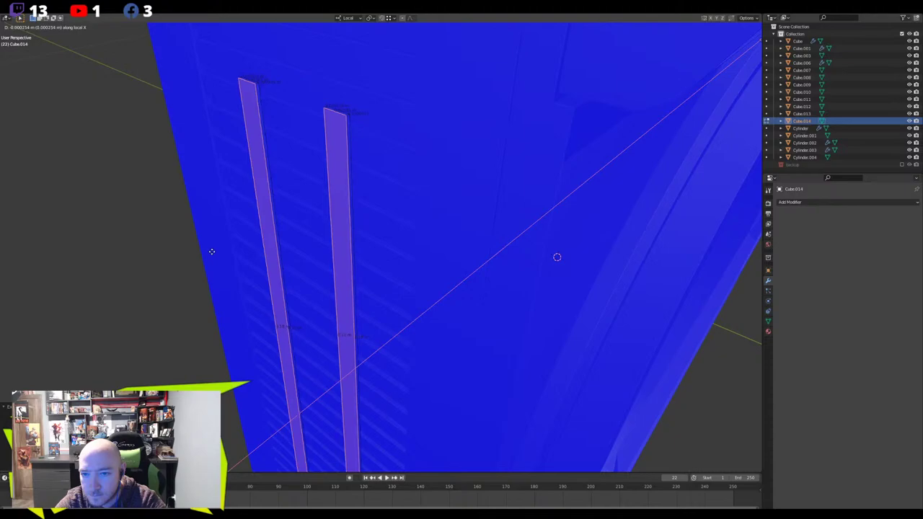
left_click(212, 252)
middle_click_drag(210, 251, 419, 363)
scroll(235, 272, "down", 4)
scroll(268, 256, "up", 4)
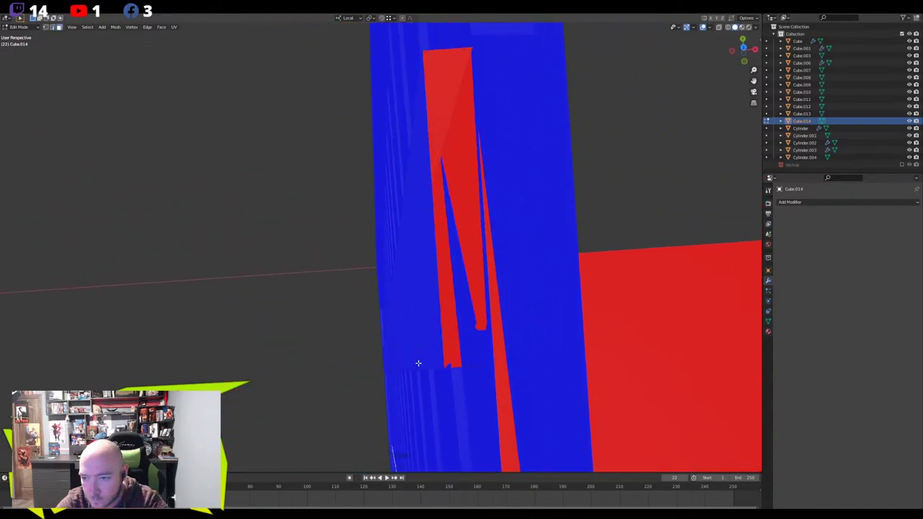
Finish editing the strip mesh and shift the two vertical strips along X, using X-ray to judge their depth
left_click(455, 207)
right_click(393, 206)
left_click(388, 249)
middle_click_drag(387, 248, 322, 249)
key("Tab")
key("alt+z")
scroll(305, 246, "up", 1)
key("g")
key("x")
left_click(478, 201)
key("alt+z")
scroll(389, 225, "down", 6)
scroll(387, 226, "down", 5)
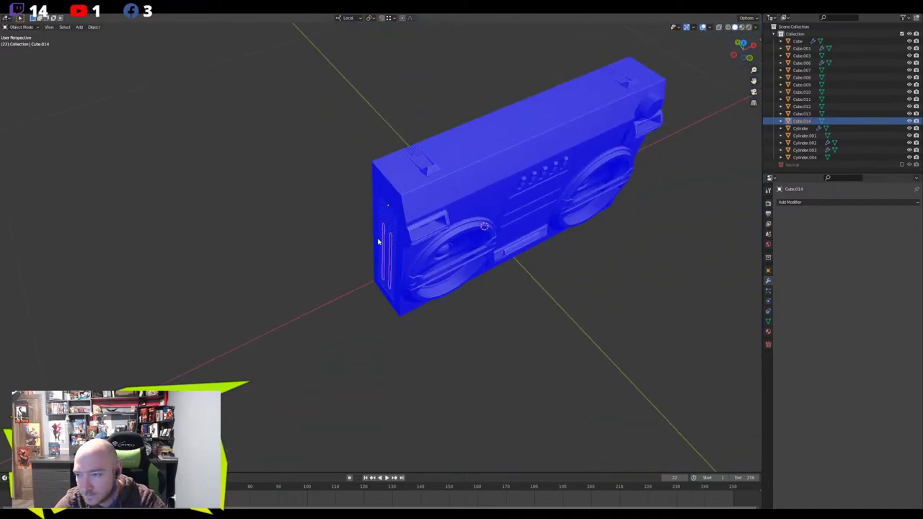
Push the two vertical strips along X slightly deeper into the side vent
key("alt+a")
left_click(383, 253)
scroll(384, 254, "up", 5)
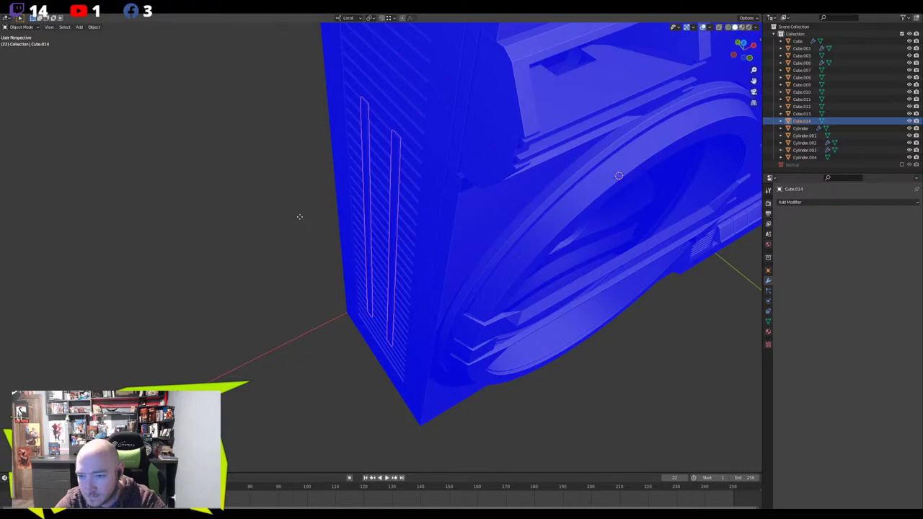
key("g")
key("x")
key("x")
left_click(306, 219)
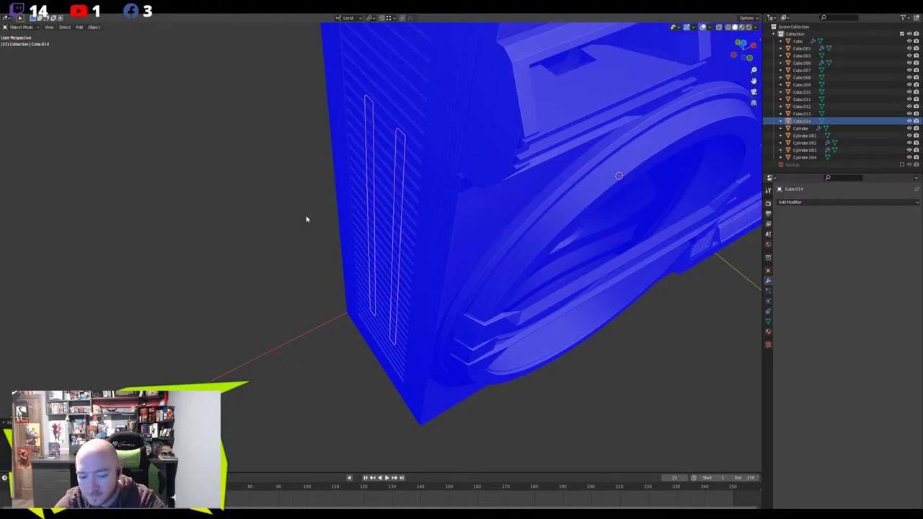
Hide the face orientation overlay and move the strips slightly back outward along local X
left_click(708, 27)
left_click(670, 160)
scroll(315, 136, "up", 3)
middle_click_drag(315, 136, 349, 305)
key("g")
key("y")
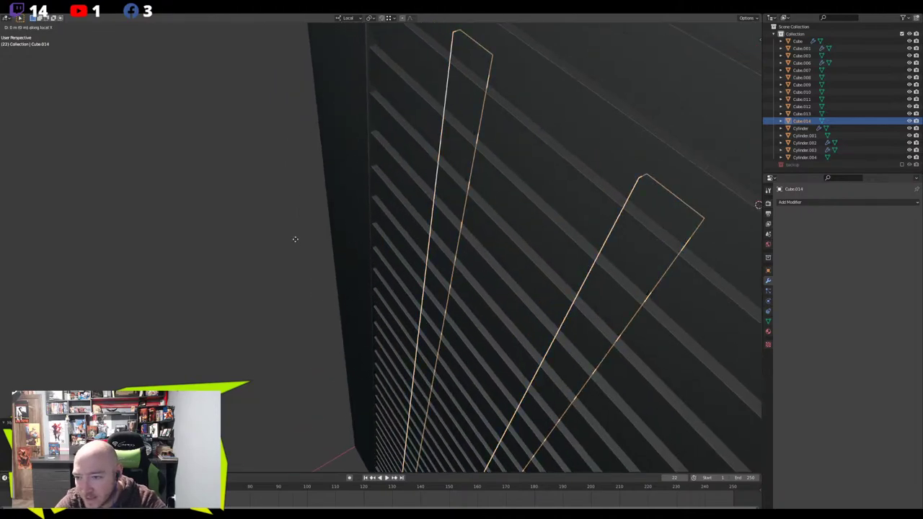
key("x")
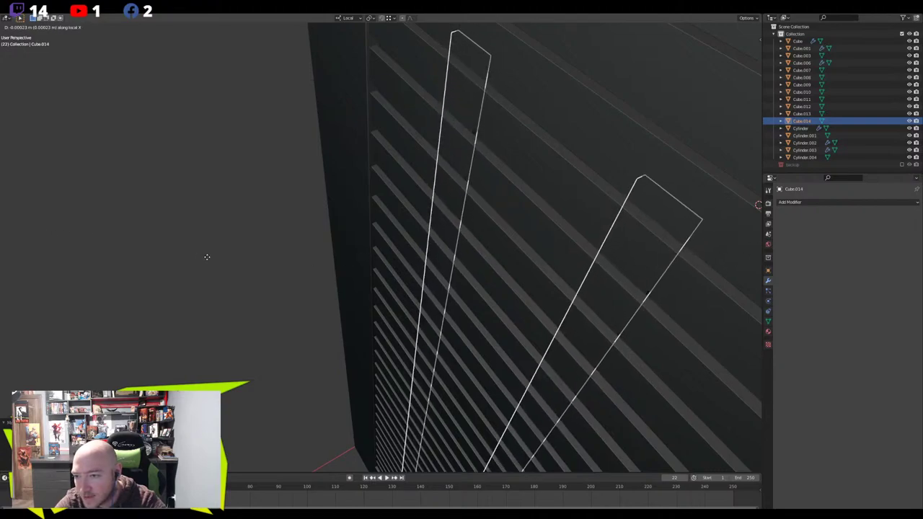
left_click(48, 246)
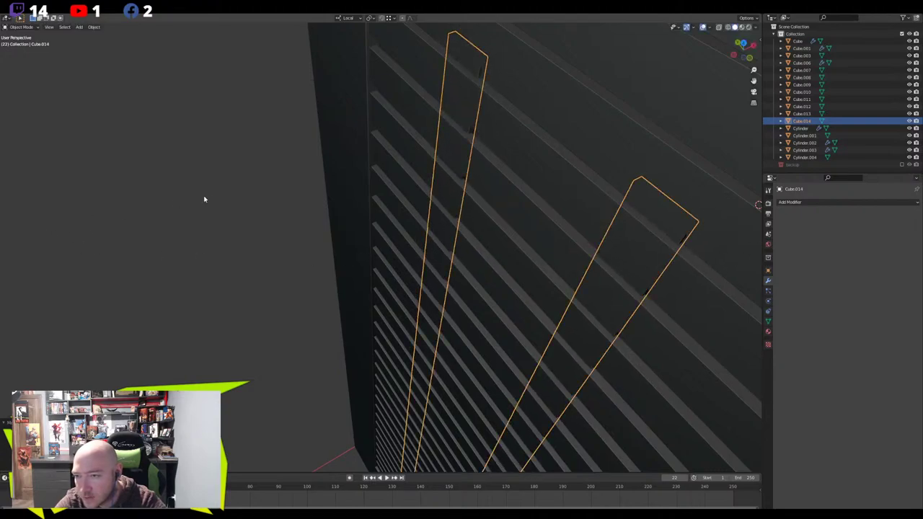
Fine-tune the depth of the vertical strips behind the slats by about 0.00008 m along local X
scroll(216, 215, "down", 4)
left_click(224, 226)
middle_click_drag(224, 226, 353, 188)
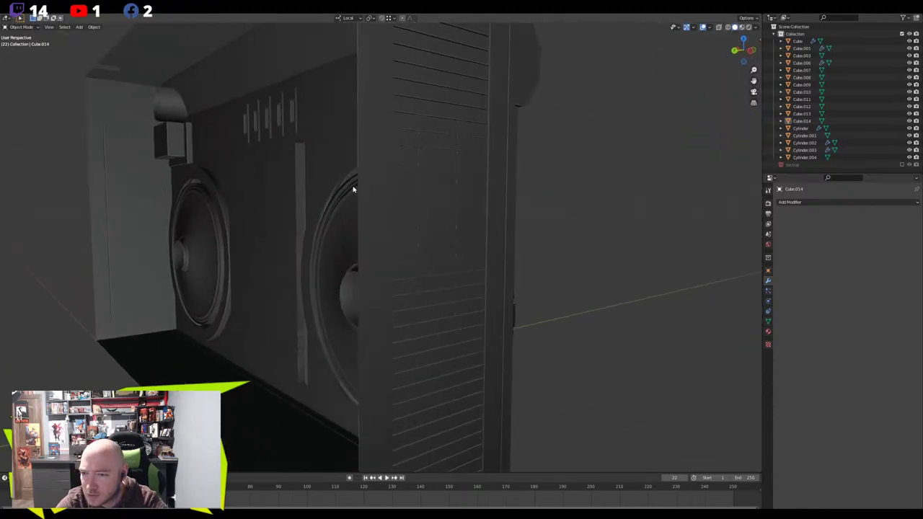
middle_click_drag(353, 189, 397, 206)
scroll(397, 177, "up", 4)
left_click(415, 153)
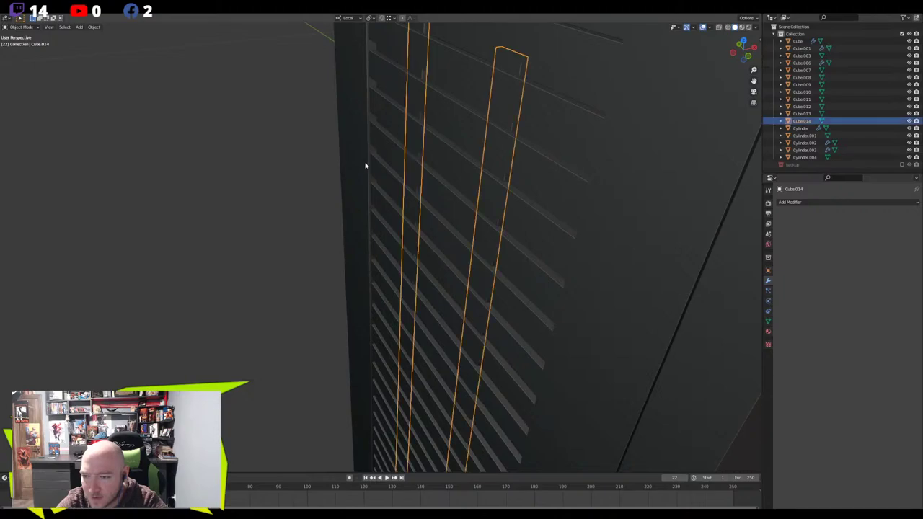
key("g")
key("y")
key("y")
key("x")
key("x")
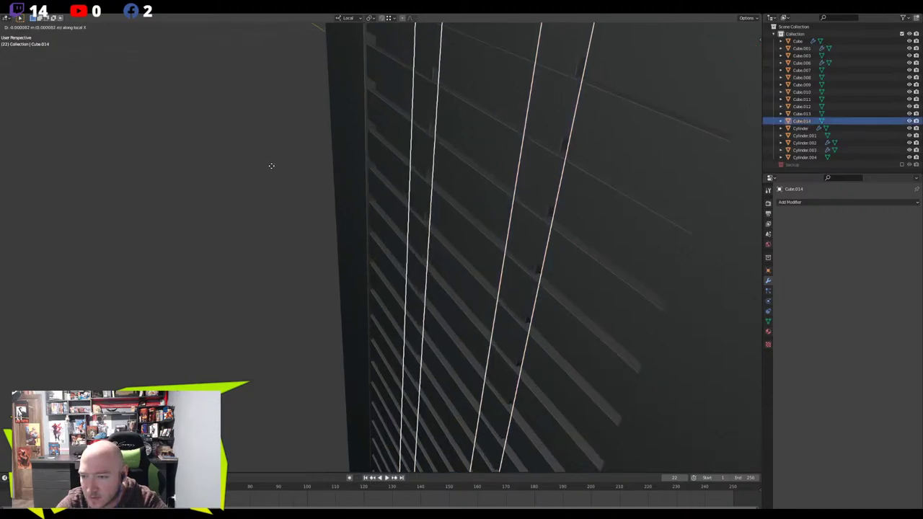
left_click(268, 166)
scroll(261, 166, "down", 5)
left_click(266, 178)
middle_click_drag(261, 166, 469, 242)
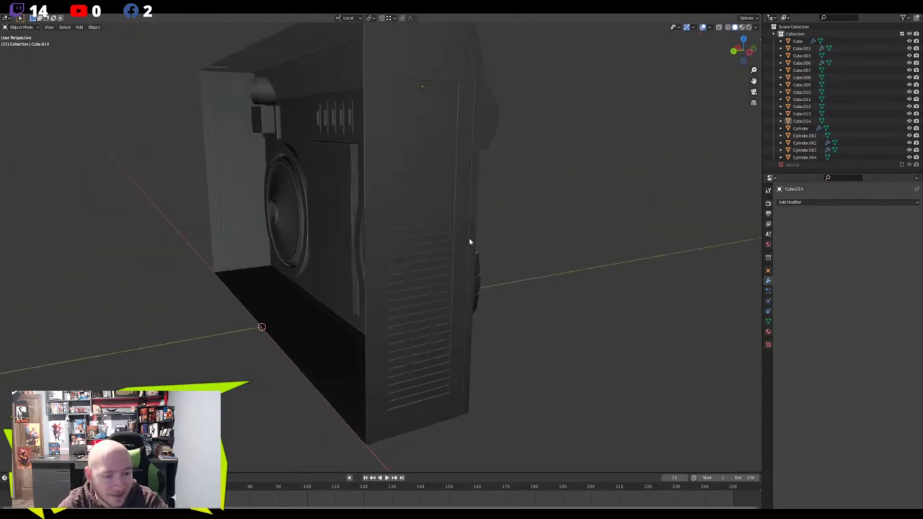
middle_click_drag(469, 242, 497, 195)
left_click(437, 187)
left_click(448, 185)
left_click(448, 185)
left_click(448, 185)
left_click(449, 185)
left_click(448, 185)
key("Tab")
left_click(348, 163)
middle_click_drag(348, 163, 329, 198)
key("g")
key("Escape")
middle_click_drag(328, 196, 206, 216)
key("Tab")
left_click(254, 212)
scroll(209, 215, "down", 4)
middle_click_drag(270, 203, 430, 332)
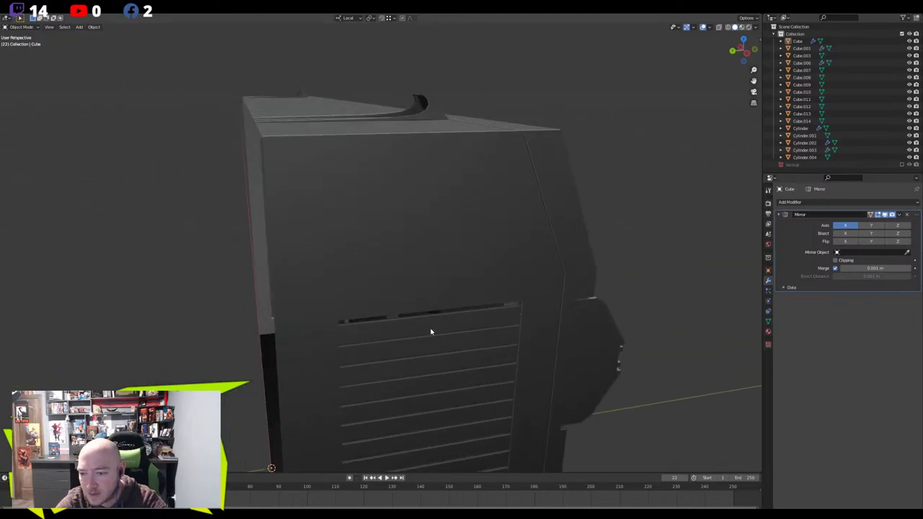
Edit the vent slat mesh and move its geometry along Z to adjust the gap at the upper end of the vent opening
left_click(430, 332)
scroll(500, 330, "up", 4)
key("Tab")
key("2")
left_click(588, 367)
middle_click_drag(587, 368, 570, 350)
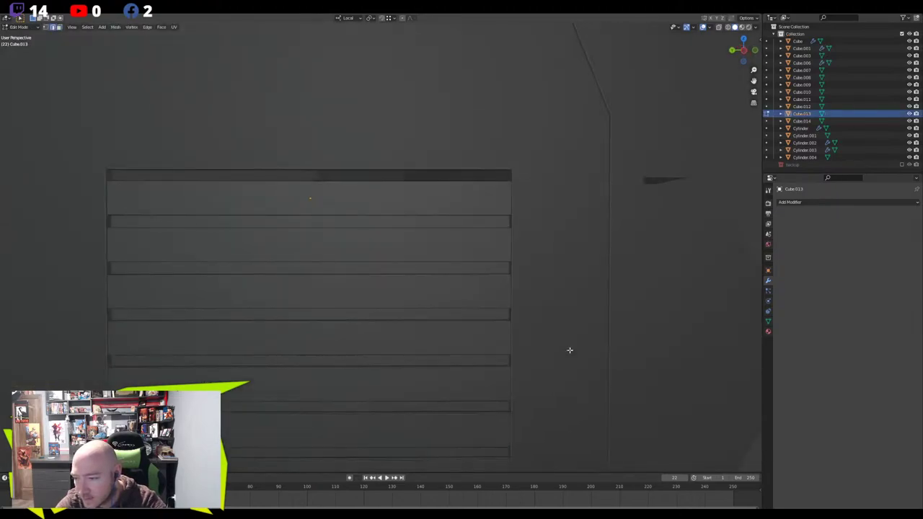
key("g")
key("z")
left_click(549, 327)
scroll(504, 295, "down", 3)
key("Tab")
middle_click_drag(436, 281, 442, 306)
left_click(453, 86)
Join the two vertical strips and the vent slats into a single object
scroll(395, 218, "down", 3)
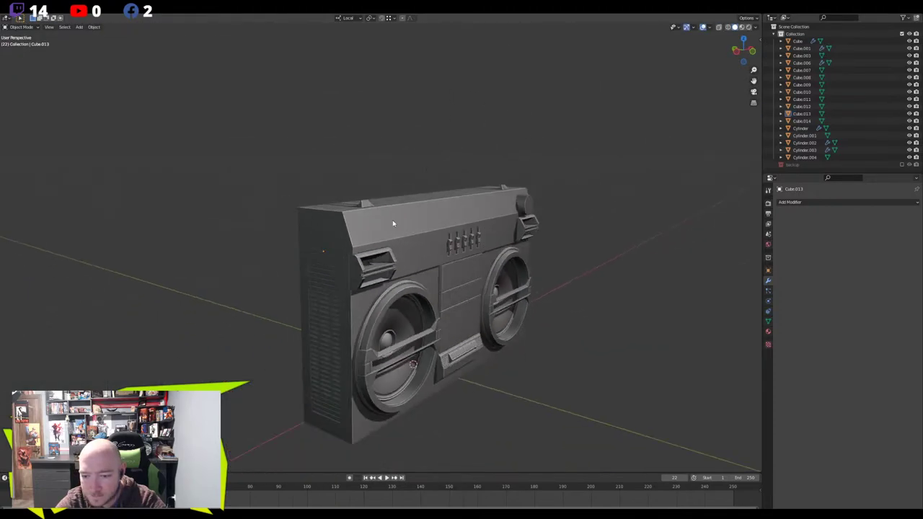
middle_click_drag(396, 218, 477, 119, "shift")
scroll(425, 223, "up", 3)
middle_click_drag(424, 222, 335, 312)
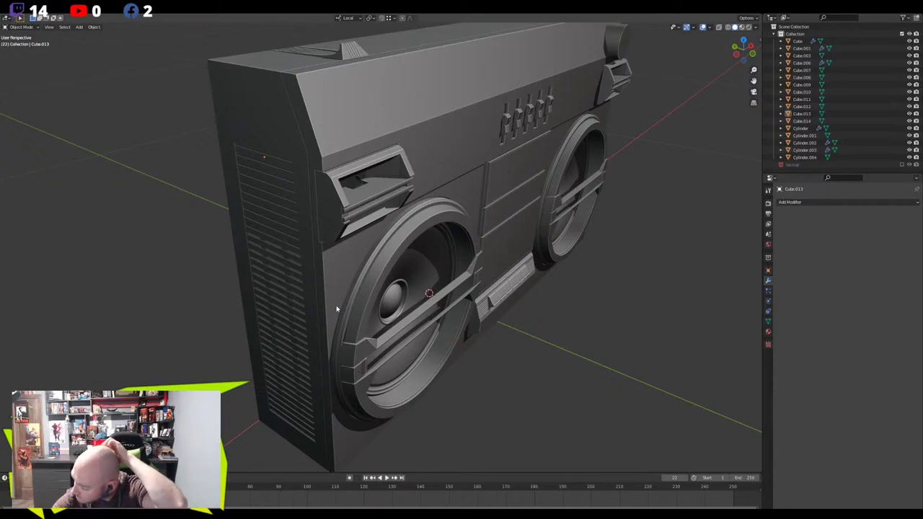
scroll(336, 309, "down", 3)
middle_click_drag(389, 273, 431, 273)
left_click(244, 301)
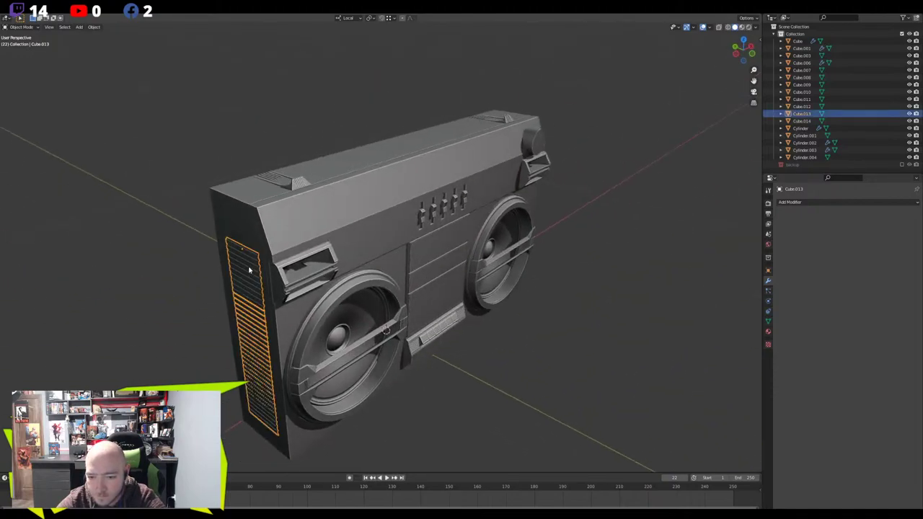
left_click(249, 277, "shift")
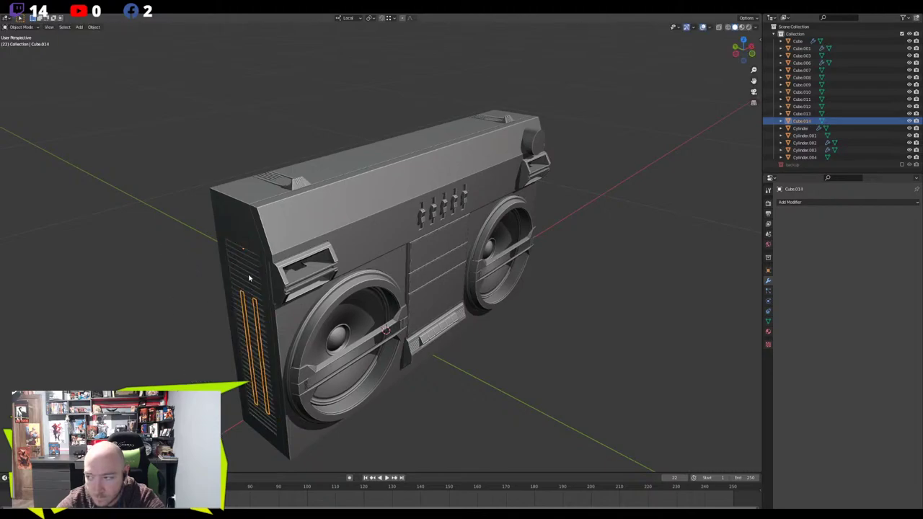
key("ctrl+j")
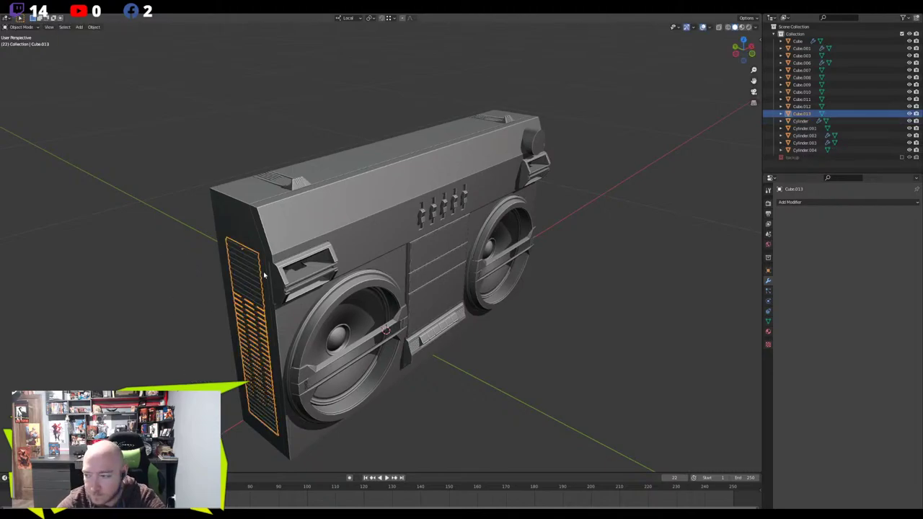
Try to join the boombox body into the vent object, with the vent as the active object
left_click(263, 238)
left_click(251, 255)
left_click(248, 239)
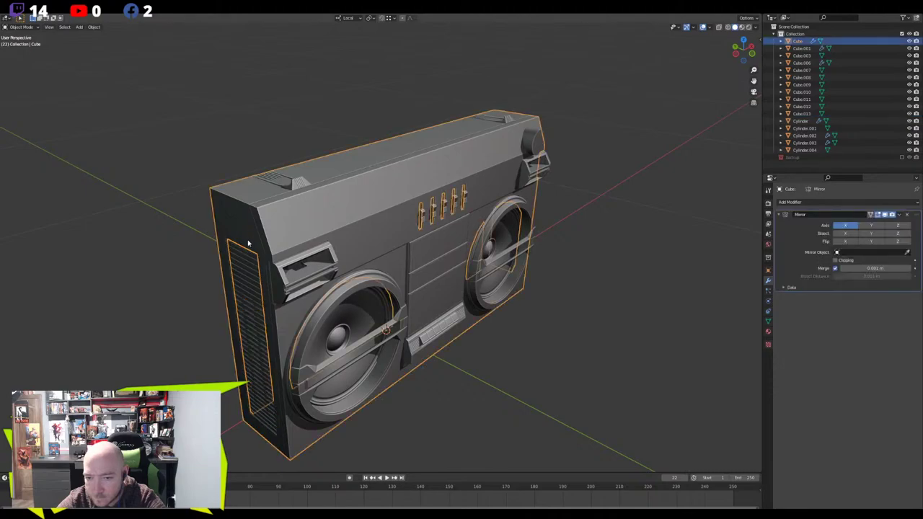
left_click(245, 259, "shift")
key("ctrl+j")
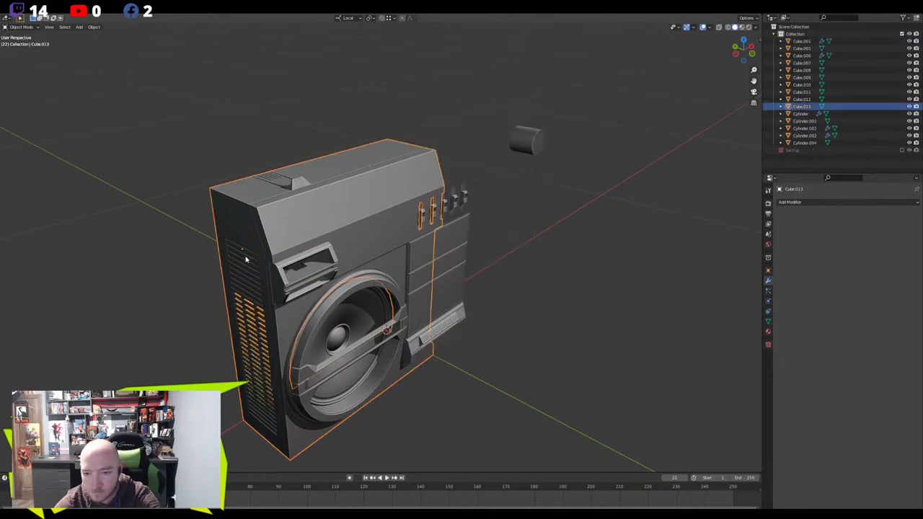
key("ctrl+z")
Join the vent object into the boombox body, keeping the body active so its Mirror modifier applies to the vent
left_click(251, 261)
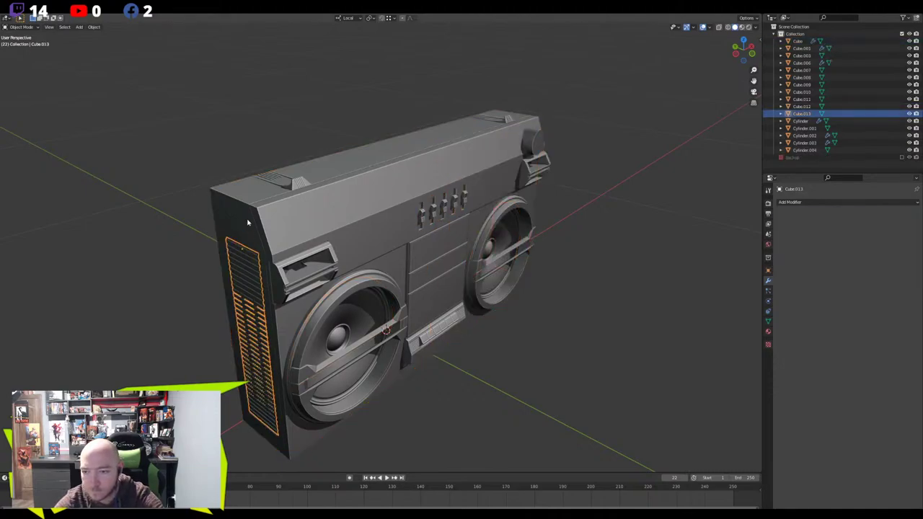
left_click(249, 219, "shift")
key("ctrl+j")
middle_click_drag(562, 249, 467, 255)
scroll(472, 216, "down", 4)
left_click(474, 144)
Look over the mirrored boombox and save the file
middle_click_drag(463, 179, 533, 212)
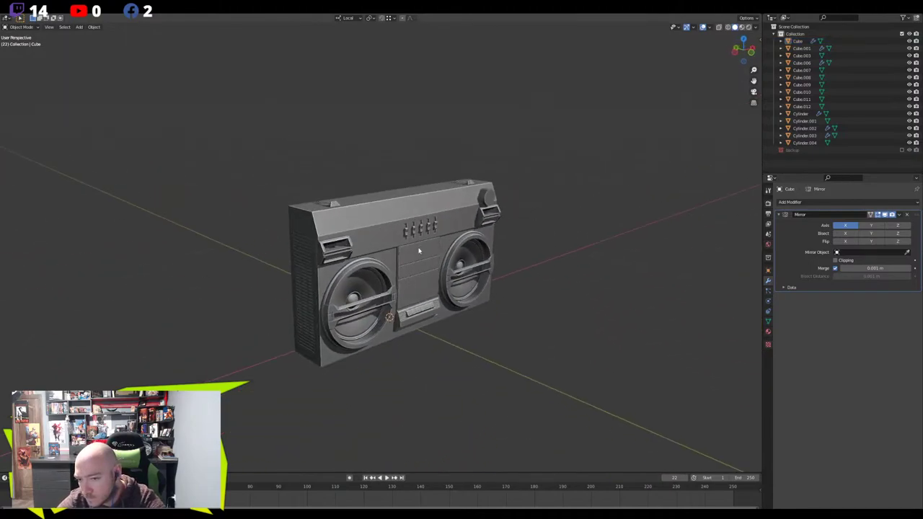
scroll(422, 253, "up", 3)
middle_click_drag(426, 255, 444, 261)
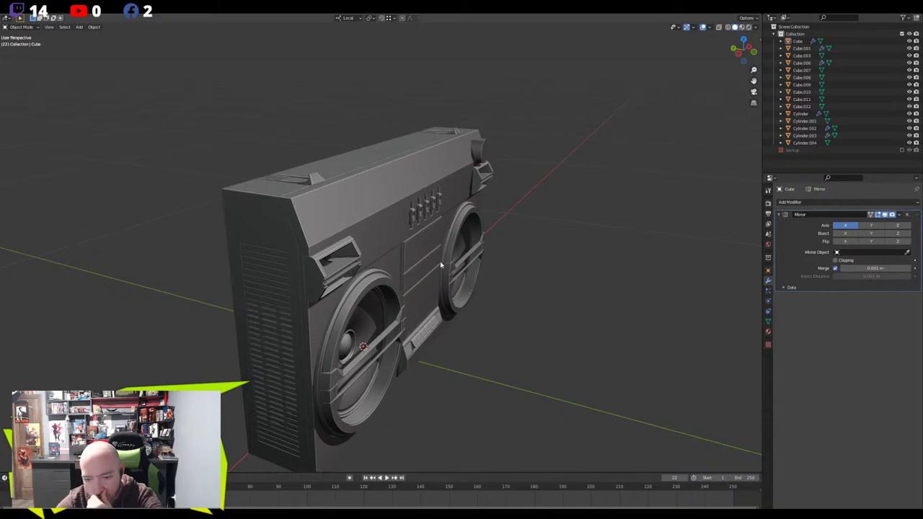
middle_click_drag(436, 266, 409, 267)
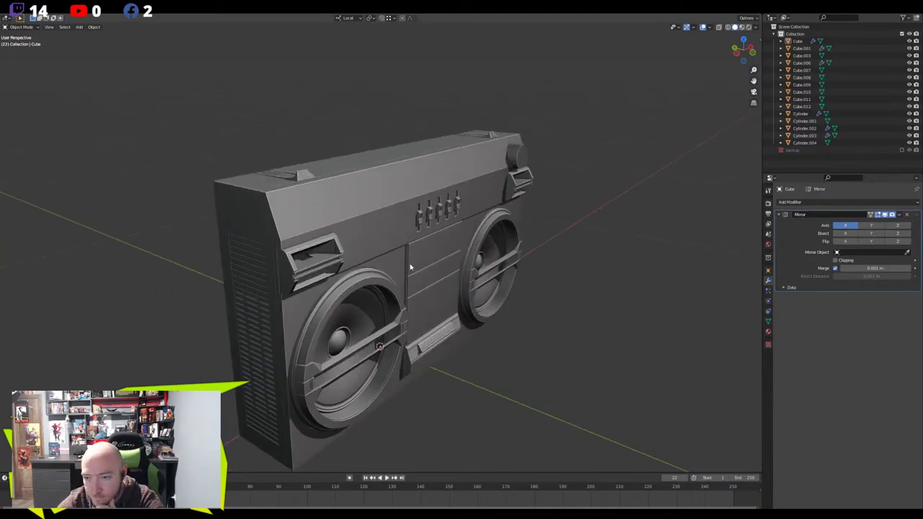
left_click(14, 11)
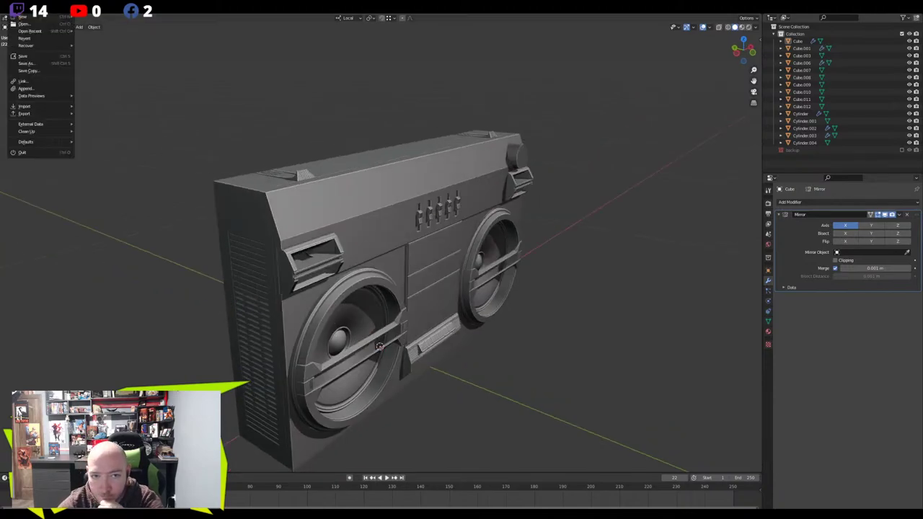
left_click(27, 56)
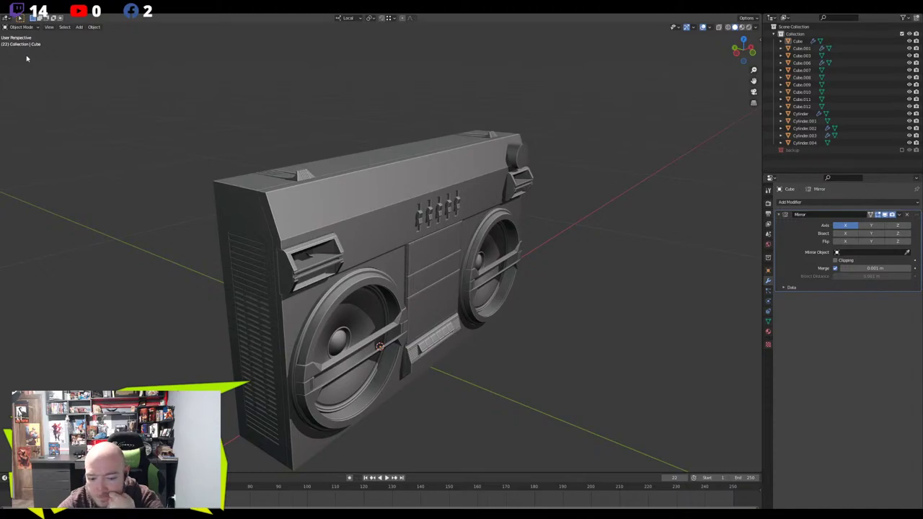
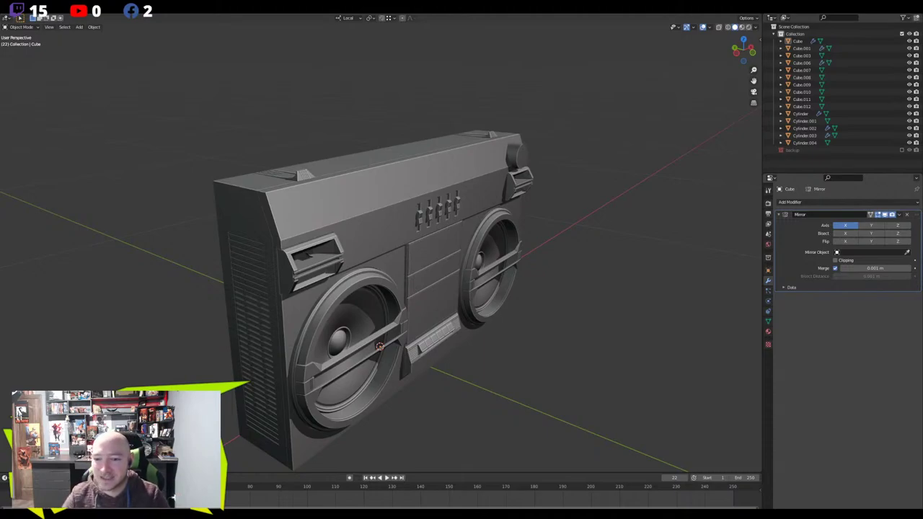
Examine the boombox from both sides, selecting the body, the slider controls and the speaker parts in turn
middle_click_drag(448, 149, 331, 132)
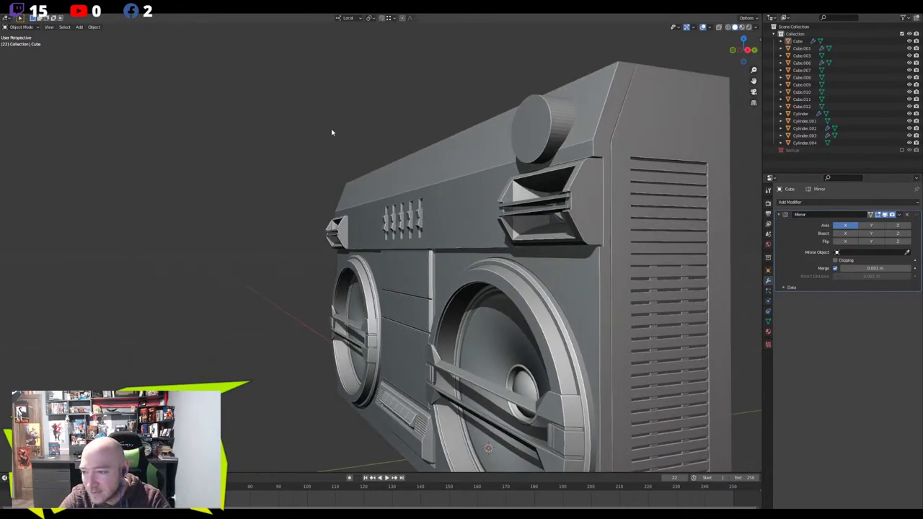
scroll(351, 172, "down", 2)
middle_click_drag(355, 176, 383, 238)
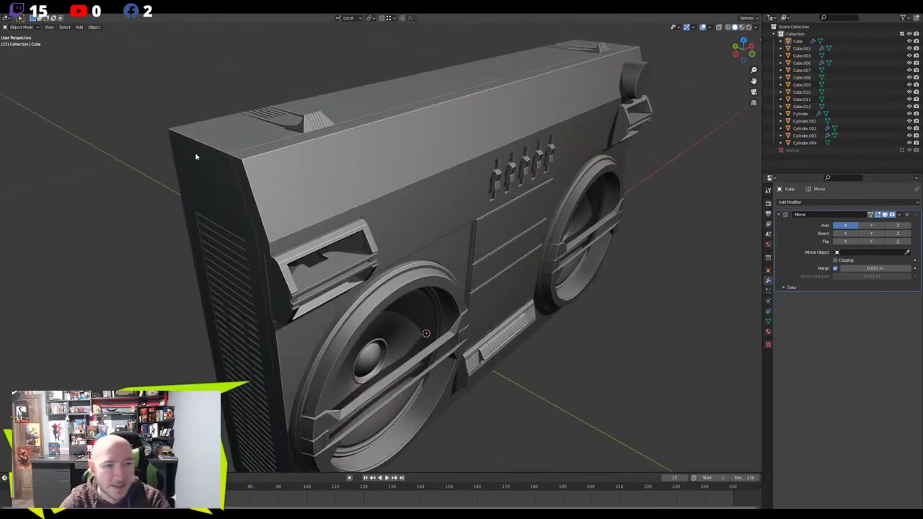
middle_click_drag(268, 191, 349, 193)
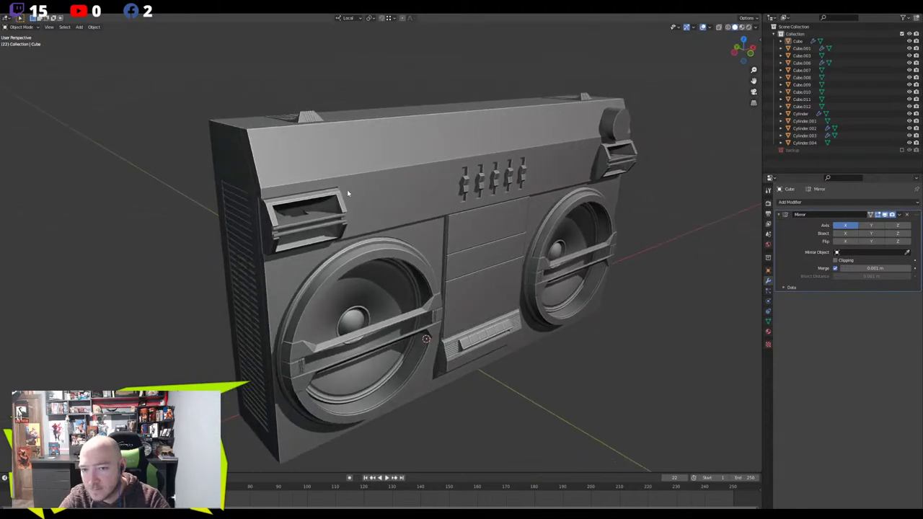
left_click(302, 135)
middle_click_drag(226, 96, 241, 113)
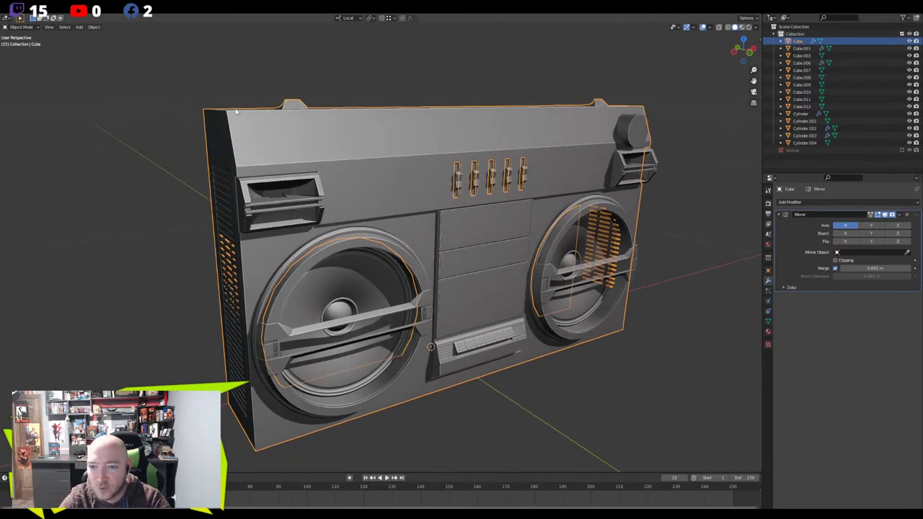
left_click(457, 184)
left_click(280, 205)
left_click(203, 206)
left_click(304, 209)
left_click(456, 185)
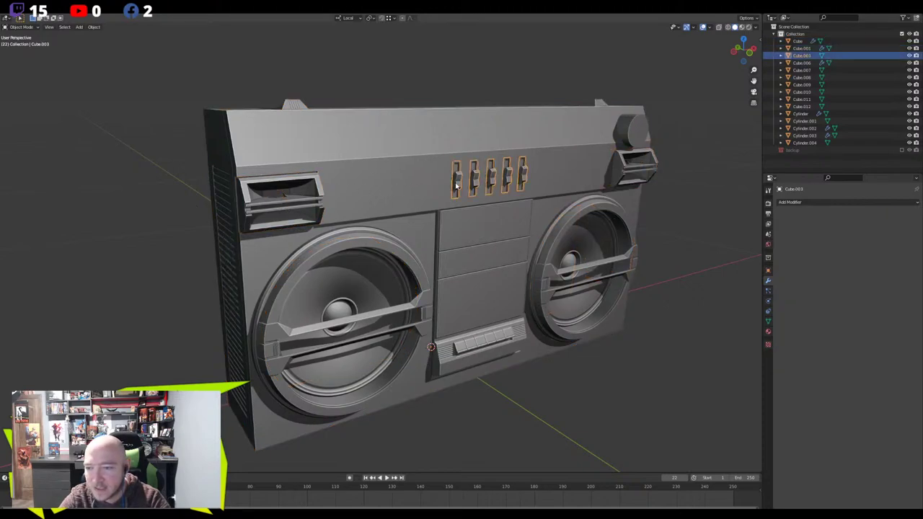
left_click(213, 114)
left_click(199, 117)
middle_click_drag(200, 116, 204, 142)
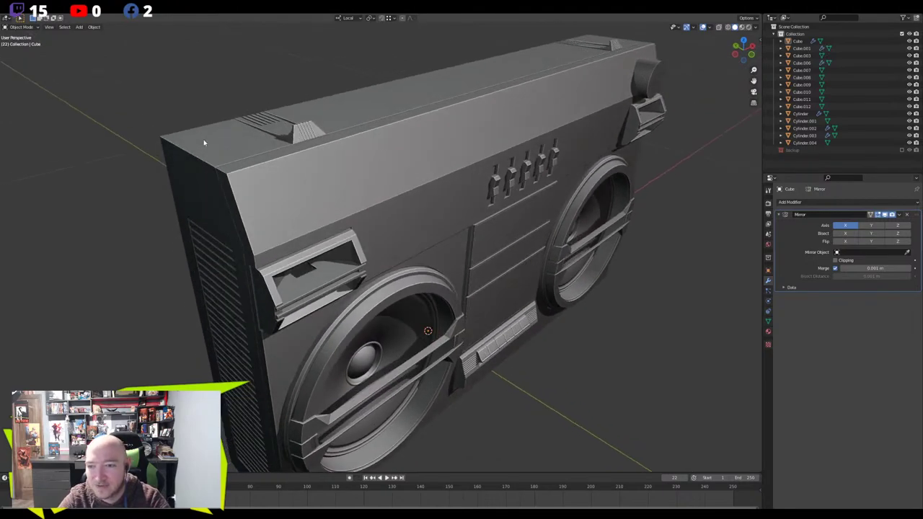
left_click(283, 173)
left_click(494, 182)
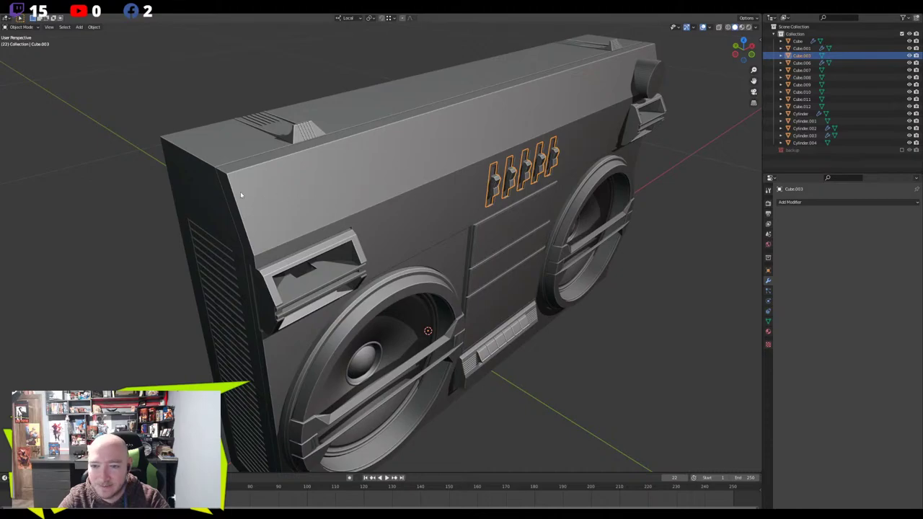
left_click(241, 169)
left_click(429, 292)
left_click(631, 354)
mouse_move(462, 313)
middle_mouse_down()
mouse_move(448, 305)
mouse_move(473, 307)
middle_mouse_up()
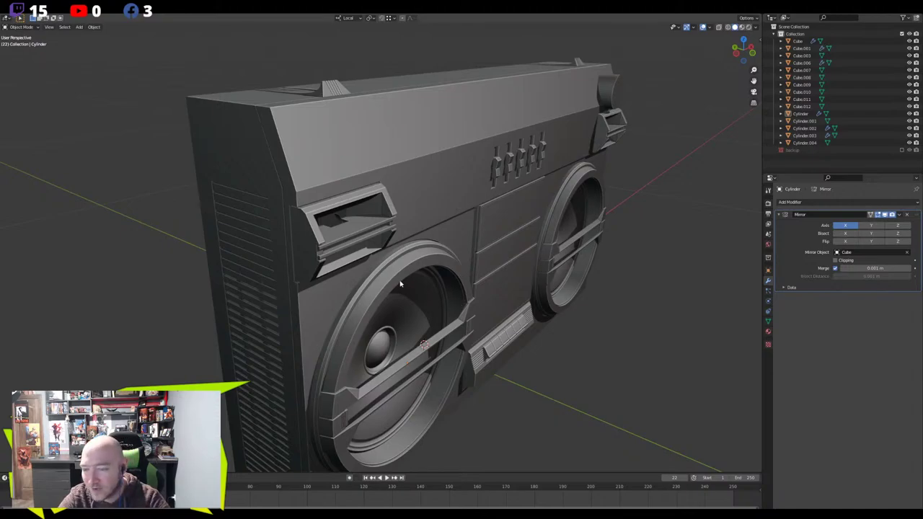
Try to round the boombox body's top side edge with a multi-segment bevel
left_click(258, 115)
key("Tab")
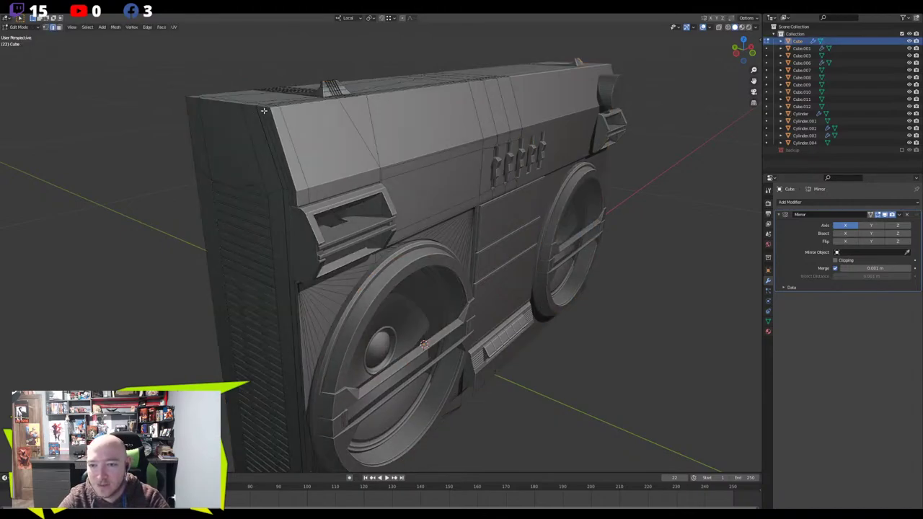
left_click(248, 108)
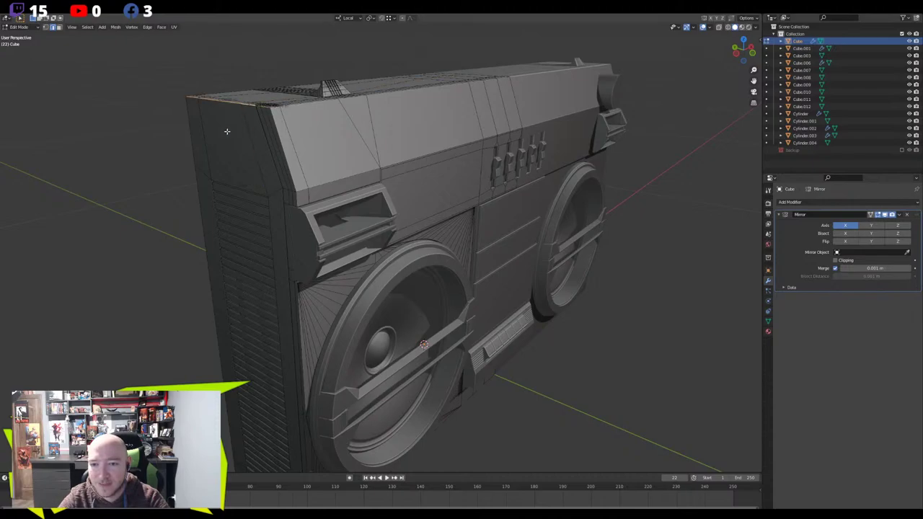
middle_click_drag(249, 110, 237, 152)
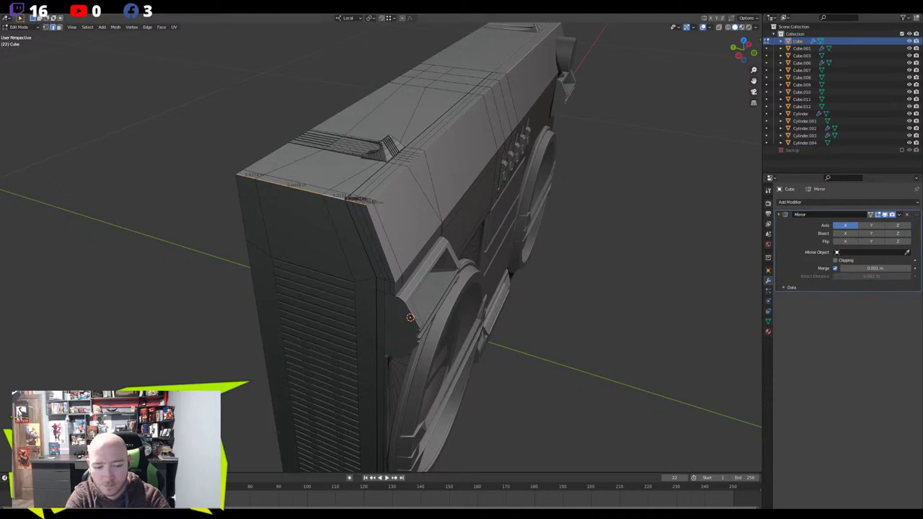
middle_click_drag(364, 142, 353, 139)
key("ctrl+b")
scroll(367, 128, "up", 7)
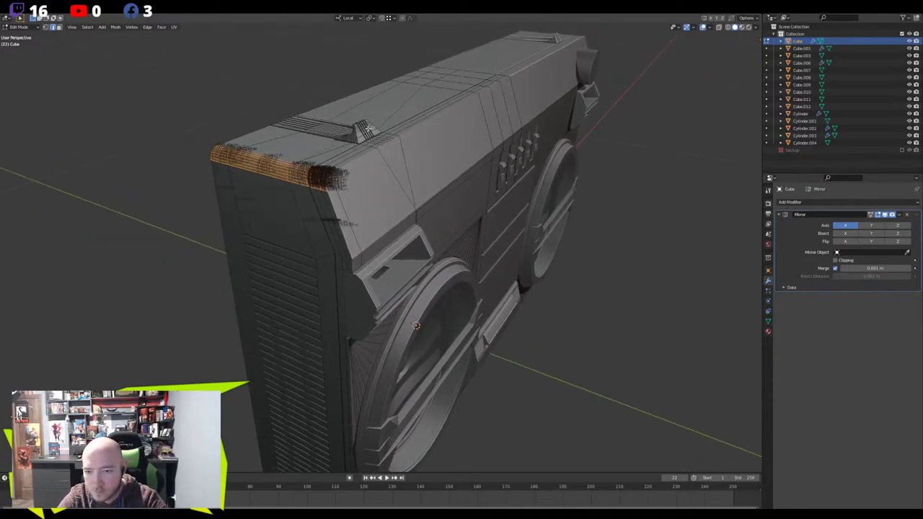
left_click(363, 133)
key("Tab")
scroll(230, 141, "down", 8)
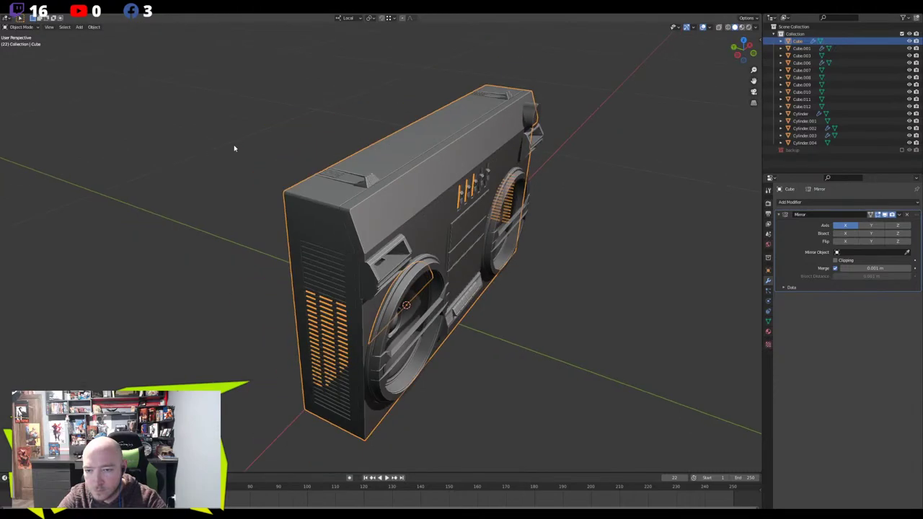
key("Tab")
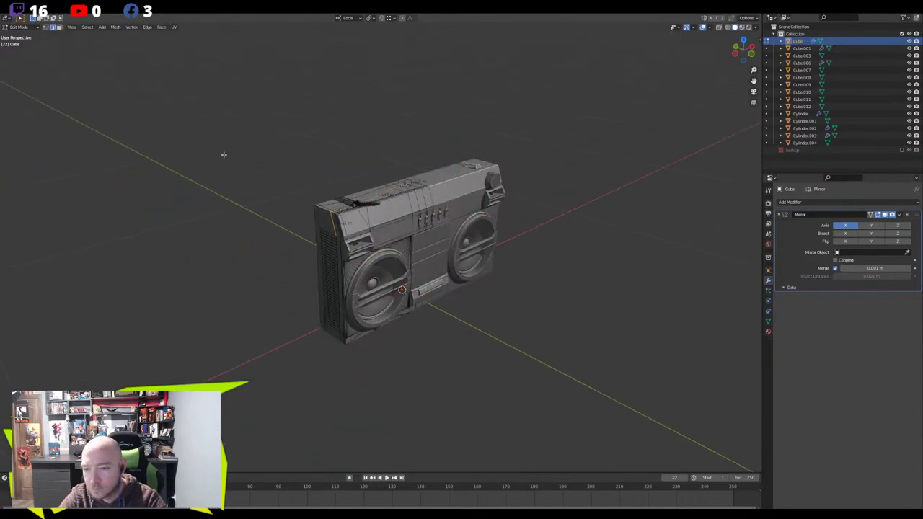
scroll(223, 157, "up", 5)
key("Tab")
scroll(222, 167, "down", 3)
middle_click_drag(200, 171, 263, 200)
left_click(236, 124)
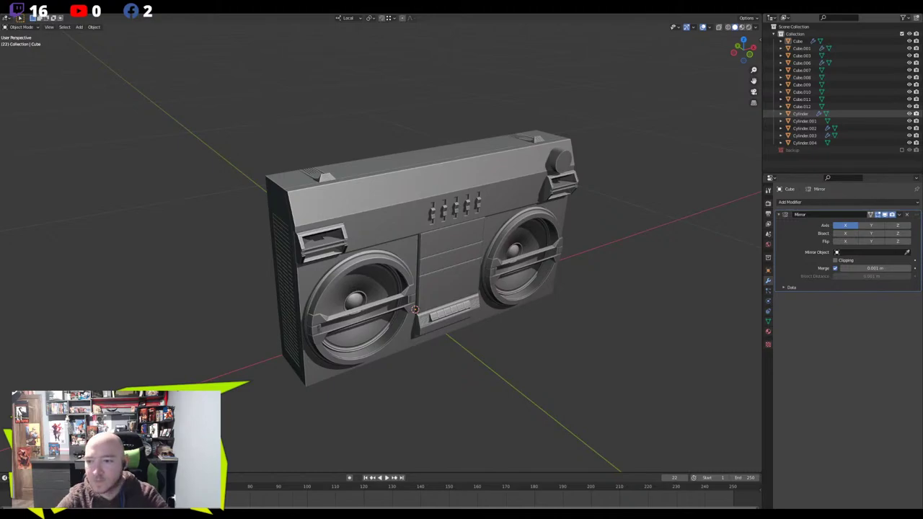
middle_click_drag(432, 138, 392, 157)
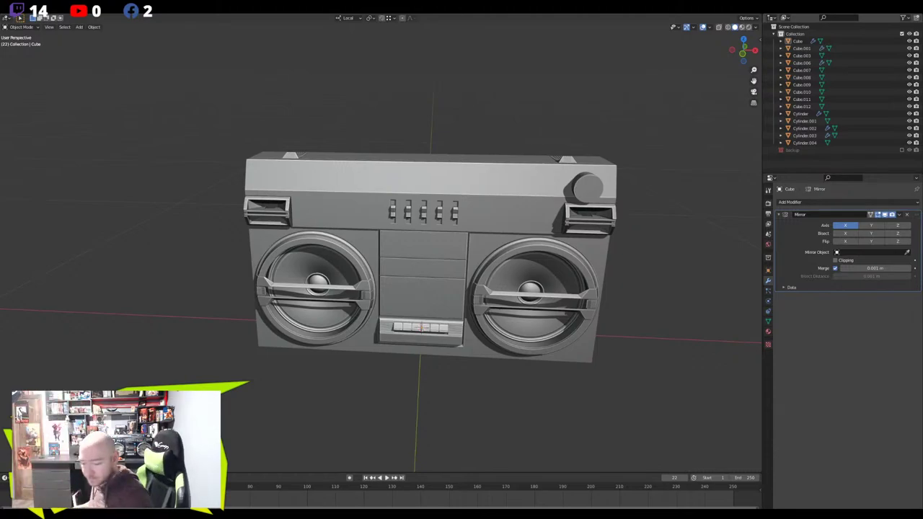
Duplicate the three small faces at the rear centre of the body's top and raise the copy above the body along Z
left_click(79, 27)
left_click(439, 162)
key("Tab")
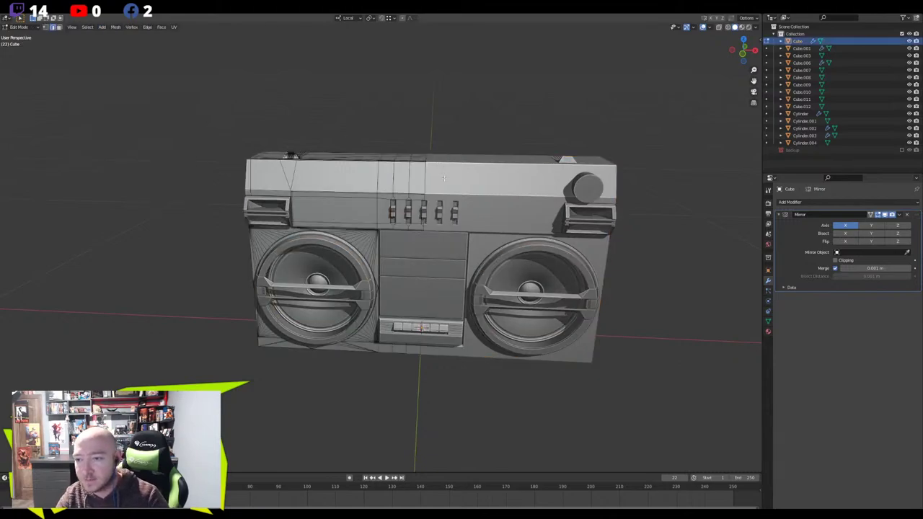
middle_click_drag(432, 173, 368, 175)
scroll(368, 175, "up", 3)
middle_click_drag(537, 157, 269, 235)
left_click(460, 100)
left_click(435, 102, "shift")
left_click(407, 103, "shift")
key("g")
key("z")
left_click(359, 167)
scroll(268, 245, "up", 3)
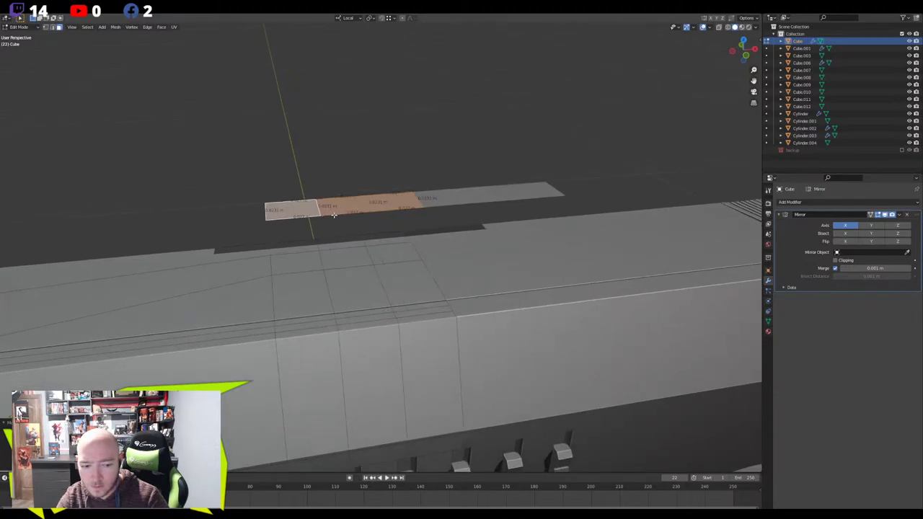
Dissolve the inner dividing edges of the raised strip, leaving one face on the modelled half
middle_click_drag(367, 211, 354, 231)
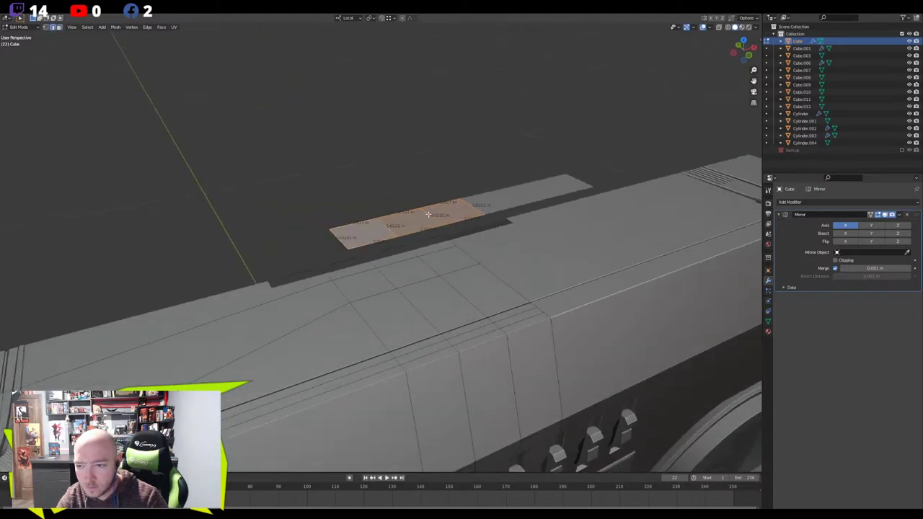
key("x")
left_click(326, 264)
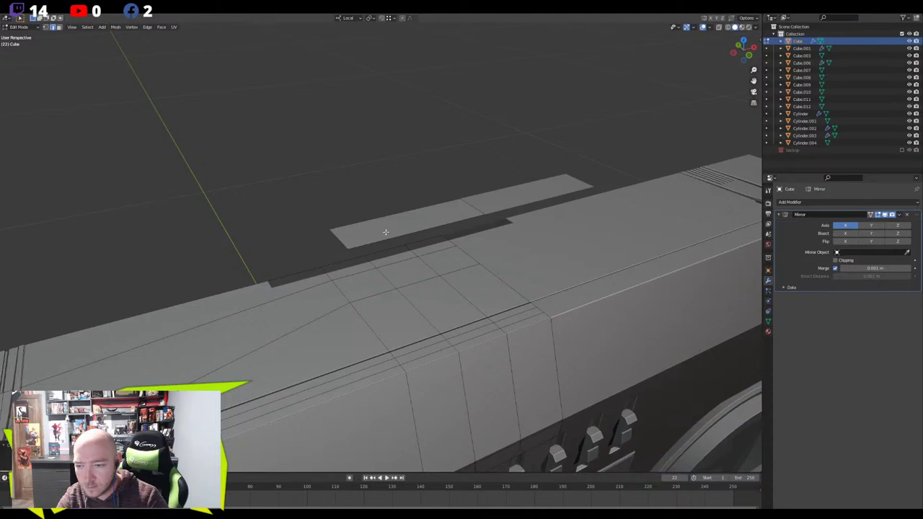
Lengthen the raised strip by moving its end edge about 0.046 m outward along local X
middle_click_drag(375, 245, 226, 206)
key("g")
key("y")
key("y")
key("x")
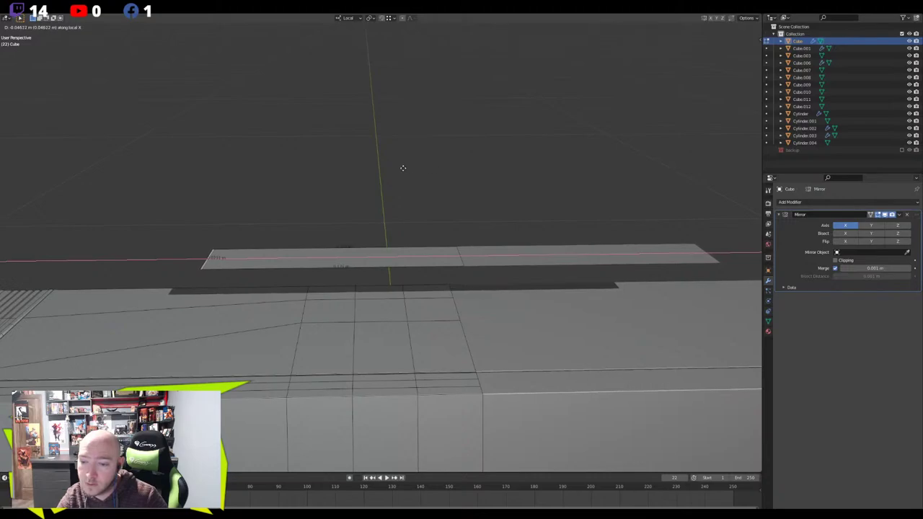
left_click(397, 168)
Move the strip forward along Y, further over the top of the body
scroll(421, 203, "down", 6)
middle_click_drag(421, 204, 338, 266)
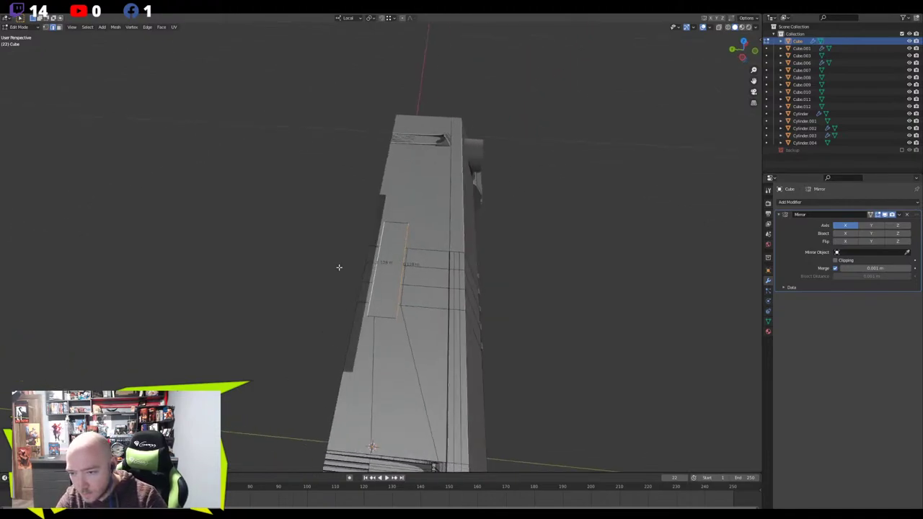
key("g")
key("y")
key("y")
left_click(349, 269)
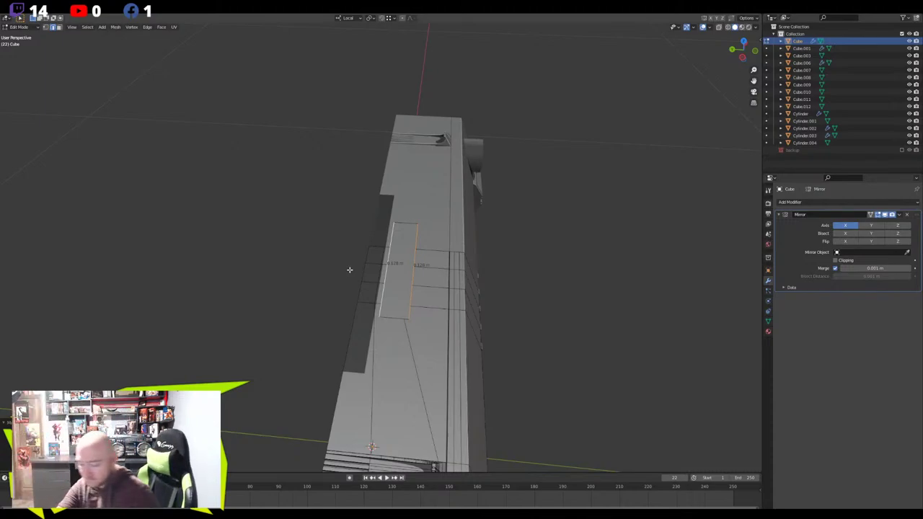
Narrow the strip by scaling it to about 0.43 along local Y
scroll(349, 269, "up", 2)
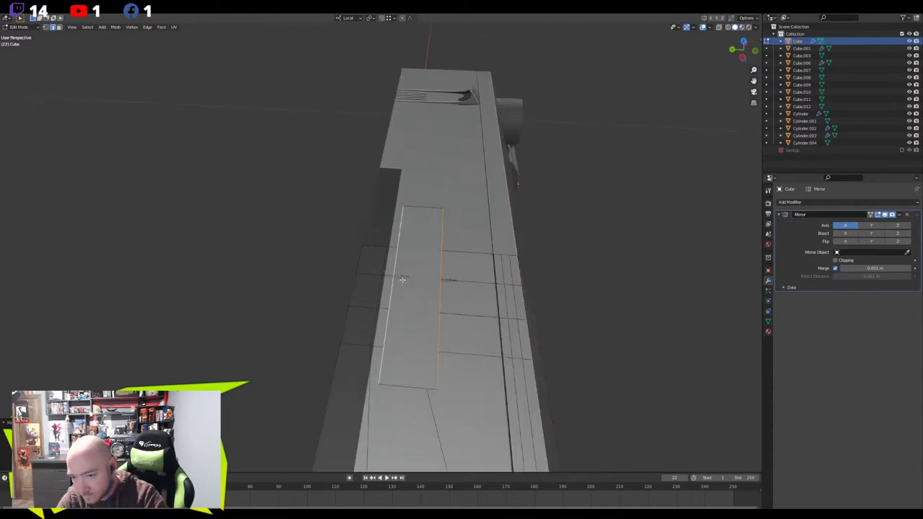
key("s")
key("y")
key("y")
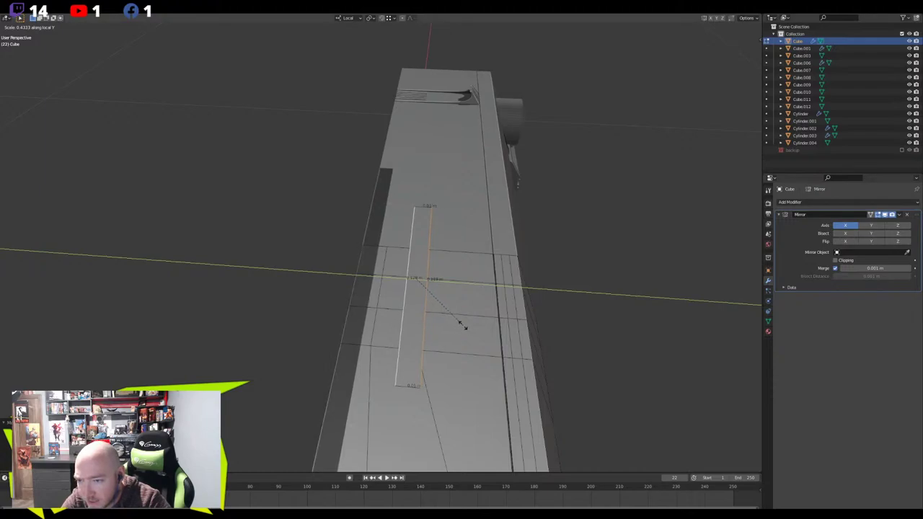
left_click(462, 325)
Extrude the strip's long edges down about 0.01 m along Z and close the underside to form a handle bar
middle_click_drag(439, 324, 398, 350)
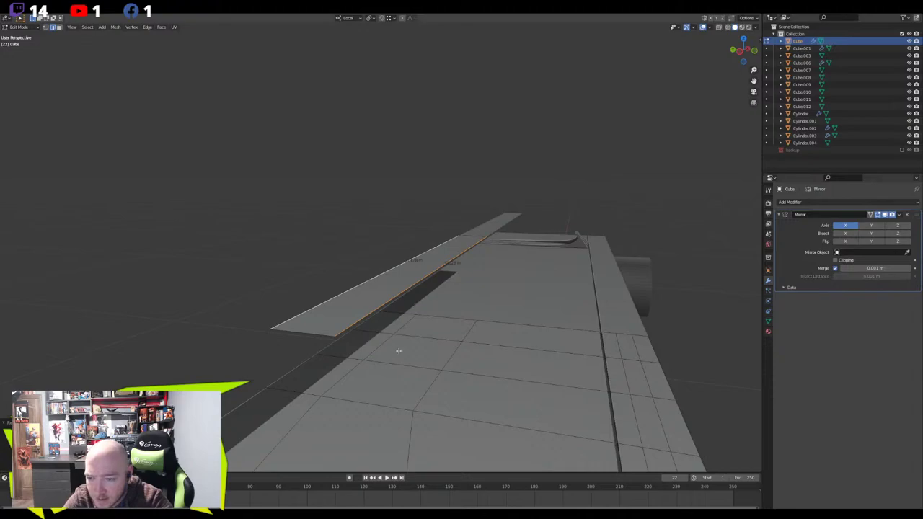
key("g")
key("z")
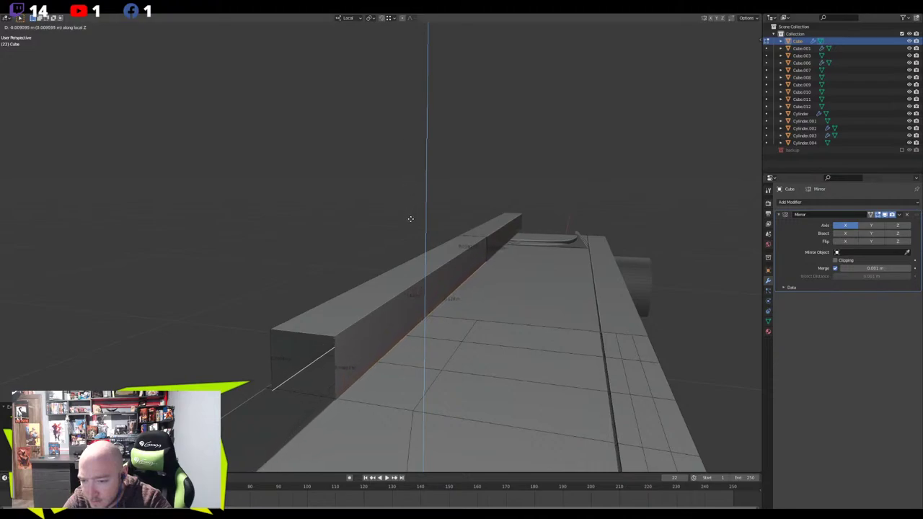
left_click(410, 255)
middle_click_drag(412, 257, 492, 196)
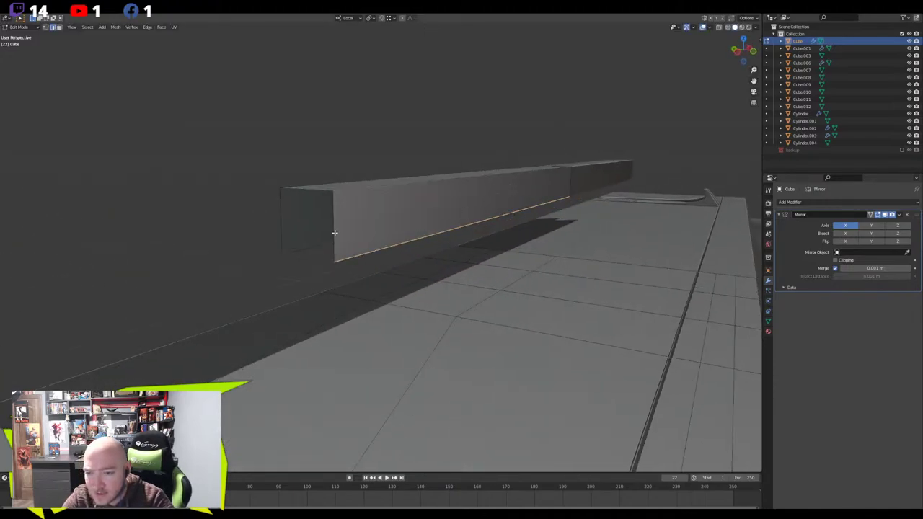
middle_click_drag(312, 236, 339, 275)
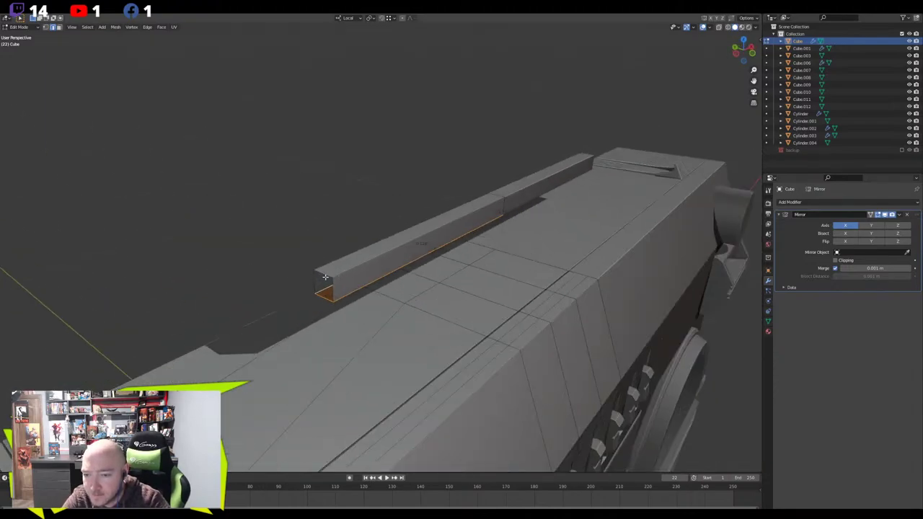
middle_click_drag(325, 296, 290, 288)
scroll(290, 288, "down", 6)
Add an edge loop across the handle bar and slide it close to the outer end
middle_click_drag(353, 278, 319, 262)
scroll(359, 275, "up", 3)
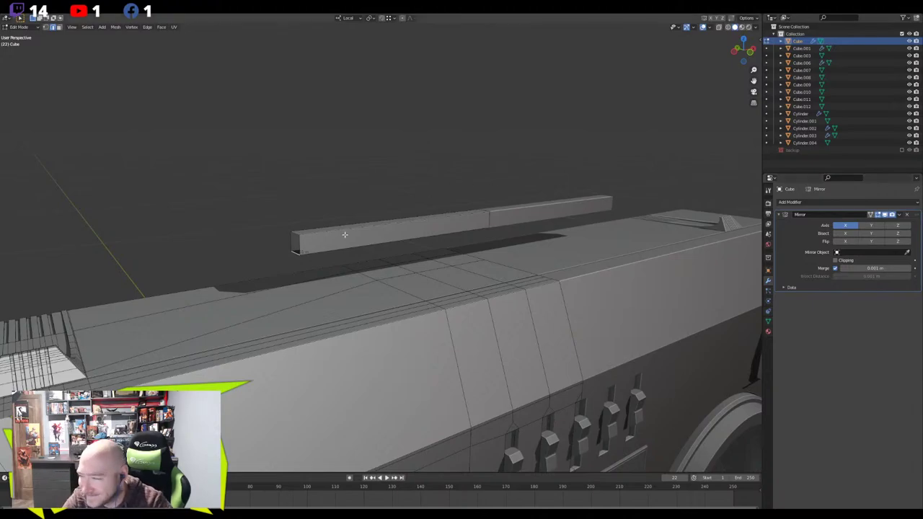
key("KP_1")
middle_click_drag(329, 238, 338, 254, "shift")
key("g")
key("g")
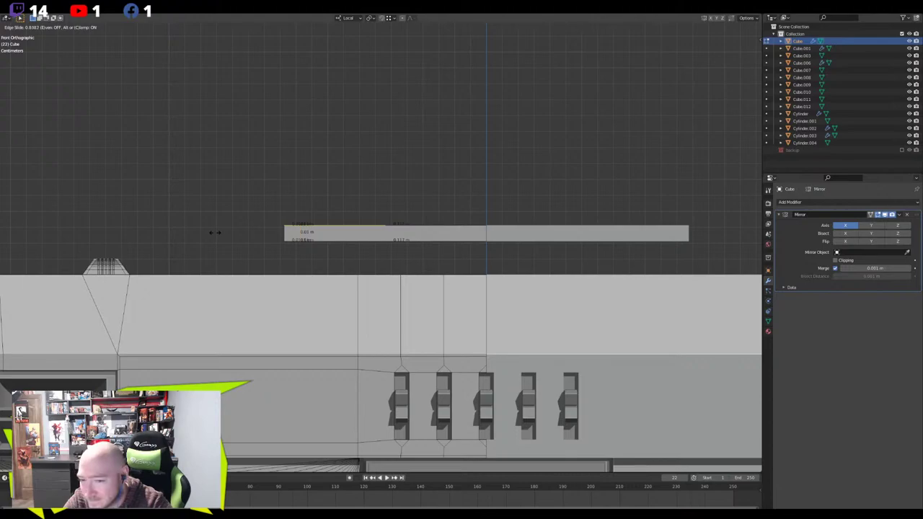
left_click(216, 232)
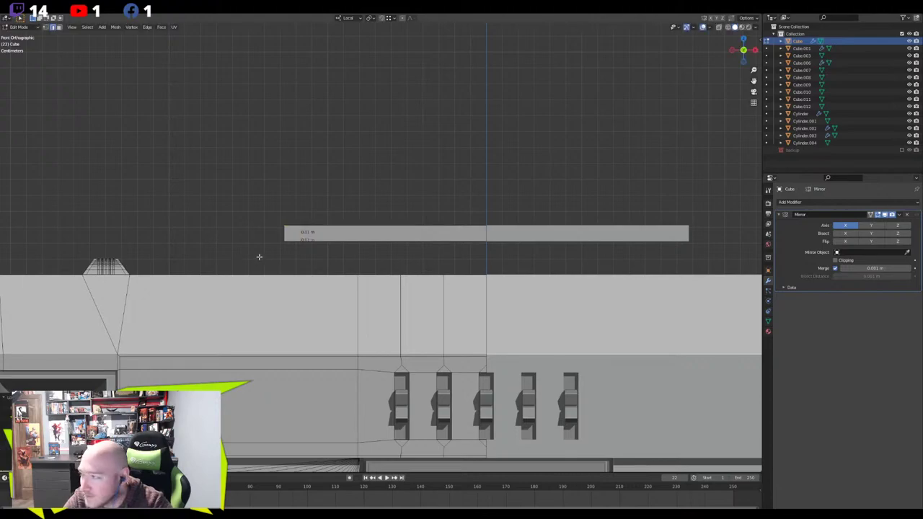
Fill the open outer end of the handle bar with a face
middle_click_drag(260, 257, 309, 244)
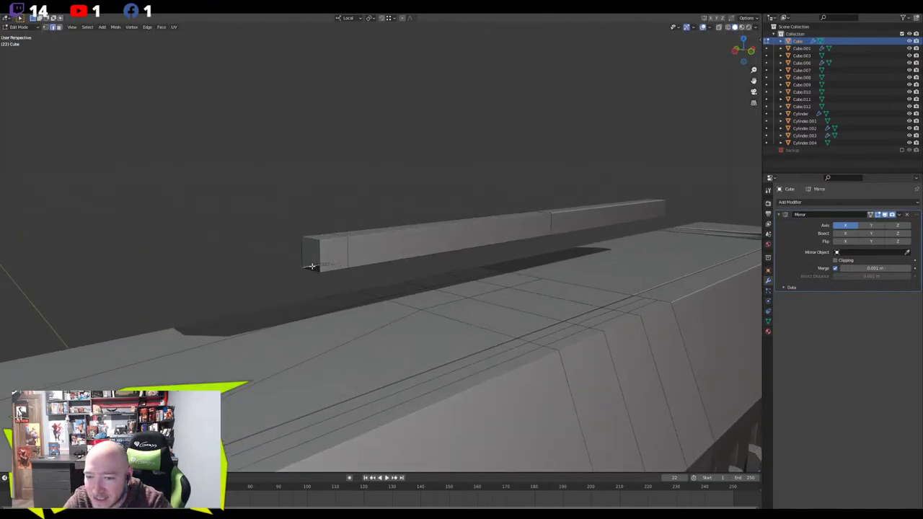
left_click(309, 262)
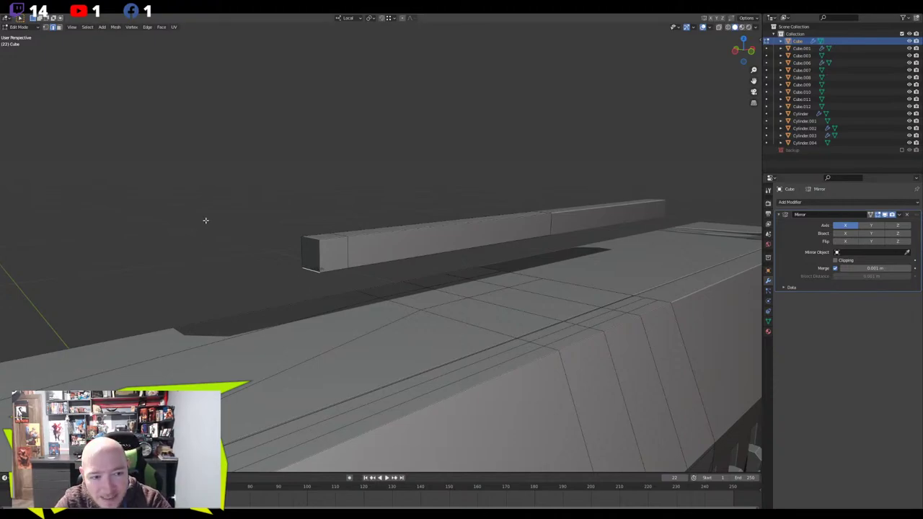
scroll(293, 244, "up", 5)
middle_click_drag(293, 244, 305, 268)
key("KP_Decimal")
scroll(266, 282, "down", 9)
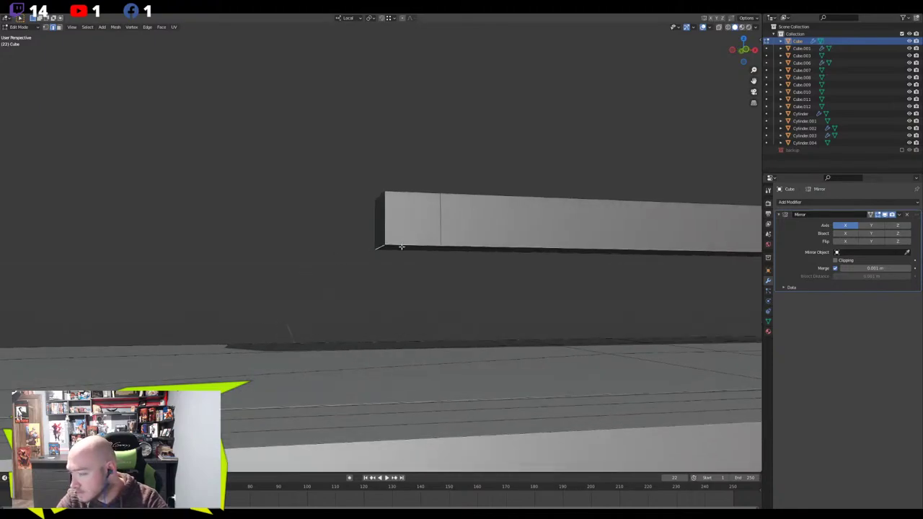
Add a centred edge loop across the short end section of the handle bar
middle_click_drag(404, 250, 400, 244)
key("ctrl+r")
left_click(400, 245)
right_click(401, 246)
Extrude the outermost underside face of the bar down about 0.021 m to the body as the handle's leg
key("3")
left_click(394, 247)
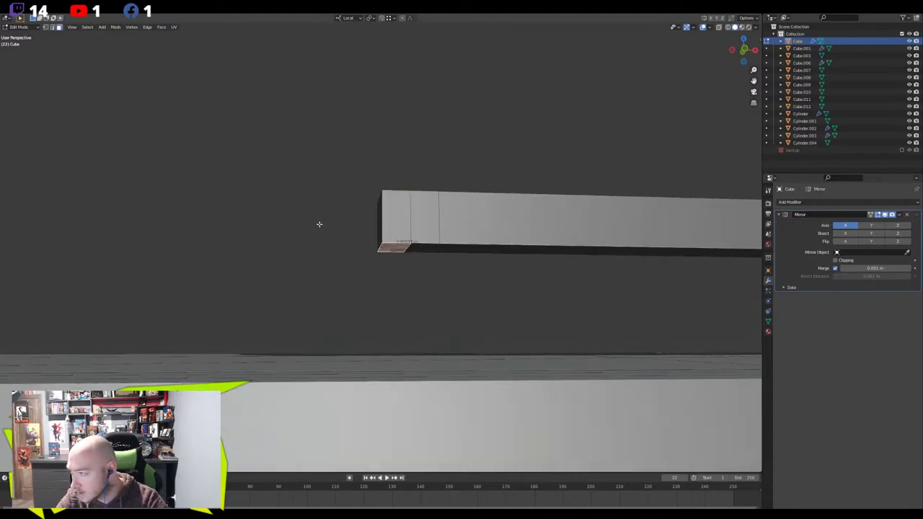
key("e")
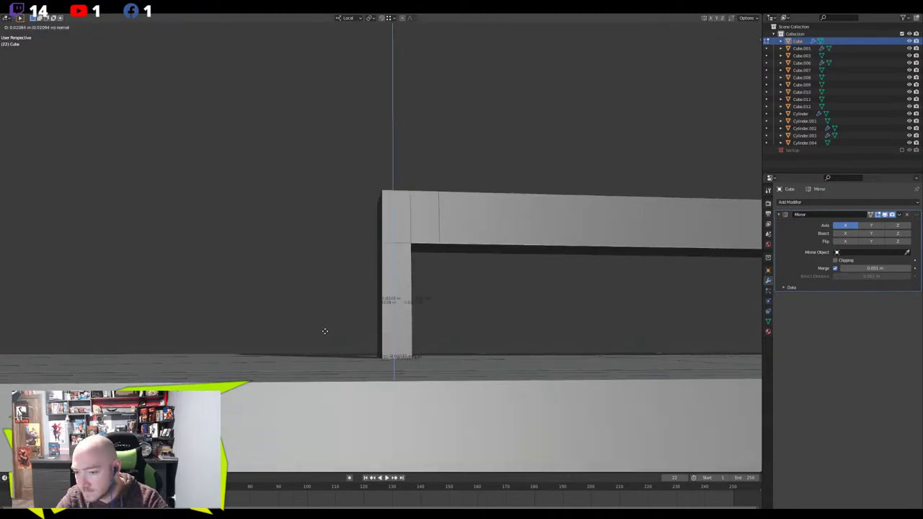
left_click(325, 330)
right_click(324, 329)
Merge the surplus loop vertices at the handle's corner into its outer corner vertices, leaving a diagonal seam between bar and leg
middle_click_drag(405, 289, 372, 289)
key("1")
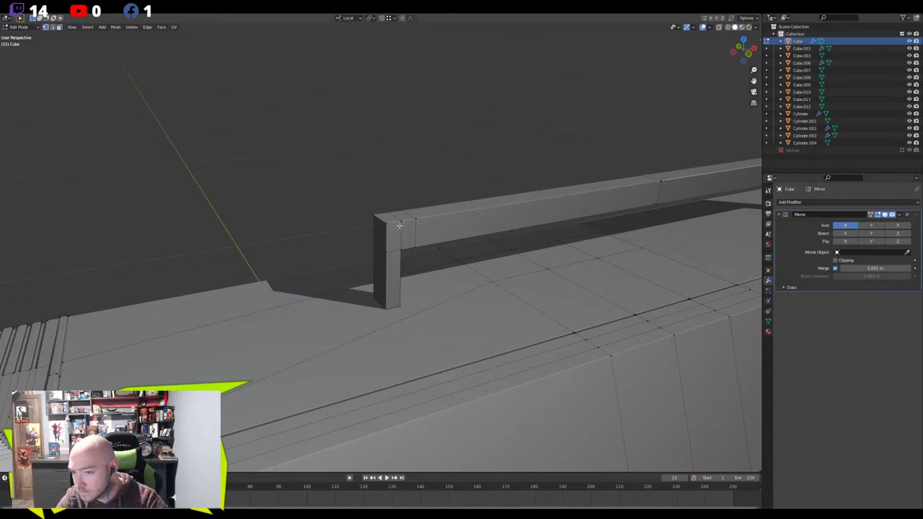
left_click(370, 214, "shift")
key("m")
left_click(344, 222)
left_click(400, 224)
left_click(387, 225, "shift")
key("m")
left_click(387, 226)
left_click(385, 248)
left_click(386, 230, "shift")
key("m")
left_click(383, 234)
left_click(366, 240)
Round the inner corner between the handle's bar and leg with a 7-segment bevel
middle_click_drag(369, 217, 315, 199)
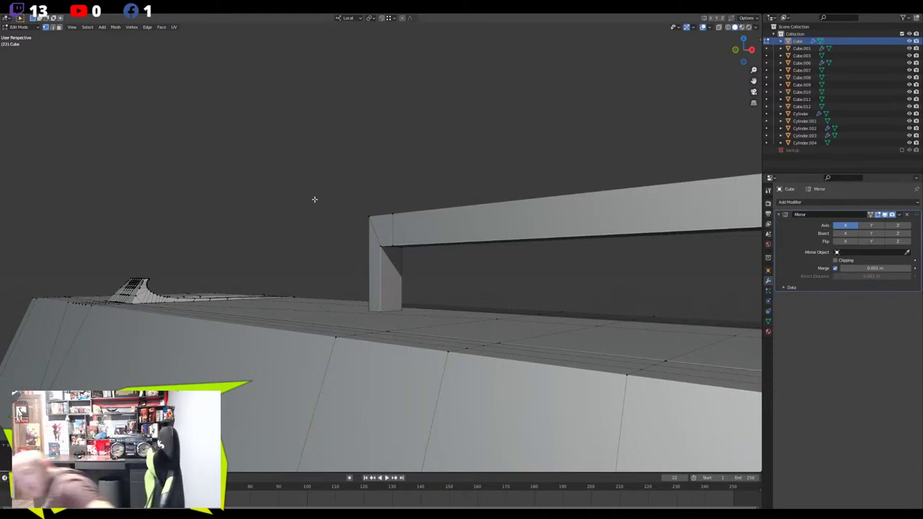
middle_click_drag(414, 207, 385, 229)
middle_click_drag(313, 197, 358, 206)
key("ctrl+b")
scroll(379, 218, "up", 7)
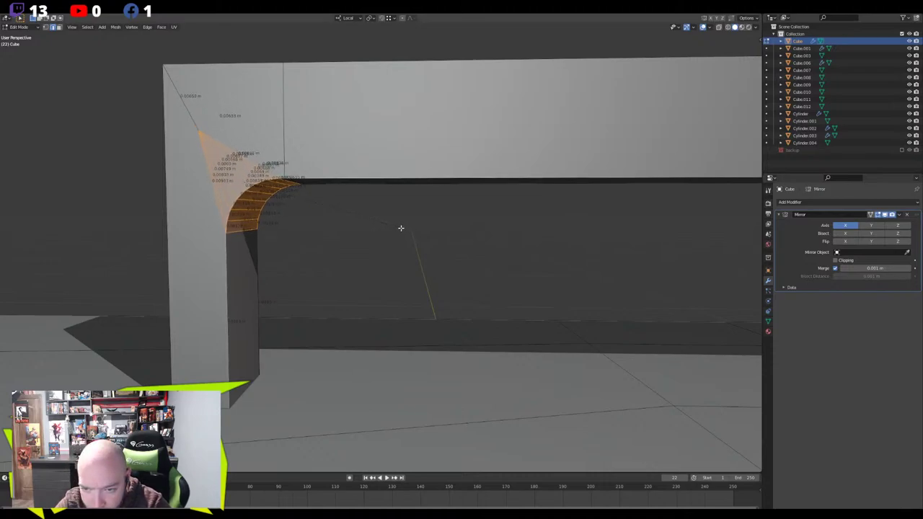
left_click(398, 227)
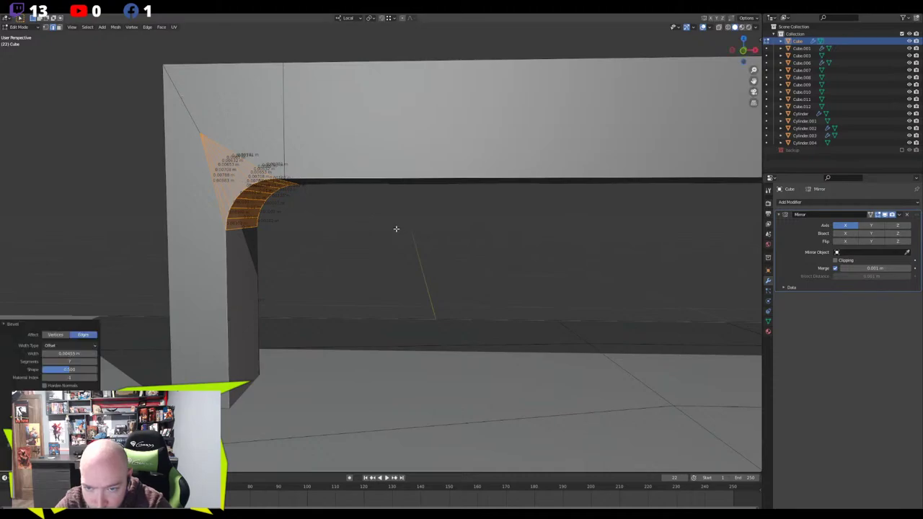
left_click(396, 227)
scroll(354, 245, "down", 5)
middle_click_drag(354, 245, 382, 269)
scroll(382, 253, "down", 5)
key("Tab")
key("Tab")
Bevel the long outline edges of the handle's bar and leg with a narrow multi-segment bevel
scroll(382, 269, "up", 3)
middle_click_drag(371, 237, 327, 250)
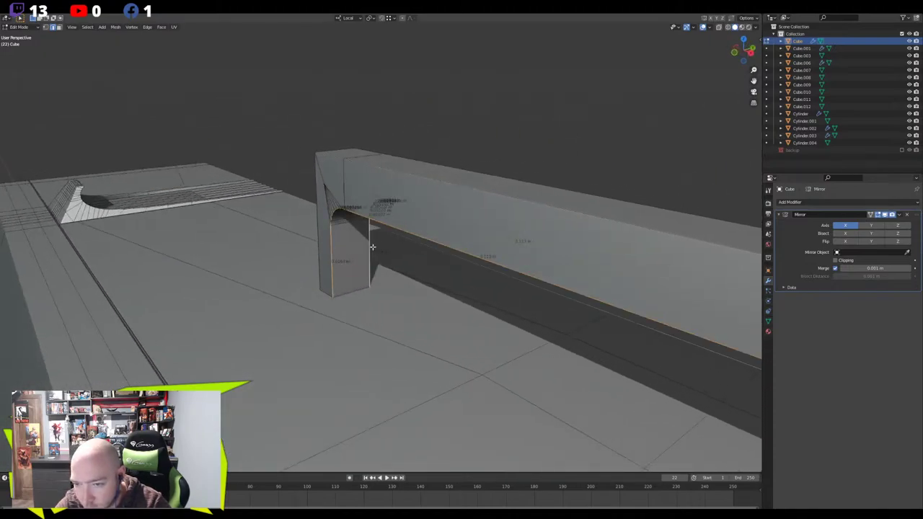
key("a")
middle_click_drag(403, 158, 207, 185)
scroll(208, 186, "up", 8)
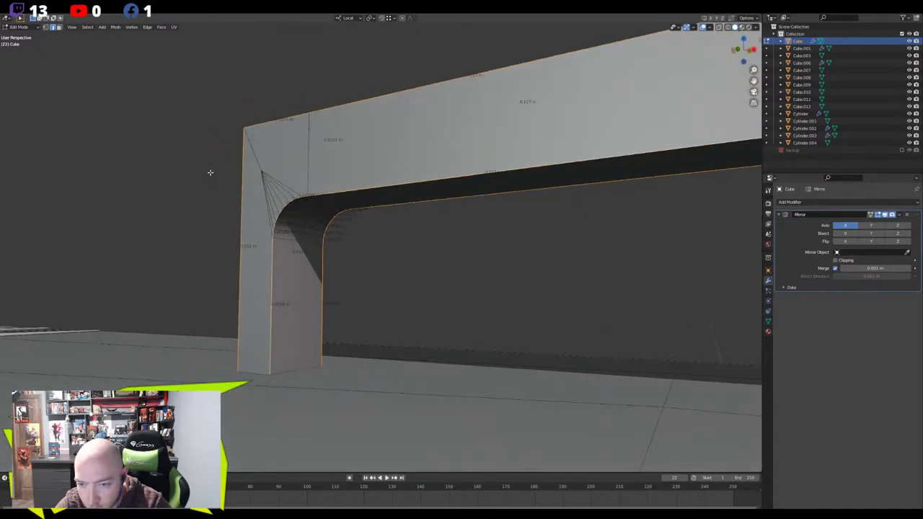
key("ctrl+b")
scroll(209, 192, "up", 4)
key("ctrl+KP_Subtract")
key("ctrl+KP_Subtract")
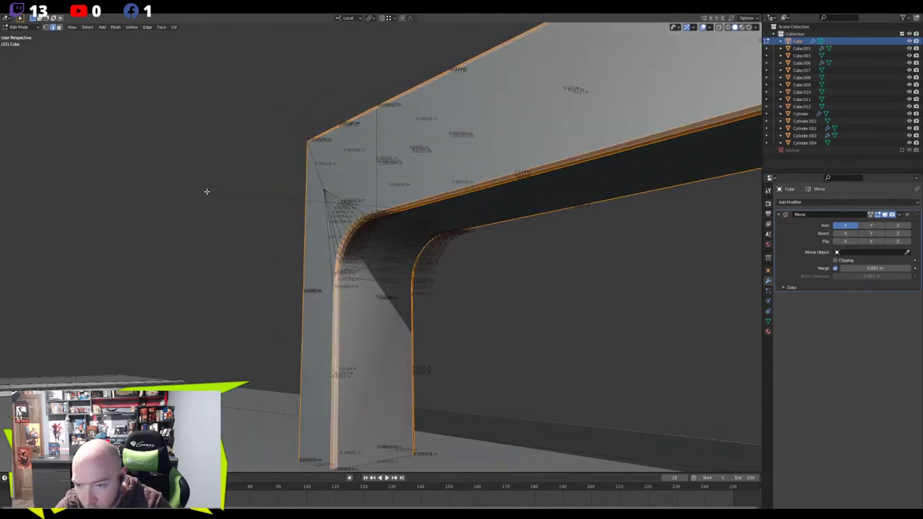
key("ctrl+KP_Add")
key("ctrl+KP_Add")
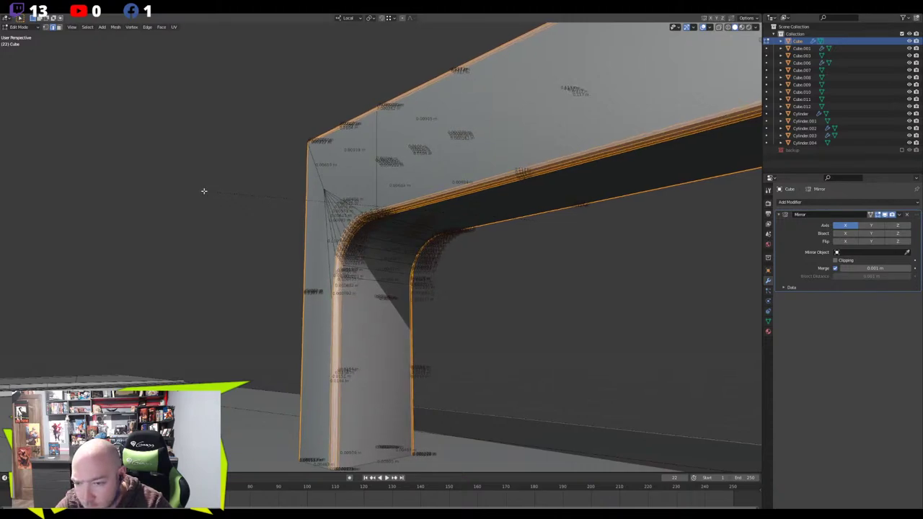
left_click(204, 191)
middle_click_drag(204, 191, 336, 223)
key("Tab")
scroll(386, 248, "down", 5)
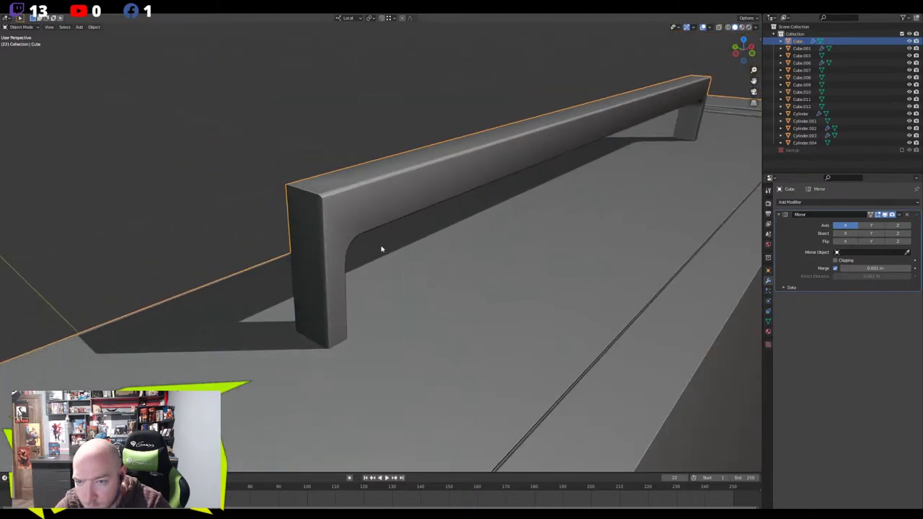
Apply smooth shading to the handle's linked faces only, leaving out the boombox body
scroll(380, 248, "down", 5)
mouse_move(377, 247)
middle_mouse_down()
mouse_move(352, 243)
mouse_move(373, 247)
middle_mouse_up()
scroll(347, 246, "up", 4)
key("Tab")
right_click(363, 238)
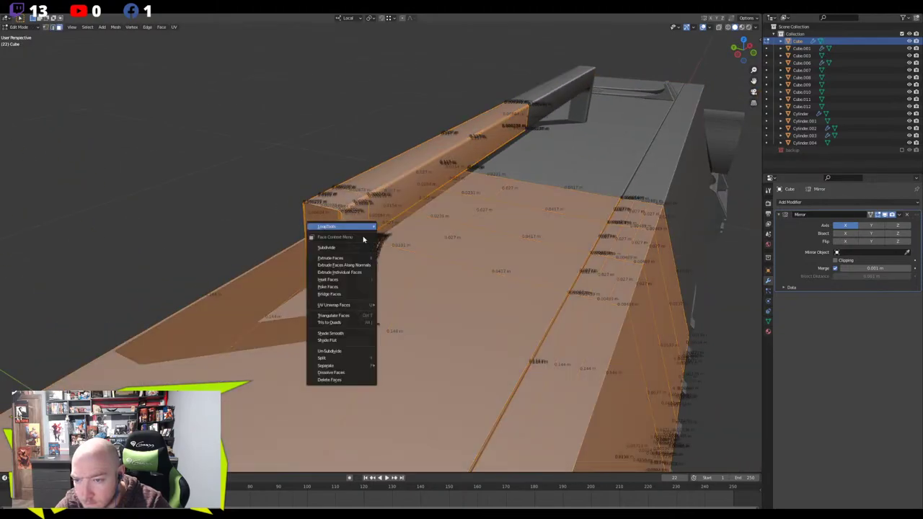
left_click(390, 185)
key("ctrl+l")
right_click(341, 174)
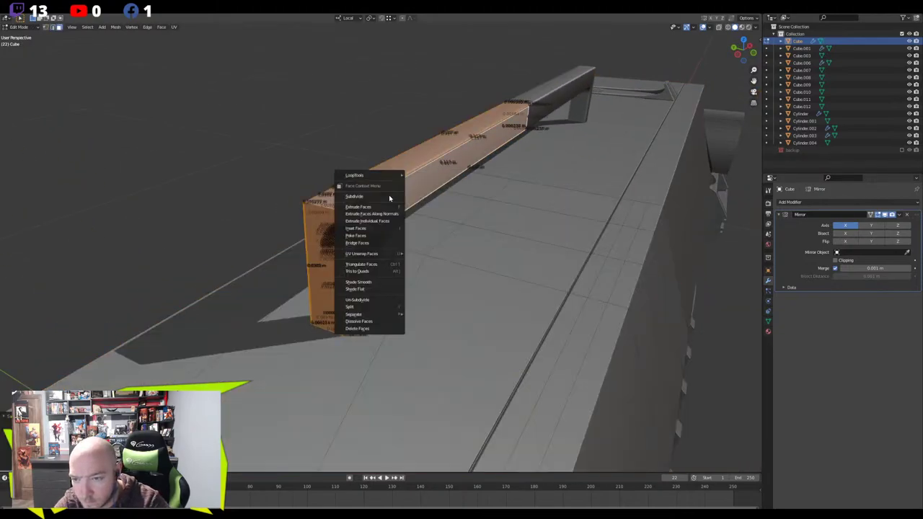
left_click(371, 284)
key("Tab")
middle_click_drag(335, 247, 332, 256)
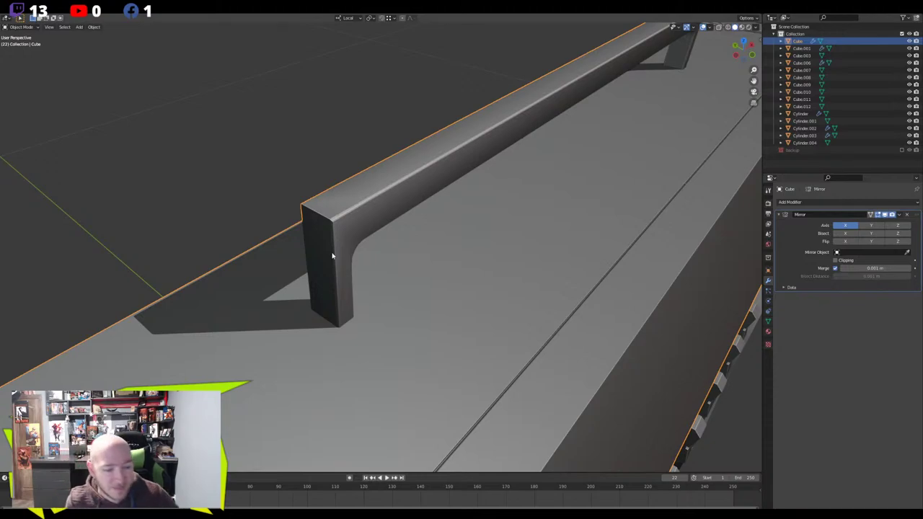
Separate the selected handle faces from the body into their own object
key("Tab")
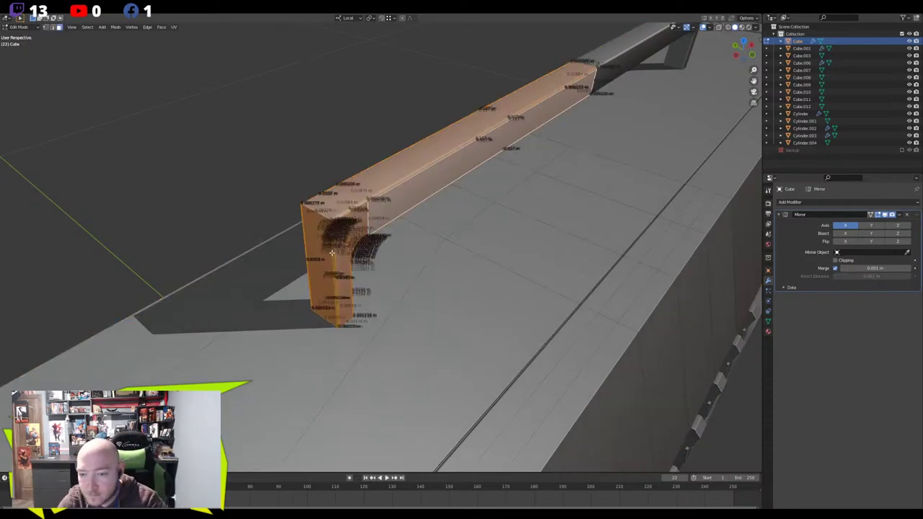
right_click(336, 250)
left_click(334, 248)
left_click(767, 322)
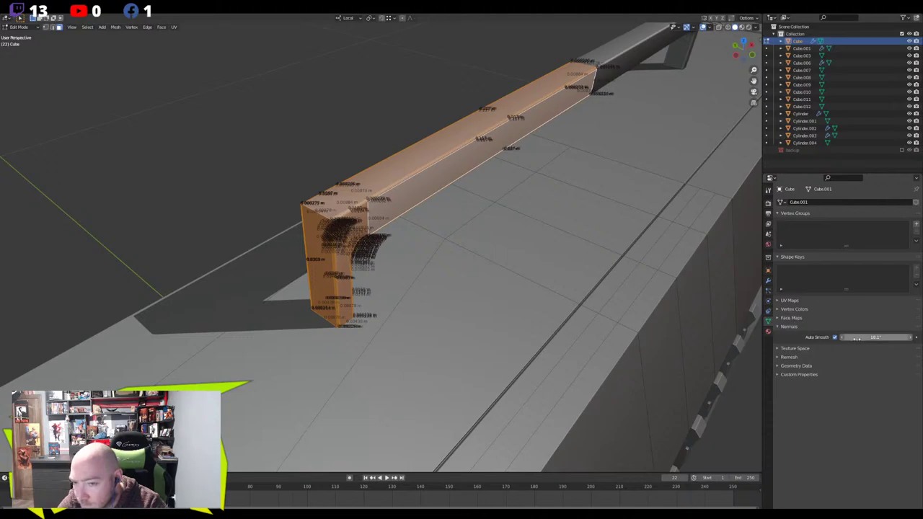
key("p")
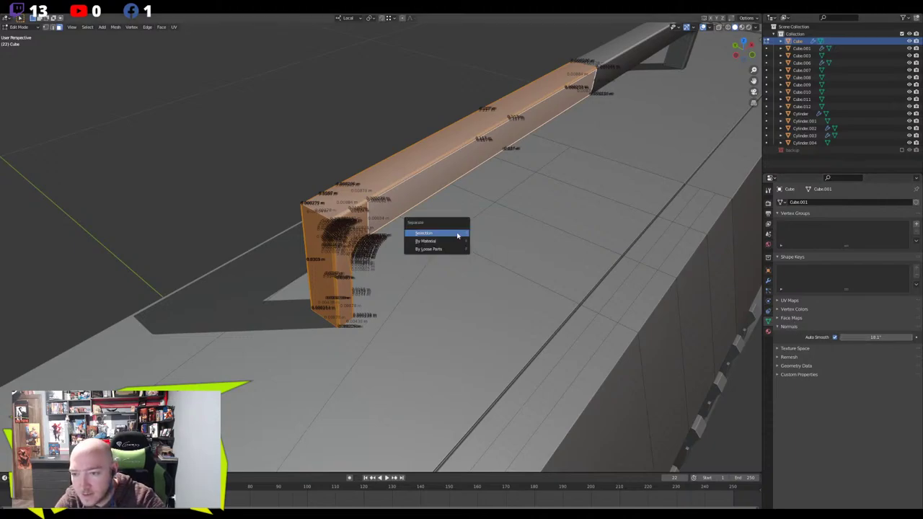
left_click(457, 235)
key("Tab")
Set the handle's auto smooth angle to 42° and bevel the edge loop running over its outer upper corner
left_click(385, 219)
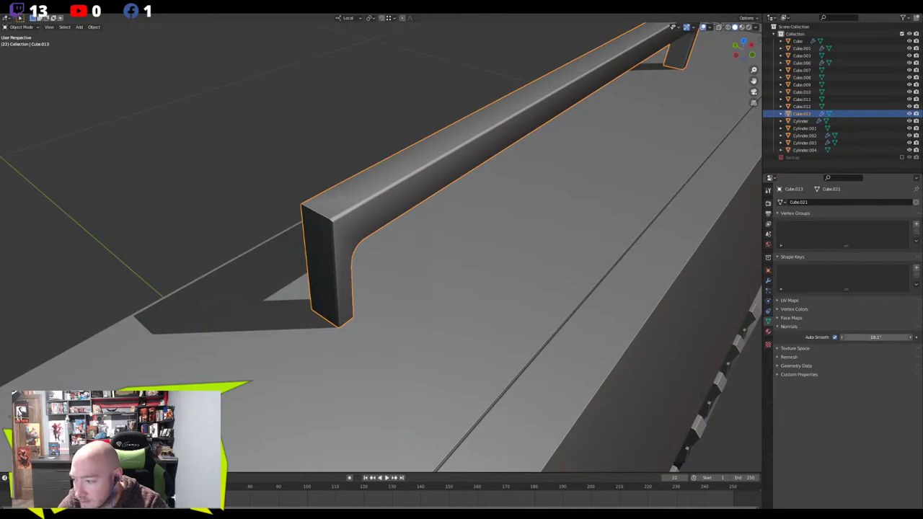
middle_click_drag(360, 216, 253, 233)
key("Tab")
left_click(318, 206, "alt")
scroll(316, 231, "up", 2)
key("ctrl+b")
left_click(246, 231)
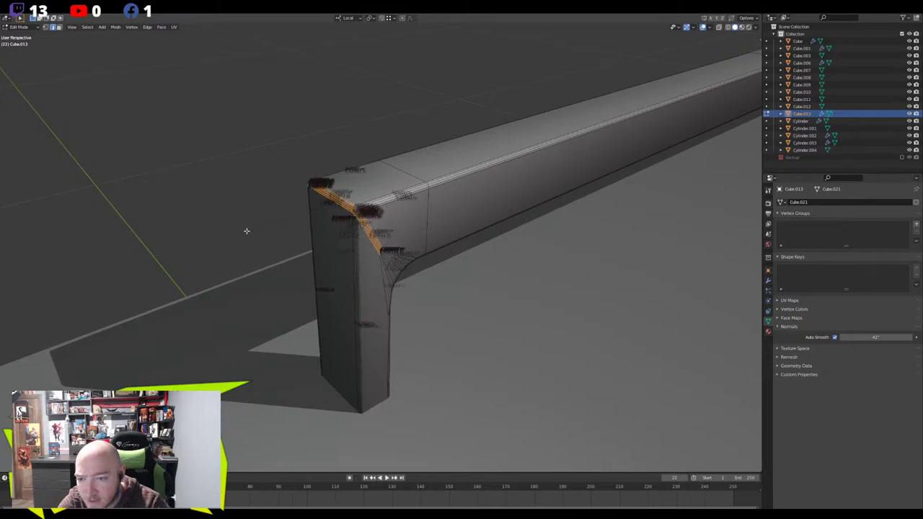
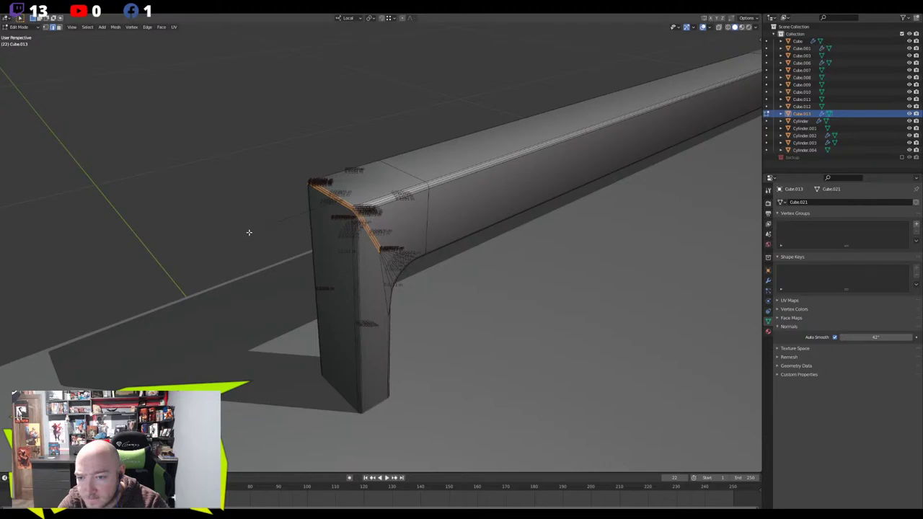
Delete the vertices where the diagonal seams meet on the handle's corner, opening the surrounding side faces
key("Tab")
left_click(237, 210)
scroll(237, 210, "down", 8)
middle_click_drag(238, 210, 342, 222)
key("Tab")
scroll(317, 256, "up", 8)
scroll(372, 244, "up", 2)
key("1")
left_click(317, 215)
key("x")
left_click(402, 209)
Round the short outer edge between the handle's top and end face with a small multi-segment bevel
key("2")
left_click(276, 122)
key("ctrl+b")
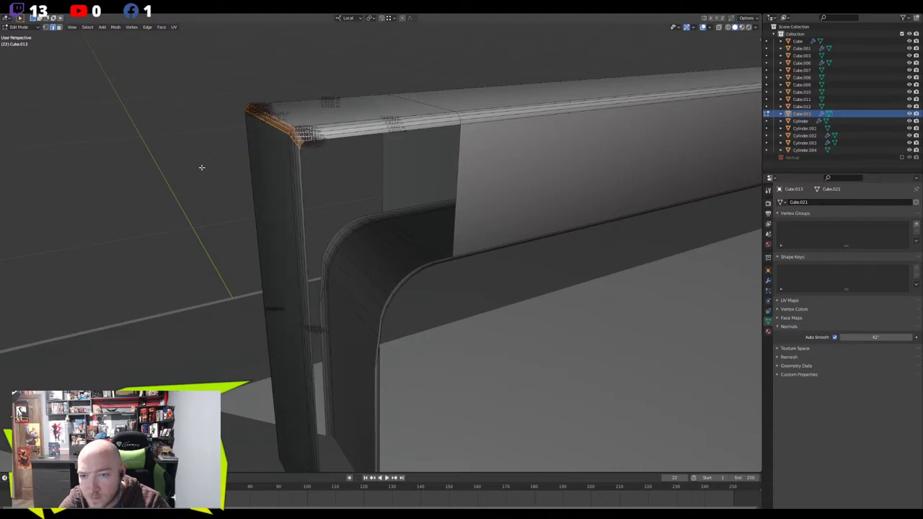
left_click(202, 168)
left_click(247, 165)
Add an edge loop across the leg's outer side and fill the leg half of the corner gap with faces
middle_click_drag(341, 158, 307, 348)
left_click(312, 338)
left_click(292, 322)
right_click(344, 278)
middle_click_drag(350, 280, 303, 324)
left_click(317, 368)
left_click(313, 326)
key("f")
key("f")
key("f")
key("f")
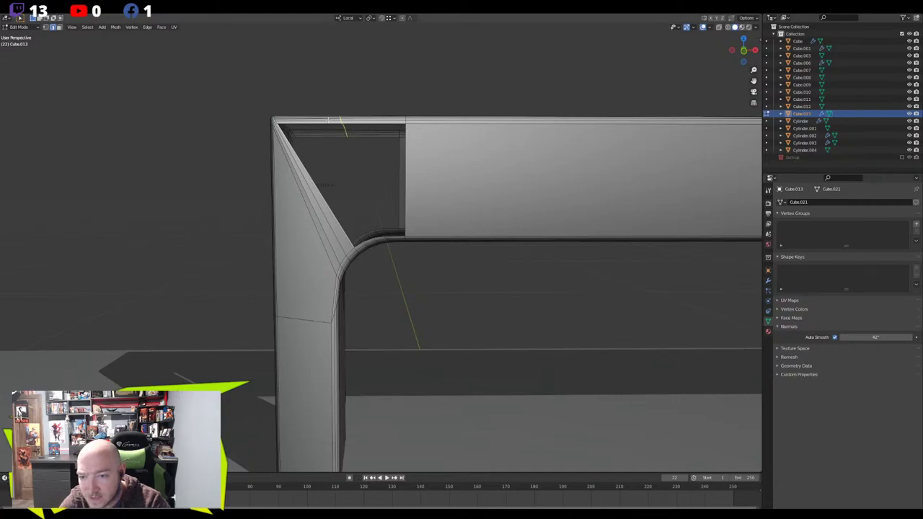
Add three edge loops across the bar's corner section and fill the remaining gap down to the inner curve with faces
left_click(328, 120)
right_click(328, 120)
left_click(315, 161)
key("f")
key("f")
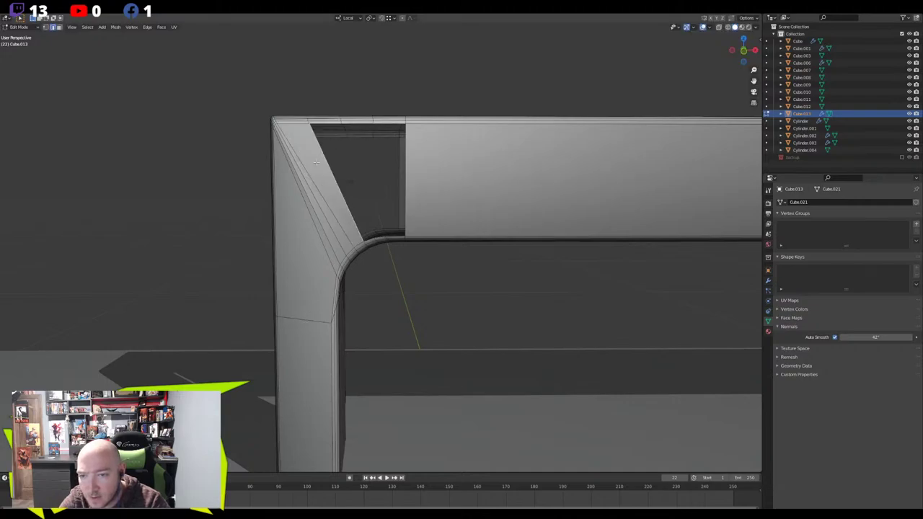
key("f")
Fill the corner gap on the handle's opposite side with faces between the outer edges and the inner curve
middle_click_drag(315, 162, 438, 327)
left_click(451, 352, "shift")
key("f")
left_click(429, 324)
key("f")
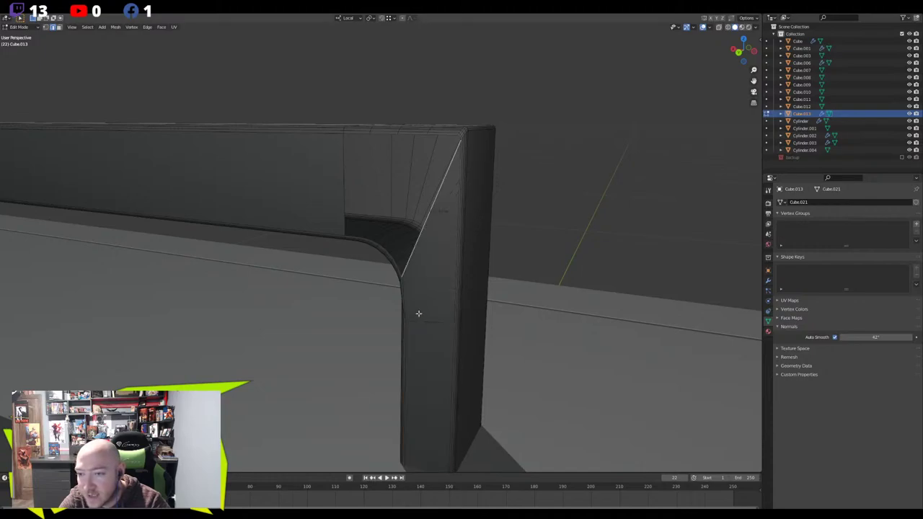
key("g")
key("g")
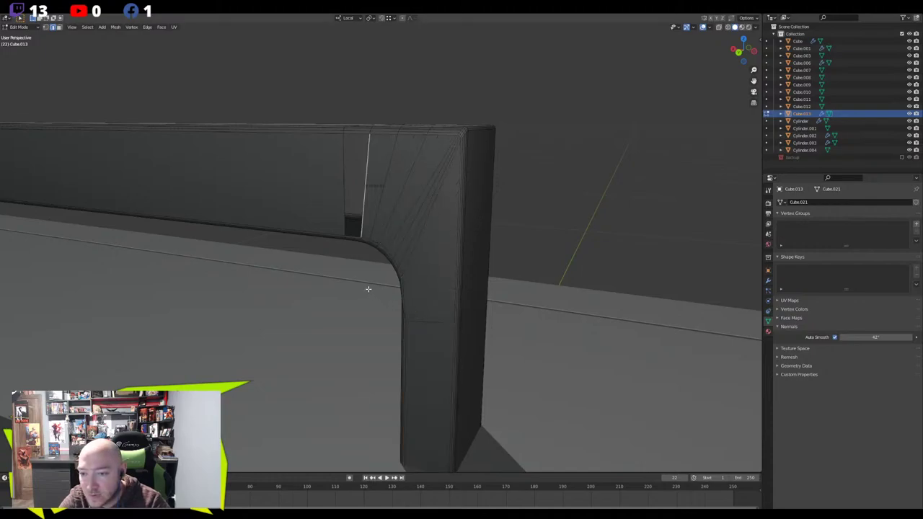
left_click(397, 303)
middle_click_drag(398, 303, 301, 286)
key("Tab")
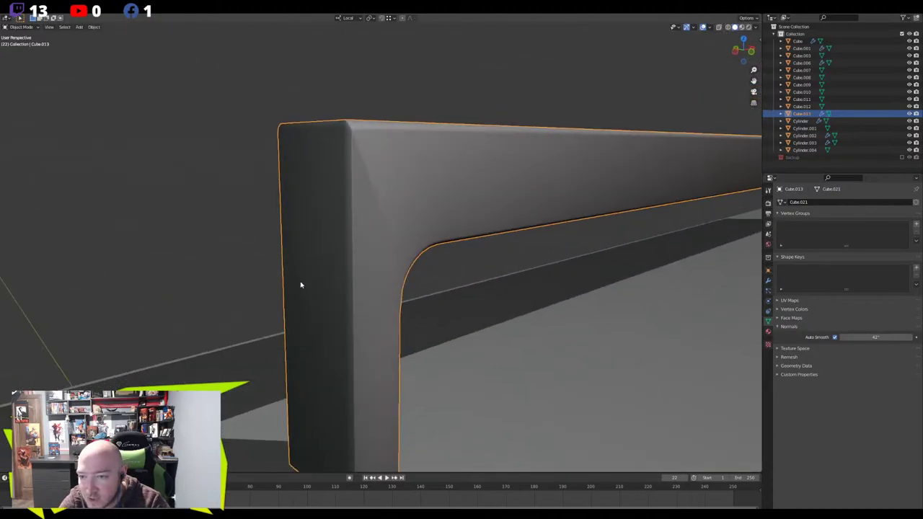
Flatten the handle's side faces from leg to bar by scaling them to 0 along Y
key("Tab")
left_click(377, 337)
left_click(378, 287, "shift")
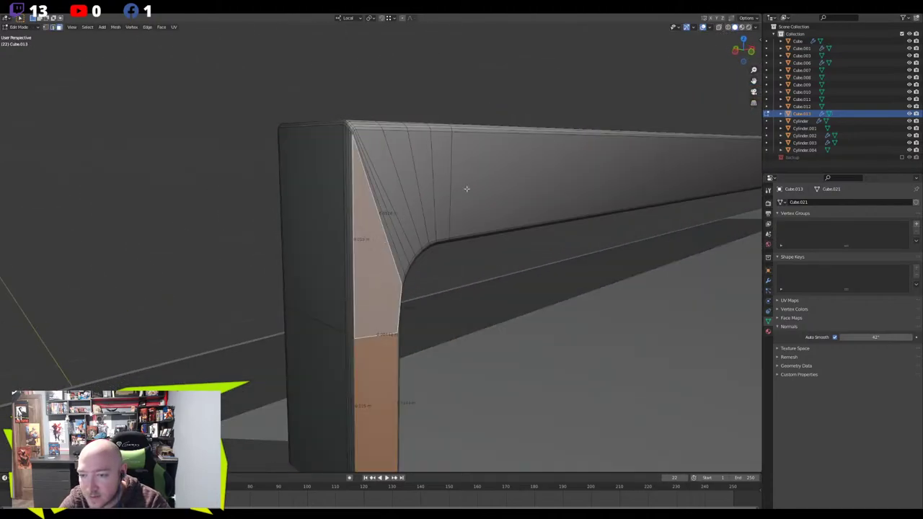
left_click(467, 189, "ctrl")
scroll(449, 245, "down", 1)
key("s")
key("x")
middle_click_drag(447, 247, 370, 268)
key("y")
key("0")
key("Return")
key("Tab")
Add a Weighted Normal modifier to the handle with weight 2 and a raised threshold
left_click(768, 281)
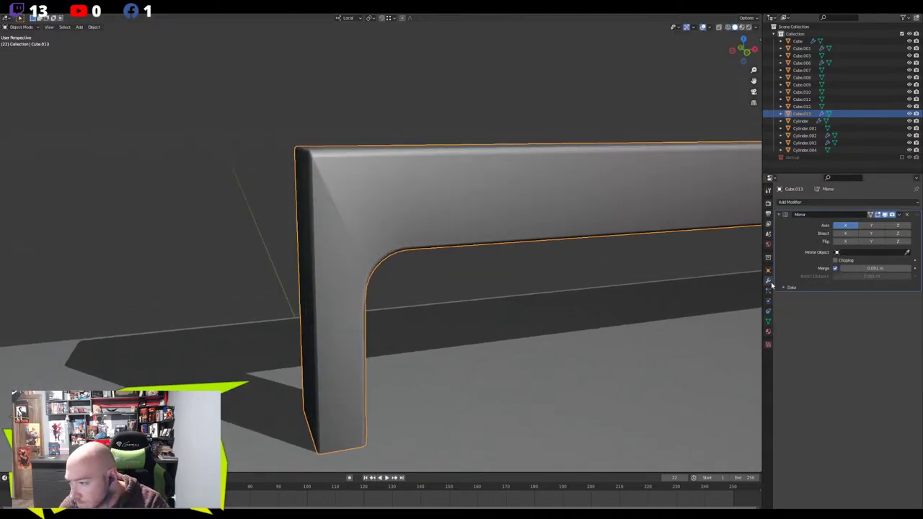
left_click(769, 301)
left_click(768, 280)
left_click(797, 203)
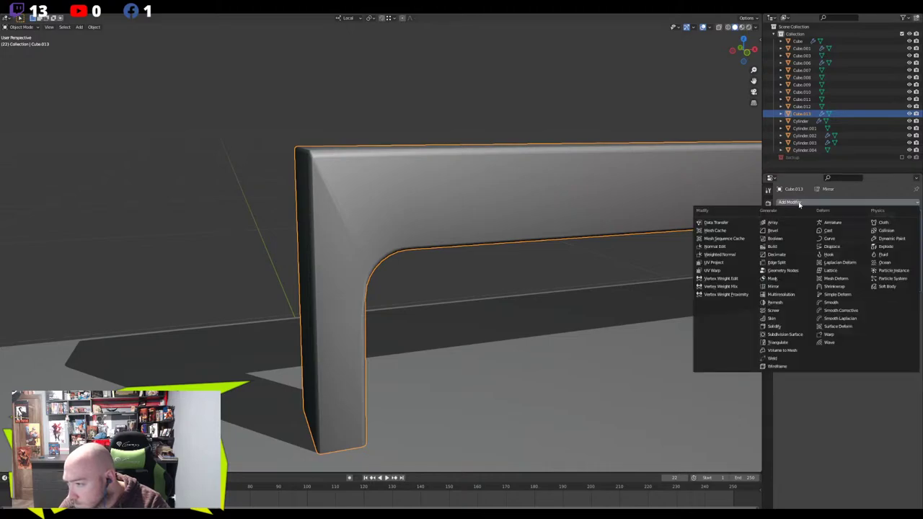
left_click(733, 254)
middle_click_drag(449, 209, 457, 218)
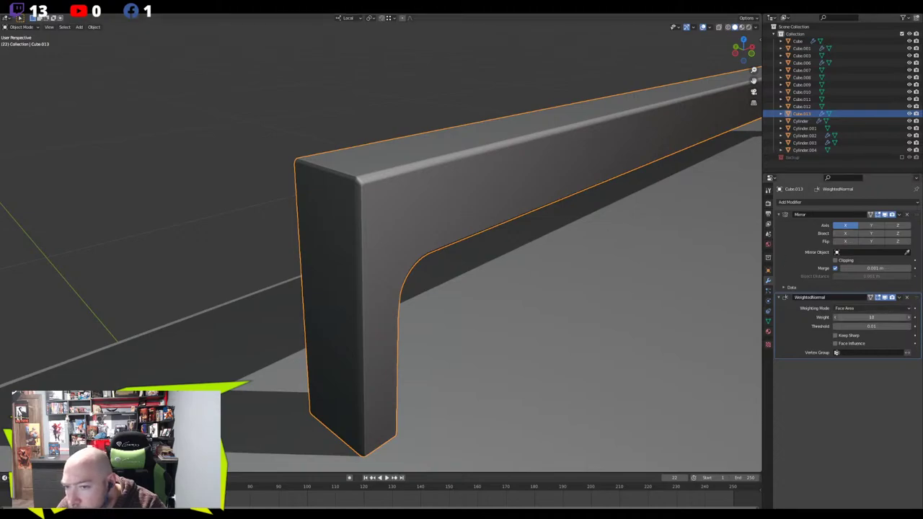
left_click_drag(871, 326, 910, 326)
Apply the handle's Weighted Normal modifier, keeping the Mirror modifier live
scroll(496, 257, "down", 7)
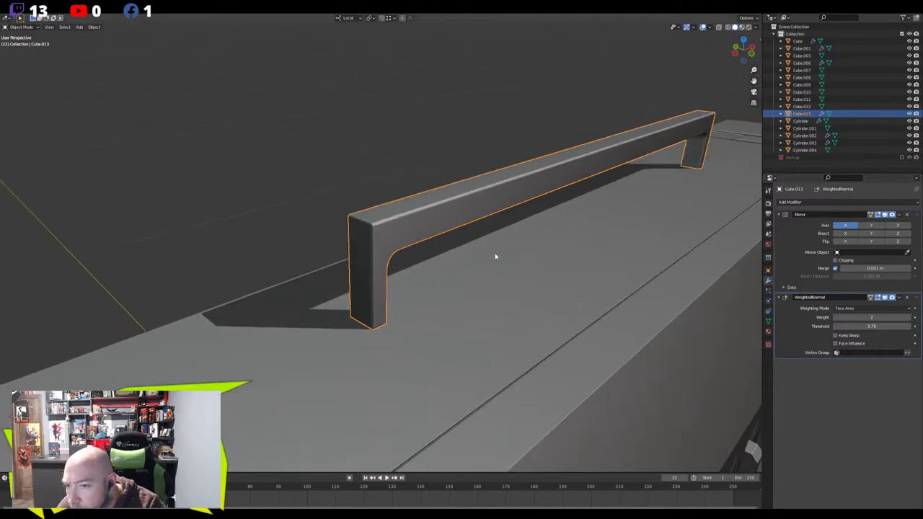
middle_click_drag(496, 257, 465, 263)
scroll(379, 251, "up", 6)
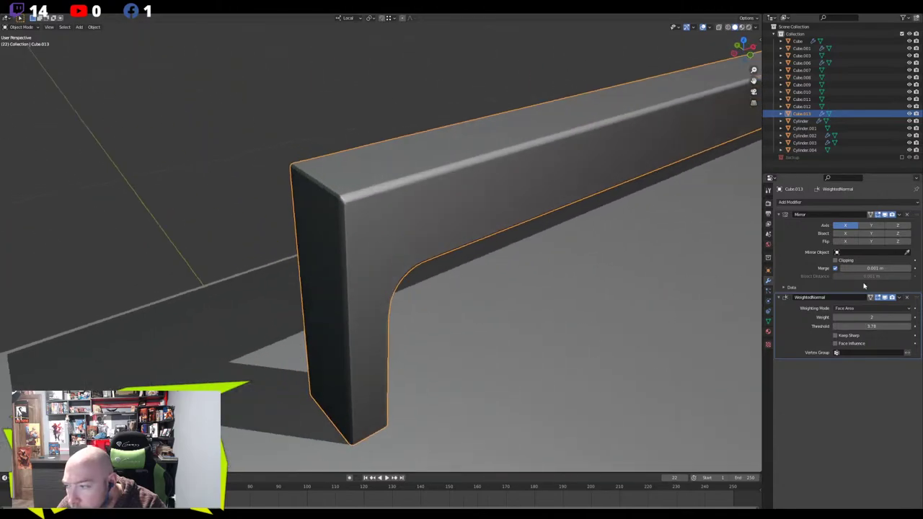
left_click(898, 297)
left_click(872, 307)
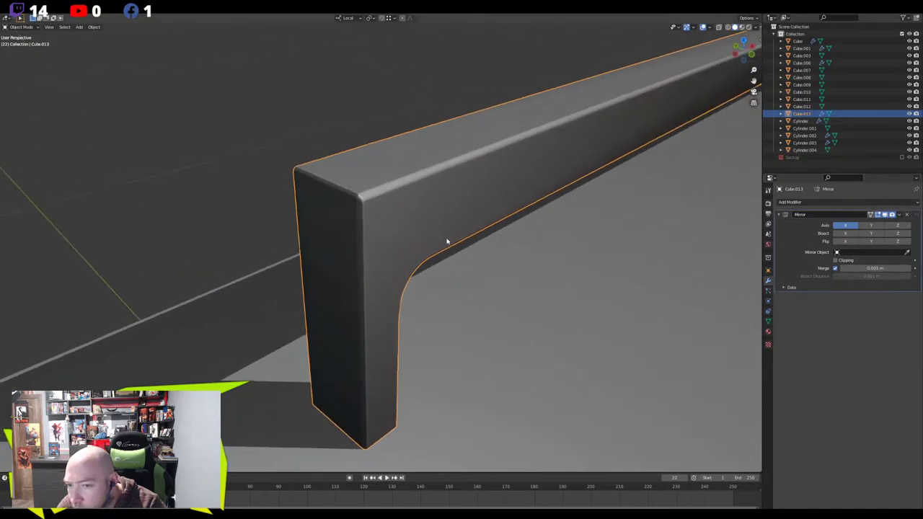
Examine the handle's corner topology and shading up close and in relation to the boombox body
key("Tab")
middle_click_drag(447, 241, 303, 132)
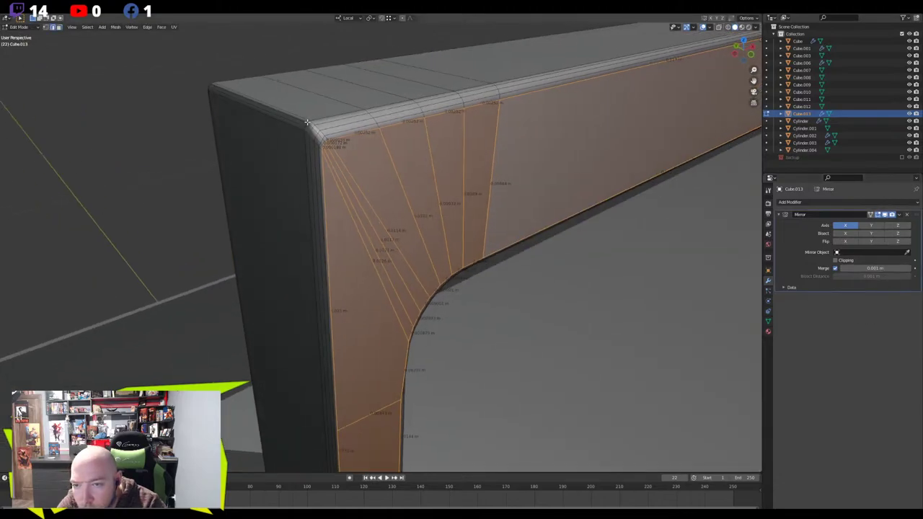
key("Tab")
key("Tab")
middle_click_drag(319, 124, 293, 119)
scroll(295, 130, "down", 12)
key("Tab")
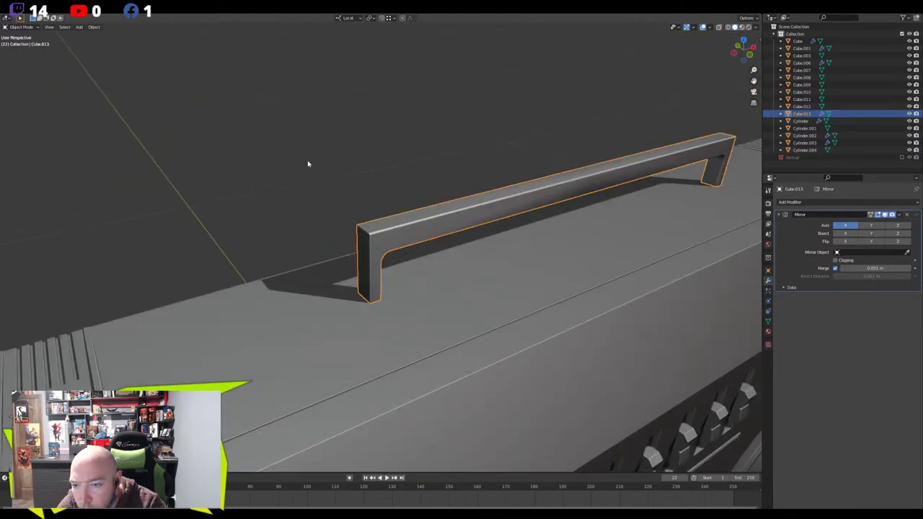
left_click(328, 216)
middle_click_drag(336, 235, 276, 115)
Enable clipping on the handle's Mirror modifier and move the vertices at the bar's centre along local Y
left_click(435, 138)
key("Tab")
key("1")
left_click(519, 153)
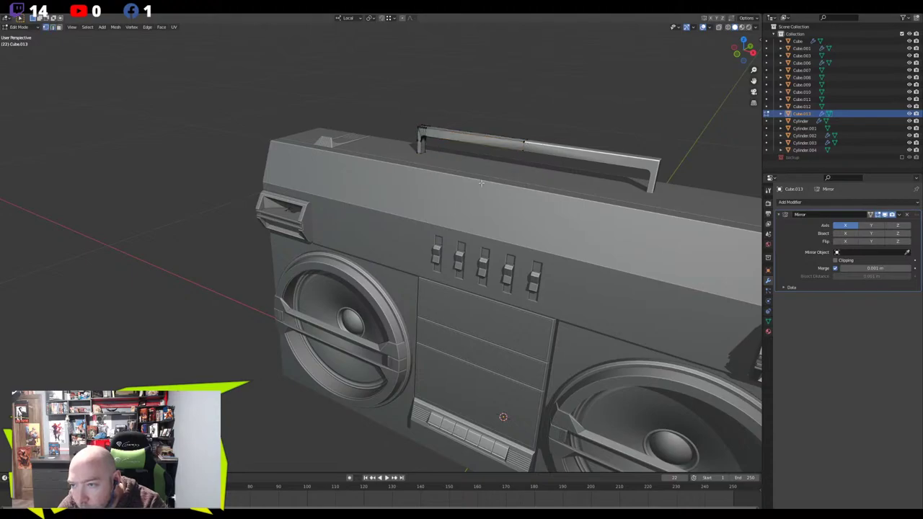
key("KP_Decimal")
middle_click_drag(455, 167, 468, 180)
left_click_drag(474, 130, 280, 290)
key("g")
key("y")
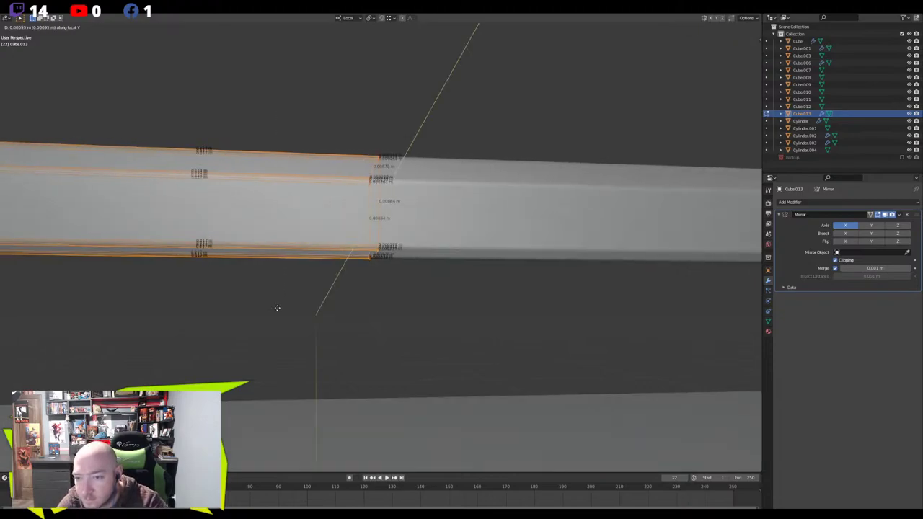
left_click(224, 312)
scroll(249, 292, "down", 2)
key("Tab")
scroll(259, 281, "down", 6)
middle_click_drag(260, 275, 407, 250)
Add a centred lengthwise edge loop along the handle's bar underside and down its leg
key("Tab")
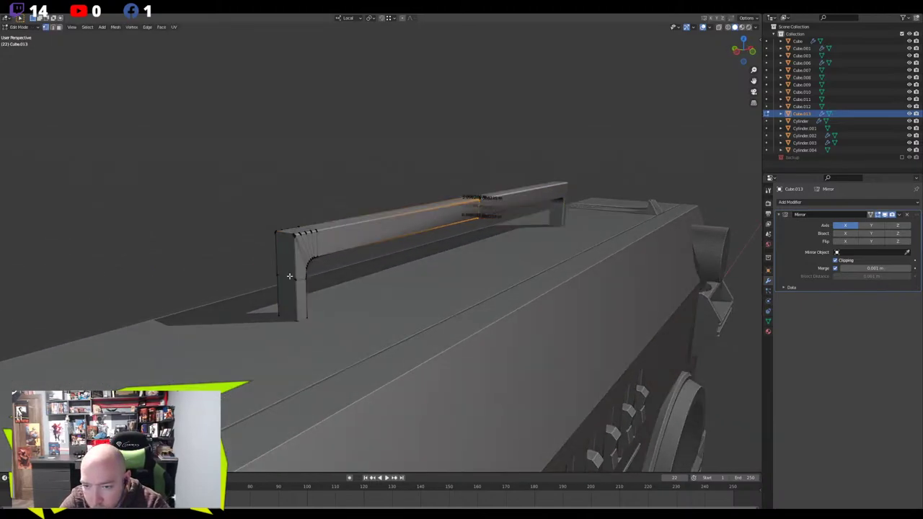
middle_click_drag(378, 282, 269, 243)
right_click(345, 249)
scroll(270, 243, "up", 3)
key("ctrl+r")
scroll(214, 221, "up", 1)
scroll(215, 221, "down", 1)
left_click(214, 221)
right_click(214, 221)
scroll(177, 233, "up", 3)
middle_click_drag(177, 233, 449, 259, "shift")
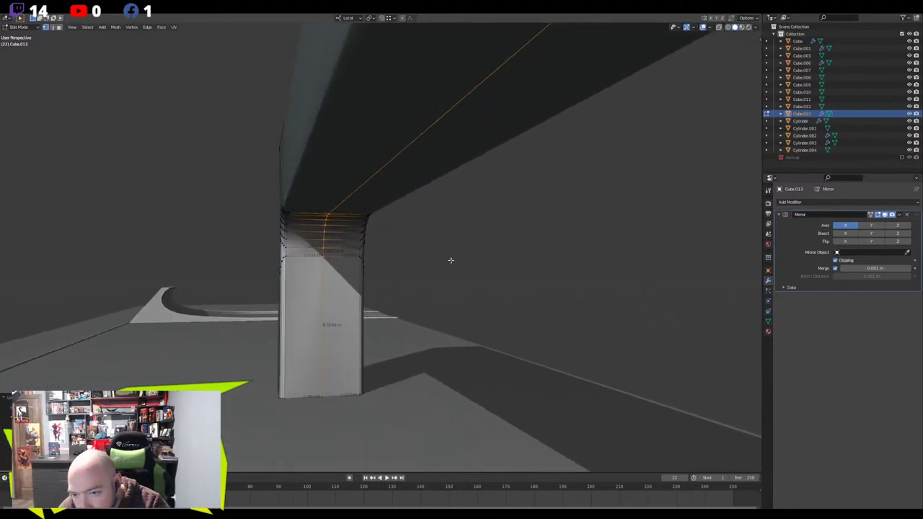
Split the centre edge loop into a narrow strip and add two evenly spaced lengthwise edge loops on each side of it
scroll(454, 261, "down", 3)
left_click(455, 263)
key("alt+a")
mouse_move(384, 247)
middle_mouse_down()
mouse_move(312, 249)
mouse_move(394, 244)
middle_mouse_up()
key("ctrl+r")
scroll(394, 237, "up", 1)
left_click(394, 237)
right_click(394, 237)
key("ctrl+r")
scroll(454, 235, "up", 1)
left_click(454, 235)
right_click(454, 236)
Inset the two face panels on the leg's inner side and lower corner curve, leaving the narrow centre strip out
key("3")
left_click(450, 248)
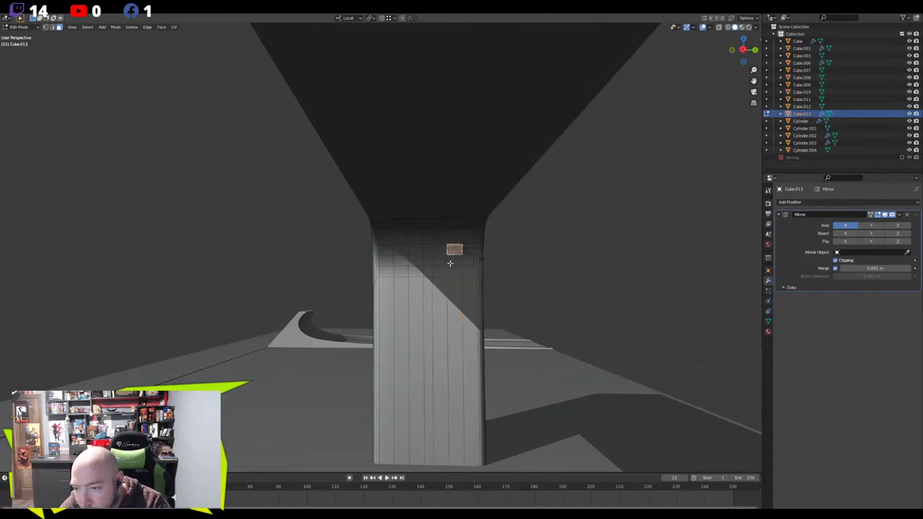
left_click(413, 252, "ctrl")
left_click(413, 269, "ctrl")
left_click(385, 262, "ctrl")
left_click(383, 271, "ctrl")
left_click(388, 293, "ctrl")
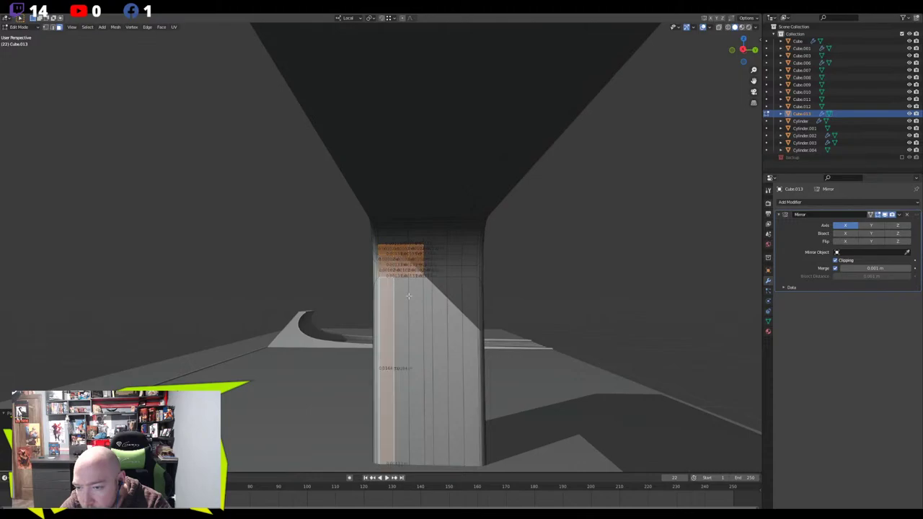
left_click(416, 296, "ctrl")
left_click(440, 295, "shift")
left_click(469, 287, "ctrl")
left_click(469, 260, "ctrl")
left_click(438, 251, "ctrl")
left_click(442, 270, "ctrl")
left_click(469, 249, "ctrl")
middle_click_drag(469, 249, 528, 257)
scroll(270, 266, "down", 2)
middle_click_drag(193, 251, 642, 241, "shift")
middle_click_drag(398, 261, 529, 238)
key("i")
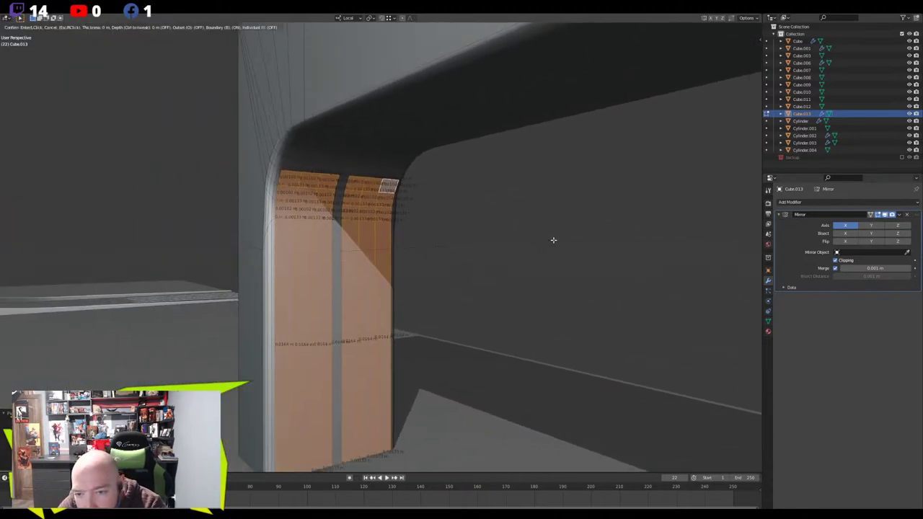
left_click(519, 252)
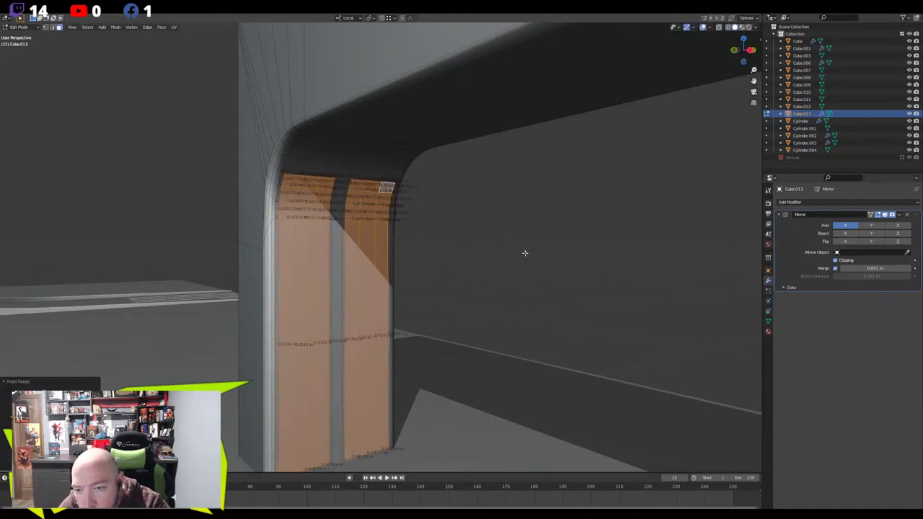
Recess the two inset panels into the leg by moving them about -0.0011 m along local X
key("g")
key("x")
key("x")
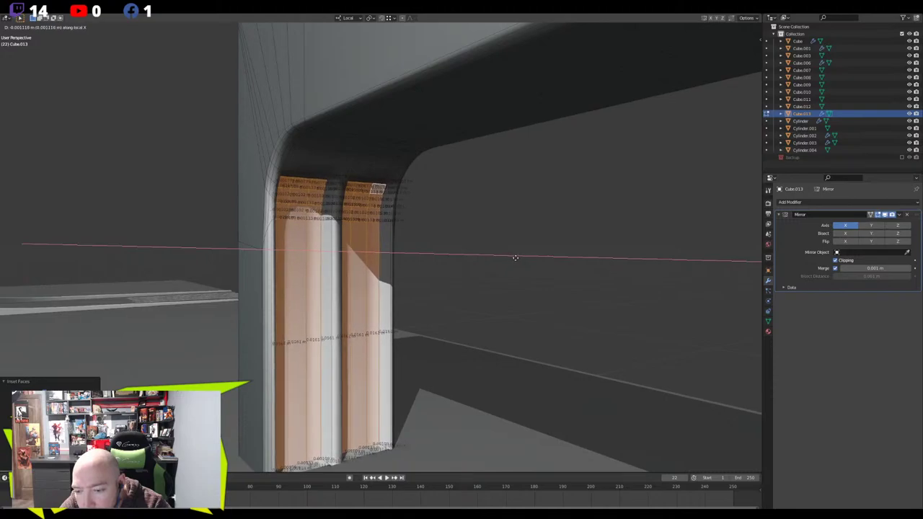
left_click(515, 258)
Delete the small faces closing the bottom ends of the leg's two recesses
middle_click_drag(519, 439, 353, 345, "shift")
left_click(230, 365)
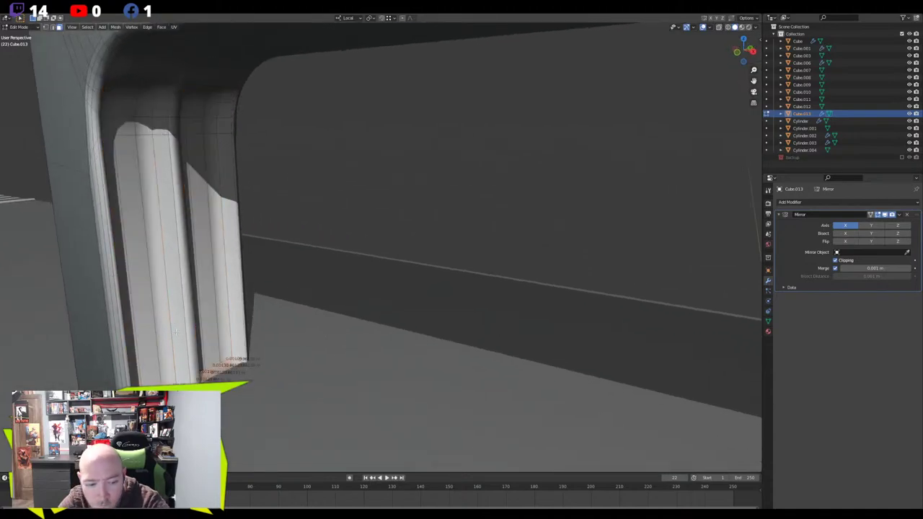
scroll(206, 312, "down", 1)
key("x")
left_click(212, 290)
scroll(204, 299, "down", 1)
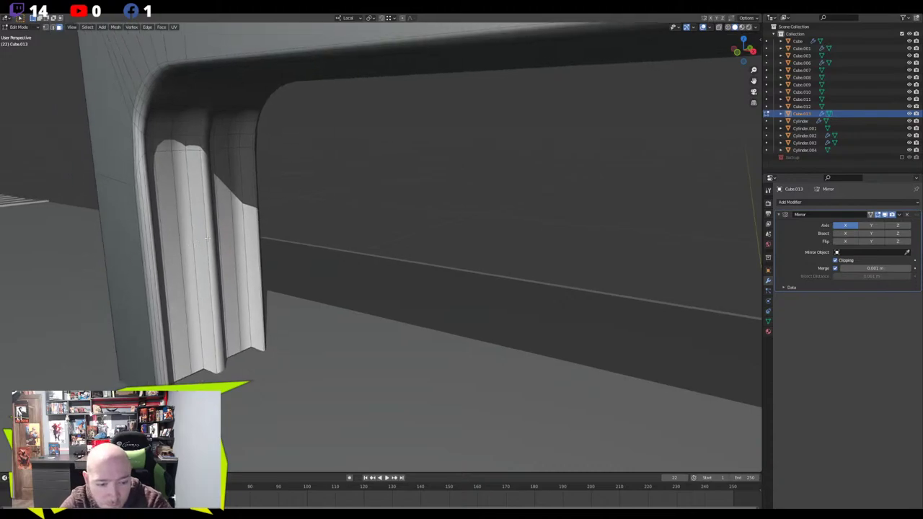
middle_click_drag(332, 294, 400, 324, "shift")
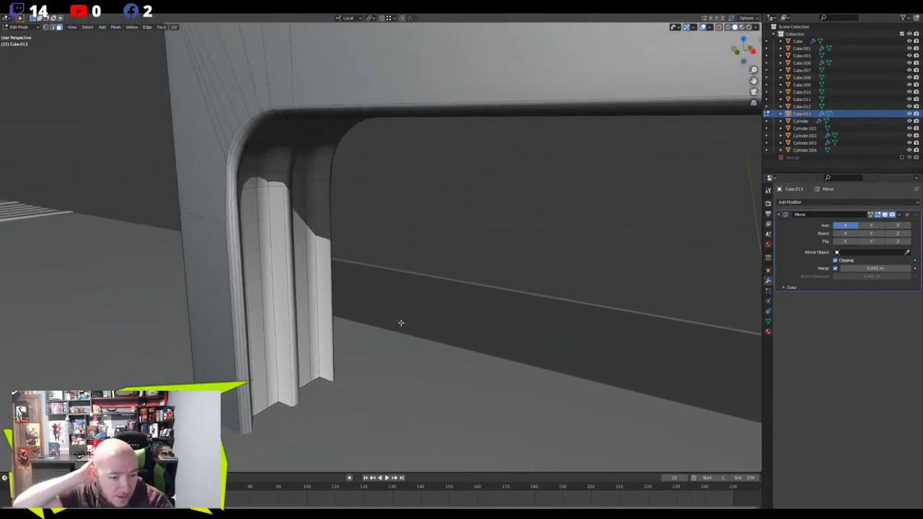
Examine the recesses' shading and topology where they end in the handle's inner corner
scroll(401, 323, "down", 6)
middle_click_drag(401, 323, 359, 246)
scroll(367, 273, "up", 4)
key("Tab")
scroll(366, 272, "down", 4)
key("Tab")
scroll(433, 224, "up", 5)
left_click(434, 220)
key("KP_Decimal")
scroll(403, 258, "down", 3)
scroll(359, 245, "up", 2)
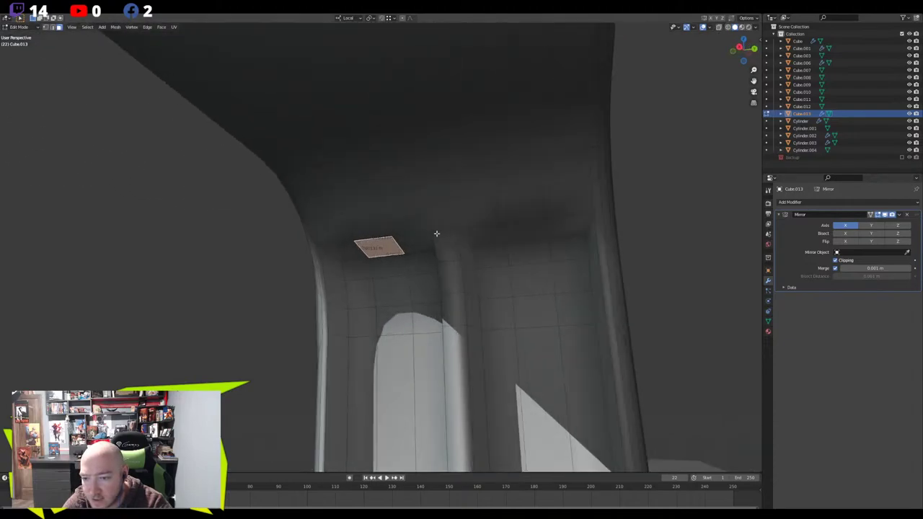
middle_click_drag(430, 234, 491, 232)
key("2")
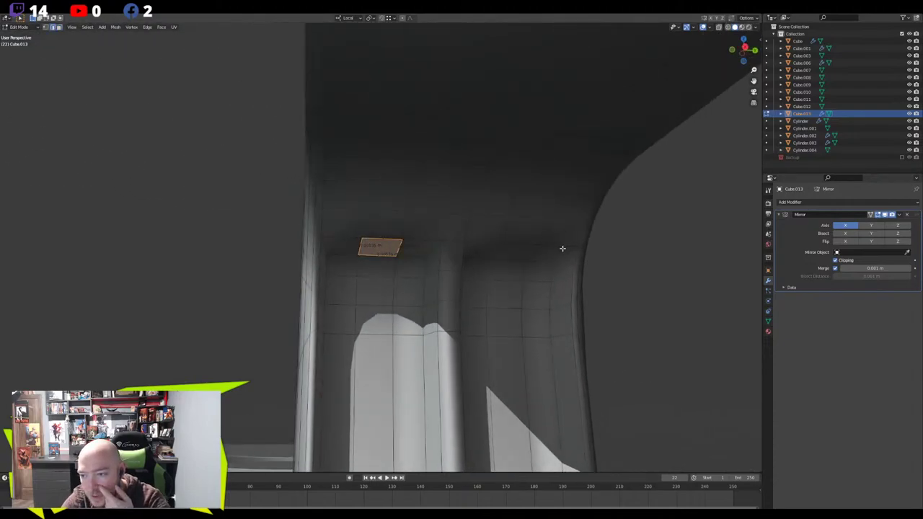
middle_click_drag(563, 249, 568, 217)
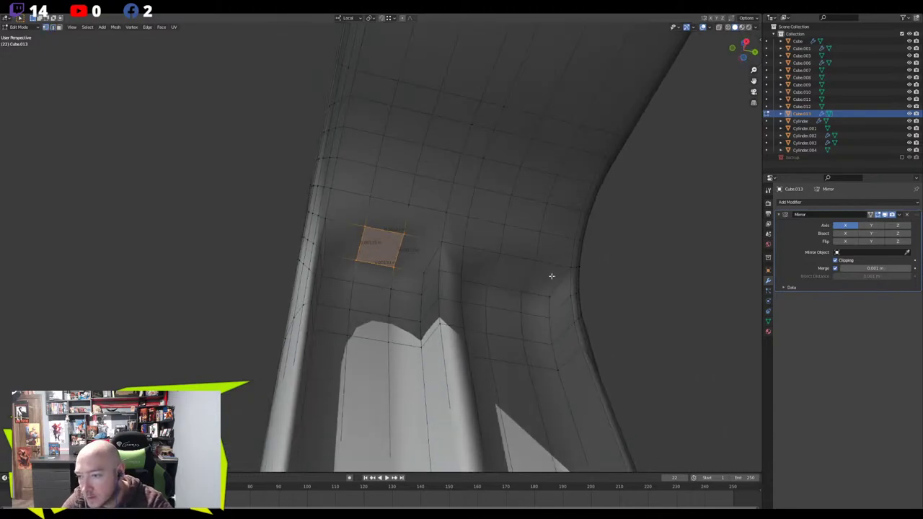
Select the vertex row across the upper ends of both recesses and move it slightly along local Z
key("1")
key("alt+a")
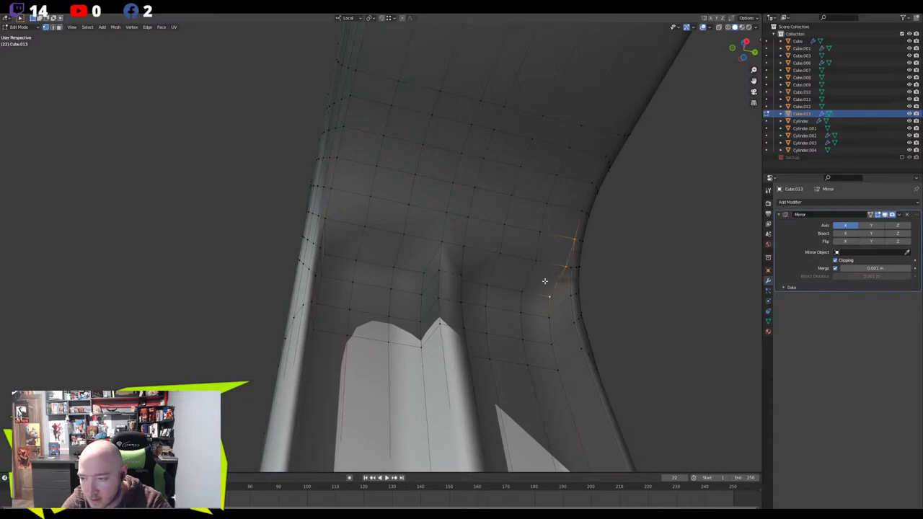
middle_click_drag(367, 269, 316, 217)
middle_click_drag(410, 244, 442, 209)
middle_click_drag(466, 258, 470, 220)
middle_click_drag(429, 165, 560, 235)
left_click(549, 235, "shift")
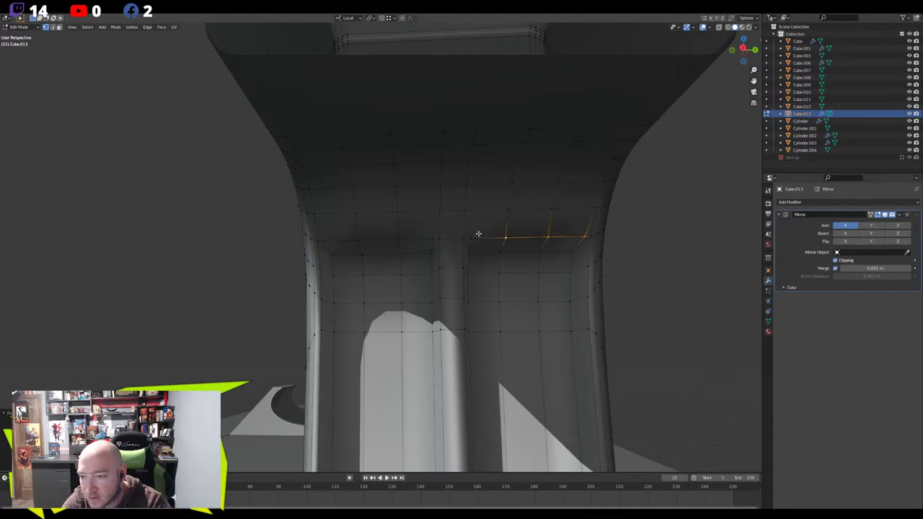
left_click(431, 237, "shift")
left_click(324, 242, "ctrl")
middle_click_drag(340, 242, 297, 244)
key("g")
key("z")
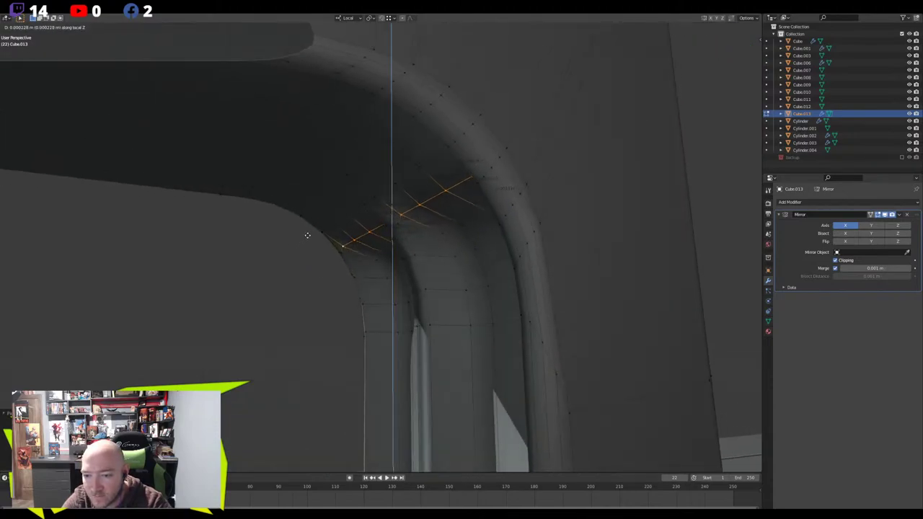
left_click(341, 227)
Shift the same vertex row about -0.0003 m in X and 0.0002 m in Z in X-ray front view
middle_click_drag(342, 226, 483, 250)
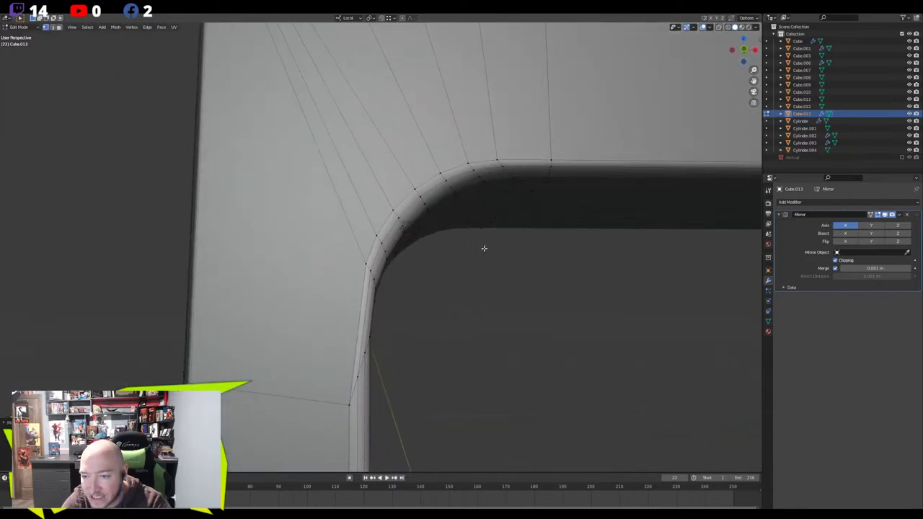
key("KP_1")
key("alt+z")
key("g")
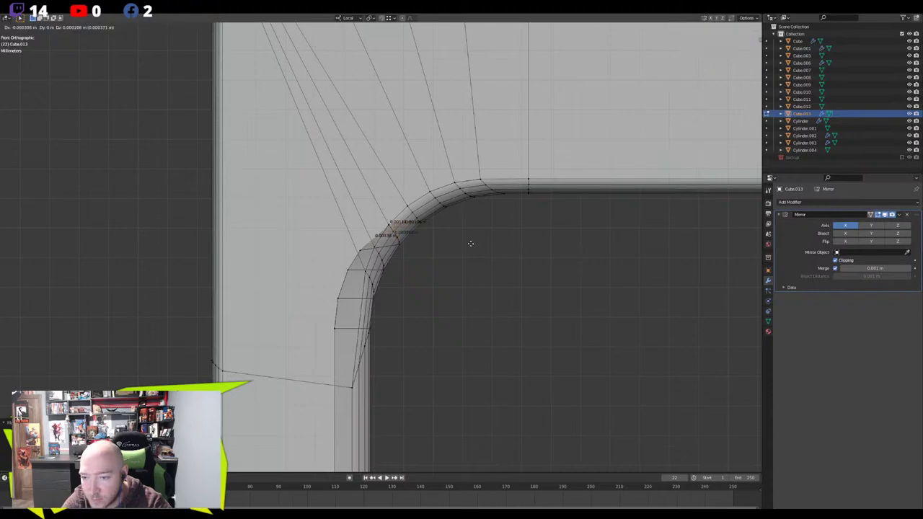
left_click(470, 244)
middle_click_drag(470, 244, 441, 234)
key("alt+z")
middle_click_drag(426, 228, 313, 191)
Connect the vertex pairs at the corners of the recesses' upper ends with new edges
left_click(368, 206)
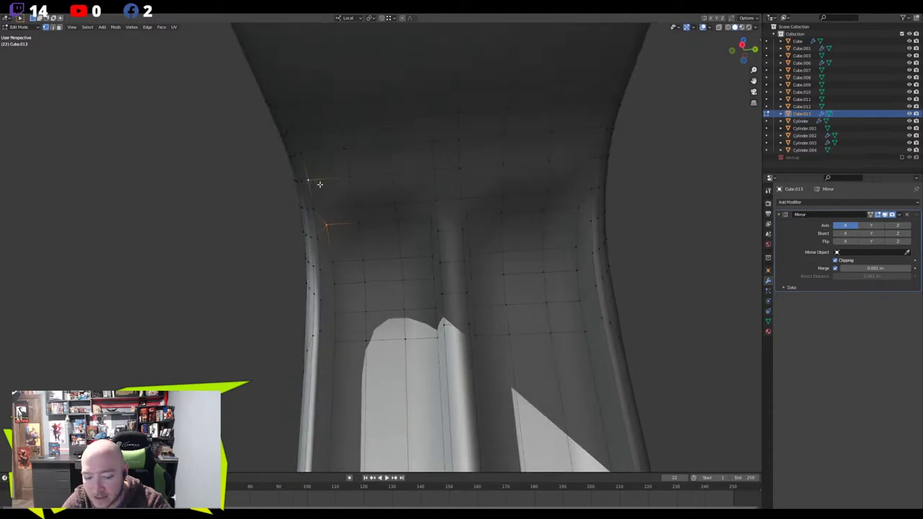
key("j")
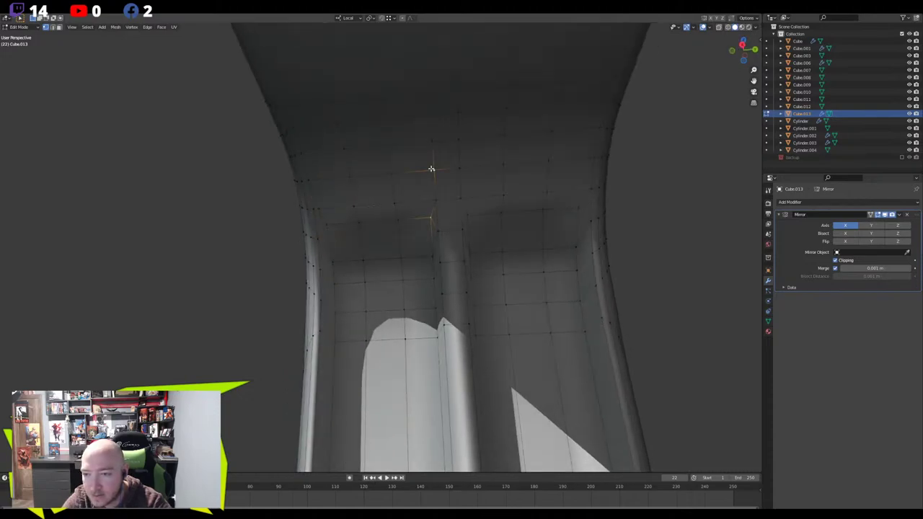
middle_click_drag(461, 167, 467, 185)
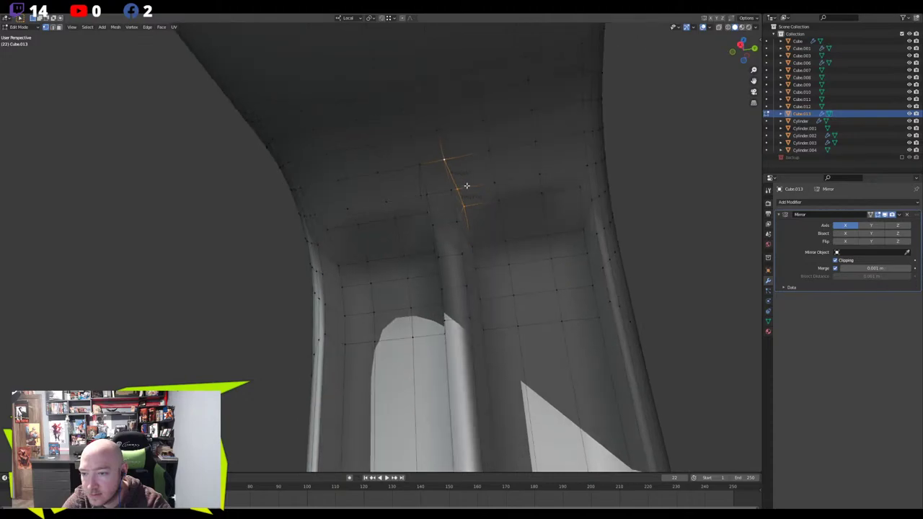
Select the vertex row just above the recesses and move it about -0.0001 m in X and 0.0004 m in Z in front view
left_click(580, 167)
left_click(538, 175, "shift")
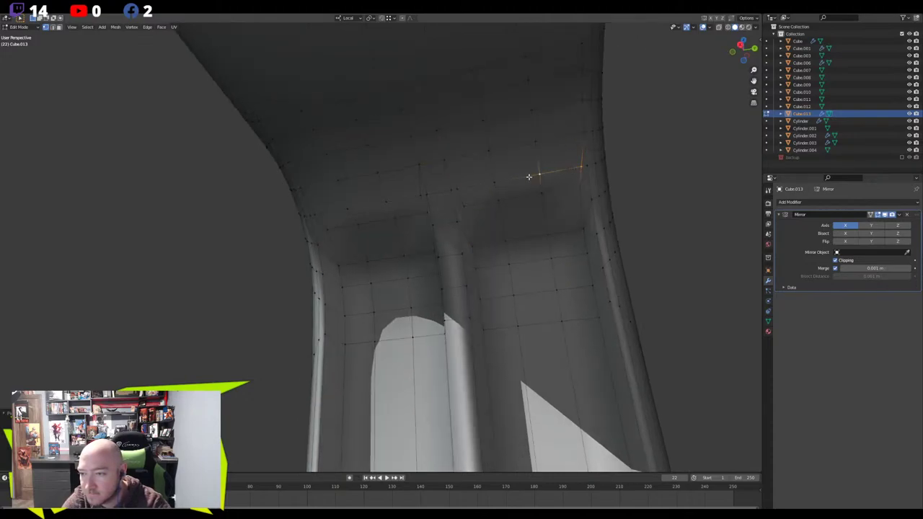
left_click(422, 195, "shift")
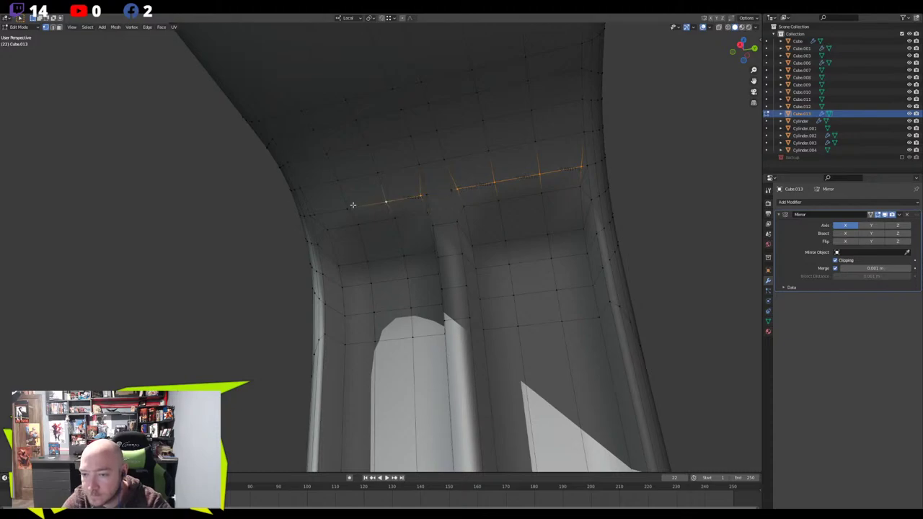
left_click(320, 212, "shift")
middle_click_drag(320, 212, 435, 242)
key("KP_1")
key("alt+z")
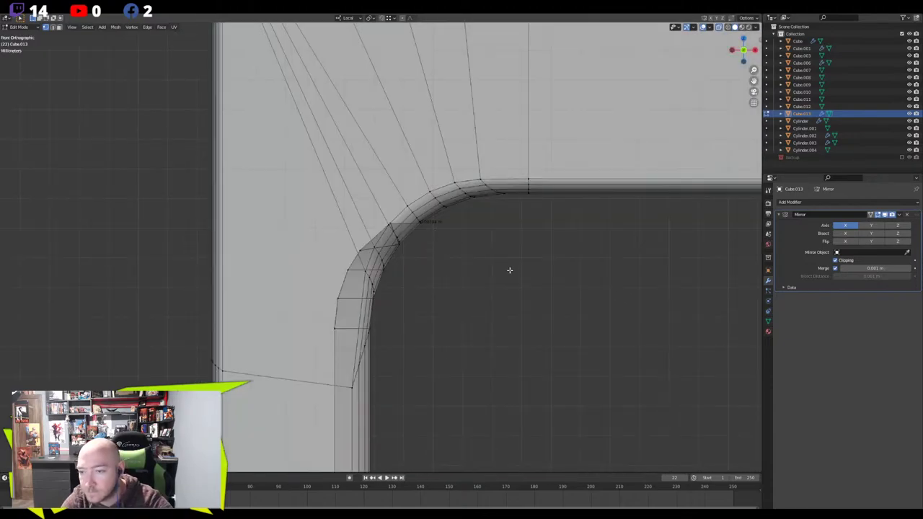
key("g")
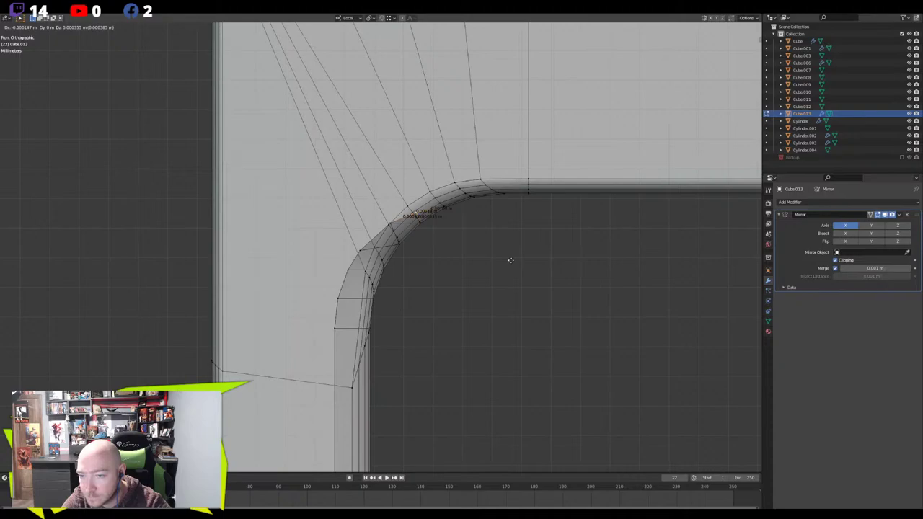
left_click(510, 260)
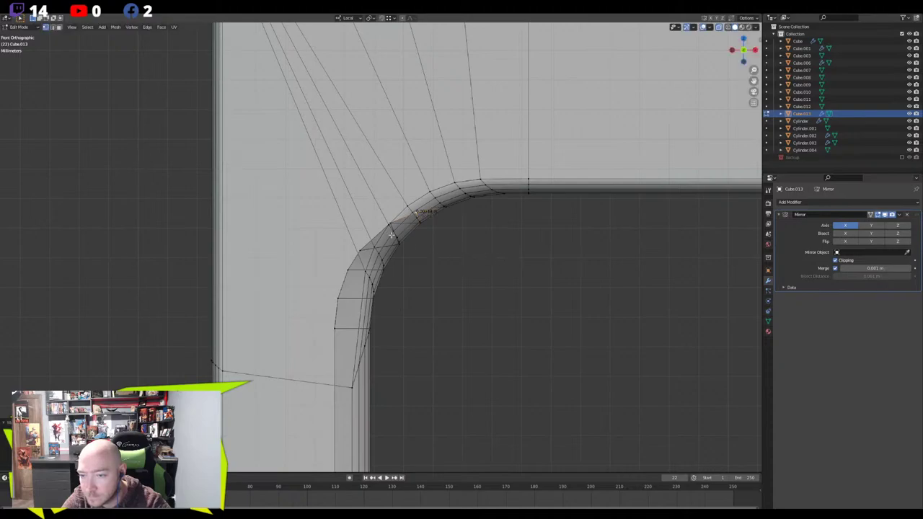
Reposition the recess vertices group by group in front view so their profile follows the handle's inner corner curve
scroll(394, 237, "up", 4)
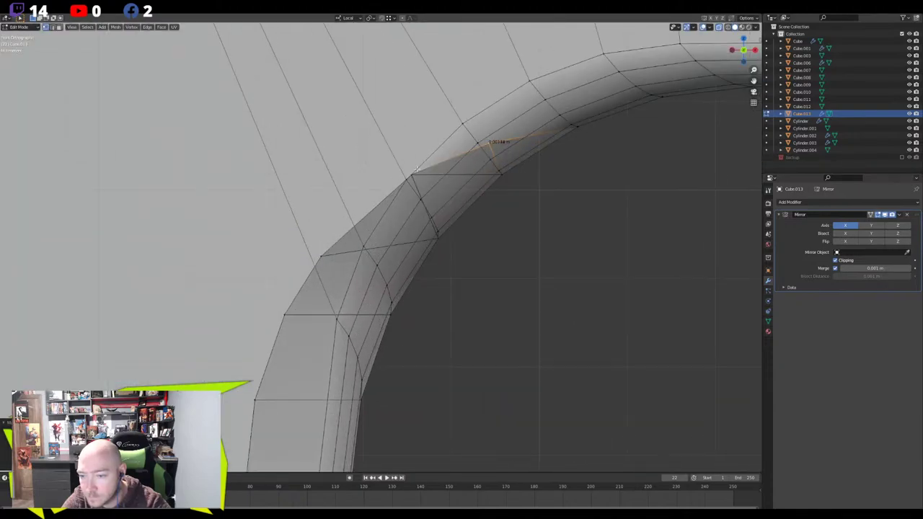
left_click_drag(408, 179, 407, 179)
key("g")
left_click(349, 198)
left_click_drag(333, 242, 263, 325)
key("g")
left_click(304, 287)
key("g")
left_click(271, 326)
left_click_drag(322, 256, 339, 279)
key("g")
left_click(344, 279)
left_click_drag(495, 142, 487, 149)
middle_click_drag(483, 150, 410, 208)
Mark the lengthwise edge loops along the sides of both recess floors as sharp
key("alt+z")
key("2")
left_click(412, 245, "alt+shift")
middle_click_drag(412, 245, 340, 228)
left_click(343, 243, "alt+shift")
middle_click_drag(441, 237, 520, 222)
right_click(503, 248)
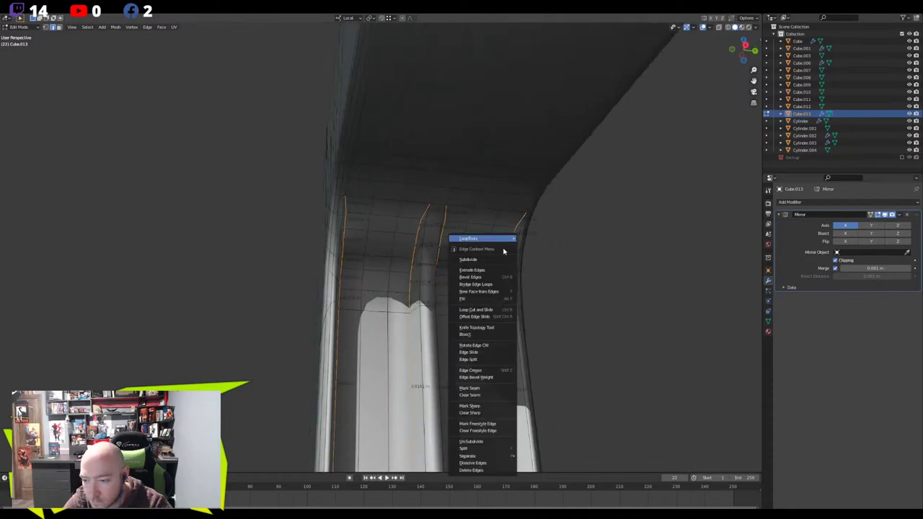
left_click(477, 408)
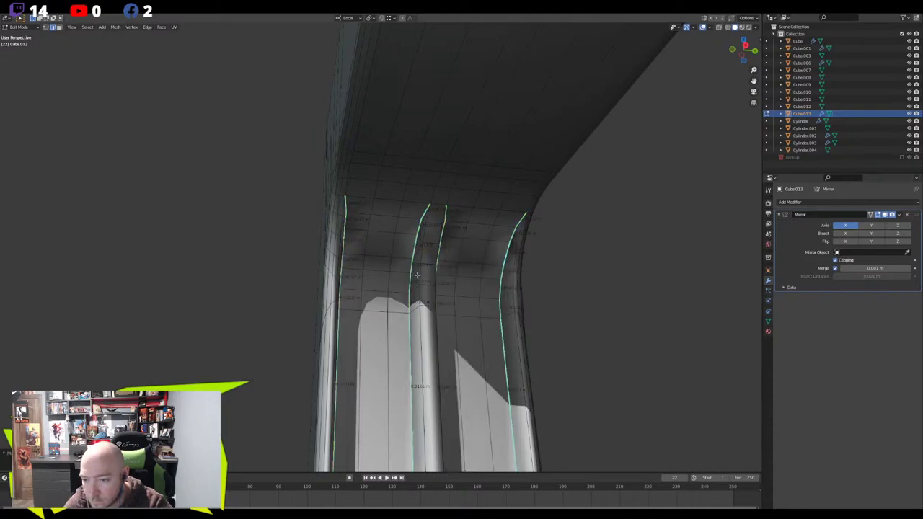
Mark the outer rim edge loops along both sides of each recess as sharp, up to their upper ends
middle_click_drag(477, 408, 346, 256)
left_click(338, 245)
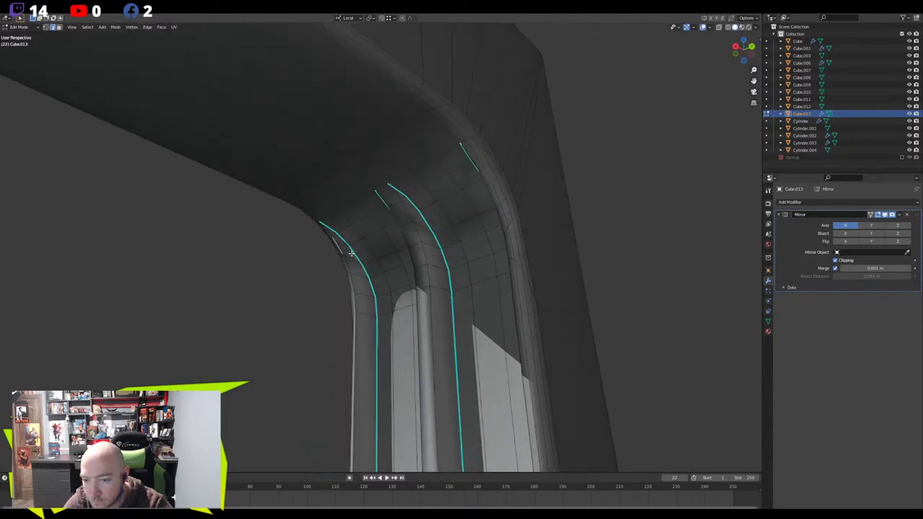
left_click(421, 264, "alt")
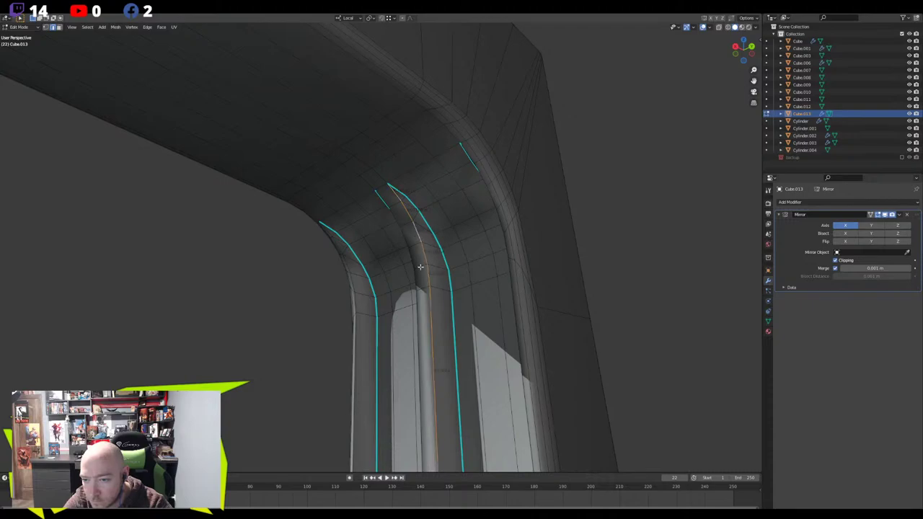
middle_click_drag(408, 256, 428, 236)
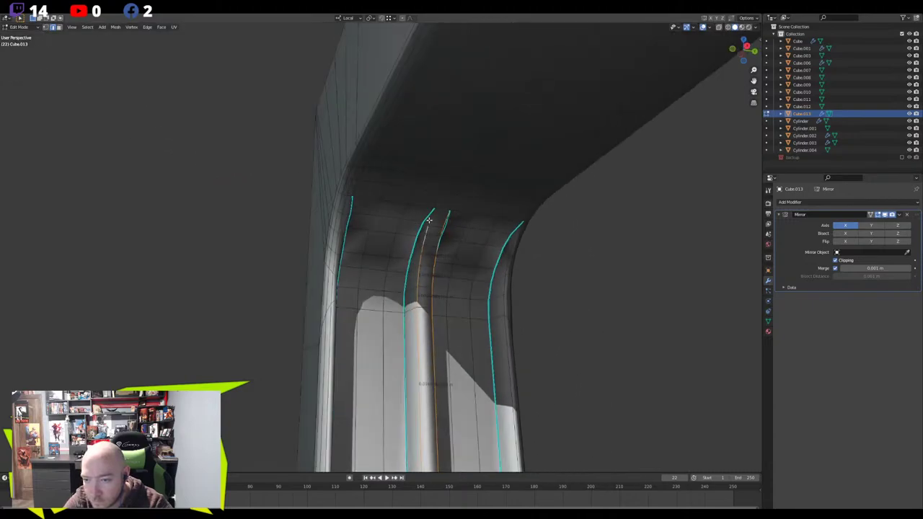
middle_click_drag(363, 232, 347, 276)
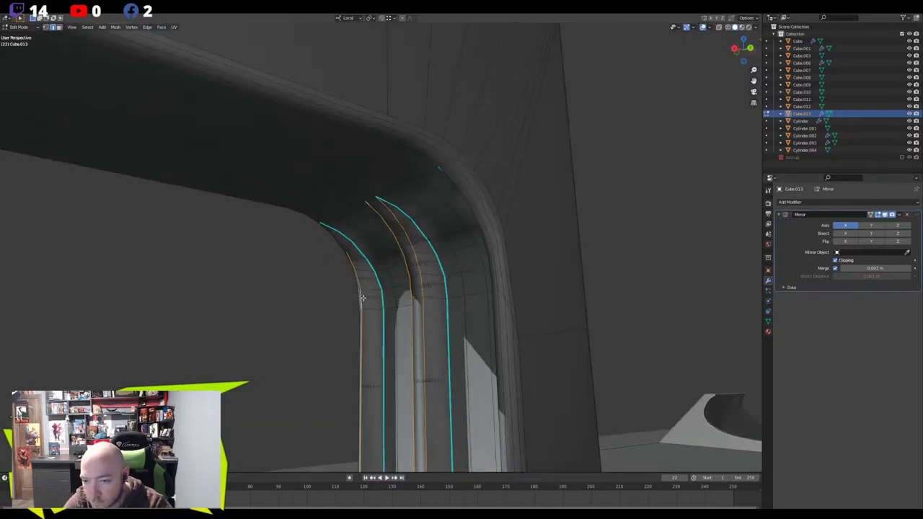
scroll(338, 245, "up", 4)
left_click(289, 236, "shift")
left_click(267, 209, "shift")
scroll(267, 209, "down", 5)
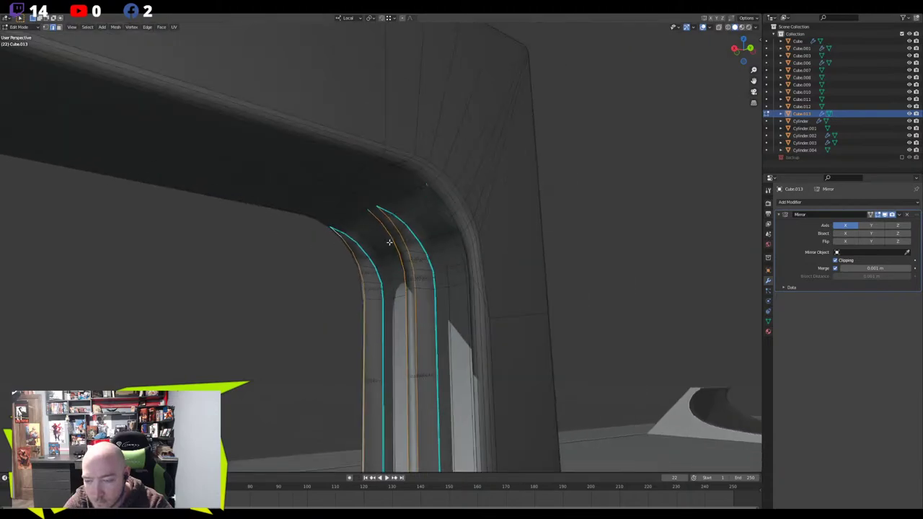
middle_click_drag(387, 241, 478, 249)
scroll(523, 241, "up", 3)
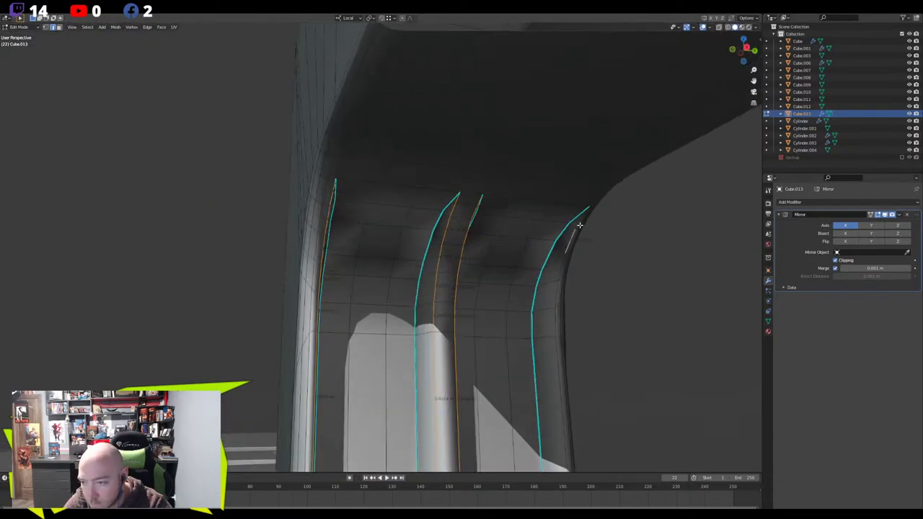
left_click(560, 266, "alt+shift")
right_click(533, 272)
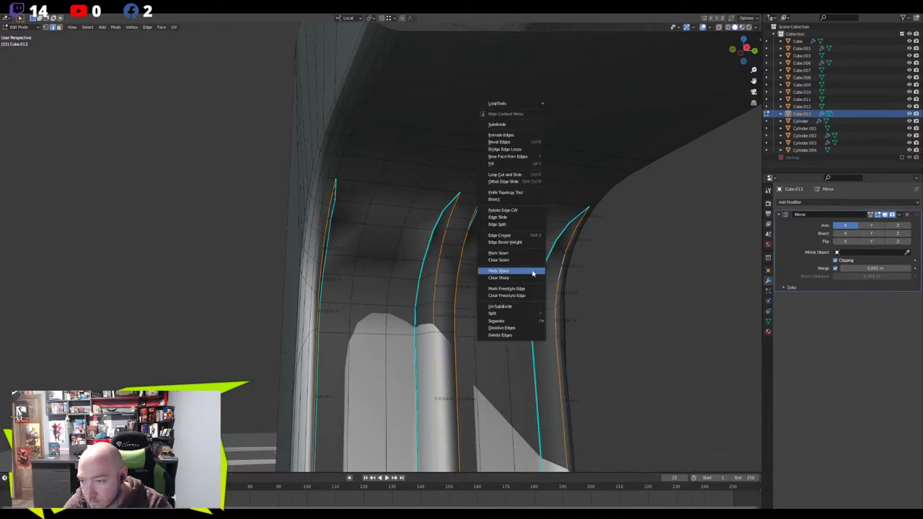
left_click(533, 273)
Return the handle to object mode and remove its Mirror modifier
key("Tab")
middle_click_drag(579, 287, 445, 267)
left_click(908, 215)
Try a Weighted Normal modifier on the handle and compare the shading, then remove the modifier
left_click(793, 202)
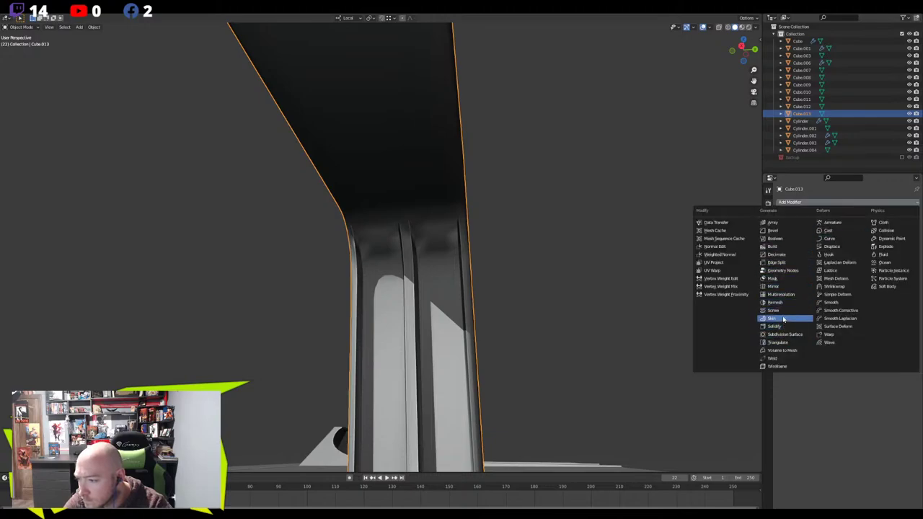
left_click(717, 254)
middle_click_drag(491, 266, 501, 266)
mouse_move(861, 235)
left_mouse_down()
mouse_move(897, 235)
mouse_move(828, 235)
mouse_move(889, 244)
left_mouse_up()
middle_click_drag(724, 240, 685, 213)
left_click(906, 215)
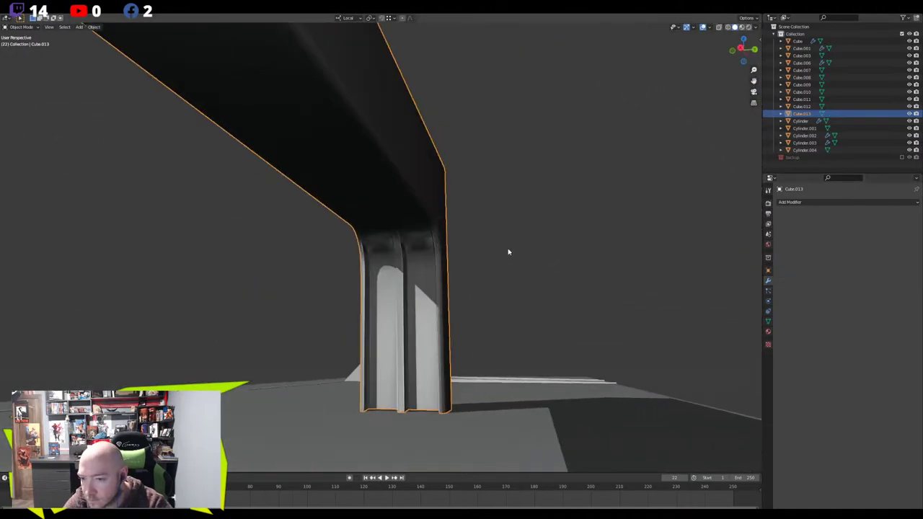
key("ctrl+z")
left_click(906, 215)
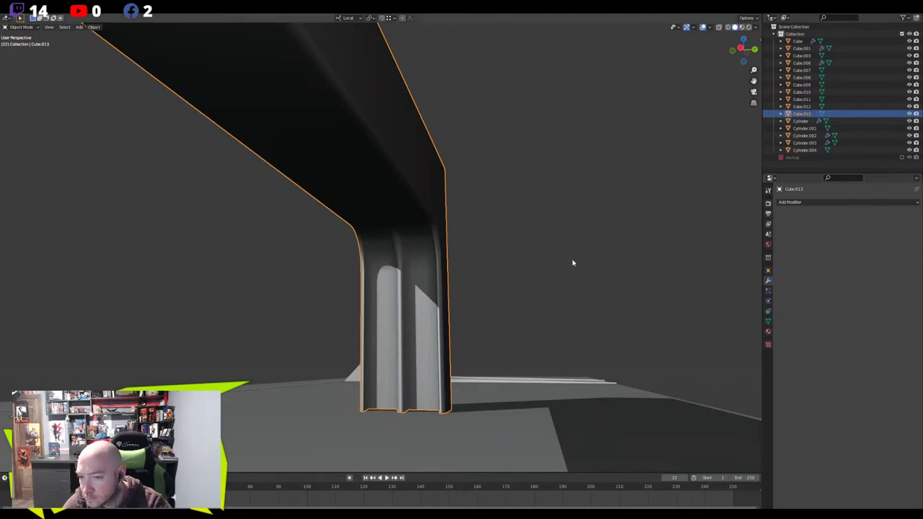
Examine the shading around the handle's corner and check the object's scale and dimensions in its transform values
middle_click_drag(614, 257, 545, 273)
middle_click_drag(383, 268, 454, 293)
scroll(454, 291, "down", 3)
key("Tab")
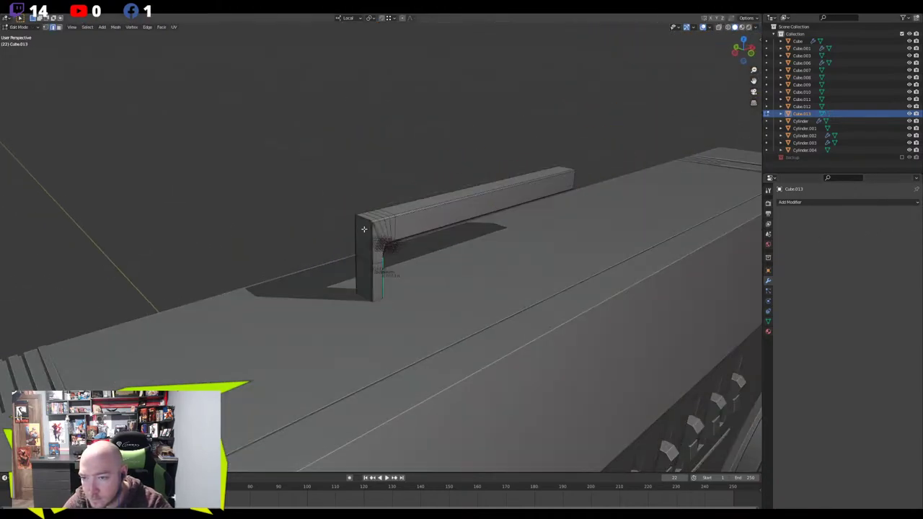
scroll(363, 224, "up", 7)
middle_click_drag(360, 222, 346, 209)
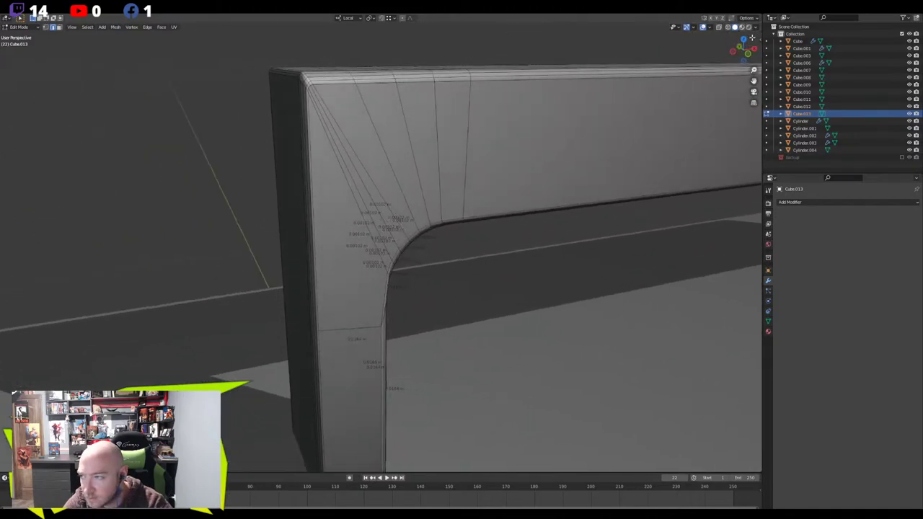
left_click(760, 39)
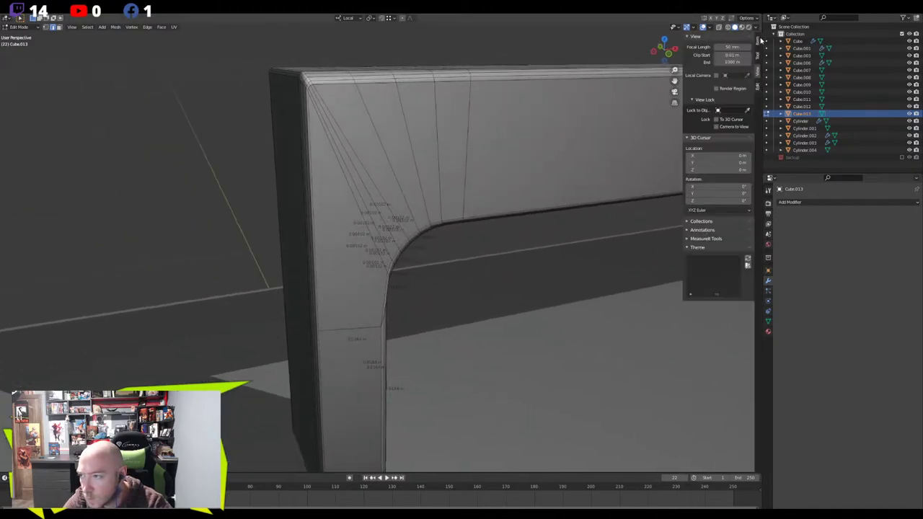
key("Tab")
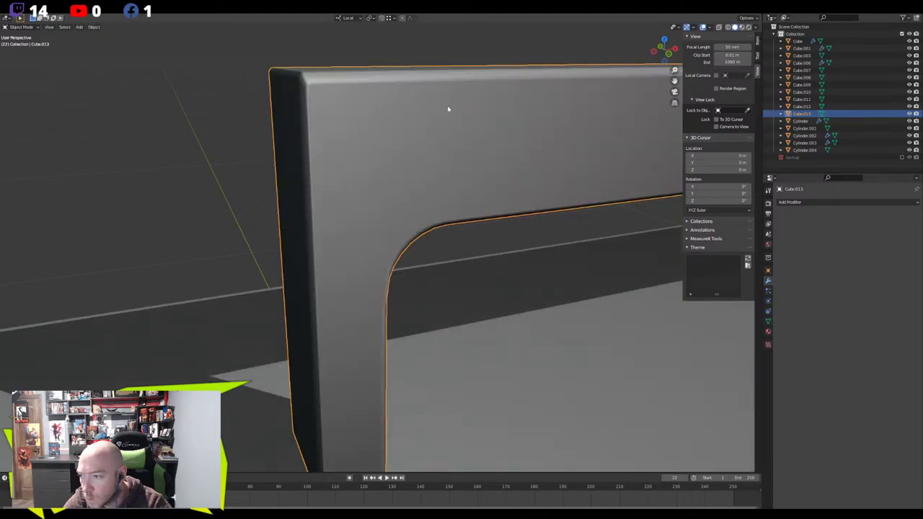
left_click(758, 42)
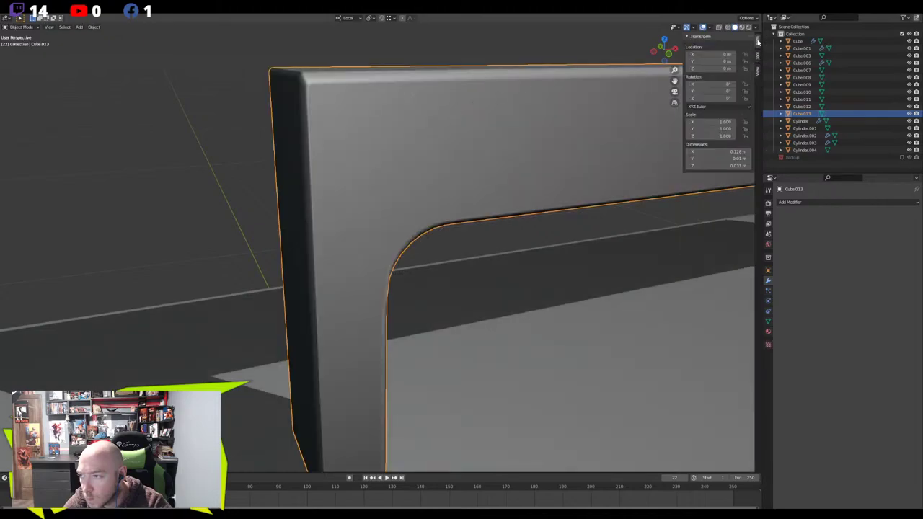
middle_click_drag(409, 148, 322, 158)
key("Tab")
key("Tab")
Clear the handle mesh's custom split normals data and inspect the resulting shading around the corner
left_click(768, 312)
left_click(768, 311)
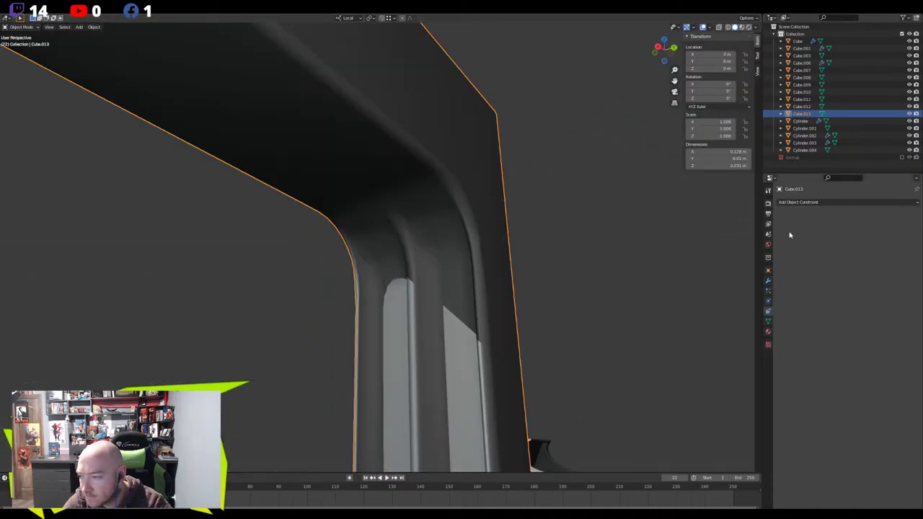
left_click(767, 271)
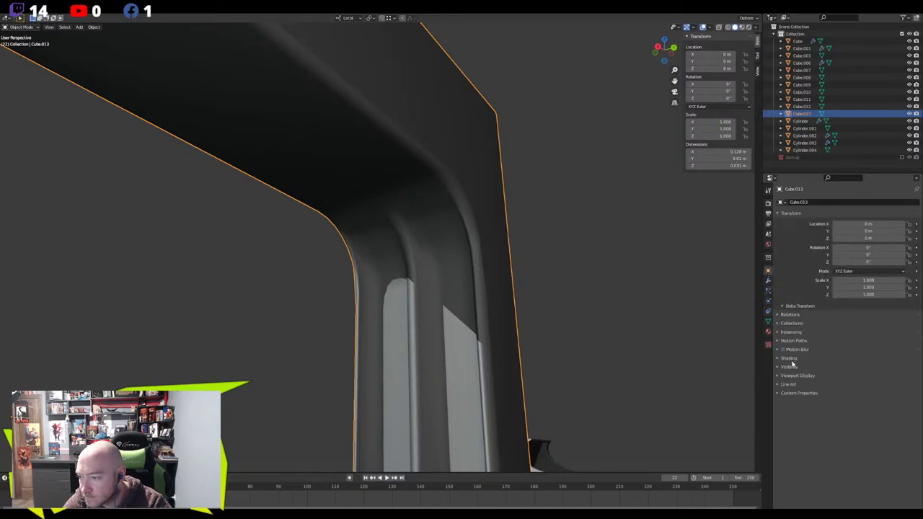
key("Tab")
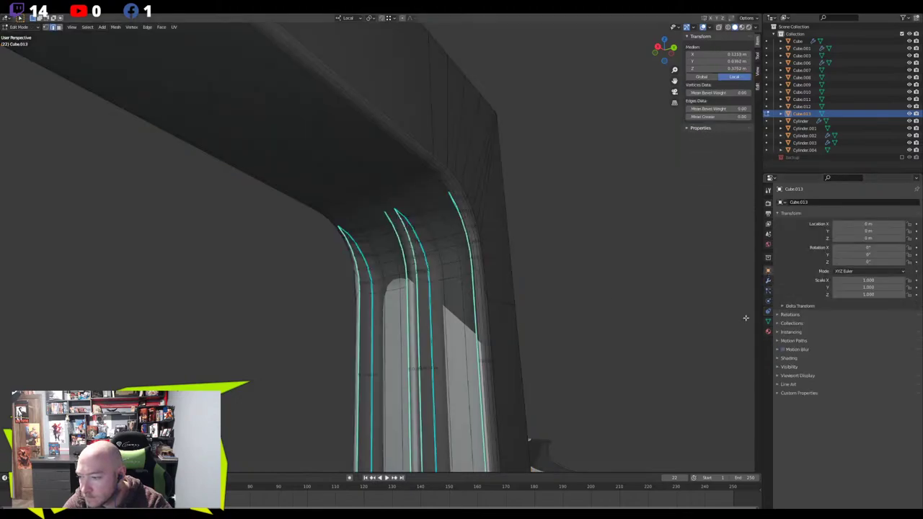
left_click(767, 281)
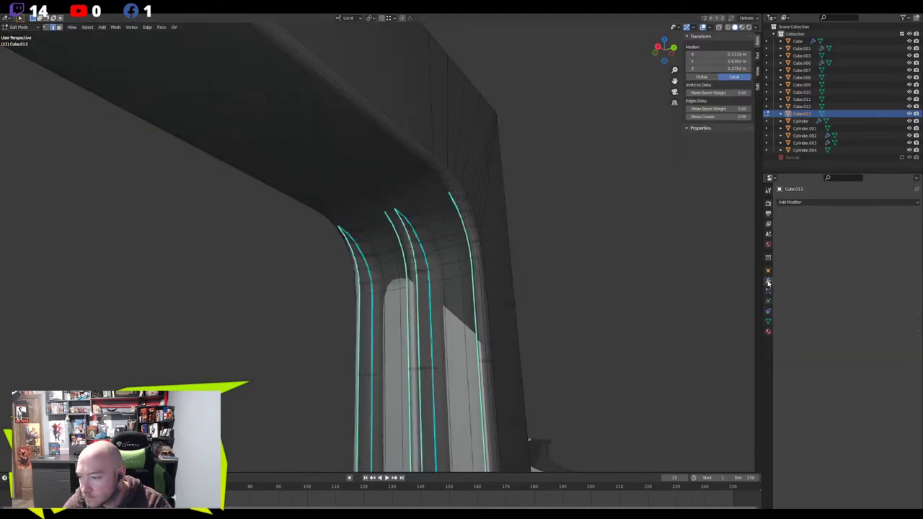
left_click(768, 321)
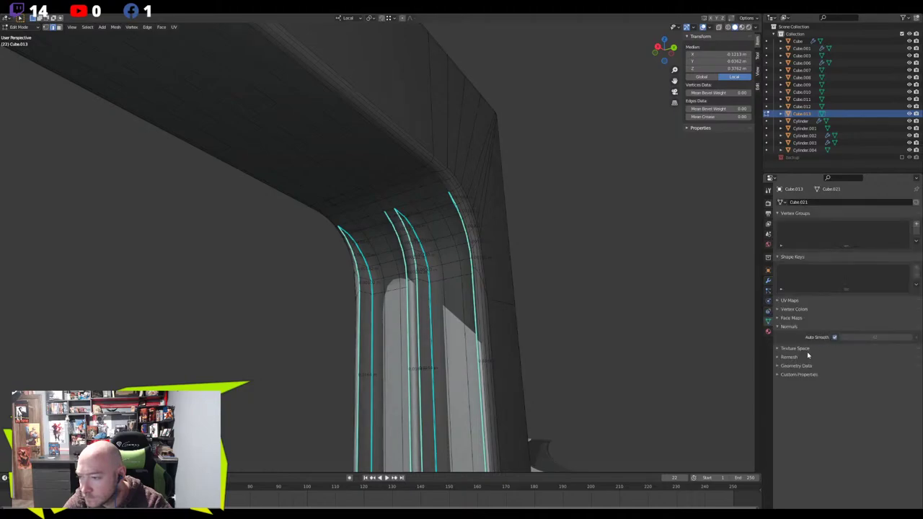
left_click(790, 357)
left_click(795, 445)
left_click(842, 472)
middle_click_drag(497, 306, 533, 309)
key("Tab")
middle_click_drag(441, 290, 521, 292)
middle_click_drag(403, 245, 366, 206)
Dissolve the fan of edges running from the handle's outer top corner to the inner corner curve
key("Tab")
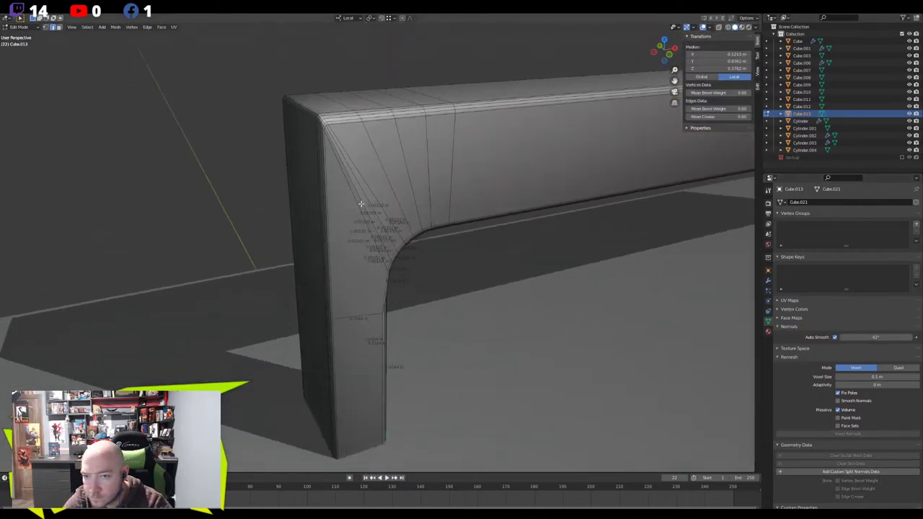
middle_click_drag(338, 157, 405, 142)
key("x")
left_click(428, 214)
middle_click_drag(428, 214, 333, 198)
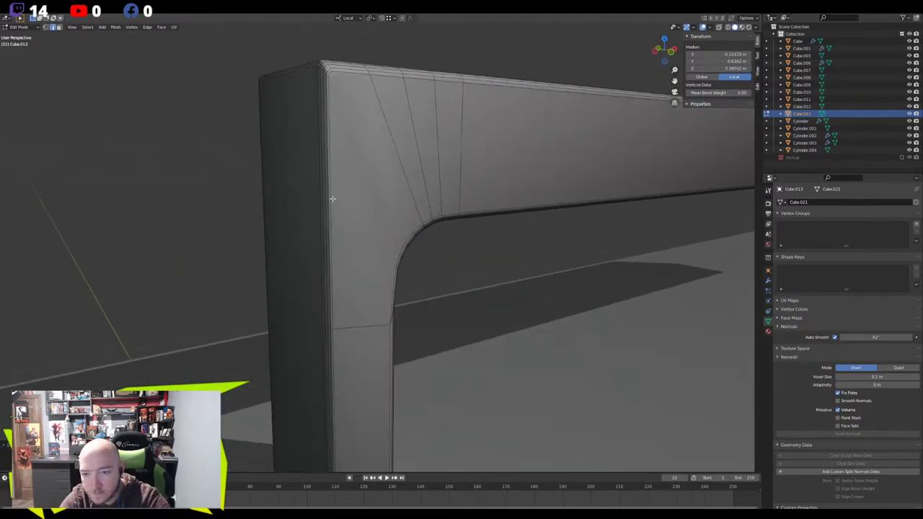
Add three evenly spaced loop cuts across the upper part of the leg's outer side
scroll(313, 207, "up", 1)
left_click(314, 206)
right_click(314, 206)
Try flattening the edge row below the corner in Z and sliding it along the leg, then undo both changes
middle_click_drag(334, 235, 341, 313)
key("3")
left_click(323, 234)
key("s")
key("z")
key("0")
left_click(278, 303)
key("g")
key("g")
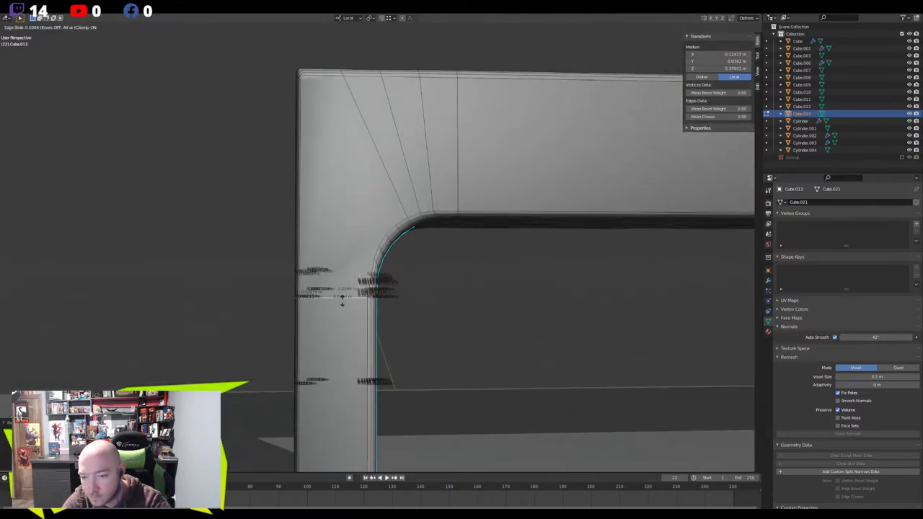
left_click(392, 293)
middle_click_drag(391, 292, 431, 290)
key("ctrl+z")
key("ctrl+z")
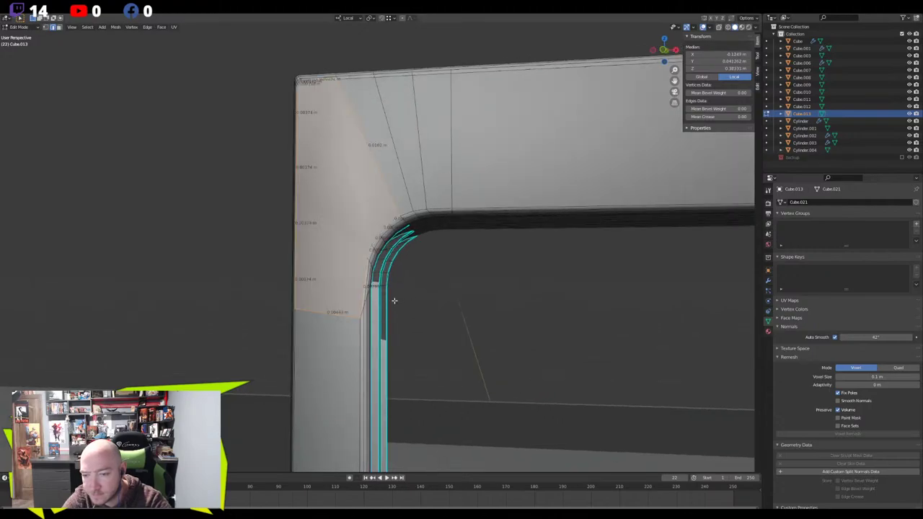
Select the edge loop around the leg below the corner and flatten it by scaling Z to 0
left_click(335, 313, "alt")
key("s")
key("z")
key("0")
left_click(237, 289)
Delete the large corner faces on the handle's front and back sides
middle_click_drag(237, 289, 385, 224)
left_click(238, 289)
left_click(238, 278)
left_click(385, 224)
key("x")
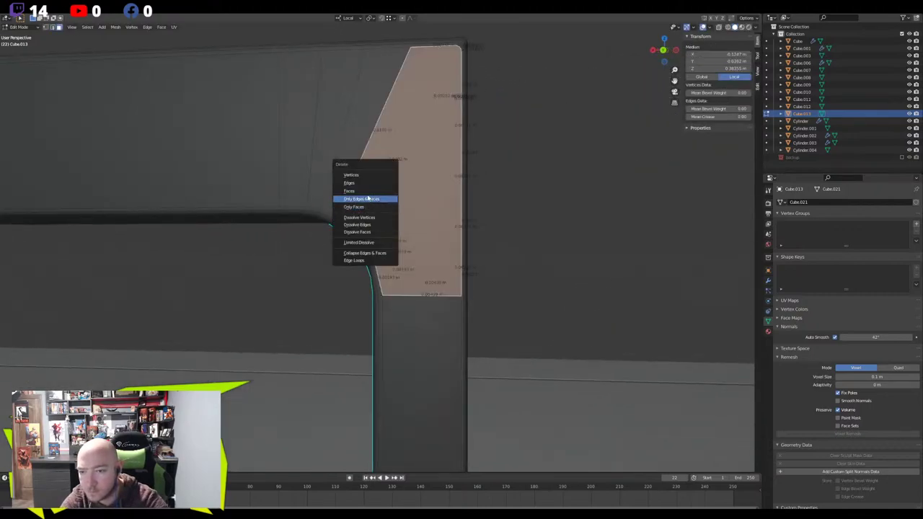
left_click(371, 192)
Fill the back corner hole with a strip of faces going up from the flattened leg row
mouse_move(451, 208)
middle_mouse_down()
mouse_move(402, 210)
mouse_move(441, 215)
middle_mouse_up()
key("2")
left_click(409, 301)
middle_click_drag(409, 301, 316, 304)
key("f")
key("f")
key("f")
Fill the front corner hole upward from the leg row, undoing the extra faces so only the first two quads are kept
left_click(343, 306)
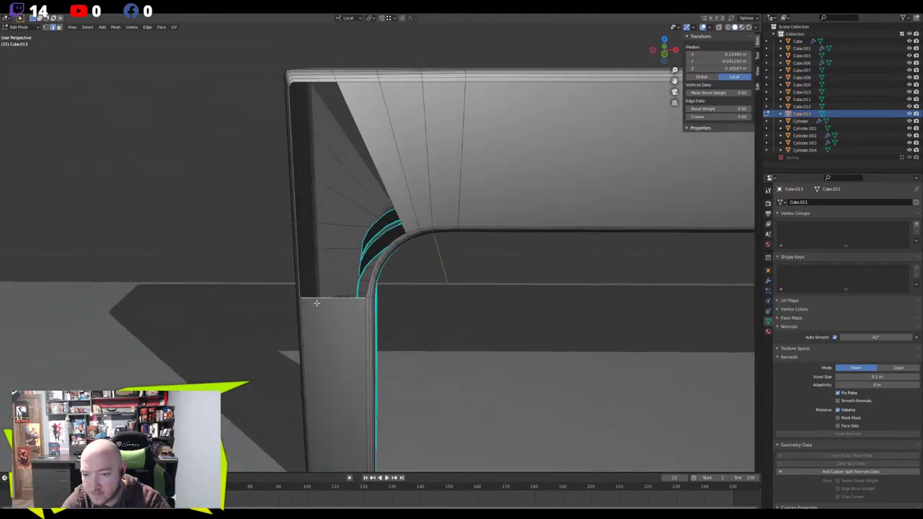
key("f")
key("f")
key("f")
key("f")
key("f")
mouse_move(315, 268)
middle_mouse_down()
mouse_move(424, 264)
mouse_move(480, 274)
mouse_move(322, 263)
middle_mouse_up()
key("ctrl+z")
key("ctrl+z")
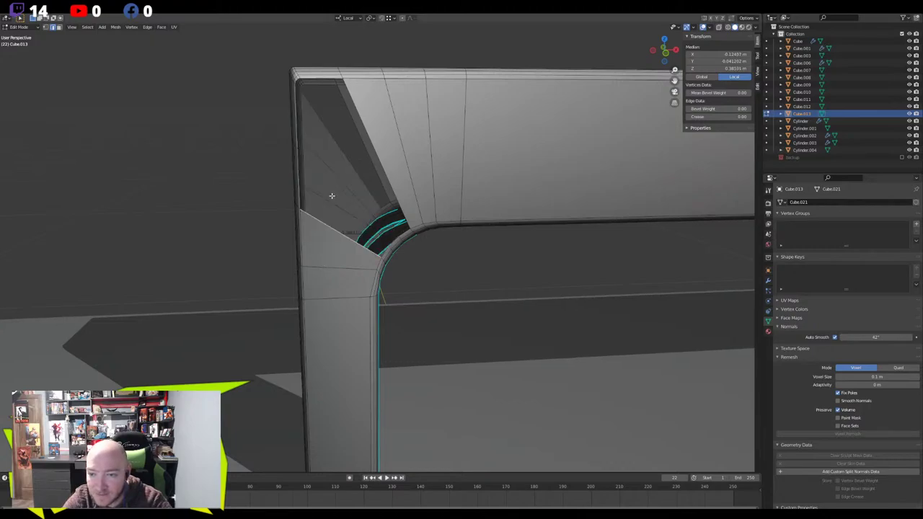
Add two evenly spaced lengthwise loop cuts through the front face of the handle's horizontal bar
middle_click_drag(313, 117, 439, 188)
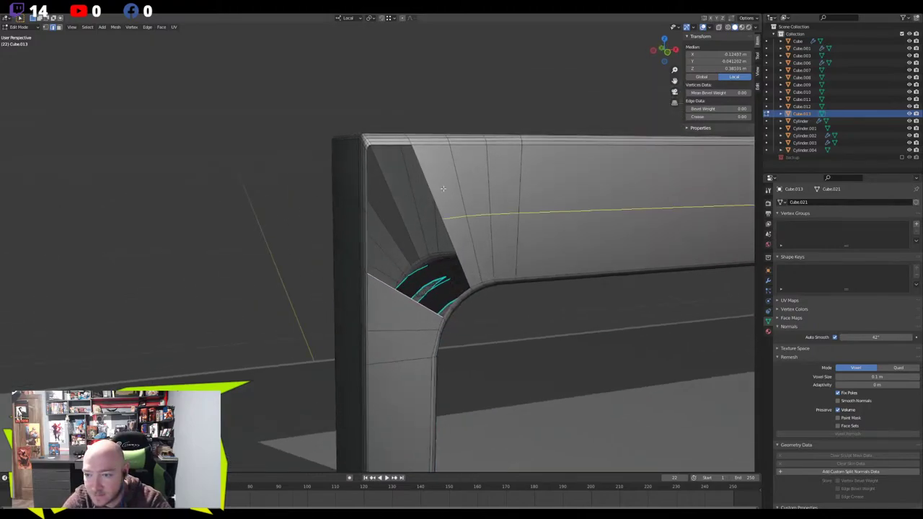
left_click(444, 188)
right_click(443, 189)
Extend the front leg faces up to the outer corner and add two evenly spaced loop cuts along the leg
mouse_move(436, 289)
middle_mouse_down()
mouse_move(379, 302)
mouse_move(358, 284)
mouse_move(434, 279)
middle_mouse_up()
left_click(378, 301)
key("f")
key("f")
scroll(394, 248, "up", 1)
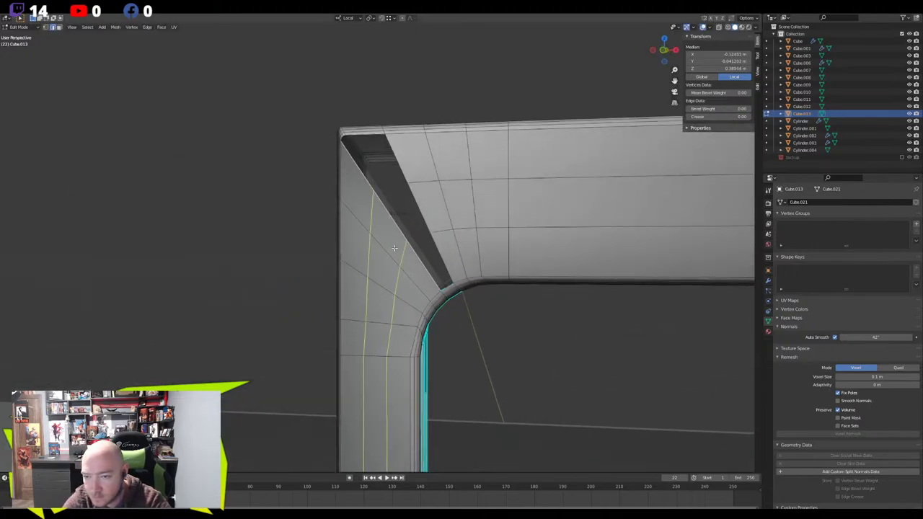
left_click(394, 247)
right_click(446, 285)
Try adding a centred loop cut to the bar's upper front strip and filling another quad into the corner gap
middle_click_drag(447, 287, 346, 207)
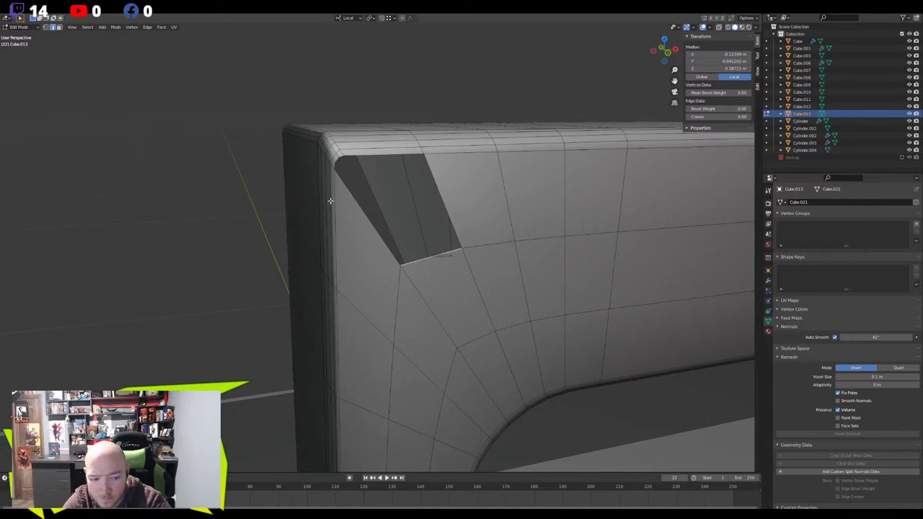
key("ctrl+r")
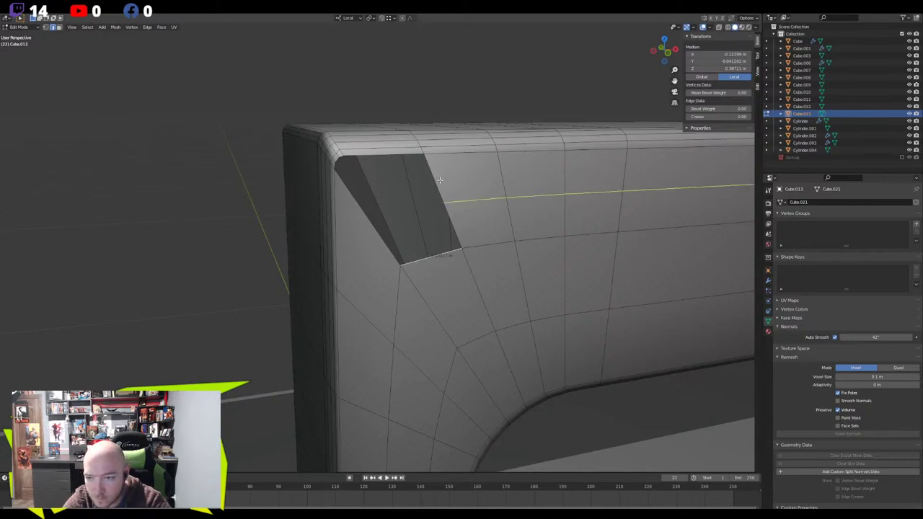
left_click(439, 180)
right_click(329, 206)
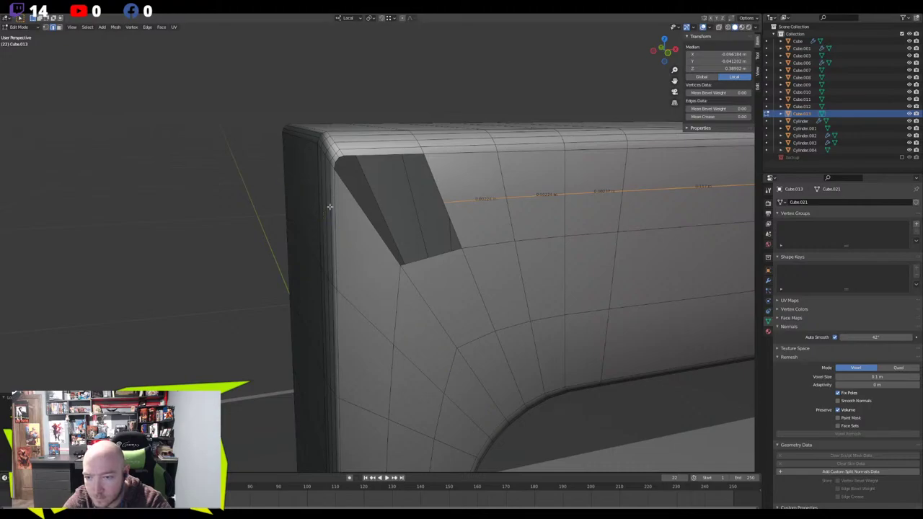
left_click(440, 253)
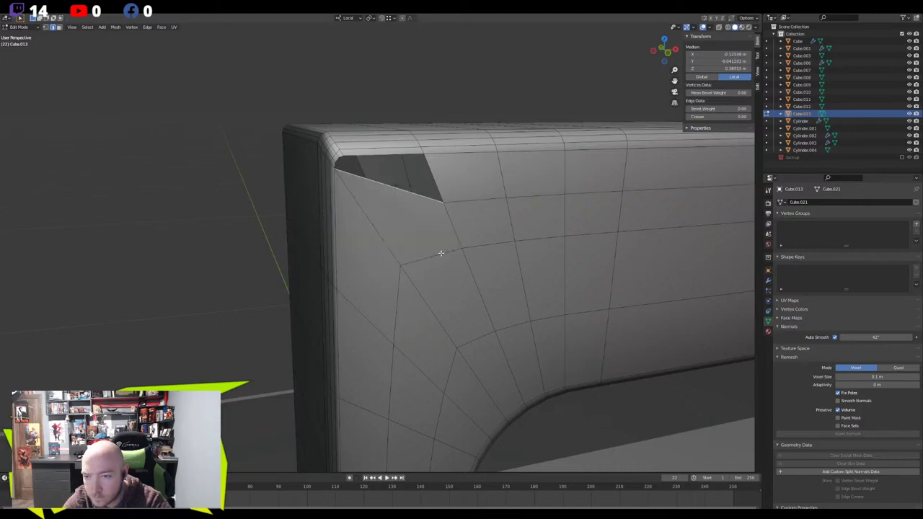
Try adding two more loop cuts just under the bar's top bevel and filling the rest of the corner gap
scroll(438, 201, "down", 5)
scroll(433, 201, "up", 3)
key("ctrl+r")
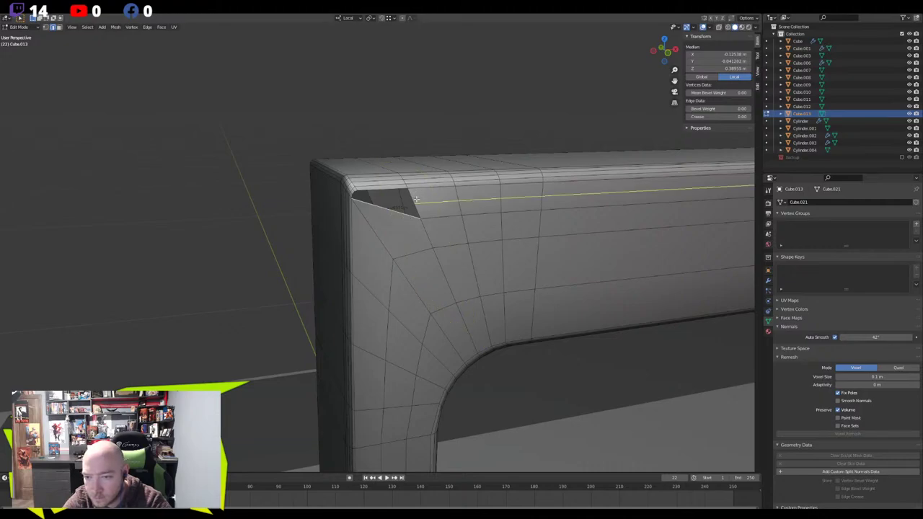
scroll(416, 199, "up", 1)
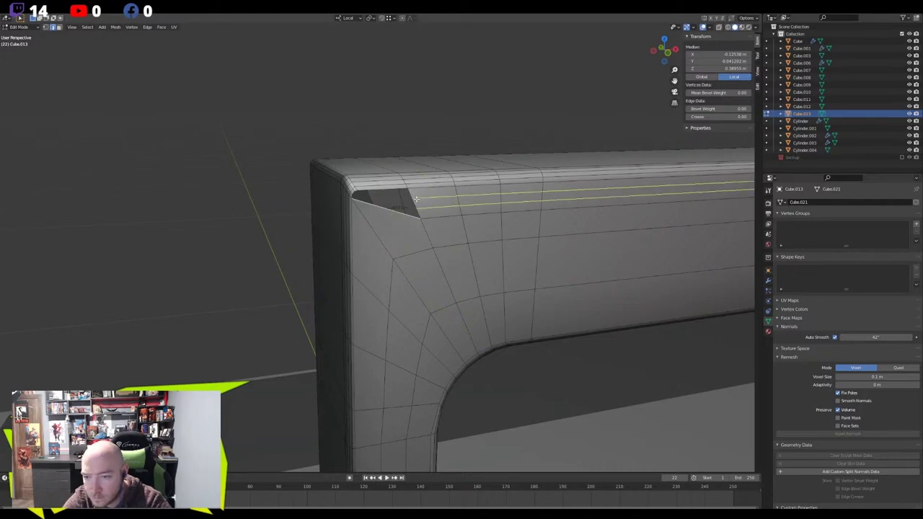
left_click(416, 199)
right_click(414, 196)
left_click(396, 209)
key("f")
key("f")
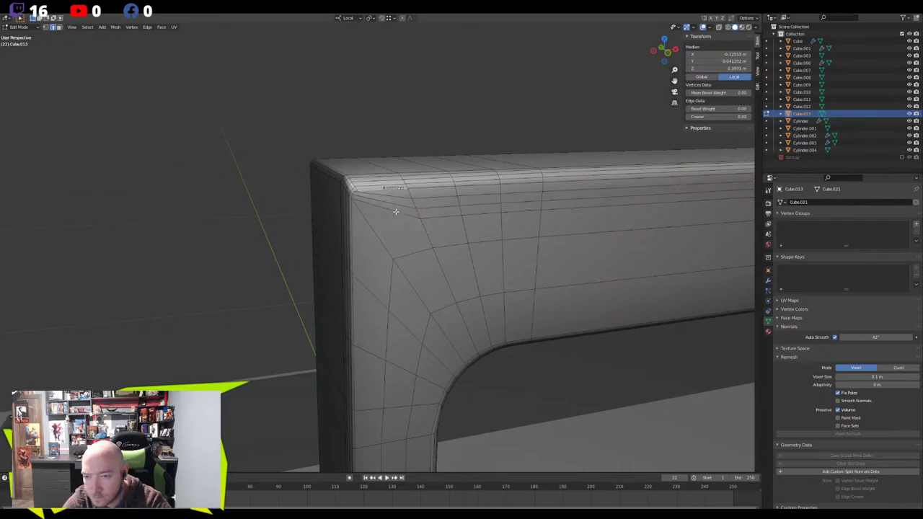
Check the filled corner's shading in object mode, then undo the corner fills and the bar's extra loop cuts
key("Tab")
scroll(282, 220, "down", 5)
mouse_move(282, 221)
middle_mouse_down()
mouse_move(311, 233)
mouse_move(295, 231)
middle_mouse_up()
key("Tab")
key("ctrl+z")
key("ctrl+z")
key("ctrl+z")
key("ctrl+z")
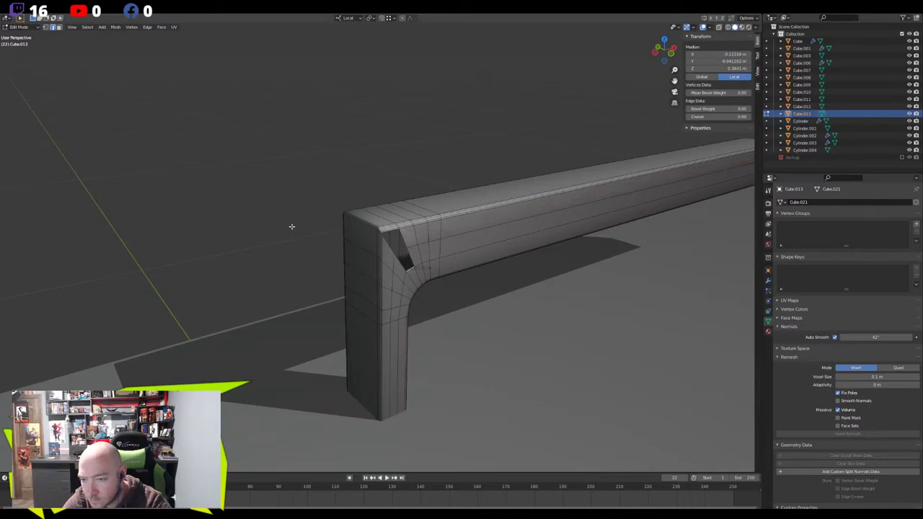
key("ctrl+z")
Merge the selected bevel edge just below the handle's outer top corner
middle_click_drag(424, 258, 333, 127)
scroll(392, 246, "up", 5)
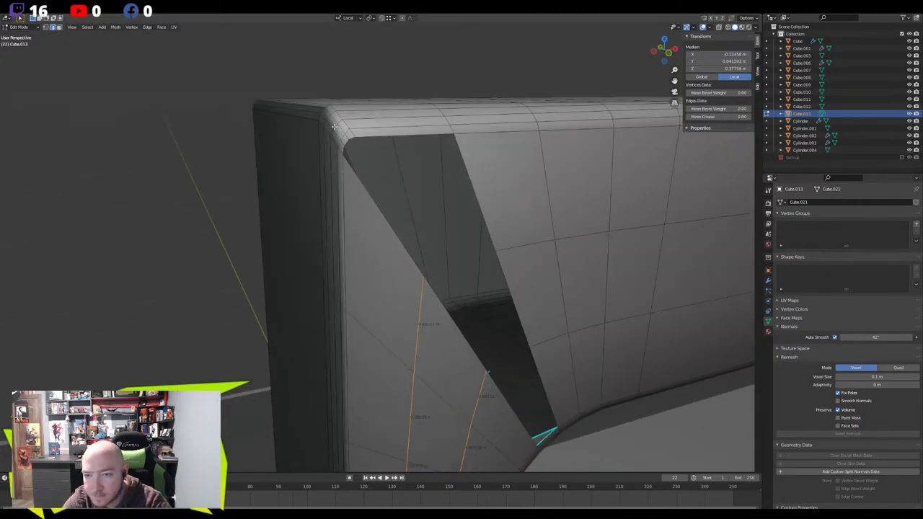
left_click(328, 164)
key("m")
left_click(318, 185)
middle_click_drag(319, 181, 305, 180)
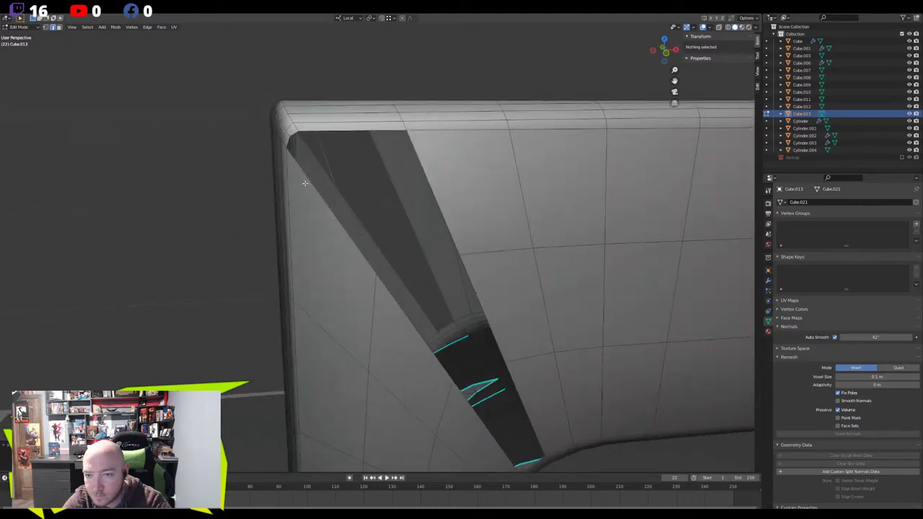
Fill the front corner gap with two quads upward from the inner curve, undoing the third face
scroll(304, 181, "down", 2)
scroll(471, 413, "up", 2)
left_click(502, 426)
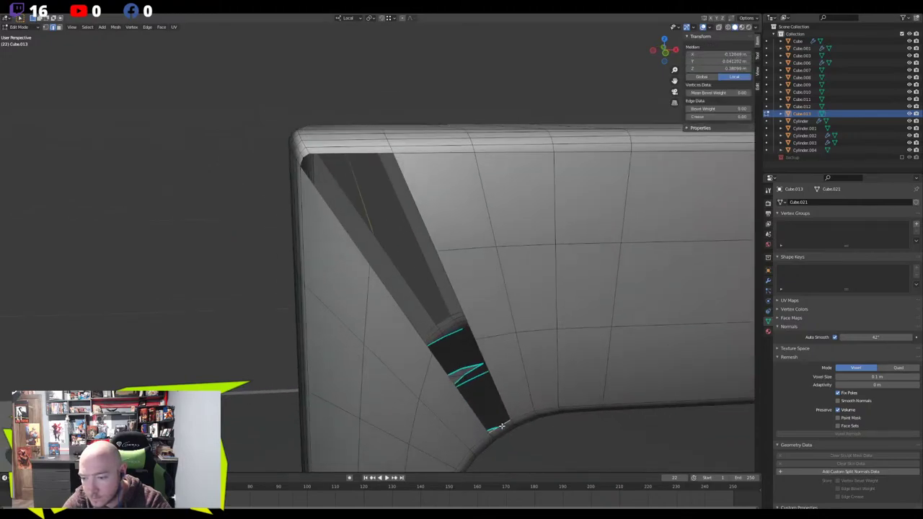
key("f")
key("f")
key("f")
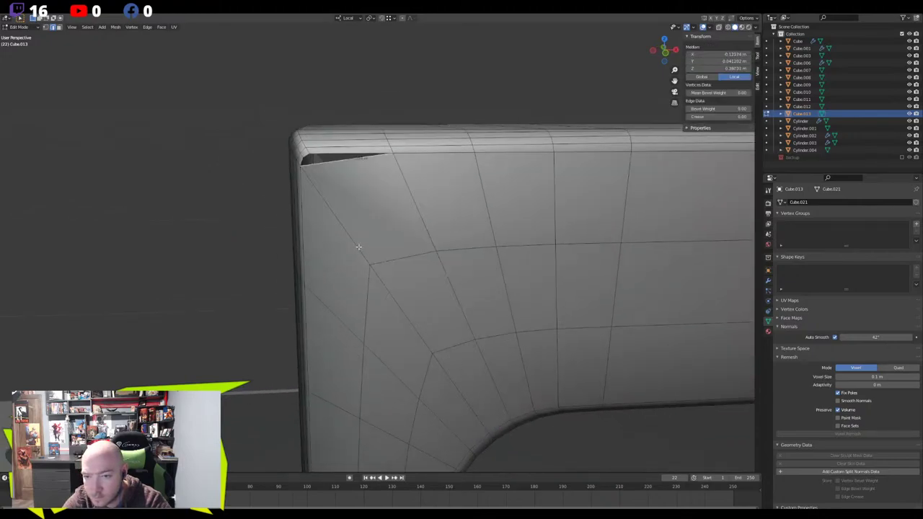
key("ctrl+z")
Add one centred lengthwise loop cut through the upper front strip of the handle's bar
key("ctrl+r")
left_click(417, 182)
right_click(417, 181)
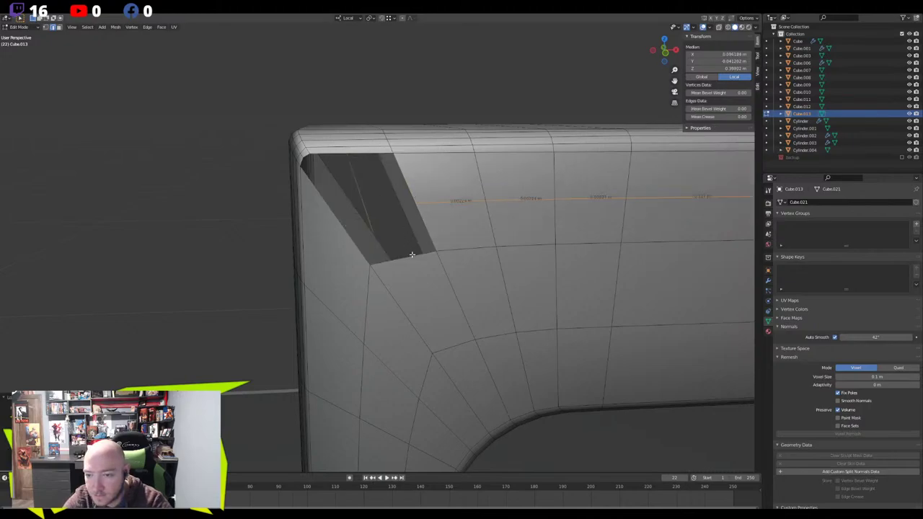
Fill the remaining front corner gap with quads, adding one centred loop cut through the adjoining strip
left_click(413, 254)
key("f")
key("ctrl+r")
left_click(409, 191)
right_click(410, 191)
left_click(394, 195)
key("f")
key("f")
middle_click_drag(328, 198, 374, 230)
middle_click_drag(381, 196, 375, 252)
left_click(242, 258)
Add three evenly spaced lengthwise loop cuts to the back side of the handle's bar
middle_click_drag(381, 192, 395, 179)
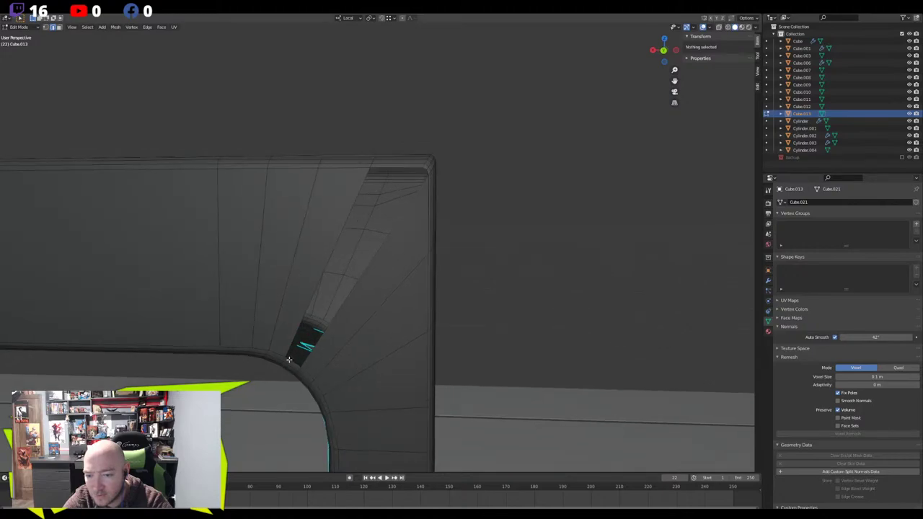
left_click(291, 358)
middle_click_drag(291, 358, 332, 300)
middle_click_drag(392, 204, 344, 199)
key("ctrl+r")
scroll(339, 201, "up", 2)
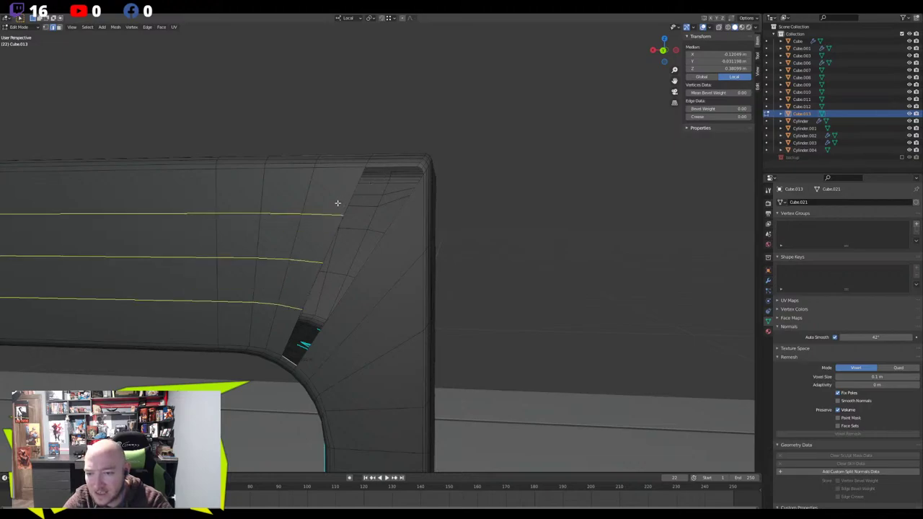
scroll(338, 204, "down", 1)
scroll(338, 203, "up", 1)
left_click(337, 203)
right_click(337, 203)
Add three evenly spaced lengthwise loop cuts to the back side of the handle's leg
mouse_move(395, 227)
middle_mouse_down()
mouse_move(264, 235)
mouse_move(381, 231)
mouse_move(389, 241)
middle_mouse_up()
key("ctrl+r")
scroll(389, 240, "up", 1)
left_click(390, 240)
right_click(390, 241)
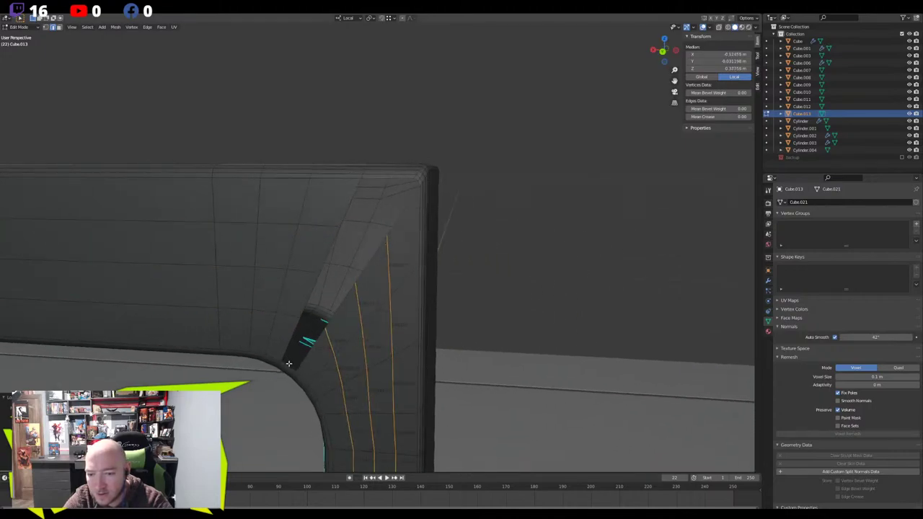
Fill the back corner gap with quads from the inner curve up to the top bevel
left_click(289, 364)
key("f")
key("f")
key("f")
middle_click_drag(349, 272, 344, 273)
key("f")
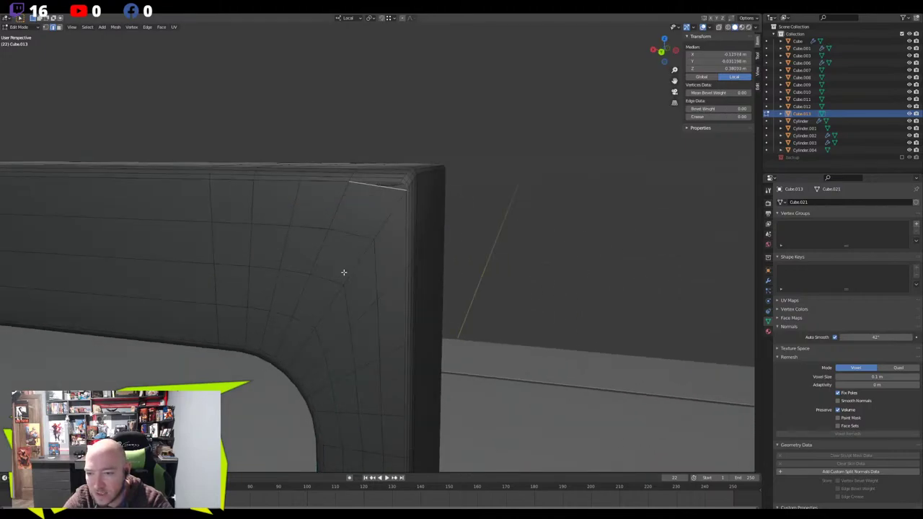
Select the flat front faces of the handle's corner, bar and leg
key("alt+a")
middle_click_drag(404, 272, 385, 218)
left_click_drag(389, 217, 369, 243)
left_click_drag(396, 214, 410, 228, "shift")
left_click_drag(484, 209, 458, 235, "shift")
left_click_drag(539, 203, 431, 279, "shift")
middle_click_drag(439, 291, 410, 205, "shift")
left_click_drag(410, 204, 341, 321, "shift")
left_click_drag(424, 156, 487, 212, "shift")
middle_click_drag(488, 214, 261, 237, "shift")
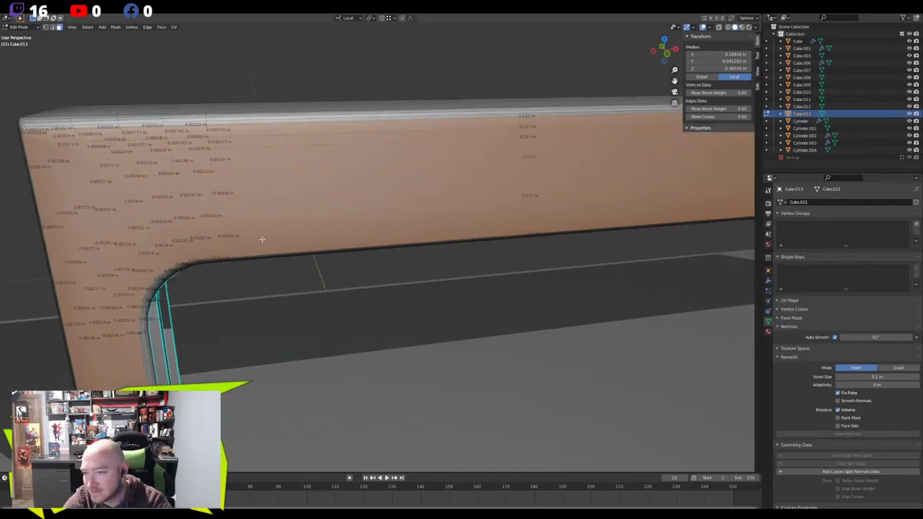
Extend the face selection to the flat back faces of the handle's corner, bar and leg
scroll(390, 232, "down", 5)
middle_click_drag(396, 233, 428, 195)
scroll(428, 196, "up", 3)
left_click_drag(496, 161, 466, 193, "shift")
middle_click_drag(466, 193, 399, 238)
scroll(401, 238, "up", 6)
middle_click_drag(590, 102, 498, 158, "shift")
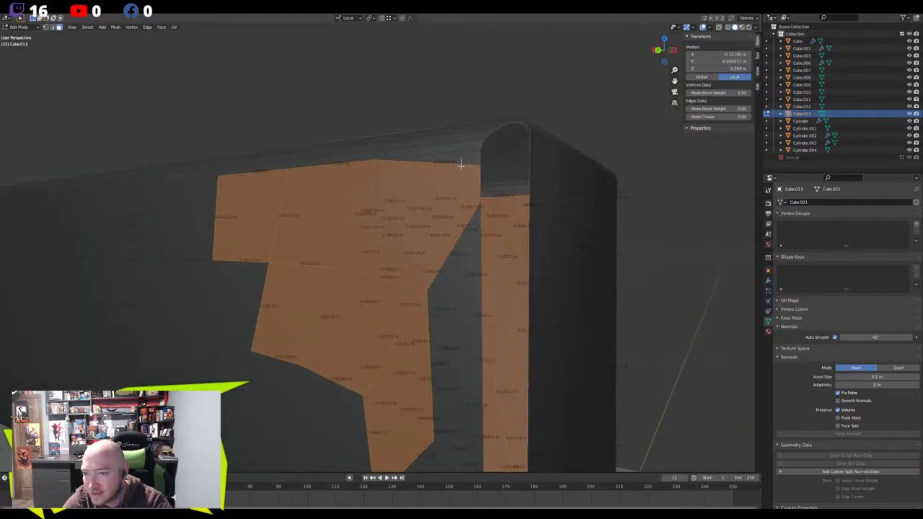
left_click_drag(462, 160, 457, 170, "shift")
scroll(457, 196, "down", 2)
left_click_drag(442, 214, 434, 232, "shift")
middle_click_drag(388, 403, 397, 204, "shift")
left_click_drag(434, 185, 381, 228, "shift")
left_click_drag(393, 124, 293, 167, "shift")
left_click_drag(309, 129, 231, 173, "shift")
left_click_drag(299, 41, 226, 62, "shift")
left_click_drag(374, 183, 337, 221, "shift")
left_click_drag(390, 273, 356, 305, "shift")
left_click_drag(438, 289, 410, 312, "shift")
middle_click_drag(409, 310, 409, 239)
left_click_drag(412, 254, 359, 281, "shift")
Inset the selected front and back faces by about 0.00015 m and check the shading in object mode
mouse_move(358, 281)
middle_mouse_down()
mouse_move(338, 197)
mouse_move(358, 259)
mouse_move(353, 278)
mouse_move(444, 266)
mouse_move(507, 286)
mouse_move(367, 284)
middle_mouse_up()
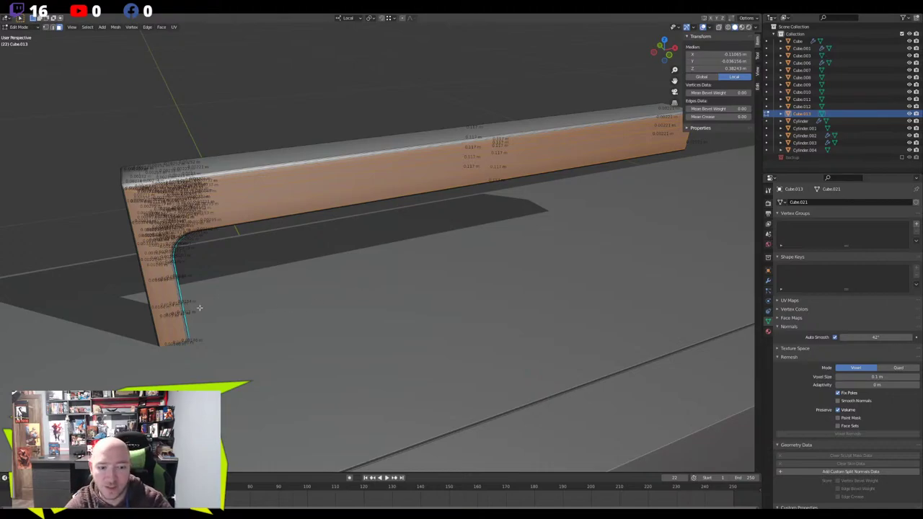
middle_click_drag(199, 308, 405, 333)
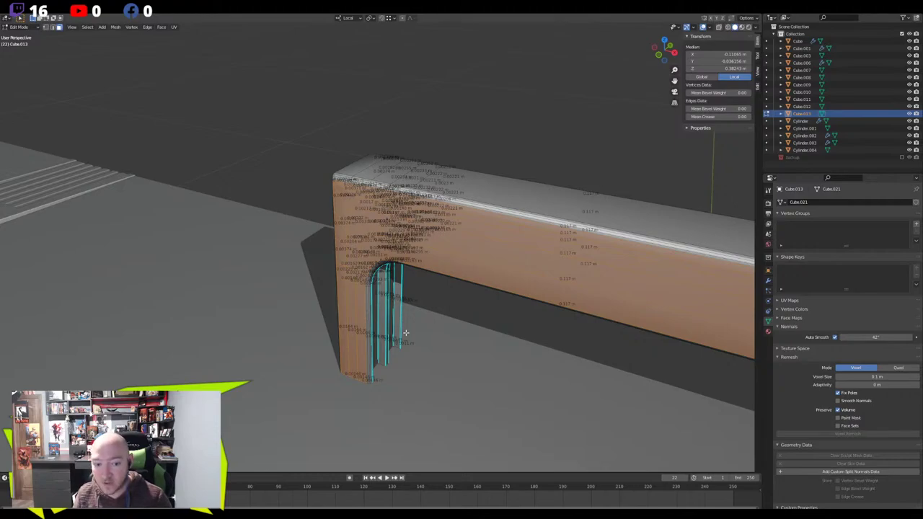
scroll(405, 332, "up", 3)
middle_click_drag(405, 331, 474, 335)
middle_click_drag(441, 262, 354, 319)
scroll(354, 320, "up", 3)
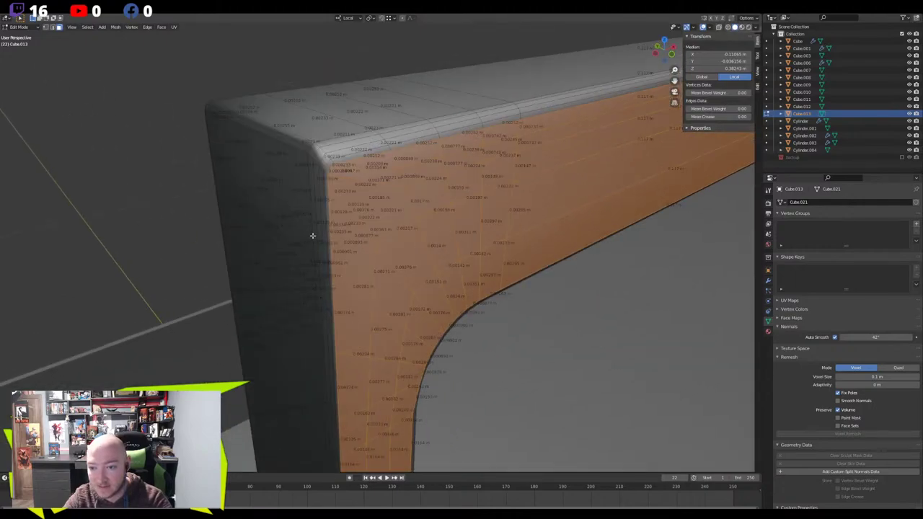
middle_click_drag(291, 243, 349, 259)
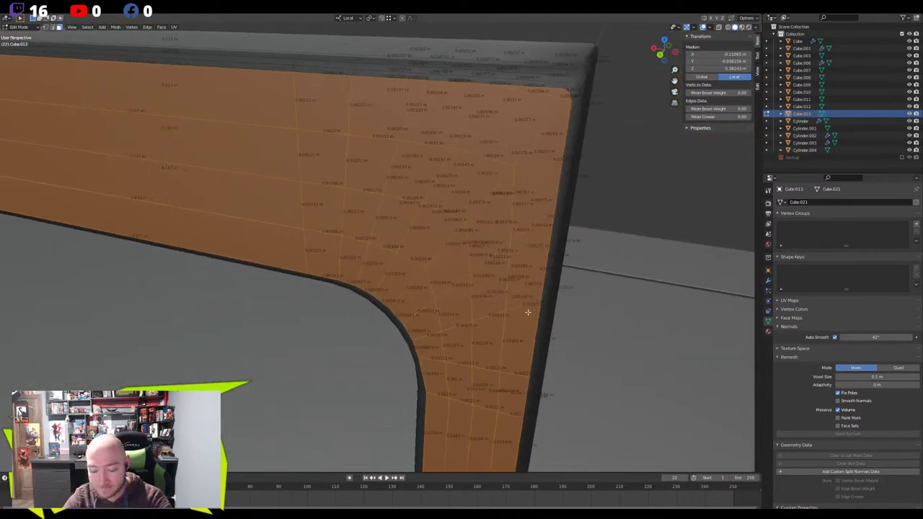
key("i")
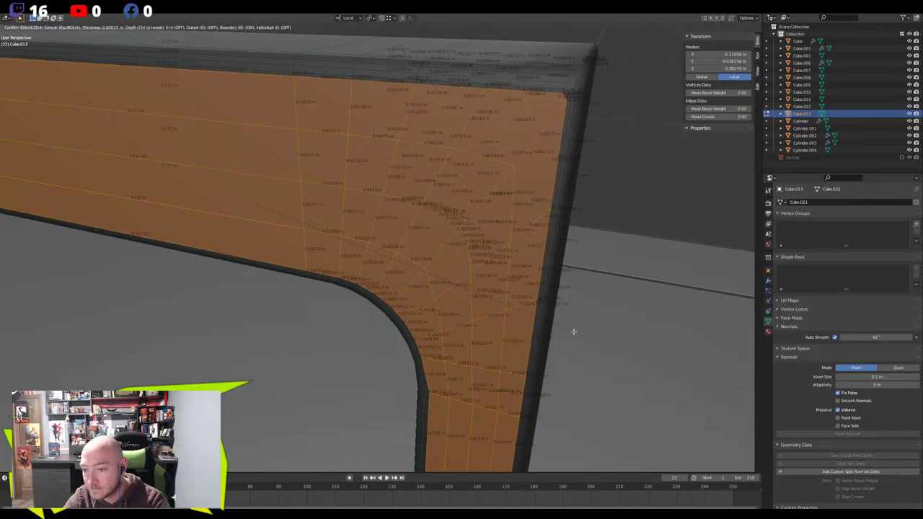
left_click(571, 331)
key("Tab")
middle_click_drag(572, 332, 426, 319)
key("Tab")
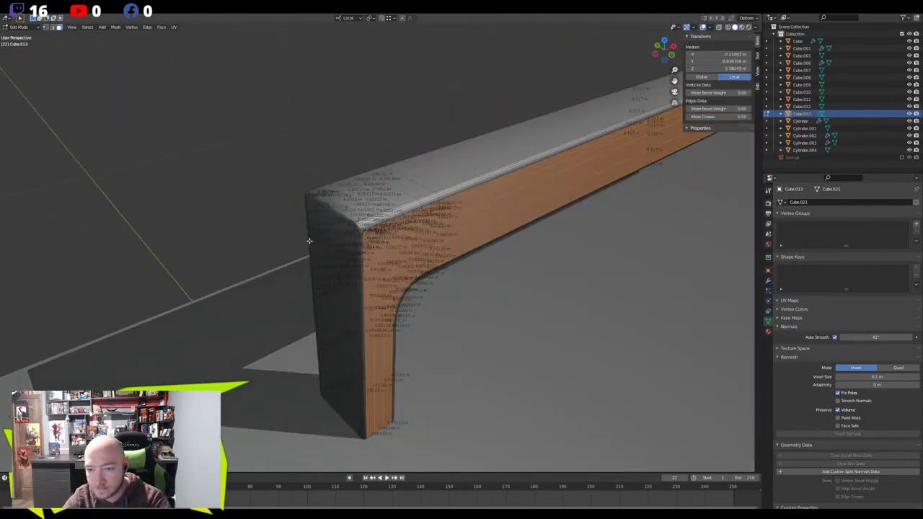
Examine the corner's wireframe and its object-mode shading, then look at the handle's modifier list
scroll(310, 240, "up", 4)
key("2")
key("alt+a")
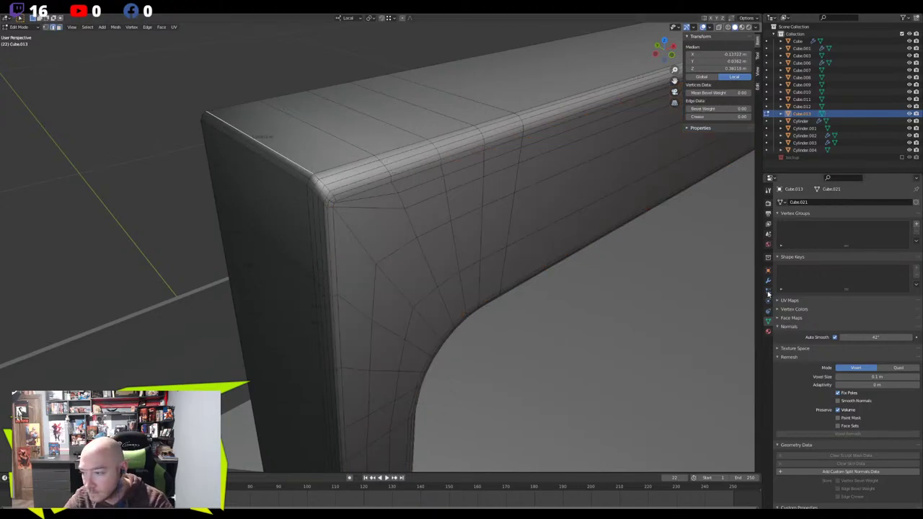
key("Tab")
scroll(468, 281, "down", 5)
scroll(354, 273, "up", 6)
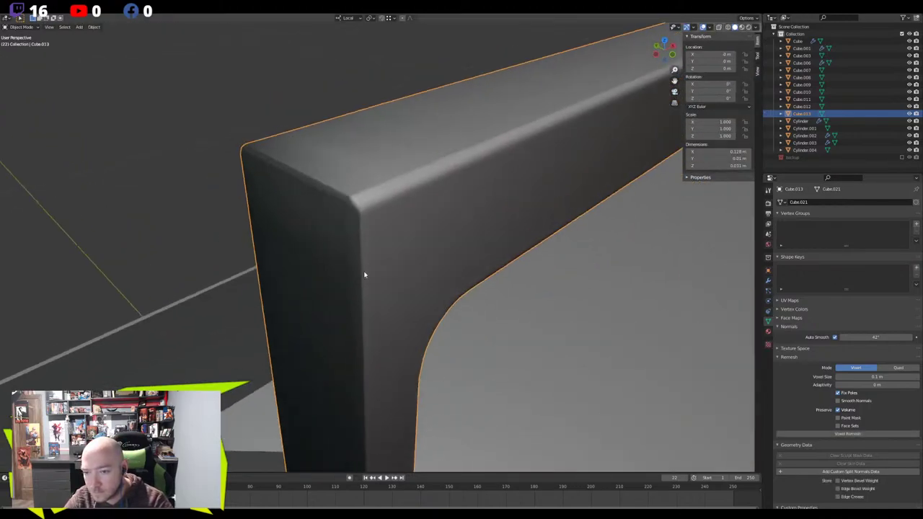
left_click(768, 280)
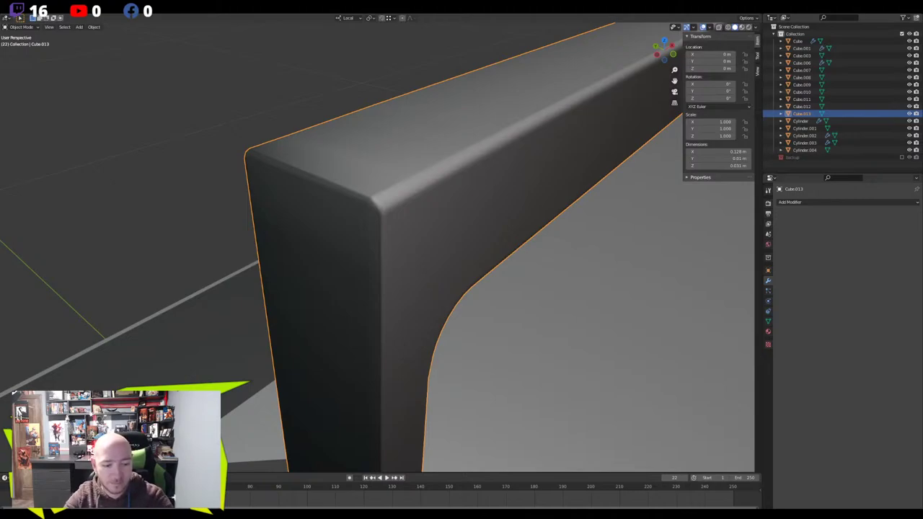
Slide the edge loop across the top of the handle's end slightly along the surface
scroll(325, 183, "down", 1)
middle_click_drag(325, 183, 249, 175)
key("Tab")
scroll(321, 173, "up", 1)
left_click(301, 178)
left_click(307, 169, "alt")
key("g")
key("g")
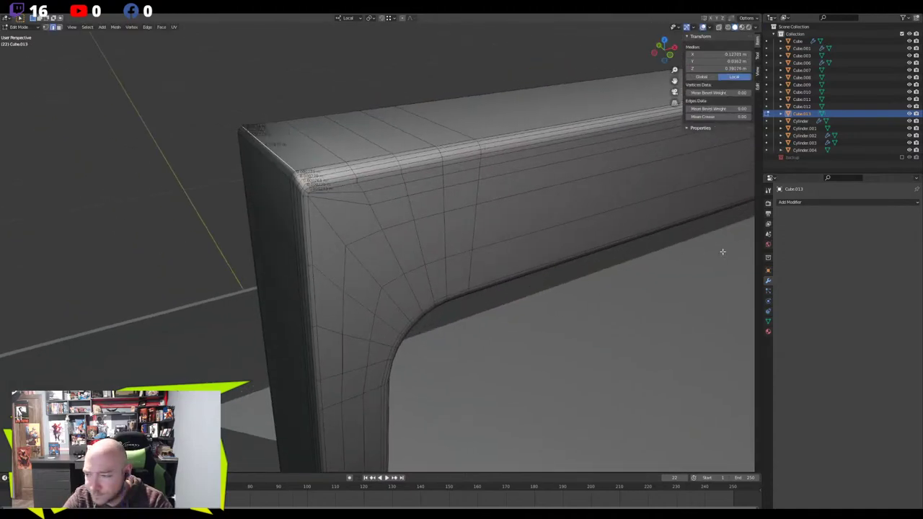
left_click(703, 245)
Raise the auto smooth angle to 91.6° and toggle Auto Smooth off and on
left_click(768, 322)
left_click(768, 321)
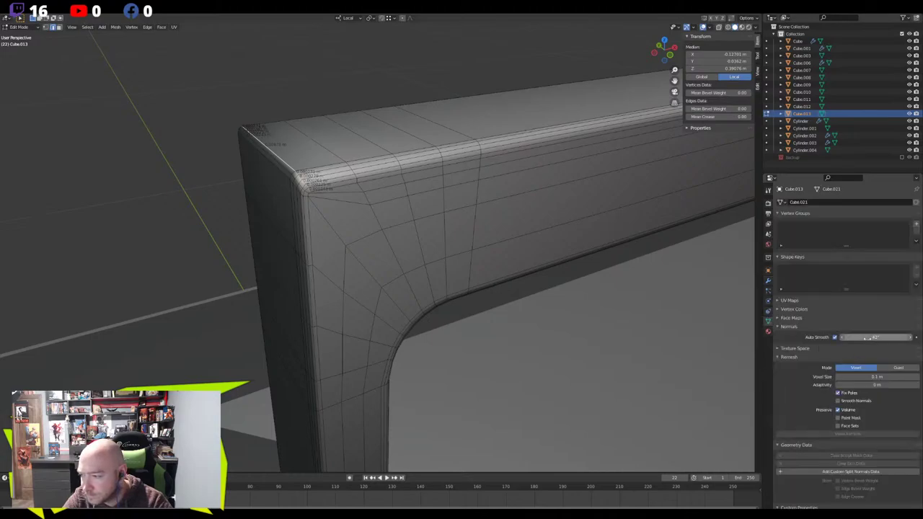
left_click_drag(858, 337, 872, 337)
left_click(834, 337)
left_click(834, 337)
Apply smooth shading to all faces of the handle and return to object mode
key("a")
right_click(364, 244)
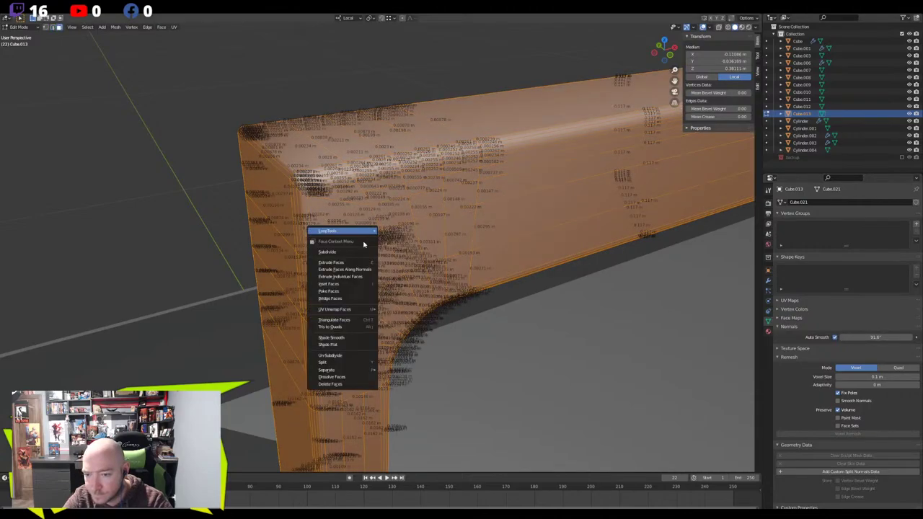
left_click(346, 336)
key("Tab")
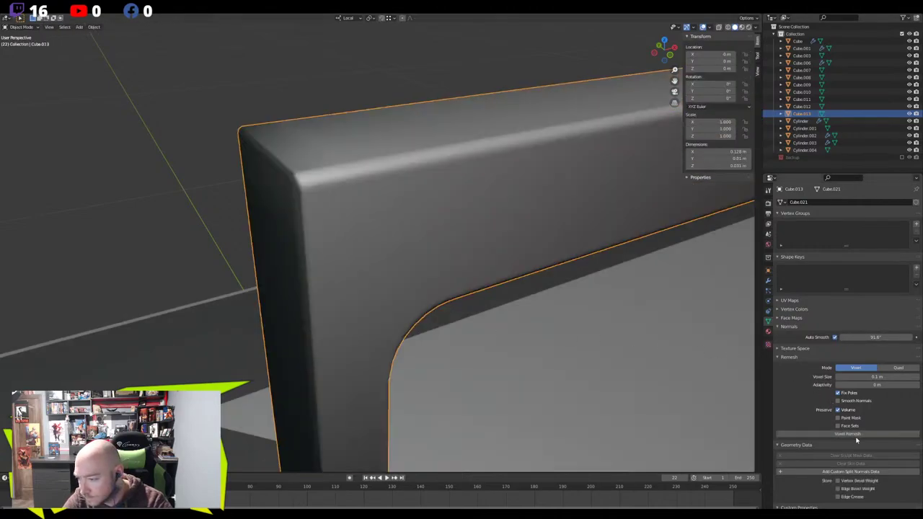
left_click(768, 312)
left_click(769, 302)
left_click(768, 291)
left_click(768, 281)
left_click(769, 291)
left_click(769, 311)
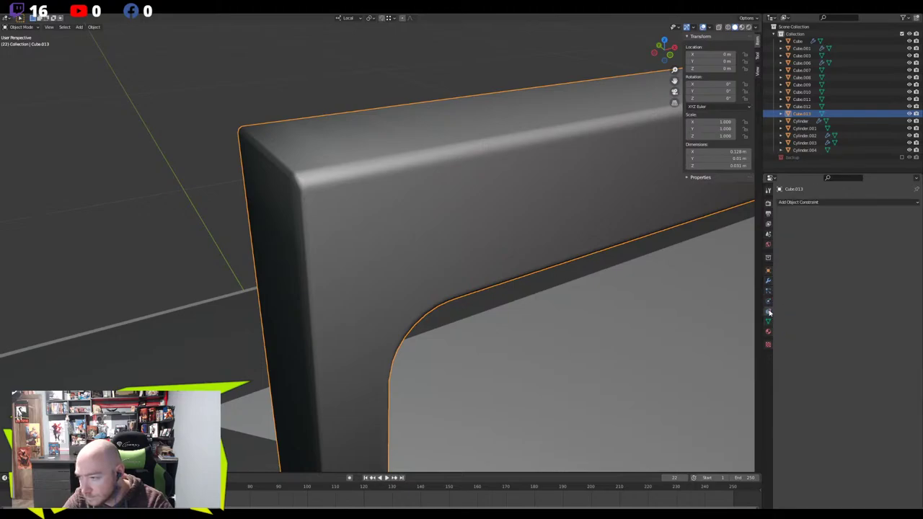
left_click(768, 322)
Raise the auto smooth angle further and reapply smooth shading to all of the handle's faces
left_click_drag(875, 338, 887, 337)
right_click(462, 215)
key("Tab")
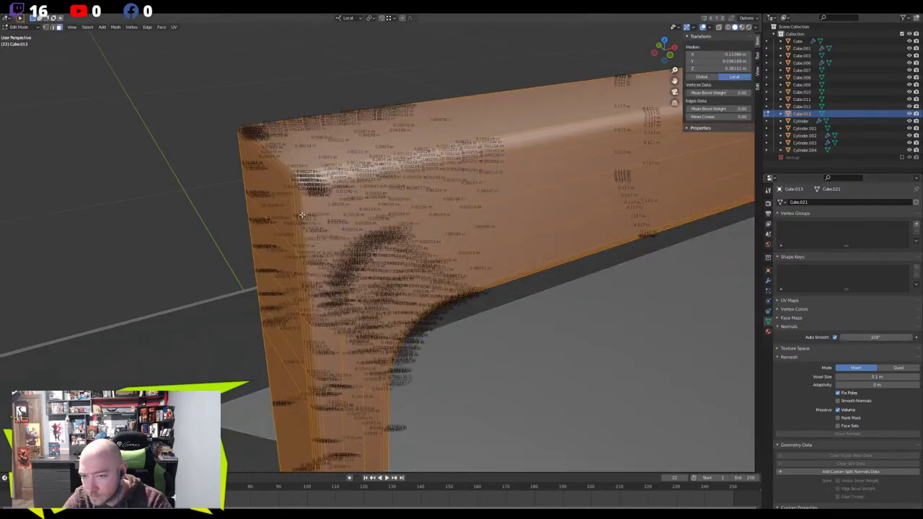
key("Tab")
key("Tab")
right_click(279, 235)
left_click(268, 217)
right_click(271, 207)
left_click(270, 201)
key("Tab")
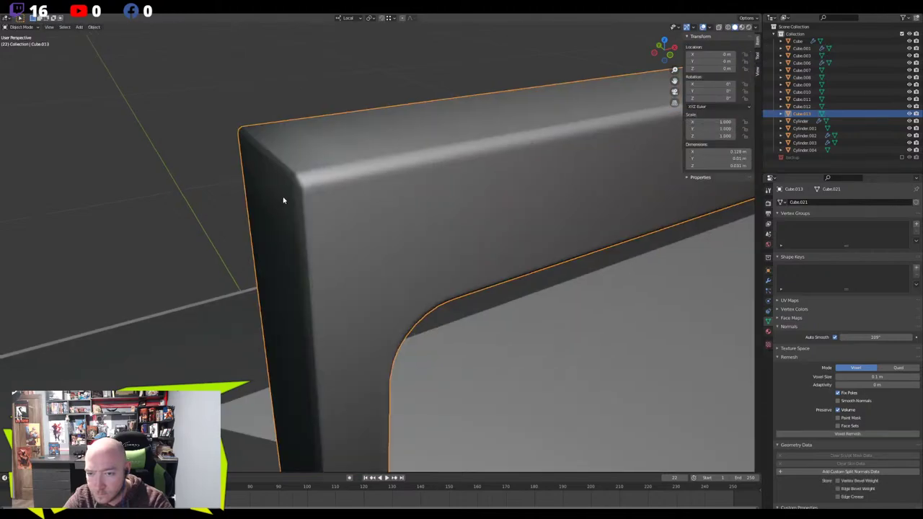
Clear the selection and set the auto smooth angle to 156°
key("Tab")
key("alt+a")
left_click_drag(875, 337, 901, 337)
Slide the edge loop just below the handle end's top edge slightly and check the shading in object mode
key("ctrl+b")
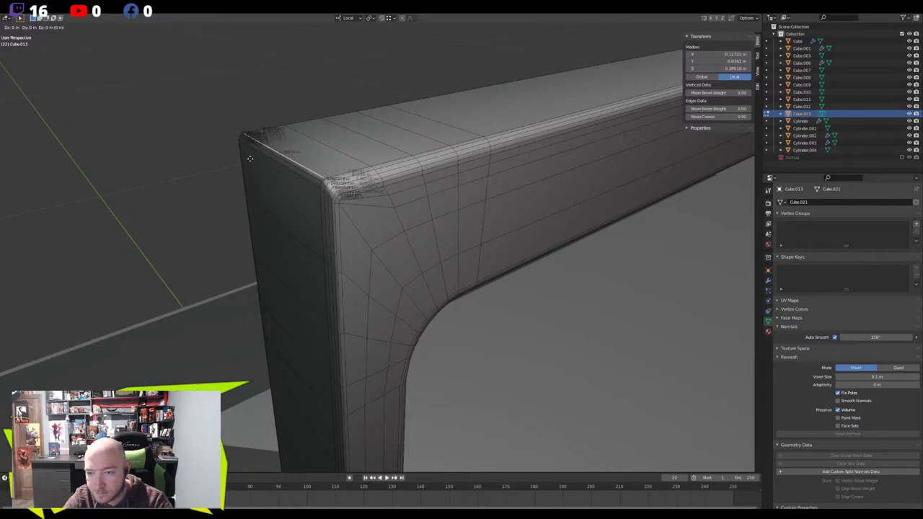
left_click(273, 164)
key("ctrl+r")
left_click(255, 180)
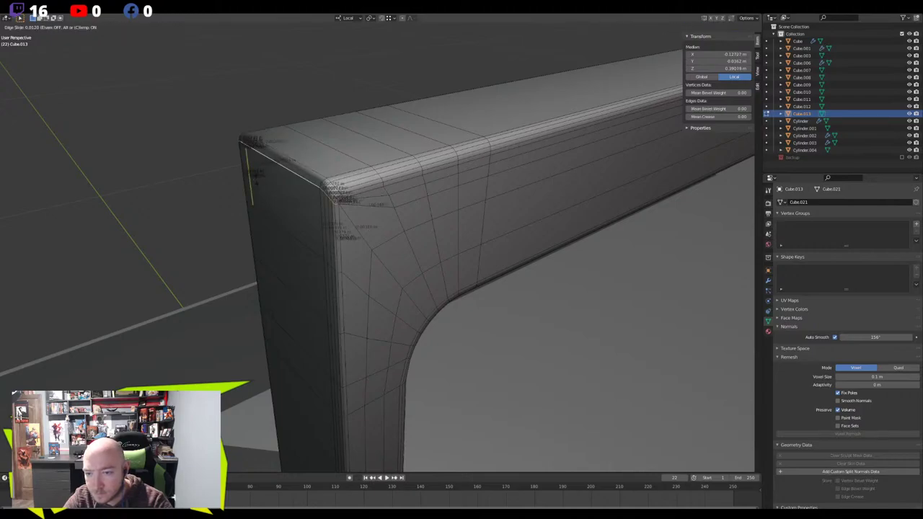
left_click(280, 177)
key("Tab")
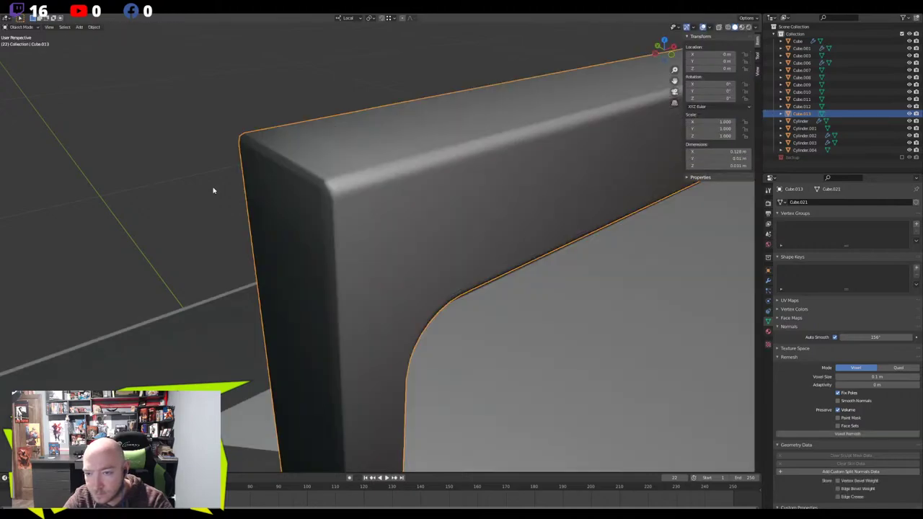
key("Tab")
key("Tab")
Select the whole handle mesh, reapply smooth shading and review it in object mode
scroll(322, 237, "down", 5)
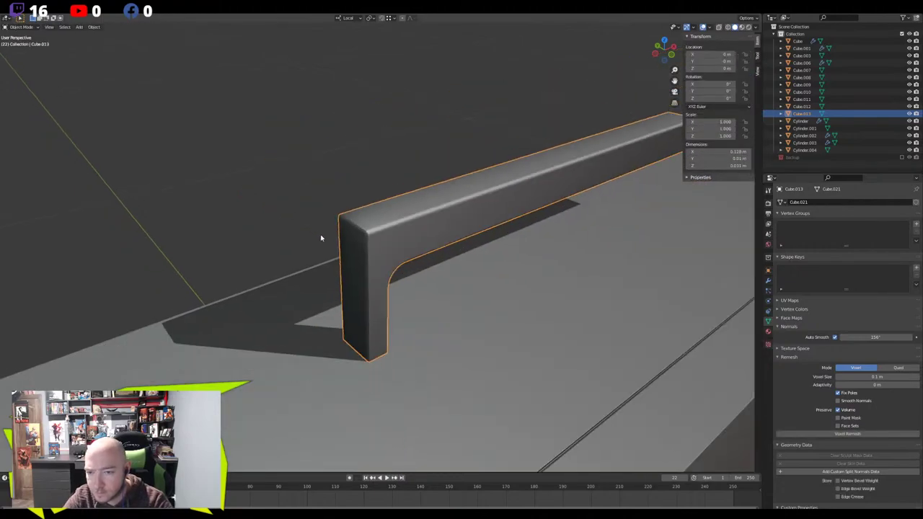
scroll(336, 237, "up", 3)
key("Tab")
key("a")
right_click(355, 236)
left_click(348, 235)
scroll(348, 234, "up", 2)
key("Tab")
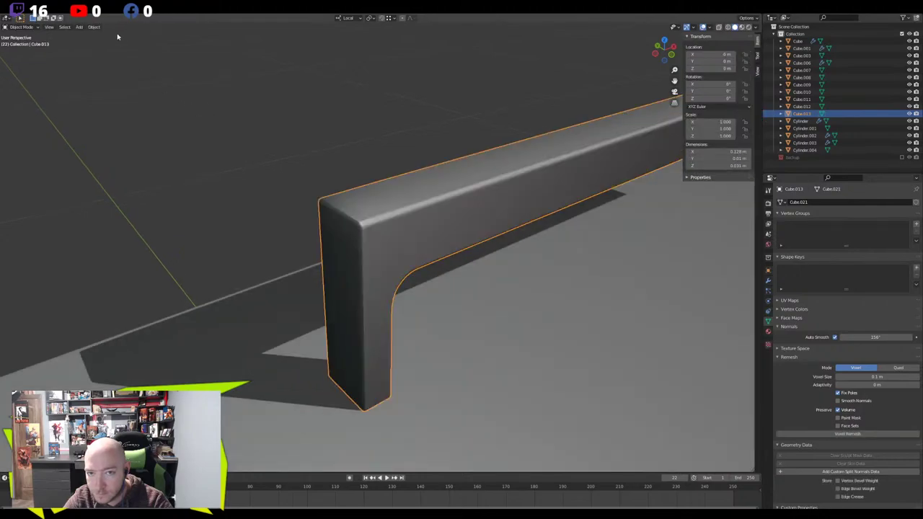
Add a new mesh plane to the scene
left_click(80, 27)
mouse_move(89, 35)
left_click(144, 38)
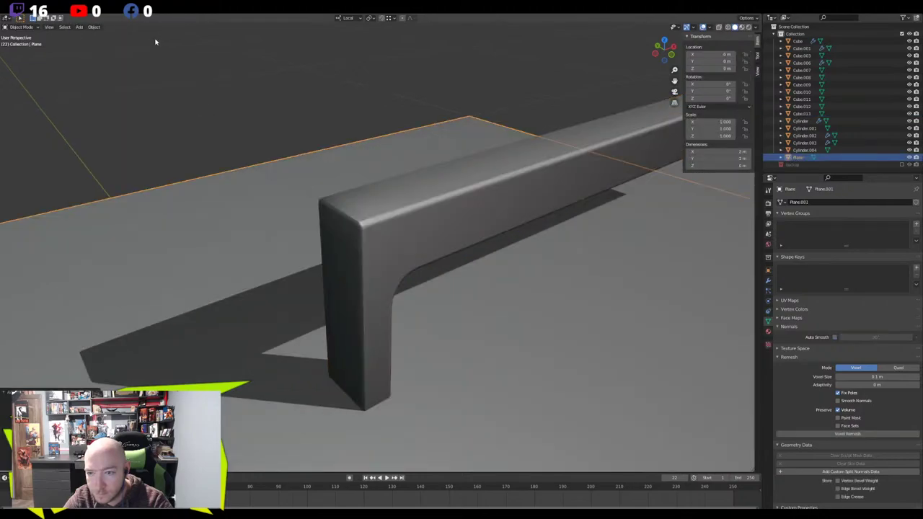
Try joining the handle and the plane with each as the active object, undoing the joins
scroll(381, 229, "down", 4)
left_click(301, 220, "shift")
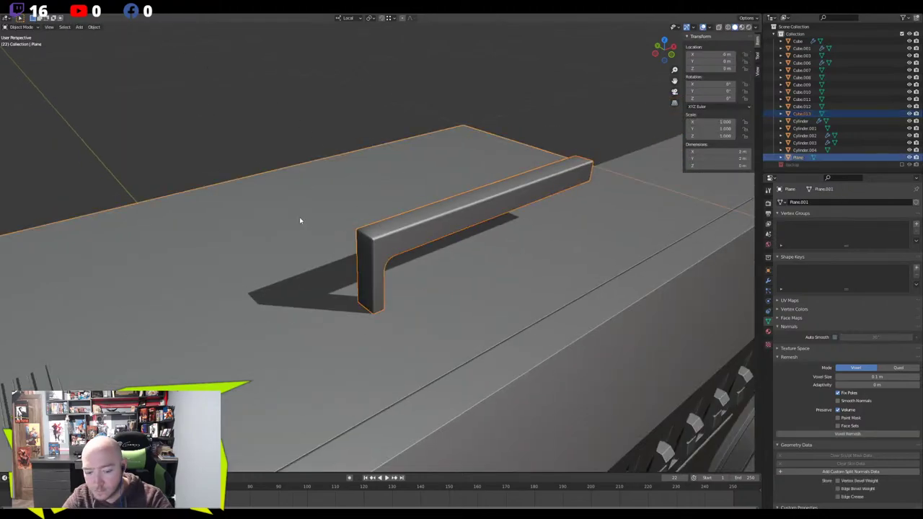
key("ctrl+j")
scroll(324, 231, "up", 3)
key("ctrl+z")
key("ctrl+z")
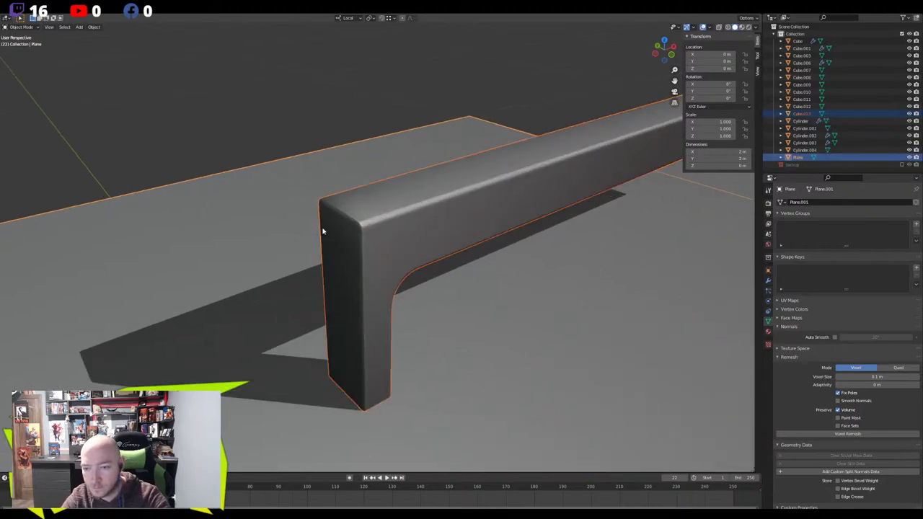
scroll(310, 225, "up", 1)
left_click(276, 212)
left_click(328, 211, "shift")
key("ctrl+j")
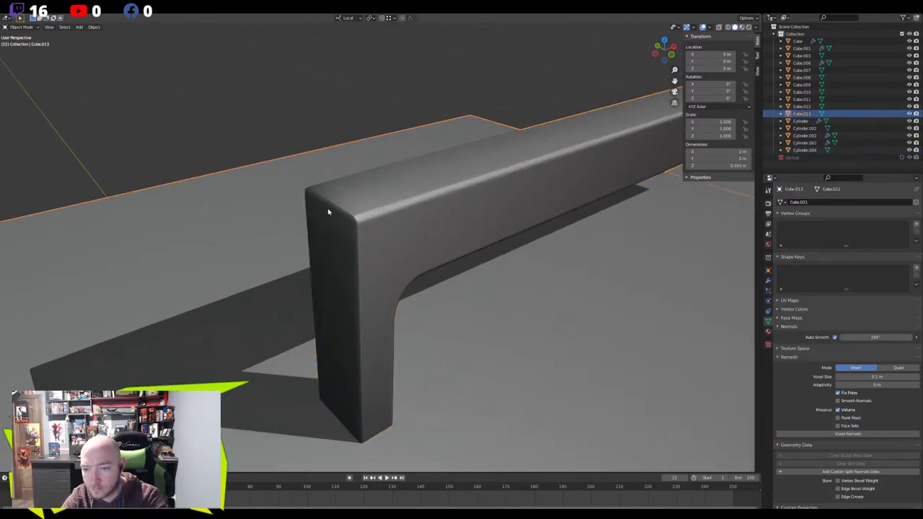
key("ctrl+shift+z")
Join the handle into the plane, with the plane as the active object
left_click(329, 228, "shift")
left_click(245, 221, "shift")
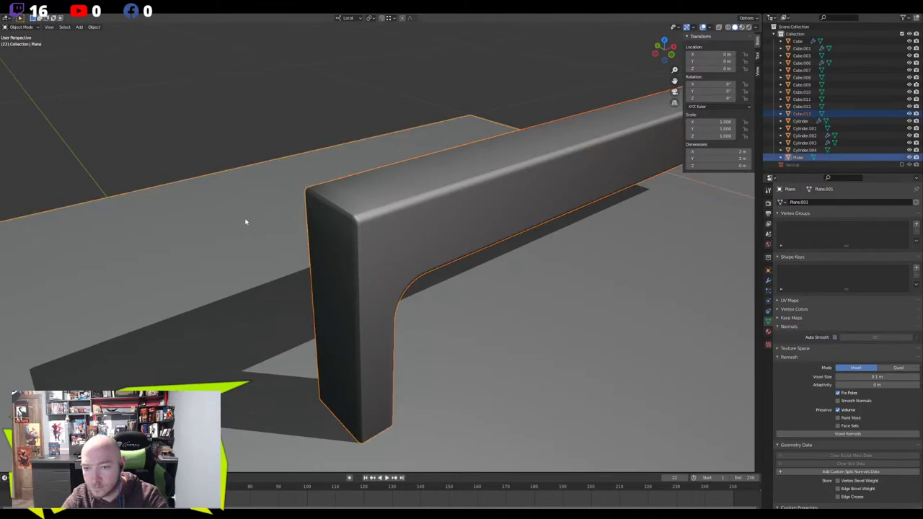
key("ctrl+j")
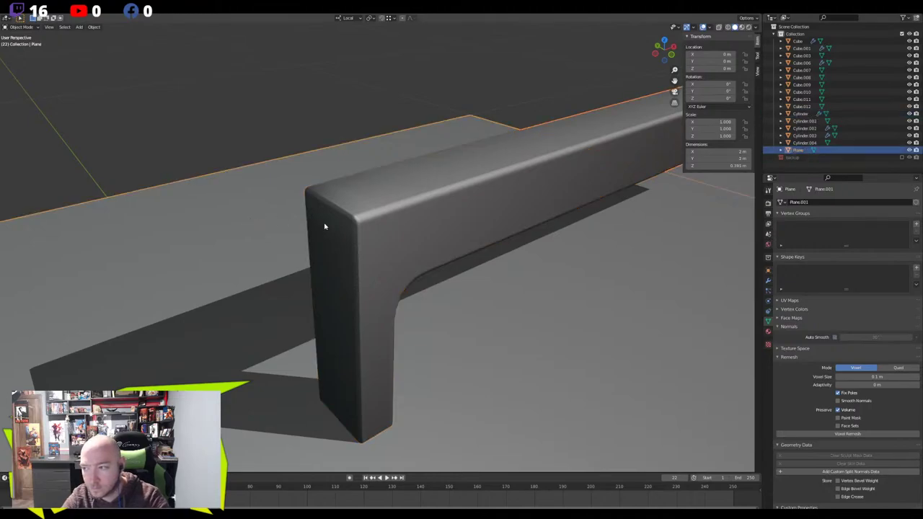
Delete the plane's face from the joined mesh and return to object mode near the handle's corner
key("Tab")
key("x")
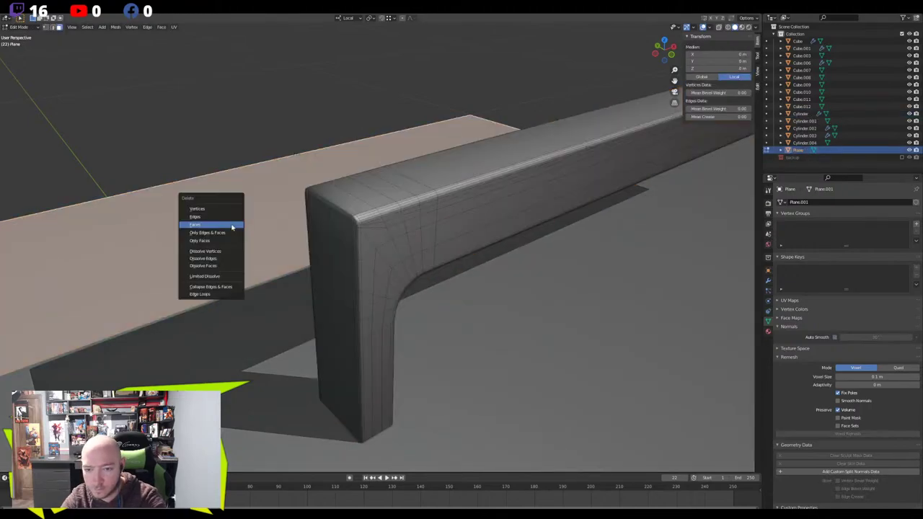
left_click(231, 224)
key("Tab")
scroll(346, 226, "up", 4)
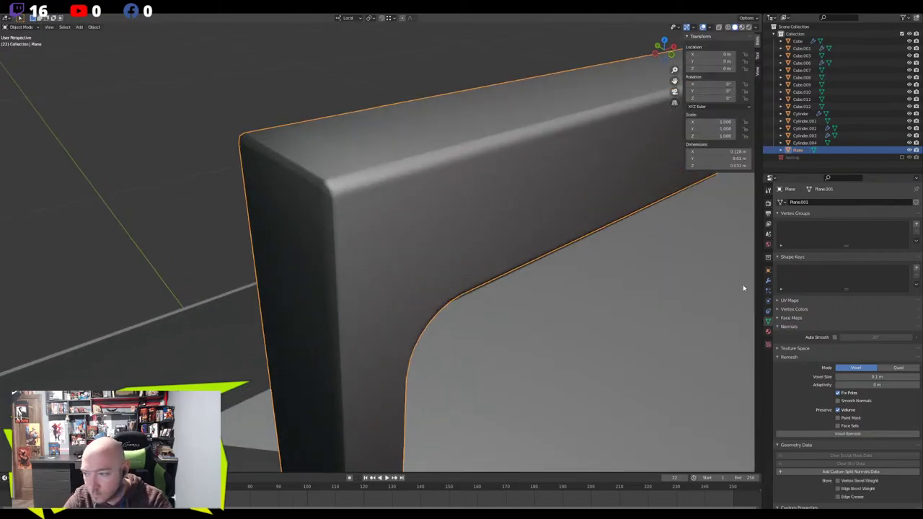
Enable Auto Smooth on the handle mesh with a 180° angle and shade all its faces smooth
left_click(835, 337)
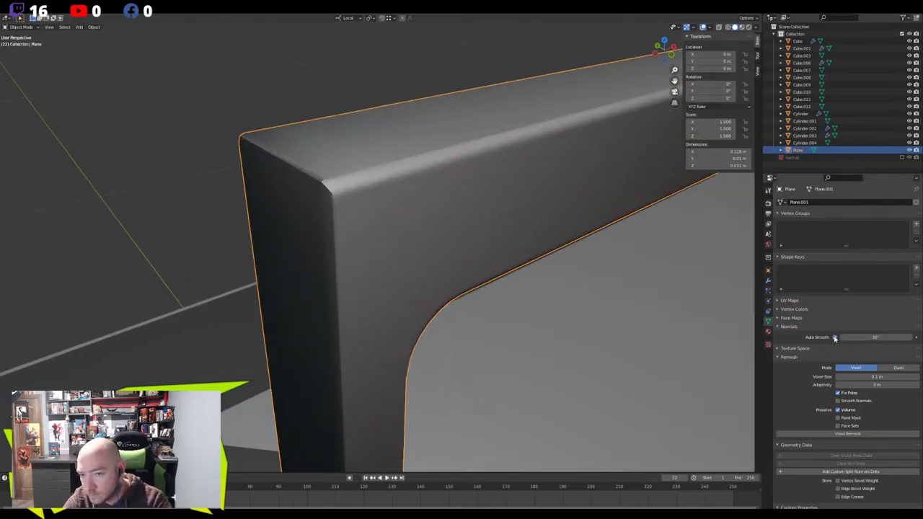
key("Tab")
key("a")
right_click(319, 194)
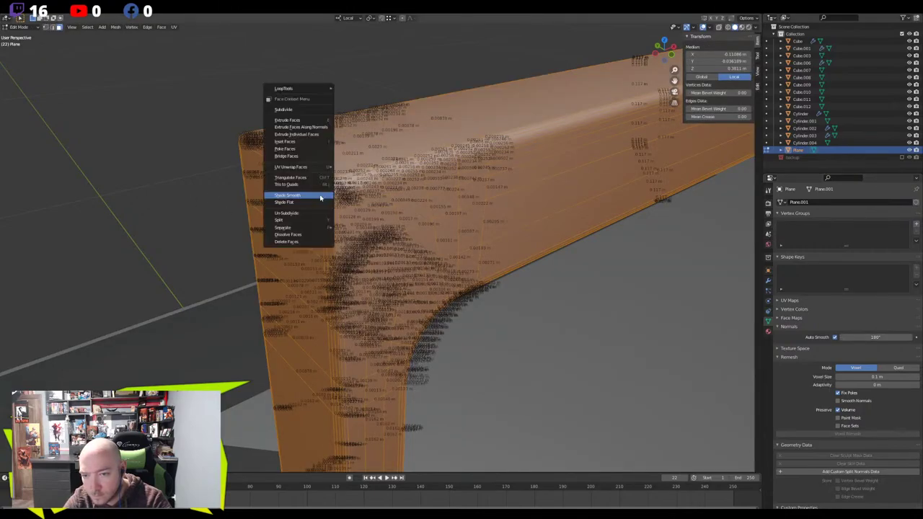
left_click(320, 196)
key("Tab")
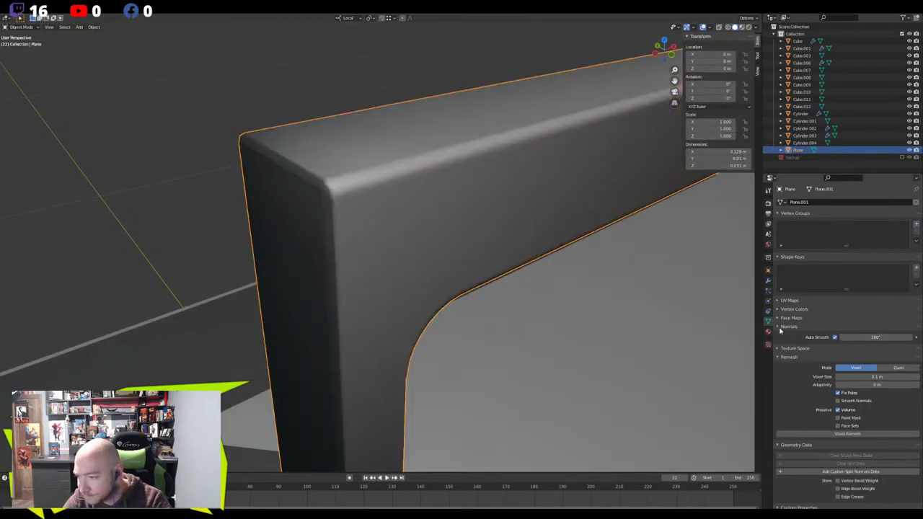
Look through the handle's constraint, physics, particle, modifier, object and mesh data properties for anything affecting its shading
left_click(767, 312)
left_click(766, 302)
left_click(766, 292)
left_click(766, 282)
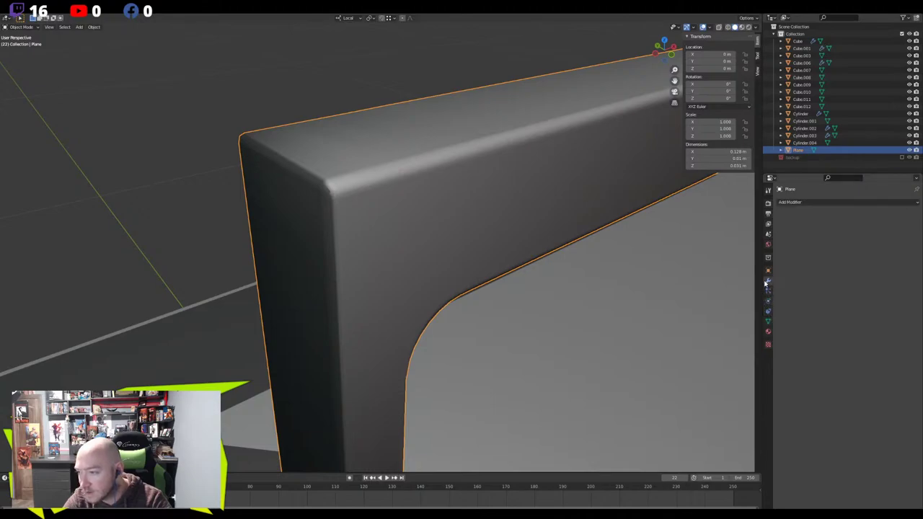
left_click(768, 271)
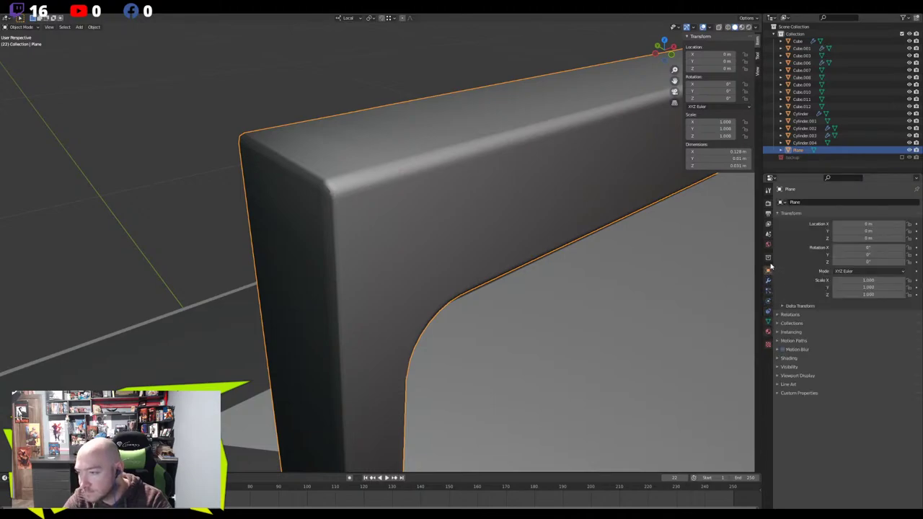
left_click(768, 281)
left_click(767, 291)
left_click(768, 301)
left_click(768, 312)
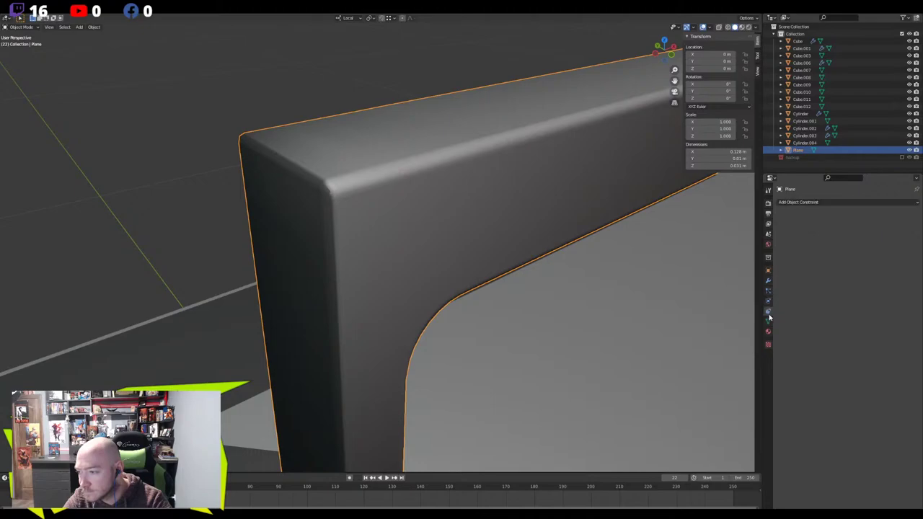
left_click(768, 321)
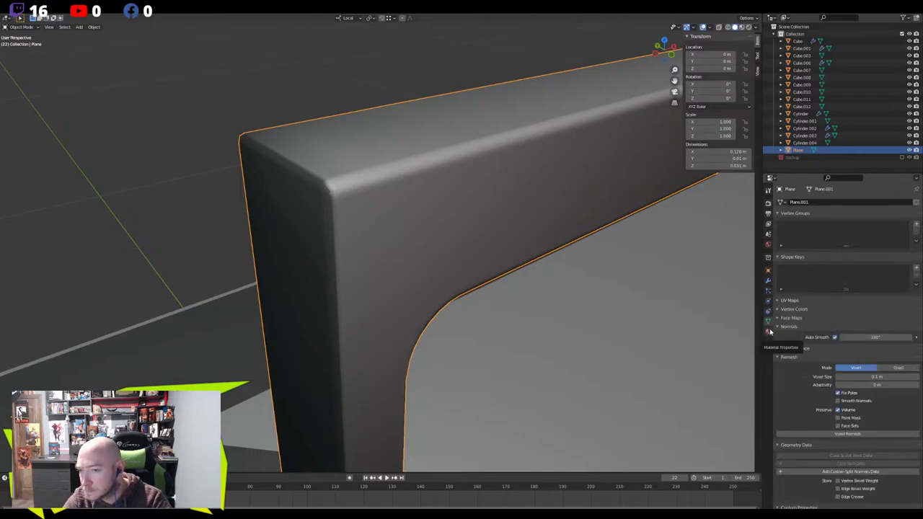
Try a Normal Edit modifier on the handle and remove it
left_click(767, 280)
left_click(793, 202)
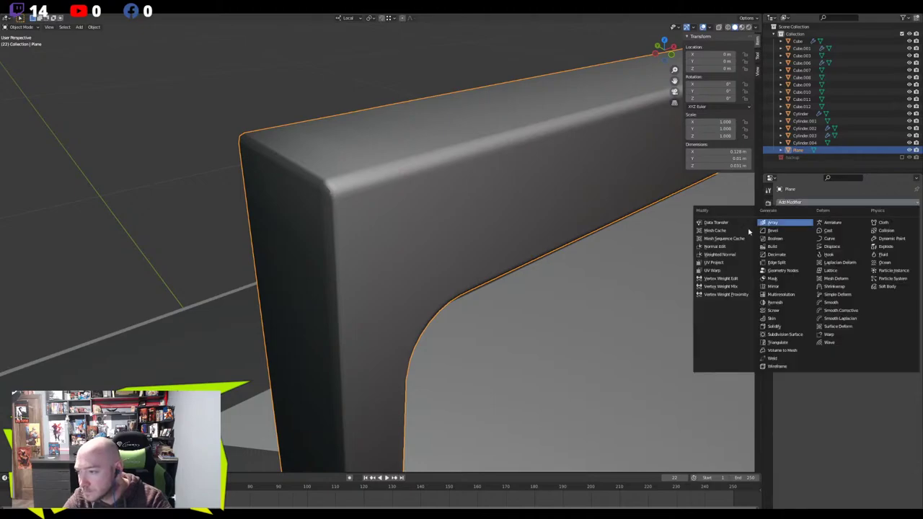
left_click(716, 246)
left_click(901, 215)
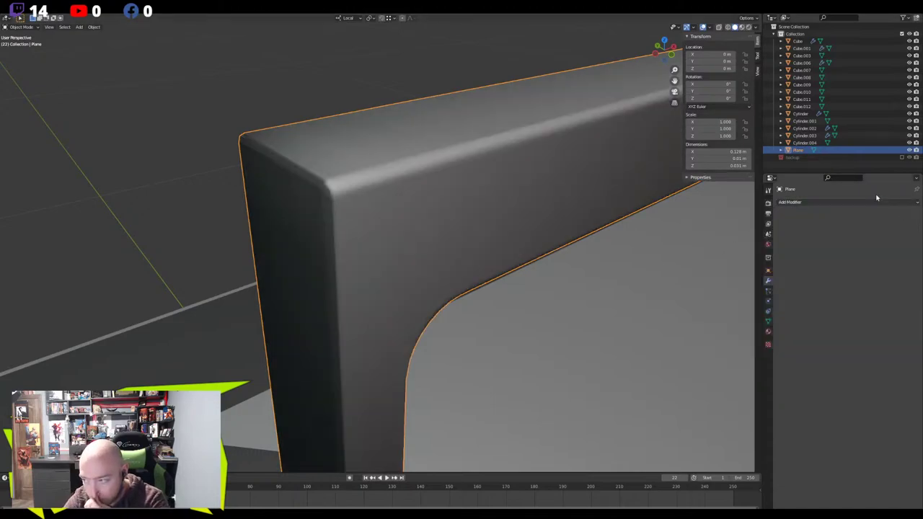
Check the handle's face orientation with the overlay and turn the overlay off again
left_click(711, 29)
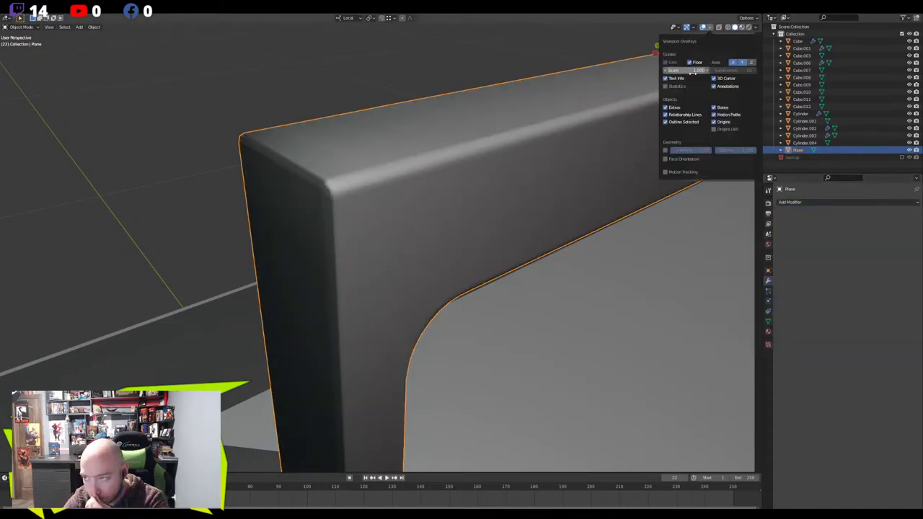
left_click(666, 158)
scroll(388, 186, "down", 6)
mouse_move(387, 186)
middle_mouse_down()
mouse_move(480, 178)
mouse_move(430, 179)
mouse_move(399, 199)
middle_mouse_up()
scroll(376, 217, "up", 4)
left_click(710, 30)
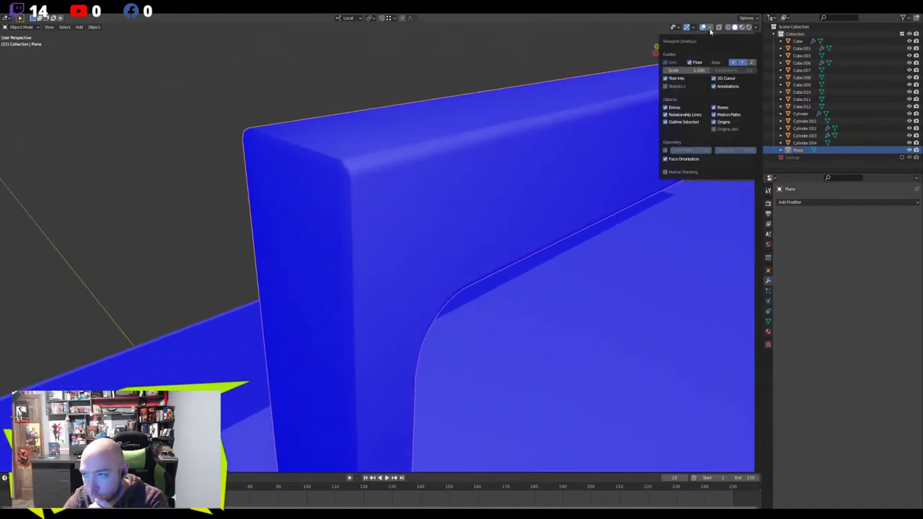
left_click(664, 160)
Hide the edge length measurements in edit mode and select the small edge at the handle's front corner
middle_click_drag(321, 196, 334, 205)
key("Tab")
left_click(372, 217)
left_click(710, 30)
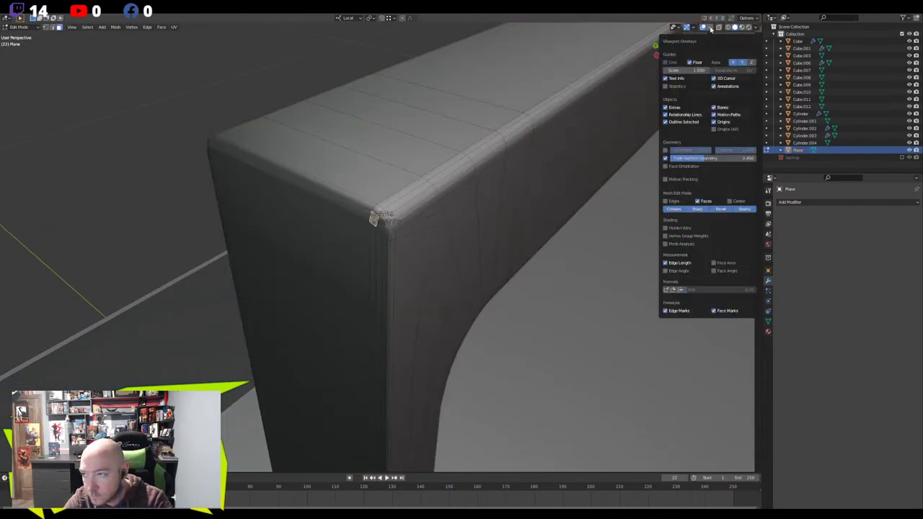
left_click(665, 262)
scroll(387, 211, "up", 3)
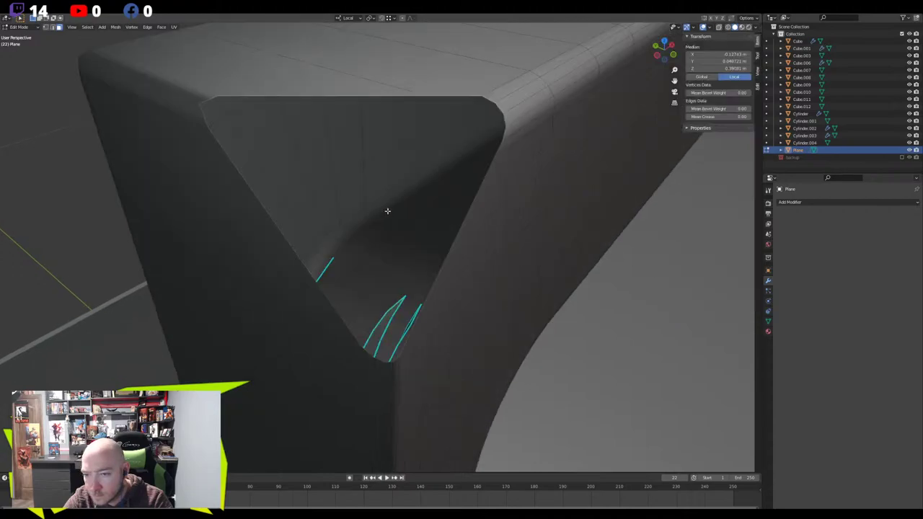
scroll(387, 211, "down", 1)
left_click(382, 213)
right_click(331, 212)
left_click(330, 211)
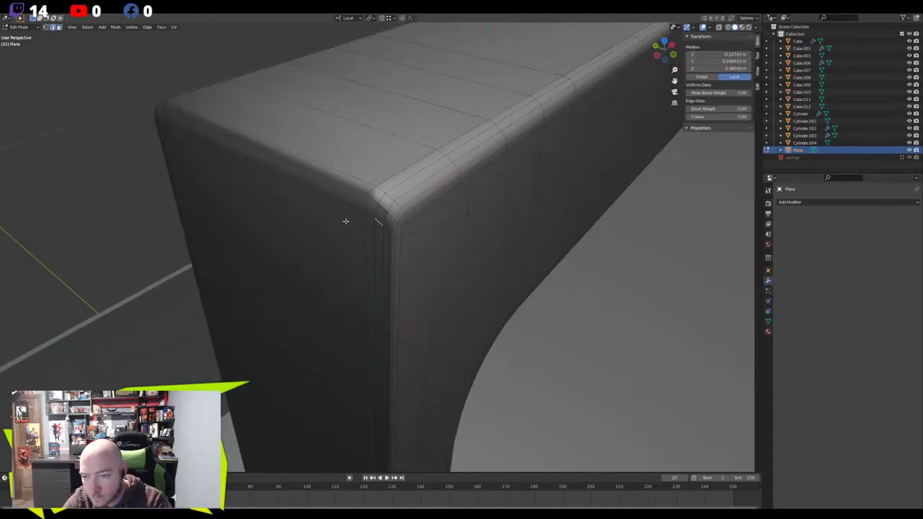
Set the handle mesh's Auto Smooth angle to 162° and compare the corner in object and edit mode
key("Tab")
left_click(767, 321)
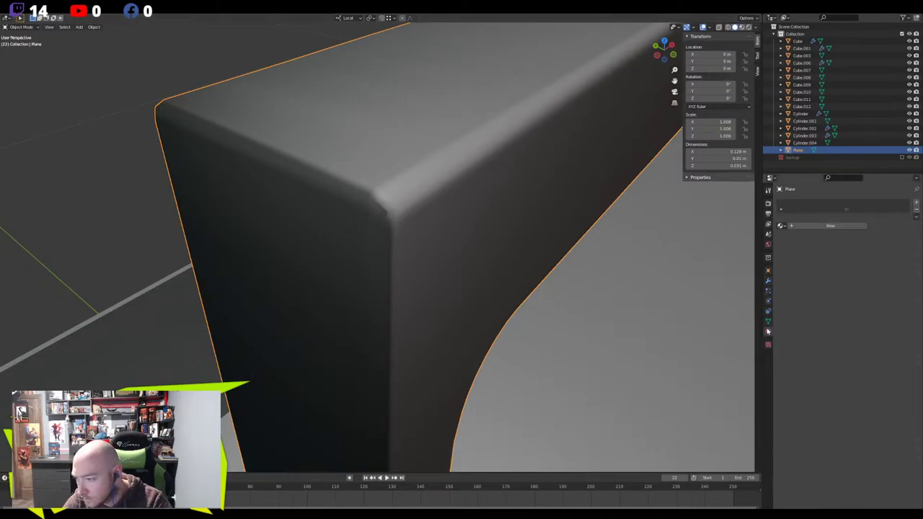
mouse_move(876, 337)
left_mouse_down()
mouse_move(909, 337)
mouse_move(858, 336)
mouse_move(901, 338)
mouse_move(863, 337)
mouse_move(874, 337)
left_mouse_up()
left_click(438, 210)
key("Tab")
key("Tab")
left_click(364, 201)
key("Tab")
key("Tab")
key("Tab")
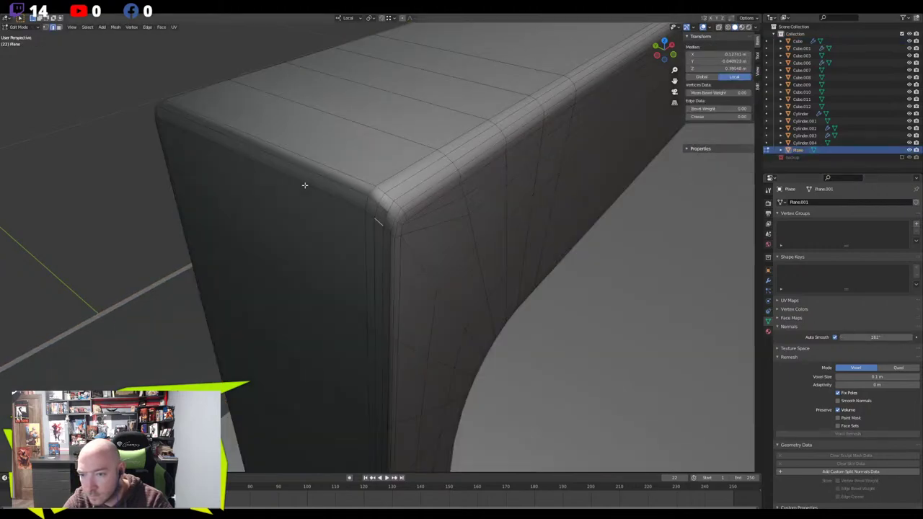
Try shading all of the handle's faces flat and back to smooth
key("a")
right_click(308, 186)
left_click(290, 193)
key("Tab")
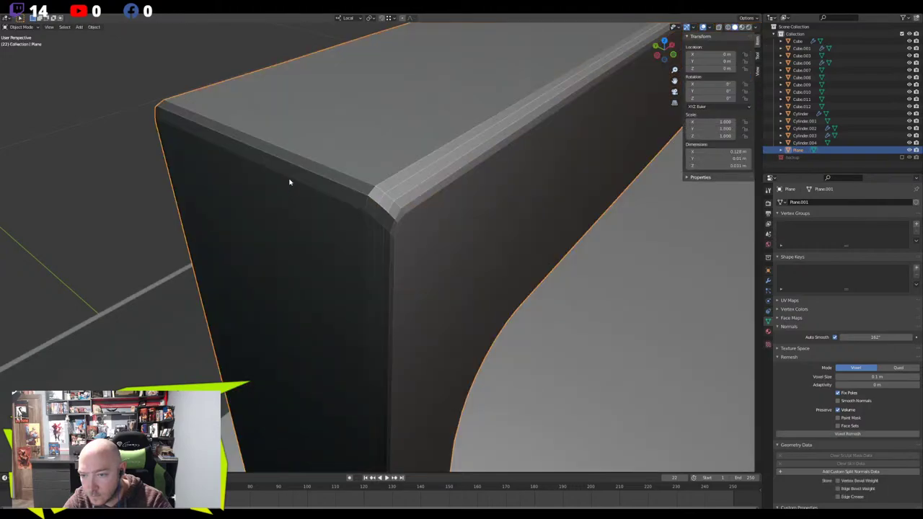
key("Tab")
right_click(289, 182)
left_click(284, 173)
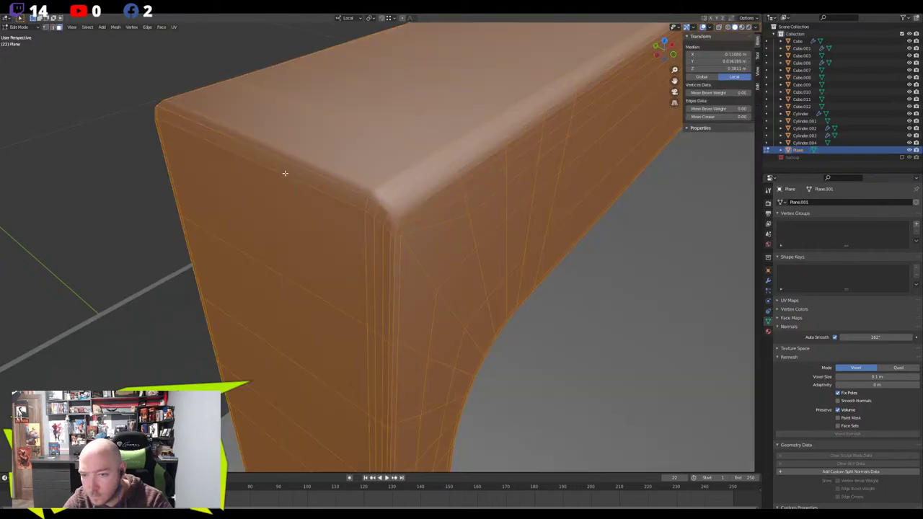
Frame the handle's corner face, select the whole mesh and recalculate its normals to the outside
left_click(367, 211)
key("KP_Decimal")
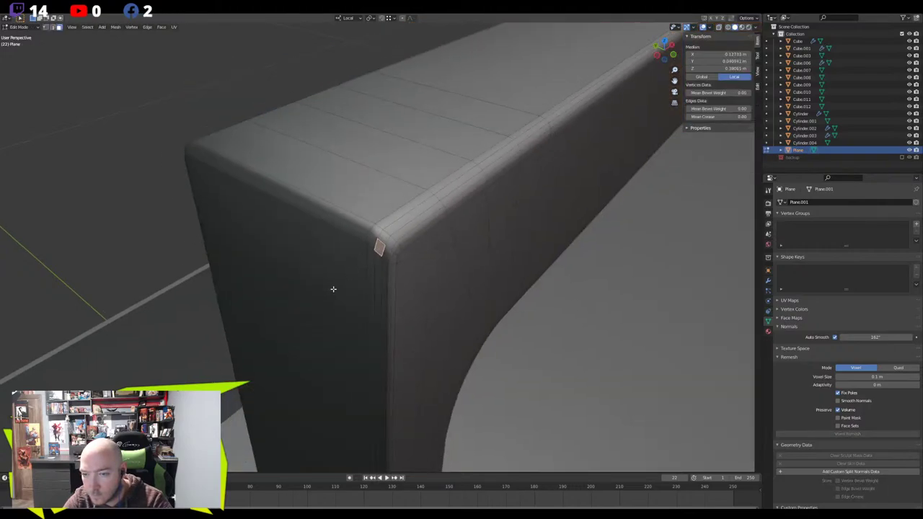
middle_click_drag(191, 243, 351, 289)
scroll(364, 279, "down", 2)
key("Tab")
key("Tab")
key("a")
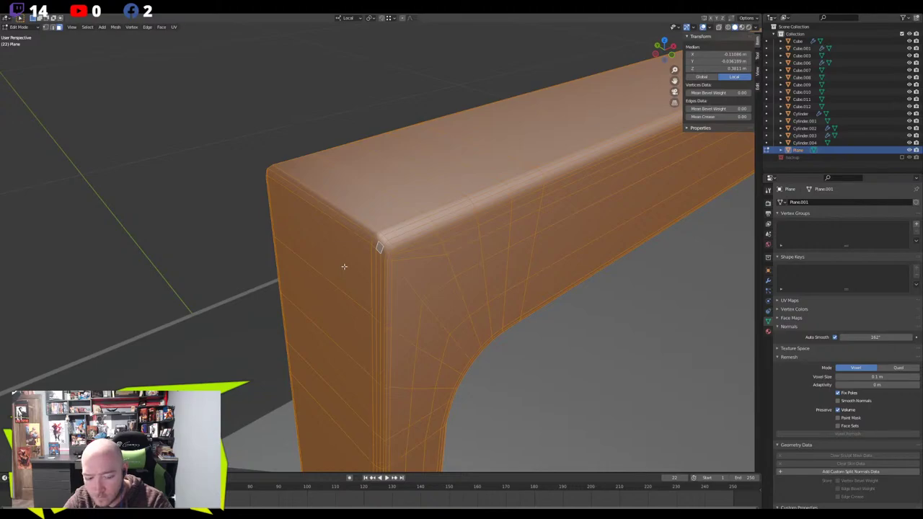
key("alt+n")
left_click(333, 274)
key("alt+n")
left_click(325, 279)
key("alt+n")
left_click(321, 276)
key("alt+n")
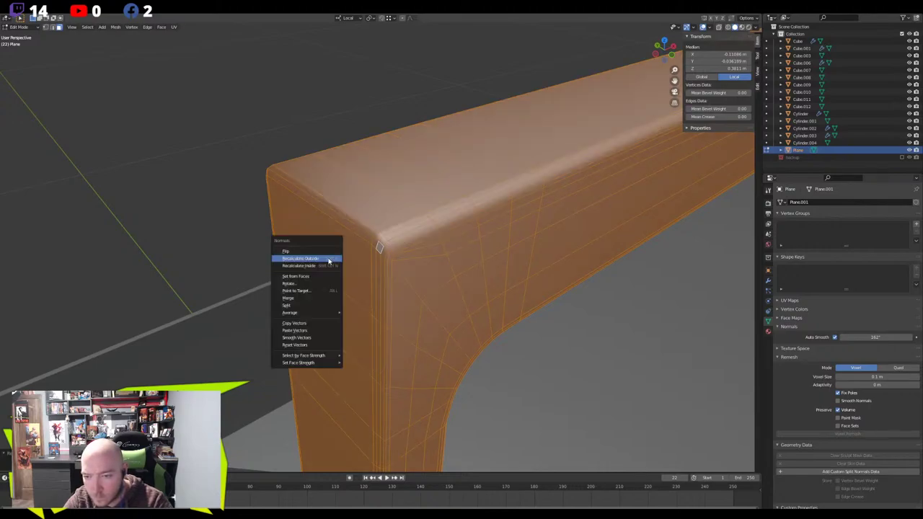
left_click(321, 276)
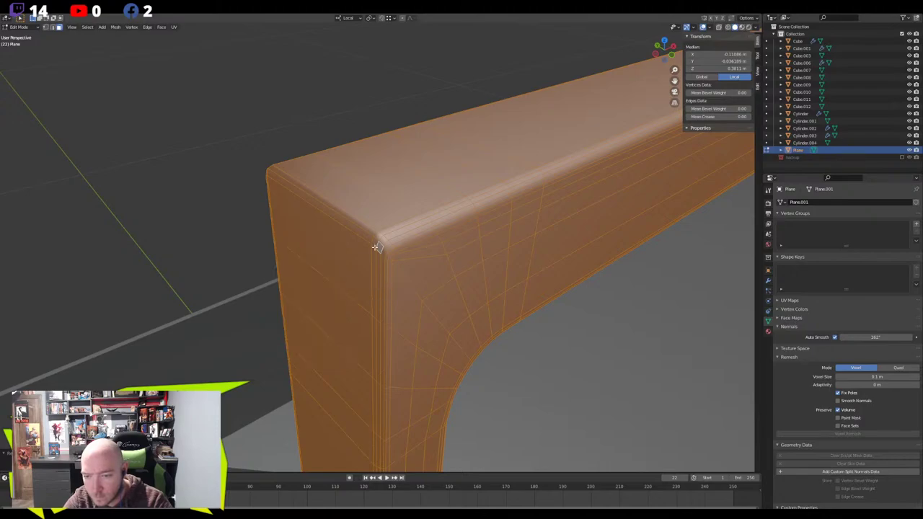
Return to object mode and apply all of the handle's transforms to deltas
left_click(131, 27)
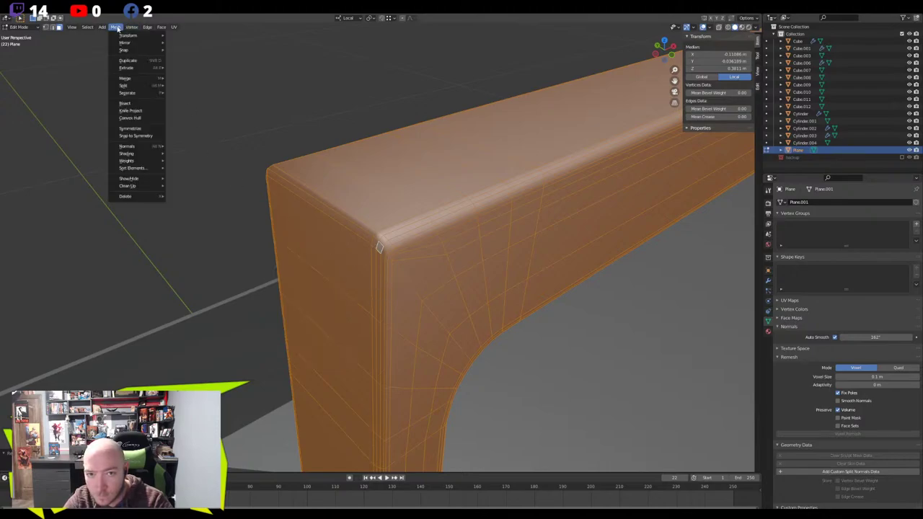
key("Tab")
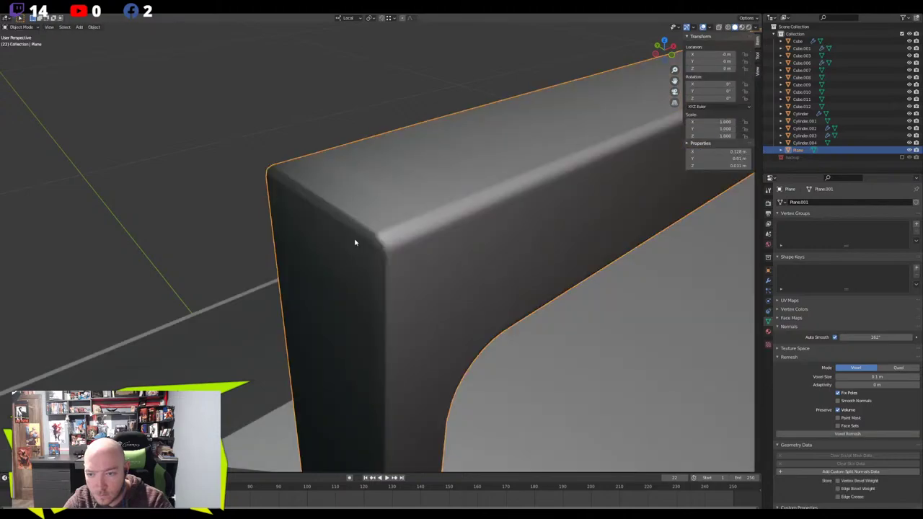
right_click(354, 240)
left_click(353, 242)
key("ctrl+a")
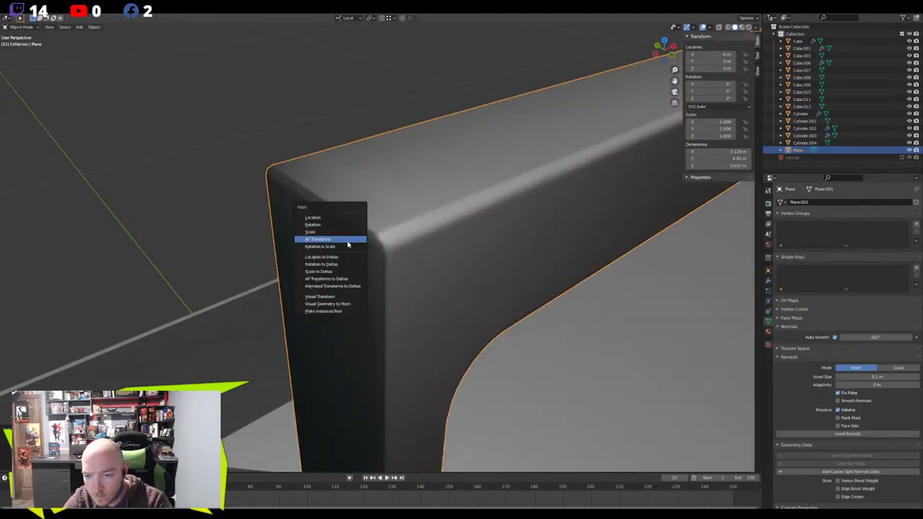
left_click(338, 279)
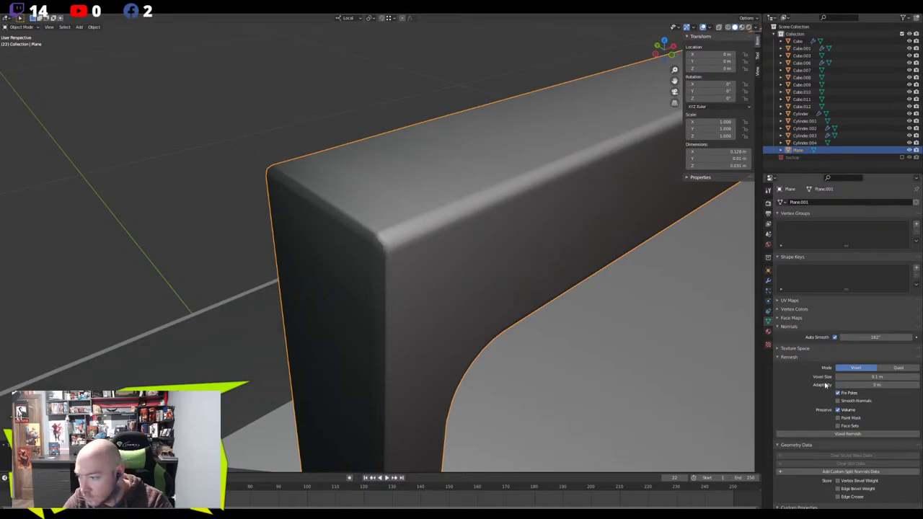
Look through the handle's properties again and examine the faces and shading around its corner
left_click(769, 332)
left_click(769, 321)
left_click(769, 311)
left_click(768, 302)
left_click(768, 292)
left_click(768, 282)
key("Tab")
middle_click_drag(325, 233, 379, 247)
left_click(386, 238)
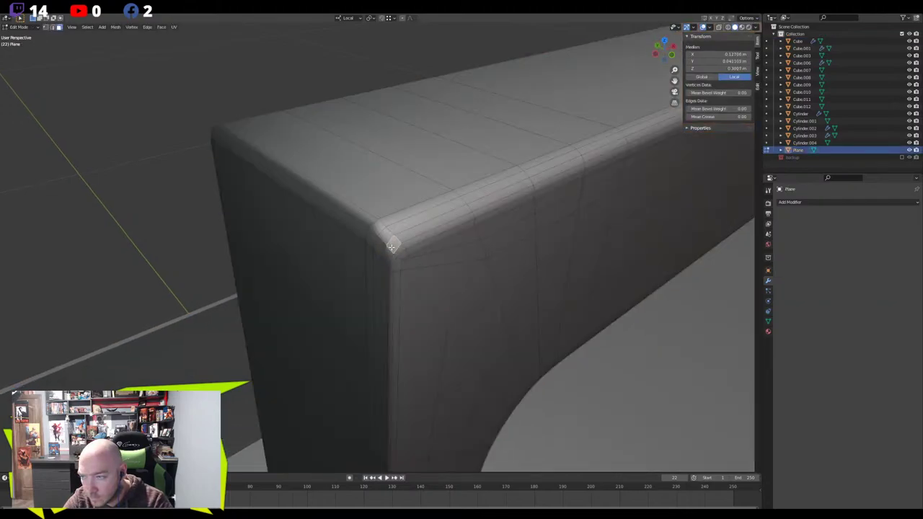
left_click(375, 262)
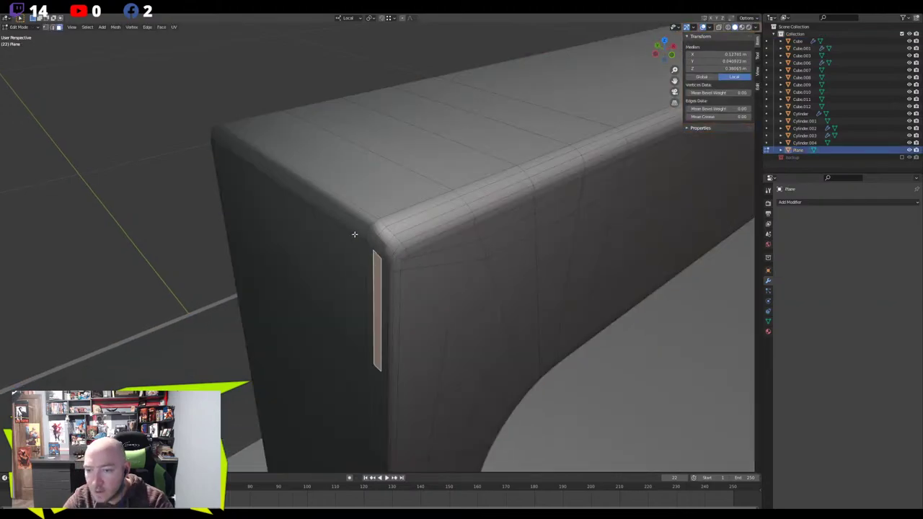
mouse_move(366, 250)
middle_mouse_down()
mouse_move(435, 266)
mouse_move(403, 252)
mouse_move(432, 240)
mouse_move(457, 247)
mouse_move(389, 263)
mouse_move(439, 263)
mouse_move(447, 240)
mouse_move(350, 243)
mouse_move(390, 244)
mouse_move(380, 258)
middle_mouse_up()
key("Tab")
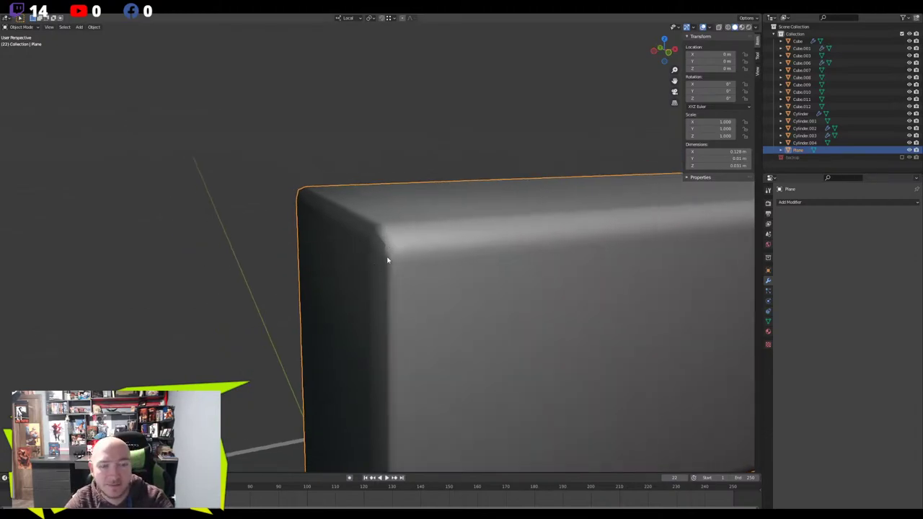
Select the path of vertices running across the handle's end at the top corner and reposition it slightly
key("Tab")
key("KP_1")
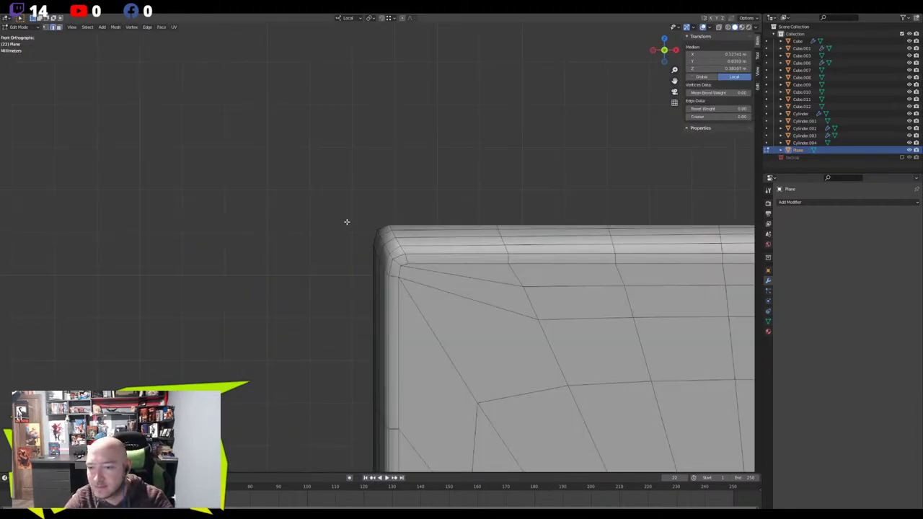
middle_click_drag(354, 228, 379, 244)
key("1")
left_click(382, 245)
left_click(299, 172, "ctrl")
middle_click_drag(297, 171, 377, 207)
key("g")
left_click(281, 188)
Fine-tune the positions of the selected corner vertices from the back view and check the handle from a distance
scroll(377, 206, "down", 2)
middle_click_drag(313, 243, 479, 229, "shift")
middle_click_drag(267, 252, 201, 245)
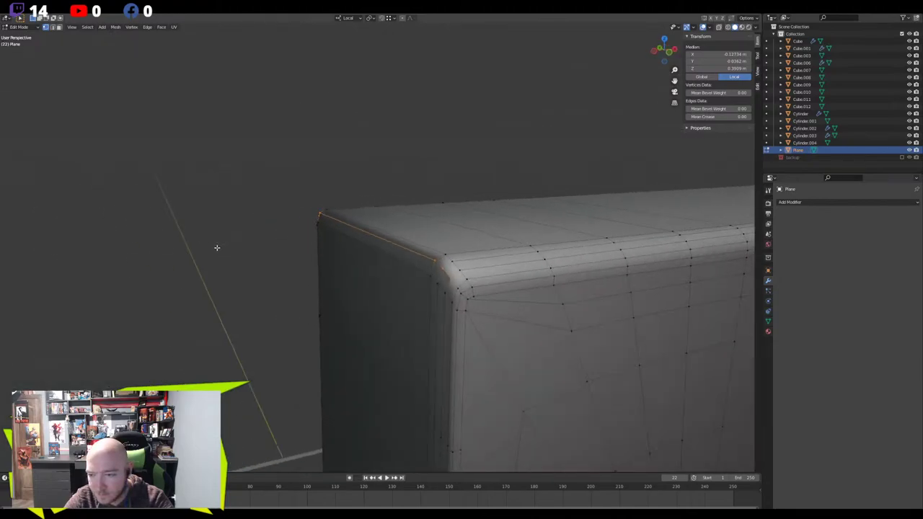
middle_click_drag(459, 290, 374, 271)
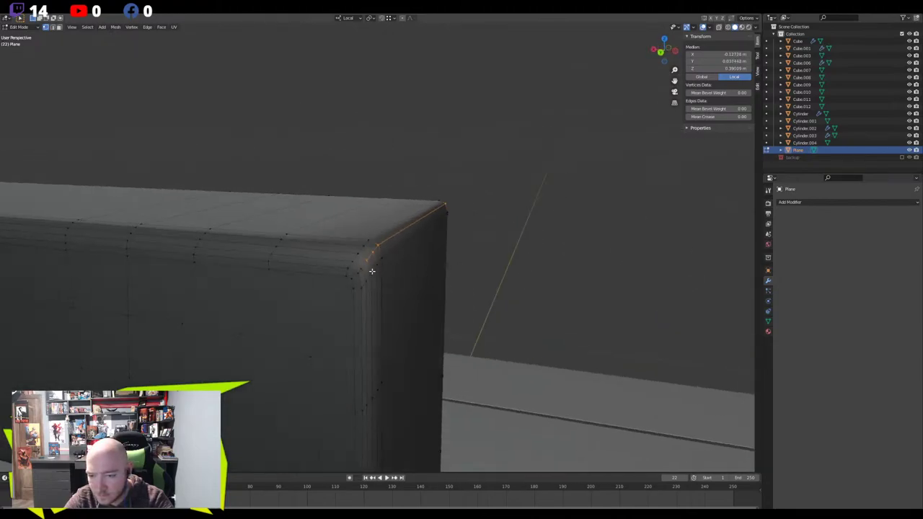
key("ctrl+KP_1")
scroll(314, 183, "up", 4)
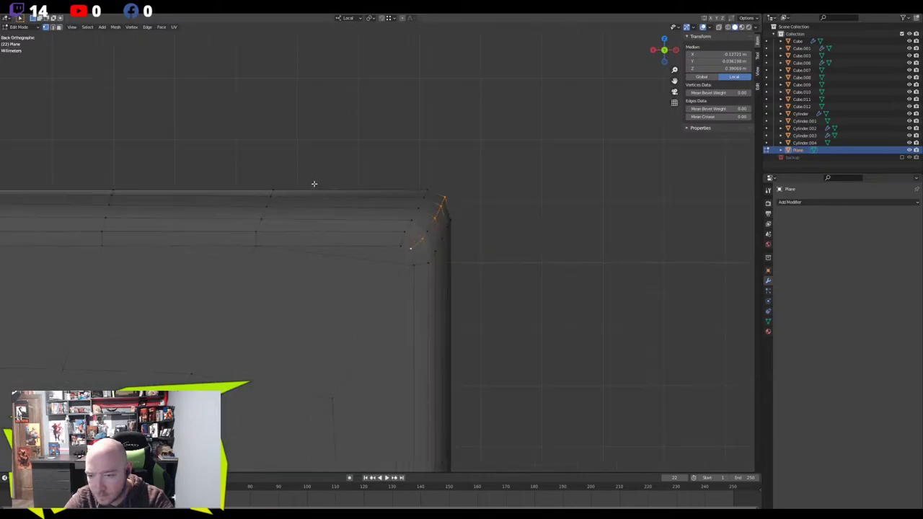
key("g")
left_click(315, 165)
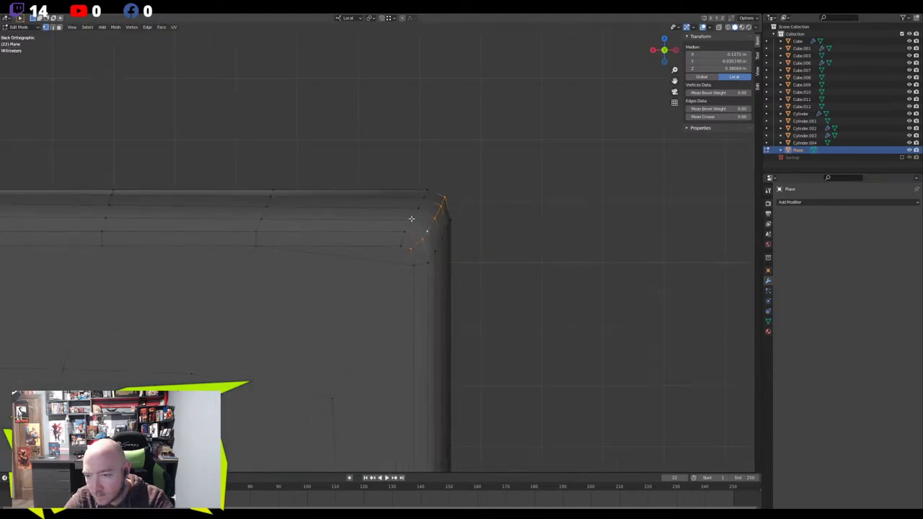
key("g")
left_click(318, 165)
key("alt+z")
middle_click_drag(375, 171, 263, 221)
key("Tab")
key("Tab")
scroll(310, 226, "down", 5)
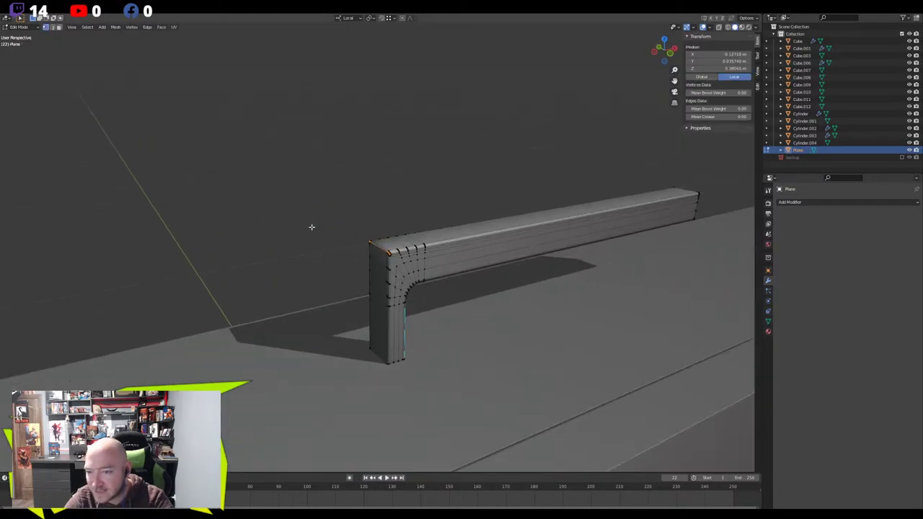
Select the short edges across the bevel at the handle's top corner and collapse them together
scroll(339, 255, "up", 6)
middle_click_drag(399, 343, 500, 254)
key("2")
left_click(517, 262, "alt")
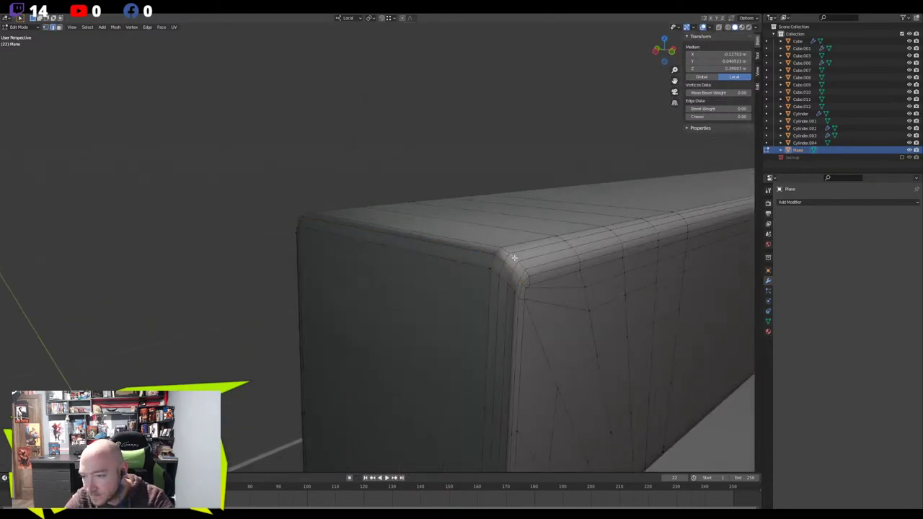
key("m")
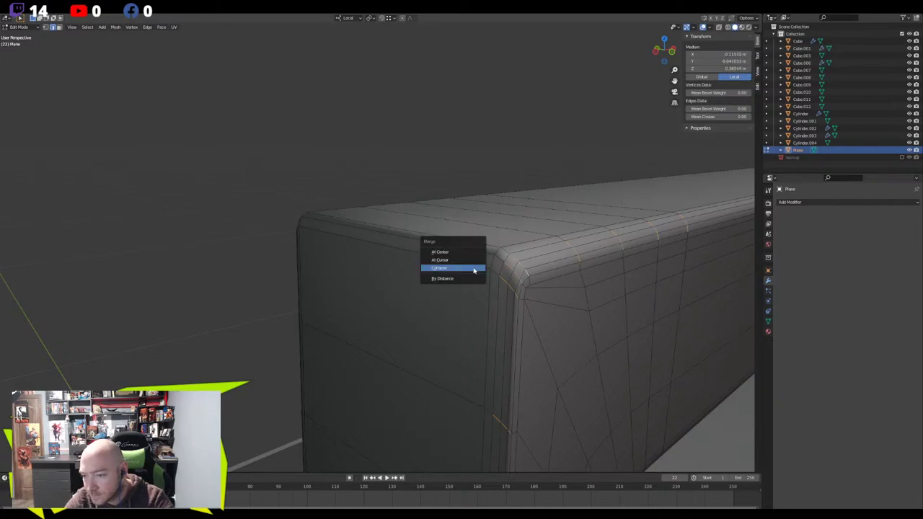
left_click(473, 268)
Try removing the remaining edges that run across the bevel at the handle's top corner
scroll(472, 271, "down", 4)
middle_click_drag(472, 276, 539, 278)
left_click(443, 270, "ctrl+alt")
left_click(524, 272, "ctrl+alt")
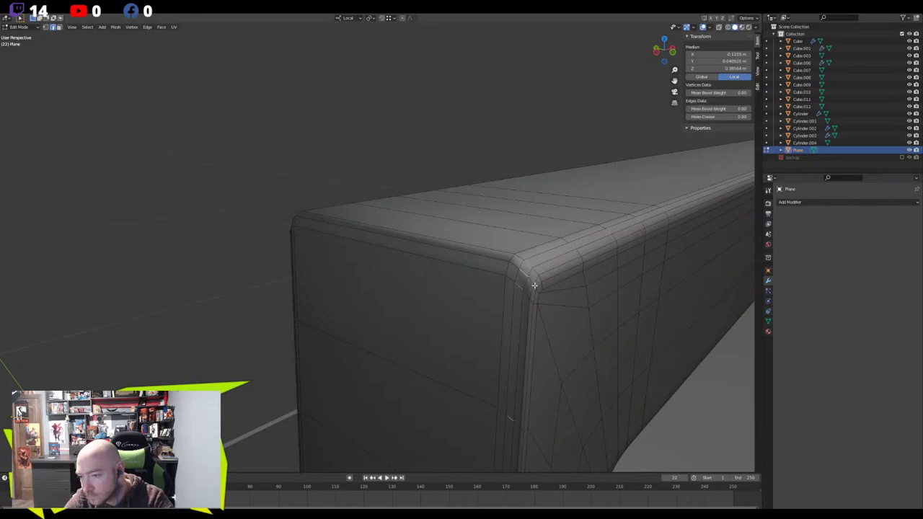
key("x")
left_click(462, 284)
middle_click_drag(462, 283, 437, 279)
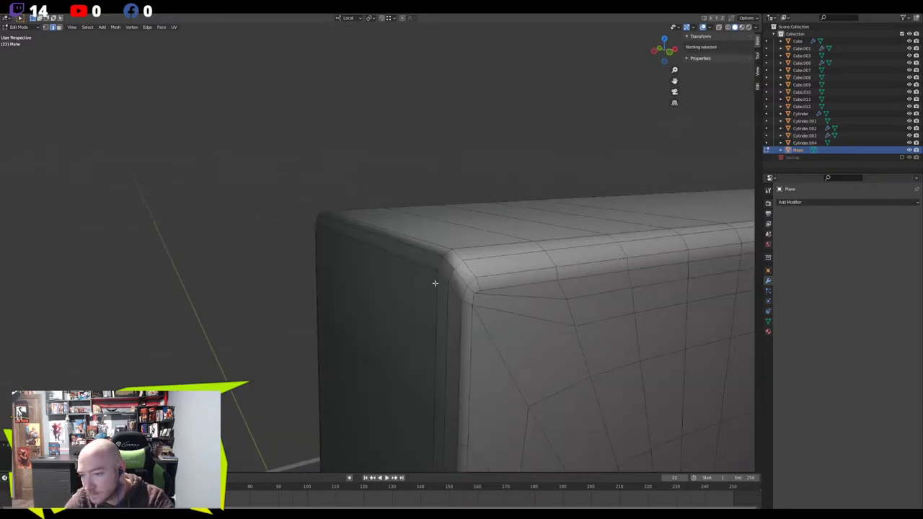
Undo the edge removal and the collapse at the handle's corner
middle_click_drag(384, 289, 247, 266)
scroll(437, 266, "up", 3)
key("ctrl+z")
key("ctrl+z")
key("ctrl+z")
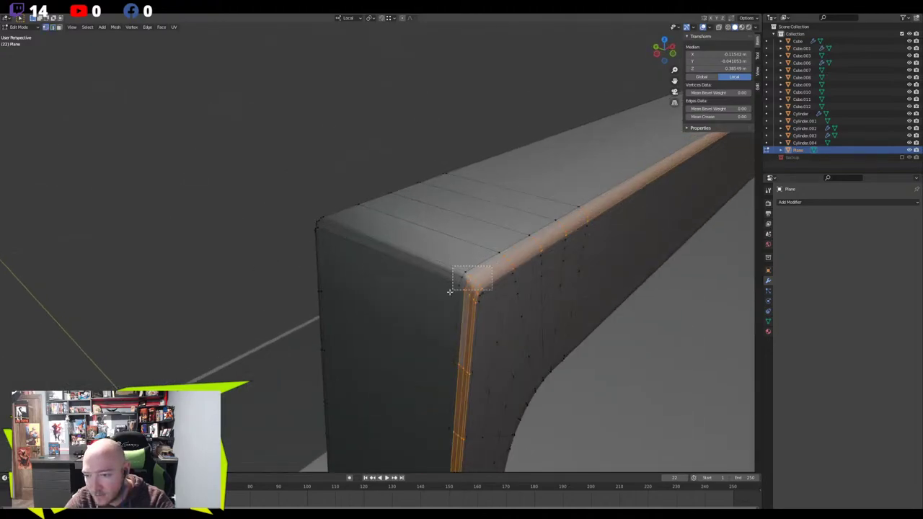
Merge the clustered vertices at the handle's top corner, then return to object mode
key("m")
middle_click_drag(447, 308, 336, 267, "shift")
left_click(367, 277)
left_click(310, 303, "alt")
key("alt+m")
left_click(292, 333)
middle_click_drag(292, 333, 345, 299)
left_click(285, 298, "alt")
key("Tab")
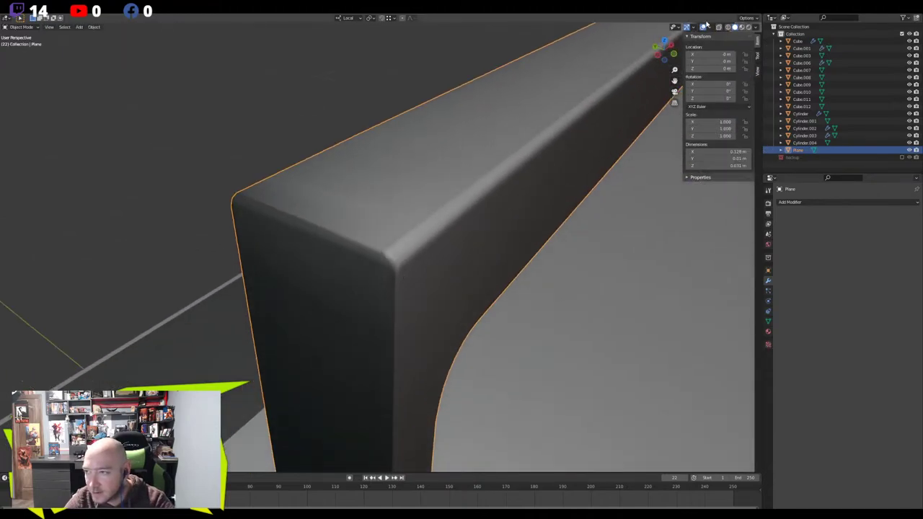
Toggle the viewport's cavity and shadow shading and compare how the handle's corner and the whole boombox look
left_click(707, 26)
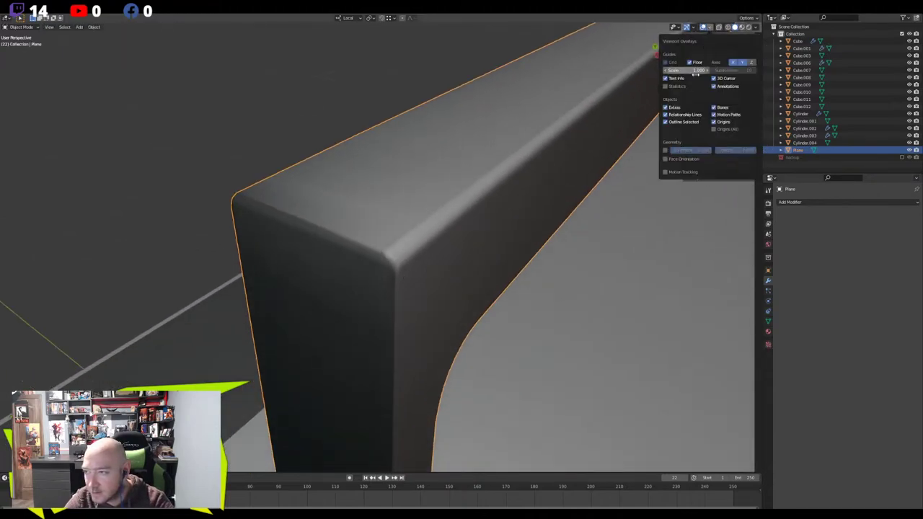
left_click(756, 27)
left_click(713, 183)
left_click(717, 183)
left_click(714, 174)
mouse_move(461, 216)
middle_mouse_down()
mouse_move(426, 204)
mouse_move(459, 201)
mouse_move(468, 245)
mouse_move(464, 254)
mouse_move(435, 248)
mouse_move(436, 119)
middle_mouse_up()
scroll(460, 202, "down", 5)
scroll(463, 256, "down", 8)
Enable shadow and cavity in the viewport shading and inspect the handle from several sides
left_click(754, 29)
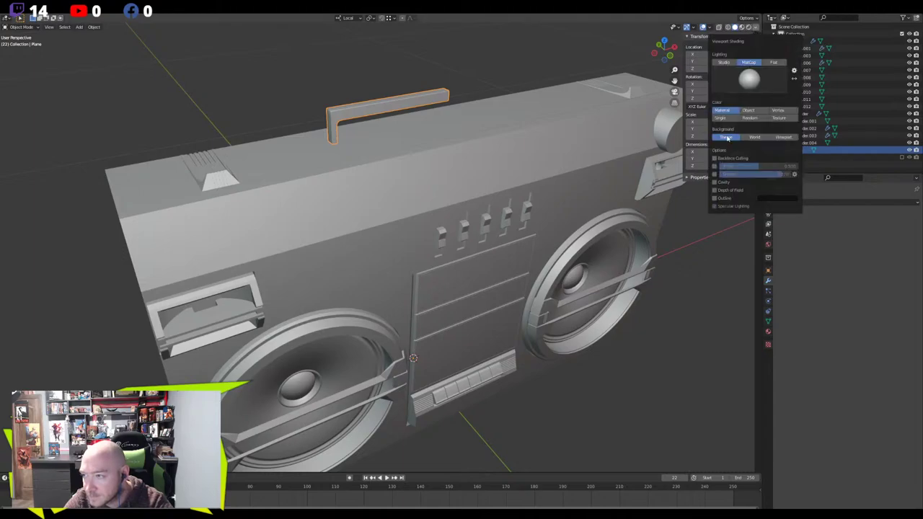
left_click(716, 174)
left_click(715, 183)
mouse_move(348, 173)
middle_mouse_down()
mouse_move(367, 183)
mouse_move(327, 156)
mouse_move(447, 324)
middle_mouse_up()
scroll(326, 156, "up", 4)
scroll(303, 170, "up", 6)
middle_click_drag(302, 170, 391, 276, "shift")
scroll(351, 261, "down", 7)
scroll(368, 253, "down", 5)
scroll(472, 253, "up", 6)
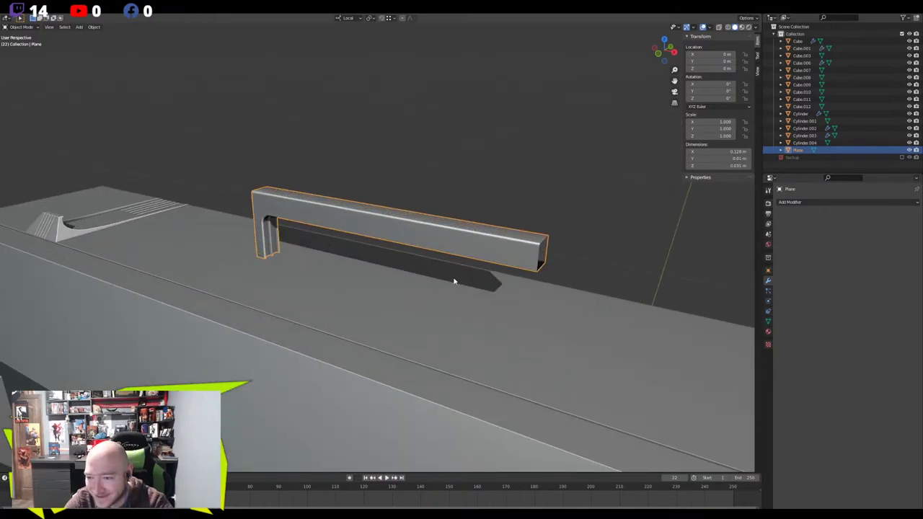
middle_click_drag(468, 281, 432, 251)
scroll(509, 227, "up", 5)
middle_click_drag(309, 241, 372, 228)
Edit the handle from the front view and select the inner edge vertices of its bar and leg
key("Tab")
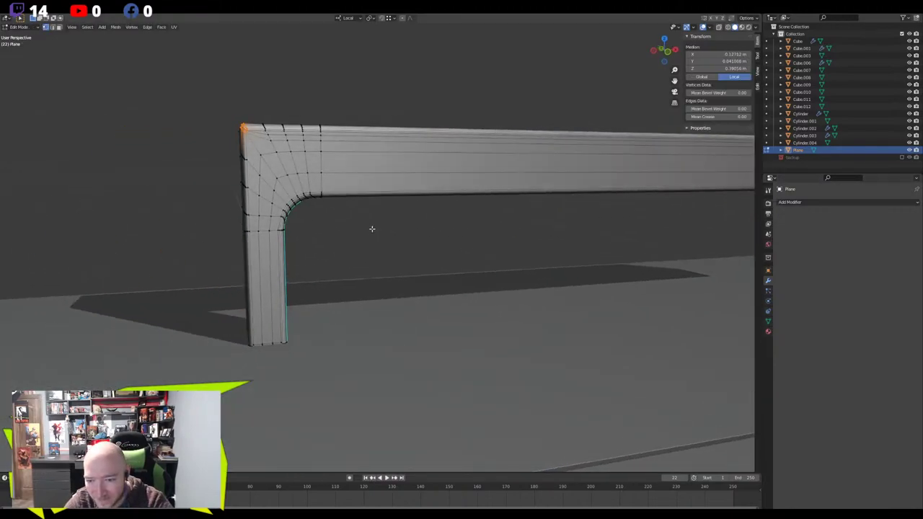
key("KP_1")
left_click(299, 221, "alt")
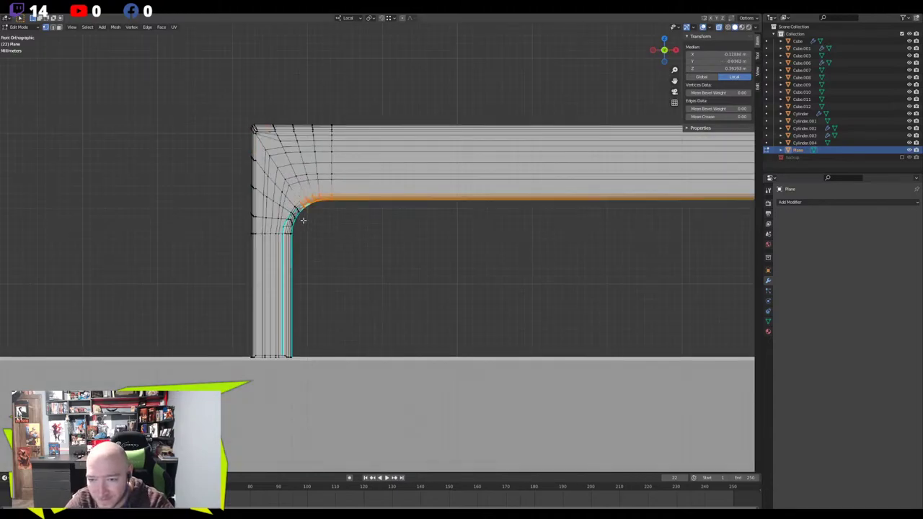
left_click_drag(354, 188, 269, 378)
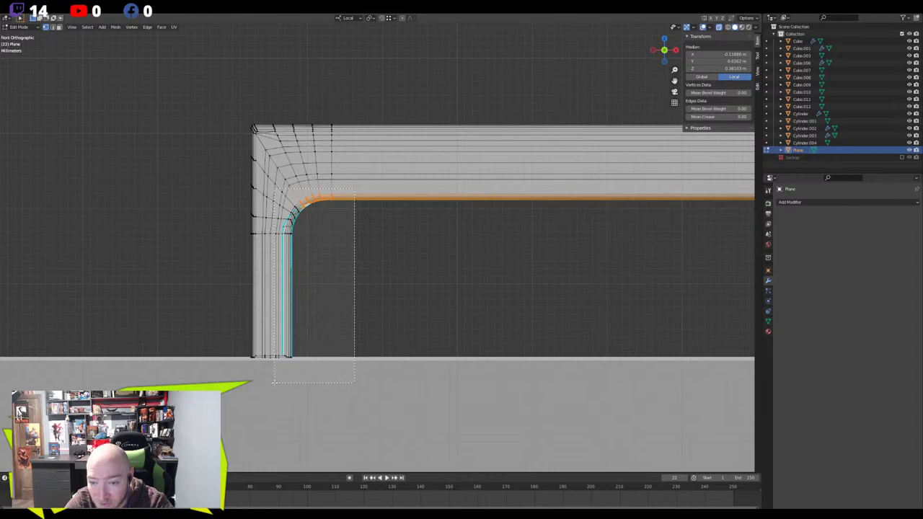
left_click_drag(273, 382, 274, 382)
middle_click_drag(315, 224, 397, 228, "shift")
scroll(411, 218, "up", 3)
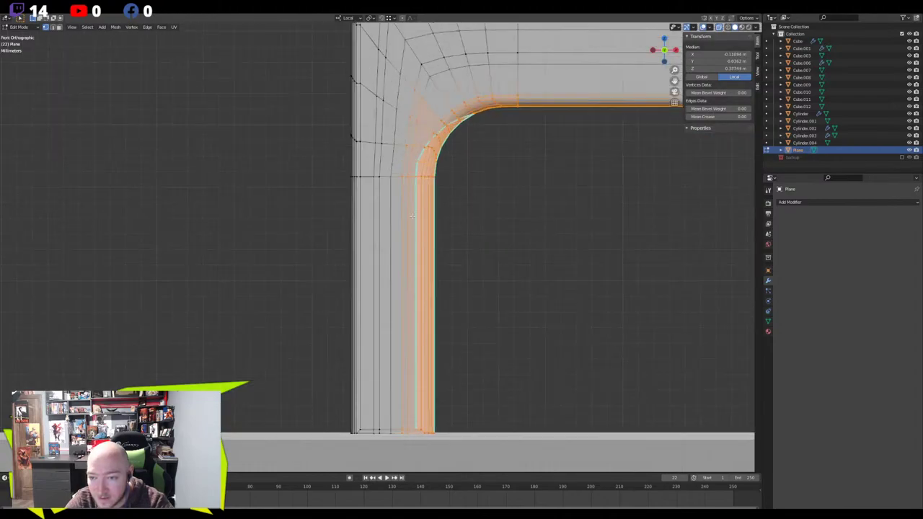
Extend the selection to more vertices around the handle's inside corner and down the leg
middle_click_drag(467, 138, 420, 177, "shift")
left_click_drag(498, 85, 365, 170, "shift")
middle_click_drag(353, 244, 473, 221, "shift")
key("g")
key("x")
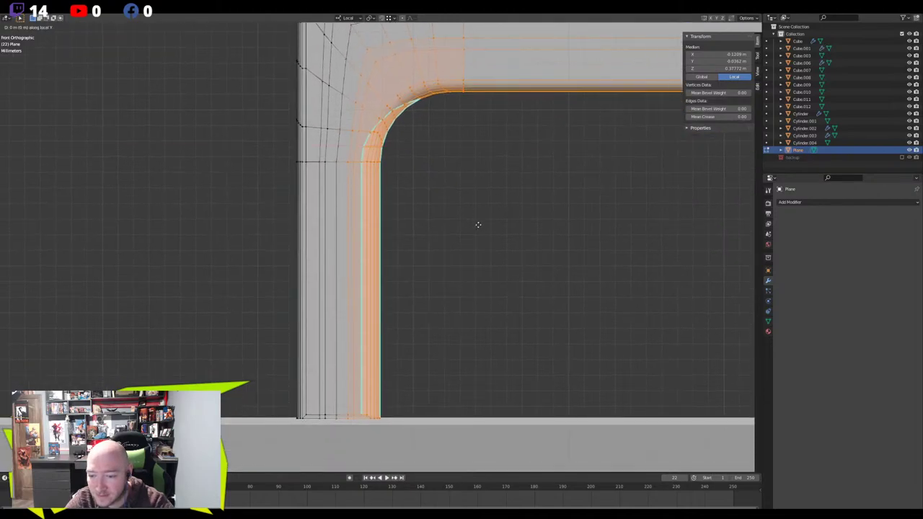
left_click(472, 224)
left_click_drag(351, 130, 313, 176, "shift")
left_click_drag(446, 318, 312, 453, "shift")
middle_click_drag(365, 183, 355, 239, "shift")
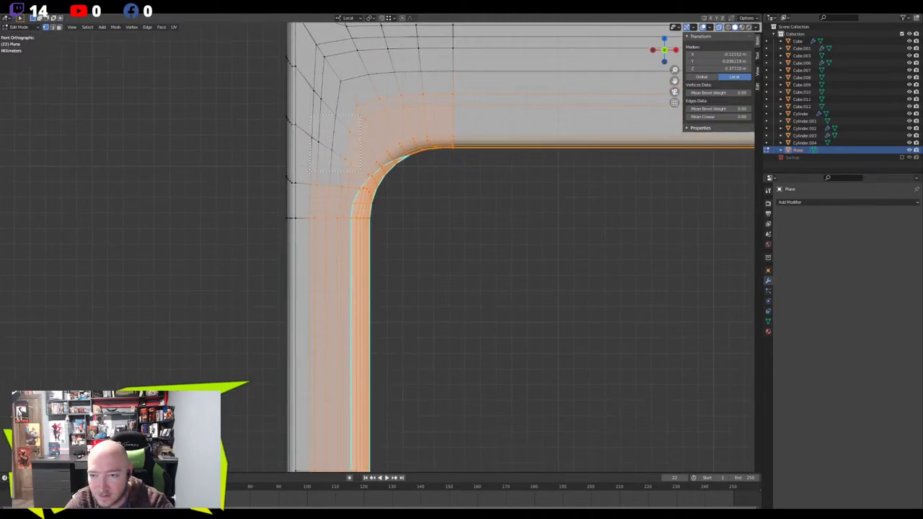
Try shifting the selected inner vertices along the local axes from the front view
key("g")
key("y")
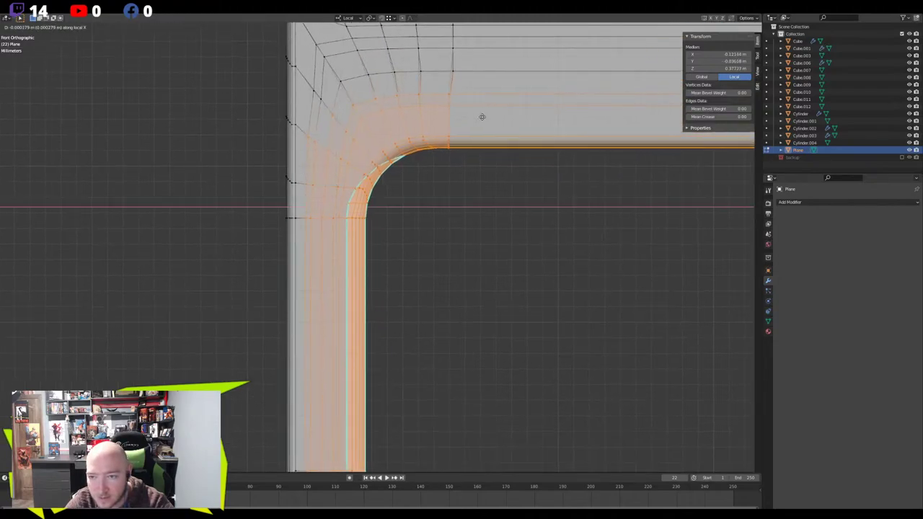
key("Escape")
mouse_move(376, 103)
middle_mouse_down()
mouse_move(385, 128)
mouse_move(375, 120)
middle_mouse_up()
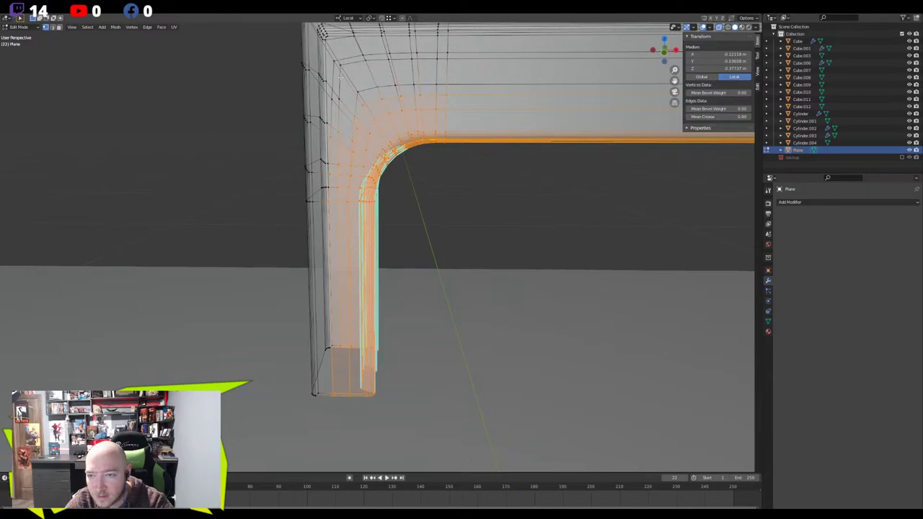
key("KP_1")
key("g")
key("y")
key("y")
key("x")
right_click(488, 147)
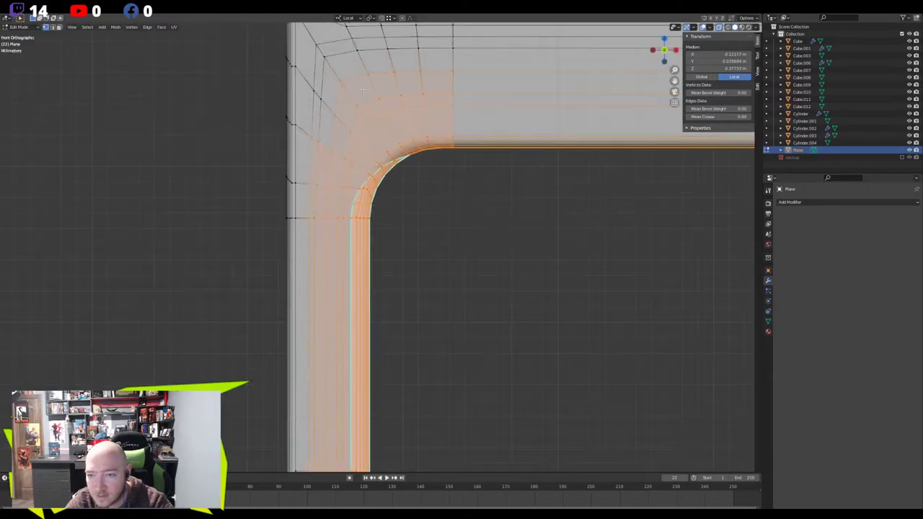
Move the selected inner corner and leg vertices outward about 0.00035 m along the local X axis
key("g")
key("x")
key("x")
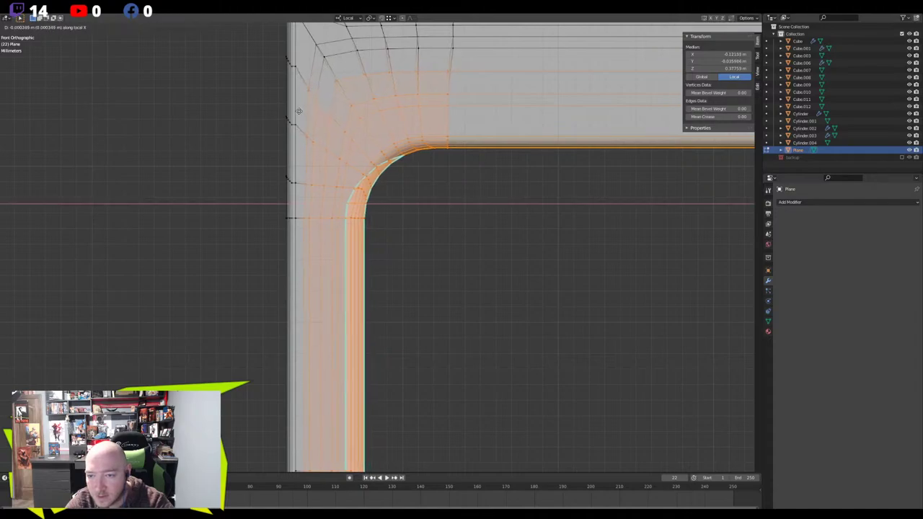
left_click(299, 111)
middle_click_drag(298, 110, 270, 177)
key("alt+z")
middle_click_drag(425, 177, 258, 199)
left_click(332, 227)
middle_click_drag(331, 227, 505, 303)
Add a Mirror modifier on the X axis to complete the handle and check it on the boombox
key("Tab")
scroll(494, 290, "down", 4)
left_click(801, 202)
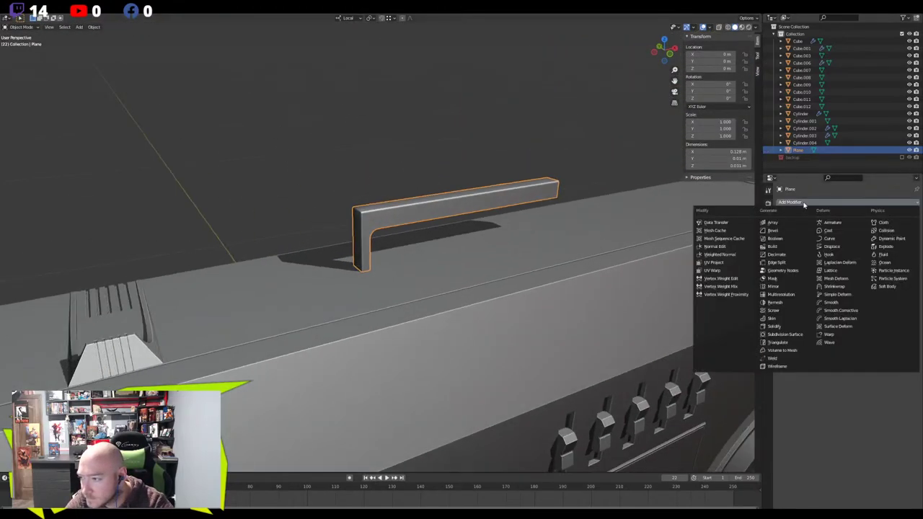
left_click(778, 287)
middle_click_drag(500, 198, 598, 225)
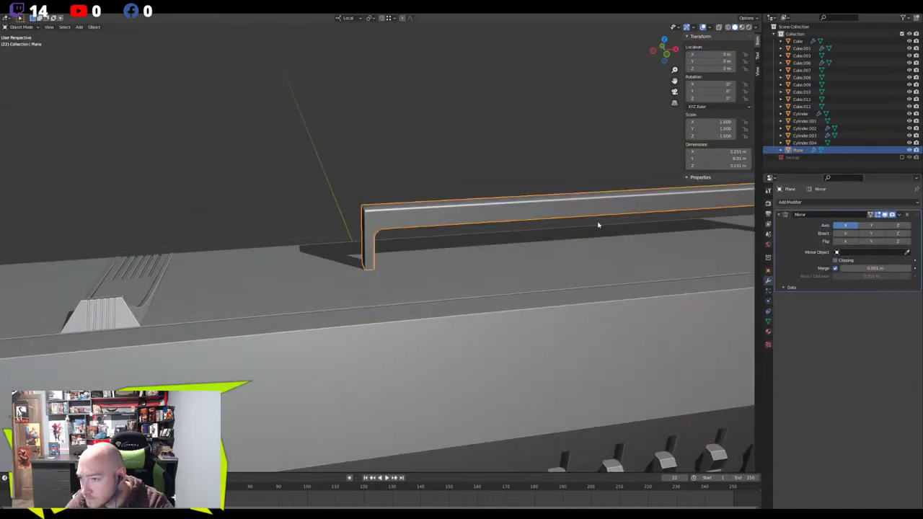
scroll(241, 208, "down", 3)
middle_click_drag(241, 208, 287, 230)
scroll(293, 182, "down", 4)
scroll(287, 230, "up", 4)
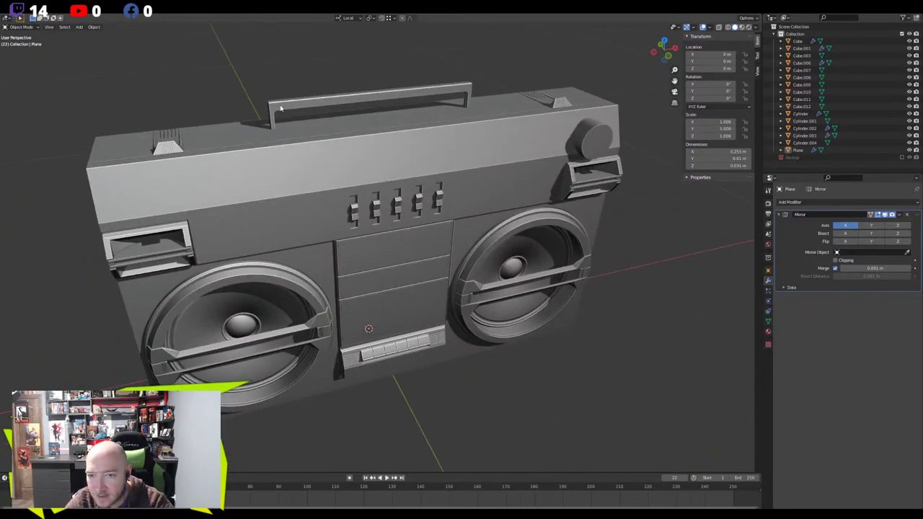
Flatten the edge loop where the handle's corner meets the bar by scaling it to 0 along X
left_click(281, 108)
key("Tab")
scroll(284, 105, "up", 5)
middle_click_drag(284, 105, 370, 276, "shift")
middle_click_drag(221, 115, 281, 235, "shift")
scroll(410, 331, "up", 8)
left_click(243, 243, "alt")
key("s")
key("x")
key("x")
key("0")
key("Return")
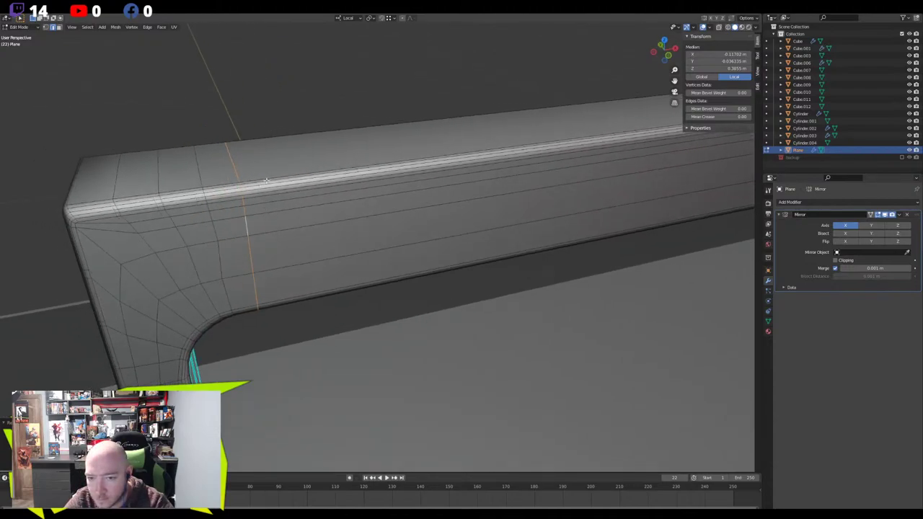
Select the long faces on the front side of the handle's bar
left_click(266, 199)
key("3")
left_click(263, 204)
mouse_move(263, 227)
middle_mouse_down()
mouse_move(254, 207)
mouse_move(325, 224)
mouse_move(258, 223)
middle_mouse_up()
left_click(241, 221, "ctrl")
scroll(258, 224, "down", 10)
scroll(400, 246, "down", 5)
middle_click_drag(400, 246, 355, 250)
scroll(391, 276, "up", 2)
scroll(346, 248, "up", 10)
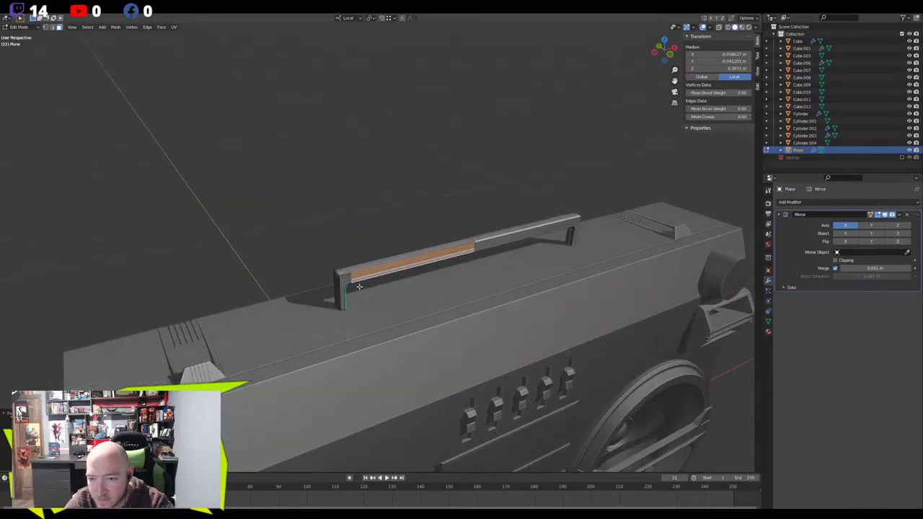
Examine the handle's front side and corner topology up close and in proportion to the whole boombox
middle_click_drag(282, 227, 393, 206, "shift")
scroll(245, 240, "up", 4)
mouse_move(235, 242)
middle_mouse_down()
mouse_move(261, 228)
mouse_move(246, 236)
middle_mouse_up()
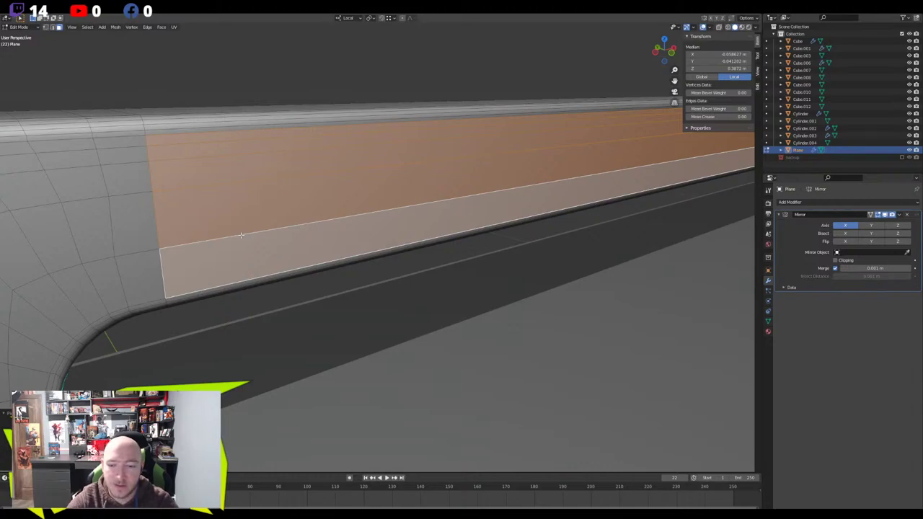
scroll(241, 235, "down", 10)
middle_click_drag(382, 322, 306, 206, "shift")
scroll(305, 168, "down", 4)
scroll(306, 206, "up", 2)
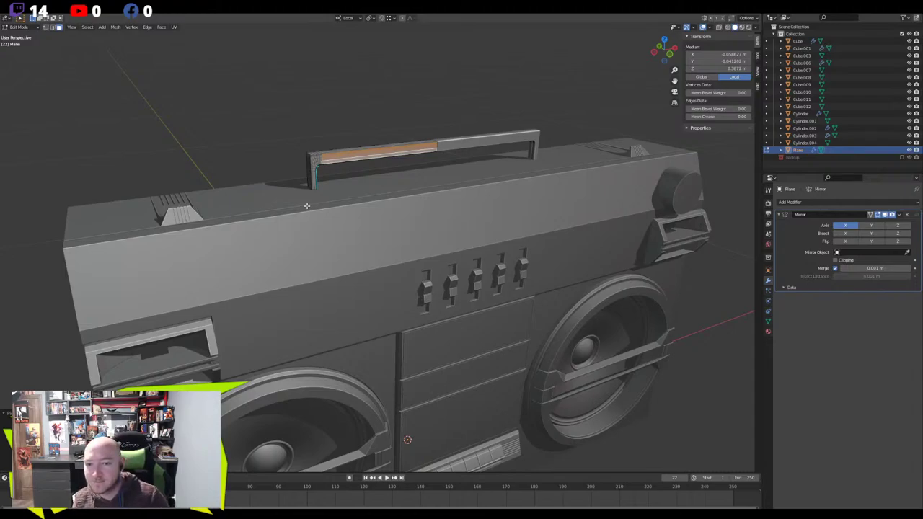
middle_click_drag(305, 206, 362, 278)
scroll(295, 155, "up", 5)
scroll(282, 186, "up", 1)
scroll(384, 236, "up", 6)
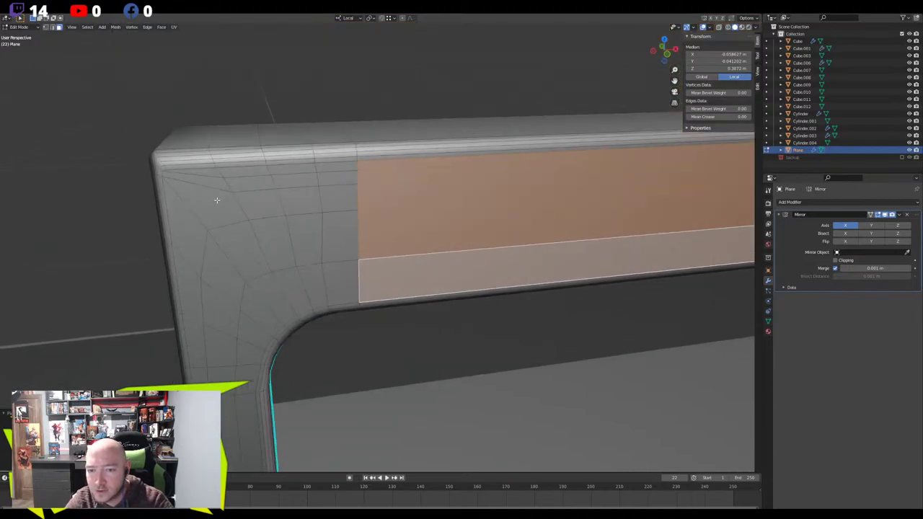
middle_click_drag(218, 184, 348, 227)
scroll(340, 208, "down", 8)
scroll(344, 255, "down", 4)
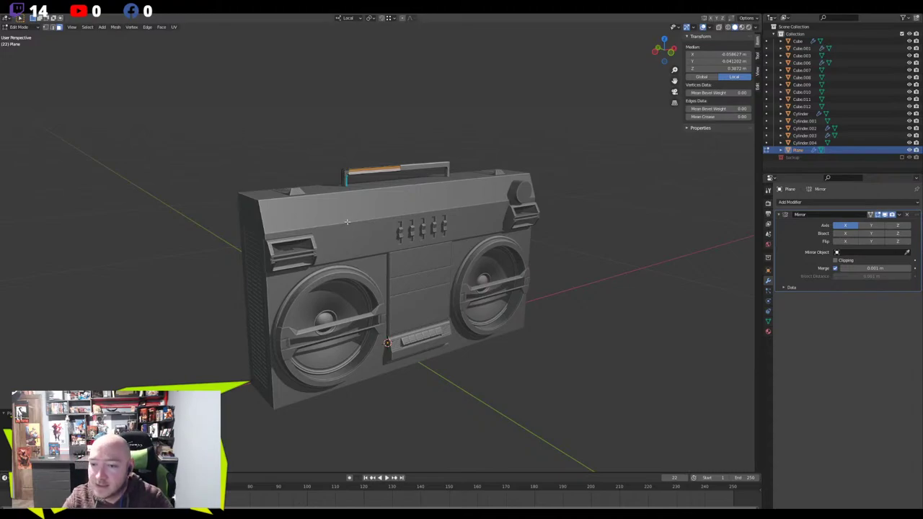
scroll(346, 226, "up", 6)
middle_click_drag(399, 144, 416, 336, "shift")
middle_click_drag(366, 172, 529, 233)
scroll(313, 218, "up", 7)
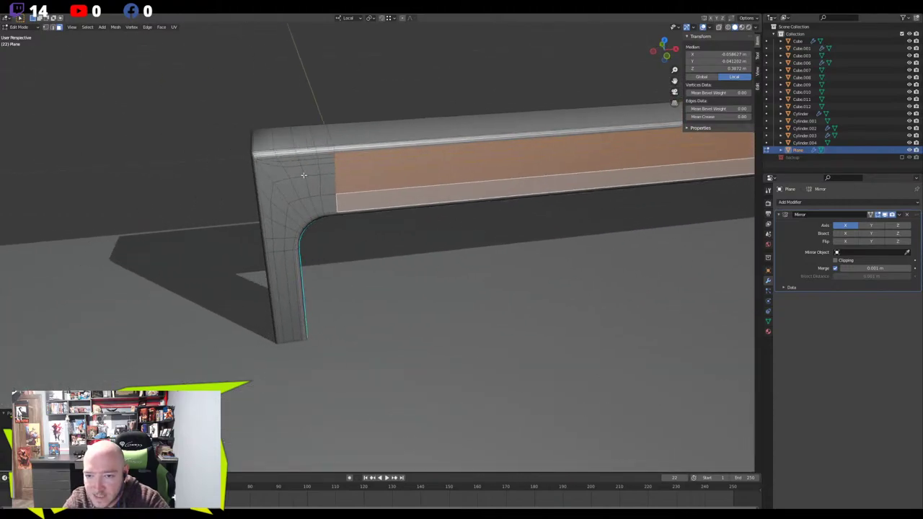
Select the long faces on the back side of the handle's bar
middle_click_drag(304, 176, 325, 166)
left_click(315, 142)
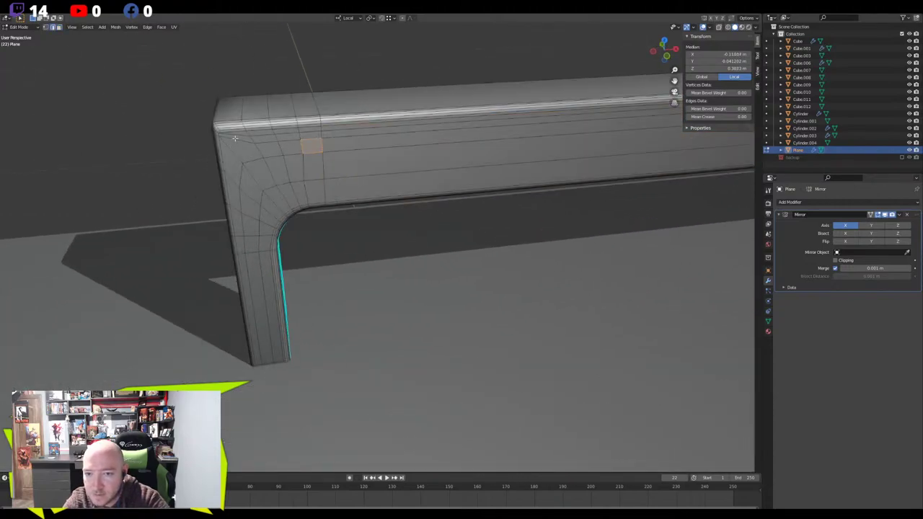
left_click(242, 137, "alt")
middle_click_drag(242, 136, 462, 199)
key("3")
left_click(292, 192, "alt")
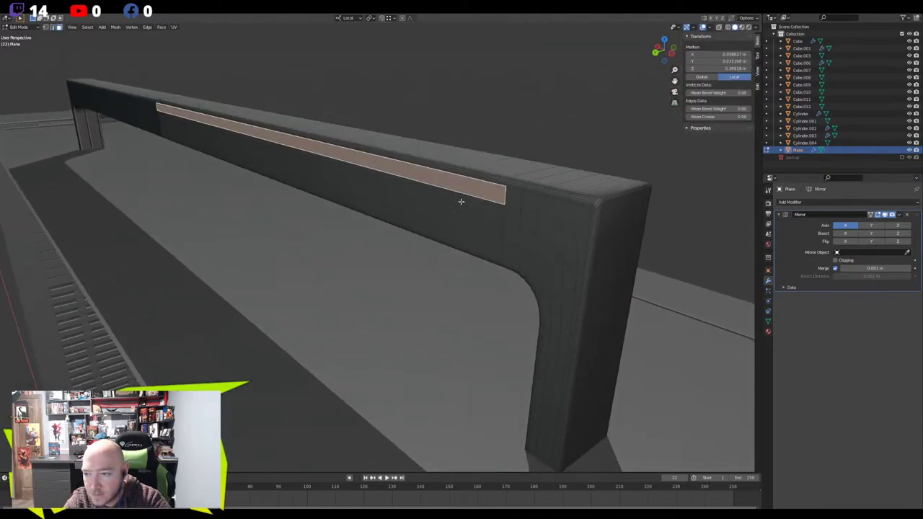
left_click(447, 232, "alt")
middle_click_drag(447, 233, 474, 212)
middle_click_drag(254, 222, 394, 266, "shift")
scroll(236, 212, "up", 4)
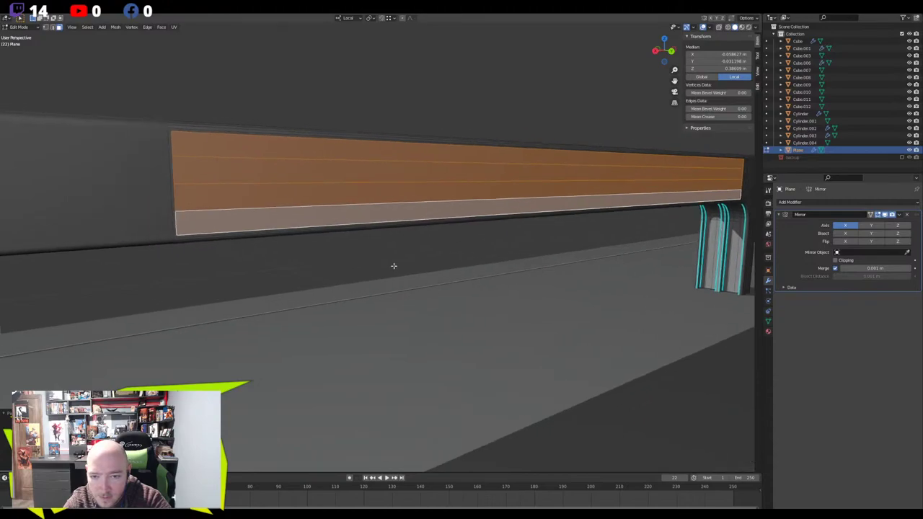
Select the narrow strip of faces at the mirror seam on the bar's back side and delete it
left_click(168, 150)
left_click(173, 148)
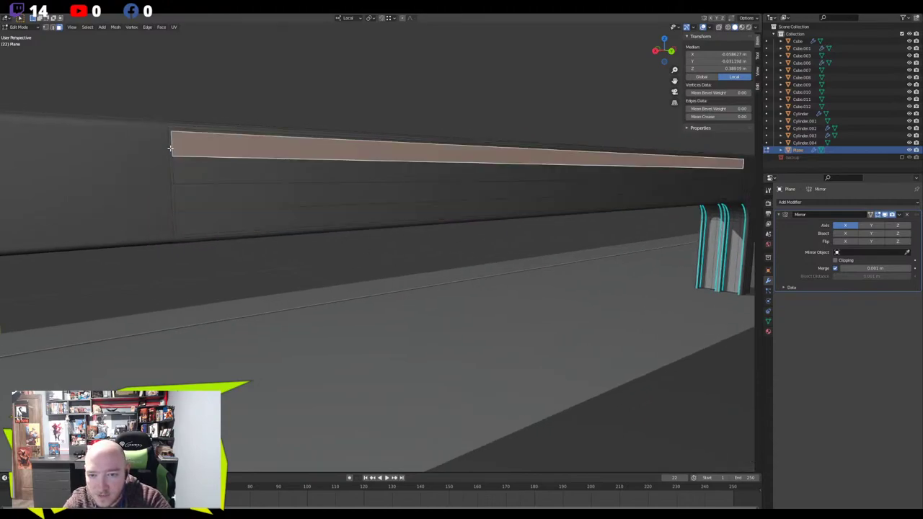
left_click(170, 148)
key("KP_Decimal")
middle_click_drag(235, 218, 269, 220)
middle_click_drag(356, 352, 370, 193, "shift")
left_click(394, 296, "ctrl")
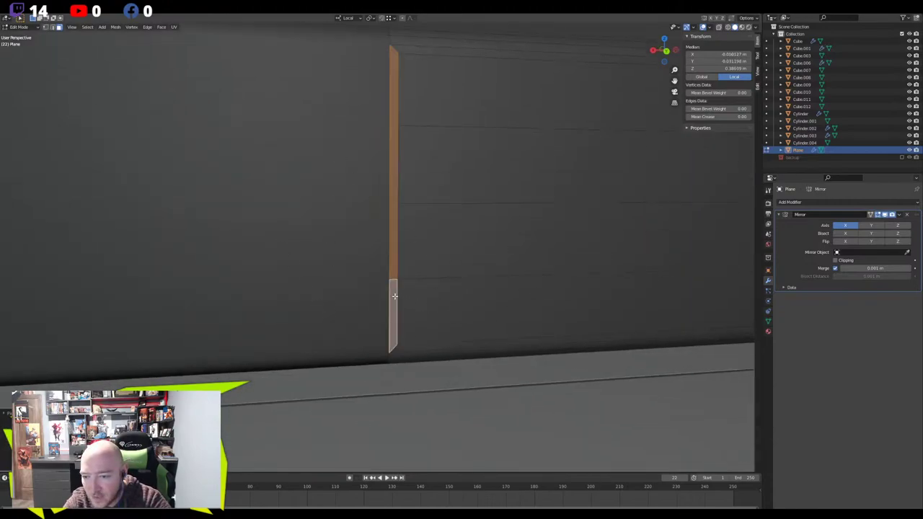
key("x")
left_click(394, 297)
Select the end vertices on the bar's back side and move them along X with vertex snapping onto the mirror seam
key("1")
left_click(397, 54)
key("a")
key("g")
key("x")
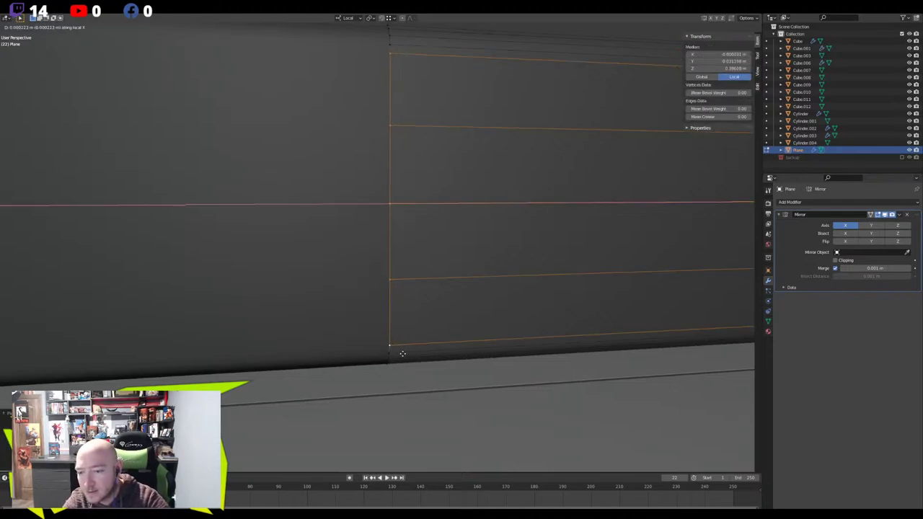
key("Escape")
left_click(382, 19)
left_click(390, 19)
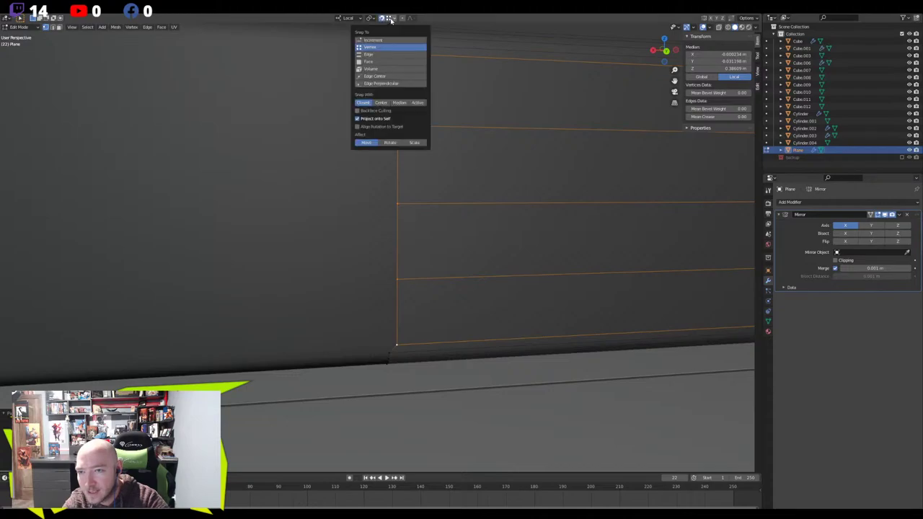
key("g")
key("x")
left_click(390, 357)
mouse_move(299, 270)
middle_mouse_down()
mouse_move(325, 245)
mouse_move(368, 238)
mouse_move(312, 217)
middle_mouse_up()
left_click(319, 210)
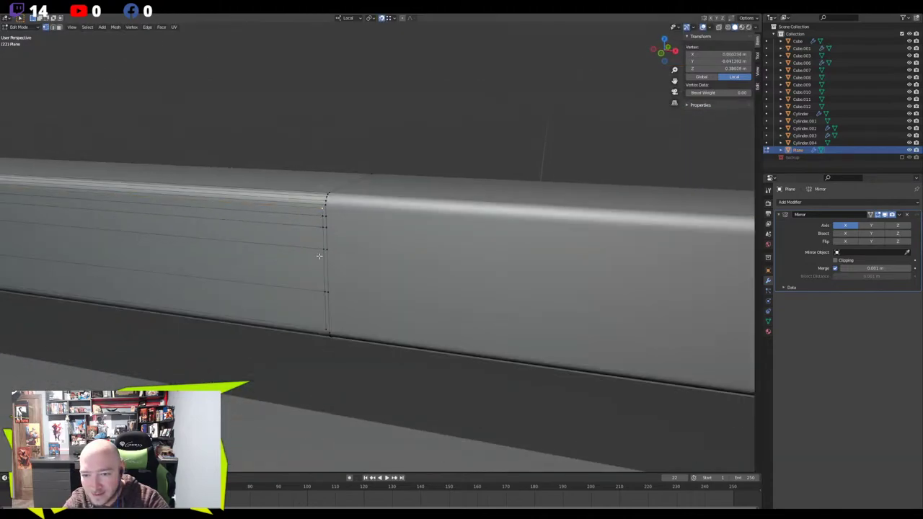
left_click(322, 328, "ctrl")
key("g")
key("x")
right_click(318, 322)
Select the narrow strip of faces at the mirror seam on the bar's front side and delete it
key("3")
left_click(322, 215)
left_click(324, 212)
left_click(327, 318, "ctrl")
key("x")
left_click(295, 290)
Select the open end vertices on the bar's front side and snap them along X onto the mirror seam
key("1")
left_click(322, 212)
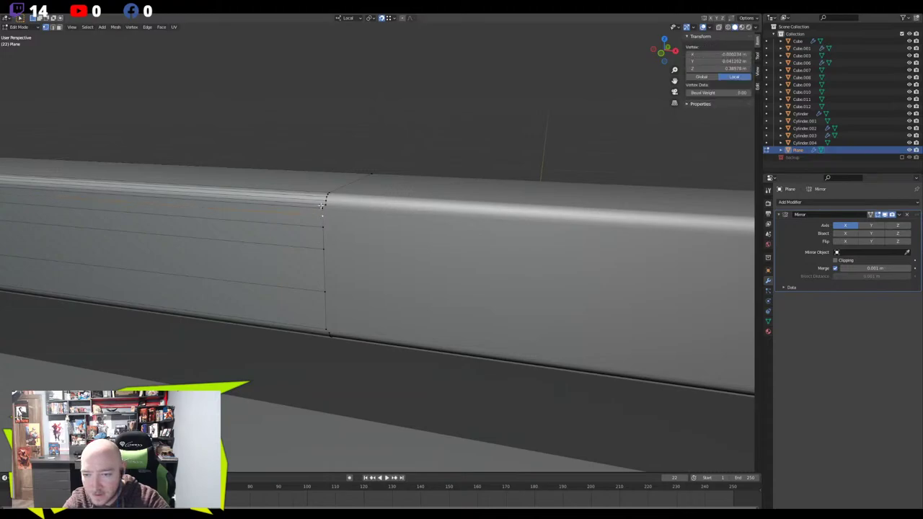
left_click(325, 324, "alt")
key("g")
key("x")
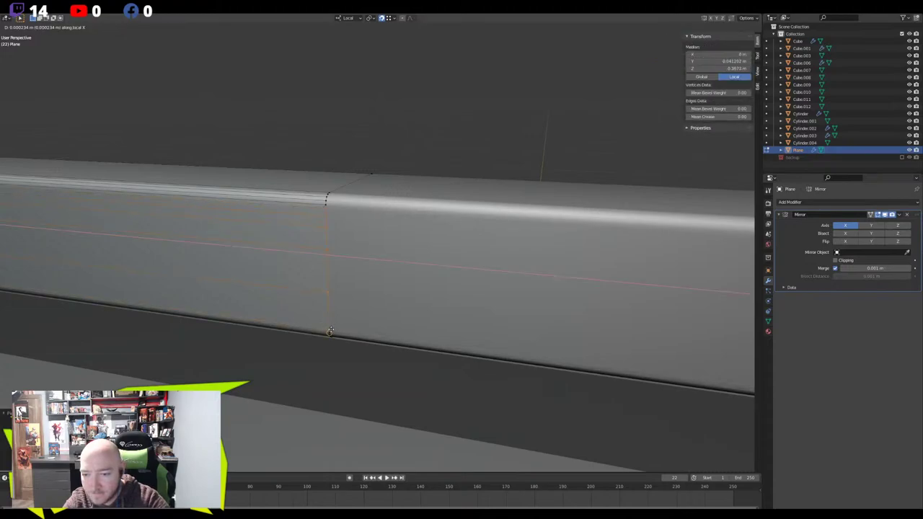
left_click(330, 330)
Select the lengthwise edges on the bar's front side beside the corner and dissolve them
scroll(257, 235, "down", 5)
middle_click_drag(258, 235, 591, 223, "shift")
middle_click_drag(319, 226, 435, 209)
scroll(243, 211, "up", 3)
middle_click_drag(243, 212, 487, 222, "shift")
key("3")
left_click(269, 149)
left_click(274, 155)
middle_click_drag(274, 154, 283, 156)
key("2")
left_click(261, 151)
left_click(262, 155)
left_click(264, 163, "shift")
left_click(264, 182, "shift")
left_click(267, 214, "shift")
key("x")
left_click(277, 266)
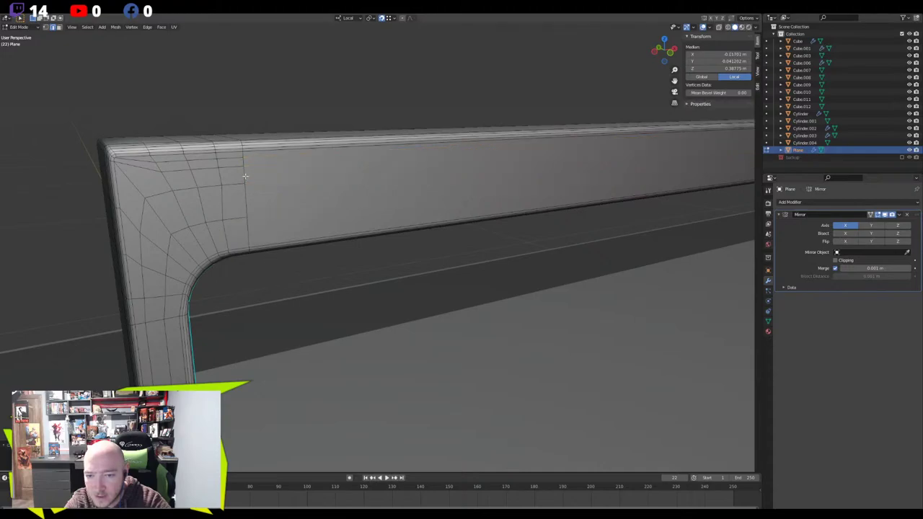
Select the lengthwise edges on the bar's back side and dissolve them
middle_click_drag(243, 171, 373, 189)
left_click(380, 318)
middle_click_drag(381, 319, 342, 237)
left_click(426, 228, "alt+shift")
key("x")
left_click(435, 228)
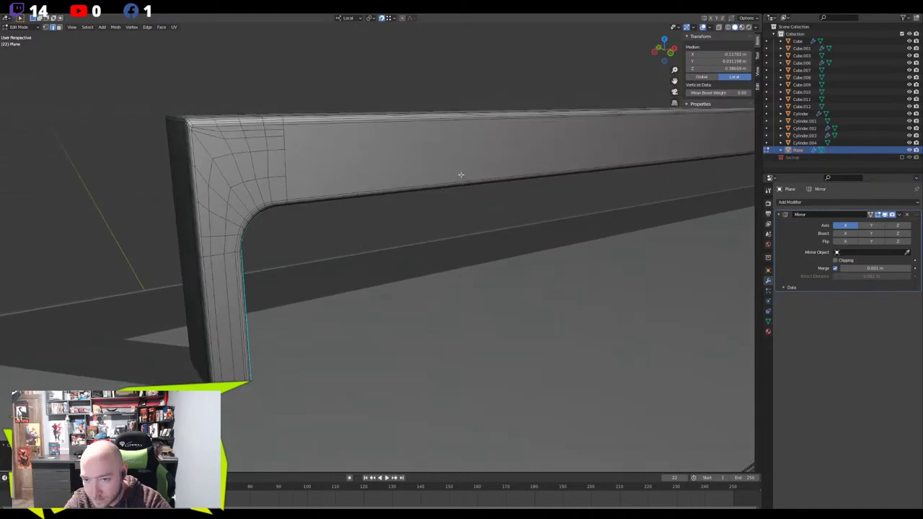
Dissolve the short horizontal edges in the last column between the corner and the bar on the handle's front side
middle_click_drag(459, 175, 306, 236, "shift")
key("ctrl+r")
right_click(114, 219)
left_click(96, 201)
left_click(96, 207, "shift")
left_click(97, 220, "shift")
left_click(97, 235, "shift")
left_click(103, 243)
left_click(99, 218, "shift")
left_click(96, 207, "shift")
left_click(96, 199, "shift")
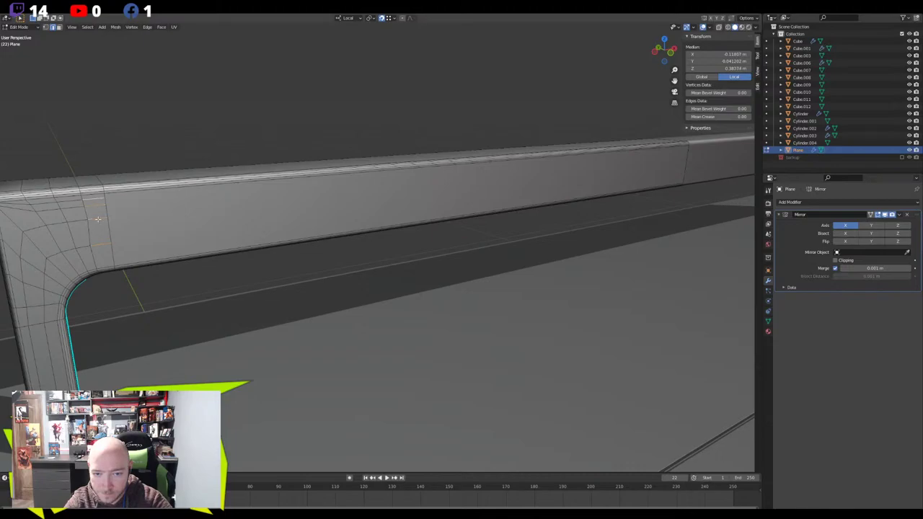
key("x")
left_click(98, 219)
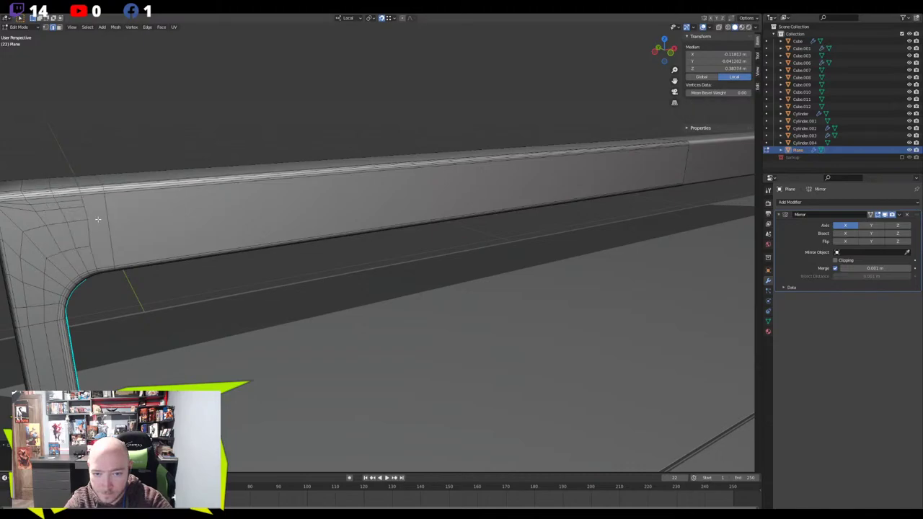
Dissolve the matching short horizontal edges between the corner and the bar on the handle's back side
middle_click_drag(97, 219, 216, 211)
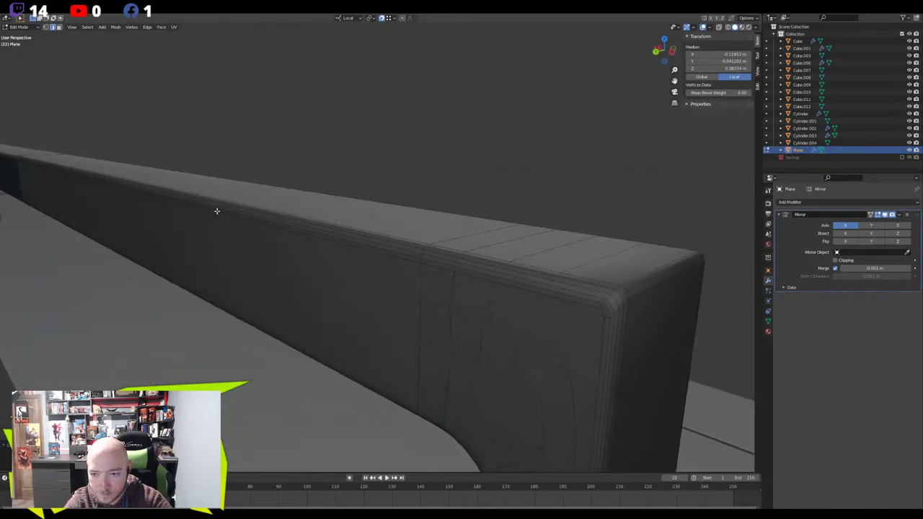
left_click(429, 304)
left_click(433, 344, "shift")
left_click(430, 380, "shift")
key("x")
left_click(344, 342)
middle_click_drag(343, 342, 113, 234)
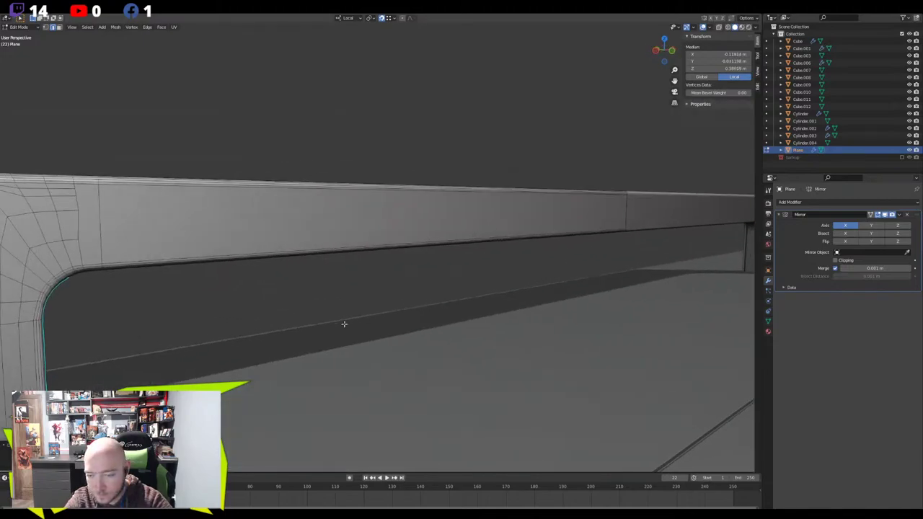
Add eight evenly spaced lengthwise loop cuts to the long face on the bar's front side
key("ctrl+r")
scroll(109, 230, "up", 3)
scroll(101, 225, "up", 2)
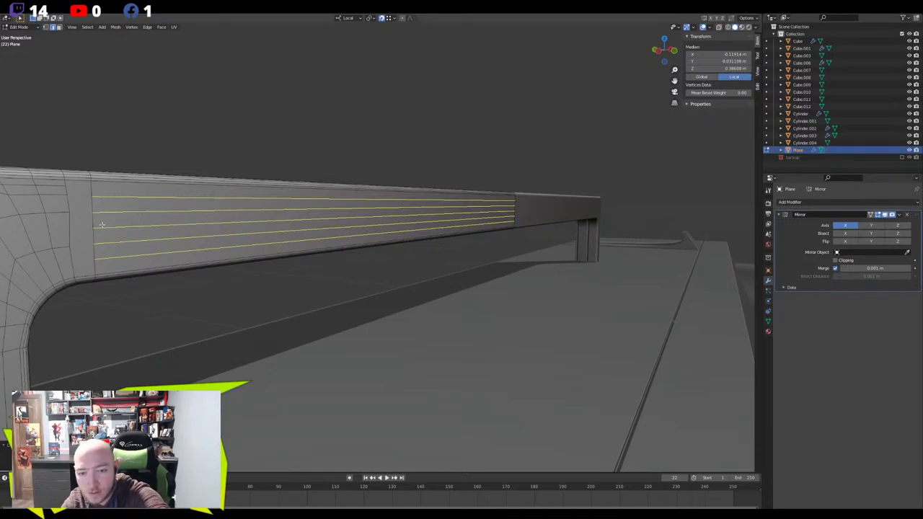
scroll(102, 225, "up", 2)
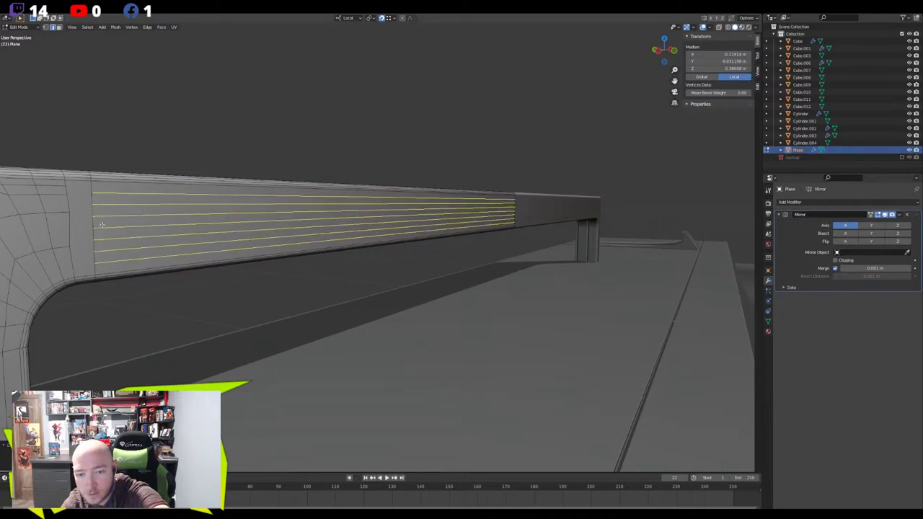
scroll(102, 225, "up", 2)
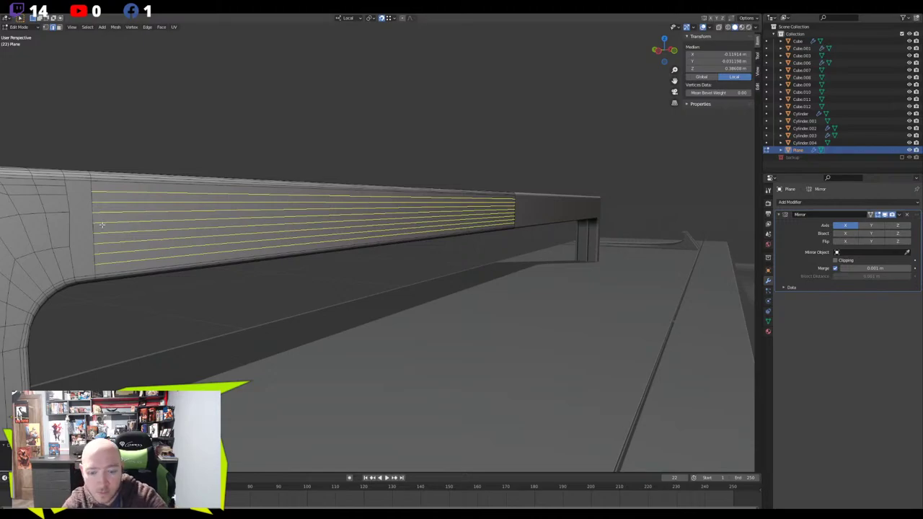
scroll(102, 224, "up", 2)
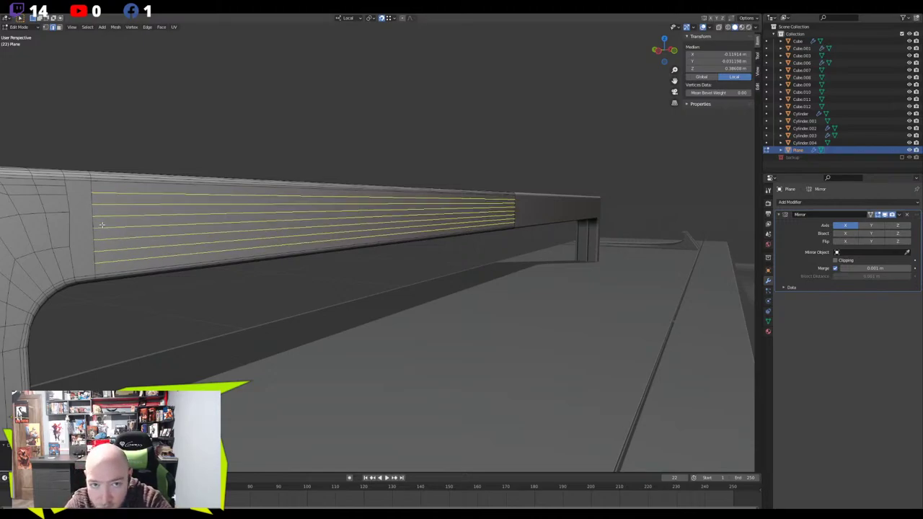
scroll(102, 225, "up", 2)
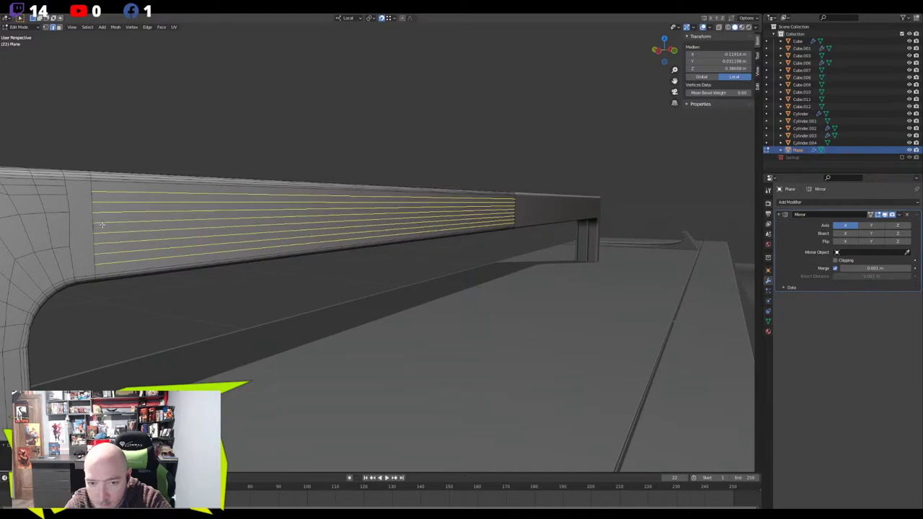
left_click(102, 225)
right_click(101, 225)
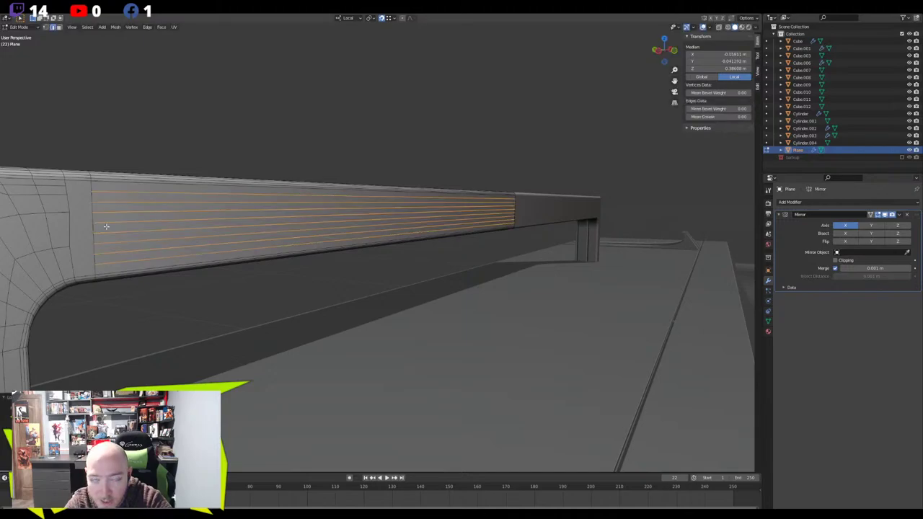
Select every other lengthwise strip of faces on the bar's front side to test an alternating pattern
middle_click_drag(214, 257, 297, 264)
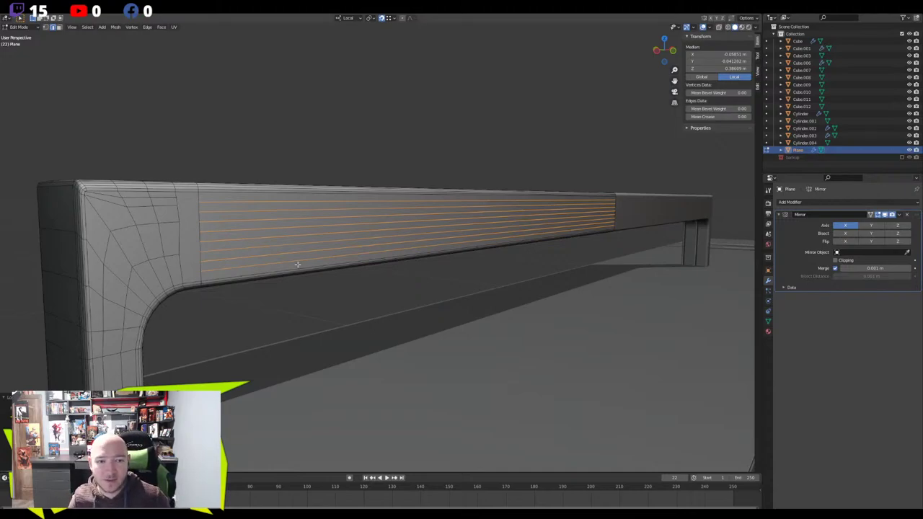
scroll(246, 231, "up", 1)
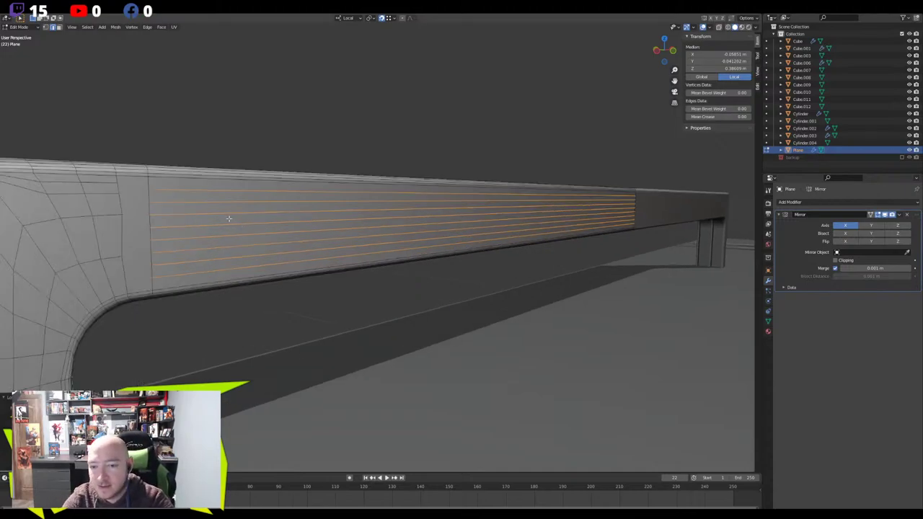
middle_click_drag(206, 214, 310, 211, "shift")
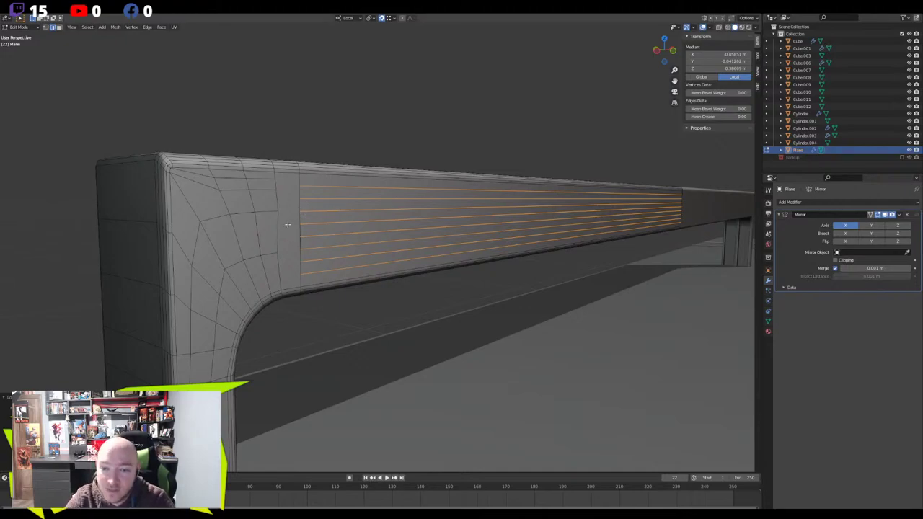
key("3")
left_click(318, 194, "alt")
left_click(319, 205, "alt+shift")
left_click(319, 223, "alt+shift")
left_click(323, 253, "alt+shift")
left_click(322, 278, "alt+shift")
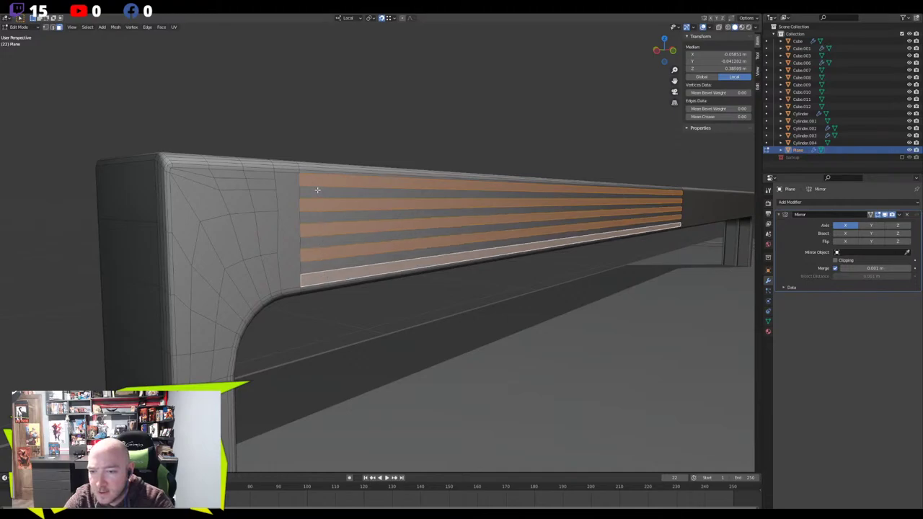
Count the new lengthwise edges on the bar's front side by picking them one after another
key("2")
left_click(318, 189)
left_click(319, 198)
left_click(320, 209)
left_click(322, 223)
left_click(323, 236)
left_click(325, 247)
left_click(325, 258)
left_click(326, 270)
Add eight evenly spaced lengthwise loop cuts to the long face on the bar's back side
middle_click_drag(277, 258, 375, 224)
key("ctrl+r")
scroll(475, 216, "up", 5)
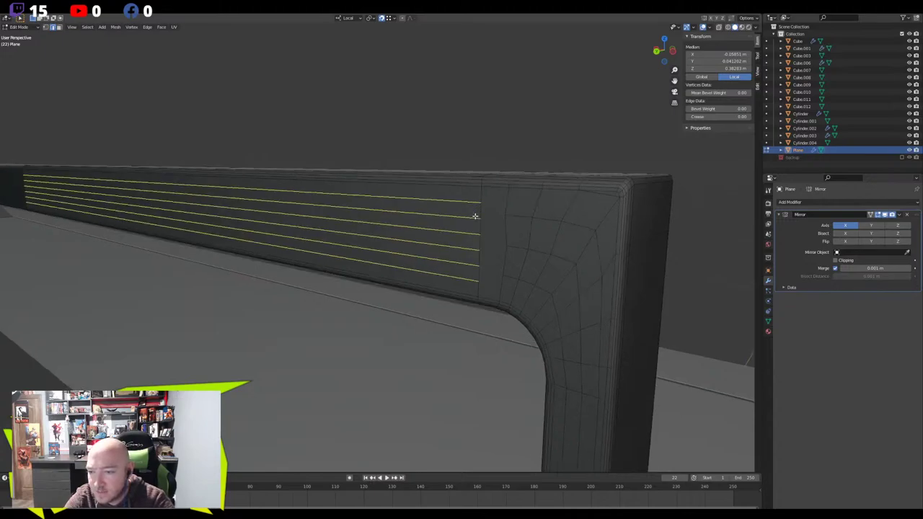
key("ctrl+KP_Add")
key("ctrl+KP_Add")
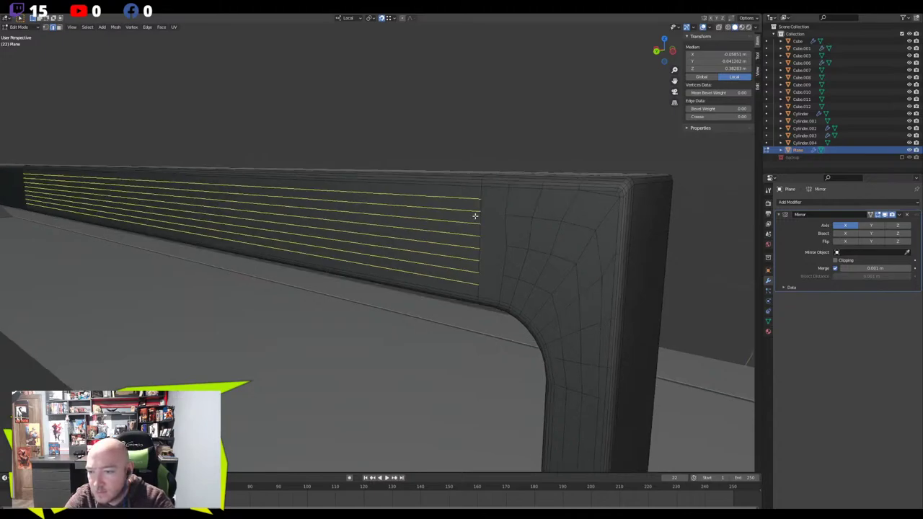
key("g")
key("g")
left_click(474, 209)
Select every other lengthwise strip of faces on the bar's back side
key("3")
left_click(458, 203)
left_click(455, 237, "shift")
left_click(451, 263, "shift")
left_click(452, 274, "shift")
left_click(453, 284, "shift")
middle_click_drag(453, 284, 327, 248)
left_click(309, 208, "alt+shift")
Add a set of evenly spaced lengthwise loop cuts across the handle's top, continuing down its outer end
key("2")
key("1")
key("ctrl+r")
right_click(382, 242)
key("ctrl+r")
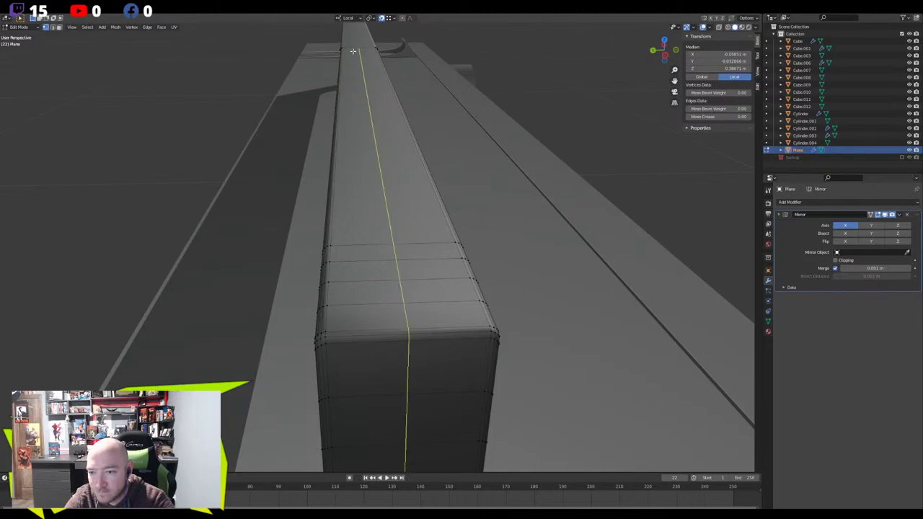
scroll(354, 52, "up", 4)
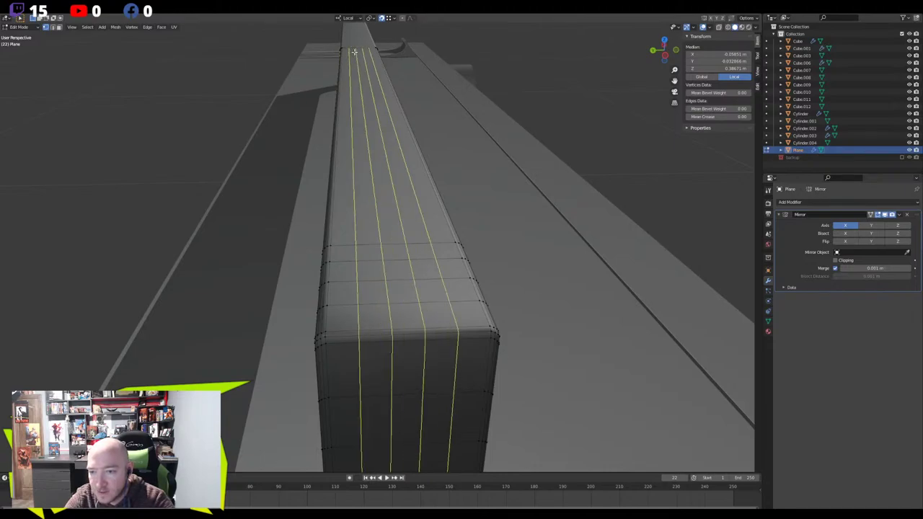
scroll(354, 51, "up", 2)
scroll(354, 52, "up", 1)
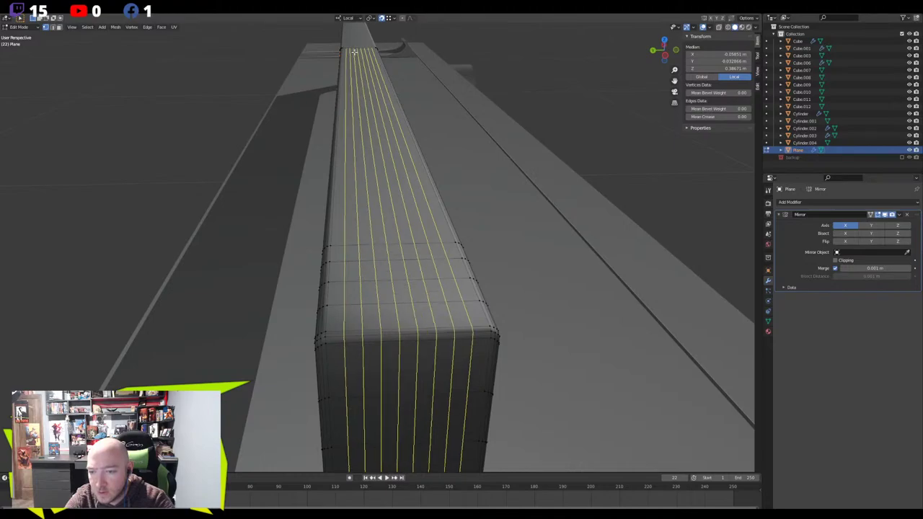
left_click(354, 52)
Select alternating lengthwise strips of faces on the bar's top and front side
left_click(354, 219, "alt")
left_click(378, 222, "alt+shift")
left_click(407, 223, "alt+shift")
left_click(428, 224, "alt+shift")
middle_click_drag(443, 226, 309, 219)
left_click(335, 221, "alt+shift")
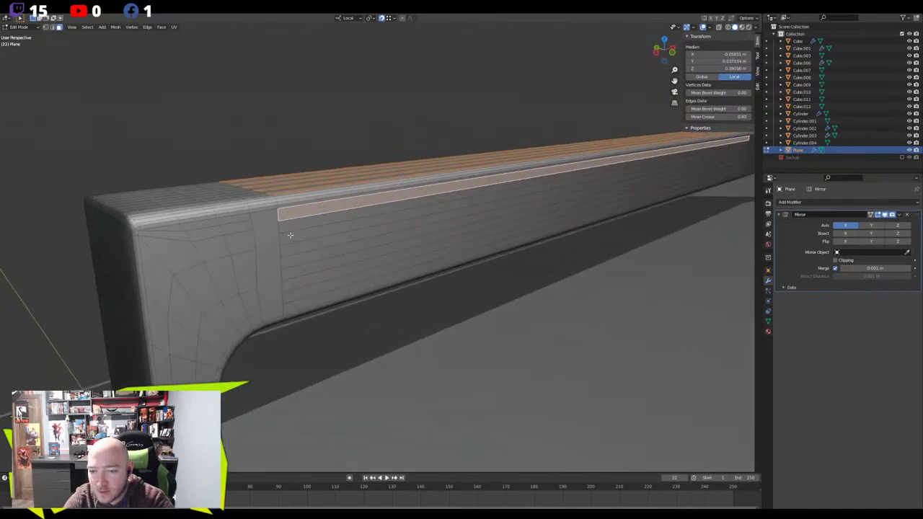
left_click(292, 247, "alt+shift")
left_click(298, 278, "alt+shift")
left_click(300, 296, "alt+shift")
Add the alternating lengthwise strips on the bar's back side to the selection
middle_click_drag(302, 302, 435, 233)
left_click(440, 227, "alt+shift")
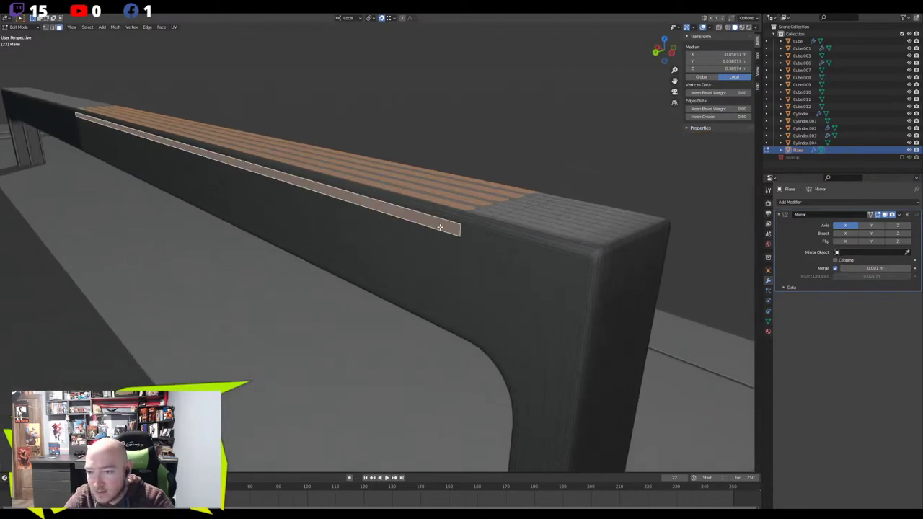
left_click(443, 264, "alt+shift")
left_click(441, 284, "alt+shift")
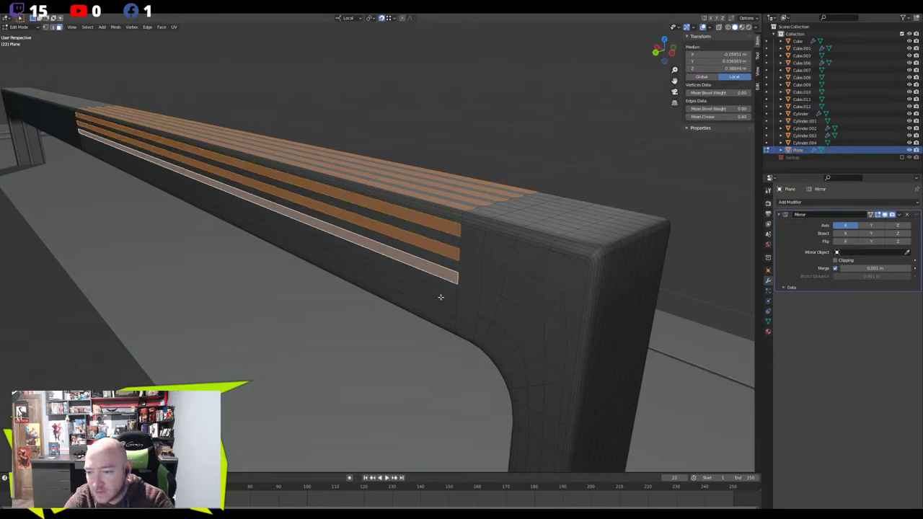
left_click(438, 302, "alt+shift")
left_click(437, 320, "alt+shift")
key("ctrl+z")
Try to extrude the selected strips along their normals by about -0.00045 m
middle_click_drag(444, 317, 343, 317)
right_click(166, 297)
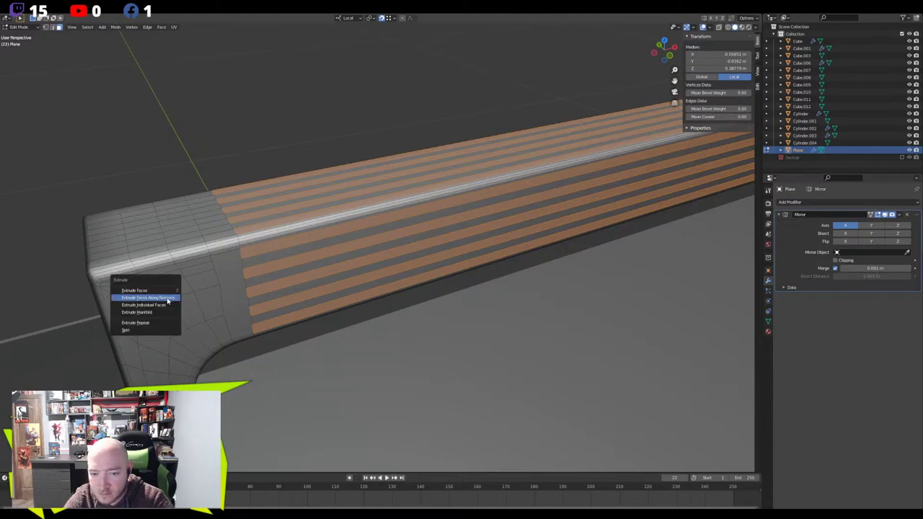
left_click(167, 300)
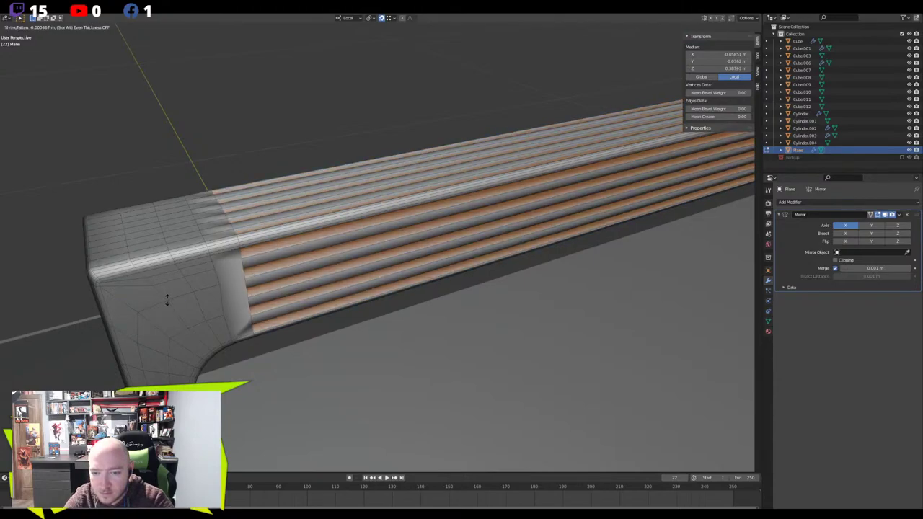
left_click(167, 299)
middle_click_drag(167, 299, 285, 278)
scroll(173, 283, "up", 3)
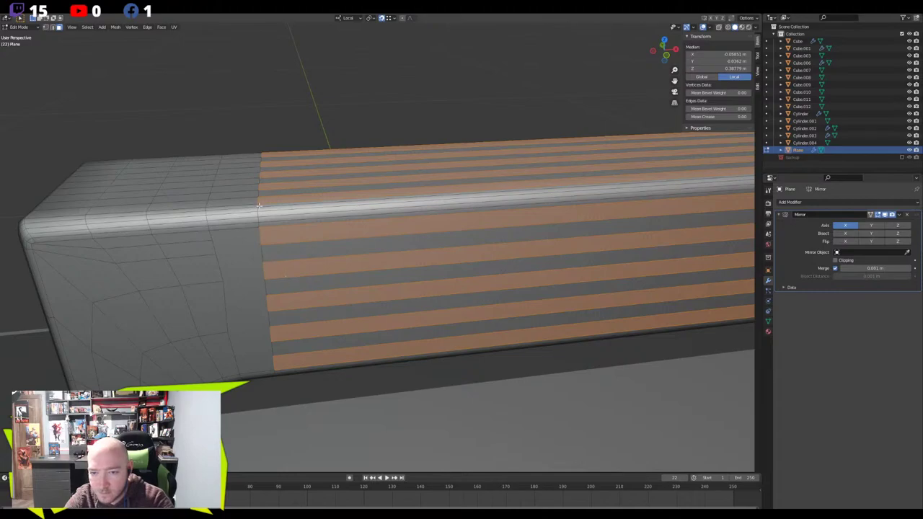
Add a loop cut around the handle's bar and, with snapping turned off, slide it close to the strips' outer end
left_click(295, 117)
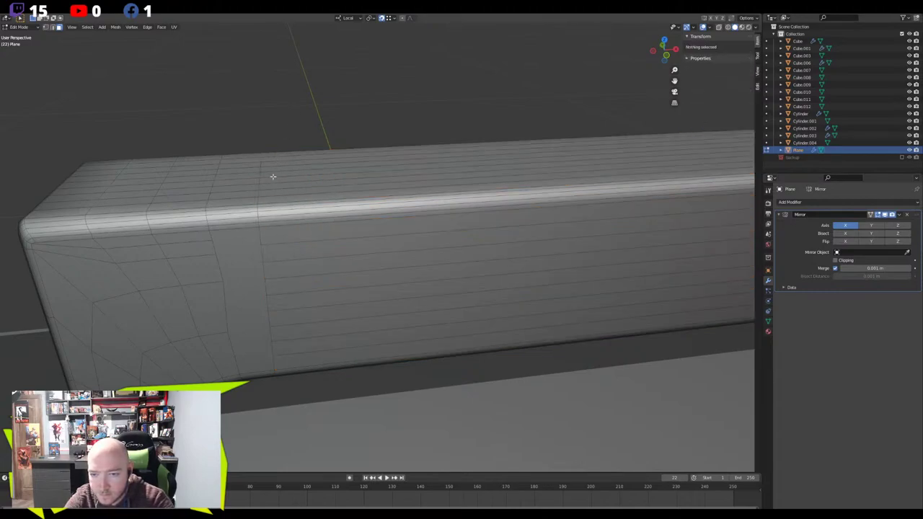
left_click(272, 209, "alt")
key("g")
key("g")
right_click(317, 241)
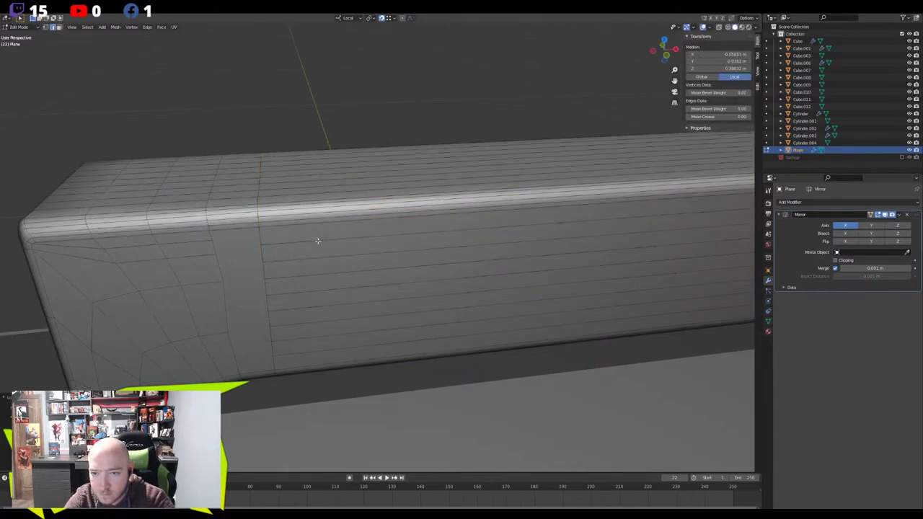
left_click(382, 18)
scroll(396, 127, "down", 6)
key("g")
key("g")
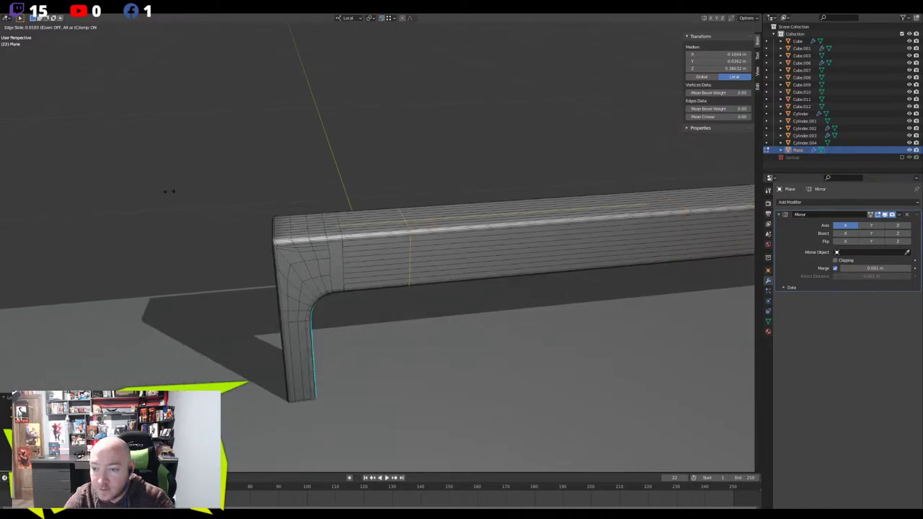
left_click(120, 187)
scroll(264, 215, "up", 6)
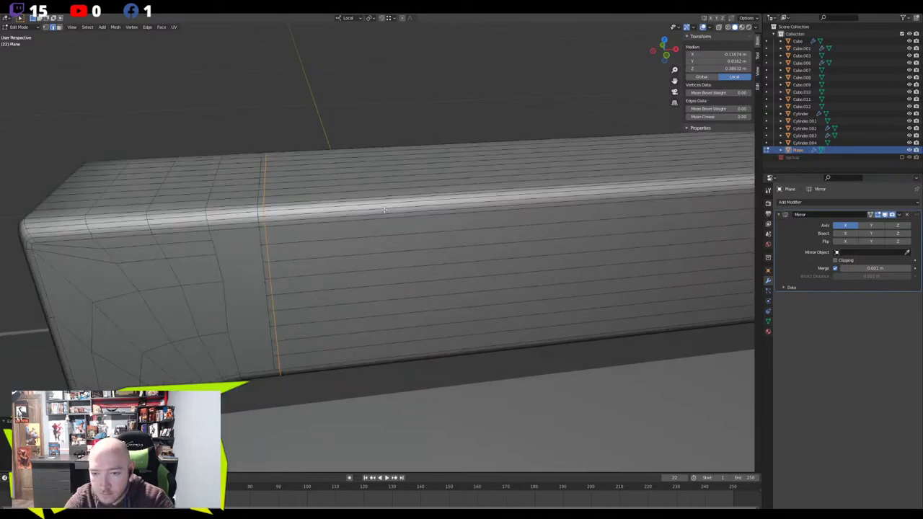
Slide the new edge loop slightly closer to the handle's corner, leaving a narrow band of faces at the strips' end
key("g")
key("g")
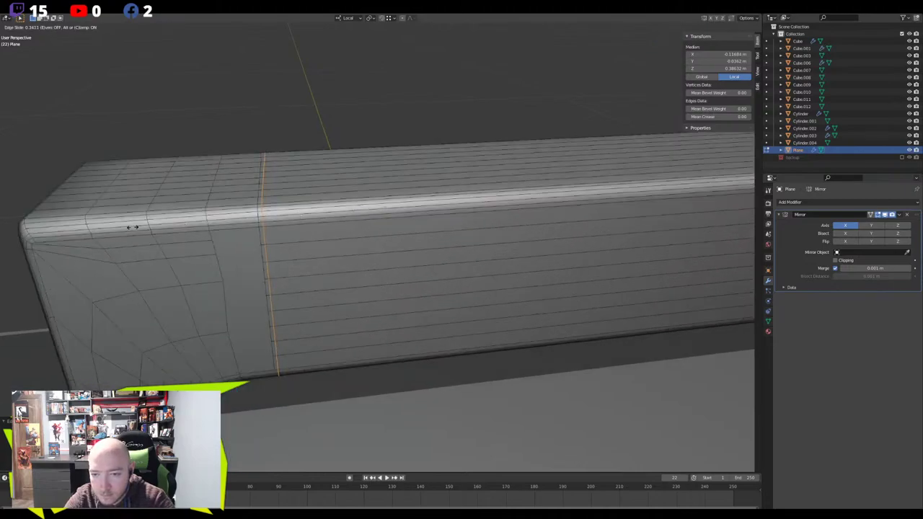
left_click(78, 228)
Try to select all faces of the bar's striped section through the mesh and extrude them along their normals
scroll(268, 222, "down", 6)
key("3")
key("alt+z")
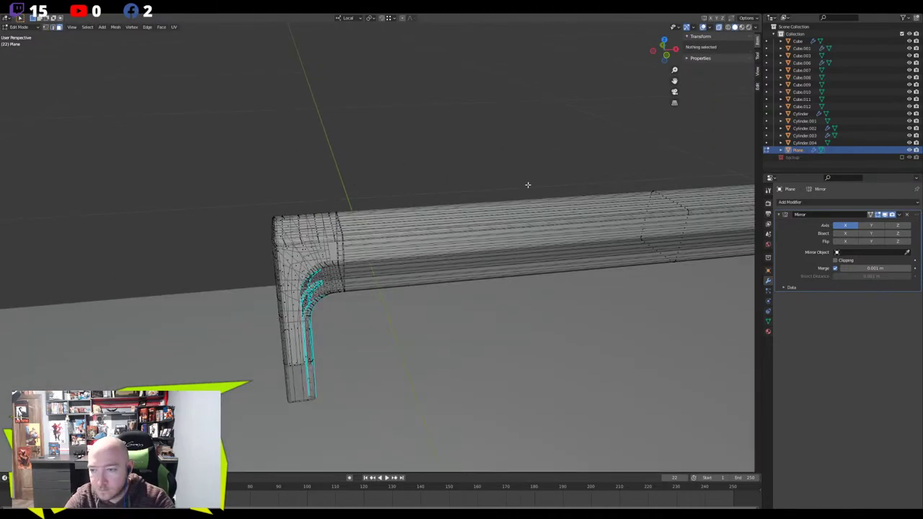
middle_click_drag(527, 185, 685, 169)
left_click_drag(708, 168, 527, 333)
scroll(245, 159, "up", 7)
key("alt+z")
middle_click_drag(218, 144, 241, 167)
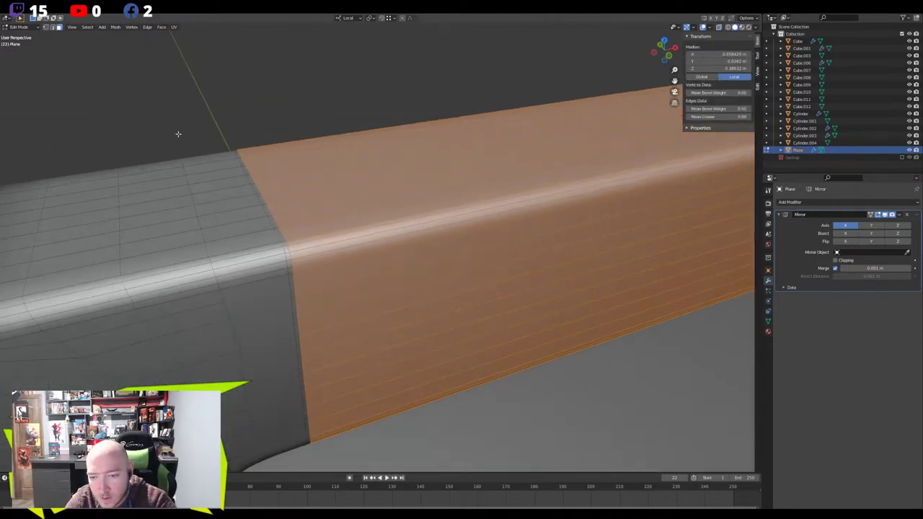
key("alt+s")
left_click(179, 135)
key("alt+e")
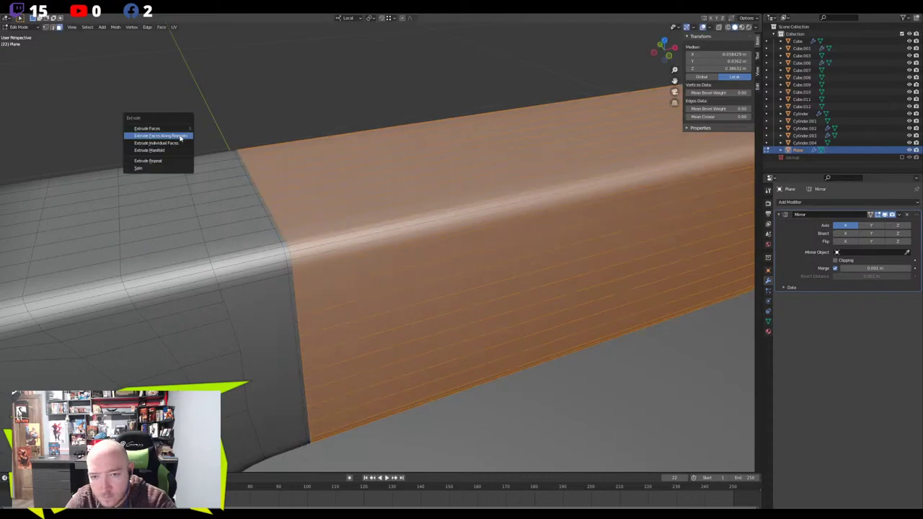
left_click(180, 135)
left_click(179, 135)
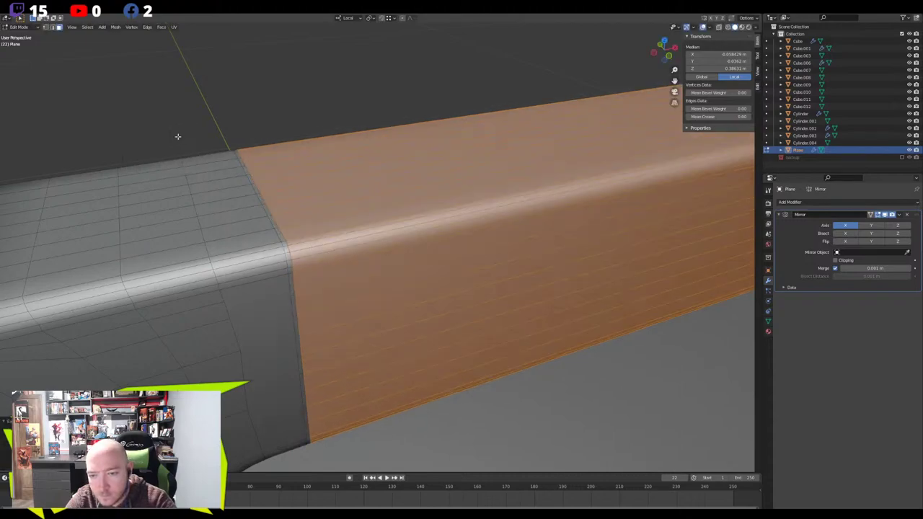
middle_click_drag(179, 135, 236, 195)
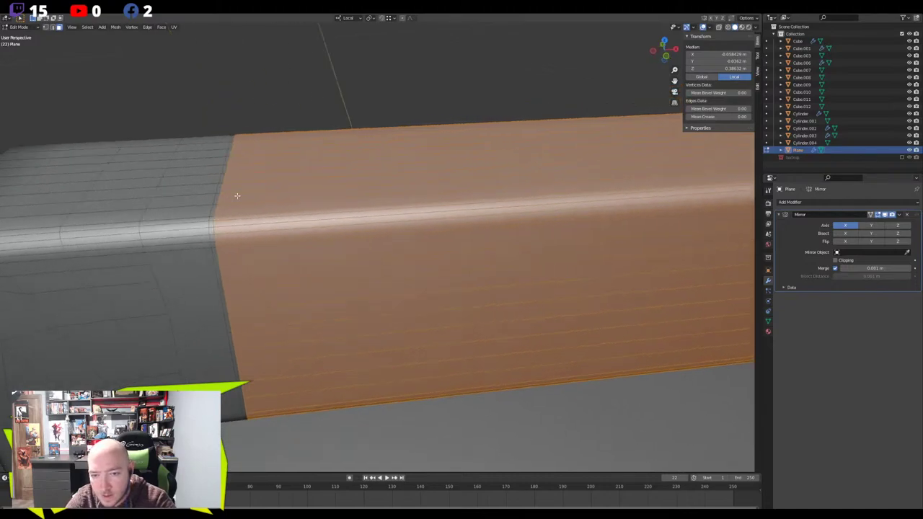
Try to extrude the narrow face loop at the strips' outer end along its normals and scale it
key("alt+a")
left_click(216, 197, "alt")
key("alt+e")
left_click(155, 170)
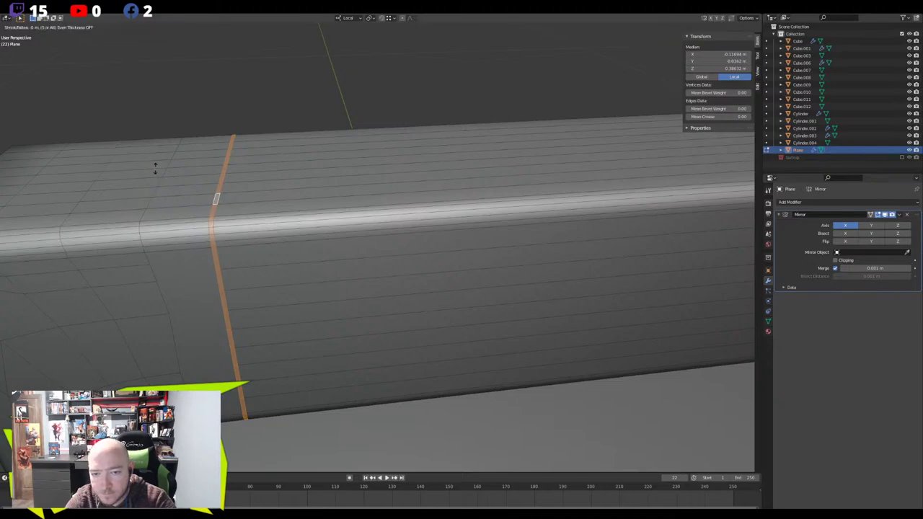
left_click(157, 169)
middle_click_drag(156, 169, 181, 169)
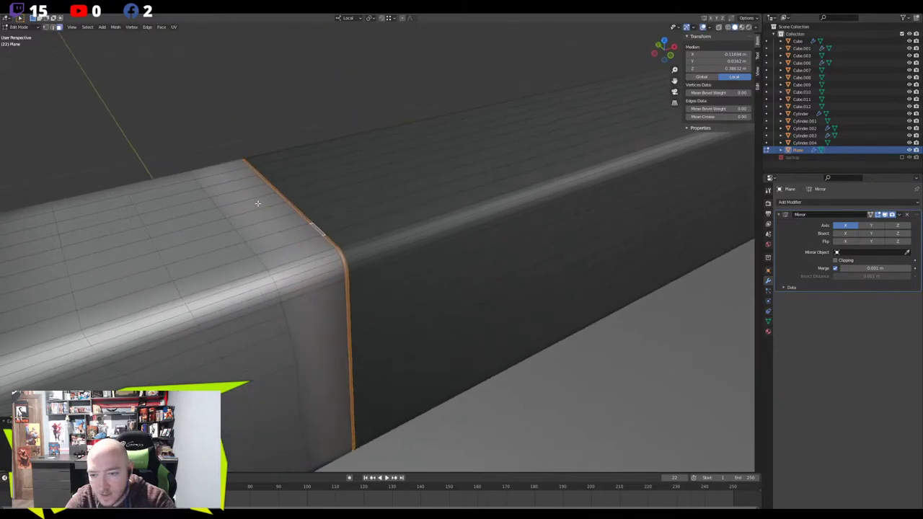
middle_click_drag(258, 203, 307, 208)
key("s")
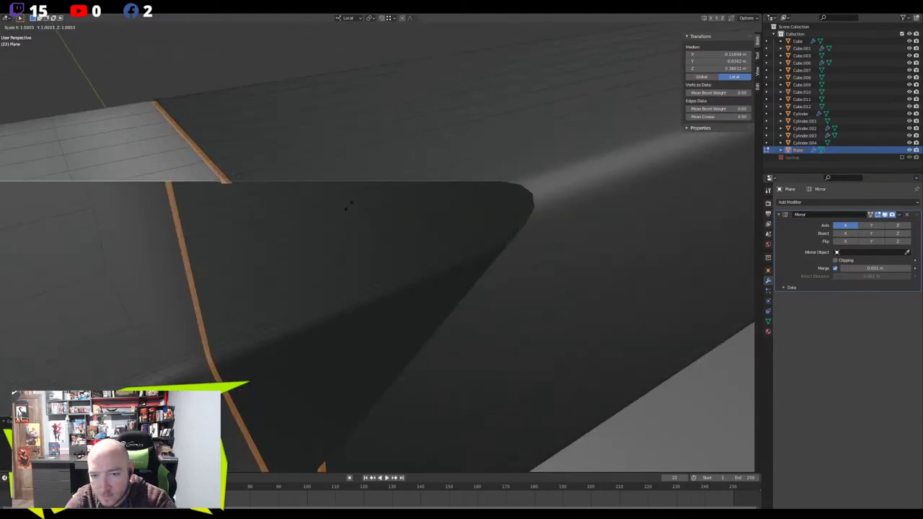
right_click(347, 205)
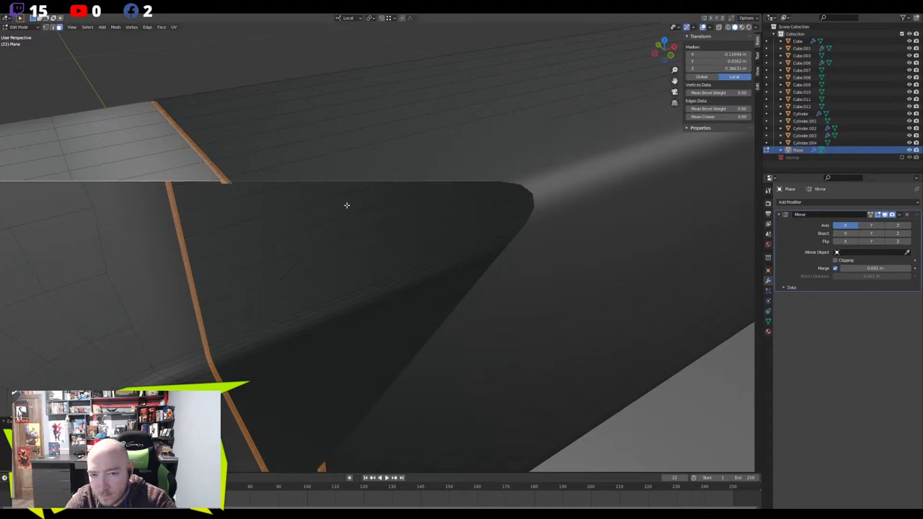
key("ctrl+z")
key("ctrl+z")
scroll(345, 205, "down", 3)
middle_click_drag(374, 225, 407, 230)
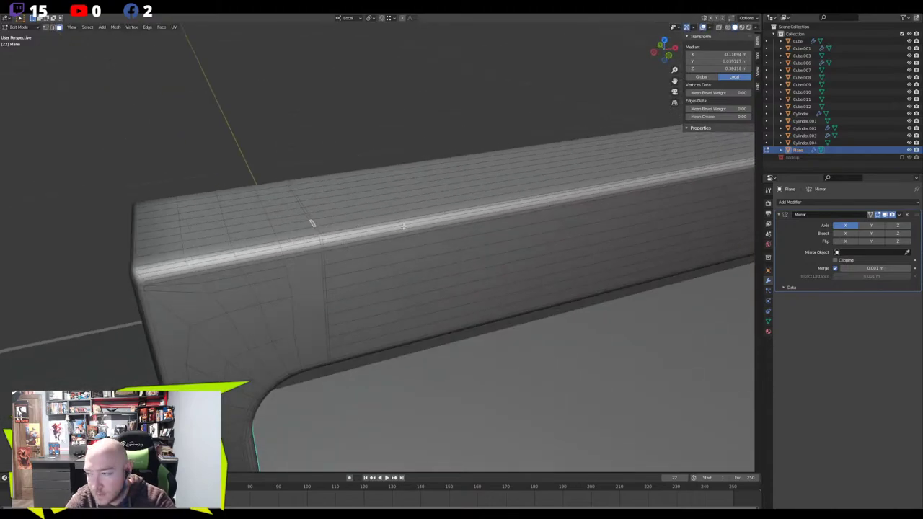
Select alternating lengthwise strips of faces inside the new edge loop on the bar's top and back side
left_click(339, 227)
left_click(330, 212, "shift")
left_click(318, 202, "shift")
middle_click_drag(305, 191, 425, 213)
left_click(368, 214, "ctrl")
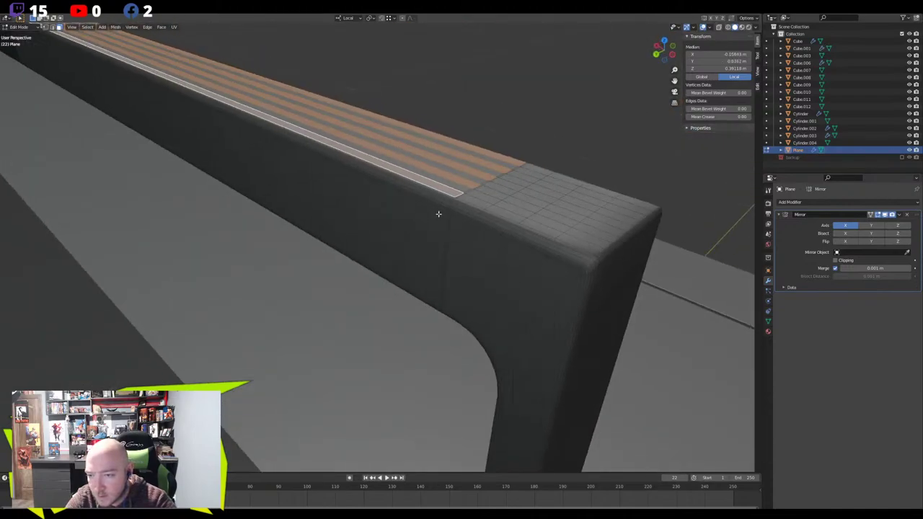
left_click(436, 229, "ctrl")
left_click(433, 248, "ctrl")
left_click(431, 271, "ctrl")
left_click(428, 291, "ctrl")
Add the five alternating lengthwise strips on the bar's front side to the selection
middle_click_drag(428, 291, 371, 257)
left_click(371, 261, "ctrl")
left_click(372, 232, "ctrl")
left_click(369, 205, "ctrl")
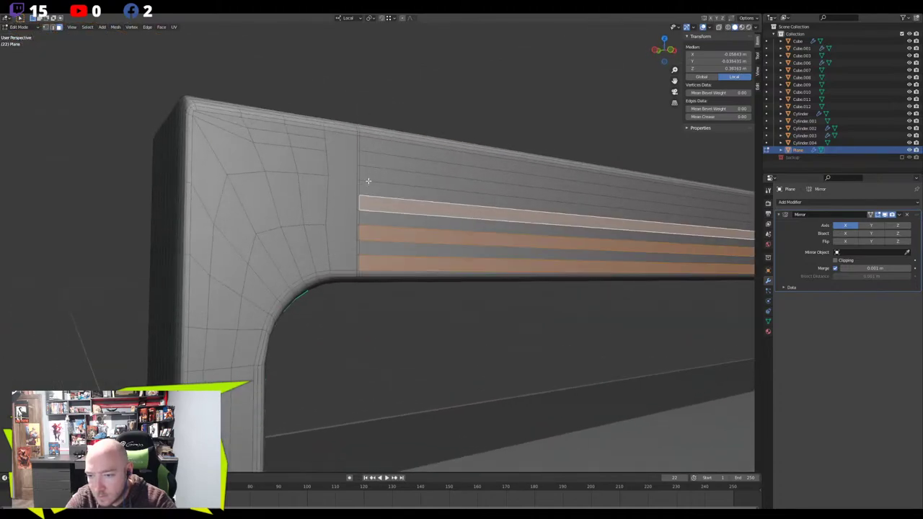
left_click(369, 175, "shift")
left_click(370, 147, "shift")
Try to extrude the selected strips inward along their normals by about 0.00025 m
middle_click_drag(366, 173, 239, 221)
scroll(364, 220, "up", 3)
key("alt+e")
left_click(240, 222)
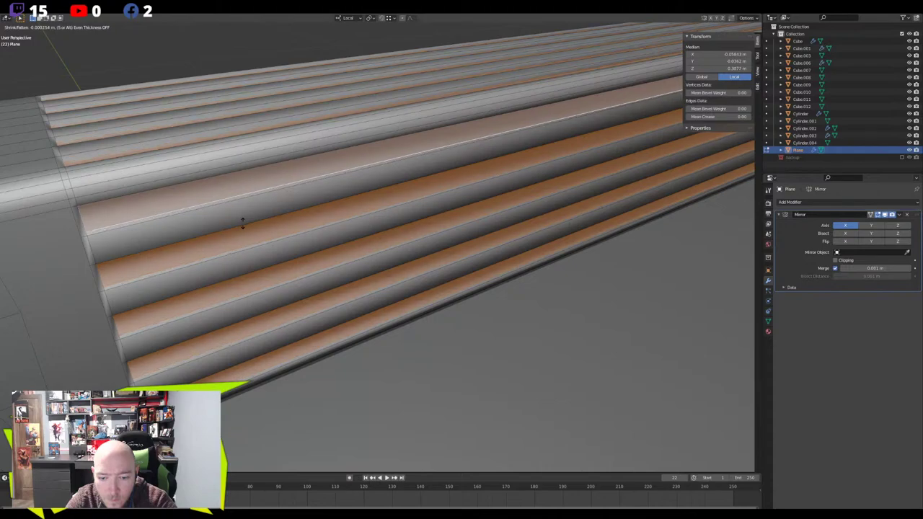
left_click(242, 223)
Examine the grooved handle on the whole boombox in Object Mode
scroll(243, 223, "down", 15)
key("Tab")
middle_click_drag(310, 249, 309, 222)
scroll(309, 220, "down", 3)
scroll(311, 216, "up", 5)
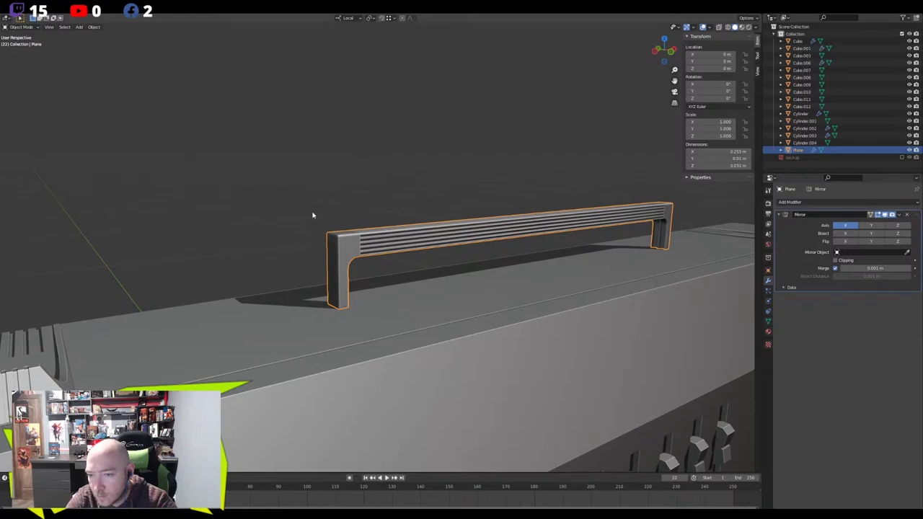
scroll(310, 216, "down", 4)
middle_click_drag(307, 216, 331, 189)
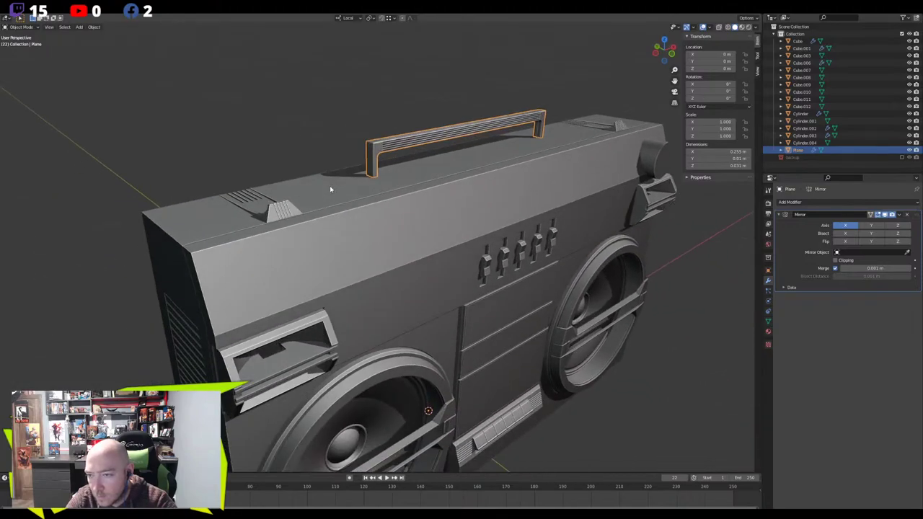
Return to Edit Mode on the handle, undo the strip extrusion and clear the face selection
key("Tab")
scroll(341, 156, "up", 4)
middle_click_drag(290, 52, 257, 178, "shift")
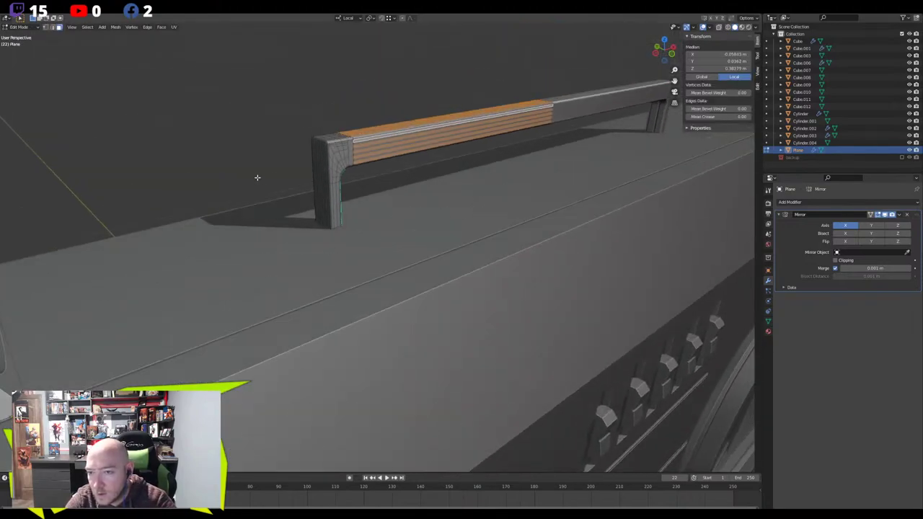
key("alt+a")
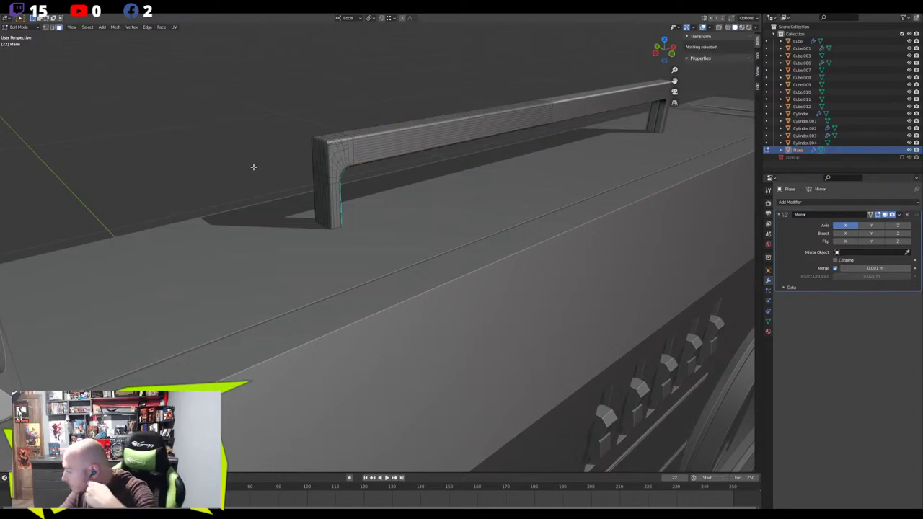
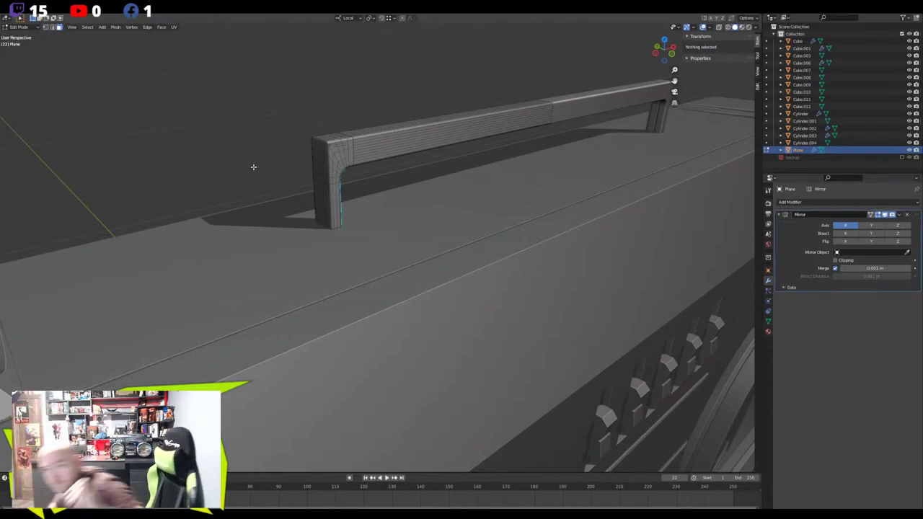
Try to select alternating strips on the bar's front side, starting from the lowest strips
scroll(290, 184, "up", 6)
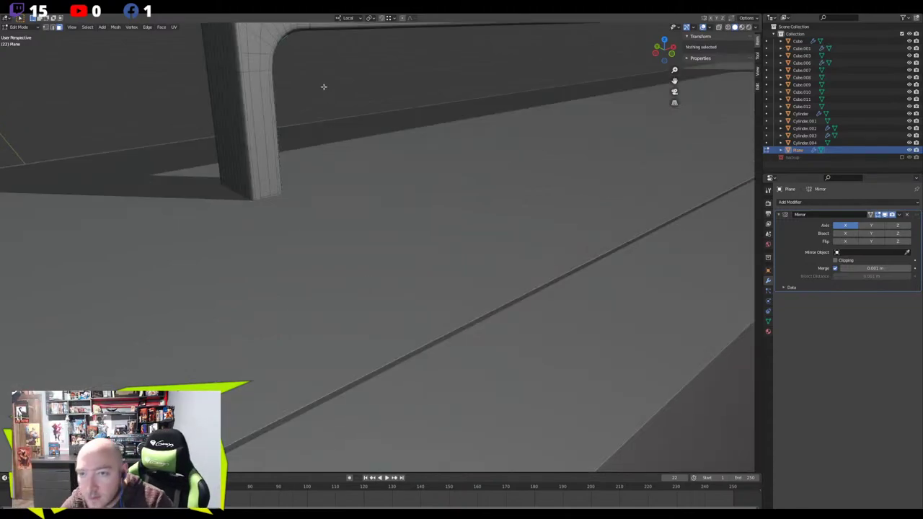
left_click_drag(323, 86, 296, 223, "shift")
scroll(290, 128, "up", 1)
left_click(290, 128)
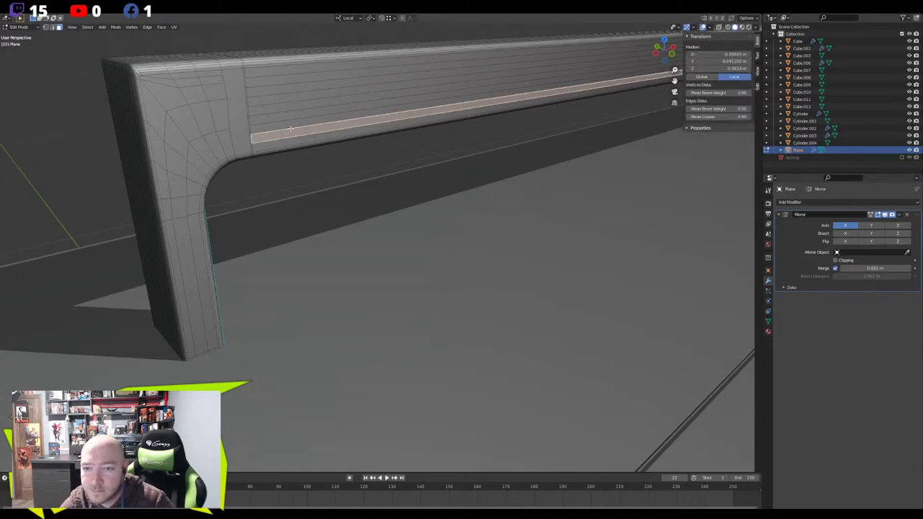
left_click(281, 97, "alt+shift")
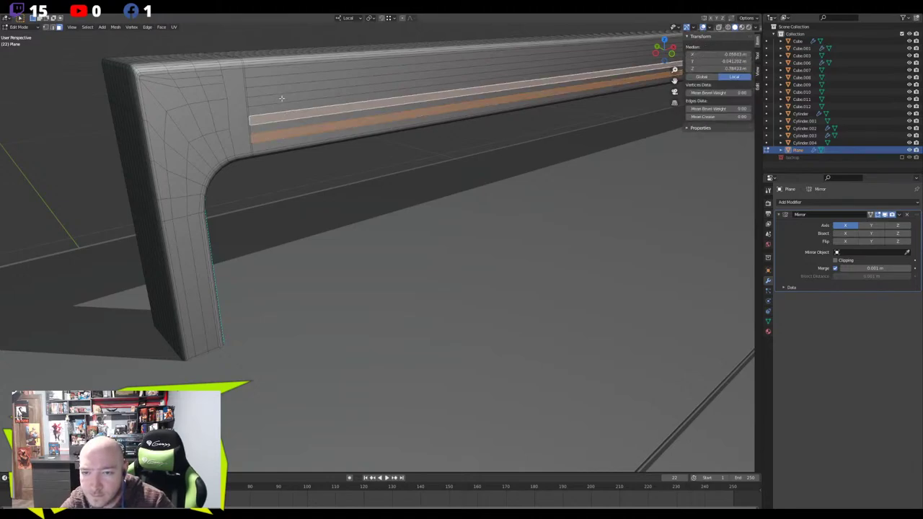
left_click(279, 91, "shift")
left_click(273, 75, "shift")
Try to select alternating strips down the front side from its uppermost strip, plus three strips on the top
left_click(273, 77)
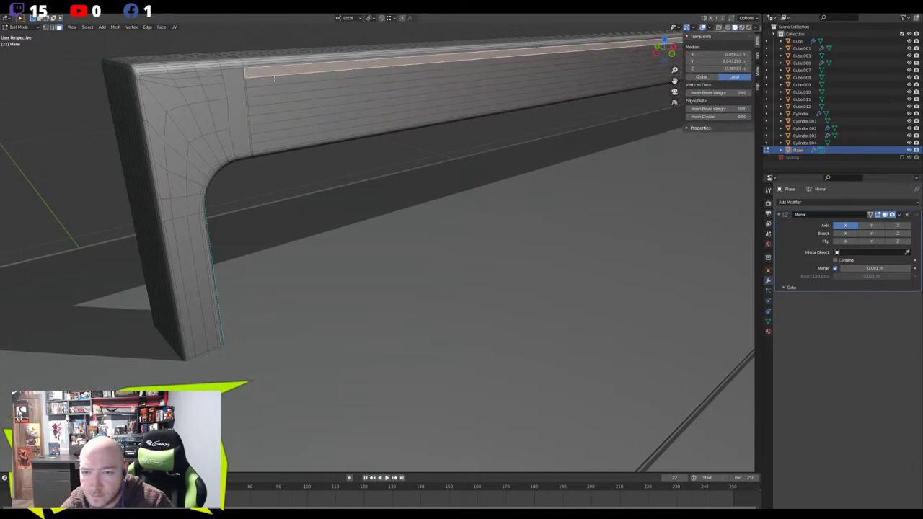
left_click(275, 94, "alt+shift")
left_click(278, 108, "alt+shift")
left_click(281, 124, "alt+shift")
left_click(283, 139, "alt+shift")
middle_click_drag(283, 138, 245, 180)
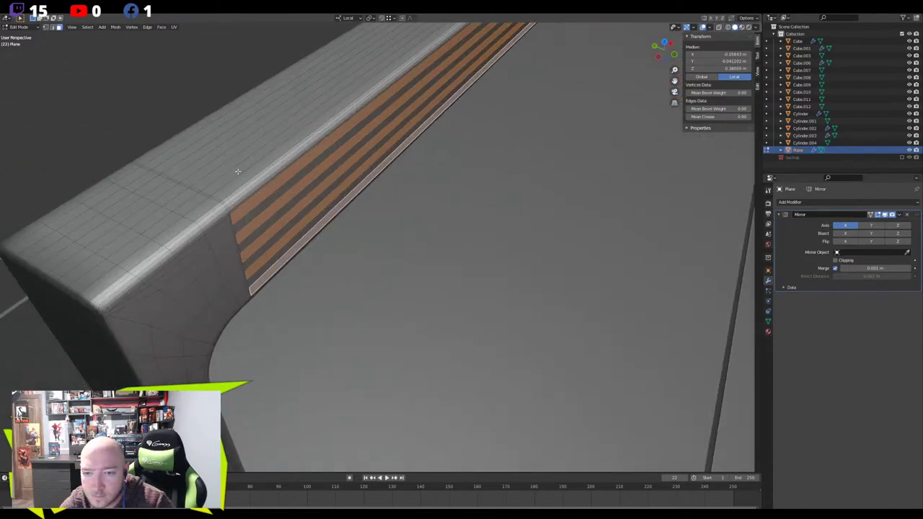
left_click(233, 166, "alt+shift")
left_click(223, 156, "alt+shift")
left_click(214, 142, "alt+shift")
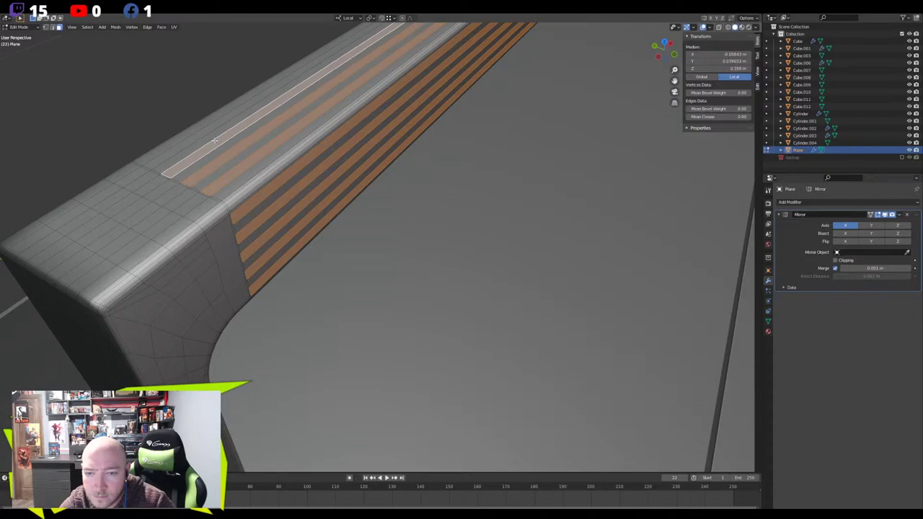
Restart the selection with alternating lengthwise strips across the bar's top and down its front side
left_click(189, 132, "alt")
left_click(216, 137, "alt+shift")
left_click(240, 144, "alt+shift")
left_click(259, 153, "alt+shift")
middle_click_drag(267, 159, 243, 145)
left_click(238, 141, "alt+shift")
left_click(242, 152, "alt+shift")
left_click(246, 170, "alt+shift")
left_click(249, 190, "alt+shift")
left_click(254, 210, "alt+shift")
Add the five alternating lengthwise strips on the bar's back side to the current selection
middle_click_drag(255, 214, 445, 155)
left_click(455, 172, "alt+shift")
left_click(465, 193, "alt+shift")
left_click(466, 225, "alt+shift")
left_click(466, 250, "alt+shift")
left_click(463, 268, "alt+shift")
middle_click_drag(464, 268, 374, 228)
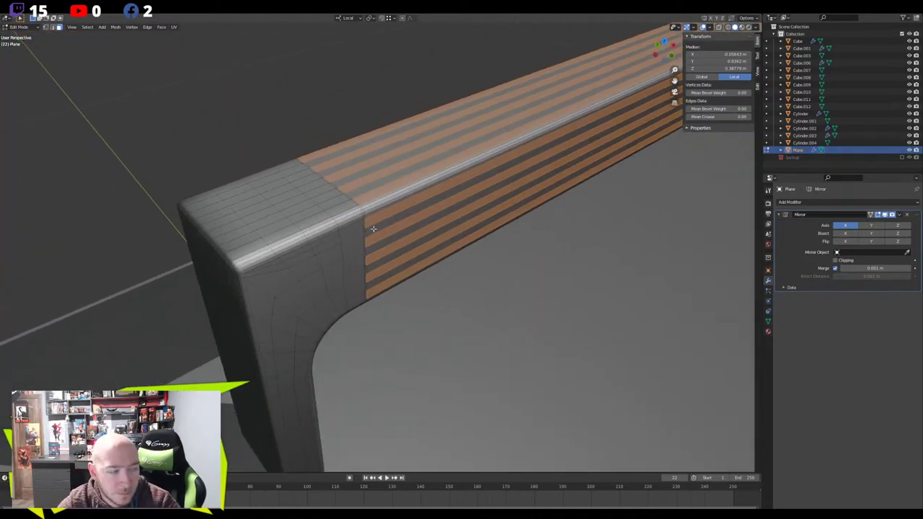
Extrude the selected strips inward along their normals by about 0.0002 m
scroll(283, 183, "up", 4)
key("alt+e")
left_click(281, 181)
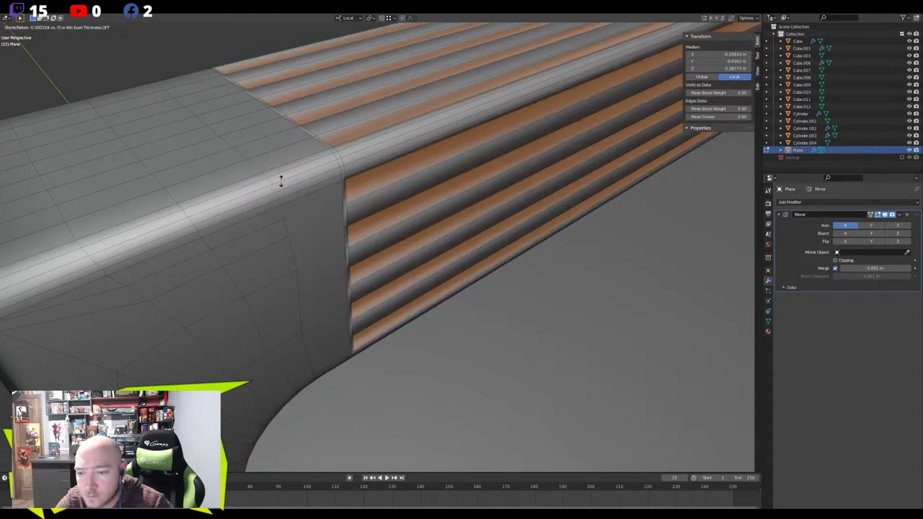
left_click(280, 181)
Try to scale the extruded strips along their local Y and Z axes
middle_click_drag(281, 180, 260, 169)
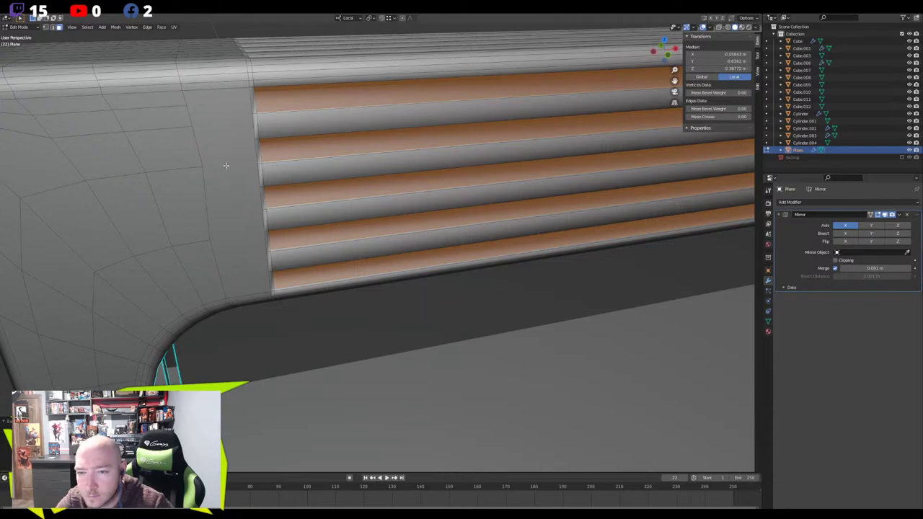
left_click(349, 20)
middle_click_drag(200, 111, 221, 139)
key("s")
key("y")
key("y")
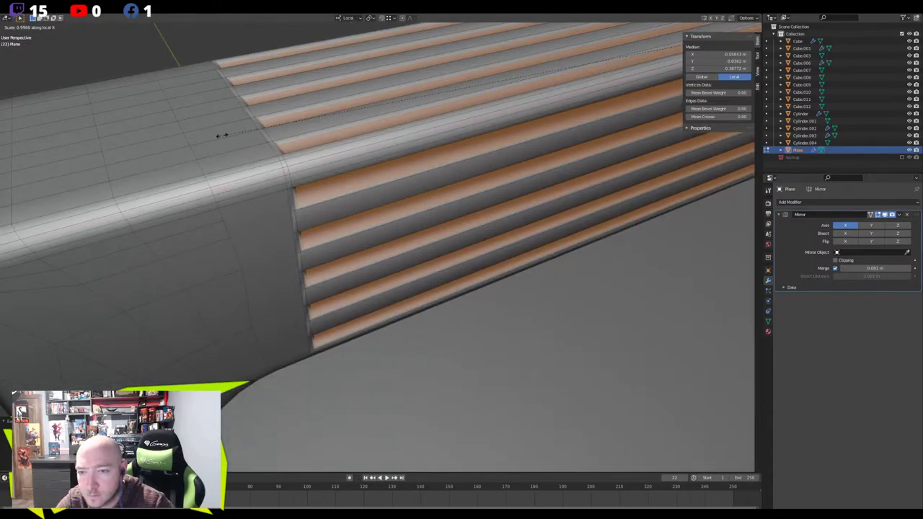
key("z")
key("z")
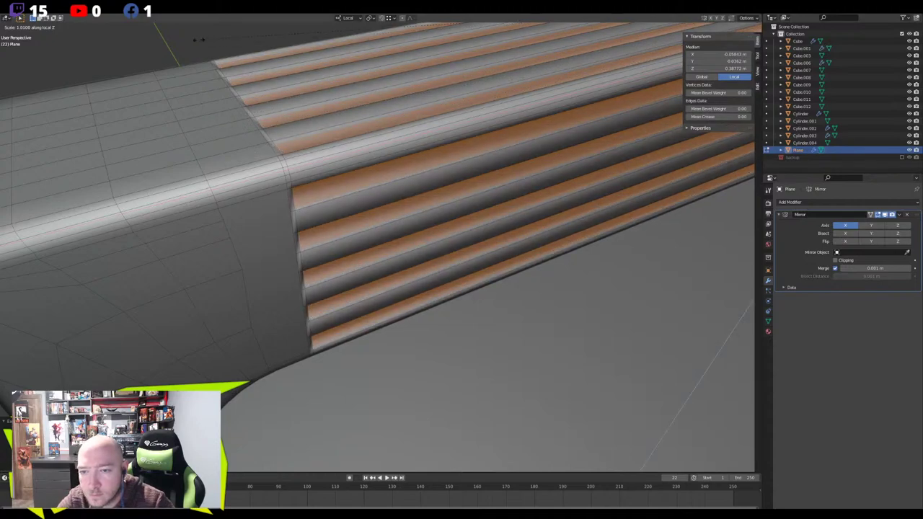
left_click(405, 164)
middle_click_drag(405, 164, 376, 49)
key("ctrl+z")
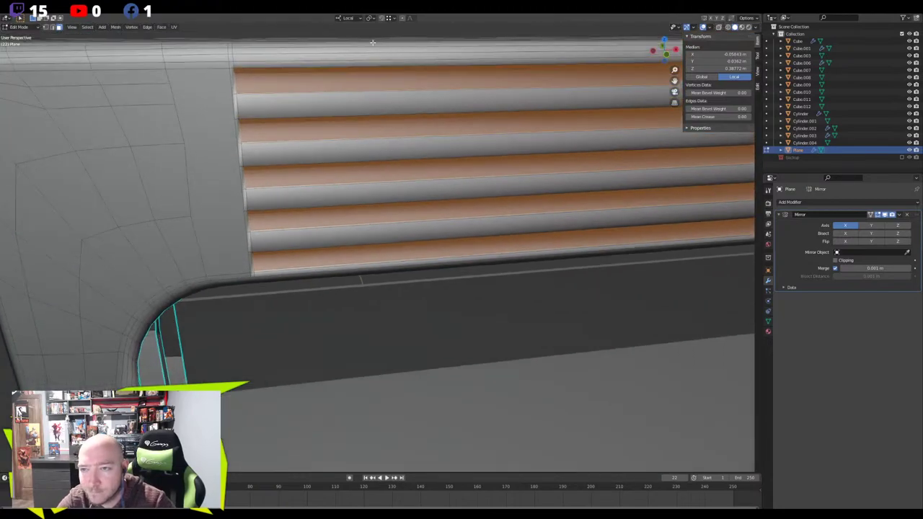
Make transforms pivot on each strip's own origin, and try scaling the recessed strips along the X and Y axes
left_click(373, 20)
left_click(413, 43)
middle_click_drag(337, 133, 508, 237)
key("s")
key("x")
key("x")
right_click(516, 228)
key("s")
key("y")
right_click(424, 181)
Try to narrow the recessed strips by scaling them to about 0.72 along their local Z axis
middle_click_drag(423, 180, 397, 151)
key("s")
key("z")
key("z")
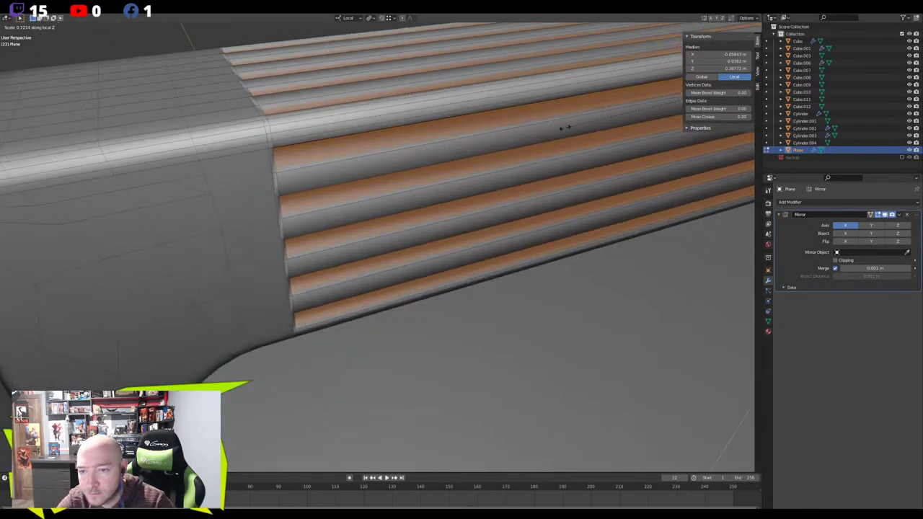
left_click(644, 171)
middle_click_drag(644, 171, 467, 160)
key("ctrl+z")
middle_click_drag(445, 187, 421, 187)
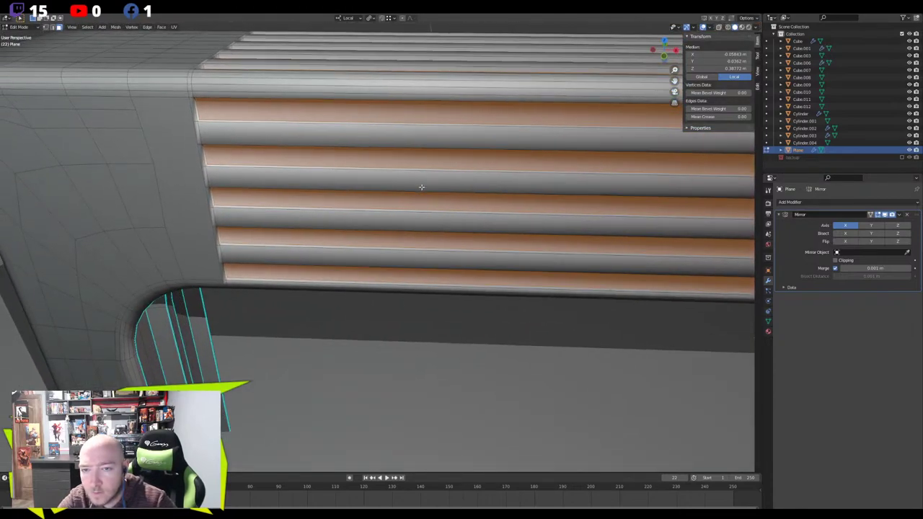
key("s")
key("z")
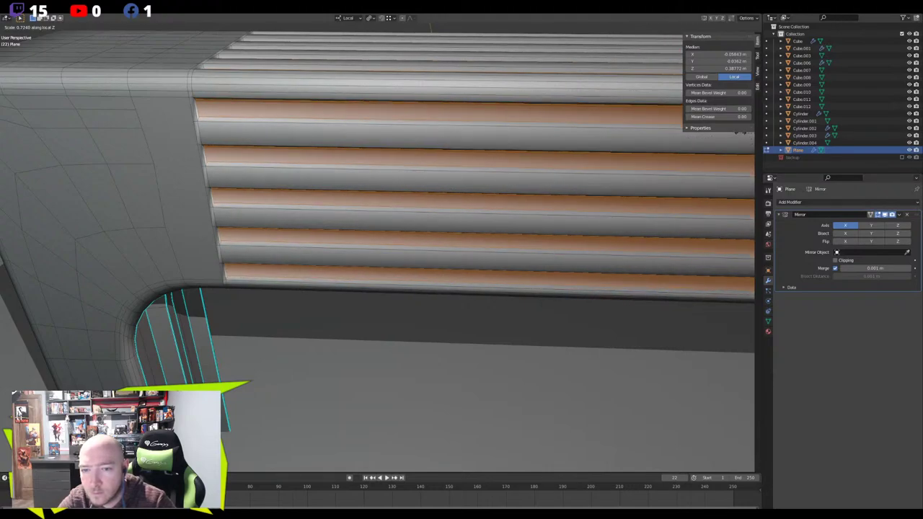
left_click(94, 128)
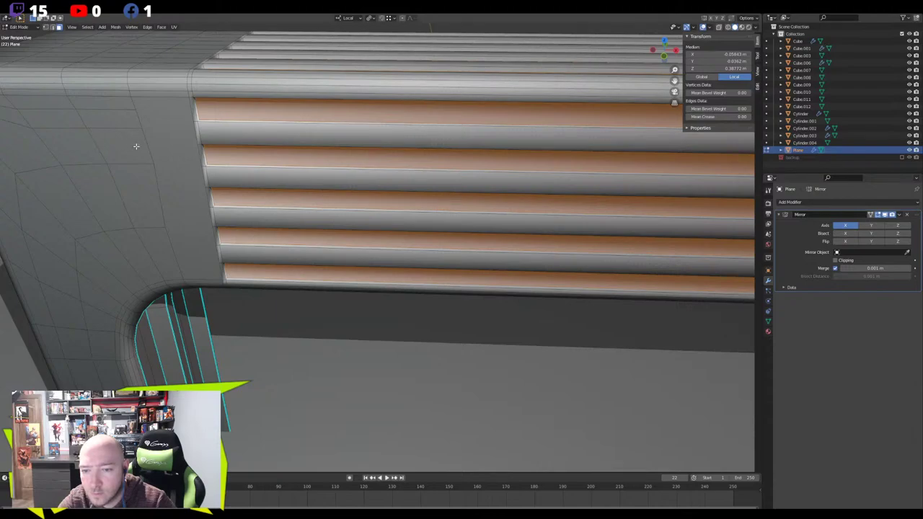
Select the four raised strips between the grooves through the bar, on both its front and back sides, in X-ray front view
left_click(241, 135)
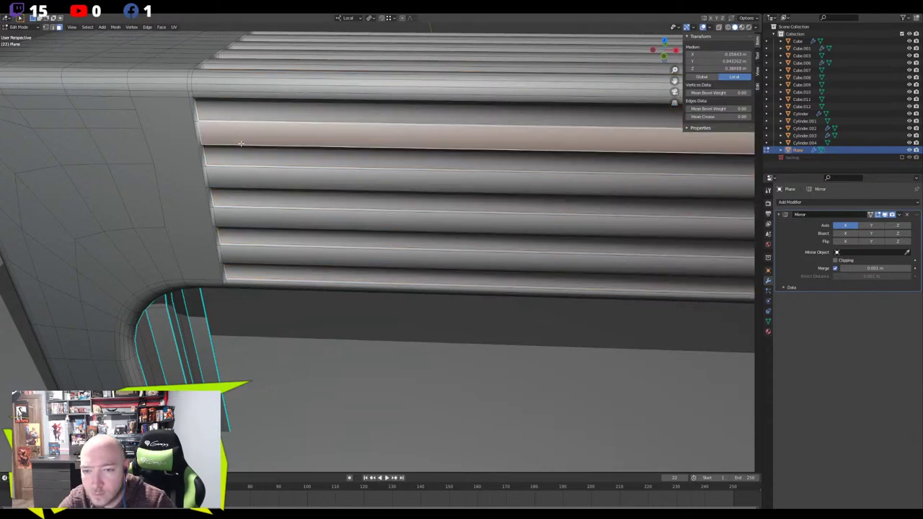
middle_click_drag(266, 130, 320, 165)
key("KP_1")
scroll(320, 165, "up", 4)
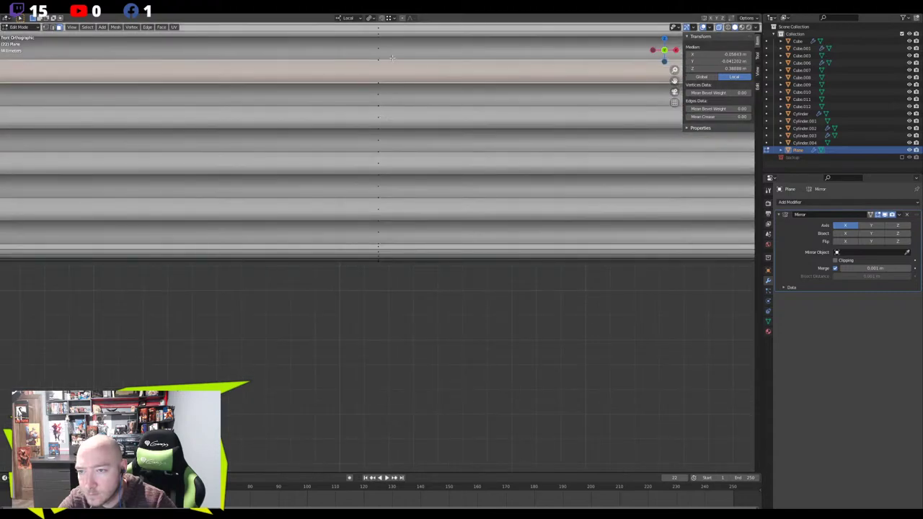
left_click_drag(361, 75, 355, 80)
left_click_drag(355, 129, 353, 178, "shift")
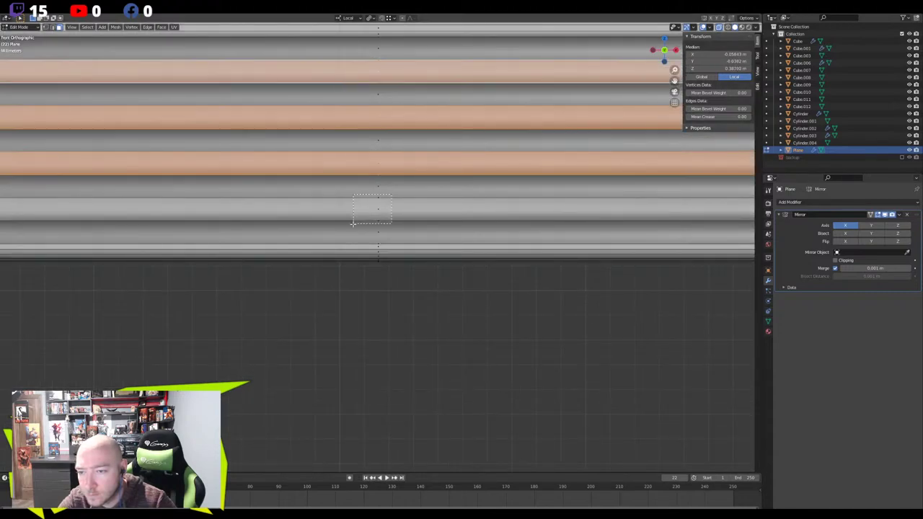
left_click_drag(353, 223, 353, 222, "shift")
Narrow the selected raised strips to about 0.71 along their local Z axis and return to Object Mode
middle_click_drag(243, 205, 329, 211)
key("s")
key("z")
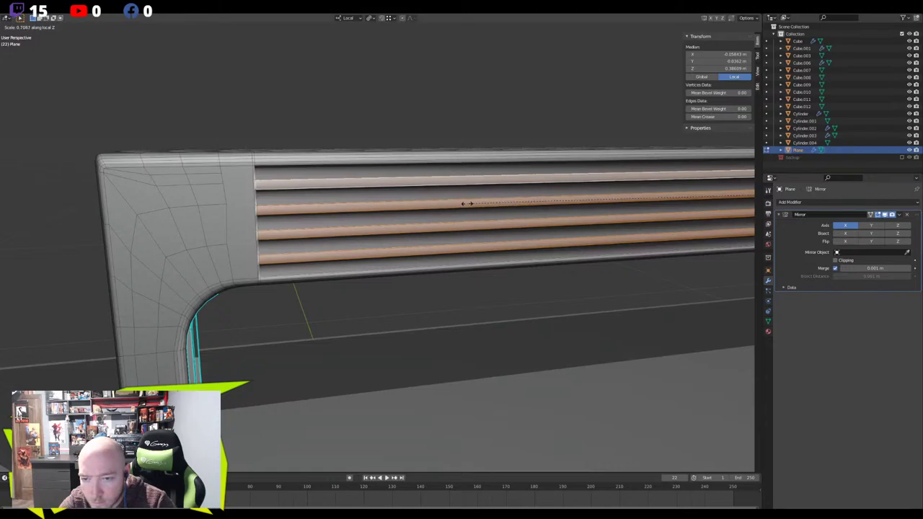
left_click(467, 204)
key("Tab")
scroll(407, 260, "down", 5)
middle_click_drag(405, 263, 441, 275)
scroll(442, 276, "down", 5)
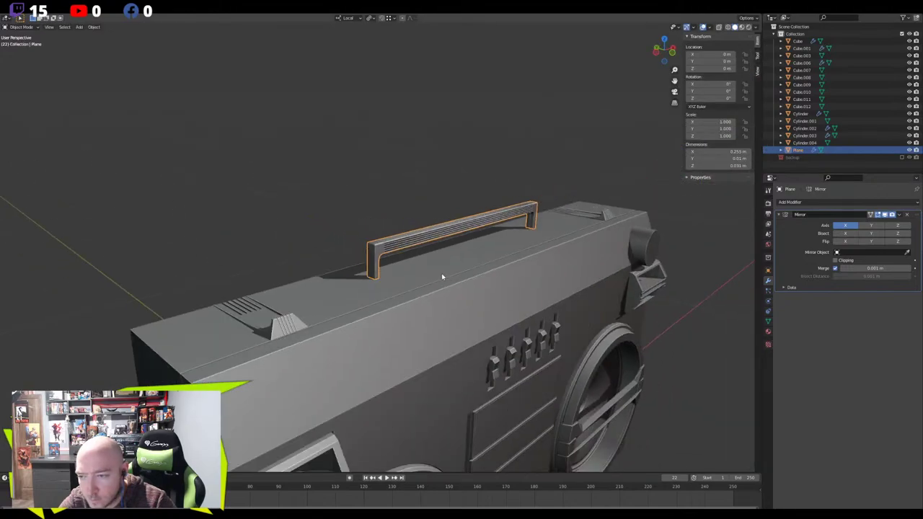
scroll(443, 276, "up", 10)
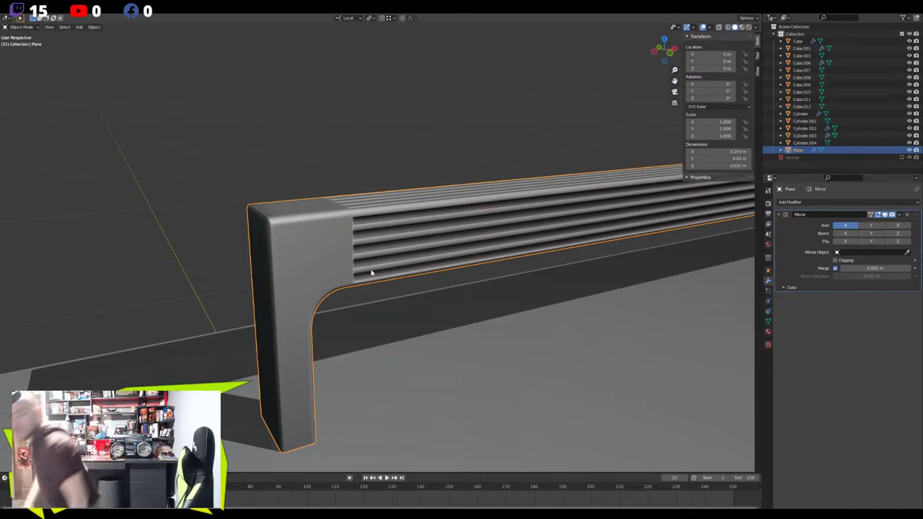
Examine the ribbed handle's mesh and shading, along with its Mirror modifier and mesh data settings
key("Tab")
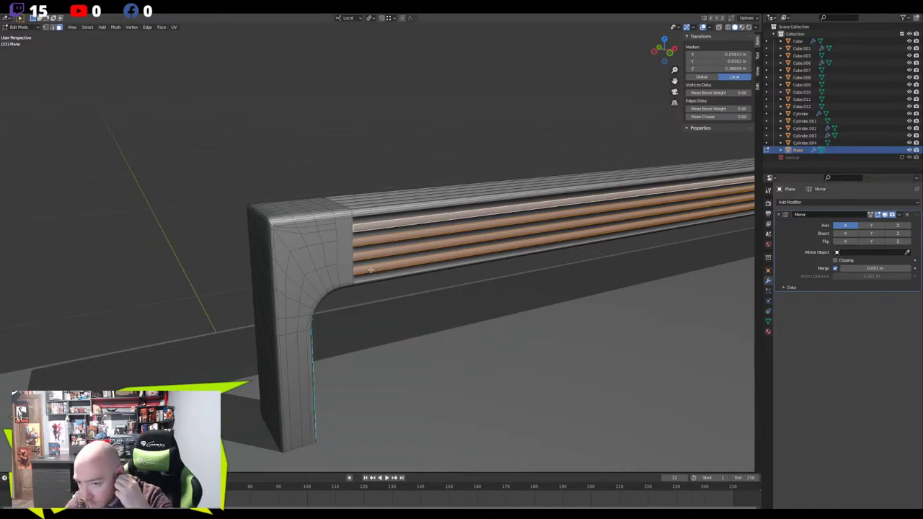
scroll(370, 270, "down", 5)
middle_click_drag(370, 270, 474, 267)
key("Tab")
scroll(395, 277, "up", 6)
scroll(395, 276, "down", 3)
scroll(473, 268, "up", 3)
left_click(767, 303)
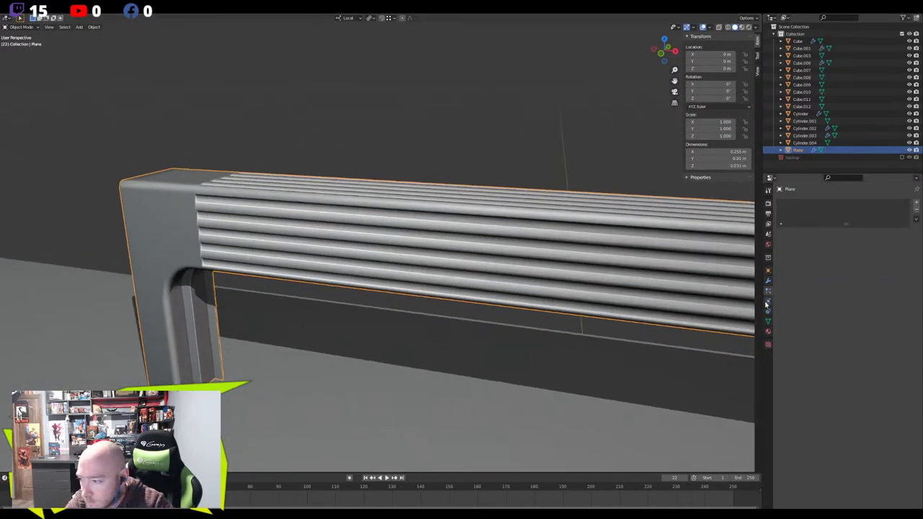
left_click(768, 320)
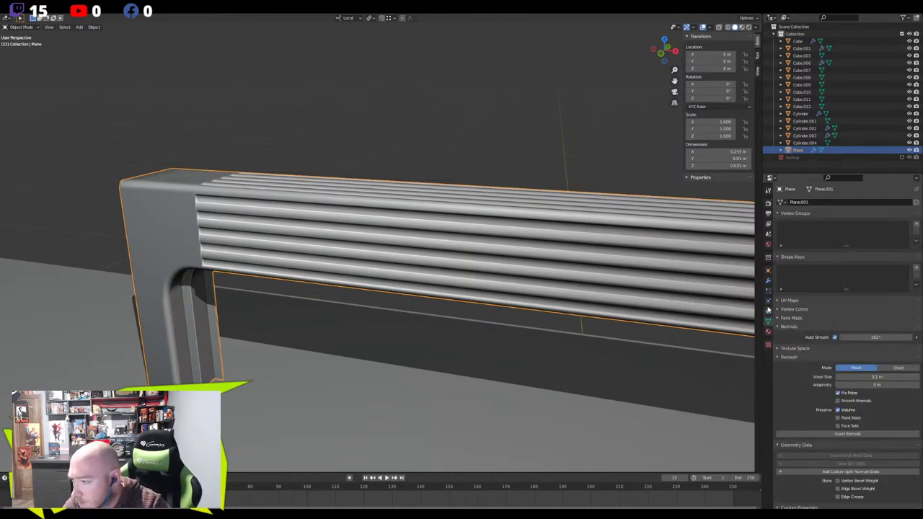
left_click(768, 291)
left_click(768, 282)
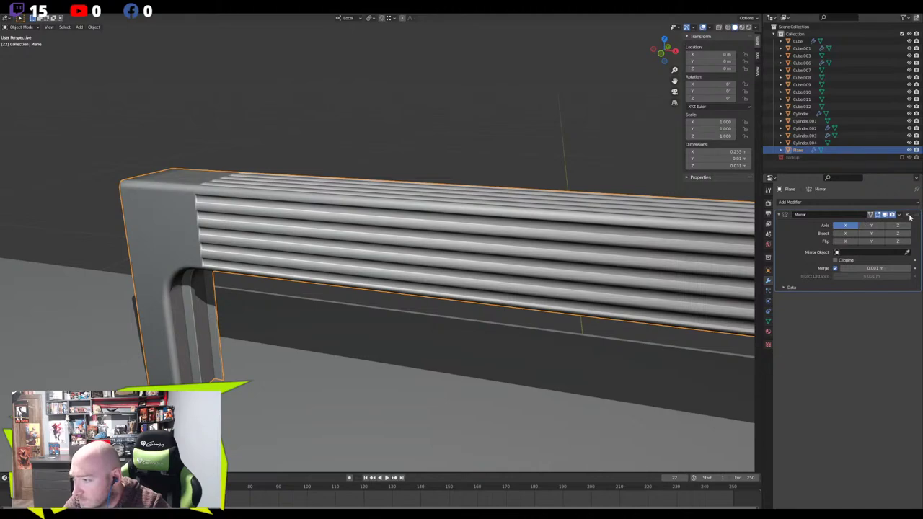
scroll(531, 220, "down", 5)
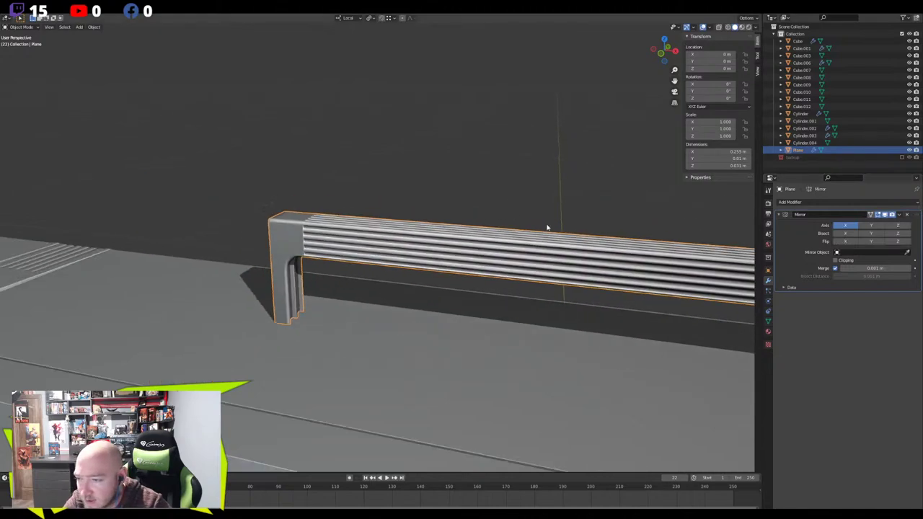
Delete the internal faces at the mirror seam in the middle of the handle
scroll(531, 221, "up", 1)
middle_click_drag(531, 220, 278, 233, "shift")
key("Tab")
key("1")
scroll(433, 211, "up", 5)
key("alt+z")
left_click_drag(458, 196, 345, 360)
key("3")
left_click_drag(482, 183, 348, 388)
key("x")
left_click(313, 207)
middle_click_drag(319, 233, 569, 268)
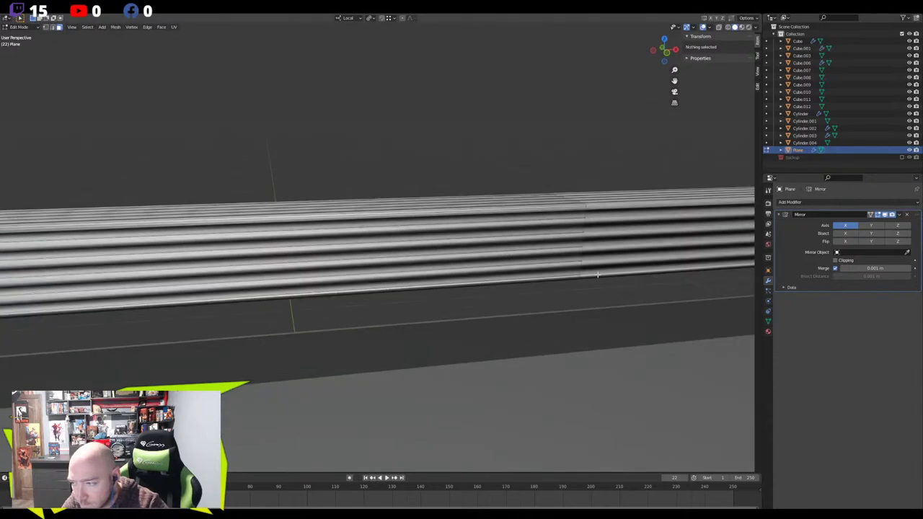
Lower the handle's Auto Smooth angle to about 82.2° and check the shading along the ribs
left_click(768, 299)
left_click(768, 321)
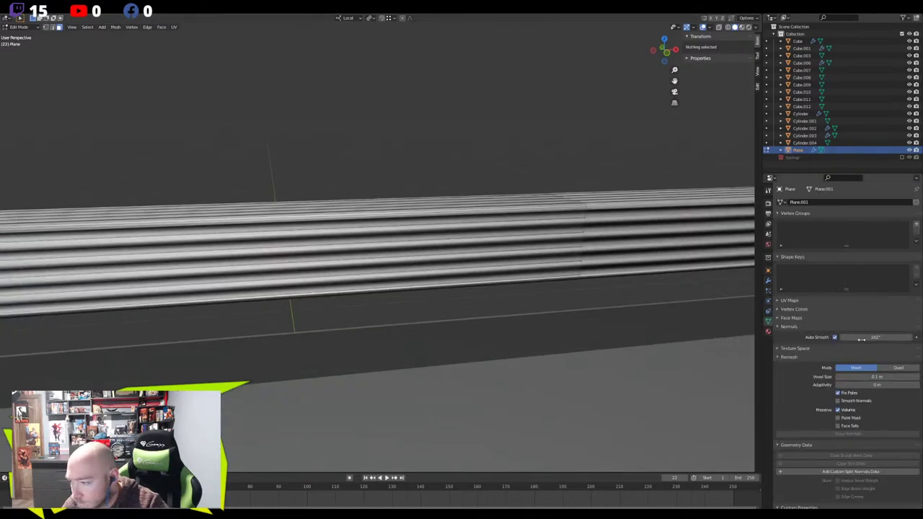
mouse_move(875, 338)
left_mouse_down()
mouse_move(829, 337)
mouse_move(870, 337)
left_mouse_up()
scroll(308, 273, "down", 3)
middle_click_drag(308, 272, 537, 257, "shift")
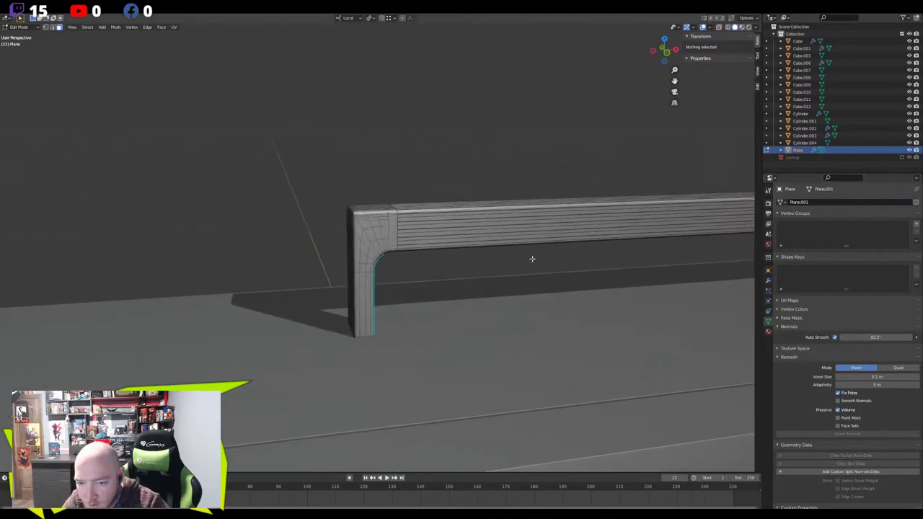
Raise the handle's Auto Smooth angle to 180° and check the shading on the ribs and corner
left_click_drag(864, 337, 913, 346)
scroll(391, 253, "up", 5)
middle_click_drag(392, 253, 381, 257)
left_click_drag(874, 336, 910, 336)
scroll(296, 214, "up", 4)
middle_click_drag(297, 214, 165, 230)
scroll(21, 253, "down", 3)
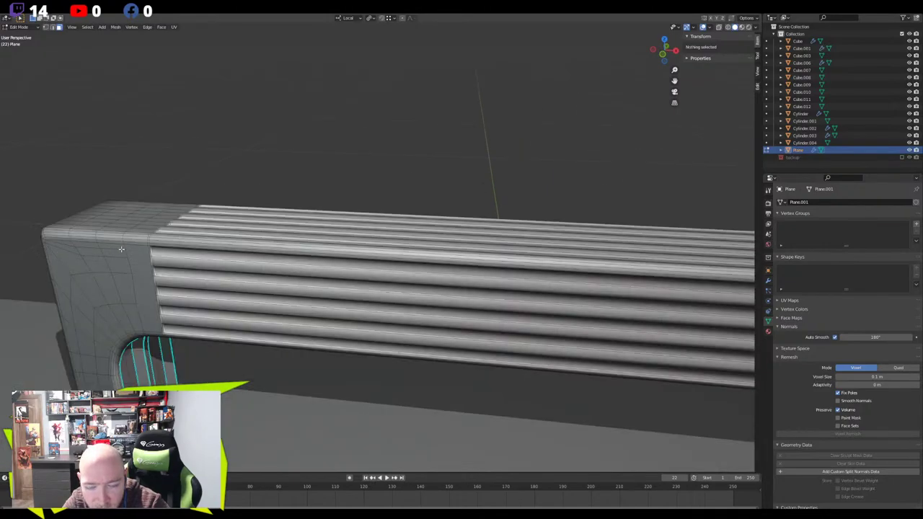
Select the long edges running along the ribs and lower the Auto Smooth angle to 73.8°
middle_click_drag(119, 249, 269, 240)
key("2")
left_click_drag(468, 170, 395, 393)
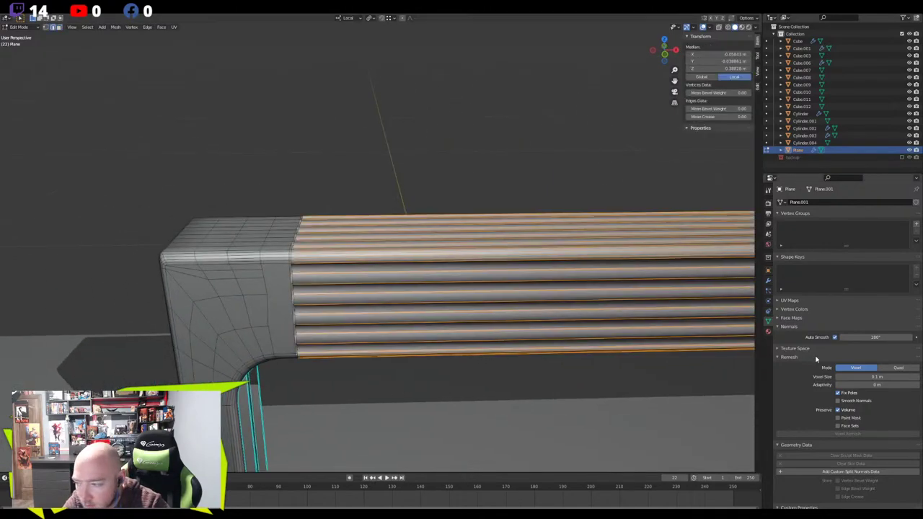
left_click_drag(875, 337, 846, 337)
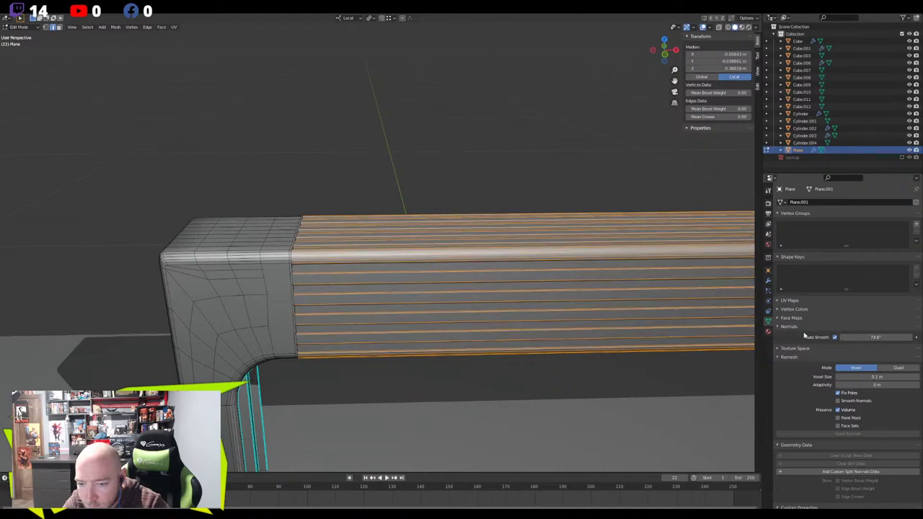
key("Tab")
middle_click_drag(440, 299, 344, 262)
scroll(461, 290, "down", 6)
scroll(474, 293, "down", 4)
scroll(472, 291, "up", 8)
Select the alternating long face strips on the front side of the handle bar
key("Tab")
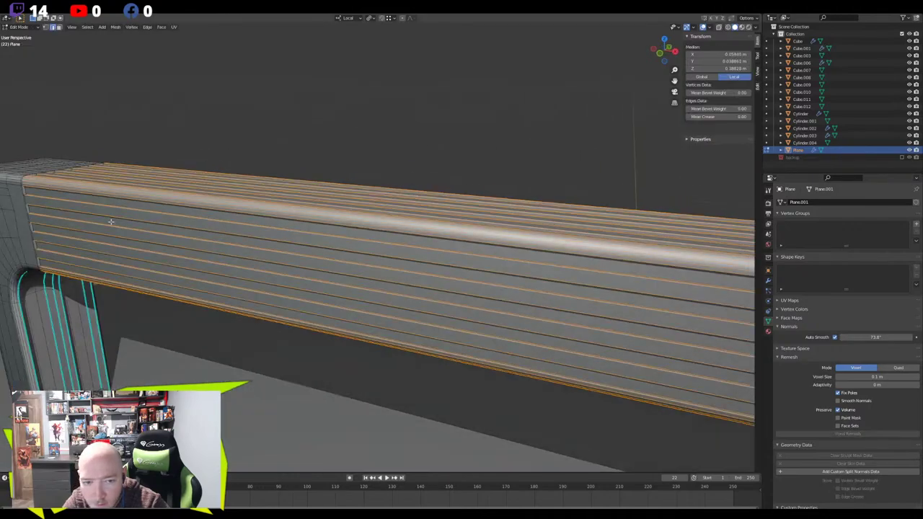
key("3")
left_click(75, 203)
left_click(74, 196)
left_click(64, 214, "shift")
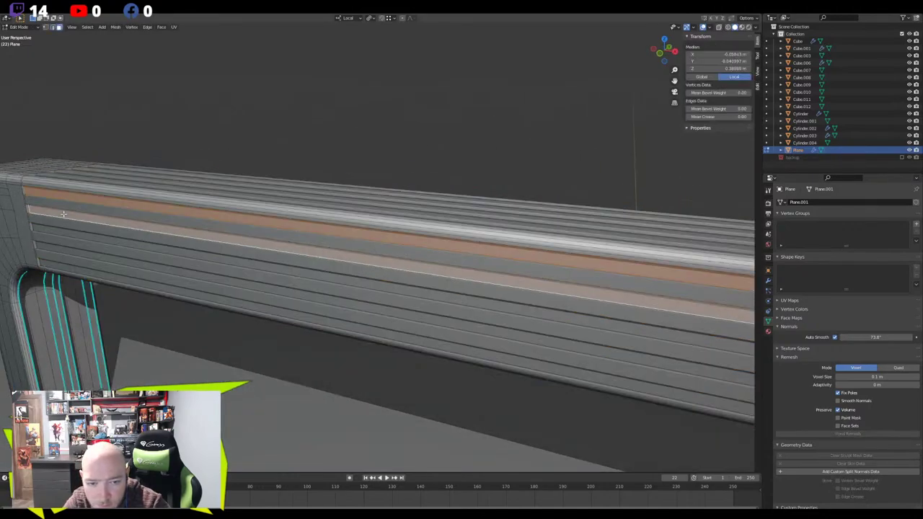
left_click(52, 231, "alt+shift")
left_click(48, 246, "alt+shift")
left_click(48, 258, "alt+shift")
Add the alternating face strips on the top and back of the handle bar to the selection
middle_click_drag(48, 258, 241, 314)
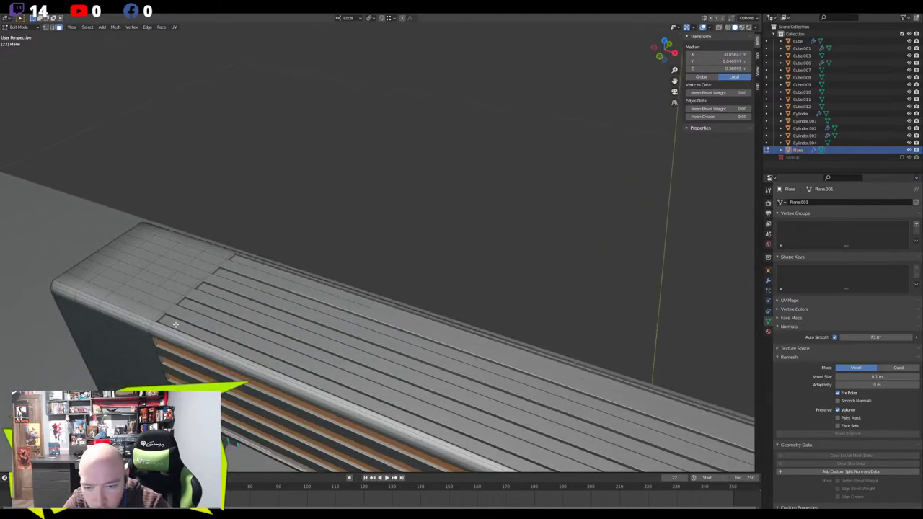
left_click(176, 322, "alt+shift")
left_click(201, 302, "alt+shift")
left_click(227, 283, "alt+shift")
left_click(252, 263, "alt+shift")
middle_click_drag(252, 263, 205, 261)
middle_click_drag(360, 154, 371, 297)
left_click(360, 320, "alt+shift")
left_click(367, 350, "alt+shift")
left_click(369, 369, "alt+shift")
left_click(363, 384, "alt+shift")
middle_click_drag(362, 383, 243, 293)
Try to extrude the selected strips, then to move them along local Z with an Individual Origins pivot
scroll(261, 281, "up", 2)
key("e")
right_click(250, 269)
left_click(371, 18)
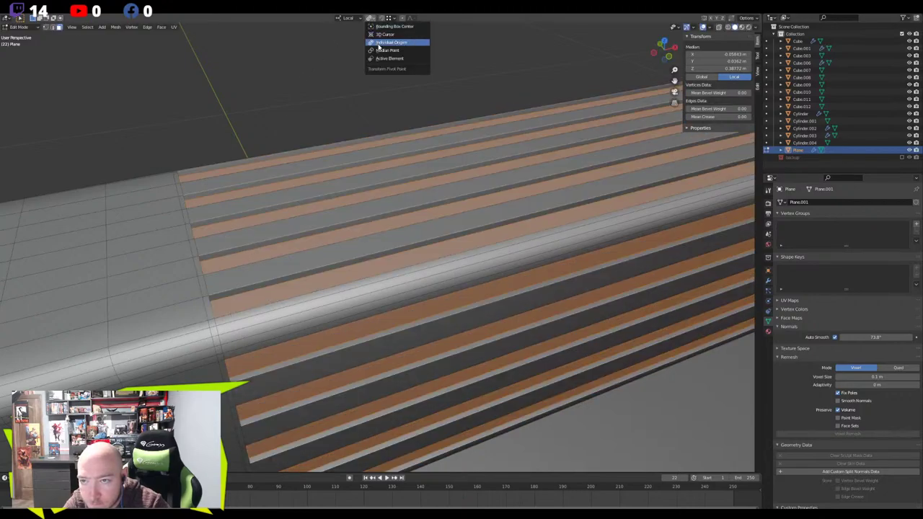
left_click(380, 44)
key("g")
key("z")
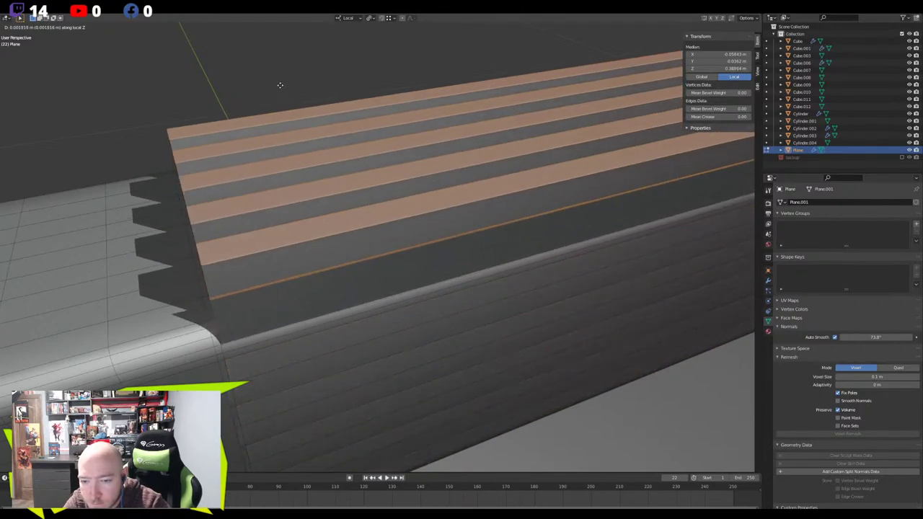
right_click(287, 155)
Try to shrink or fatten the selected strips, then to move them along their local axes
middle_click_drag(288, 158, 325, 134)
key("alt+s")
right_click(536, 292)
middle_click_drag(536, 290, 563, 358)
key("g")
key("y")
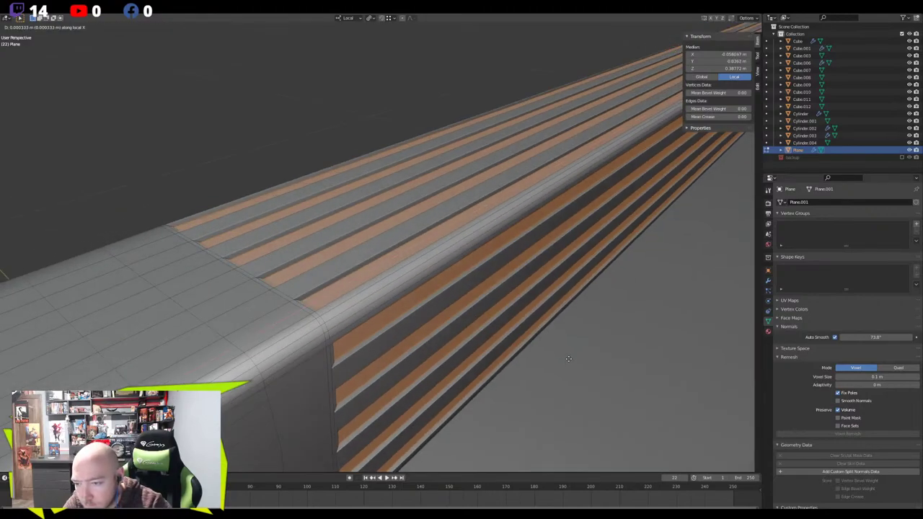
key("z")
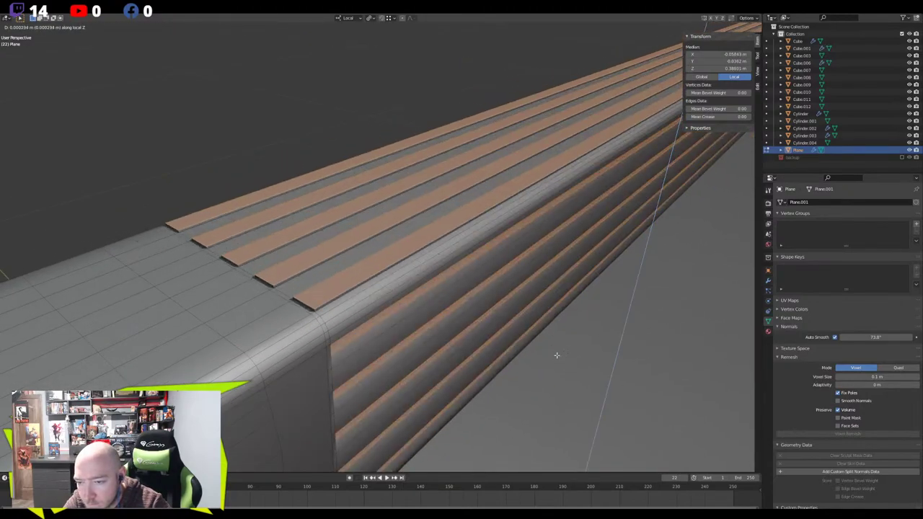
right_click(194, 181)
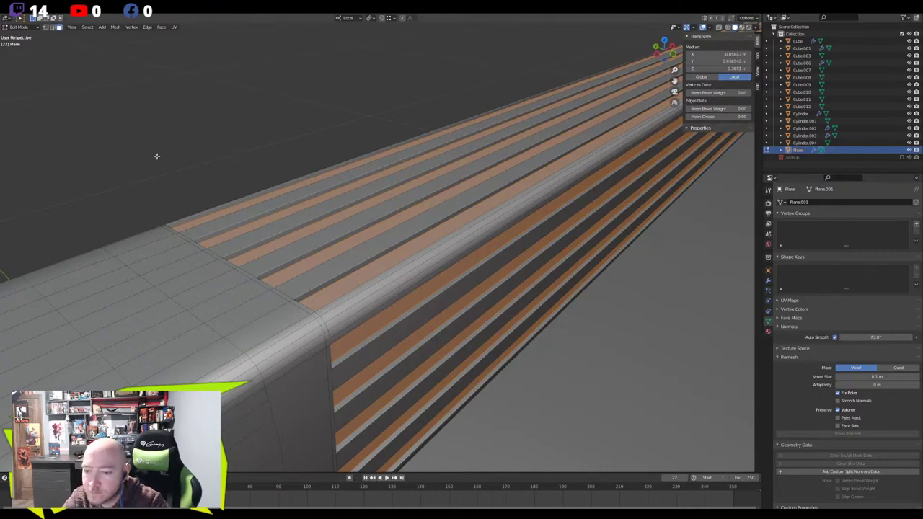
Undo the handle edits back to the flat bar with its alternating face strips selected
key("ctrl+z")
key("ctrl+z")
key("ctrl+z")
key("ctrl+z")
key("ctrl+z")
key("ctrl+z")
key("ctrl+z")
key("ctrl+z")
key("ctrl+z")
key("ctrl+z")
key("ctrl+z")
key("ctrl+z")
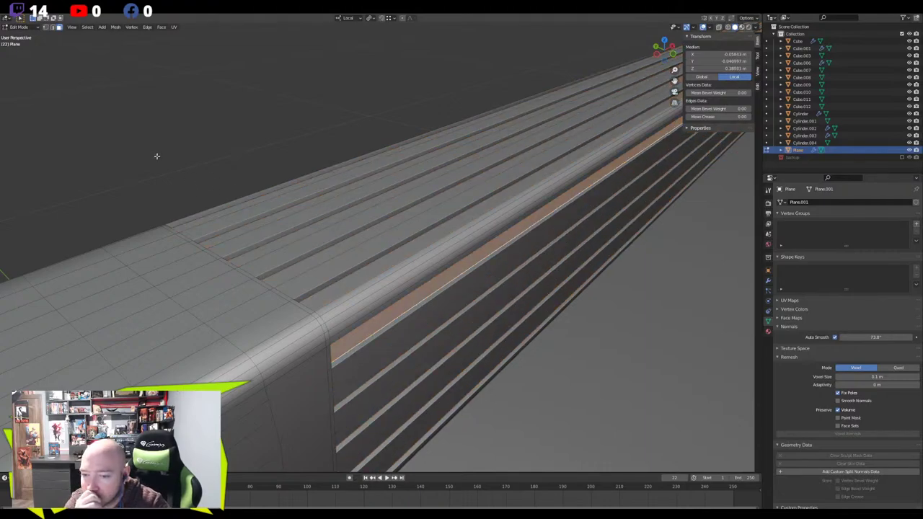
key("ctrl+z")
key("ctrl+z")
key("ctrl+z")
key("ctrl+z")
key("ctrl+z")
key("ctrl+z")
key("ctrl+z")
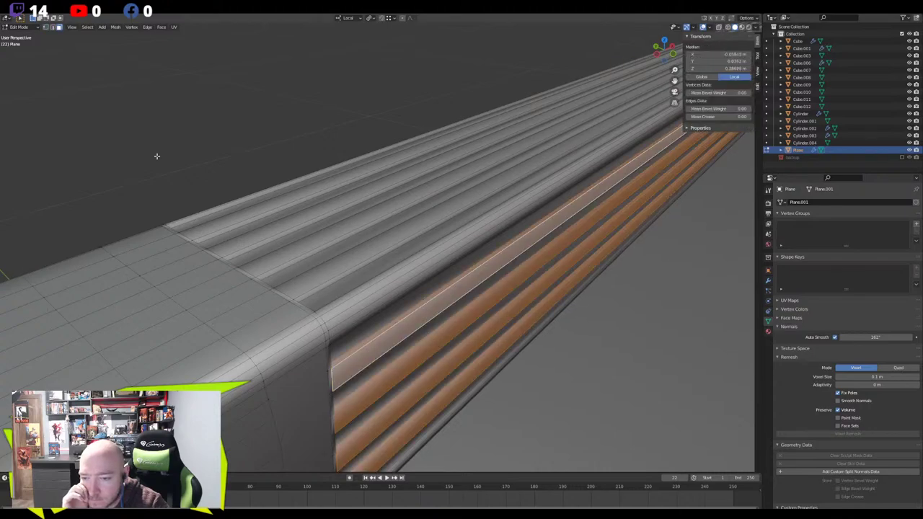
key("ctrl+z")
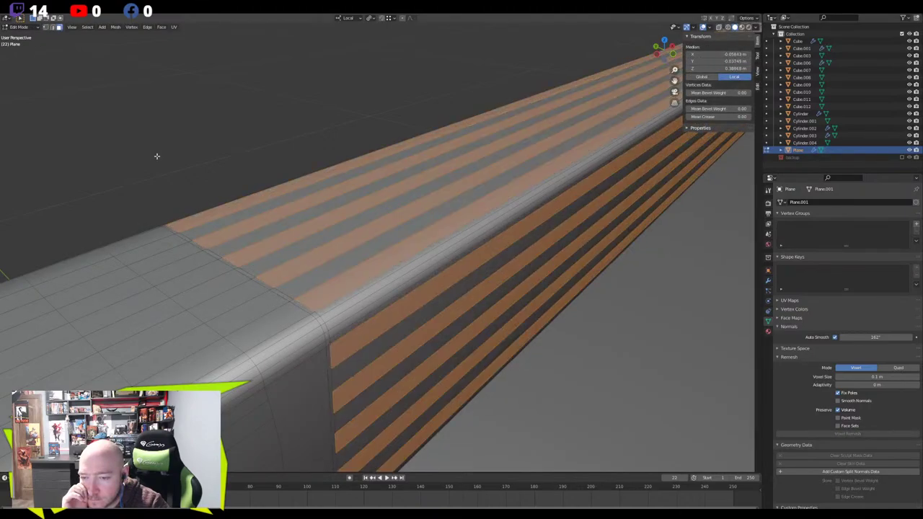
Extrude the selected alternating strips inward along their normals to form grooves in the handle bar
key("alt+e")
left_click(158, 156)
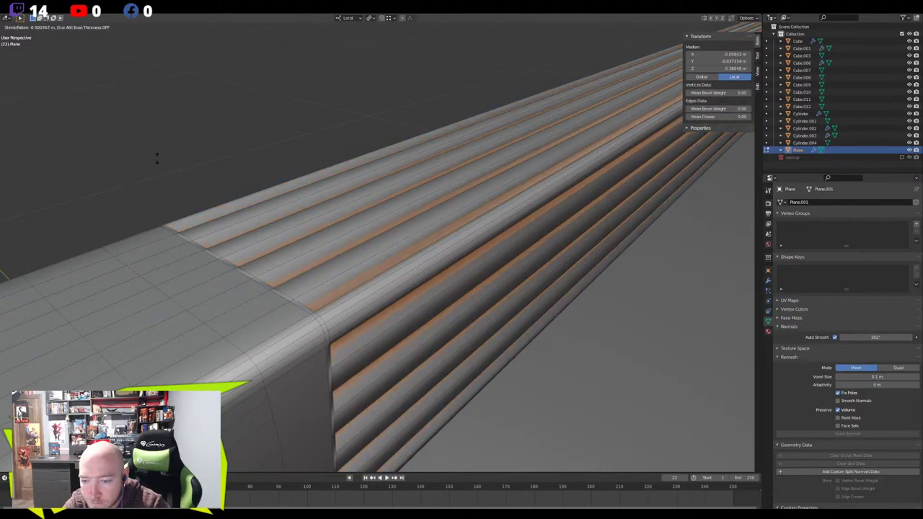
left_click(157, 159)
scroll(231, 207, "down", 6)
key("Tab")
scroll(232, 211, "down", 3)
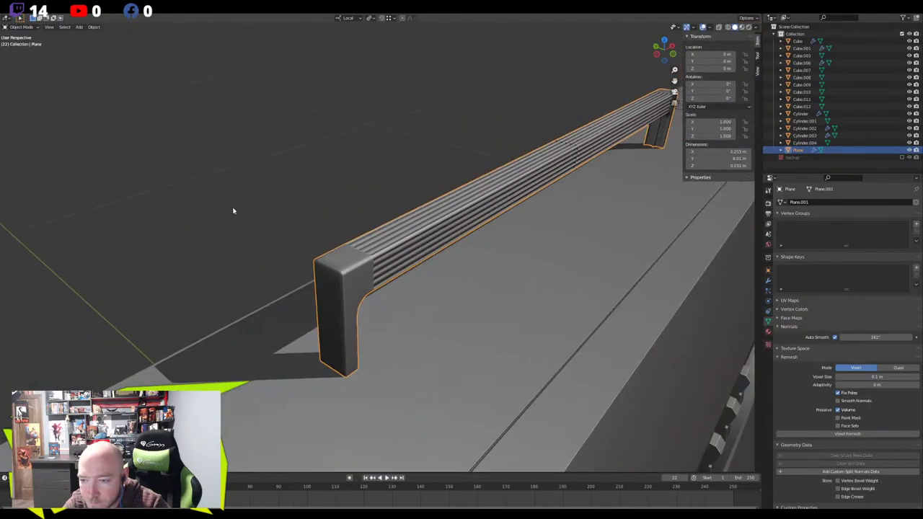
Lower the handle's Auto Smooth angle to about 89° so the groove edges shade crisply
scroll(255, 215, "down", 8)
middle_click_drag(267, 231, 282, 209)
scroll(316, 282, "up", 3)
middle_click_drag(317, 282, 240, 253, "shift")
scroll(326, 236, "up", 7)
scroll(245, 249, "up", 3)
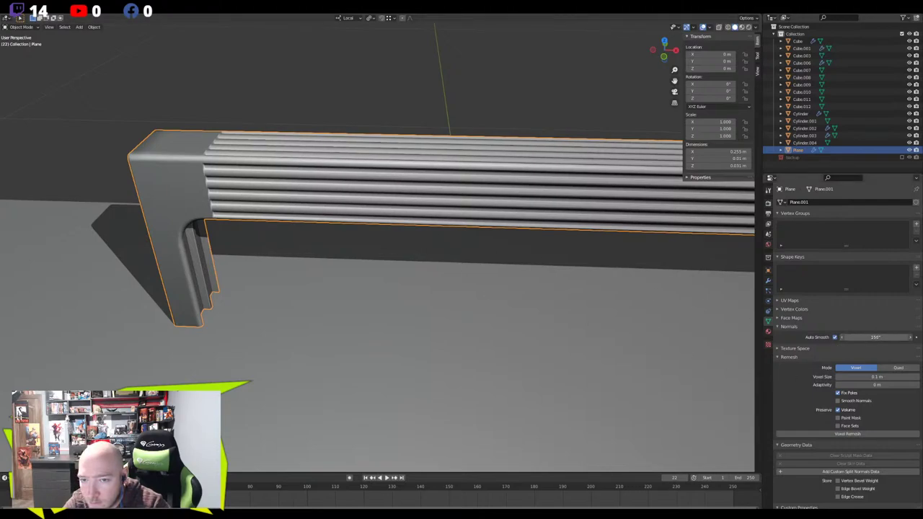
left_click_drag(874, 337, 860, 337)
middle_click_drag(478, 250, 513, 253)
scroll(491, 227, "down", 3)
Delete the groove end faces at the mirror seam in the middle of the handle
key("Tab")
middle_click_drag(488, 225, 318, 286, "shift")
middle_click_drag(447, 253, 421, 247)
scroll(421, 247, "up", 3)
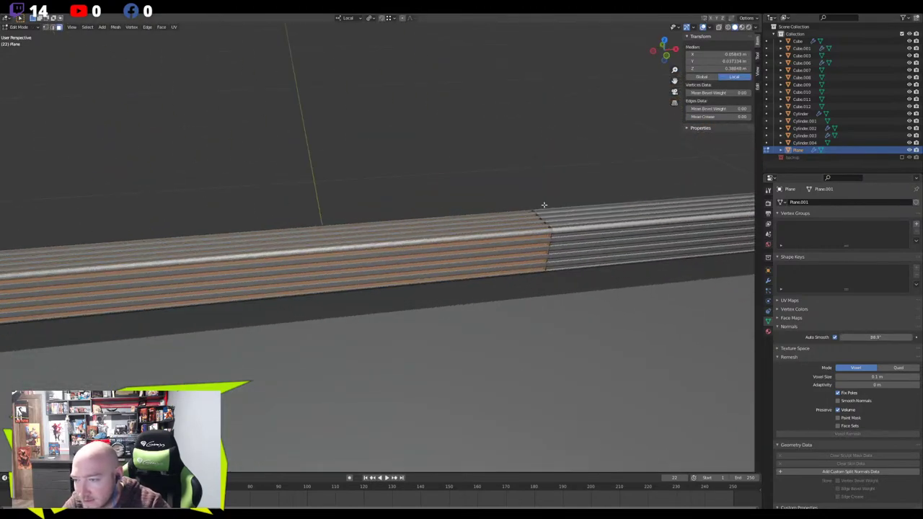
key("alt+z")
left_click_drag(591, 181, 470, 298)
key("x")
left_click(463, 177)
middle_click_drag(451, 229, 354, 273)
key("alt+z")
Inspect the grooved handle's shading and proportions on top of the boombox body
key("Tab")
scroll(346, 271, "down", 5)
middle_click_drag(258, 245, 267, 266)
scroll(288, 182, "up", 5)
scroll(281, 232, "down", 5)
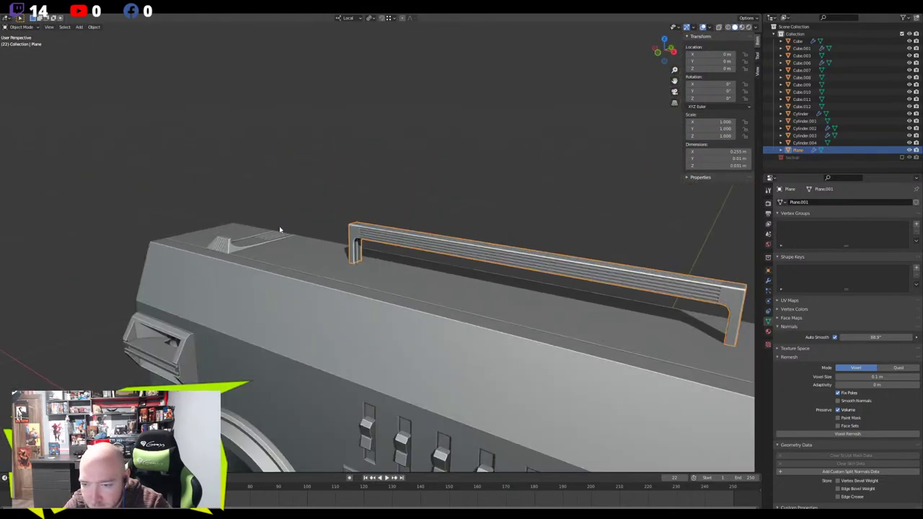
middle_click_drag(281, 232, 366, 192)
left_click(351, 167)
middle_click_drag(425, 296, 333, 268)
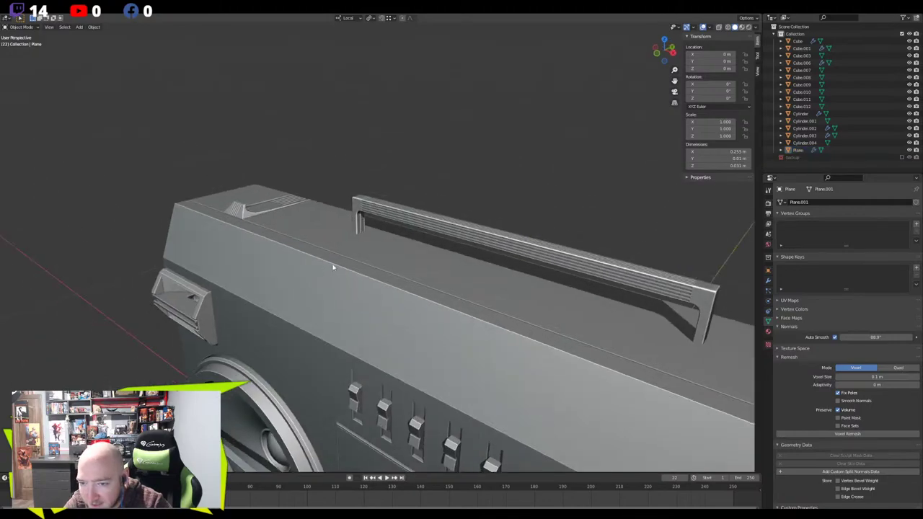
Delete the selected cap faces at the bottom of the handle's leg
scroll(298, 159, "up", 4)
left_click(314, 181)
key("Tab")
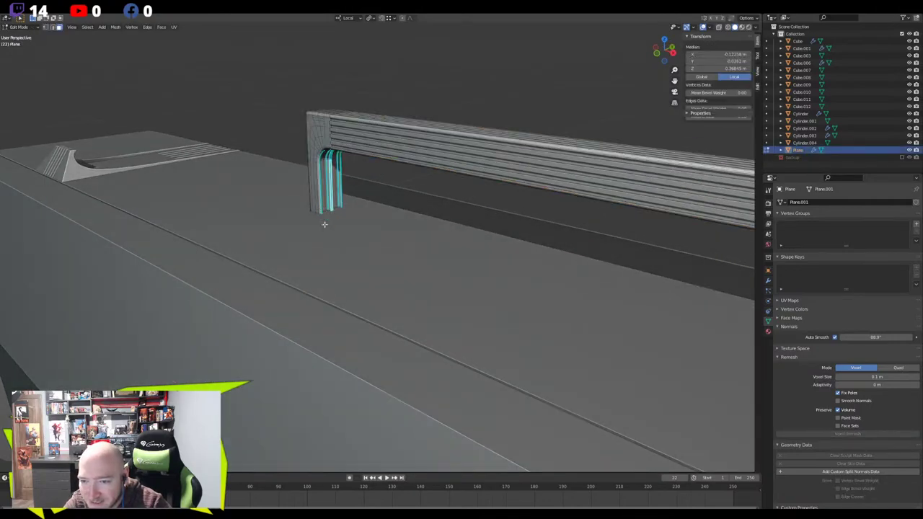
key("KP_Decimal")
middle_click_drag(310, 301, 373, 368)
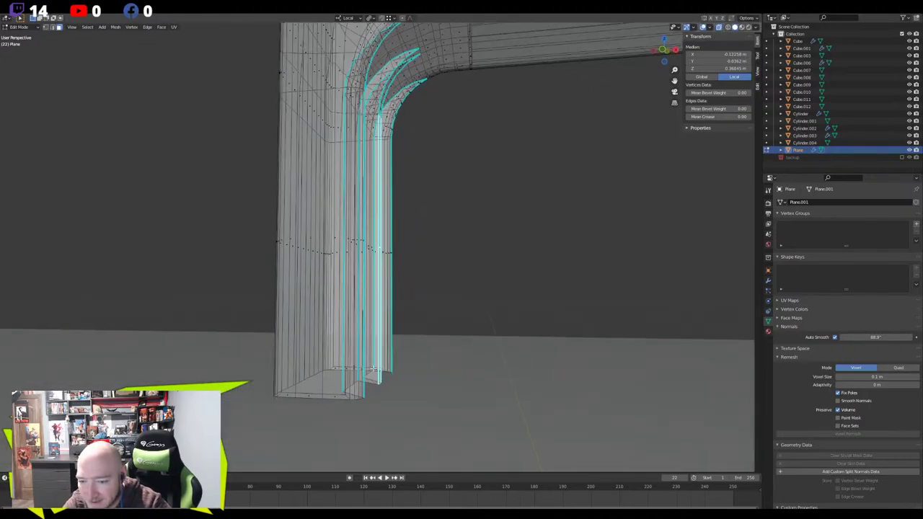
left_click(338, 396)
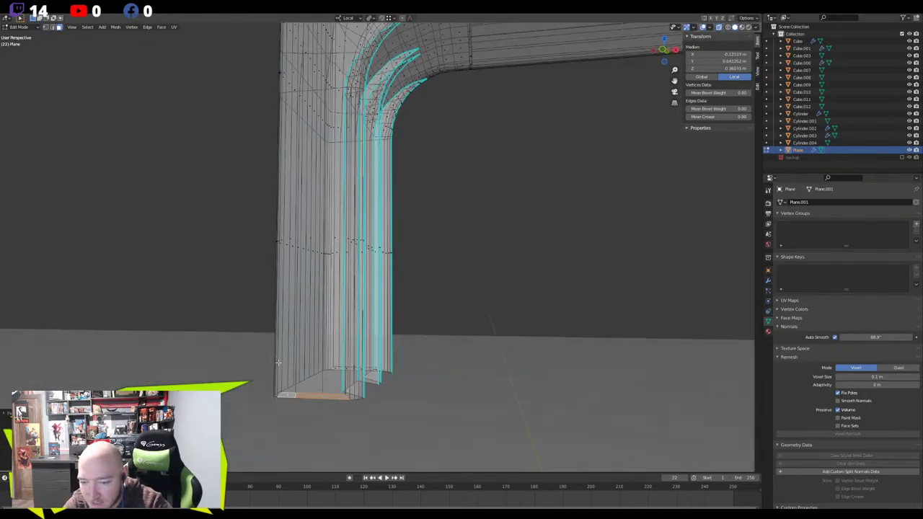
key("x")
left_click(279, 362)
Delete the remaining faces closing the bottom of the handle's leg
middle_click_drag(278, 363, 392, 363)
left_click_drag(366, 345, 286, 364)
middle_click_drag(286, 365, 271, 363)
key("x")
left_click(272, 363)
Flatten all vertices at the leg's bottom end by scaling them to 0 along Z
key("1")
left_click_drag(445, 320, 249, 426)
key("s")
key("z")
key("0")
key("Return")
Move the leg's flattened bottom vertices along Z to adjust where the leg ends
key("g")
key("z")
left_click(224, 353)
key("alt+z")
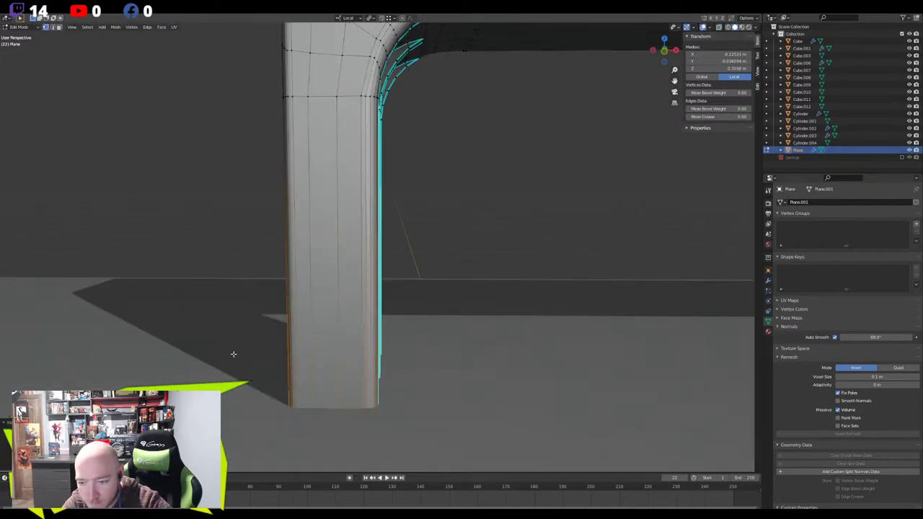
Leave editing of the handle and examine how it sits on the whole boombox from several angles
scroll(252, 345, "down", 9)
middle_click_drag(279, 334, 314, 346)
key("Tab")
scroll(288, 252, "down", 5)
left_click(270, 220)
scroll(271, 221, "down", 2)
middle_click_drag(303, 225, 361, 242)
middle_click_drag(381, 306, 276, 277)
scroll(276, 278, "up", 3)
scroll(276, 278, "up", 2)
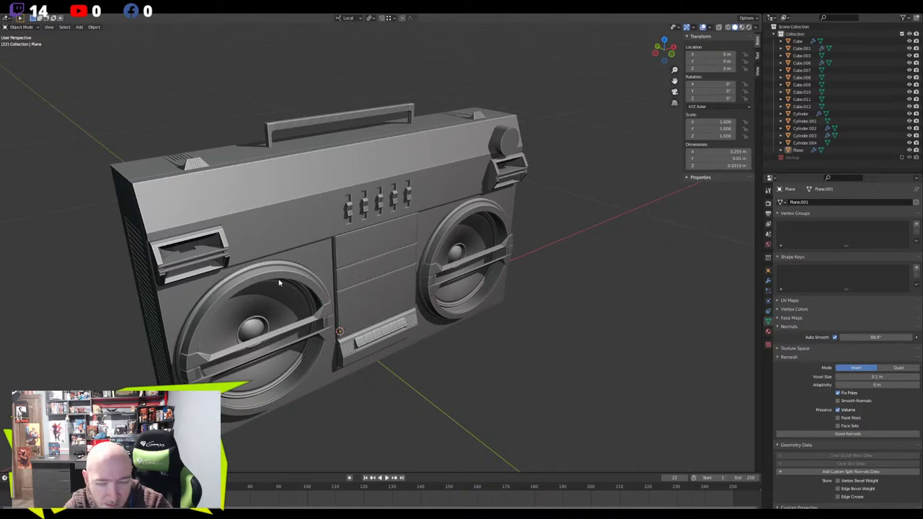
mouse_move(293, 279)
middle_mouse_down()
mouse_move(317, 281)
mouse_move(281, 283)
mouse_move(309, 288)
middle_mouse_up()
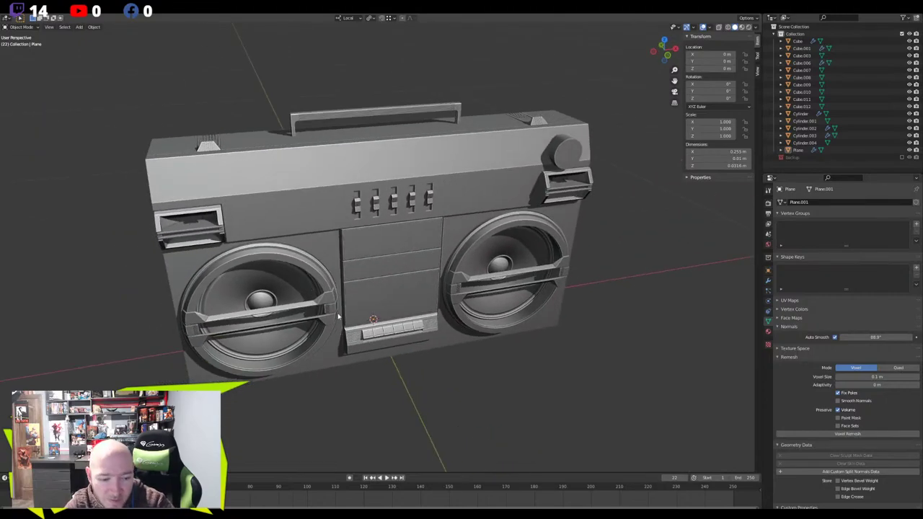
middle_click_drag(338, 316, 378, 320)
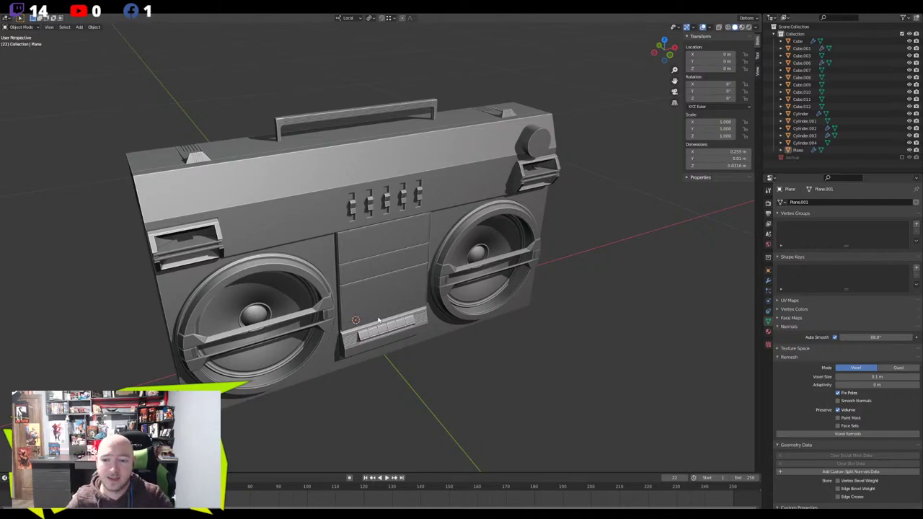
Examine the boombox's front panel, speakers, top and side vents from both sides
left_click(367, 282)
left_click(461, 354)
mouse_move(452, 356)
middle_mouse_down()
mouse_move(396, 352)
mouse_move(444, 361)
middle_mouse_up()
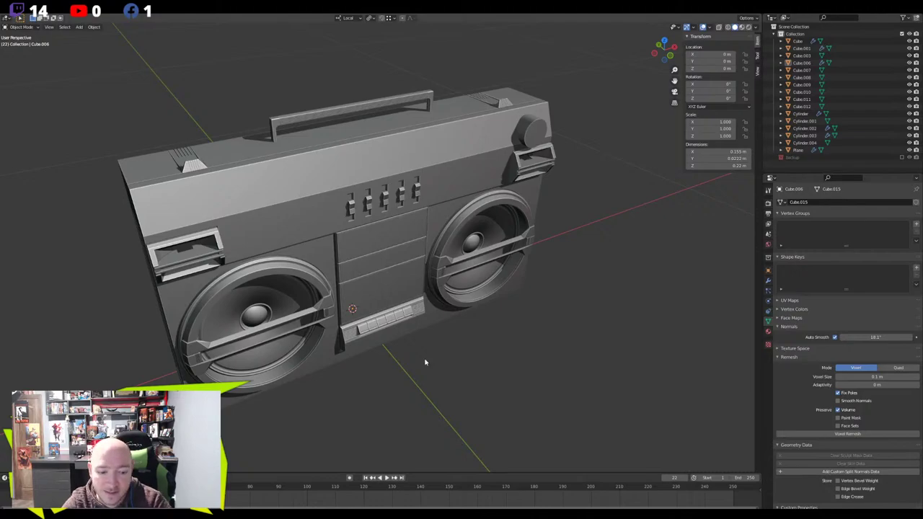
middle_click_drag(377, 414, 279, 294)
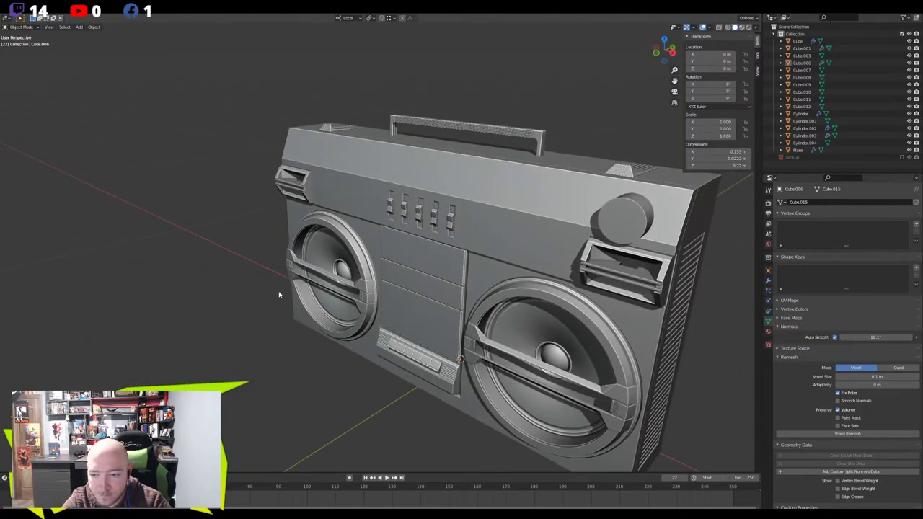
middle_click_drag(364, 307, 415, 296)
scroll(391, 289, "up", 2)
scroll(410, 294, "down", 2)
middle_click_drag(479, 326, 486, 329)
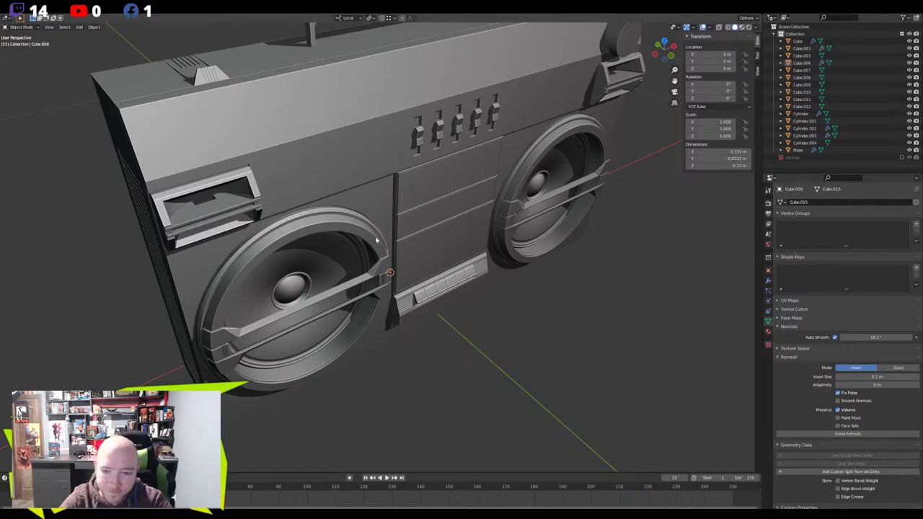
scroll(376, 240, "down", 5)
middle_click_drag(390, 216, 358, 329)
scroll(324, 231, "up", 4)
middle_click_drag(354, 201, 414, 250, "shift")
scroll(387, 242, "down", 4)
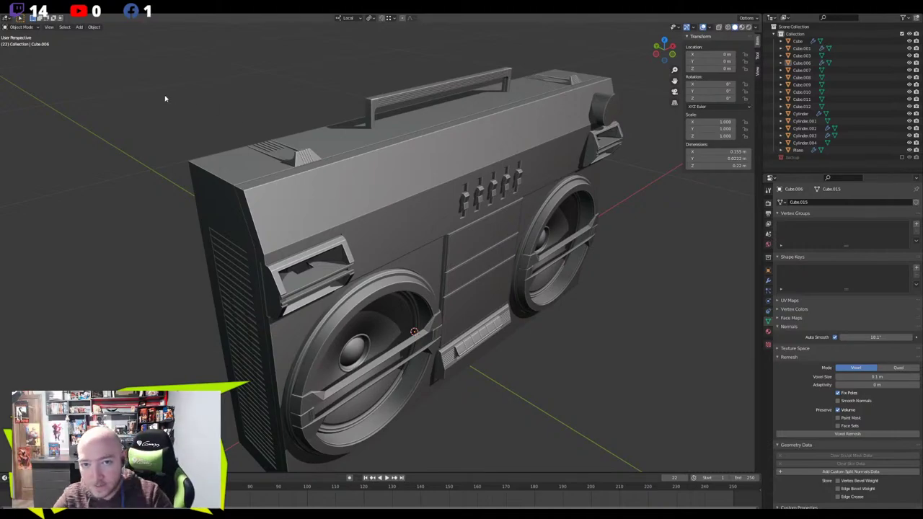
Try to merge three neighbouring vertices on the body's back top edge into the outermost one
middle_click_drag(315, 144, 339, 147)
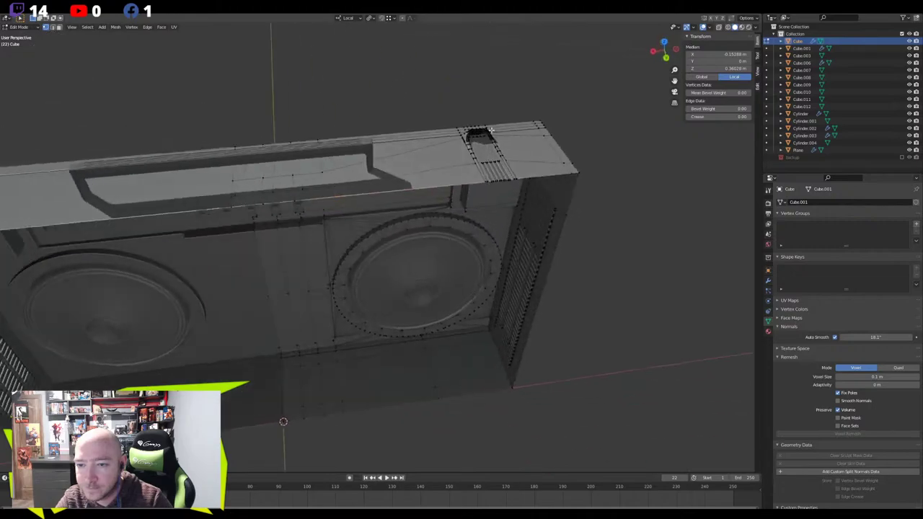
scroll(236, 192, "up", 3)
left_click(185, 172)
left_click(238, 167, "shift")
left_click(290, 163, "shift")
key("m")
left_click(323, 205)
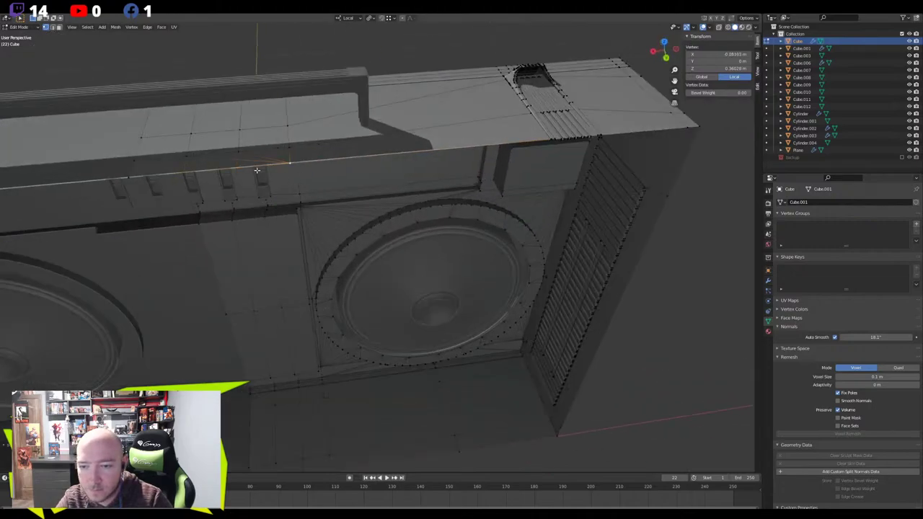
Turn on the edge length measurement overlay for the mesh
middle_click_drag(249, 169, 591, 137)
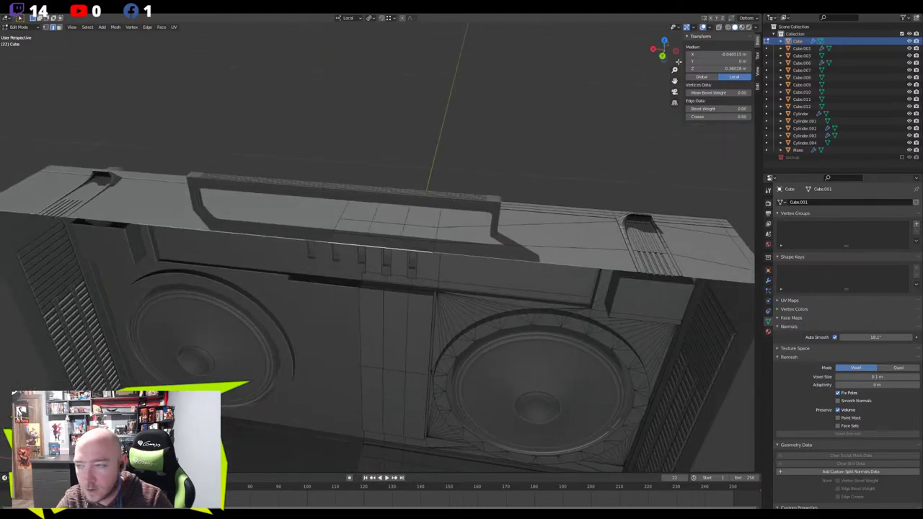
left_click(710, 27)
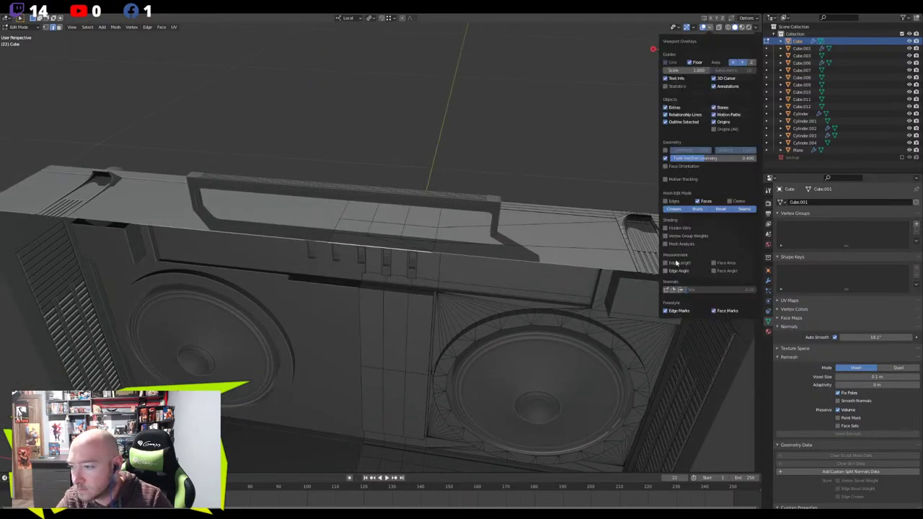
scroll(368, 258, "up", 2)
Try to move the merged back-edge vertex outward along local X by about 0.04 m
key("1")
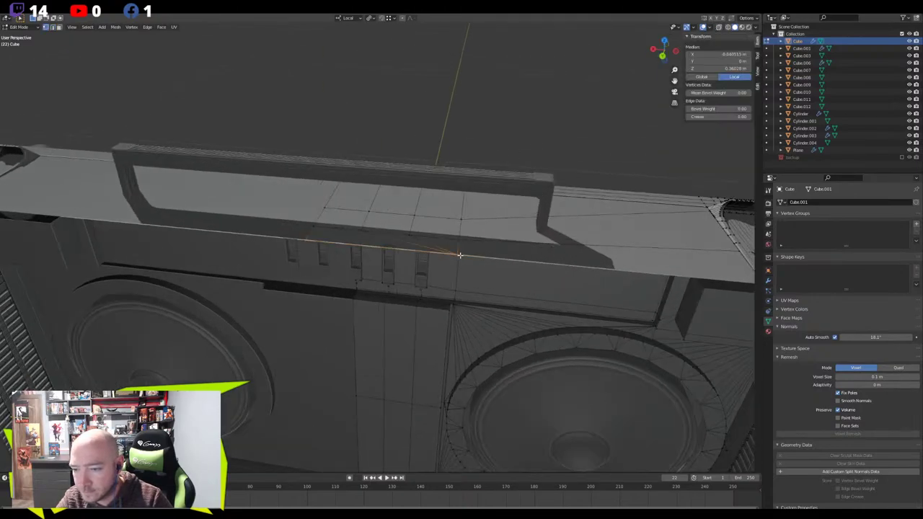
left_click(459, 256)
key("g")
key("y")
key("x")
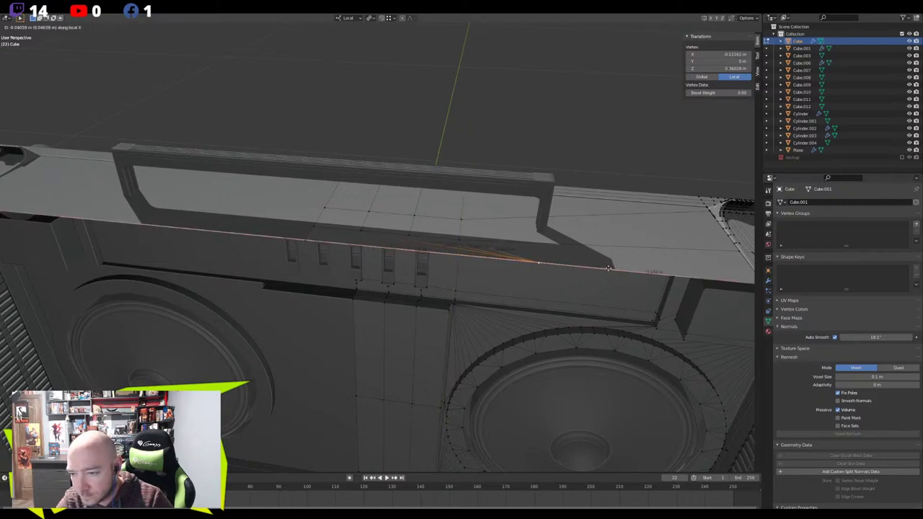
left_click(604, 268)
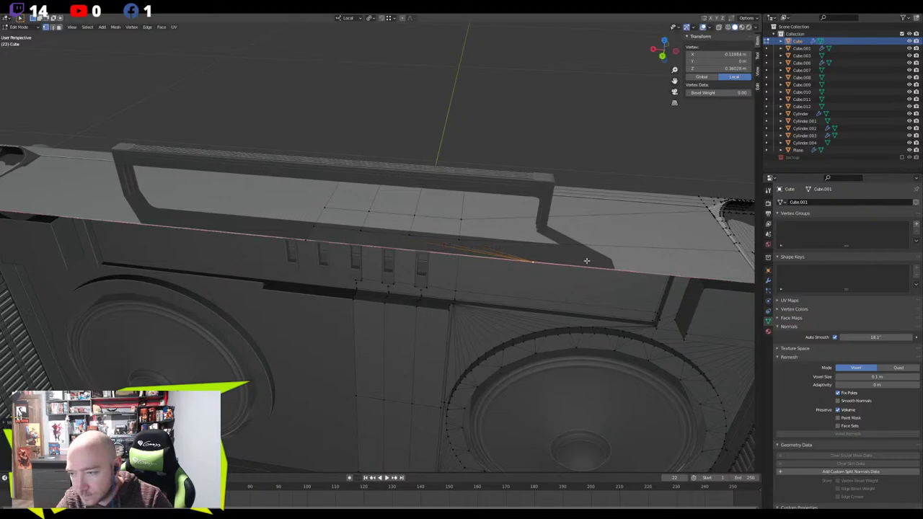
middle_click_drag(604, 268, 460, 230)
scroll(444, 232, "up", 1)
Undo the vertex move and the vertex merge on the body's back top edge
key("ctrl+z")
key("alt+a")
key("ctrl+z")
key("ctrl+z")
key("ctrl+z")
key("ctrl+z")
key("ctrl+z")
key("ctrl+z")
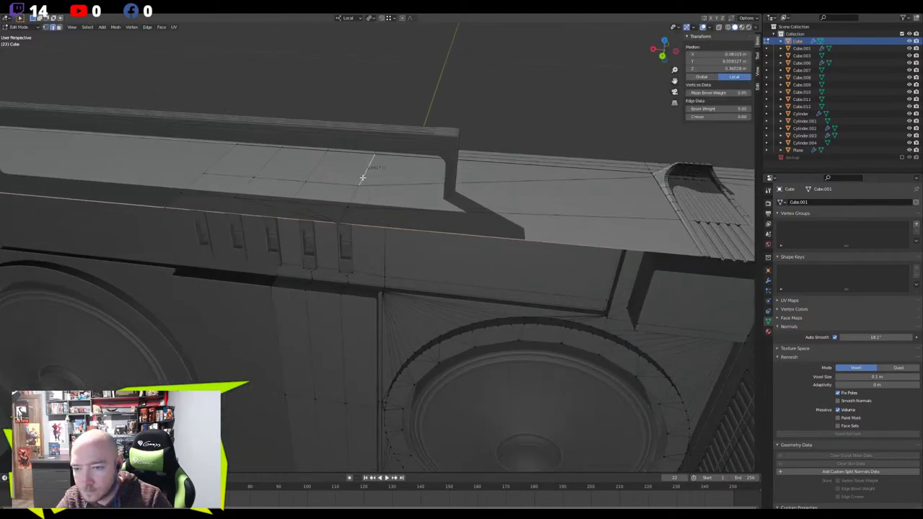
Move the edge path across the body's top and upper front about 0.04 m outward along local X to the handle's leg
left_click(356, 185)
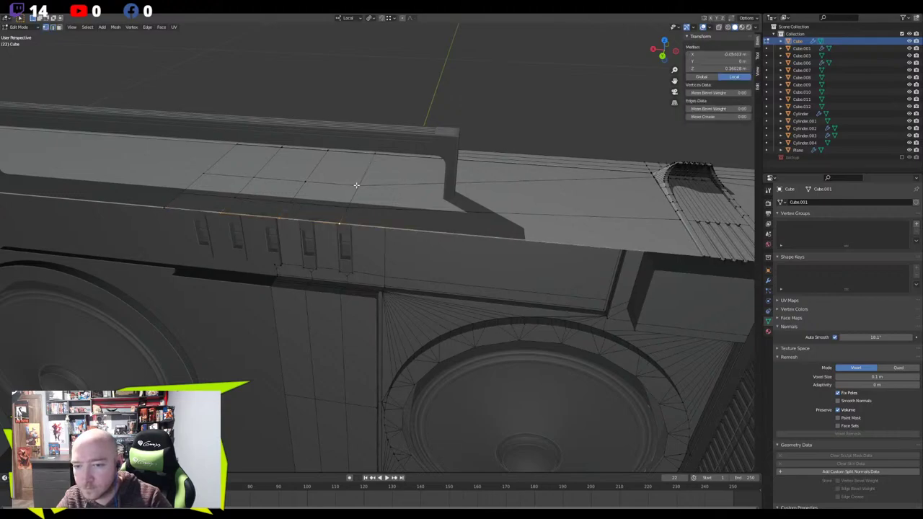
key("KP_Decimal")
scroll(267, 190, "down", 7)
middle_click_drag(440, 321, 400, 302)
scroll(399, 298, "up", 1)
scroll(398, 298, "up", 1)
left_click(405, 317)
left_click(413, 349)
left_click(408, 256)
middle_click_drag(409, 249, 559, 269)
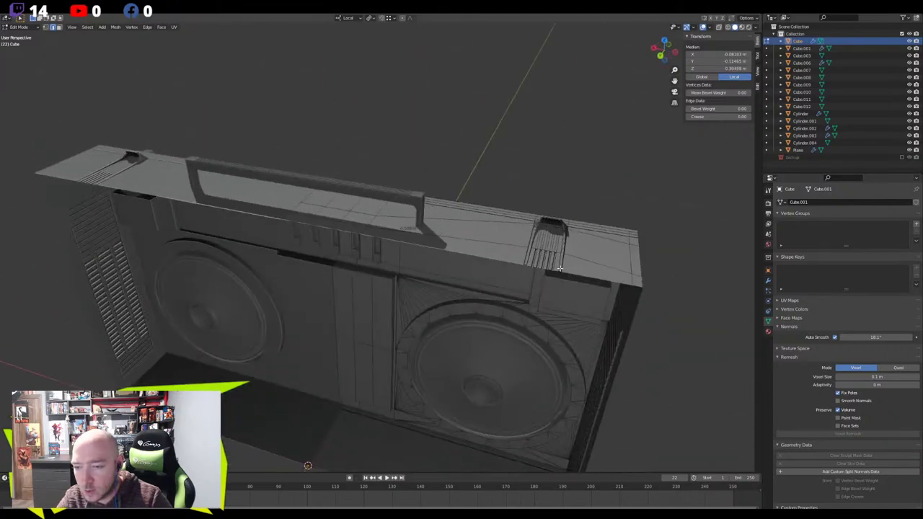
left_click(367, 230, "ctrl")
middle_click_drag(385, 256, 235, 253)
scroll(235, 253, "up", 5)
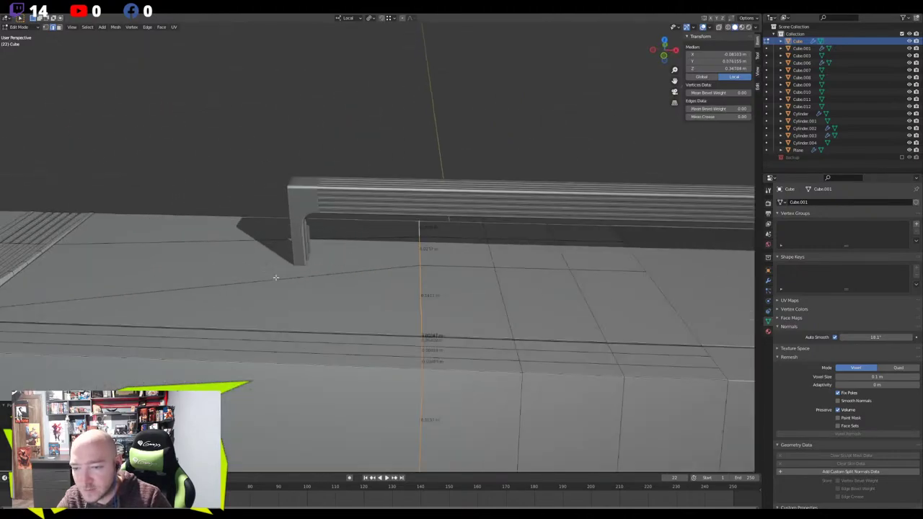
key("g")
key("x")
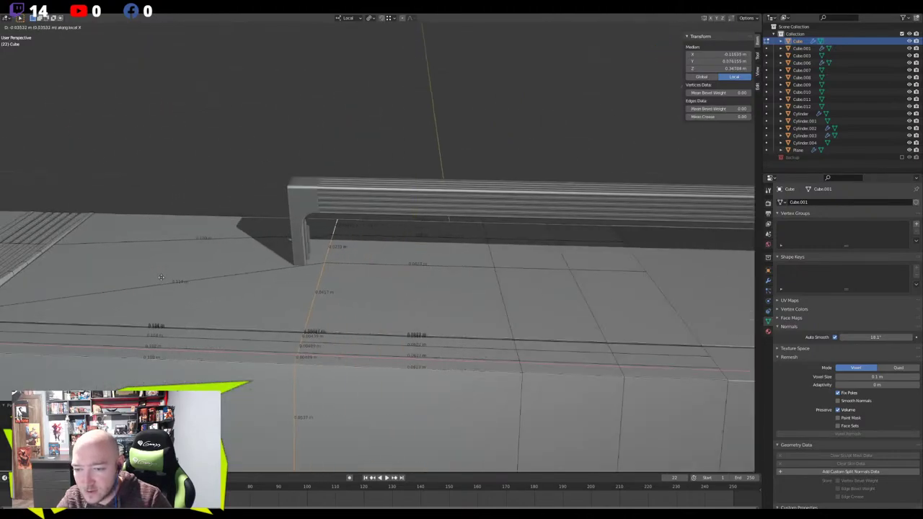
left_click(144, 279)
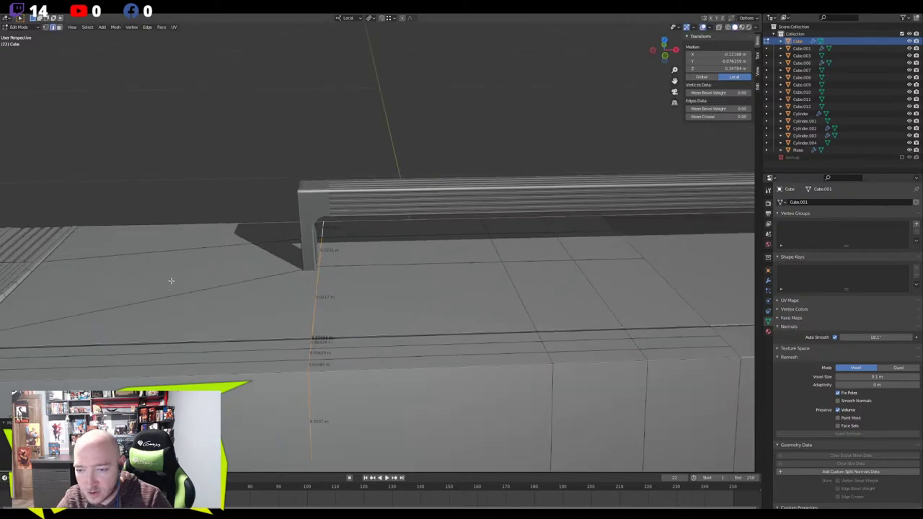
Move the lengthwise top edges beside the handle about 0.004 m along local Y towards the boombox's front
middle_click_drag(144, 278, 342, 281)
middle_click_drag(405, 296, 305, 277)
scroll(372, 273, "up", 3)
left_click(390, 245)
scroll(396, 258, "down", 4)
left_click(589, 264, "ctrl")
scroll(306, 277, "up", 3)
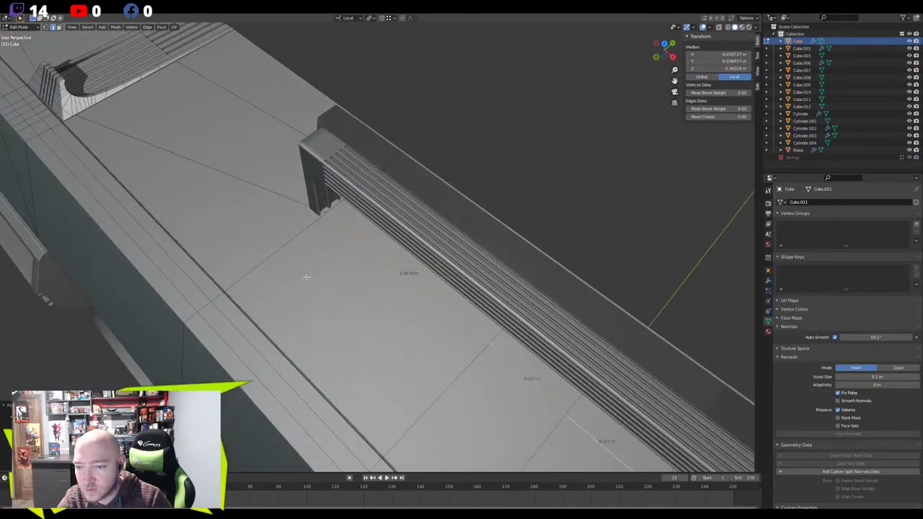
key("g")
key("y")
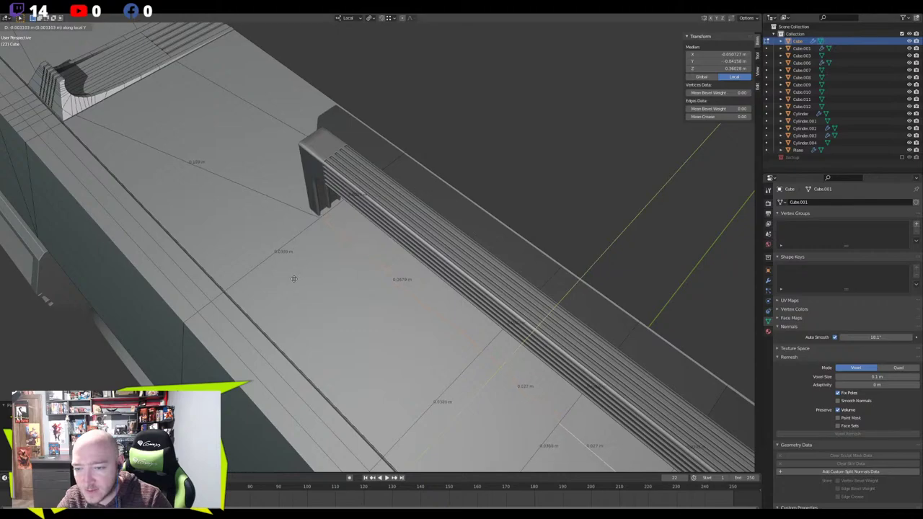
left_click(293, 276)
scroll(345, 231, "down", 3)
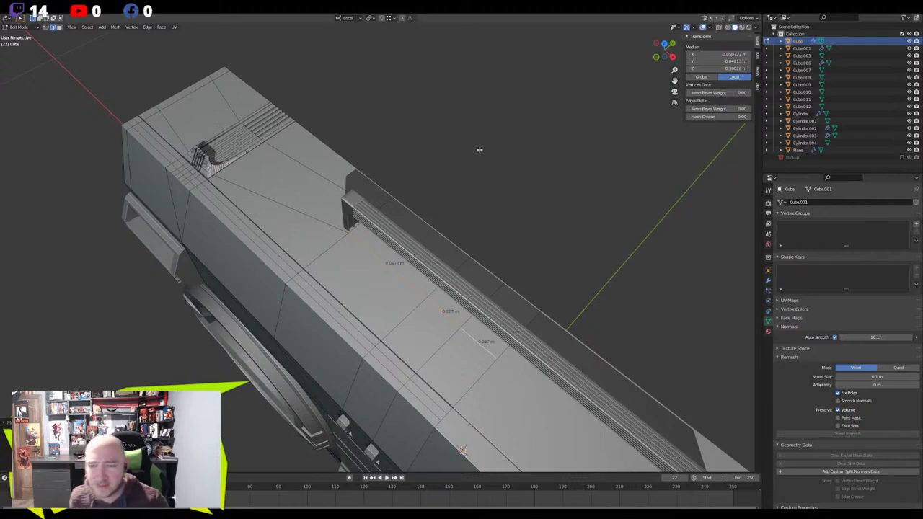
Try to slide the lengthwise top edge between the slotted recess and the body's outer end, using X-ray view
middle_click_drag(479, 150, 482, 237)
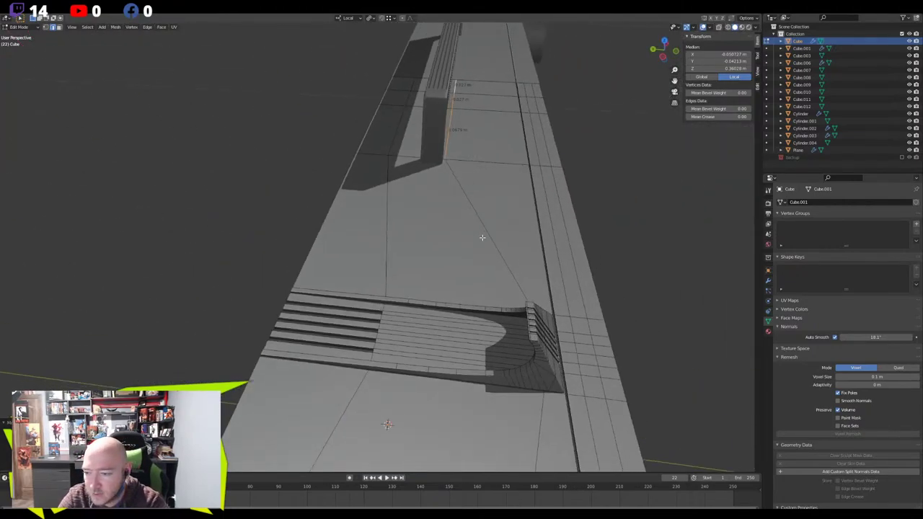
key("alt+z")
left_click(457, 371)
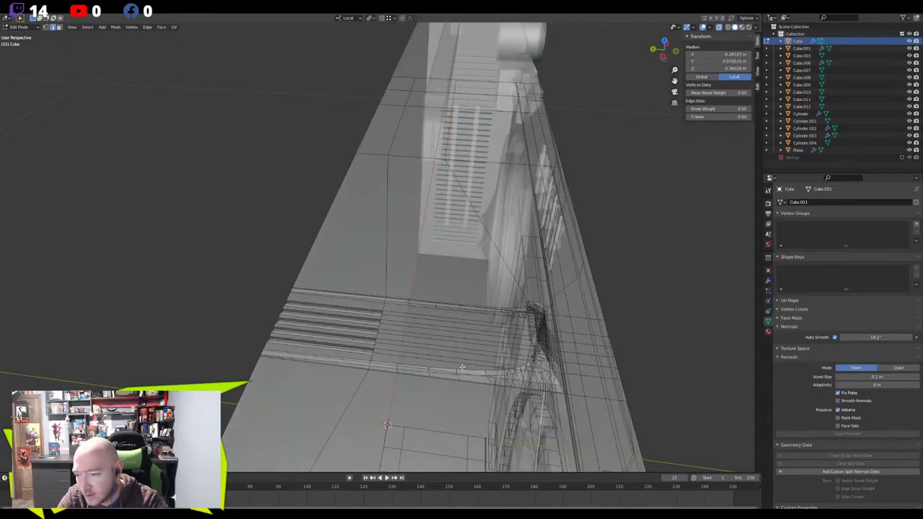
key("g")
key("g")
left_click(436, 367)
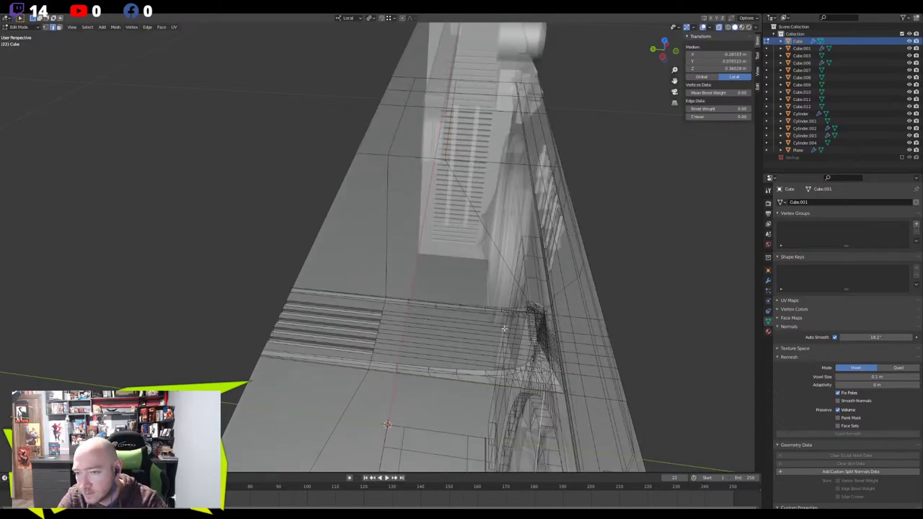
middle_click_drag(506, 328, 488, 308)
key("alt+z")
Cut across the body's top from back to front between the slotted recess and handle leg, and remove the surplus geometry at its front end
middle_click_drag(439, 200, 332, 208)
scroll(332, 208, "down", 2)
key("ctrl+r")
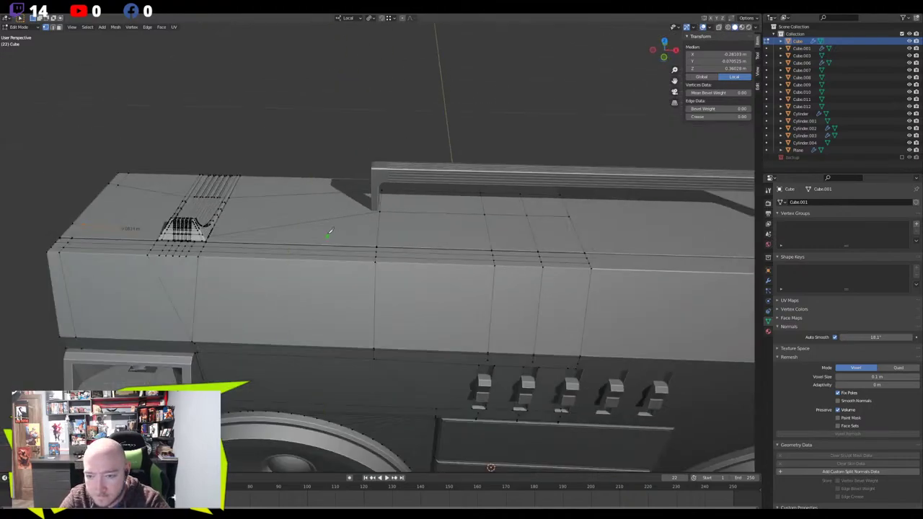
left_click(320, 177)
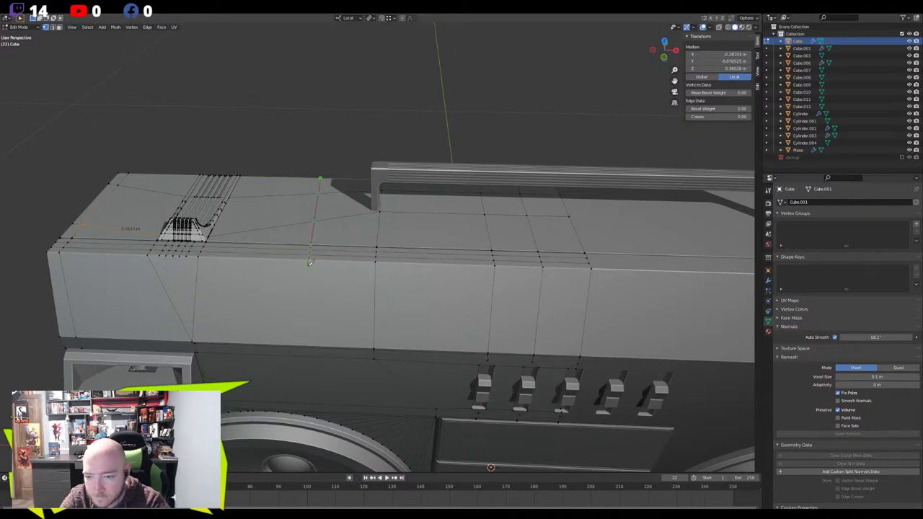
left_click(309, 266)
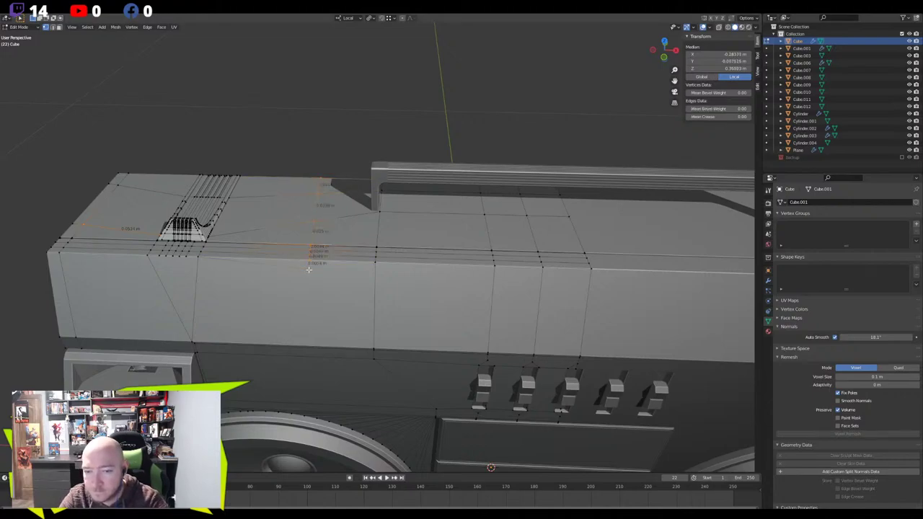
key("2")
left_click(299, 267)
key("x")
left_click(291, 301)
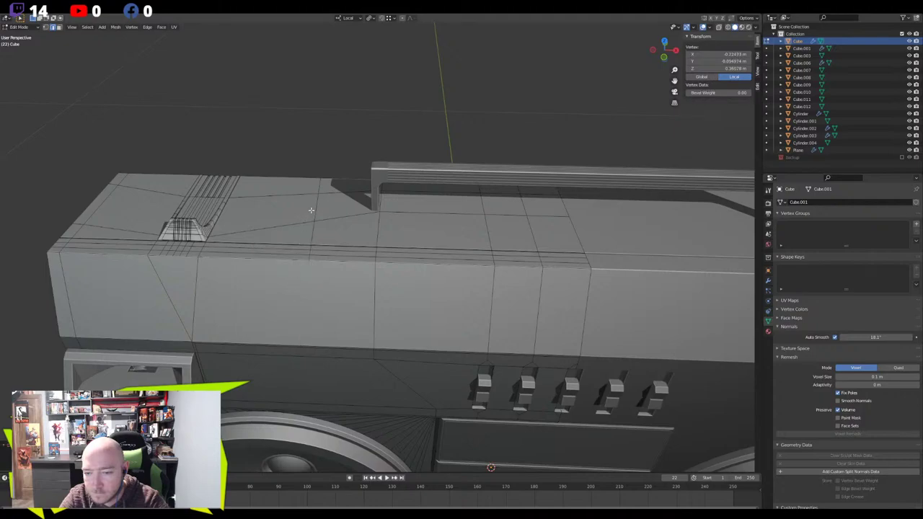
Slide the new cross cut close to the edge loop at the handle's leg
left_click(309, 216, "alt")
key("g")
key("g")
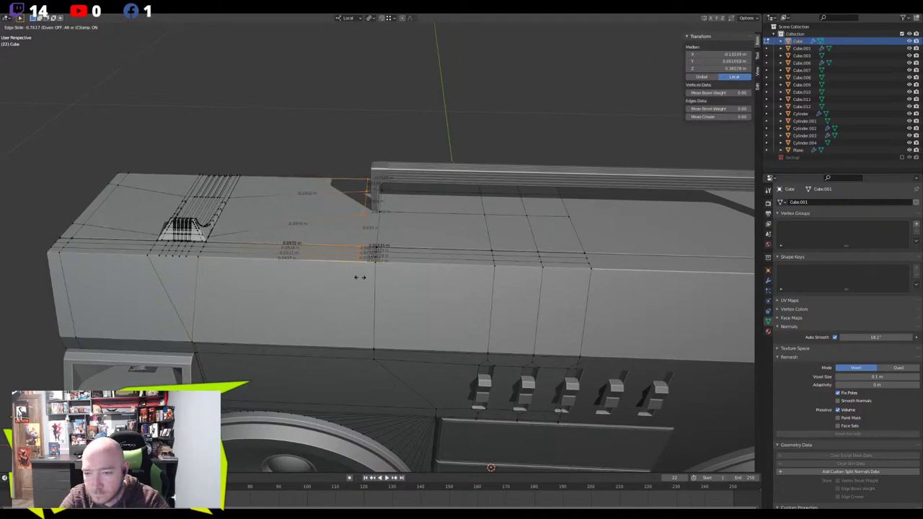
left_click(366, 277)
middle_click_drag(366, 277, 289, 227)
Connect the new cut's back vertex to the vertex near the body's outer back corner with an edge
key("2")
left_click(367, 200)
key("1")
left_click(366, 199)
left_click(100, 267, "shift")
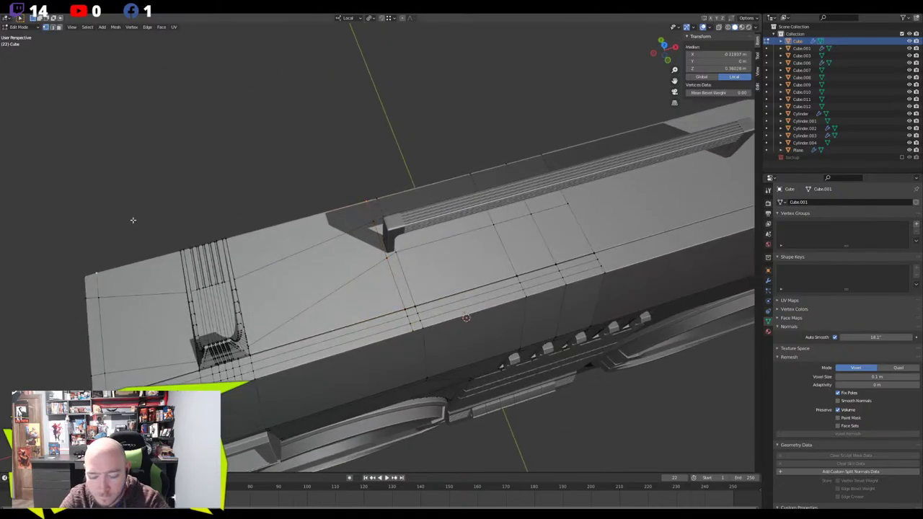
key("j")
key("2")
key("g")
key("g")
right_click(254, 219)
key("1")
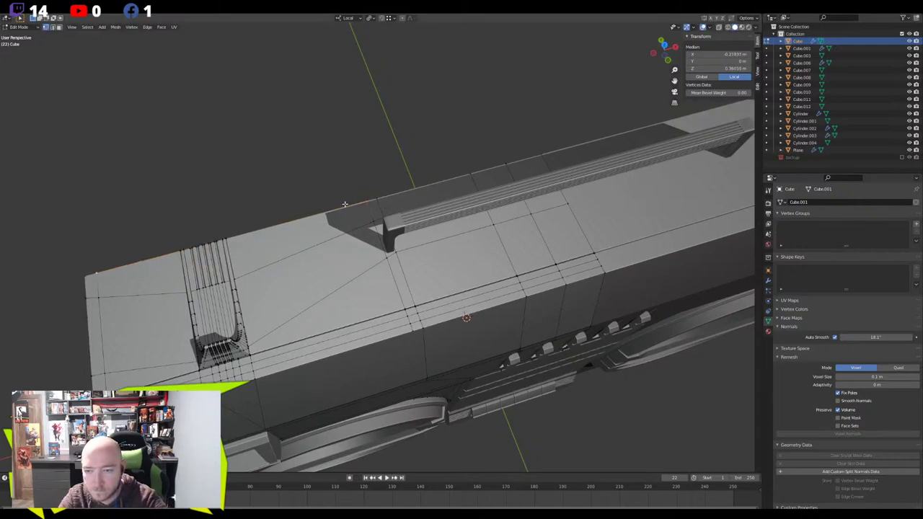
key("f")
Examine the new edge along the body's back top rim from above and from behind the boombox
scroll(198, 247, "up", 4)
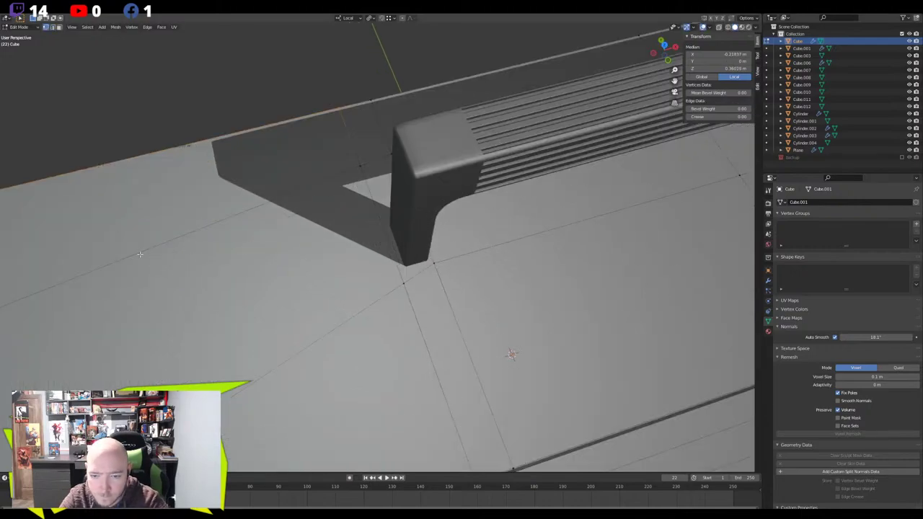
middle_click_drag(197, 248, 338, 245, "shift")
key("2")
left_click(238, 219)
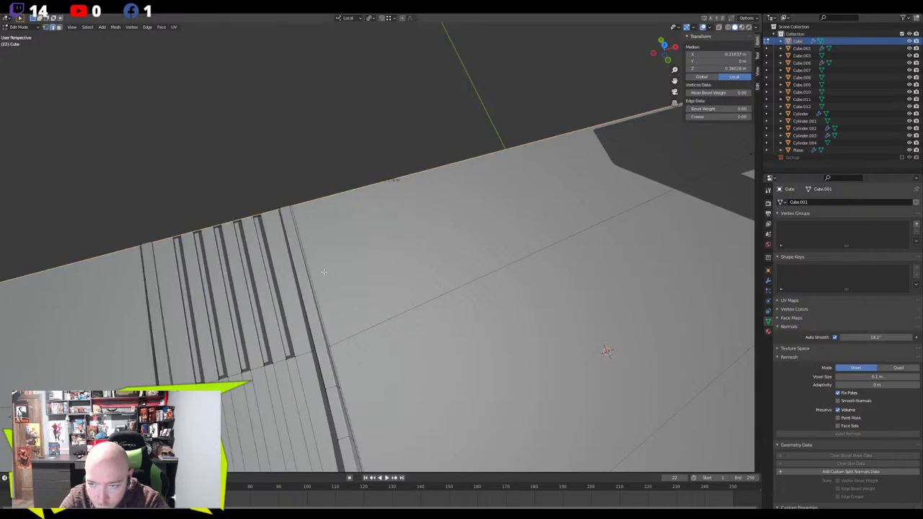
scroll(329, 273, "down", 5)
middle_click_drag(329, 273, 367, 238)
scroll(362, 198, "up", 3)
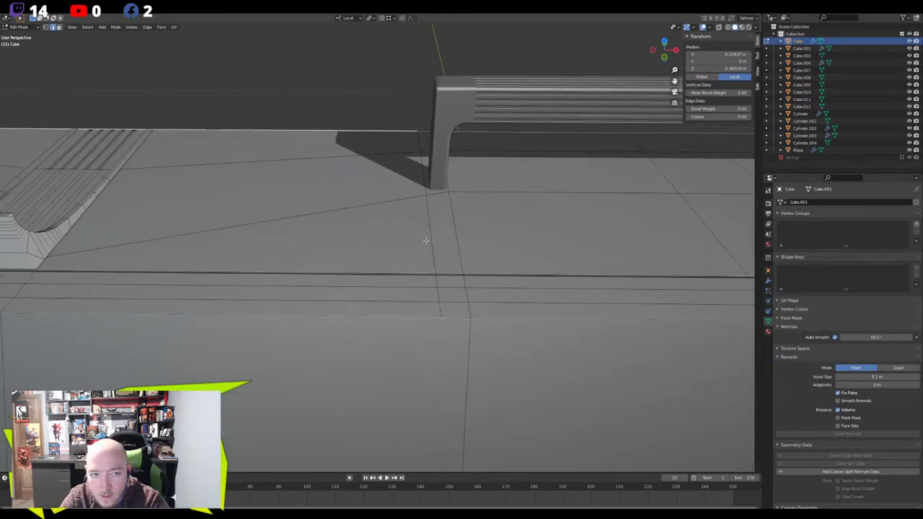
mouse_move(423, 142)
middle_mouse_down()
mouse_move(478, 159)
mouse_move(428, 141)
middle_mouse_up()
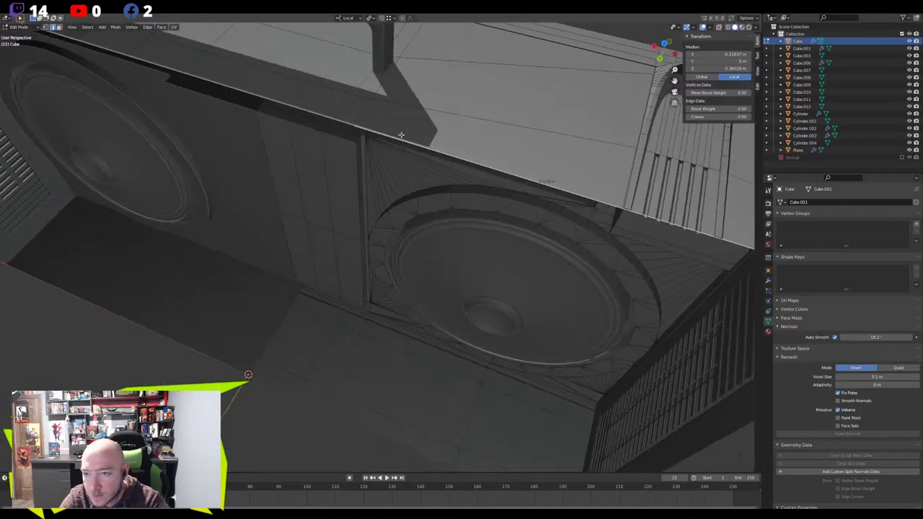
left_click_drag(364, 119, 371, 96)
Move the cross cut beside the handle's leg about 0.002 m along local X toward the leg
middle_click_drag(394, 63, 324, 226)
left_click(468, 205, "shift")
key("g")
key("y")
key("x")
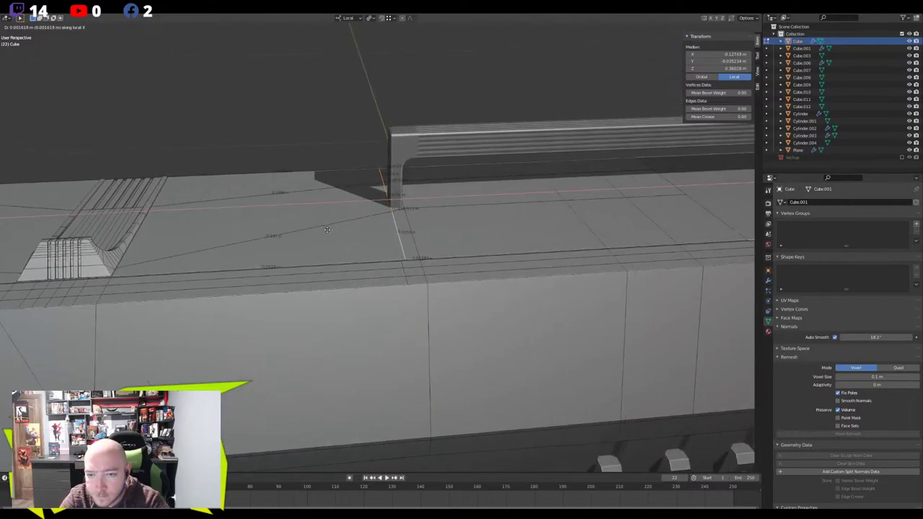
left_click(327, 230)
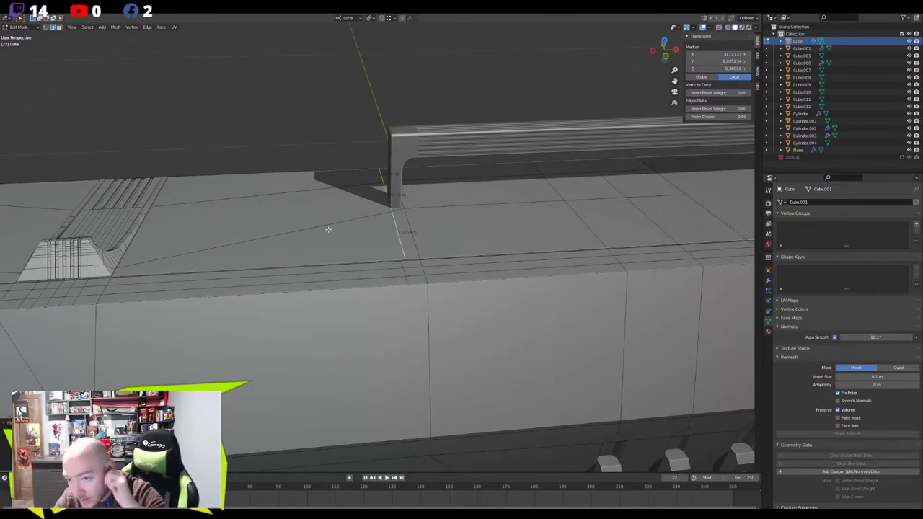
middle_click_drag(330, 252, 366, 284)
key("Tab")
key("Tab")
key("1")
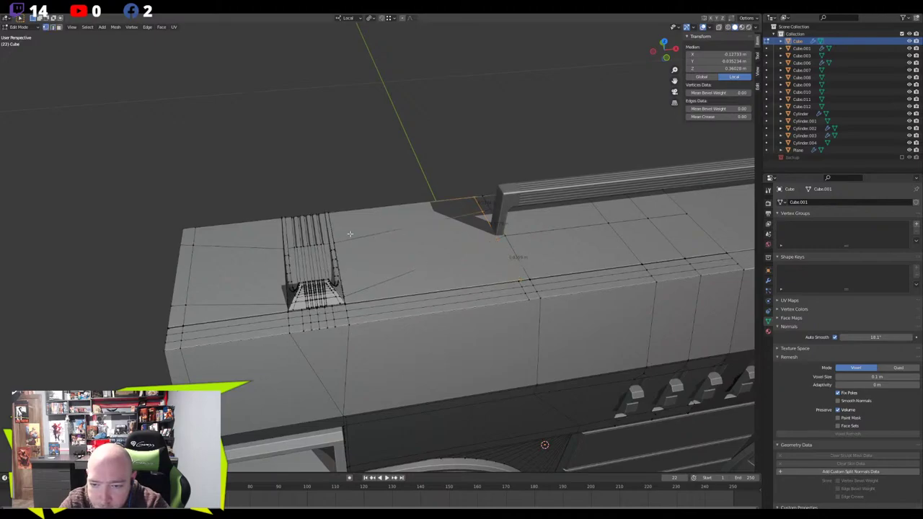
key("g")
key("x")
key("x")
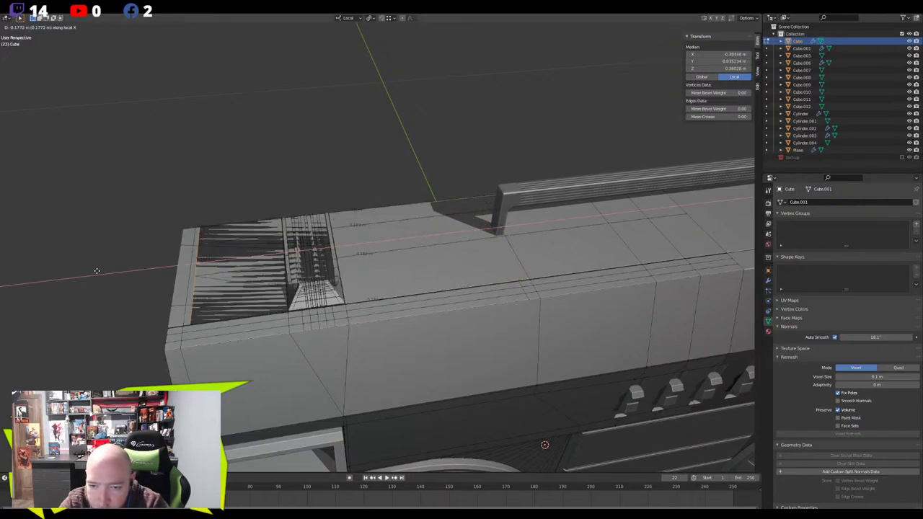
key("x")
right_click(209, 185)
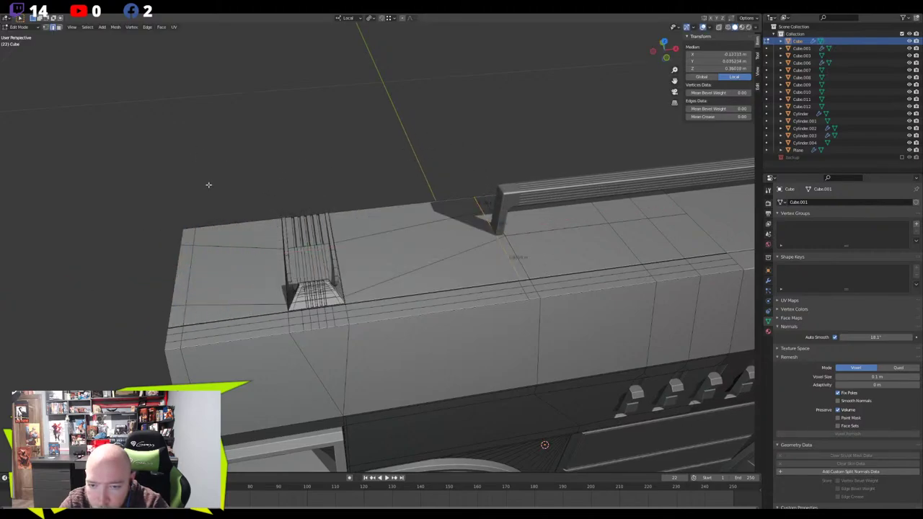
Replace the back rim edge running from the cross cut with one joining the cut's back vertex to the body's outermost back corner vertex
key("1")
left_click(182, 227)
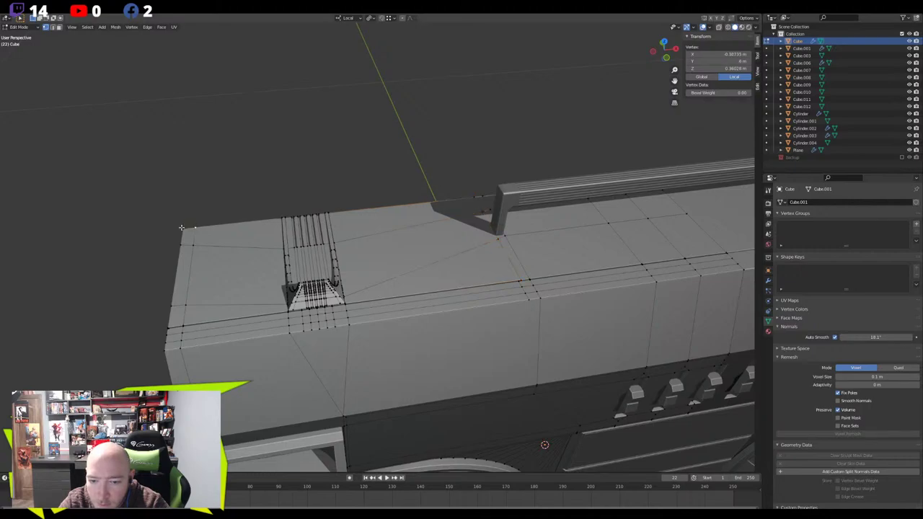
key("2")
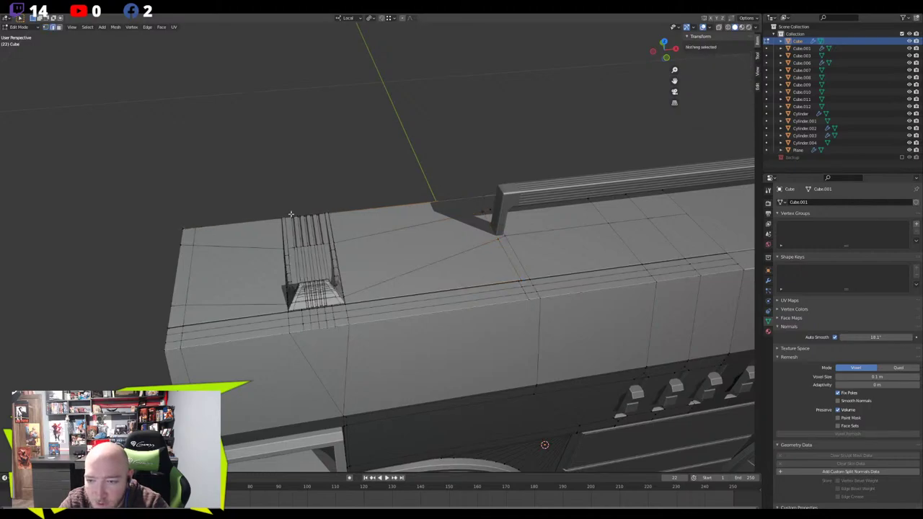
left_click(291, 214)
key("KP_Decimal")
scroll(495, 236, "down", 6)
key("x")
left_click(473, 231)
scroll(456, 227, "down", 6)
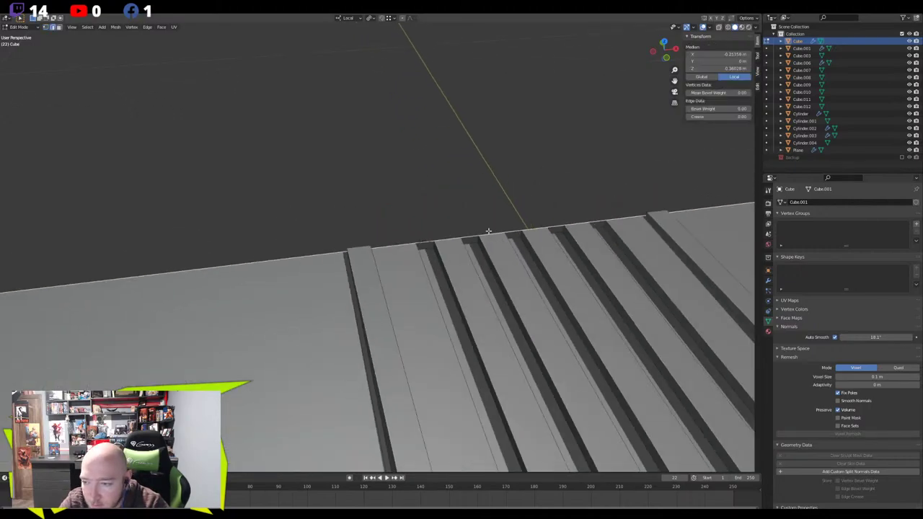
middle_click_drag(455, 227, 443, 228)
key("x")
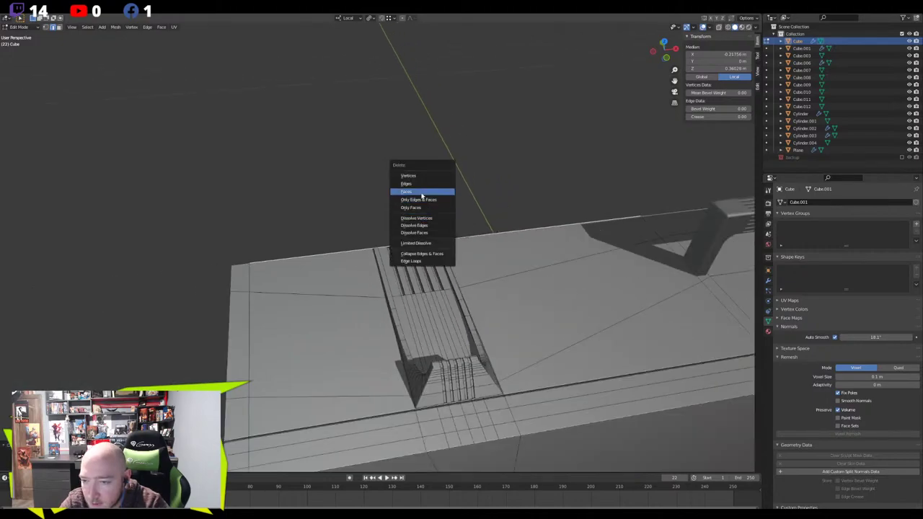
left_click(409, 184)
key("1")
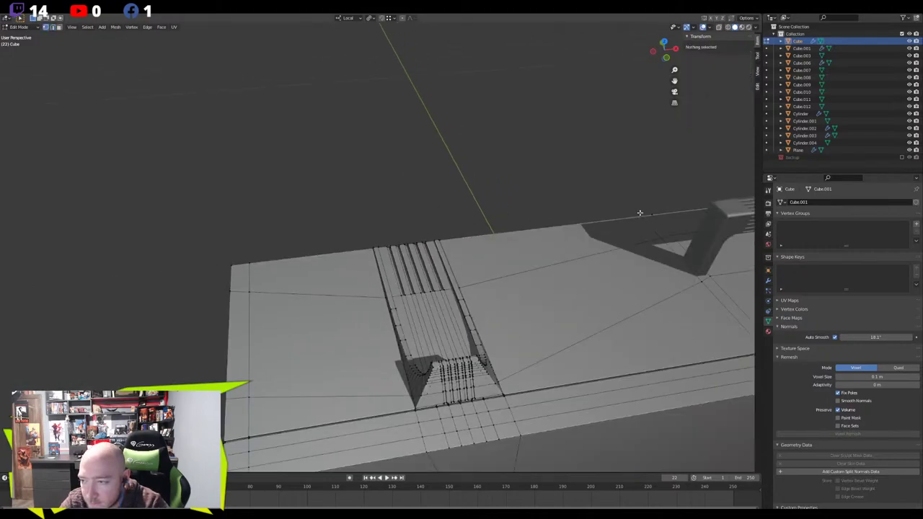
left_click(228, 259, "shift")
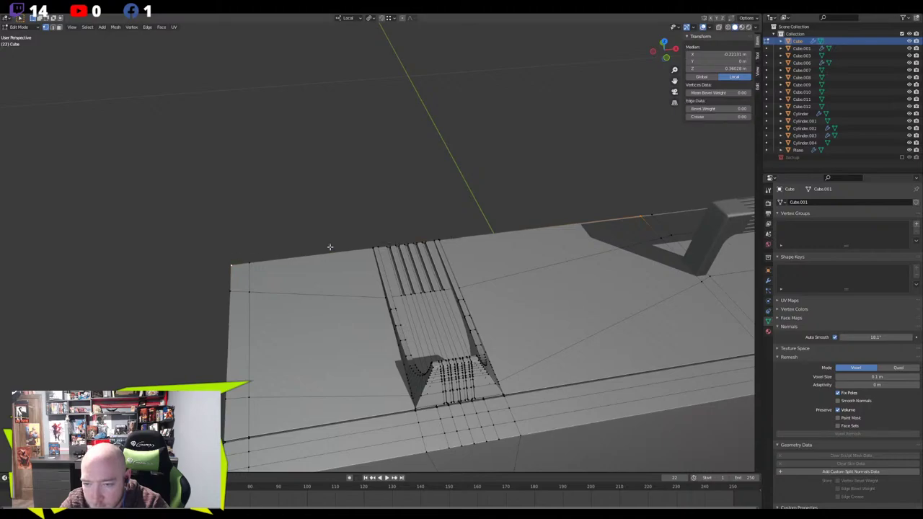
Move the cross cut's edges about 0.003 m along local X, away from the handle's leg toward the slotted recess
middle_click_drag(616, 248, 415, 212, "shift")
scroll(432, 211, "up", 2)
left_click(501, 176, "shift")
left_click(557, 263, "shift")
middle_click_drag(482, 262, 466, 261)
key("g")
key("y")
key("x")
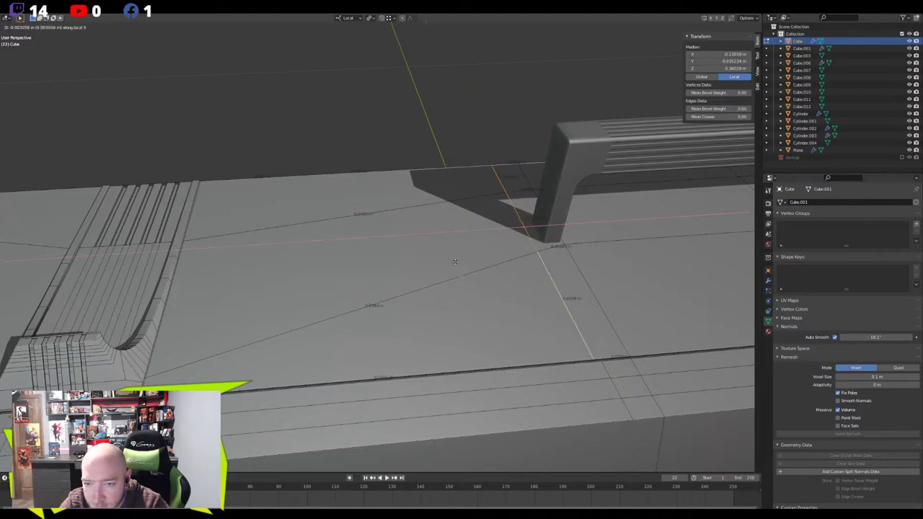
left_click(456, 262)
Move the cross edges on the inner side of the handle's leg about 0.003 m along local X toward the slotted recess
middle_click_drag(457, 261, 430, 242)
left_click(442, 243, "alt")
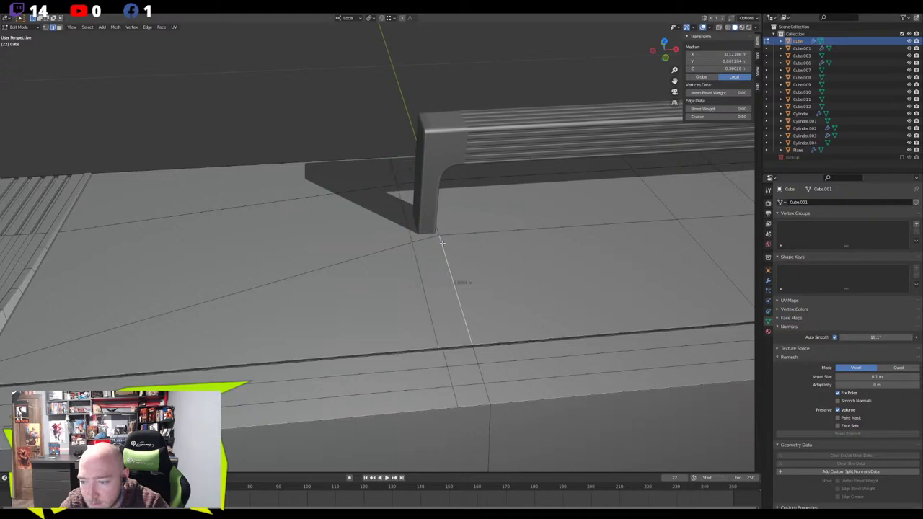
scroll(463, 270, "down", 6)
scroll(448, 276, "up", 4)
middle_click_drag(448, 276, 356, 203)
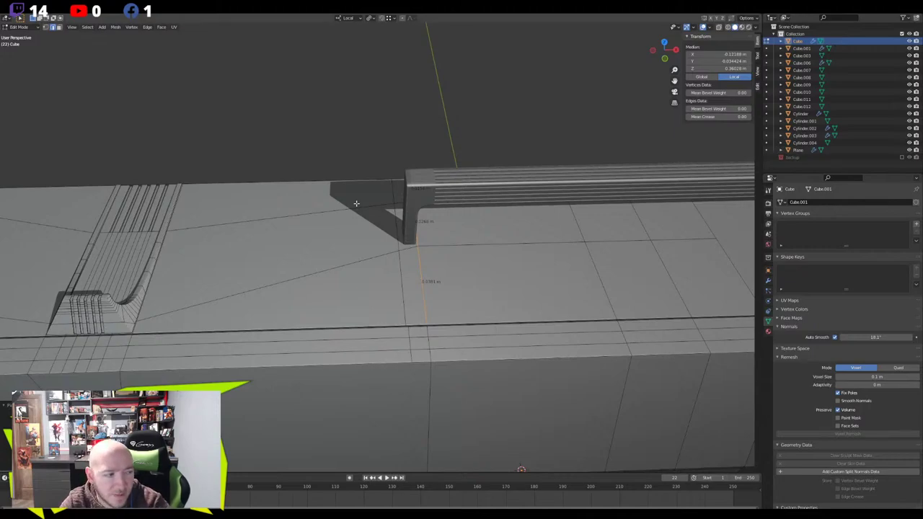
mouse_move(360, 216)
middle_mouse_down()
mouse_move(343, 214)
mouse_move(351, 213)
middle_mouse_up()
key("g")
key("x")
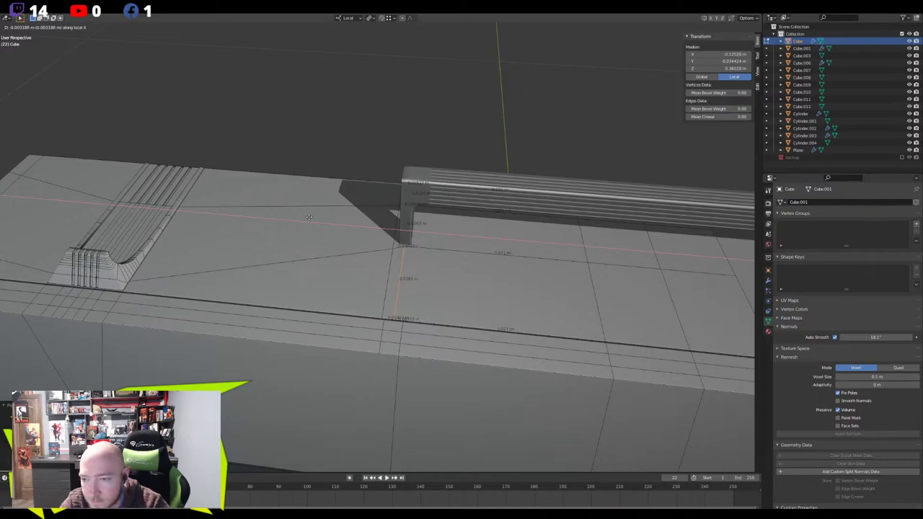
left_click(309, 217)
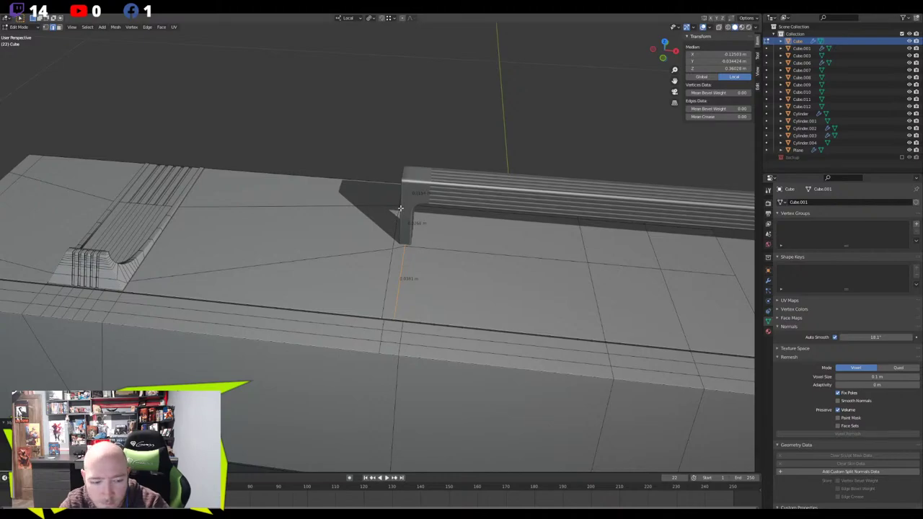
Open the handle mesh for editing, select its whole leg end through X-ray, and turn on the wireframe overlay
key("Tab")
left_click(414, 209)
key("Tab")
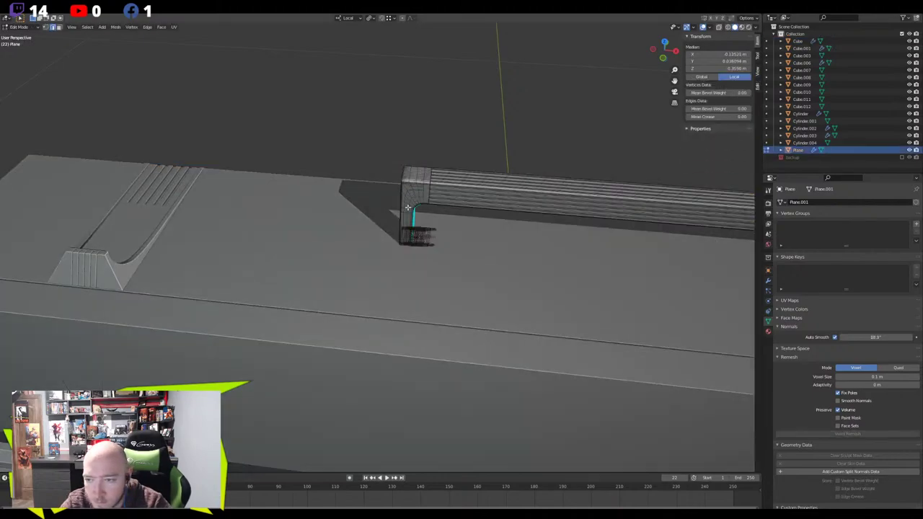
key("alt+z")
middle_click_drag(436, 208, 379, 222, "shift")
scroll(379, 222, "up", 3)
left_click_drag(426, 87, 308, 209)
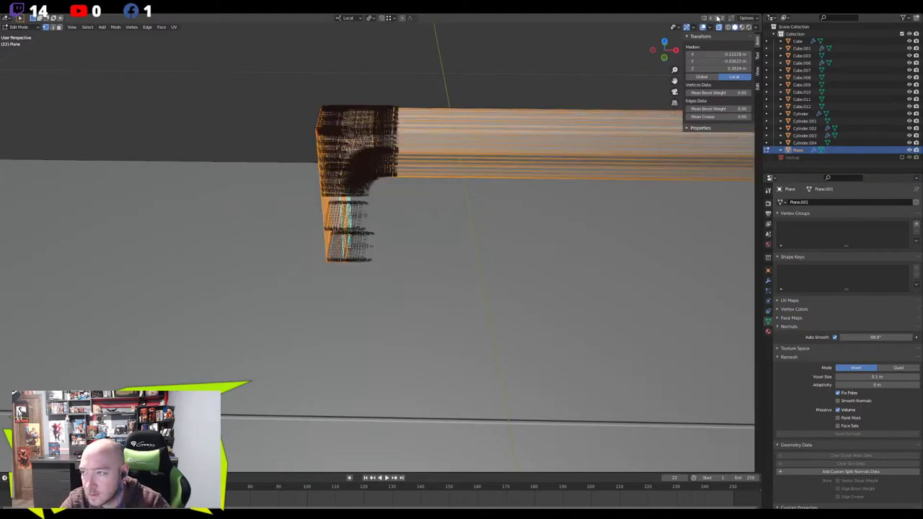
left_click(711, 28)
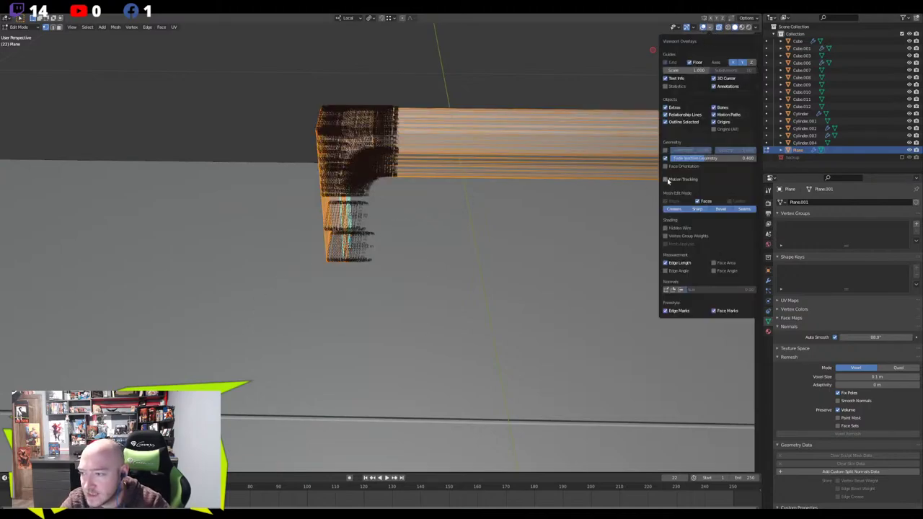
left_click(666, 151)
Shift the selected handle end along local X to sit between the two cross edges on the body
scroll(376, 227, "up", 3)
key("g")
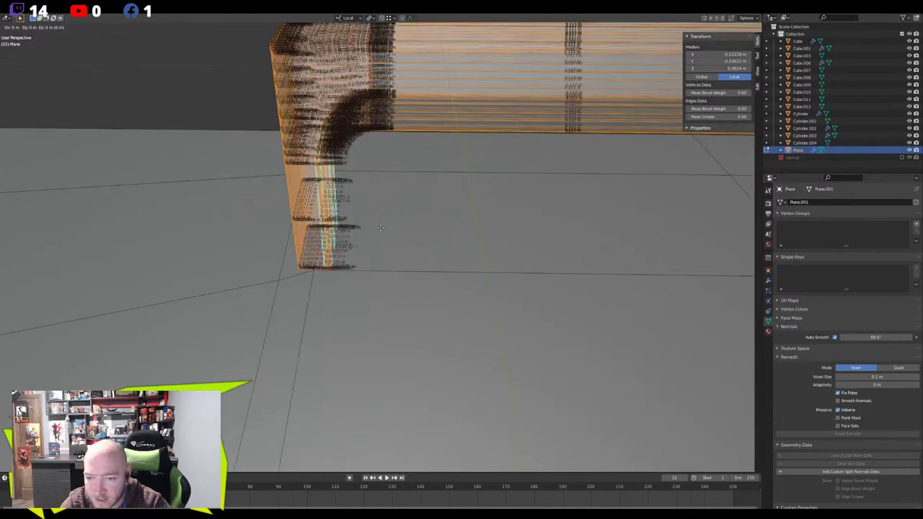
key("x")
left_click(362, 229)
Scale the handle's leg end slightly narrower along local X to fit the strip between the cross edges
middle_click_drag(383, 199, 436, 252, "shift")
key("s")
key("y")
key("x")
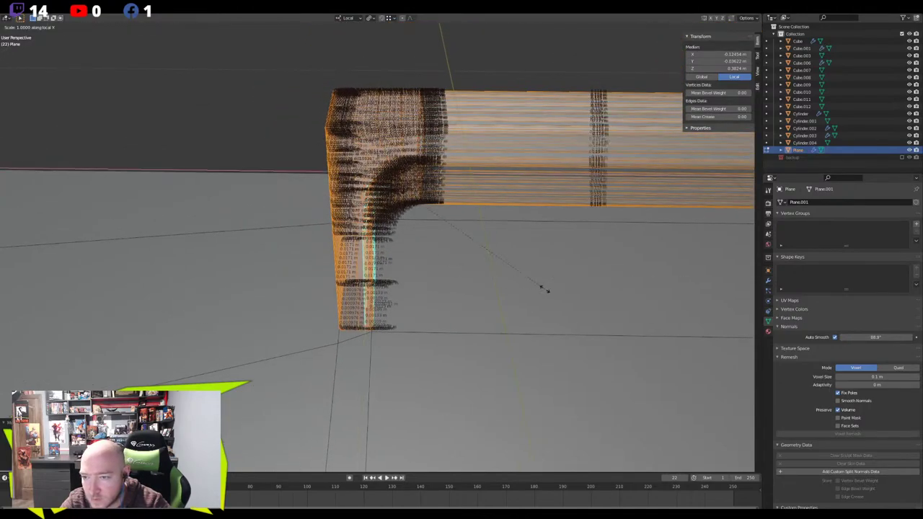
left_click(511, 283)
Nudge the handle's leg end along local X into line with the body's cross edges, and leave X-ray and Edit Mode
key("g")
key("x")
key("y")
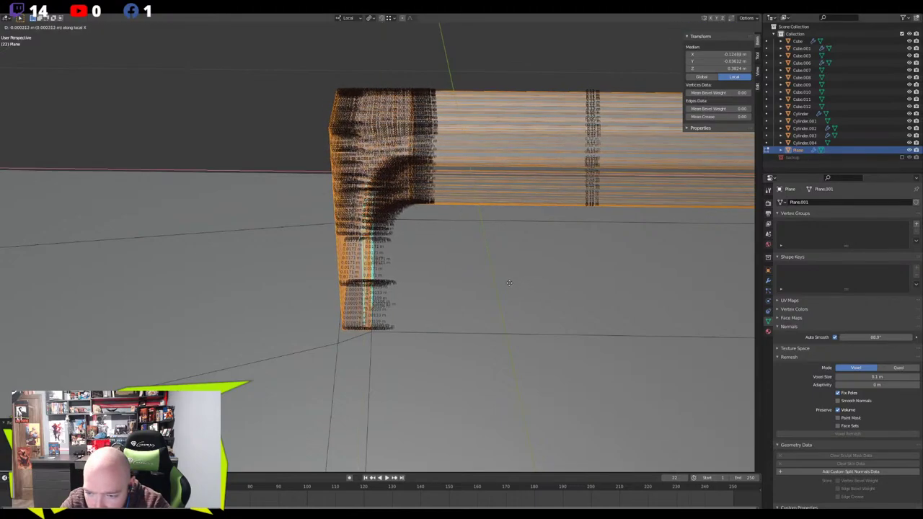
left_click(510, 282)
middle_click_drag(510, 283, 341, 220)
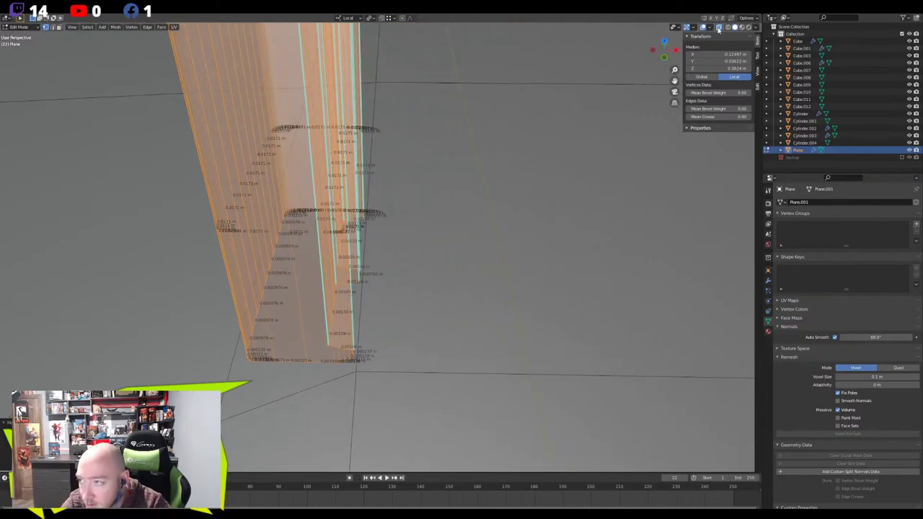
left_click(718, 29)
scroll(460, 215, "down", 7)
key("Tab")
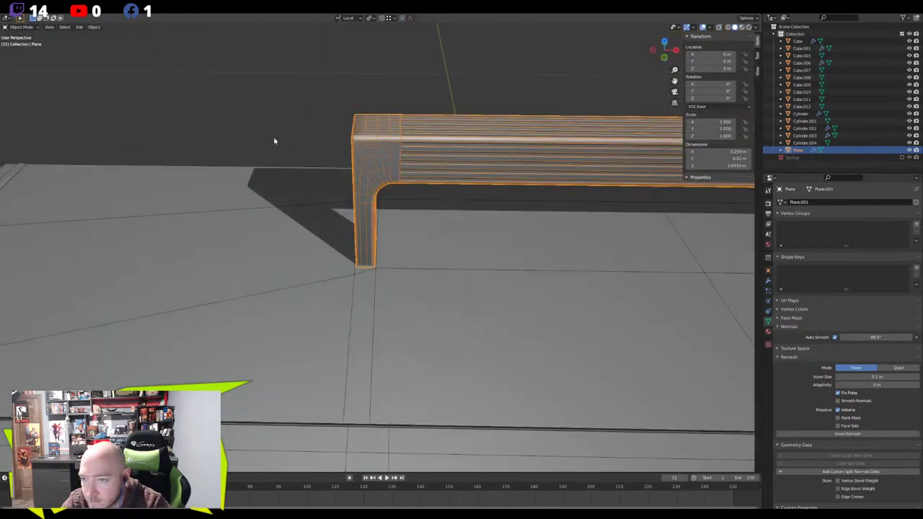
Triangulate the large face beside the grip grooves on the front side of the handle's end
left_click(274, 140)
scroll(288, 185, "down", 5)
middle_click_drag(333, 201, 288, 263)
scroll(363, 202, "up", 8)
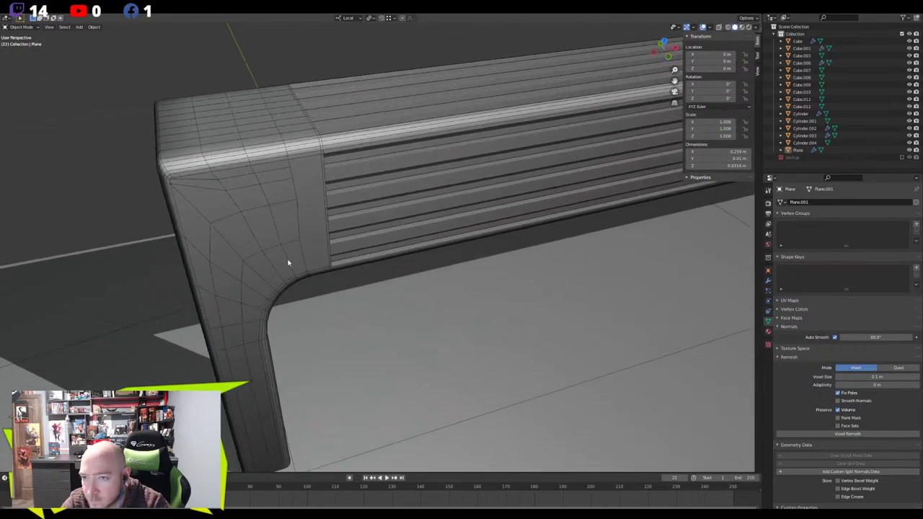
left_click(302, 177)
key("Tab")
key("alt+a")
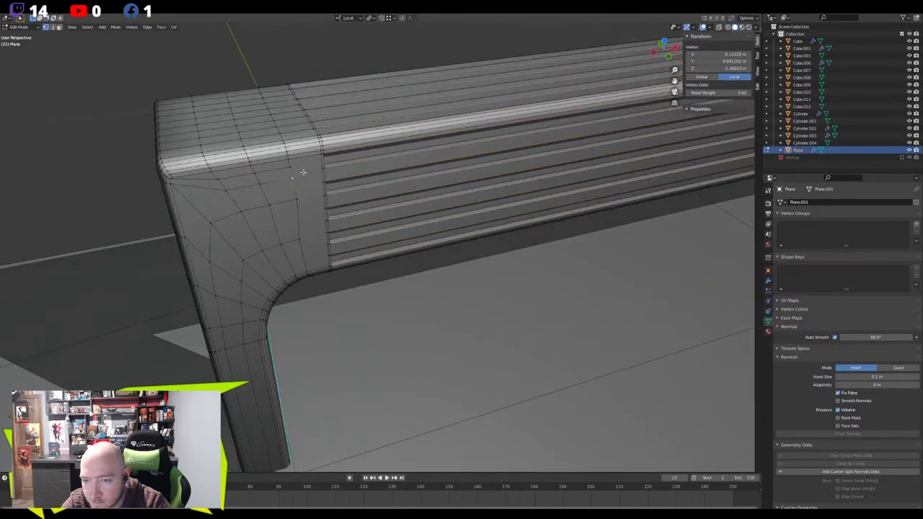
left_click(303, 171)
key("ctrl+t")
left_click(292, 198)
Triangulate the matching face beside the grip grooves on the back side of the handle's end
middle_click_drag(192, 258, 372, 244)
left_click(498, 89)
key("ctrl+t")
middle_click_drag(473, 132, 366, 202)
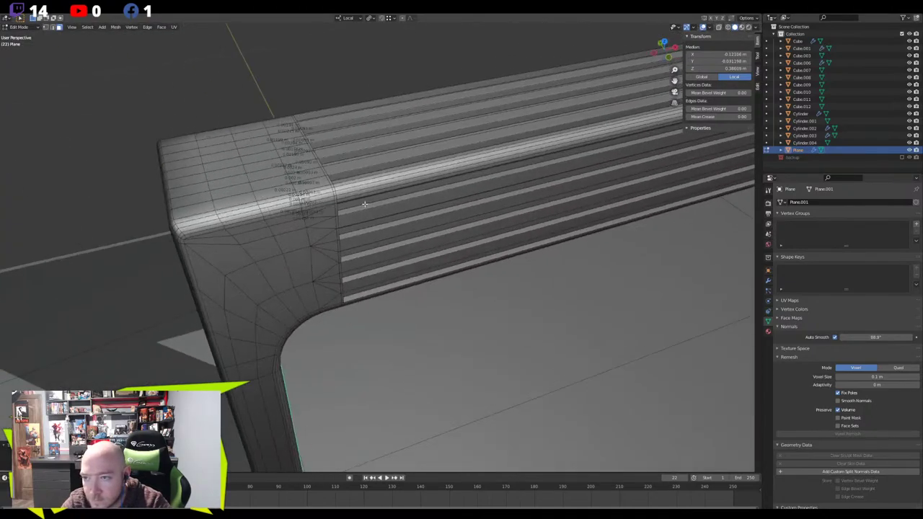
left_click(193, 117)
Examine the wireframe topology of the handle, the body's top and the front of the whole boombox
scroll(317, 245, "down", 7)
middle_click_drag(339, 252, 276, 235)
key("Tab")
middle_click_drag(273, 272, 429, 239)
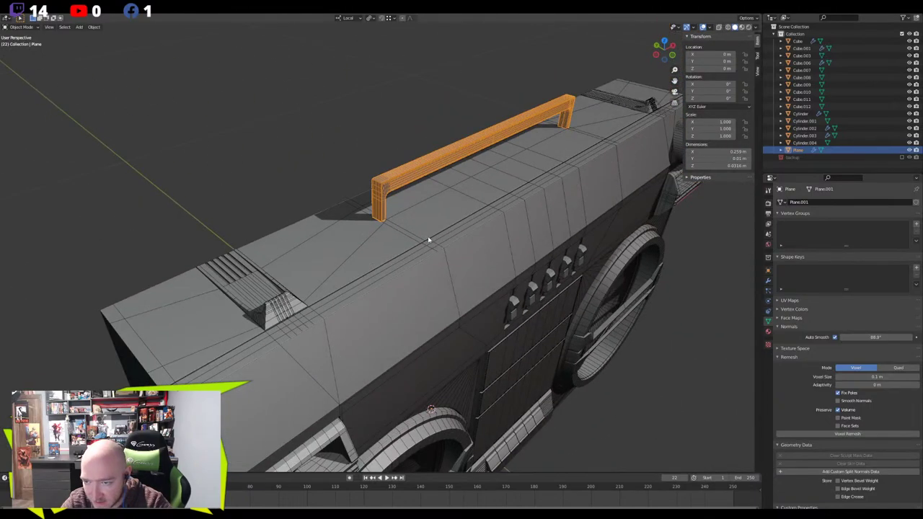
scroll(382, 166, "up", 2)
key("Tab")
scroll(332, 193, "down", 2)
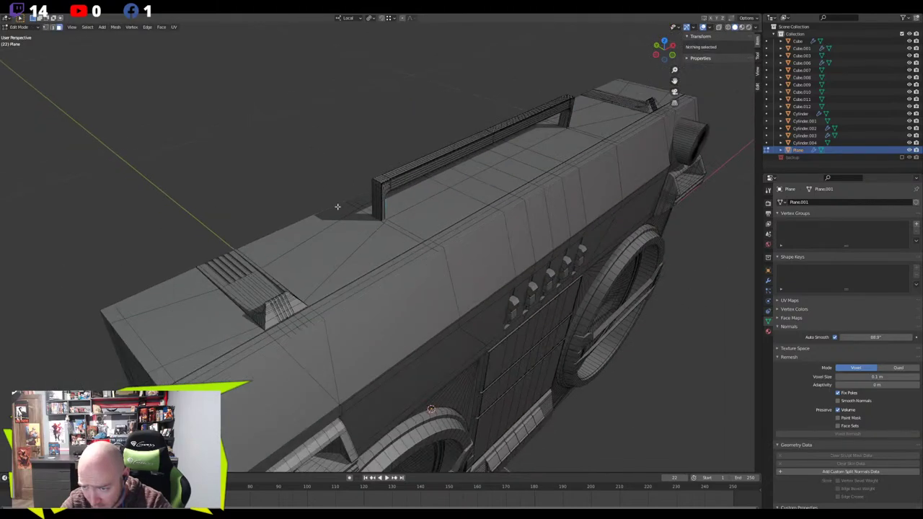
key("Tab")
scroll(361, 321, "down", 2)
left_click(361, 325)
middle_click_drag(360, 324, 319, 287)
Deselect everything in Object Mode and hide the viewport overlays to show the boombox without wireframes
left_click(165, 126)
middle_click_drag(200, 202, 172, 173)
left_click(710, 28)
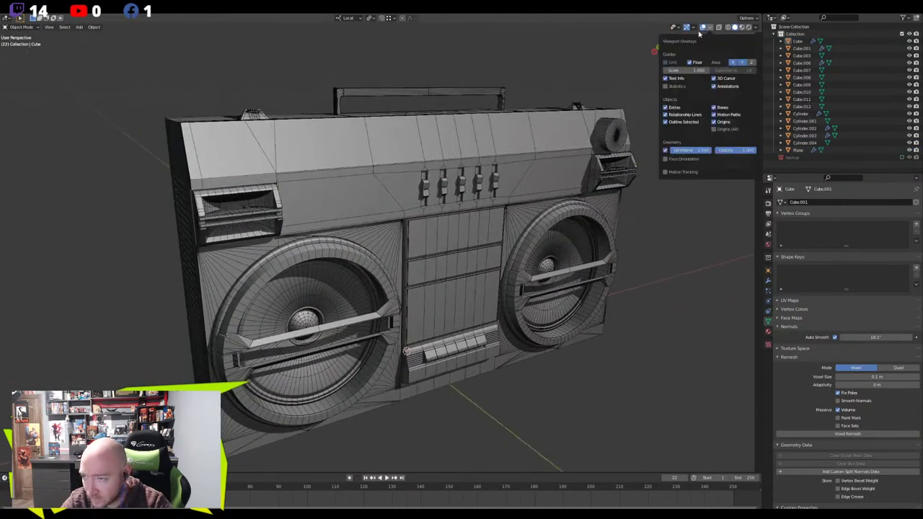
left_click(704, 28)
middle_click_drag(400, 94, 344, 119)
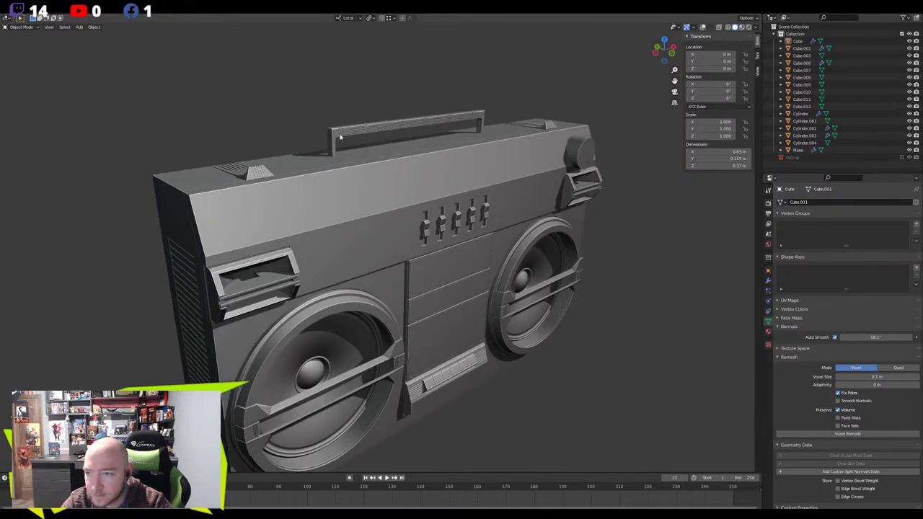
Select the boombox body and examine up close how the handle's end meets the body's top
left_click(269, 199)
left_click(254, 91)
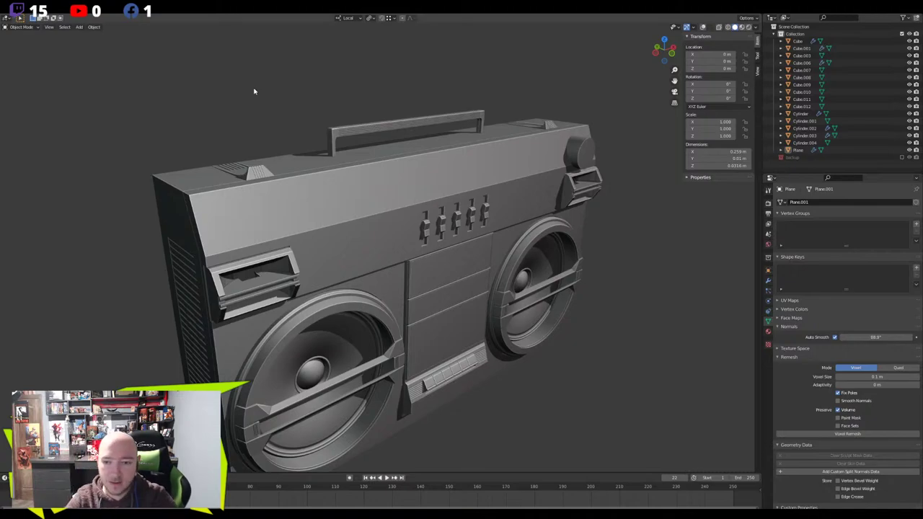
left_click(338, 171)
left_click(332, 128)
middle_click_drag(338, 171, 456, 160)
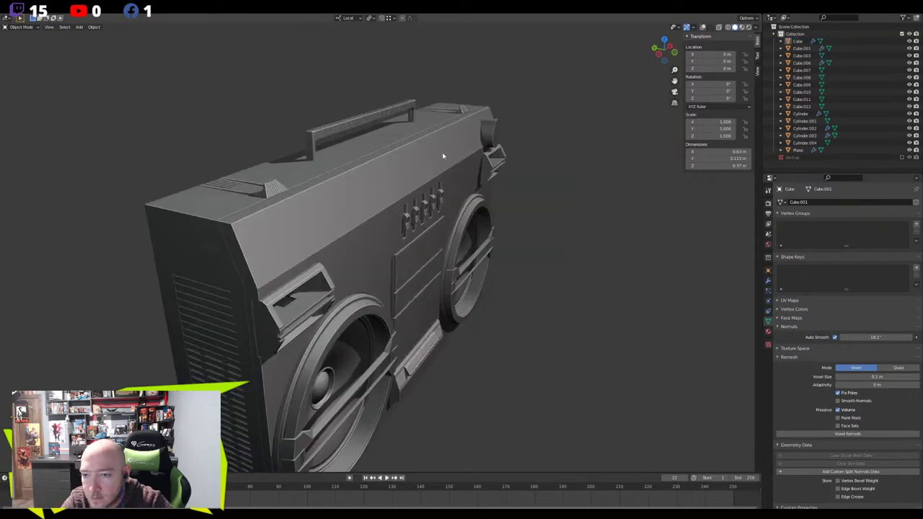
scroll(456, 160, "up", 3)
middle_click_drag(329, 93, 403, 197)
scroll(403, 197, "up", 4)
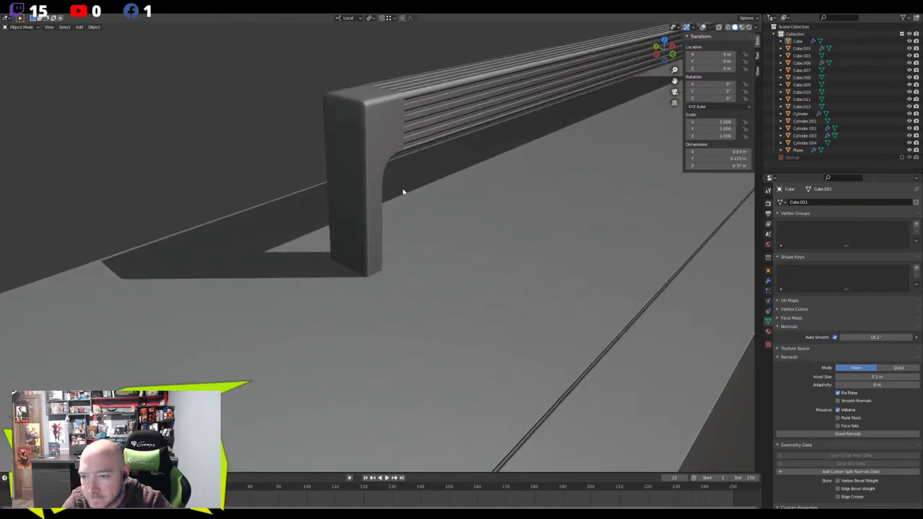
middle_click_drag(402, 135, 503, 270)
Show the overlays, enter Edit Mode on the body and align the two vertices beside the handle's front foot corner by scaling to 0 along local Y
left_click(702, 30)
scroll(427, 246, "up", 2)
key("Tab")
key("1")
left_click(434, 243)
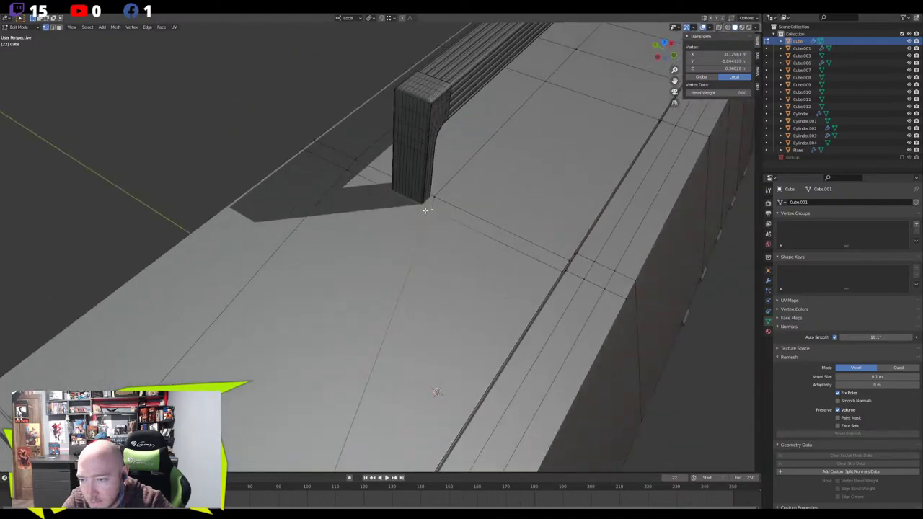
left_click(427, 206)
left_click(435, 198, "shift")
key("s")
key("x")
key("y")
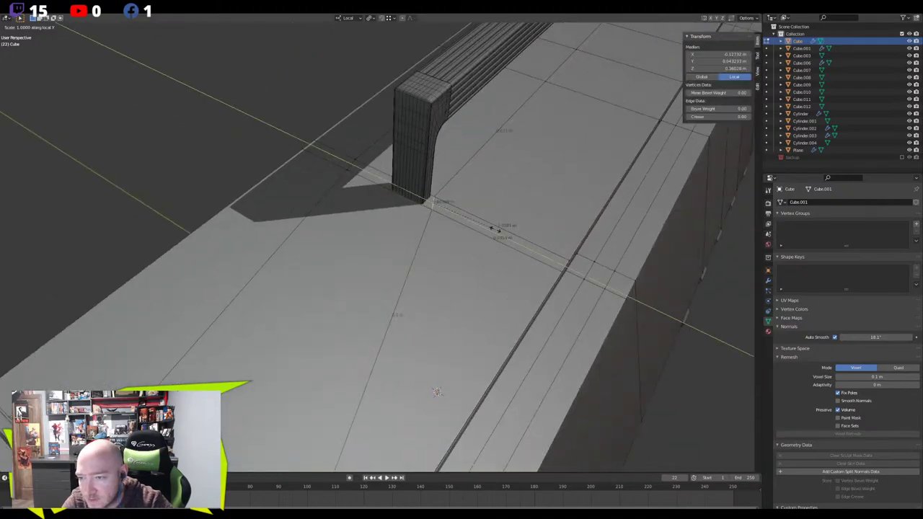
key("0")
key("Return")
middle_click_drag(482, 229, 490, 233)
key("g")
key("x")
key("y")
key("y")
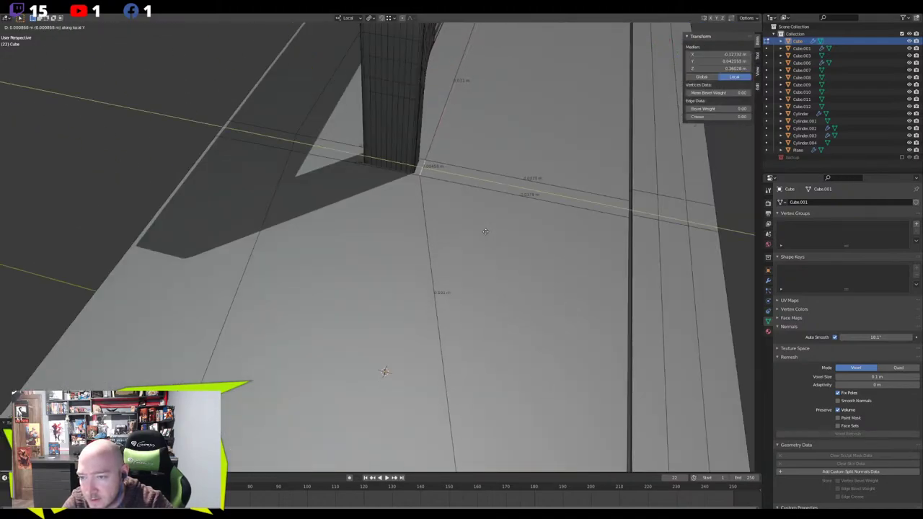
right_click(484, 232)
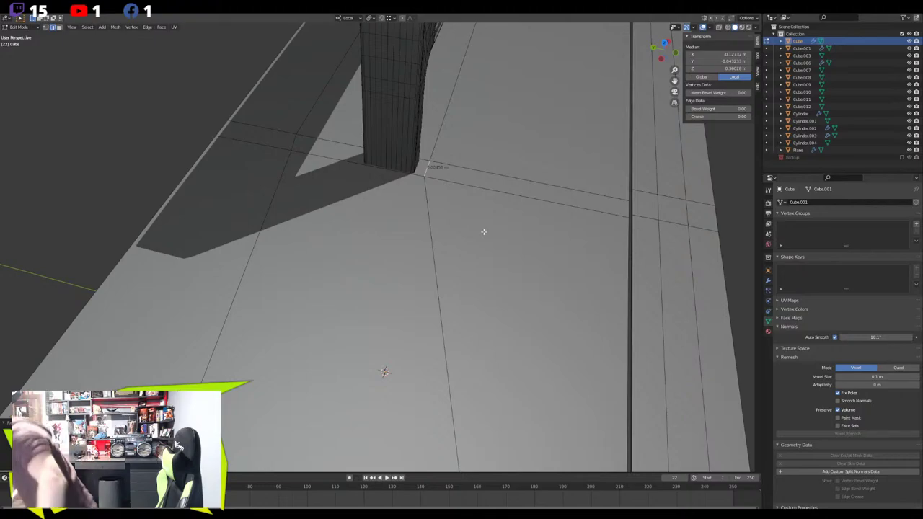
Examine the edge loop running along the body's top behind the handle
middle_click_drag(483, 231, 364, 200)
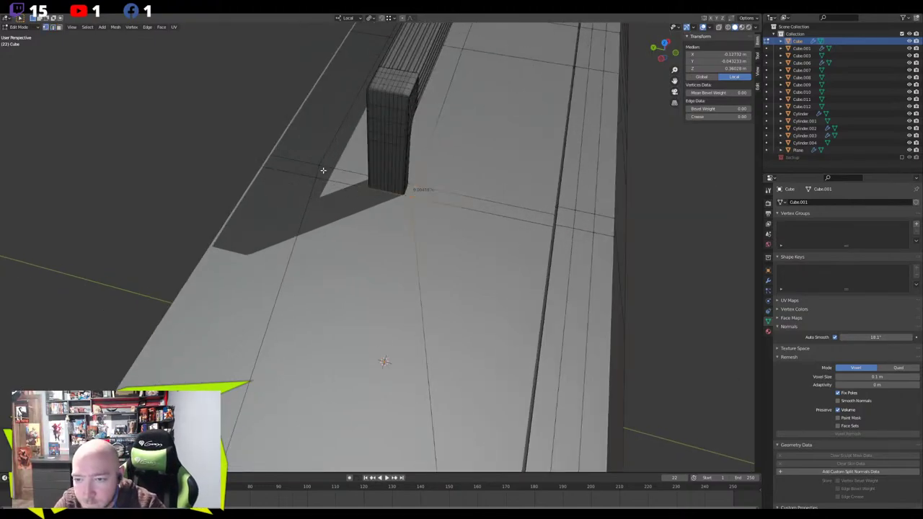
scroll(324, 176, "down", 3)
key("1")
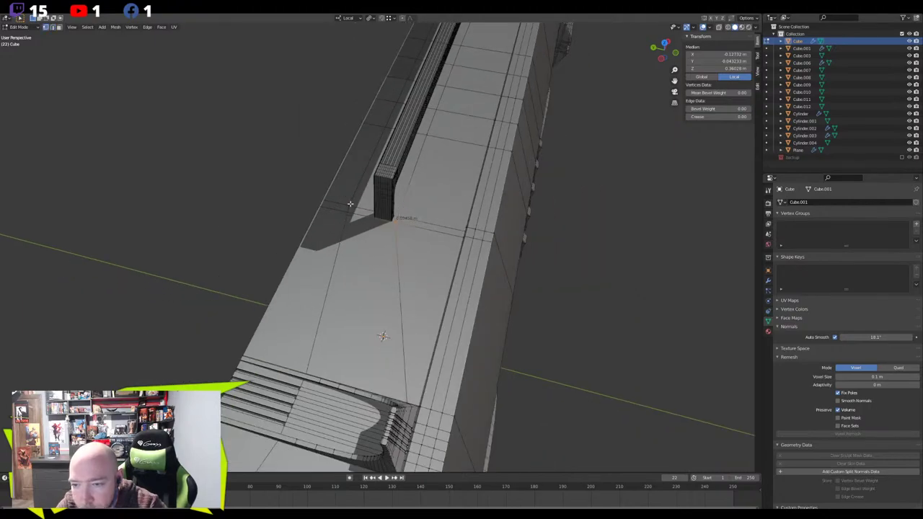
left_click(351, 205)
middle_click_drag(351, 205, 410, 202)
scroll(325, 234, "up", 3)
key("2")
left_click(305, 264)
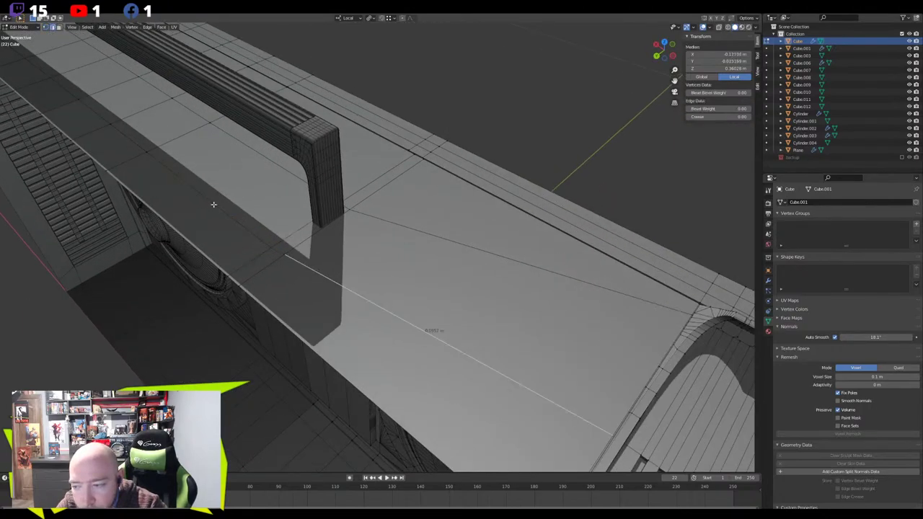
middle_click_drag(217, 206, 214, 206)
left_click(330, 263, "alt")
scroll(329, 263, "down", 5)
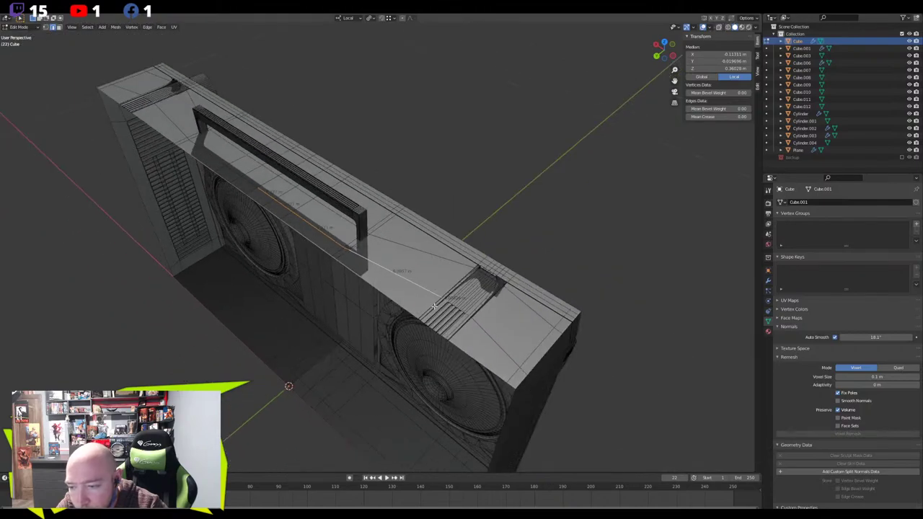
middle_click_drag(404, 302, 455, 324, "shift")
scroll(456, 324, "up", 2)
scroll(453, 361, "up", 5)
middle_click_drag(498, 353, 462, 353)
scroll(364, 152, "down", 3)
scroll(462, 353, "up", 2)
Merge the two loop vertices behind the handle's foot into the neighbouring vertices on the body's back edge
key("1")
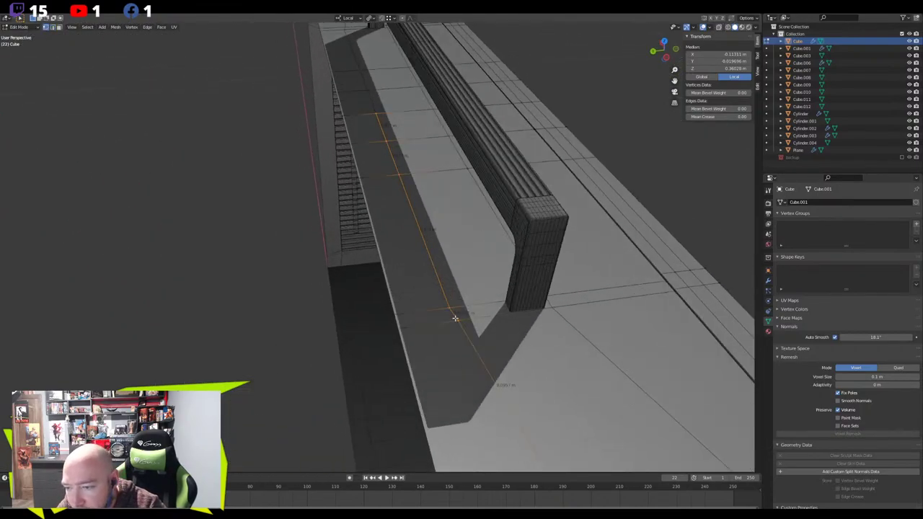
left_click(447, 310)
left_click(394, 312, "shift")
key("m")
left_click(394, 327)
left_click(403, 329)
left_click(395, 315, "shift")
key("m")
left_click(394, 315)
Dissolve the remaining edge loop behind the handle on the body's top
key("2")
left_click(395, 273, "alt")
key("x")
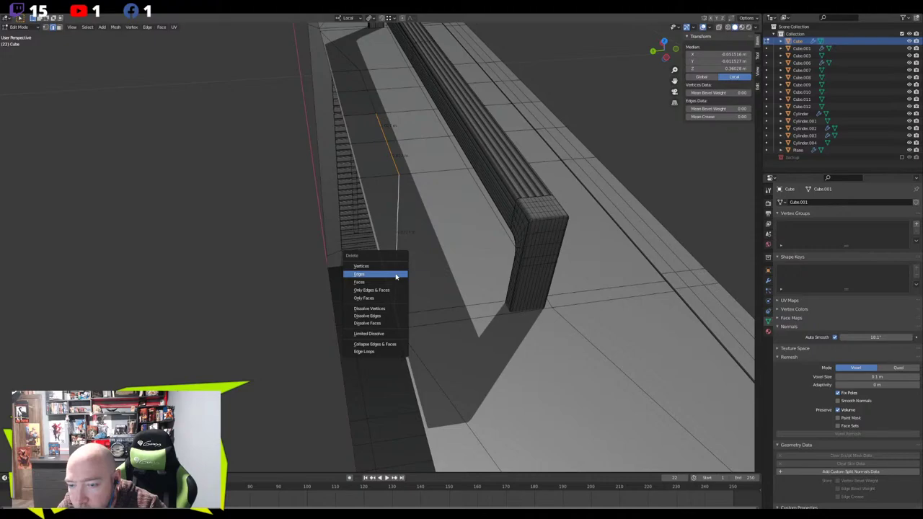
left_click(377, 314)
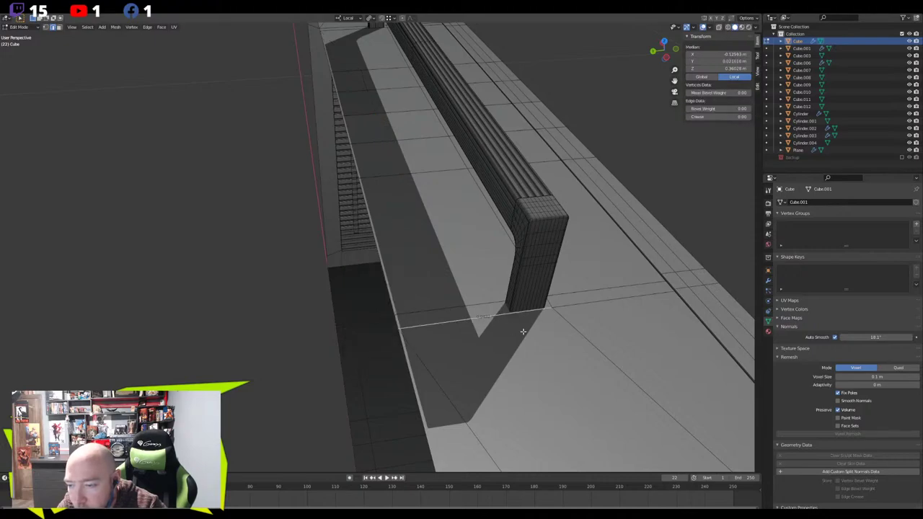
Move the short edge beside the handle's front foot corner about 0.012 m along local Y, toward the boombox's front
left_click(546, 304)
left_click(545, 304)
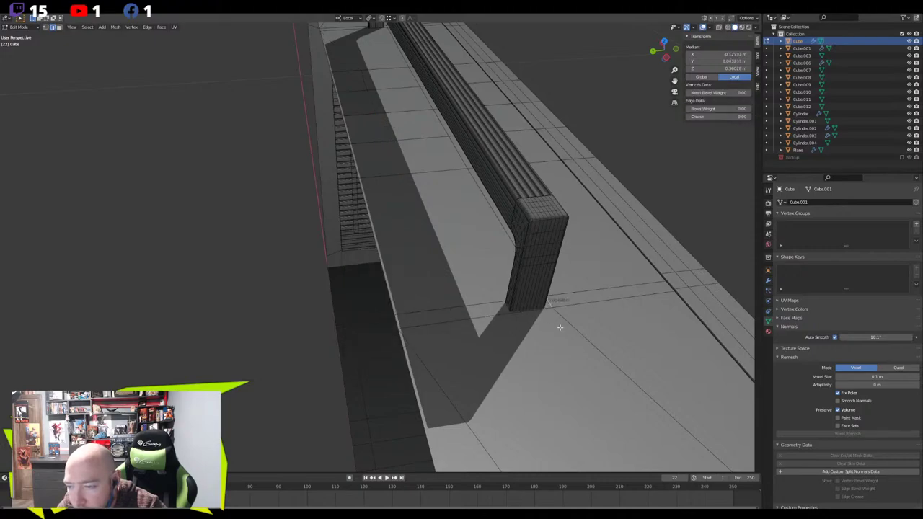
left_click_drag(562, 327, 310, 265, "shift")
middle_click_drag(562, 327, 310, 265, "shift")
key("g")
key("y")
key("y")
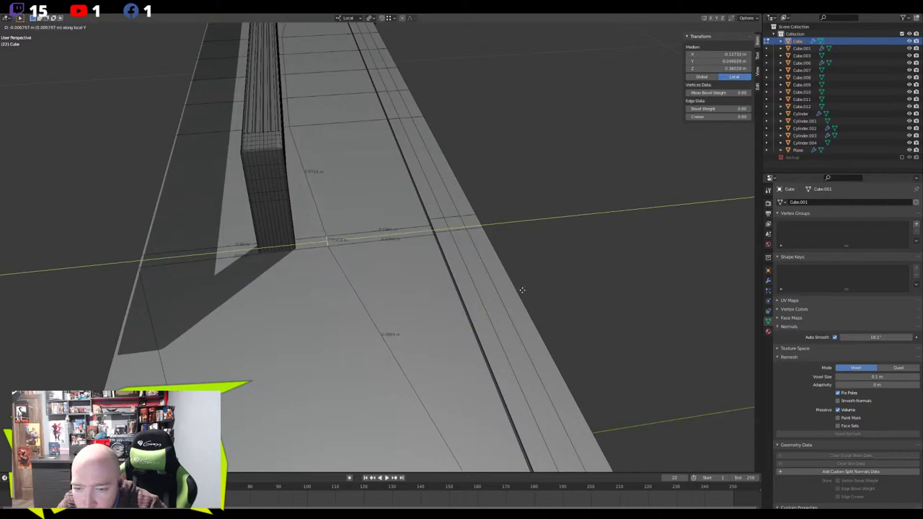
left_click(699, 300)
Return to Object Mode, select the handle and examine the wireframe topology of the body's top and front
middle_click_drag(698, 300, 566, 291)
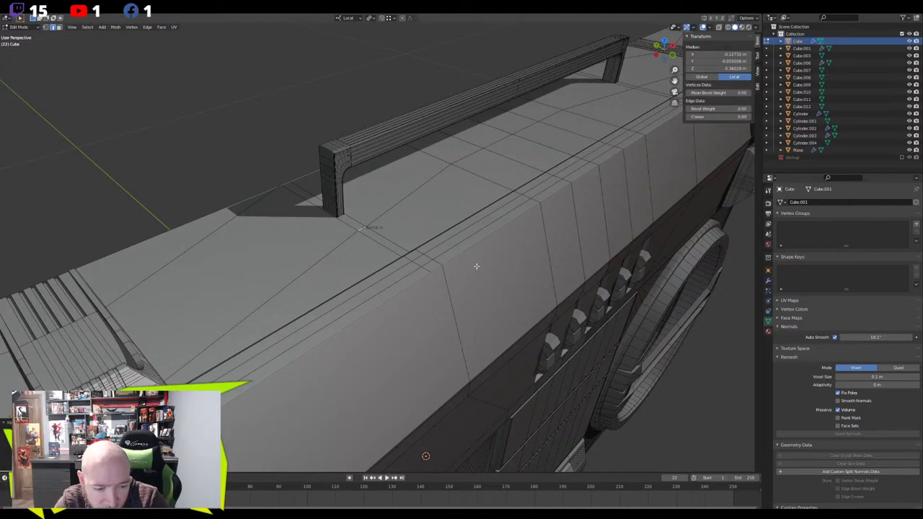
middle_click_drag(389, 269, 315, 222)
key("Tab")
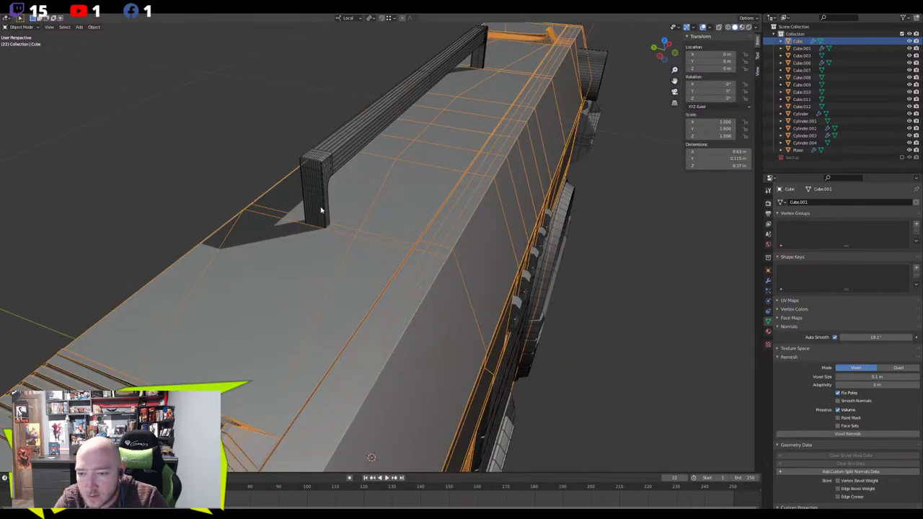
left_click(321, 210)
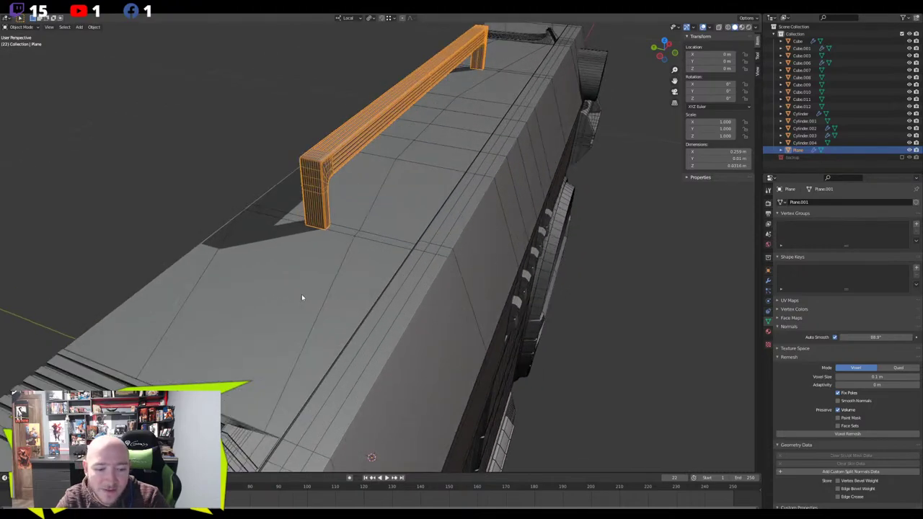
middle_click_drag(304, 309, 335, 304)
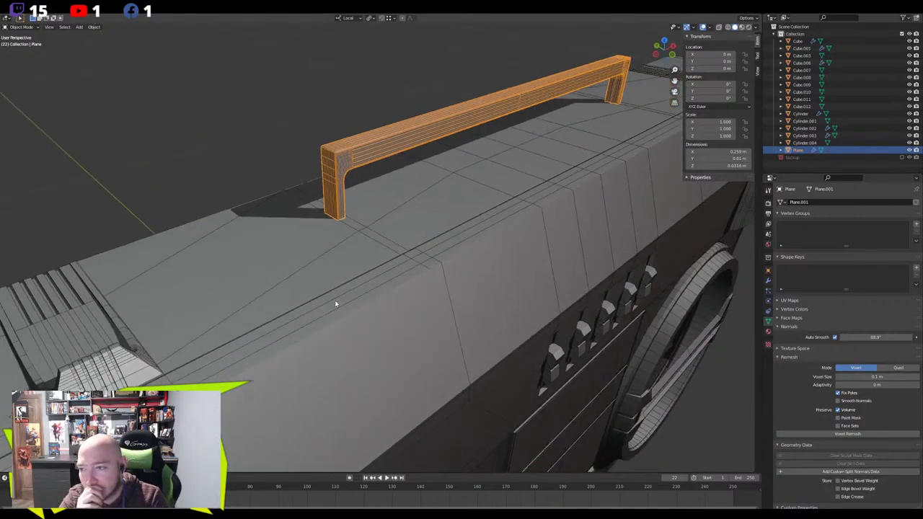
scroll(343, 299, "down", 5)
middle_click_drag(343, 300, 494, 235)
key("Tab")
key("Tab")
middle_click_drag(451, 267, 467, 281)
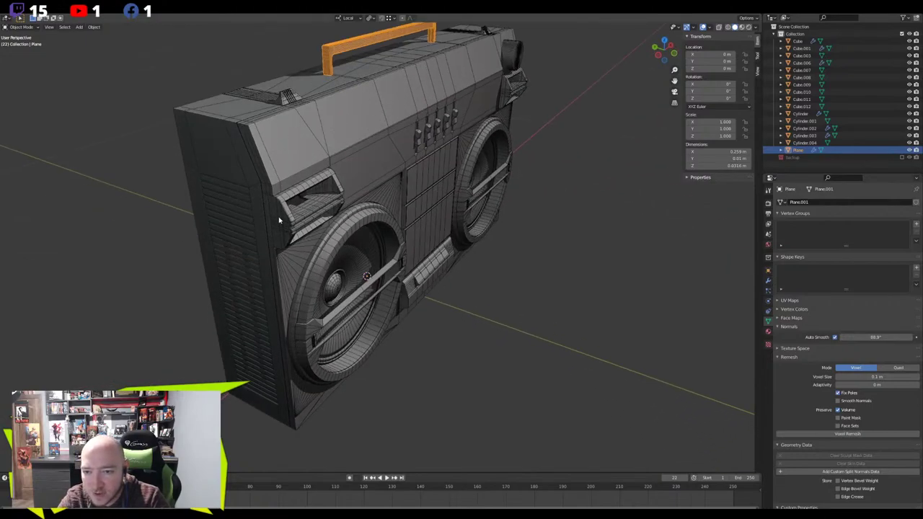
middle_click_drag(382, 331, 404, 320)
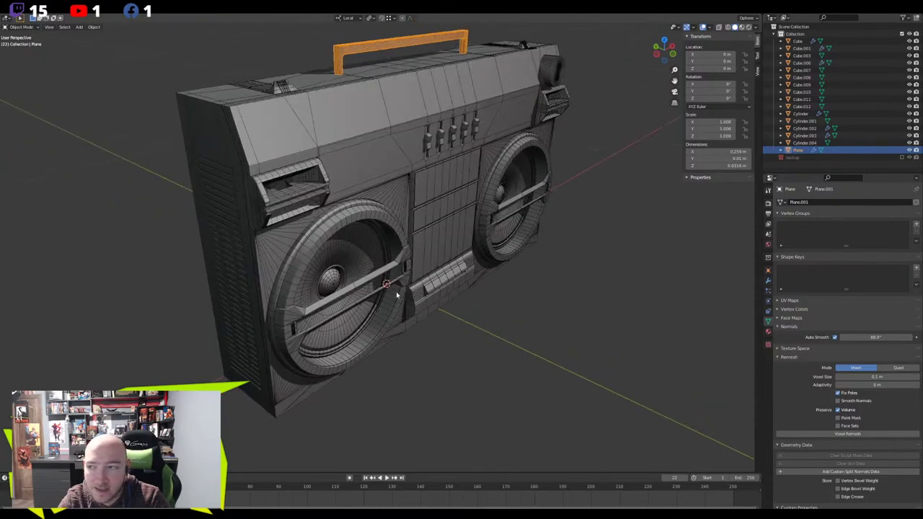
Hide the viewport overlays and view the whole boombox without wireframes
left_click(704, 29)
middle_click_drag(445, 189, 361, 148)
scroll(472, 250, "down", 3)
middle_click_drag(472, 251, 418, 228)
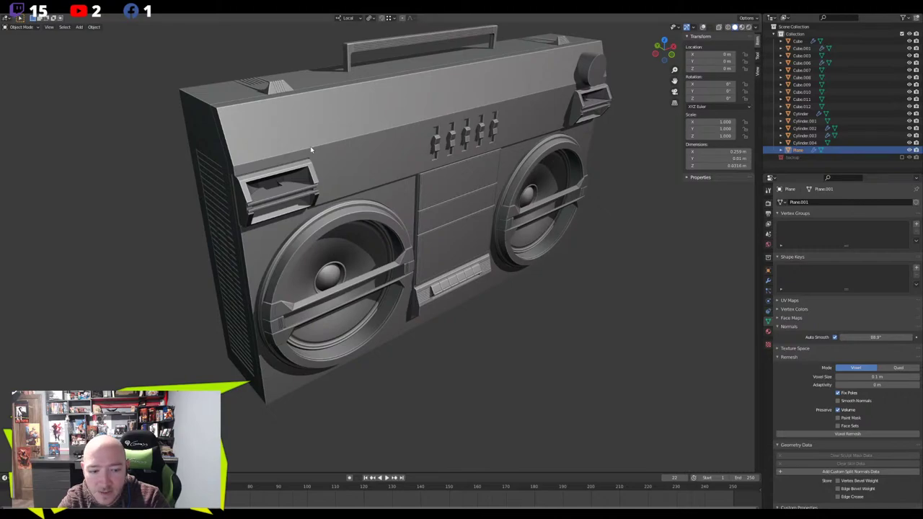
Select the body and examine the grooved ramp on its top up close
scroll(310, 146, "up", 3)
middle_click_drag(308, 142, 245, 158, "shift")
scroll(353, 180, "up", 5)
scroll(353, 178, "down", 2)
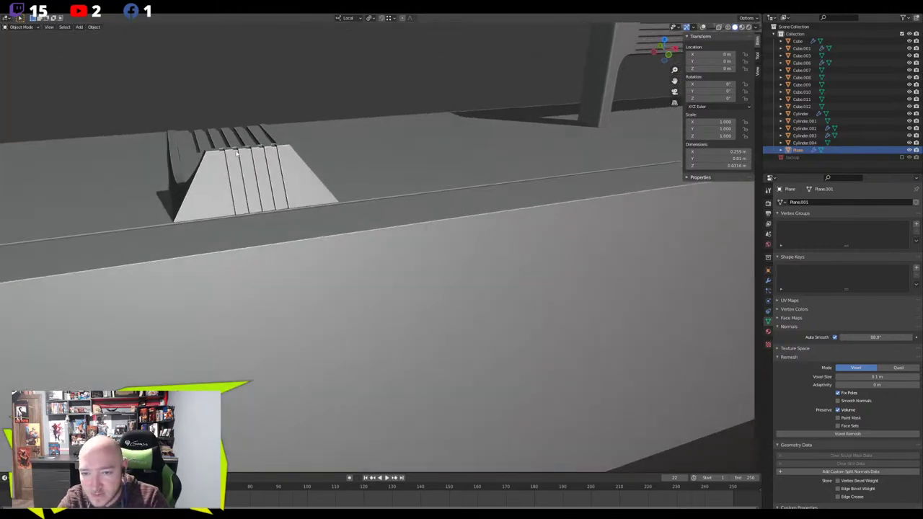
left_click(227, 152)
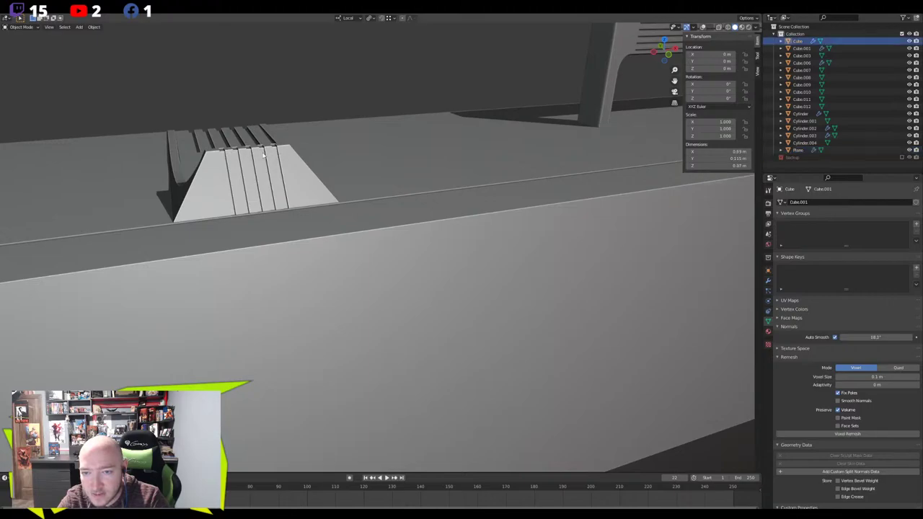
scroll(231, 167, "up", 2)
middle_click_drag(231, 168, 328, 215, "shift")
scroll(354, 182, "up", 3)
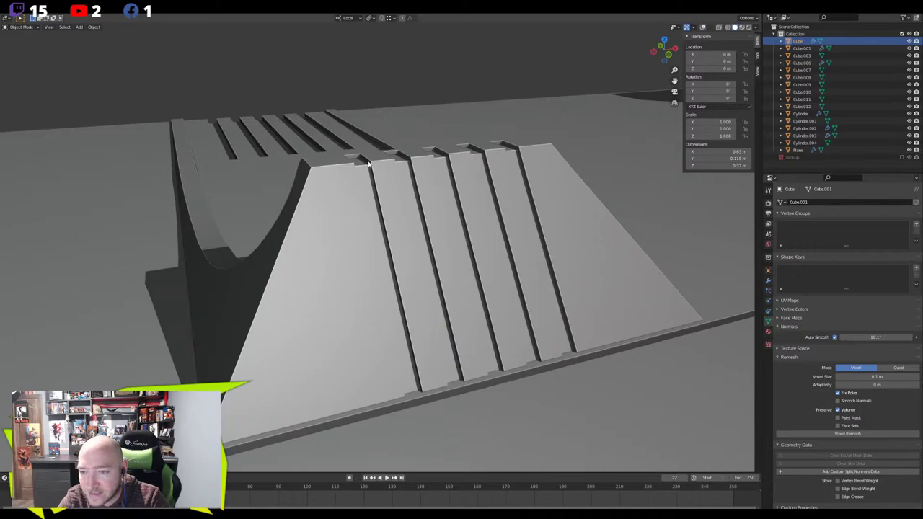
scroll(500, 173, "down", 7)
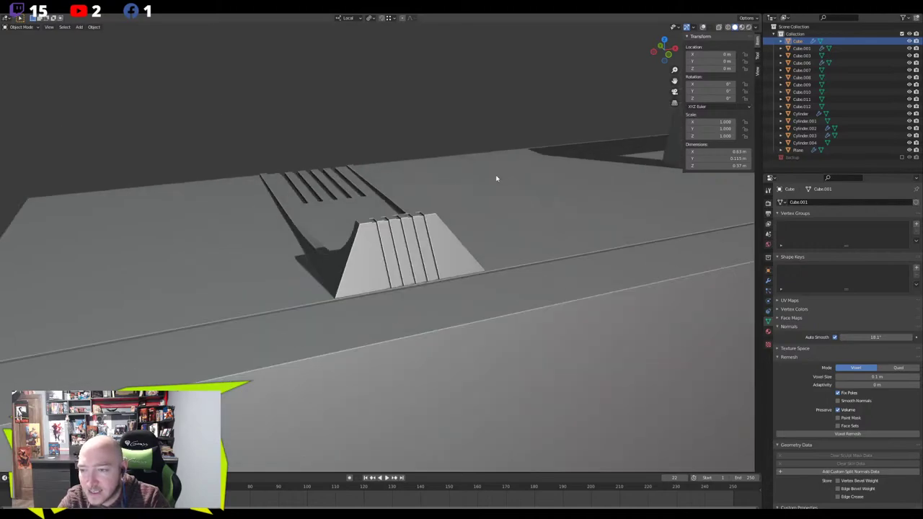
Examine the speaker's cone, rim and crossbar with its grooved end on the boombox's front
middle_click_drag(430, 297, 393, 224, "shift")
scroll(390, 314, "down", 4)
middle_click_drag(390, 314, 389, 220, "shift")
middle_click_drag(390, 220, 339, 246)
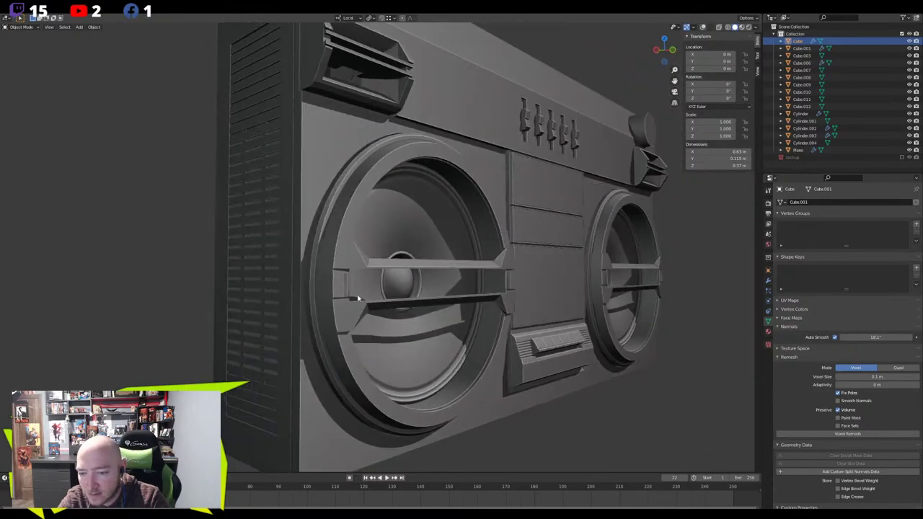
scroll(315, 271, "up", 5)
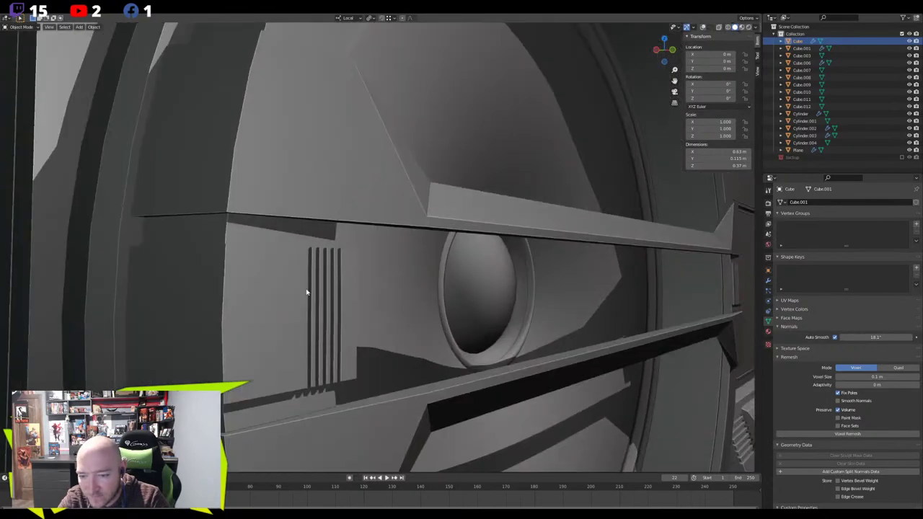
middle_click_drag(342, 290, 346, 307)
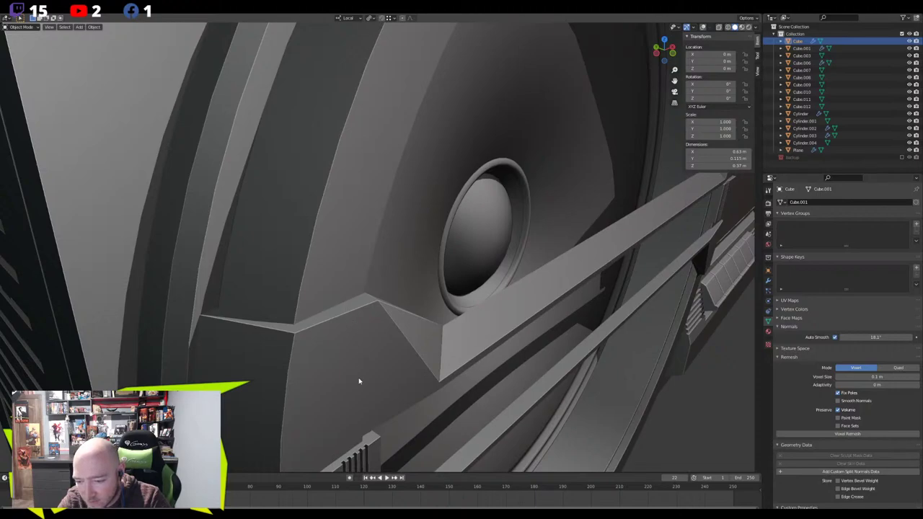
middle_click_drag(359, 380, 366, 298)
scroll(382, 238, "down", 5)
scroll(396, 276, "up", 2)
Examine the button panel and its side grooves between the two speakers
middle_click_drag(470, 228, 326, 263, "shift")
middle_click_drag(440, 263, 167, 244, "shift")
scroll(327, 256, "down", 1)
middle_click_drag(396, 249, 252, 343, "shift")
scroll(216, 269, "down", 1)
scroll(381, 329, "up", 3)
middle_click_drag(381, 330, 383, 267)
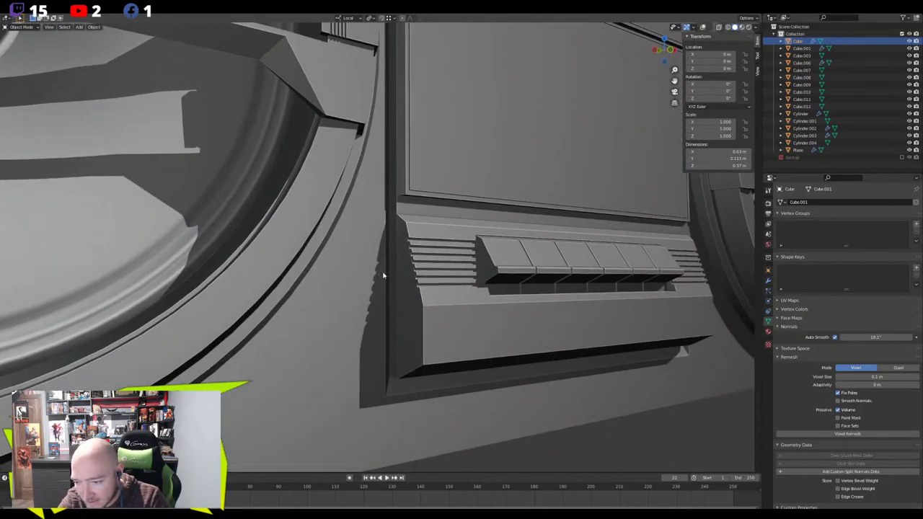
middle_click_drag(417, 294, 382, 271)
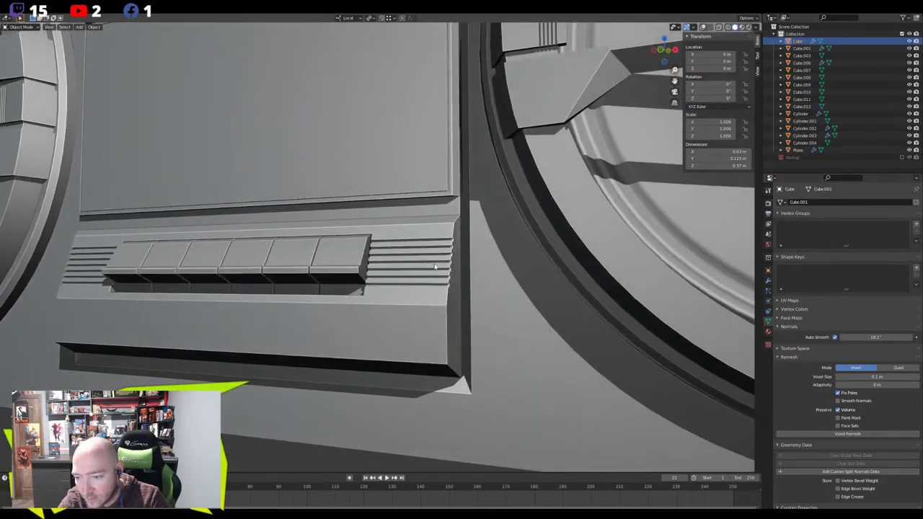
Examine the finished shading of the boombox's front, side grille, top and handle from several angles
scroll(373, 296, "down", 4)
middle_click_drag(288, 307, 356, 289)
scroll(397, 312, "down", 5)
scroll(356, 288, "up", 3)
middle_click_drag(322, 337, 350, 264, "shift")
scroll(338, 259, "up", 2)
scroll(295, 258, "down", 3)
middle_click_drag(294, 257, 378, 241)
scroll(377, 240, "up", 2)
scroll(394, 187, "down", 4)
middle_click_drag(394, 187, 411, 283)
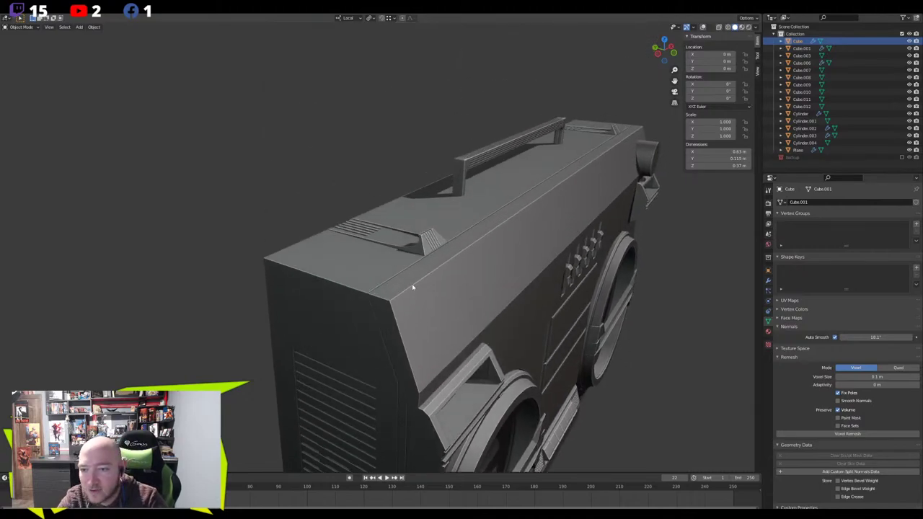
scroll(412, 283, "up", 4)
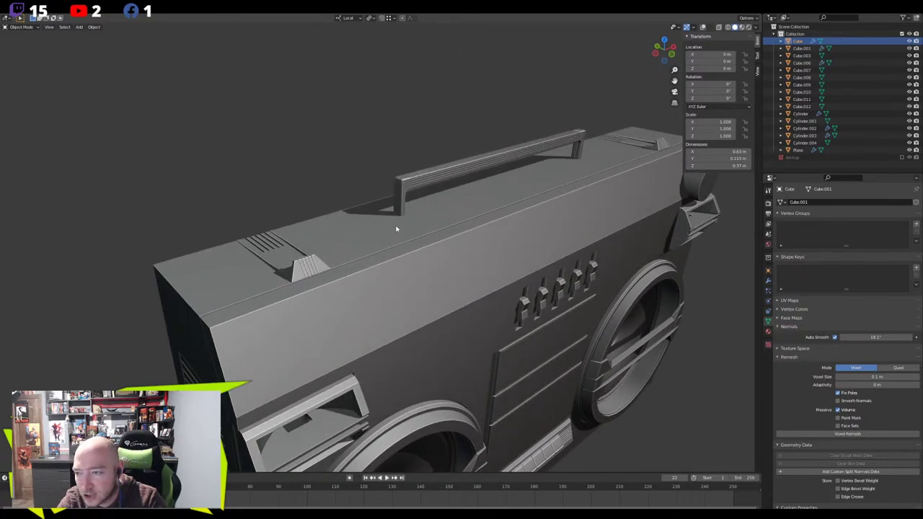
middle_click_drag(387, 211, 371, 208)
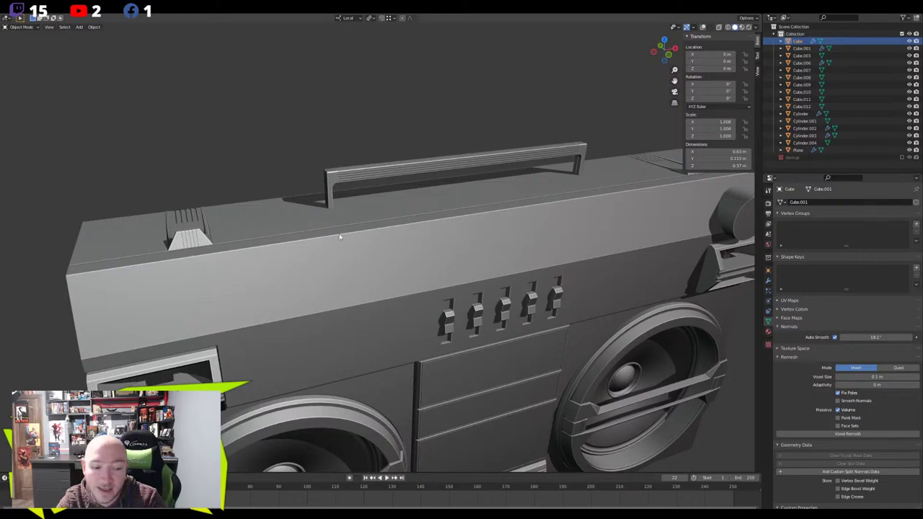
Show the viewport overlays and examine the wireframe where the carrying handle's leg meets the body's top
middle_click_drag(340, 237, 292, 254)
middle_click_drag(451, 164, 403, 180)
left_click(353, 219)
key("Tab")
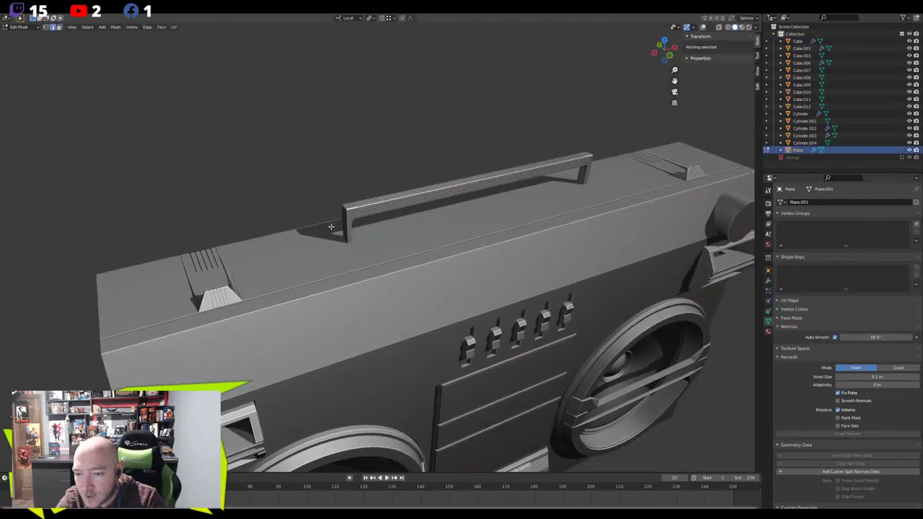
key("Tab")
key("alt+shift+z")
scroll(264, 194, "up", 8)
middle_click_drag(241, 196, 353, 237)
left_click(436, 280)
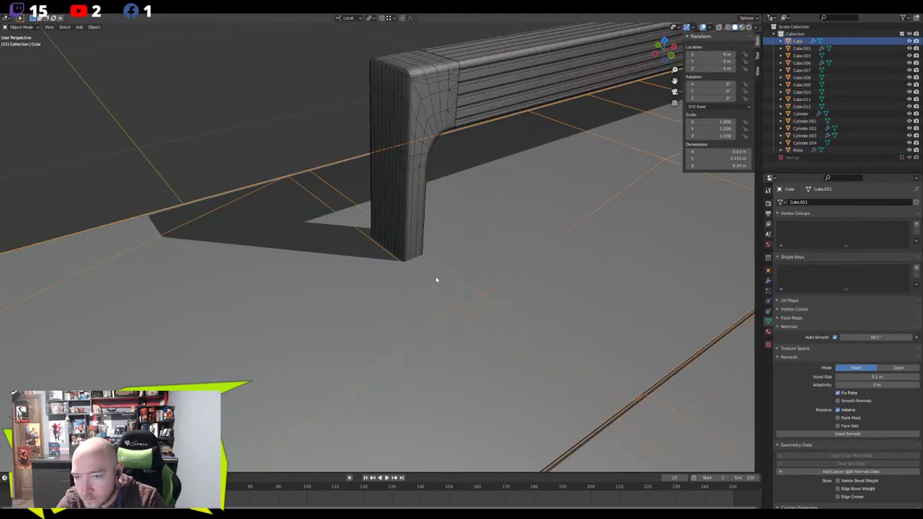
Examine the body's top faces around the handle's leg, then select the carrying handle and view it along its length
scroll(436, 279, "down", 3)
middle_click_drag(439, 278, 484, 278)
key("Tab")
key("3")
left_click(495, 279)
middle_click_drag(374, 269, 400, 220)
key("Tab")
left_click(398, 238)
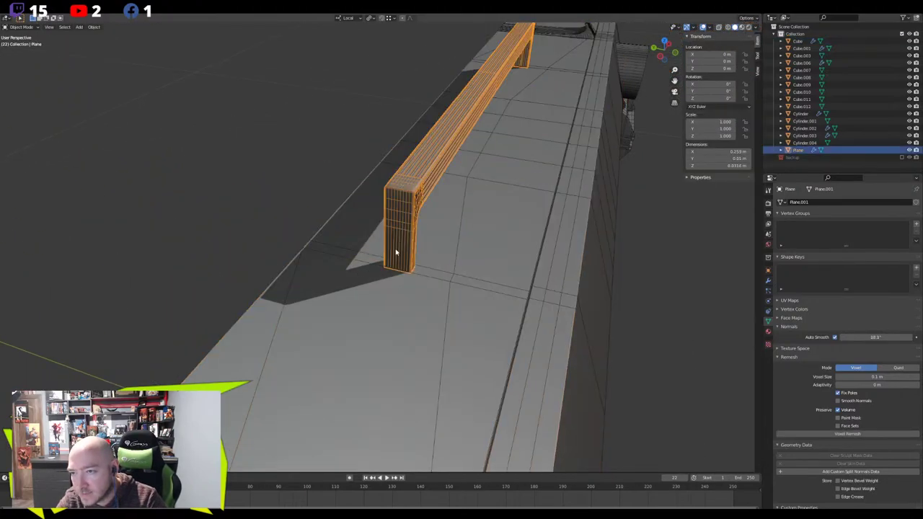
scroll(395, 251, "down", 2)
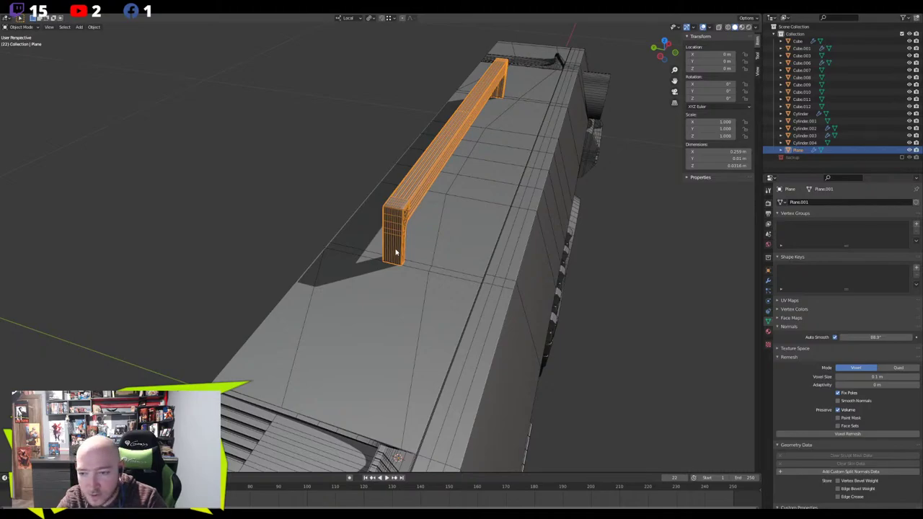
middle_click_drag(402, 250, 417, 249)
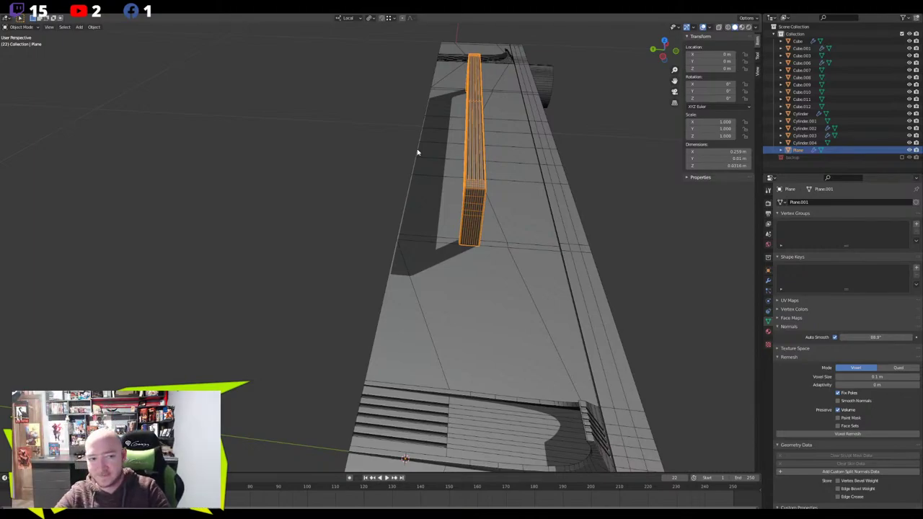
Open the carrying handle's mesh for editing and examine its leg and rounded corner up close
middle_click_drag(491, 174, 480, 128)
middle_click_drag(480, 128, 336, 270, "shift")
key("r")
right_click(390, 119)
scroll(412, 225, "down", 6)
scroll(319, 267, "up", 7)
key("Tab")
middle_click_drag(230, 271, 257, 251)
scroll(216, 290, "up", 4)
middle_click_drag(216, 291, 353, 260, "shift")
middle_click_drag(353, 259, 309, 227)
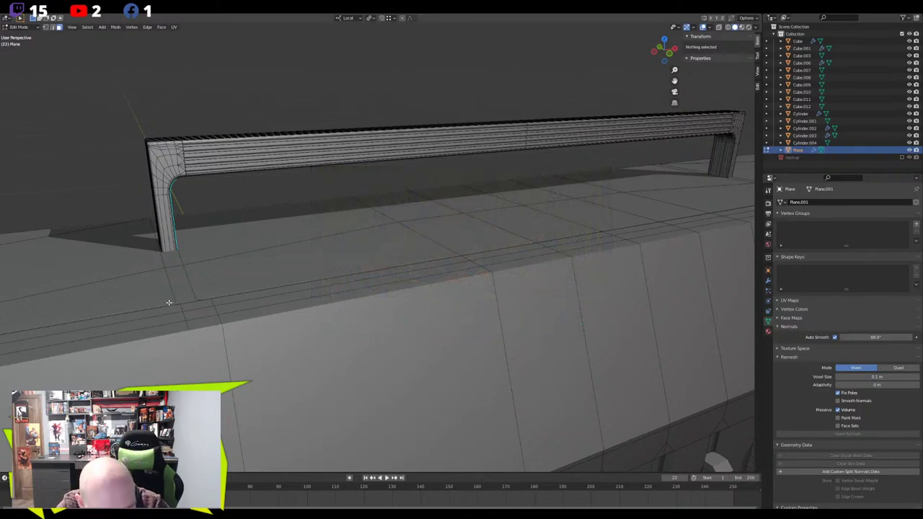
scroll(233, 177, "down", 1)
mouse_move(306, 201)
middle_mouse_down()
mouse_move(342, 229)
mouse_move(282, 206)
mouse_move(404, 252)
mouse_move(302, 205)
mouse_move(328, 250)
middle_mouse_up()
key("alt+z")
key("alt+z")
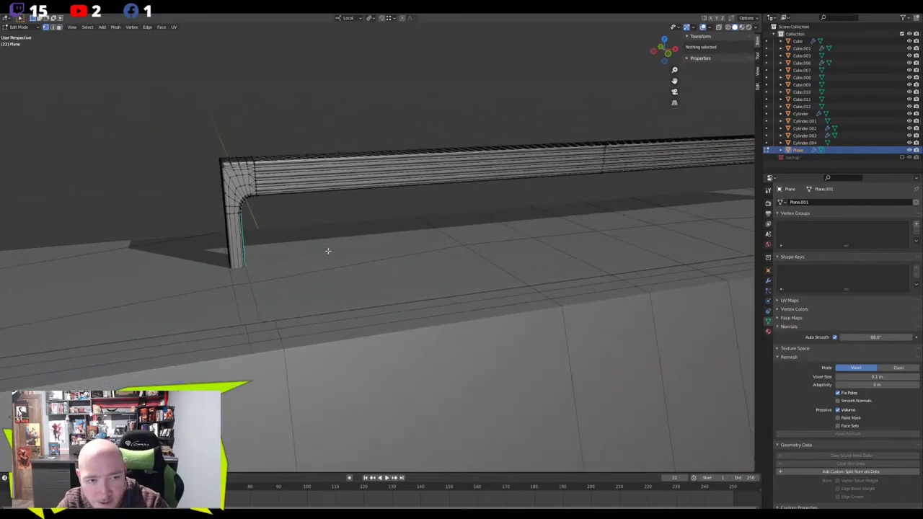
middle_click_drag(263, 206, 328, 234)
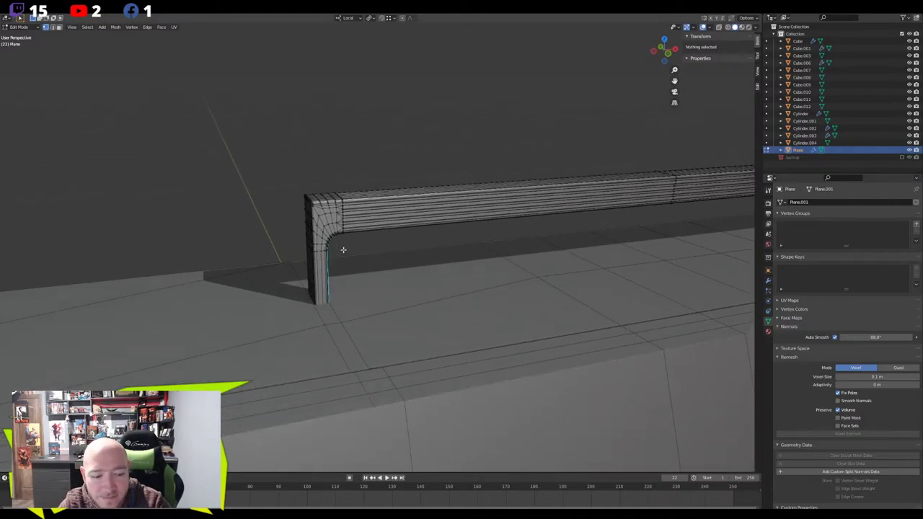
middle_click_drag(343, 250, 364, 246)
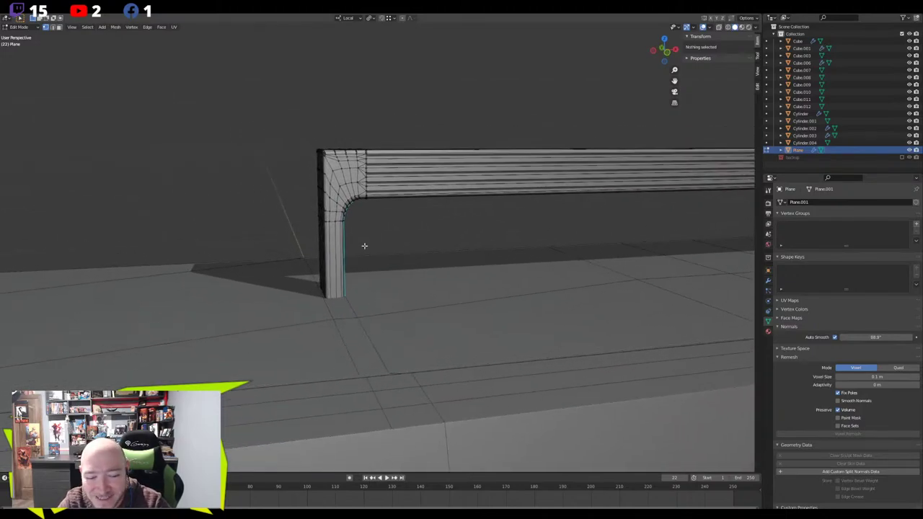
Select all vertices at the lower end of the handle's leg, including the hidden ones behind
left_click_drag(377, 258, 297, 323)
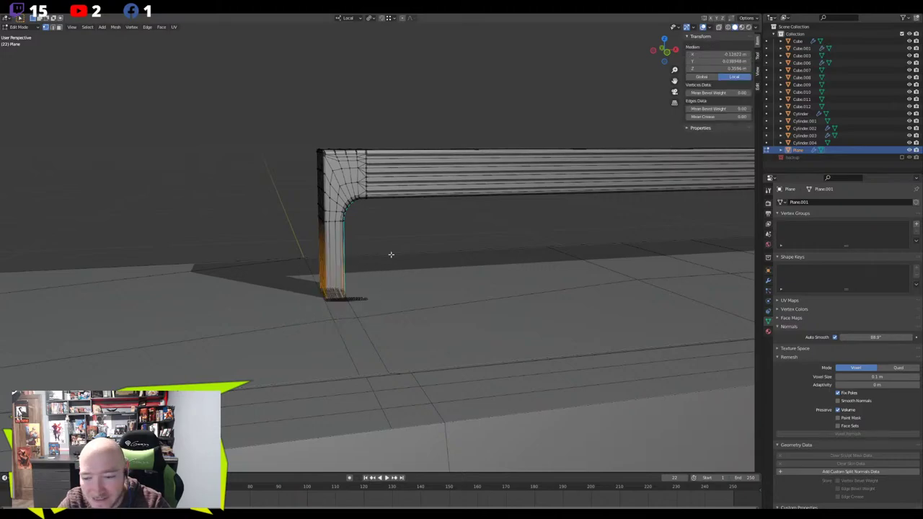
key("alt+z")
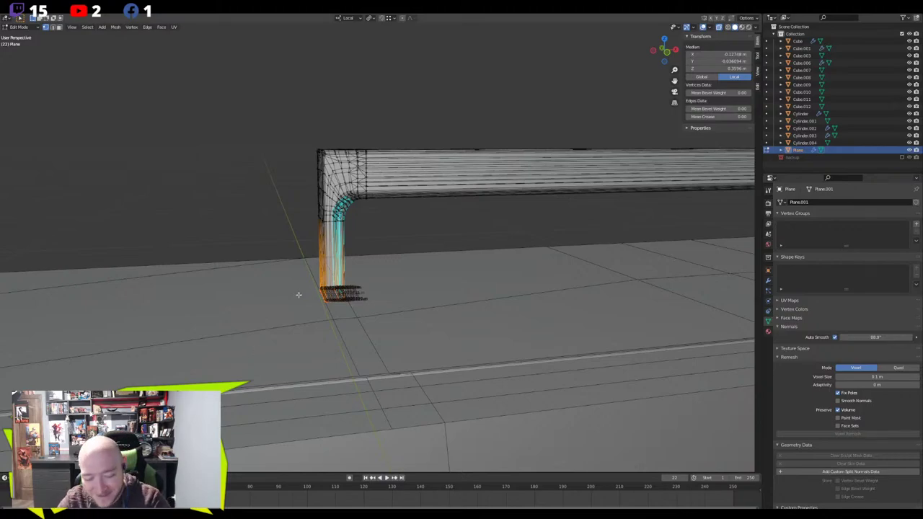
scroll(294, 299, "up", 4)
middle_click_drag(301, 288, 359, 295)
scroll(342, 294, "down", 3)
key("alt+z")
middle_click_drag(419, 307, 403, 303)
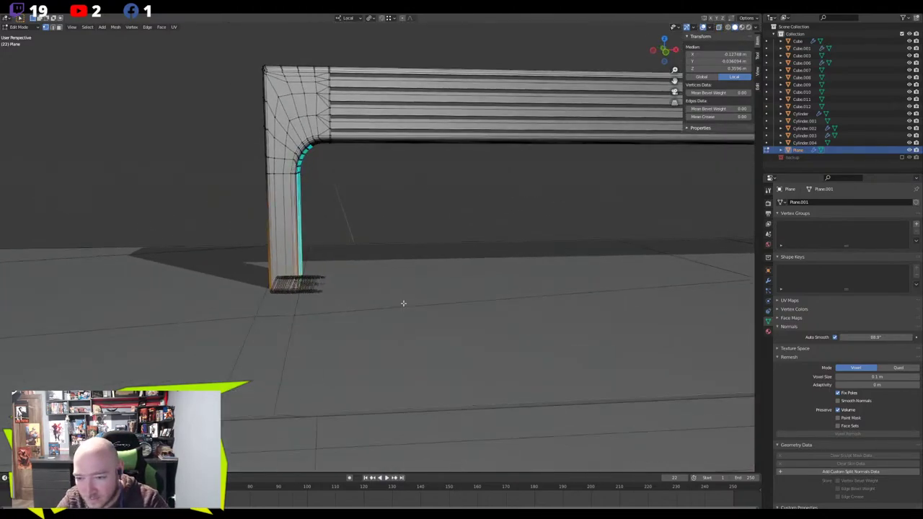
key("alt+z")
left_click_drag(345, 239, 268, 298)
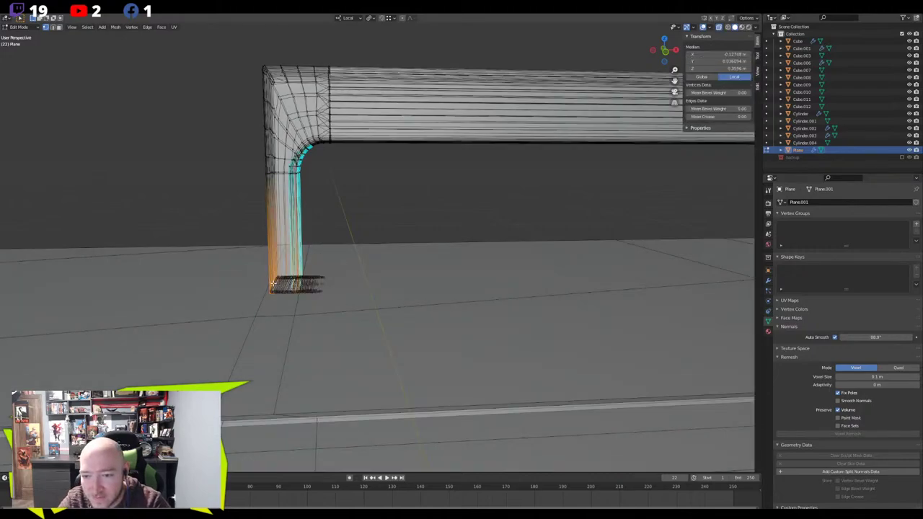
middle_click_drag(380, 260, 354, 271)
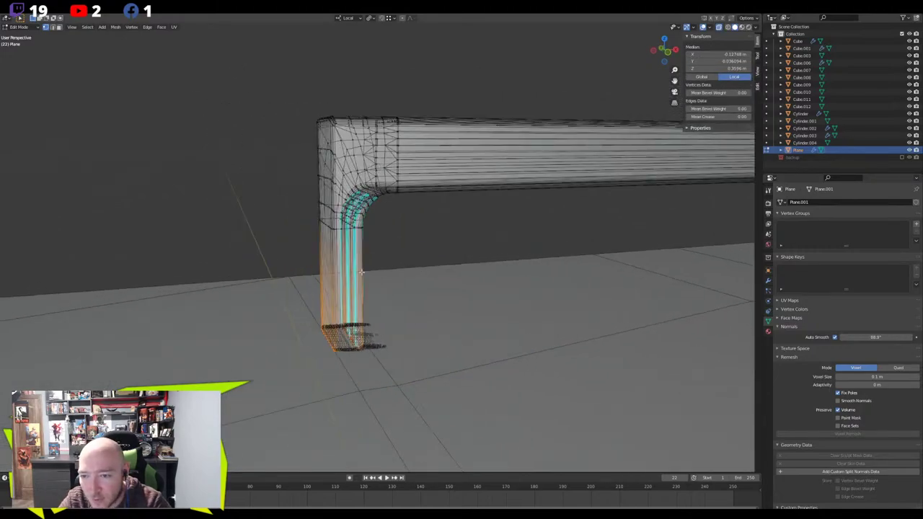
Move the leg's lower end down about 6 mm along local Z so it sinks into the body
middle_click_drag(358, 287, 426, 315)
key("KP_1")
scroll(243, 285, "up", 2)
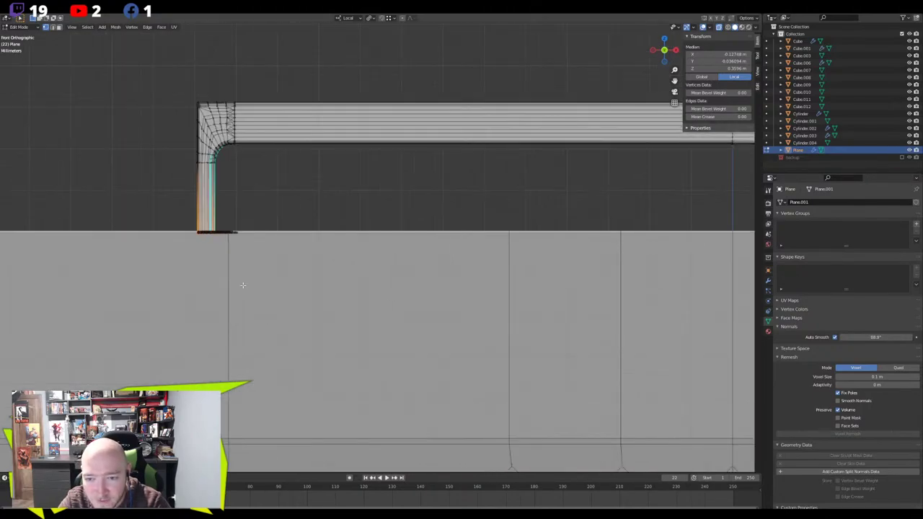
middle_click_drag(243, 285, 317, 307, "shift")
key("g")
key("z")
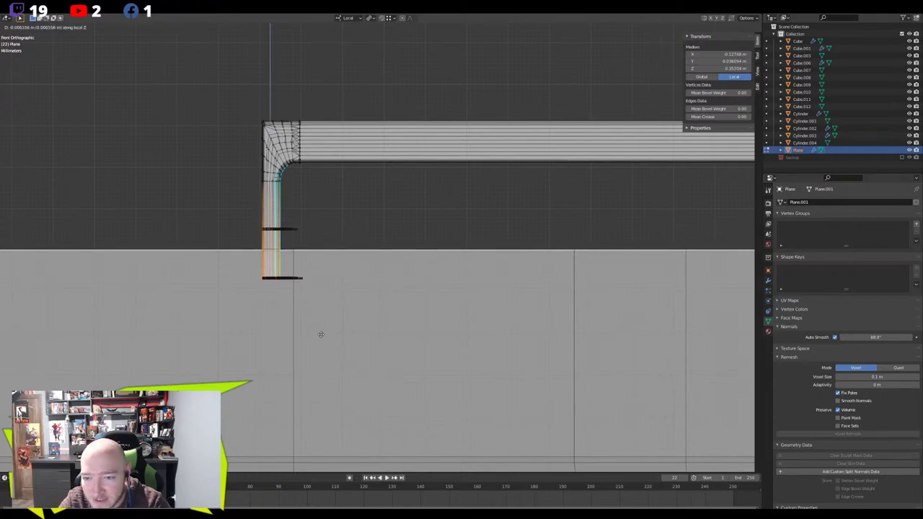
left_click(321, 334)
scroll(286, 257, "up", 3)
middle_click_drag(286, 256, 400, 310, "shift")
scroll(239, 188, "down", 2)
middle_click_drag(191, 102, 374, 249)
scroll(375, 249, "down", 2)
key("Tab")
middle_click_drag(556, 315, 482, 271)
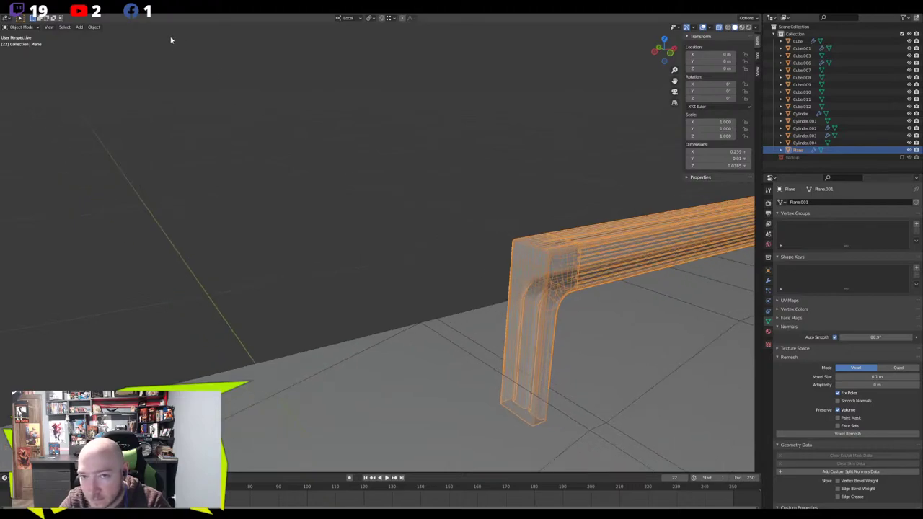
Add a plane mesh and rotate it upright in the front view, perpendicular to the boombox's front
left_click(80, 27)
left_click(145, 36)
scroll(317, 218, "down", 10)
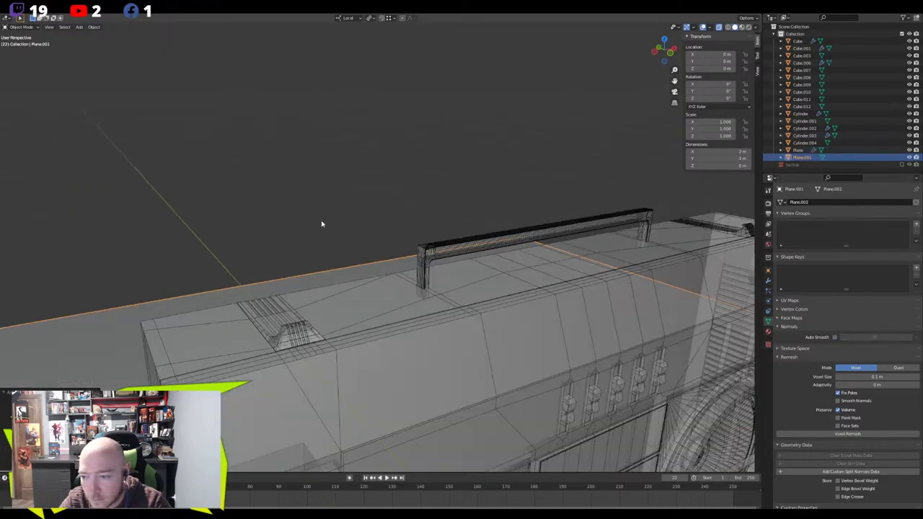
key("KP_1")
scroll(306, 219, "down", 3)
key("r")
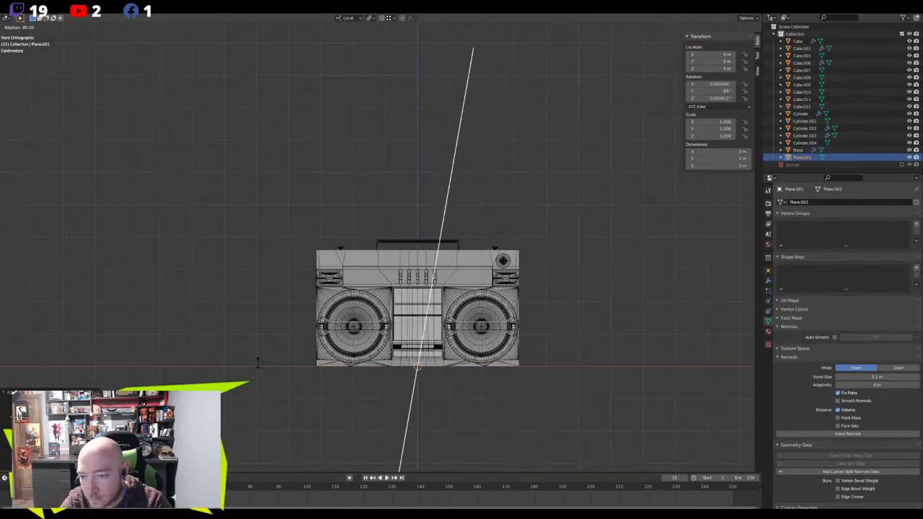
left_click(268, 381)
Scale the plane's mesh down to about 0.17 m and move it beside the handle's left leg in the front view
scroll(291, 259, "down", 4)
middle_click_drag(293, 255, 358, 274)
key("Tab")
scroll(359, 274, "down", 2)
key("s")
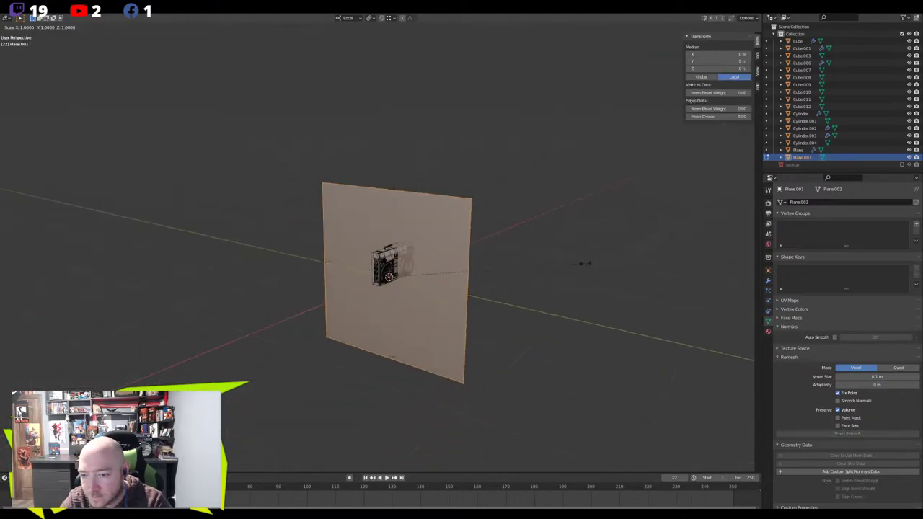
left_click(405, 283)
key("KP_Decimal")
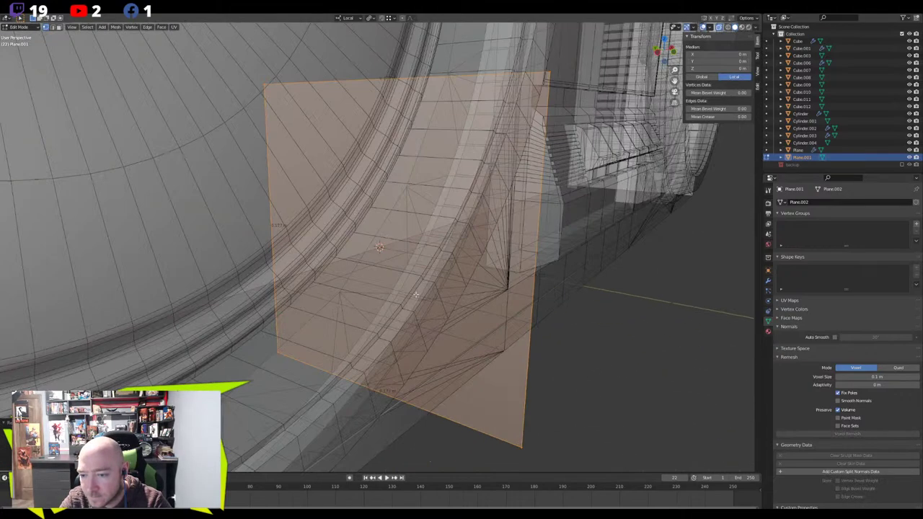
scroll(425, 292, "down", 10)
key("KP_1")
middle_click_drag(418, 261, 424, 320, "shift")
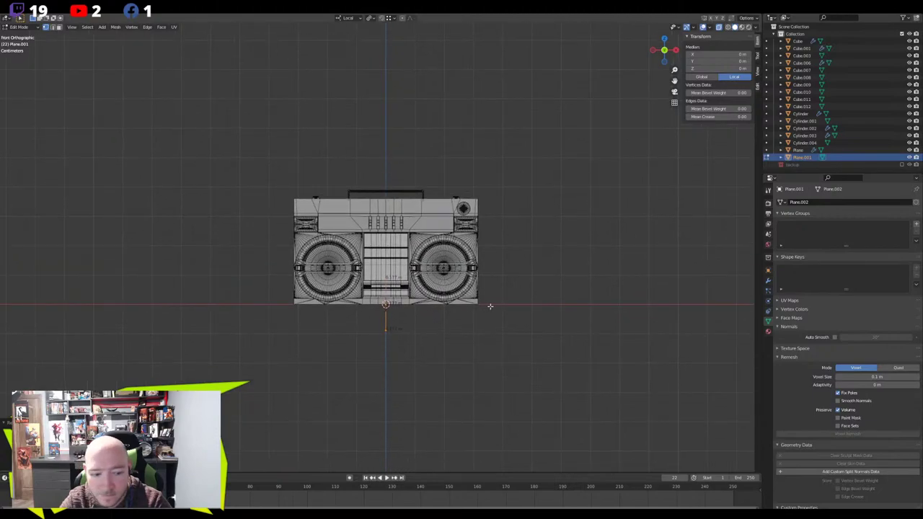
scroll(498, 308, "up", 2)
key("g")
left_click(456, 161)
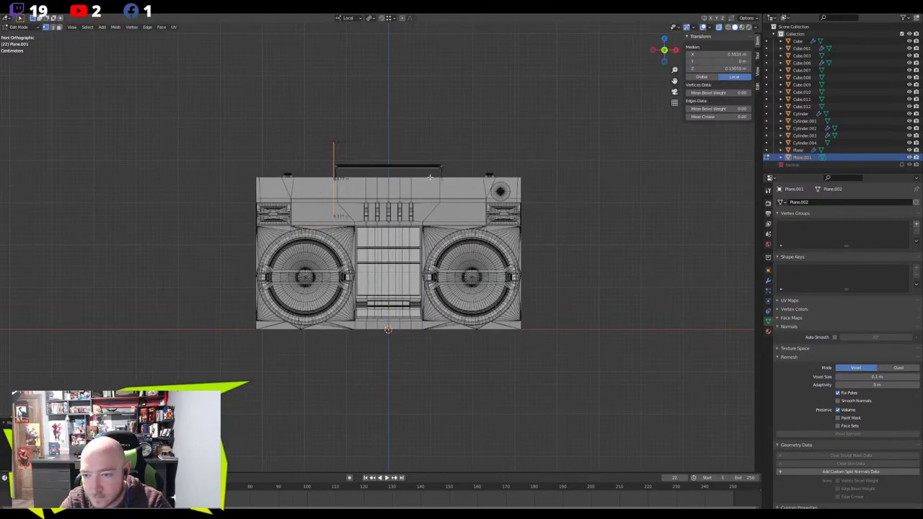
Narrow the plane along Y into a slim upright strip about 15 mm wide
scroll(436, 169, "up", 7)
middle_click_drag(361, 173, 418, 196)
scroll(419, 202, "down", 4)
middle_click_drag(421, 238, 571, 326)
key("s")
key("y")
key("y")
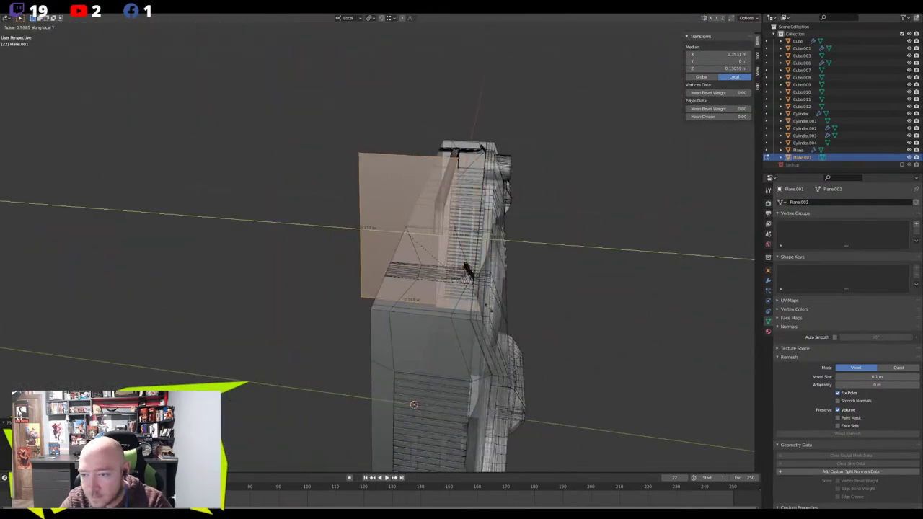
left_click(412, 246)
Raise the strip's bottom edge along its local X axis to about the level of the body's top
middle_click_drag(413, 246, 342, 280)
left_click_drag(316, 308, 317, 307)
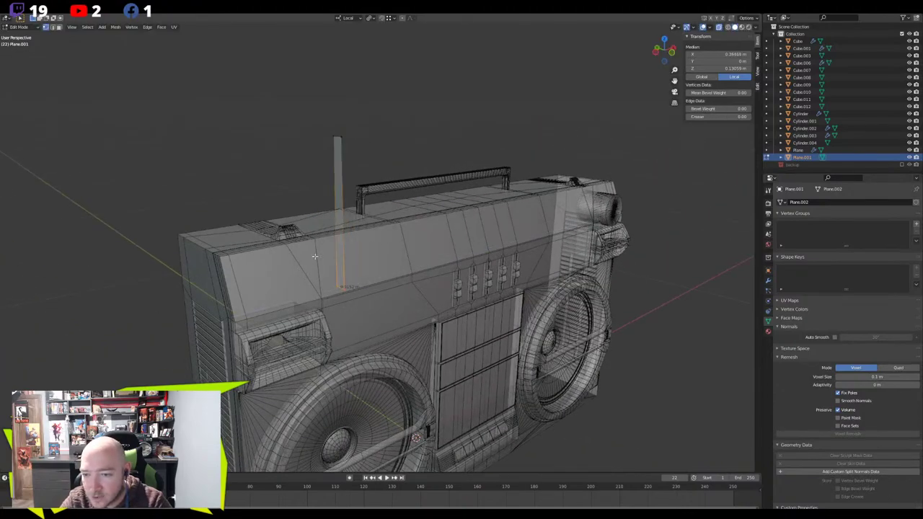
key("g")
key("x")
left_click(405, 235)
middle_click_drag(405, 235, 400, 289)
scroll(394, 289, "up", 2)
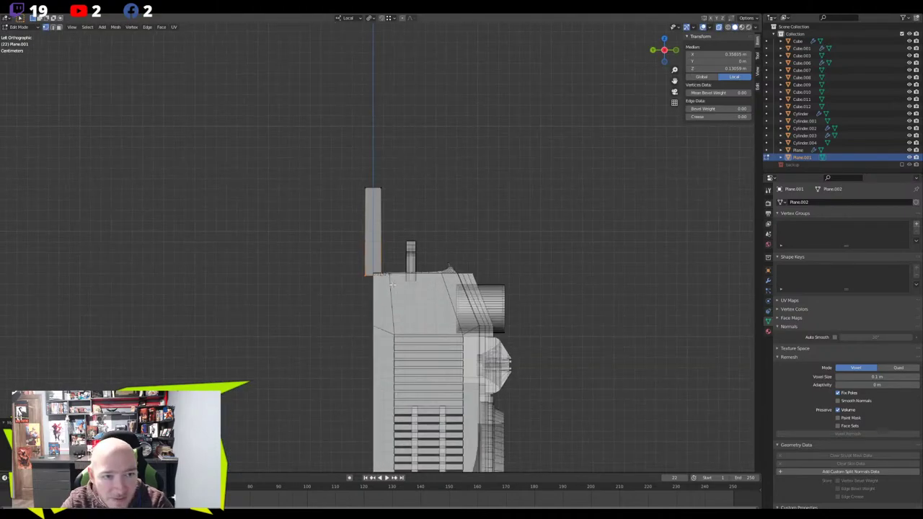
Move the whole strip over the handle's leg in the side view and scale it down to roughly the leg's width
left_click_drag(389, 164, 291, 305)
scroll(322, 168, "up", 4)
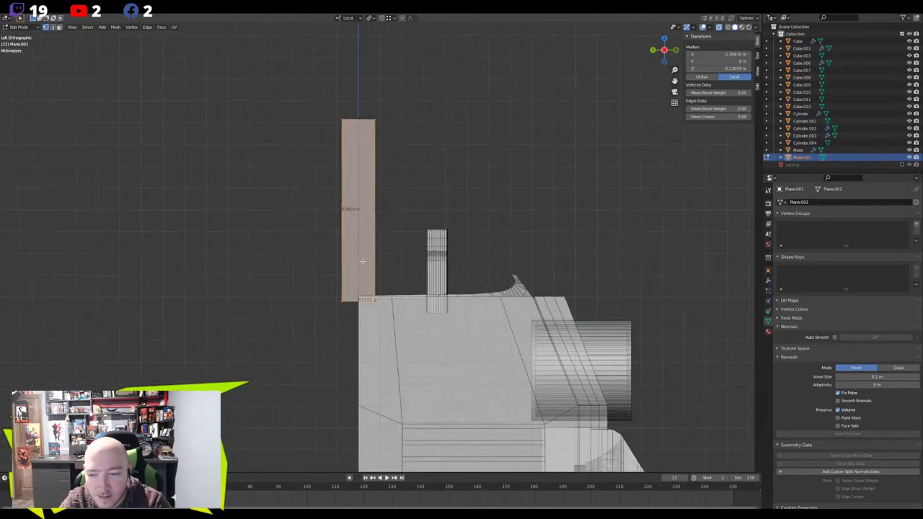
key("g")
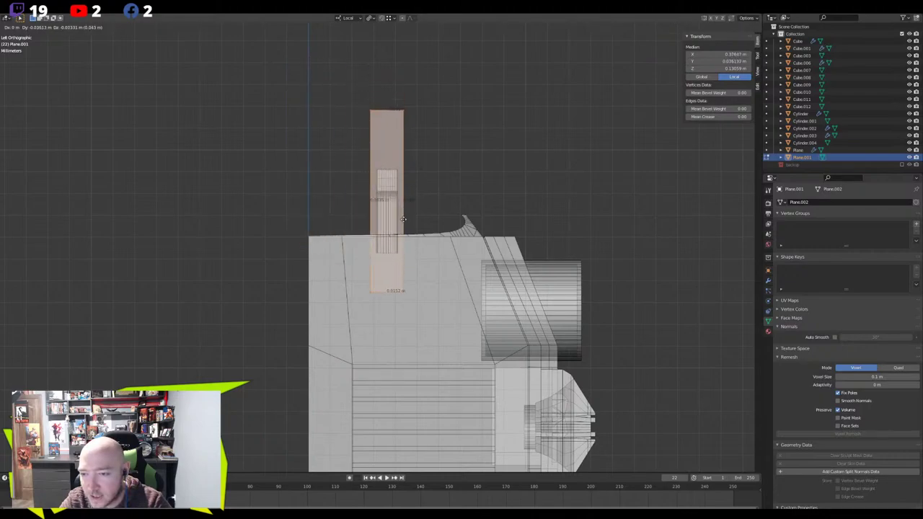
key("s")
left_click(476, 263)
key("g")
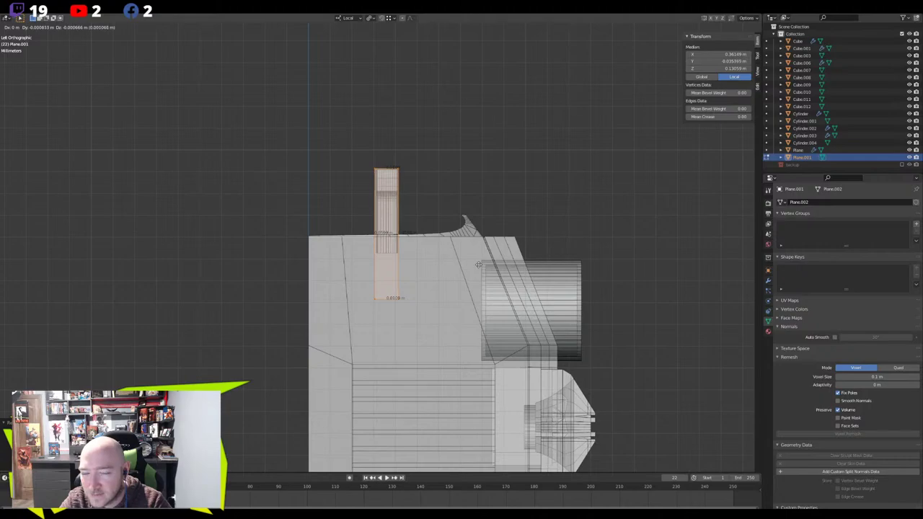
left_click(478, 264)
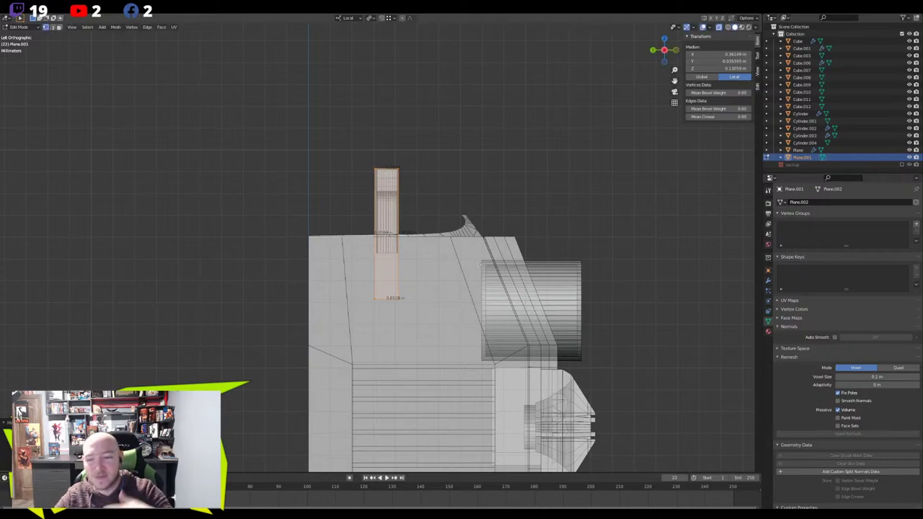
Raise the strip's bottom edge along its local X axis to the leg's lower end and check the fit from the front
middle_click_drag(478, 264, 404, 296)
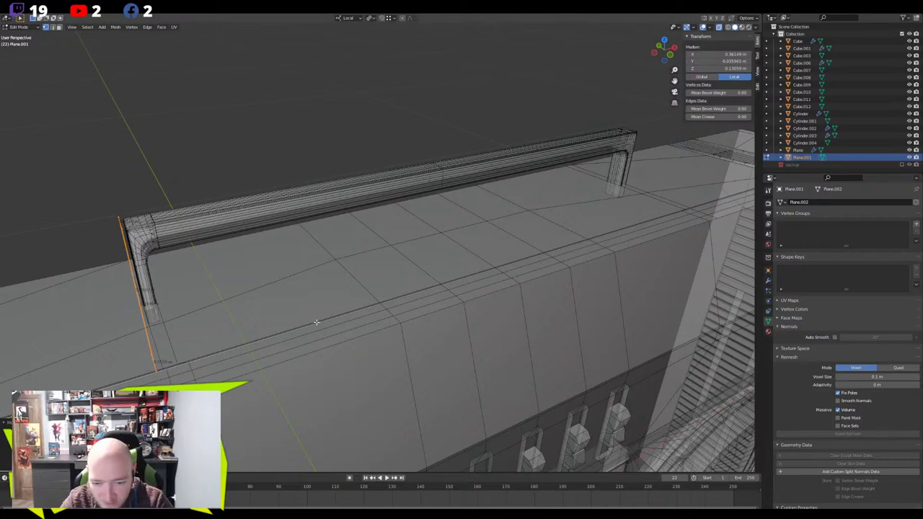
middle_click_drag(316, 322, 488, 245, "shift")
left_click_drag(419, 252, 302, 333)
middle_click_drag(303, 333, 326, 325)
key("g")
key("z")
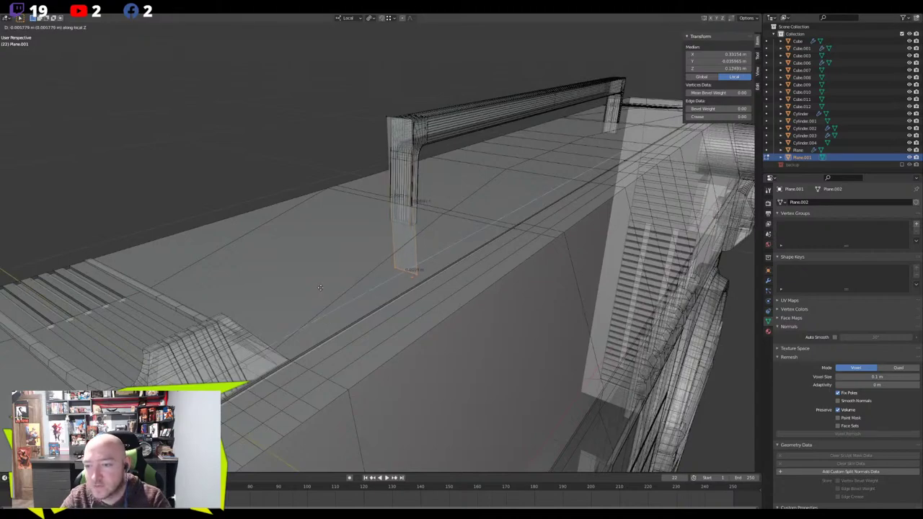
key("x")
key("x")
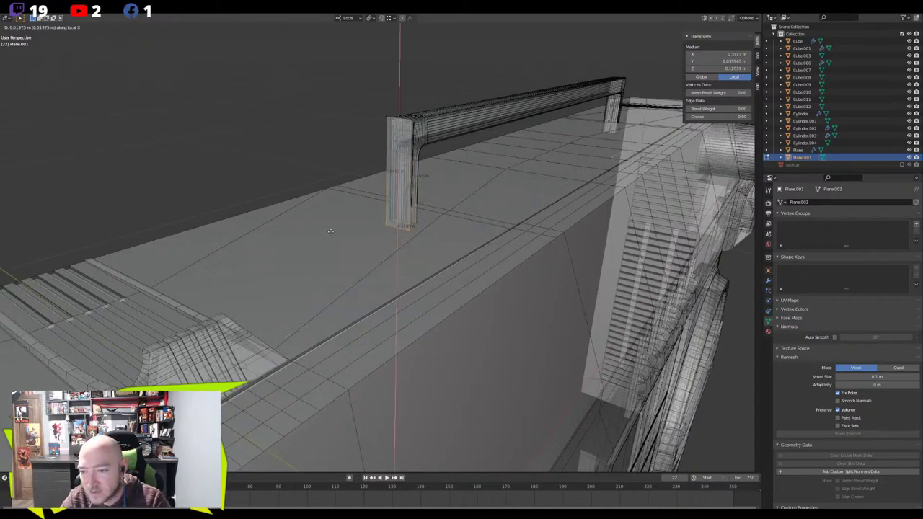
left_click(330, 231)
middle_click_drag(330, 232, 368, 247)
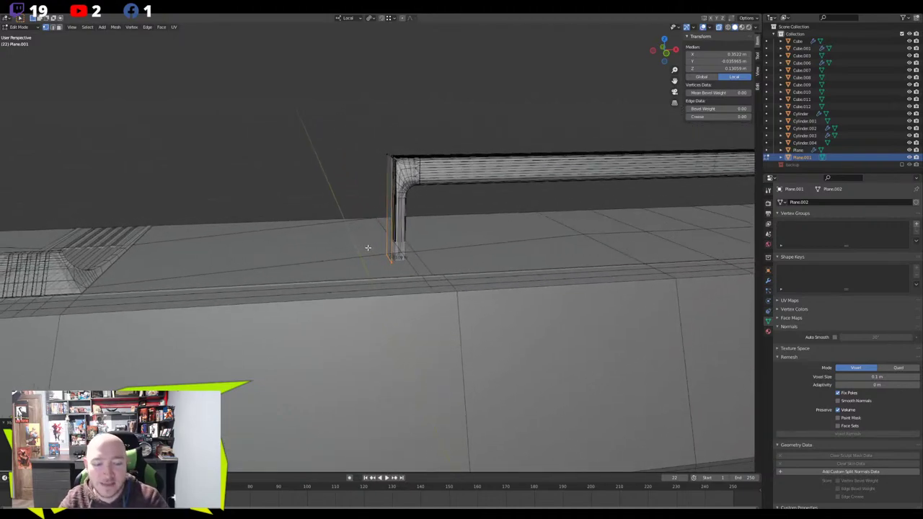
middle_click_drag(367, 247, 392, 249)
middle_click_drag(411, 202, 385, 249)
scroll(385, 250, "up", 3)
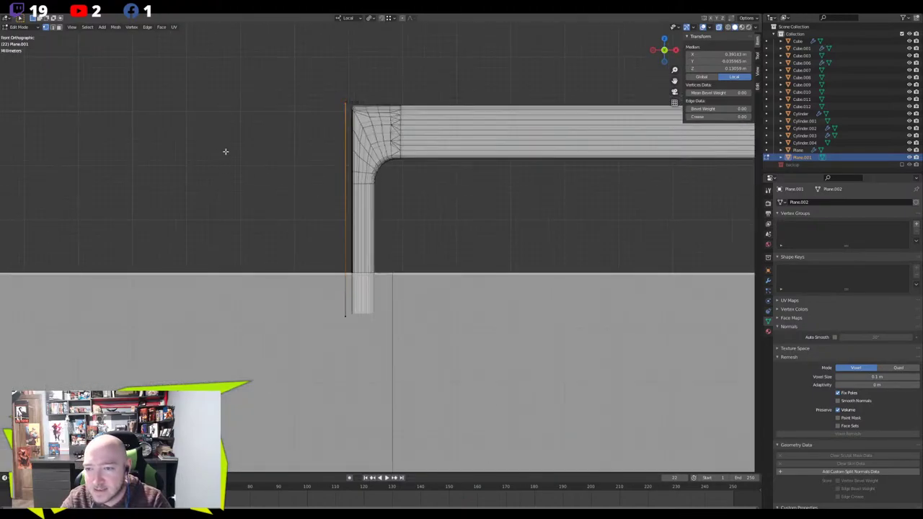
Fine-tune the strip's bottom edge along its local X axis so it sits level with the leg's lower end
middle_click_drag(223, 149, 232, 190, "shift")
key("g")
key("z")
key("x")
left_click(234, 192)
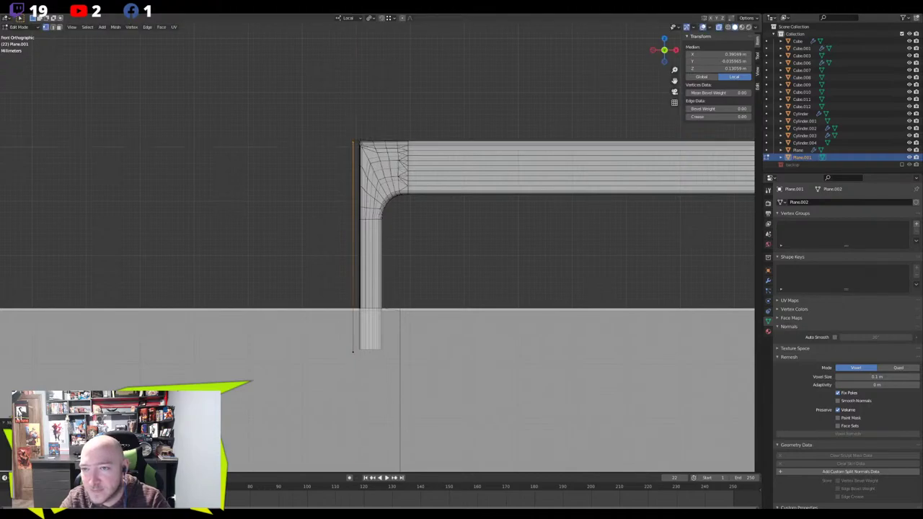
Set the transform orientation to Global and change the transform pivot point
left_click(369, 18)
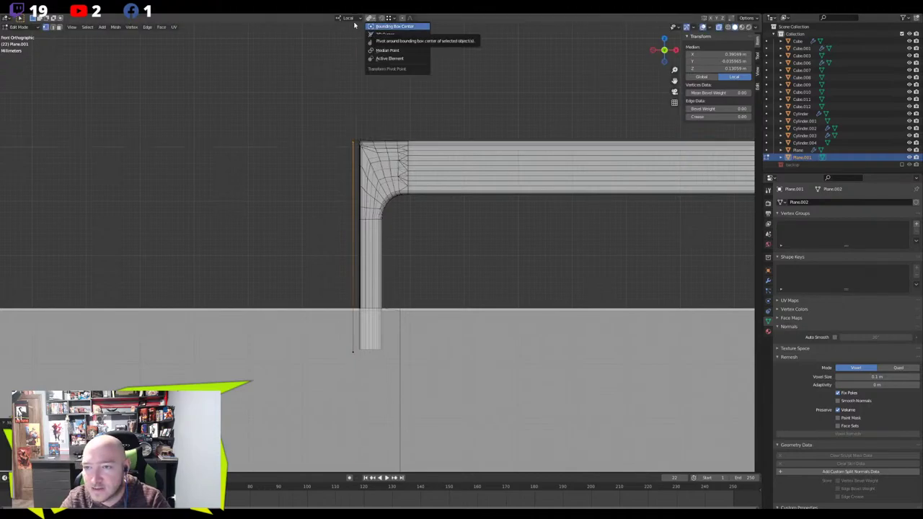
left_click(385, 42)
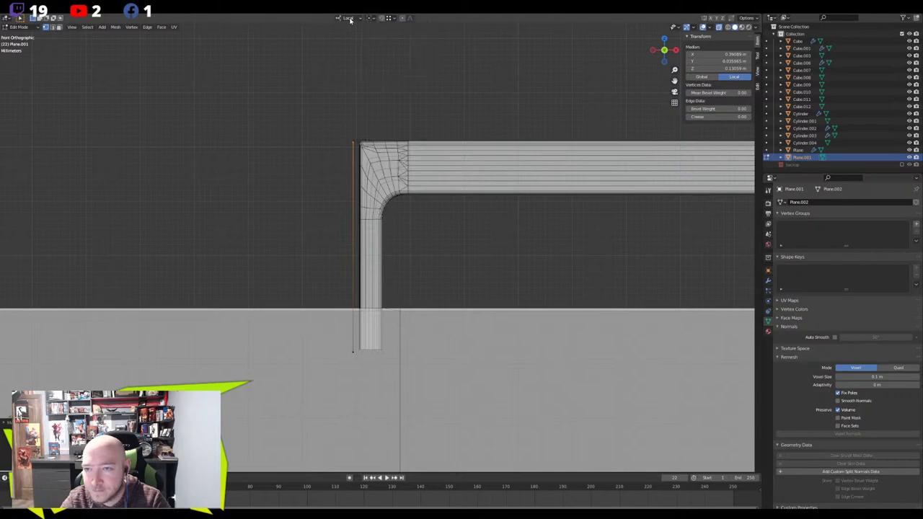
left_click(349, 18)
left_click(340, 42)
left_click(370, 17)
left_click(389, 41)
middle_click_drag(404, 116, 470, 315)
middle_click_drag(369, 373, 336, 308)
key("g")
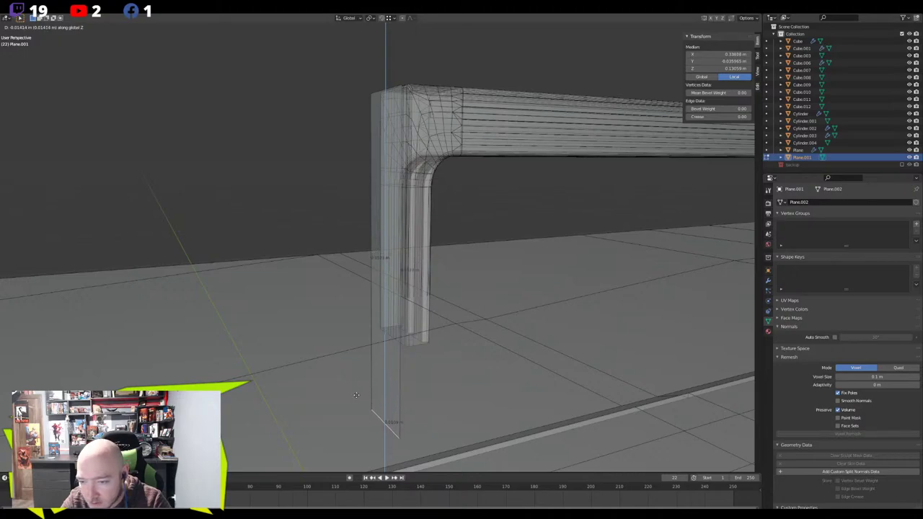
key("Escape")
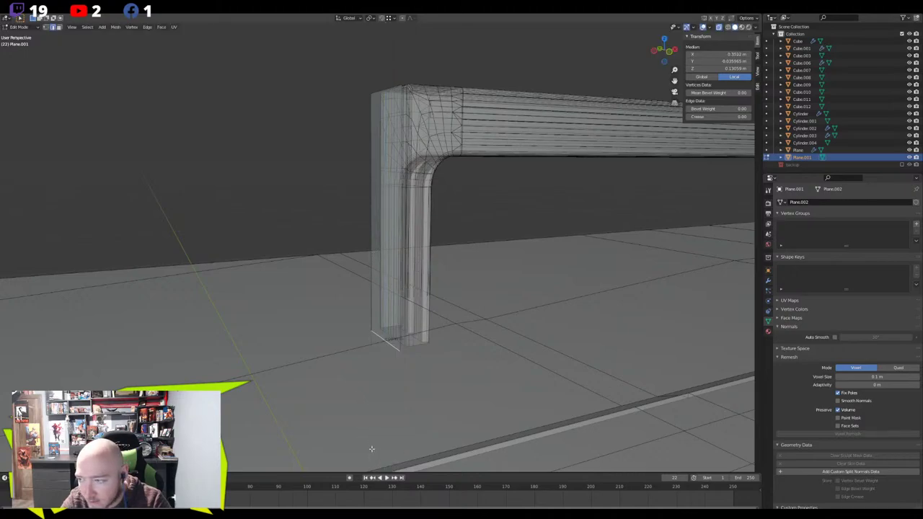
left_click(756, 69)
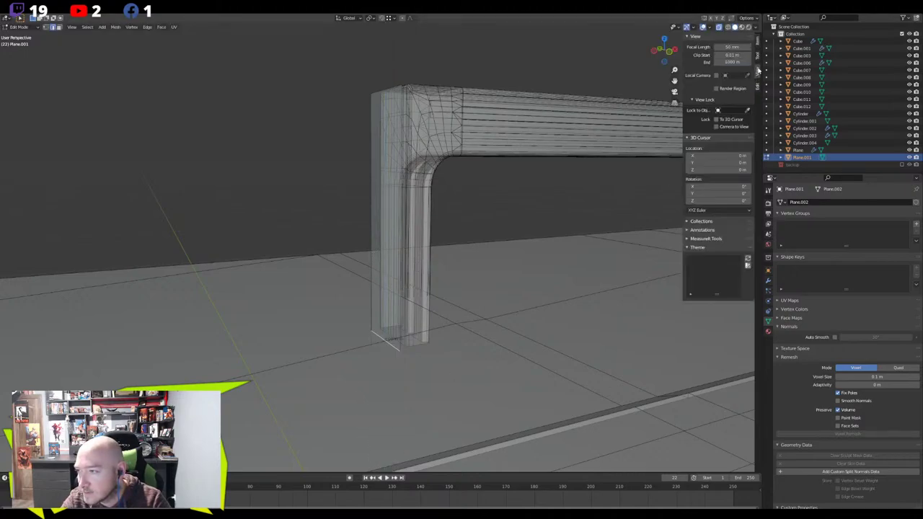
left_click(757, 57)
left_click(756, 46)
key("Tab")
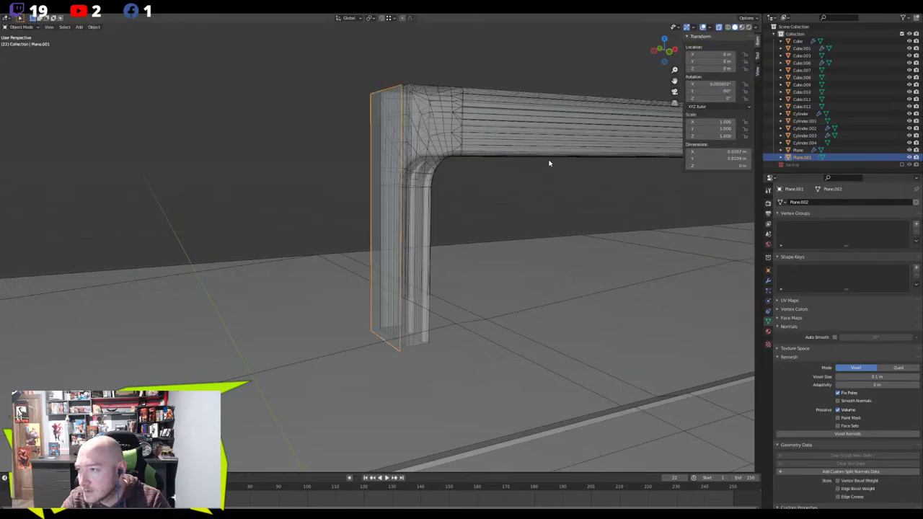
middle_click_drag(597, 146, 533, 226)
middle_click_drag(536, 317, 469, 221, "shift")
Lower the strip's bottom edge along the global Z axis, deep into the boombox body
key("Tab")
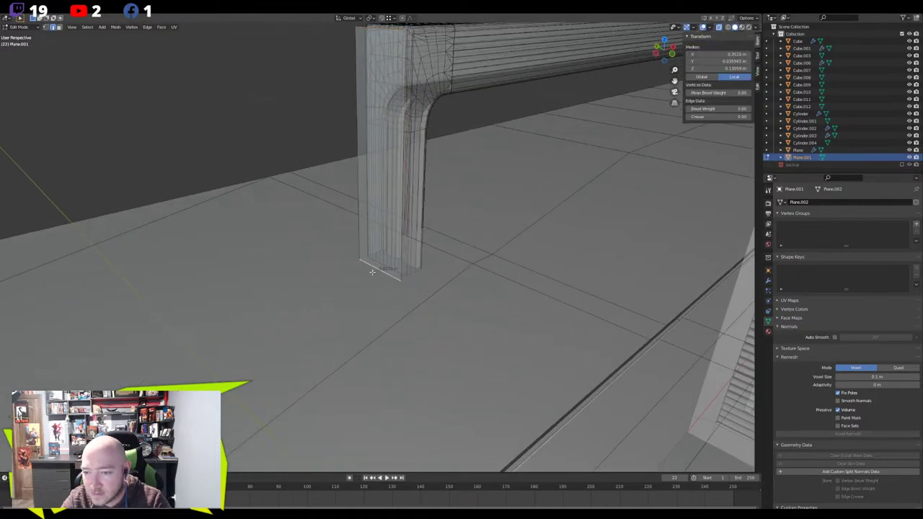
scroll(382, 266, "down", 5)
key("g")
key("z")
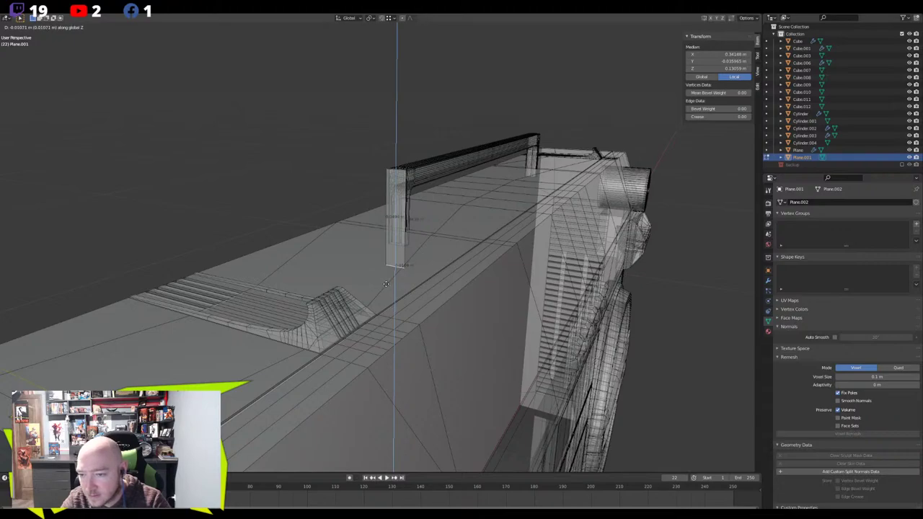
left_click(383, 351)
Finish editing the strip and open the carrying handle's mesh for editing instead
middle_click_drag(383, 351, 456, 270)
scroll(368, 258, "up", 6)
key("Tab")
left_click(399, 175)
key("Tab")
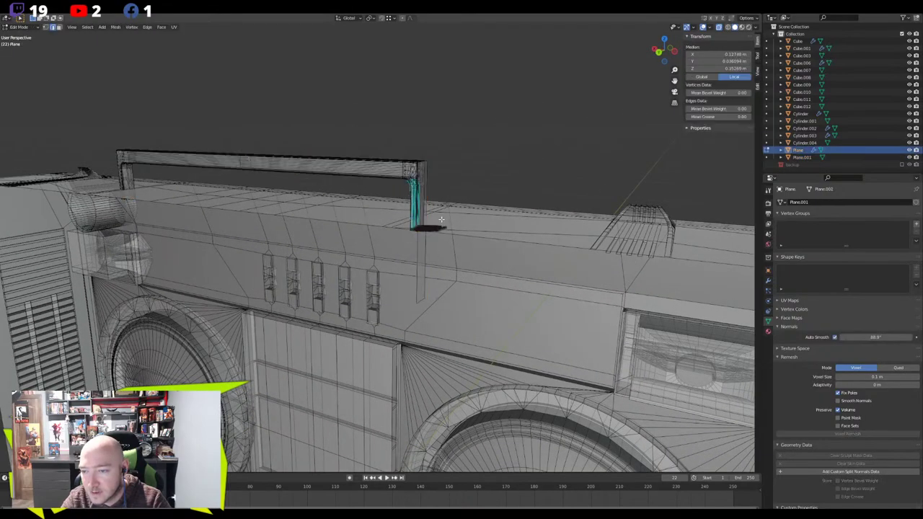
Try to lower the partly selected vertices at the handle leg's lower end along Z
middle_click_drag(452, 230, 468, 226)
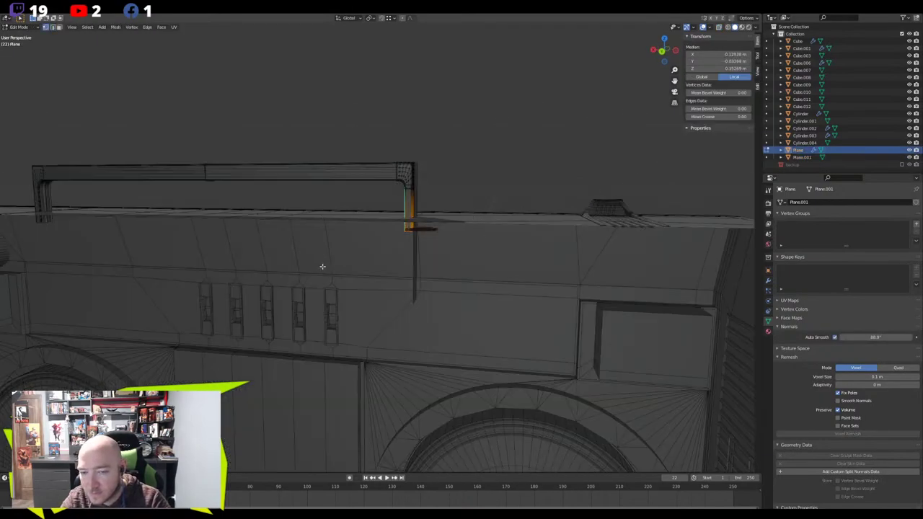
key("g")
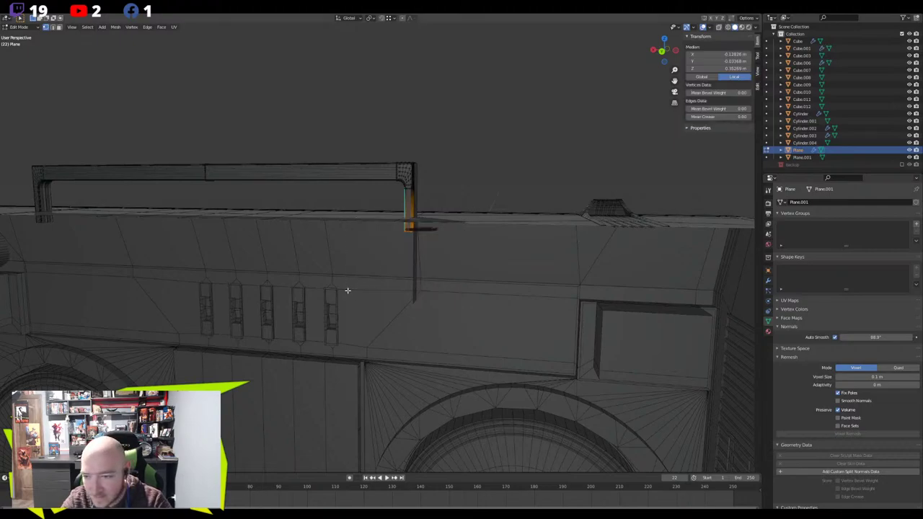
key("z")
left_click(347, 362)
key("ctrl+KP_1")
scroll(390, 305, "up", 4)
middle_click_drag(396, 328, 318, 182, "shift")
scroll(379, 257, "up", 4)
scroll(400, 303, "down", 5)
scroll(318, 182, "up", 5)
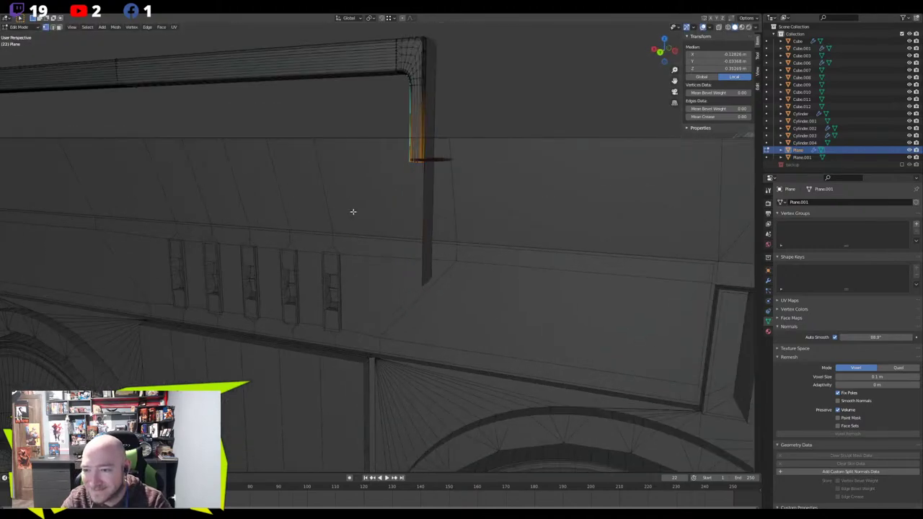
Select all vertices at the leg's lower end with X-ray on and lower them about 42 mm along Z in the back view
key("alt+z")
left_click_drag(502, 135, 334, 212)
key("alt+z")
mouse_move(400, 158)
middle_mouse_down()
mouse_move(433, 172)
mouse_move(344, 190)
mouse_move(397, 152)
mouse_move(392, 173)
middle_mouse_up()
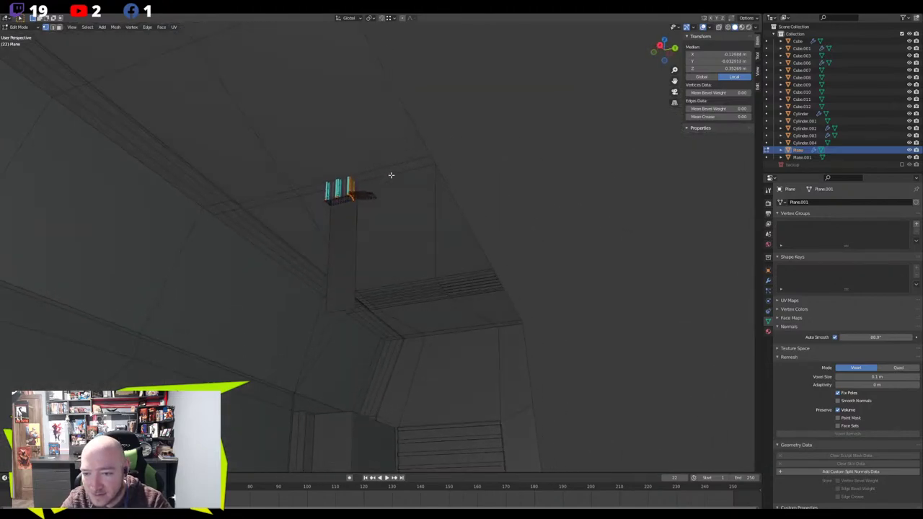
key("alt+z")
left_click_drag(391, 176, 291, 208)
key("KP_Decimal")
middle_click_drag(380, 219, 343, 294)
scroll(403, 216, "down", 6)
middle_click_drag(343, 294, 345, 221, "shift")
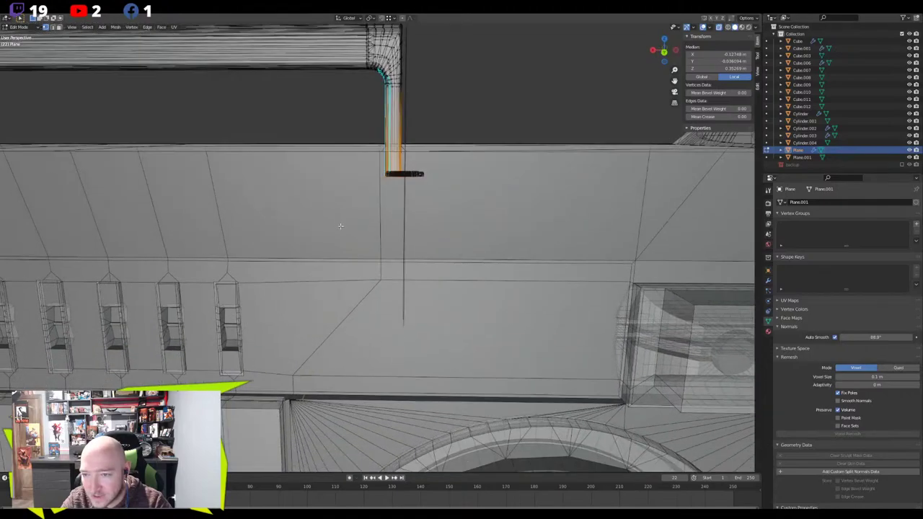
key("ctrl+KP_1")
key("g")
key("z")
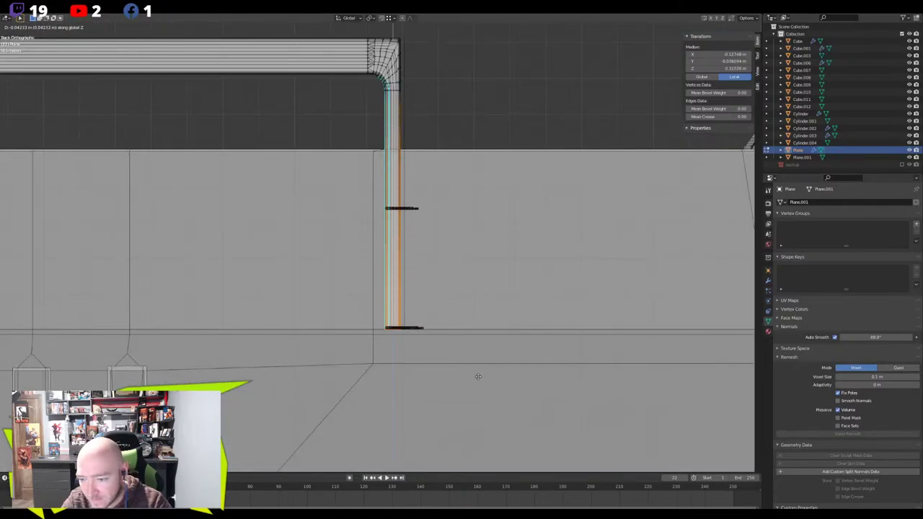
left_click(477, 376)
scroll(478, 377, "up", 6)
middle_click_drag(478, 377, 439, 193, "shift")
scroll(461, 360, "up", 5)
middle_click_drag(462, 393, 461, 257, "shift")
scroll(461, 257, "up", 5)
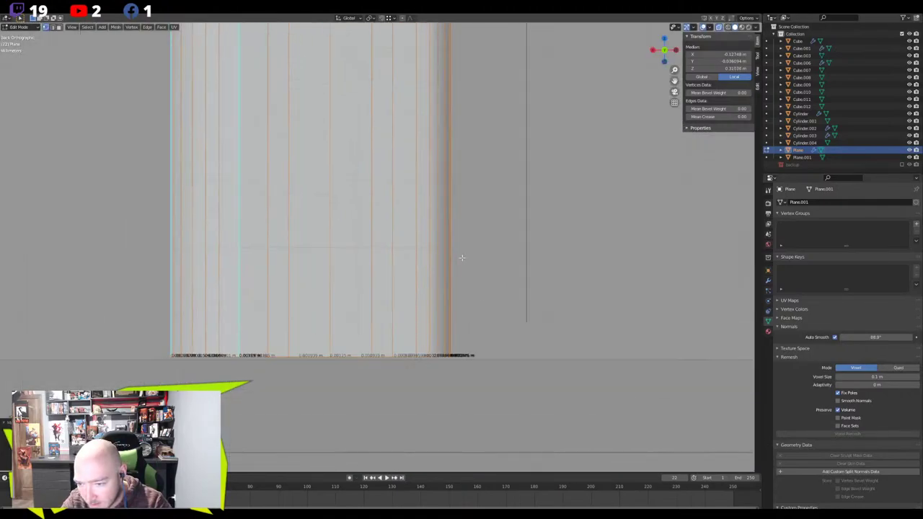
scroll(461, 220, "down", 6)
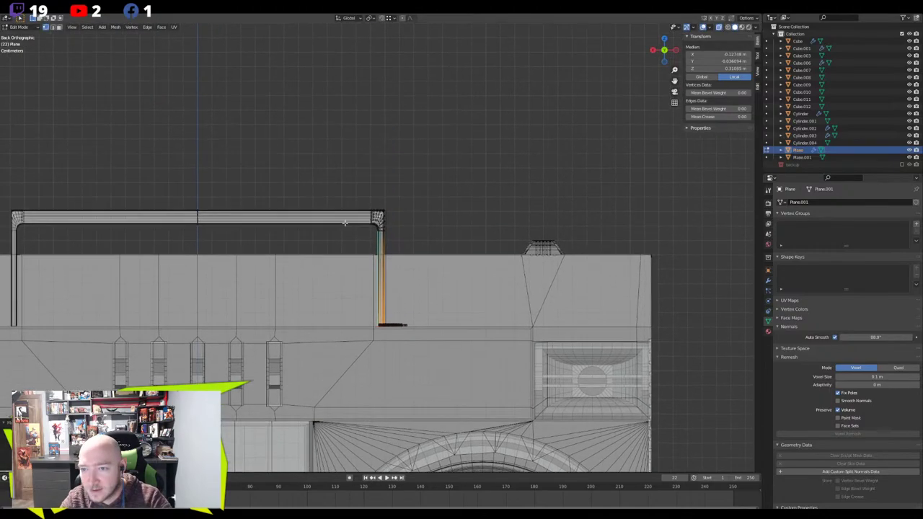
Leave Edit Mode and, in the left view, move the handle forward and up to about Y -0.0096 m, Z 0.0383 m
middle_click_drag(344, 222, 288, 248)
key("Tab")
key("ctrl+KP_3")
scroll(321, 242, "up", 7)
scroll(324, 241, "up", 1)
scroll(324, 241, "down", 1)
scroll(324, 240, "down", 2)
key("g")
left_click(377, 142)
middle_click_drag(376, 141, 373, 181)
middle_click_drag(415, 185, 369, 177)
key("g")
key("z")
left_click(463, 173)
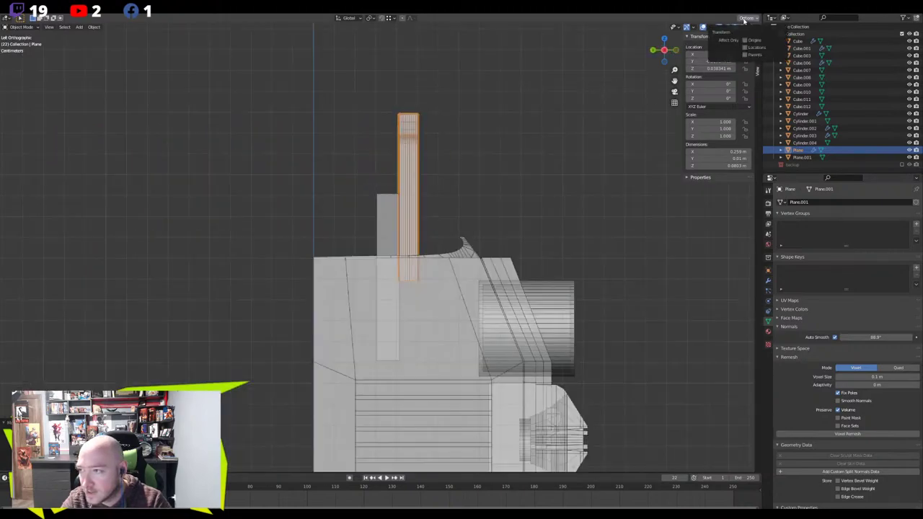
Place the handle's origin at the centre of the leg's lower end with Affect Only Origins, ending with that option switched off
scroll(416, 209, "up", 1)
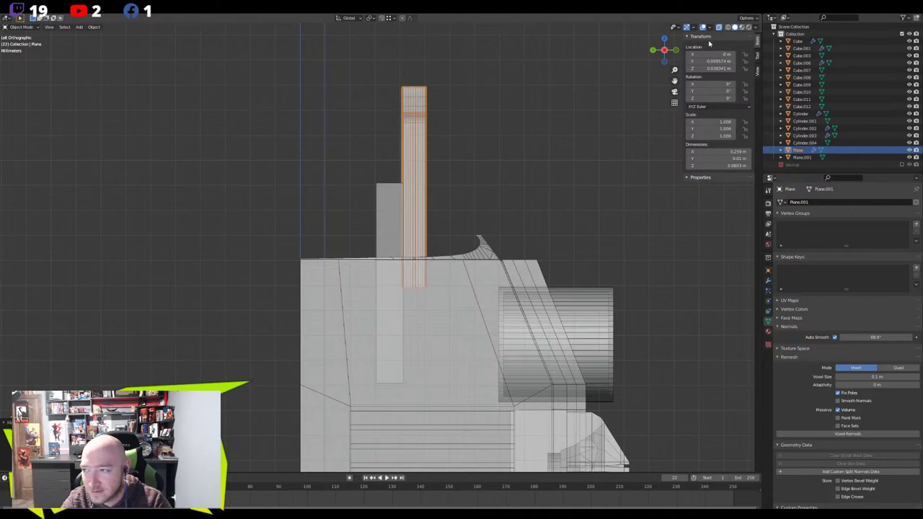
scroll(437, 241, "down", 4)
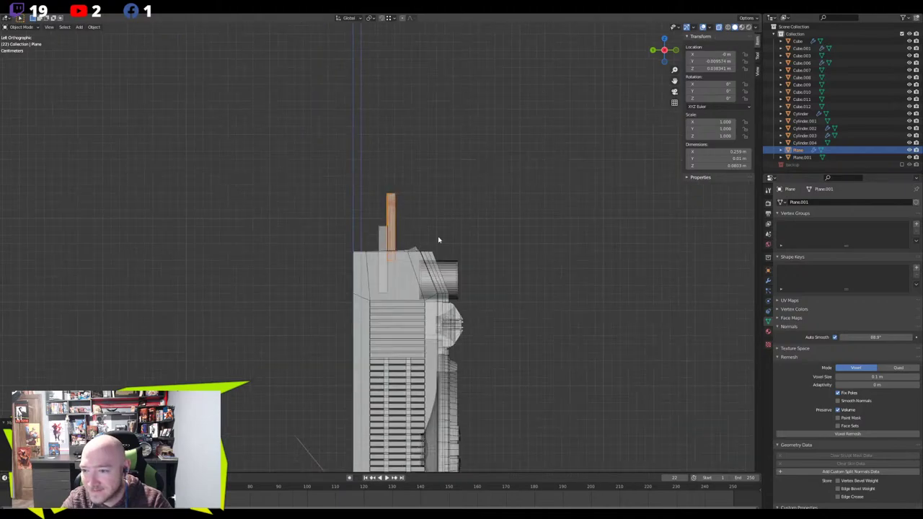
left_click(431, 112)
scroll(367, 302, "up", 10)
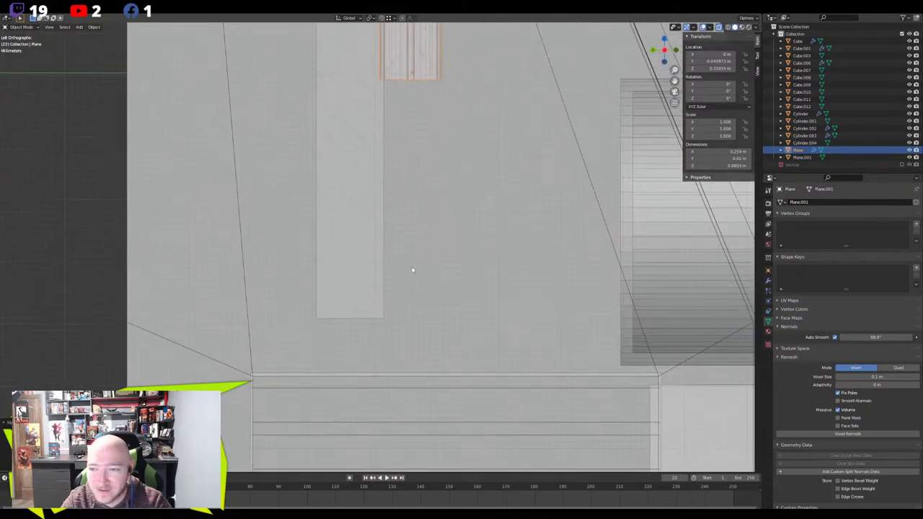
middle_click_drag(414, 128, 385, 291, "shift")
scroll(405, 275, "up", 4)
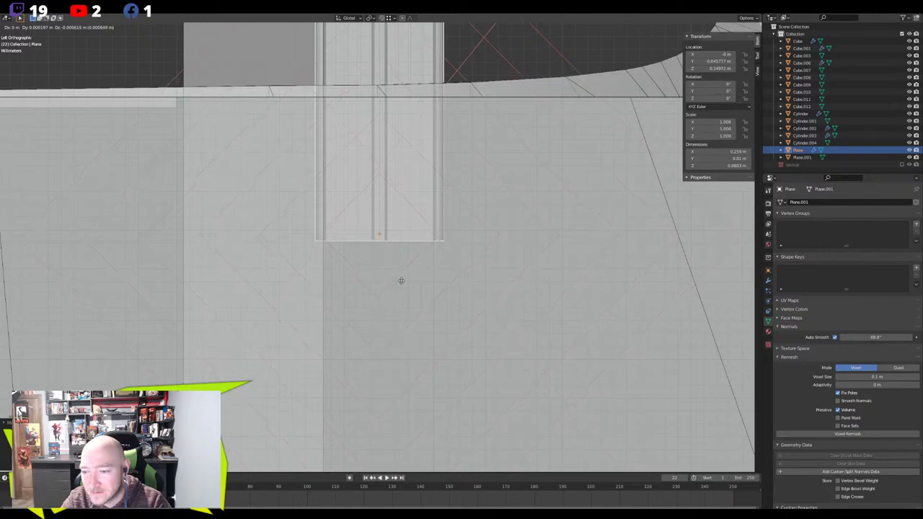
left_click(401, 280)
scroll(401, 281, "down", 5)
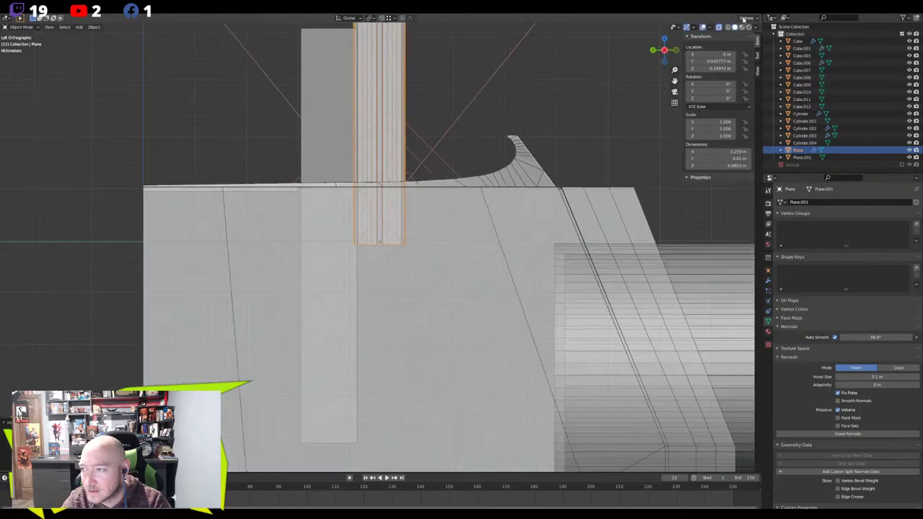
left_click(676, 50)
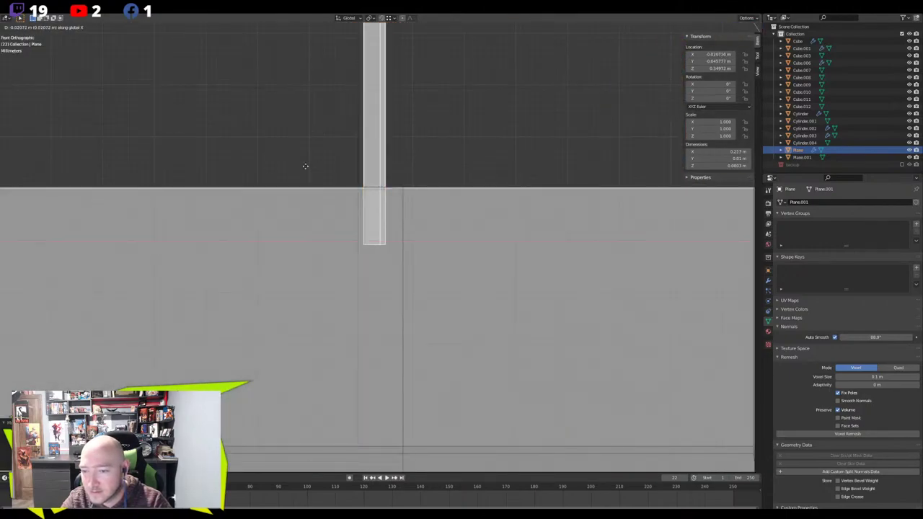
scroll(494, 165, "down", 4)
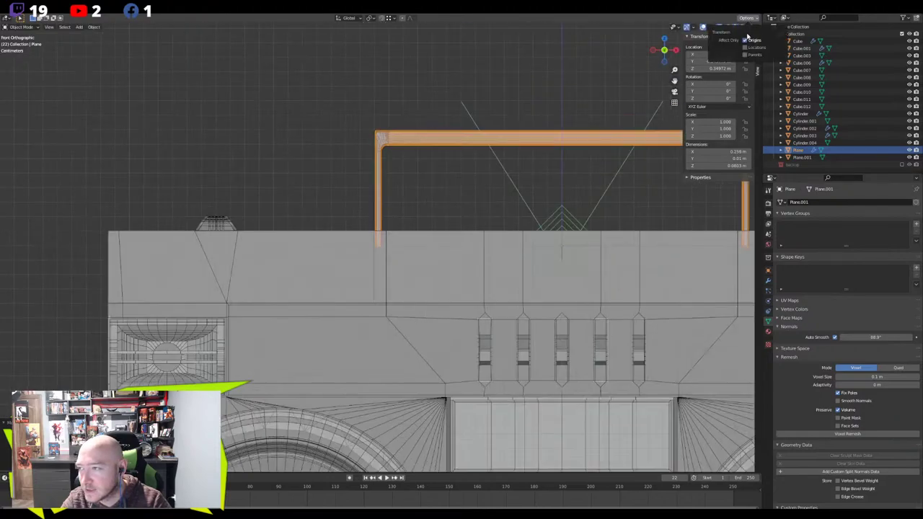
Delete the upright plane strip beside the handle's leg and select the handle again
middle_click_drag(555, 135, 365, 211)
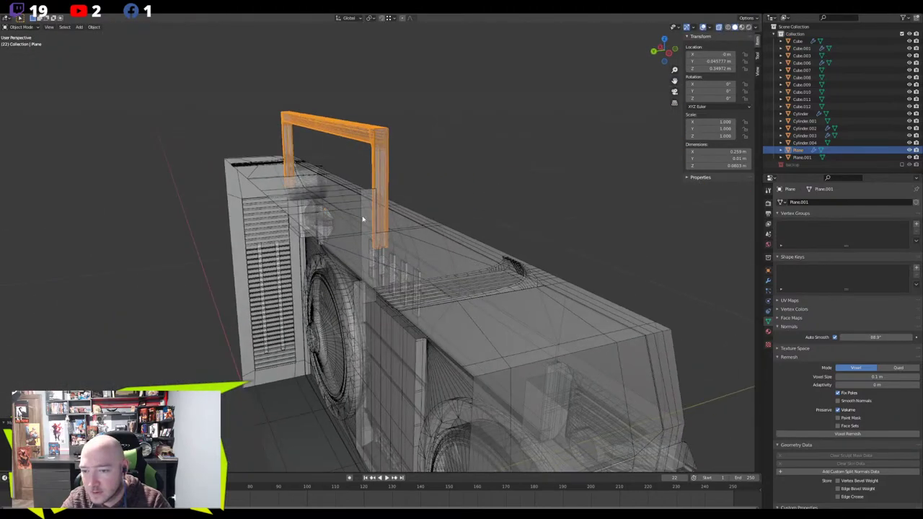
left_click(365, 211)
middle_click_drag(481, 207, 425, 186)
key("Delete")
left_click(383, 161)
middle_click_drag(382, 161, 353, 168)
left_click(382, 162)
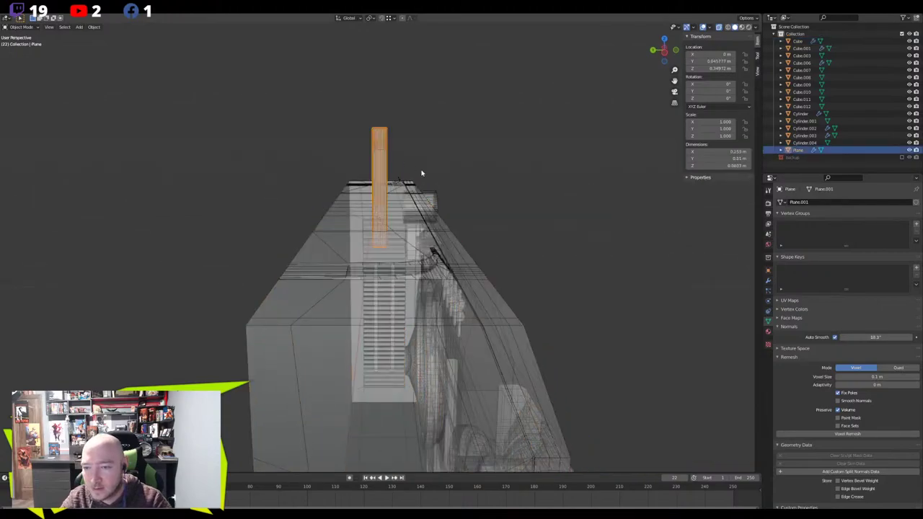
Try folding the handle down onto the body by rotating it to -90° about X in the left view
middle_click_drag(409, 169, 434, 174, "alt")
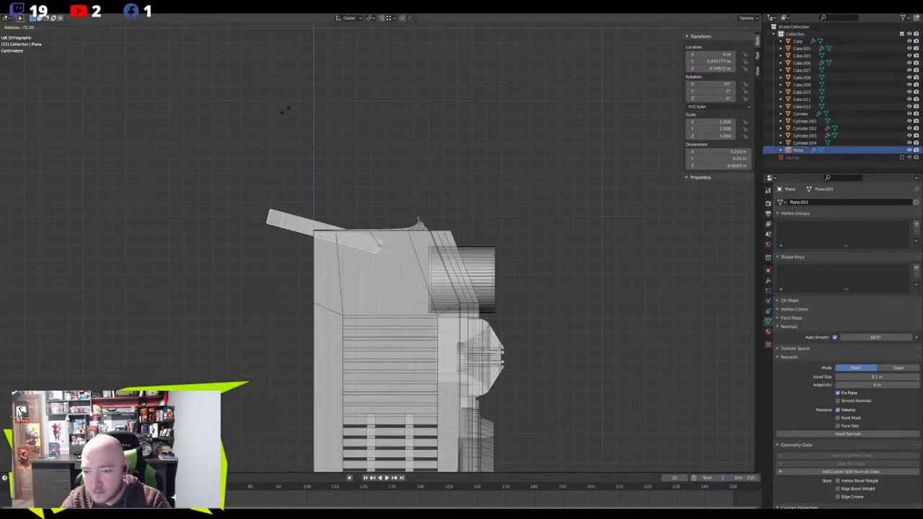
middle_click_drag(375, 126, 380, 153)
key("ctrl+KP_3")
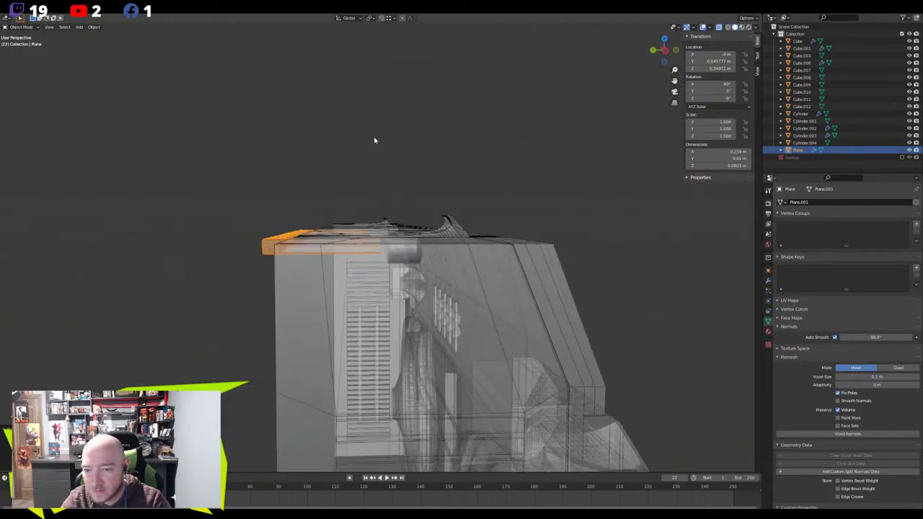
left_click(542, 232)
middle_click_drag(542, 232, 350, 150)
Lower the upright handle slightly along Z so its legs sit deeper in the body
left_click(378, 181)
key("g")
key("z")
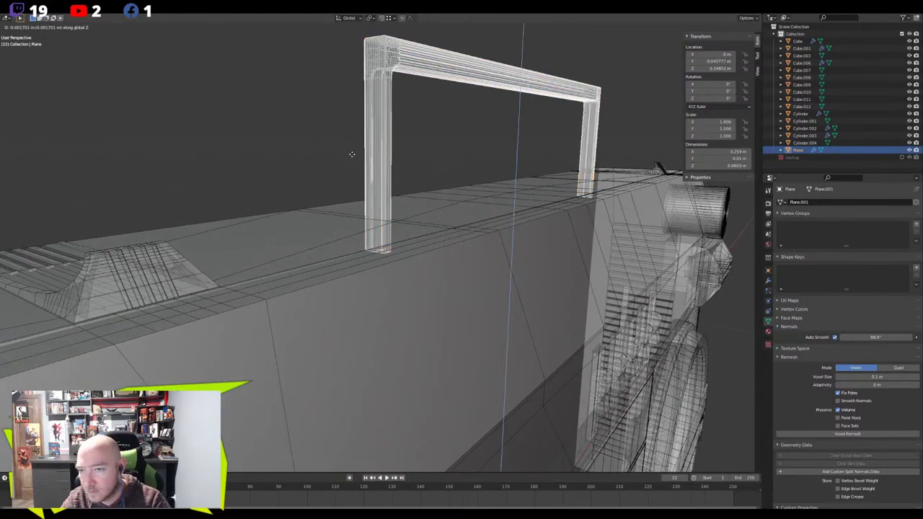
left_click(352, 155)
Open the body for editing and extrude the narrow face around the handle's leg about 14 mm down into a slot
scroll(352, 158, "down", 3)
middle_click_drag(352, 159, 259, 196)
left_click(327, 231)
scroll(335, 233, "up", 4)
key("Tab")
left_click(348, 209)
key("e")
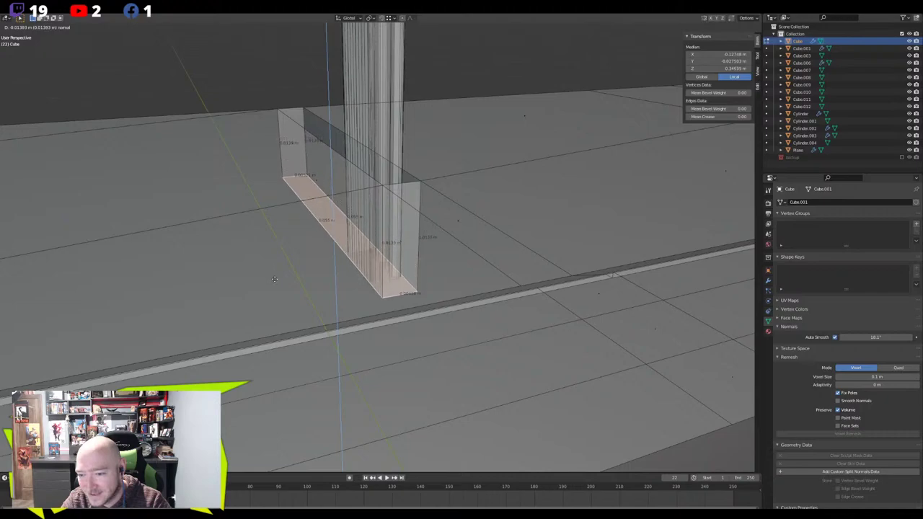
left_click(275, 279)
Clear the selection, turn off X-ray and the viewport overlays, and inspect the handle slots and the whole boombox
middle_click_drag(275, 278, 306, 284)
left_click(232, 136)
middle_click_drag(242, 141, 387, 224)
scroll(221, 146, "down", 2)
key("x")
left_click(206, 121)
left_click(702, 27)
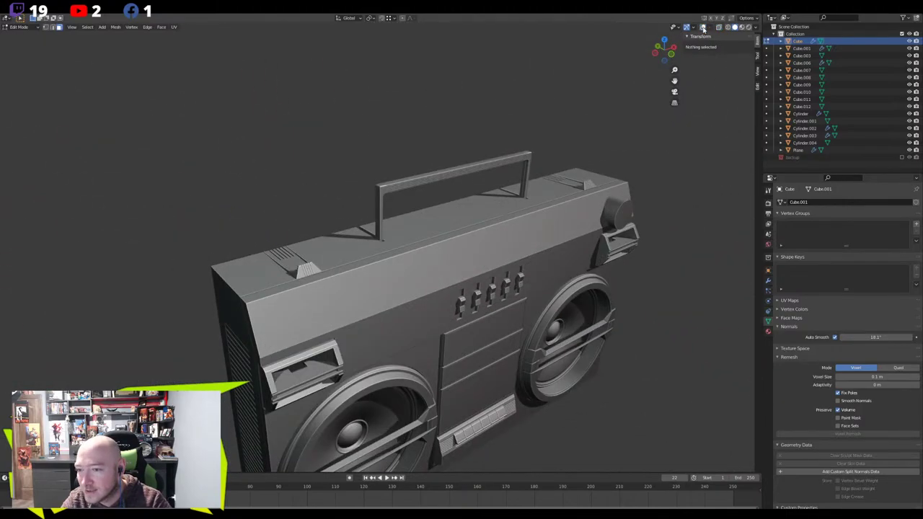
middle_click_drag(502, 123, 375, 174)
scroll(339, 161, "up", 2)
scroll(426, 159, "up", 1)
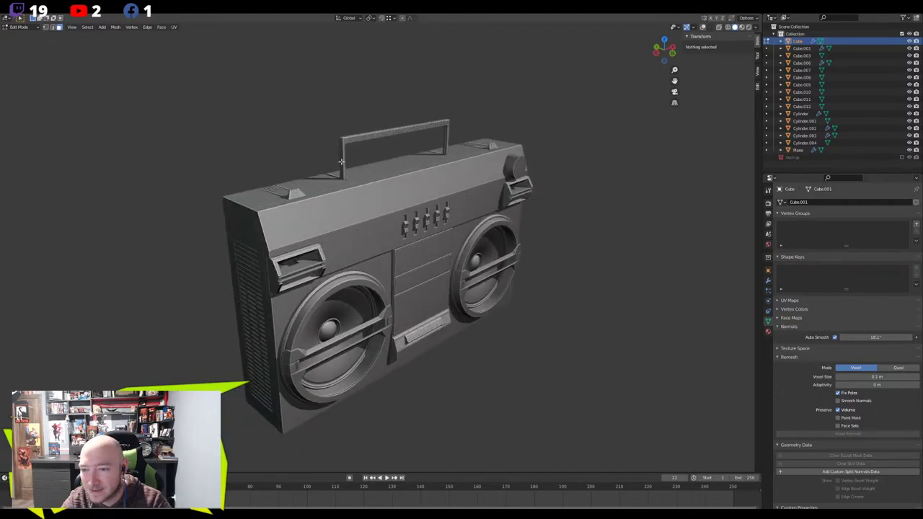
scroll(341, 161, "up", 3)
Leave the body's editing, open the handle's mesh with overlays shown, and raise its leg ends about 6 mm along Z in X-ray
key("Tab")
left_click(311, 89)
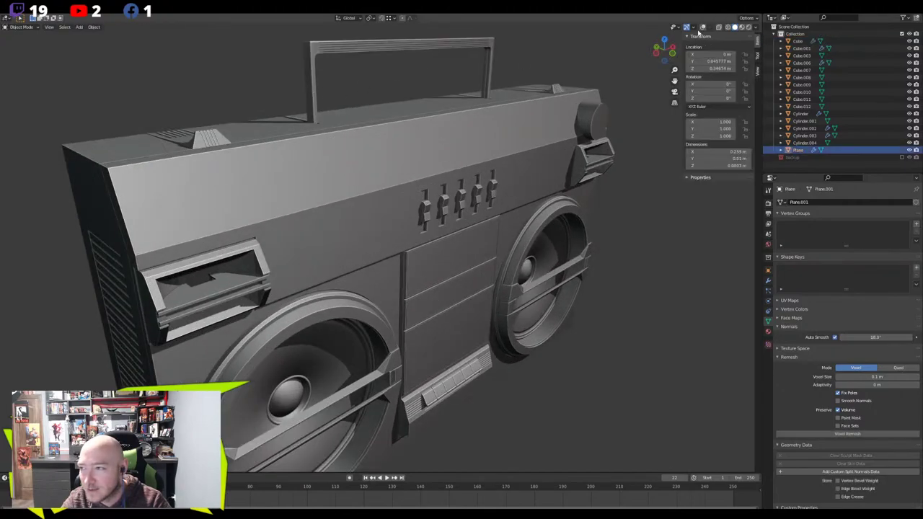
left_click(703, 27)
middle_click_drag(337, 108, 358, 188, "shift")
scroll(359, 188, "up", 2)
key("Tab")
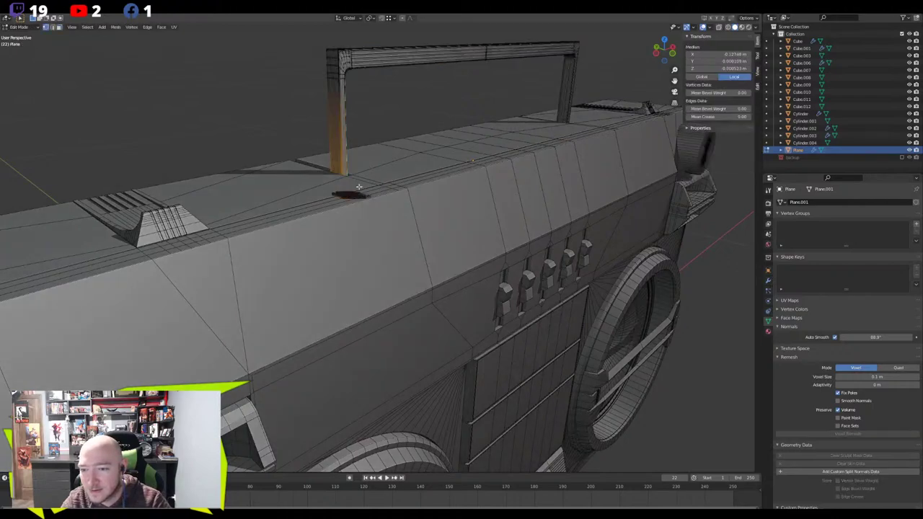
key("alt+z")
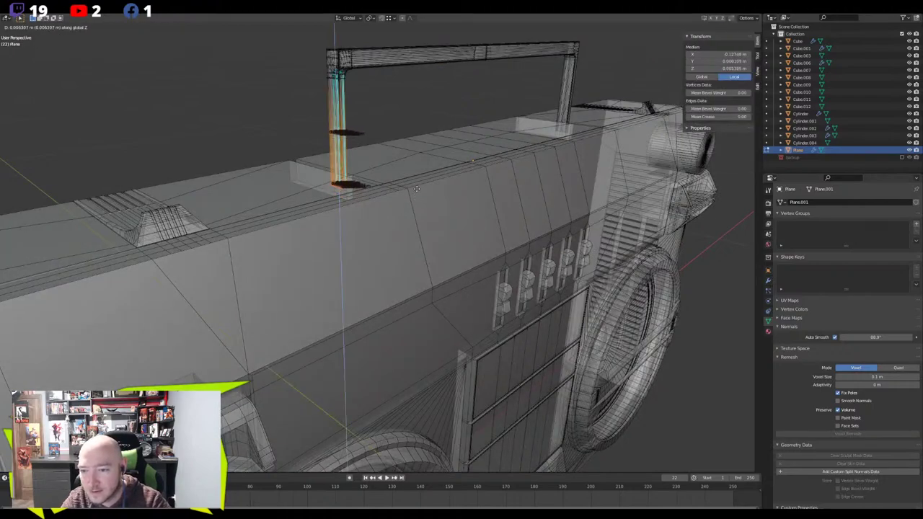
key("Tab")
key("Tab")
key("Tab")
In the left view, lower the handle to the slot floor and shift it about 3.4 mm along Y to the slot's front end
middle_click_drag(433, 128, 398, 219)
key("ctrl+KP_3")
scroll(393, 222, "up", 6)
key("g")
key("z")
left_click(377, 236)
key("g")
key("y")
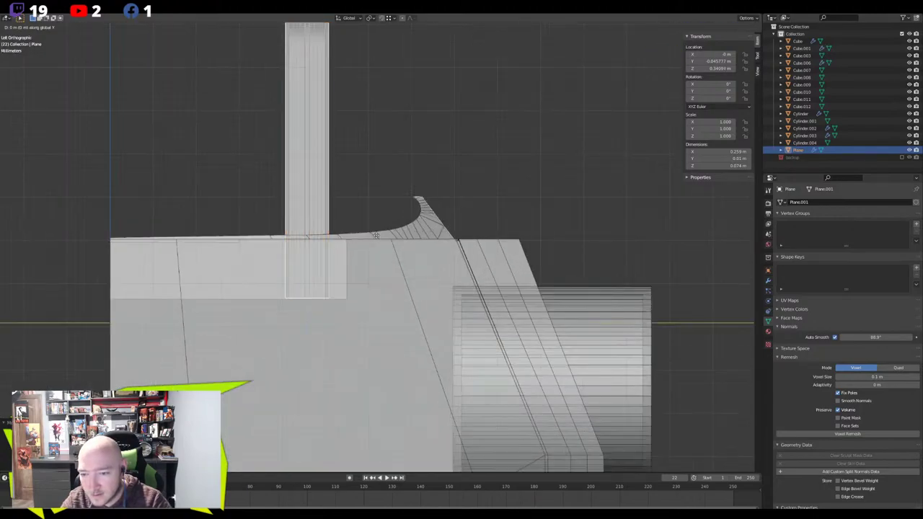
key("z")
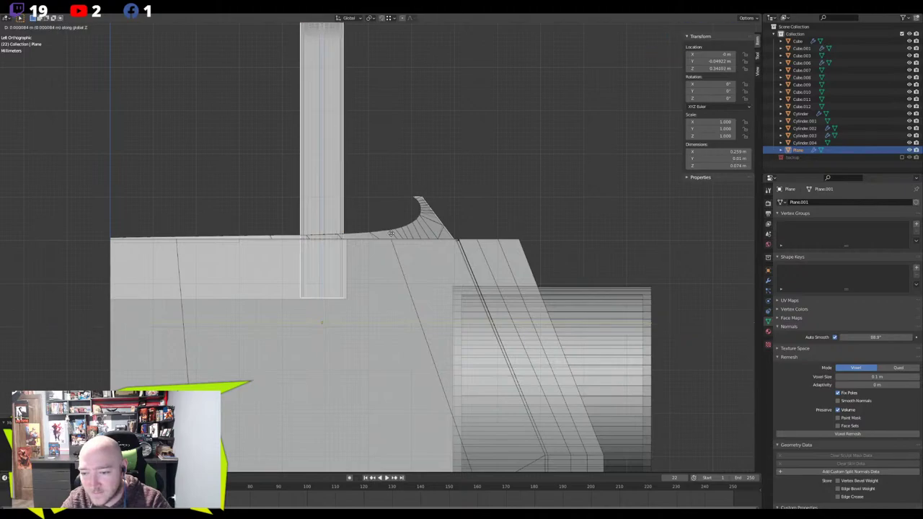
left_click(389, 231)
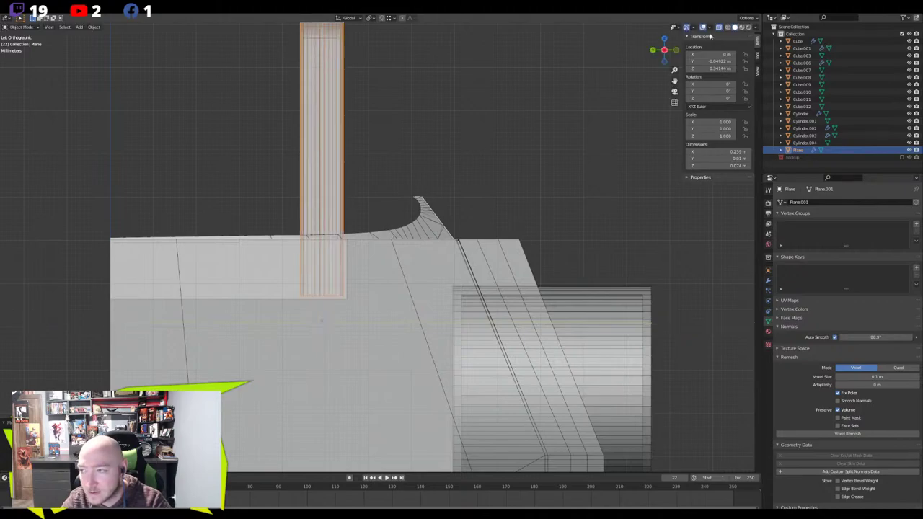
With transforms limited to origins, raise the handle's origin about 12 mm along Z to mid-slot height, and disable the origins-only option
key("g")
key("z")
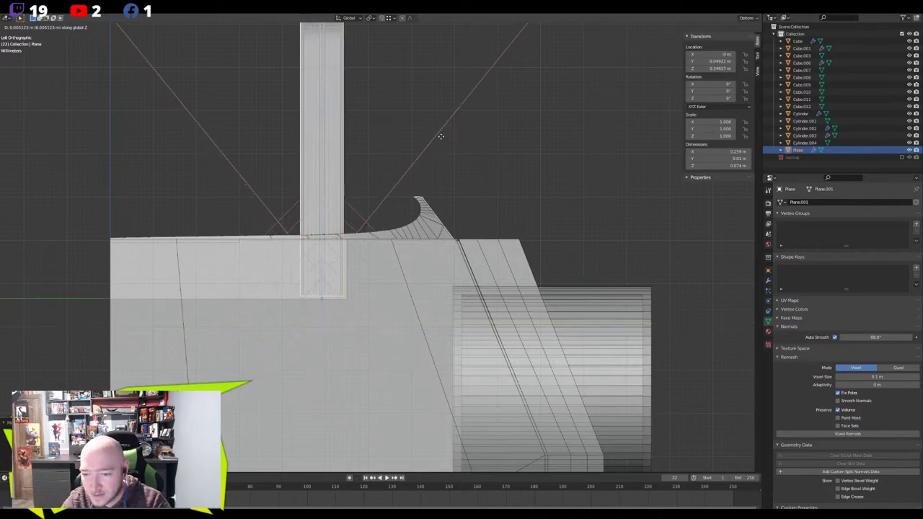
left_click(441, 132)
middle_click_drag(441, 132, 694, 41)
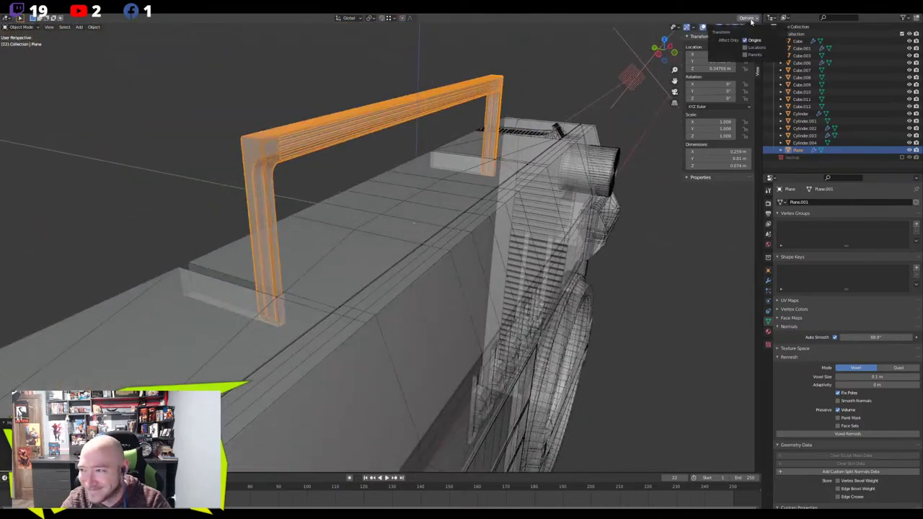
scroll(303, 233, "down", 3)
middle_click_drag(303, 233, 367, 184)
key("ctrl+KP_3")
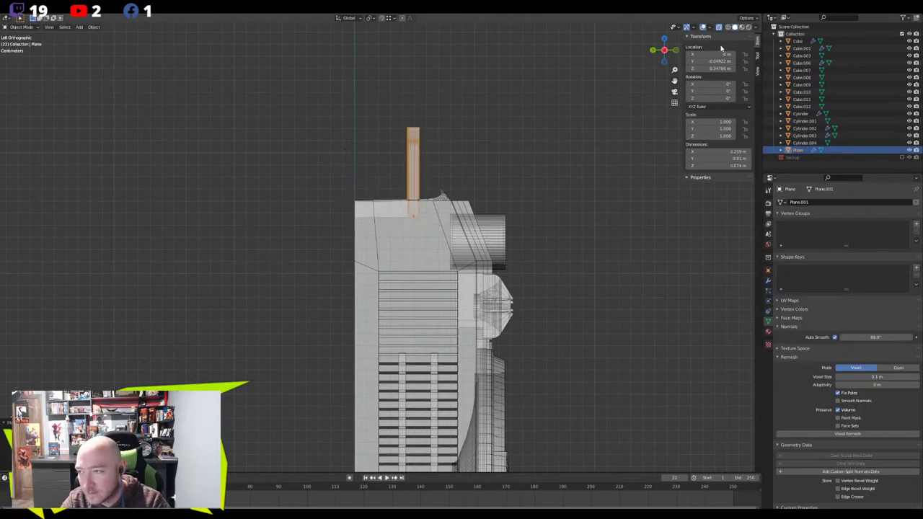
scroll(421, 173, "up", 4)
key("g")
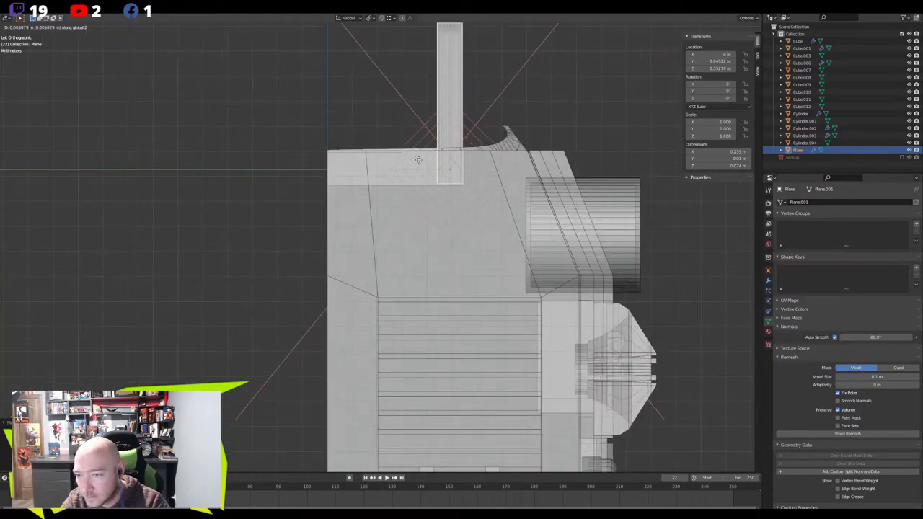
left_click(417, 157)
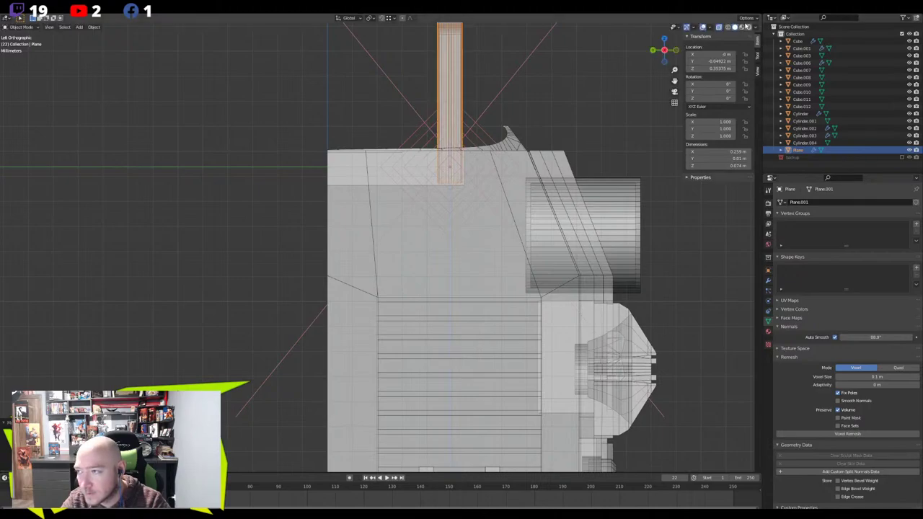
left_click(745, 44)
Fold the handle down by rotating it to -90° about X and shift it about 2.4 mm along Y within the slot
middle_click_drag(551, 118, 478, 193, "shift")
key("r")
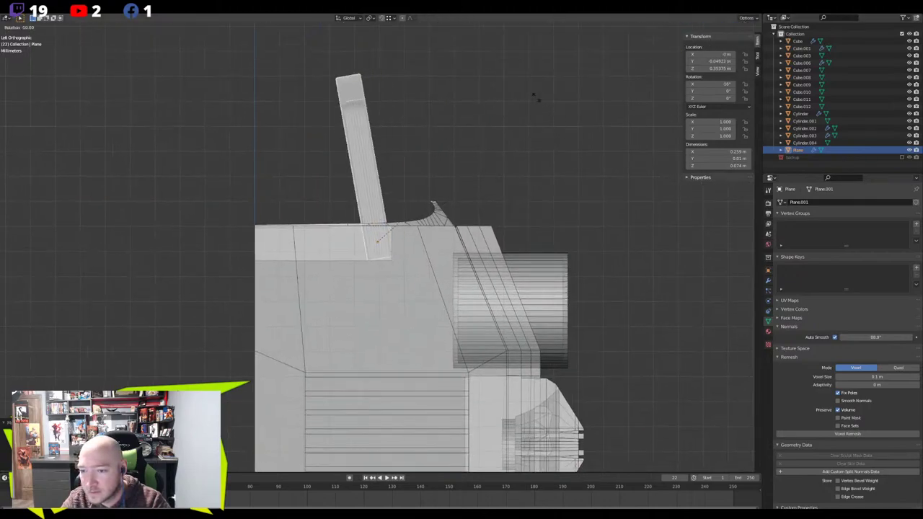
mouse_move(300, 116)
middle_mouse_down()
mouse_move(290, 197)
mouse_move(314, 142)
mouse_move(298, 140)
mouse_move(305, 117)
mouse_move(295, 117)
mouse_move(306, 122)
middle_mouse_up()
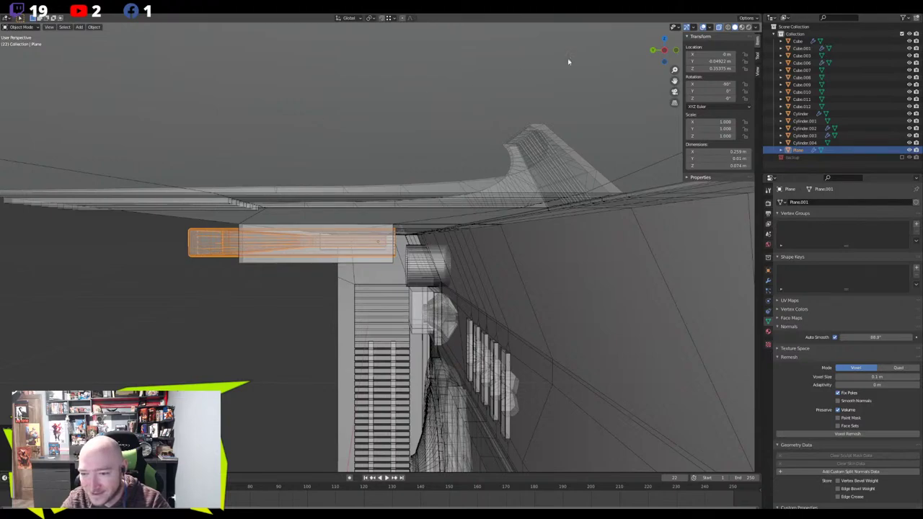
key("g")
key("x")
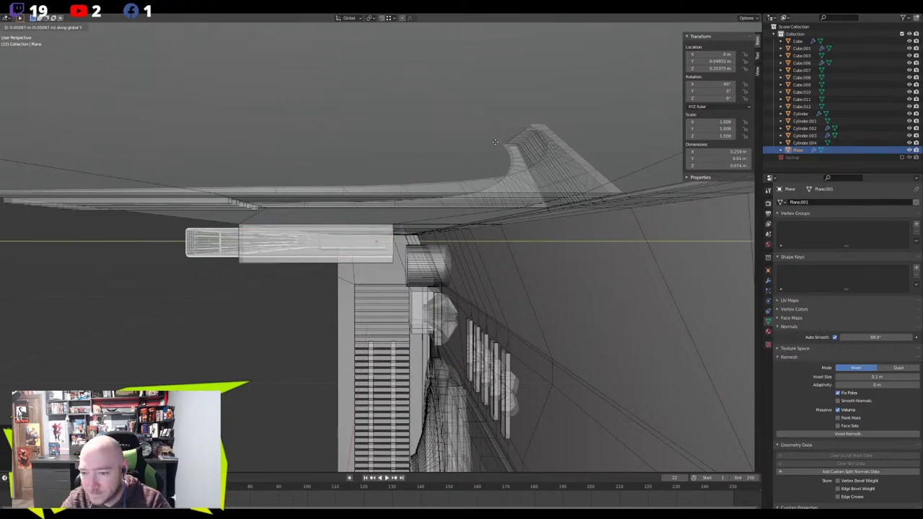
left_click(493, 145)
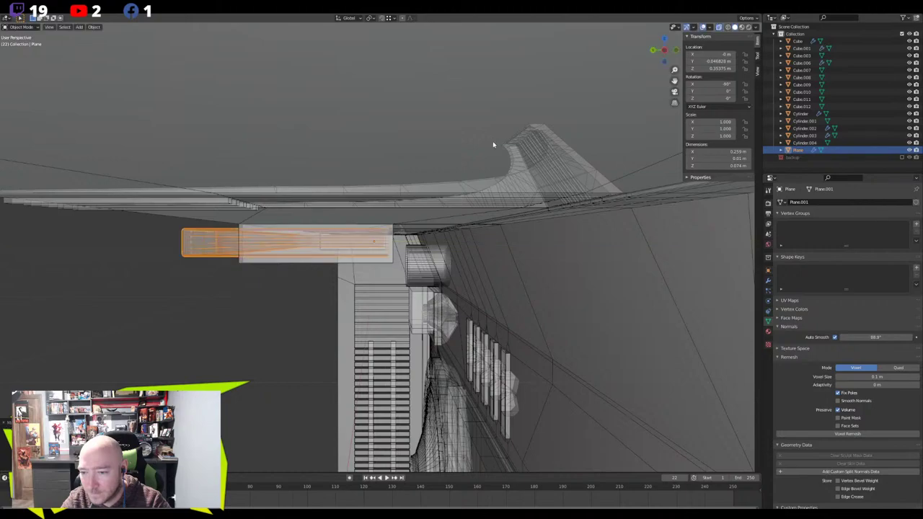
Rotate the handle back upright to 0° about X
scroll(493, 145, "down", 2)
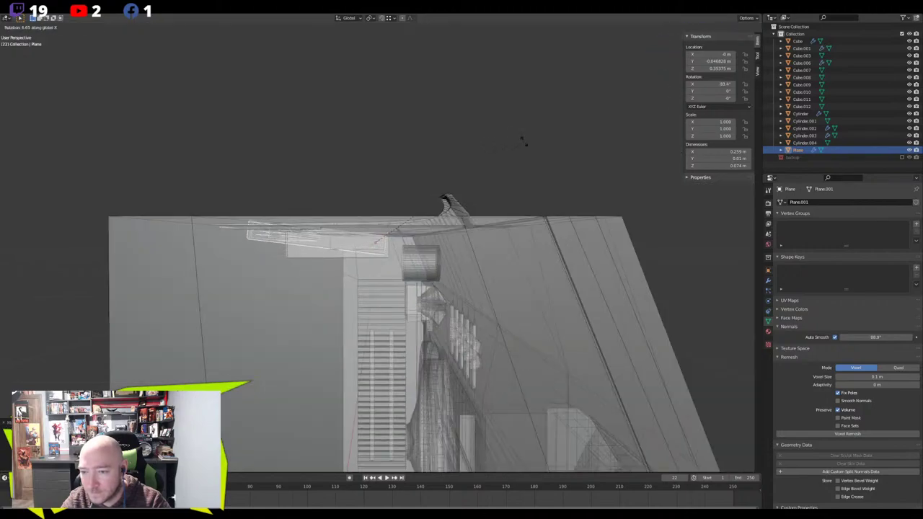
key("Return")
middle_click_drag(475, 362, 406, 273)
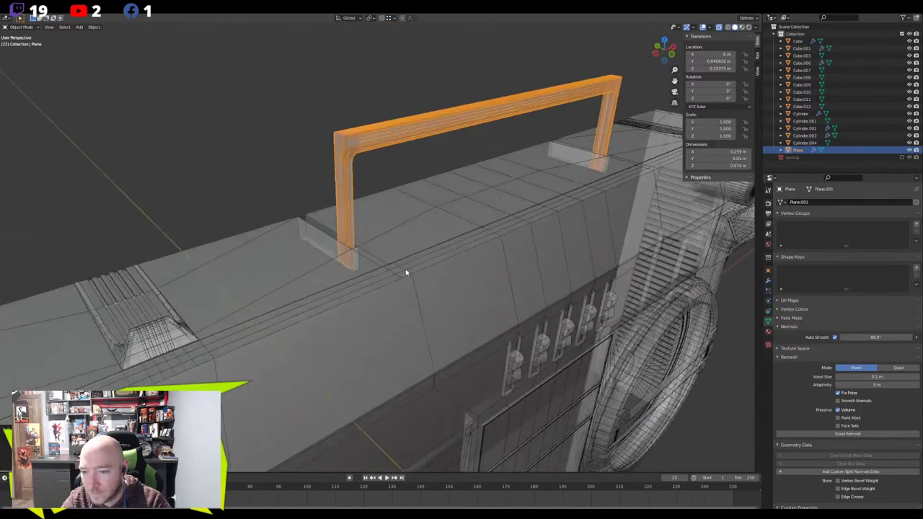
Turn off X-ray and overlays, deselect the handle, and inspect how its legs sit in the body slots
key("alt+z")
scroll(261, 170, "down", 3)
left_click(260, 169)
middle_click_drag(339, 206, 279, 194)
middle_click_drag(694, 34, 361, 187)
scroll(280, 167, "down", 4)
scroll(352, 224, "up", 2)
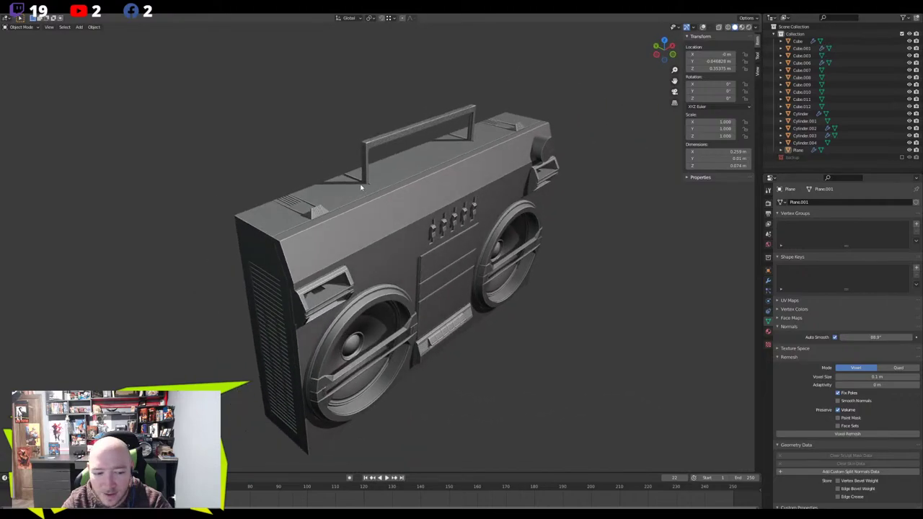
middle_click_drag(288, 141, 364, 209)
scroll(366, 210, "up", 5)
middle_click_drag(352, 159, 342, 233)
scroll(288, 240, "down", 4)
middle_click_drag(234, 249, 317, 252, "shift")
scroll(274, 195, "up", 4)
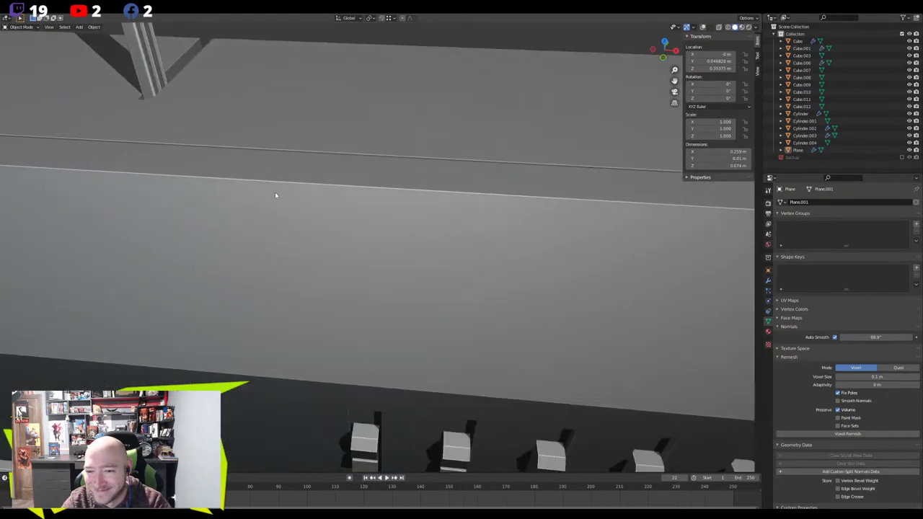
middle_click_drag(275, 194, 473, 305)
middle_click_drag(407, 256, 485, 195)
Show the overlays, open the body for editing to examine the mesh around the handle slot, and hide the overlays again
left_click(702, 27)
middle_click_drag(438, 231, 418, 226)
middle_click_drag(429, 147, 417, 197)
key("Tab")
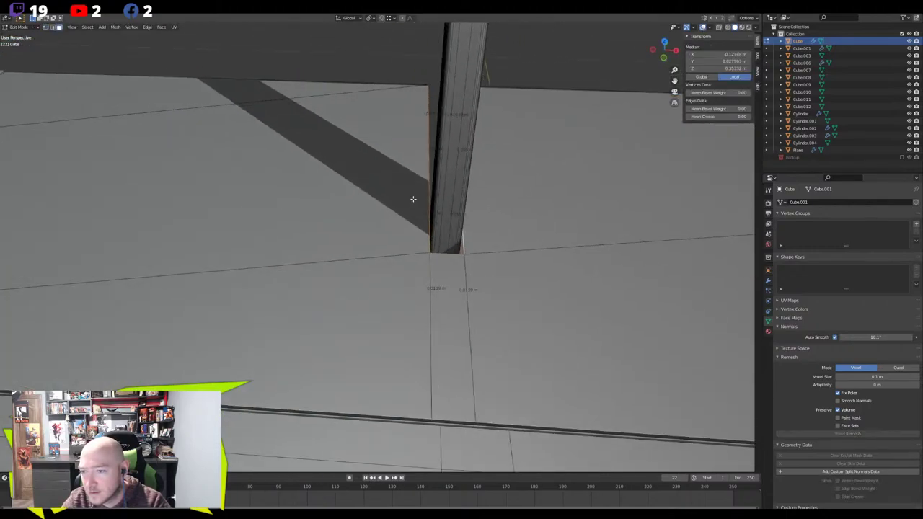
left_click(350, 208)
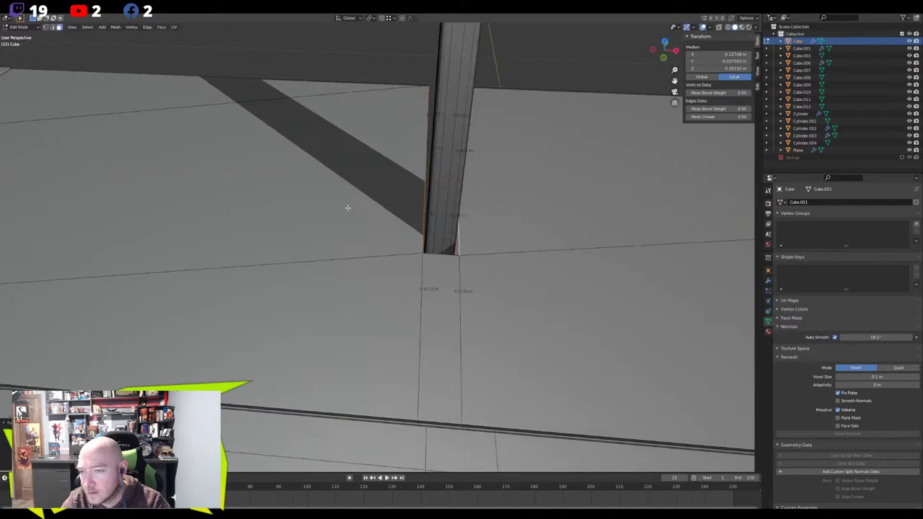
middle_click_drag(347, 207, 607, 63)
left_click(702, 27)
scroll(481, 130, "down", 8)
middle_click_drag(364, 185, 315, 136)
scroll(403, 179, "down", 2)
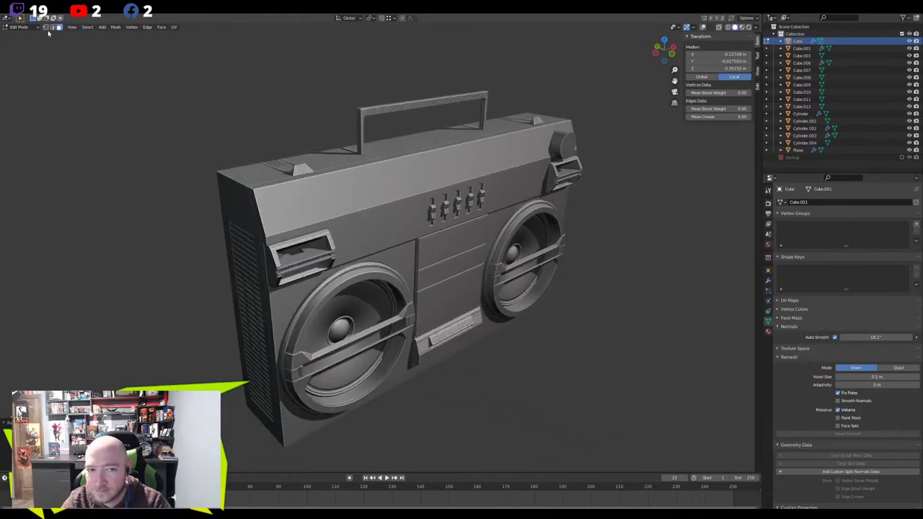
Switch editing to the handle and examine the selected faces and topology along its rounded inner corner
left_click(25, 36)
mouse_move(207, 107)
middle_mouse_down()
mouse_move(272, 119)
mouse_move(206, 112)
middle_mouse_up()
middle_click_drag(296, 113, 356, 132)
scroll(301, 114, "up", 5)
middle_click_drag(298, 114, 322, 233, "shift")
scroll(372, 252, "up", 2)
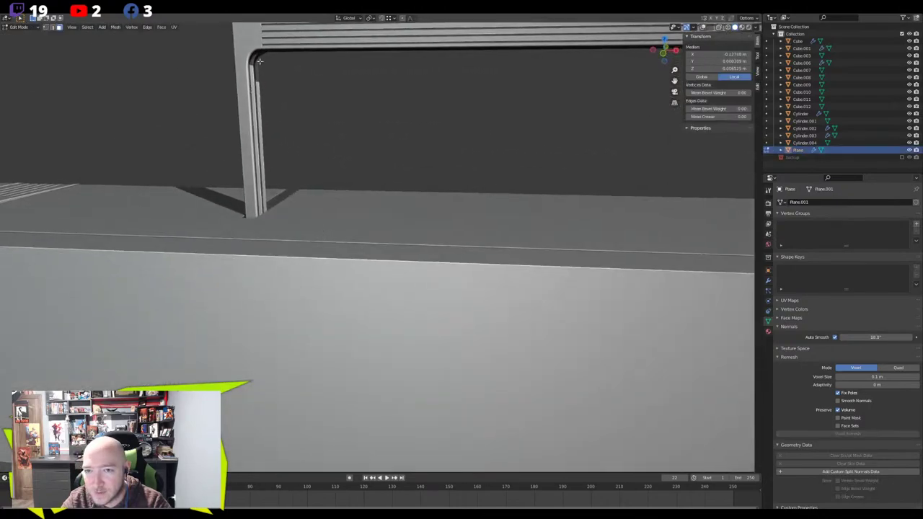
key("Tab")
scroll(419, 158, "down", 5)
scroll(270, 125, "up", 4)
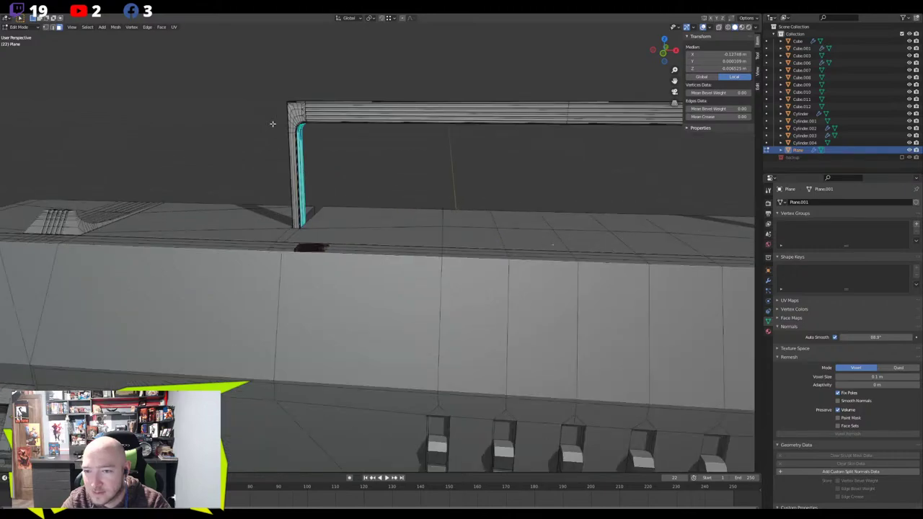
key("KP_Decimal")
scroll(255, 204, "down", 3)
middle_click_drag(255, 204, 358, 214)
key("KP_1")
scroll(424, 187, "up", 3)
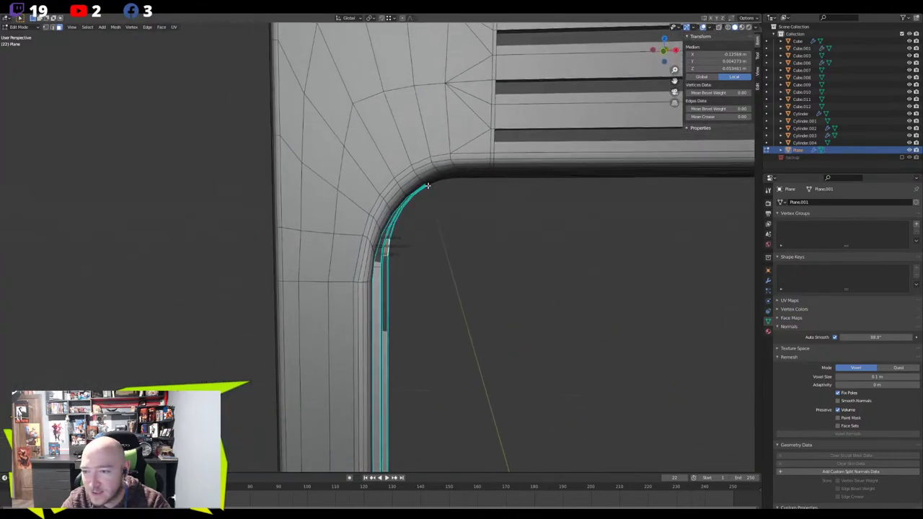
middle_click_drag(450, 180, 649, 80)
Leave the handle's editing, hide the overlays, and inspect the whole boombox from several angles
key("Tab")
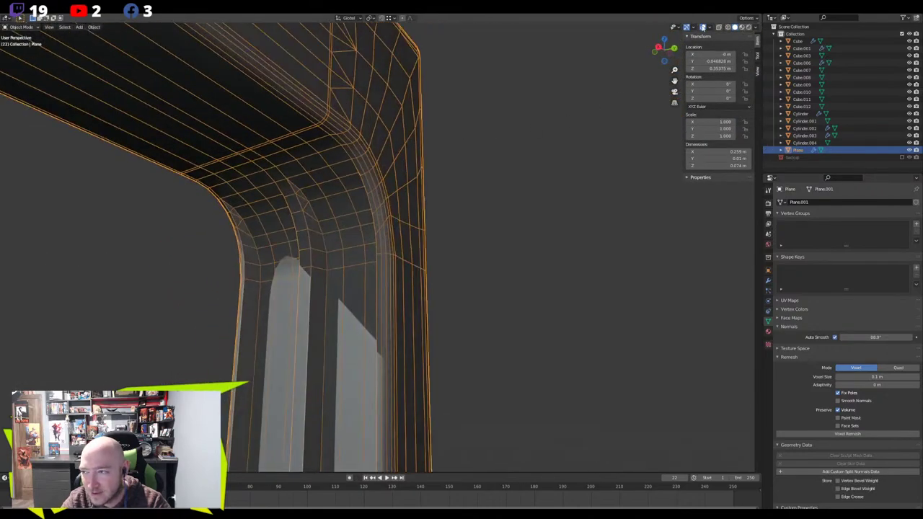
left_click(702, 27)
middle_click_drag(373, 192, 434, 258)
scroll(445, 260, "down", 12)
middle_click_drag(348, 334, 380, 270, "shift")
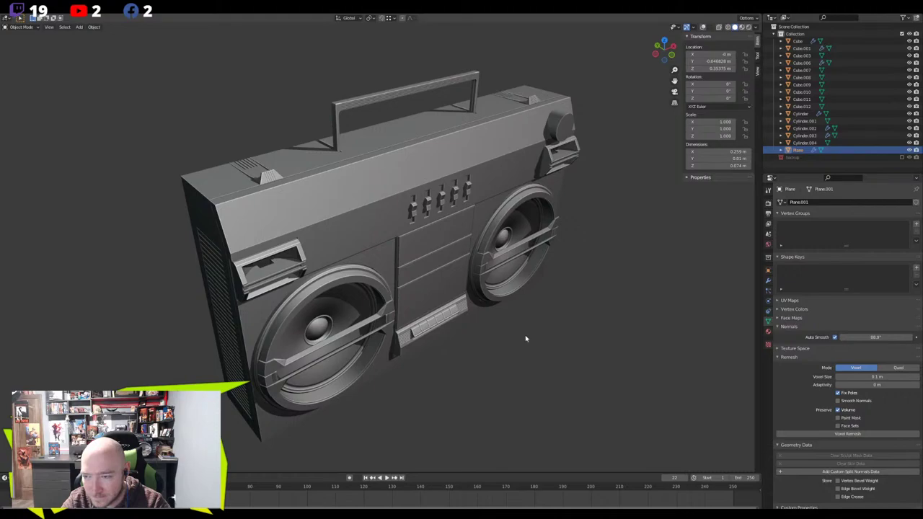
middle_click_drag(519, 336, 484, 323)
middle_click_drag(425, 318, 323, 282)
scroll(317, 292, "up", 4)
middle_click_drag(372, 265, 481, 334)
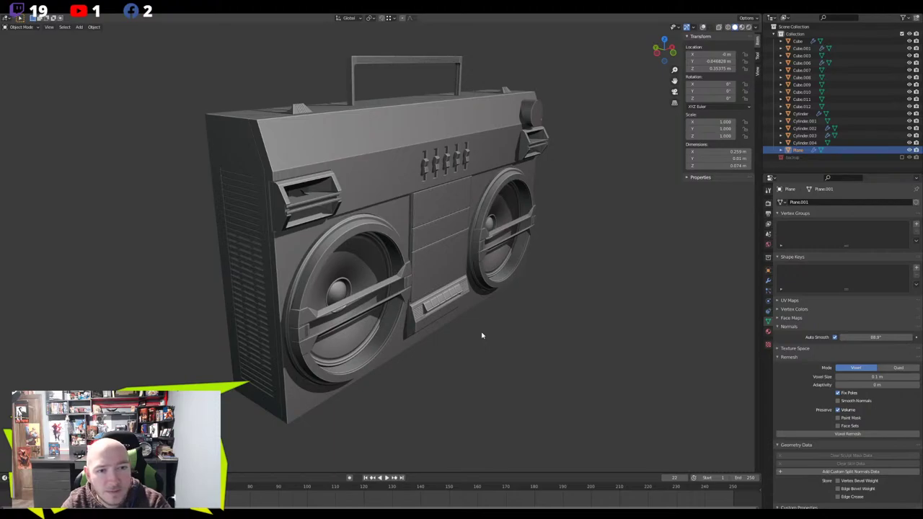
middle_click_drag(482, 324, 417, 320)
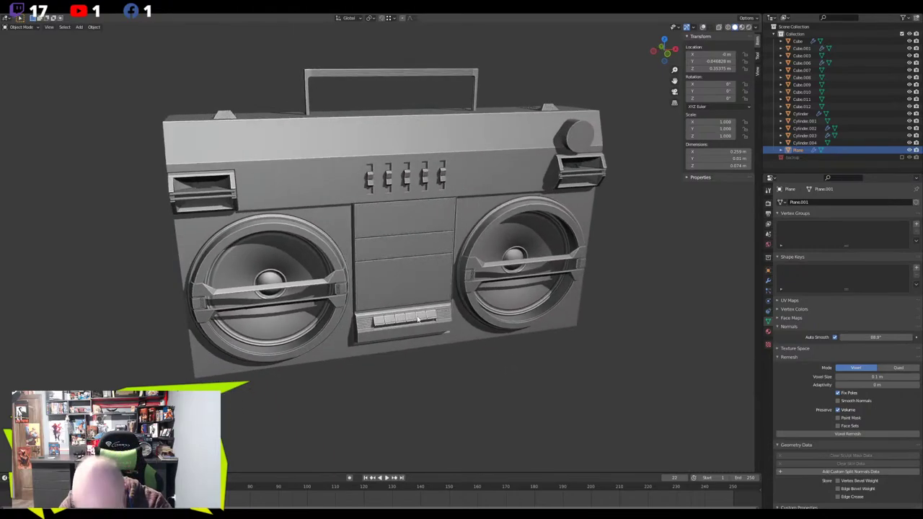
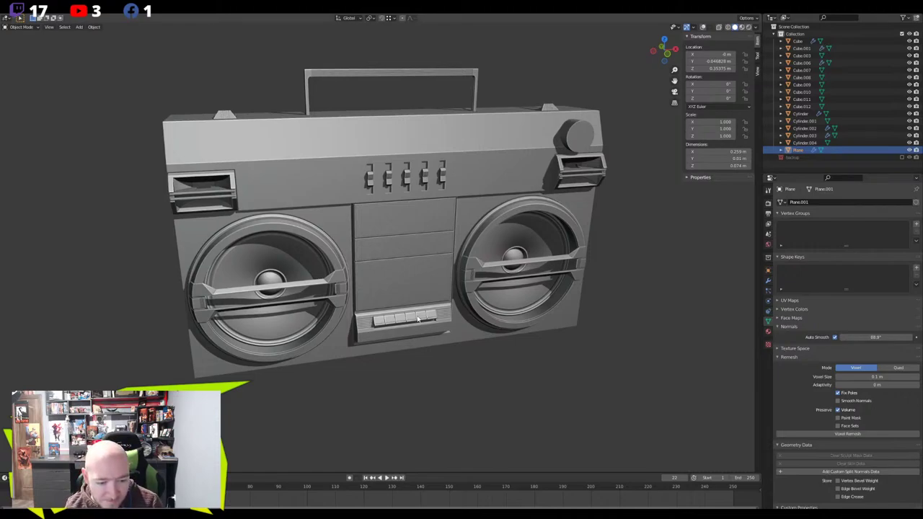
Examine the boombox's front details, including the speakers, crossbars and central panel, from close range and from the front
middle_click_drag(377, 208, 295, 278)
middle_click_drag(372, 267, 417, 258)
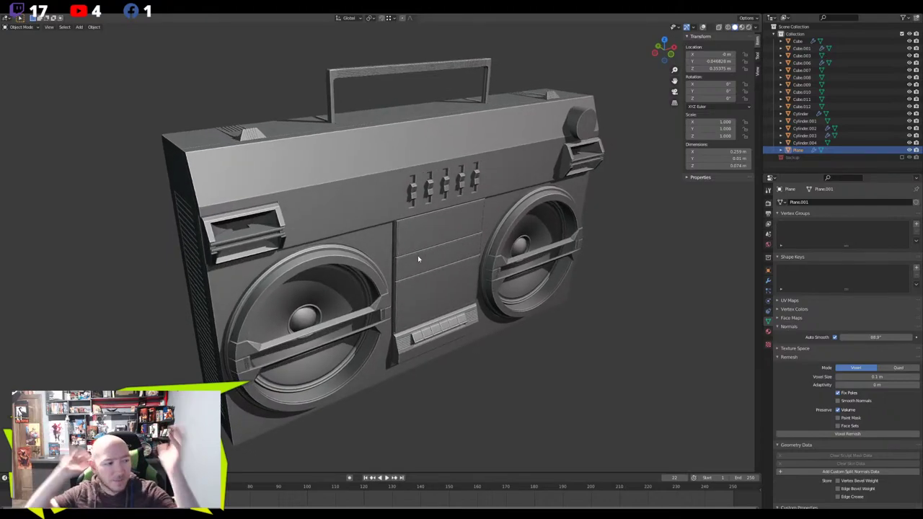
middle_click_drag(415, 257, 424, 261)
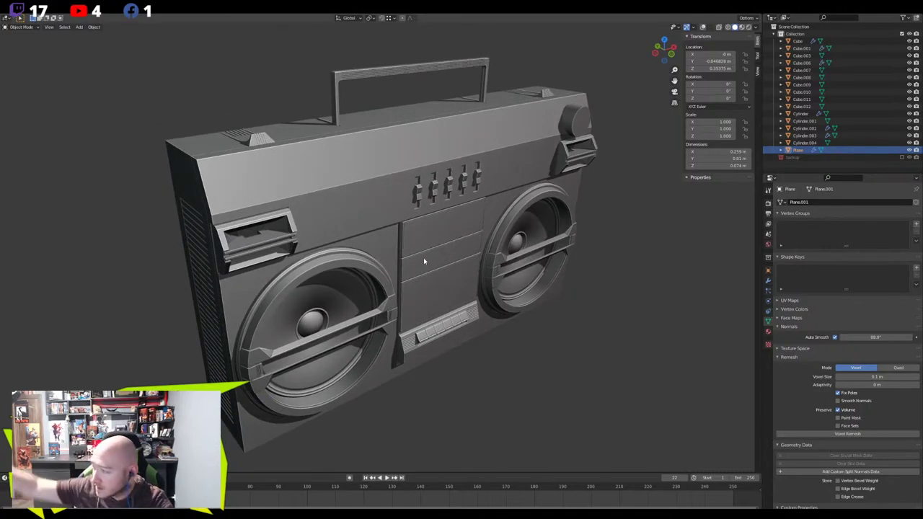
middle_click_drag(423, 258, 309, 297)
scroll(309, 297, "up", 4)
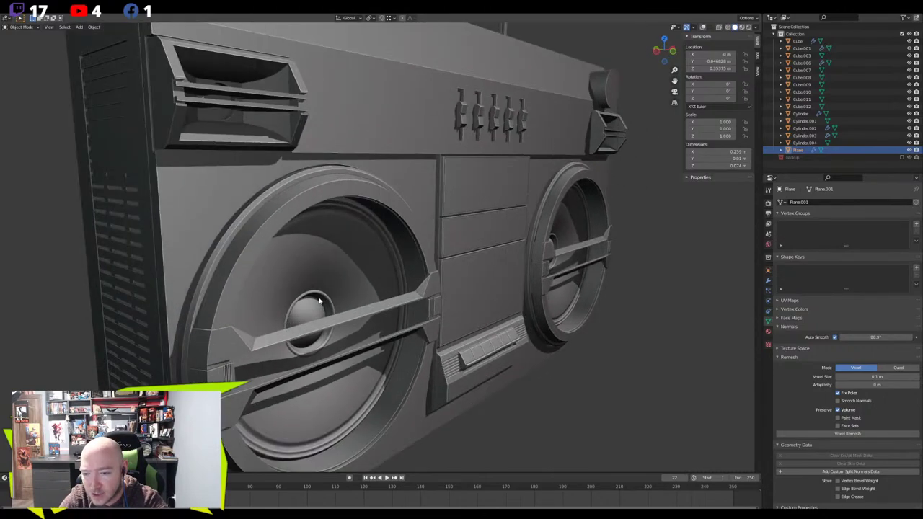
scroll(308, 297, "down", 5)
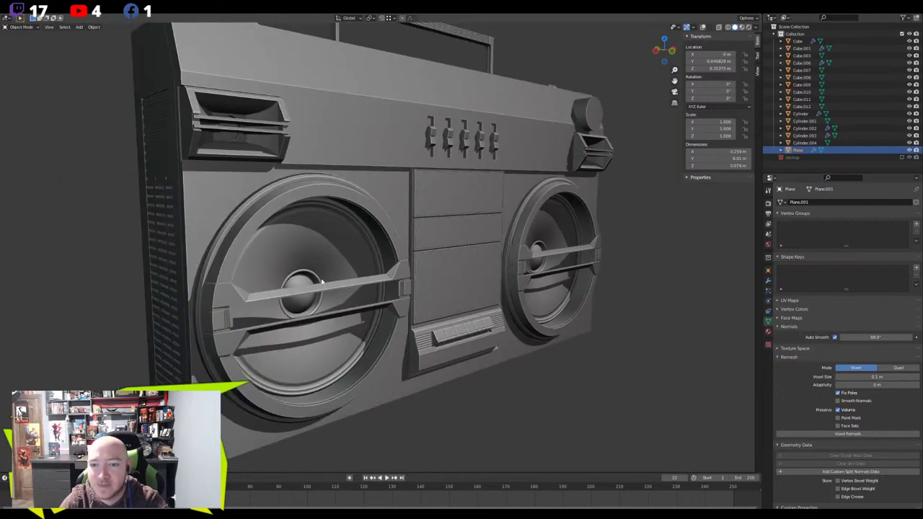
scroll(339, 280, "up", 5)
middle_click_drag(343, 280, 318, 274)
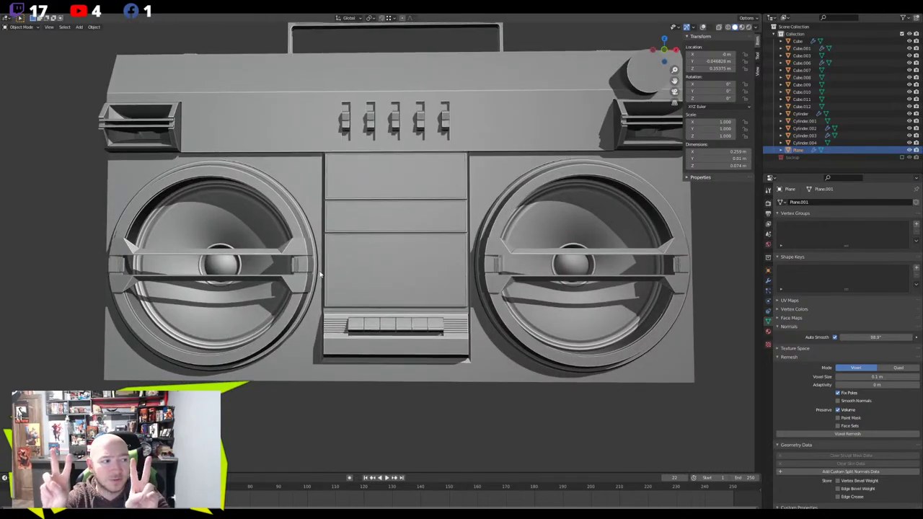
Inspect the boombox's front, underside and vented side from several angles, selecting the main body along the way
middle_click_drag(321, 274, 417, 292)
scroll(350, 189, "up", 5)
scroll(350, 189, "down", 4)
middle_click_drag(367, 149, 400, 226)
scroll(400, 226, "down", 6)
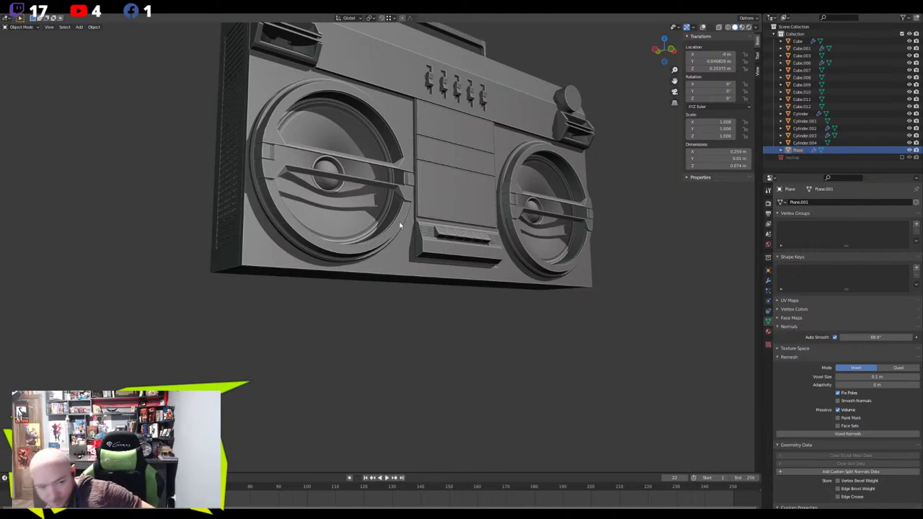
middle_click_drag(407, 181, 393, 266)
left_click(332, 164)
middle_click_drag(413, 225, 298, 231)
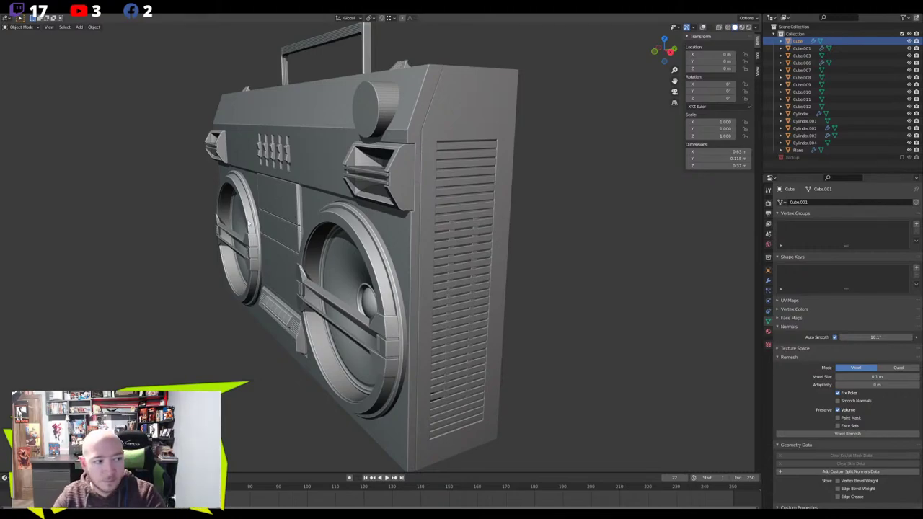
middle_click_drag(395, 197, 465, 191)
scroll(350, 204, "up", 6)
Open the body for editing and flatten the selected geometry near the handle slot along Y with a scale of 0
middle_click_drag(308, 130, 307, 345, "shift")
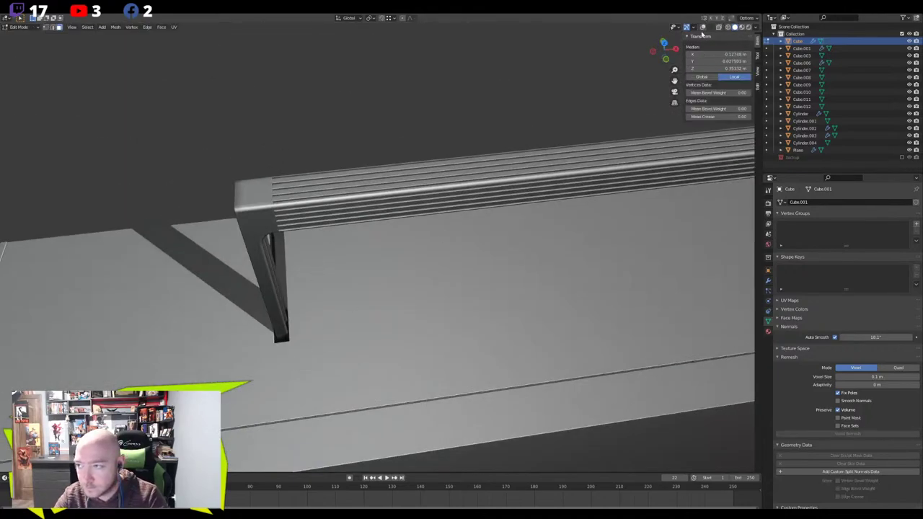
key("Tab")
left_click(286, 375)
middle_click_drag(287, 374, 261, 346)
key("KP_Decimal")
key("s")
key("y")
key("0")
key("Return")
Duplicate the narrow face in front of the handle slot, lift the copy above the surface and shorten it along Y
scroll(262, 347, "down", 3)
middle_click_drag(346, 310, 345, 252)
left_click(343, 251)
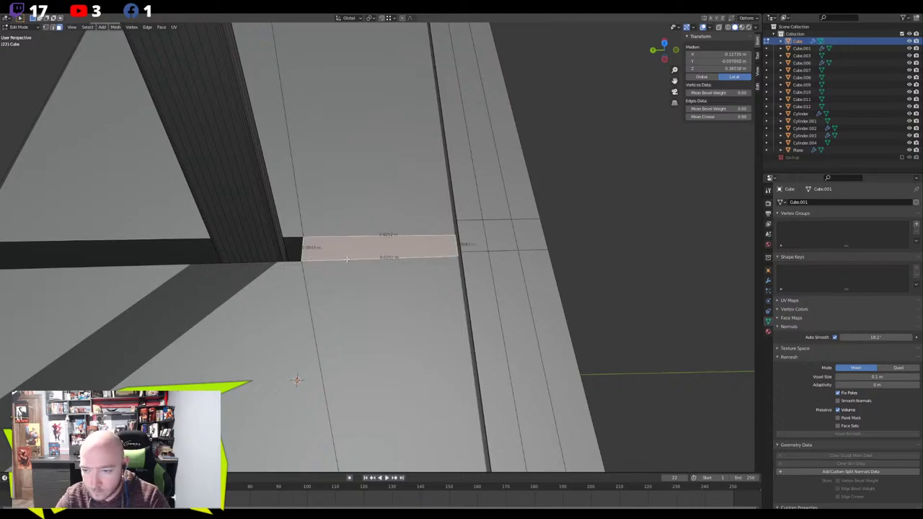
key("e")
key("y")
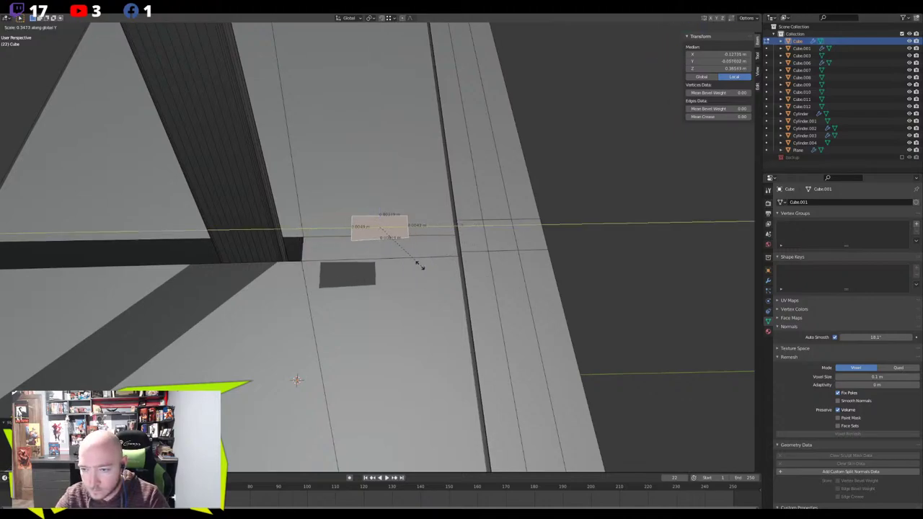
left_click(380, 236)
Straighten the small copied face's selected edge along X with a scale of 0, and narrow the face along Y into a thin strip
middle_click_drag(380, 237, 320, 264)
key("2")
left_click(374, 252)
key("s")
key("x")
key("0")
key("Return")
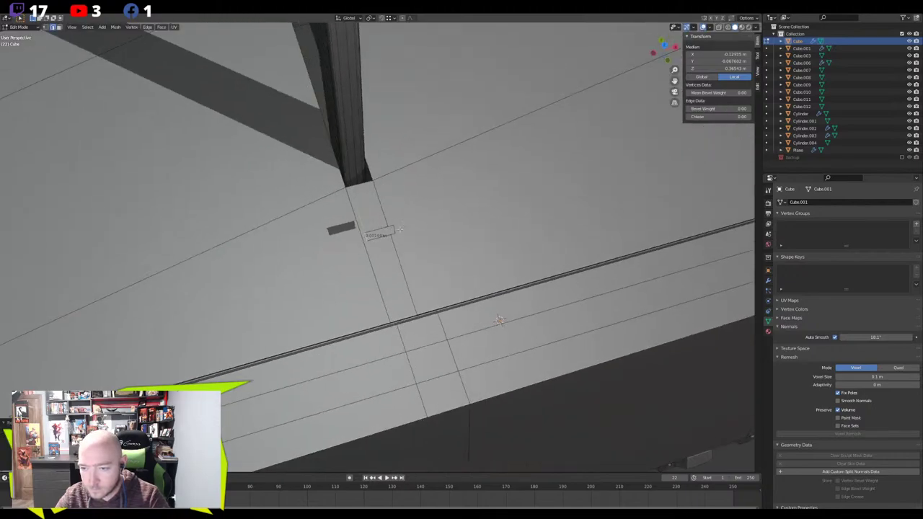
middle_click_drag(385, 227, 328, 256)
key("s")
key("y")
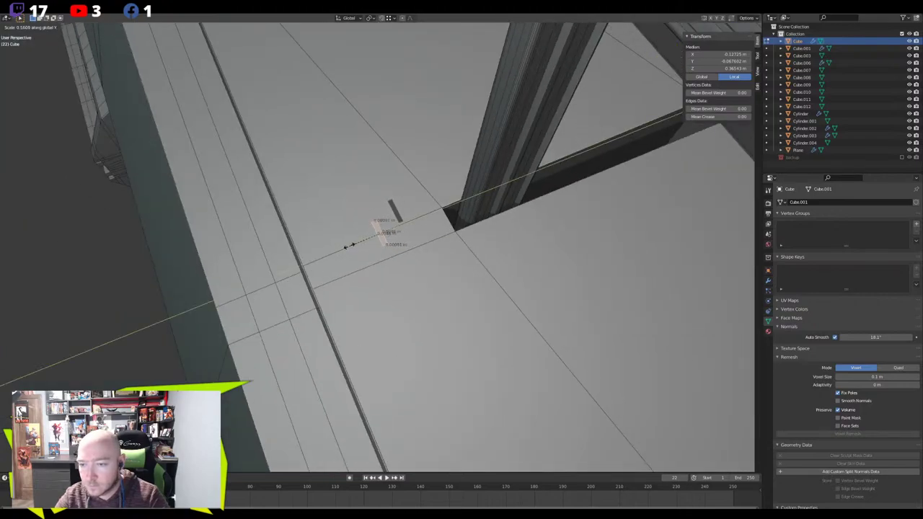
left_click(349, 246)
Extrude the thin strip upward into a small tab and round its upper corners with a multi-segment bevel
middle_click_drag(349, 246, 492, 202)
key("e")
left_click(443, 186)
left_click(353, 173)
key("ctrl+b")
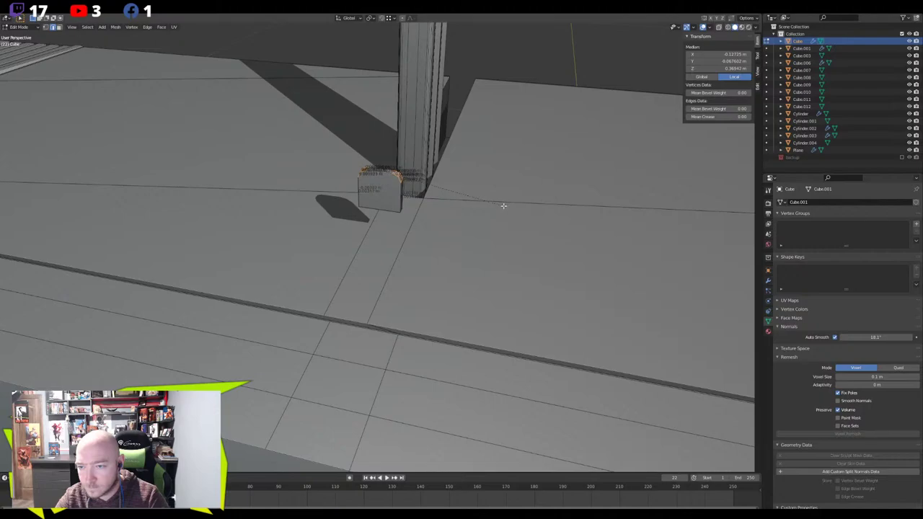
scroll(505, 207, "up", 2)
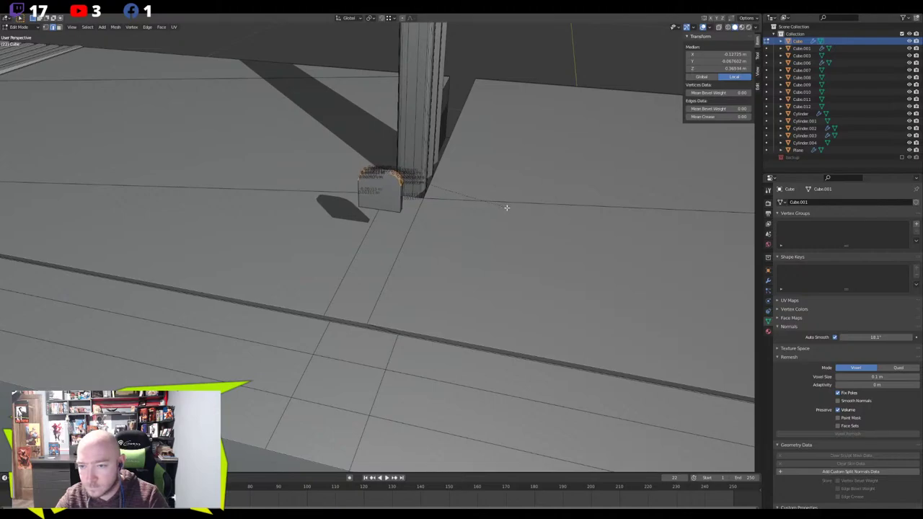
left_click(505, 208)
Thin the tab along Y and position it on the body's surface directly in front of the handle slot
middle_click_drag(506, 208, 453, 186)
key("s")
key("y")
left_click(314, 208)
key("g")
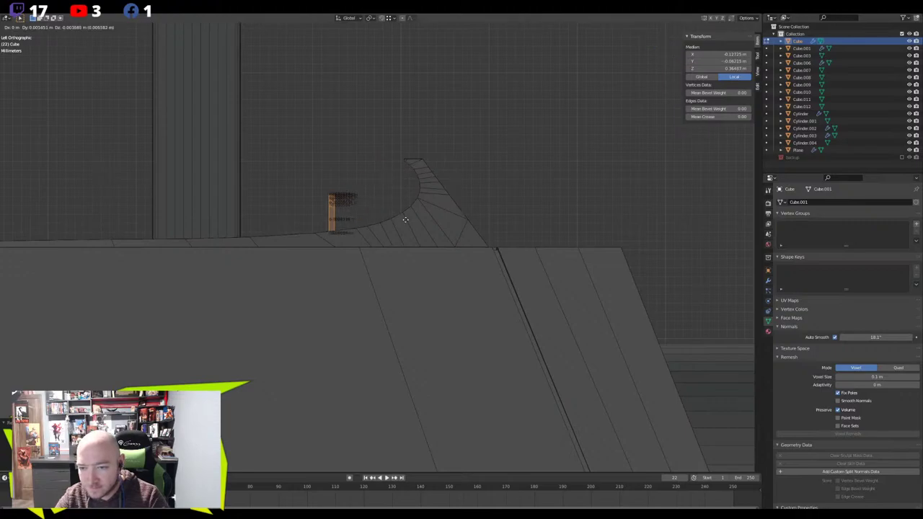
left_click(372, 228)
middle_click_drag(373, 227, 325, 255)
key("g")
key("z")
left_click(361, 252)
key("g")
key("y")
left_click(348, 268)
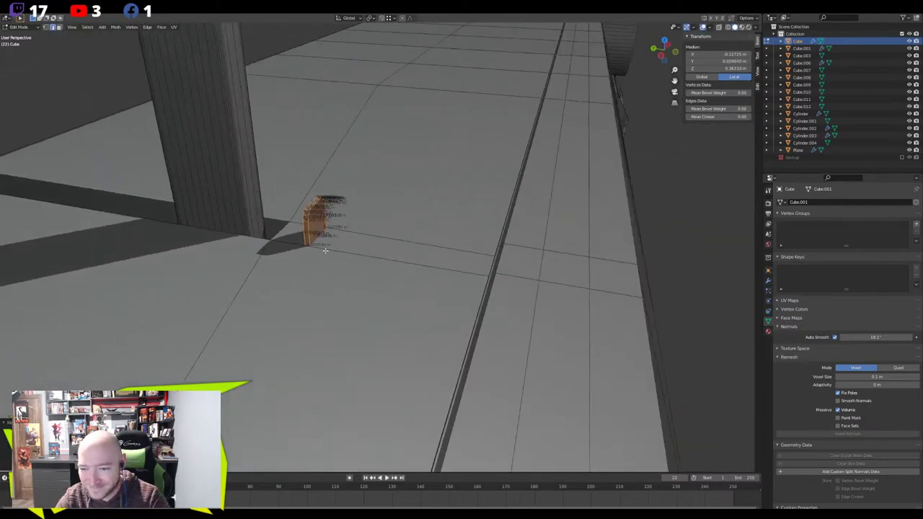
Delete the tab's large front and back faces, leaving only its rounded outer rim
scroll(325, 255, "up", 2)
middle_click_drag(277, 205, 245, 200)
key("3")
left_click(311, 181)
key("KP_Decimal")
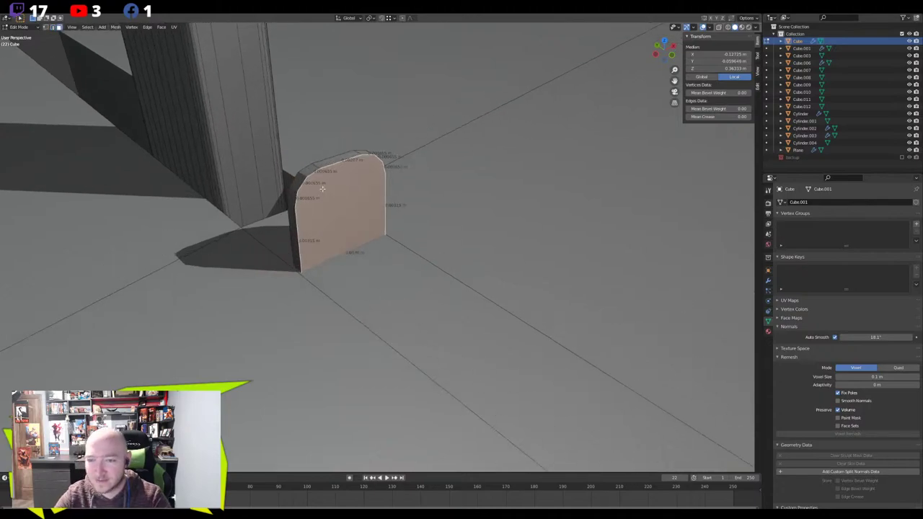
middle_click_drag(323, 185, 303, 188)
key("i")
right_click(304, 188)
key("x")
left_click(373, 220)
left_click(374, 219)
key("x")
left_click(375, 219)
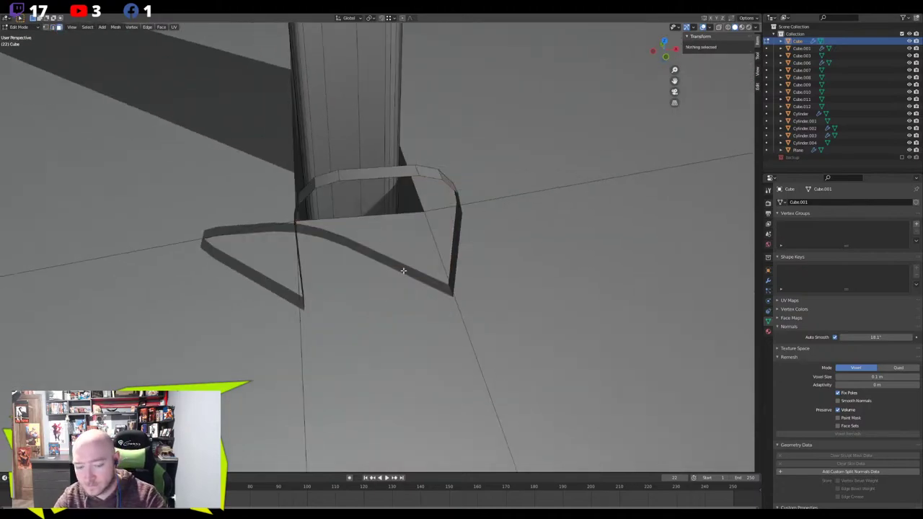
Turn on see-through display and delete the tab's bottom face
key("alt+z")
left_click(381, 298)
key("x")
left_click(382, 300)
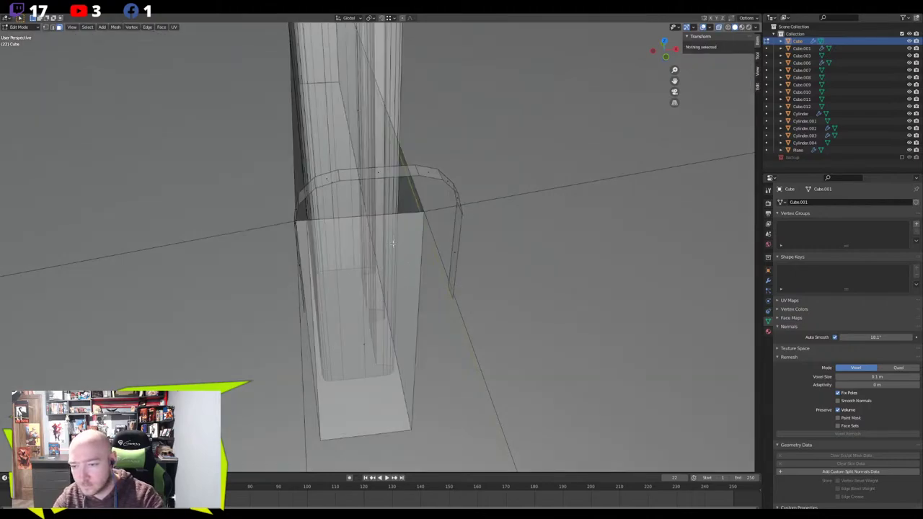
Refill the tab's front and back with rows of faces between its opposite side edges, and turn off see-through display
left_click(451, 273)
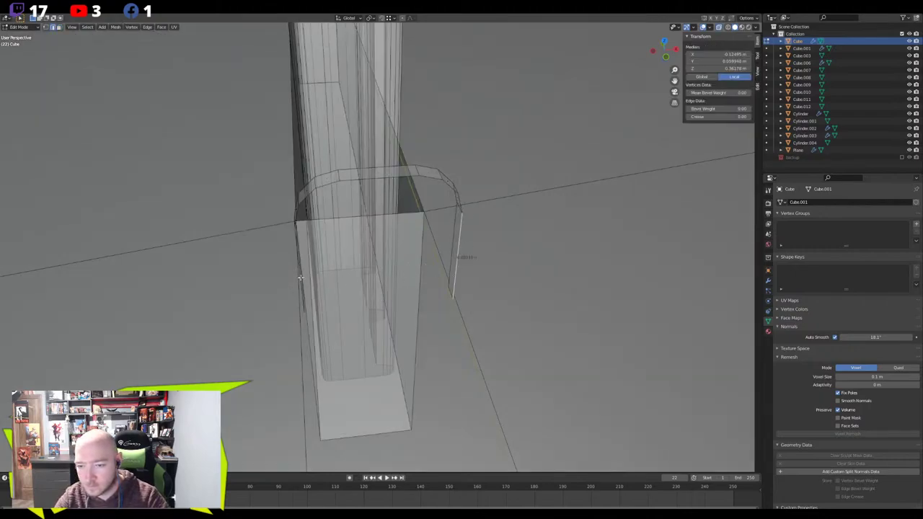
middle_click_drag(299, 278, 337, 278)
left_click(312, 279, "shift")
key("f")
left_click(364, 210)
left_click(372, 219)
left_click(373, 223)
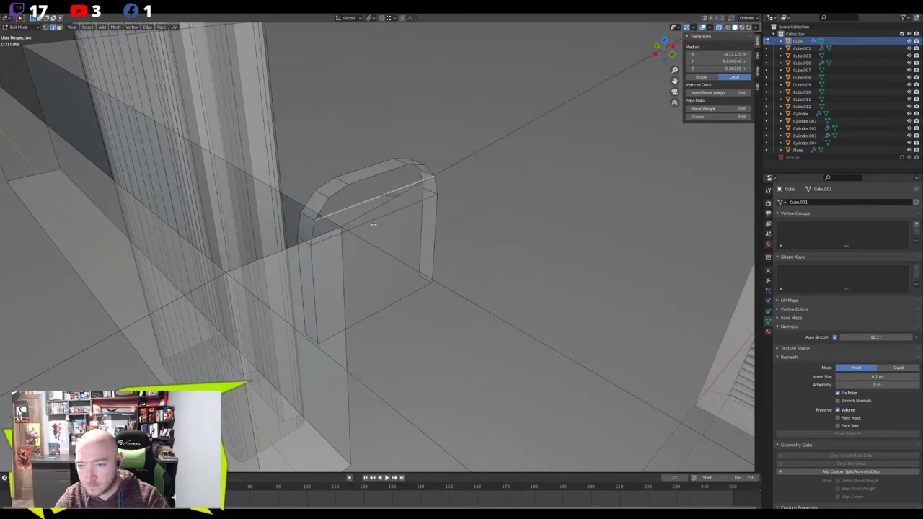
middle_click_drag(373, 224, 428, 232)
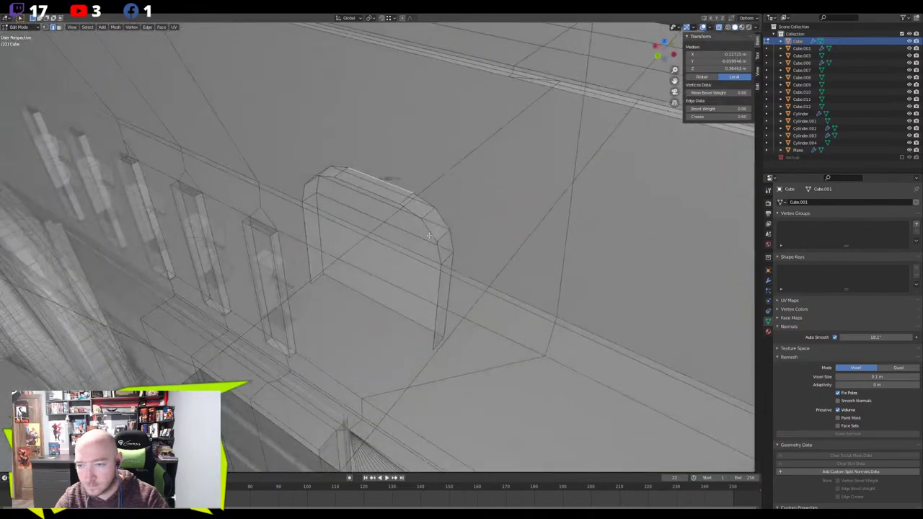
left_click(388, 312)
left_click(382, 240)
left_click(385, 238)
left_click(388, 236)
middle_click_drag(389, 235, 354, 245)
left_click(371, 223)
left_click(359, 204)
key("alt+z")
Examine the mirrored tabs beside both handle legs, up close and across the whole top of the boombox
scroll(391, 214, "down", 4)
scroll(323, 221, "down", 6)
key("Tab")
scroll(346, 217, "up", 6)
key("Tab")
scroll(346, 218, "up", 5)
scroll(353, 245, "up", 4)
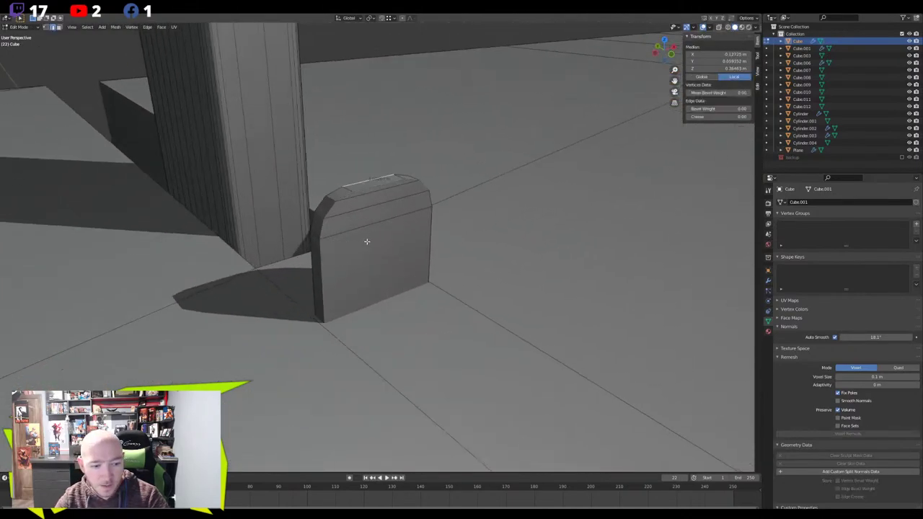
middle_click_drag(405, 196, 408, 249)
scroll(431, 249, "down", 5)
scroll(408, 249, "down", 10)
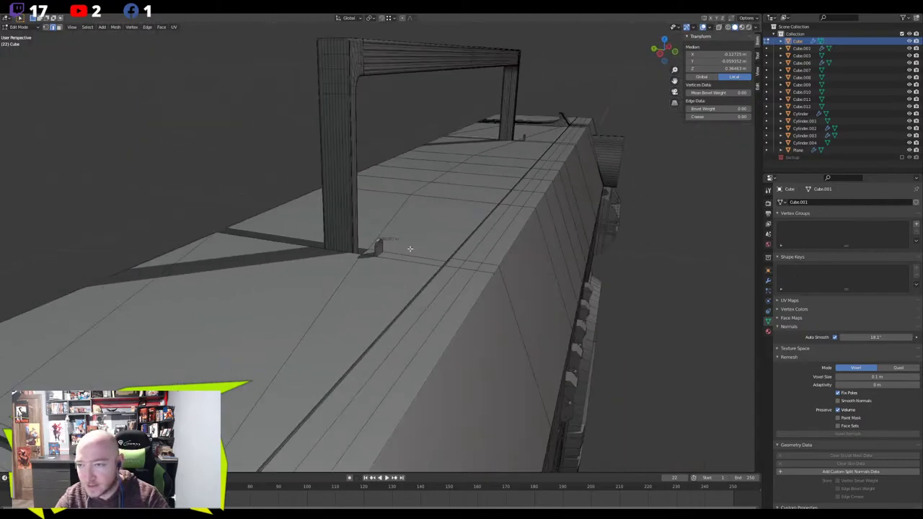
middle_click_drag(430, 212, 359, 267)
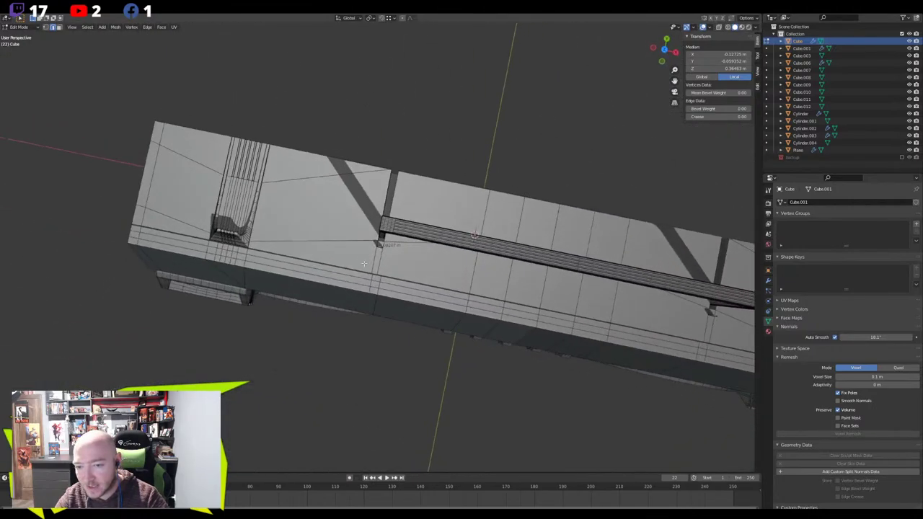
middle_click_drag(223, 229, 283, 171)
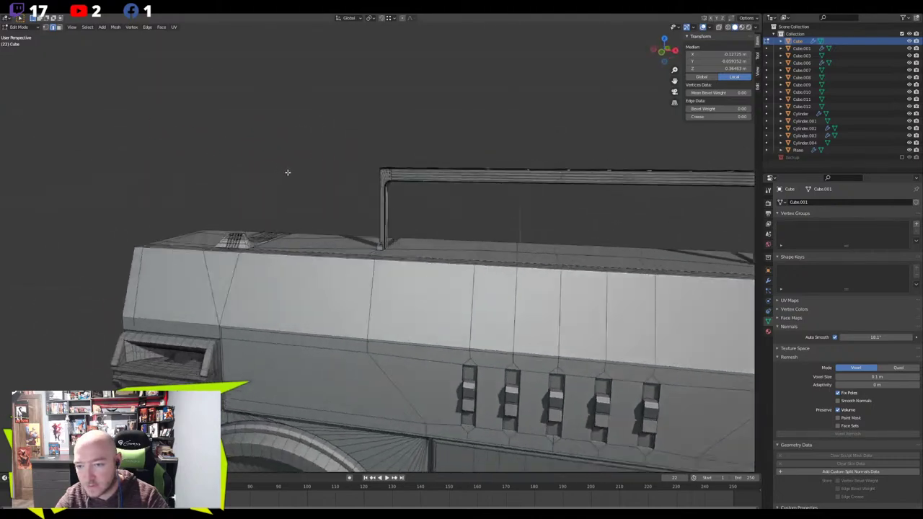
scroll(385, 220, "up", 10)
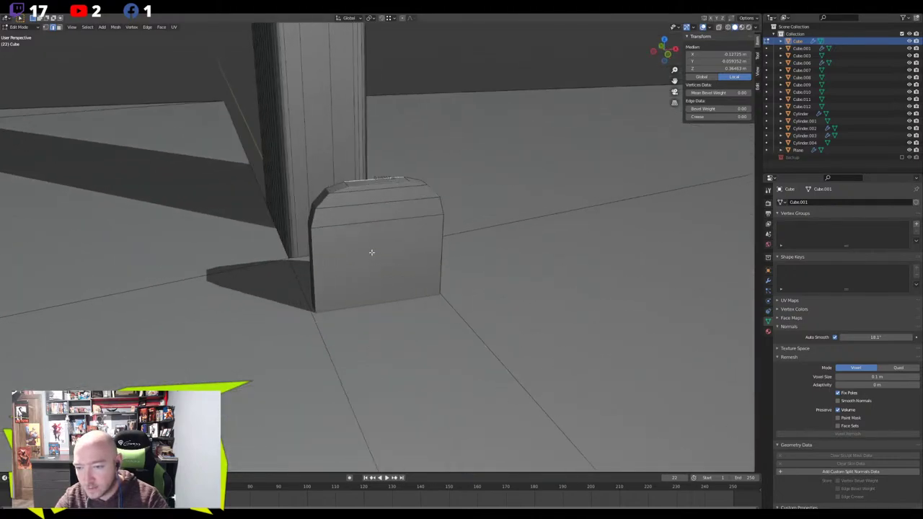
Duplicate the whole tab, turn the copy perpendicular to the original about Z, and lower it along Z
key("alt+a")
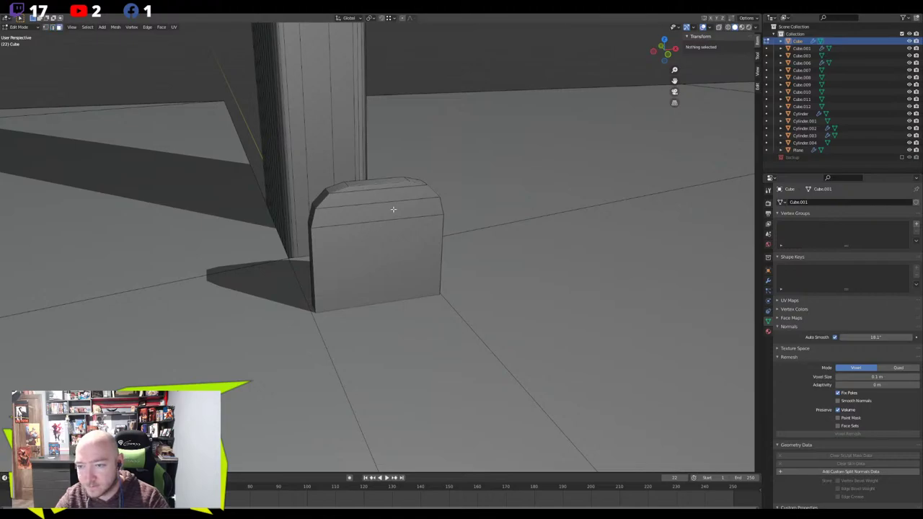
left_click(393, 210)
key("ctrl+l")
middle_click_drag(393, 209, 536, 226)
key("g")
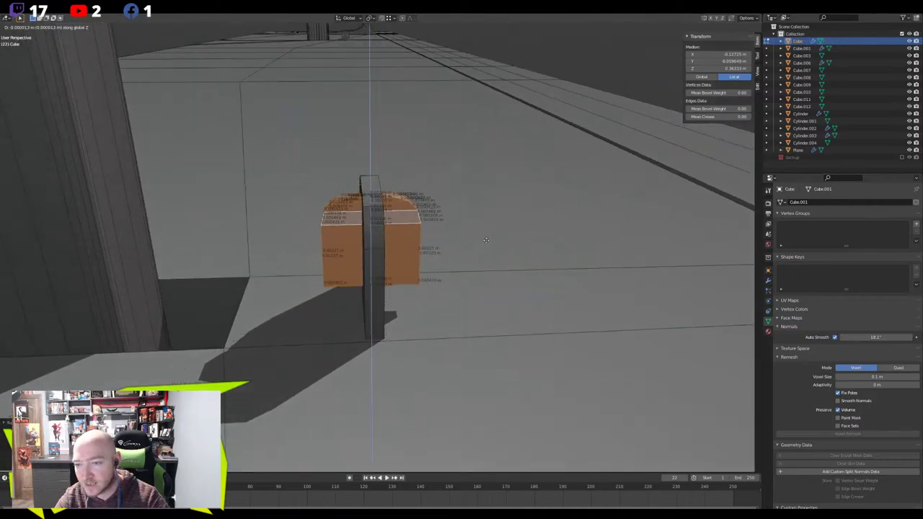
key("z")
left_click(475, 303)
Add a central vertical edge loop to the perpendicular copy in see-through display and delete the half behind the original tab
middle_click_drag(474, 302, 332, 268)
key("alt+z")
key("ctrl+r")
left_click(355, 282)
key("alt+a")
left_click_drag(356, 259, 293, 326)
middle_click_drag(318, 281, 329, 251)
left_click(346, 214)
left_click(351, 212)
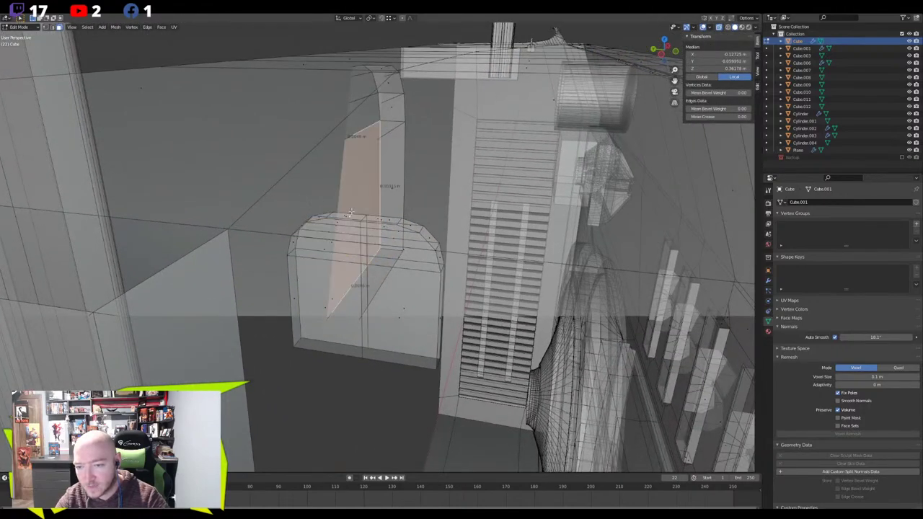
left_click_drag(308, 256, 314, 256)
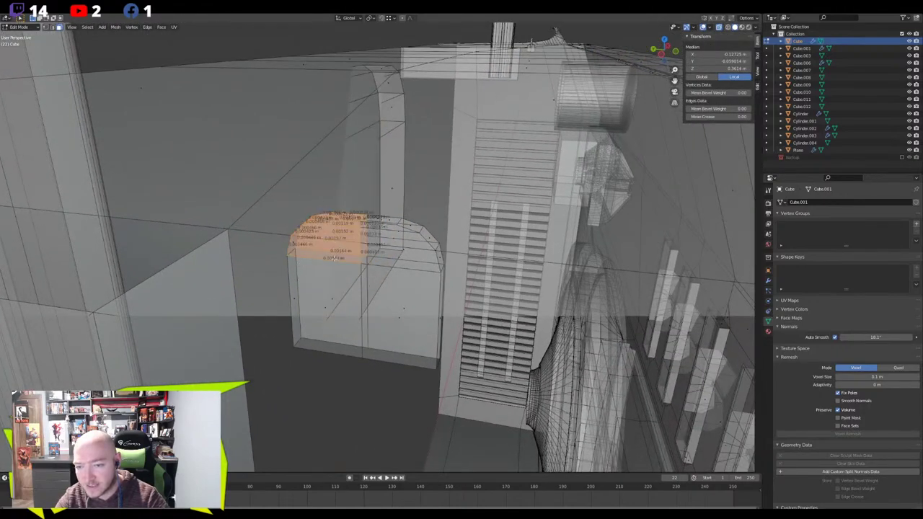
left_click_drag(293, 320, 294, 320)
middle_click_drag(294, 320, 363, 268)
key("x")
left_click(282, 288)
left_click_drag(348, 223, 319, 242)
key("x")
left_click(319, 242)
Select the bottom vertices of the remaining half rib and raise them along Z to shorten it
middle_click_drag(350, 245, 438, 300)
left_click_drag(437, 300, 359, 337)
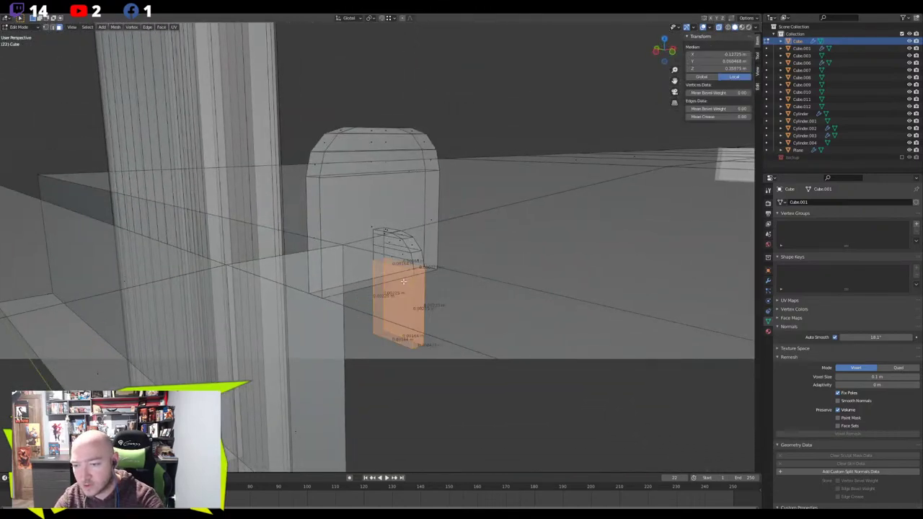
middle_click_drag(398, 280, 418, 270)
key("1")
left_click_drag(448, 330, 339, 372)
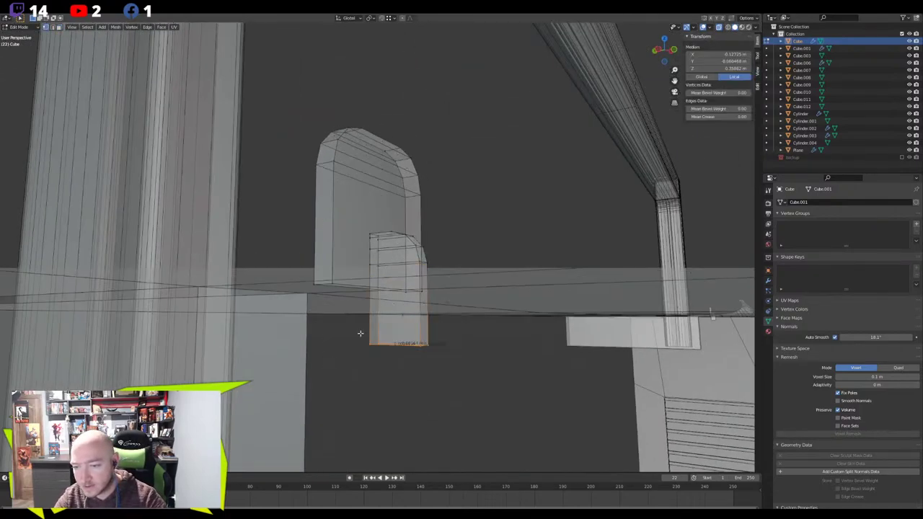
middle_click_drag(360, 331, 356, 352)
key("g")
key("z")
left_click(355, 306)
Adjust the rib's lower vertices along Z so that it sits on the body's surface, and turn off see-through display
mouse_move(429, 264)
middle_mouse_down()
mouse_move(441, 253)
mouse_move(428, 281)
middle_mouse_up()
left_click_drag(435, 280, 301, 302)
key("g")
key("z")
left_click(310, 274)
middle_click_drag(312, 273, 336, 251)
key("alt+z")
key("g")
key("z")
left_click(302, 276)
Select all linked geometry of the tab and its rib, and shade their faces smooth
left_click(377, 248)
key("l")
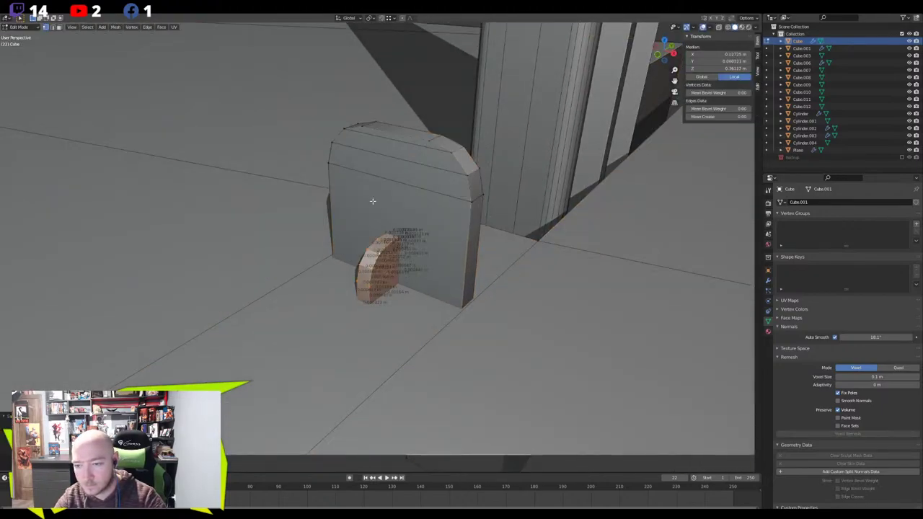
key("l")
right_click(385, 207)
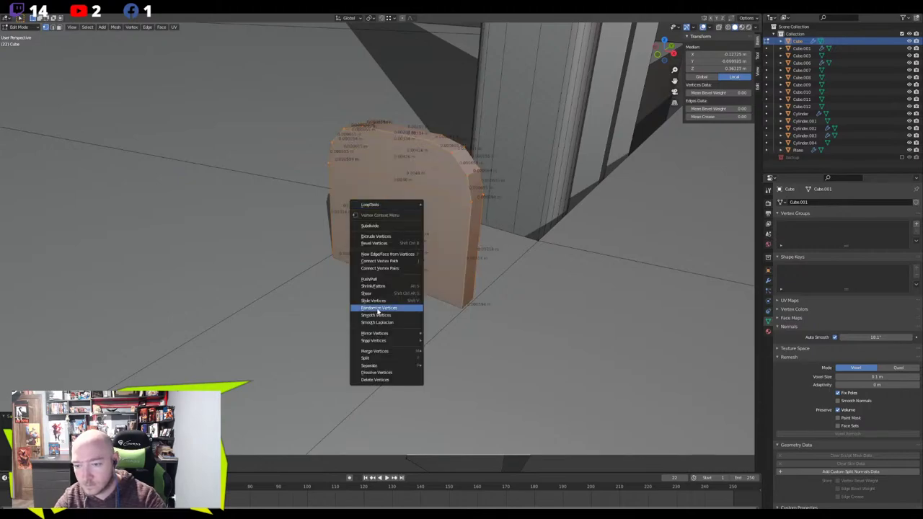
key("Escape")
key("3")
right_click(369, 115)
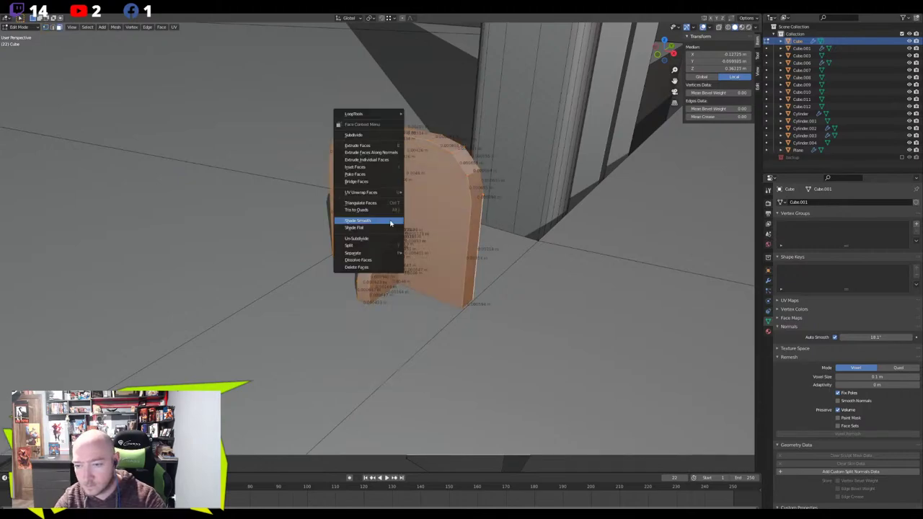
left_click(376, 227)
Separate the tab and rib from the body into their own object and select that object
key("Tab")
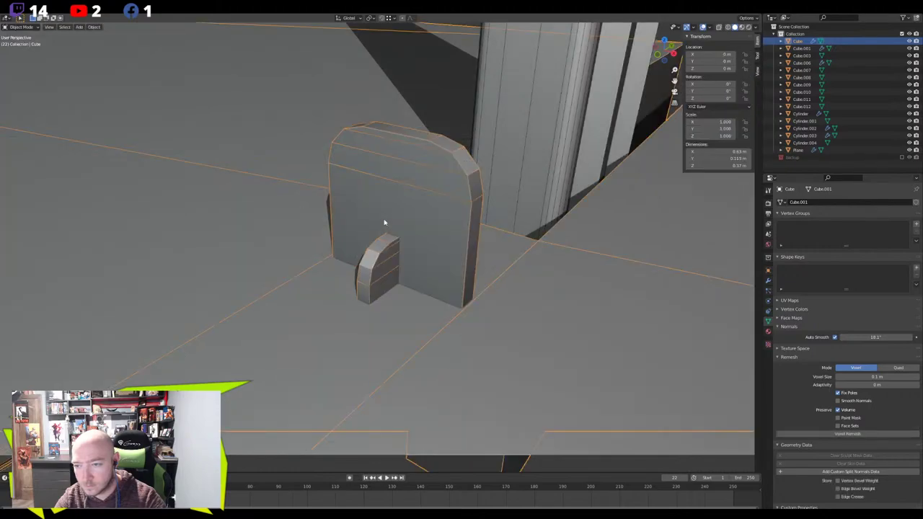
key("Tab")
key("p")
left_click(382, 228)
key("Tab")
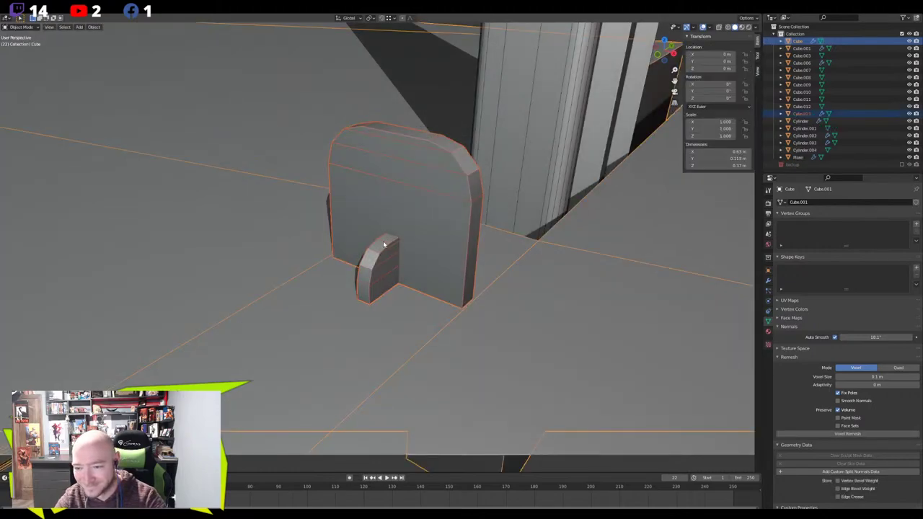
left_click(385, 244)
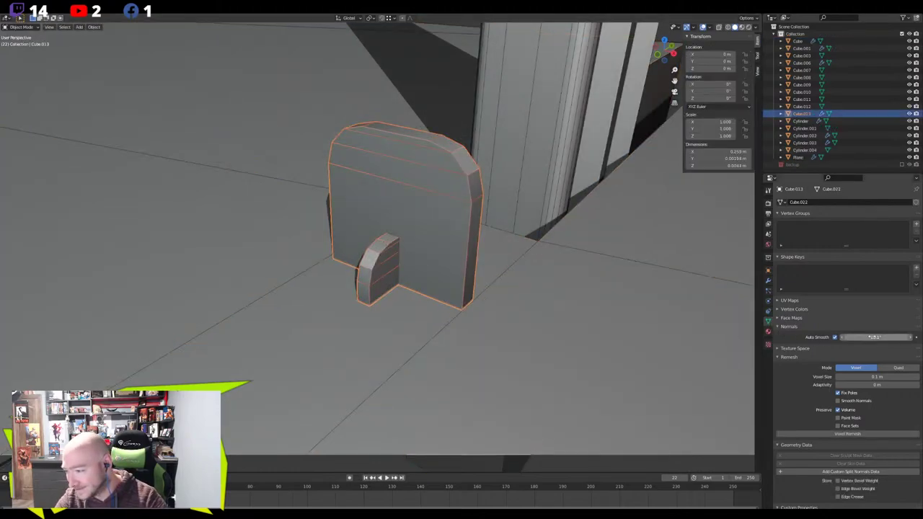
Set the stopper tab object's Auto Smooth angle to about 45.6° and check its shading against the whole handle area
left_click_drag(869, 338, 894, 338)
key("Tab")
middle_click_drag(446, 277, 628, 69)
scroll(499, 139, "down", 8)
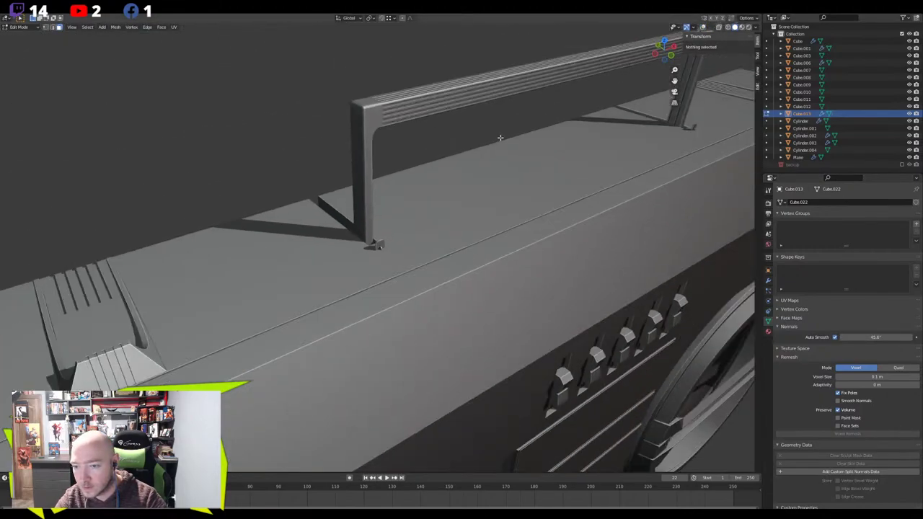
mouse_move(445, 161)
middle_mouse_down()
mouse_move(480, 151)
mouse_move(435, 151)
middle_mouse_up()
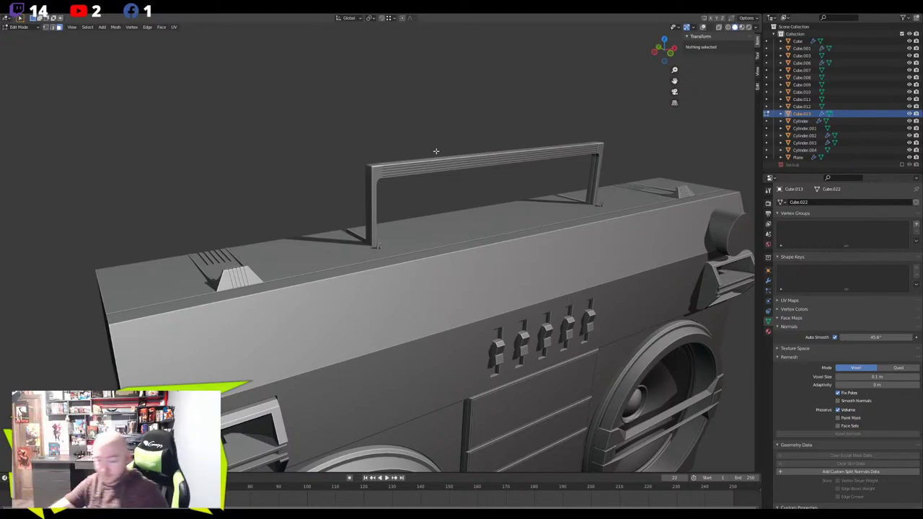
Turn the viewport overlays on and open the stopper tab object in front of the handle for mesh editing
scroll(373, 252, "up", 6)
mouse_move(373, 253)
middle_mouse_down()
mouse_move(435, 253)
mouse_move(371, 261)
middle_mouse_up()
scroll(382, 253, "up", 5)
key("Tab")
left_click(382, 253)
key("Tab")
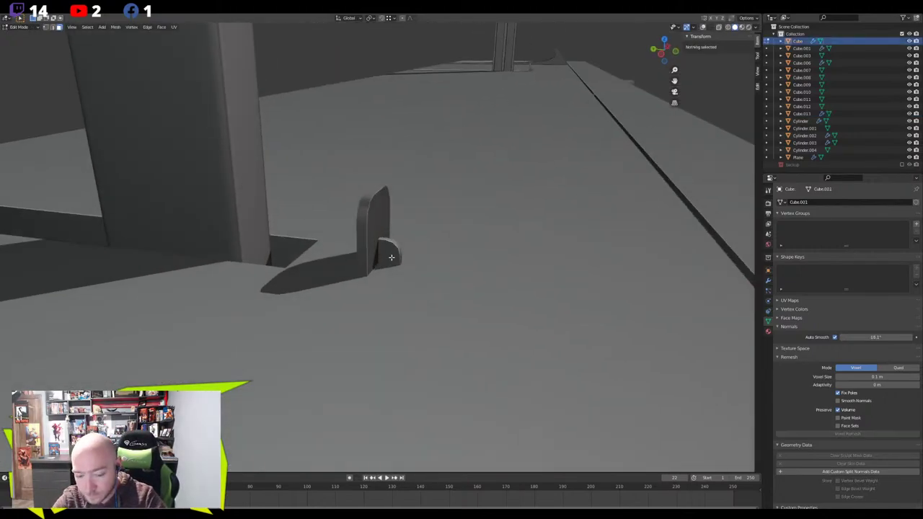
left_click(703, 27)
scroll(406, 228, "up", 3)
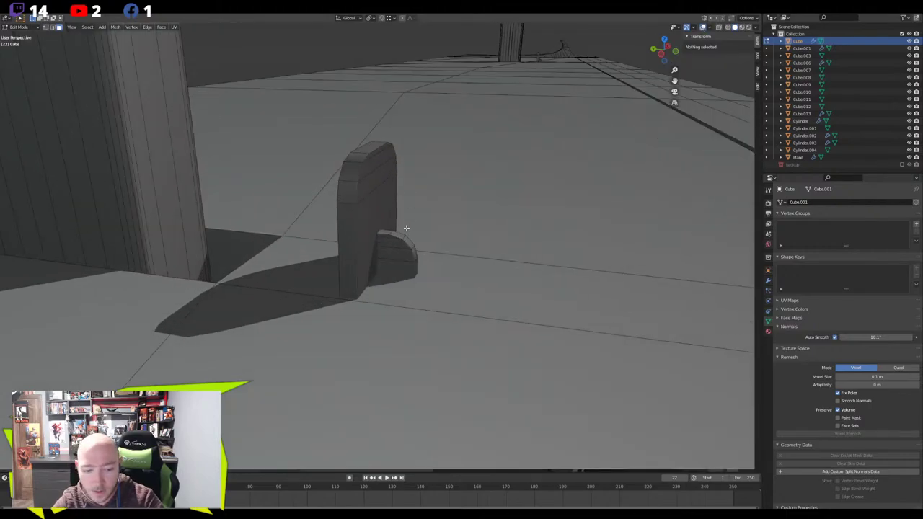
left_click(385, 258)
key("Tab")
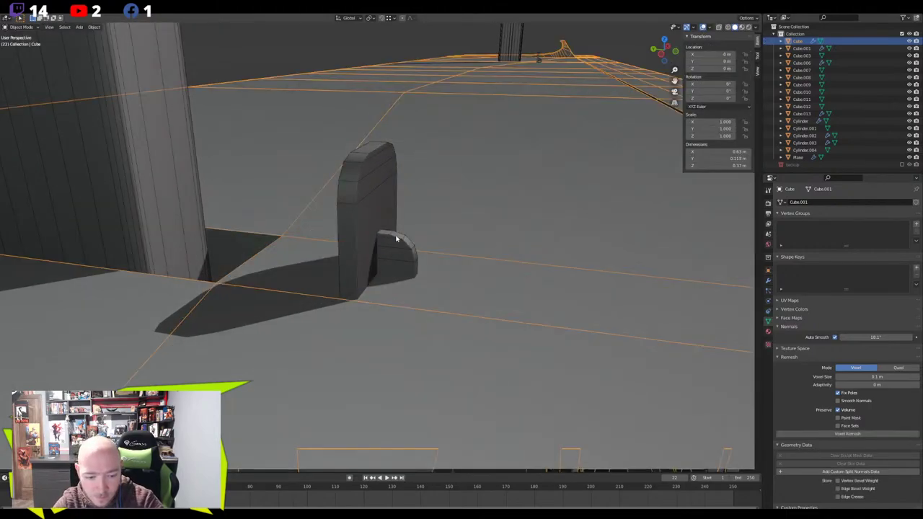
left_click(396, 241)
left_click(402, 255)
left_click(401, 255)
key("Tab")
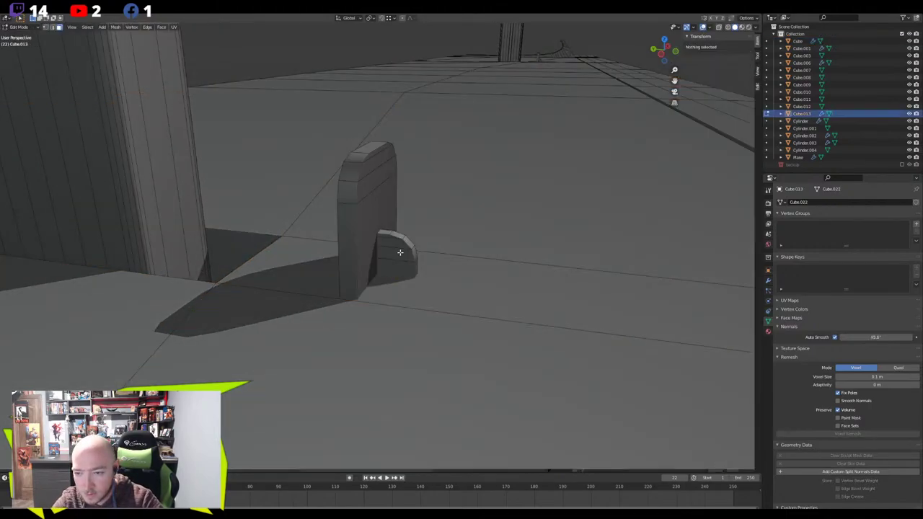
Move the rib outward from the tab along Y and extend its back edges to meet the tab
left_click(400, 252)
key("g")
key("y")
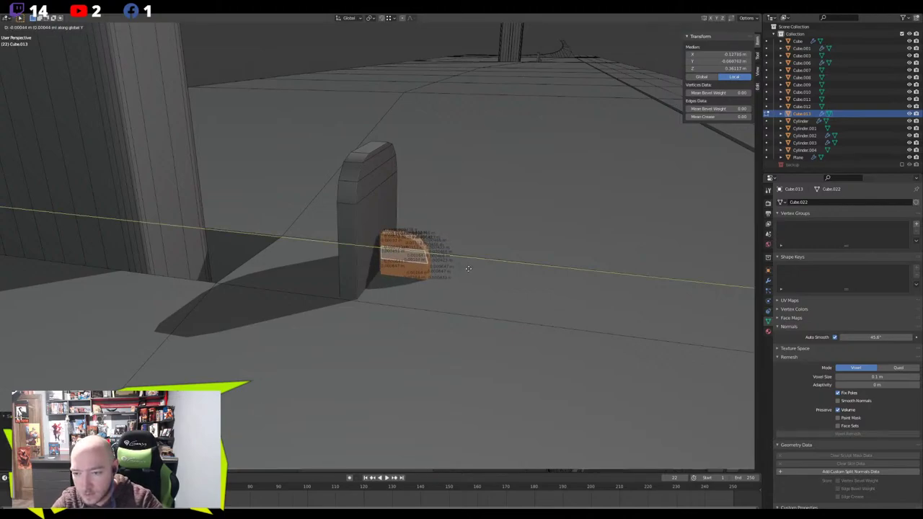
left_click(480, 271)
middle_click_drag(461, 268, 328, 273)
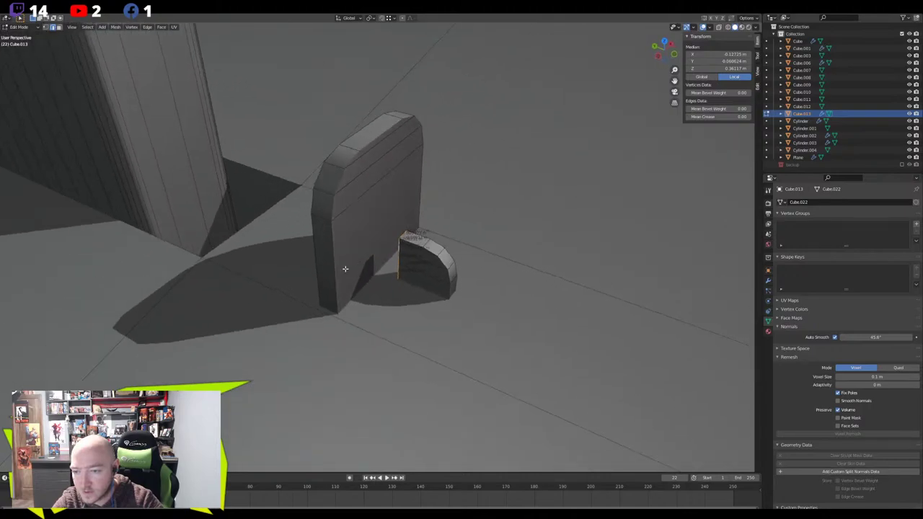
key("g")
key("y")
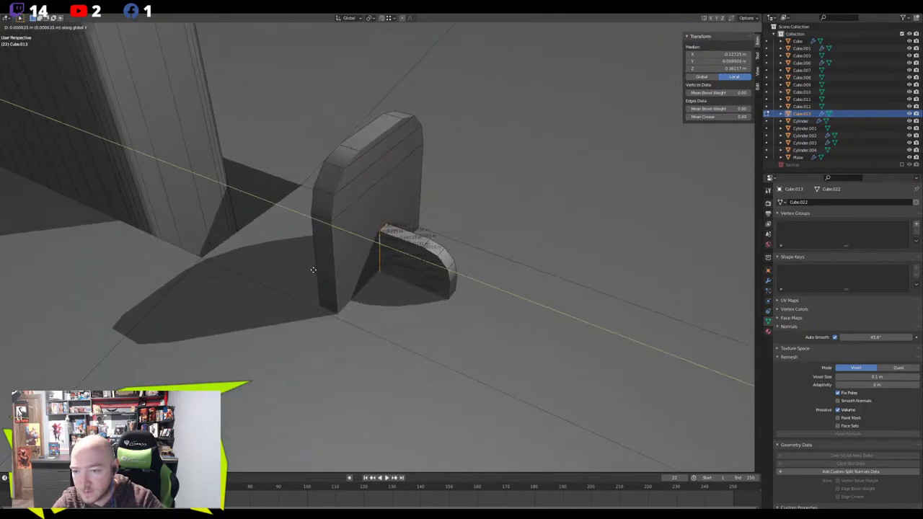
left_click(311, 269)
Select the whole tab with its rib and adjust their height slightly along Z
middle_click_drag(324, 264, 342, 252)
scroll(341, 217, "down", 2)
middle_click_drag(329, 188, 252, 241)
key("g")
key("z")
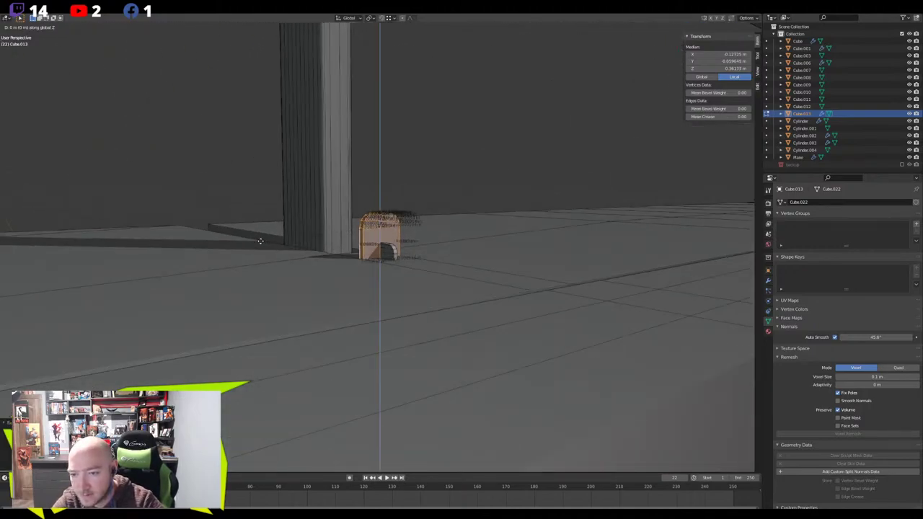
left_click(259, 238)
Scale the linked stopper geometry along Z, reposition it along Z on the body's surface, and leave mesh editing
scroll(387, 250, "up", 3)
left_click(391, 252)
middle_click_drag(392, 251, 439, 263)
key("l")
key("s")
key("z")
left_click(474, 263)
key("g")
key("z")
left_click(475, 261)
key("Tab")
Hide the viewport overlays and examine the whole boombox and its carrying handle
scroll(332, 285, "down", 5)
left_click(703, 28)
scroll(422, 181, "down", 5)
middle_click_drag(422, 181, 463, 261)
scroll(462, 208, "down", 3)
middle_click_drag(366, 233, 328, 240)
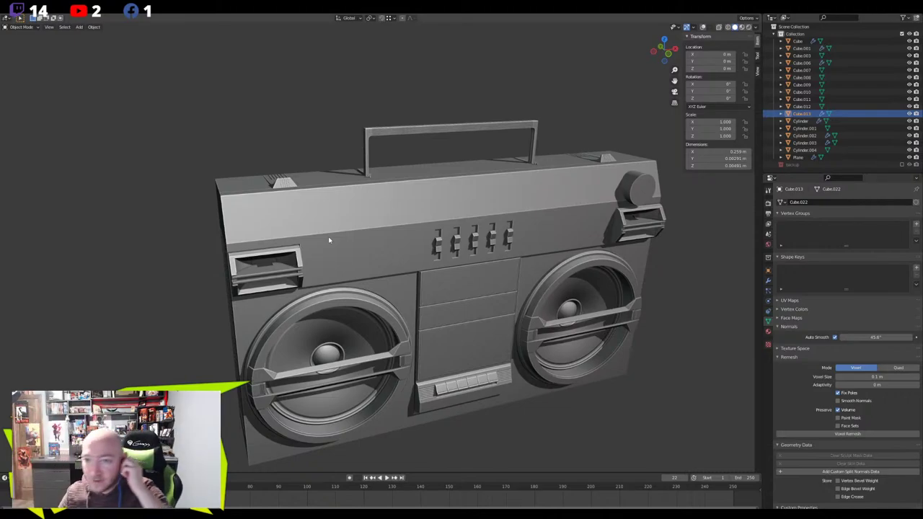
left_click(382, 133)
scroll(382, 133, "up", 4)
left_click(406, 64)
middle_click_drag(408, 81, 415, 203, "shift")
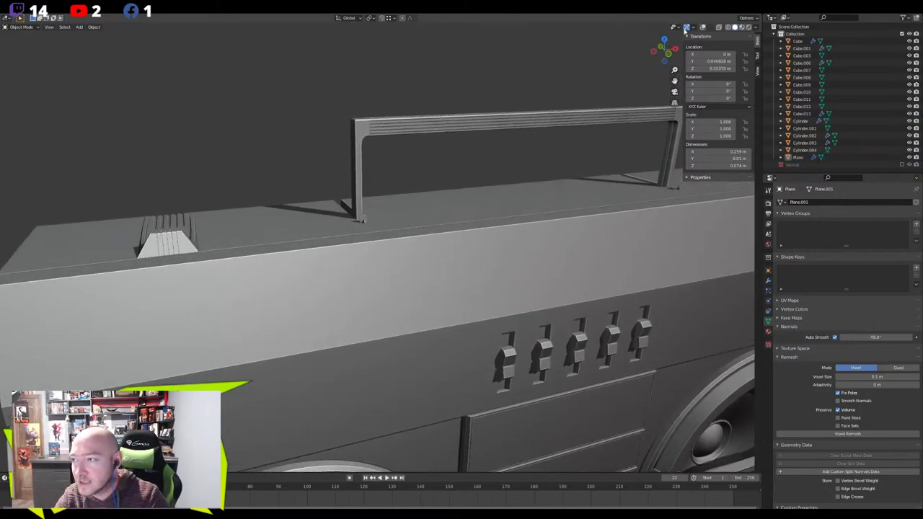
Show the viewport overlays again and inspect the selected carrying handle from the front and at an angle
left_click(702, 27)
left_click(359, 142)
scroll(366, 142, "up", 3)
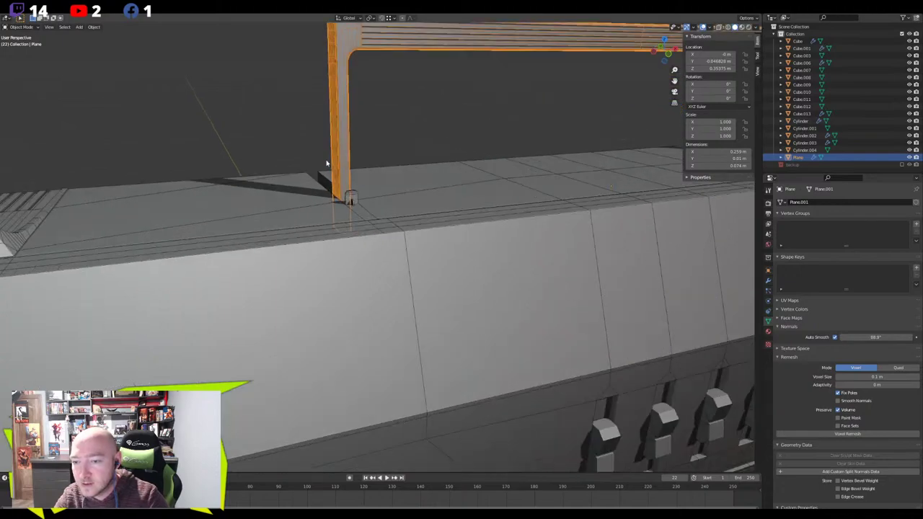
middle_click_drag(357, 147, 311, 227, "shift")
key("KP_1")
scroll(325, 213, "down", 3)
middle_click_drag(364, 195, 333, 245)
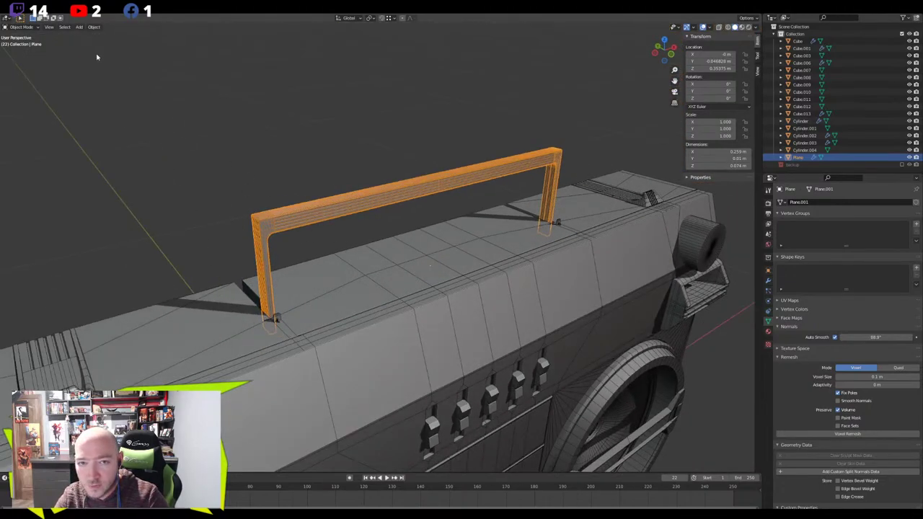
key("KP_Divide")
key("KP_Divide")
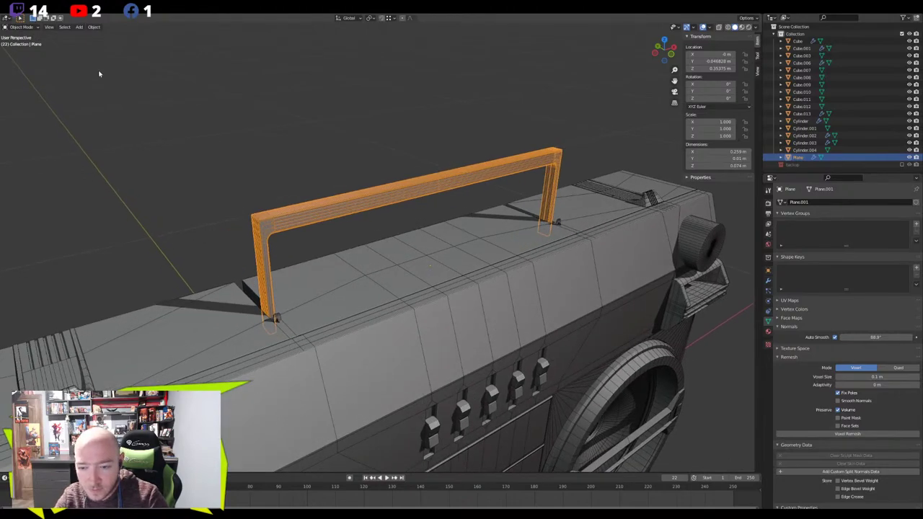
Duplicate a face from the body's top surface and separate the copy into its own object
left_click(239, 316)
key("Tab")
key("3")
left_click(355, 290)
left_click(382, 281)
middle_click_drag(375, 281, 428, 279)
key("shift+d")
left_click(428, 238)
key("p")
left_click(426, 237)
key("Tab")
Move the separated plane's origin to its geometry and rotate the plane 90° about X so it stands upright
key("ctrl+KP_3")
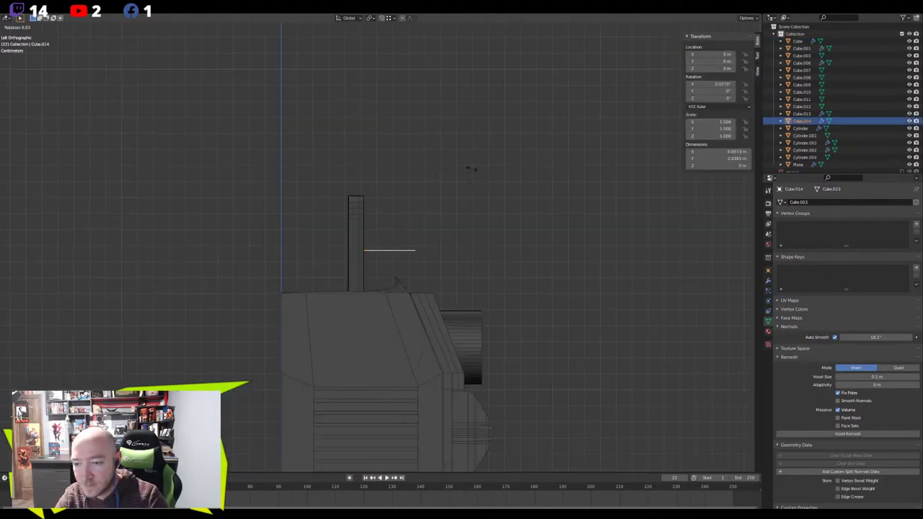
right_click(420, 253)
mouse_move(420, 253)
left_click(461, 260)
key("r")
left_click(442, 362)
Position the upright plane in the front view so it stands on the body's top beneath the handle
key("KP_1")
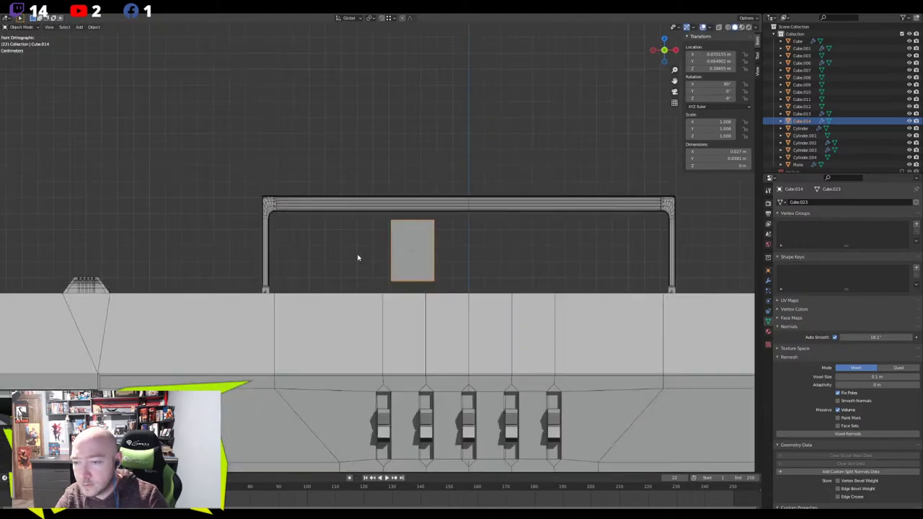
key("g")
left_click(344, 233)
scroll(332, 192, "up", 5)
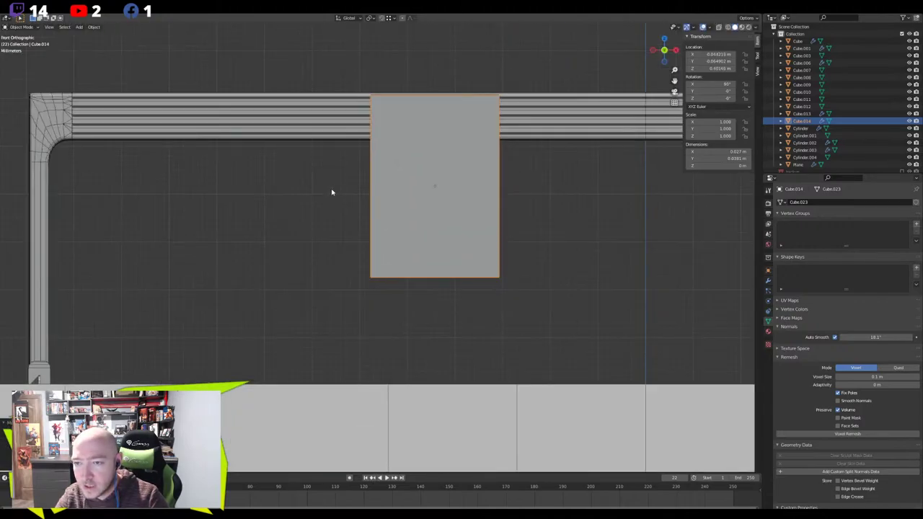
key("g")
left_click(282, 296)
mouse_move(282, 296)
middle_mouse_down()
mouse_move(298, 339)
mouse_move(356, 253)
mouse_move(267, 289)
middle_mouse_up()
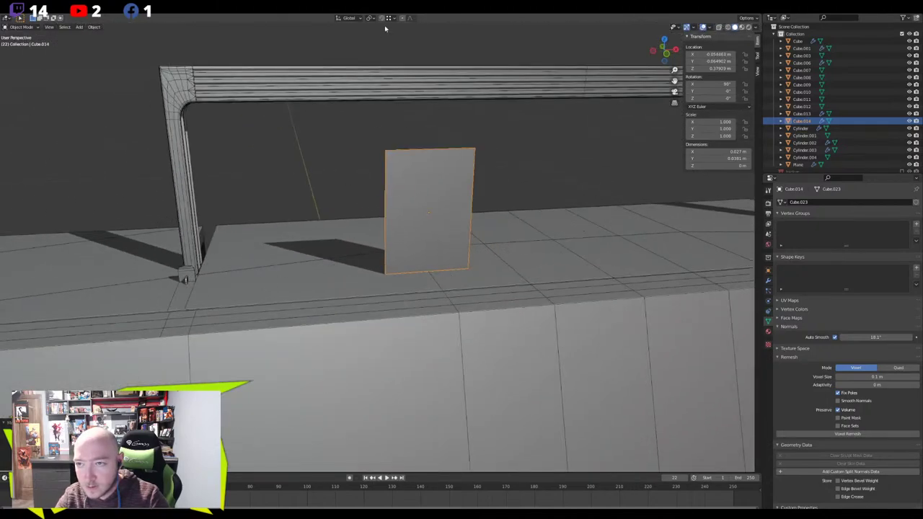
Enable snapping and adjust the upright plane's position along Y in front of the handle
middle_click_drag(383, 51, 457, 251)
key("g")
key("y")
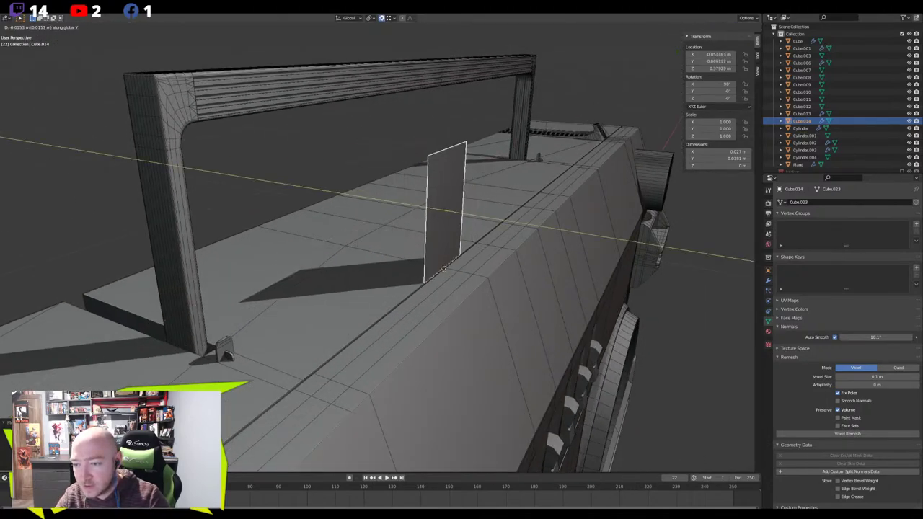
left_click(441, 271)
key("g")
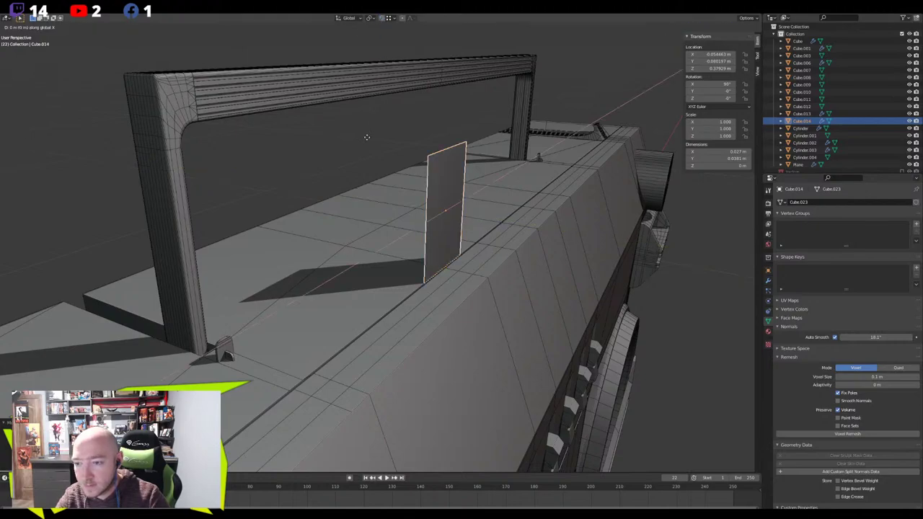
key("y")
left_click(316, 131)
Raise the upright plane's top edge along Z to the height of the handle's top
key("Tab")
key("2")
left_click(396, 145)
middle_click_drag(392, 147, 294, 171)
key("g")
key("z")
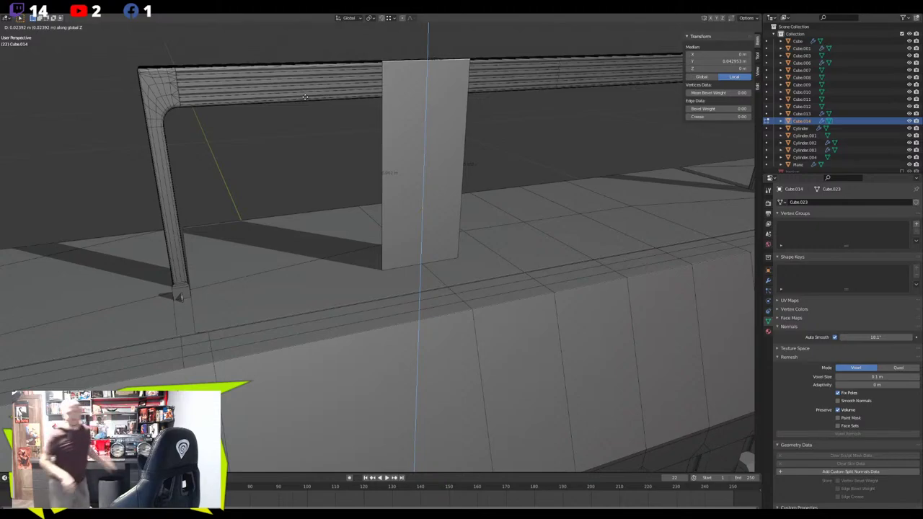
left_click(348, 88)
Select the carrying handle and move it up along Z by about 0.0035 m
key("Tab")
left_click(168, 113)
middle_click_drag(216, 140, 296, 149)
scroll(296, 149, "down", 1)
key("KP_1")
key("g")
key("z")
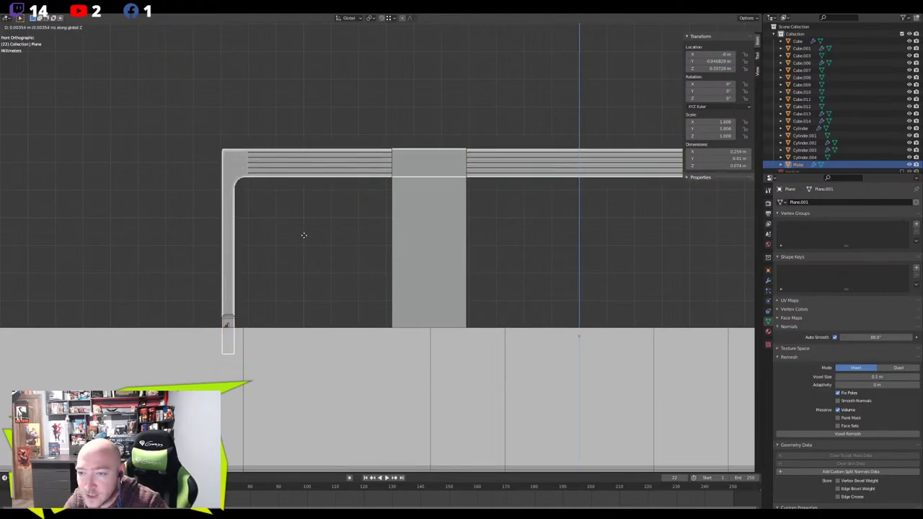
left_click(301, 249)
Lower only the handle's origin by about 0.0016 m along Z, and turn off the origins-only transform option
middle_click_drag(299, 259, 385, 262)
key("ctrl+KP_3")
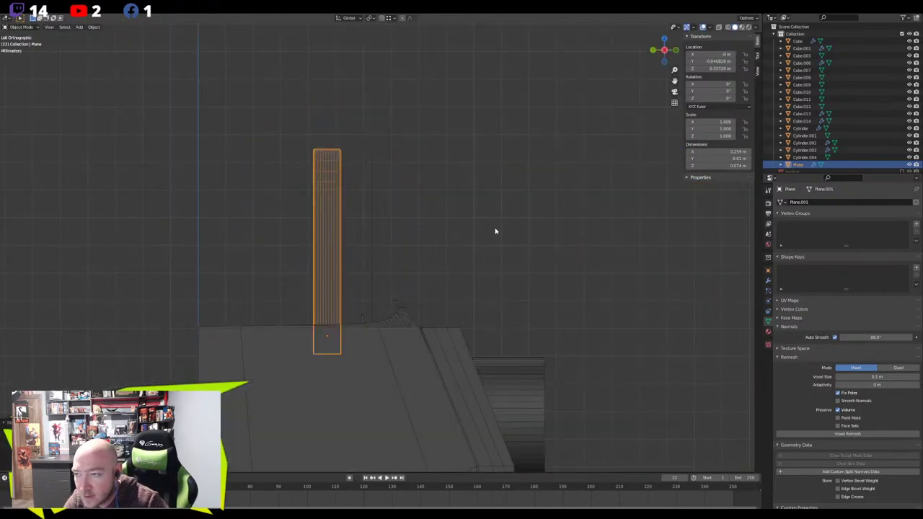
key("r")
key("Escape")
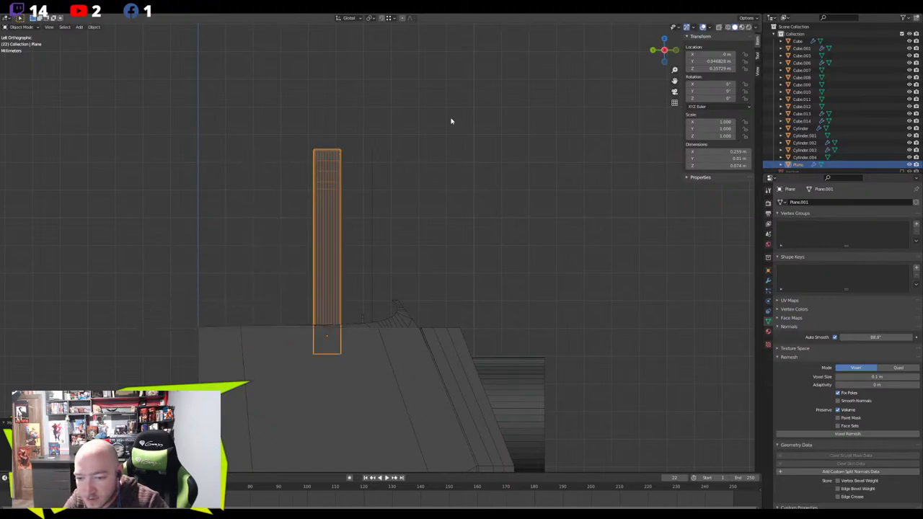
key("g")
key("z")
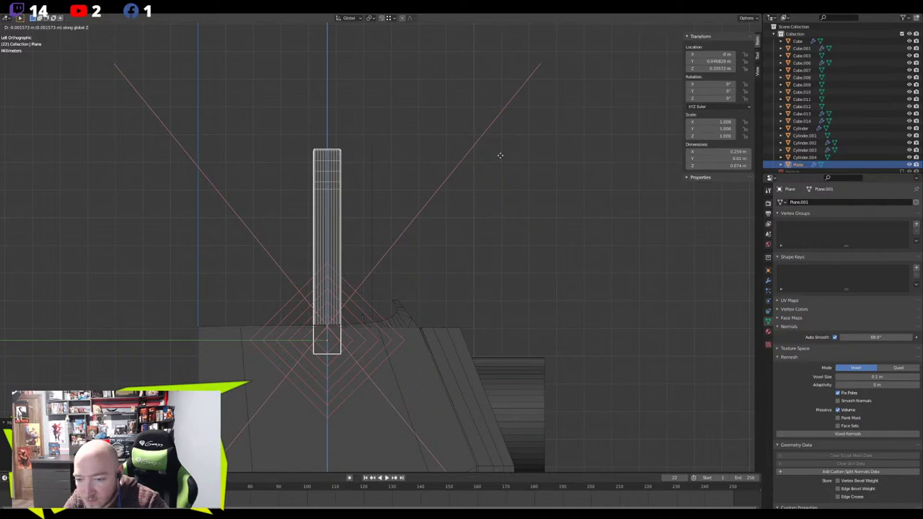
left_click(499, 155)
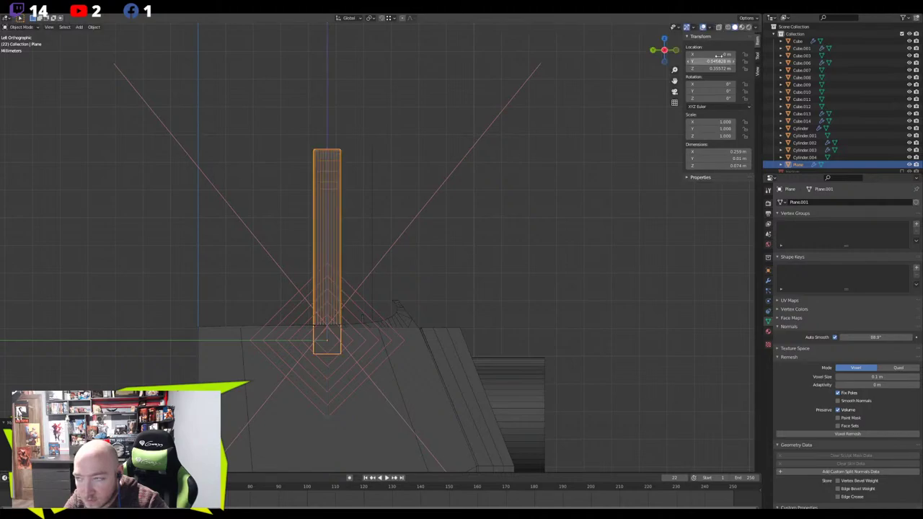
left_click(750, 27)
left_click(746, 17)
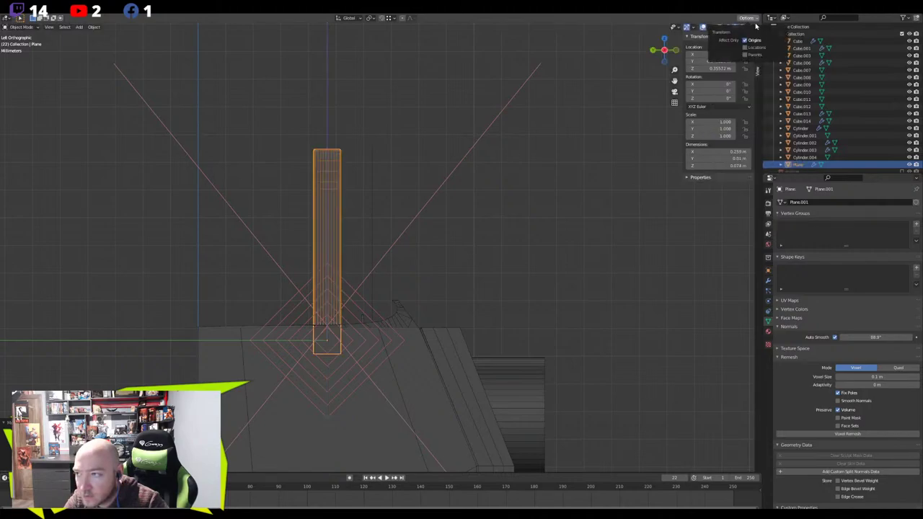
Try folding the handle backward onto the body, undo the rotation, and try shifting the handle along Z in see-through display
key("r")
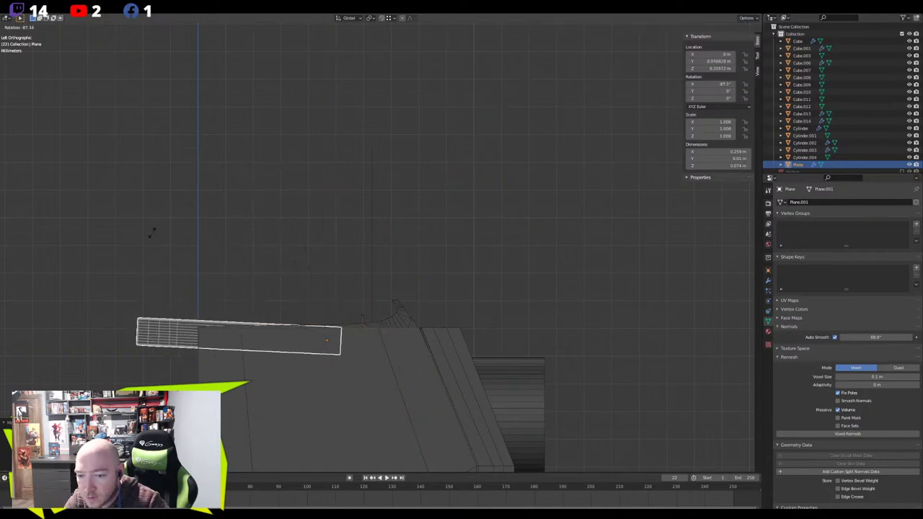
left_click(145, 238)
mouse_move(145, 238)
middle_mouse_down()
mouse_move(192, 289)
mouse_move(187, 310)
mouse_move(274, 188)
mouse_move(256, 191)
mouse_move(260, 197)
middle_mouse_up()
key("alt+z")
key("ctrl+z")
key("g")
key("z")
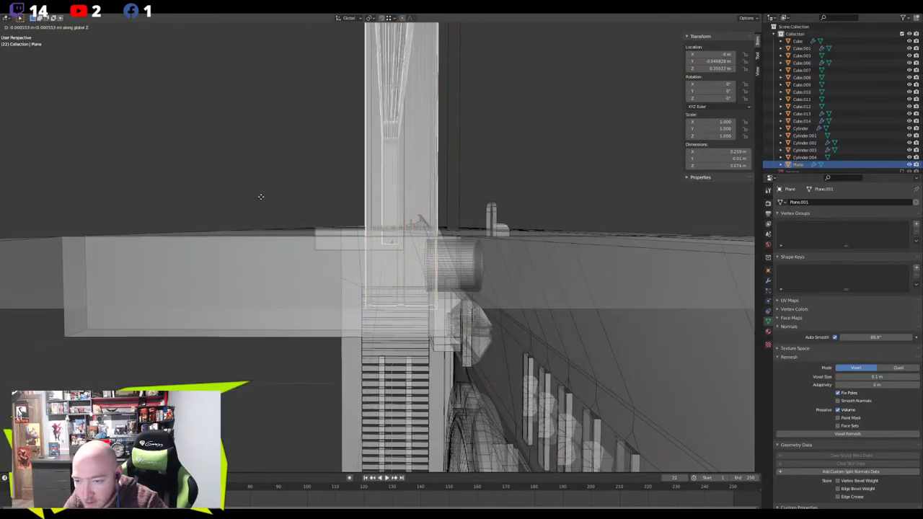
left_click(262, 200)
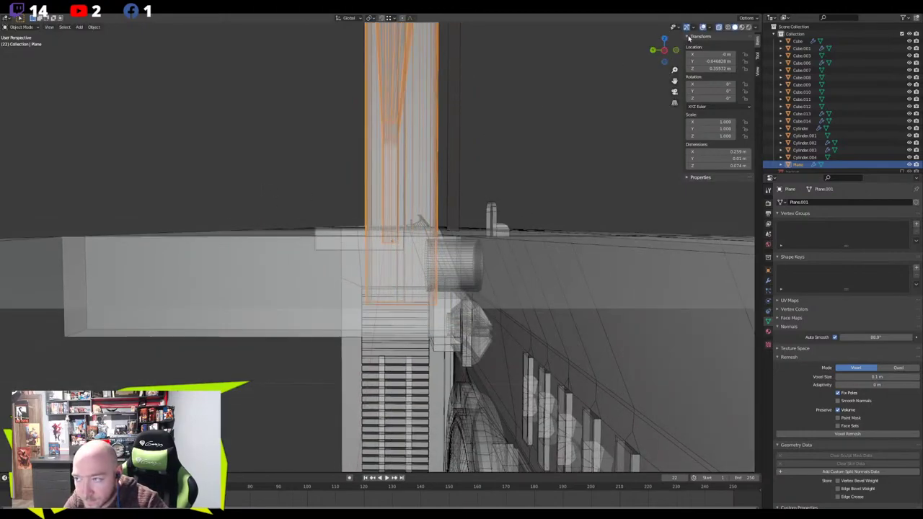
Adjust the height of the handle's origin along Z in the left view
key("ctrl+KP_3")
left_click(745, 17)
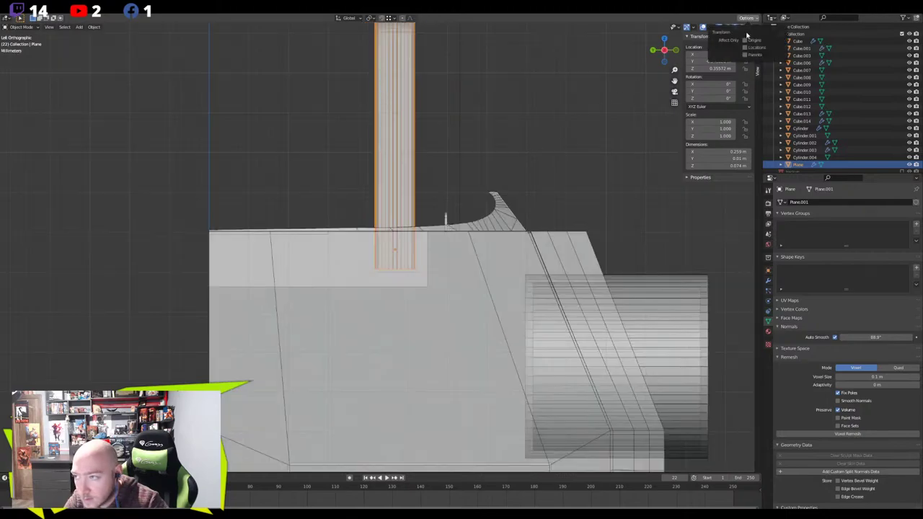
key("g")
key("z")
left_click(533, 121)
Fold the handle backward by rotating it -90° about X, and turn off see-through display
key("r")
left_click(244, 109, "ctrl")
mouse_move(243, 108)
middle_mouse_down()
mouse_move(257, 142)
mouse_move(253, 165)
mouse_move(209, 177)
mouse_move(320, 170)
mouse_move(313, 161)
mouse_move(353, 216)
middle_mouse_up()
key("alt+z")
Select the bottom face of the body's handle slot and move it along Z to fit the folded handle
left_click(460, 298)
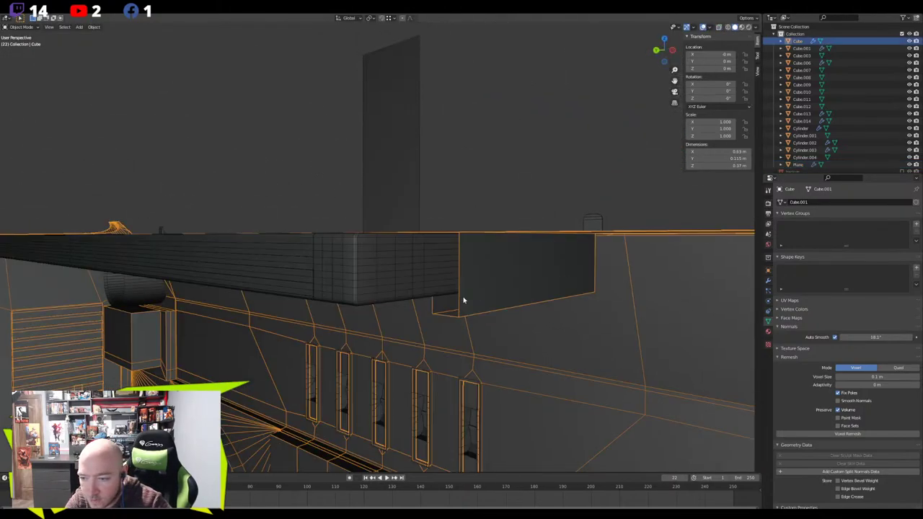
key("Tab")
left_click(451, 312)
key("g")
key("z")
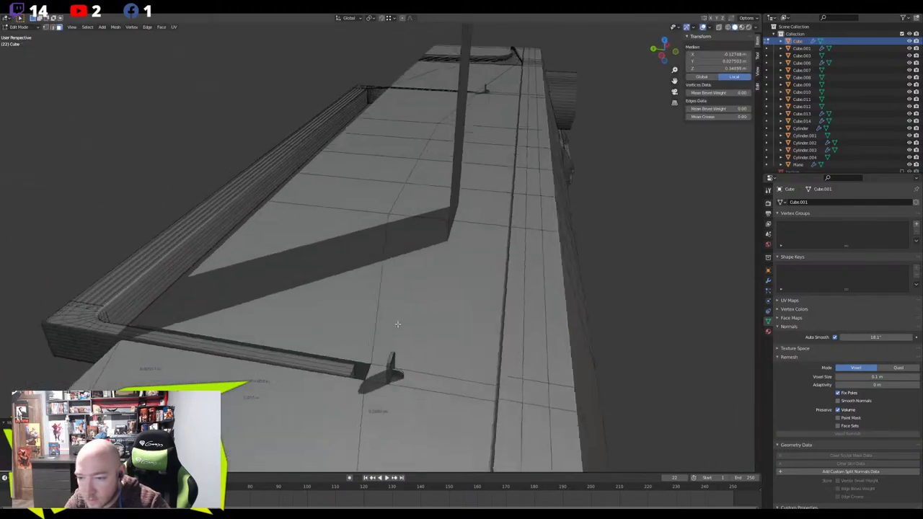
middle_click_drag(391, 324, 390, 331)
Fine-tune the height of the handle slot's bottom face on the body to match the underside of the folded handle
left_click(327, 370)
middle_click_drag(327, 371, 382, 351)
key("g")
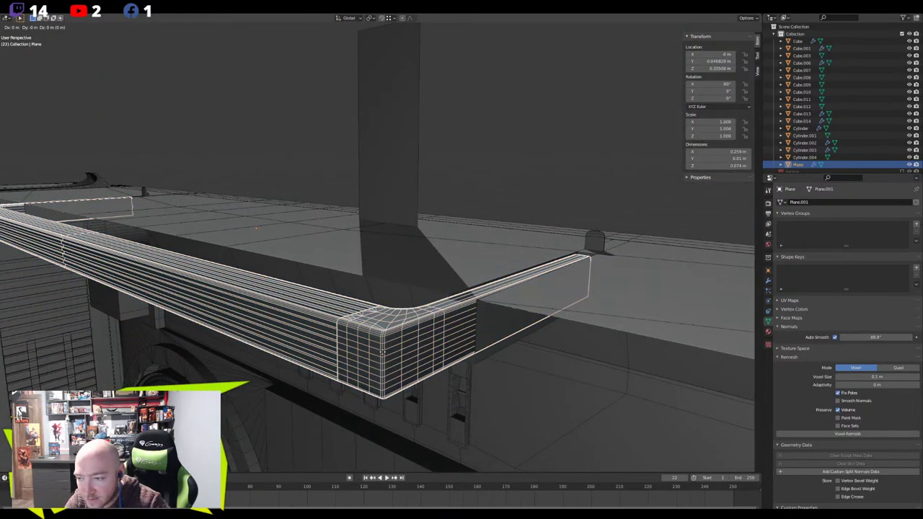
right_click(382, 351)
left_click(473, 362)
key("Tab")
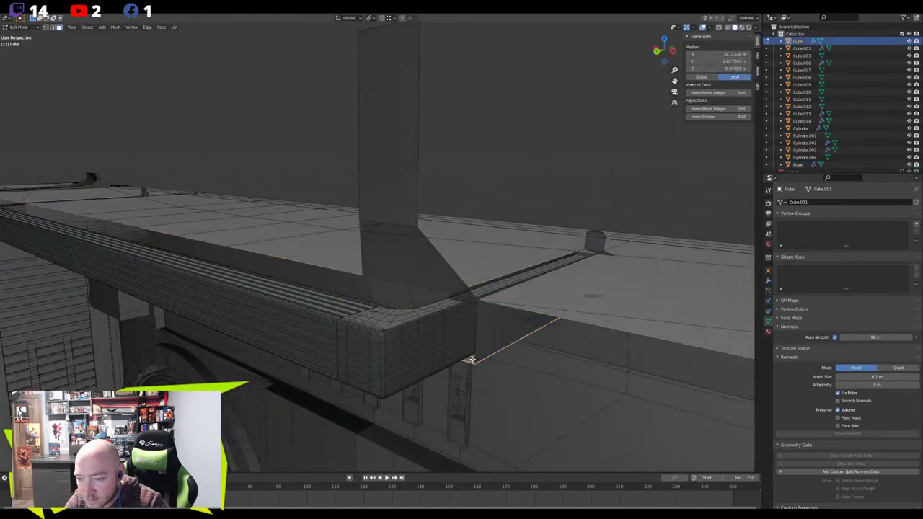
key("g")
left_click(474, 362)
key("Tab")
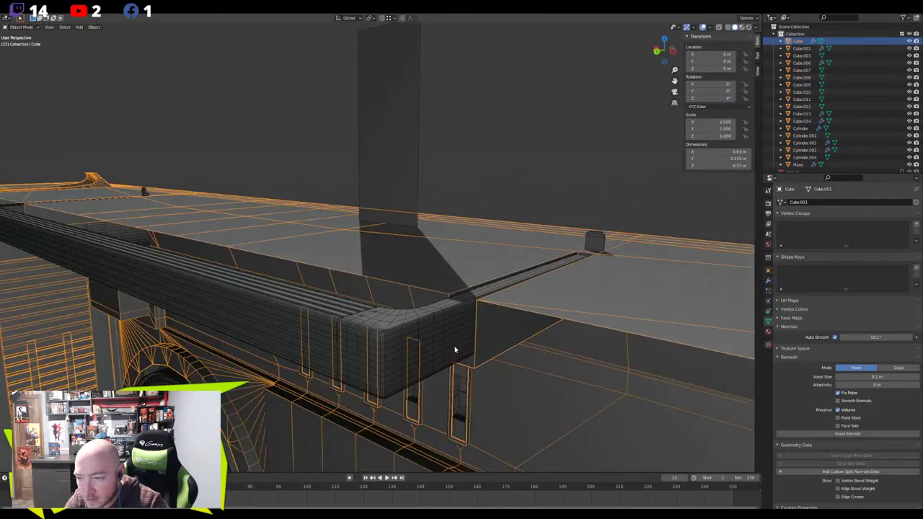
Stand the handle back upright by rotating it 90° in the left view, and shift it slightly along Z
left_click(454, 347)
middle_click_drag(443, 337, 408, 328)
key("ctrl+KP_3")
key("r")
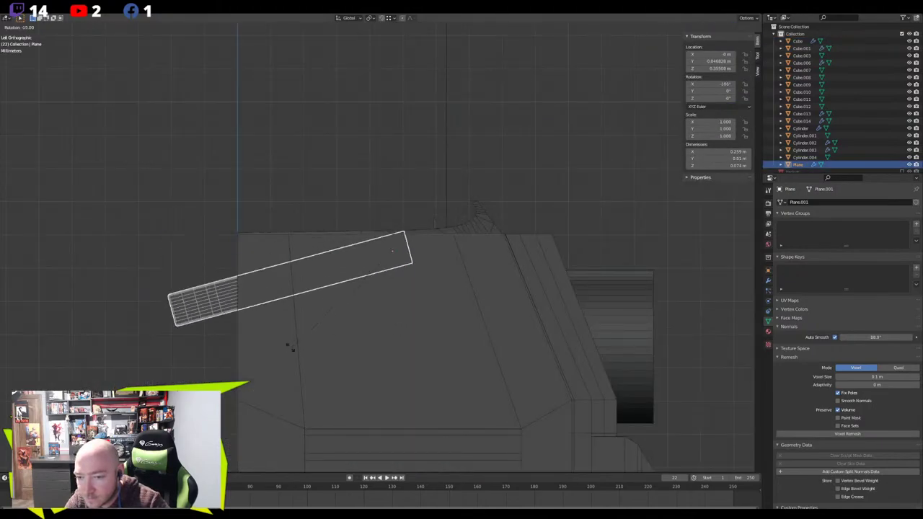
left_click(351, 180)
middle_click_drag(351, 180, 376, 246)
key("g")
key("z")
left_click(417, 241)
Fold the handle backward by -90° to check its fit in the slots with overlays hidden, and undo the fold
key("r")
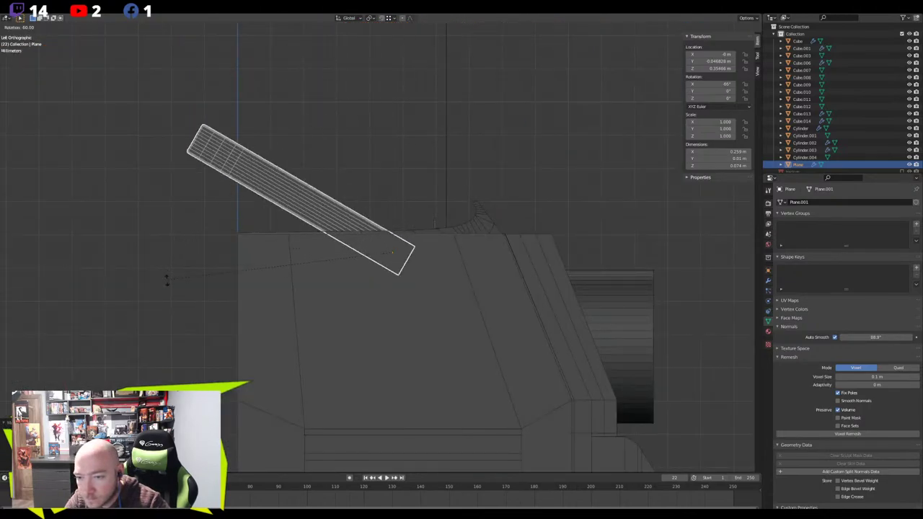
left_click(243, 366)
middle_click_drag(243, 366, 273, 307)
left_click(144, 144)
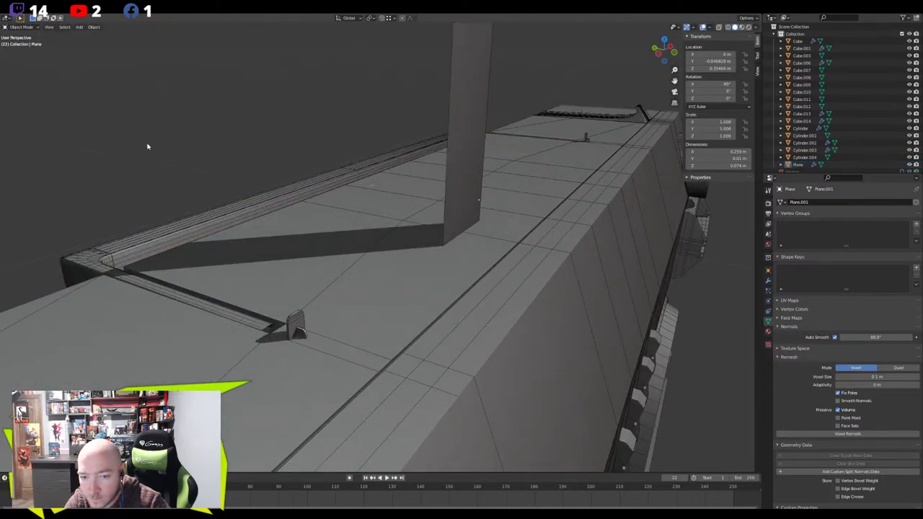
scroll(144, 145, "down", 3)
left_click(704, 28)
scroll(472, 178, "down", 3)
middle_click_drag(469, 180, 346, 247)
key("ctrl+z")
key("ctrl+z")
Delete the tall upright block standing on the body's top face and show the viewport overlays again
left_click(406, 214)
key("KP_1")
left_click(704, 28)
left_click(408, 222)
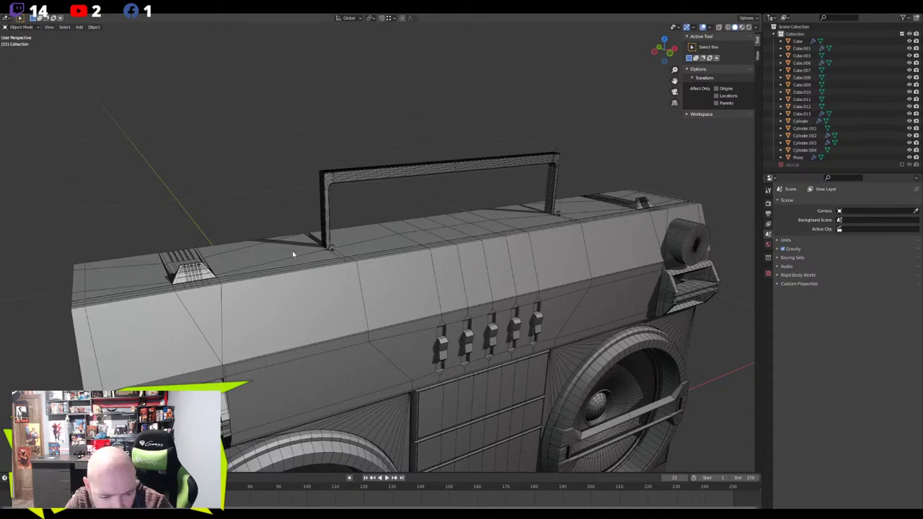
Examine the handle, its stopper tabs, the ribbed top pieces and the front panel with and without viewport overlays
middle_click_drag(292, 250, 319, 244)
scroll(319, 244, "up", 2)
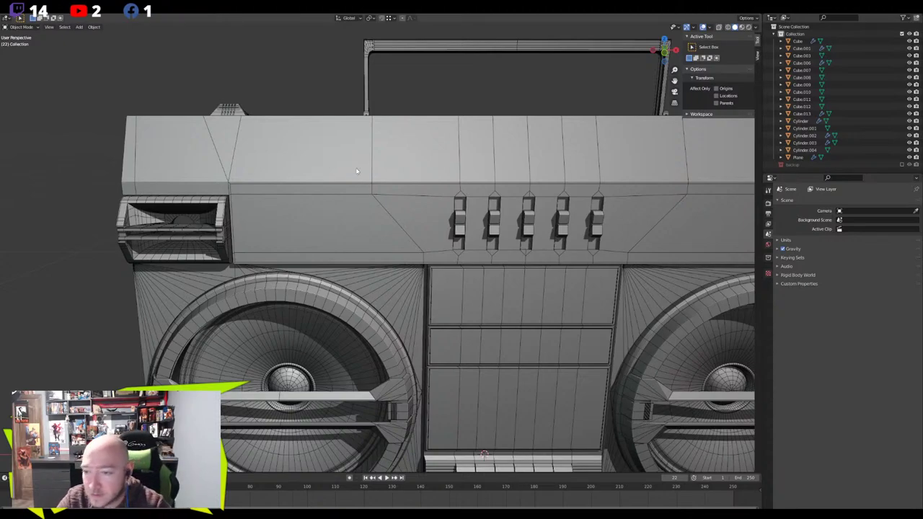
middle_click_drag(358, 172, 527, 61)
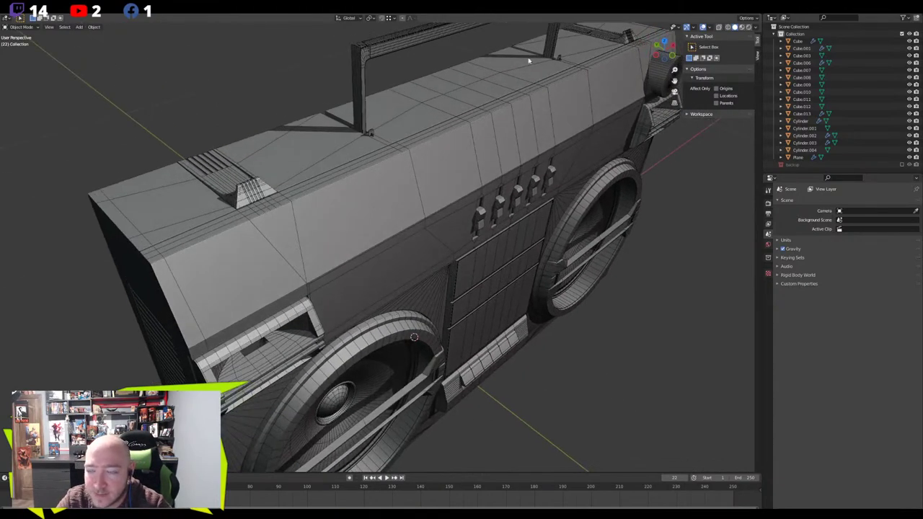
left_click(703, 27)
middle_click_drag(285, 82, 247, 174)
middle_click_drag(338, 157, 389, 206)
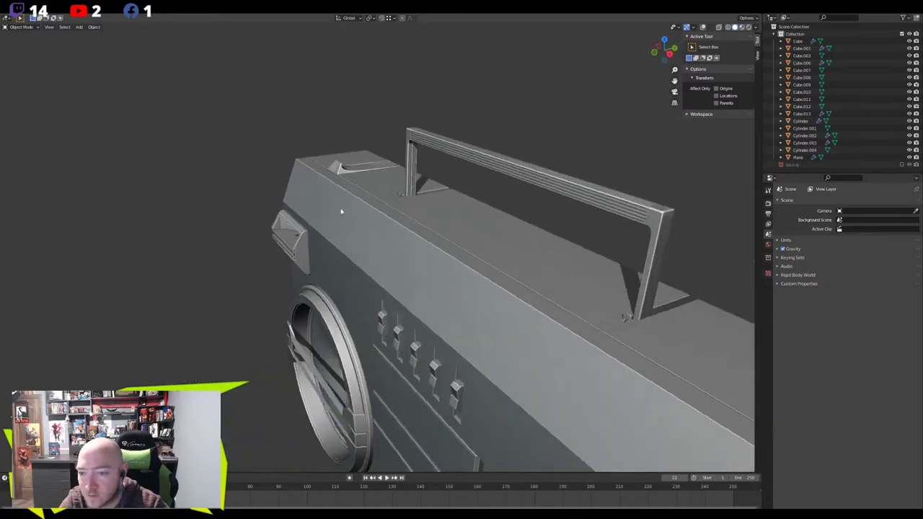
middle_click_drag(341, 211, 289, 218)
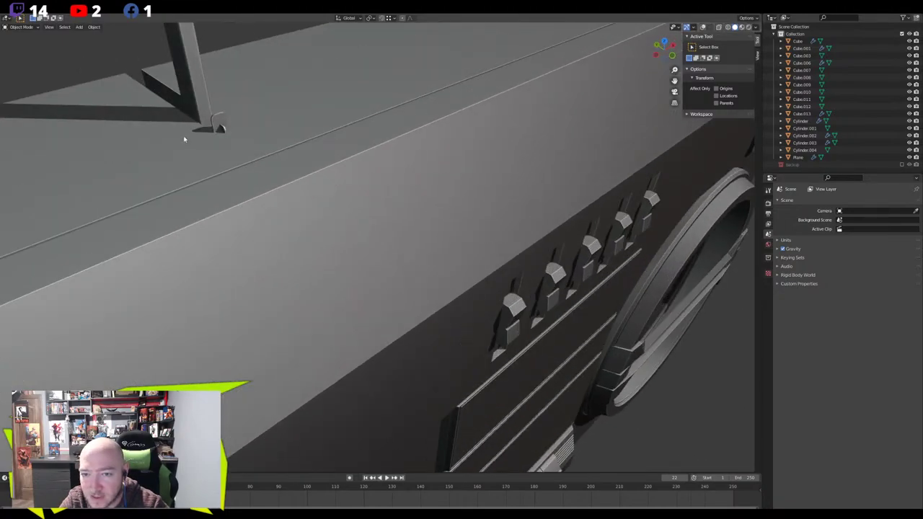
middle_click_drag(184, 139, 305, 241)
scroll(389, 228, "up", 3)
scroll(312, 256, "down", 8)
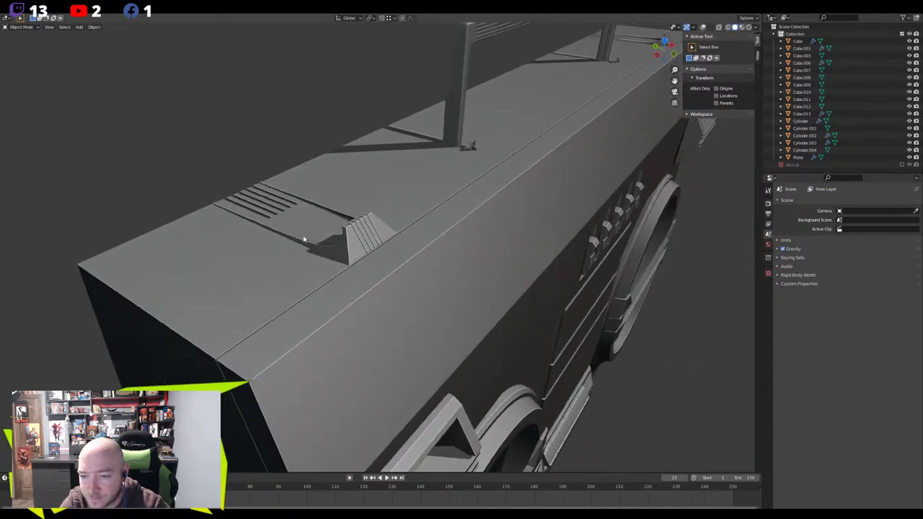
middle_click_drag(435, 195, 239, 314)
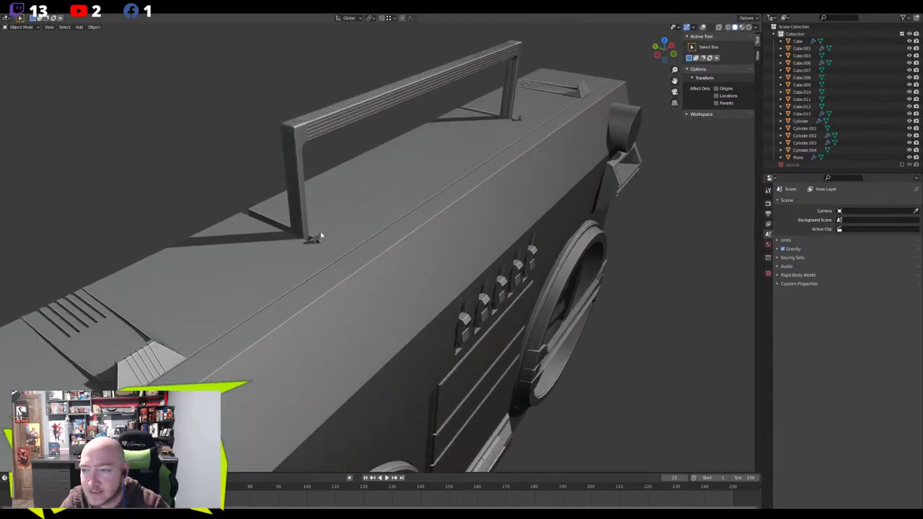
left_click(703, 27)
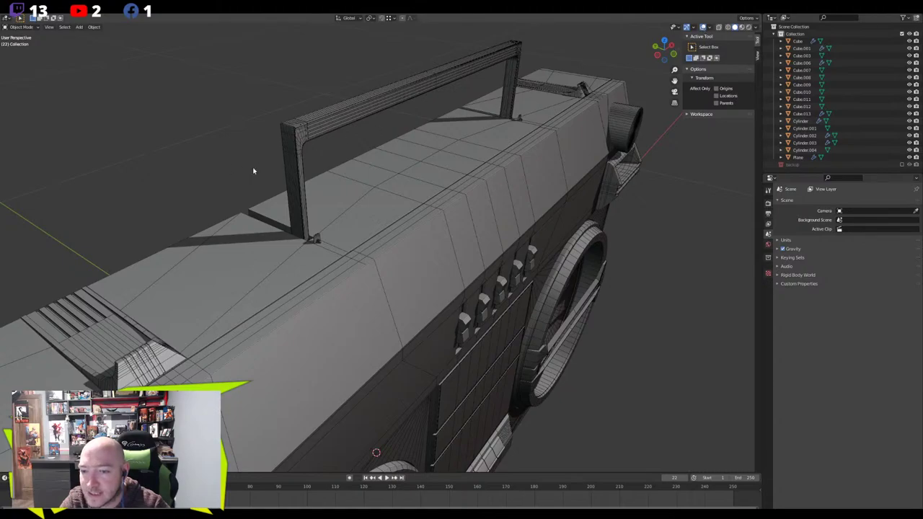
left_click(319, 179)
middle_click_drag(366, 260, 320, 220)
key("Tab")
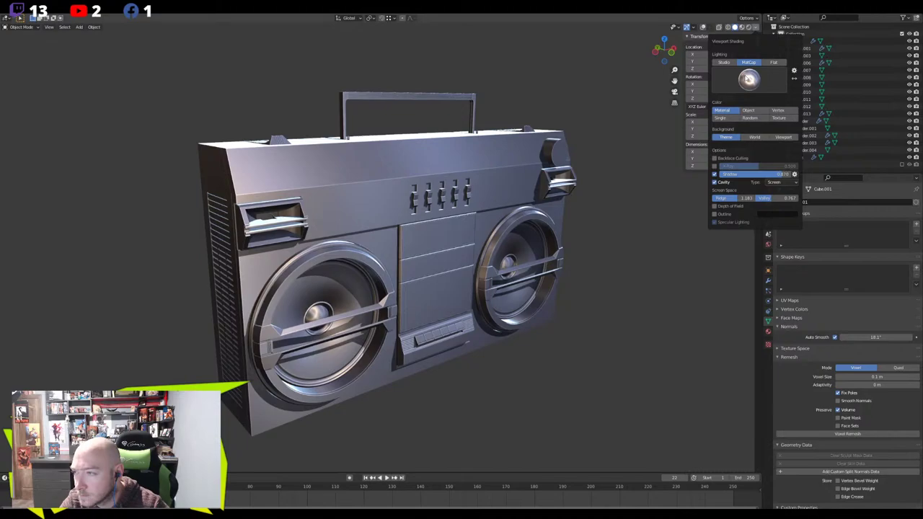
Try a dark matcap on the boombox and switch the viewport shading to the plain light grey matcap
left_click(764, 72)
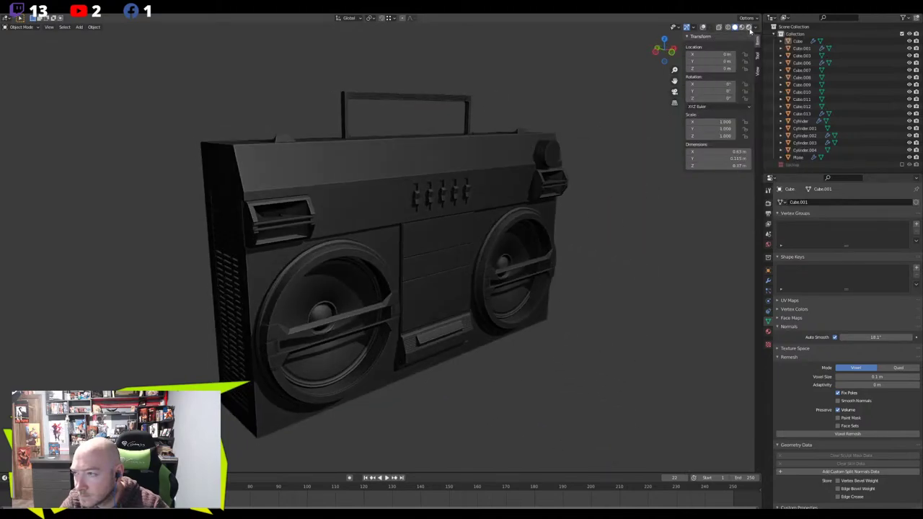
left_click(754, 27)
left_click(749, 80)
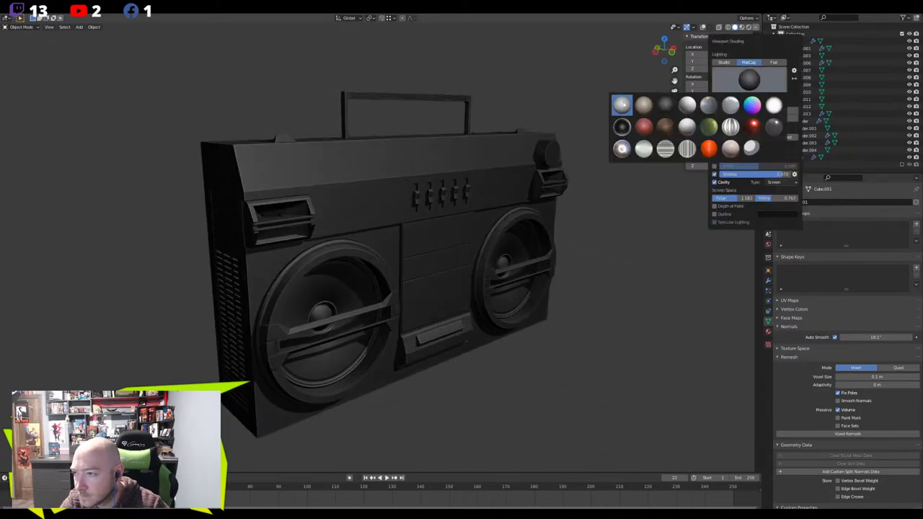
left_click(622, 105)
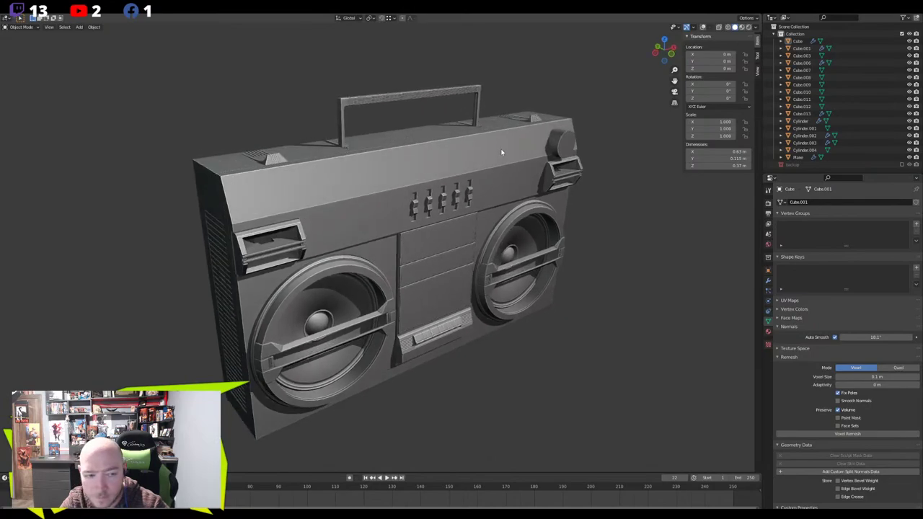
Examine the whole boombox from the front, top, open back and side for missing details
middle_click_drag(350, 128, 328, 165)
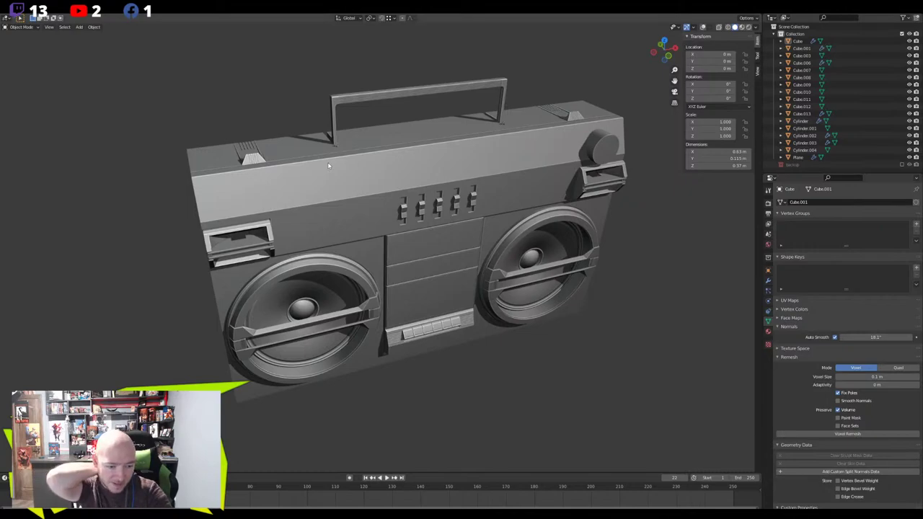
scroll(307, 206, "up", 5)
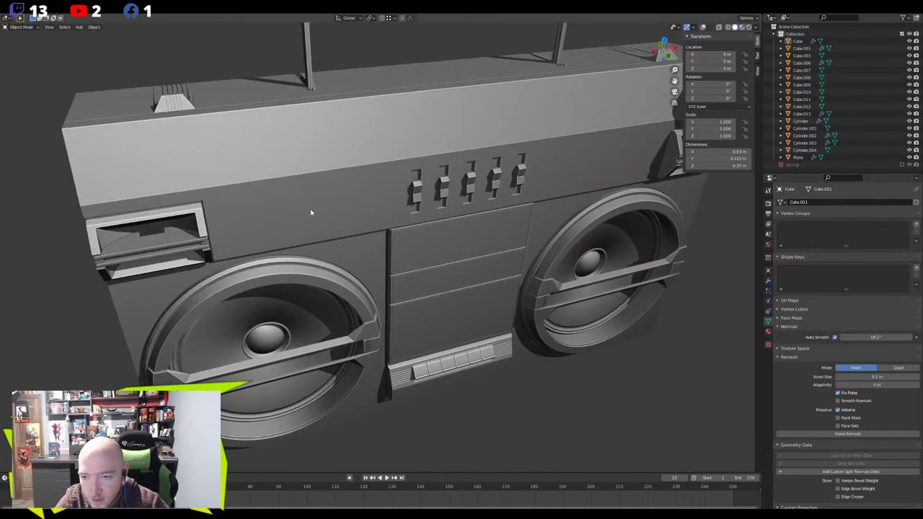
middle_click_drag(281, 207, 323, 197)
scroll(390, 196, "down", 2)
middle_click_drag(390, 196, 343, 154)
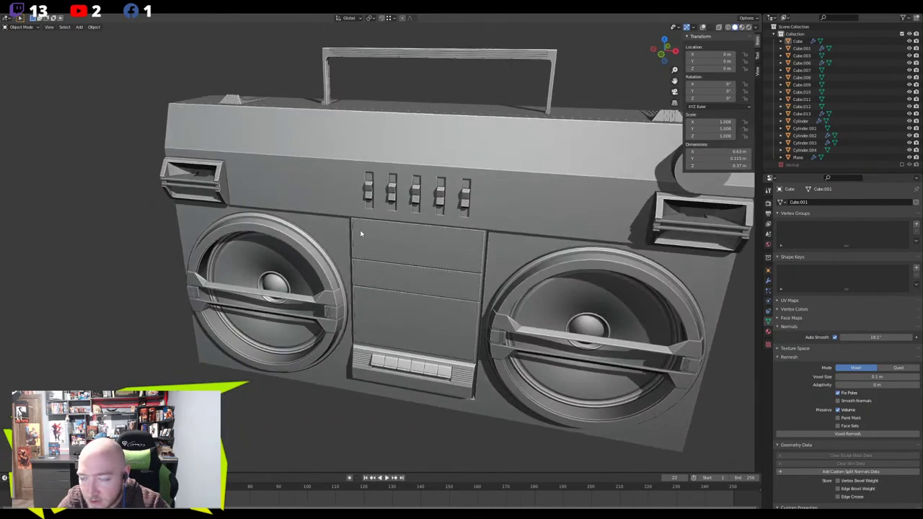
scroll(343, 154, "up", 2)
middle_click_drag(476, 189, 374, 185)
scroll(252, 196, "up", 4)
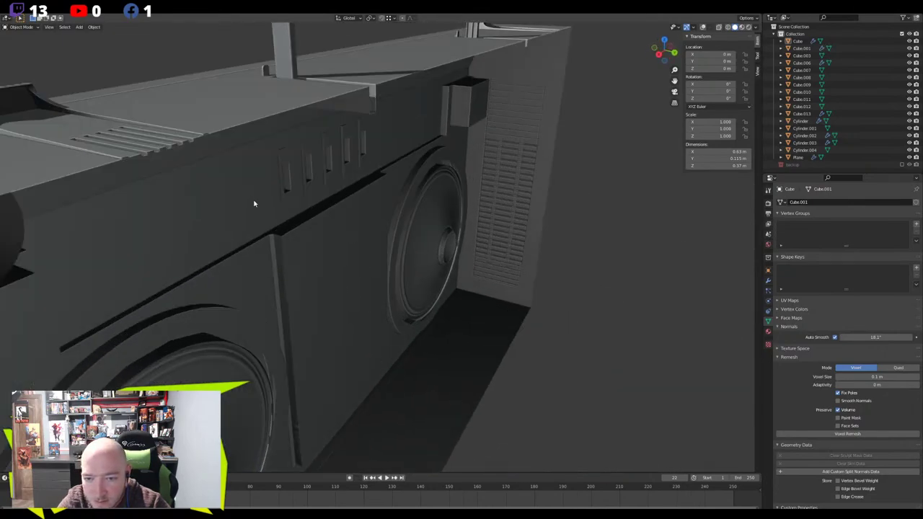
middle_click_drag(212, 174, 335, 127)
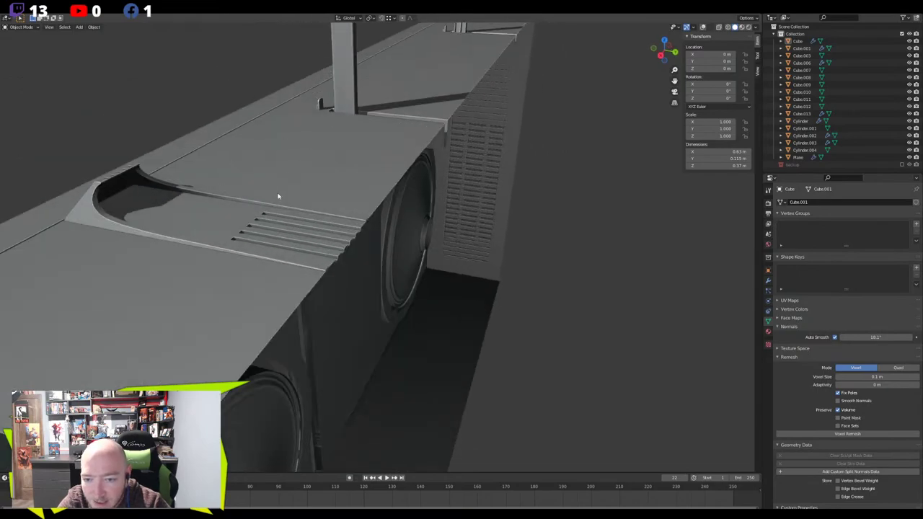
middle_click_drag(276, 207, 363, 152)
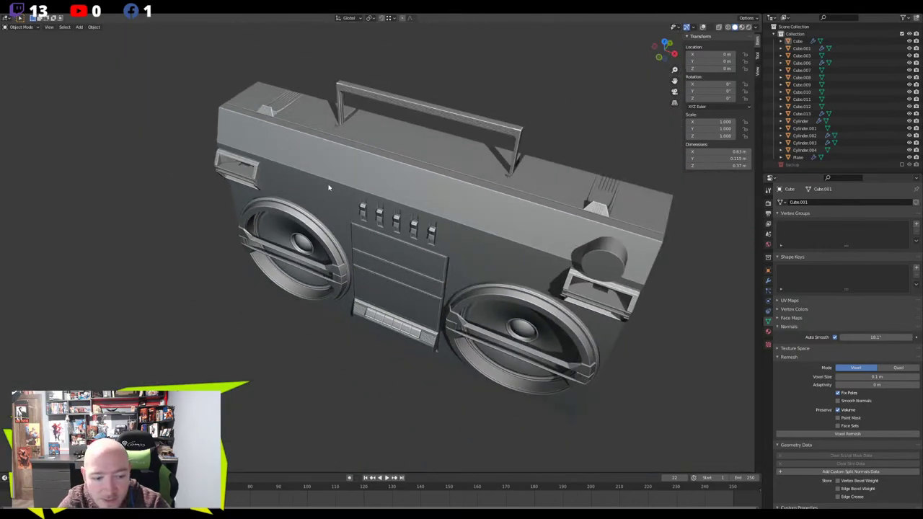
middle_click_drag(328, 188, 377, 196)
middle_click_drag(307, 183, 294, 199)
scroll(312, 137, "up", 2)
scroll(294, 137, "down", 5)
middle_click_drag(257, 293, 288, 231)
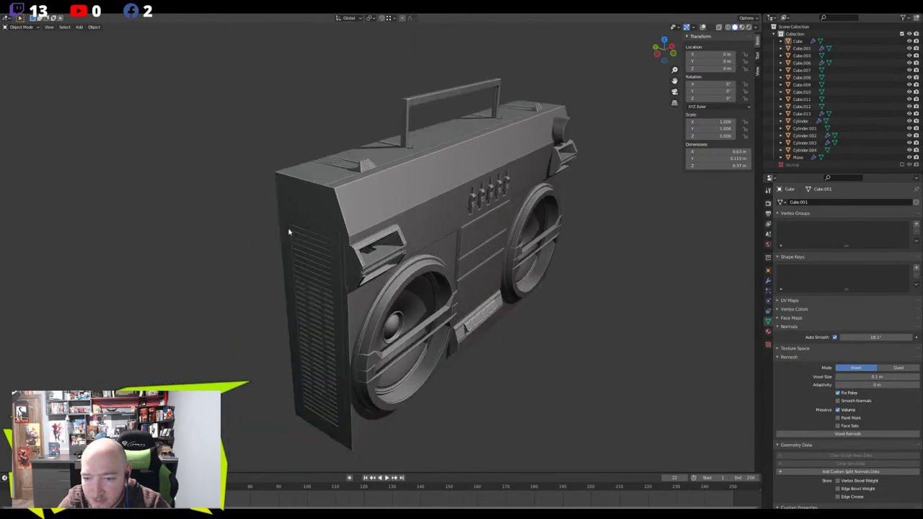
middle_click_drag(350, 361, 524, 354)
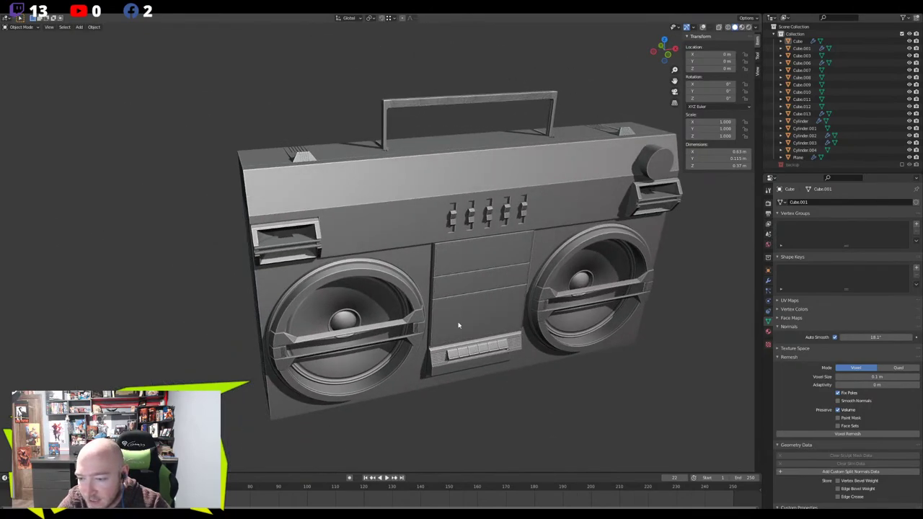
scroll(358, 163, "up", 1)
middle_click_drag(387, 168, 274, 234, "shift")
scroll(287, 245, "up", 3)
scroll(259, 224, "up", 3)
scroll(297, 231, "down", 3)
middle_click_drag(214, 232, 412, 273)
scroll(498, 266, "down", 3)
scroll(447, 305, "down", 3)
mouse_move(469, 284)
middle_mouse_down()
mouse_move(469, 324)
mouse_move(416, 315)
mouse_move(420, 307)
mouse_move(504, 310)
mouse_move(423, 330)
mouse_move(355, 272)
mouse_move(441, 282)
mouse_move(463, 301)
middle_mouse_up()
middle_click_drag(384, 287, 433, 297)
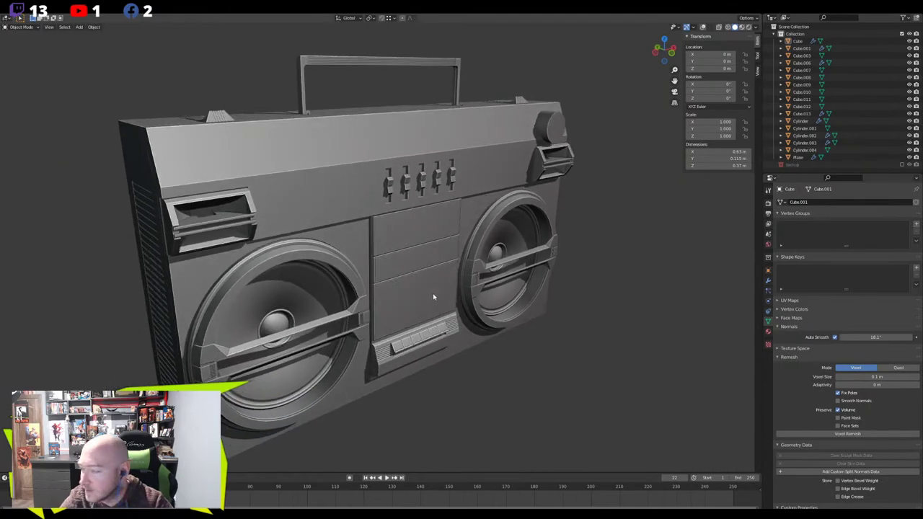
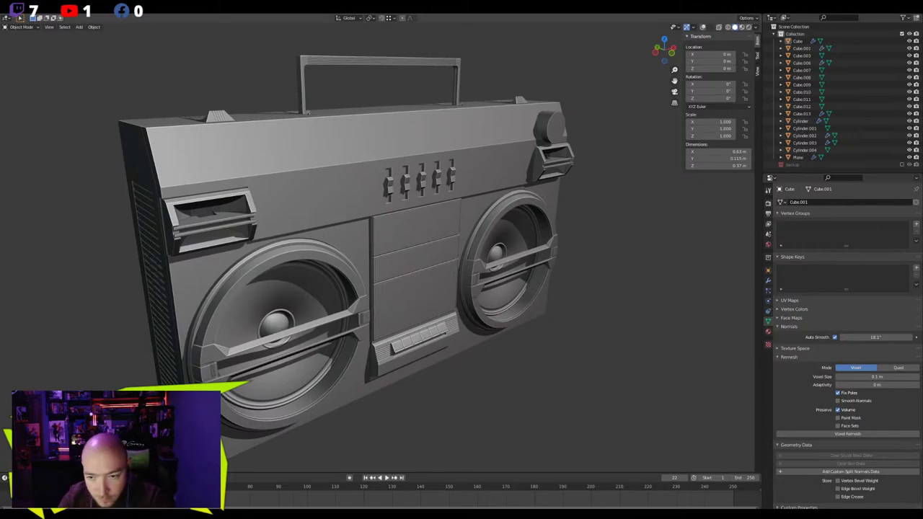
middle_click_drag(463, 256, 379, 254)
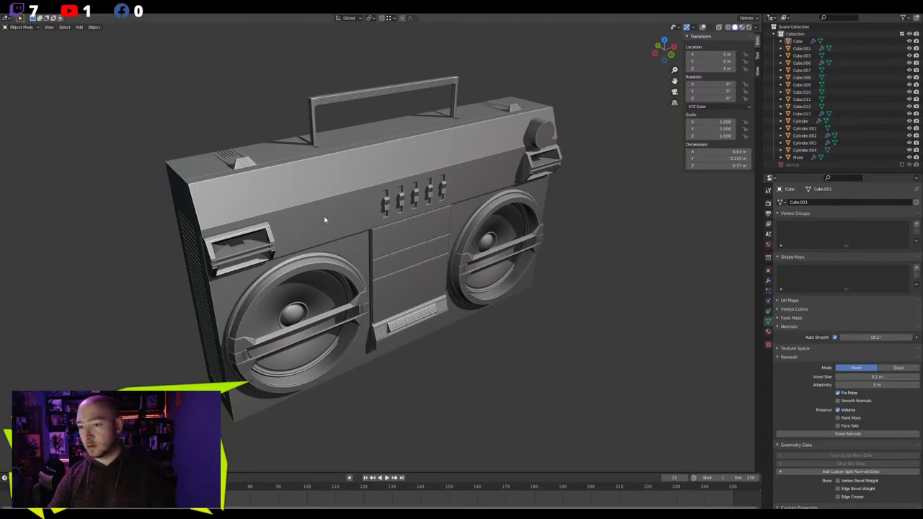
middle_click_drag(371, 254, 351, 249)
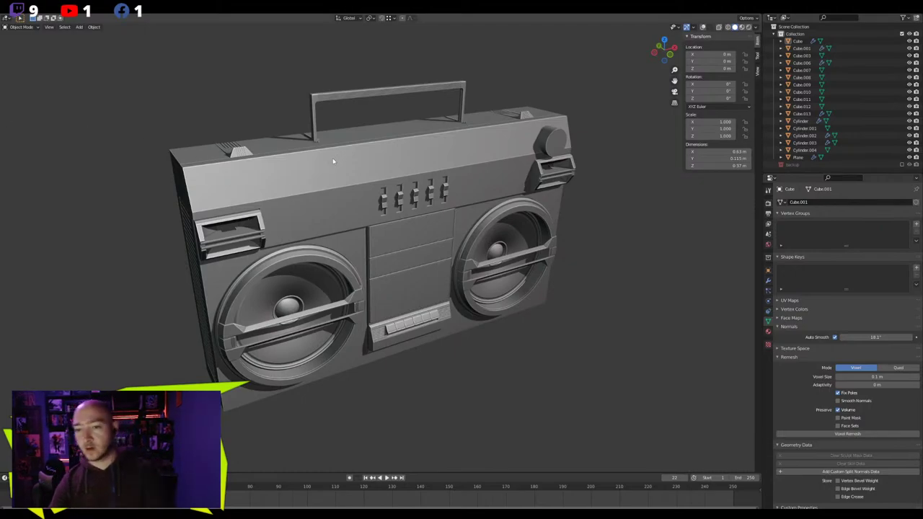
Show the viewport overlays and examine the boombox's wireframe from the side, top and front
left_click(359, 174)
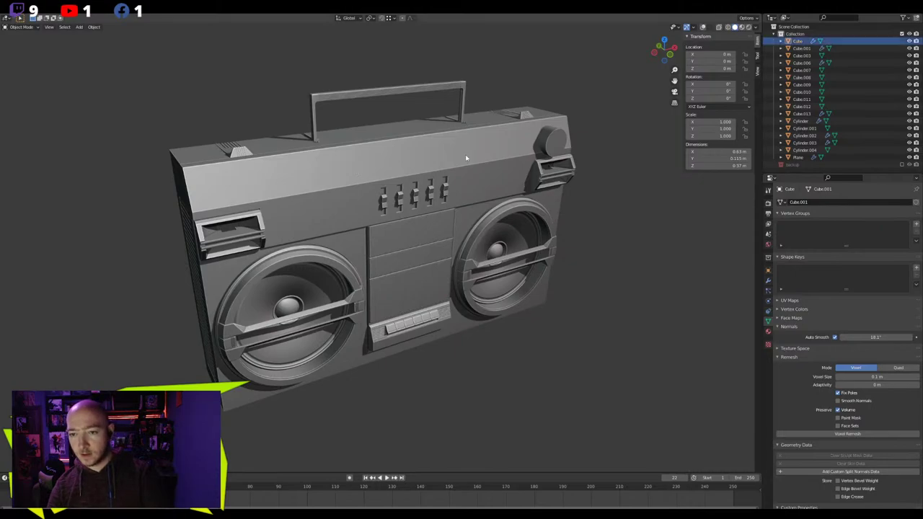
left_click(702, 28)
mouse_move(424, 178)
middle_mouse_down()
mouse_move(391, 178)
mouse_move(408, 179)
middle_mouse_up()
left_click(276, 119)
middle_click_drag(276, 119, 304, 144)
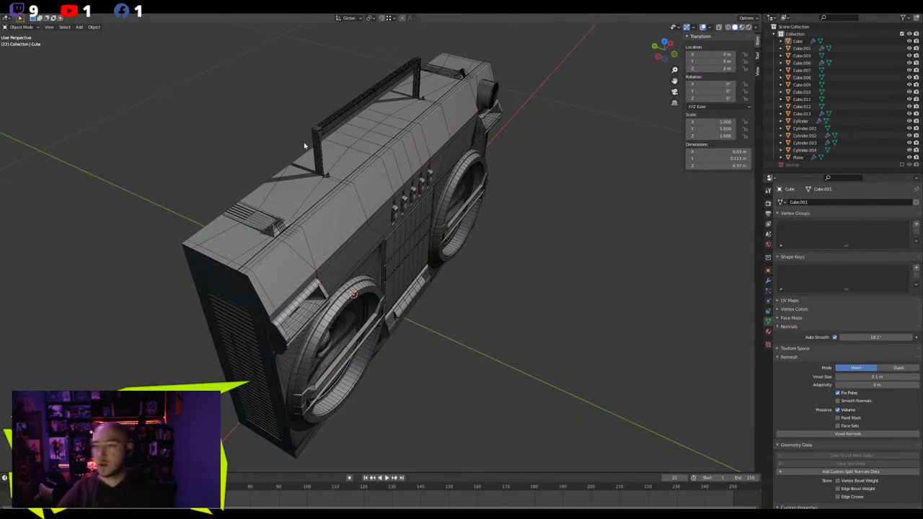
middle_click_drag(303, 141, 341, 191)
middle_click_drag(421, 204, 410, 196)
middle_click_drag(351, 219, 467, 168)
scroll(376, 226, "up", 4)
scroll(404, 231, "up", 3)
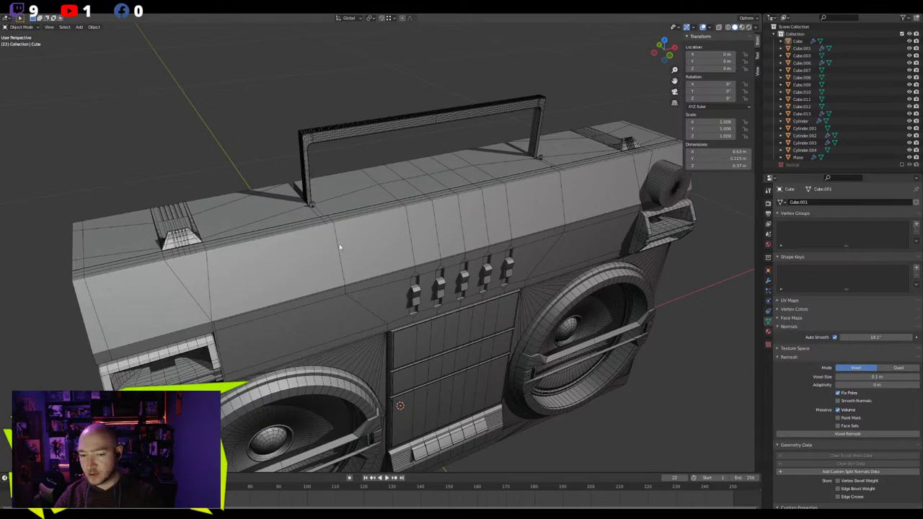
Examine the boombox body's mesh in Edit Mode, checking the faces along the upper front and top
middle_click_drag(339, 247, 396, 241)
left_click(371, 227)
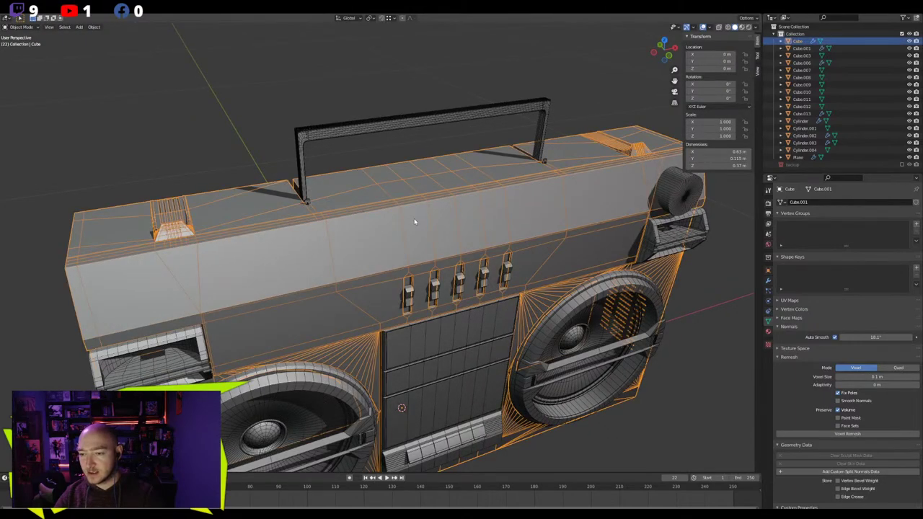
key("Tab")
left_click(427, 186)
left_click(441, 226)
left_click(379, 240)
middle_click_drag(379, 240, 428, 211)
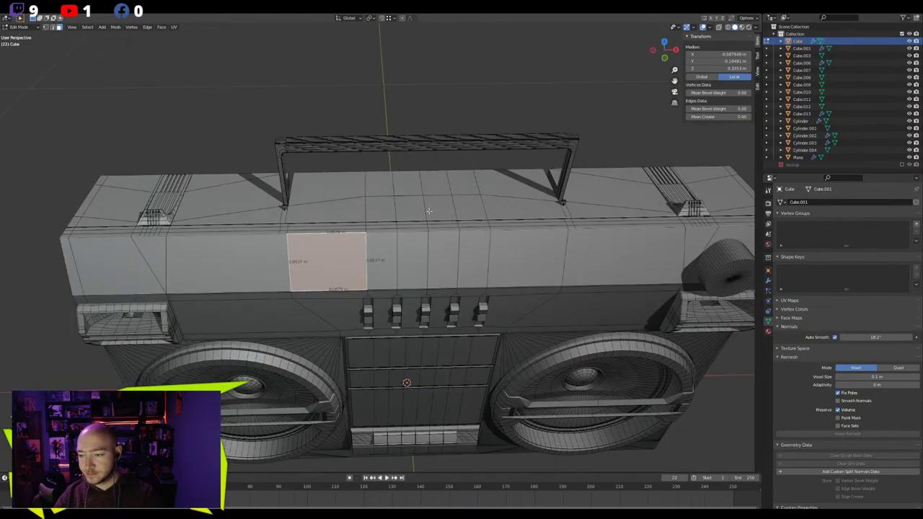
scroll(429, 211, "down", 4)
scroll(429, 211, "up", 4)
middle_click_drag(429, 210, 554, 195)
scroll(371, 243, "up", 4)
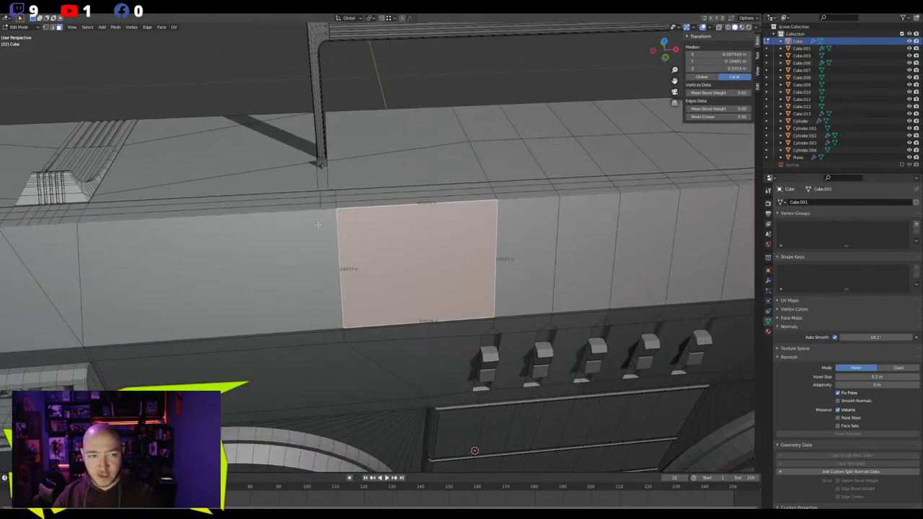
left_click(327, 214)
scroll(328, 214, "down", 3)
middle_click_drag(432, 240, 424, 237)
scroll(424, 237, "down", 4)
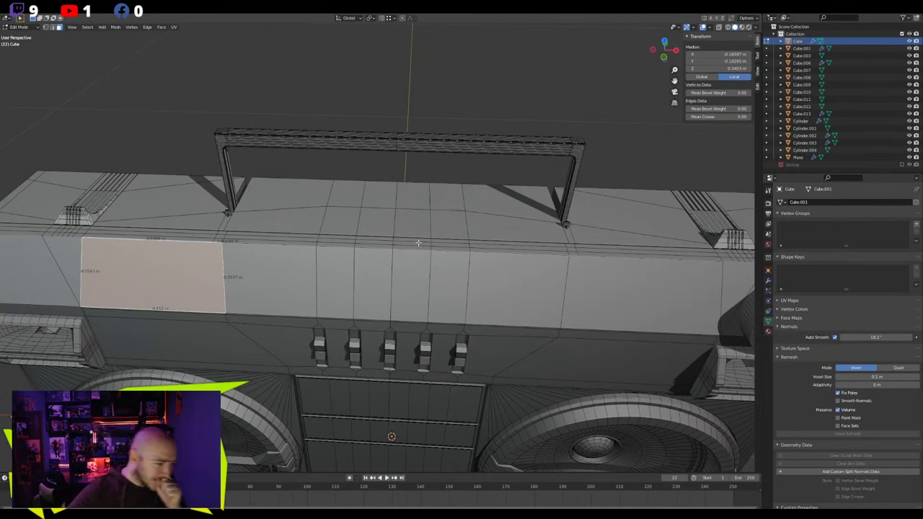
middle_click_drag(418, 243, 419, 269)
scroll(420, 268, "down", 5)
middle_click_drag(404, 313, 343, 295)
scroll(382, 285, "up", 4)
key("Tab")
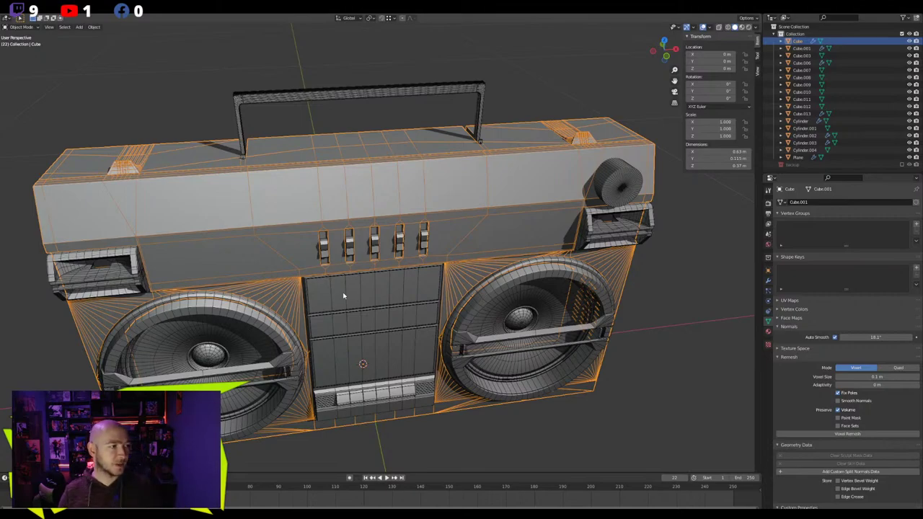
Select the top face beside the body's centre line near the front, show the Mirror modifier settings, and hide the wireframe overlay
middle_click_drag(402, 299, 415, 301)
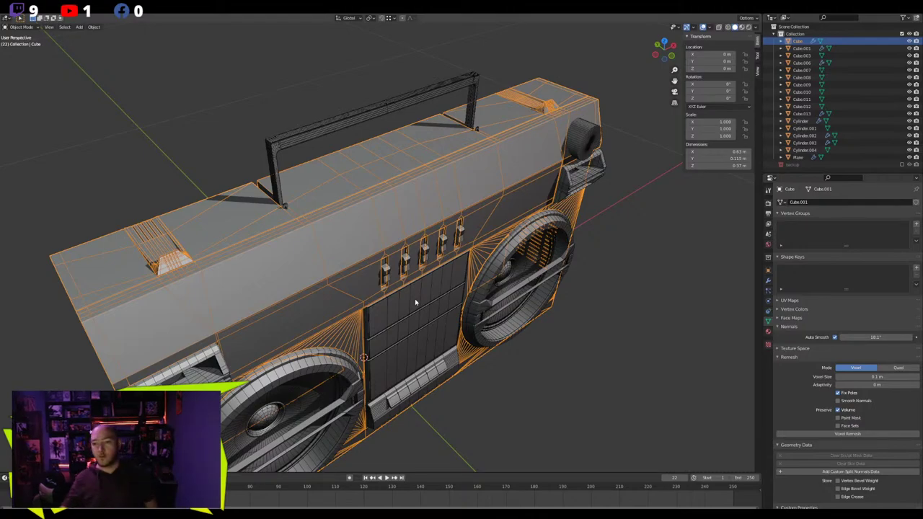
scroll(383, 255, "up", 4)
mouse_move(383, 255)
middle_mouse_down()
mouse_move(366, 214)
mouse_move(373, 233)
mouse_move(390, 233)
mouse_move(377, 240)
middle_mouse_up()
scroll(367, 214, "up", 3)
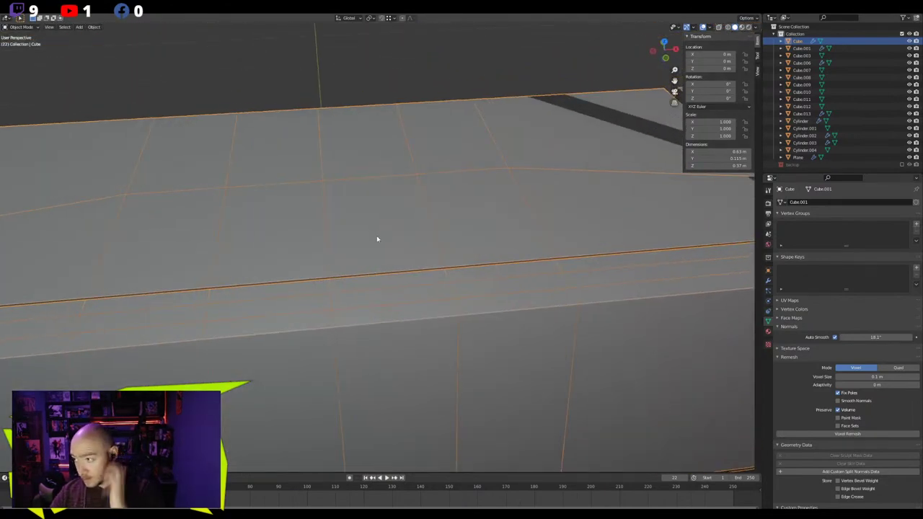
left_click(79, 27)
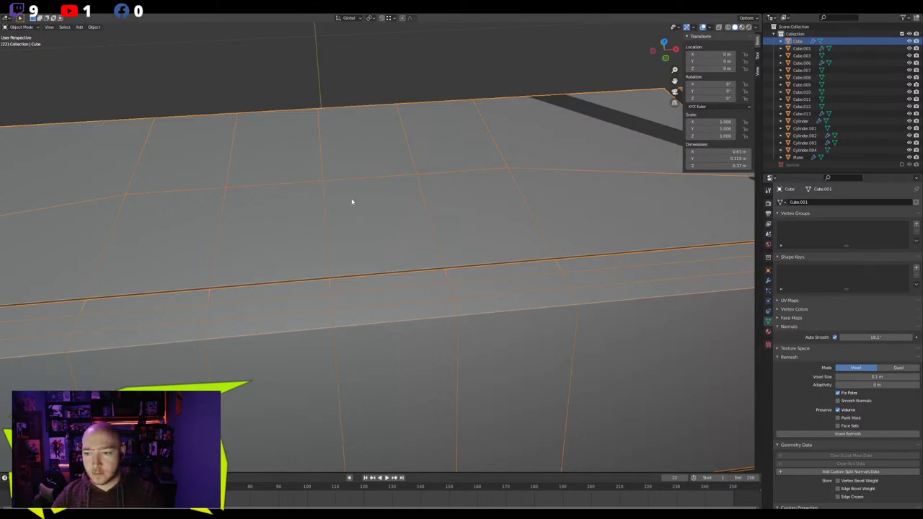
scroll(352, 209, "down", 5)
key("Tab")
scroll(348, 229, "up", 2)
left_click(349, 232)
middle_click_drag(315, 234, 439, 218)
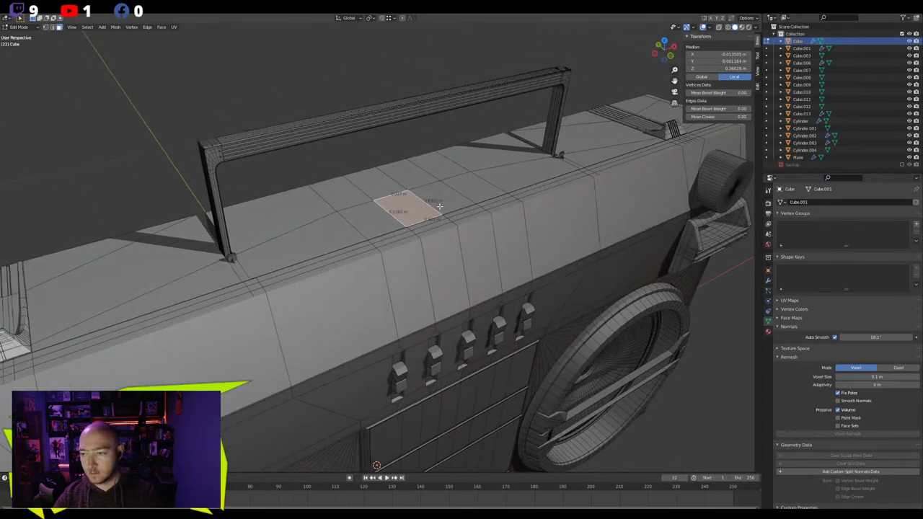
left_click(769, 281)
left_click(710, 28)
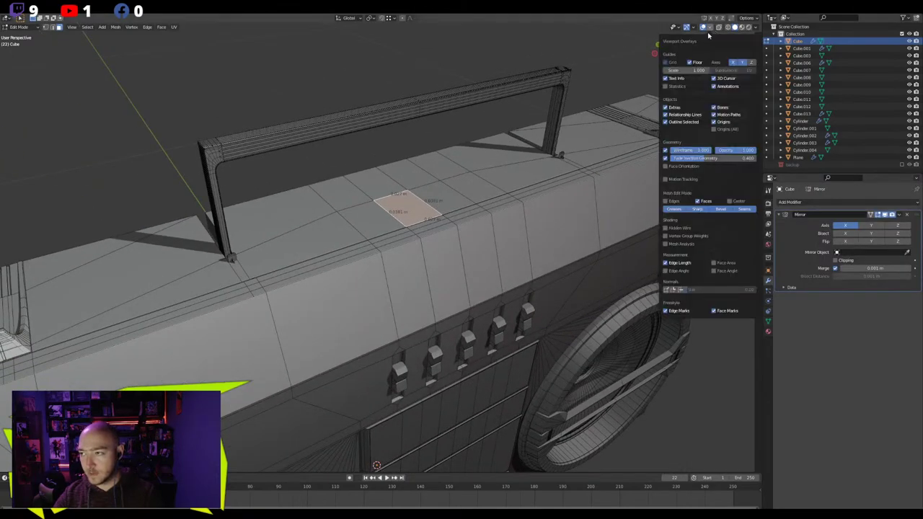
left_click(665, 151)
Duplicate the selected top face and raise the copy slightly above the body along Z
scroll(400, 220, "up", 3)
middle_click_drag(401, 219, 433, 221)
key("g")
key("z")
left_click(433, 217)
key("KP_Decimal")
middle_click_drag(442, 305, 469, 308)
Narrow the raised face along Y and shift it along Y toward the front groove
key("s")
key("y")
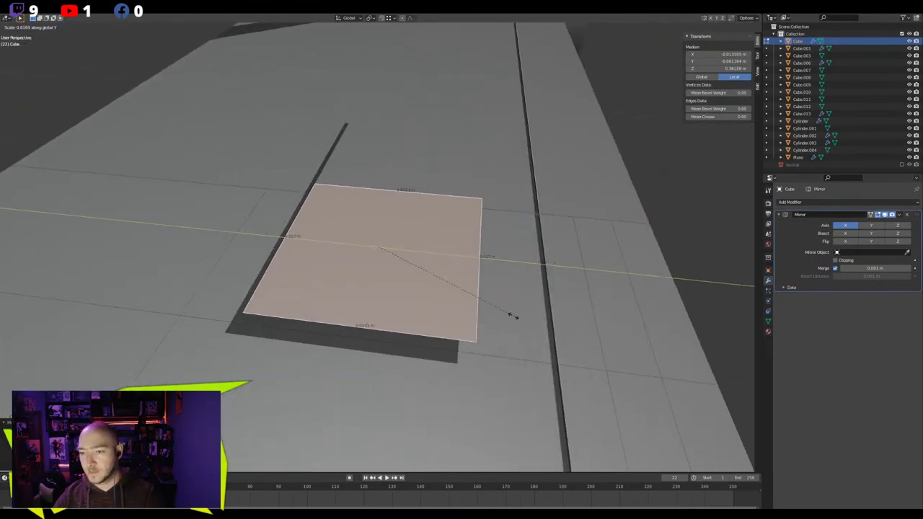
left_click(438, 279)
middle_click_drag(438, 279, 488, 295)
key("g")
key("y")
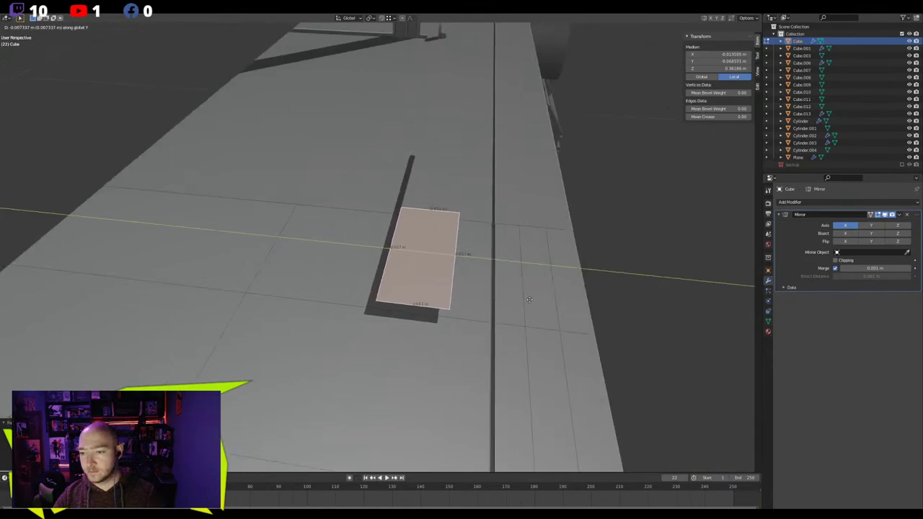
left_click(557, 308)
middle_click_drag(557, 308, 330, 323)
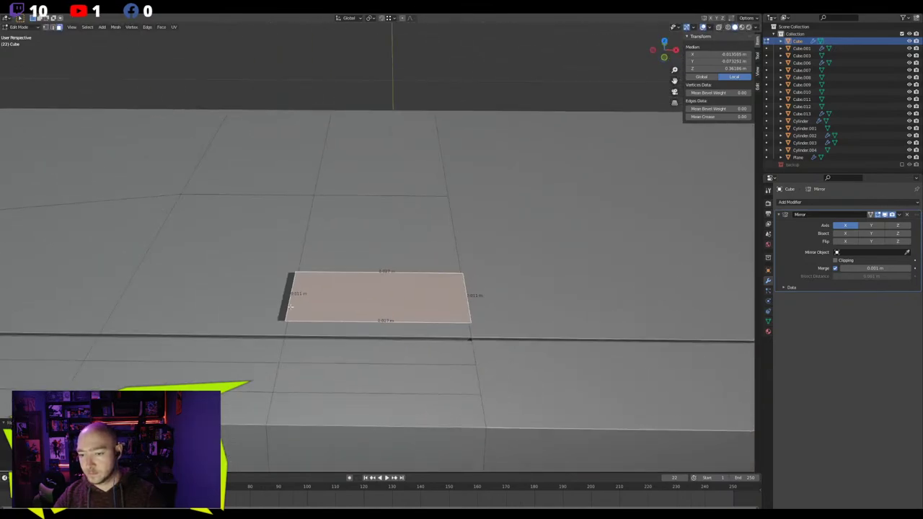
Shift the raised face's outer side edge along X, leaving the half panel about 0.022 m long
left_click(290, 301)
key("g")
key("x")
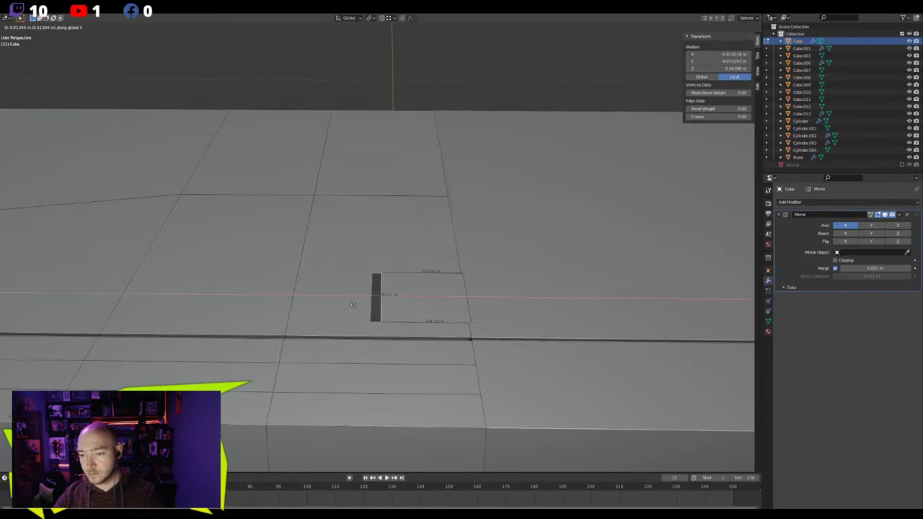
left_click(296, 303)
scroll(296, 303, "down", 4)
key("g")
key("x")
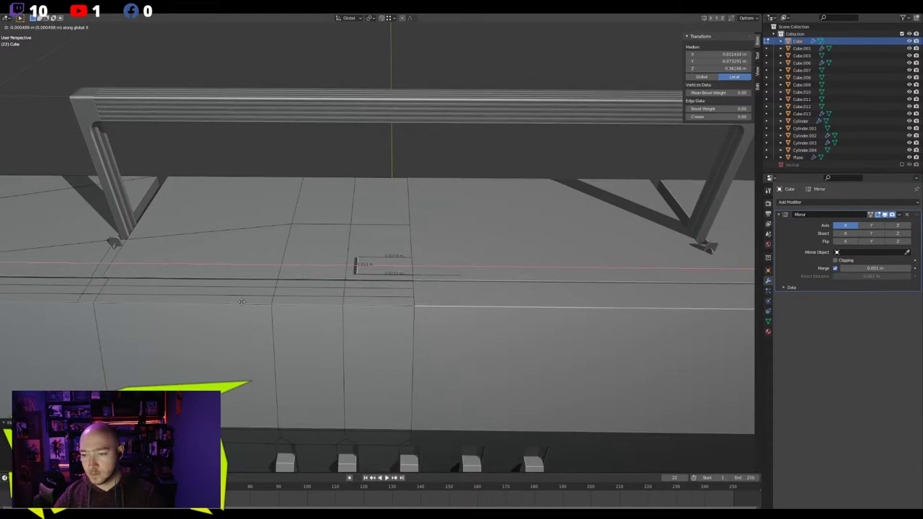
left_click(241, 301)
Scale the raised face slightly wider along Y
scroll(307, 280, "up", 3)
middle_click_drag(307, 280, 437, 270)
scroll(445, 269, "up", 2)
key("3")
left_click(438, 267)
key("s")
key("y")
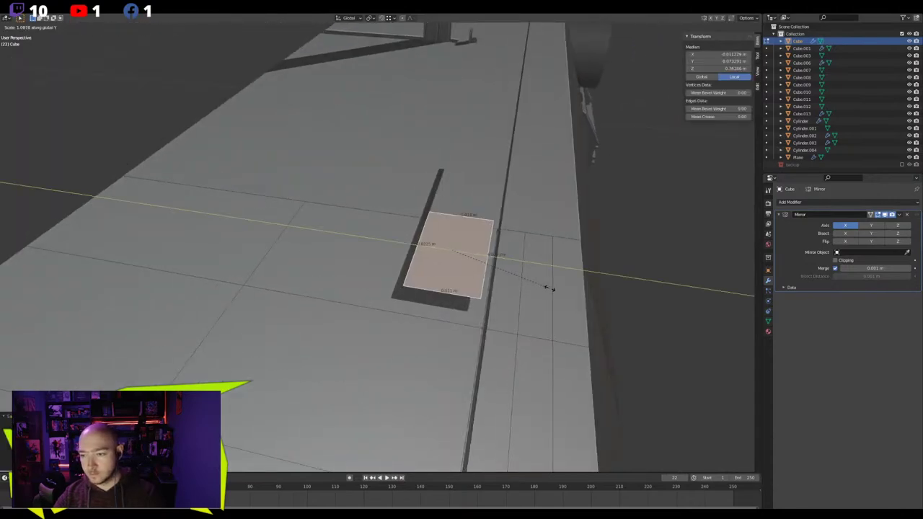
left_click(553, 290)
Bevel the raised face's two outer corner vertices with 6 segments and about 0.005 m width to form a rounded end
middle_click_drag(552, 290, 484, 289)
key("1")
left_click(349, 336)
left_click(338, 278, "shift")
key("ctrl+shift+b")
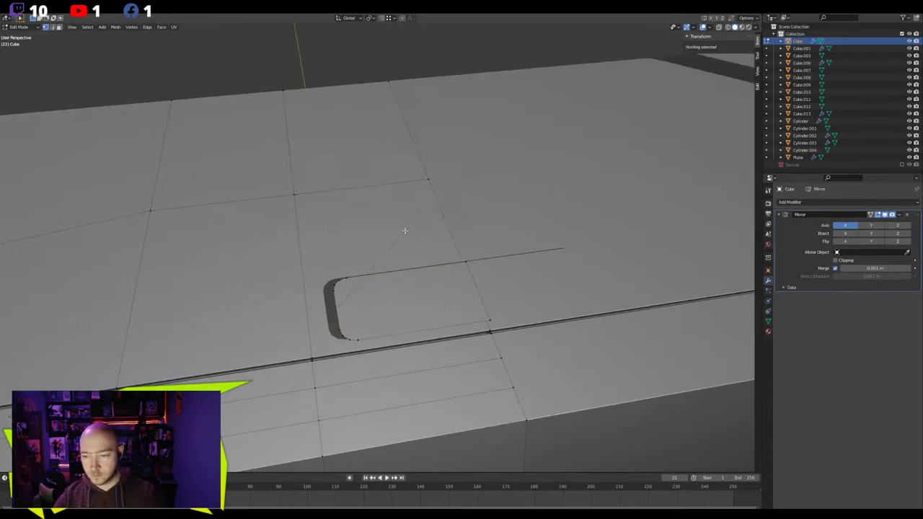
scroll(413, 217, "up", 3)
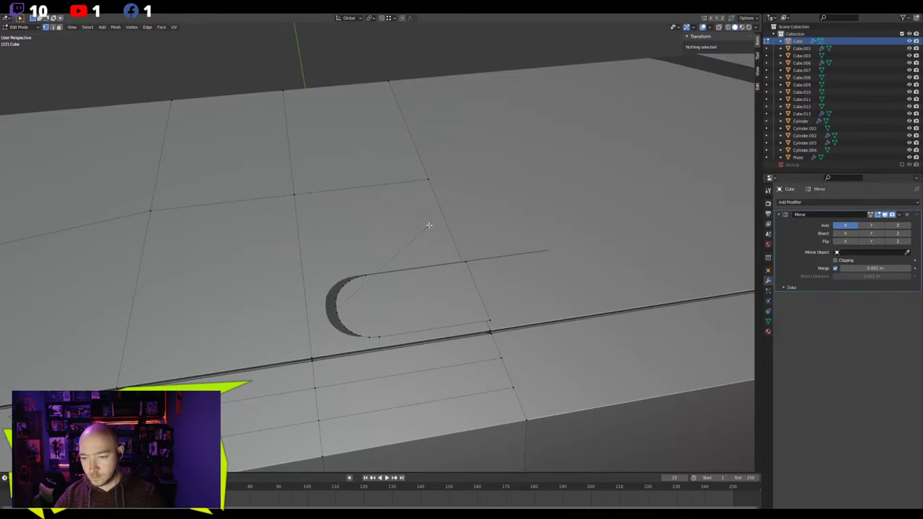
left_click(428, 226)
middle_click_drag(427, 226, 375, 289)
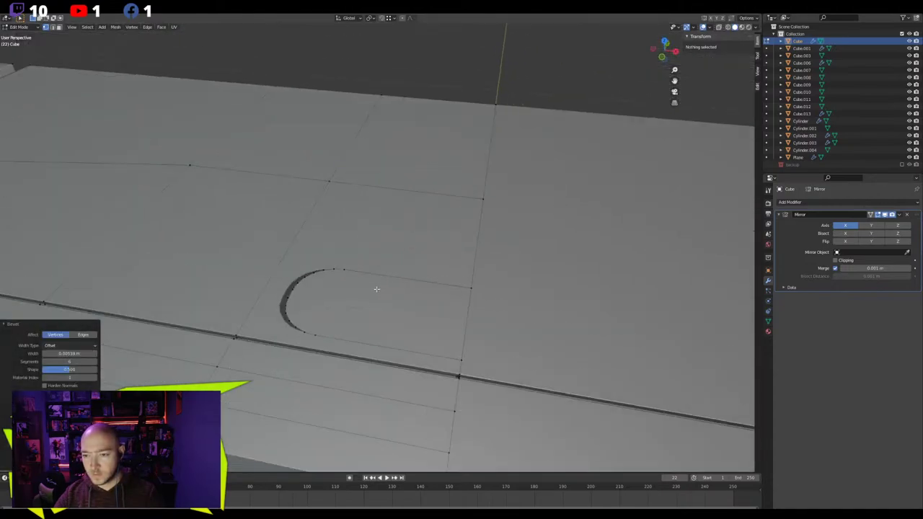
Inset the rounded face by about 0.001 m and delete the border strip along the centre line
key("3")
left_click(347, 286)
key("i")
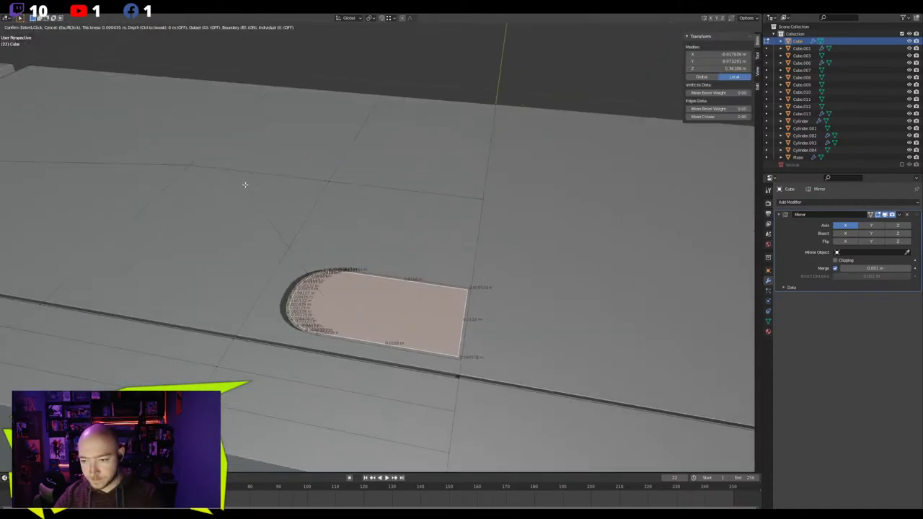
left_click(249, 187)
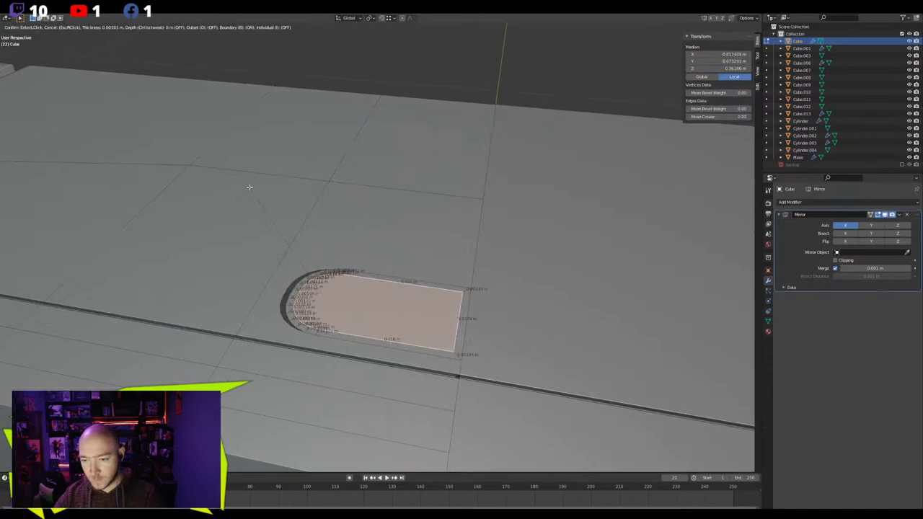
key("x")
left_click(464, 306)
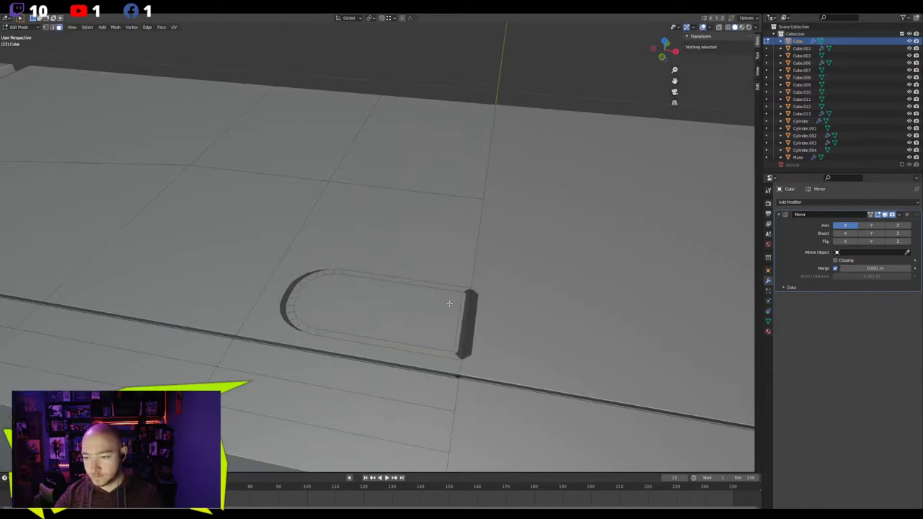
Enable Clipping on the Mirror modifier and slide the inset face's open end edge along X to the centre line
key("2")
left_click(459, 304)
key("g")
key("y")
key("x")
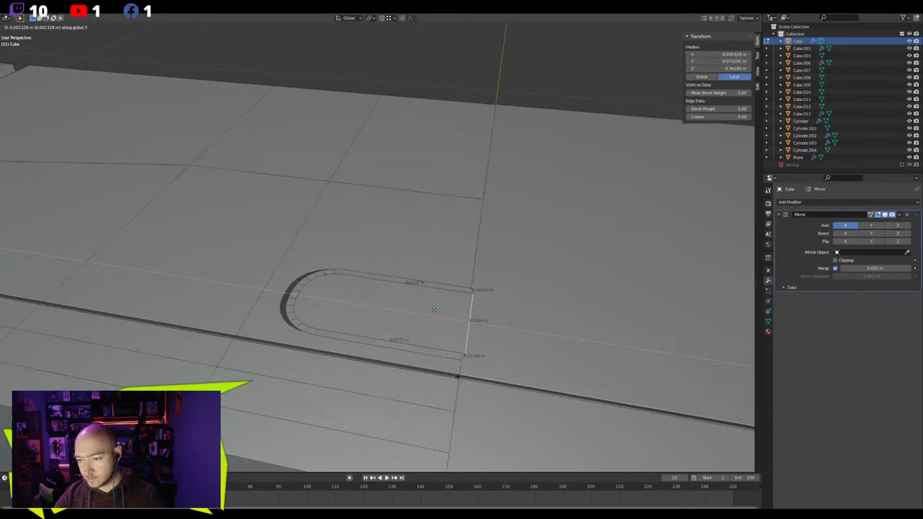
left_click(433, 309)
key("g")
key("x")
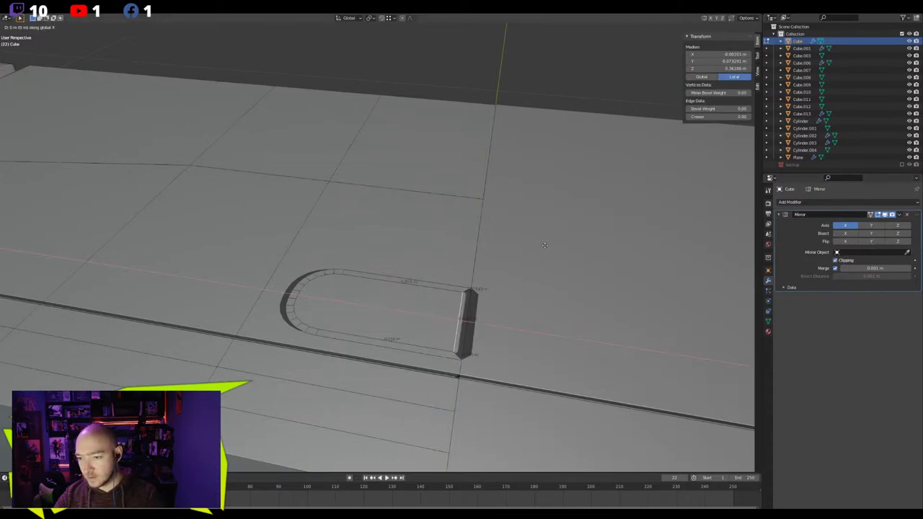
left_click(556, 251)
Try to extrude the narrow border ring around the rounded panel slightly upward along Z
mouse_move(407, 253)
middle_mouse_down()
mouse_move(415, 259)
mouse_move(408, 269)
middle_mouse_up()
left_click(392, 291)
key("alt+a")
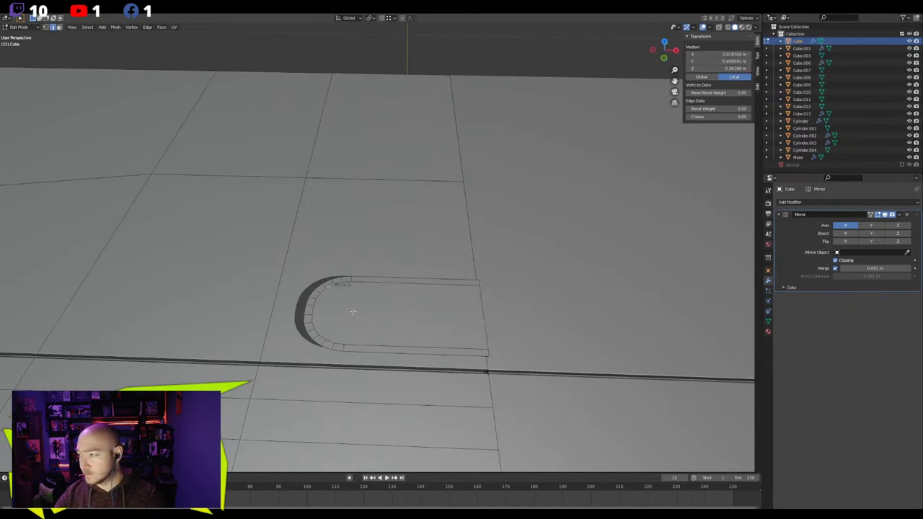
left_click(338, 306)
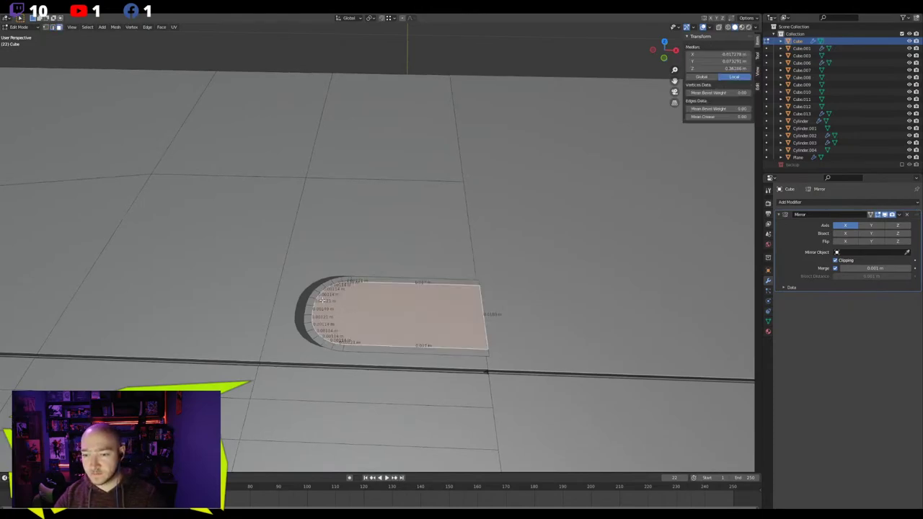
left_click(342, 282)
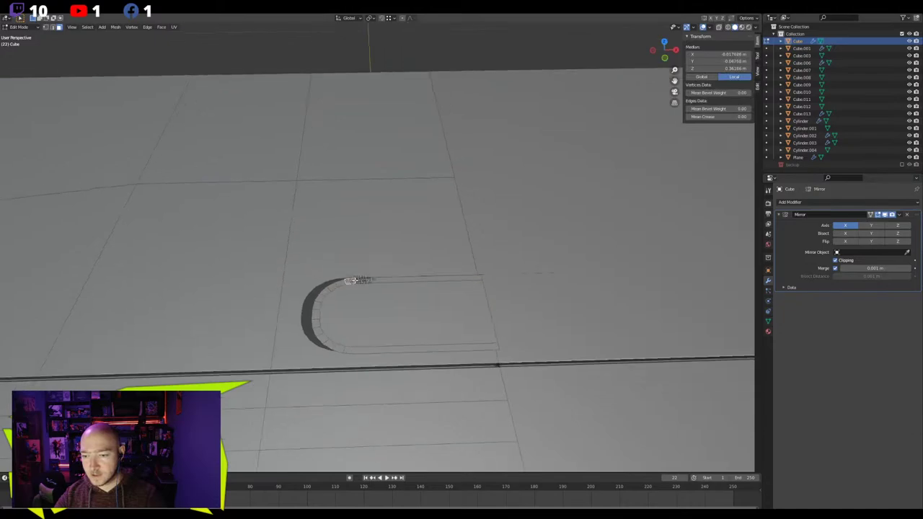
middle_click_drag(342, 282, 370, 282)
scroll(360, 301, "up", 2)
left_click(358, 306, "alt")
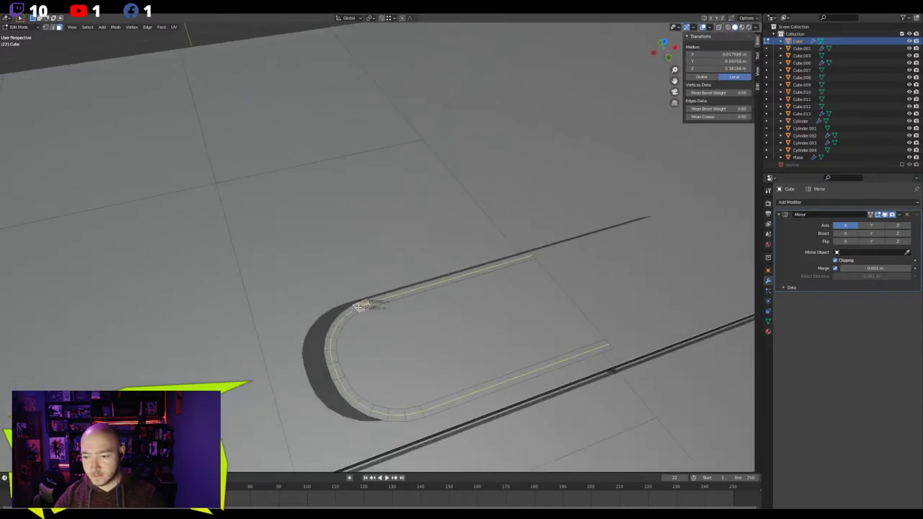
middle_click_drag(363, 305, 281, 289)
left_click(282, 288, "alt")
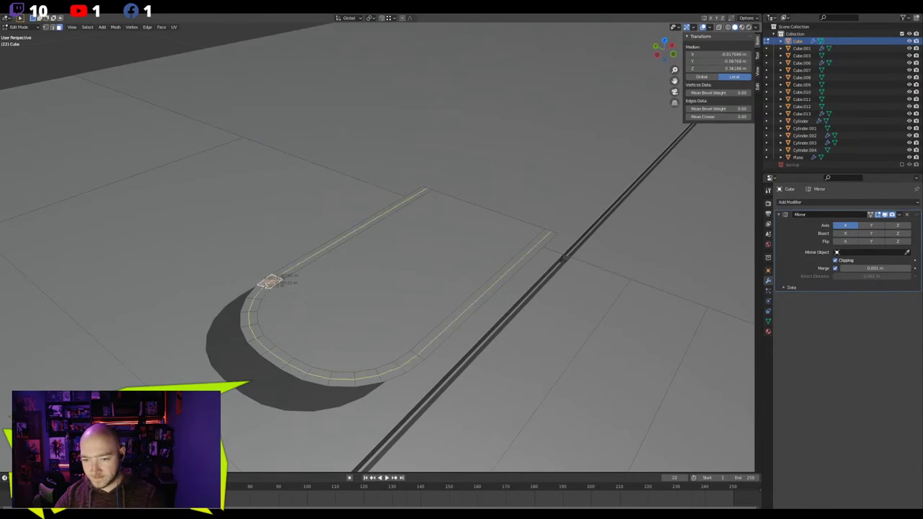
key("e")
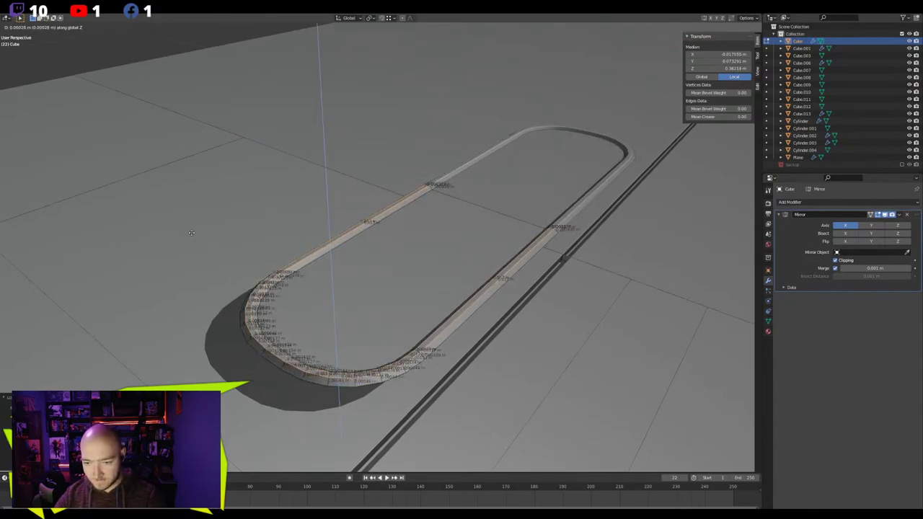
left_click(256, 292)
Check the raised ring on the body's top and undo its extrusion
mouse_move(256, 292)
middle_mouse_down()
mouse_move(501, 272)
mouse_move(420, 301)
mouse_move(362, 286)
mouse_move(296, 308)
mouse_move(272, 293)
middle_mouse_up()
scroll(492, 270, "down", 4)
scroll(461, 286, "down", 3)
scroll(295, 308, "up", 5)
scroll(273, 293, "up", 2)
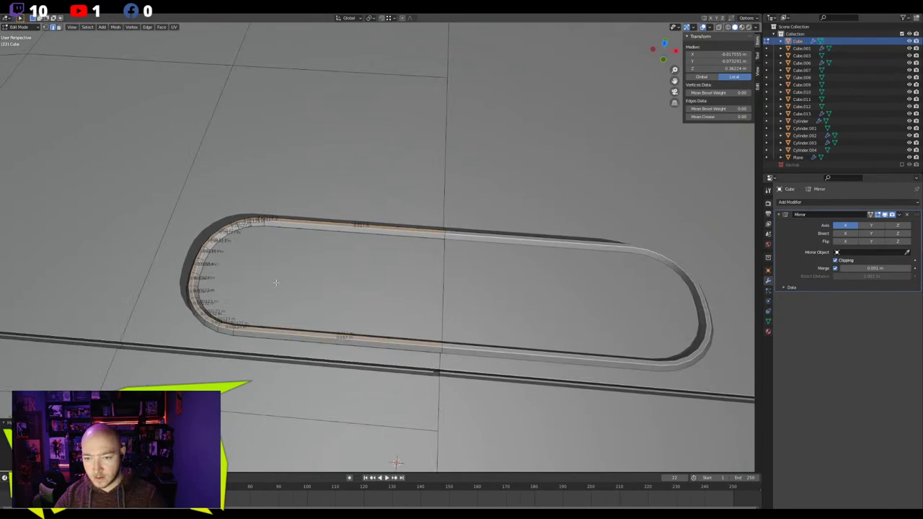
key("ctrl+z")
key("ctrl+z")
Inset the inner rounded face slightly and dissolve the old inner border edge loop to leave one wider border
left_click(276, 283)
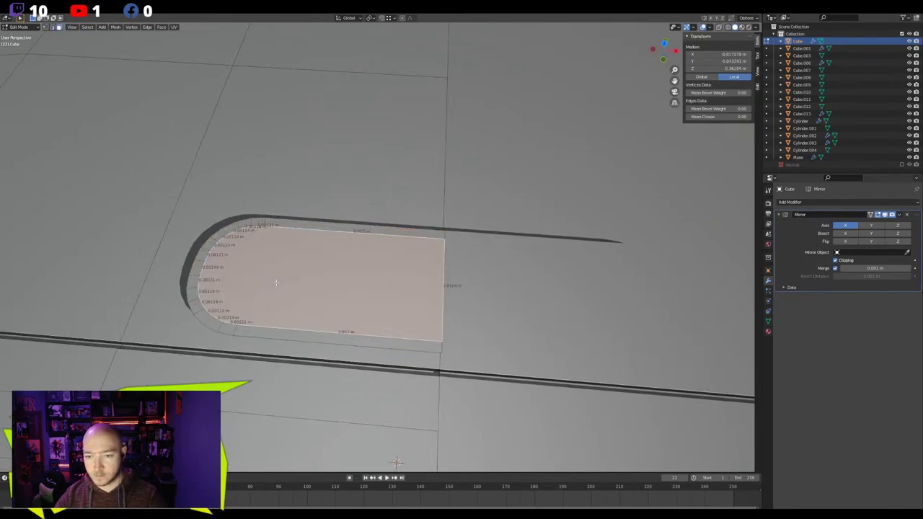
key("i")
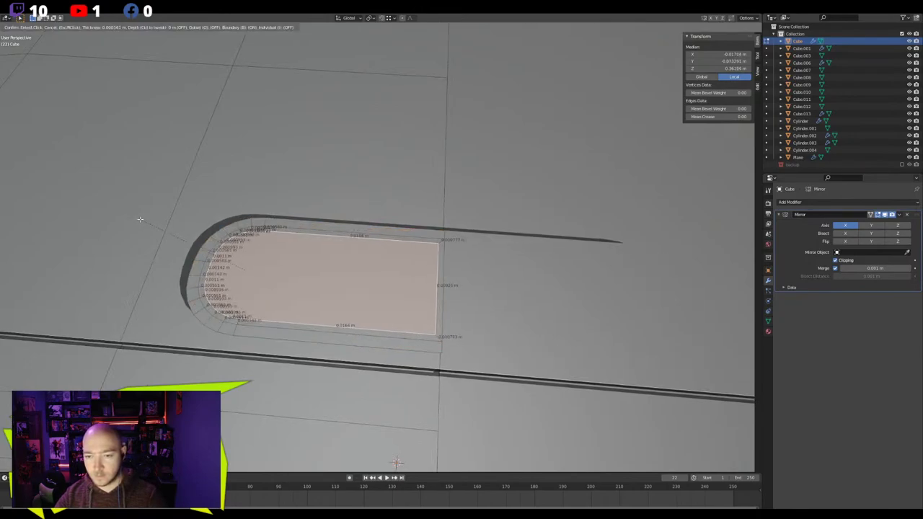
left_click(140, 219)
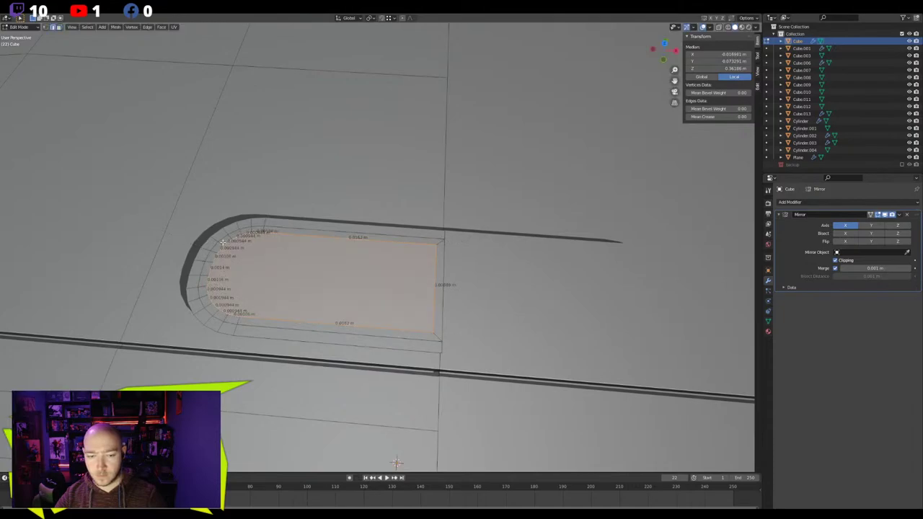
key("x")
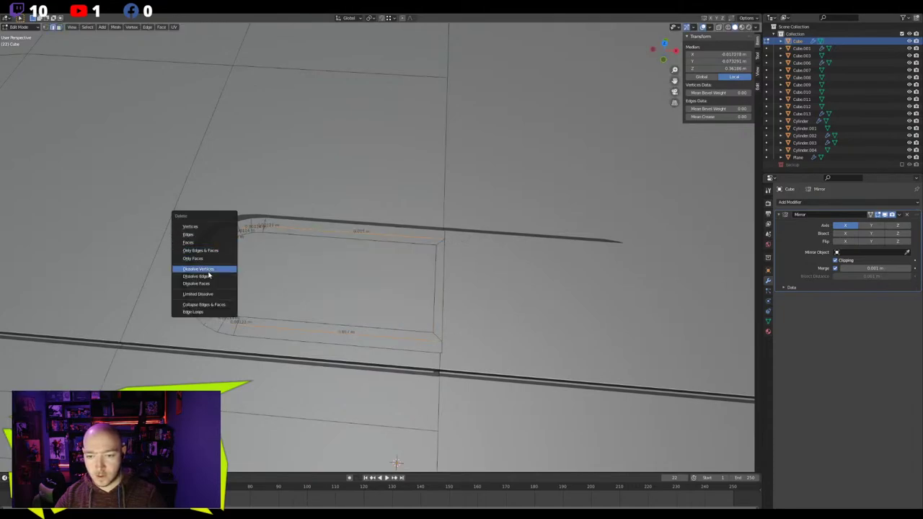
left_click(208, 275)
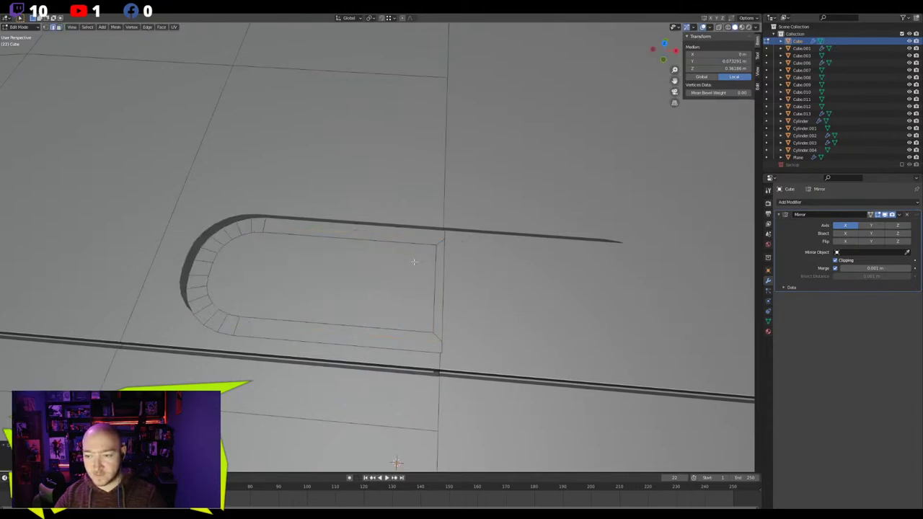
Merge the leftover vertices into the outer corner vertices at both ends of the panel's centre line, using At Last
key("1")
left_click(445, 239)
left_click(447, 231, "shift")
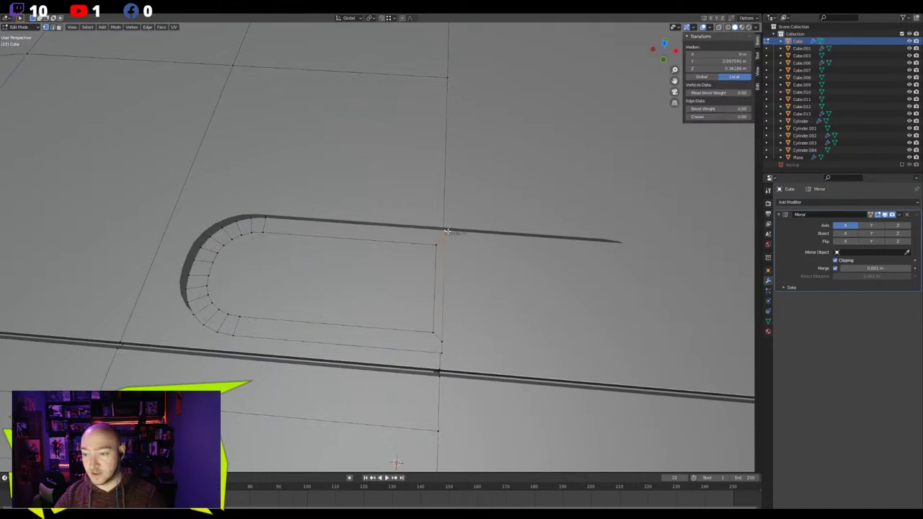
key("m")
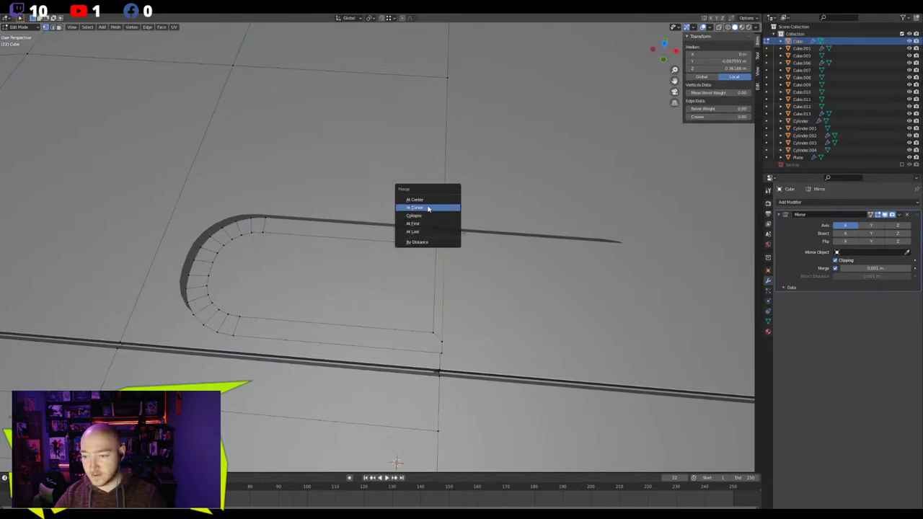
left_click(431, 232)
left_click(440, 344, "shift")
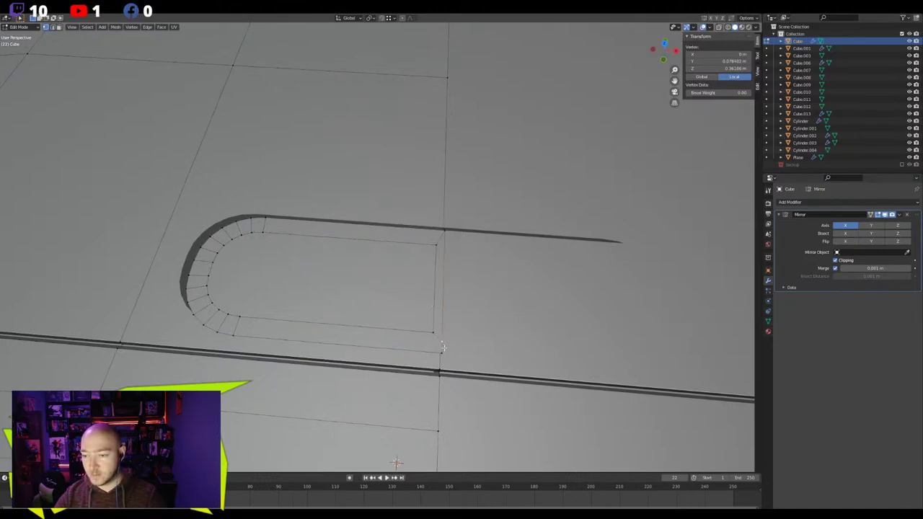
key("m")
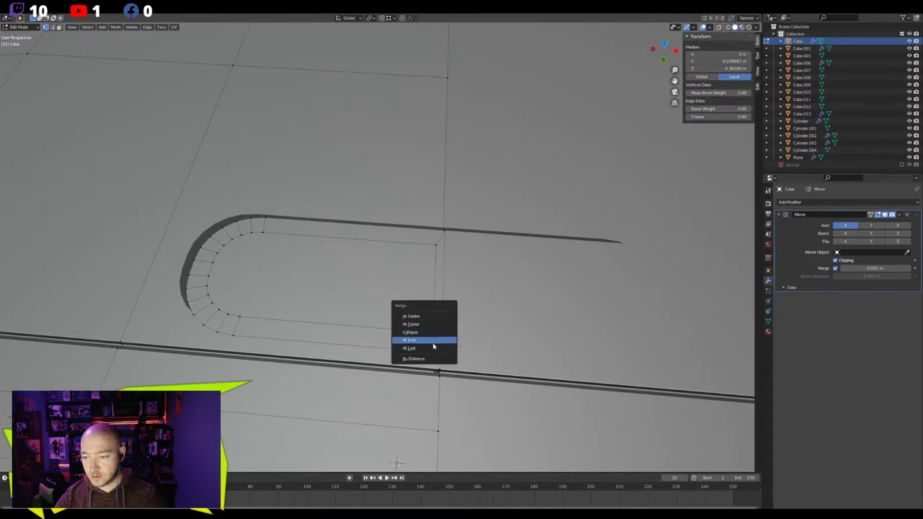
left_click(434, 349)
Delete the narrow border strip face along the panel's centre line
key("3")
left_click(438, 288)
key("x")
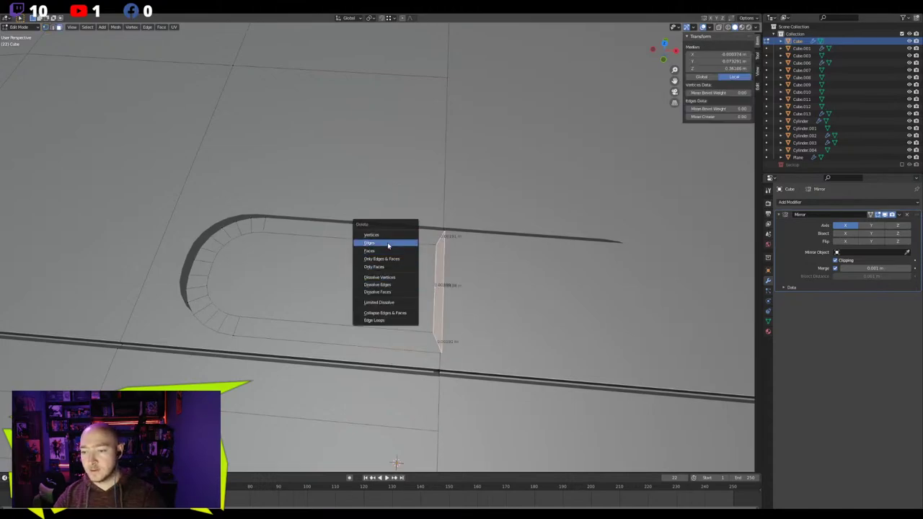
left_click(387, 251)
Slide the inset face's open end edge along X to the centre line
key("2")
left_click(434, 262)
key("g")
key("y")
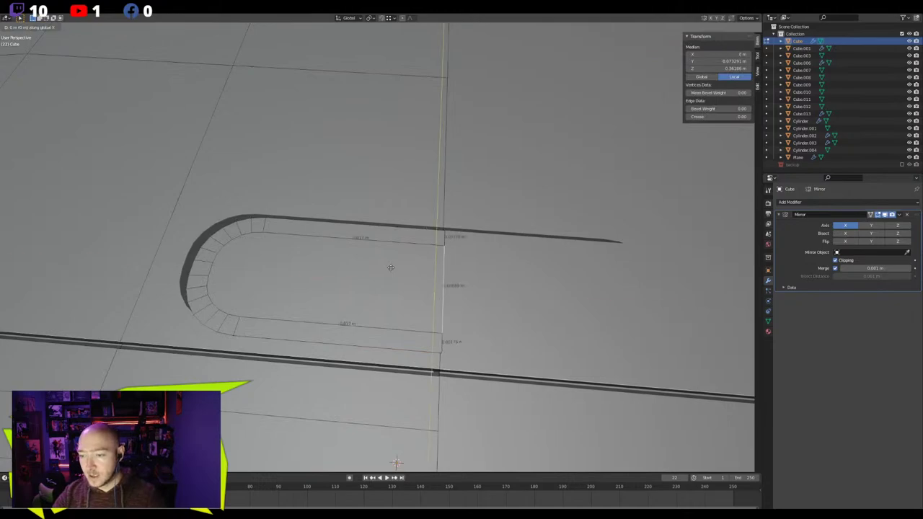
right_click(391, 269)
key("g")
key("x")
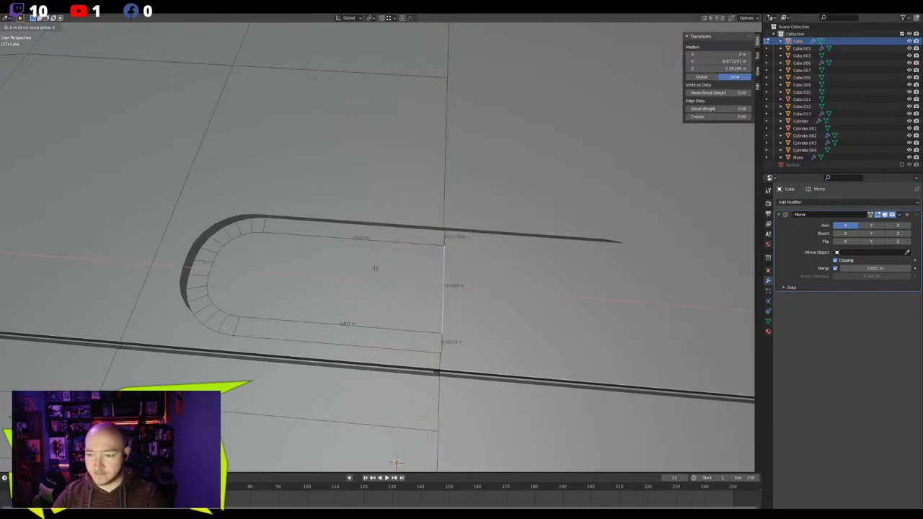
Snap the slot's inner centre edge to the mirror line along X, and raise a new edge loop around its rim about 0.0005 m along Z
left_click(385, 270)
mouse_move(266, 188)
middle_mouse_down()
mouse_move(244, 220)
mouse_move(264, 184)
middle_mouse_up()
key("ctrl+r")
scroll(249, 248, "up", 1)
left_click(248, 248)
right_click(249, 248)
key("g")
key("z")
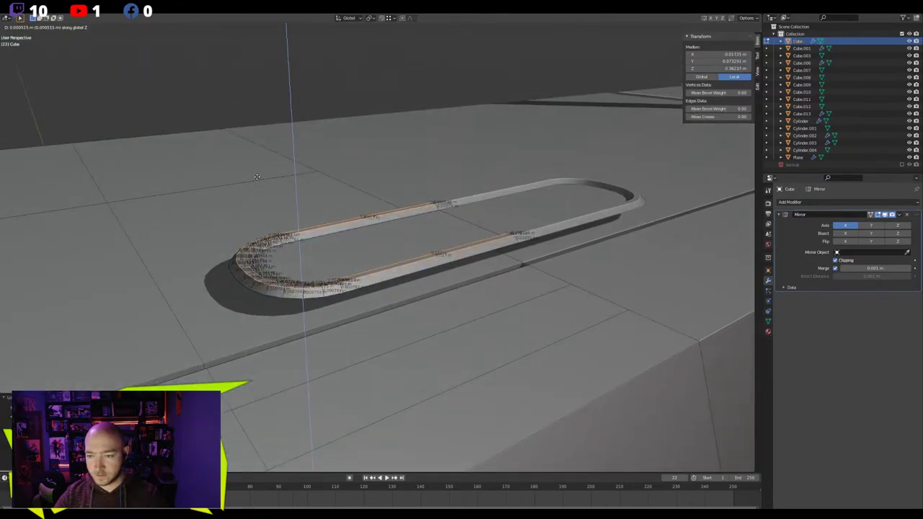
left_click(256, 175)
Set the boombox body's Auto Smooth angle to 14°
middle_click_drag(256, 176, 272, 186)
left_click(768, 310)
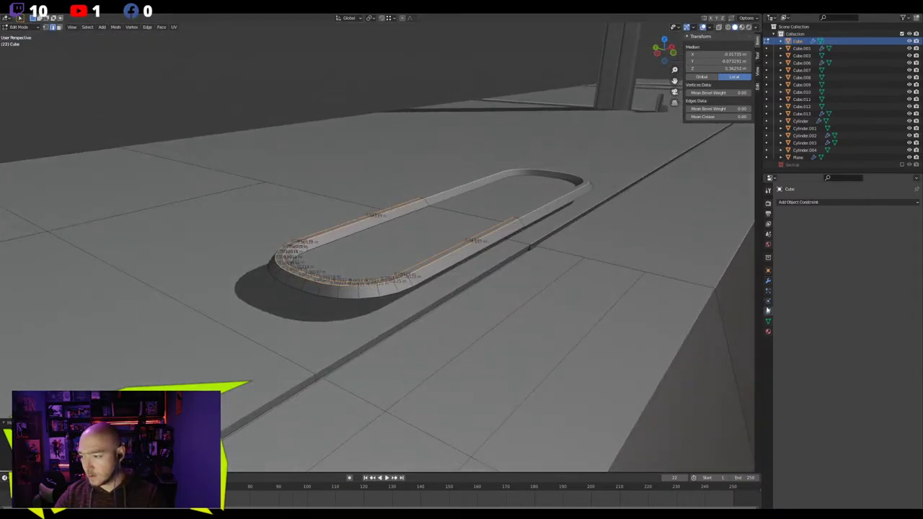
left_click(768, 321)
mouse_move(859, 337)
left_mouse_down()
mouse_move(916, 336)
mouse_move(897, 337)
left_mouse_up()
key("Tab")
scroll(583, 294, "down", 8)
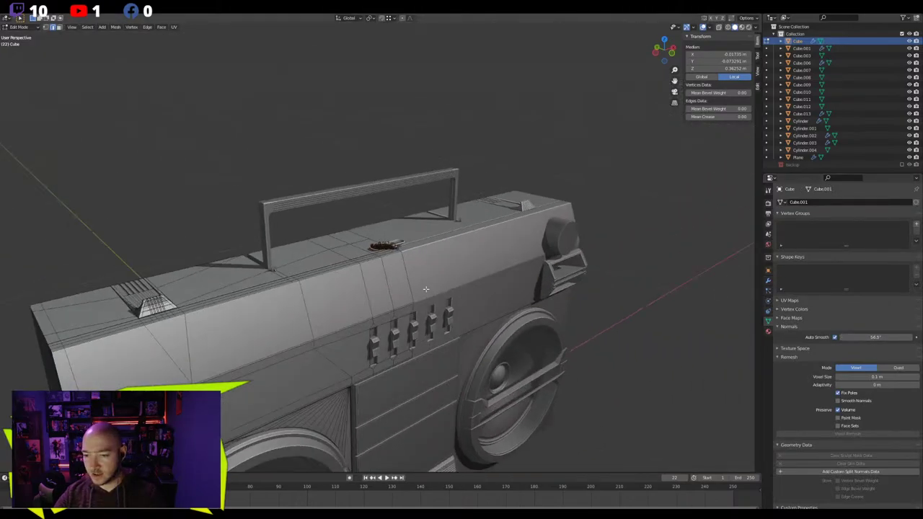
middle_click_drag(390, 302, 420, 396)
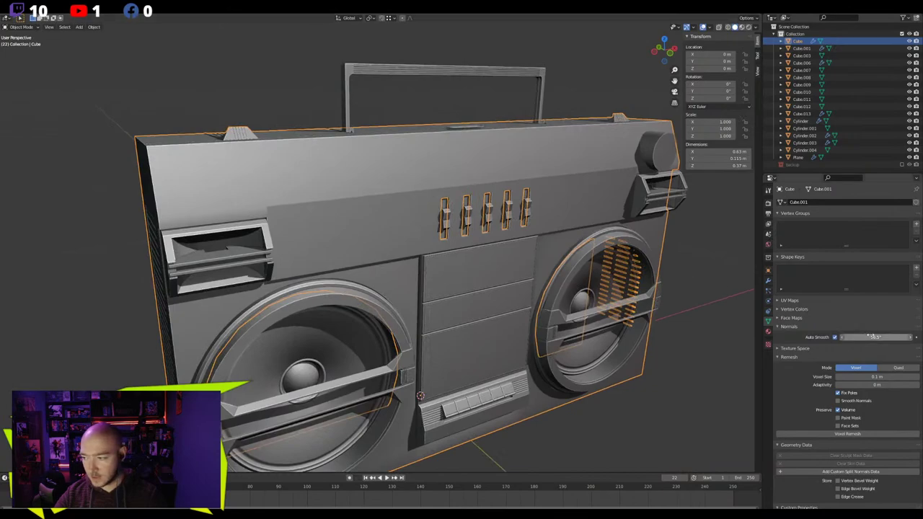
left_click_drag(875, 337, 864, 337)
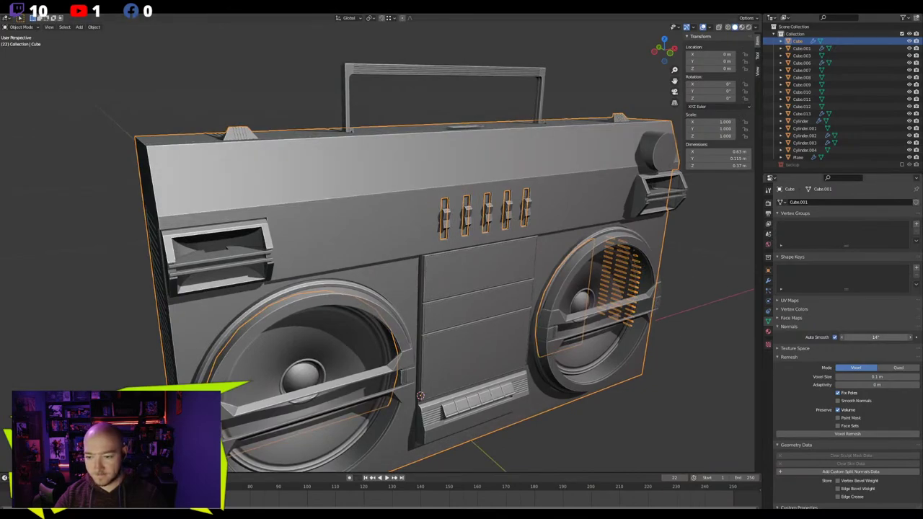
Select the linked geometry of the oblong slot rim on the boombox's top and separate it into its own object
middle_click_drag(308, 204, 330, 245)
scroll(354, 222, "up", 3)
middle_click_drag(377, 198, 330, 326, "shift")
key("Tab")
key("3")
left_click(450, 188)
key("ctrl+l")
key("p")
left_click(450, 190)
key("Tab")
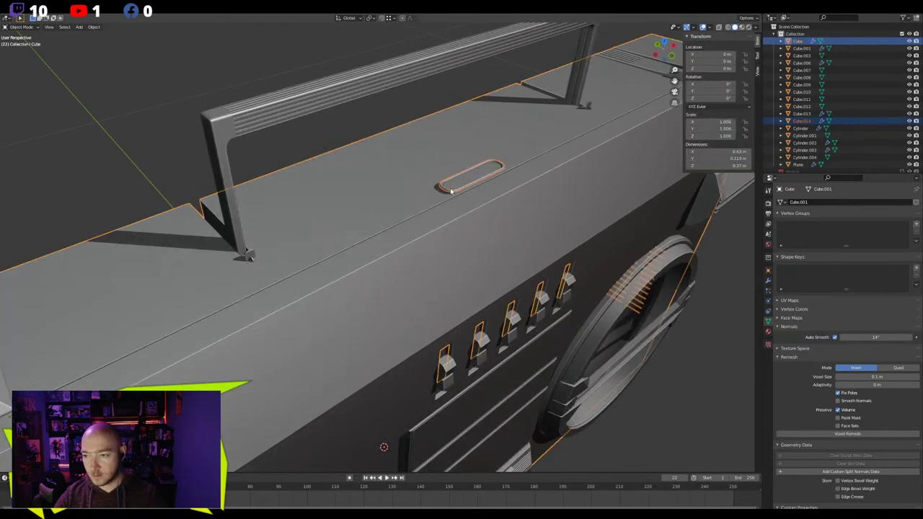
Delete the large inner floor face of the separated slot object
left_click(451, 191)
key("KP_Decimal")
key("Tab")
left_click(311, 279)
key("KP_Decimal")
mouse_move(311, 279)
middle_mouse_down()
mouse_move(311, 266)
mouse_move(302, 270)
middle_mouse_up()
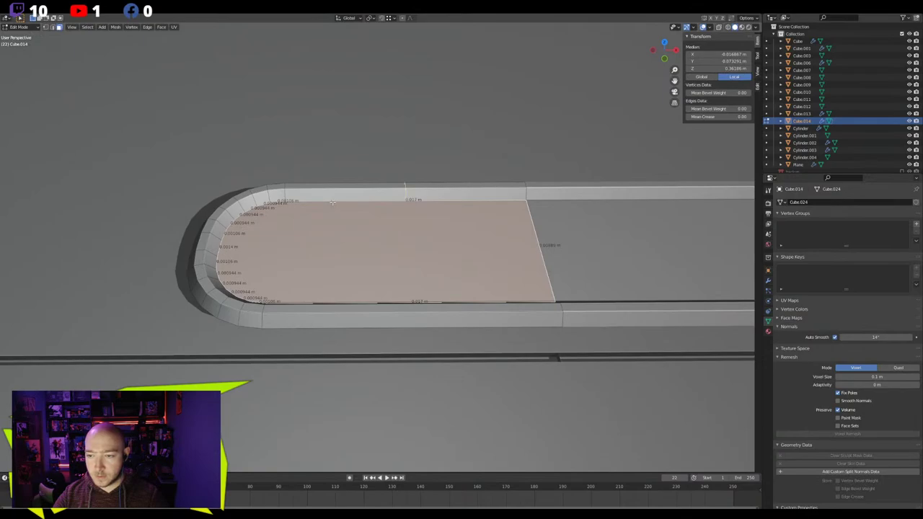
key("x")
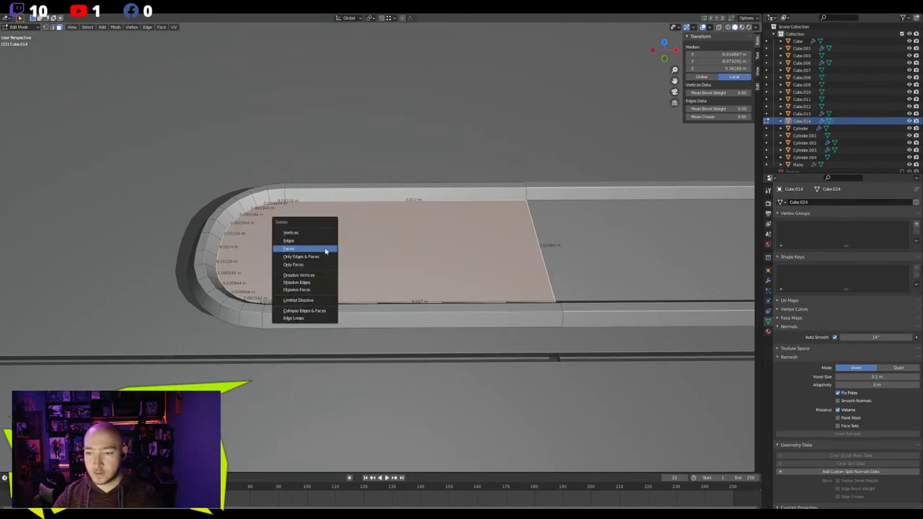
left_click(325, 250)
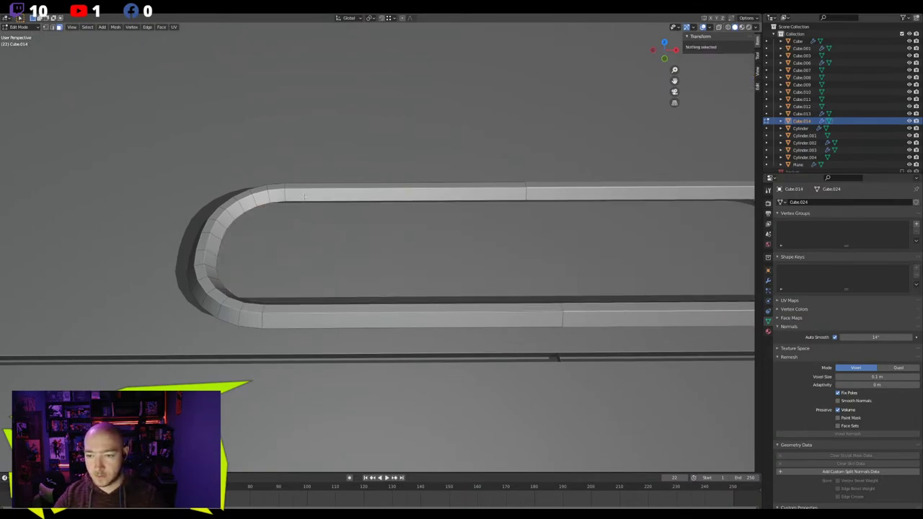
Fill the slot's open floor with faces between opposite inner edges, continuing in strips around the rounded end
key("2")
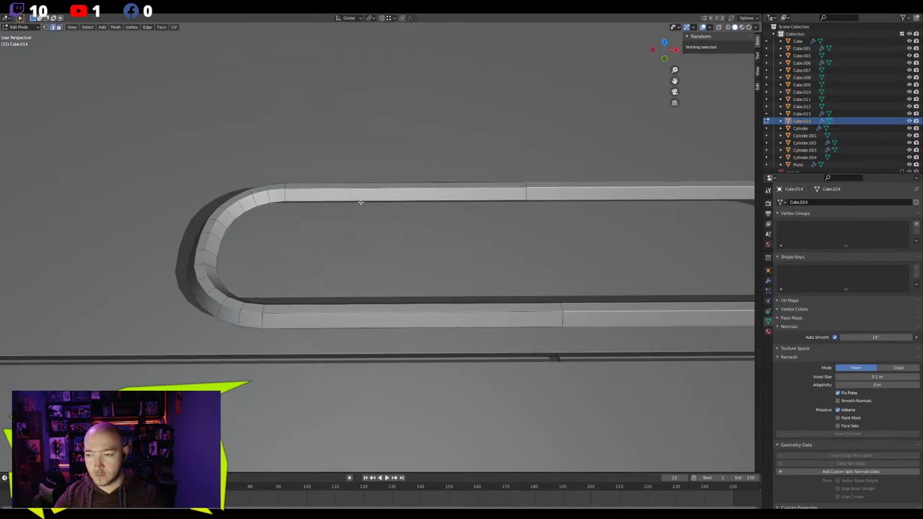
left_click(362, 202)
middle_click_drag(449, 293, 450, 327)
left_click(465, 323, "shift")
key("f")
left_click(284, 234)
key("f")
key("f")
key("f")
key("f")
key("f")
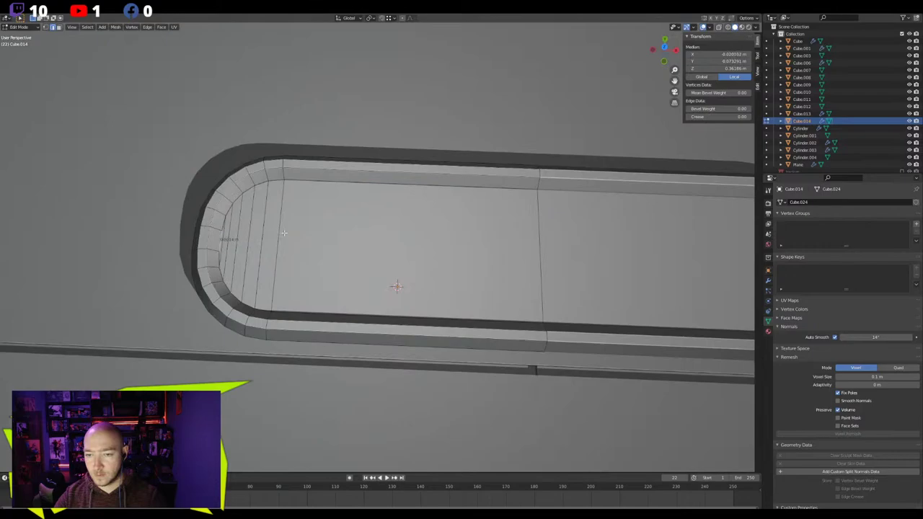
Add a crosswise edge loop to the slot's straight section and slide it toward the mirror centre
middle_click_drag(283, 233, 301, 196)
key("ctrl+r")
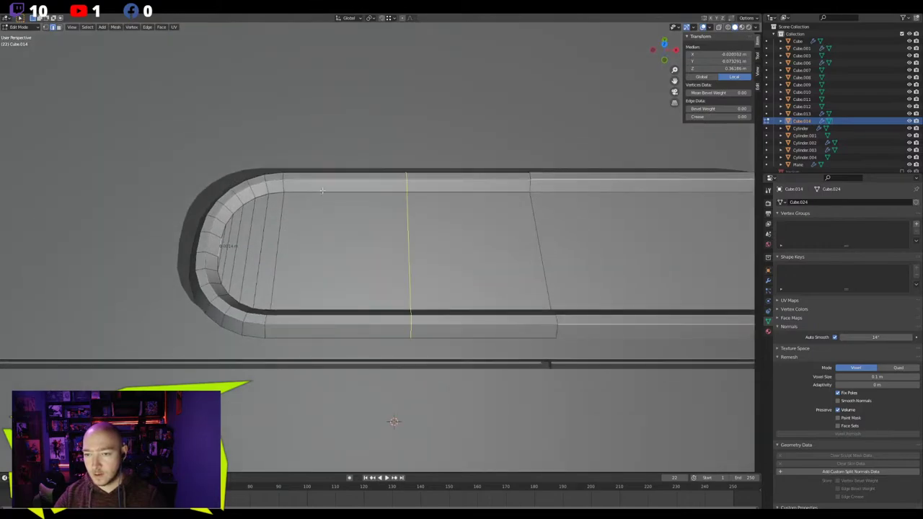
left_click(301, 196)
left_click(236, 195)
right_click(237, 196)
mouse_move(235, 187)
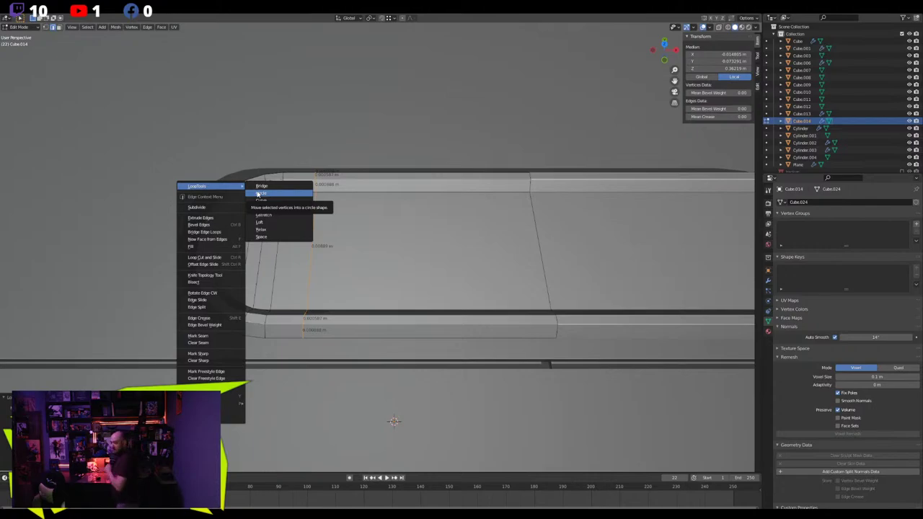
left_click(258, 194)
scroll(388, 204, "down", 2)
key("g")
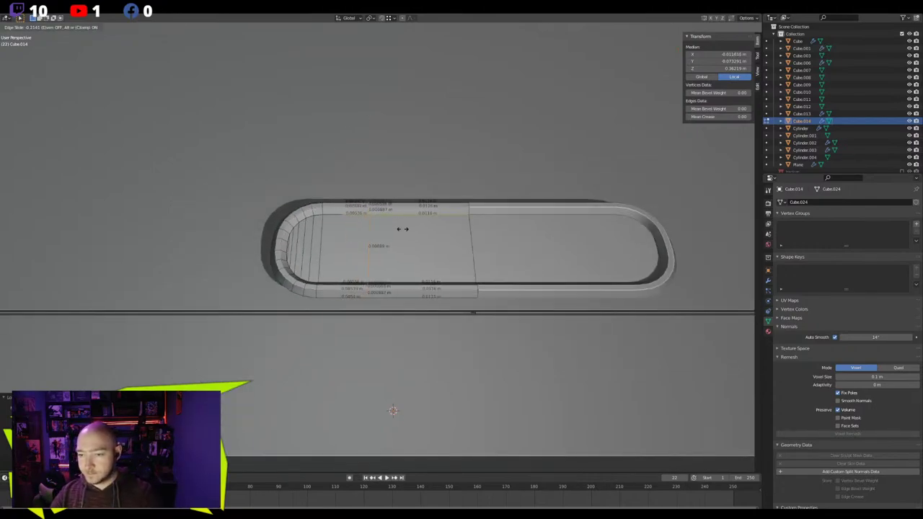
left_click(414, 231)
Select the slot's rounded end vertices and move them inward along X to shorten the slot
scroll(369, 174, "down", 5)
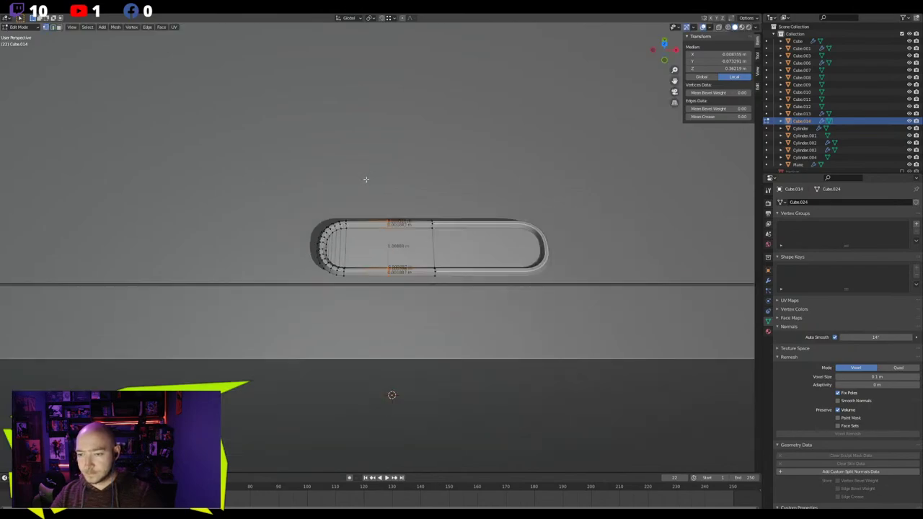
middle_click_drag(369, 199, 377, 224)
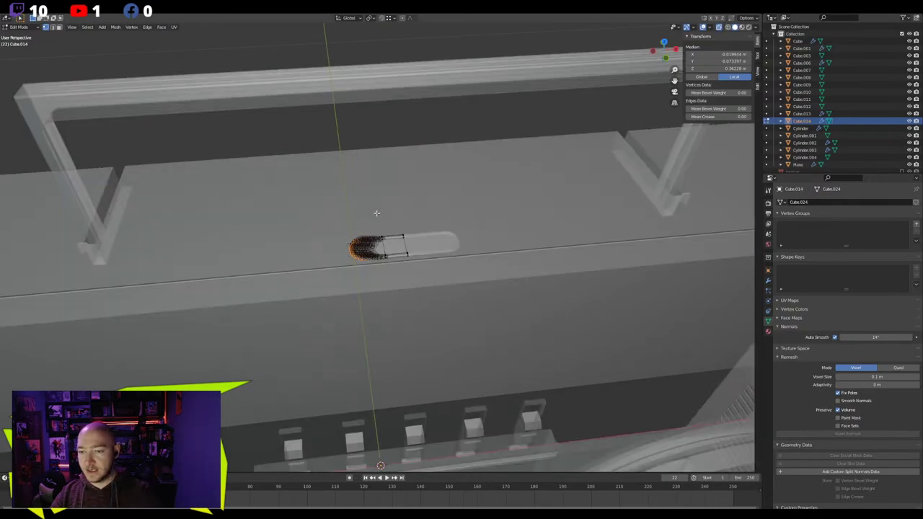
scroll(346, 249, "up", 3)
key("g")
key("y")
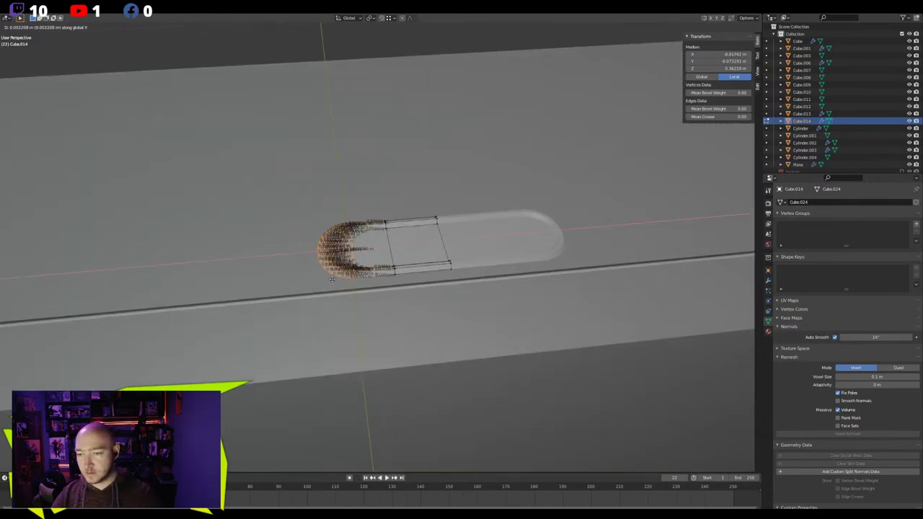
left_click(342, 279)
Turn off the edge length overlay and shift the slot's rounded end further inward along X
left_click(708, 27)
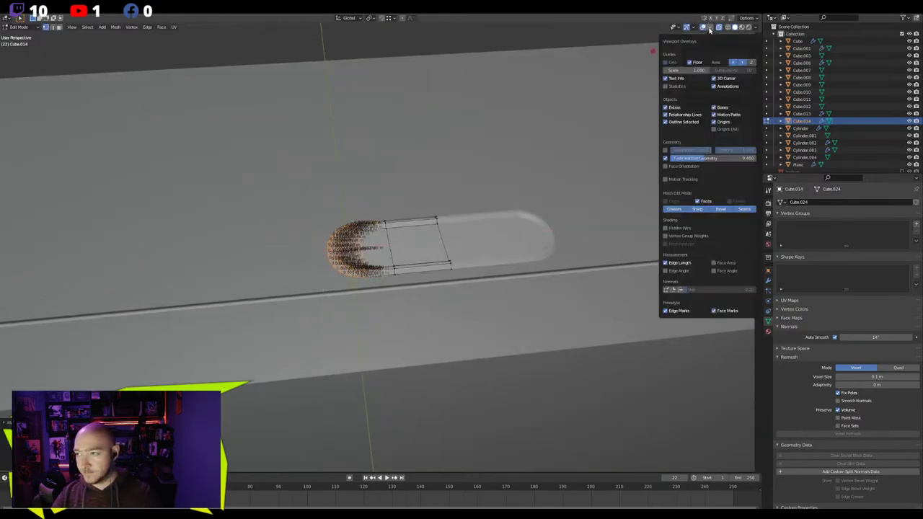
left_click(668, 262)
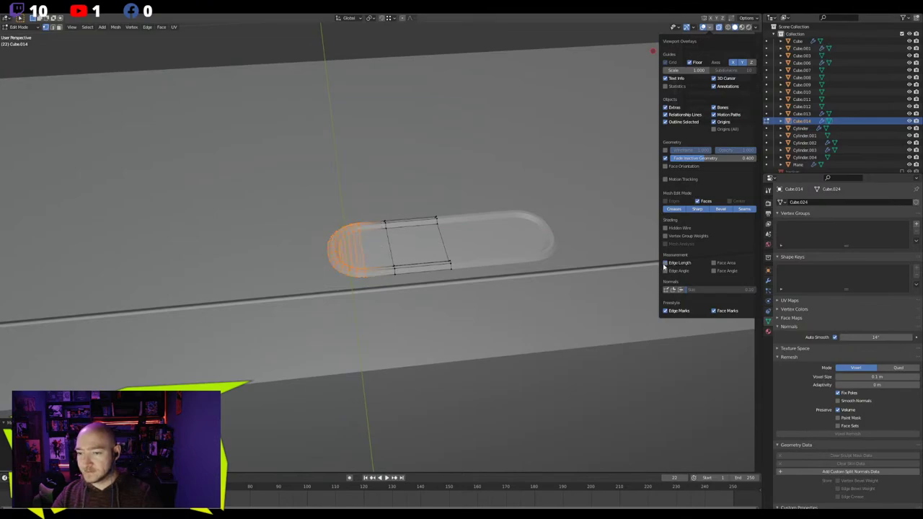
scroll(396, 247, "up", 3)
middle_click_drag(396, 248, 407, 248)
key("g")
key("y")
key("x")
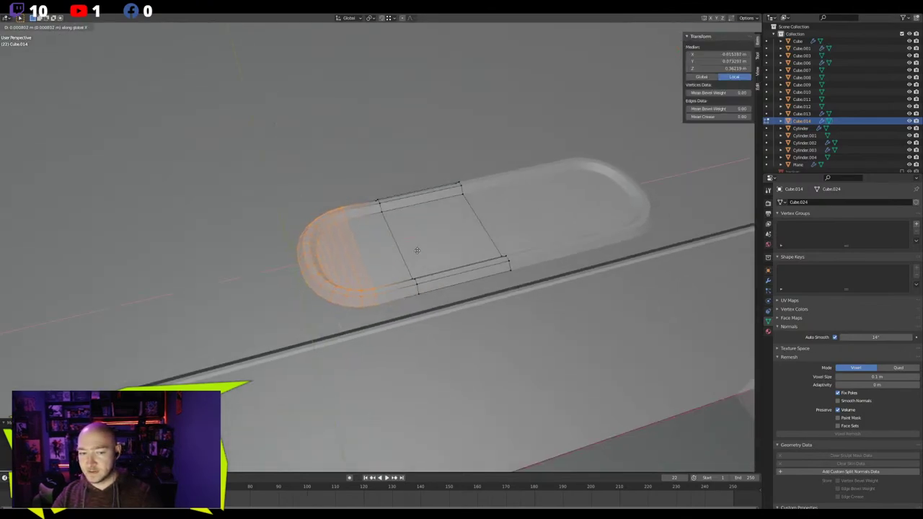
left_click(437, 253)
Select the crosswise edge loop in the straight section and move it about 0.0018 m along X
scroll(437, 254, "down", 10)
middle_click_drag(434, 260, 414, 282)
scroll(408, 243, "up", 9)
left_click_drag(419, 200, 386, 298)
middle_click_drag(387, 298, 383, 303)
key("g")
key("x")
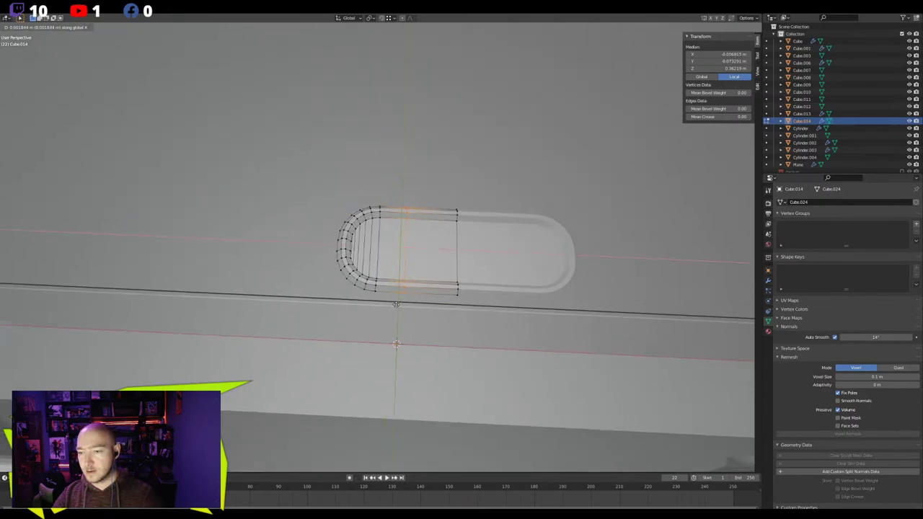
left_click(396, 304)
Add another crosswise edge loop to the slot and slide it close to the mirror centre line
key("ctrl+r")
scroll(431, 219, "up", 2)
scroll(431, 220, "down", 2)
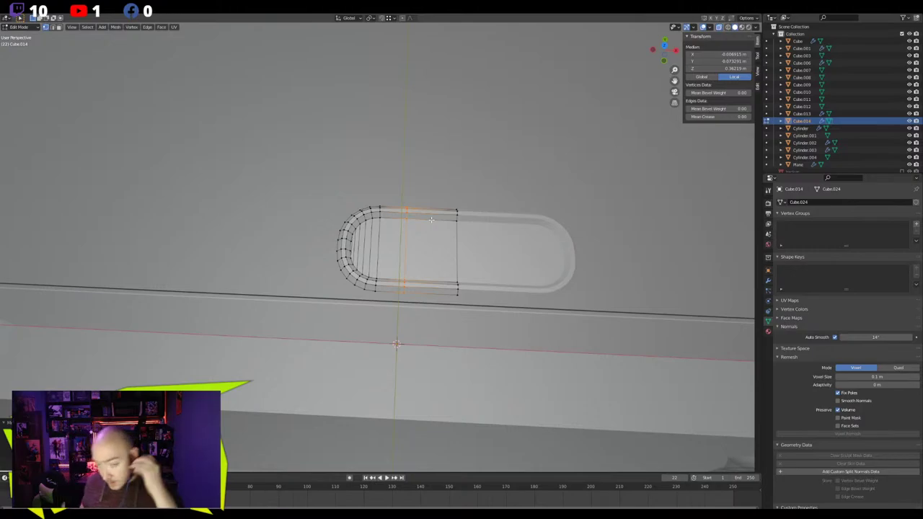
scroll(425, 214, "up", 2)
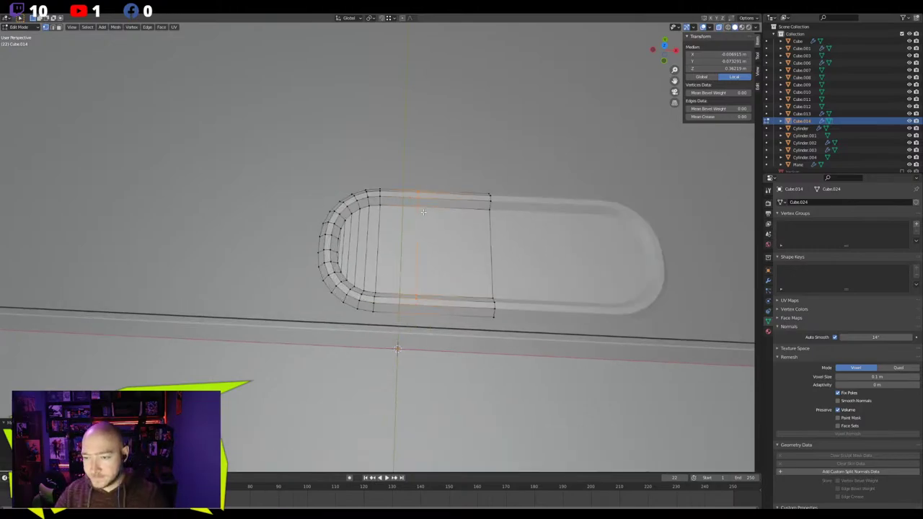
key("ctrl+r")
left_click(462, 216)
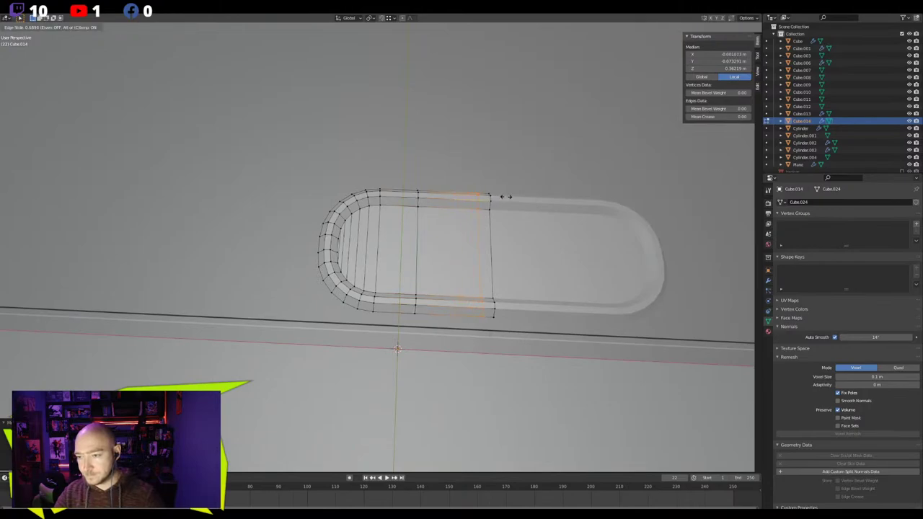
left_click(509, 197)
Bevel the crosswise edge loop midway along the straight section into a narrow divider strip
left_click(416, 225, "alt")
key("ctrl+b")
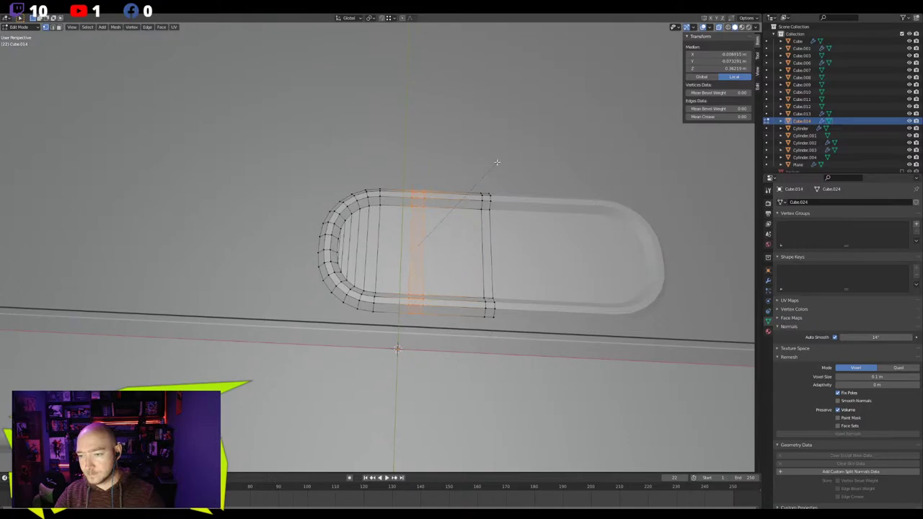
left_click(498, 162)
Delete the floor faces of the narrow divider strip and the strip beside the mirror centre
key("3")
left_click(421, 203)
left_click(419, 238)
key("x")
left_click(472, 238)
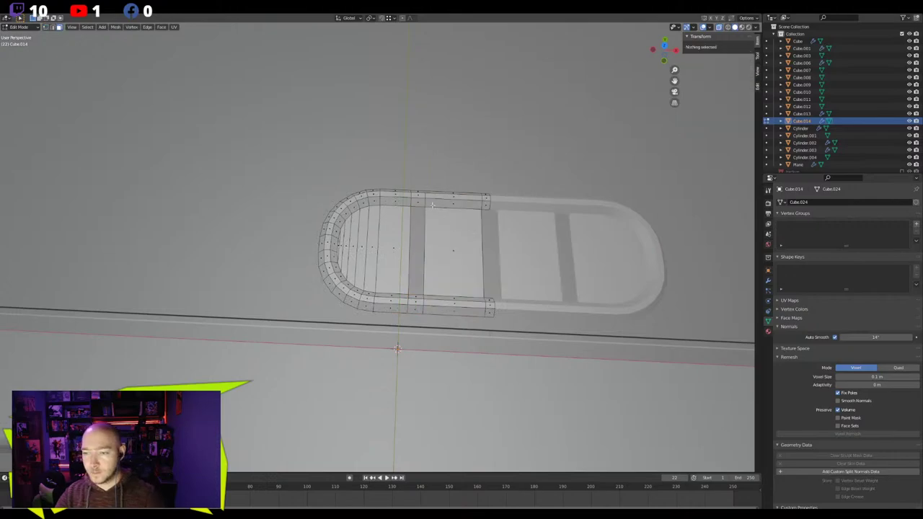
Delete the small inner wall faces at both ends of the two divider gaps
left_click(421, 202)
left_click(416, 294, "shift")
key("x")
left_click(408, 282)
left_click(485, 202)
key("x")
left_click(470, 283)
left_click(487, 298)
key("x")
left_click(487, 298)
Fill the divider gap and the centre gap with new faces from their bordering edges
key("2")
left_click(408, 217)
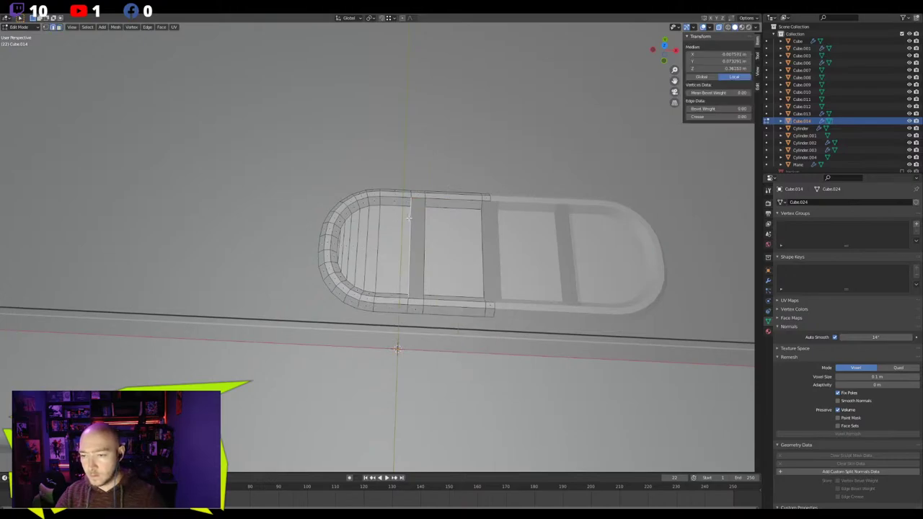
key("f")
middle_click_drag(423, 227, 398, 227)
left_click(479, 277)
key("f")
Select all vertices of the side divider and scale it slightly narrower along X
middle_click_drag(478, 277, 490, 228)
scroll(512, 263, "down", 1)
scroll(490, 228, "up", 3)
key("1")
middle_click_drag(569, 200, 346, 165)
left_click_drag(346, 165, 266, 374)
middle_click_drag(369, 253, 417, 250)
key("s")
key("y")
key("x")
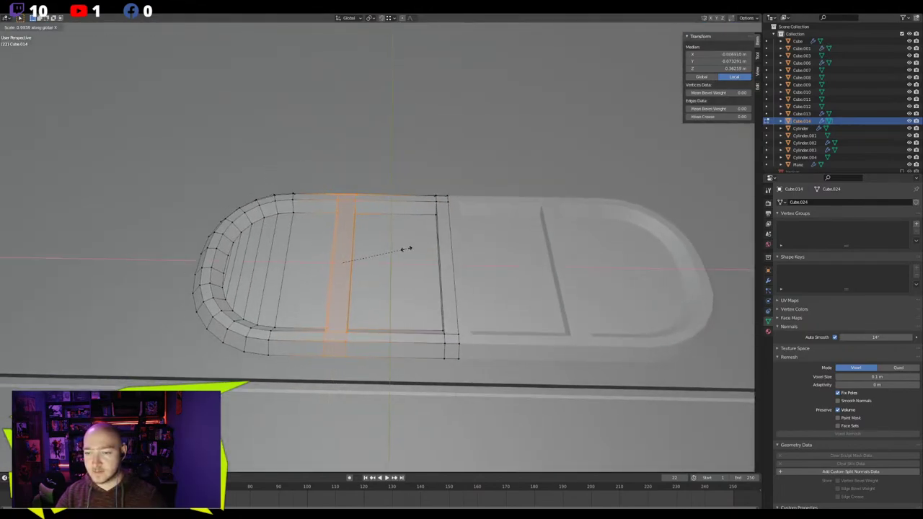
left_click(396, 249)
Try to scale the centre divider's vertices and reposition its outer edge loop
left_click_drag(472, 162, 384, 376)
key("s")
key("y")
right_click(390, 241)
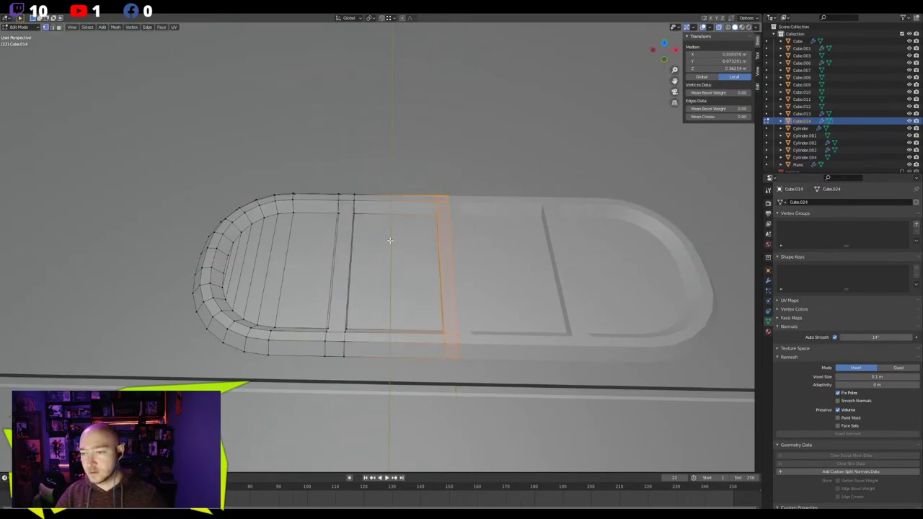
left_click_drag(408, 186, 441, 230)
left_click_drag(439, 357, 441, 360, "shift")
key("g")
key("x")
right_click(351, 96)
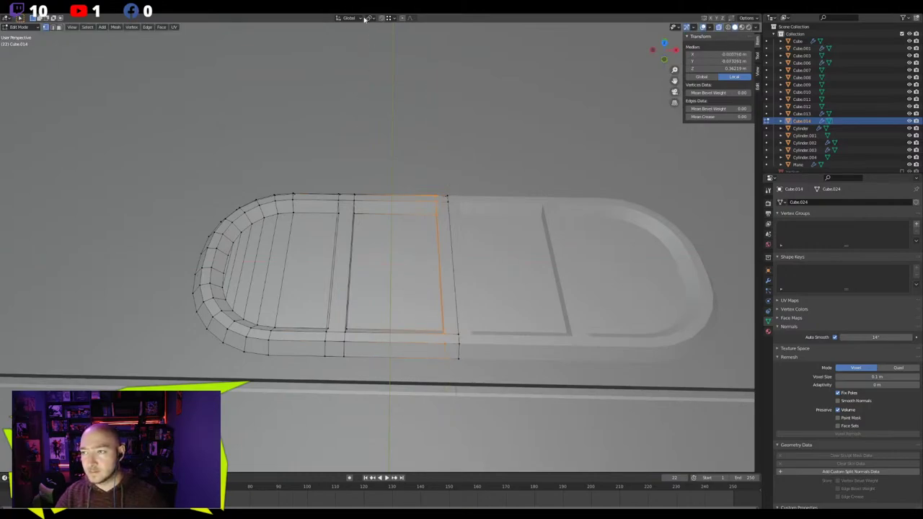
key("g")
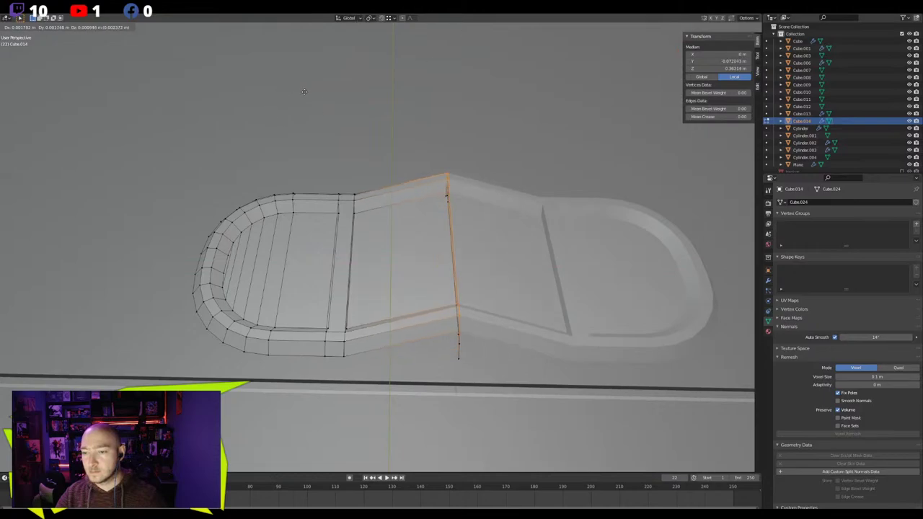
right_click(505, 116)
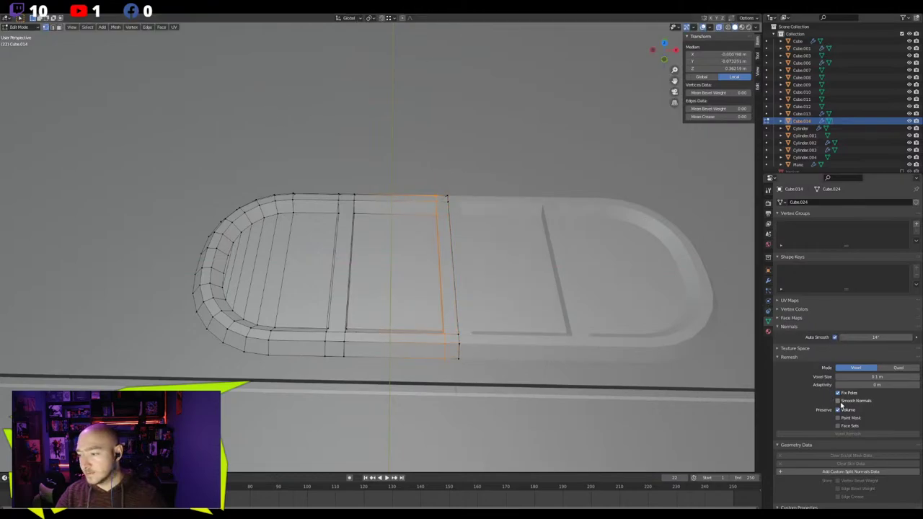
scroll(834, 408, "down", 1)
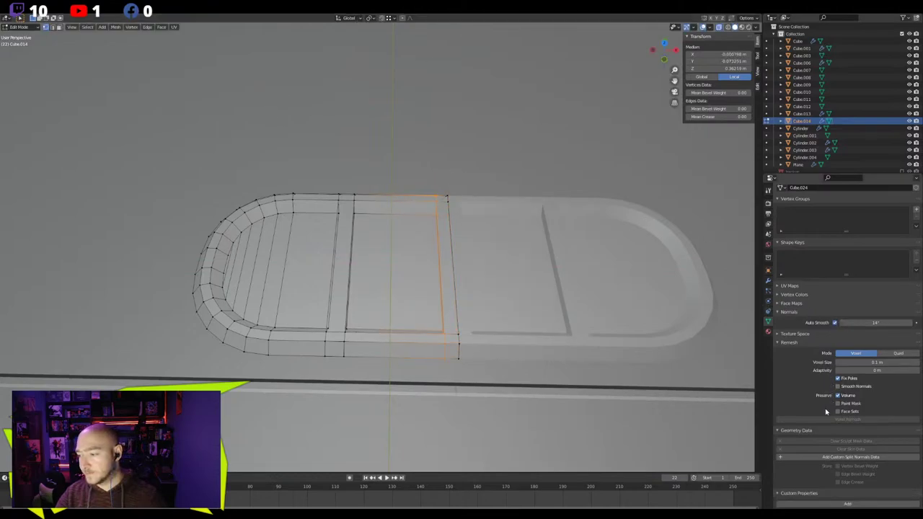
left_click(788, 333)
left_click(788, 333)
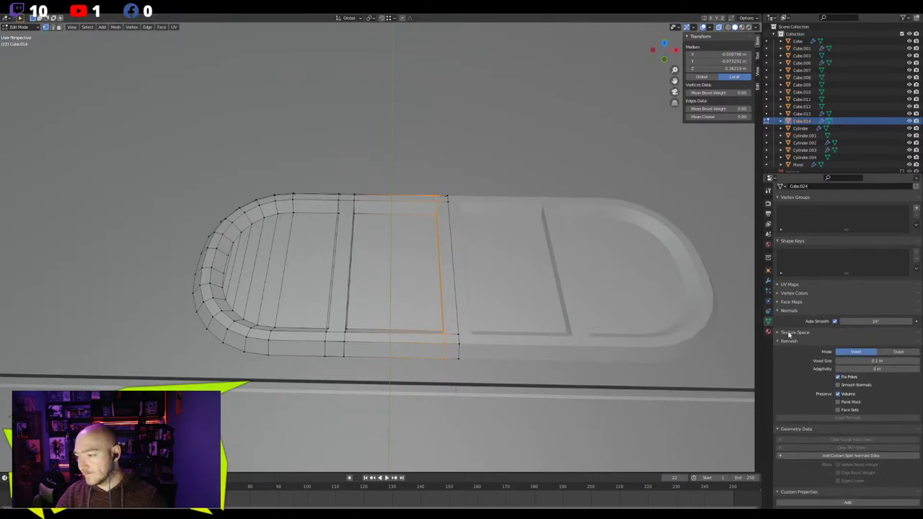
scroll(783, 342, "up", 1)
scroll(783, 344, "down", 1)
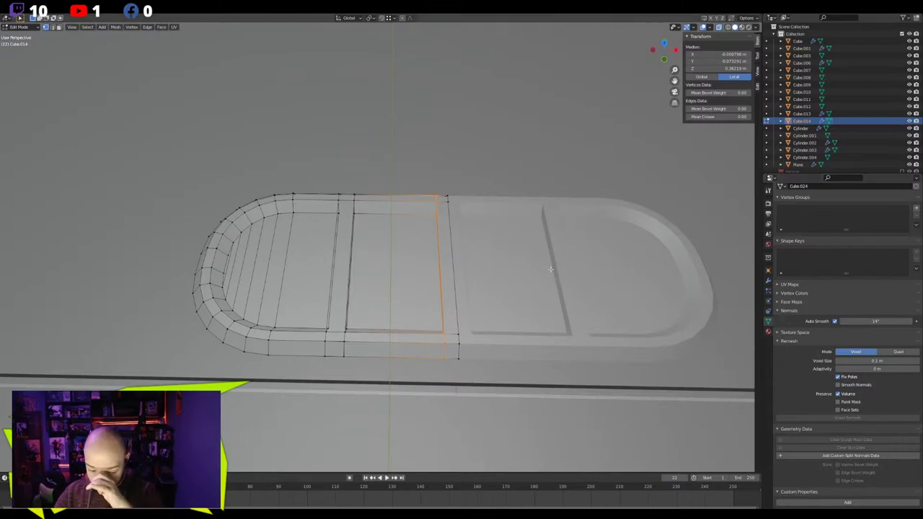
Move the centre divider's outer edge loop closer to the mirror plane along X
middle_click_drag(550, 269, 541, 266)
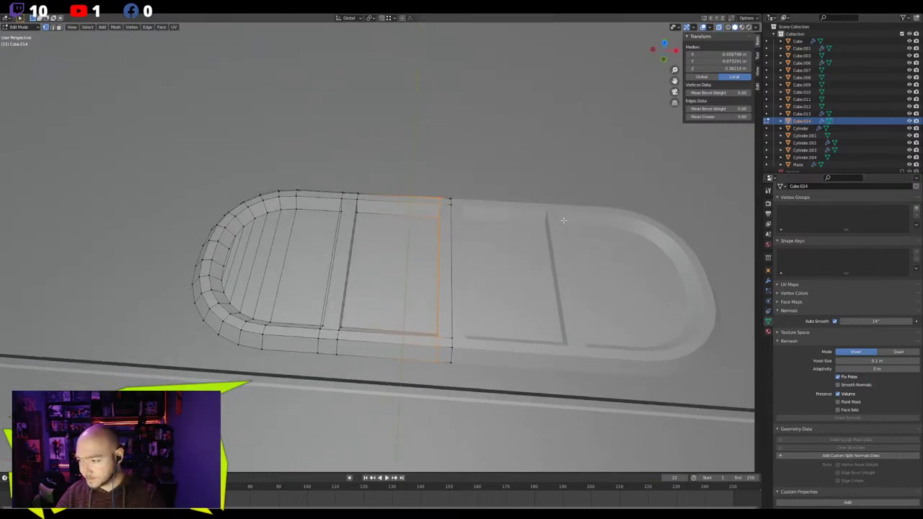
left_click(767, 281)
key("g")
key("y")
key("x")
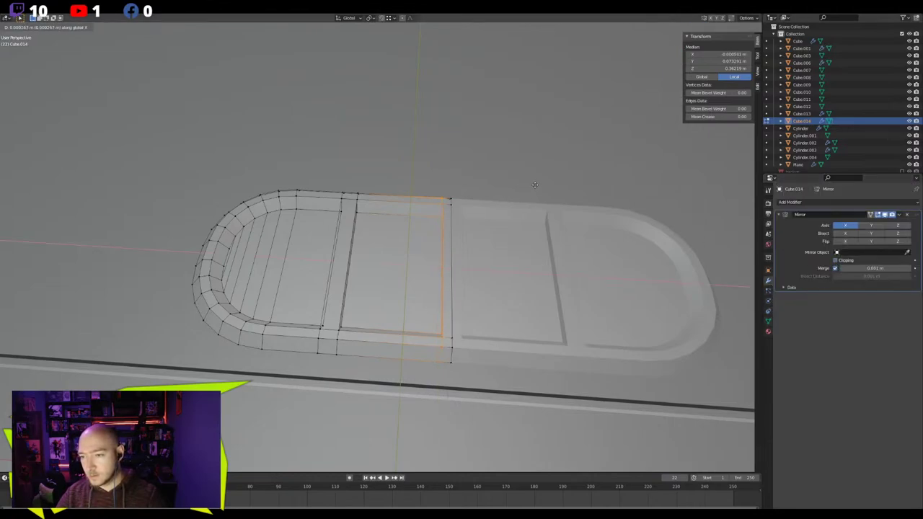
left_click(527, 188)
scroll(375, 179, "down", 5)
scroll(375, 178, "down", 3)
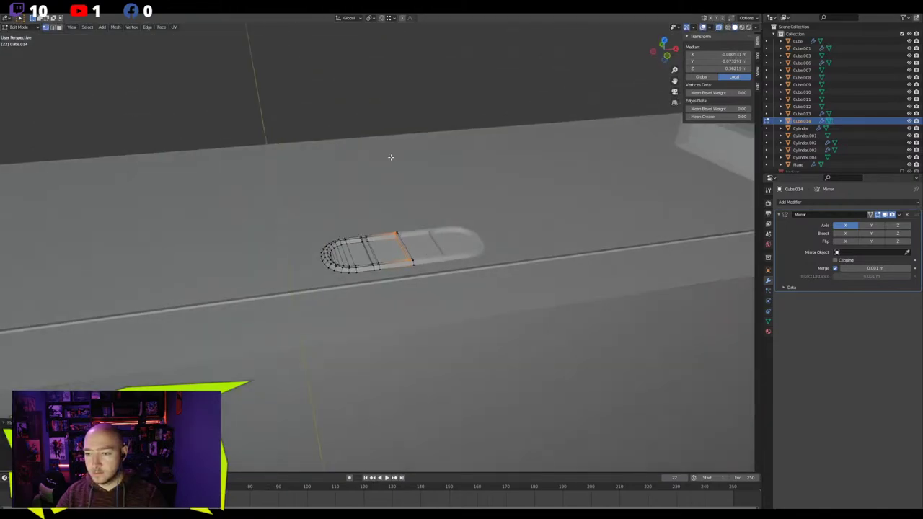
Select all vertices of the side divider and reposition it slightly along X
key("alt+a")
scroll(383, 216, "up", 6)
left_click_drag(384, 194, 331, 331)
middle_click_drag(331, 330, 329, 350)
key("g")
key("y")
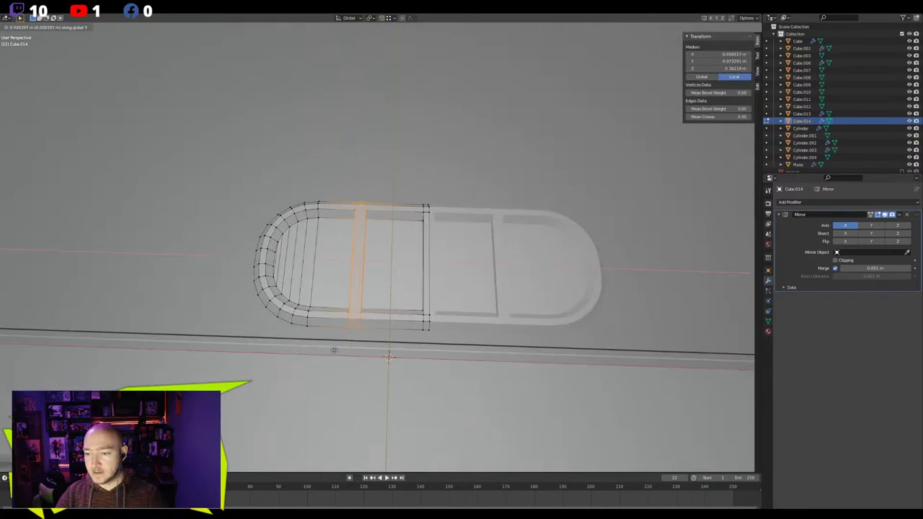
left_click(333, 350)
scroll(330, 174, "down", 9)
middle_click_drag(424, 256, 384, 204)
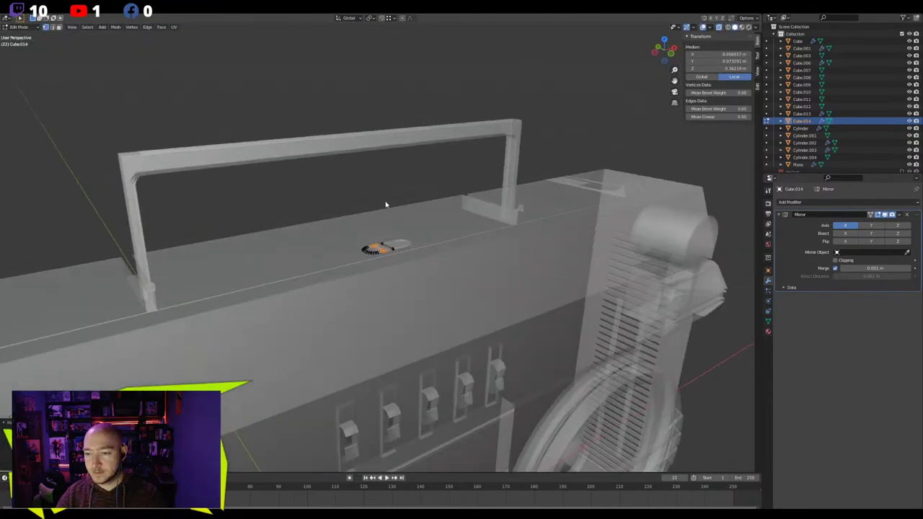
key("Tab")
left_click(364, 188)
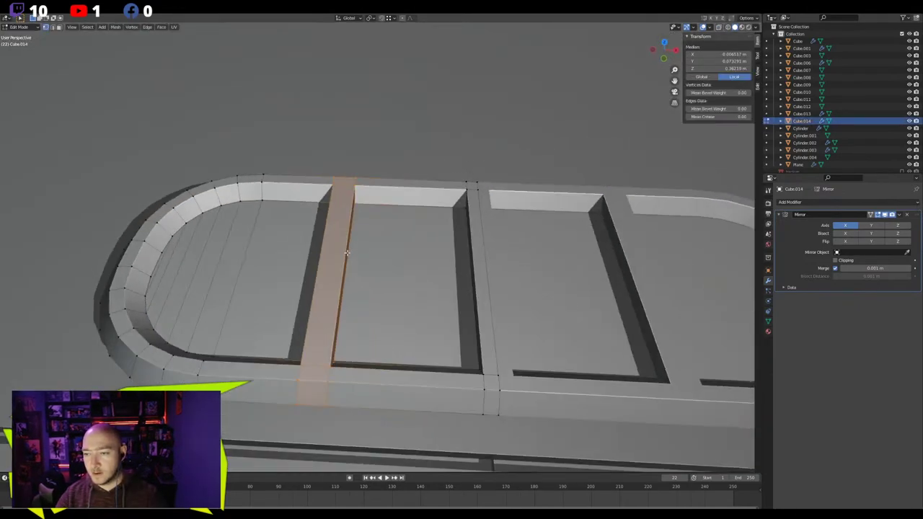
Add two edge loops across the compartment between the side and centre dividers and bevel them into narrow strips
key("ctrl+r")
scroll(408, 194, "up", 1)
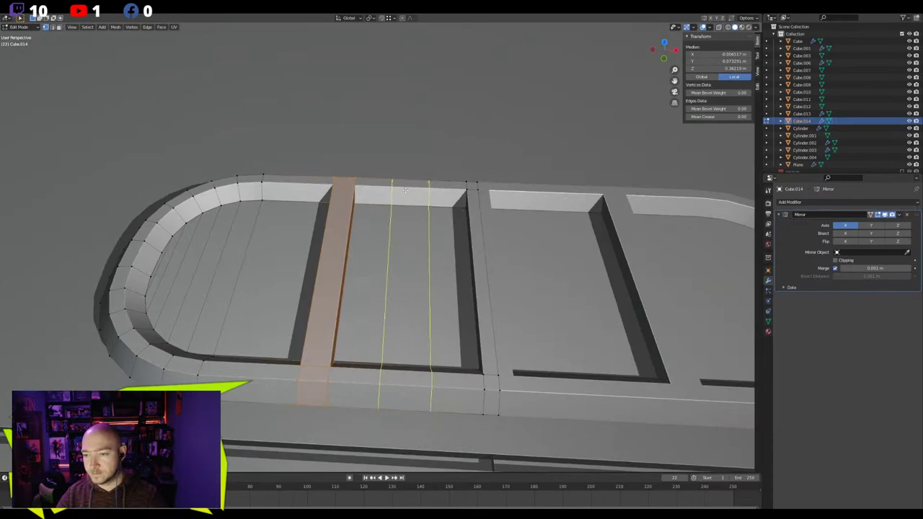
left_click(405, 189)
key("2")
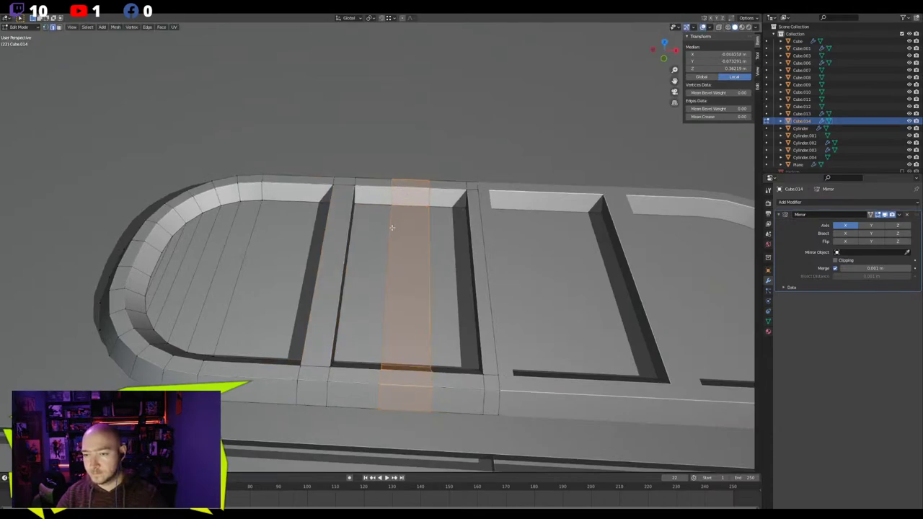
left_click(392, 226, "alt")
left_click(428, 226, "alt+shift")
key("ctrl+b")
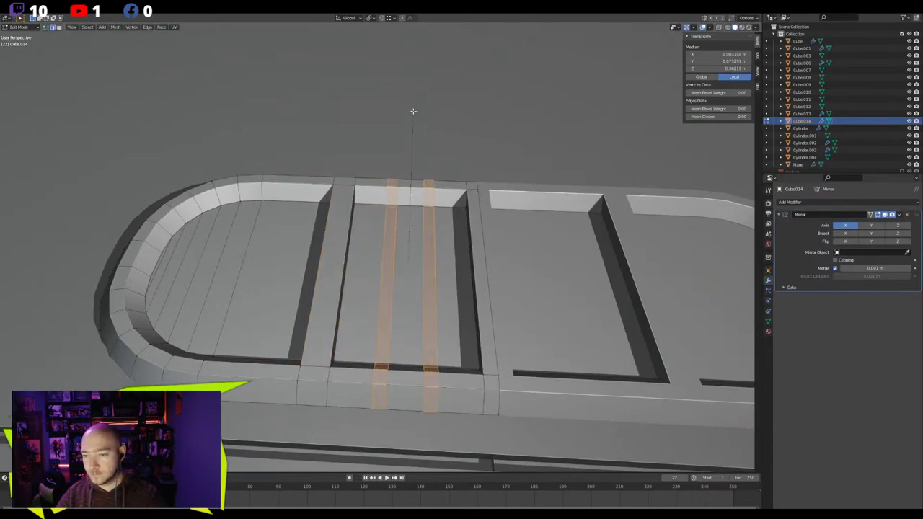
left_click(410, 110)
Delete the inner wall and floor faces of the two beveled strips
key("3")
left_click(391, 196)
left_click(391, 262, "shift")
middle_click_drag(391, 266, 389, 335)
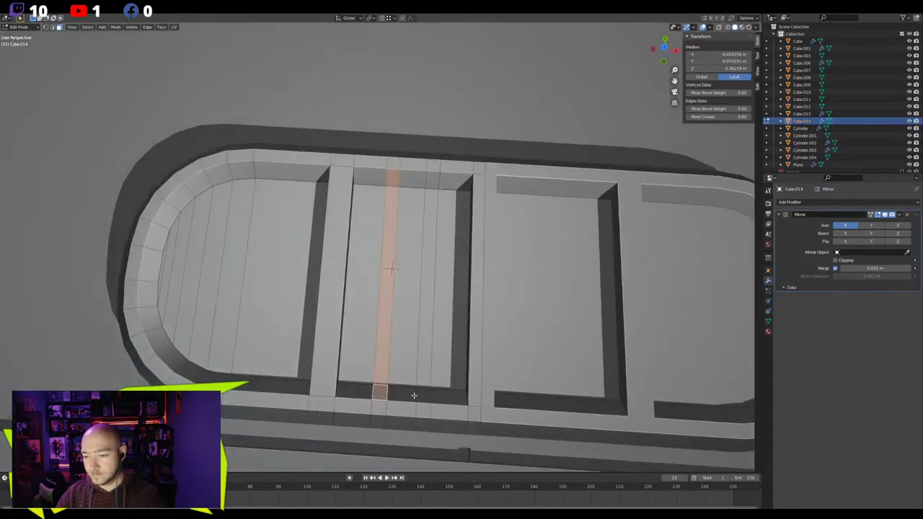
left_click(424, 352, "alt+shift")
key("x")
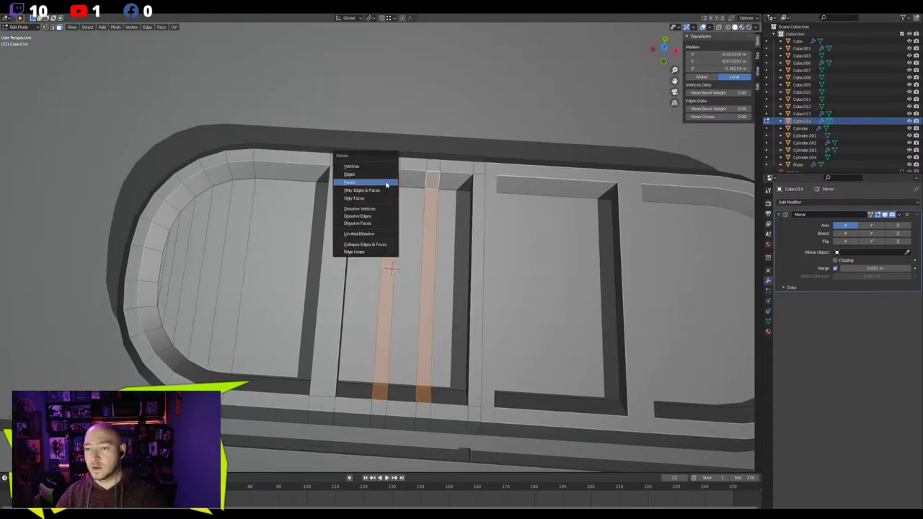
left_click(386, 181)
Fill the openings left by the two strips with new faces to form two thin divider bars
middle_click_drag(386, 218, 371, 204)
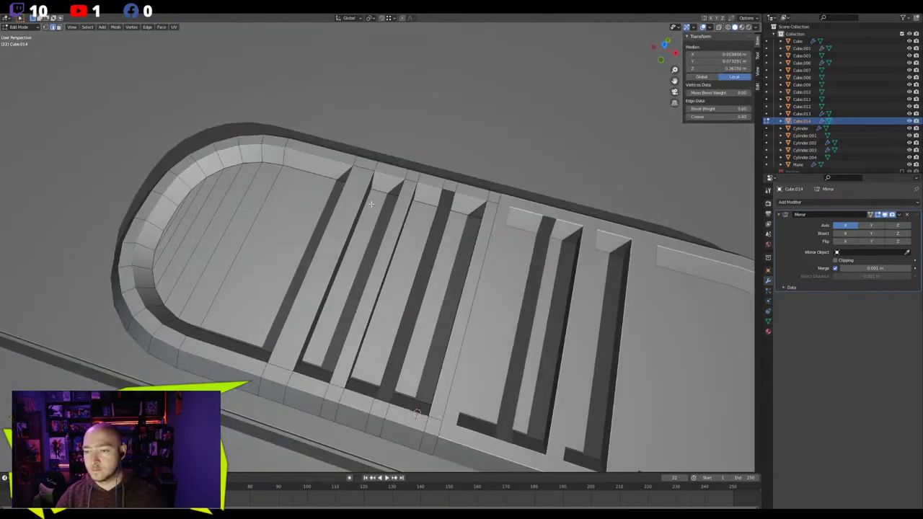
left_click(425, 233, "shift")
key("f")
middle_click_drag(425, 233, 459, 222)
scroll(431, 220, "down", 6)
key("Tab")
Examine the slotted insert's shape up close and from a distance on the boombox top
scroll(431, 220, "down", 5)
scroll(413, 236, "up", 10)
middle_click_drag(404, 236, 445, 252)
scroll(358, 274, "down", 2)
scroll(439, 254, "down", 4)
scroll(398, 264, "up", 4)
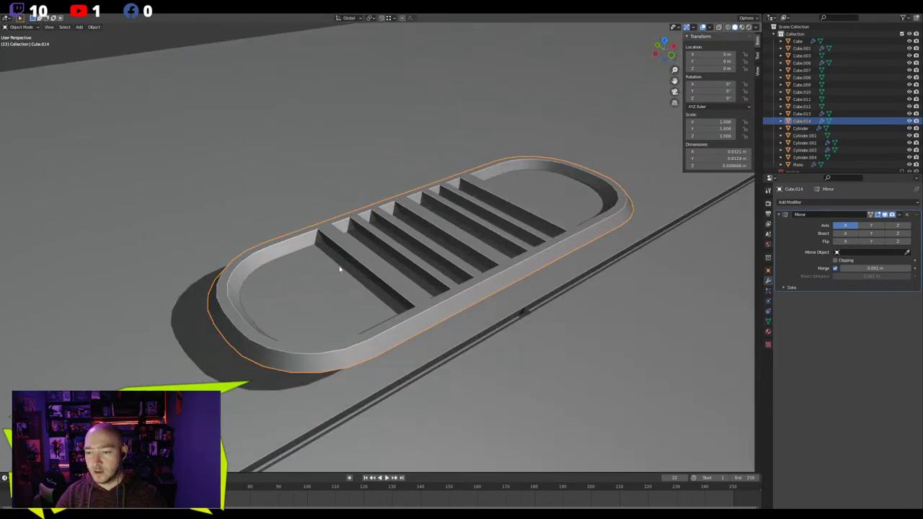
middle_click_drag(469, 269, 438, 272)
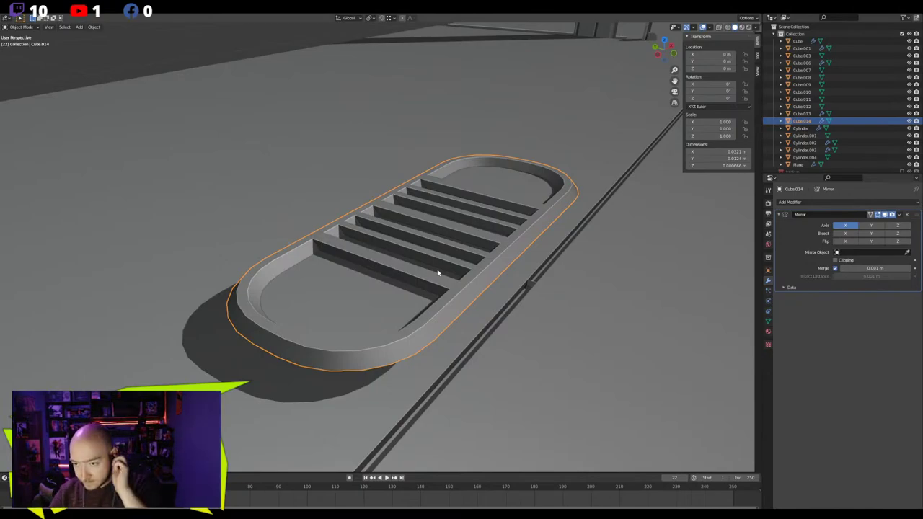
scroll(435, 273, "down", 9)
middle_click_drag(432, 276, 346, 212)
scroll(324, 195, "up", 9)
scroll(344, 216, "up", 4)
Delete the floor faces of the rounded end compartment and the three slots beside it
key("Tab")
key("3")
left_click(288, 275)
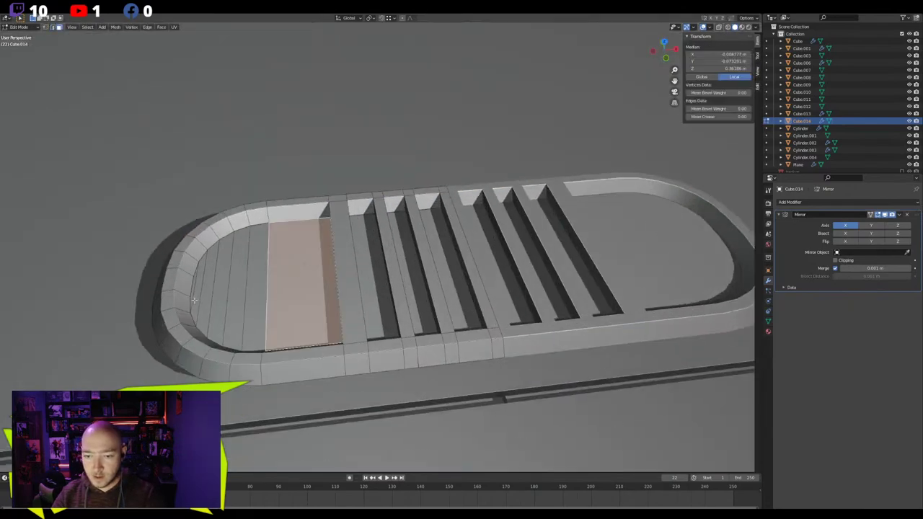
left_click(192, 290, "ctrl")
left_click(370, 248, "shift")
left_click(409, 241, "shift")
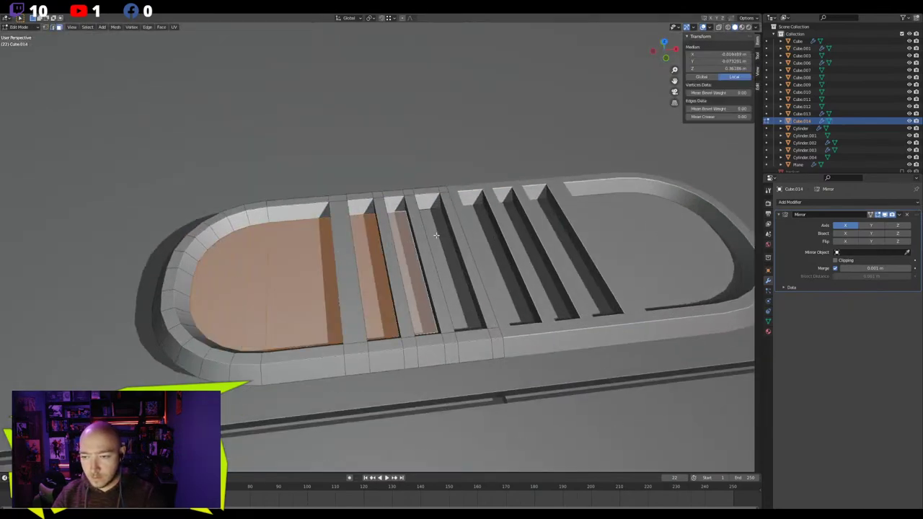
left_click(439, 233, "shift")
key("x")
left_click(326, 221)
middle_click_drag(326, 221, 380, 243)
key("Tab")
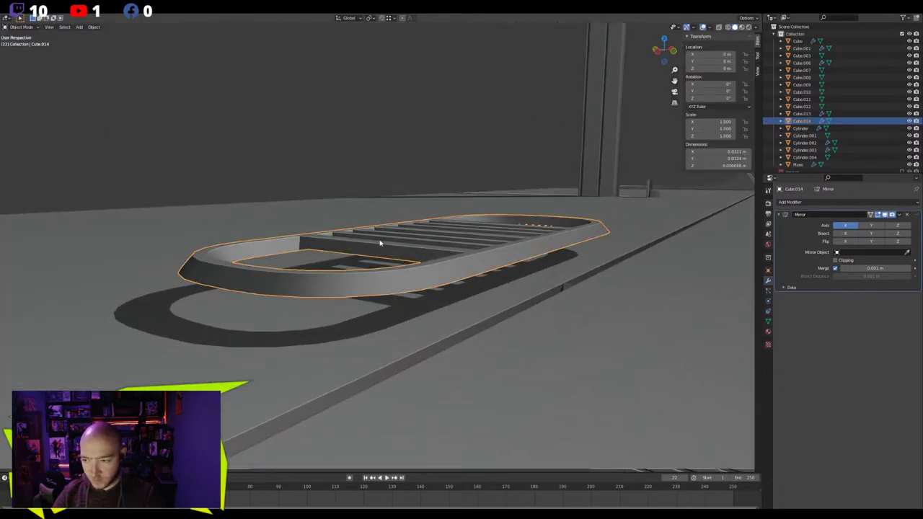
Enable snapping and lower the slotted insert about 0.0016 m along Z onto the boombox's top surface
left_click(368, 19)
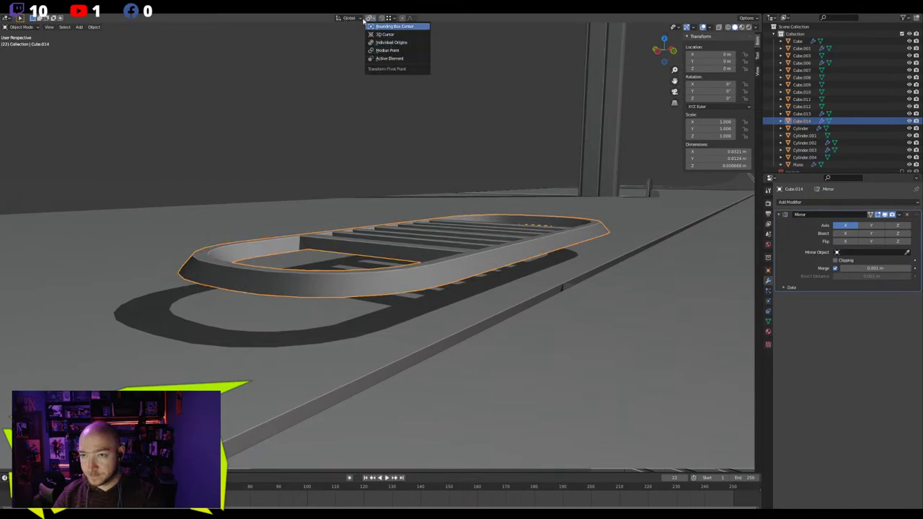
left_click(382, 18)
scroll(376, 183, "down", 4)
key("g")
key("z")
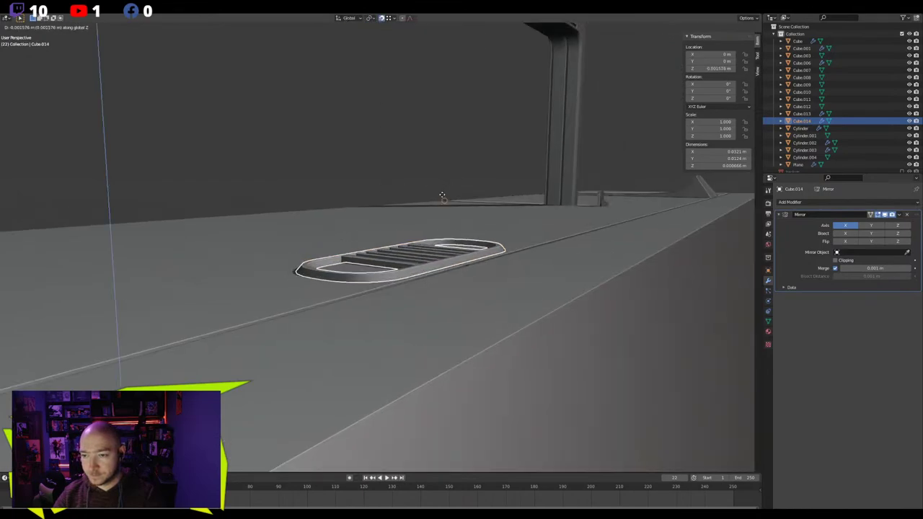
left_click(442, 194)
middle_click_drag(412, 206, 363, 200)
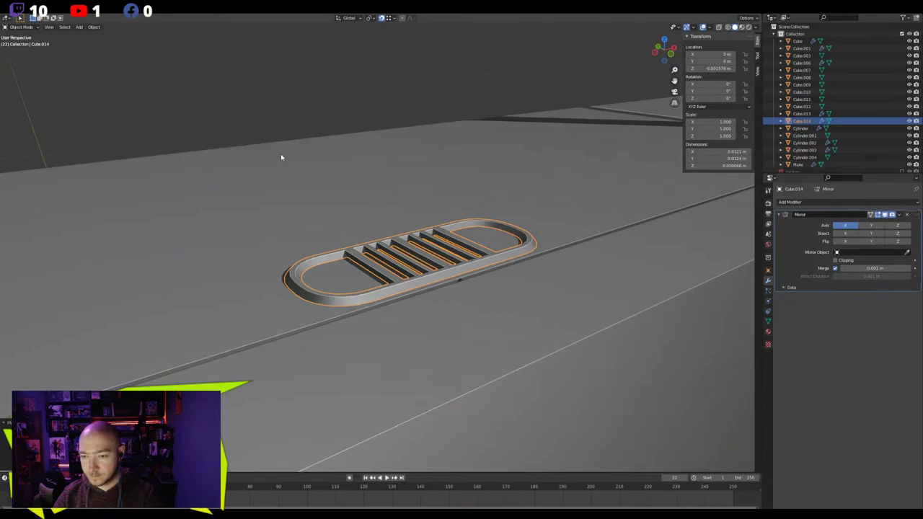
Delete the small face closing the seam groove at the mirror plane on top of the boombox body
middle_click_drag(282, 156, 479, 295)
left_click(479, 295)
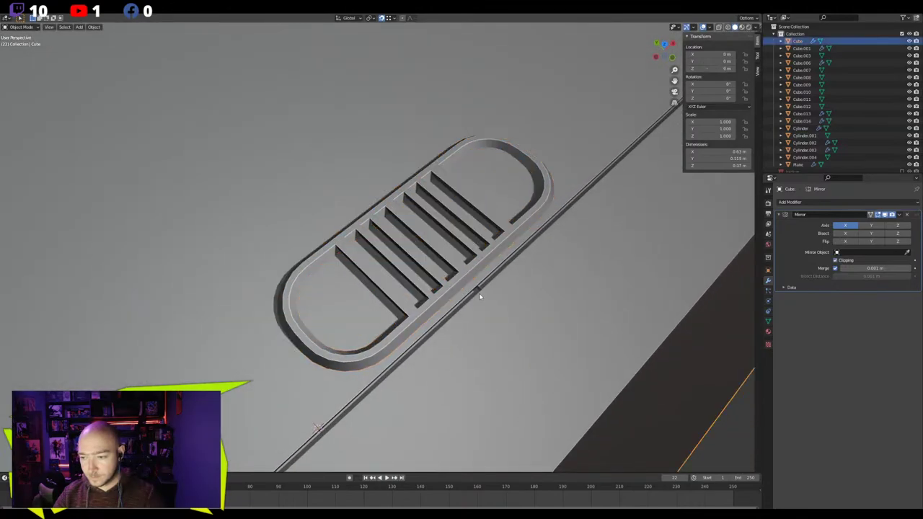
key("Tab")
left_click(479, 295)
key("KP_Decimal")
key("x")
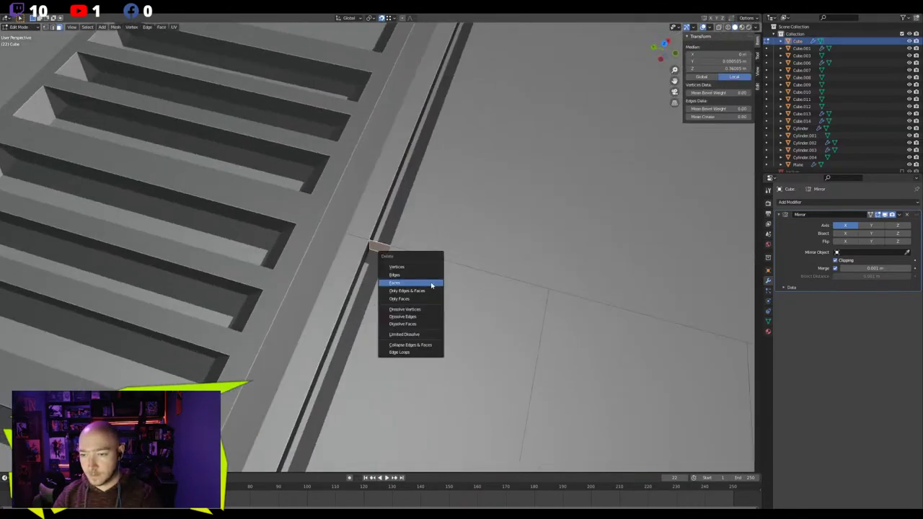
left_click(431, 285)
Delete the small groove face at the mirror plane on the body's underside and finish editing the body
scroll(433, 283, "down", 13)
mouse_move(431, 284)
middle_mouse_down()
mouse_move(397, 196)
mouse_move(375, 309)
mouse_move(438, 312)
middle_mouse_up()
left_click_drag(440, 305, 409, 341)
key("KP_Decimal")
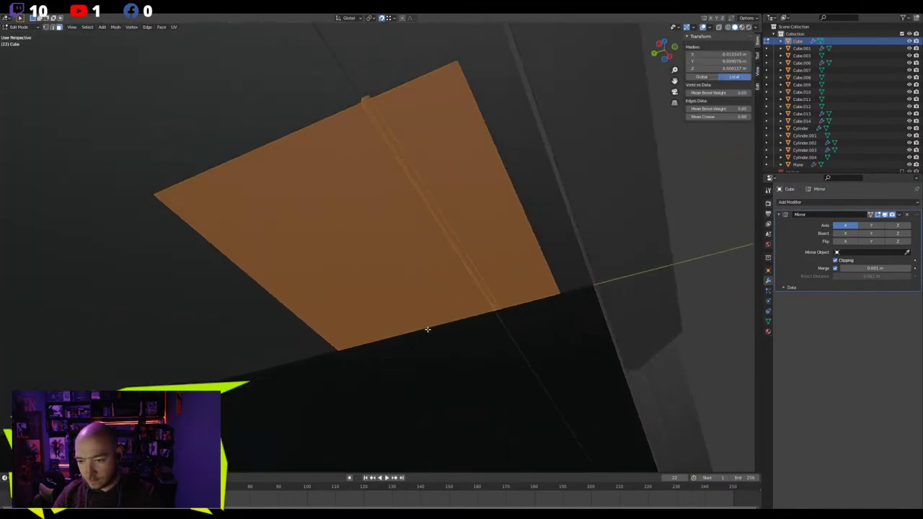
left_click(495, 310)
key("x")
left_click(445, 286)
scroll(440, 277, "down", 12)
middle_click_drag(403, 212, 335, 216)
scroll(328, 191, "up", 6)
middle_click_drag(324, 155, 313, 333)
key("Tab")
Select the slotted insert and frame it in top view
scroll(299, 258, "up", 8)
left_click(245, 367)
key("KP_Decimal")
scroll(322, 256, "down", 5)
key("KP_7")
key("Tab")
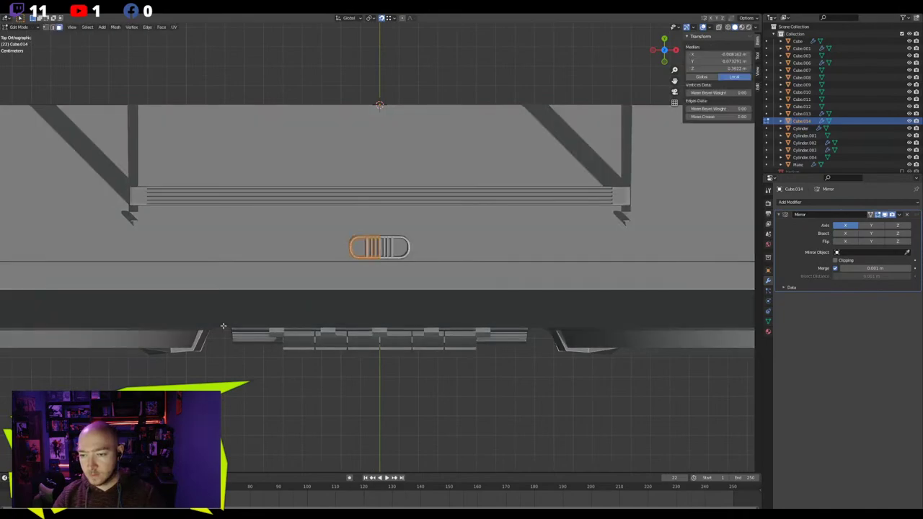
scroll(222, 318, "up", 3)
key("Tab")
key("s")
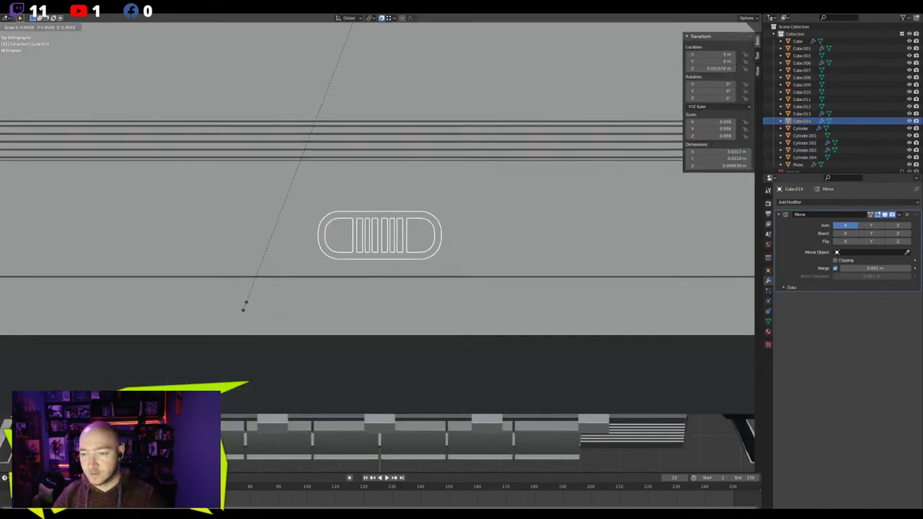
right_click(267, 295)
right_click(297, 251)
mouse_move(297, 251)
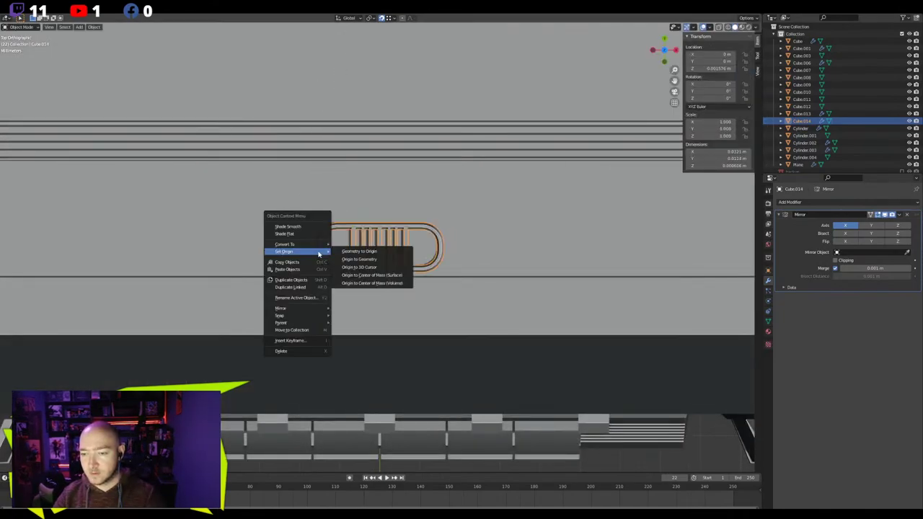
left_click(351, 267)
Apply the insert's Mirror modifier and set its origin to its geometry
left_click(898, 215)
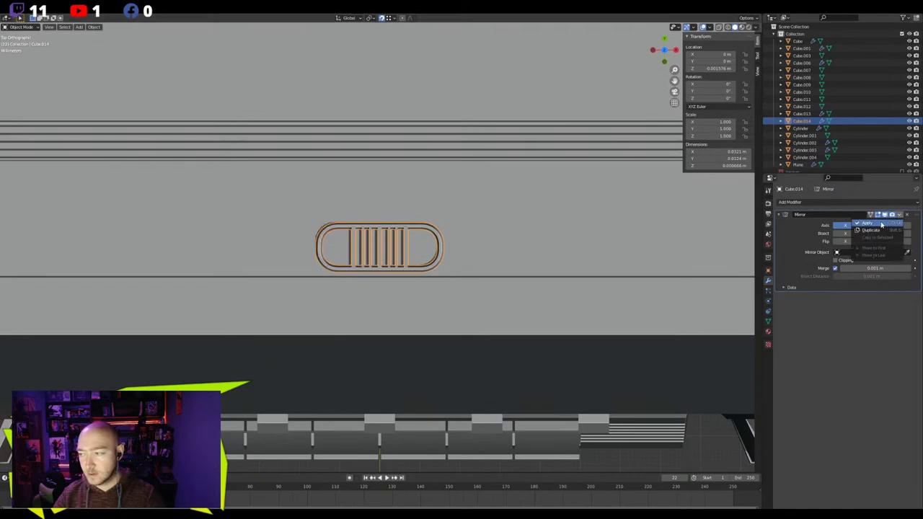
left_click(874, 224)
right_click(333, 220)
mouse_move(346, 219)
left_click(386, 238)
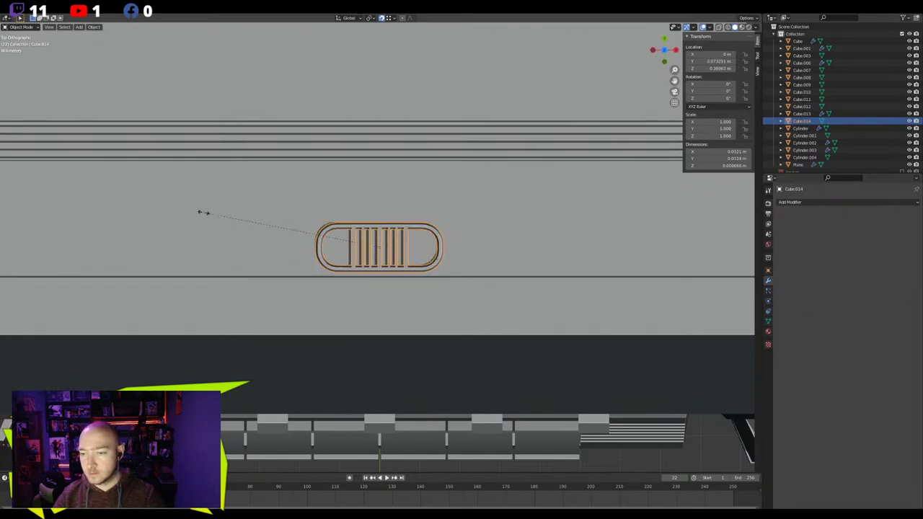
Scale the slotted insert uniformly to 0.804
left_click(233, 218)
middle_click_drag(233, 219, 317, 189)
scroll(368, 222, "up", 5)
Try scaling the slotted insert down to 0.737 and nudging it along Y
key("s")
left_click(431, 269)
scroll(429, 270, "down", 6)
middle_click_drag(428, 272, 380, 207)
scroll(372, 278, "up", 6)
key("g")
key("y")
left_click(263, 277)
scroll(288, 266, "down", 6)
left_click(380, 207)
Inspect the insert's size and placement against the handle and the whole boombox from several angles
middle_click_drag(314, 225, 378, 299)
scroll(383, 319, "down", 5)
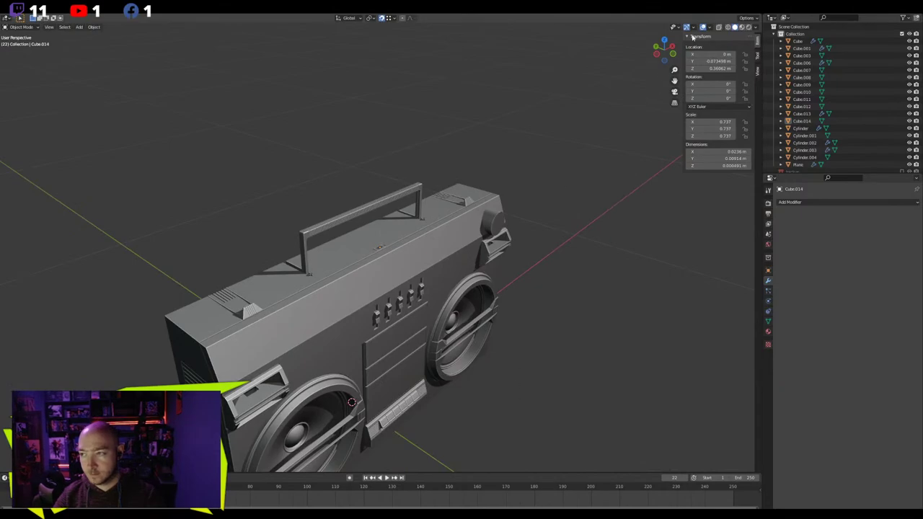
middle_click_drag(514, 367, 427, 198)
left_click(426, 202)
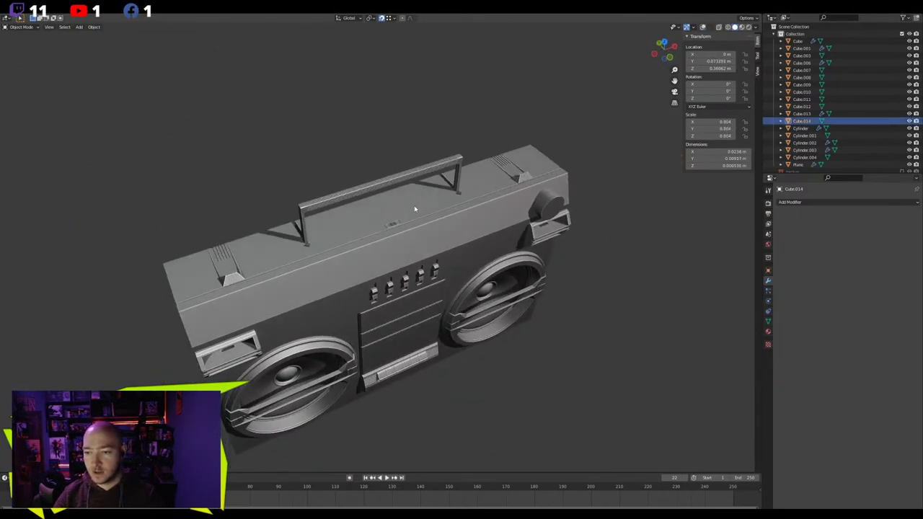
key("KP_Decimal")
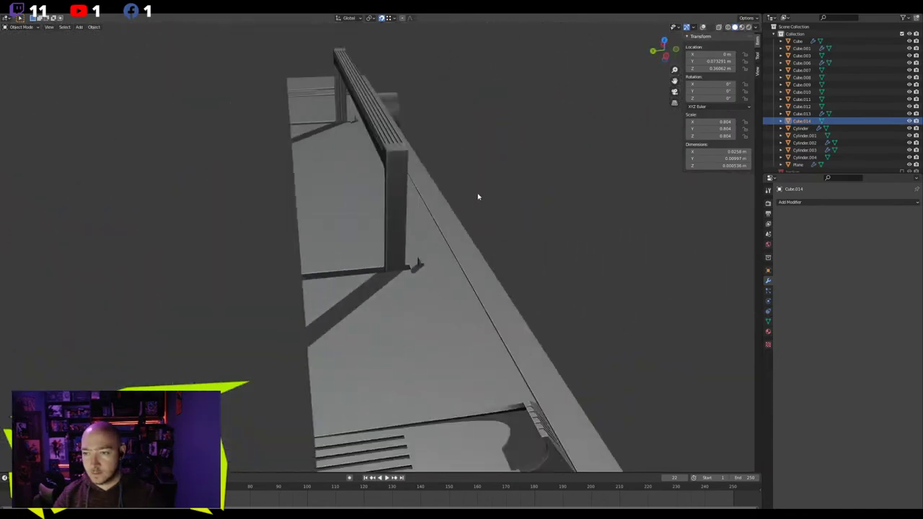
middle_click_drag(477, 197, 417, 248)
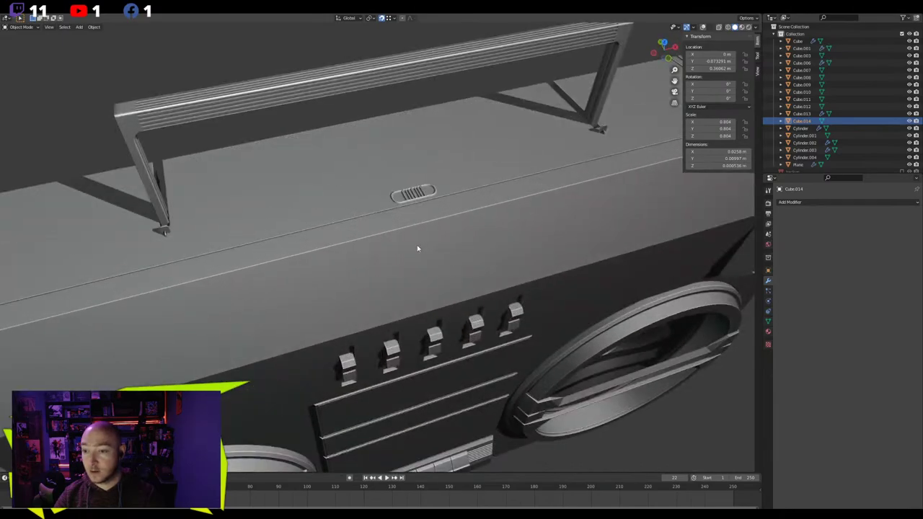
left_click(21, 26)
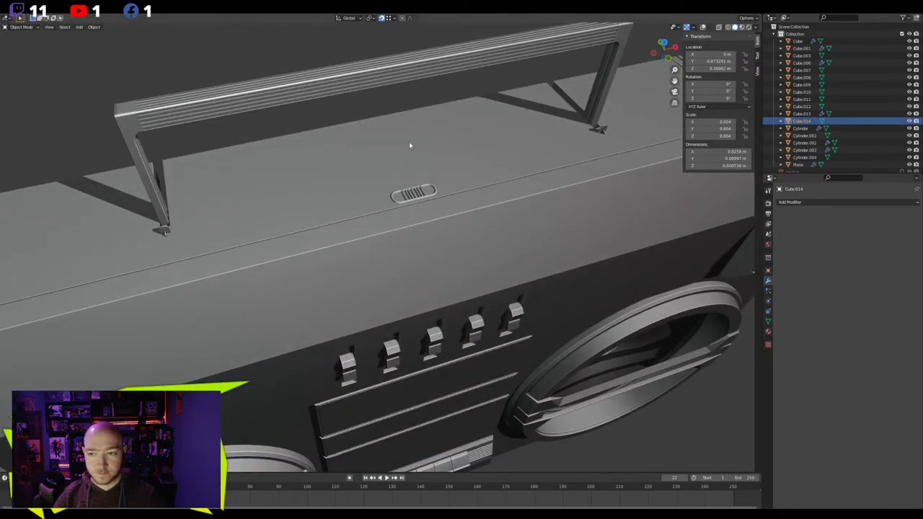
scroll(442, 173, "down", 4)
middle_click_drag(401, 189, 385, 168)
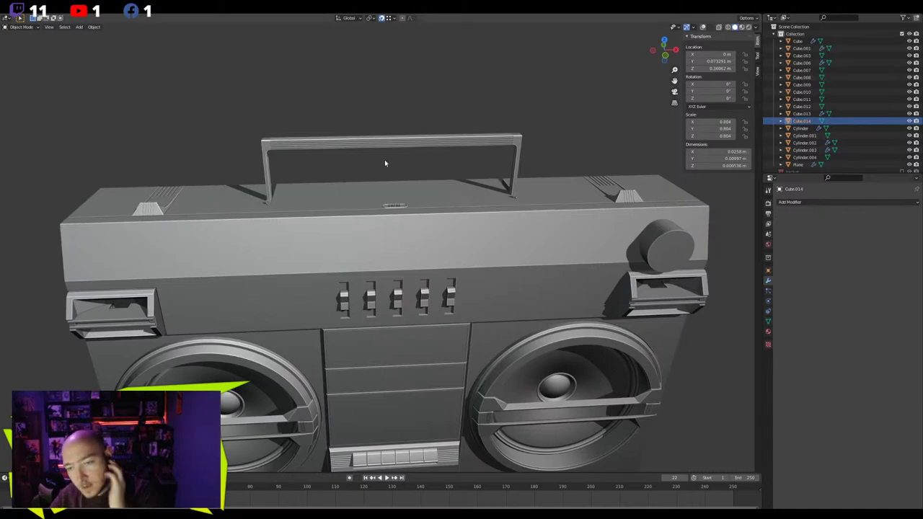
scroll(384, 159, "up", 3)
middle_click_drag(384, 160, 402, 261)
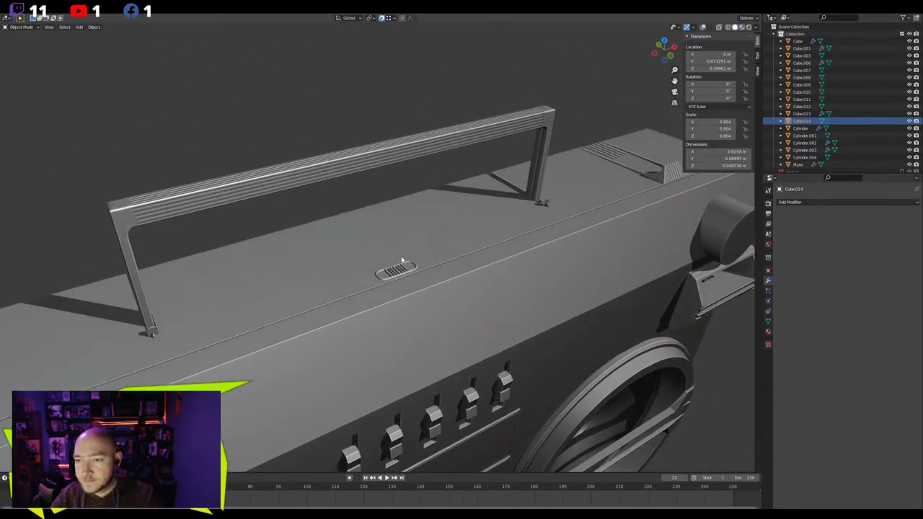
left_click(79, 26)
mouse_move(98, 36)
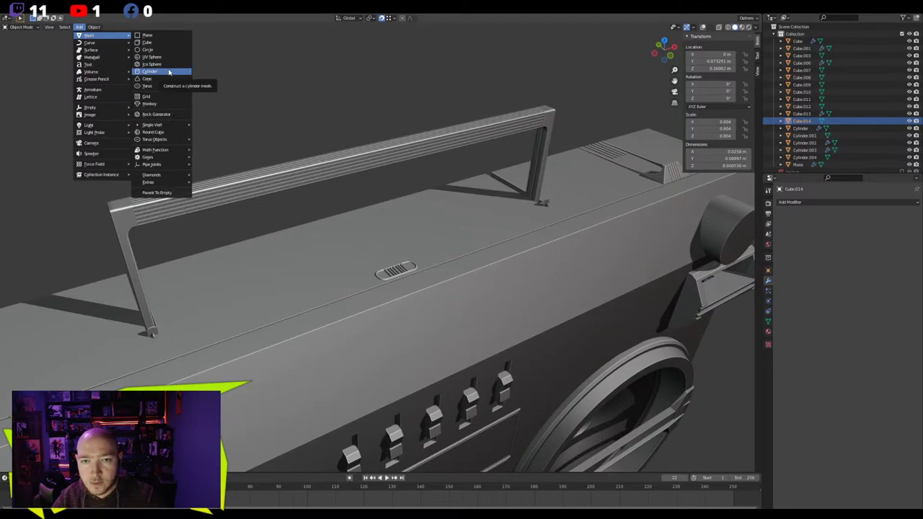
mouse_move(110, 54)
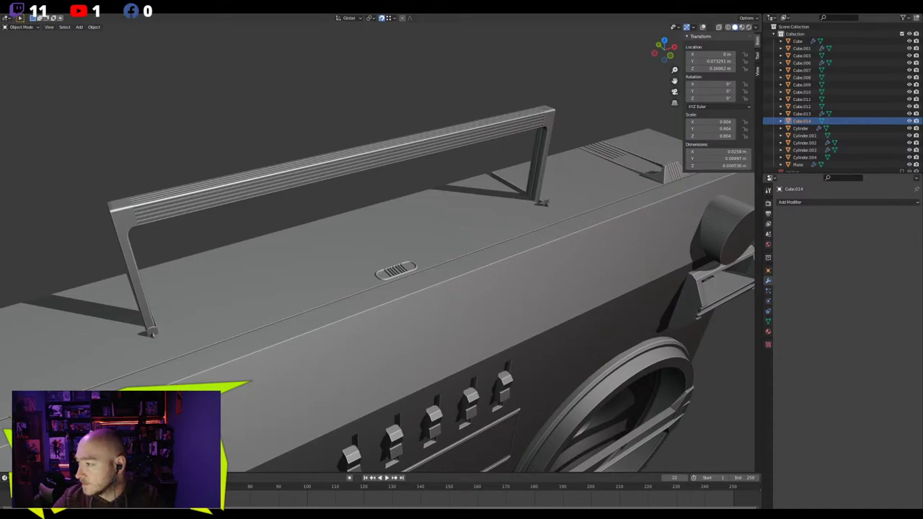
middle_click_drag(392, 123, 355, 155)
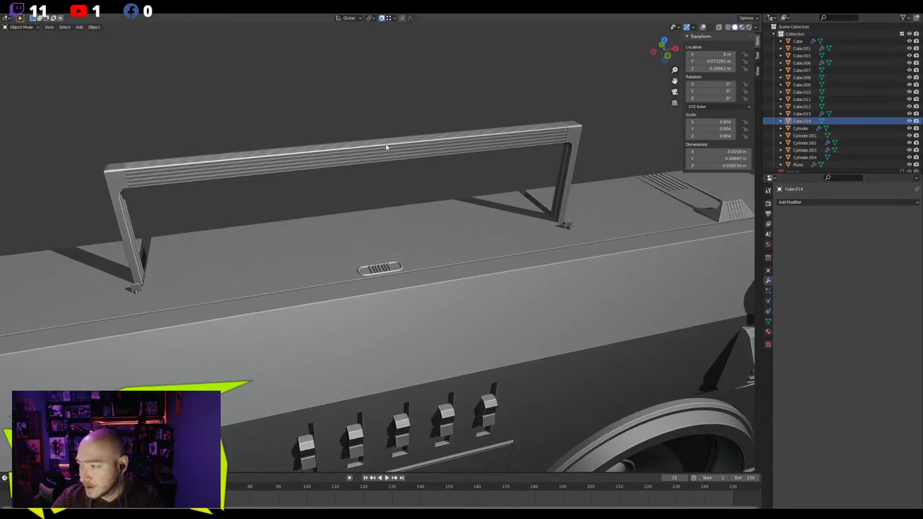
middle_click_drag(302, 194, 285, 213)
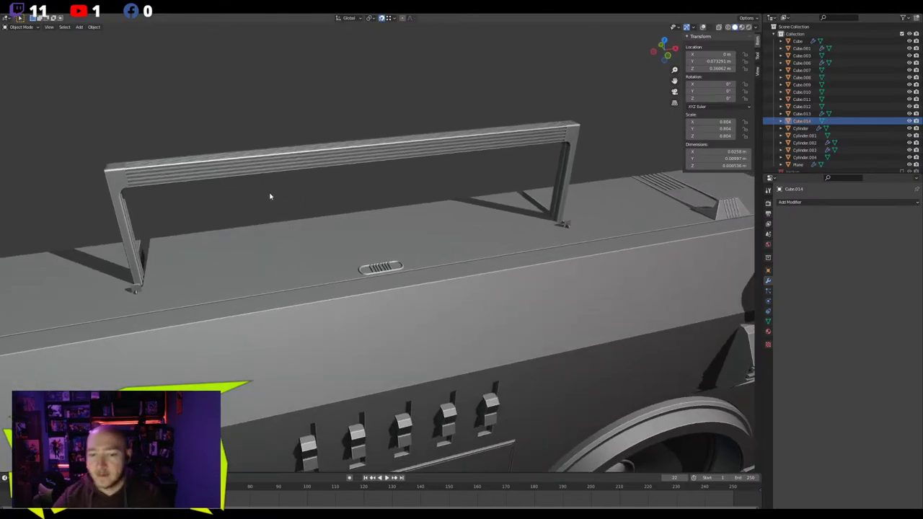
Add a UV sphere with 16 segments to the scene
left_click(81, 27)
mouse_move(101, 35)
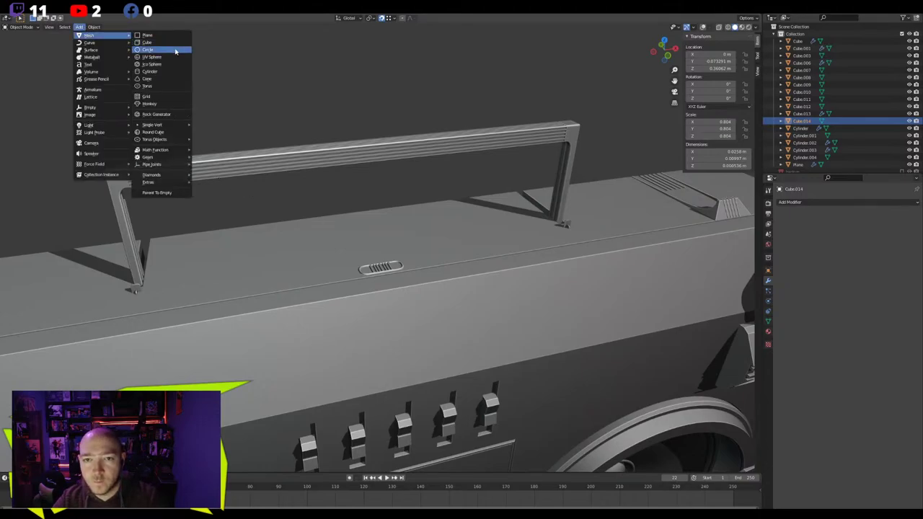
left_click(173, 57)
scroll(284, 178, "down", 5)
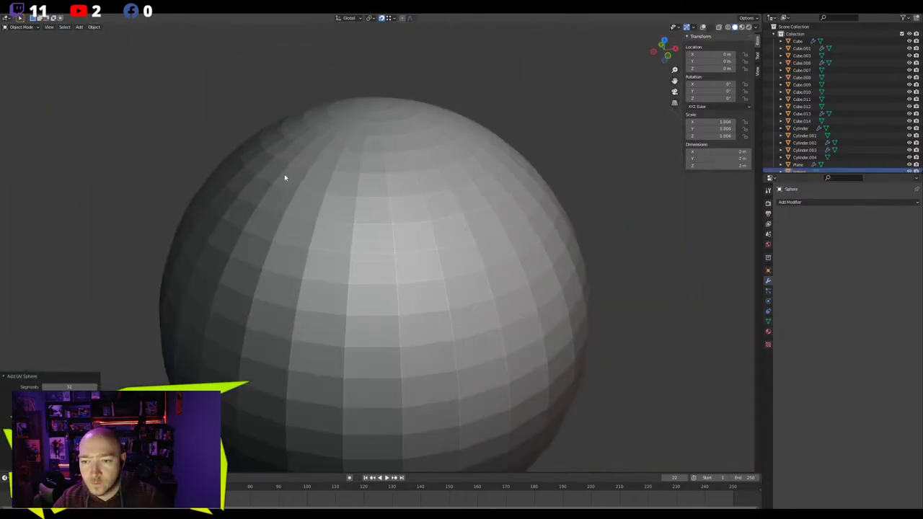
left_click(63, 387)
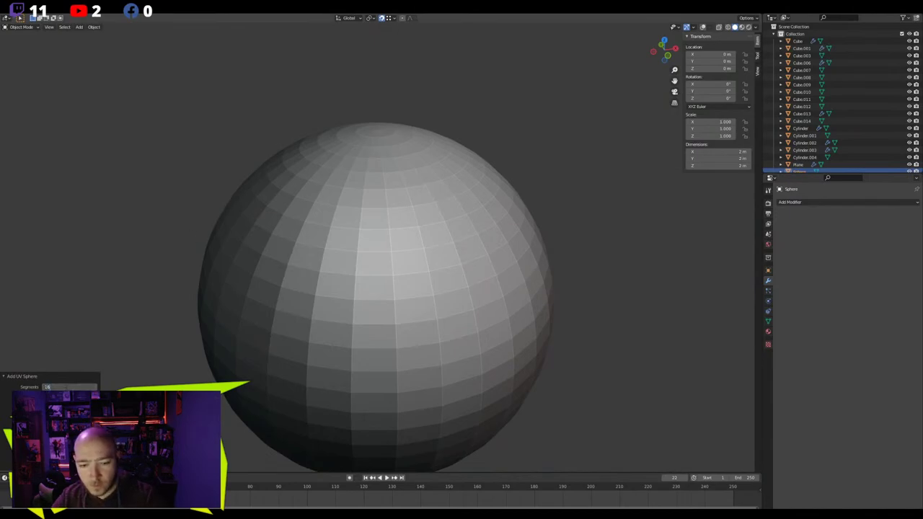
key("Return")
key("Return")
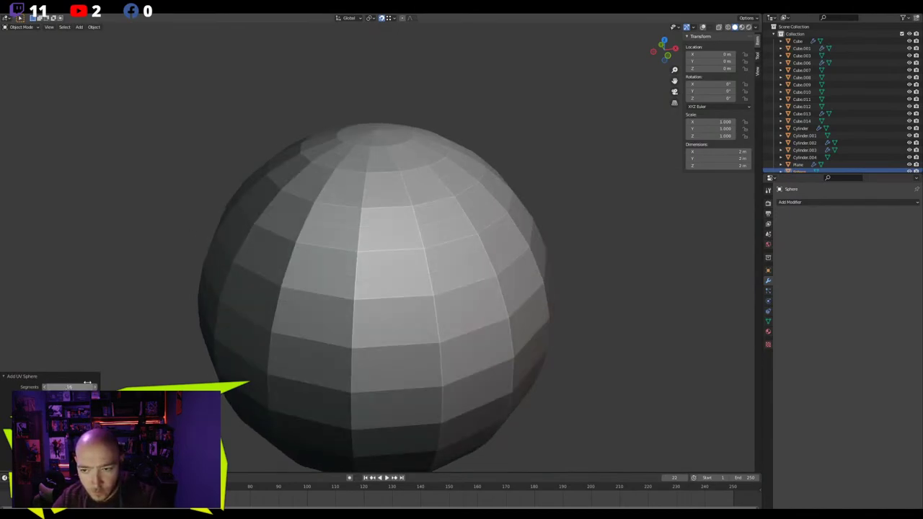
Scale the sphere down uniformly to about 0.084 so it is smaller than the boombox
middle_click_drag(178, 359, 195, 340)
scroll(262, 279, "down", 5)
middle_click_drag(261, 279, 274, 288)
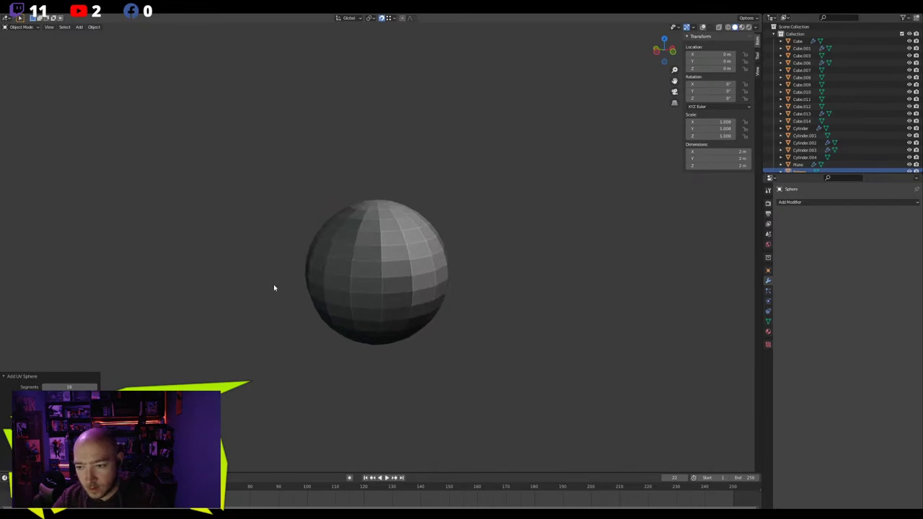
left_click(334, 250)
key("s")
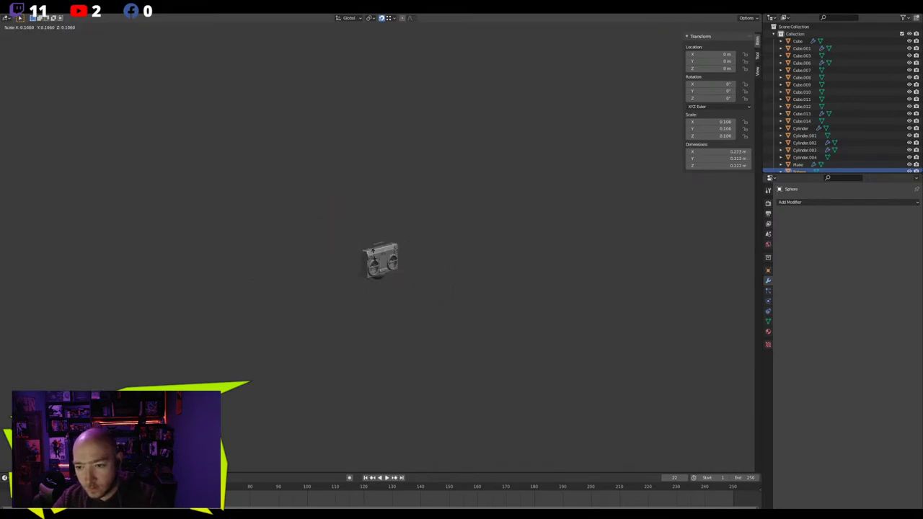
left_click(365, 268)
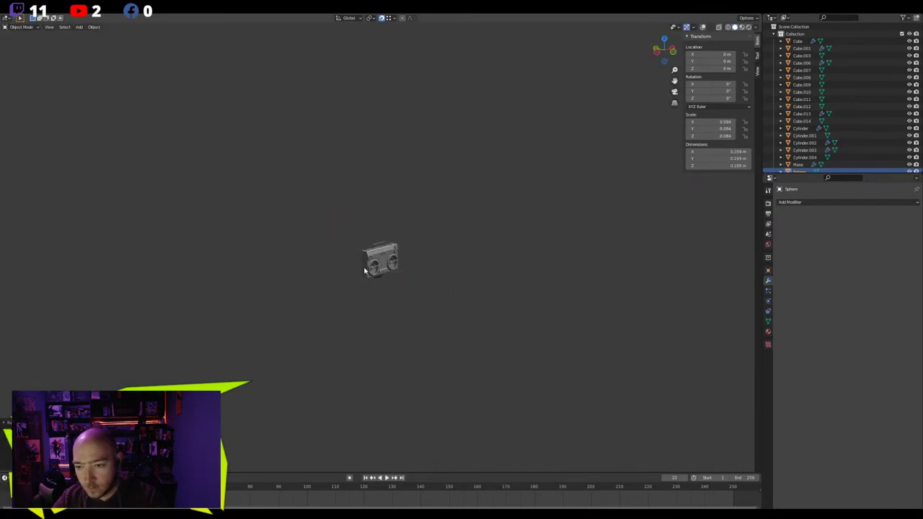
Move the sphere up out of the boombox body to above its top
scroll(364, 270, "up", 16)
scroll(350, 270, "down", 4)
middle_click_drag(350, 270, 315, 467)
key("g")
left_click(290, 469)
Turn off snapping, then shrink the sphere and position it just above the boombox top beside the handle in side view
left_click(382, 20)
key("KP_3")
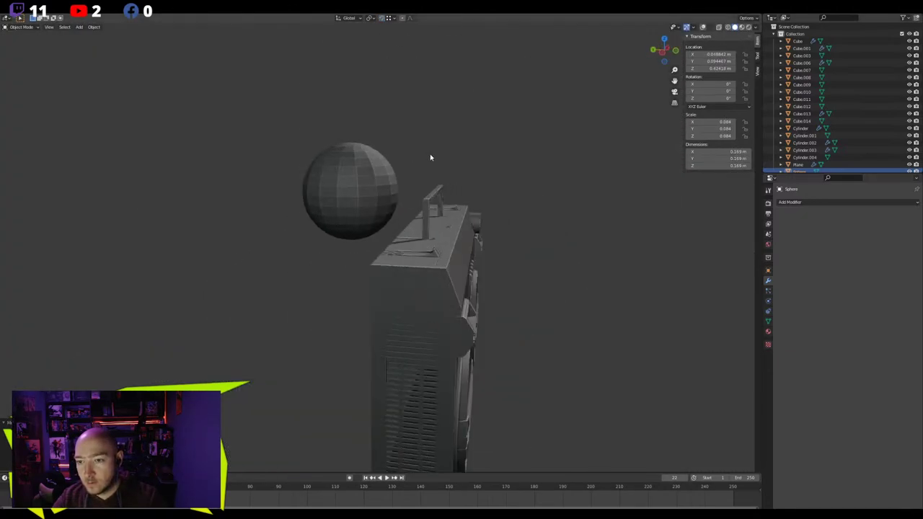
key("g")
left_click(534, 177)
key("s")
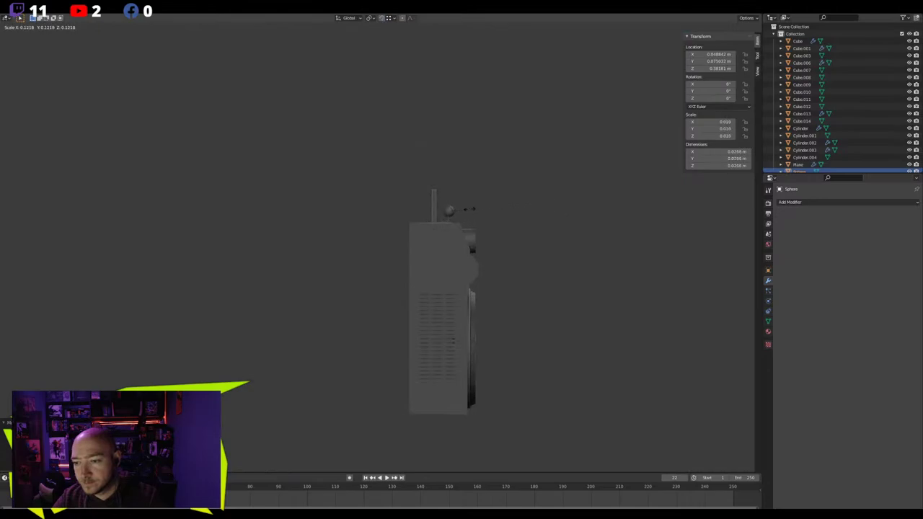
left_click(461, 213)
key("g")
left_click(459, 218)
Scale the sphere to about 0.003 and place it just above one end of the slotted insert in front view
middle_click_drag(459, 218, 365, 238)
key("KP_1")
scroll(293, 195, "up", 7)
middle_click_drag(296, 166, 353, 303, "shift")
scroll(240, 252, "up", 6)
key("g")
left_click(425, 273)
key("s")
left_click(406, 301)
key("g")
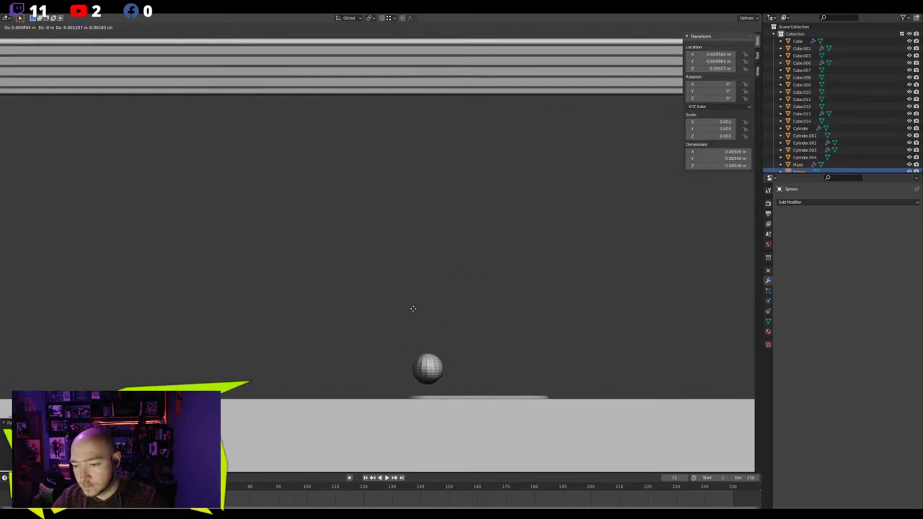
left_click(412, 310)
Centre the sphere over the insert's rounded end pocket from above and scale it to about 5 mm across
middle_click_drag(413, 312, 407, 347)
key("KP_Decimal")
middle_click_drag(444, 280, 447, 307)
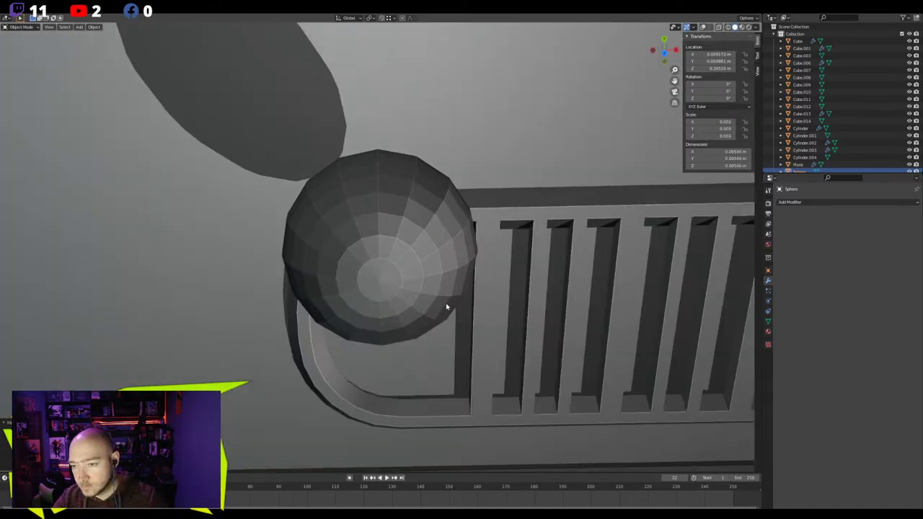
key("KP_7")
scroll(454, 271, "down", 3)
key("g")
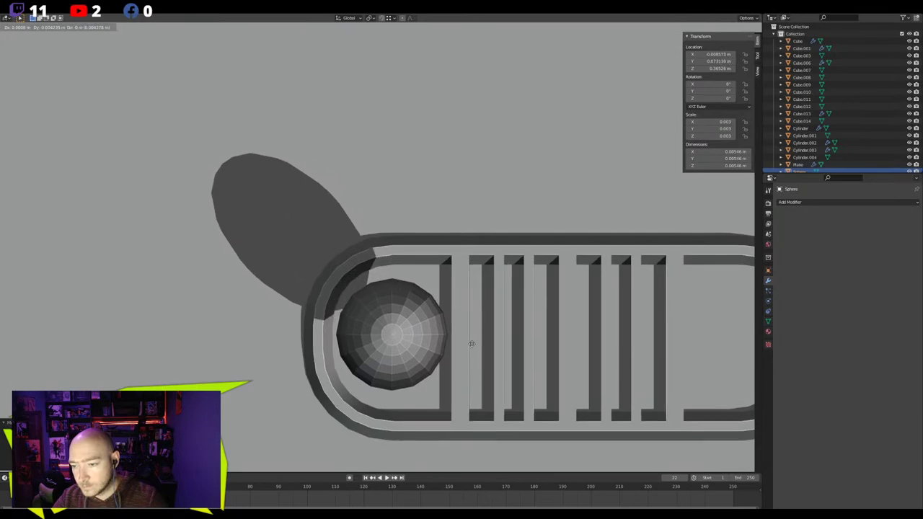
left_click(468, 341)
key("s")
left_click(519, 357)
Delete the lower half of the sphere's faces in see-through front view to leave a dome
scroll(518, 354, "down", 4)
middle_click_drag(518, 353, 511, 278)
key("KP_1")
scroll(412, 274, "up", 4)
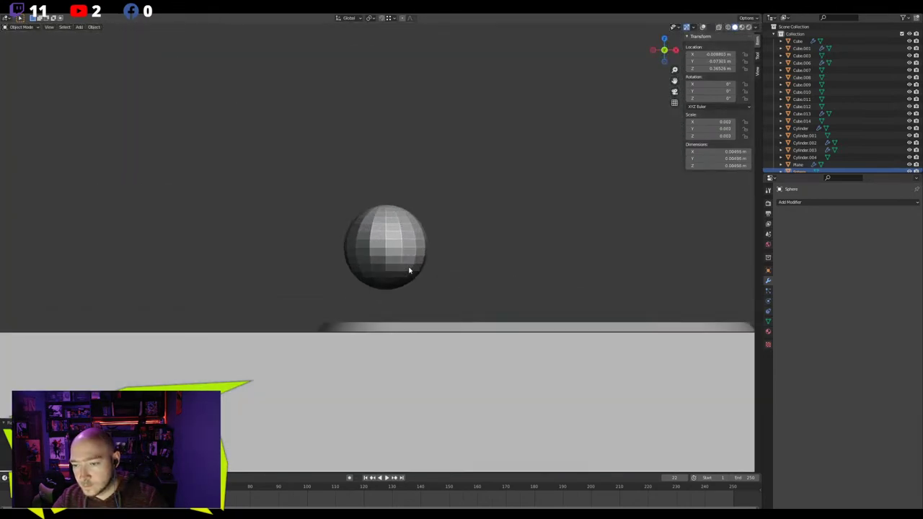
left_click(704, 28)
scroll(387, 247, "up", 1)
key("Tab")
left_click_drag(455, 253, 221, 312)
key("alt+z")
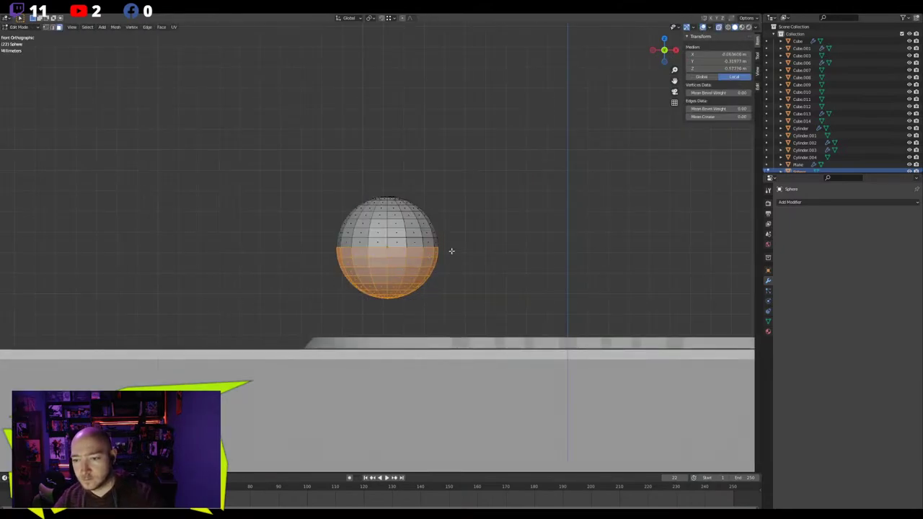
left_click_drag(451, 251, 193, 343)
key("x")
left_click(328, 244)
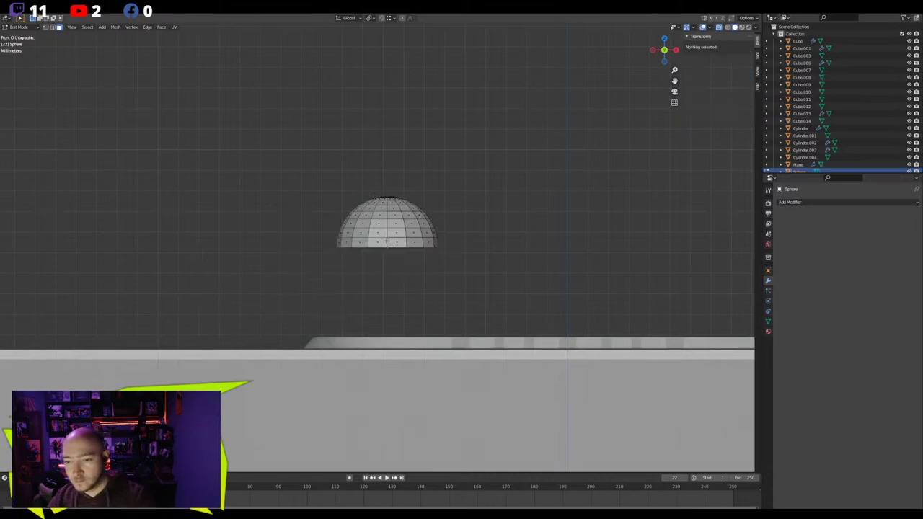
Extrude the dome's open bottom edge down along Z by about 1.8 mm, and again by a shorter band
key("e")
key("z")
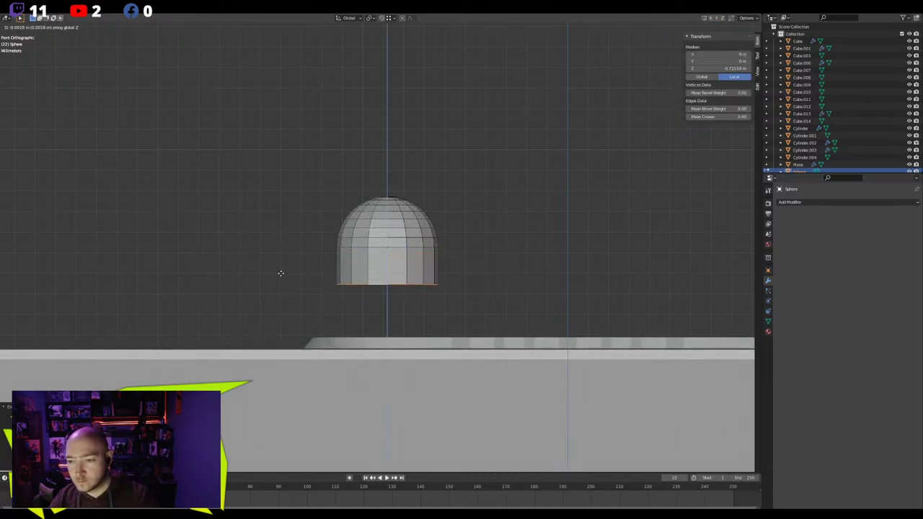
left_click(279, 272)
scroll(372, 284, "up", 1)
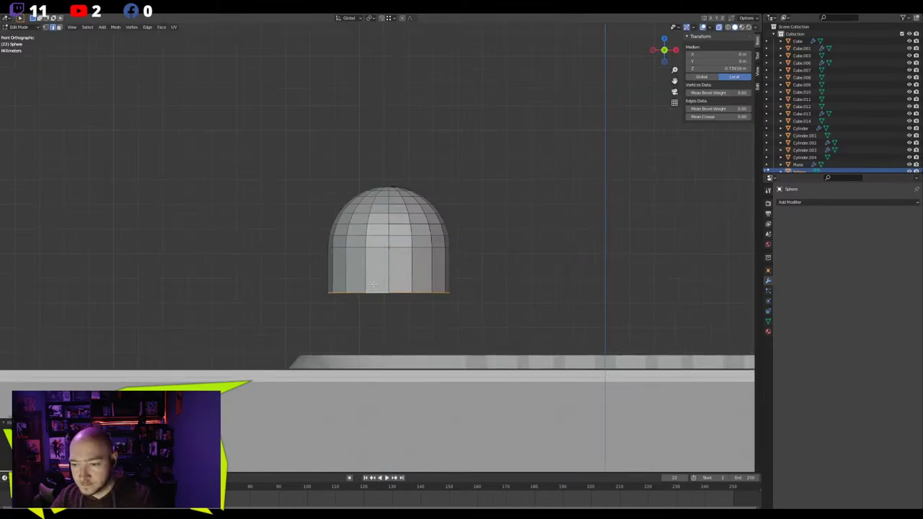
key("e")
key("z")
left_click(358, 304)
Flare the short bottom band outward into a lip using loop cuts, and mark the lip's upper edge loop as sharp
key("s")
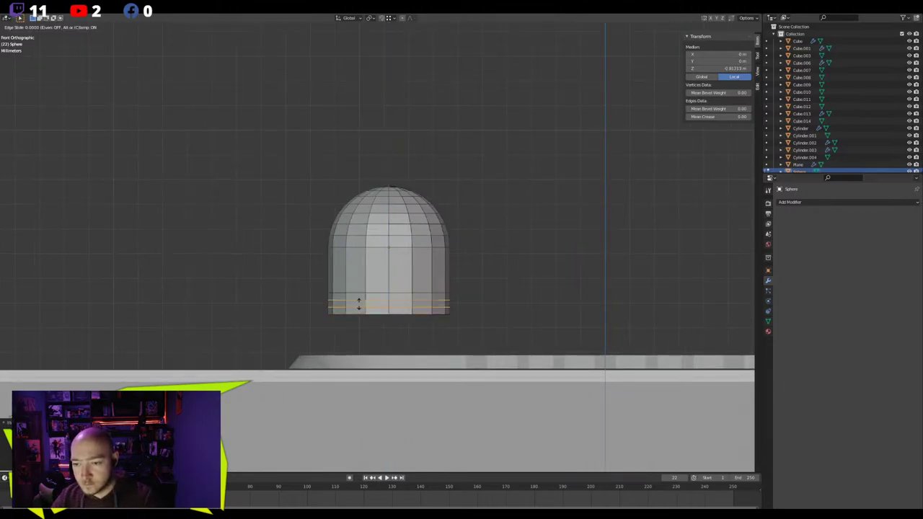
left_click(261, 260)
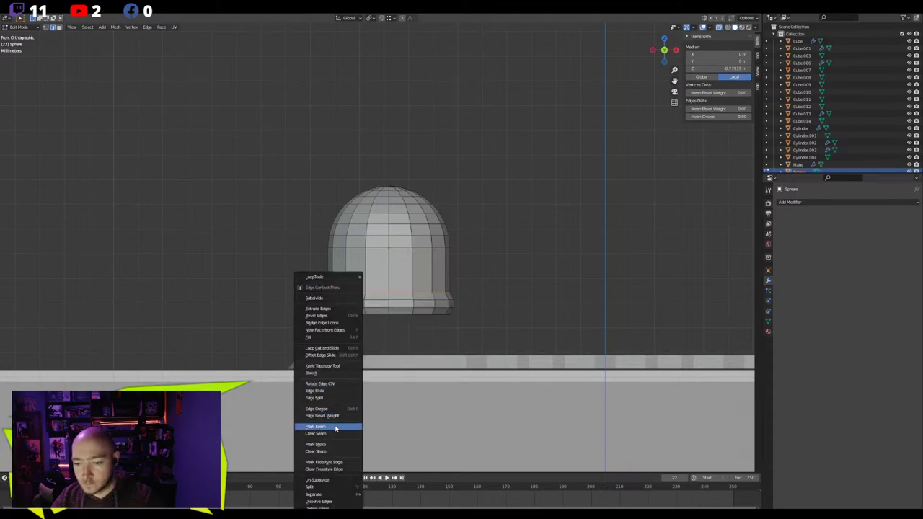
left_click(323, 444)
mouse_move(509, 319)
middle_mouse_down()
mouse_move(528, 347)
mouse_move(513, 334)
middle_mouse_up()
key("Tab")
key("Tab")
key("alt+z")
middle_click_drag(457, 303, 383, 405)
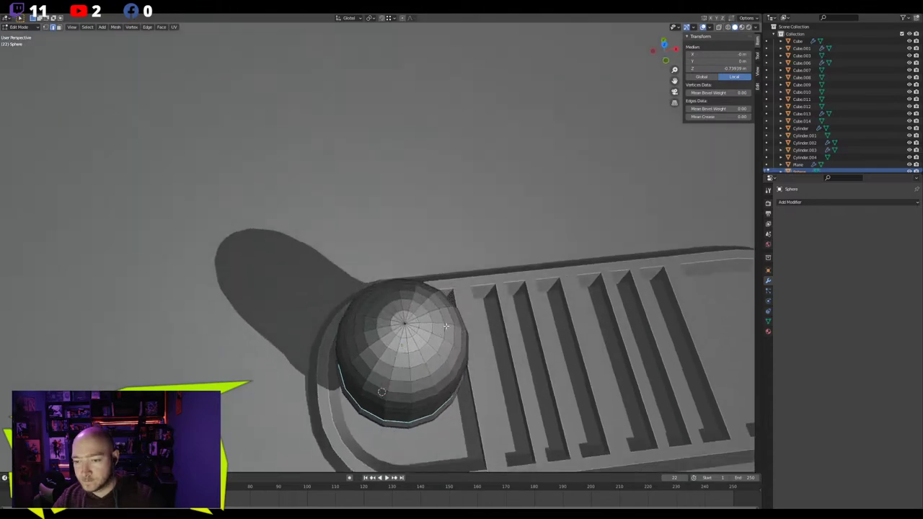
Examine the dome's edge layout from above and its fit over the insert's end pocket
key("KP_7")
middle_click_drag(396, 348, 390, 268, "shift")
scroll(390, 268, "up", 3)
scroll(362, 284, "up", 1)
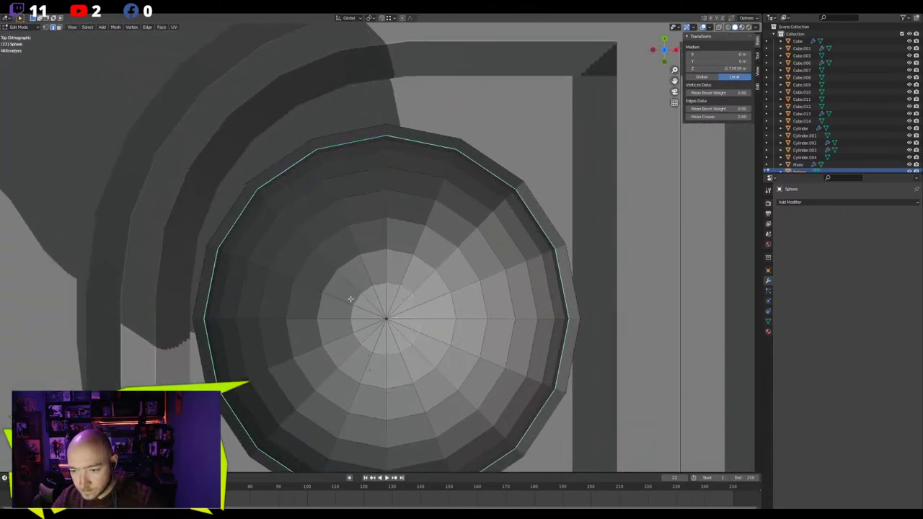
scroll(346, 308, "up", 2)
left_click(339, 317)
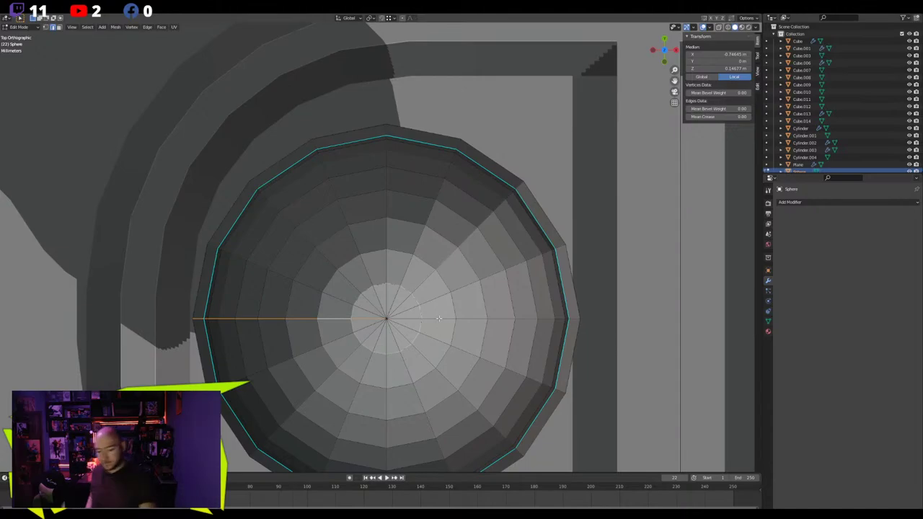
scroll(439, 317, "down", 2)
middle_click_drag(438, 318, 470, 254)
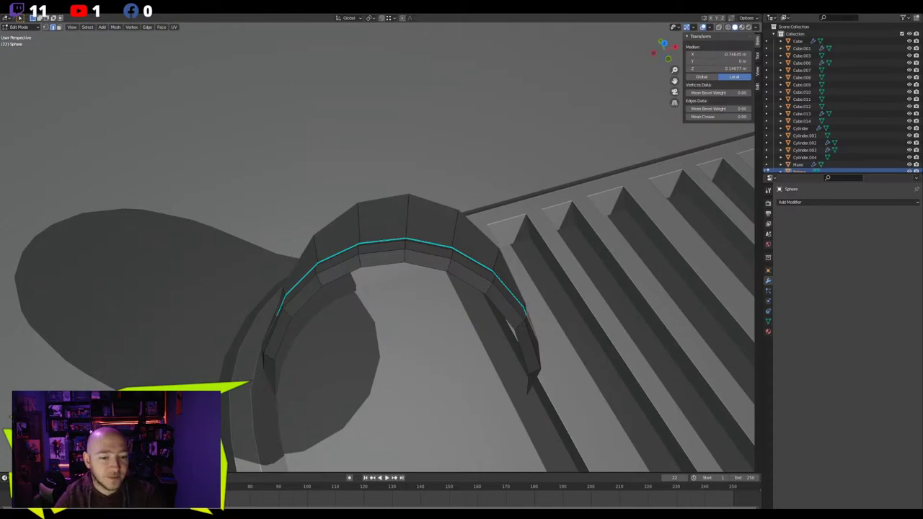
scroll(387, 192, "down", 3)
middle_click_drag(386, 191, 423, 294)
scroll(375, 208, "down", 6)
scroll(375, 208, "up", 5)
Bevel the edge line running over the dome's crown and down both sides into a narrow strip of faces
left_click(439, 269, "alt")
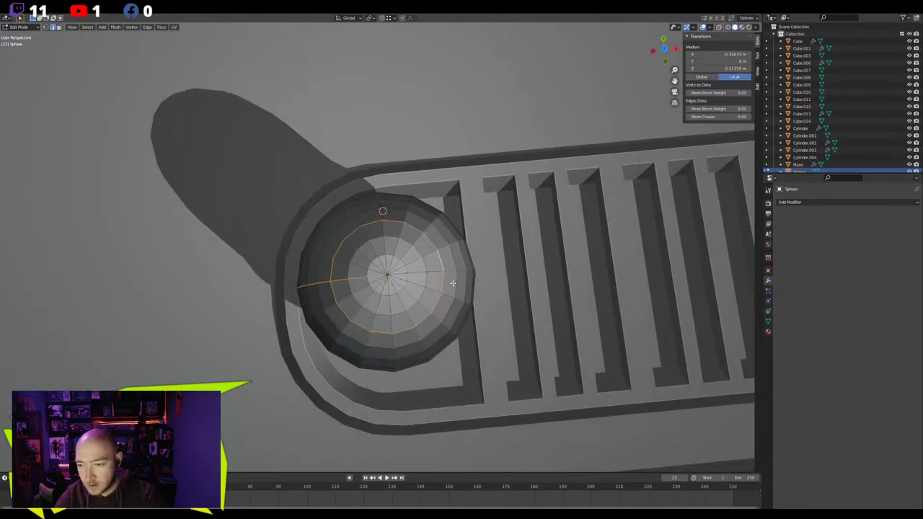
left_click(450, 275)
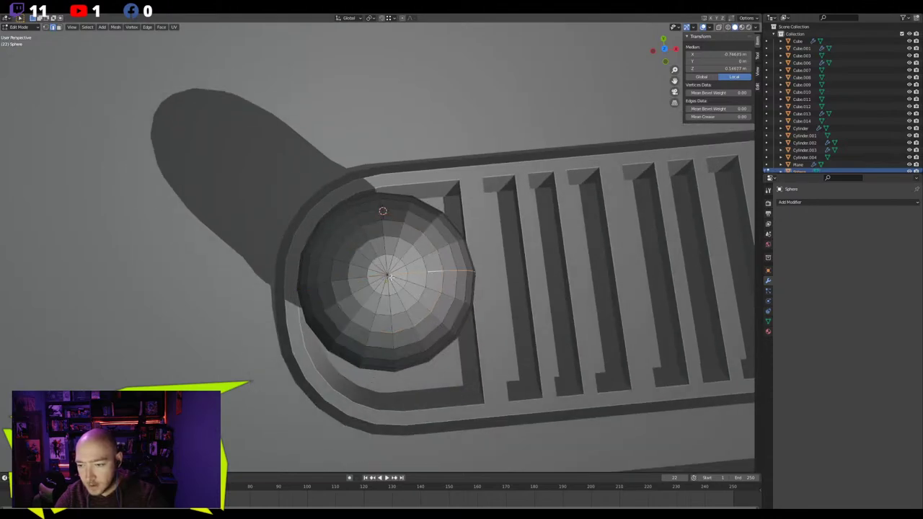
left_click(371, 276, "alt+shift")
key("ctrl+b")
left_click(310, 213)
key("ctrl+KP_Add")
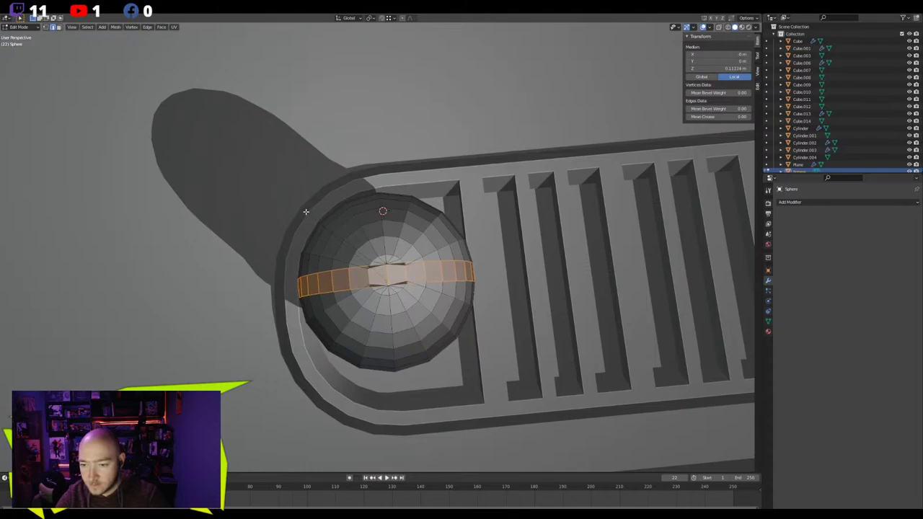
left_click(306, 211)
Select the strip of faces running over the dome from side to side and delete it to open a slot
middle_click_drag(339, 258, 254, 189)
left_click(370, 319)
middle_click_drag(369, 317, 472, 332)
left_click(386, 328, "alt")
left_click(377, 322)
key("3")
left_click(375, 324)
middle_click_drag(395, 282, 297, 288)
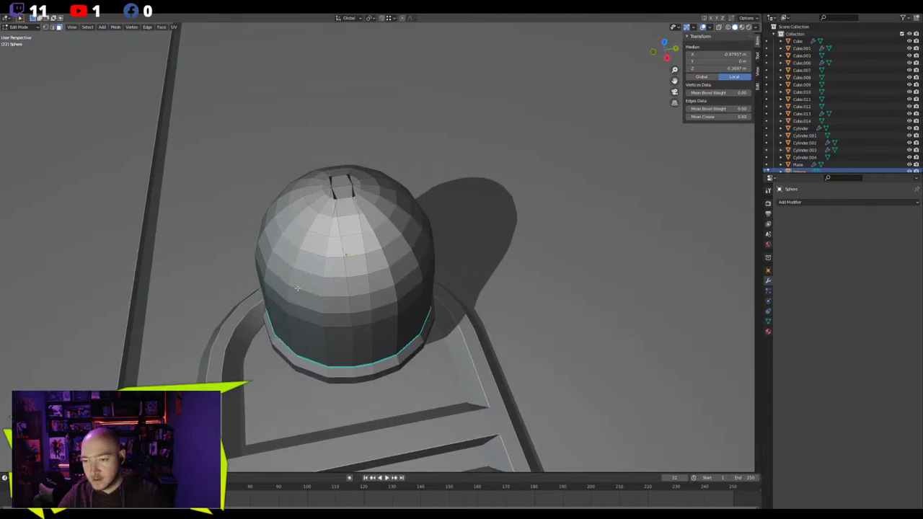
left_click(358, 330)
left_click(348, 209, "ctrl")
middle_click_drag(349, 215, 449, 238)
left_click(388, 272, "ctrl")
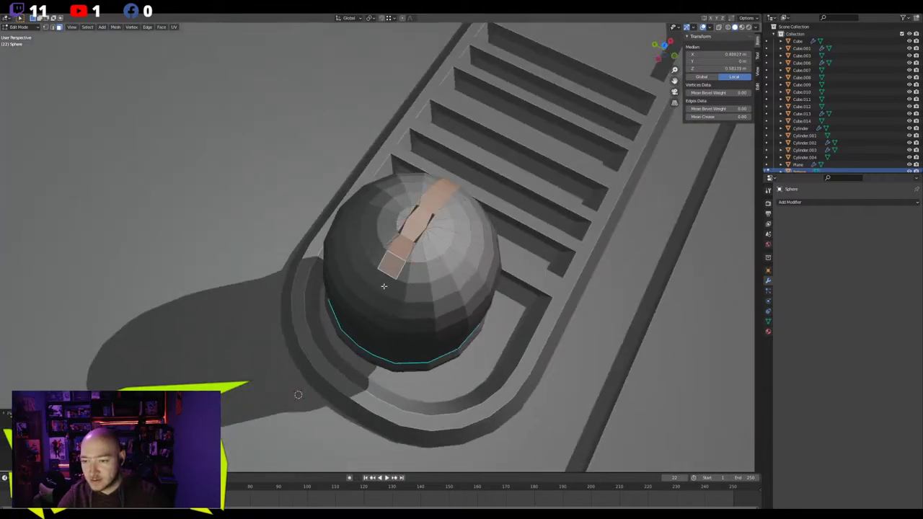
middle_click_drag(385, 278, 401, 237)
left_click(393, 331, "ctrl")
middle_click_drag(344, 302, 324, 220)
key("x")
left_click(307, 287)
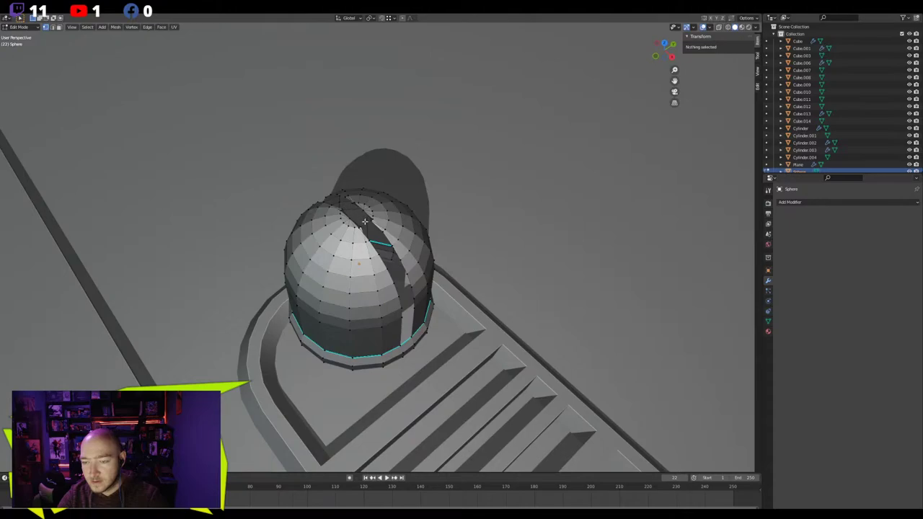
Merge the extra vertices beside the slot near the dome's crown into their neighbours on both halves at one end
left_click(361, 226)
key("g")
left_click(356, 243)
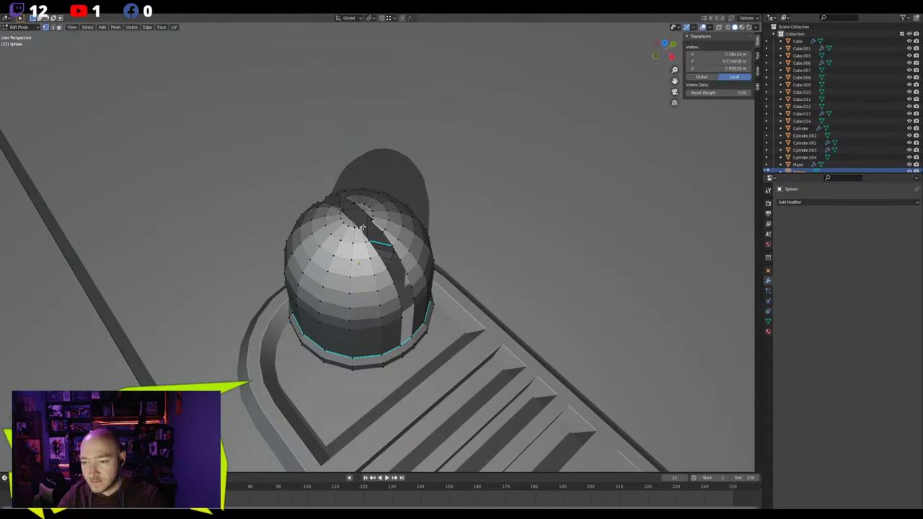
left_click(363, 227, "shift")
key("m")
left_click(360, 232)
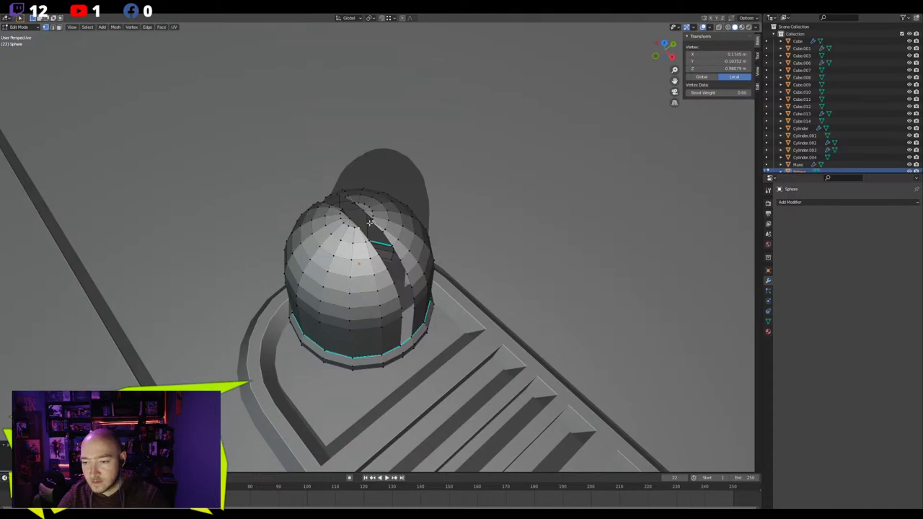
left_click(375, 220, "shift")
key("m")
left_click(372, 220)
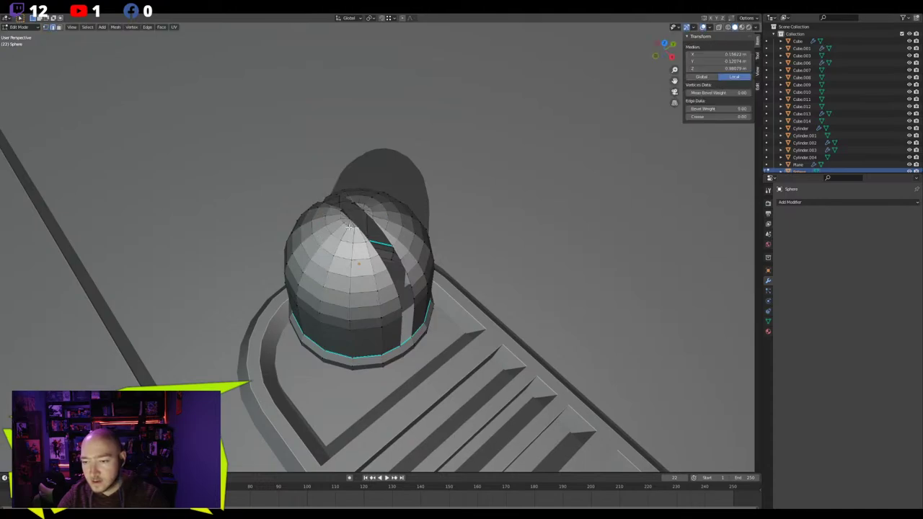
key("m")
left_click(326, 237)
Merge the extra crown vertices beside the slot at the dome's opposite end, using At Last
middle_click_drag(324, 238, 364, 252)
left_click(365, 252)
key("g")
left_click(370, 262)
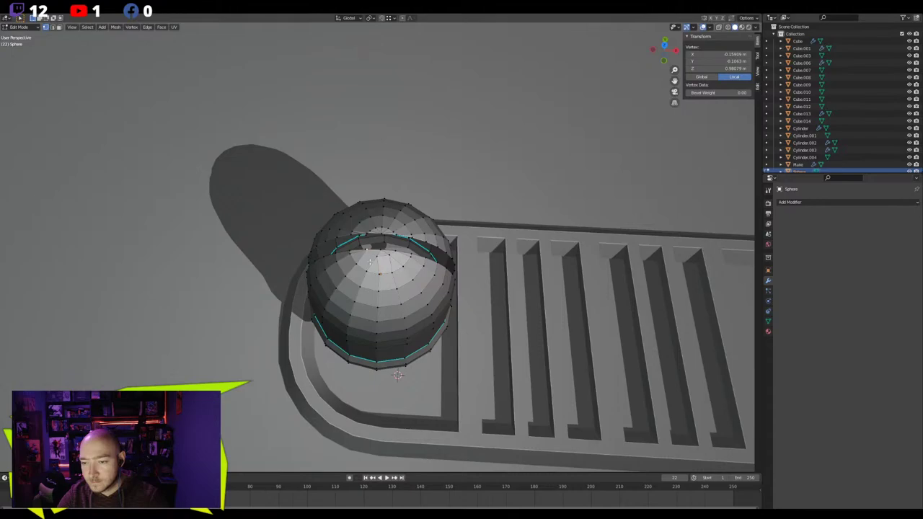
left_click(364, 251, "shift")
key("m")
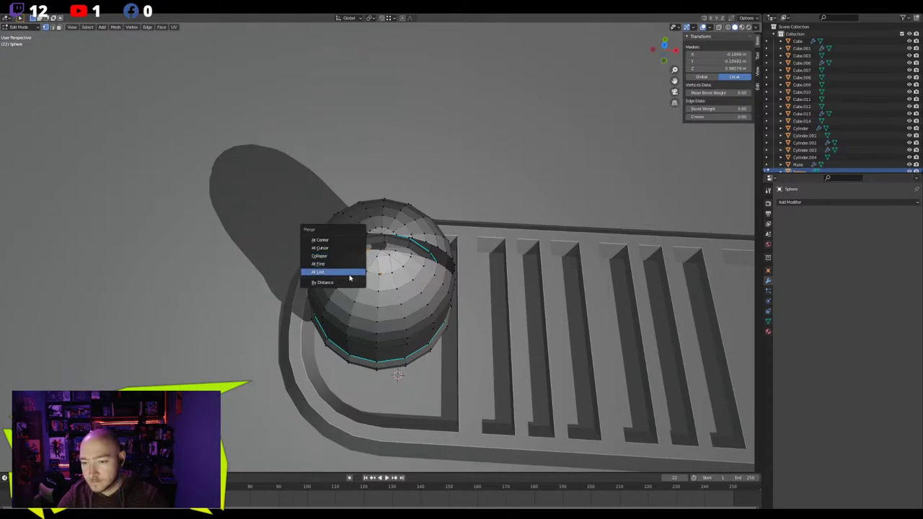
left_click(351, 278)
left_click(394, 254)
key("g")
left_click(398, 259)
key("2")
left_click(380, 229)
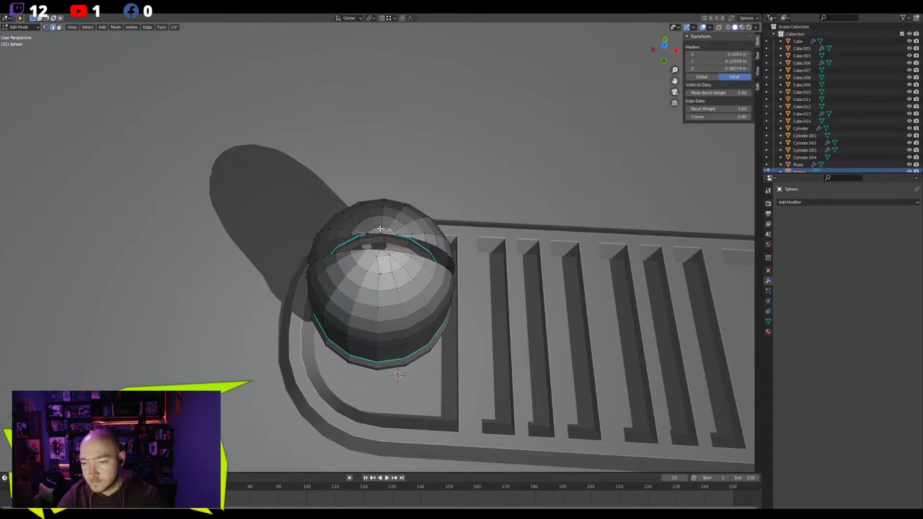
key("m")
left_click(360, 252)
Merge the stray vertices along the far half's slot edge, at the crown and in the row just below it
middle_click_drag(361, 252, 469, 231)
left_click(401, 205)
left_click(396, 203, "shift")
key("m")
left_click(382, 219)
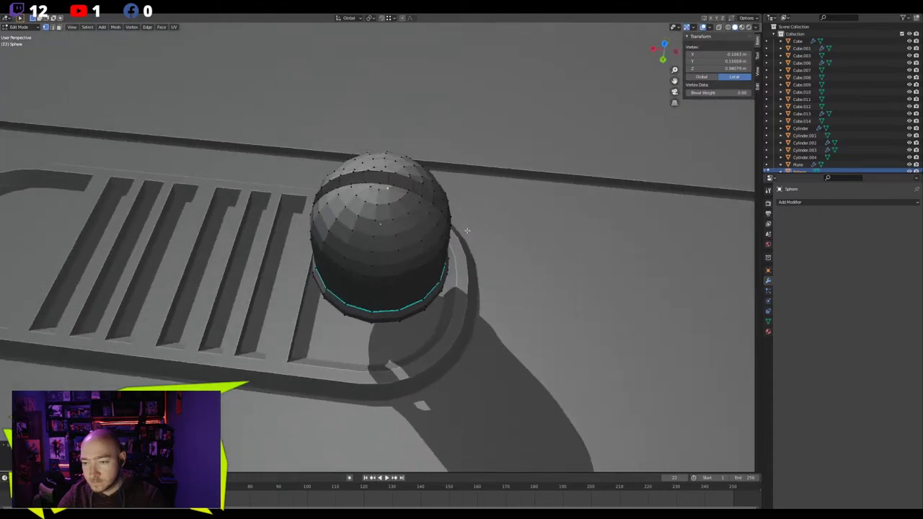
key("2")
left_click(403, 197)
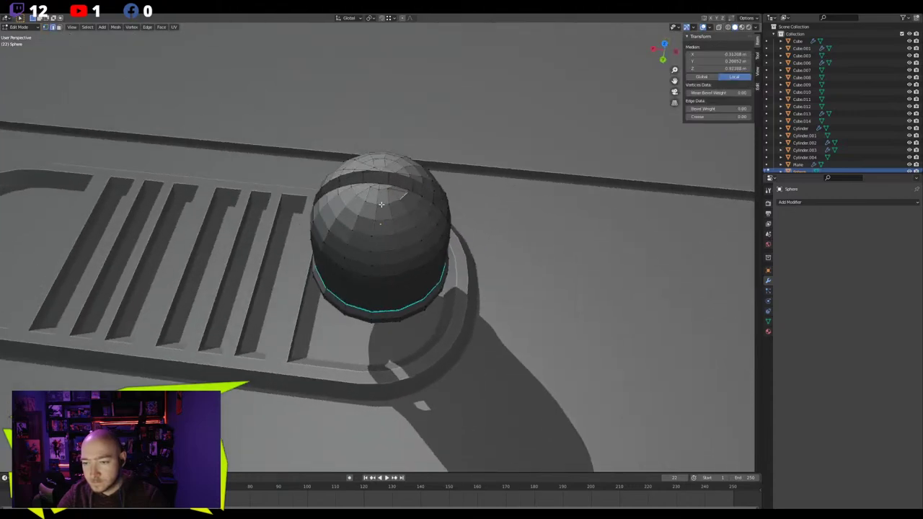
mouse_move(360, 198)
middle_mouse_down()
mouse_move(335, 204)
mouse_move(353, 207)
middle_mouse_up()
left_click(424, 195)
left_click(410, 201, "shift")
key("m")
left_click(408, 200)
Merge the extra vertices one row below the crown into the slot edge on the remaining sides of the dome
middle_click_drag(392, 185, 452, 172)
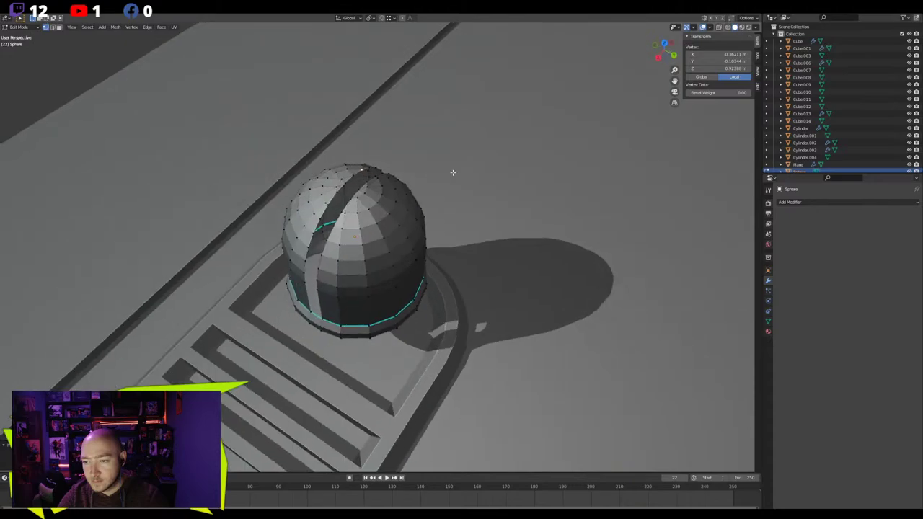
left_click(323, 207, "shift")
key("m")
left_click(321, 205)
middle_click_drag(322, 205, 369, 209)
left_click(359, 219, "shift")
key("m")
left_click(356, 222)
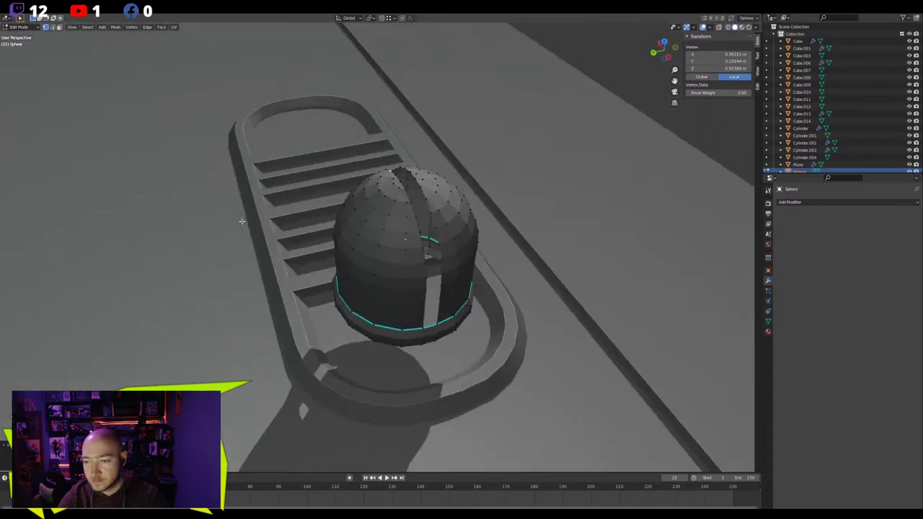
Merge the last extra vertex pair beside the slot and remove the leftover edge next to it
key("alt+a")
left_click(406, 207)
left_click(380, 212, "shift")
key("m")
left_click(379, 214)
middle_click_drag(381, 217, 422, 217)
key("2")
left_click(402, 203)
key("x")
left_click(372, 223)
Enable Auto Smooth at 30° for the dome and apply Shade Smooth to all its faces
key("Tab")
left_click(767, 321)
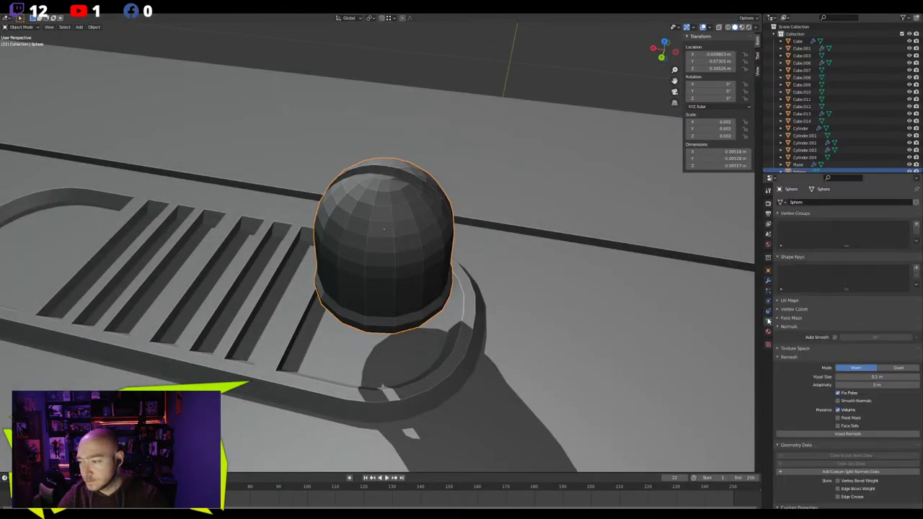
left_click(834, 337)
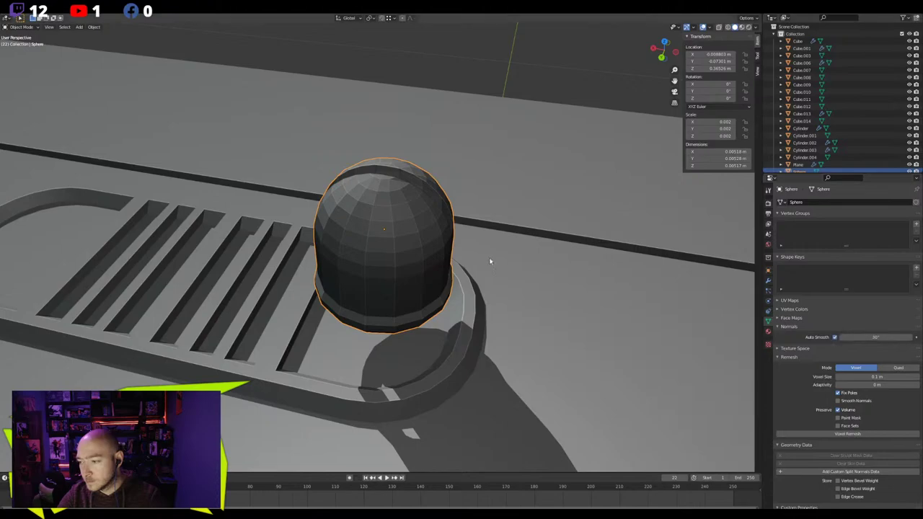
key("Tab")
key("a")
right_click(424, 256)
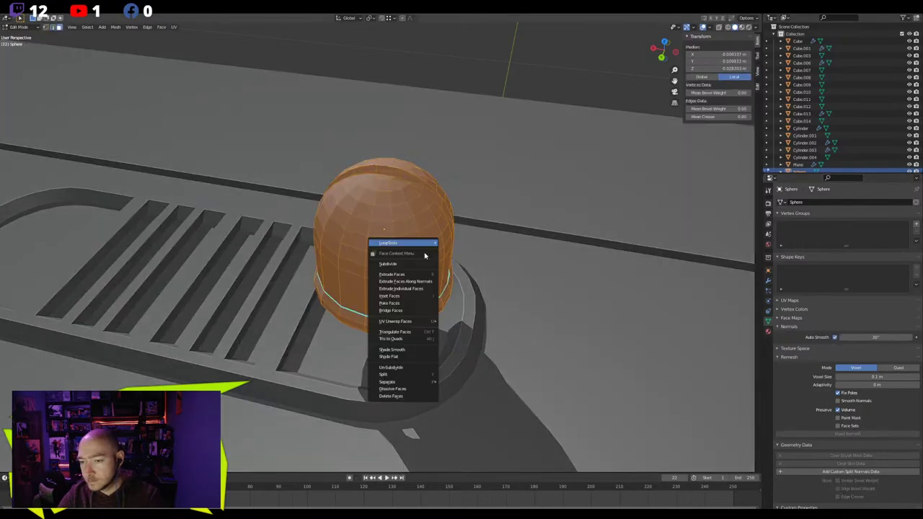
left_click(422, 349)
key("Tab")
middle_click_drag(423, 319, 346, 302)
Check the merged slot edge up close by test-moving a vertex beside the slot
key("Tab")
key("1")
scroll(393, 195, "up", 2)
middle_click_drag(394, 195, 417, 210)
left_click(416, 209)
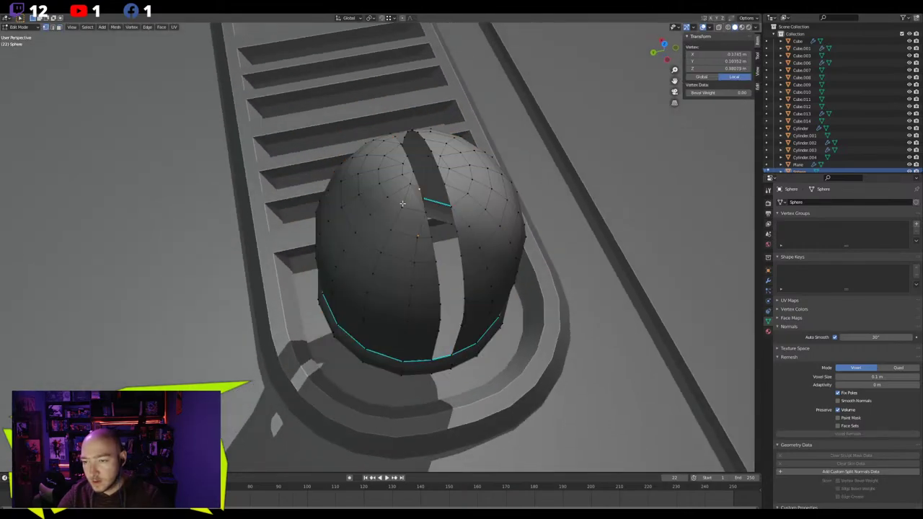
middle_click_drag(402, 190, 383, 201)
key("g")
left_click(370, 180)
Fill the open sides of the slot with faces, working edge by edge along both halves of the dome
key("2")
left_click(438, 179, "alt")
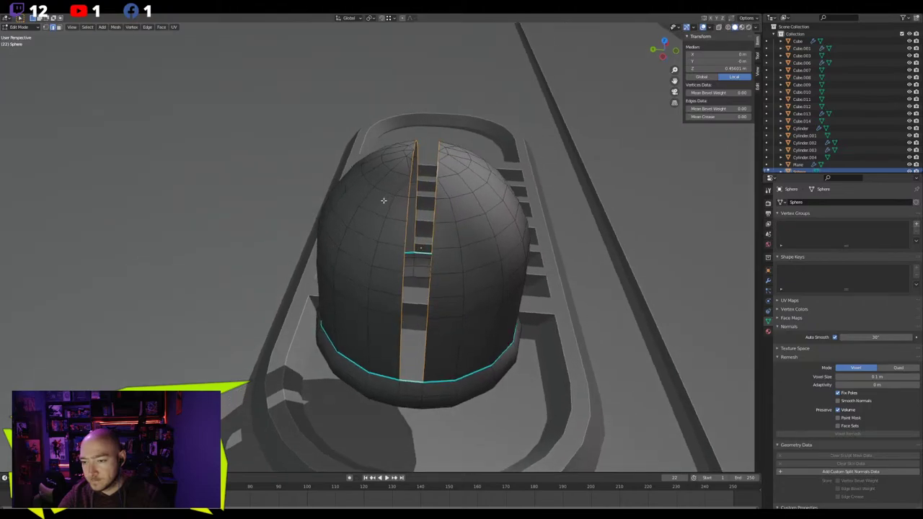
middle_click_drag(384, 200, 392, 322)
left_click(395, 376)
middle_click_drag(400, 367, 414, 363)
middle_click_drag(413, 255, 418, 254)
key("f")
left_click(425, 270)
key("f")
key("f")
key("f")
key("f")
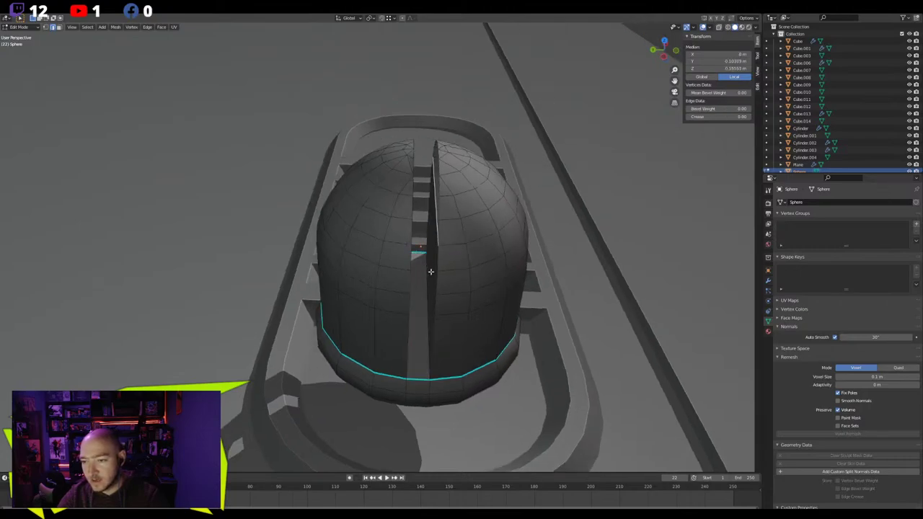
middle_click_drag(429, 271, 444, 269)
key("f")
key("f")
key("f")
key("f")
middle_click_drag(439, 221, 372, 333)
key("f")
left_click(374, 359)
key("f")
key("f")
key("f")
key("f")
key("f")
key("f")
key("f")
key("f")
key("f")
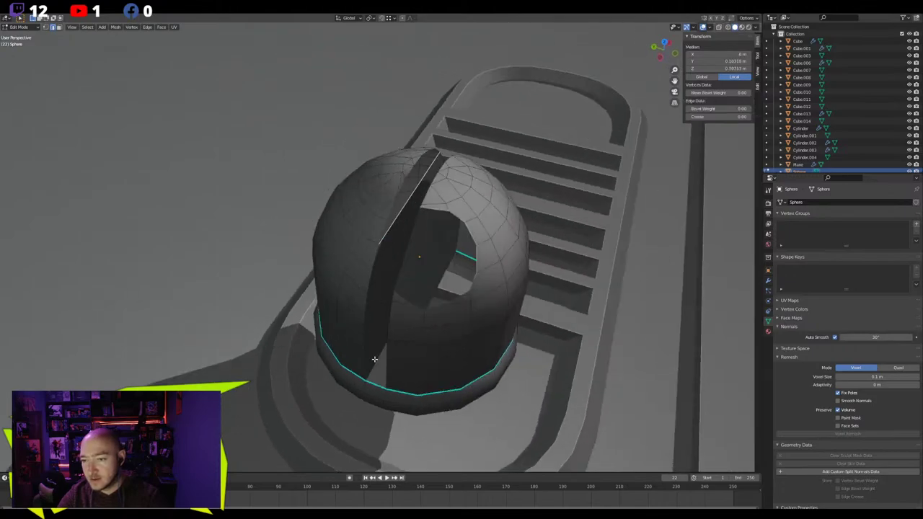
Examine the smooth-shaded slotted bulb on the insert from several angles
scroll(391, 249, "down", 10)
key("Tab")
middle_click_drag(420, 330, 416, 223)
key("alt+a")
scroll(497, 306, "up", 5)
mouse_move(390, 281)
middle_mouse_down()
mouse_move(463, 276)
mouse_move(356, 280)
mouse_move(366, 299)
mouse_move(379, 278)
middle_mouse_up()
scroll(366, 299, "up", 3)
left_click(381, 273)
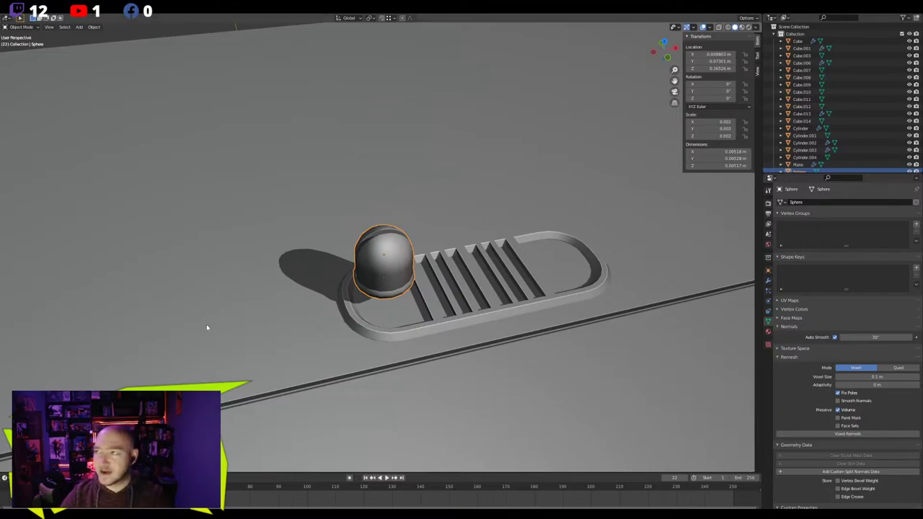
Lower the bulb about 0.002 m along Z so its base sits inside the insert's end pocket
left_click(376, 271)
left_click(370, 270)
scroll(370, 270, "up", 3)
middle_click_drag(371, 270, 339, 216)
key("KP_1")
key("g")
key("z")
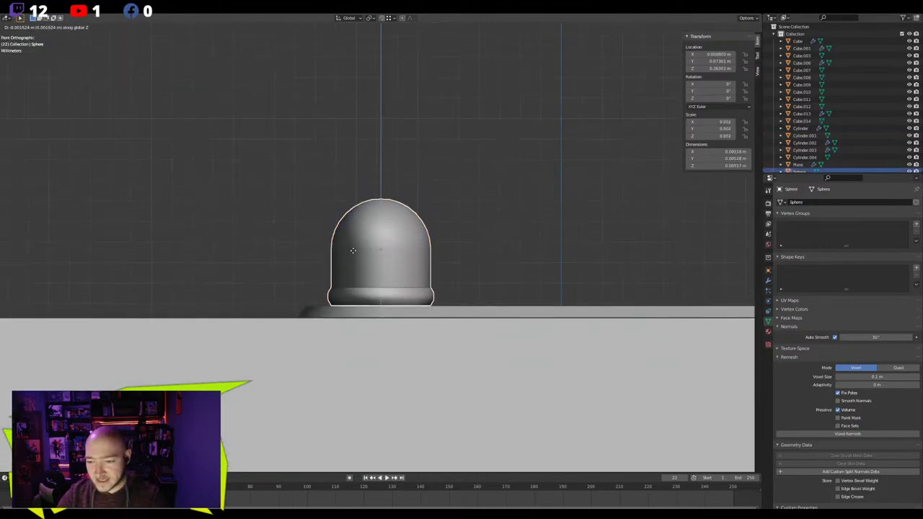
left_click(355, 265)
middle_click_drag(354, 267, 432, 346)
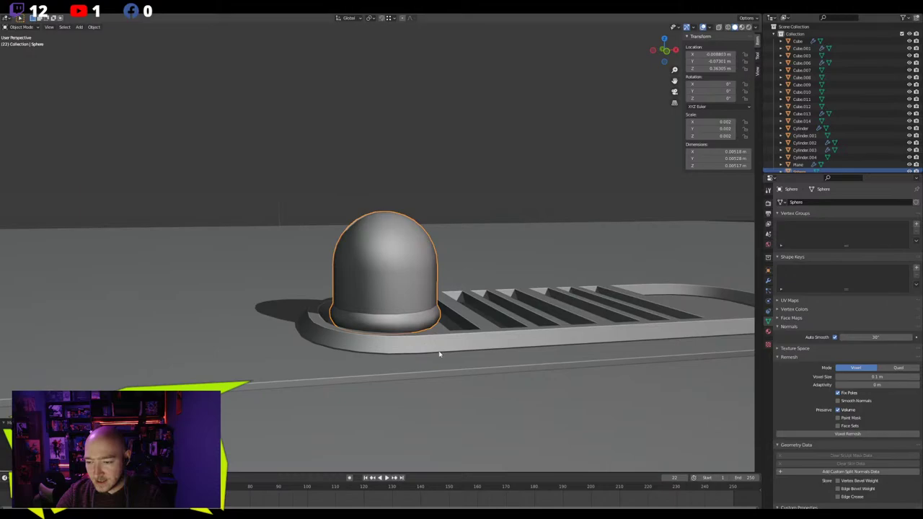
Select the bulb together with the slotted insert and lower both about 0.0001 m along Z into the boombox top
left_click(419, 350)
left_click(417, 347)
left_click(396, 306)
left_click(391, 337, "shift")
key("KP_1")
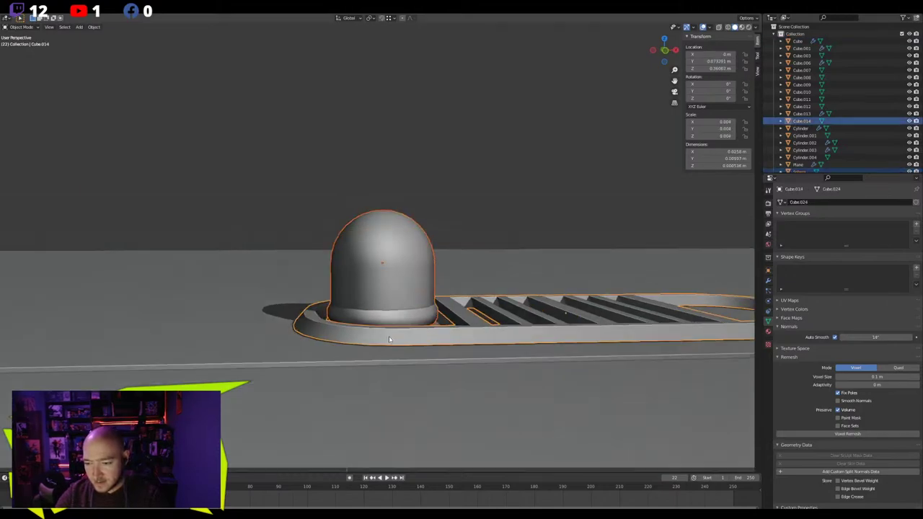
scroll(218, 268, "up", 4)
key("g")
key("z")
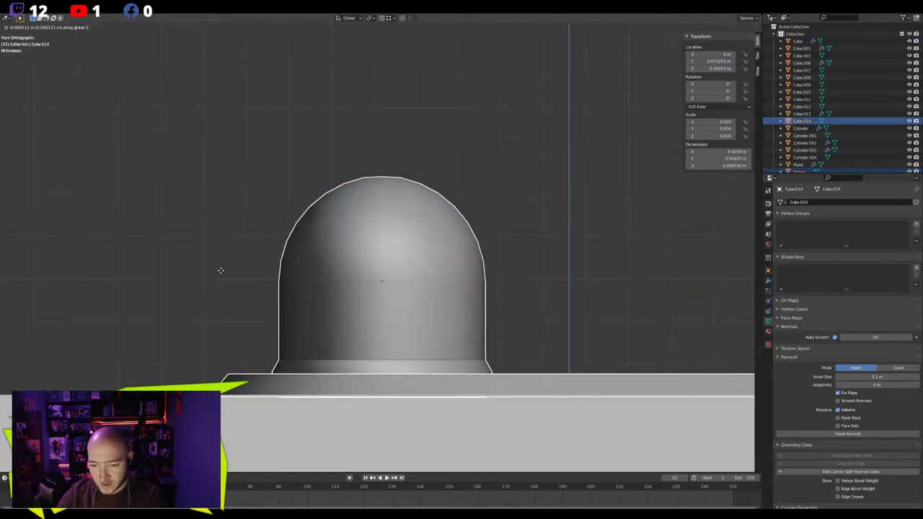
left_click(221, 269)
middle_click_drag(221, 269, 334, 318)
Move the bulb about 0.0003 m along Y to centre it across the width of the insert's end pocket
left_click(334, 318)
scroll(334, 318, "down", 4)
middle_click_drag(364, 274, 355, 335)
key("KP_7")
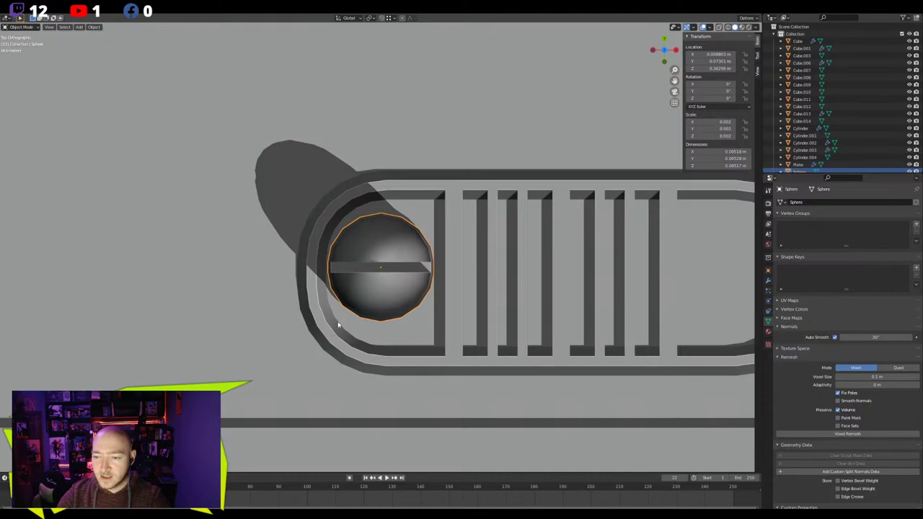
key("g")
key("Escape")
key("g")
key("y")
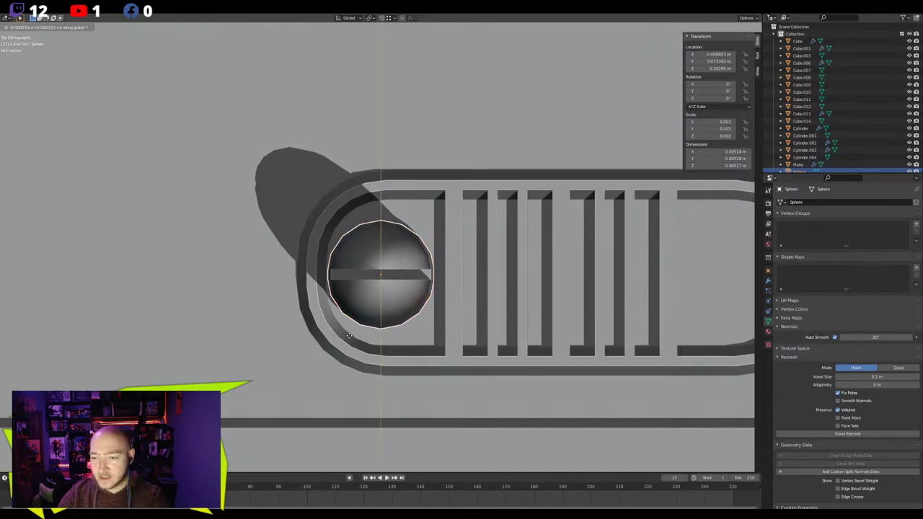
left_click(351, 326)
Examine the bulb and insert on the boombox top from a distance, in relation to the handle and front controls
scroll(352, 326, "down", 3)
middle_click_drag(352, 325, 354, 262)
scroll(357, 275, "down", 5)
scroll(362, 261, "down", 5)
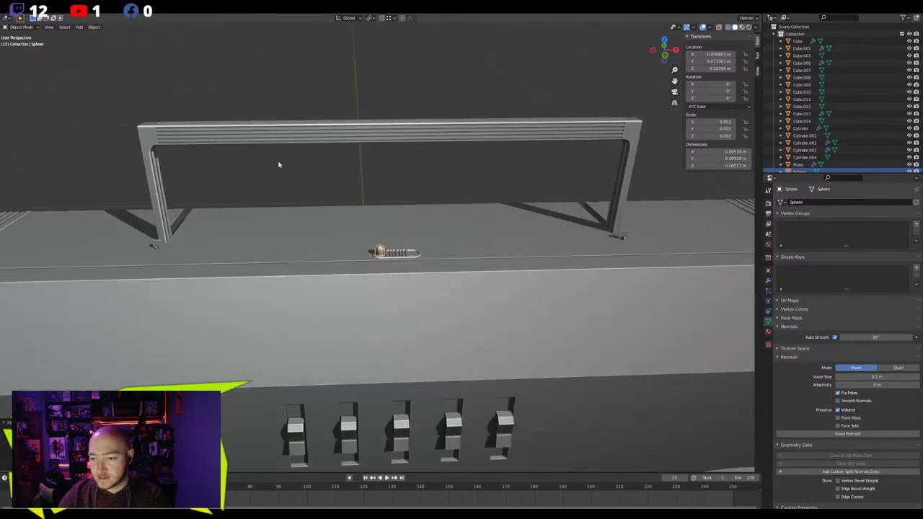
left_click(283, 168)
scroll(305, 217, "down", 5)
middle_click_drag(305, 217, 309, 250)
scroll(309, 250, "up", 8)
Look through the bulb's modifier, particle, object and mesh data properties, ending on its modifier list
left_click(377, 255)
left_click(379, 258)
left_click(379, 256)
mouse_move(769, 306)
left_mouse_down()
mouse_move(768, 286)
mouse_move(769, 305)
left_mouse_up()
left_click(768, 322)
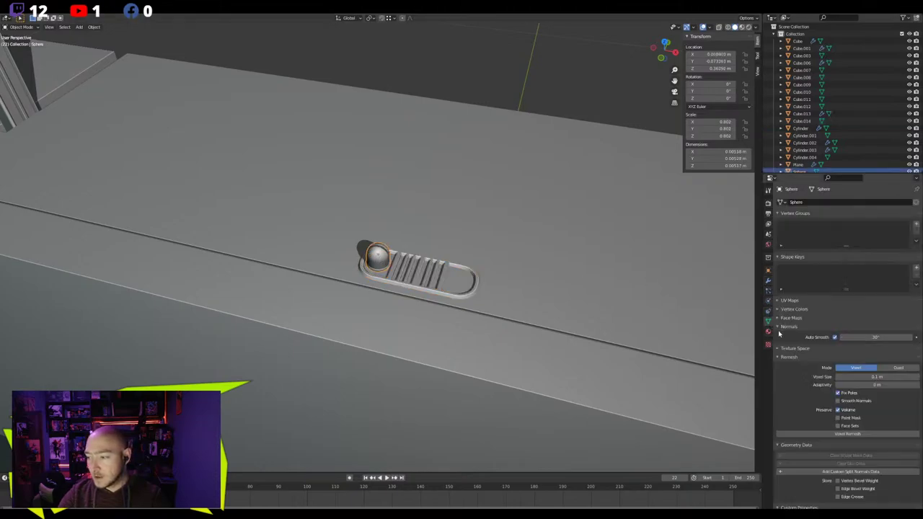
left_click(768, 332)
left_click(768, 322)
left_click(769, 312)
left_click(768, 301)
left_click(768, 292)
left_click(768, 281)
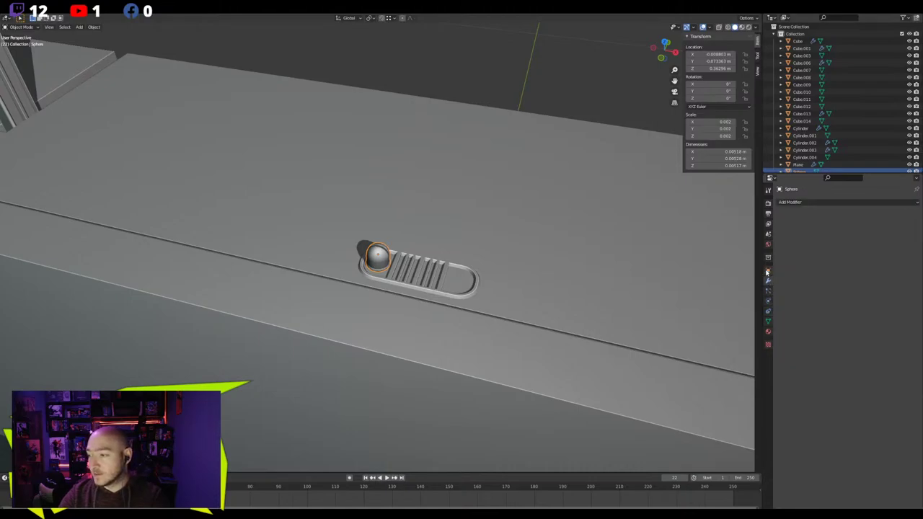
left_click(768, 259)
left_click(767, 271)
left_click(767, 259)
left_click(767, 247)
left_click(768, 270)
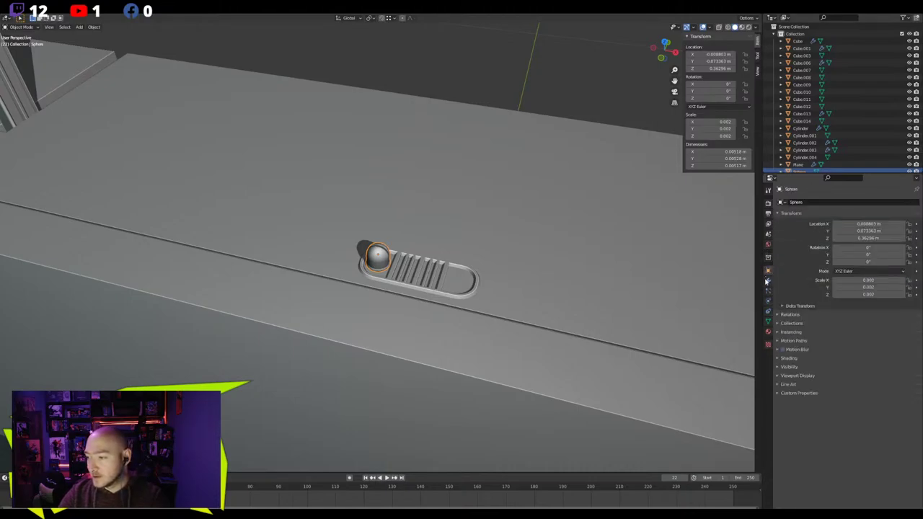
left_click(768, 281)
left_click(768, 291)
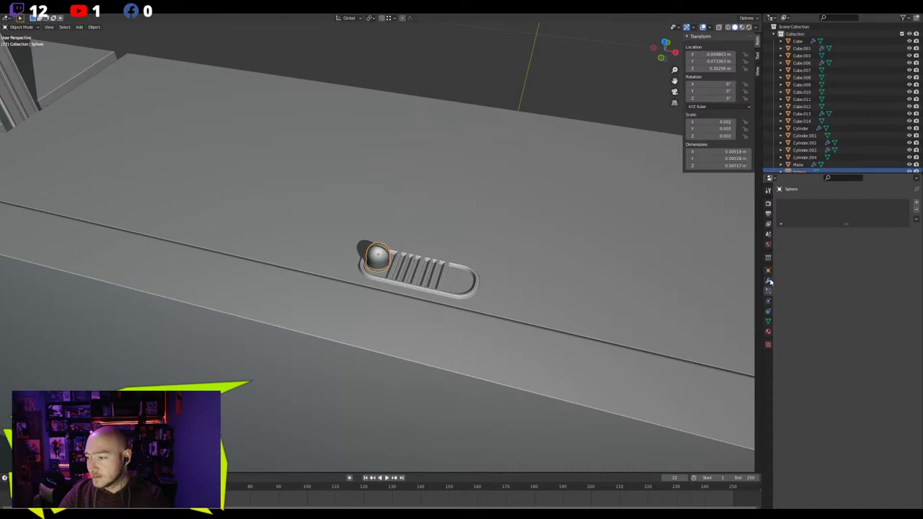
left_click(768, 281)
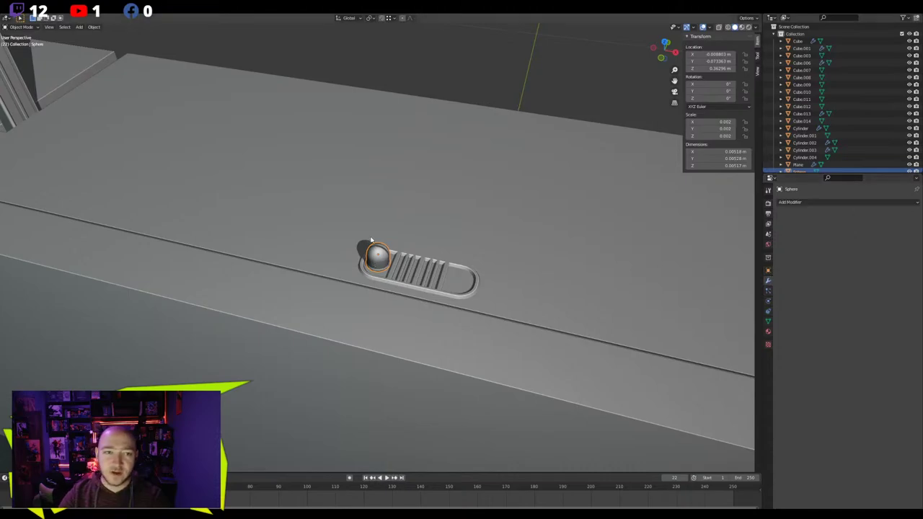
Examine the bulb and slotted insert up close from above, and check the insert's modifier list
scroll(368, 237, "up", 1)
scroll(376, 217, "down", 2)
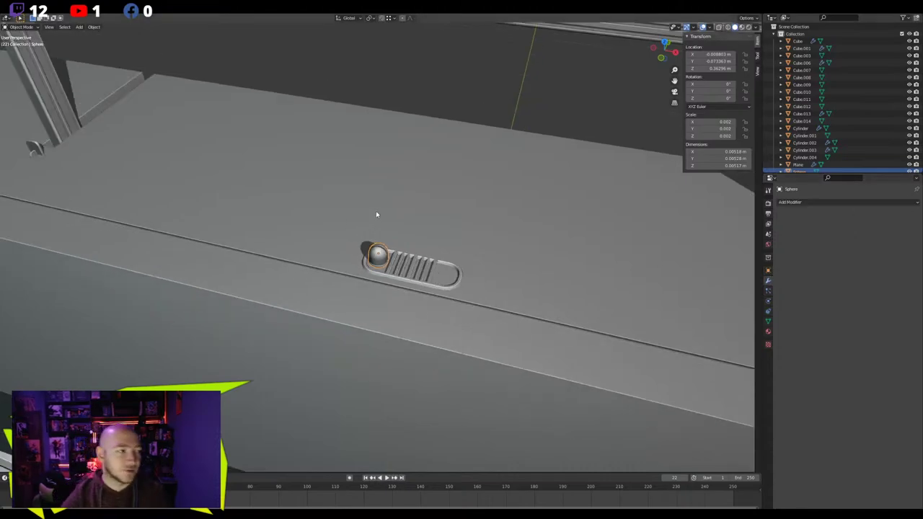
scroll(373, 211, "up", 2)
scroll(392, 262, "up", 2)
middle_click_drag(396, 261, 412, 278)
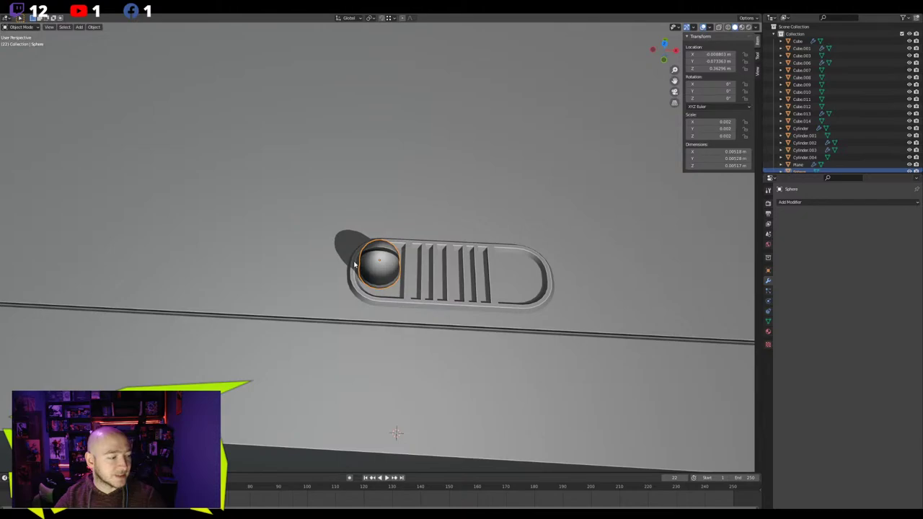
left_click(407, 273)
left_click(381, 269)
left_click(443, 295)
scroll(444, 291, "up", 2)
middle_click_drag(444, 288, 370, 258, "shift")
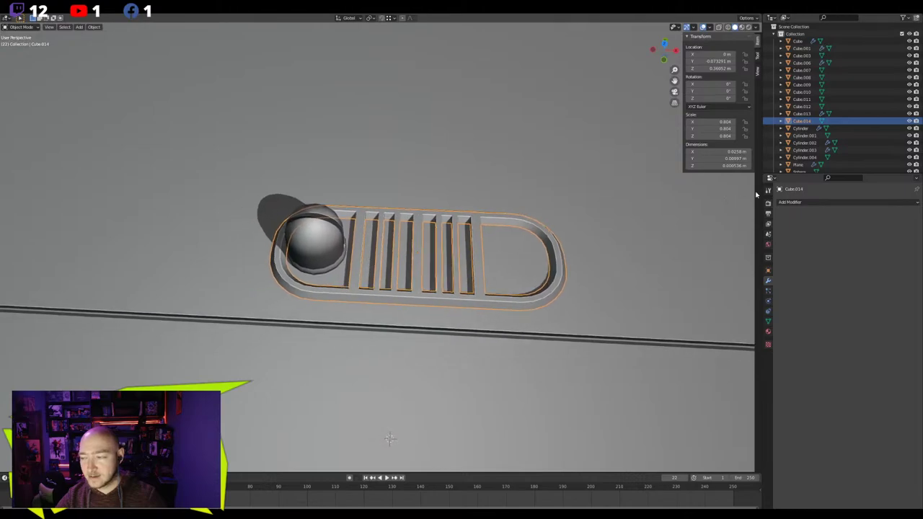
left_click(811, 202)
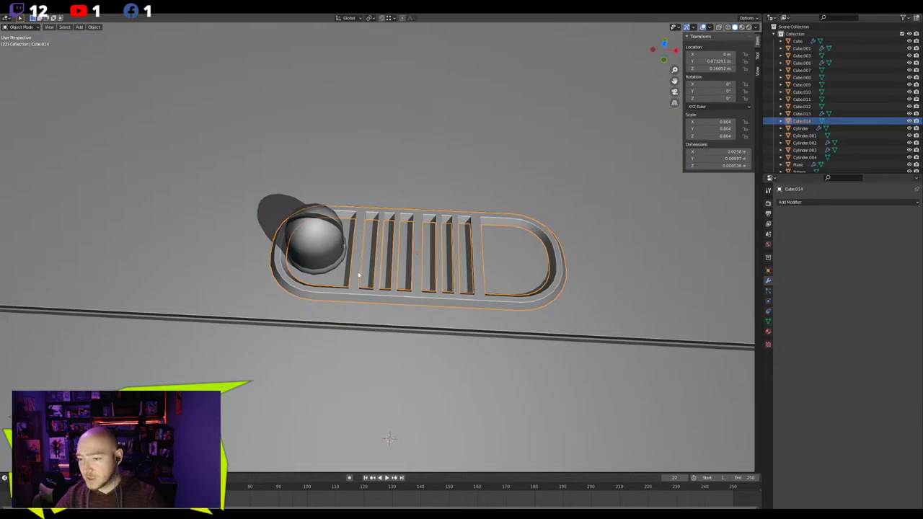
left_click(328, 249)
Examine the bulb seated in the insert from near and far, against the handle and boombox top
scroll(332, 252, "down", 2)
middle_click_drag(375, 243, 339, 248)
left_click(406, 197)
scroll(347, 193, "down", 5)
scroll(353, 272, "up", 6)
scroll(364, 268, "down", 4)
scroll(313, 220, "down", 9)
scroll(367, 221, "up", 8)
left_click(357, 244)
scroll(357, 244, "up", 4)
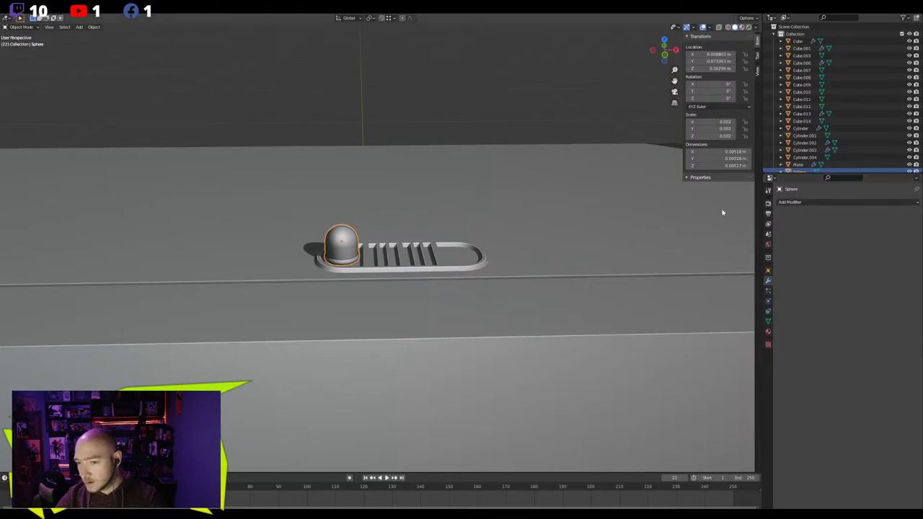
scroll(400, 231, "down", 6)
scroll(401, 231, "down", 2)
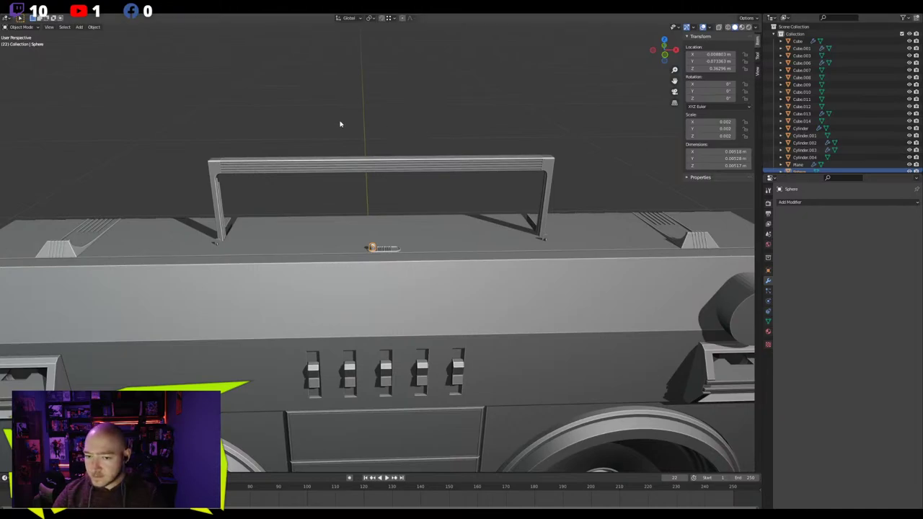
scroll(401, 193, "up", 10)
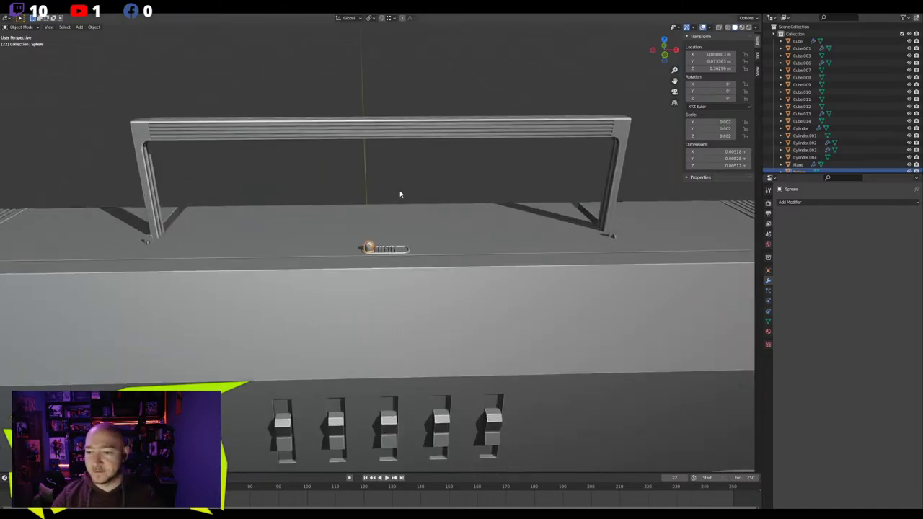
middle_click_drag(313, 225, 350, 228)
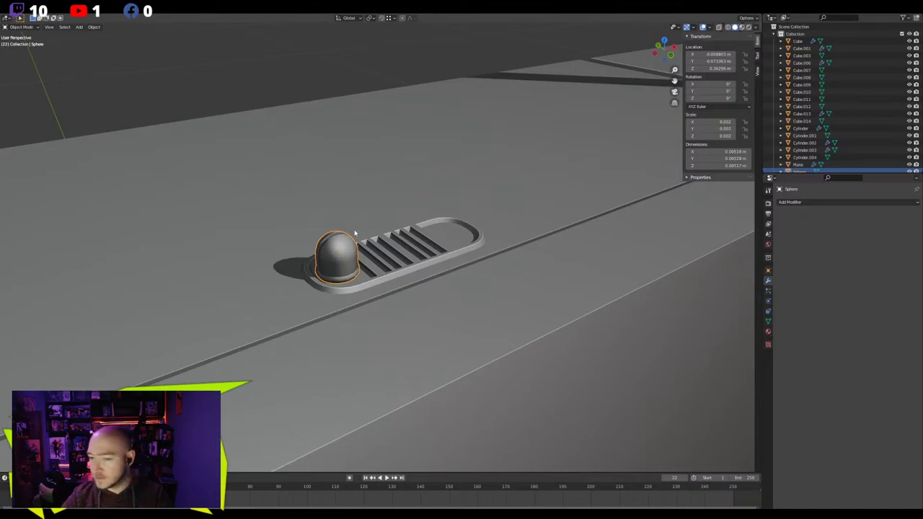
Examine the whole boombox from a front three-quarter angle and the bulb's place between the handle's legs
scroll(354, 233, "down", 14)
middle_click_drag(366, 248, 509, 308)
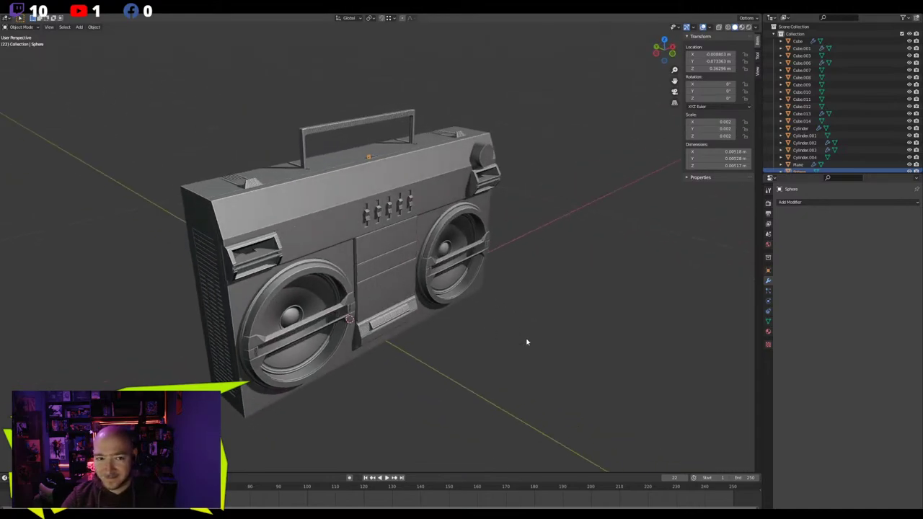
scroll(339, 188, "up", 3)
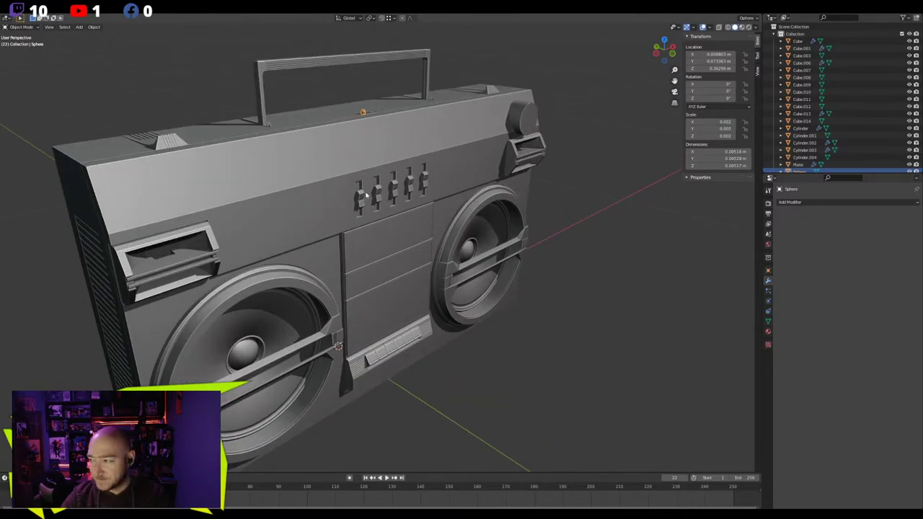
scroll(385, 203, "down", 2)
middle_click_drag(406, 212, 366, 238)
scroll(367, 239, "up", 2)
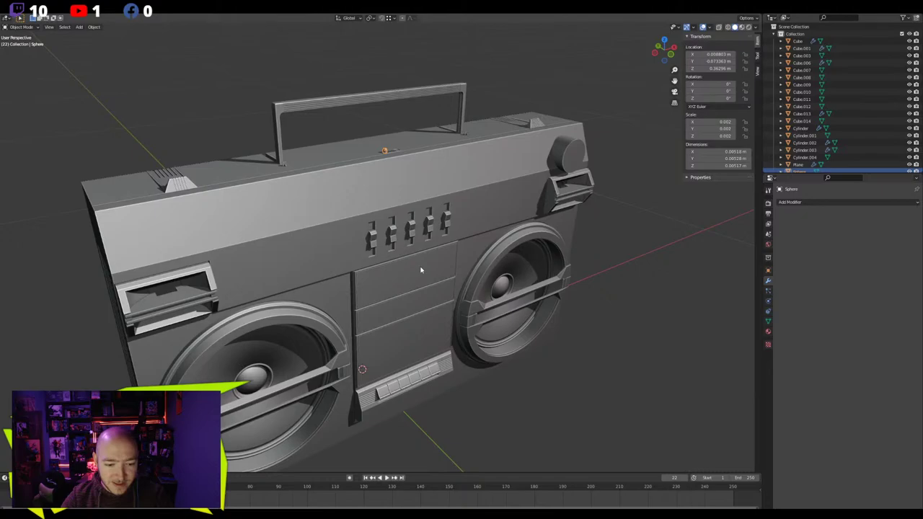
scroll(346, 189, "up", 3)
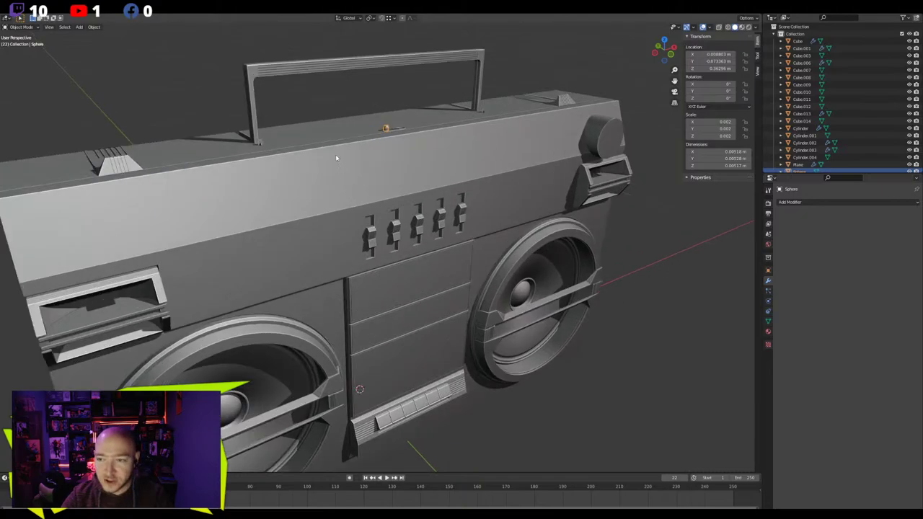
middle_click_drag(319, 111, 387, 243, "shift")
scroll(373, 199, "up", 1)
middle_click_drag(354, 179, 339, 195)
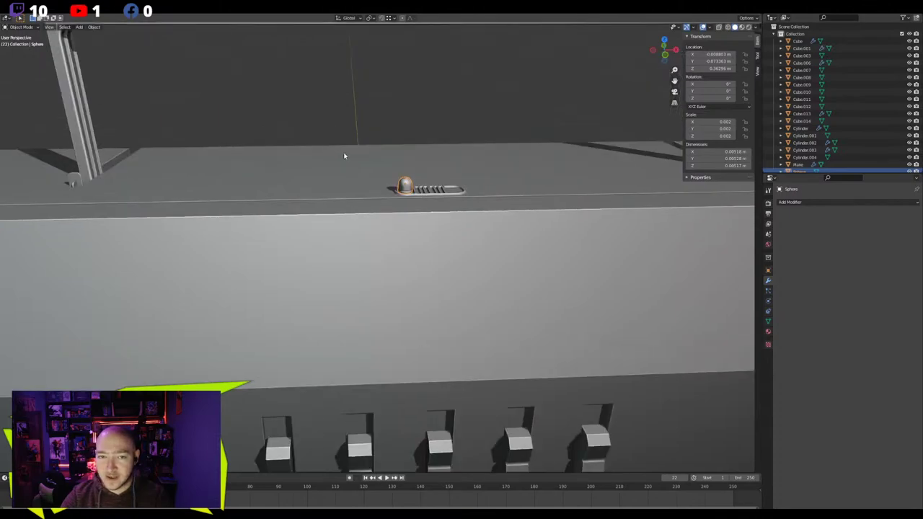
middle_click_drag(341, 153, 355, 201)
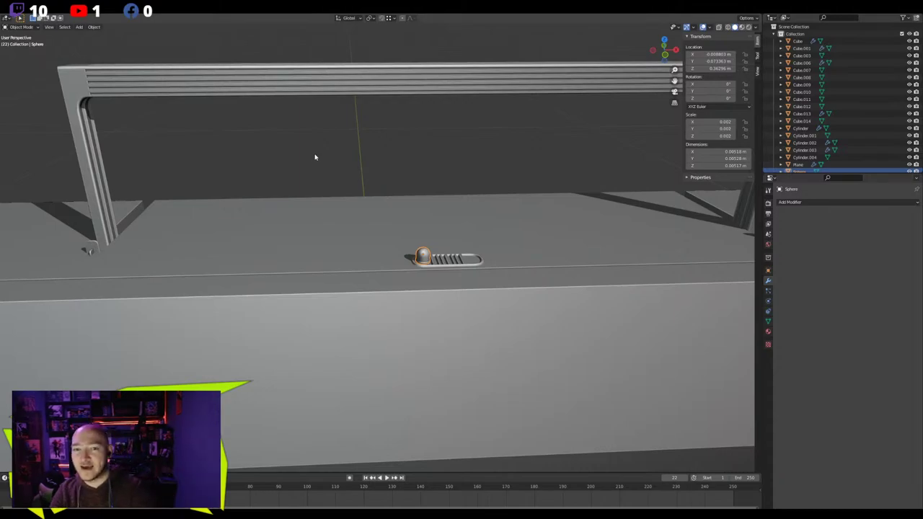
Inspect the bulb's mesh wireframe in Edit Mode and its fit within the insert from the top view
scroll(428, 259, "up", 6)
middle_click_drag(440, 262, 175, 257, "shift")
scroll(176, 257, "down", 2)
scroll(191, 270, "down", 4)
key("Tab")
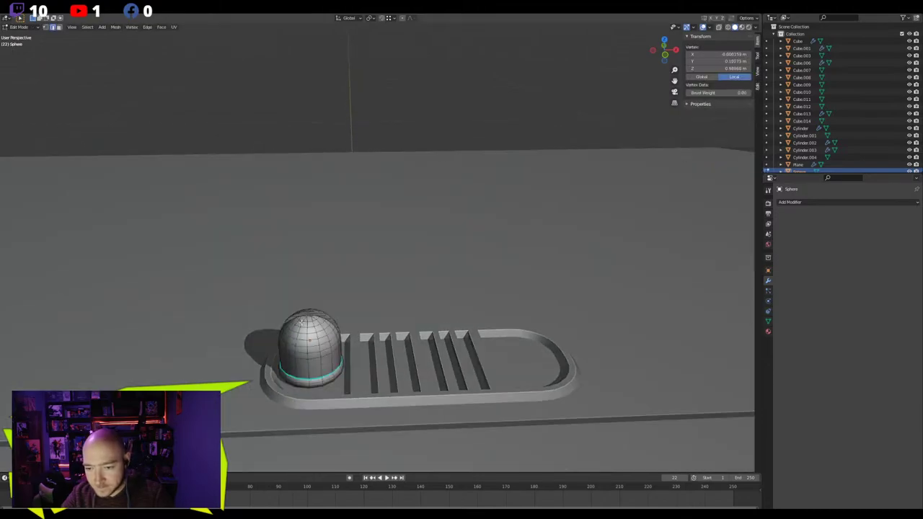
scroll(318, 241, "up", 5)
middle_click_drag(318, 240, 320, 331)
scroll(325, 310, "down", 8)
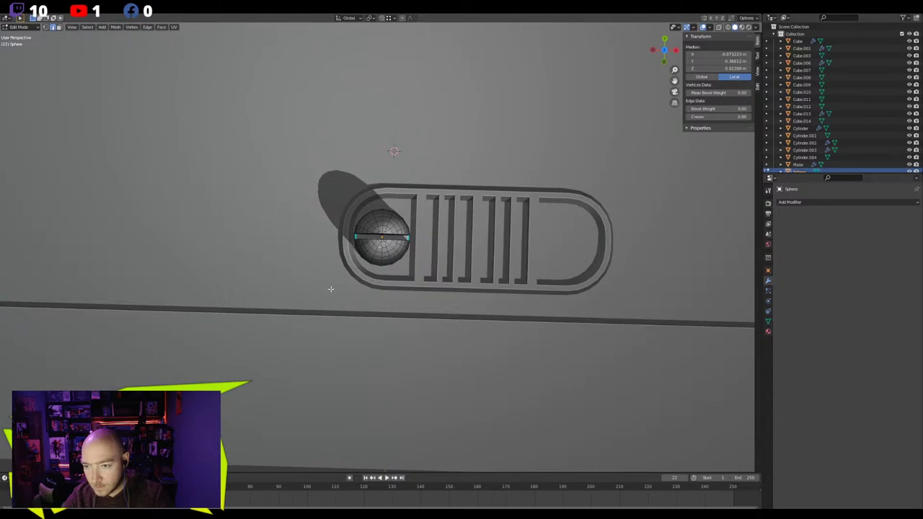
key("Tab")
scroll(349, 256, "up", 6)
key("KP_7")
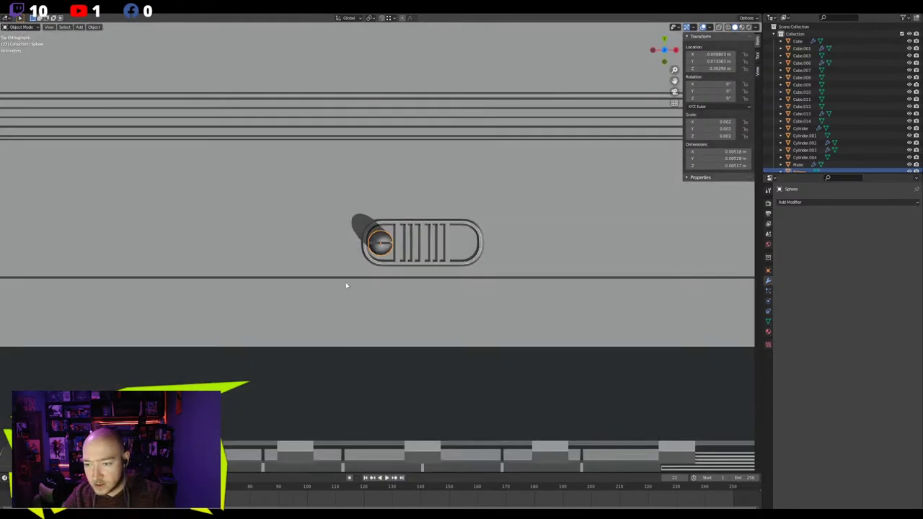
left_click(79, 27)
mouse_move(94, 40)
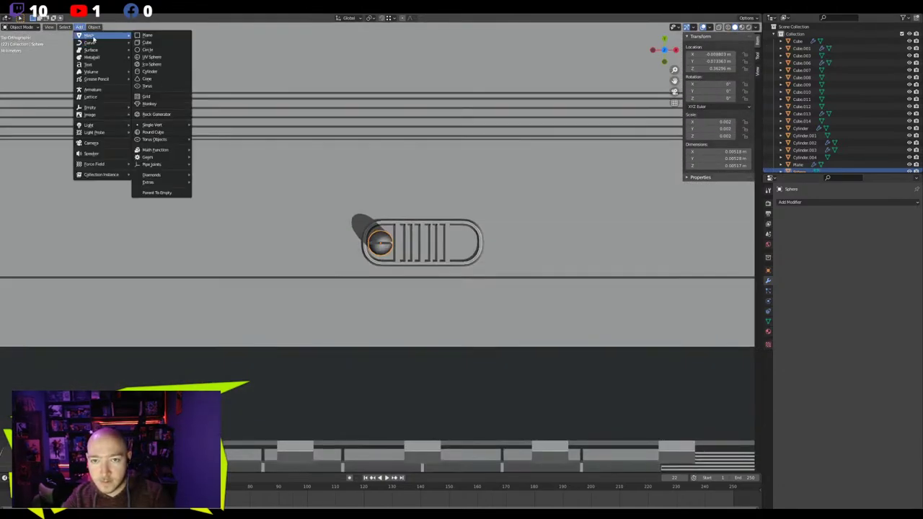
left_click(164, 74)
key("KP_Decimal")
middle_click_drag(430, 208, 548, 216)
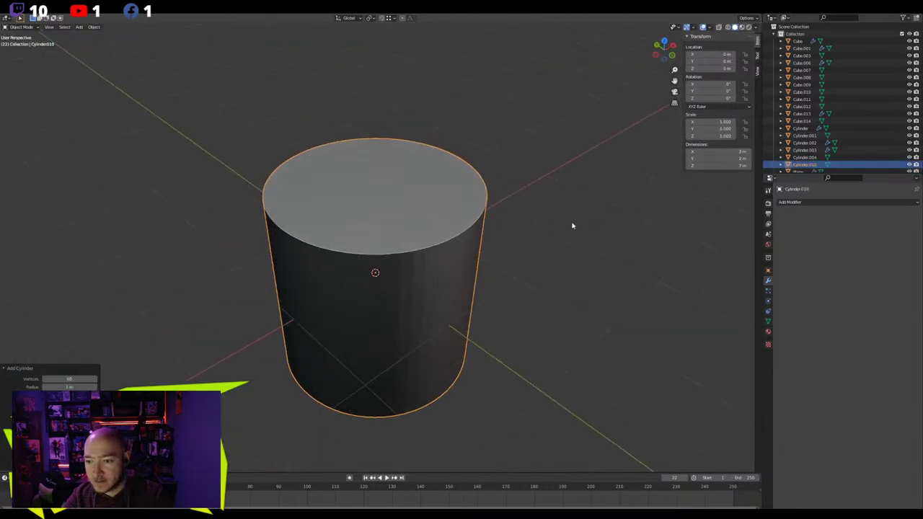
key("Tab")
key("s")
key("Escape")
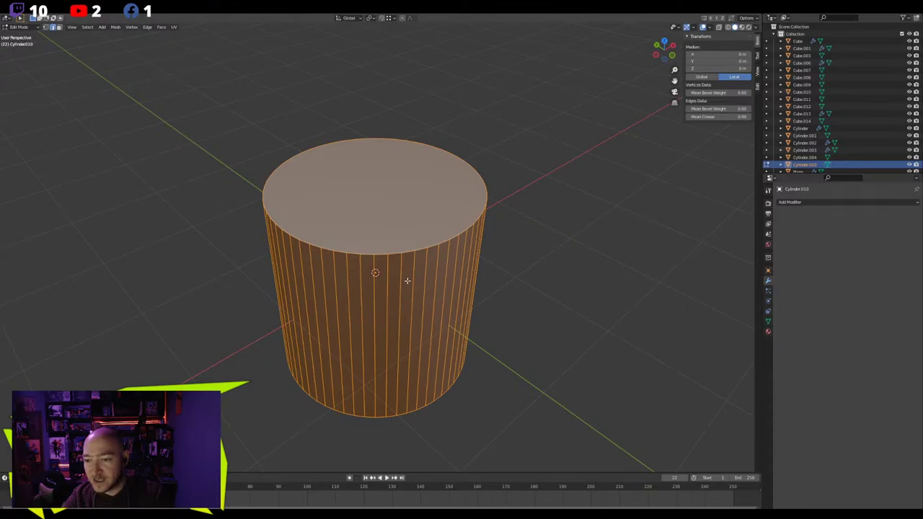
scroll(407, 280, "up", 5)
right_click(408, 280)
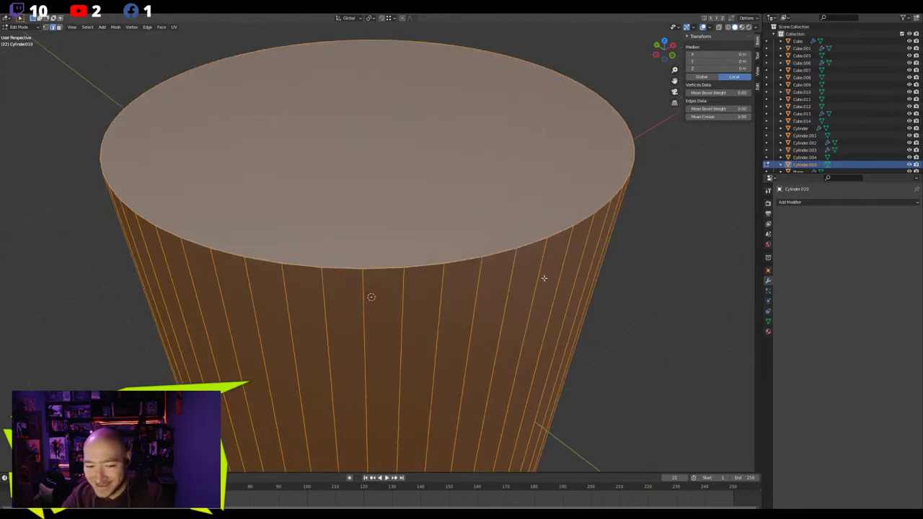
key("Tab")
left_click(536, 379)
left_click(507, 379)
key("Delete")
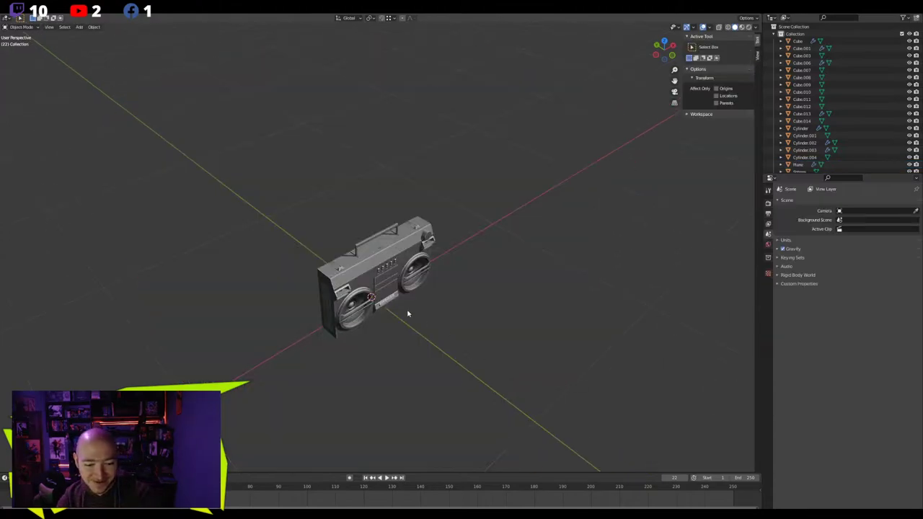
Add a mesh cylinder at the scene origin with 22 vertices
scroll(415, 318, "up", 10)
middle_click_drag(371, 265, 379, 262, "shift")
left_click(79, 26)
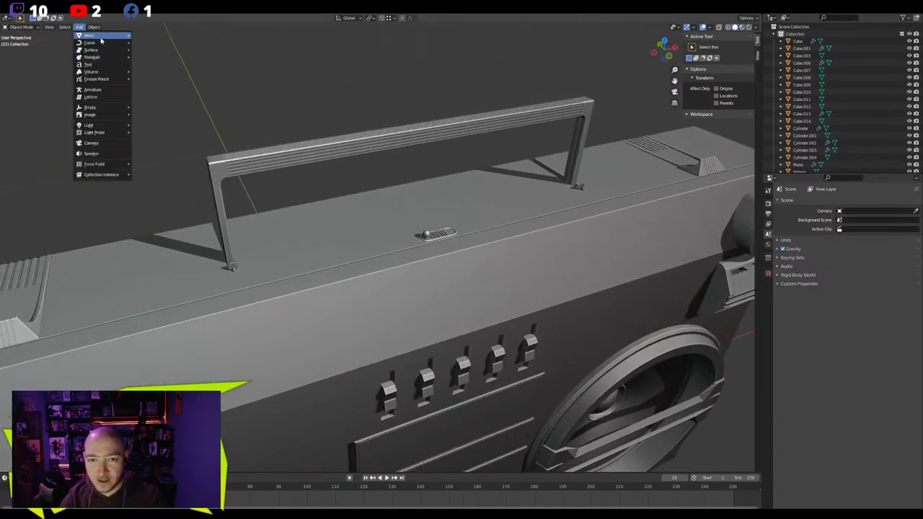
mouse_move(100, 35)
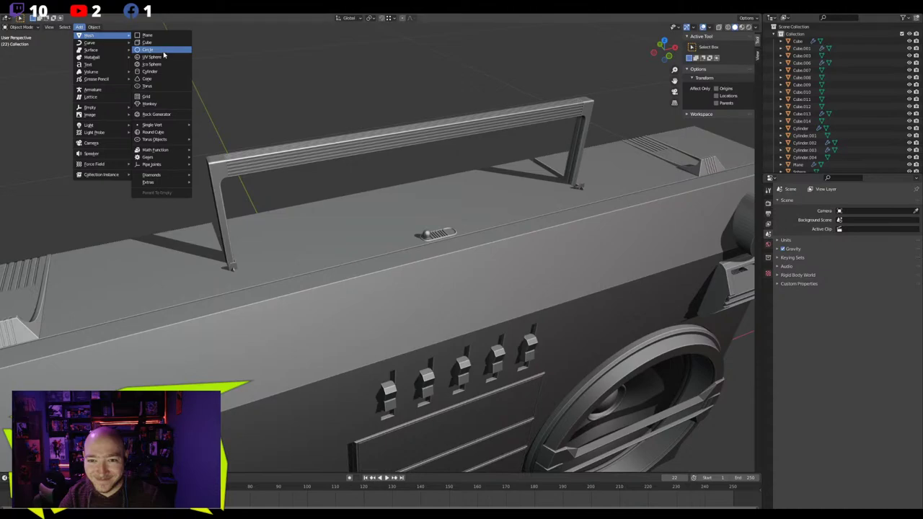
left_click(149, 72)
scroll(324, 228, "down", 3)
key("KP_Decimal")
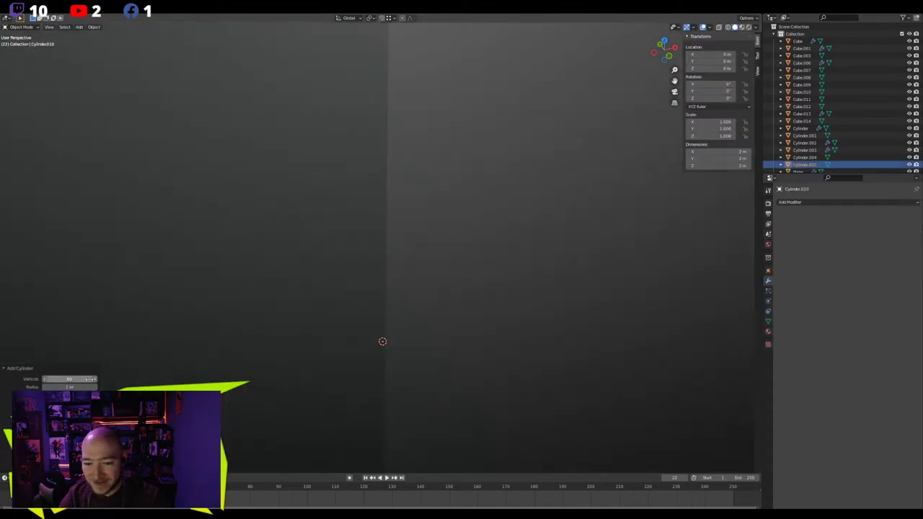
left_click_drag(44, 379, 27, 383)
scroll(202, 281, "down", 4)
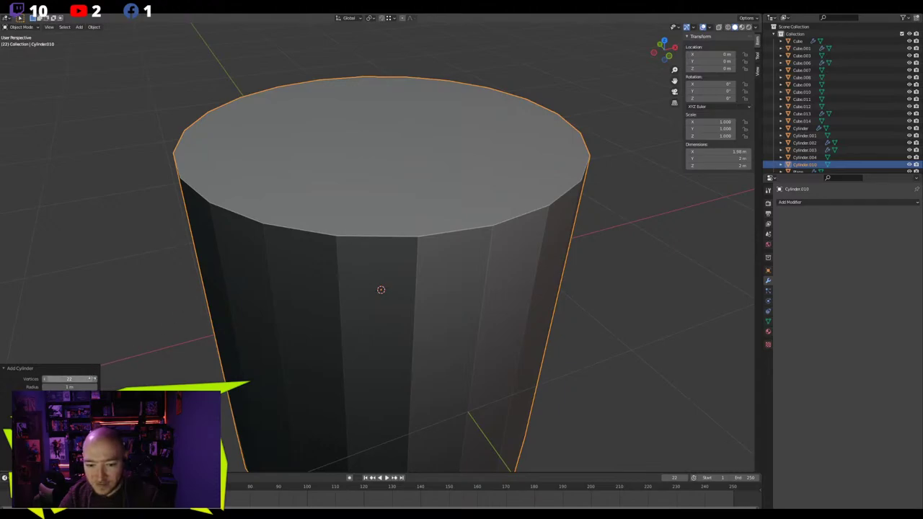
Reduce the new cylinder's vertex count to 20 and check its roundness from another angle
left_click(94, 379)
left_click(95, 379)
left_click(45, 380)
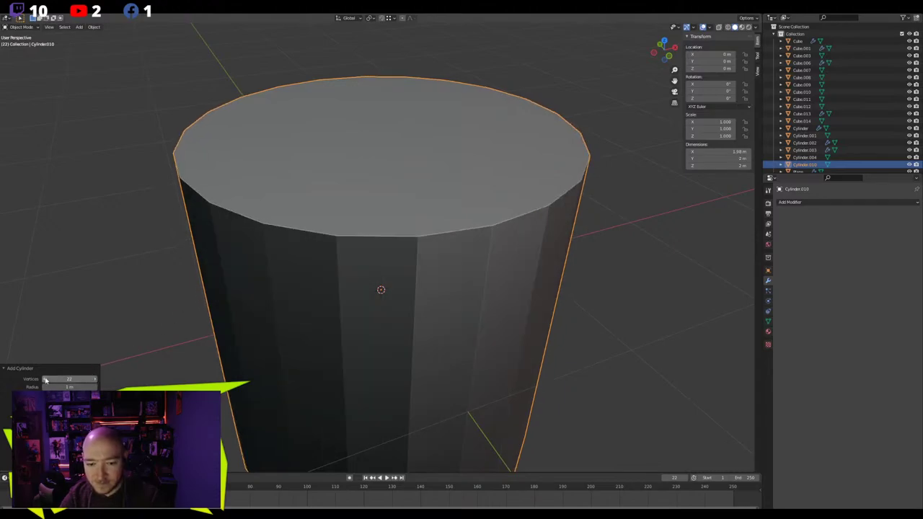
left_click(45, 380)
left_click(45, 380)
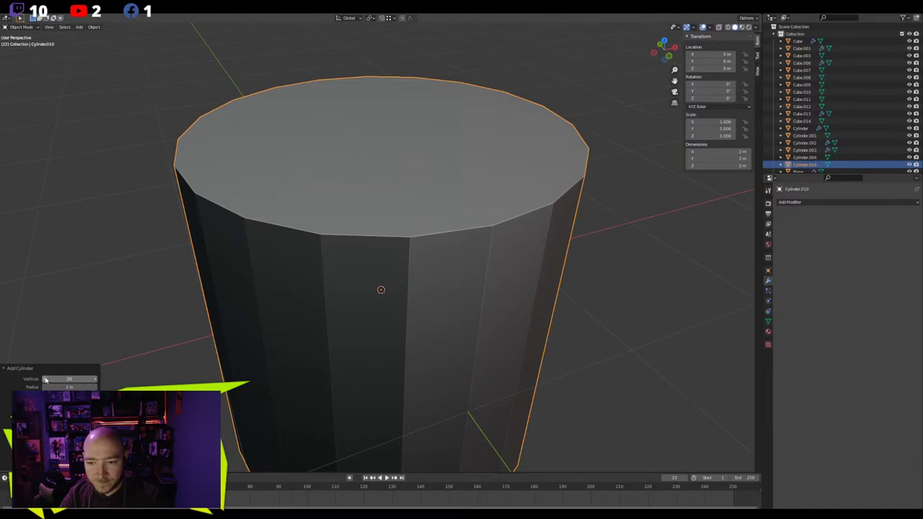
scroll(255, 255, "down", 3)
scroll(304, 268, "up", 3)
middle_click_drag(294, 268, 334, 267)
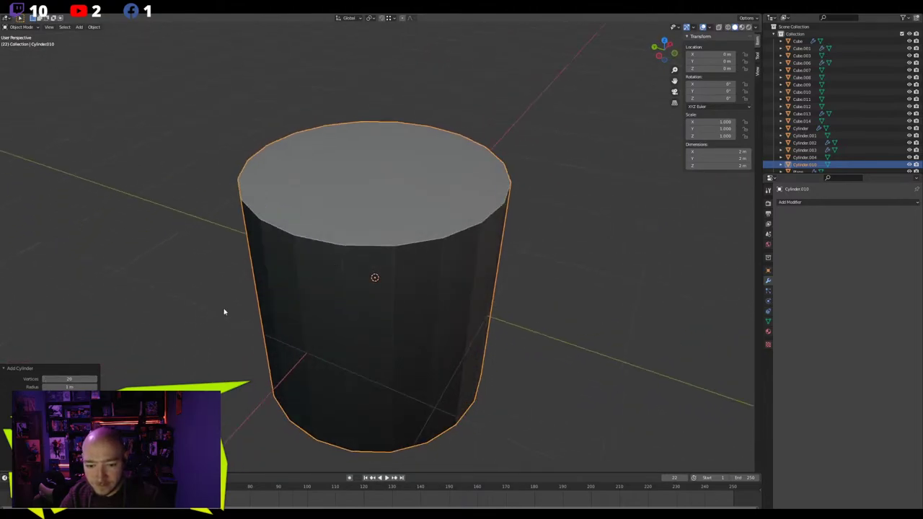
Try lower vertex counts on the new cylinder, and set the count to 22
left_click(44, 380)
left_click(44, 380)
left_click(43, 380)
left_click(43, 380)
left_click(96, 380)
left_click(96, 382)
left_click(97, 382)
left_click(97, 382)
left_click(97, 381)
left_click(97, 381)
left_click(96, 381)
left_click(97, 381)
middle_click_drag(339, 266, 255, 301)
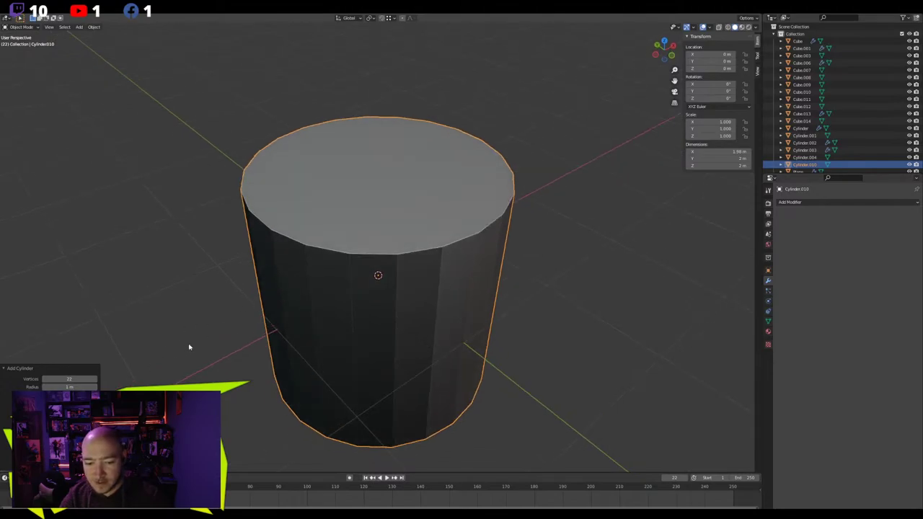
Scale the new cylinder's whole mesh down to about 0.125 m in Edit Mode
key("KP_Divide")
key("KP_Divide")
key("Tab")
key("s")
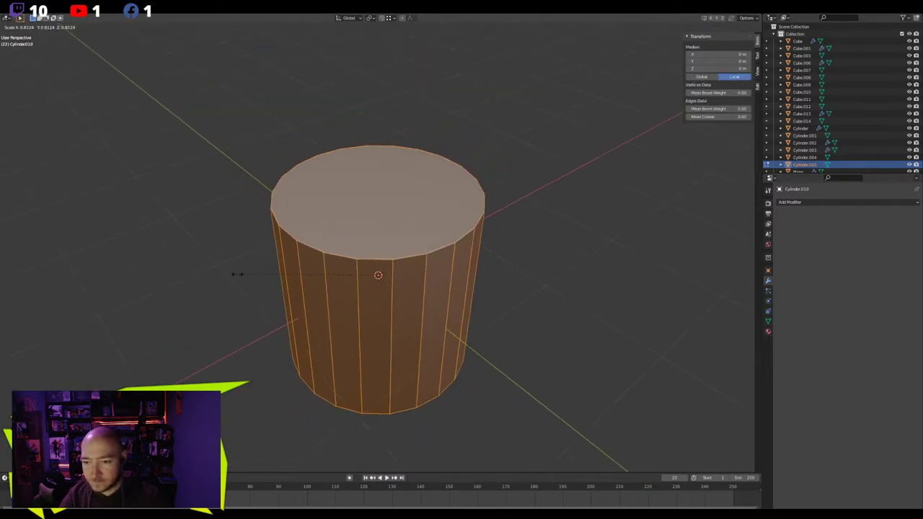
left_click(354, 297)
middle_click_drag(354, 297, 310, 273)
Raise the cylinder along Z until it sits above the boombox's top surface
key("g")
key("z")
right_click(319, 231)
key("Tab")
scroll(325, 244, "up", 1)
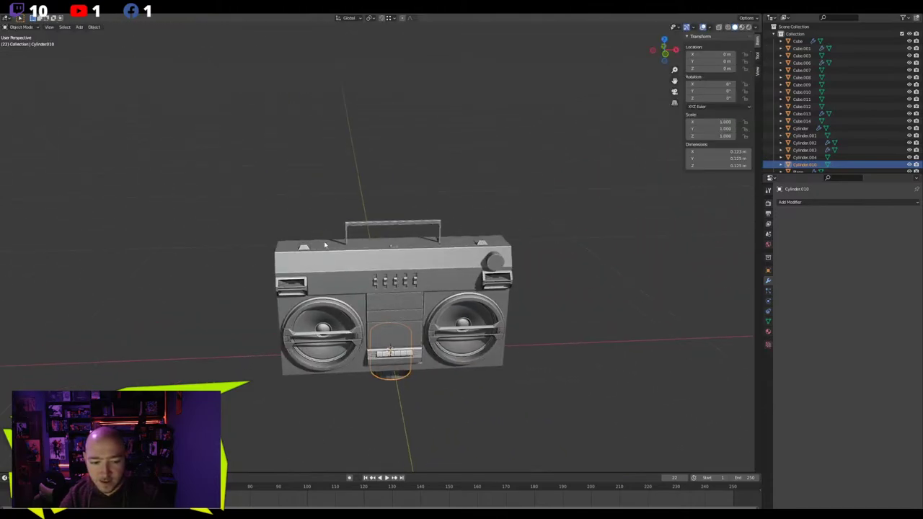
key("g")
key("z")
left_click(319, 99)
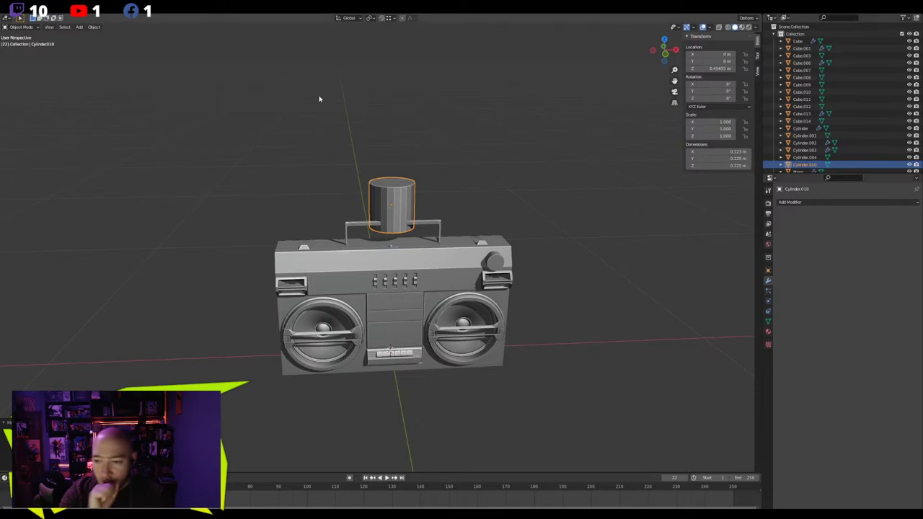
Move the cylinder in top view toward the slotted insert and shrink it to a scale of about 0.070
scroll(390, 86, "up", 5)
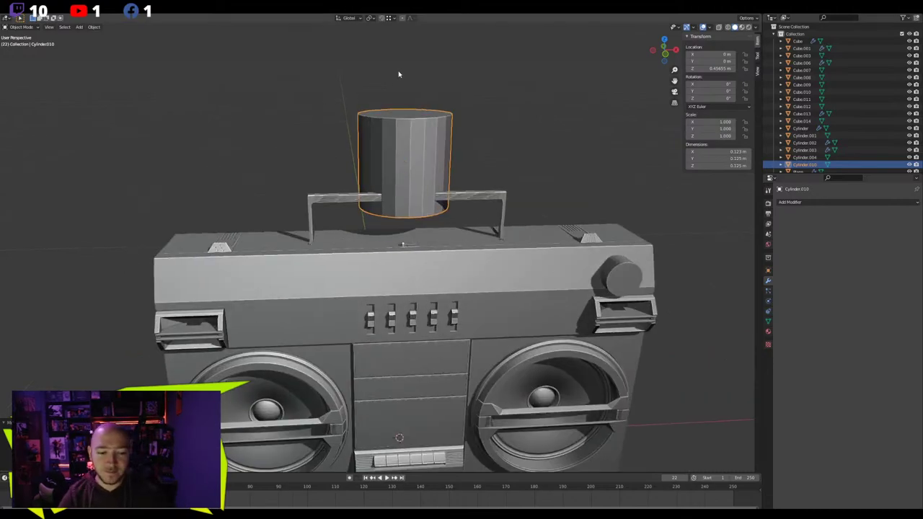
middle_click_drag(363, 111, 408, 226)
middle_click_drag(395, 175, 256, 169, "shift")
key("g")
left_click(247, 254)
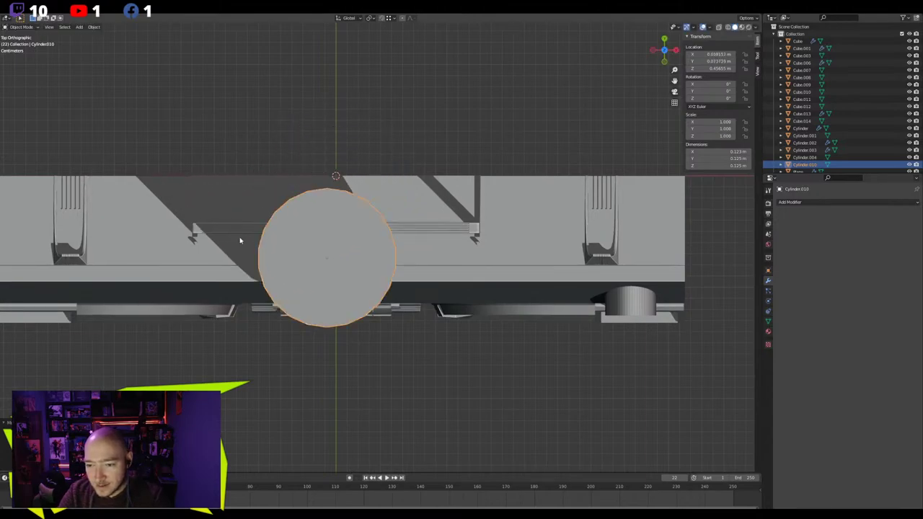
key("s")
left_click(314, 242)
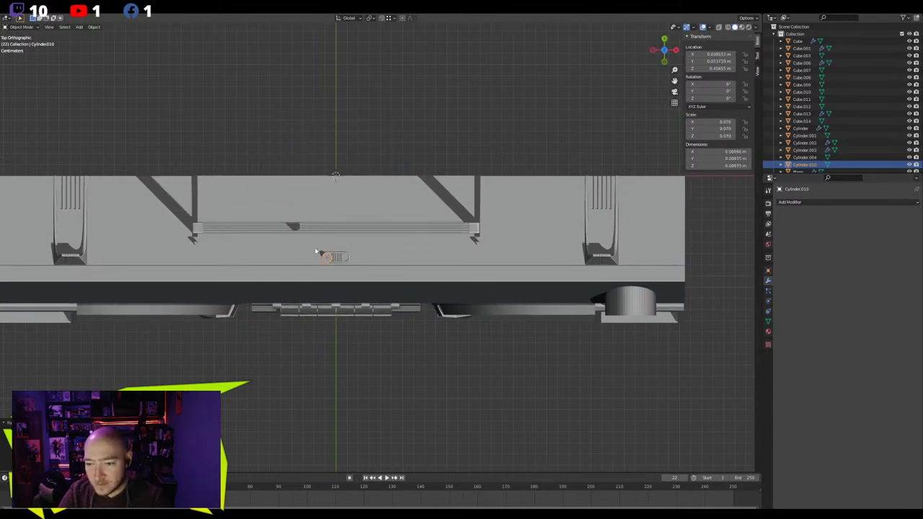
Center the cylinder over the dome bulb in the slotted insert and reduce its scale to about 0.037
scroll(245, 248, "up", 5)
middle_click_drag(172, 269, 355, 253, "shift")
key("g")
left_click(188, 198)
key("s")
left_click(224, 213)
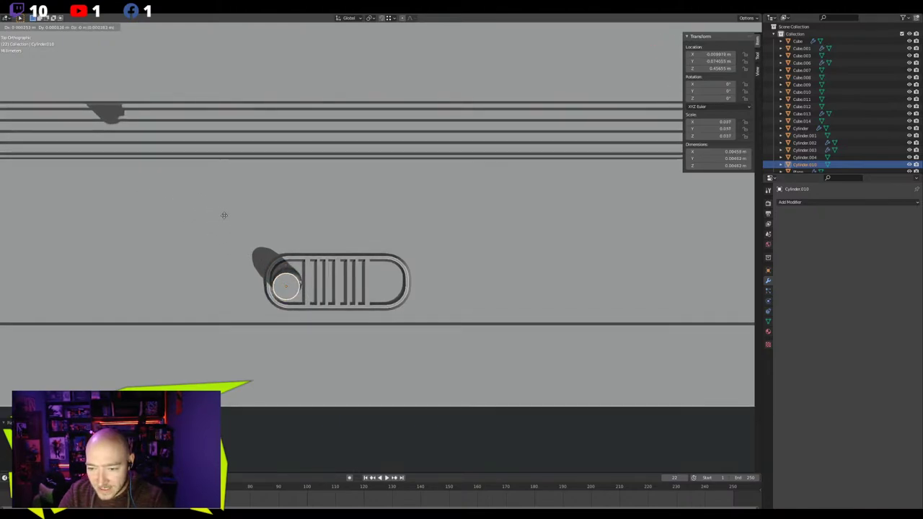
scroll(225, 215, "up", 8)
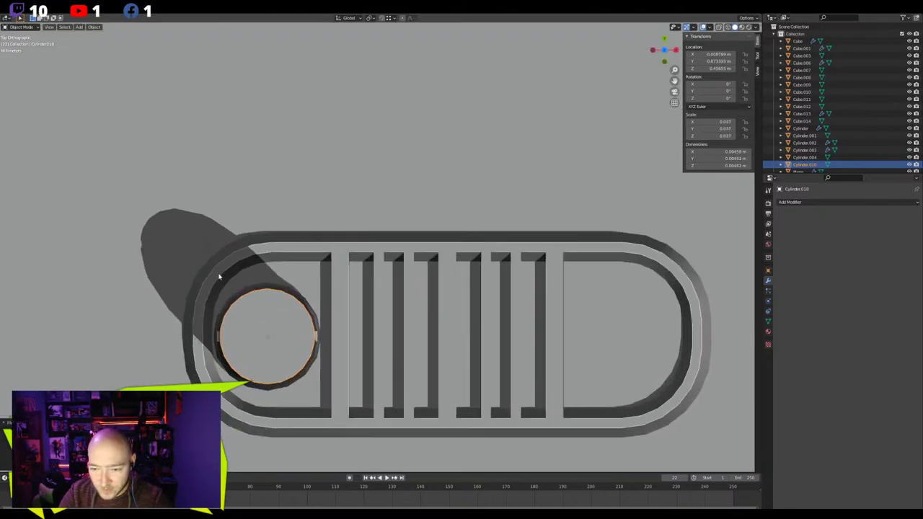
Lower the cylinder along Z to just above the dome bulb and scale it to about 4 mm in diameter
middle_click_drag(267, 260, 262, 209)
scroll(280, 275, "down", 4)
middle_click_drag(280, 275, 342, 315)
scroll(342, 315, "down", 10)
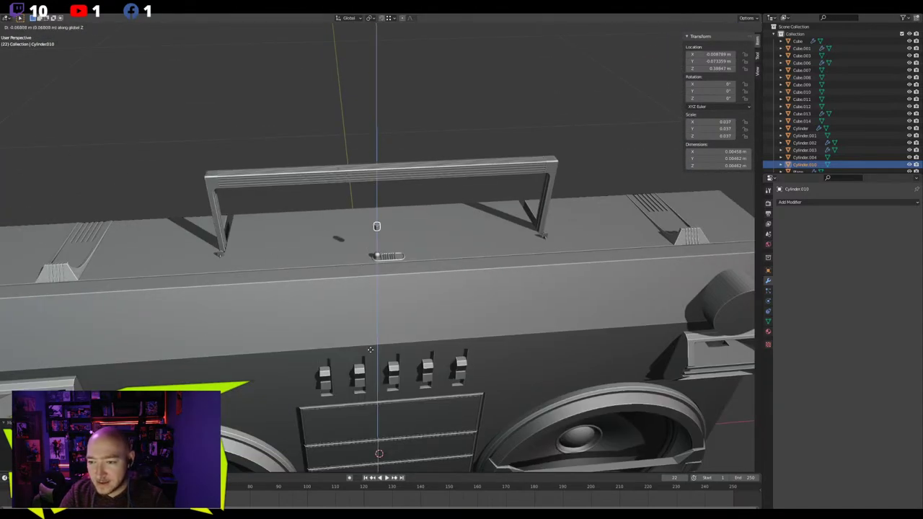
key("KP_Decimal")
middle_click_drag(321, 360, 225, 281)
scroll(397, 366, "down", 4)
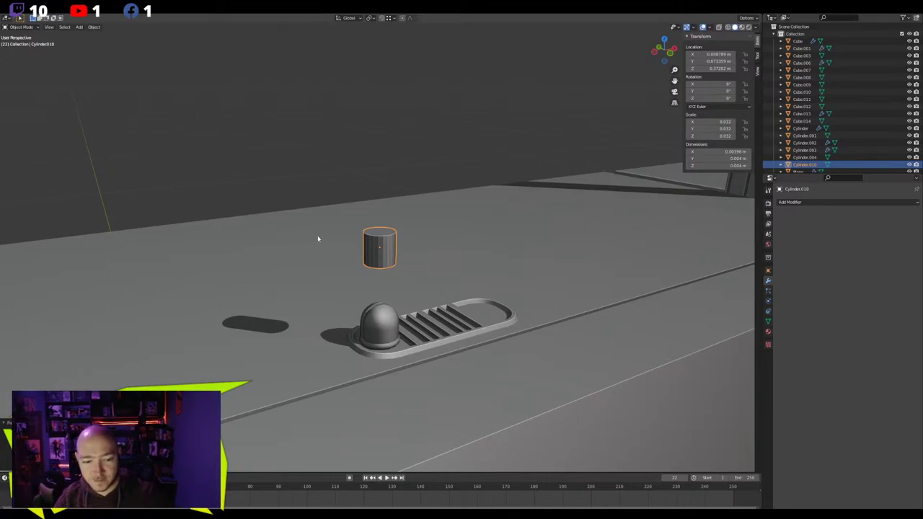
Apply smooth shading to all faces of the small cylinder
scroll(375, 279, "up", 2)
middle_click_drag(379, 284, 653, 258)
key("Tab")
right_click(387, 271)
left_click(381, 284)
key("Tab")
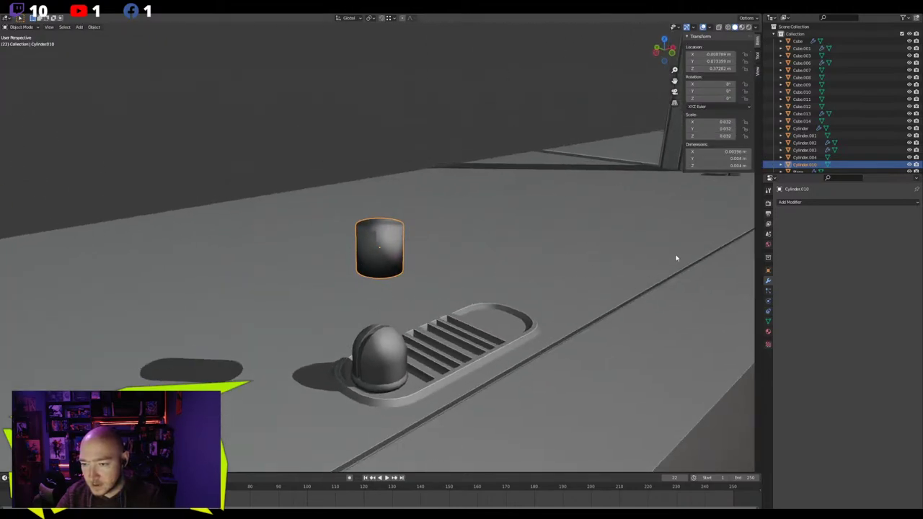
Compare the cylinder's shading with viewport shadows off and on
left_click(710, 28)
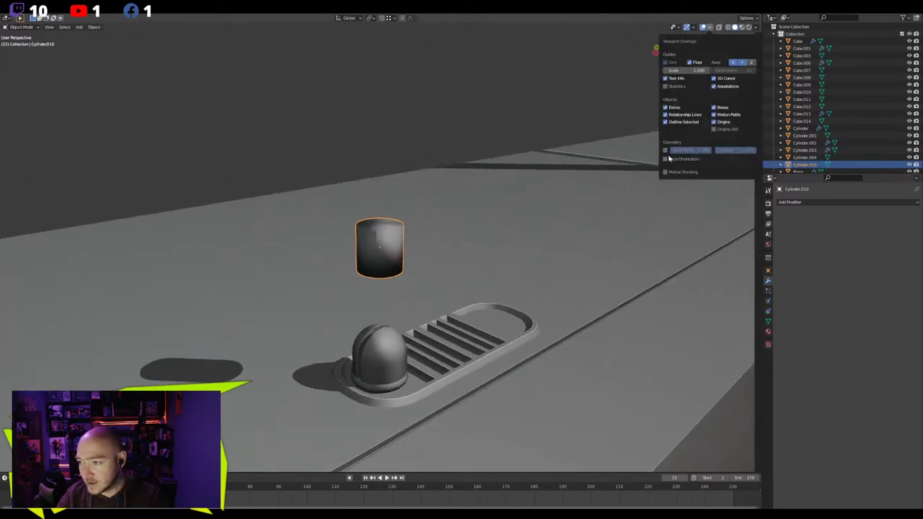
left_click(755, 27)
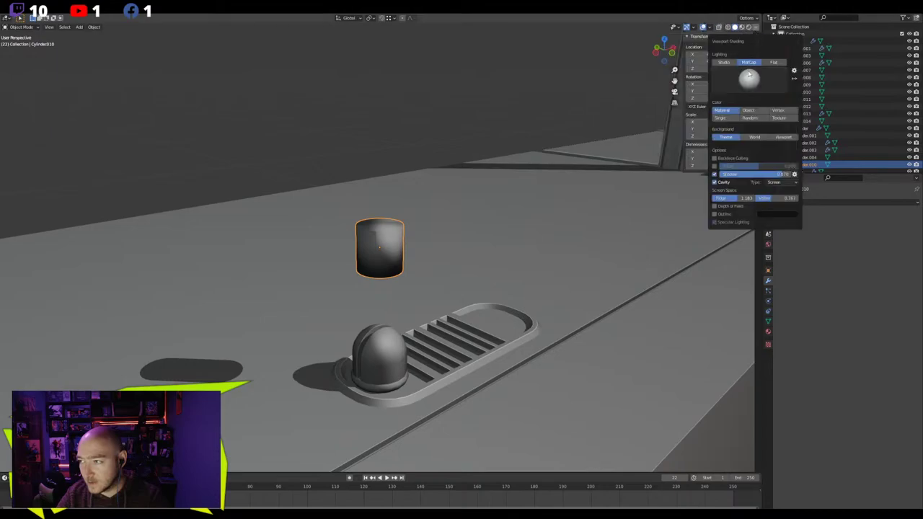
left_click(714, 174)
left_click(714, 174)
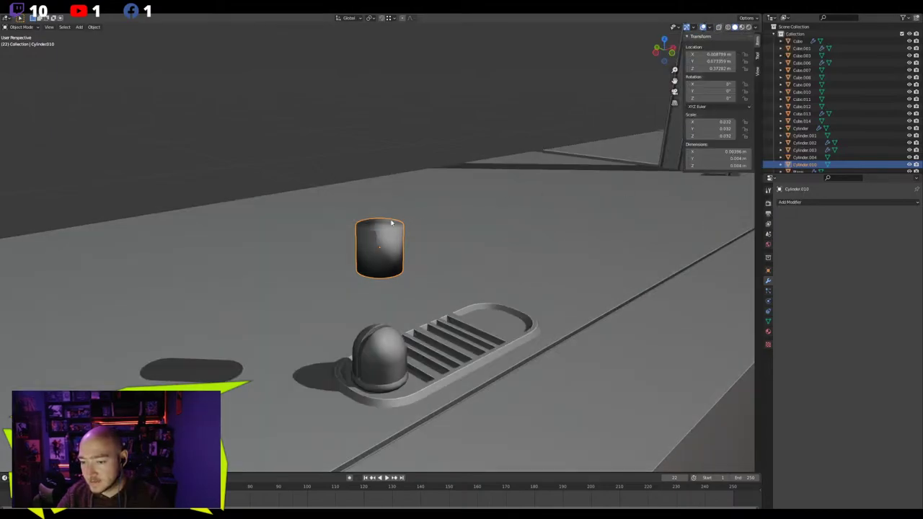
Reapply smooth shading to the cylinder's faces and enable Auto Smooth at 30° for its mesh
left_click(382, 235)
key("Tab")
right_click(377, 250)
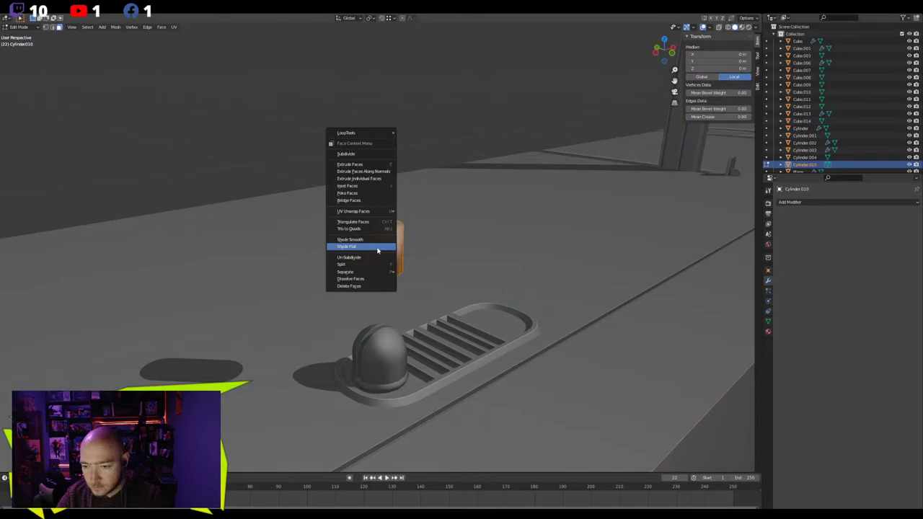
left_click(377, 240)
left_click(768, 302)
left_click(769, 311)
left_click(769, 321)
left_click(834, 338)
middle_click_drag(431, 252, 418, 254)
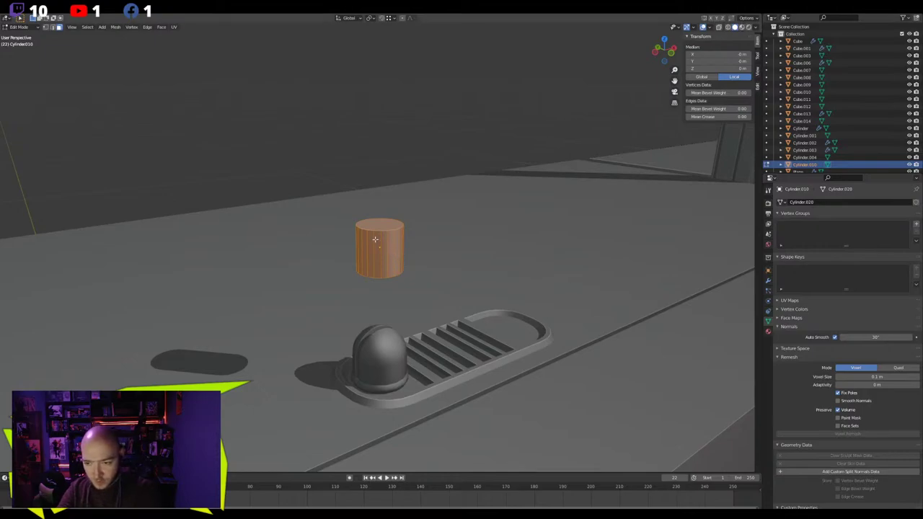
Raise the cylinder's top face along Z to stretch it into a tall antenna rod above the handle
left_click(376, 225)
scroll(377, 225, "down", 5)
key("g")
key("z")
left_click(408, 100)
scroll(408, 101, "down", 5)
middle_click_drag(406, 130, 391, 200, "shift")
key("g")
left_click(369, 108)
Display edge lengths in the viewport and adjust the height of the rod's top face along Z
left_click(712, 27)
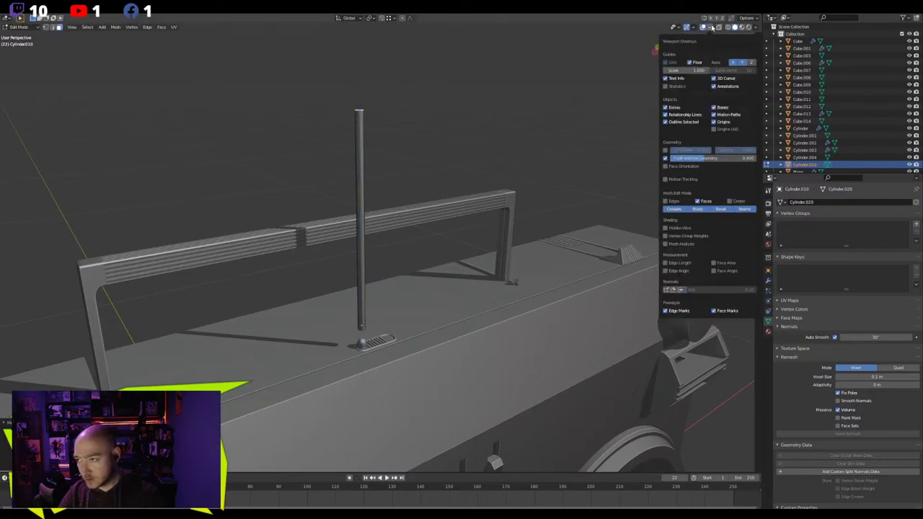
left_click(666, 263)
middle_click_drag(471, 204, 441, 196)
key("g")
key("z")
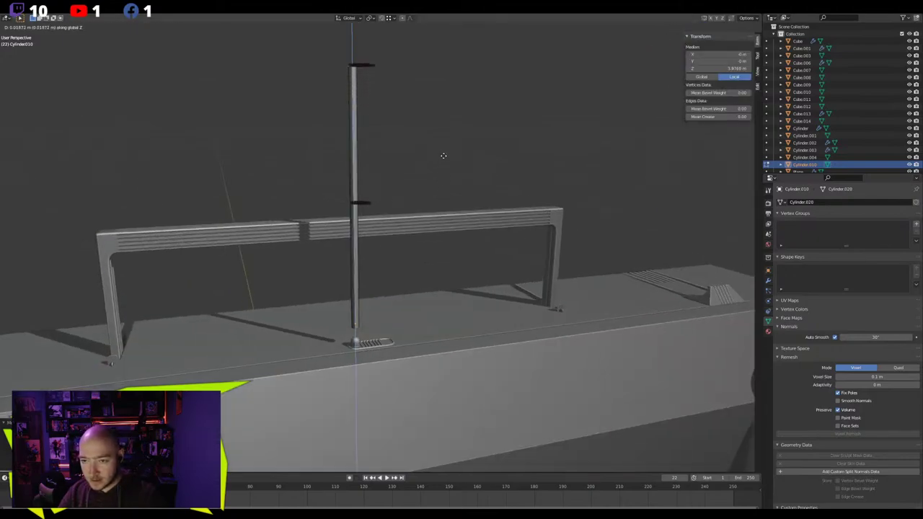
left_click(431, 188)
Fine-tune the rod's top face along Z to a local height of about 3.39 m
scroll(346, 164, "up", 5)
middle_click_drag(305, 150, 414, 270, "shift")
scroll(368, 265, "up", 4)
key("g")
key("z")
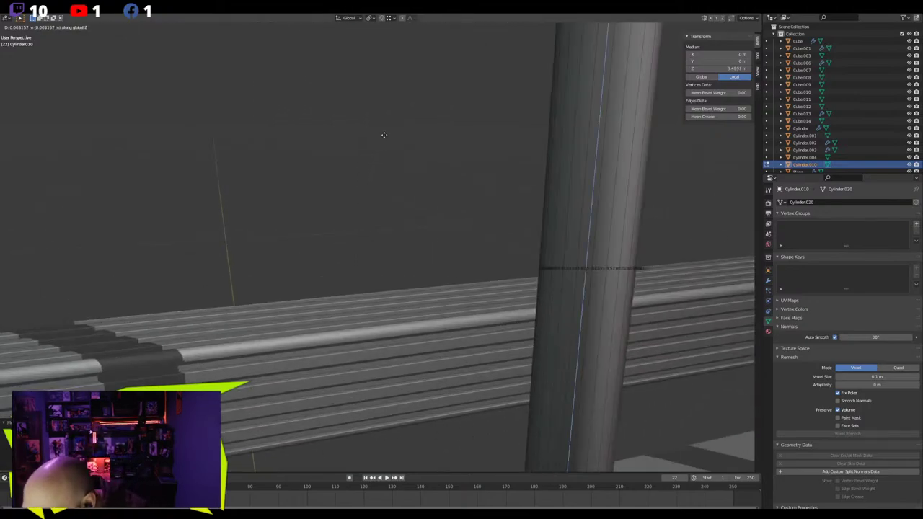
left_click(410, 159)
scroll(410, 155, "down", 8)
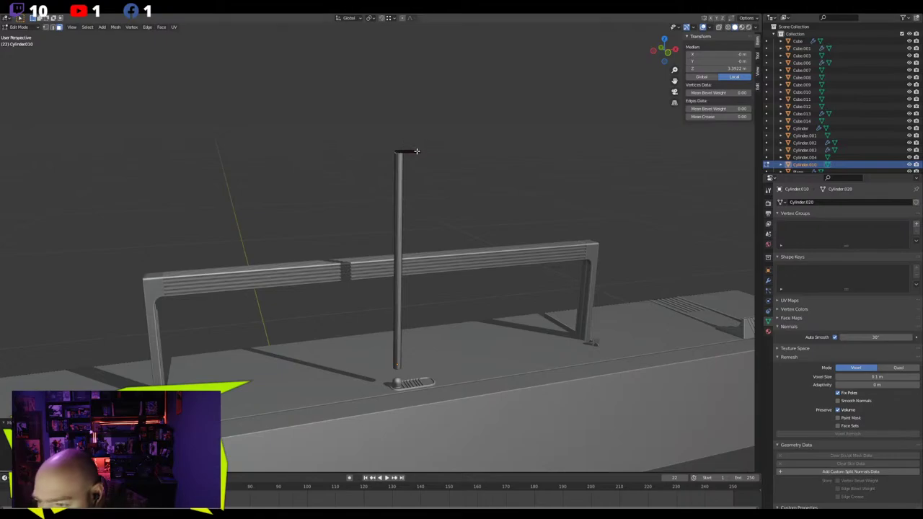
Duplicate one vertical edge of the rod and place the copy beside it as a length reference
scroll(429, 135, "up", 8)
scroll(429, 133, "down", 8)
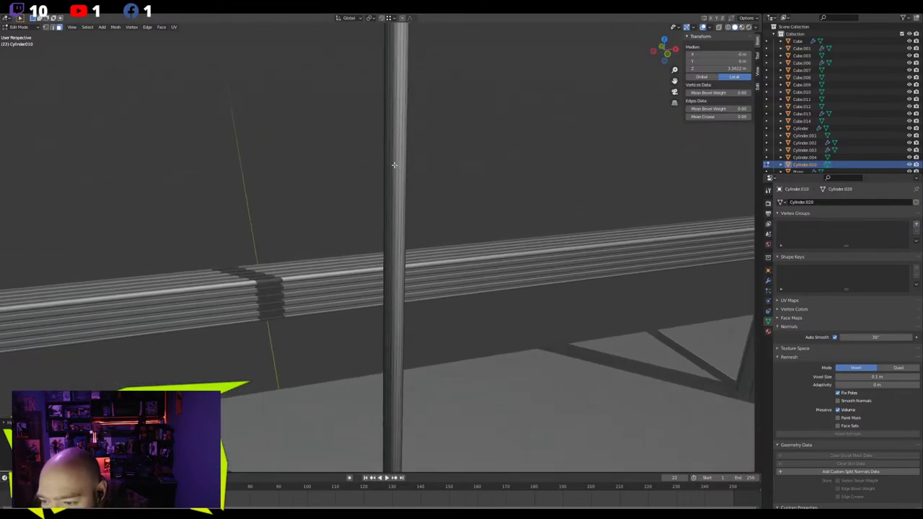
middle_click_drag(363, 183, 336, 209)
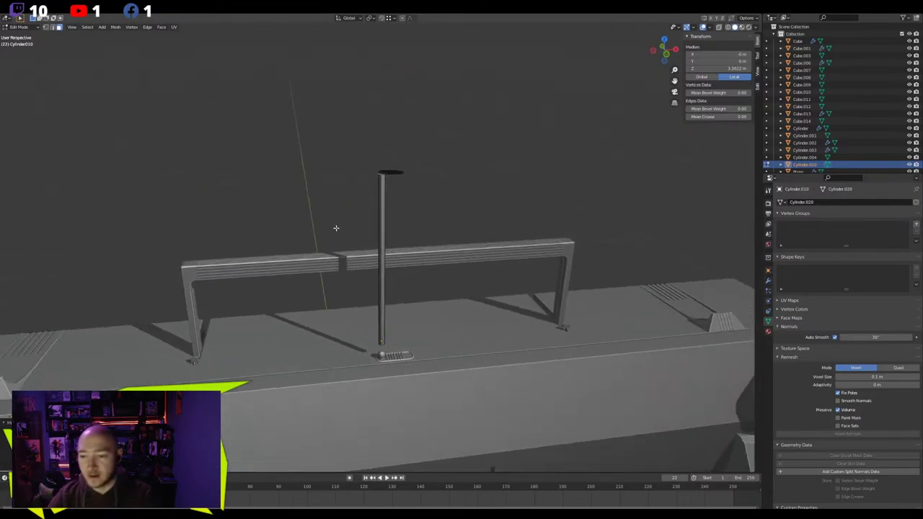
left_click(379, 236)
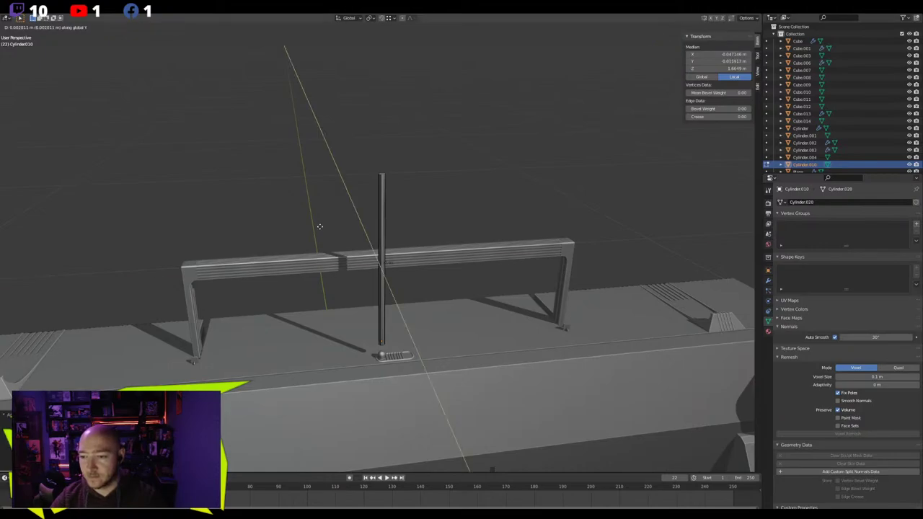
left_click(301, 230)
Turn on X-ray, select the upper ends of the rod and reference edge, and lower them about 0.027 m
key("alt+z")
left_click_drag(437, 137, 306, 193)
scroll(274, 175, "up", 6)
middle_click_drag(253, 93, 292, 202, "shift")
scroll(292, 204, "down", 5)
scroll(291, 204, "up", 4)
key("g")
key("z")
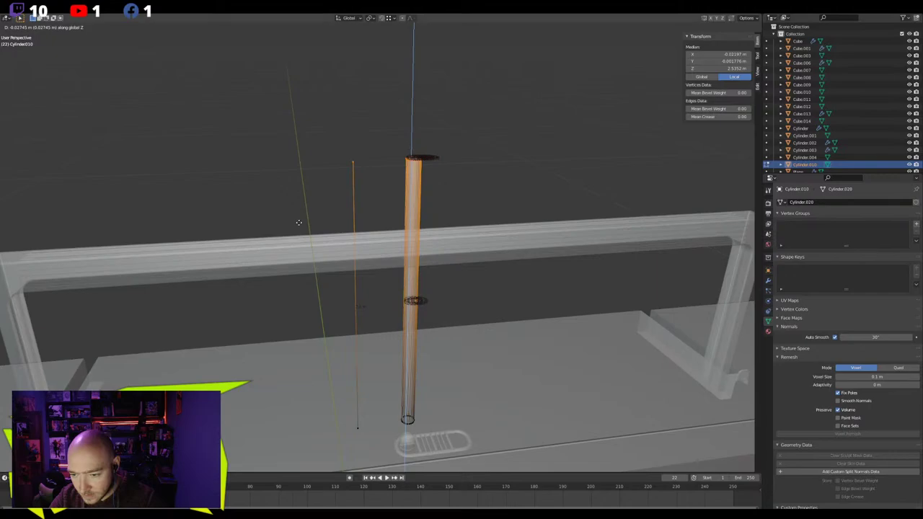
left_click(298, 222)
Select the reference edge and compare its length with the rod and boombox
middle_click_drag(345, 201, 360, 220)
scroll(341, 178, "down", 1)
key("2")
left_click(356, 200)
scroll(356, 200, "down", 2)
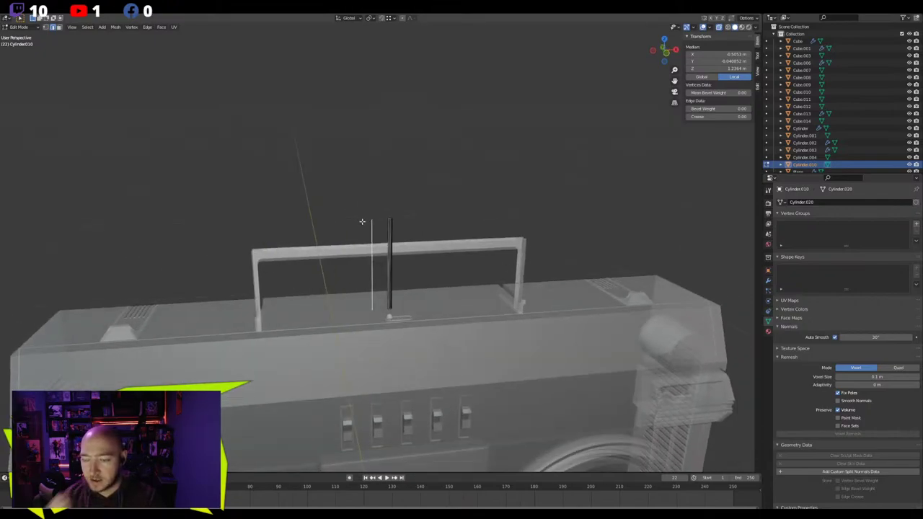
Try to raise only the rod's top ring along Z, leaving the reference edge in place, and undo the move
left_click_drag(411, 209, 377, 228)
scroll(376, 227, "up", 3)
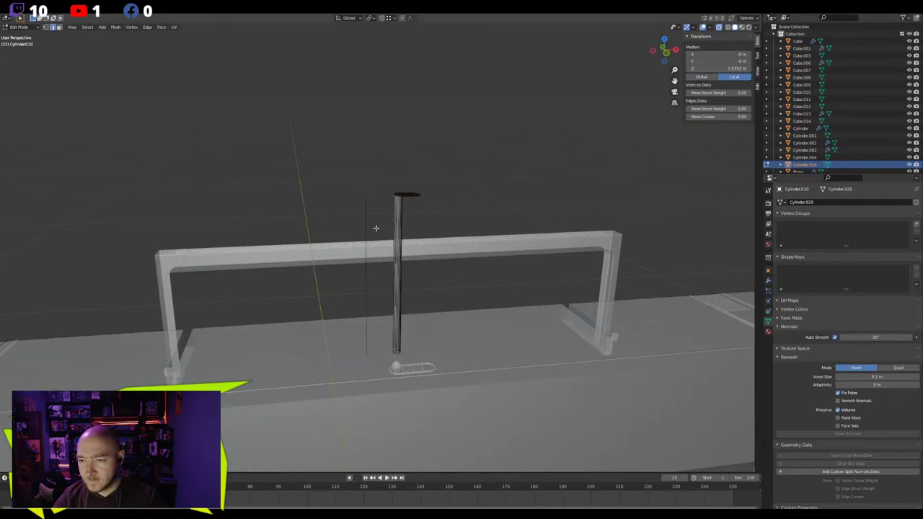
scroll(376, 228, "down", 2)
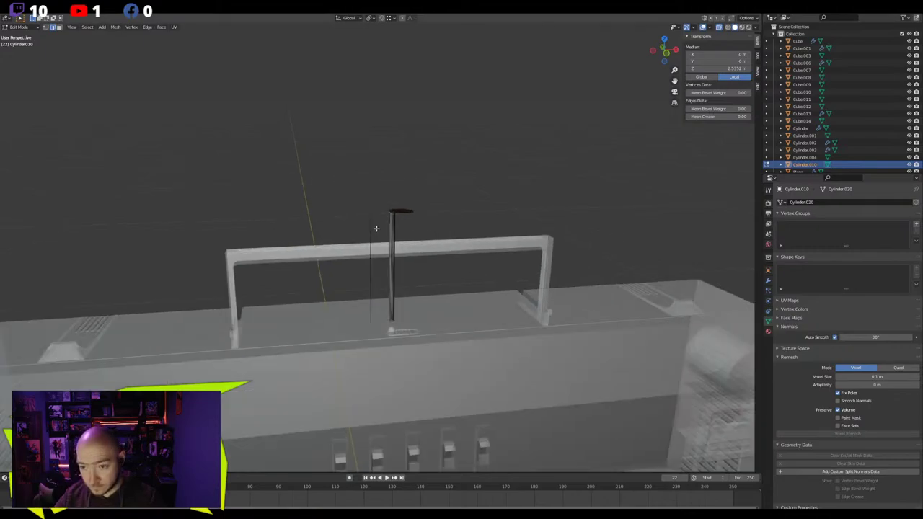
scroll(375, 228, "up", 3)
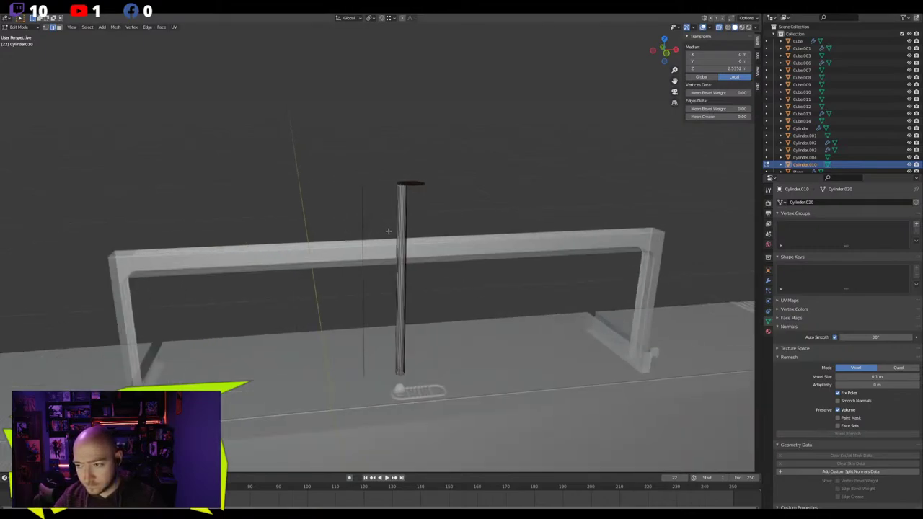
key("g")
key("z")
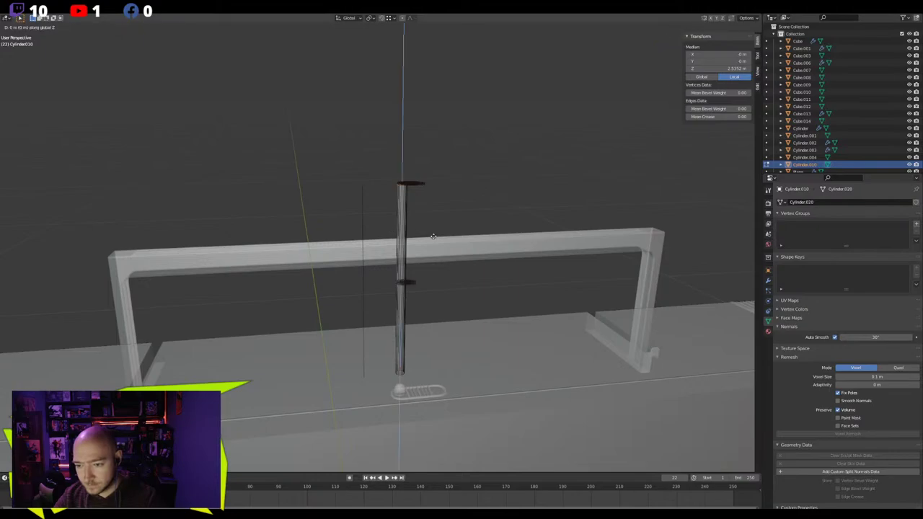
left_click(420, 103)
middle_click_drag(420, 103, 404, 146)
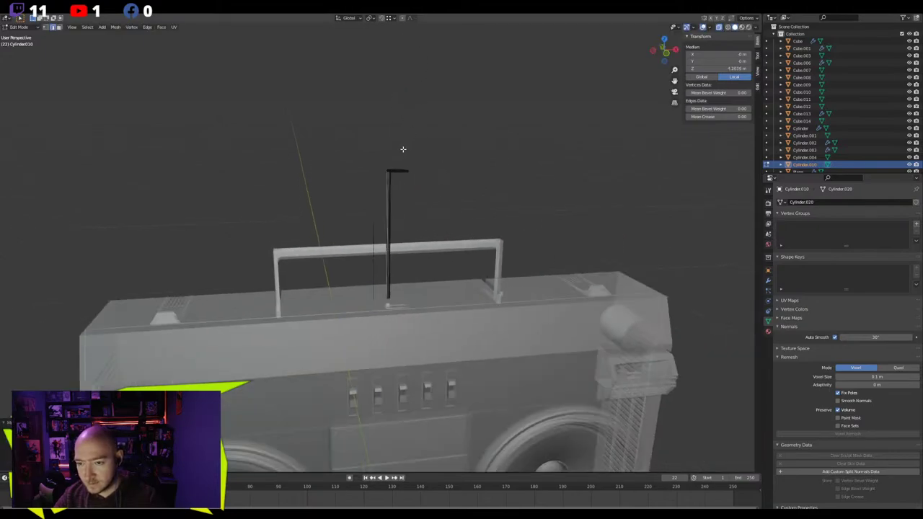
scroll(354, 202, "up", 2)
scroll(353, 201, "up", 1)
key("ctrl+z")
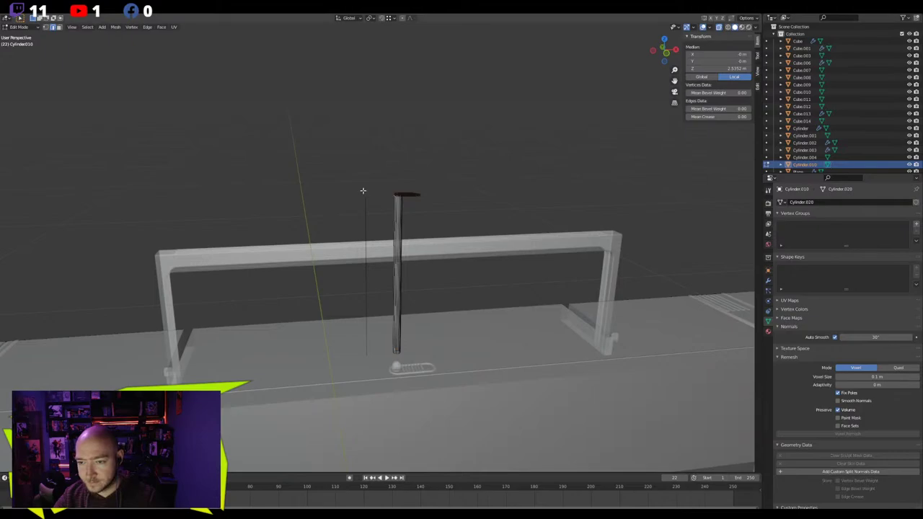
Select the top vertices of the rod and the reference edge together and raise them along Z
left_click_drag(379, 167, 325, 210, "shift")
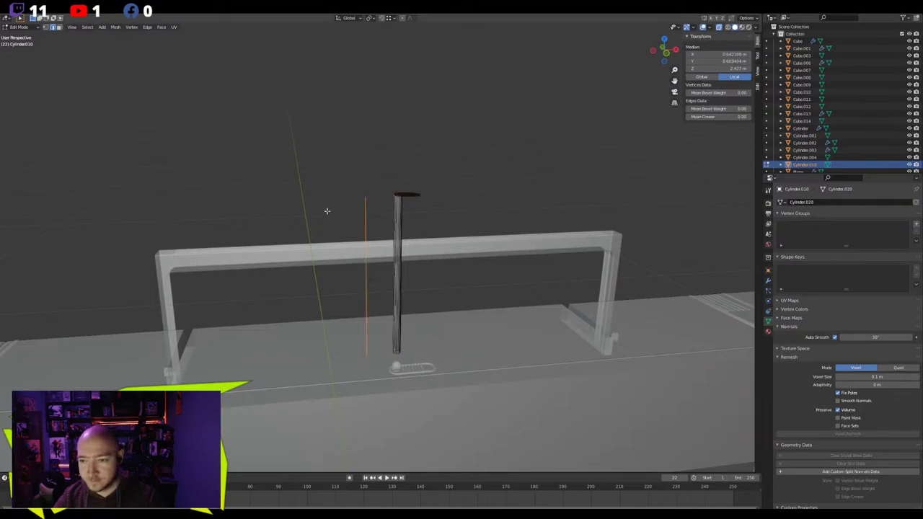
key("1")
left_click_drag(340, 141, 461, 221)
scroll(433, 216, "up", 1)
scroll(432, 216, "up", 2)
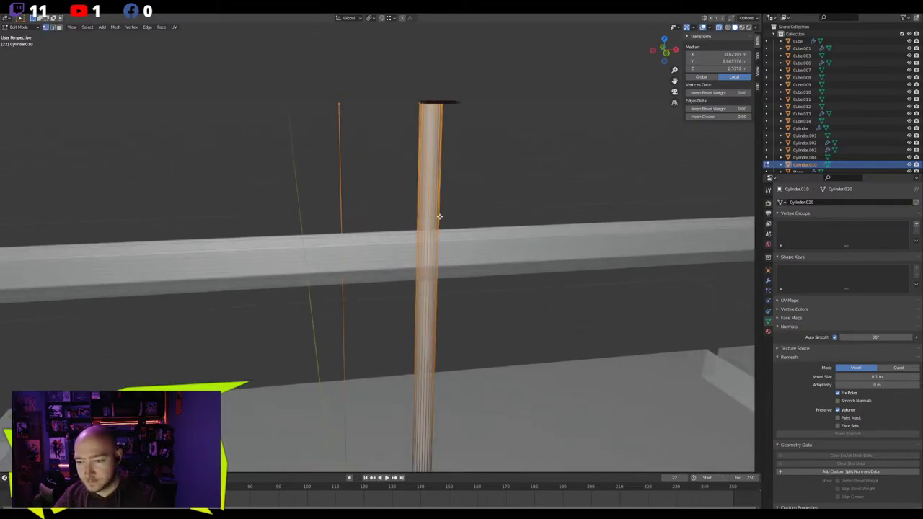
key("g")
key("z")
left_click(459, 72)
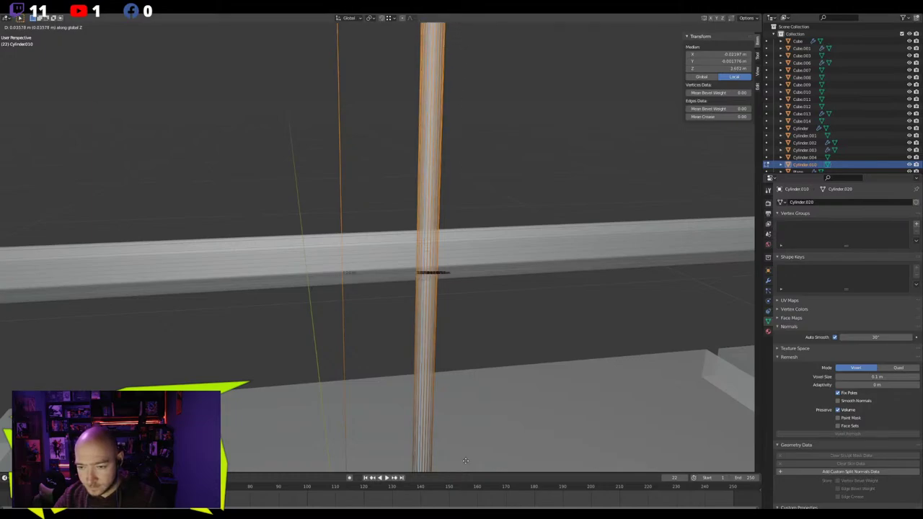
scroll(461, 415, "down", 5)
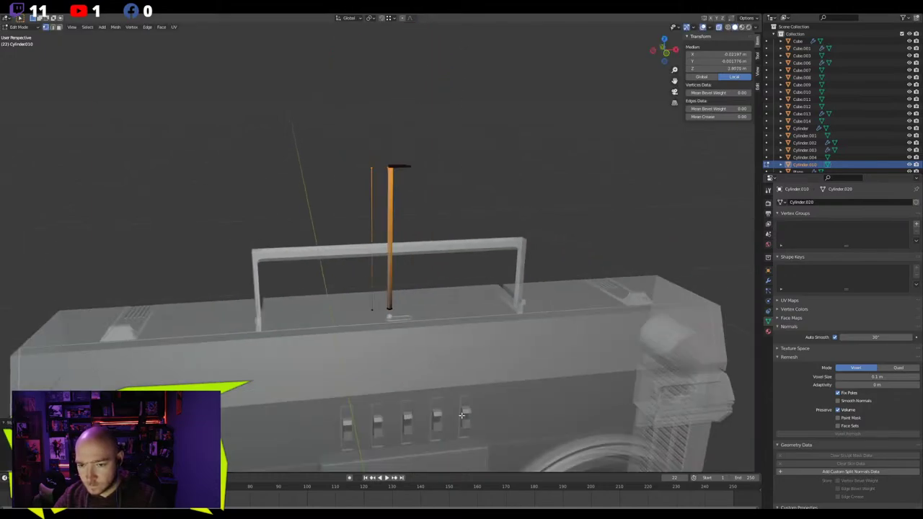
key("g")
key("z")
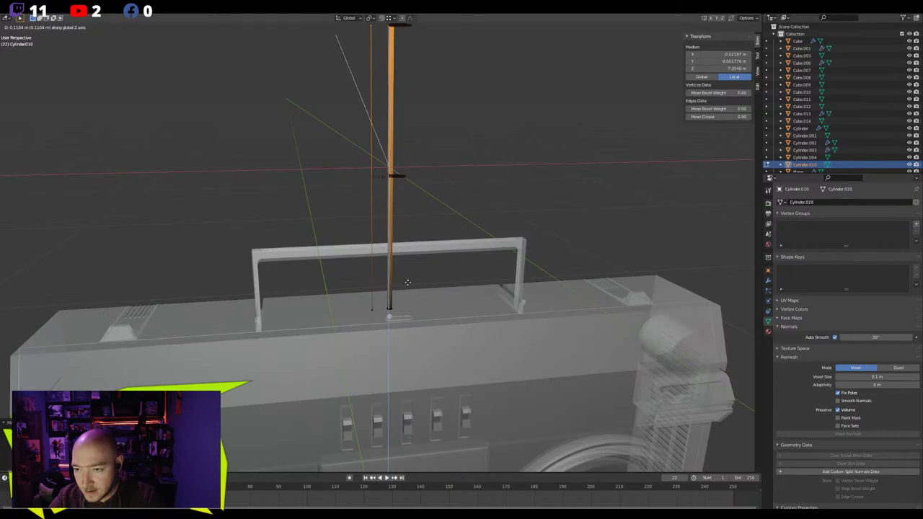
key("Escape")
Leave Edit Mode, apply the scale of the rod object, and return to editing its mesh
key("Tab")
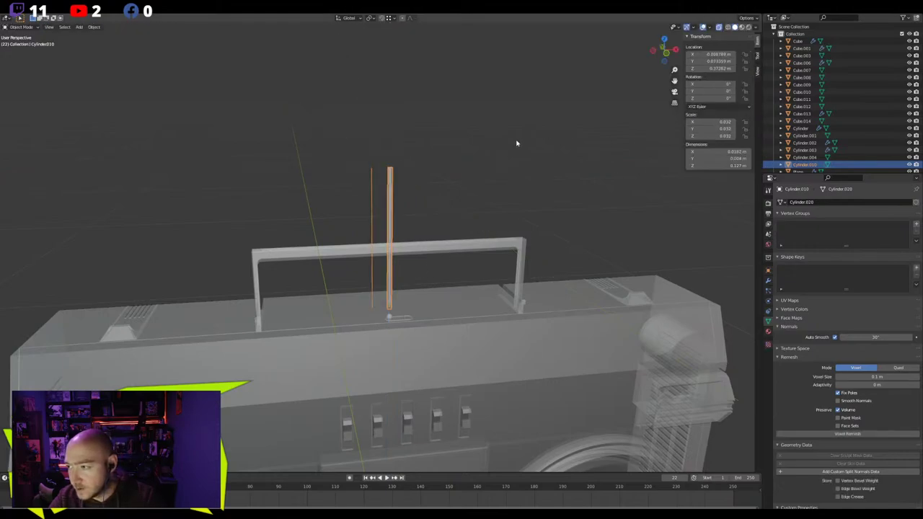
key("ctrl+a")
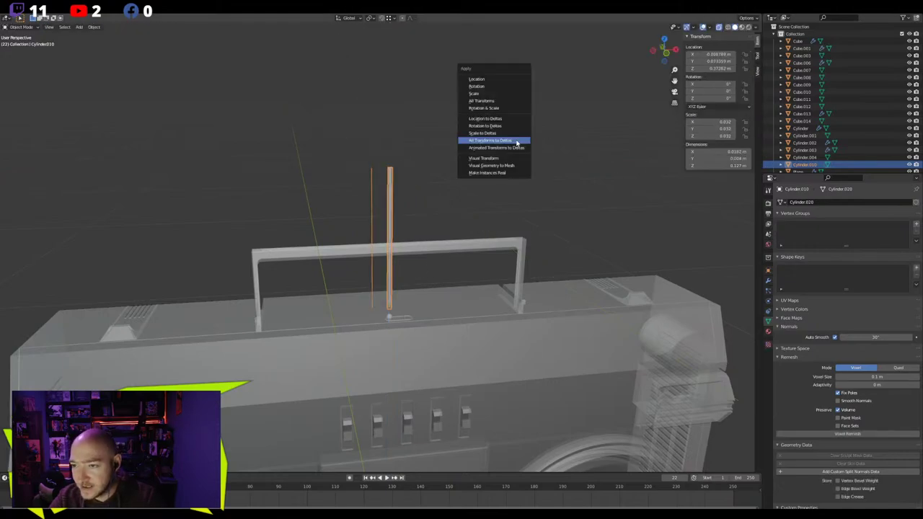
left_click(494, 94)
key("Tab")
Select the top vertices of the rod and the reference edge and raise them about 0.131 m along Z
scroll(374, 221, "up", 2)
left_click(371, 218)
key("1")
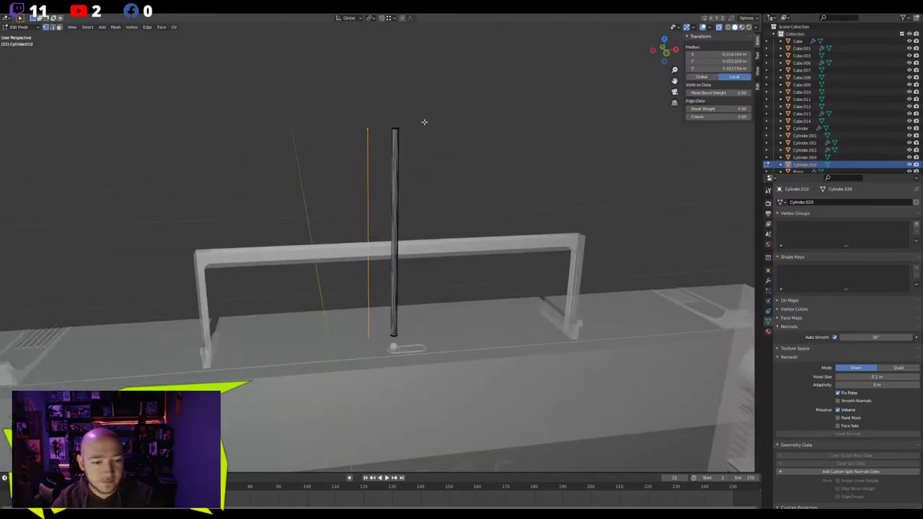
left_click_drag(442, 104, 363, 126)
middle_click_drag(362, 126, 312, 200)
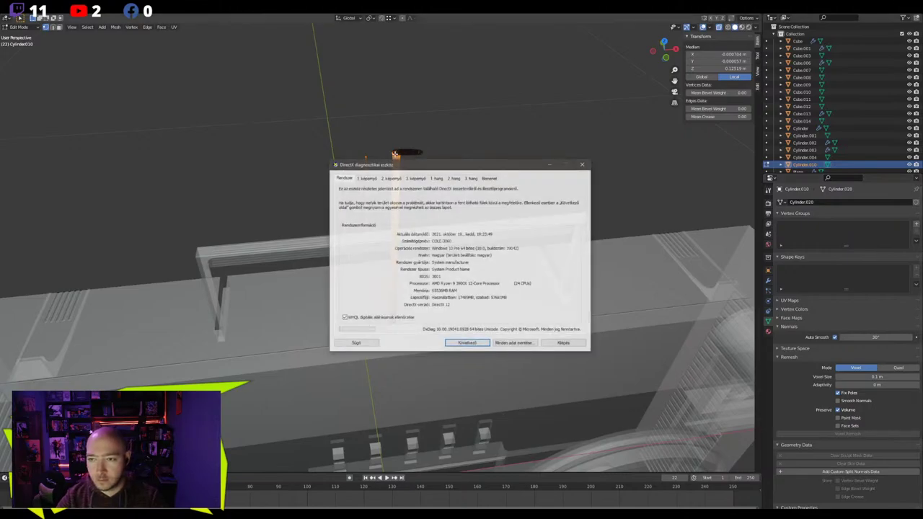
left_click_drag(394, 164, 0, 209)
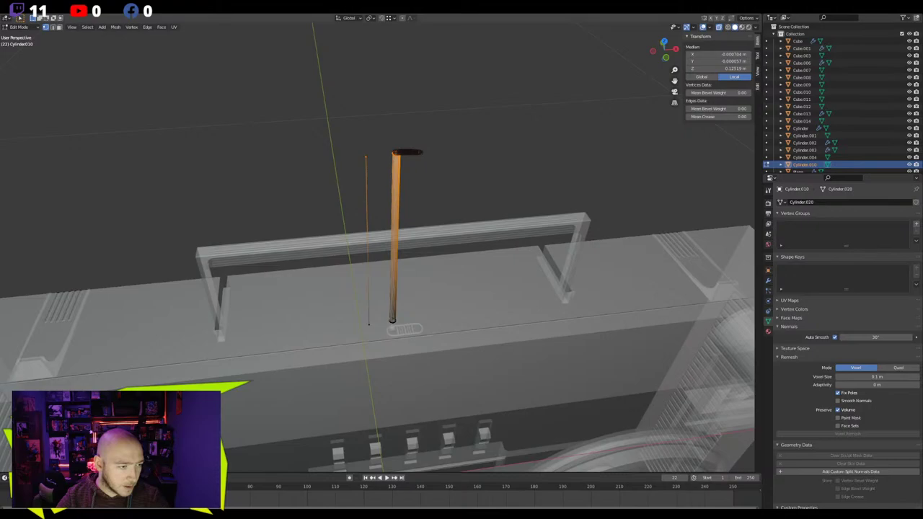
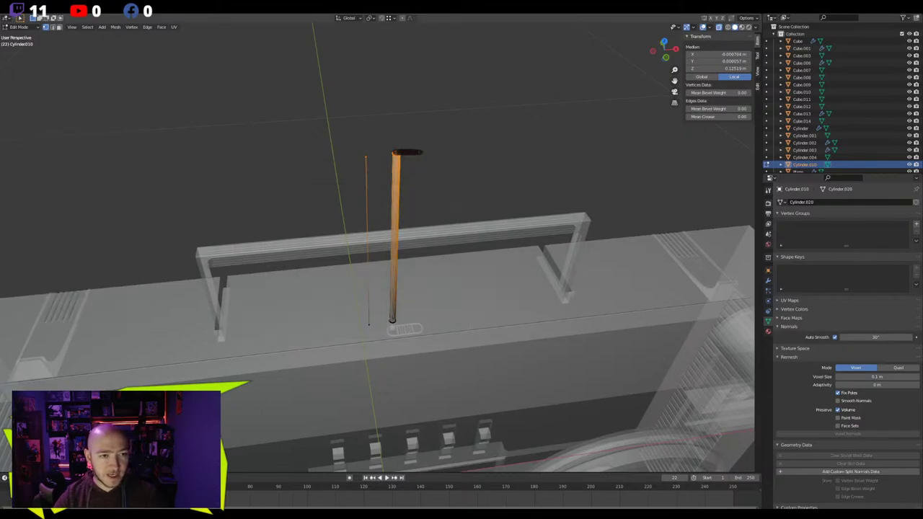
key("KP_1")
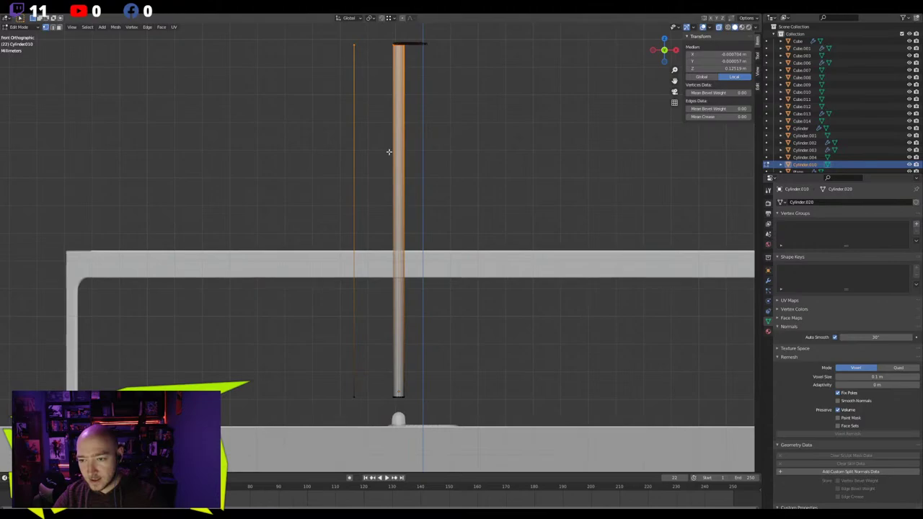
key("g")
key("z")
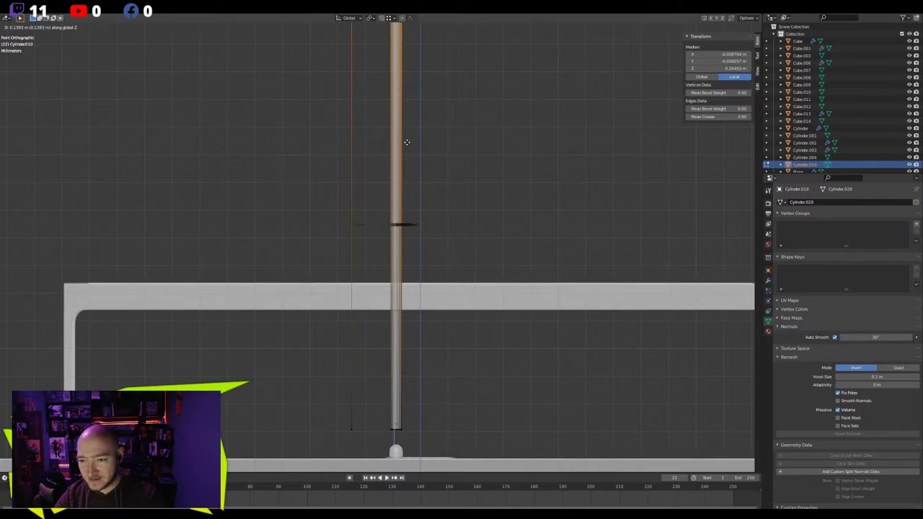
left_click(398, 310)
scroll(403, 343, "down", 2)
scroll(403, 344, "down", 3)
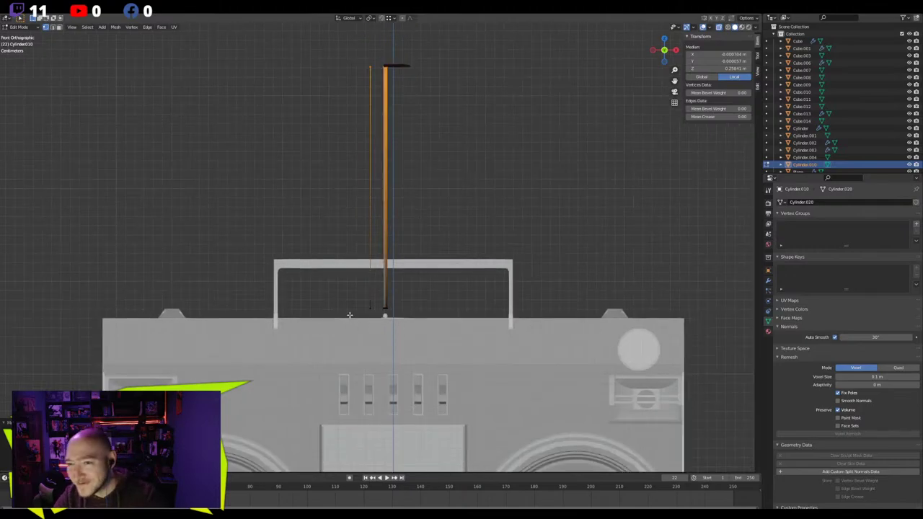
Delete the loose vertical reference edge beside the rod
scroll(349, 318, "up", 3)
middle_click_drag(335, 179, 342, 278, "shift")
middle_click_drag(342, 209, 343, 267, "shift")
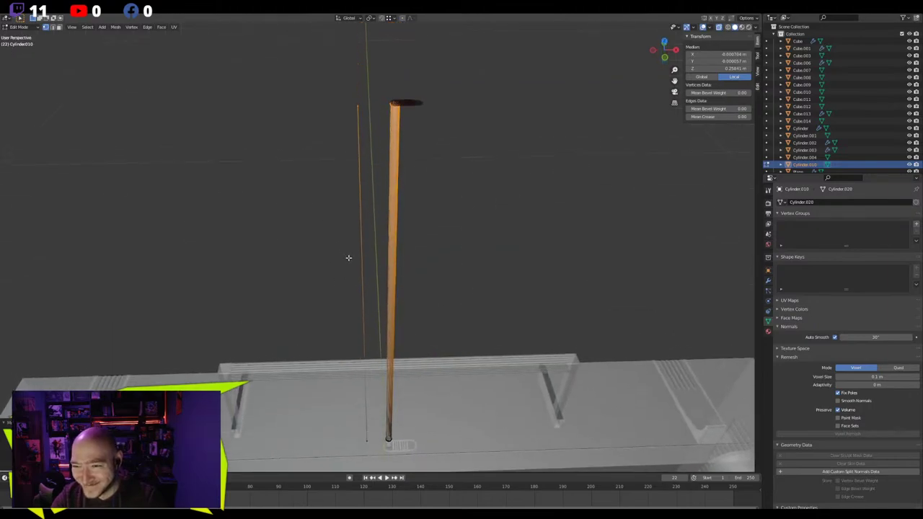
left_click(363, 248)
key("2")
left_click(362, 247)
key("x")
left_click(346, 239)
Select the entire linked rod mesh in front view and lower it about 0.003 m along Z toward the dome bulb
middle_click_drag(373, 315, 391, 224)
key("KP_1")
scroll(391, 226, "down", 2)
scroll(391, 249, "down", 1)
scroll(432, 346, "up", 6)
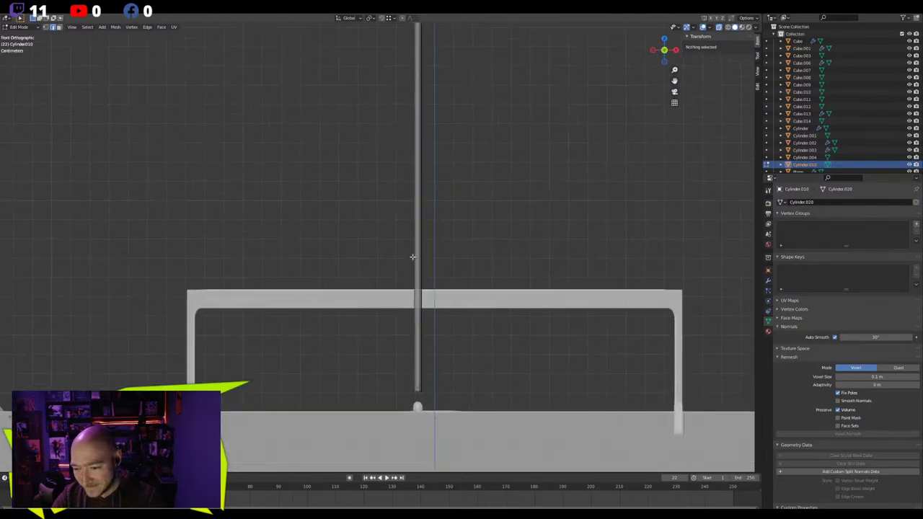
left_click(471, 381)
scroll(494, 389, "down", 7)
left_click(379, 364)
key("l")
scroll(367, 402, "up", 6)
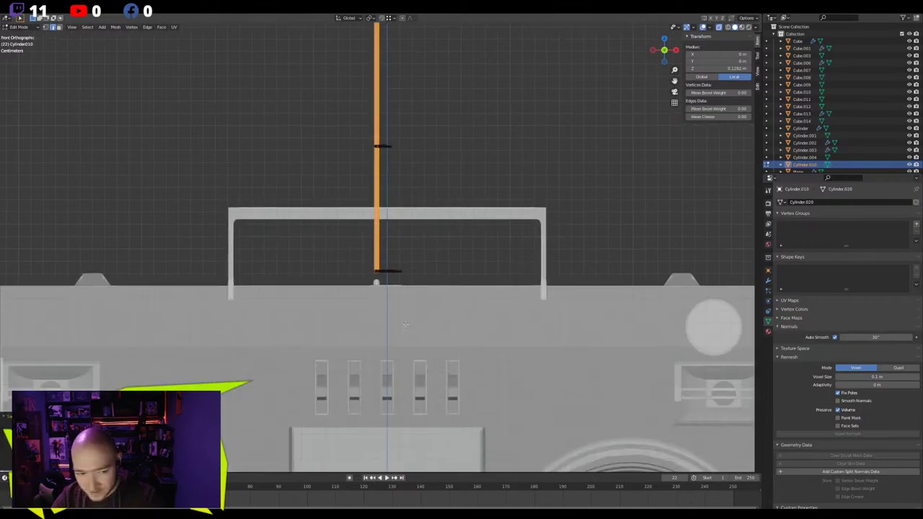
scroll(451, 266, "up", 3)
key("g")
key("z")
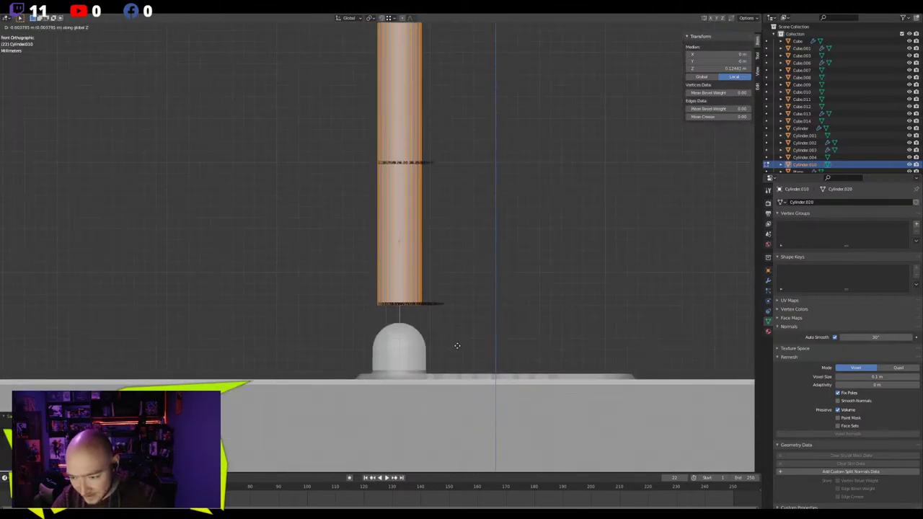
left_click(462, 340)
Connect two opposite edges of the rod's bottom ring with a narrow face across the middle
left_click(401, 308)
scroll(393, 309, "up", 3)
middle_click_drag(393, 309, 372, 216)
scroll(365, 294, "down", 8)
left_click(350, 246)
left_click(350, 243, "shift")
key("f")
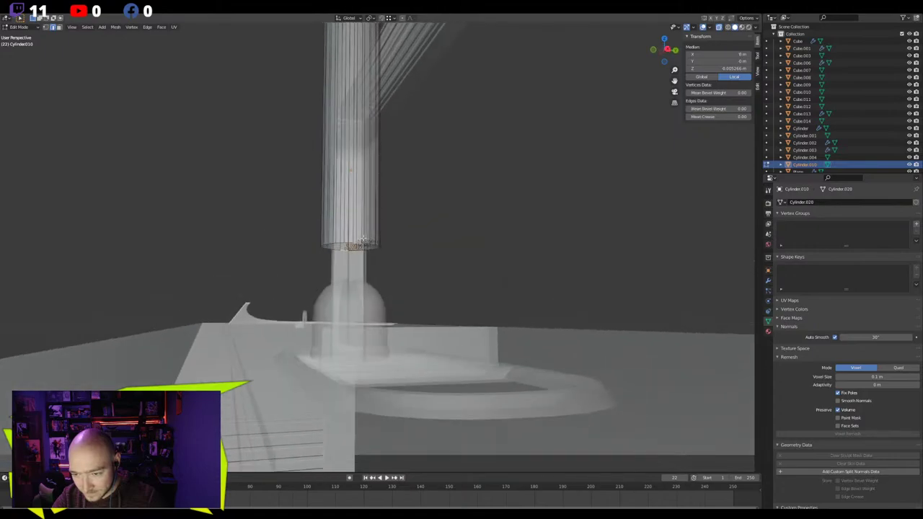
Turn off X-ray and delete the old cap face from the rod's bottom, leaving the central strip
scroll(375, 238, "up", 4)
left_click(315, 243)
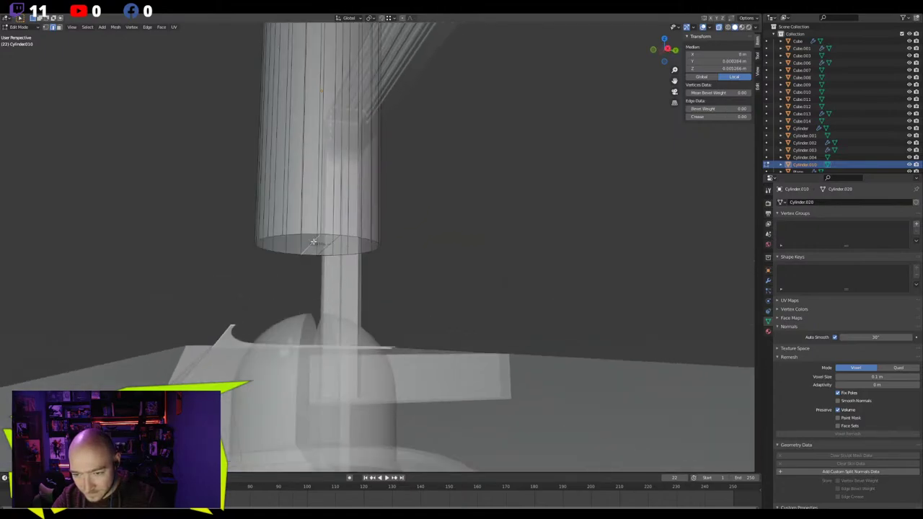
middle_click_drag(315, 244, 305, 224)
key("alt+z")
key("3")
left_click(303, 224)
key("x")
left_click(306, 232)
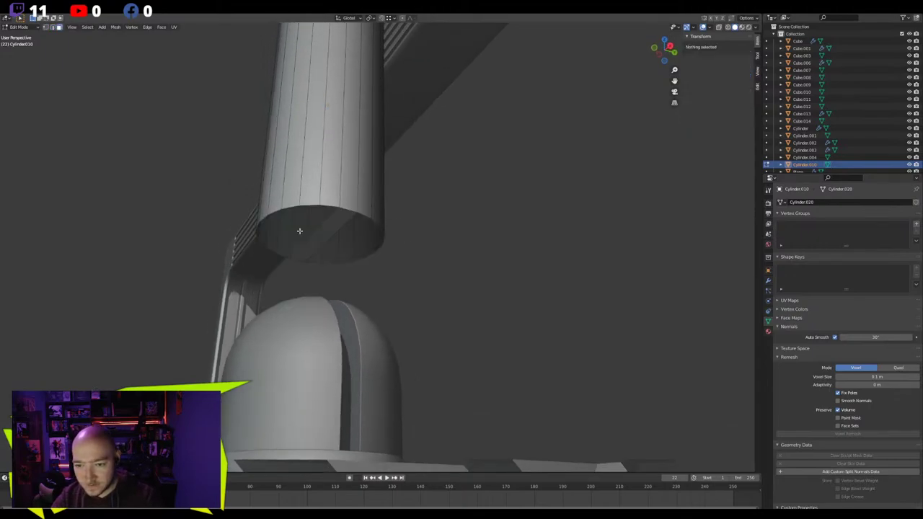
Fill the rod's bottom opening on both sides of the central strip with parallel faces and select the whole mesh
key("f")
key("f")
key("f")
left_click(333, 233)
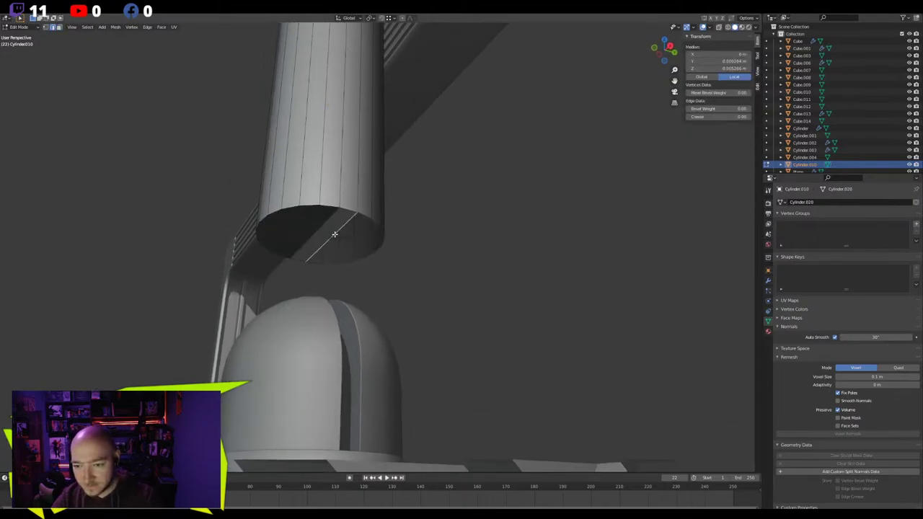
key("f")
key("f")
key("f")
key("f")
key("a")
right_click(334, 234)
left_click(317, 240)
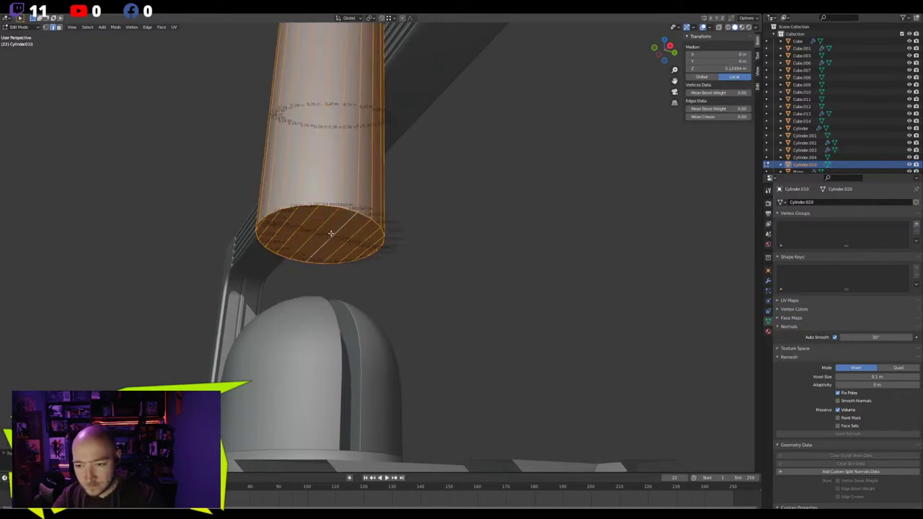
Turn on the Face Orientation overlay, examine the normals of the rod and its bottom cap, and turn it off
left_click(709, 28)
left_click(666, 166)
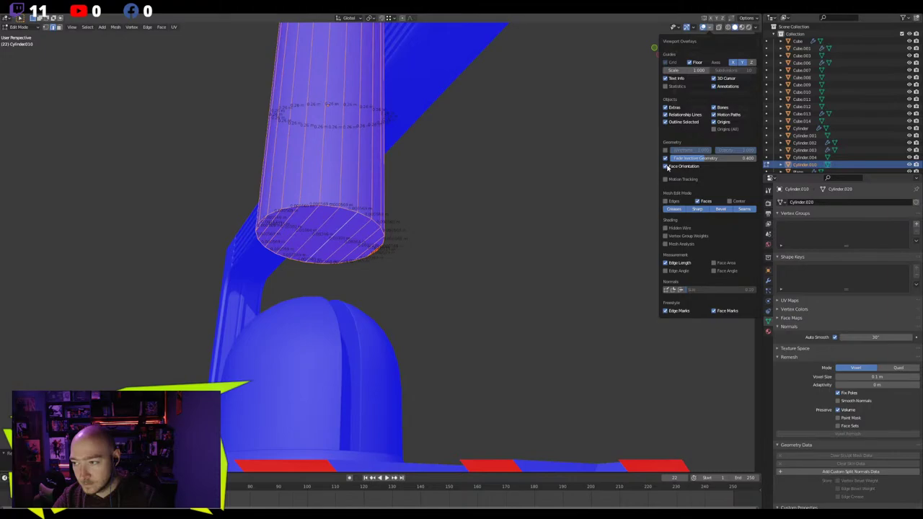
scroll(434, 223, "down", 3)
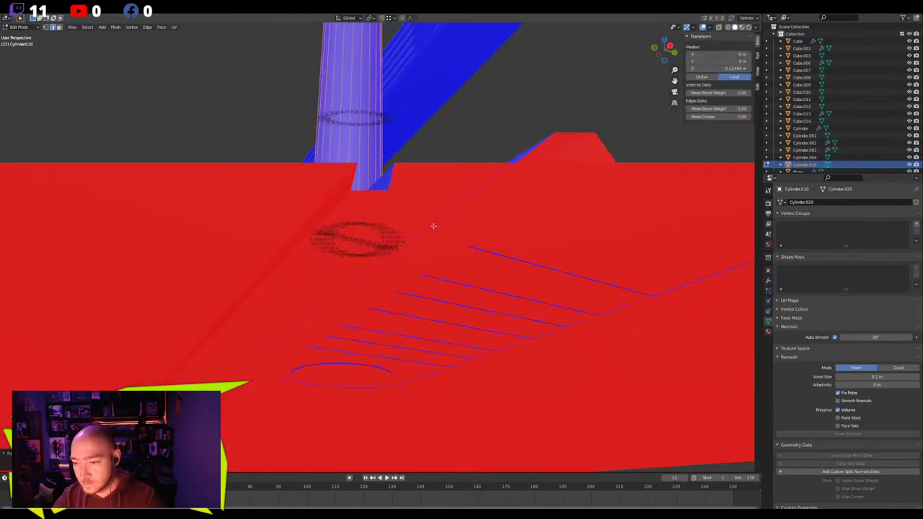
middle_click_drag(432, 224, 441, 246)
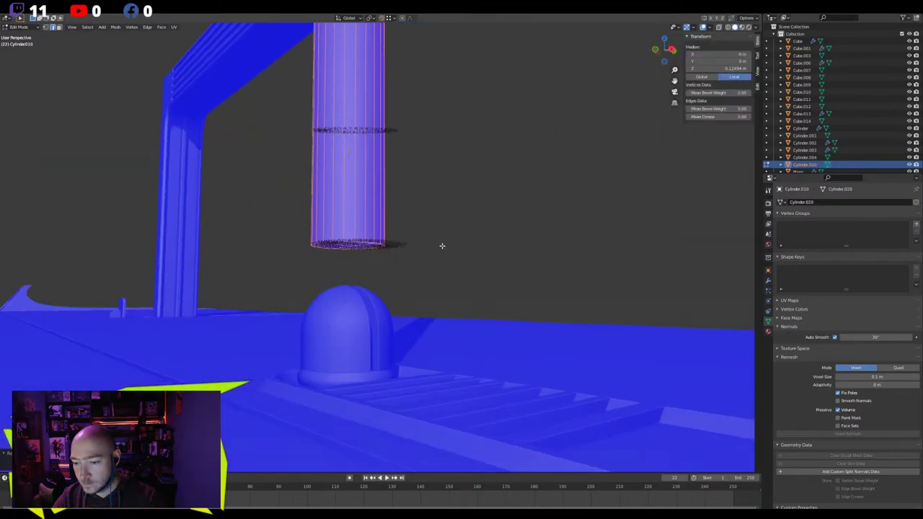
left_click(709, 28)
left_click(665, 167)
Extrude the central strip face on the rod's bottom about 0.002 m down to the top of the dome bulb
middle_click_drag(295, 245, 298, 212)
scroll(265, 247, "up", 2)
key("3")
left_click(358, 200)
middle_click_drag(360, 200, 346, 202)
key("e")
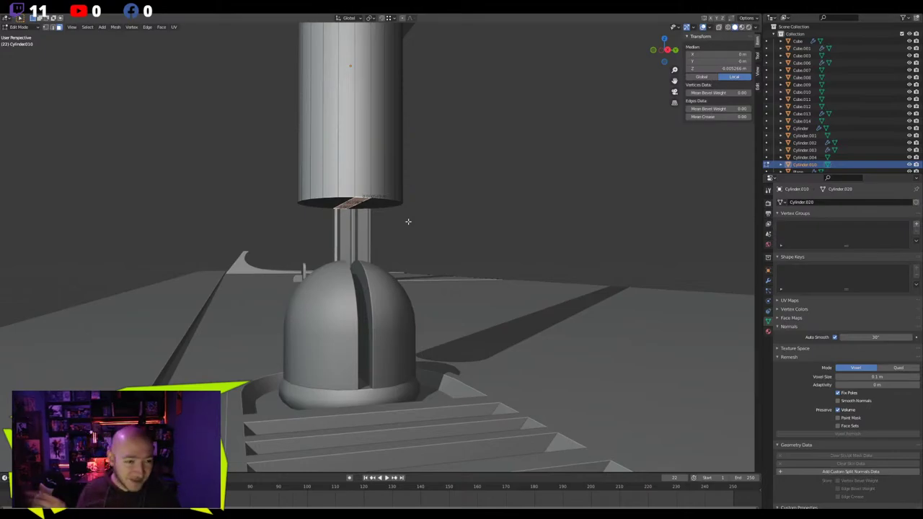
scroll(387, 218, "up", 2)
middle_click_drag(385, 218, 373, 216)
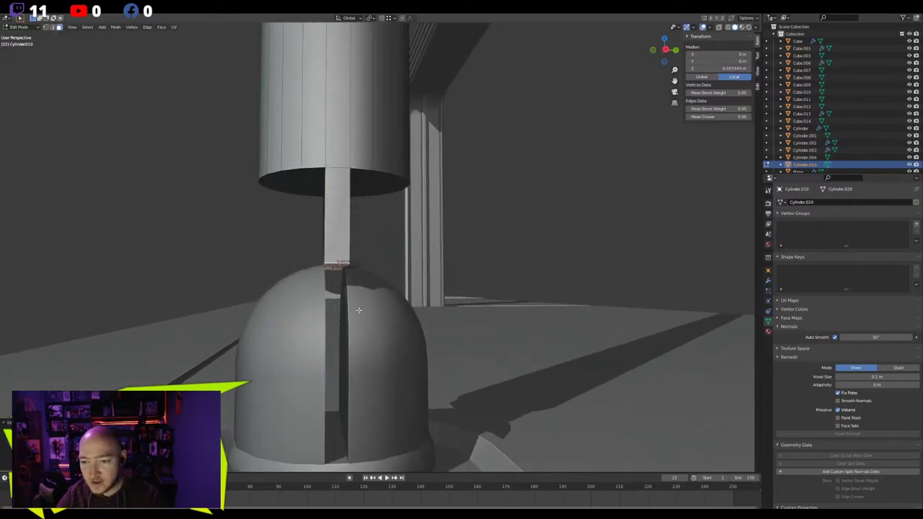
Lower the end face of the extruded tab along Z about 0.003 m into the bulb's slot
middle_click_drag(358, 309, 348, 309)
middle_click_drag(345, 244, 366, 252)
key("g")
key("z")
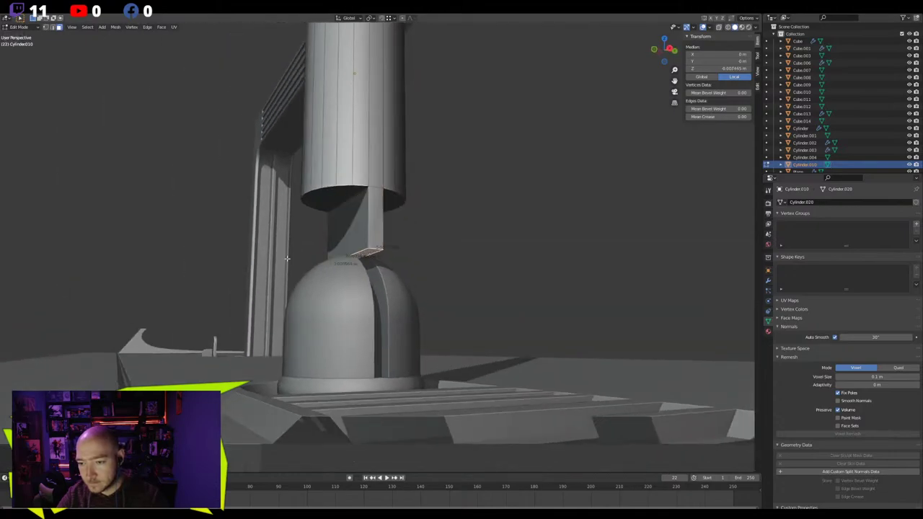
left_click(280, 331)
mouse_move(280, 331)
middle_mouse_down()
mouse_move(261, 339)
mouse_move(273, 346)
middle_mouse_up()
Scale the whole tab down slightly along Y to fit the width of the bulb's slot
middle_click_drag(351, 238, 397, 257)
key("s")
key("y")
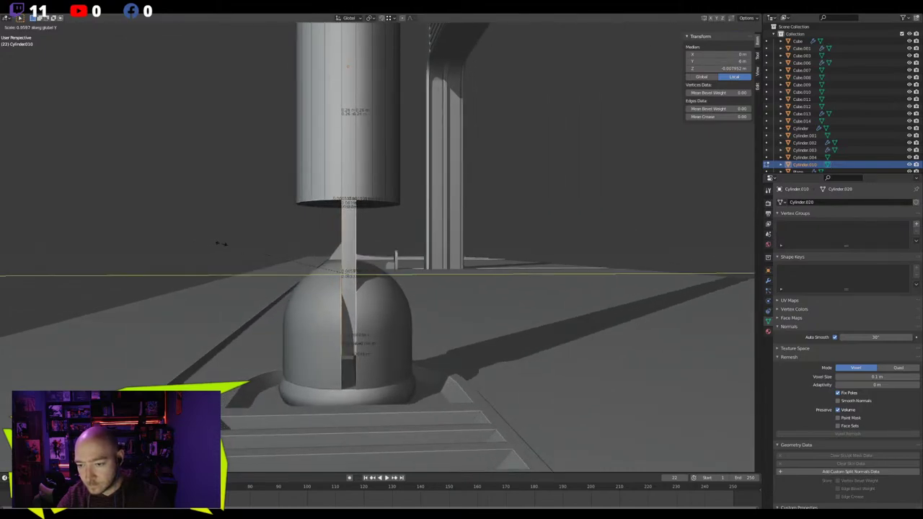
left_click(220, 242)
middle_click_drag(221, 243, 230, 233)
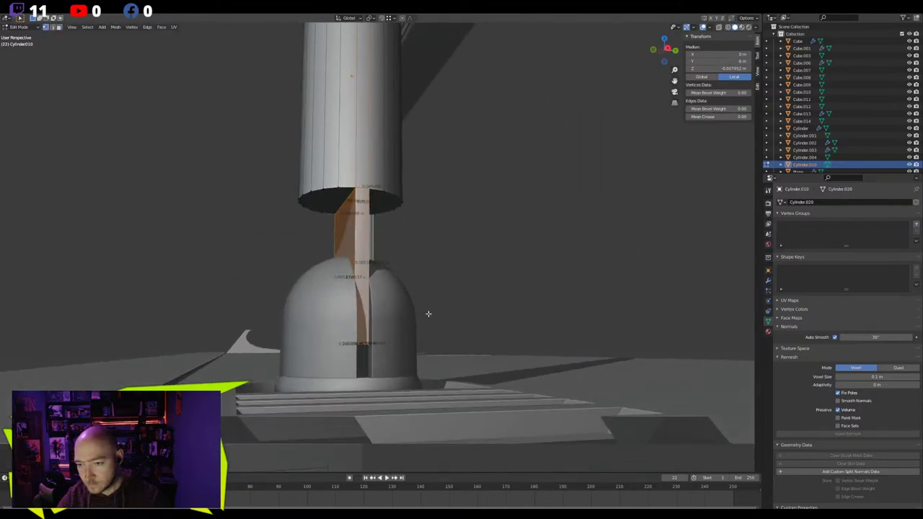
Using X-ray, lower the tab's bottom vertices about 0.0015 m along Z, close to the bulb's base
key("alt+z")
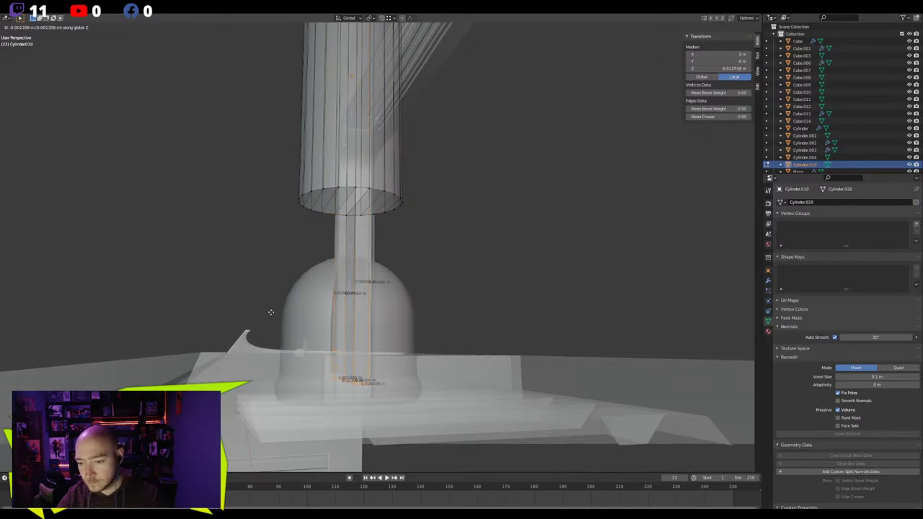
left_click(269, 318)
key("alt+z")
middle_click_drag(267, 319, 272, 334)
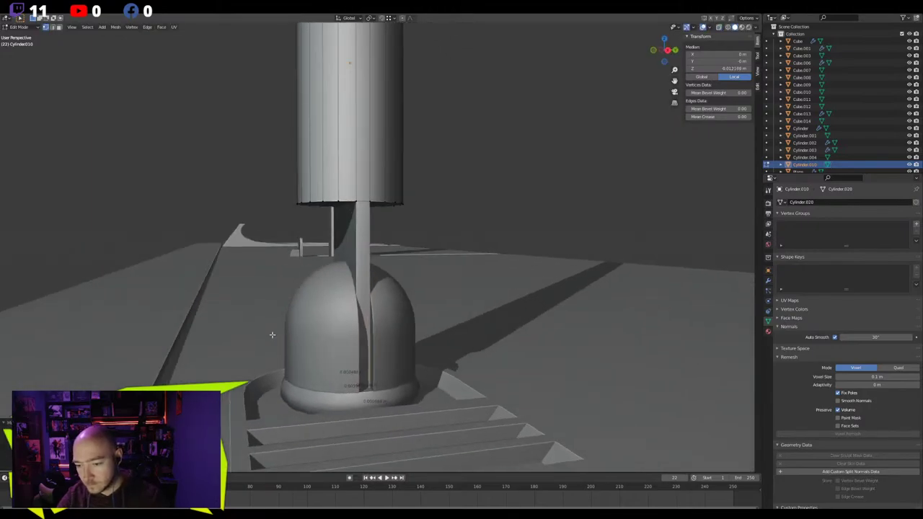
Using X-ray, select the rod's bottom ring including the tab's upper vertices and raise it slightly along Z
middle_click_drag(353, 324, 453, 329)
scroll(441, 334, "down", 6)
scroll(414, 267, "up", 2)
scroll(413, 263, "up", 4)
middle_click_drag(414, 260, 465, 196)
left_click_drag(514, 162, 418, 232)
middle_click_drag(411, 234, 254, 253)
key("alt+z")
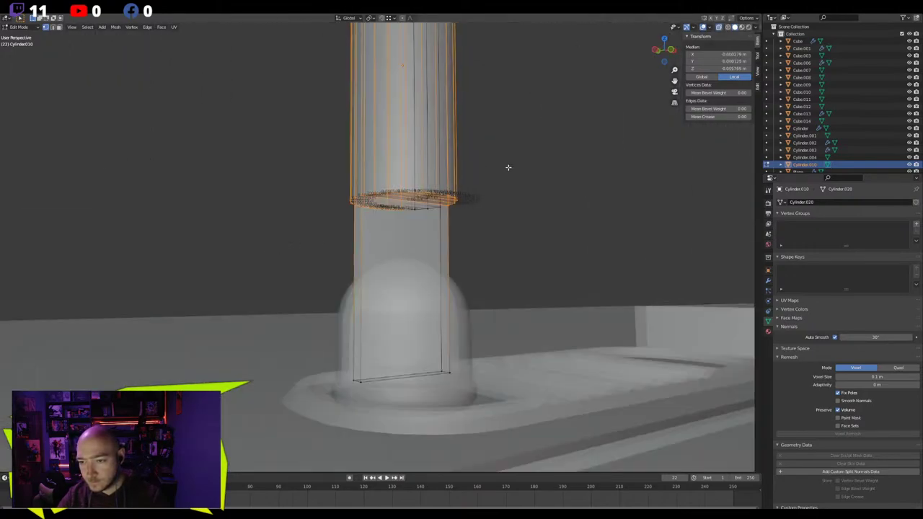
left_click_drag(524, 151, 258, 227)
key("z")
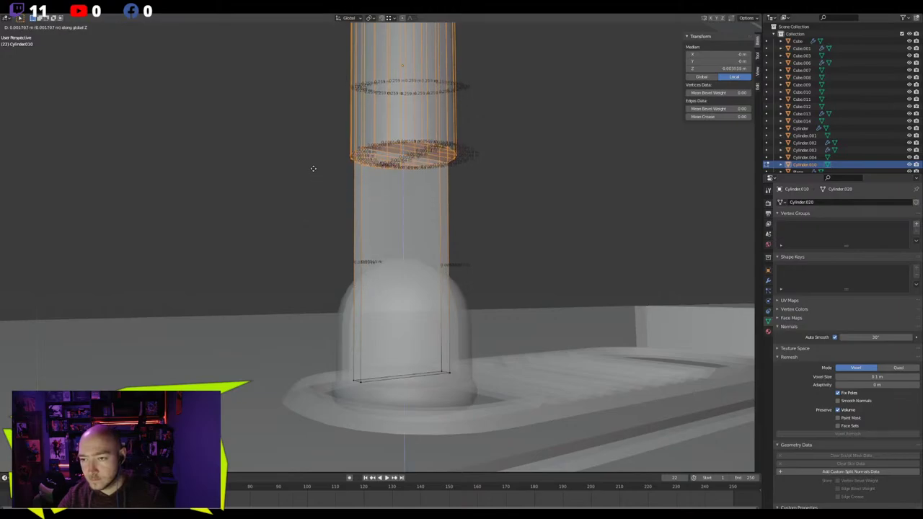
left_click(314, 214)
key("alt+z")
Leave Edit Mode and examine the antenna's length and proportions against the whole boombox
scroll(315, 215, "down", 6)
mouse_move(315, 179)
middle_mouse_down("shift")
mouse_move(319, 225)
mouse_move(299, 281)
middle_mouse_up("shift")
scroll(299, 205, "down", 4)
middle_click_drag(301, 202, 310, 301, "shift")
scroll(324, 257, "down", 3)
key("Tab")
left_click(280, 192)
scroll(271, 229, "down", 5)
middle_click_drag(268, 239, 338, 310)
scroll(223, 246, "up", 5)
With only origins affected, move the rod's origin about 0.0101 m down to the middle of the dome bulb in front view
key("KP_1")
scroll(339, 305, "up", 7)
middle_click_drag(420, 432, 396, 293, "shift")
middle_click_drag(442, 344, 421, 264, "shift")
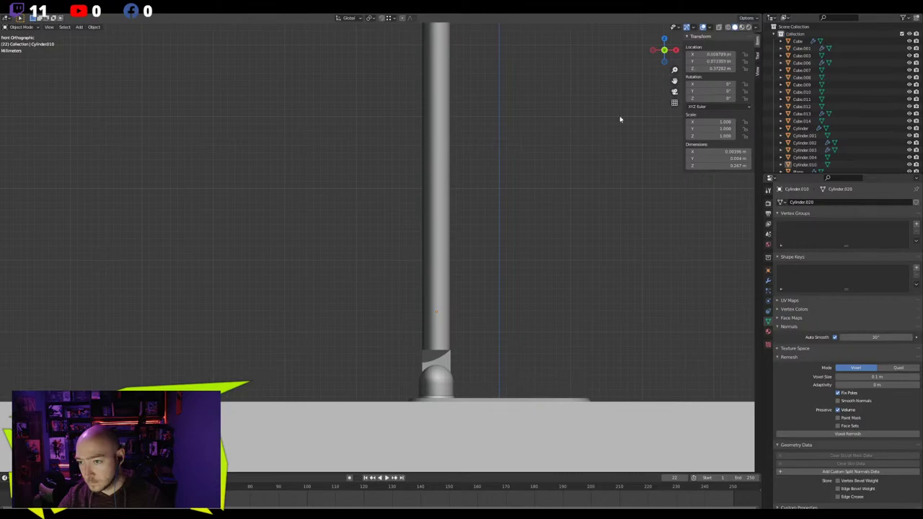
middle_click_drag(477, 176, 430, 269)
left_click(430, 269)
scroll(431, 294, "up", 6)
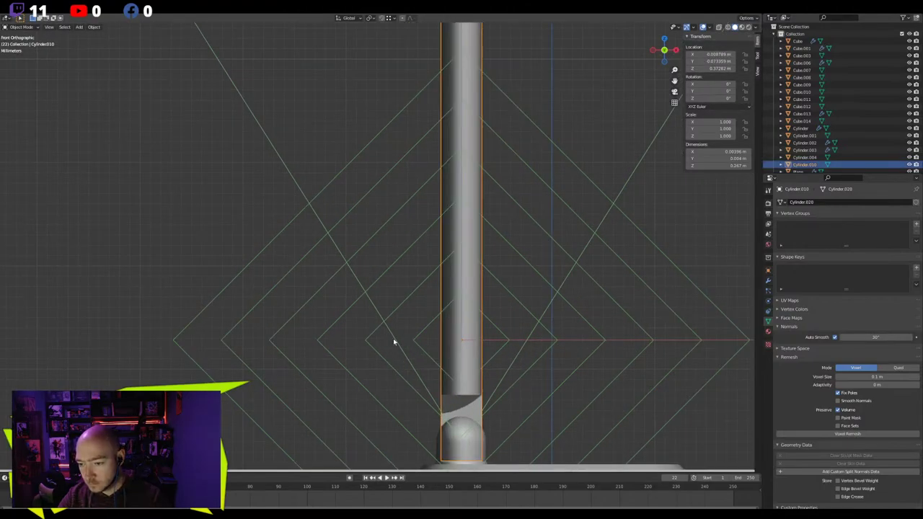
key("g")
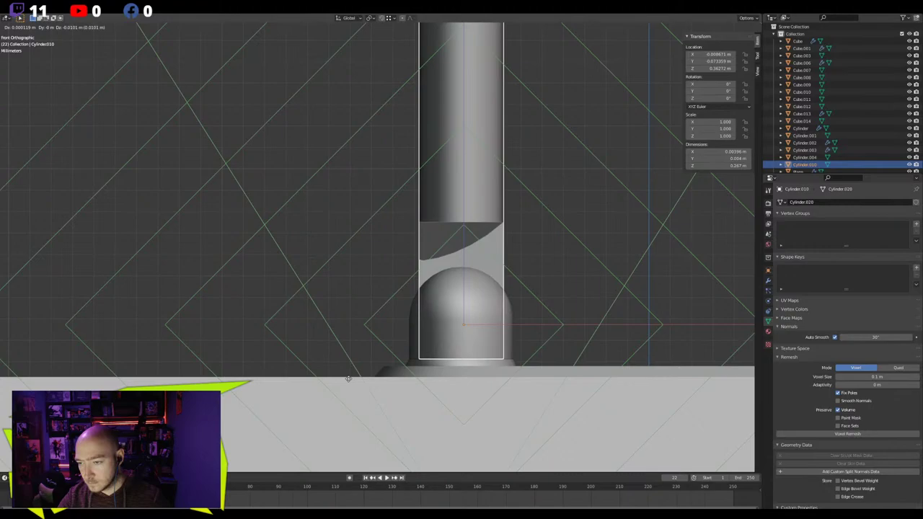
left_click(348, 378)
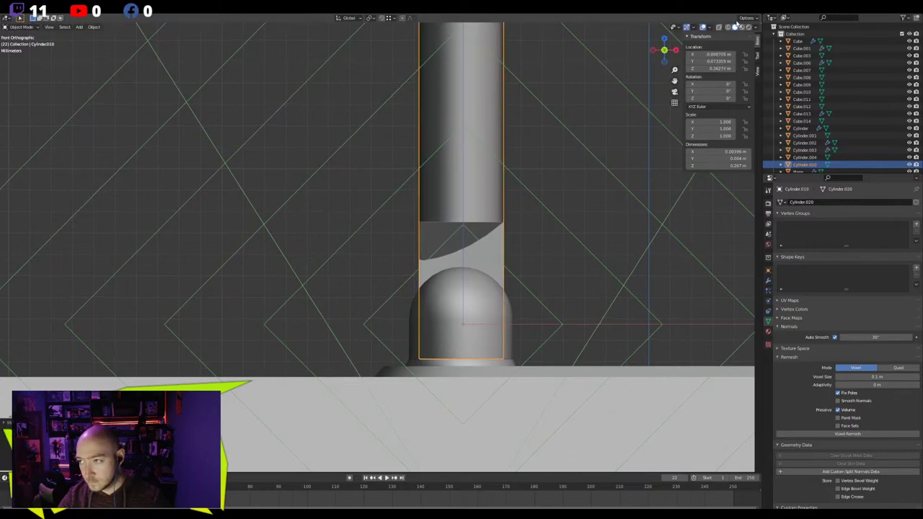
In front view, rotate the antenna rod about -89° to lay it flat across the boombox's top, and check its fit
scroll(500, 209, "down", 10)
key("r")
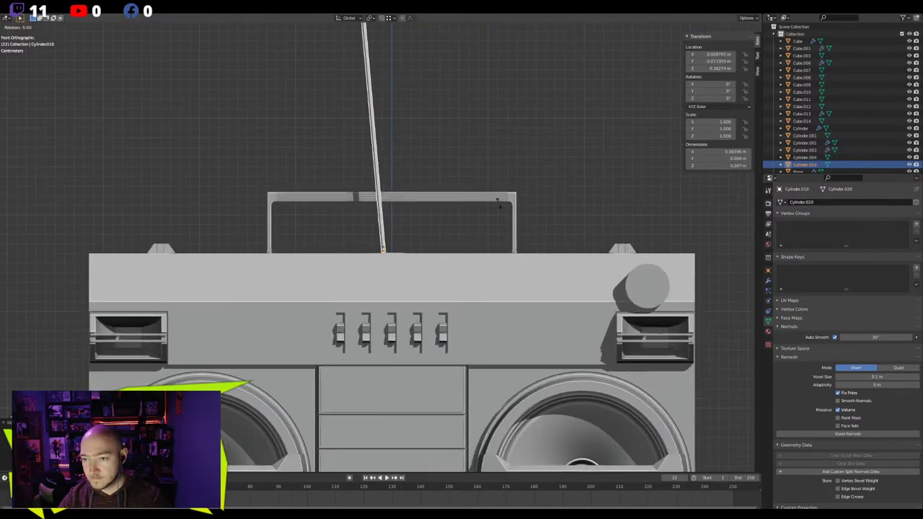
left_click(334, 88)
middle_click_drag(334, 88, 350, 233)
scroll(350, 233, "up", 6)
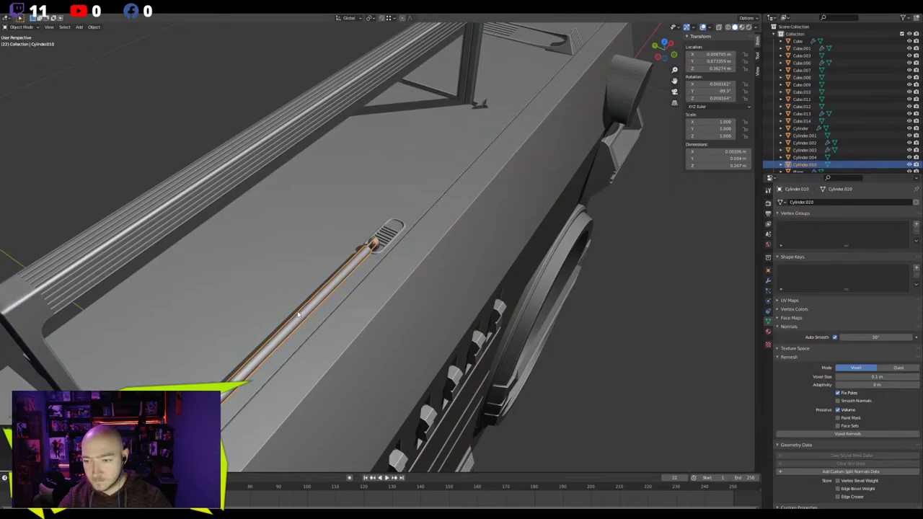
Rotate the lowered rod about 0.8° around Z to line it up with the holder on the boombox's top
scroll(307, 324, "down", 6)
middle_click_drag(292, 349, 357, 289)
key("r")
middle_click_drag(471, 390, 431, 224)
scroll(383, 231, "up", 4)
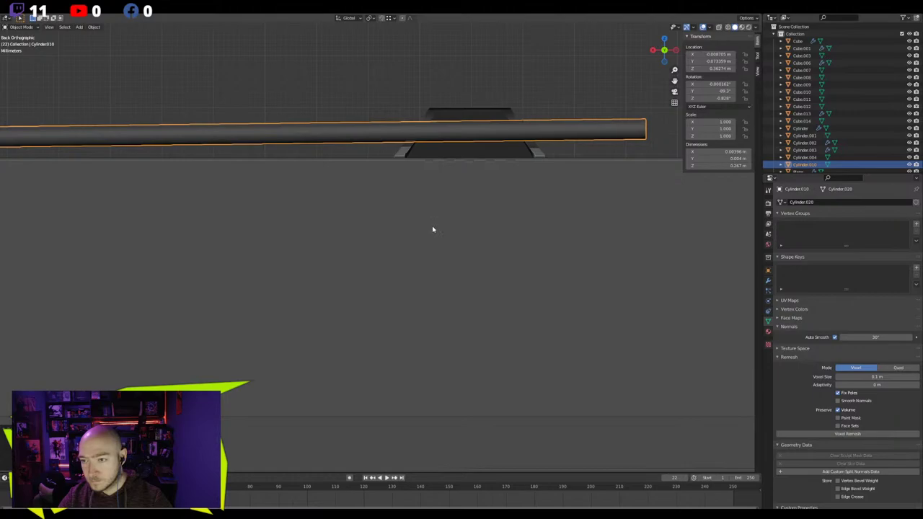
Fine-tune the lowered rod's tilt to about -89° around Y so that it reaches the holder
key("r")
right_click(312, 98)
middle_click_drag(313, 98, 350, 167)
key("r")
right_click(304, 94)
middle_click_drag(305, 95, 145, 173)
scroll(420, 185, "down", 3)
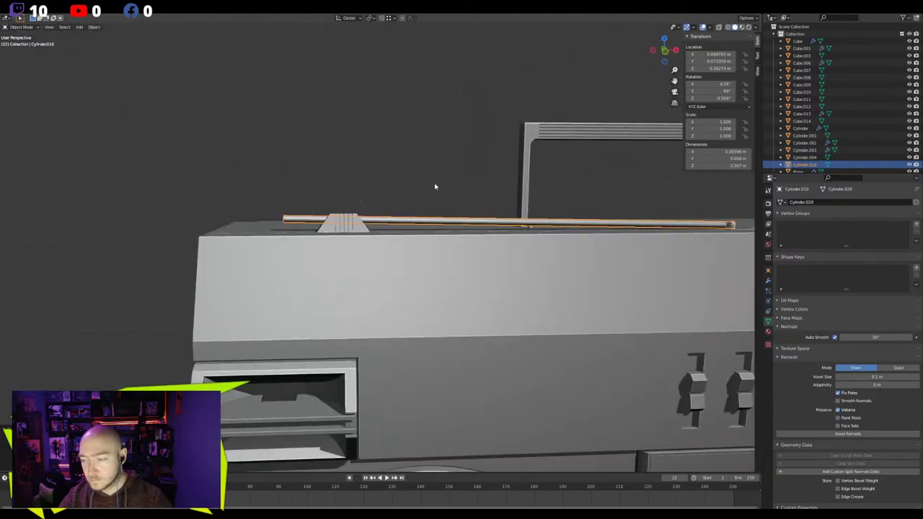
Inspect the lowered rod against the holder and handle, then undo its trial rotations to stand it upright
middle_click_drag(420, 186, 140, 177, "shift")
scroll(371, 211, "up", 4)
scroll(374, 213, "down", 5)
middle_click_drag(330, 212, 343, 213)
scroll(340, 212, "down", 3)
left_click(183, 154)
middle_click_drag(183, 153, 237, 178)
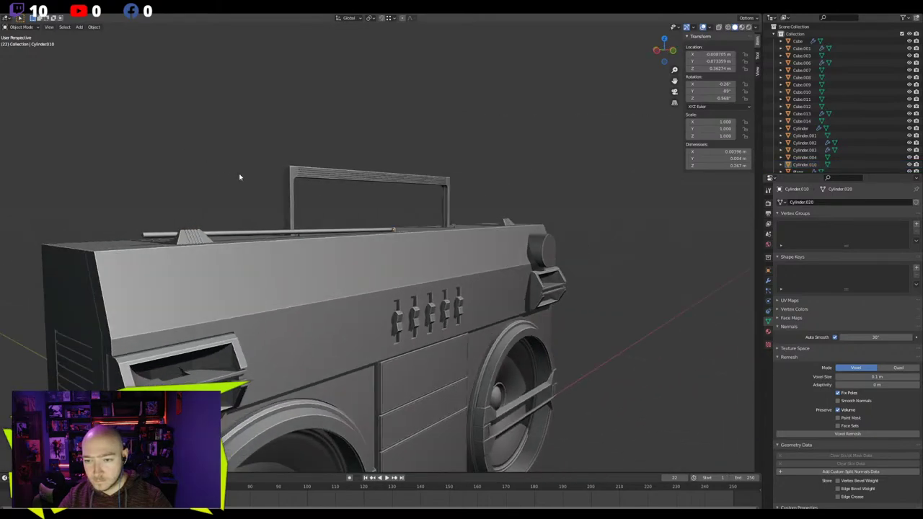
scroll(237, 178, "down", 3)
middle_click_drag(370, 264, 338, 273)
scroll(338, 272, "up", 2)
key("ctrl+z")
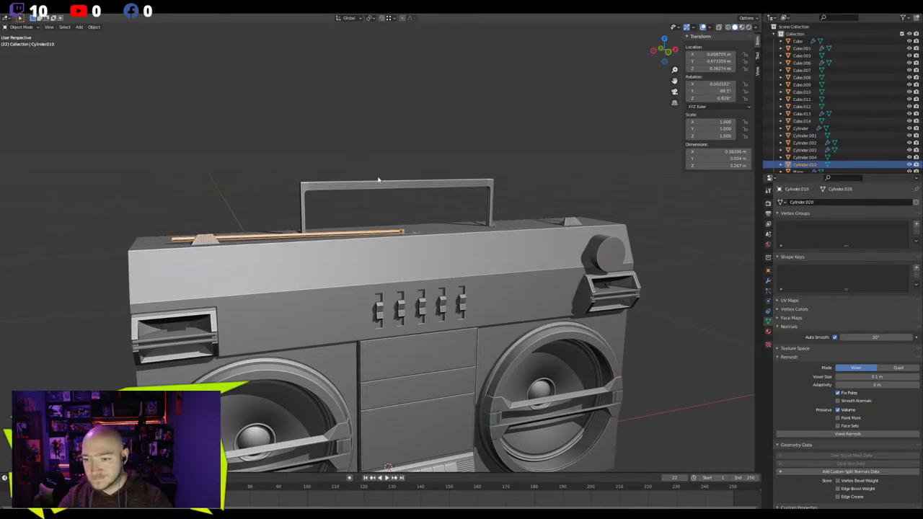
In front view, raise the antenna rod about 0.0035 m along Z and rotate it -90° to lie flat
scroll(403, 218, "up", 3)
key("KP_1")
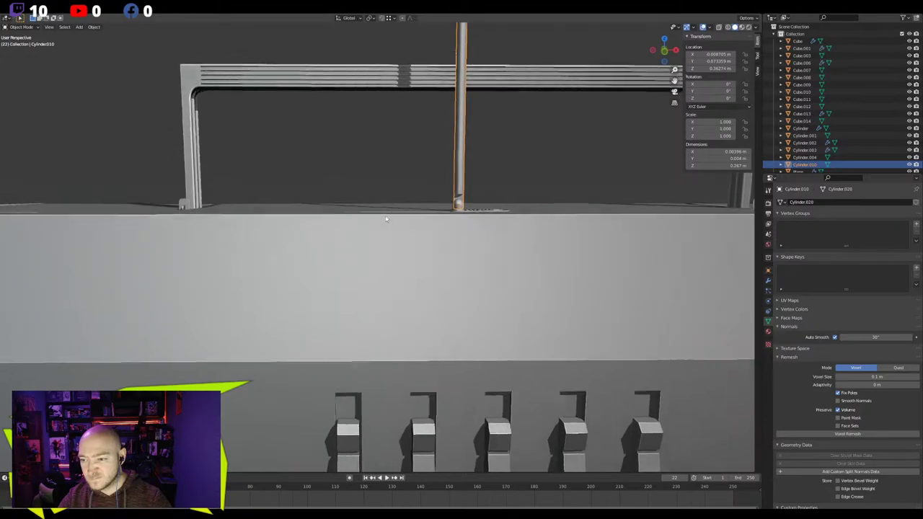
scroll(386, 215, "up", 2)
scroll(384, 218, "down", 2)
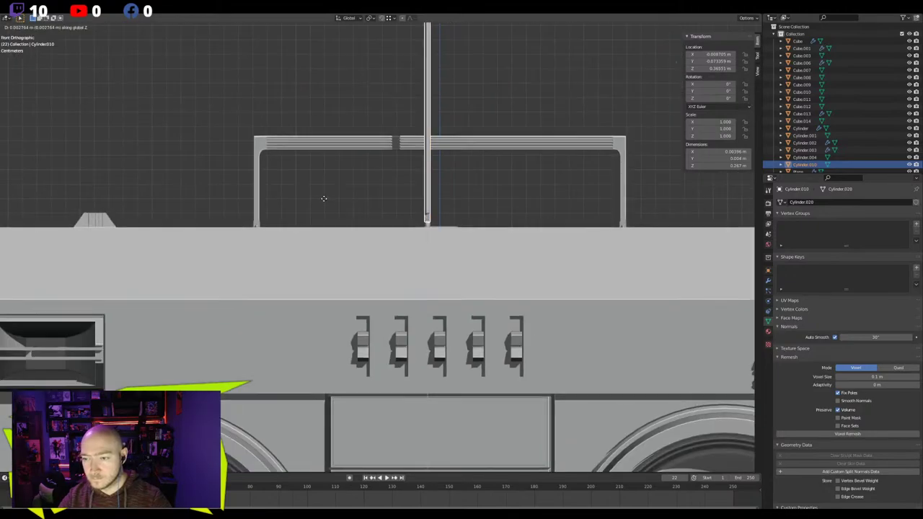
key("r")
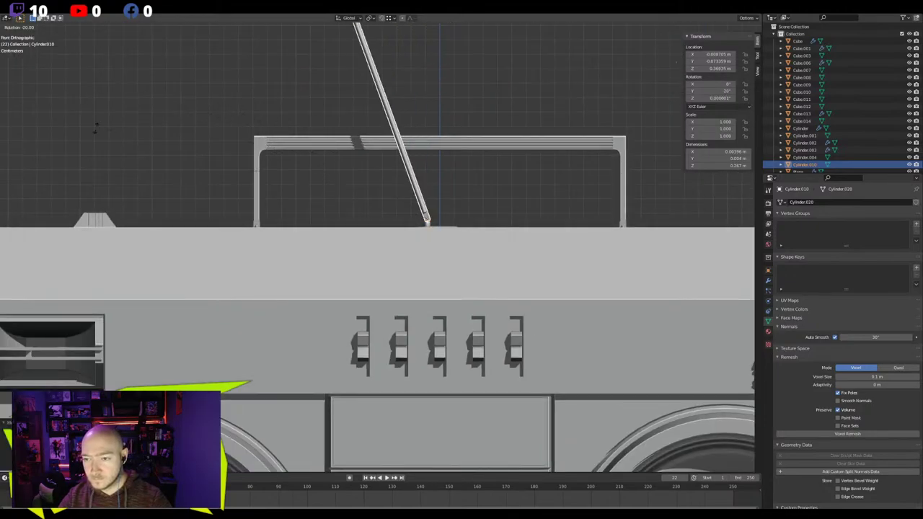
left_click(314, 366)
In left view, move the flat rod about 0.0033 m along Y and 0.0011 m up into the curved holder
middle_click_drag(314, 365, 324, 278)
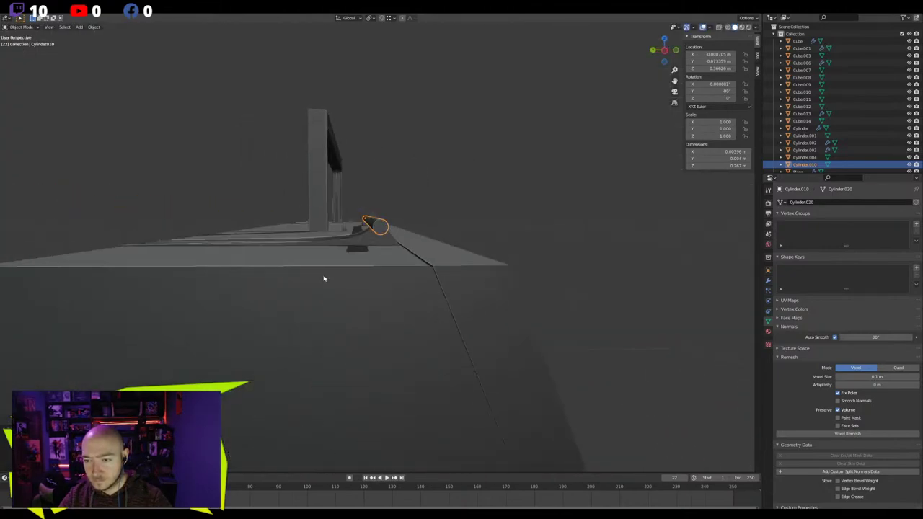
key("ctrl+KP_3")
scroll(290, 252, "up", 8)
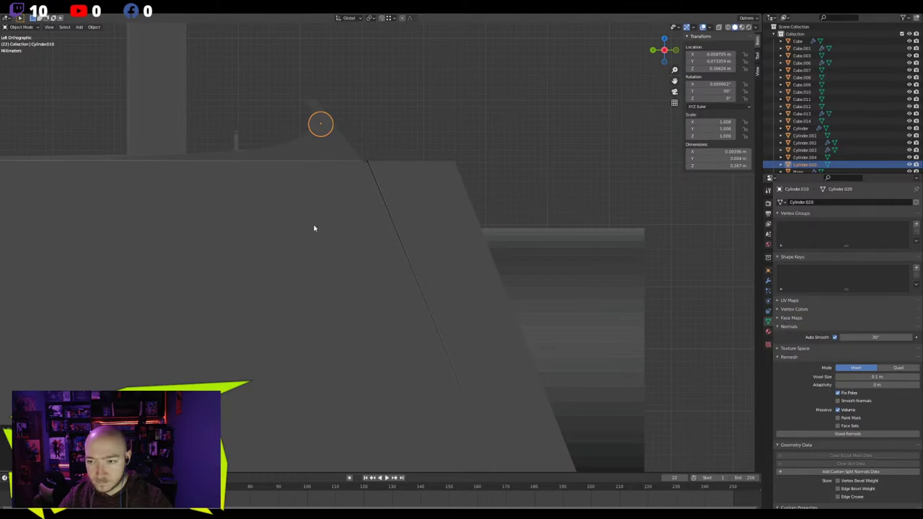
middle_click_drag(327, 222, 400, 275, "shift")
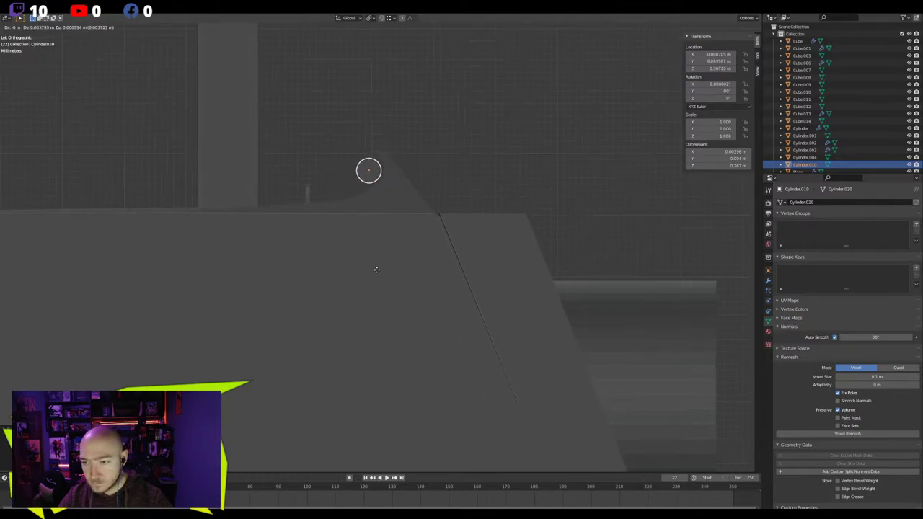
In front view, rotate the rod 90° back to its upright position
key("KP_1")
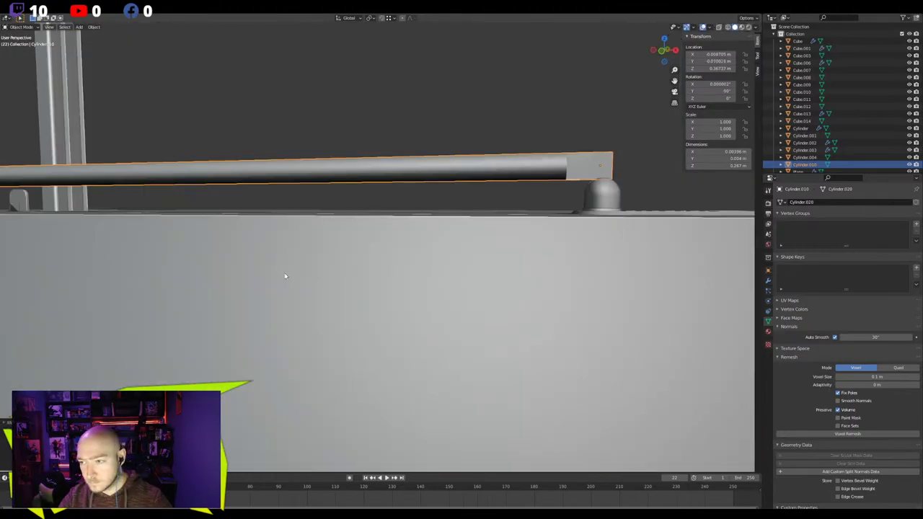
scroll(321, 272, "down", 3)
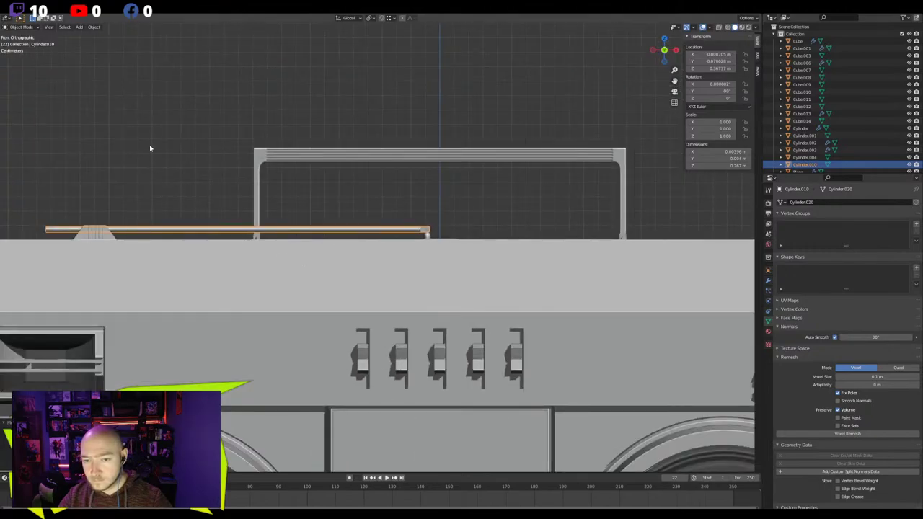
key("r")
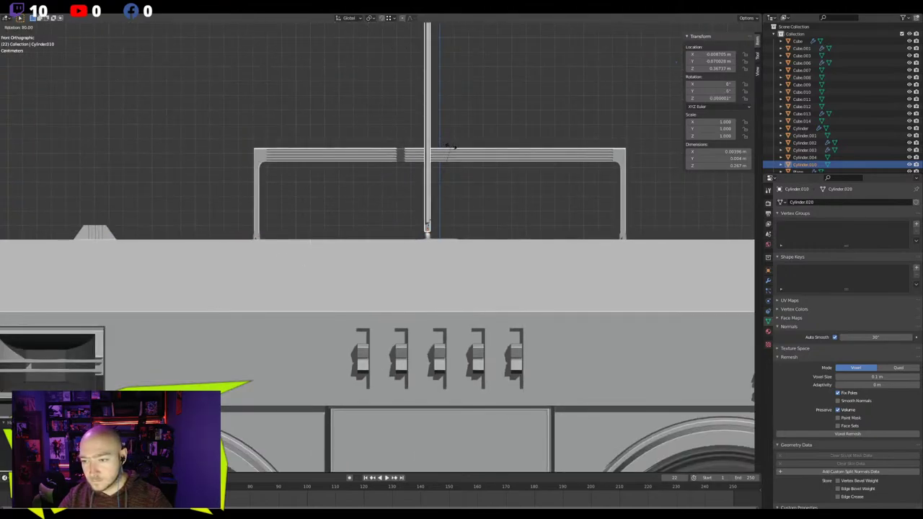
left_click(450, 146)
With only origins affected, move the rod's origin about 0.0038 m down along Z into the dome bulb
scroll(449, 196, "up", 4)
left_click(746, 19)
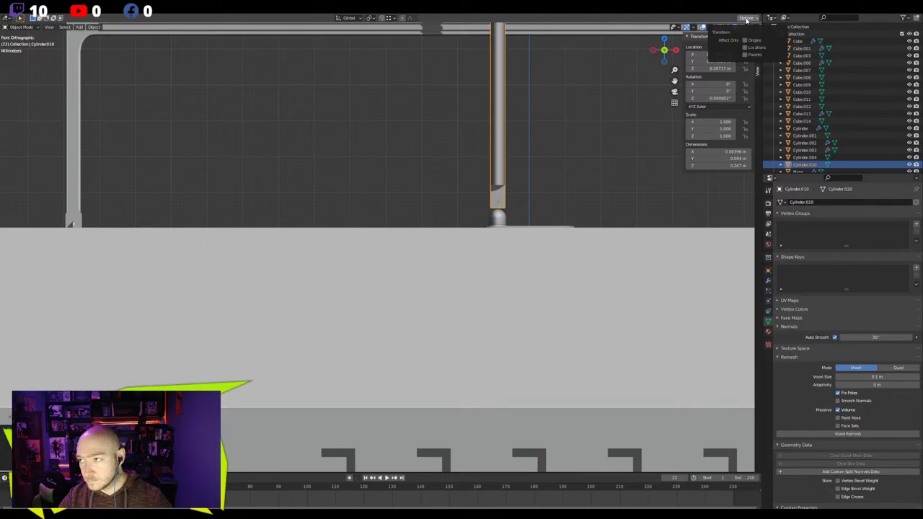
left_click(746, 41)
scroll(521, 181, "up", 4)
middle_click_drag(496, 184, 301, 219, "shift")
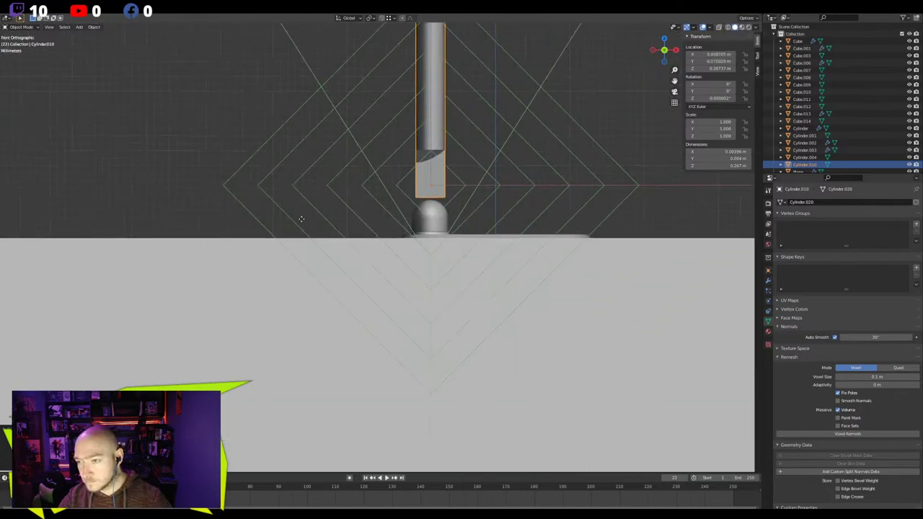
key("g")
key("z")
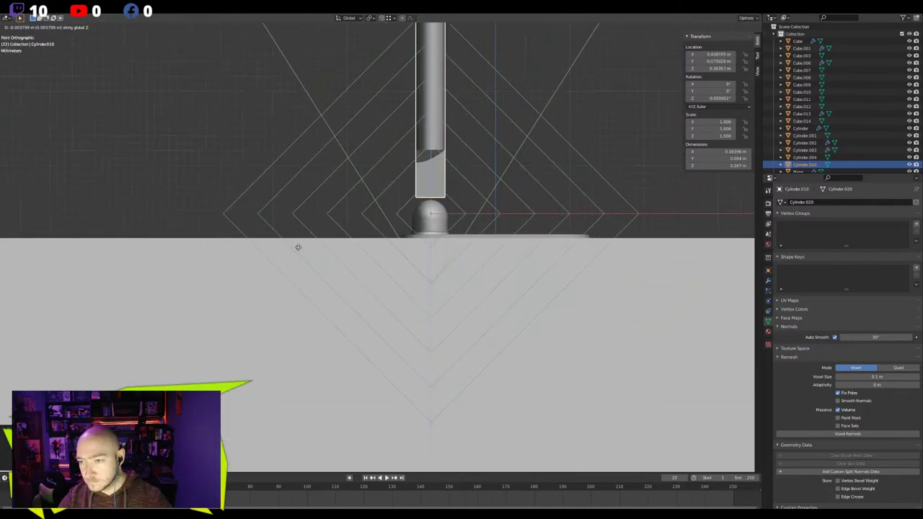
Lower the tab's bottom vertices about 0.004 m along Z to the base of the bulb and leave Edit Mode
key("Tab")
middle_click_drag(401, 199, 330, 199)
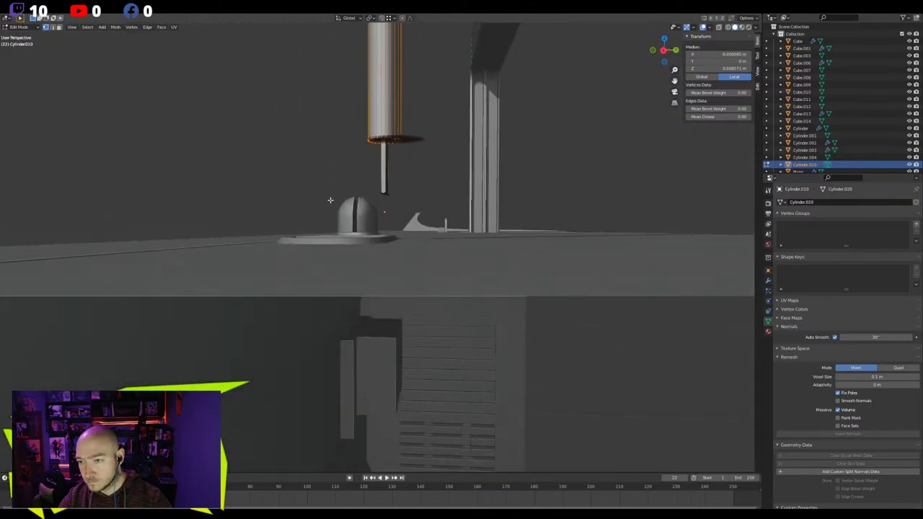
left_click_drag(410, 167, 329, 230)
middle_click_drag(360, 173, 372, 176)
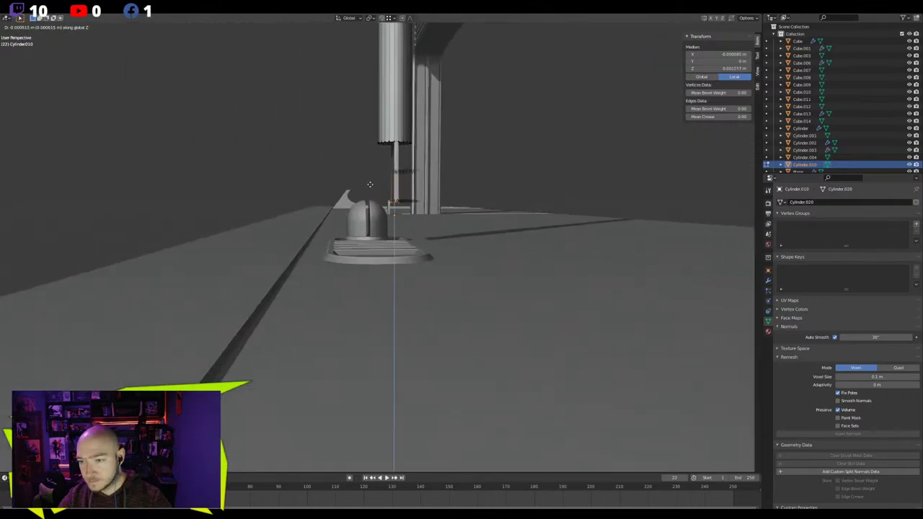
left_click(364, 212)
mouse_move(364, 213)
middle_mouse_down()
mouse_move(413, 224)
mouse_move(454, 212)
mouse_move(366, 227)
middle_mouse_up()
key("Tab")
Turn off the origins-only option and move the rod about 0.0033 m along Y into the bulb's slot
left_click(747, 18)
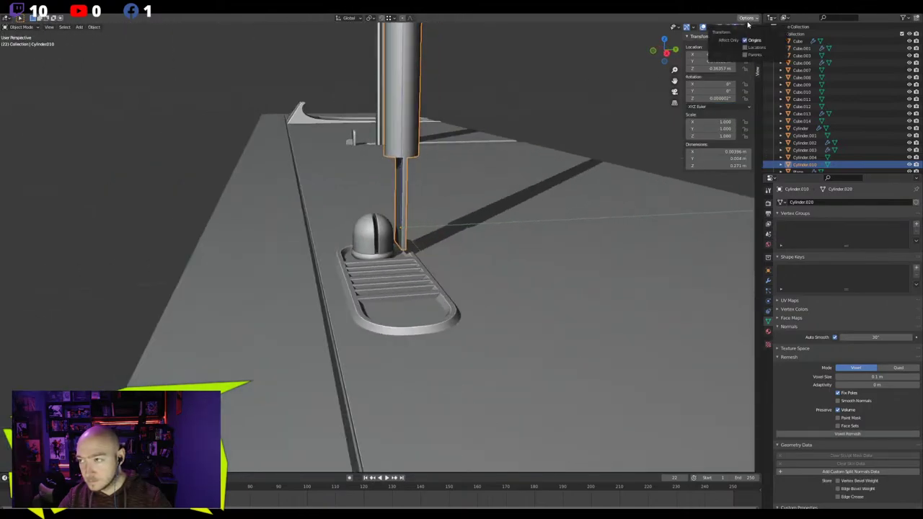
key("g")
key("y")
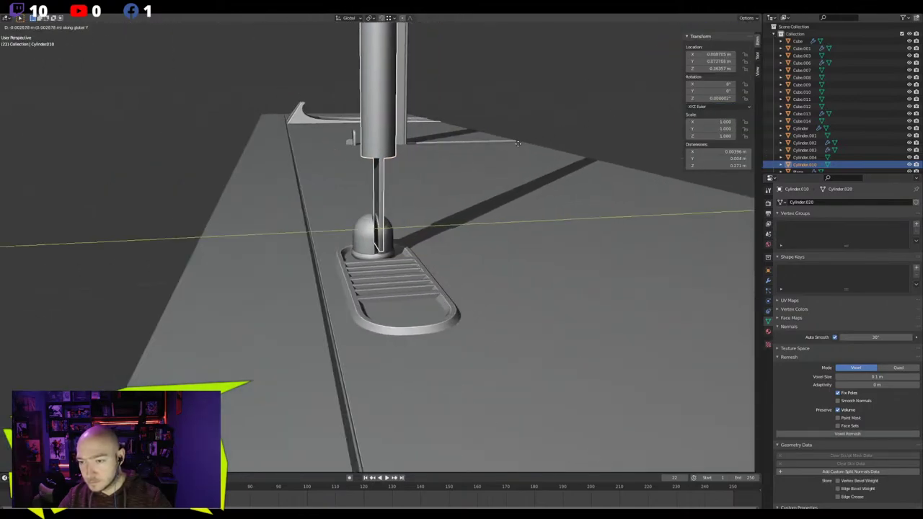
left_click(512, 144)
Lower the whole rod about 0.0002 m along Z so the tab sits properly in the bulb's slot
middle_click_drag(512, 144, 208, 272)
key("Tab")
key("KP_Decimal")
key("Tab")
key("g")
left_click(353, 314)
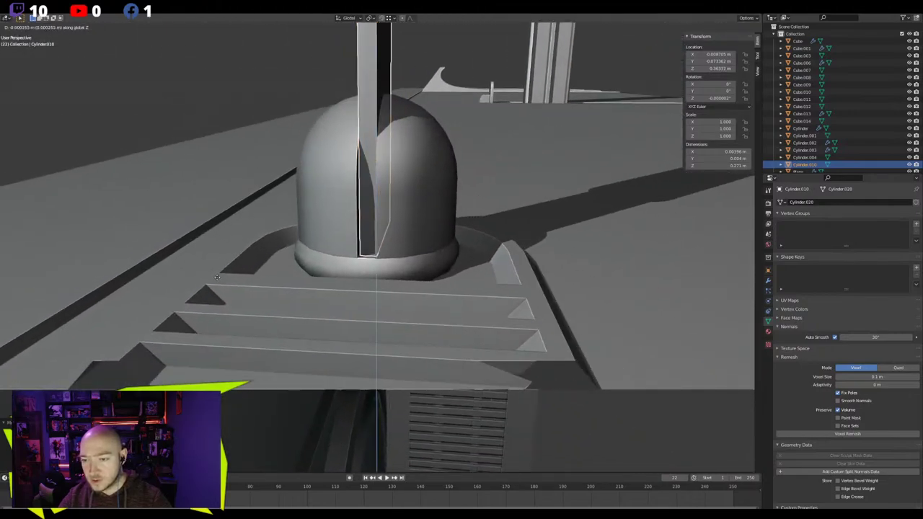
left_click(217, 274)
Using X-ray, lower the rod's bottom ring slightly along Z to shorten the exposed tab, and return to Object Mode
middle_click_drag(218, 273, 384, 236)
scroll(303, 251, "down", 10)
key("Tab")
key("alt+z")
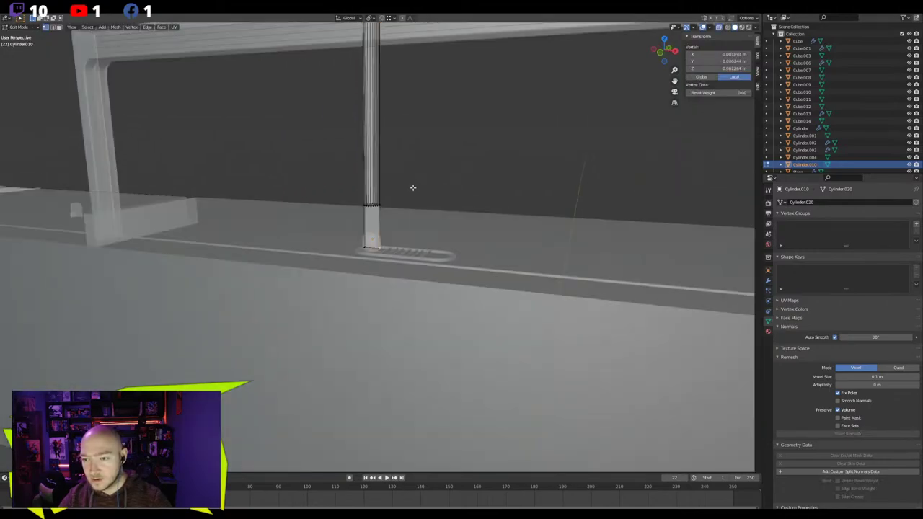
left_click_drag(414, 186, 346, 220)
scroll(346, 220, "up", 7)
key("g")
middle_click_drag(346, 220, 310, 249)
key("z")
scroll(310, 250, "down", 3)
key("Tab")
scroll(536, 145, "down", 3)
scroll(430, 149, "down", 4)
mouse_move(401, 160)
middle_mouse_down()
mouse_move(427, 152)
mouse_move(405, 167)
mouse_move(412, 173)
middle_mouse_up()
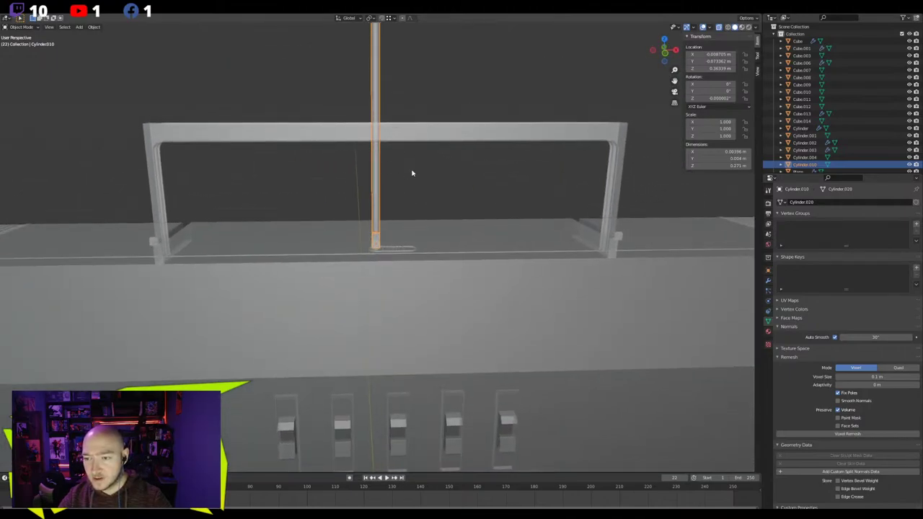
In front view, try rotating the rod about -89° down toward the holder
key("KP_1")
middle_click_drag(342, 210, 507, 235, "shift")
scroll(342, 165, "down", 4)
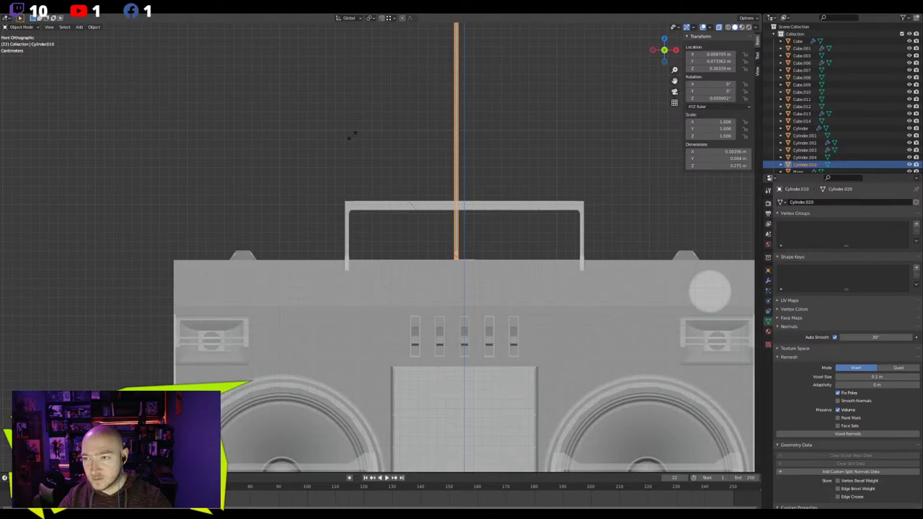
key("r")
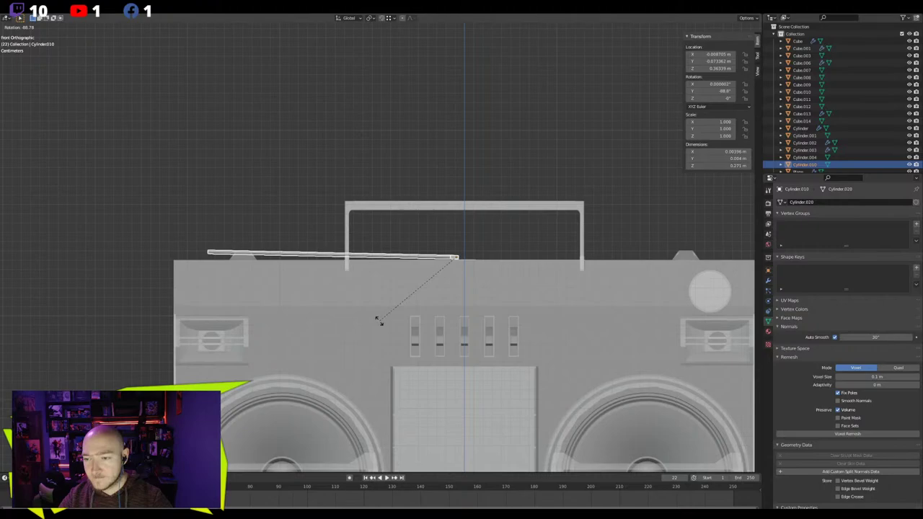
right_click(379, 321)
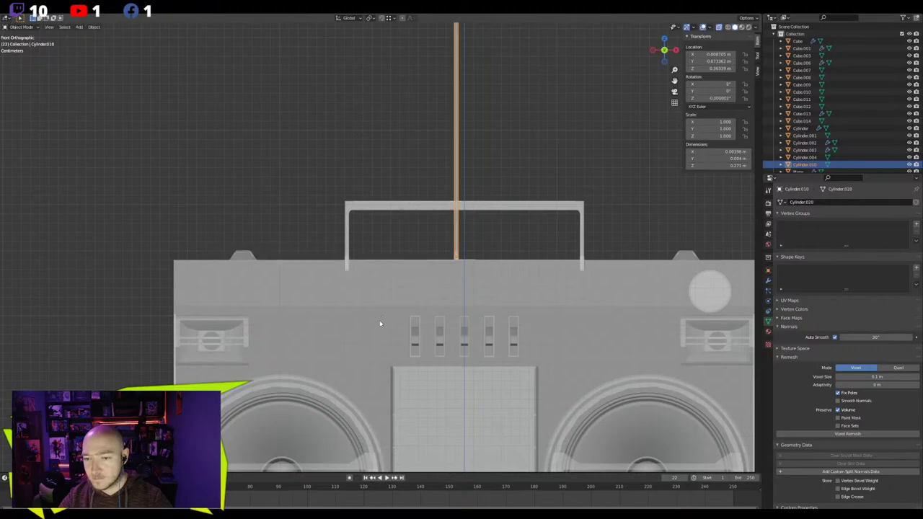
With only origins affected, raise the rod's origin about 0.0014 m along Z near the top of the bulb
scroll(490, 272, "up", 10)
middle_click_drag(612, 306, 177, 233, "shift")
scroll(505, 269, "up", 1)
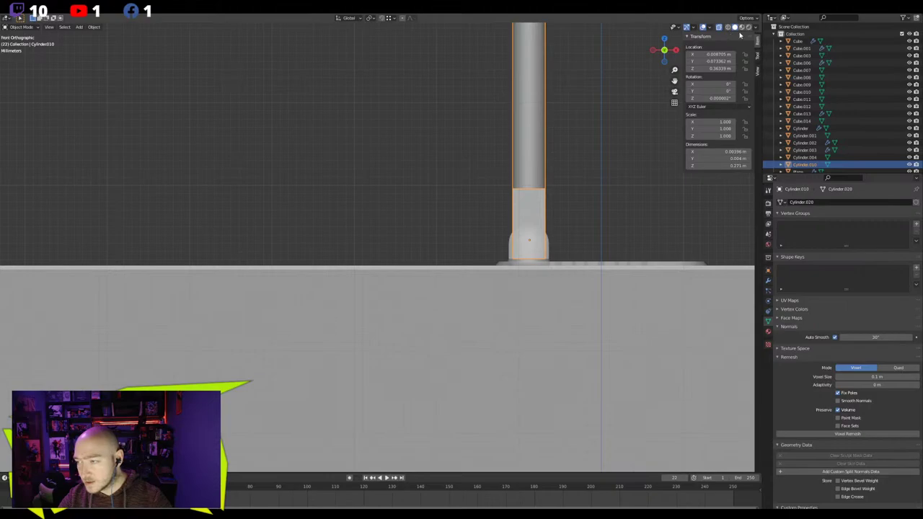
left_click(746, 18)
left_click(745, 41)
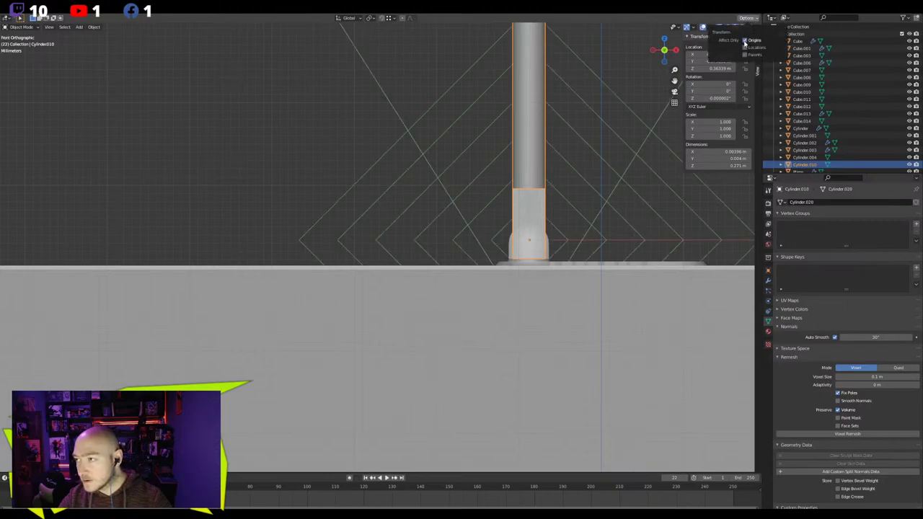
left_click(584, 138)
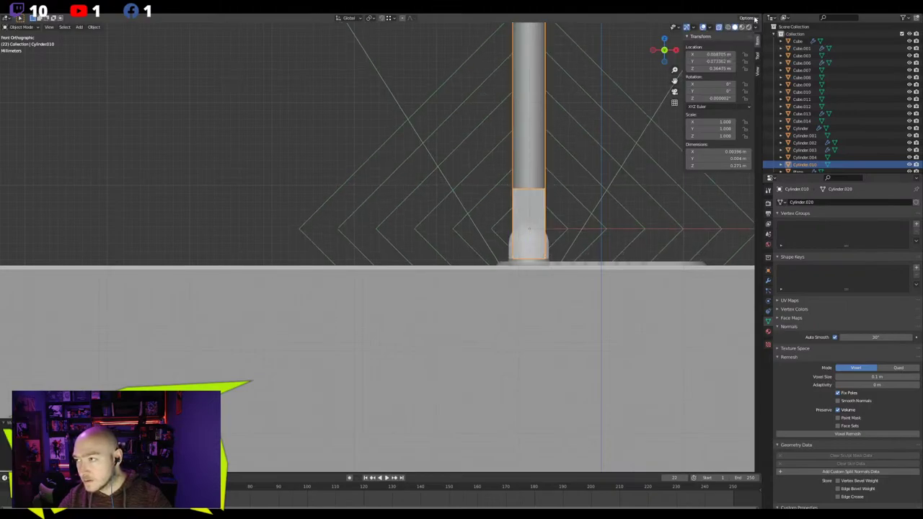
Rotate the rod -90° in front view to check its lowered position without X-ray, then undo the rotation
scroll(599, 170, "down", 12)
type("r-30")
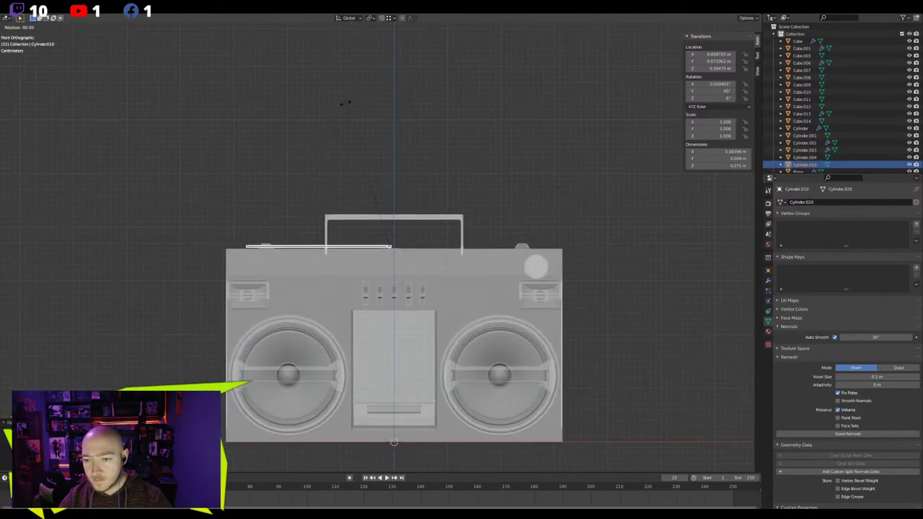
scroll(322, 143, "up", 6)
middle_click_drag(206, 188, 387, 245, "shift")
key("alt+z")
scroll(387, 247, "up", 3)
key("ctrl+z")
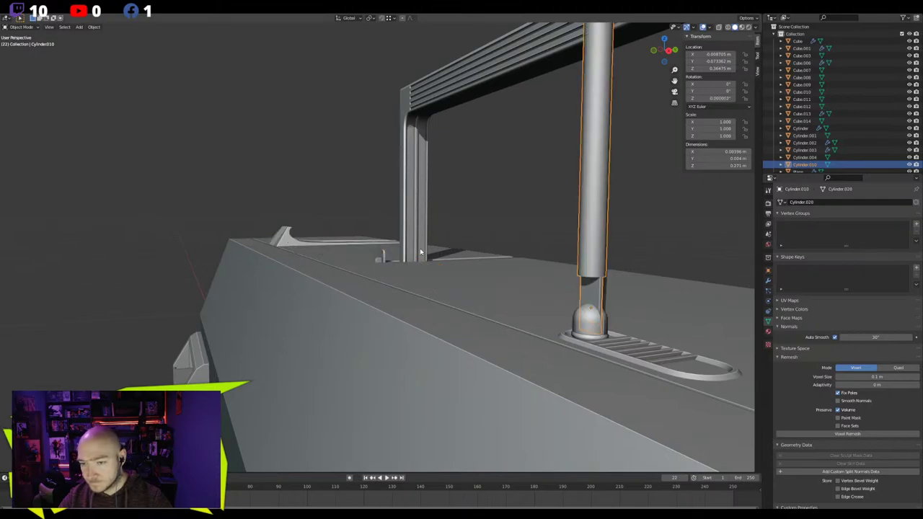
Using X-ray in Edit Mode, raise the dome bulb's upper vertices about 0.0014 m along Z, and return to Object Mode
left_click(588, 317)
middle_click_drag(635, 354, 430, 276, "shift")
key("Tab")
scroll(361, 245, "up", 6)
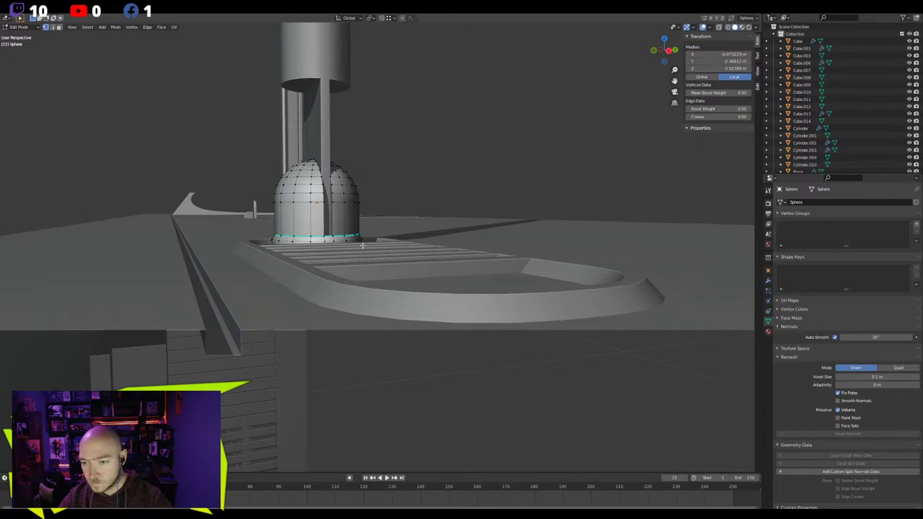
middle_click_drag(361, 245, 380, 248)
key("alt+z")
middle_click_drag(652, 233, 569, 225, "shift")
left_click_drag(576, 171, 337, 243)
key("g")
key("z")
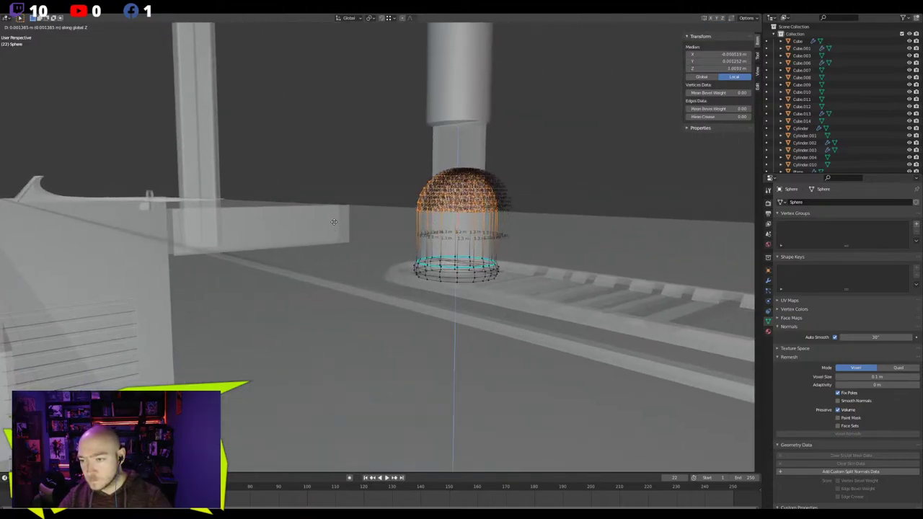
left_click(334, 221)
key("Tab")
middle_click_drag(336, 220, 362, 253)
key("alt+z")
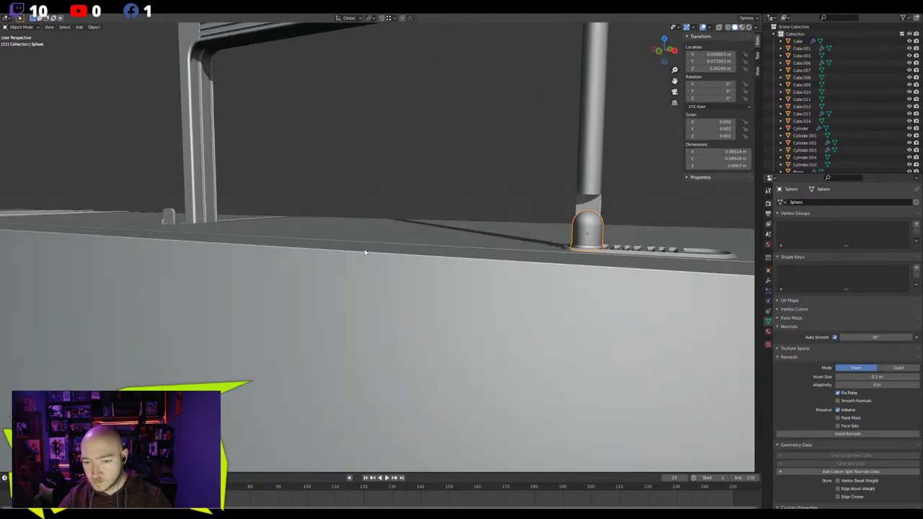
Select the antenna rod and rotate it -90° in front view so it lies flat along the top
left_click(586, 169)
middle_click_drag(586, 169, 488, 214)
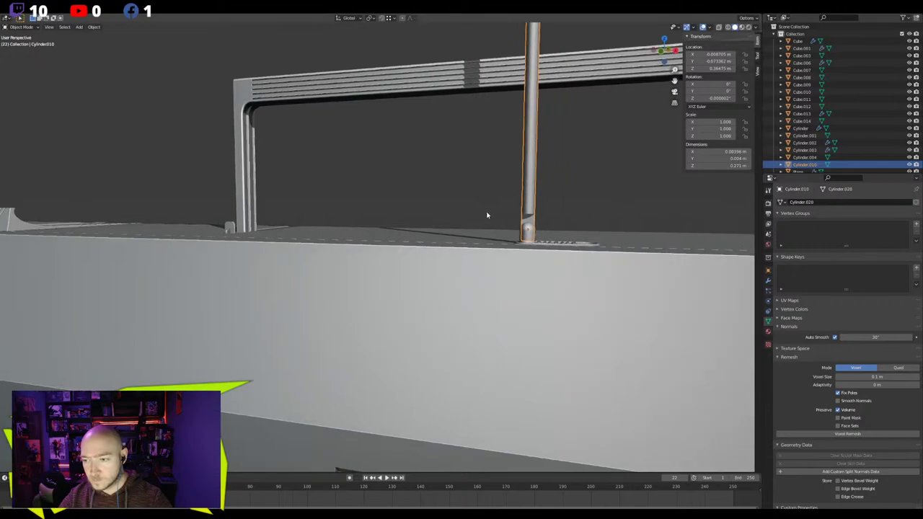
key("KP_1")
middle_click_drag(385, 242, 454, 252, "shift")
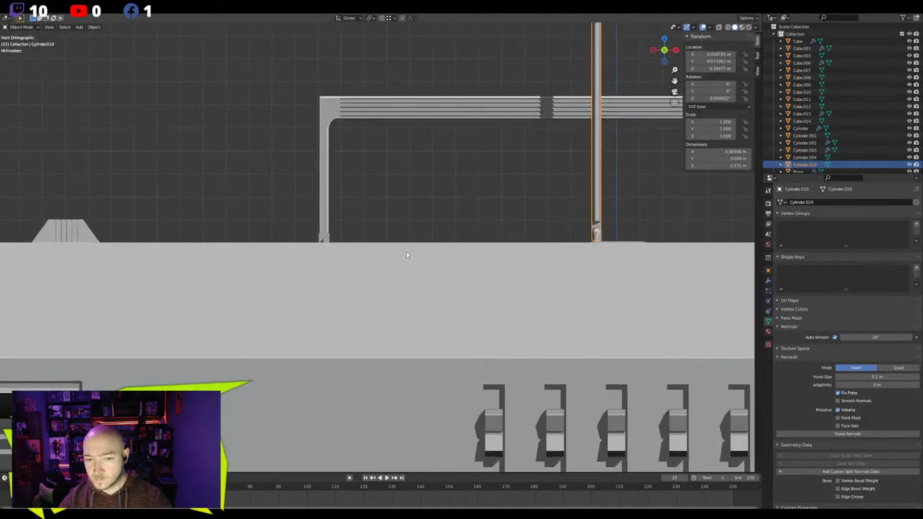
key("r")
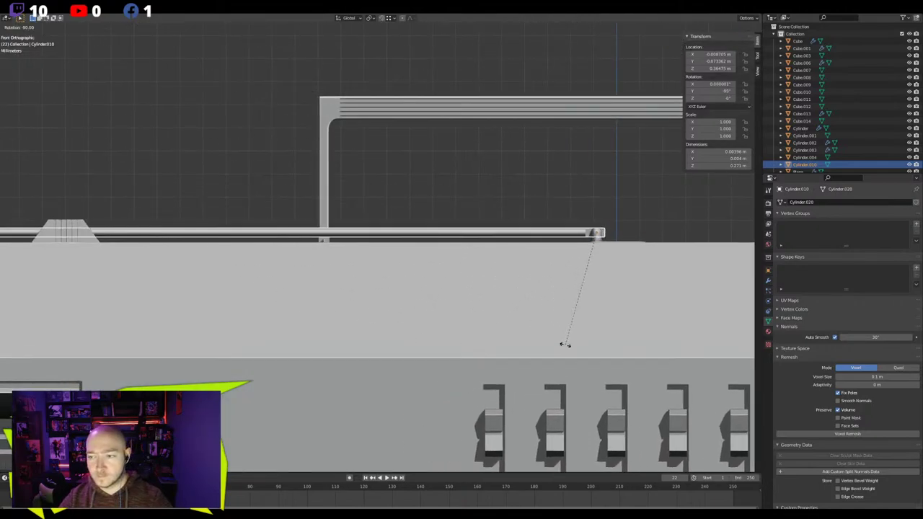
left_click(565, 344)
Raise the folded rod about 0.0024 m toward the bulb's top and set its X position back to about -0.0087 m
key("g")
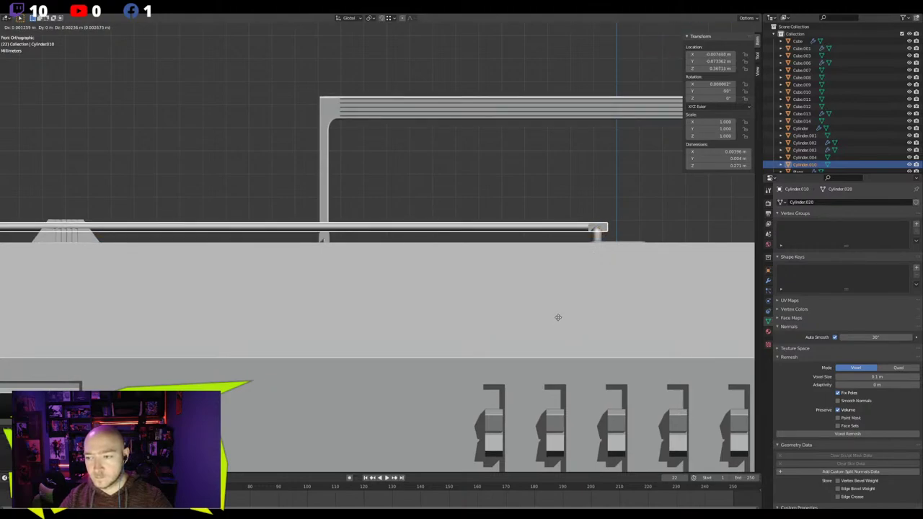
left_click(557, 317)
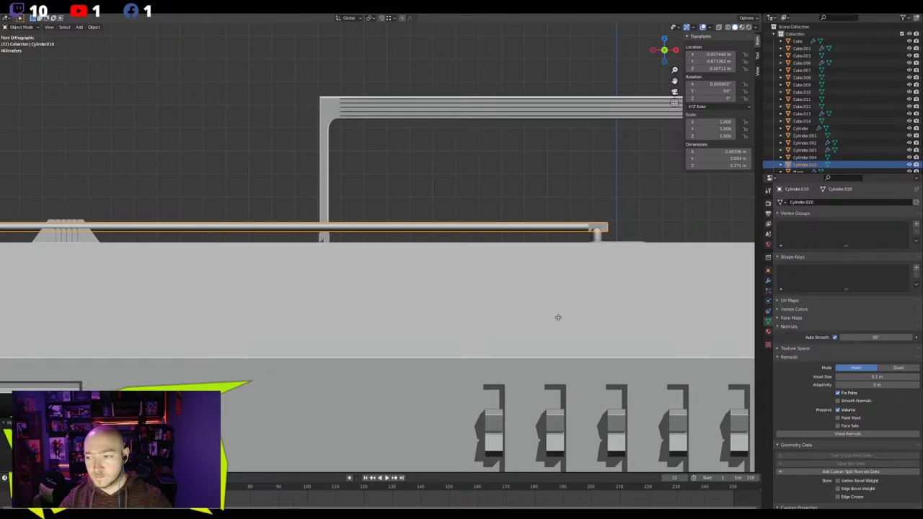
key("g")
key("y")
key("x")
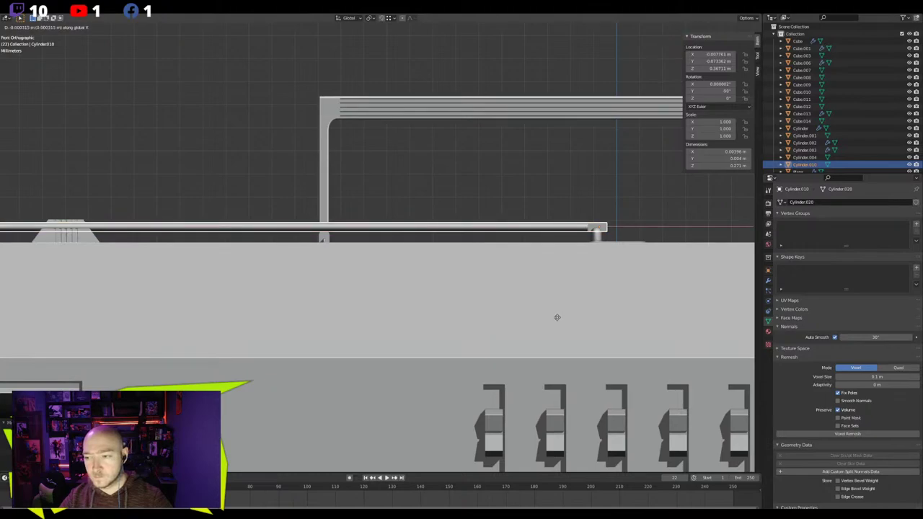
left_click(555, 317)
In side view, move the folded rod about 0.0033 m along Y, away from the front edge
middle_click_drag(375, 272, 448, 272)
scroll(453, 272, "up", 4)
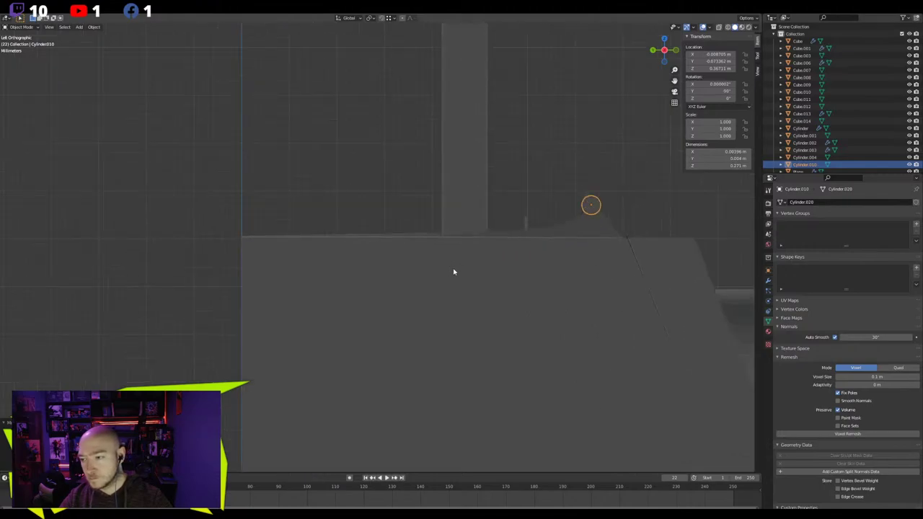
key("g")
key("y")
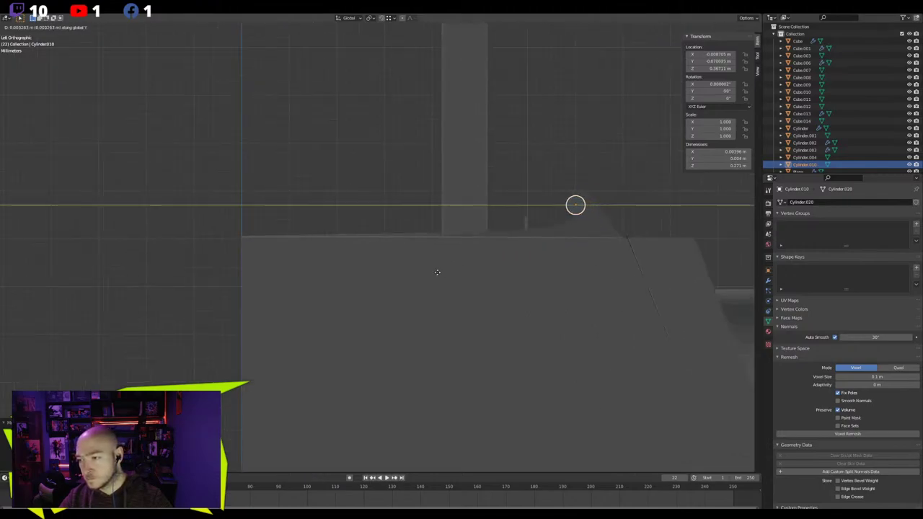
left_click(437, 272)
Select the dome bulb and its slotted base plate together, and move them about 0.0033 m along Y to align with the rod
middle_click_drag(437, 272, 357, 288)
left_click(398, 286)
left_click(402, 300)
left_click(401, 288, "shift")
scroll(357, 287, "up", 4)
key("g")
key("y")
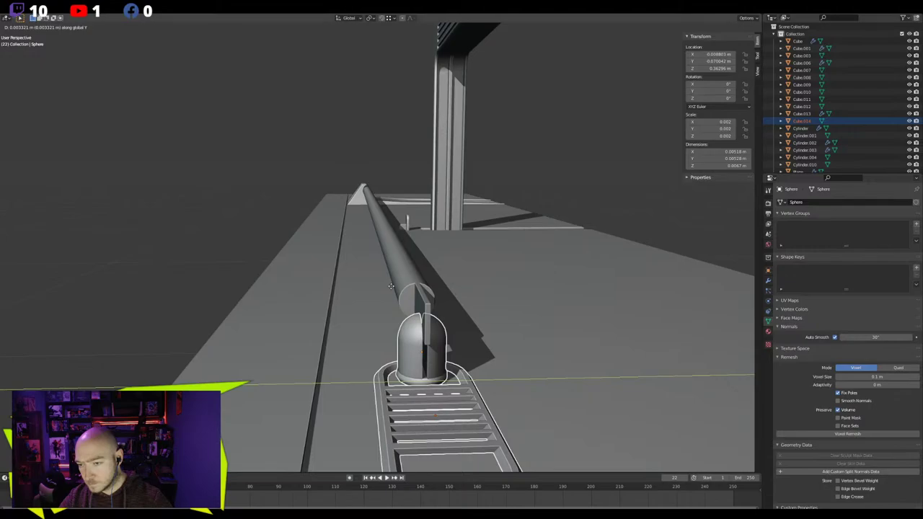
left_click(390, 286)
Using X-ray in Edit Mode, raise the bulb's dome vertices about 0.001 m along Z to reach the folded rod's tab
middle_click_drag(390, 286, 479, 250)
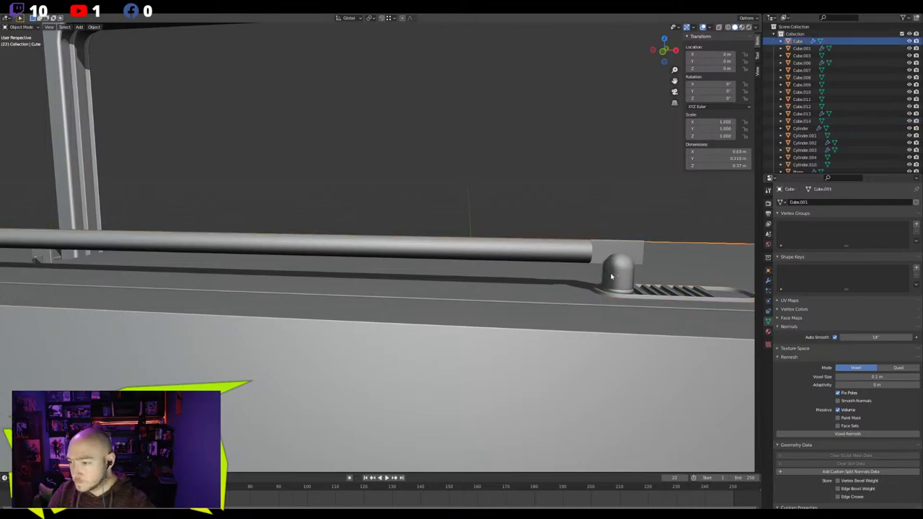
key("Tab")
key("alt+z")
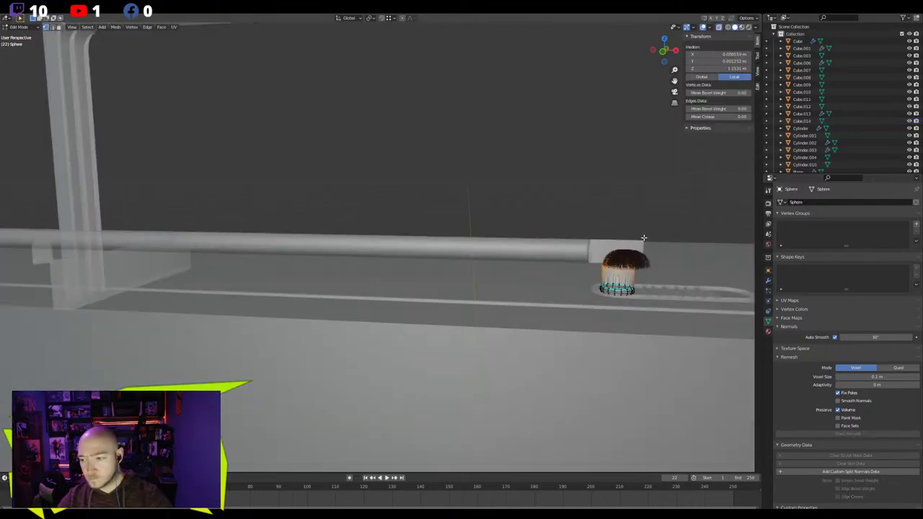
scroll(642, 238, "up", 1)
key("alt+a")
middle_click_drag(641, 237, 545, 233, "shift")
left_click_drag(611, 220, 507, 276)
key("g")
key("z")
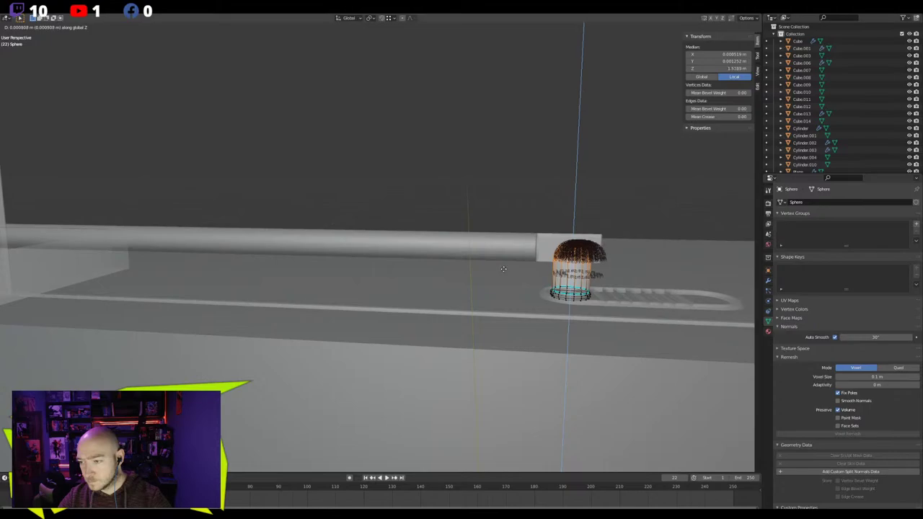
left_click(501, 263)
key("alt+a")
In the rod's mesh, shorten the tab by moving its end vertices about 0.0011 m along X with X-ray on
key("Tab")
left_click(517, 248)
key("Tab")
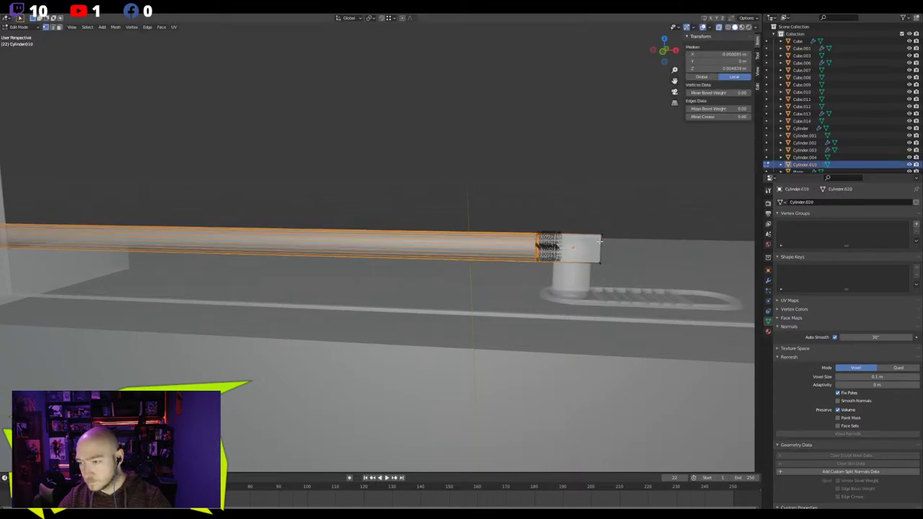
key("alt+z")
left_click_drag(629, 217, 581, 278)
key("g")
key("y")
key("x")
left_click(575, 276)
key("alt+z")
left_click_drag(627, 216, 575, 278)
key("g")
key("x")
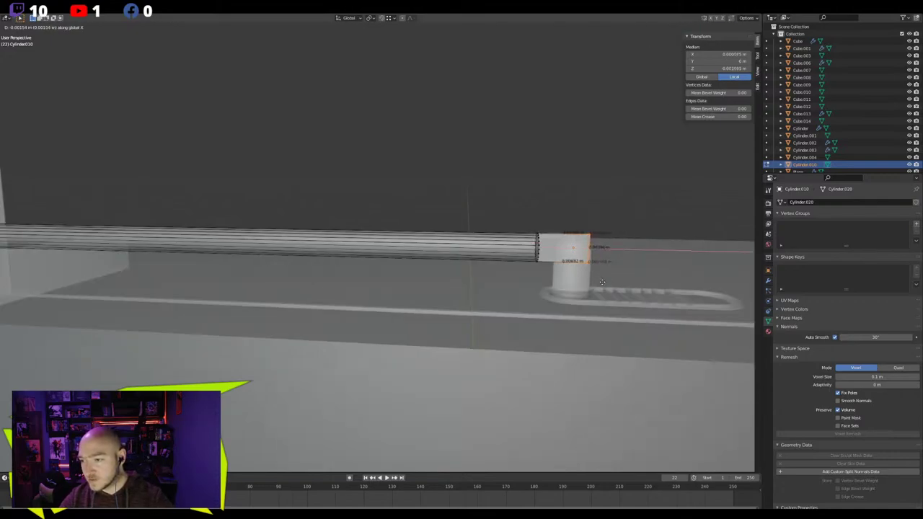
left_click(602, 283)
key("Tab")
In front view, rotate the rod upright to check how its tab pivots in the bulb, and turn X-ray off
scroll(547, 276, "down", 3)
key("KP_1")
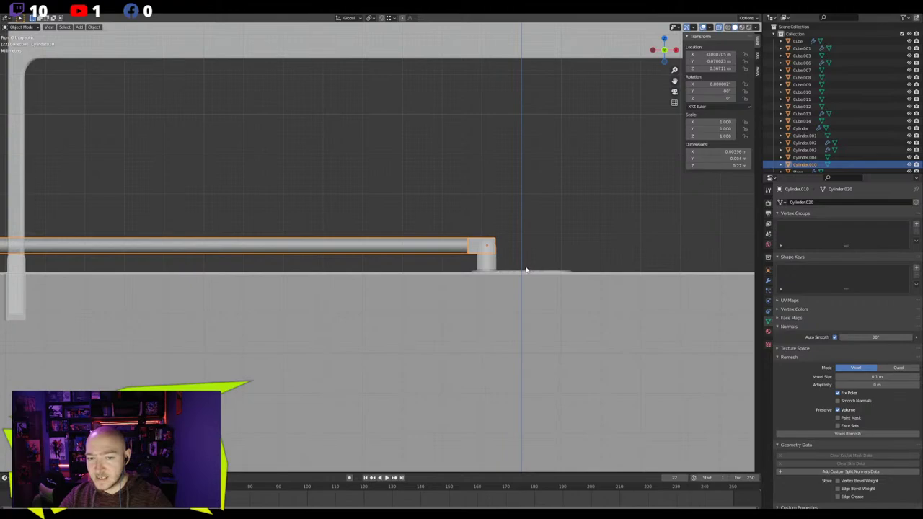
scroll(526, 270, "down", 4)
key("r")
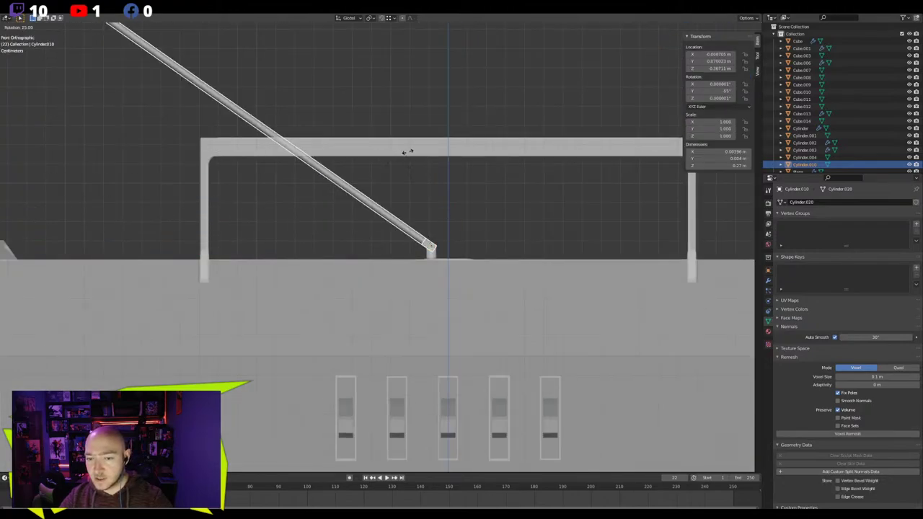
left_click(470, 185)
scroll(467, 181, "down", 5)
left_click(433, 144)
mouse_move(433, 145)
middle_mouse_down()
mouse_move(483, 165)
mouse_move(392, 194)
mouse_move(401, 202)
middle_mouse_up()
key("alt+z")
Rotate the rod back down to -90° in front view so it rests in the holder again
scroll(469, 170, "down", 5)
left_click(392, 203)
scroll(391, 202, "up", 4)
key("KP_1")
key("r")
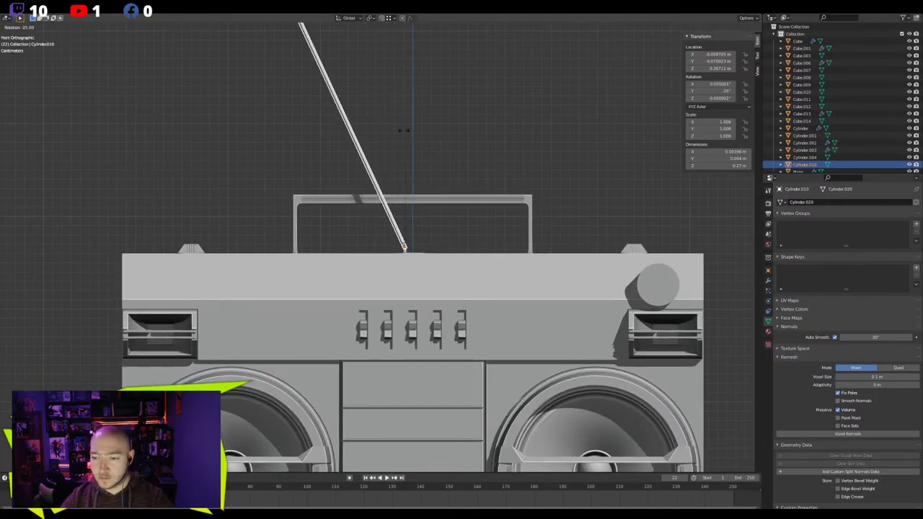
left_click(260, 173, "ctrl")
Select the small L-shaped clips beside the handle and move them about 0.0083 m toward the front along Y, beneath the rod
middle_click_drag(249, 163, 343, 246)
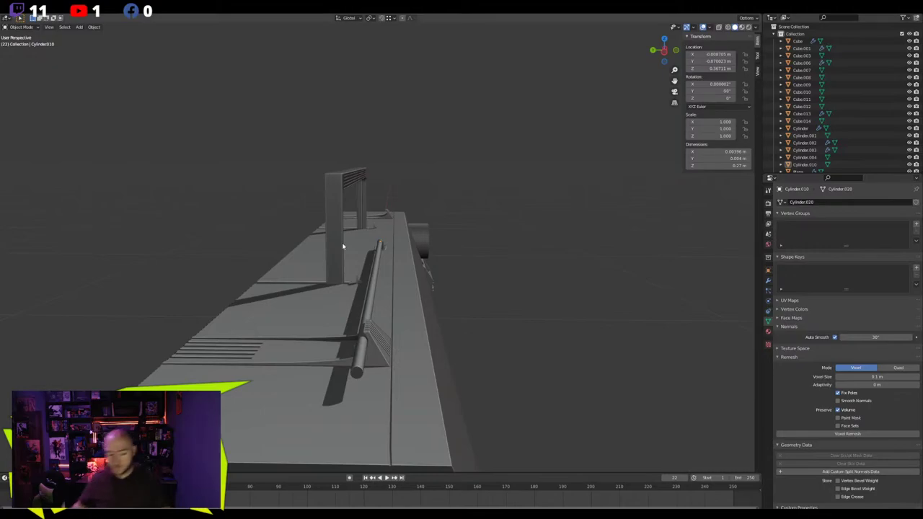
key("KP_1")
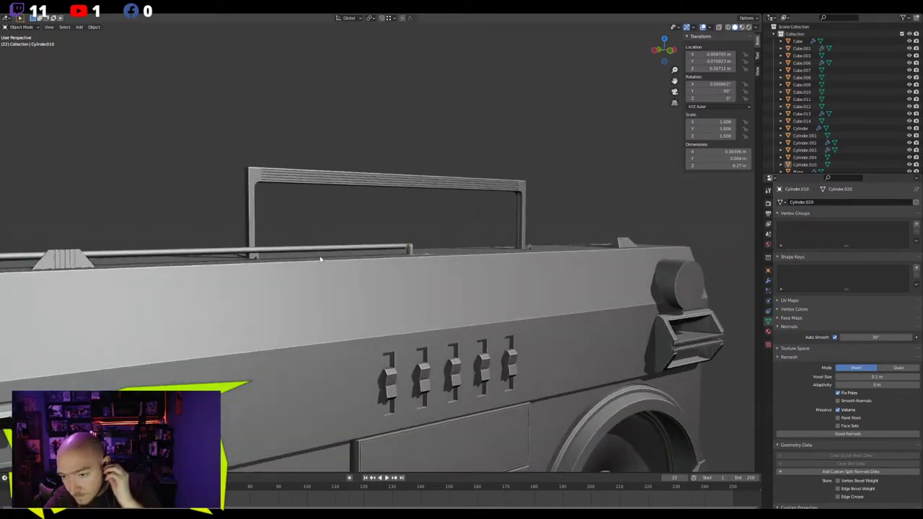
middle_click_drag(298, 256, 403, 285)
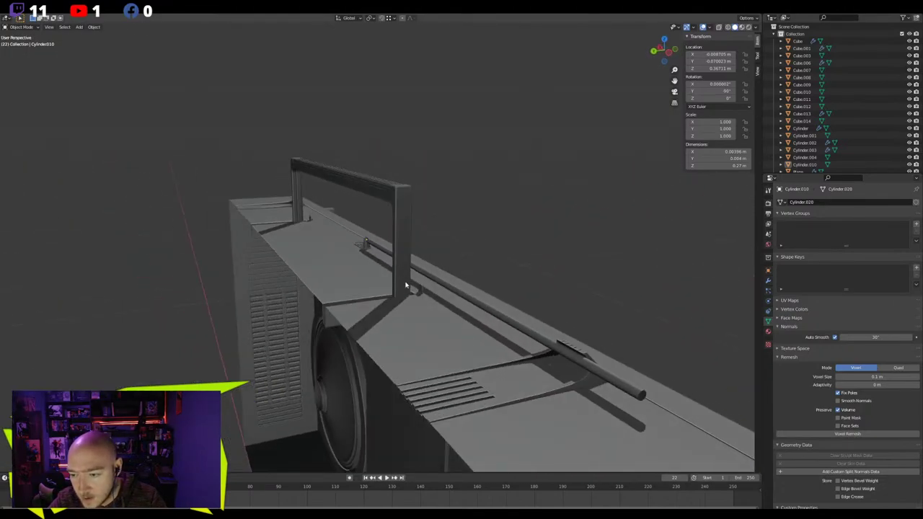
left_click(422, 292)
key("KP_Decimal")
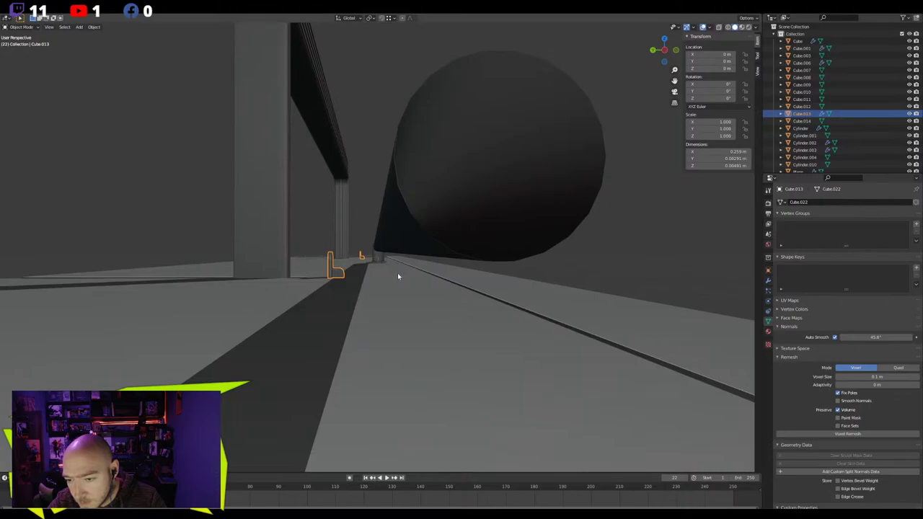
key("g")
key("y")
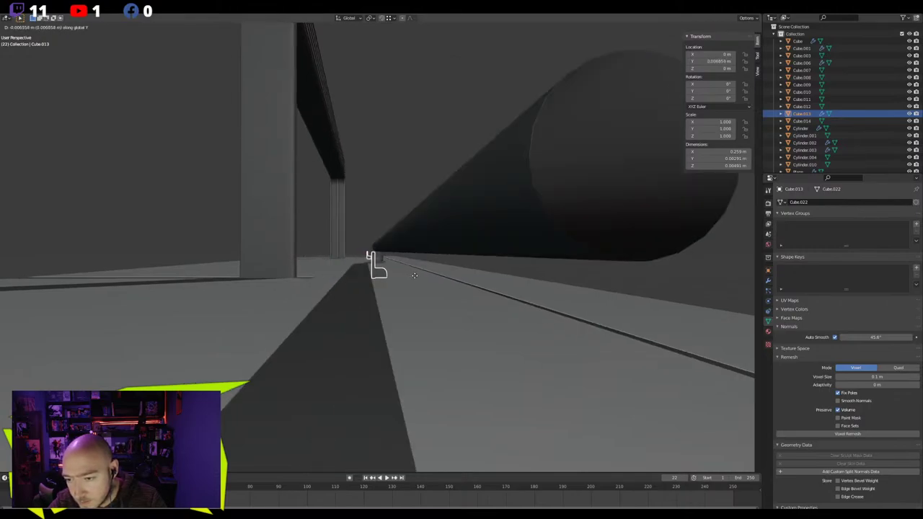
left_click(415, 275)
middle_click_drag(415, 276, 309, 248)
key("g")
key("y")
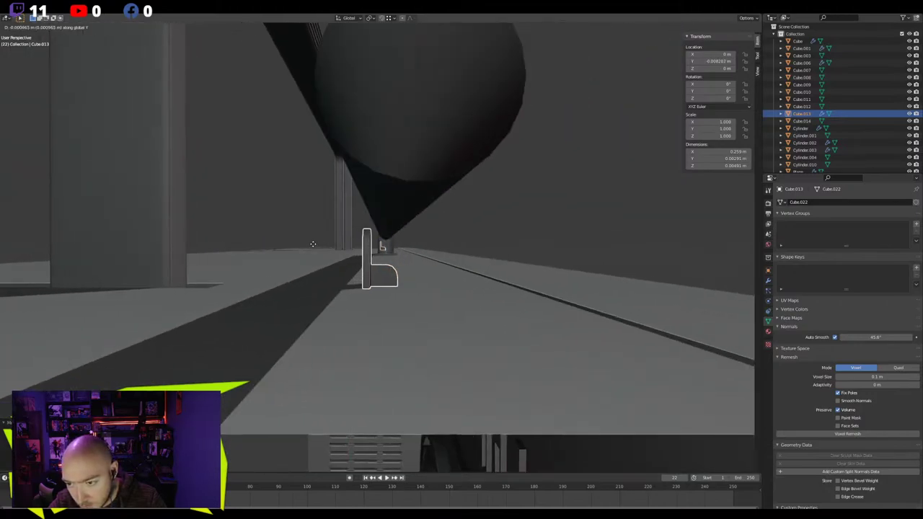
left_click(313, 247)
In the clip's mesh, select the linked upright plate, scale it, and raise it slightly along Z
key("Tab")
middle_click_drag(359, 256, 178, 297)
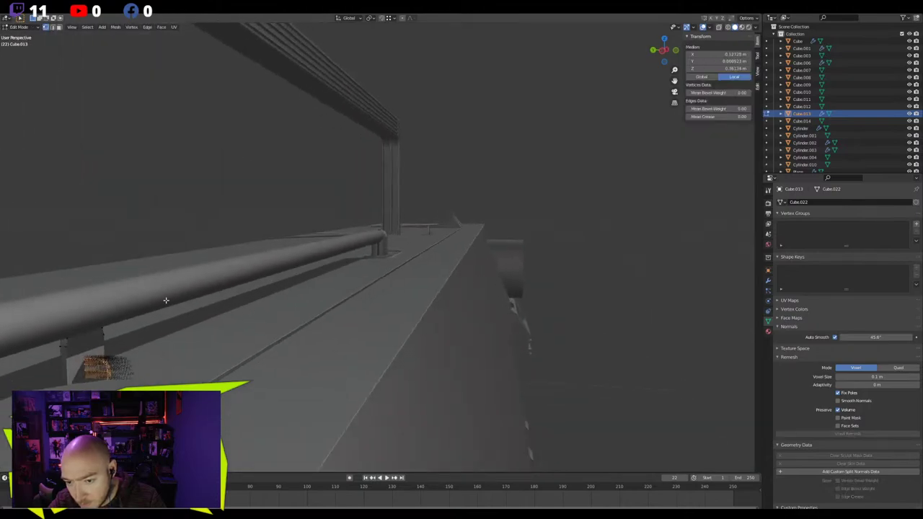
left_click(106, 338)
key("KP_Decimal")
key("ctrl+l")
scroll(388, 275, "down", 3)
middle_click_drag(388, 275, 454, 281)
key("s")
left_click(472, 297)
key("g")
key("z")
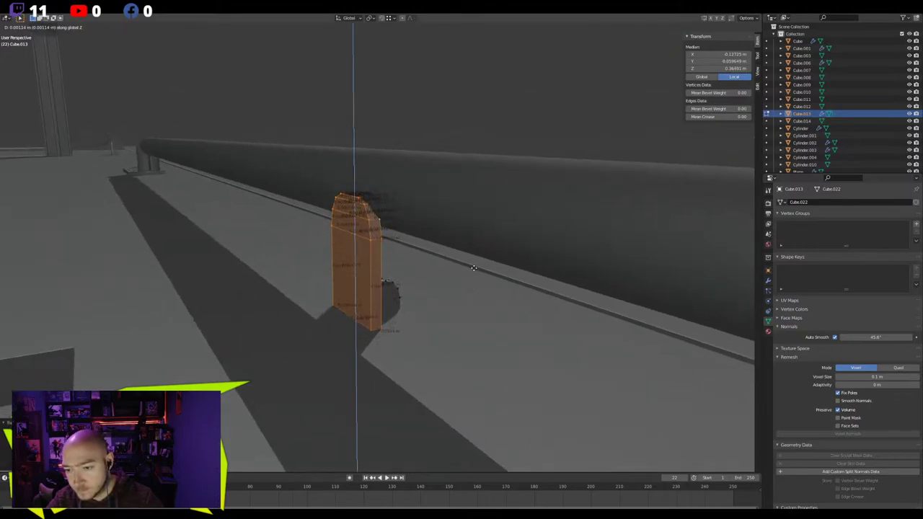
left_click(473, 281)
Add the clip's base block to the selection, shift the whole clip slightly along Y under the rod, and leave Edit Mode
middle_click_drag(473, 281, 420, 276)
key("l")
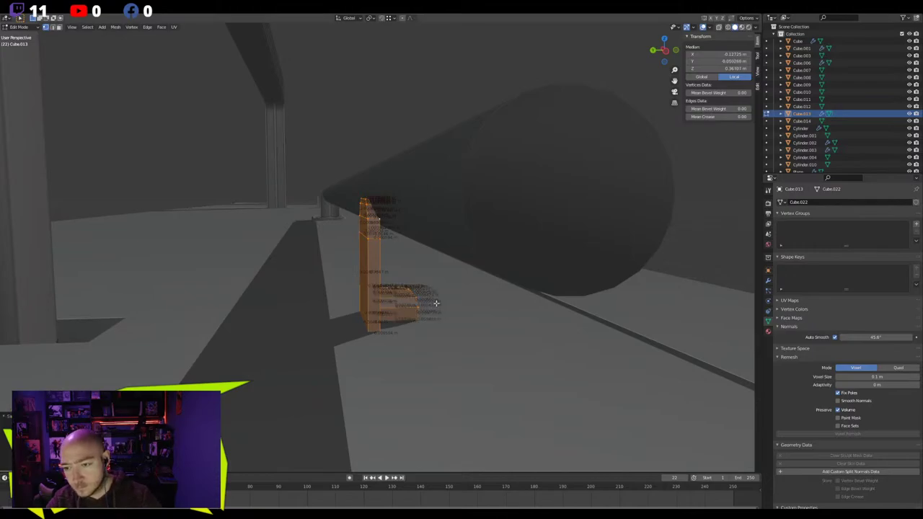
key("g")
key("y")
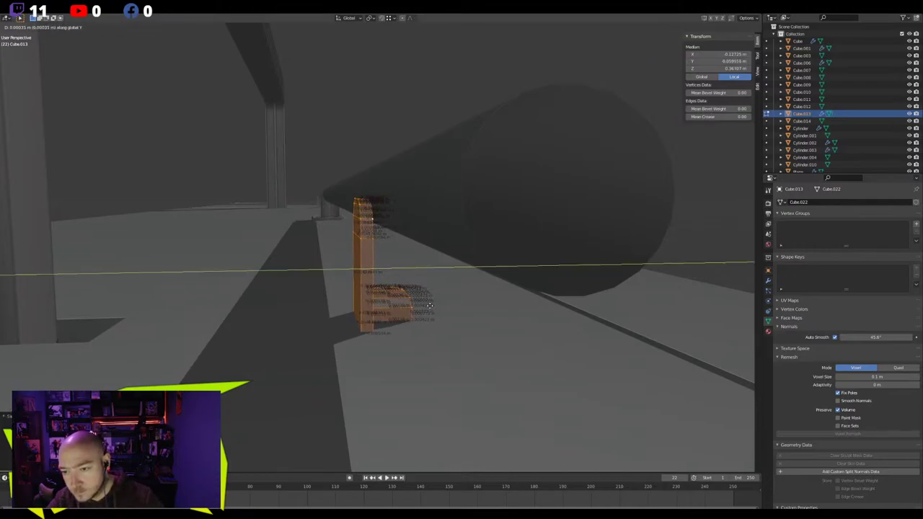
left_click(429, 305)
middle_click_drag(430, 305, 330, 277)
key("g")
key("y")
left_click(429, 316)
key("Tab")
key("alt+a")
In the main body's mesh, select the linked ribbed antenna holder and try to adjust its height along Z
middle_click_drag(266, 255, 237, 183)
scroll(324, 289, "down", 3)
left_click(260, 253)
key("Tab")
left_click(300, 253)
key("ctrl+l")
key("s")
key("z")
key("g")
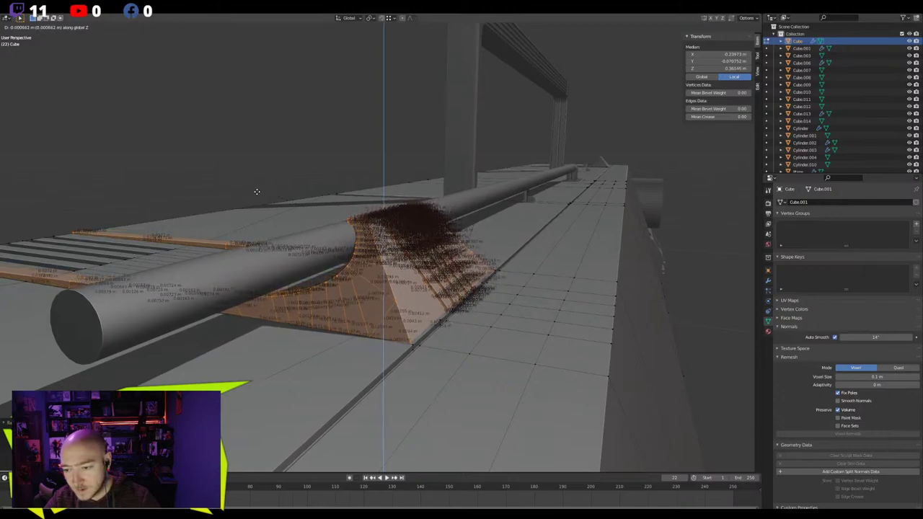
left_click(256, 192)
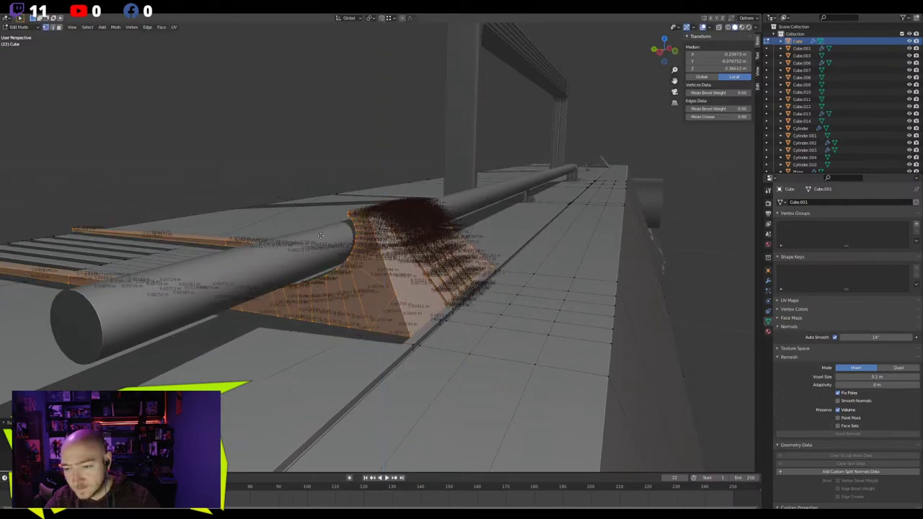
Lower the selected ribbed holder about 0.0005 m along Z and return to Object Mode
key("g")
key("z")
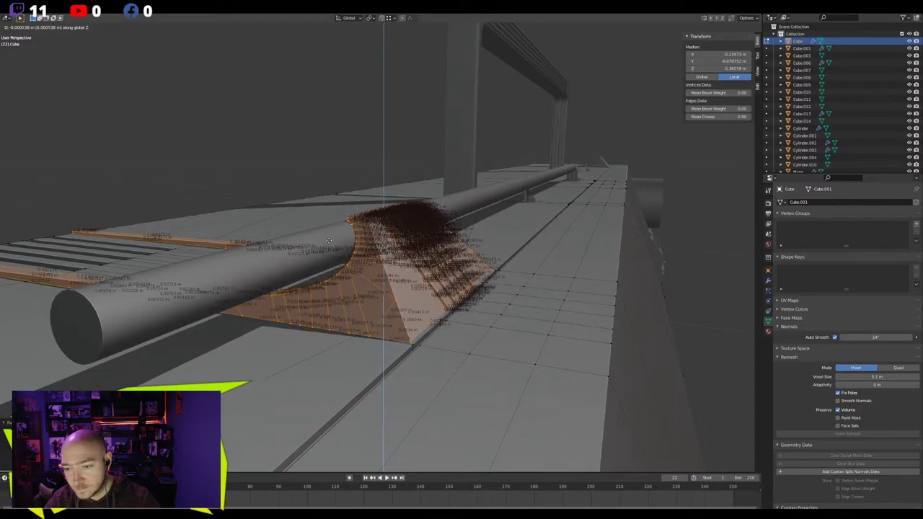
left_click(329, 240)
left_click(322, 240)
middle_click_drag(323, 241, 325, 239)
key("Tab")
scroll(328, 240, "down", 5)
left_click(333, 142)
middle_click_drag(333, 144, 315, 186)
scroll(315, 188, "down", 3)
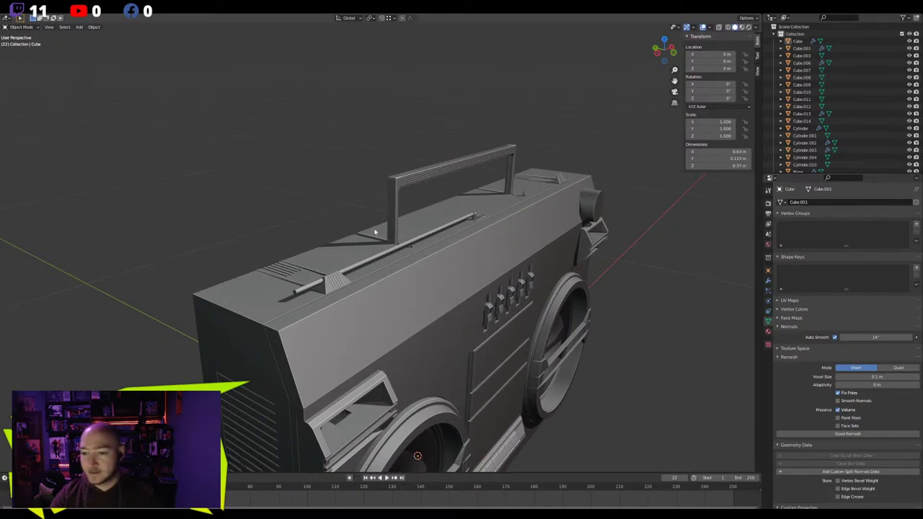
scroll(373, 239, "up", 1)
middle_click_drag(332, 264, 277, 247)
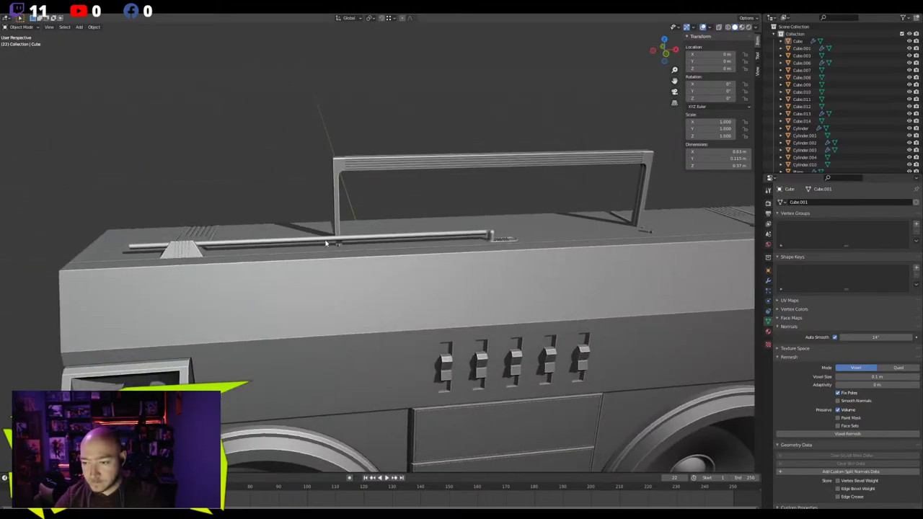
Examine from several angles how the antenna rod sits in the slotted dome bulb and along the top of the body
left_click(326, 244)
scroll(399, 237, "up", 5)
scroll(399, 238, "up", 3)
middle_click_drag(399, 238, 317, 239)
scroll(354, 238, "up", 4)
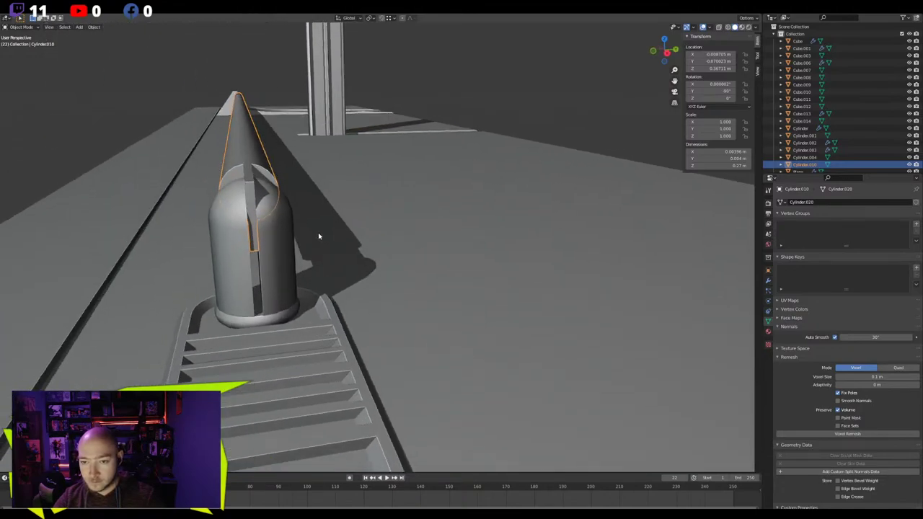
left_click(252, 224)
left_click(260, 229)
scroll(260, 229, "down", 4)
middle_click_drag(260, 229, 420, 190)
scroll(373, 252, "down", 3)
middle_click_drag(171, 204, 341, 204, "shift")
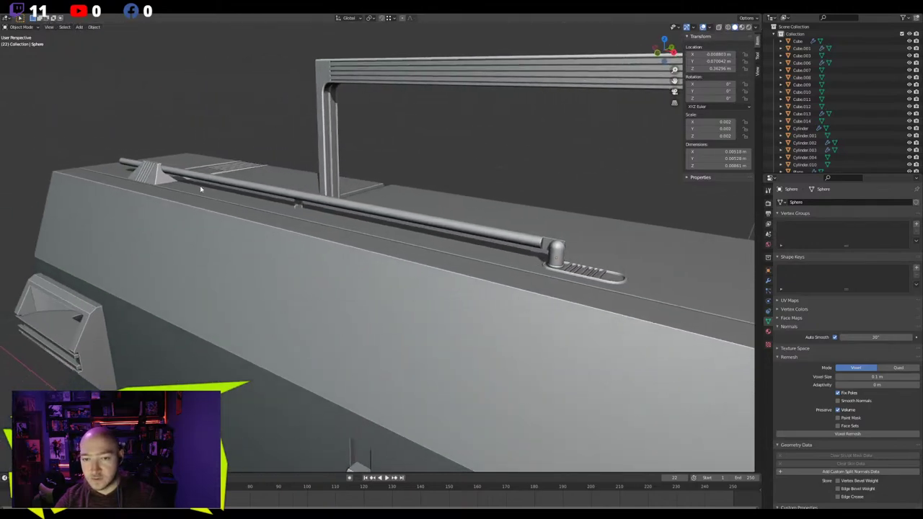
In the main body's mesh, select the linked ribbed antenna holder and scale it along Z
left_click(159, 182)
middle_click_drag(159, 181, 392, 258)
key("Tab")
left_click(392, 258)
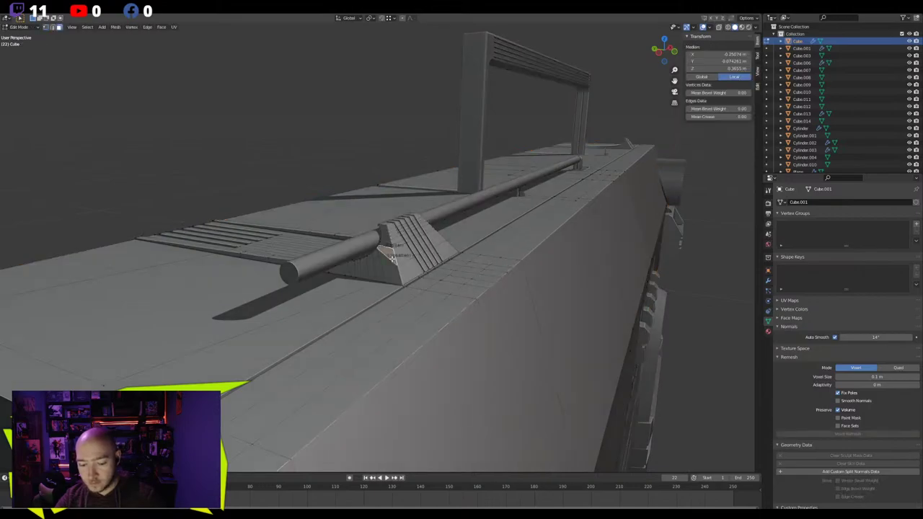
key("ctrl+l")
scroll(389, 262, "up", 8)
scroll(375, 284, "down", 5)
key("s")
key("z")
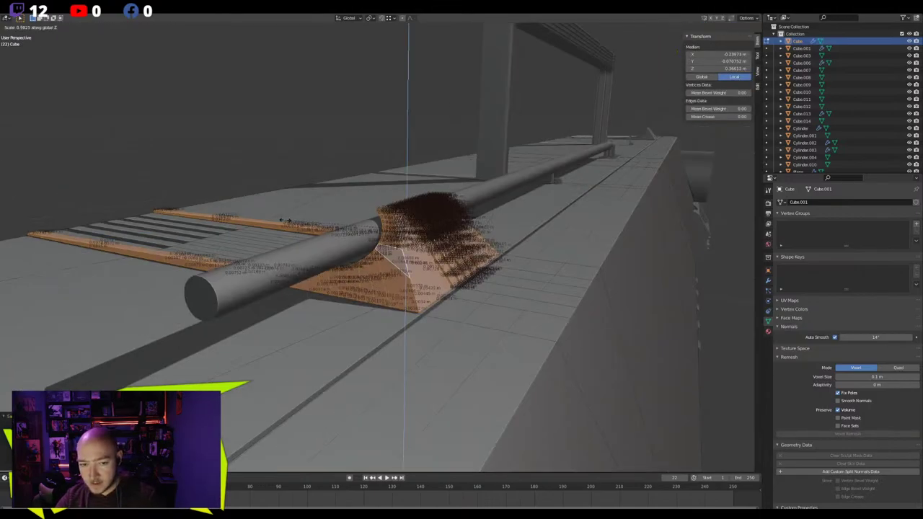
left_click(312, 223)
Lower the scaled ribbed holder slightly along Z toward the body's top surface and return to Object Mode
key("g")
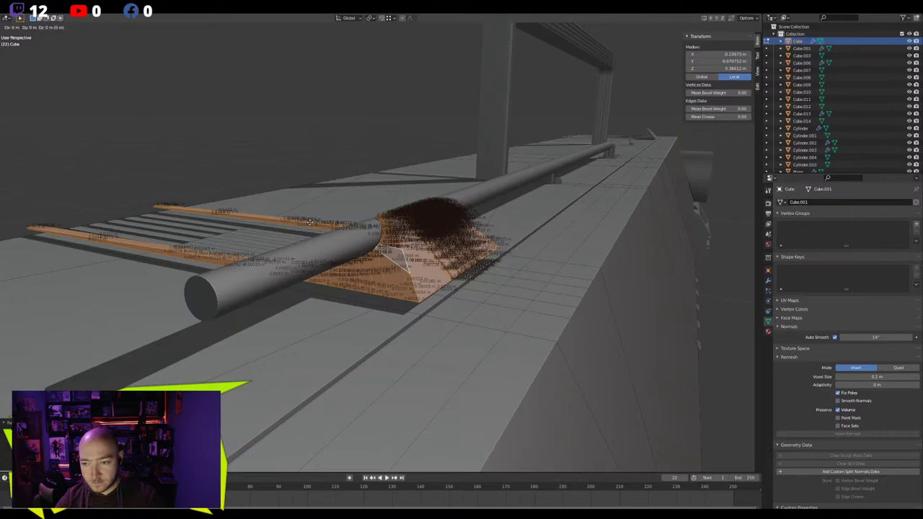
key("z")
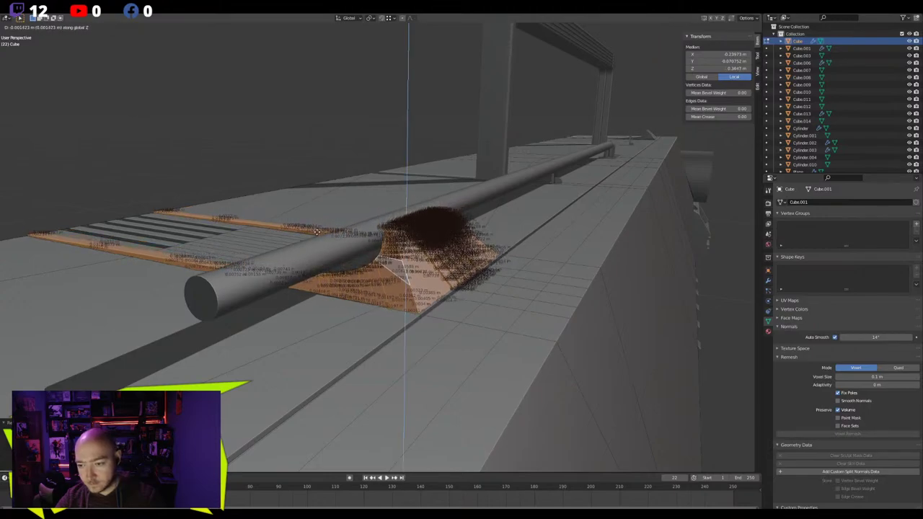
left_click(372, 250)
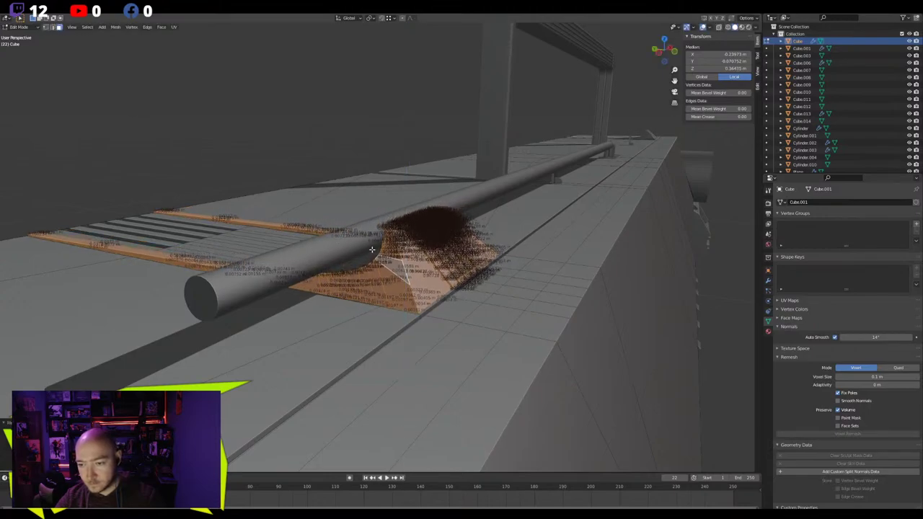
key("Tab")
Lower the antenna rod about 0.0015 m along Z to follow the lowered holder
left_click(354, 243)
key("g")
key("z")
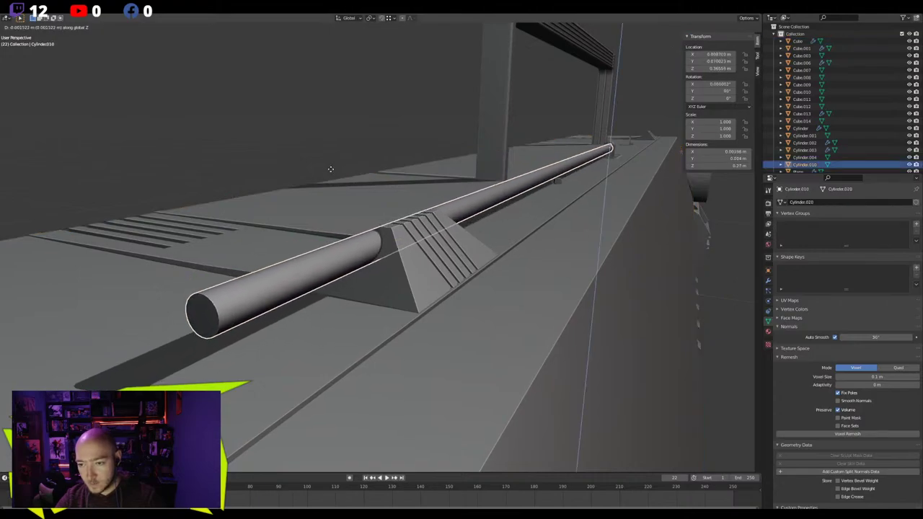
left_click(348, 226)
Select and frame the rod's free-end vertices, then in Object Mode nudge the rod to centre it in the holder's round cutout
scroll(348, 226, "down", 5)
scroll(349, 225, "down", 2)
key("Tab")
key("1")
left_click_drag(317, 252, 235, 305)
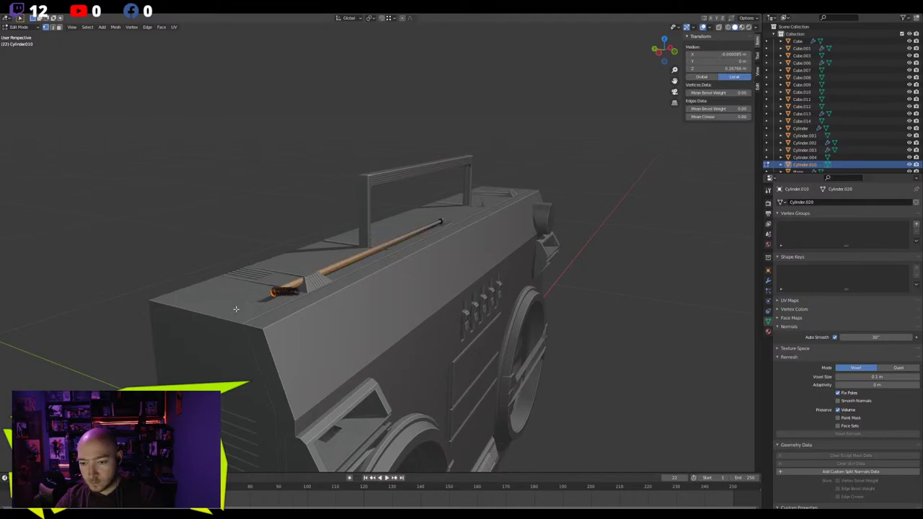
key("KP_Decimal")
middle_click_drag(474, 233, 469, 209)
key("Tab")
middle_click_drag(261, 207, 323, 220, "shift")
key("g")
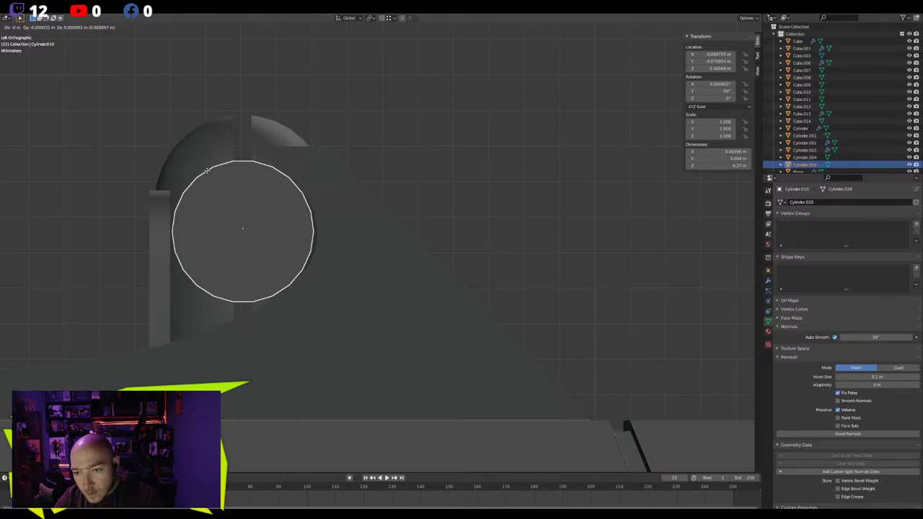
left_click(205, 170)
middle_click_drag(206, 169, 202, 190)
scroll(267, 201, "down", 4)
scroll(302, 194, "down", 5)
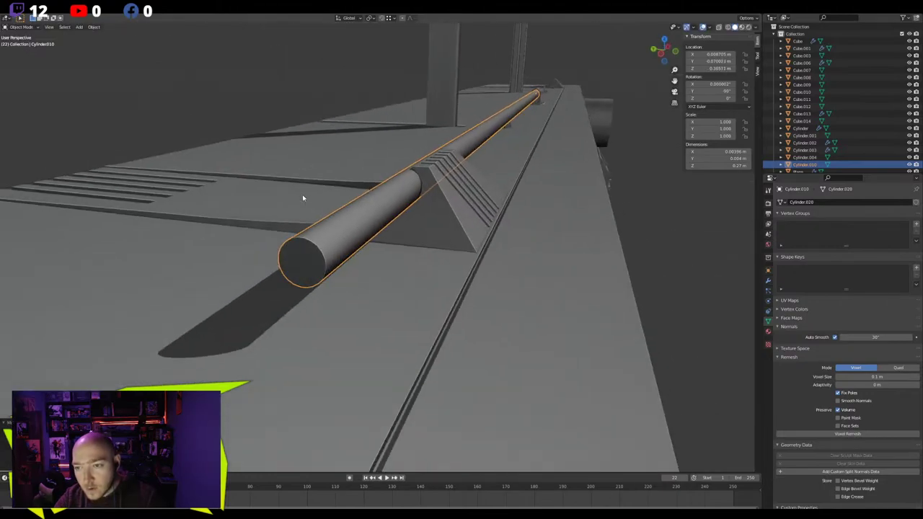
middle_click_drag(485, 157, 439, 161)
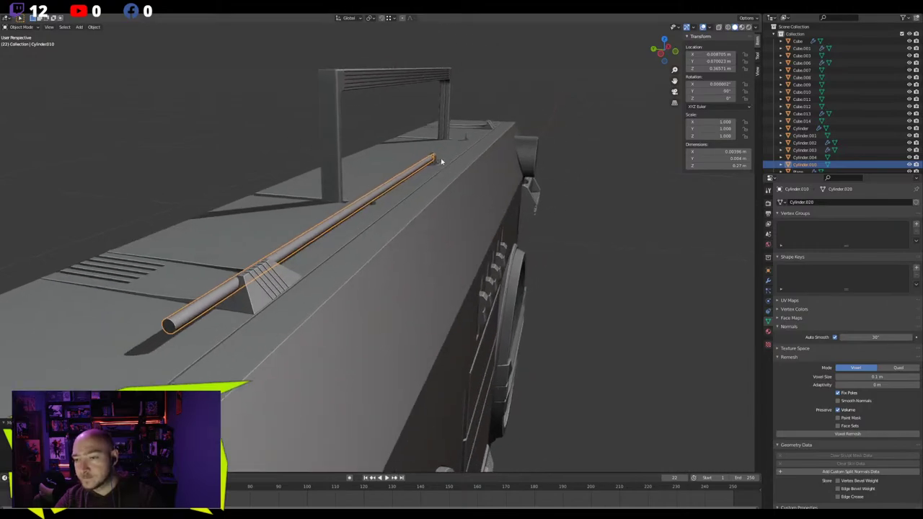
In the dome bulb's mesh, select the upper vertices in X-ray, lower them about 0.0003 m along Z, and leave Edit Mode
left_click(438, 160)
key("KP_Decimal")
middle_click_drag(312, 213, 343, 207)
key("Tab")
key("alt+z")
left_click_drag(289, 99, 537, 231)
key("g")
key("z")
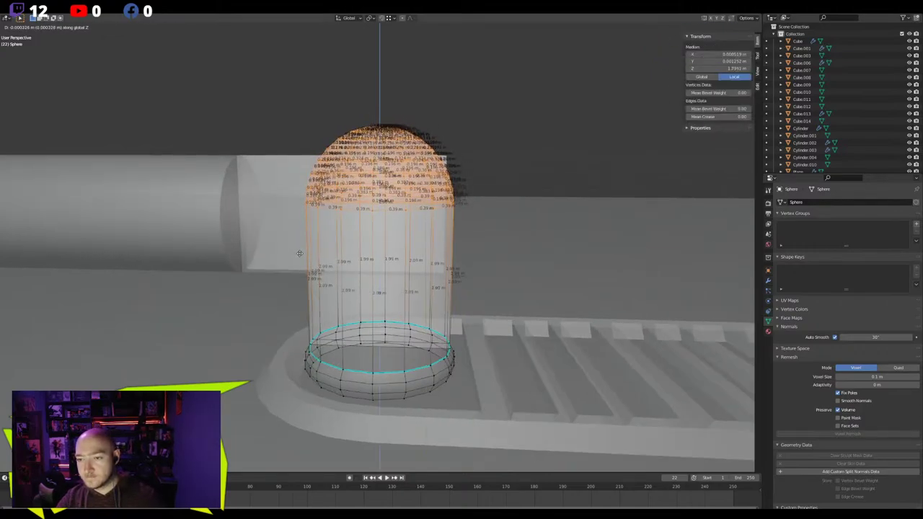
left_click(299, 253)
scroll(299, 253, "down", 2)
key("Tab")
key("alt+z")
In the small rod clip's mesh, select the upright plate's top vertices in X-ray and shift them along Z
scroll(301, 239, "down", 7)
middle_click_drag(299, 237, 402, 239)
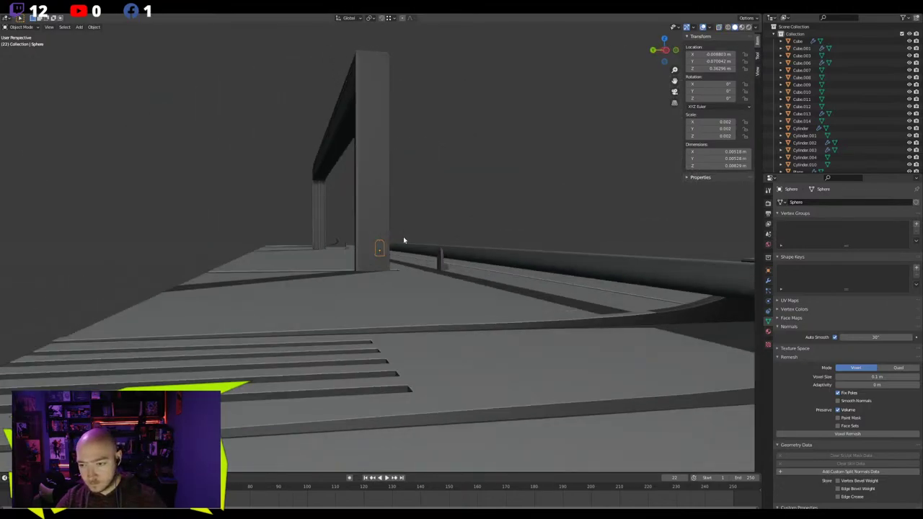
scroll(401, 238, "up", 6)
left_click(484, 237)
key("Tab")
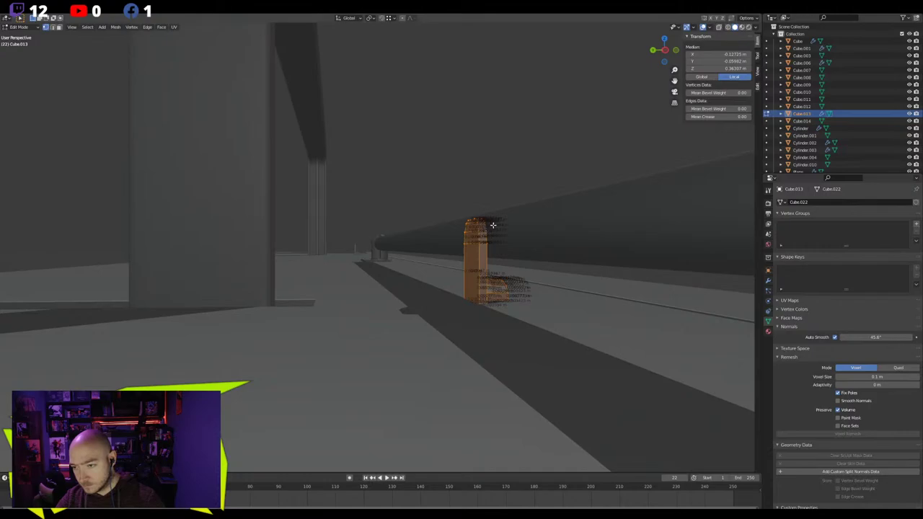
key("alt+z")
left_click_drag(516, 194, 436, 251)
key("g")
key("z")
left_click(412, 185)
Fine-tune the height of the clip plate's top vertices along Z against the rod, then turn off X-ray and return to Object Mode
mouse_move(411, 186)
middle_mouse_down()
mouse_move(401, 202)
mouse_move(383, 198)
mouse_move(406, 205)
mouse_move(377, 165)
mouse_move(377, 257)
mouse_move(303, 267)
mouse_move(285, 288)
mouse_move(247, 276)
mouse_move(250, 238)
mouse_move(235, 238)
mouse_move(238, 255)
mouse_move(330, 284)
mouse_move(506, 248)
middle_mouse_up()
key("g")
key("z")
left_click(394, 204)
key("Tab")
key("alt+z")
key("Tab")
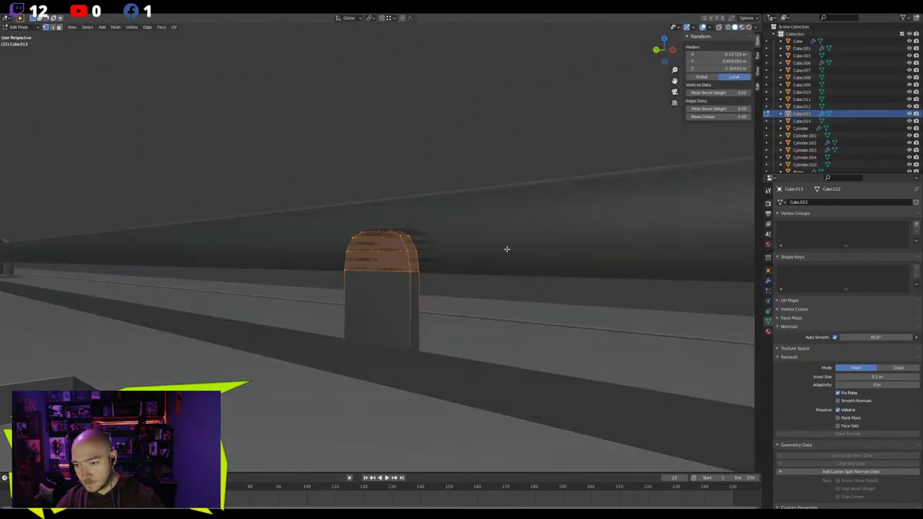
key("Tab")
Deselect the clip and review the whole boombox from the front and both sides with the antenna folded flat
scroll(506, 249, "down", 7)
left_click(479, 165)
middle_click_drag(478, 165, 379, 198)
scroll(381, 199, "down", 4)
middle_click_drag(554, 199, 322, 204)
scroll(433, 210, "down", 4)
middle_click_drag(277, 229, 443, 193, "shift")
scroll(432, 202, "down", 3)
scroll(397, 219, "down", 3)
middle_click_drag(398, 219, 396, 200)
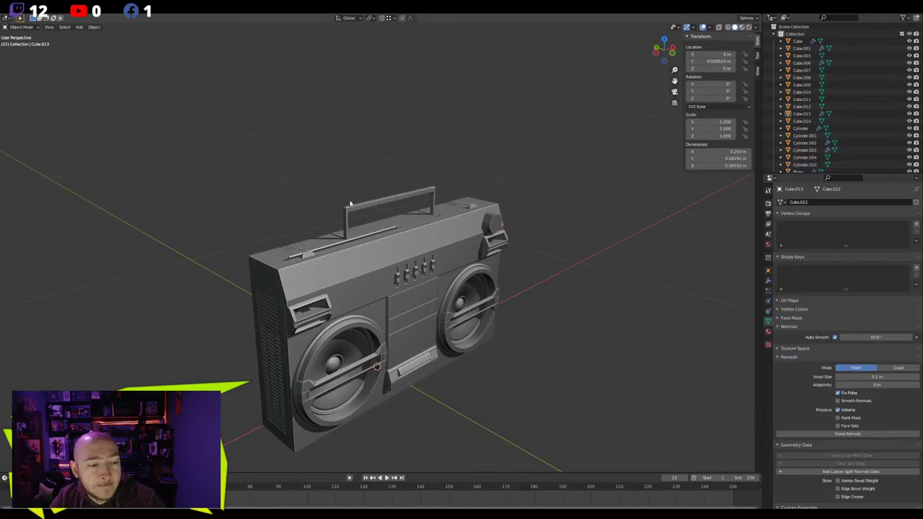
middle_click_drag(390, 218, 366, 221)
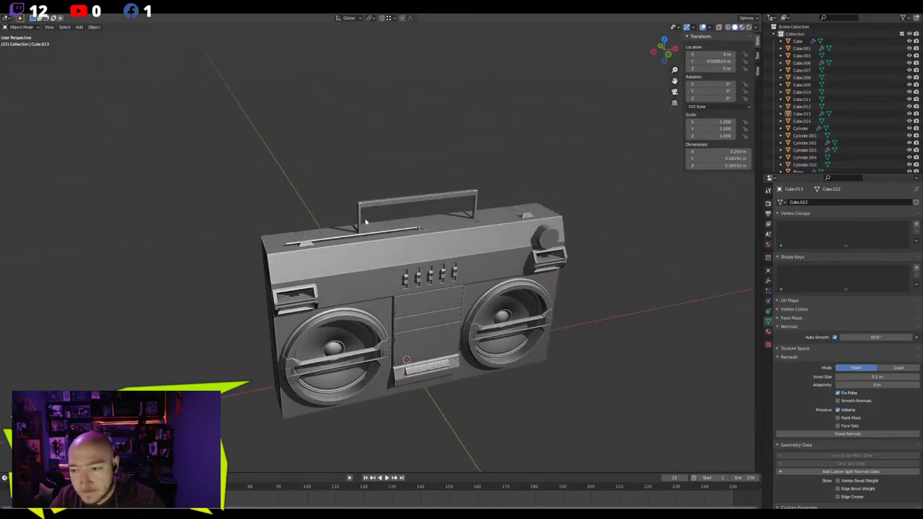
scroll(391, 220, "up", 3)
middle_click_drag(473, 258, 464, 188, "shift")
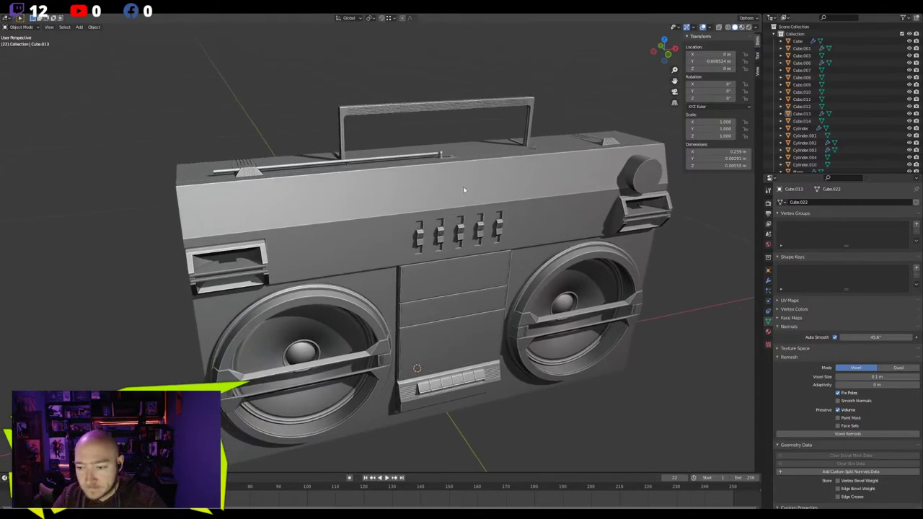
mouse_move(463, 189)
middle_mouse_down()
mouse_move(448, 196)
mouse_move(465, 205)
middle_mouse_up()
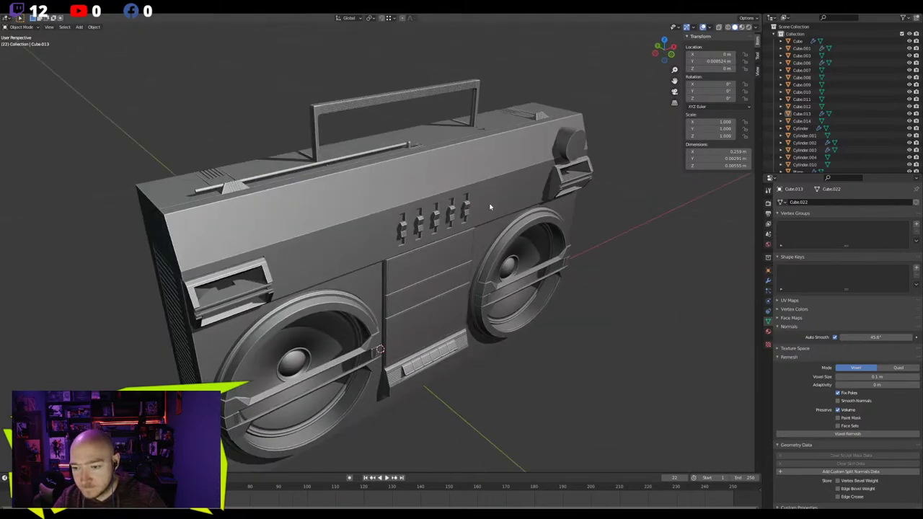
middle_click_drag(465, 224, 497, 222)
middle_click_drag(445, 257, 520, 204, "shift")
middle_click_drag(469, 245, 447, 196)
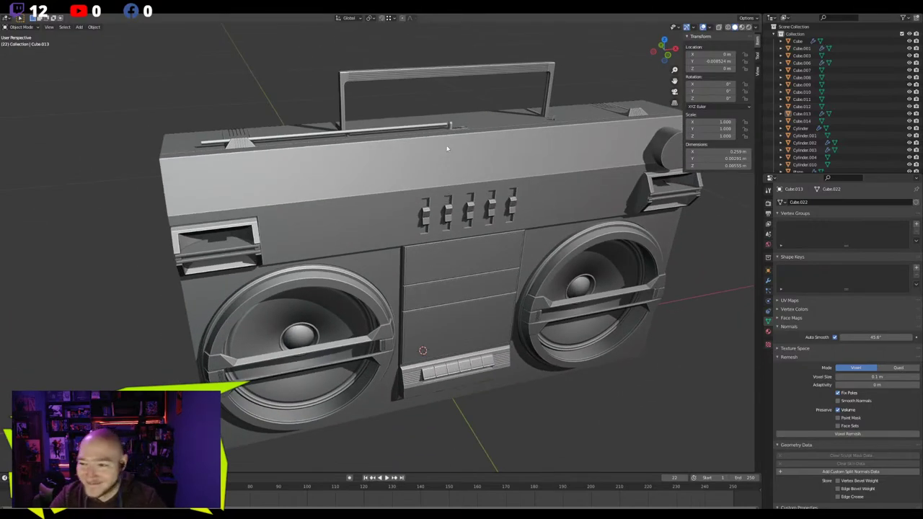
Inspect the dome bulb and the ribbed slot beside it up close, checking the space at the slot's opposite end
middle_click_drag(447, 148, 451, 182, "shift")
scroll(460, 127, "up", 7)
middle_click_drag(459, 127, 348, 222, "shift")
middle_click_drag(204, 254, 243, 250, "shift")
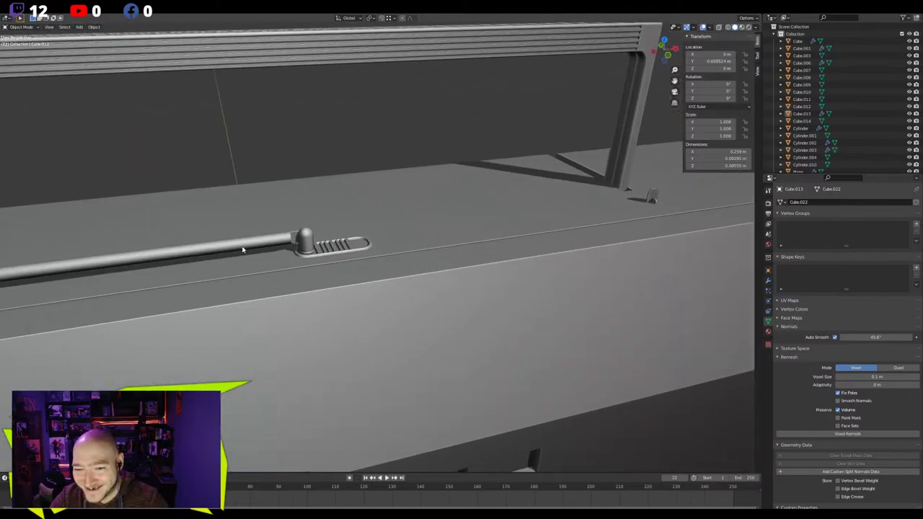
left_click(302, 241)
key("KP_Decimal")
middle_click_drag(307, 258, 222, 250)
scroll(341, 223, "down", 2)
middle_click_drag(342, 223, 381, 245)
scroll(353, 251, "down", 3)
left_click(334, 249)
key("Tab")
key("Tab")
scroll(380, 246, "up", 4)
Add a Mirror modifier to the dome bulb on the X axis, using the main body (Cube) as the mirror object
left_click(379, 249)
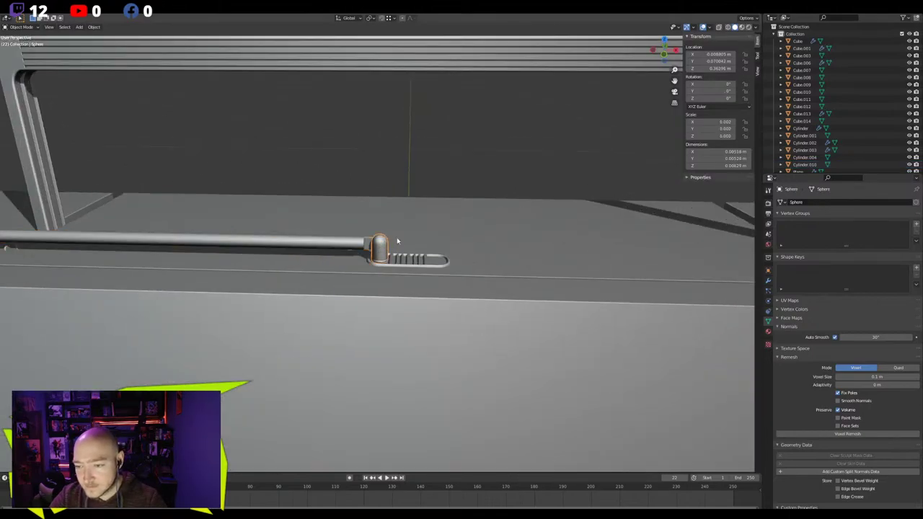
left_click(767, 281)
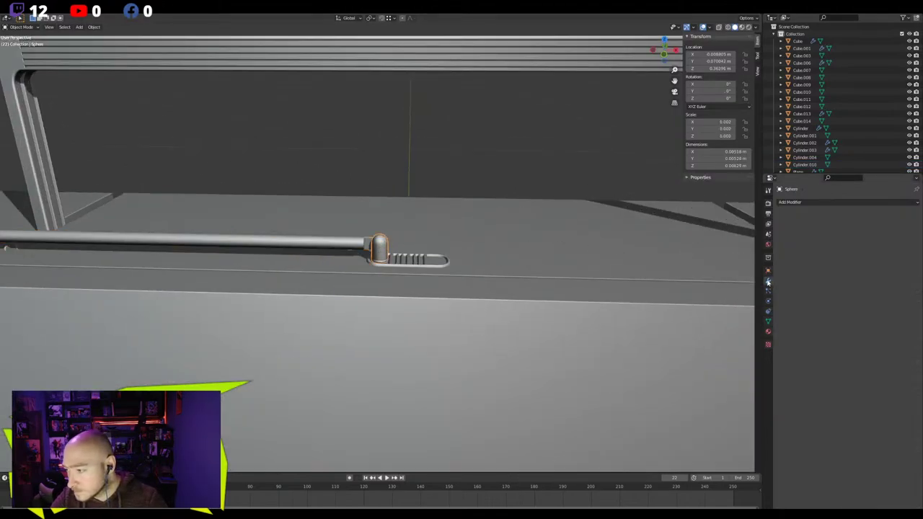
left_click(790, 205)
left_click(786, 287)
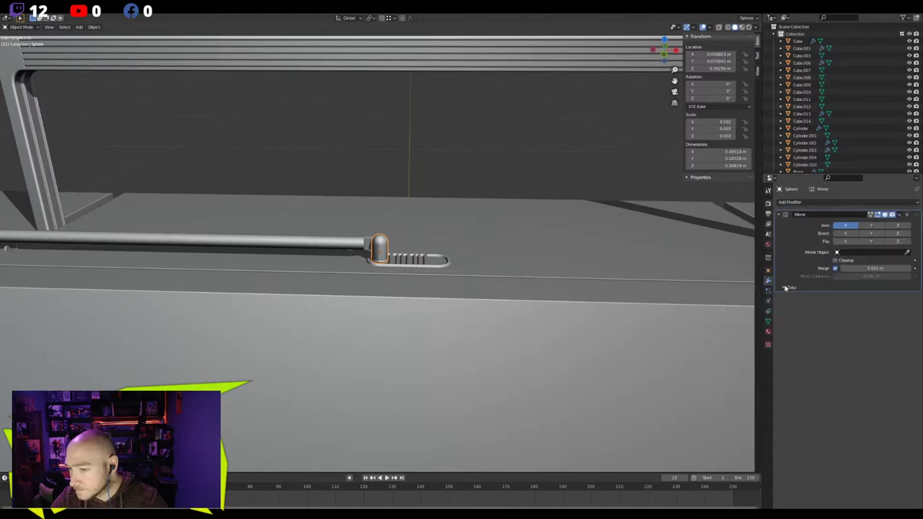
left_click(906, 252)
left_click(566, 264)
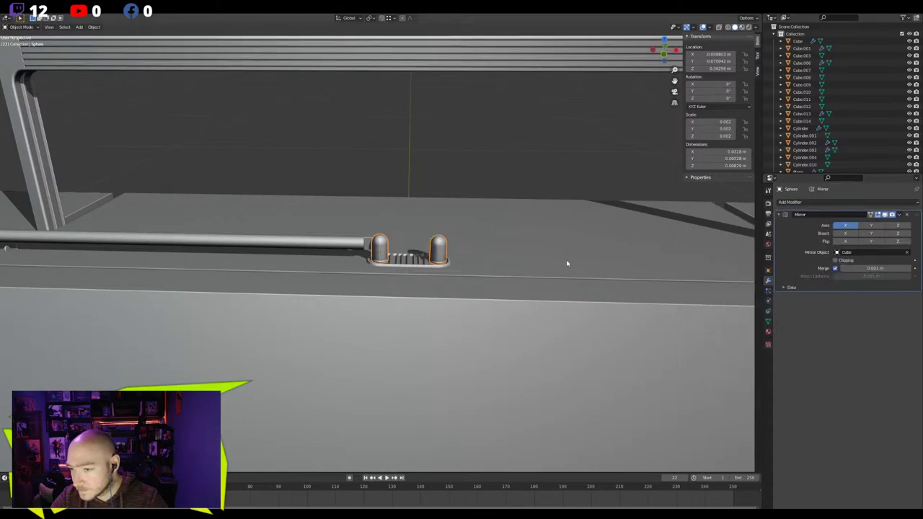
Try to rotate the antenna rod upright about its bulb pivot in the perspective view
left_click(356, 248)
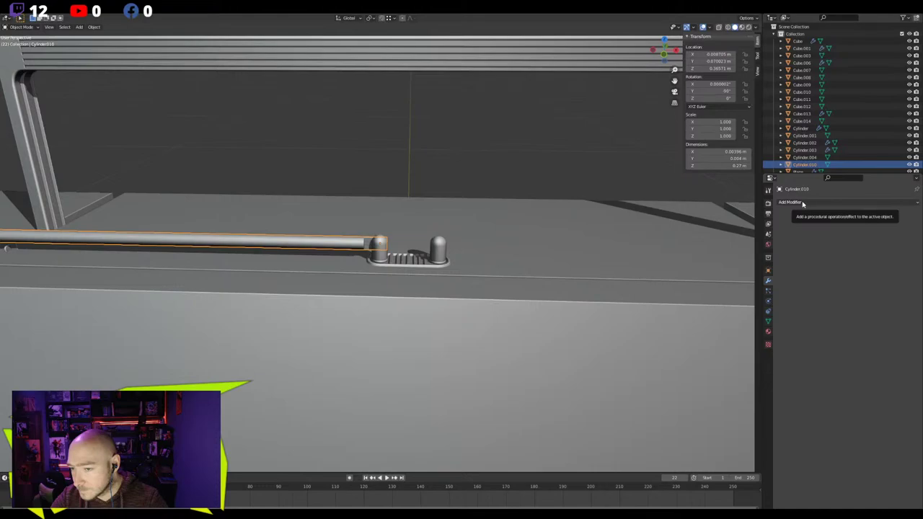
scroll(457, 210, "down", 8)
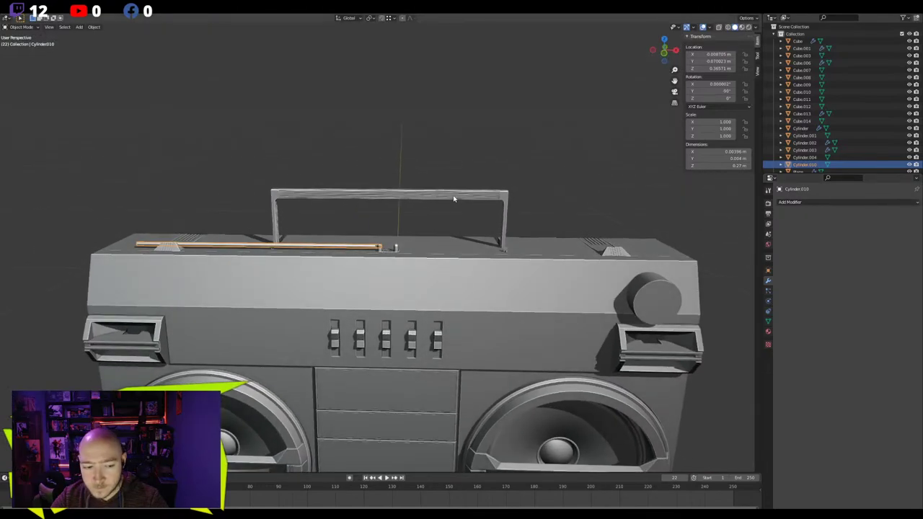
key("r")
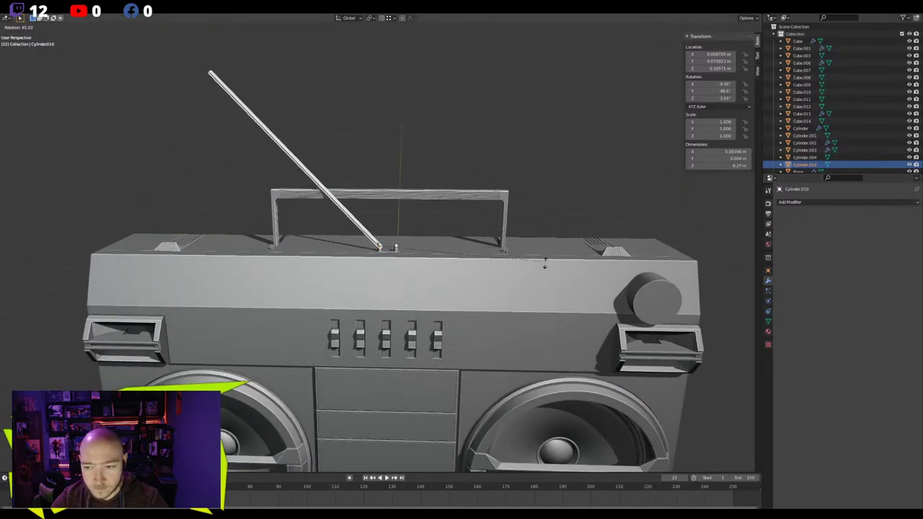
left_click(466, 340)
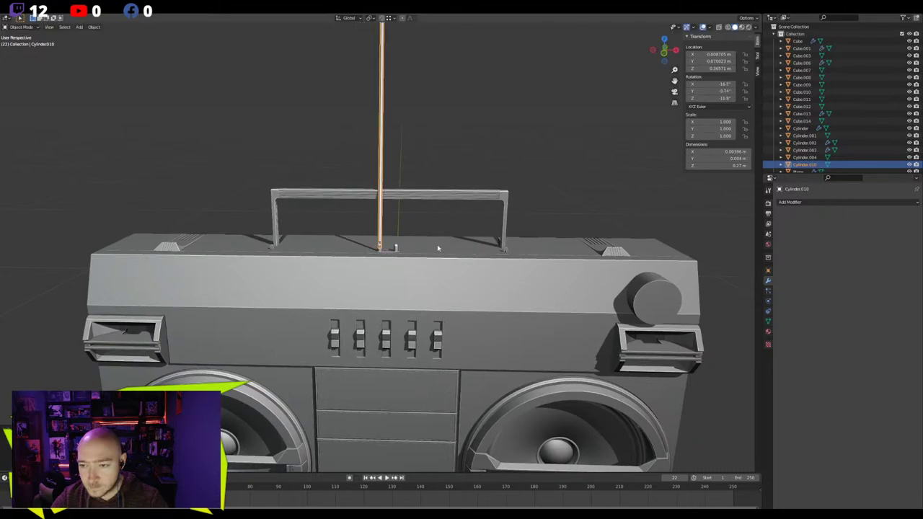
middle_click_drag(416, 214, 437, 173)
key("ctrl+z")
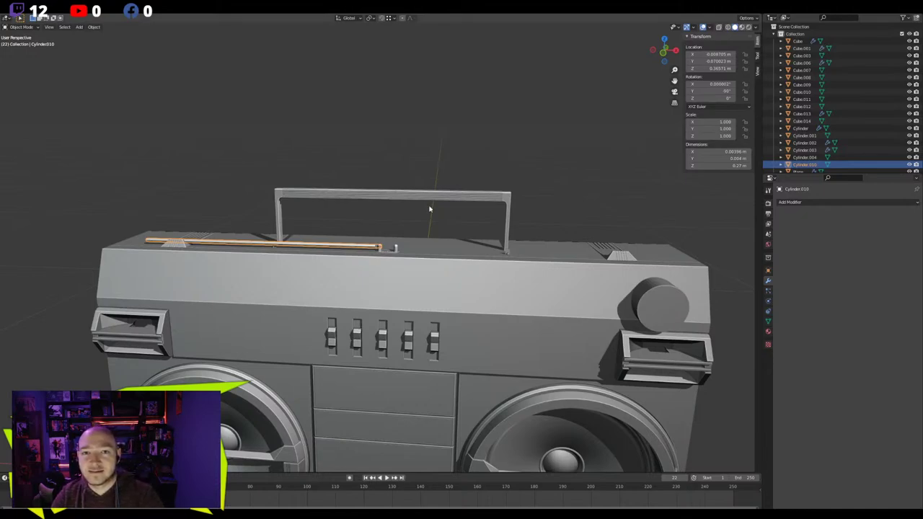
Rotate the antenna rod 90° about its bulb pivot in the front orthographic view so it stands upright
middle_click_drag(421, 249, 444, 263)
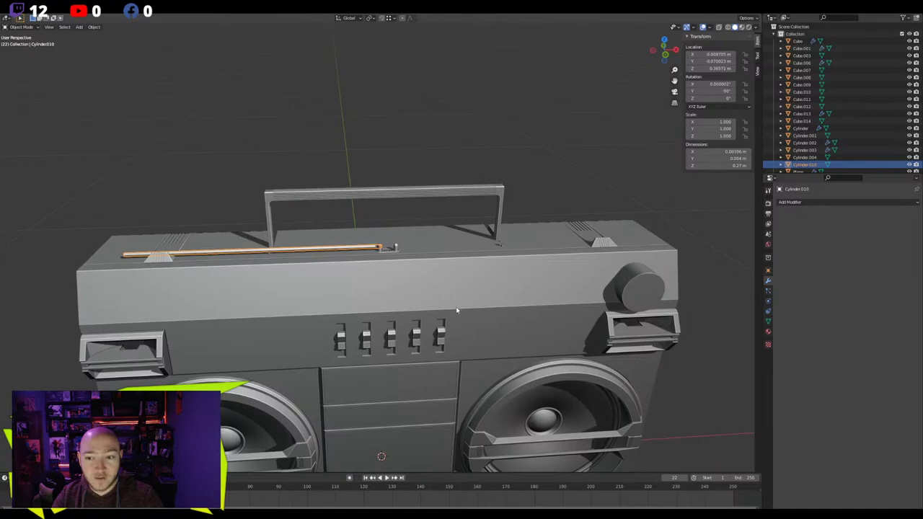
key("KP_1")
key("r")
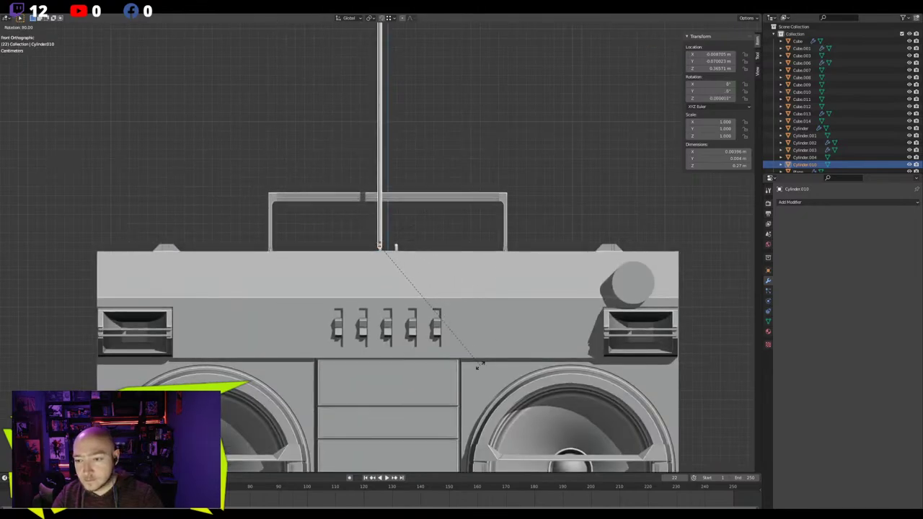
key("Return")
Enter Edit Mode on the upright antenna rod and select only its top face
middle_click_drag(395, 158, 380, 259, "shift")
scroll(364, 223, "up", 3)
middle_click_drag(359, 193, 383, 281, "shift")
middle_click_drag(421, 234, 373, 221)
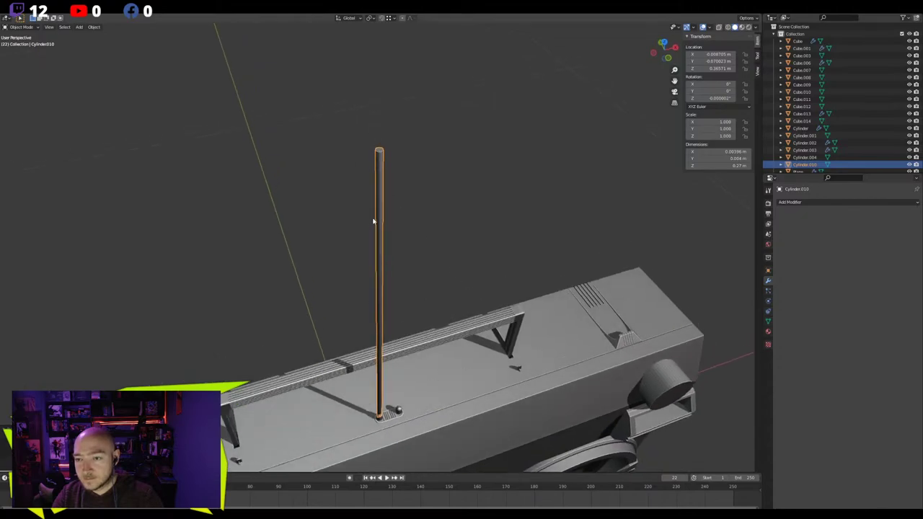
key("Tab")
key("KP_Decimal")
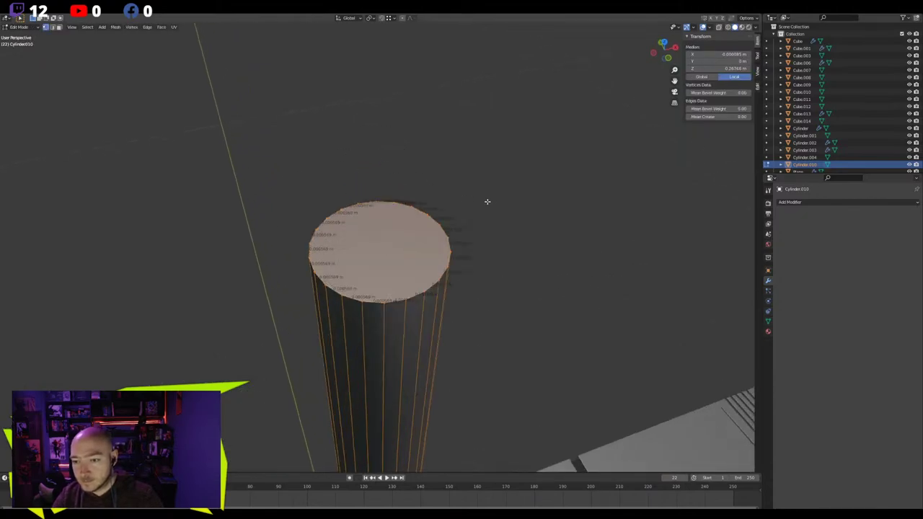
key("alt+a")
key("3")
left_click(383, 231)
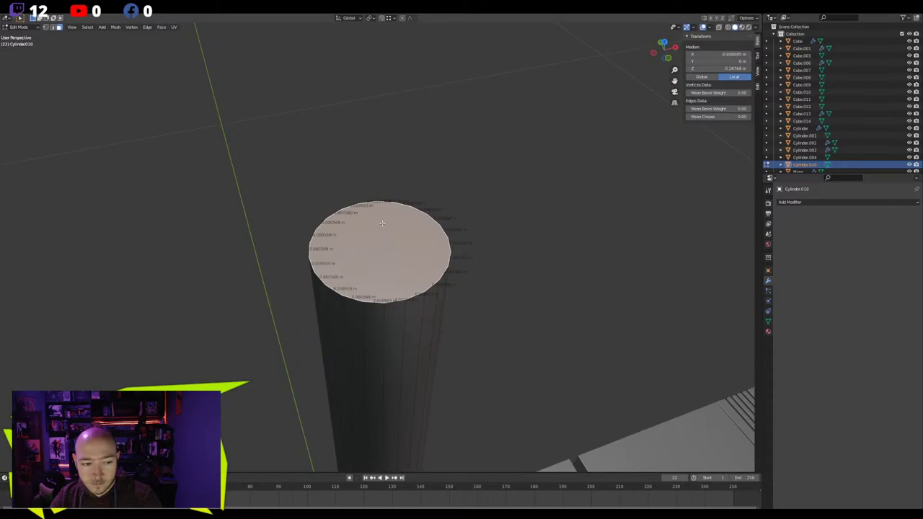
scroll(382, 224, "down", 8)
middle_click_drag(392, 224, 392, 225)
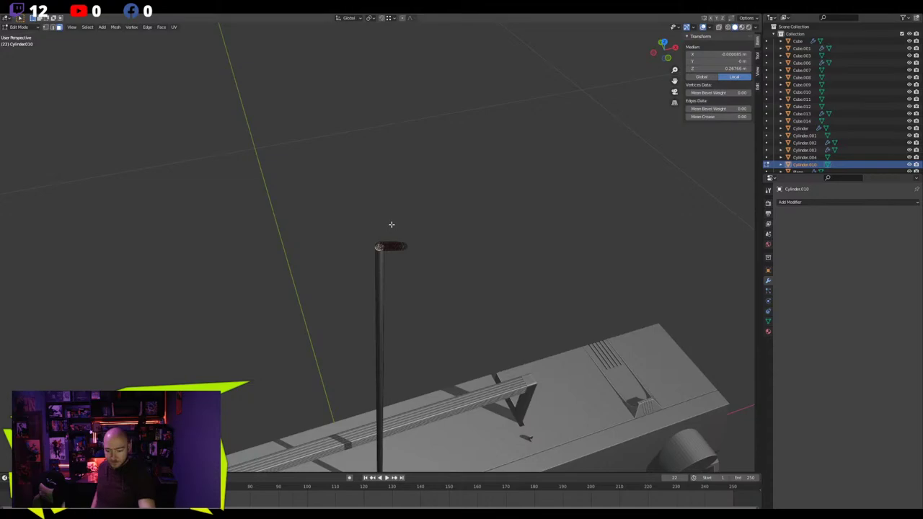
Inset the antenna rod's top face by about 0.00026 m
scroll(389, 226, "up", 3)
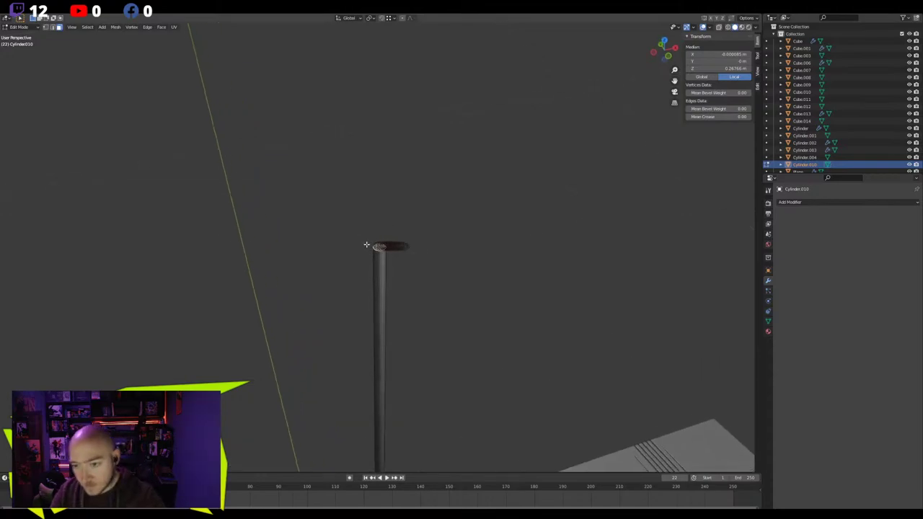
key("2")
scroll(373, 238, "up", 4)
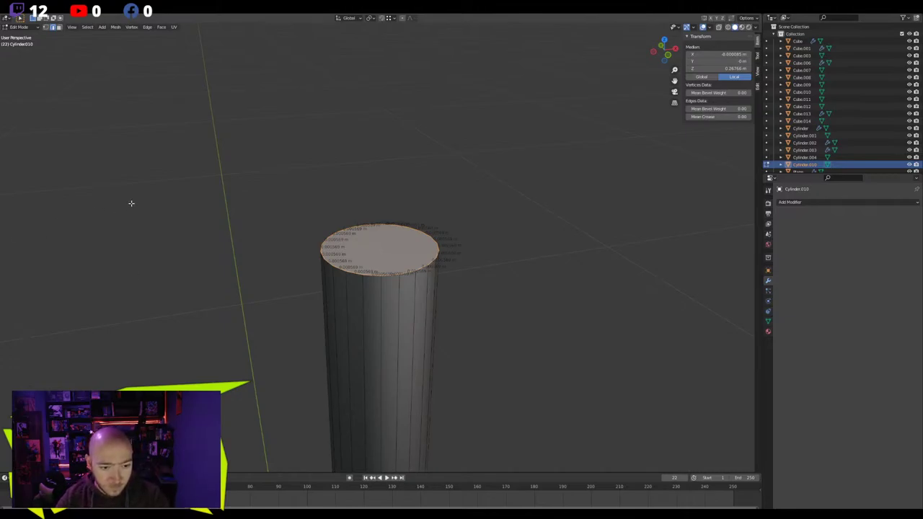
scroll(348, 249, "up", 1)
middle_click_drag(369, 251, 351, 251)
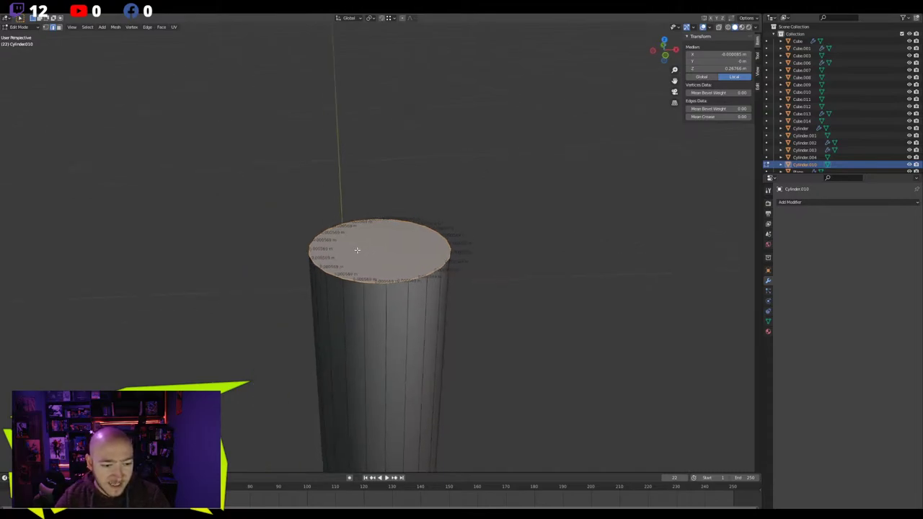
middle_click_drag(358, 250, 367, 246)
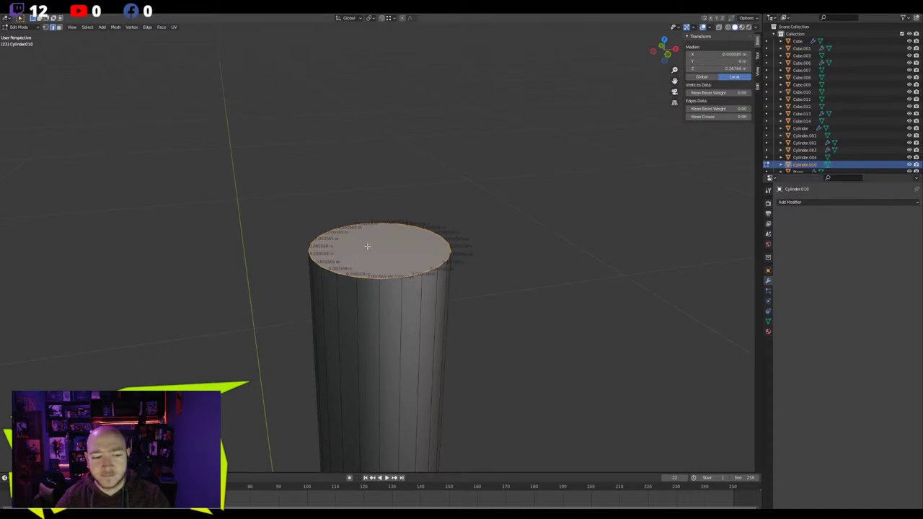
middle_click_drag(376, 245, 365, 243)
left_click(368, 260)
key("3")
left_click(371, 249)
key("i")
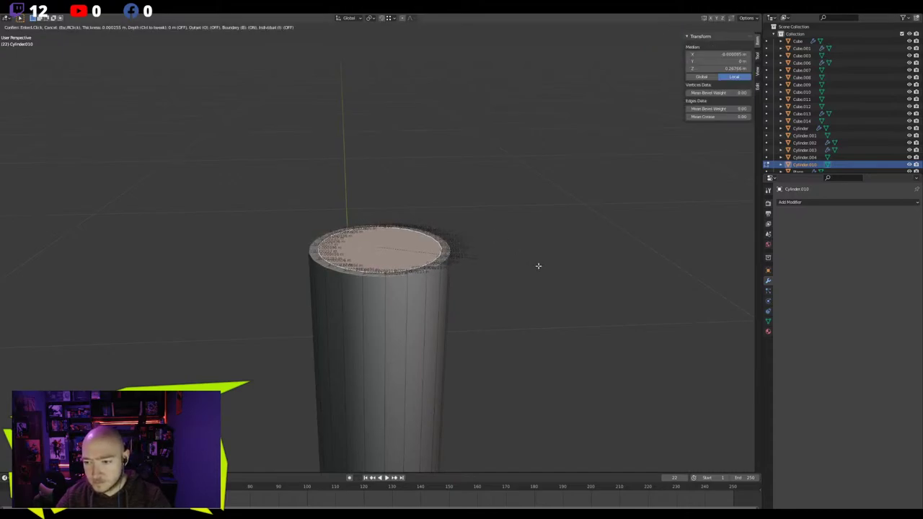
left_click(538, 266)
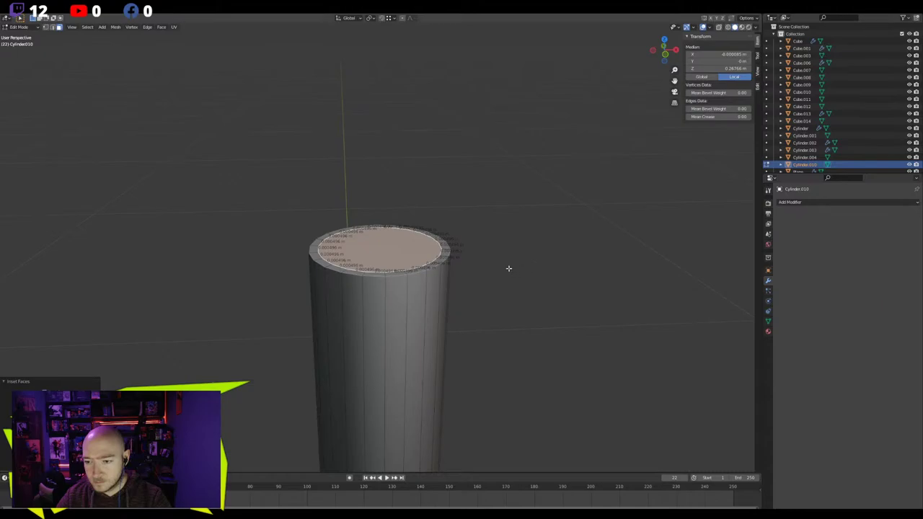
Cut two closely spaced edge loops around the antenna rod a short distance below its top end
scroll(469, 273, "down", 6)
scroll(447, 275, "up", 3)
mouse_move(382, 285)
middle_mouse_down("shift")
mouse_move(408, 191)
mouse_move(381, 237)
mouse_move(371, 291)
middle_mouse_up("shift")
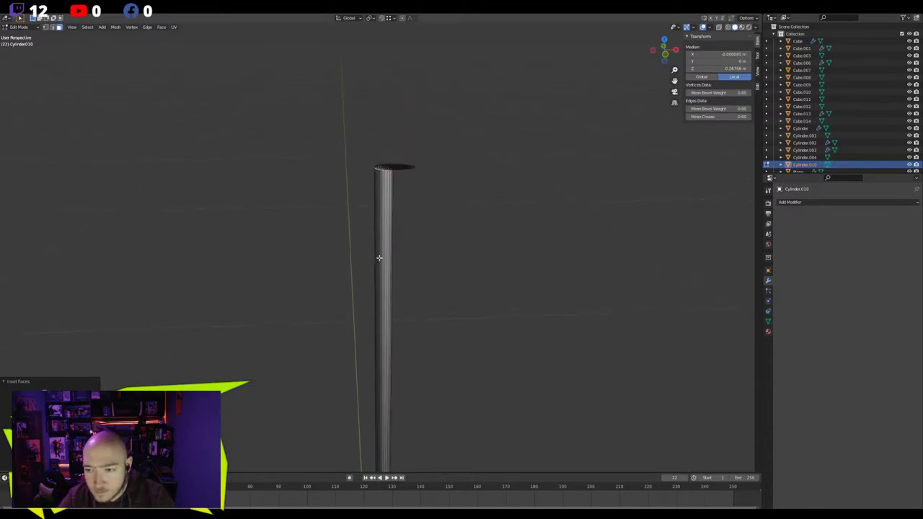
key("ctrl+r")
left_click(379, 257)
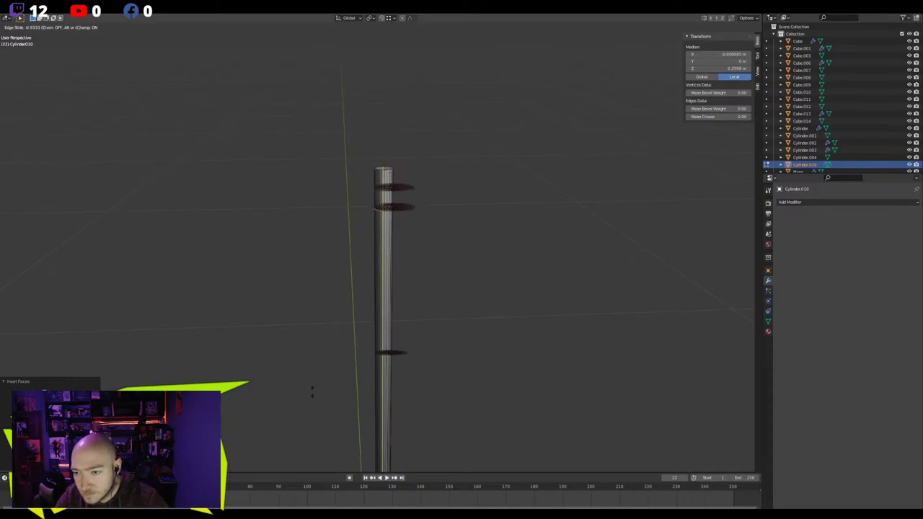
left_click(312, 391)
scroll(378, 137, "up", 4)
middle_click_drag(383, 128, 398, 199)
key("ctrl+r")
left_click(398, 202)
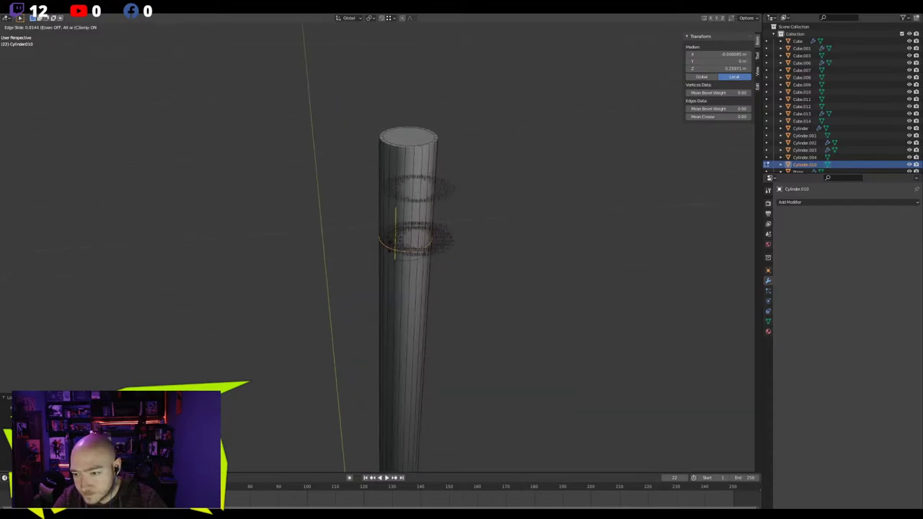
left_click(326, 208)
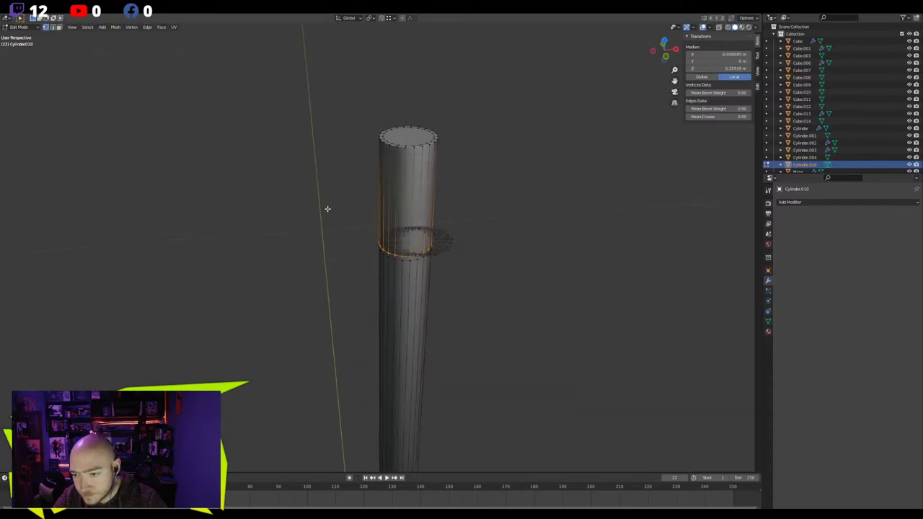
Shrink the rod's end section above the new loops inward by about 0.0003 m, using X-ray selection
key("alt+z")
middle_click_drag(488, 104, 302, 175)
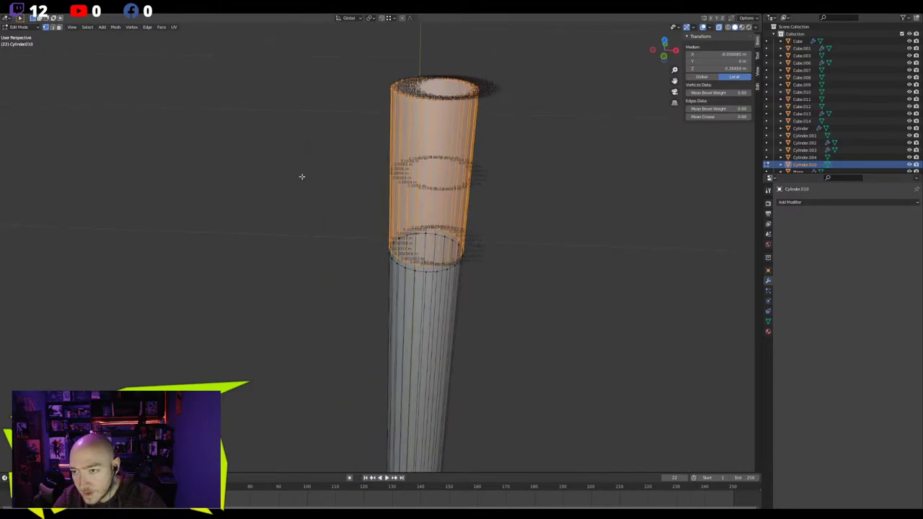
key("alt+s")
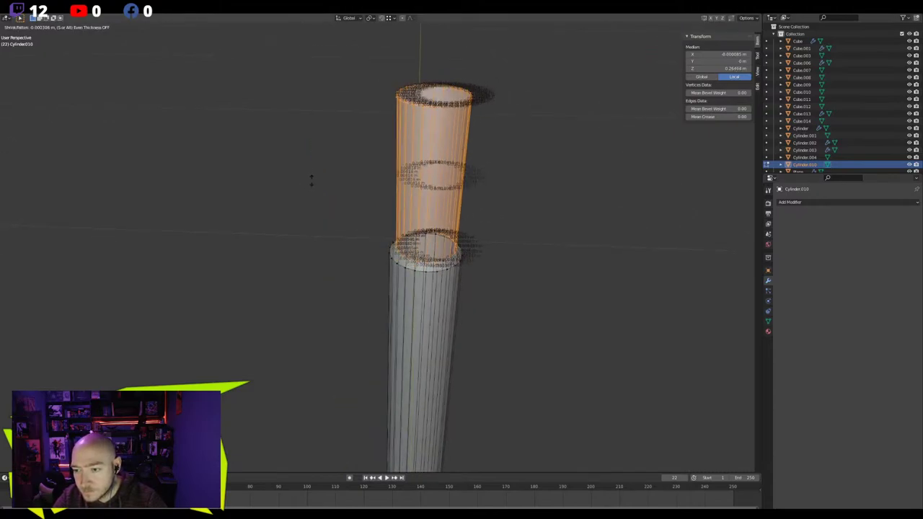
left_click(312, 179)
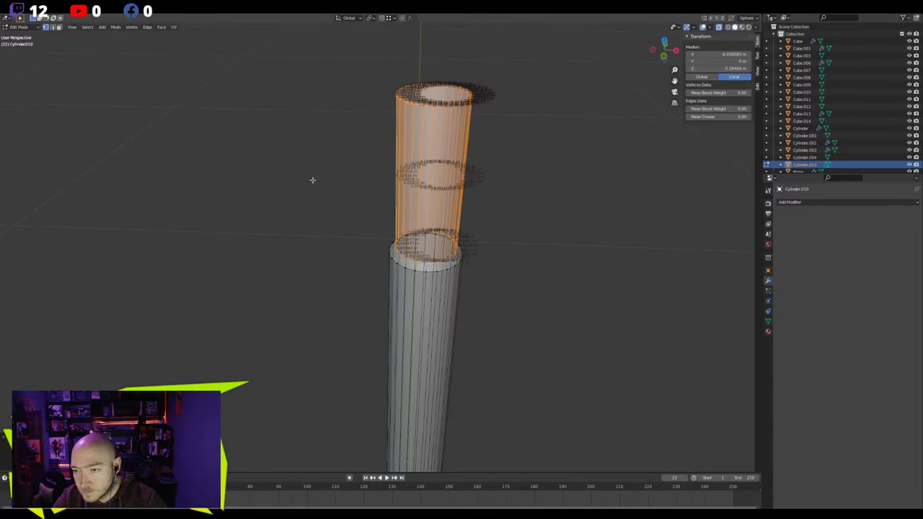
Cut two closely spaced edge loops around the middle of the narrowed end section
left_click(423, 180, "alt")
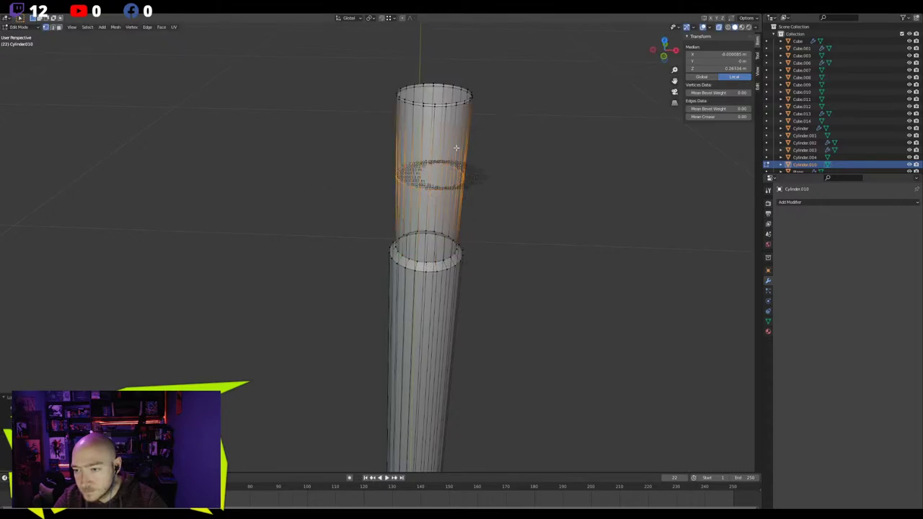
key("ctrl+r")
left_click(412, 178)
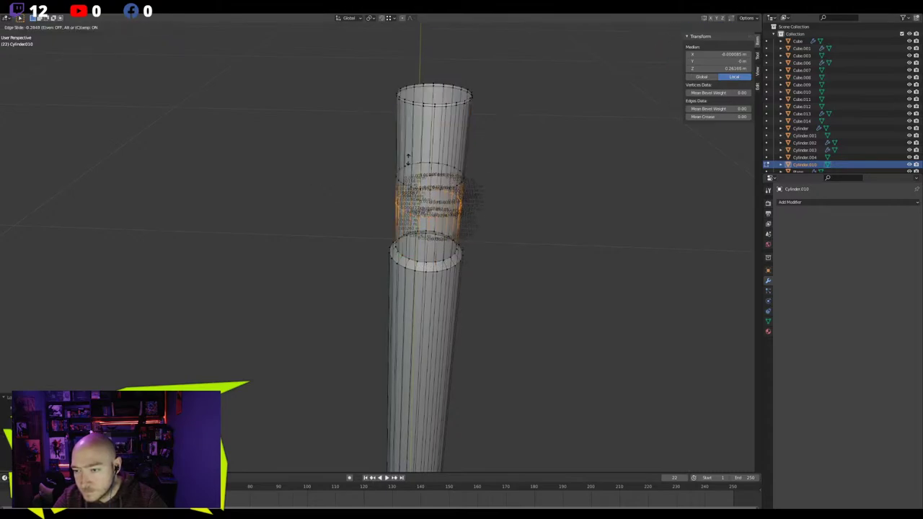
left_click(401, 140)
Try to shrink the upper half of the narrowed end section along its normals
key("KP_1")
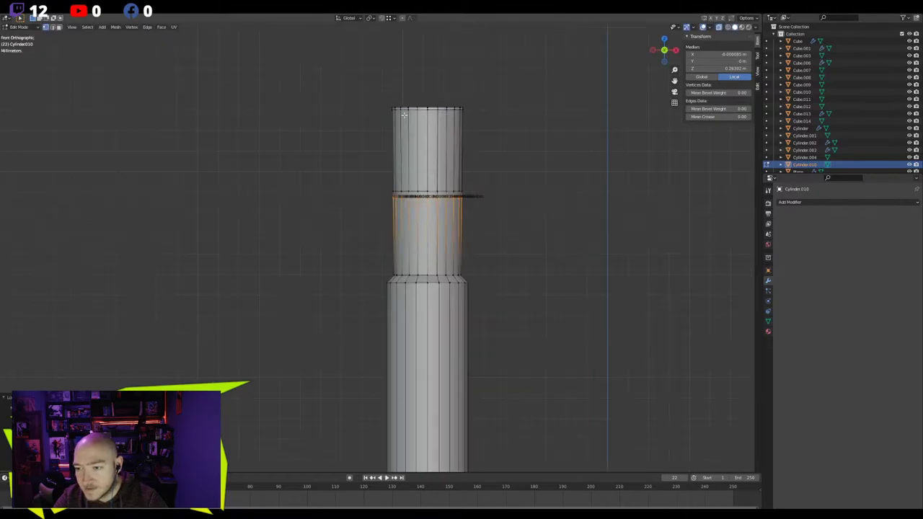
left_click_drag(373, 85, 507, 190)
middle_click_drag(507, 190, 492, 226)
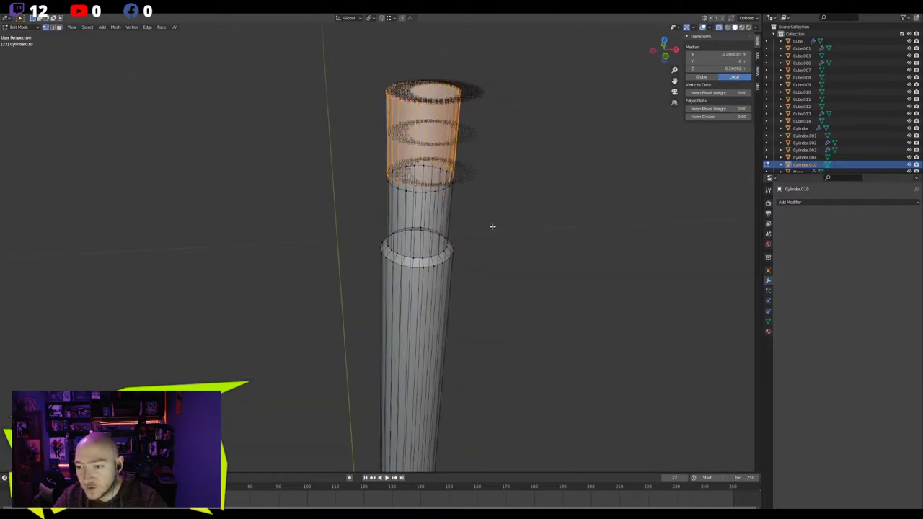
key("alt+s")
right_click(569, 263)
key("shift+s")
right_click(530, 236)
key("alt+s")
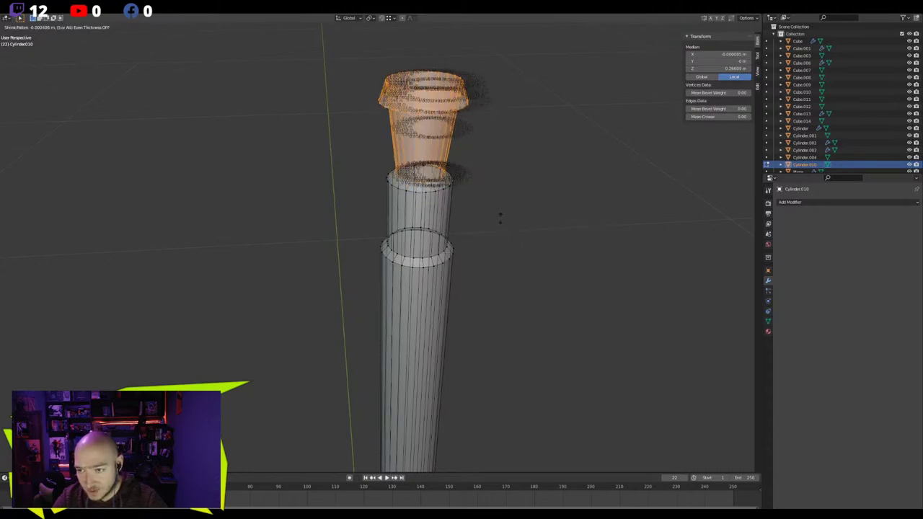
left_click(495, 210)
Dissolve the edge loop around the rim of the rod's upper end, with X-ray display off
key("KP_Decimal")
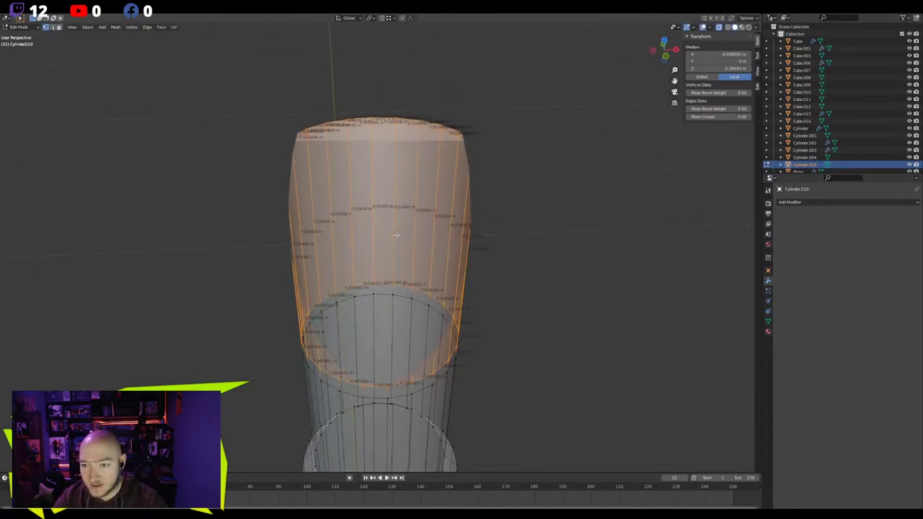
middle_click_drag(396, 234, 366, 191)
scroll(366, 191, "down", 3)
key("2")
left_click(367, 188, "alt")
key("alt+z")
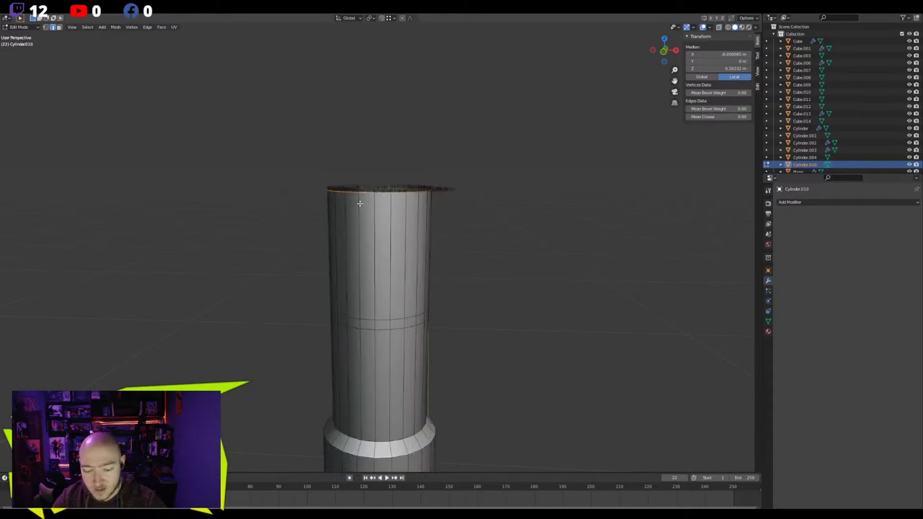
key("x")
left_click(353, 249)
Delete the cap face at the rod's upper end to leave the tube open
middle_click_drag(364, 220, 396, 258)
key("3")
left_click(379, 187)
middle_click_drag(379, 189, 341, 207)
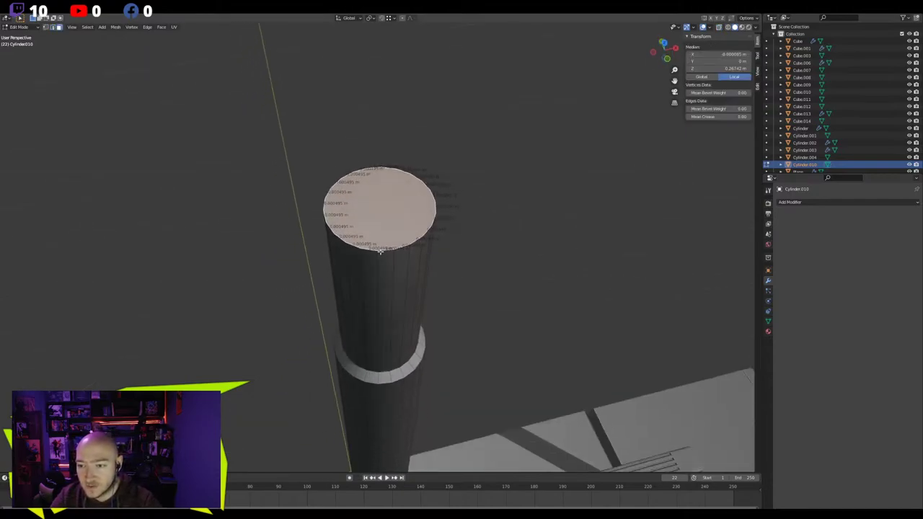
key("x")
left_click(353, 220)
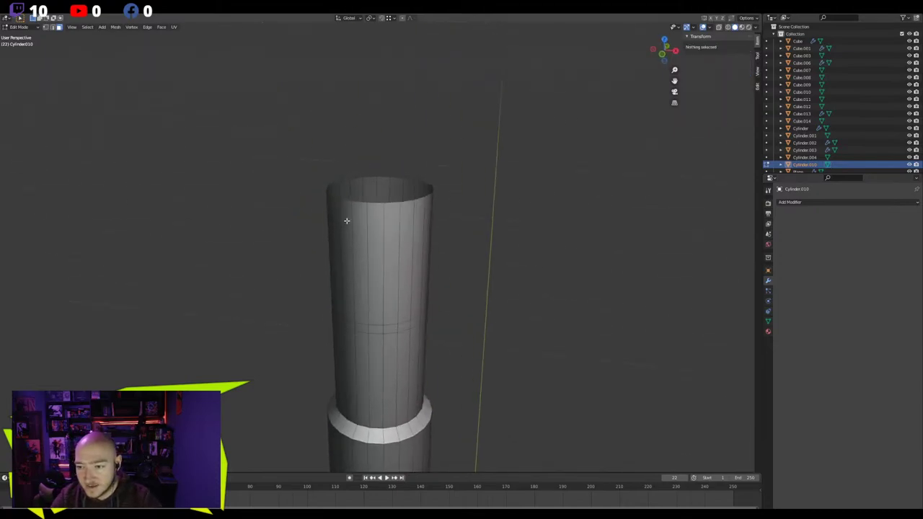
Shrink the face loop above the middle cuts inward to form a thinner uppermost segment on the rod
left_click(353, 223, "alt")
middle_click_drag(335, 247, 313, 227)
key("alt+s")
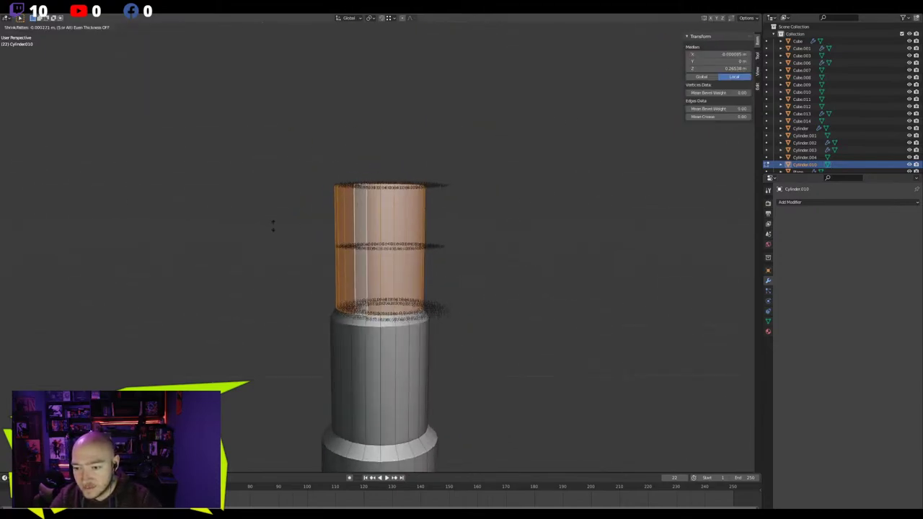
left_click(274, 227)
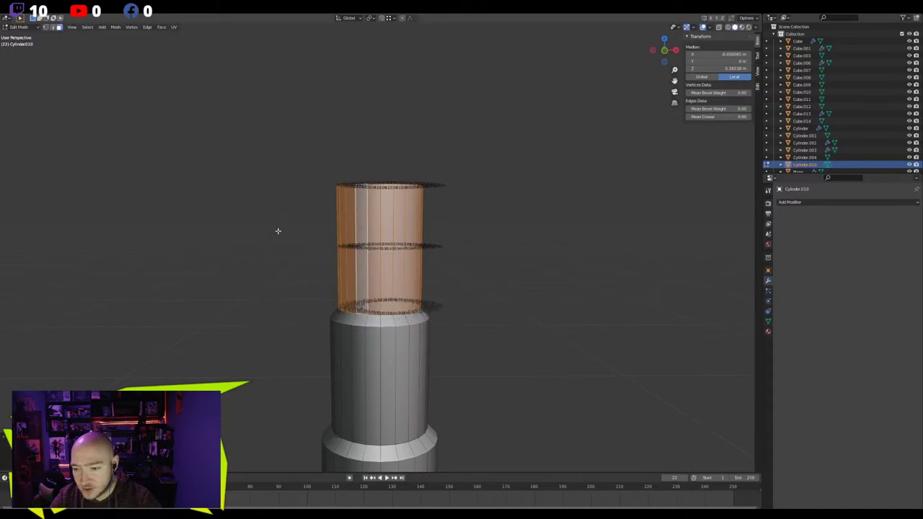
Cut an edge loop around the uppermost segment just below its open end
key("alt+a")
scroll(276, 281, "down", 10)
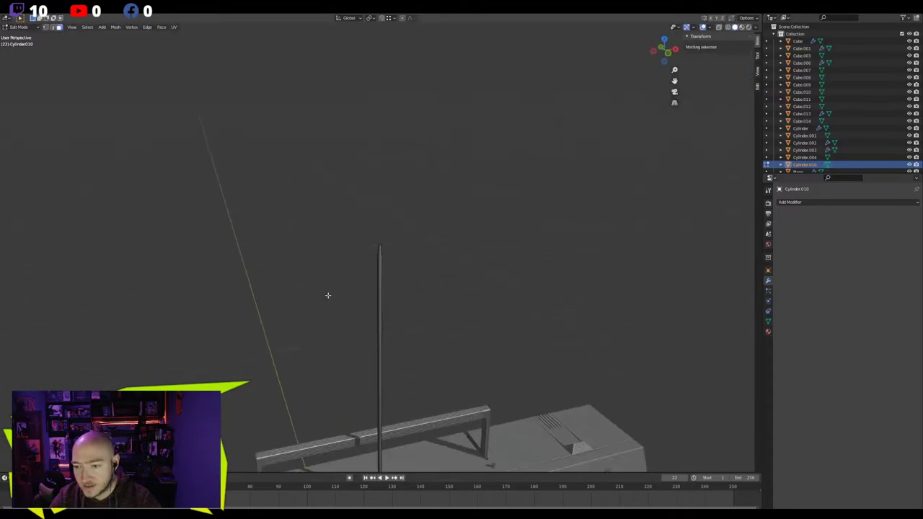
scroll(327, 295, "up", 10)
key("ctrl+r")
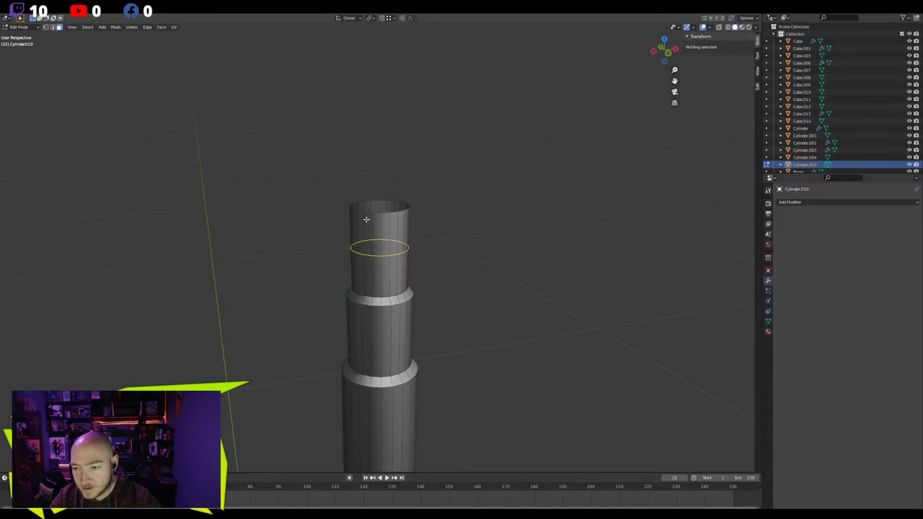
left_click(366, 219)
left_click(364, 194)
Try additional loop cuts near the open end, undo unwanted changes, and bevel the edge loops about 0.00007 m wide
key("ctrl+r")
left_click(363, 222)
right_click(366, 227)
right_click(367, 226)
key("ctrl+z")
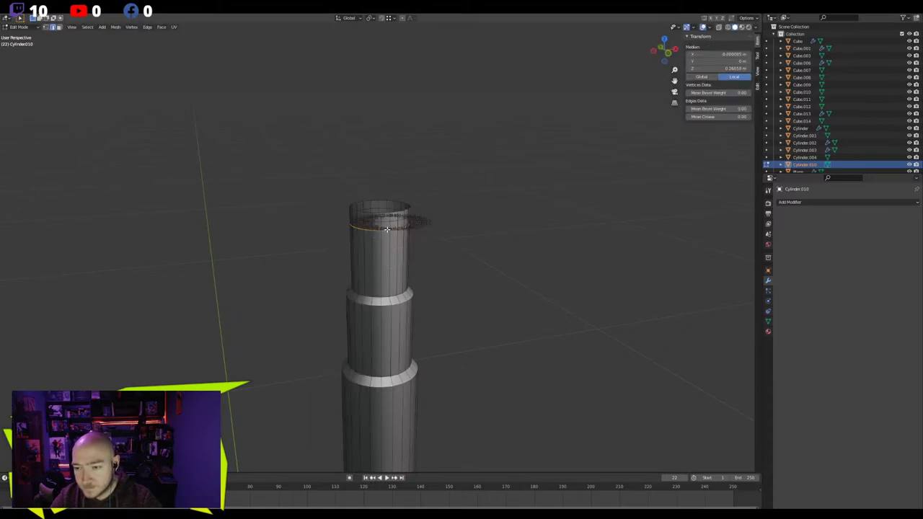
key("ctrl+z")
key("ctrl+z")
key("ctrl+z")
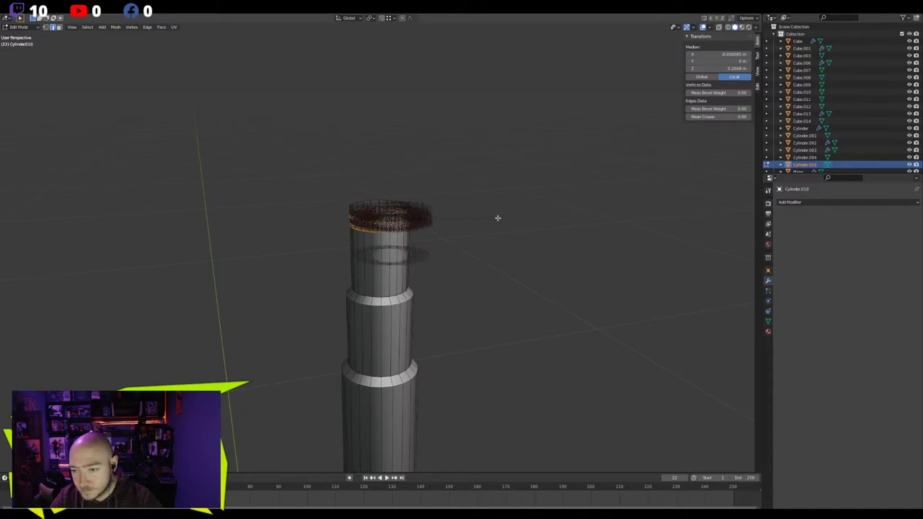
key("ctrl+z")
Extrude the narrow beveled bands near the open end inward along their normals by about 0.00004 m
scroll(433, 220, "up", 3)
key("alt+e")
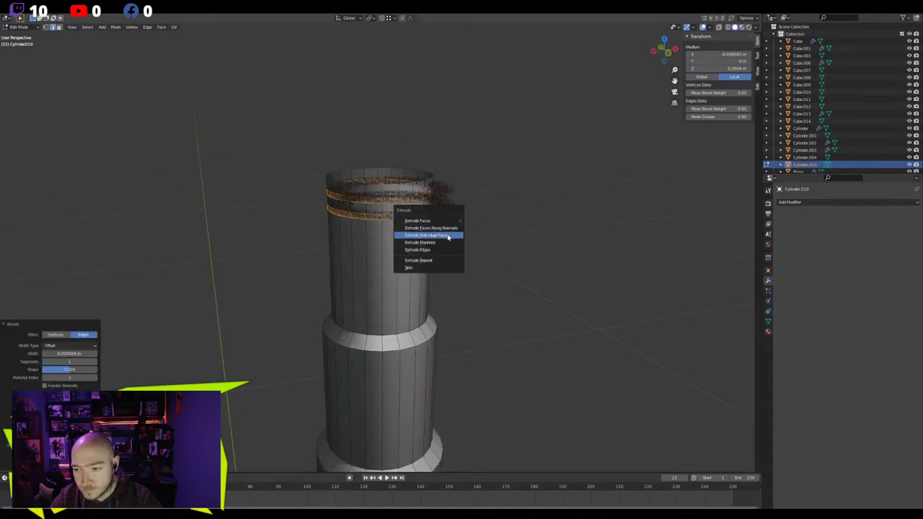
left_click(446, 229)
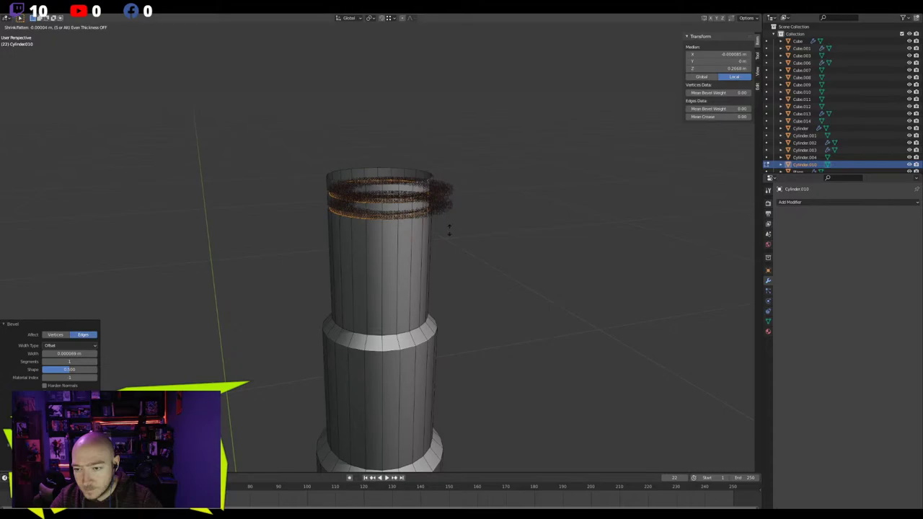
left_click(453, 227)
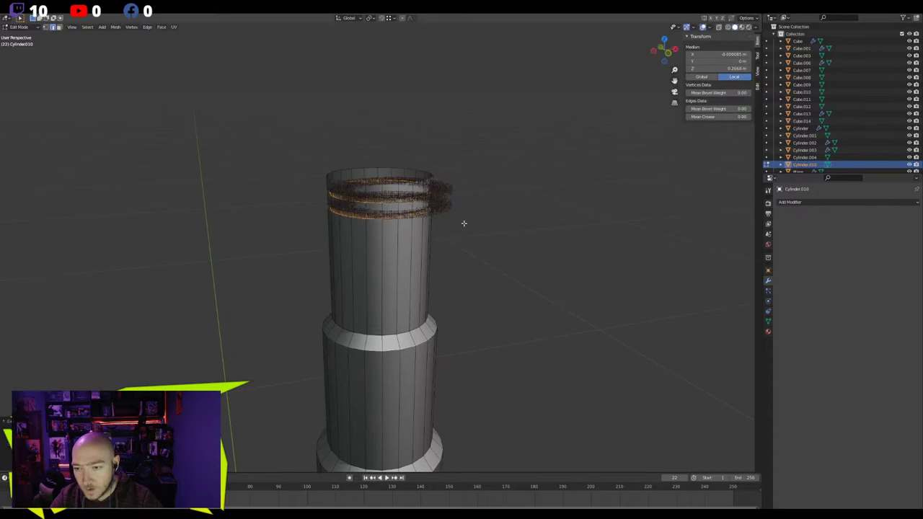
Undo the grooves made in the uppermost segment near the rod's open end
left_click(470, 222)
scroll(465, 226, "down", 9)
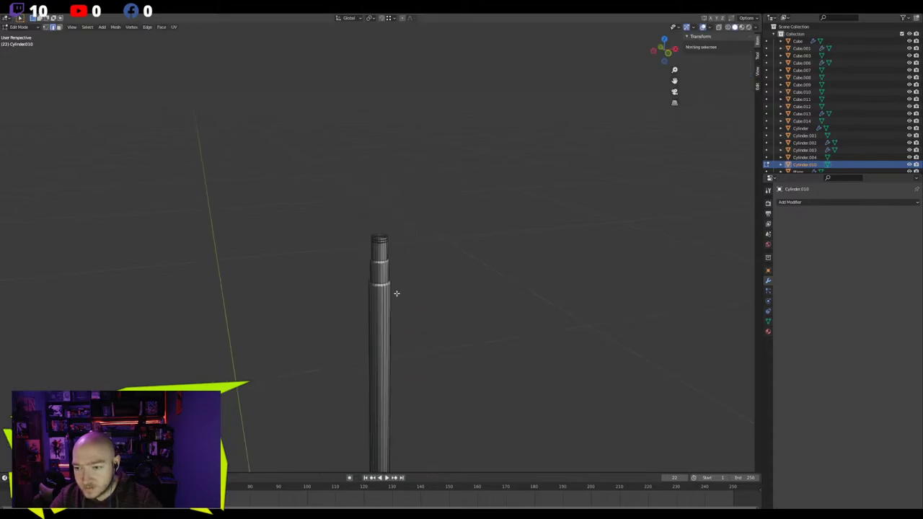
key("Tab")
scroll(412, 296, "up", 3)
key("ctrl+z")
key("ctrl+z")
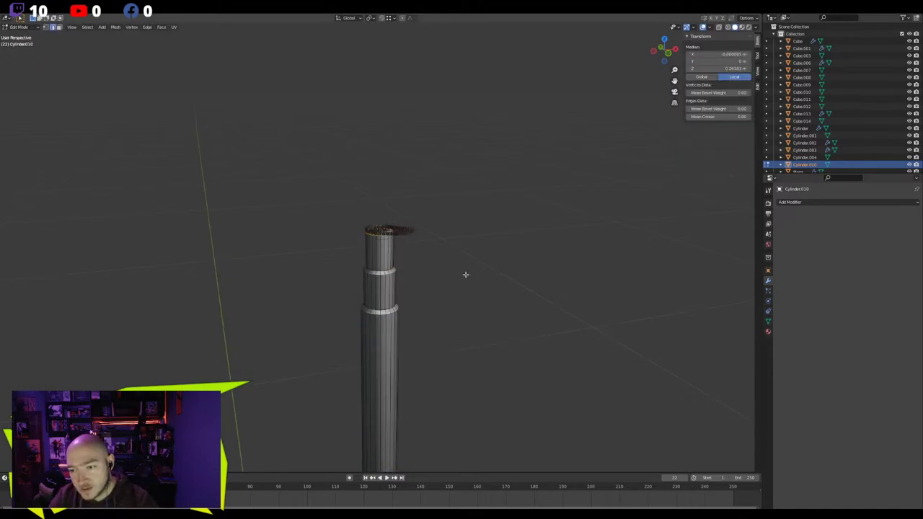
Examine the antenna rod's proportions from its hinged base on the boombox up to the stepped tip
key("alt+a")
scroll(458, 277, "down", 5)
middle_click_drag(417, 346, 425, 175, "shift")
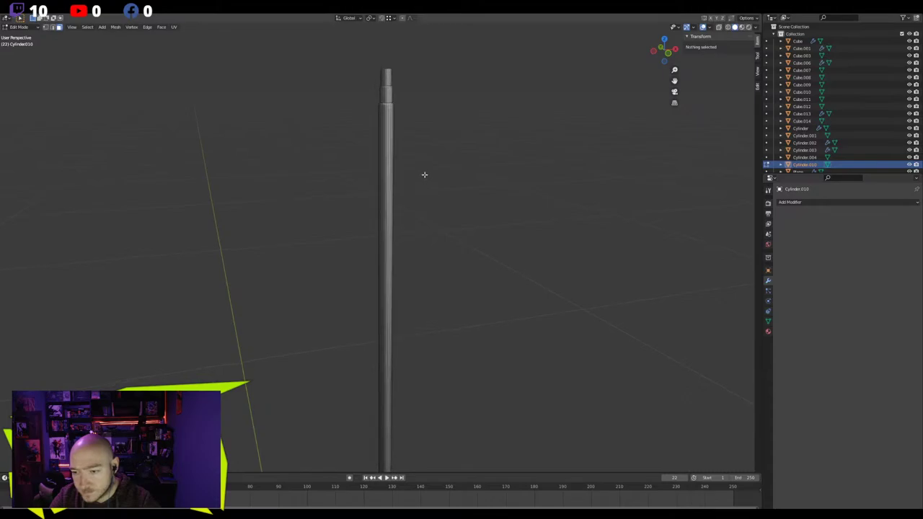
scroll(417, 280, "down", 3)
middle_click_drag(411, 431, 423, 179, "shift")
middle_click_drag(383, 323, 377, 251, "shift")
scroll(377, 251, "up", 7)
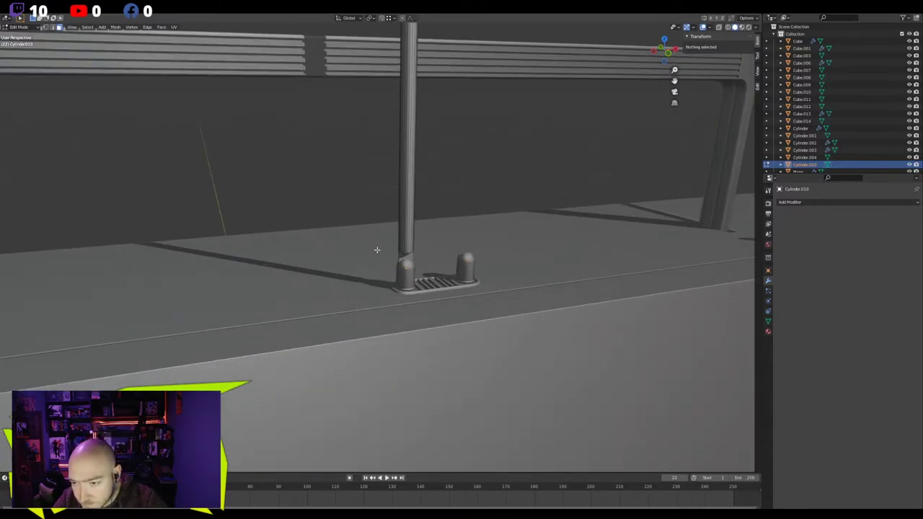
scroll(415, 242, "down", 5)
middle_click_drag(331, 118, 300, 227)
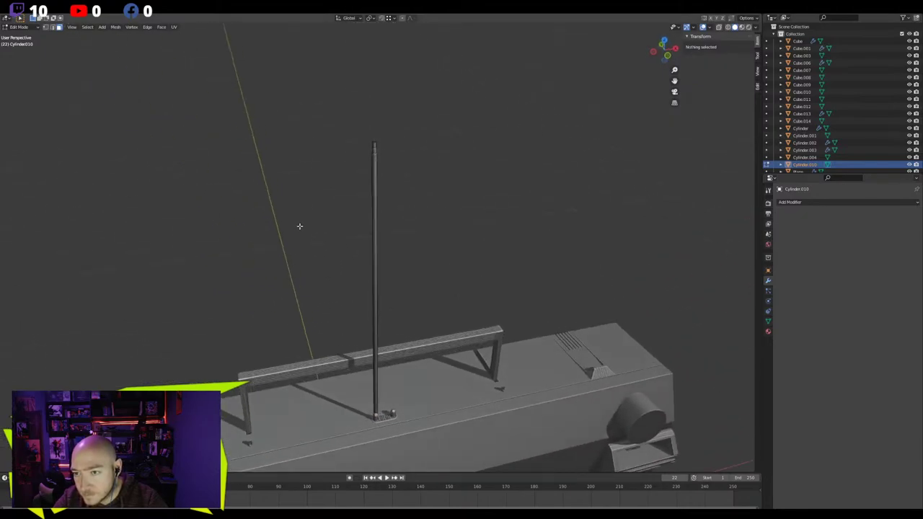
scroll(300, 227, "down", 1)
scroll(328, 189, "up", 5)
middle_click_drag(333, 175, 338, 369, "shift")
scroll(339, 238, "up", 6)
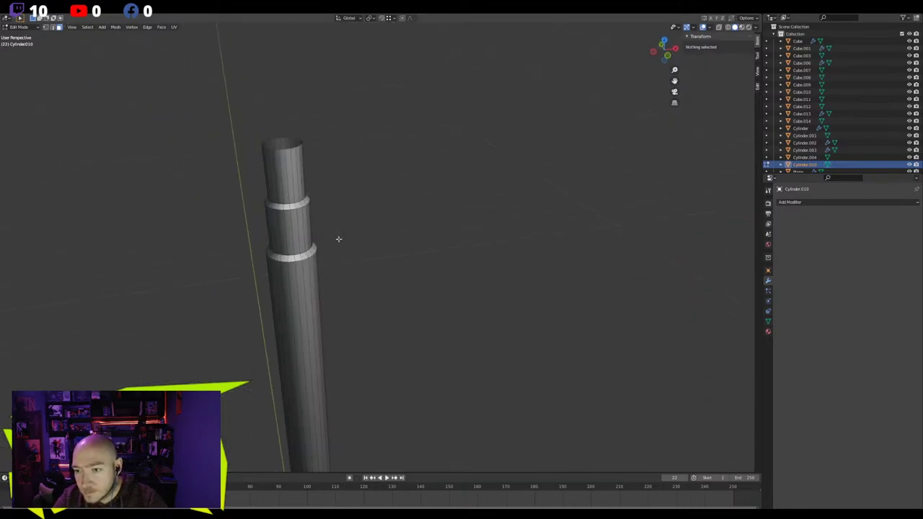
Move the lower beveled step ring down the rod along Z in two moves to lengthen the middle segment
left_click(297, 252, "alt")
key("g")
key("z")
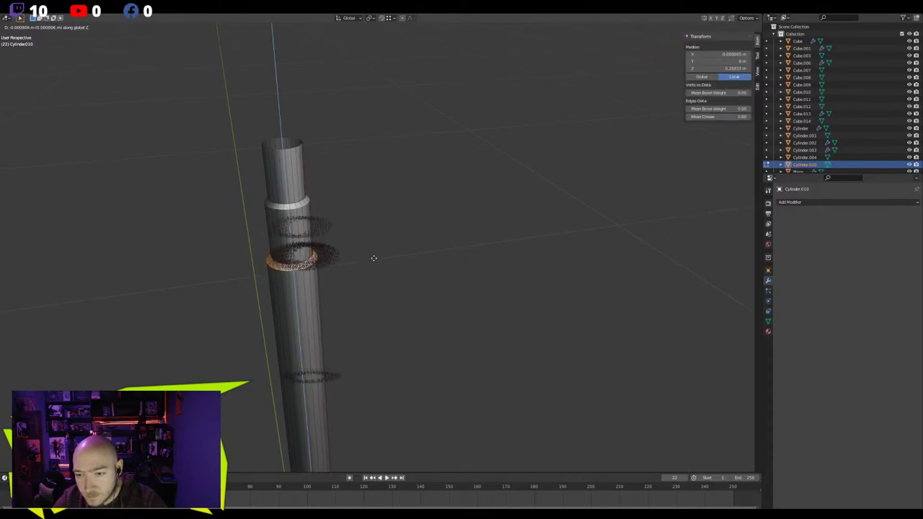
left_click(373, 258)
key("g")
key("z")
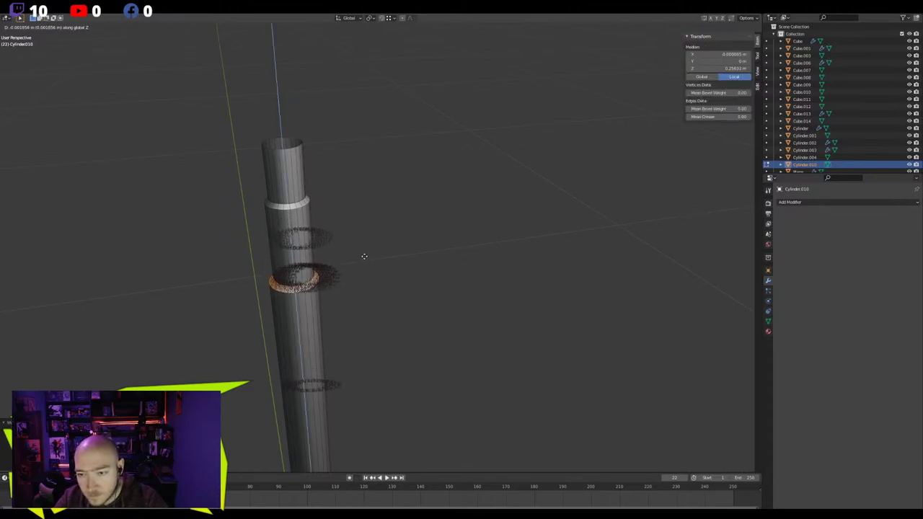
left_click(359, 245)
Move the upper beveled step ring down along Z to lengthen the uppermost segment
left_click(296, 207, "alt")
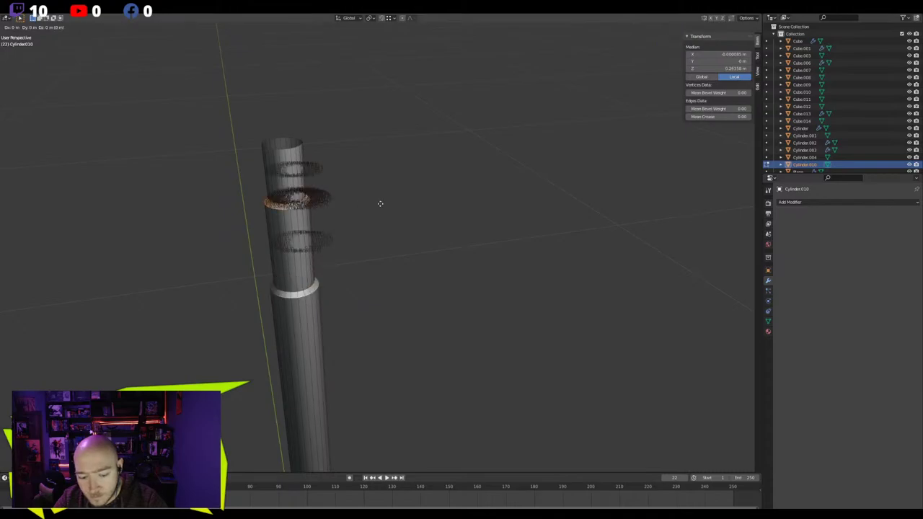
key("g")
key("z")
left_click(377, 217)
key("alt+a")
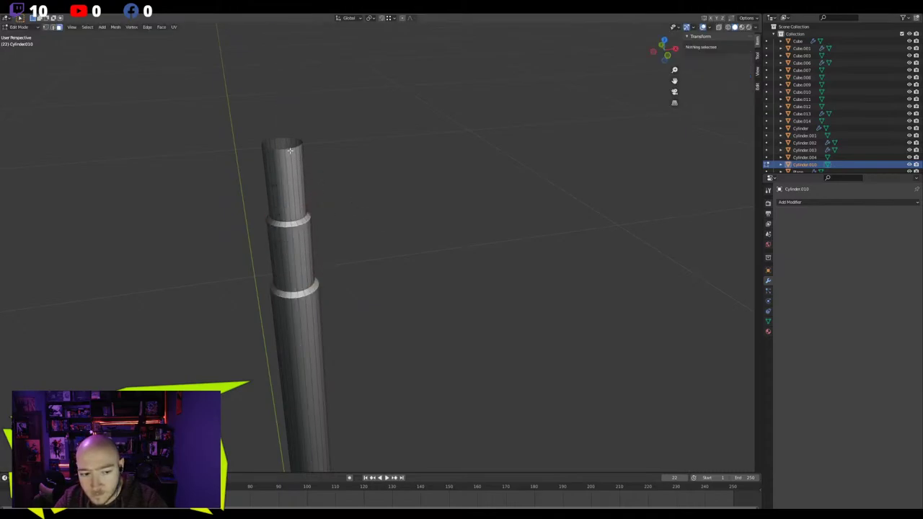
Shrink the faces of the uppermost rod segment inward along their normals to make it thinner
key("l")
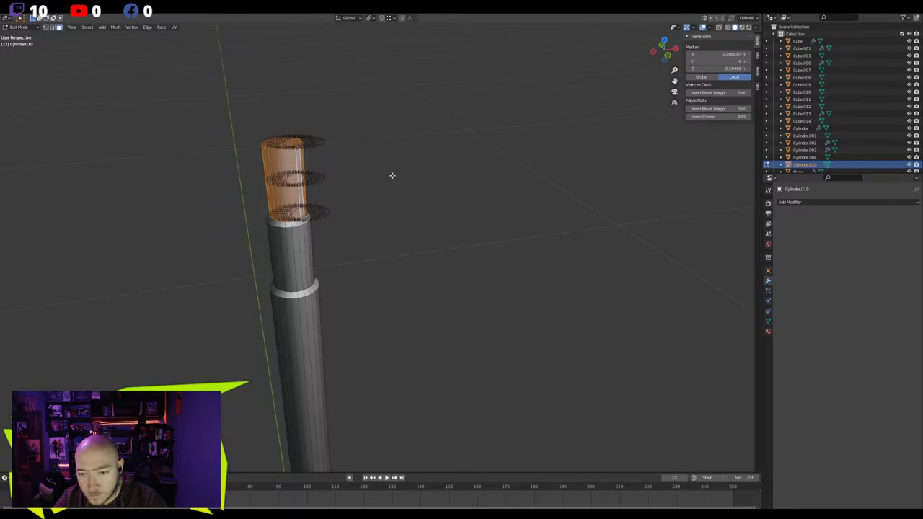
key("alt+s")
left_click(393, 177)
Extrude the edge loop at the rod's open end and scale it outward about 1.36 times to form a flat rim
key("2")
left_click(287, 149)
scroll(328, 154, "down", 6)
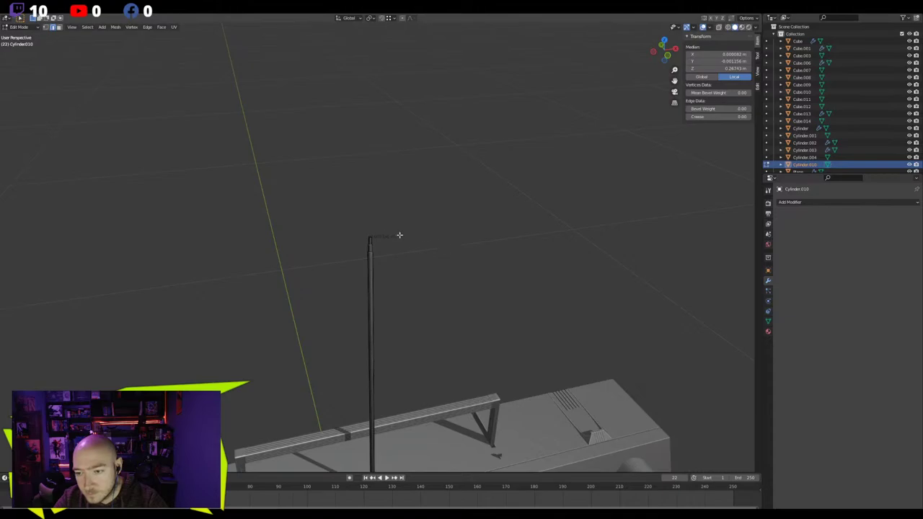
scroll(405, 235, "up", 5)
left_click(304, 178, "alt")
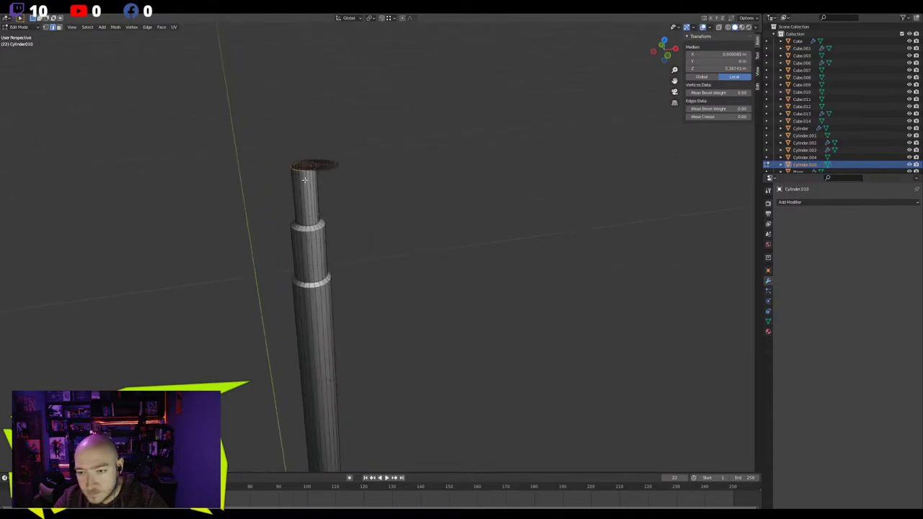
key("KP_Decimal")
key("s")
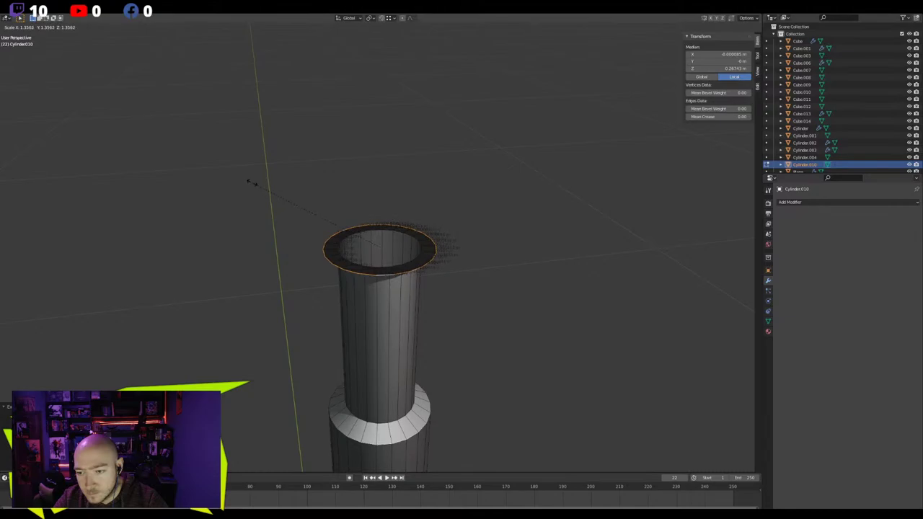
Scale the antenna's extruded top ring outward by about 1.36 and extrude it upward along Z to form the tip
left_click(243, 173)
key("e")
key("z")
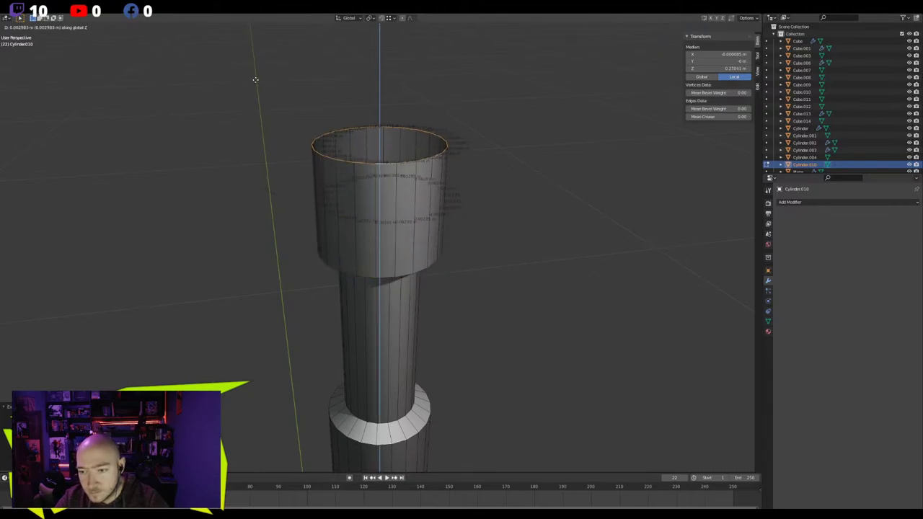
left_click(305, 140)
Scale up the lower edge loop of the antenna tip so the cap flares outward at its base
left_click(336, 269, "alt")
left_click(339, 272, "alt")
key("s")
key("alt+a")
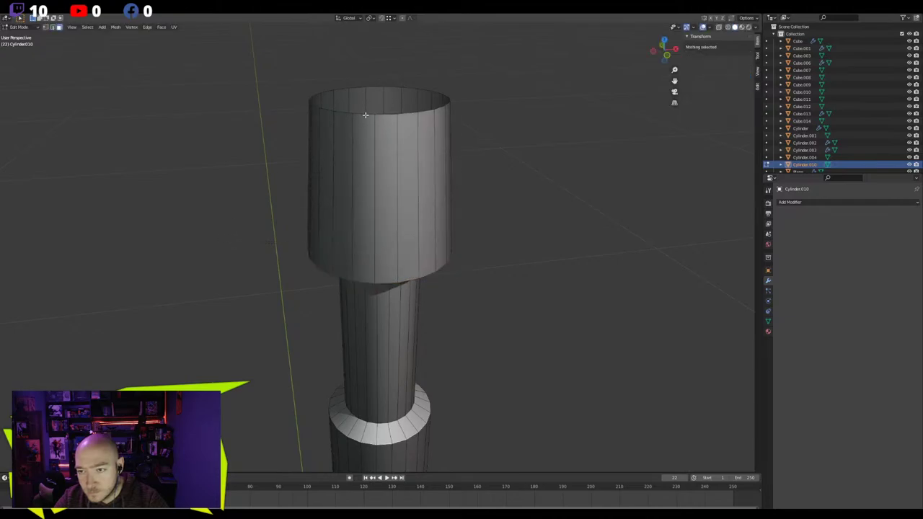
Close the top of the antenna tip by extruding its upper edge loop and merging the new vertices at the center
key("Tab")
key("Tab")
key("2")
left_click(356, 91, "alt")
key("e")
right_click(299, 125)
key("m")
left_click(291, 145)
Examine the closed tip and the stepped upper sections of the antenna in Object Mode
scroll(309, 166, "down", 16)
middle_click_drag(363, 218, 339, 206, "shift")
key("Tab")
left_click(340, 183)
scroll(333, 188, "down", 3)
scroll(366, 161, "up", 4)
middle_click_drag(353, 132, 352, 249, "shift")
scroll(353, 137, "up", 4)
left_click(333, 105)
middle_click_drag(330, 101, 327, 192, "shift")
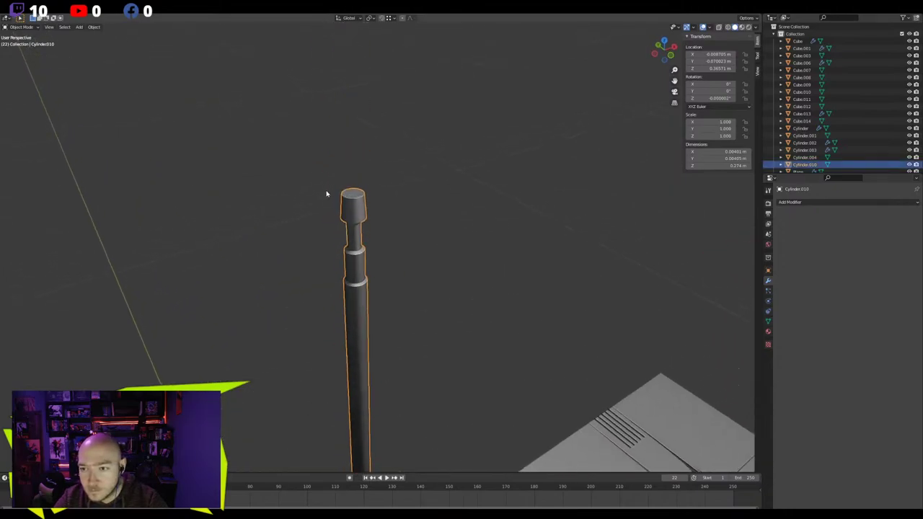
Check the tip's side faces and underside edge loop, and the whole antenna's proportions against the boombox
key("Tab")
scroll(323, 189, "up", 5)
key("3")
left_click(318, 126, "alt")
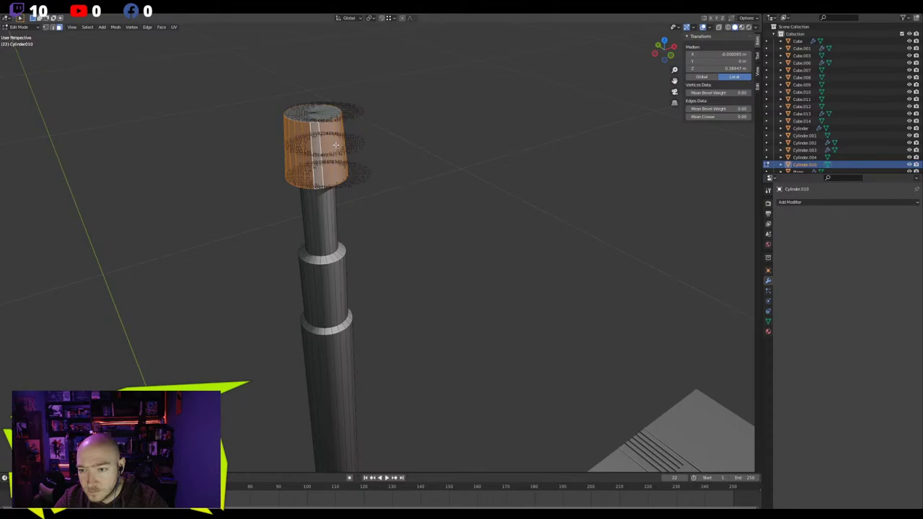
middle_click_drag(336, 145, 333, 98)
key("2")
left_click(329, 107, "alt")
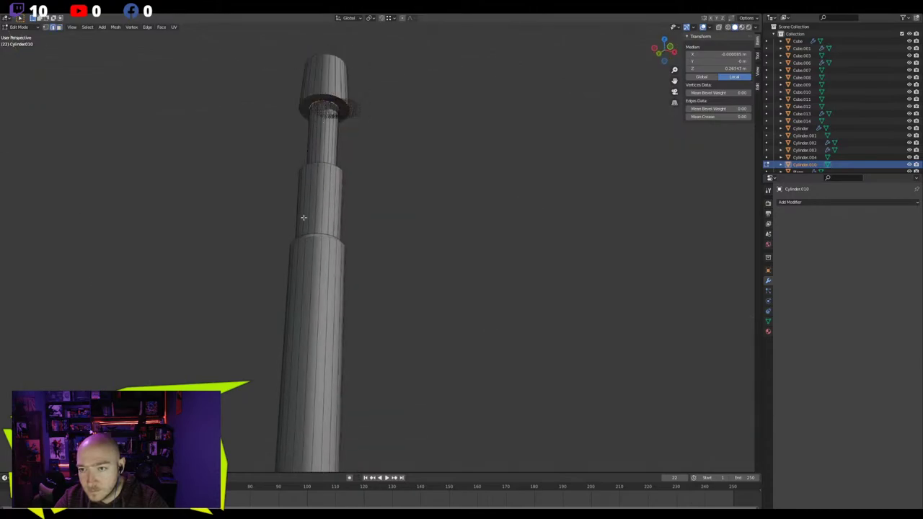
key("KP_Decimal")
scroll(338, 173, "down", 6)
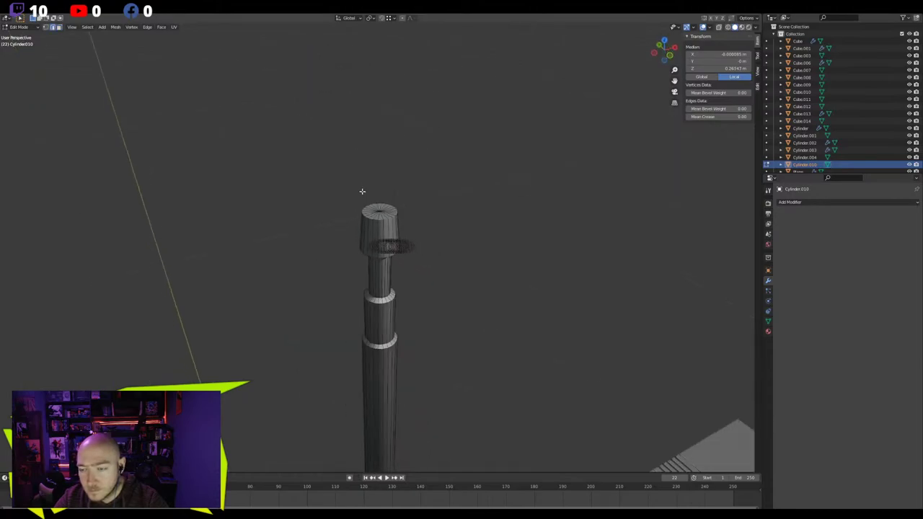
scroll(384, 230, "down", 10)
key("Tab")
left_click(413, 334)
middle_click_drag(413, 335, 390, 233)
scroll(413, 225, "down", 2)
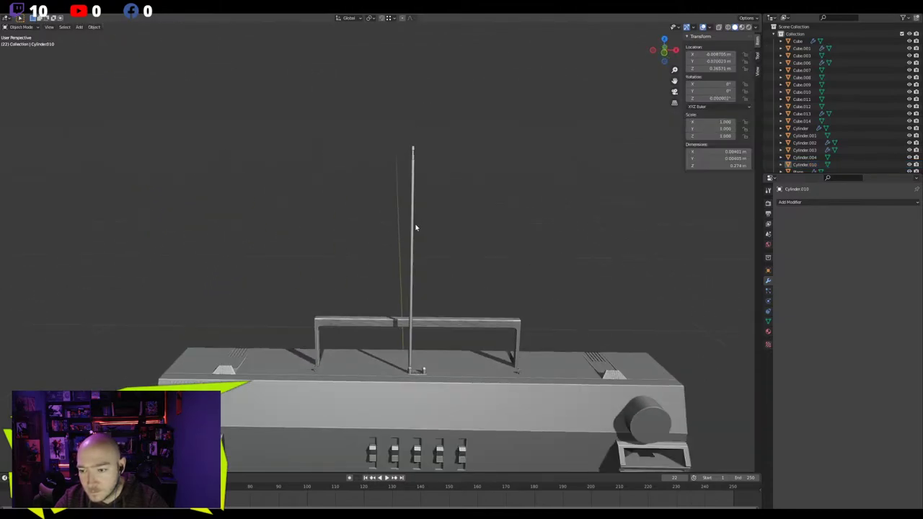
Raise the vertices at the antenna's tip along Z, bringing the antenna's length to about 0.284 m
left_click(413, 228)
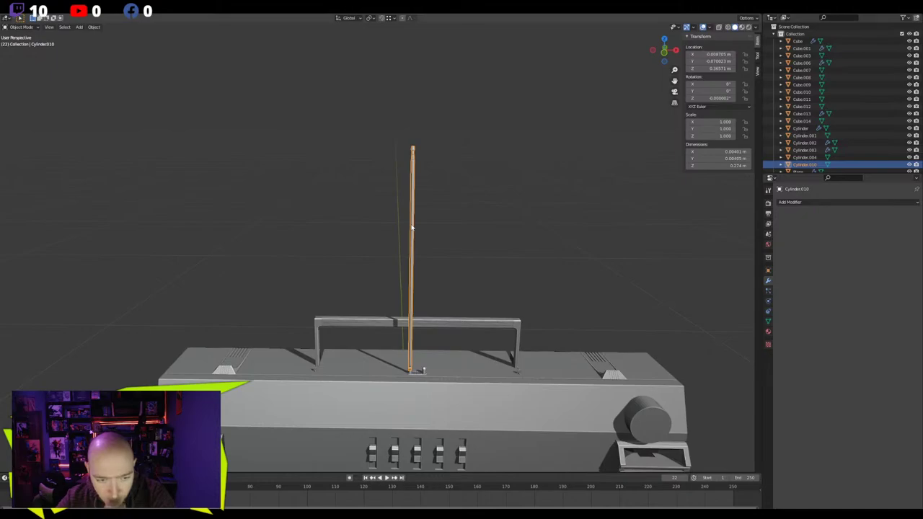
middle_click_drag(420, 187, 434, 206)
key("Tab")
scroll(416, 153, "up", 4)
middle_click_drag(393, 132, 335, 256, "shift")
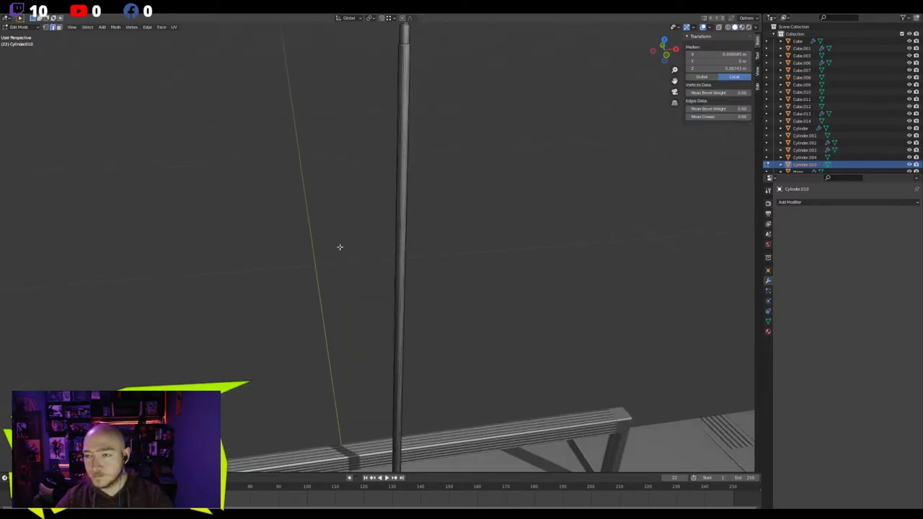
middle_click_drag(346, 139, 336, 258, "shift")
key("1")
key("alt+z")
left_click_drag(423, 103, 371, 158)
key("g")
key("z")
left_click(364, 131)
key("Tab")
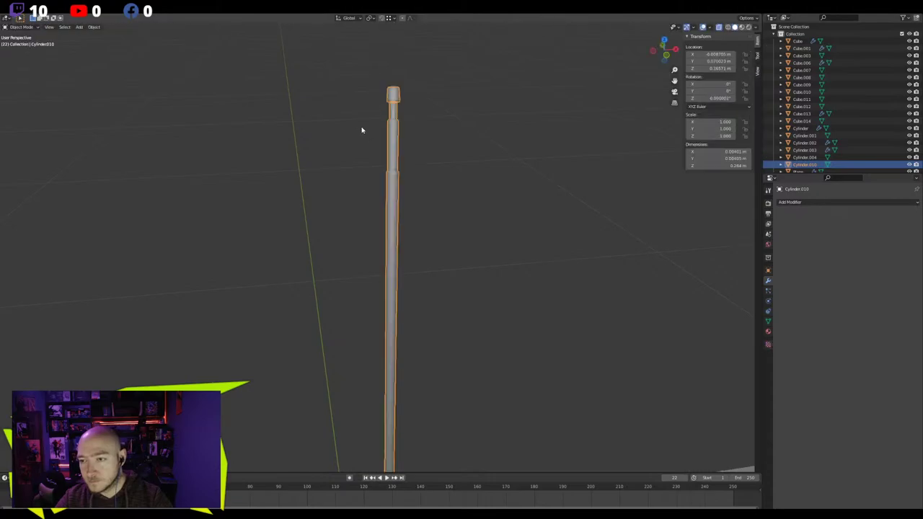
Rotate the antenna 90° about Y in the front view so it lies flat along the boombox's top
left_click(360, 145)
scroll(360, 146, "down", 3)
key("alt+z")
scroll(402, 250, "down", 4)
middle_click_drag(356, 171, 424, 187)
key("KP_1")
left_click(424, 170)
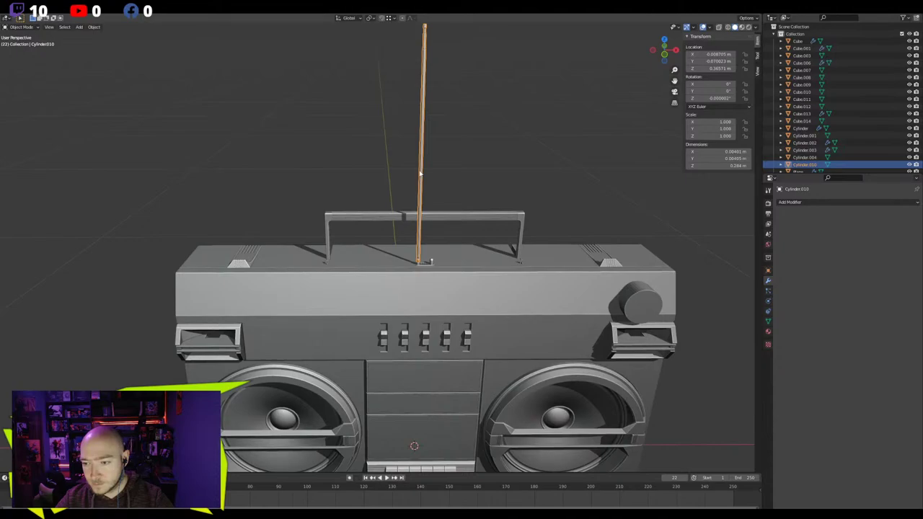
scroll(326, 167, "up", 1)
key("r")
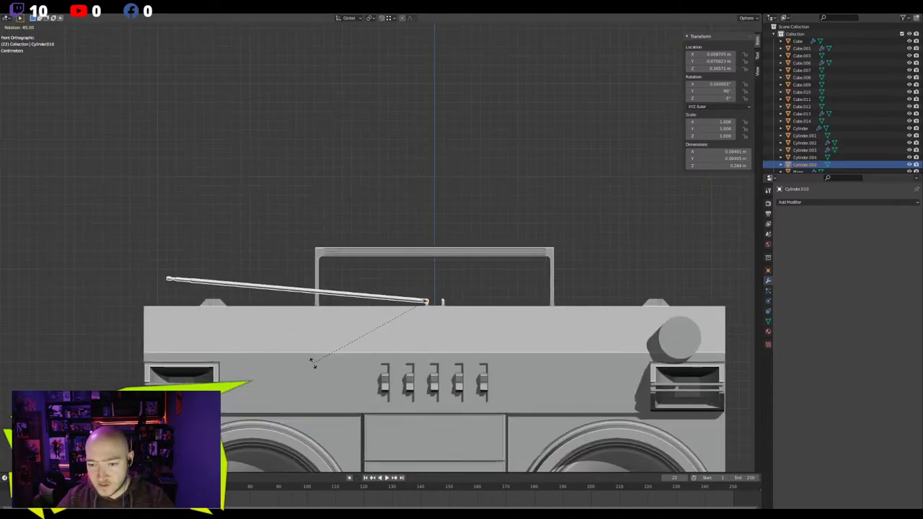
left_click(320, 373, "ctrl")
left_click(262, 246)
Add a Mirror modifier to the antenna on the X axis, using the boombox body Cube as the mirror object
middle_click_drag(261, 247, 361, 232)
scroll(332, 274, "up", 4)
scroll(356, 196, "down", 3)
scroll(454, 227, "down", 2)
scroll(389, 245, "down", 4)
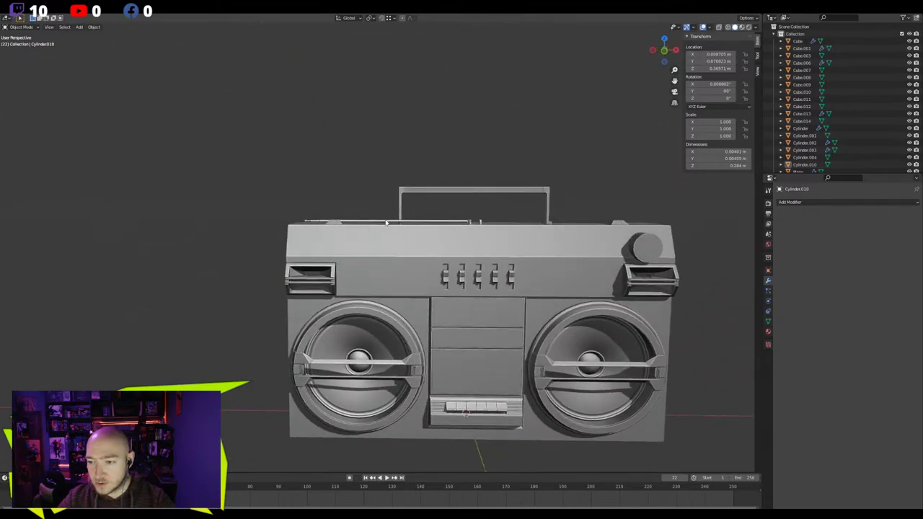
left_click(433, 224)
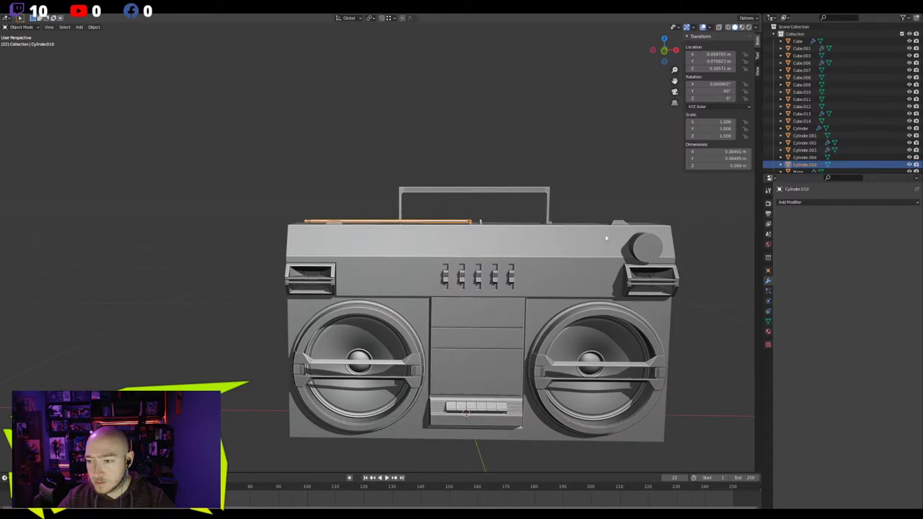
left_click(793, 202)
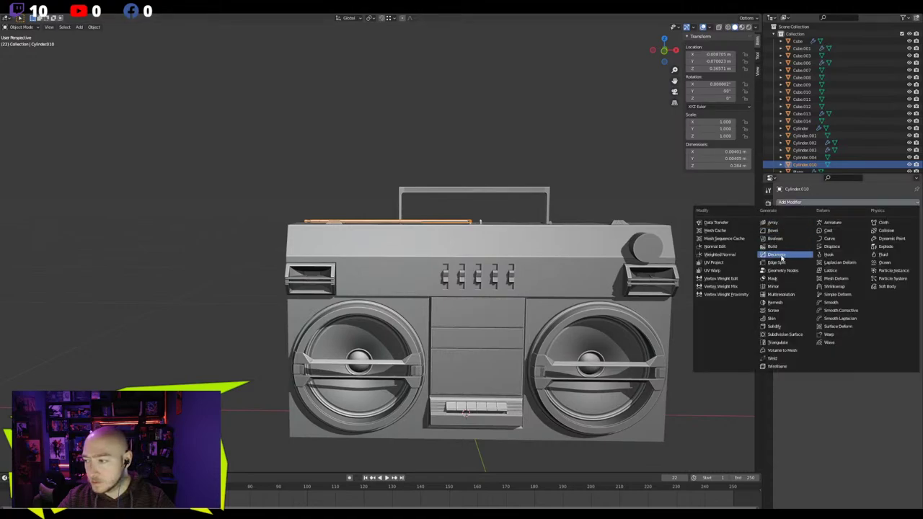
left_click(783, 286)
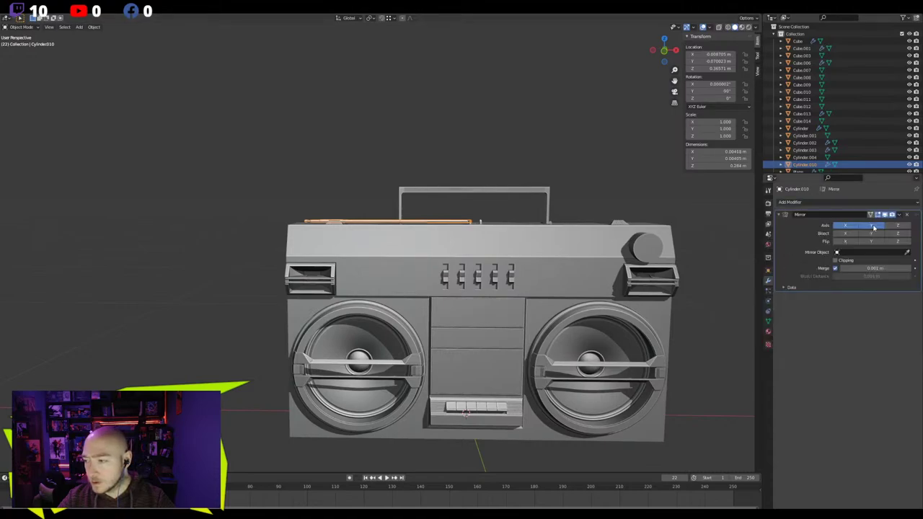
left_click(523, 248)
middle_click_drag(550, 134, 587, 157)
left_click(588, 157)
middle_click_drag(544, 207, 564, 205)
Examine the mirrored antennas and the whole boombox from several angles, undoing the stray last actions
left_click(708, 28)
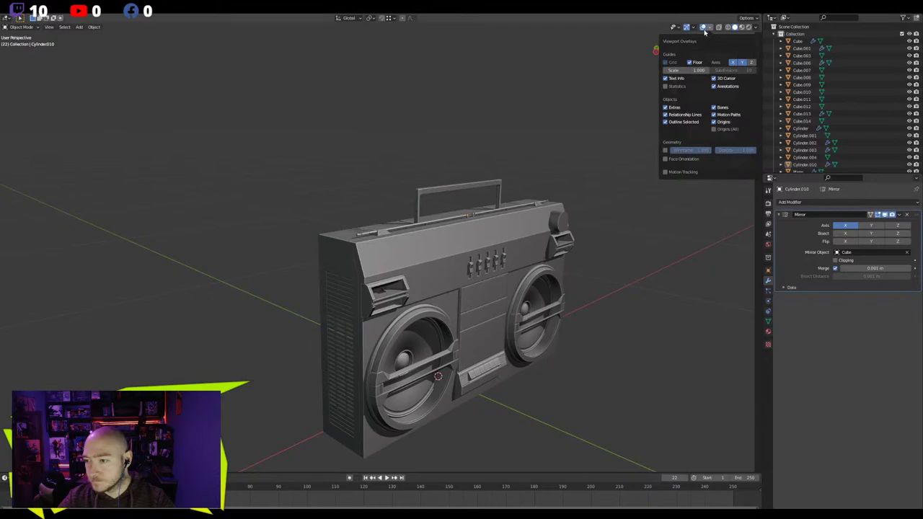
middle_click_drag(527, 118, 385, 229)
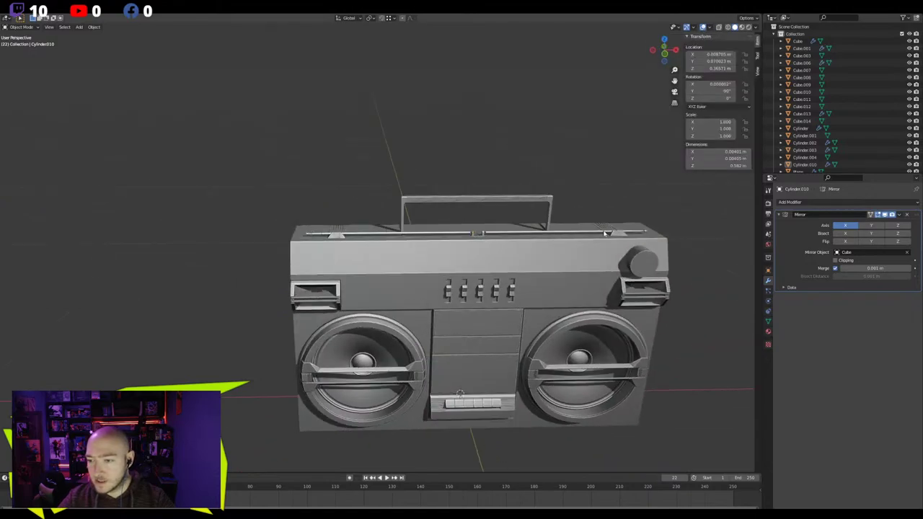
middle_click_drag(575, 219, 489, 255)
left_click(326, 150)
middle_click_drag(326, 150, 363, 172)
middle_click_drag(344, 116, 404, 207)
key("ctrl+z")
key("ctrl+z")
key("ctrl+z")
scroll(422, 209, "up", 6)
scroll(422, 211, "down", 8)
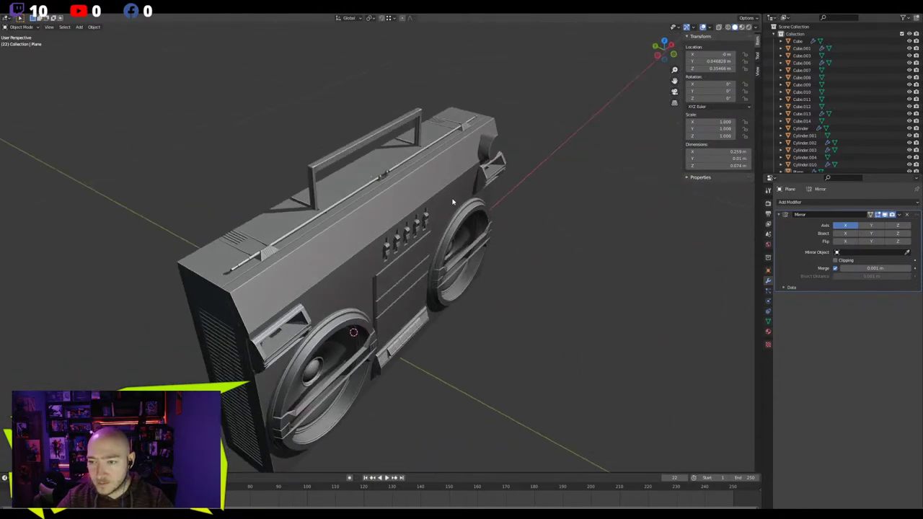
middle_click_drag(447, 214, 345, 306)
middle_click_drag(297, 284, 292, 222)
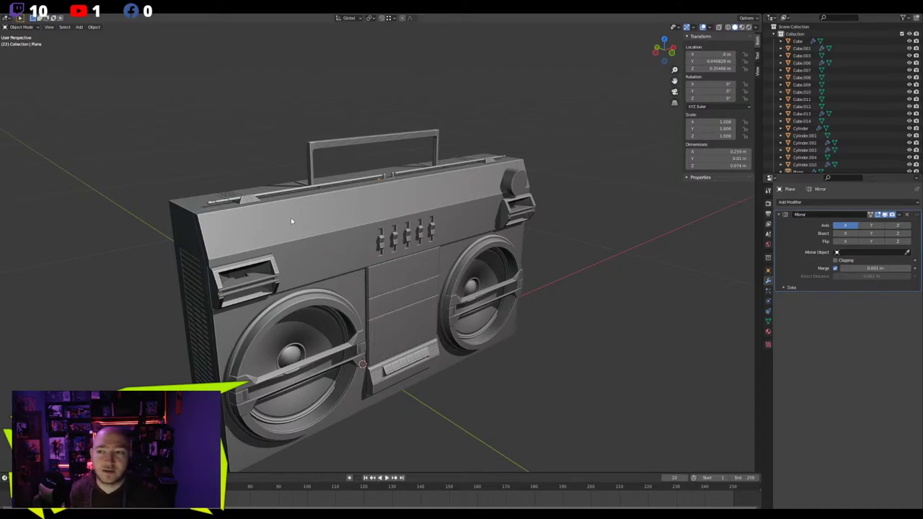
middle_click_drag(291, 221, 487, 252)
scroll(353, 262, "up", 2)
scroll(464, 206, "down", 2)
scroll(406, 262, "down", 1)
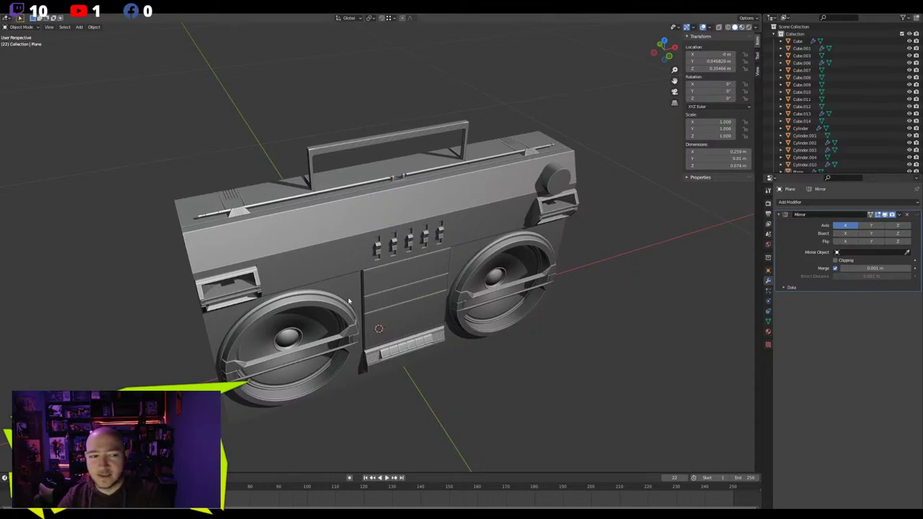
Switch the viewport's MatCap to the dark blue-grey one with warm highlights and view the boombox with it
middle_click_drag(329, 318, 353, 324)
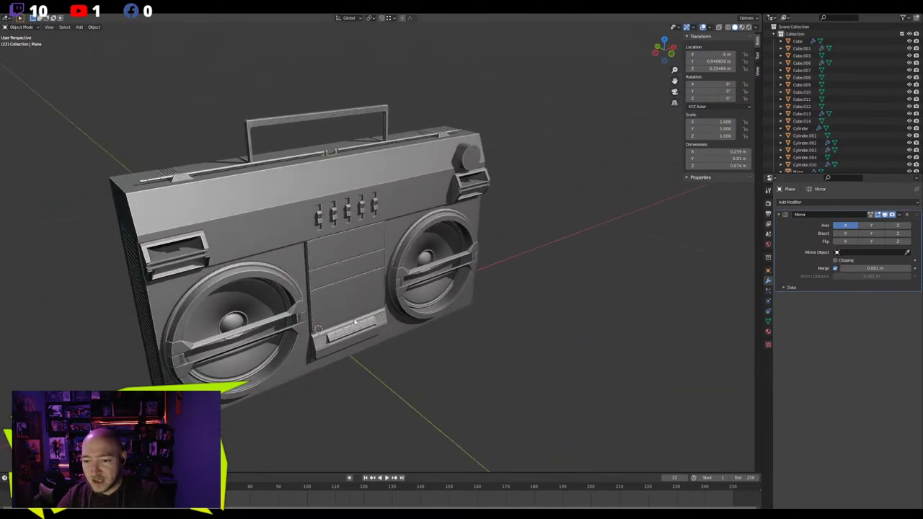
left_click(755, 28)
left_click(752, 77)
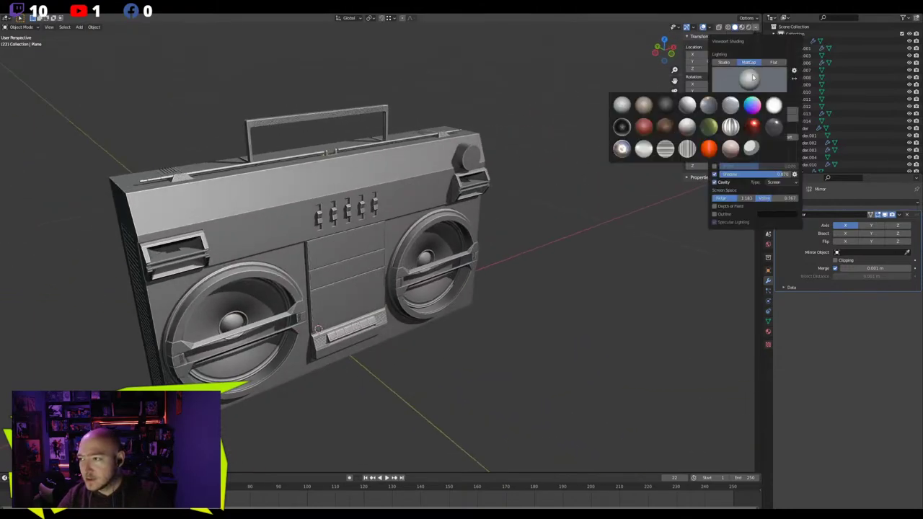
left_click(708, 105)
mouse_move(360, 206)
middle_mouse_down()
mouse_move(410, 205)
mouse_move(469, 229)
mouse_move(488, 264)
middle_mouse_up()
middle_click_drag(500, 316, 522, 295)
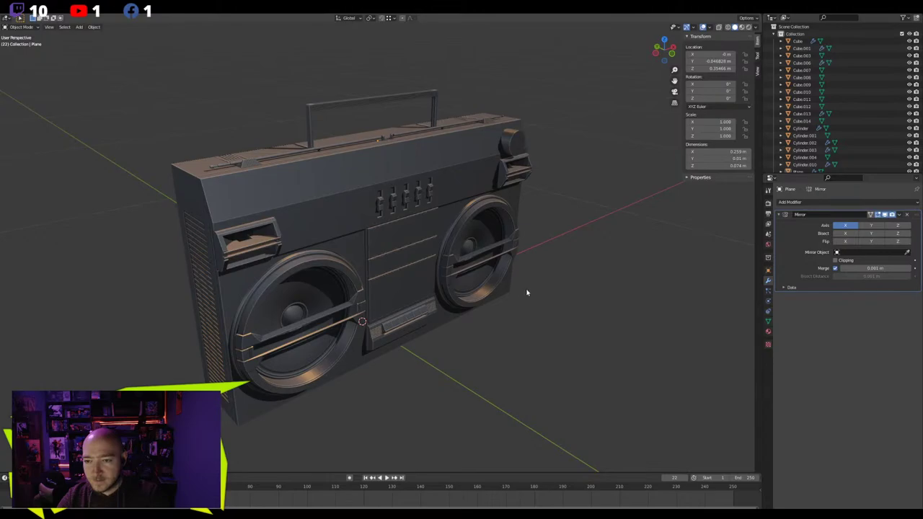
View the boombox with all viewport overlays hidden and restore the overlays
left_click(702, 28)
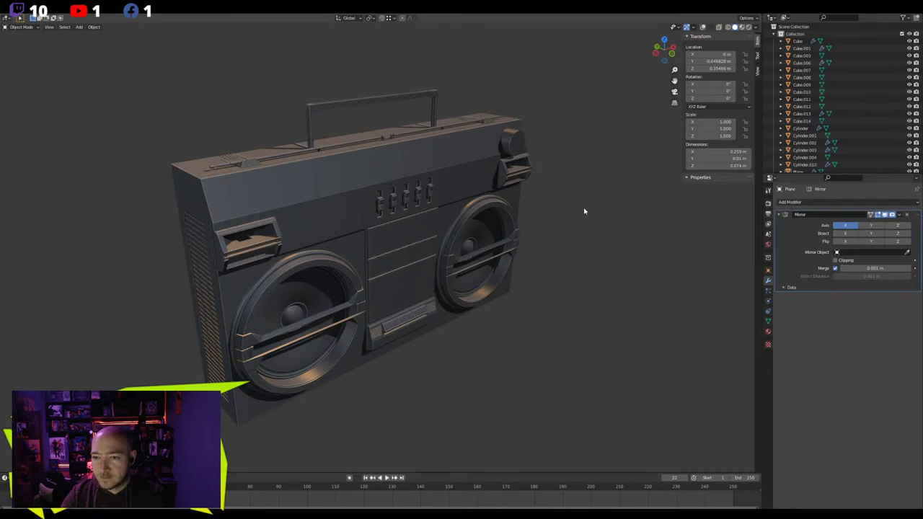
middle_click_drag(584, 211, 640, 257)
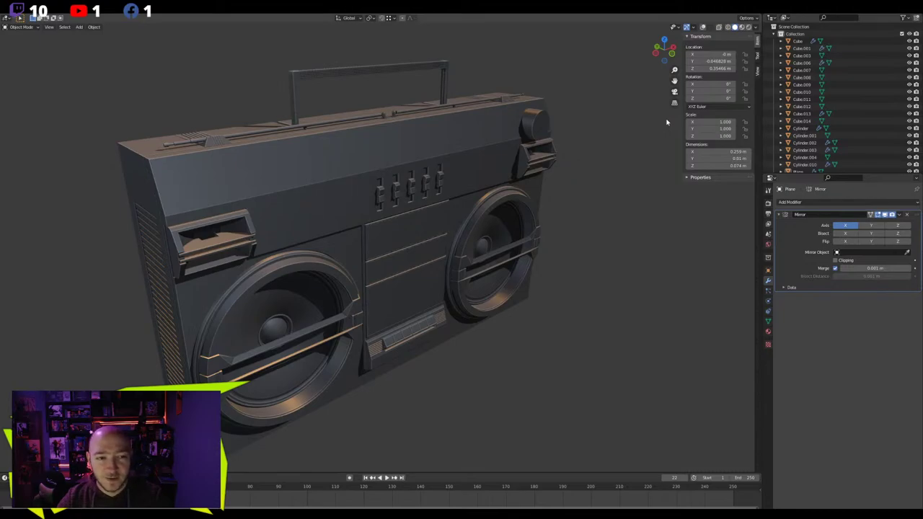
left_click(702, 27)
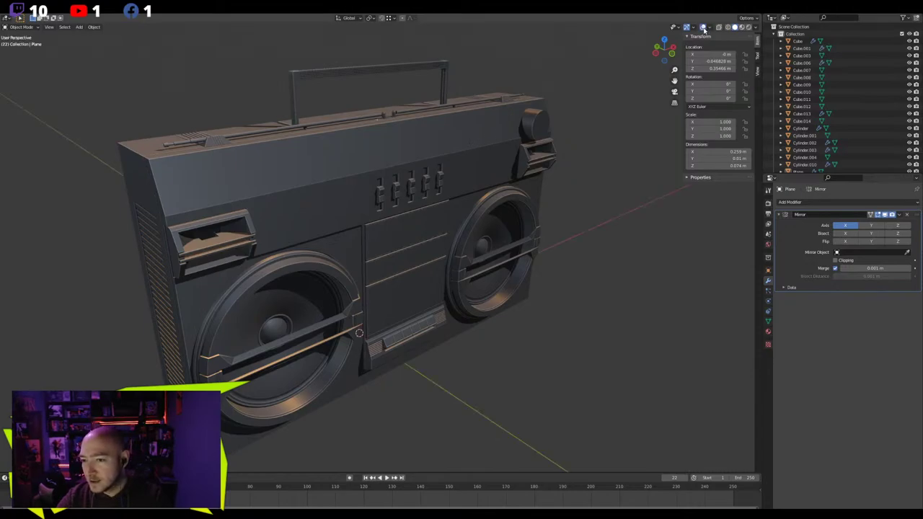
Hide the 3D cursor in the viewport overlay settings
left_click(710, 27)
left_click(715, 78)
middle_click_drag(453, 176, 473, 150)
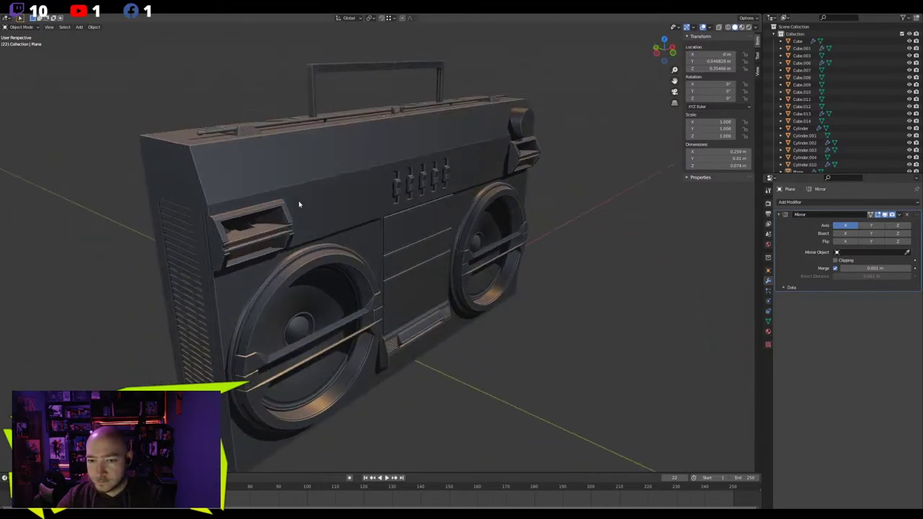
Change the viewport's MatCap to the plain light grey one, the first in the MatCap list
scroll(309, 202, "up", 3)
middle_click_drag(266, 197, 286, 201)
middle_click_drag(285, 200, 344, 228, "shift")
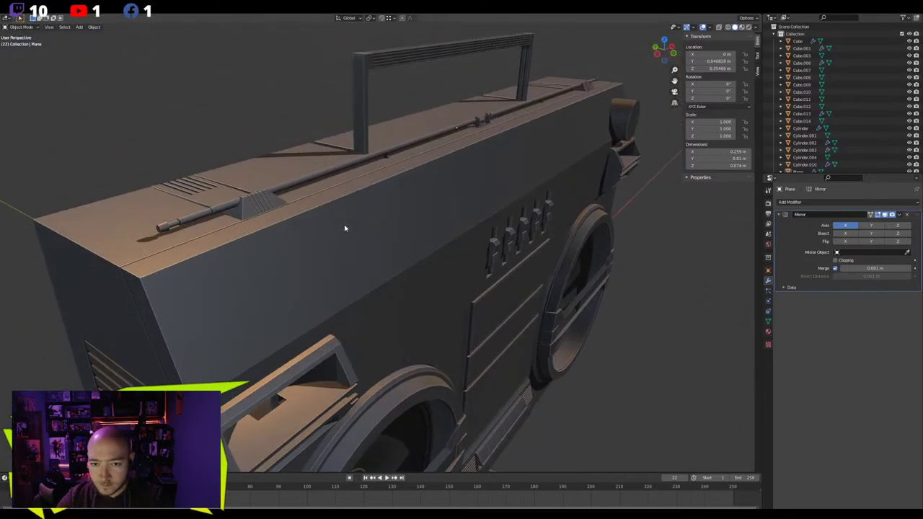
scroll(406, 221, "down", 4)
middle_click_drag(428, 216, 427, 160, "shift")
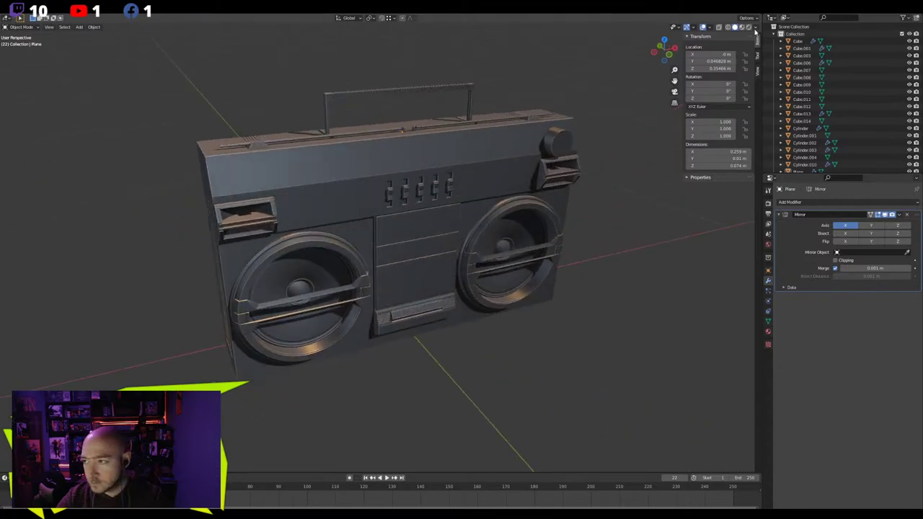
left_click(754, 27)
left_click(730, 81)
left_click(621, 105)
middle_click_drag(555, 135, 488, 163)
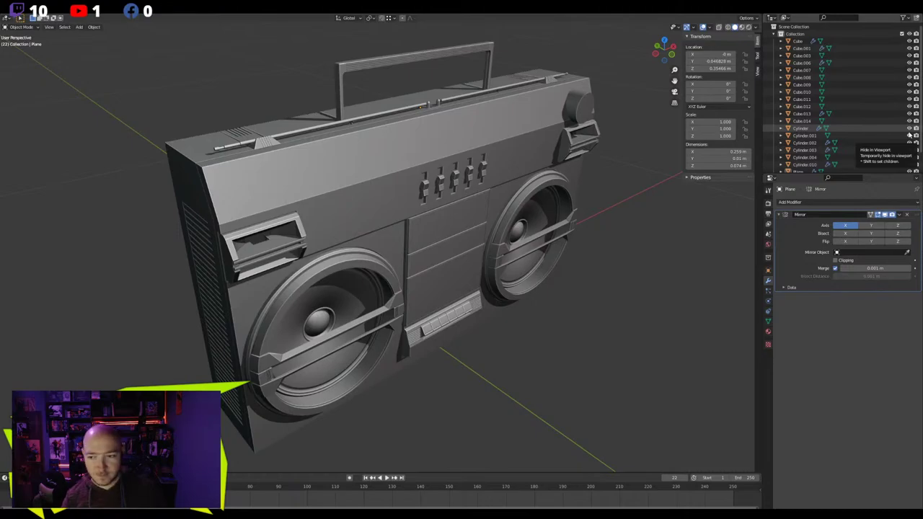
middle_click_drag(519, 207, 369, 186)
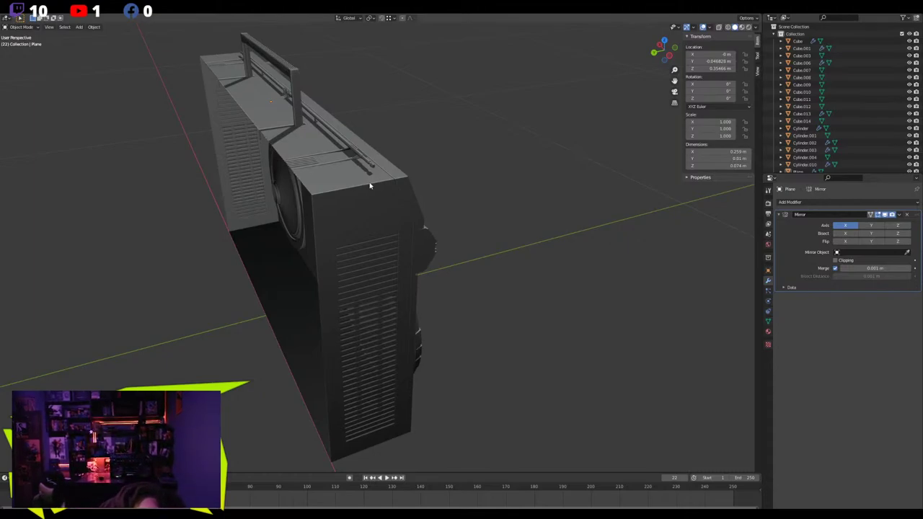
middle_click_drag(369, 186, 330, 179)
middle_click_drag(225, 215, 323, 176)
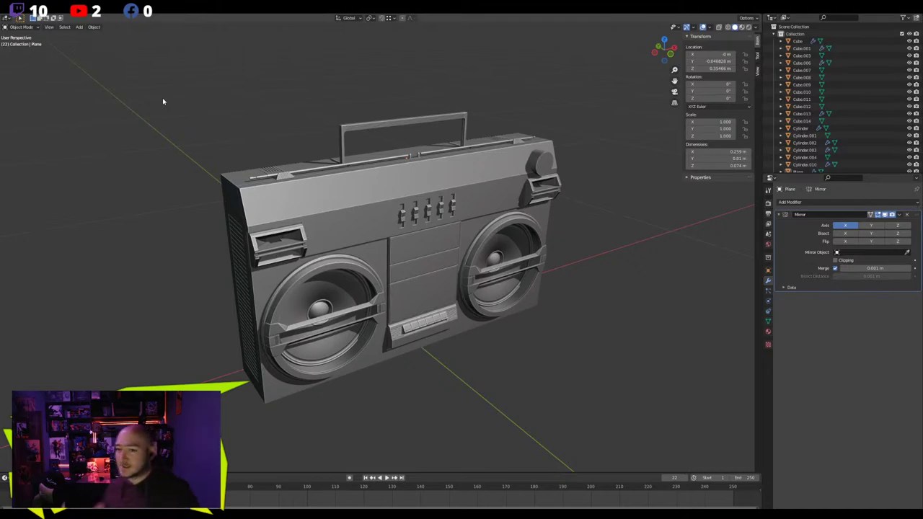
middle_click_drag(163, 102, 324, 151)
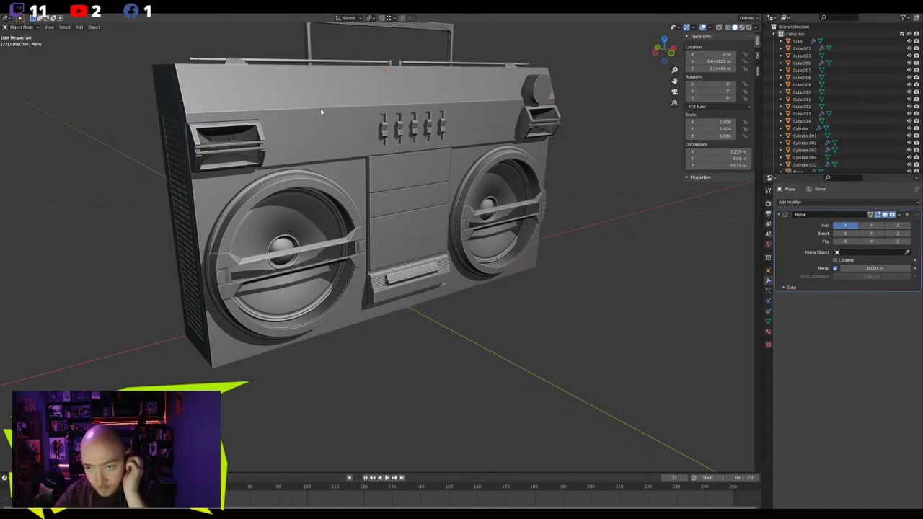
In the boombox body's mesh, slide the end vertex of the upper horizontal line on the front strip toward the slider slots
left_click(322, 112)
middle_click_drag(322, 111, 253, 124)
key("Tab")
key("2")
left_click(255, 118)
key("KP_Decimal")
middle_click_drag(378, 249, 358, 223)
middle_click_drag(432, 265, 421, 255, "shift")
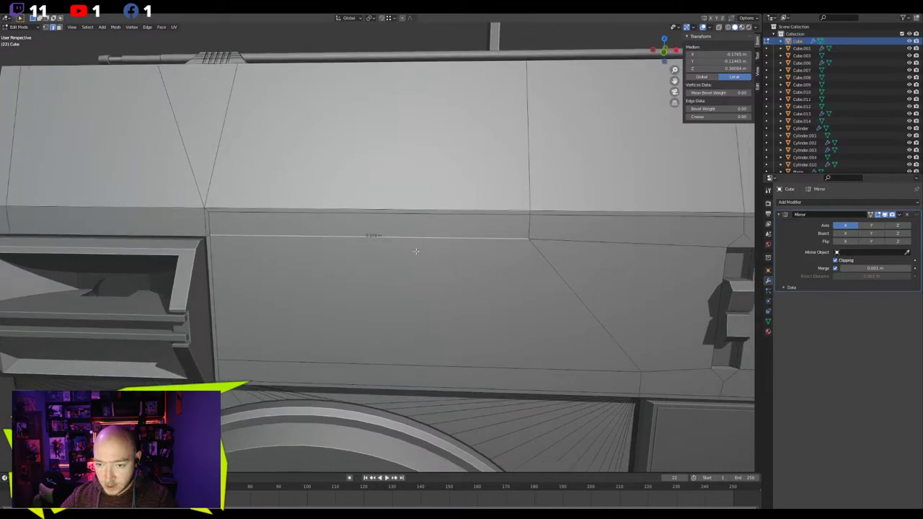
left_click(480, 207)
key("shift+v")
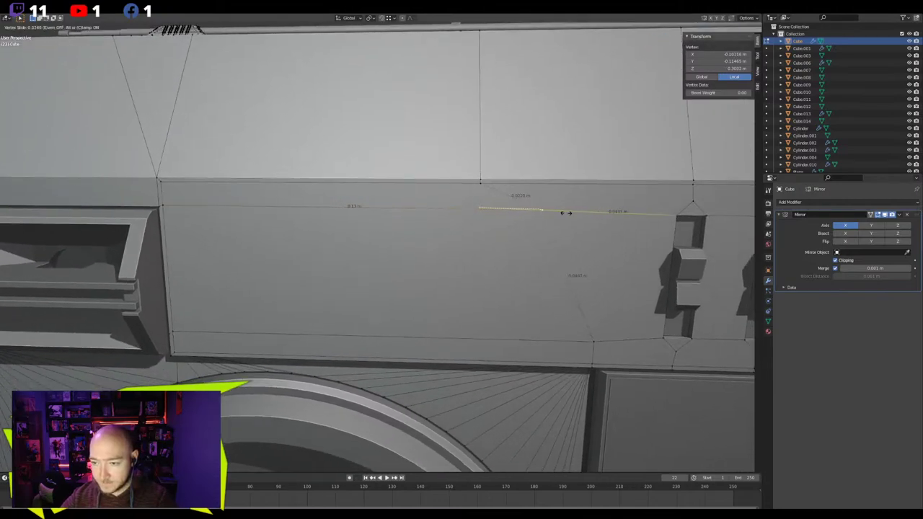
left_click(595, 211)
Slide the horizontal line's vertex beside the left tweeter horn downward and the strip's top-edge corner vertices toward the slider slots
left_click(162, 208)
key("shift+v")
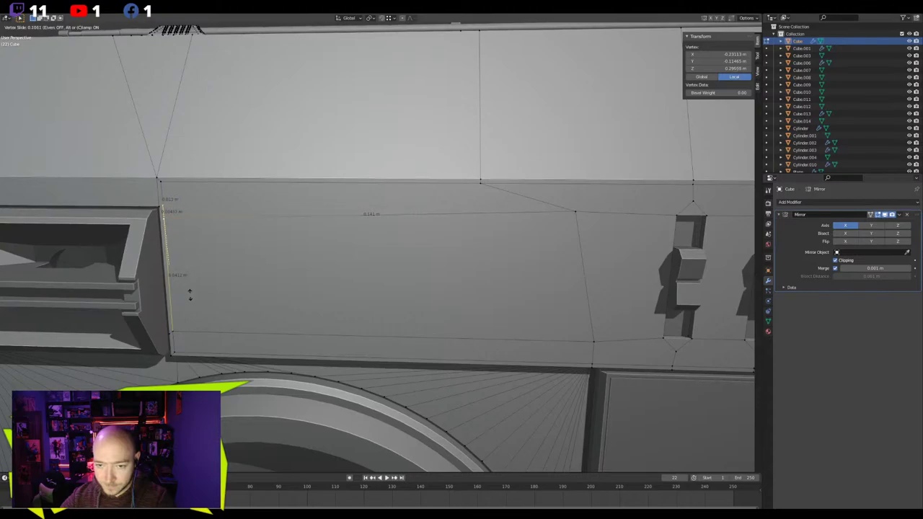
left_click(212, 346)
left_click(491, 181)
key("g")
key("g")
left_click(579, 198)
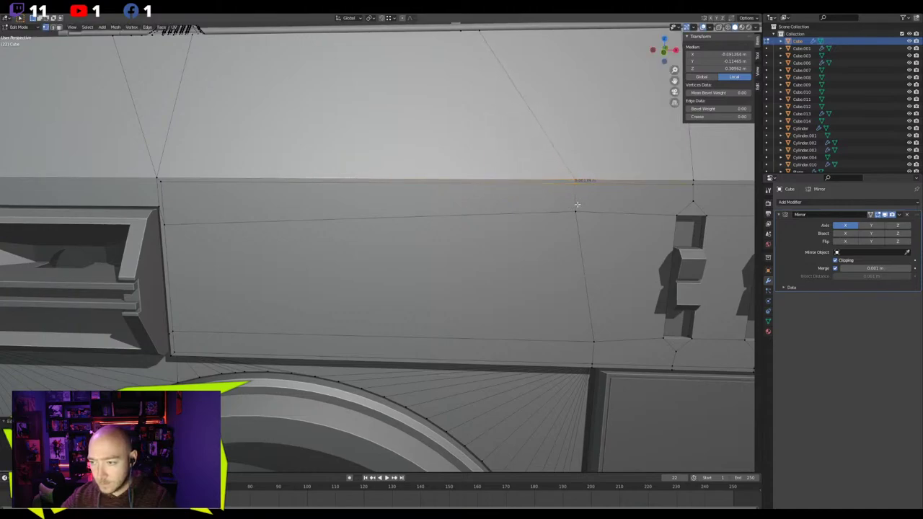
Slide the horizontal line's vertex near the slider slots down to about the level of its opposite end
left_click(574, 211)
key("g")
key("g")
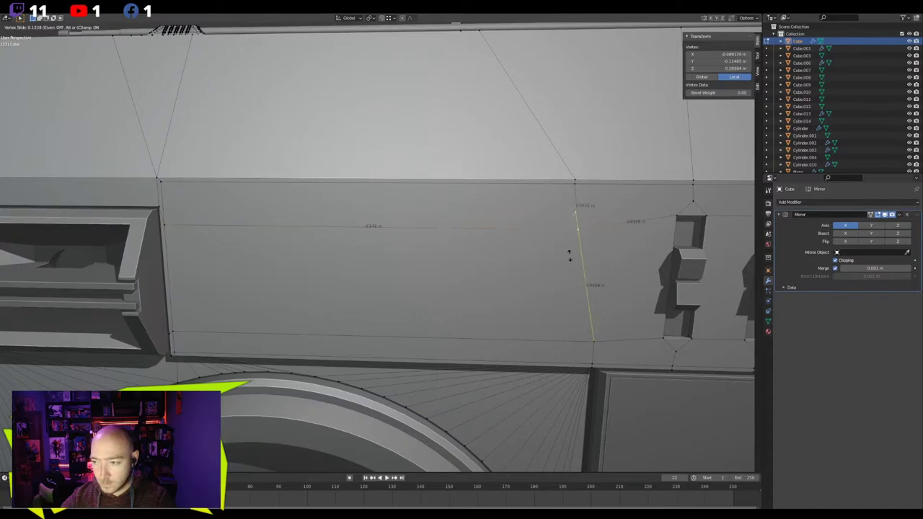
left_click(570, 256)
key("g")
key("g")
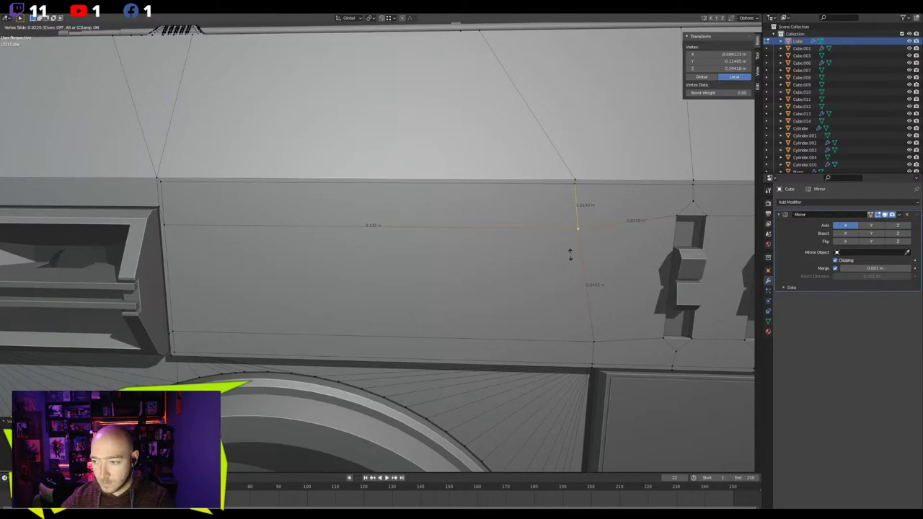
left_click(570, 255)
Straighten the short edge between the strip's top edge and the horizontal line by scaling it to 0 along X
key("2")
left_click(575, 200)
key("s")
key("x")
key("0")
key("Return")
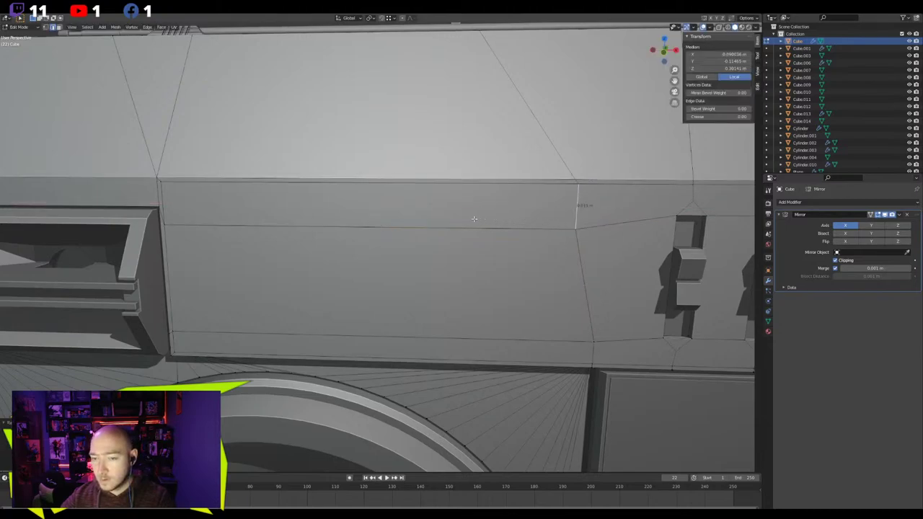
Slide the straightened short edge closer to the first slider slot
scroll(472, 218, "down", 2)
middle_click_drag(466, 218, 238, 191, "shift")
scroll(288, 205, "down", 2)
middle_click_drag(333, 211, 419, 212, "shift")
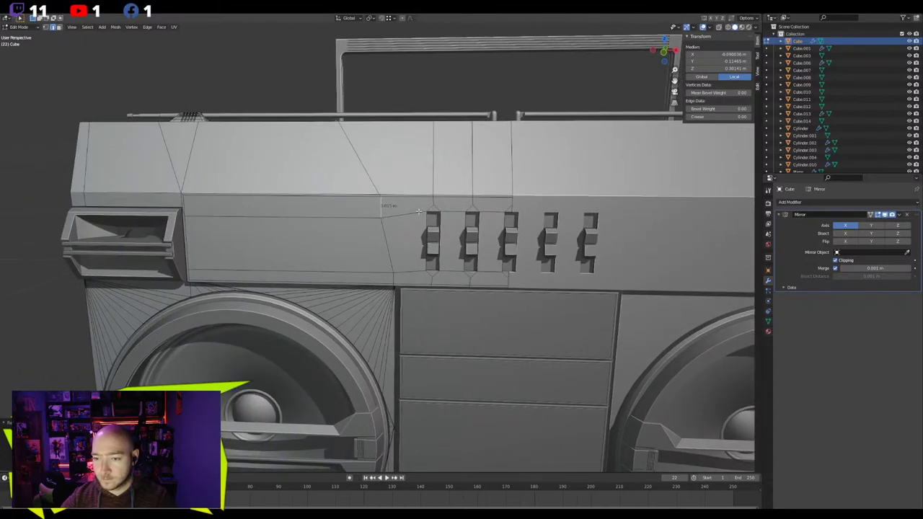
key("g")
key("g")
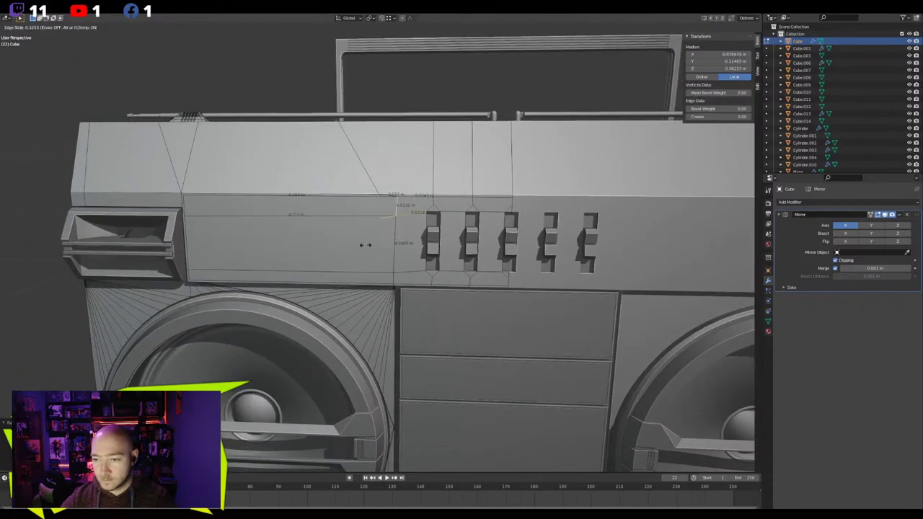
left_click(394, 240)
Select the full vertical column of vertices before the first slider slot and flatten it to 0 along X
key("1")
left_click_drag(396, 191, 377, 282)
scroll(377, 282, "up", 4)
middle_click_drag(377, 282, 408, 271)
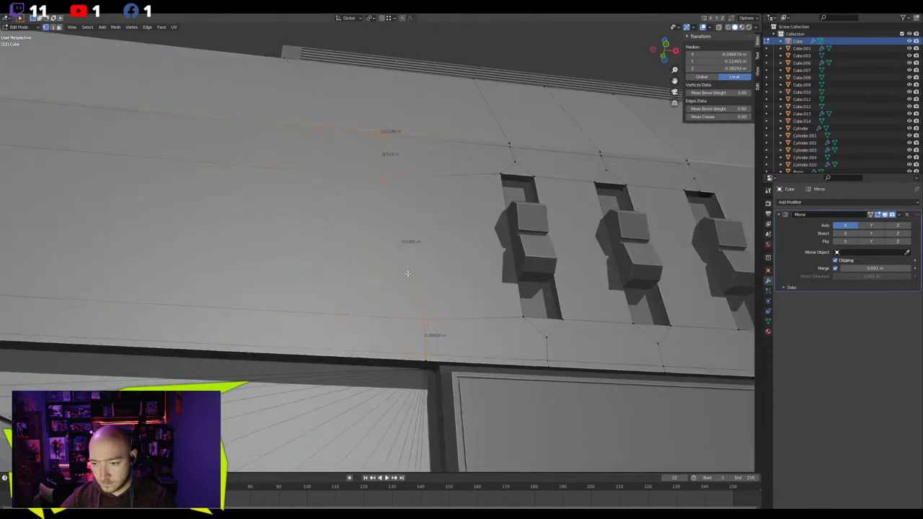
left_click(424, 356, "shift")
left_click(426, 349, "shift")
left_click(426, 360, "shift")
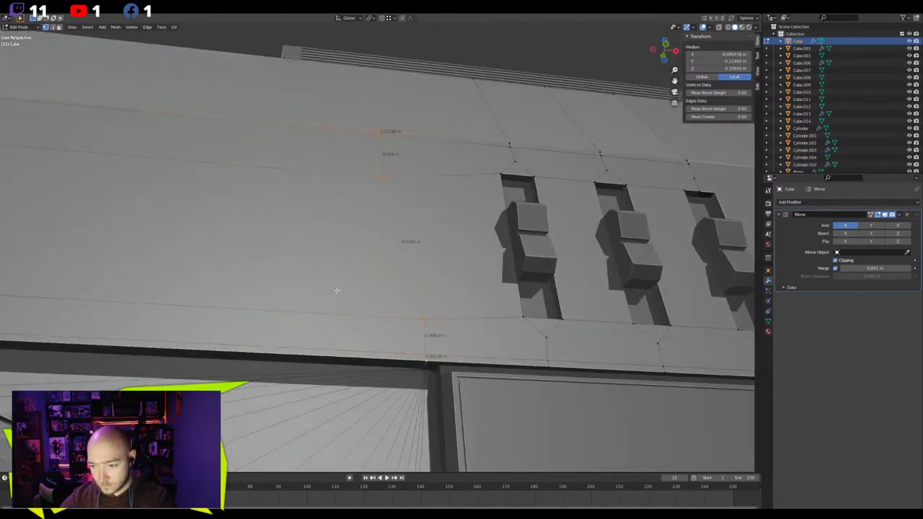
key("s")
key("y")
key("x")
key("0")
key("Return")
Turn on snapping and move the vertex column along X to line up with the upper corner of the centre panel recess
key("g")
key("x")
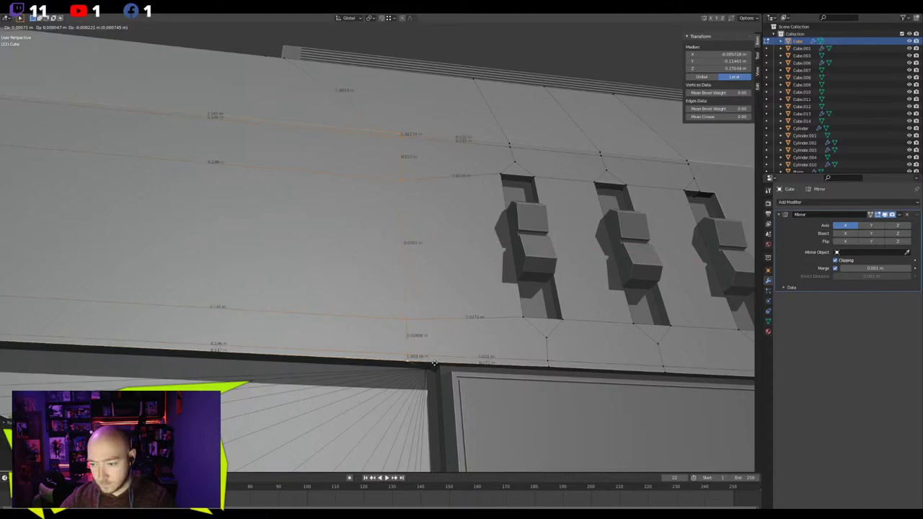
right_click(360, 291)
left_click(382, 18)
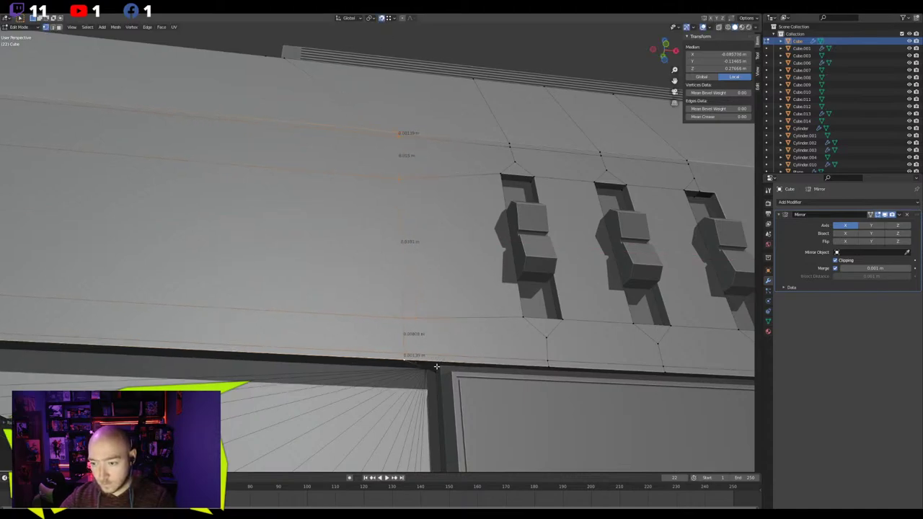
key("g")
key("x")
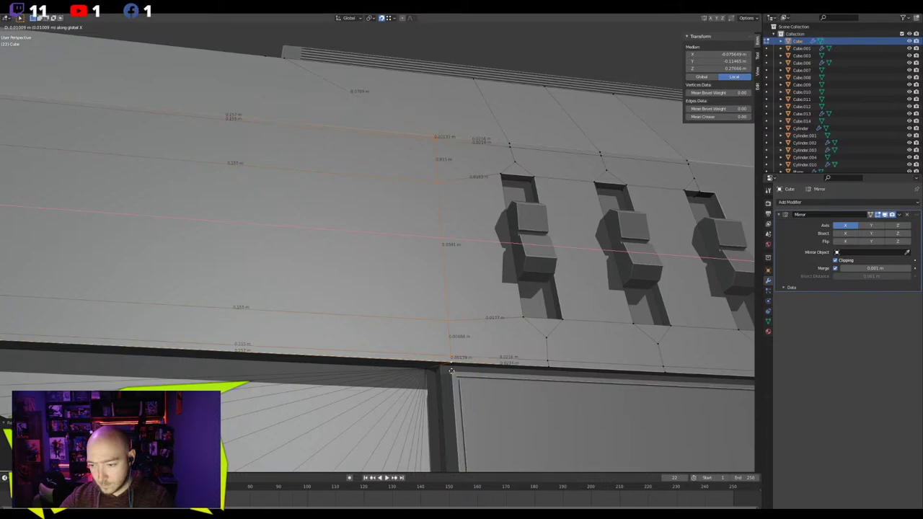
left_click(440, 370)
middle_click_drag(440, 370, 382, 371)
scroll(382, 372, "down", 3)
middle_click_drag(356, 254, 392, 252)
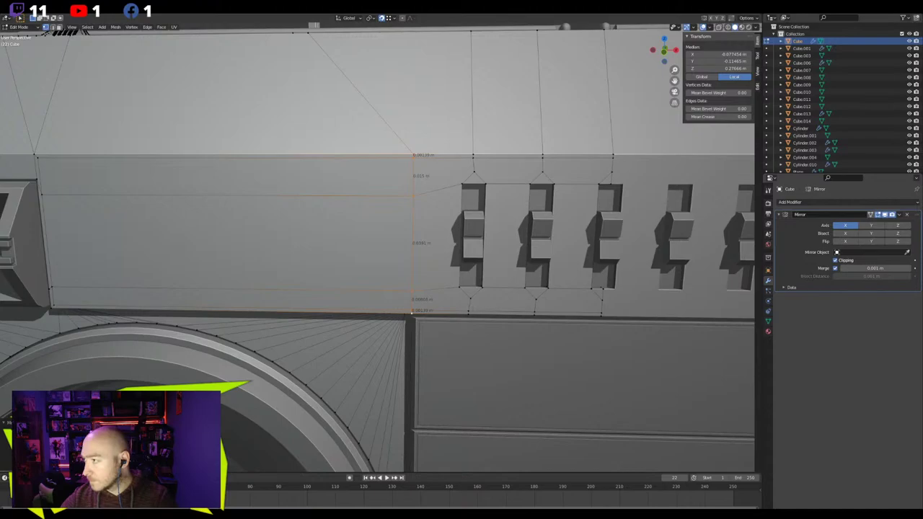
Add a vertical loop cut across the front strip a short distance from the left tweeter horn
left_click(382, 238)
scroll(382, 234, "down", 3)
middle_click_drag(352, 183, 365, 180)
mouse_move(292, 235)
middle_mouse_down()
mouse_move(291, 249)
mouse_move(303, 247)
mouse_move(296, 242)
middle_mouse_up()
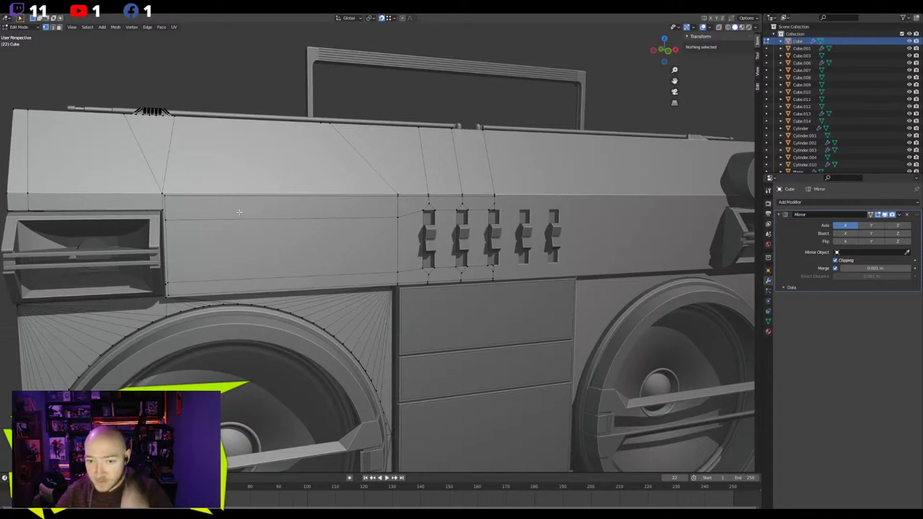
key("ctrl+r")
left_click(290, 231)
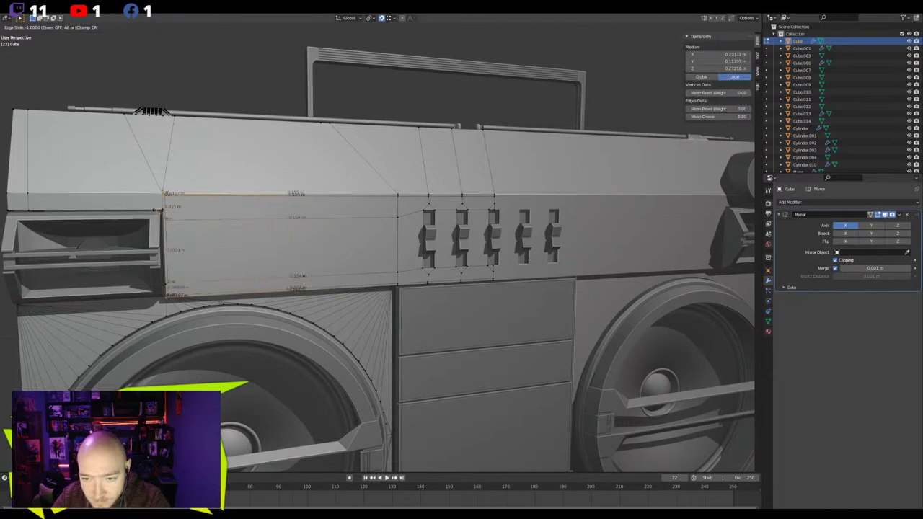
left_click(180, 163)
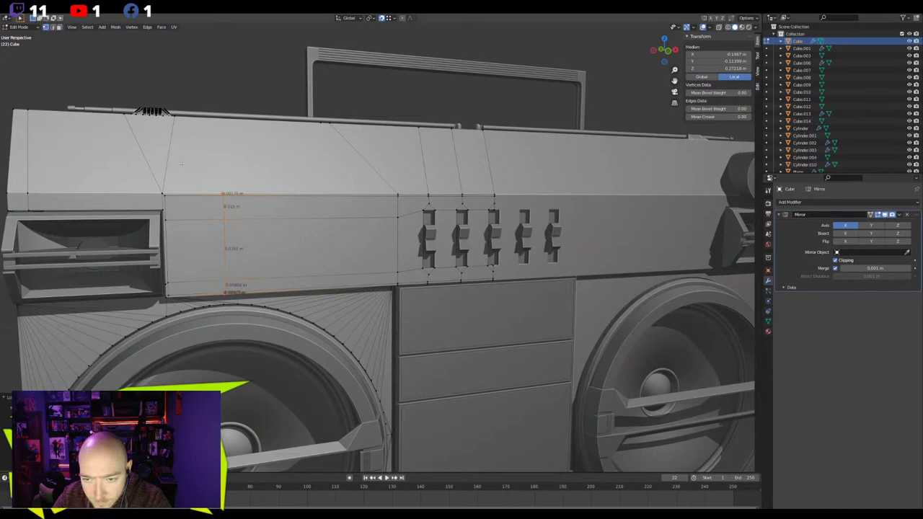
middle_click_drag(346, 206, 323, 204)
key("ctrl+r")
left_click(324, 204)
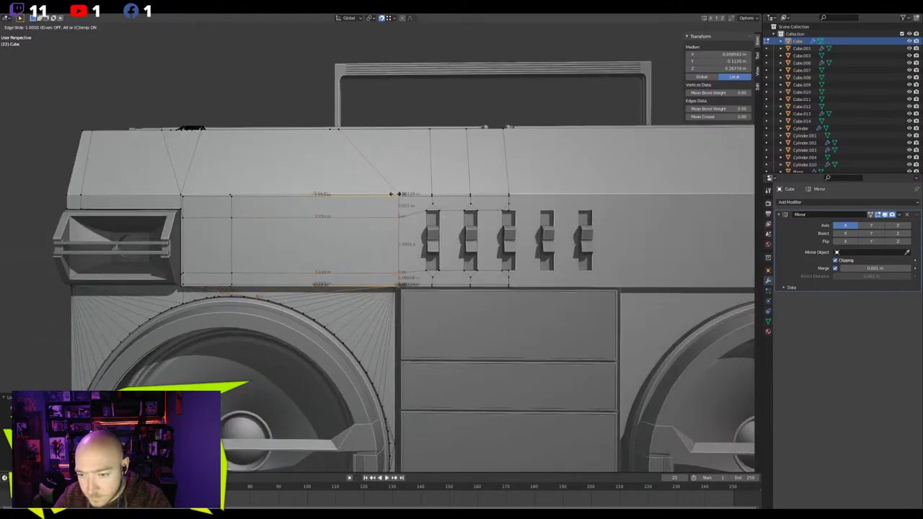
left_click(365, 197)
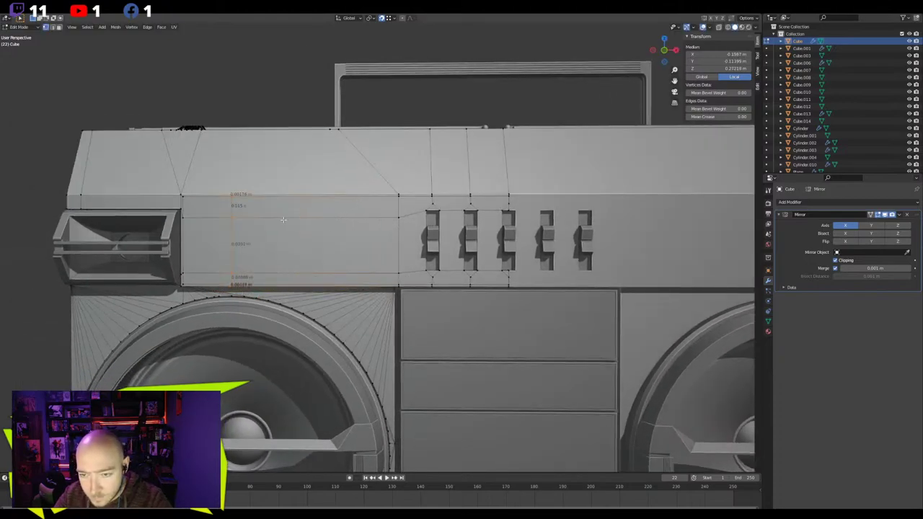
Knife a vertical cut between the strip's two horizontal lines, nearer to the slider slots, to close off a rectangle
key("k")
left_click(355, 216)
left_click(354, 272)
key("Return")
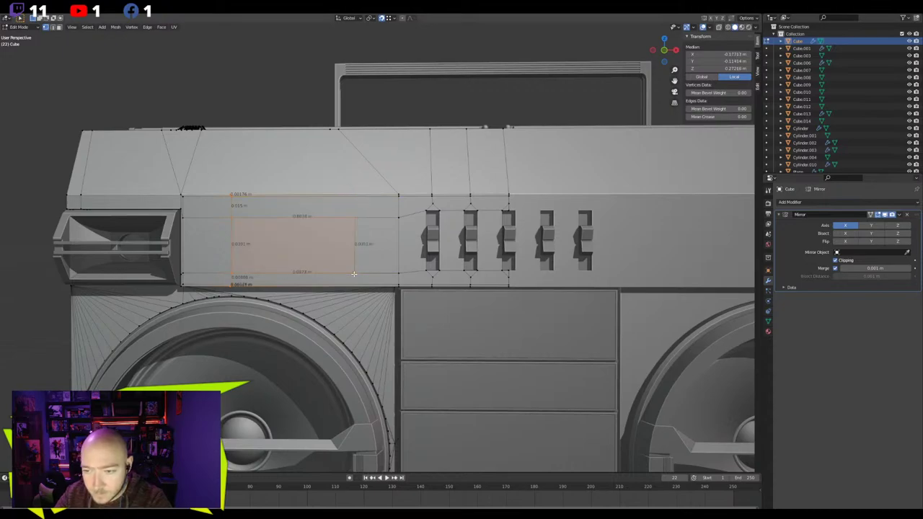
Slide the new vertical edge a little toward the left tweeter horn to narrow the rectangle
left_click(350, 254)
key("g")
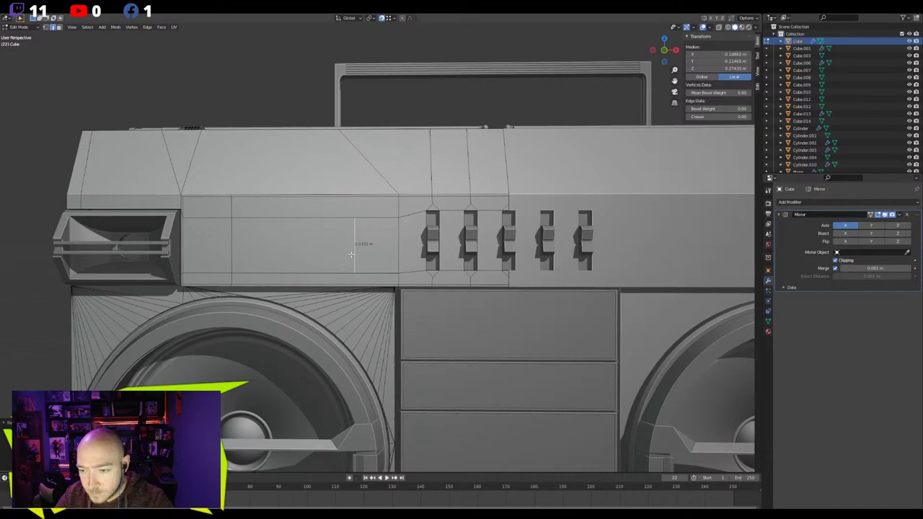
key("g")
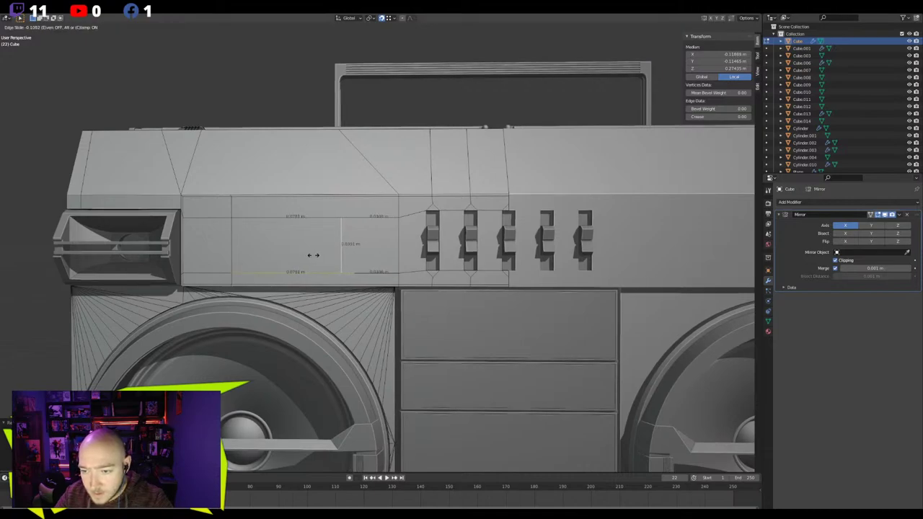
left_click(272, 252)
middle_click_drag(272, 252, 219, 269)
left_click(220, 274)
left_click(338, 270)
left_click(334, 254)
Connect the upper ends of the rectangle's vertical edges to the vertices along the top edge of the sloped face
middle_click_drag(282, 211, 319, 126)
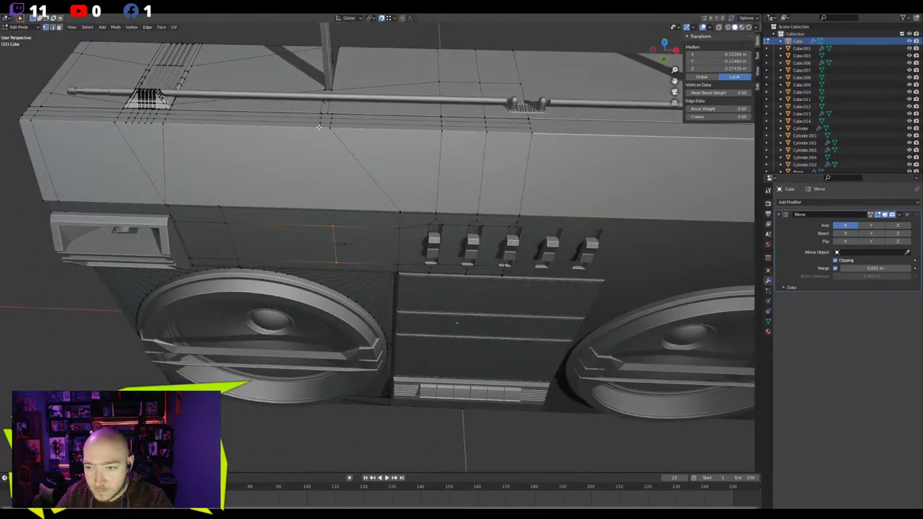
left_click(339, 226)
left_click(214, 193)
middle_click_drag(214, 193, 223, 171)
key("j")
mouse_move(227, 245)
middle_mouse_down()
mouse_move(204, 261)
mouse_move(203, 280)
mouse_move(229, 229)
middle_mouse_up()
scroll(330, 219, "up", 4)
middle_click_drag(294, 293, 320, 192, "shift")
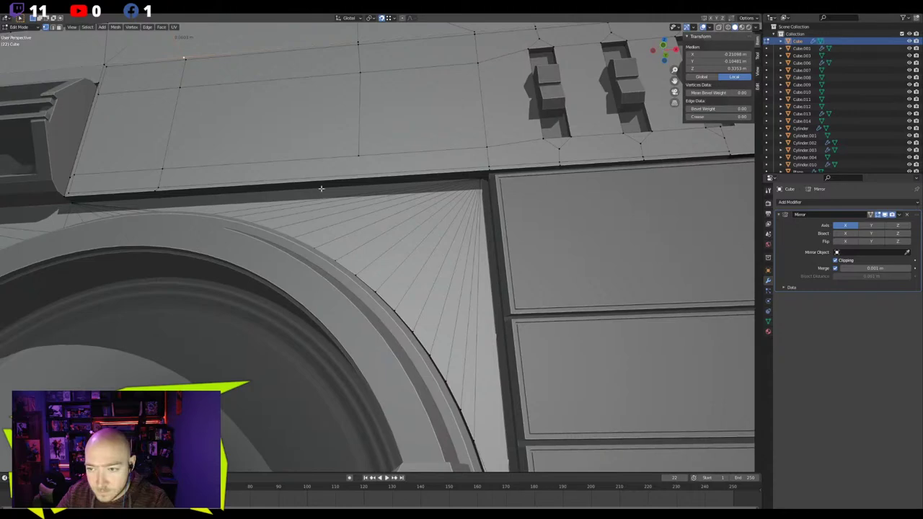
Connect the lower ends of the rectangle's vertical edges to nearby vertices on the top of the left speaker ring
left_click(361, 155)
mouse_move(361, 155)
middle_mouse_down()
mouse_move(423, 195)
mouse_move(382, 160)
mouse_move(364, 173)
middle_mouse_up()
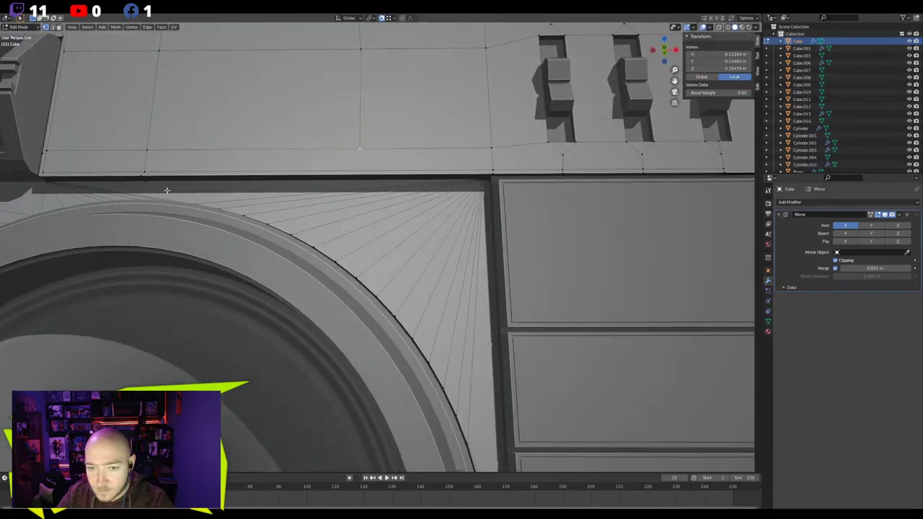
left_click(155, 177)
middle_click_drag(156, 177, 157, 208)
left_click(163, 197, "shift")
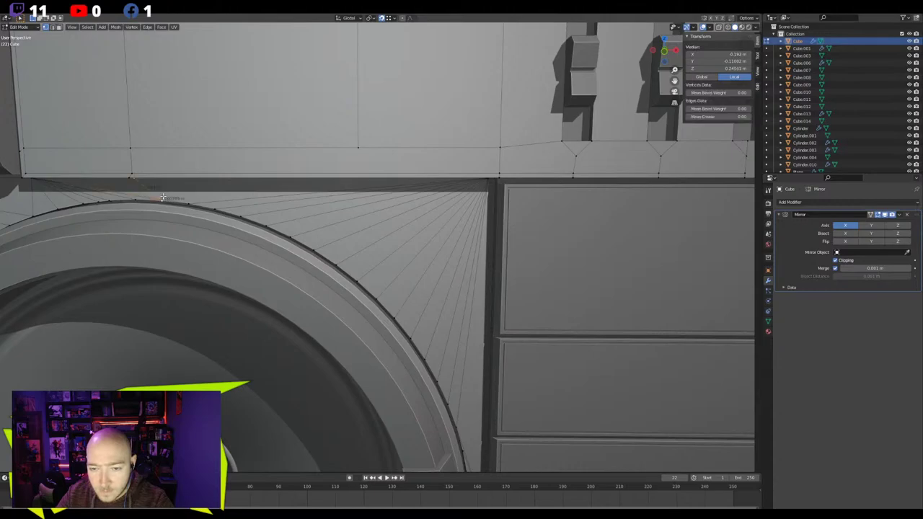
left_click(192, 200)
left_click(359, 149, "shift")
key("j")
Remove the two leftover edge pieces above the left speaker ring that the new connecting edge split
key("2")
left_click(165, 198)
key("KP_Decimal")
scroll(148, 195, "down", 4)
left_click(198, 214, "shift")
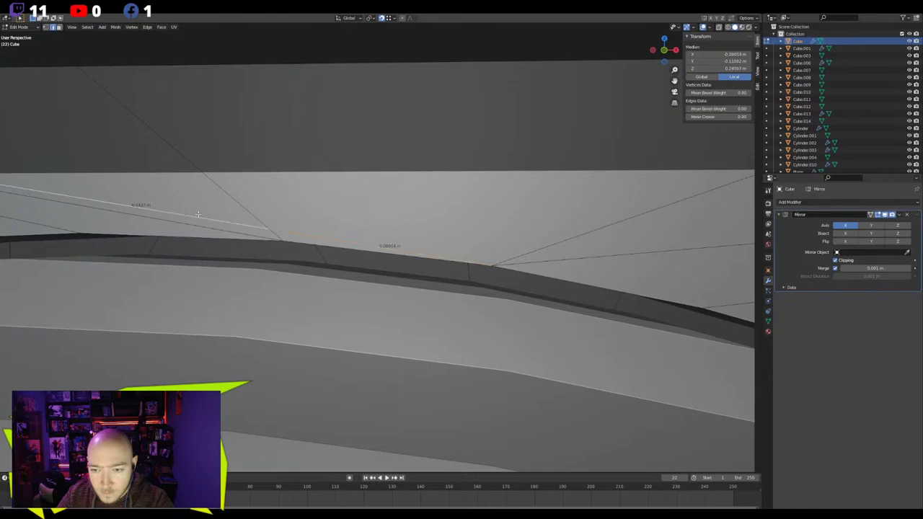
scroll(198, 214, "down", 4)
right_click(191, 213)
left_click(165, 247)
middle_click_drag(164, 247, 257, 229)
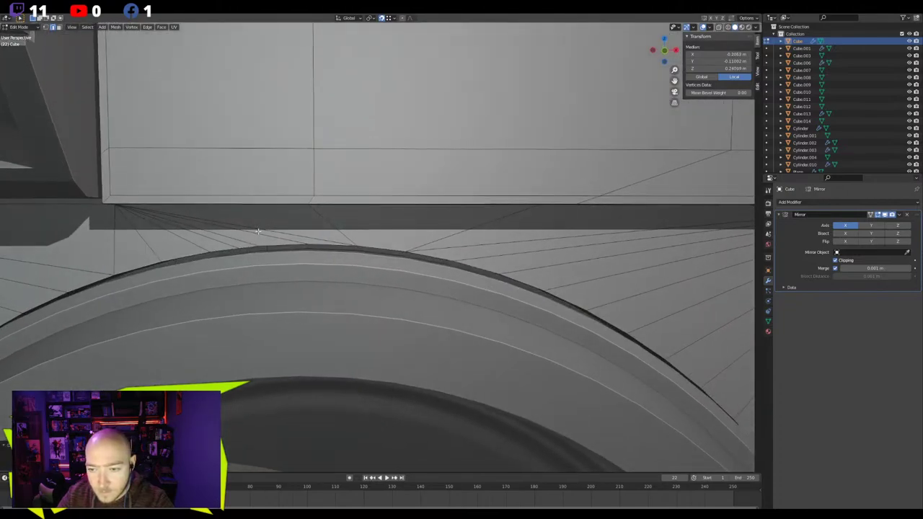
scroll(298, 200, "down", 4)
scroll(299, 200, "down", 3)
middle_click_drag(298, 200, 370, 225)
scroll(369, 225, "up", 3)
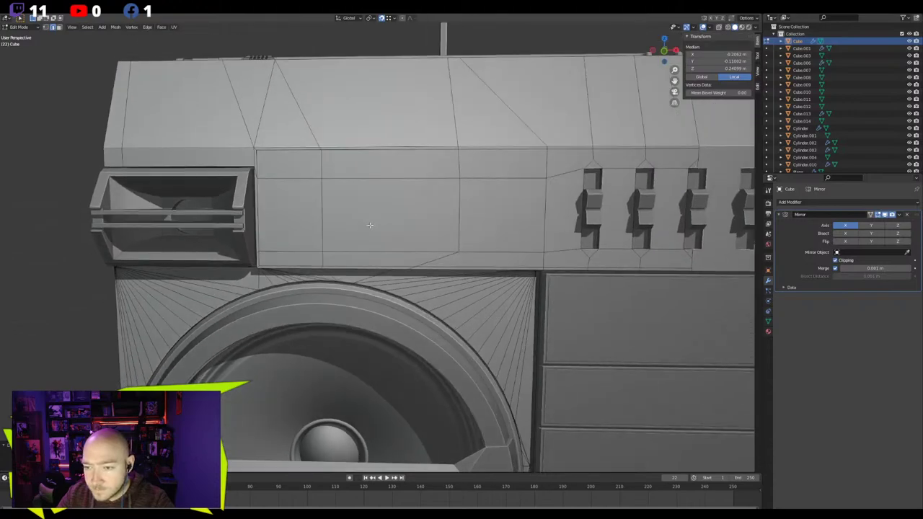
Return to Object Mode and select the round knob on the sloped face above the right tweeter horn
scroll(370, 225, "down", 2)
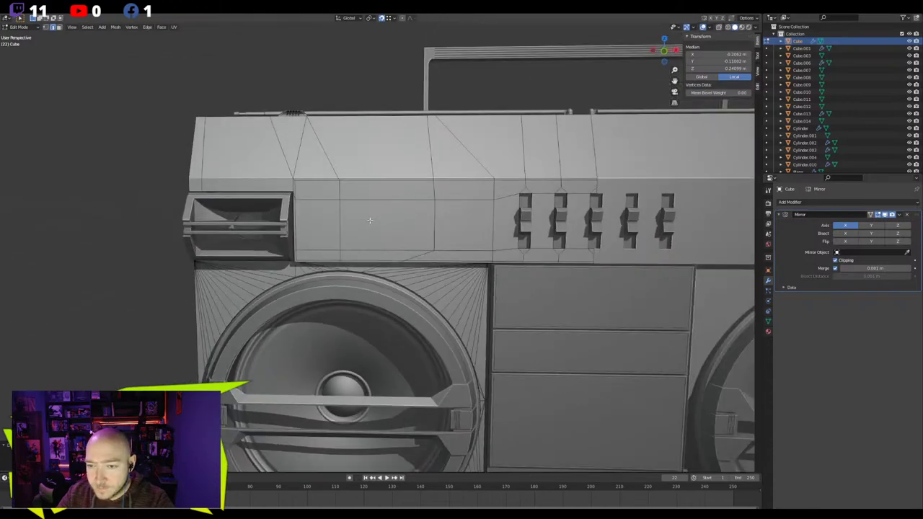
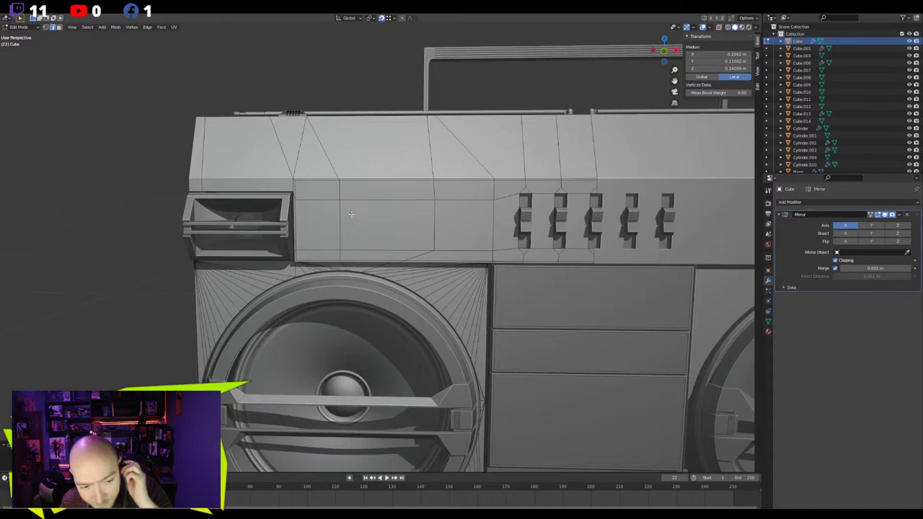
key("KP_1")
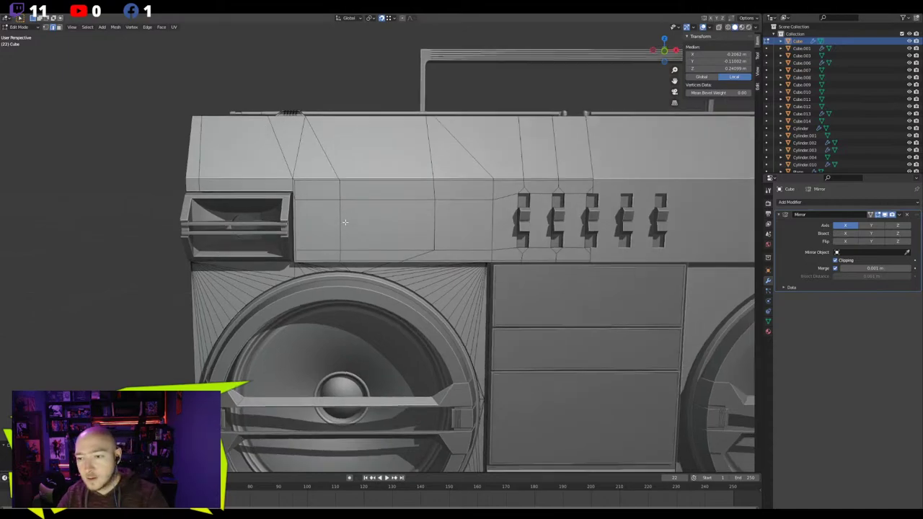
scroll(344, 220, "up", 3)
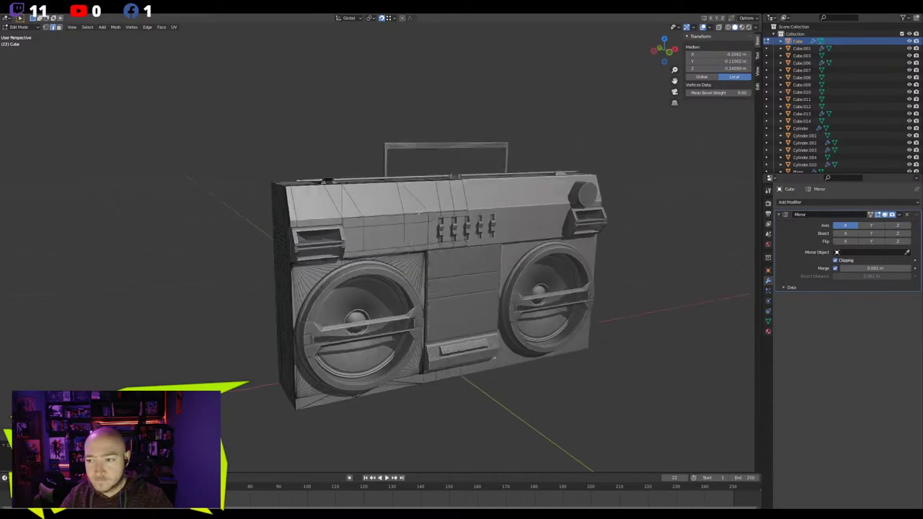
key("Tab")
left_click(575, 187)
key("KP_1")
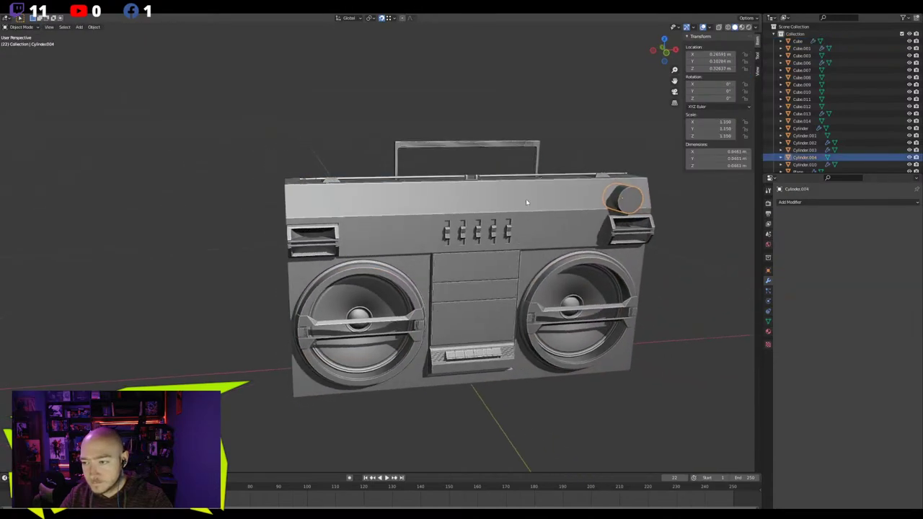
Duplicate the round knob and place the copy on the front strip beside the left tweeter horn
key("shift+d")
left_click(358, 247)
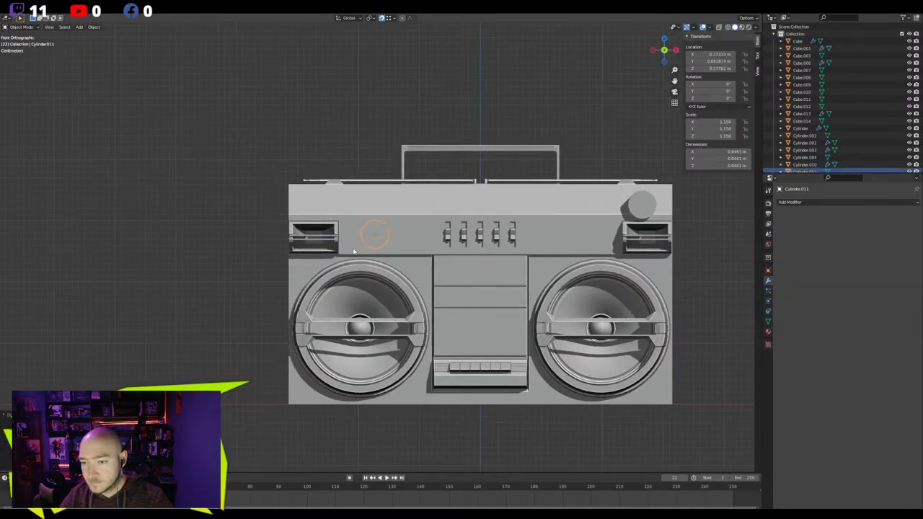
right_click(353, 238)
mouse_move(360, 236)
left_click(419, 246)
scroll(342, 215, "up", 4)
middle_click_drag(303, 224, 365, 254)
key("g")
key("y")
left_click(457, 305)
Inspect the duplicated knob's mesh and delete the duplicate
key("Tab")
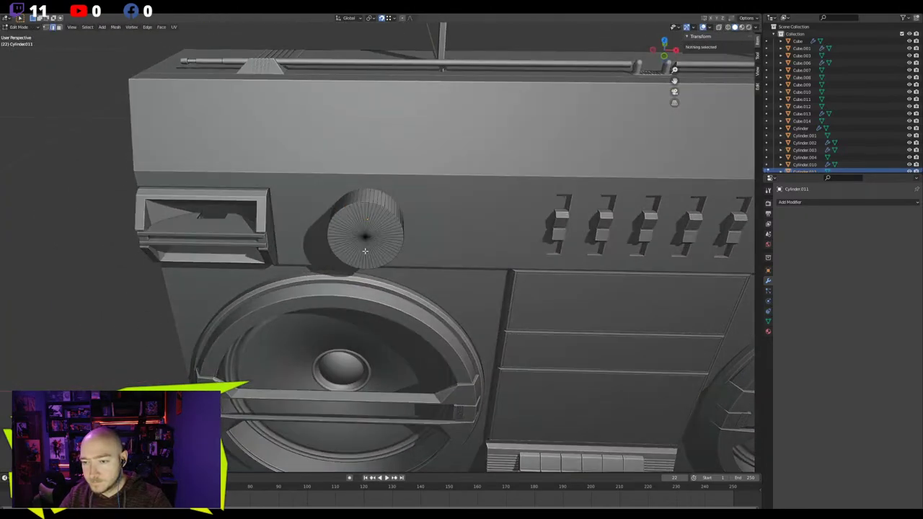
scroll(365, 251, "down", 5)
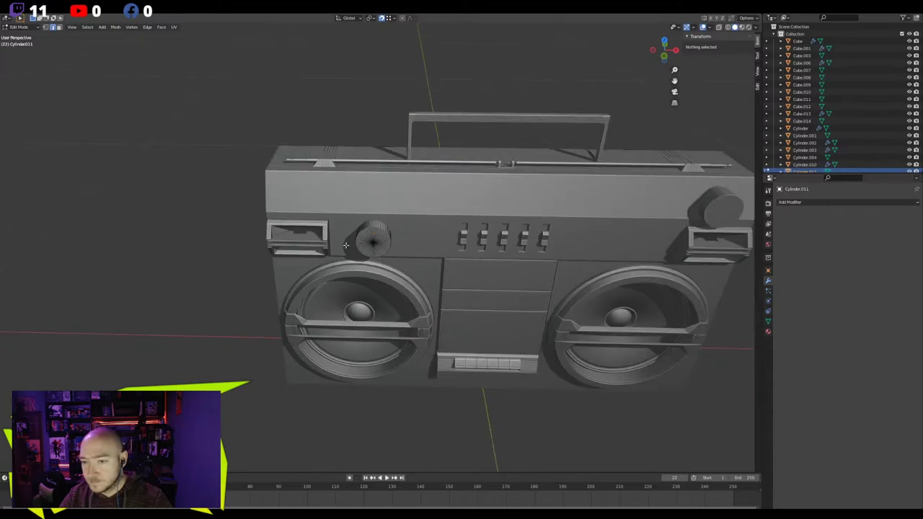
key("Tab")
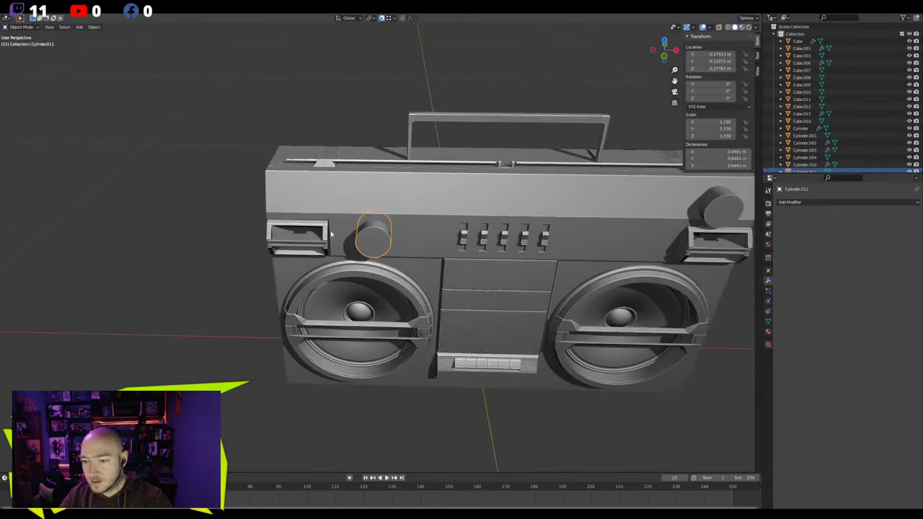
key("Delete")
Add a cylinder mesh with 34 vertices
left_click(79, 27)
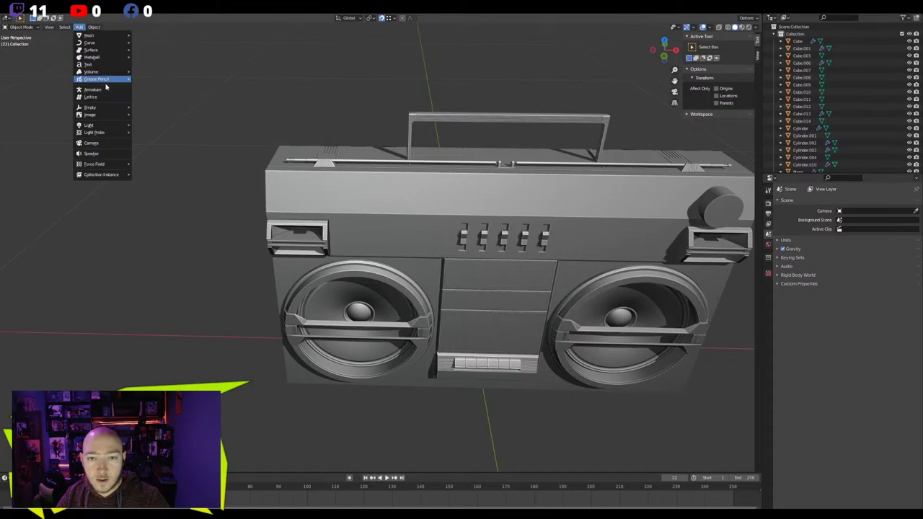
mouse_move(98, 38)
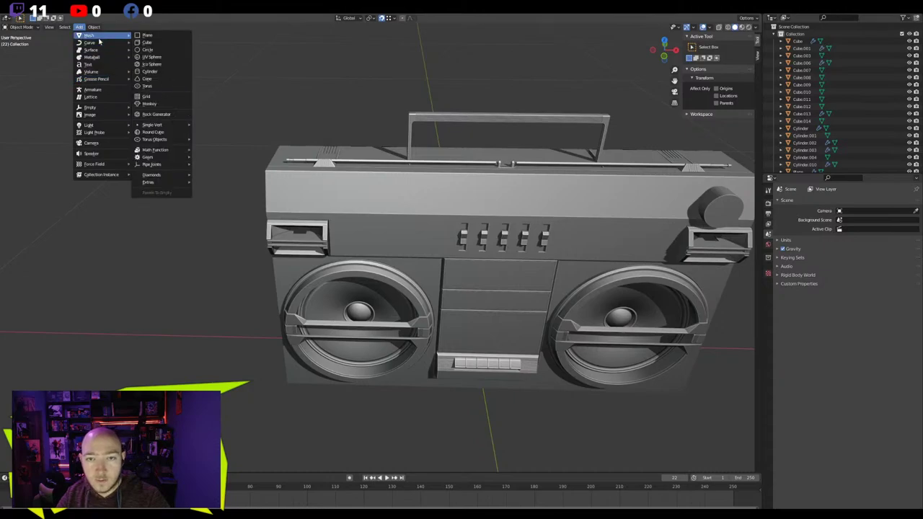
left_click(166, 72)
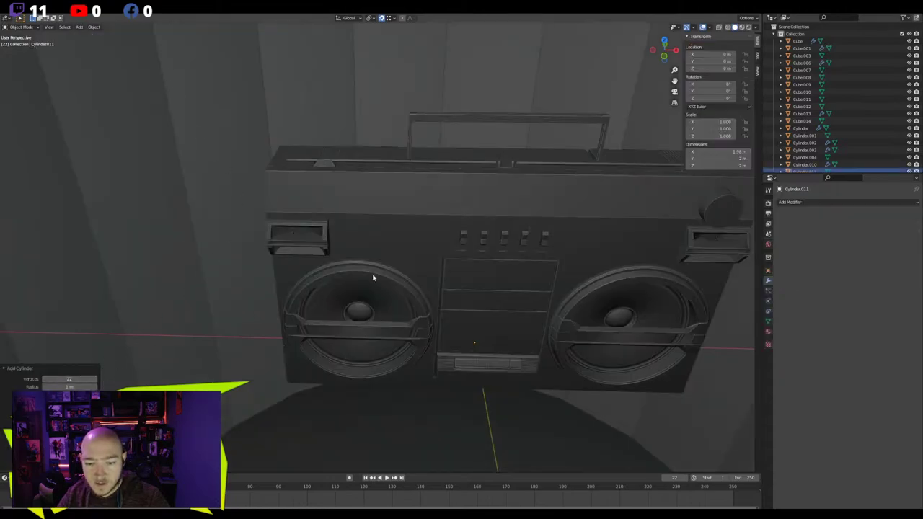
key("KP_Divide")
mouse_move(96, 379)
left_mouse_down()
mouse_move(128, 379)
mouse_move(96, 379)
left_mouse_up()
left_click(95, 379)
Rotate the new cylinder 90° about X and scale it down to about 0.07 m across
middle_click_drag(276, 257, 380, 235)
key("r")
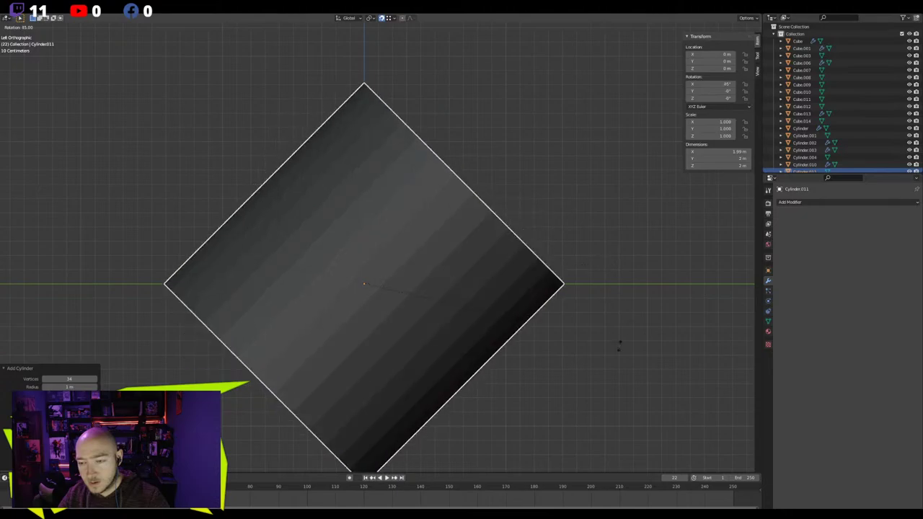
left_click(467, 445)
key("s")
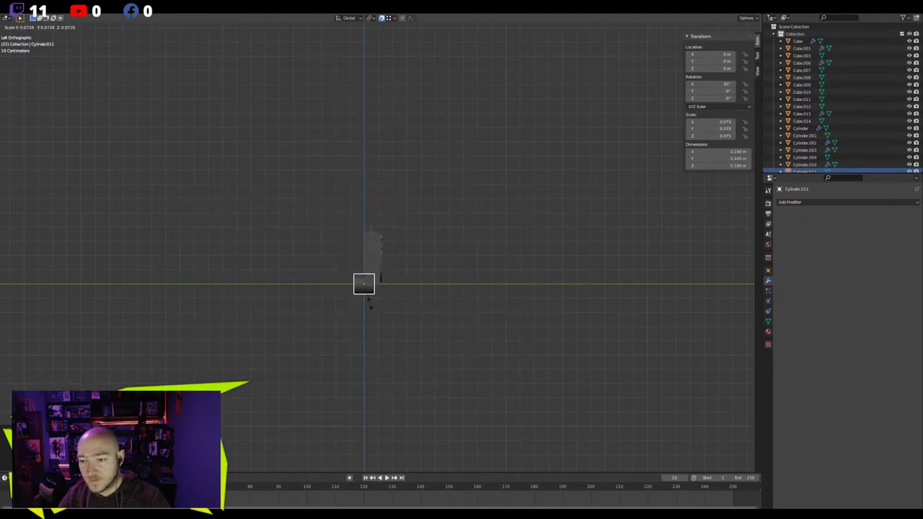
left_click(366, 295)
Move the cylinder out in front of the boombox, level with the slider strip
key("g")
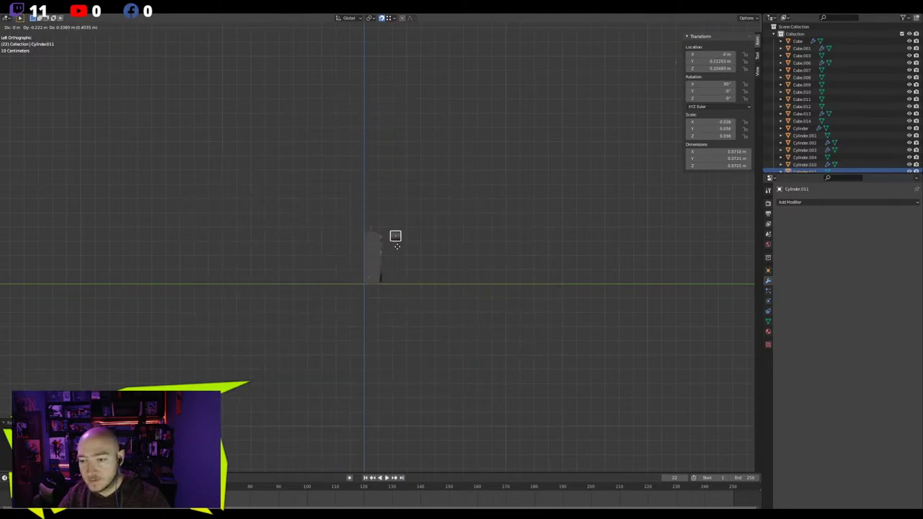
left_click(394, 257)
key("KP_Decimal")
middle_click_drag(525, 289, 428, 292)
scroll(440, 291, "down", 4)
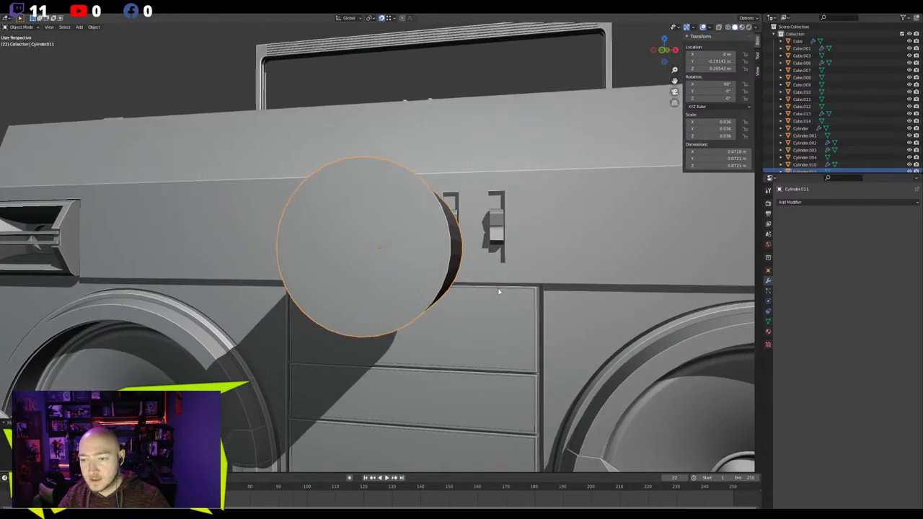
key("KP_1")
scroll(504, 292, "down", 4)
key("g")
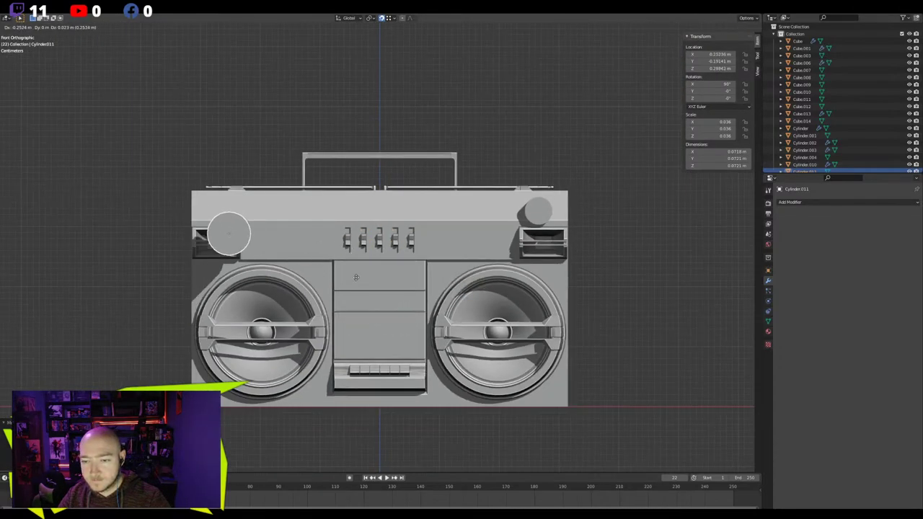
left_click(504, 291)
With snapping off, place the cylinder above the boombox near the carry handle and scale it to about 0.024 m across
left_click(386, 18)
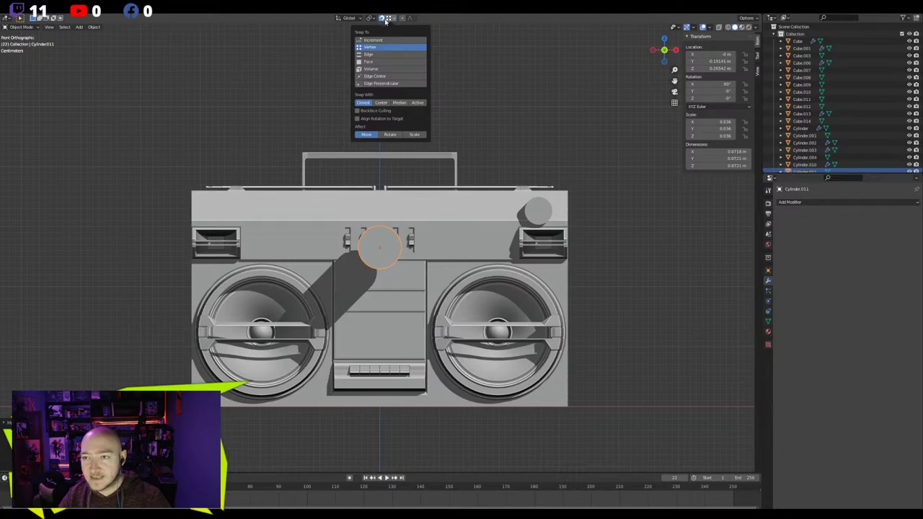
key("s")
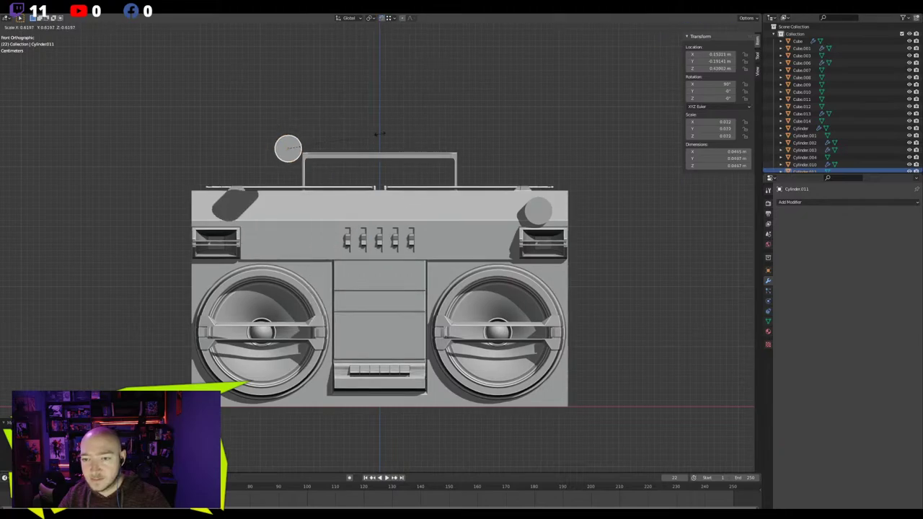
left_click(340, 142)
key("KP_Decimal")
middle_click_drag(394, 118, 395, 152)
scroll(395, 152, "down", 2)
Delete the cap faces on both ends of the cylinder
key("Tab")
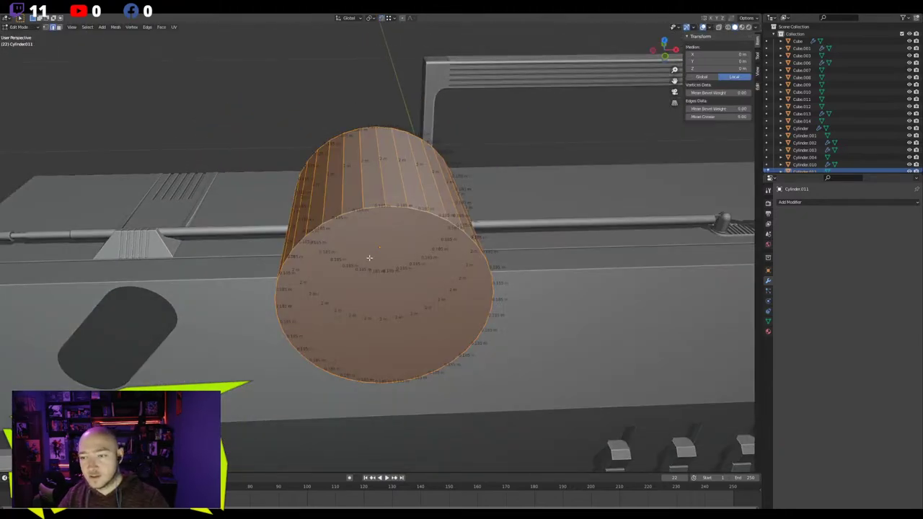
key("3")
left_click(369, 257)
key("x")
left_click(339, 217)
middle_click_drag(352, 219, 360, 212)
key("2")
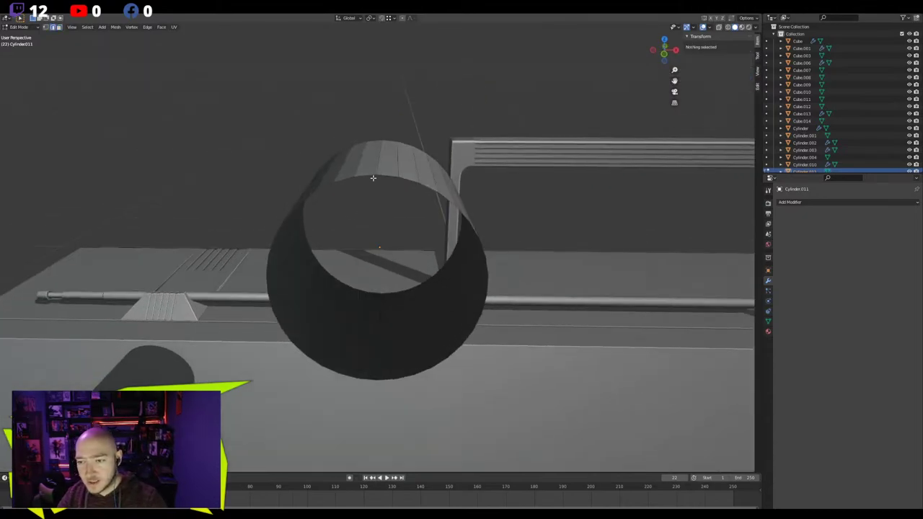
Fill a narrow vertical face between opposite top and bottom edges of the cylinder's front opening
left_click(373, 179)
key("KP_1")
middle_click_drag(380, 182, 388, 344)
left_click(368, 380, "shift")
left_click(372, 380)
left_click(377, 208, "shift")
key("f")
left_click(381, 233)
middle_click_drag(385, 247, 372, 216)
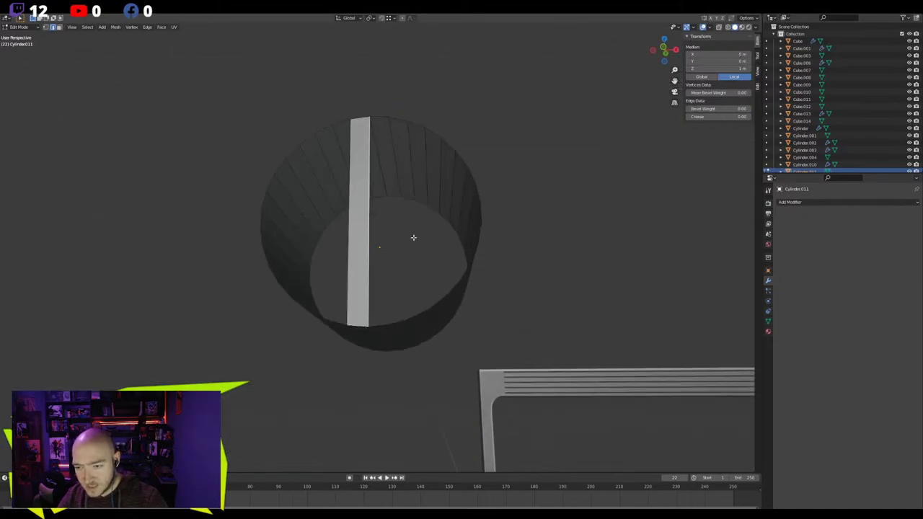
Apply the cylinder's scale in Object Mode
key("Tab")
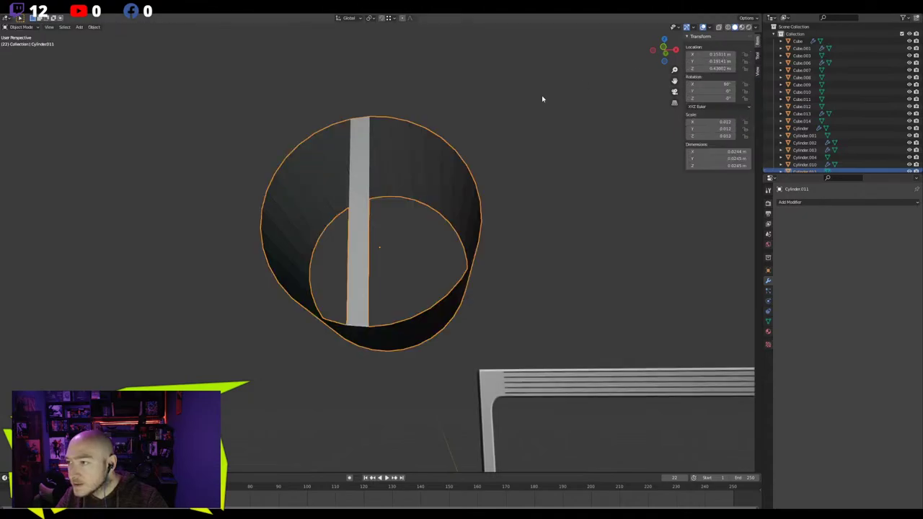
key("ctrl+a")
left_click(569, 121)
Scale the cylinder's whole mesh down to about 0.0094 m across
key("Tab")
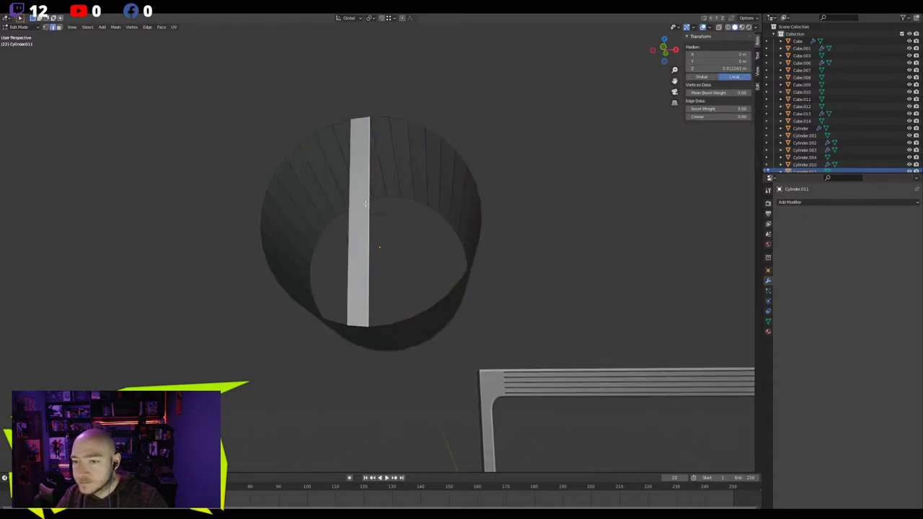
key("a")
key("s")
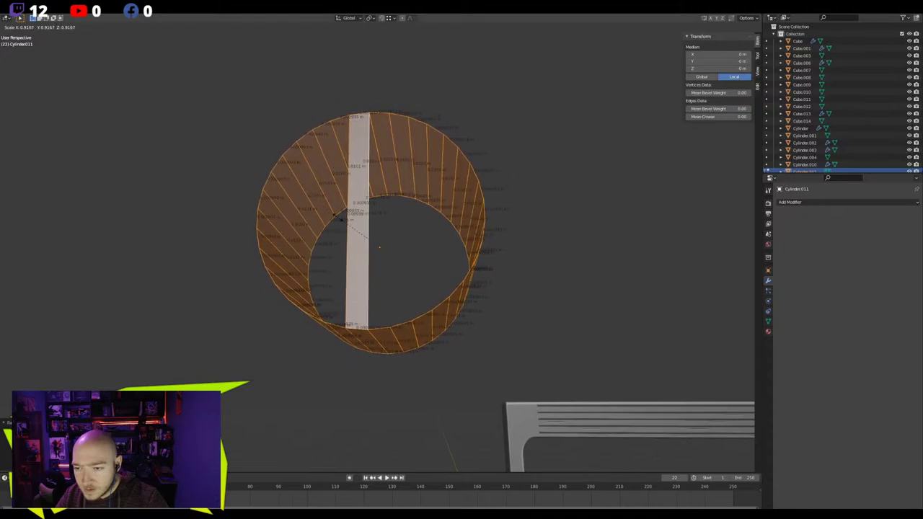
left_click(326, 181)
key("s")
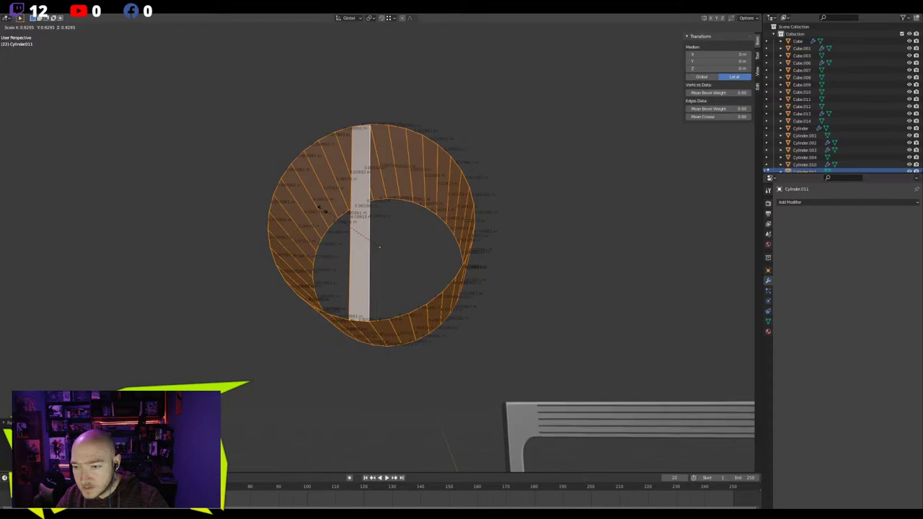
left_click(307, 207)
Move the small cylinder onto the front strip above the left speaker, beside the left tweeter horn
scroll(313, 202, "down", 6)
key("KP_1")
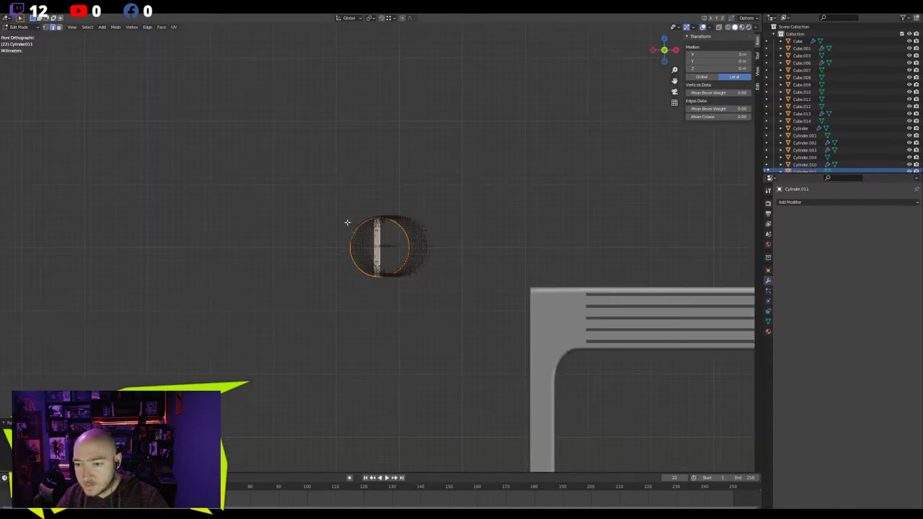
scroll(346, 224, "down", 6)
middle_click_drag(348, 227, 382, 118, "shift")
key("Tab")
scroll(382, 117, "down", 3)
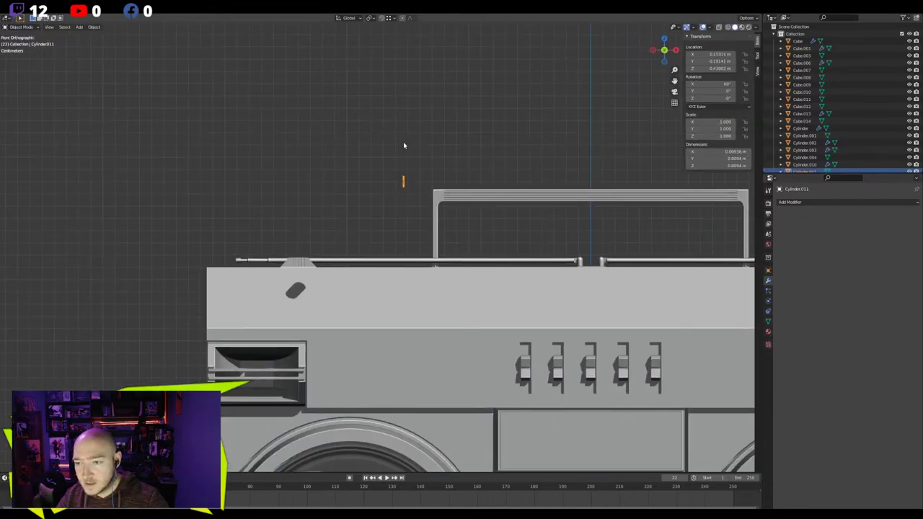
key("g")
left_click(313, 392)
middle_click_drag(313, 392, 336, 269)
key("KP_1")
Fill further vertical faces beside the existing strip across the small knob's front opening
key("Tab")
middle_click_drag(301, 204, 319, 230)
key("KP_Decimal")
scroll(320, 230, "down", 2)
left_click(386, 227)
key("f")
key("f")
key("f")
key("f")
key("f")
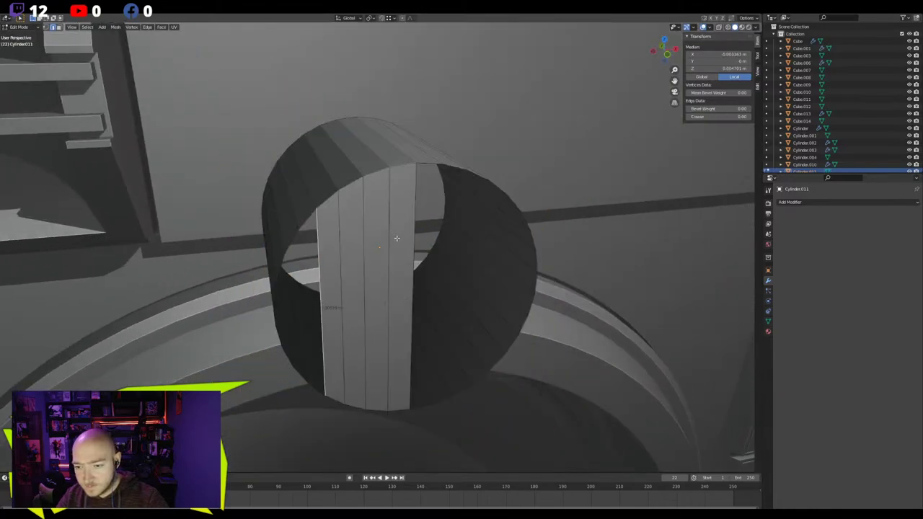
Undo the vertical faces just added beside the strip
middle_click_drag(391, 276, 404, 269)
key("ctrl+z")
key("ctrl+z")
key("ctrl+z")
key("ctrl+z")
key("ctrl+z")
key("ctrl+z")
Delete the narrow vertical face spanning the knob's front opening
key("3")
left_click(434, 259)
key("x")
left_click(434, 259)
Close the knob's front opening with a cap merged at its center
key("2")
left_click(360, 193, "alt")
key("comma")
key("Escape")
key("m")
left_click(359, 199)
scroll(358, 199, "down", 1)
Inset the knob's rear edge loop by extruding and scaling it, and extrude it backward as a narrower shaft
middle_click_drag(248, 206, 320, 199)
left_click(276, 196, "alt")
key("e")
right_click(320, 198)
key("s")
left_click(266, 179)
middle_click_drag(268, 180, 263, 182)
key("e")
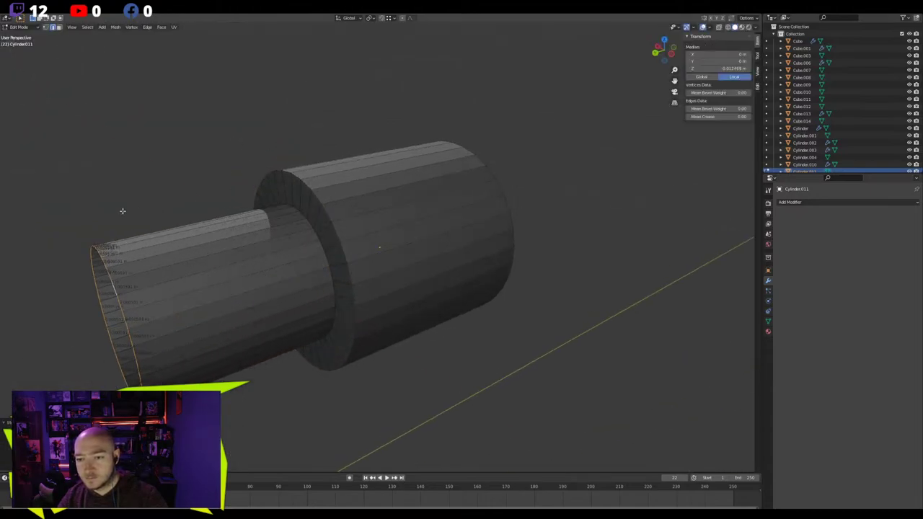
left_click(122, 208)
Select all triangular faces of the knob's front cap and delete them
key("KP_Divide")
middle_click_drag(293, 210, 443, 162)
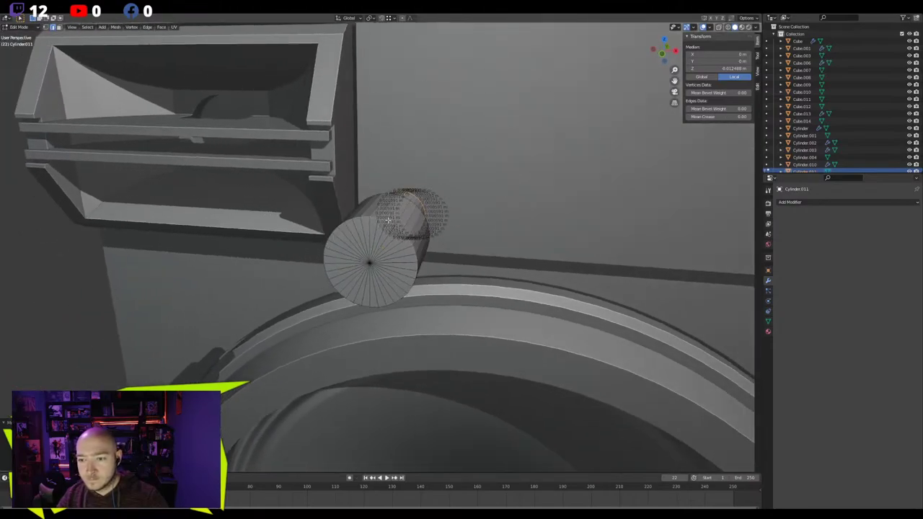
scroll(384, 241, "up", 2)
left_click(399, 226)
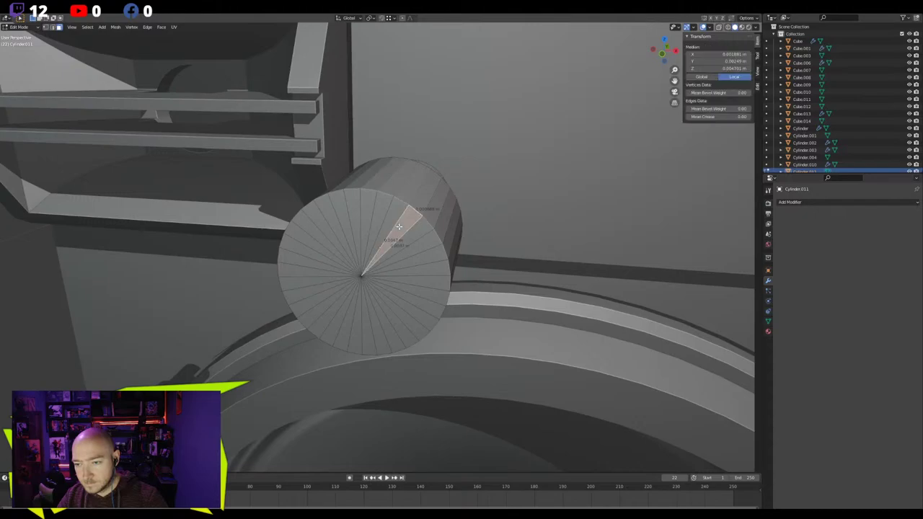
left_click(368, 225, "ctrl")
left_click(320, 249, "ctrl")
left_click(382, 299, "ctrl")
left_click(407, 280, "ctrl")
left_click(408, 238, "ctrl")
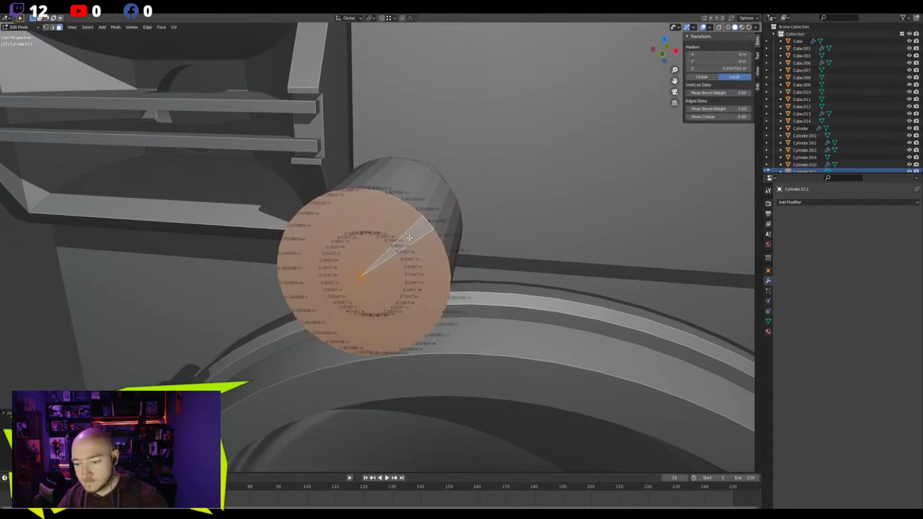
key("x")
left_click(410, 240)
Fill two adjacent vertical faces between the top and bottom rim edges at the middle of the knob's front opening
key("KP_1")
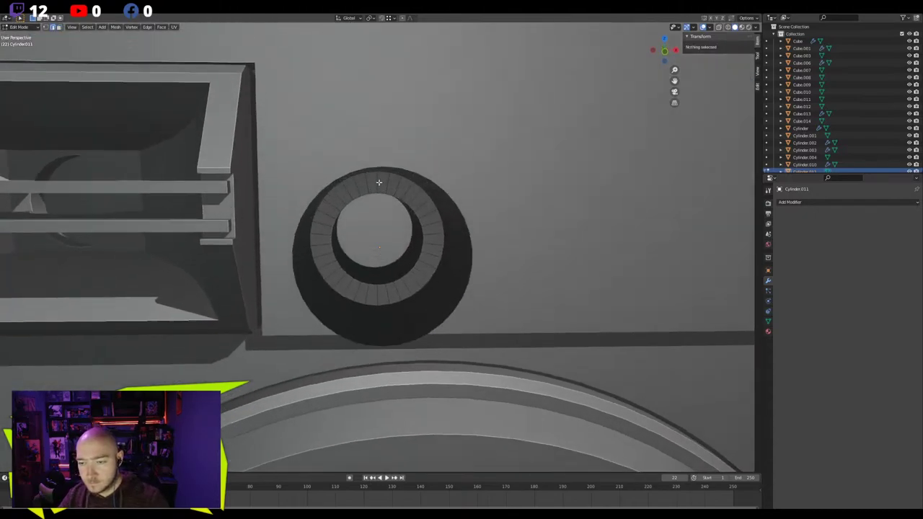
key("KP_Divide")
middle_click_drag(377, 176, 379, 177)
left_click(375, 162)
left_click(376, 340, "shift")
key("f")
left_click(381, 219)
key("f")
middle_click_drag(380, 219, 398, 244)
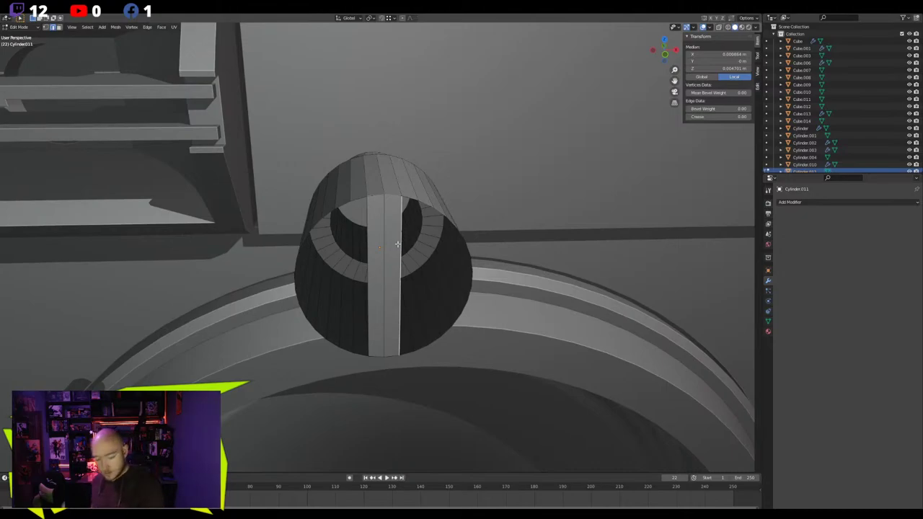
scroll(381, 229, "up", 1)
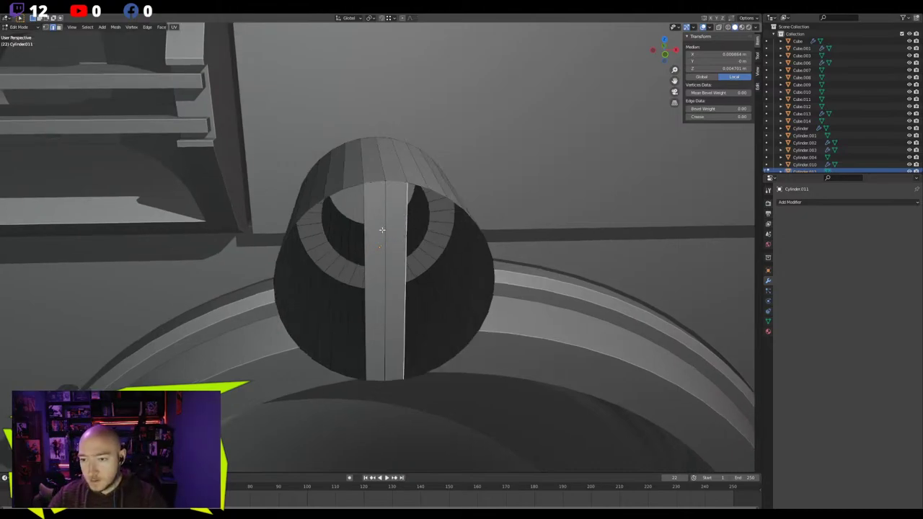
Widen the central band to four vertical faces by filling one more on each side
middle_click_drag(411, 227, 346, 257)
left_click(396, 204, "alt+shift")
left_click(362, 200, "alt+shift")
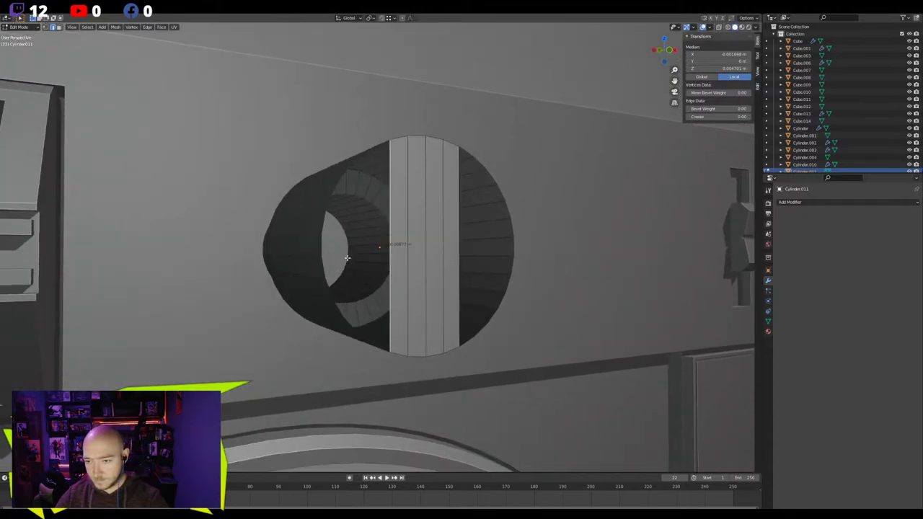
Select the four vertical faces of the central band and extrude them slightly forward as a raised grip
middle_click_drag(383, 228, 378, 248)
key("3")
left_click(391, 238)
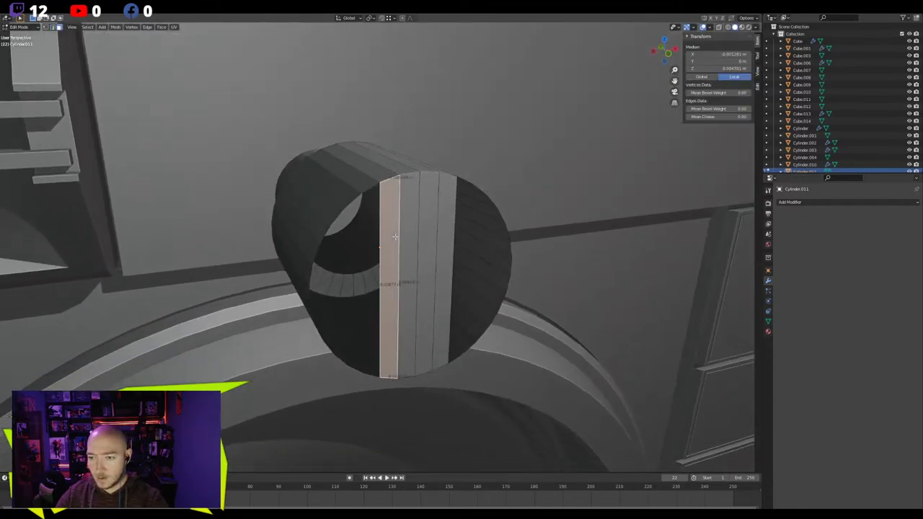
left_click(408, 226, "alt+shift")
left_click(429, 225, "alt+shift")
left_click(443, 225, "shift")
middle_click_drag(375, 228, 406, 233)
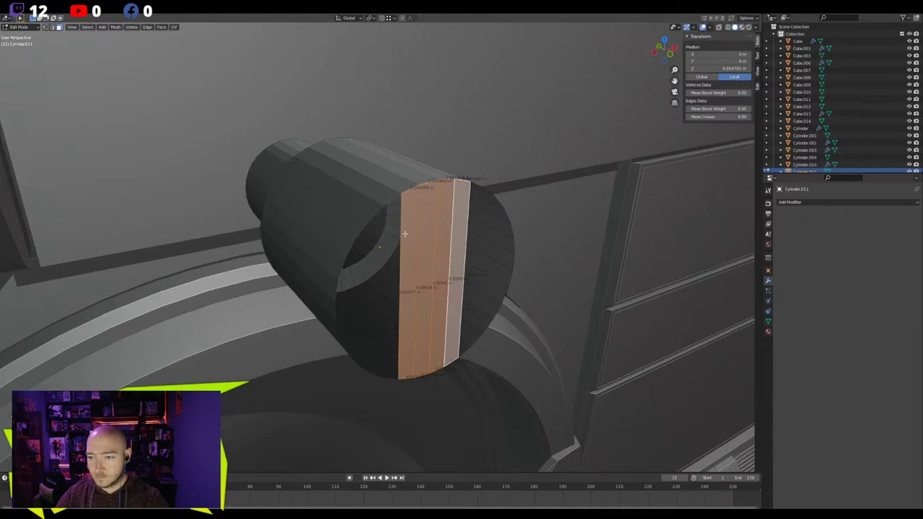
key("e")
left_click(413, 236)
Fill the open part of the knob's front beside the raised grip with vertical faces, starting from the grip's rear side edge
key("2")
left_click(403, 235)
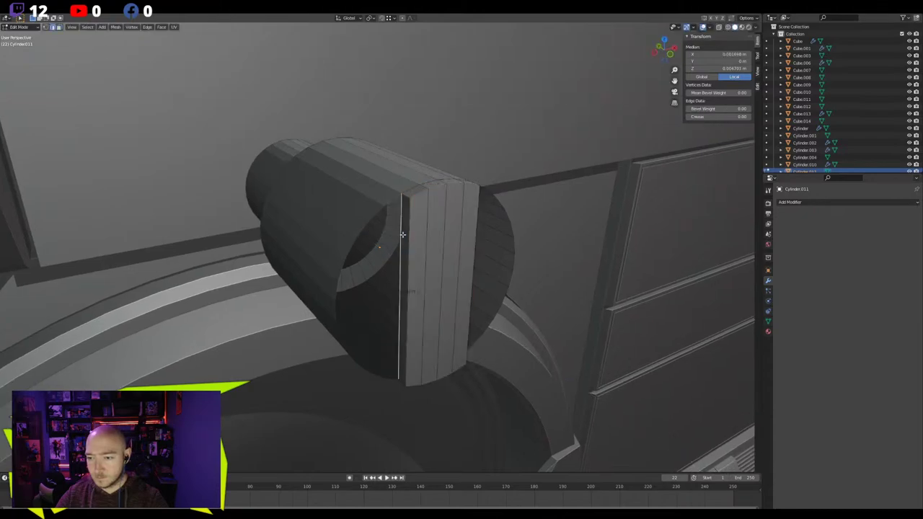
key("f")
key("f")
key("f")
key("f")
key("f")
key("f")
middle_click_drag(473, 257, 360, 246)
middle_click_drag(360, 247, 462, 265)
key("Tab")
scroll(464, 266, "down", 5)
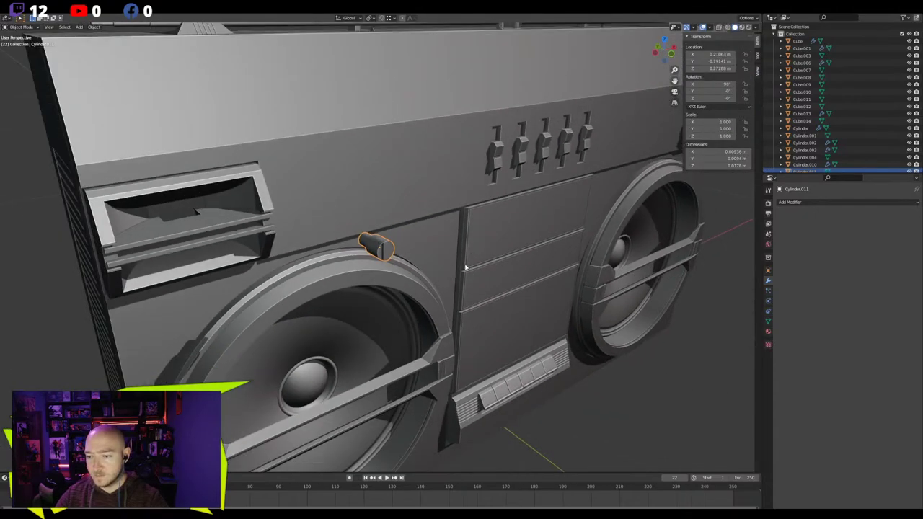
Add an edge loop around the knob's wide body and bevel it out into two loops near the body's ends
scroll(465, 266, "up", 6)
key("Tab")
scroll(381, 251, "up", 2)
middle_click_drag(381, 252, 416, 250)
scroll(420, 230, "up", 2)
key("ctrl+r")
left_click(413, 216)
right_click(412, 215)
key("ctrl+b")
key("ctrl+KP_Add")
key("ctrl+KP_Add")
key("ctrl+KP_Add")
key("ctrl+KP_Add")
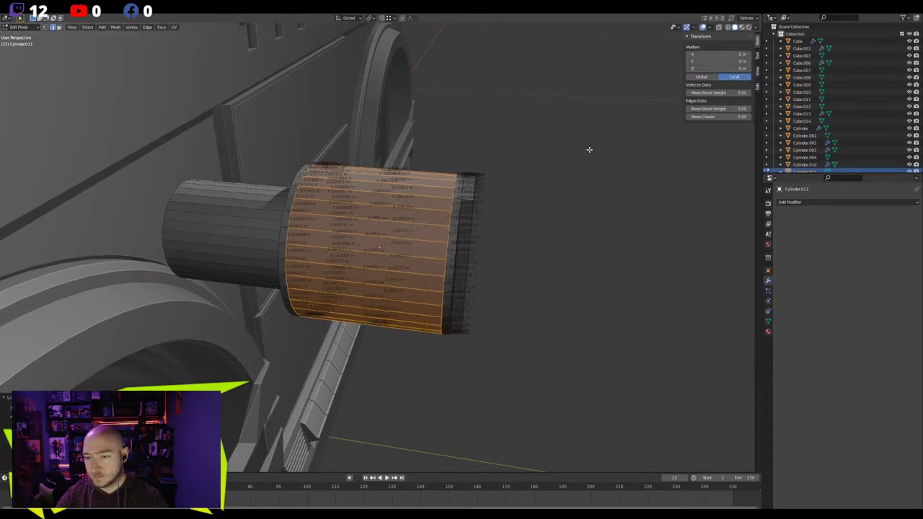
left_click(589, 150)
Show the wireframe overlay in front view and move the knob about 0.019 m along X, beside the body's vertical edge line
middle_click_drag(375, 185, 404, 258)
scroll(318, 196, "down", 5)
key("Tab")
scroll(405, 205, "down", 5)
key("KP_Decimal")
key("KP_1")
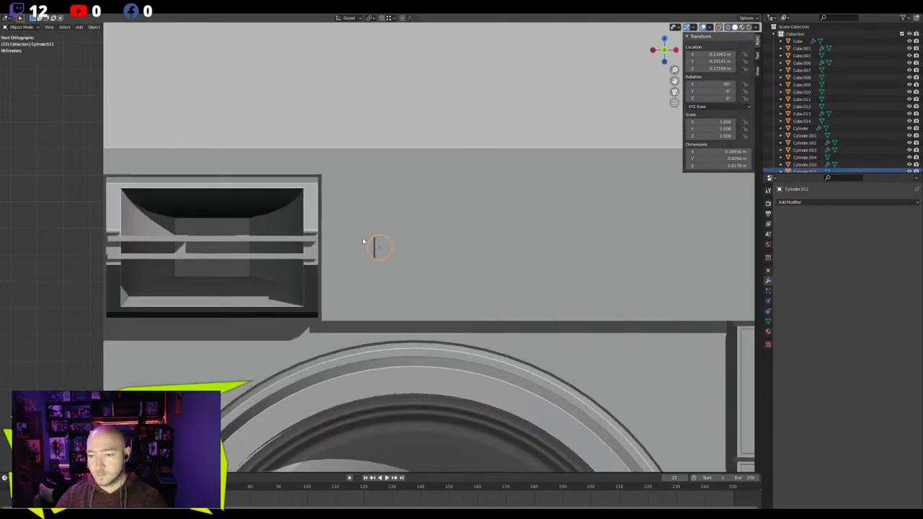
left_click(708, 27)
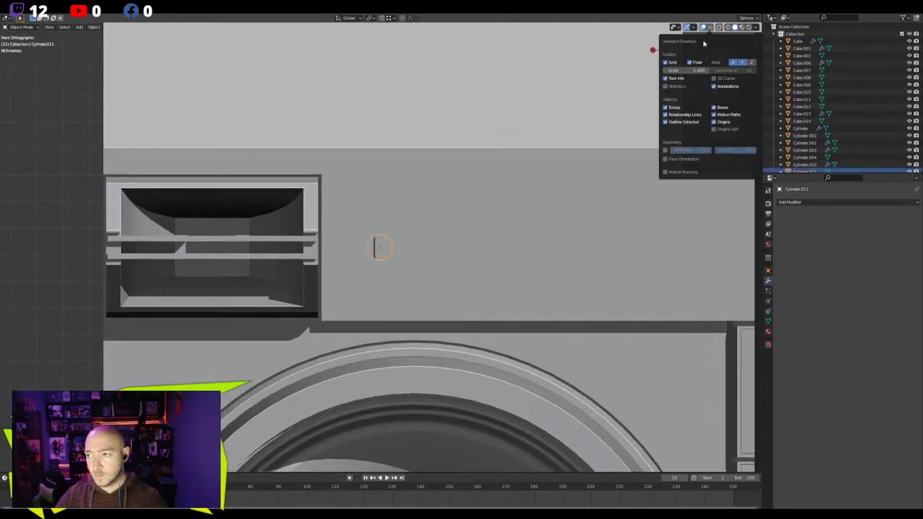
left_click(665, 152)
key("n")
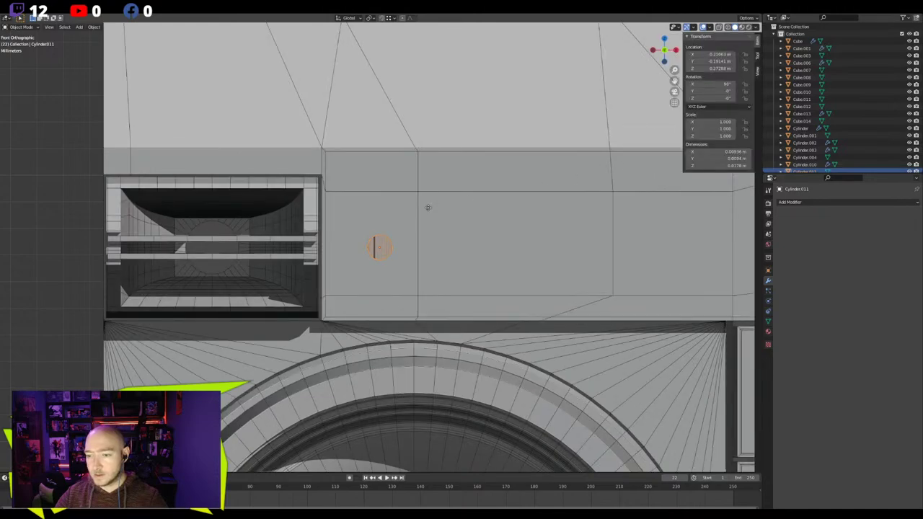
key("g")
key("x")
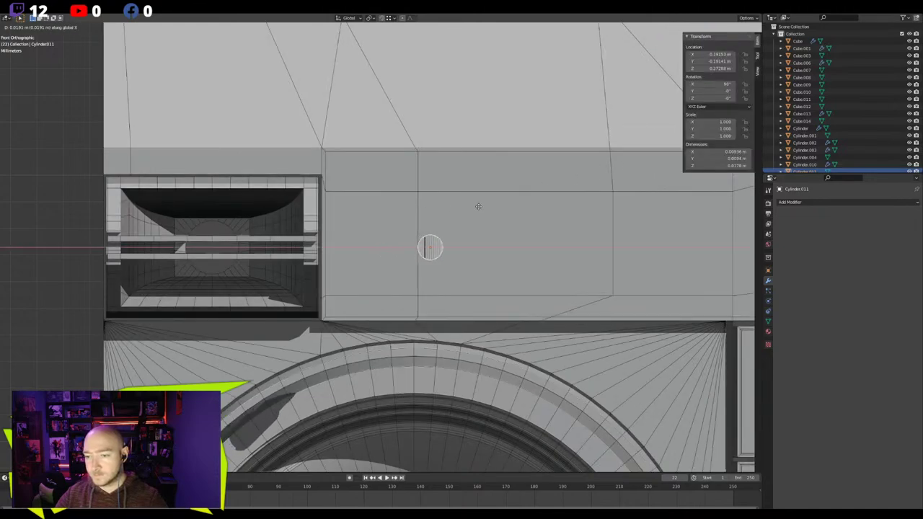
left_click(478, 207)
Scale the knob's whole mesh up slightly in front view, to about 0.01 m wide
middle_click_drag(478, 207, 267, 207)
key("Tab")
key("a")
scroll(493, 217, "up", 3)
key("KP_1")
scroll(540, 202, "up", 4)
scroll(562, 226, "up", 3)
key("s")
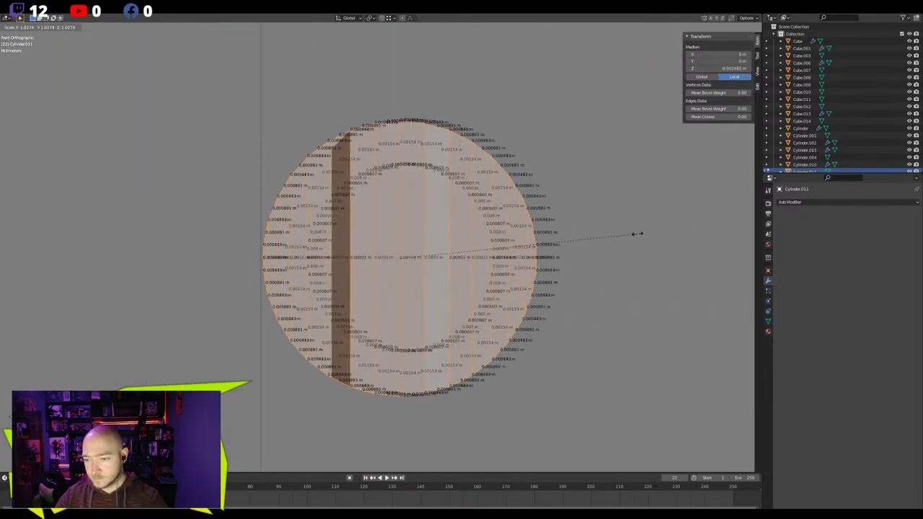
left_click(647, 236)
Turn off the wireframe overlay for the scene
scroll(546, 220, "down", 6)
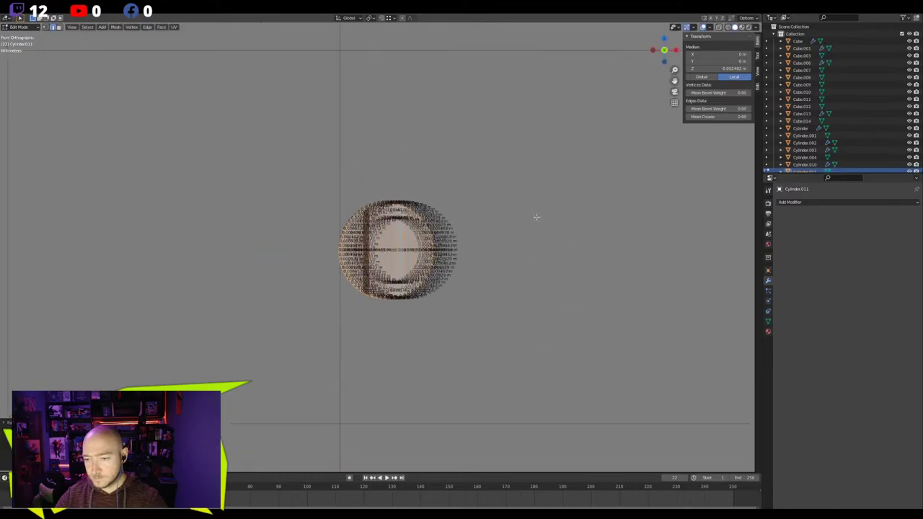
middle_click_drag(546, 220, 521, 221)
scroll(529, 222, "down", 3)
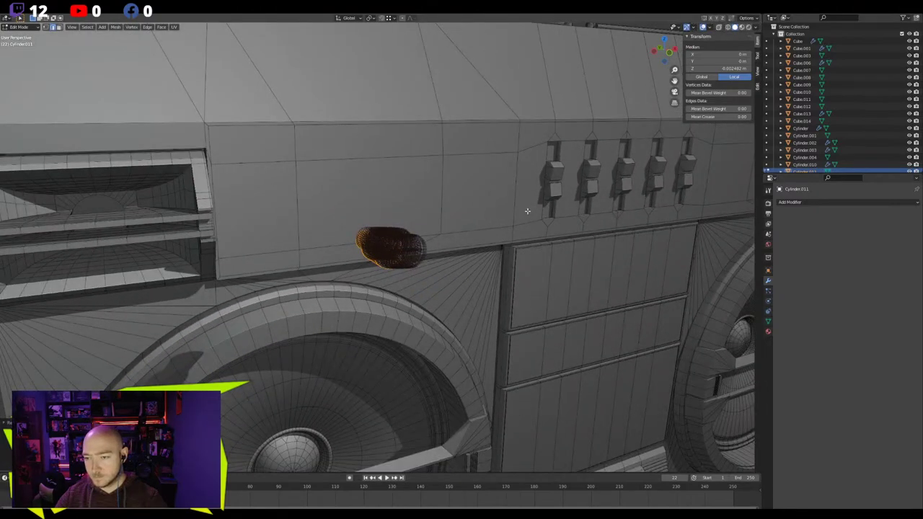
left_click(710, 27)
left_click(666, 150)
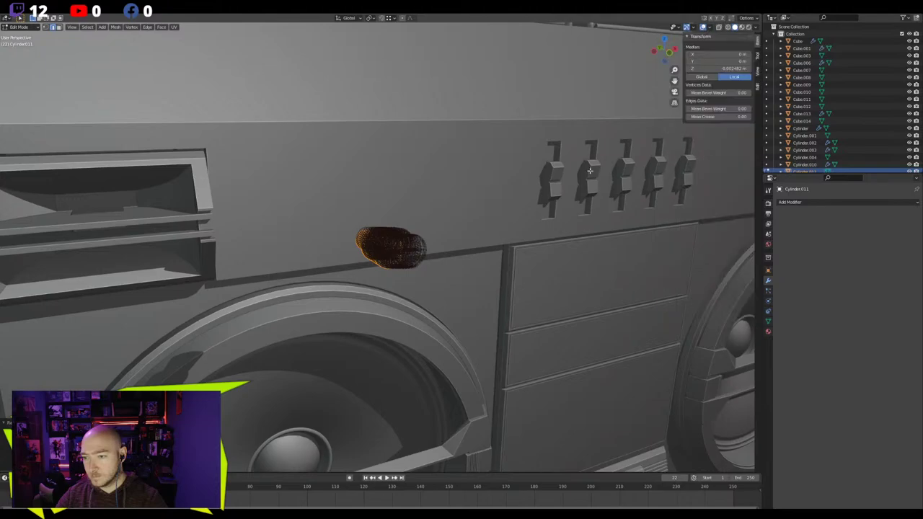
left_click(747, 27)
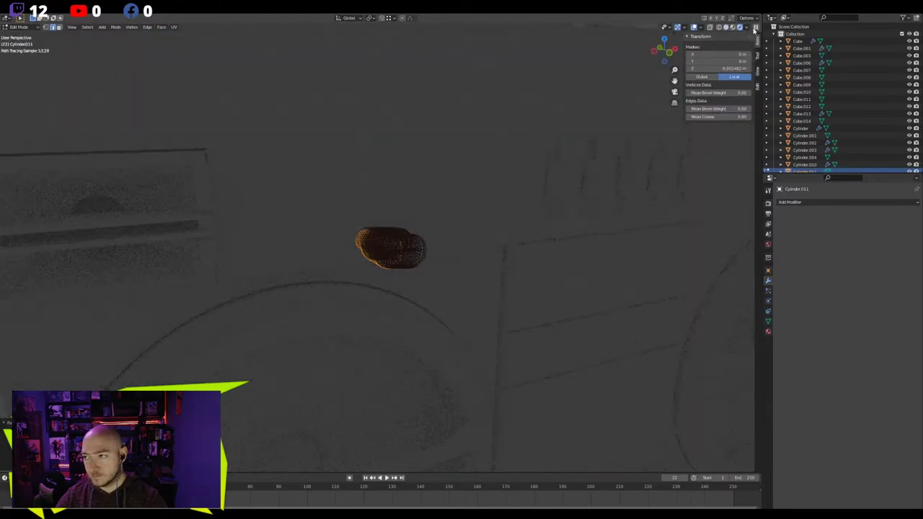
left_click(732, 29)
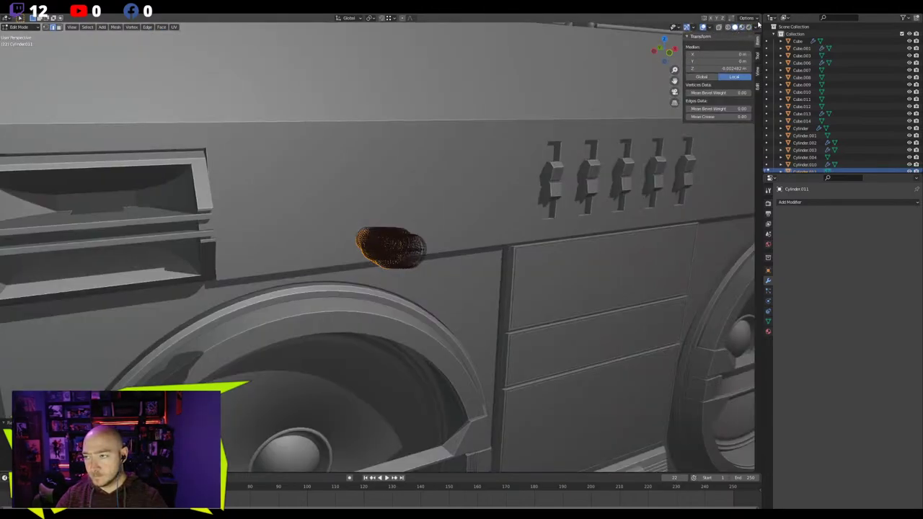
left_click(755, 28)
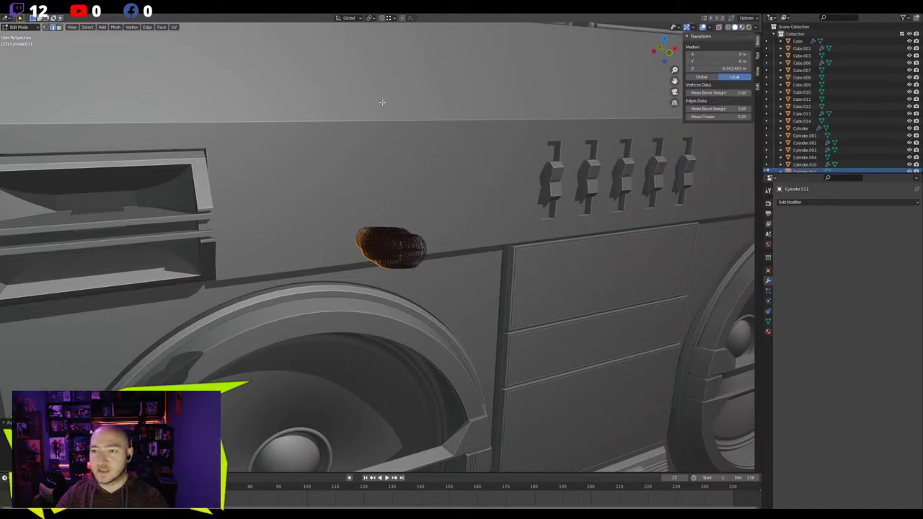
Frame the knob and turn off the edge length measurements in the viewport overlays
key("KP_Decimal")
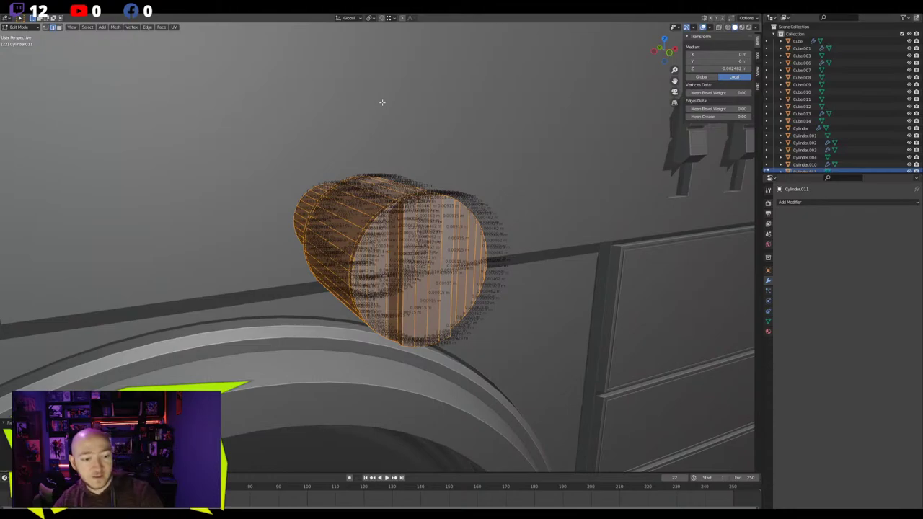
left_click(710, 26)
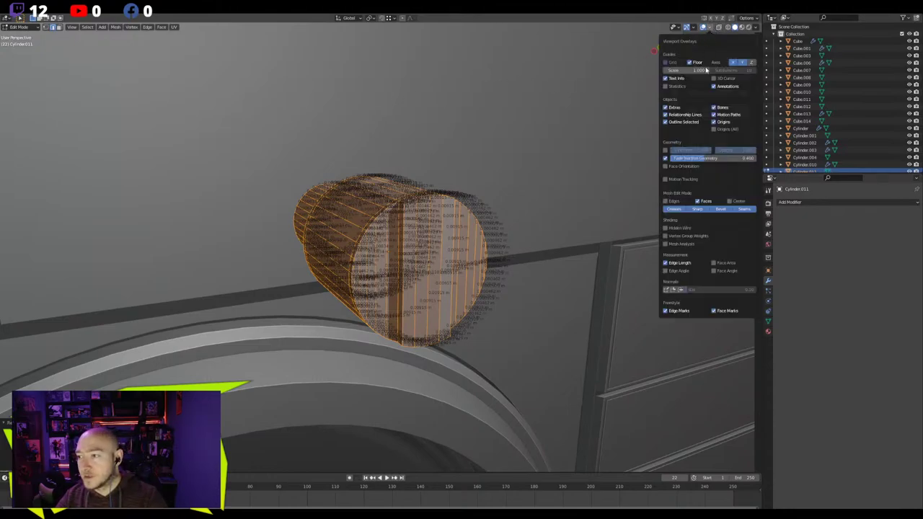
left_click(667, 263)
Select all of the knob's faces and shade them smooth
scroll(388, 243, "up", 3)
left_click(388, 243)
key("a")
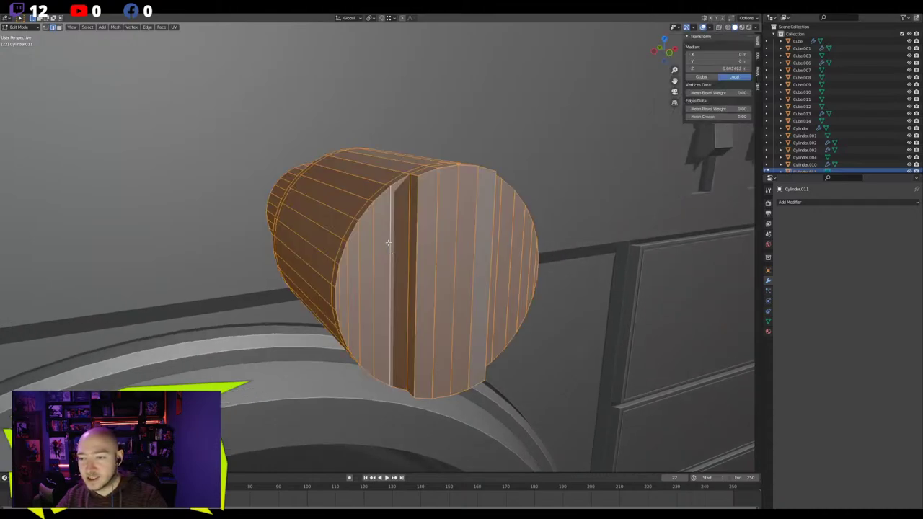
key("3")
right_click(388, 243)
left_click(380, 245)
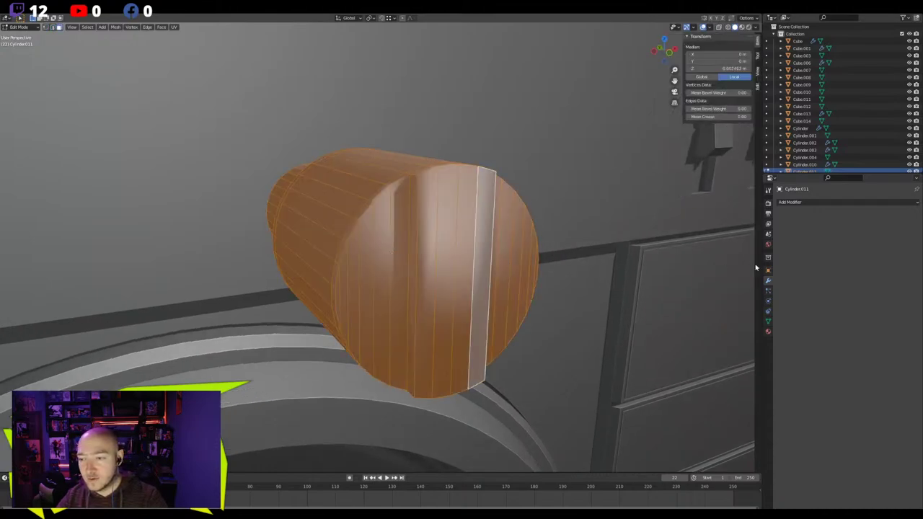
Enable Auto Smooth at 30° in the knob's normals settings and return to Object Mode
left_click(769, 322)
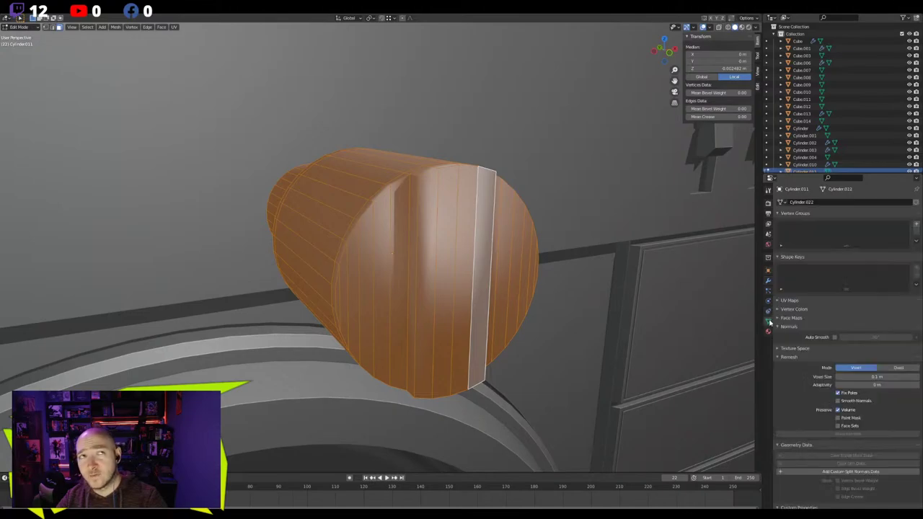
scroll(829, 407, "down", 1)
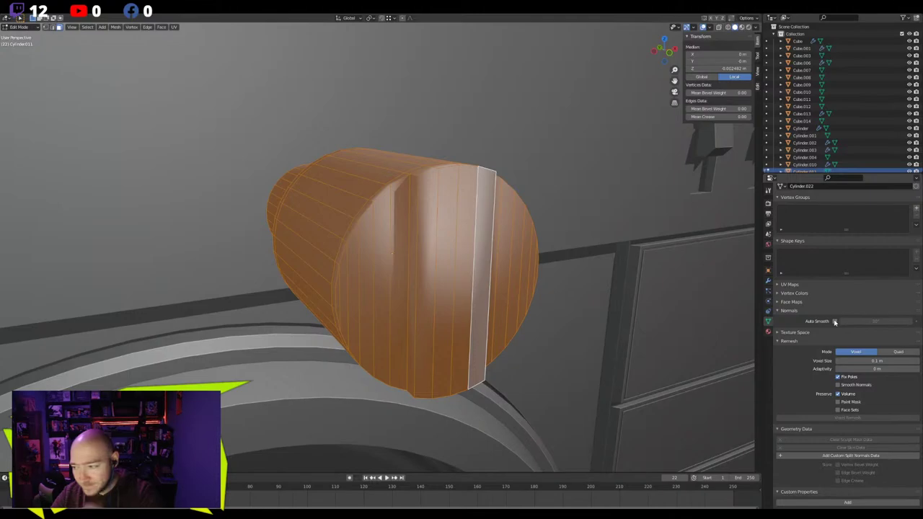
left_click(834, 321)
mouse_move(618, 286)
middle_mouse_down()
mouse_move(475, 267)
mouse_move(492, 263)
mouse_move(513, 277)
middle_mouse_up()
key("Tab")
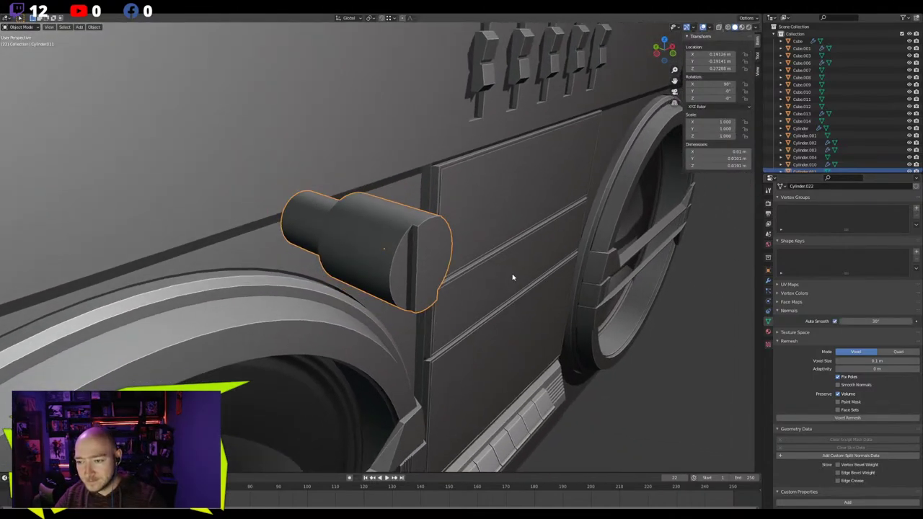
Move the knob back along Y to about -0.127 m so its shaft meets the boombox's front panel
scroll(512, 277, "down", 2)
key("g")
key("y")
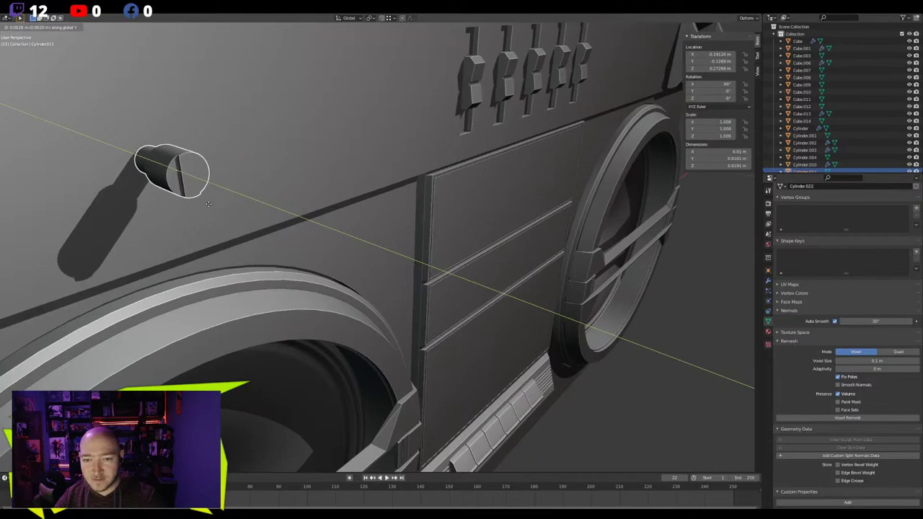
left_click(200, 206)
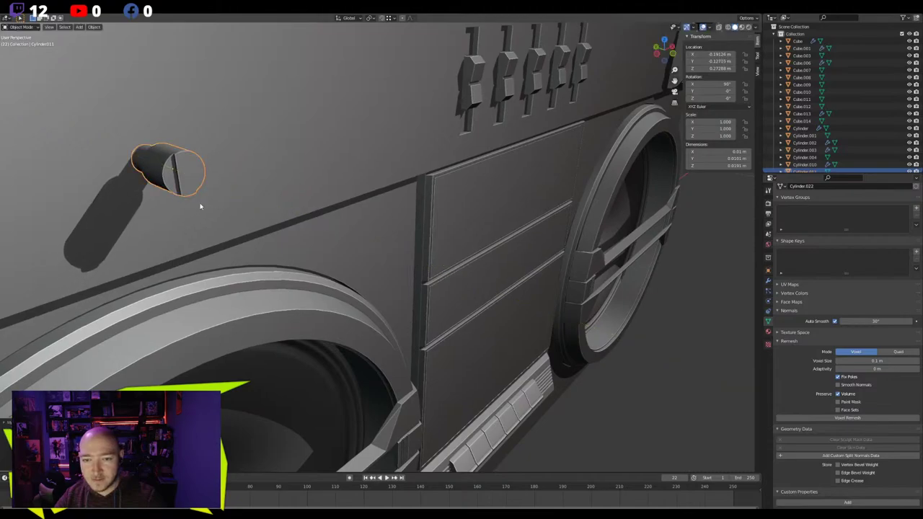
middle_click_drag(200, 206, 179, 194)
left_click(179, 194)
key("Tab")
key("KP_1")
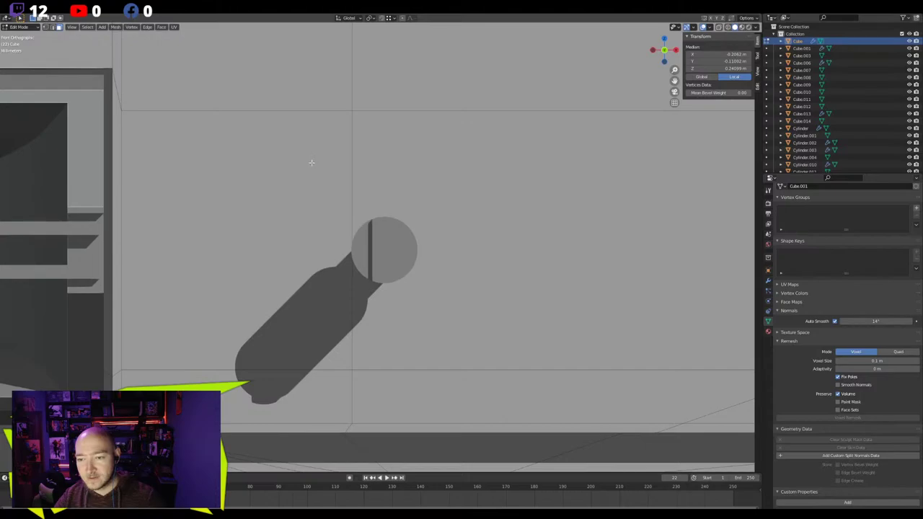
left_click(373, 232)
key("Tab")
left_click(397, 236)
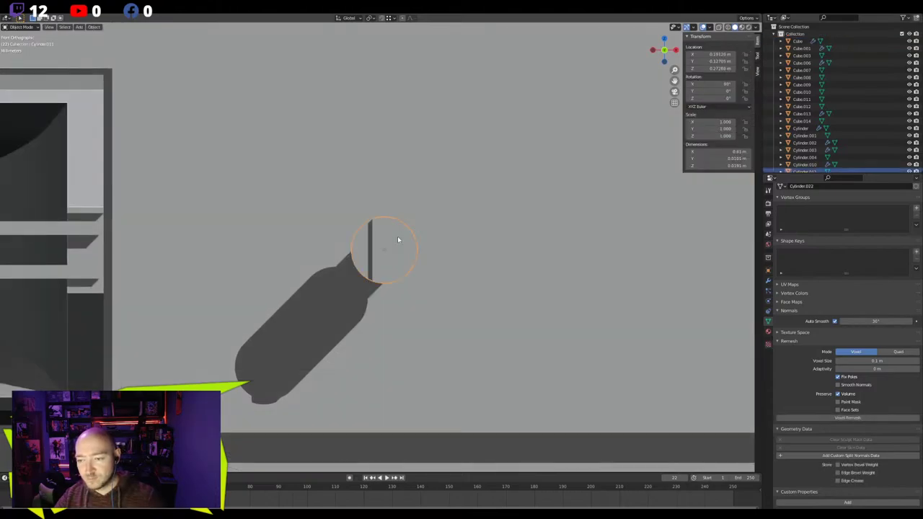
Turn the wireframe overlay back on to show the front panel's edges around the knob
scroll(397, 235, "down", 4)
left_click(711, 26)
left_click(664, 150)
key("n")
scroll(334, 175, "down", 4)
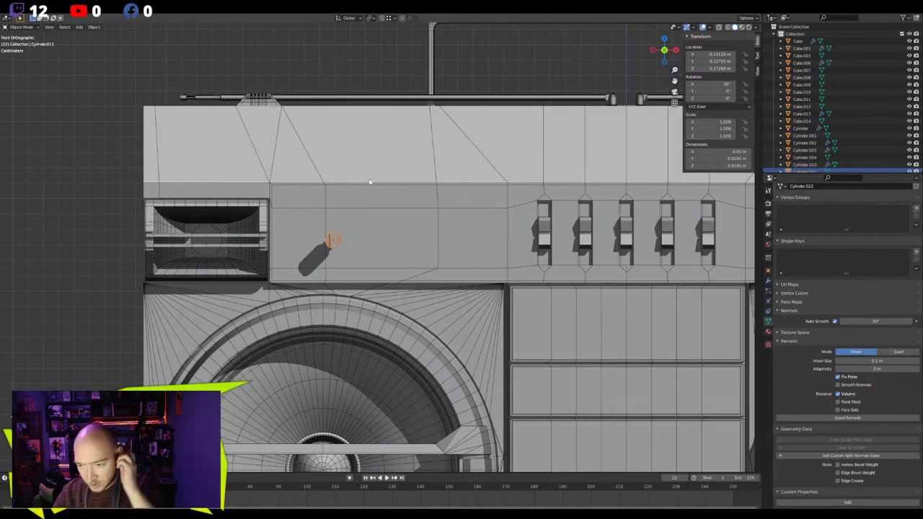
Lower the knob along Z to about 0.265 m, near the lower part of the front strip
left_click(331, 244)
left_click(332, 242)
key("g")
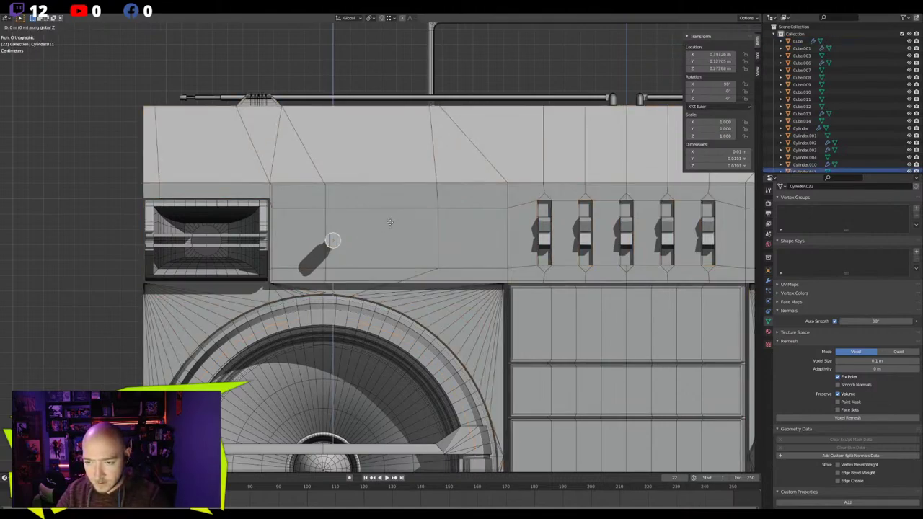
key("z")
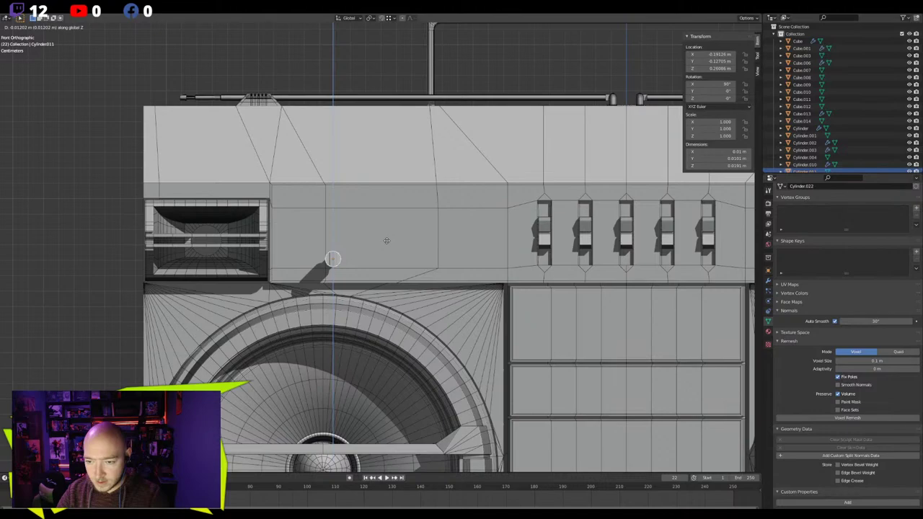
left_click(386, 240)
Add an Array modifier to the knob with a count of 3 and a relative X offset factor of 3.16
scroll(364, 259, "up", 1)
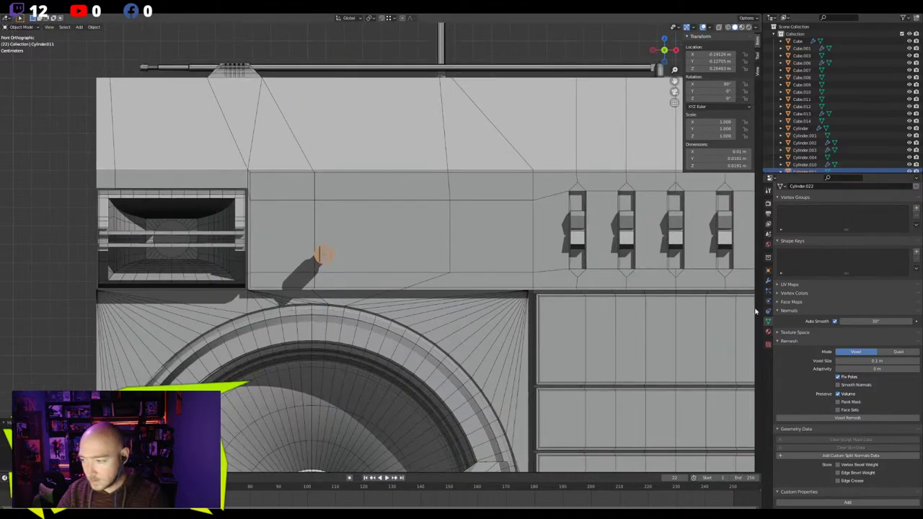
left_click(767, 281)
left_click(801, 201)
left_click(783, 223)
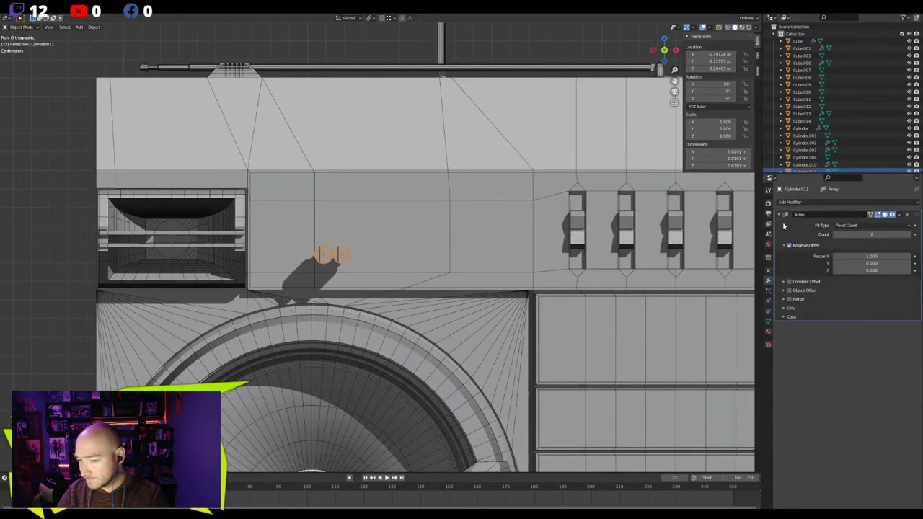
left_click(914, 235)
left_click_drag(905, 257, 910, 261)
double_click(909, 258)
type("3")
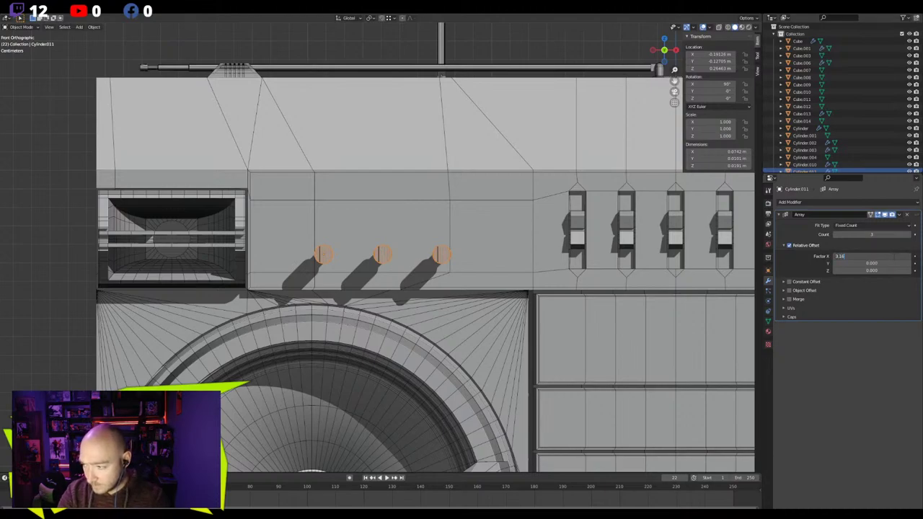
type(".16")
key("Return")
Nudge the row of knobs slightly along X to centre it between the two vertical edge lines of the strip
scroll(418, 273, "up", 5)
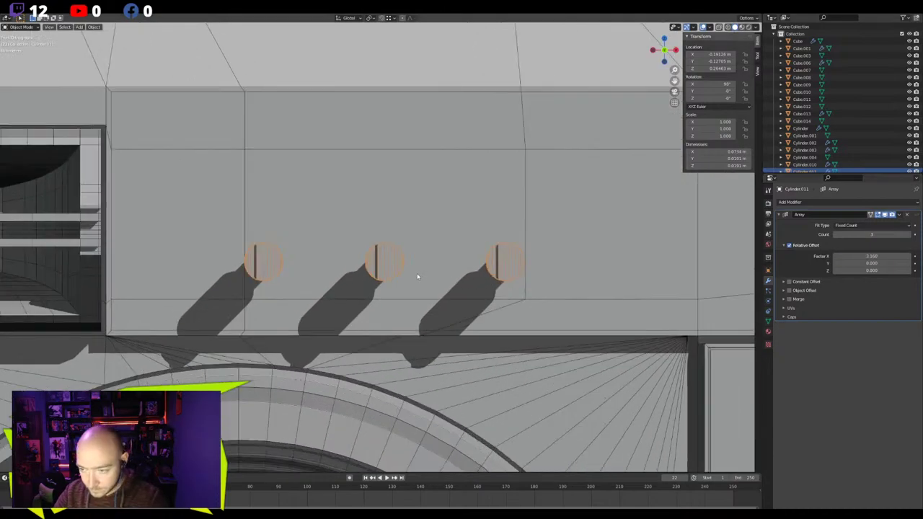
key("g")
key("x")
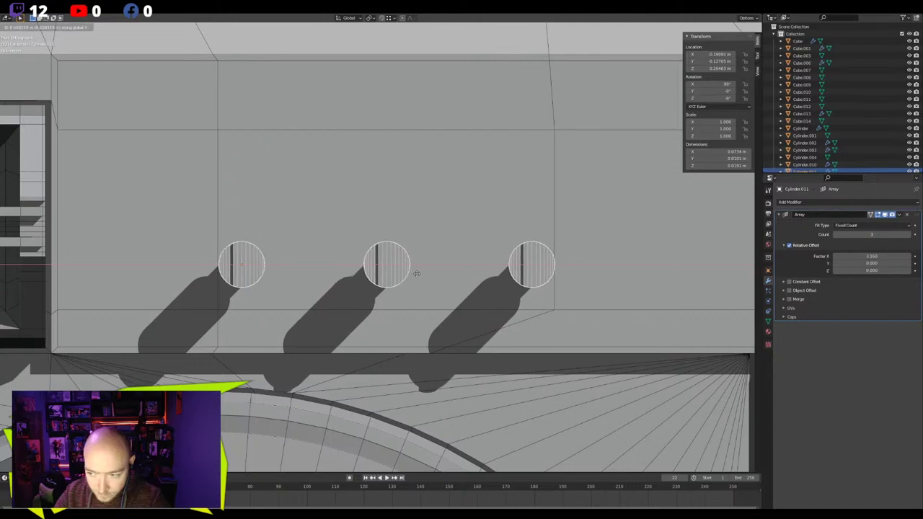
left_click(416, 273)
Hide all viewport overlays and examine the row of knobs on the boombox front in perspective
scroll(333, 282, "down", 5)
middle_click_drag(334, 283, 443, 291)
scroll(442, 291, "down", 4)
left_click(703, 28)
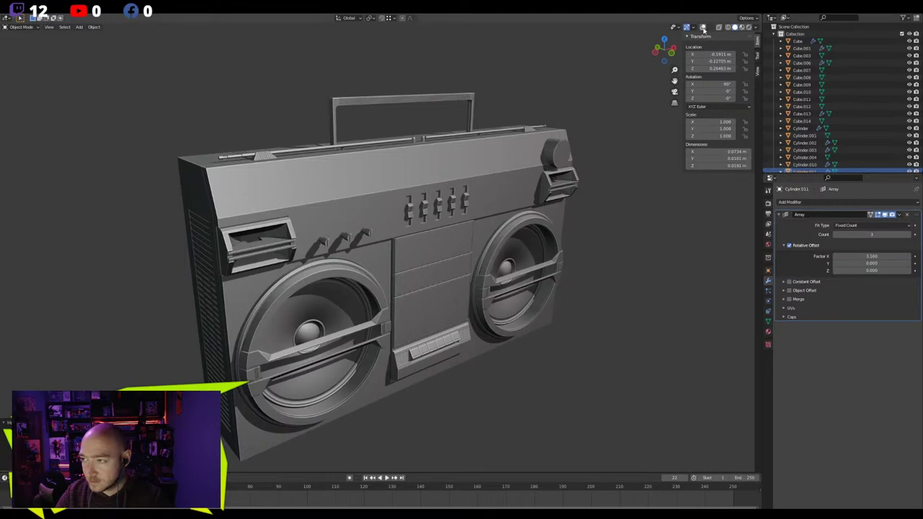
left_click(601, 206)
middle_click_drag(601, 206, 535, 245)
scroll(253, 221, "up", 4)
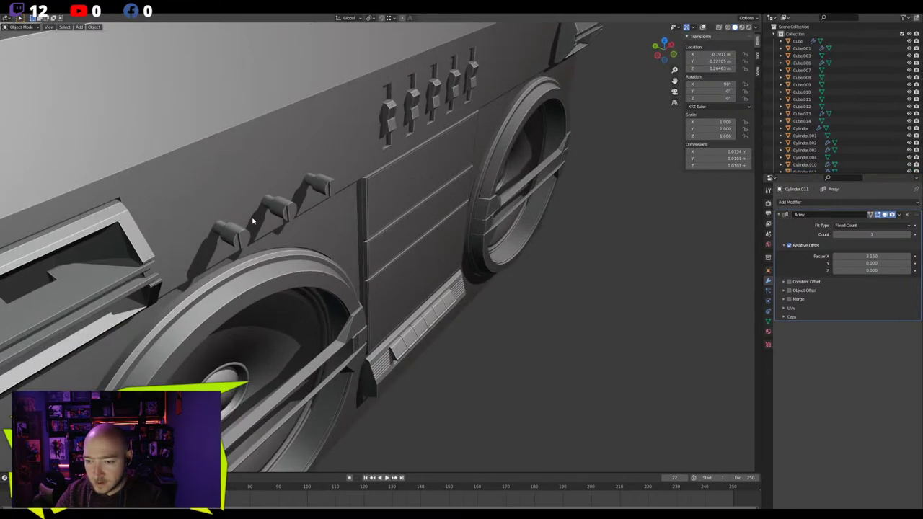
Examine the row of knobs in the context of the whole boombox from several angles
left_click(279, 213)
key("KP_Decimal")
middle_click_drag(282, 213, 447, 295)
scroll(260, 248, "down", 4)
scroll(346, 225, "down", 6)
scroll(426, 268, "up", 4)
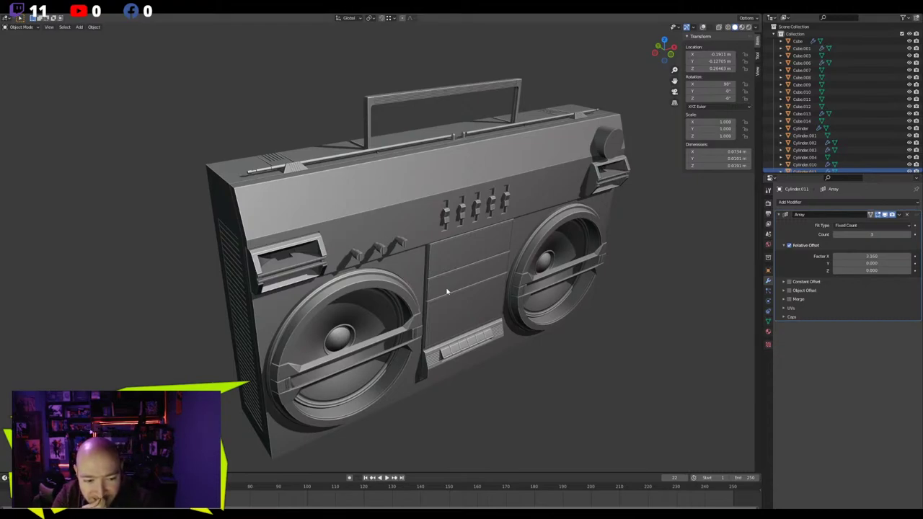
middle_click_drag(487, 301, 288, 235)
scroll(283, 282, "up", 4)
scroll(284, 282, "down", 3)
scroll(263, 232, "down", 1)
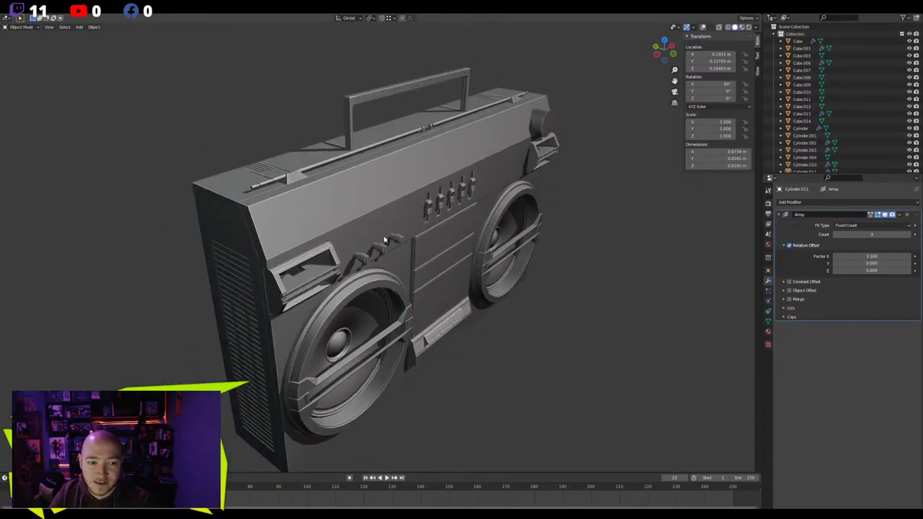
middle_click_drag(386, 240, 347, 235)
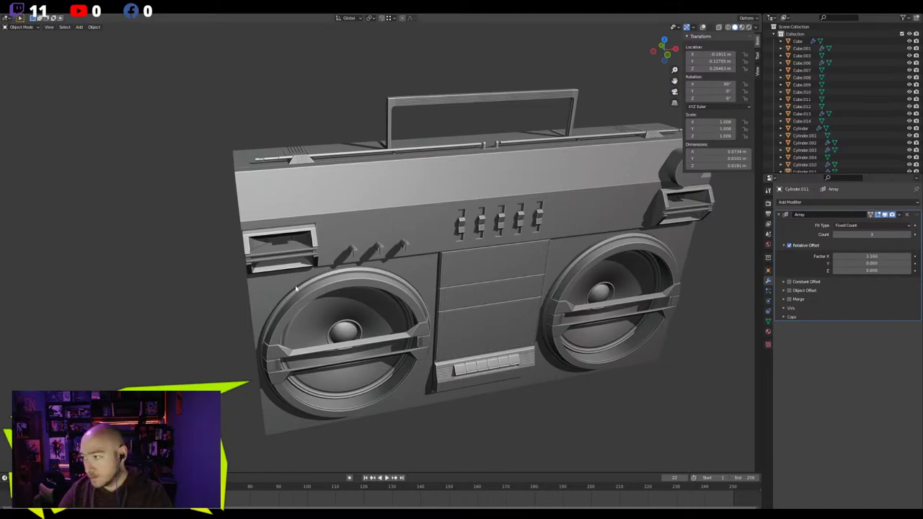
middle_click_drag(344, 230, 410, 242)
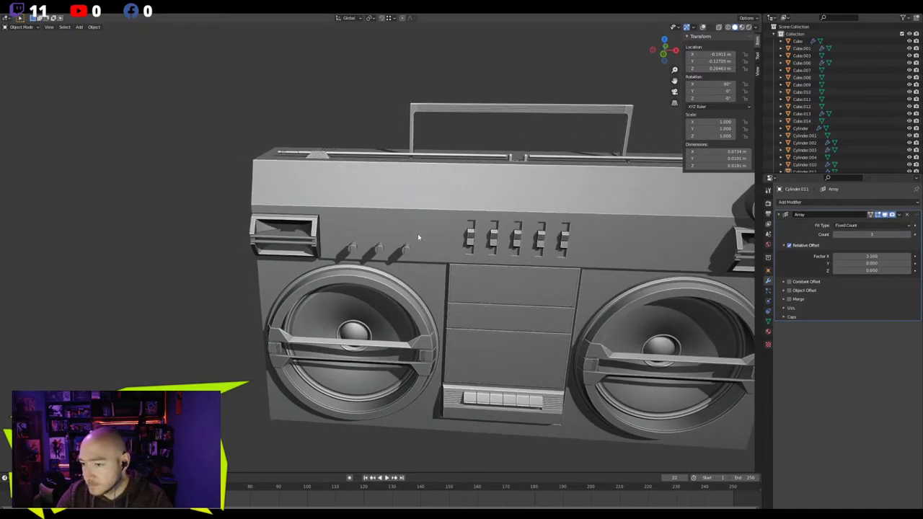
Select the boombox body, turn the viewport overlays back on, and start editing its vertices with nothing selected
left_click(418, 236)
scroll(419, 237, "up", 3)
key("Tab")
key("Tab")
left_click(703, 27)
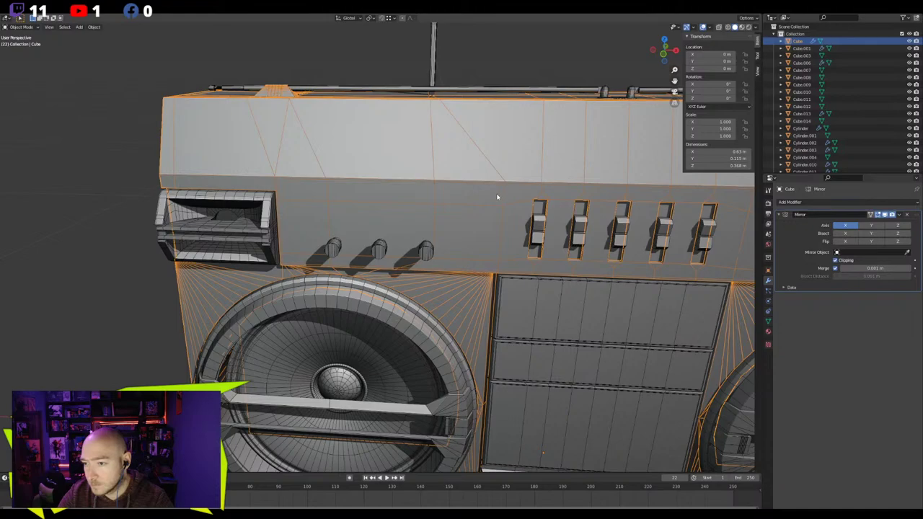
key("KP_1")
scroll(367, 189, "up", 4)
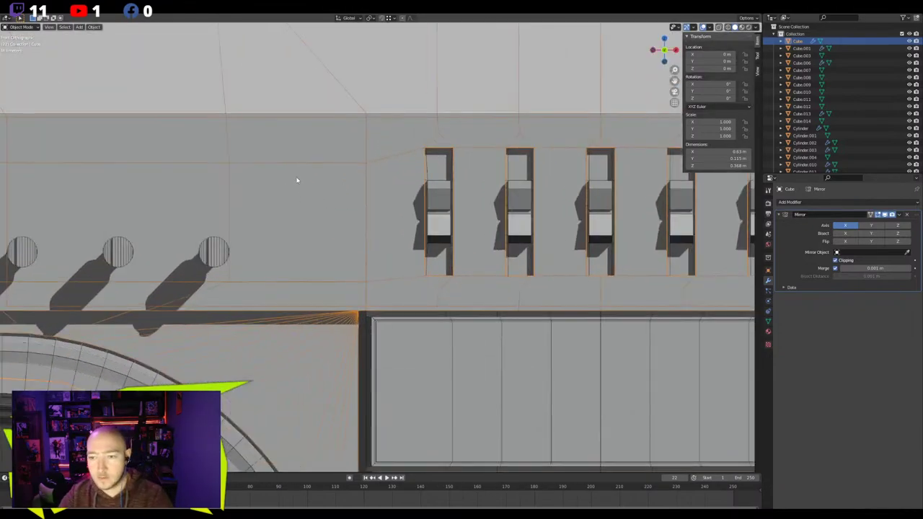
key("KP_5")
key("alt+a")
left_click(292, 167)
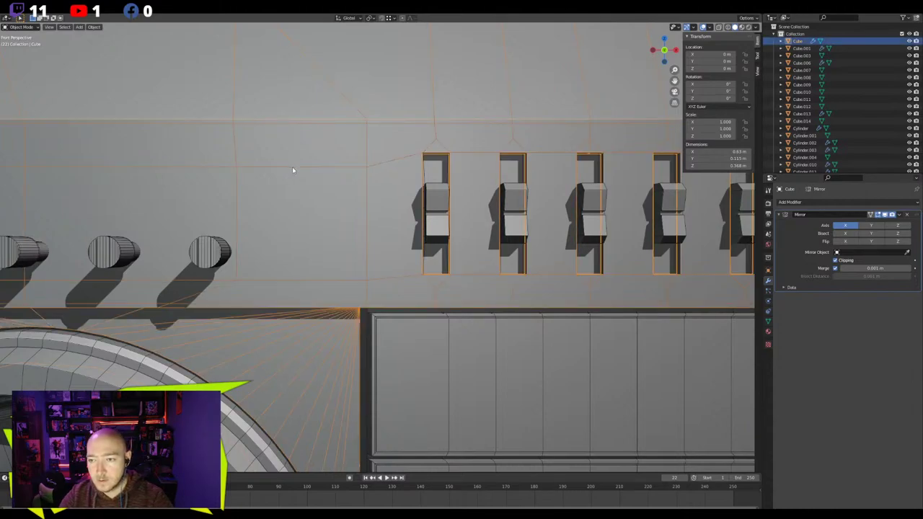
key("Tab")
key("1")
key("alt+a")
key("k")
left_click(292, 167)
key("Escape")
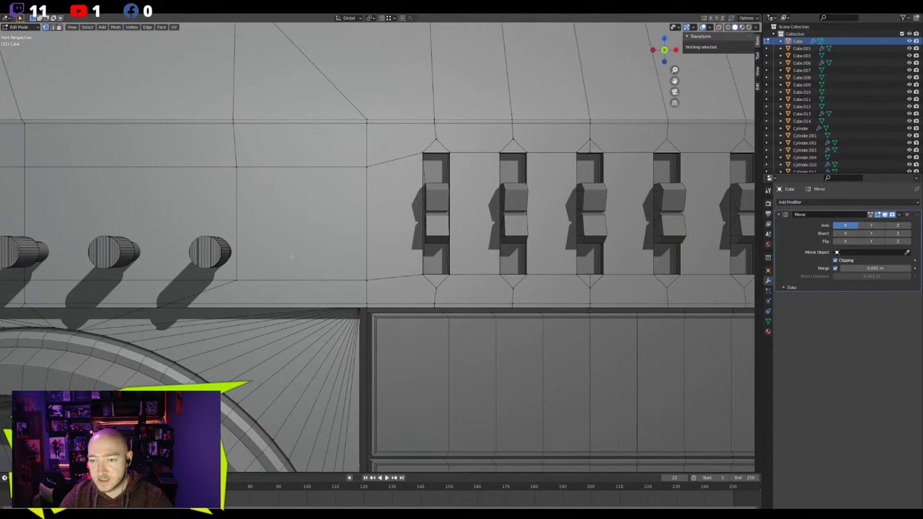
Knife-cut a vertical line through the front strip between the knobs and sliders, and flatten it along X
key("k")
left_click(296, 124)
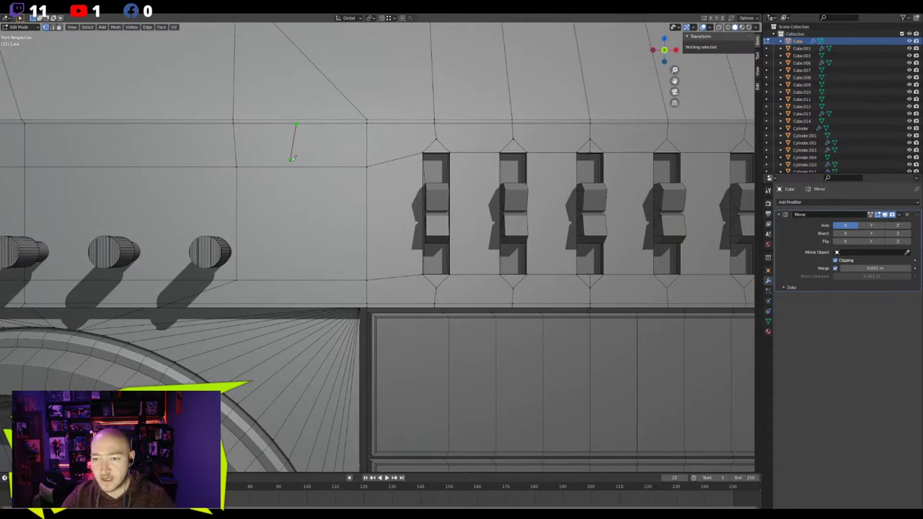
left_click(301, 279)
key("Return")
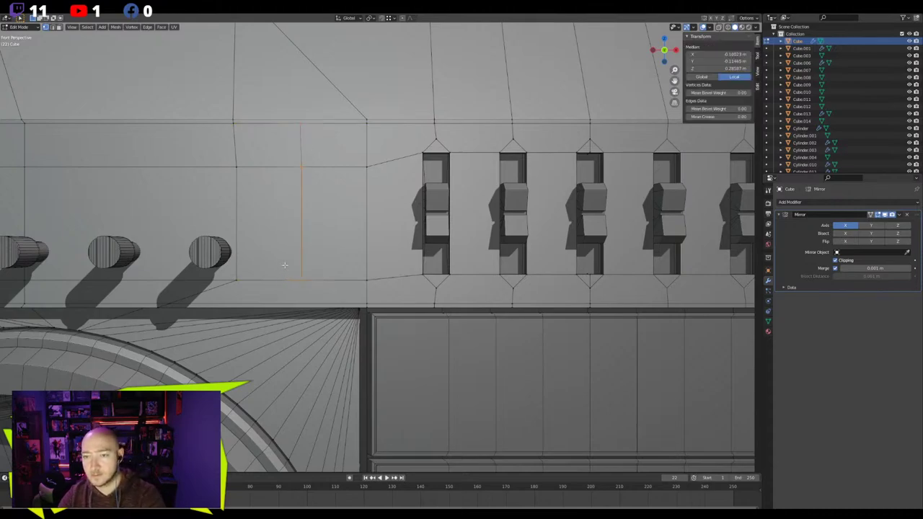
key("x")
key("0")
key("Return")
key("g")
key("g")
key("Escape")
Enable edge length display and slide the new cut toward the knobs, about 0.028 m from the edge line beside the sliders
left_click(710, 27)
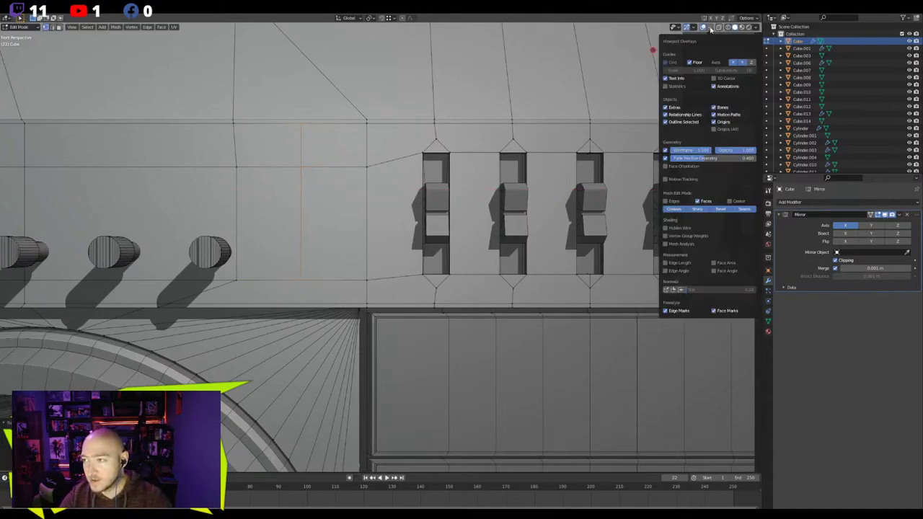
left_click(666, 264)
key("g")
key("g")
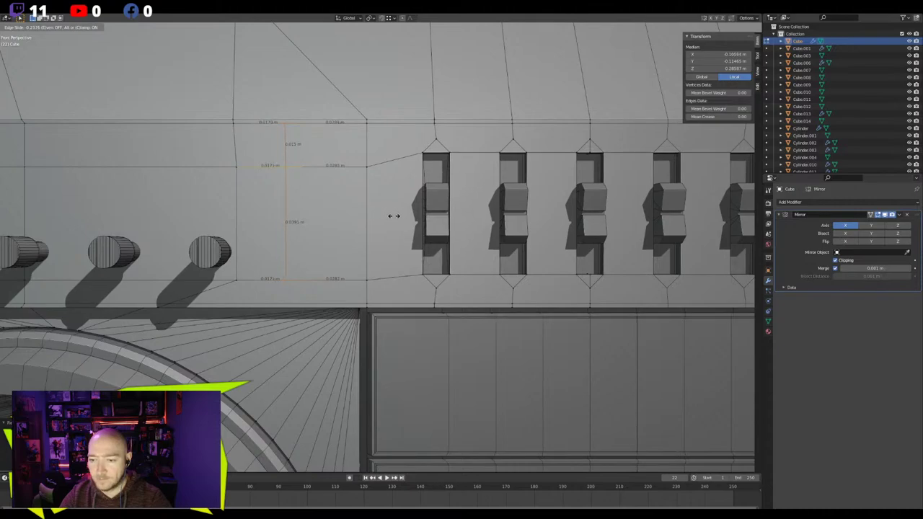
left_click(395, 216)
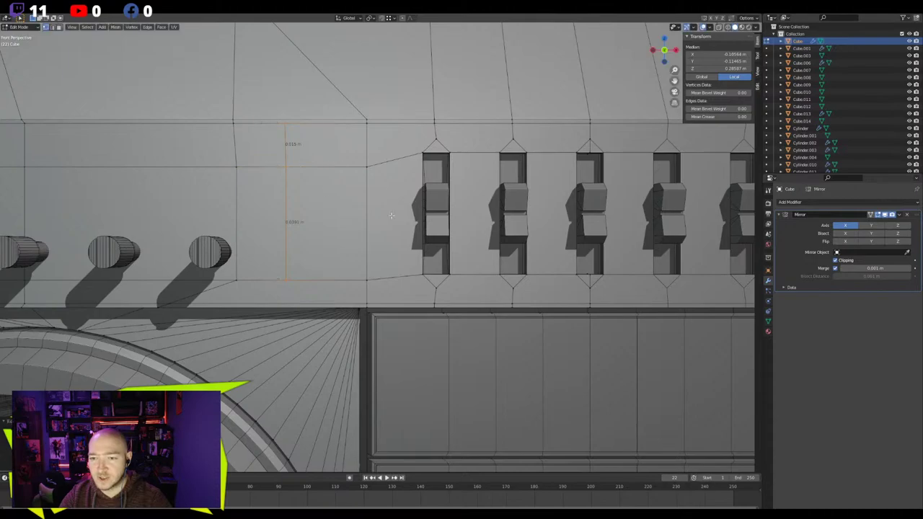
Check the length of the lower edge of the panel between the new cut and the sliders
middle_click_drag(395, 215, 285, 181)
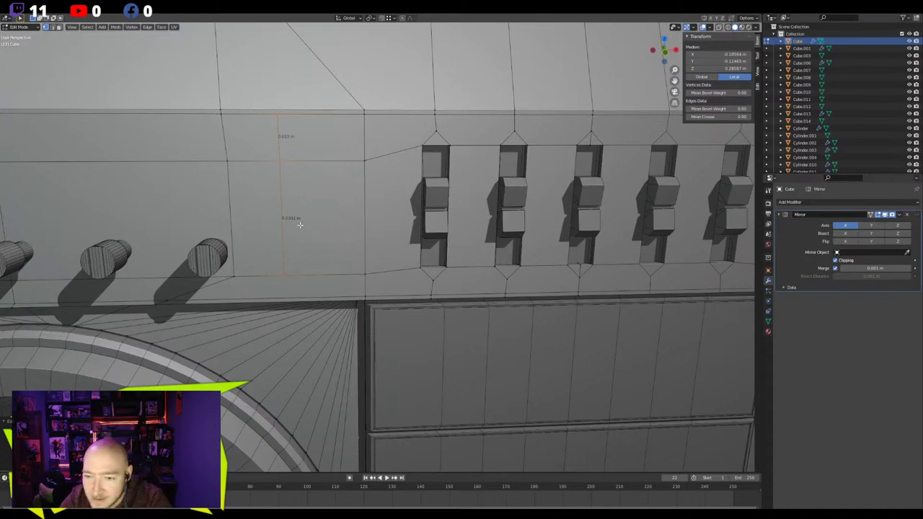
left_click(307, 281)
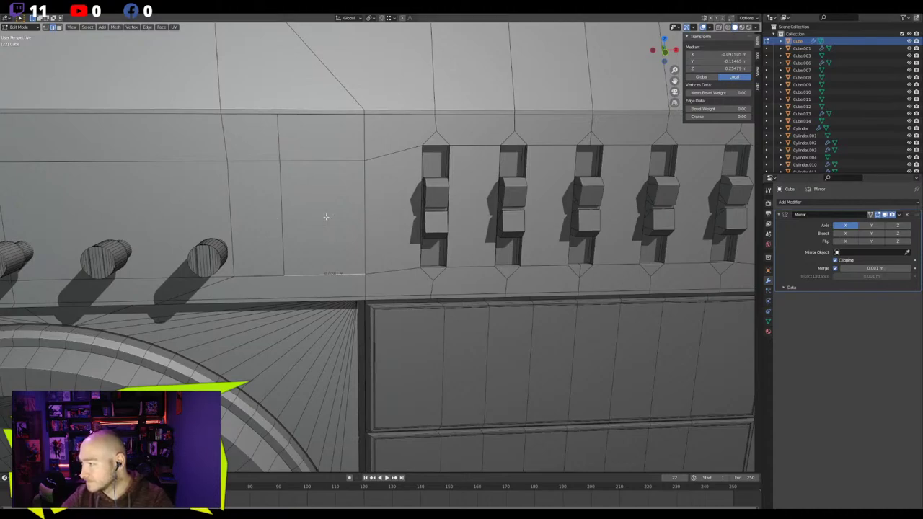
key("Tab")
scroll(209, 225, "down", 4)
scroll(209, 224, "up", 3)
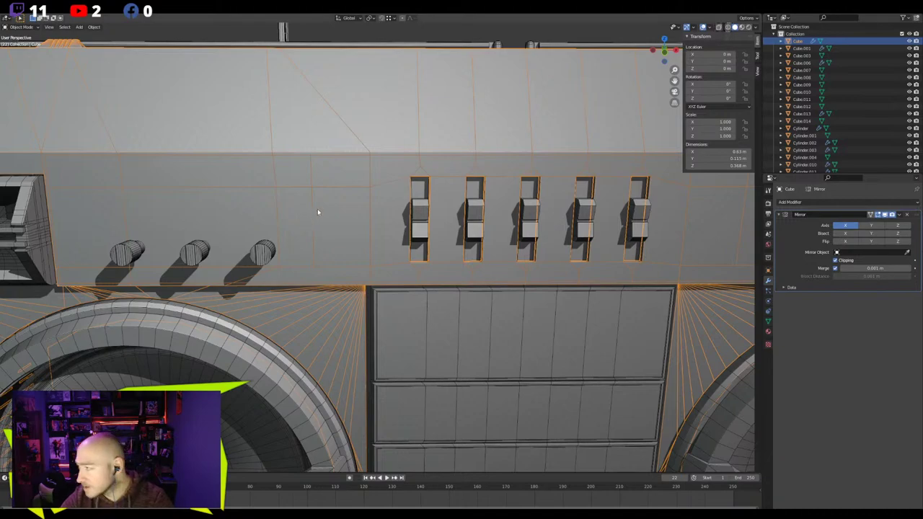
Try to inset the rectangular face between the knobs and the sliders
key("Tab")
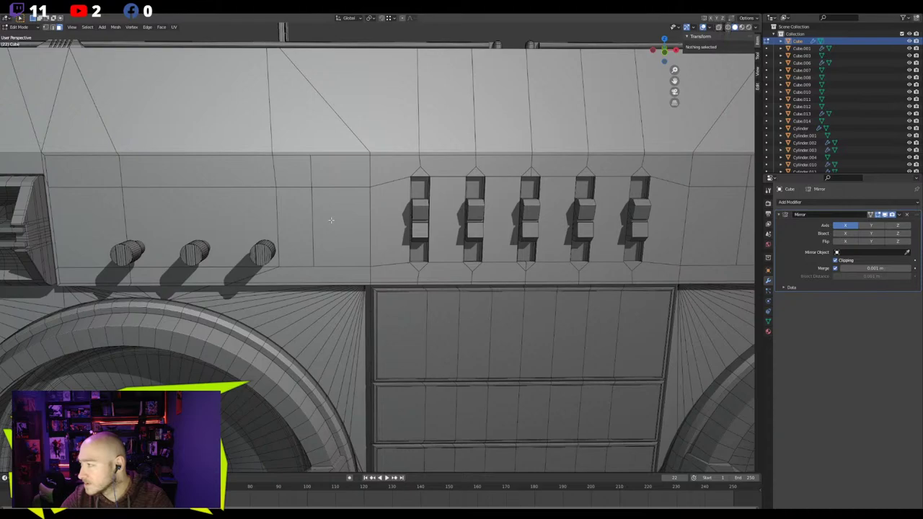
left_click(331, 219)
middle_click_drag(355, 251, 399, 271)
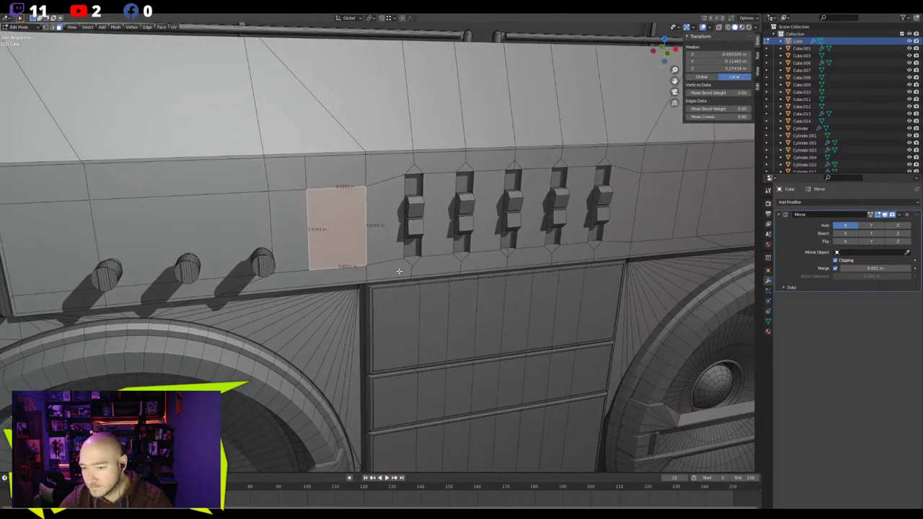
key("i")
right_click(549, 314)
key("ctrl+z")
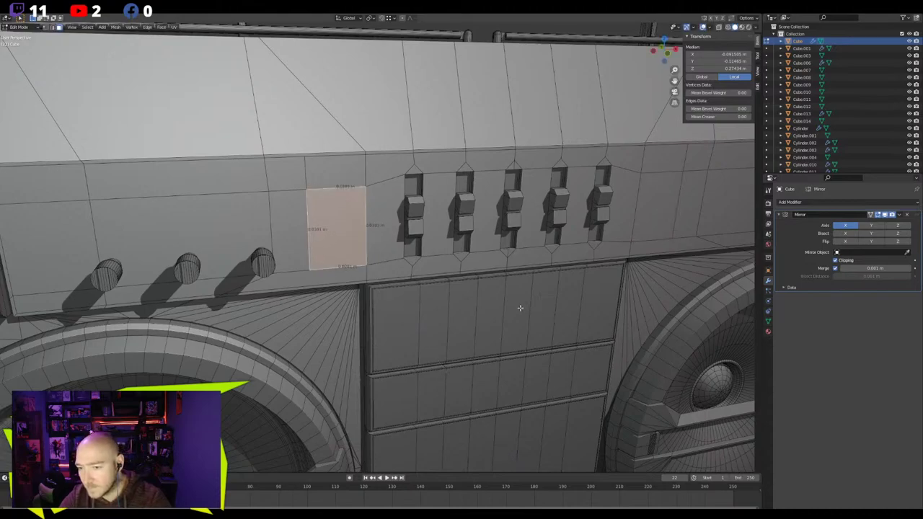
key("ctrl+z")
Apply the Mirror modifier on the boombox body and return to editing its mesh
scroll(428, 247, "down", 4)
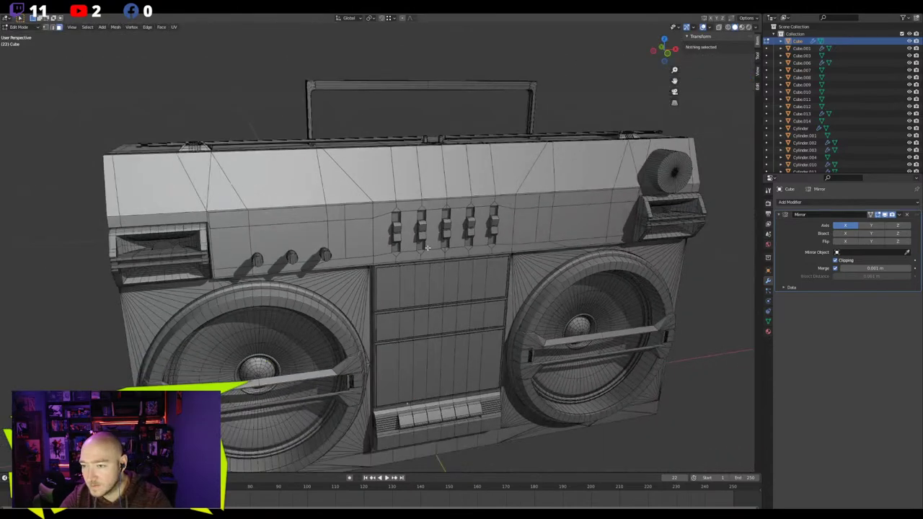
key("Tab")
left_click(898, 215)
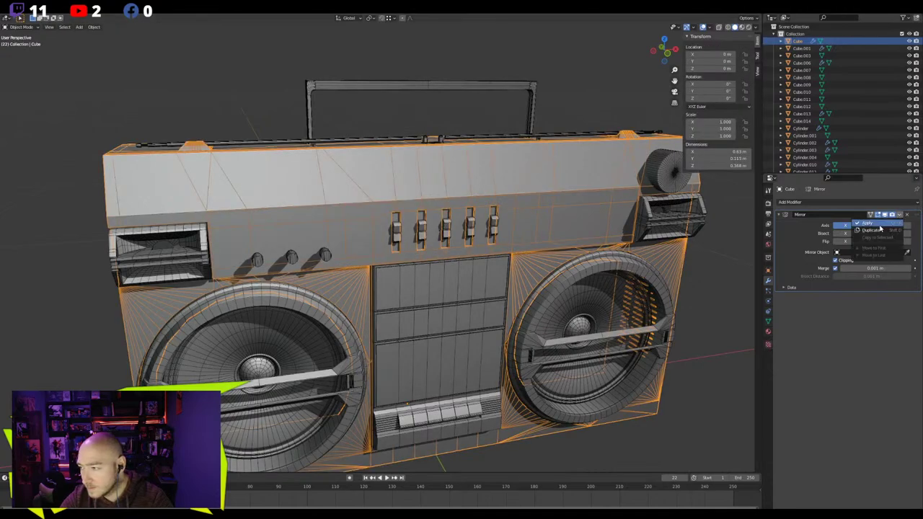
left_click(874, 223)
key("Tab")
Select the rectangular face between the knobs and sliders and examine its edge lengths from several angles
scroll(350, 231, "up", 2)
left_click(349, 230)
scroll(340, 235, "up", 2)
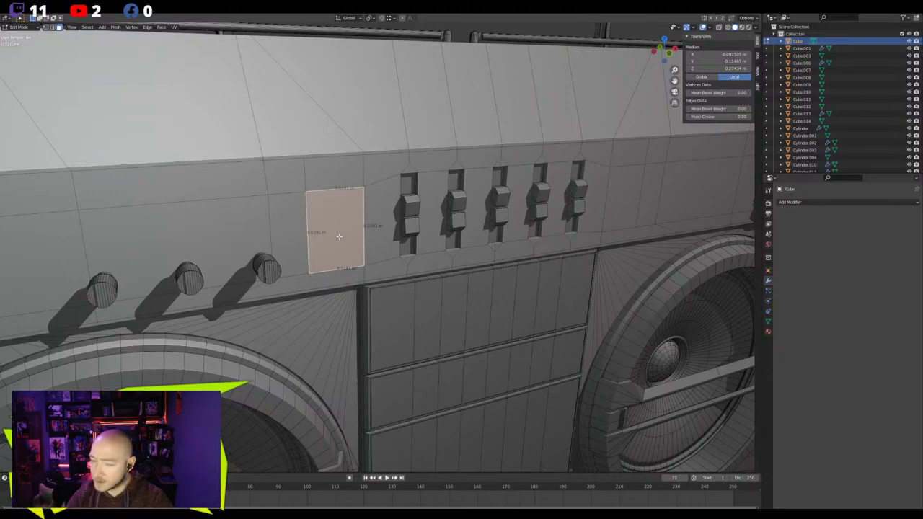
middle_click_drag(339, 236, 289, 215)
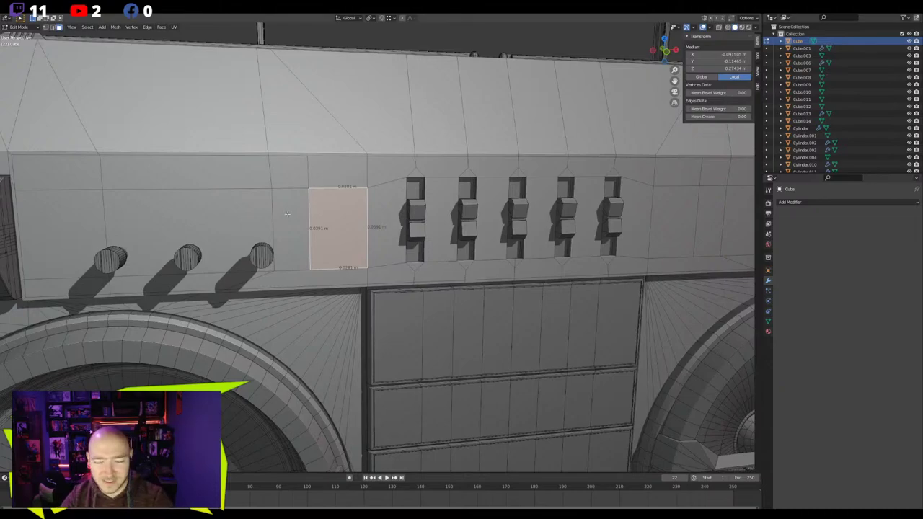
scroll(295, 227, "up", 2)
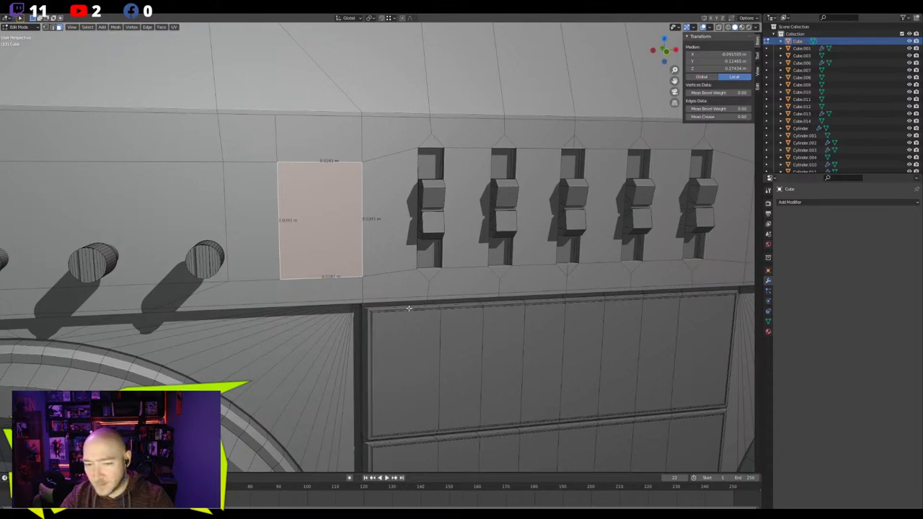
middle_click_drag(369, 309, 382, 310)
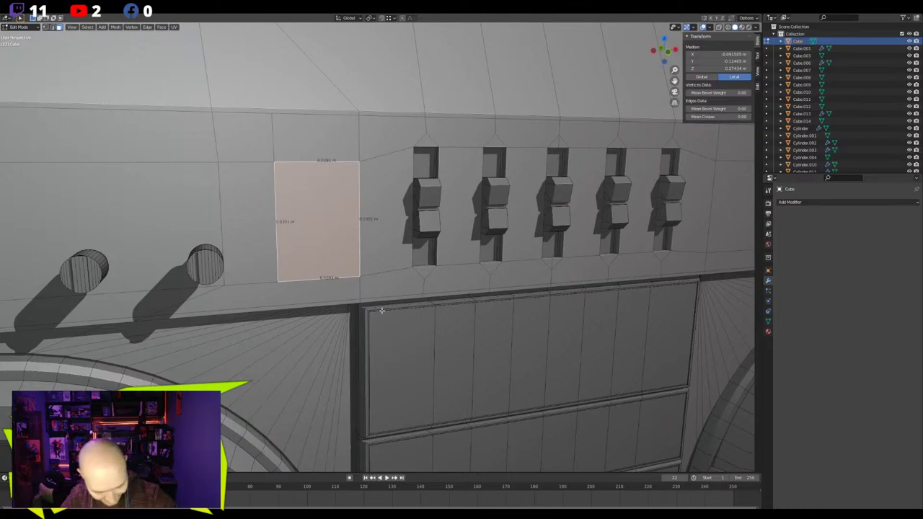
middle_click_drag(338, 303, 337, 294)
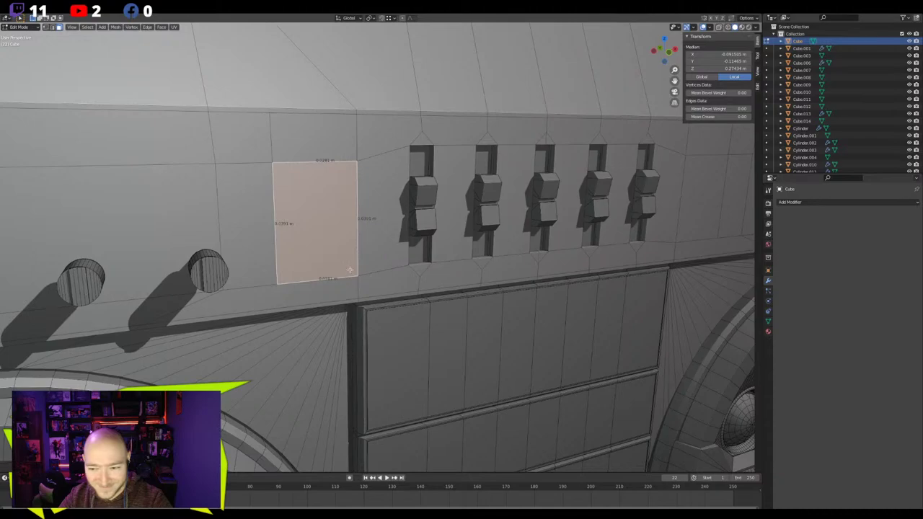
middle_click_drag(341, 269, 358, 272)
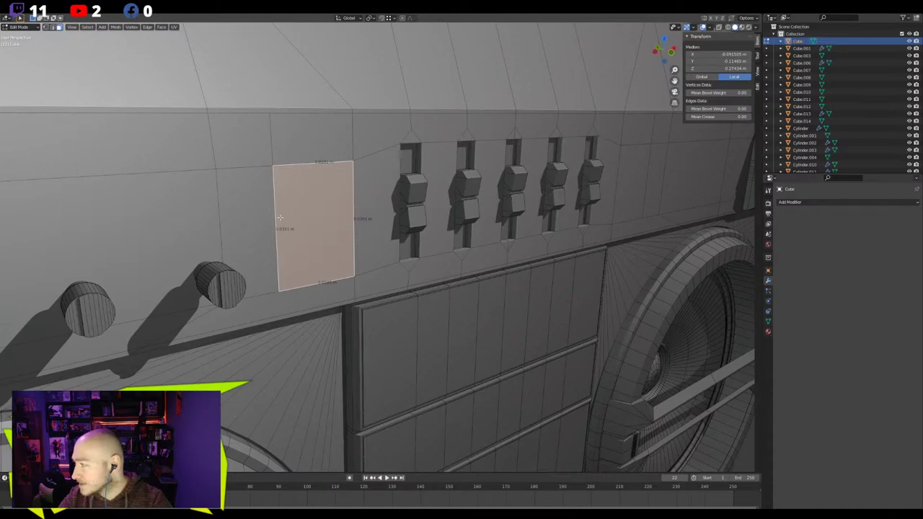
Add a horizontal loop cut across the front strip, about 0.01 m below the strip's upper inner edge line
key("ctrl+r")
left_click(279, 193)
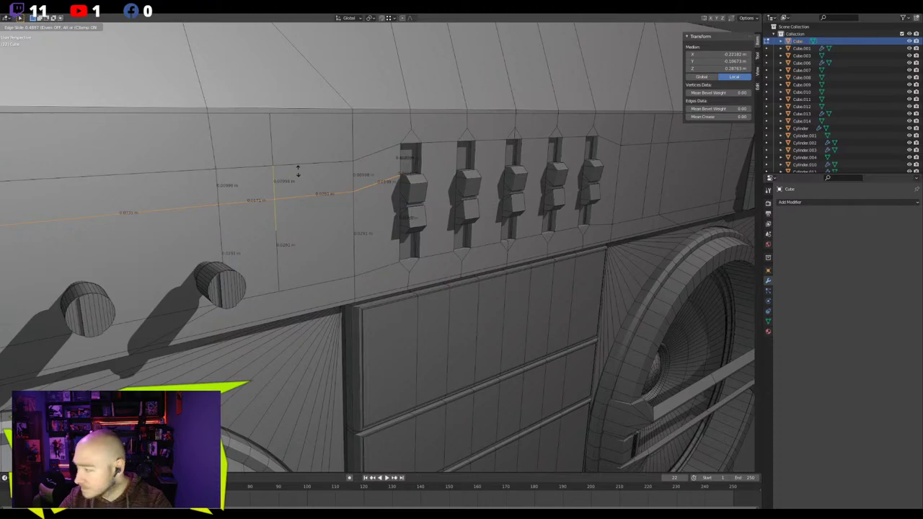
left_click(297, 171)
Raise the row of three knobs along Z to about 0.268 m
middle_click_drag(288, 239, 391, 206)
key("Tab")
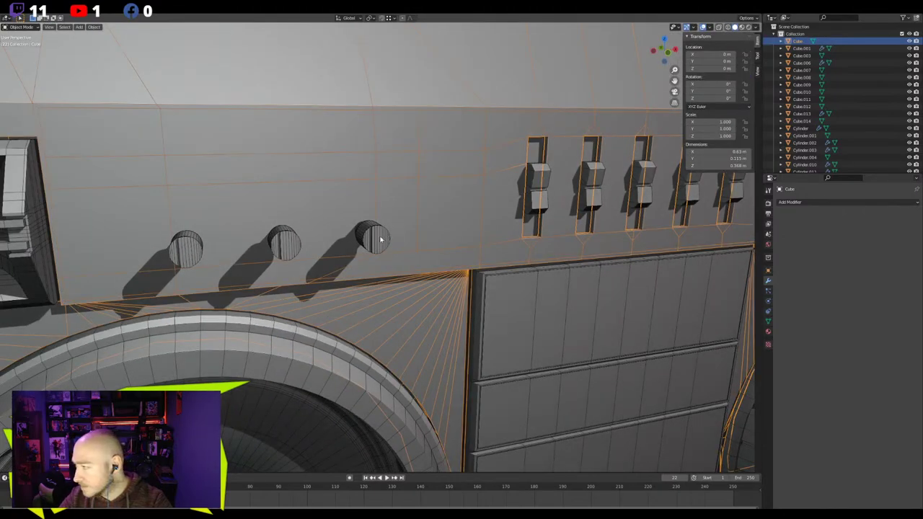
left_click(380, 240)
key("KP_1")
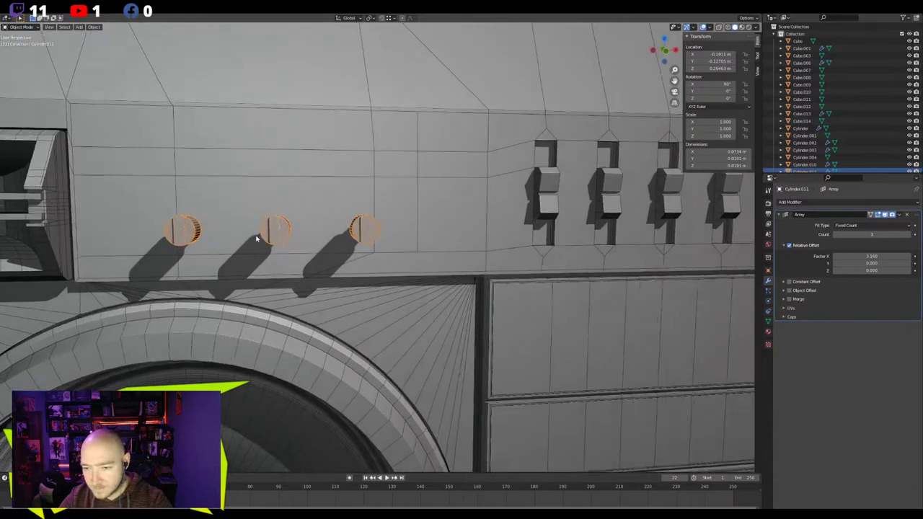
key("g")
key("z")
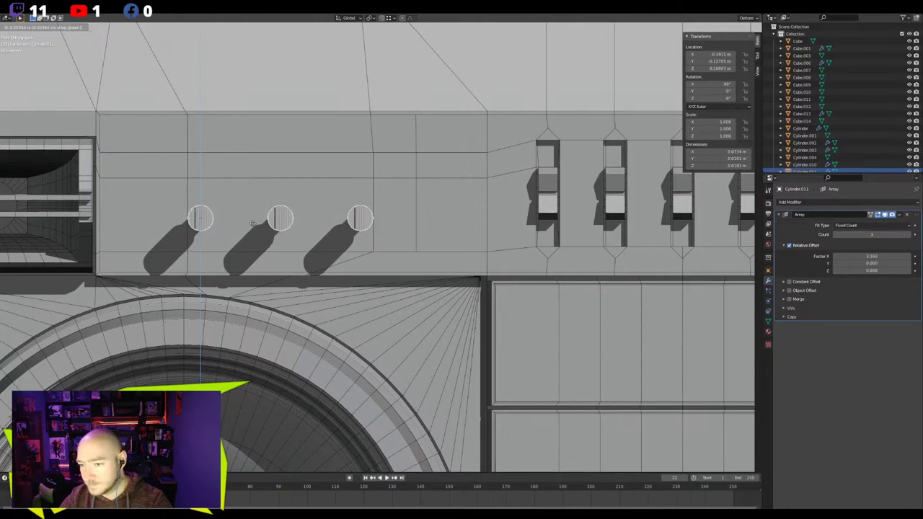
left_click(254, 222)
Extrude the body face between the knobs and sliders about 0.003 m inward to form a recess
left_click(436, 226)
key("Tab")
left_click(437, 226)
middle_click_drag(437, 226, 540, 277)
key("e")
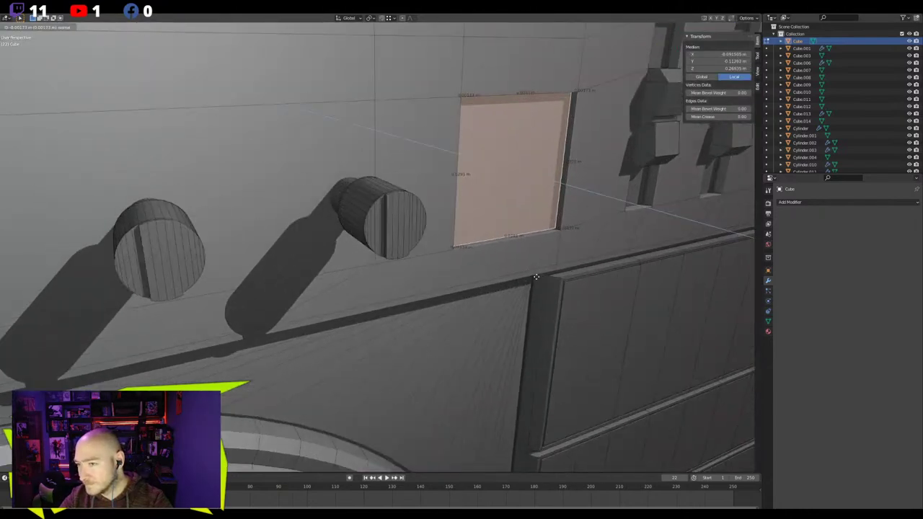
left_click(534, 276)
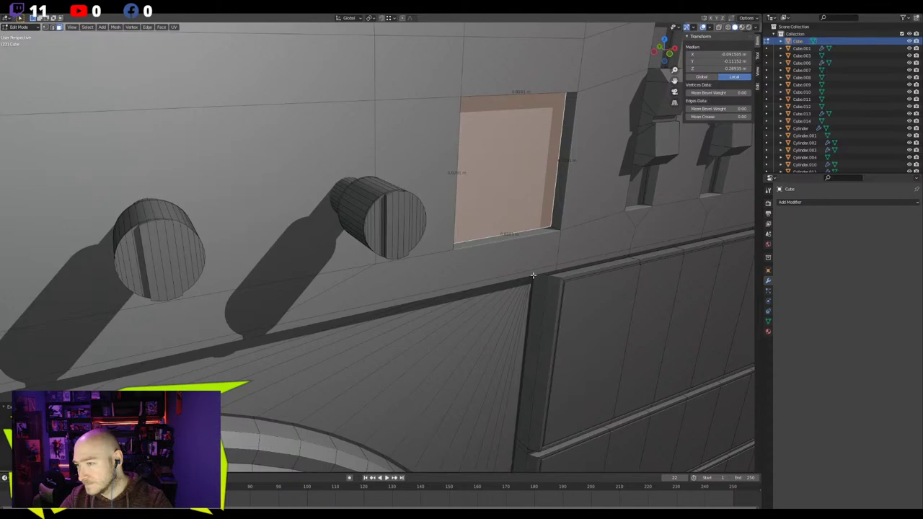
Grow the selection to the whole recess between the knobs and sliders and try scaling it narrower along X and shorter along Z
middle_click_drag(534, 276, 510, 266)
key("ctrl+KP_Add")
key("KP_1")
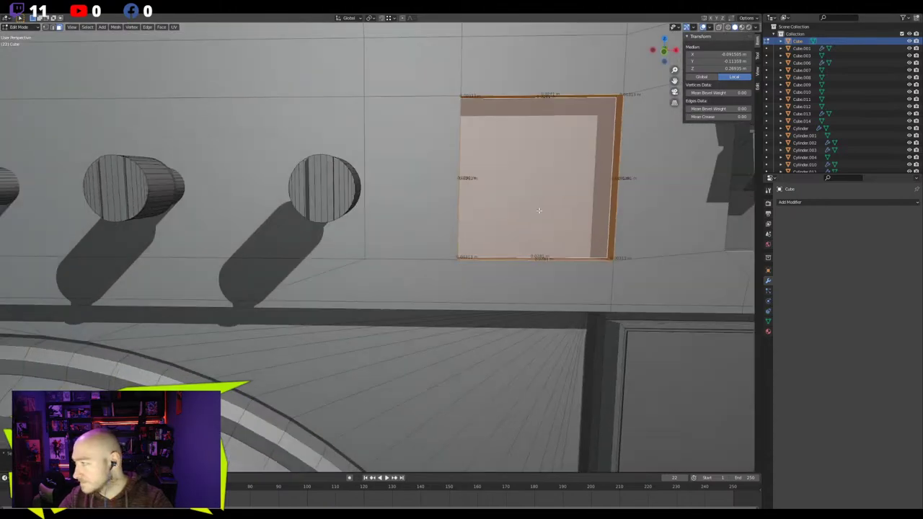
key("s")
key("y")
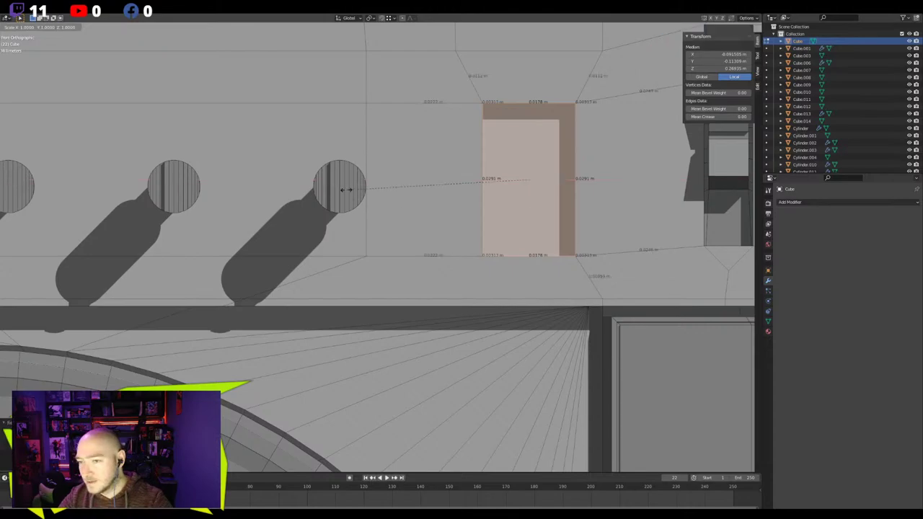
key("z")
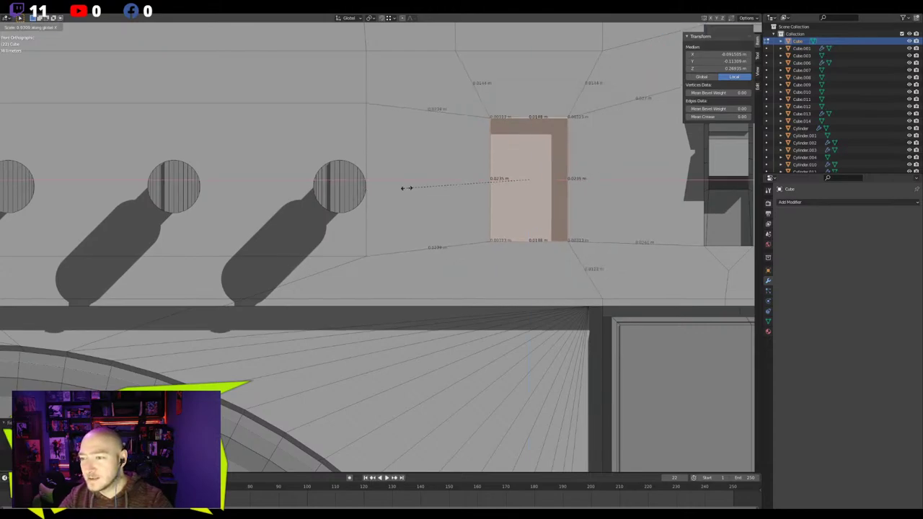
left_click(422, 187)
middle_click_drag(423, 188, 408, 204)
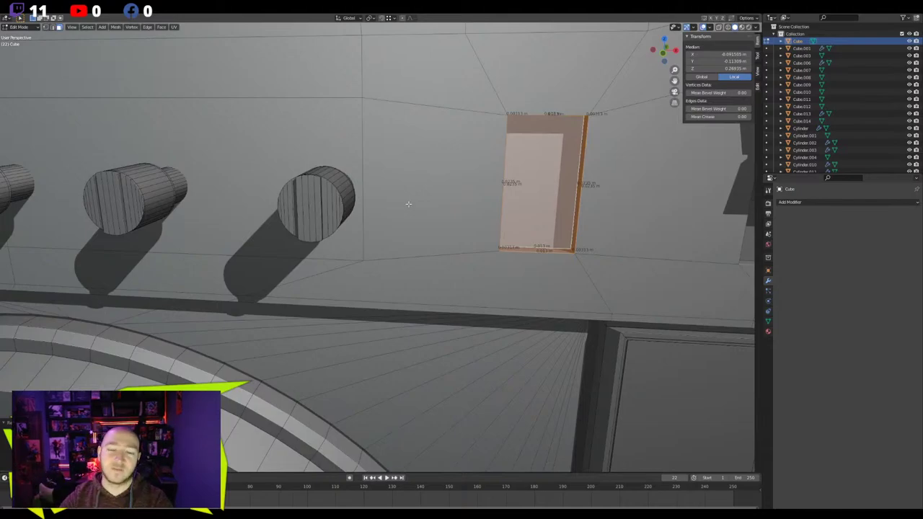
Undo the recess scaling and the inward extrusion, restoring the flat body face between the knobs and sliders
key("KP_1")
key("g")
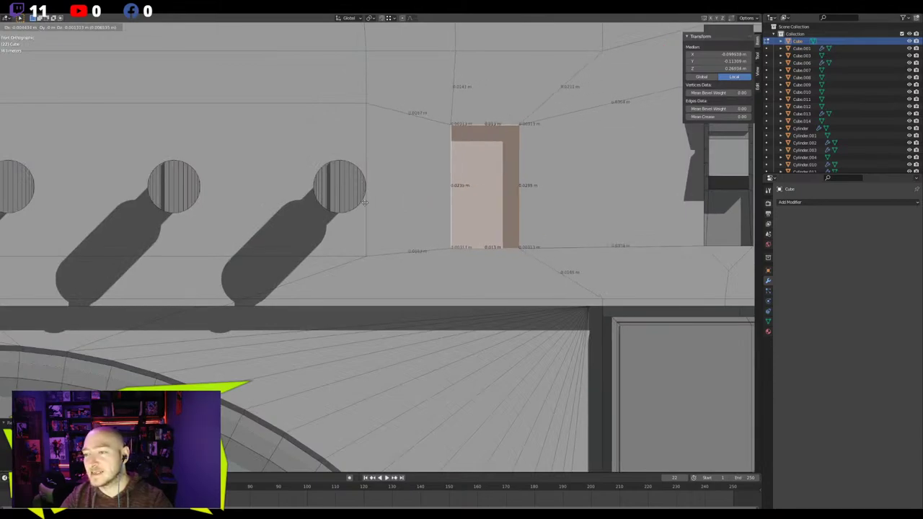
right_click(351, 208)
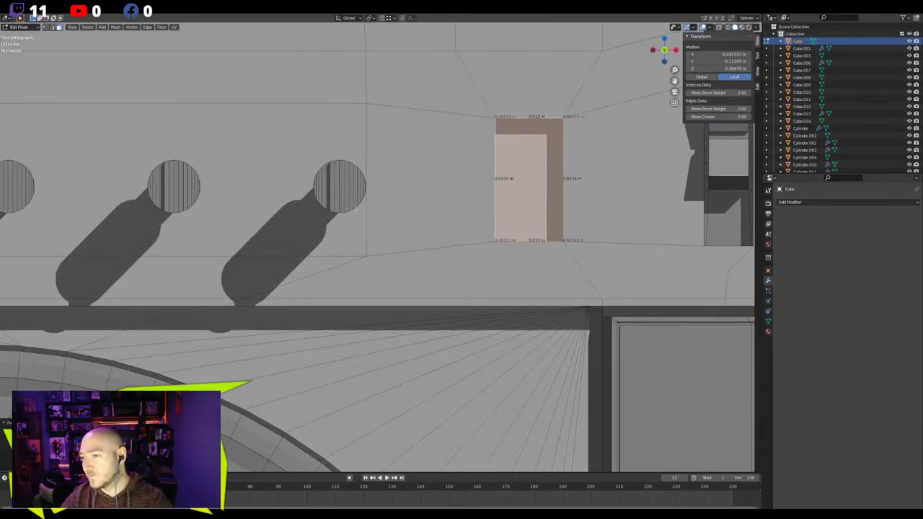
key("ctrl+z")
key("ctrl+z")
key("ctrl+z")
key("ctrl+z")
key("ctrl+z")
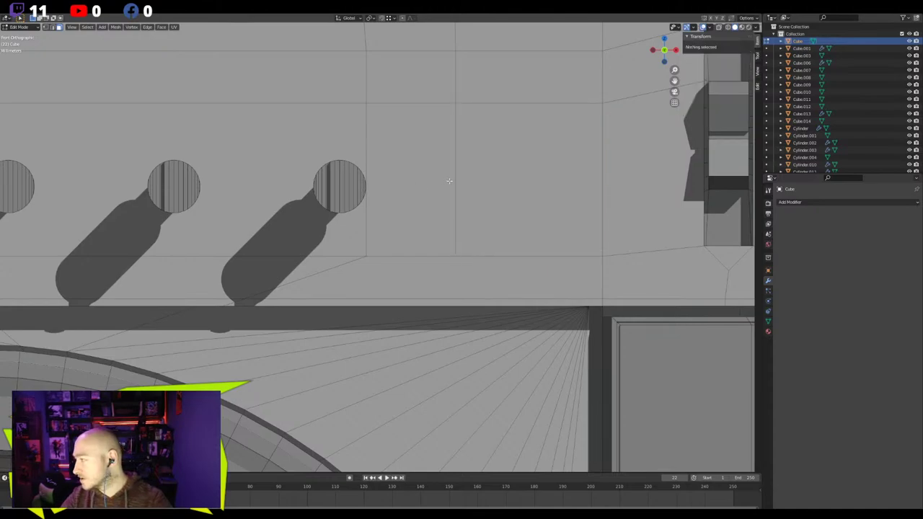
Add a vertical loop cut through the face between the knobs and sliders, about 0.02 m from its knob-side edge
scroll(469, 169, "down", 3)
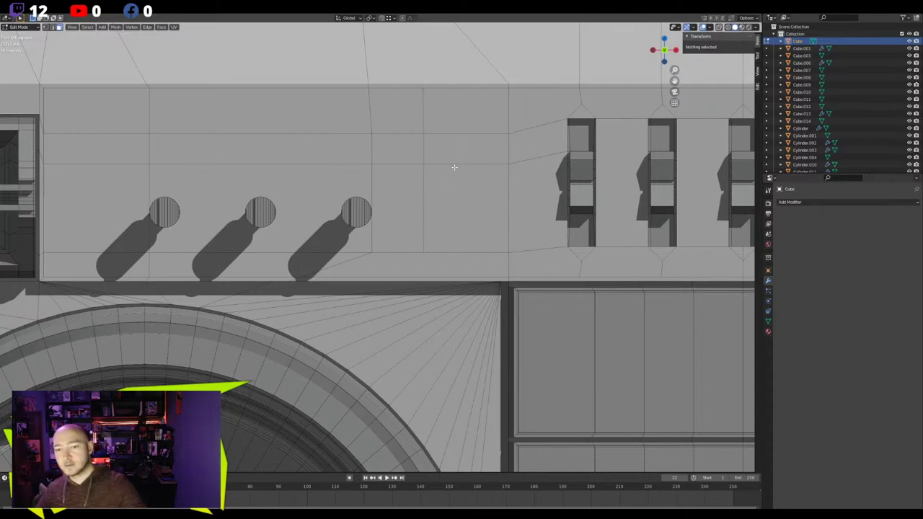
left_click(291, 163)
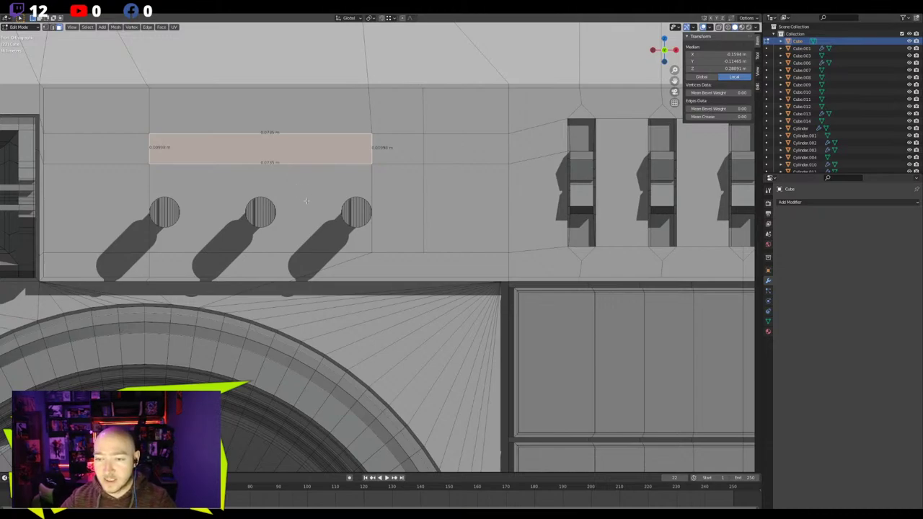
left_click(441, 212)
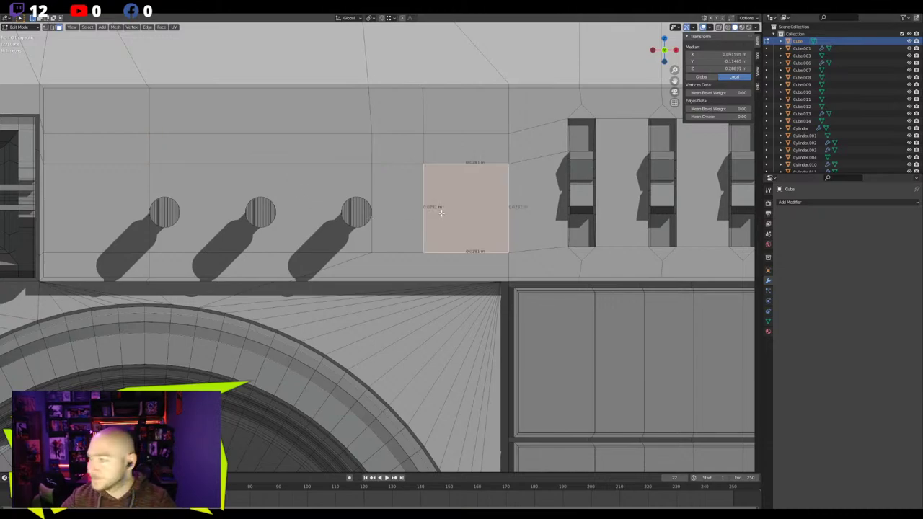
key("ctrl+r")
left_click(464, 164)
left_click(483, 162)
right_click(484, 158)
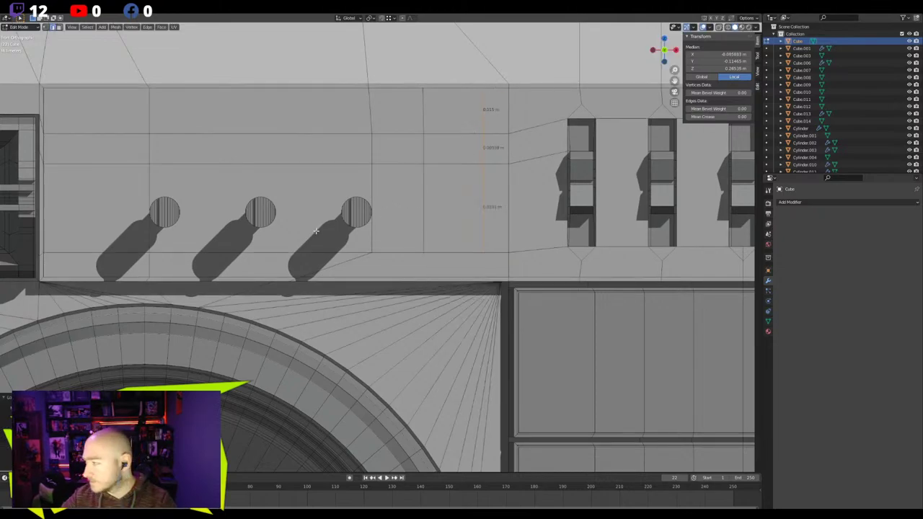
Extrude the narrower face on the knob side of the new cut about 0.005 m inward to form a recess
left_click(445, 197)
key("3")
left_click(453, 196)
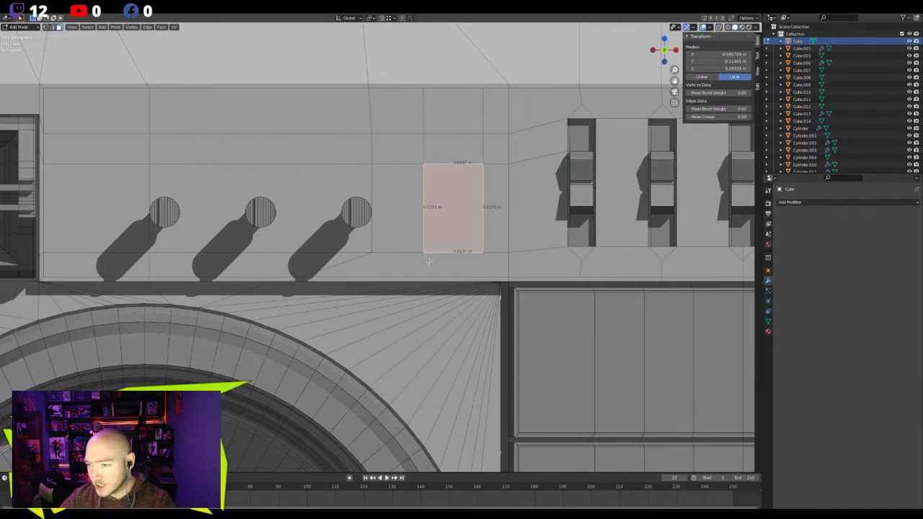
key("ctrl+r")
scroll(428, 202, "up", 1)
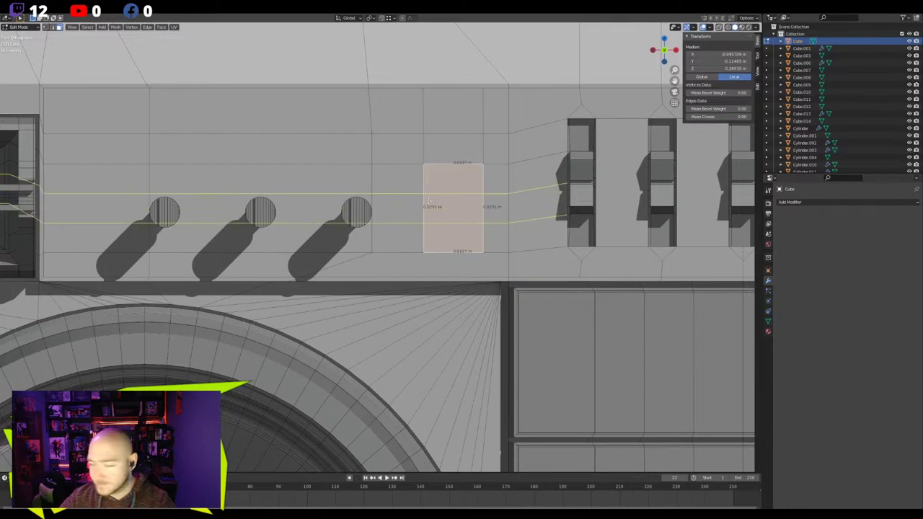
key("Escape")
middle_click_drag(428, 202, 461, 302)
key("e")
left_click(510, 313)
key("ctrl+i")
key("ctrl+z")
Grow the selection to the recess walls and scale the recess to about 0.014 m wide and 0.025 m high
key("ctrl+KP_Add")
middle_click_drag(440, 225, 432, 227)
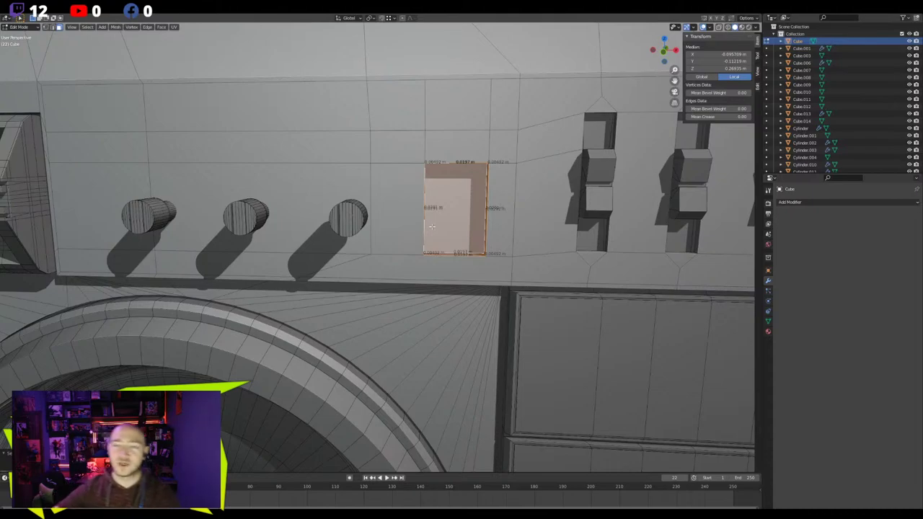
middle_click_drag(431, 226, 406, 246)
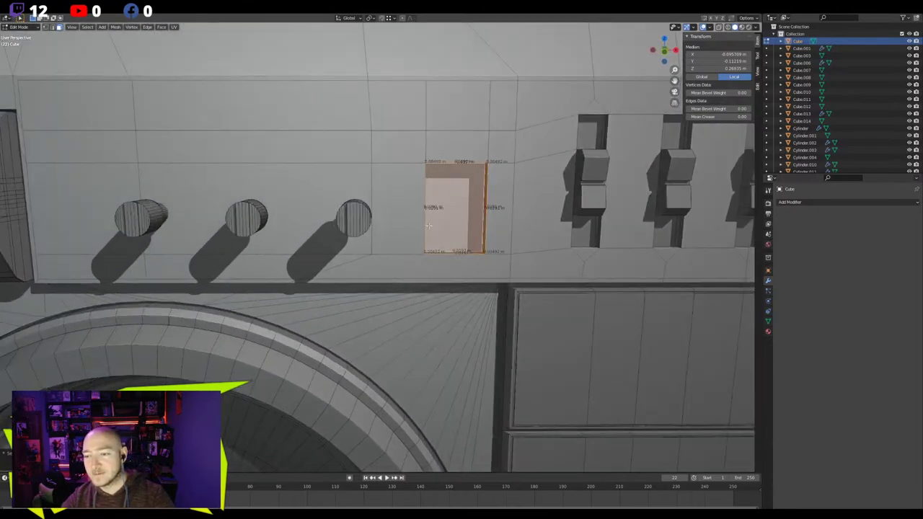
key("s")
key("y")
key("x")
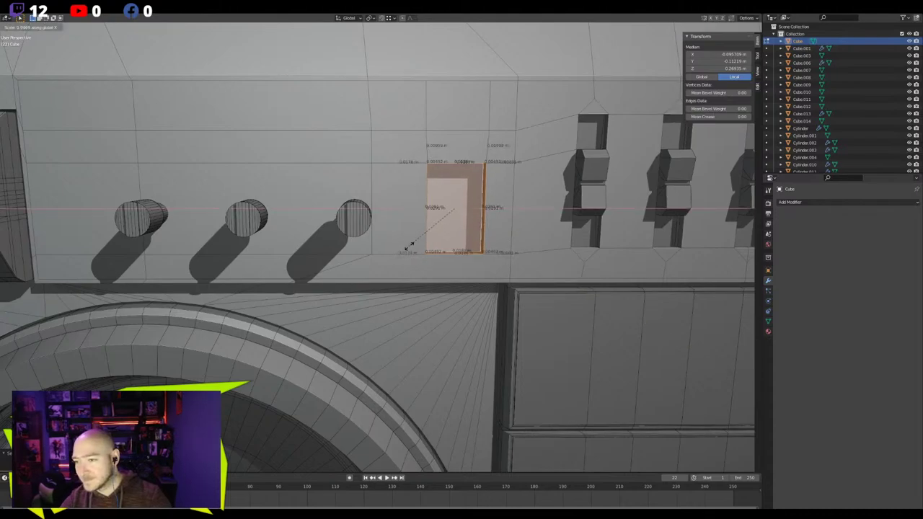
left_click(414, 243)
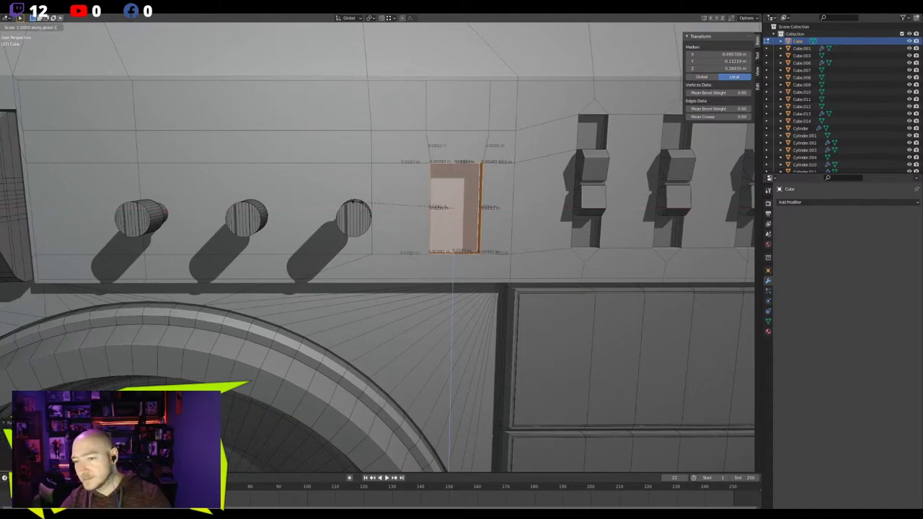
key("s")
key("x")
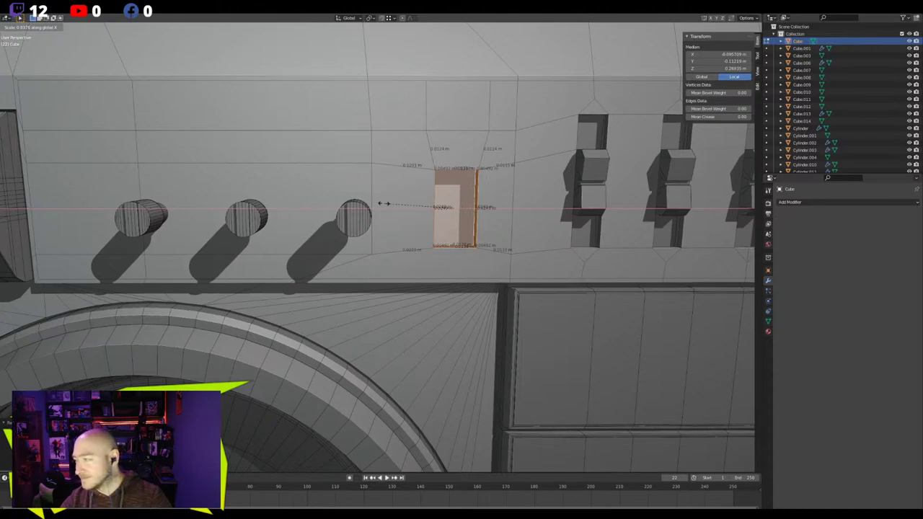
left_click(383, 204)
Move the recess to about 0.266 m along Z and about -0.099 m along X, nearer the knobs
key("g")
key("z")
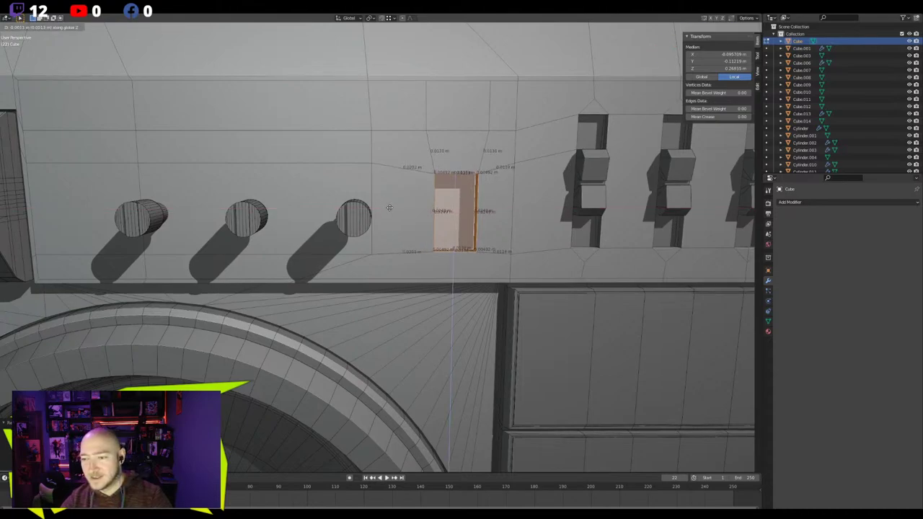
left_click(393, 212)
key("KP_1")
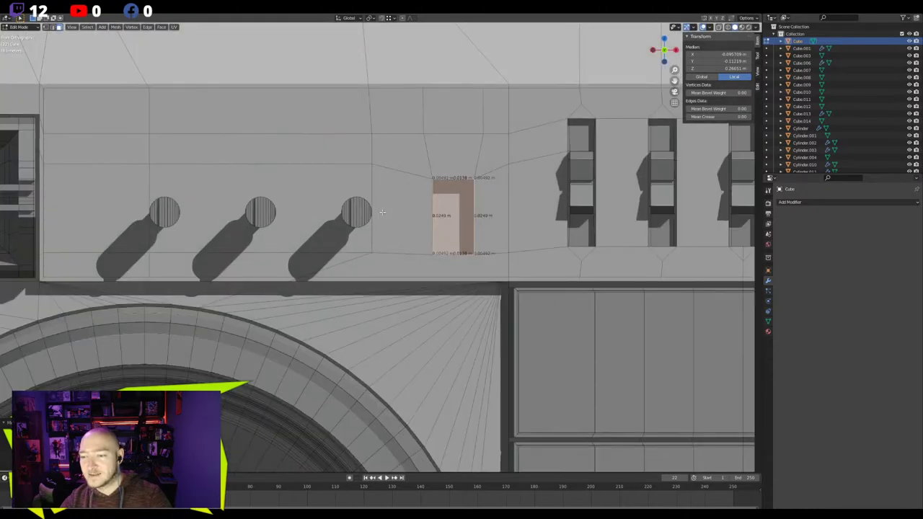
key("g")
key("z")
left_click(395, 214)
key("g")
key("x")
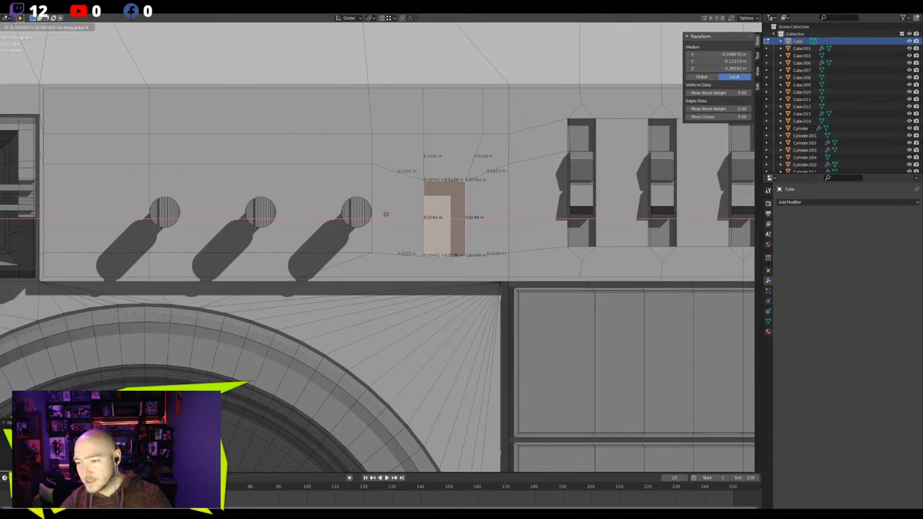
left_click(385, 214)
Scale the recess down uniformly to about 0.023 m high and leave Edit Mode
key("s")
left_click(327, 209)
scroll(327, 209, "down", 5)
middle_click_drag(327, 209, 317, 255)
scroll(401, 254, "up", 4)
key("Tab")
Examine the new recess on the whole boombox and close up in the body mesh from the front
scroll(288, 268, "down", 7)
left_click(264, 293)
middle_click_drag(264, 294, 347, 293)
scroll(344, 279, "up", 5)
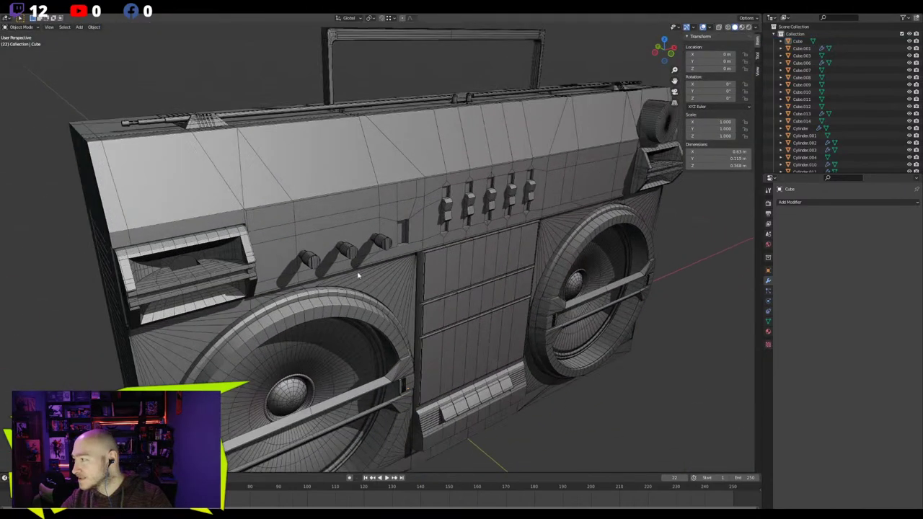
left_click(397, 246)
scroll(400, 250, "up", 4)
key("Tab")
middle_click_drag(400, 250, 379, 238)
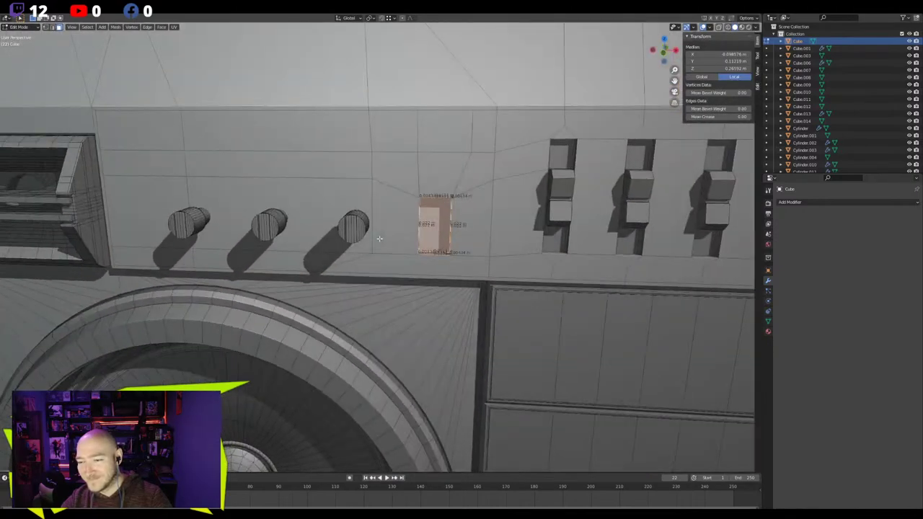
middle_click_drag(313, 227, 294, 218)
key("KP_1")
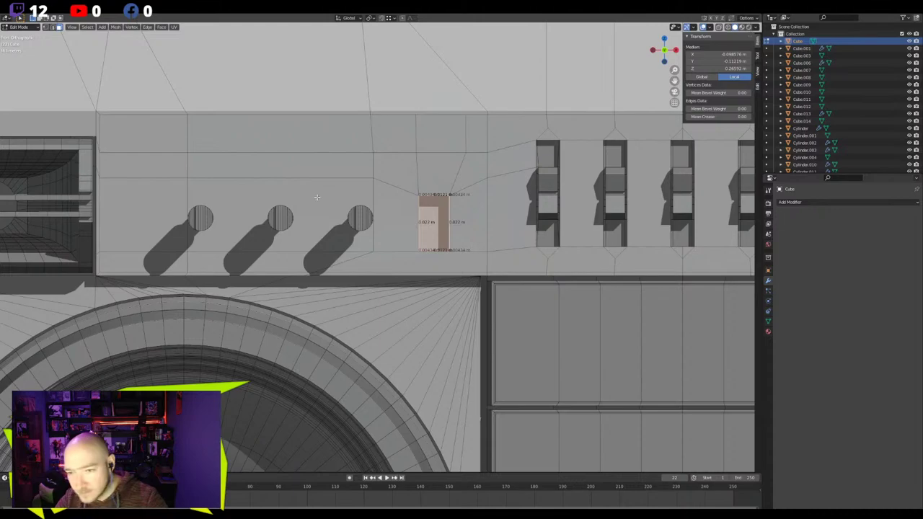
Select the two end edge loops of the knob's wide section and scale them up by about 1.03
middle_click_drag(374, 199, 415, 213)
left_click(336, 266)
scroll(336, 267, "up", 3)
key("Tab")
left_click(318, 272)
key("Tab")
scroll(317, 273, "up", 2)
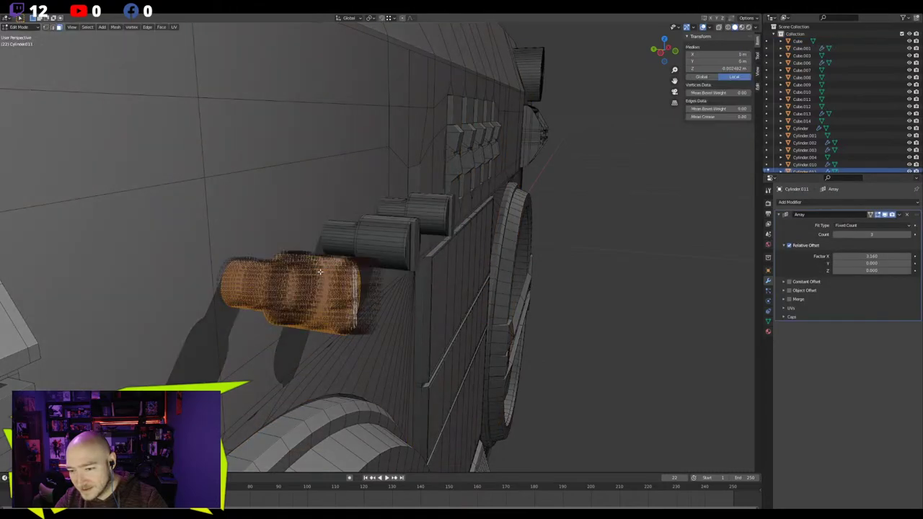
key("2")
left_click(316, 275, "alt")
left_click(220, 268, "alt+shift")
key("s")
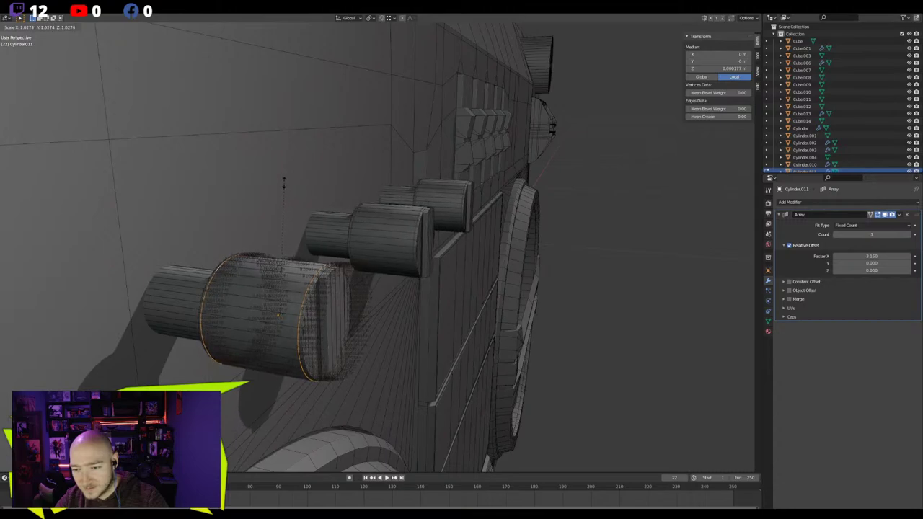
left_click(283, 182)
key("Tab")
Turn off the viewport overlays and inspect the whole boombox in perspective and from the front
middle_click_drag(283, 181, 282, 214)
scroll(387, 237, "up", 2)
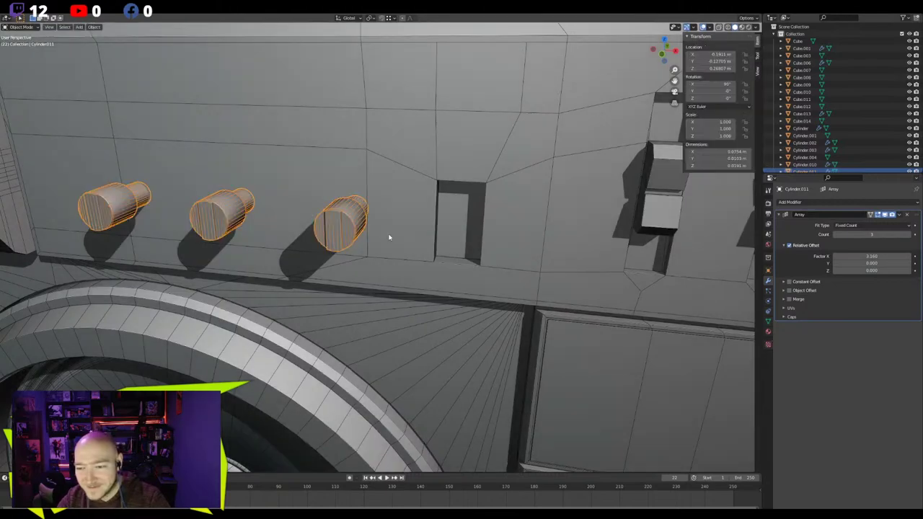
left_click(388, 236)
middle_click_drag(128, 198, 283, 221)
scroll(336, 214, "down", 3)
mouse_move(387, 214)
middle_mouse_down()
mouse_move(310, 210)
mouse_move(389, 198)
middle_mouse_up()
key("KP_1")
key("KP_5")
left_click(703, 27)
scroll(484, 160, "down", 6)
middle_click_drag(470, 169, 495, 160)
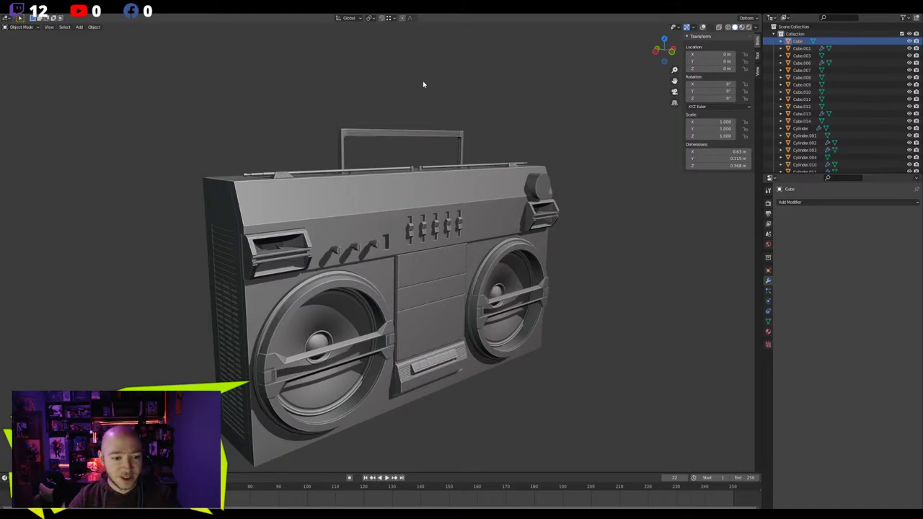
middle_click_drag(360, 148, 371, 205)
scroll(371, 204, "up", 4)
key("KP_1")
scroll(354, 196, "down", 5)
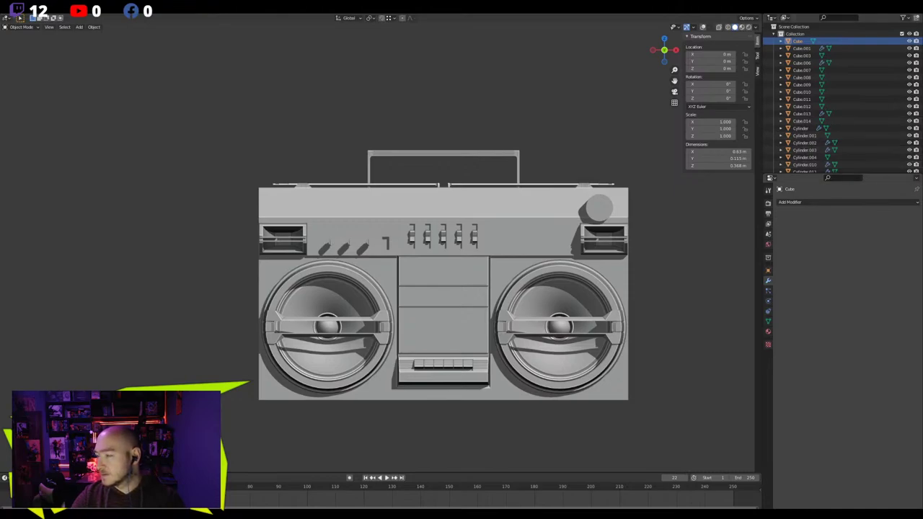
Enlarge the Outliner and delete the large image Empty around the boombox
left_click(297, 62)
scroll(296, 65, "down", 4)
middle_click_drag(295, 84, 318, 95)
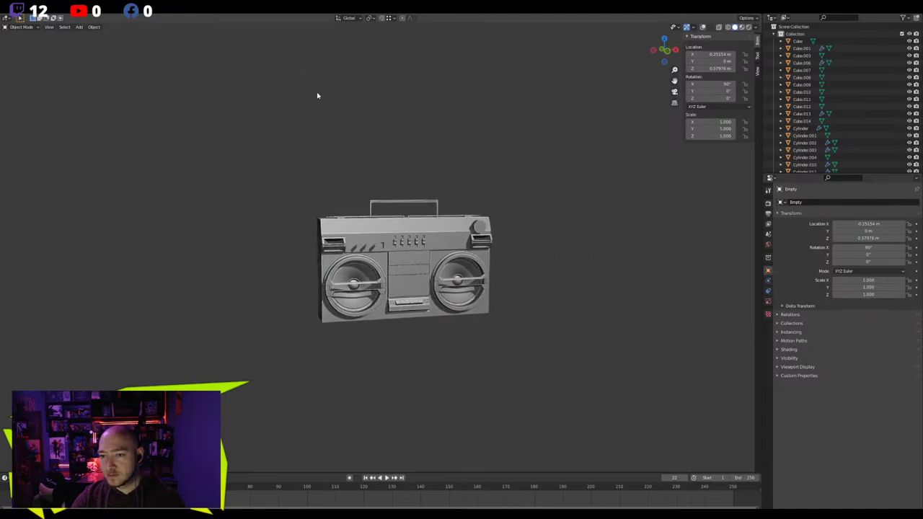
left_click(741, 27)
mouse_move(462, 137)
middle_mouse_down()
mouse_move(493, 146)
mouse_move(324, 158)
middle_mouse_up()
scroll(493, 147, "down", 10)
scroll(361, 167, "up", 8)
middle_click_drag(398, 177, 425, 187)
scroll(457, 181, "down", 8)
scroll(530, 185, "up", 3)
left_click(469, 140)
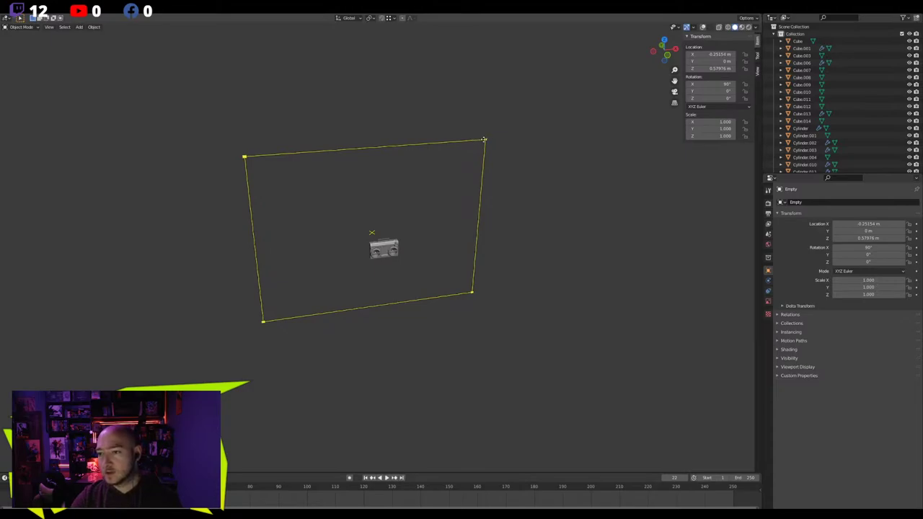
key("h")
left_click_drag(827, 176, 827, 383)
left_click(800, 178)
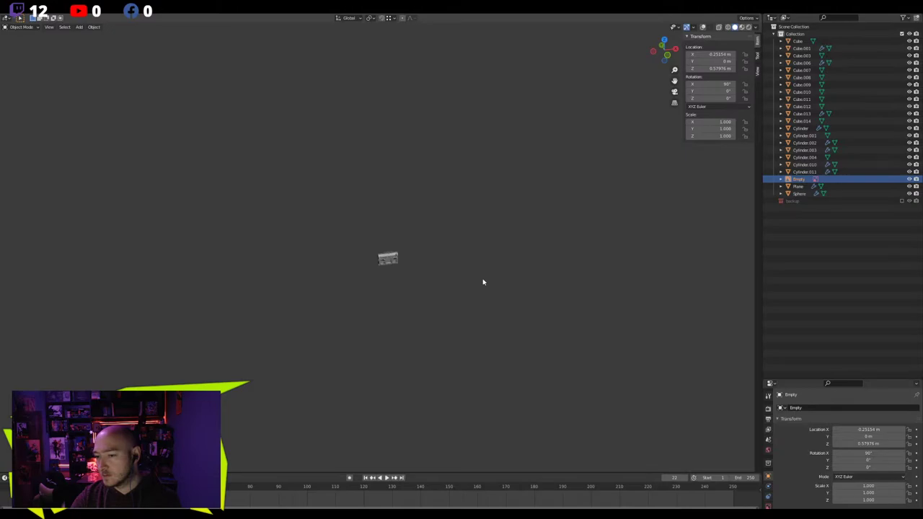
key("Delete")
scroll(504, 274, "up", 5)
scroll(500, 201, "up", 1)
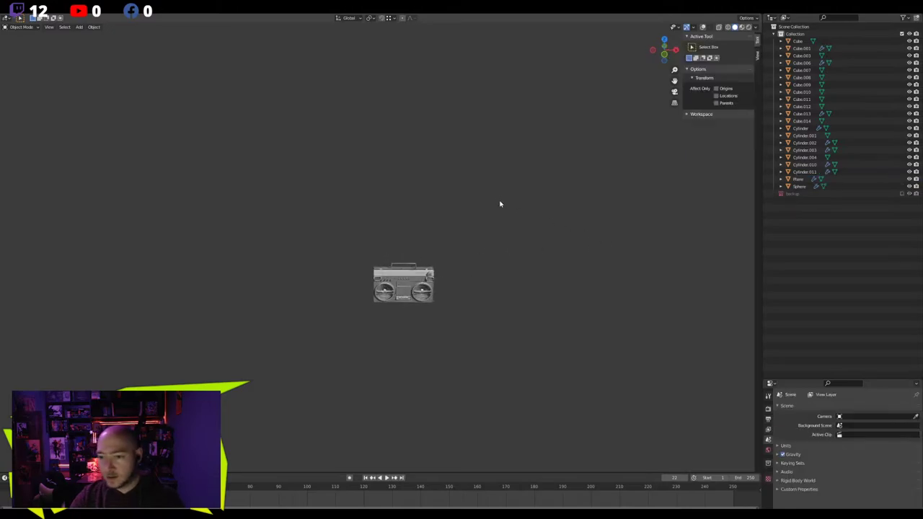
Import the photo IMG_20211019_195847 into the scene as an image plane
left_click(79, 27)
mouse_move(108, 116)
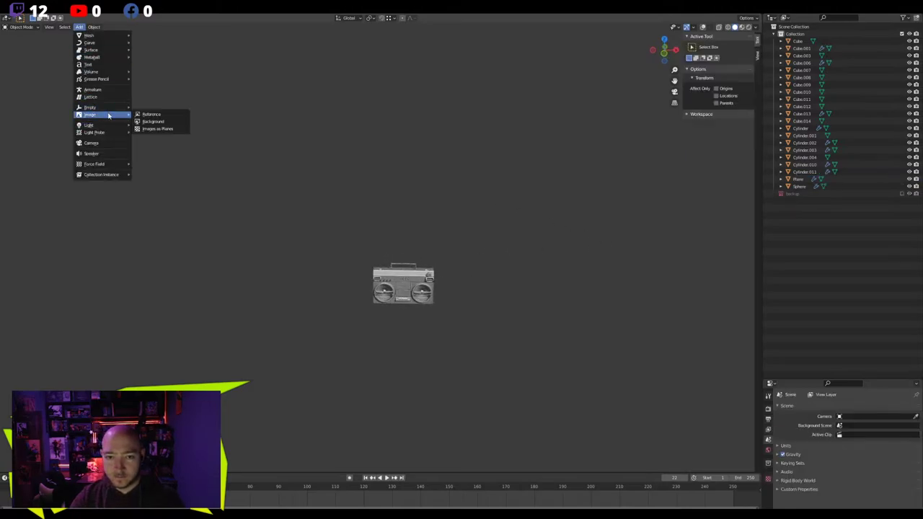
left_click(156, 128)
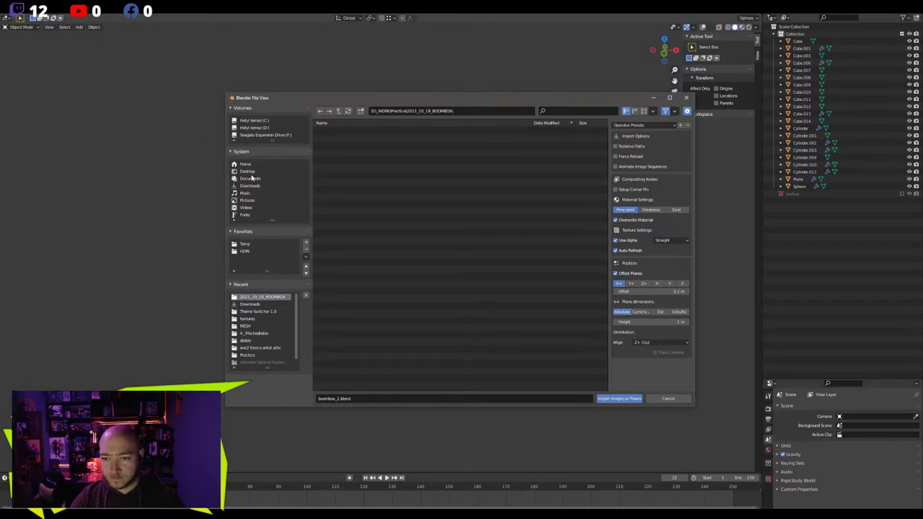
key("Escape")
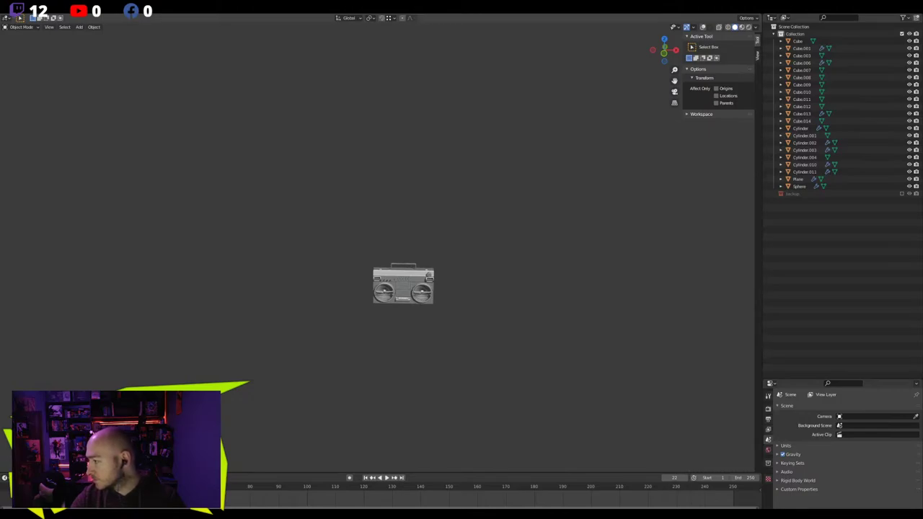
middle_click_drag(462, 214, 484, 201)
scroll(483, 201, "down", 7)
scroll(480, 200, "up", 5)
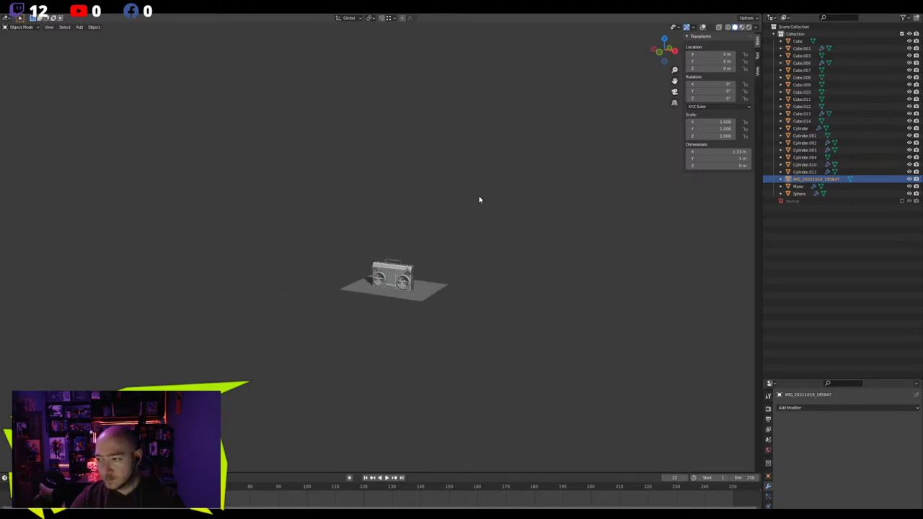
Turn the viewport overlays back on and switch the shading to Material Preview to show the photo on its plane
left_click(704, 27)
middle_click_drag(519, 156, 585, 87)
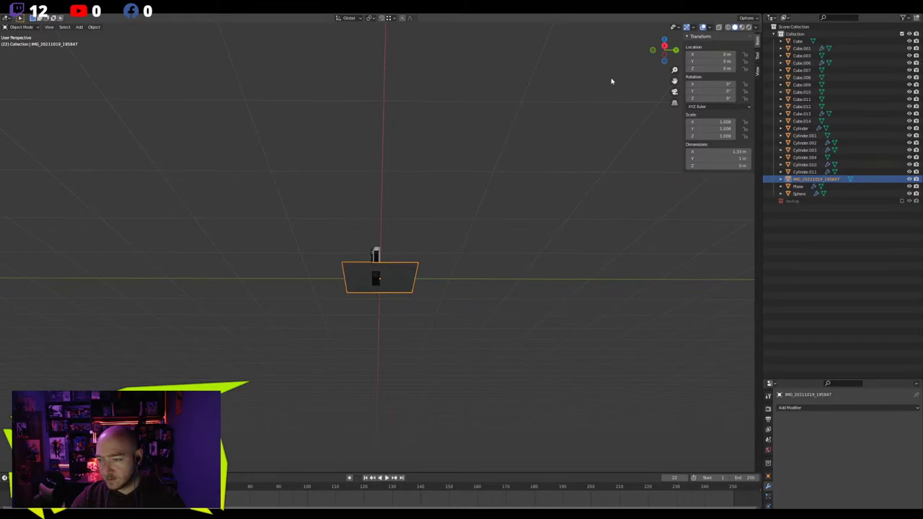
left_click(741, 27)
mouse_move(548, 144)
middle_mouse_down()
mouse_move(475, 208)
mouse_move(511, 253)
middle_mouse_up()
scroll(408, 290, "up", 6)
middle_click_drag(408, 290, 507, 274)
scroll(443, 315, "up", 2)
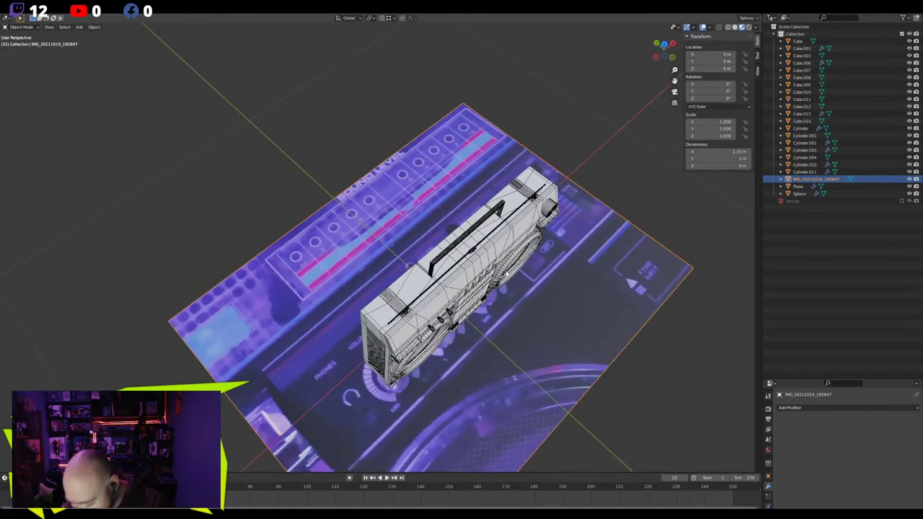
Rotate the image plane 90° about X in the side view and move it in front of the boombox, to about Y -0.204 m
middle_click_drag(505, 273, 467, 274)
scroll(458, 303, "down", 4)
middle_click_drag(454, 313, 470, 265)
key("ctrl+KP_3")
key("r")
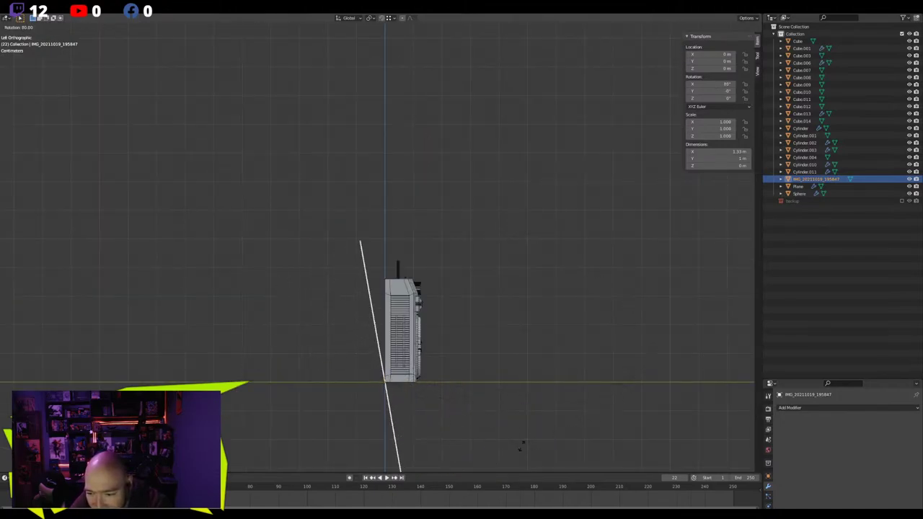
left_click(466, 445)
key("g")
left_click(552, 251)
In the front view, scale the image plane down to about 0.213 and move it over the boombox's left control section
middle_click_drag(553, 252, 460, 257)
key("KP_1")
scroll(368, 245, "up", 2)
scroll(367, 246, "down", 2)
key("s")
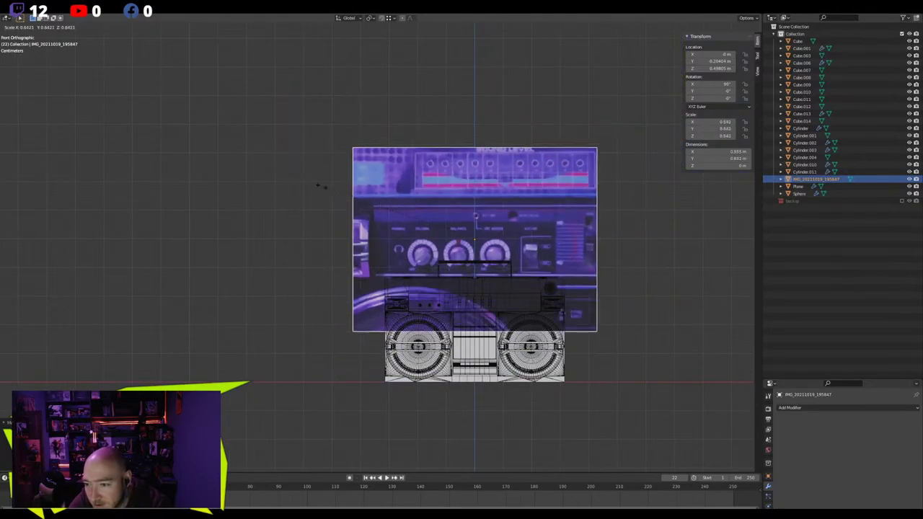
left_click(424, 222)
scroll(379, 246, "up", 5)
key("g")
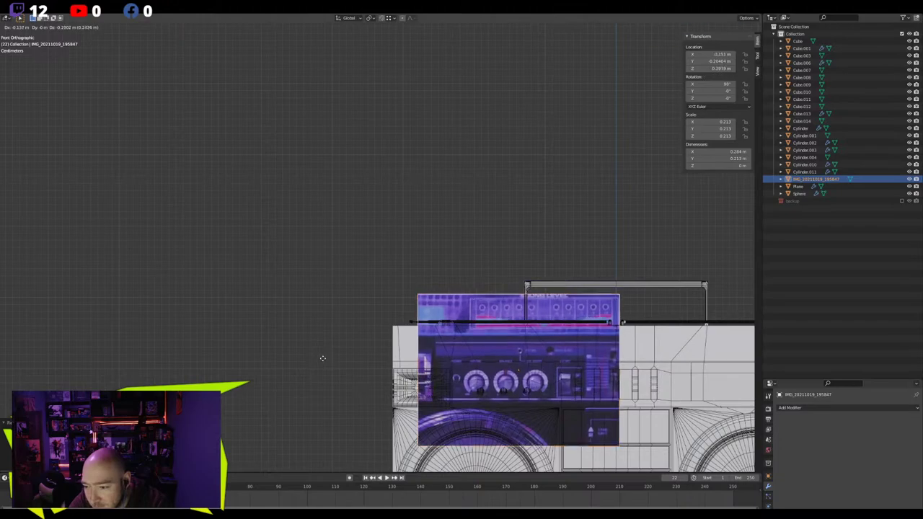
left_click(321, 360)
Shrink the image plane further to about 0.11 and move its photographed knobs over the three modeled knobs
middle_click_drag(322, 360, 271, 279, "shift")
key("s")
left_click(320, 242)
scroll(387, 258, "up", 5)
scroll(386, 258, "up", 1)
middle_click_drag(435, 269, 275, 127, "shift")
key("g")
left_click(229, 189)
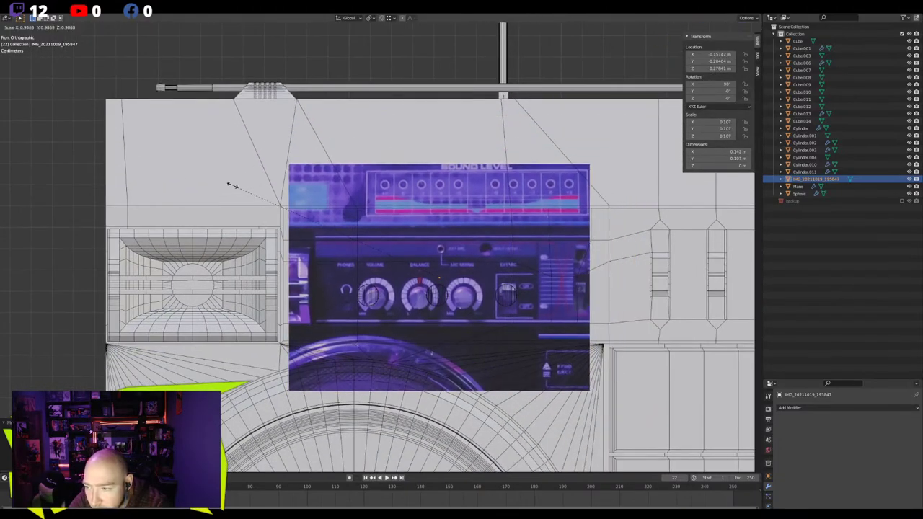
Enlarge the image plane to about 0.155 and shift it so the photographed knobs line up with the modeled ones
key("s")
left_click(172, 171)
key("g")
left_click(175, 162)
key("s")
left_click(178, 165)
key("s")
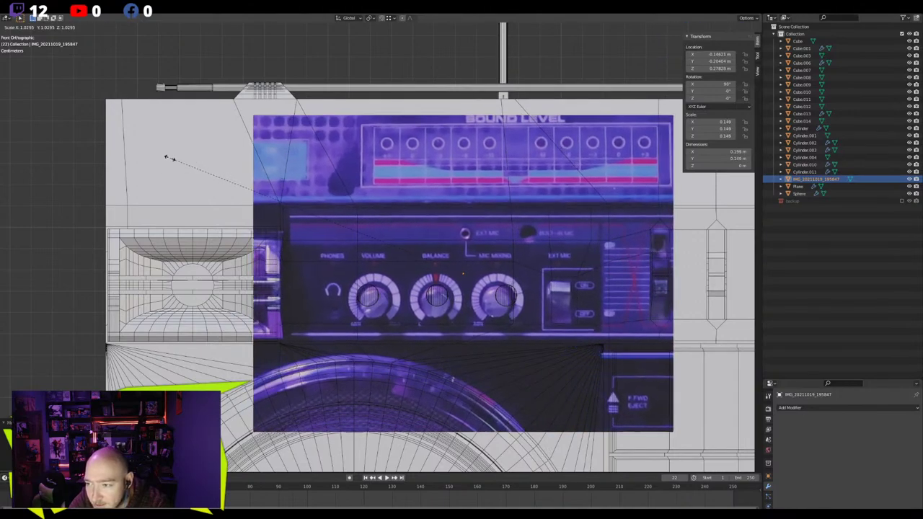
left_click(157, 150)
key("g")
left_click(157, 148)
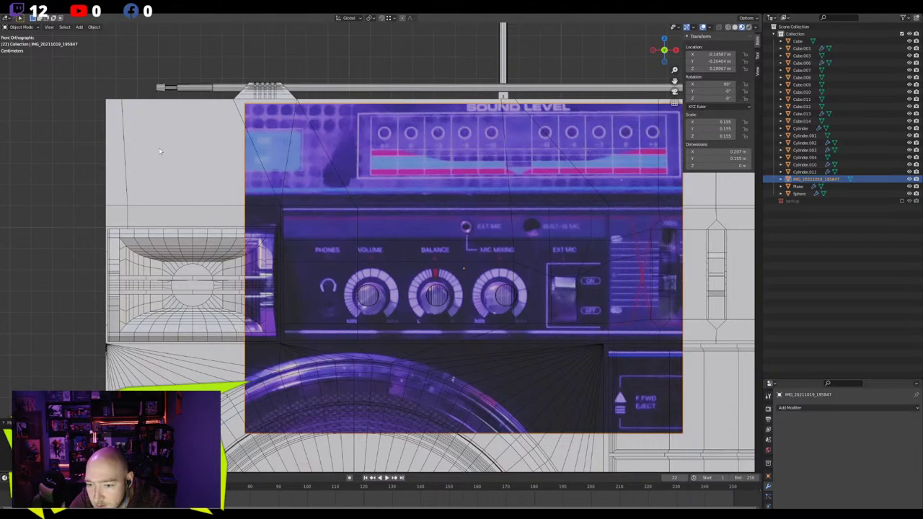
Fine-tune the image plane's alignment over the knob panel, scaling it up to about 0.164
key("s")
left_click(150, 152)
key("g")
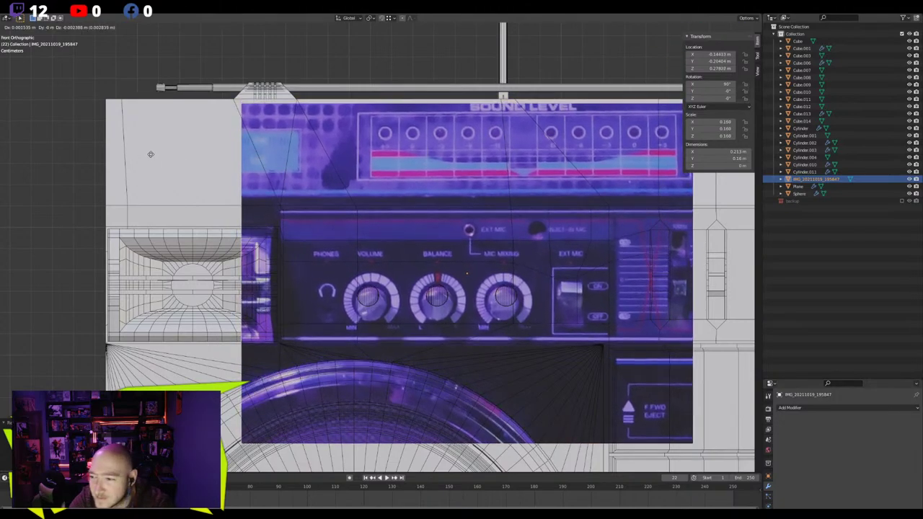
left_click(135, 156)
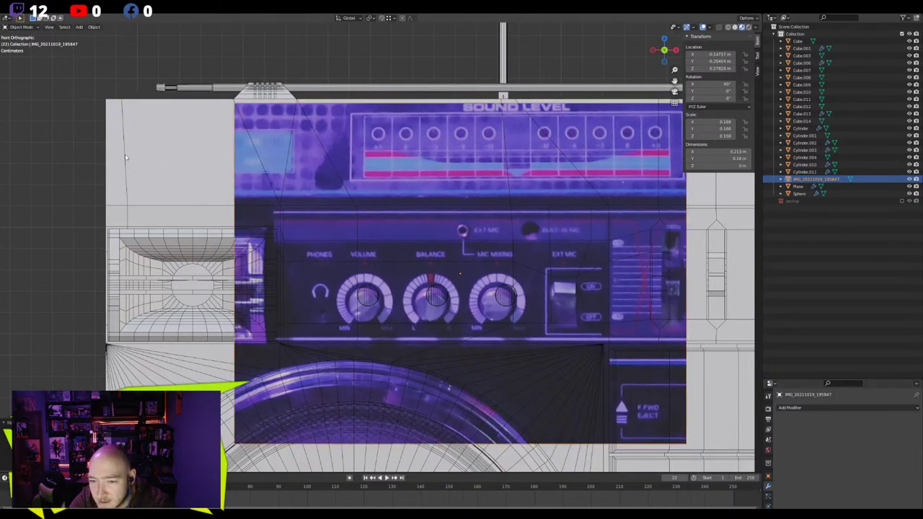
key("g")
left_click(129, 153)
key("s")
left_click(121, 151)
key("g")
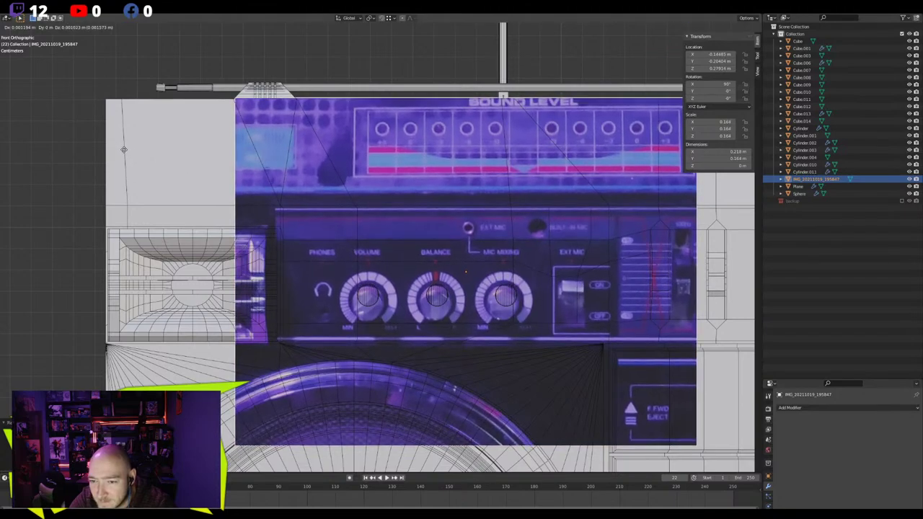
left_click(124, 153)
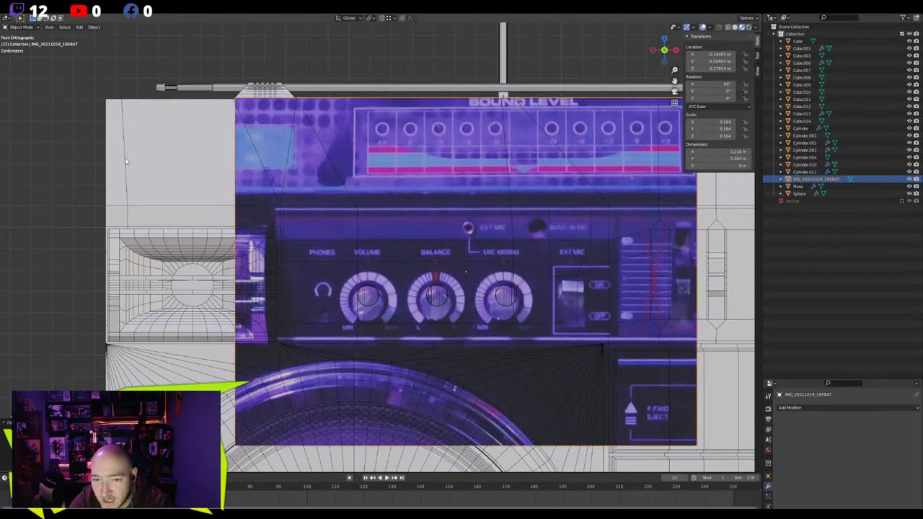
key("s")
key("y")
key("x")
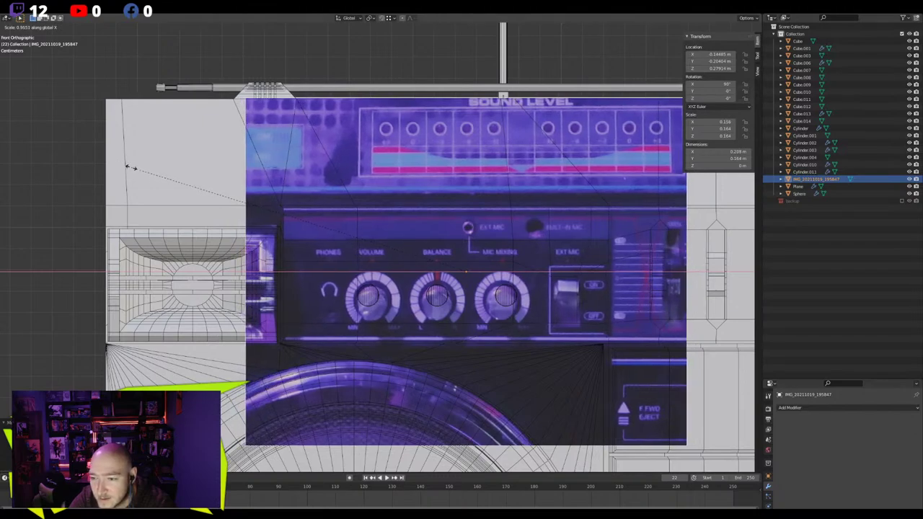
right_click(131, 167)
Nudge the image plane slightly upward over the knob panel to match the photographed knobs
key("g")
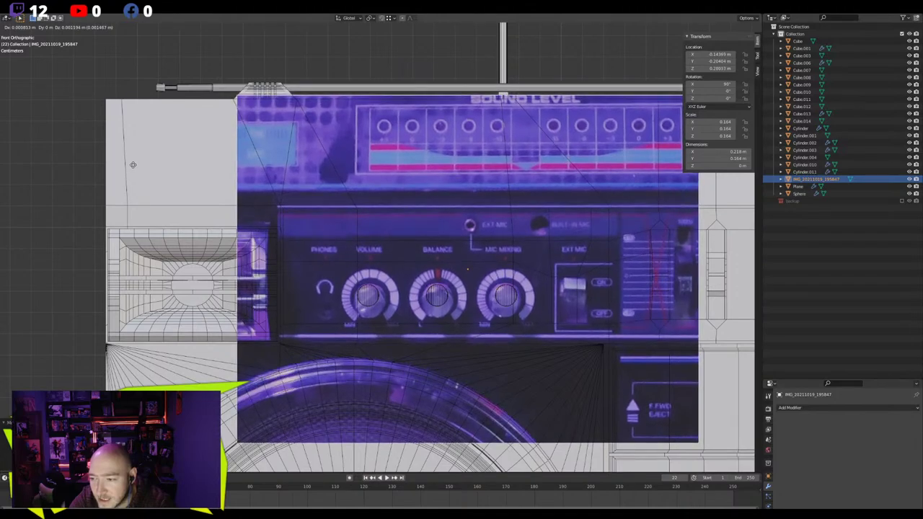
left_click(131, 166)
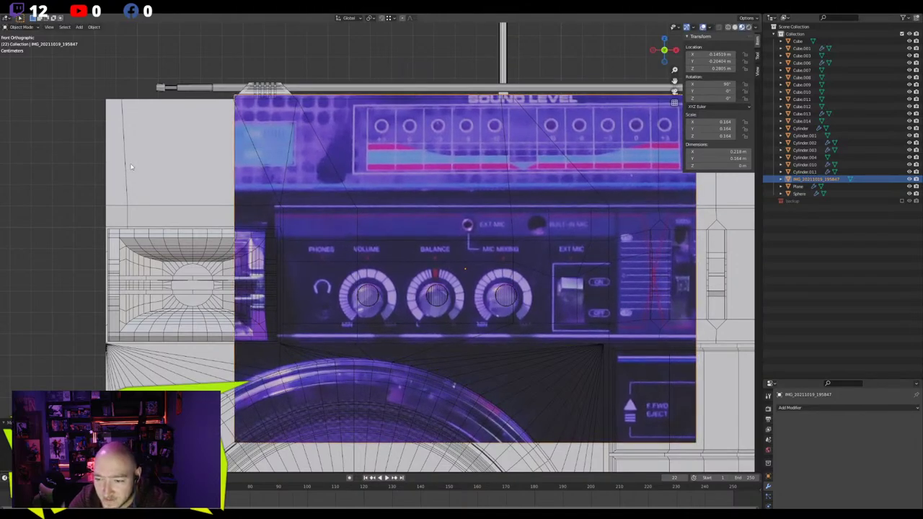
left_click(234, 98)
left_click(235, 99)
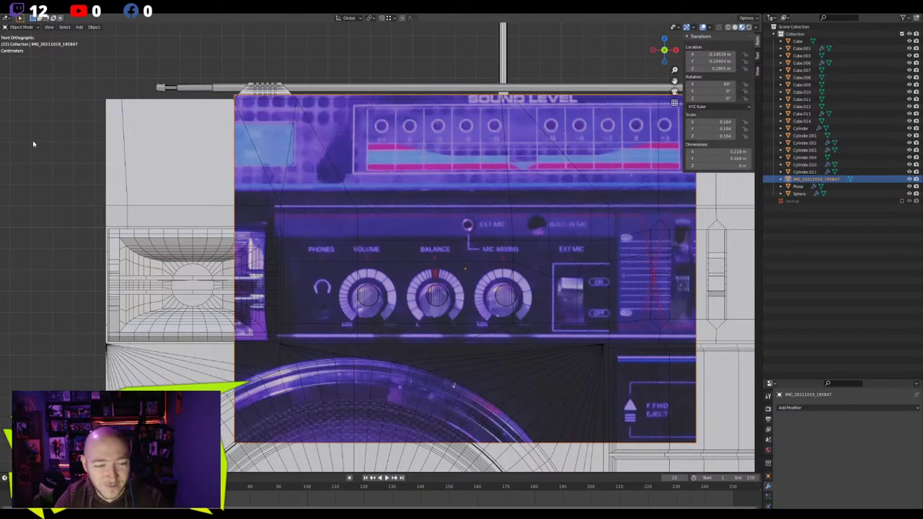
left_click(235, 96)
left_click(236, 98)
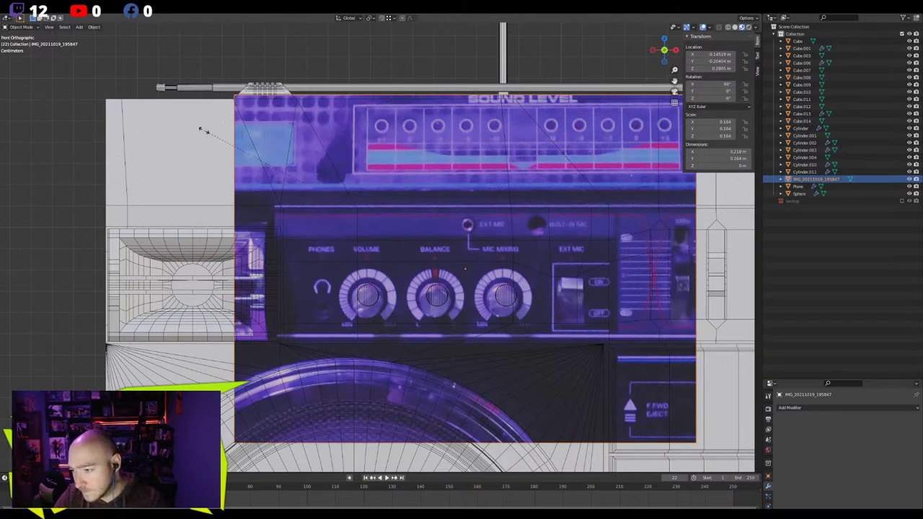
Scale the image plane down to about 0.155, and delete it from the scene
key("s")
left_click(220, 135)
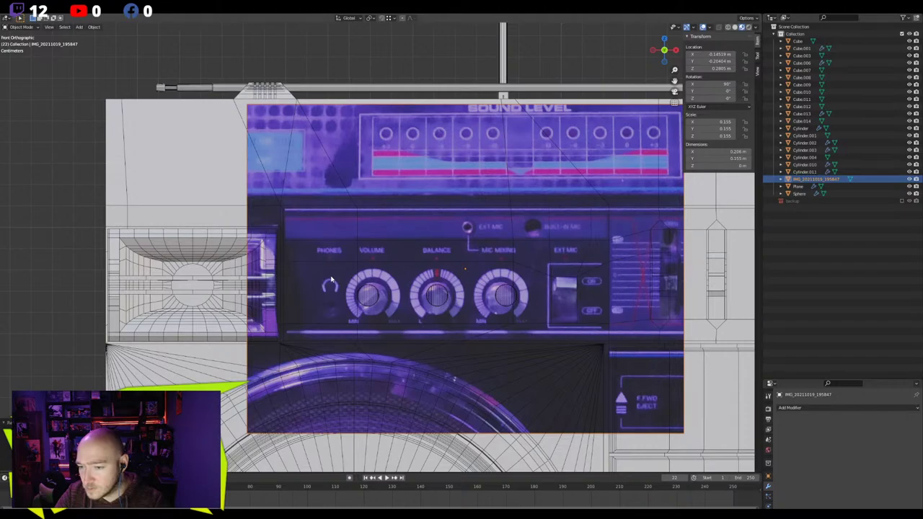
key("Delete")
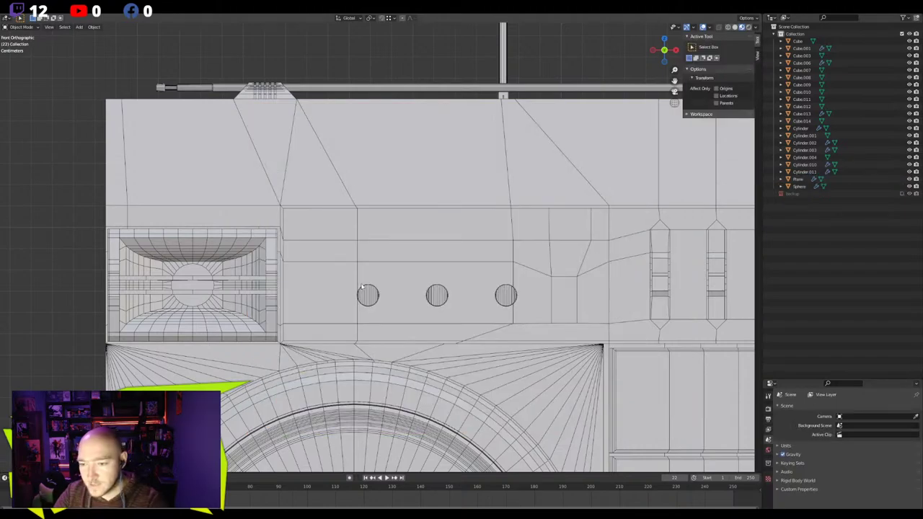
Open the mesh of the row of three knobs for editing, select all of it and frame the first knob
left_click(367, 295)
key("Tab")
key("a")
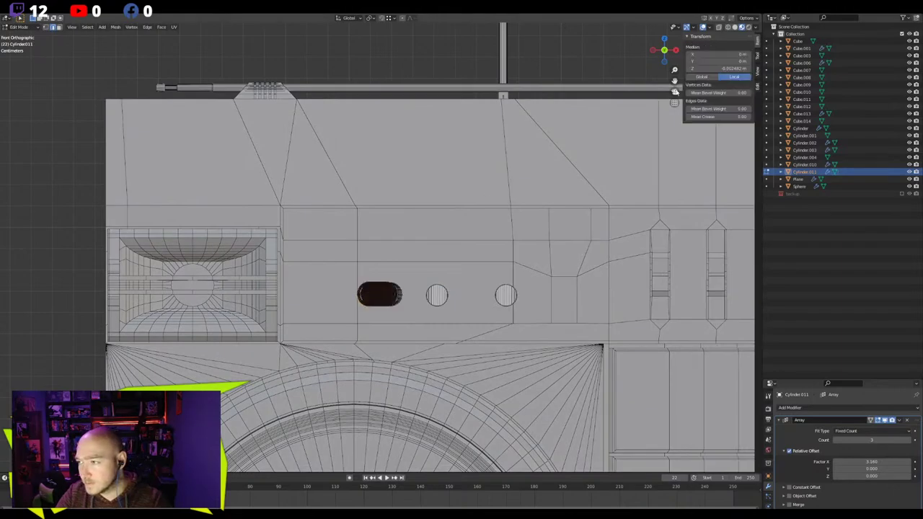
key("Tab")
key("Tab")
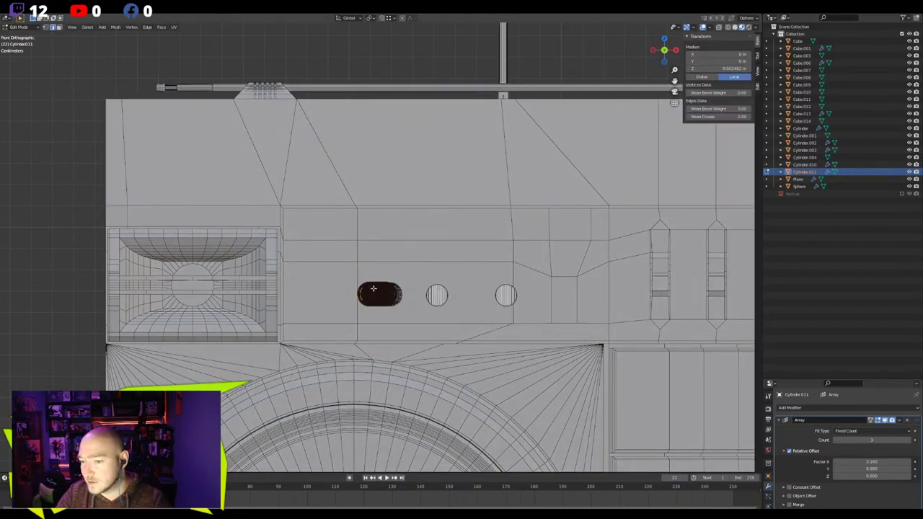
middle_click_drag(369, 292, 393, 314)
key("KP_Decimal")
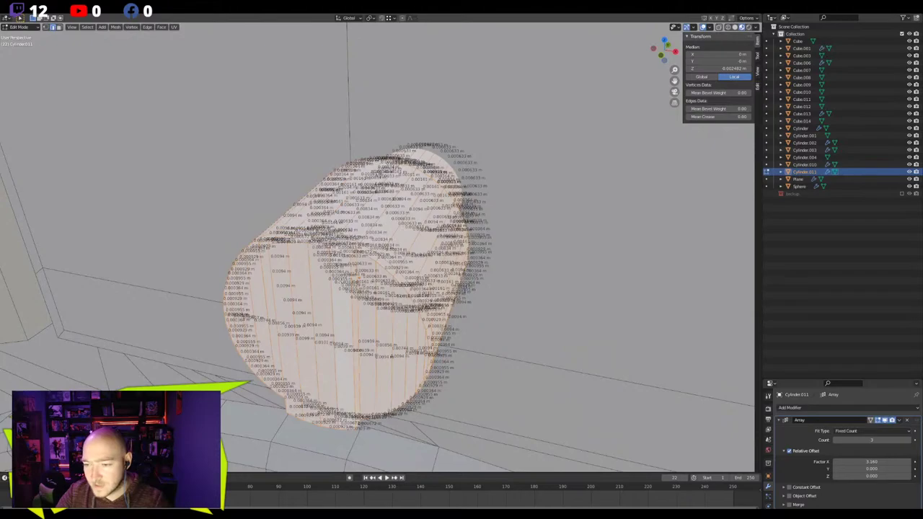
Scale the entire knob mesh up by about 1.5 in the front view
left_click(331, 283)
key("a")
scroll(330, 283, "down", 5)
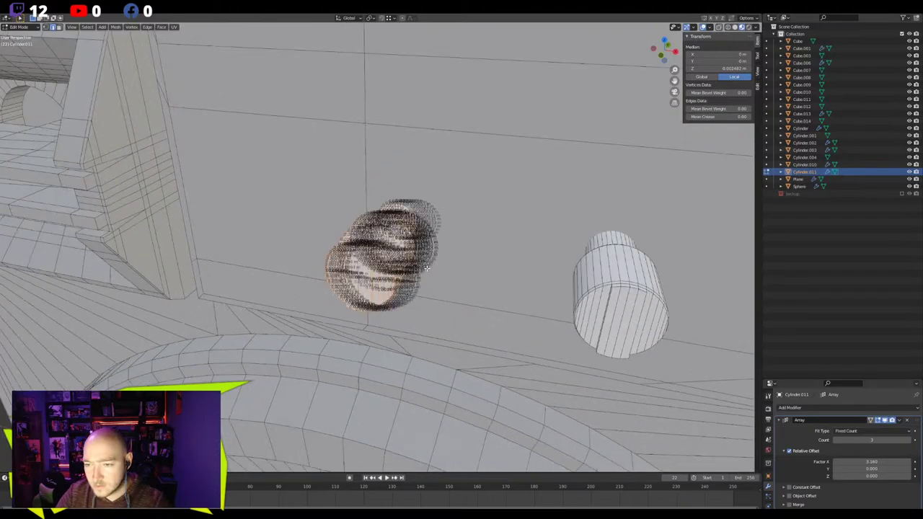
key("KP_1")
key("s")
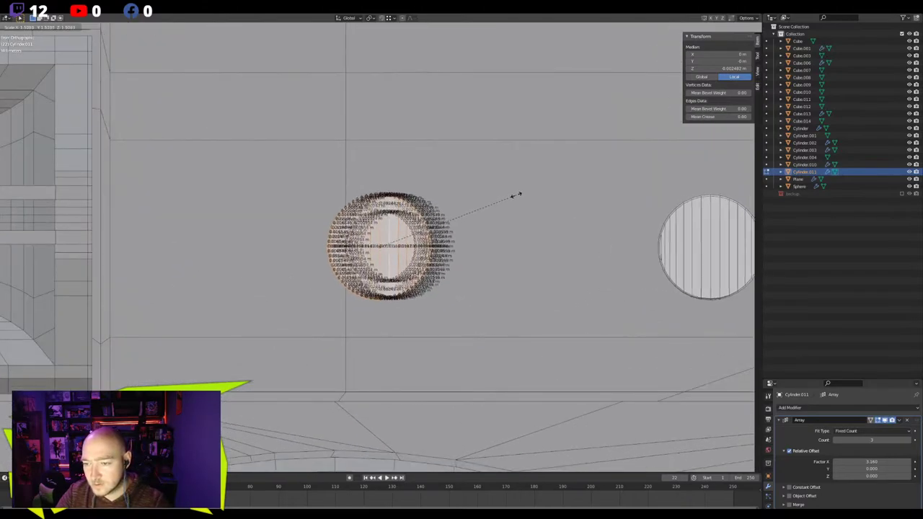
left_click(514, 196)
scroll(514, 196, "up", 1)
scroll(460, 227, "down", 4)
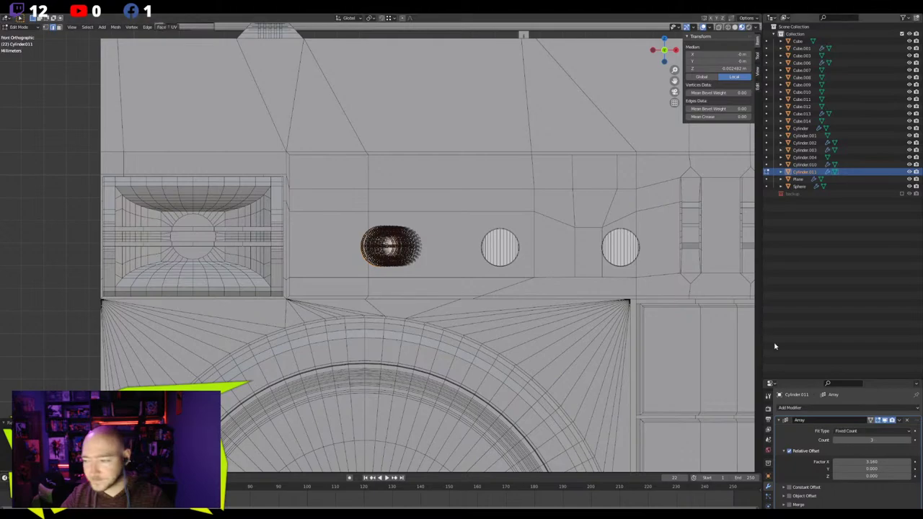
Enlarge the Properties editor and set the relative X offset of the knobs' Array modifier to 1.860
scroll(836, 447, "down", 1)
left_click_drag(791, 382, 790, 242)
left_click(768, 376)
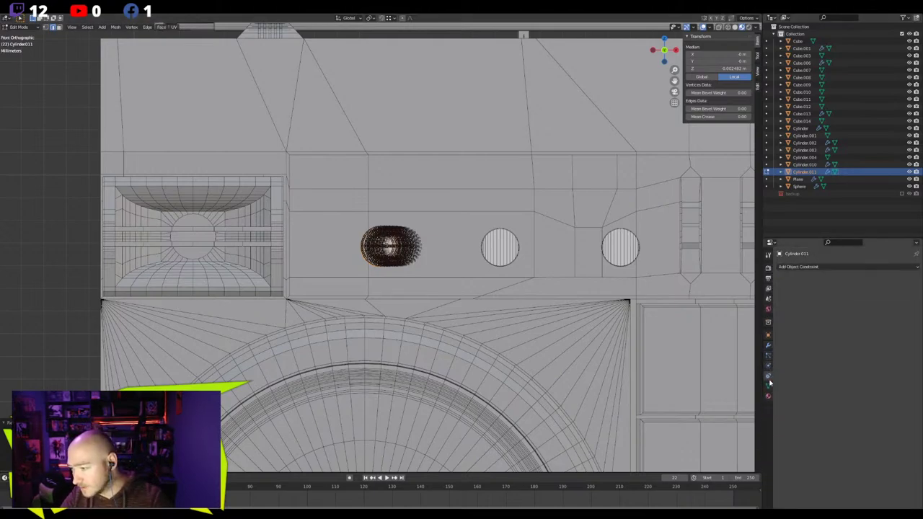
left_click(768, 386)
scroll(834, 415, "down", 2)
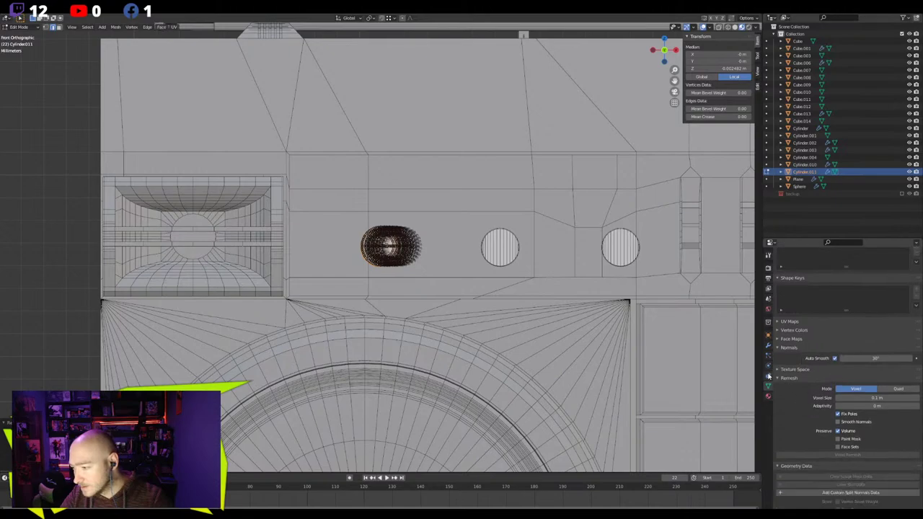
left_click(768, 375)
left_click(768, 366)
left_click(767, 356)
left_click(768, 346)
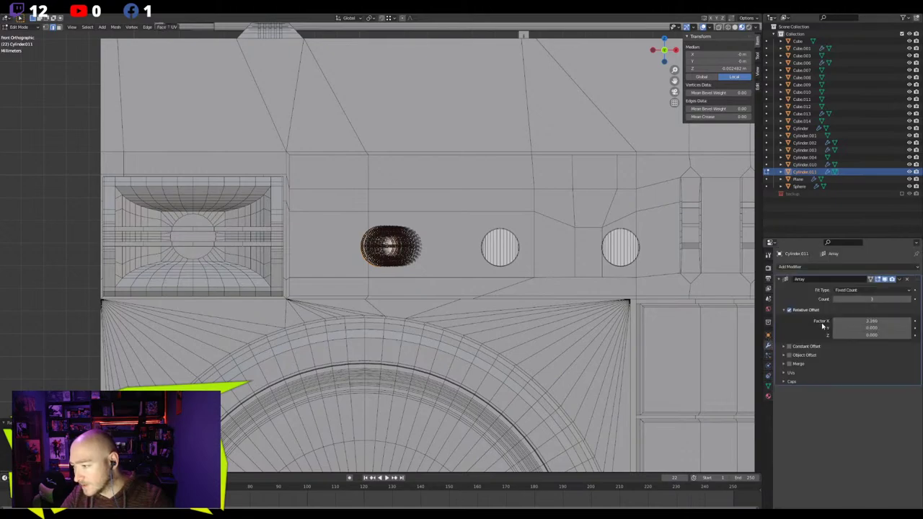
left_click_drag(834, 323, 838, 322)
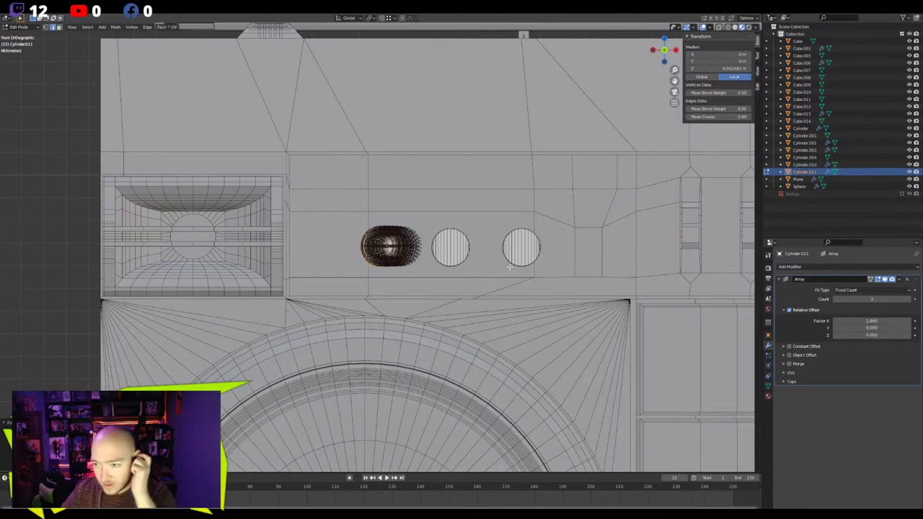
Undo the knobs' enlargement and Array offset change, return to Object Mode and inspect the whole boombox
key("Tab")
middle_click_drag(489, 274, 527, 370)
key("ctrl+z")
key("ctrl+z")
key("ctrl+z")
scroll(517, 305, "down", 5)
key("Tab")
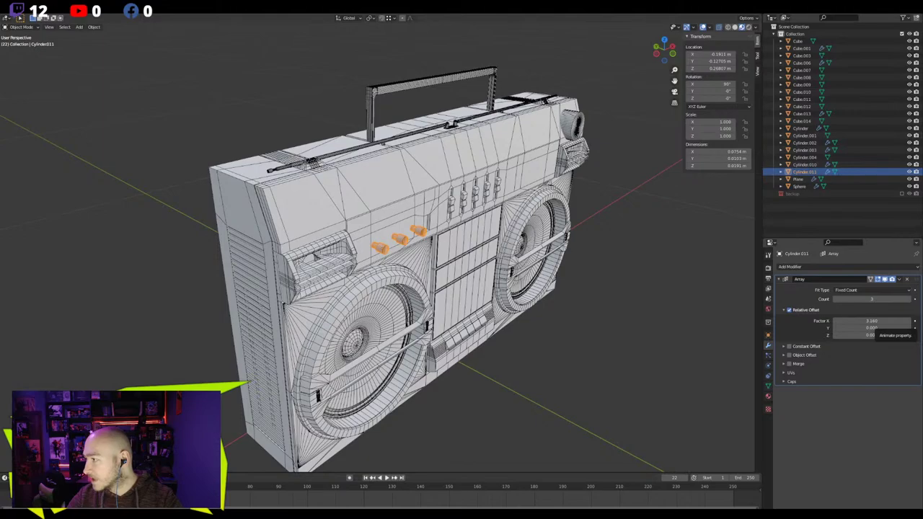
scroll(523, 202, "down", 2)
scroll(523, 202, "up", 4)
scroll(523, 202, "down", 2)
middle_click_drag(523, 202, 410, 199)
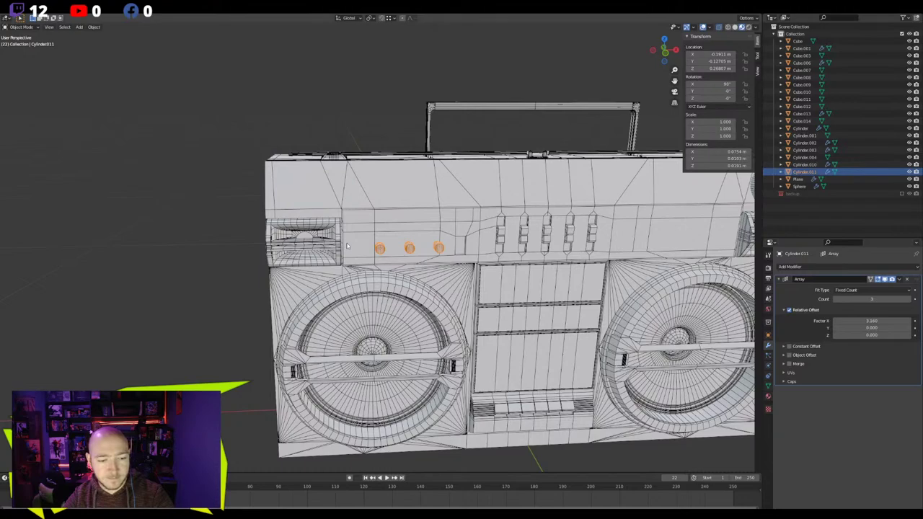
Examine the three front knobs and their surroundings in the front view and at an angle
mouse_move(416, 310)
middle_mouse_down()
mouse_move(453, 316)
mouse_move(410, 305)
middle_mouse_up()
key("KP_1")
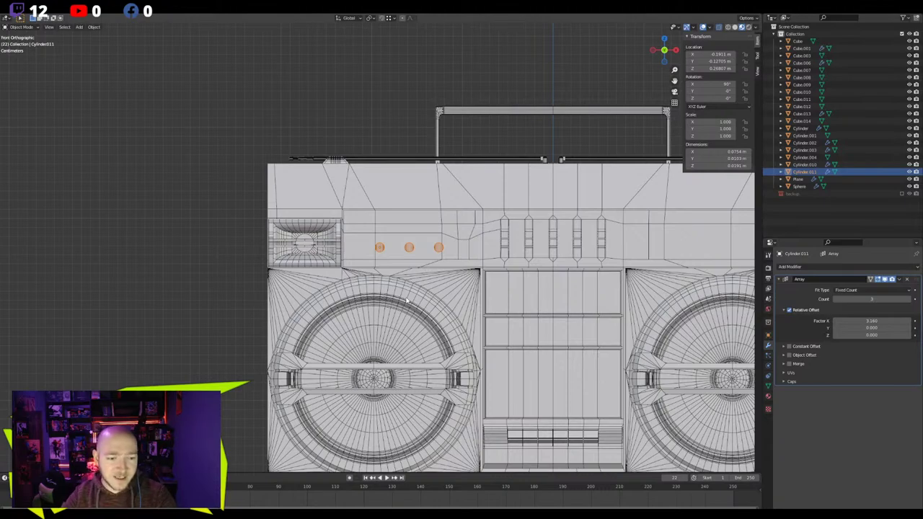
scroll(379, 260, "up", 3)
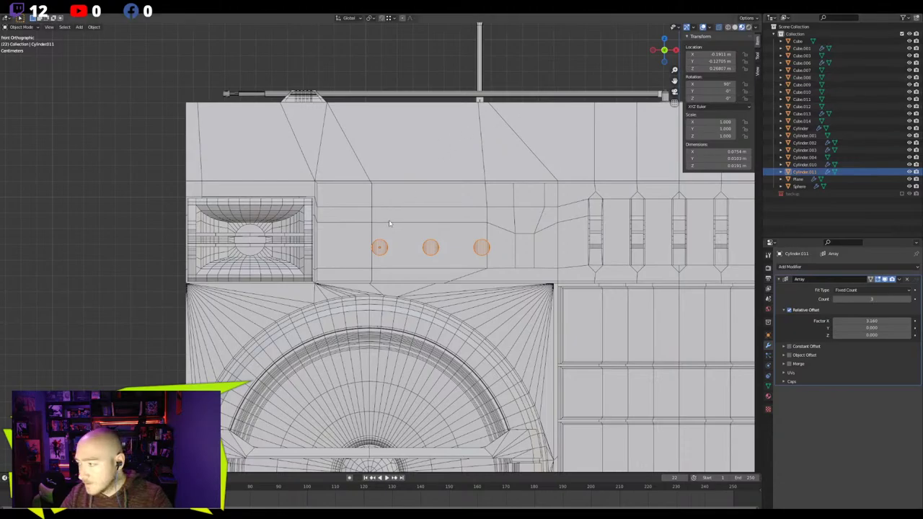
middle_click_drag(389, 224, 360, 234)
scroll(425, 241, "down", 2)
key("Tab")
scroll(361, 235, "up", 2)
key("Tab")
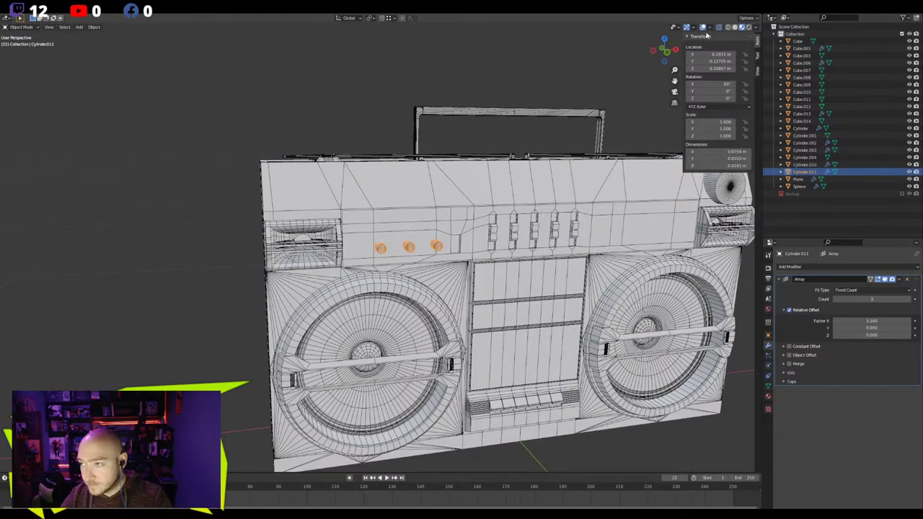
Hide the viewport overlays, switch to solid shading and turn X-ray off to show the boombox as a clean solid
left_click(704, 27)
scroll(505, 173, "up", 6)
mouse_move(504, 173)
middle_mouse_down()
mouse_move(462, 175)
mouse_move(505, 184)
mouse_move(505, 203)
mouse_move(456, 160)
middle_mouse_up()
left_click(734, 27)
scroll(472, 180, "down", 4)
key("alt+z")
scroll(485, 201, "down", 2)
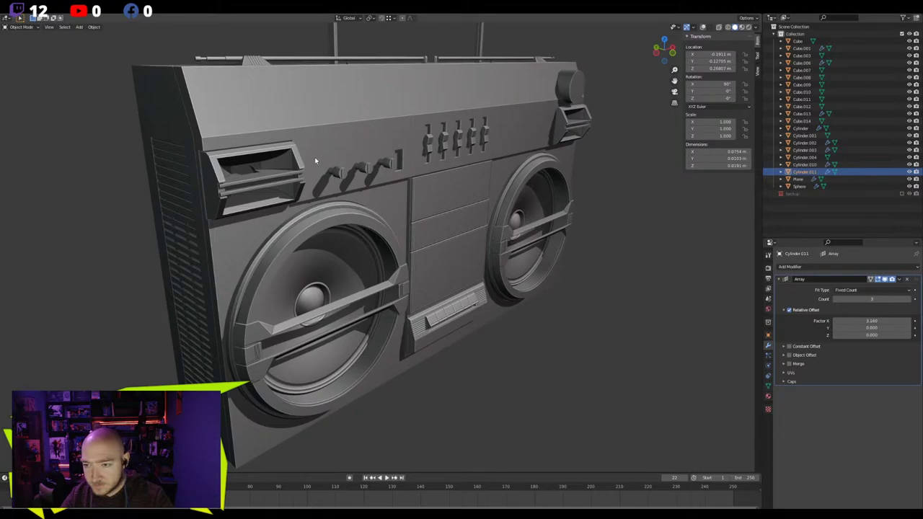
Inspect the boombox's front, from the three knobs and the rectangular slot beside them to the whole body
scroll(315, 160, "up", 4)
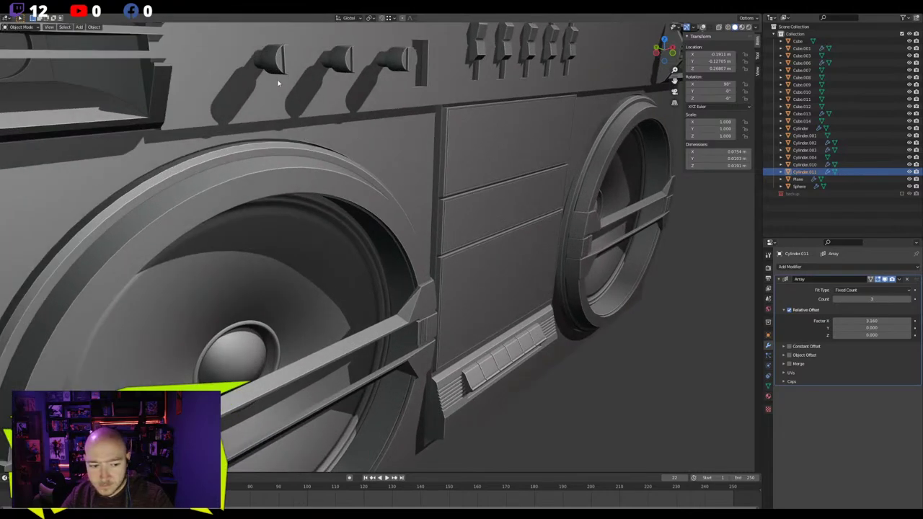
scroll(346, 155, "down", 4)
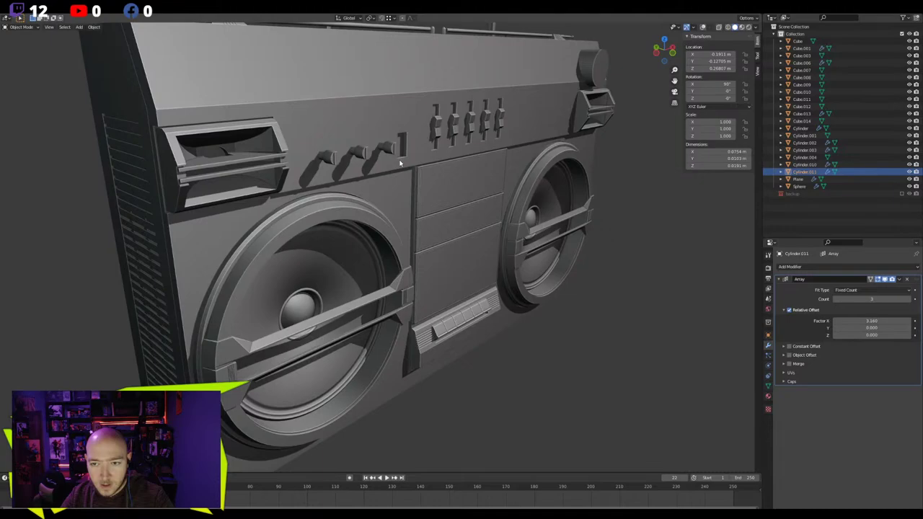
middle_click_drag(422, 167, 447, 192, "shift")
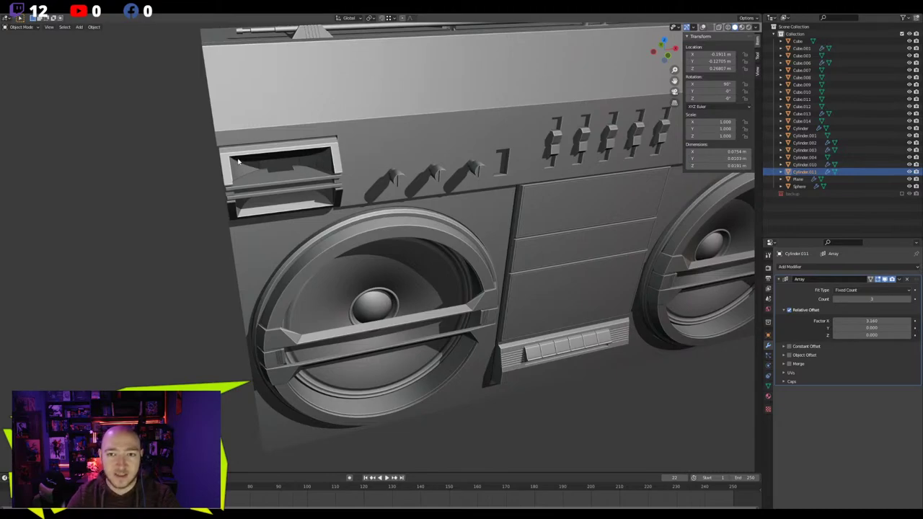
middle_click_drag(236, 159, 231, 156)
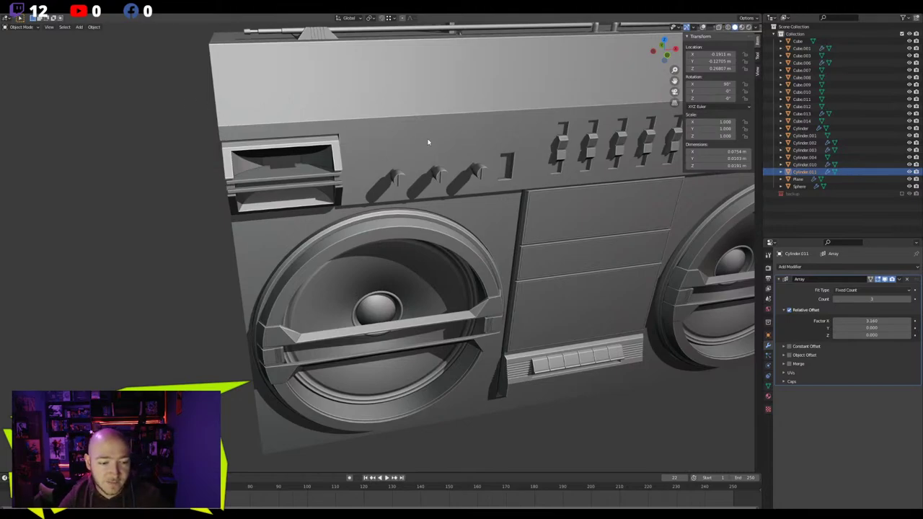
scroll(423, 178, "down", 5)
mouse_move(422, 178)
middle_mouse_down()
mouse_move(445, 177)
mouse_move(368, 196)
mouse_move(417, 173)
middle_mouse_up()
scroll(420, 175, "up", 4)
scroll(367, 196, "down", 2)
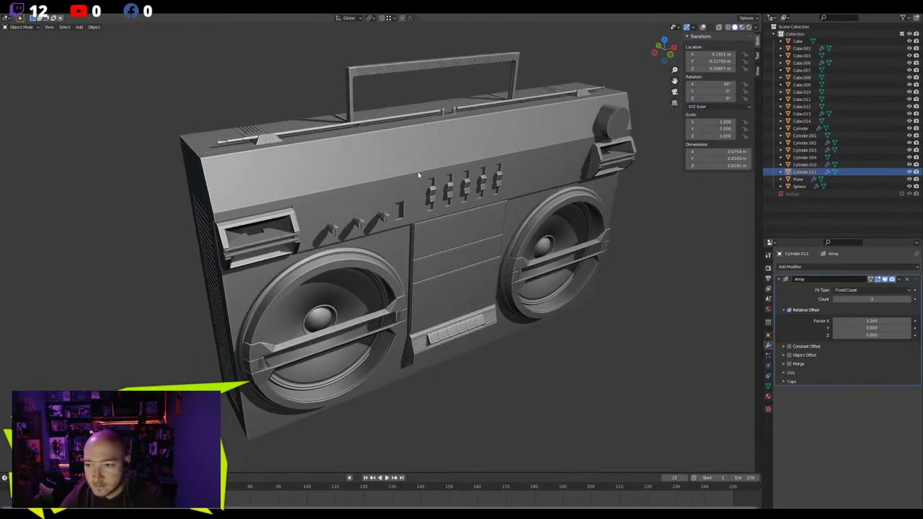
mouse_move(346, 169)
middle_mouse_down()
mouse_move(435, 168)
mouse_move(352, 168)
middle_mouse_up()
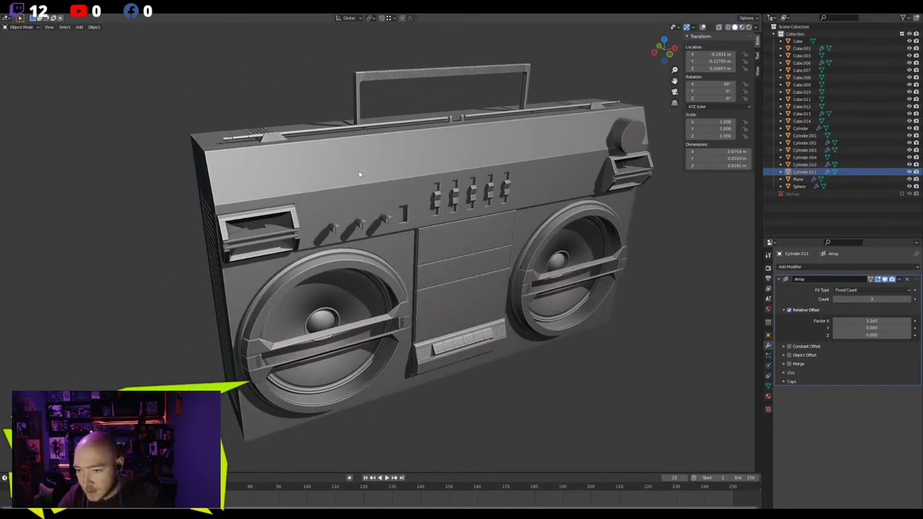
scroll(357, 172, "up", 5)
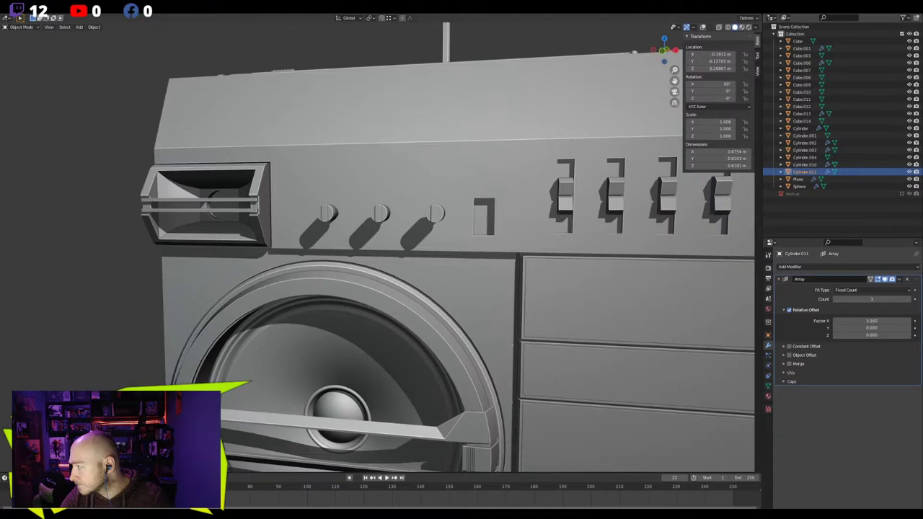
Select the boombox body and show the viewport overlays again around the front knobs and rectangular slot
left_click(429, 212)
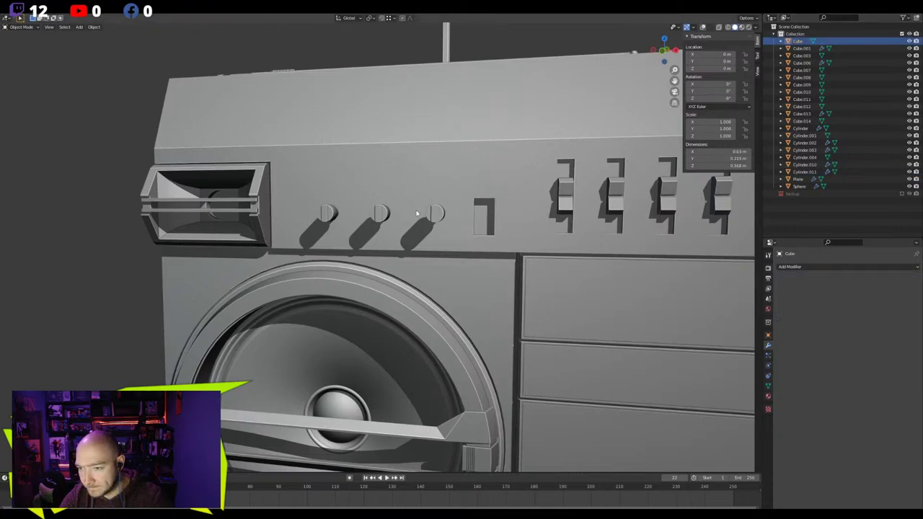
key("KP_1")
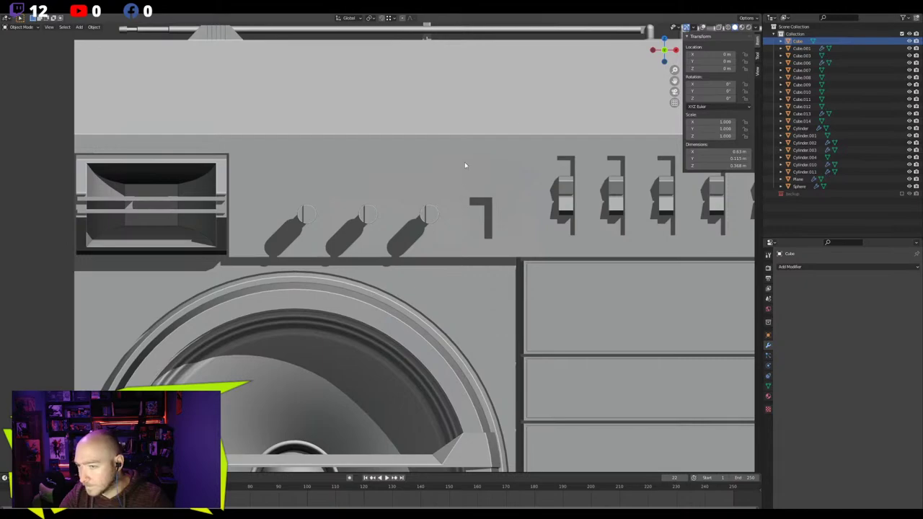
left_click(701, 28)
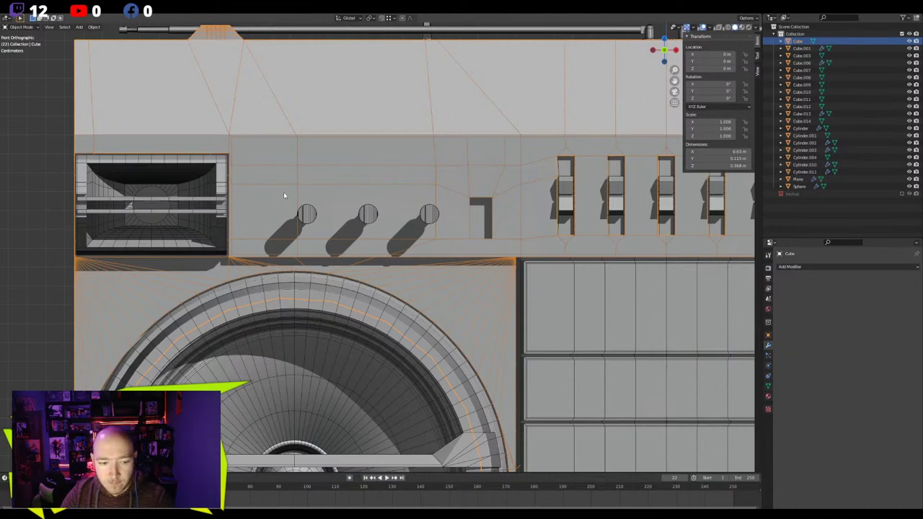
middle_click_drag(454, 209, 418, 207, "shift")
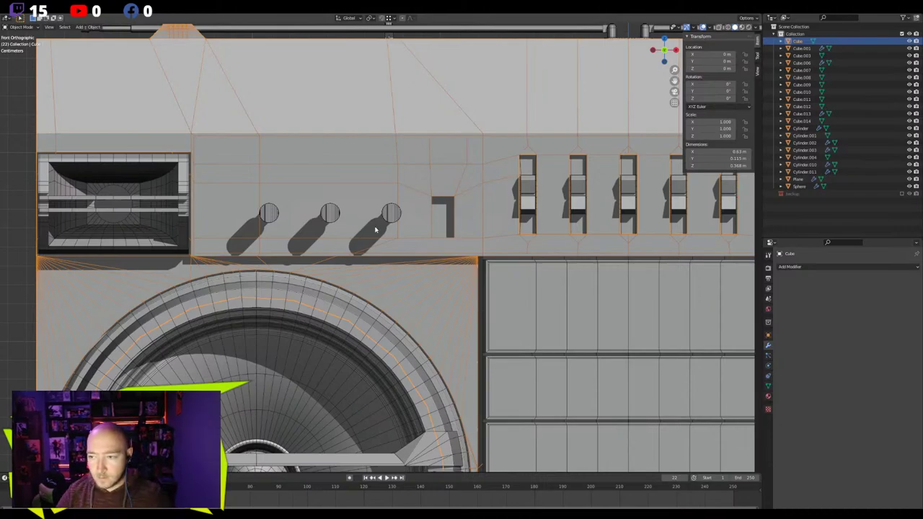
scroll(387, 253, "down", 1)
key("KP_1")
middle_click_drag(388, 261, 431, 251)
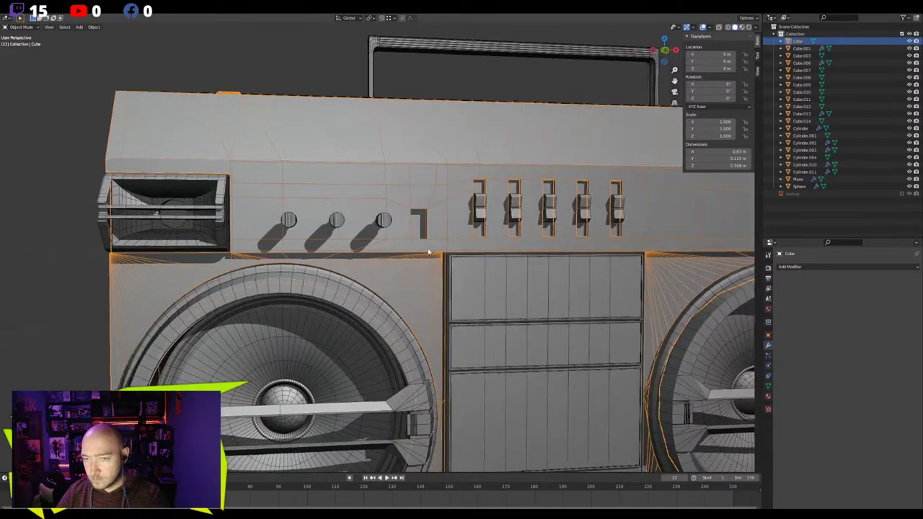
Add a cylinder mesh with 28 vertices
left_click(79, 27)
mouse_move(81, 35)
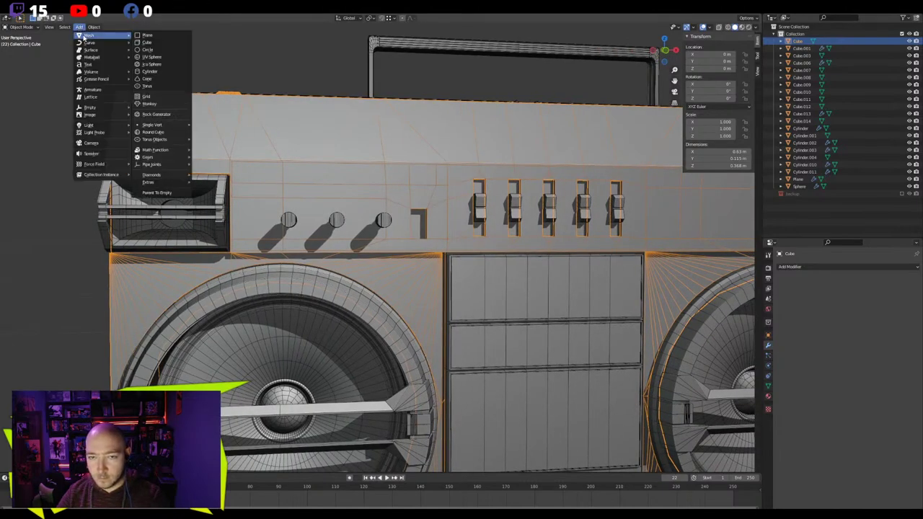
left_click(149, 72)
left_click(44, 381)
left_click(44, 381)
left_click(44, 380)
left_click(44, 380)
left_click(44, 381)
left_click(44, 380)
left_click(44, 381)
left_click(44, 381)
left_click(44, 381)
left_click(44, 380)
left_click(44, 381)
left_click(44, 380)
scroll(202, 255, "down", 10)
middle_click_drag(282, 248, 384, 362)
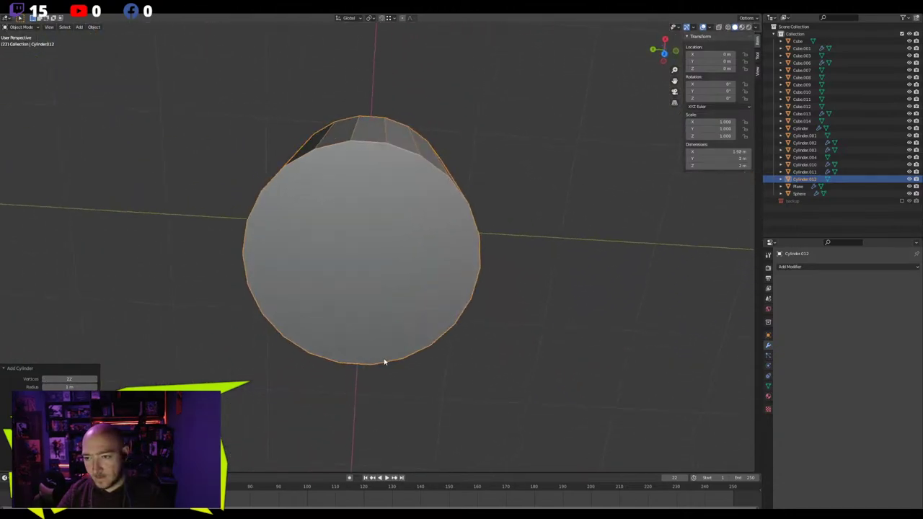
left_click(94, 379)
left_click(95, 379)
left_click(94, 379)
left_click(94, 379)
left_click(95, 379)
left_click(95, 379)
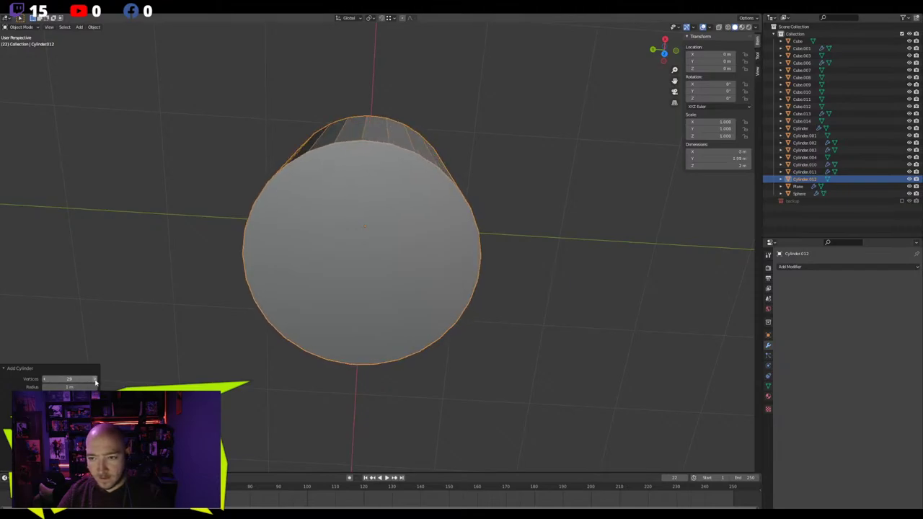
left_click(43, 380)
Scale the new cylinder down uniformly to about 0.014
middle_click_drag(336, 303, 216, 196)
key("s")
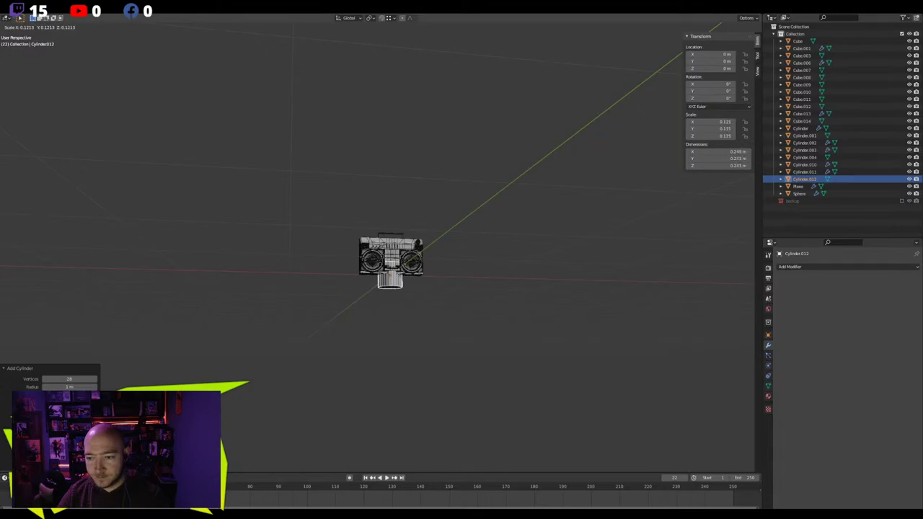
left_click(384, 271)
key("s")
left_click(343, 262)
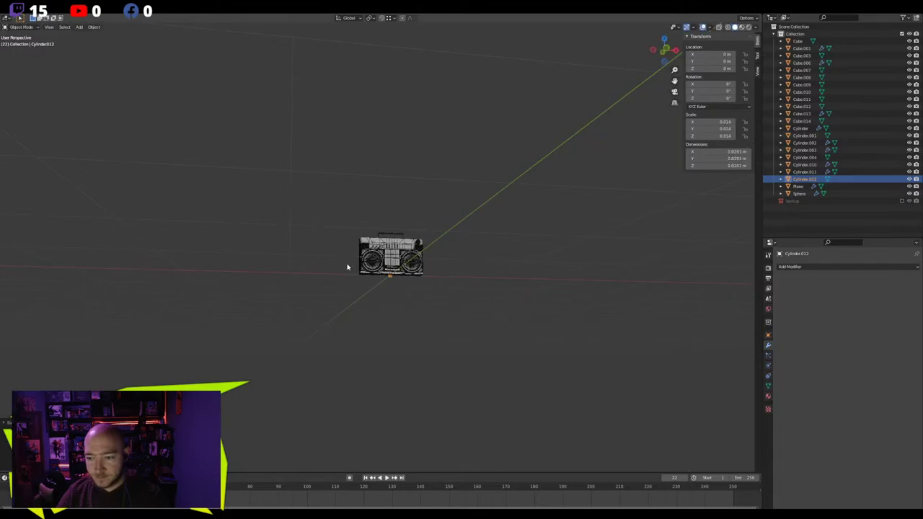
Move the cylinder in front of the boombox in the left side view and rotate it so its caps face front and back
key("ctrl+KP_3")
scroll(435, 281, "up", 5)
key("g")
left_click(482, 207)
key("r")
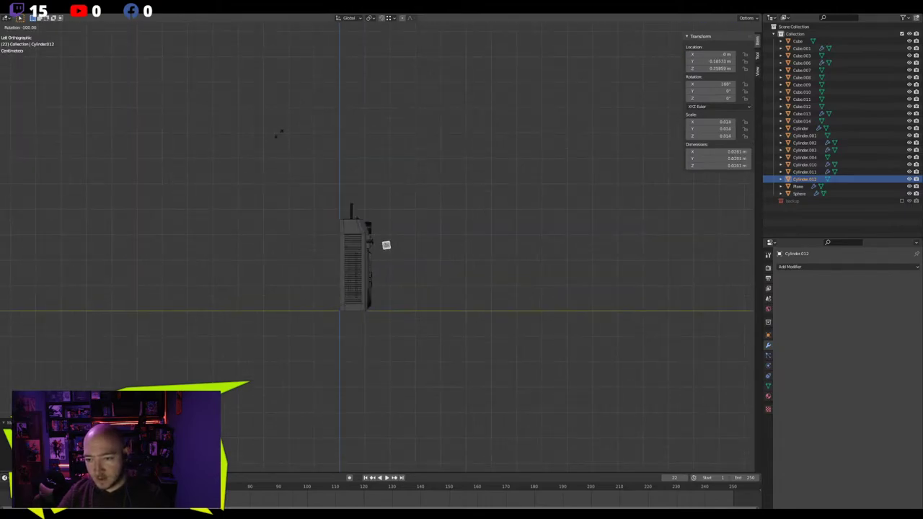
left_click(311, 131)
Open the cylinder's mesh for editing and delete both of its cap faces
key("KP_Decimal")
middle_click_drag(439, 247, 412, 255)
scroll(361, 274, "down", 6)
key("Tab")
key("3")
left_click(416, 249)
middle_click_drag(337, 259, 376, 261)
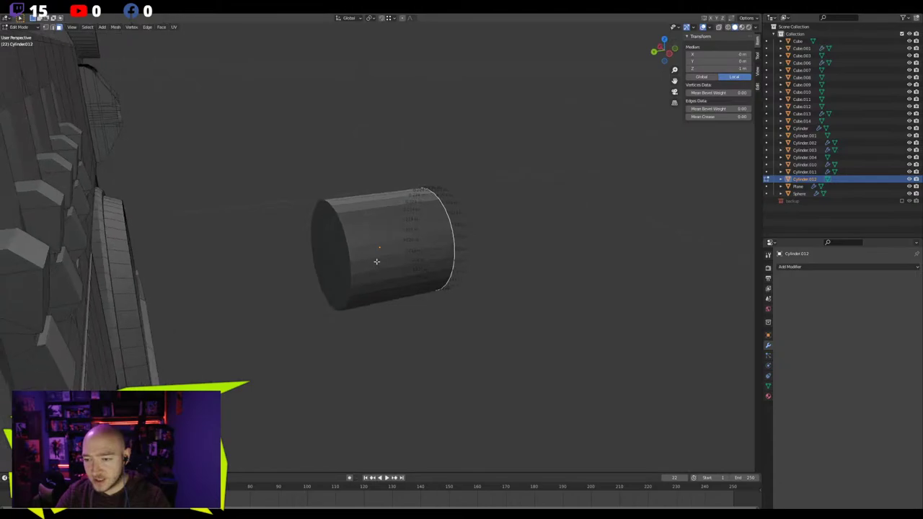
left_click(326, 256, "shift")
key("x")
left_click(326, 256)
Extrude the cylinder's open front rim inward and merge it at the center to close that end with triangles
middle_click_drag(484, 260, 384, 250)
key("2")
left_click(374, 209, "alt")
key("e")
key("s")
left_click(280, 218)
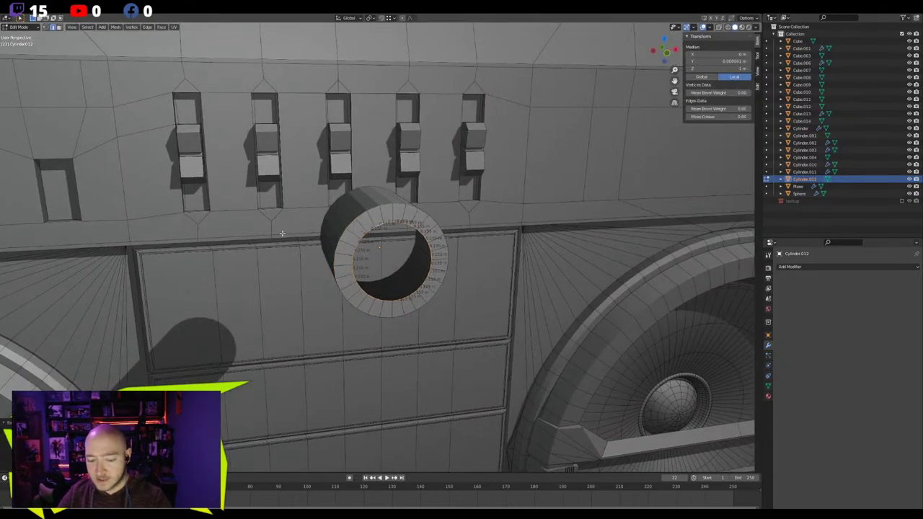
key("m")
left_click(283, 234)
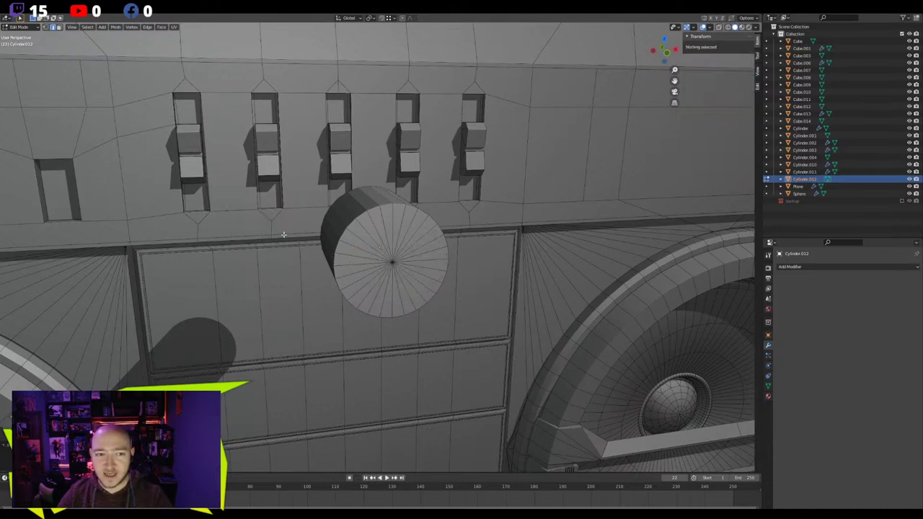
Extrude the open rim at the cylinder's back end and merge it at the center to close that end too
middle_click_drag(354, 235, 230, 236)
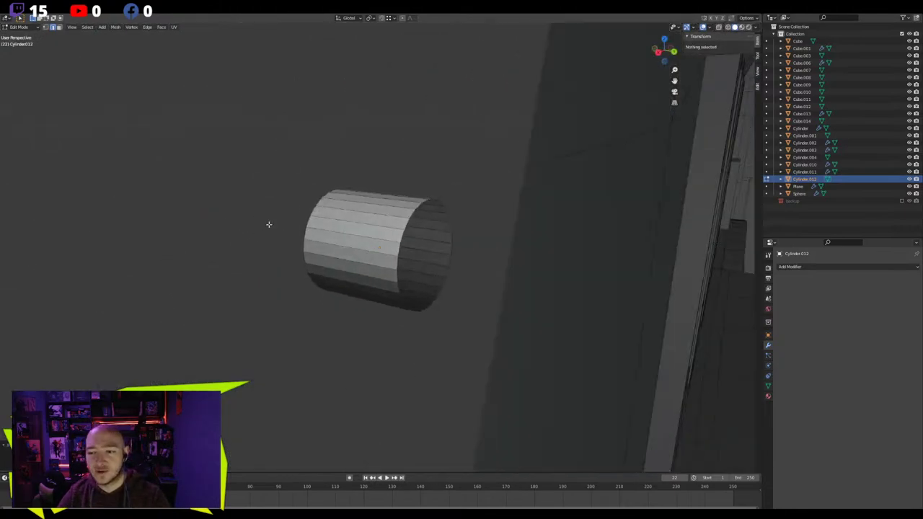
scroll(403, 209, "up", 3)
left_click(434, 189, "alt")
key("e")
left_click(376, 194)
key("comma")
key("Escape")
key("m")
left_click(376, 197)
key("KP_Divide")
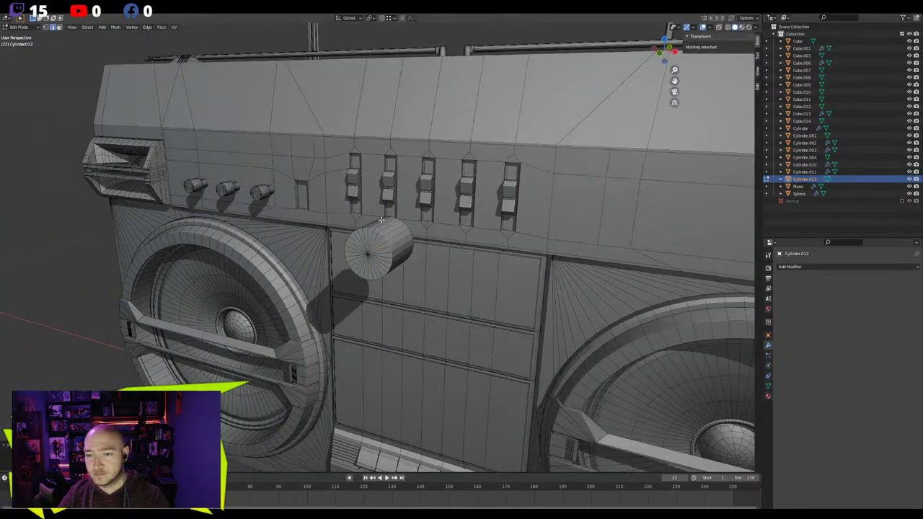
Select the whole cylinder mesh and scale it thinner along the Y axis into a wheel
middle_click_drag(381, 220, 269, 286)
key("l")
key("s")
key("y")
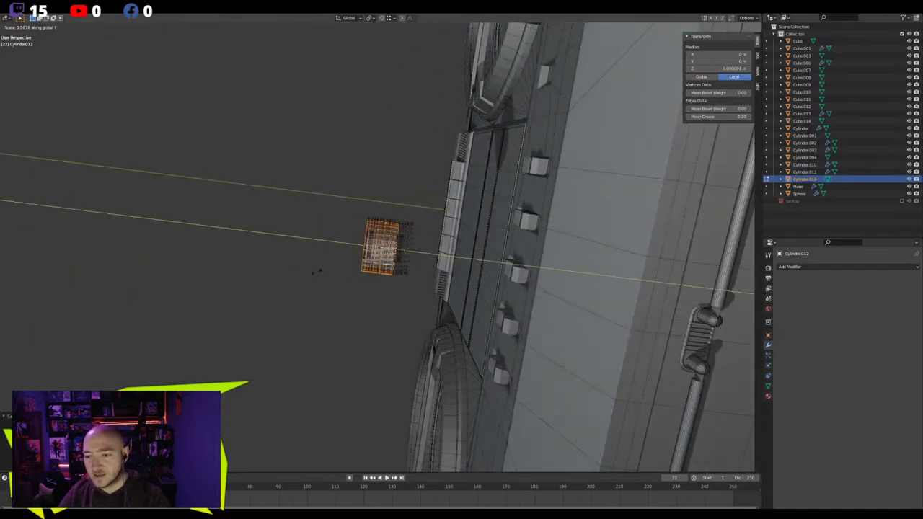
left_click(345, 262)
Rotate the wheel a quarter turn in the top view so its rim faces the front
scroll(346, 263, "up", 4)
middle_click_drag(346, 262, 257, 238)
key("KP_7")
scroll(257, 252, "down", 4)
key("r")
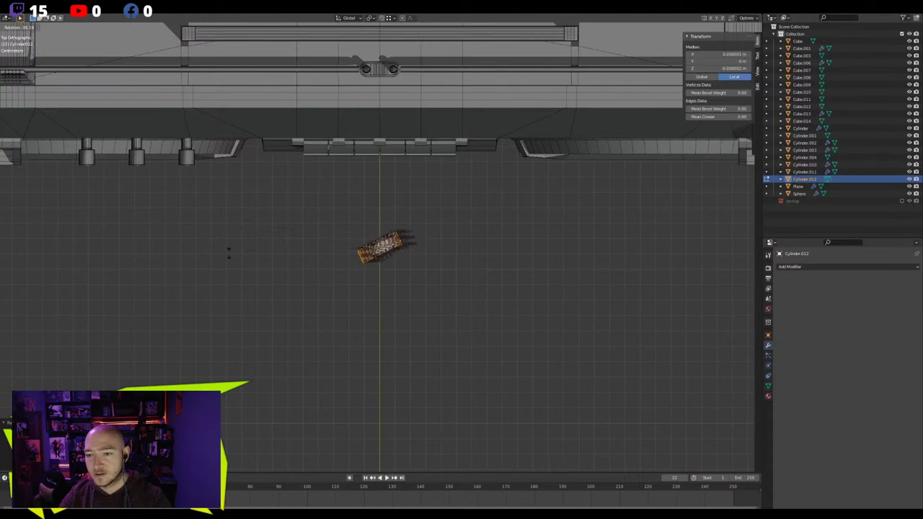
left_click(329, 358)
Move the wheel over the rectangular slot between knobs and sliders in the front view, and back against the body in the left view
middle_click_drag(336, 342, 332, 263)
key("KP_1")
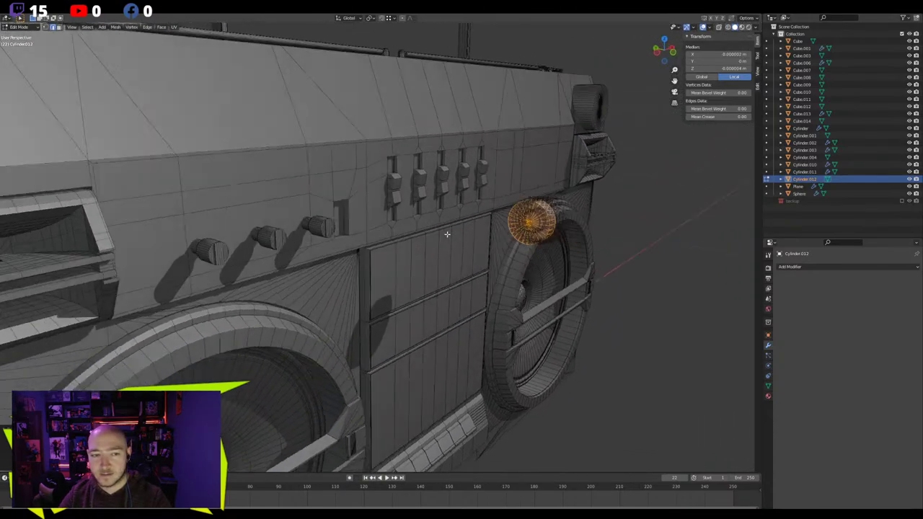
key("g")
left_click(245, 208)
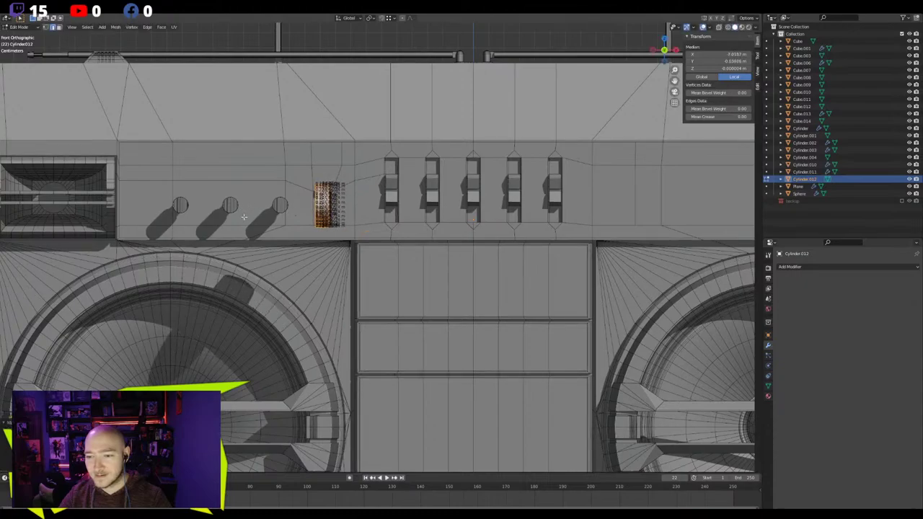
scroll(306, 234, "up", 5)
key("ctrl+KP_3")
key("g")
left_click(276, 249)
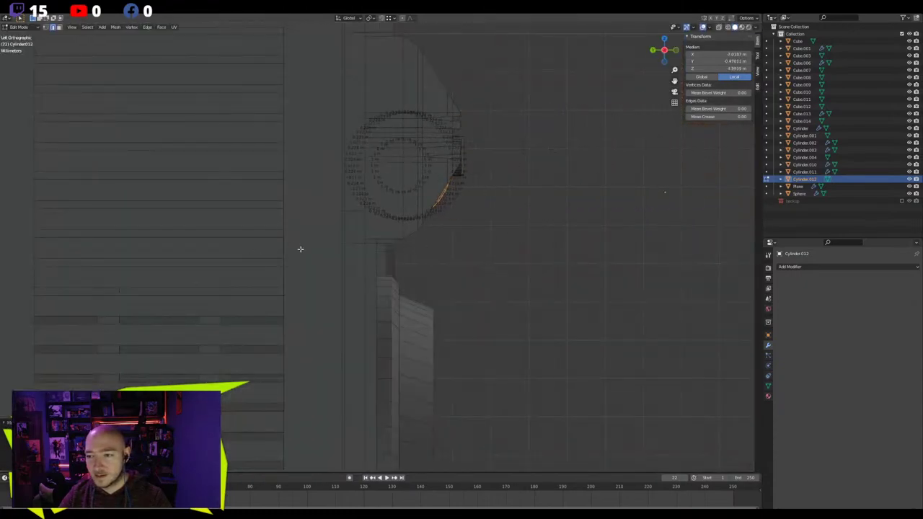
Widen the wheel along the X axis in the front view to suit the rectangular slot's width
key("KP_1")
key("s")
key("y")
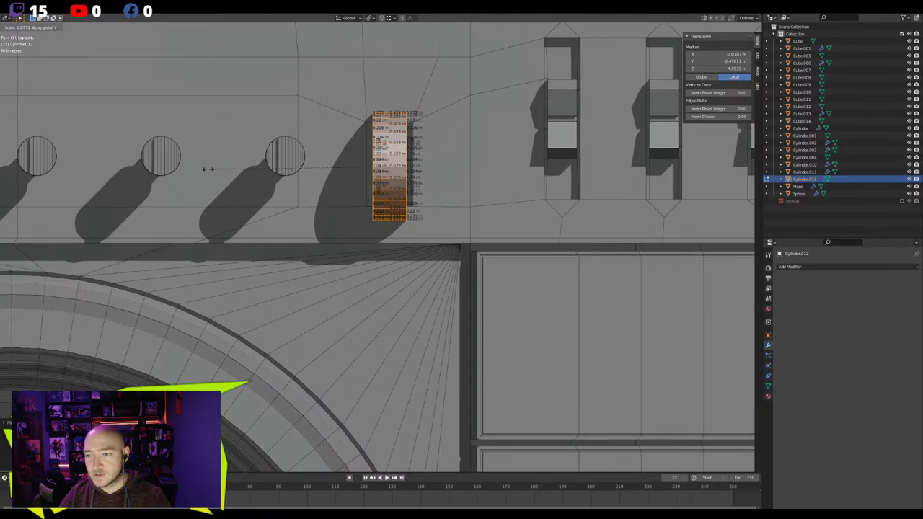
key("x")
left_click(172, 166)
Shift the wheel along the Y axis into the rectangular slot and scale it to fit the opening
middle_click_drag(217, 170, 280, 176)
key("g")
key("y")
key("y")
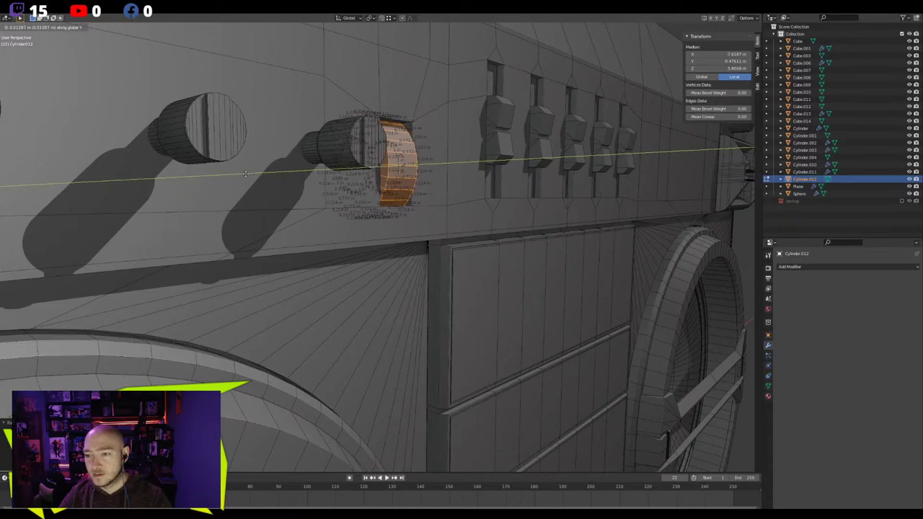
left_click(246, 173)
middle_click_drag(246, 173, 276, 257)
key("s")
left_click(278, 172)
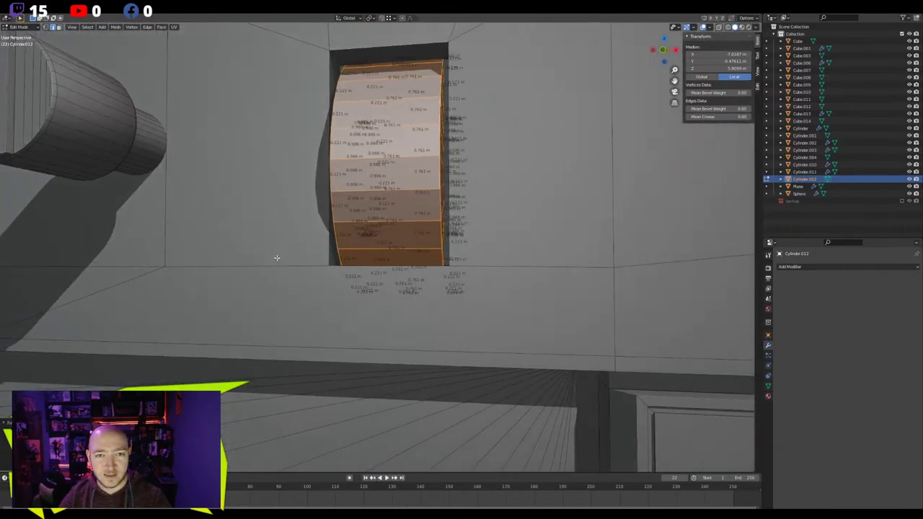
Scale the wheel uniformly and shift it along Z to centre it in the rectangular slot
middle_click_drag(277, 257, 263, 277)
key("s")
left_click(262, 214)
middle_click_drag(262, 214, 281, 195)
key("g")
key("z")
key("s")
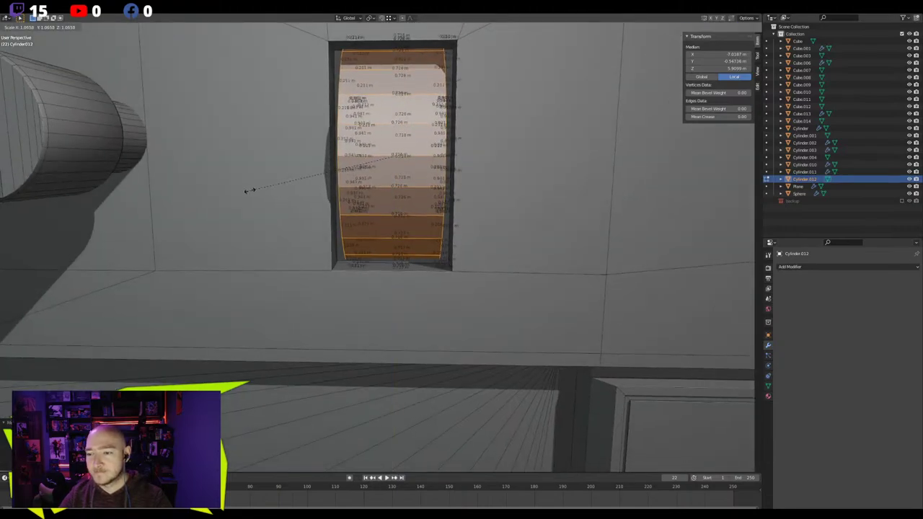
left_click(265, 195)
middle_click_drag(266, 195, 278, 196)
key("g")
key("z")
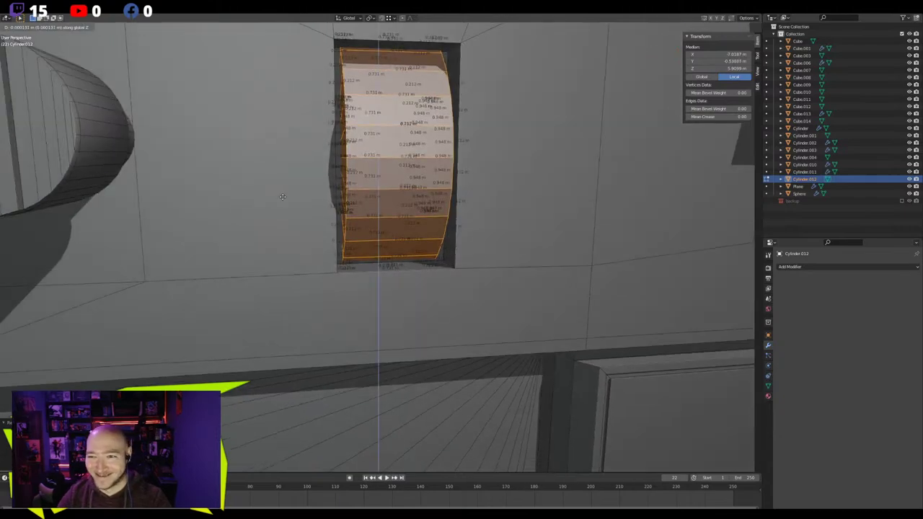
left_click(287, 198)
Widen the wheel along the X axis so its rim spans the slot's width
middle_click_drag(365, 103, 209, 141)
key("s")
key("x")
left_click(278, 137)
key("s")
key("x")
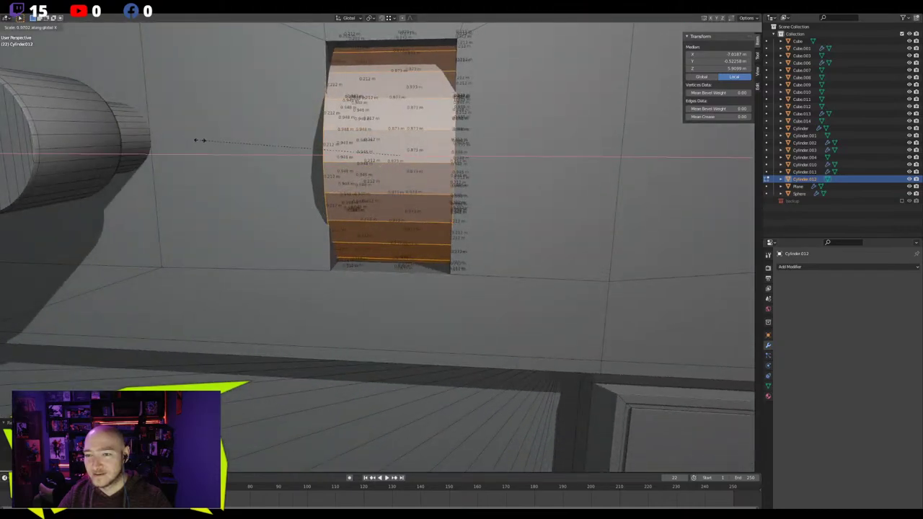
left_click(207, 140)
Delete the flat faces on both sides of the wheel, leaving only its rim
middle_click_drag(298, 161, 396, 181)
left_click(337, 157)
left_click(339, 167, "shift")
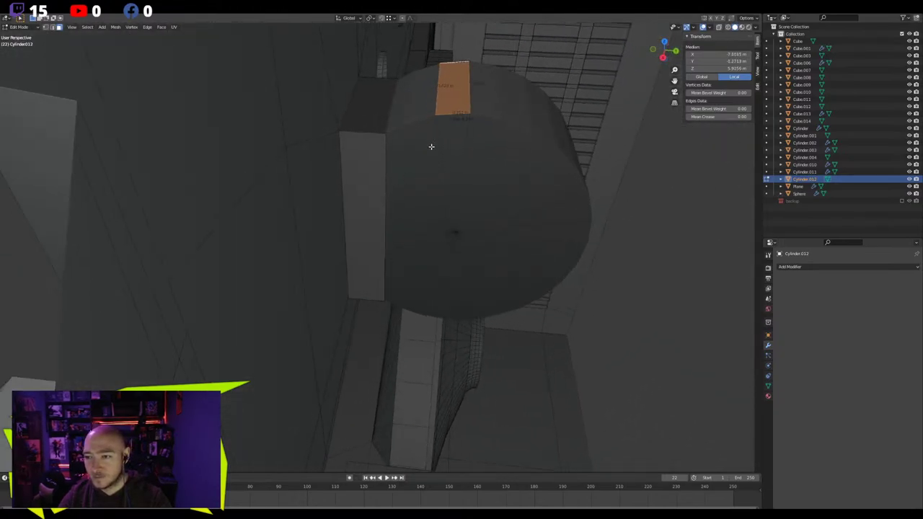
key("alt+a")
key("l")
middle_click_drag(483, 203, 336, 225)
key("l")
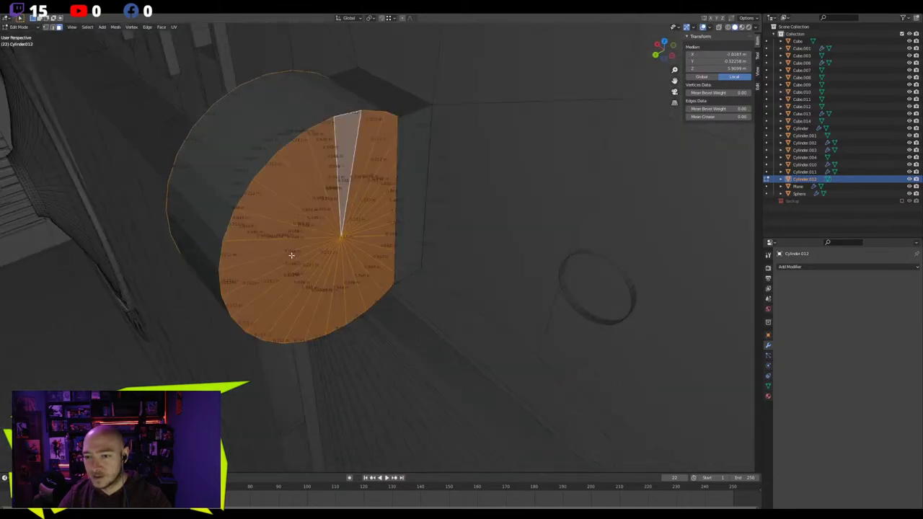
key("x")
left_click(291, 255)
middle_click_drag(291, 255, 307, 201)
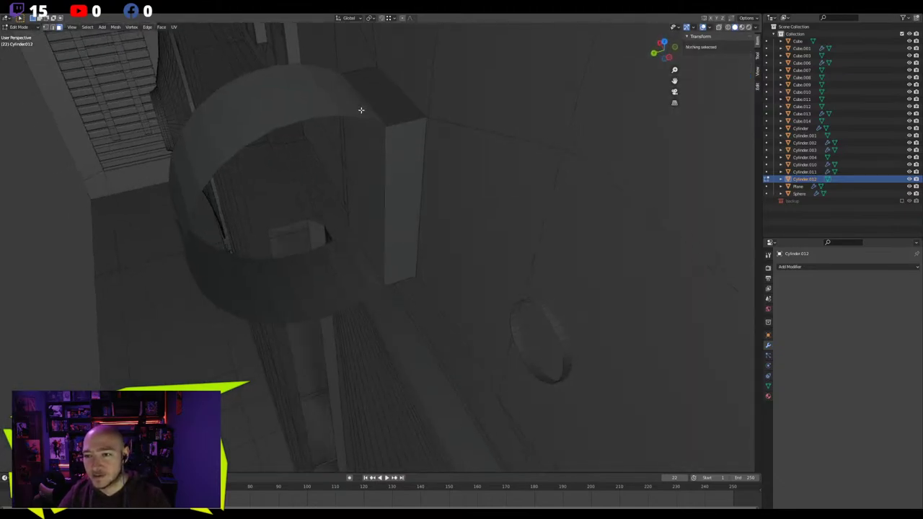
Cut the rim at two faces behind the front panel and delete the linked rear portion
left_click(360, 110)
middle_click_drag(360, 111, 319, 111)
left_click(346, 240, "shift")
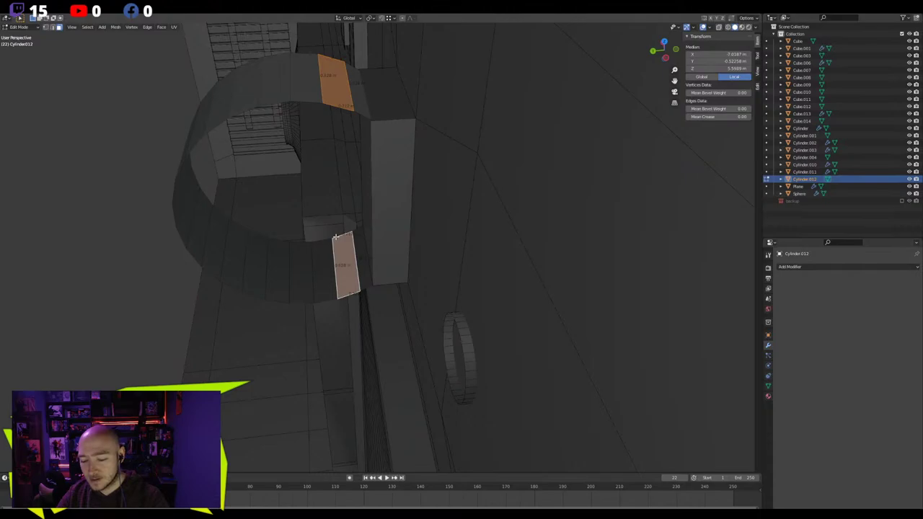
key("x")
left_click(336, 239)
left_click(267, 254)
key("ctrl+l")
key("x")
left_click(268, 256)
middle_click_drag(268, 256, 331, 232)
Move the trimmed wheel along the Y axis deeper into the slot
scroll(276, 212, "down", 5)
key("Tab")
scroll(387, 216, "up", 2)
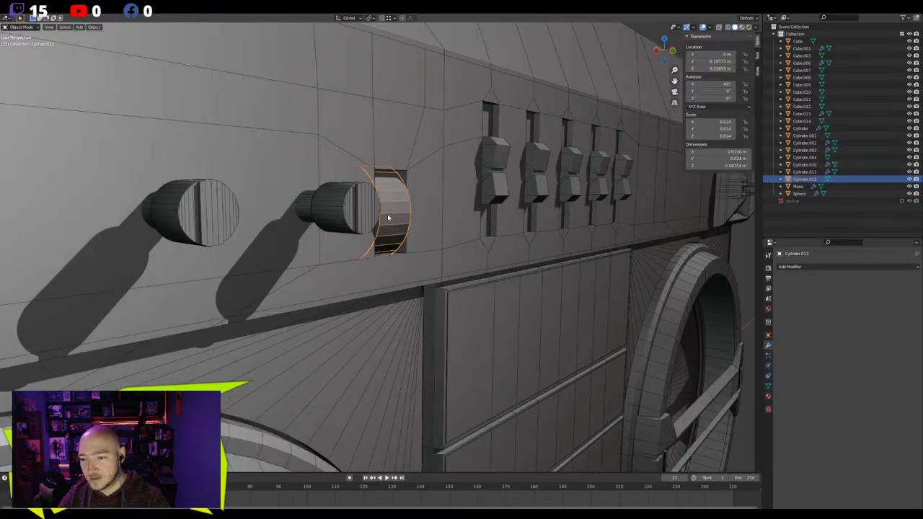
key("g")
key("y")
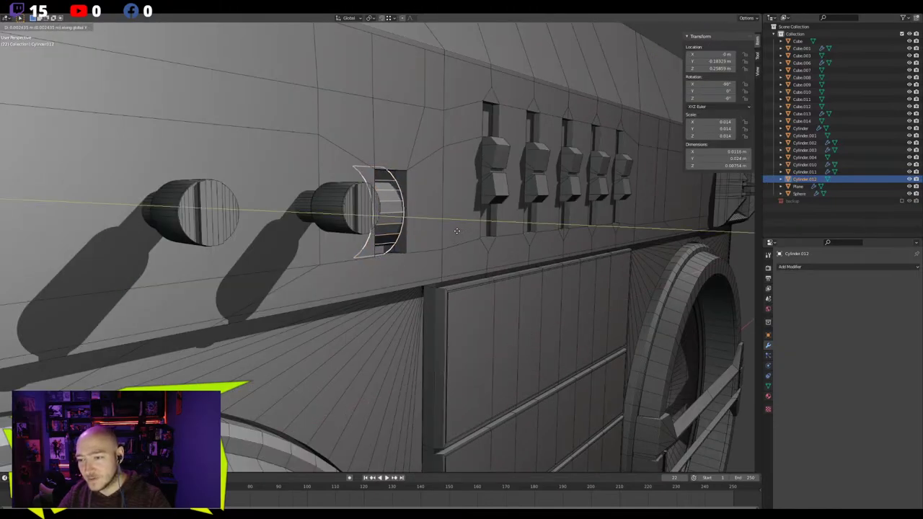
left_click(455, 230)
Adjust the slot's depth by moving its inner back face along Y on the boombox body
left_click(434, 209)
key("Tab")
scroll(392, 183, "up", 4)
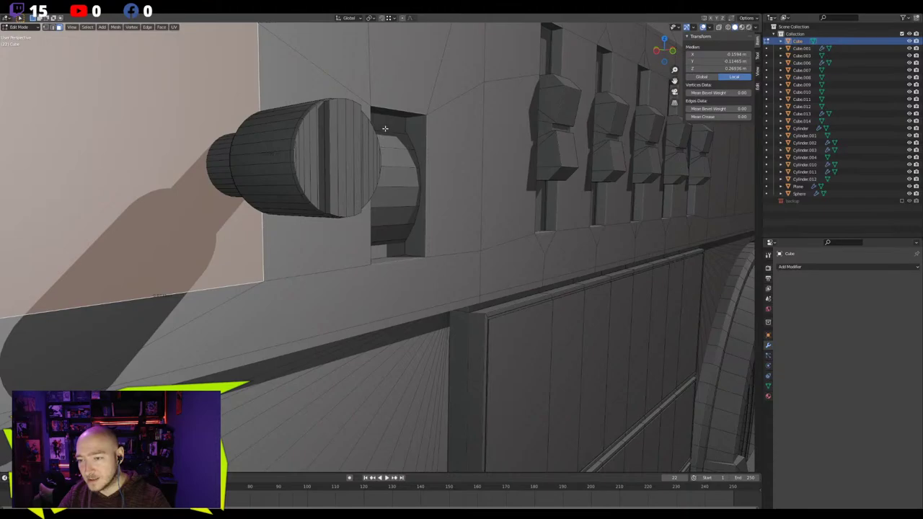
left_click(385, 126)
middle_click_drag(401, 183, 309, 181)
key("g")
key("y")
left_click(415, 189)
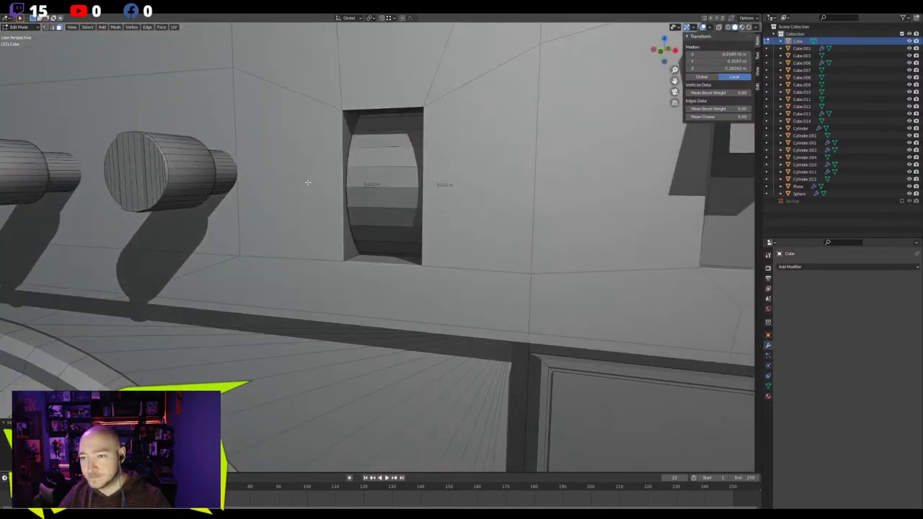
Leave the body's mesh and open the thumb wheel's mesh for editing
key("Tab")
left_click(367, 165)
scroll(369, 173, "down", 5)
middle_click_drag(375, 229, 401, 223)
key("Tab")
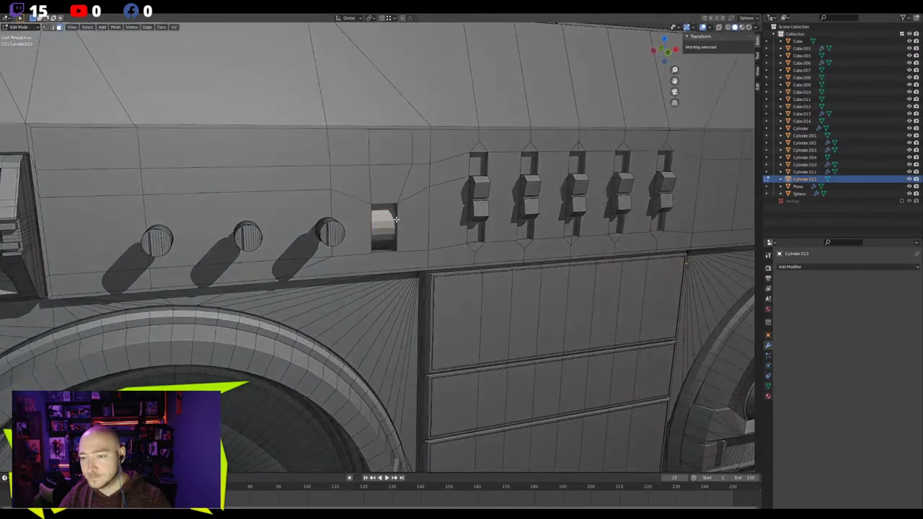
scroll(385, 160, "up", 5)
left_click(389, 141)
left_click(390, 157, "shift")
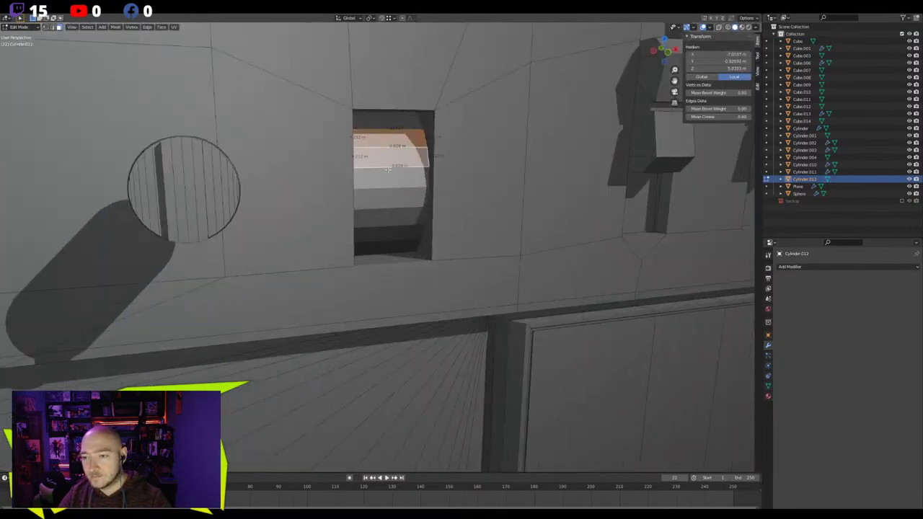
key("alt+e")
left_click(390, 195)
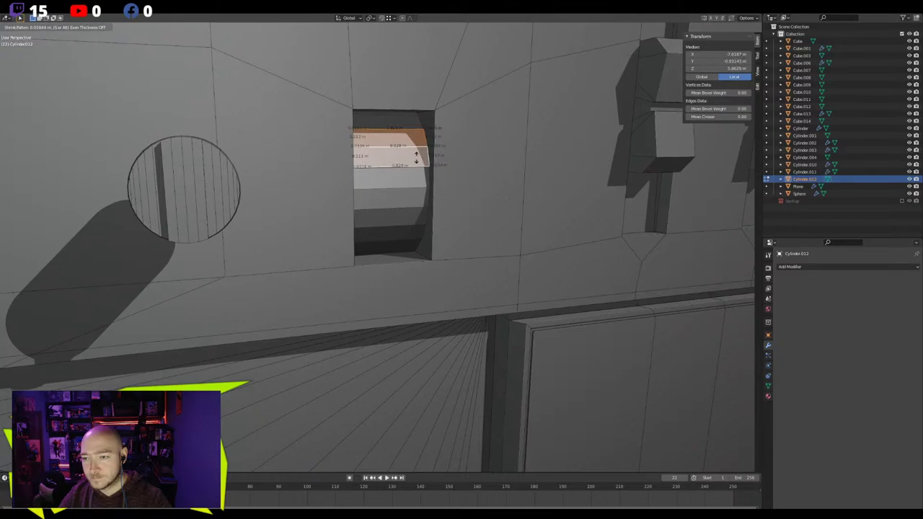
right_click(553, 277)
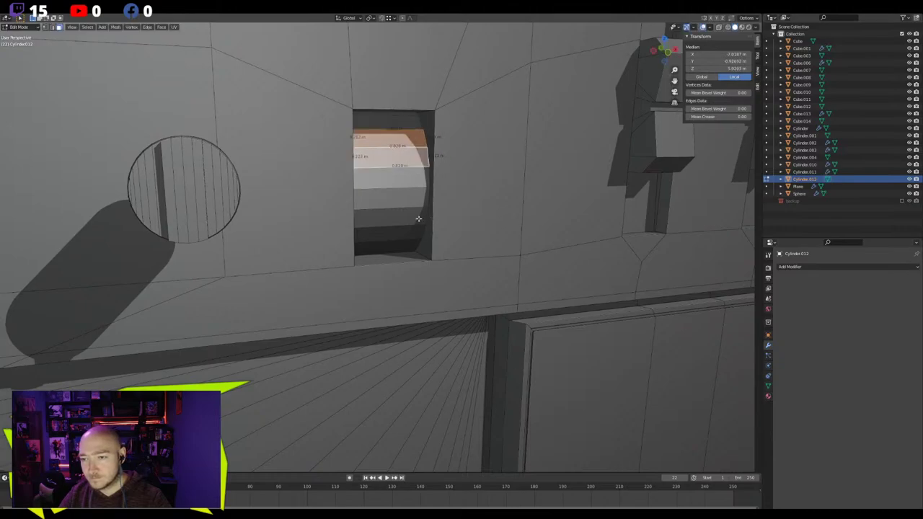
key("ctrl+z")
key("ctrl+z")
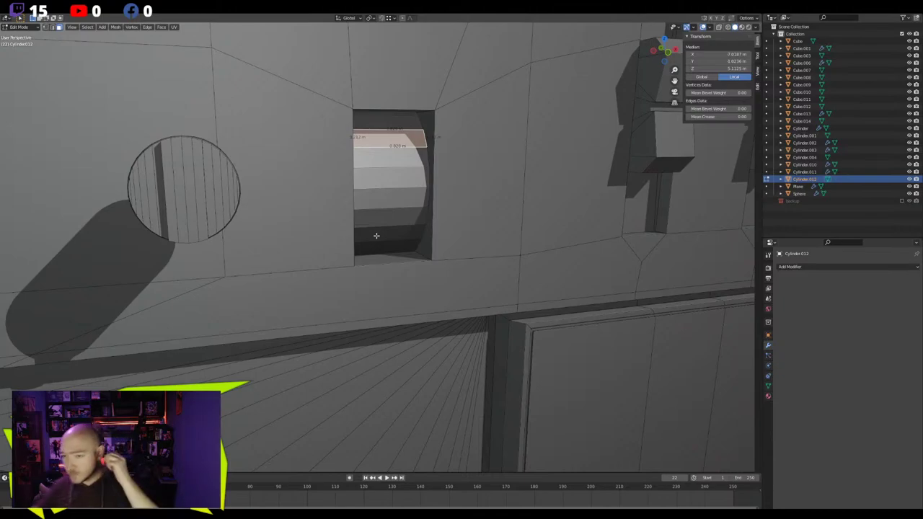
Extrude the two middle rim faces outward along Y to form a protruding tab
left_click(395, 190, "alt")
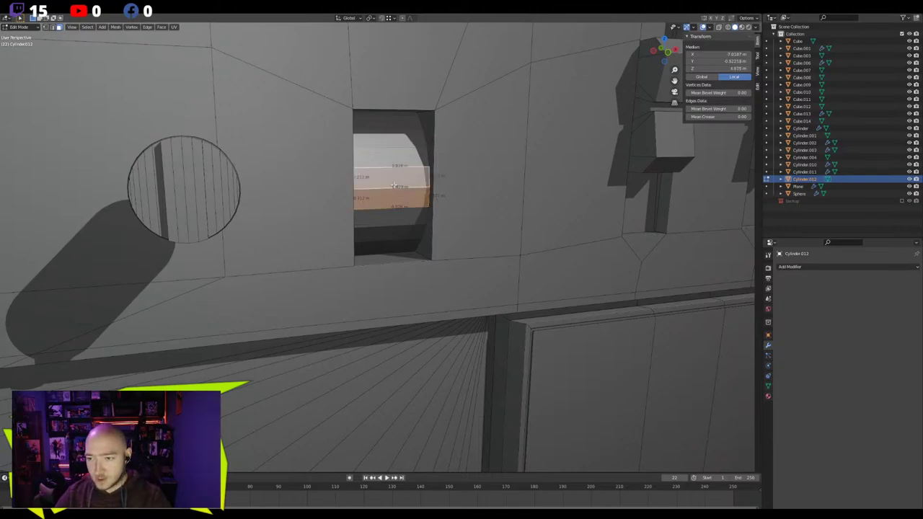
middle_click_drag(393, 186, 418, 222)
key("g")
key("y")
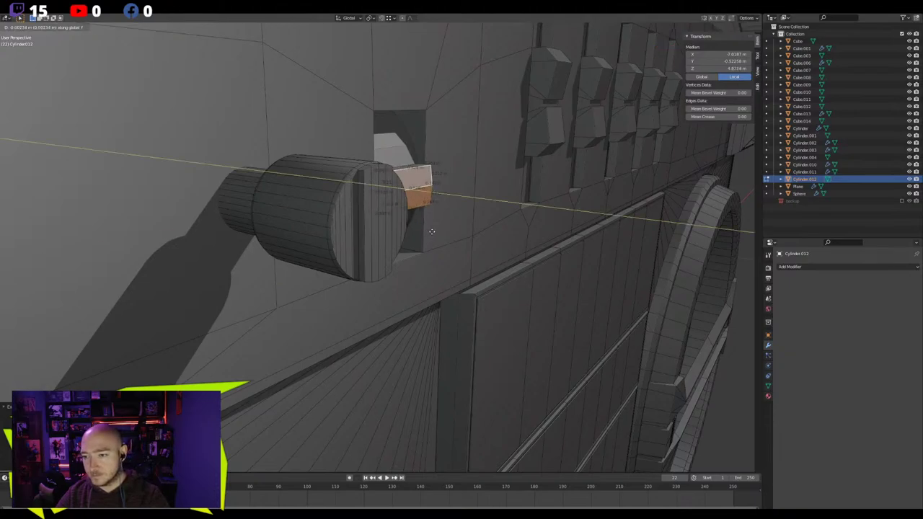
left_click(441, 237)
Flatten the tab's front along Y and its underside along Z by scaling
middle_click_drag(432, 237, 385, 206)
key("s")
key("y")
left_click(439, 245)
left_click(379, 204)
key("s")
key("z")
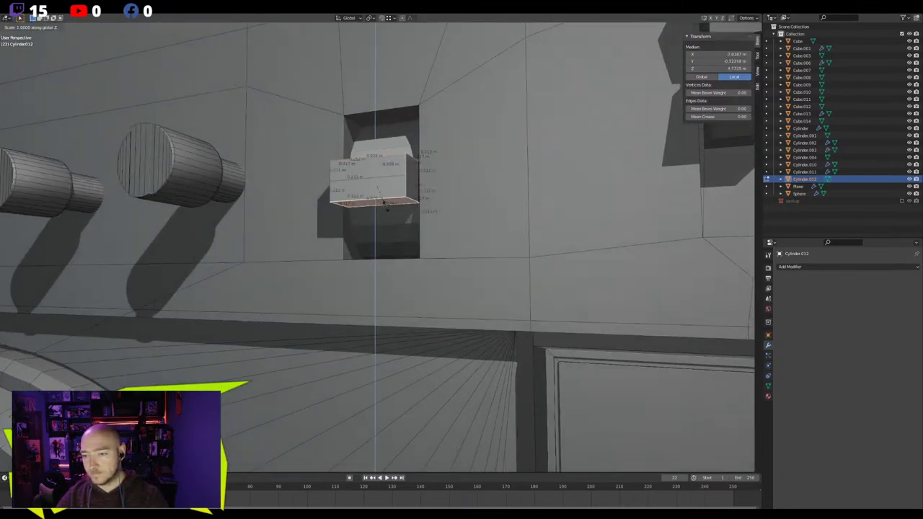
left_click(382, 198)
Move only the wheel's origin to the centre of its arc in the left view with X-ray on, and restore normal transforms
middle_click_drag(382, 199, 479, 260)
key("Tab")
scroll(447, 262, "down", 5)
key("ctrl+KP_3")
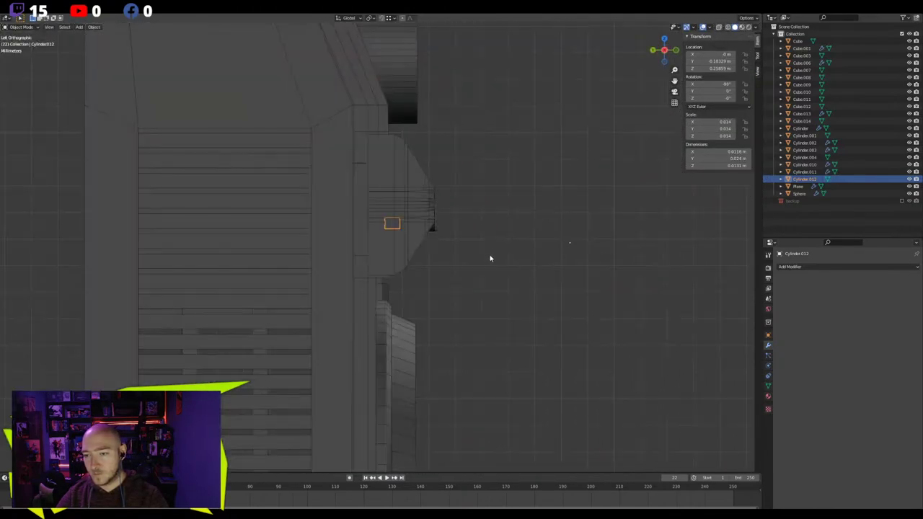
key("alt+z")
scroll(522, 183, "up", 4)
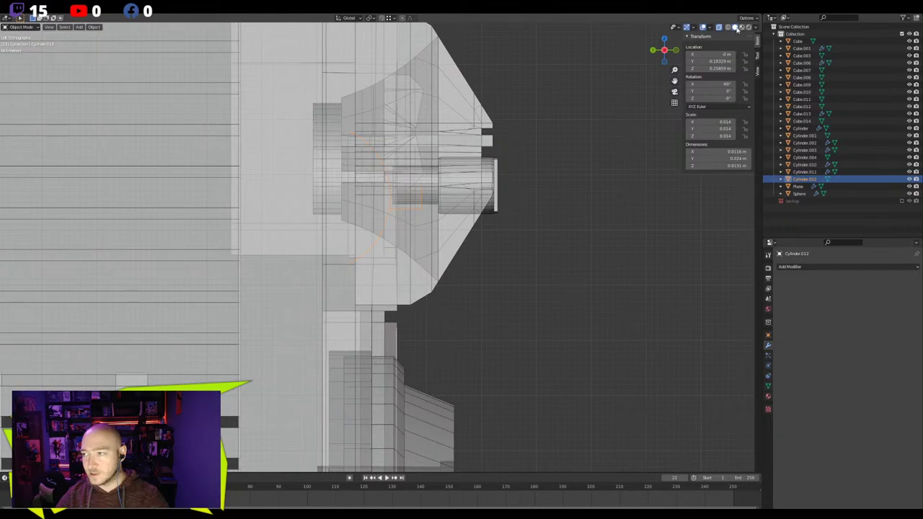
key("g")
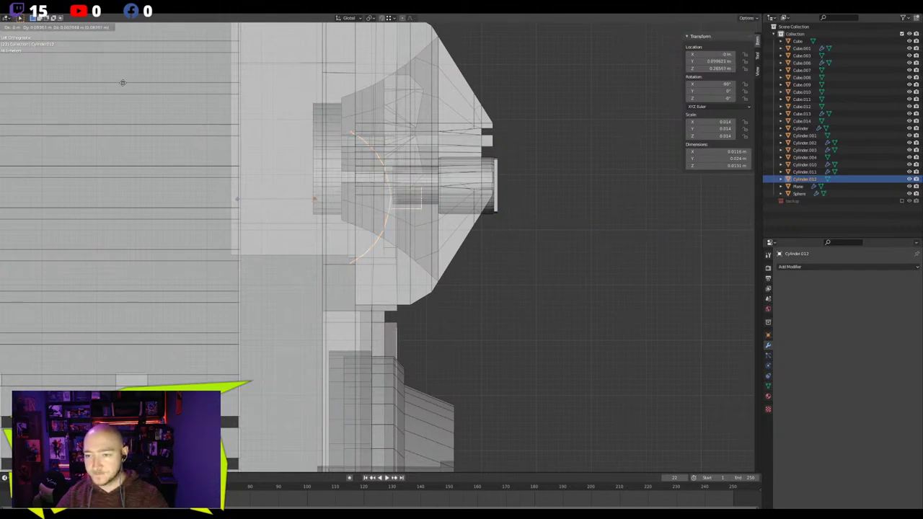
left_click(195, 89)
left_click(744, 20)
left_click(748, 41)
Rotate the wheel about its origin in the left view so the tab tilts upward
middle_click_drag(569, 126, 509, 146)
key("ctrl+KP_3")
key("r")
left_click(541, 60)
key("alt+z")
mouse_move(527, 80)
middle_mouse_down()
mouse_move(427, 97)
mouse_move(506, 97)
mouse_move(469, 74)
mouse_move(416, 75)
mouse_move(428, 77)
middle_mouse_up()
key("r")
left_click(494, 82)
Move the wheel's lowest rim edge back and down inside the slot in the left X-ray view
key("Tab")
key("2")
left_click(398, 248)
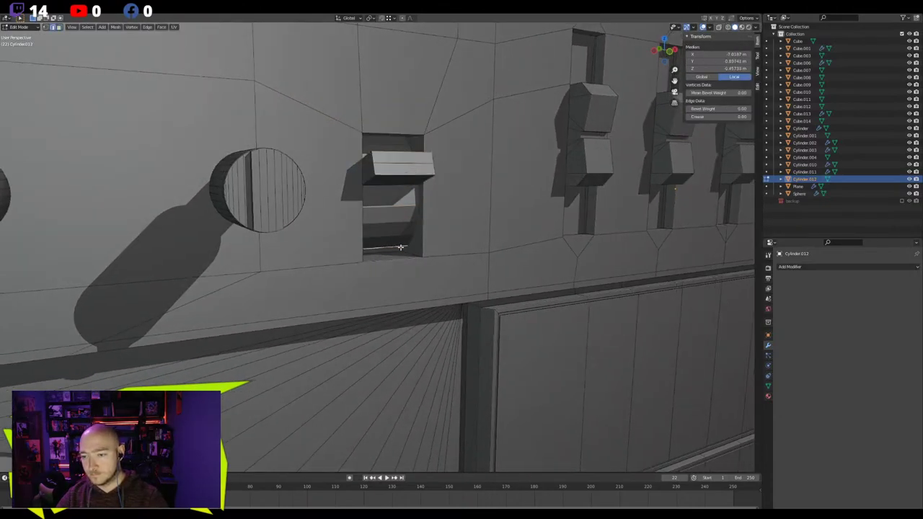
middle_click_drag(402, 247, 443, 245, "alt")
key("alt+z")
scroll(310, 249, "up", 3)
key("g")
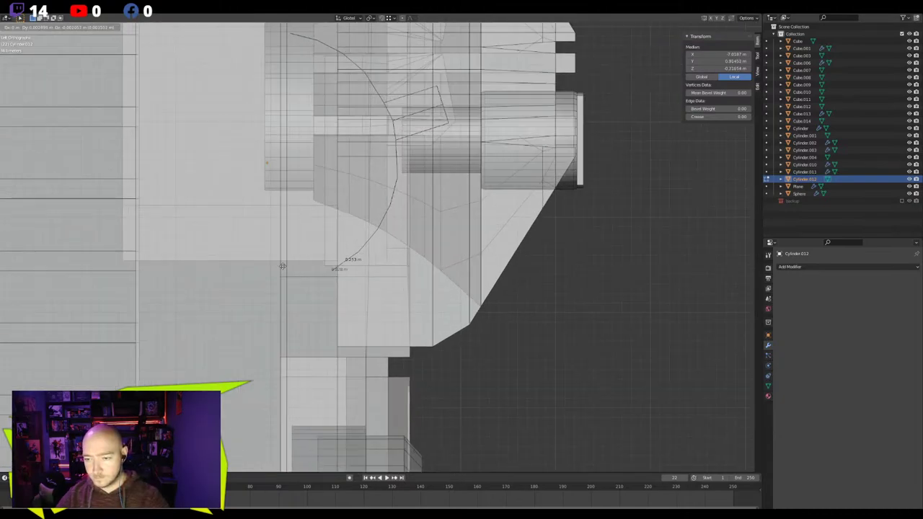
left_click(280, 267)
key("alt+z")
Examine the thumb wheel's fit in its slot and its look on the whole boombox front
middle_click_drag(333, 268, 455, 298)
scroll(457, 298, "down", 1)
key("Tab")
scroll(455, 298, "up", 5)
key("alt+z")
key("alt+z")
scroll(435, 286, "down", 5)
left_click(288, 67)
middle_click_drag(254, 78, 274, 94)
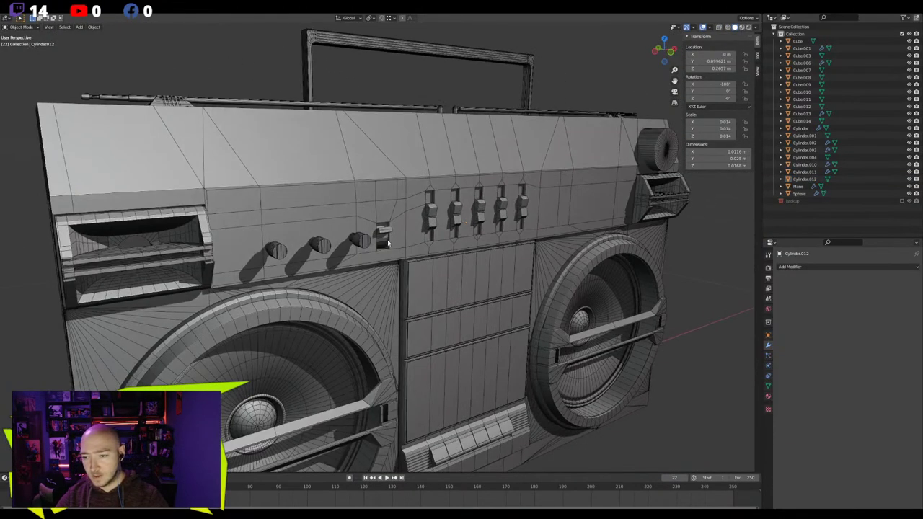
Apply smooth shading to all faces of the thumb wheel
left_click(385, 241)
scroll(389, 243, "up", 6)
scroll(389, 244, "down", 2)
key("Tab")
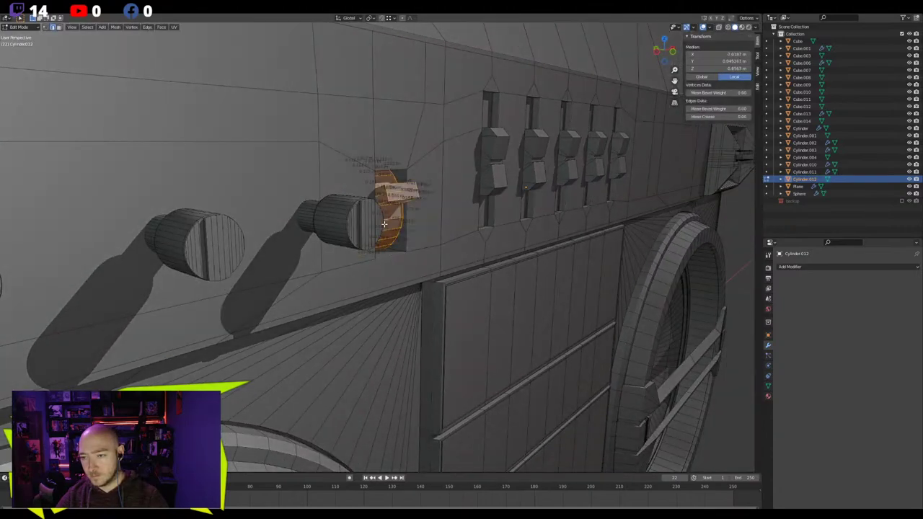
right_click(384, 227)
left_click(384, 227)
key("Tab")
scroll(389, 216, "up", 5)
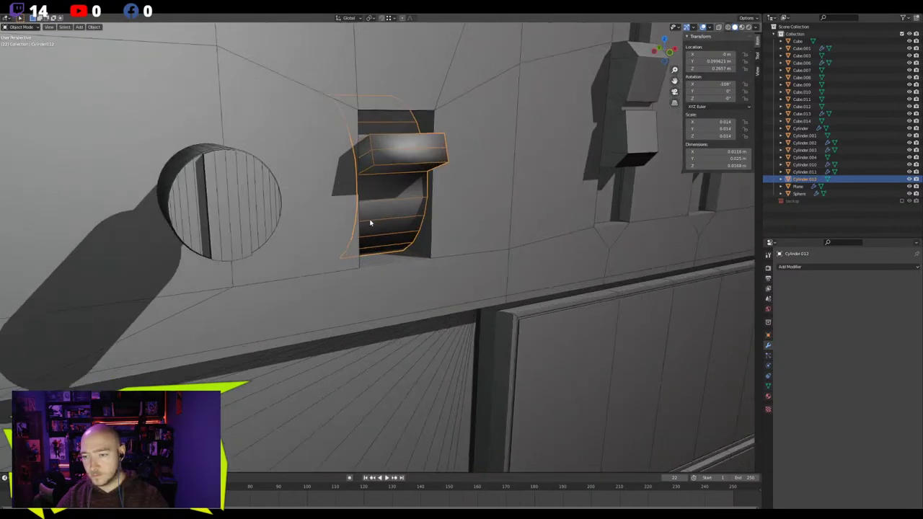
left_click(767, 386)
left_click(767, 397)
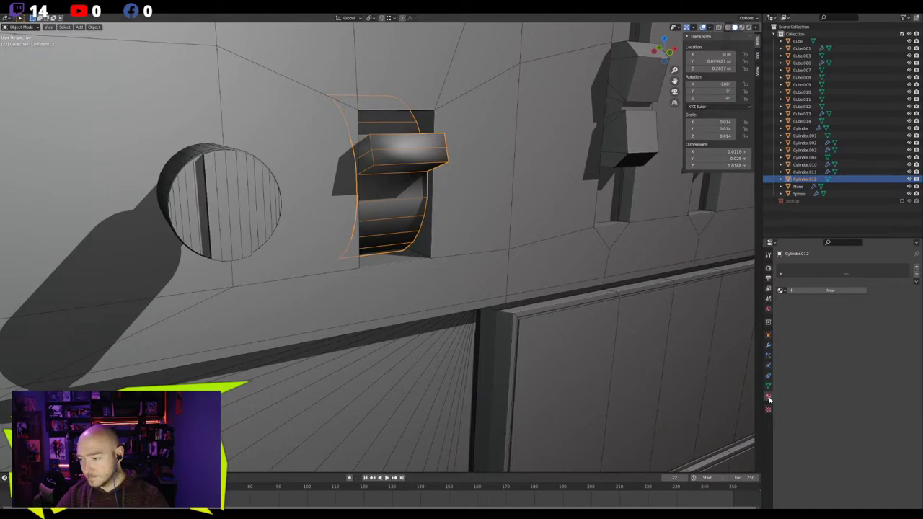
Try to bevel the edges outlining the protruding tab on the thumb wheel, using X-ray to reach the hidden ones
key("Tab")
scroll(380, 164, "up", 1)
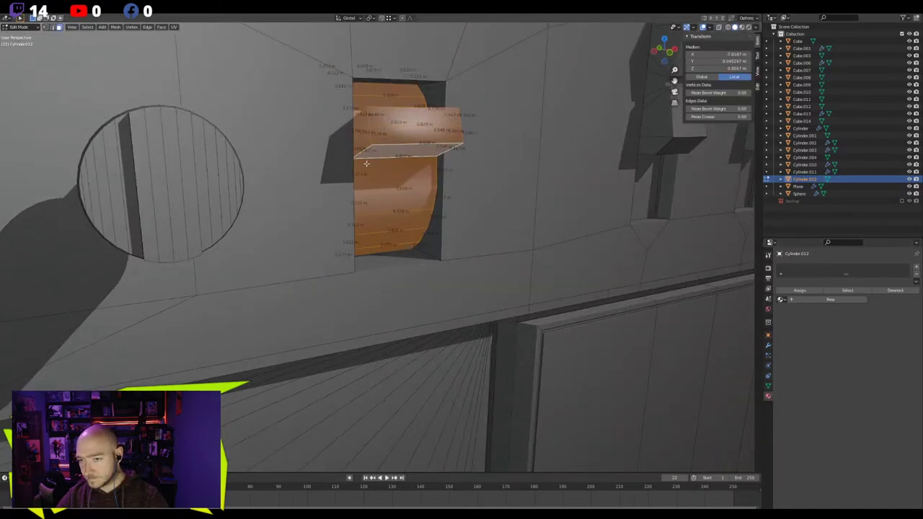
left_click(377, 153)
left_click(362, 152, "alt")
left_click(369, 152)
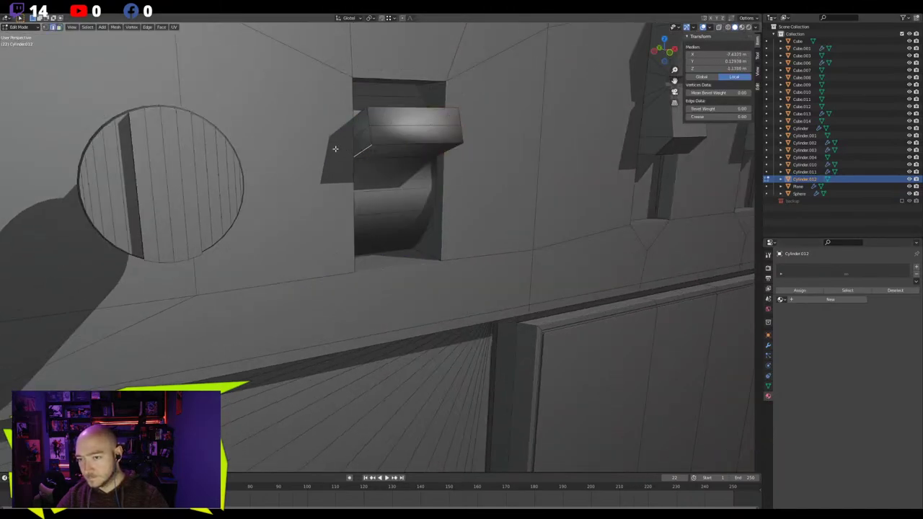
key("alt+z")
middle_click_drag(397, 159, 408, 159)
key("3")
middle_click_drag(362, 127, 335, 146)
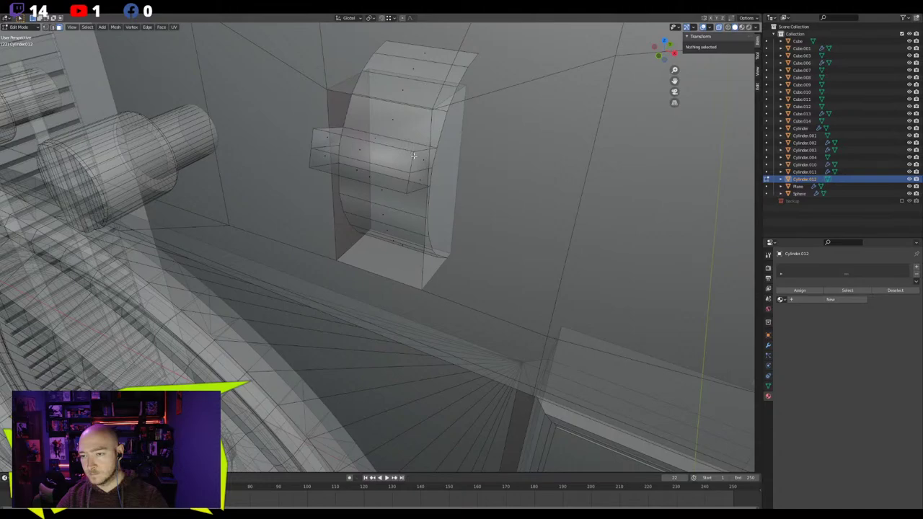
key("a")
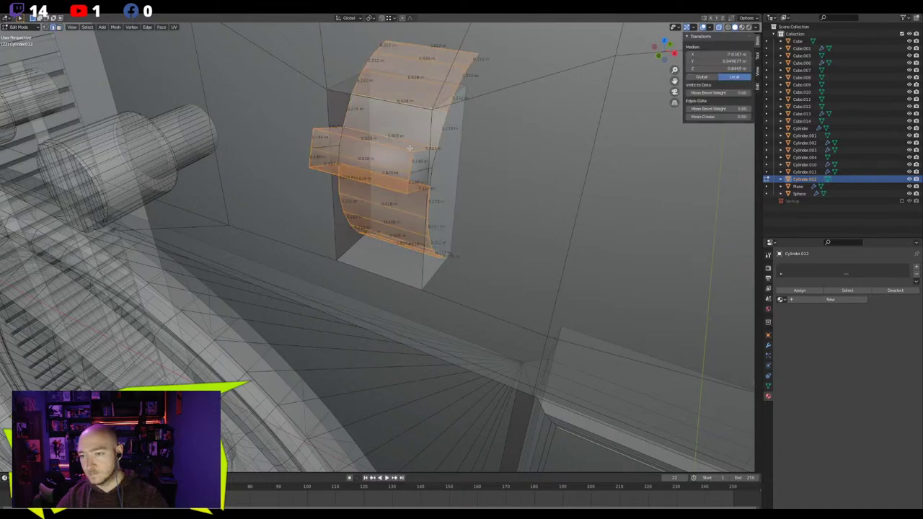
left_click(407, 147)
left_click(409, 158, "alt")
left_click(380, 177, "alt+shift")
left_click(352, 139, "alt+shift")
left_click(311, 142, "alt+shift")
left_click(327, 171, "alt+shift")
left_click(354, 168, "alt+shift")
key("ctrl+b")
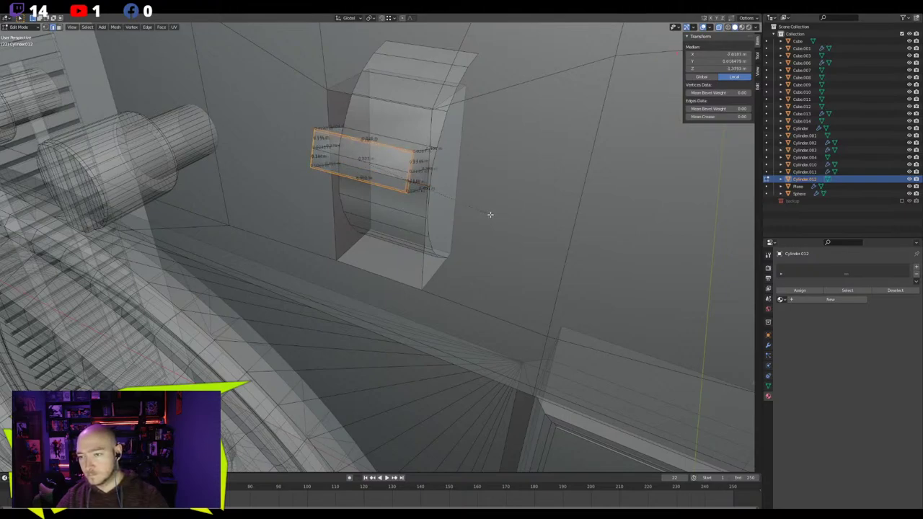
left_click(490, 214)
Turn off X-ray and select the thumb wheel's entire mesh in Edit Mode
key("alt+z")
middle_click_drag(446, 217, 427, 209)
key("Tab")
scroll(464, 226, "down", 4)
key("Tab")
left_click(404, 203, "alt")
scroll(422, 208, "up", 4)
key("Tab")
key("Tab")
key("a")
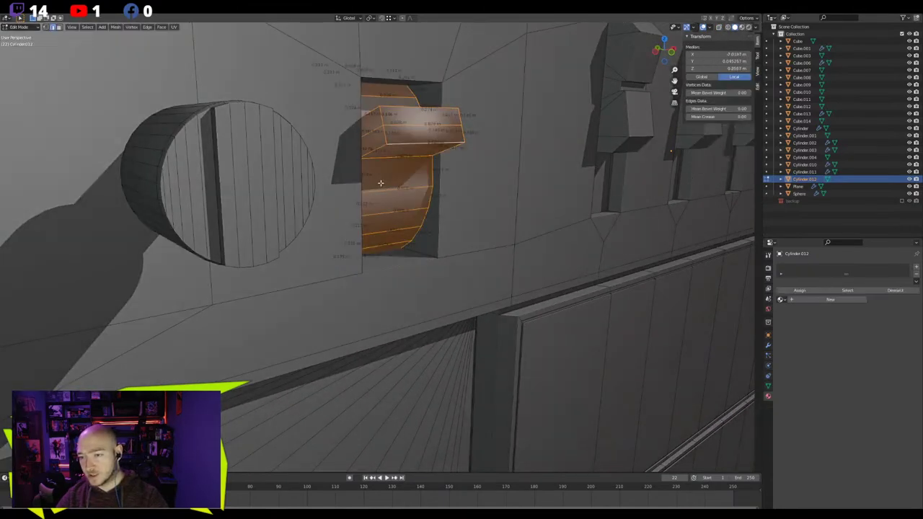
Enable Auto Smooth at 30° for the thumb wheel's normals and return to Object Mode
left_click(768, 365)
left_click(769, 346)
left_click(768, 356)
left_click(768, 365)
left_click(768, 374)
left_click(767, 386)
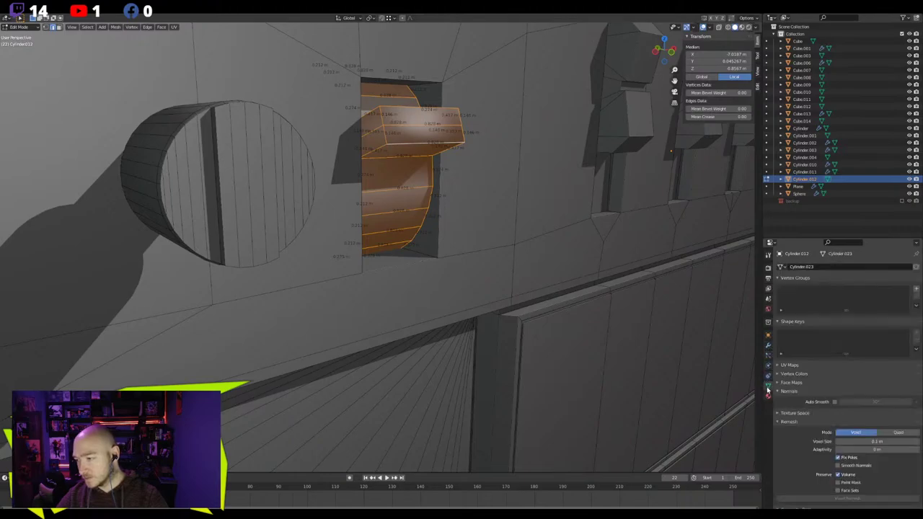
left_click(834, 401)
key("Tab")
Deselect the thumb wheel and hide the viewport overlays to view the boombox front without wireframes
scroll(500, 280, "down", 8)
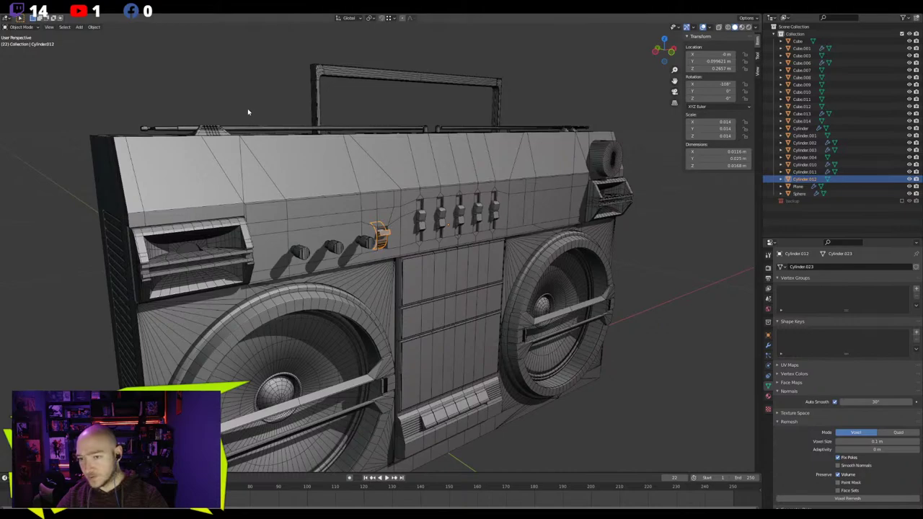
left_click(247, 108)
key("alt+z")
middle_click_drag(248, 108, 291, 153)
left_click(693, 27)
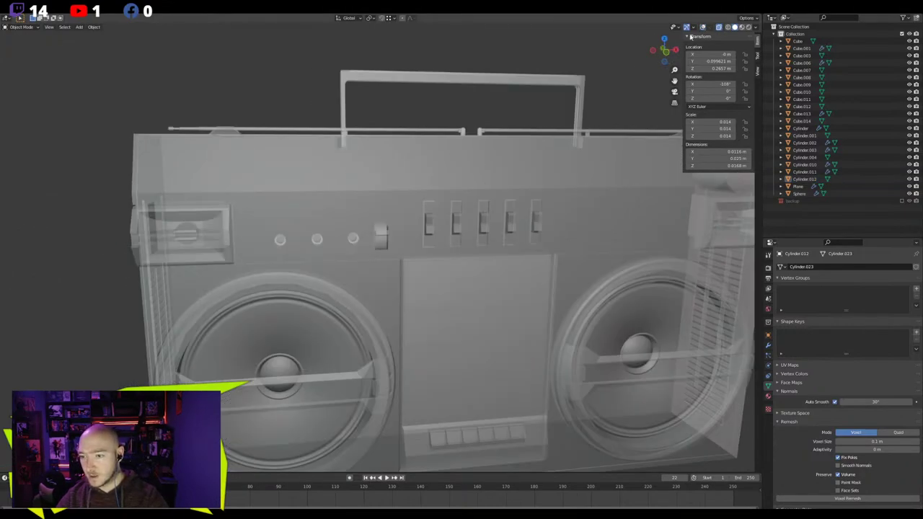
key("alt+z")
middle_click_drag(494, 129, 487, 173)
scroll(428, 179, "up", 3)
middle_click_drag(428, 180, 450, 171)
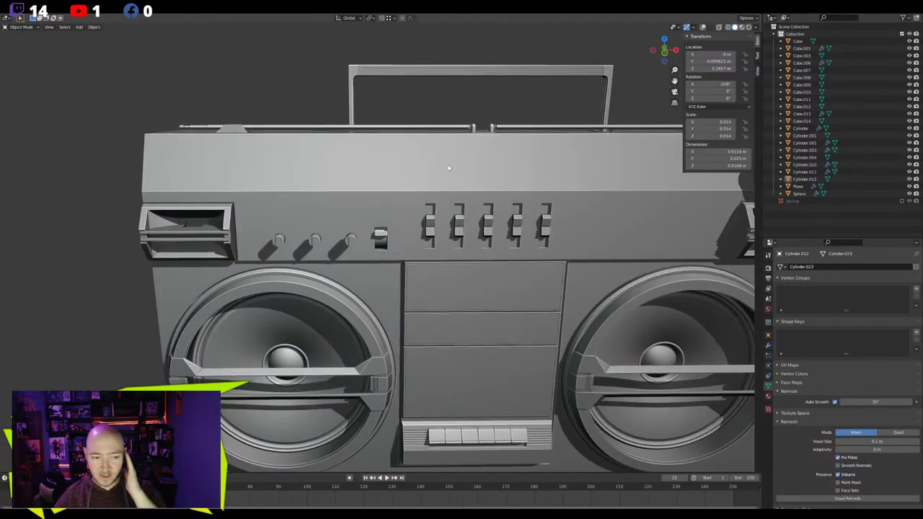
Examine the thumb wheel's shading up close and the layout of the controls on the whole boombox front
scroll(338, 216, "down", 1)
middle_click_drag(337, 217, 323, 239)
scroll(323, 216, "up", 2)
scroll(317, 229, "up", 5)
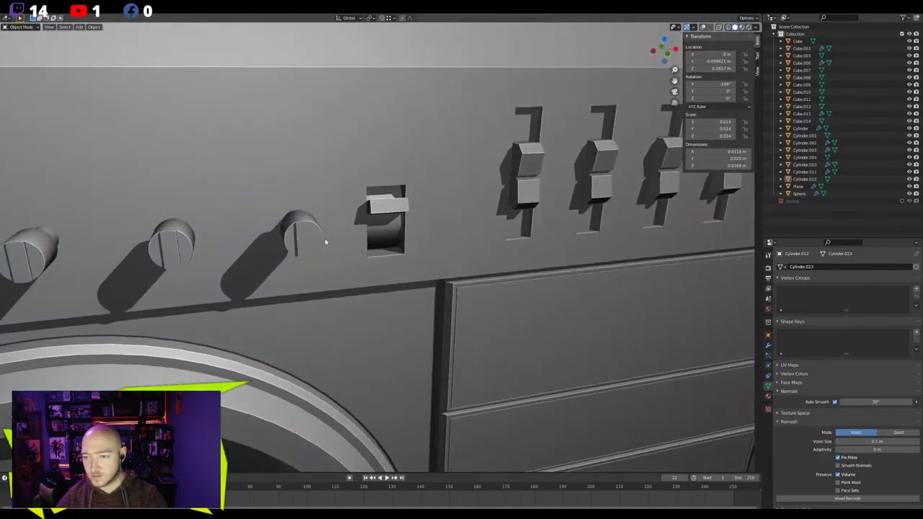
scroll(323, 240, "down", 5)
middle_click_drag(257, 219, 357, 194, "shift")
scroll(320, 195, "down", 4)
scroll(357, 194, "up", 2)
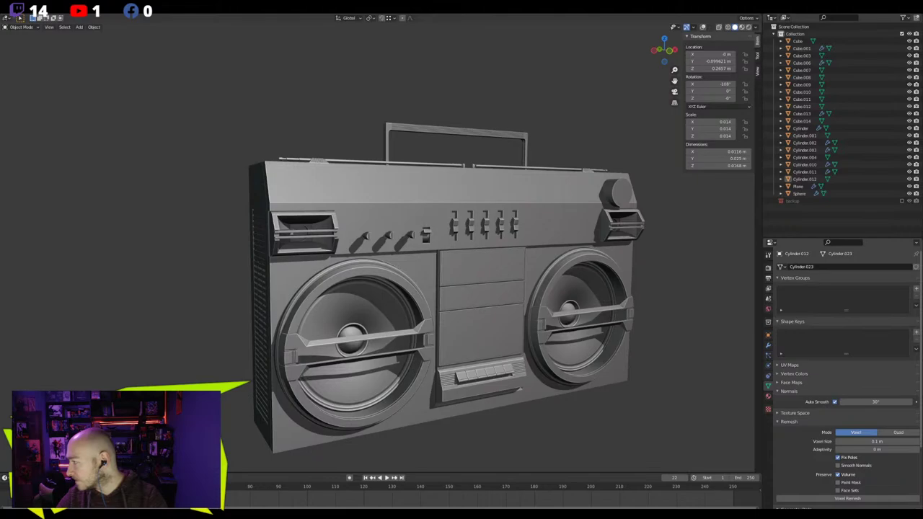
middle_click_drag(403, 216, 378, 214)
scroll(404, 240, "up", 1)
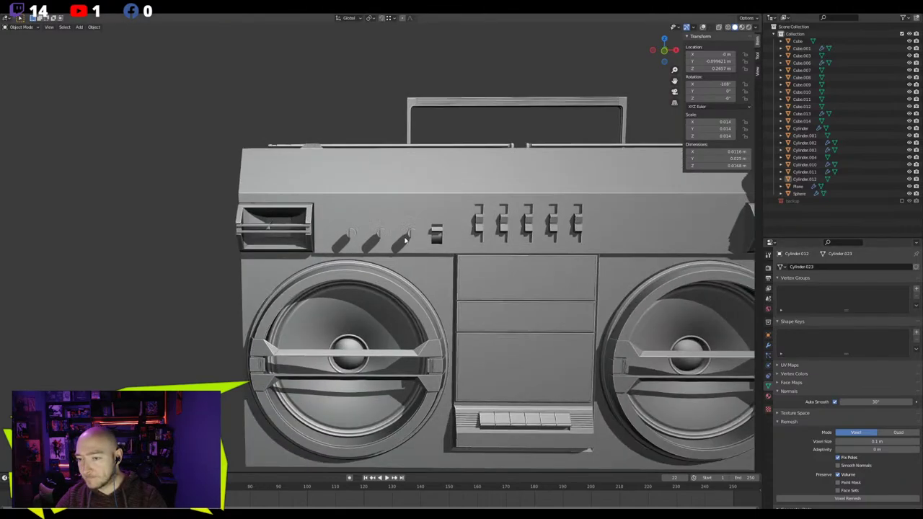
Open the row of three knobs in Edit Mode with face selection and show the viewport overlays again
scroll(404, 241, "up", 2)
left_click(429, 232)
scroll(367, 261, "up", 3)
key("Tab")
middle_click_drag(431, 213, 394, 241)
key("3")
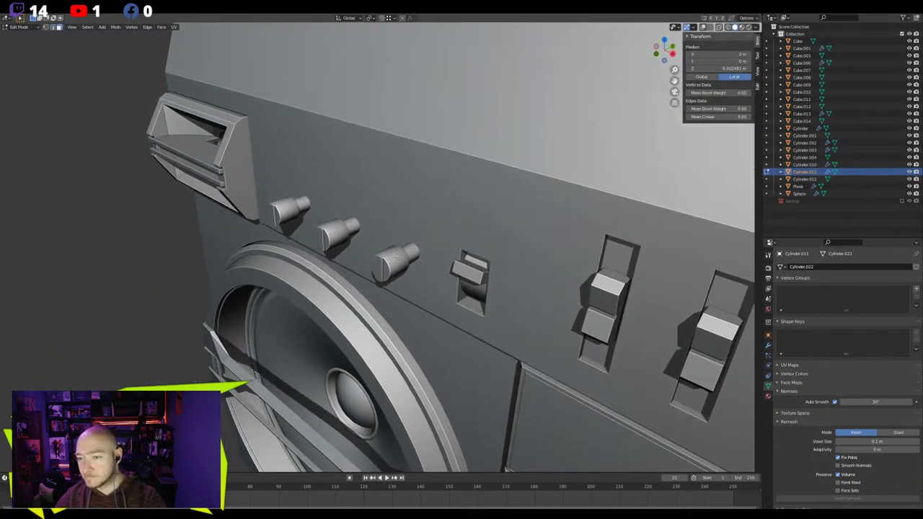
left_click(703, 27)
middle_click_drag(319, 201, 375, 230)
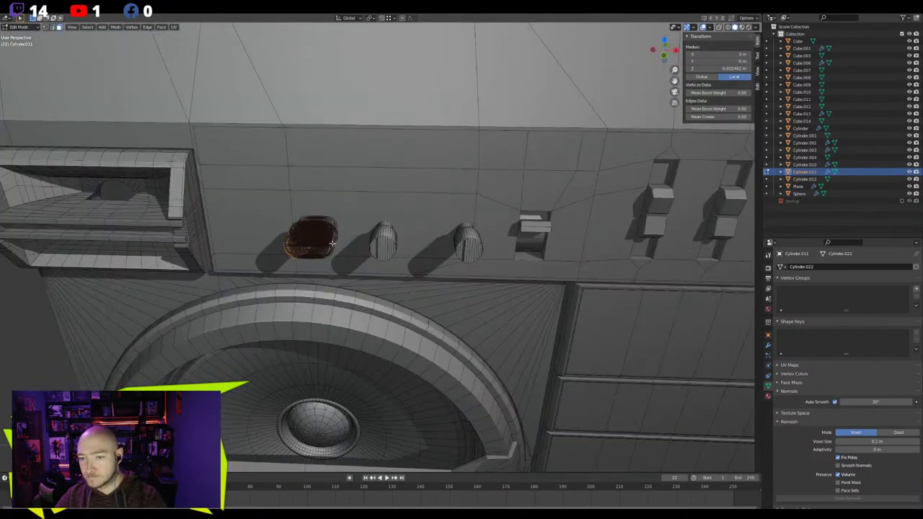
Duplicate the first knob's rear shaft, place the copy above the knob row in front view, and separate it into its own object
key("KP_Decimal")
middle_click_drag(491, 171, 567, 155)
scroll(316, 187, "down", 3)
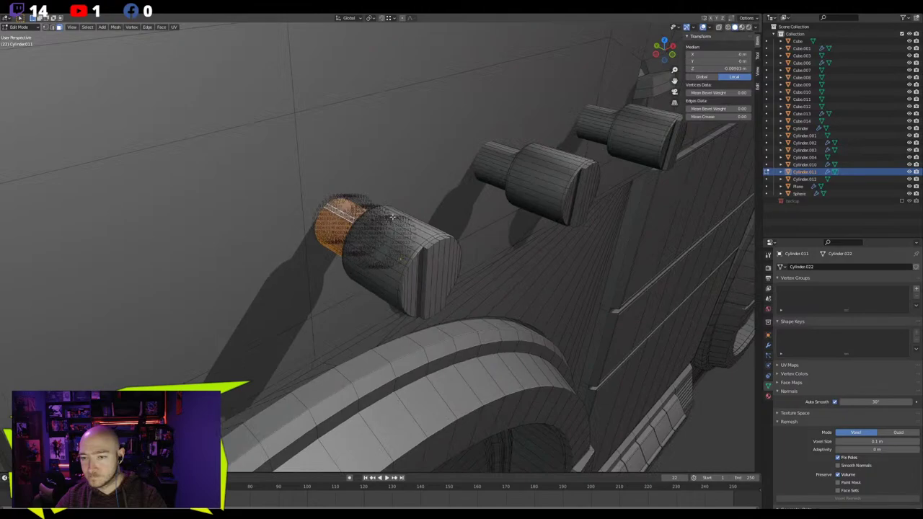
key("KP_1")
scroll(373, 188, "down", 3)
key("g")
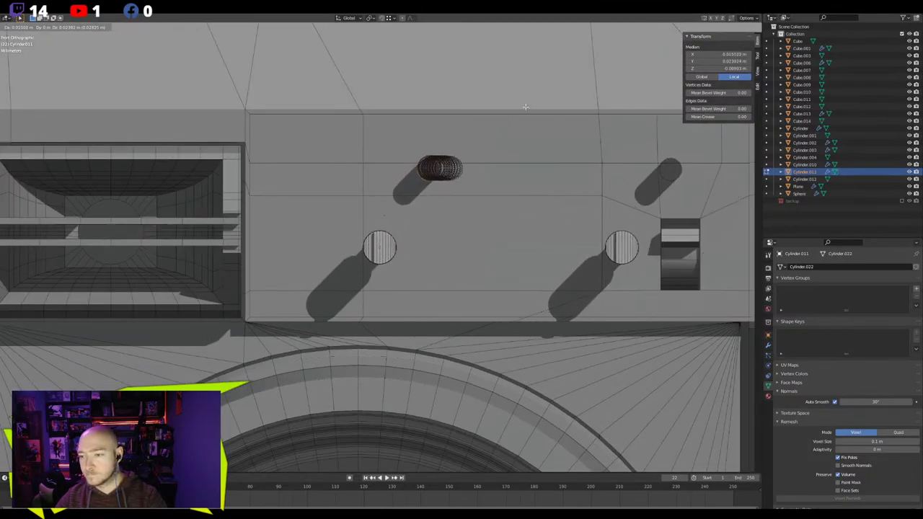
left_click(525, 106)
key("p")
left_click(524, 107)
key("Tab")
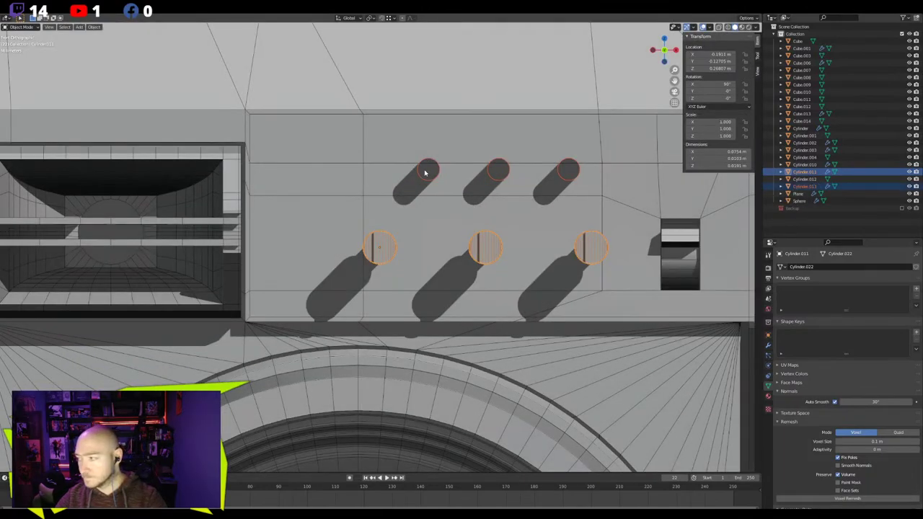
Remove the Array modifier from the separated shaft so a single cylinder is left
left_click(426, 173)
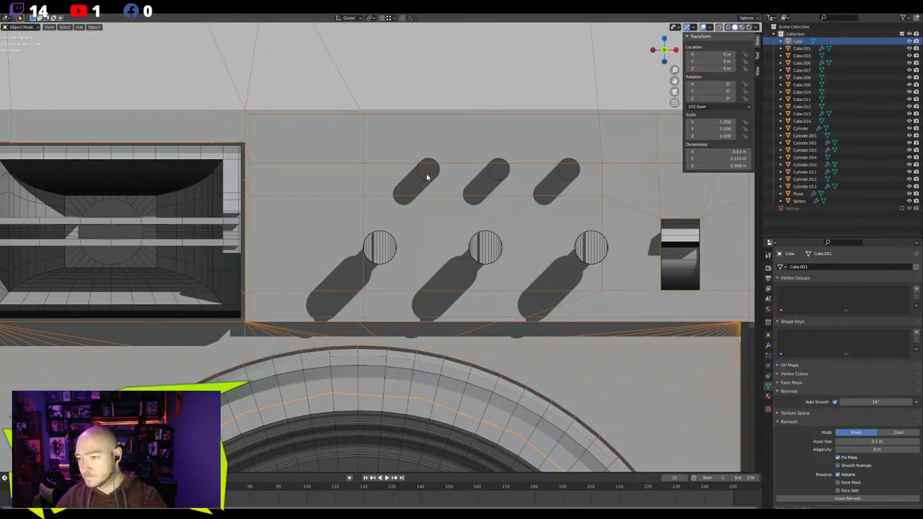
left_click(428, 180)
left_click(767, 344)
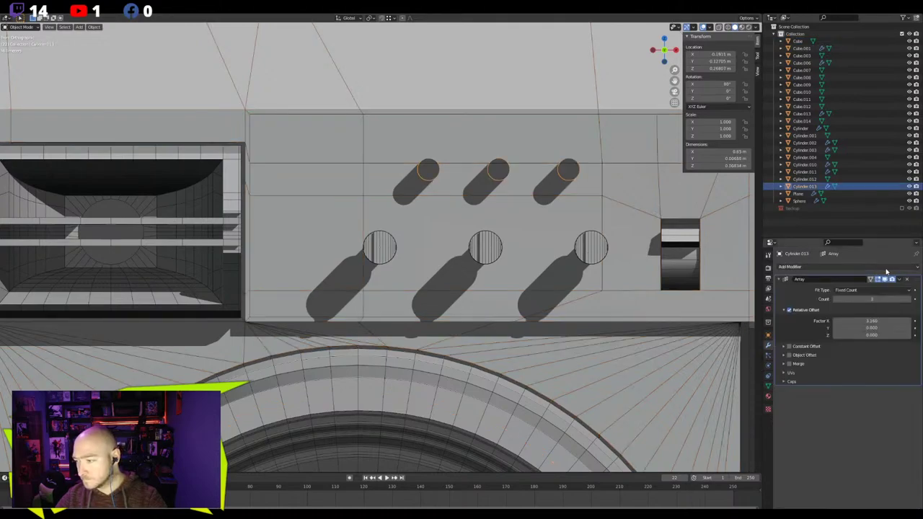
left_click(906, 279)
Move the single cylinder about 0.035 m along X and 0.008 m up, above the gap between the second and third knobs
middle_click_drag(524, 226, 383, 242, "shift")
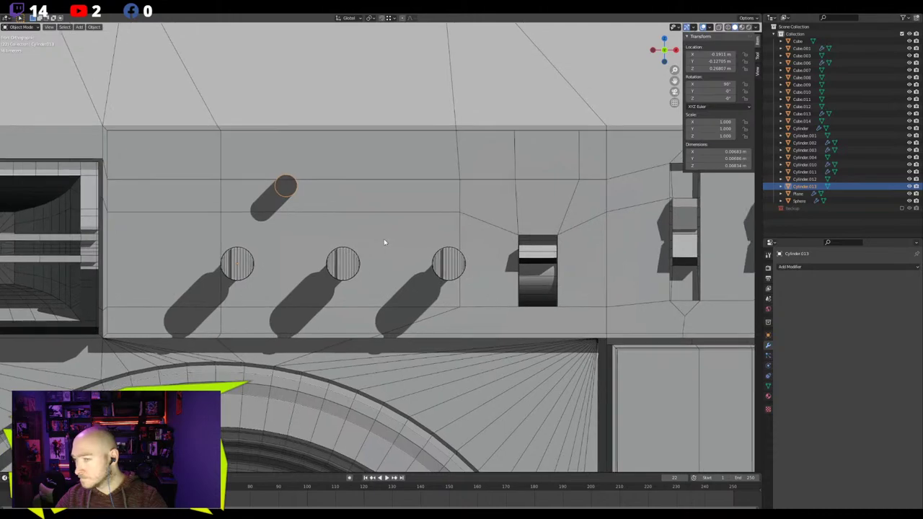
scroll(402, 242, "down", 2)
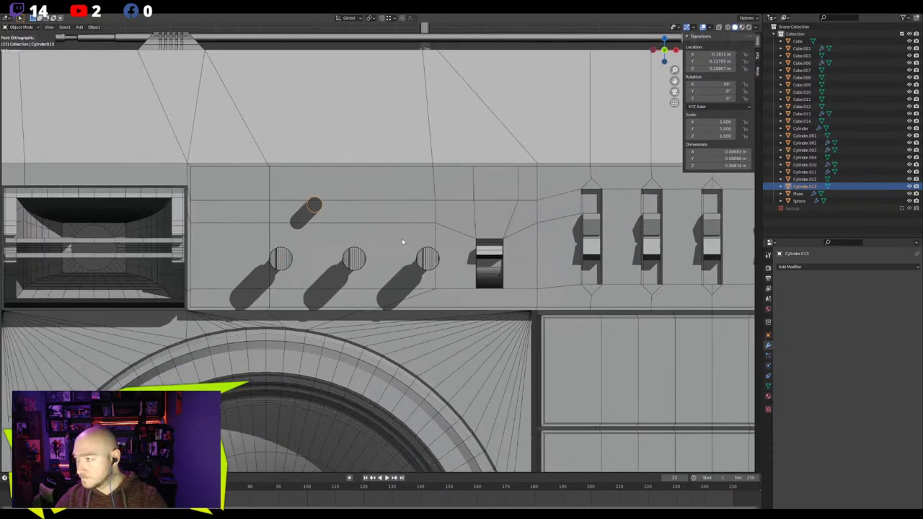
key("g")
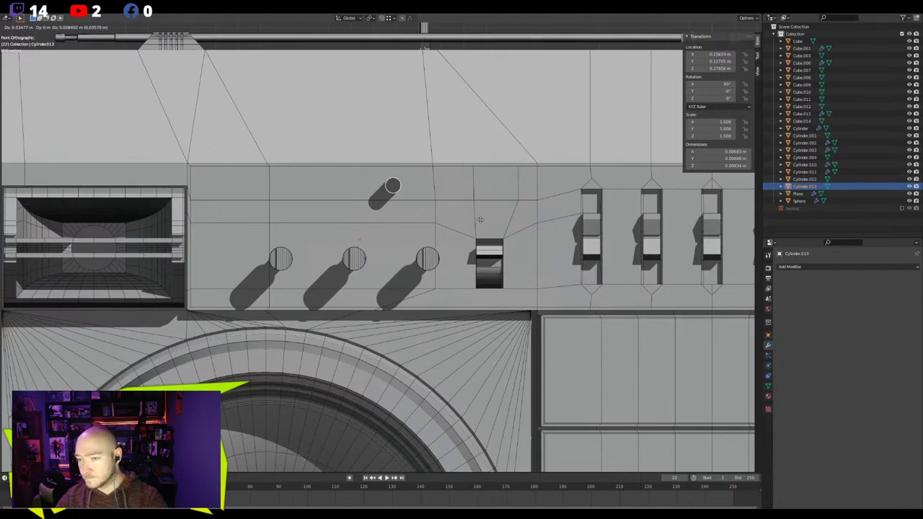
left_click(480, 219)
Duplicate the small cylinder about 0.028 m along X and scale the copy's mesh up by about 1.4 in Edit Mode
key("shift+d")
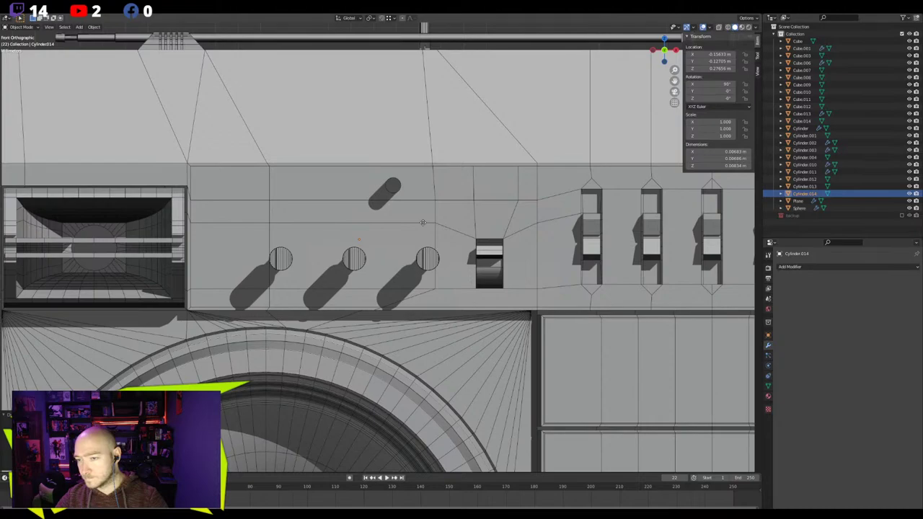
key("x")
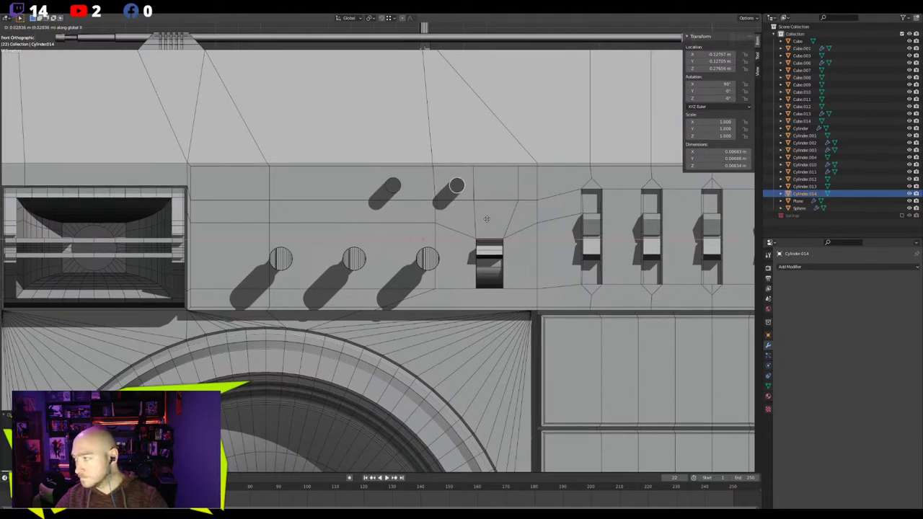
left_click(487, 219)
key("Tab")
key("s")
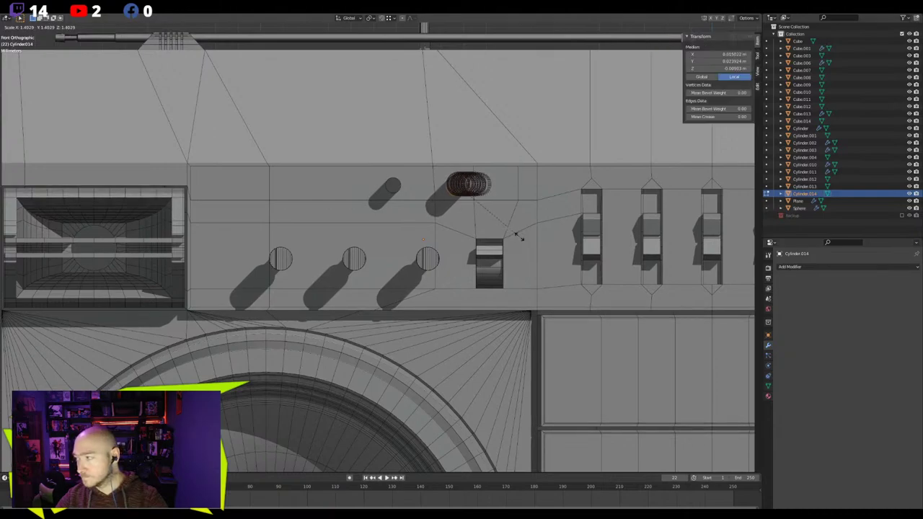
left_click(519, 236)
key("Tab")
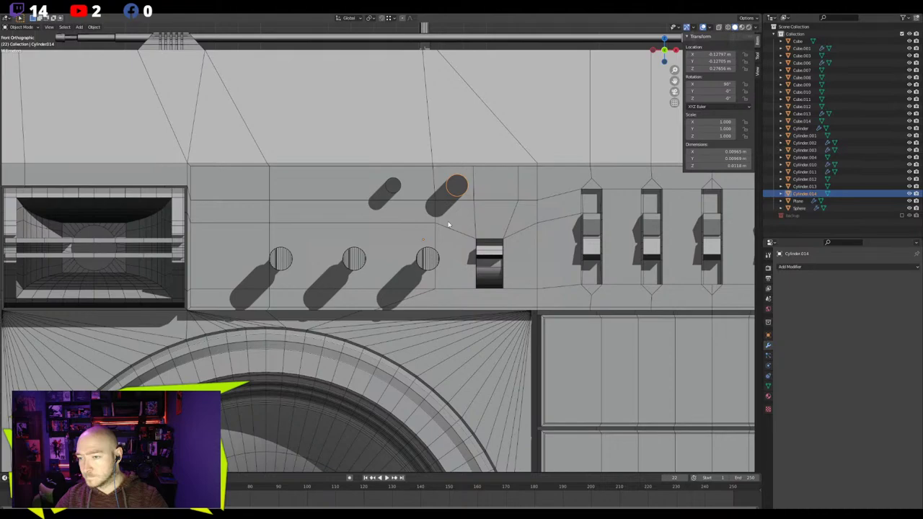
Select the boombox body and examine how the two cylinders sit against the front panel
left_click(393, 187)
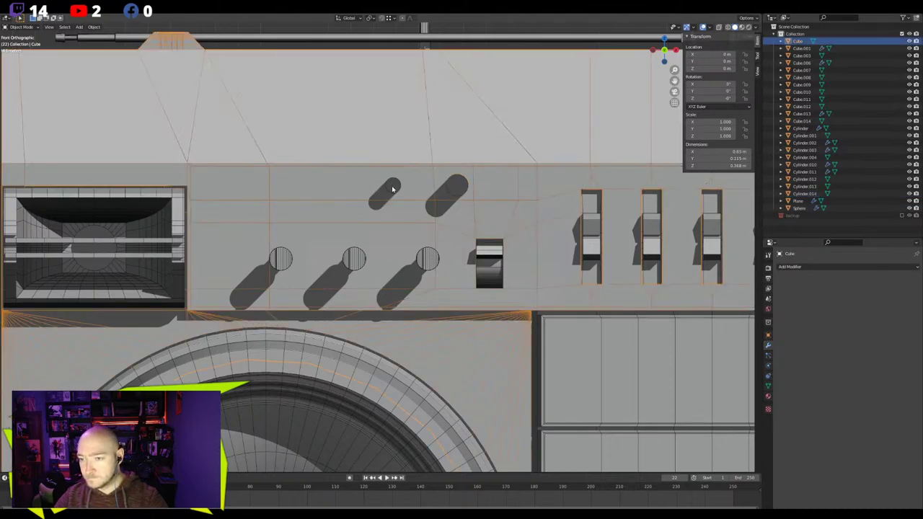
middle_click_drag(391, 191, 429, 184)
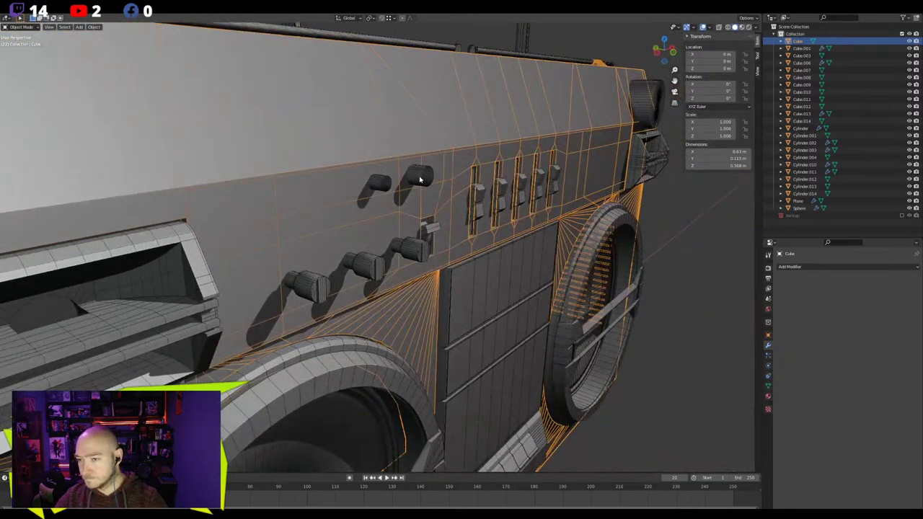
middle_click_drag(418, 179, 361, 174)
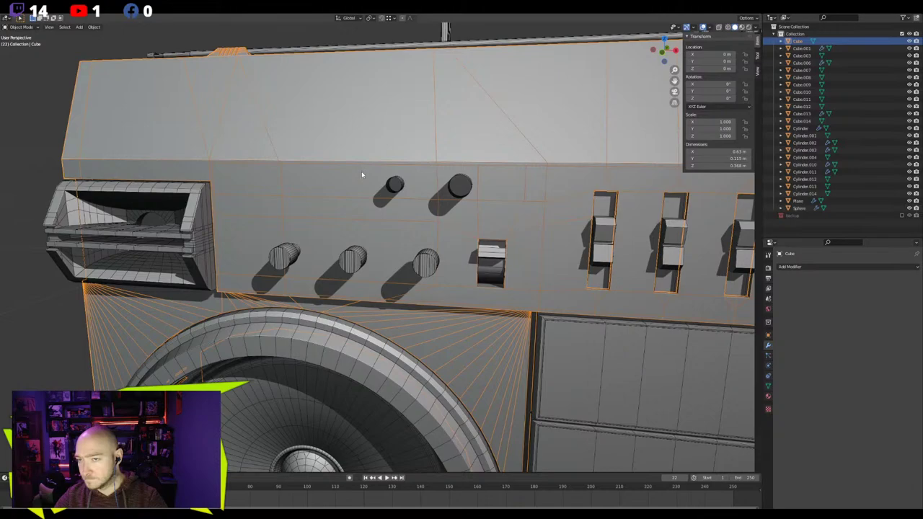
scroll(454, 188, "up", 4)
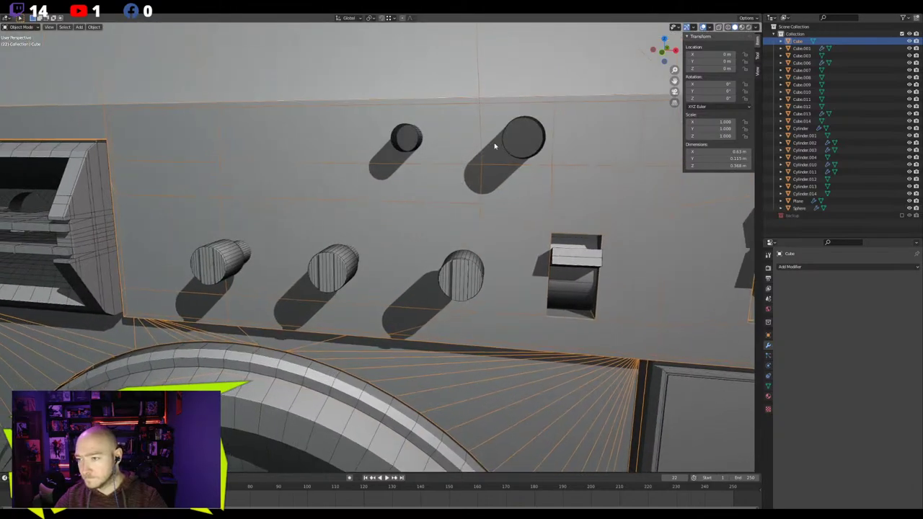
middle_click_drag(484, 151, 423, 183, "shift")
Connect the opposite corners of the body face behind the larger cylinder with diagonal edges and select their crossing vertex
key("Tab")
key("Tab")
key("Tab")
key("1")
left_click(421, 136)
left_click(490, 192, "shift")
key("j")
left_click(420, 195)
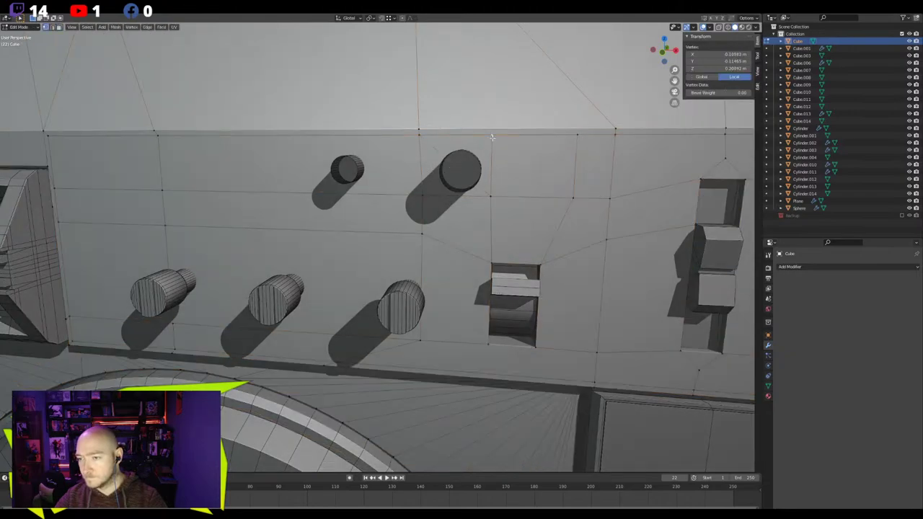
left_click(437, 189)
left_click(454, 165)
Try a vertex bevel on the crossing point behind the larger cylinder, and undo it along with the diagonal edges
key("ctrl+shift+b")
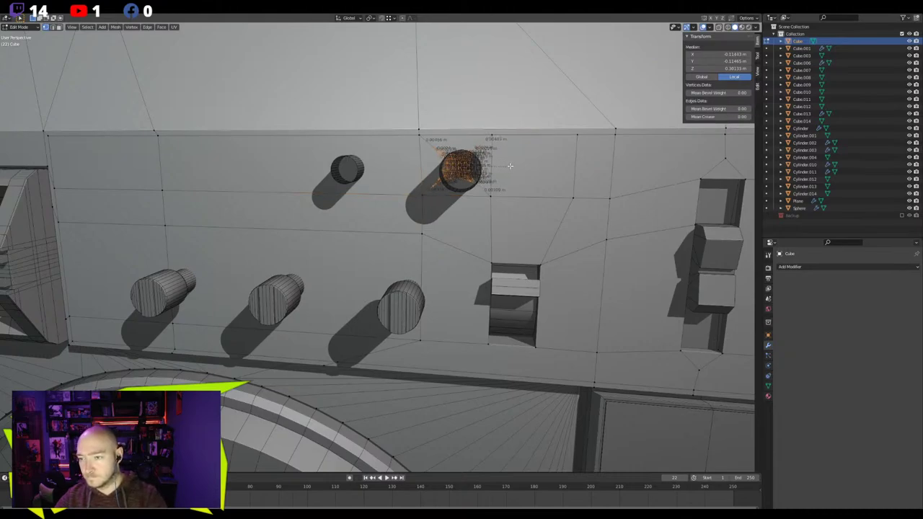
right_click(509, 166)
key("ctrl+z")
key("ctrl+z")
key("ctrl+z")
key("ctrl+z")
key("ctrl+z")
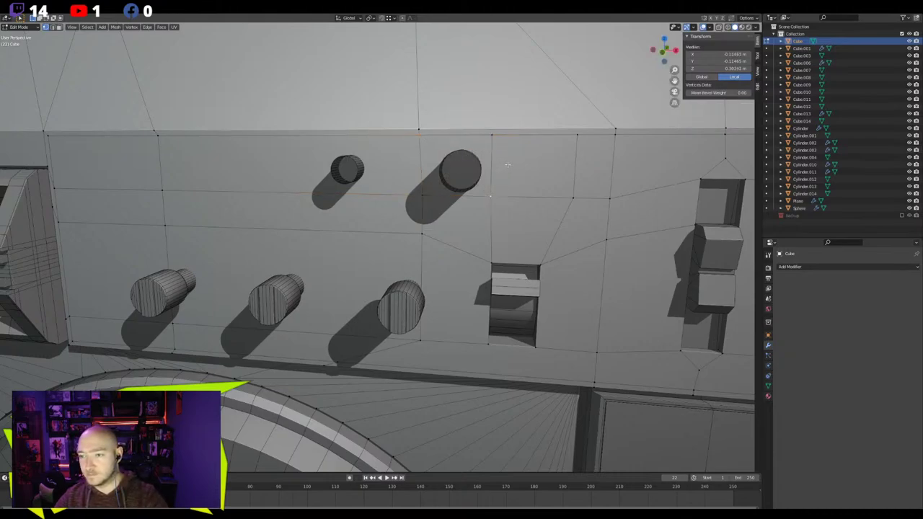
Add a vertical and a horizontal loop cut crossing behind the larger cylinder in front view and select their intersection vertex
key("KP_1")
key("ctrl+r")
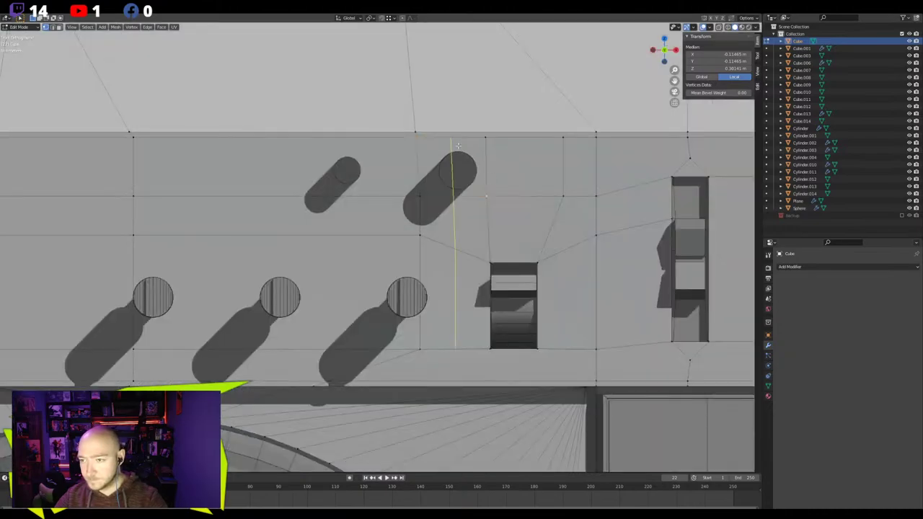
left_click(458, 143)
right_click(458, 143)
key("ctrl+r")
left_click(425, 155)
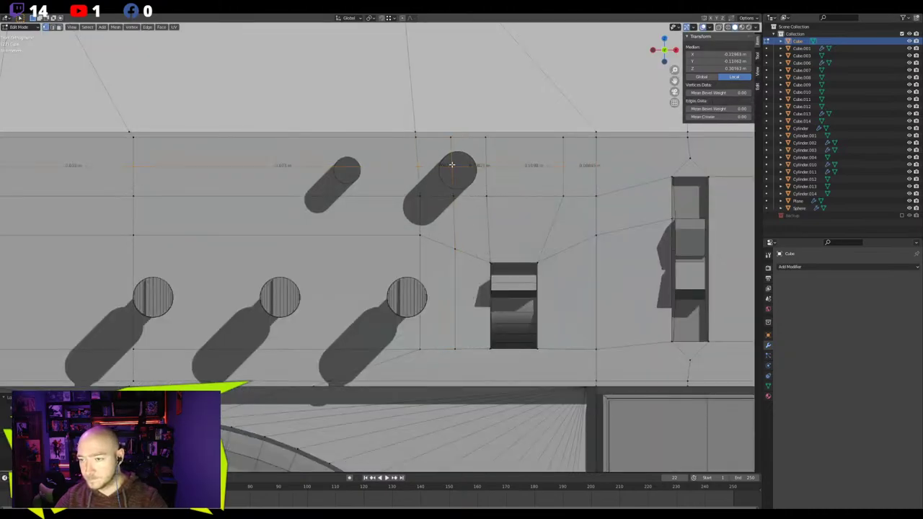
left_click(452, 166)
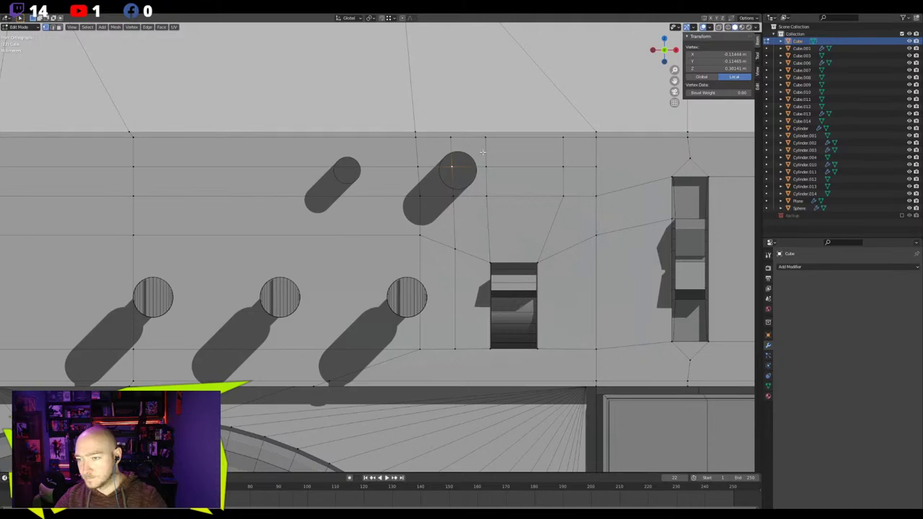
Try a vertex bevel on the loop cuts' intersection, undo it and both cuts, and leave Edit Mode
key("ctrl+shift+b")
scroll(502, 147, "up", 3)
scroll(504, 146, "down", 3)
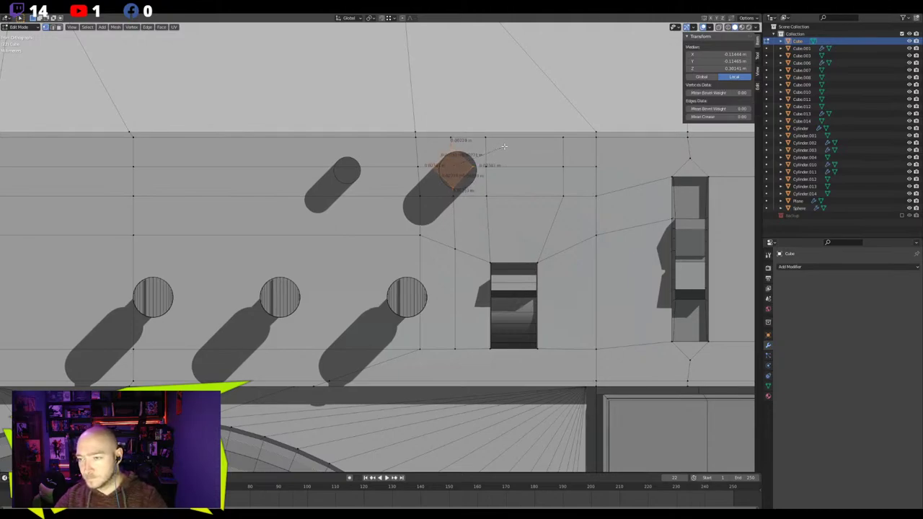
right_click(505, 146)
key("ctrl+z")
key("ctrl+z")
key("ctrl+z")
key("ctrl+z")
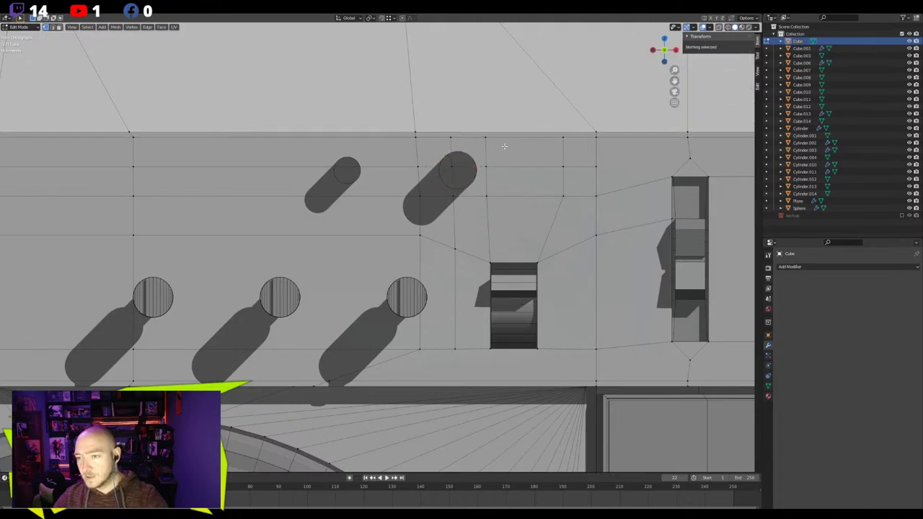
middle_click_drag(504, 146, 360, 193)
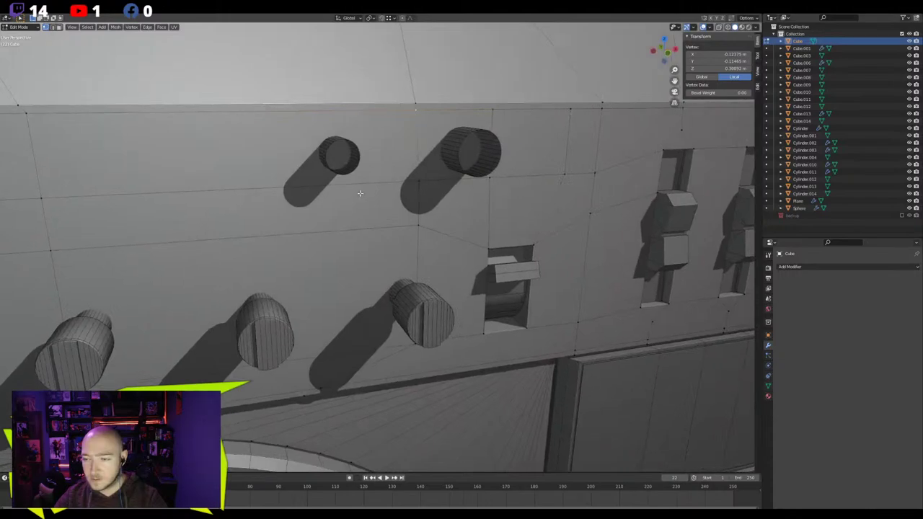
scroll(357, 194, "down", 5)
key("Tab")
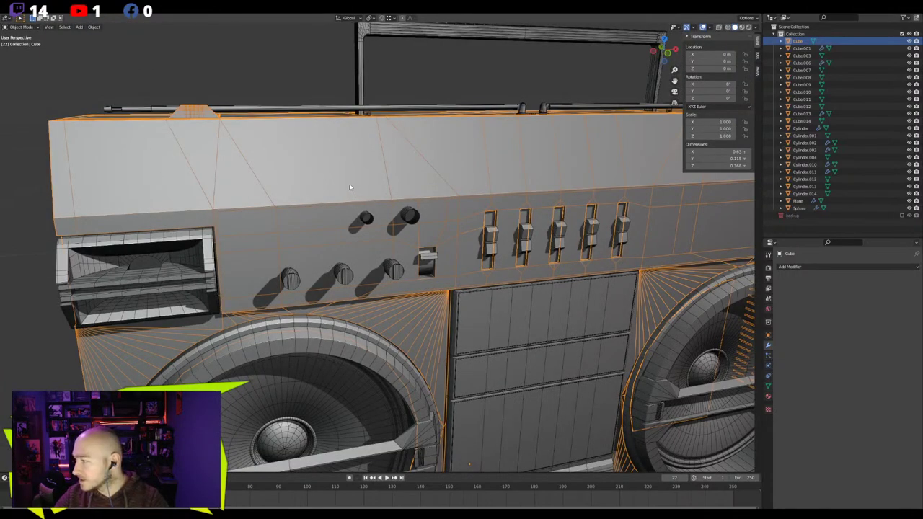
Select both small cylinders above the knob row and move them down along Z by about 1.8 mm
scroll(351, 185, "down", 3)
mouse_move(352, 179)
middle_mouse_down()
mouse_move(334, 172)
mouse_move(345, 187)
middle_mouse_up()
key("KP_1")
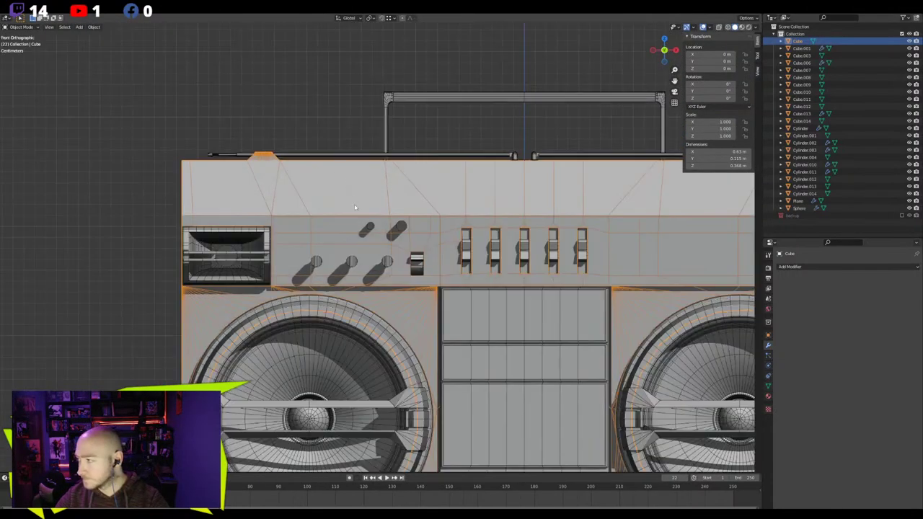
scroll(353, 202, "up", 4)
left_click(357, 207)
left_click(421, 209, "shift")
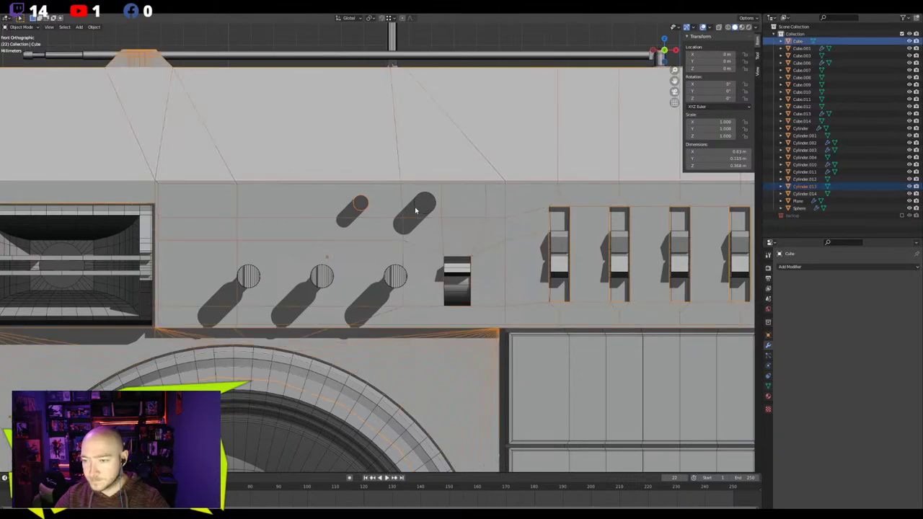
left_click(420, 207)
middle_click_drag(418, 207, 389, 216)
left_click(366, 205, "shift")
key("KP_1")
key("g")
key("z")
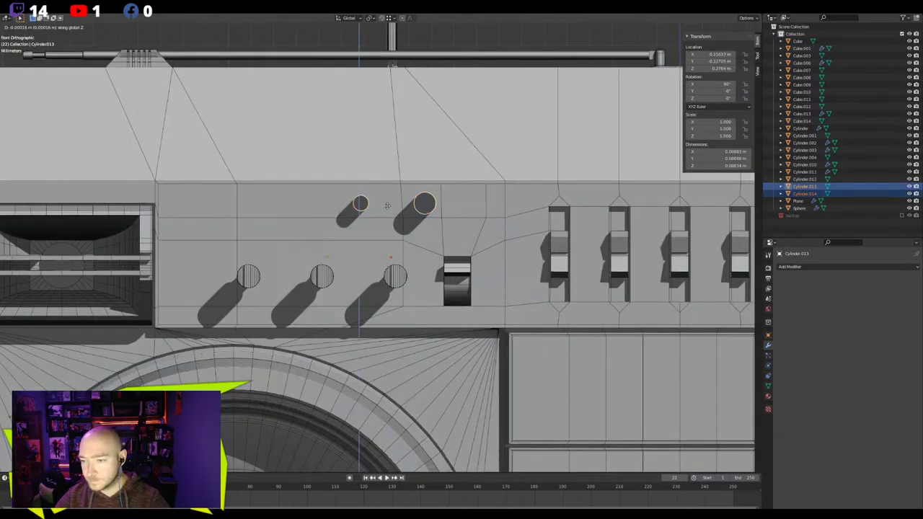
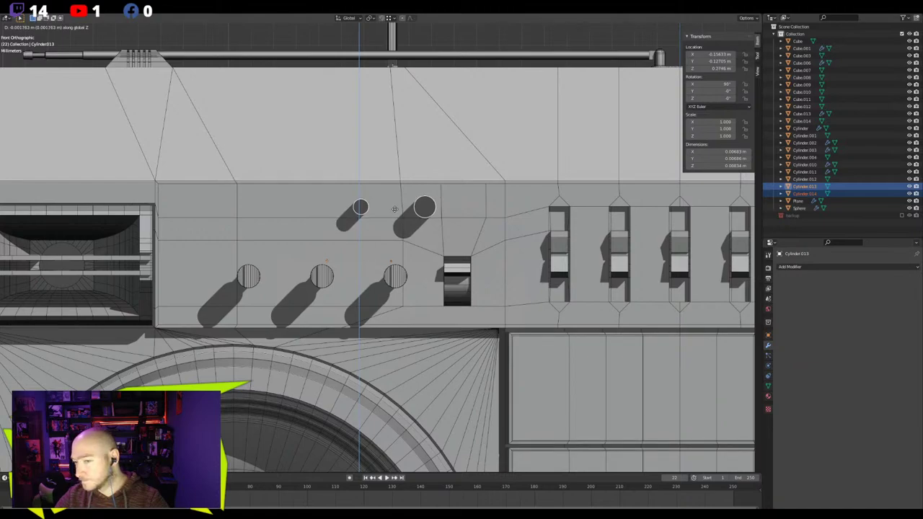
left_click(395, 209)
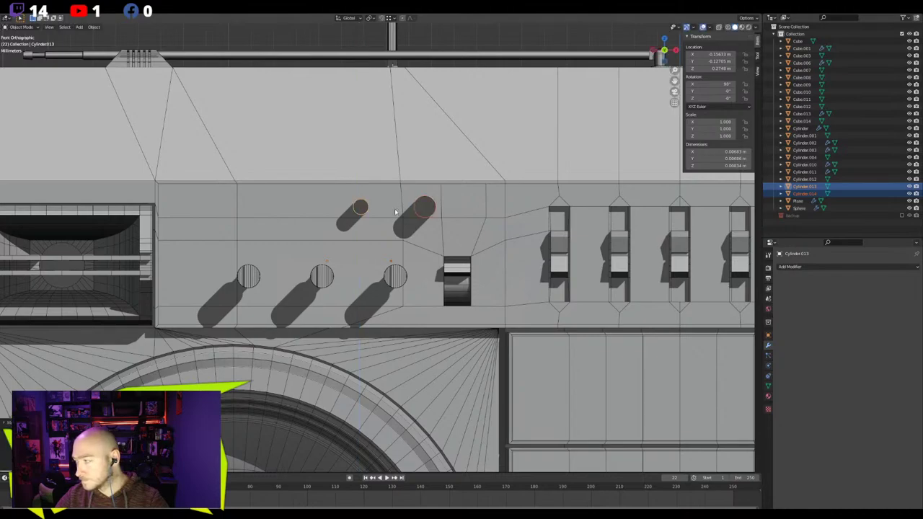
scroll(395, 211, "down", 4)
middle_click_drag(395, 211, 434, 240)
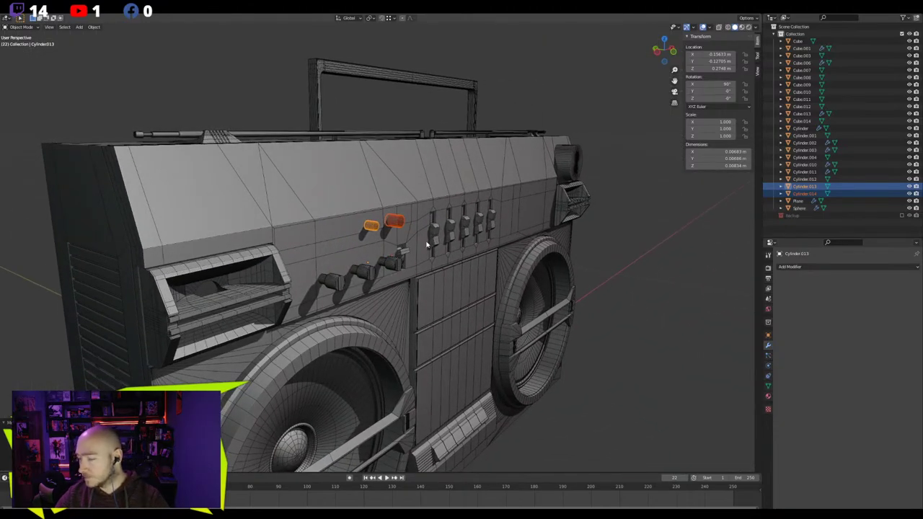
Duplicate the smaller cylinder in front view and place the copy beside the leftmost knob, about 68 mm left and 34 mm down
key("KP_1")
left_click(366, 231)
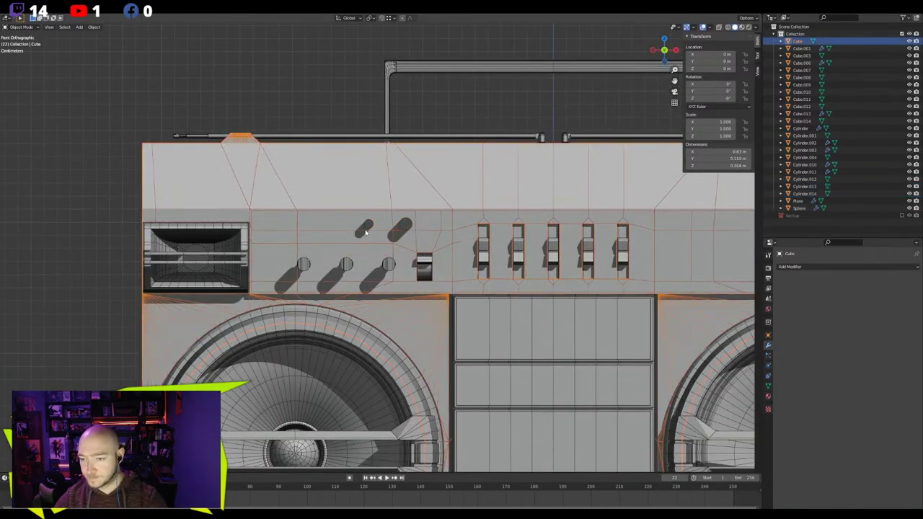
left_click(368, 228)
middle_click_drag(353, 238, 450, 230, "shift")
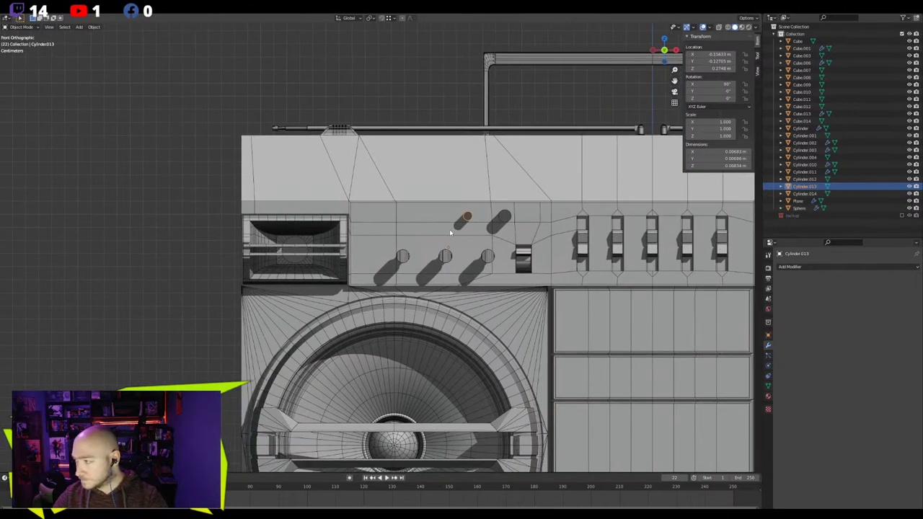
key("shift+d")
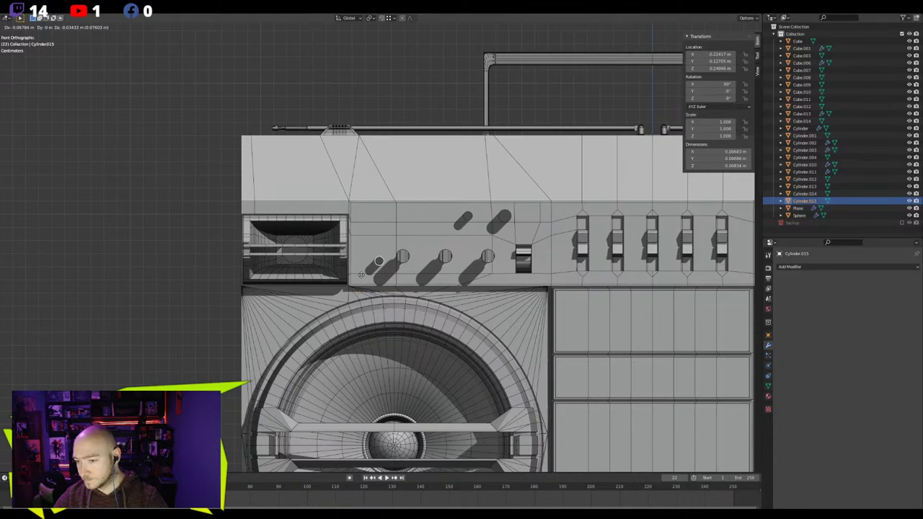
left_click(361, 275)
Push the duplicated cylinder along Y into the front panel by about 2.2 mm and deselect it
middle_click_drag(375, 279, 445, 319)
key("g")
key("y")
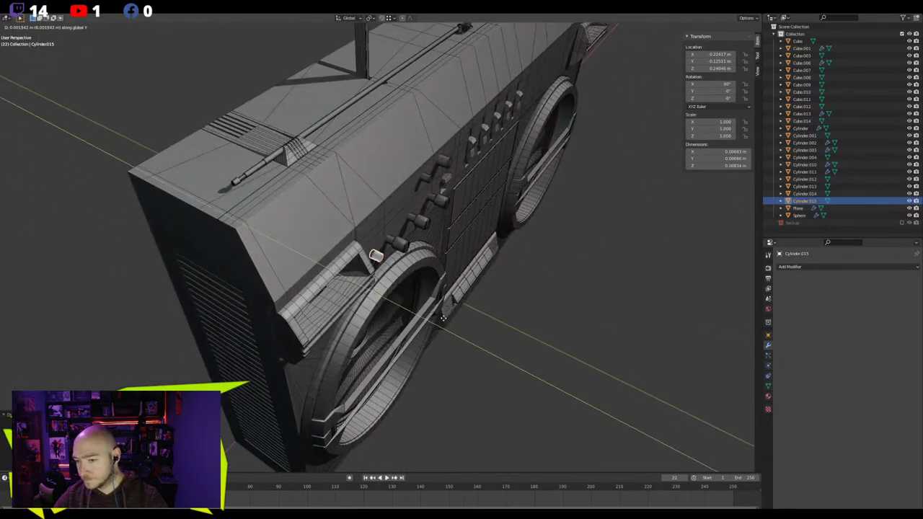
left_click(443, 319)
left_click(539, 340)
middle_click_drag(539, 340, 471, 303)
middle_click_drag(545, 320, 372, 294, "shift")
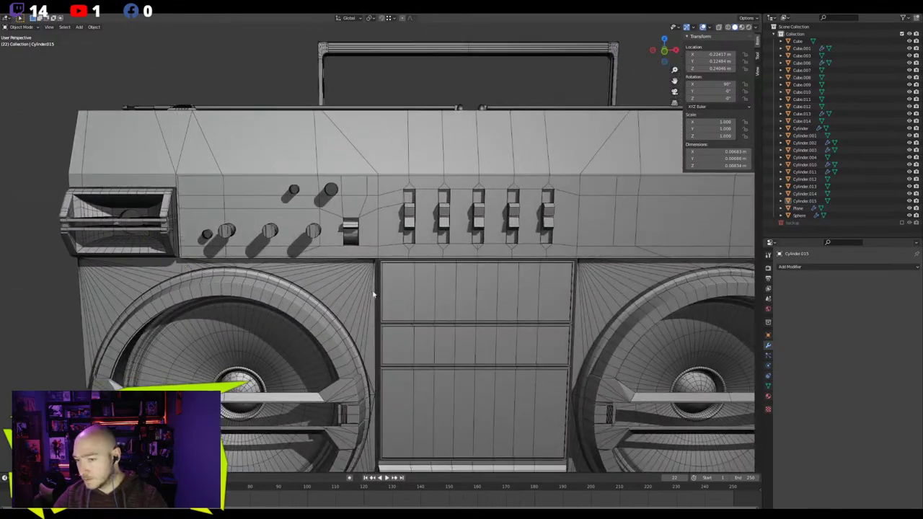
Select the three small round cylinders on the front panel and join them into one object
left_click(294, 194)
left_click(294, 191)
middle_click_drag(332, 190, 309, 204)
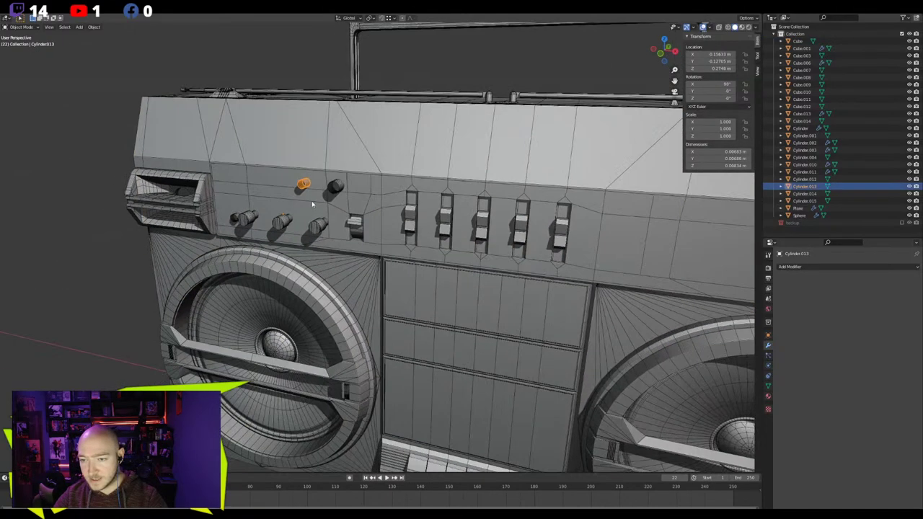
left_click(336, 188, "shift")
left_click(238, 218)
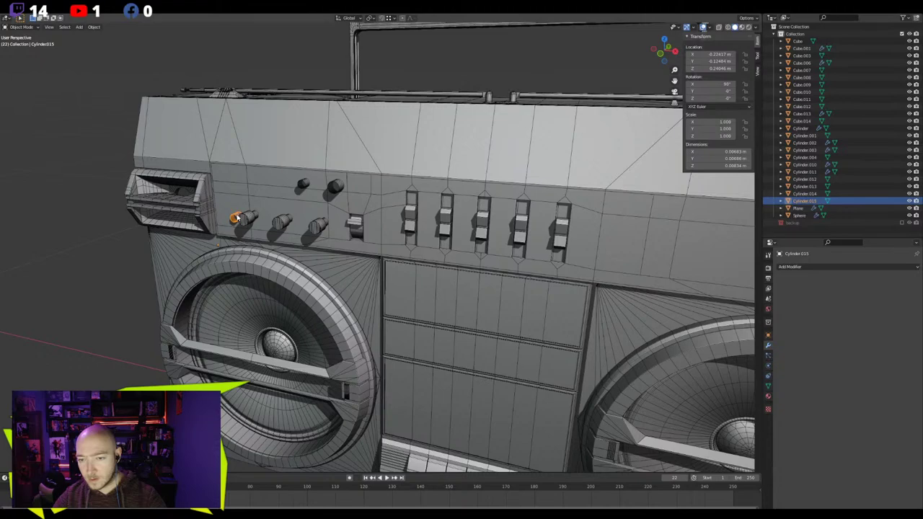
left_click(307, 185, "shift")
left_click(337, 186, "shift")
key("ctrl+j")
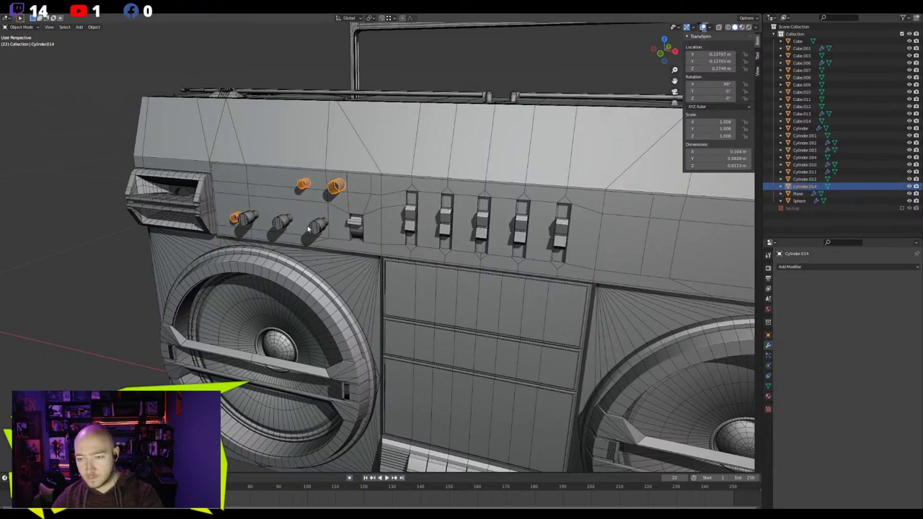
Select the front rims of the three small cylinders in Edit Mode, extrude them and merge with Collapse to cap the ends
key("KP_Decimal")
key("KP_Divide")
key("KP_Divide")
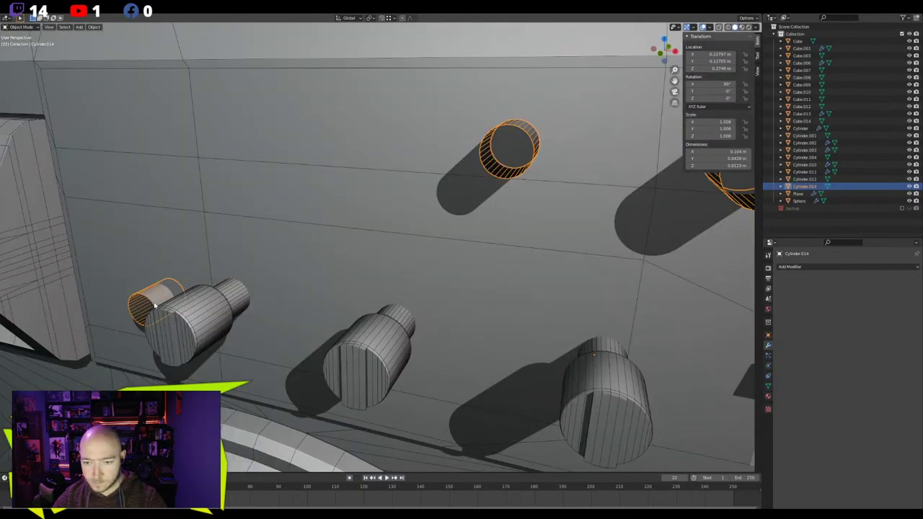
left_click(149, 297)
key("KP_Decimal")
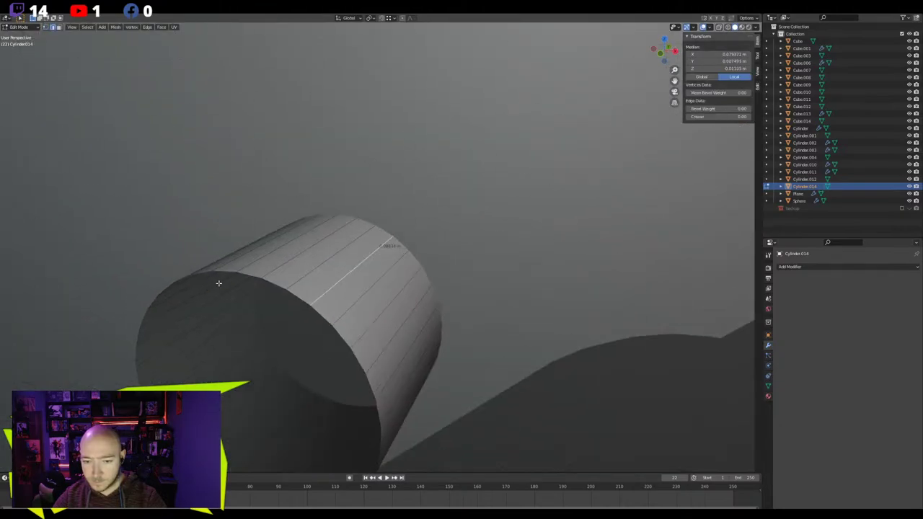
middle_click_drag(214, 284, 258, 268)
scroll(261, 296, "down", 2)
middle_click_drag(264, 305, 313, 299)
scroll(313, 298, "down", 10)
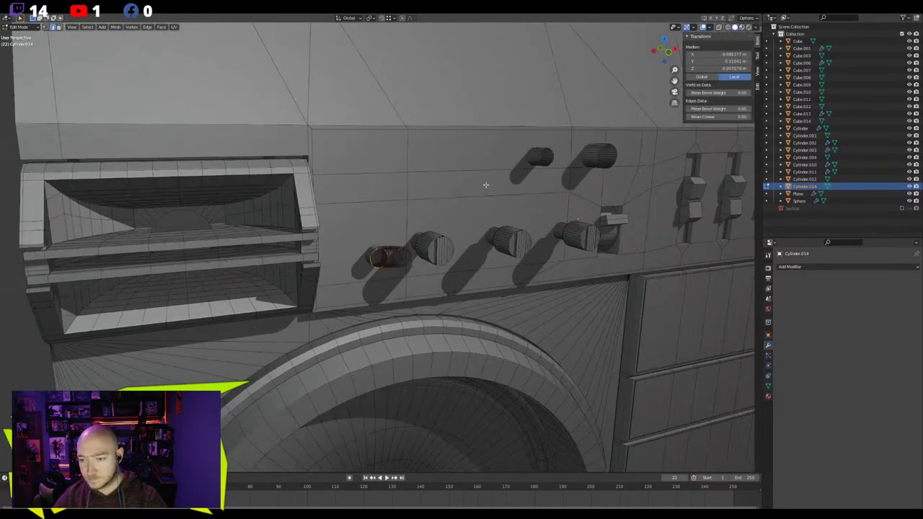
middle_click_drag(486, 185, 375, 290, "shift")
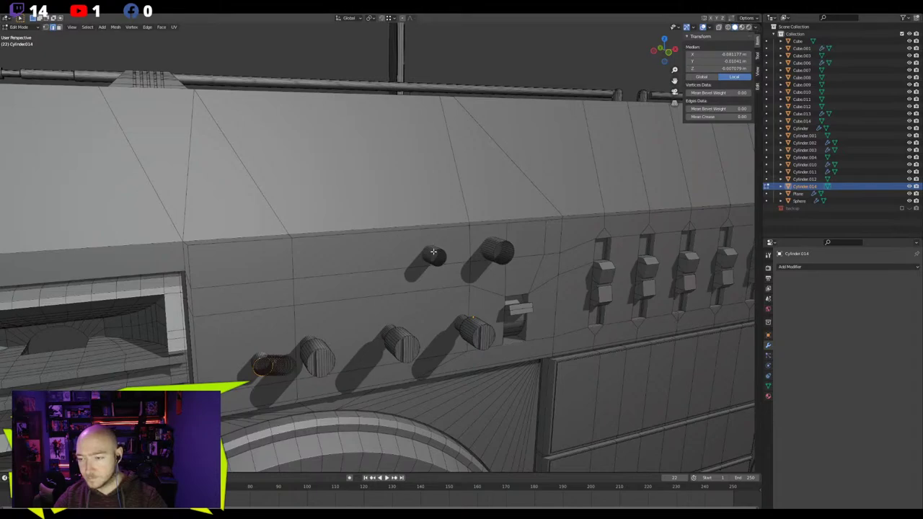
left_click(445, 254, "alt+shift")
left_click(495, 250, "alt+shift")
key("m")
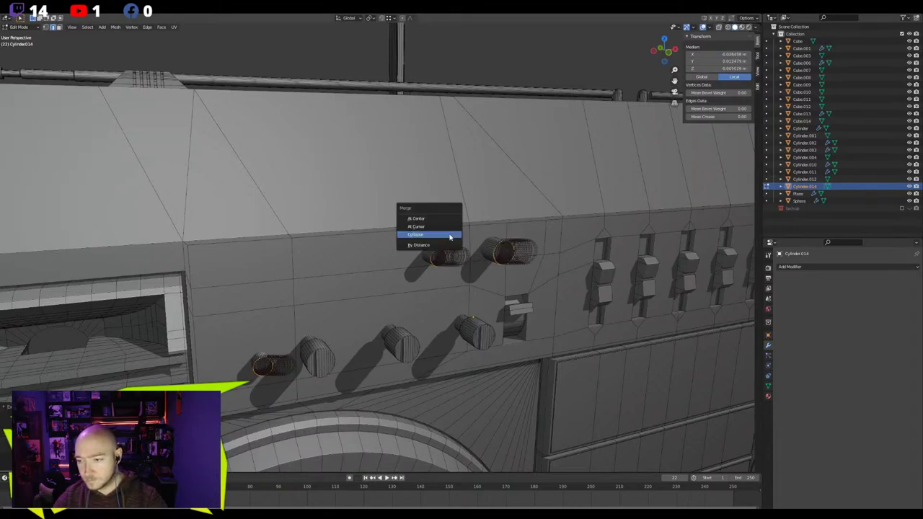
left_click(450, 235)
Select the rear rims of the three small cylinders inside the body, merge them, and leave Edit Mode
middle_click_drag(371, 263, 476, 257)
key("l")
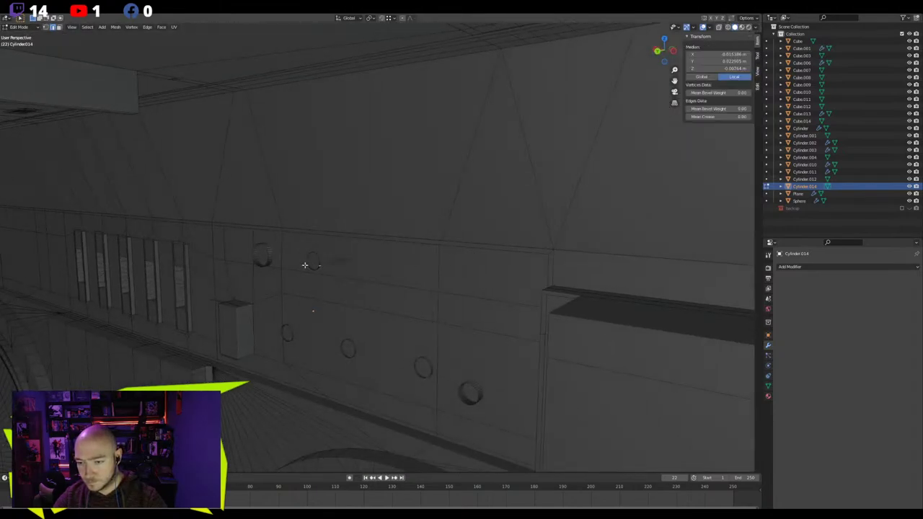
key("l")
key("l")
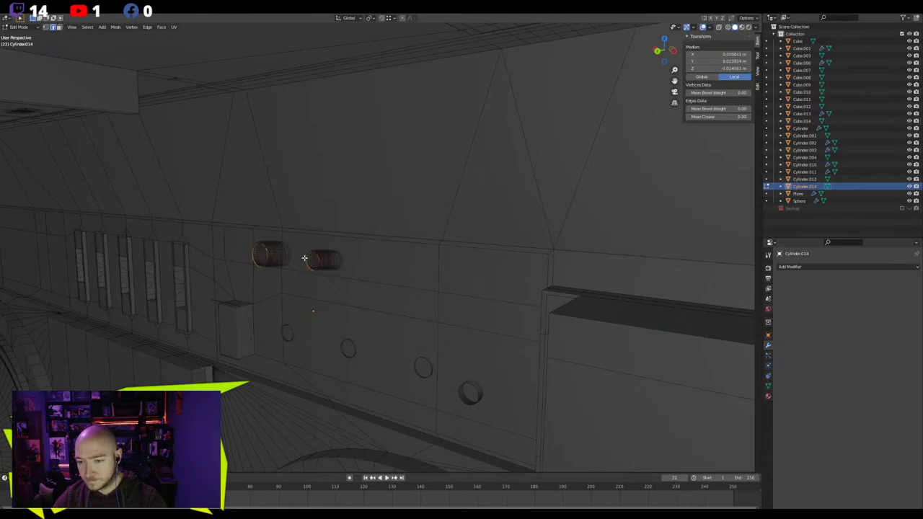
key("l")
right_click(457, 381)
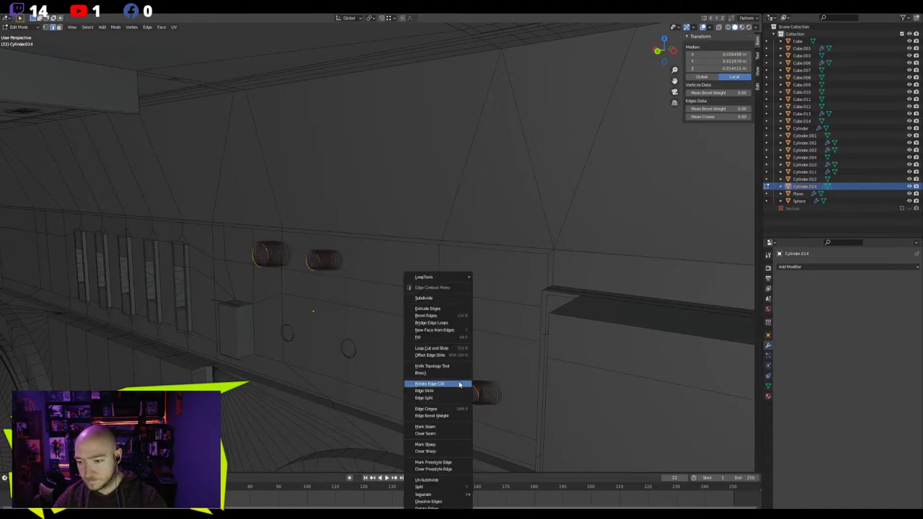
key("m")
left_click(533, 348)
middle_click_drag(533, 347, 418, 299)
key("Tab")
scroll(529, 266, "down", 1)
scroll(528, 266, "down", 1)
middle_click_drag(528, 266, 436, 268, "shift")
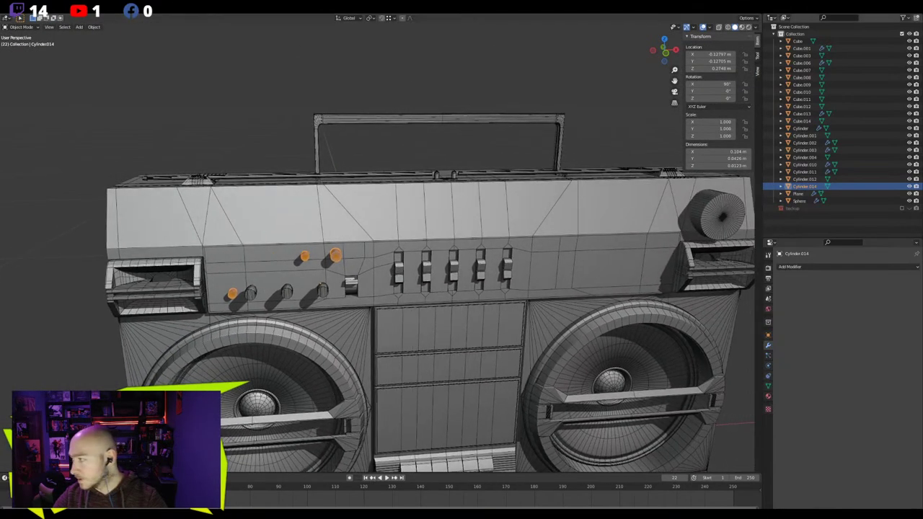
Hide the viewport overlays and examine the small cylinders beside the knobs and sliders up close
scroll(435, 269, "down", 2)
middle_click_drag(324, 190, 335, 130)
key("Tab")
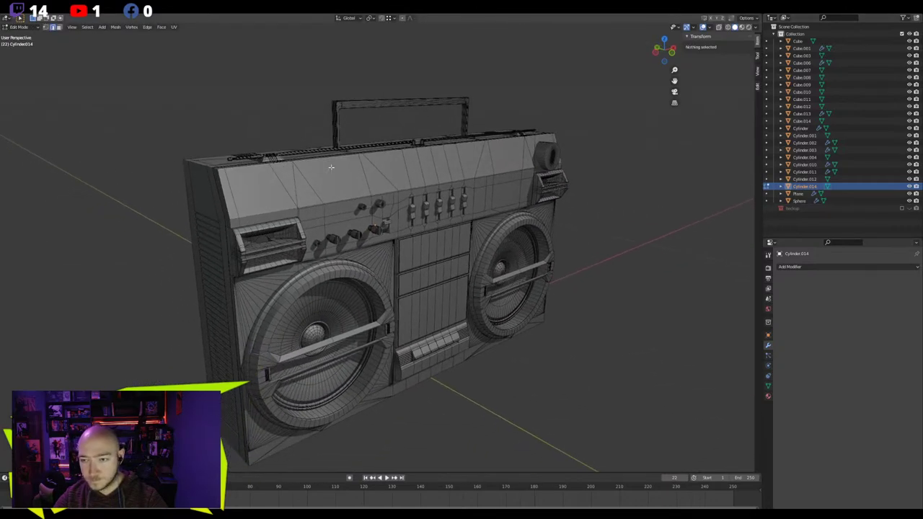
middle_click_drag(382, 171, 350, 127)
scroll(348, 169, "up", 2)
left_click(702, 27)
scroll(587, 101, "down", 1)
middle_click_drag(569, 107, 493, 128)
scroll(482, 144, "down", 1)
scroll(319, 205, "up", 4)
middle_click_drag(310, 202, 340, 213)
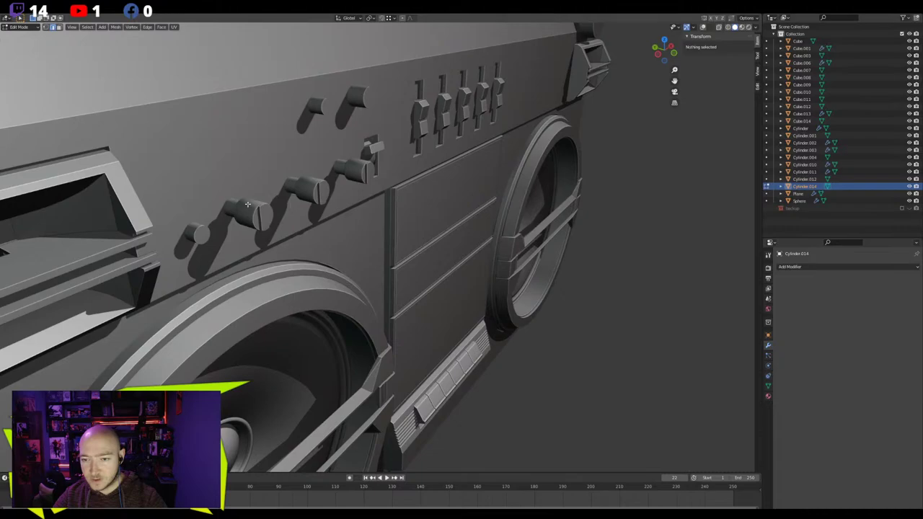
Leave Edit Mode, turn the viewport overlays back on and clear the selection of the knob row
key("Tab")
left_click(232, 207)
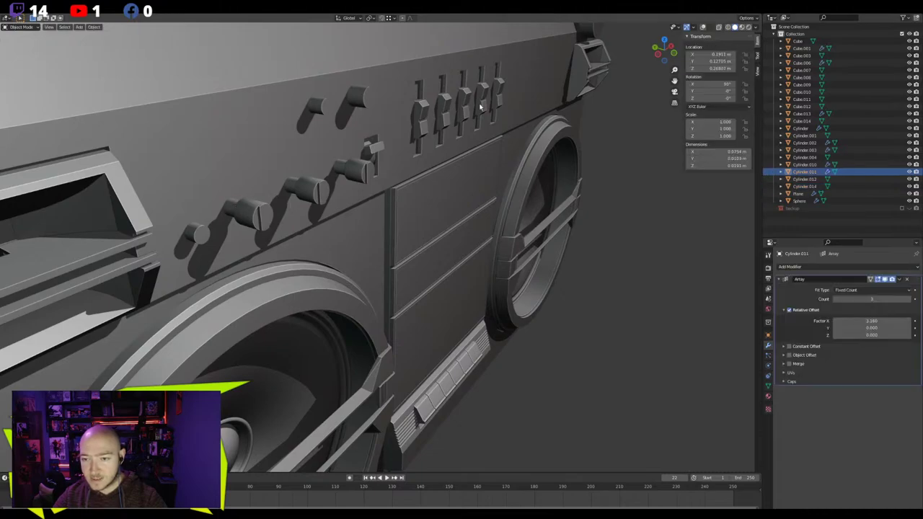
left_click(702, 27)
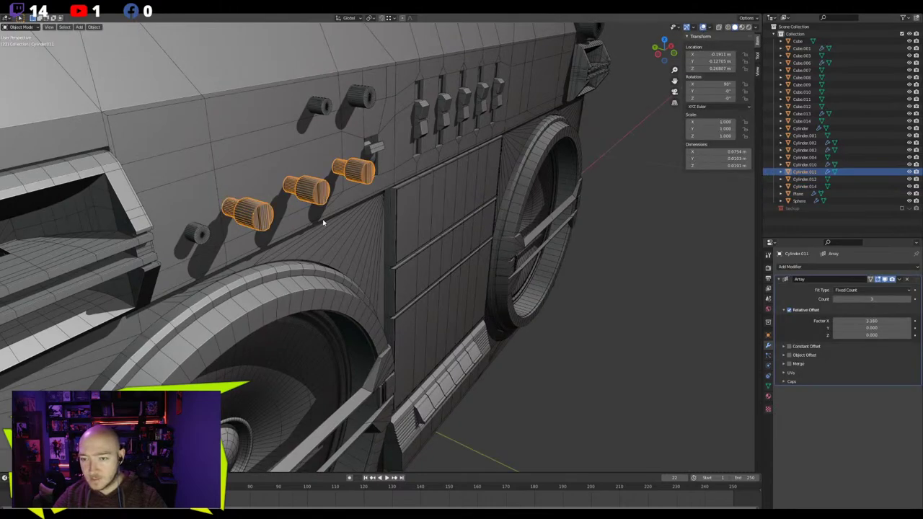
left_click(675, 310)
middle_click_drag(675, 309, 343, 264)
middle_click_drag(467, 233, 367, 271)
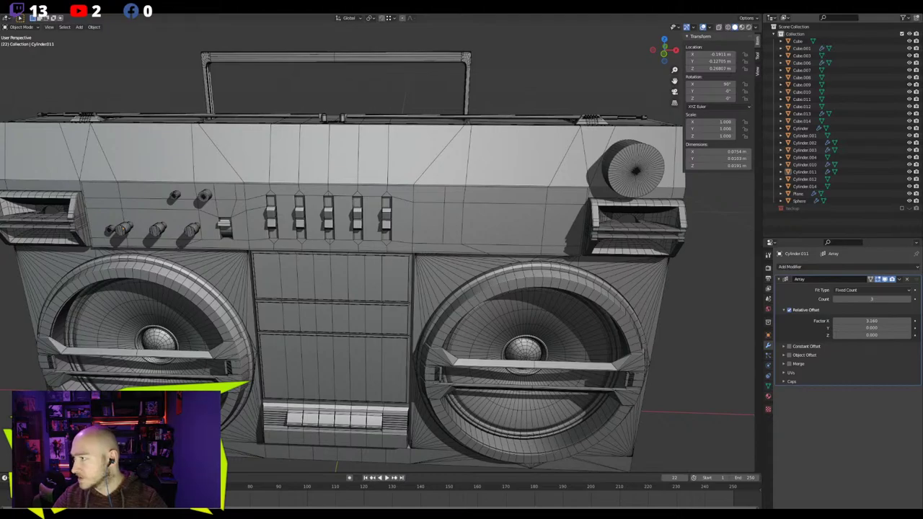
Hide the viewport overlays and examine the whole boombox from the front, top and both sides
scroll(290, 135, "down", 2)
middle_click_drag(310, 94, 361, 119)
scroll(269, 135, "up", 1)
middle_click_drag(294, 157, 440, 212, "shift")
scroll(457, 168, "up", 2)
left_click(703, 27)
scroll(469, 180, "down", 4)
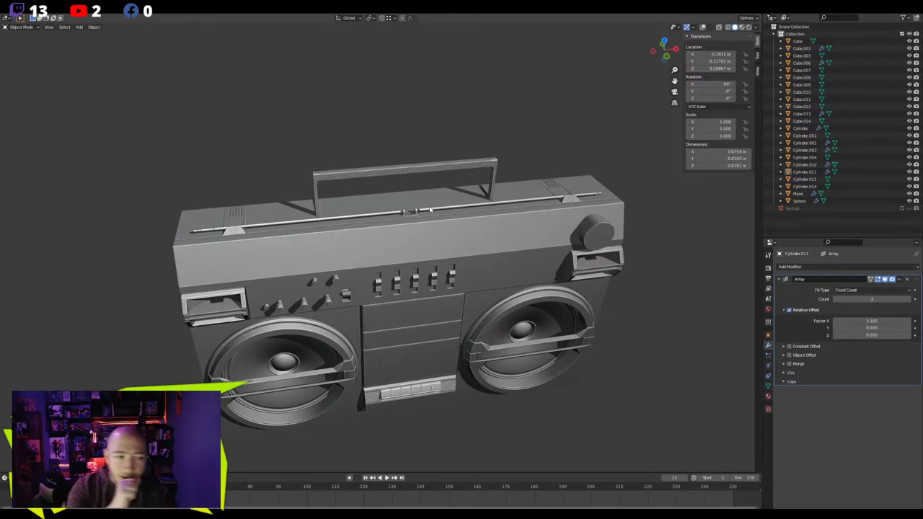
middle_click_drag(364, 284, 430, 223)
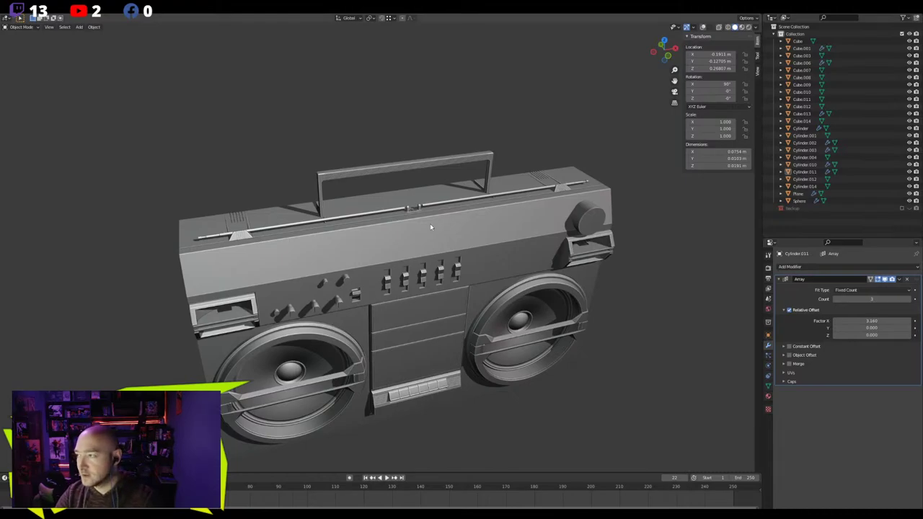
scroll(389, 285, "down", 5)
middle_click_drag(364, 314, 378, 294)
scroll(378, 294, "up", 8)
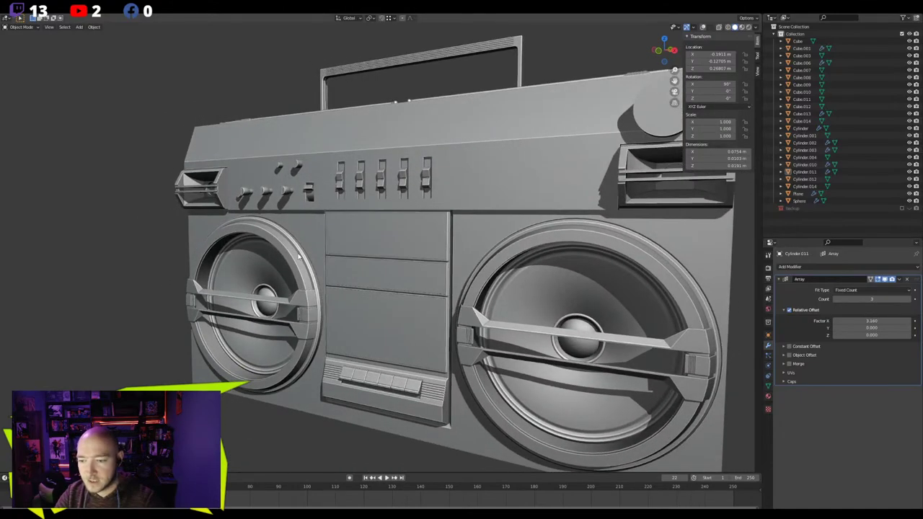
middle_click_drag(350, 279, 447, 265)
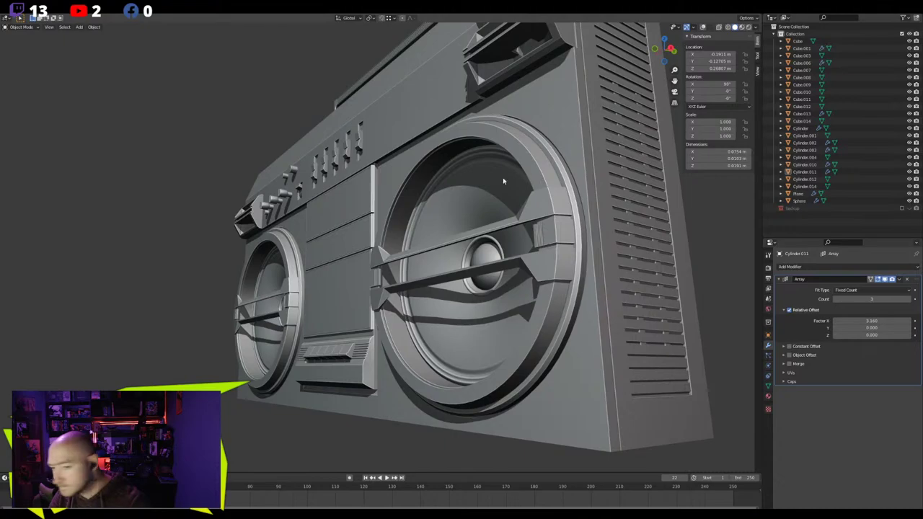
key("KP_1")
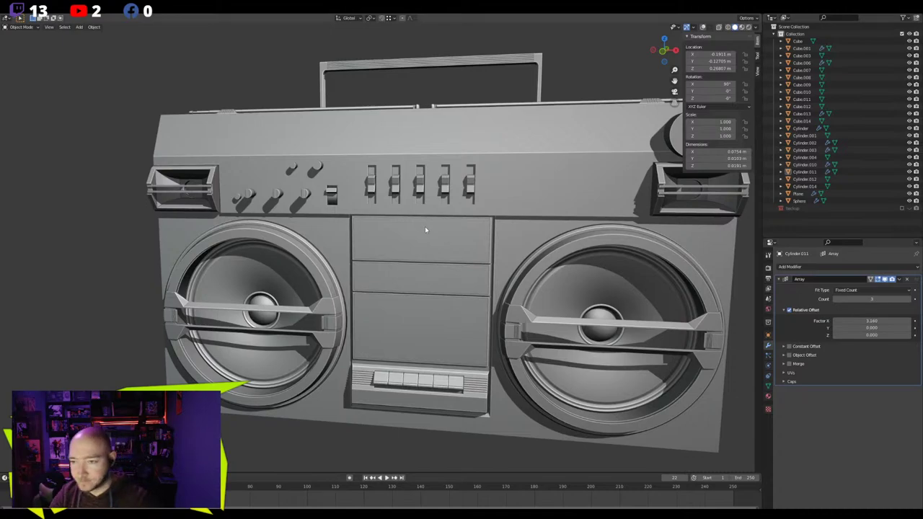
middle_click_drag(424, 227, 296, 124)
middle_click_drag(233, 93, 415, 252)
scroll(407, 237, "down", 2)
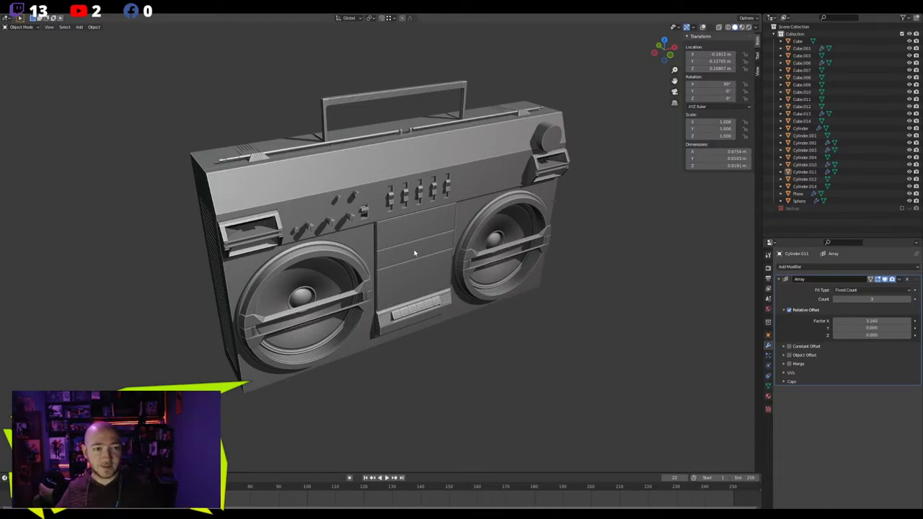
middle_click_drag(425, 287, 453, 280)
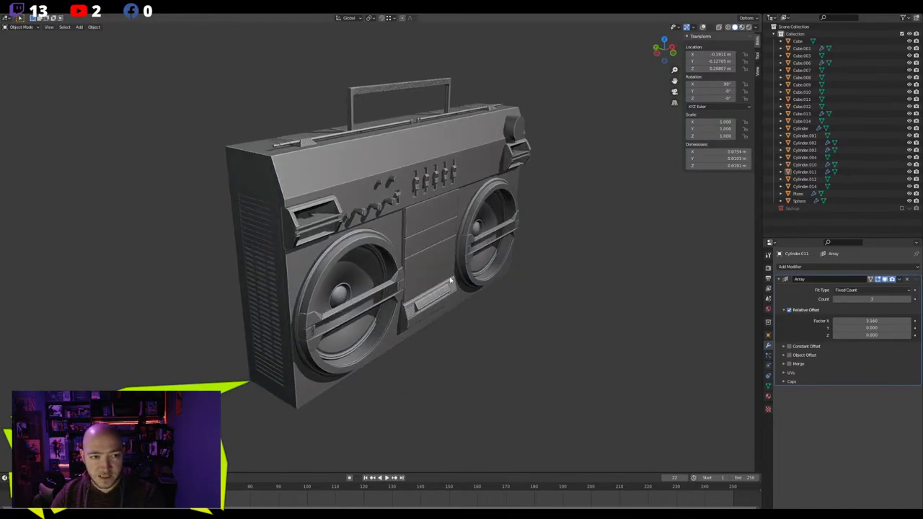
middle_click_drag(468, 277, 442, 316)
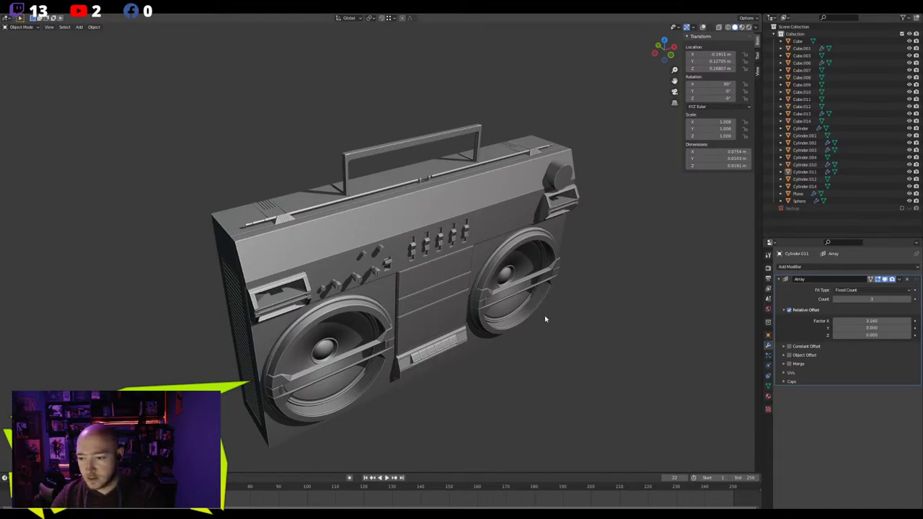
middle_click_drag(548, 320, 470, 344)
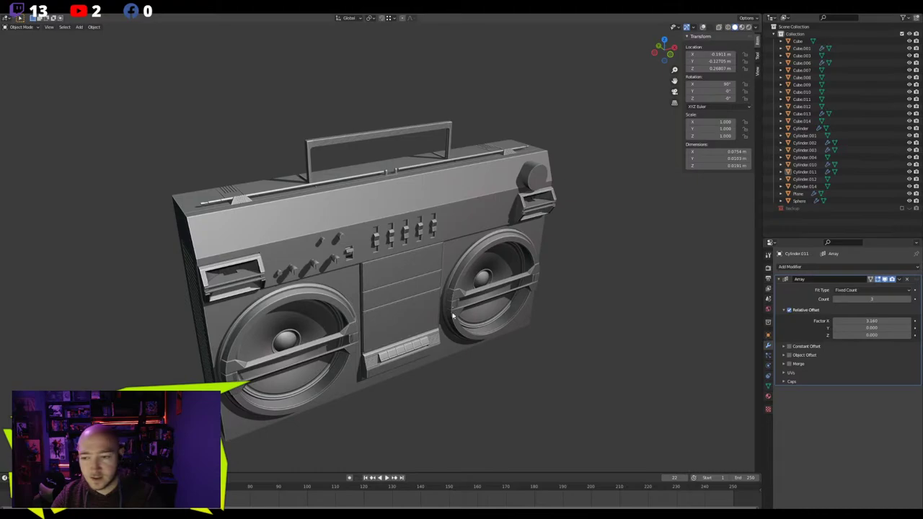
middle_click_drag(447, 344, 328, 328)
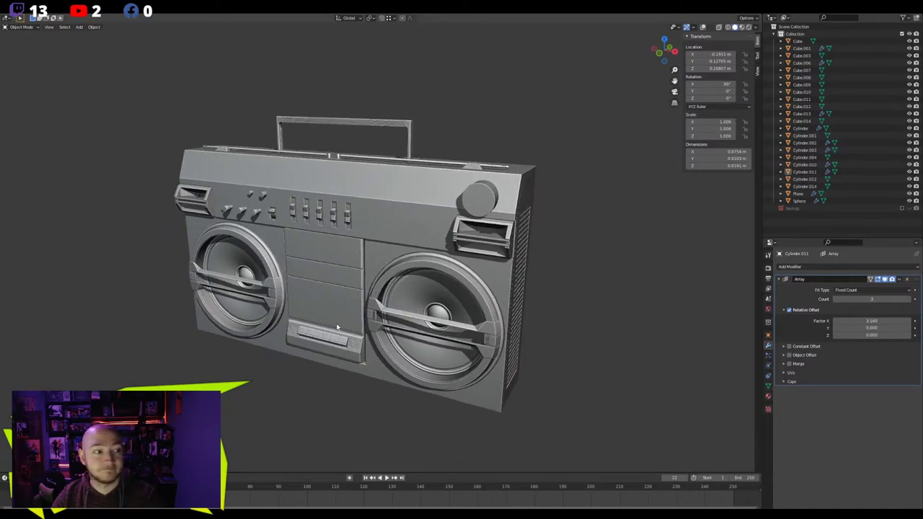
middle_click_drag(343, 343, 382, 330)
scroll(379, 357, "up", 2)
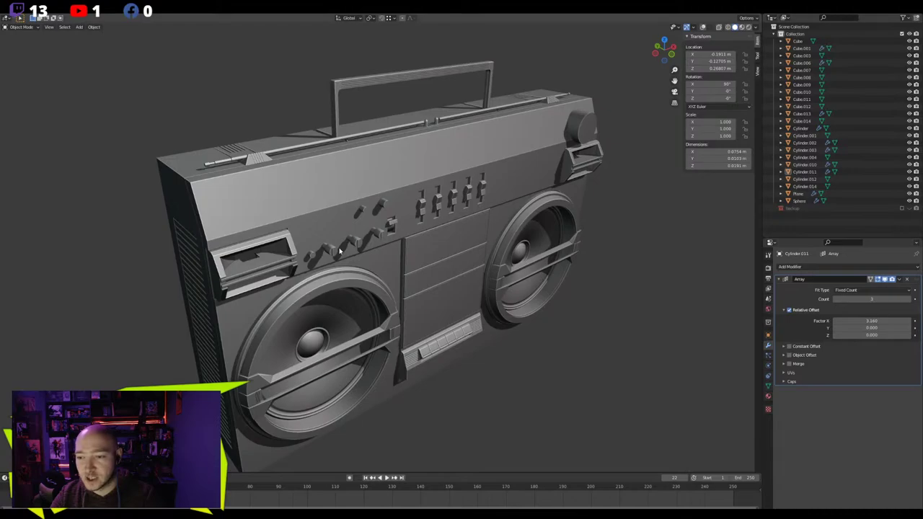
middle_click_drag(340, 250, 363, 246)
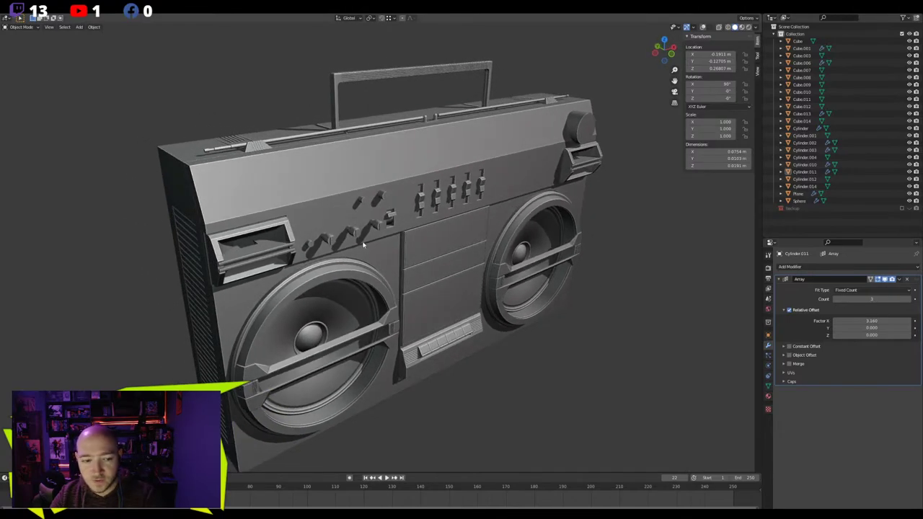